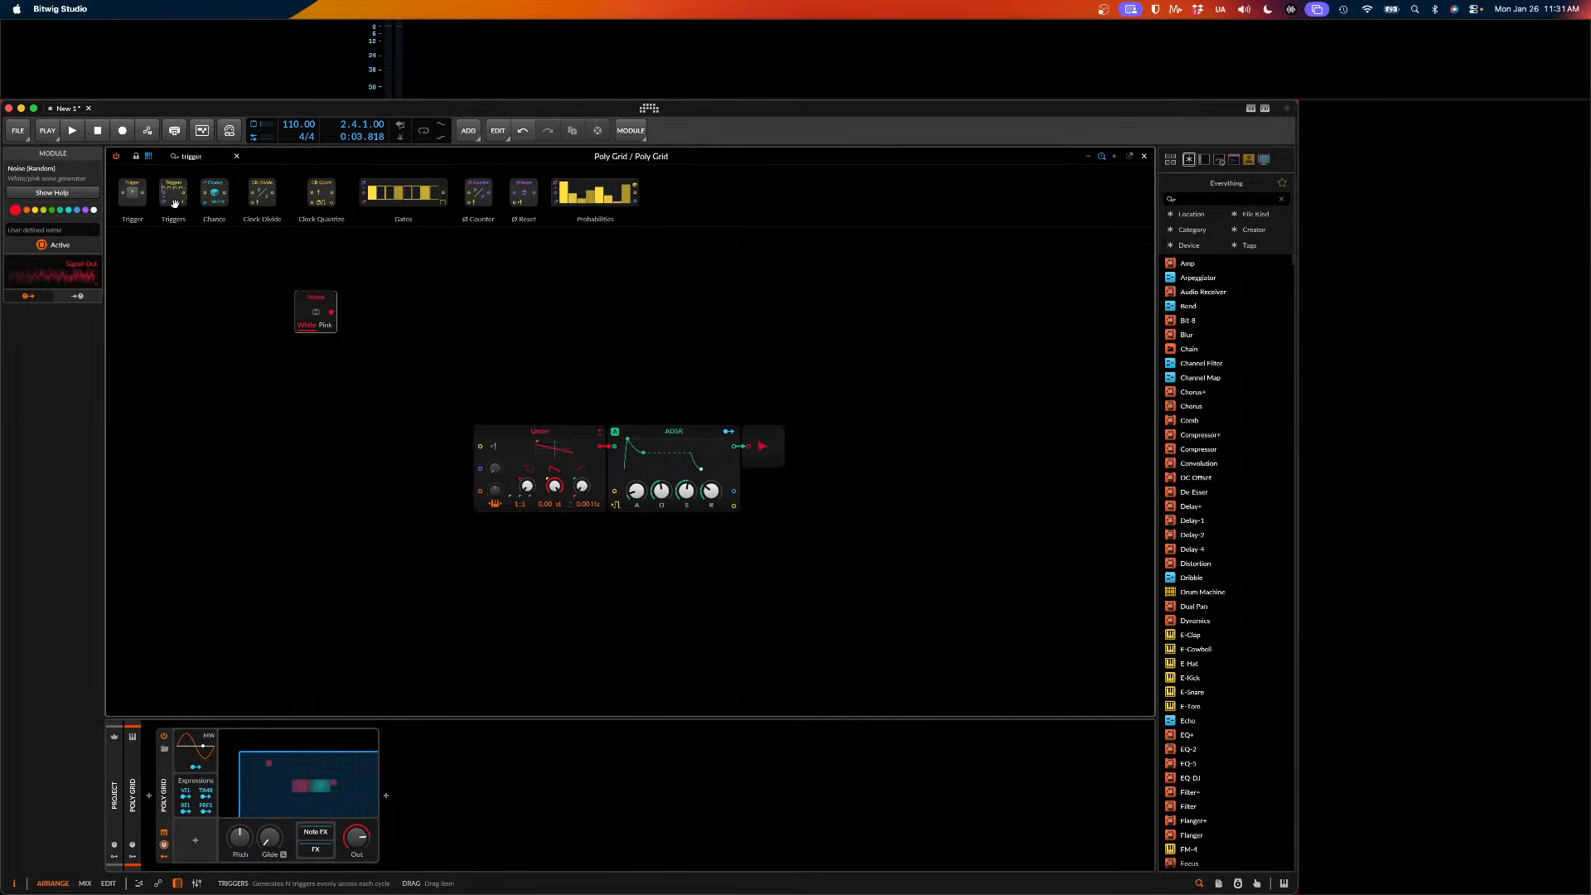
- Add a Triggers module below the Noise module, drive it with a Phase In module, and set its step count to 16
{"action": "left_click_drag", "start_coordinate": [174, 196], "coordinate": [315, 348]}
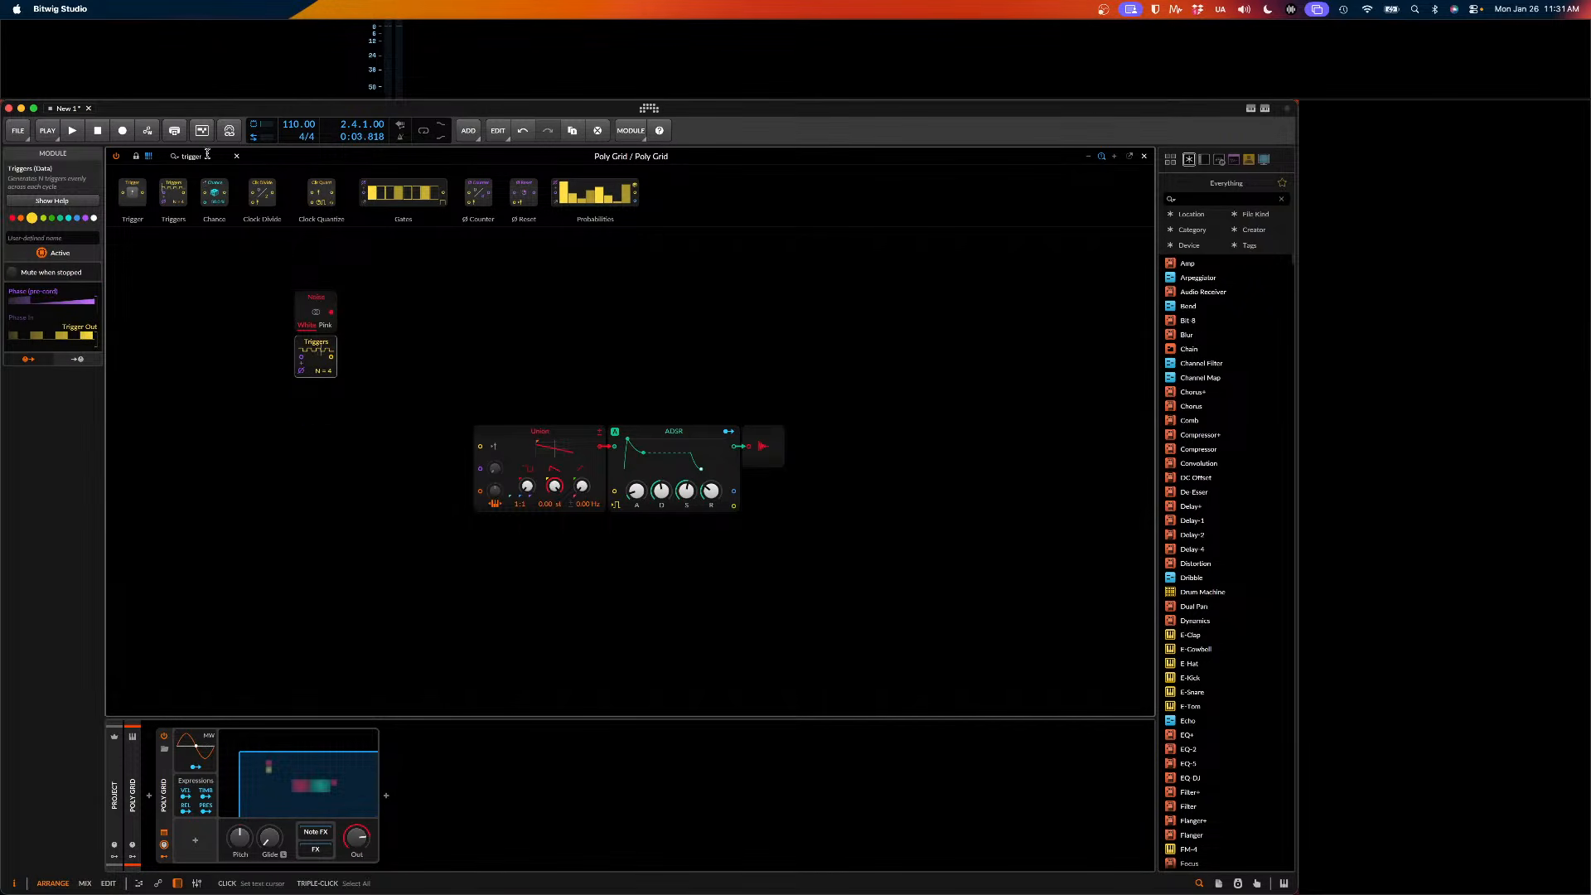
{"action": "type", "text": "phase in"}
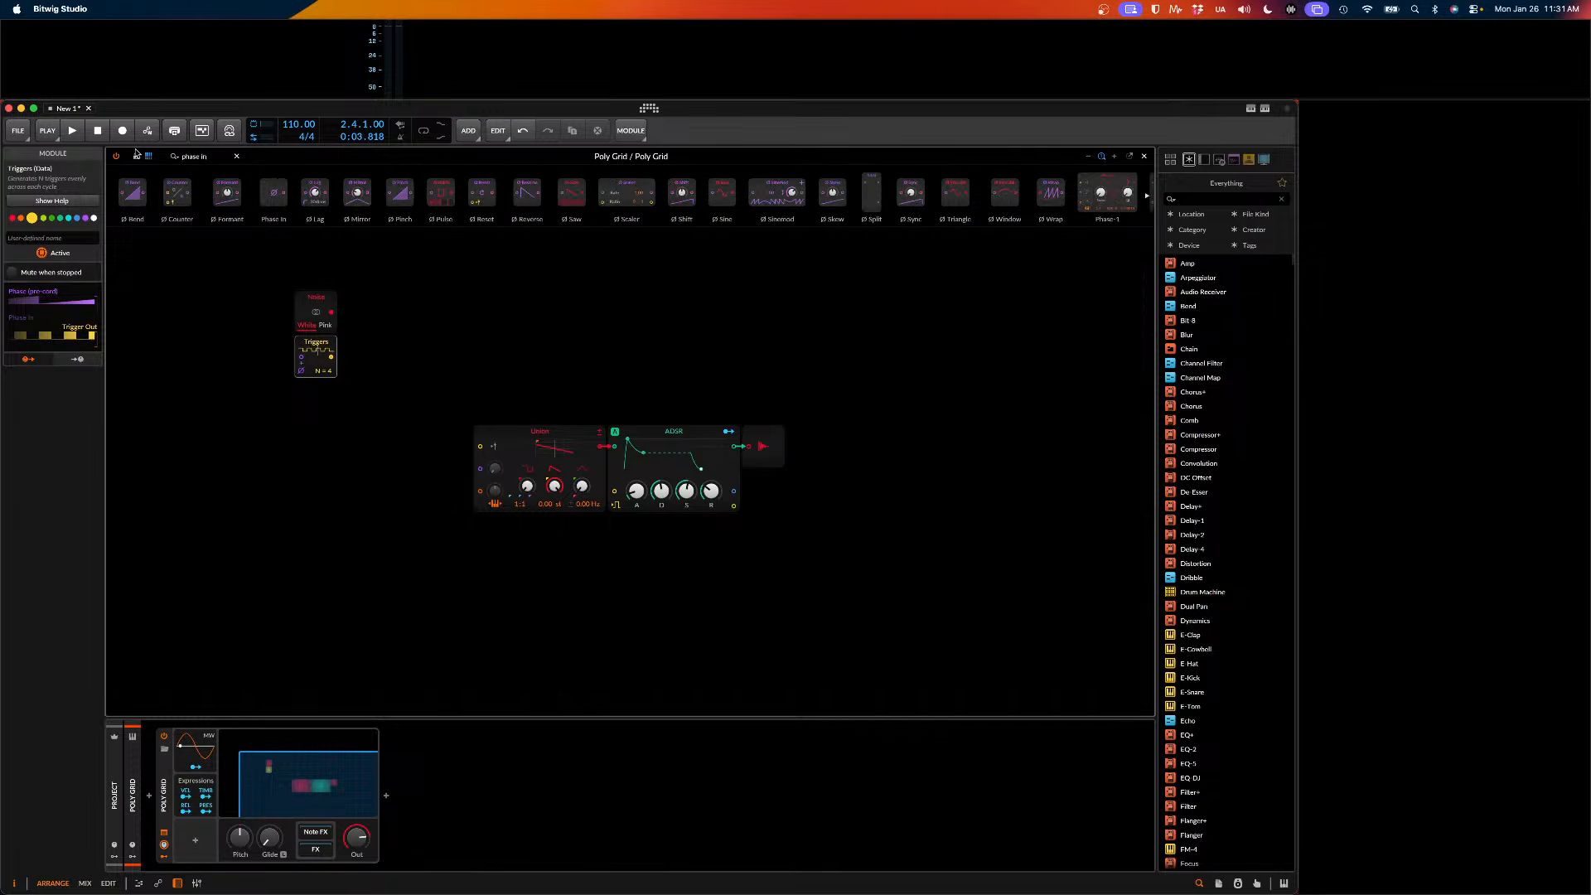
{"action": "left_click_drag", "start_coordinate": [139, 194], "coordinate": [304, 365]}
{"action": "left_click_drag", "start_coordinate": [190, 406], "coordinate": [280, 362]}
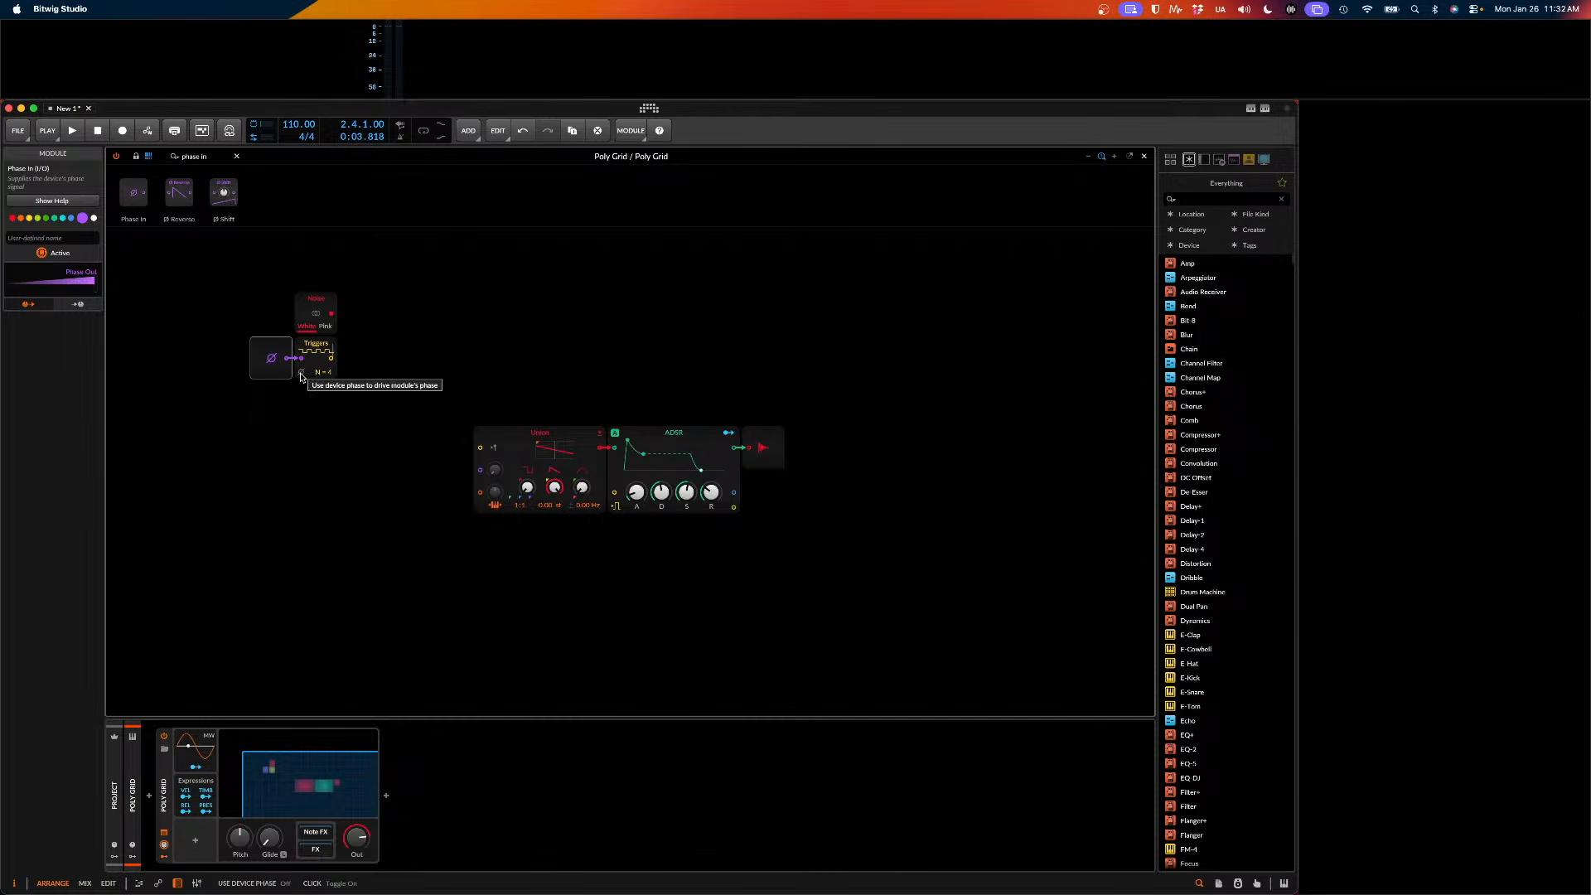
{"action": "left_click_drag", "start_coordinate": [329, 374], "coordinate": [330, 358]}
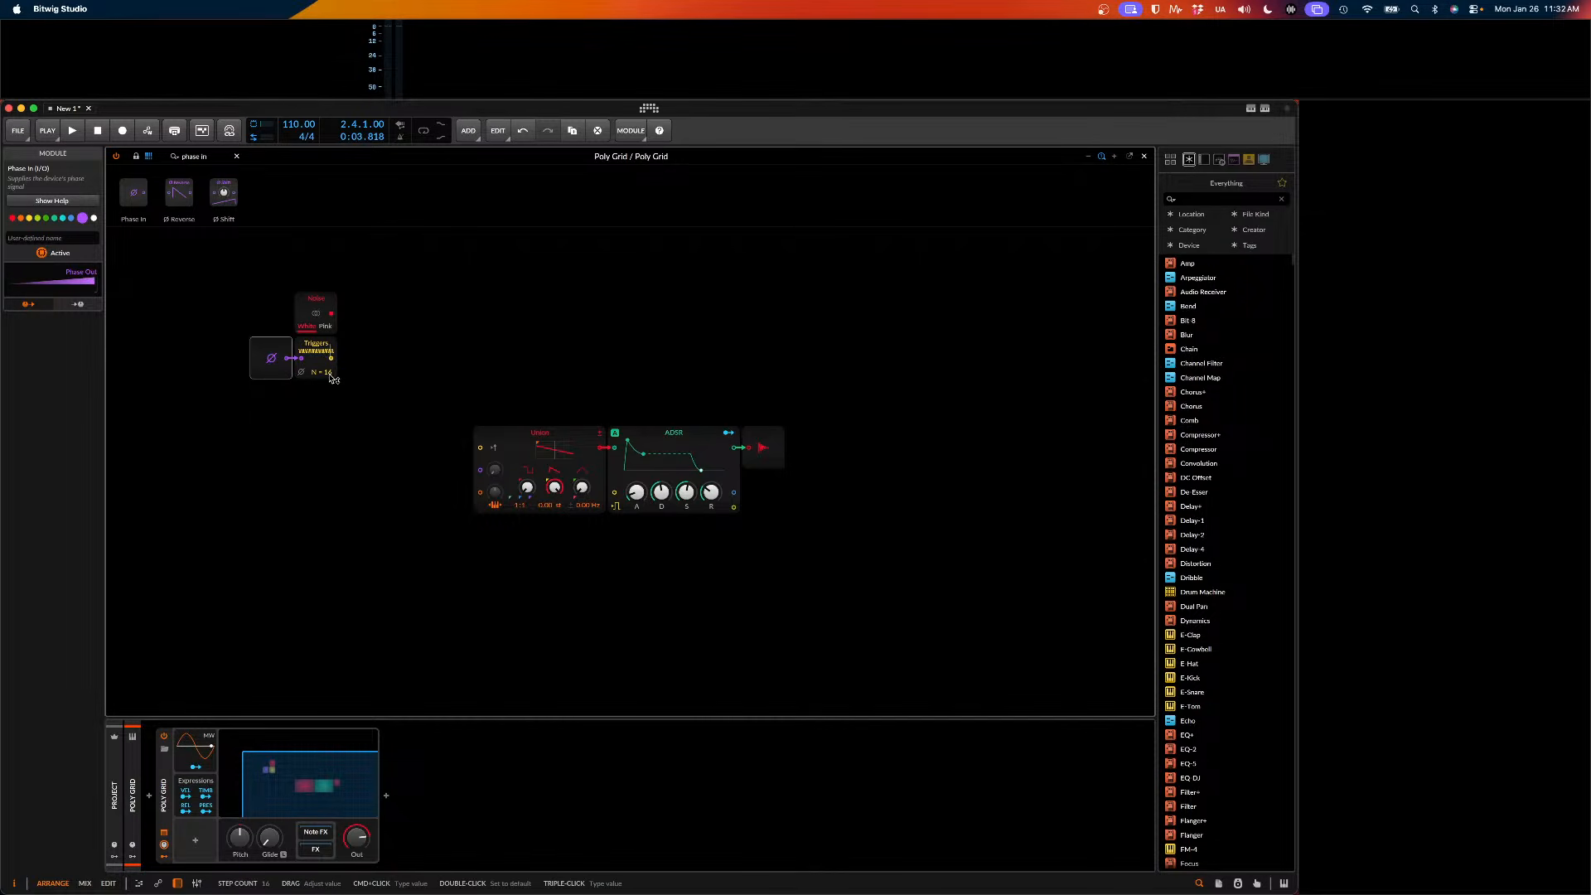
- Add a Chance module after Triggers, fed by the trigger output
{"action": "left_click", "coordinate": [218, 156]}
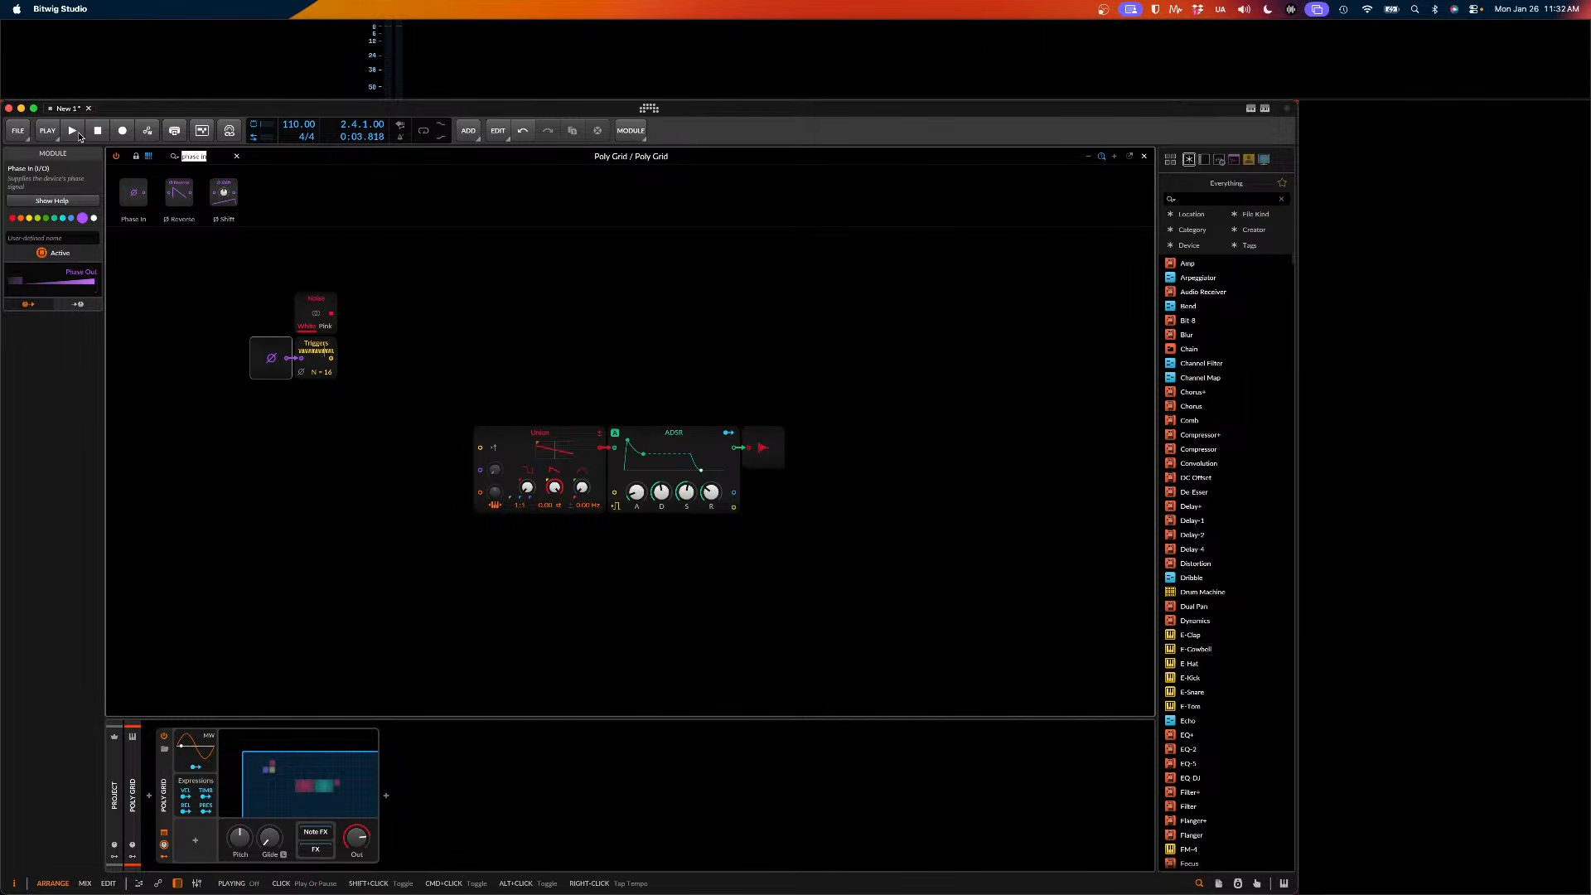
{"action": "type", "text": "tr"}
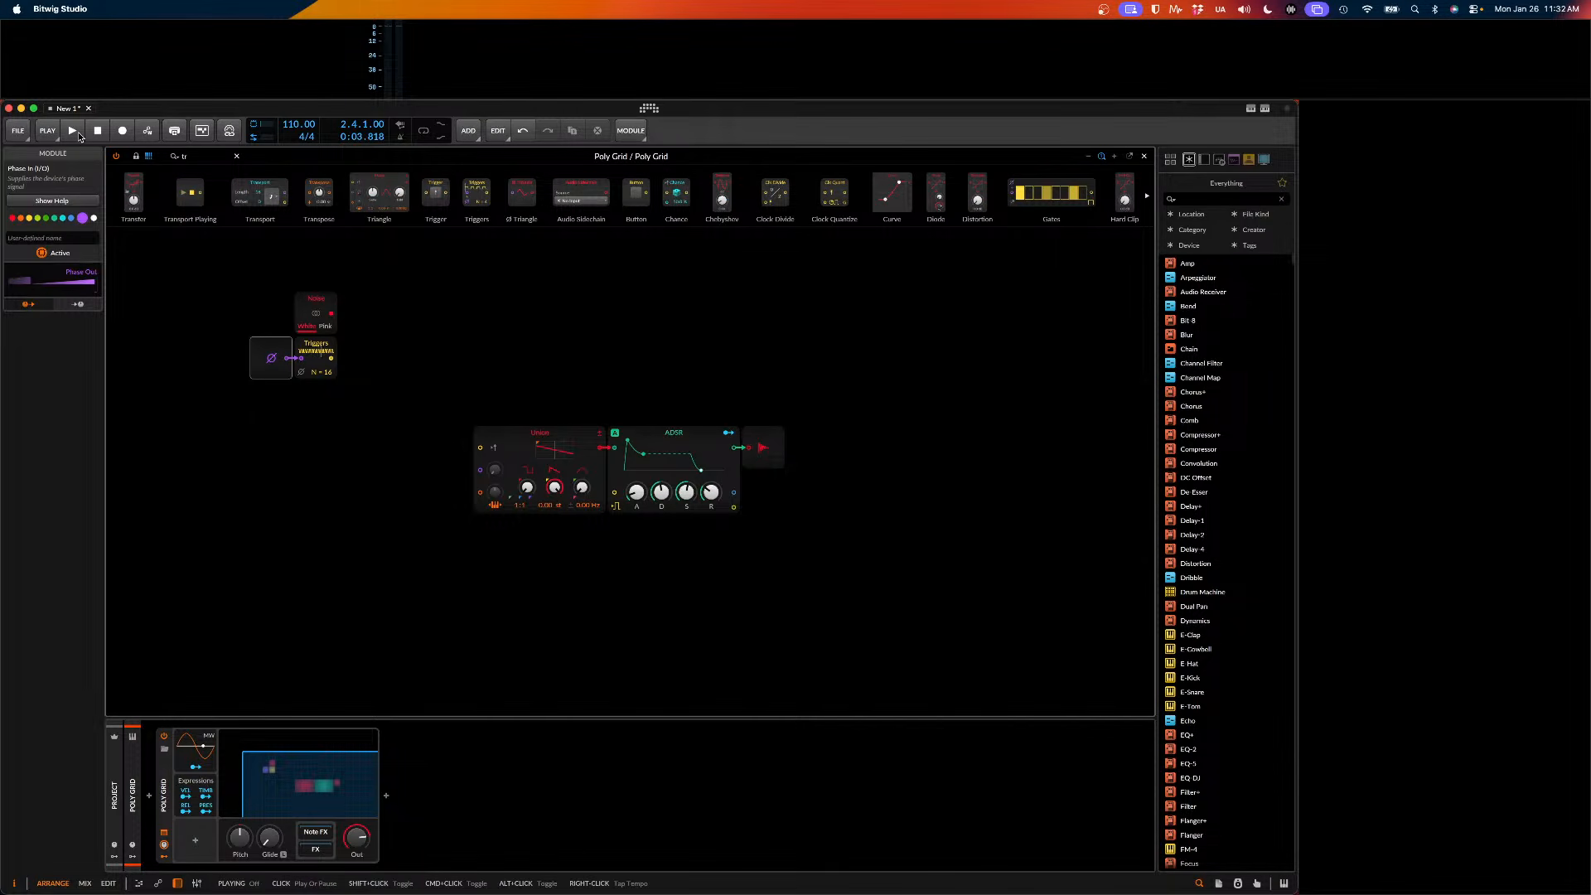
{"action": "key", "text": "BackSpace"}
{"action": "key", "text": "BackSpace"}
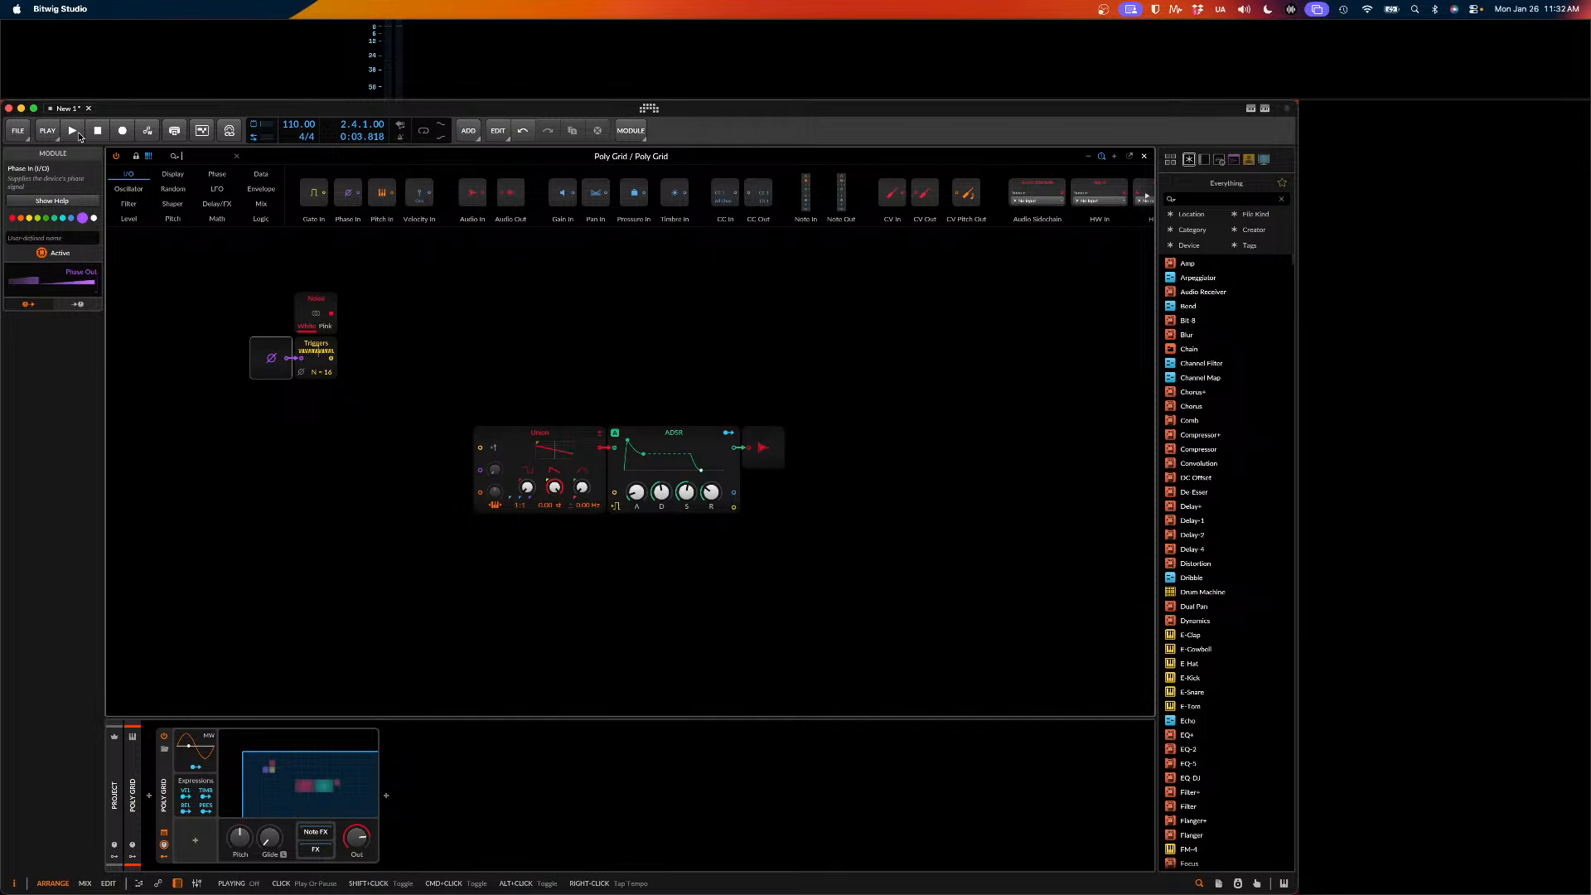
{"action": "type", "text": "chanc"}
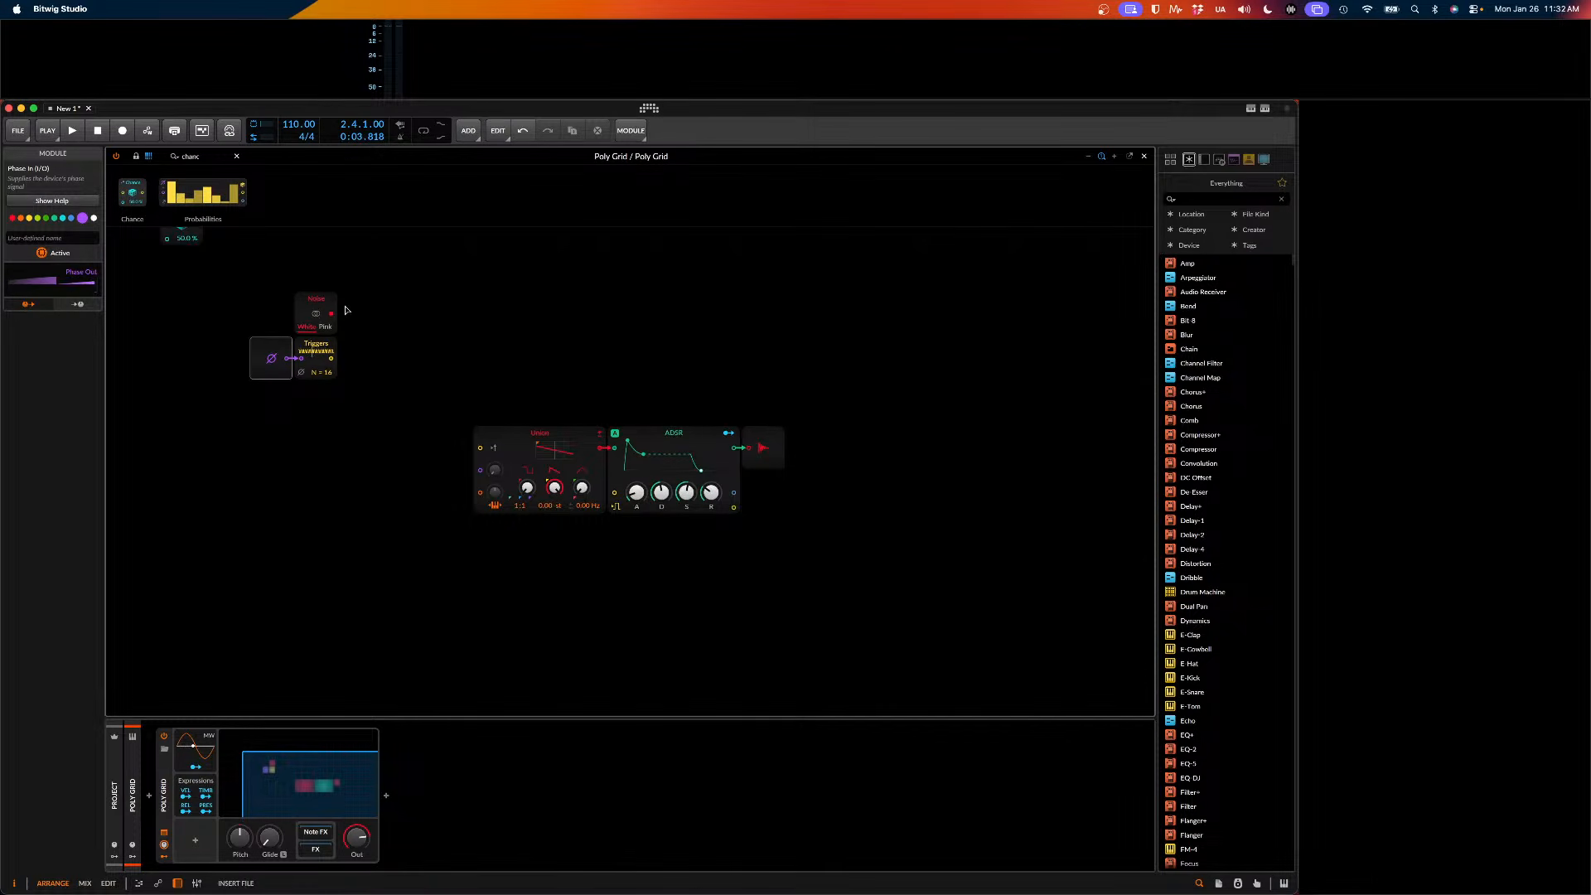
{"action": "key", "text": "Return"}
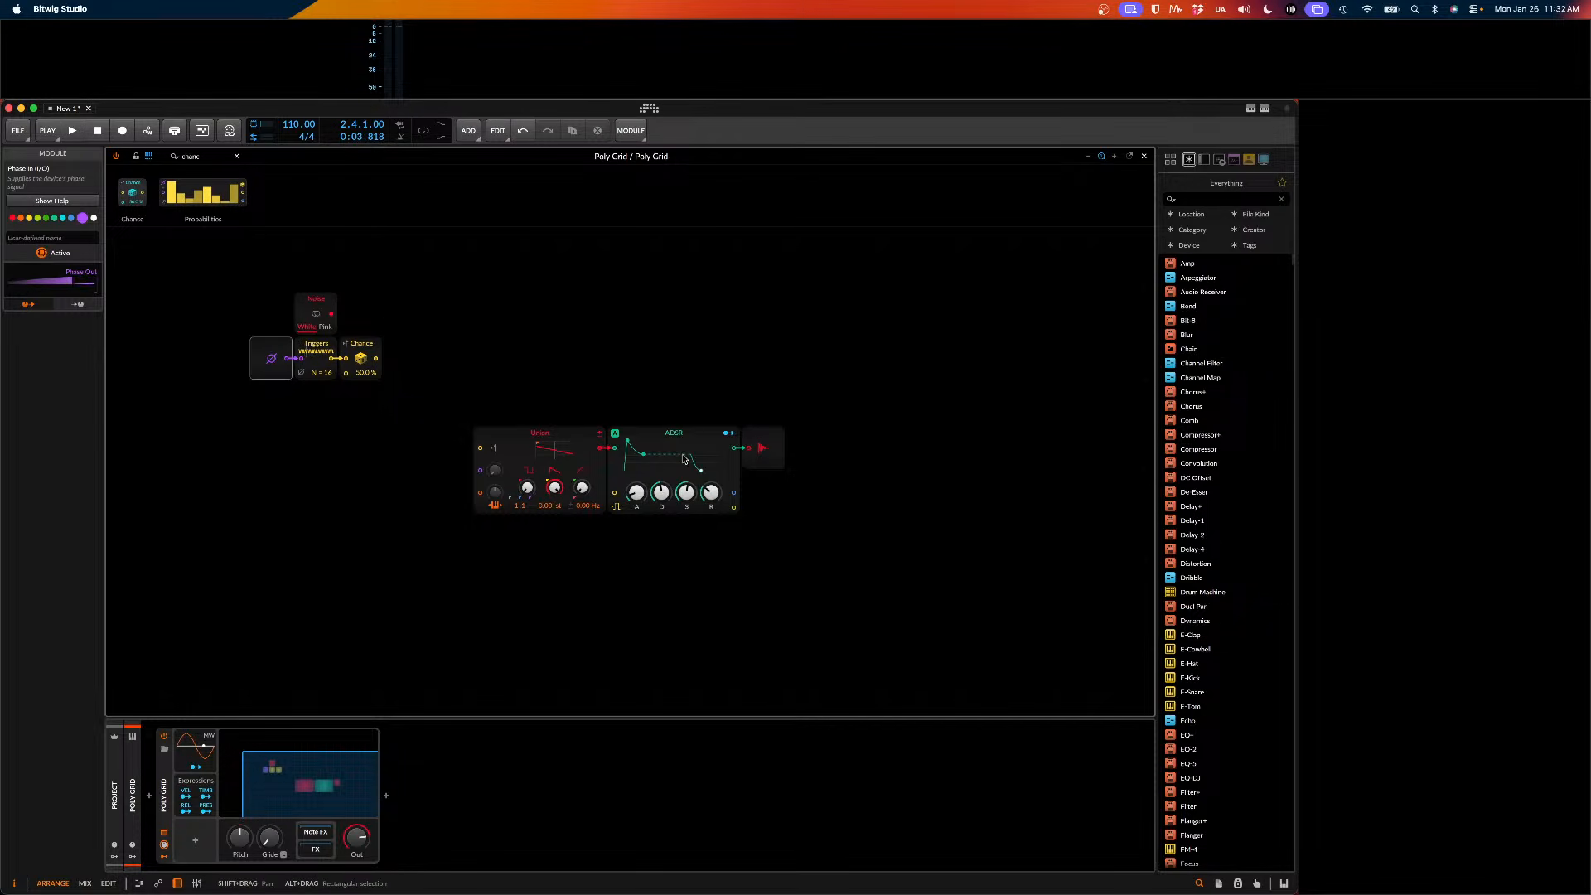
- Replace the existing Union and ADSR modules with a new ADSR gated by Chance, leaving space between the two modules
{"action": "left_click_drag", "start_coordinate": [710, 395], "coordinate": [552, 491]}
{"action": "key", "text": "Delete"}
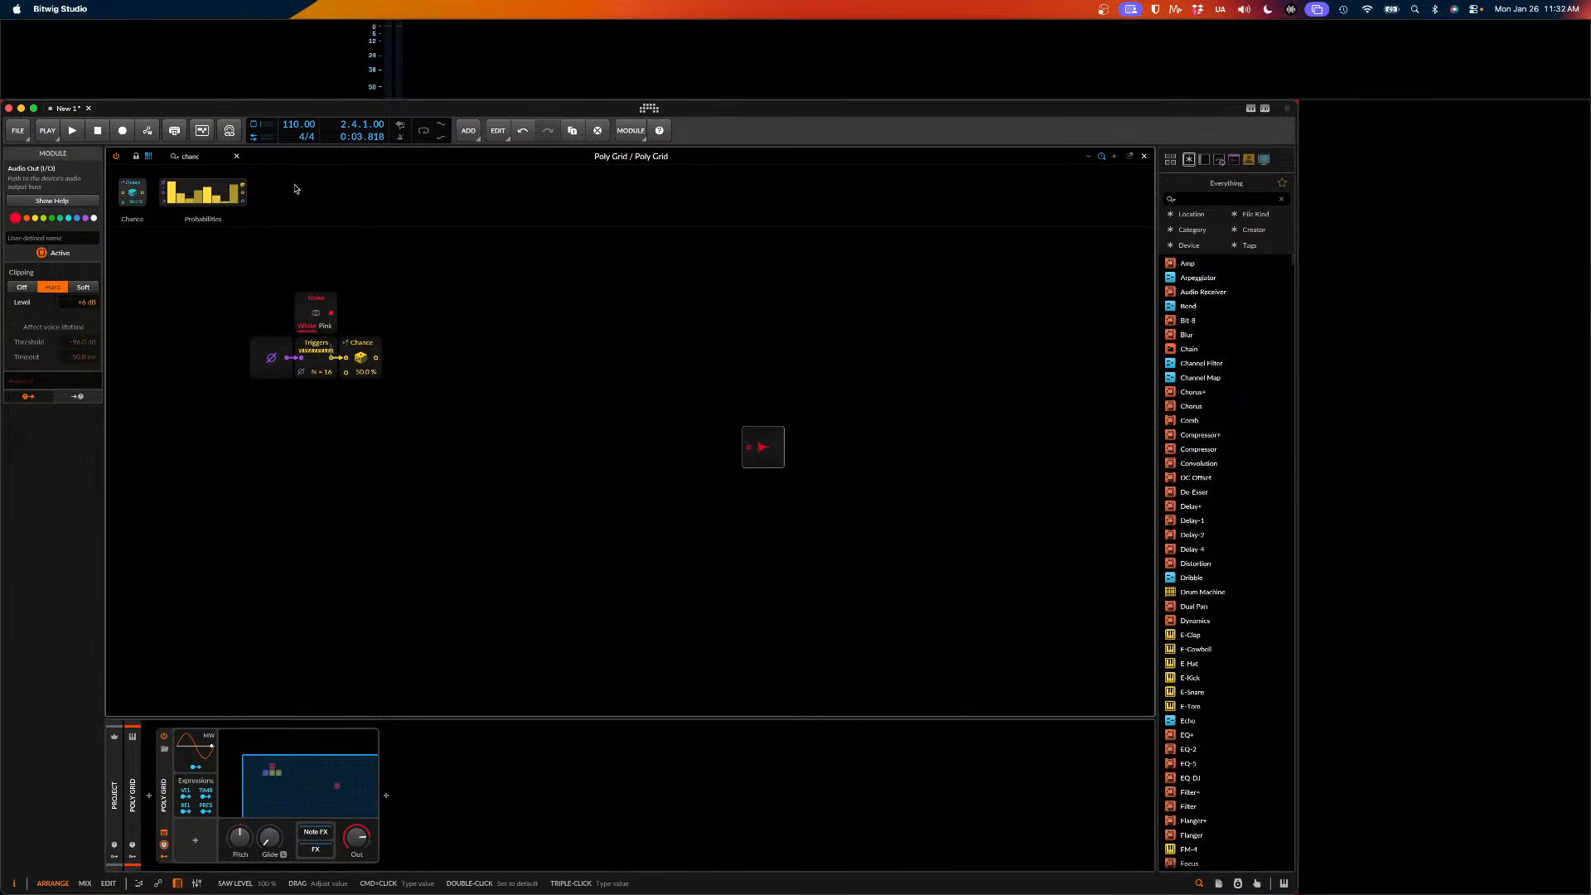
{"action": "left_click", "coordinate": [201, 156]}
{"action": "left_click_drag", "start_coordinate": [205, 156], "coordinate": [144, 157]}
{"action": "key", "text": "BackSpace"}
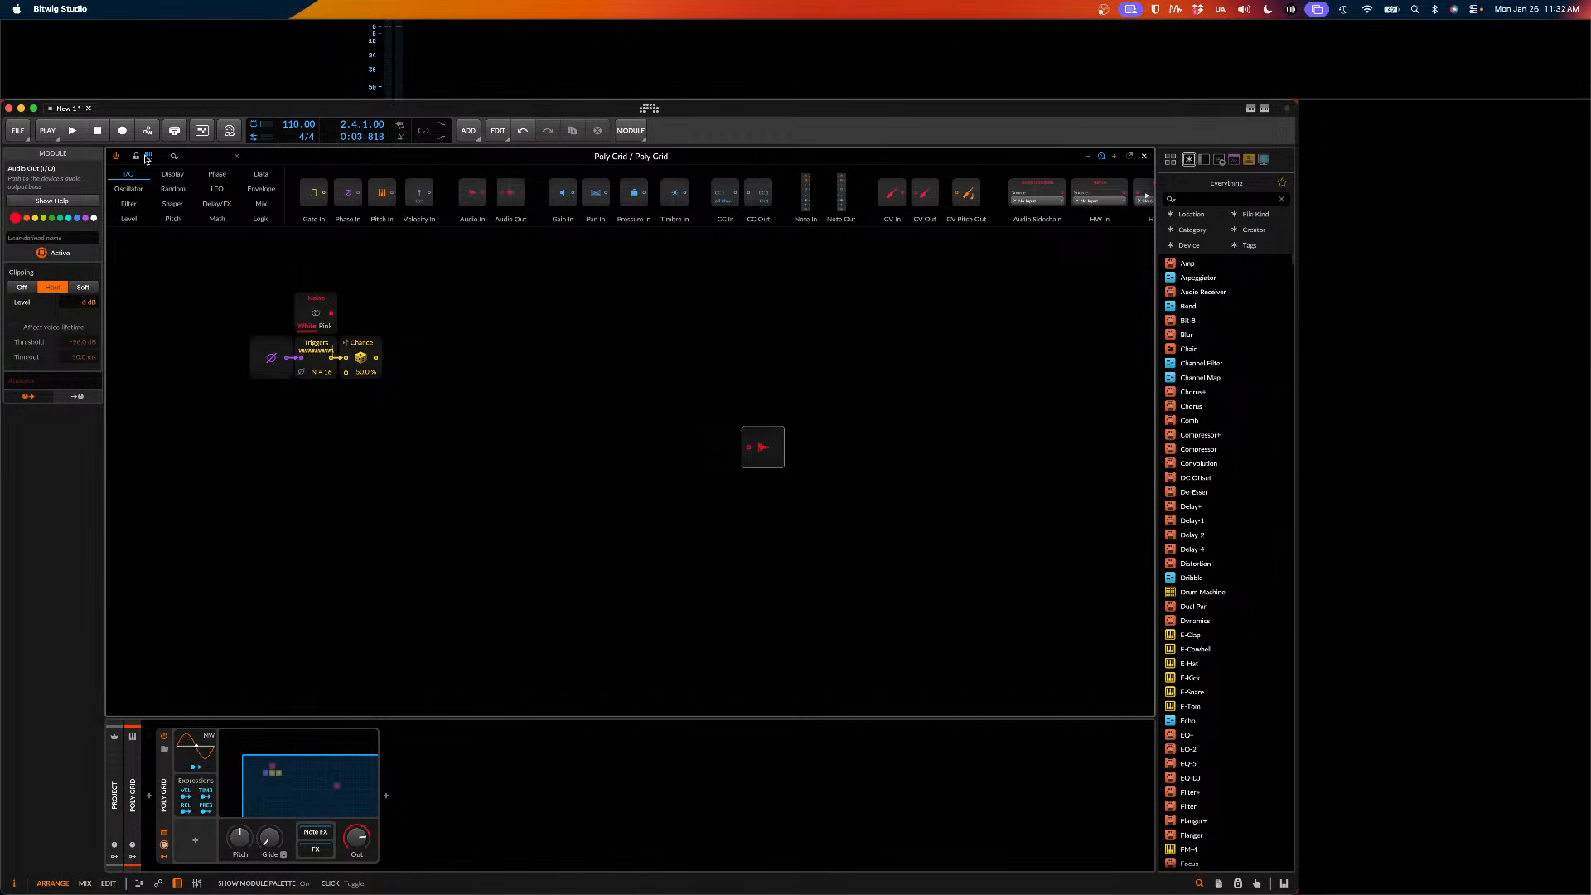
{"action": "type", "text": "adsr"}
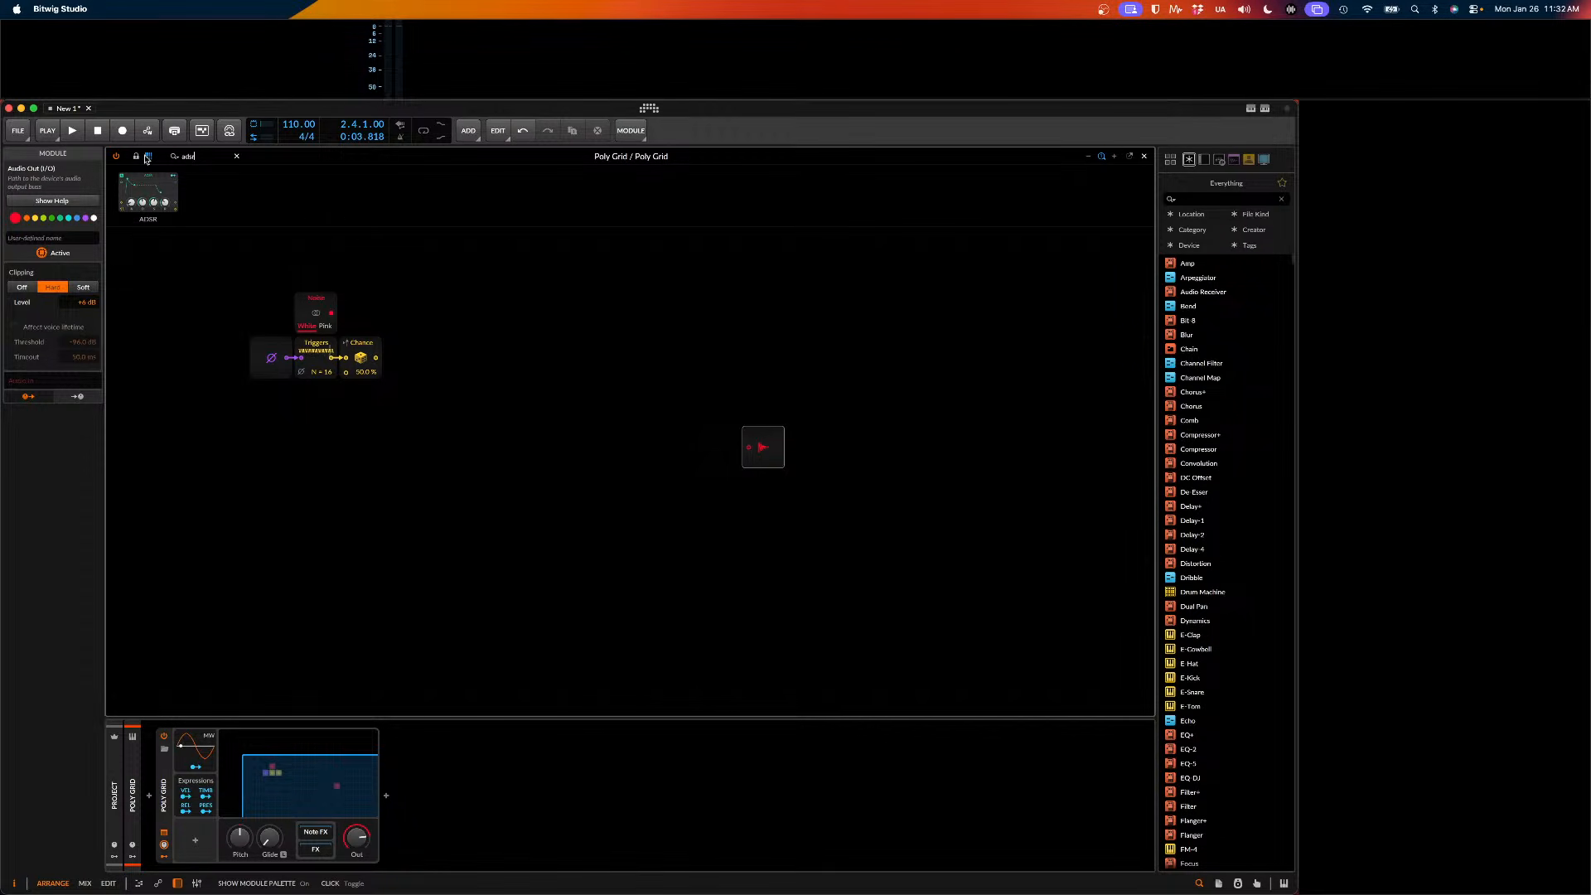
{"action": "left_click_drag", "start_coordinate": [147, 195], "coordinate": [381, 363]}
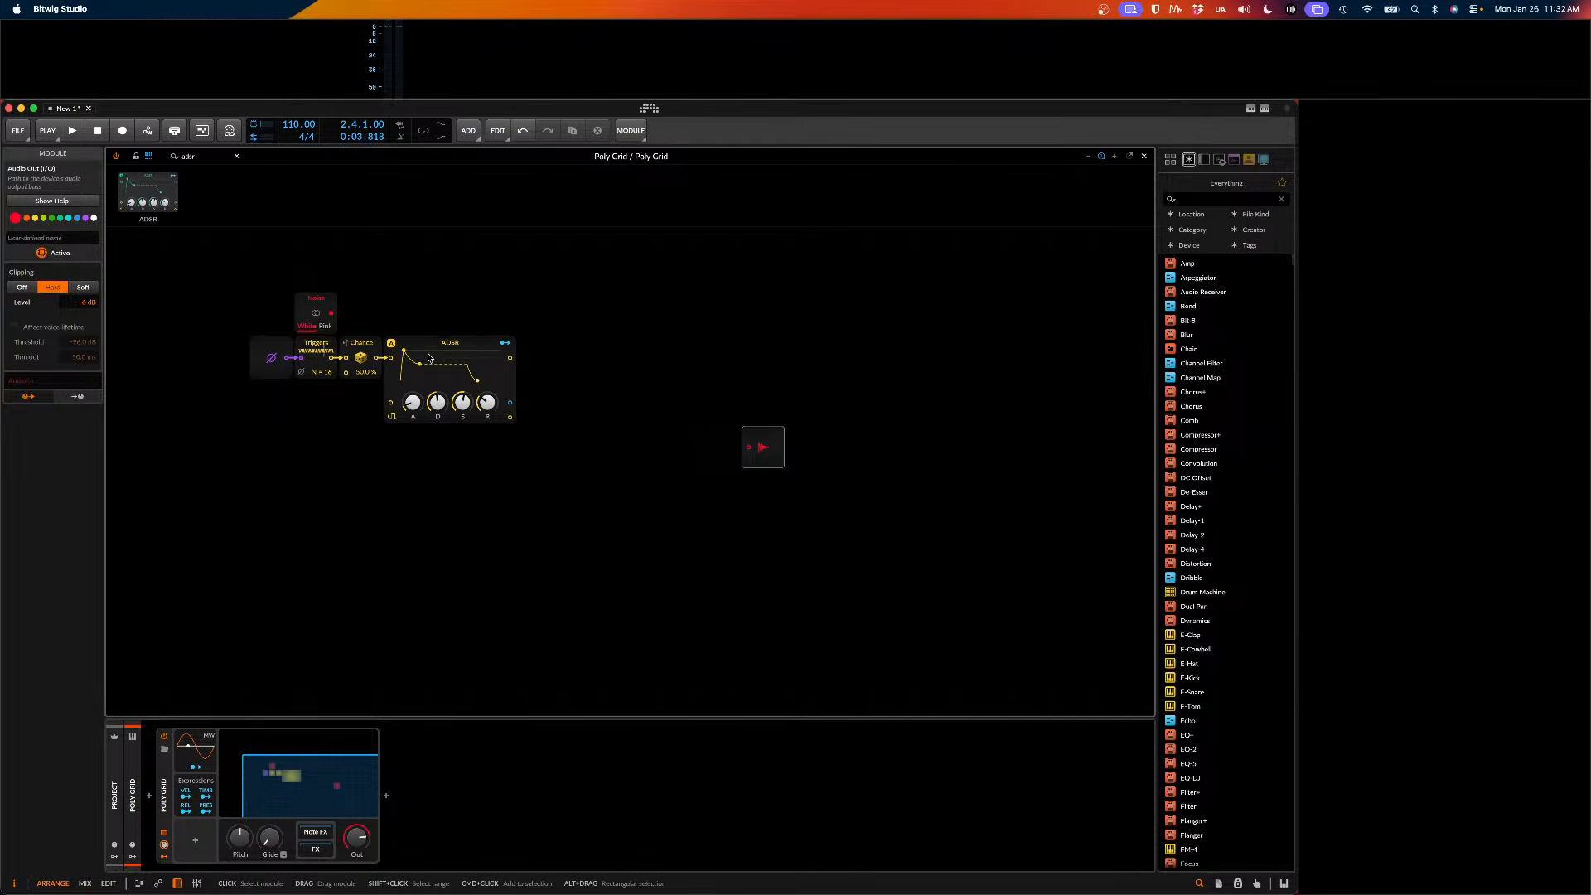
{"action": "mouse_move", "coordinate": [376, 358]}
{"action": "left_mouse_down"}
{"action": "mouse_move", "coordinate": [391, 403]}
{"action": "mouse_move", "coordinate": [386, 363]}
{"action": "mouse_move", "coordinate": [430, 365]}
{"action": "mouse_move", "coordinate": [480, 322]}
{"action": "mouse_move", "coordinate": [432, 321]}
{"action": "mouse_move", "coordinate": [524, 324]}
{"action": "left_mouse_up"}
- Duplicate the white Noise module and combine both noise sources as left and right in a Stereo Merge module
{"action": "mouse_move", "coordinate": [324, 325]}
{"action": "left_mouse_down"}
{"action": "mouse_move", "coordinate": [325, 283]}
{"action": "mouse_move", "coordinate": [329, 296]}
{"action": "left_mouse_up"}
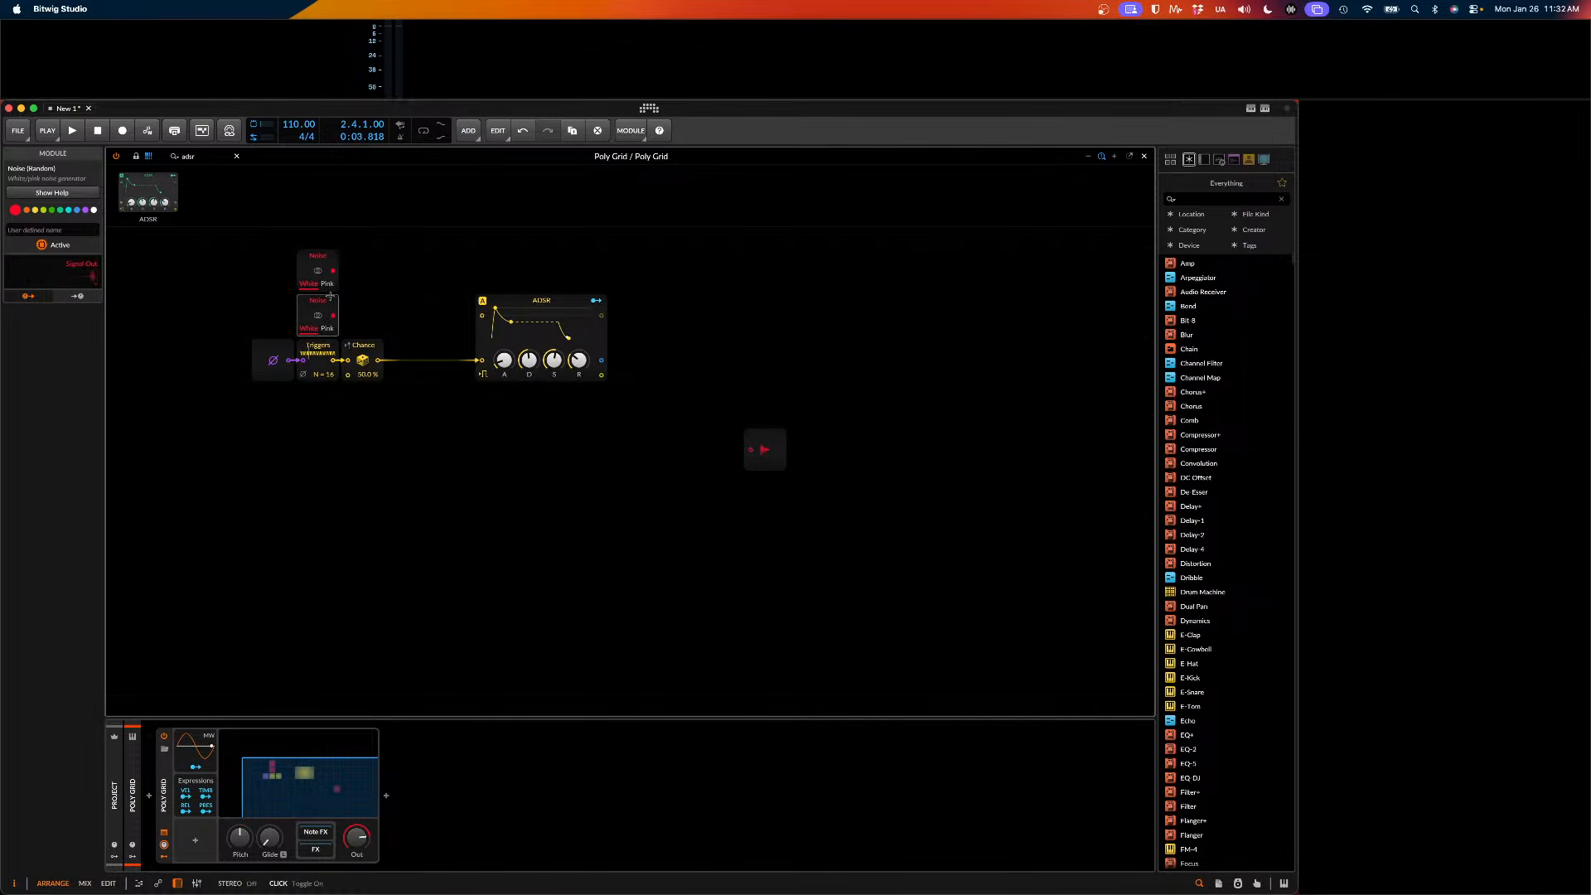
{"action": "left_click_drag", "start_coordinate": [218, 156], "coordinate": [126, 162]}
{"action": "key", "text": "BackSpace"}
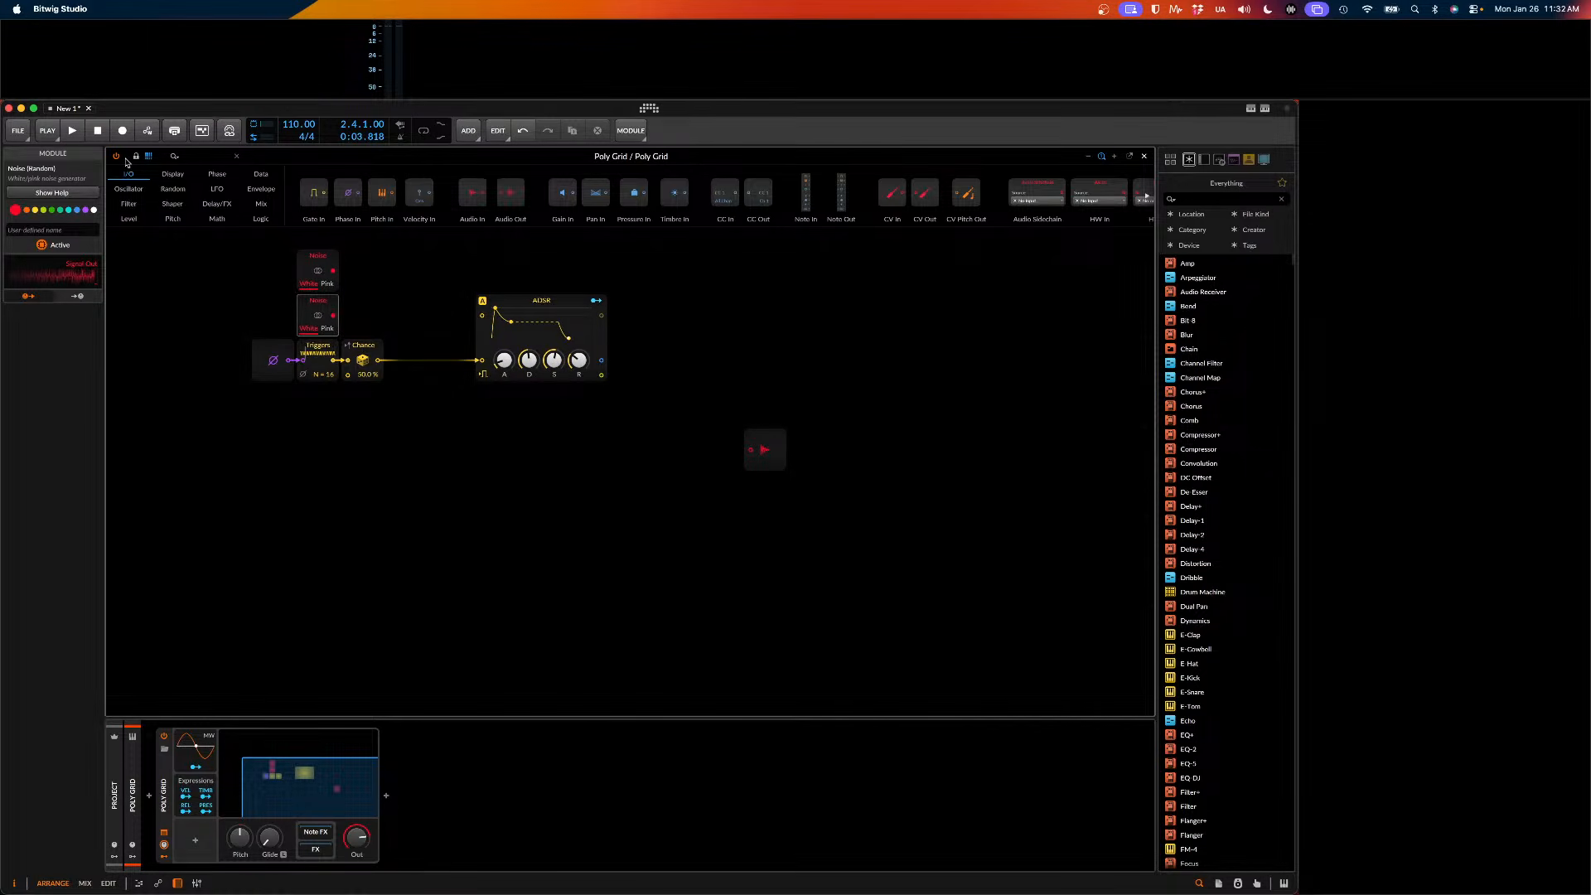
{"action": "type", "text": "stereo m"}
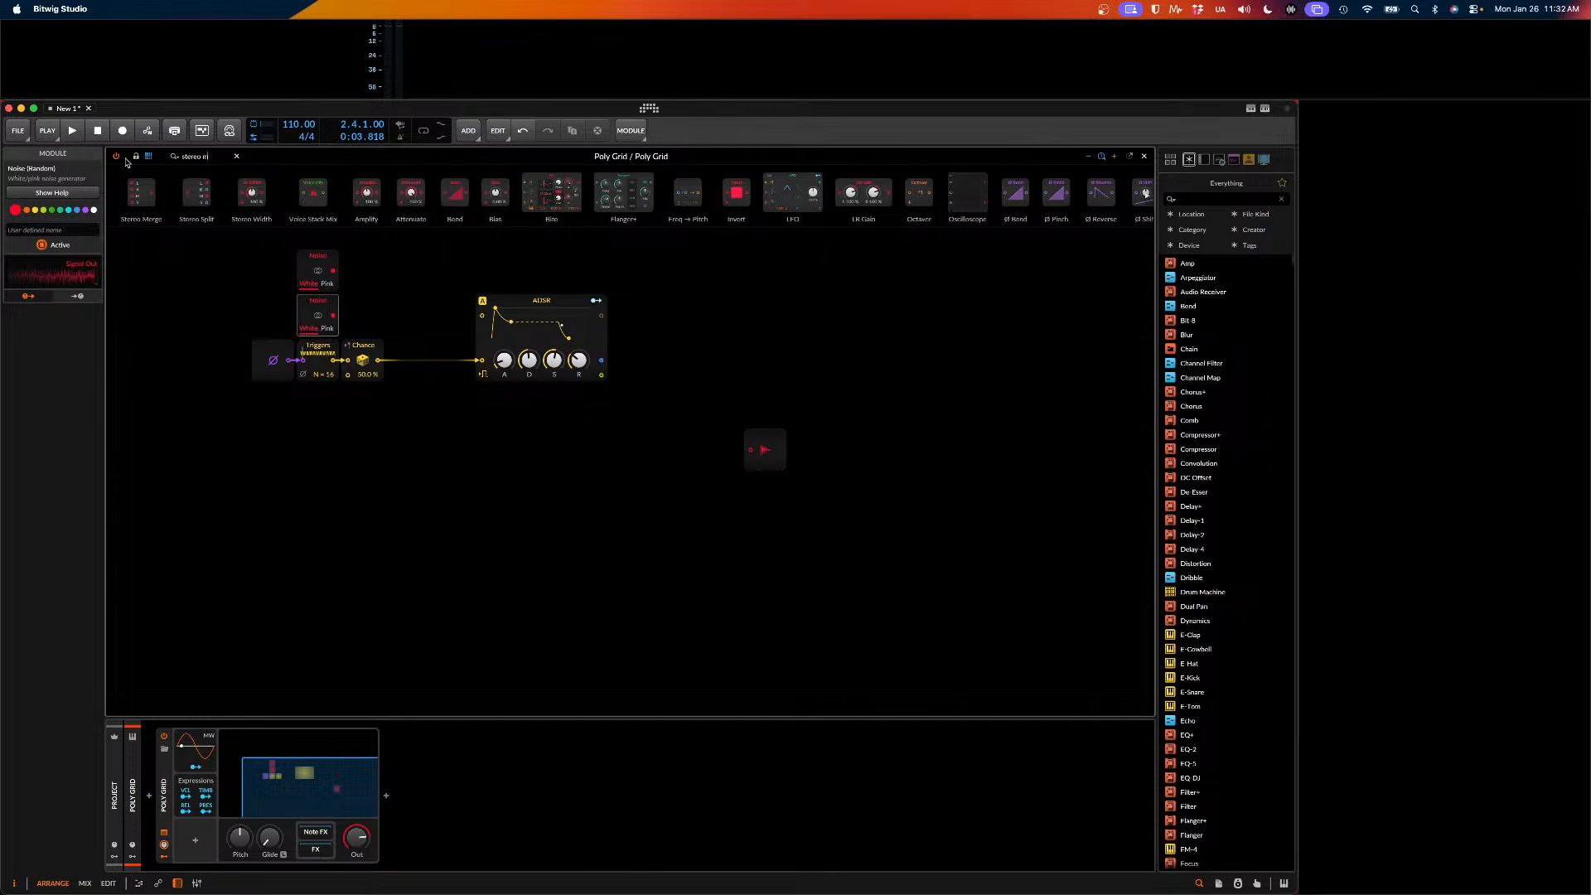
{"action": "left_click_drag", "start_coordinate": [141, 192], "coordinate": [348, 266]}
- Route the merged noise through a Stereo Width module into the ADSR, and shape the envelope with short decay, no sustain and short release
{"action": "left_click", "coordinate": [199, 156]}
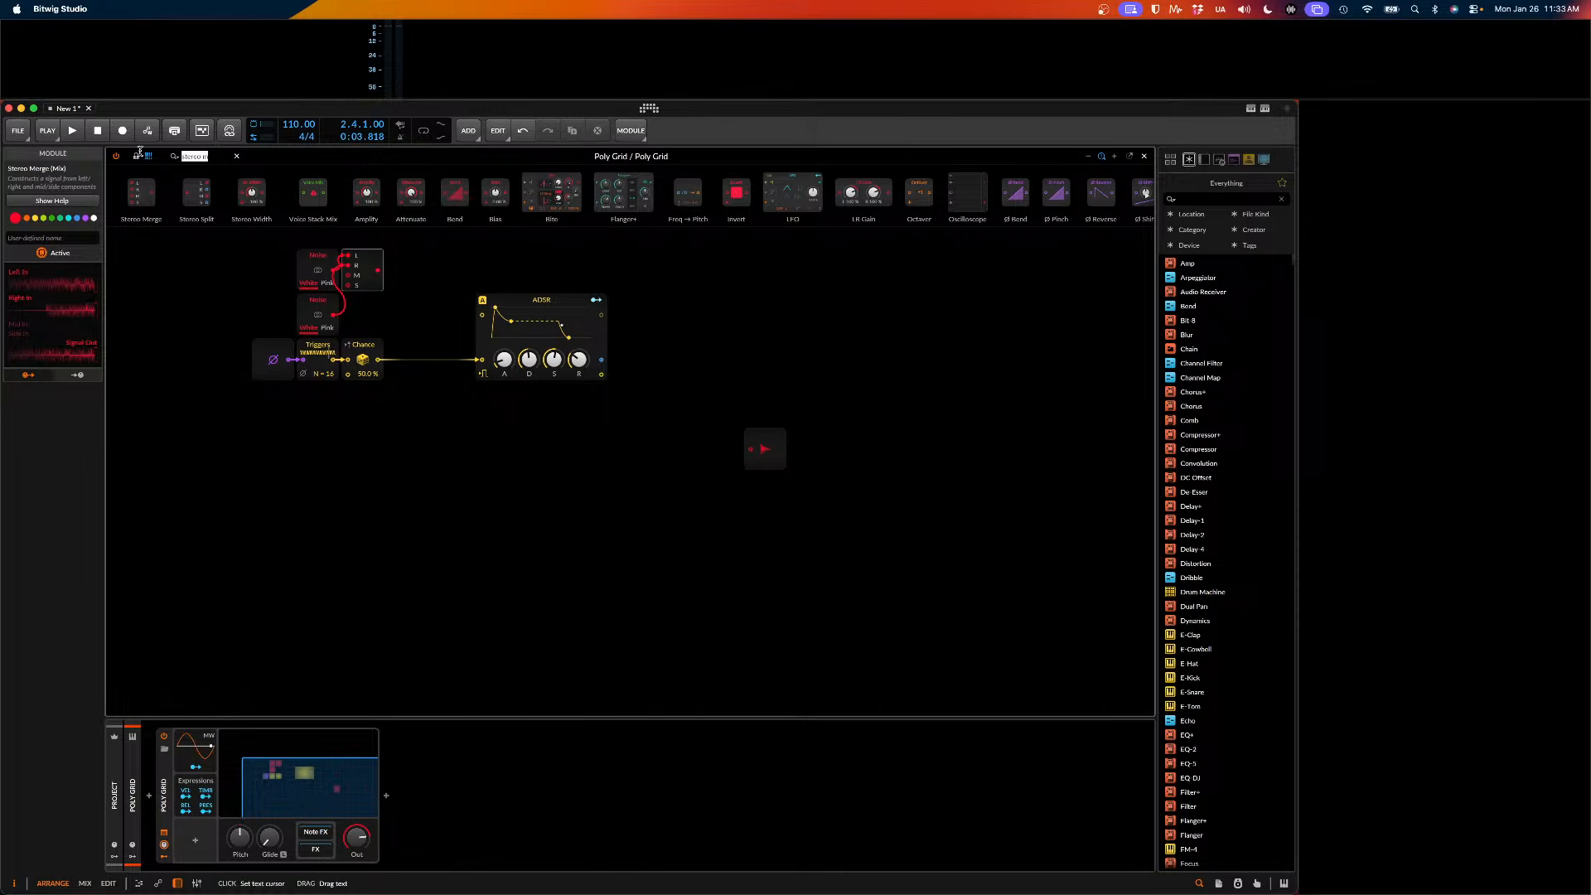
{"action": "left_click_drag", "start_coordinate": [248, 192], "coordinate": [408, 270]}
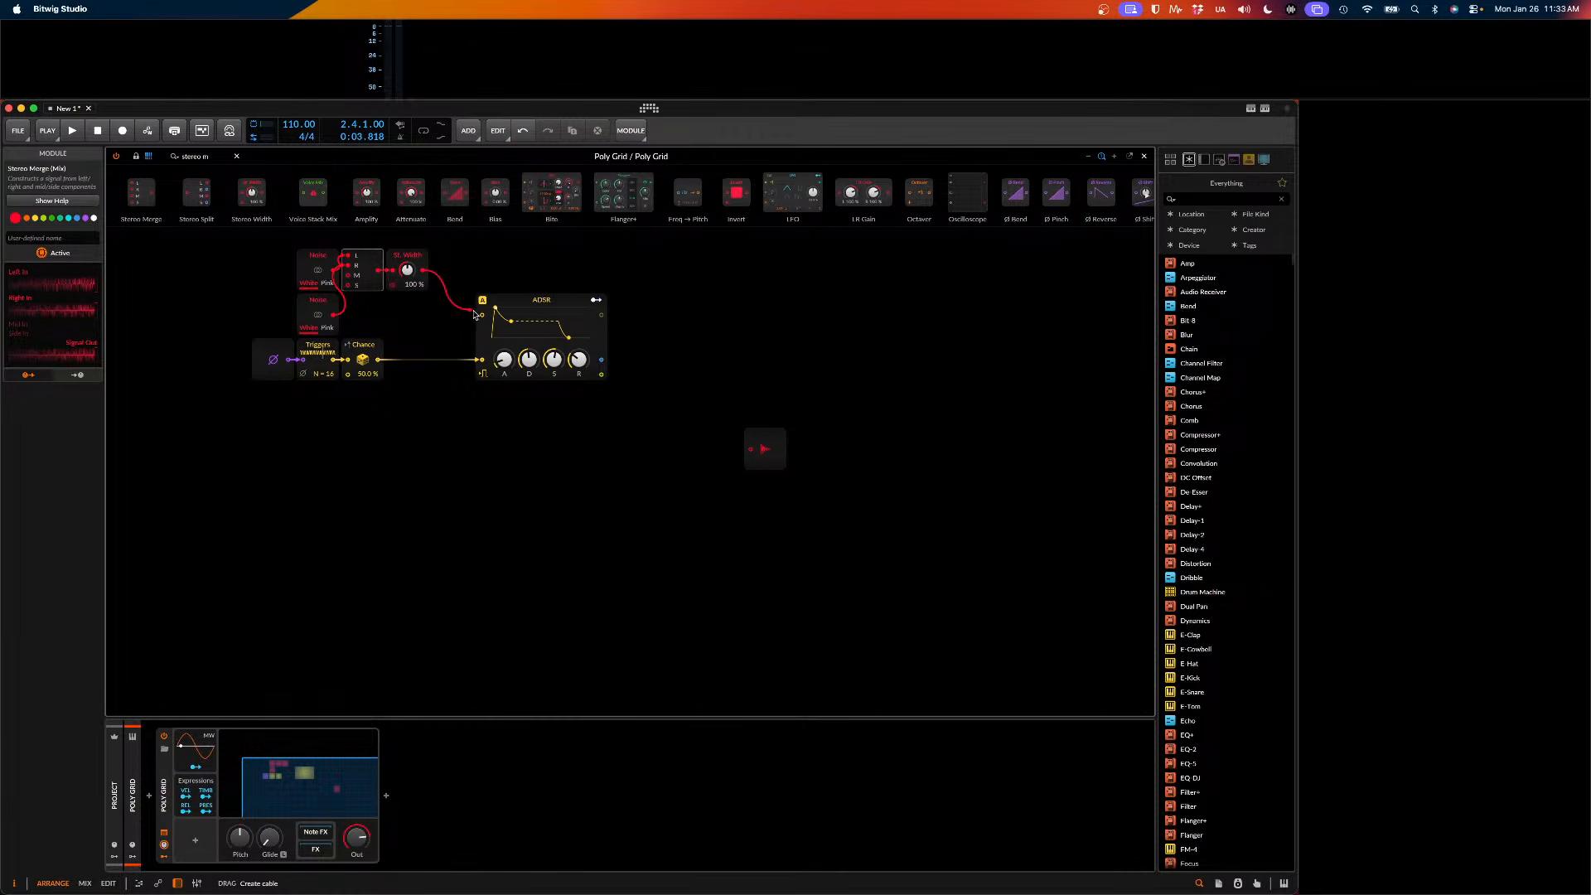
{"action": "left_click_drag", "start_coordinate": [475, 314], "coordinate": [553, 423]}
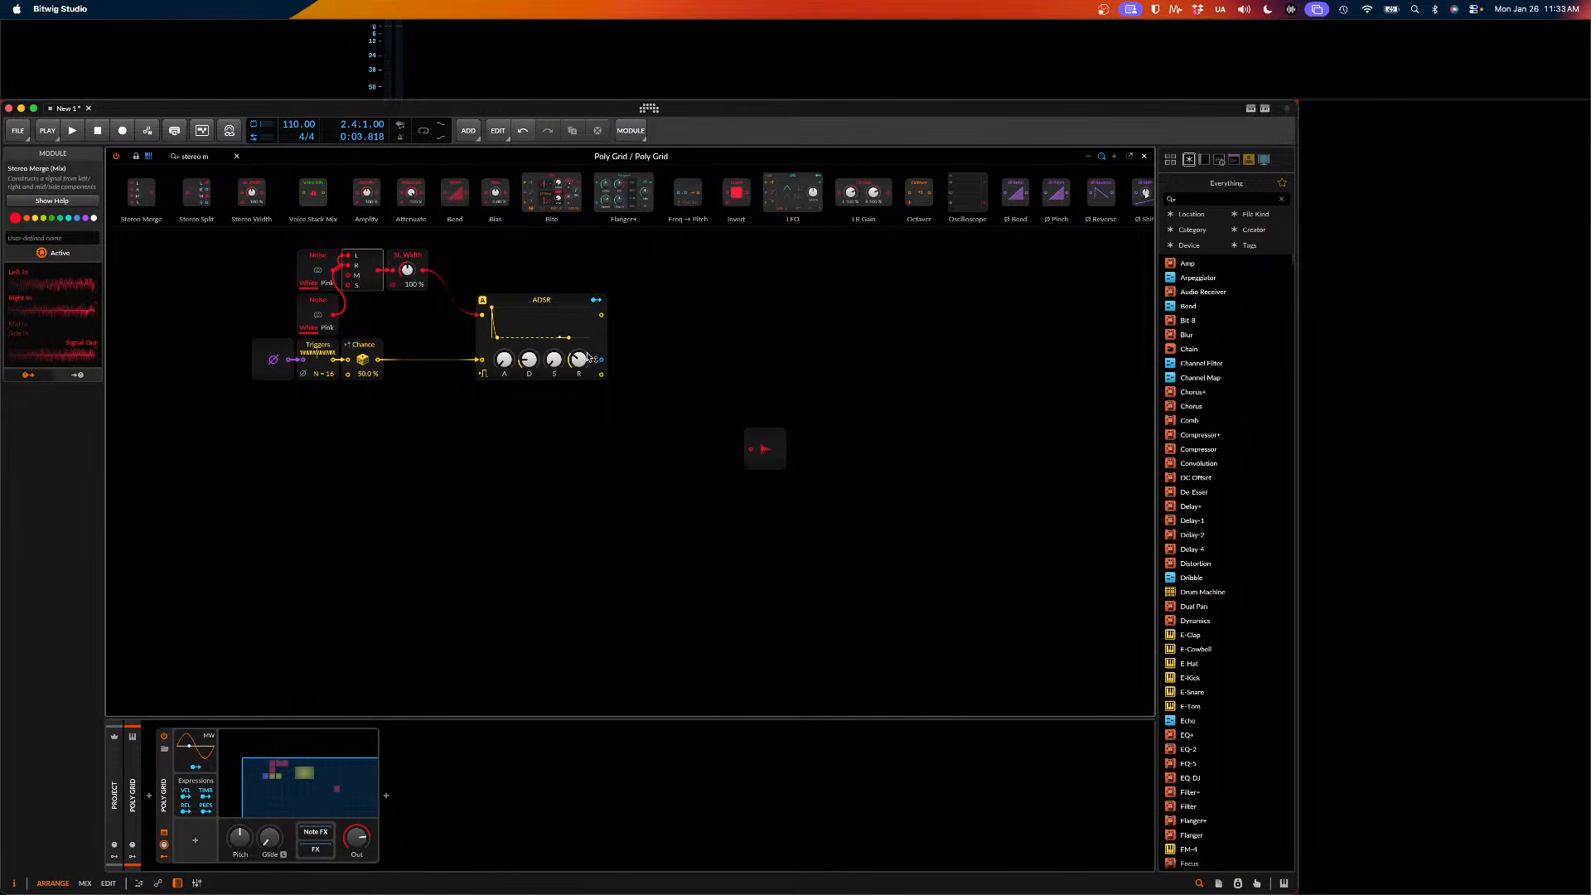
{"action": "left_click_drag", "start_coordinate": [580, 360], "coordinate": [580, 378]}
- Add a Mixer after the ADSR, connect it to the Audio Out module, and set channel 1 level to -28.2 dB
{"action": "left_click_drag", "start_coordinate": [665, 354], "coordinate": [579, 332]}
{"action": "type", "text": "mixer"}
{"action": "left_click_drag", "start_coordinate": [147, 192], "coordinate": [635, 361]}
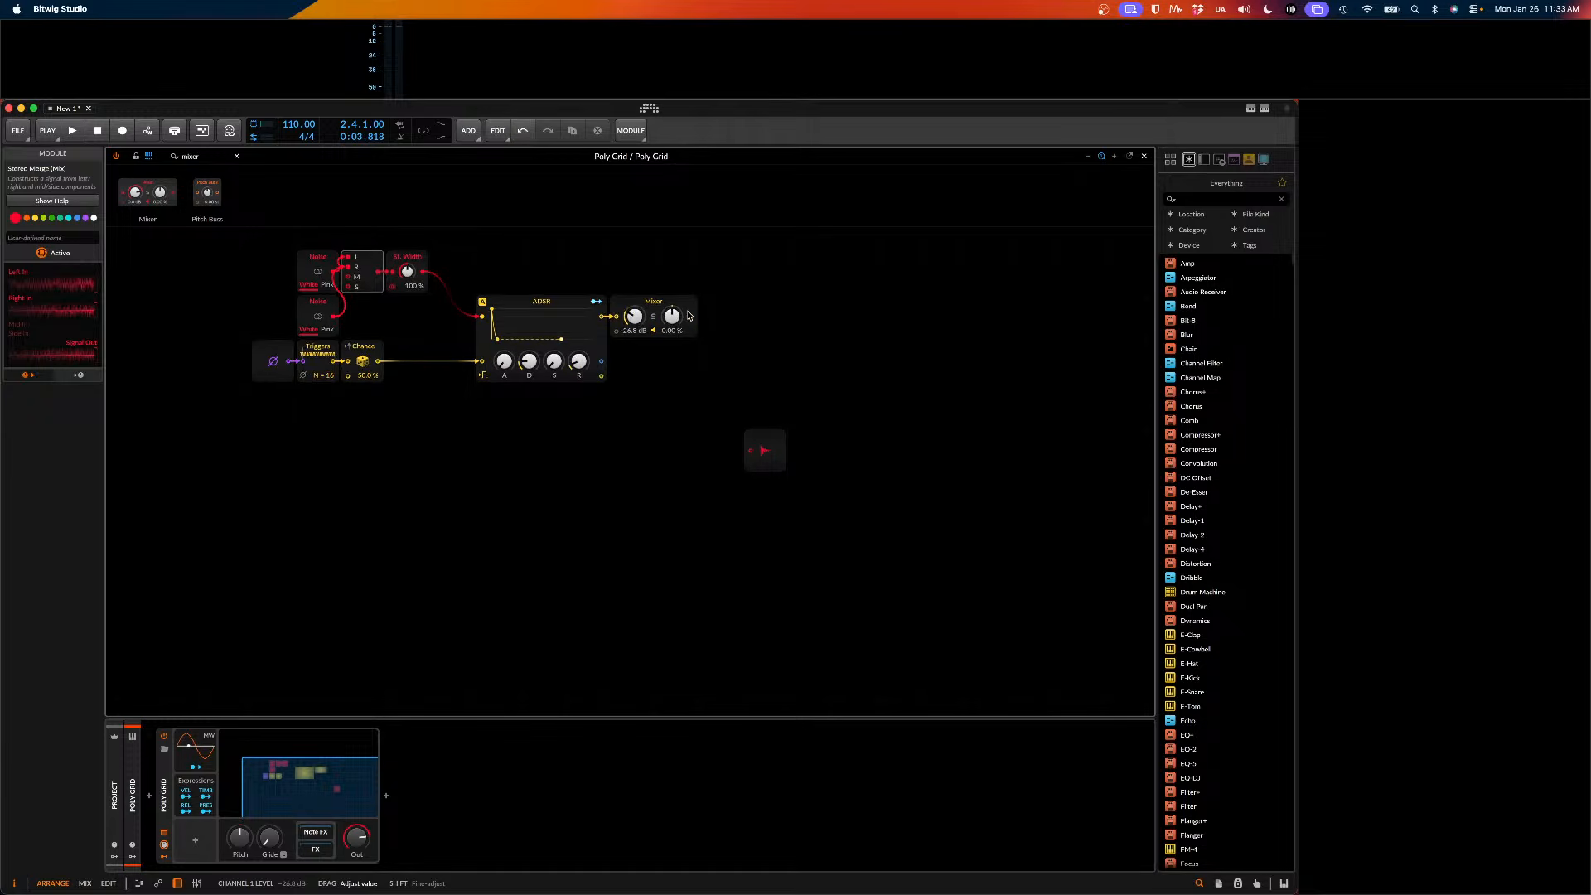
{"action": "left_click_drag", "start_coordinate": [688, 316], "coordinate": [748, 452]}
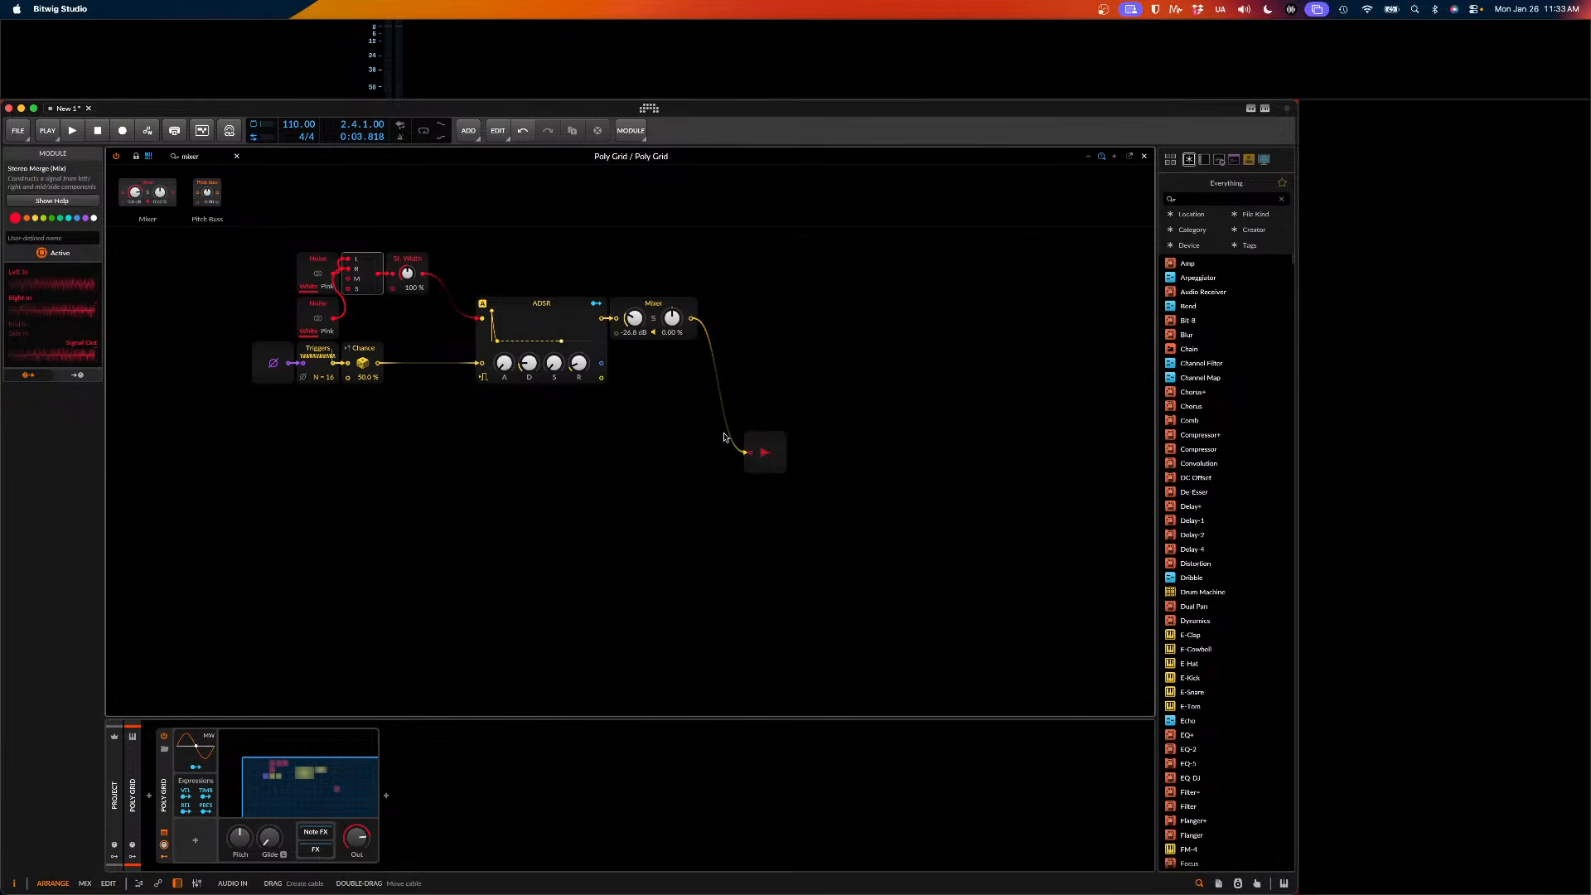
{"action": "left_click_drag", "start_coordinate": [639, 316], "coordinate": [639, 319]}
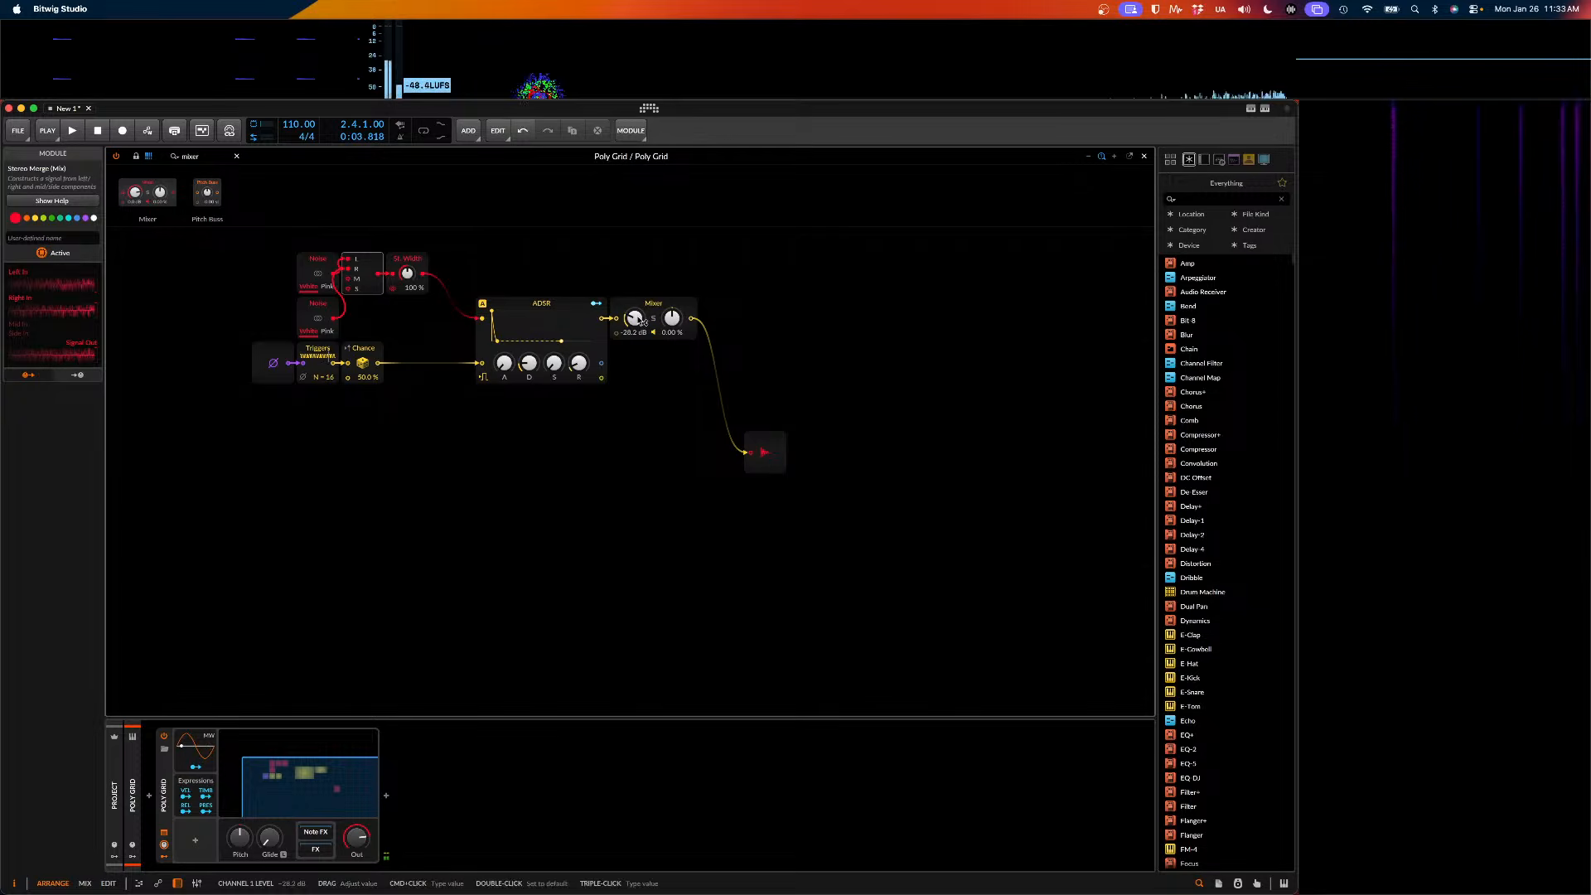
- Set the project tempo to 174 BPM
{"action": "left_click_drag", "start_coordinate": [291, 126], "coordinate": [291, 73]}
{"action": "double_click", "coordinate": [291, 126]}
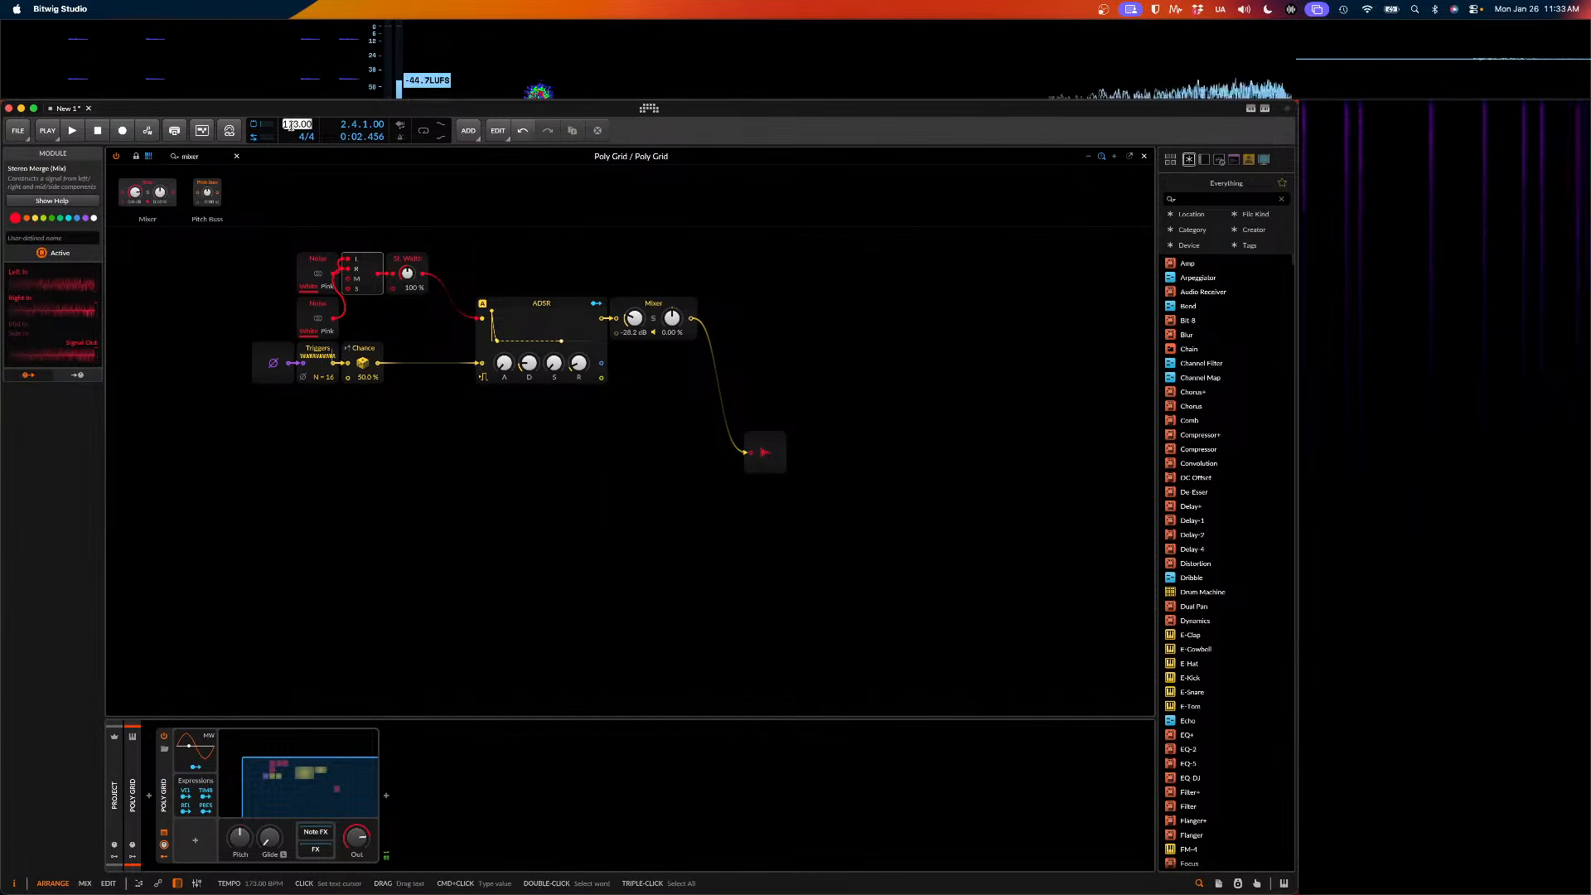
{"action": "type", "text": "1 BPM"}
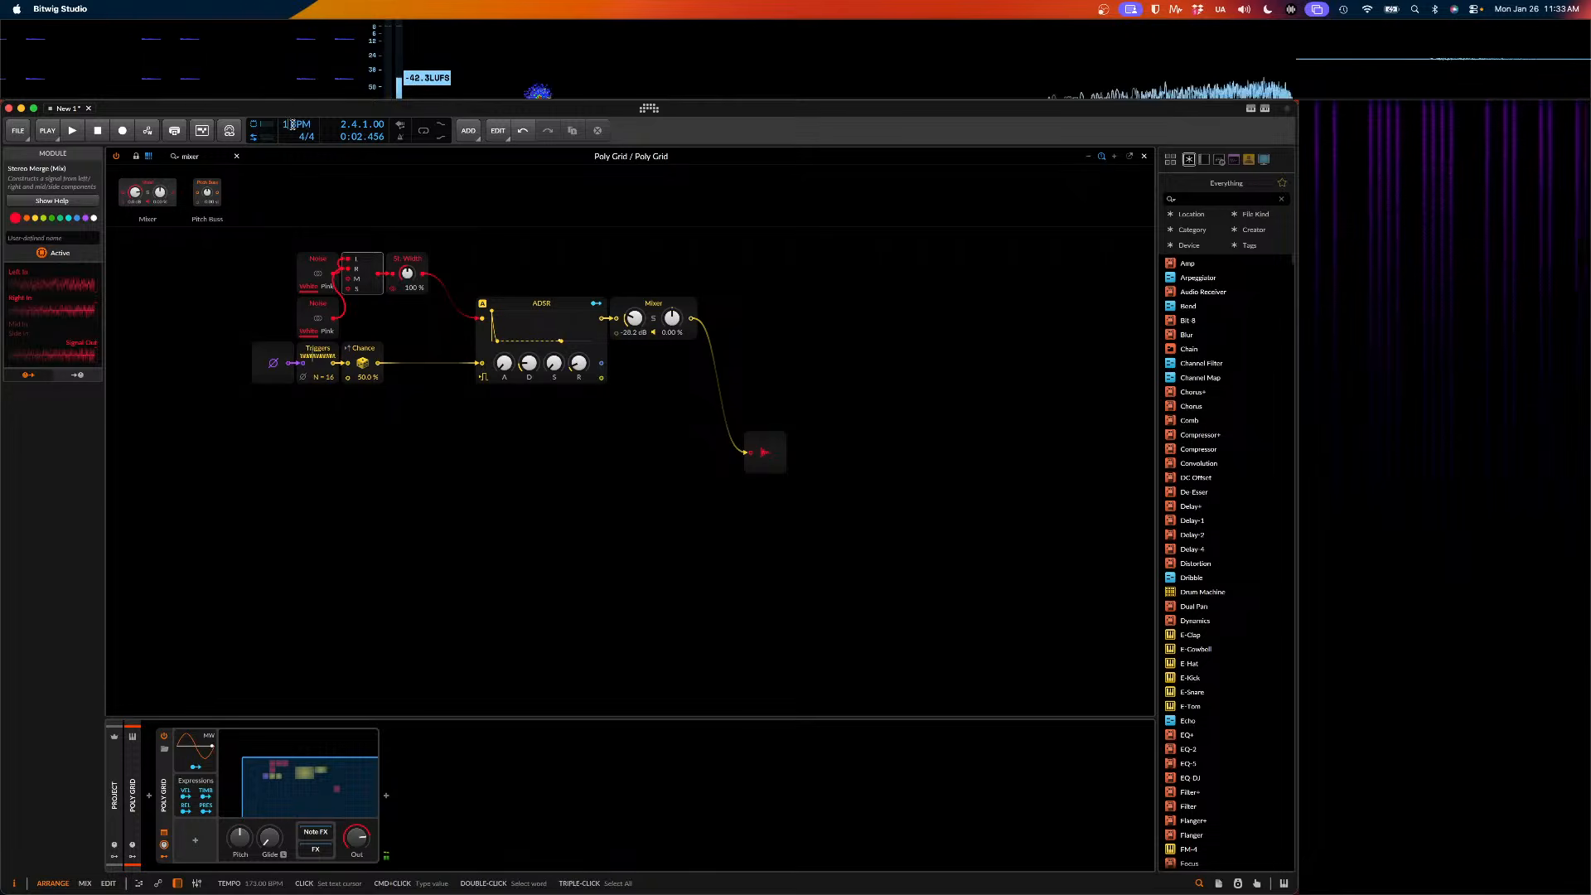
{"action": "type", "text": "74"}
{"action": "key", "text": "Return"}
{"action": "scroll", "coordinate": [697, 453], "scroll_direction": "right", "scroll_amount": 1}
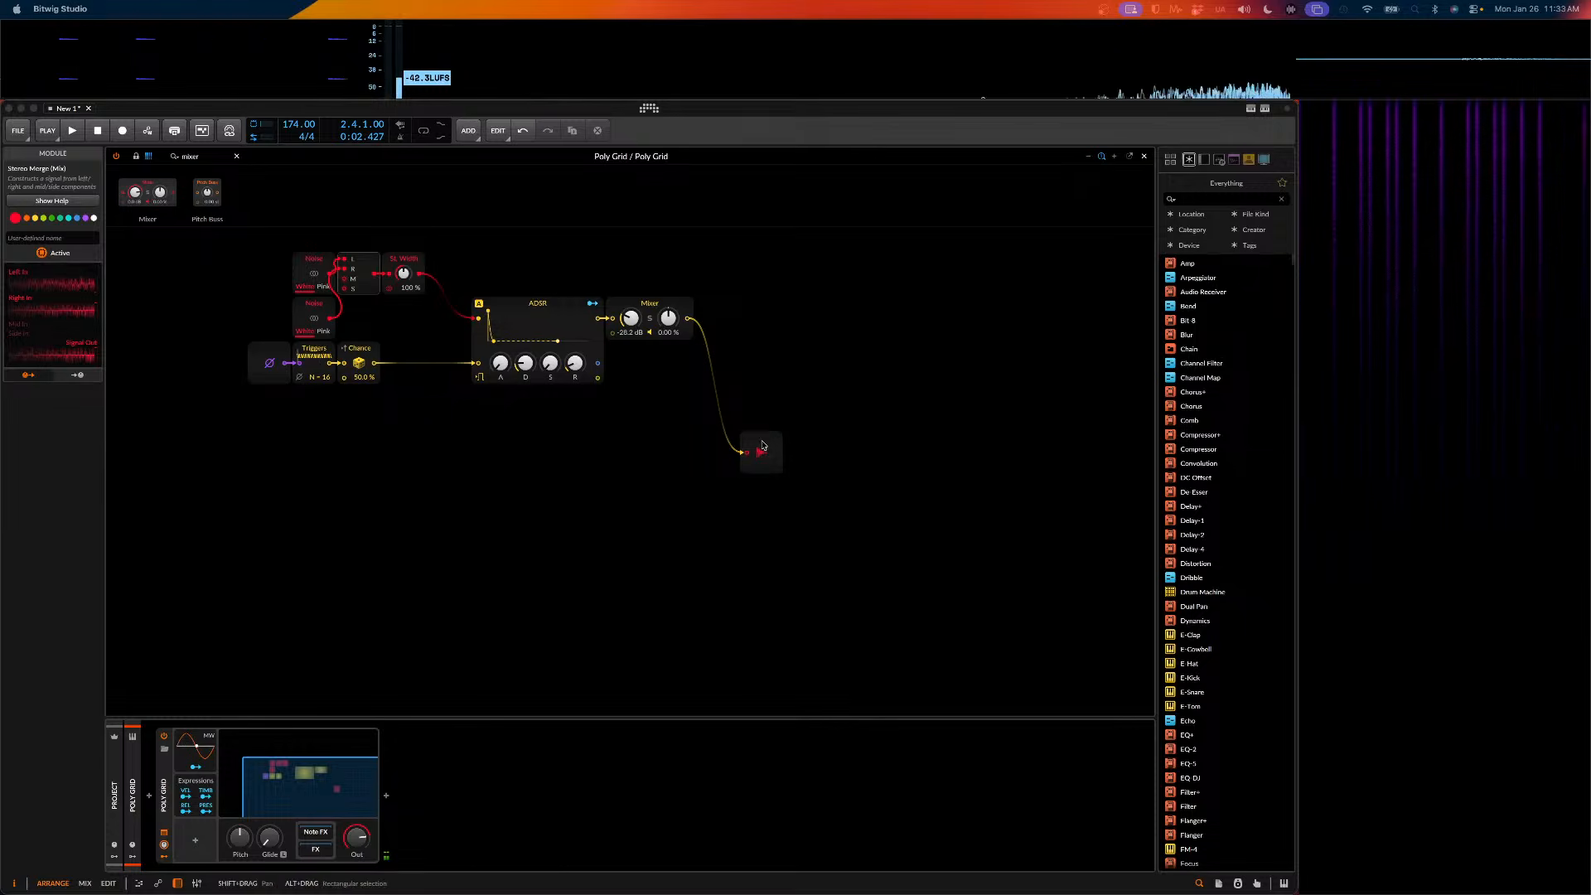
{"action": "left_click_drag", "start_coordinate": [777, 464], "coordinate": [777, 332]}
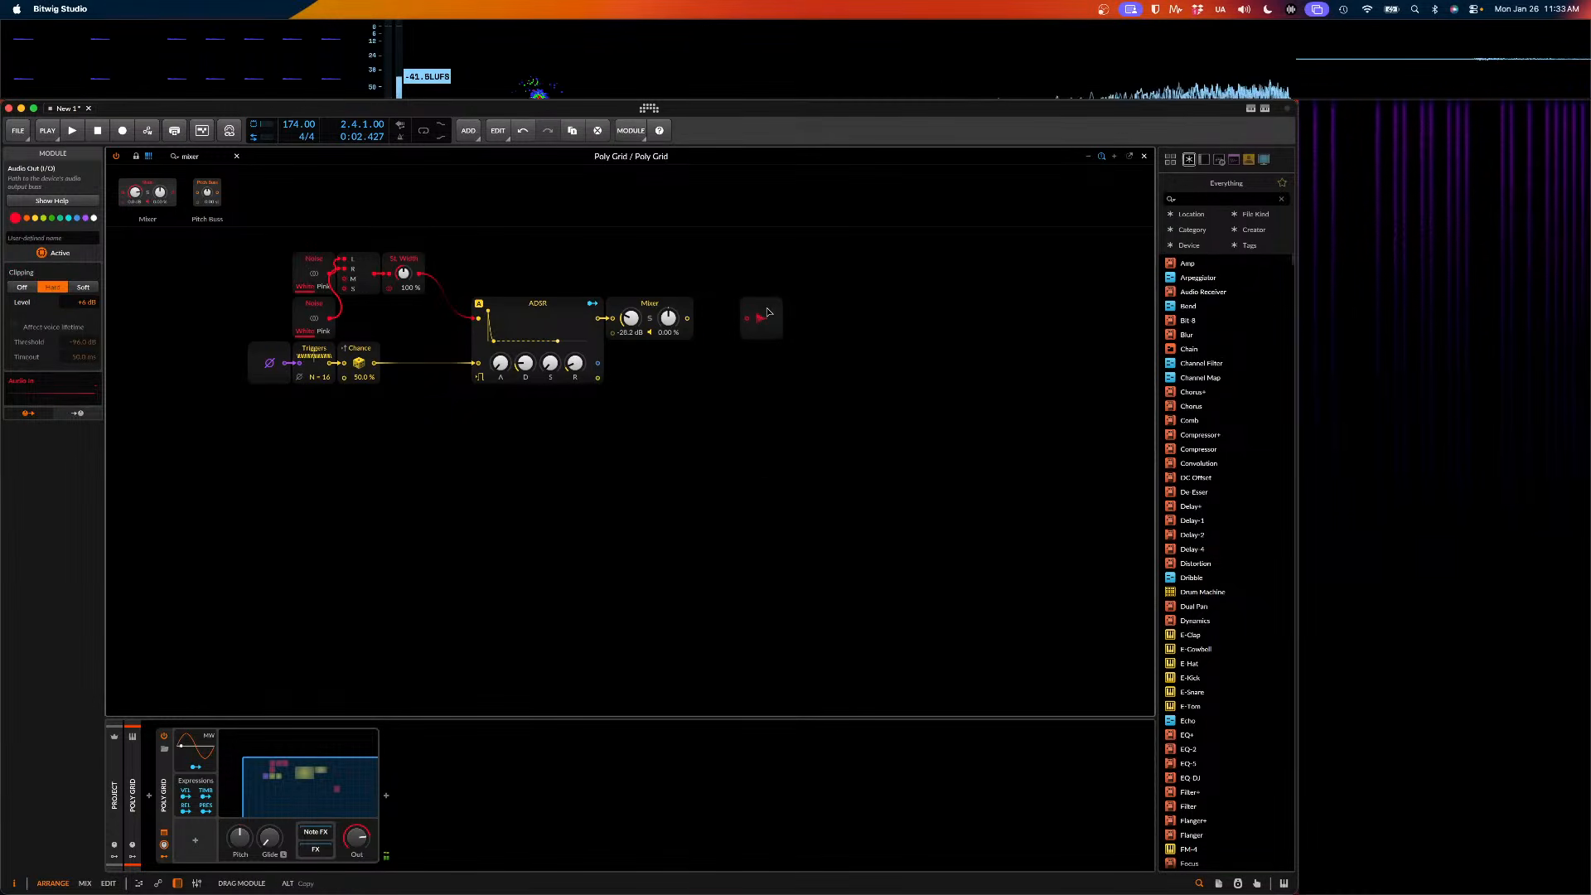
{"action": "left_click_drag", "start_coordinate": [769, 304], "coordinate": [942, 322]}
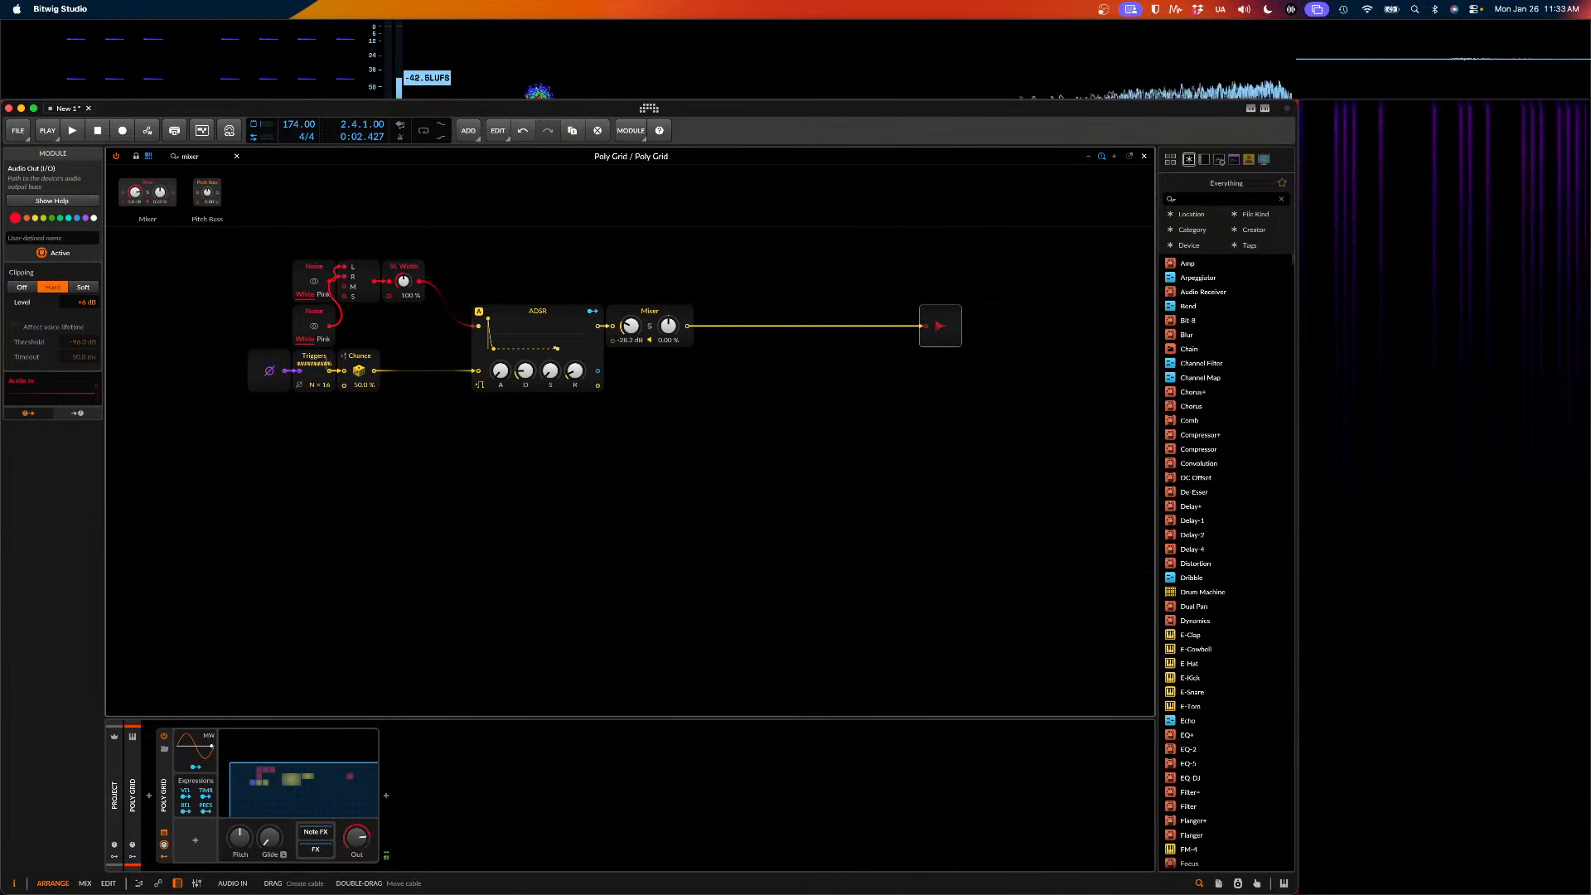
{"action": "scroll", "coordinate": [639, 460], "scroll_direction": "right", "scroll_amount": 2}
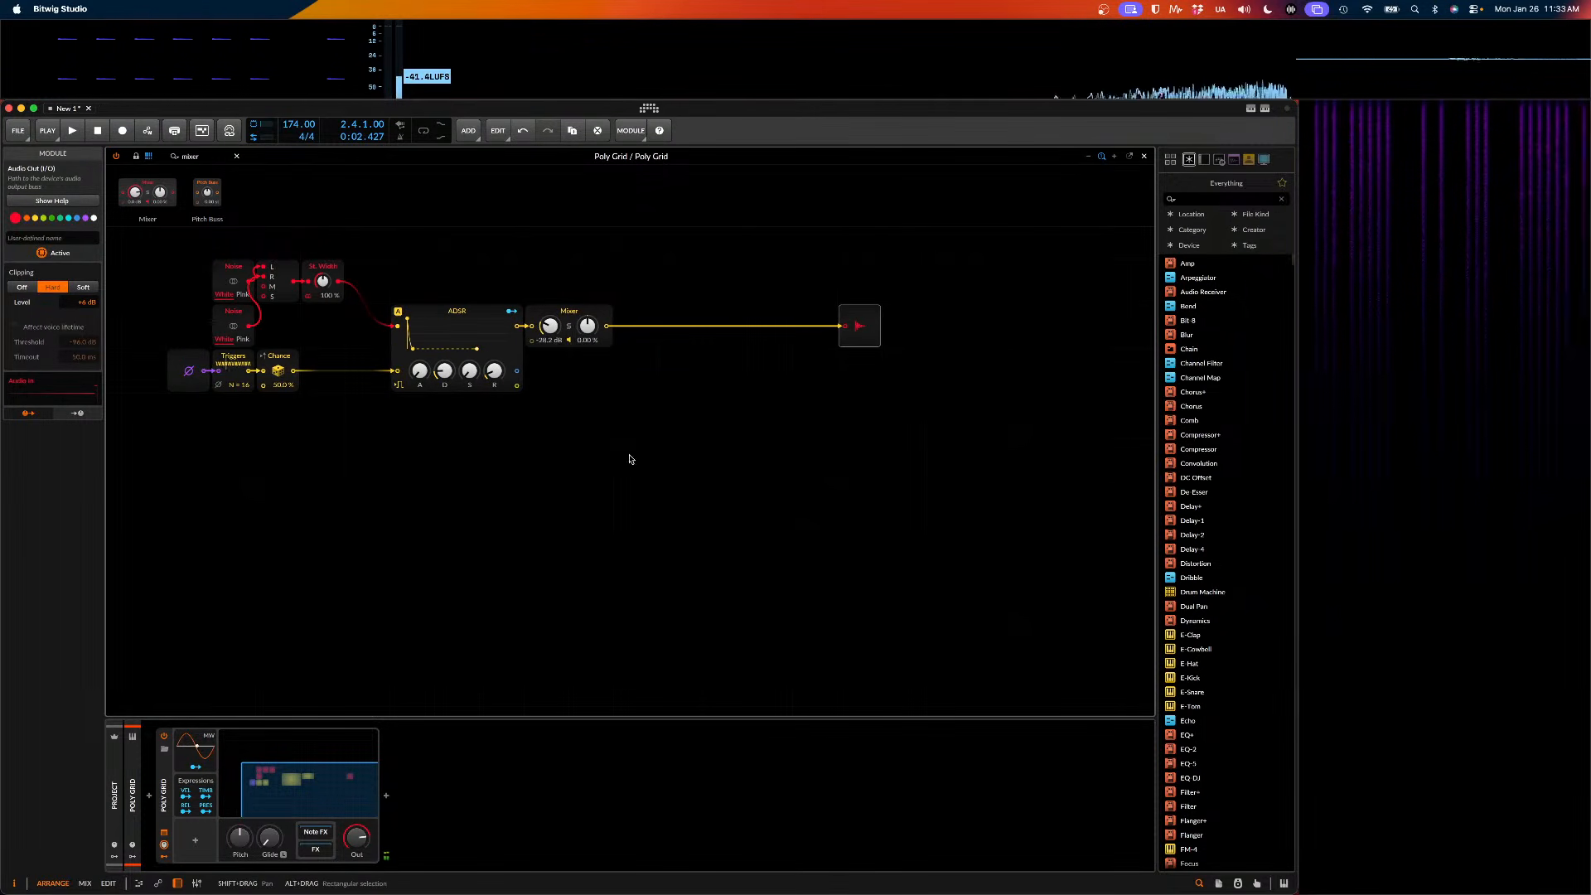
{"action": "mouse_move", "coordinate": [551, 322]}
{"action": "left_mouse_down"}
{"action": "mouse_move", "coordinate": [551, 385]}
{"action": "mouse_move", "coordinate": [552, 309]}
{"action": "left_mouse_up"}
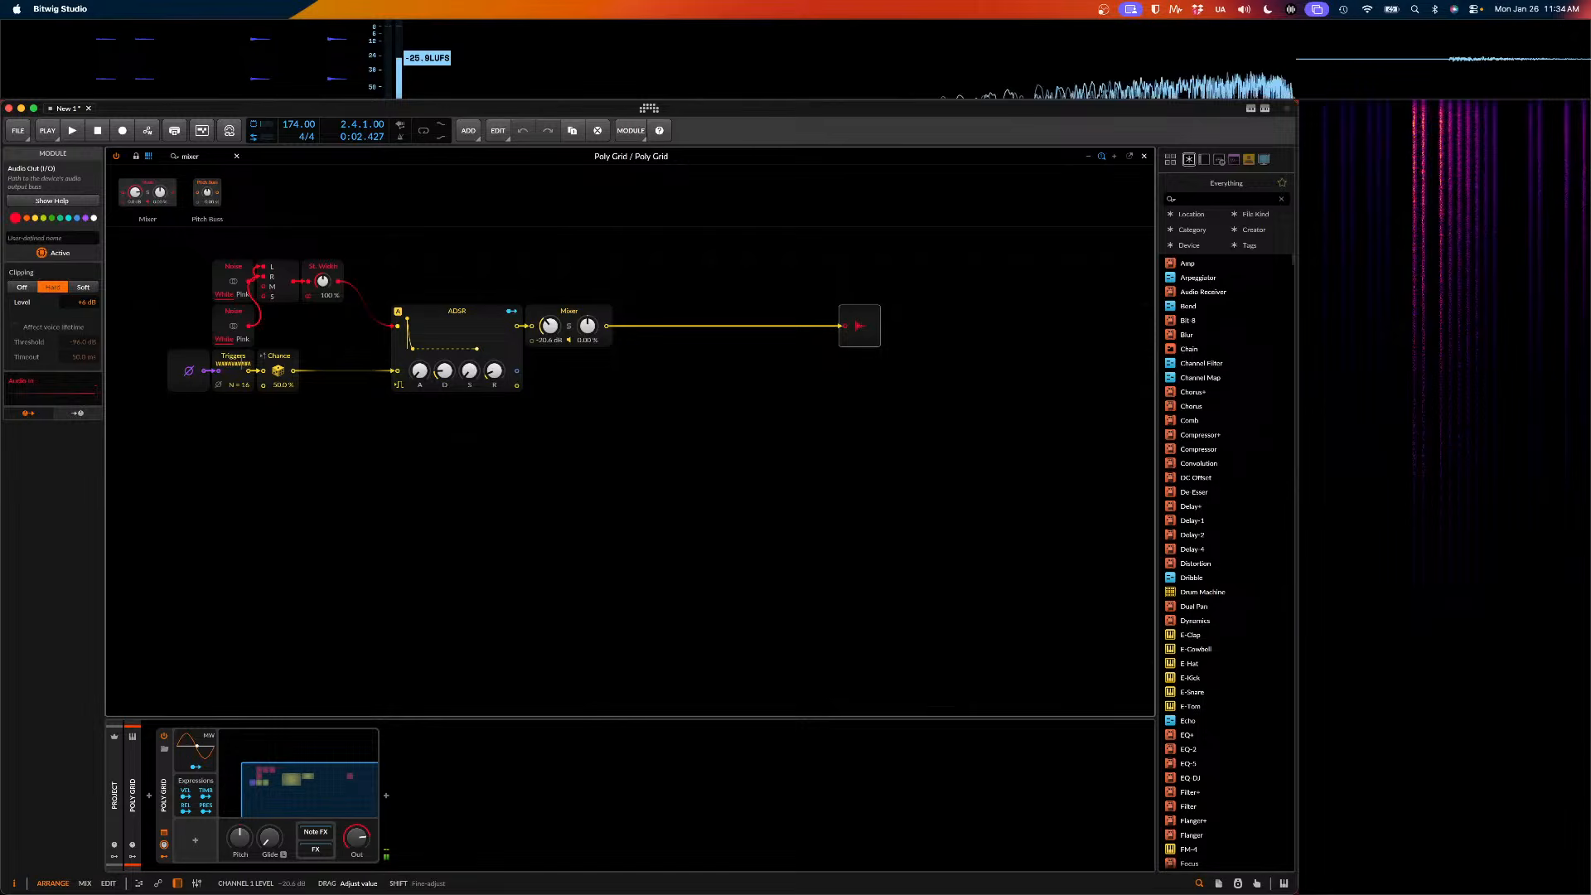
{"action": "left_click", "coordinate": [165, 158]}
{"action": "key", "text": "BackSpace"}
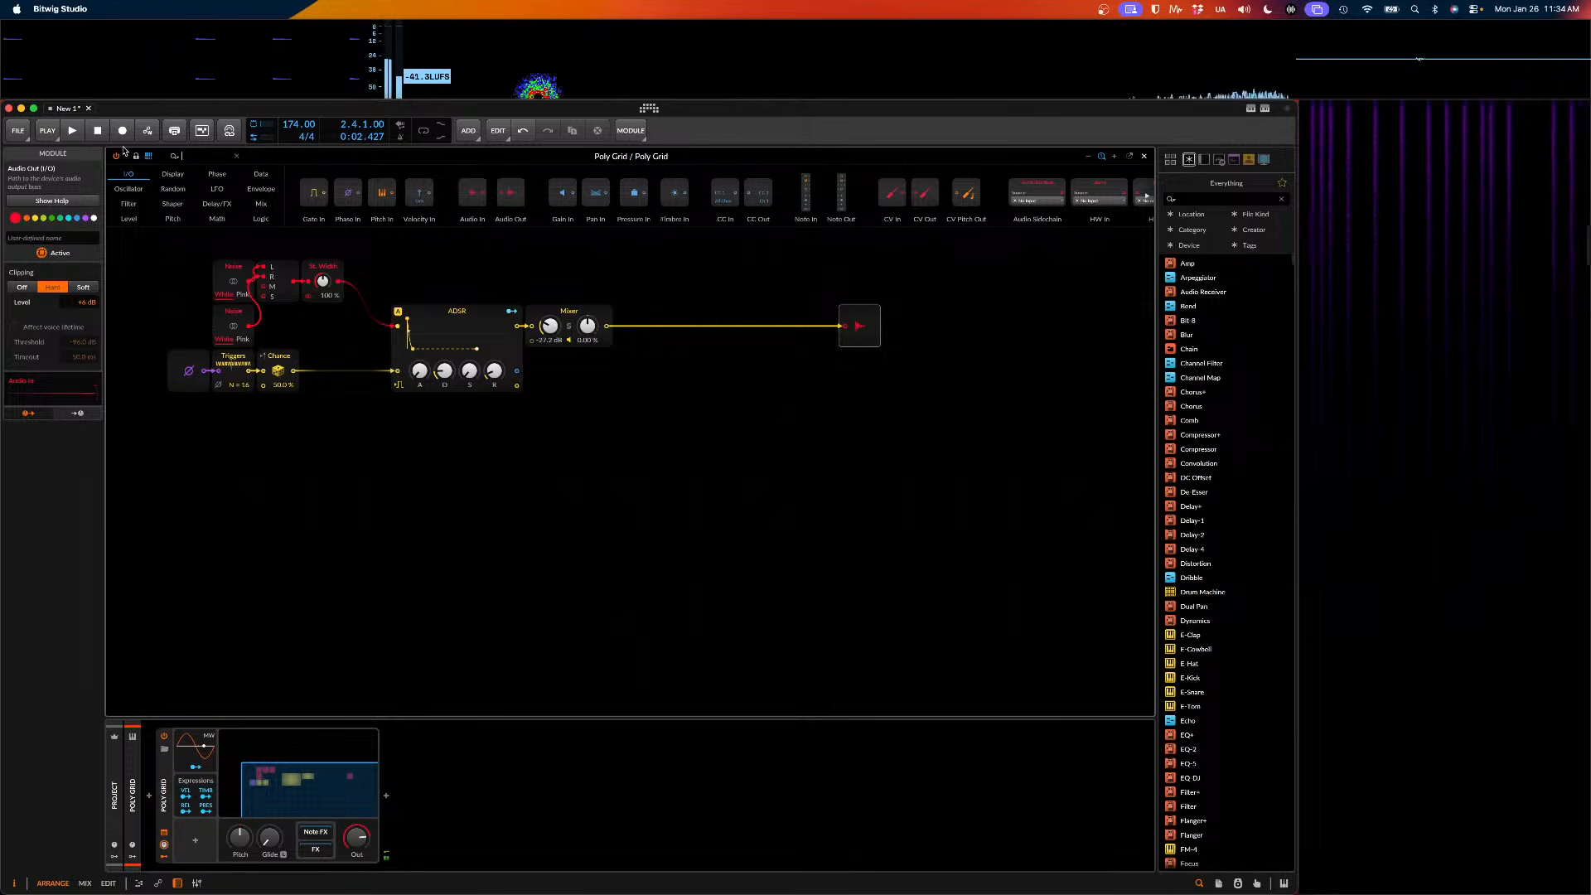
{"action": "type", "text": "c"}
{"action": "key", "text": "BackSpace"}
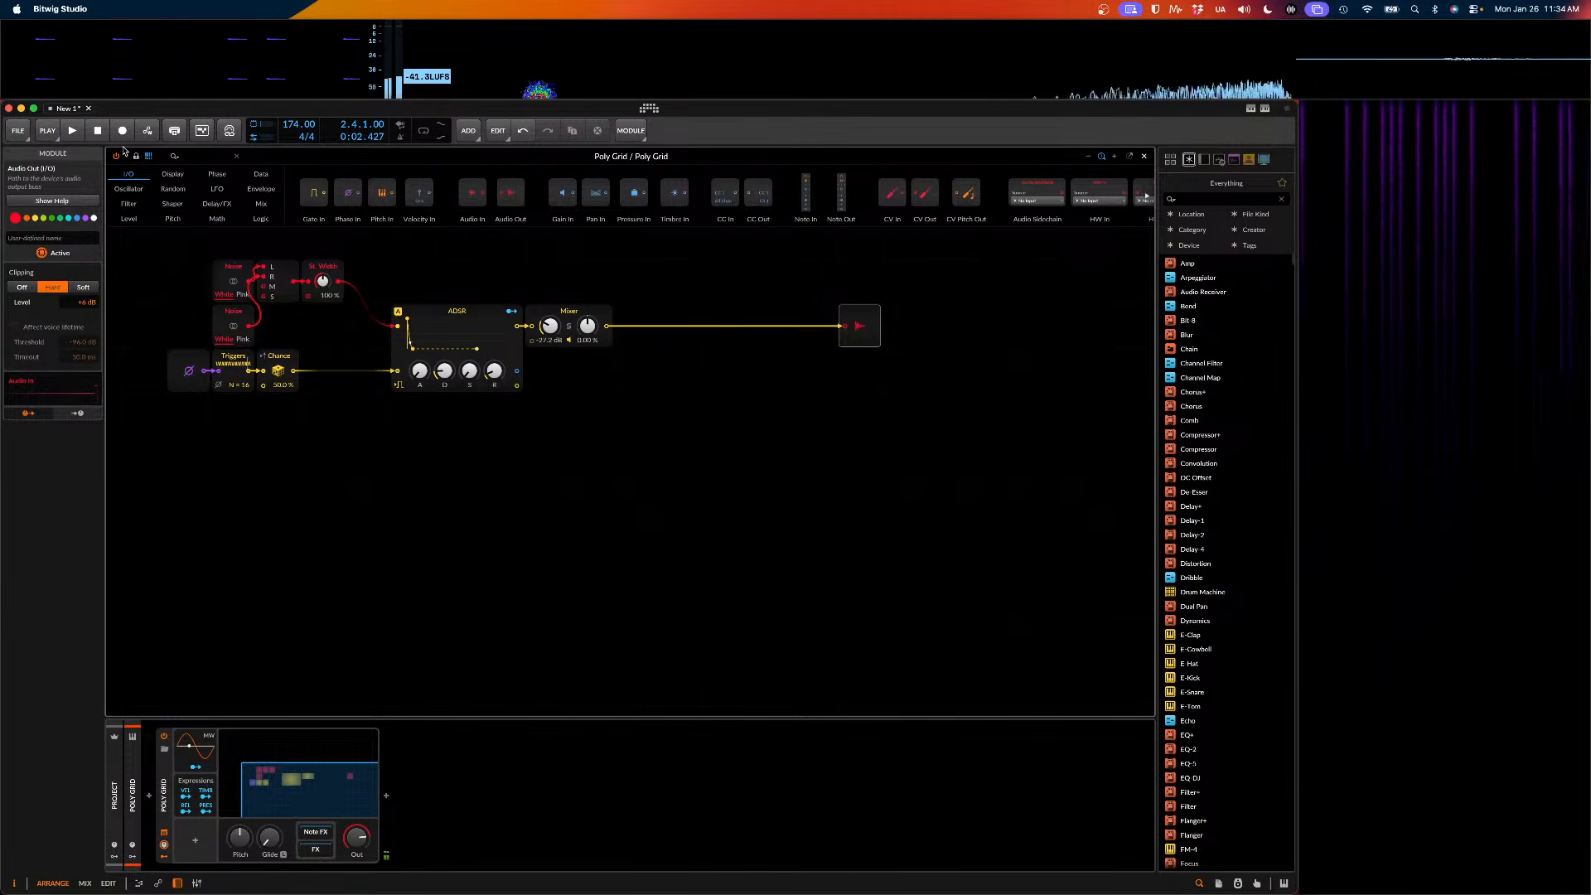
{"action": "left_click_drag", "start_coordinate": [544, 328], "coordinate": [550, 331]}
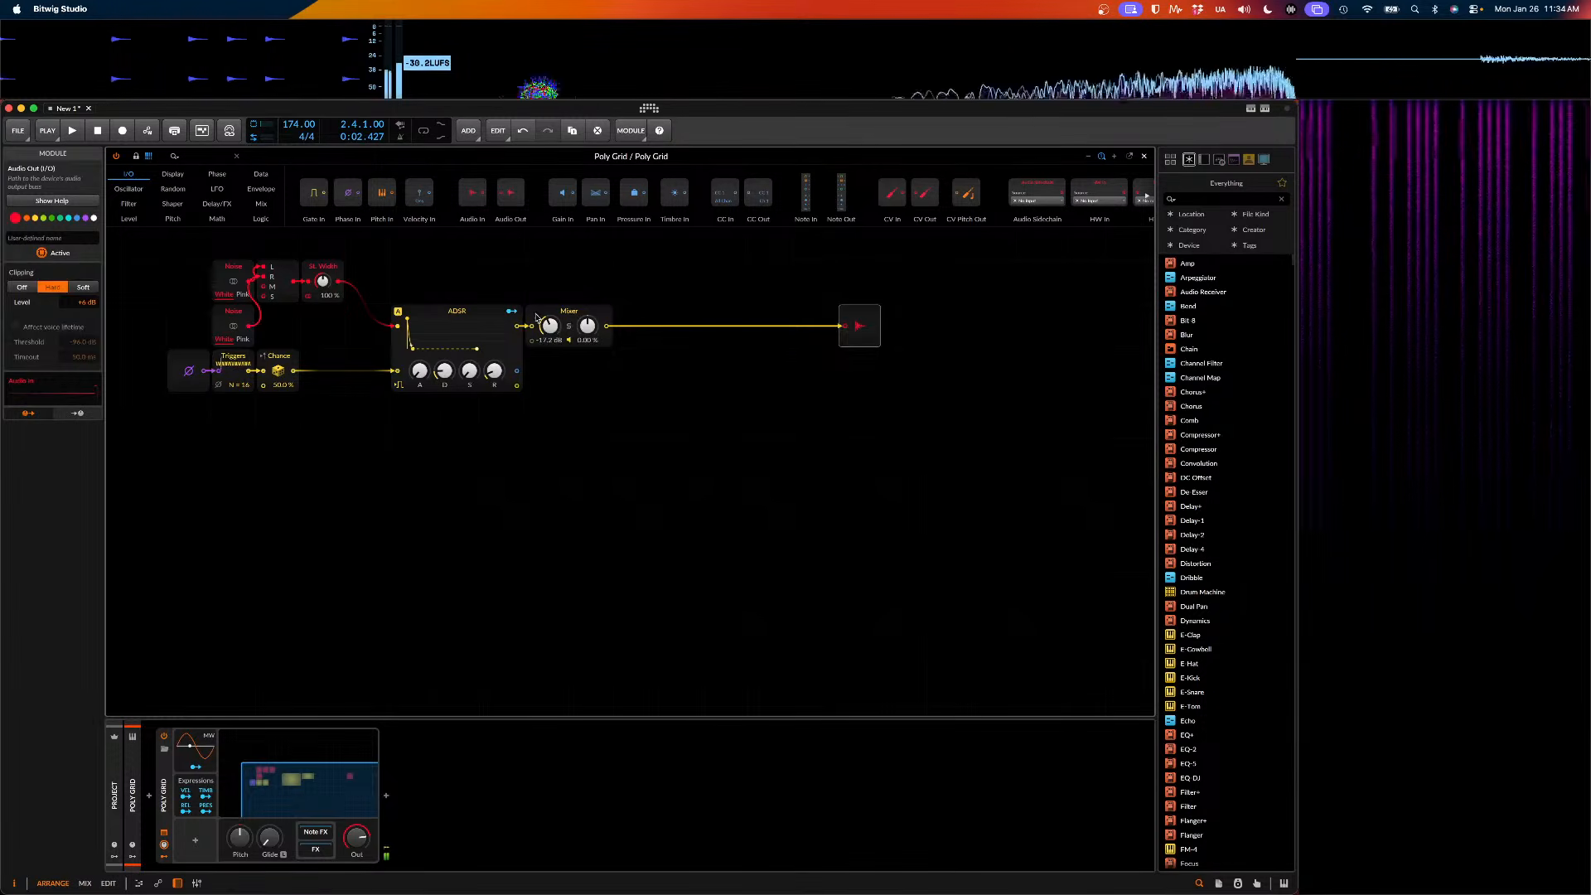
- Search for the Comb module and insert it between the Mixer and the Audio Out
{"action": "left_click", "coordinate": [537, 318]}
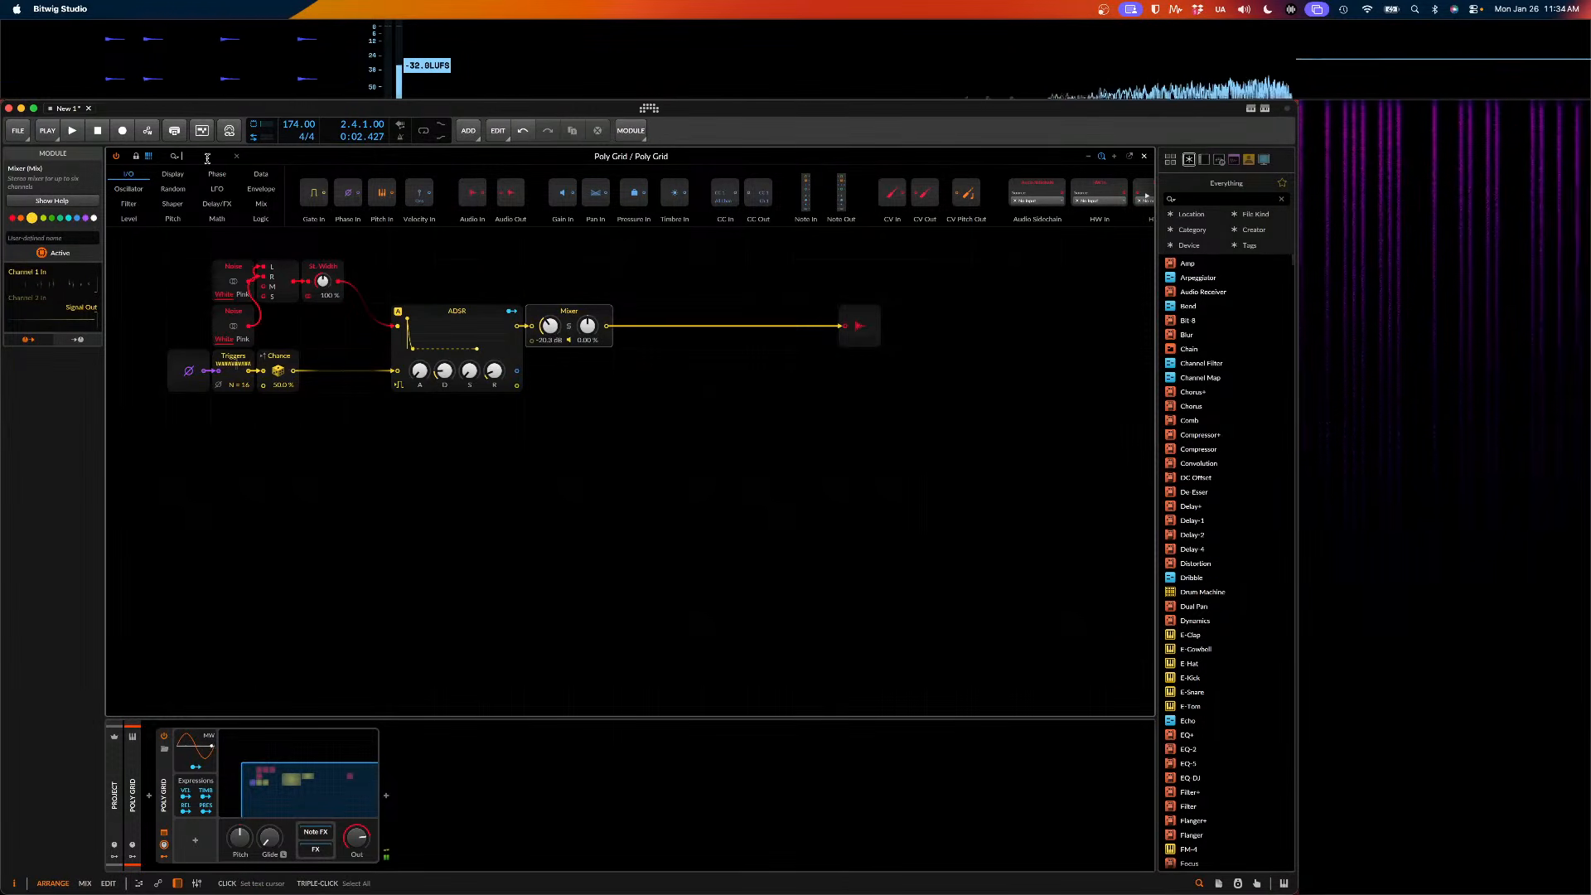
{"action": "type", "text": "comb"}
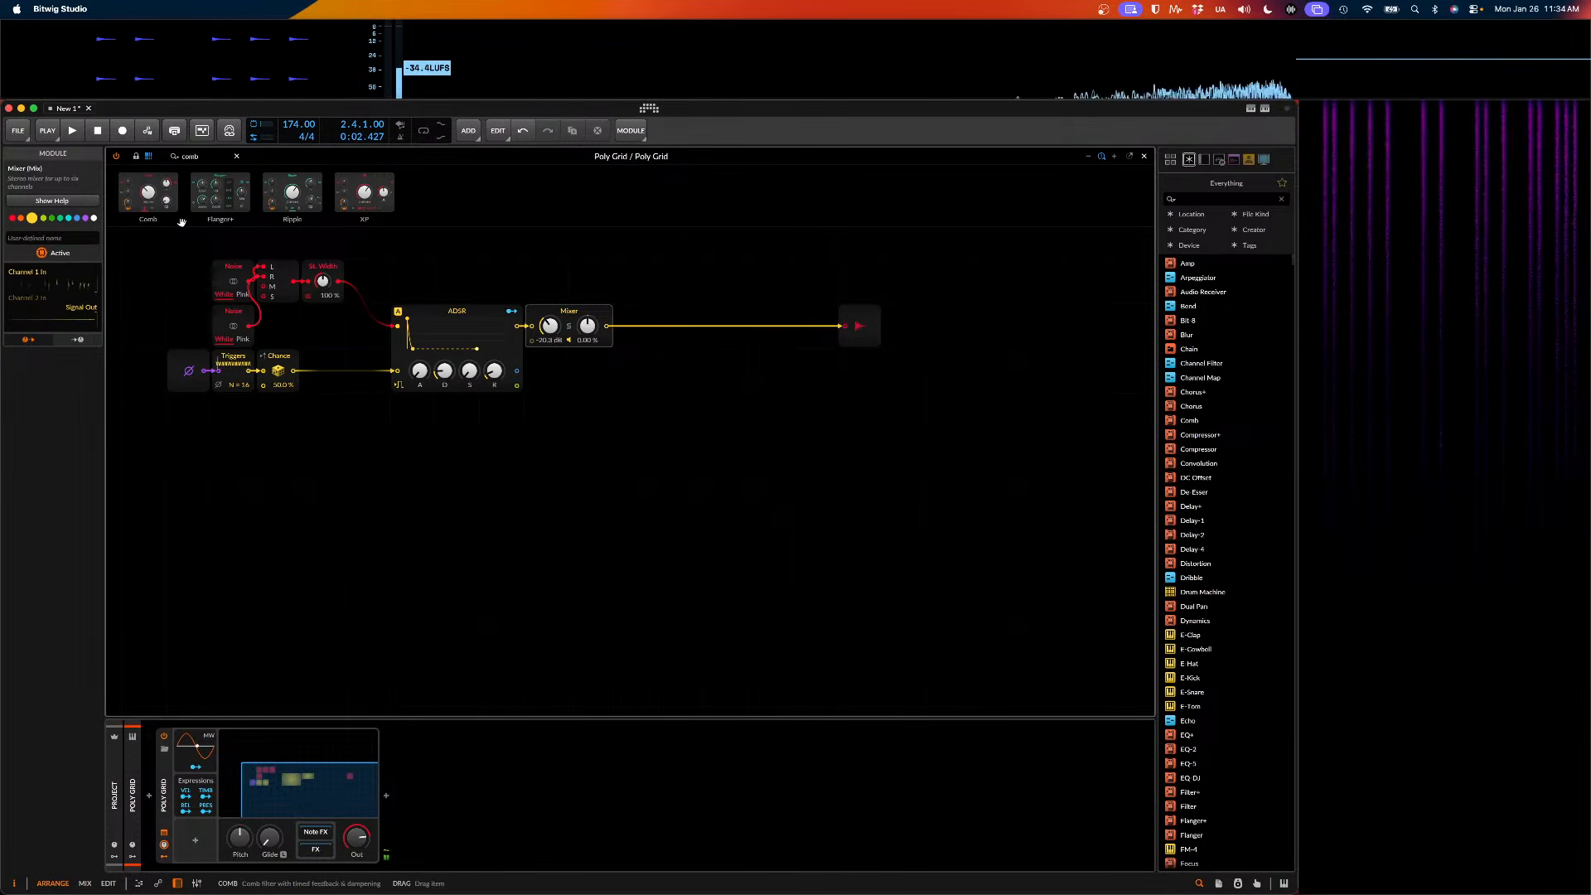
{"action": "key", "text": "Return"}
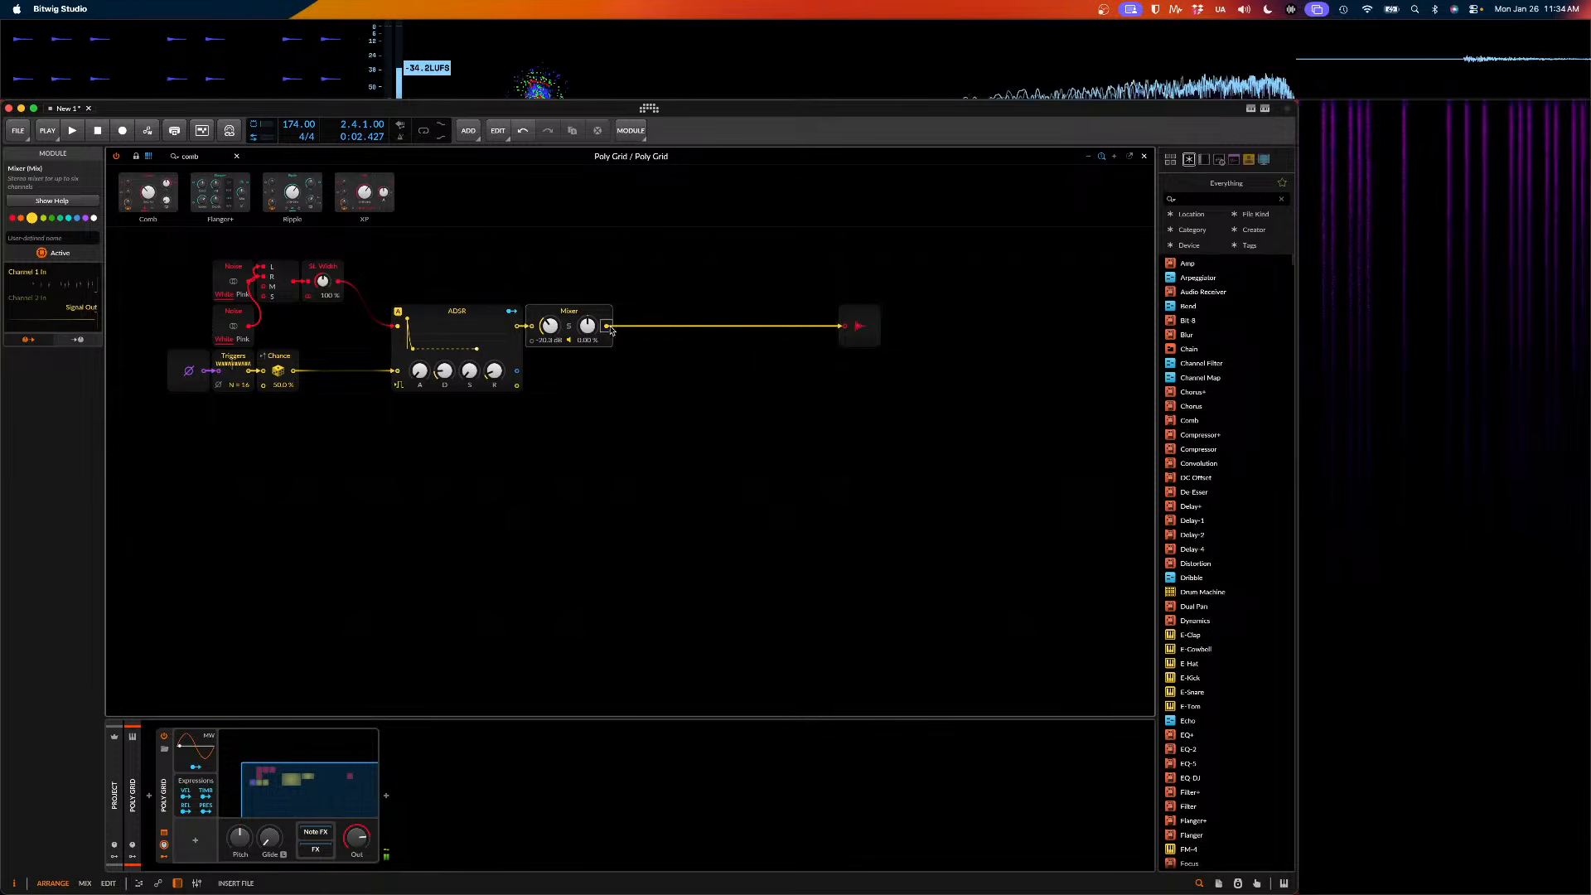
{"action": "left_click", "coordinate": [615, 329]}
{"action": "left_click_drag", "start_coordinate": [672, 347], "coordinate": [675, 298]}
{"action": "left_click", "coordinate": [667, 313]}
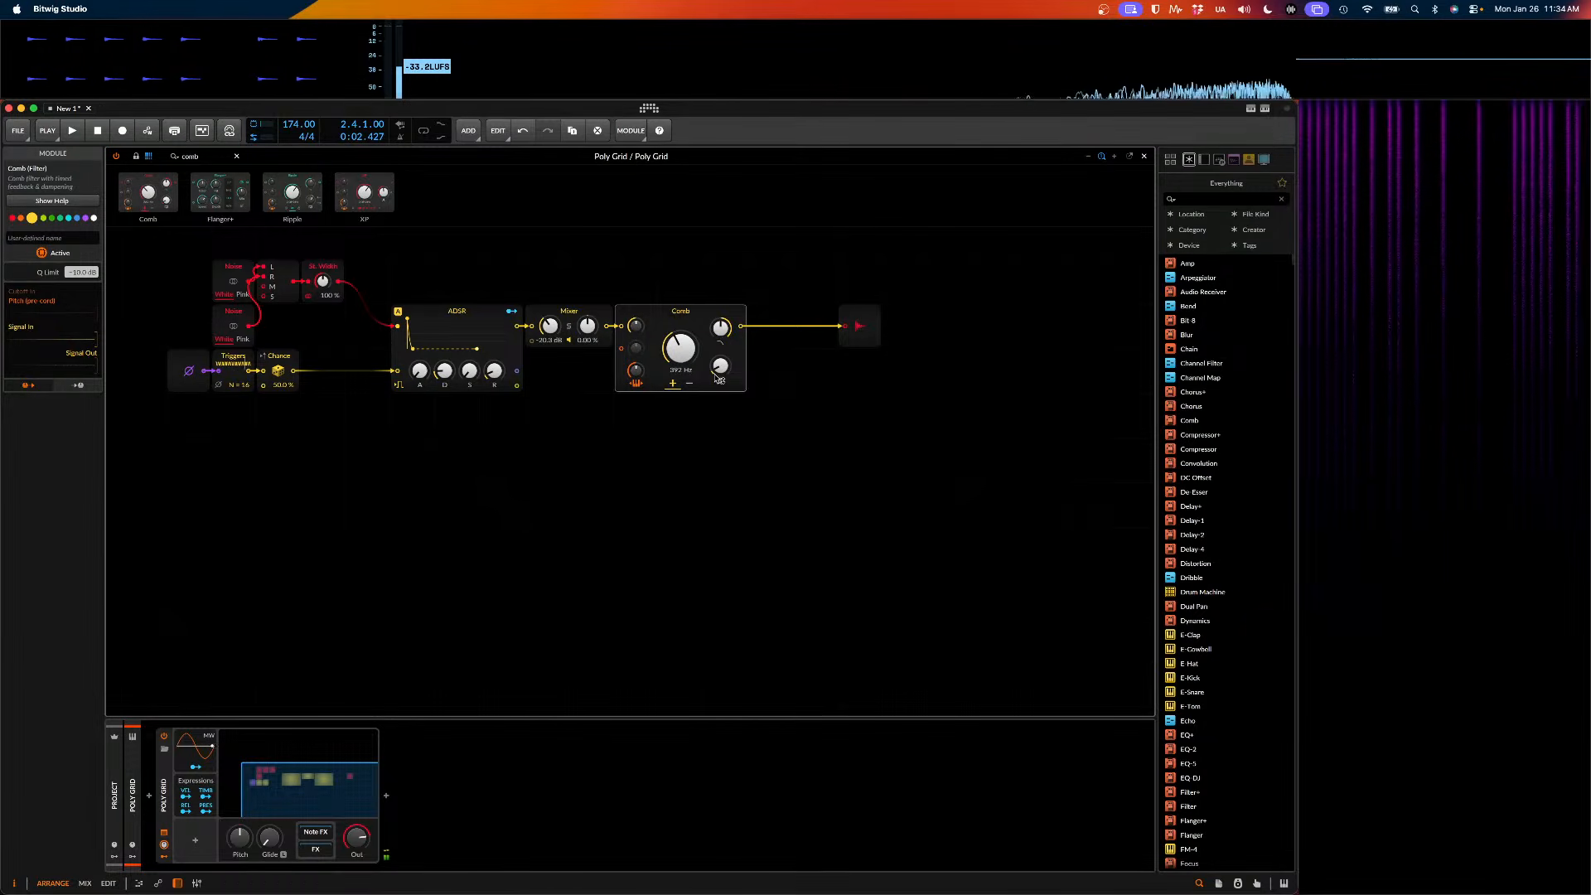
- Adjust the Comb filter's feedback and damping frequency, and lower its frequency to 60 Hz
{"action": "left_click_drag", "start_coordinate": [719, 366], "coordinate": [680, 388]}
{"action": "scroll", "coordinate": [764, 366], "scroll_direction": "up", "scroll_amount": 1}
{"action": "left_click_drag", "start_coordinate": [720, 330], "coordinate": [681, 350]}
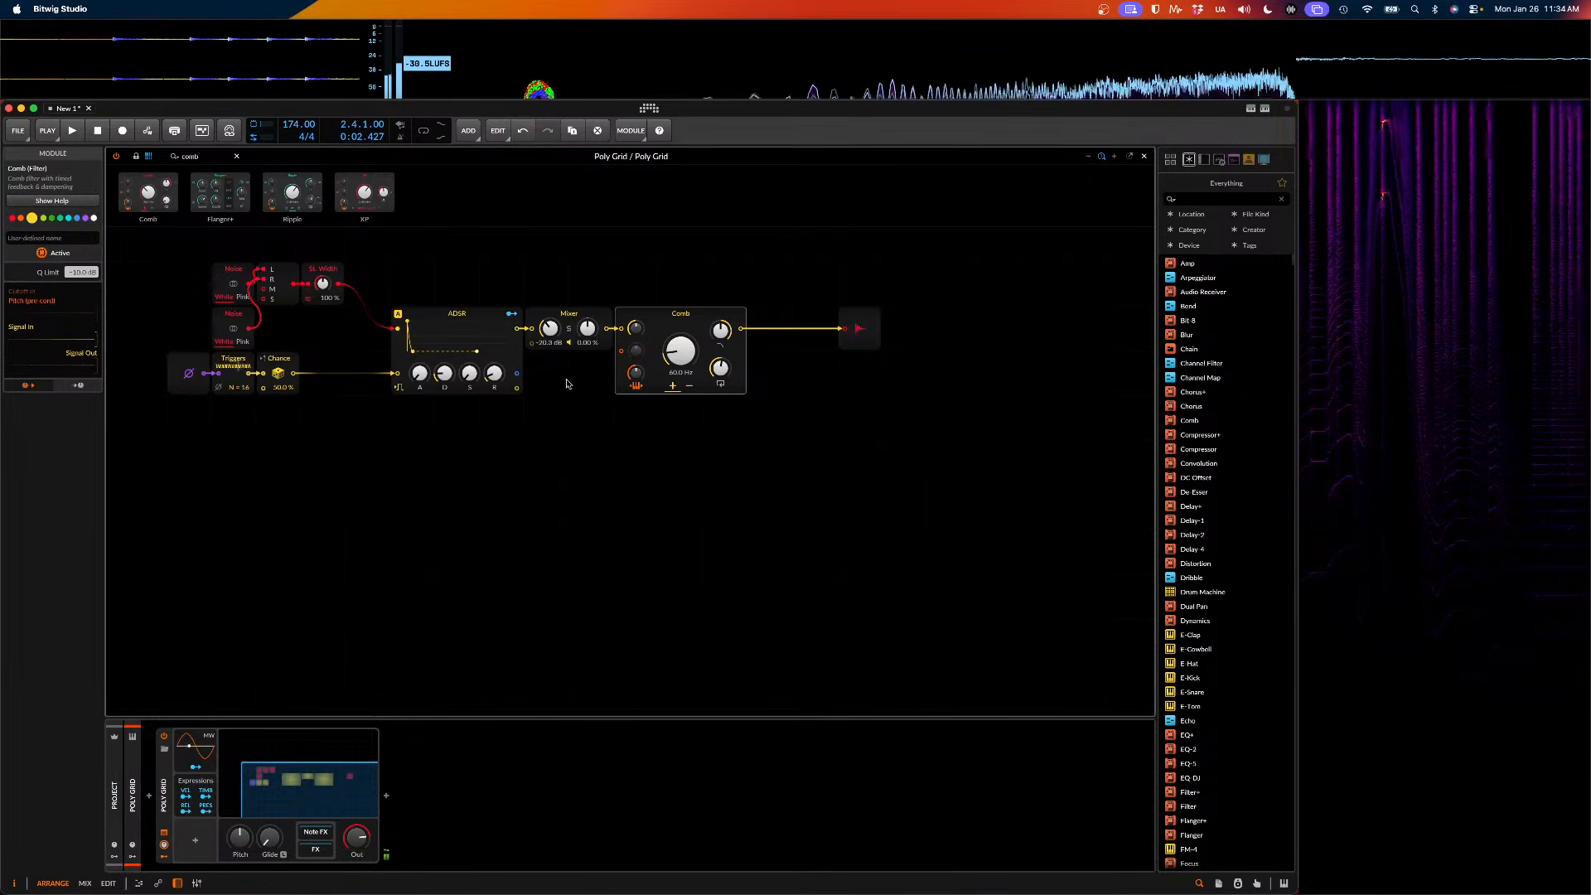
- Search for random modules and add a Dice below Chance, triggered by Chance and wired into the Comb's pitch modulation input
{"action": "left_click", "coordinate": [173, 156]}
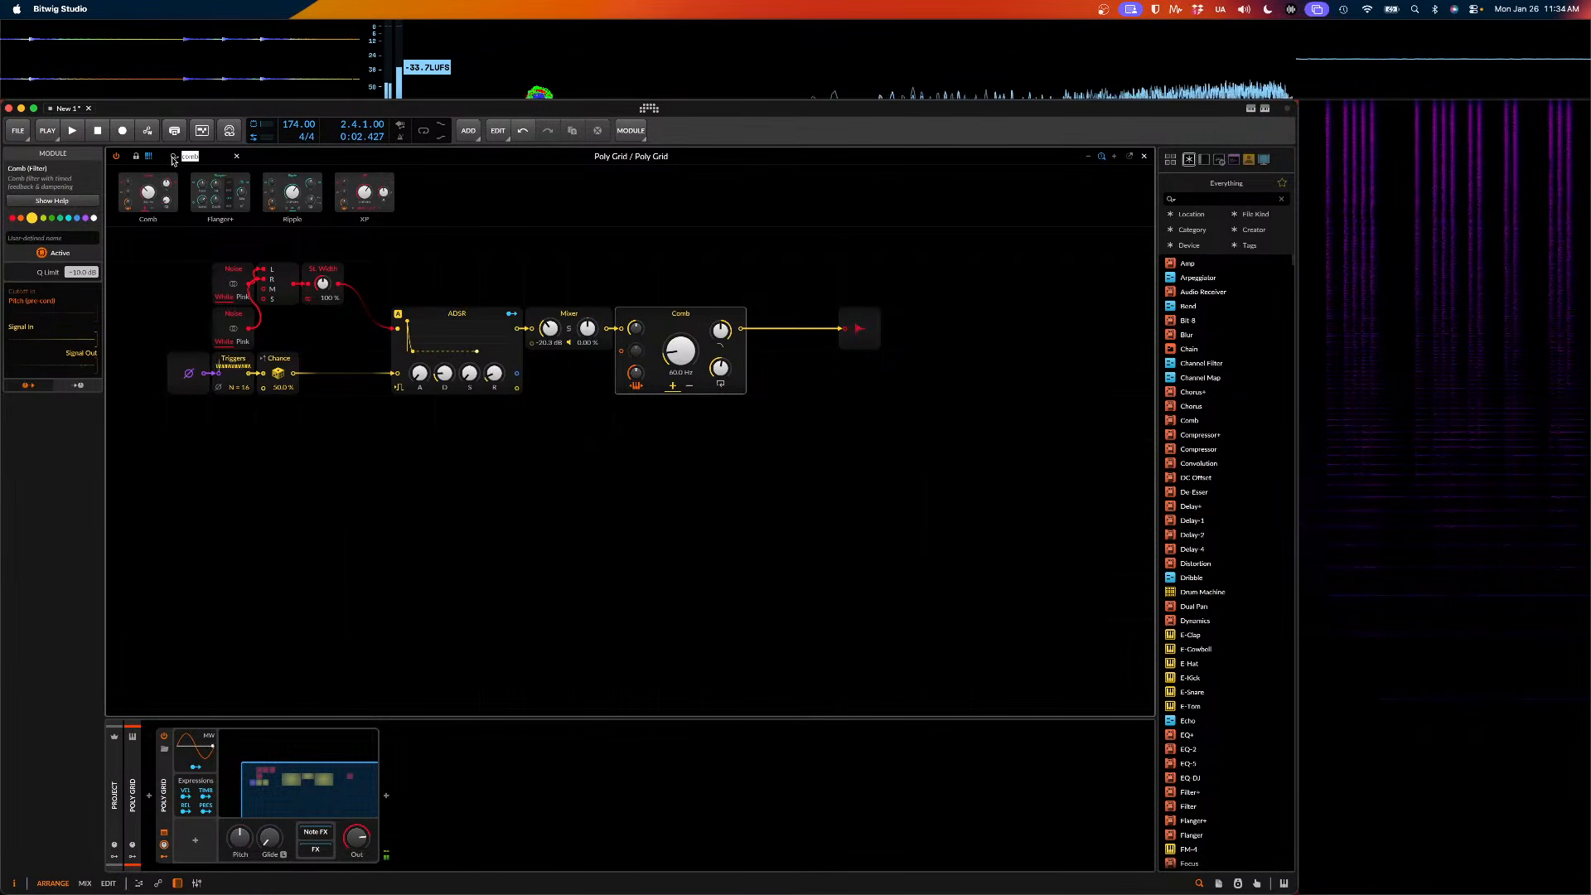
{"action": "key", "text": "BackSpace"}
{"action": "type", "text": "random"}
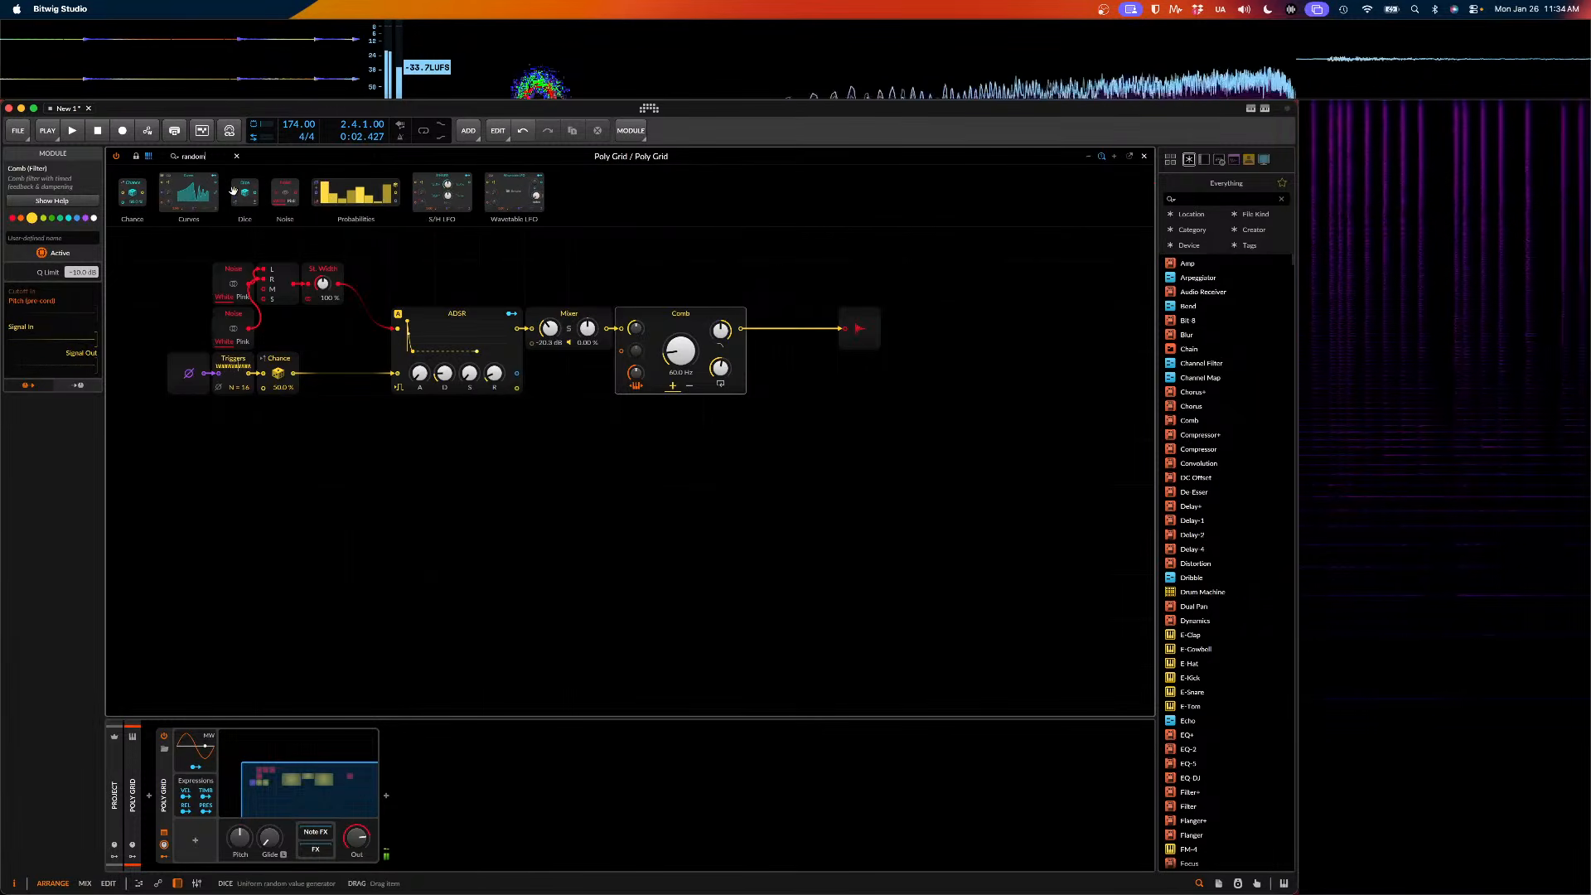
{"action": "left_click_drag", "start_coordinate": [233, 191], "coordinate": [292, 374]}
{"action": "key", "text": "super+z"}
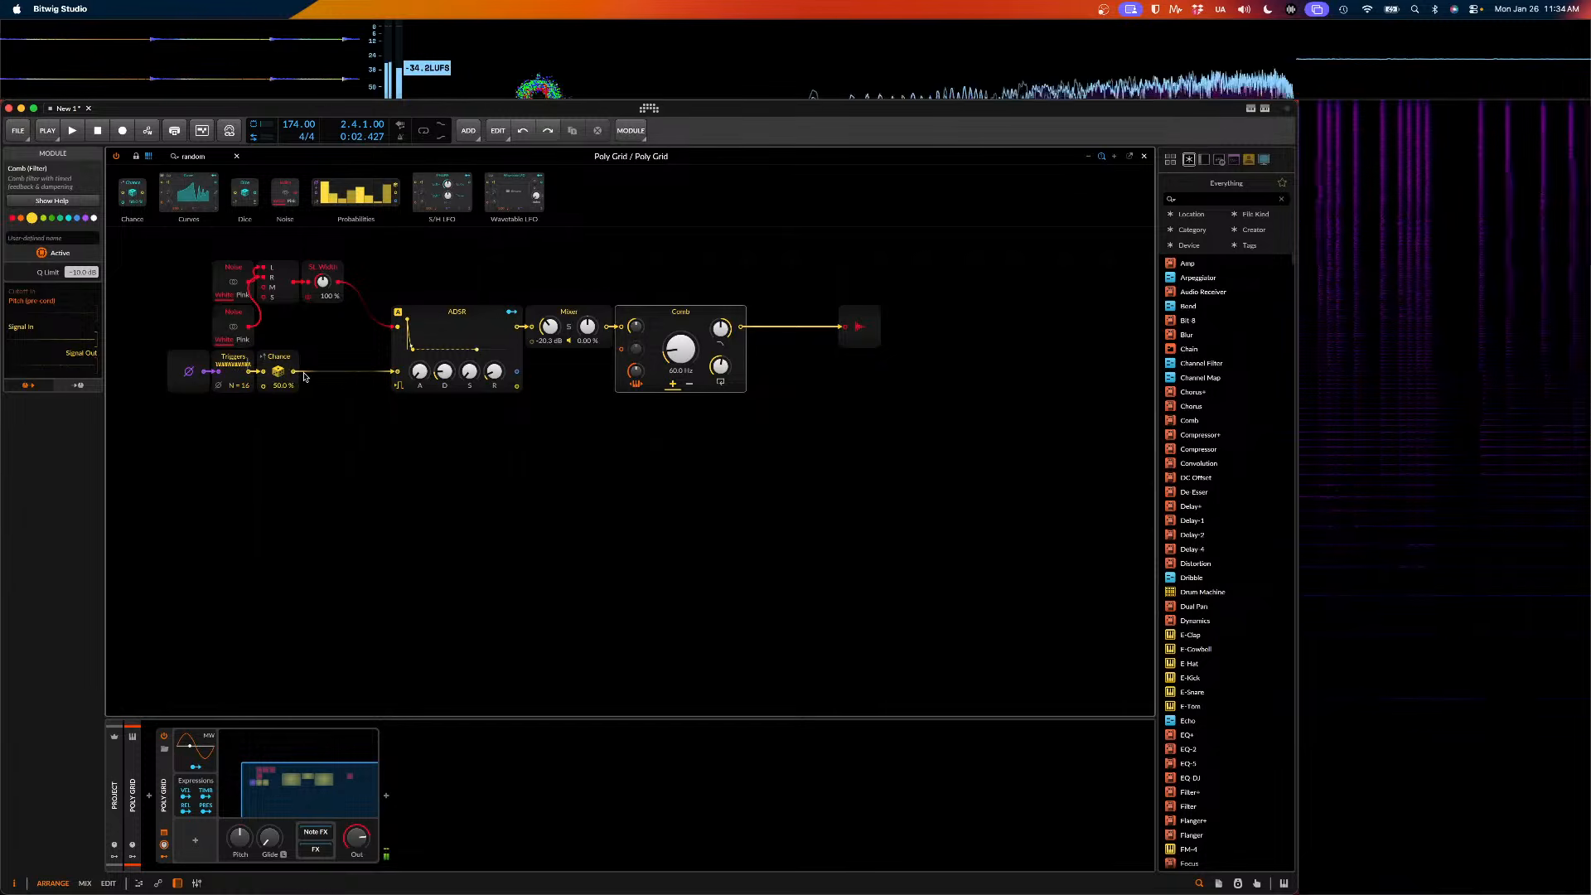
{"action": "left_click_drag", "start_coordinate": [245, 193], "coordinate": [622, 348]}
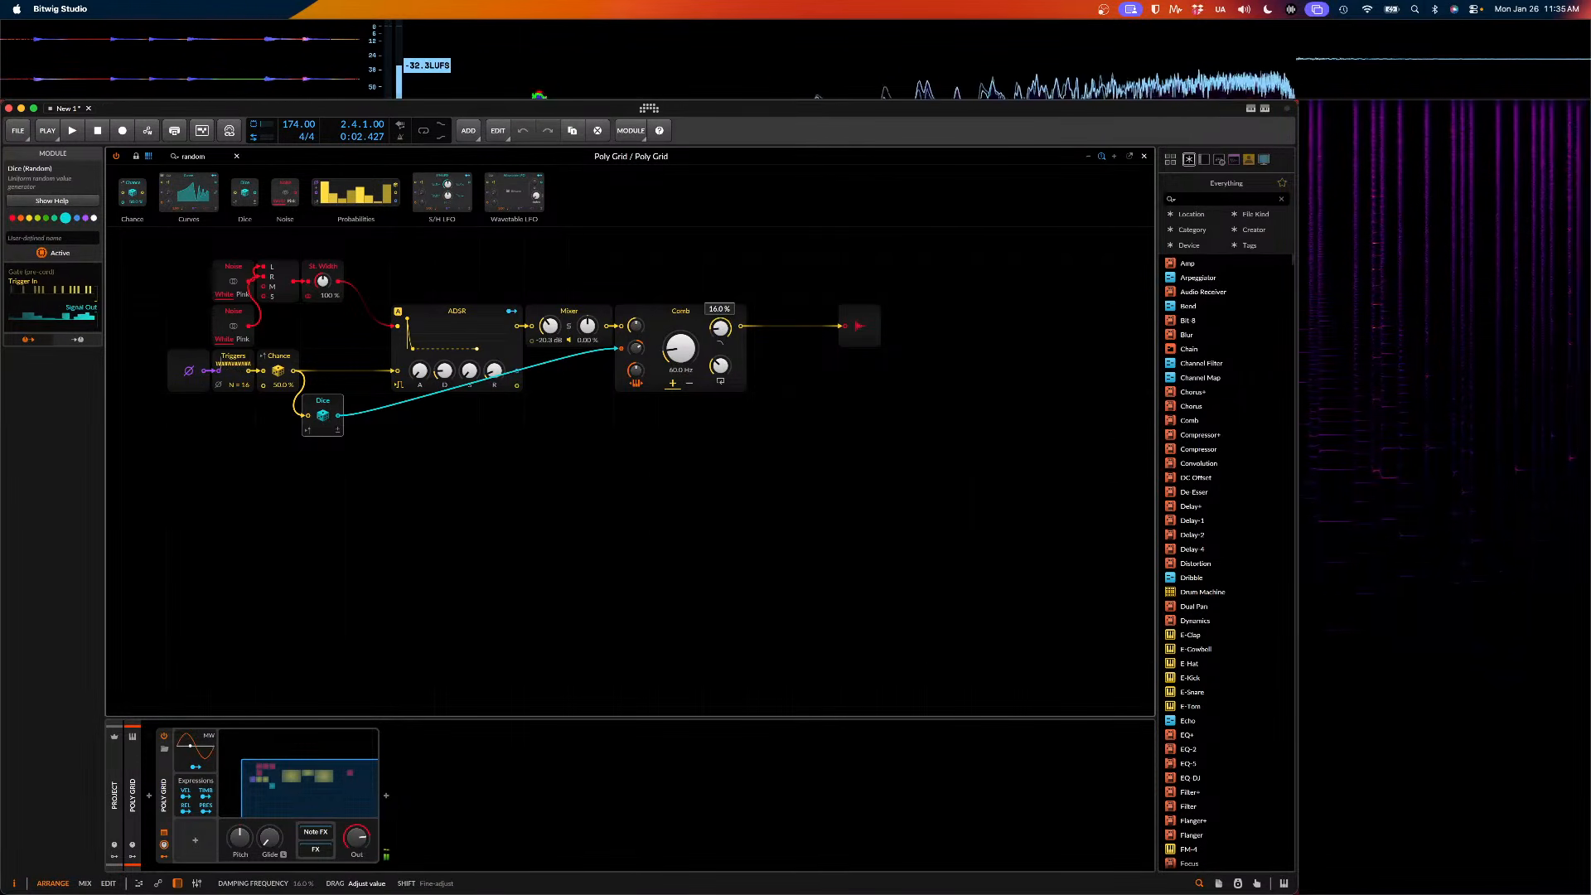
- Move the Audio Out module further along the signal chain and lengthen the ADSR's release
{"action": "left_click_drag", "start_coordinate": [860, 327], "coordinate": [904, 327]}
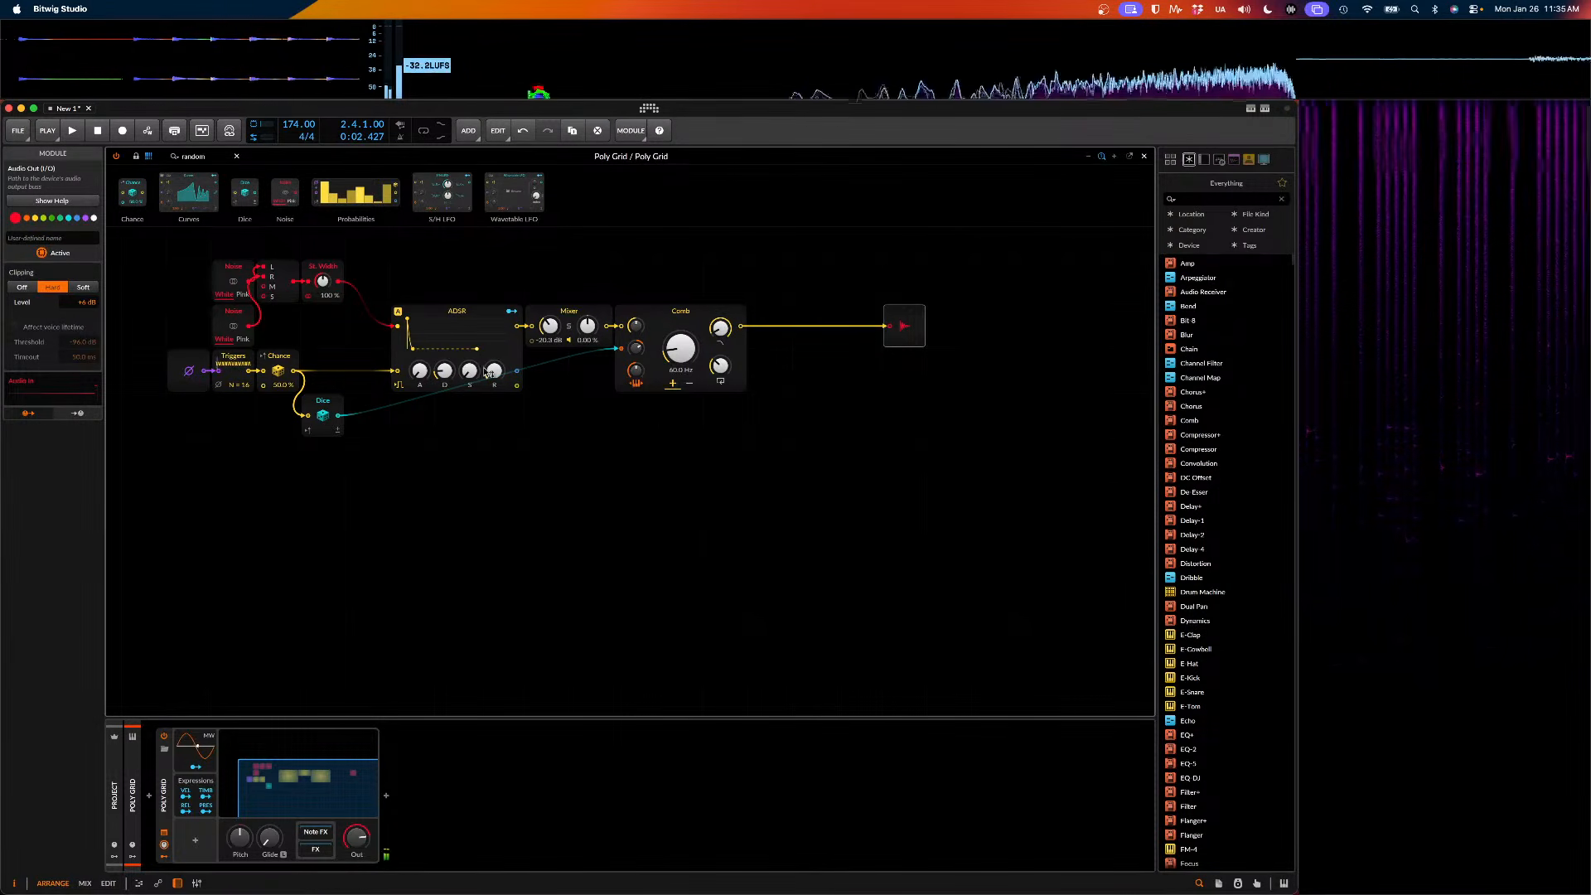
{"action": "left_click_drag", "start_coordinate": [495, 372], "coordinate": [444, 390]}
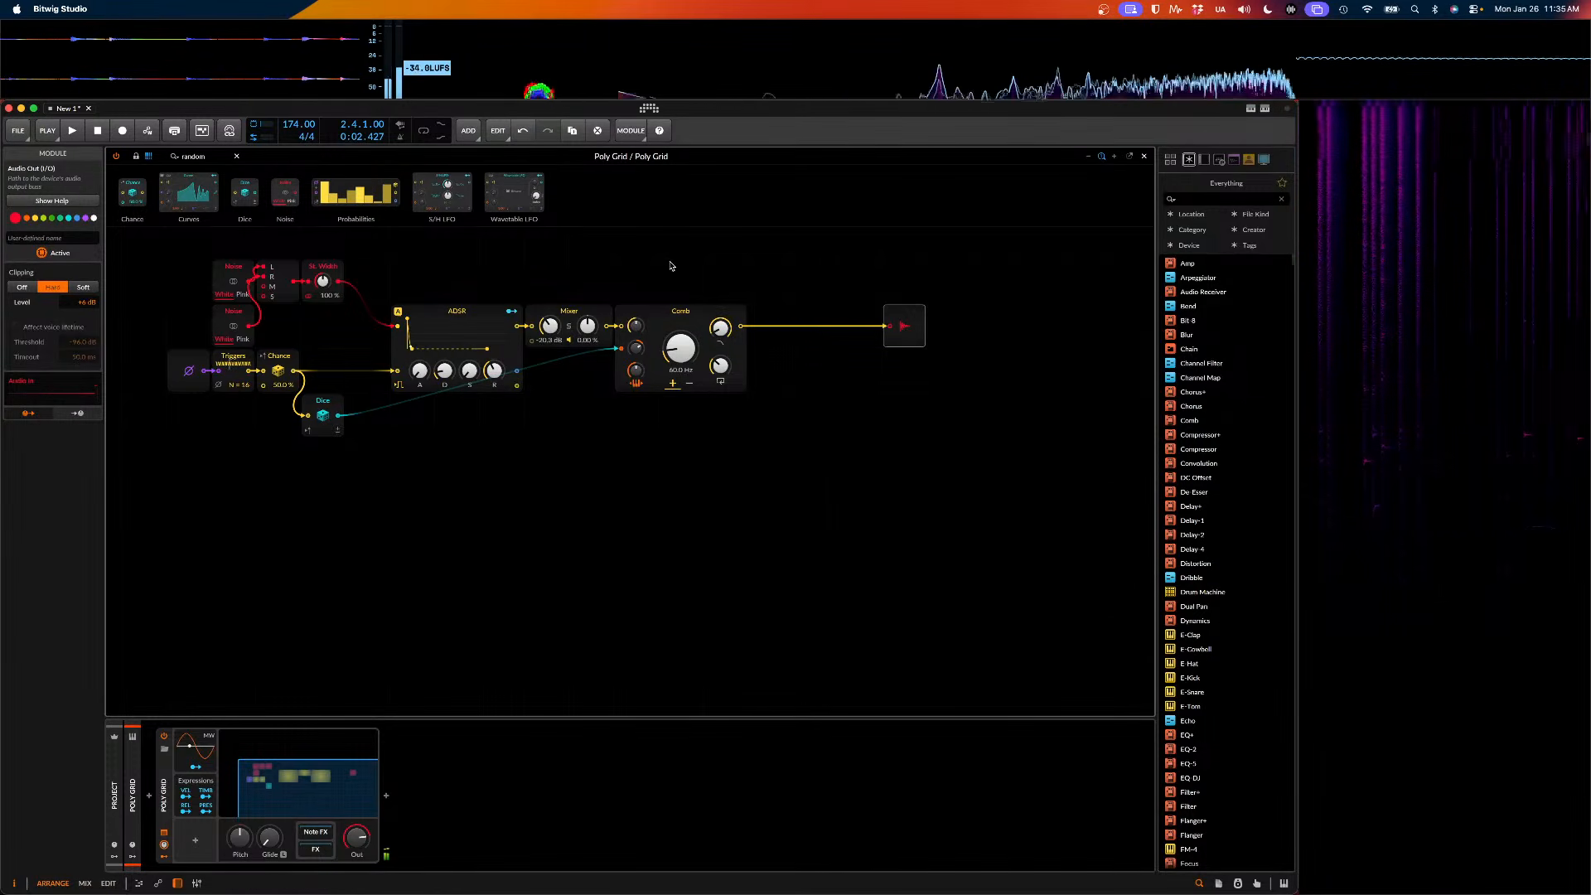
- Delete the Comb and Dice modules
{"action": "left_click_drag", "start_coordinate": [672, 264], "coordinate": [649, 418]}
{"action": "key", "text": "Delete"}
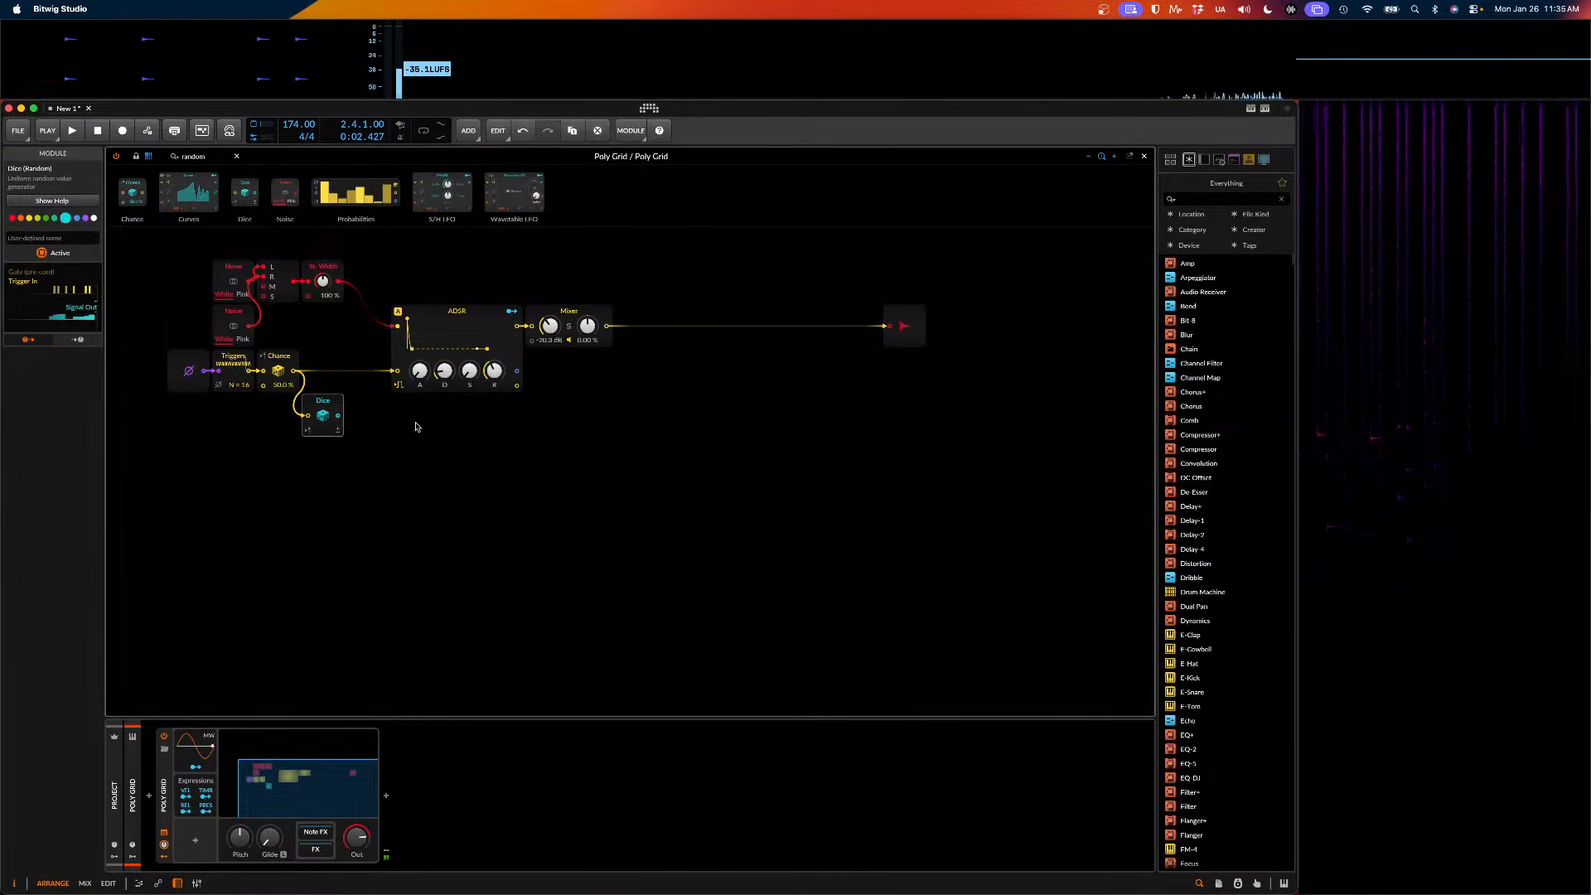
{"action": "key", "text": "Delete"}
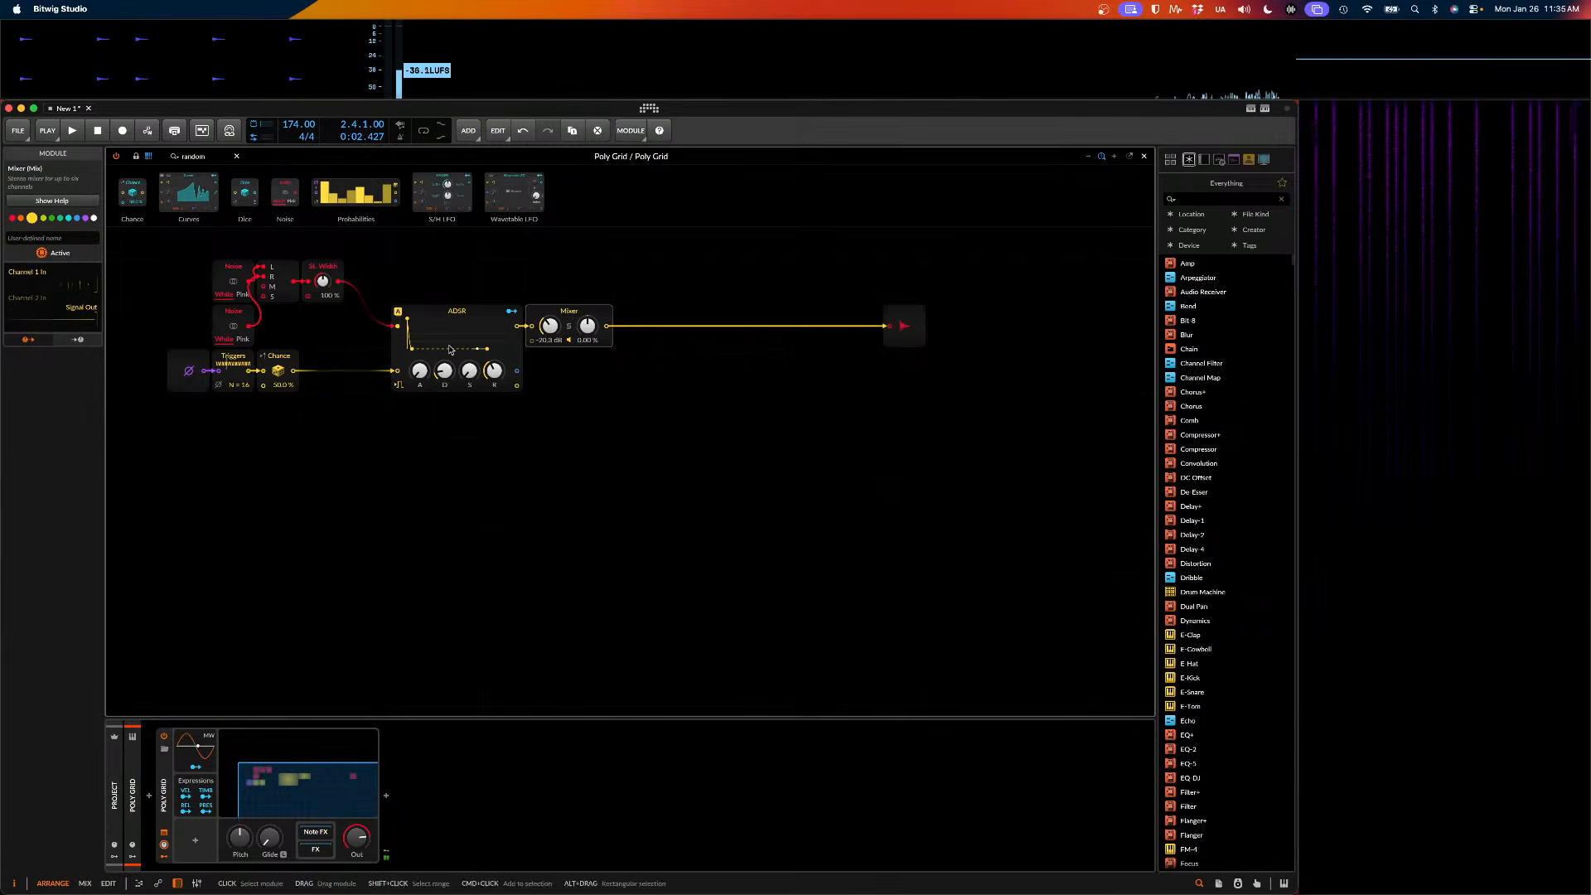
- Enable Mute when stopped on the Triggers module and test it by starting and stopping playback
{"action": "left_click", "coordinate": [144, 287]}
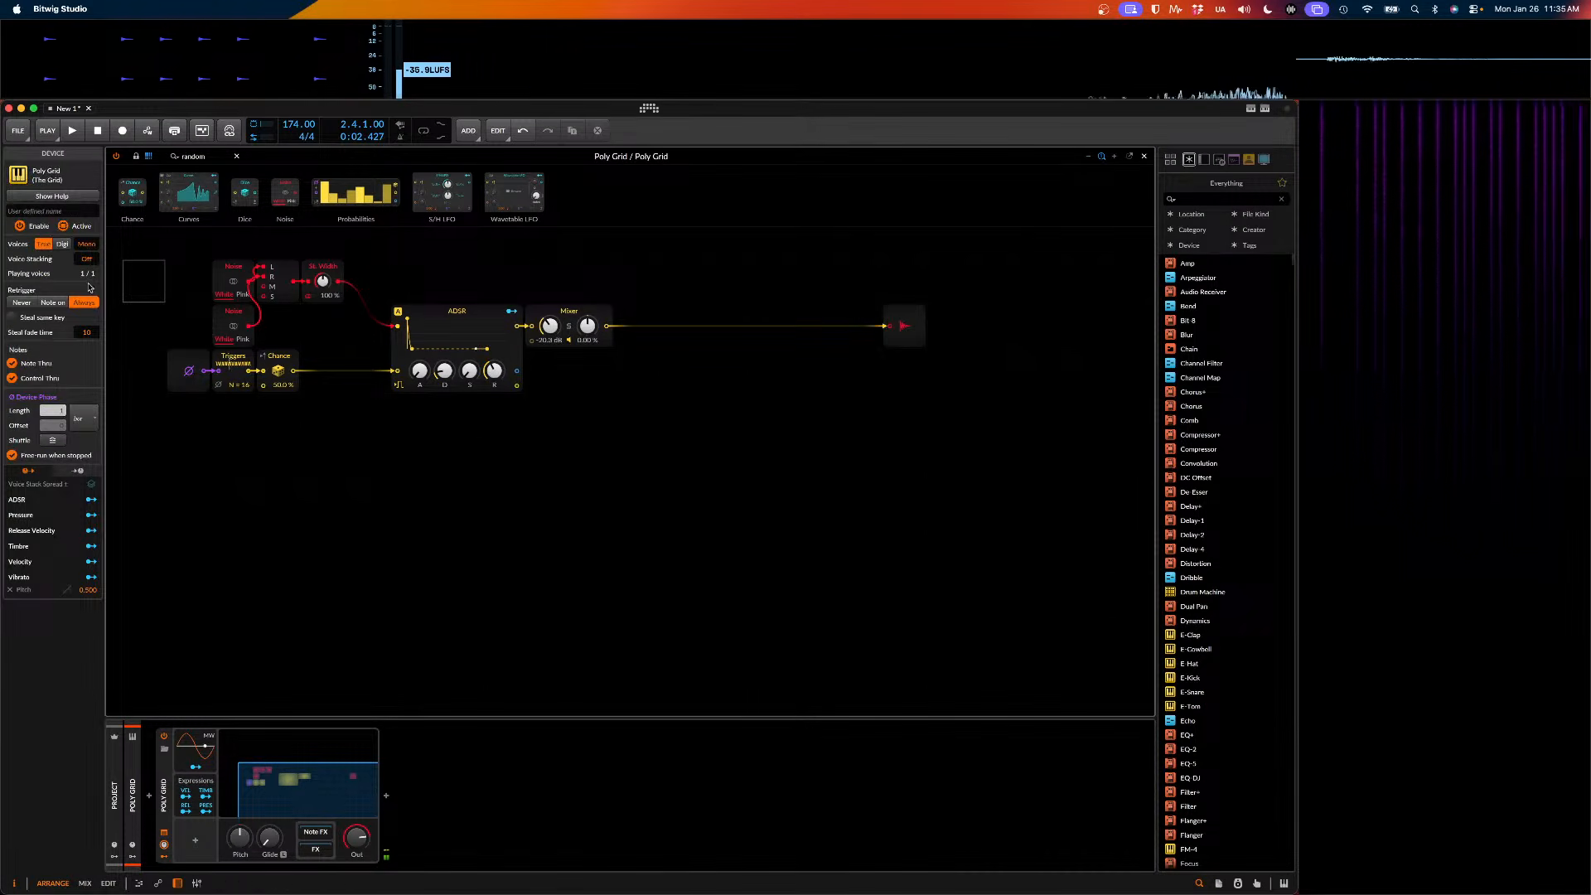
{"action": "left_click", "coordinate": [176, 370]}
{"action": "left_click", "coordinate": [248, 366]}
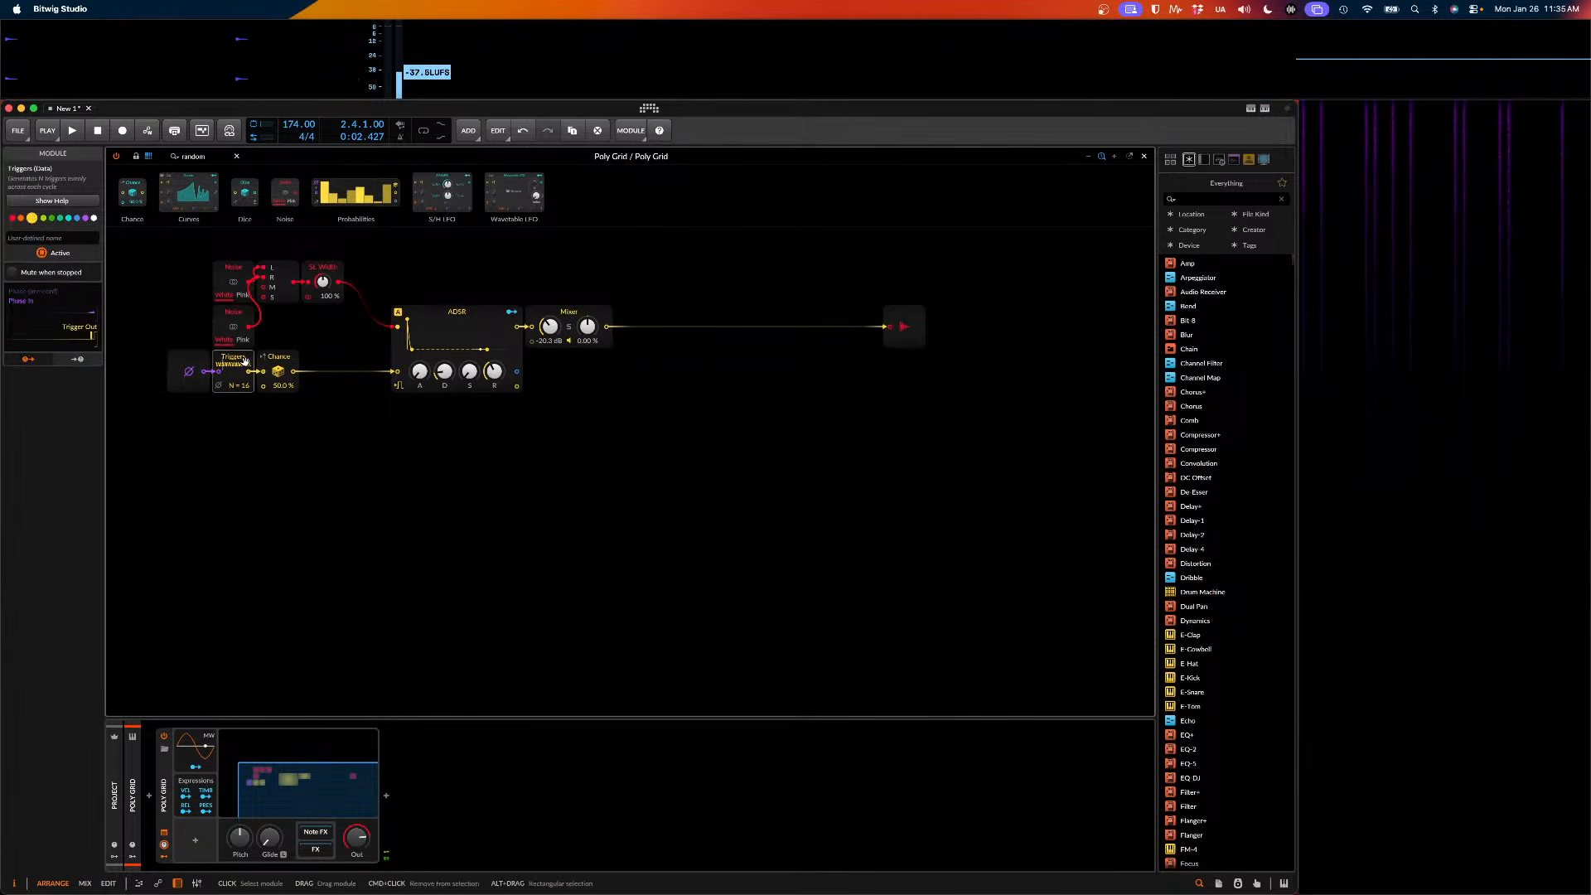
{"action": "key", "text": "space"}
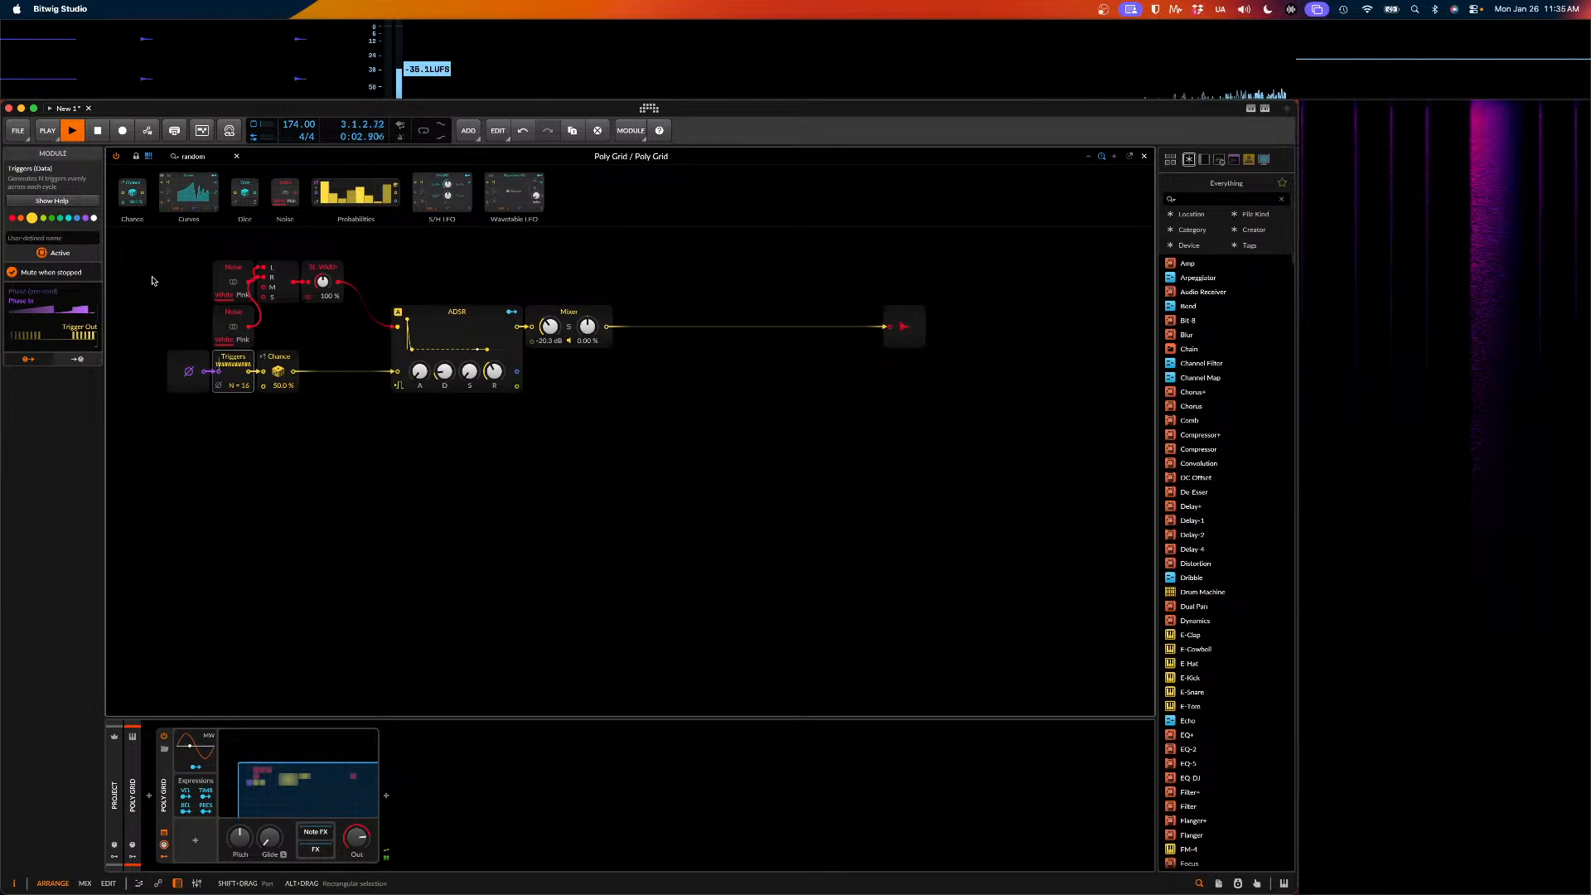
{"action": "key", "text": "space"}
{"action": "key", "text": "space"}
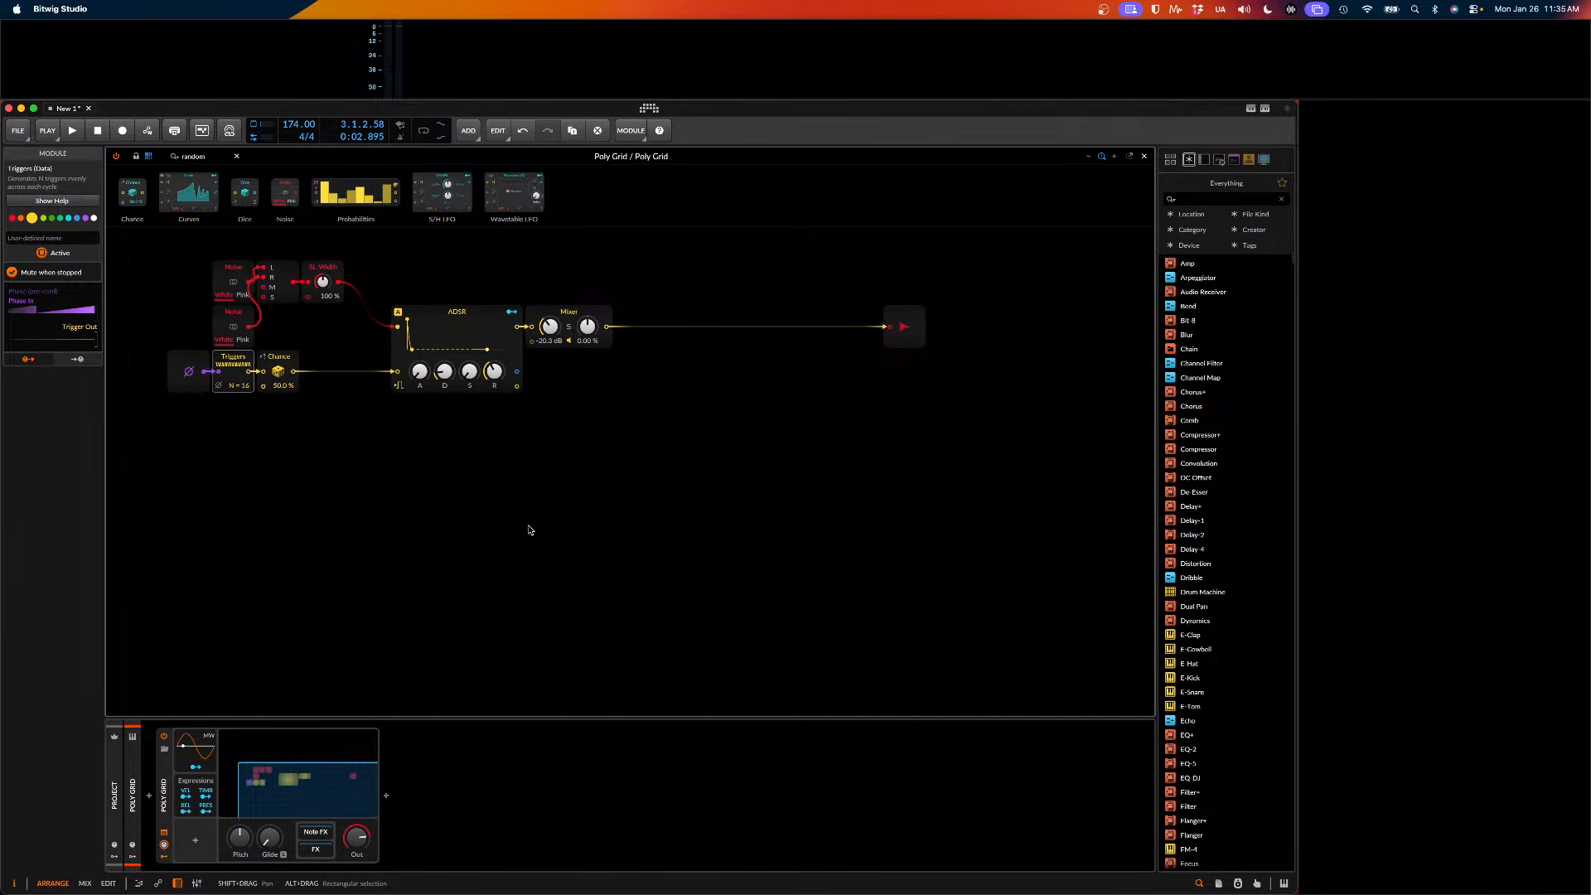
{"action": "scroll", "coordinate": [692, 644], "scroll_direction": "up", "scroll_amount": 1}
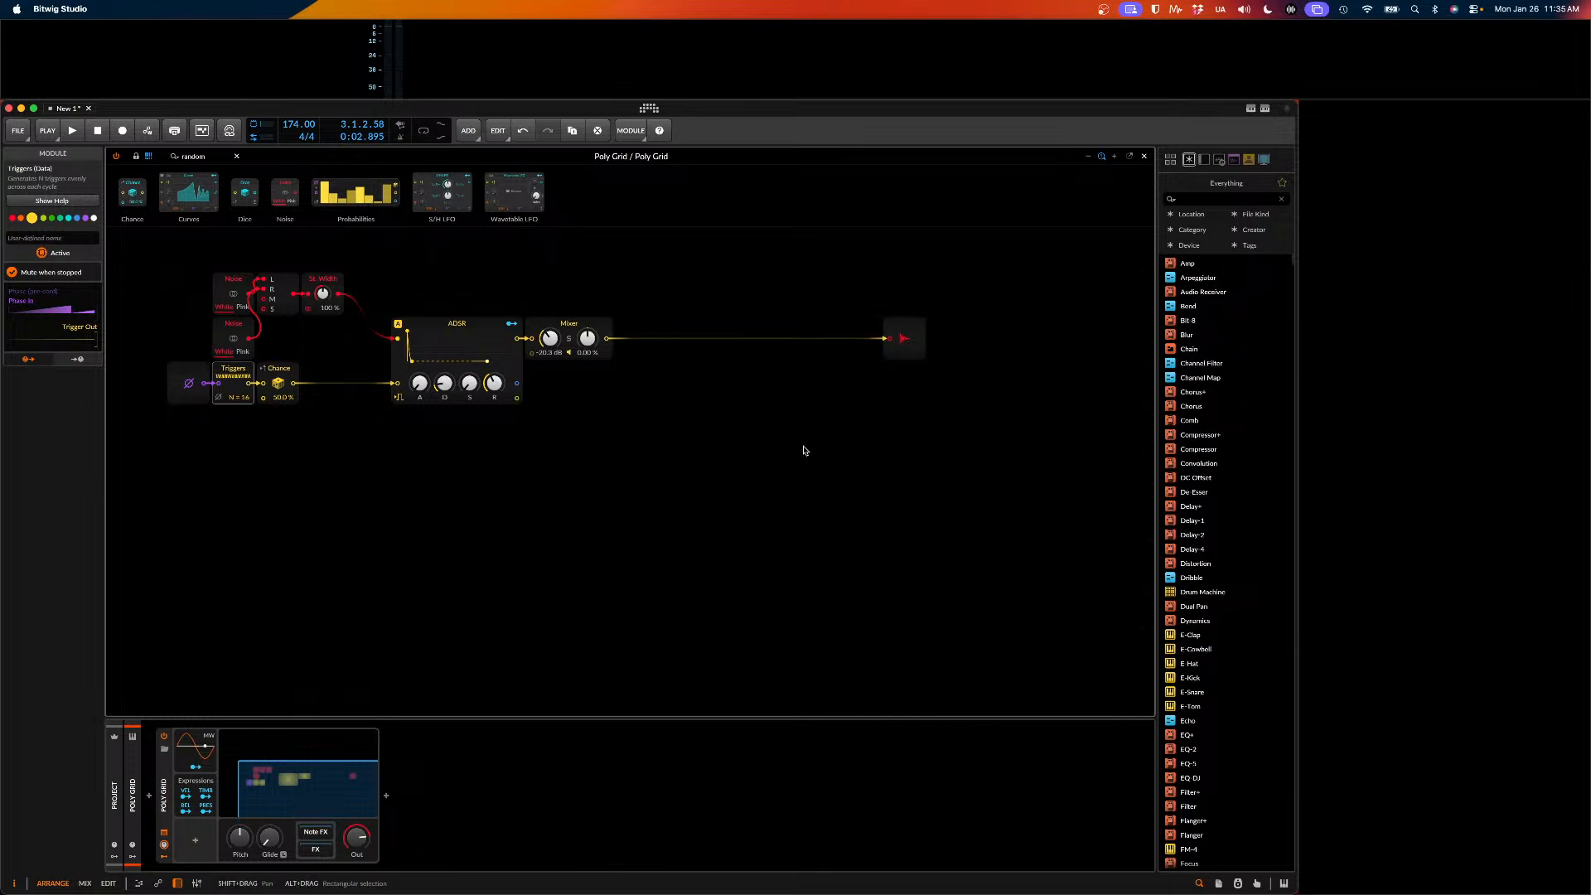
{"action": "scroll", "coordinate": [694, 564], "scroll_direction": "right", "scroll_amount": 1}
{"action": "scroll", "coordinate": [691, 562], "scroll_direction": "left", "scroll_amount": 3}
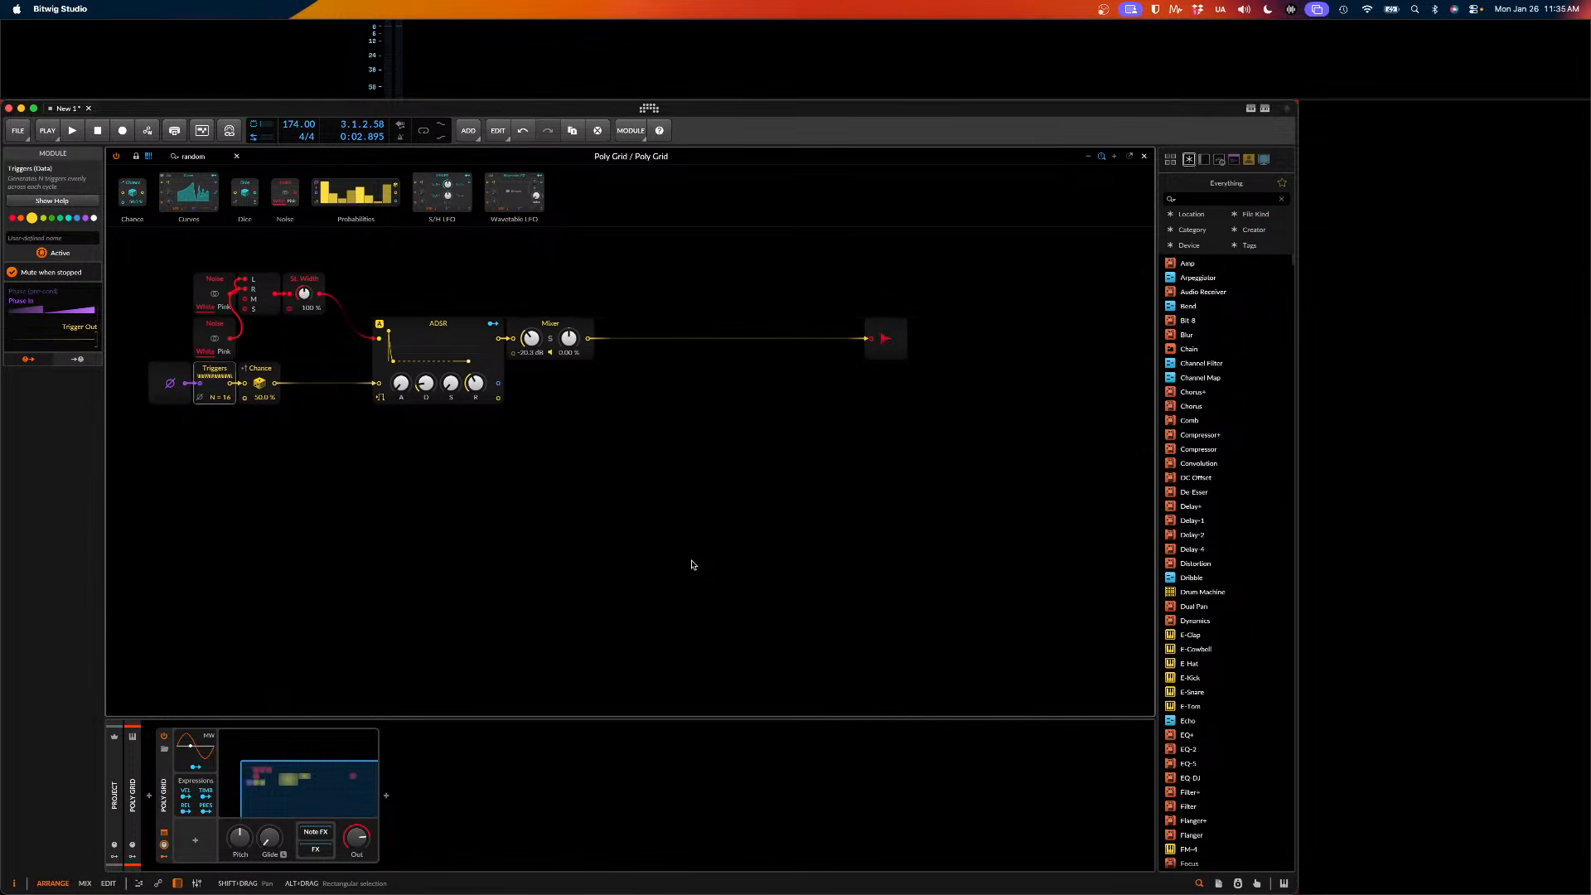
{"action": "mouse_move", "coordinate": [587, 892]}
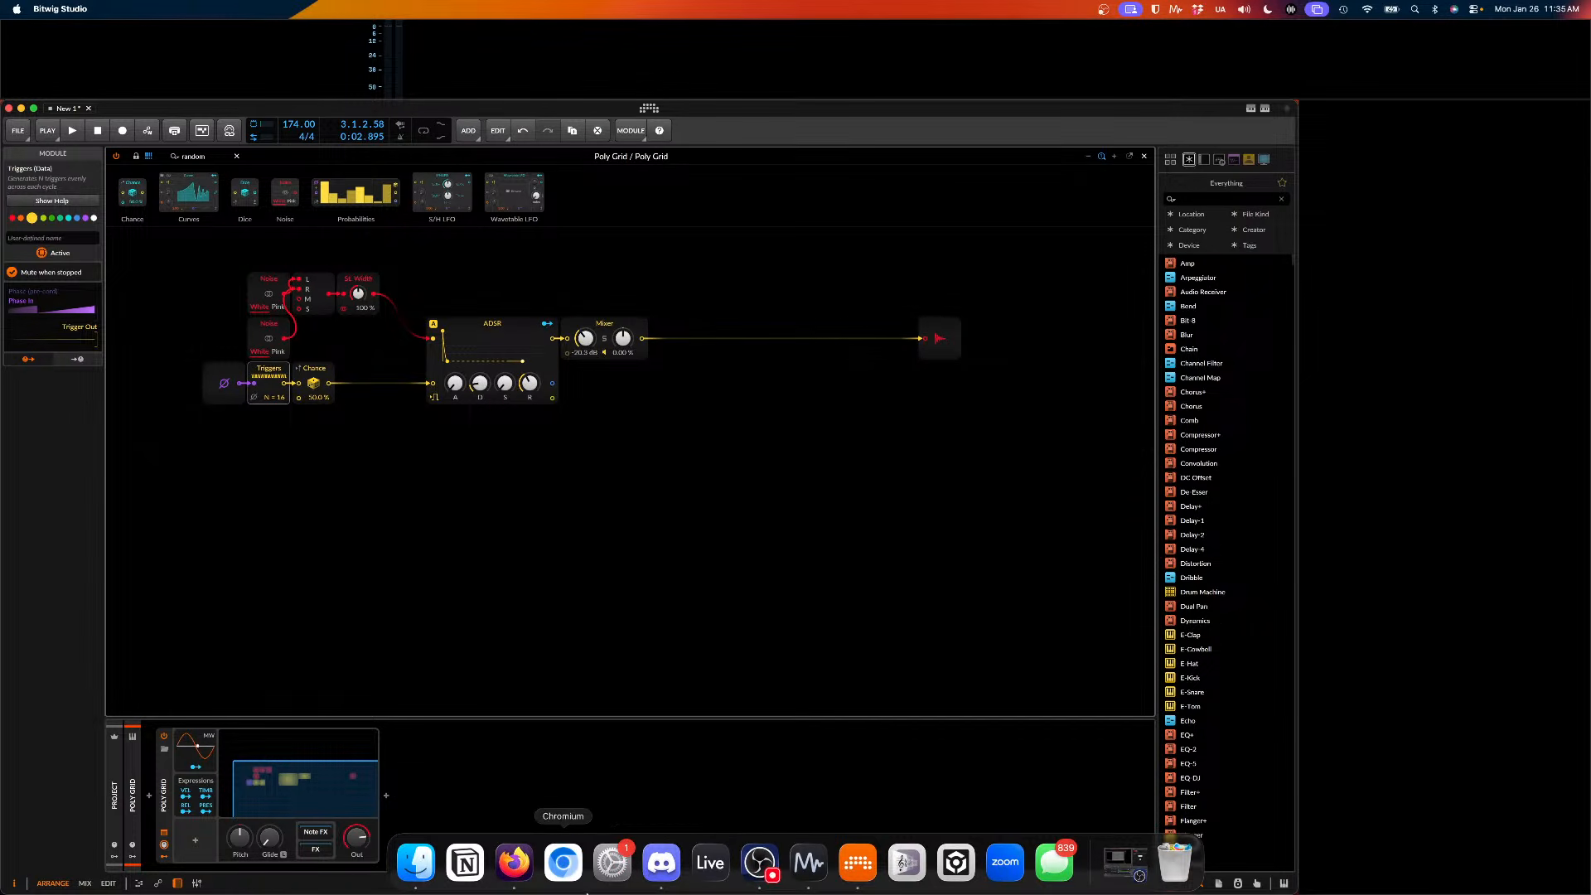
{"action": "left_click", "coordinate": [759, 862]}
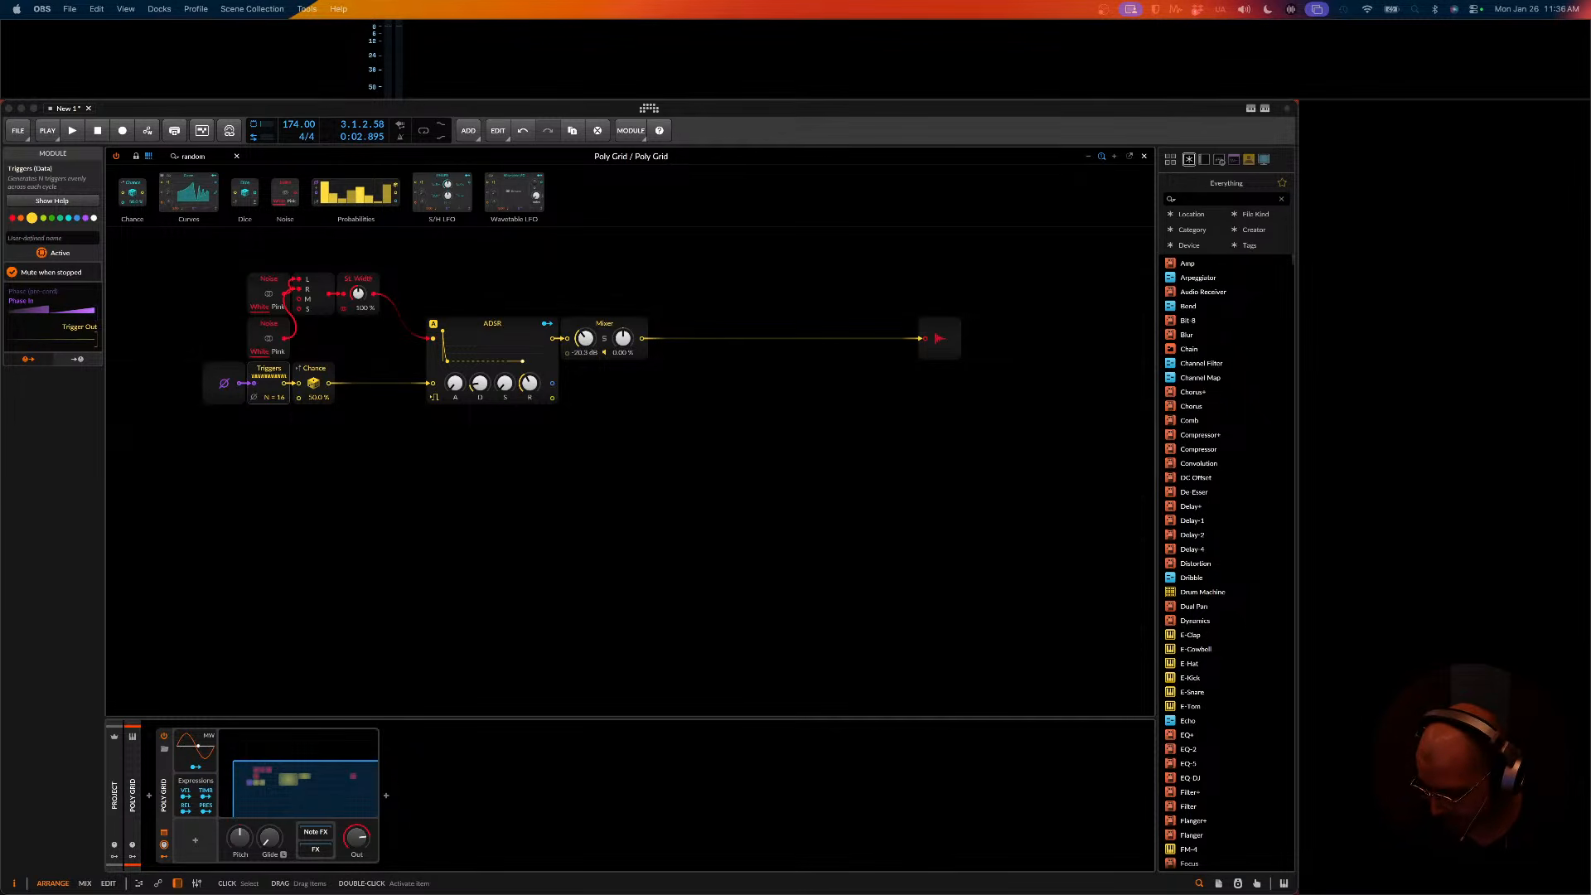
{"action": "key", "text": "super+Tab"}
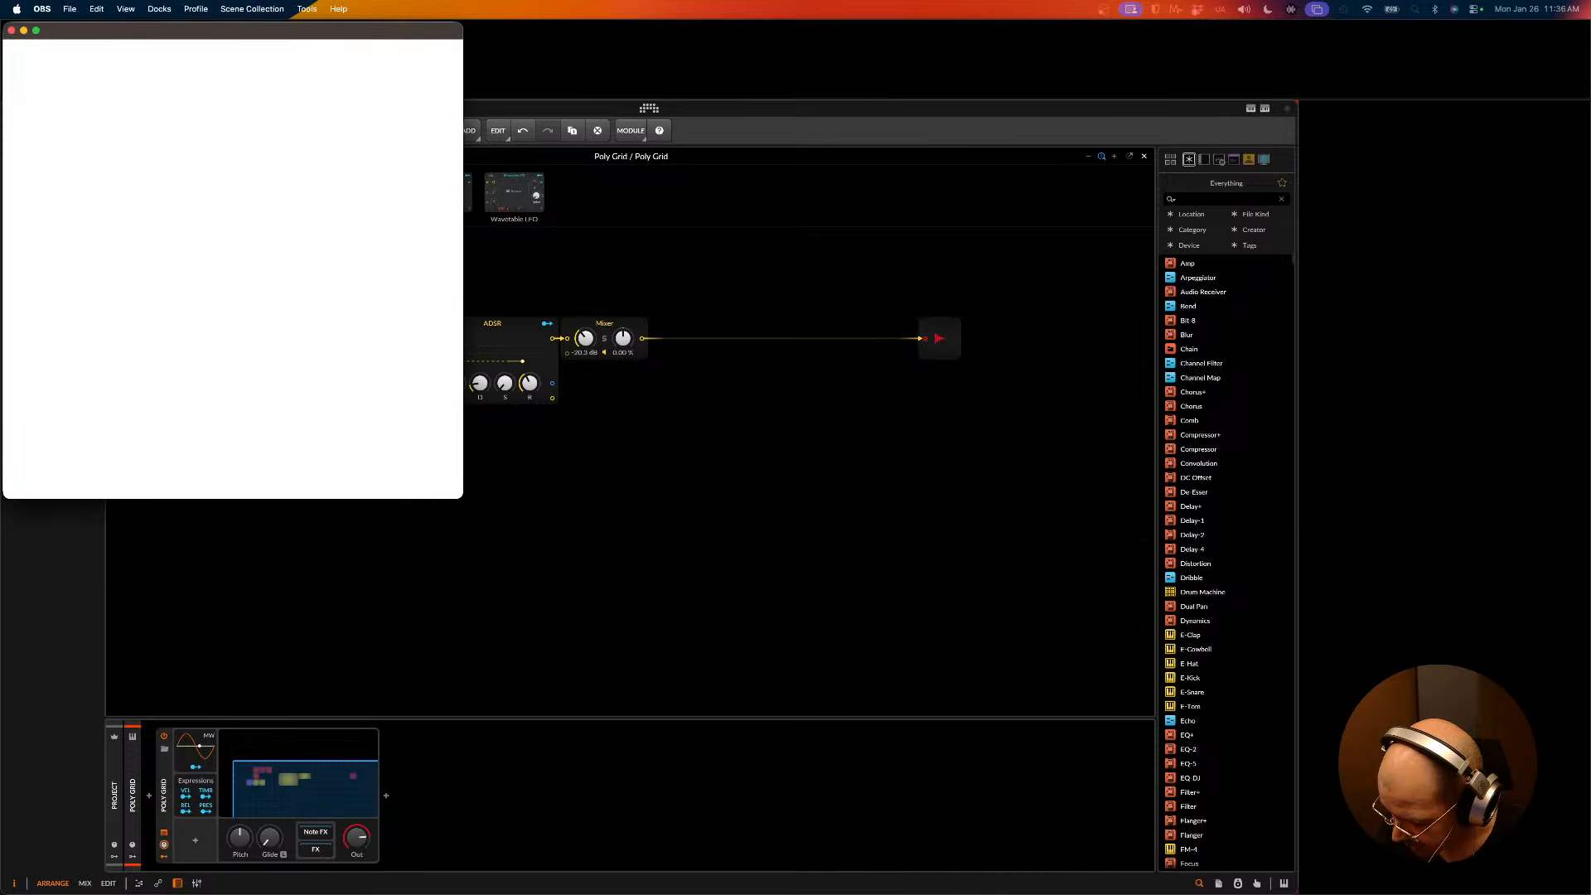
{"action": "left_click_drag", "start_coordinate": [141, 31], "coordinate": [1492, 894]}
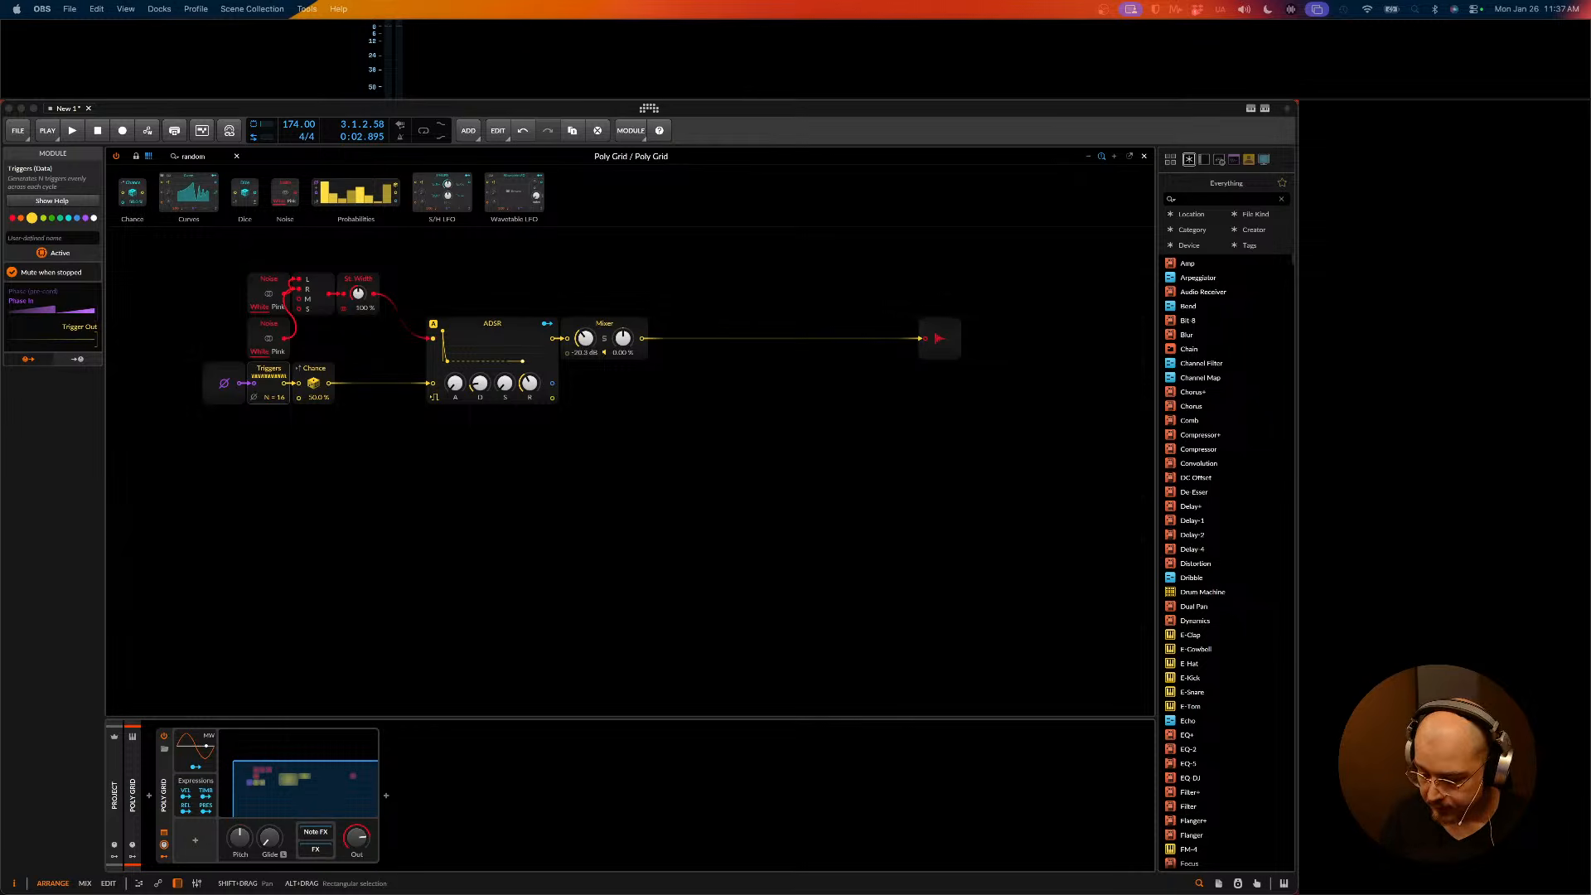
{"action": "left_click", "coordinate": [510, 499]}
{"action": "key", "text": "space"}
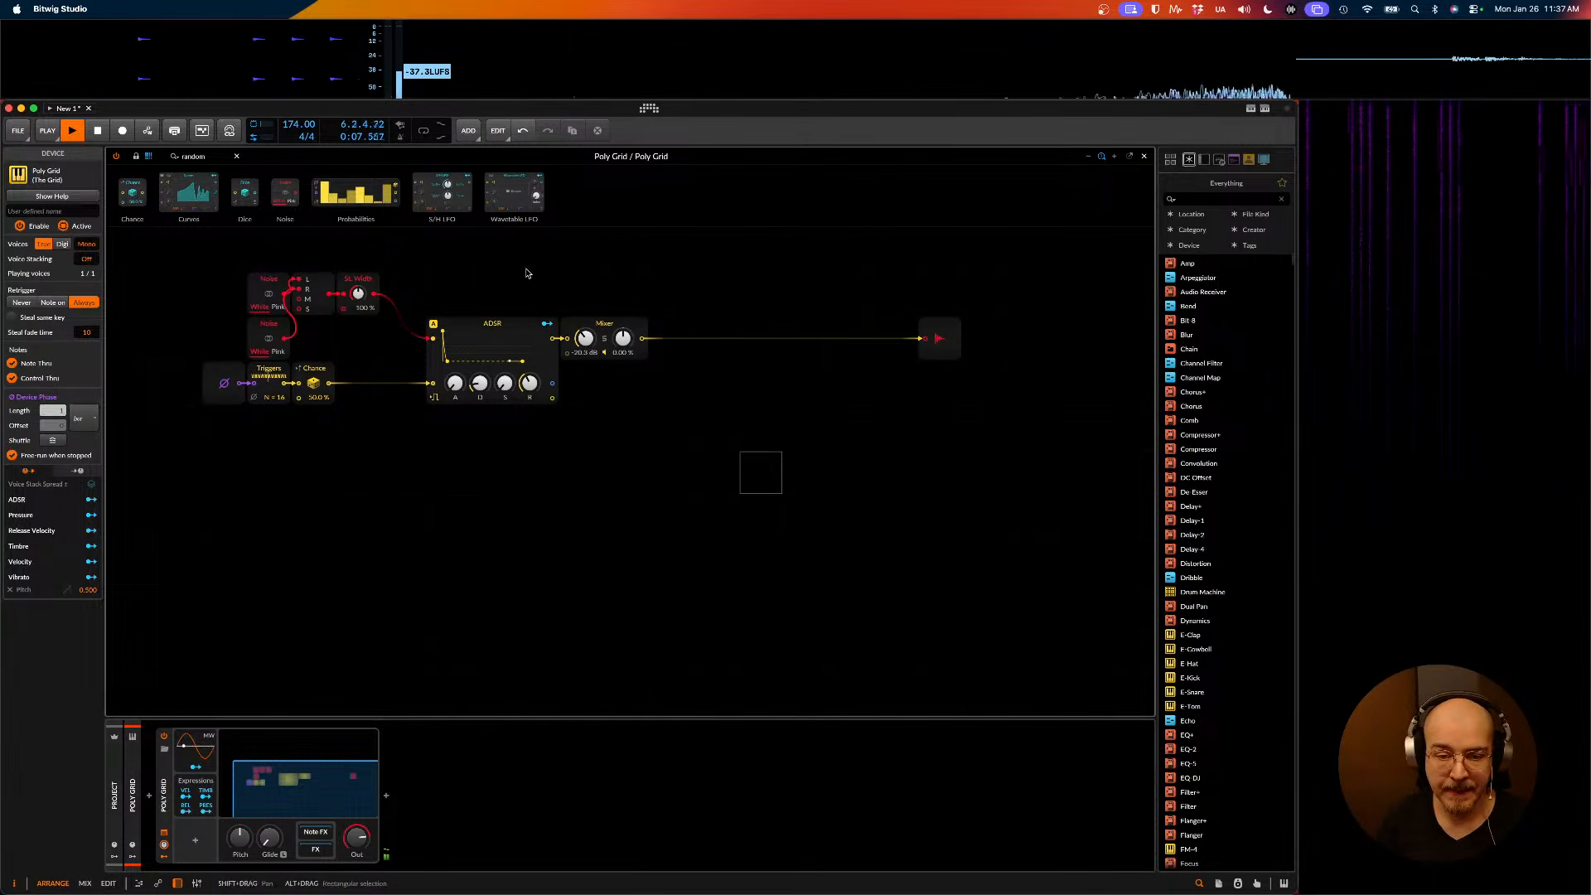
{"action": "key", "text": "space"}
{"action": "scroll", "coordinate": [187, 322], "scroll_direction": "up", "scroll_amount": 1}
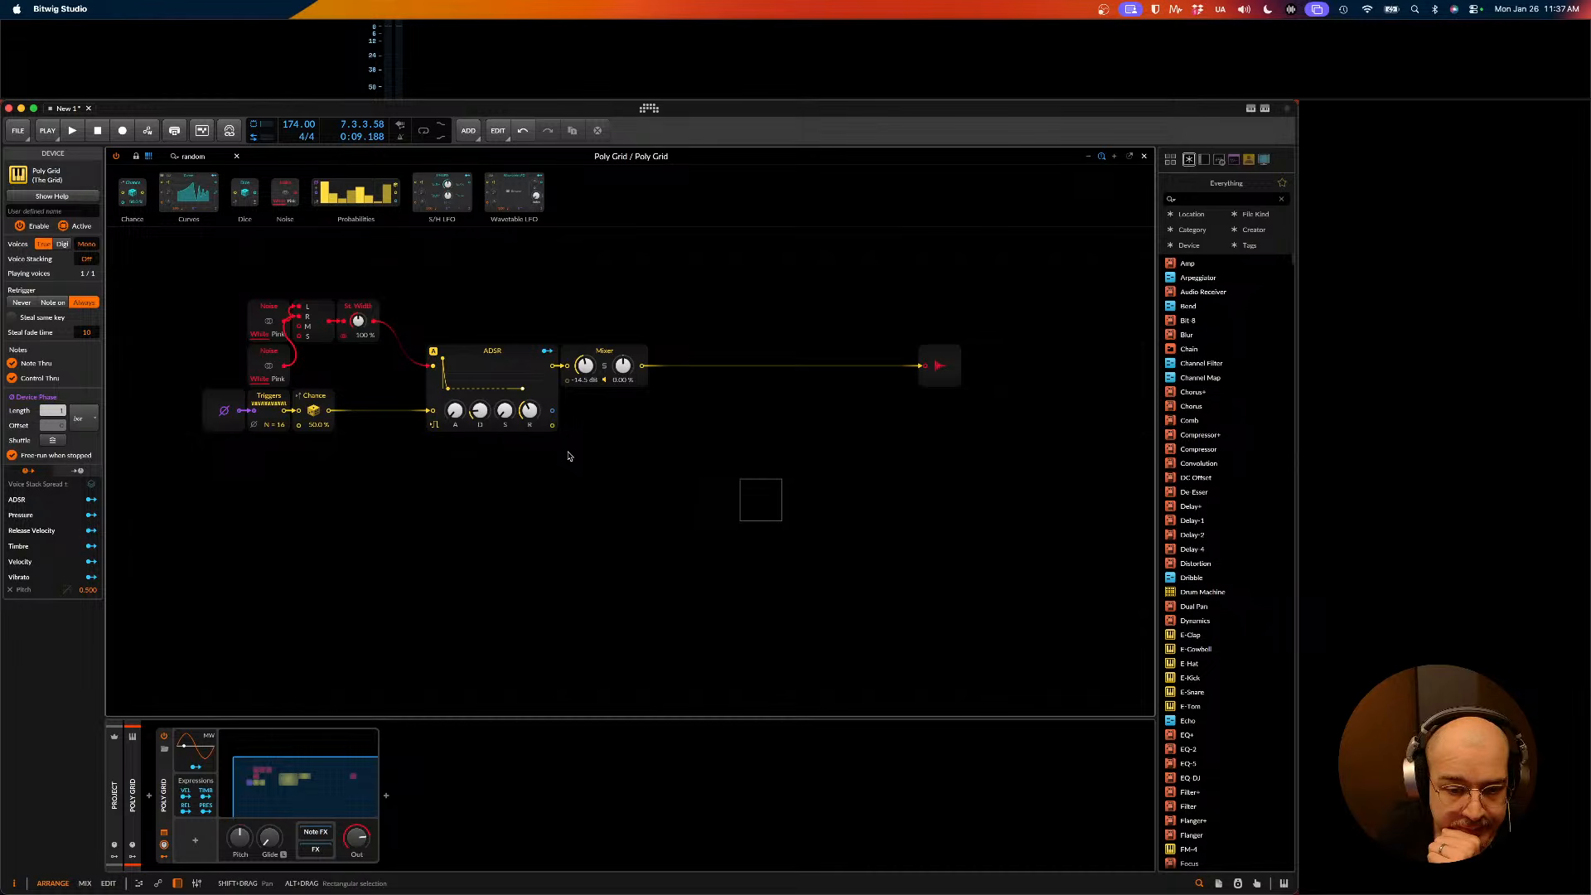
- Replace the module search with "sine", place a Sine oscillator directly below the ADSR, and start playback
{"action": "left_click_drag", "start_coordinate": [208, 156], "coordinate": [174, 156]}
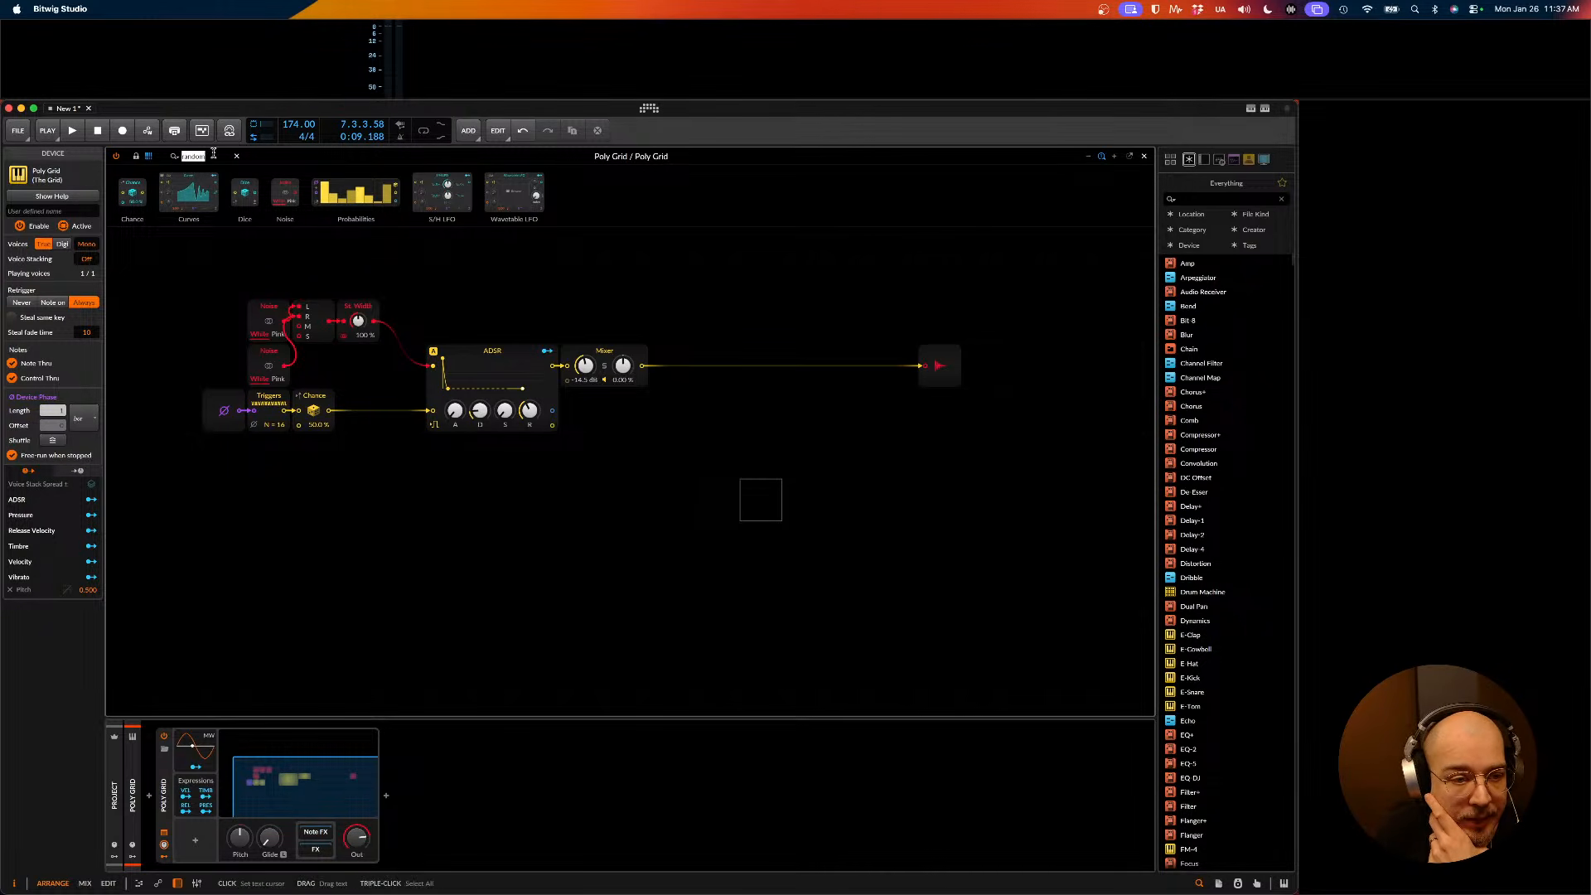
{"action": "left_click", "coordinate": [214, 154]}
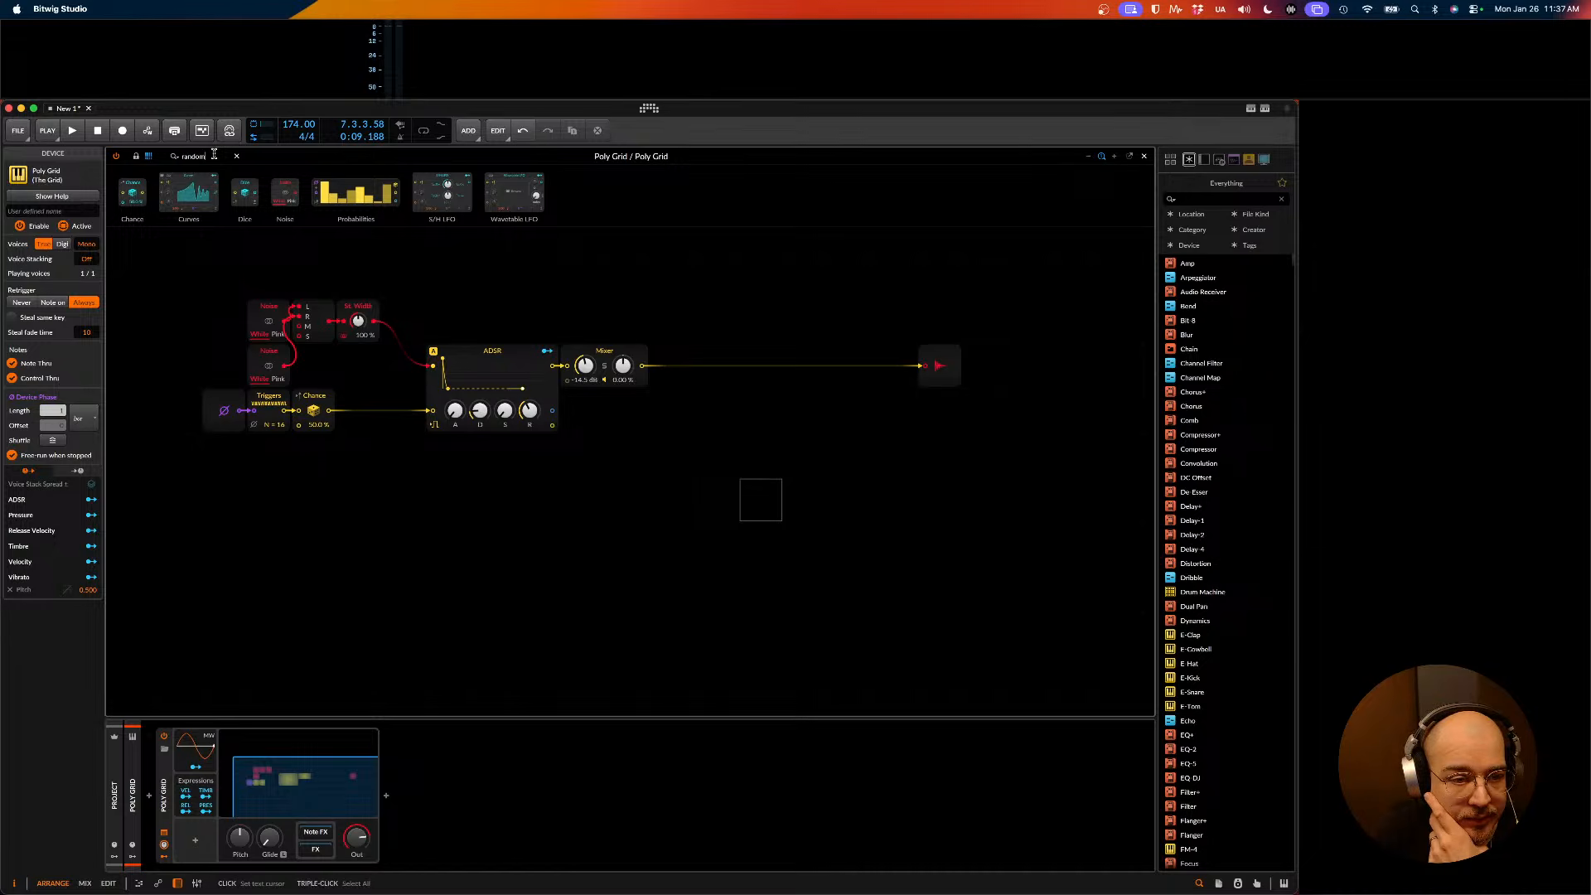
{"action": "left_click_drag", "start_coordinate": [211, 155], "coordinate": [179, 158]}
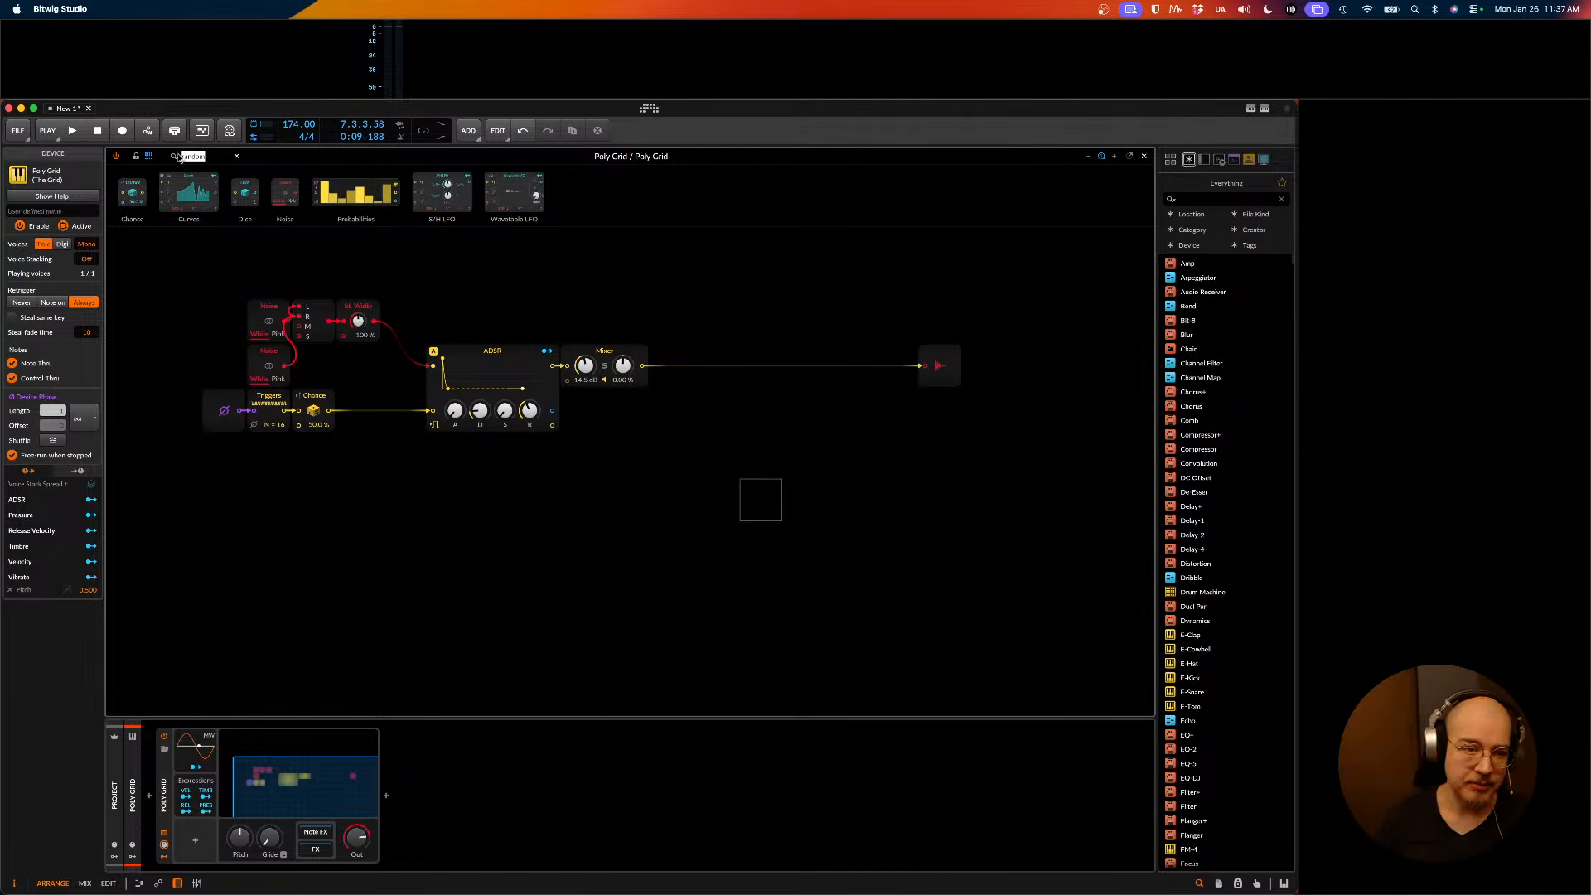
{"action": "key", "text": "BackSpace"}
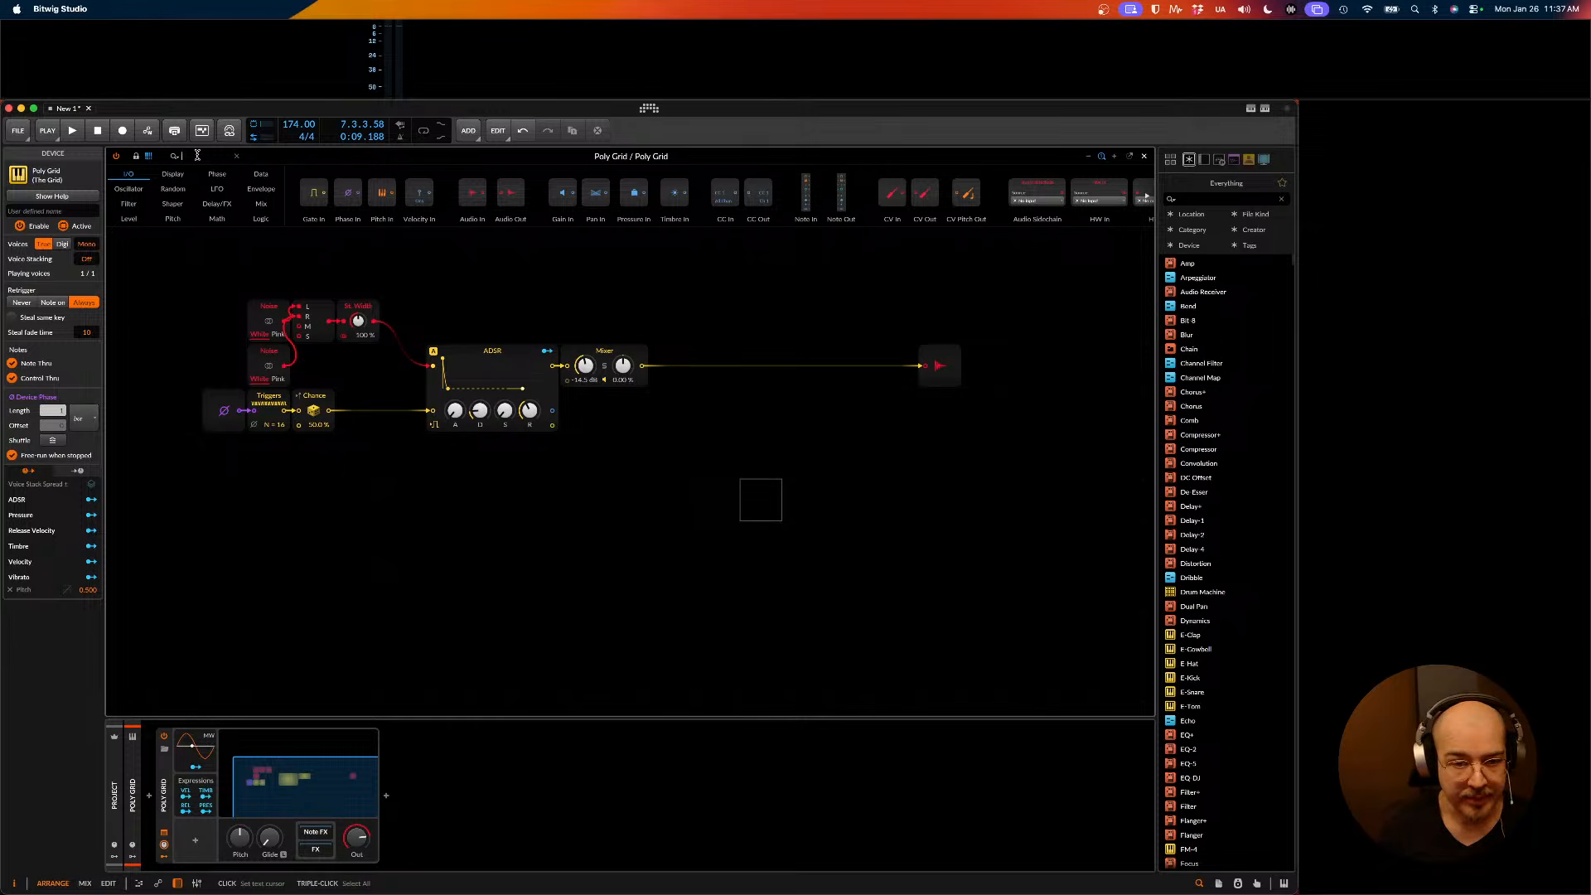
{"action": "left_click", "coordinate": [197, 156]}
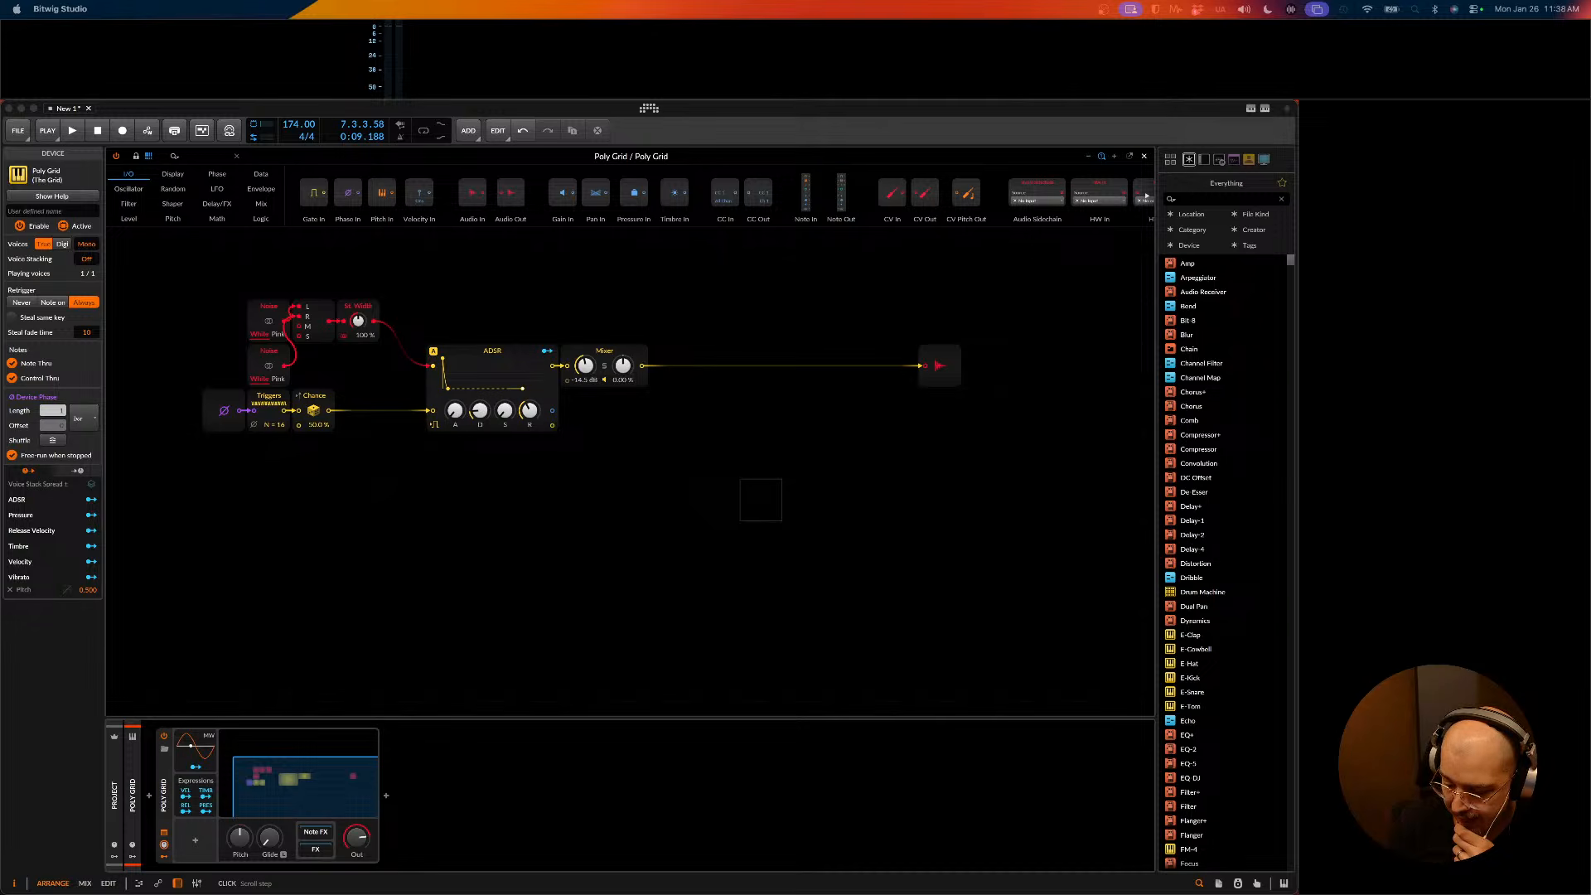
{"action": "left_click", "coordinate": [577, 641]}
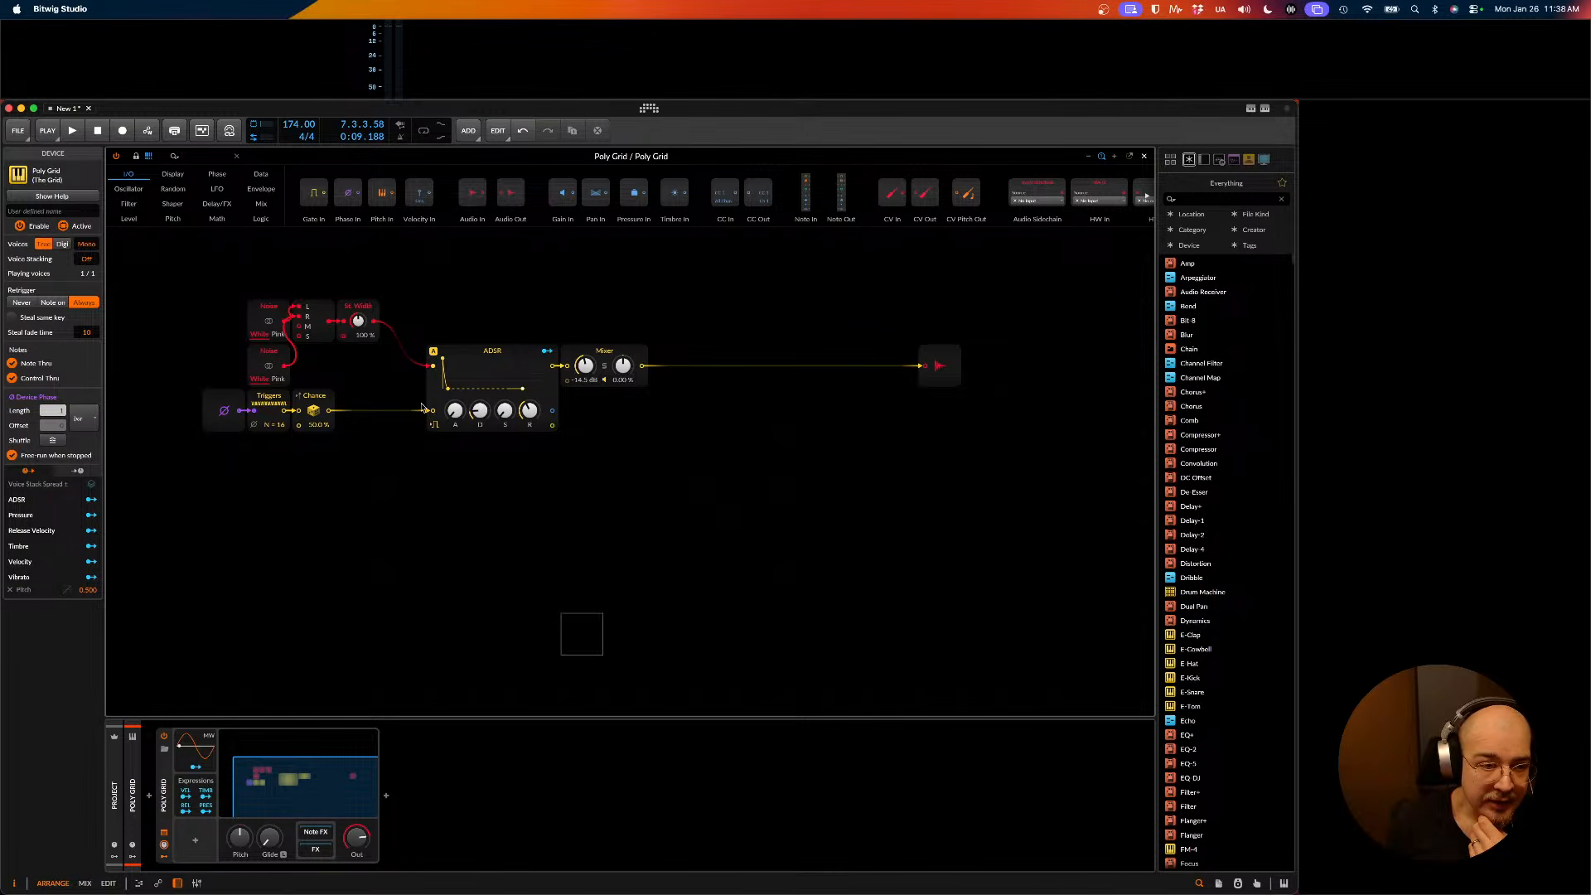
{"action": "left_click", "coordinate": [200, 157]}
{"action": "type", "text": "sine"}
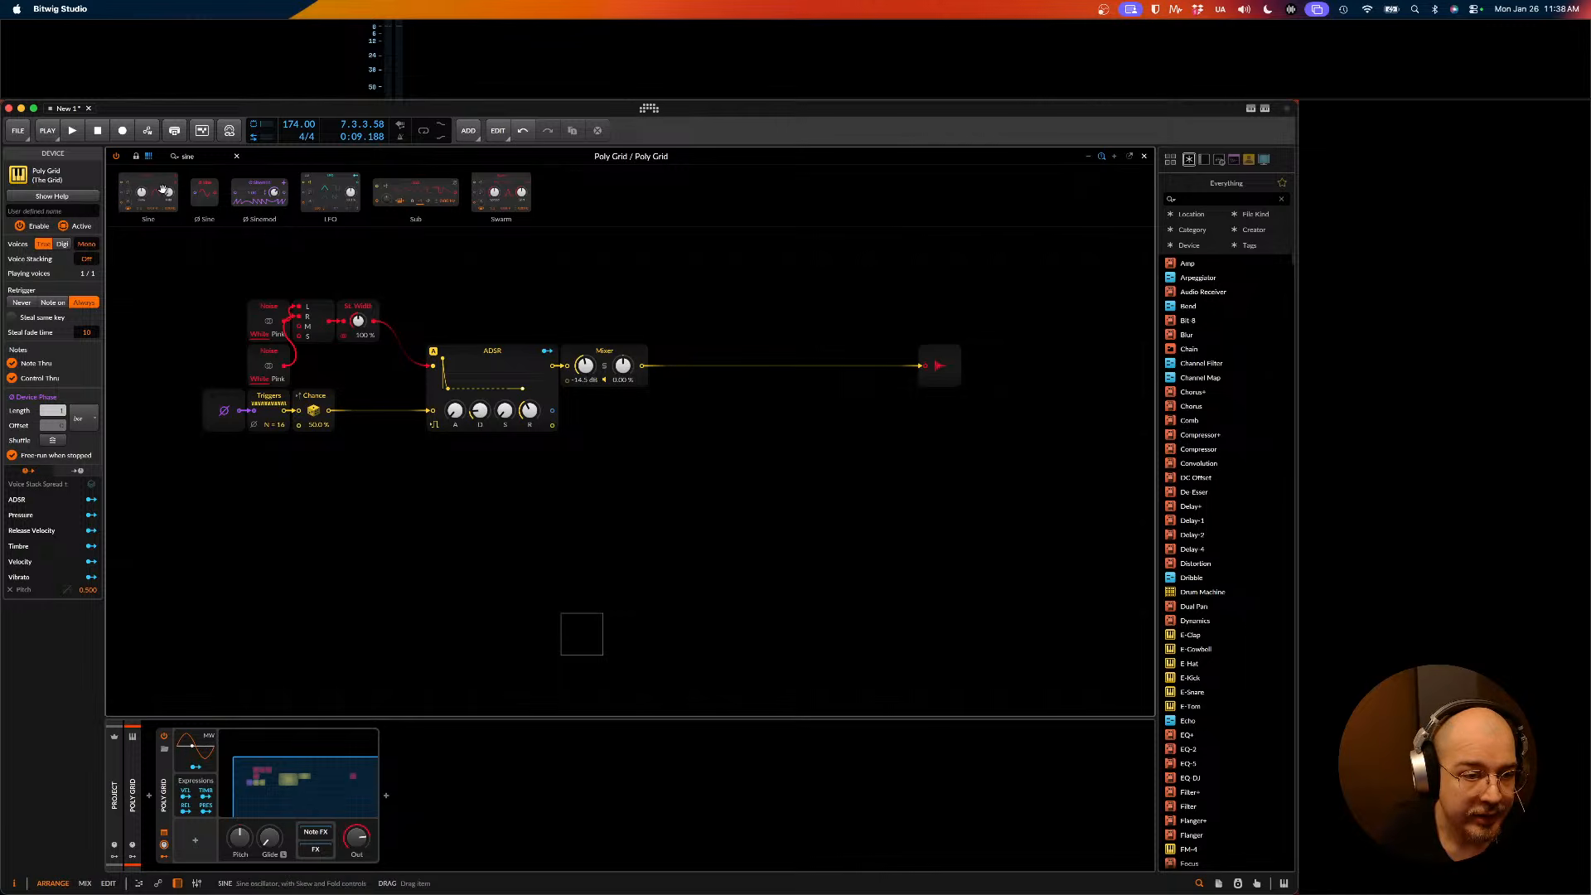
{"action": "left_click_drag", "start_coordinate": [266, 333], "coordinate": [465, 460]}
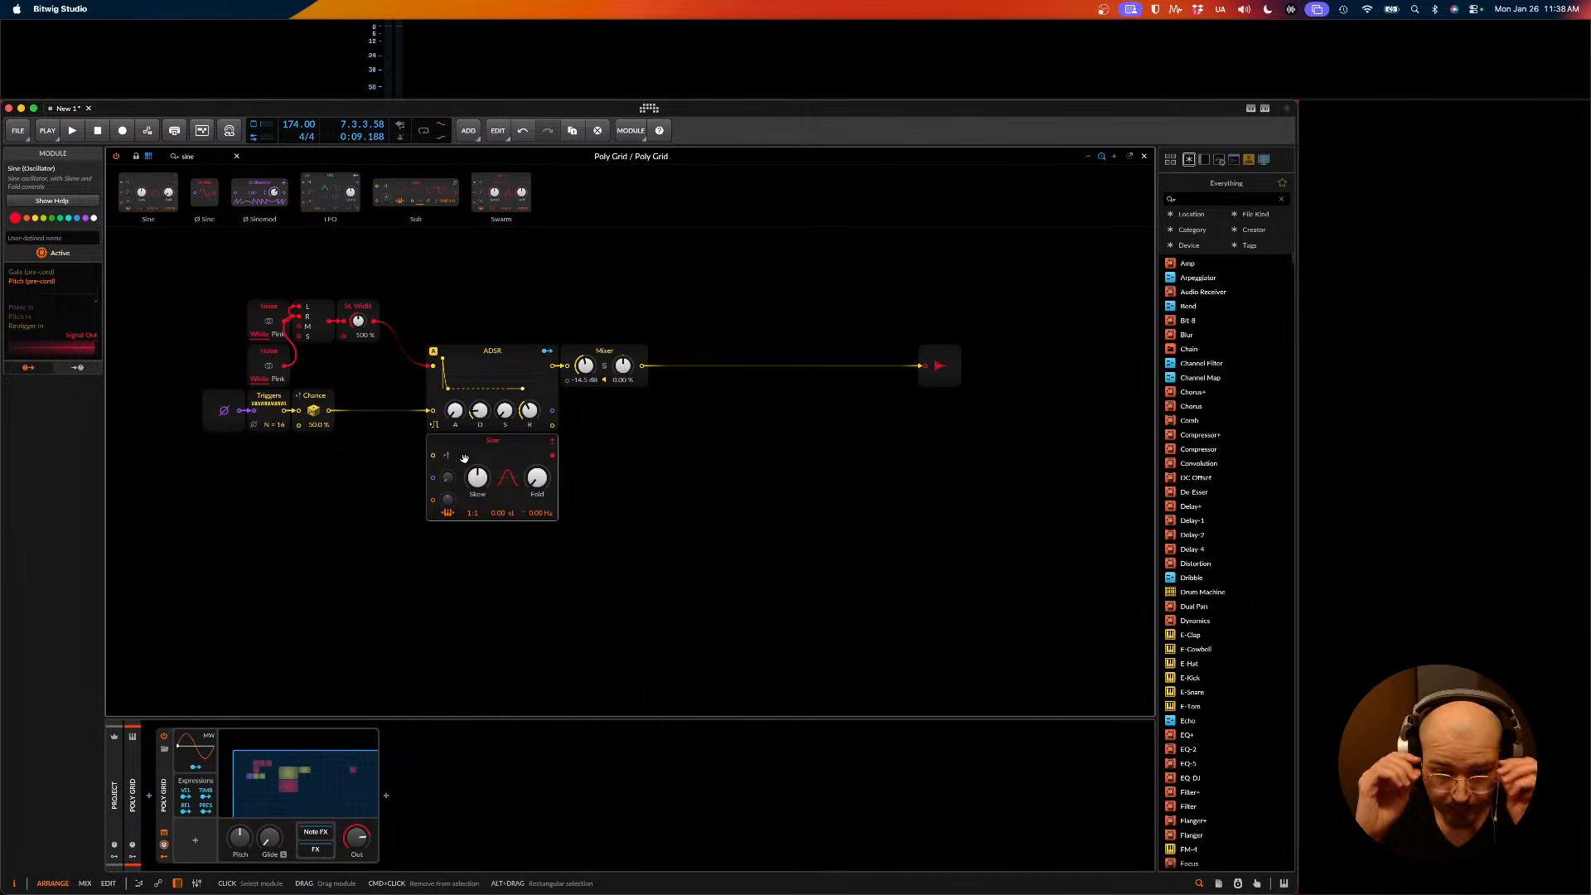
{"action": "key", "text": "space"}
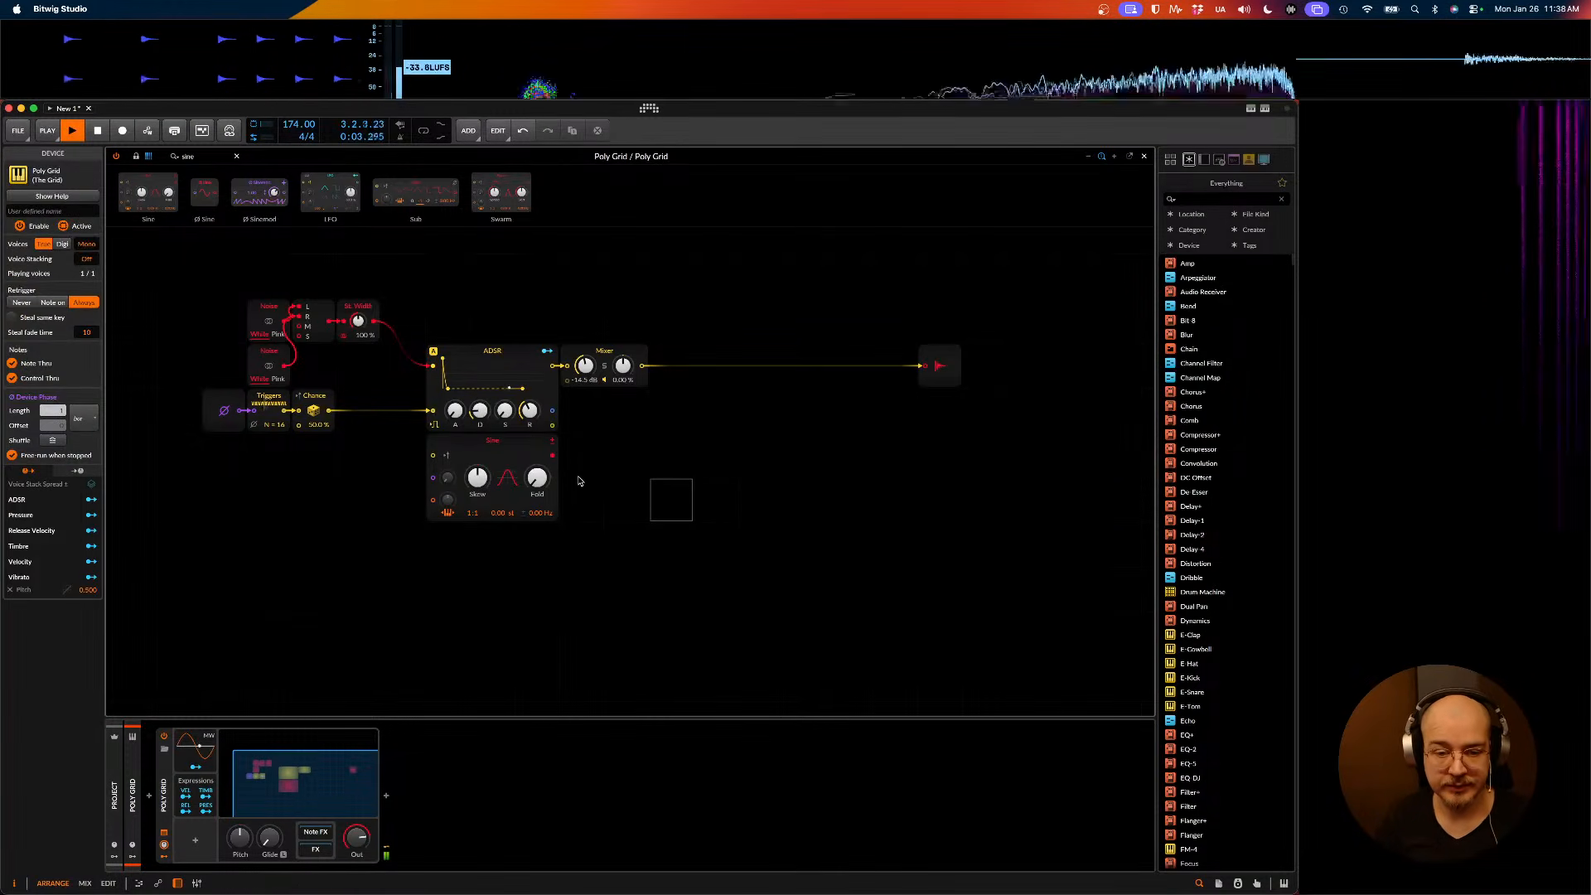
{"action": "left_click", "coordinate": [579, 473]}
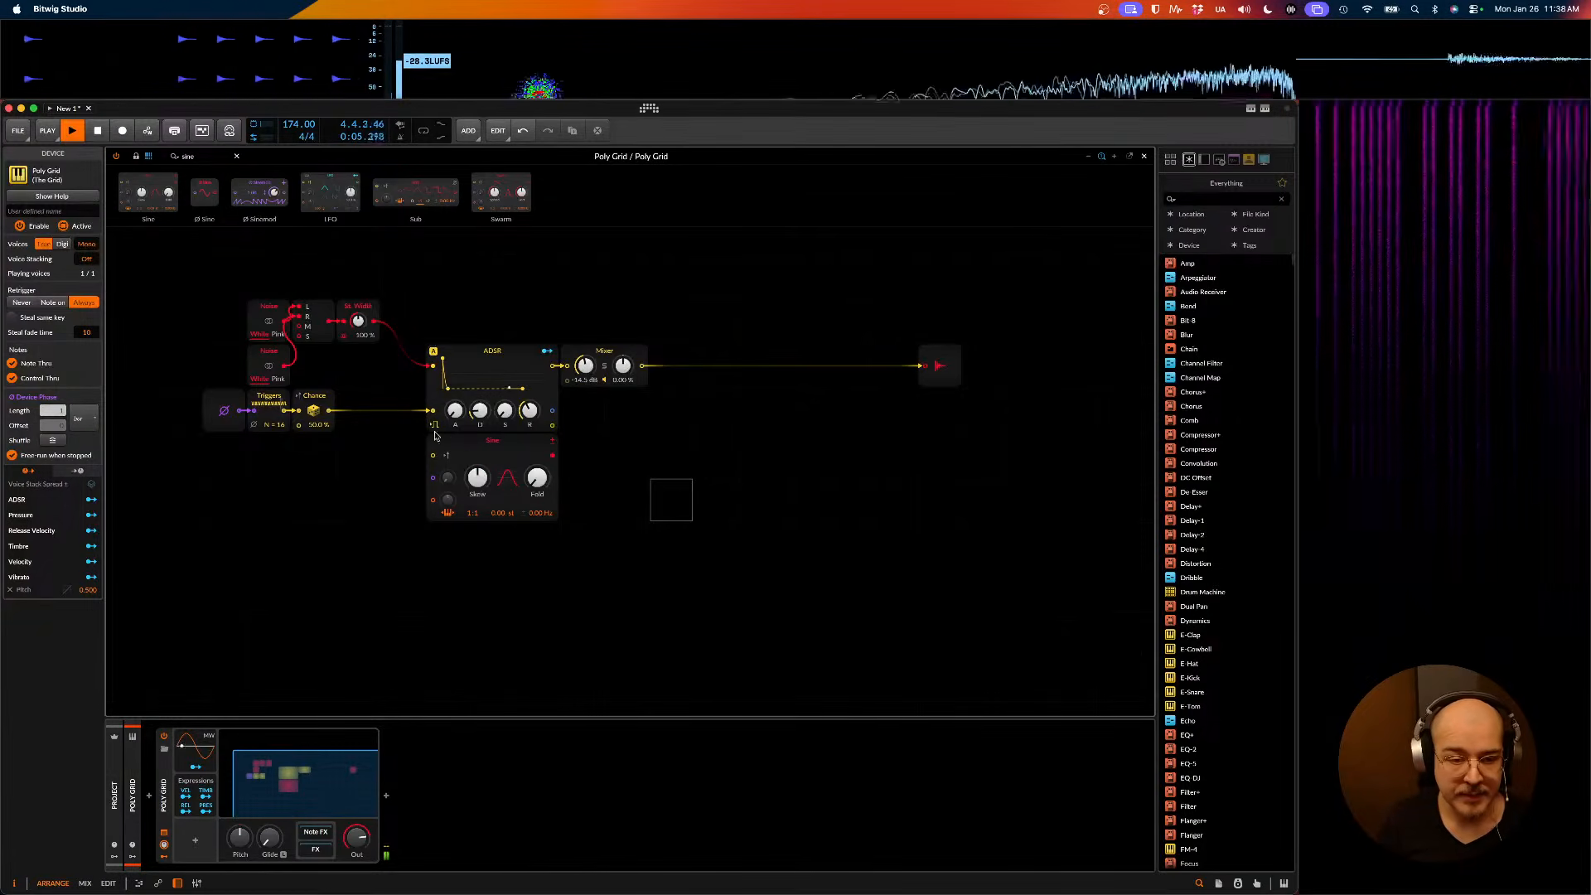
- Stop playback, connect the Sine output to the Mixer's second channel at a reduced level, and shift the Mixer one slot away from the ADSR
{"action": "key", "text": "space"}
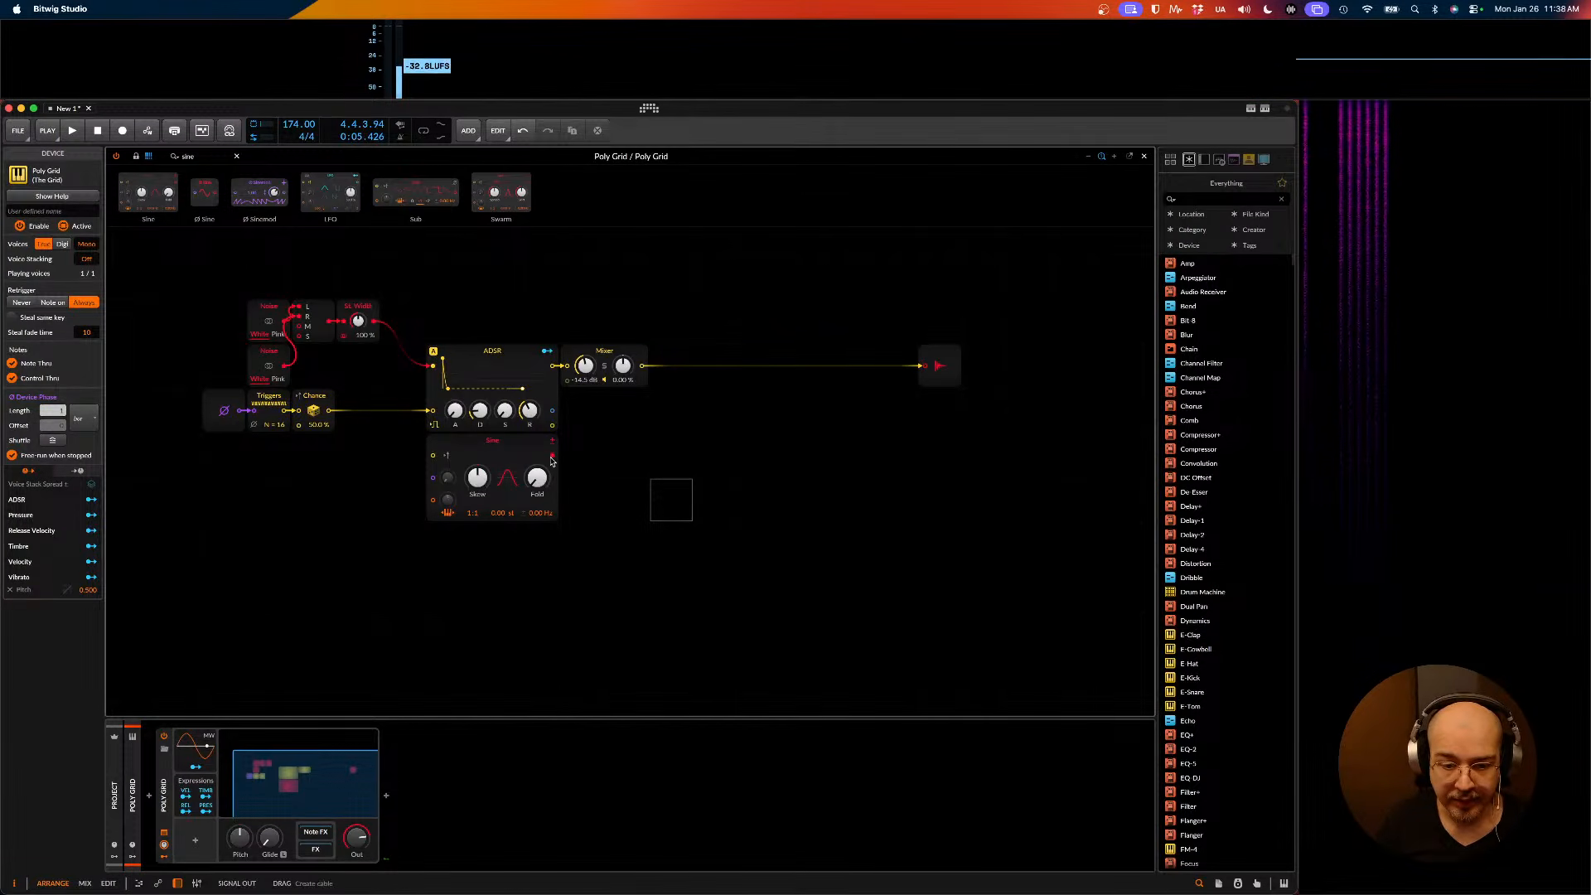
{"action": "left_click_drag", "start_coordinate": [553, 455], "coordinate": [624, 495]}
{"action": "double_click", "coordinate": [624, 412]}
{"action": "left_click_drag", "start_coordinate": [585, 412], "coordinate": [585, 510]}
{"action": "left_click_drag", "start_coordinate": [603, 352], "coordinate": [649, 352]}
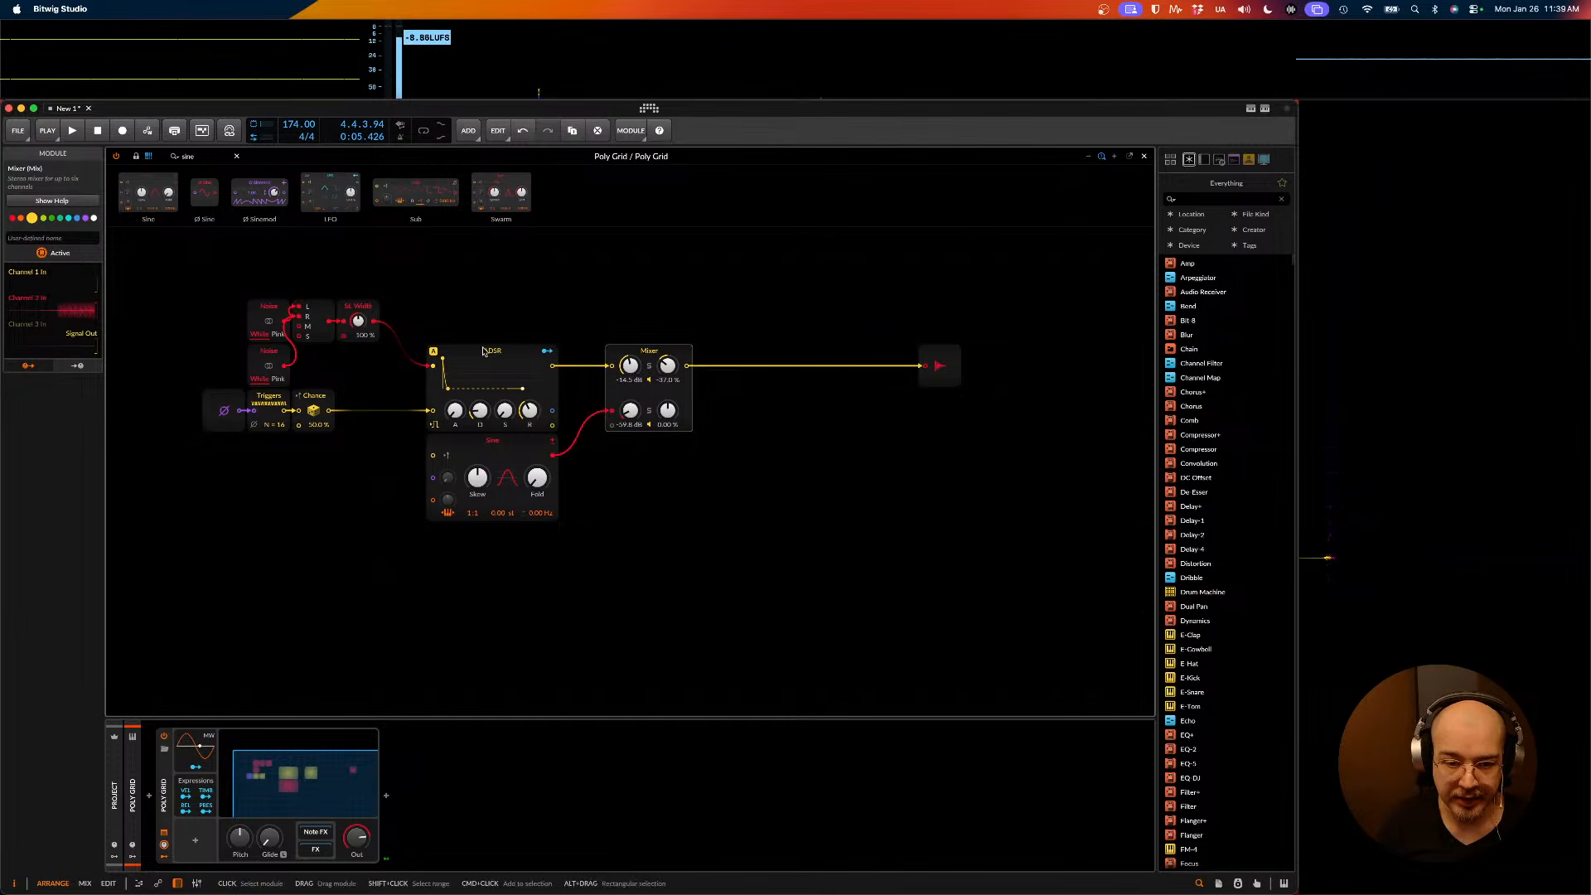
{"action": "left_click", "coordinate": [506, 351]}
{"action": "key", "text": "Delete"}
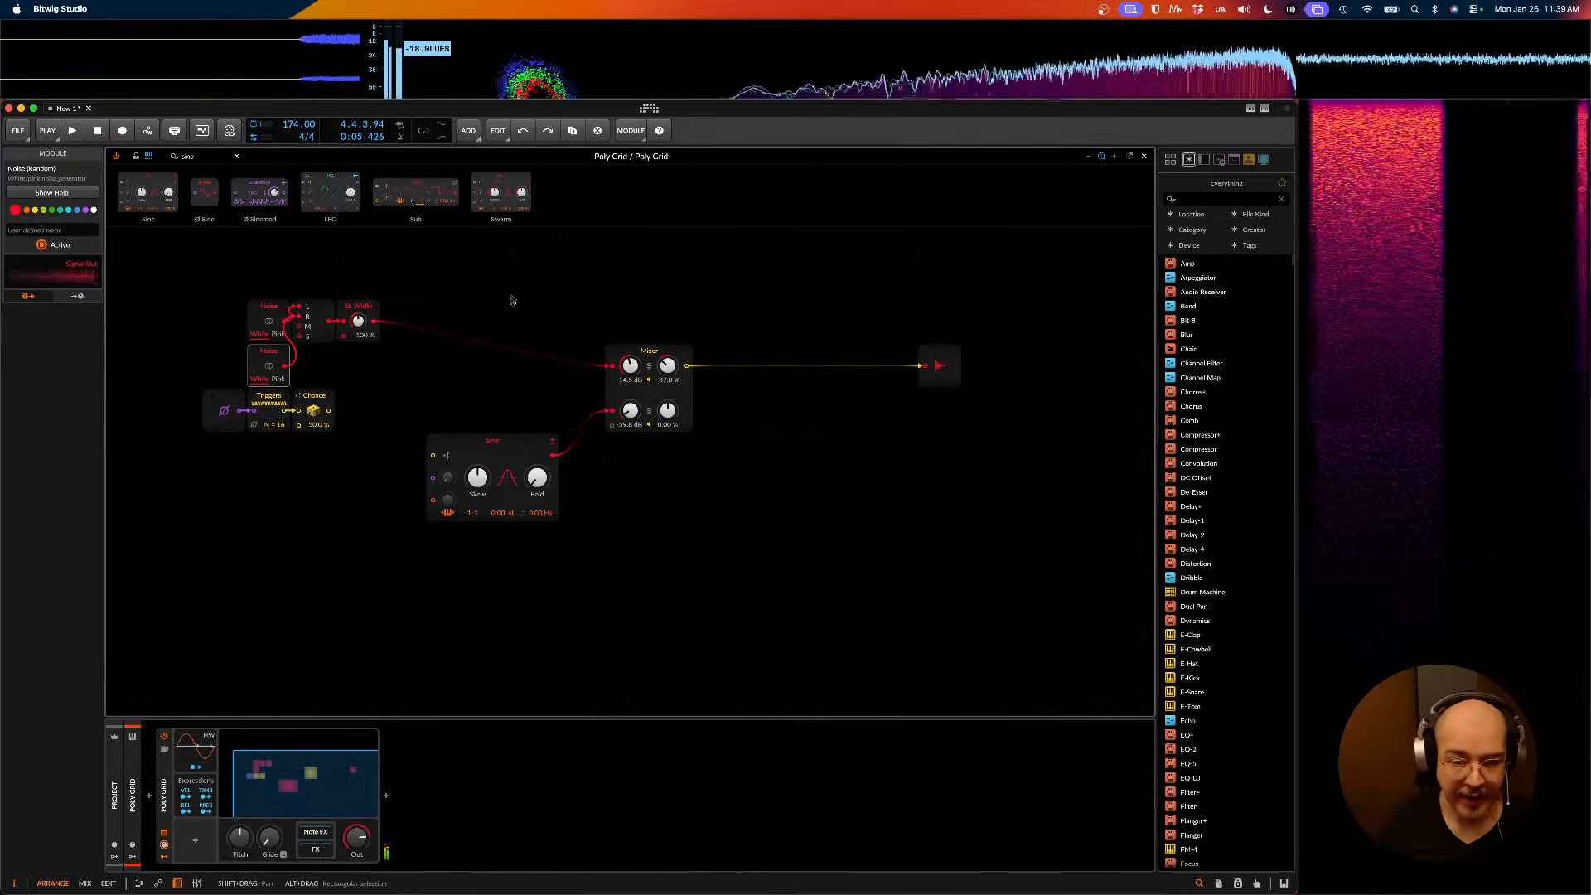
{"action": "key", "text": "super+z"}
- Reorder the chain so the Mixer feeds the ADSR, test it in playback, and move the Sine below the Chance module
{"action": "left_click_drag", "start_coordinate": [508, 351], "coordinate": [564, 354]}
{"action": "key", "text": "space"}
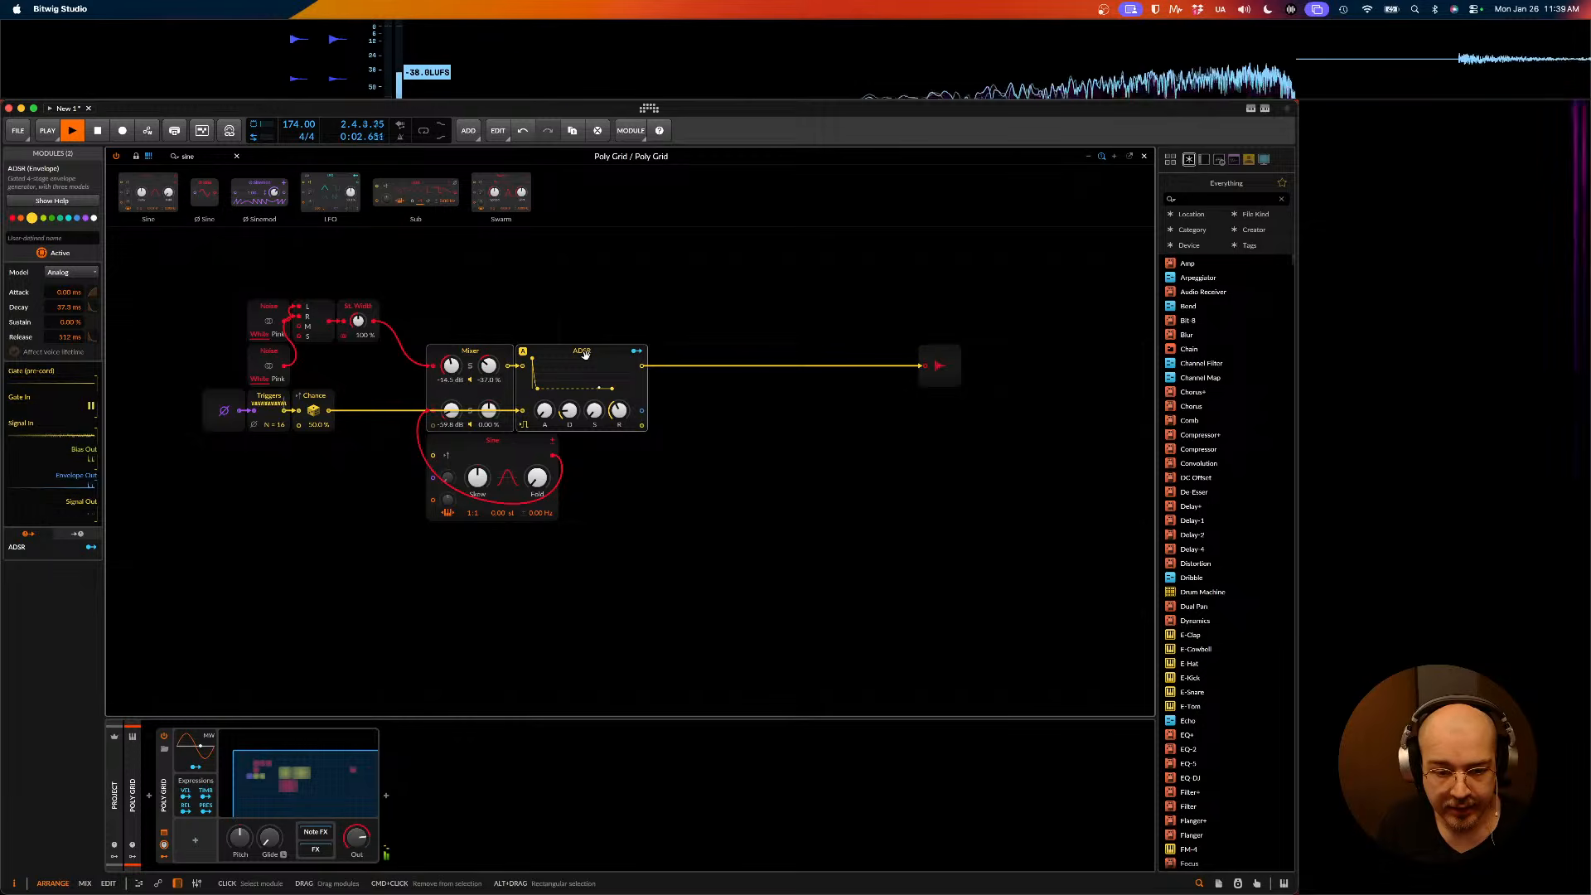
{"action": "left_click_drag", "start_coordinate": [522, 472], "coordinate": [388, 471]}
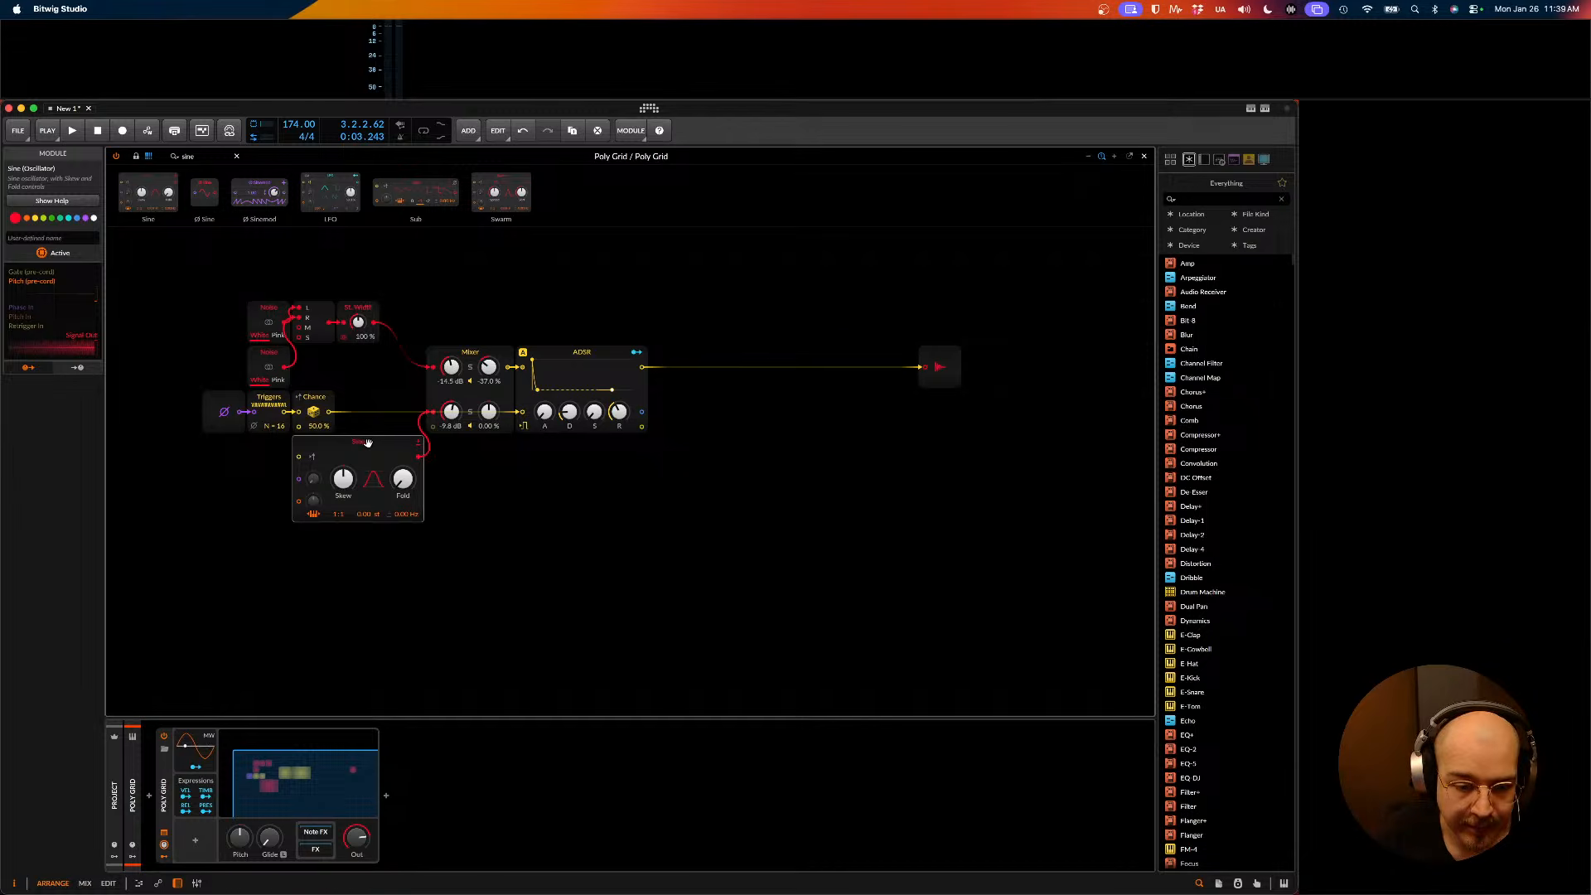
- Line up the Mixer and ADSR with the noise row, and place the Sine before the Mixer with the phase, Triggers and Chance modules underneath
{"action": "mouse_move", "coordinate": [381, 457]}
{"action": "left_mouse_down"}
{"action": "mouse_move", "coordinate": [336, 457]}
{"action": "mouse_move", "coordinate": [381, 456]}
{"action": "left_mouse_up"}
{"action": "left_click_drag", "start_coordinate": [703, 450], "coordinate": [561, 308]}
{"action": "left_click", "coordinate": [424, 445]}
{"action": "left_click_drag", "start_coordinate": [374, 449], "coordinate": [463, 360]}
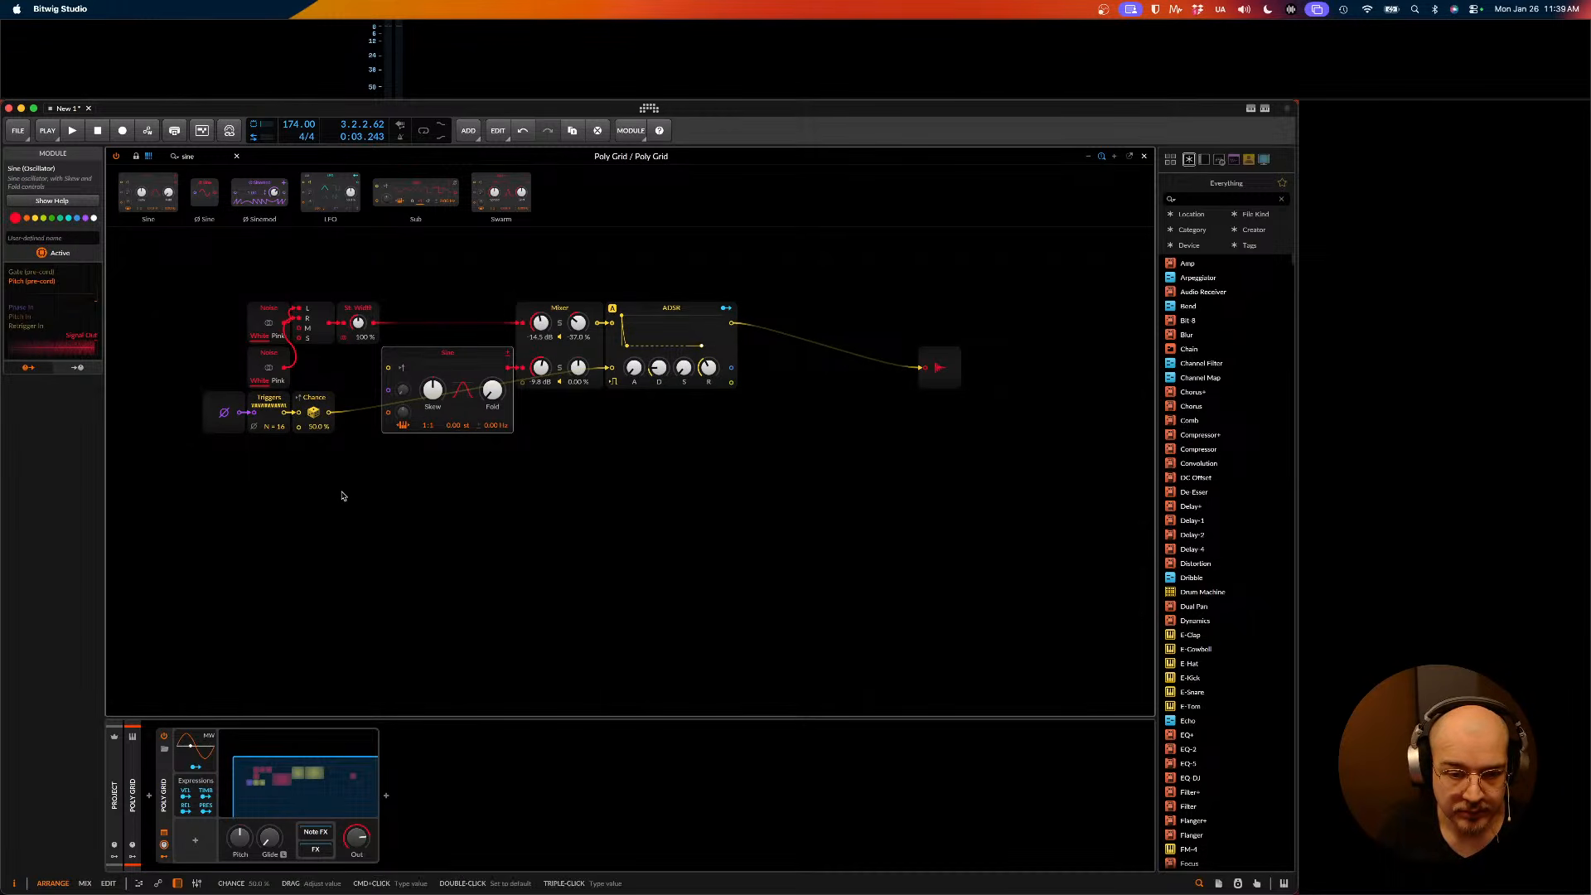
{"action": "left_click_drag", "start_coordinate": [343, 490], "coordinate": [249, 468]}
{"action": "left_click", "coordinate": [485, 545]}
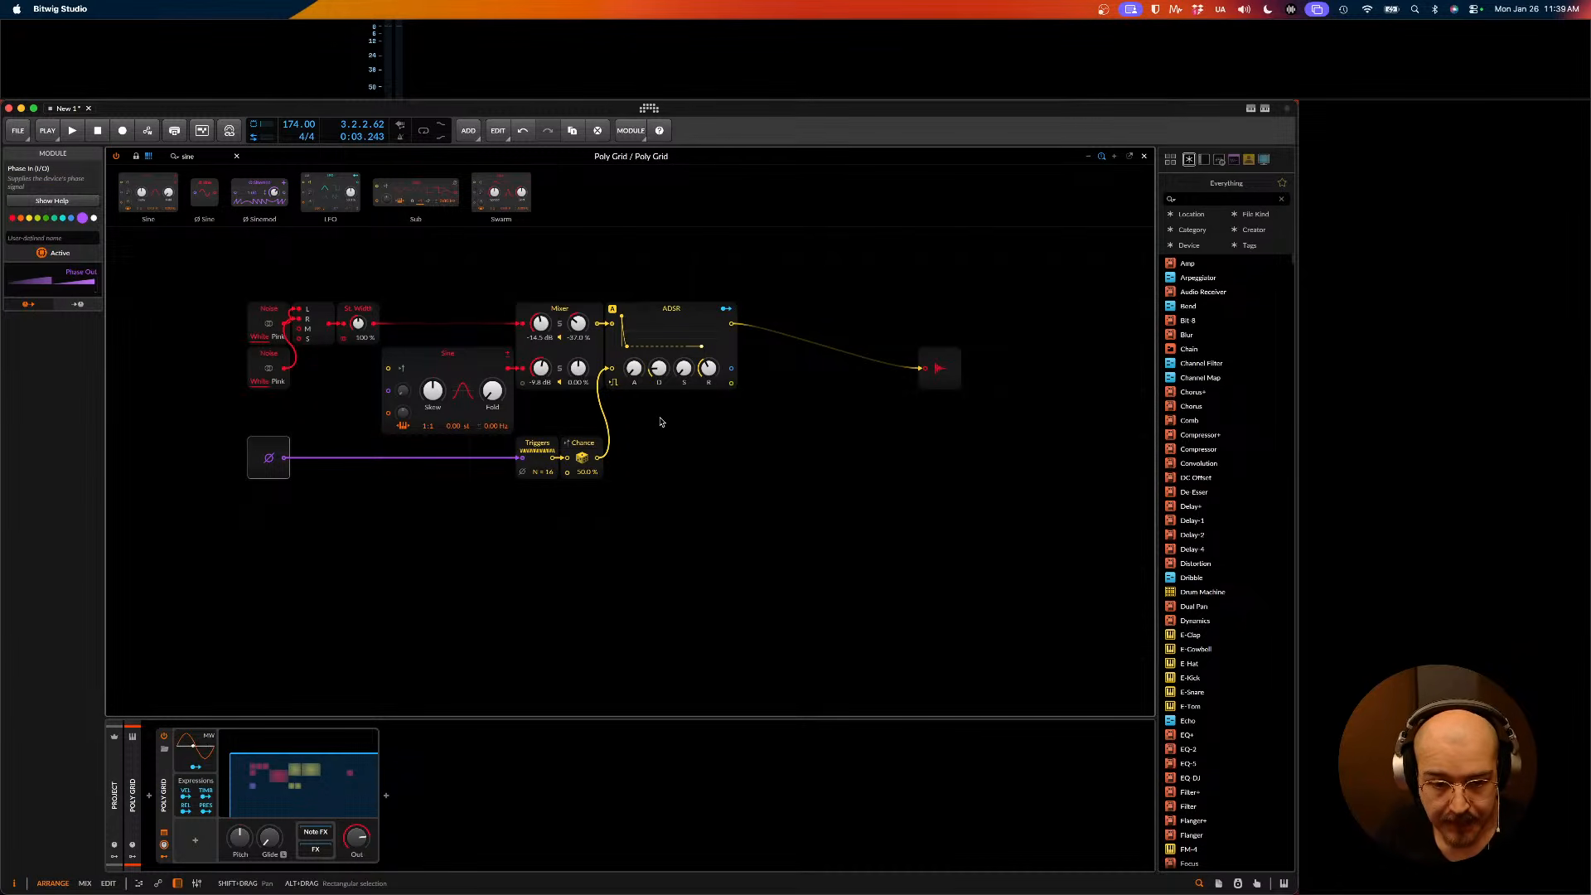
- Play the patch and adjust the ADSR's decay time by ear, starting and stopping playback to compare
{"action": "key", "text": "space"}
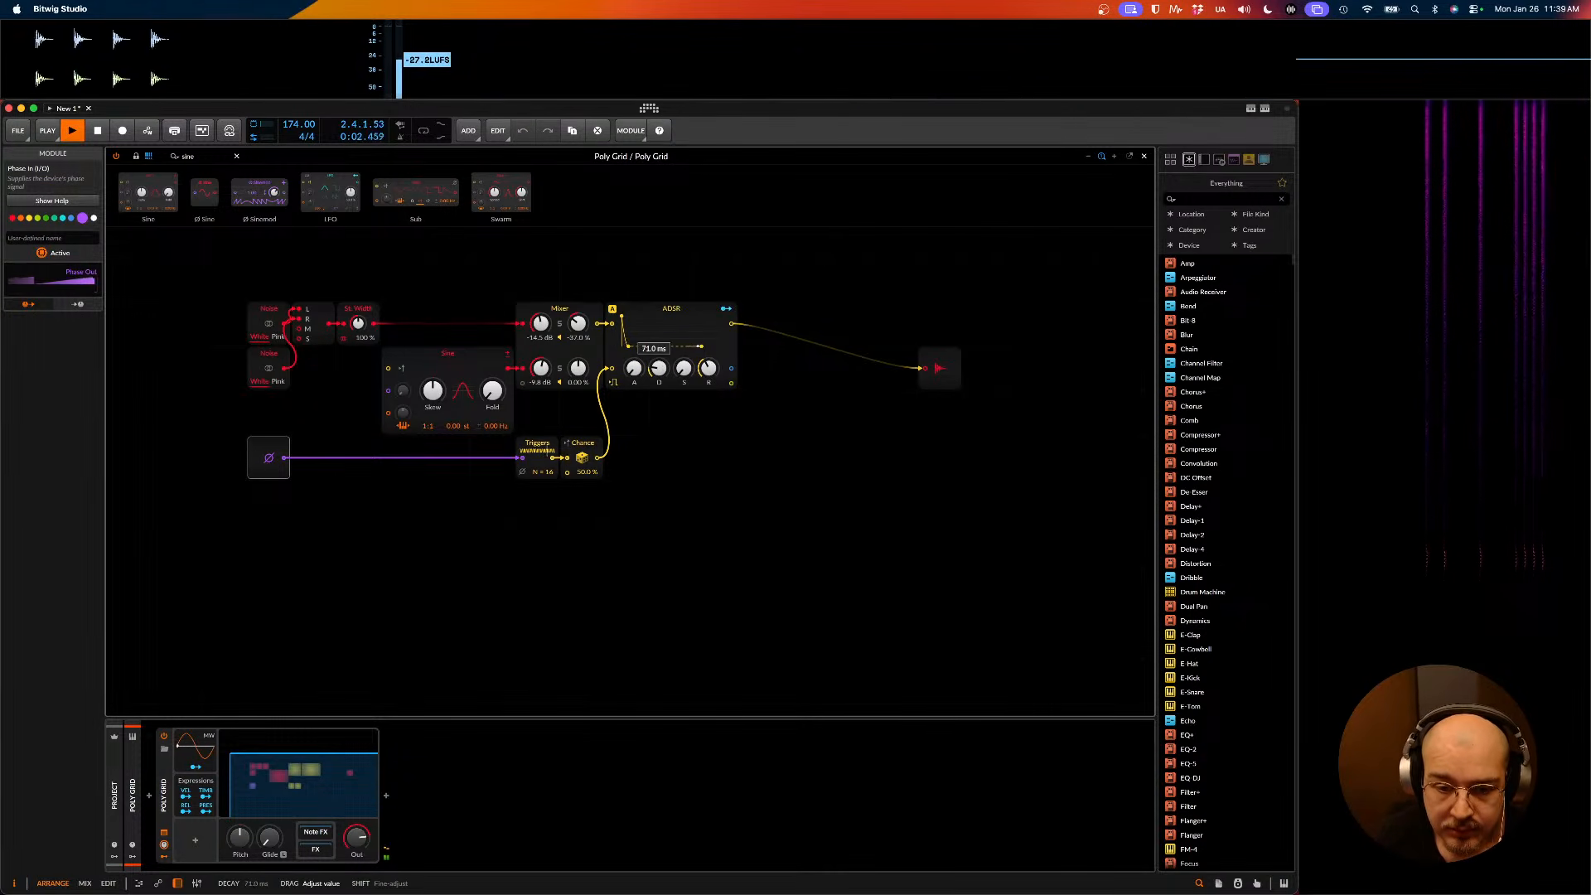
{"action": "key", "text": "space"}
{"action": "mouse_move", "coordinate": [659, 368]}
{"action": "left_mouse_down"}
{"action": "mouse_move", "coordinate": [659, 344]}
{"action": "mouse_move", "coordinate": [659, 370]}
{"action": "left_mouse_up"}
{"action": "key", "text": "space"}
{"action": "key", "text": "space"}
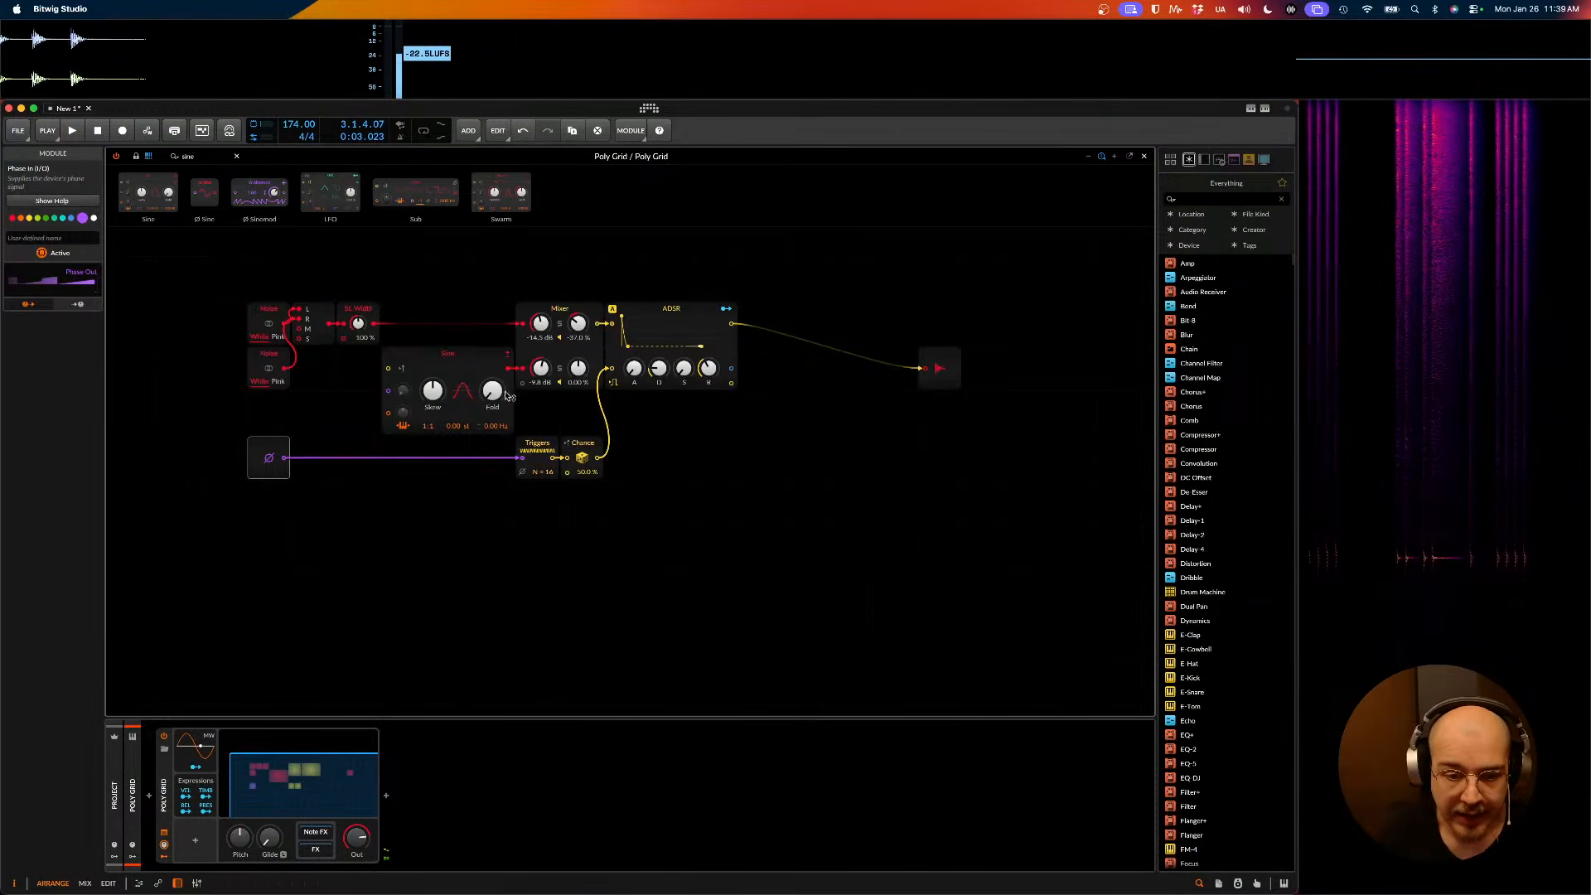
- Move the Sine down one row and duplicate the ADSR directly beneath the original
{"action": "left_click_drag", "start_coordinate": [438, 357], "coordinate": [438, 402]}
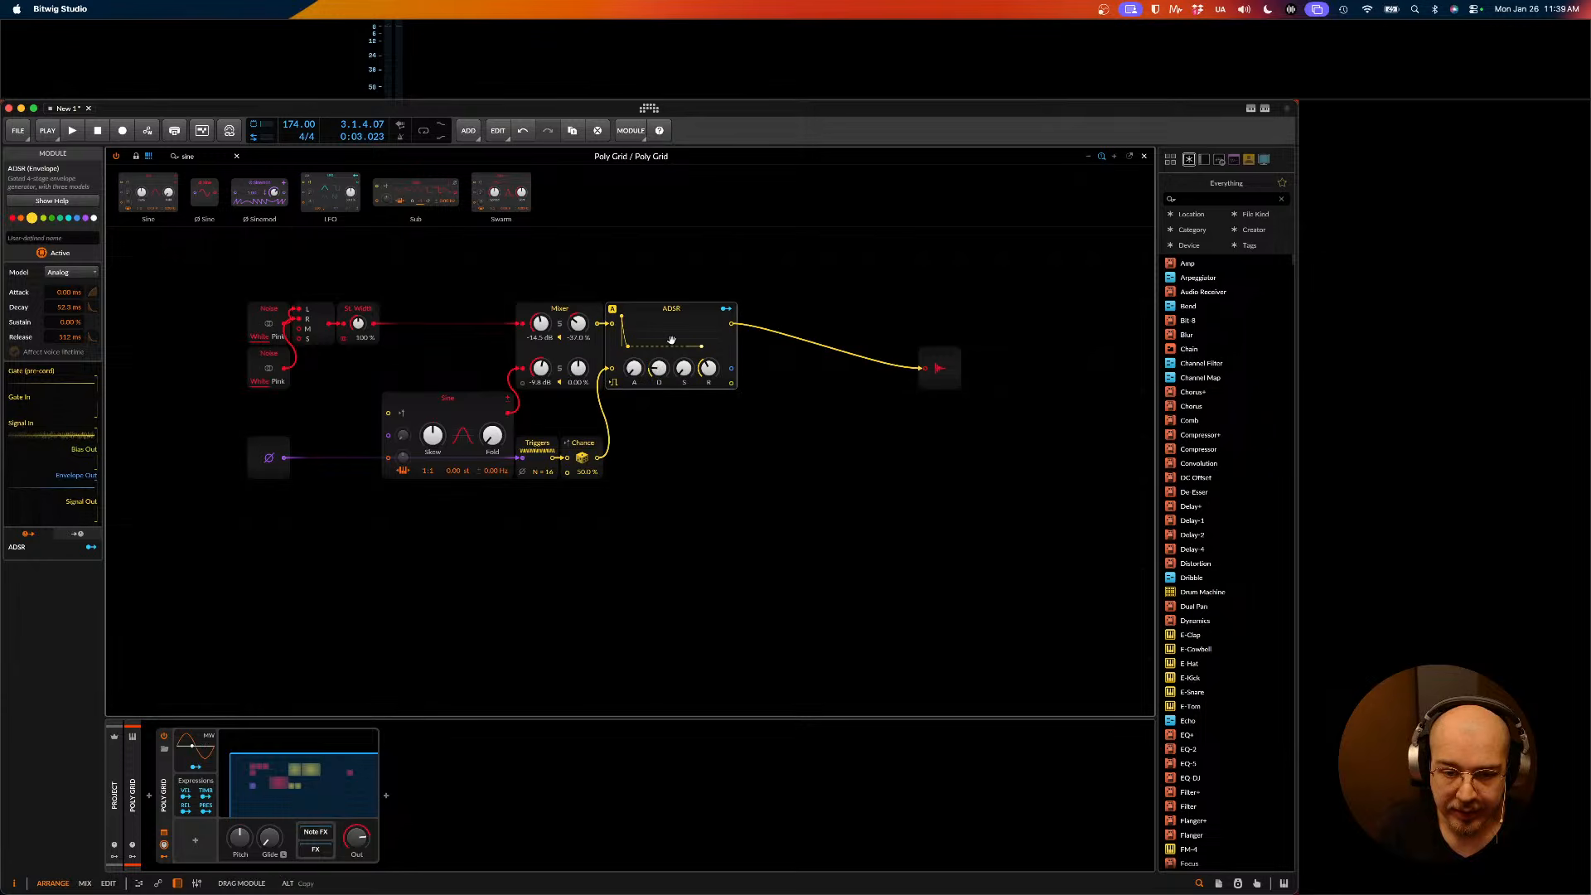
{"action": "left_click_drag", "start_coordinate": [658, 305], "coordinate": [655, 432]}
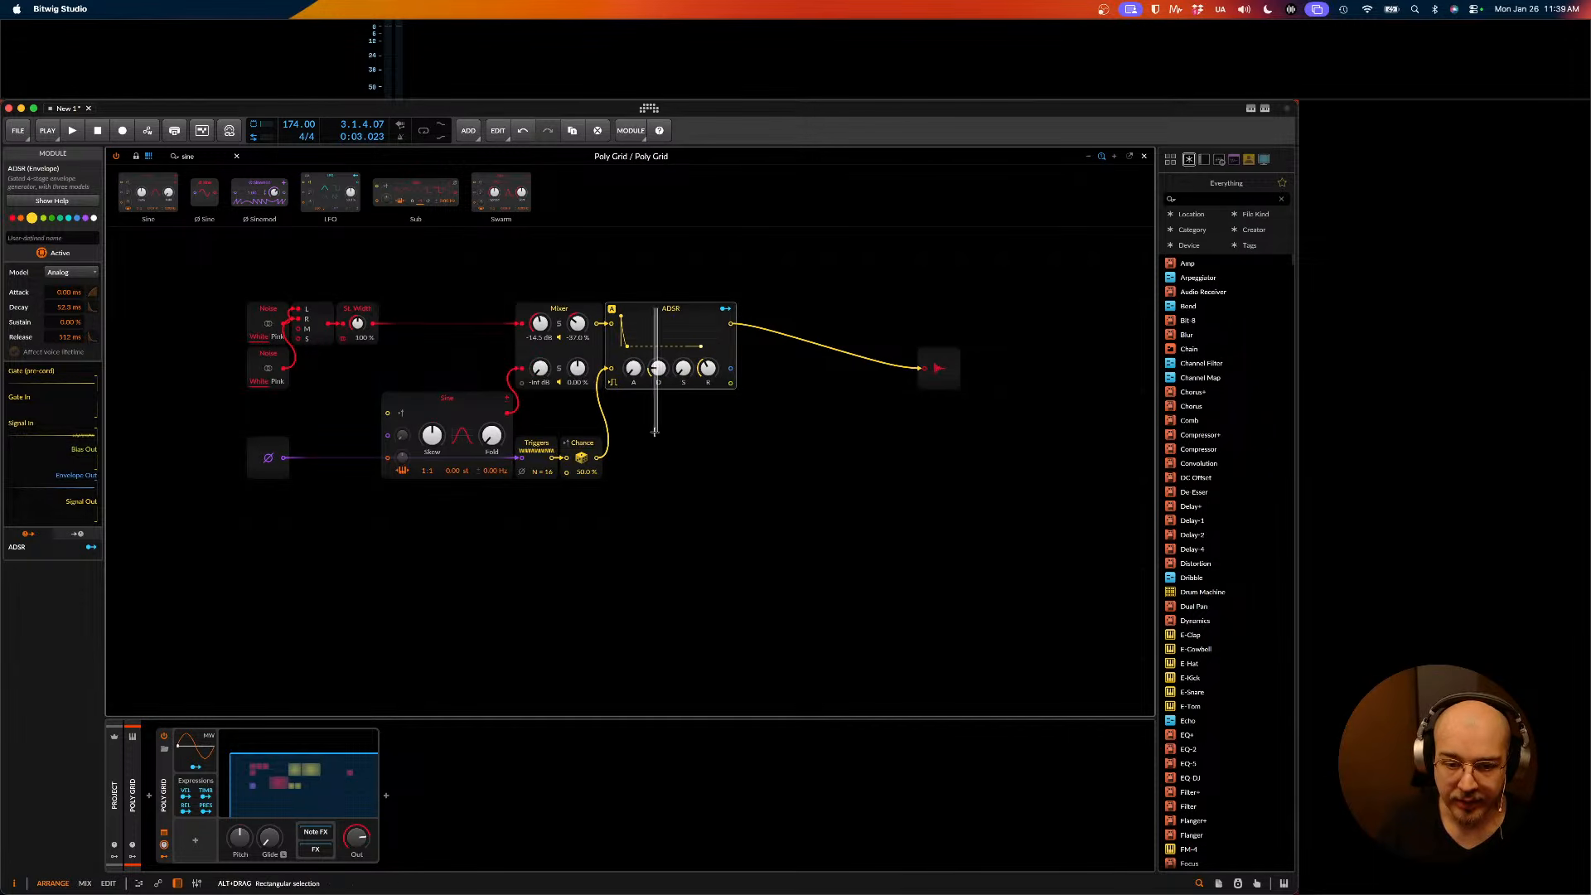
{"action": "left_click_drag", "start_coordinate": [675, 318], "coordinate": [692, 427]}
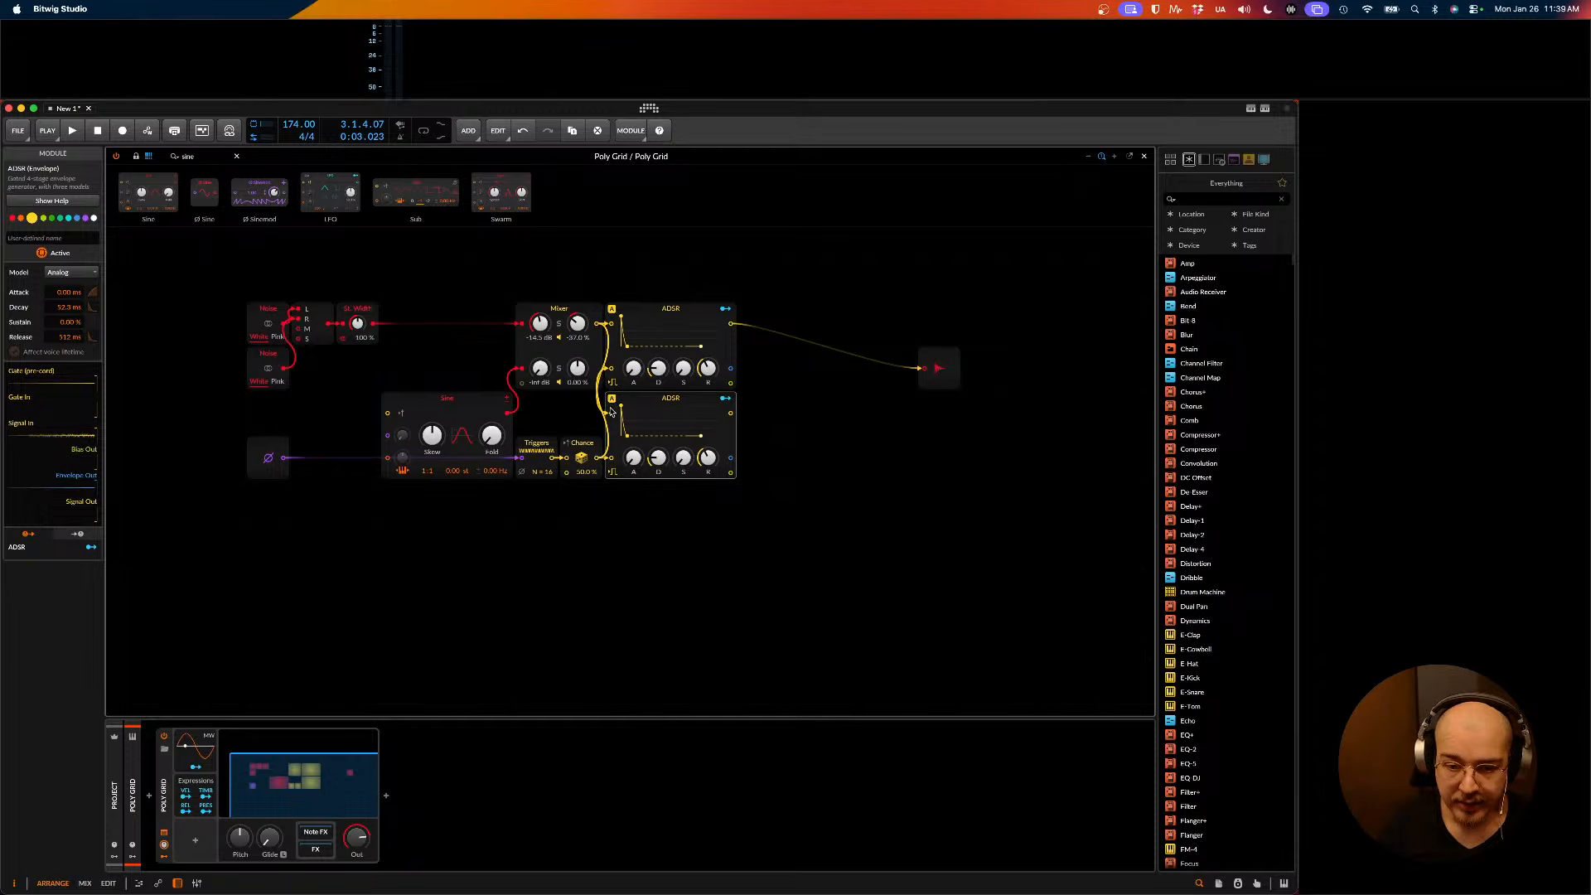
- Route the noise through the original ADSR into Mixer channel 1 and the Sine through the duplicate ADSR into channel 2
{"action": "left_click_drag", "start_coordinate": [670, 309], "coordinate": [523, 324]}
{"action": "left_click_drag", "start_coordinate": [646, 399], "coordinate": [521, 369]}
{"action": "left_click_drag", "start_coordinate": [578, 298], "coordinate": [687, 338]}
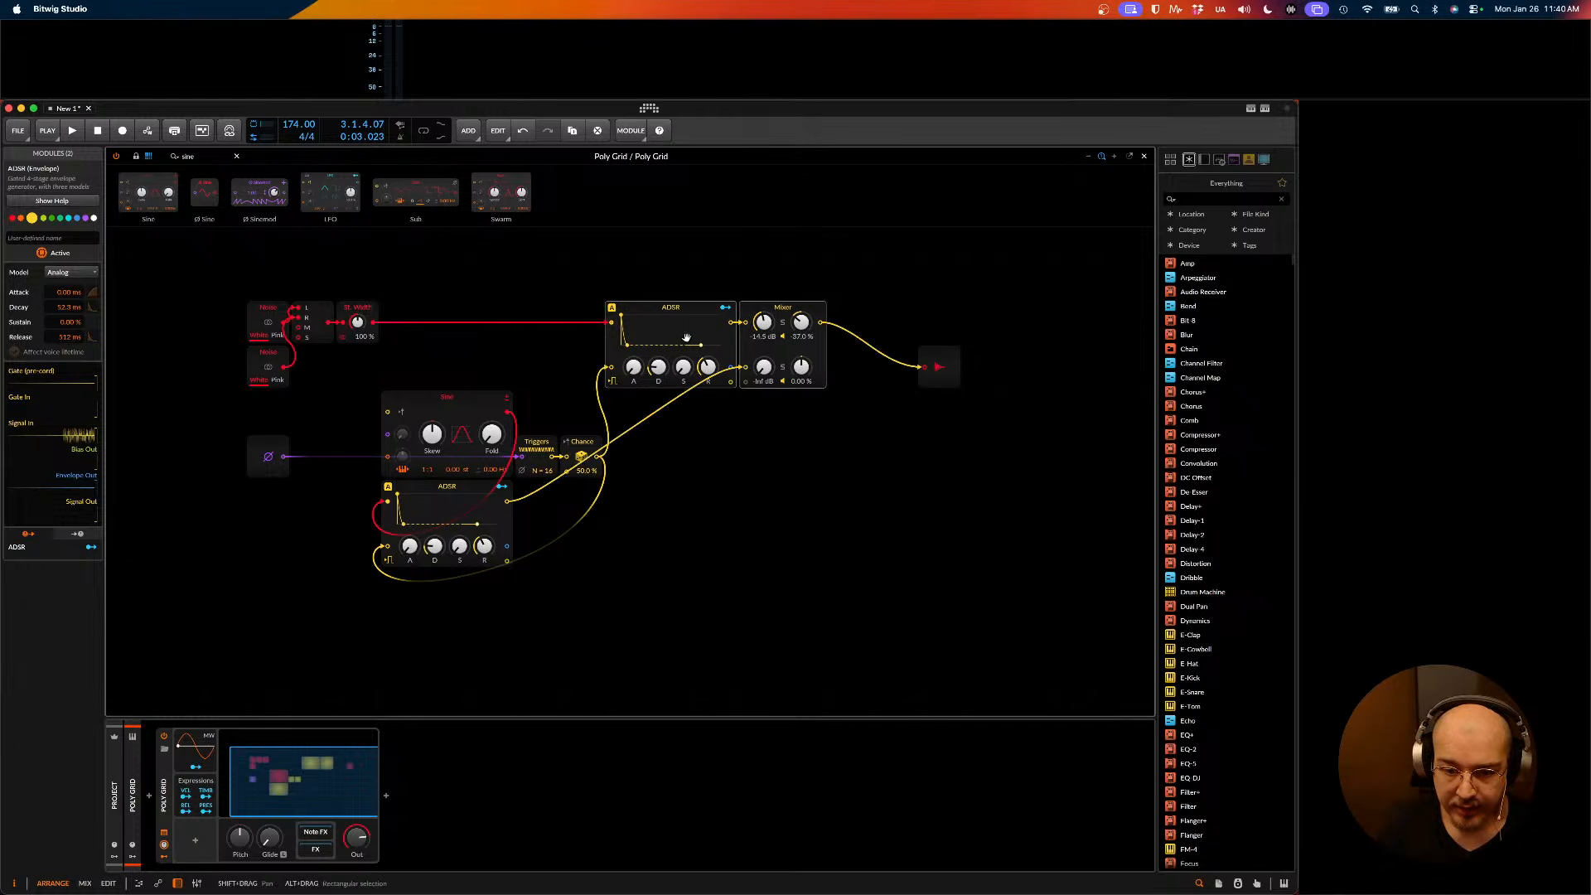
{"action": "left_click_drag", "start_coordinate": [452, 488], "coordinate": [668, 401]}
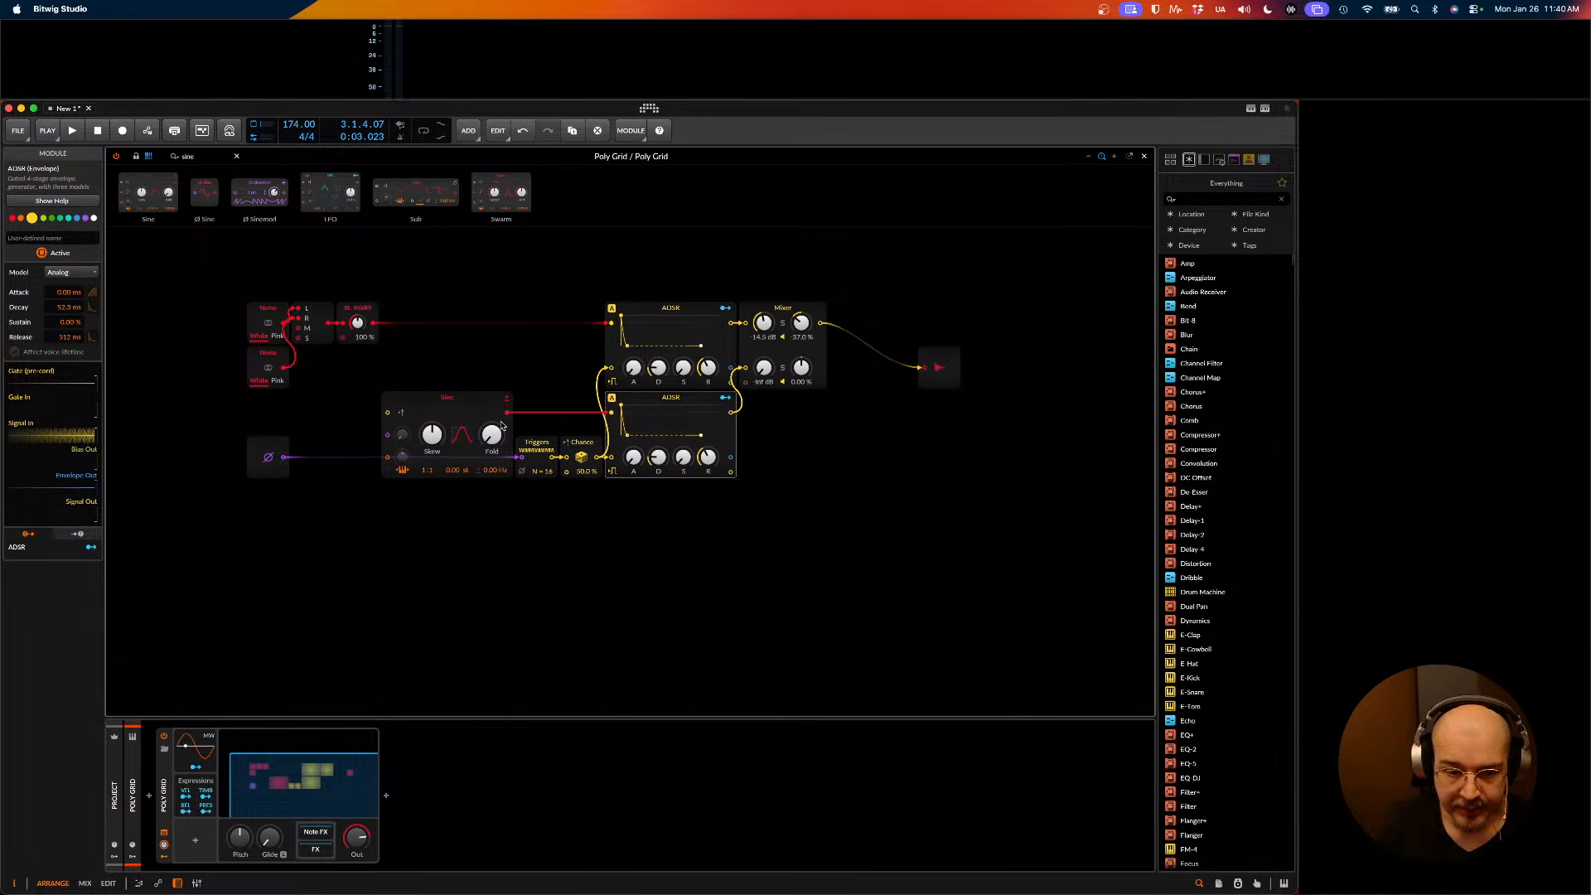
- Compact the sound sources by stacking both Noise modules beside the Stereo Merge and width modules, with the Sine directly below
{"action": "left_click_drag", "start_coordinate": [478, 439], "coordinate": [422, 389]}
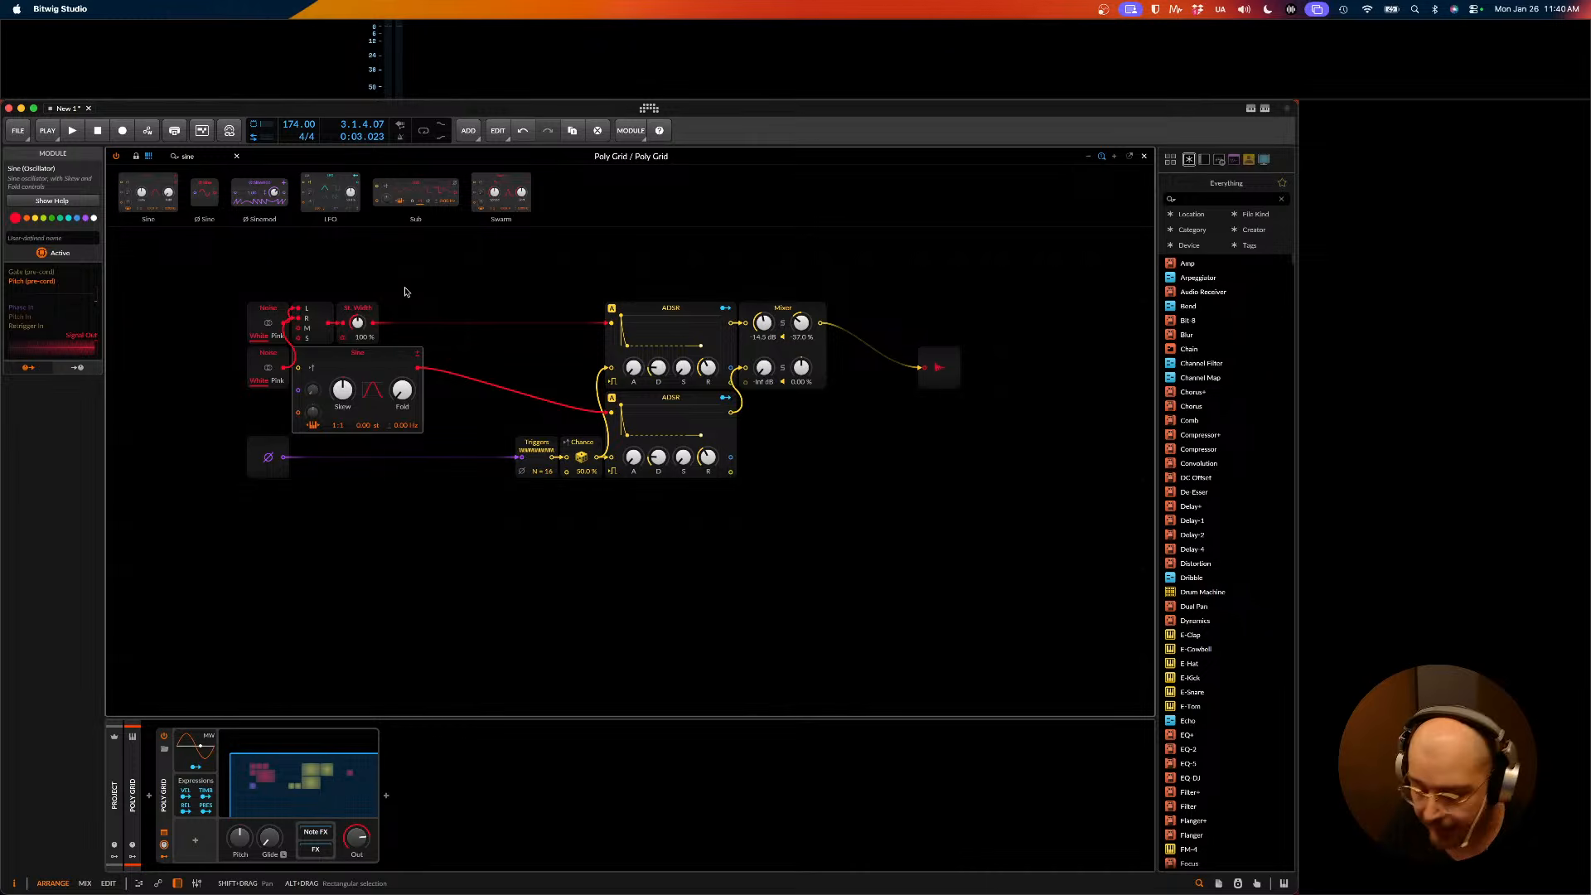
{"action": "left_click_drag", "start_coordinate": [421, 261], "coordinate": [368, 323]}
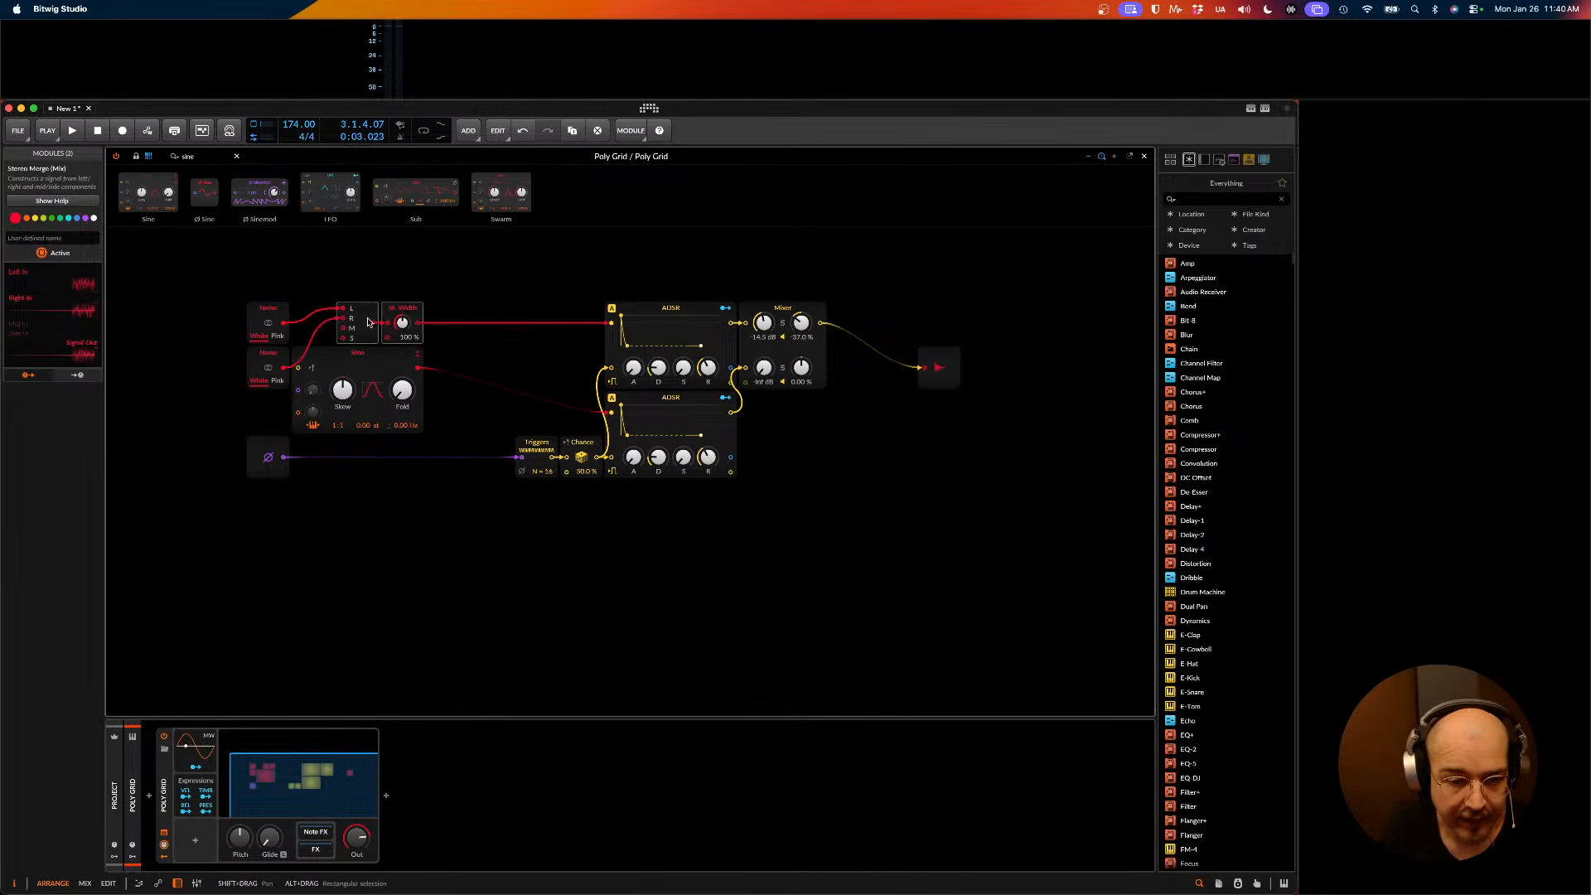
{"action": "left_click", "coordinate": [269, 319]}
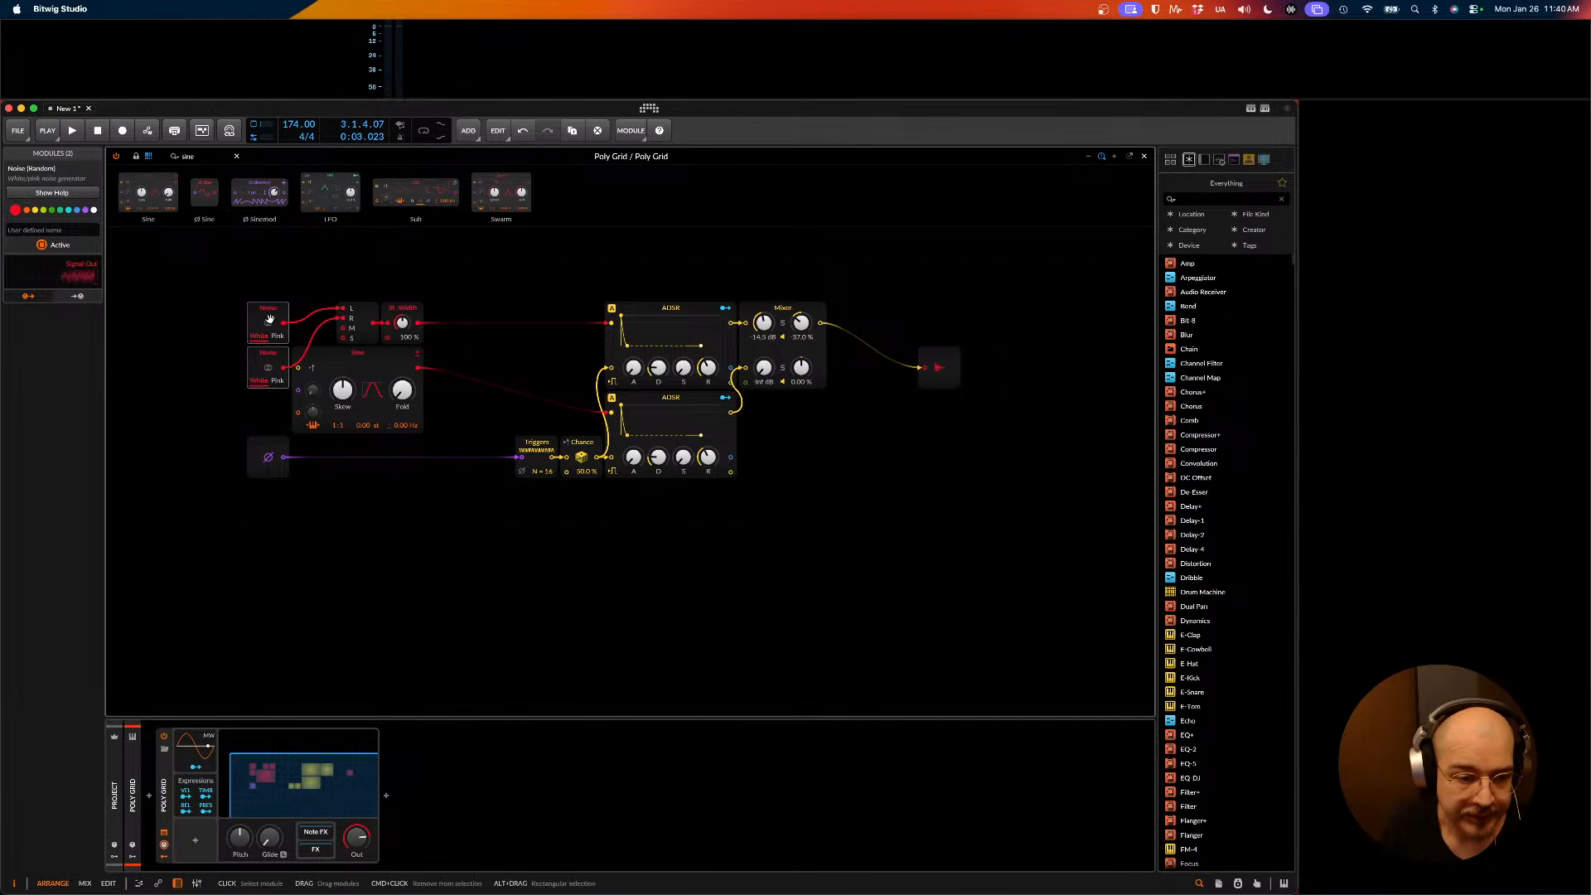
{"action": "left_click_drag", "start_coordinate": [270, 320], "coordinate": [312, 266]}
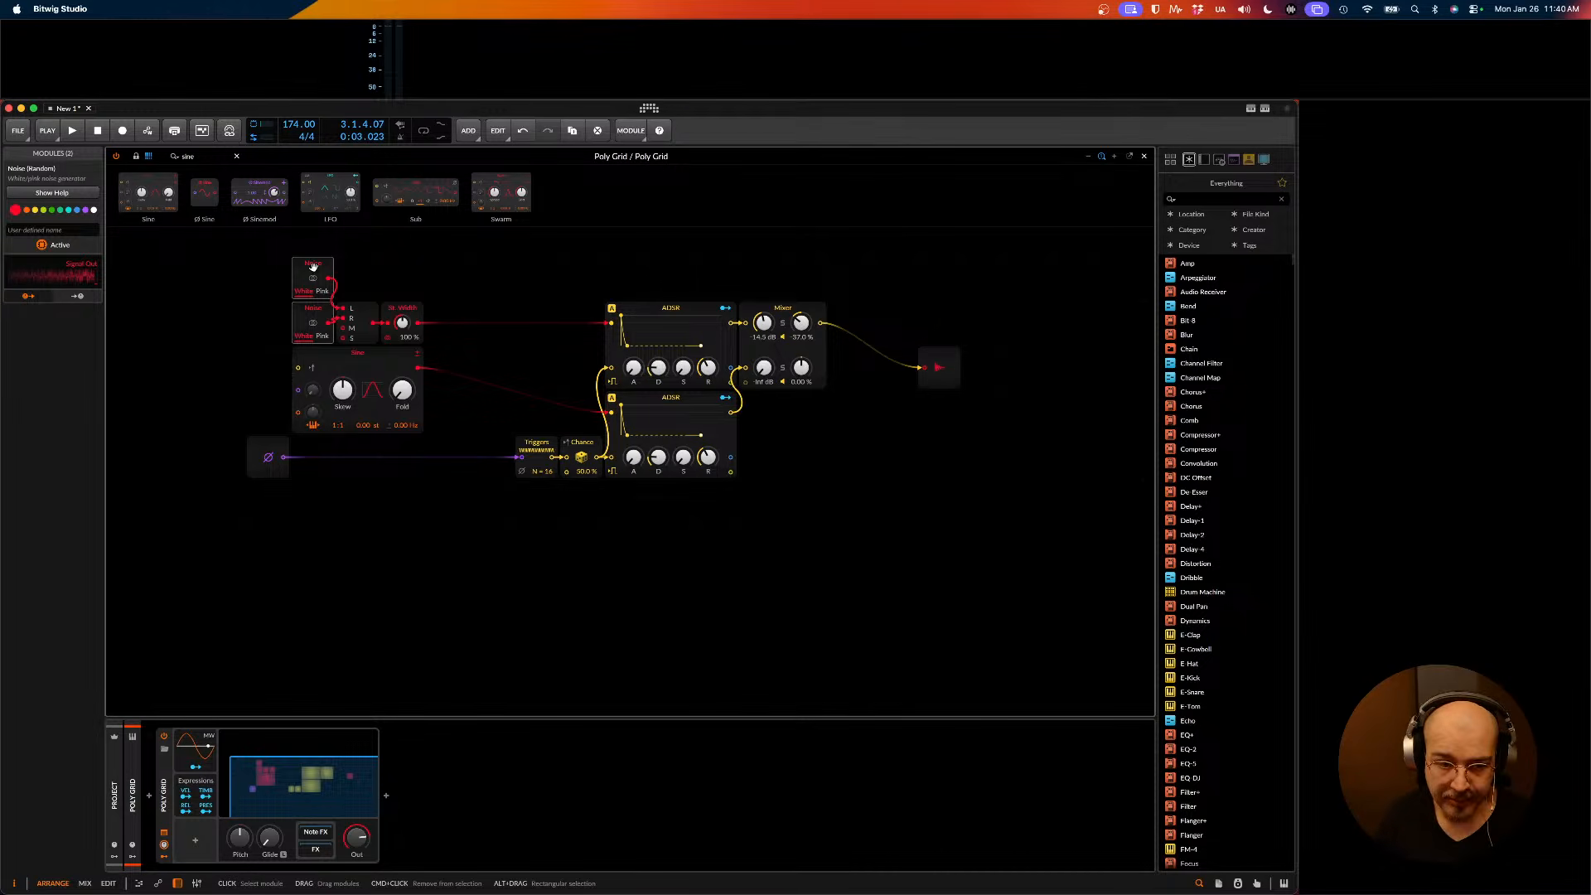
{"action": "left_click", "coordinate": [711, 248]}
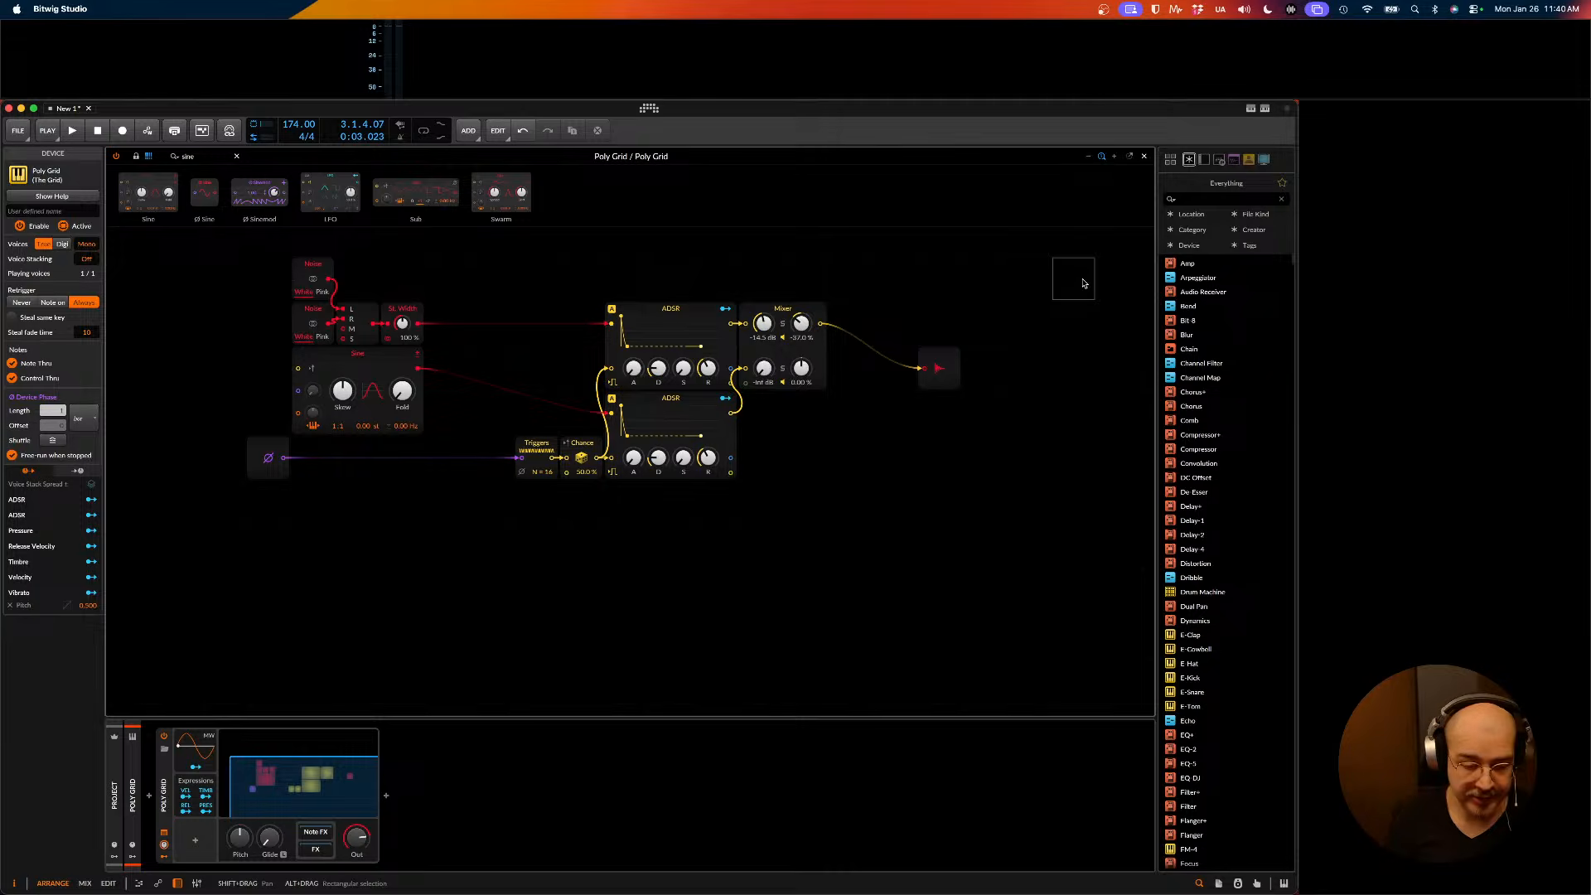
- Leave the Poly Grid editor for the arranger and search the browser for "wav"
{"action": "key", "text": "Escape"}
{"action": "right_click", "coordinate": [235, 295]}
{"action": "left_click", "coordinate": [204, 261]}
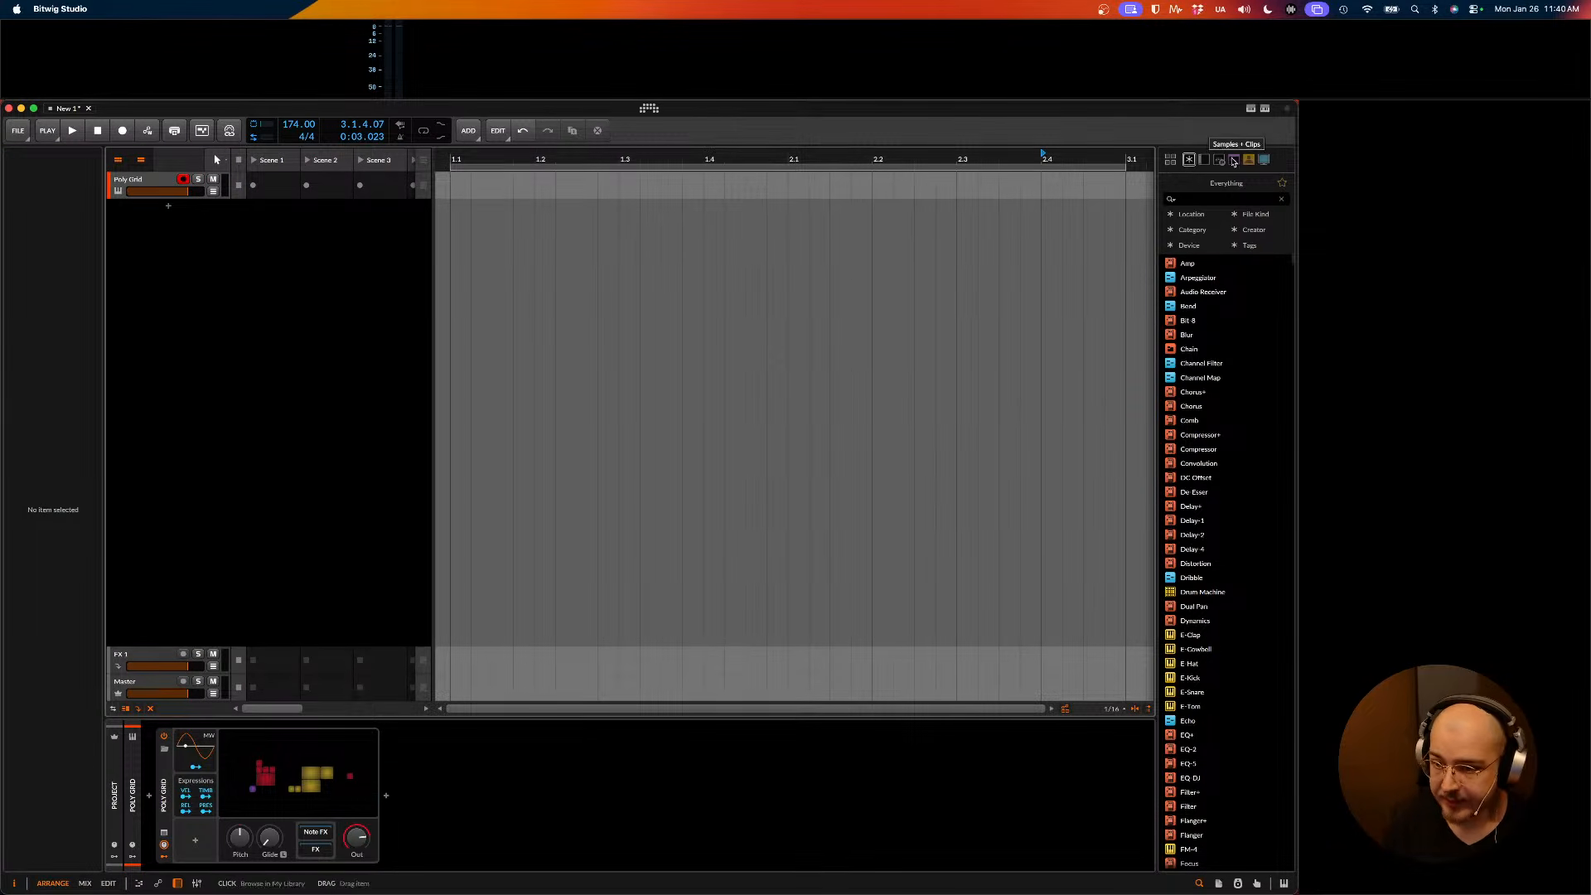
{"action": "left_click", "coordinate": [1230, 201]}
{"action": "type", "text": "wav"}
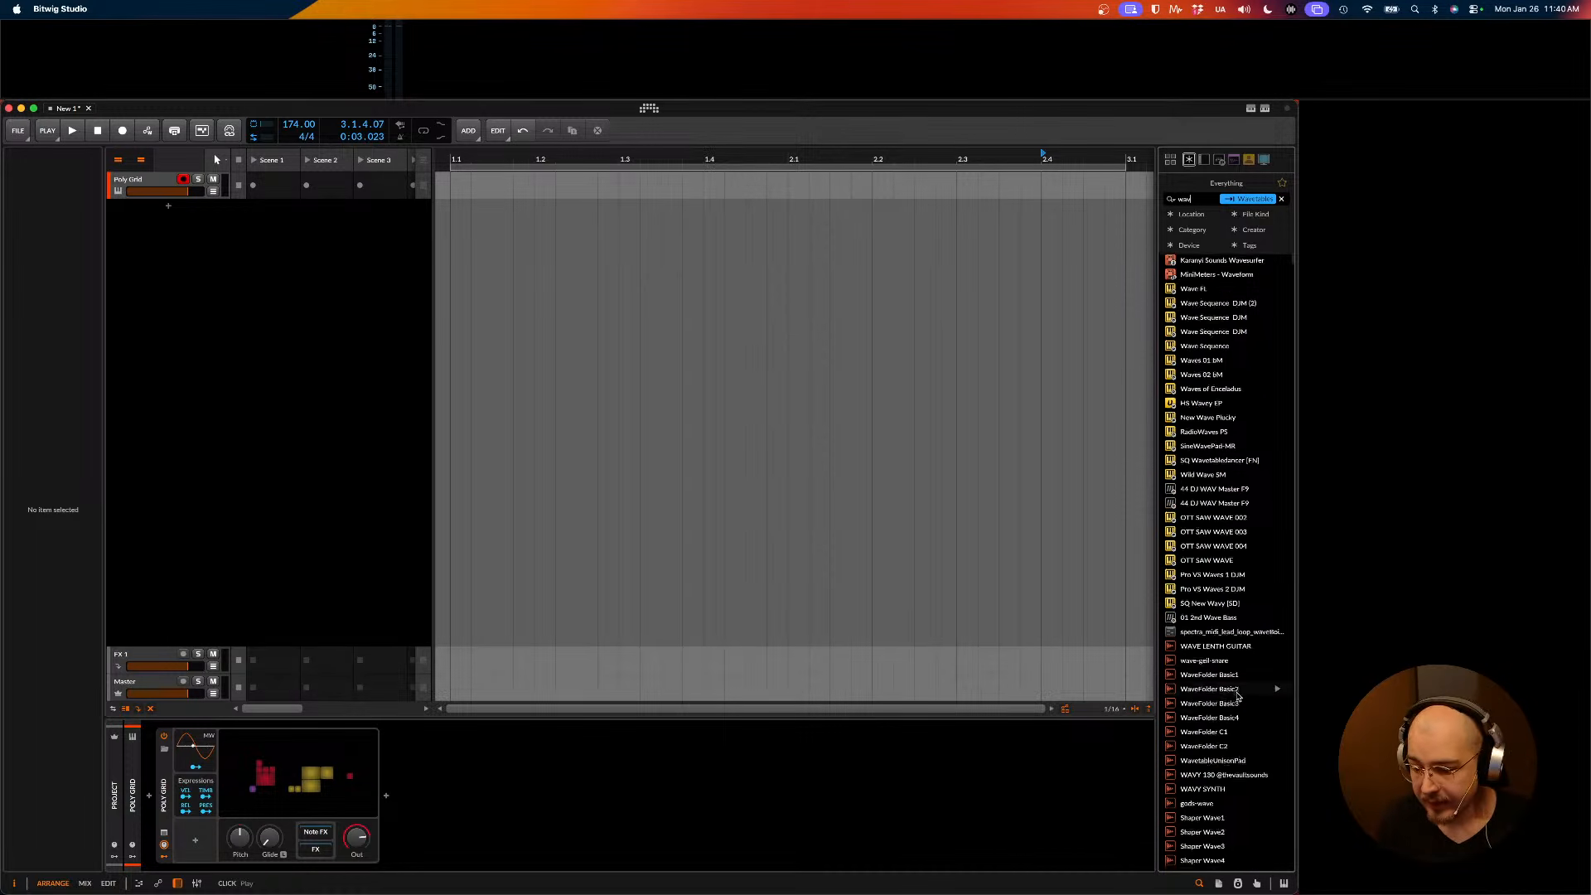
- Audition the wave samples, place SS_RS_60_Wave_of_Future on a new audio track at 1.1, and open its clip for editing
{"action": "scroll", "coordinate": [1237, 696], "scroll_direction": "down", "scroll_amount": 10}
{"action": "left_click", "coordinate": [1223, 633]}
{"action": "left_click", "coordinate": [1223, 692]}
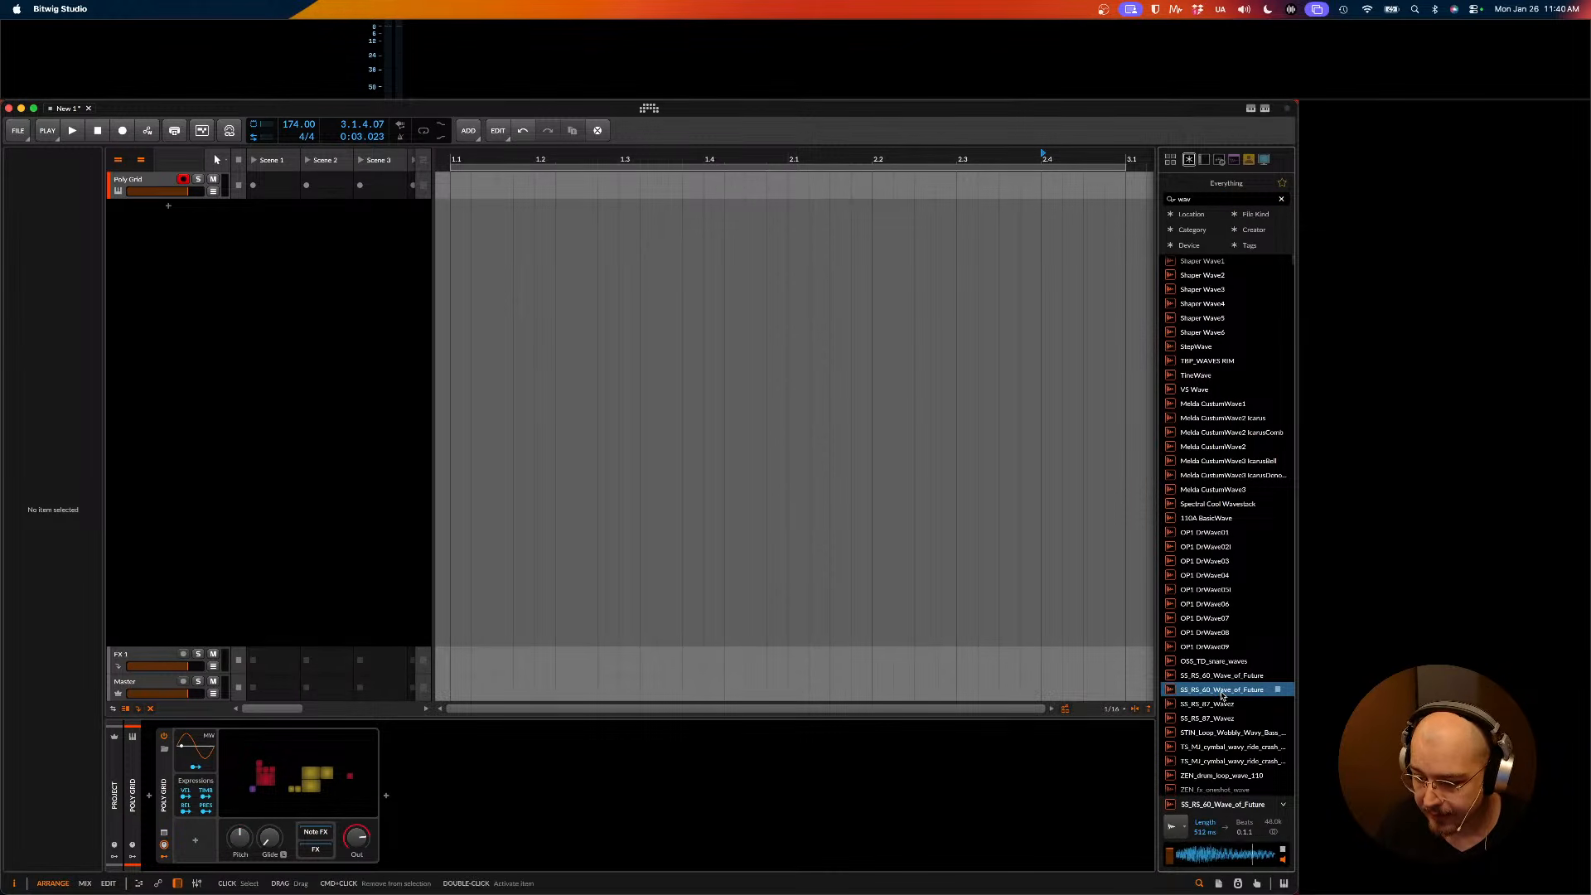
{"action": "left_click_drag", "start_coordinate": [1213, 696], "coordinate": [528, 209]}
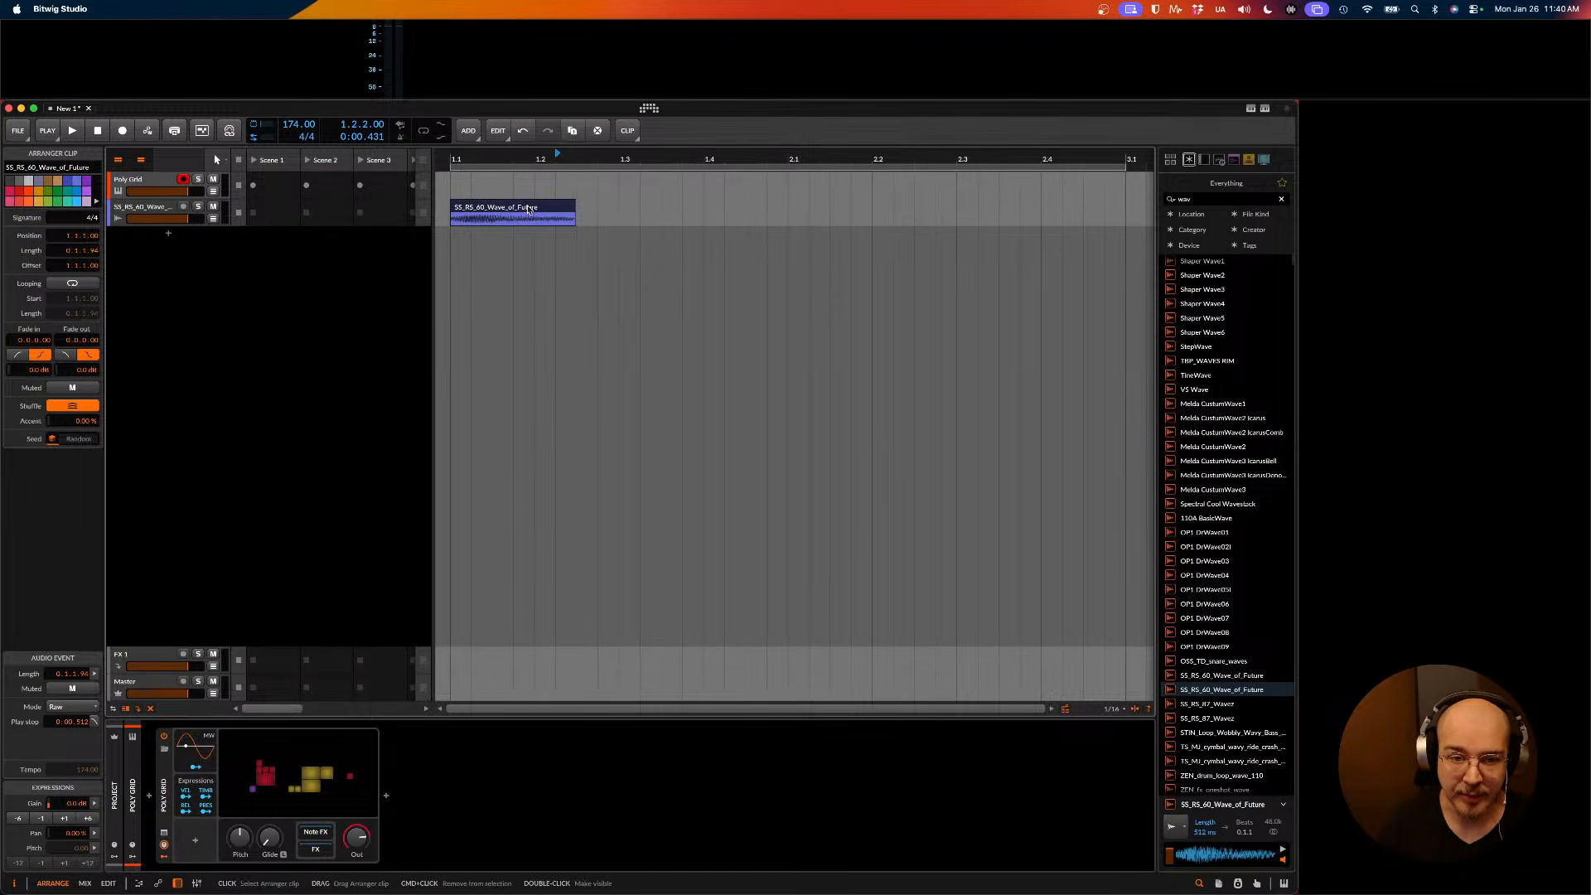
{"action": "double_click", "coordinate": [530, 210]}
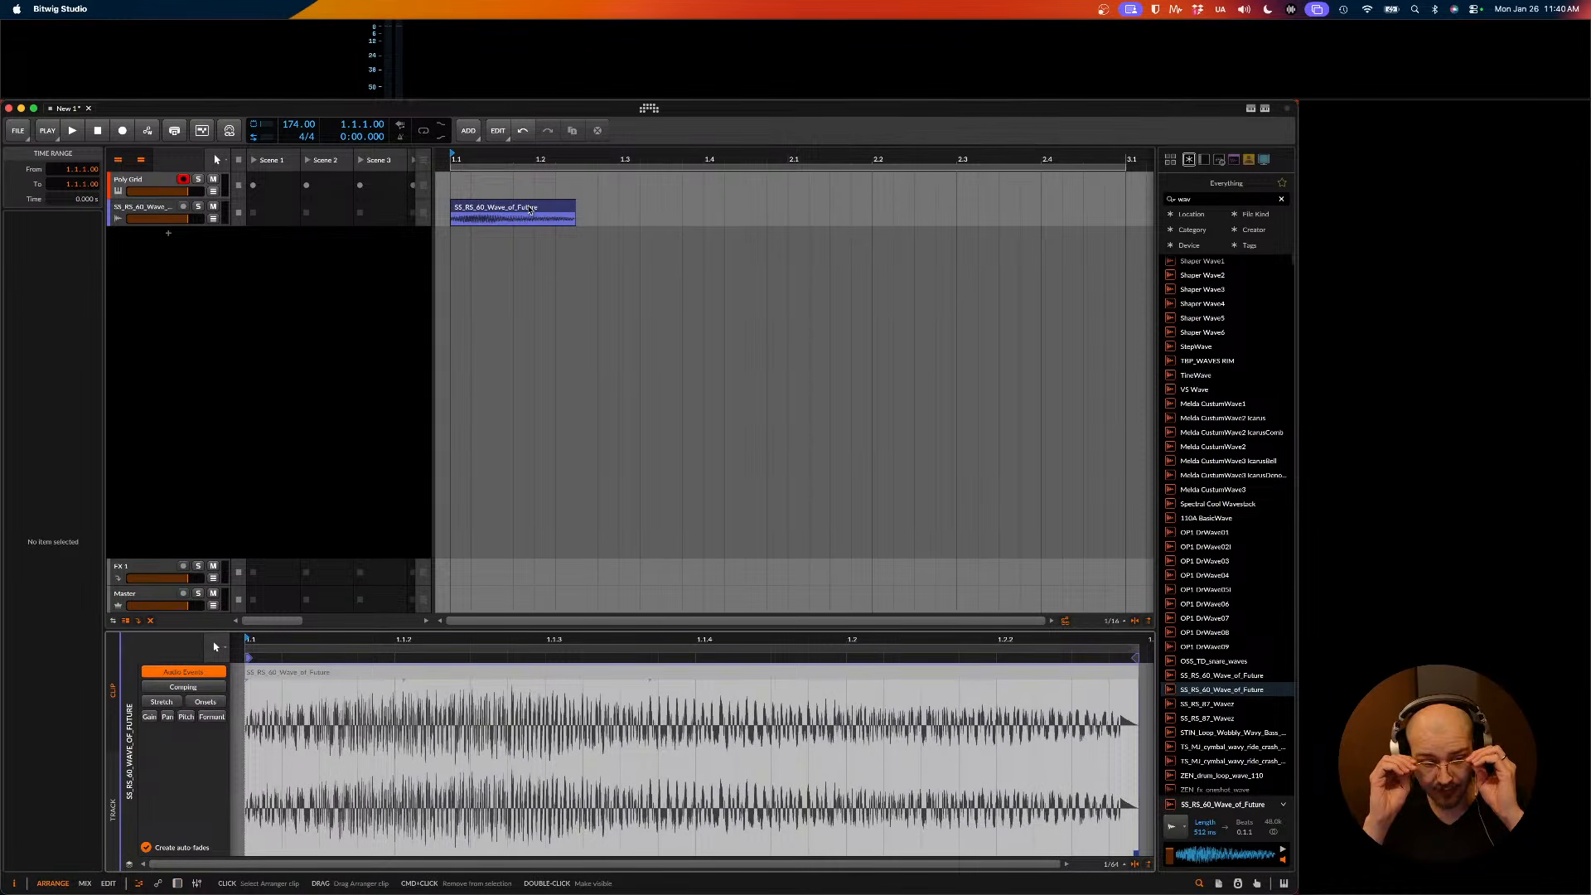
{"action": "left_click", "coordinate": [514, 212]}
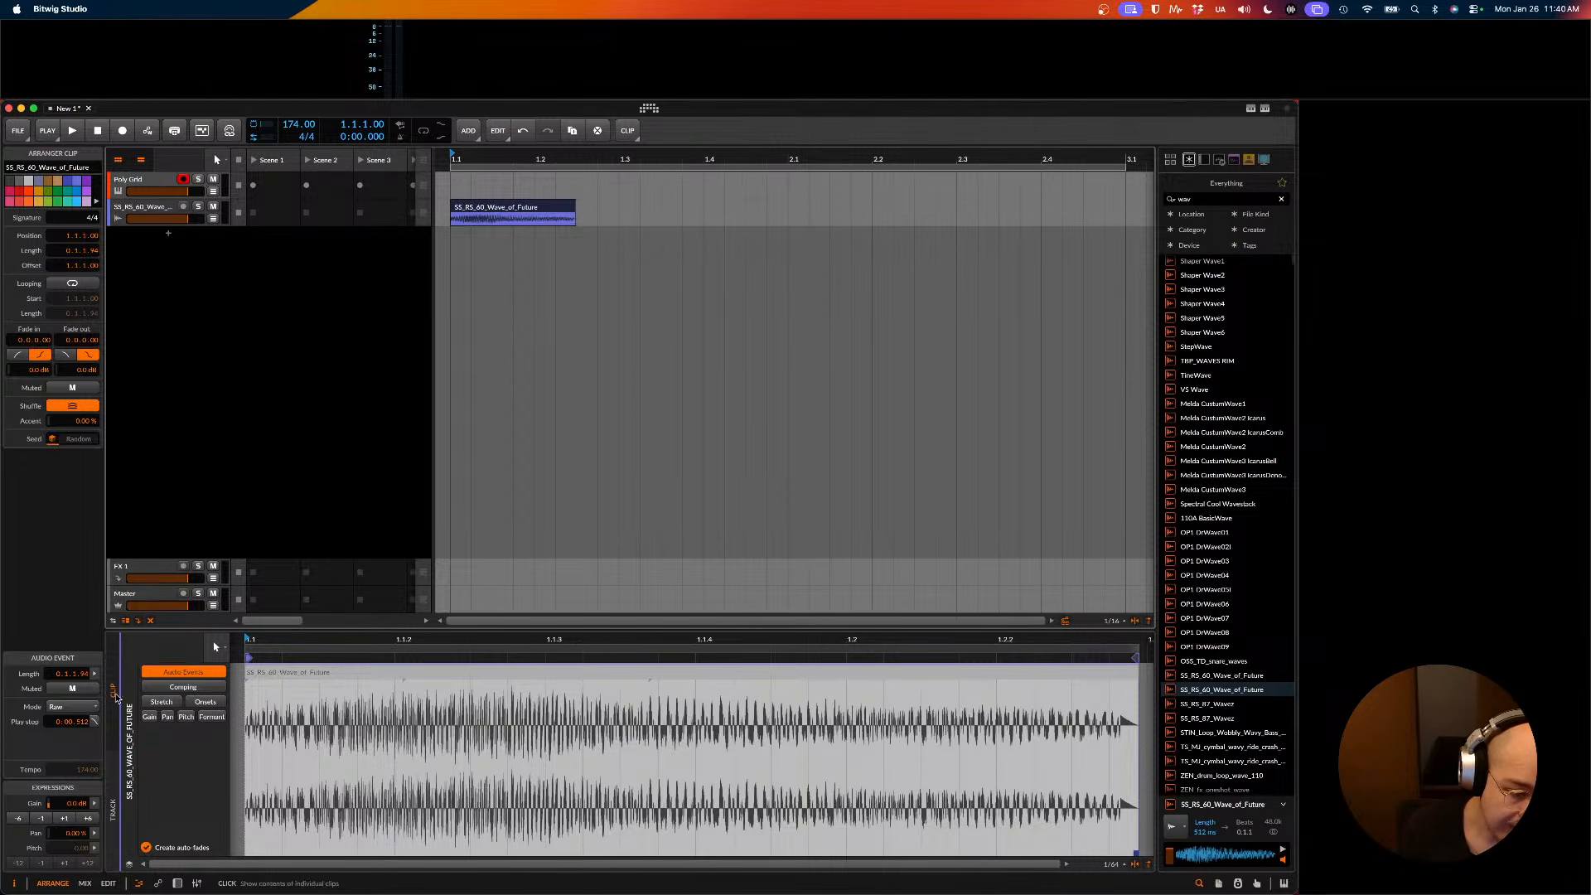
- Set the audio event's stretching mode to Stretch HD
{"action": "left_click", "coordinate": [77, 708]}
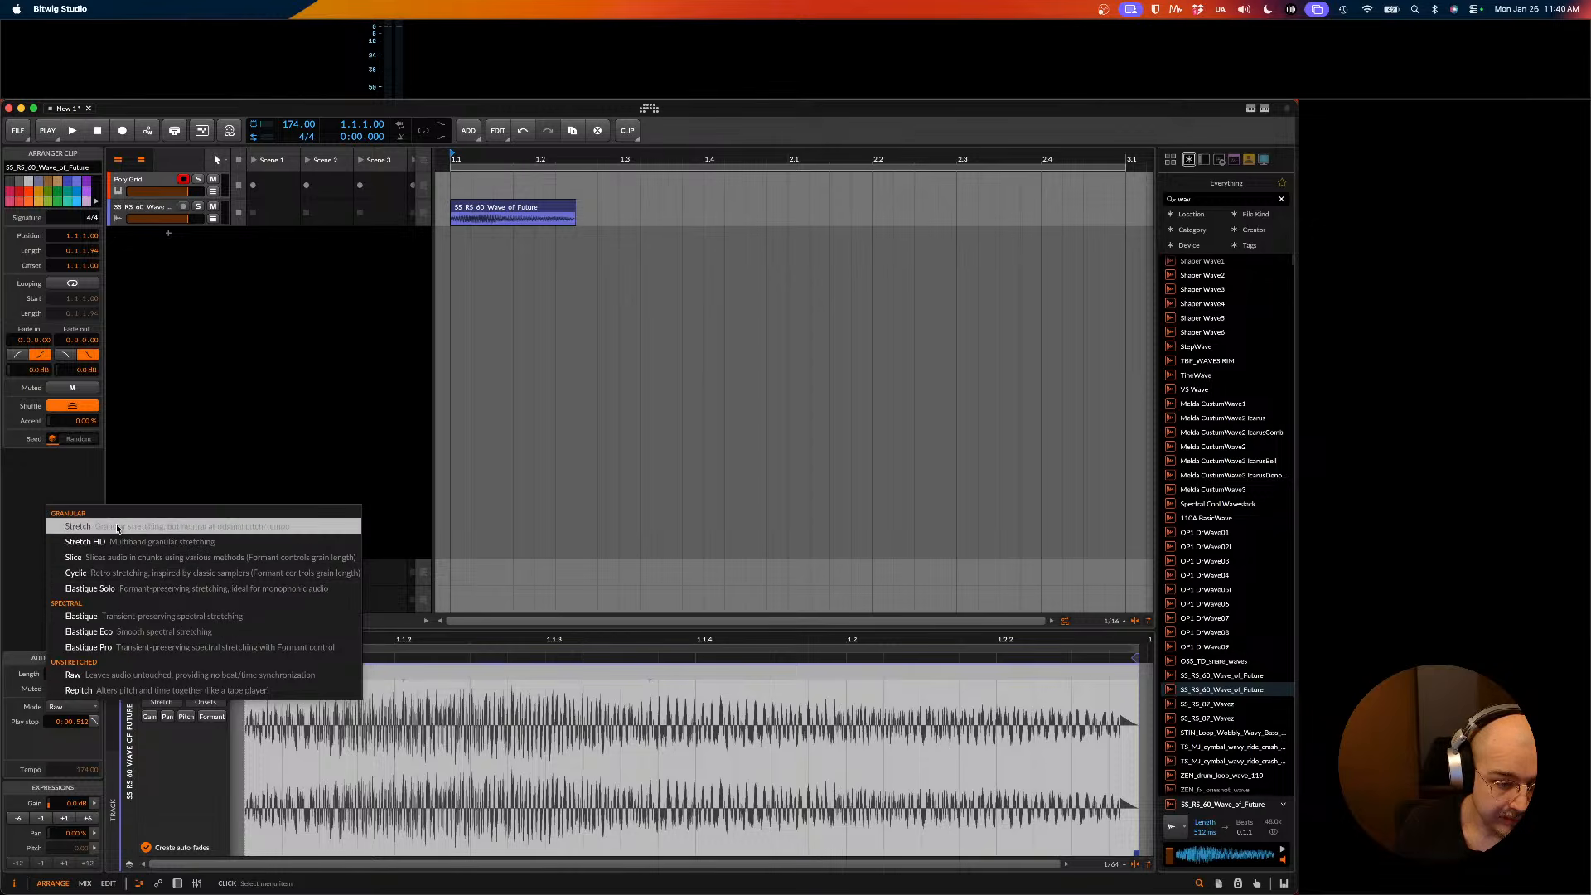
{"action": "left_click", "coordinate": [63, 761]}
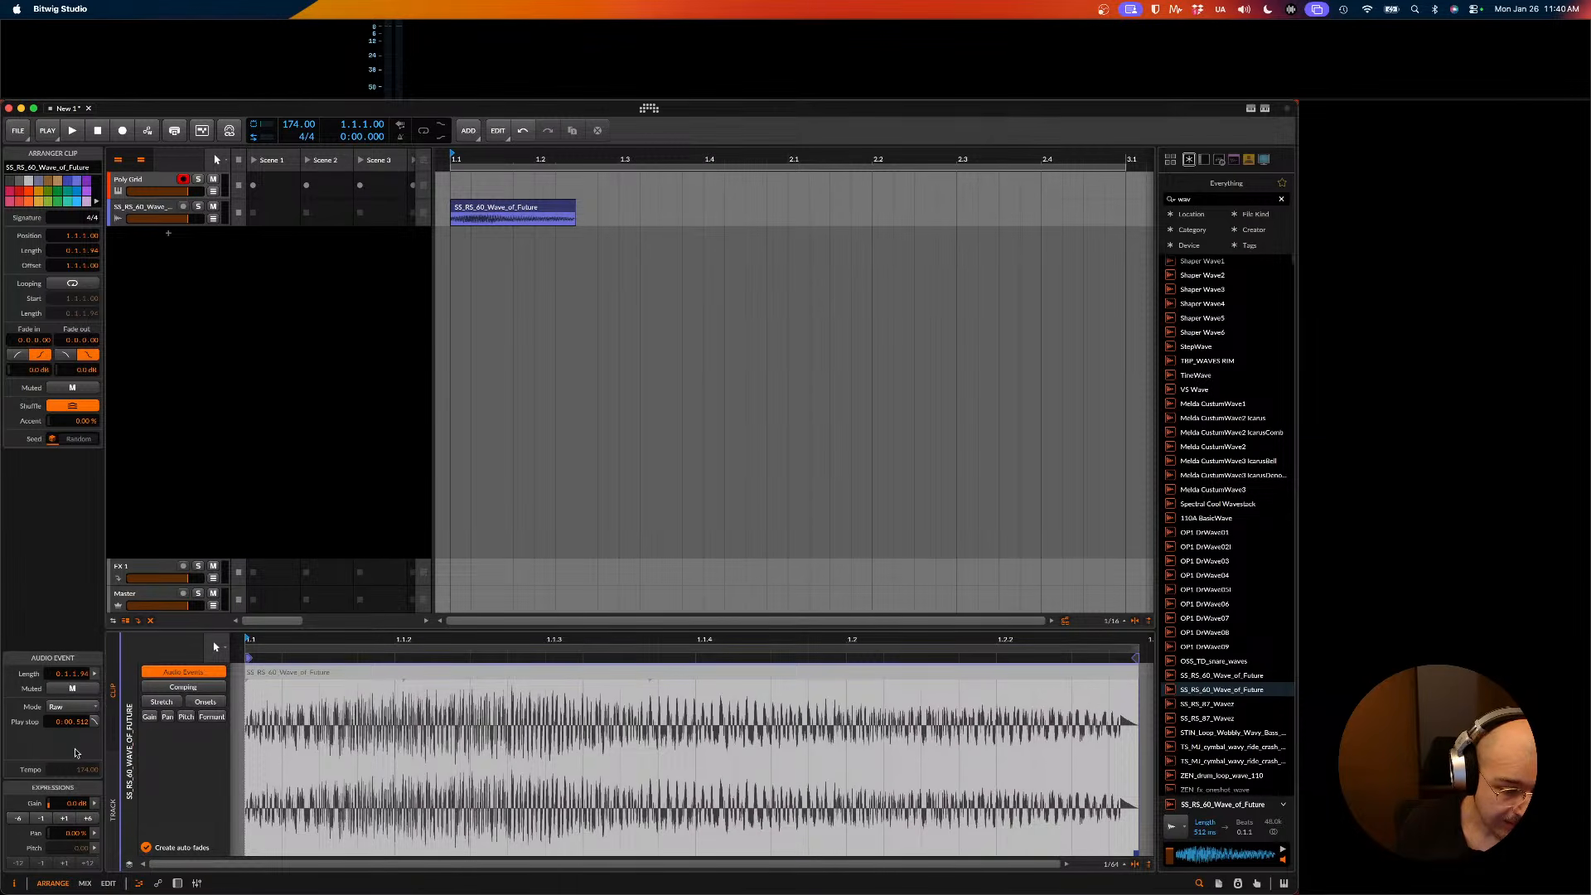
{"action": "left_click", "coordinate": [75, 707]}
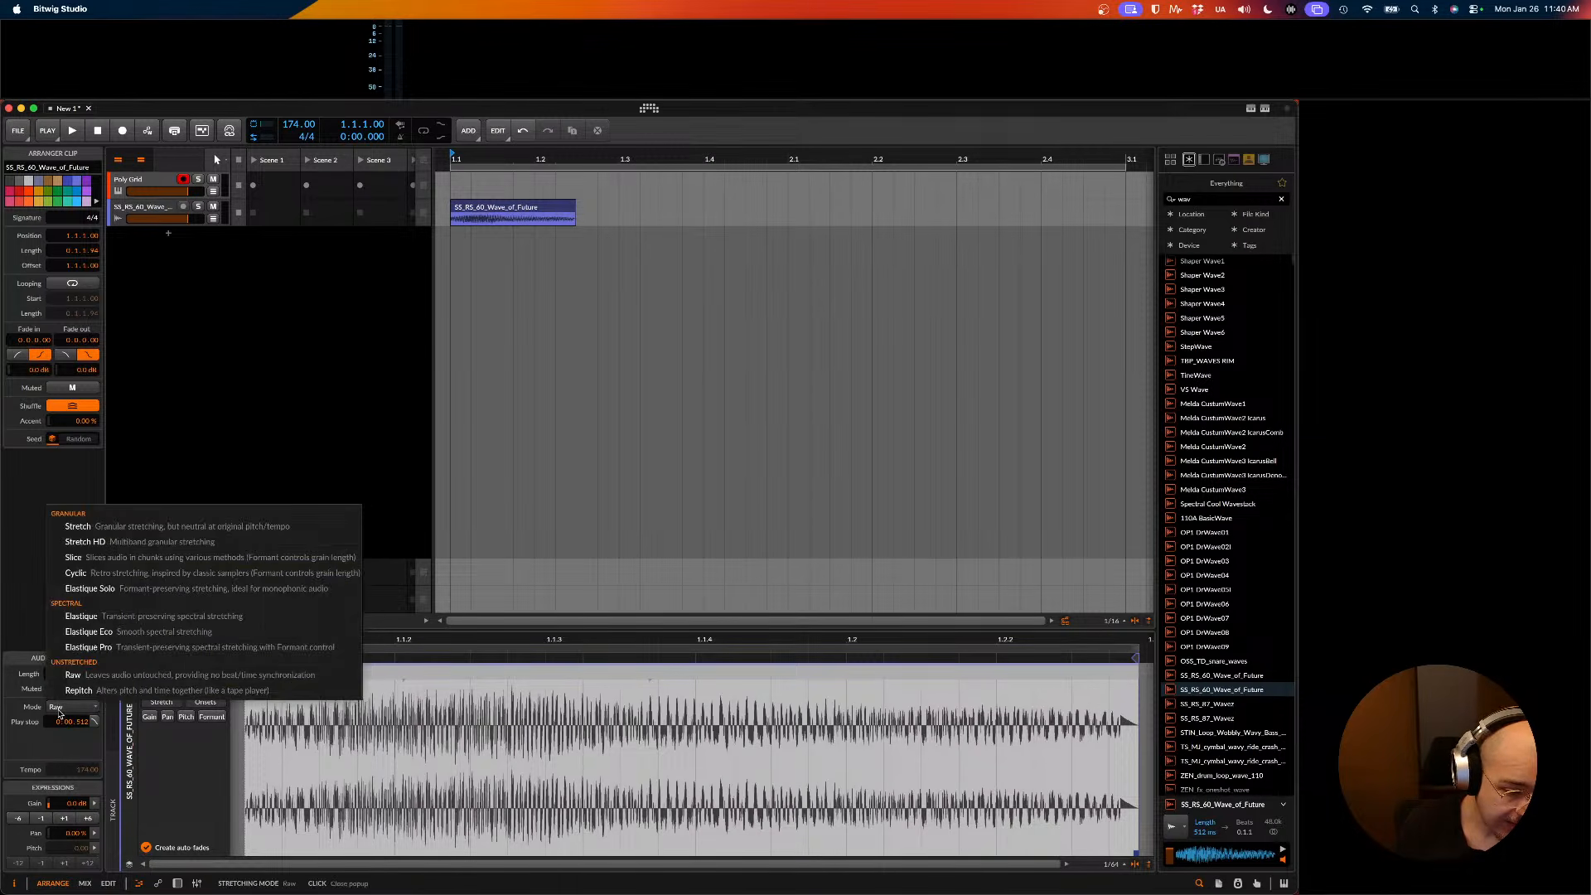
{"action": "left_click", "coordinate": [98, 539]}
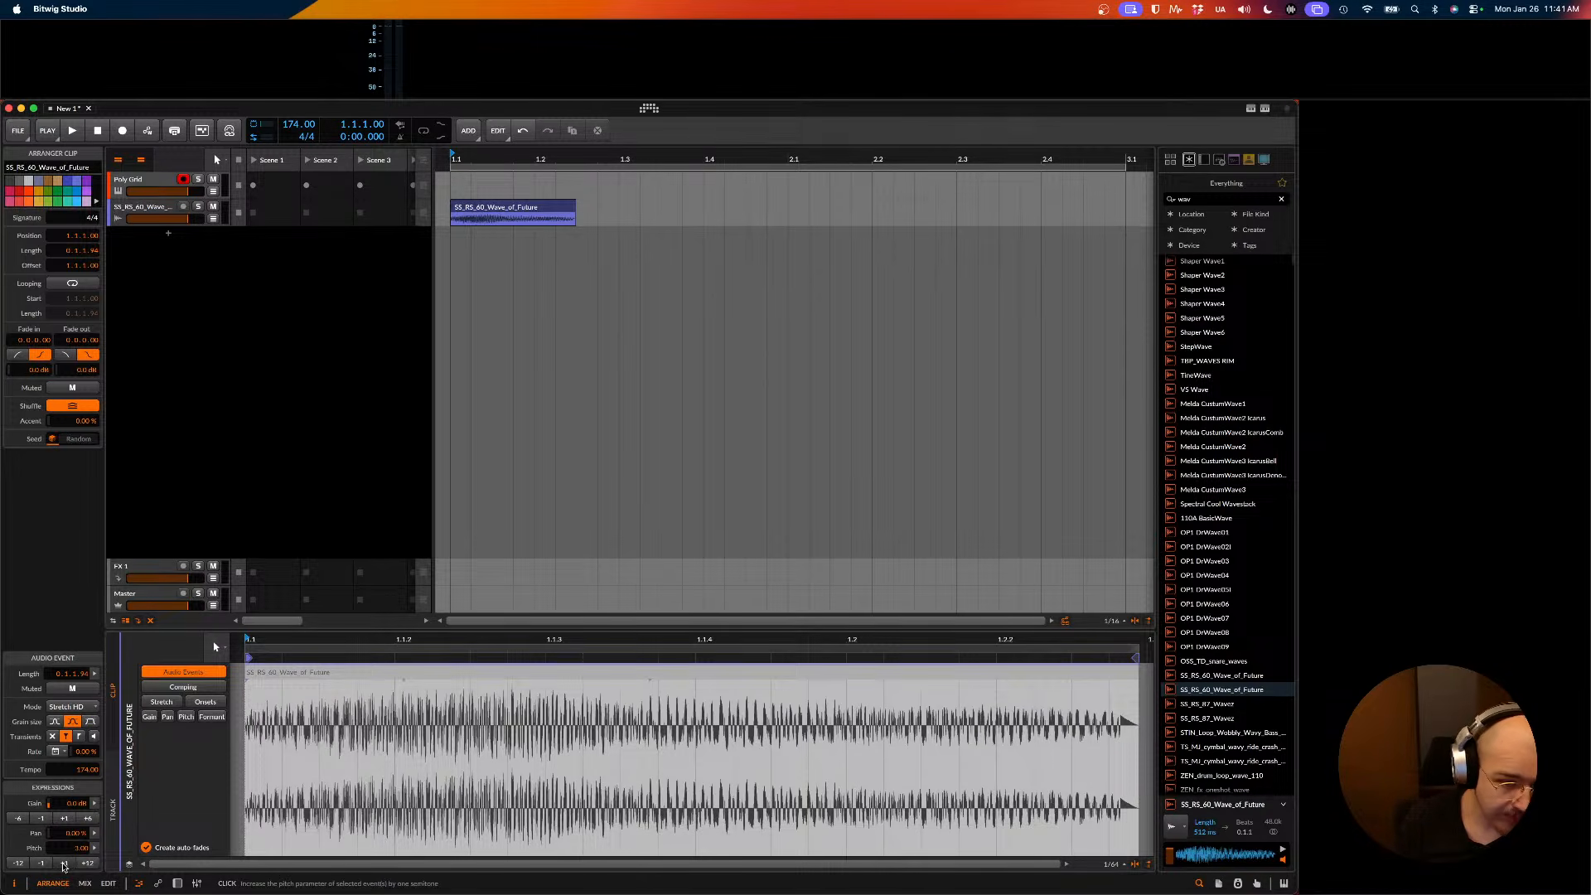
- Raise the audio event's pitch to 7 semitones and play the clip
{"action": "left_click", "coordinate": [63, 863]}
{"action": "left_click", "coordinate": [64, 863]}
{"action": "left_click", "coordinate": [64, 863]}
{"action": "left_click", "coordinate": [64, 863]}
{"action": "key", "text": "space"}
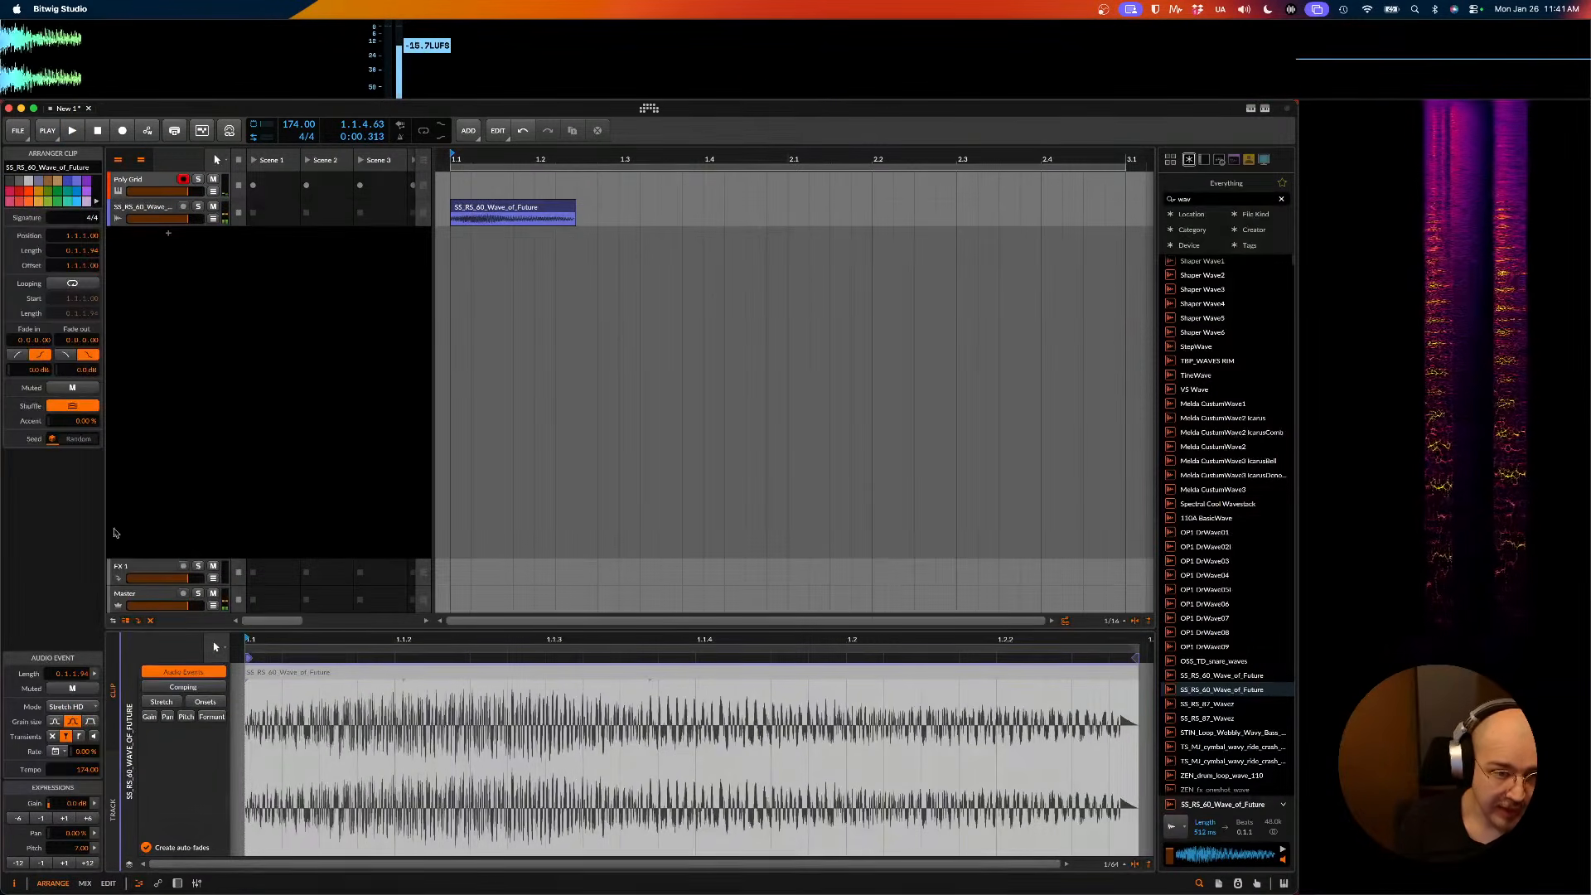
- Solo the sample's track and audition the audio event at pitches from 9 semitones upward
{"action": "left_click", "coordinate": [199, 206]}
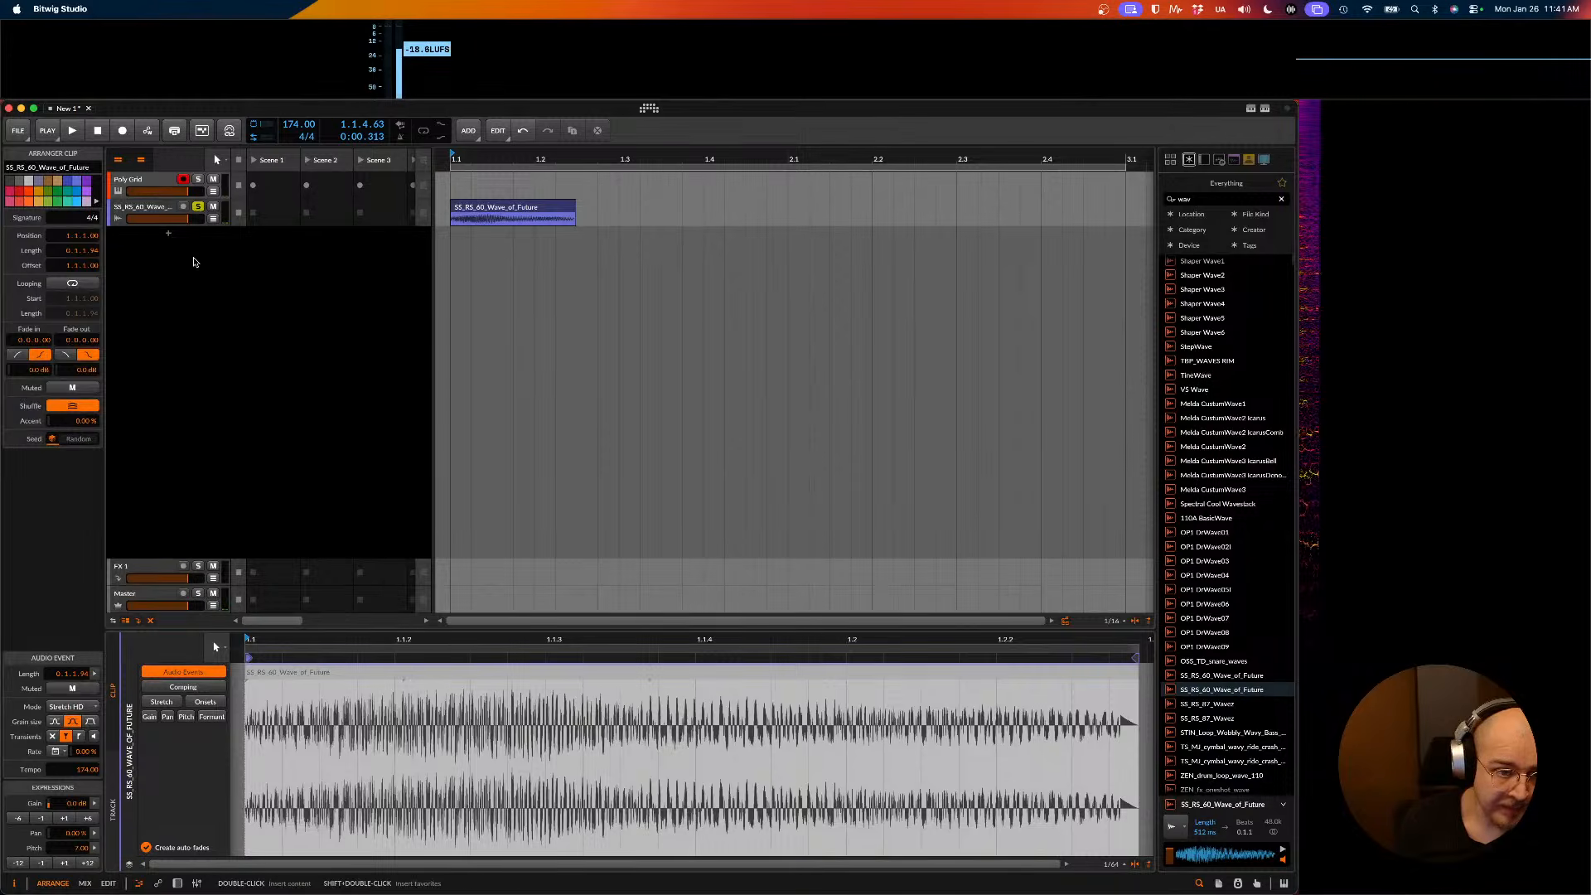
{"action": "left_click", "coordinate": [67, 863]}
{"action": "left_click", "coordinate": [66, 863]}
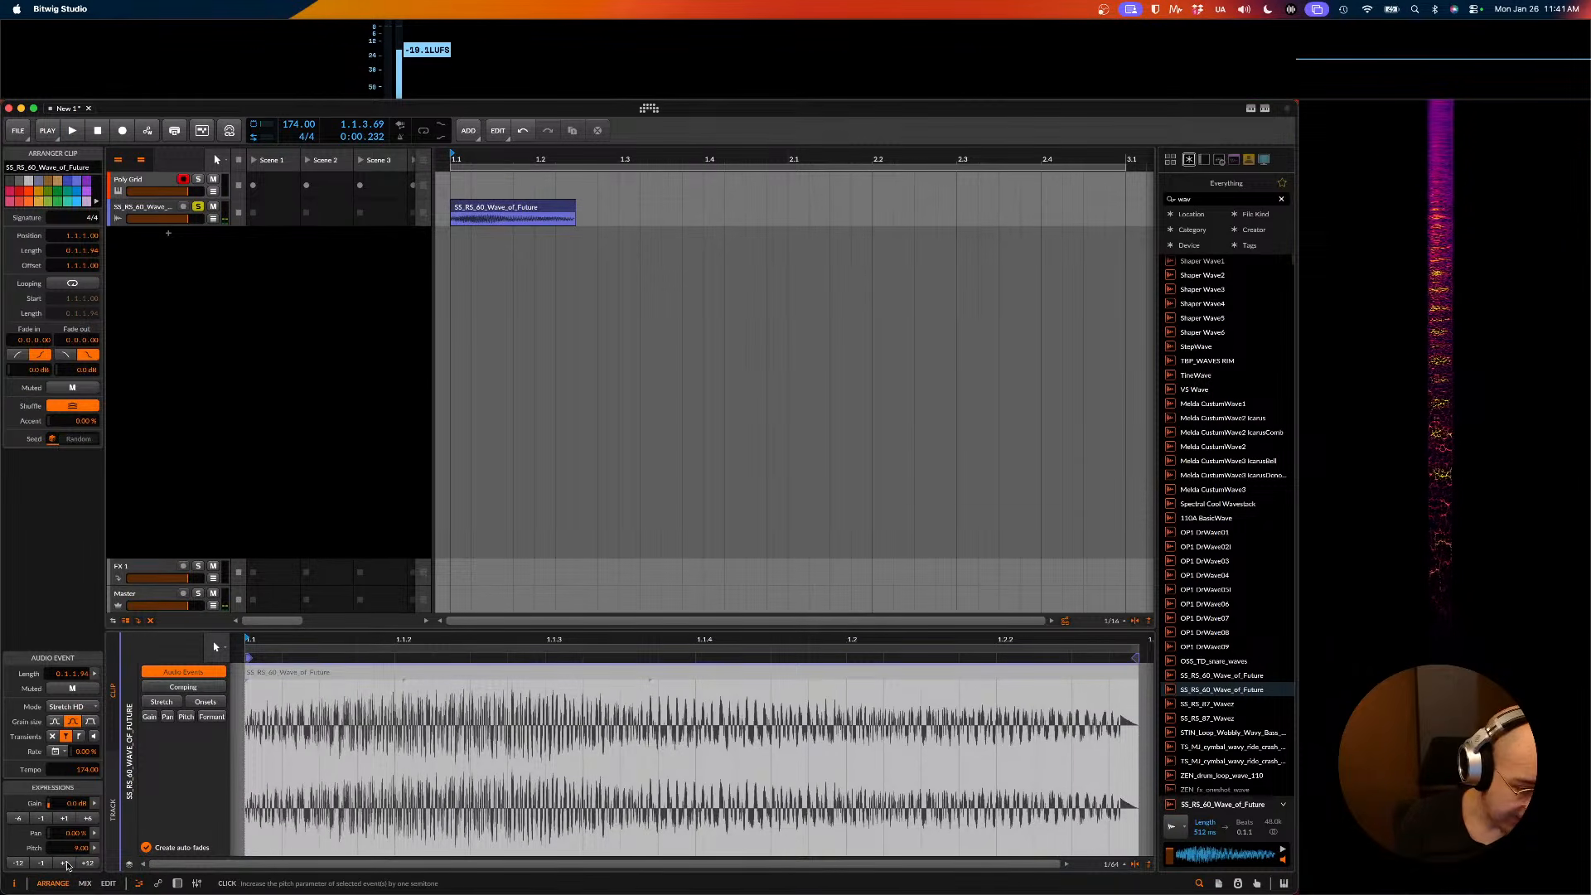
{"action": "left_click", "coordinate": [67, 863]}
{"action": "left_click", "coordinate": [67, 863]}
{"action": "left_click", "coordinate": [67, 863]}
{"action": "left_click", "coordinate": [66, 863]}
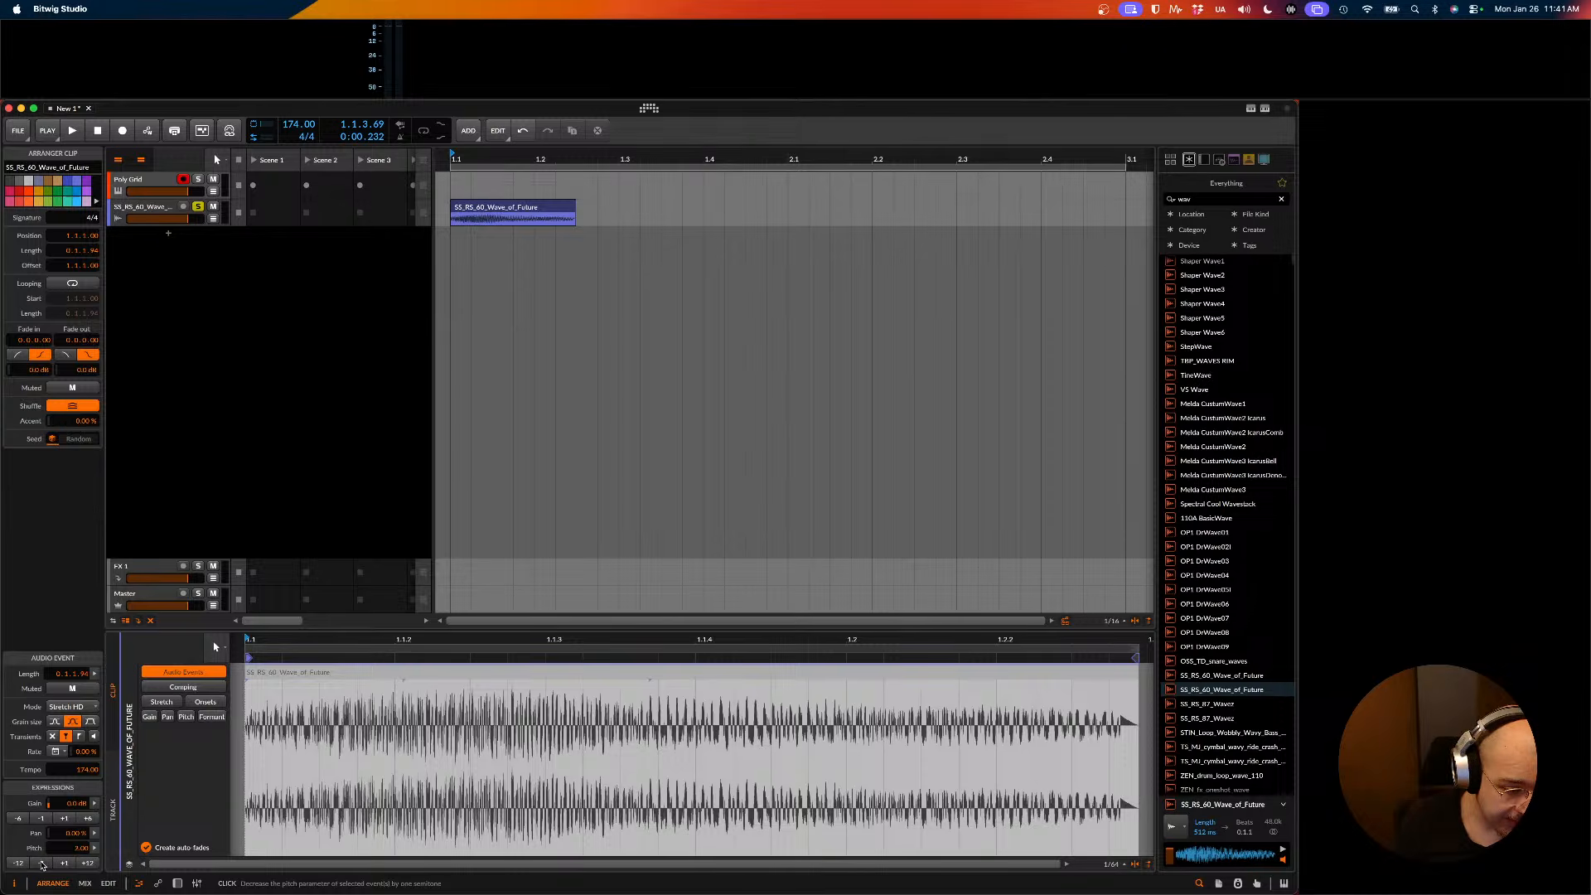
- Reset the audio event's pitch to 0 and change its stretching mode to Repitch
{"action": "left_click", "coordinate": [42, 863]}
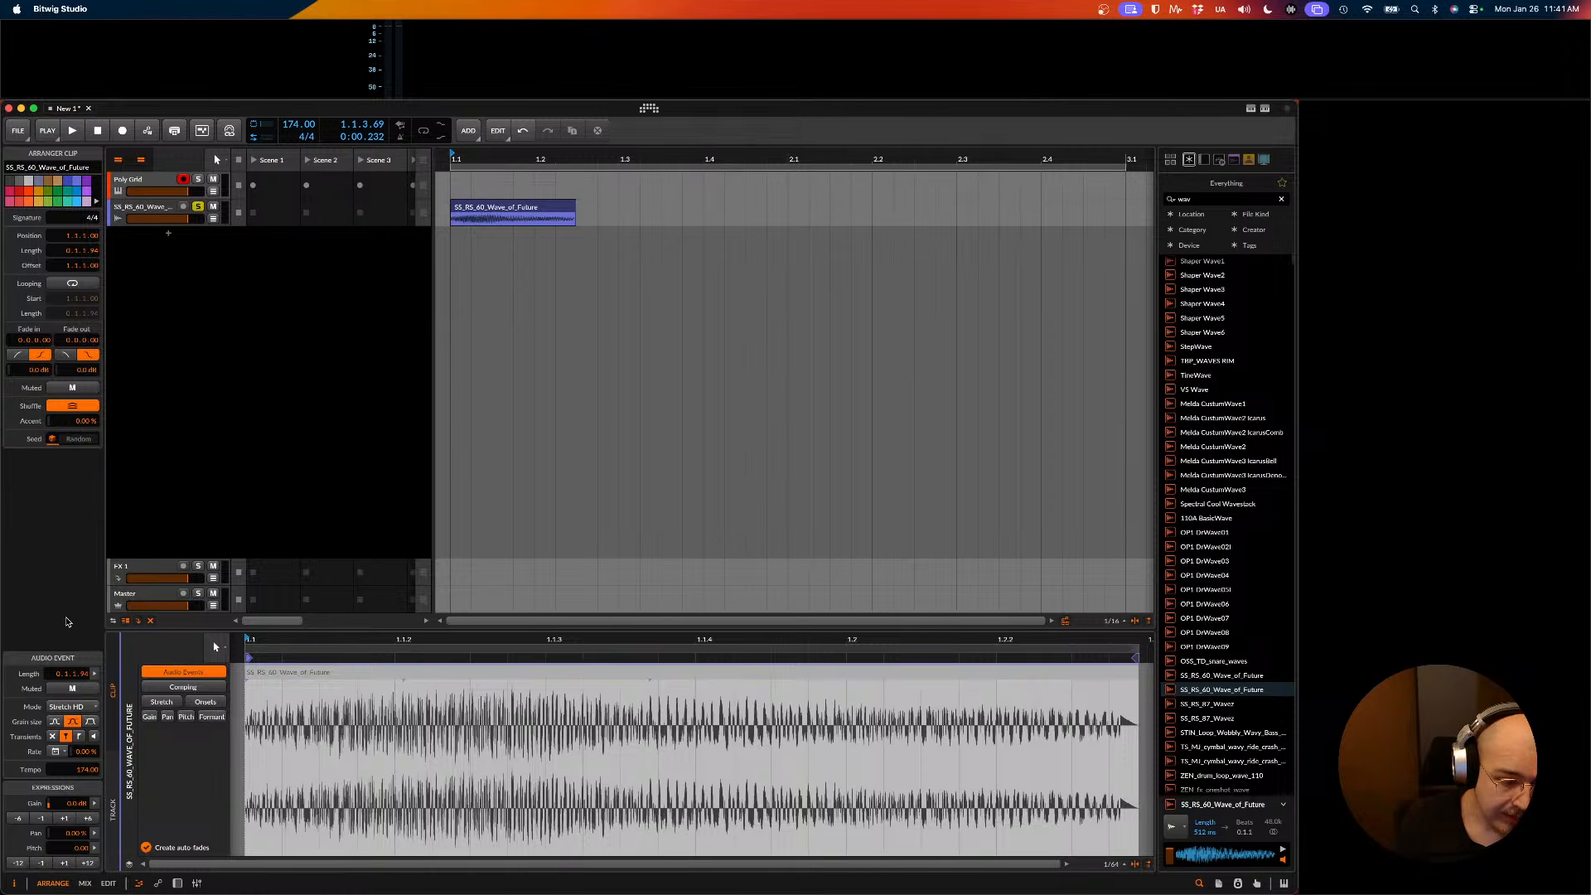
{"action": "left_click", "coordinate": [78, 706]}
{"action": "left_click", "coordinate": [83, 692]}
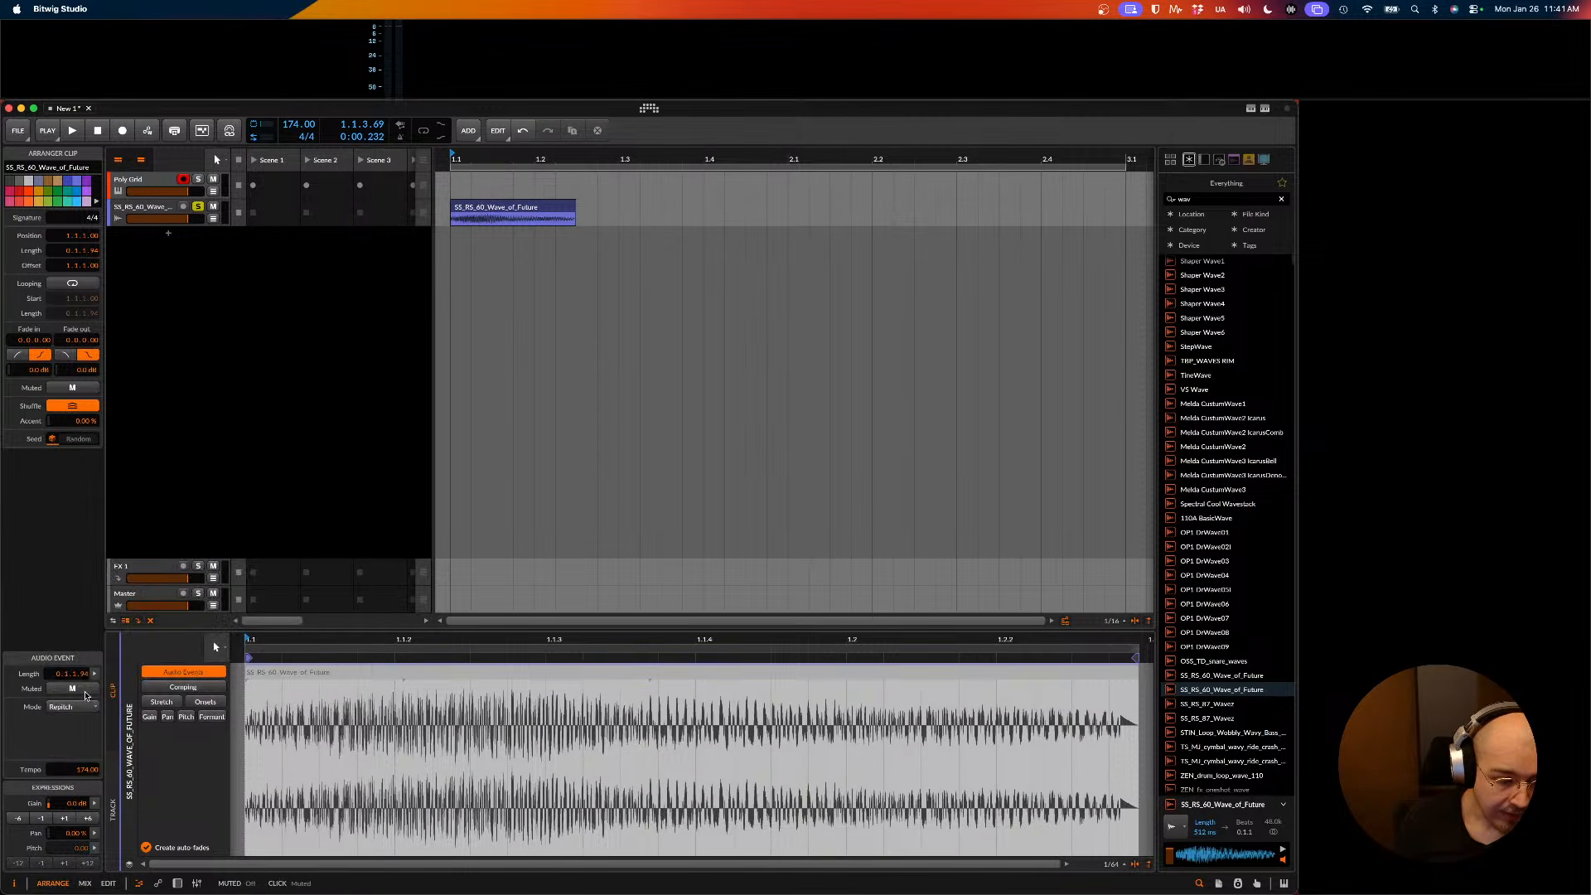
- Play the clip in Repitch mode and try faster tempos for the audio event, ending at 419.19
{"action": "key", "text": "space"}
{"action": "key", "text": "space"}
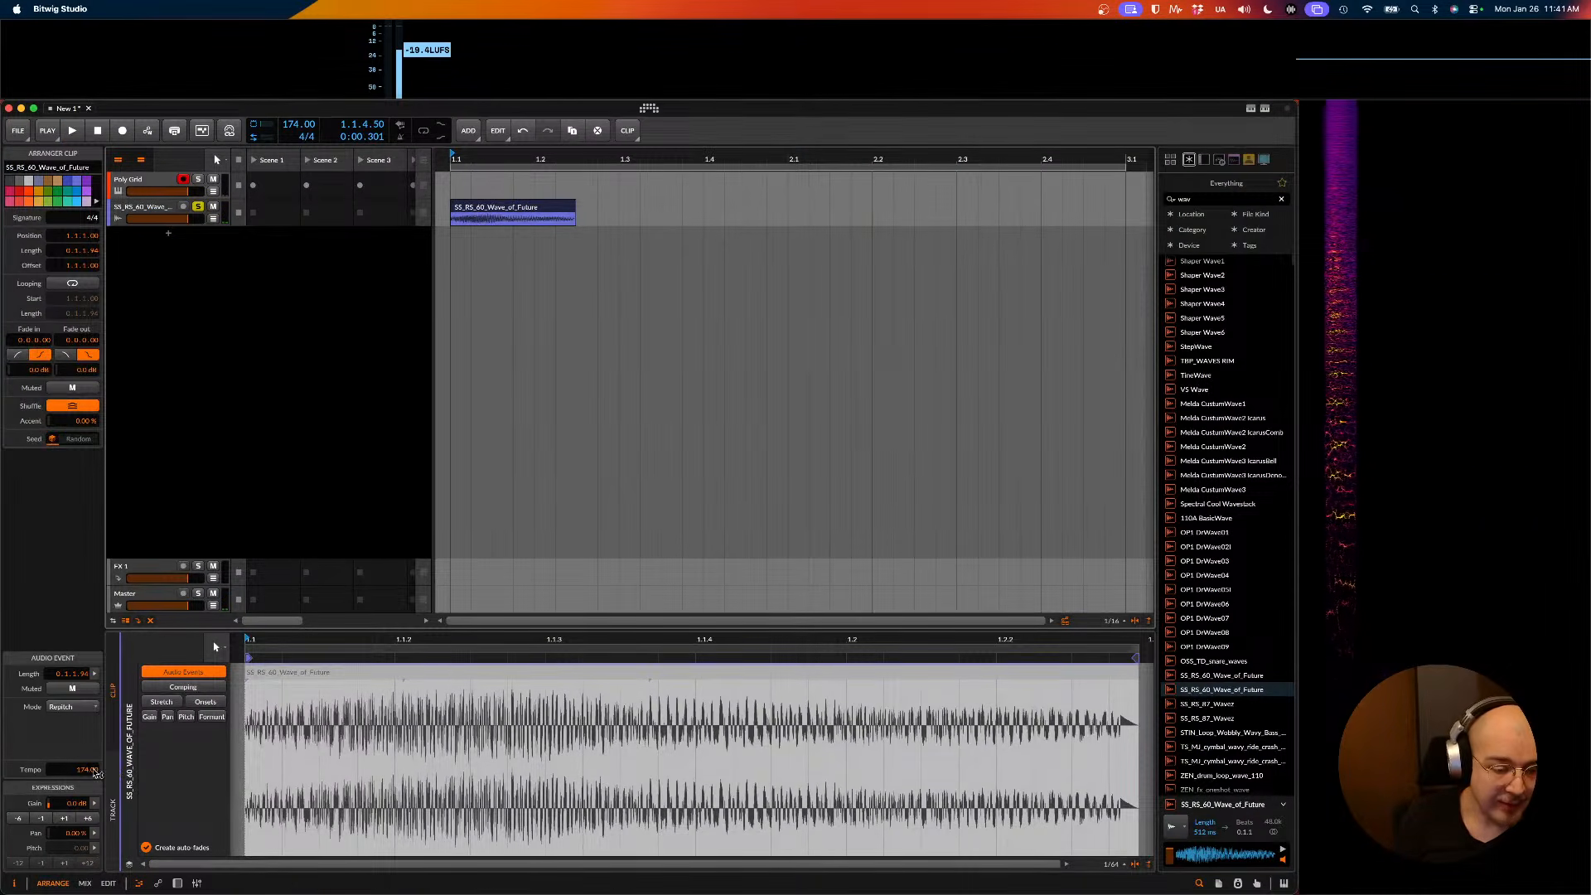
{"action": "mouse_move", "coordinate": [93, 772]}
{"action": "left_mouse_down"}
{"action": "mouse_move", "coordinate": [94, 696]}
{"action": "mouse_move", "coordinate": [90, 775]}
{"action": "left_mouse_up"}
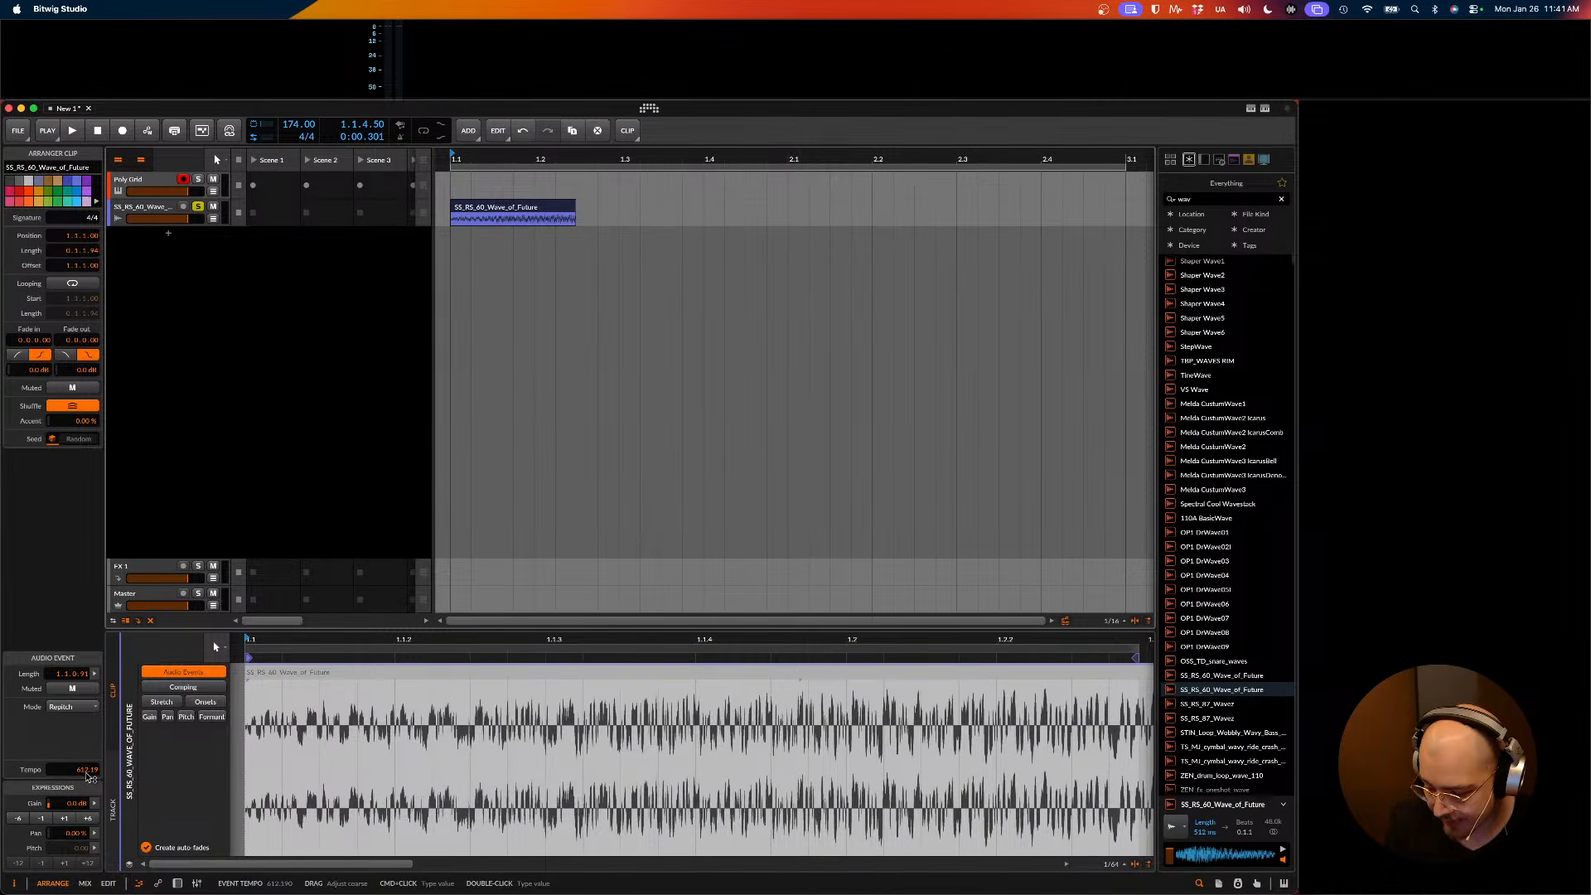
{"action": "left_click_drag", "start_coordinate": [90, 776], "coordinate": [90, 787]}
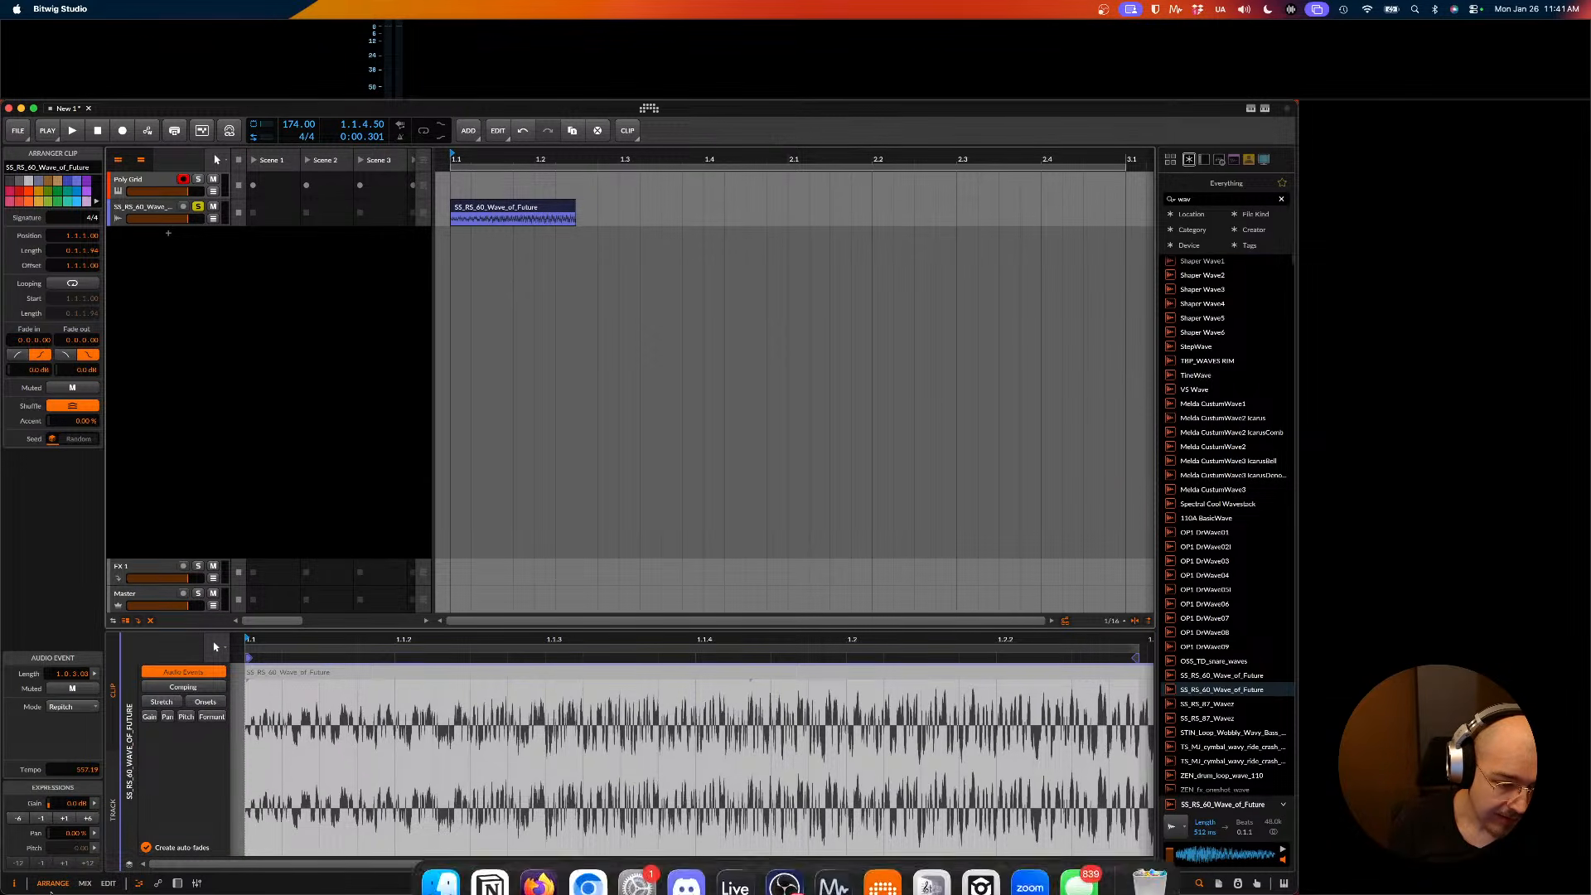
{"action": "left_click_drag", "start_coordinate": [87, 769], "coordinate": [89, 767]}
{"action": "left_click_drag", "start_coordinate": [75, 770], "coordinate": [89, 771]}
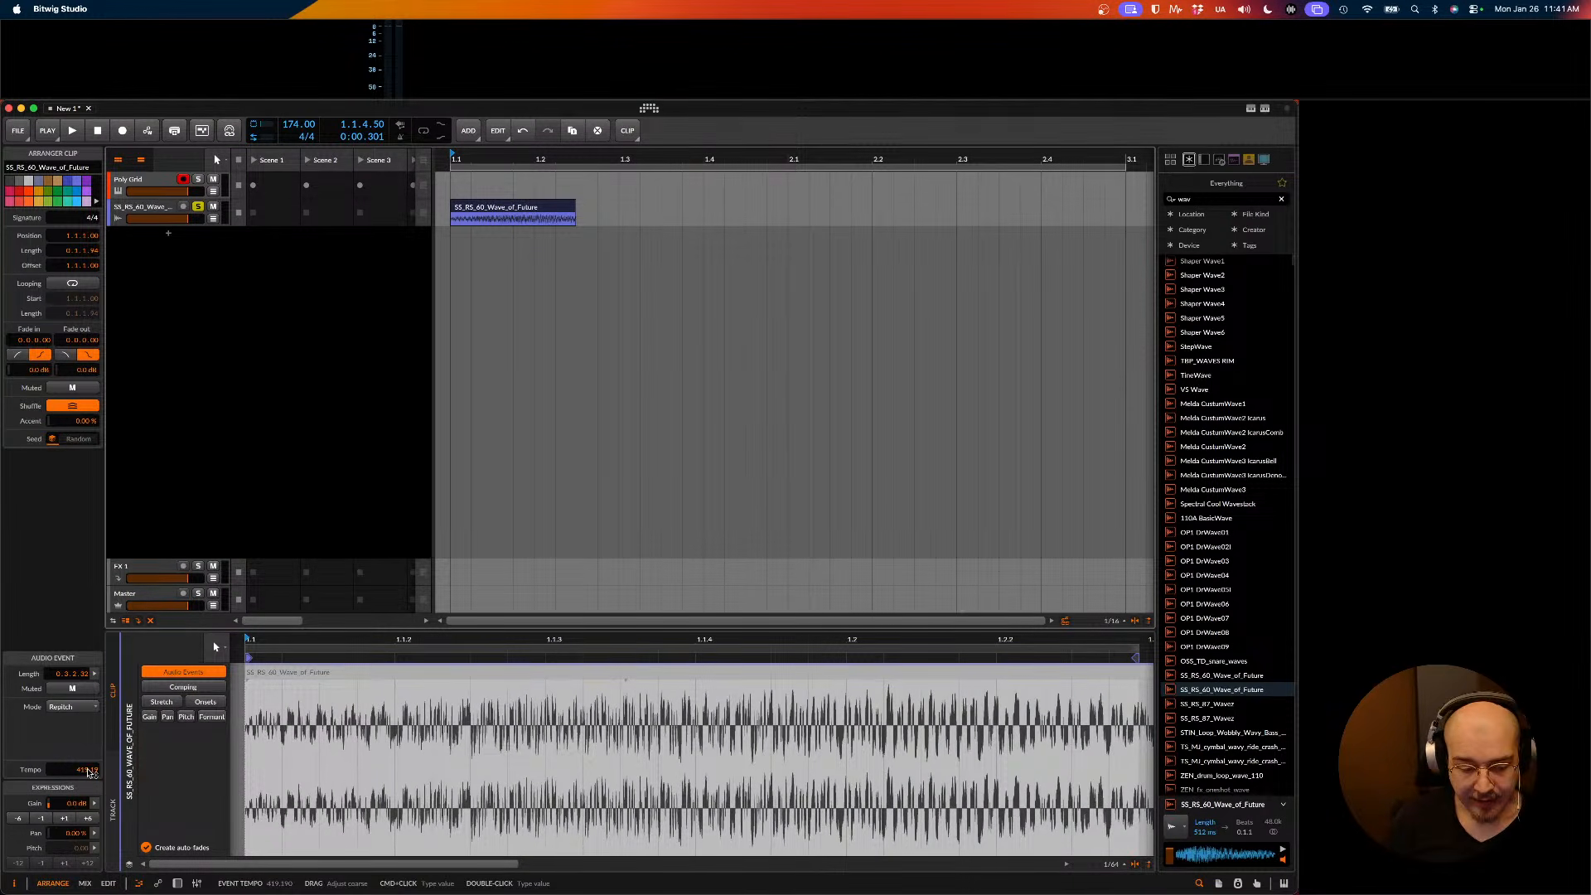
{"action": "left_click", "coordinate": [83, 711]}
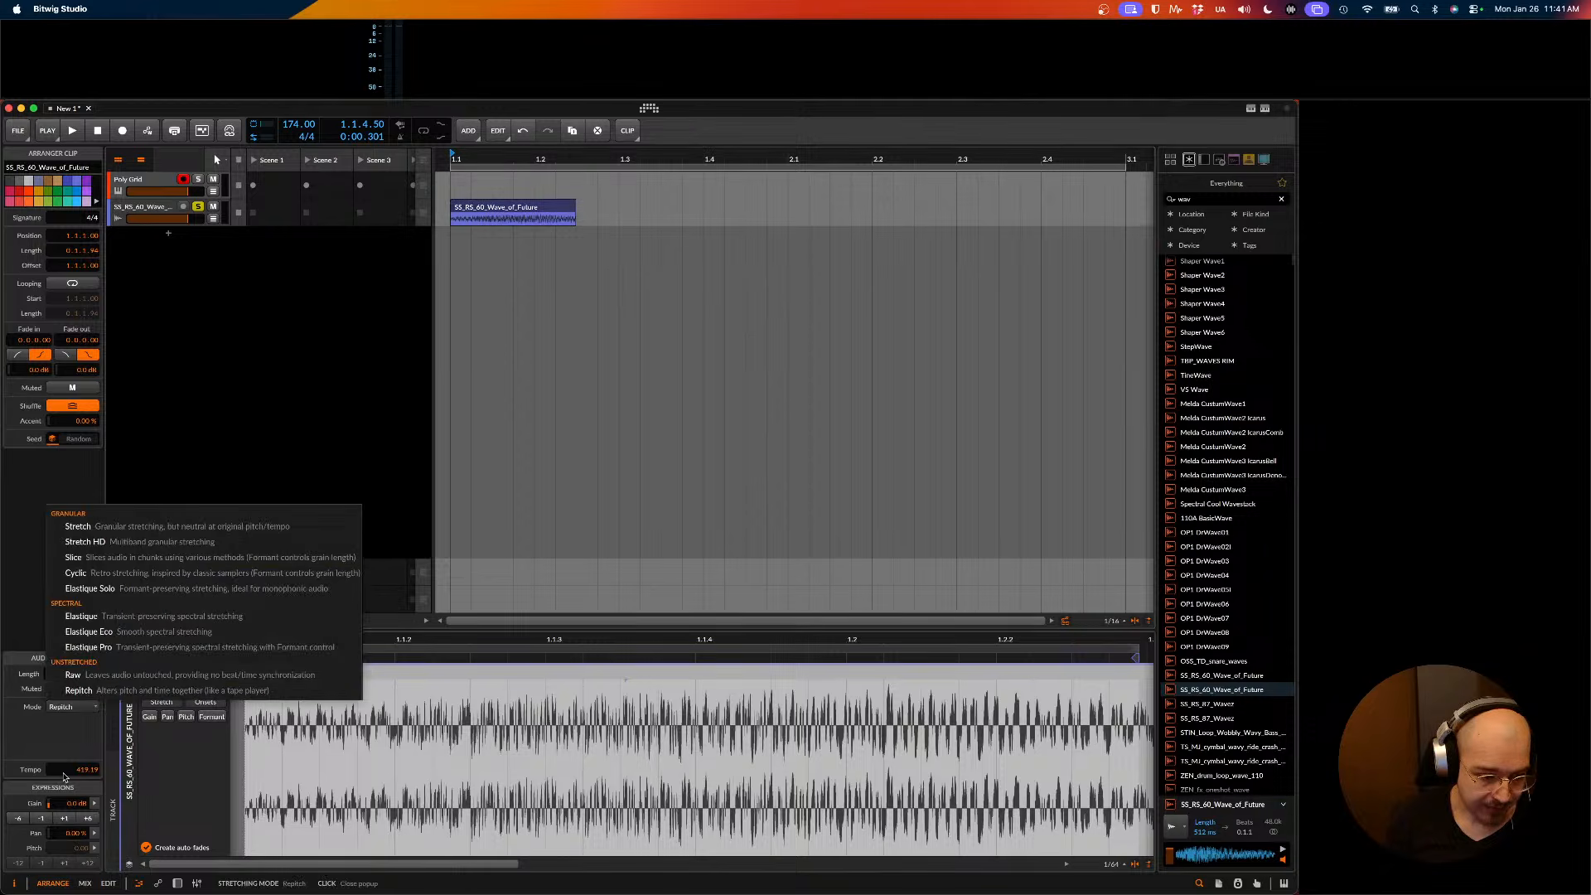
{"action": "left_click", "coordinate": [49, 744]}
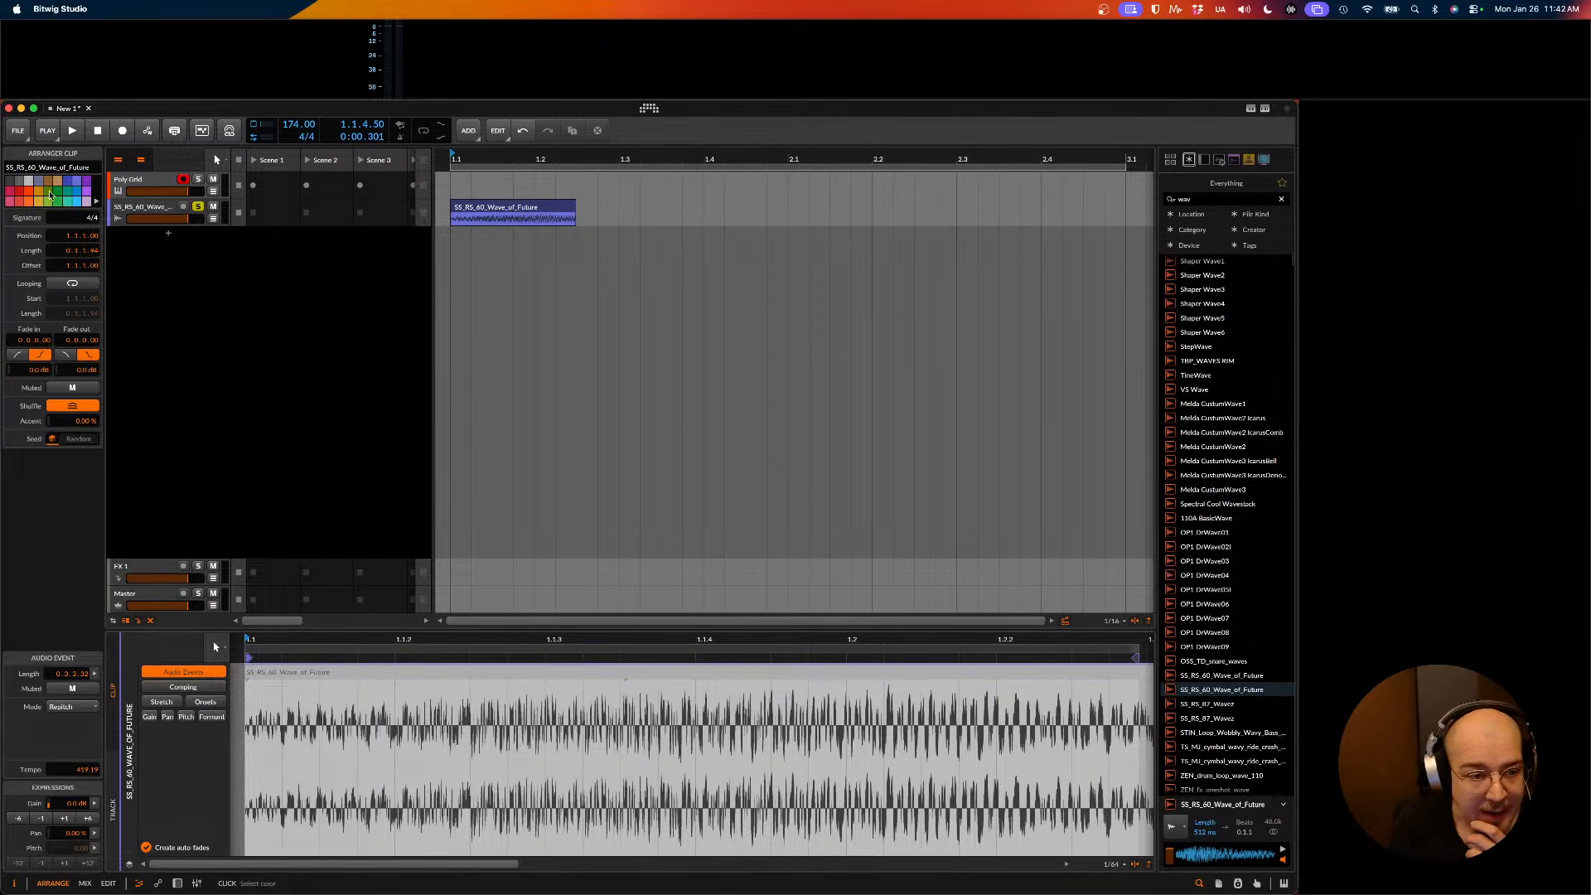
- Delete the SS_RS_60_Wave_of_Future sample track and open the Poly Grid patch for editing
{"action": "left_click", "coordinate": [140, 213]}
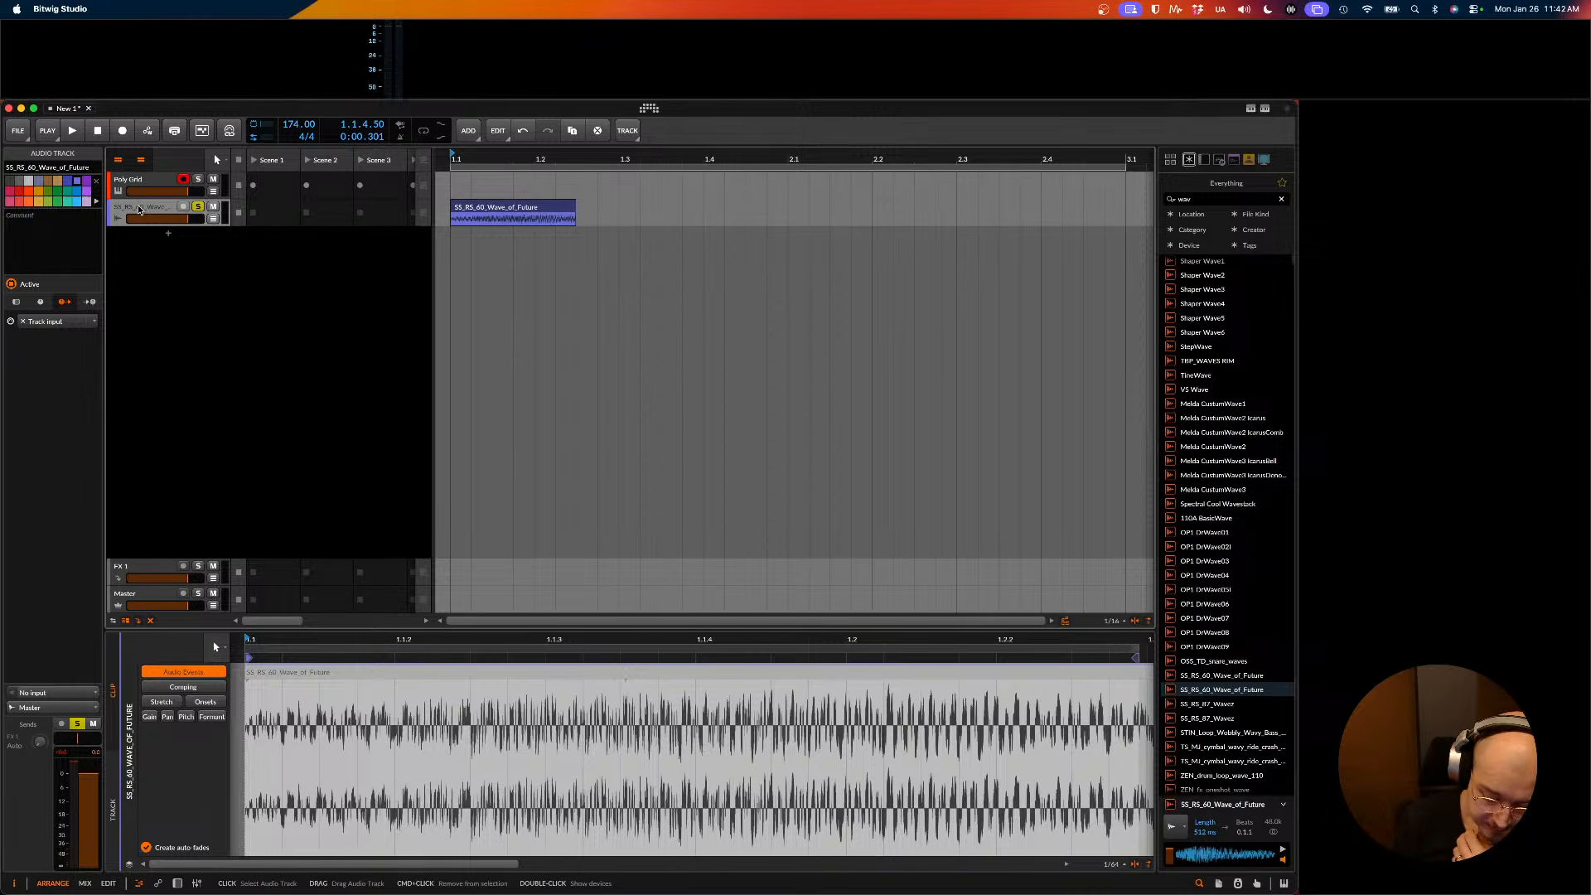
{"action": "key", "text": "Delete"}
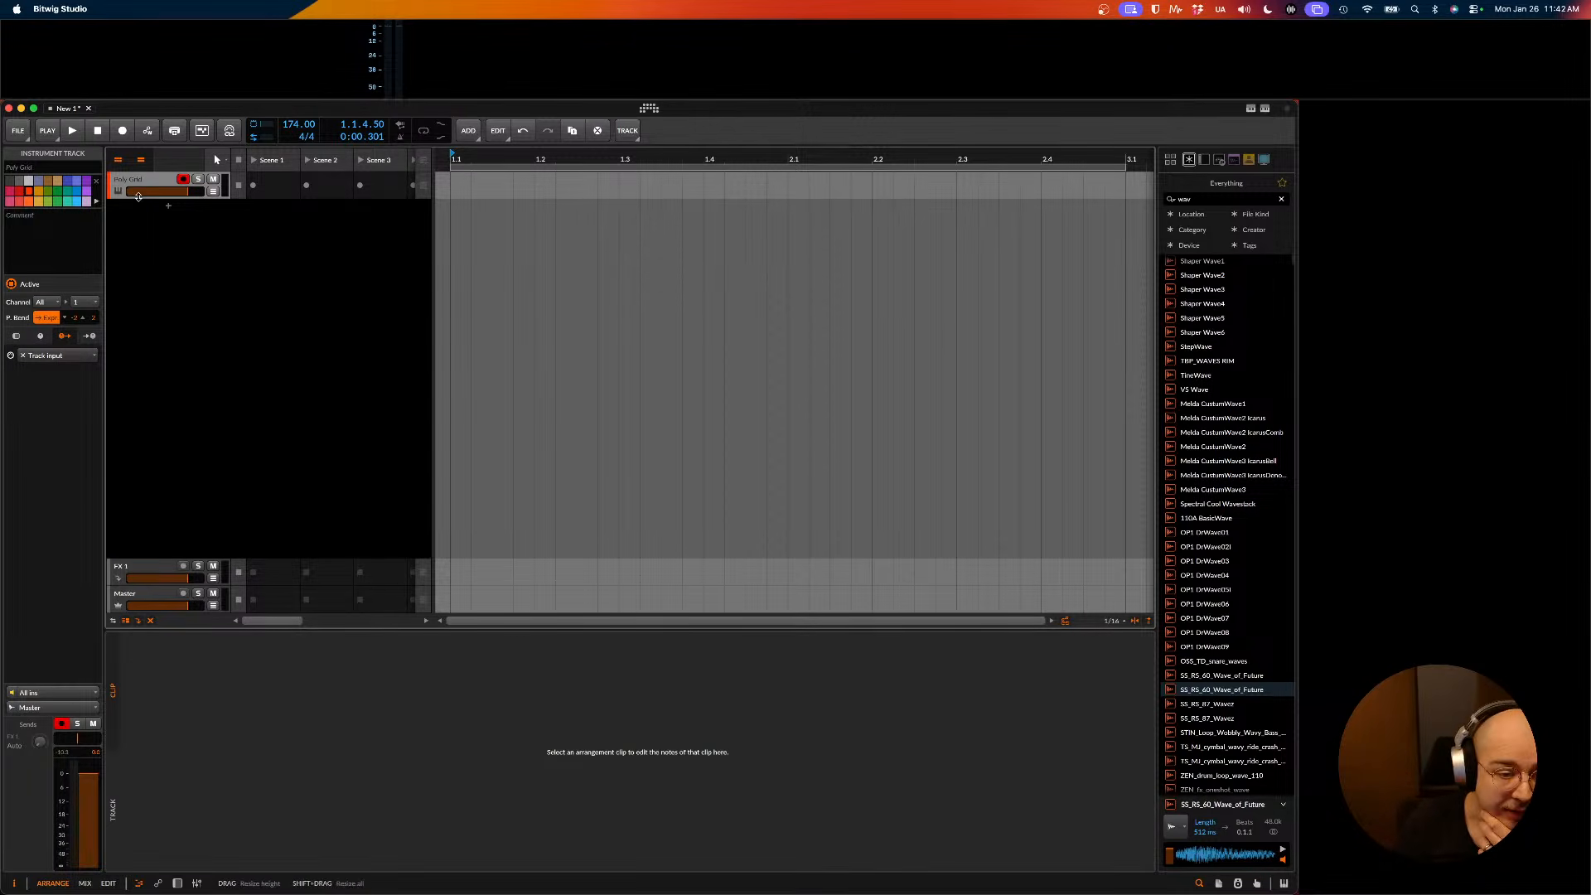
{"action": "left_click", "coordinate": [176, 883]}
{"action": "double_click", "coordinate": [293, 796]}
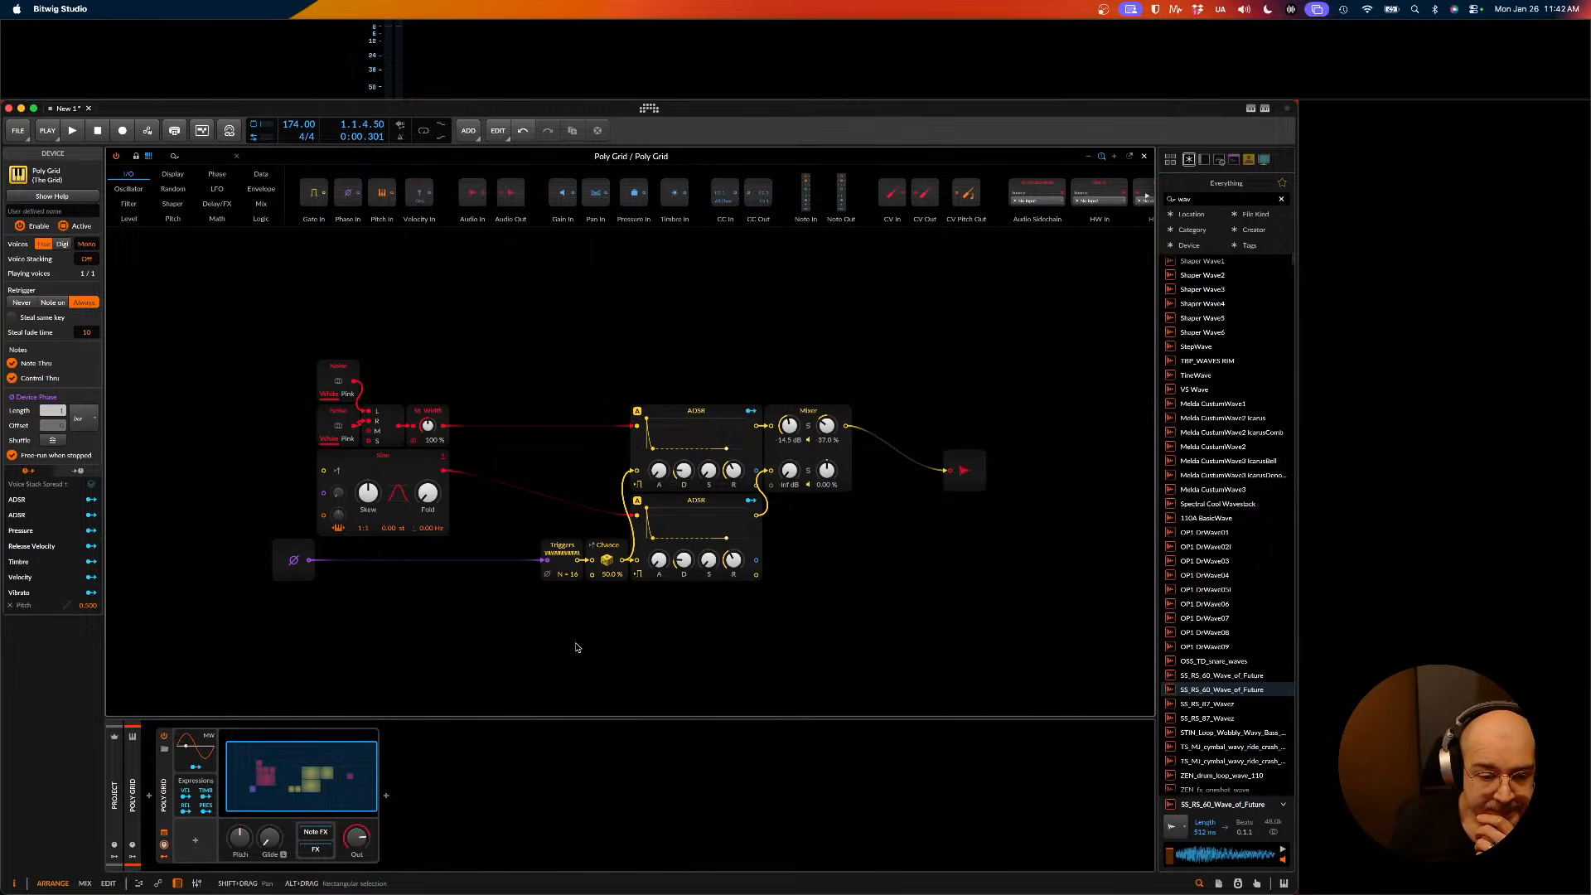
- Align the Phase In module under the Sine oscillator and move the Triggers and Chance modules closer to it
{"action": "left_click", "coordinate": [292, 557]}
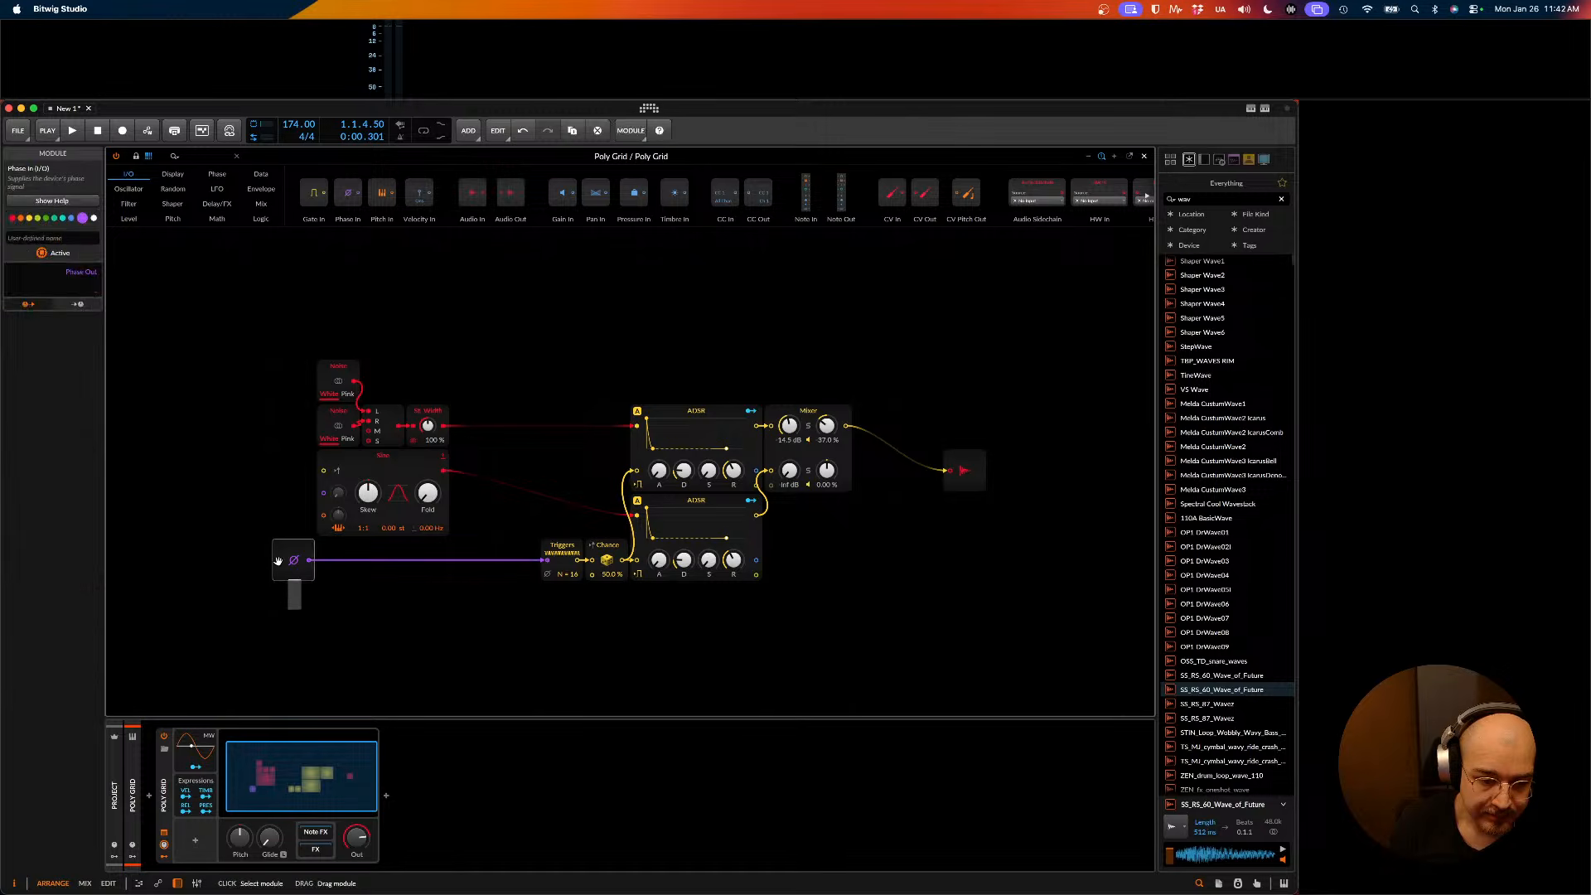
{"action": "left_click_drag", "start_coordinate": [310, 558], "coordinate": [335, 560]}
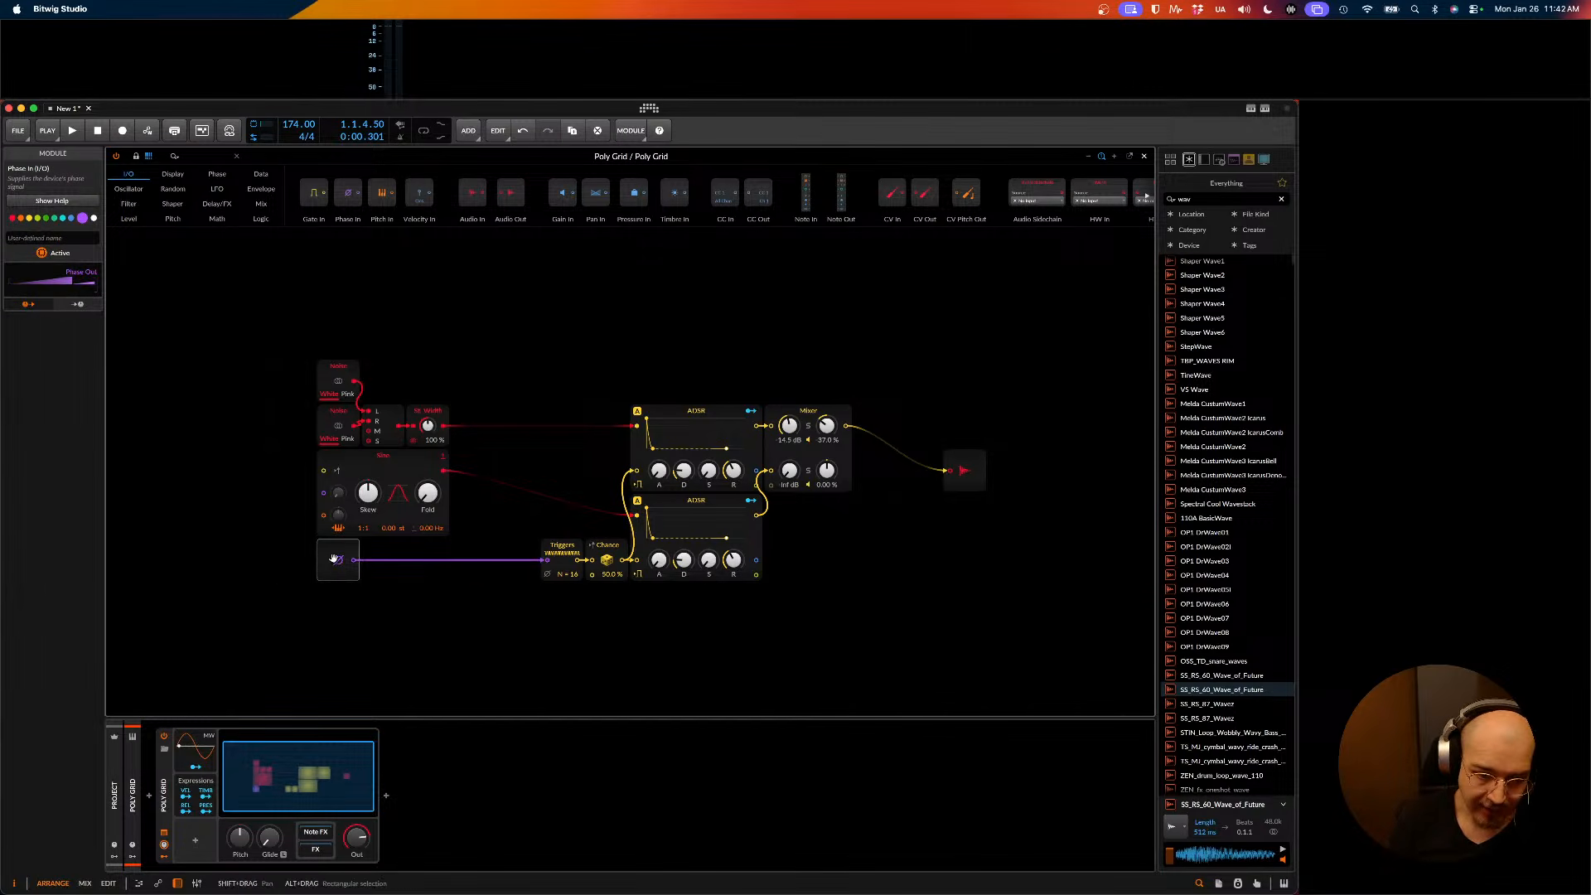
{"action": "left_click", "coordinate": [357, 636]}
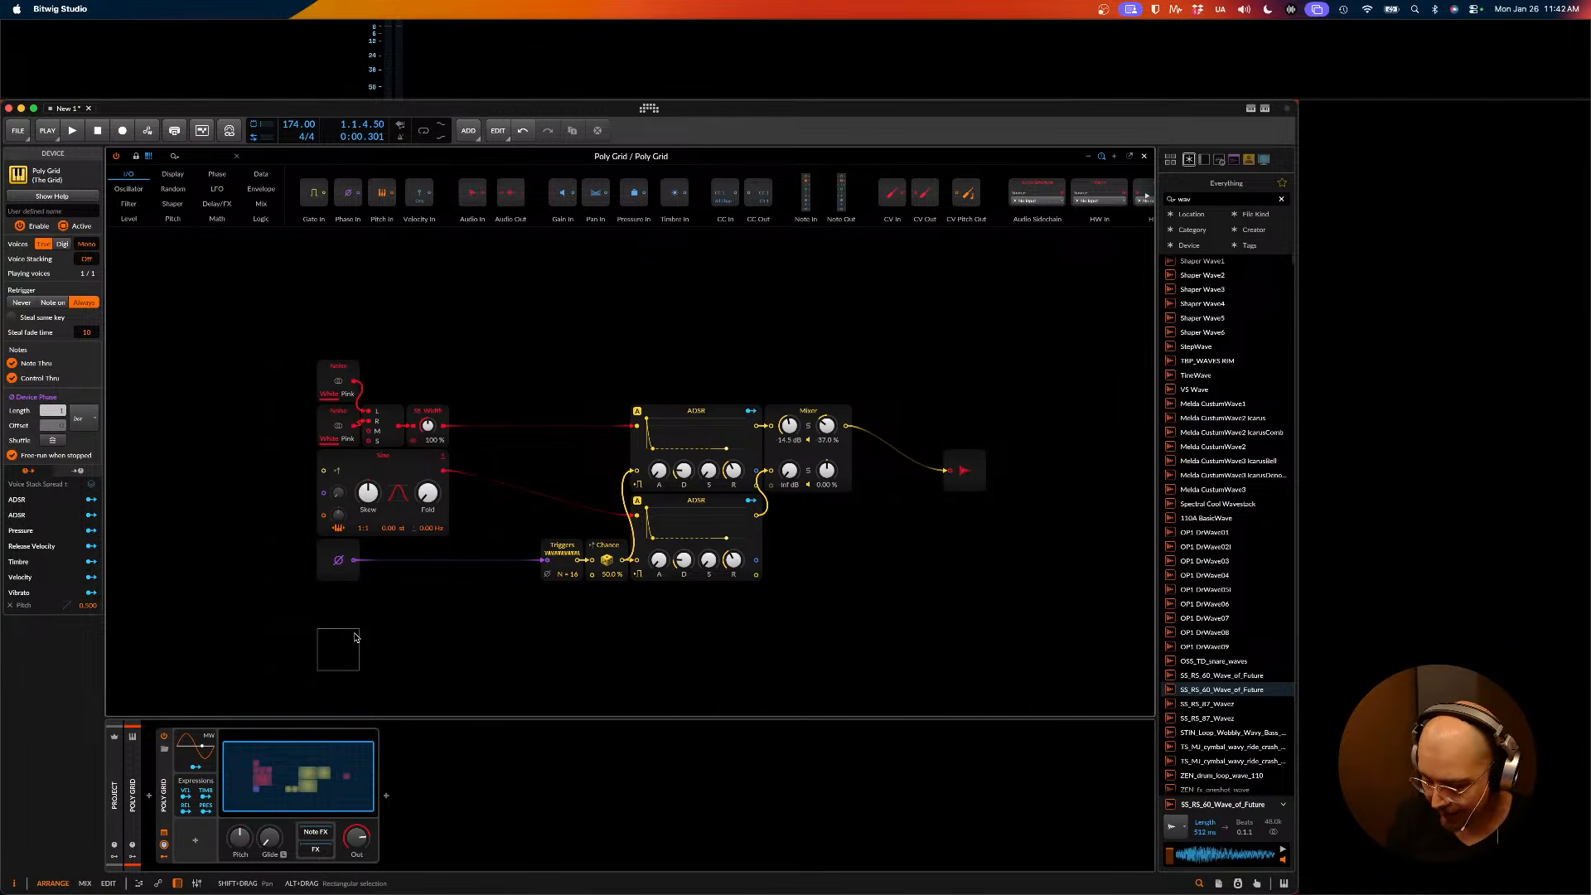
{"action": "left_click_drag", "start_coordinate": [622, 594], "coordinate": [521, 547]}
{"action": "left_click", "coordinate": [673, 646]}
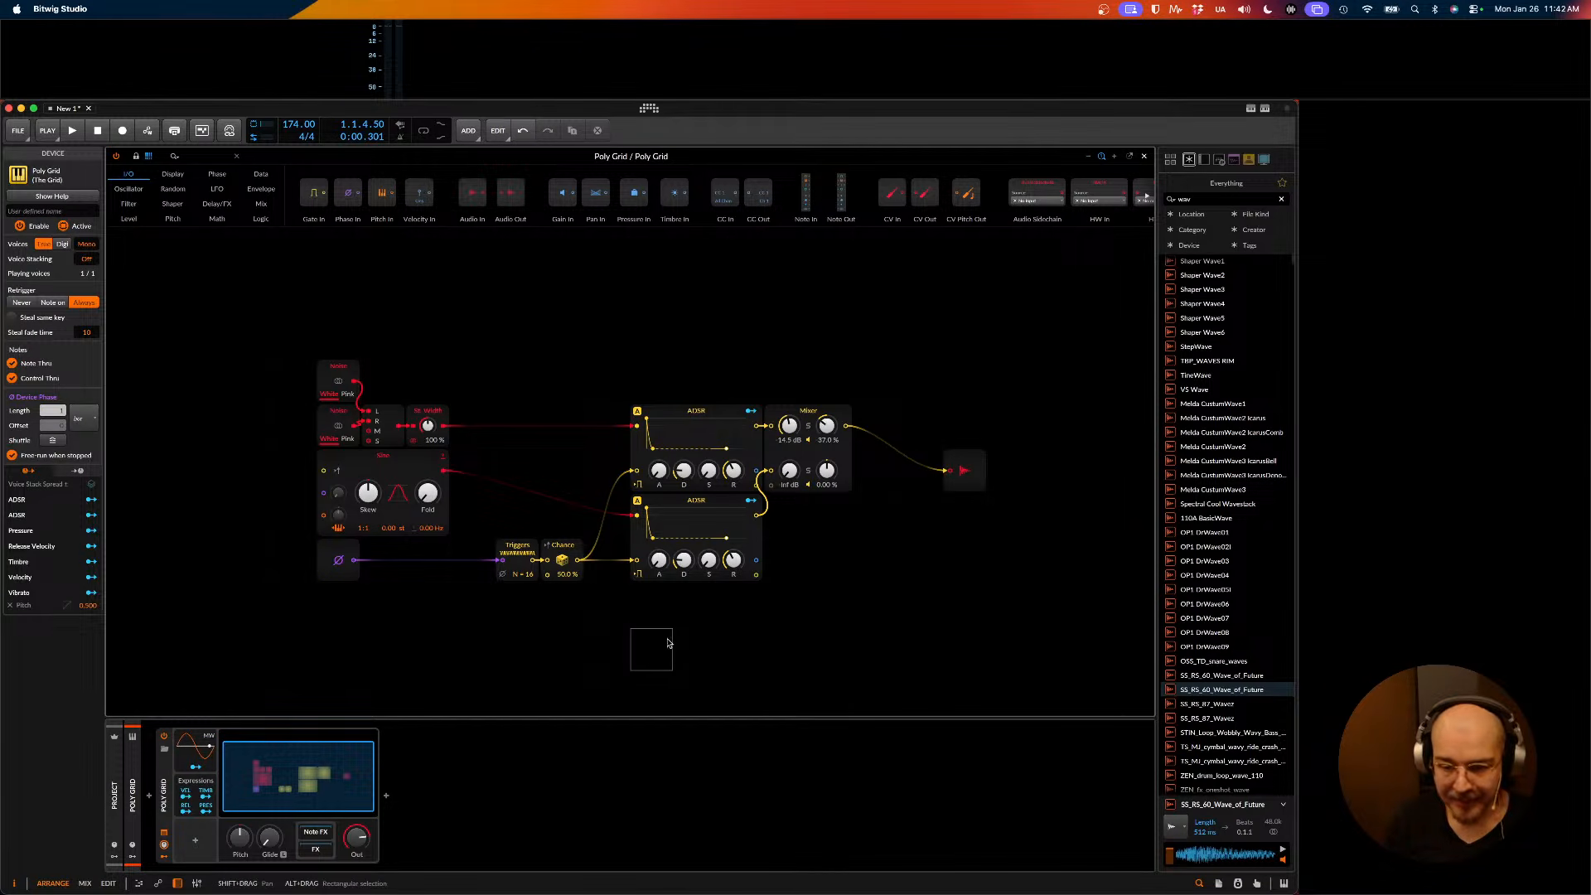
- Adjust the decay of the sine's ADSR envelope and play the patch to check it
{"action": "scroll", "coordinate": [770, 605], "scroll_direction": "right", "scroll_amount": 5}
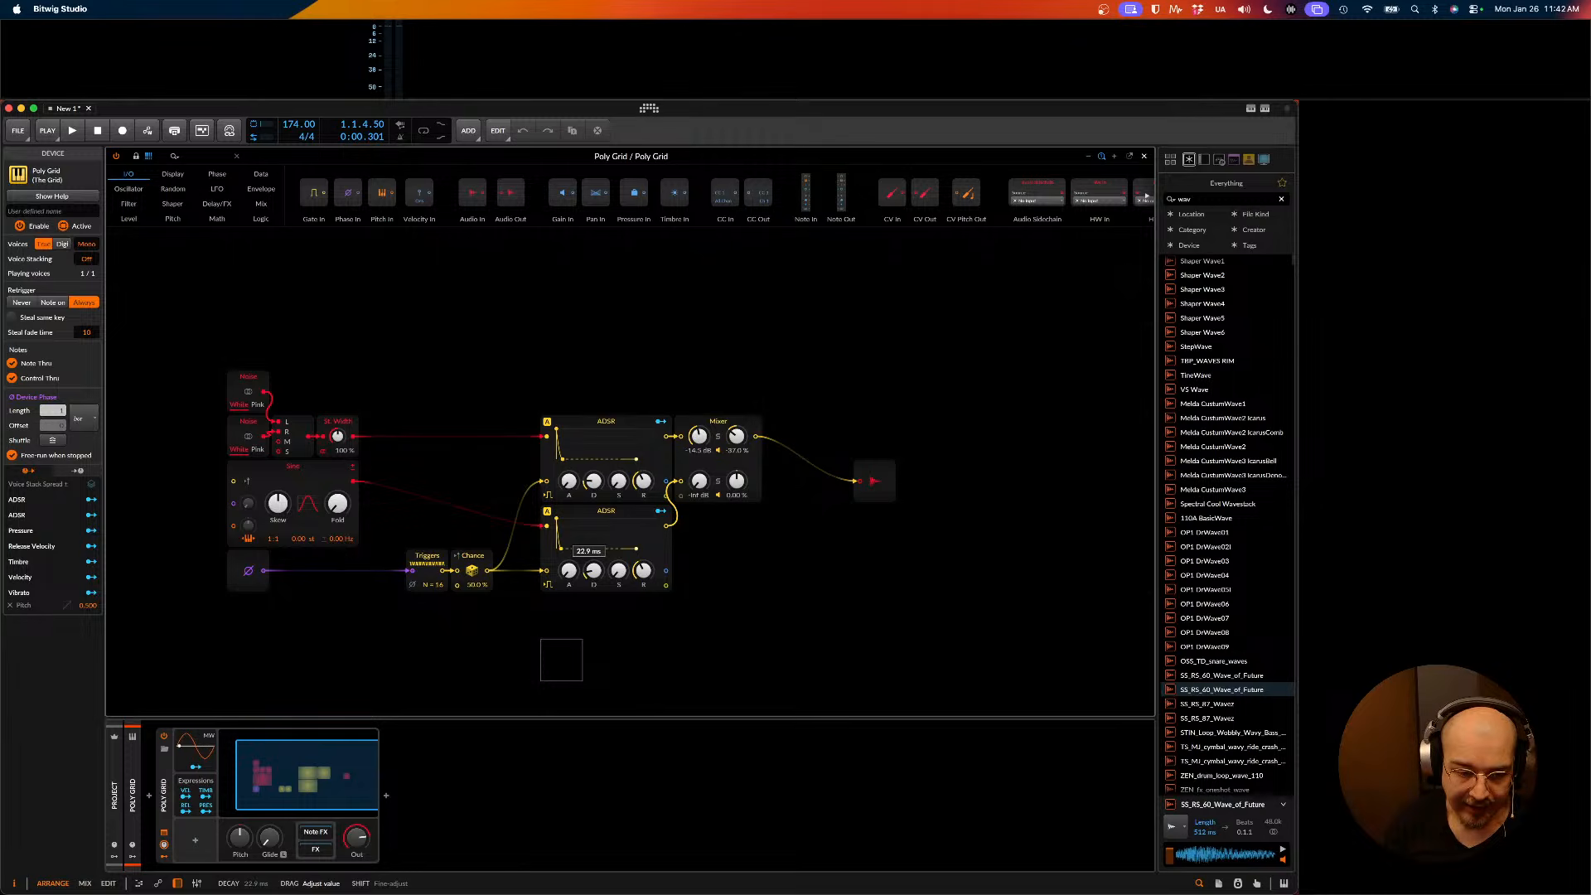
{"action": "left_click_drag", "start_coordinate": [593, 570], "coordinate": [603, 574]}
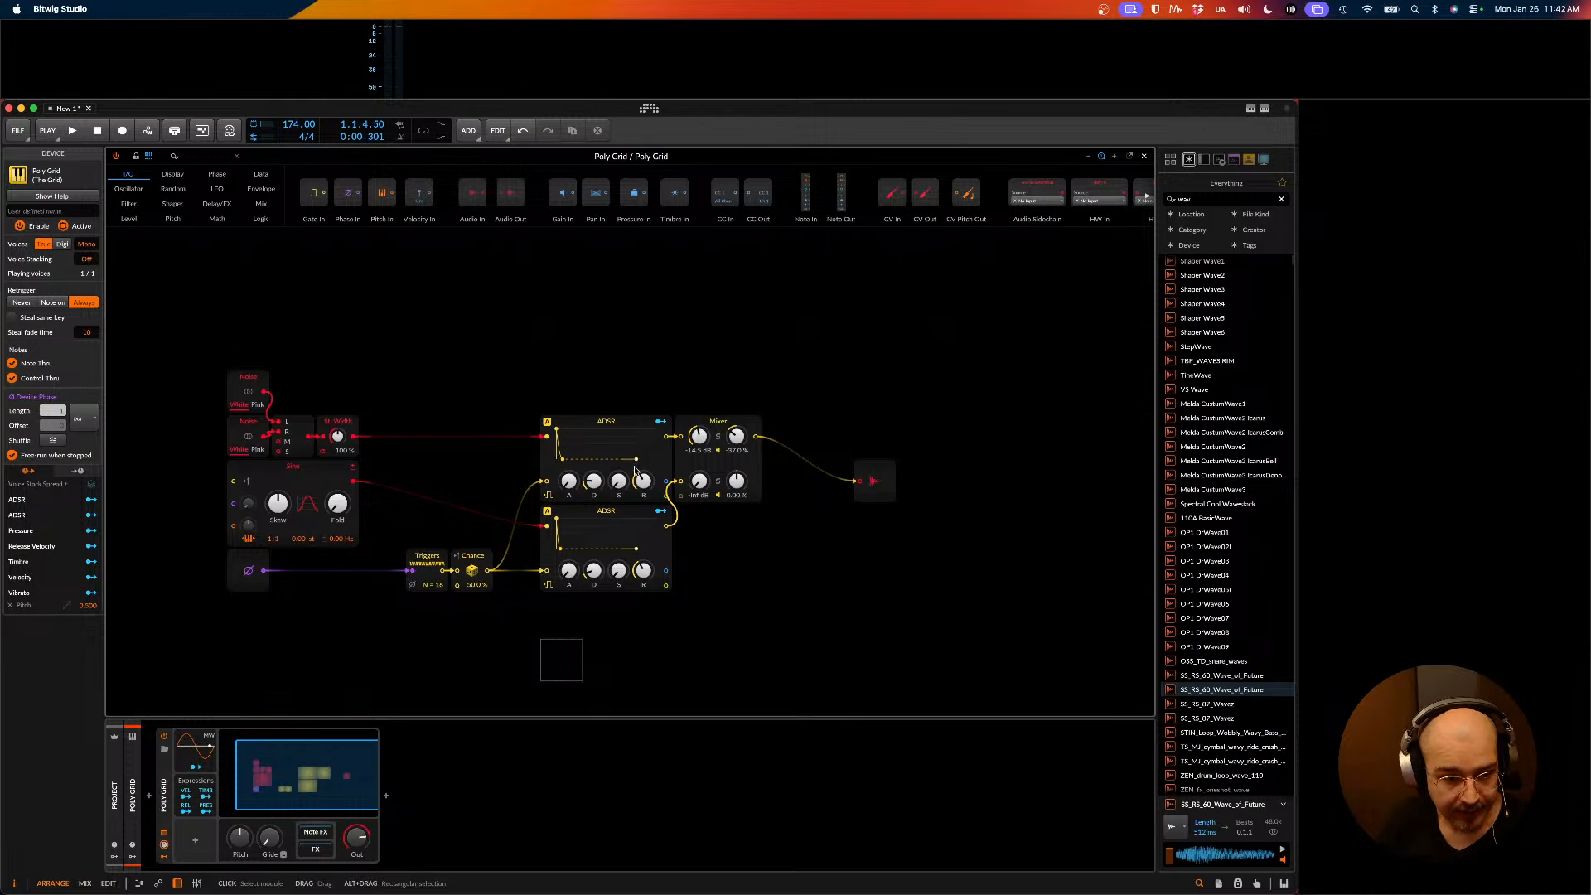
{"action": "key", "text": "space"}
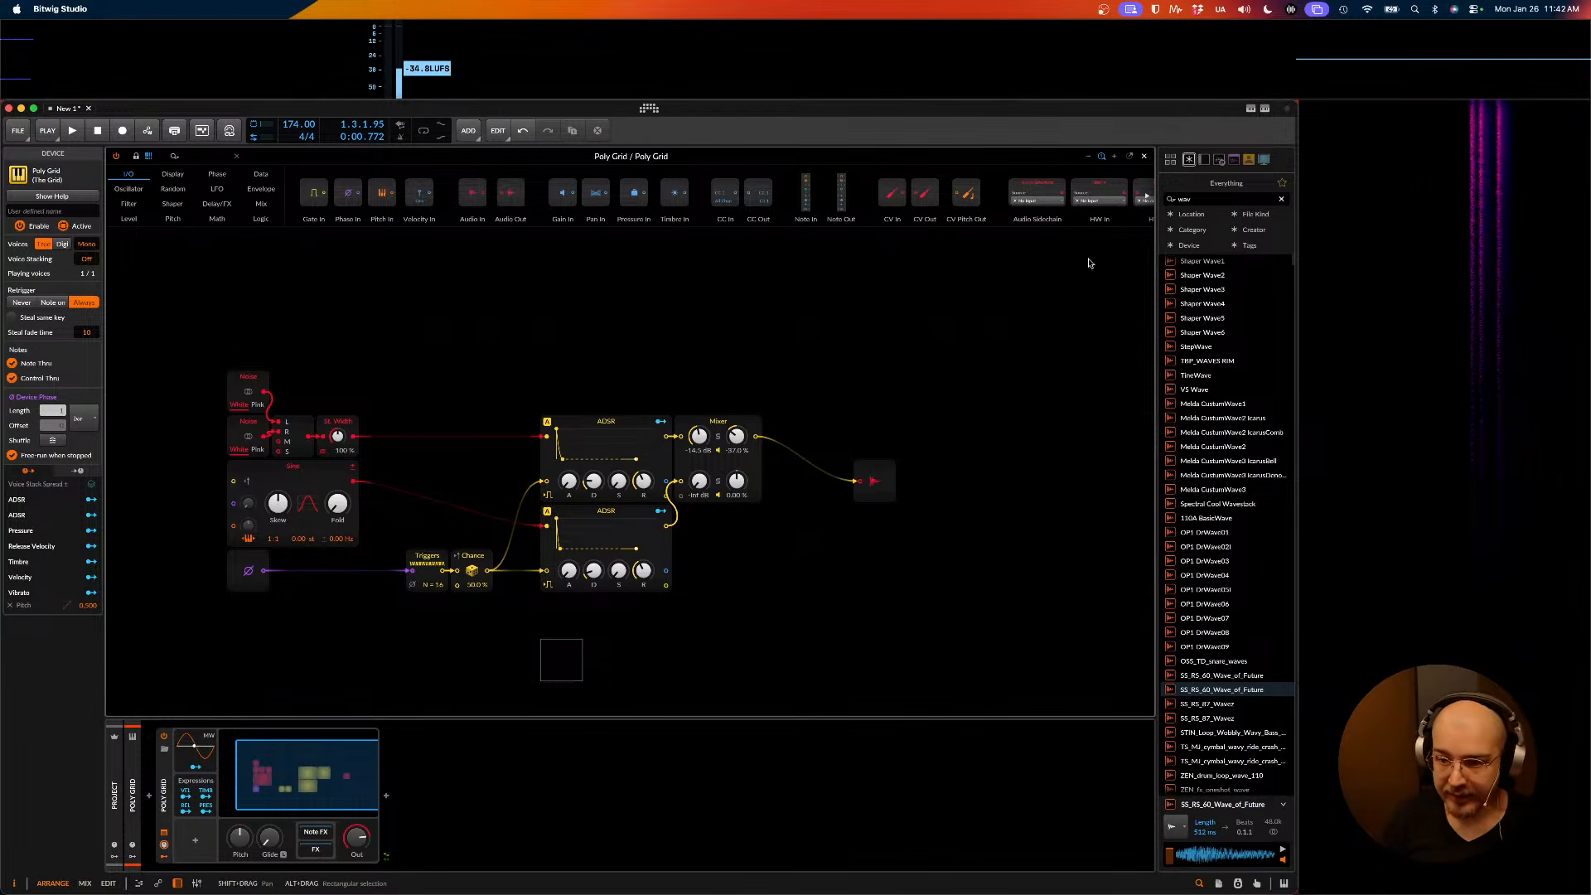
{"action": "left_click", "coordinate": [1145, 156]}
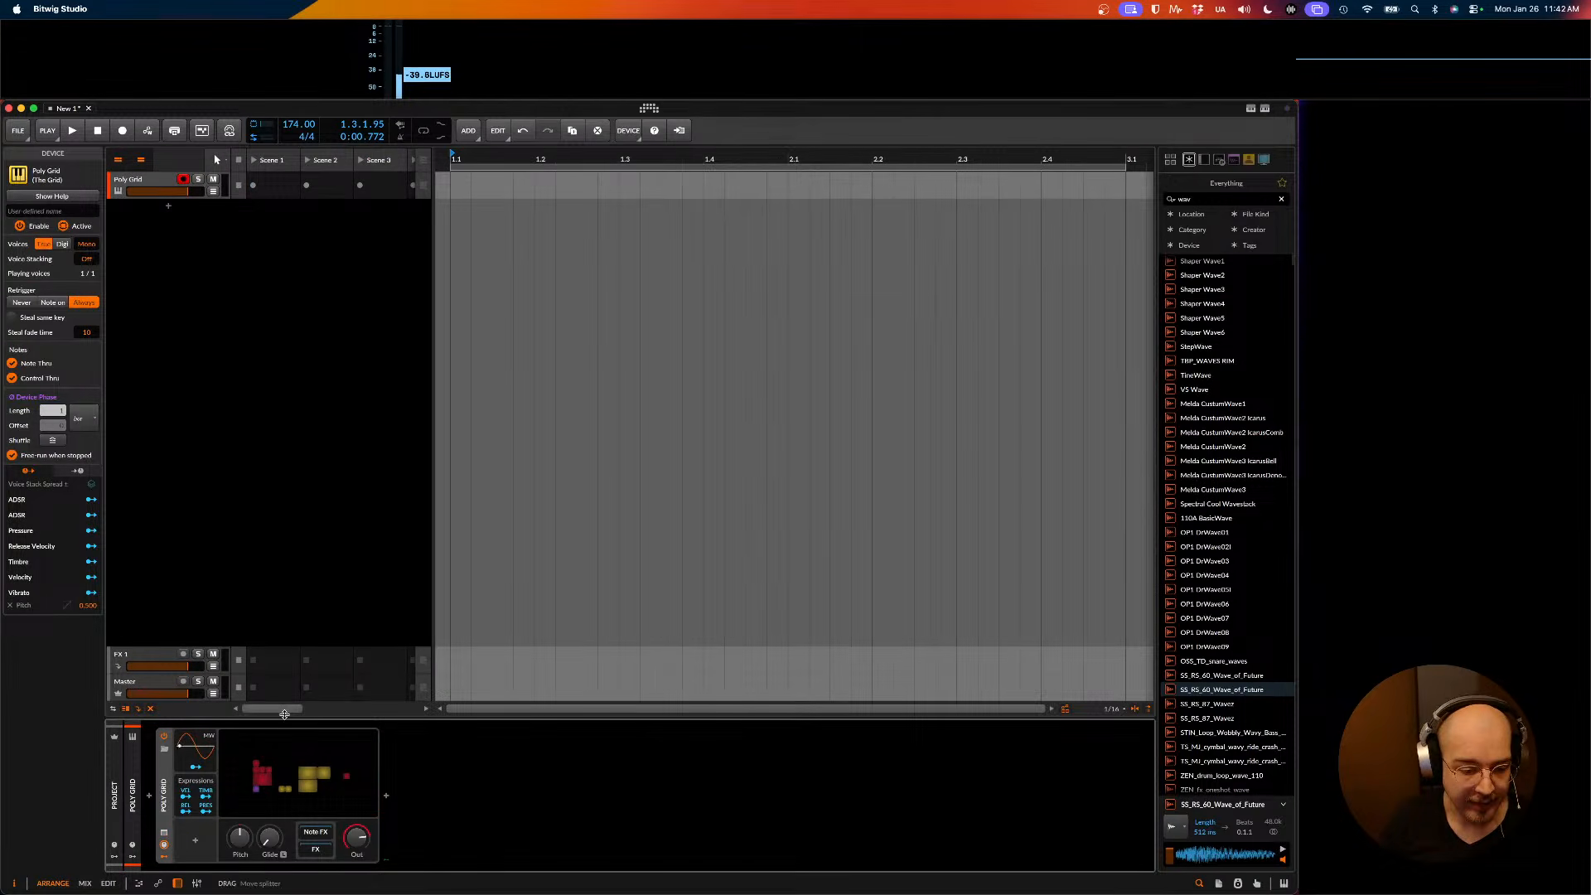
{"action": "left_click", "coordinate": [285, 753]}
{"action": "key", "text": "space"}
{"action": "key", "text": "space"}
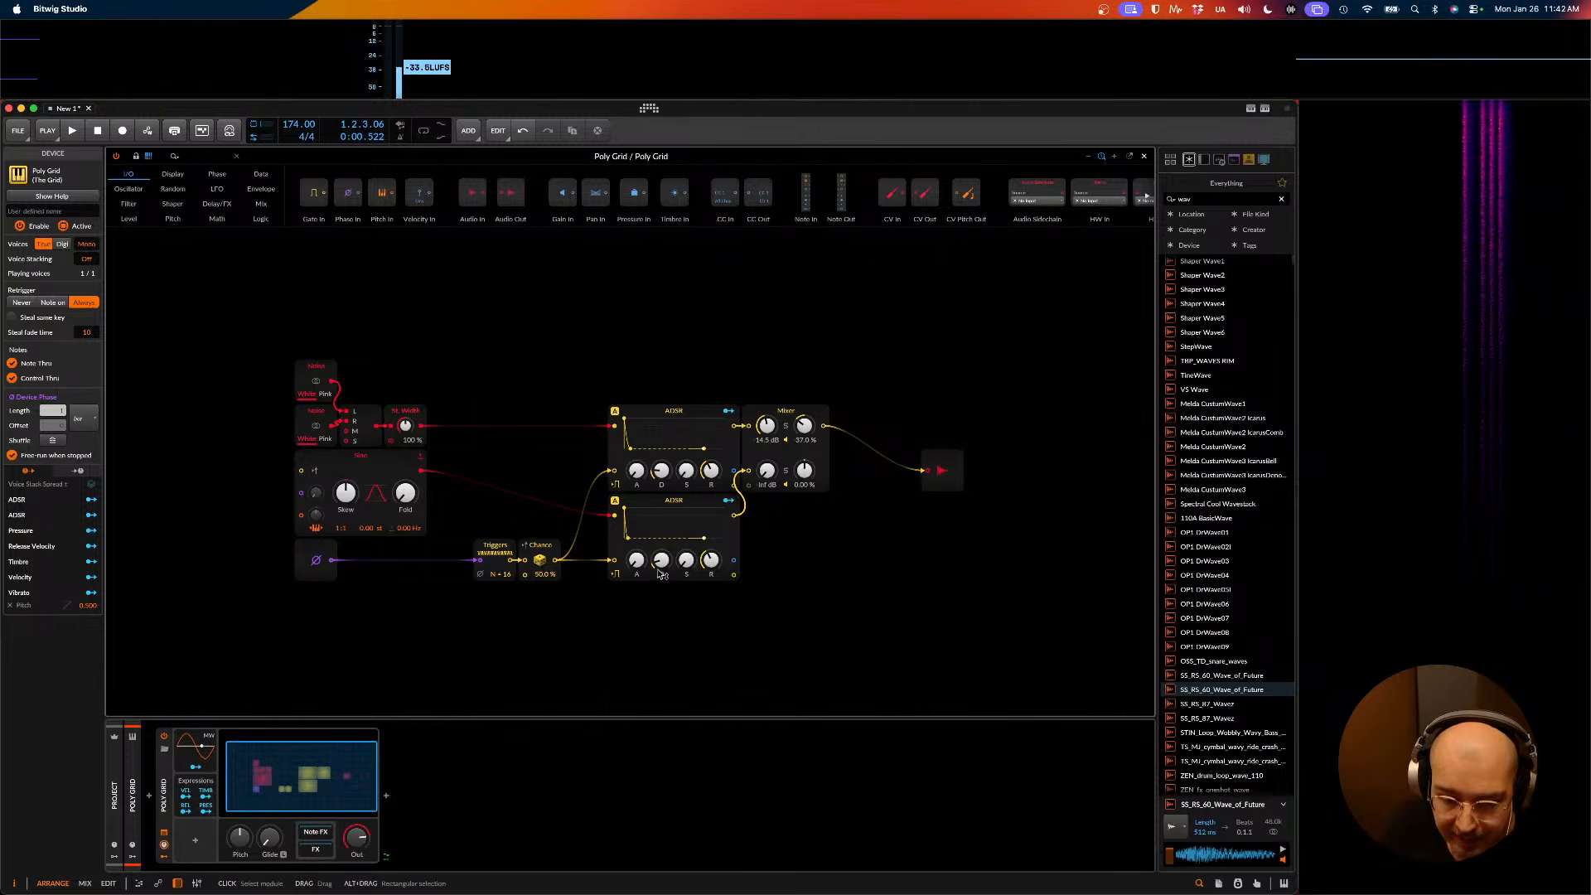
{"action": "mouse_move", "coordinate": [662, 561]}
{"action": "left_mouse_down"}
{"action": "mouse_move", "coordinate": [662, 532]}
{"action": "mouse_move", "coordinate": [662, 554]}
{"action": "left_mouse_up"}
{"action": "key", "text": "space"}
{"action": "key", "text": "space"}
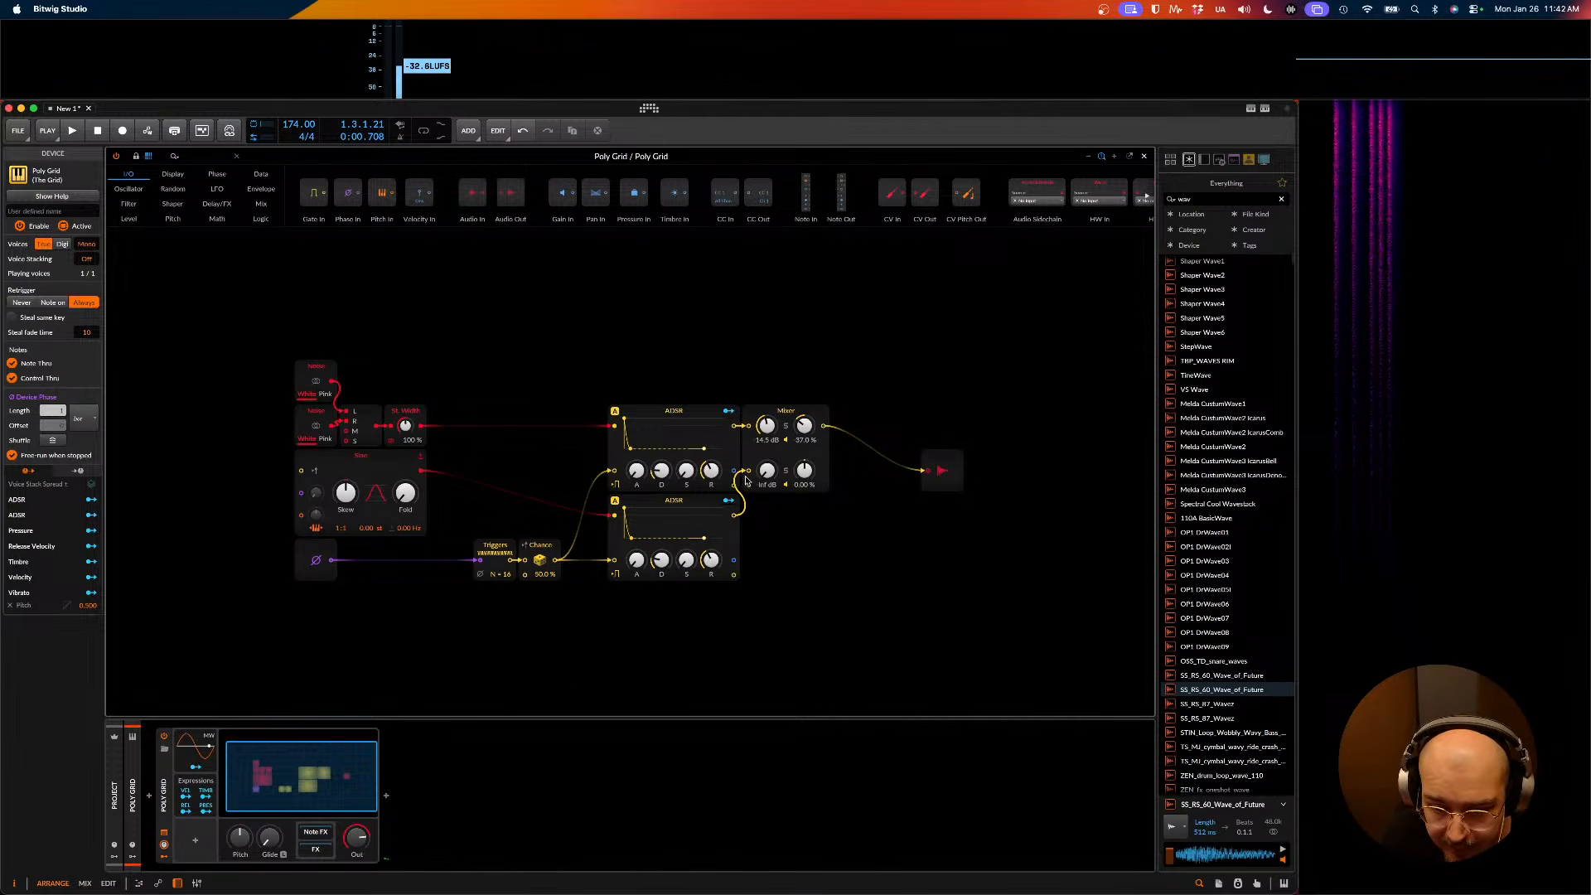
- Raise the mixer's channel 2 level to -13.7 dB to bring in the sine, and play the patch
{"action": "key", "text": "space"}
{"action": "mouse_move", "coordinate": [767, 470]}
{"action": "left_mouse_down"}
{"action": "mouse_move", "coordinate": [767, 435]}
{"action": "mouse_move", "coordinate": [767, 502]}
{"action": "mouse_move", "coordinate": [767, 449]}
{"action": "left_mouse_up"}
{"action": "key", "text": "space"}
{"action": "key", "text": "space"}
{"action": "key", "text": "space"}
{"action": "key", "text": "space"}
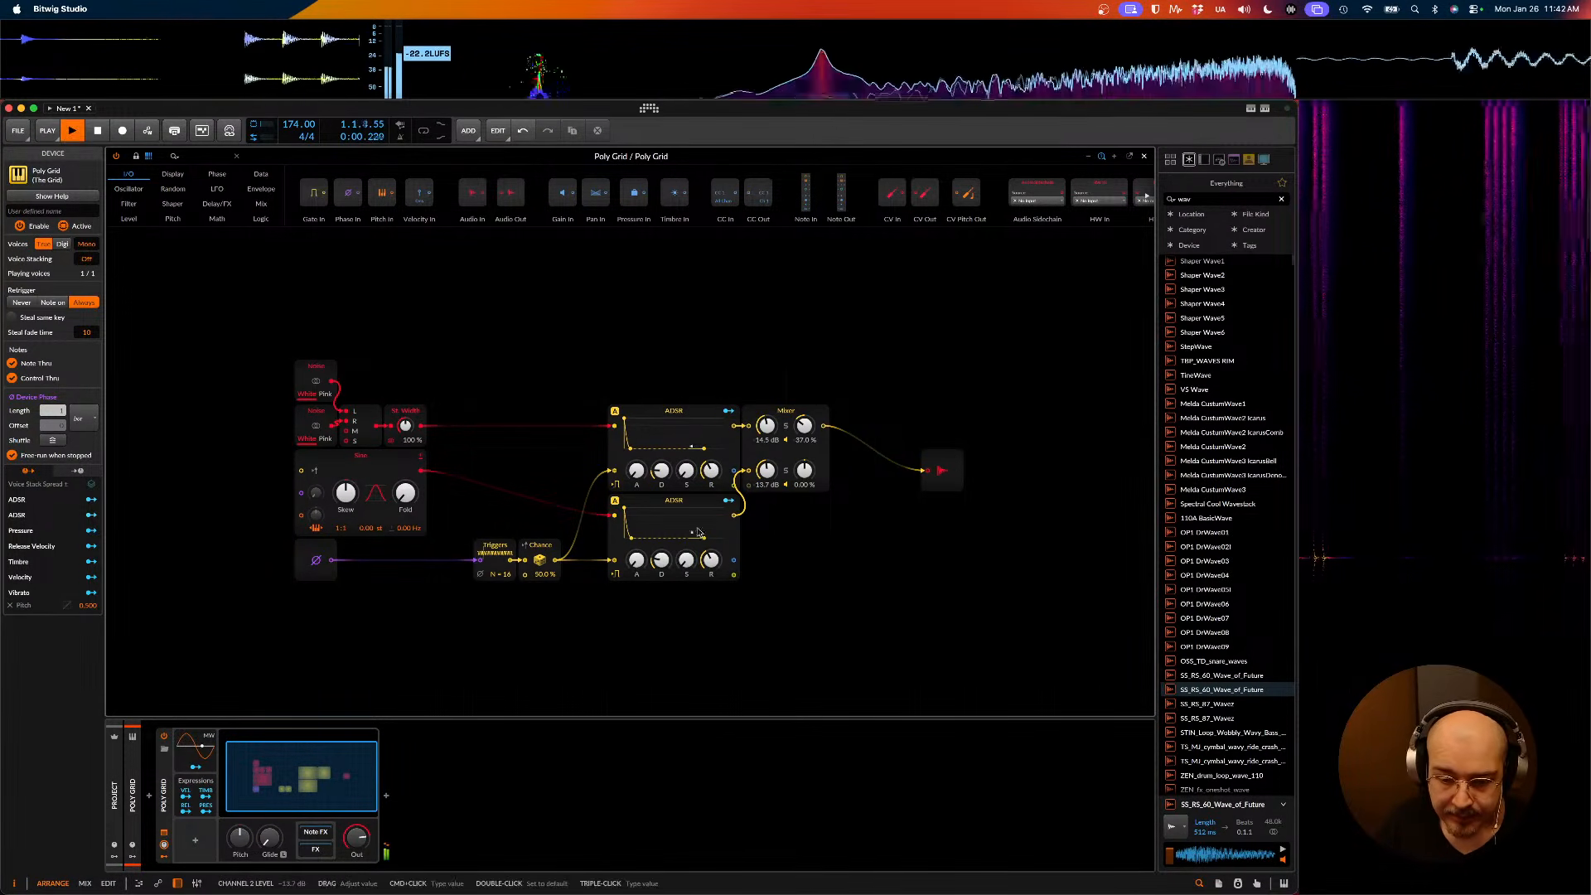
- Shorten the decay of the sine's ADSR envelope and audition the patch repeatedly
{"action": "left_click_drag", "start_coordinate": [661, 560], "coordinate": [662, 568]}
{"action": "key", "text": "space"}
{"action": "key", "text": "space"}
{"action": "key", "text": "space"}
{"action": "key", "text": "space"}
{"action": "key", "text": "space"}
{"action": "key", "text": "space"}
{"action": "key", "text": "space"}
{"action": "key", "text": "space"}
{"action": "key", "text": "space"}
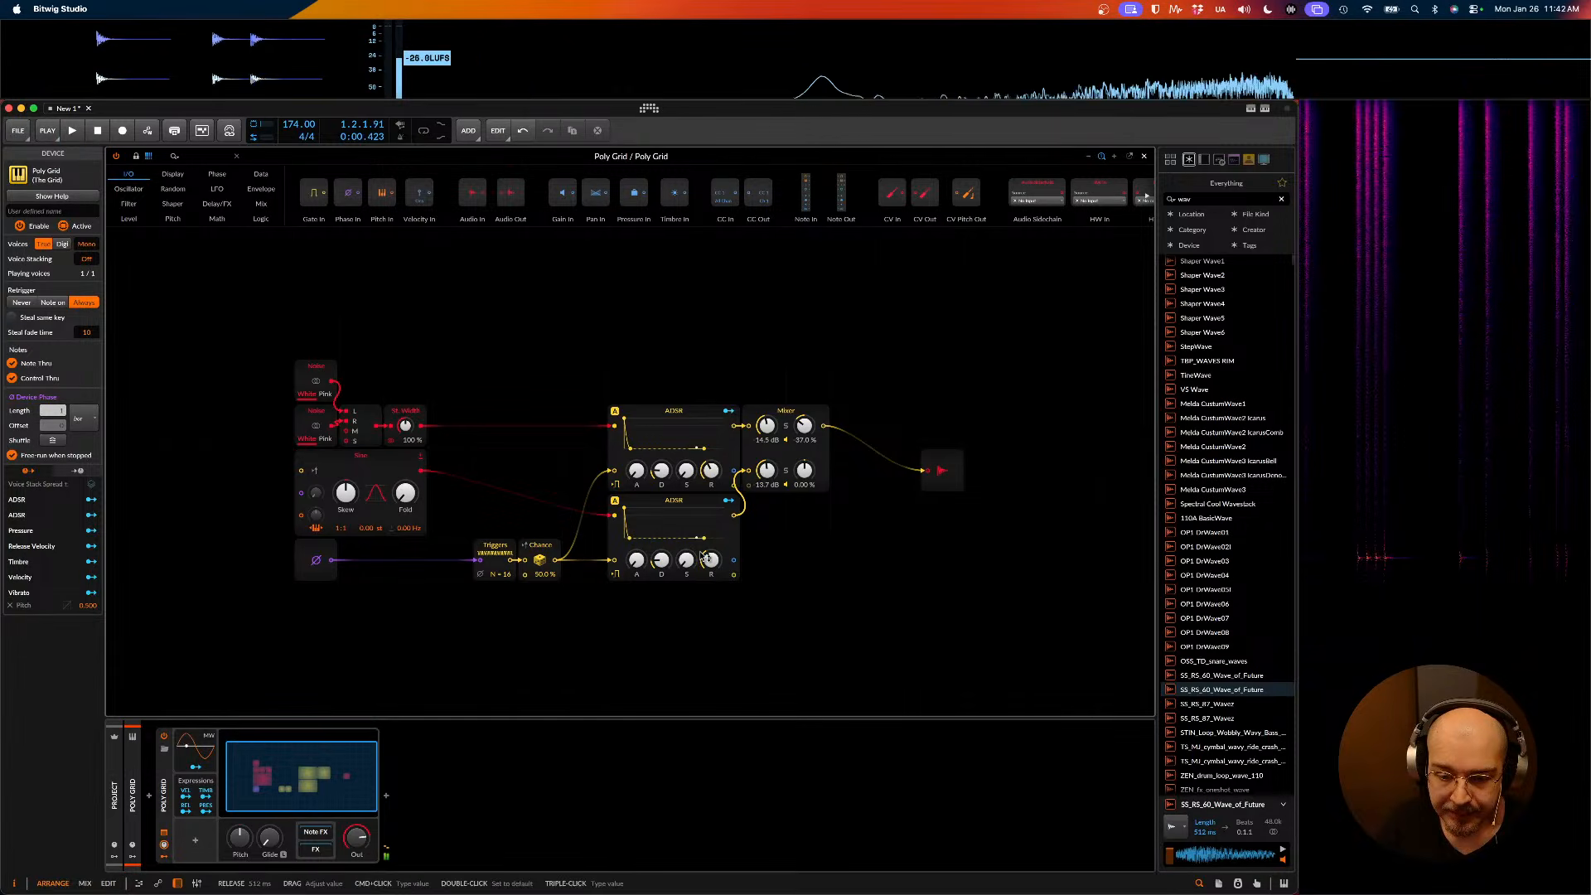
{"action": "key", "text": "space"}
{"action": "key", "text": "space"}
{"action": "key", "text": "space"}
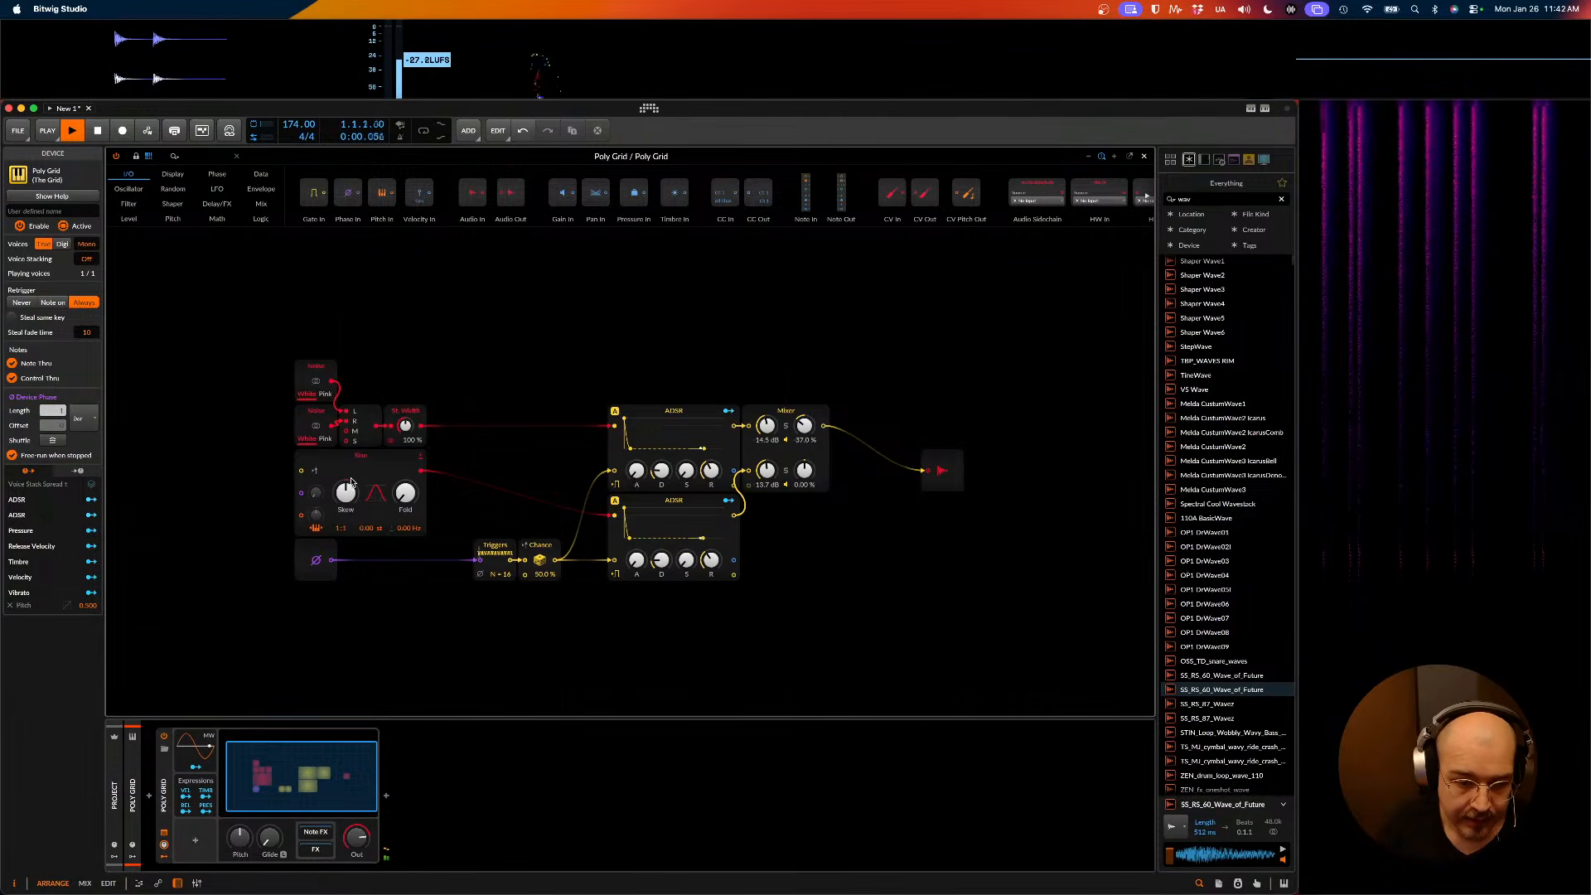
- Detune the Sine oscillator to -5.75 semitones while auditioning the patch
{"action": "key", "text": "space"}
{"action": "key", "text": "space"}
{"action": "left_click_drag", "start_coordinate": [368, 530], "coordinate": [368, 546]}
{"action": "key", "text": "space"}
{"action": "key", "text": "space"}
{"action": "left_click_drag", "start_coordinate": [368, 530], "coordinate": [368, 533]}
{"action": "key", "text": "space"}
{"action": "key", "text": "space"}
{"action": "key", "text": "space"}
{"action": "key", "text": "space"}
{"action": "key", "text": "space"}
{"action": "key", "text": "space"}
{"action": "key", "text": "space"}
{"action": "key", "text": "space"}
{"action": "key", "text": "space"}
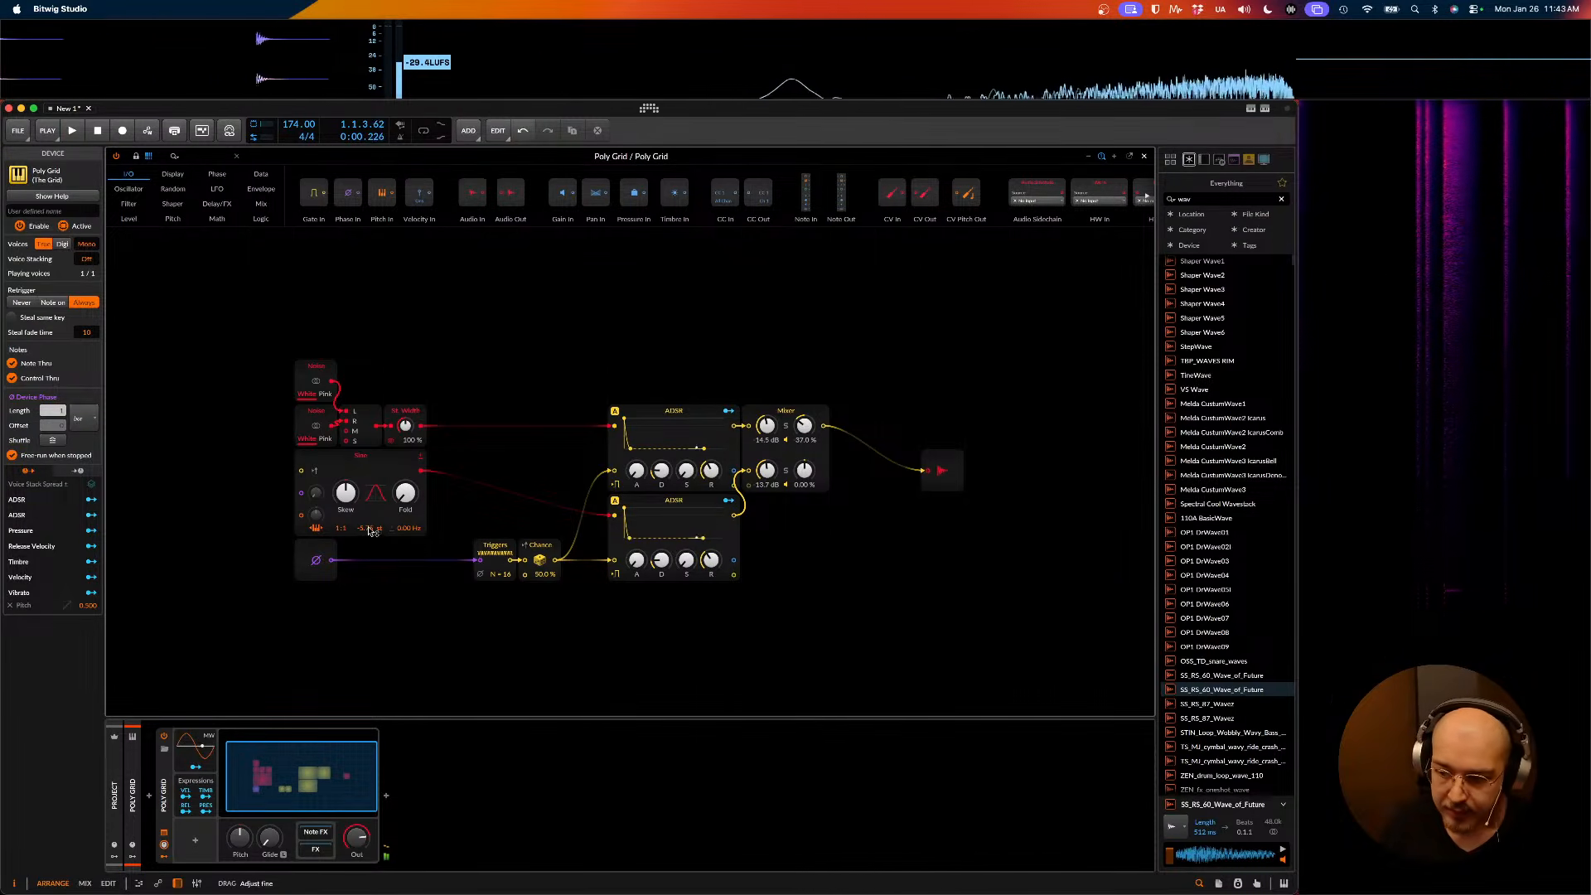
- Make room around the Mixer and insert a Fizz filter between the noise's ADSR and mixer channel 1
{"action": "left_click_drag", "start_coordinate": [943, 470], "coordinate": [1031, 426]}
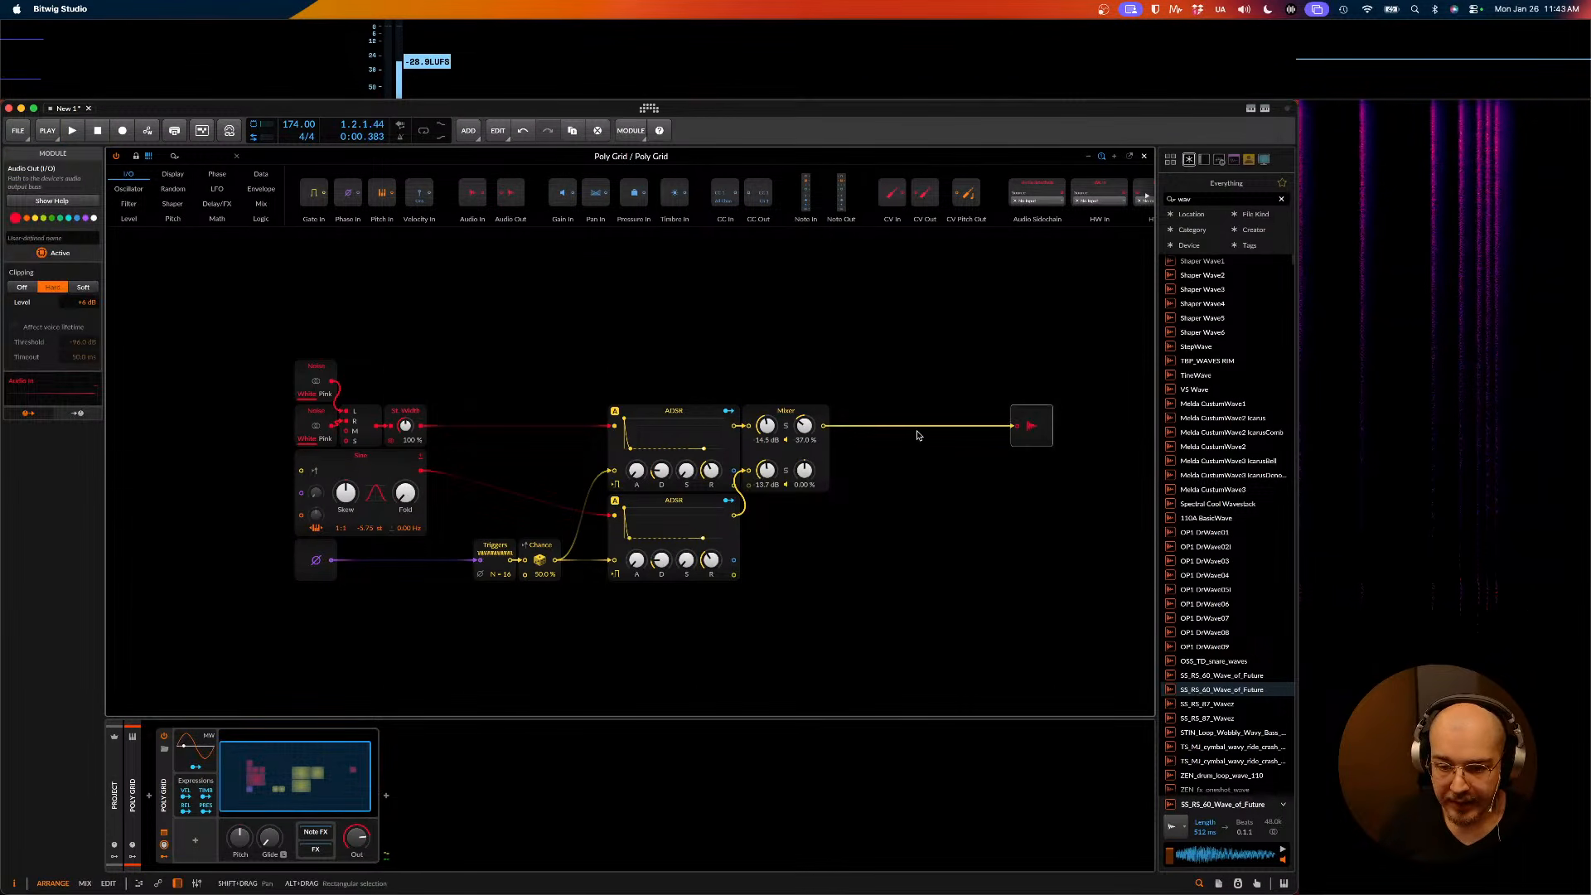
{"action": "left_click_drag", "start_coordinate": [816, 425], "coordinate": [909, 423]}
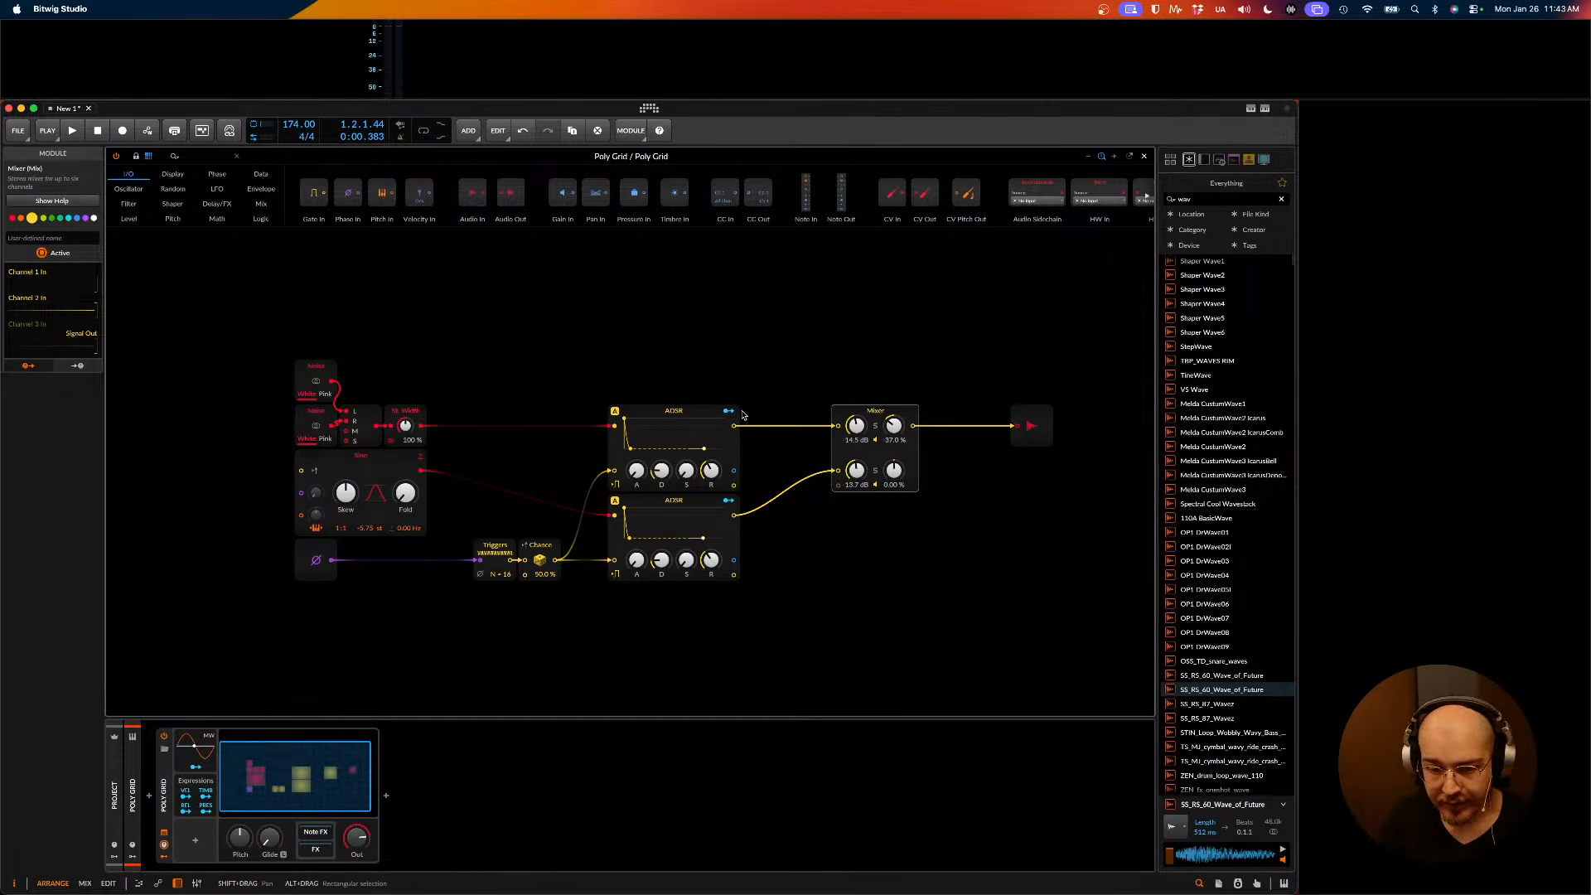
{"action": "left_click", "coordinate": [174, 157]}
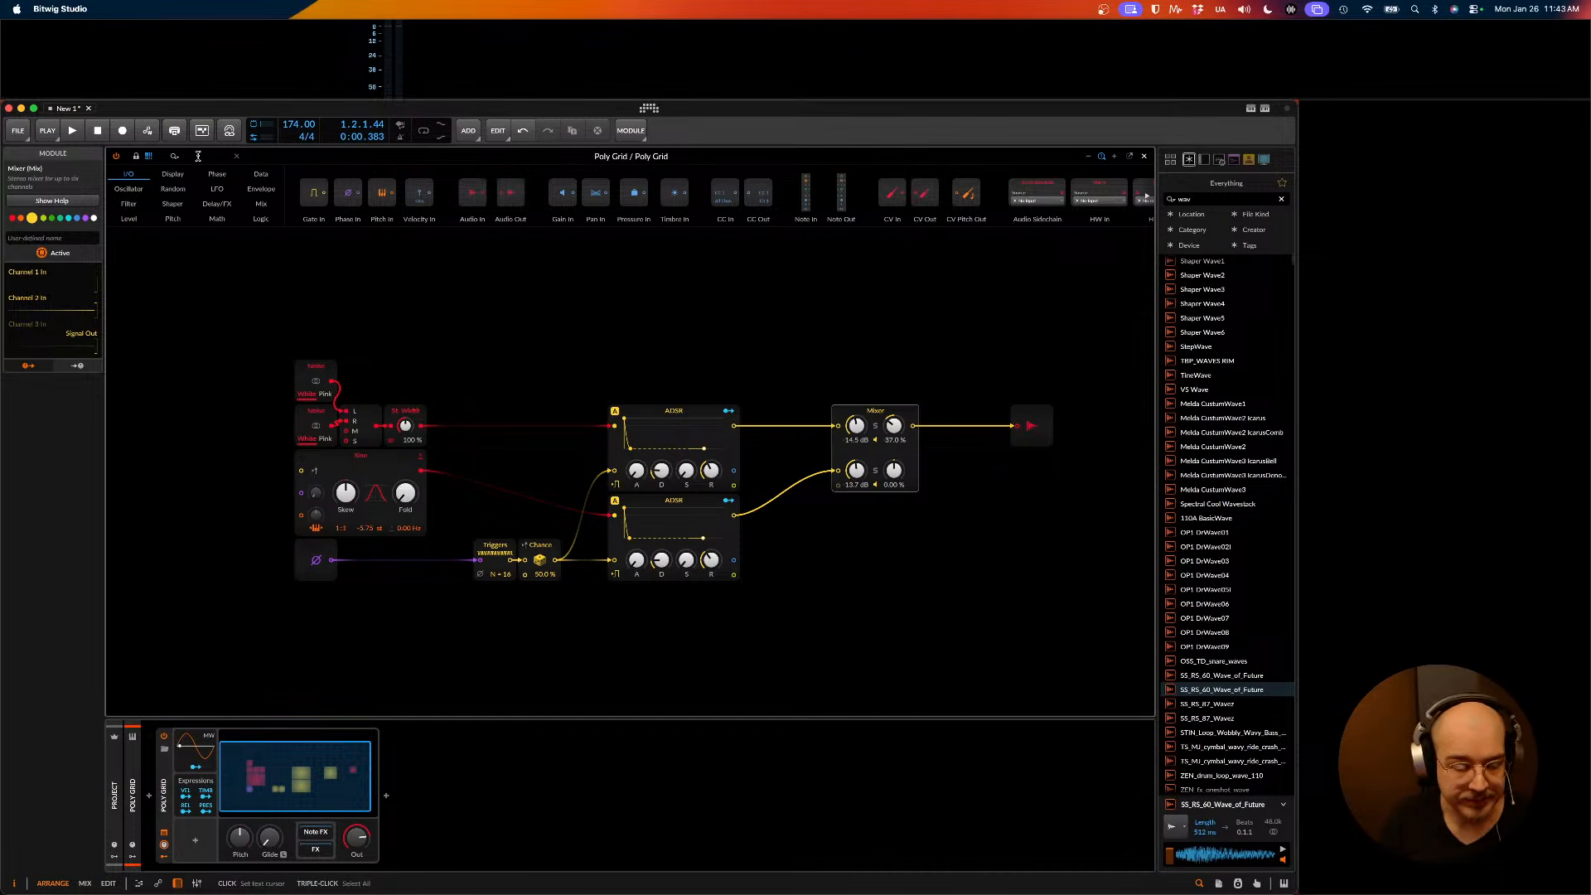
{"action": "type", "text": "filter"}
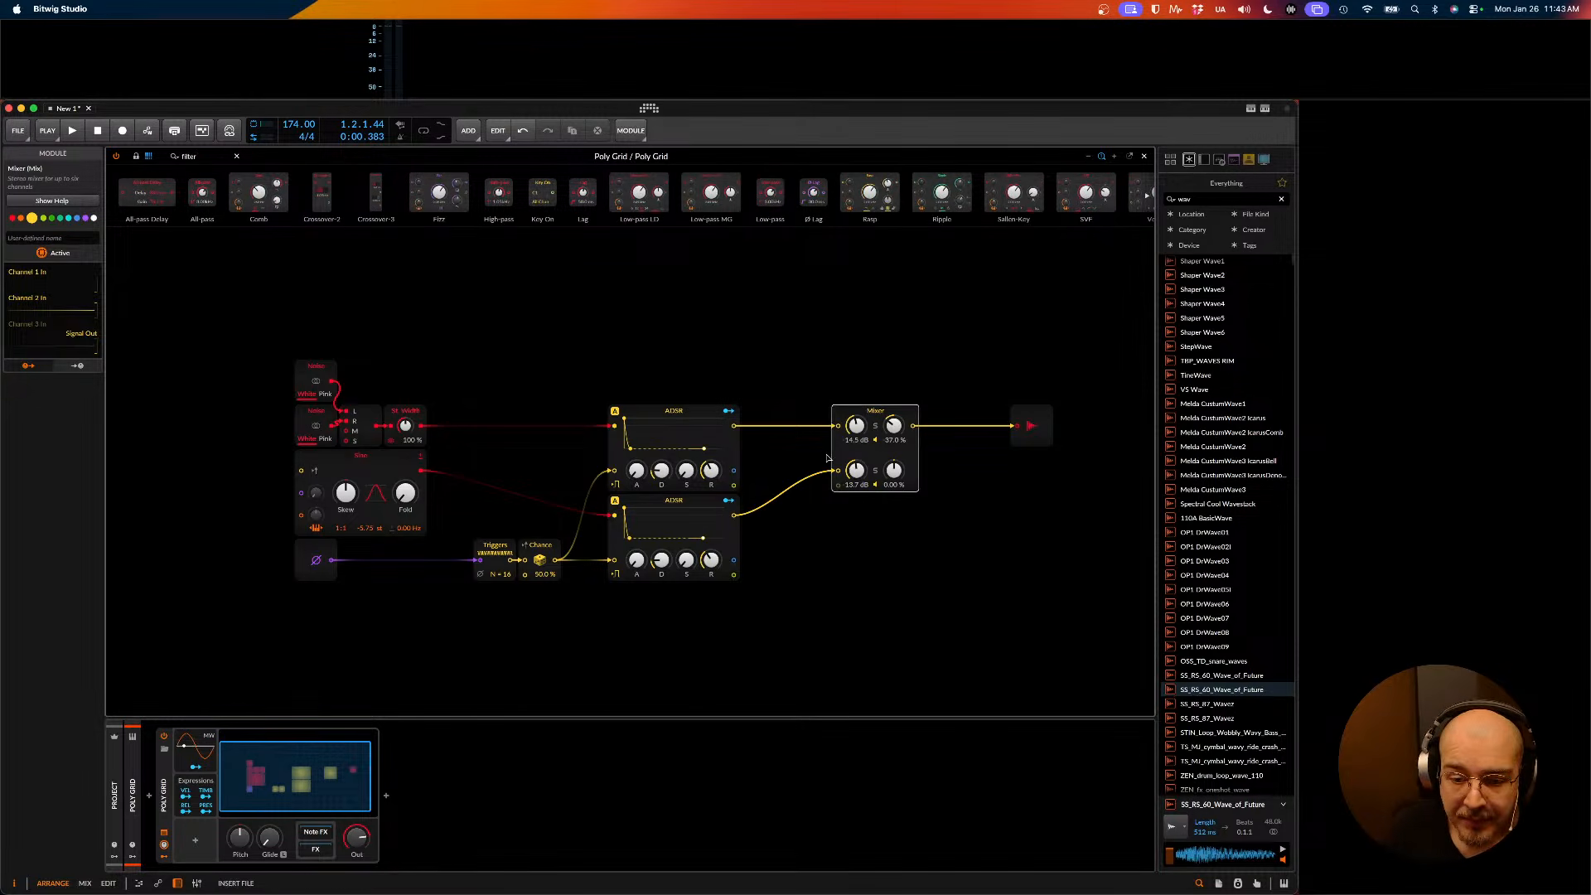
{"action": "left_click_drag", "start_coordinate": [727, 431], "coordinate": [809, 402]}
- Try different main cutoff settings on the Fizz filter while playing the patch, and undo the last change
{"action": "key", "text": "space"}
{"action": "key", "text": "space"}
{"action": "key", "text": "space"}
{"action": "key", "text": "space"}
{"action": "key", "text": "space"}
{"action": "key", "text": "space"}
{"action": "key", "text": "space"}
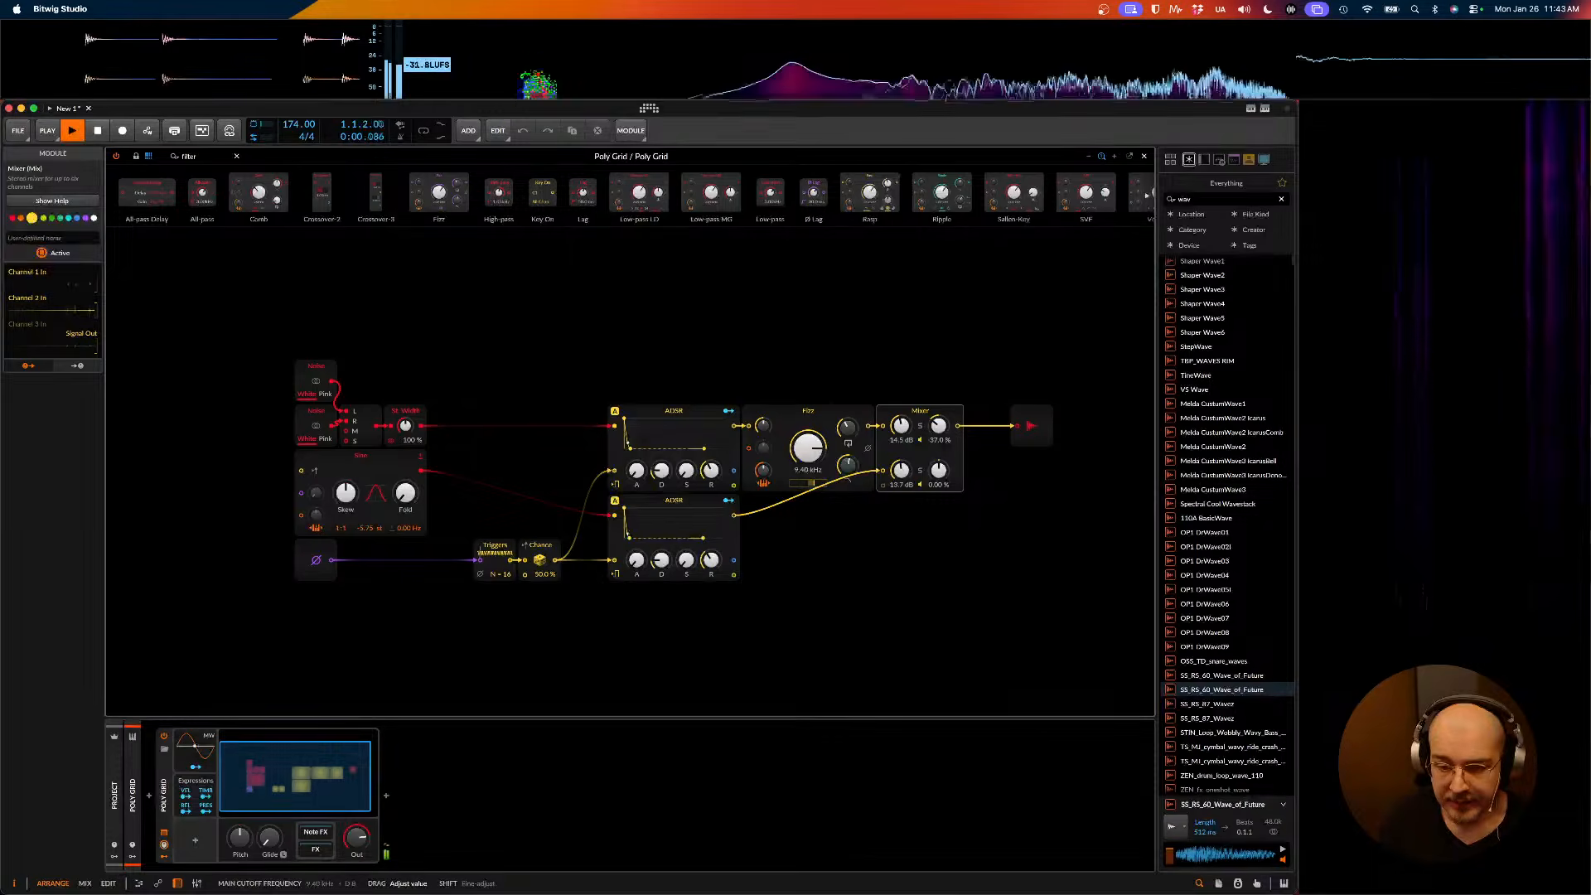
{"action": "key", "text": "space"}
{"action": "key", "text": "super+z"}
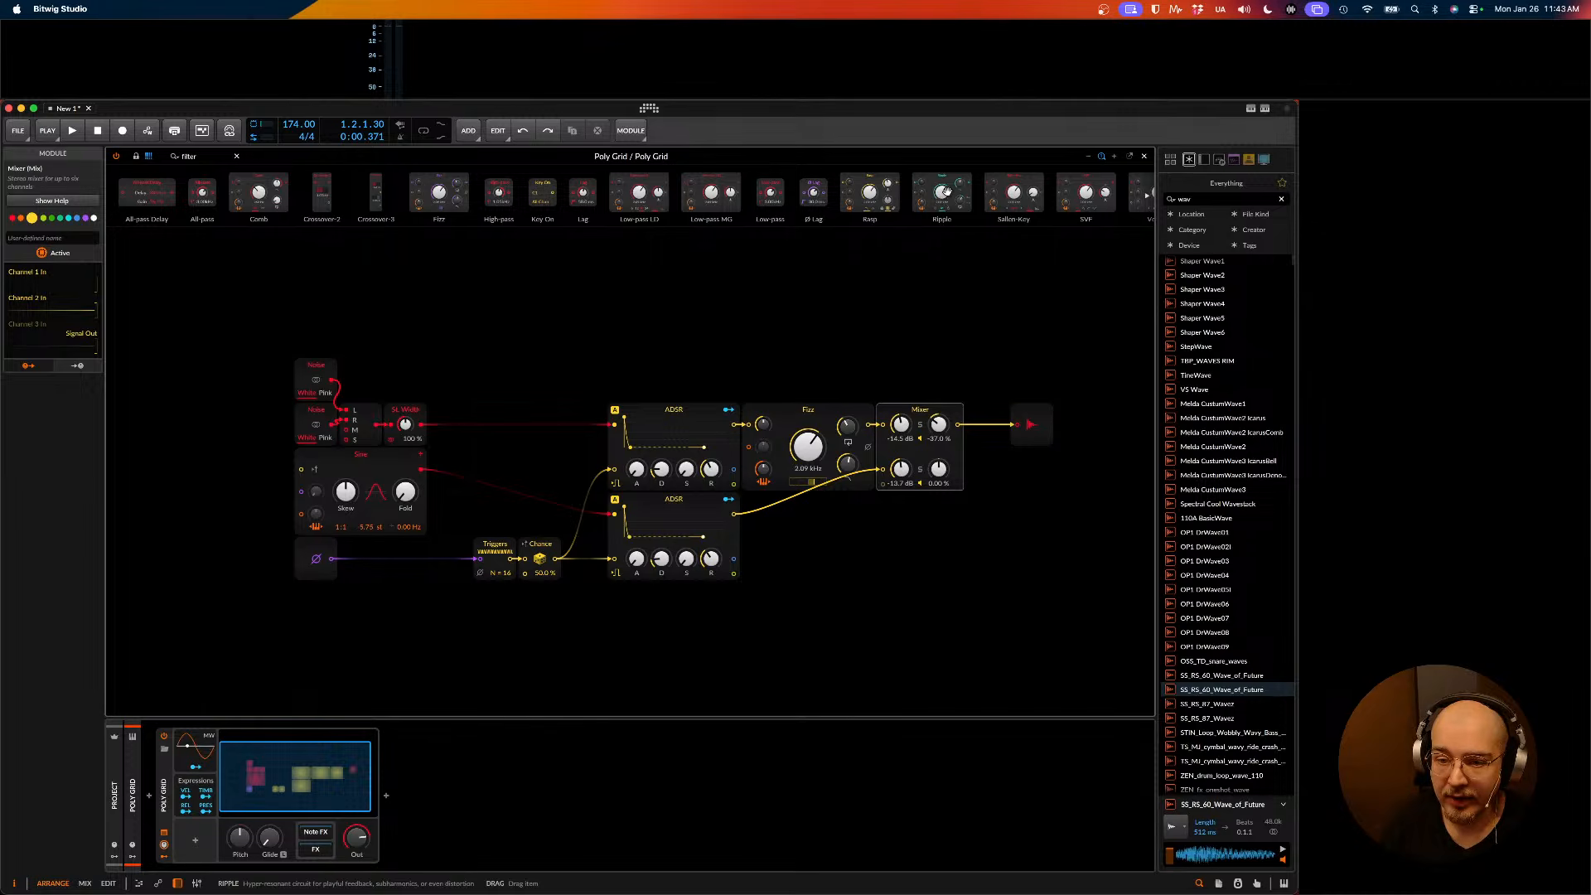
- Replace the Fizz filter with a Ripple filter and audition it with the main cutoff at 20.5 kHz
{"action": "left_click_drag", "start_coordinate": [945, 191], "coordinate": [809, 373]}
{"action": "key", "text": "space"}
{"action": "key", "text": "space"}
{"action": "key", "text": "space"}
{"action": "key", "text": "space"}
{"action": "key", "text": "space"}
{"action": "key", "text": "space"}
{"action": "key", "text": "space"}
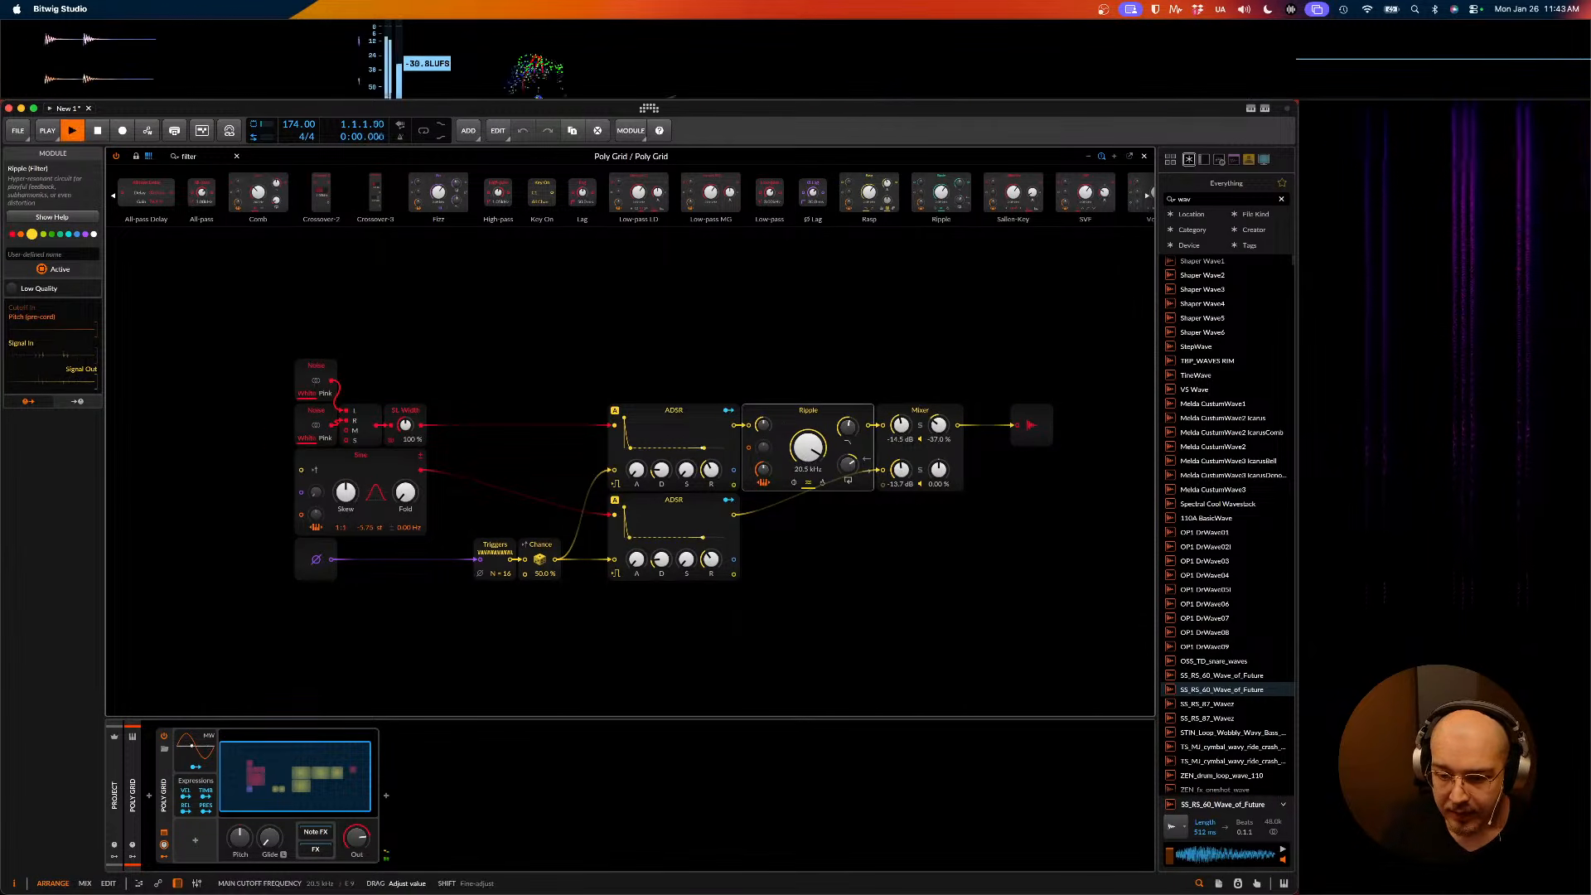
- Lower the Ripple filter's main cutoff to about 11.8 kHz and audition the patch
{"action": "key", "text": "space"}
{"action": "left_click_drag", "start_coordinate": [808, 447], "coordinate": [848, 497]}
{"action": "key", "text": "space"}
{"action": "key", "text": "space"}
{"action": "key", "text": "space"}
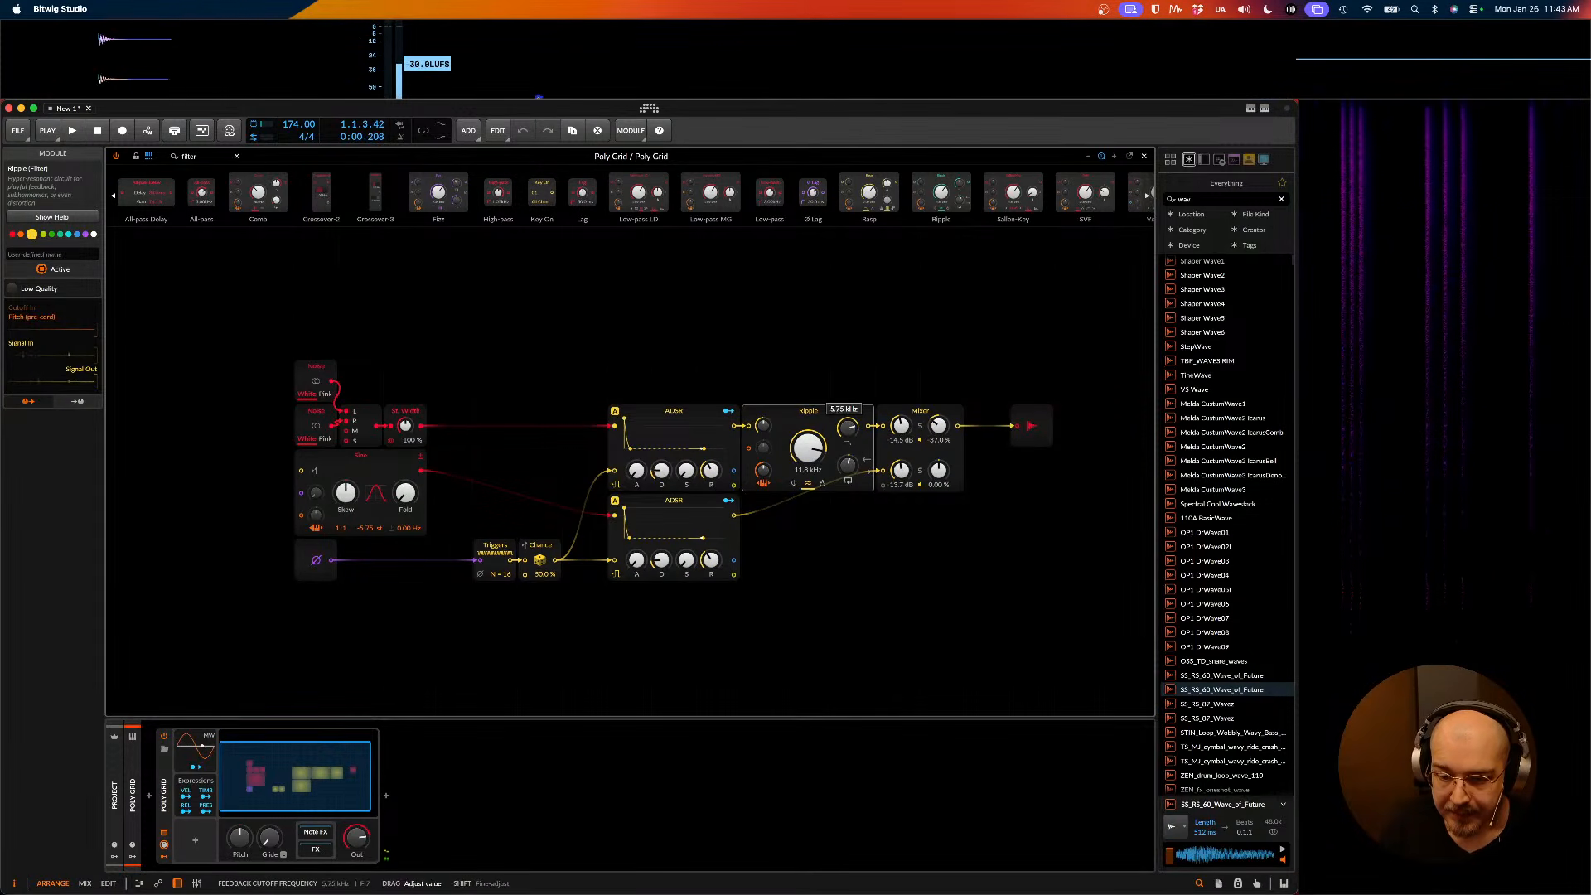
{"action": "key", "text": "space"}
{"action": "key", "text": "space"}
- Switch the Ripple filter to its third mode and lower its main cutoff to 6.27 kHz while auditioning the patch
{"action": "left_click", "coordinate": [822, 483]}
{"action": "key", "text": "space"}
{"action": "key", "text": "space"}
{"action": "key", "text": "space"}
{"action": "left_click_drag", "start_coordinate": [847, 466], "coordinate": [808, 427]}
{"action": "key", "text": "space"}
{"action": "key", "text": "space"}
{"action": "key", "text": "space"}
{"action": "key", "text": "space"}
{"action": "key", "text": "space"}
{"action": "key", "text": "space"}
{"action": "key", "text": "space"}
{"action": "key", "text": "space"}
{"action": "key", "text": "space"}
{"action": "key", "text": "space"}
{"action": "key", "text": "space"}
{"action": "key", "text": "space"}
{"action": "key", "text": "space"}
{"action": "key", "text": "space"}
{"action": "key", "text": "space"}
{"action": "key", "text": "space"}
{"action": "key", "text": "space"}
- Move the Audio Out module further from the Mixer and play the patch
{"action": "left_click", "coordinate": [1066, 428]}
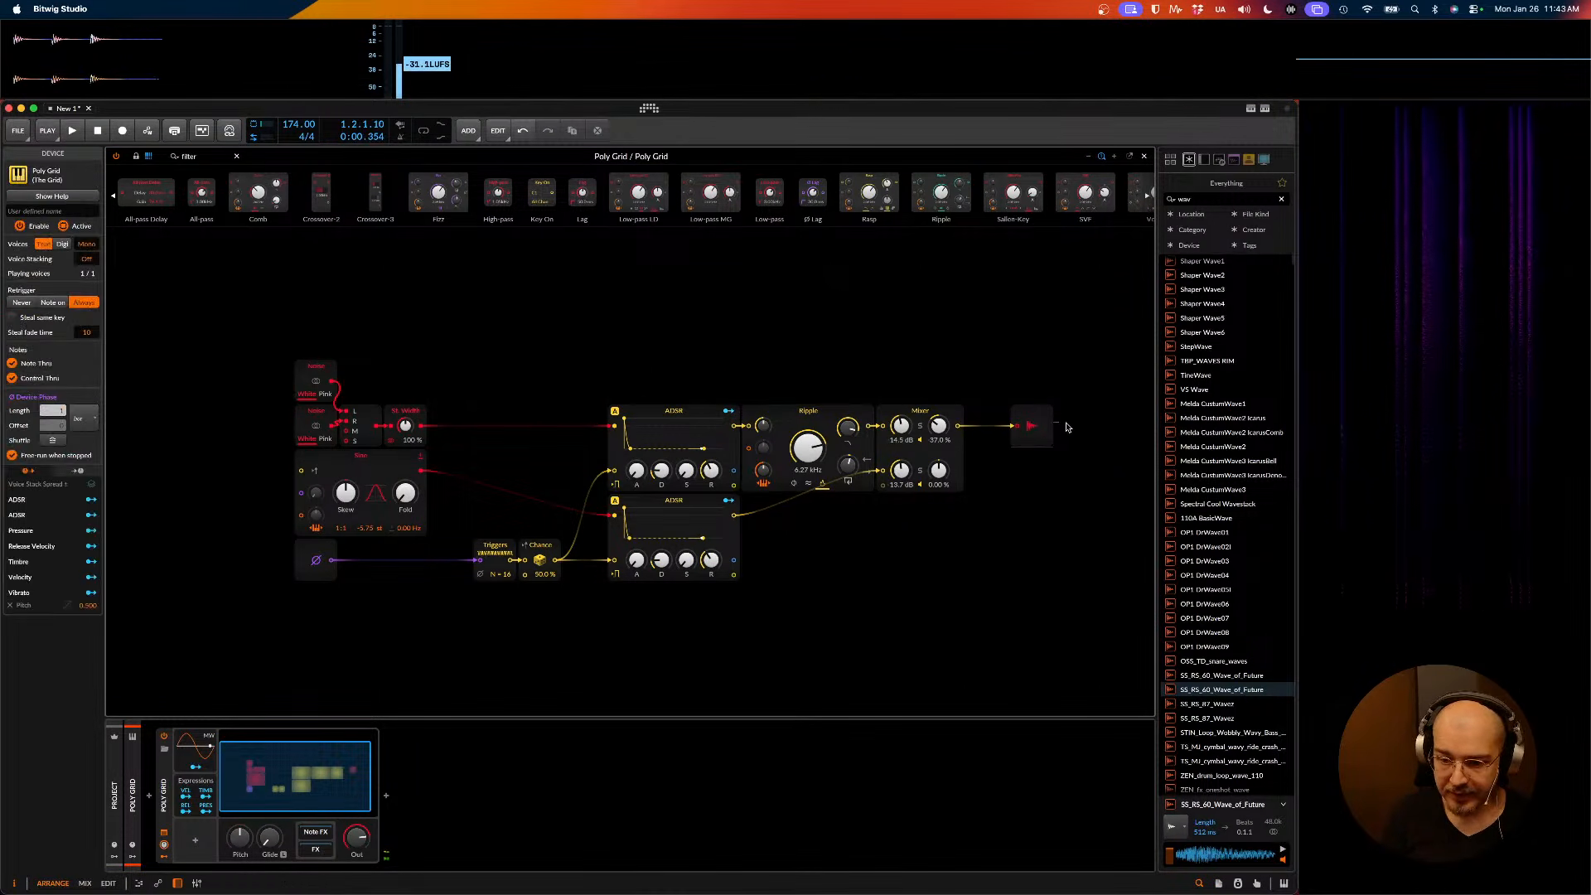
{"action": "left_click_drag", "start_coordinate": [1042, 423], "coordinate": [1086, 426]}
{"action": "key", "text": "space"}
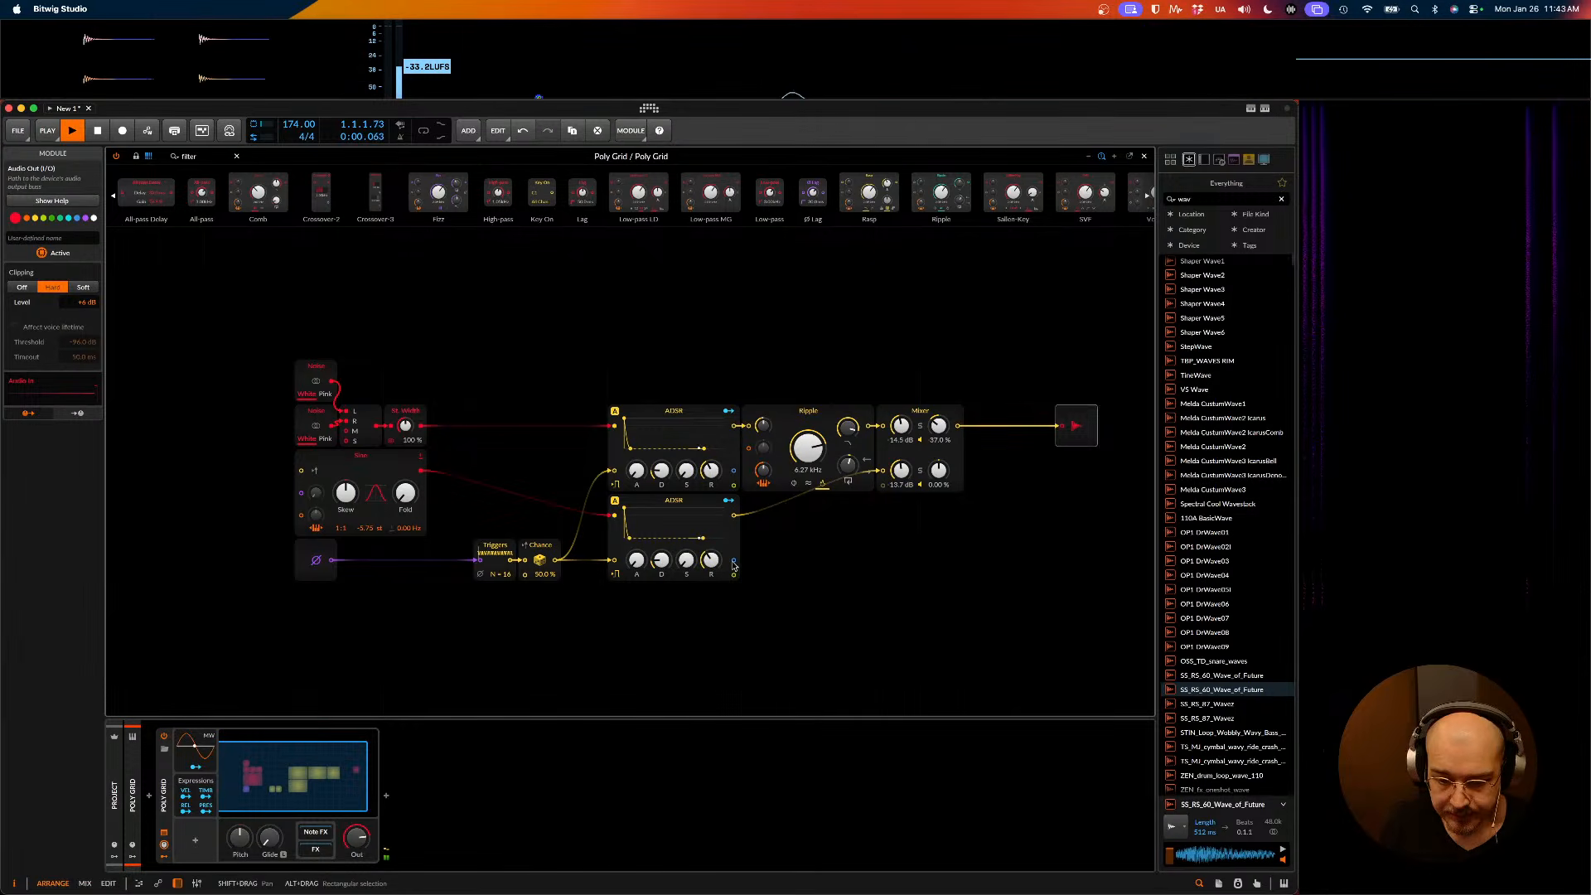
{"action": "key", "text": "space"}
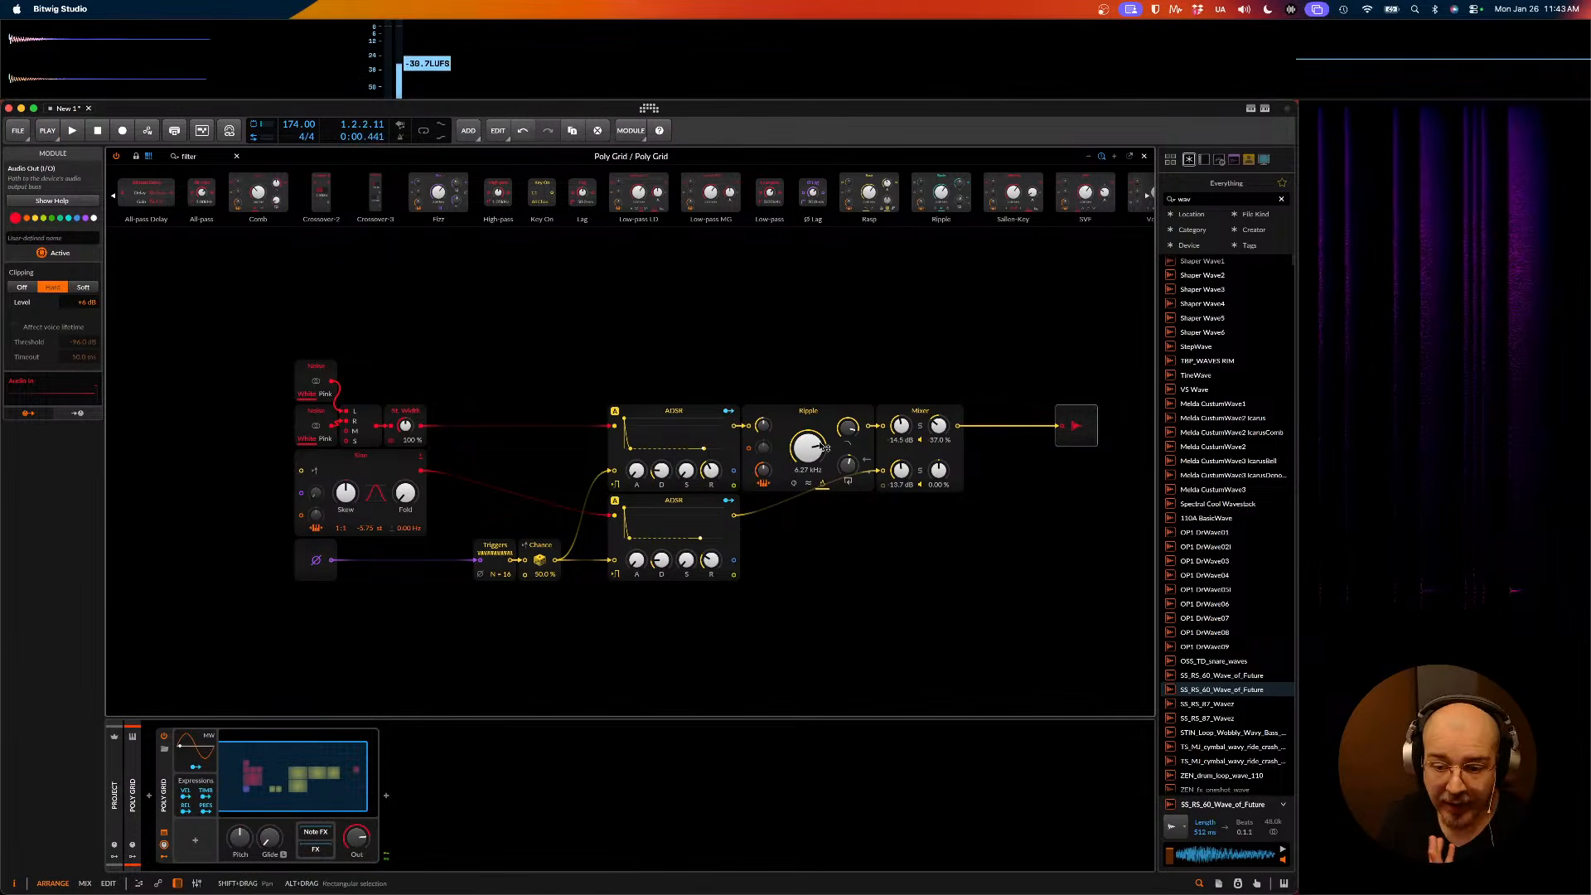
{"action": "right_click", "coordinate": [816, 417]}
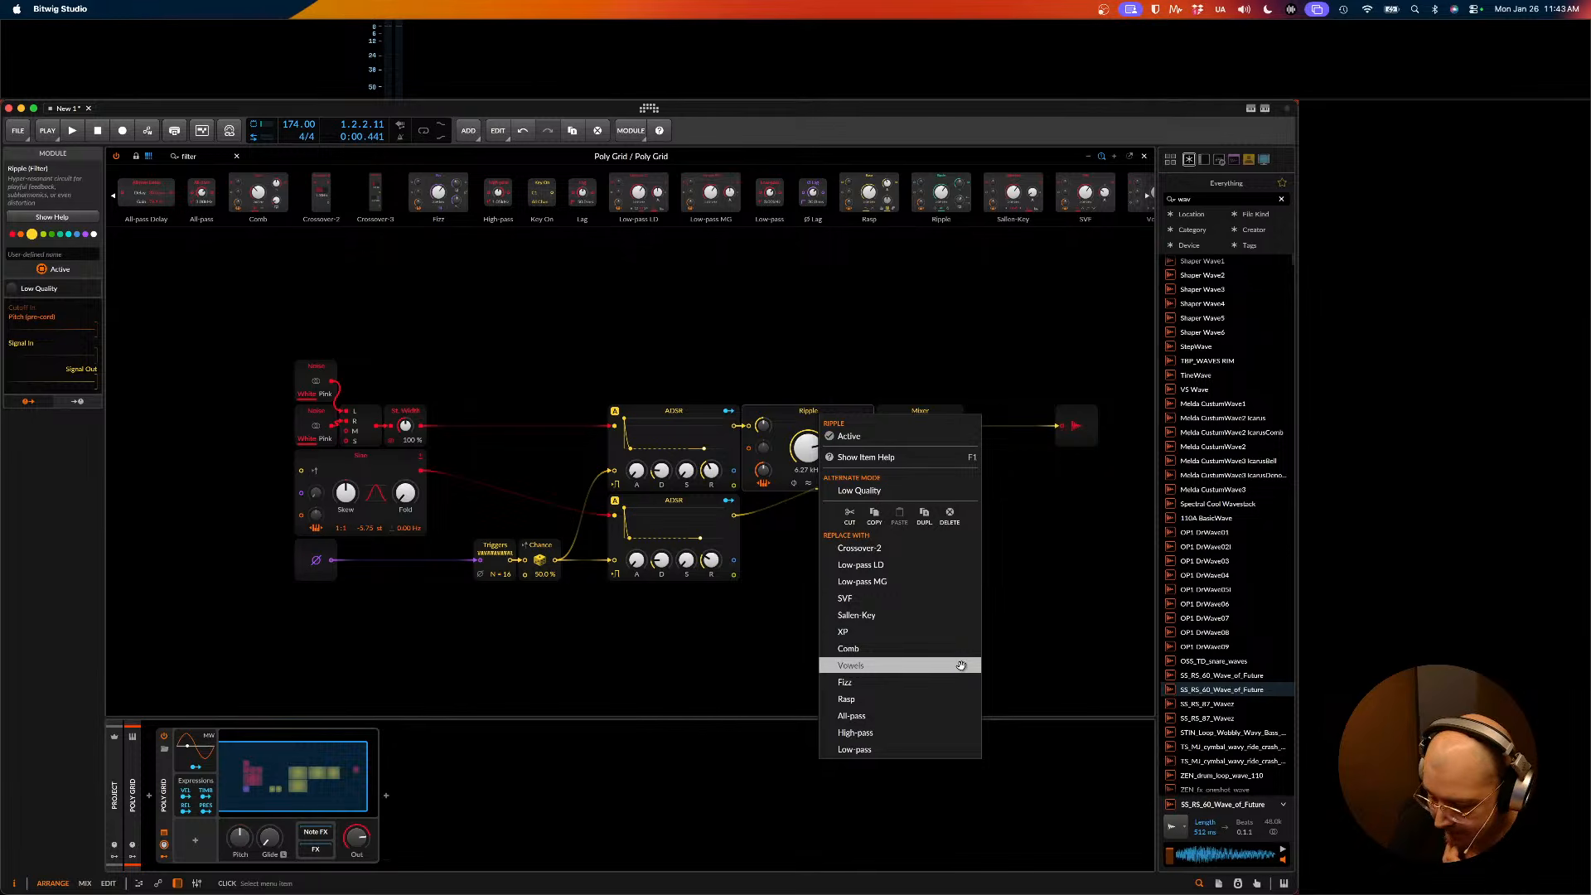
{"action": "left_click", "coordinate": [1034, 618]}
{"action": "scroll", "coordinate": [943, 596], "scroll_direction": "right", "scroll_amount": 4}
{"action": "scroll", "coordinate": [943, 596], "scroll_direction": "left", "scroll_amount": 3}
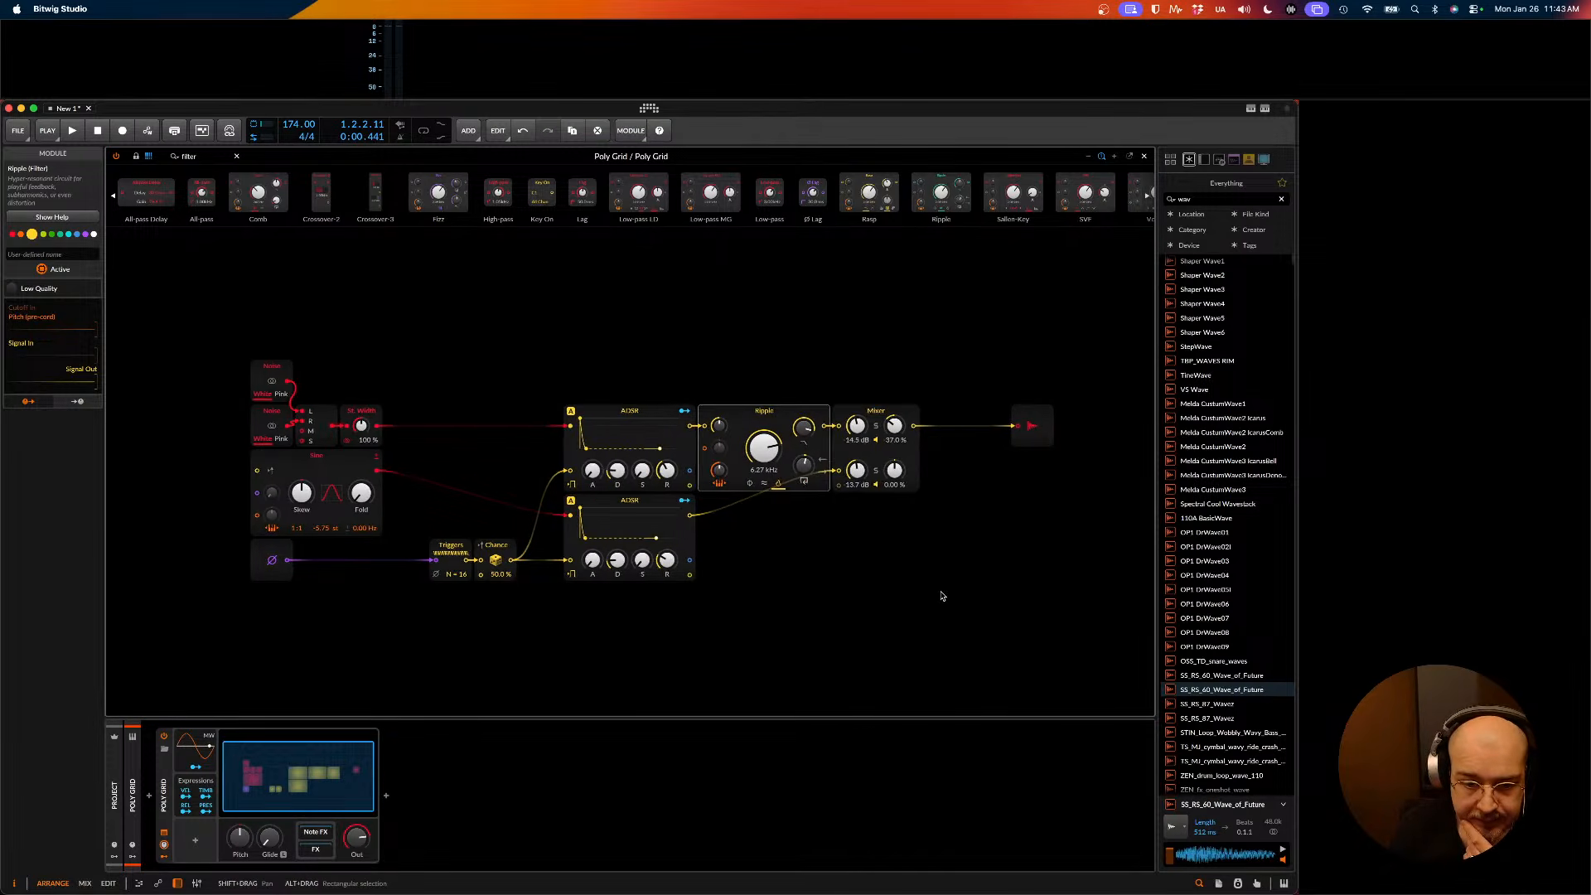
{"action": "scroll", "coordinate": [942, 596], "scroll_direction": "down", "scroll_amount": 3}
{"action": "scroll", "coordinate": [942, 597], "scroll_direction": "right", "scroll_amount": 3}
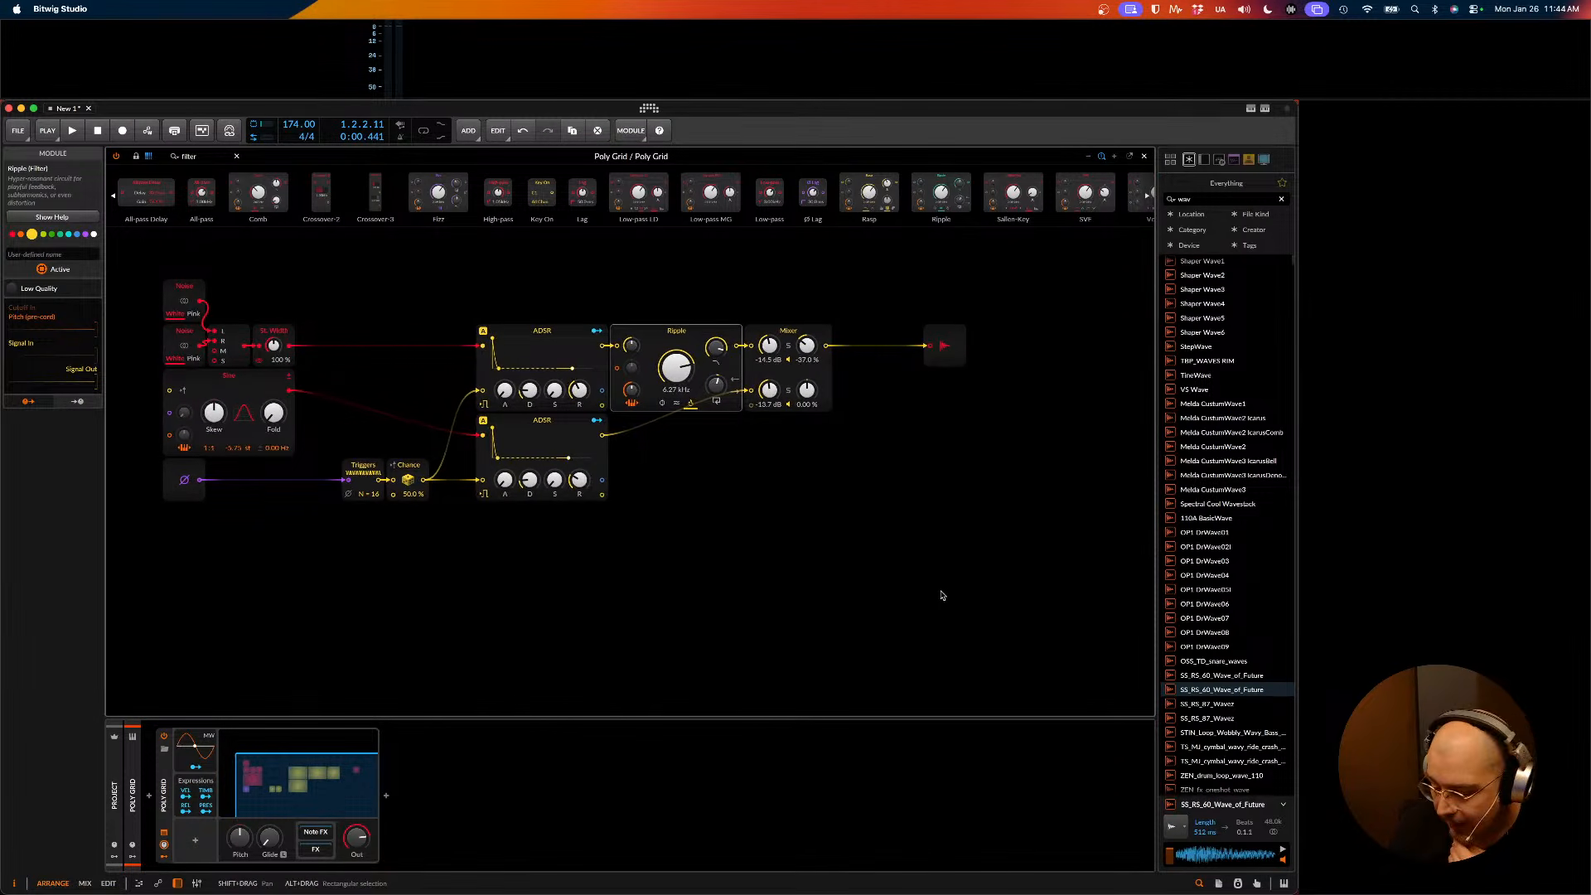
{"action": "scroll", "coordinate": [943, 596], "scroll_direction": "right", "scroll_amount": 1}
{"action": "scroll", "coordinate": [943, 593], "scroll_direction": "right", "scroll_amount": 1}
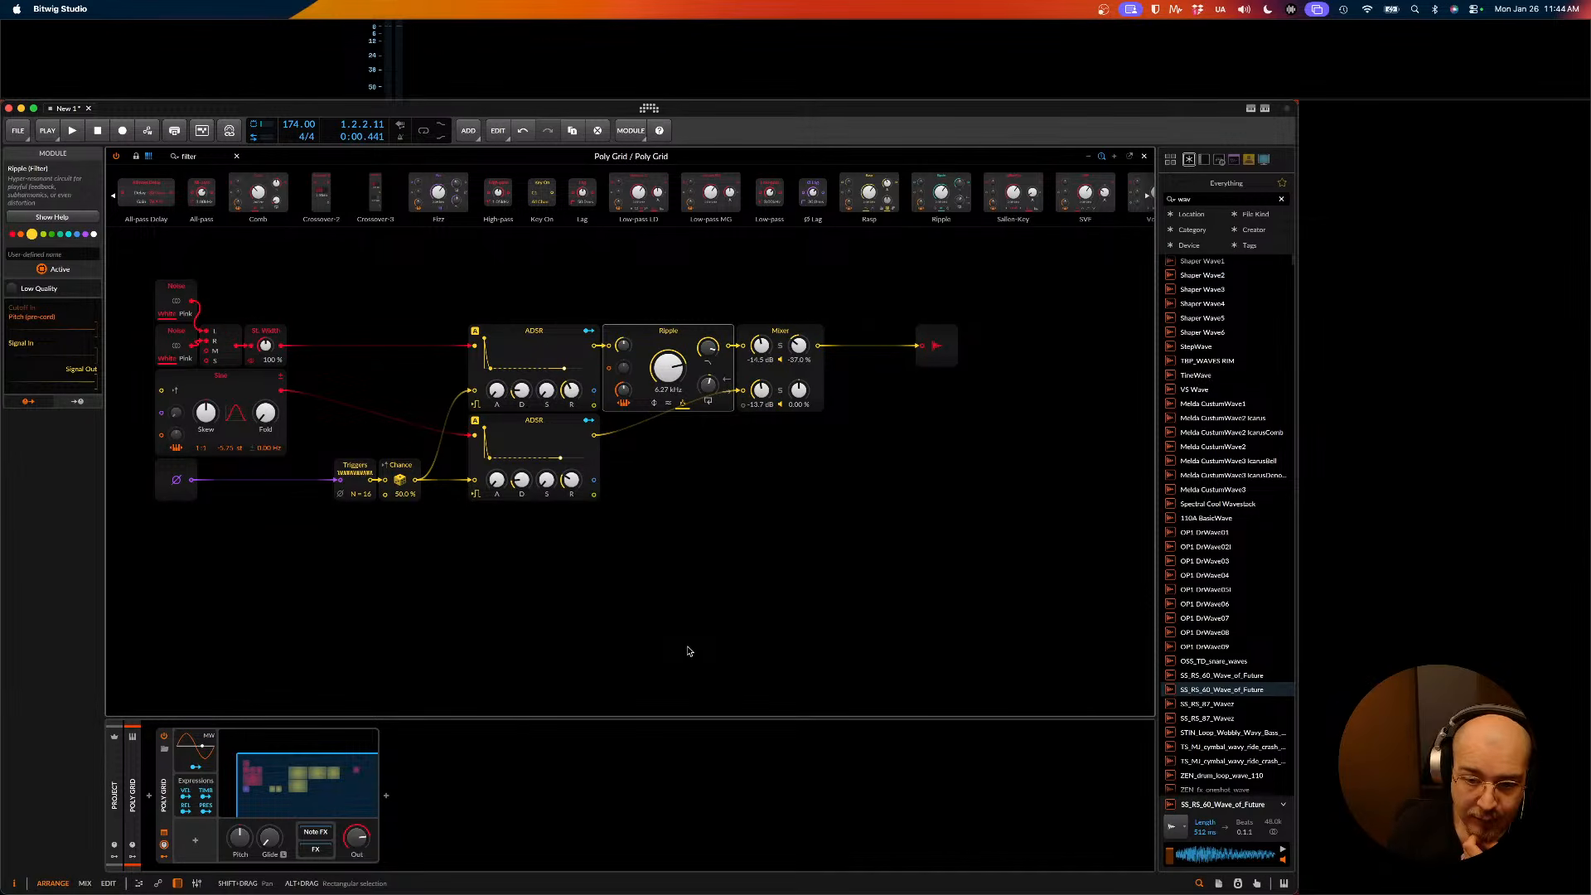
{"action": "scroll", "coordinate": [687, 638], "scroll_direction": "left", "scroll_amount": 2}
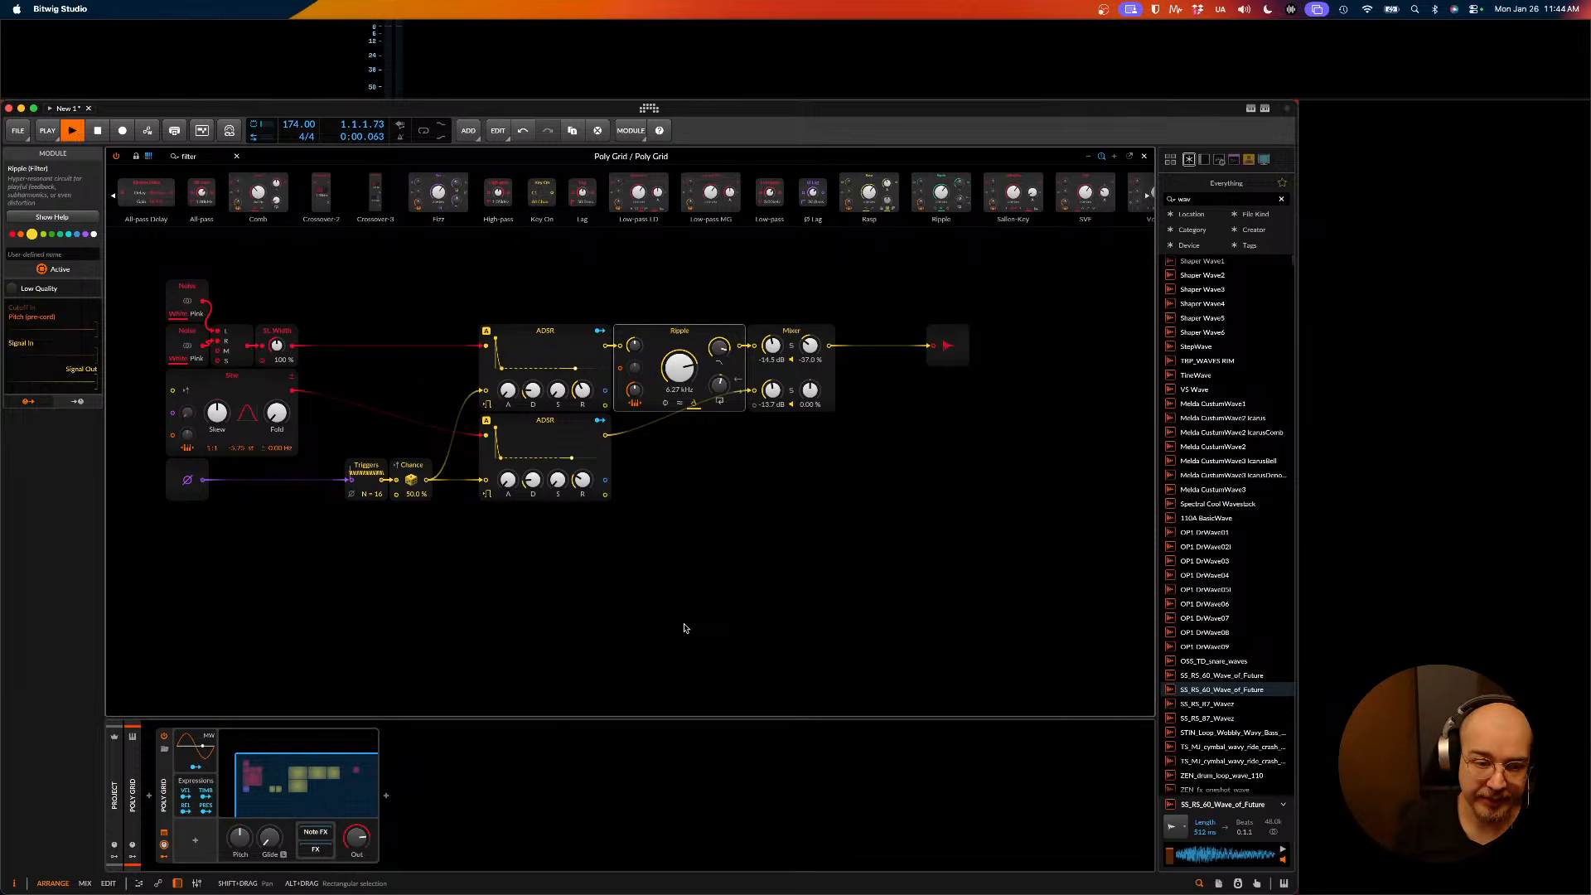
- Find the Saturator module and insert it between the Mixer and the Audio Out
{"action": "left_click", "coordinate": [235, 156]}
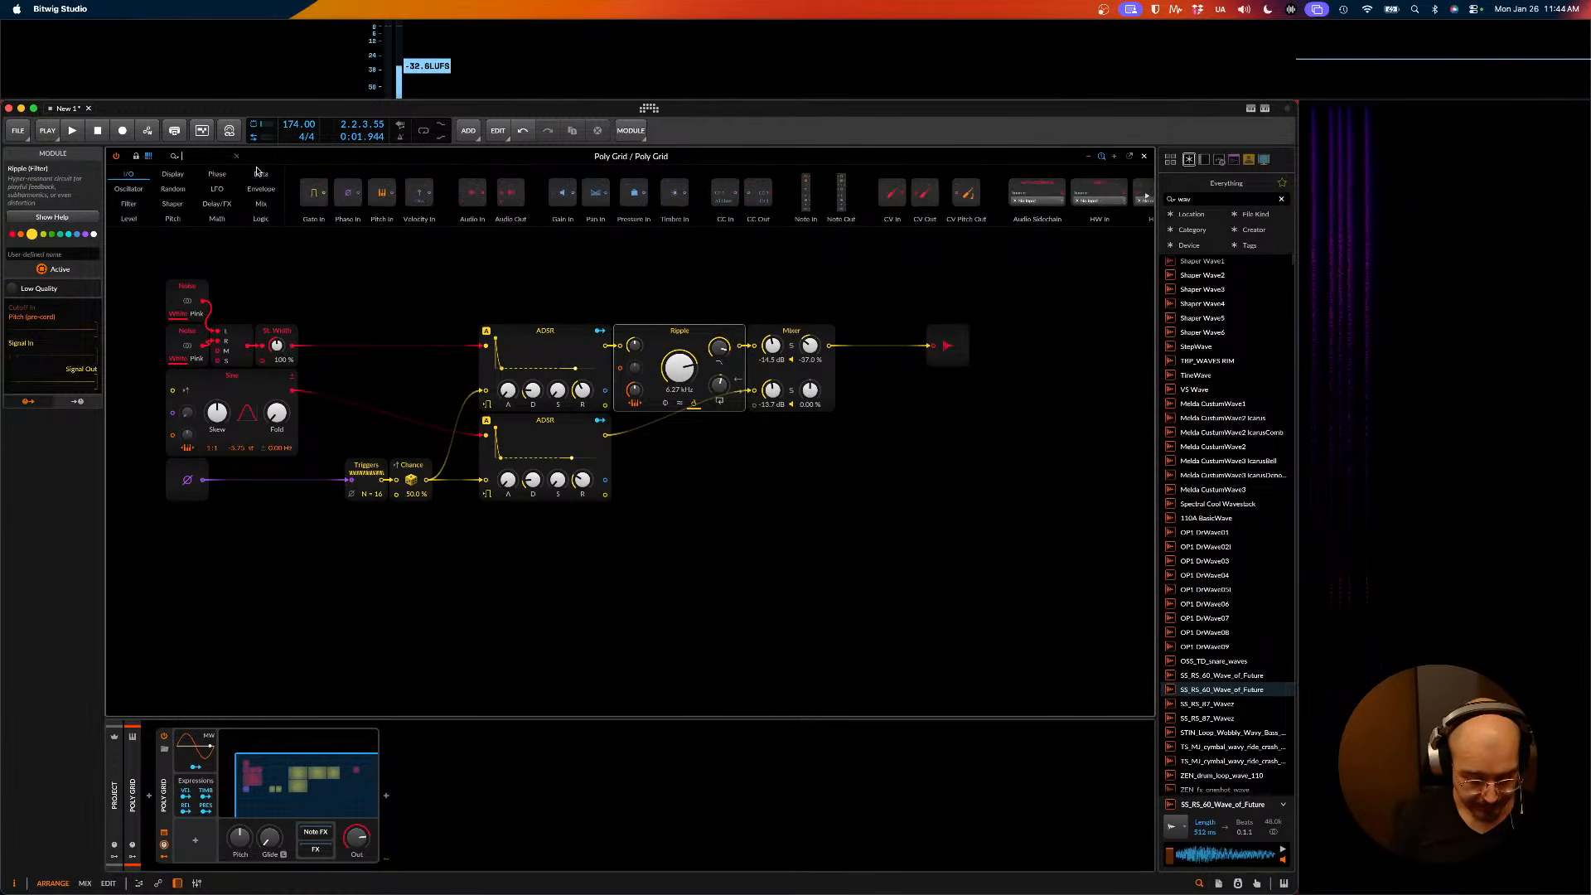
{"action": "type", "text": "satur"}
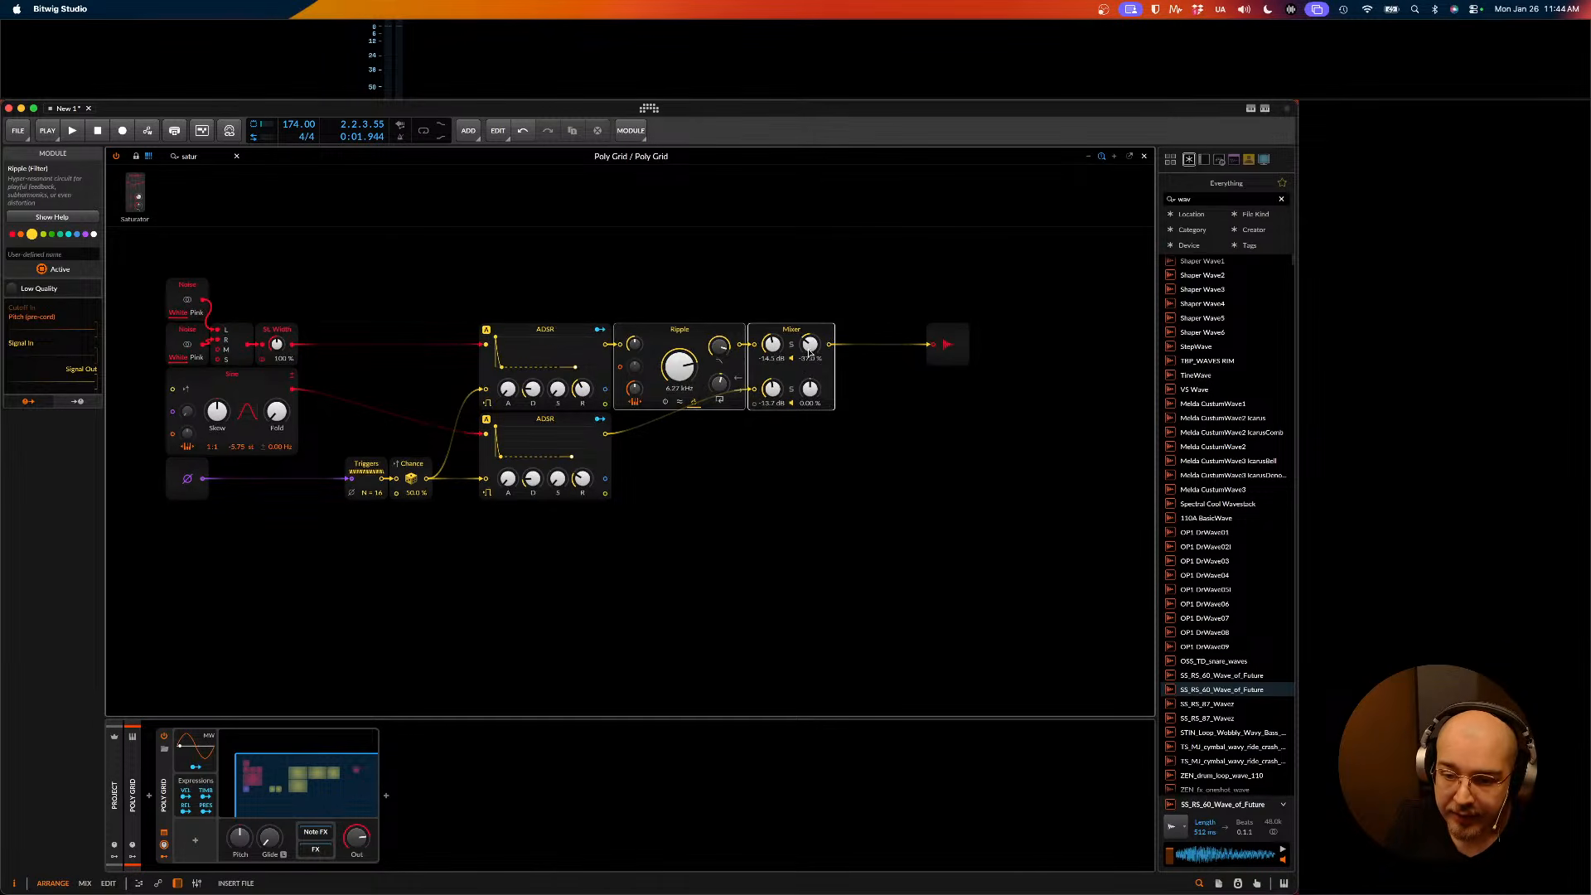
{"action": "left_click_drag", "start_coordinate": [831, 348], "coordinate": [831, 346]}
{"action": "left_click", "coordinate": [866, 348]}
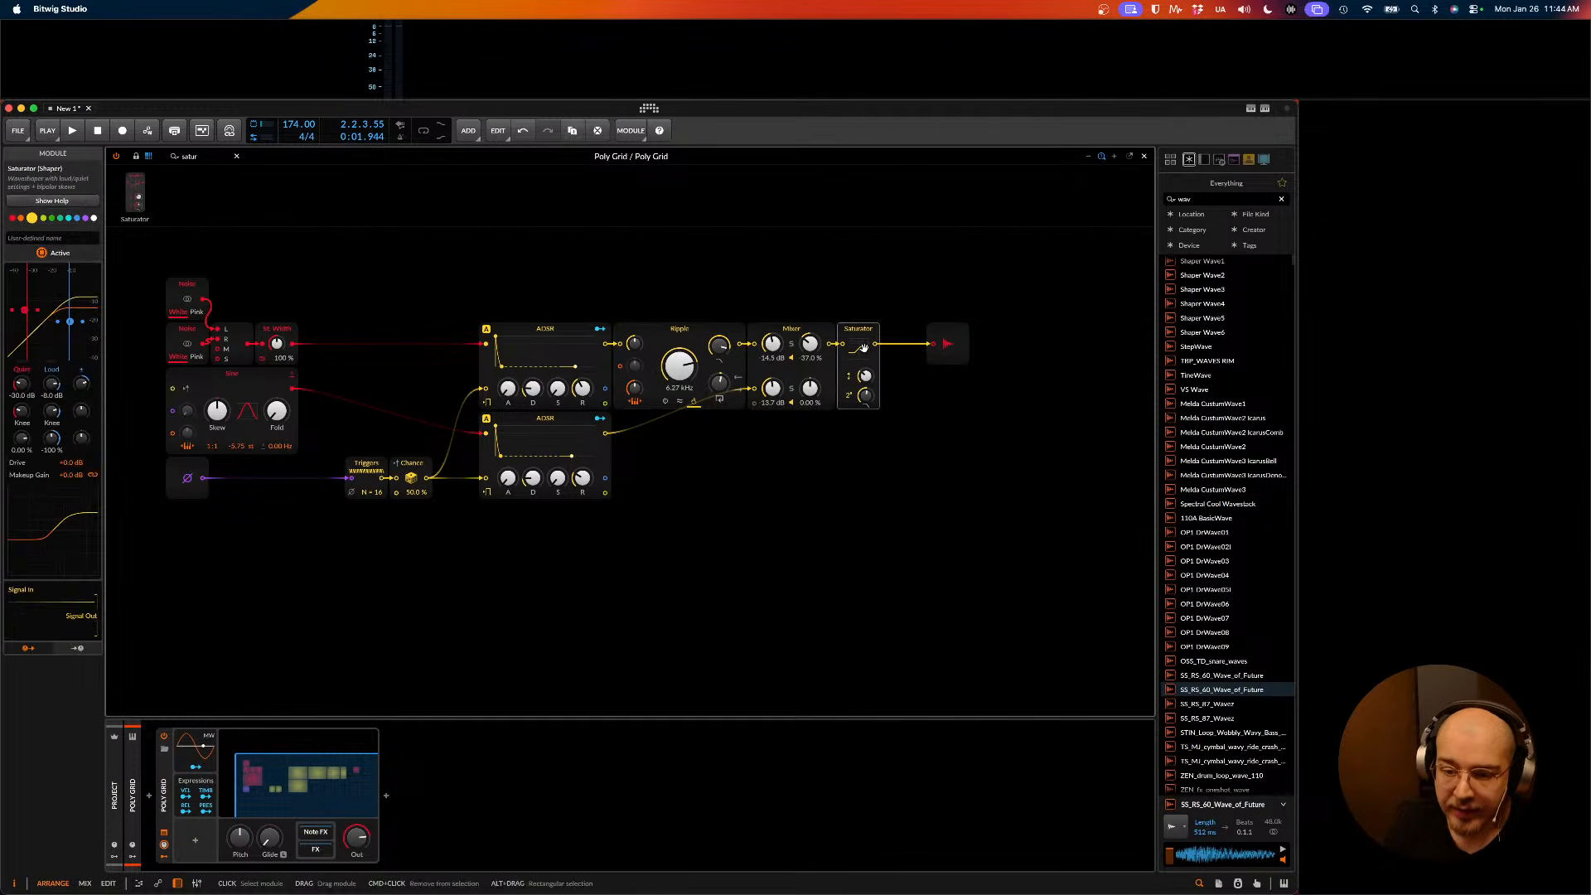
{"action": "right_click", "coordinate": [862, 343]}
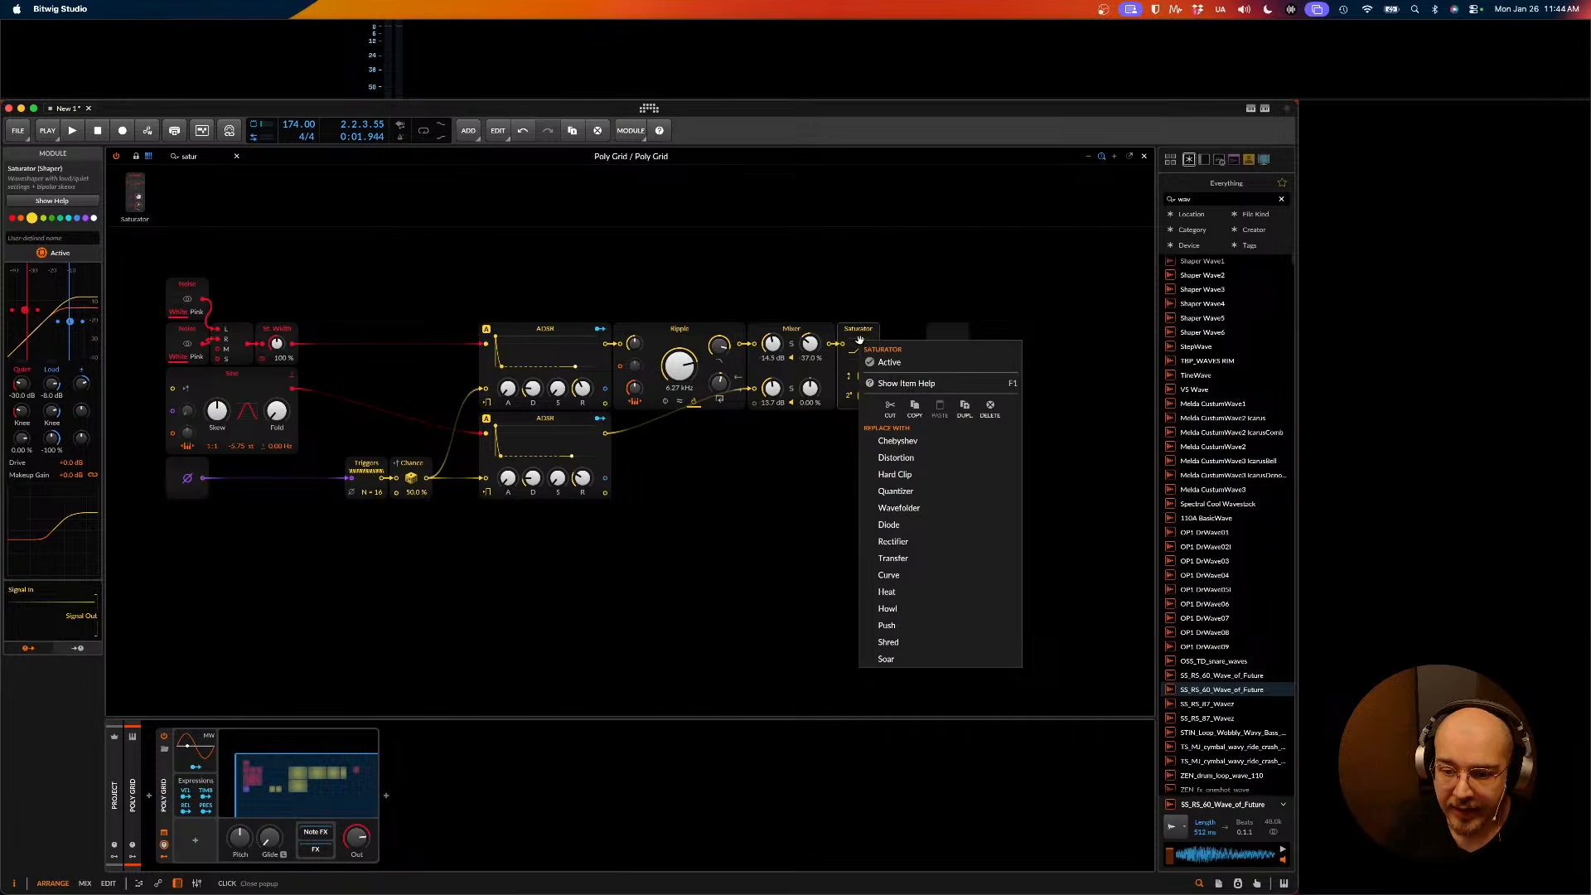
{"action": "left_click", "coordinate": [858, 339]}
{"action": "right_click", "coordinate": [858, 340]}
{"action": "left_click", "coordinate": [485, 749]}
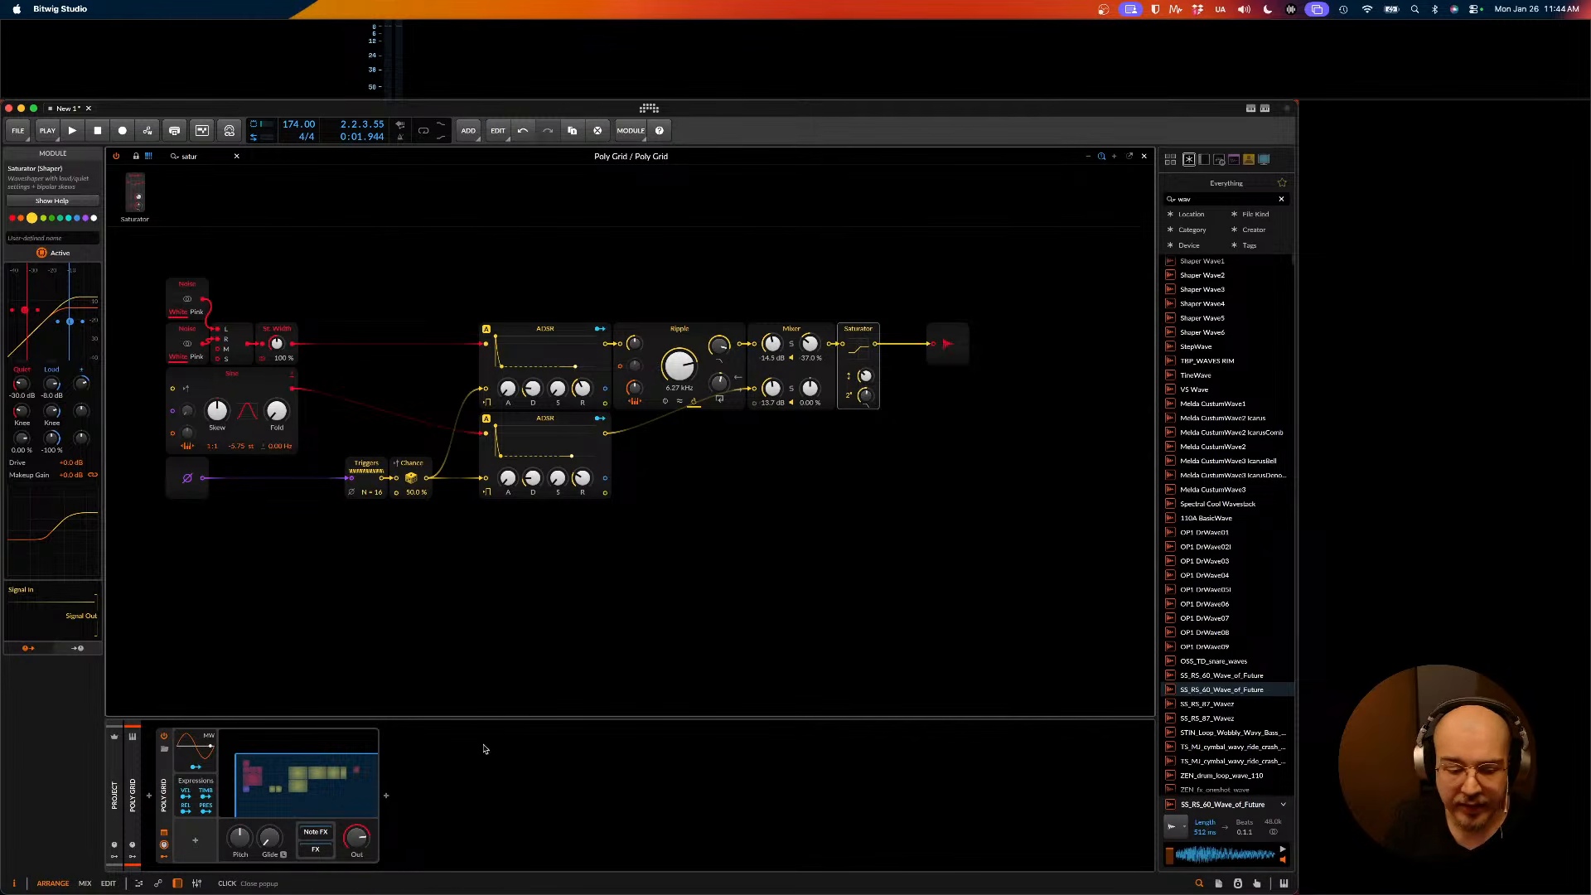
- Insert a Saturator effect device after the Poly Grid in the device chain
{"action": "left_click", "coordinate": [386, 795]}
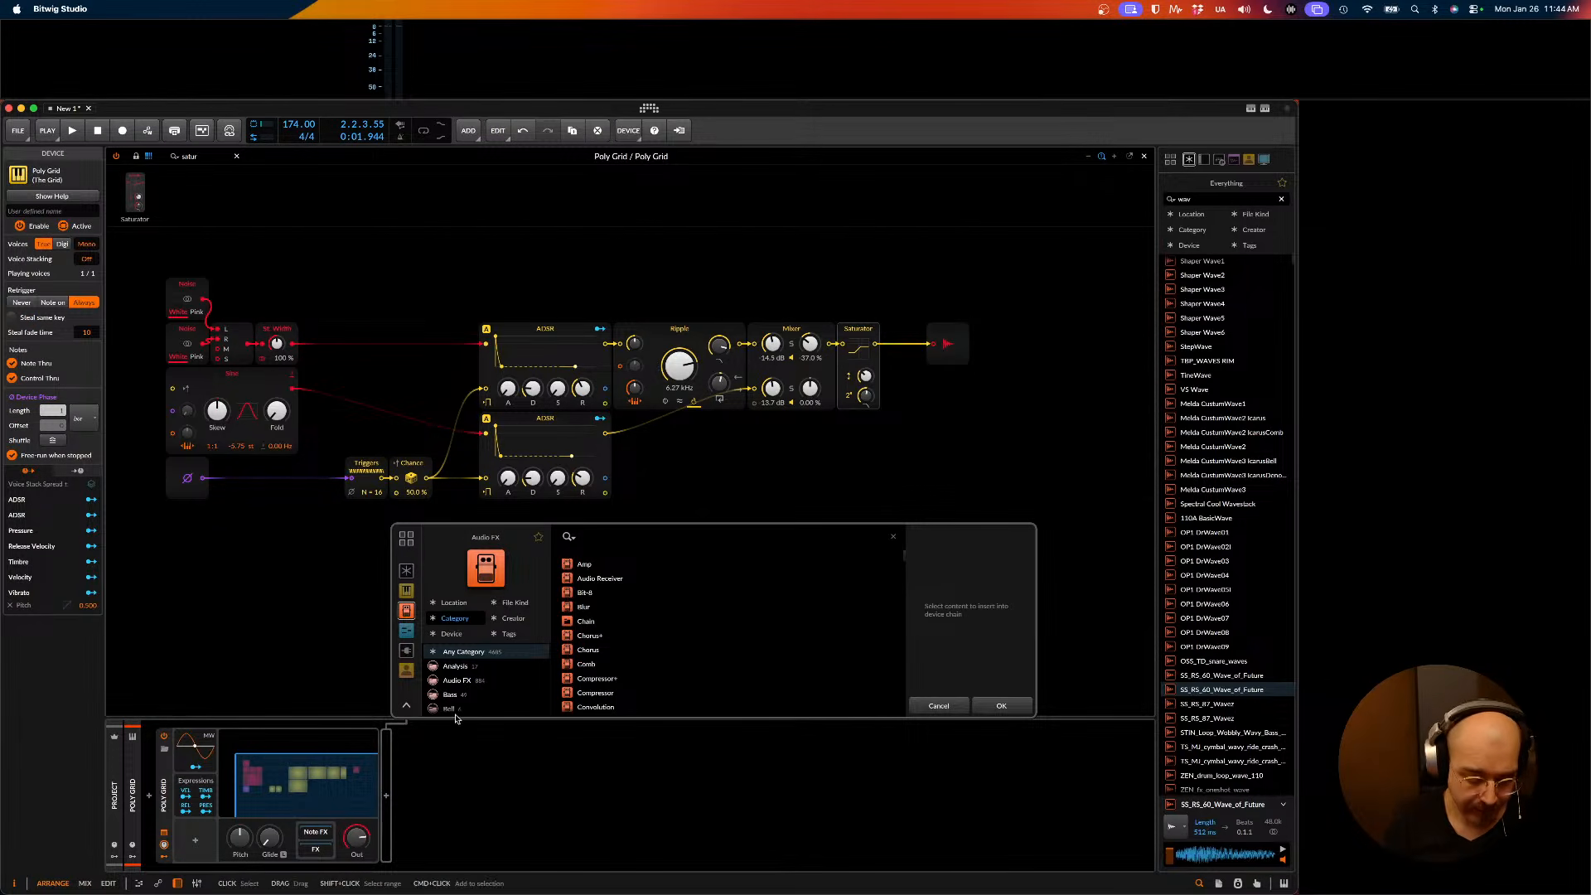
{"action": "type", "text": "del"}
{"action": "key", "text": "BackSpace"}
{"action": "key", "text": "BackSpace"}
{"action": "key", "text": "BackSpace"}
{"action": "type", "text": "de"}
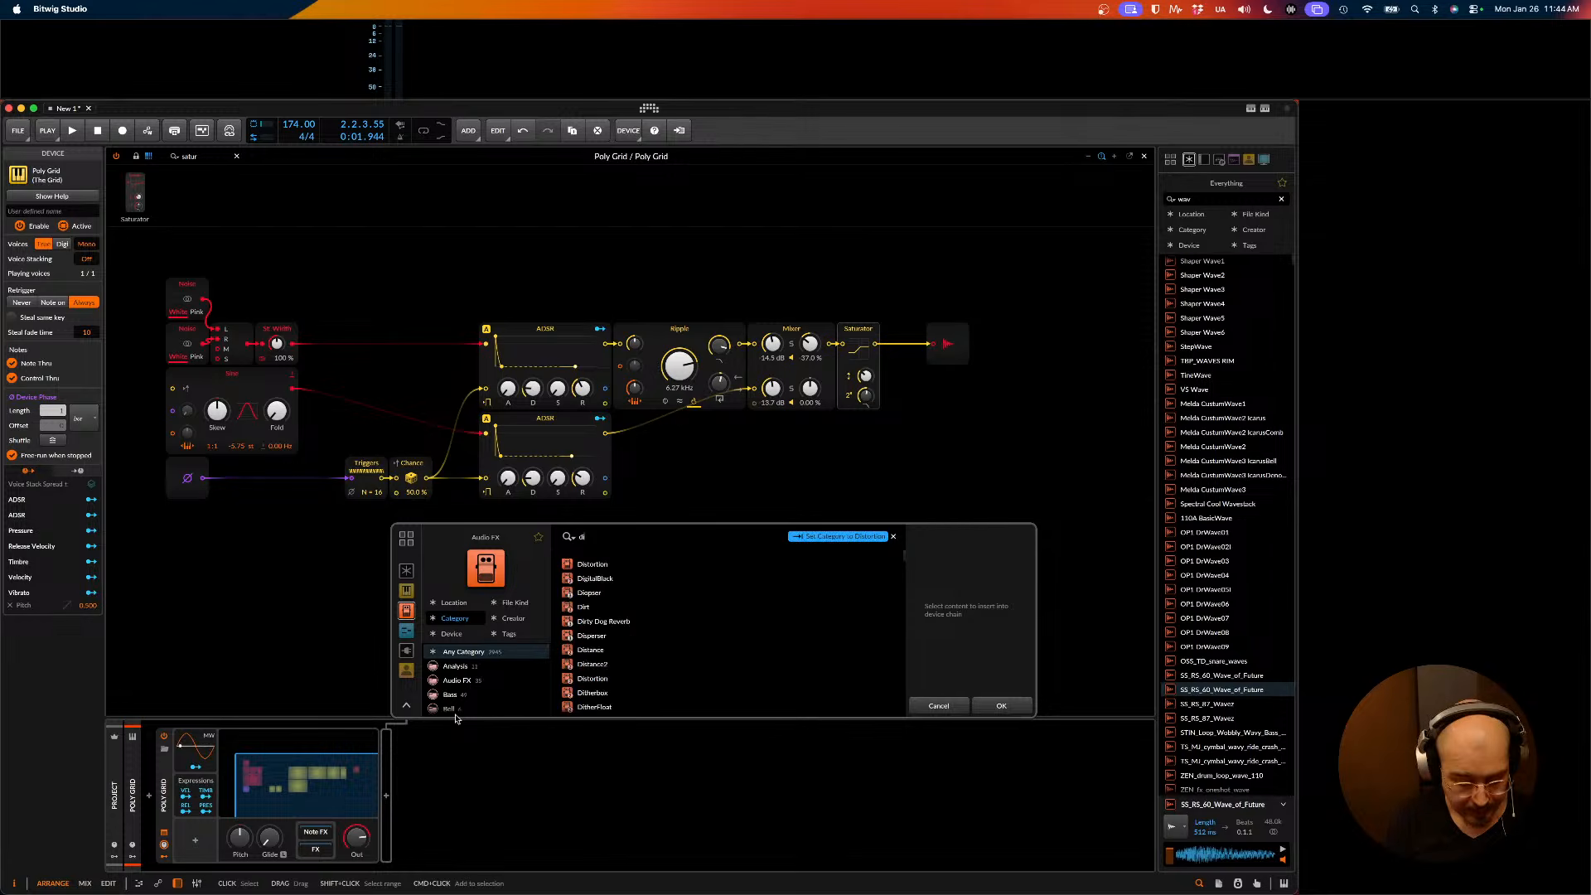
{"action": "key", "text": "BackSpace"}
{"action": "key", "text": "BackSpace"}
{"action": "type", "text": "satu"}
{"action": "key", "text": "Down"}
{"action": "key", "text": "Return"}
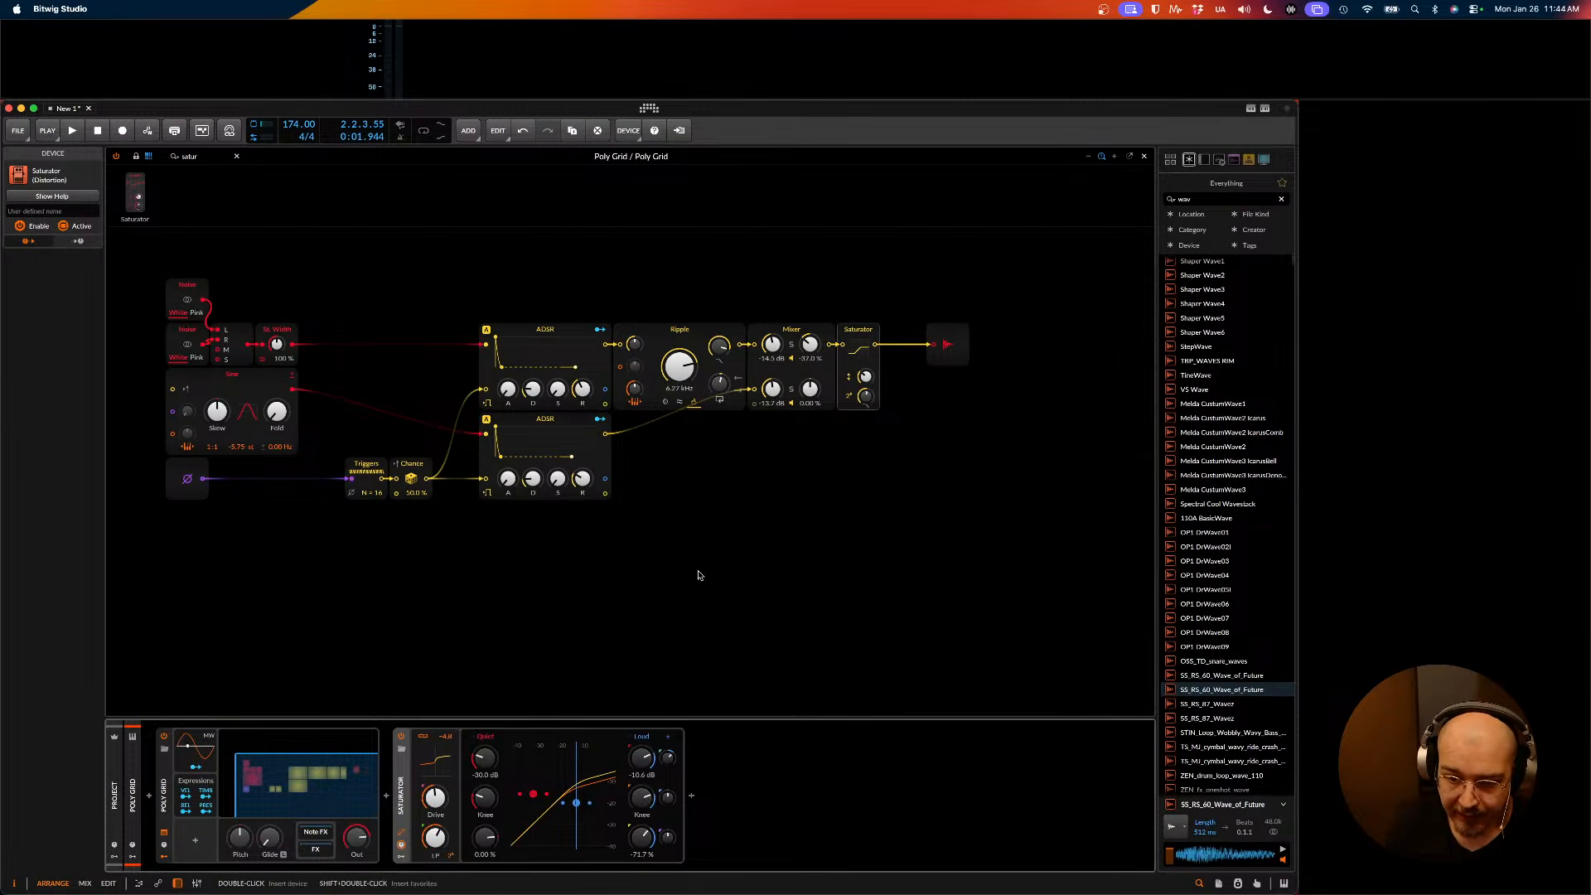
{"action": "left_click", "coordinate": [859, 355]}
{"action": "right_click", "coordinate": [859, 355]}
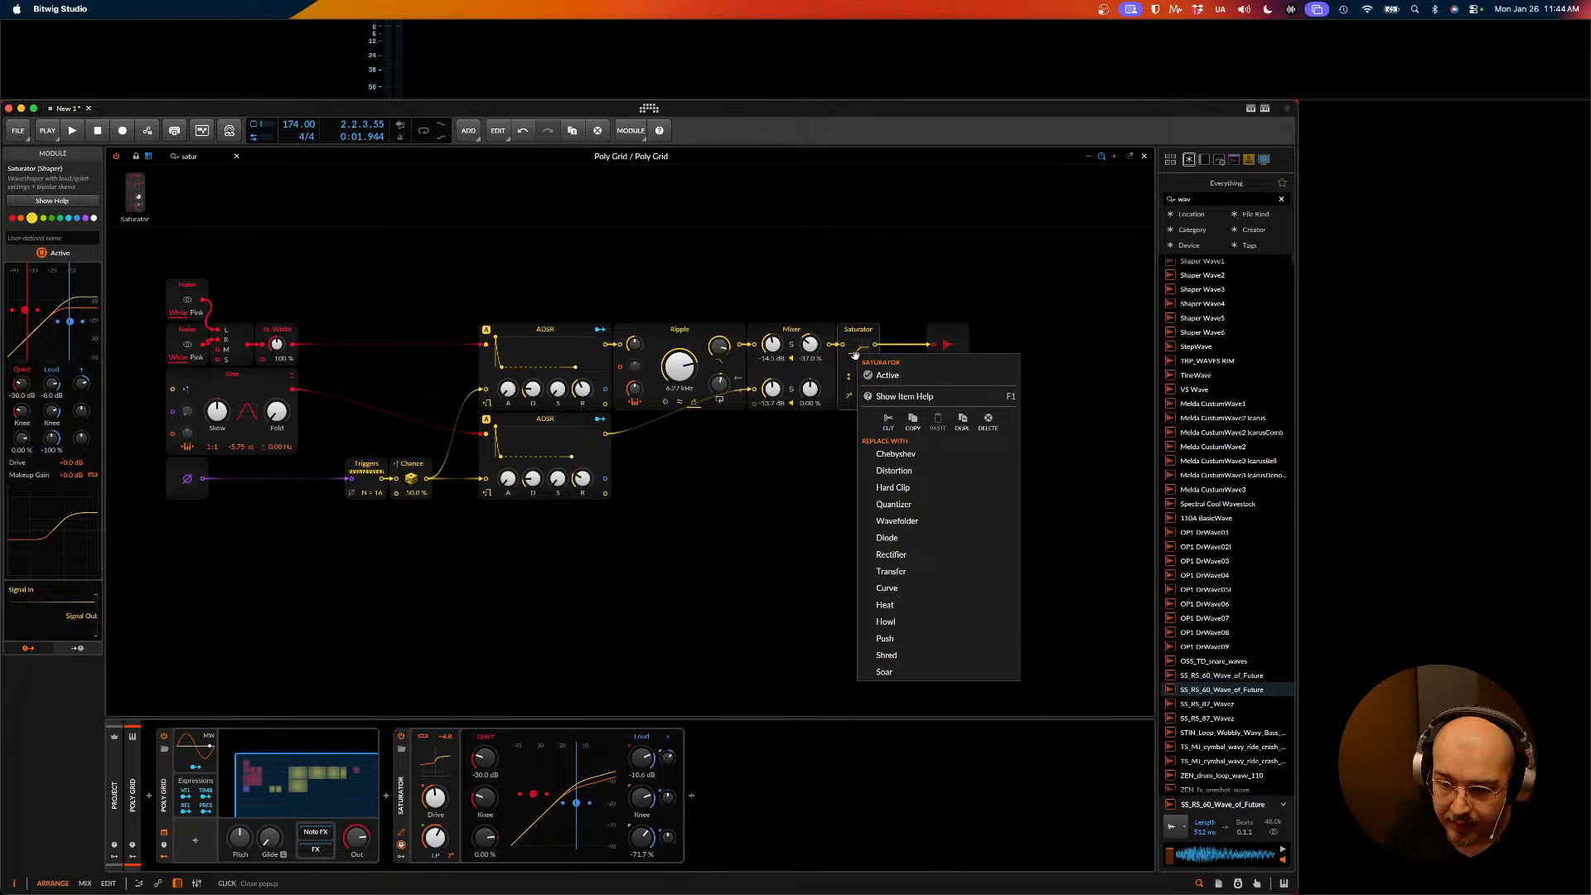
{"action": "left_click", "coordinate": [844, 358]}
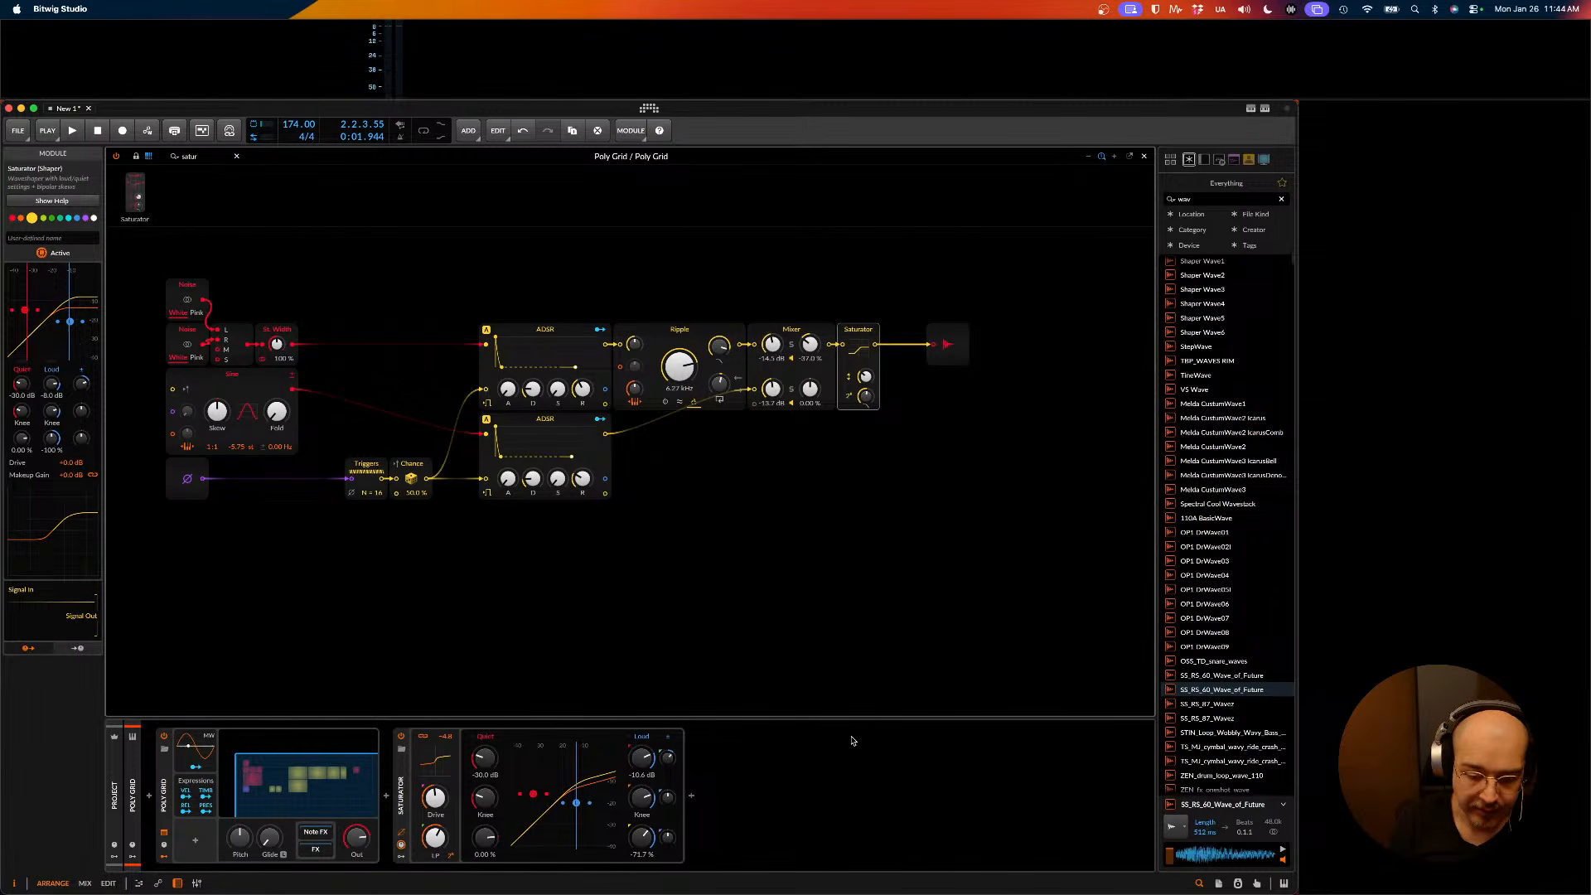
- Remove the Saturator effect device from the device chain and dismiss the emoji picker
{"action": "left_click", "coordinate": [401, 794]}
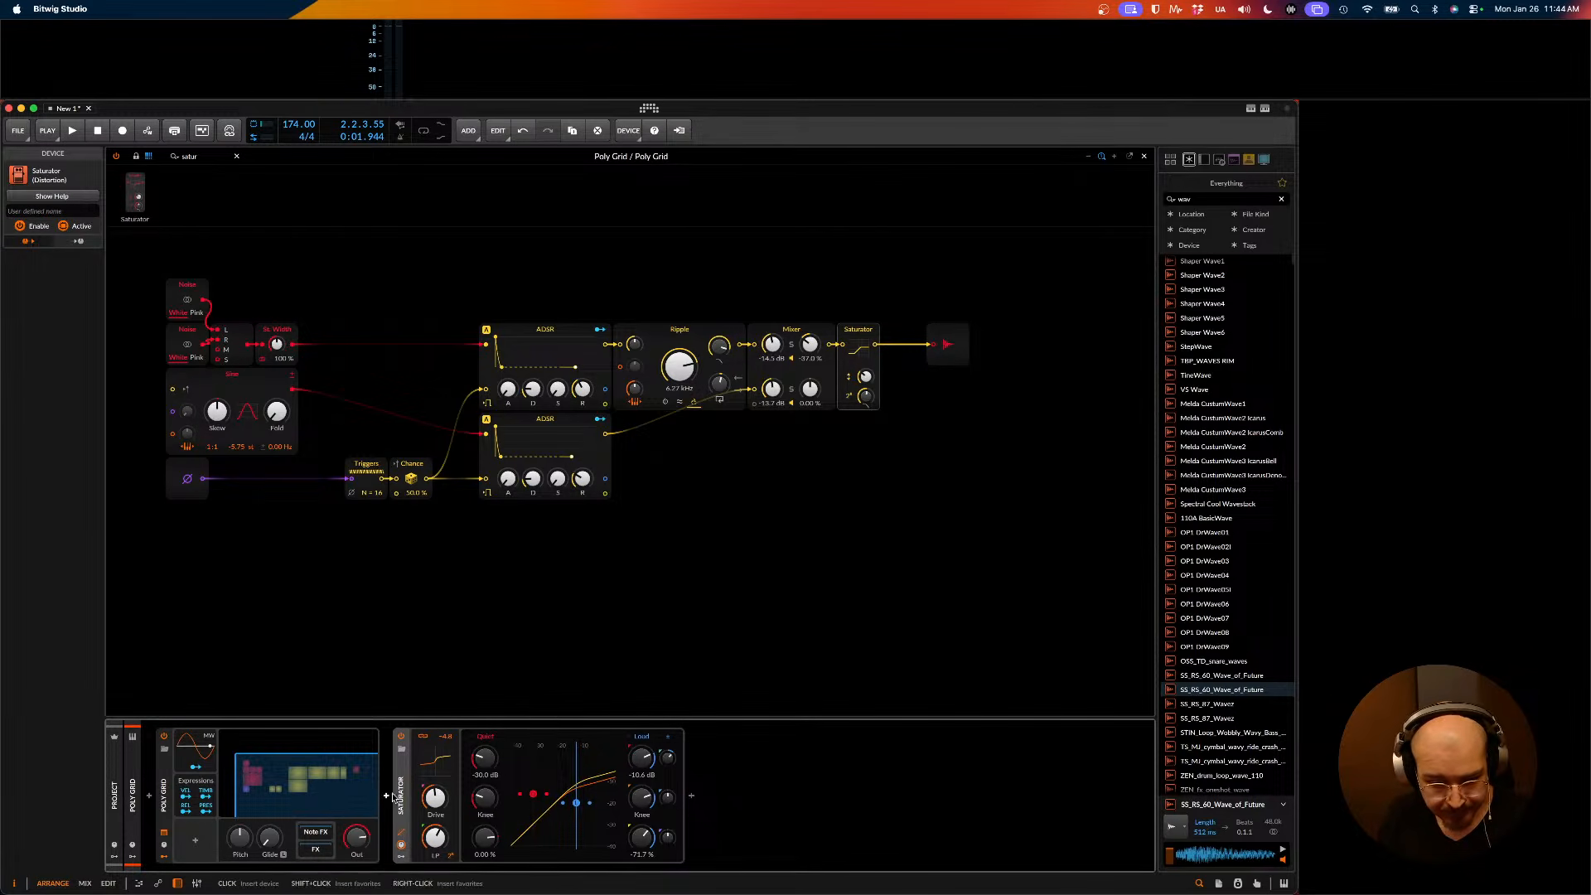
{"action": "key", "text": "Delete"}
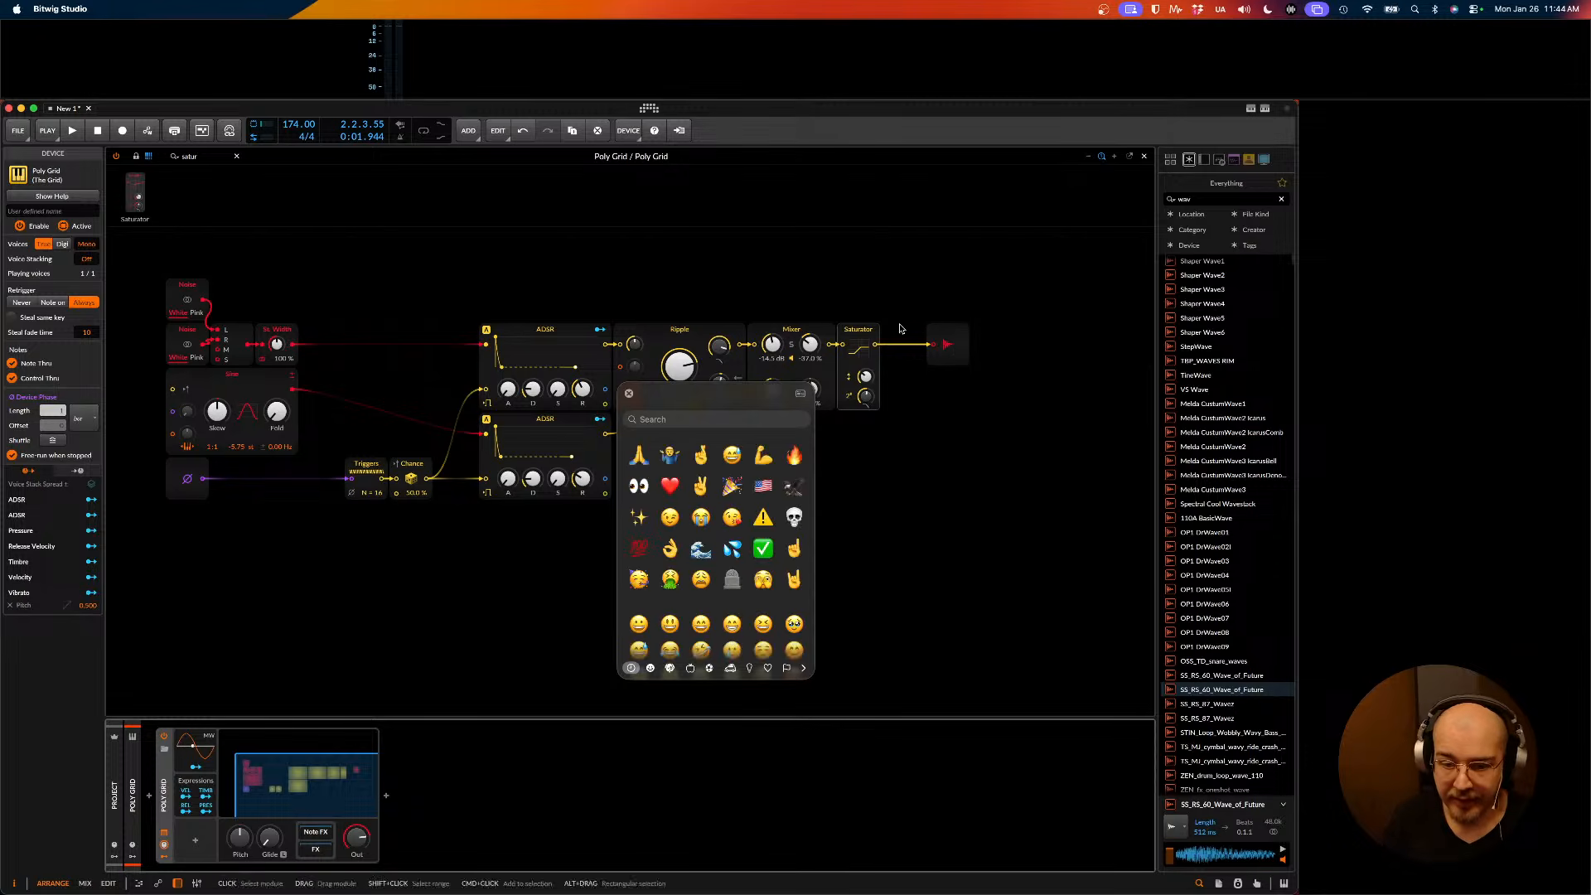
{"action": "left_click", "coordinate": [629, 394]}
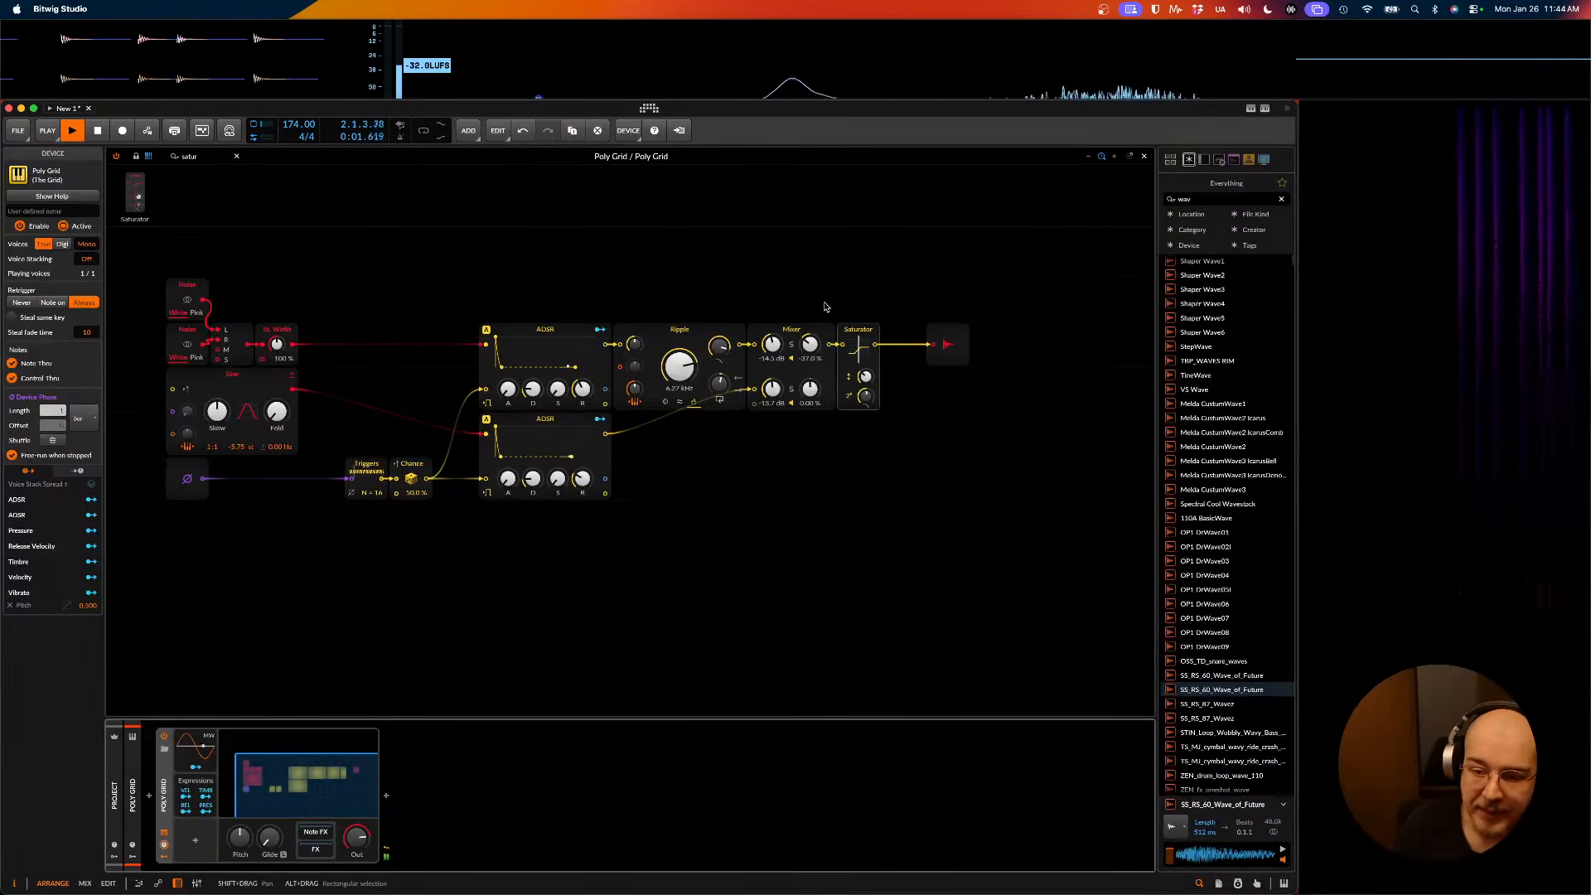
- Tune the Saturator module during playback to a -24.7 dB quiet threshold, -11.5 dB loud threshold and about +22.9 dB drive
{"action": "left_click", "coordinate": [855, 328]}
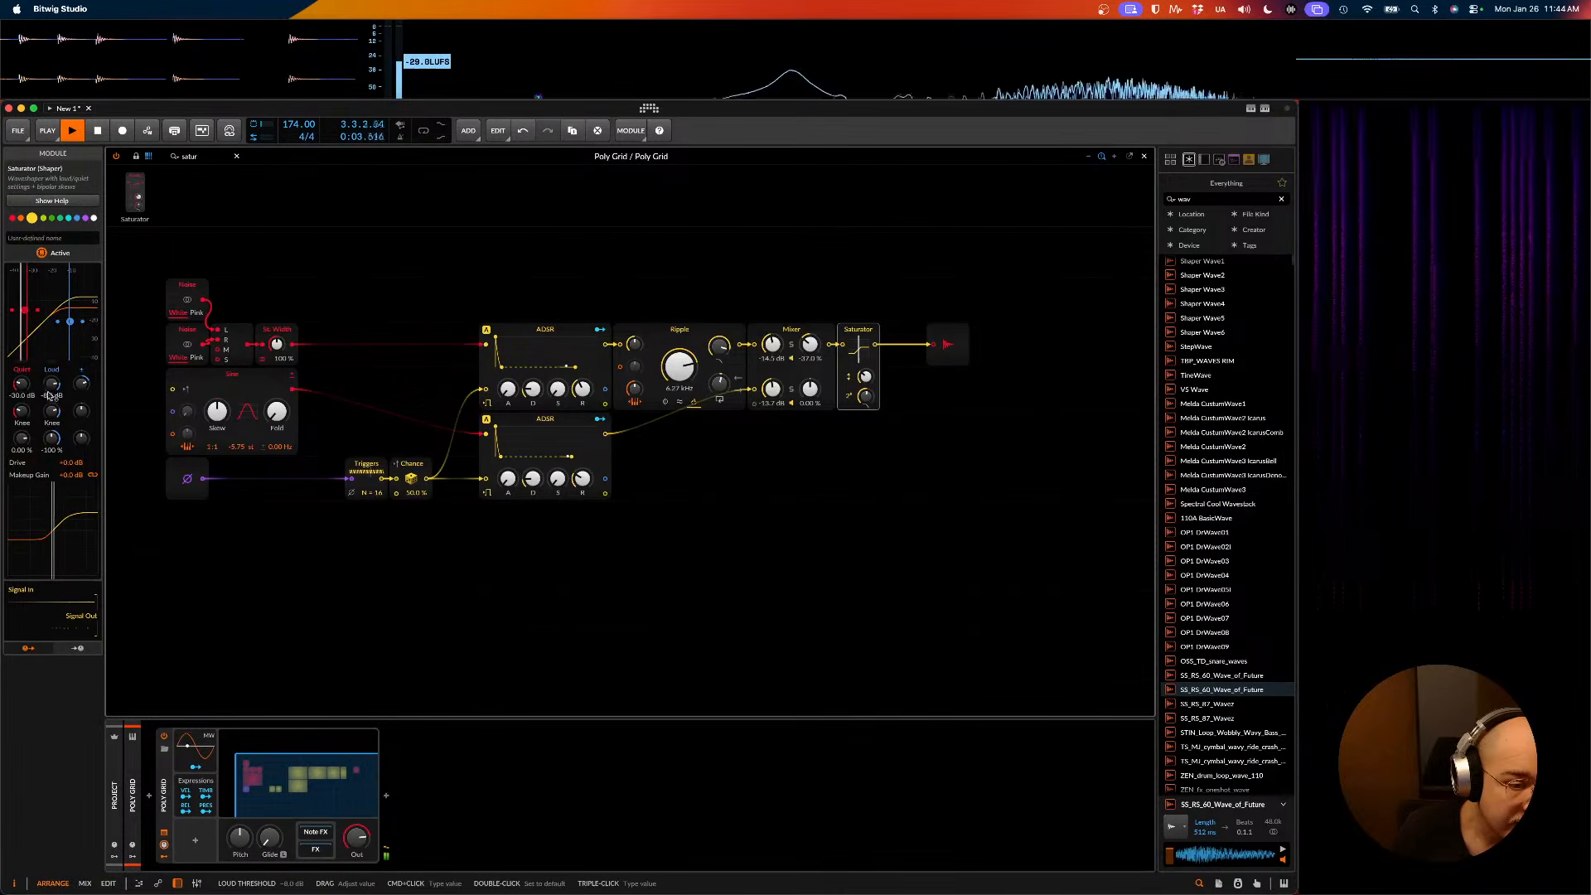
{"action": "double_click", "coordinate": [83, 384]}
{"action": "mouse_move", "coordinate": [52, 385]}
{"action": "left_mouse_down"}
{"action": "mouse_move", "coordinate": [71, 458]}
{"action": "mouse_move", "coordinate": [71, 401]}
{"action": "left_mouse_up"}
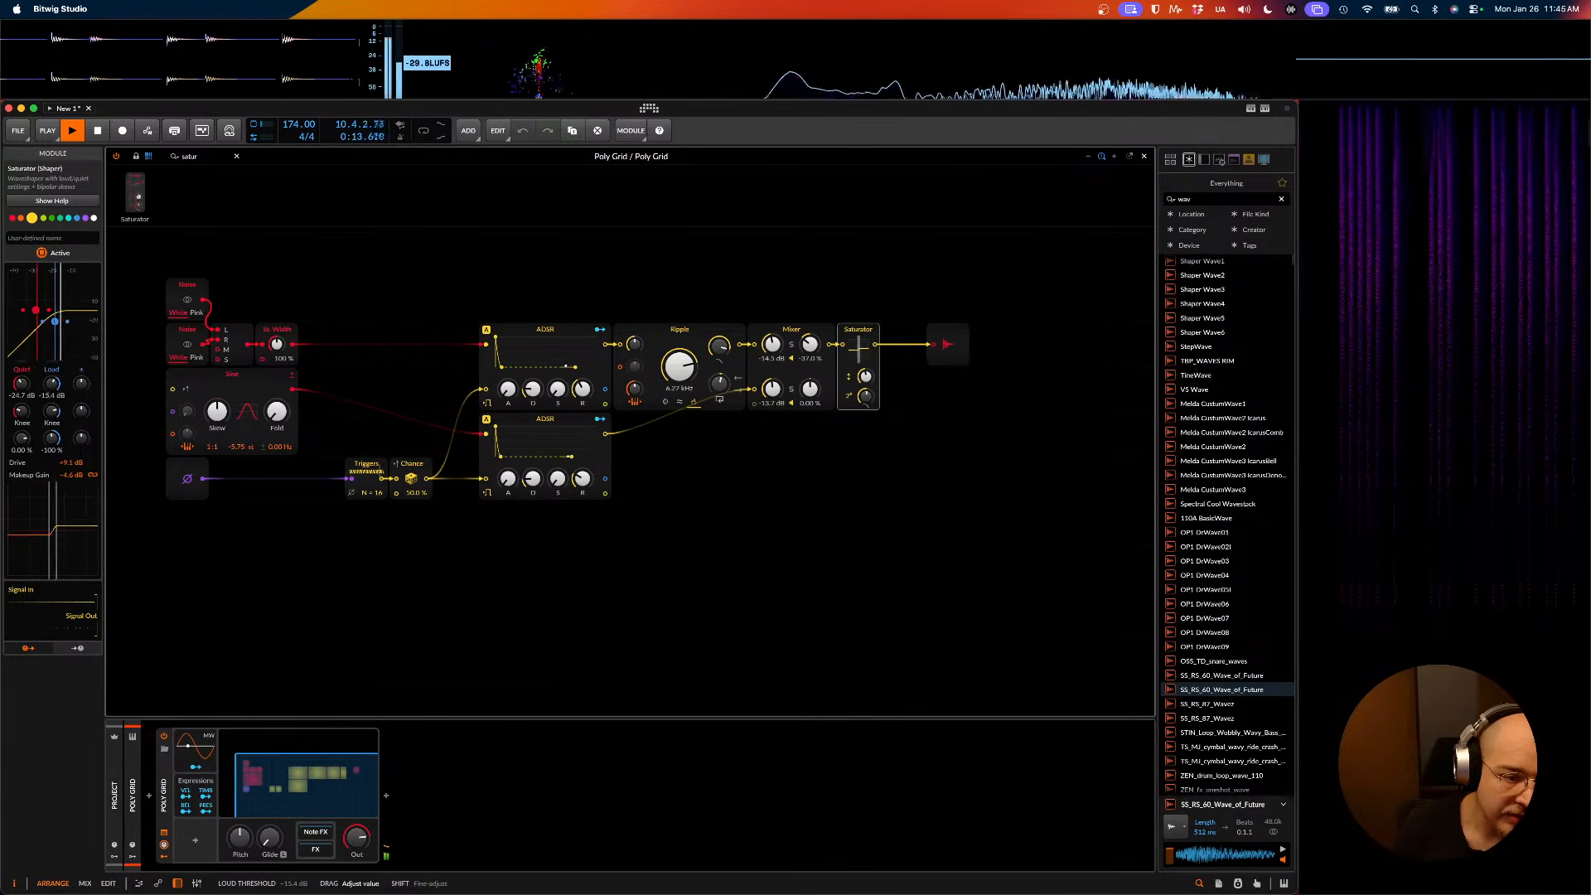
{"action": "left_click_drag", "start_coordinate": [70, 462], "coordinate": [70, 417]}
{"action": "scroll", "coordinate": [249, 398], "scroll_direction": "up", "scroll_amount": 1}
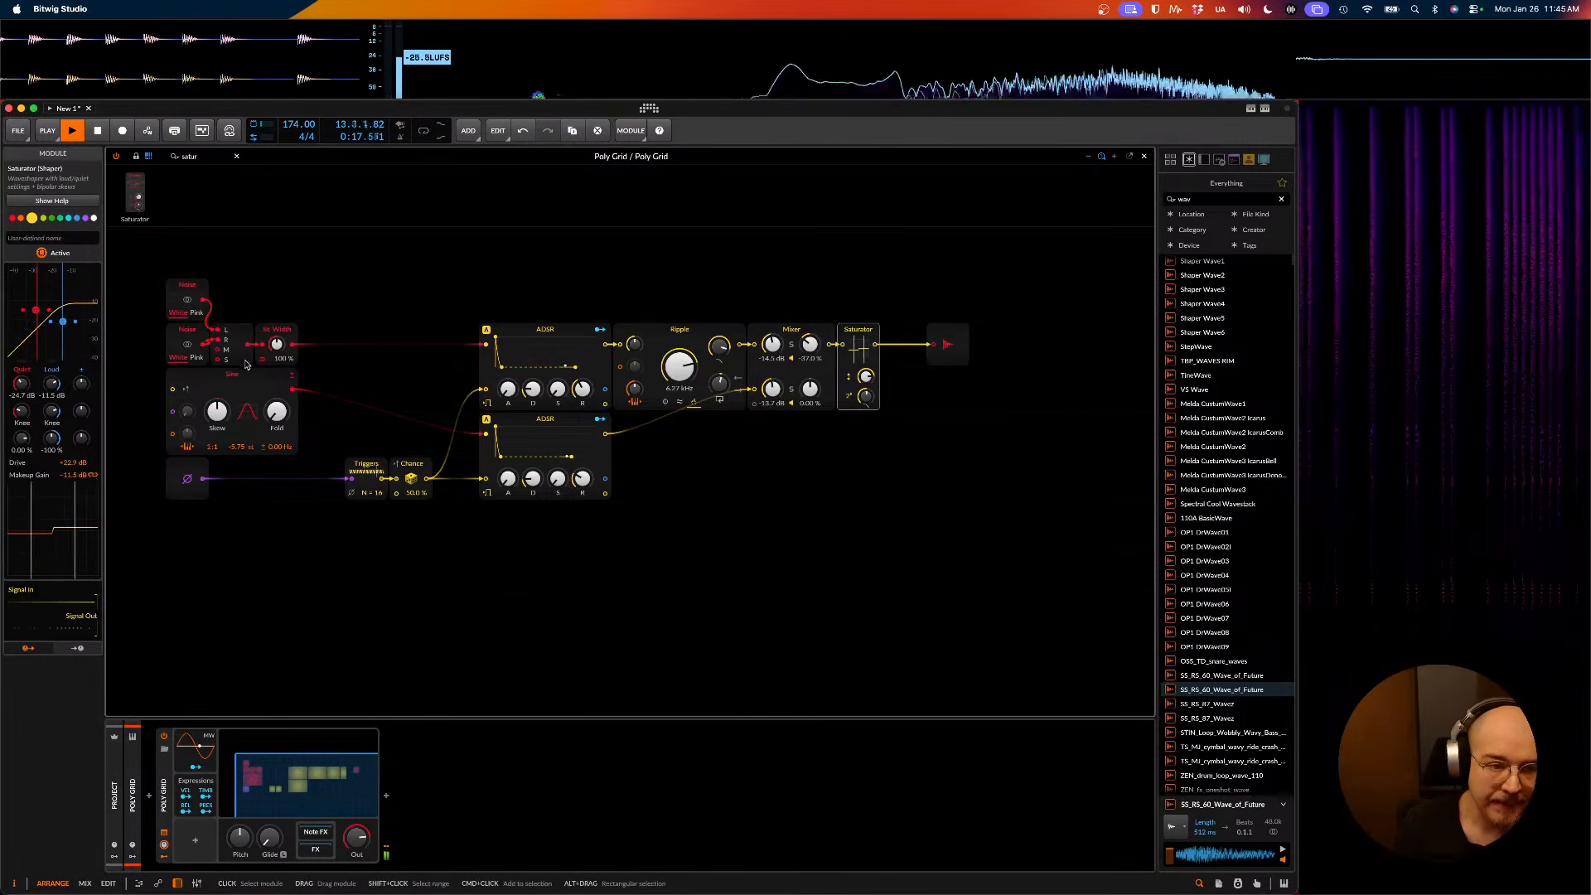
{"action": "key", "text": "space"}
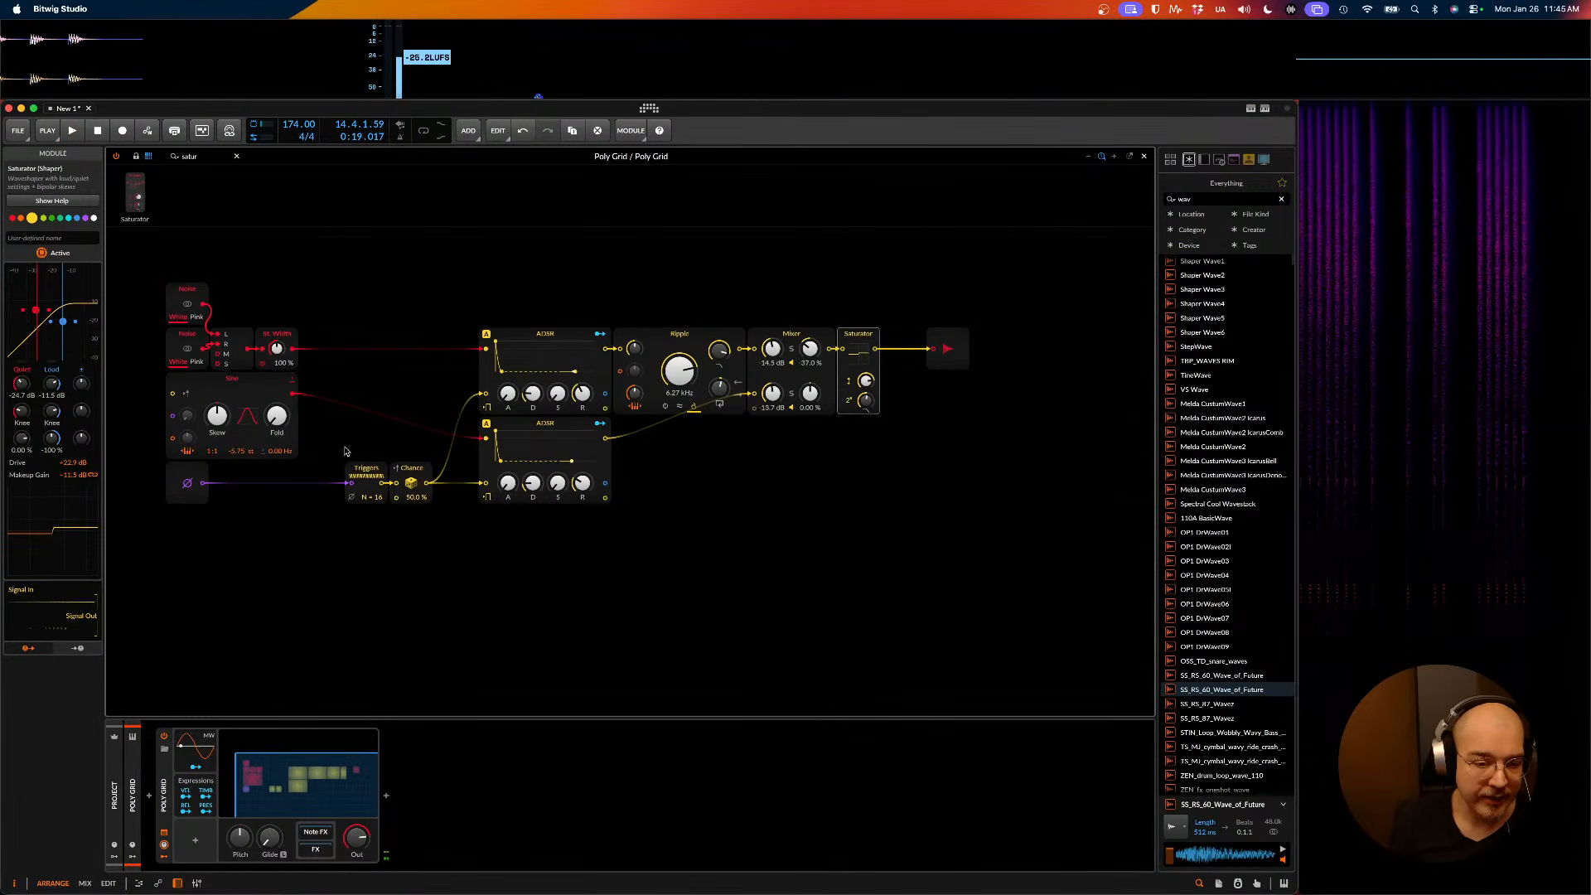
- Replace the Triggers module with a Probabilities module, move it clear of Chance and wire the Phase module into its phase input
{"action": "left_click", "coordinate": [360, 479]}
{"action": "right_click", "coordinate": [364, 468]}
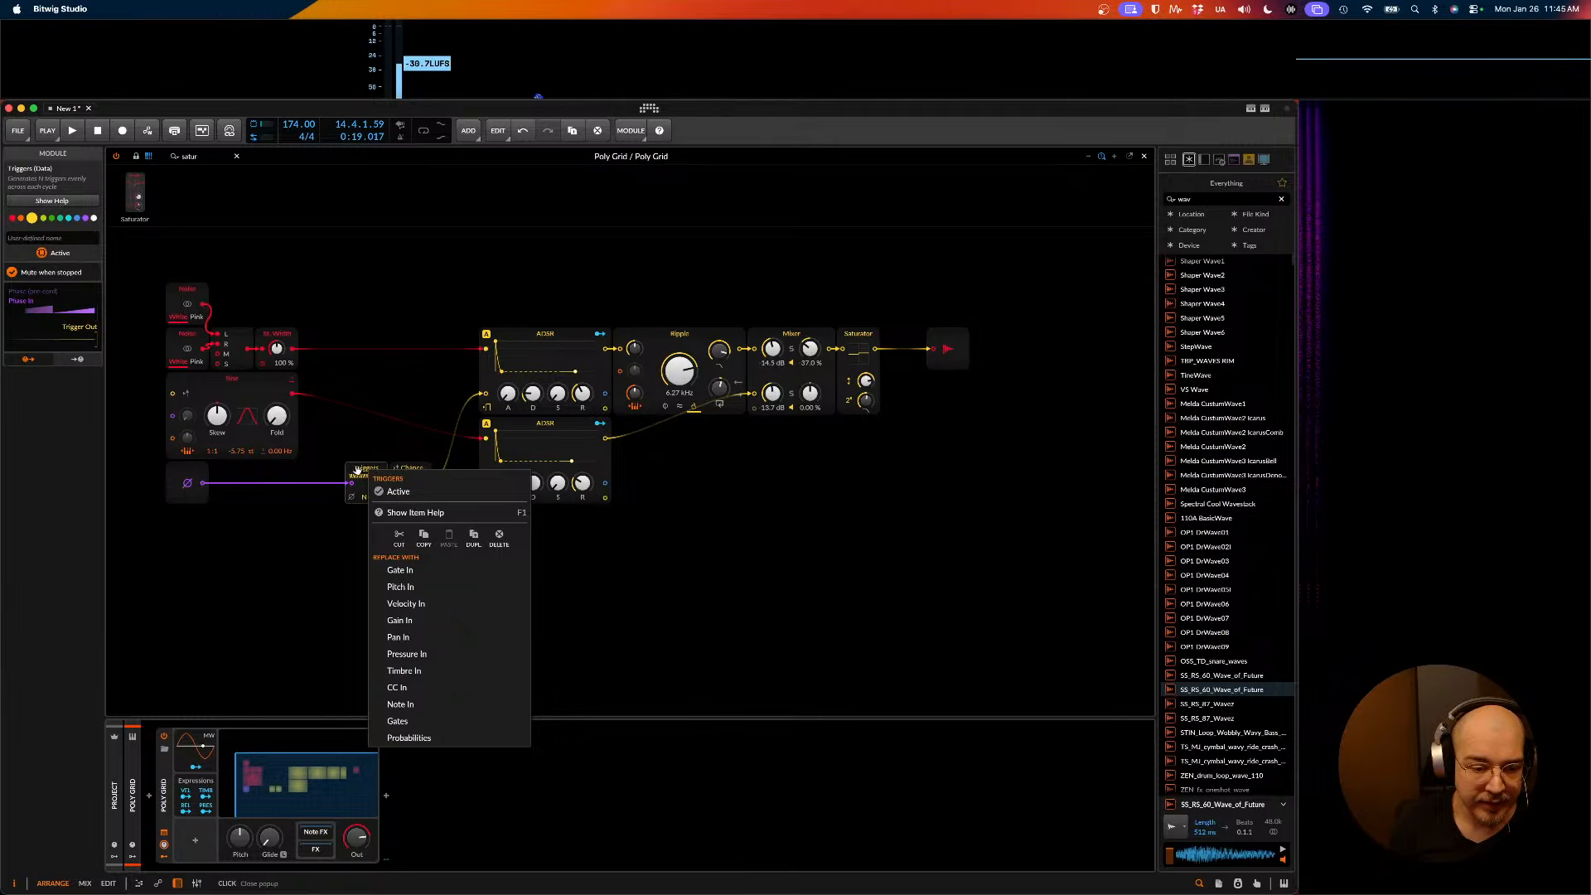
{"action": "left_click", "coordinate": [360, 471]}
{"action": "right_click", "coordinate": [360, 470]}
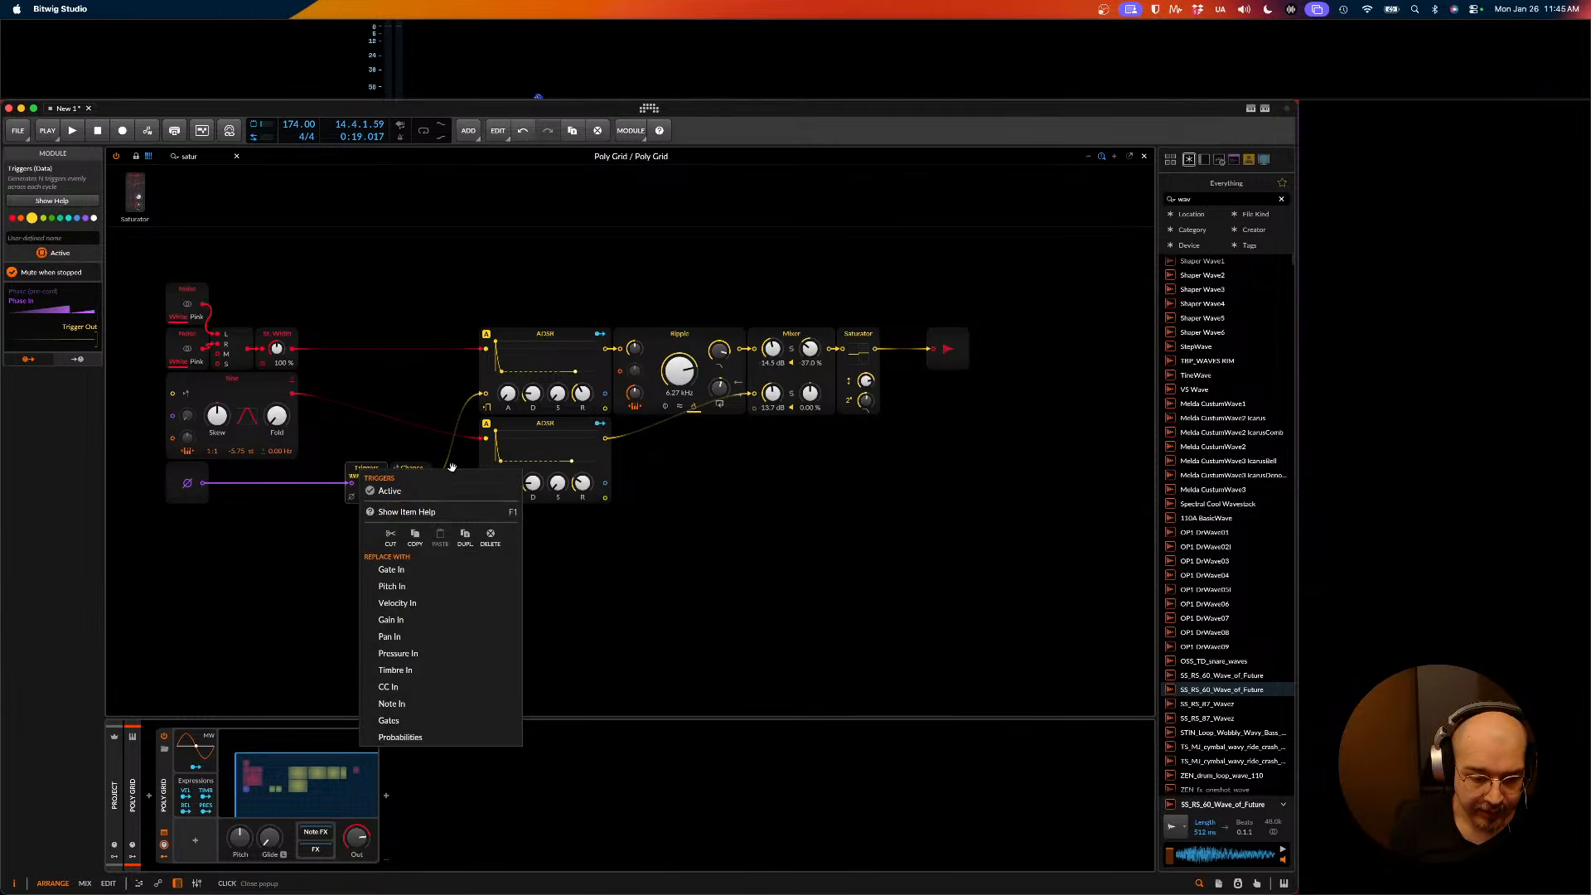
{"action": "left_click", "coordinate": [398, 742]}
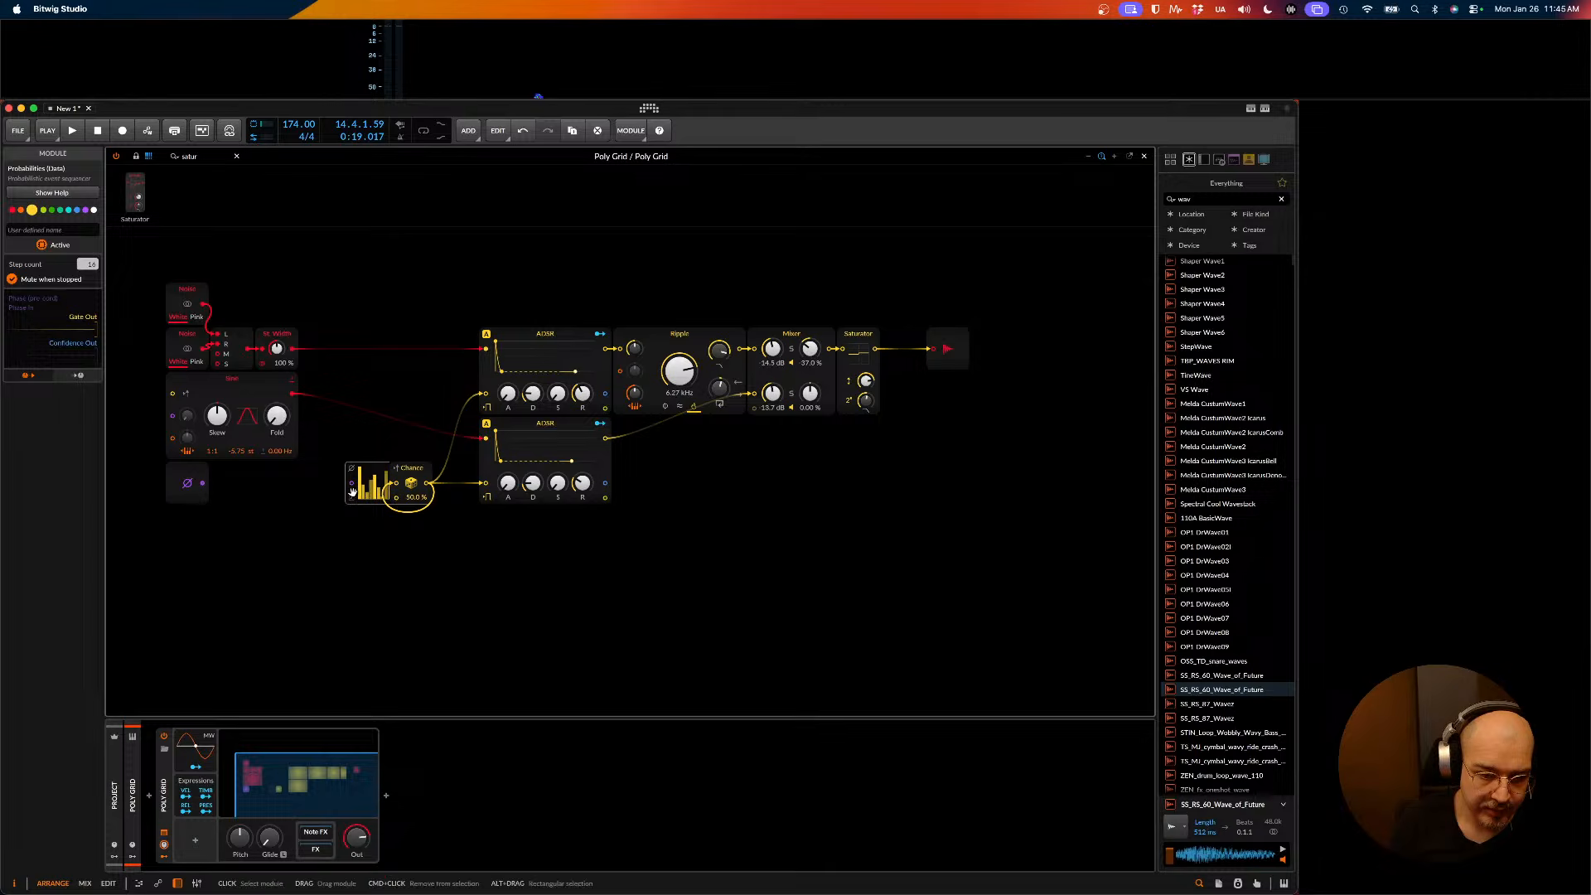
{"action": "left_click_drag", "start_coordinate": [353, 493], "coordinate": [284, 493]}
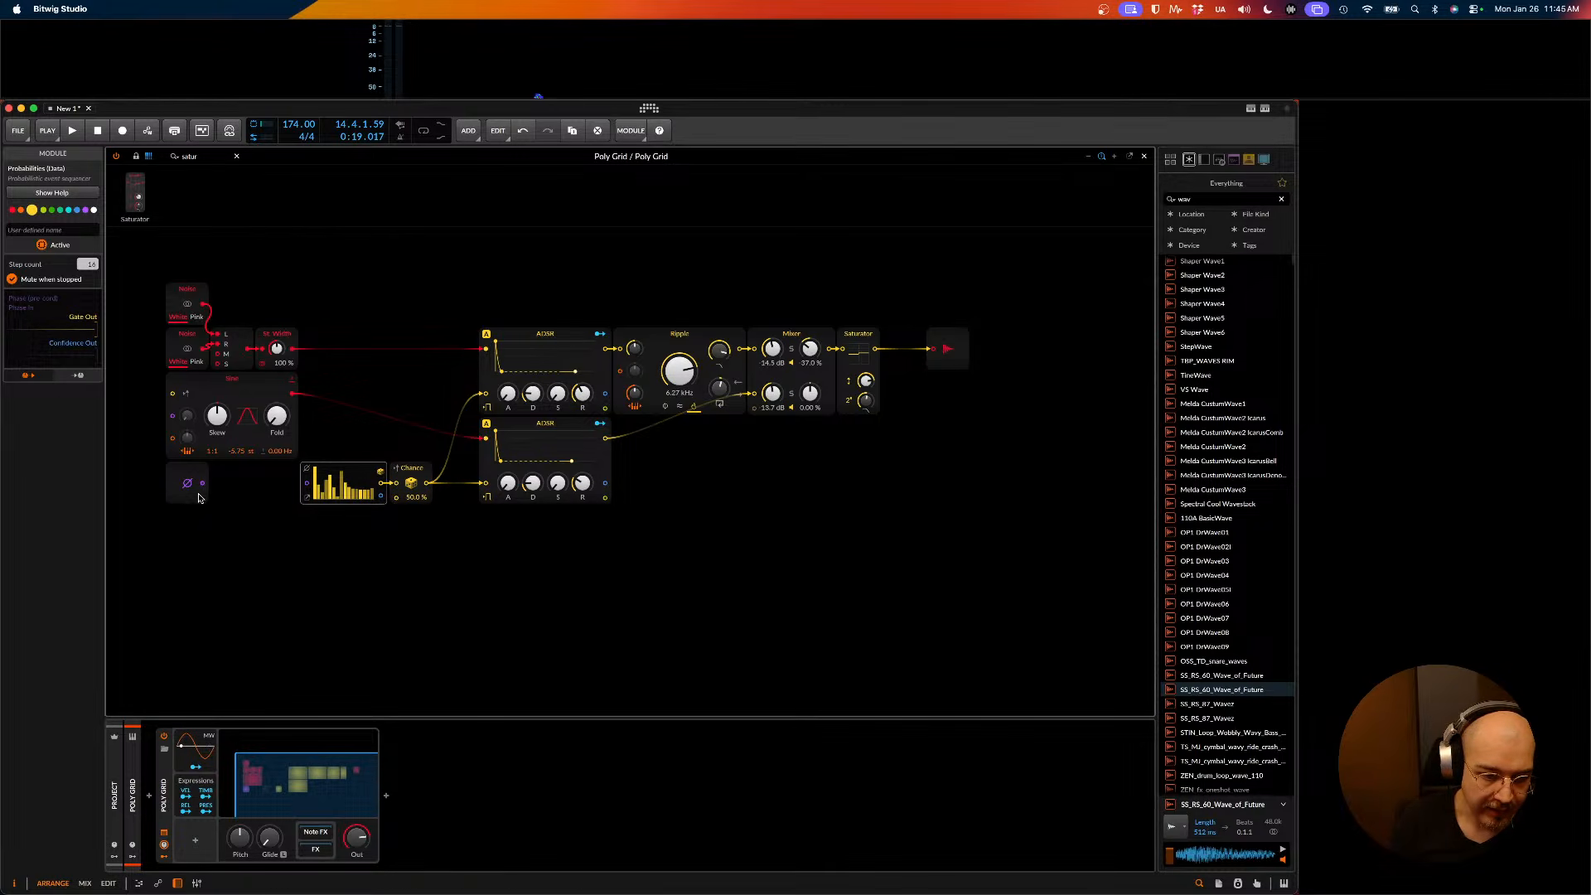
{"action": "left_click", "coordinate": [298, 489]}
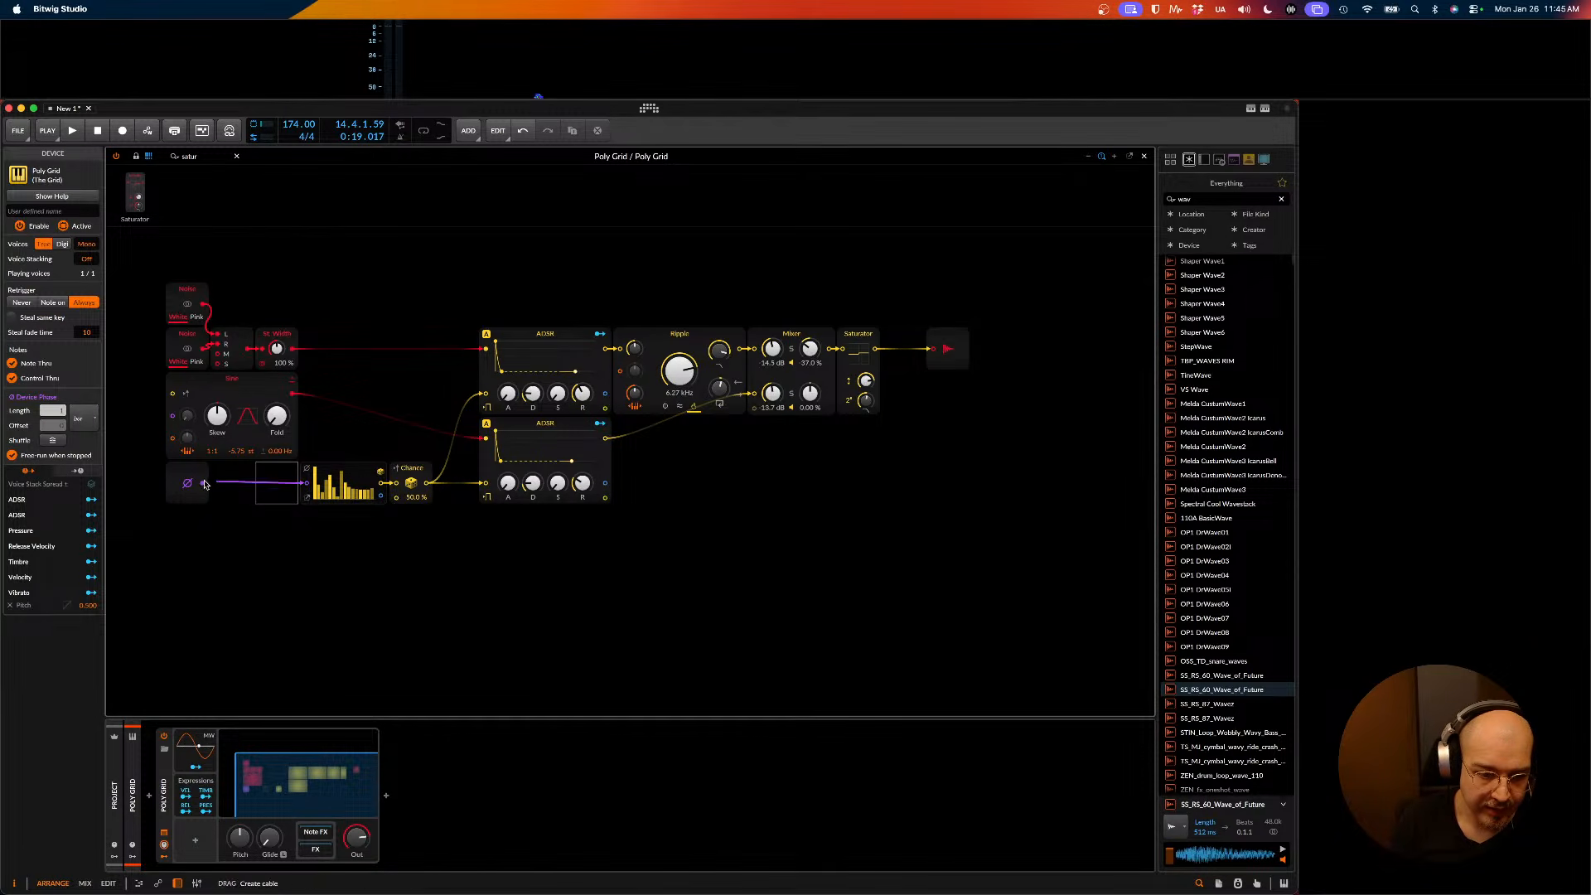
- Redraw the Probabilities steps while auditioning, clearing most of them and keeping a few tall bars as the main hits
{"action": "key", "text": "space"}
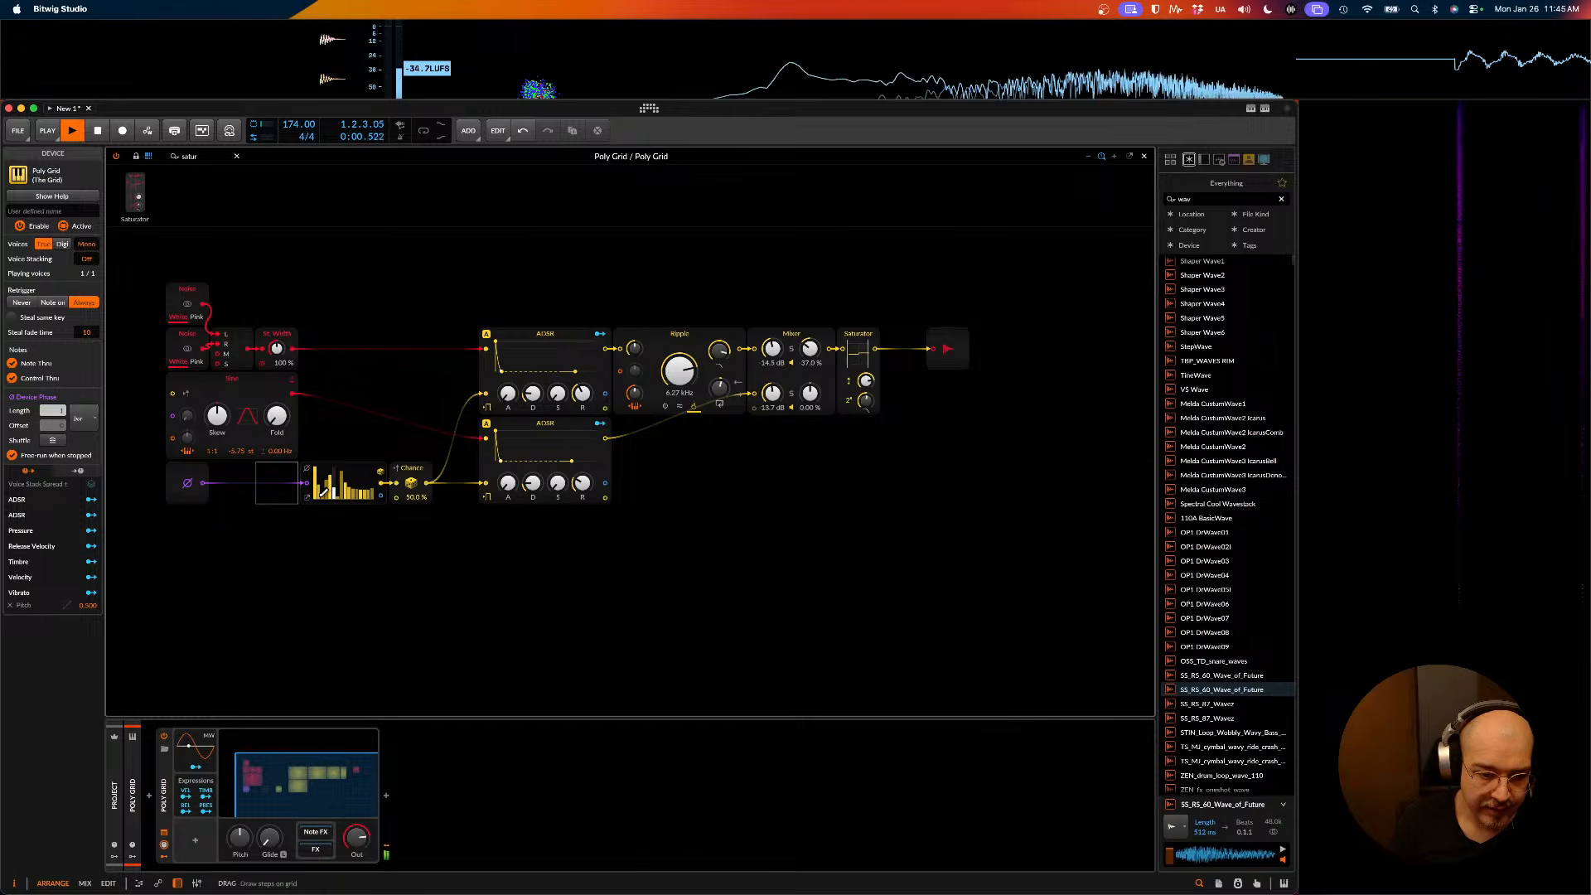
{"action": "key", "text": "space"}
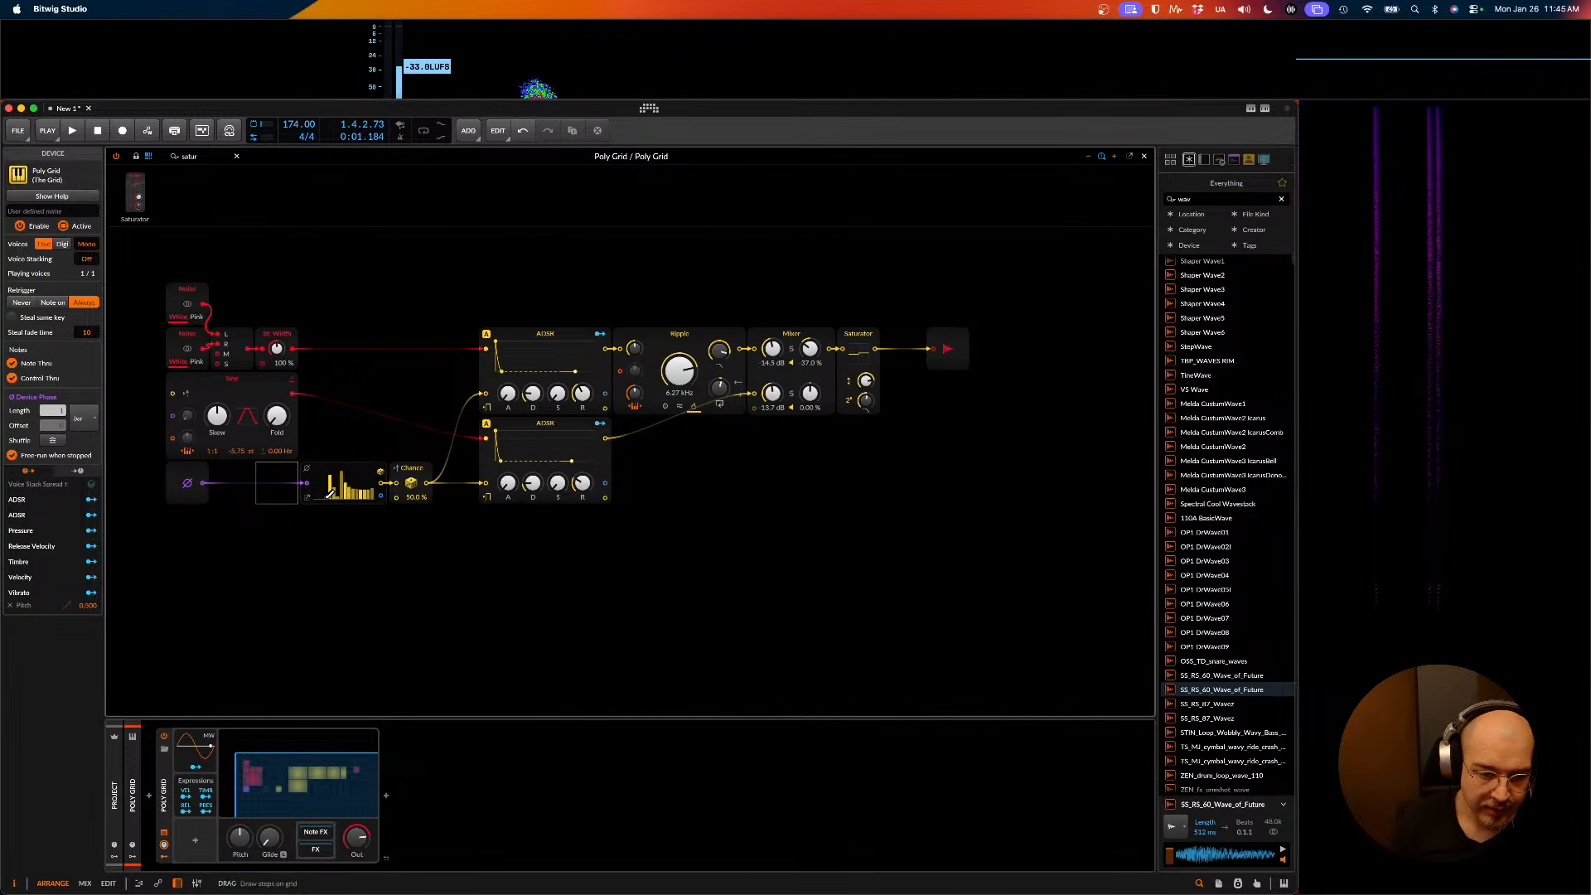
{"action": "key", "text": "space"}
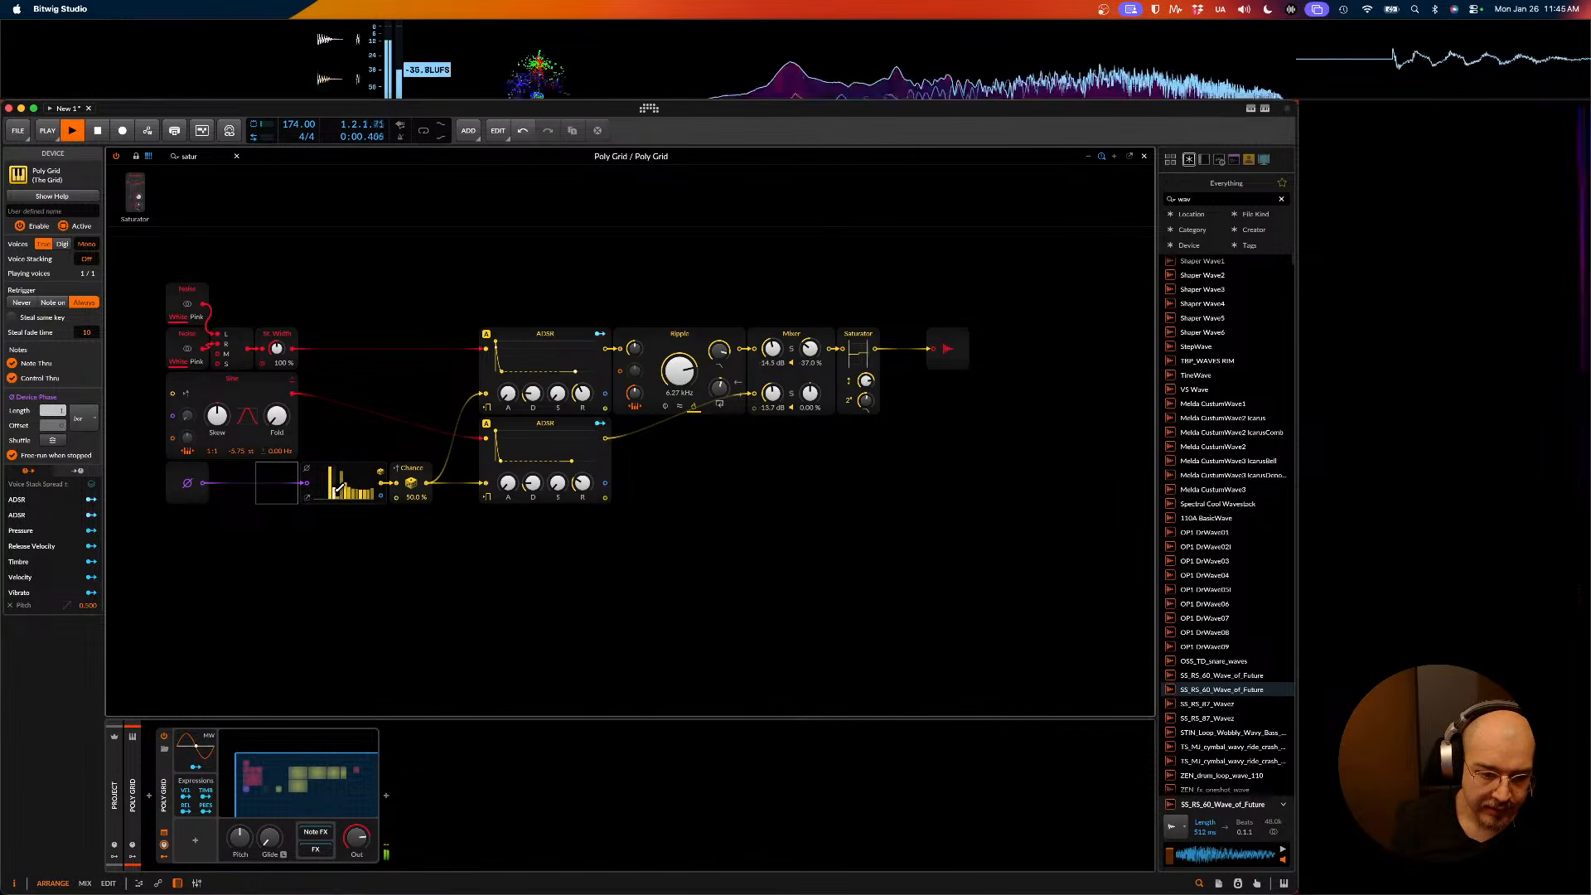
{"action": "key", "text": "space"}
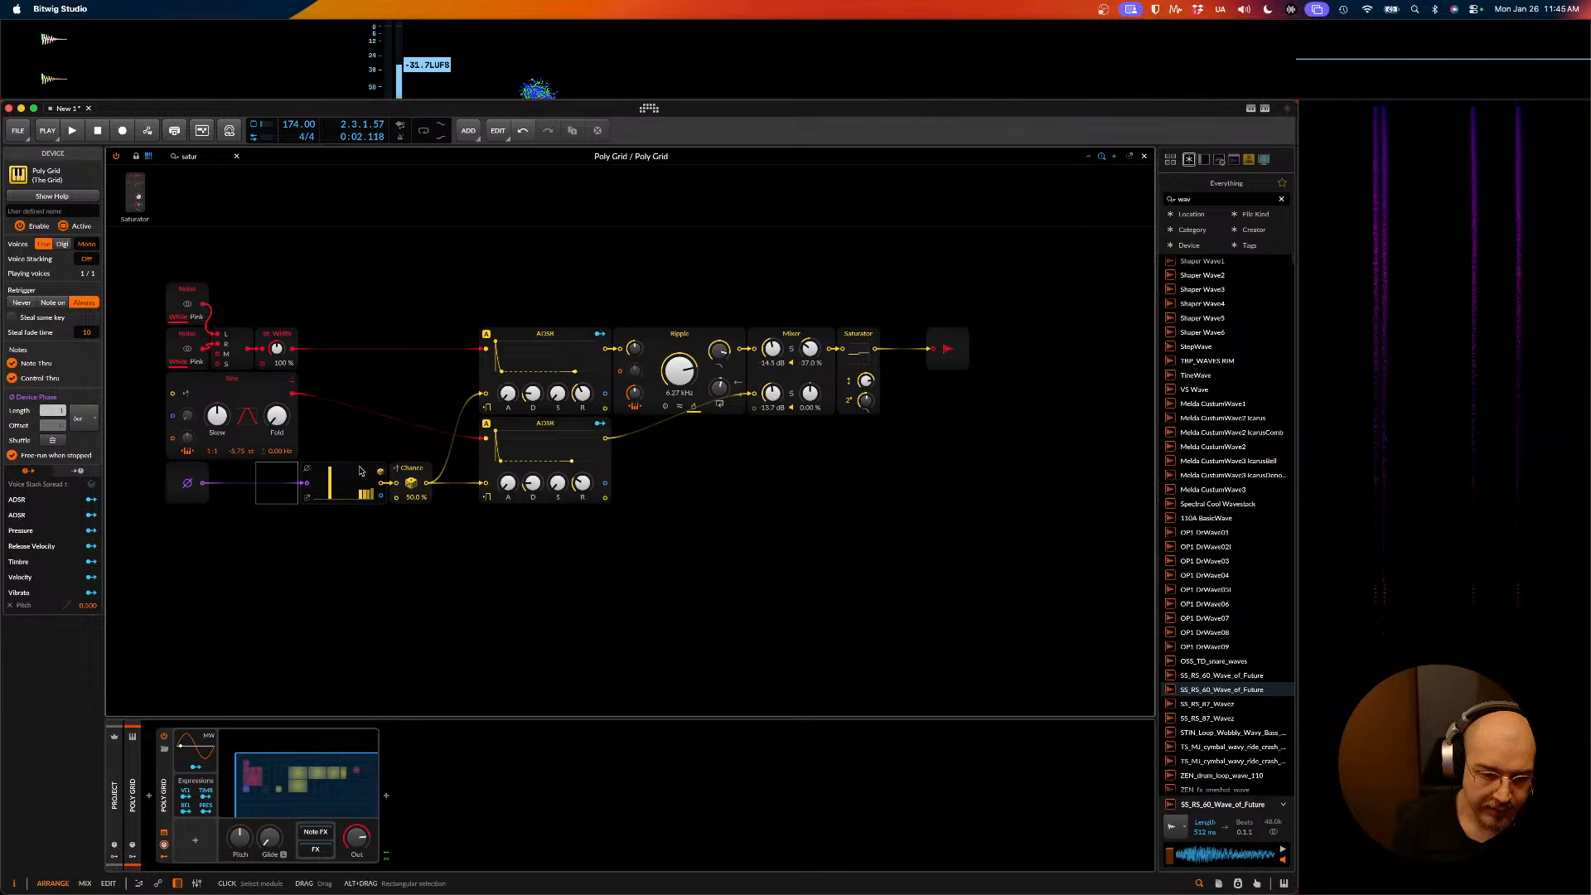
{"action": "key", "text": "space"}
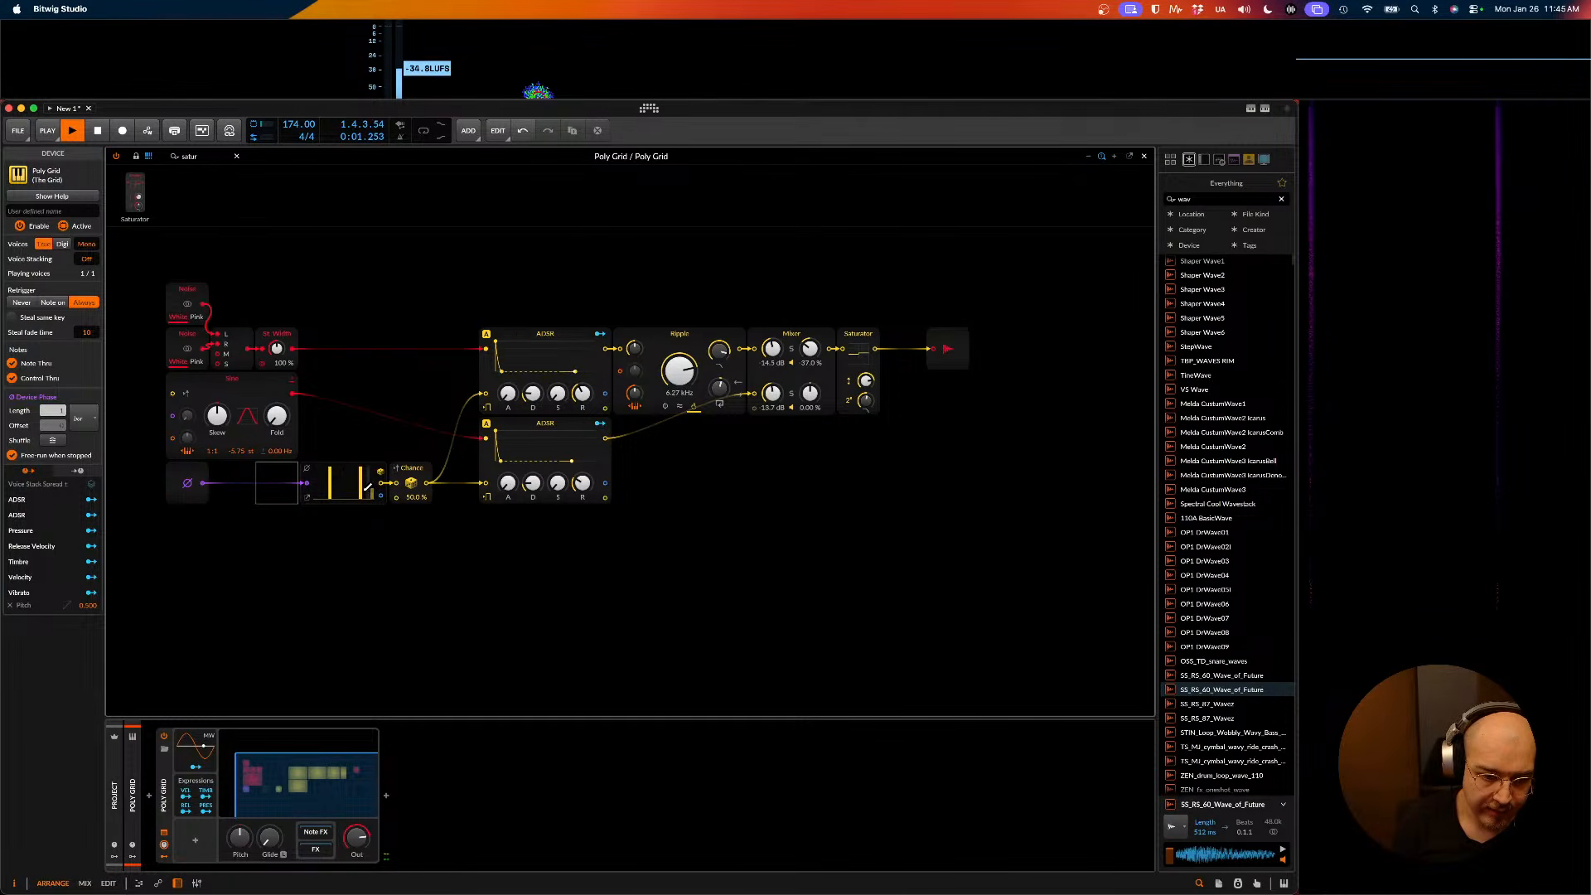
{"action": "left_click", "coordinate": [350, 493]}
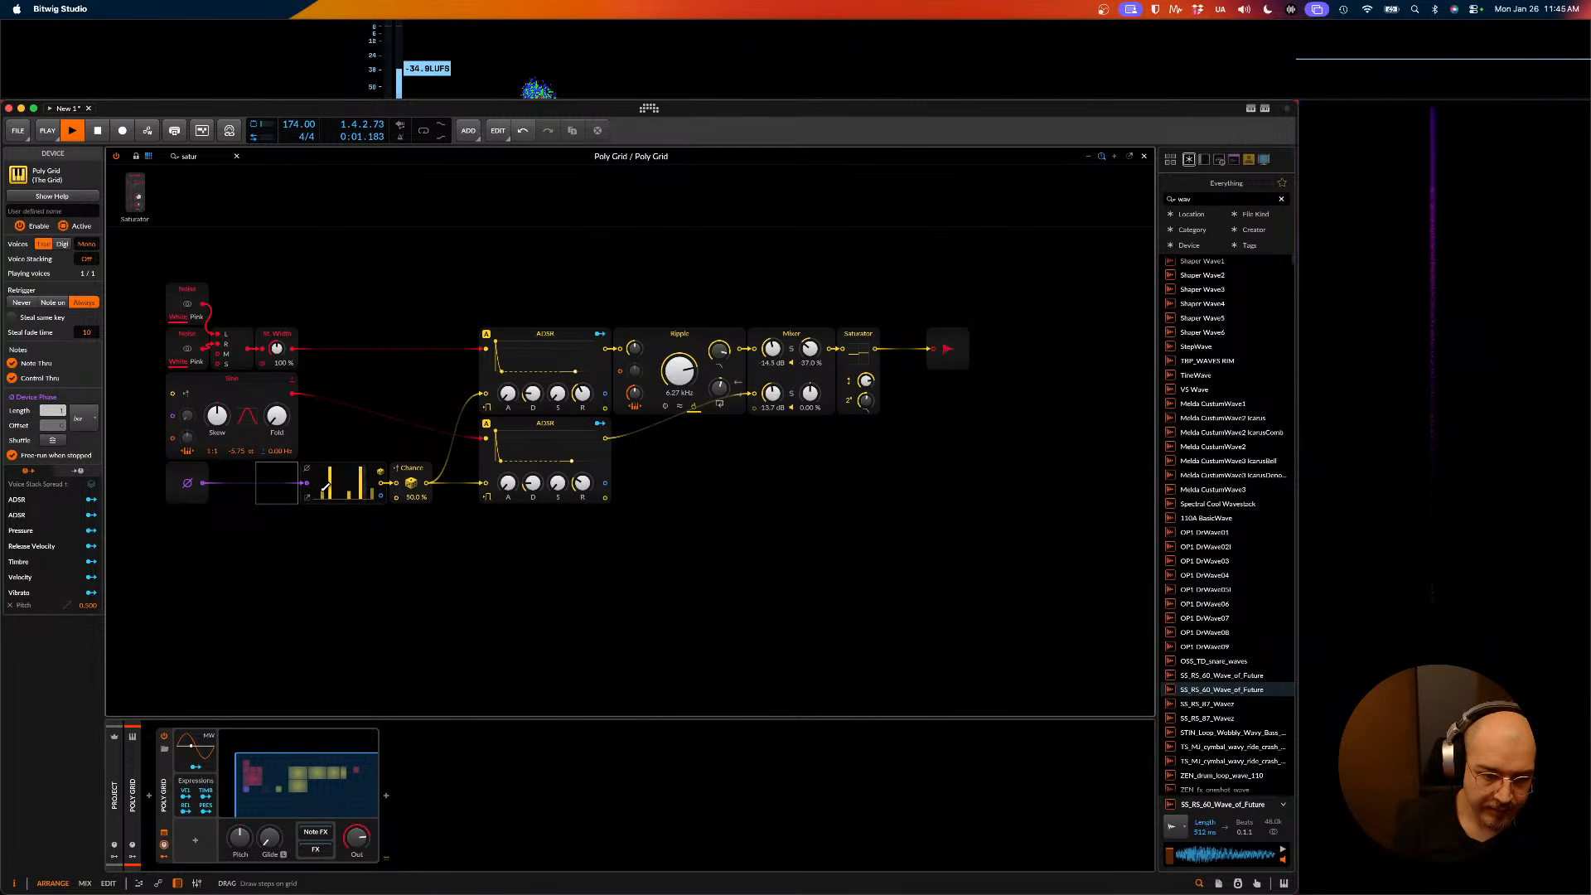
{"action": "left_click", "coordinate": [323, 497]}
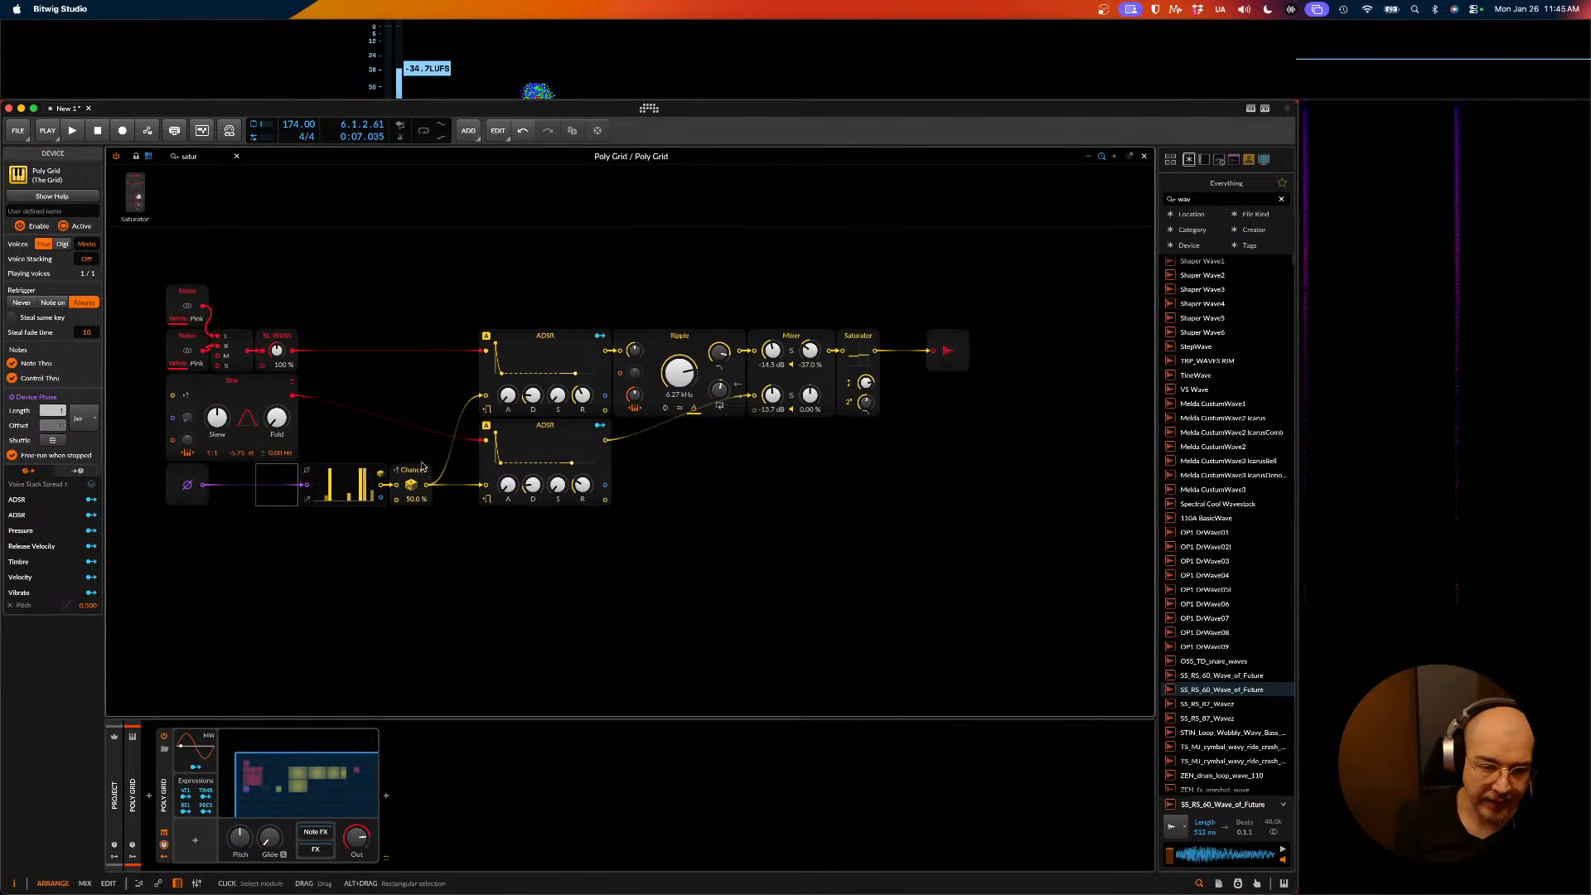
- Delete the Chance module so the Probabilities gate output feeds both ADSR envelopes directly
{"action": "mouse_move", "coordinate": [393, 440]}
{"action": "left_mouse_down"}
{"action": "mouse_move", "coordinate": [441, 522]}
{"action": "mouse_move", "coordinate": [413, 505]}
{"action": "mouse_move", "coordinate": [398, 453]}
{"action": "left_mouse_up"}
{"action": "key", "text": "Delete"}
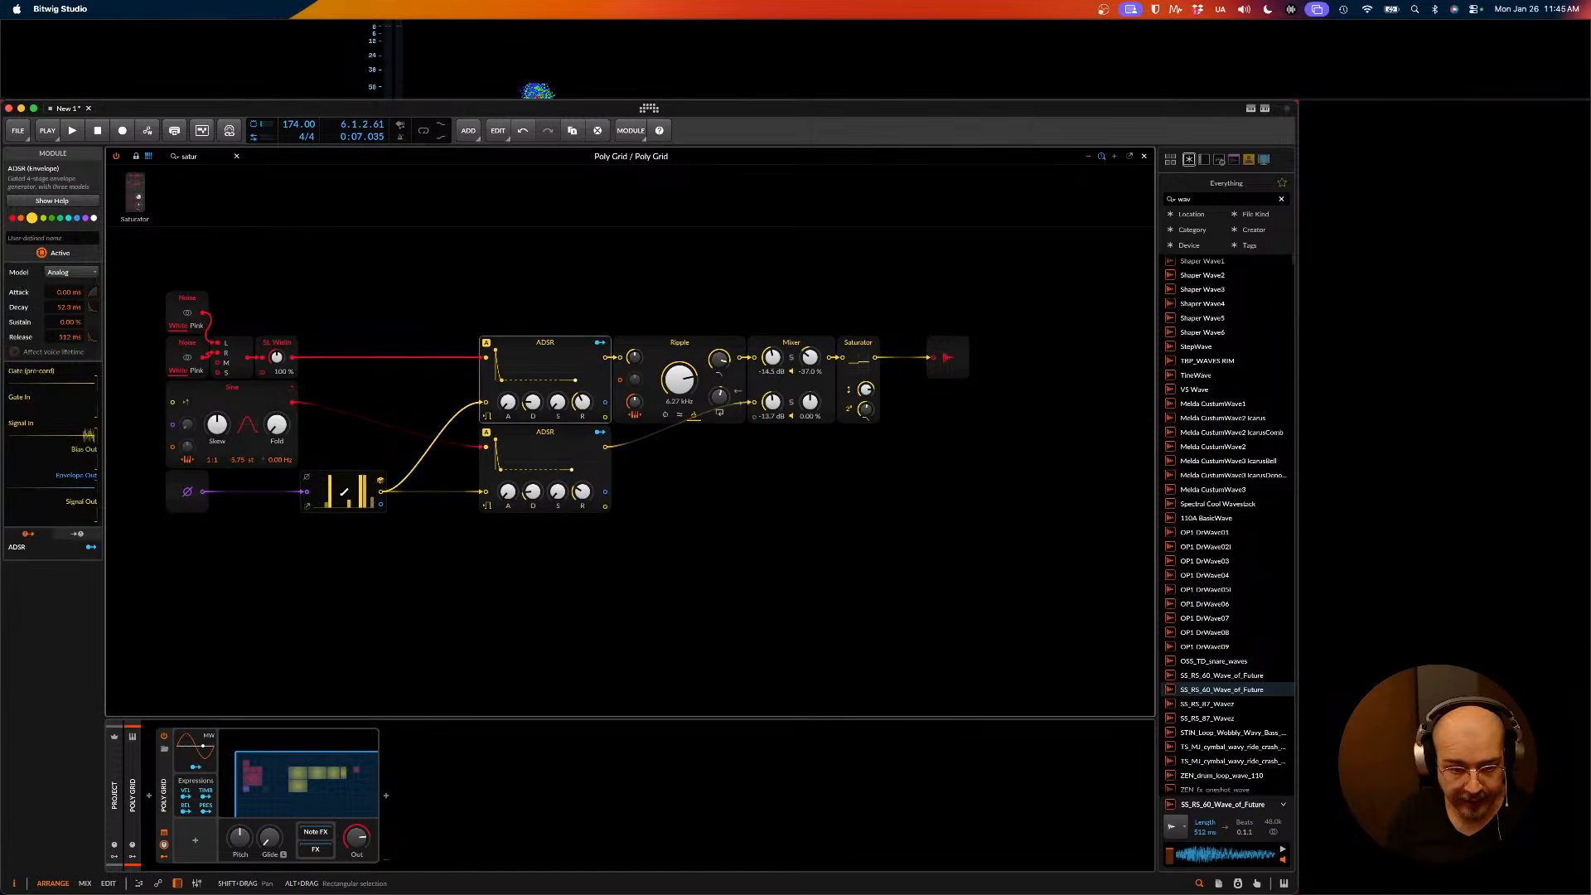
- Balance the Mixer levels during playback, setting channel 1 to -14.0 dB and channel 2 to -13.7 dB
{"action": "key", "text": "space"}
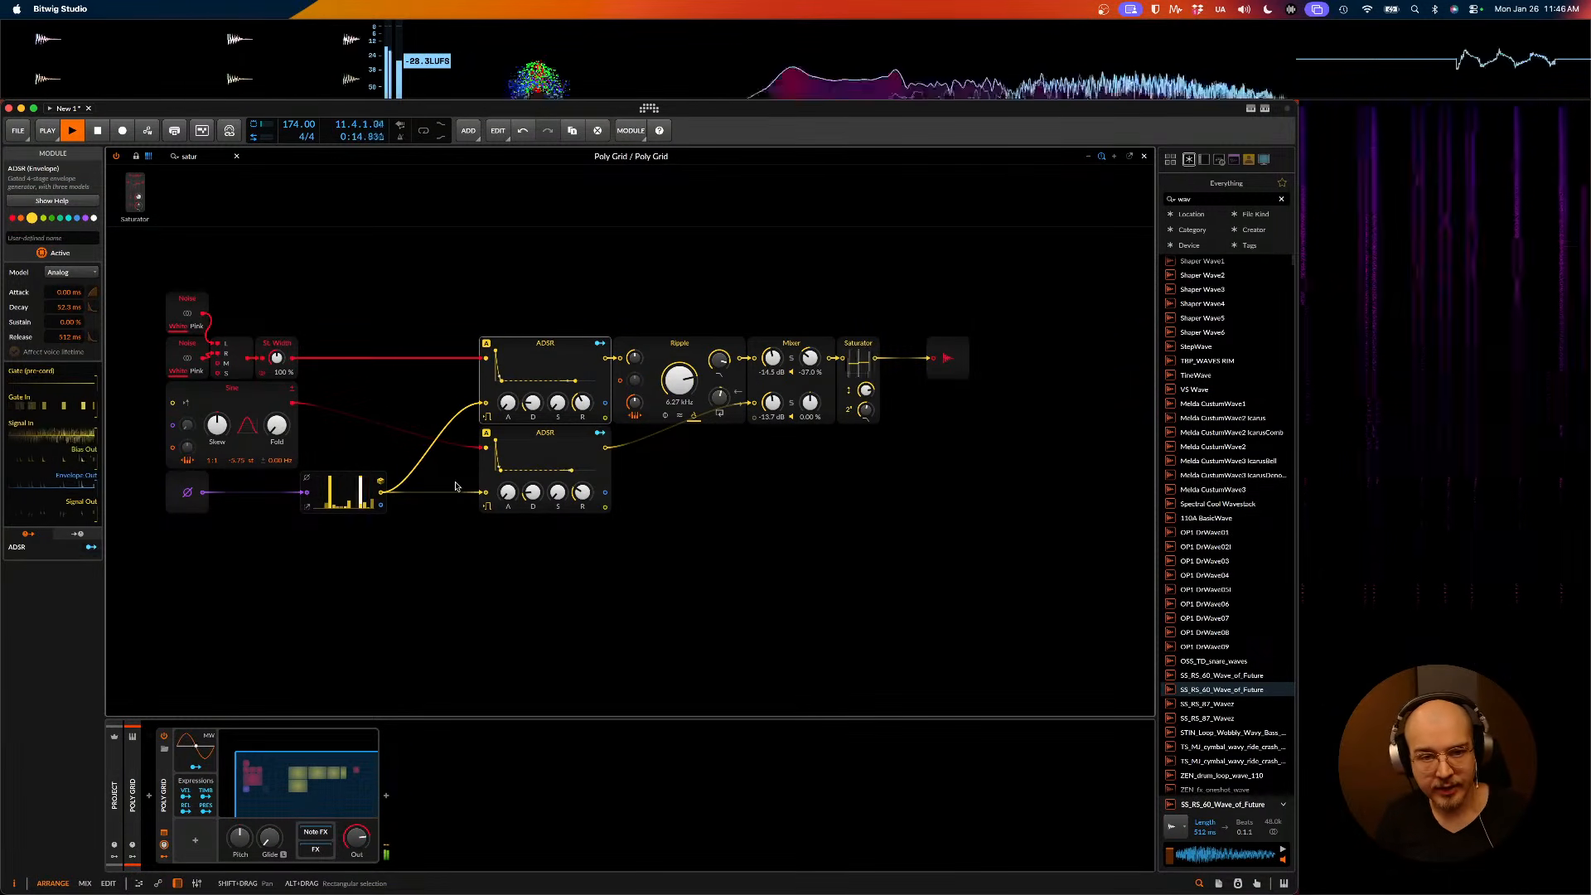
{"action": "key", "text": "space"}
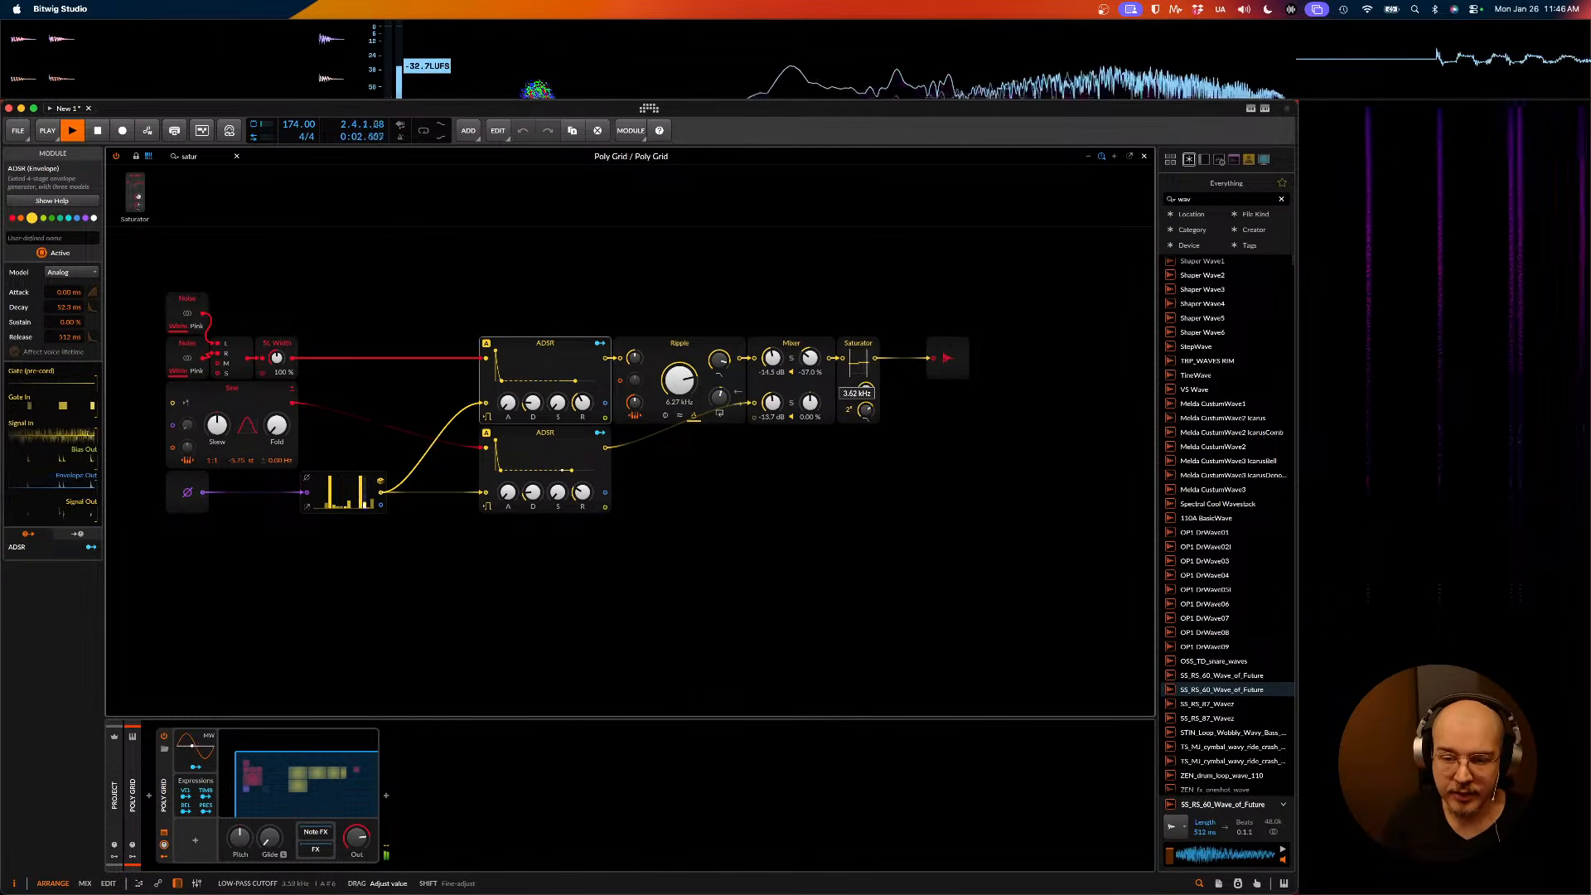
{"action": "left_click_drag", "start_coordinate": [772, 357], "coordinate": [772, 370]}
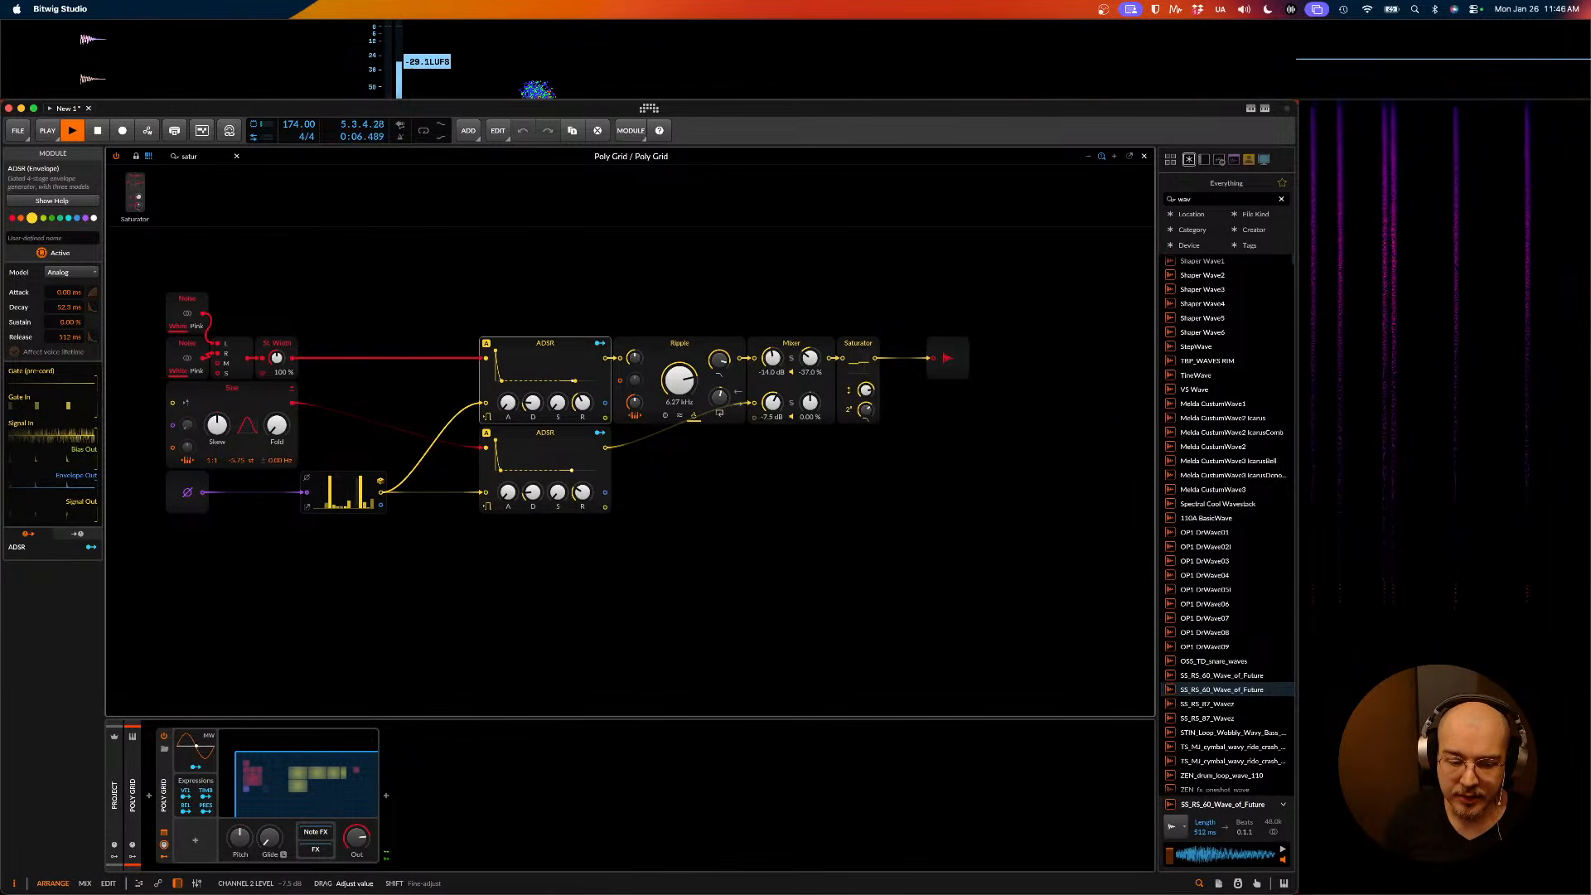
{"action": "key", "text": "space"}
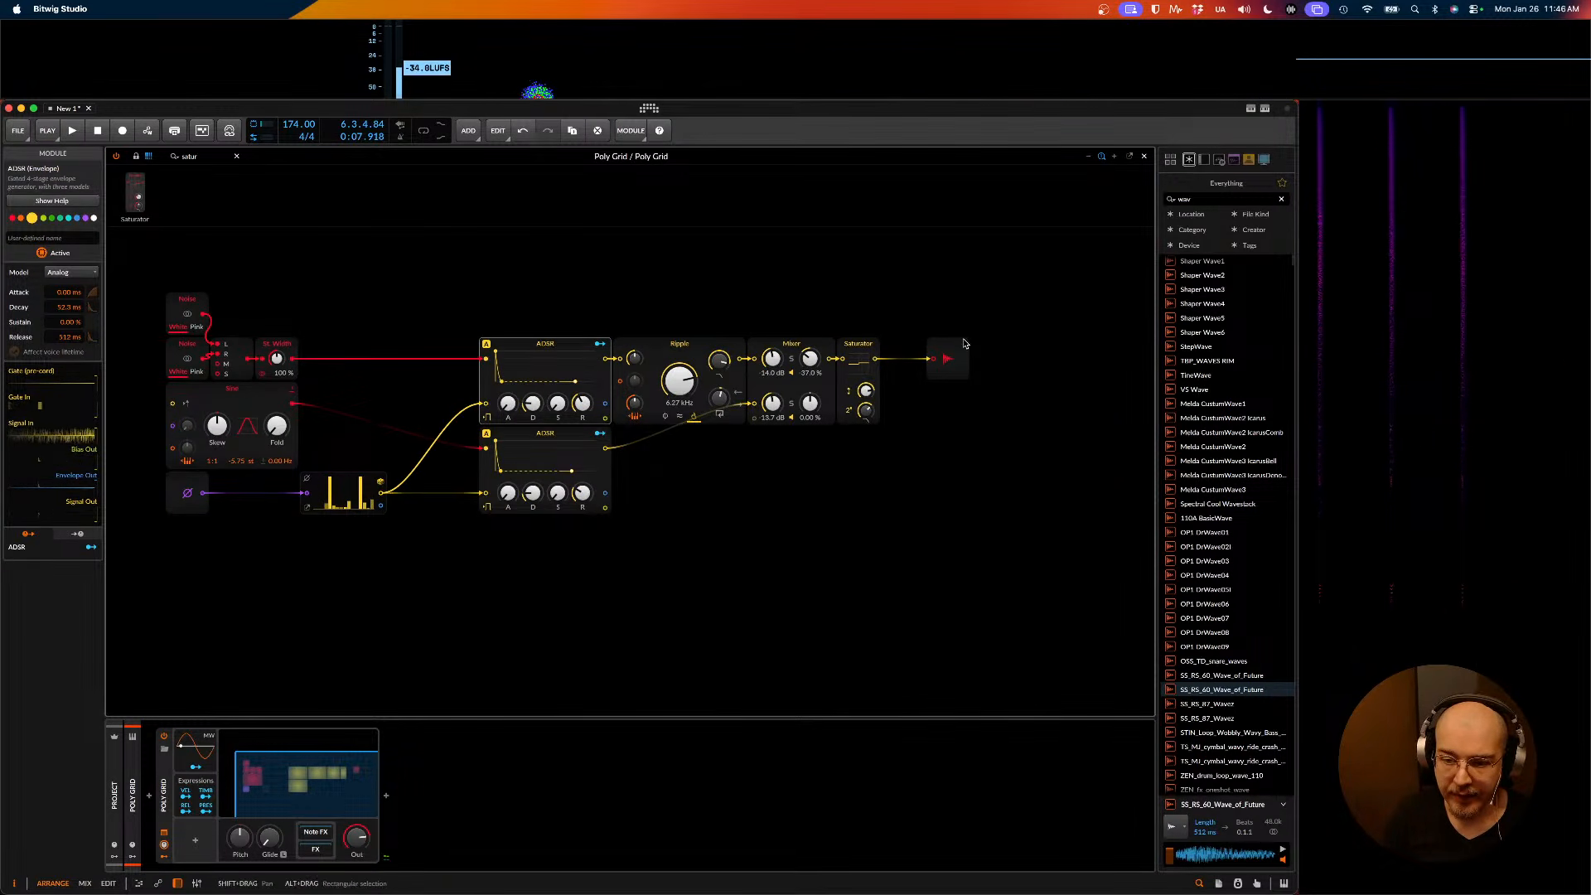
- Make room before the Audio Out module, insert an Amplify module after the Saturator and raise it to about 286 % while auditioning
{"action": "left_click_drag", "start_coordinate": [964, 343], "coordinate": [1053, 343]}
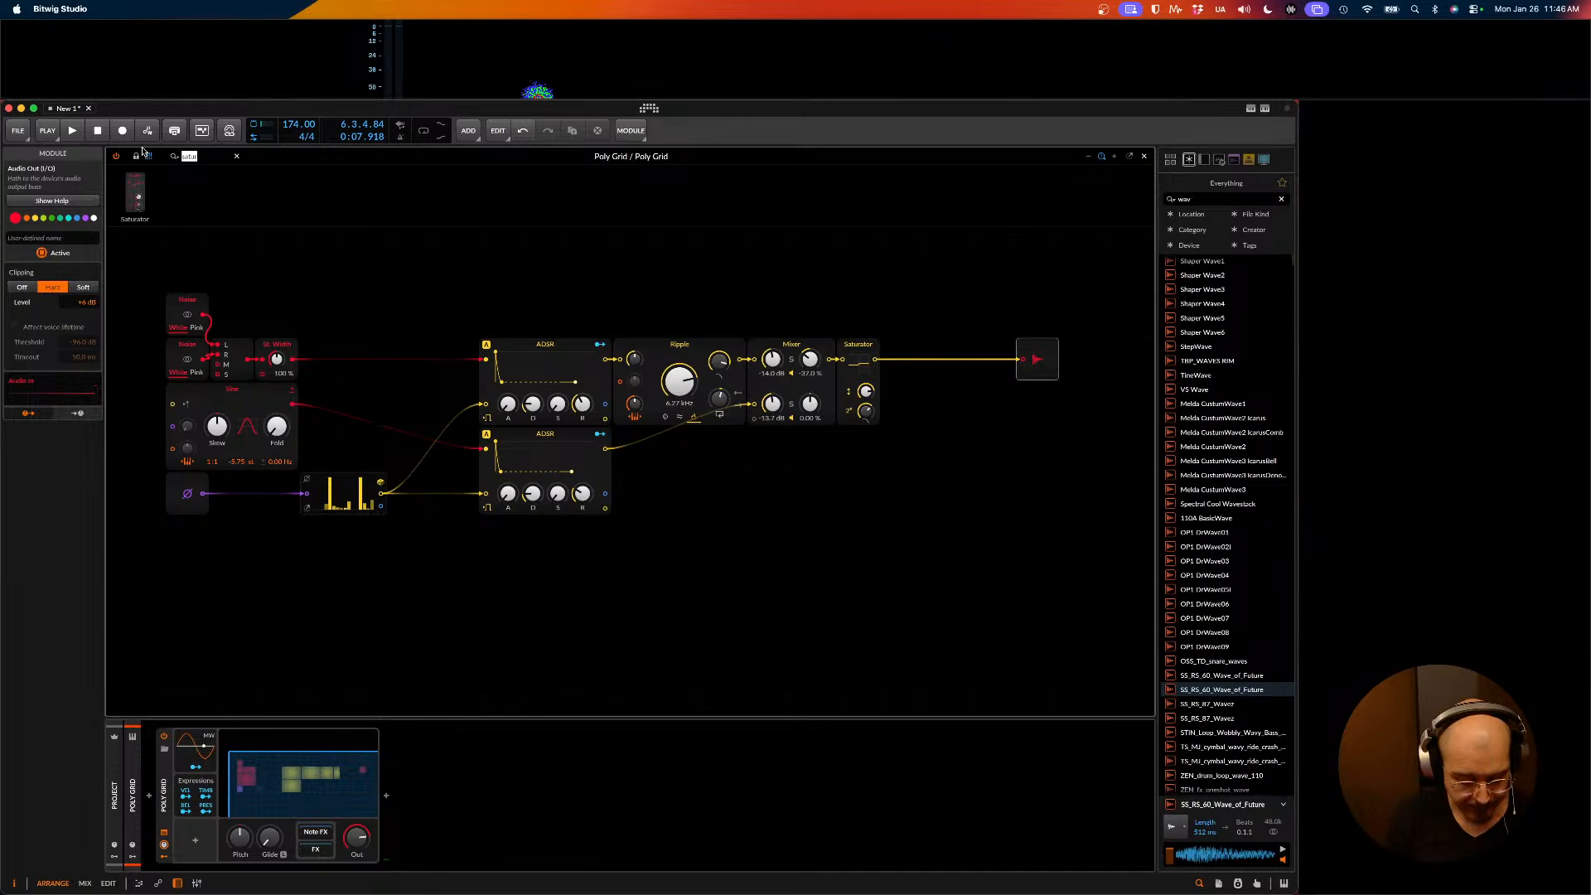
{"action": "type", "text": "ap"}
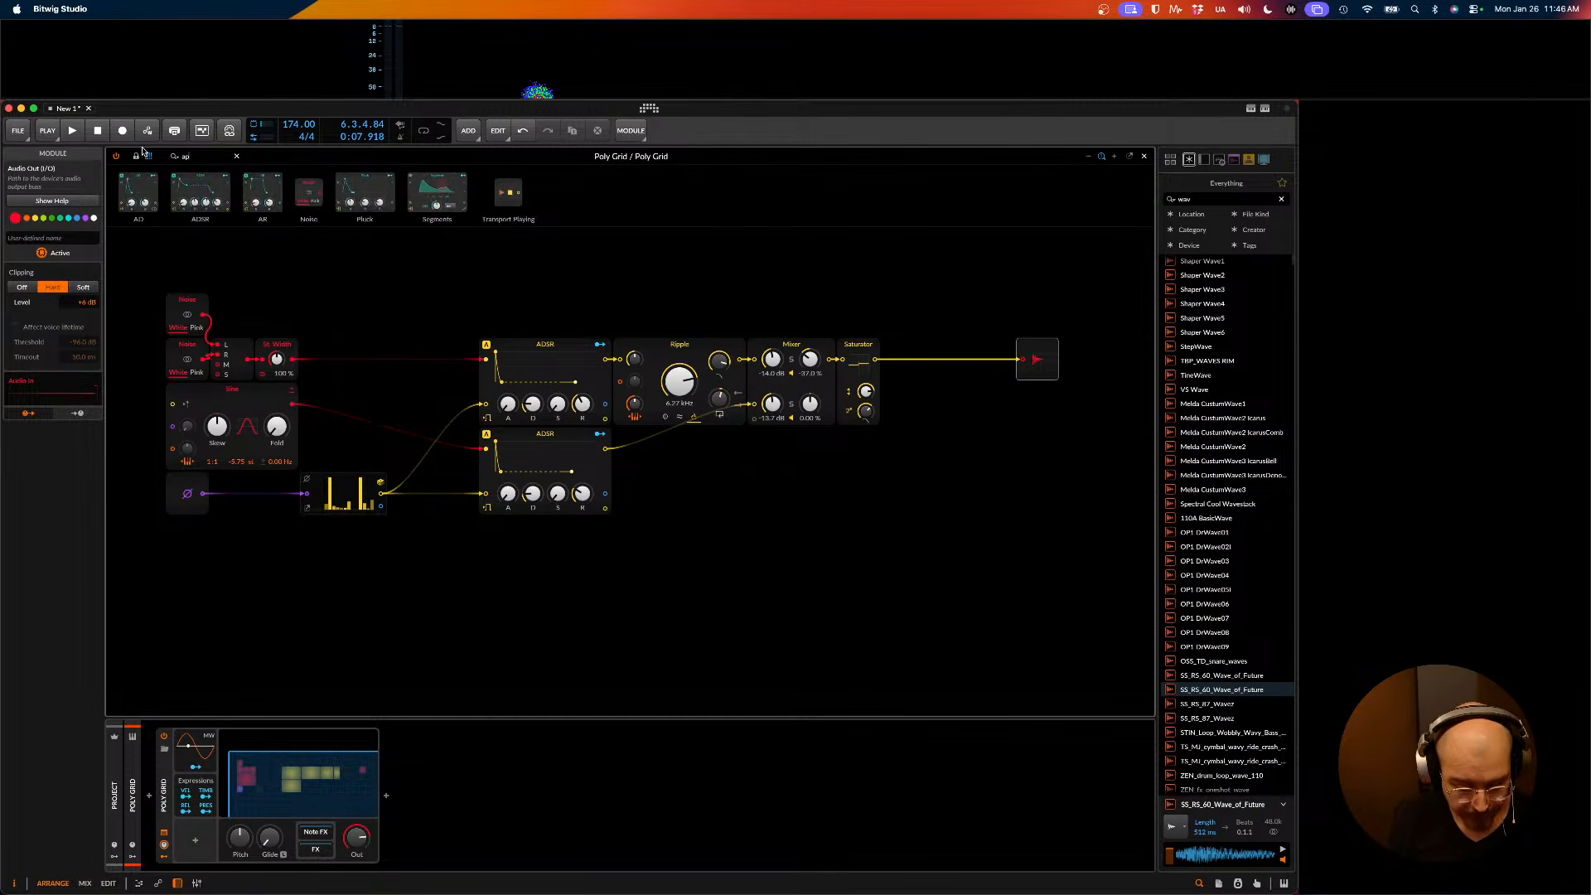
{"action": "key", "text": "BackSpace"}
{"action": "type", "text": "mpl"}
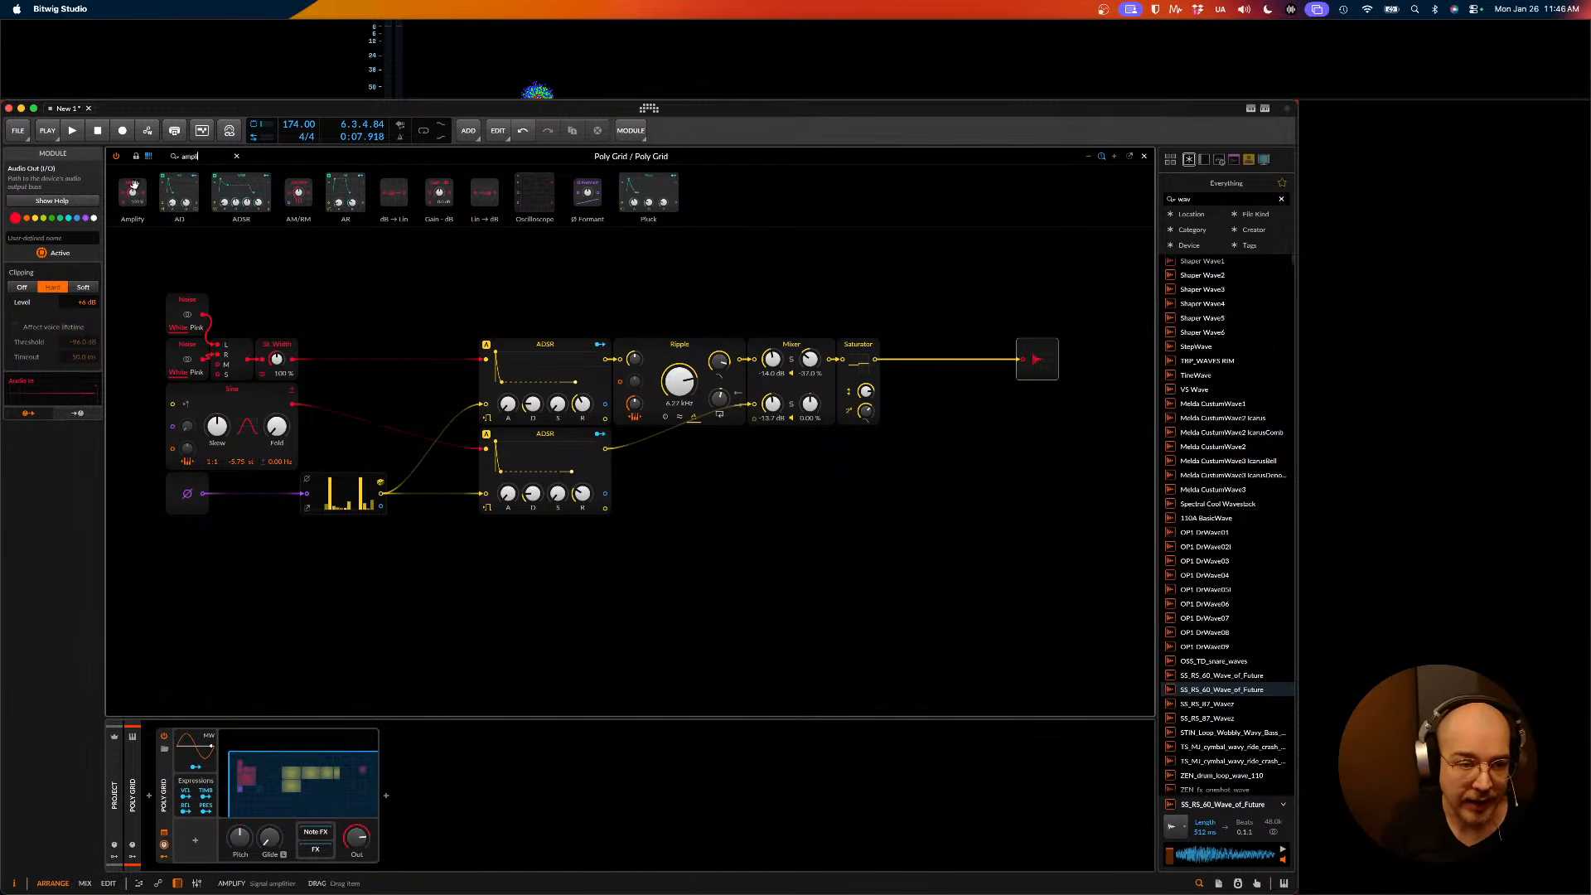
{"action": "left_click_drag", "start_coordinate": [875, 362], "coordinate": [903, 287]}
{"action": "key", "text": "space"}
{"action": "key", "text": "space"}
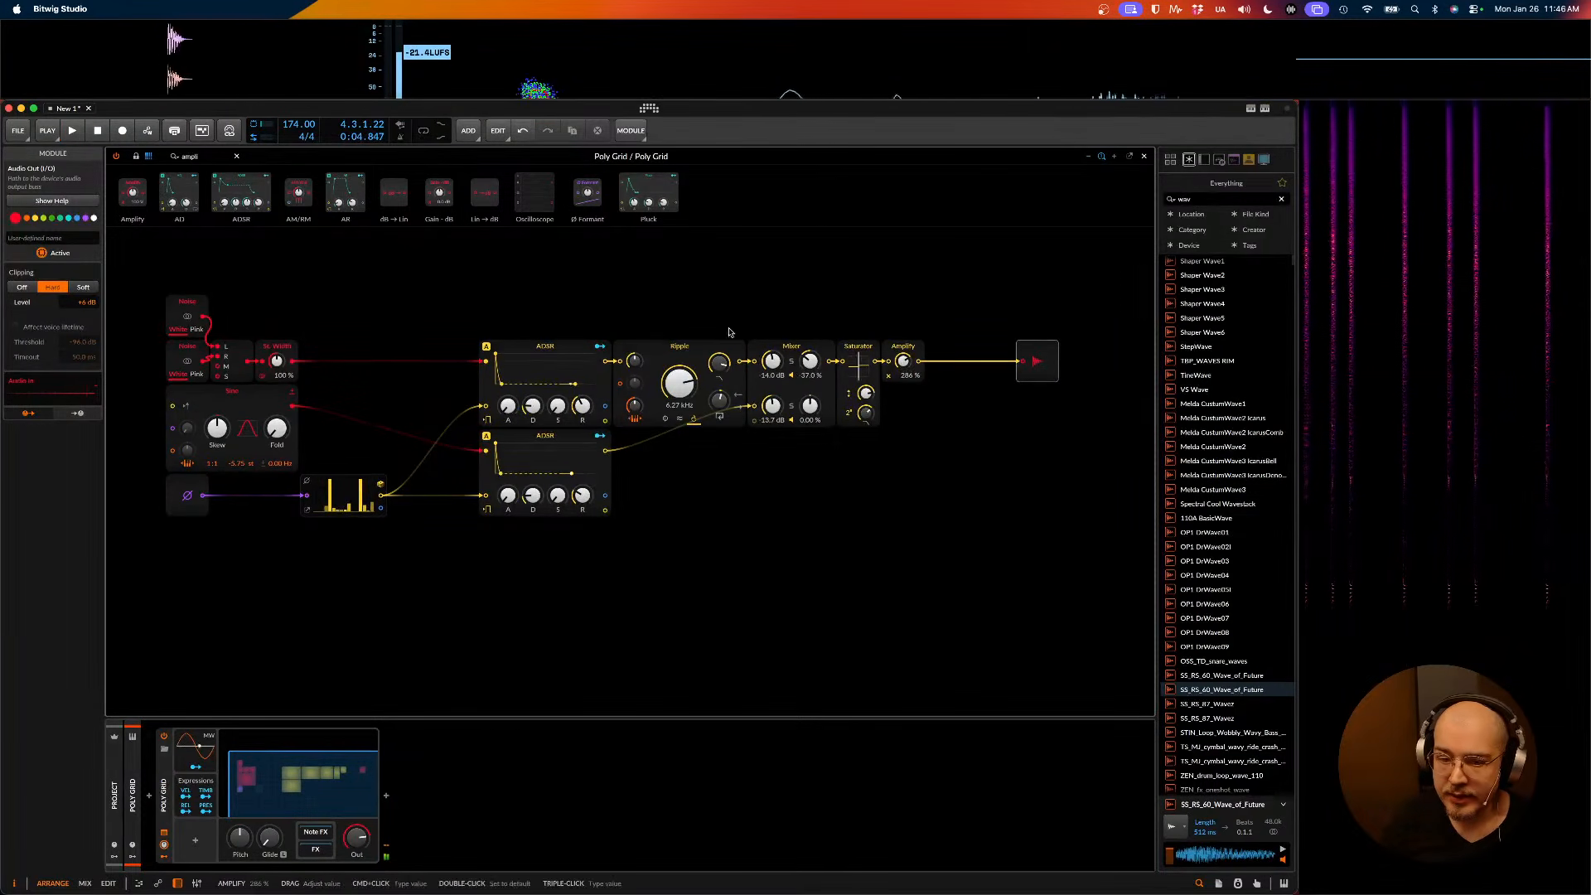
- Find the Hard Clip module and place it between the Saturator and Amplify modules
{"action": "triple_click", "coordinate": [213, 157]}
{"action": "type", "text": "over"}
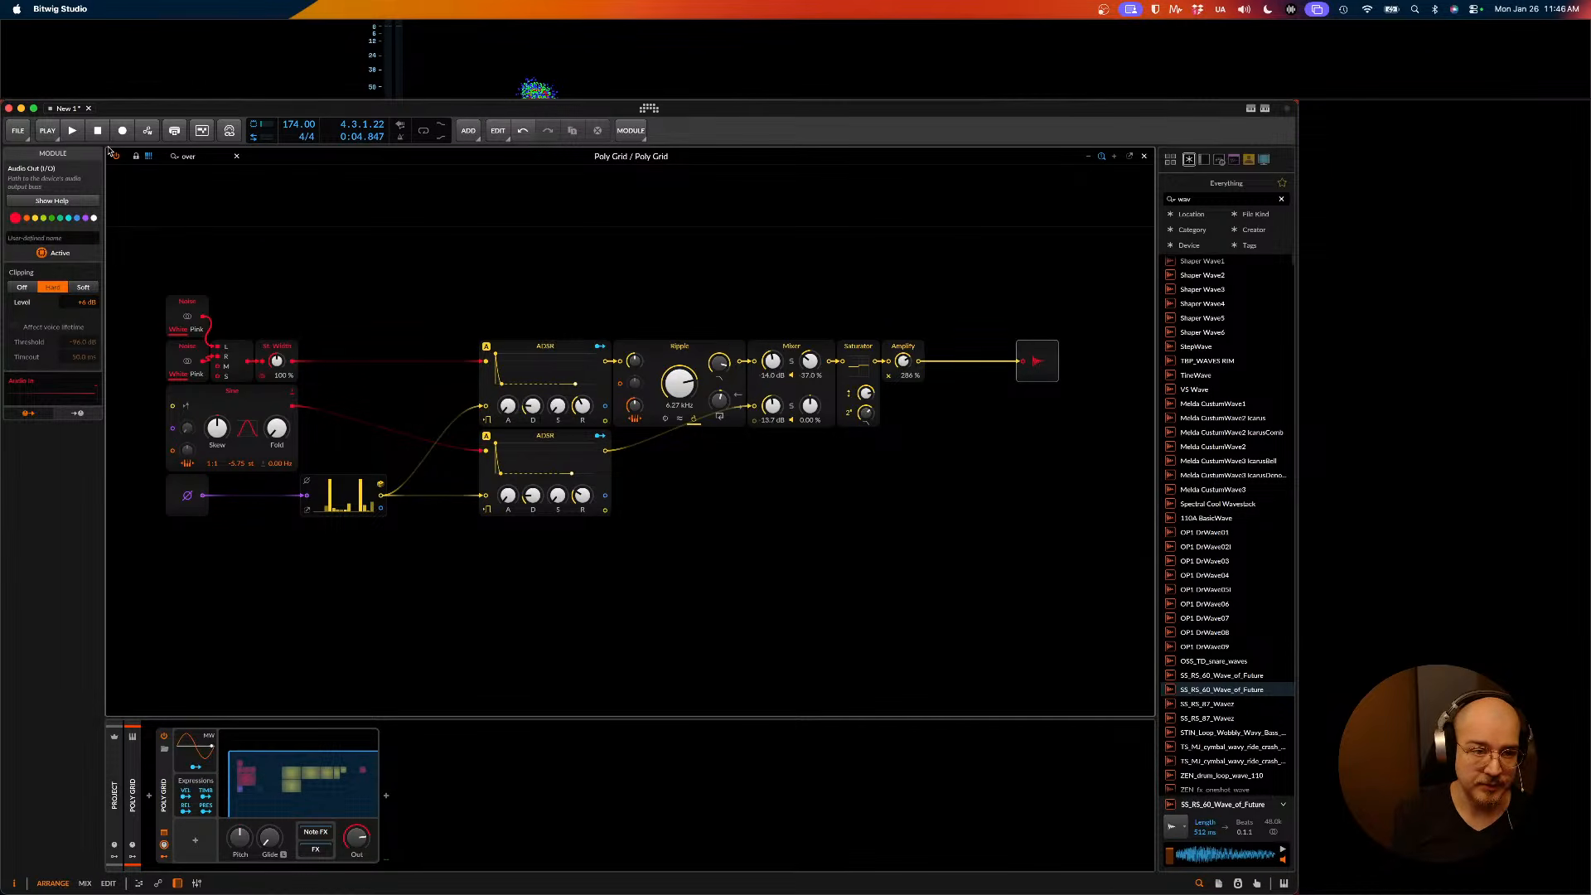
{"action": "key", "text": "BackSpace"}
{"action": "key", "text": "BackSpace"}
{"action": "key", "text": "BackSpace"}
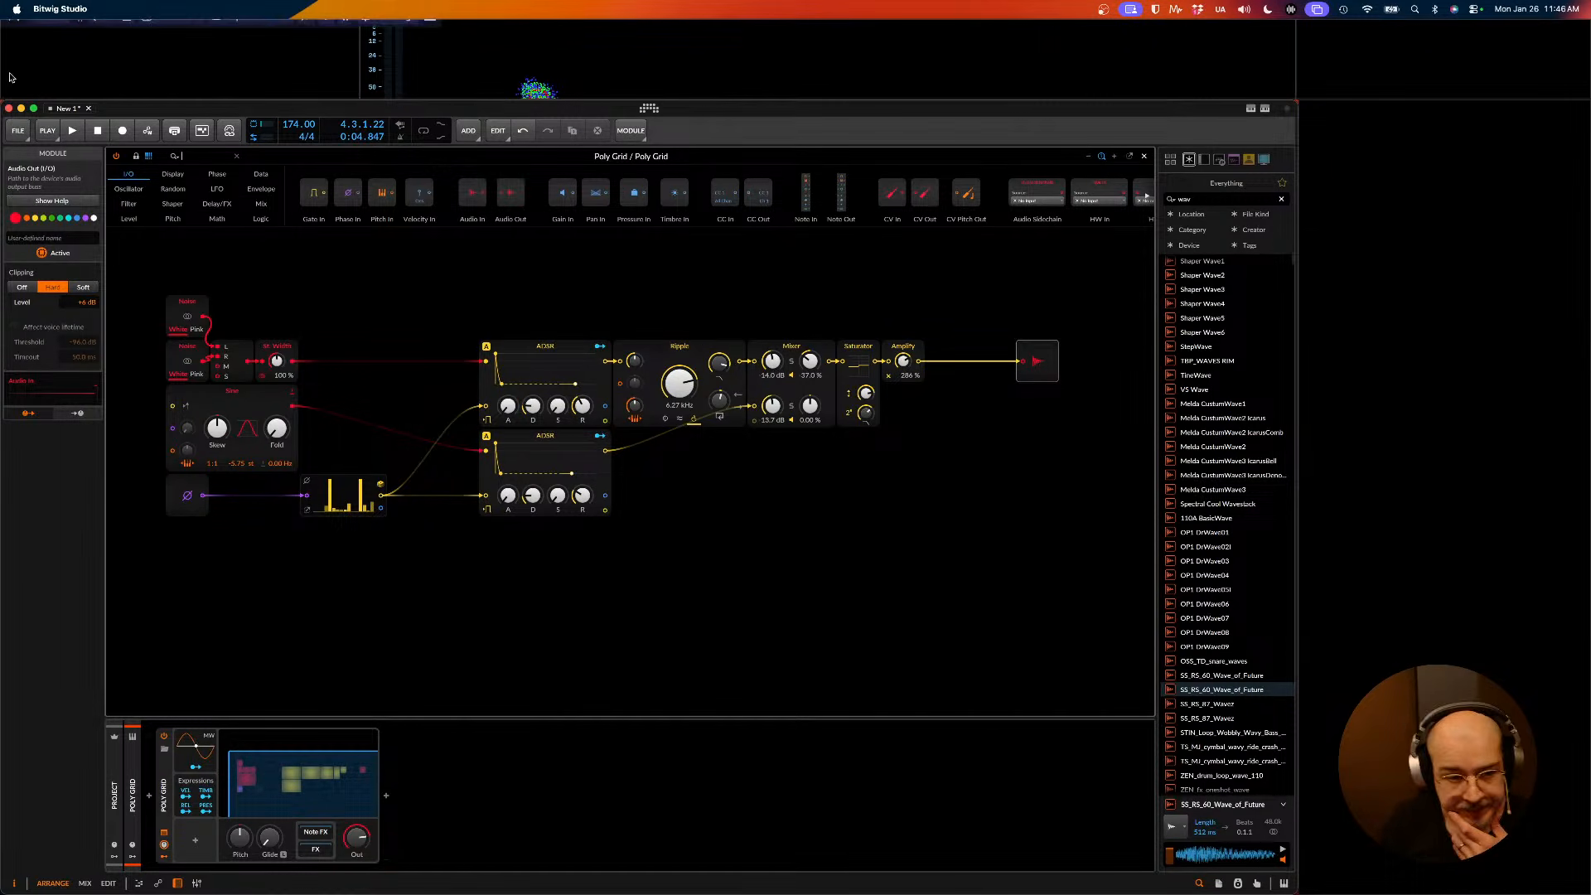
{"action": "type", "text": "clip"}
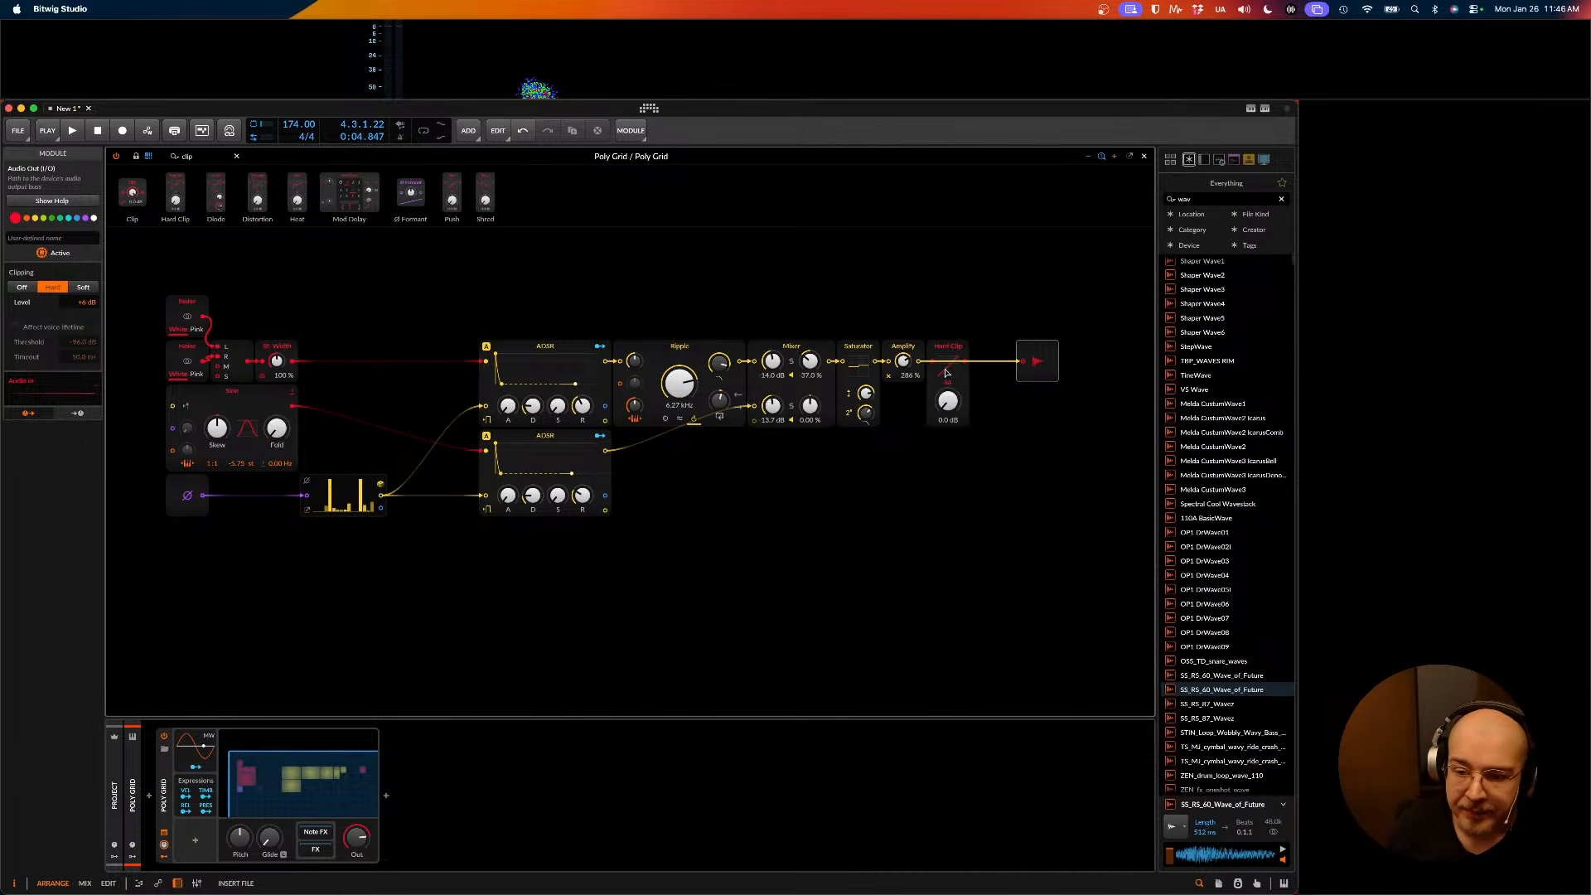
{"action": "mouse_move", "coordinate": [946, 373]}
{"action": "left_mouse_down"}
{"action": "mouse_move", "coordinate": [908, 365]}
{"action": "mouse_move", "coordinate": [948, 405]}
{"action": "left_mouse_up"}
{"action": "key", "text": "space"}
{"action": "left_click_drag", "start_coordinate": [887, 362], "coordinate": [943, 371]}
- Audition the pattern and set the Hard Clip drive to about +15.2 dB and the Amplify level to 33.8 %
{"action": "key", "text": "space"}
{"action": "key", "text": "space"}
{"action": "key", "text": "space"}
{"action": "key", "text": "space"}
{"action": "key", "text": "space"}
{"action": "key", "text": "space"}
{"action": "key", "text": "space"}
{"action": "key", "text": "space"}
{"action": "key", "text": "space"}
{"action": "key", "text": "space"}
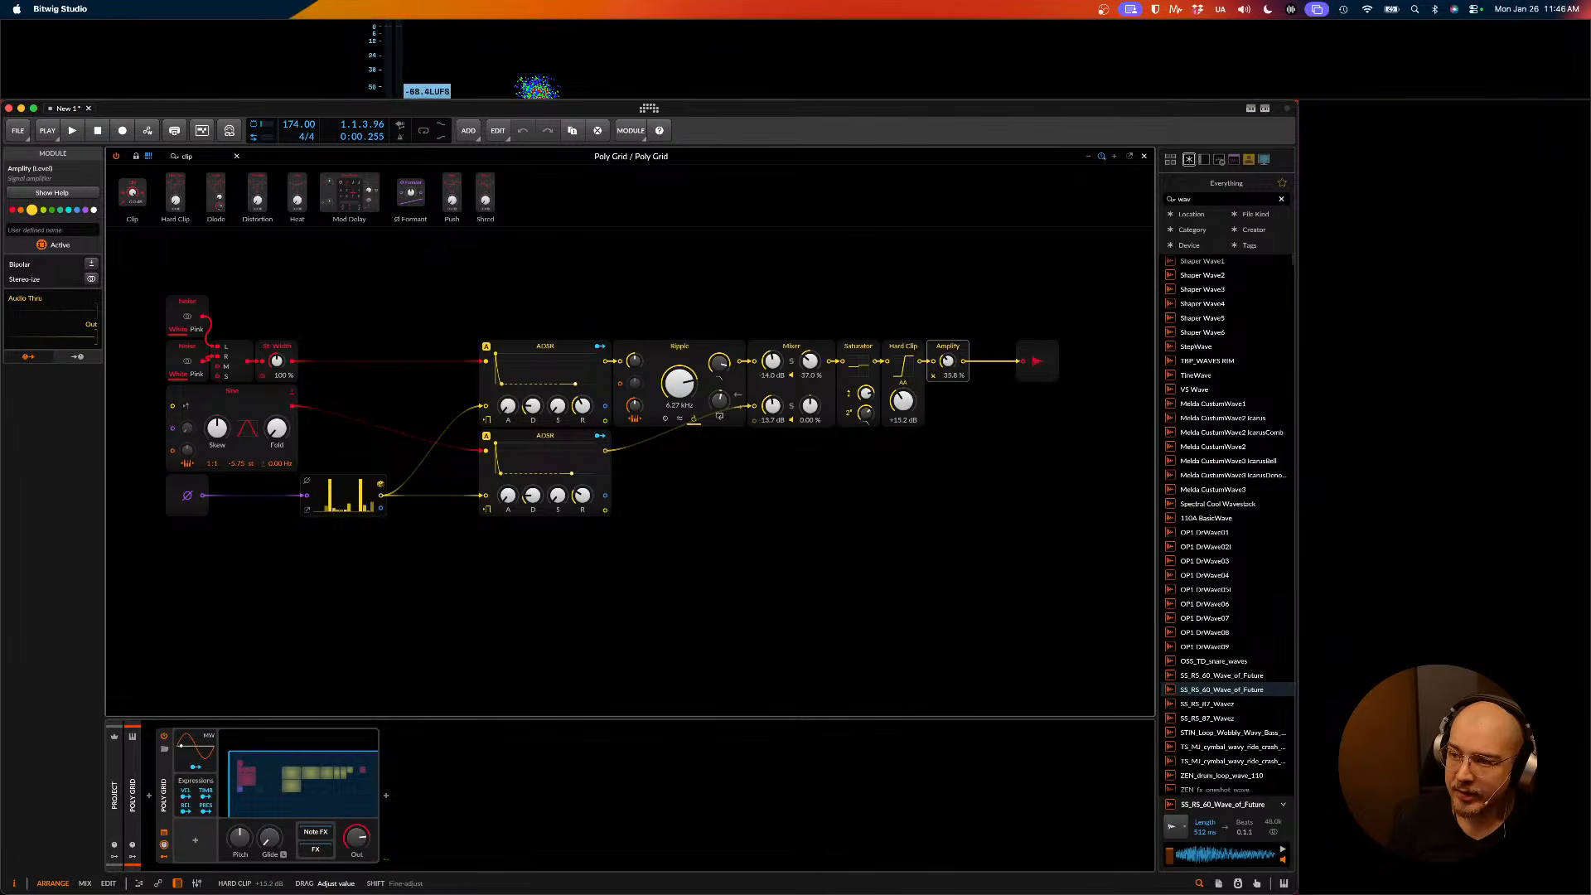
- Rebalance the clipping stage during playback, with Hard Clip at about +13.6 dB and Amplify at about 35.8 %
{"action": "scroll", "coordinate": [927, 374], "scroll_direction": "up", "scroll_amount": 1}
{"action": "left_click_drag", "start_coordinate": [948, 363], "coordinate": [948, 359]}
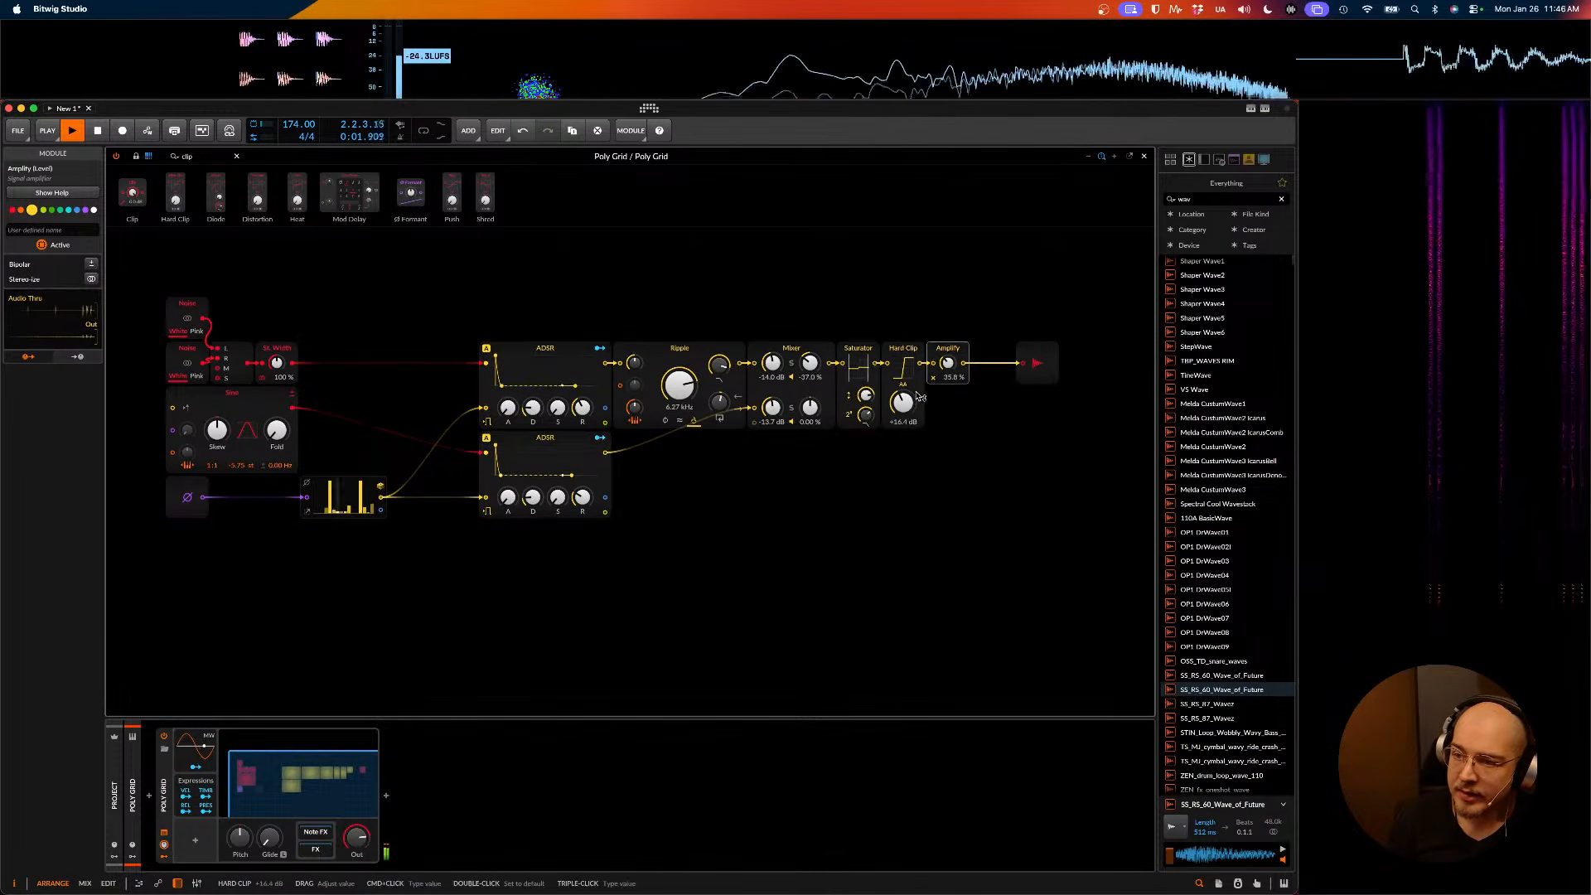
{"action": "key", "text": "space"}
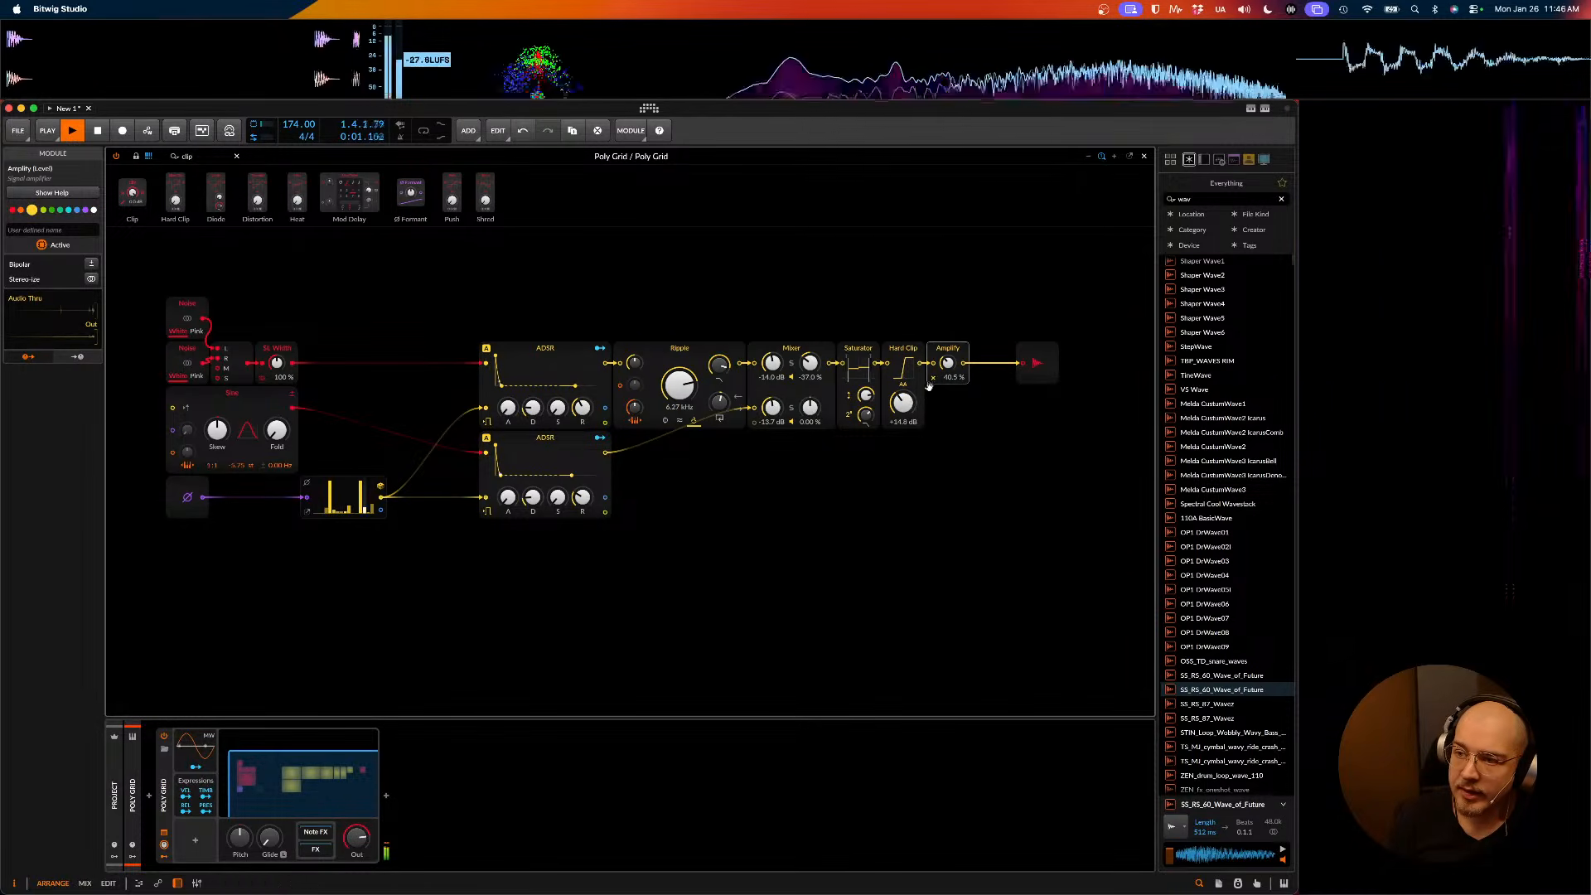
{"action": "key", "text": "space"}
{"action": "key", "text": "space"}
{"action": "left_click_drag", "start_coordinate": [947, 363], "coordinate": [904, 402]}
{"action": "key", "text": "space"}
{"action": "key", "text": "space"}
{"action": "key", "text": "space"}
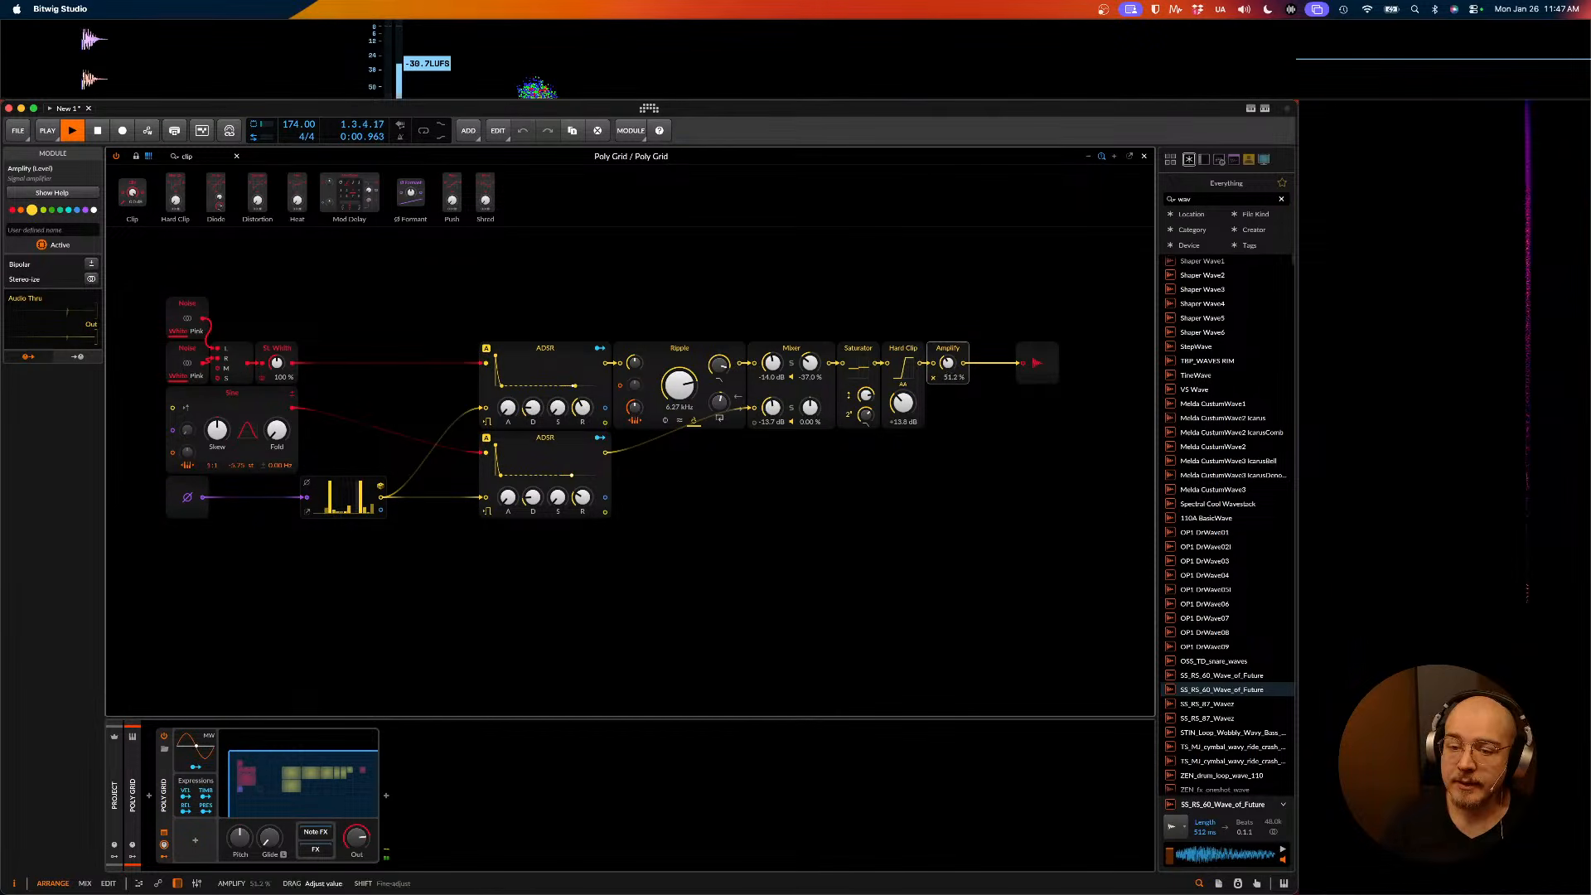
{"action": "left_click_drag", "start_coordinate": [949, 363], "coordinate": [949, 379]}
{"action": "key", "text": "space"}
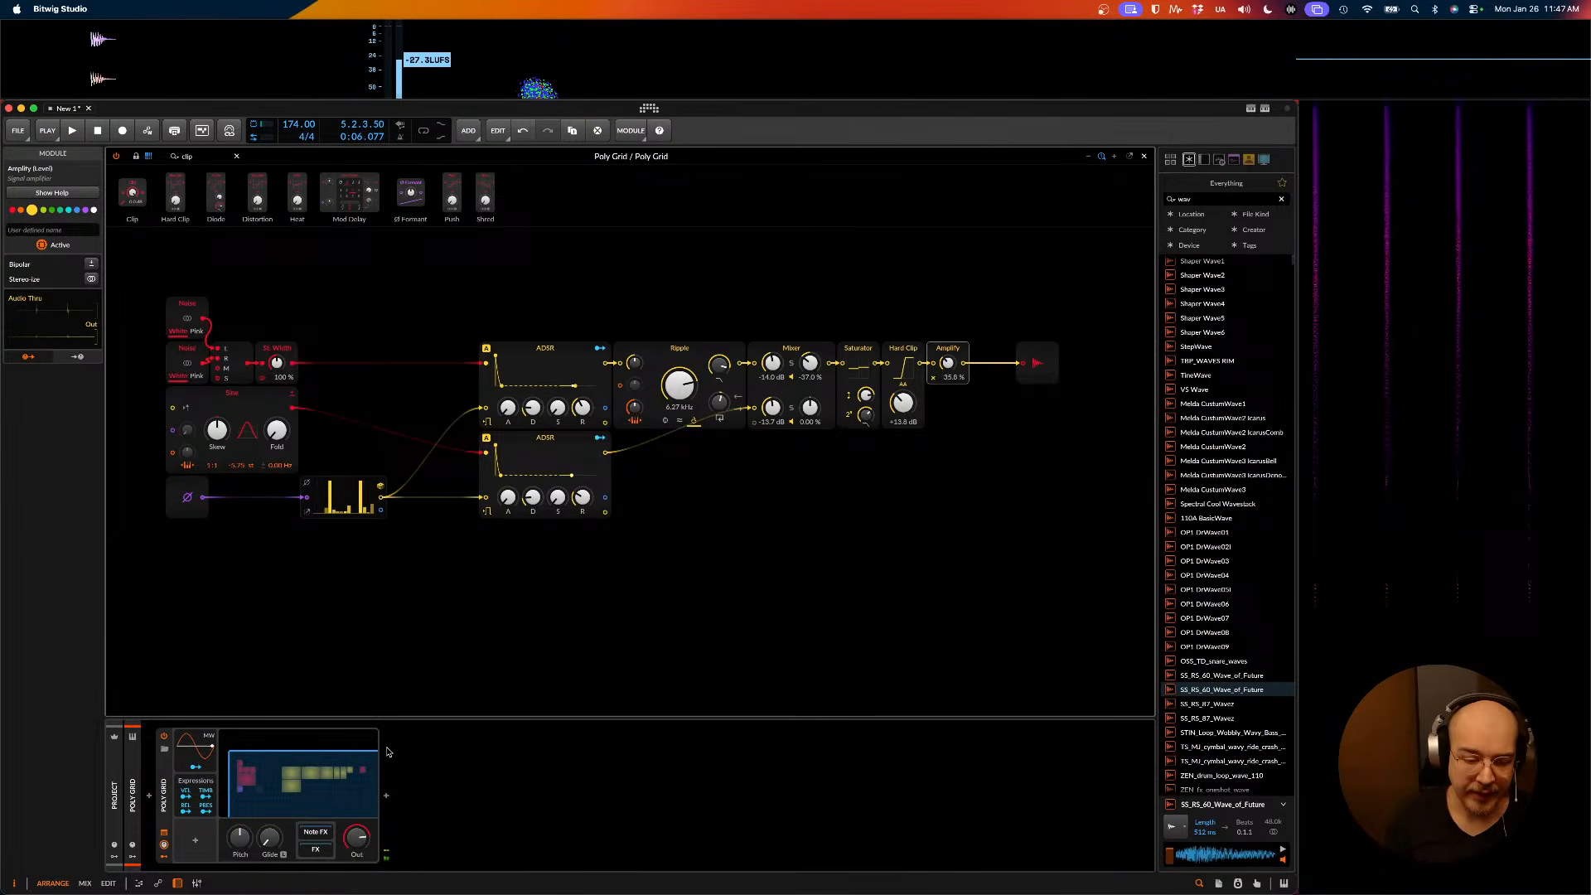
- Try an Over distortion device after Poly Grid with its clipping threshold at -15.7 dB, and delete it
{"action": "left_click", "coordinate": [387, 798]}
{"action": "type", "text": "lovel"}
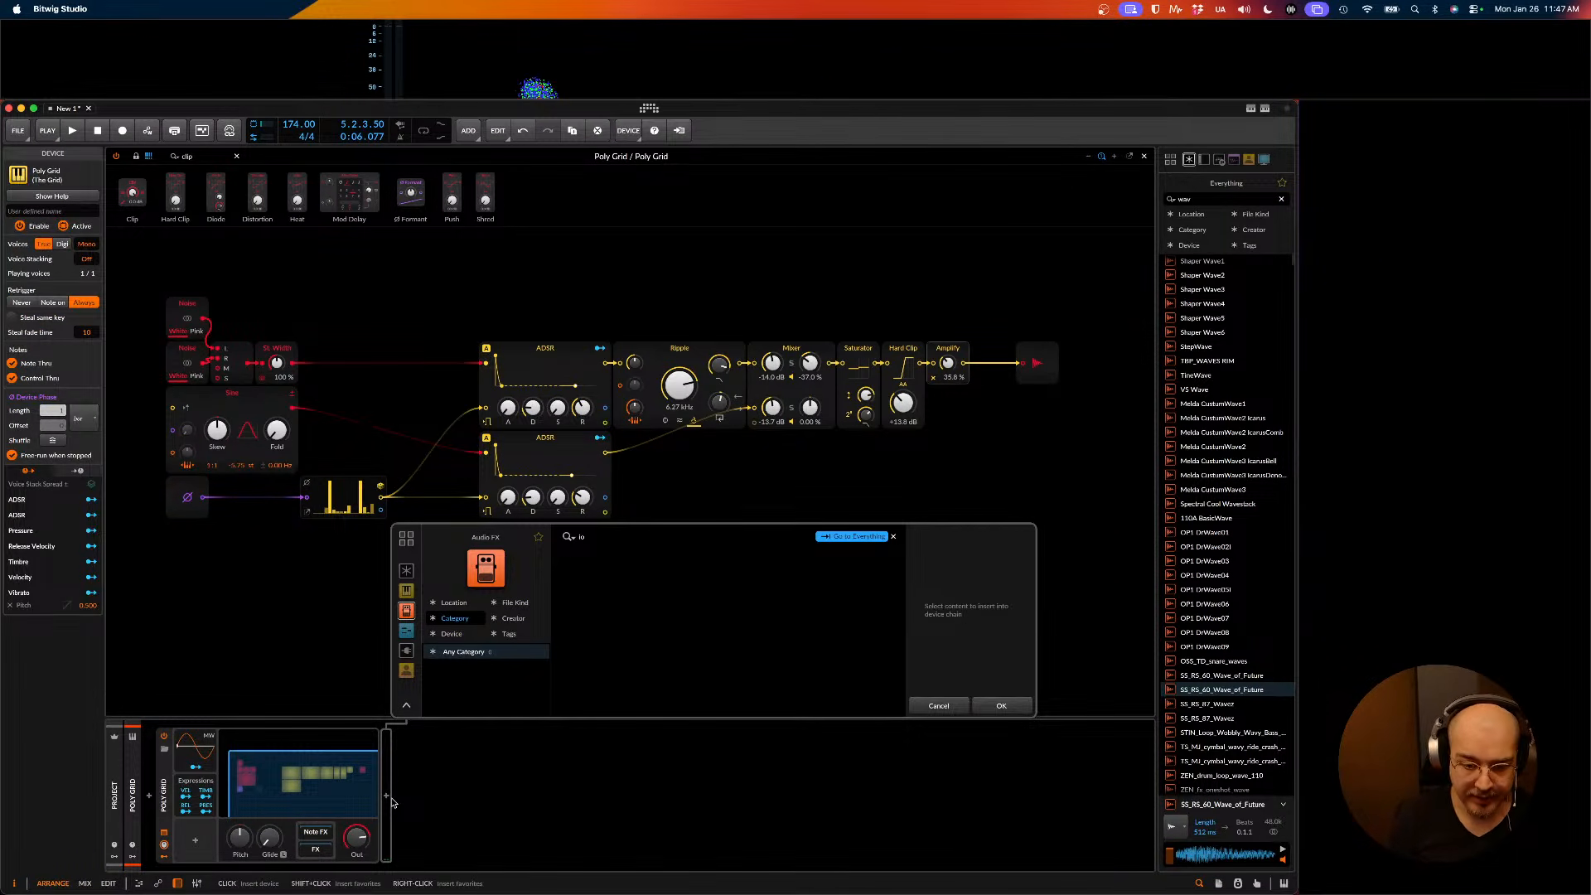
{"action": "key", "text": "BackSpace"}
{"action": "key", "text": "BackSpace"}
{"action": "type", "text": "over"}
{"action": "key", "text": "Return"}
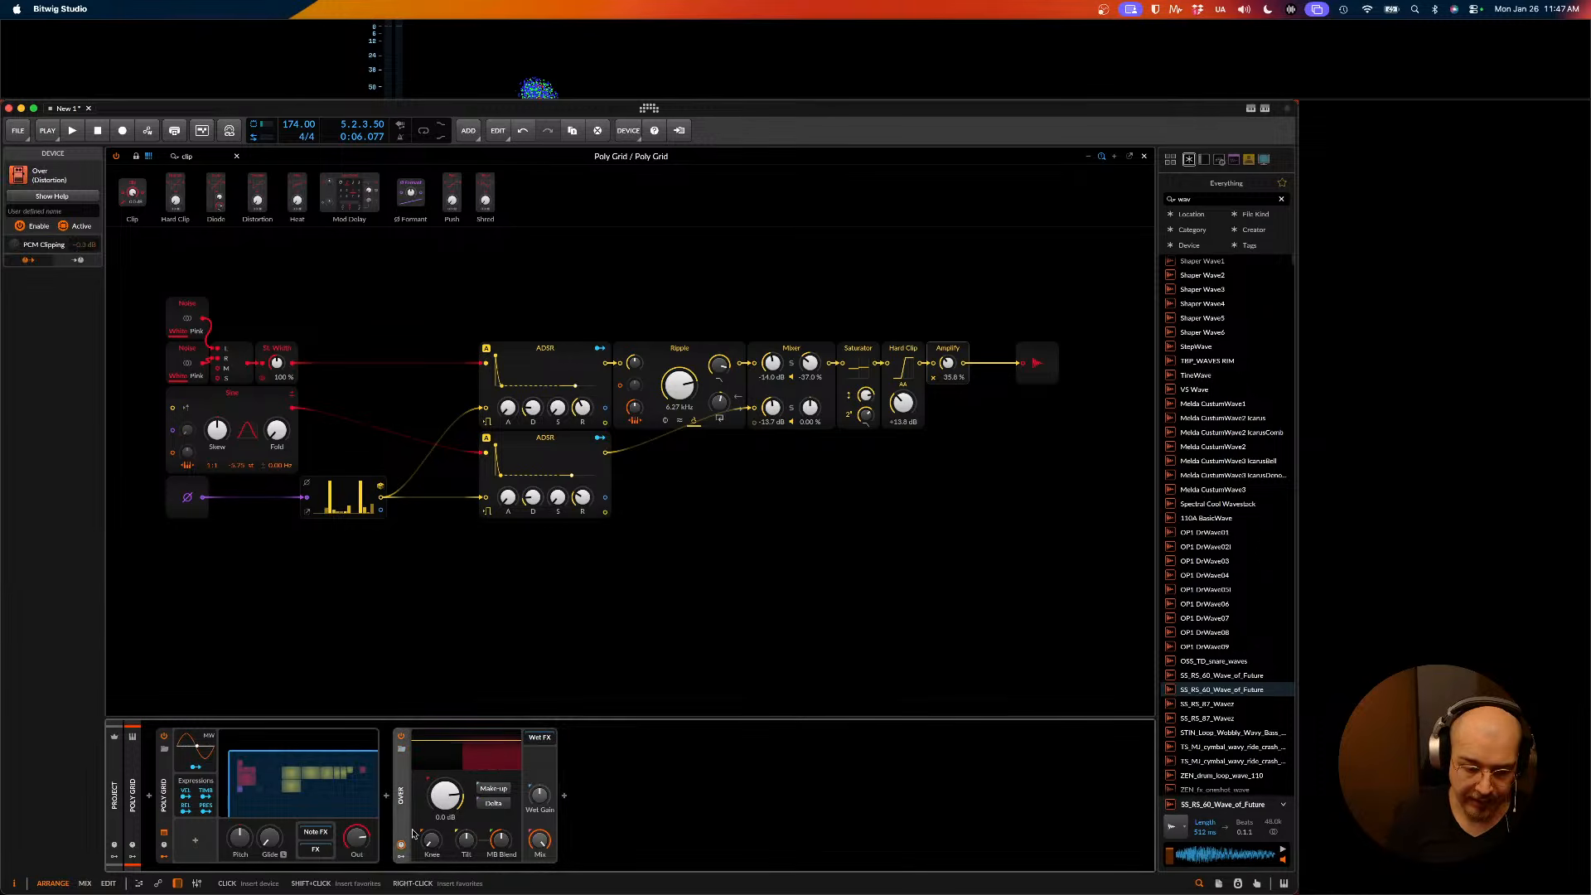
{"action": "key", "text": "space"}
{"action": "left_click_drag", "start_coordinate": [469, 745], "coordinate": [471, 766]}
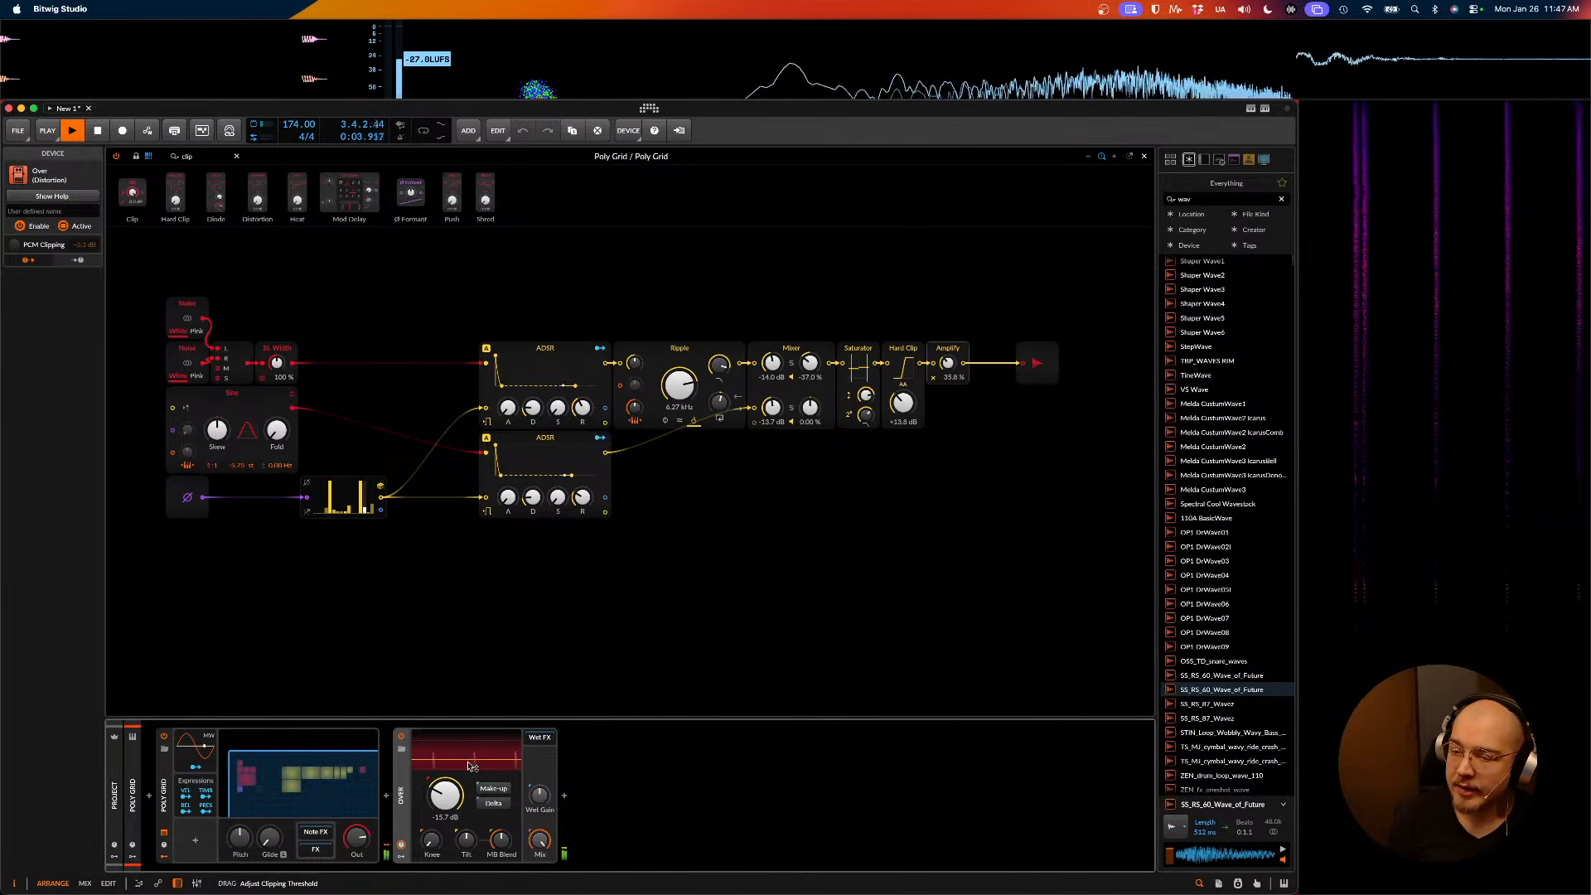
{"action": "key", "text": "space"}
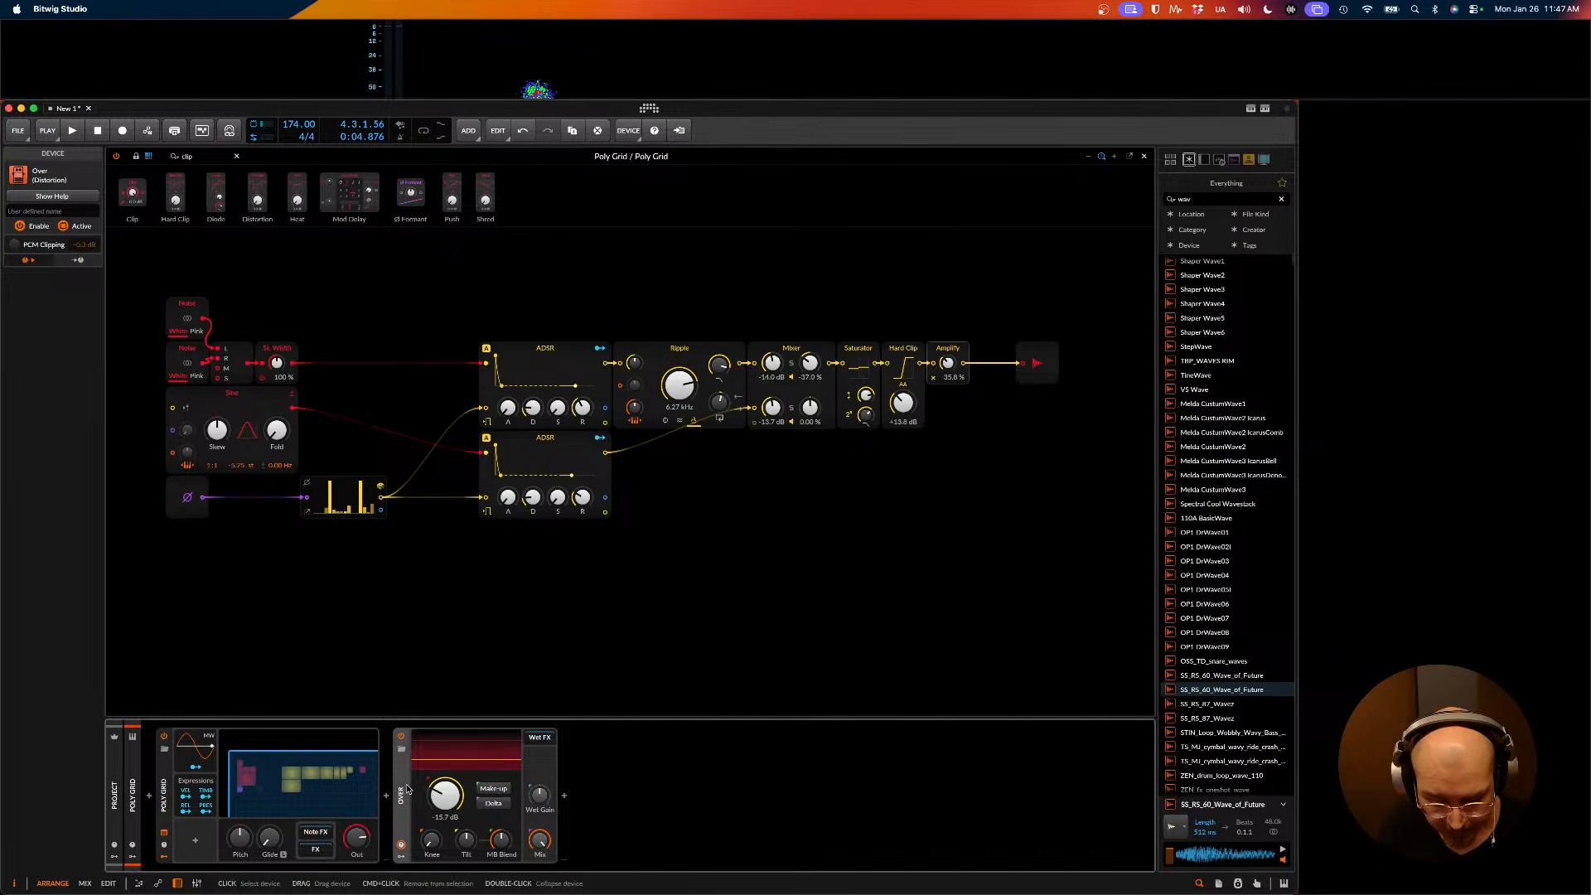
{"action": "key", "text": "Delete"}
- Push the Hard Clip drive to +24.0 dB and set the Amplify level to 55.1 % while auditioning
{"action": "key", "text": "space"}
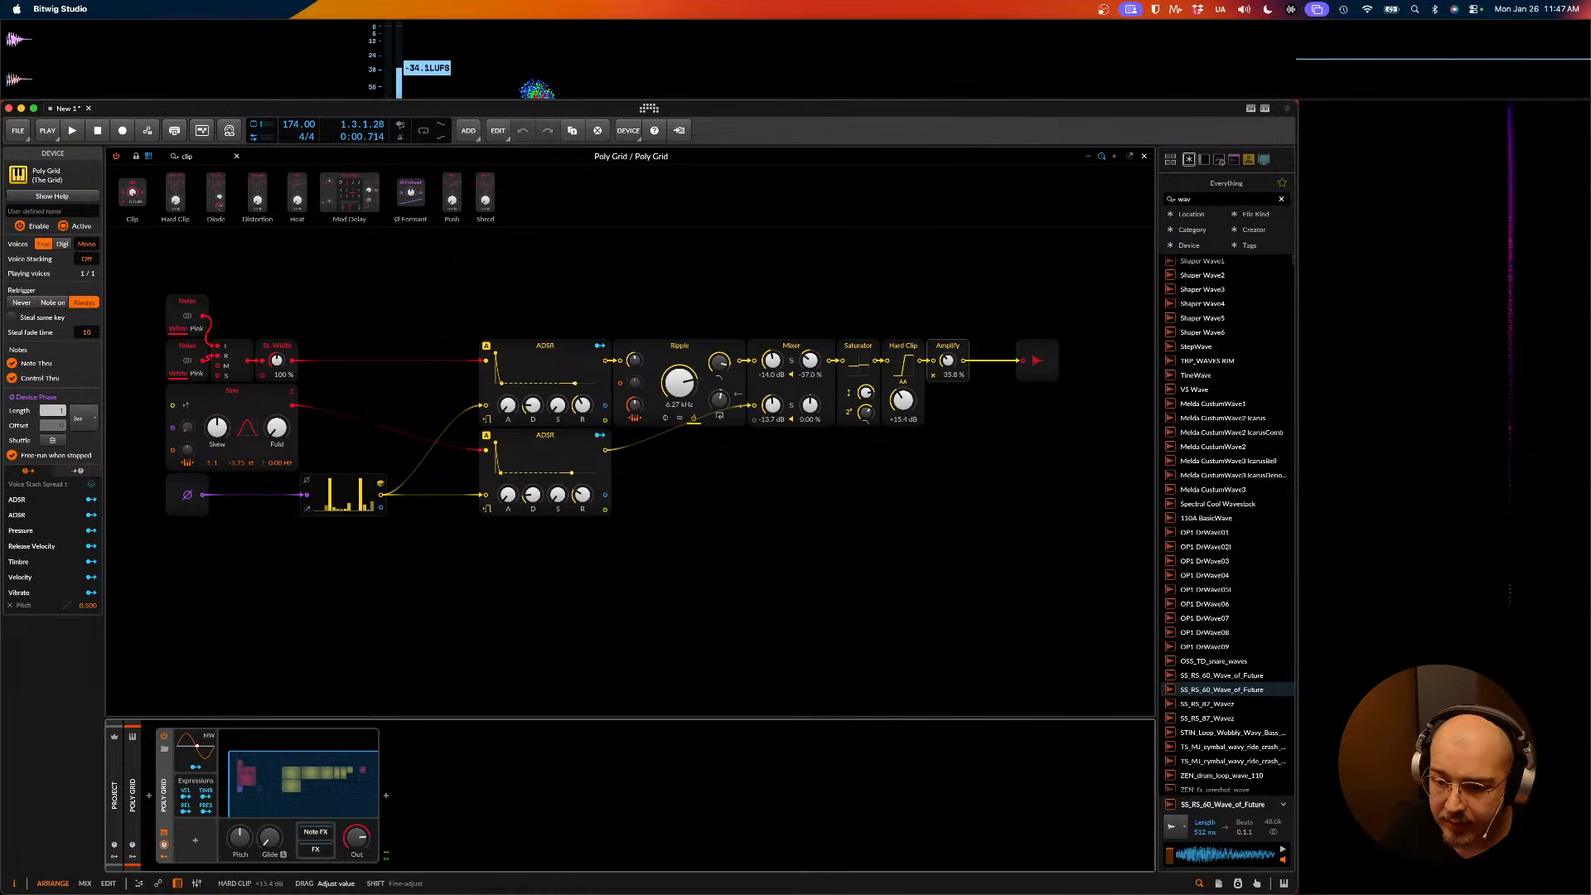
{"action": "left_click_drag", "start_coordinate": [907, 407], "coordinate": [948, 377]}
{"action": "key", "text": "space"}
{"action": "key", "text": "space"}
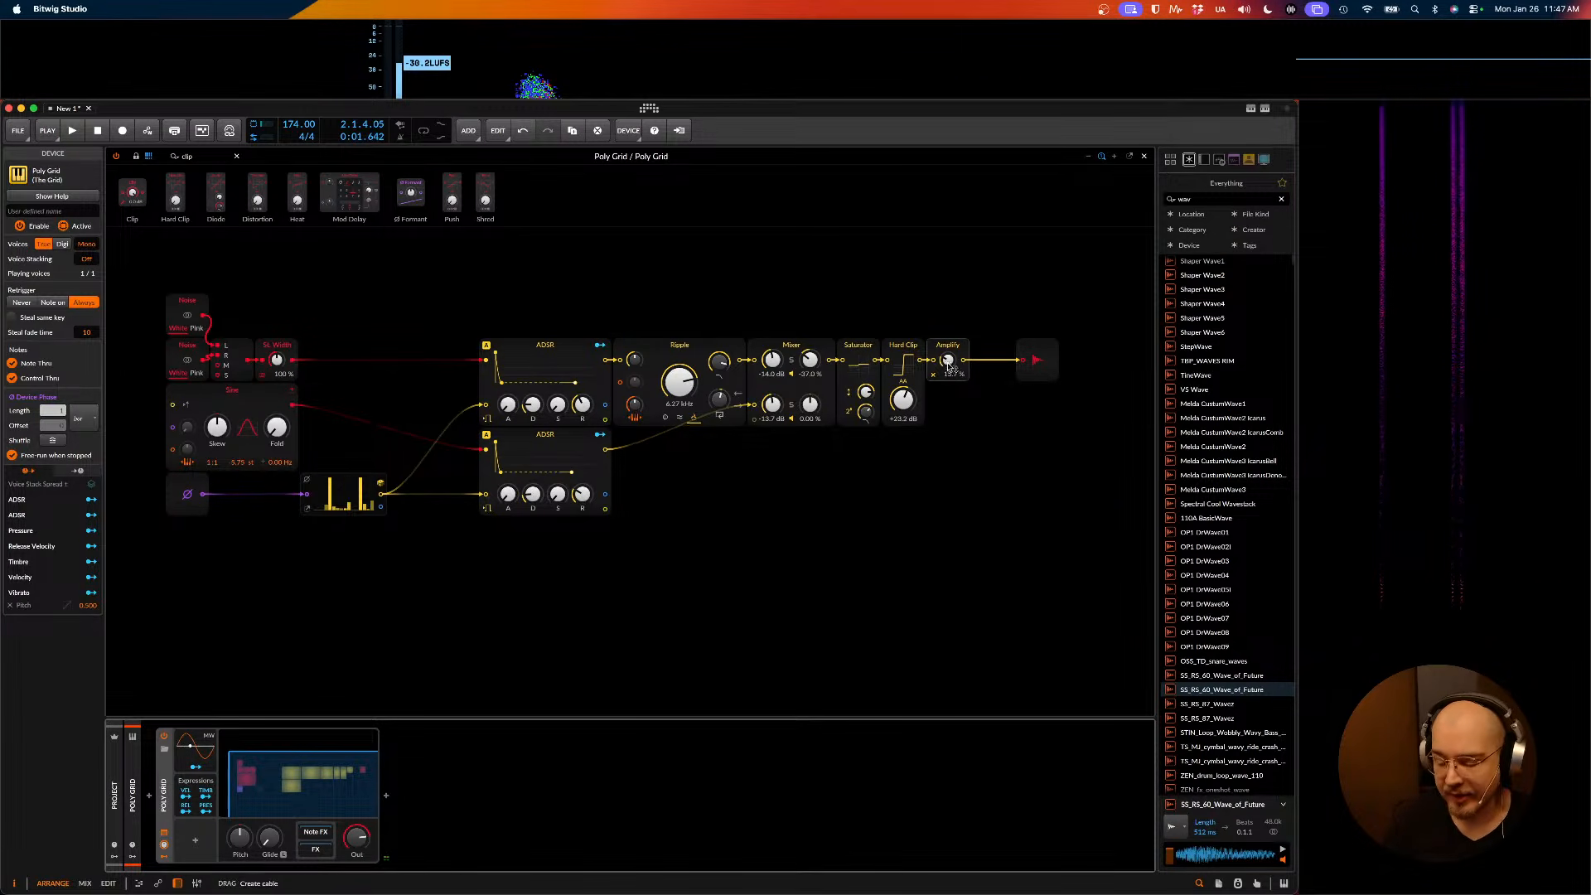
{"action": "key", "text": "space"}
{"action": "left_click_drag", "start_coordinate": [950, 367], "coordinate": [949, 359]}
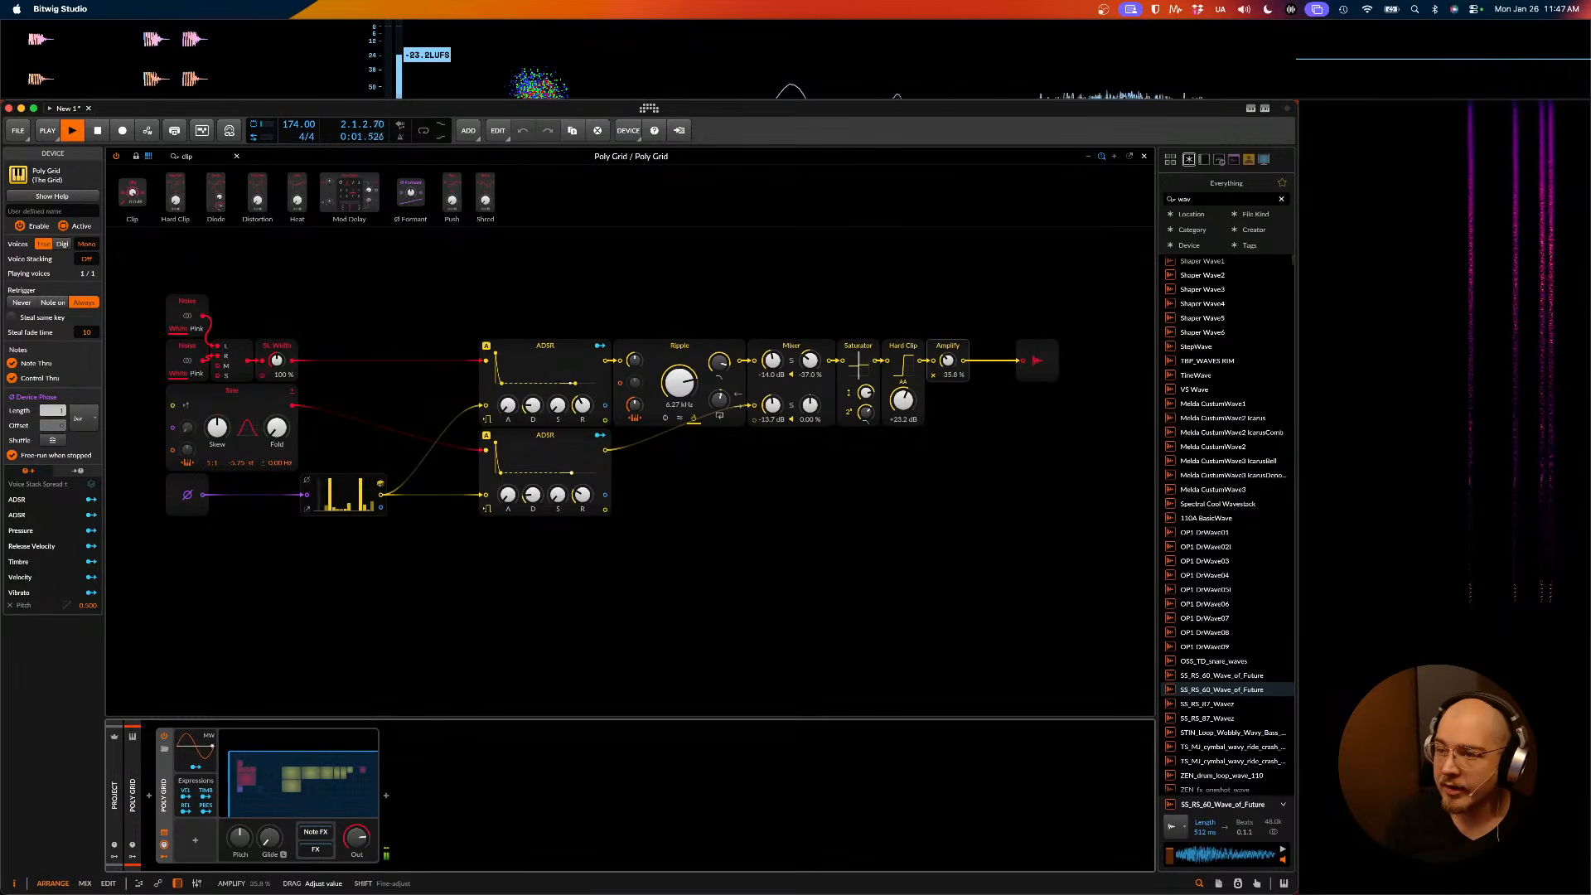
{"action": "key", "text": "space"}
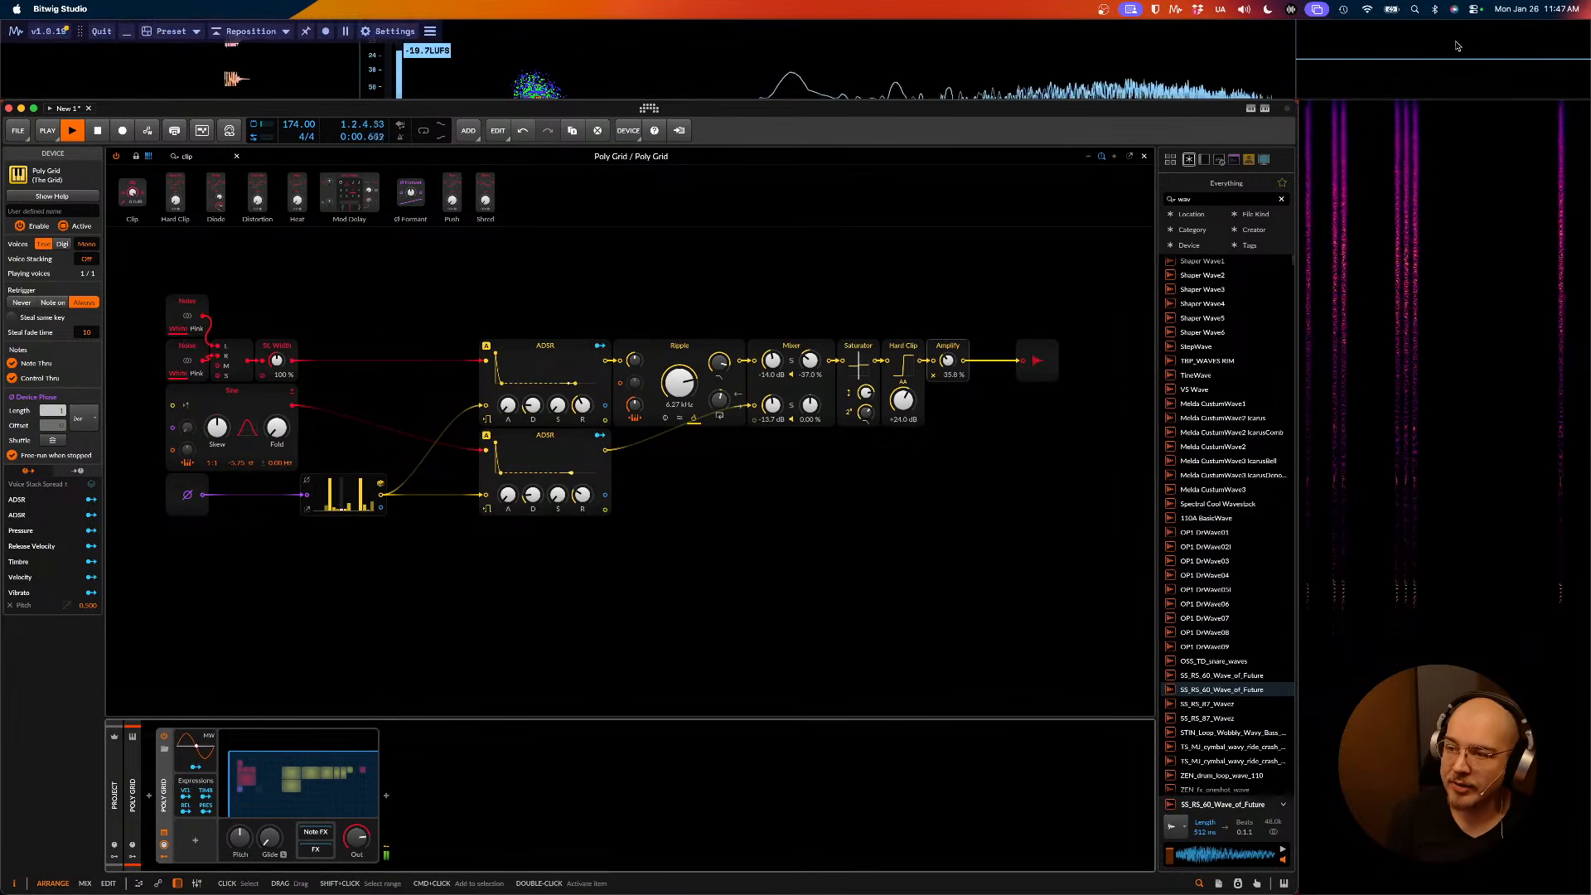
{"action": "key", "text": "space"}
{"action": "key", "text": "space"}
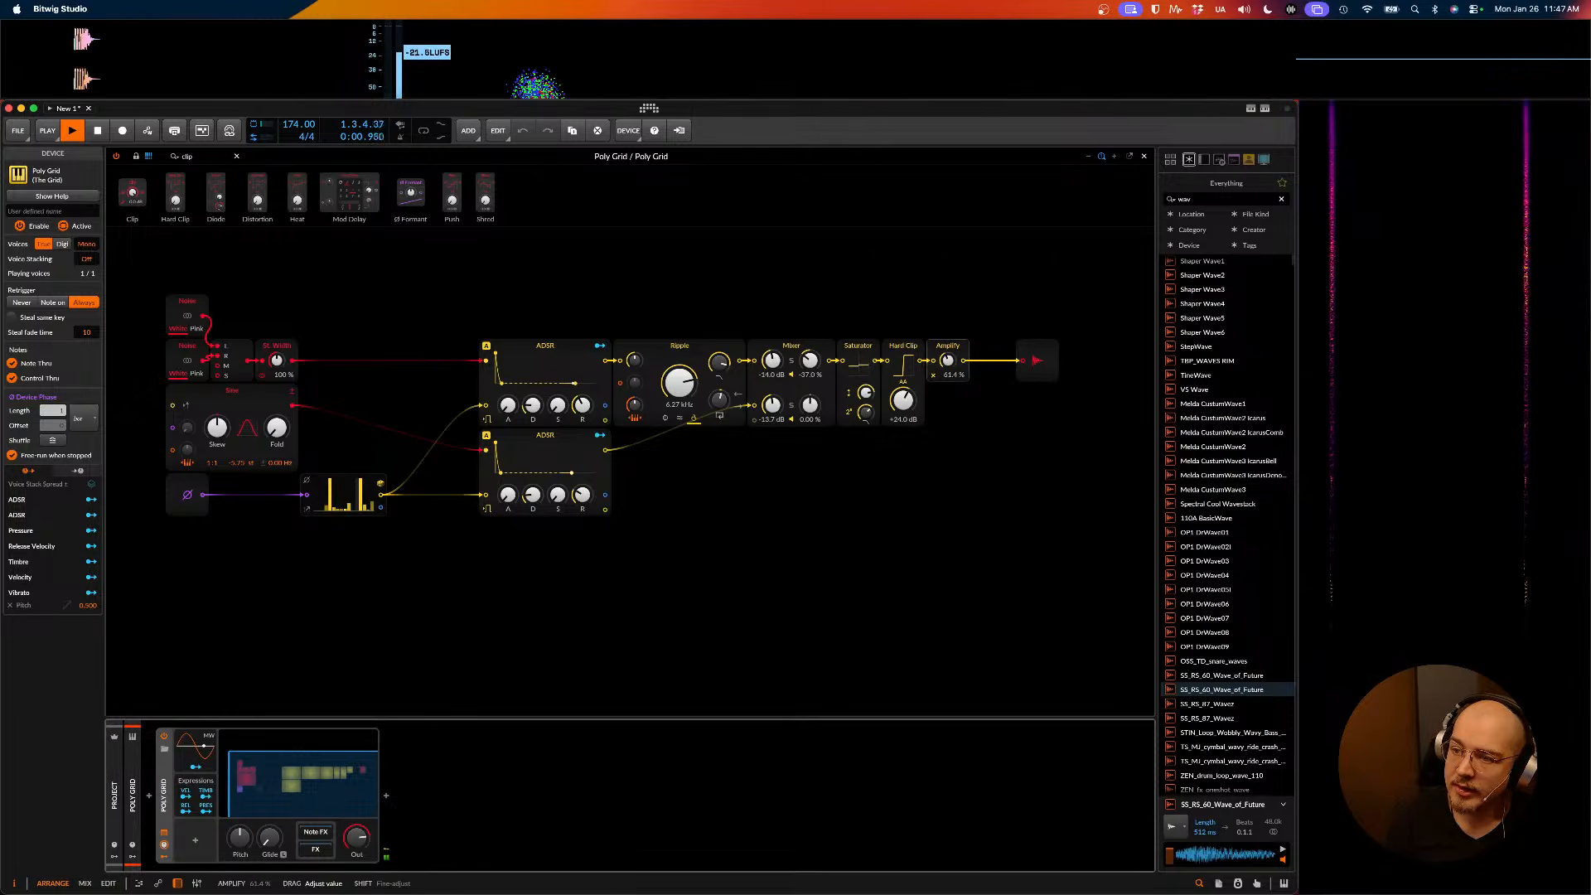
{"action": "key", "text": "space"}
{"action": "left_click", "coordinate": [950, 360]}
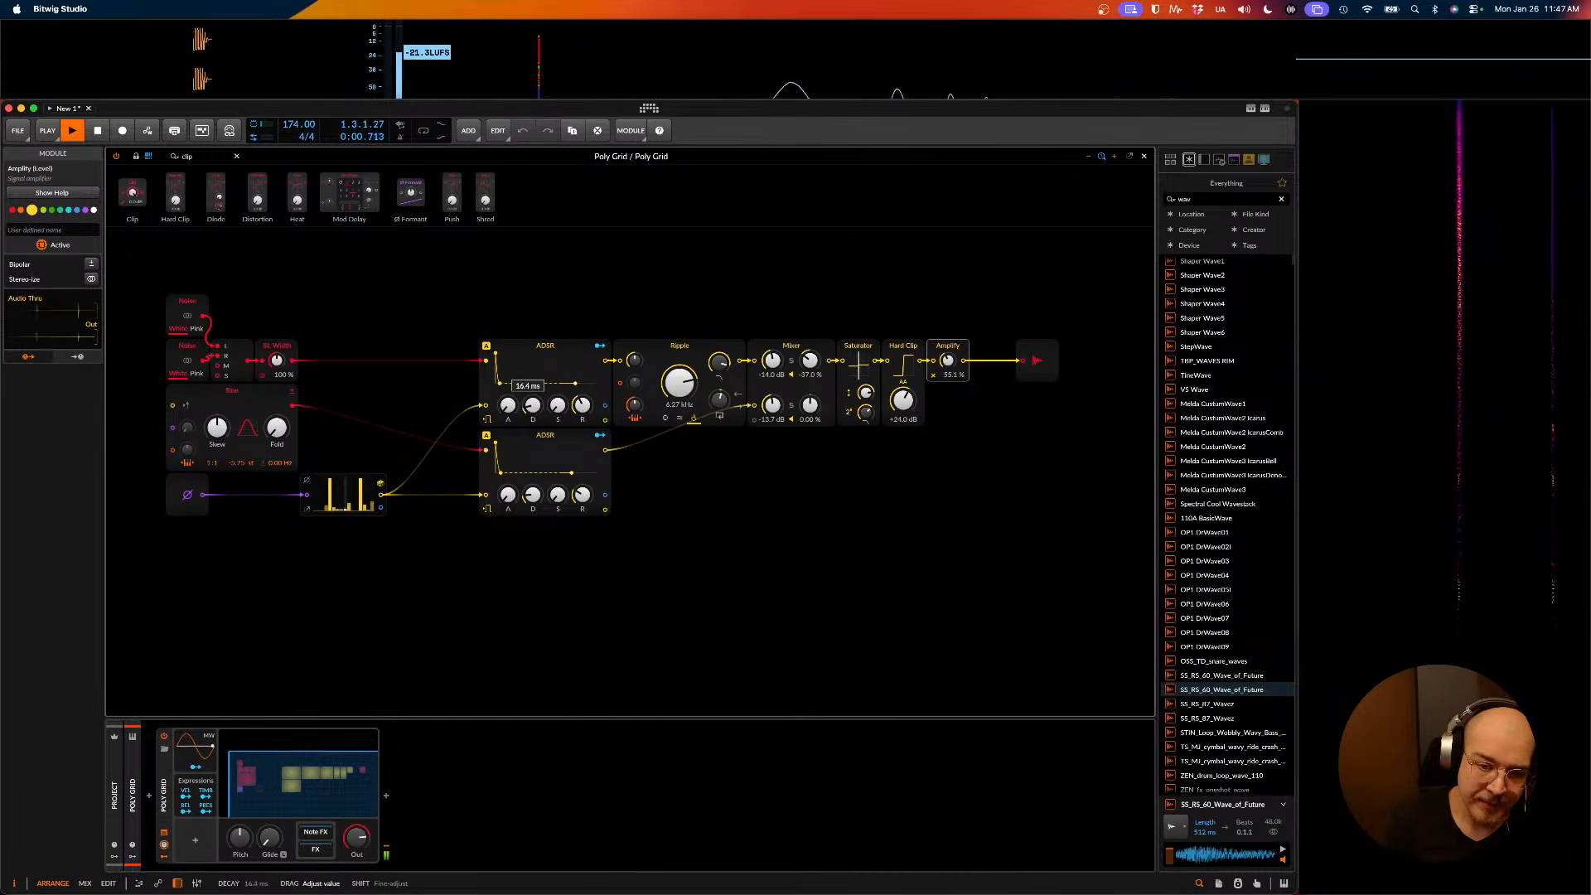
- Retune the upper ADSR's decay and sustain during playback and set its release to about 85 ms
{"action": "left_click_drag", "start_coordinate": [533, 405], "coordinate": [558, 388]}
{"action": "key", "text": "space"}
{"action": "key", "text": "space"}
{"action": "key", "text": "space"}
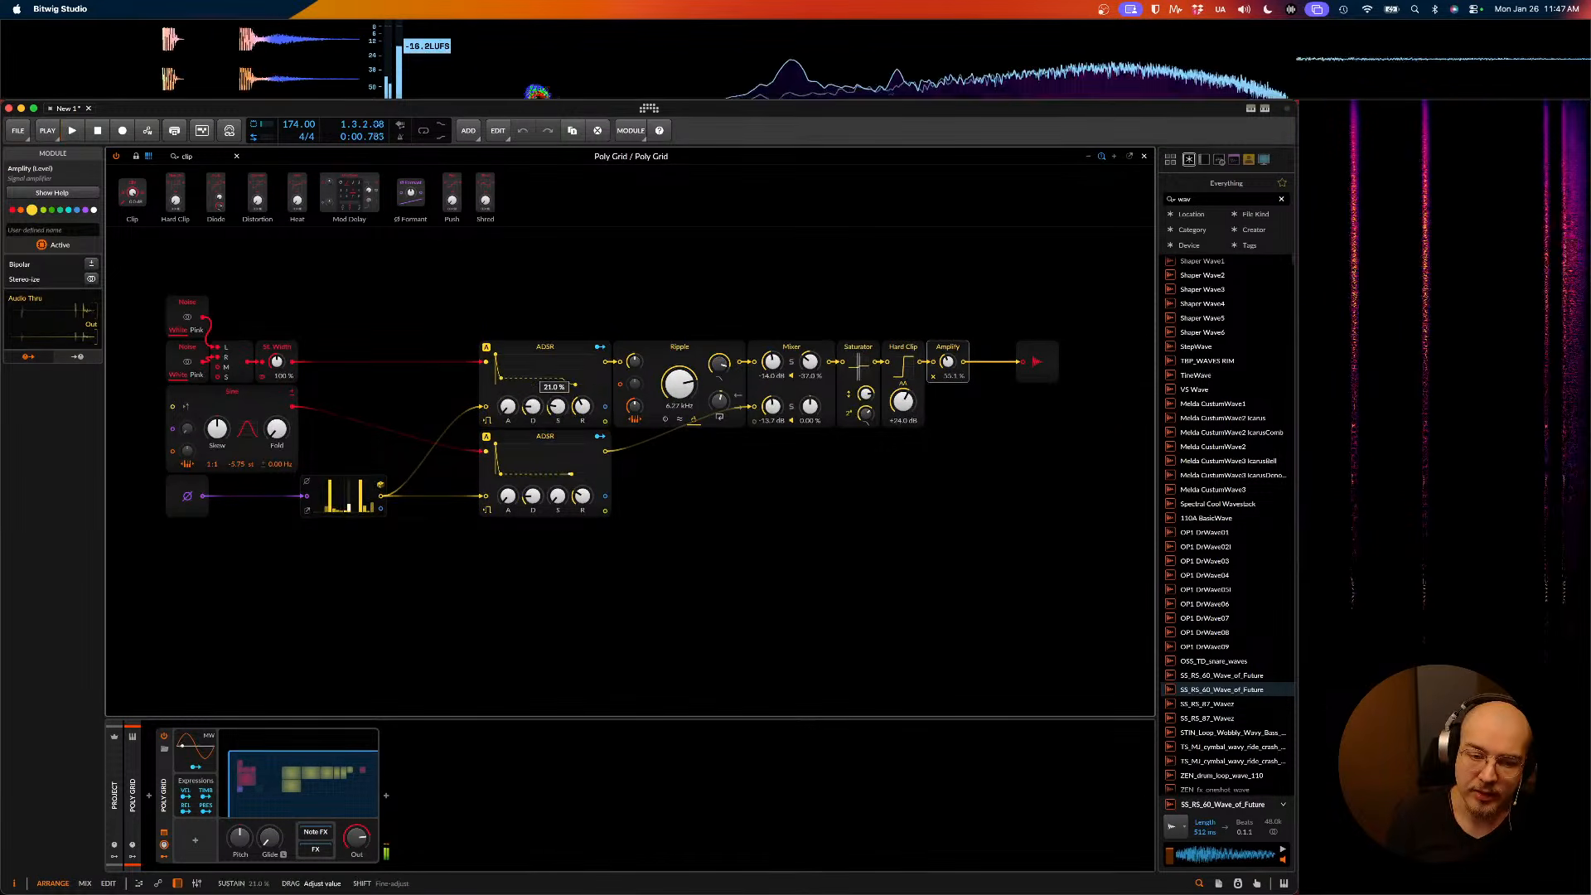
{"action": "key", "text": "space"}
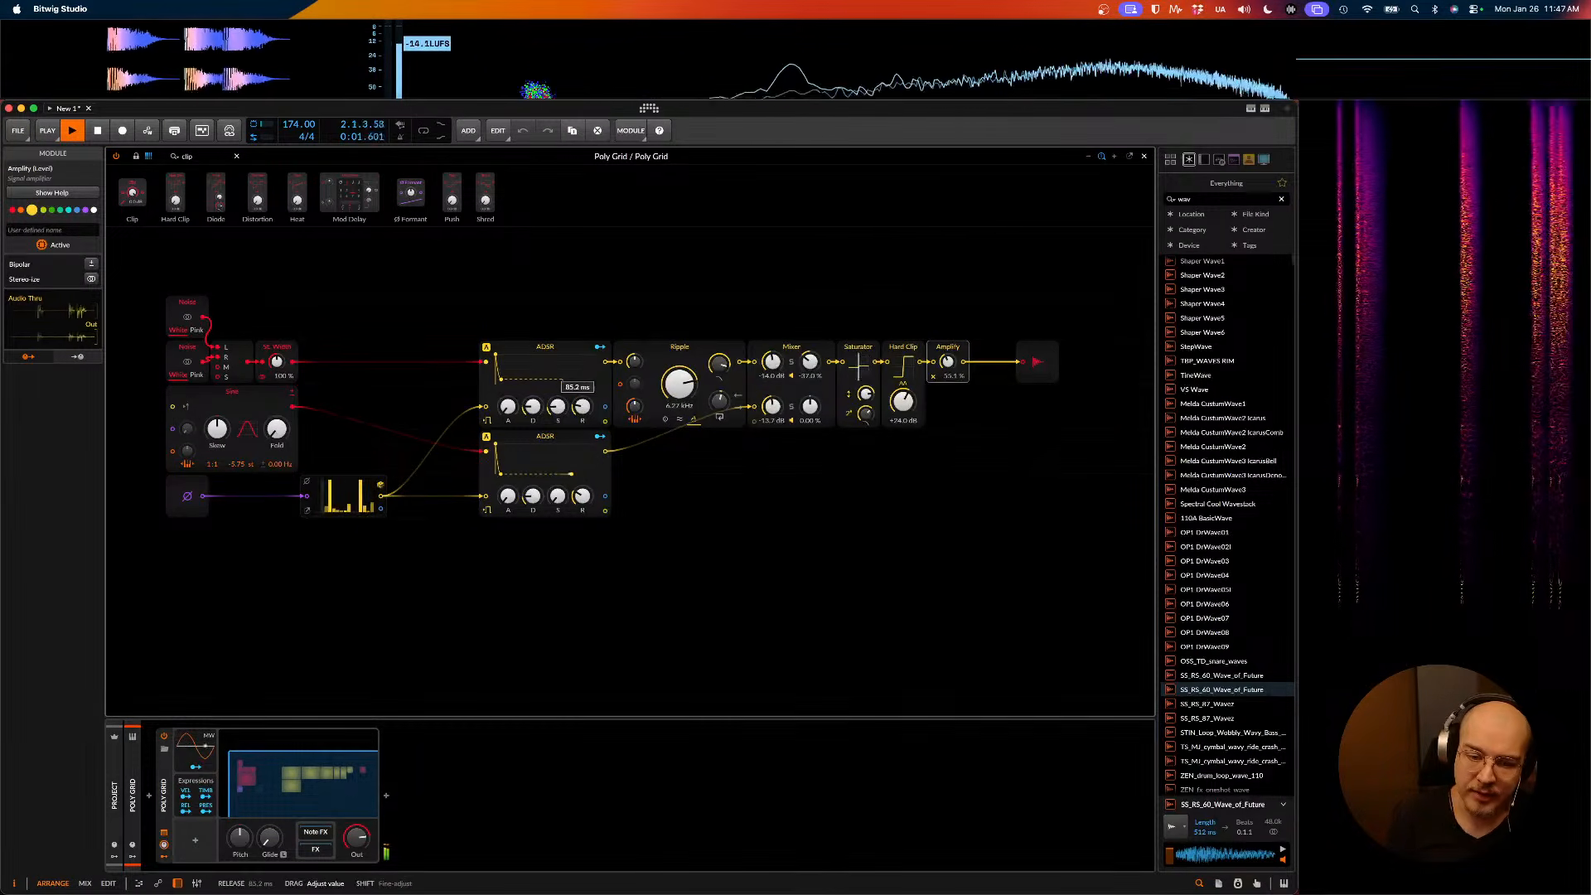
{"action": "key", "text": "space"}
{"action": "key", "text": "space"}
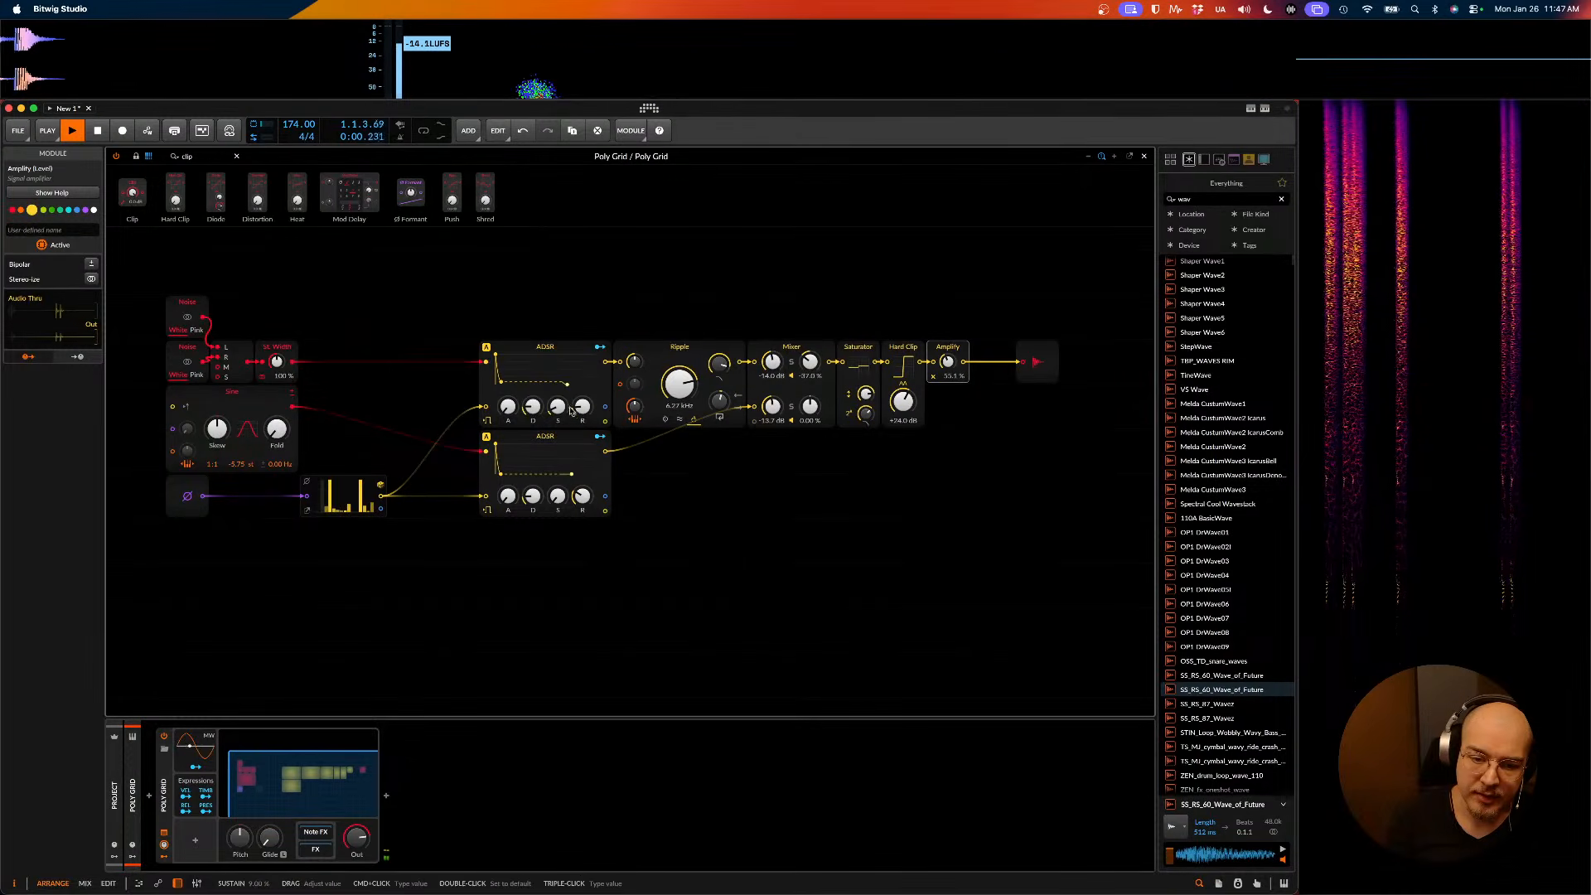
{"action": "key", "text": "space"}
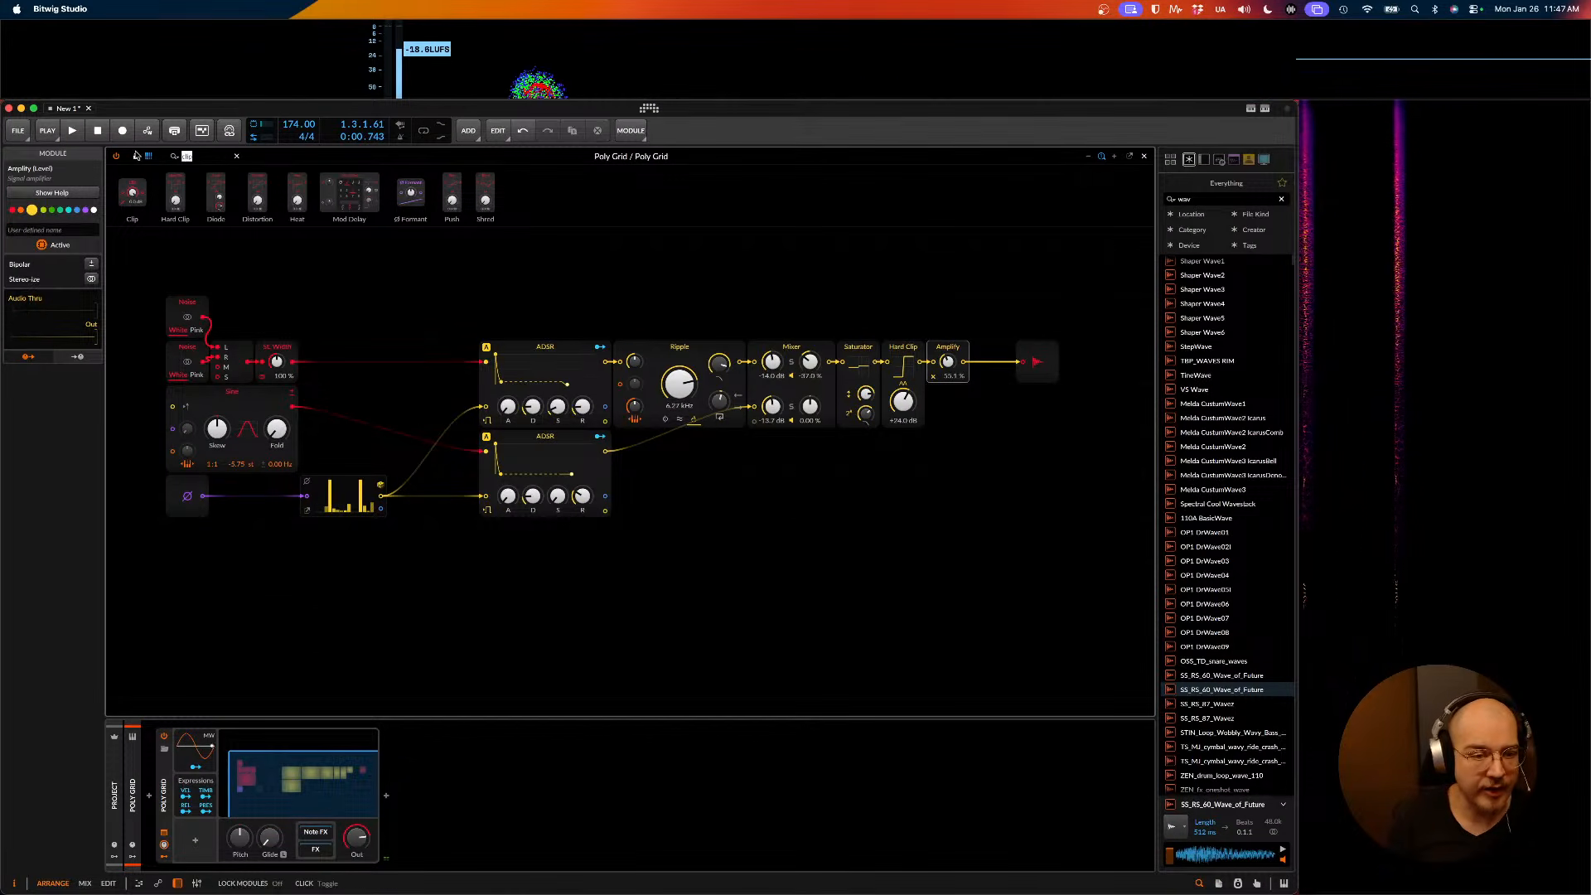
- Insert a Gate Length module between Probabilities and the two ADSRs, moving Probabilities clear of it
{"action": "left_click", "coordinate": [236, 156]}
{"action": "type", "text": "gate"}
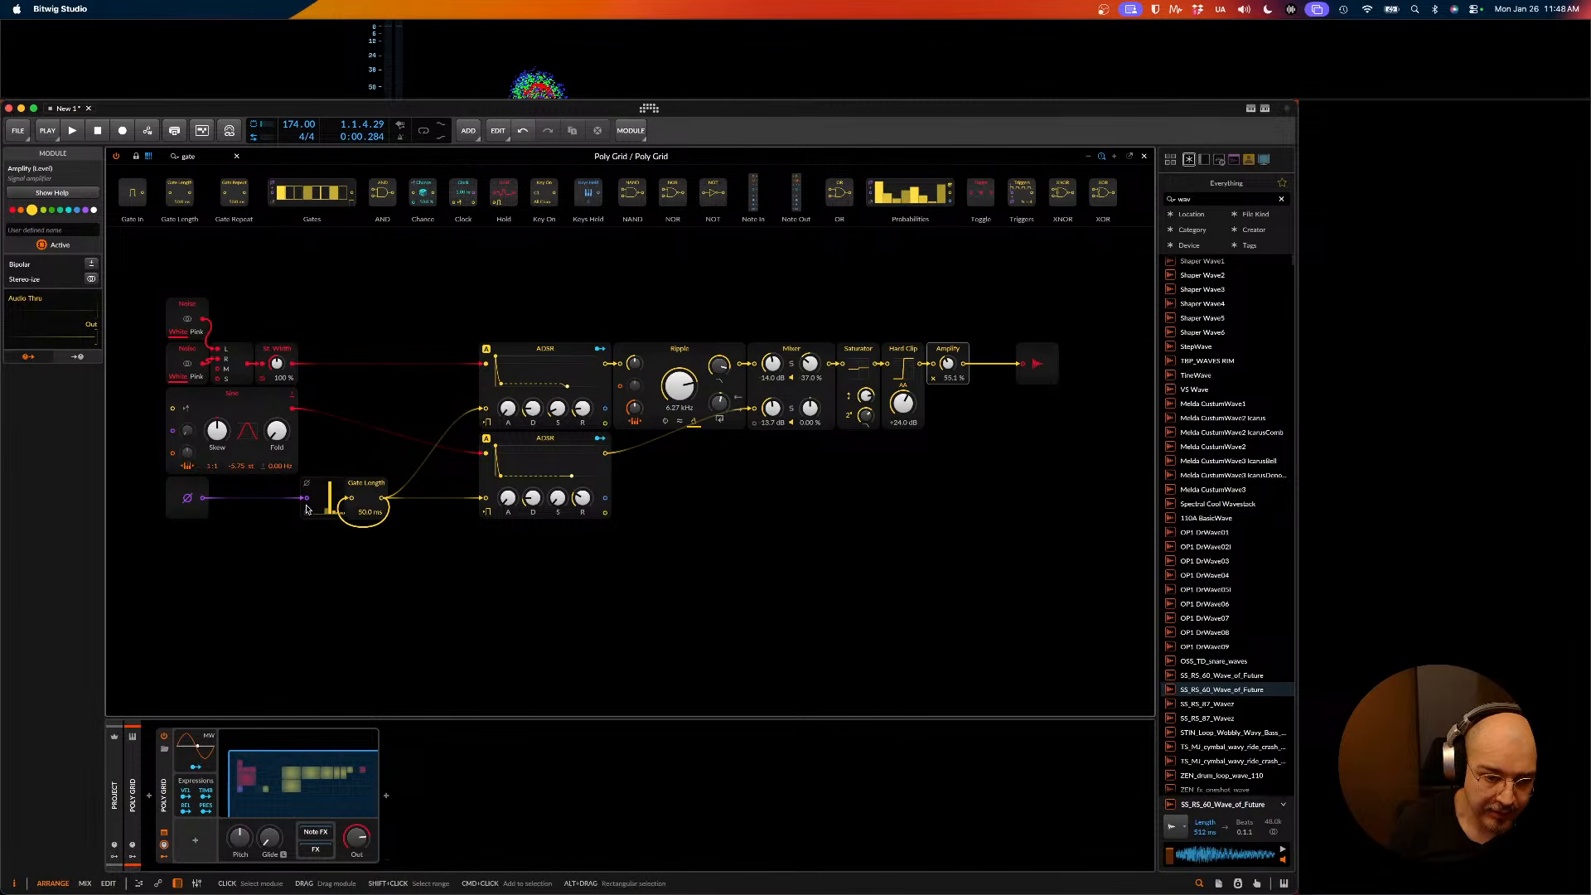
{"action": "left_click_drag", "start_coordinate": [306, 509], "coordinate": [264, 509]}
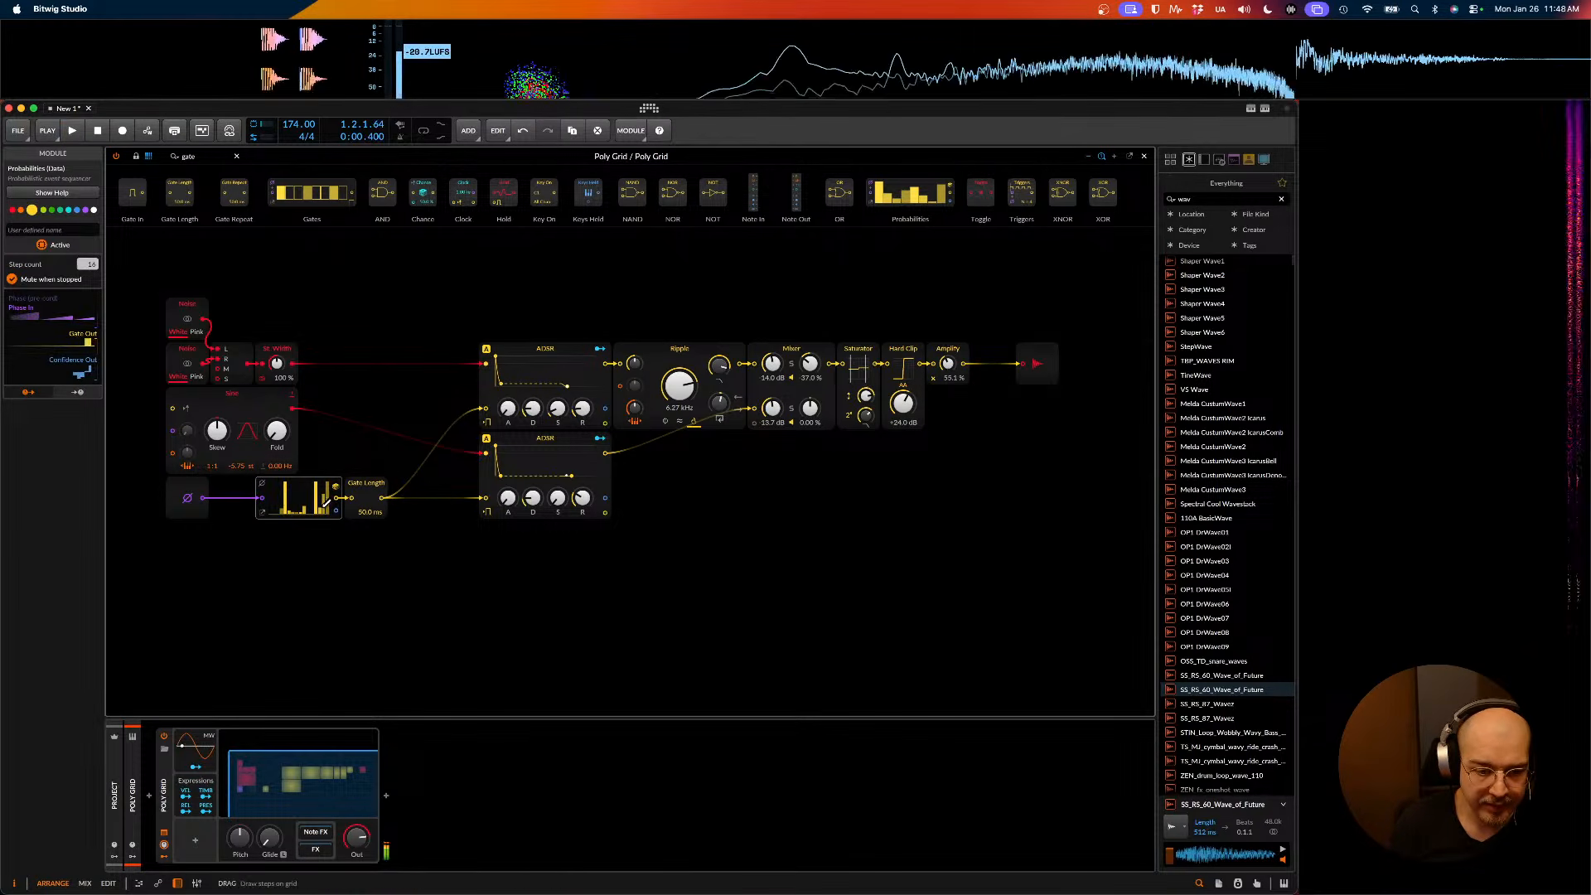
- Shorten the Gate Length module's time to 33.4 ms while auditioning the pattern
{"action": "key", "text": "space"}
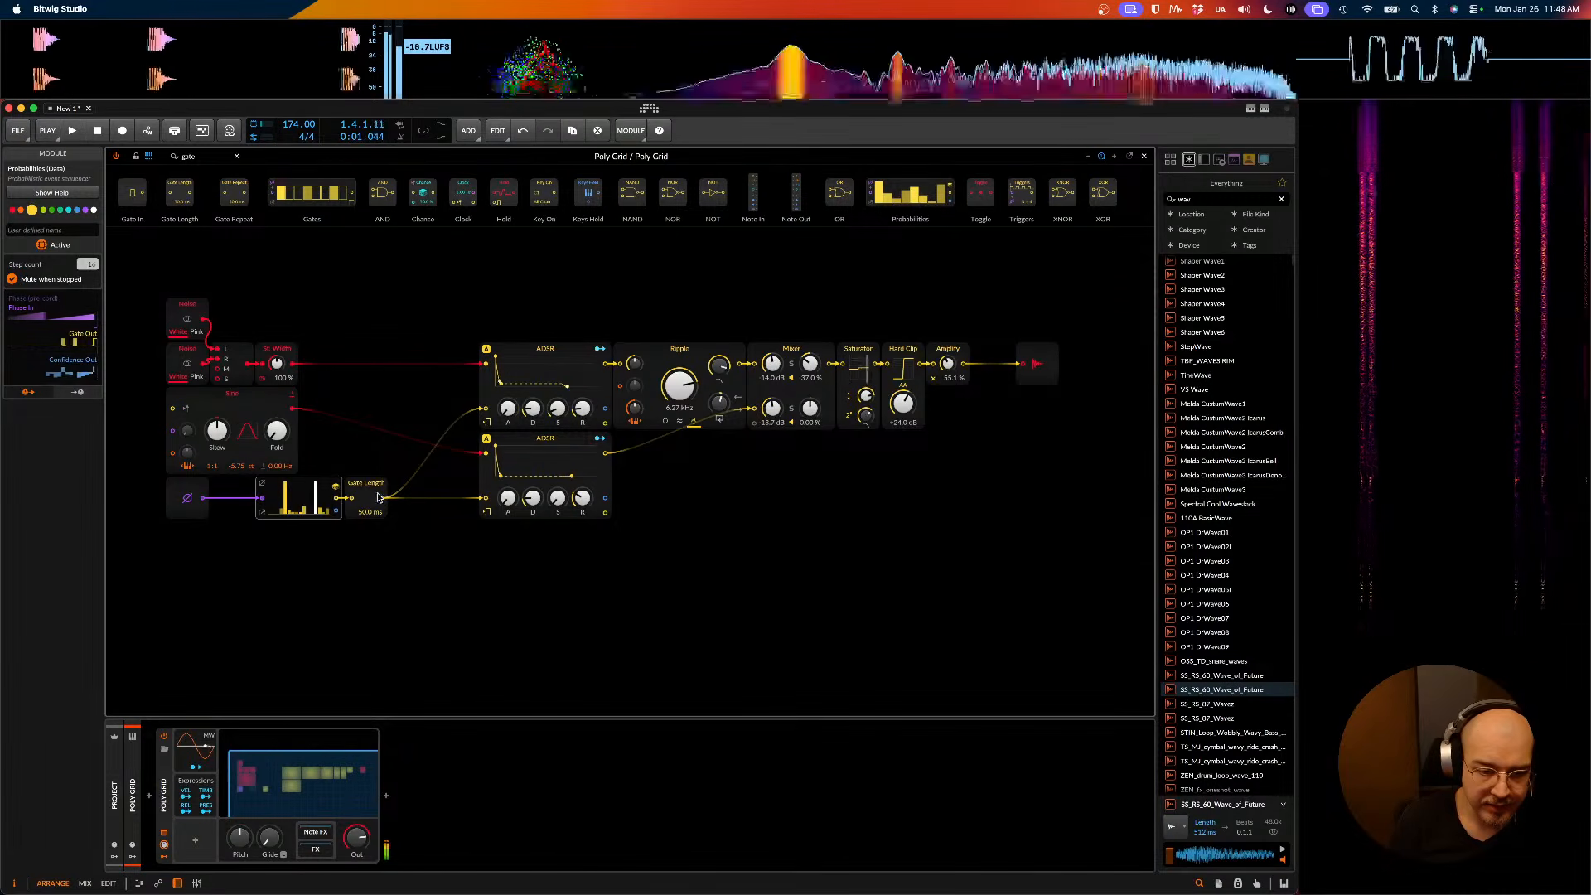
{"action": "key", "text": "space"}
{"action": "key", "text": "space"}
{"action": "mouse_move", "coordinate": [370, 511]}
{"action": "left_mouse_down"}
{"action": "mouse_move", "coordinate": [370, 563]}
{"action": "mouse_move", "coordinate": [370, 465]}
{"action": "mouse_move", "coordinate": [370, 518]}
{"action": "left_mouse_up"}
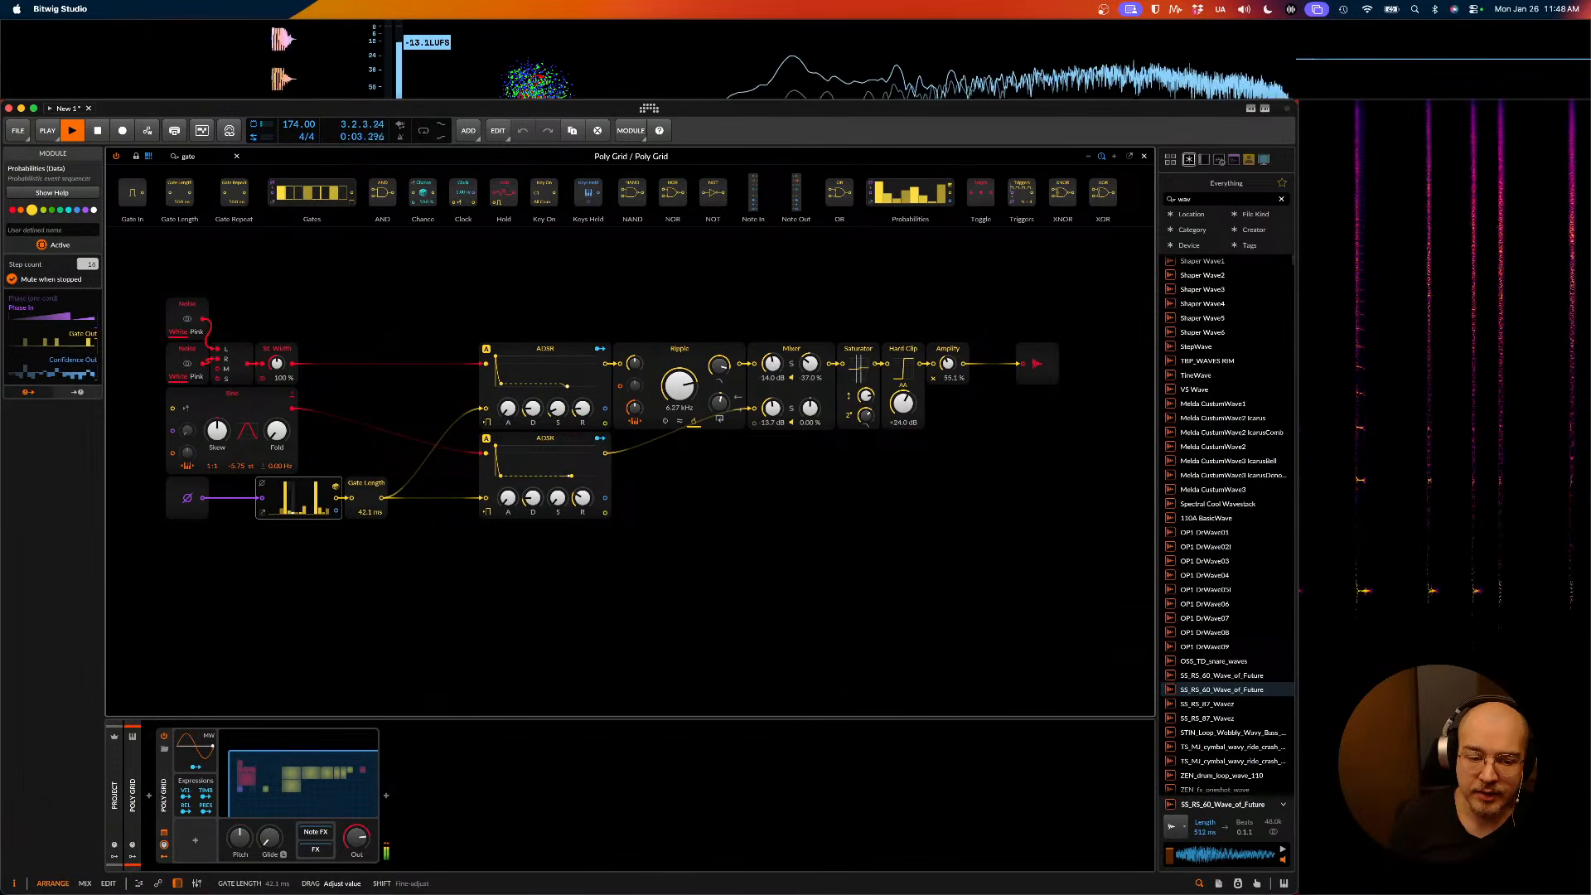
{"action": "key", "text": "space"}
{"action": "key", "text": "space"}
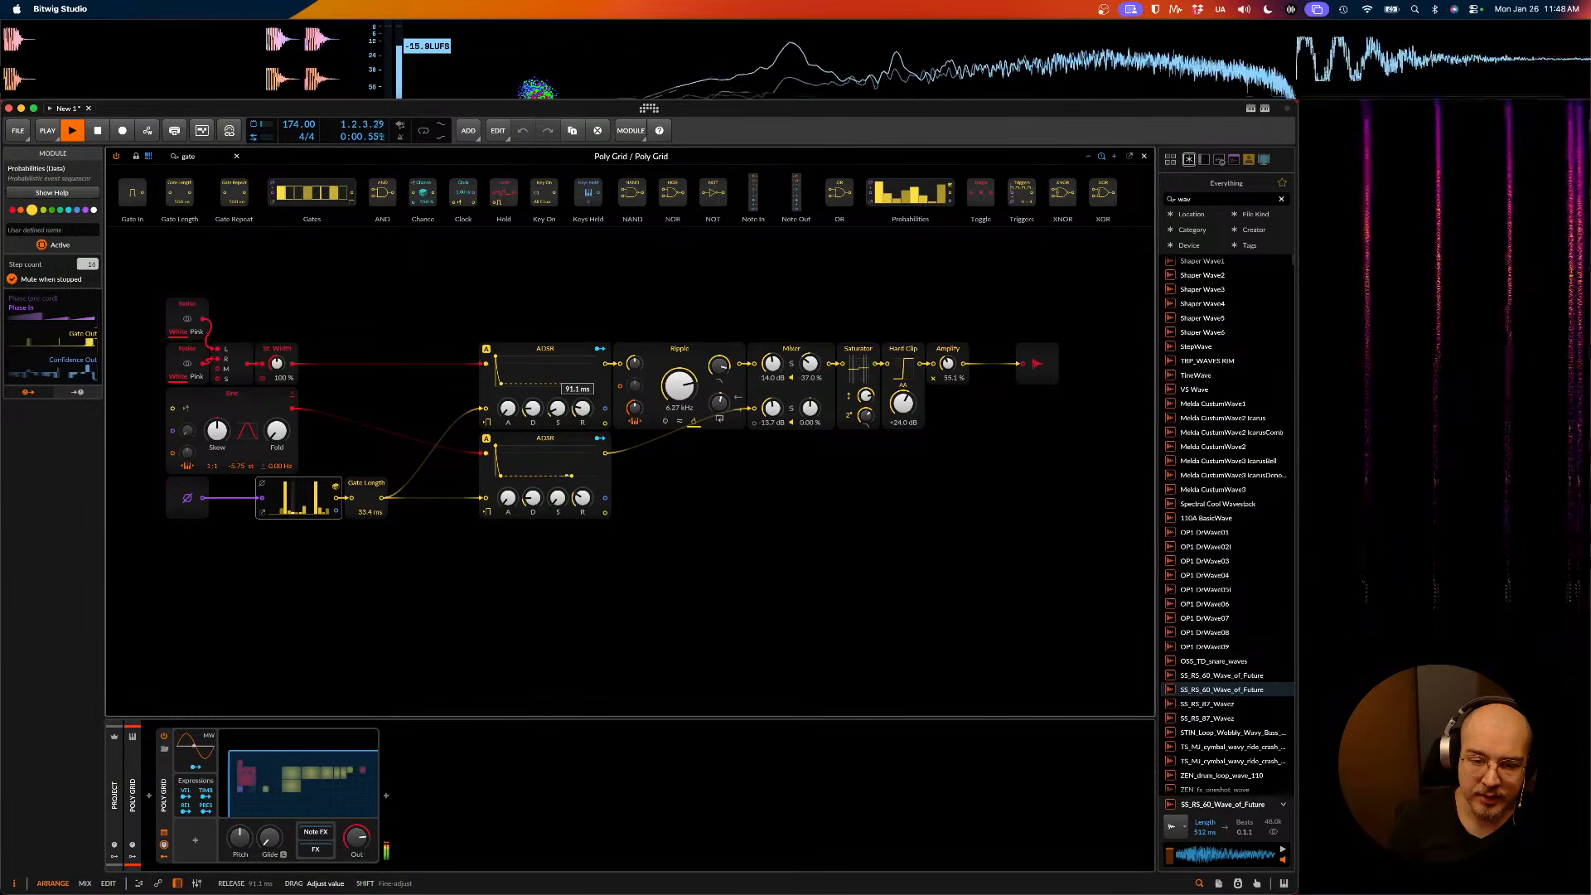
- Fine-tune the upper ADSR's release and the lower ADSR's decay and release during playback
{"action": "key", "text": "space"}
{"action": "key", "text": "space"}
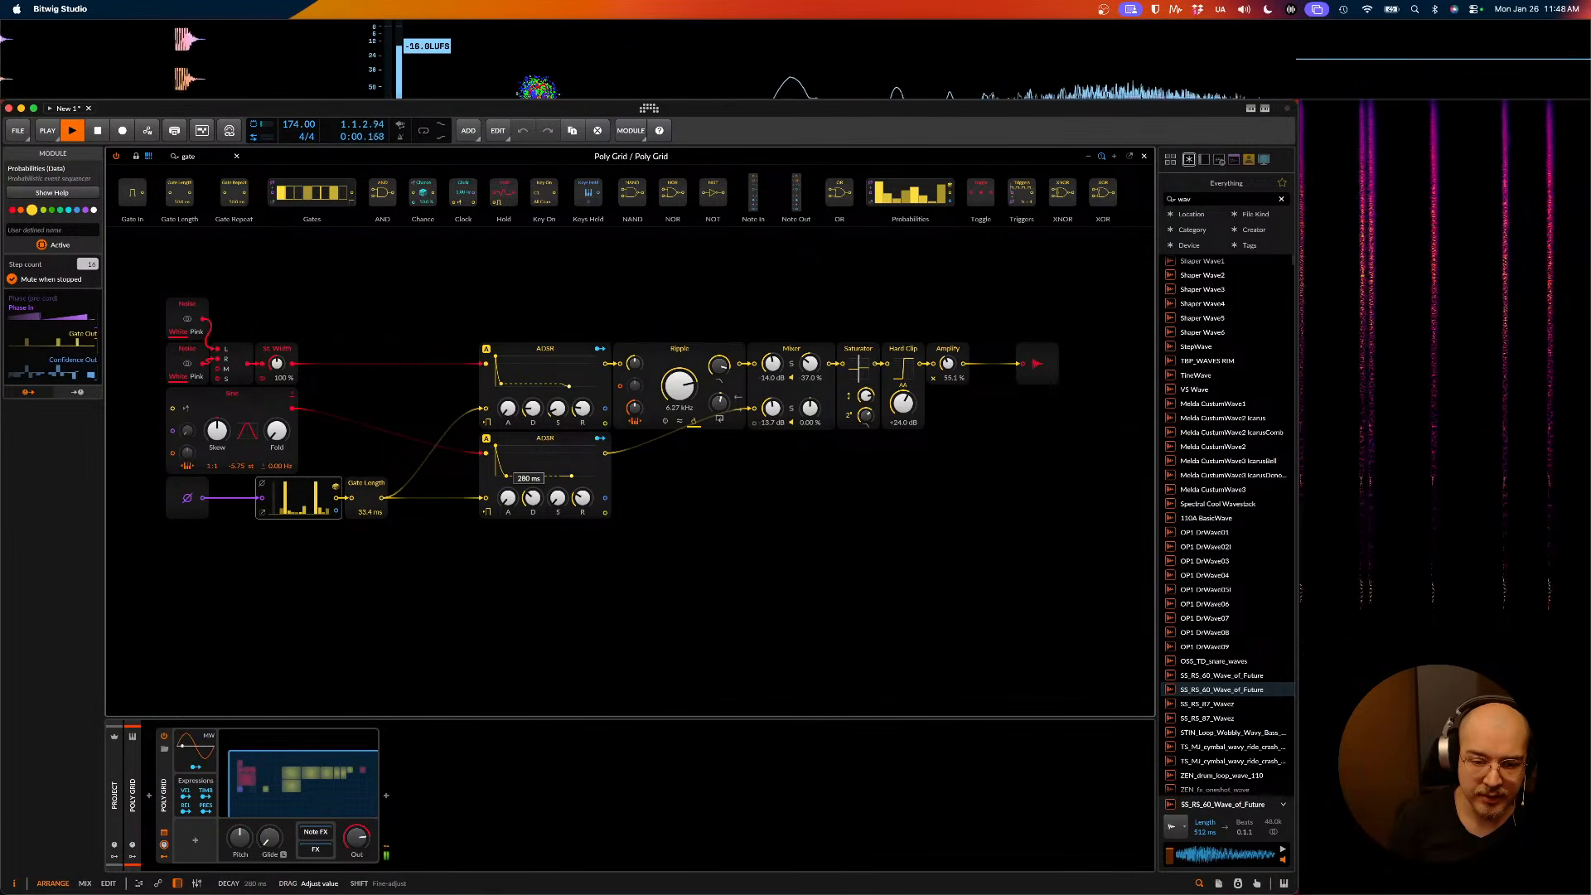
{"action": "left_click_drag", "start_coordinate": [537, 499], "coordinate": [536, 491]}
{"action": "left_click_drag", "start_coordinate": [533, 499], "coordinate": [583, 504]}
{"action": "key", "text": "space"}
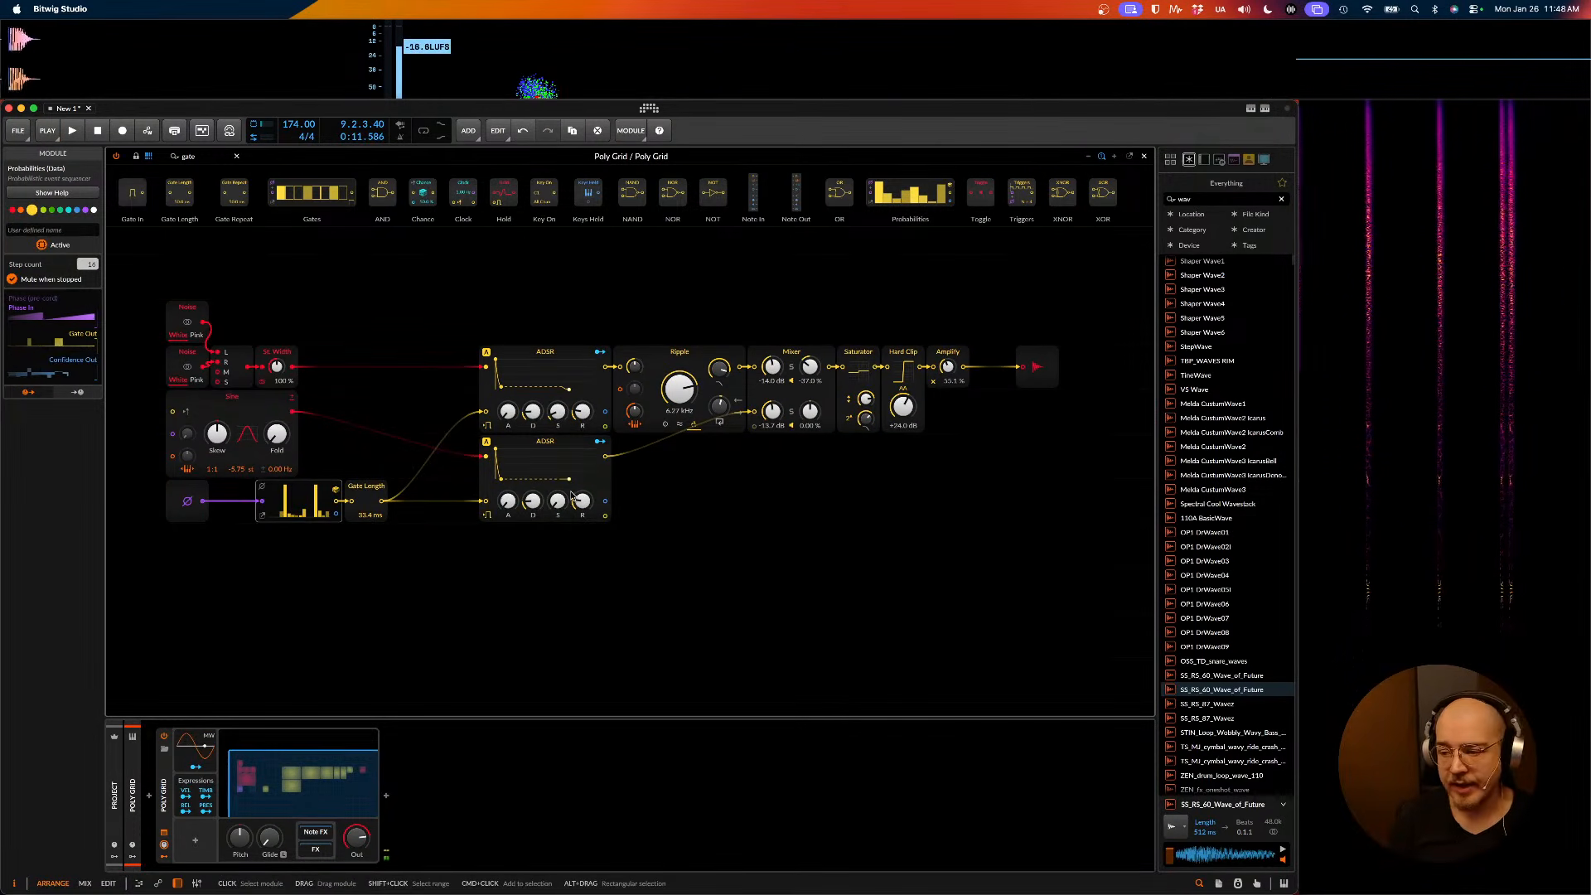
{"action": "key", "text": "space"}
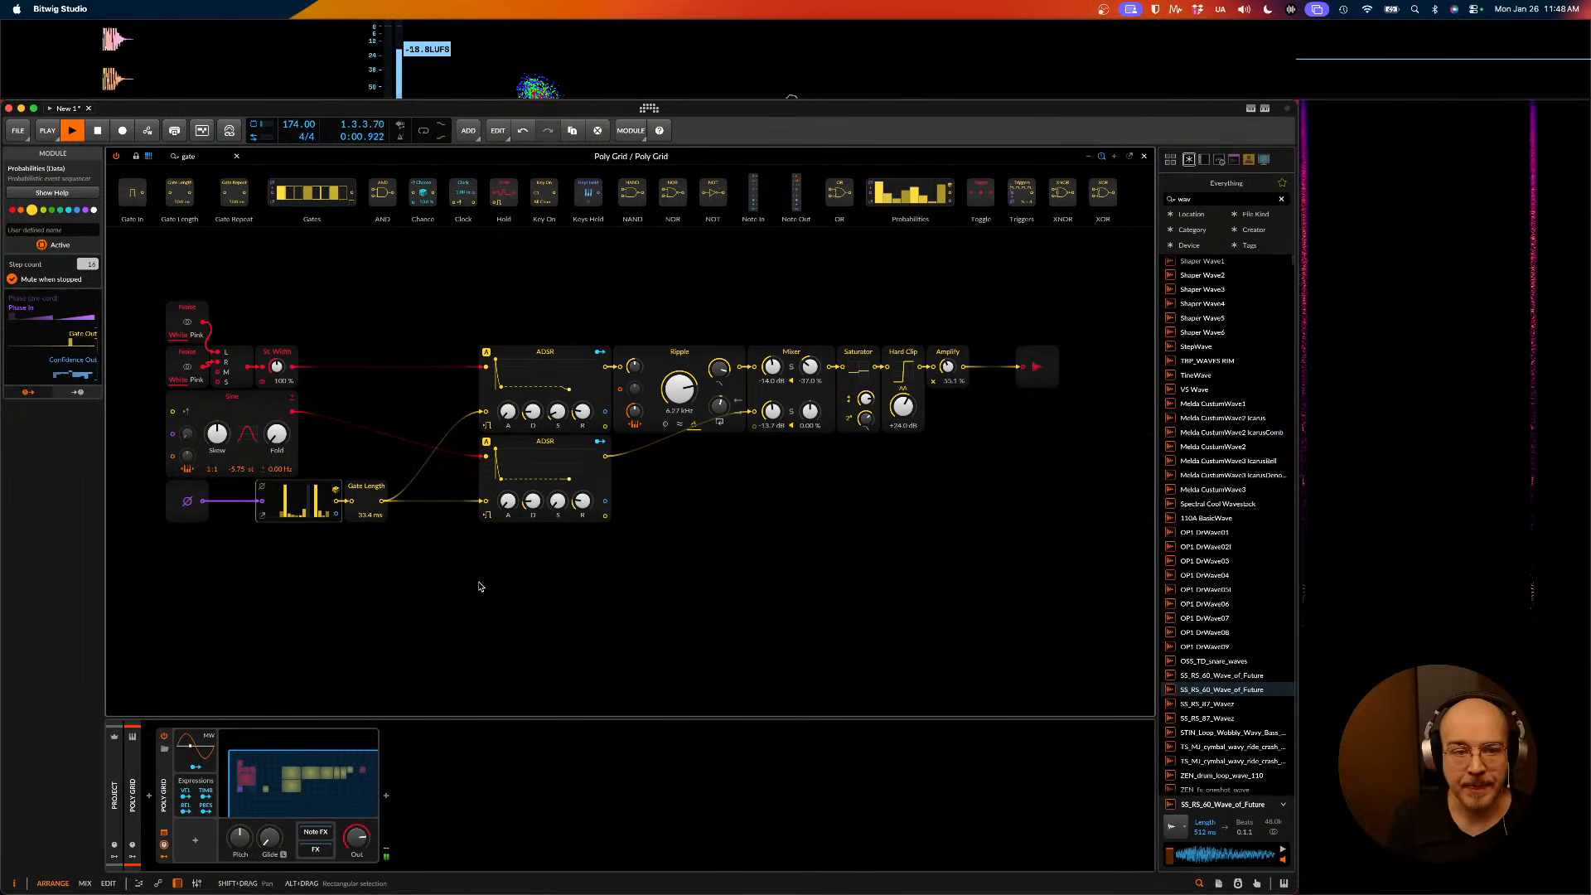
- Move Audio Out farther from Amplify to make room and search the grid modules for "delay"
{"action": "scroll", "coordinate": [659, 523], "scroll_direction": "right", "scroll_amount": 5}
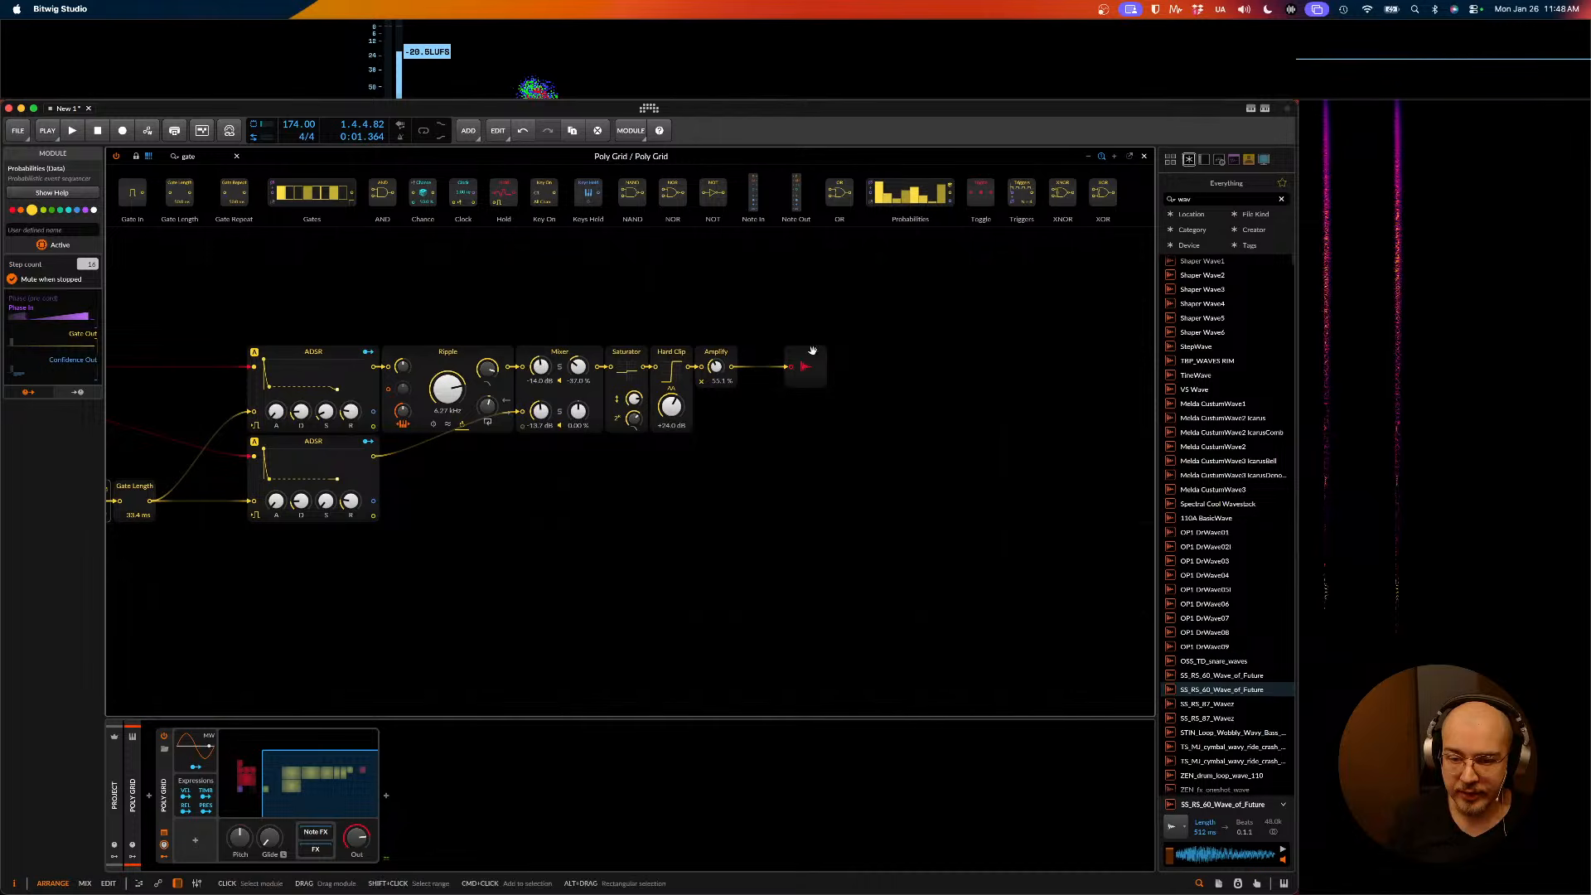
{"action": "left_click_drag", "start_coordinate": [808, 366], "coordinate": [939, 367]}
{"action": "key", "text": "space"}
{"action": "key", "text": "space"}
{"action": "left_click_drag", "start_coordinate": [203, 156], "coordinate": [102, 150]}
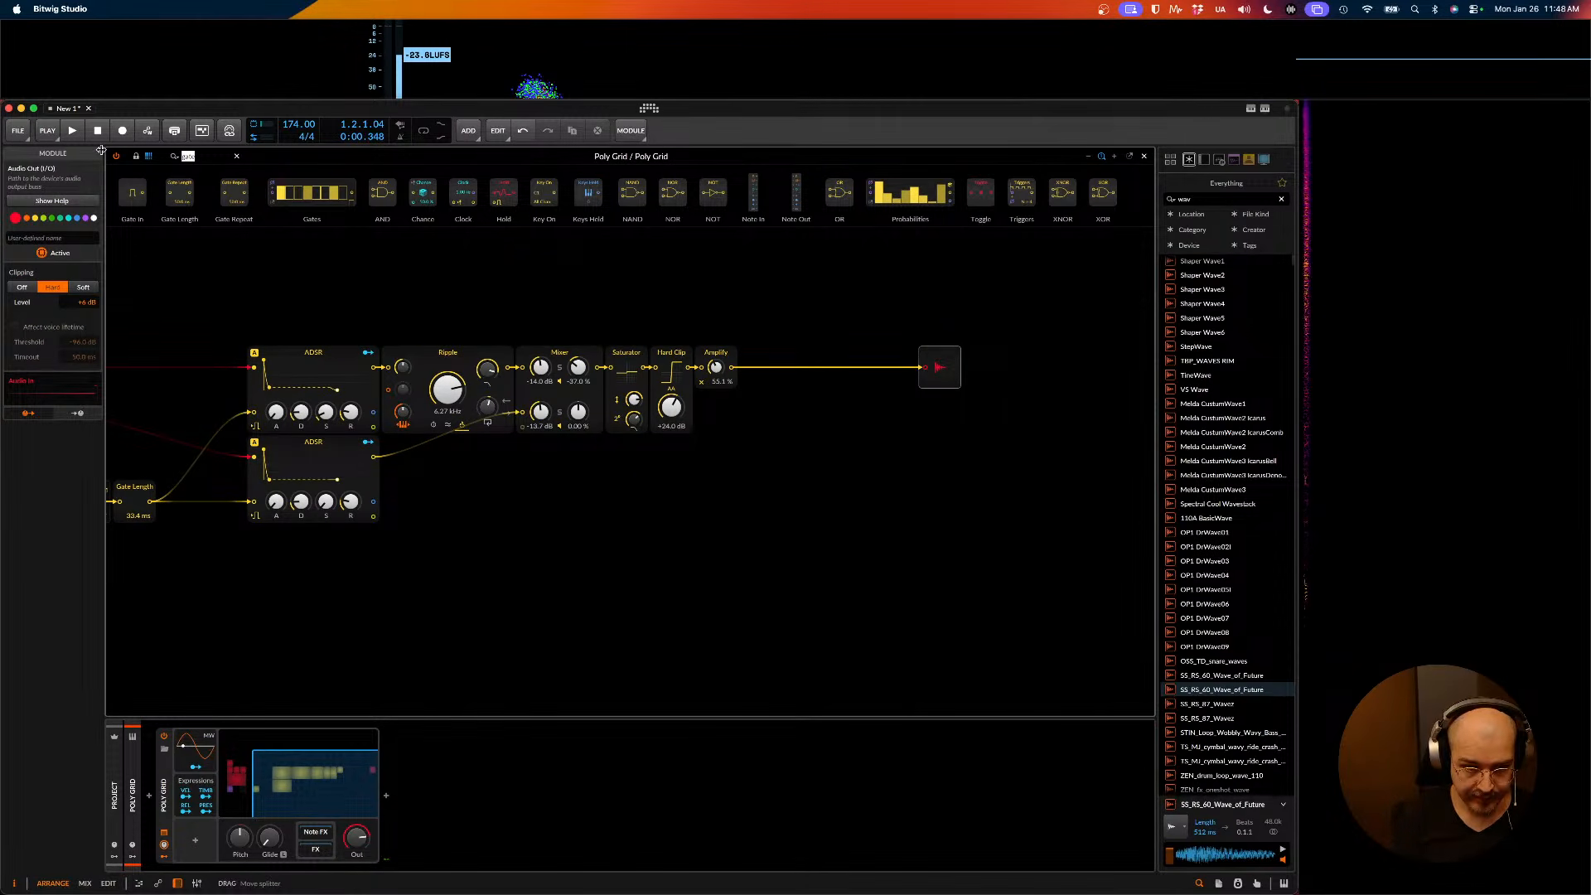
{"action": "type", "text": "delay"}
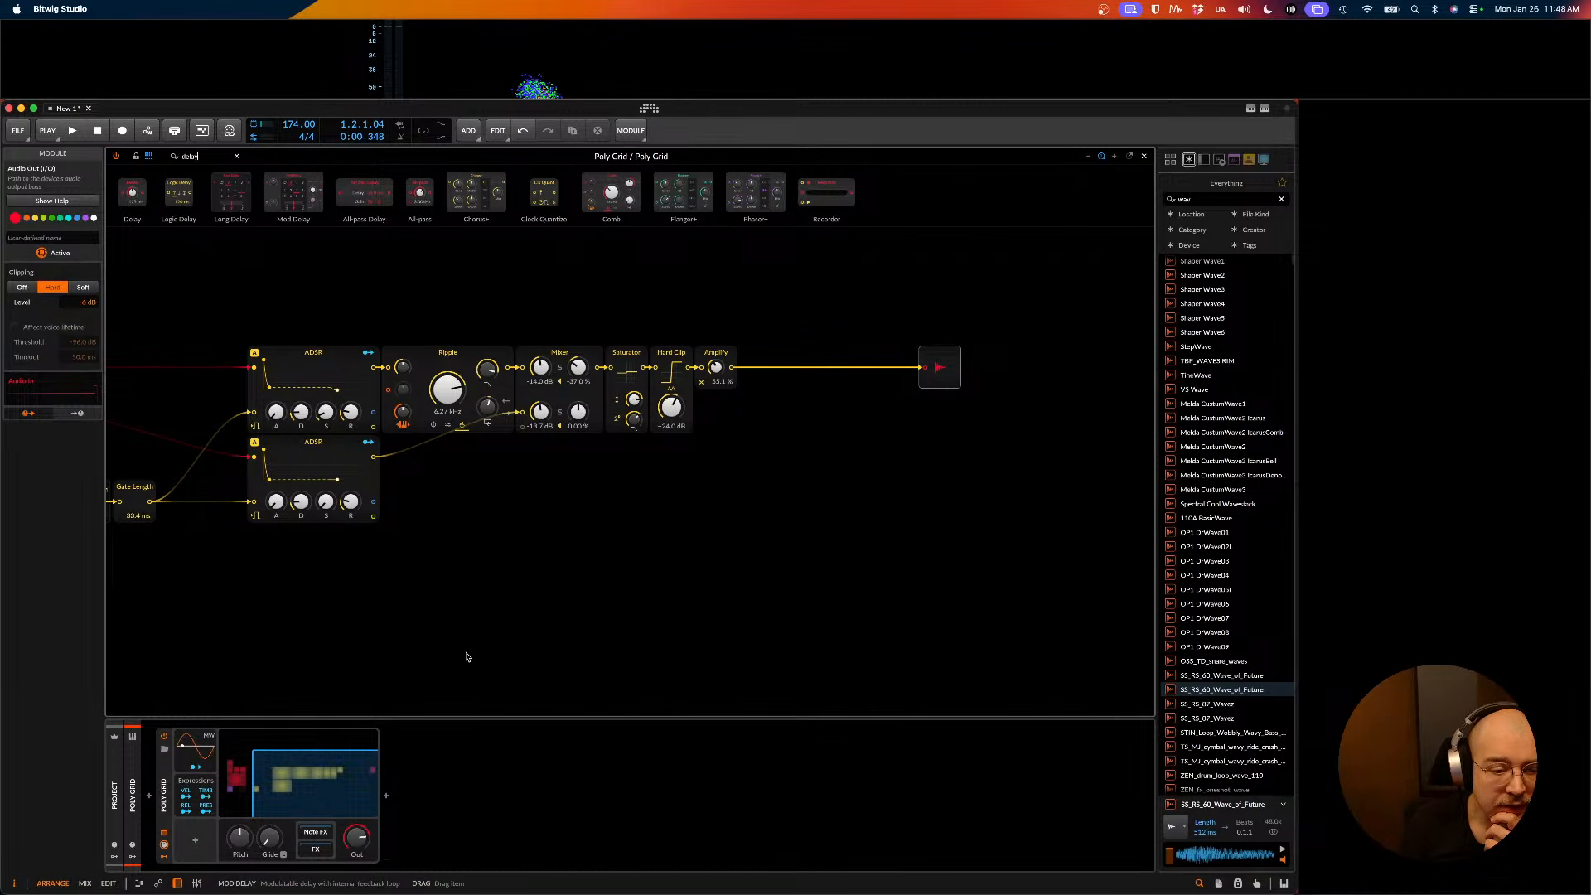
- Insert a Delay+ device after Poly Grid, switch its timing to milliseconds and raise its blur amount while auditioning
{"action": "left_click", "coordinate": [424, 806]}
{"action": "left_click", "coordinate": [387, 798]}
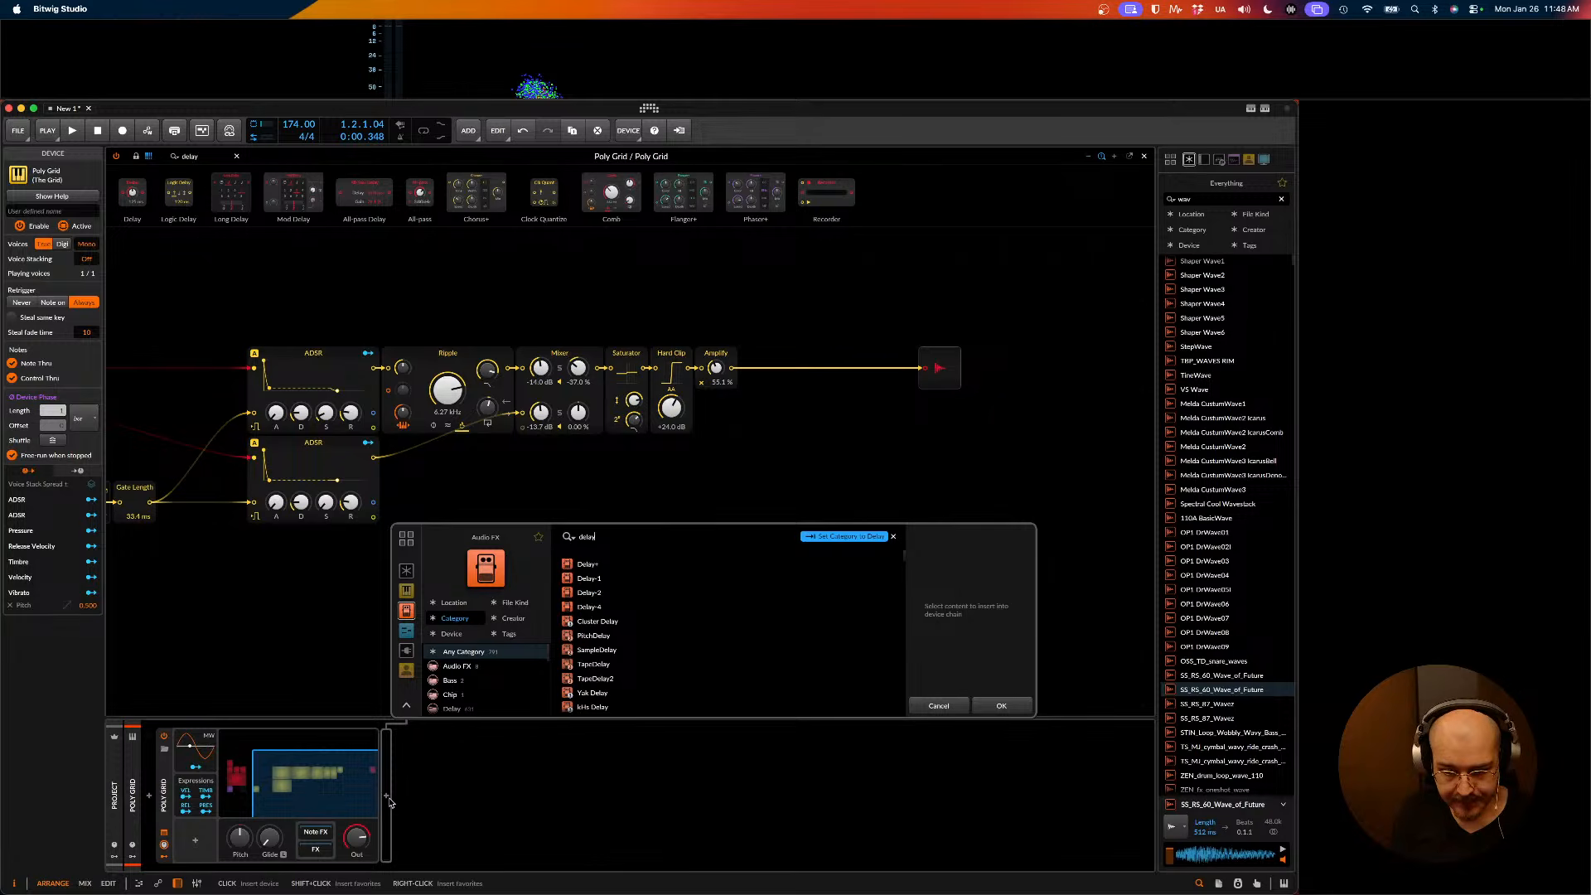
{"action": "key", "text": "Return"}
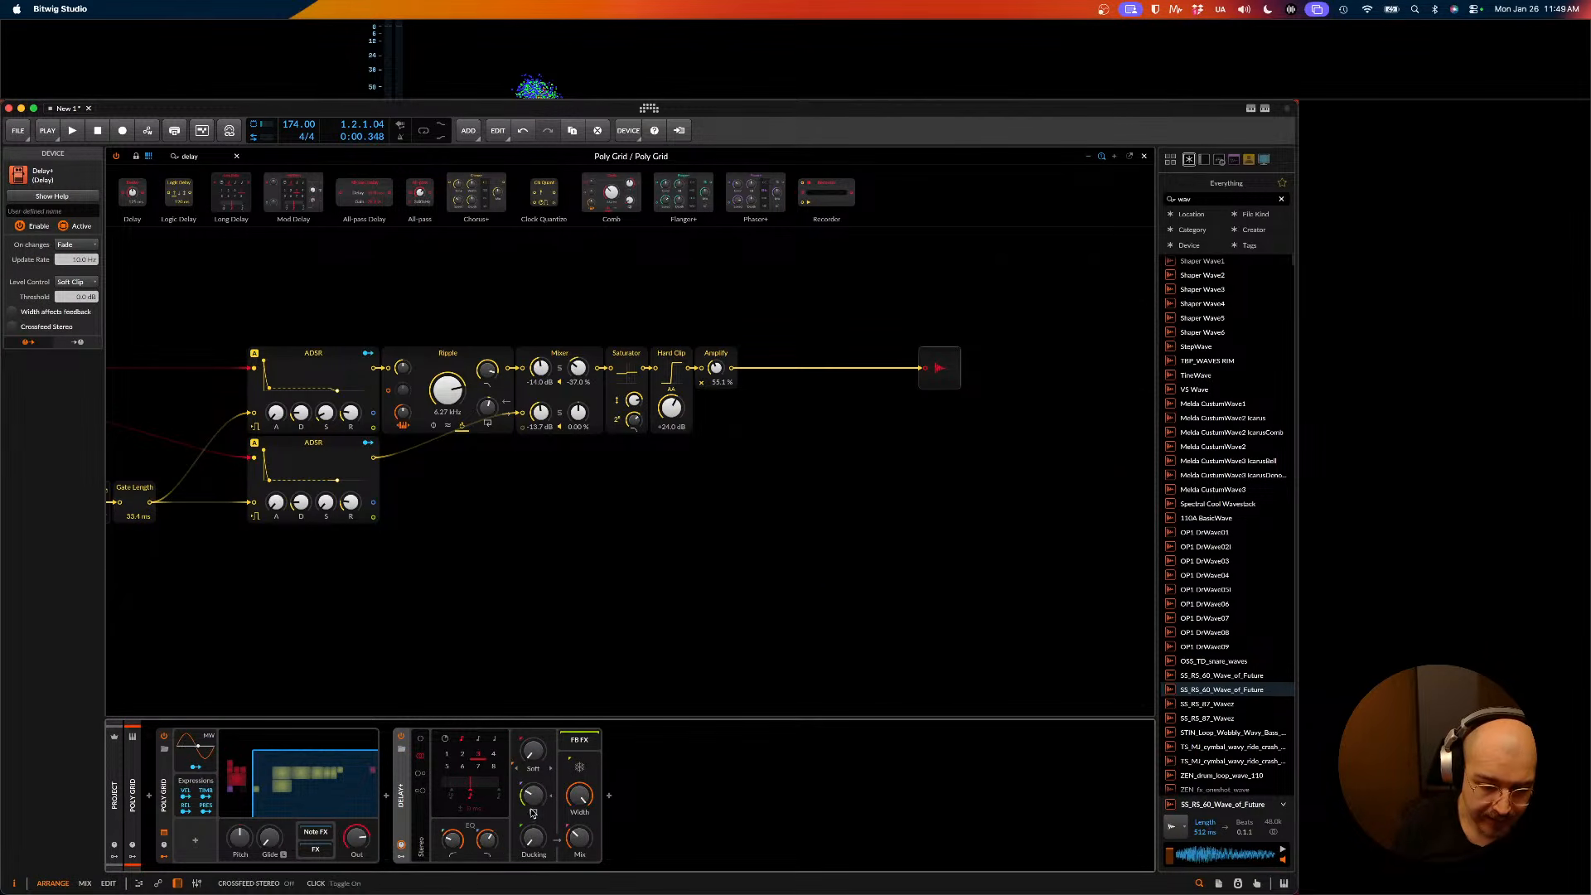
{"action": "left_click", "coordinate": [446, 740]}
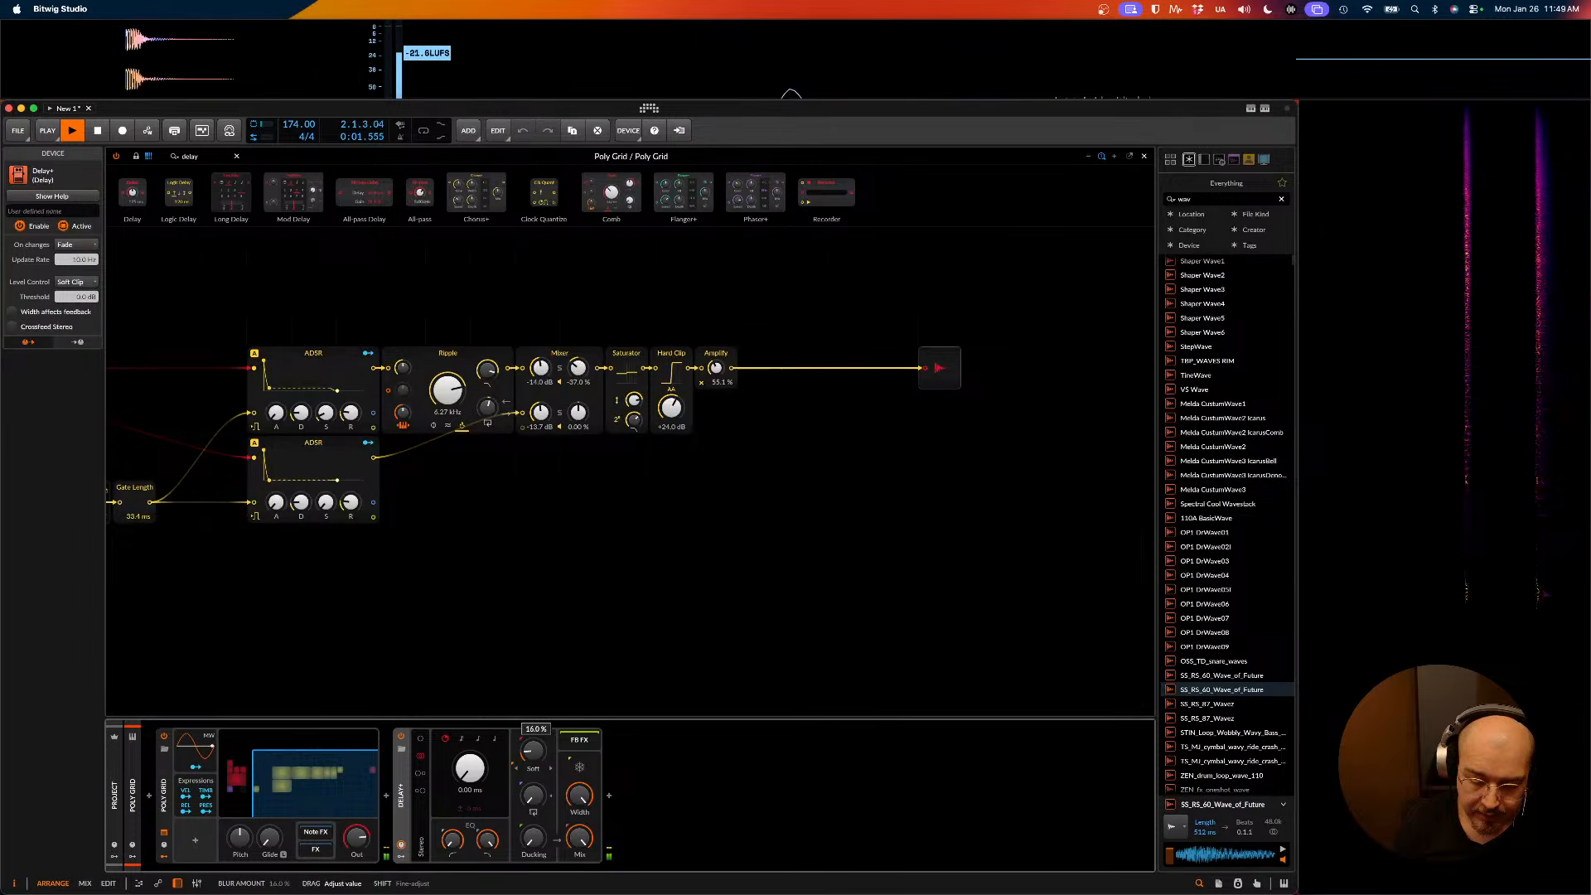
{"action": "left_click_drag", "start_coordinate": [533, 752], "coordinate": [533, 633]}
{"action": "key", "text": "space"}
{"action": "key", "text": "space"}
{"action": "key", "text": "space"}
- Insert an All-pass Delay between Amplify and Audio Out with 48.0 ms delay and 61.1 % gain, disable Delay+, and audition
{"action": "left_click_drag", "start_coordinate": [362, 189], "coordinate": [800, 318]}
{"action": "left_click", "coordinate": [402, 787]}
{"action": "key", "text": "0"}
{"action": "key", "text": "space"}
{"action": "key", "text": "space"}
{"action": "key", "text": "space"}
{"action": "key", "text": "space"}
{"action": "key", "text": "space"}
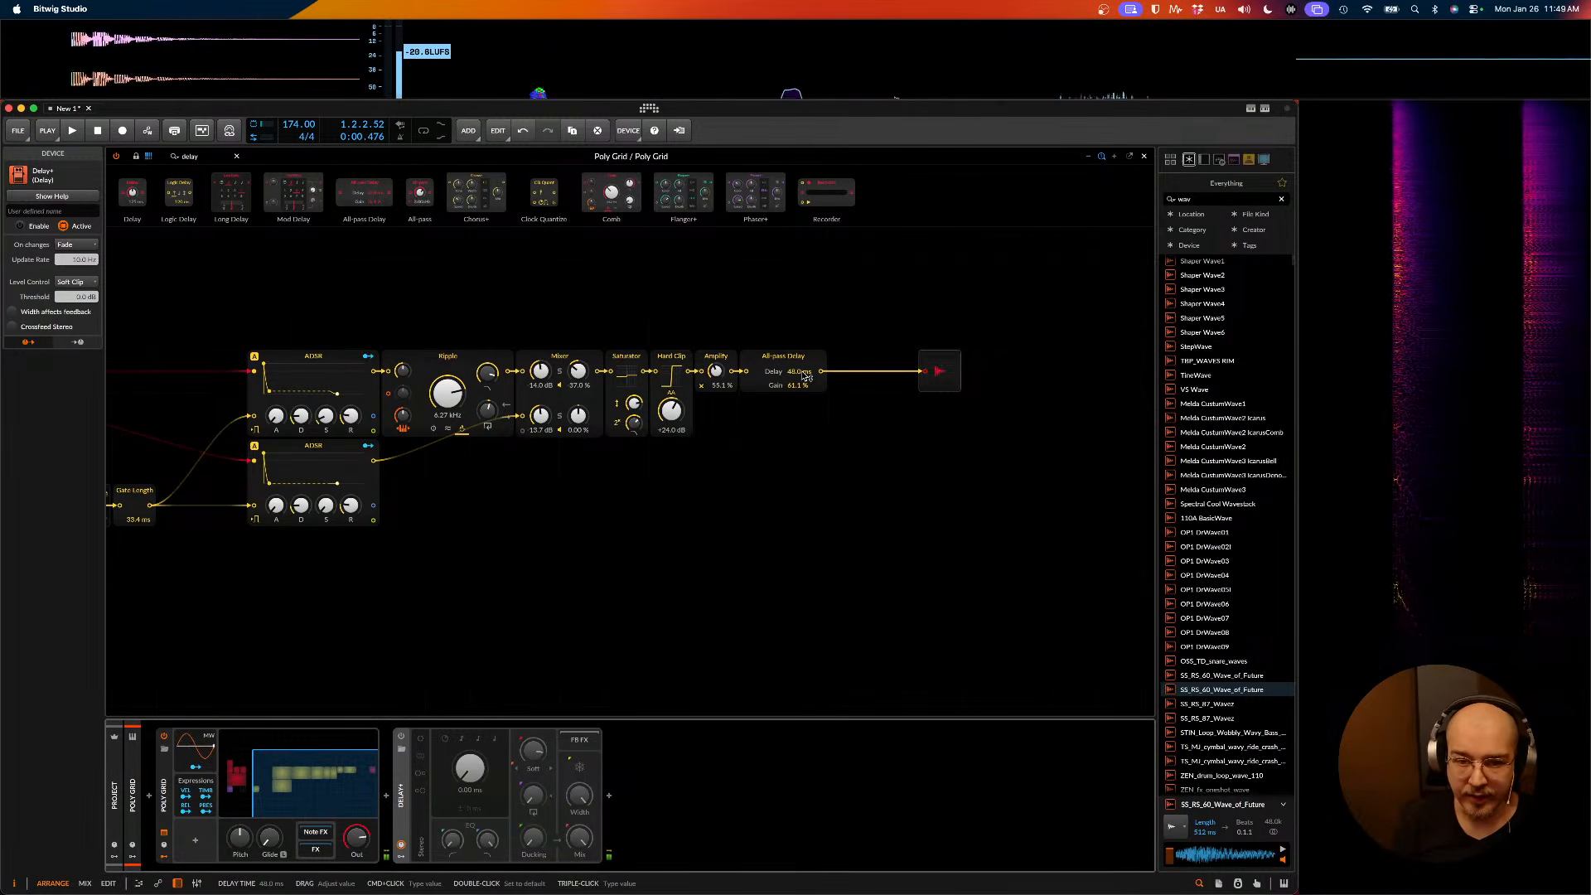
- Duplicate the All-pass Delay into a stack of five parallel delays, all fed from Amplify
{"action": "scroll", "coordinate": [804, 376], "scroll_direction": "right", "scroll_amount": 1}
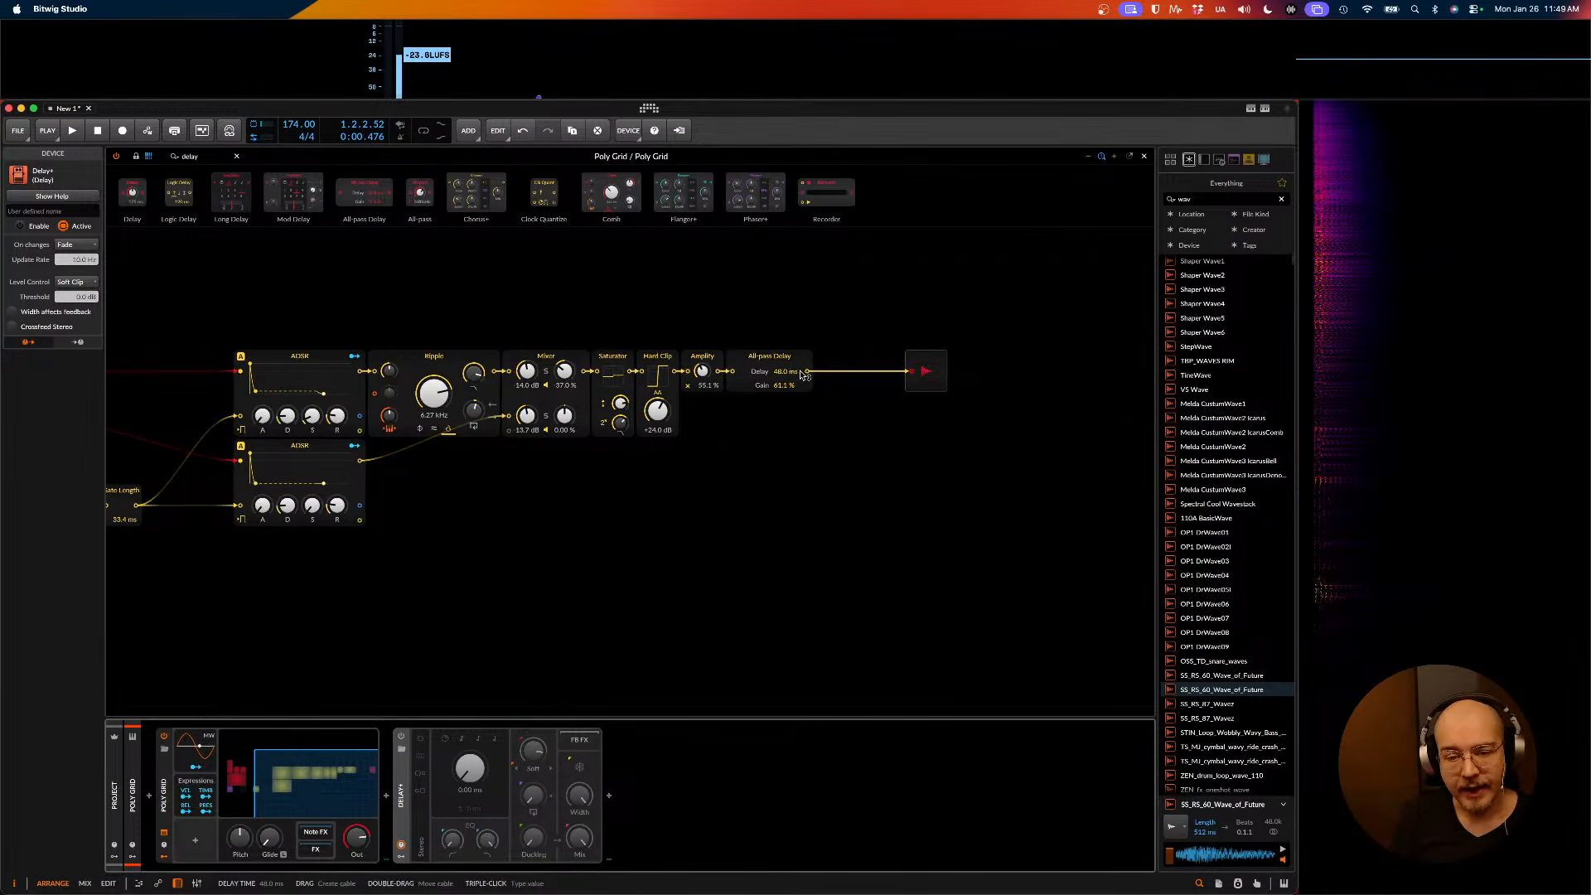
{"action": "left_click_drag", "start_coordinate": [760, 374], "coordinate": [752, 419]}
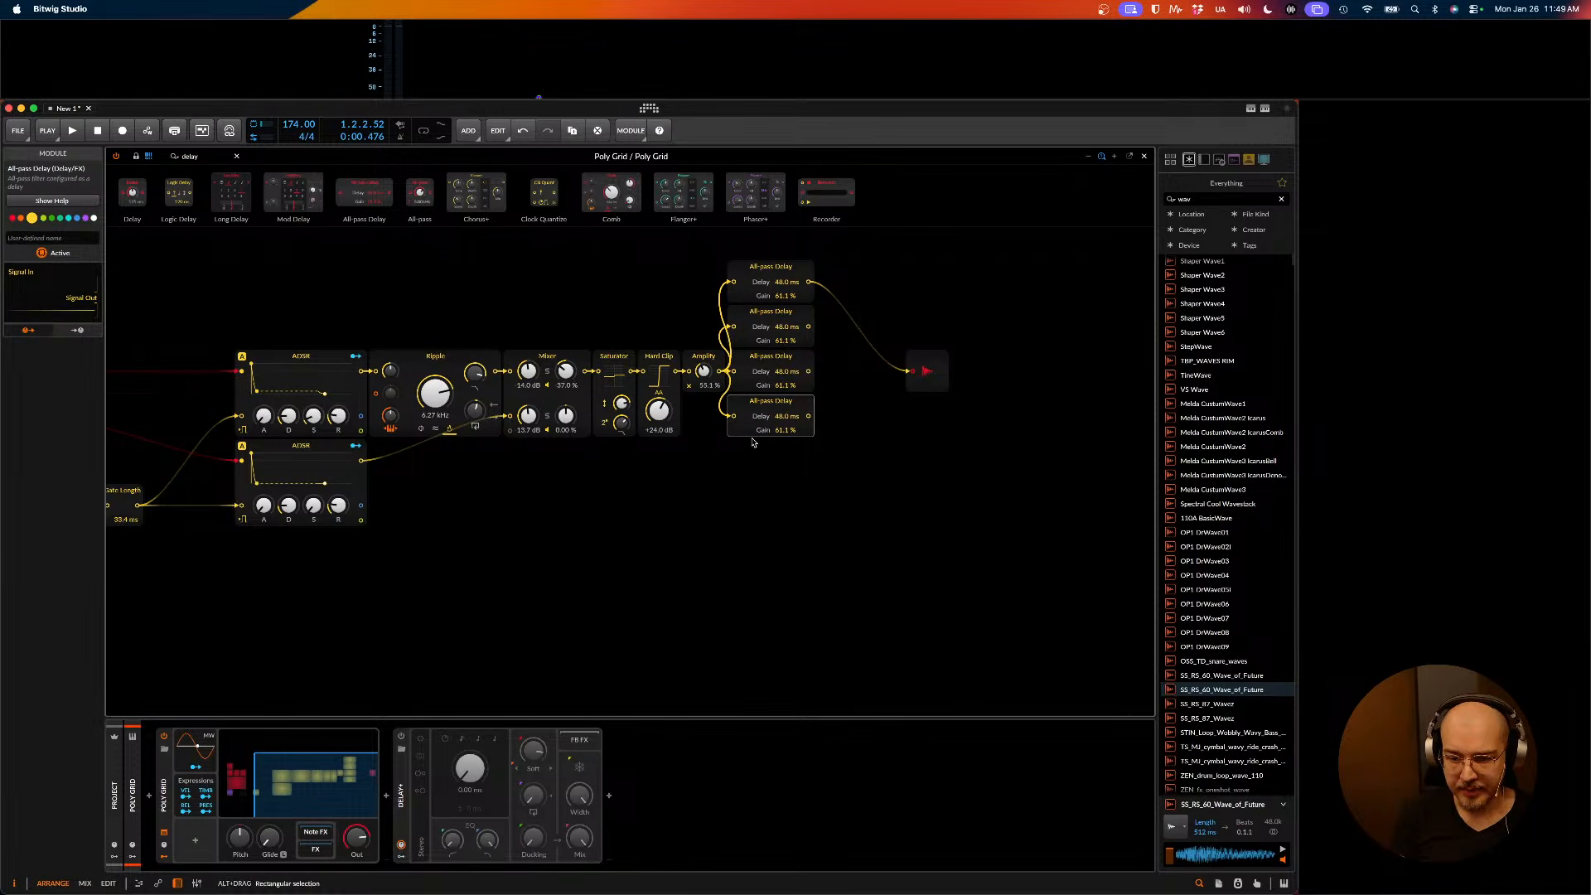
{"action": "mouse_move", "coordinate": [753, 442]}
{"action": "left_mouse_down"}
{"action": "mouse_move", "coordinate": [754, 461]}
{"action": "mouse_move", "coordinate": [756, 423]}
{"action": "left_mouse_up"}
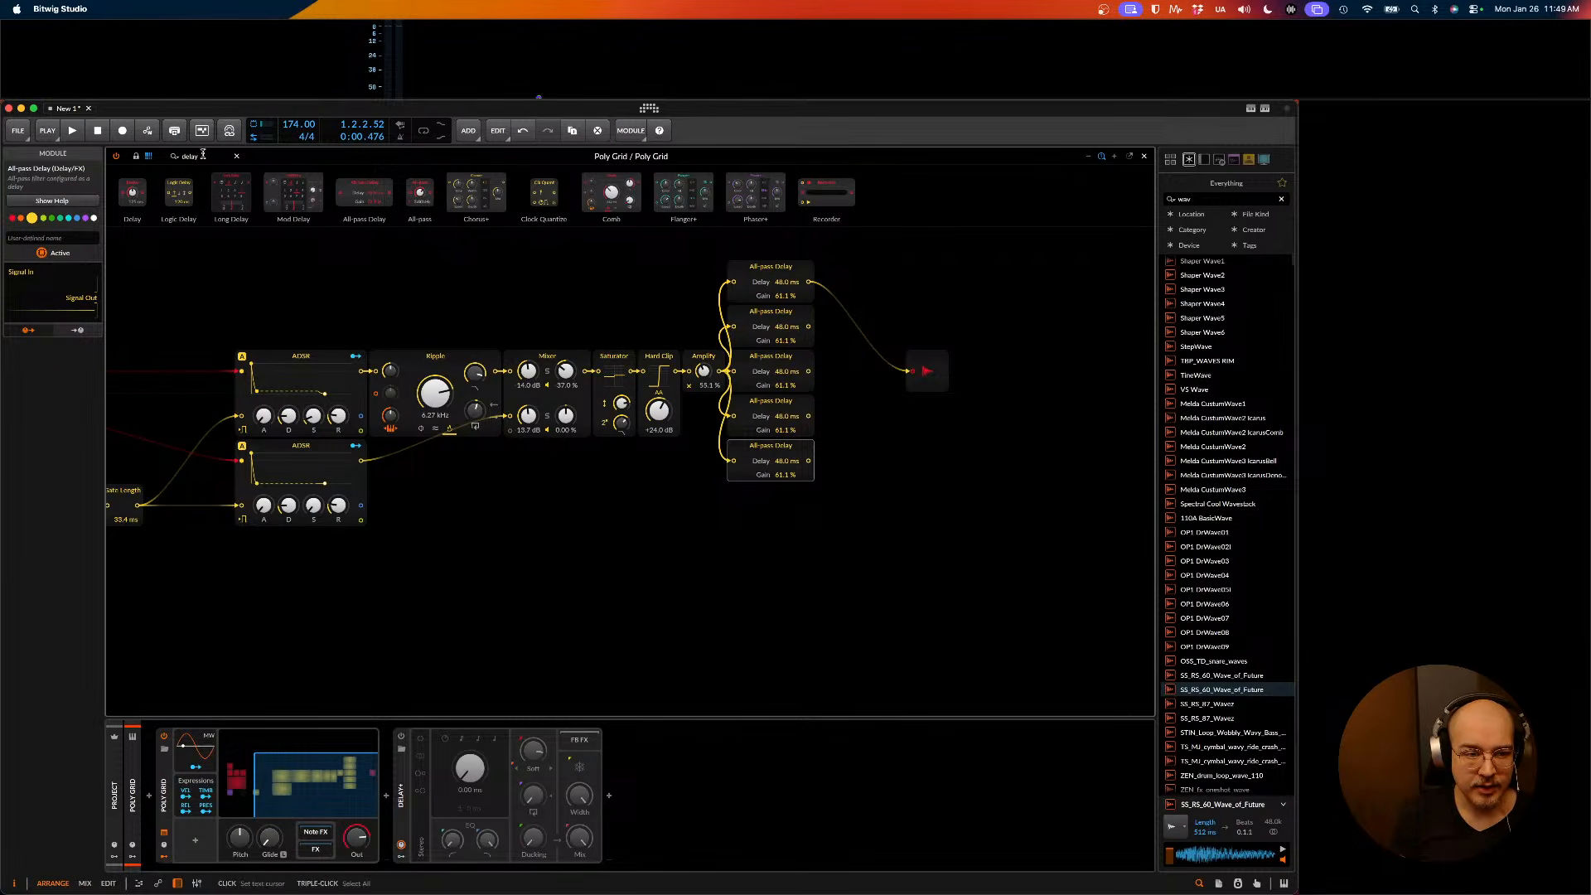
- Add a Mixer before Audio Out and connect all five All-pass Delays to its channels
{"action": "type", "text": "mix"}
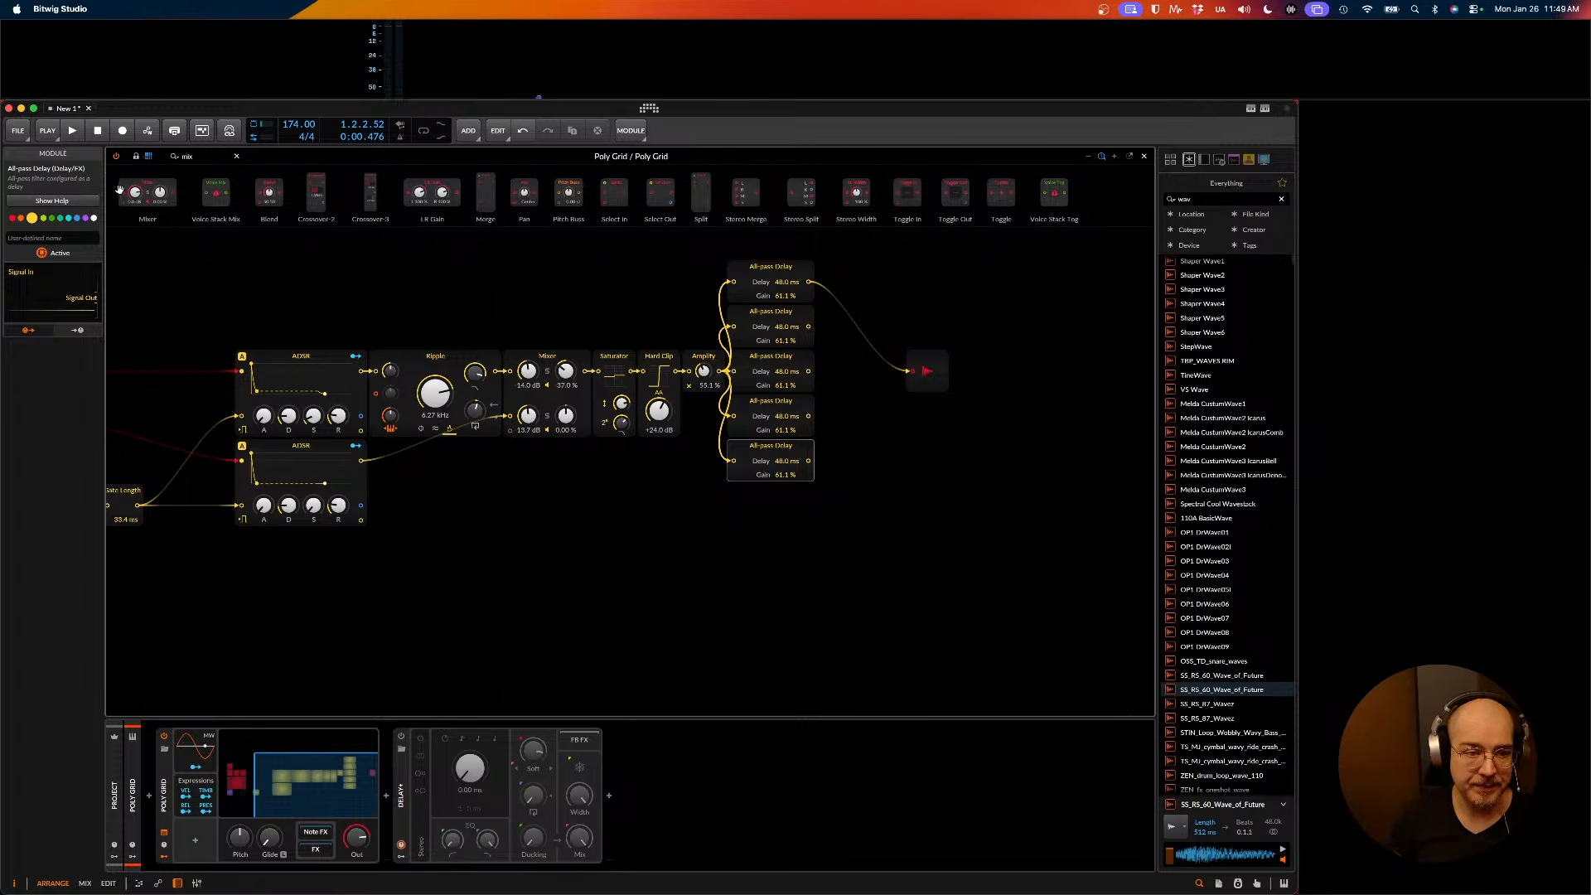
{"action": "left_click_drag", "start_coordinate": [812, 289], "coordinate": [830, 297]}
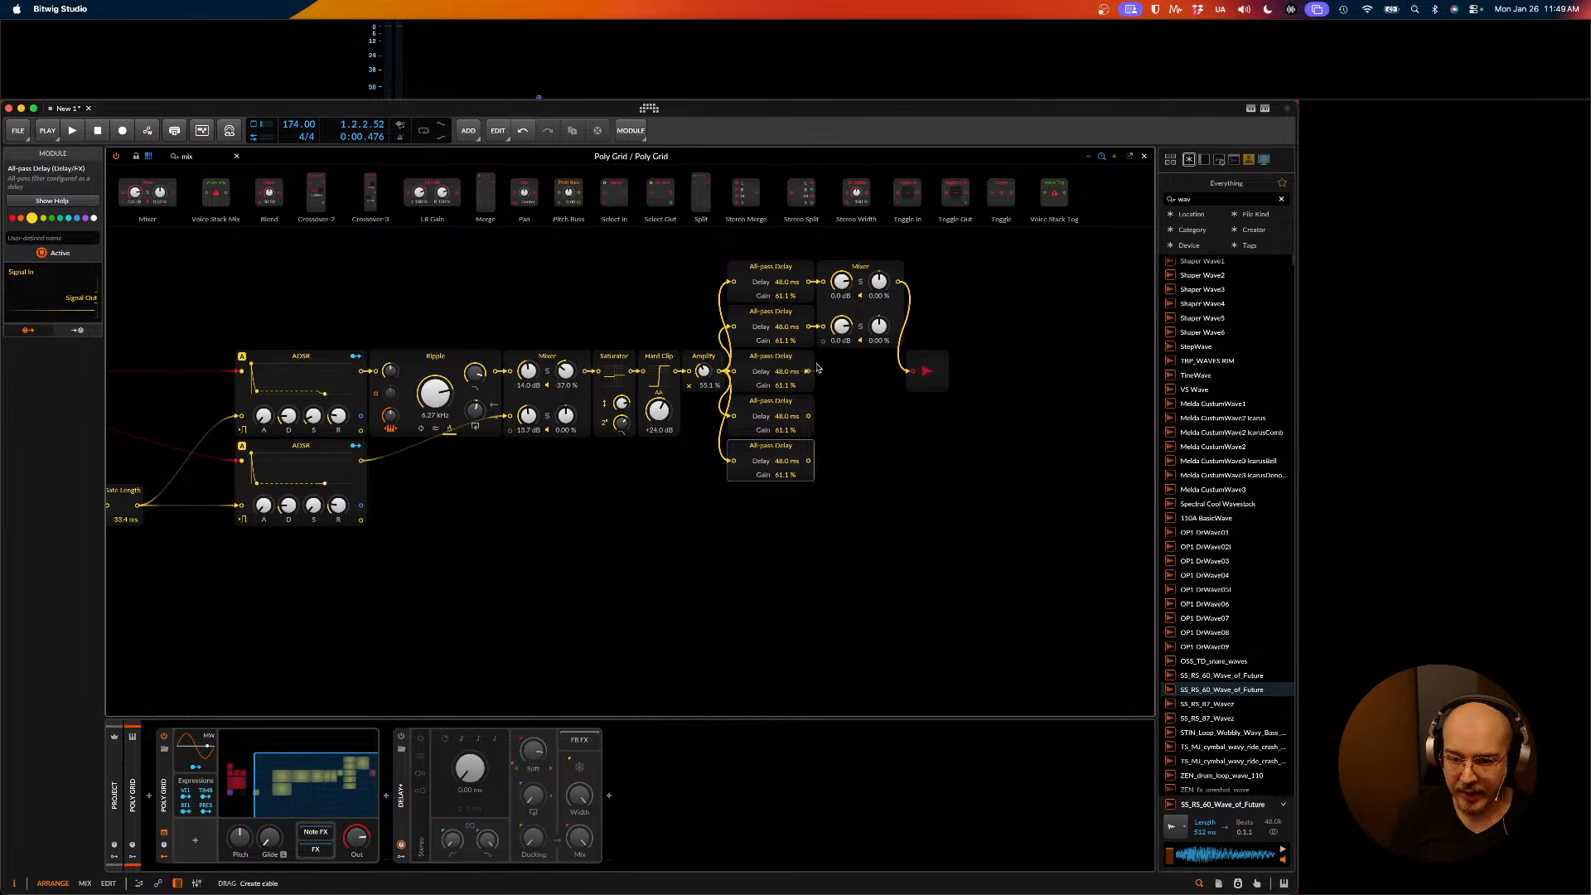
{"action": "left_click_drag", "start_coordinate": [816, 367], "coordinate": [823, 393]}
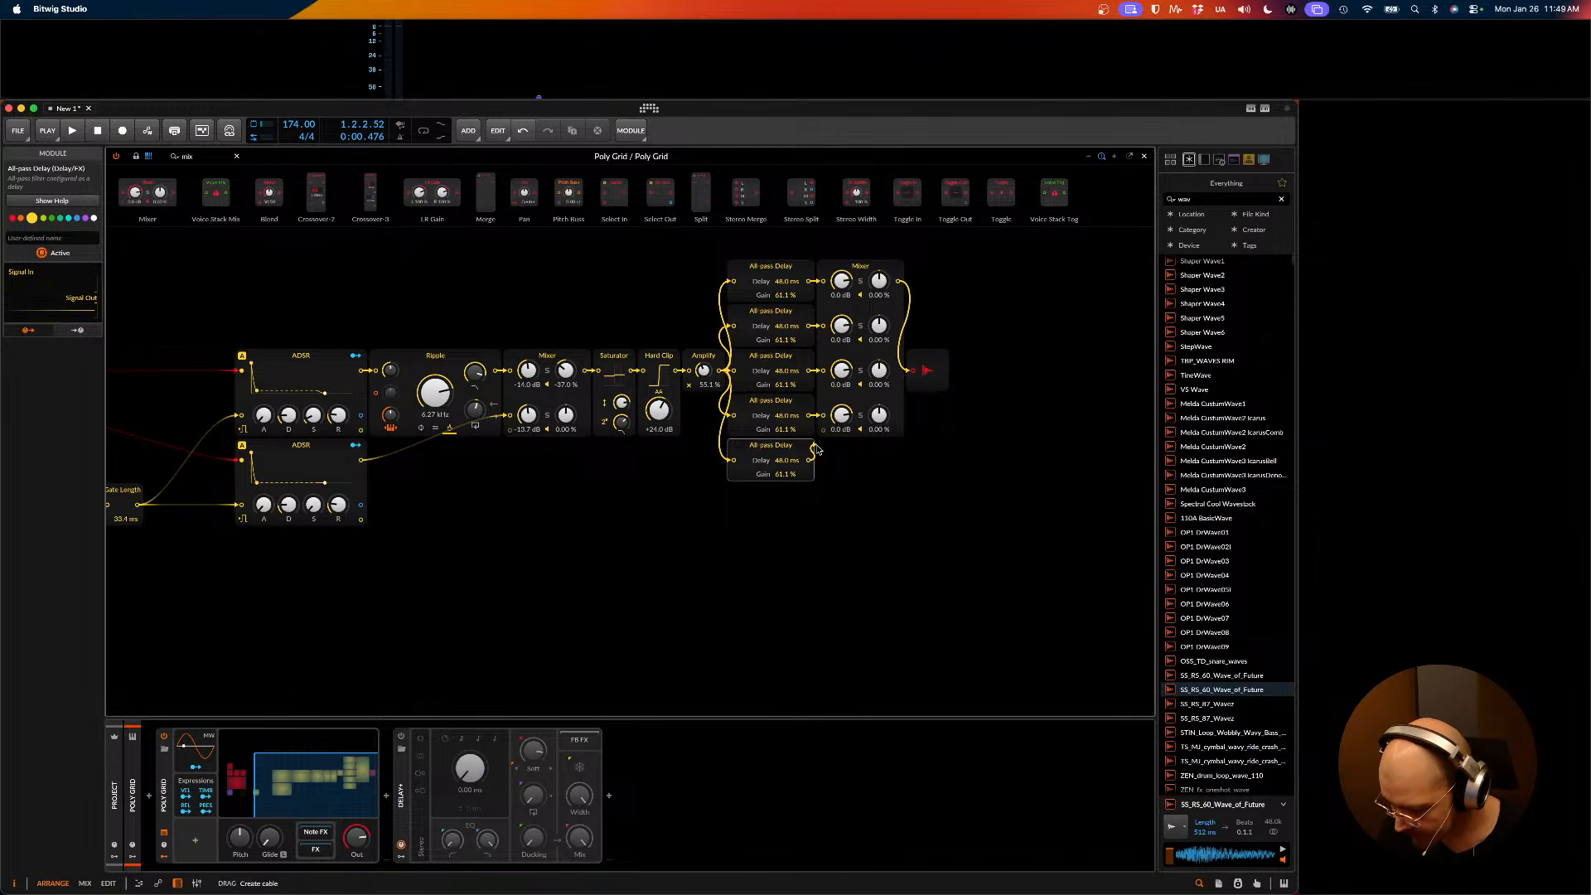
{"action": "left_click_drag", "start_coordinate": [825, 438], "coordinate": [829, 427]}
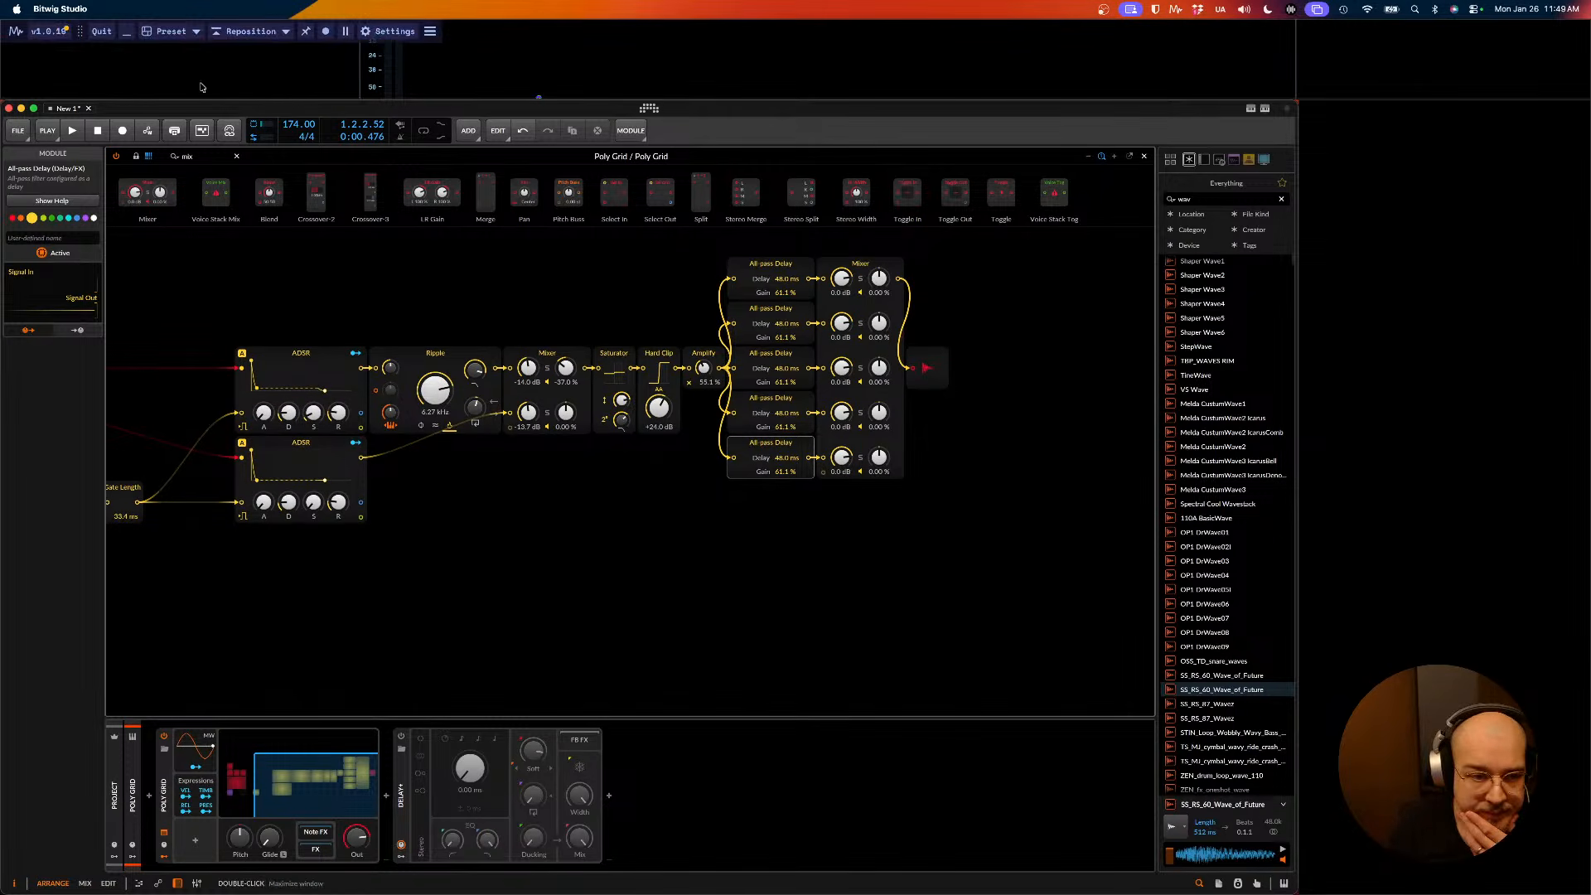
- Add an All-pass filter module below the delay stack, check its pole count options, and shift it beneath the delays
{"action": "type", "text": "all"}
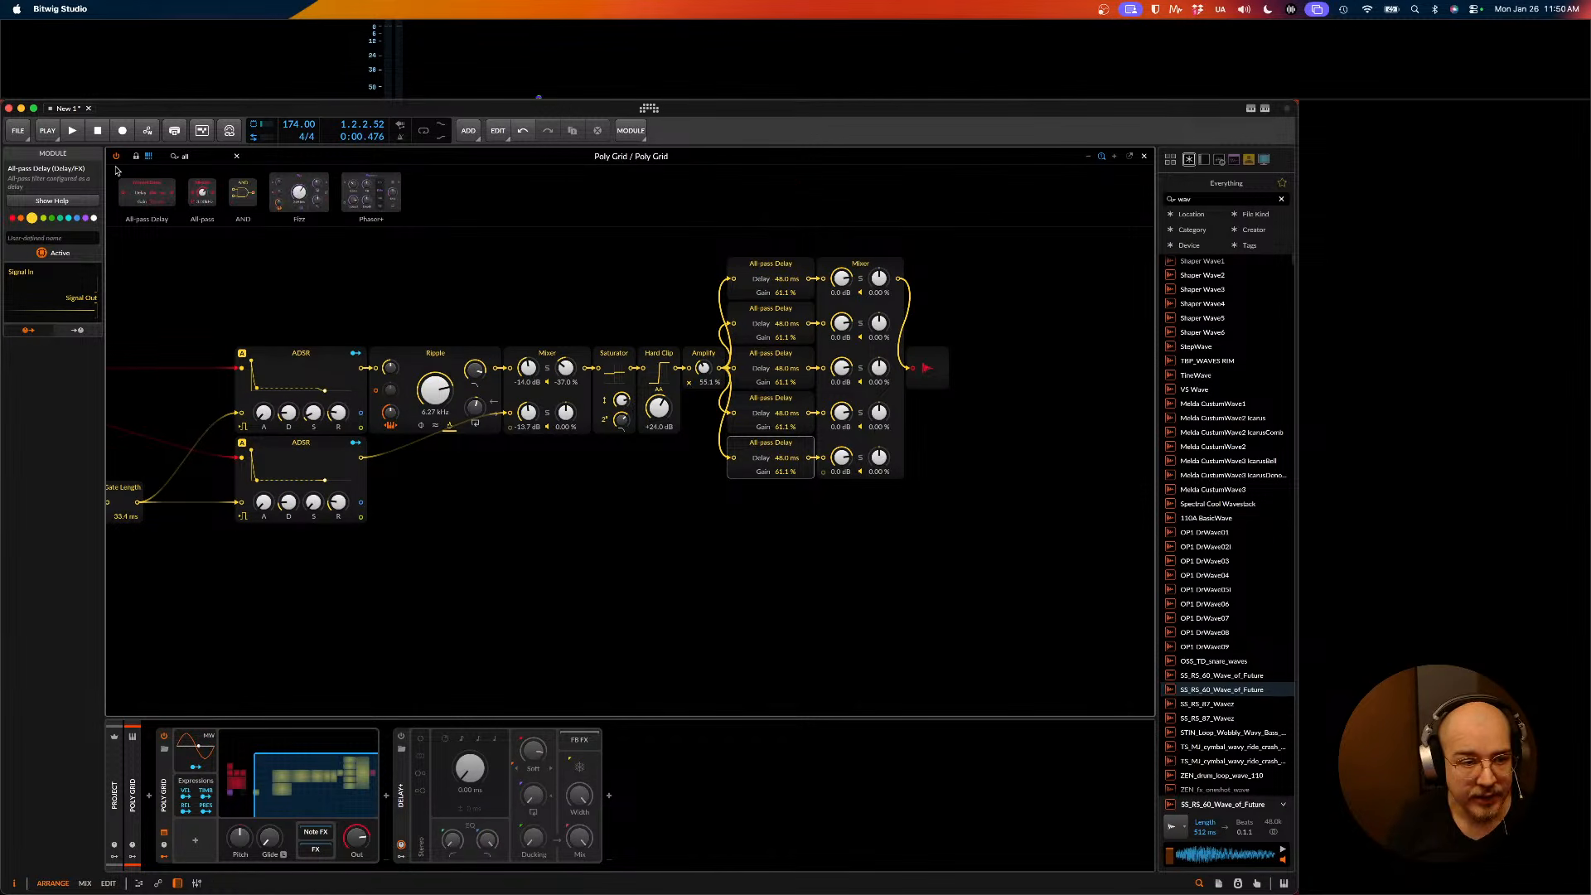
{"action": "left_click_drag", "start_coordinate": [197, 189], "coordinate": [836, 590]}
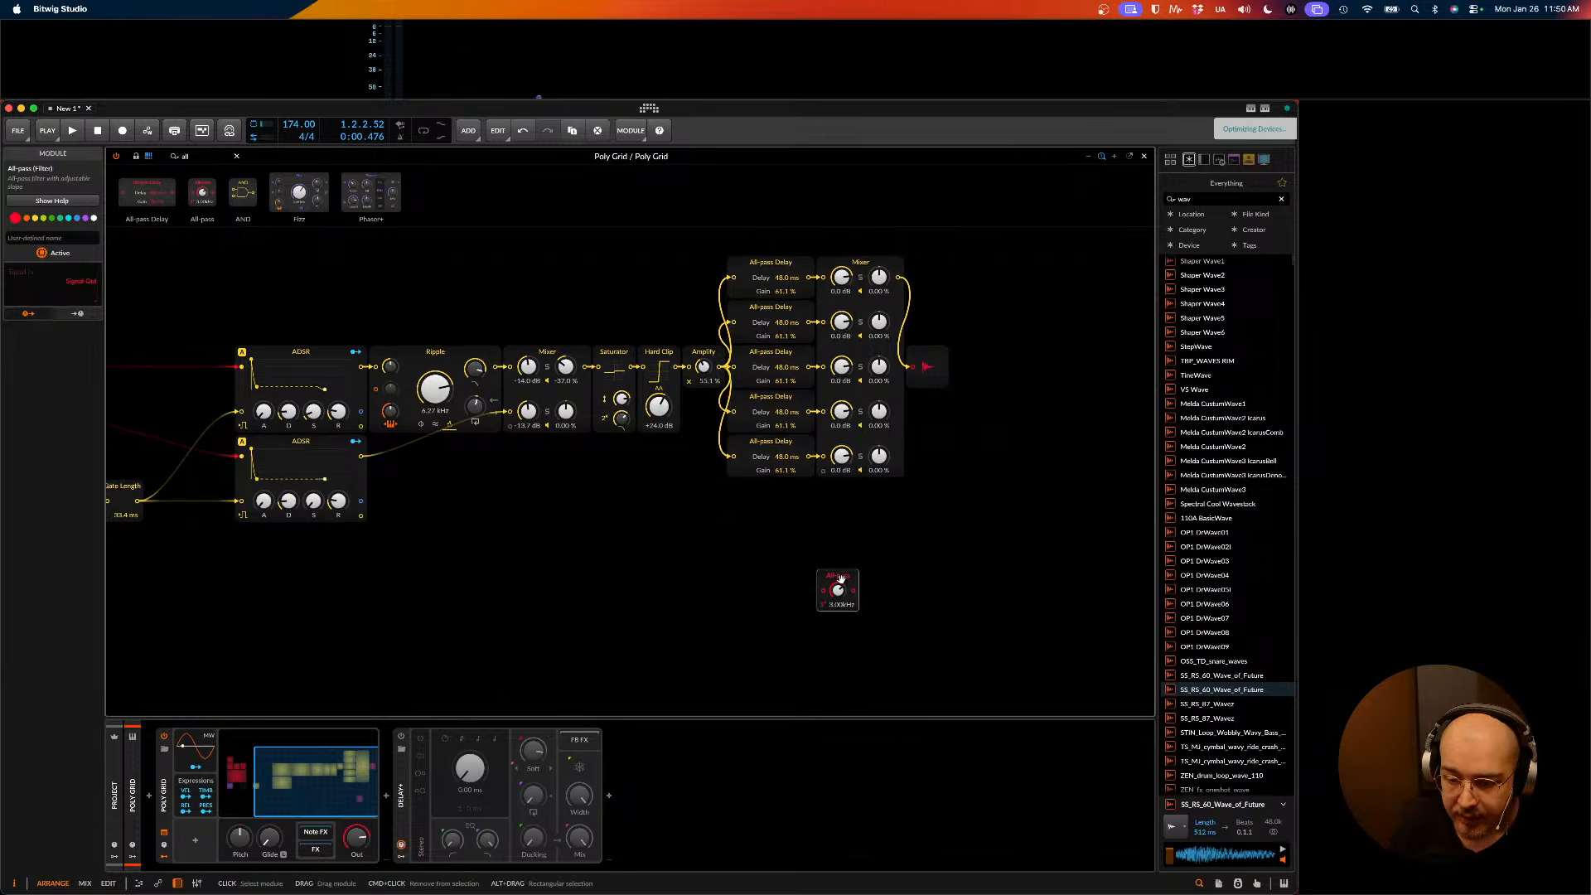
{"action": "left_click", "coordinate": [824, 606]}
{"action": "left_click", "coordinate": [824, 611]}
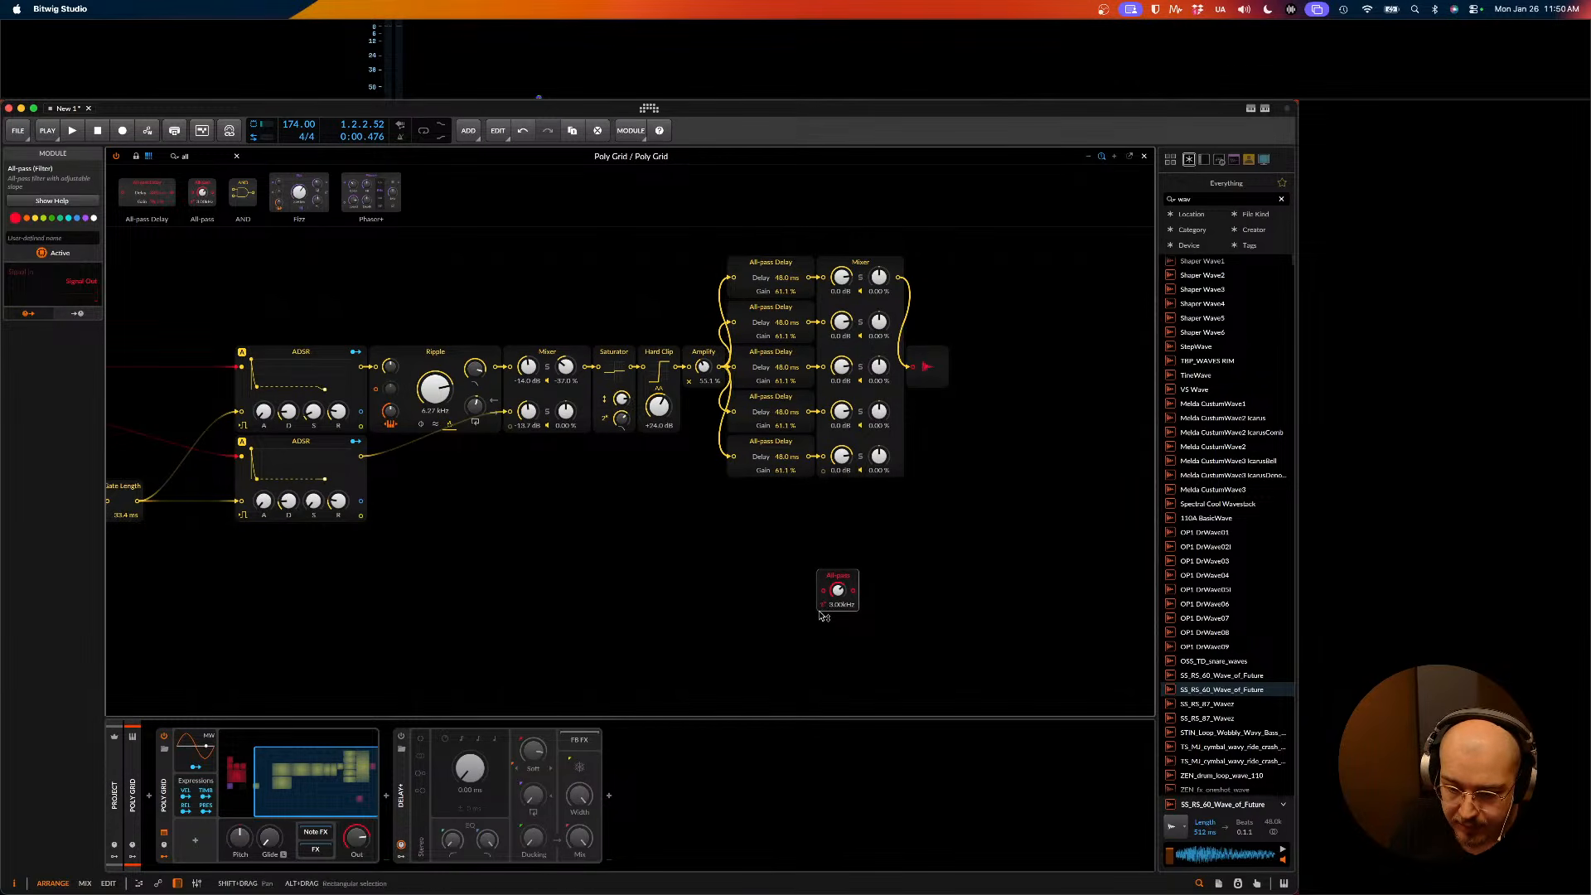
{"action": "left_click", "coordinate": [824, 614]}
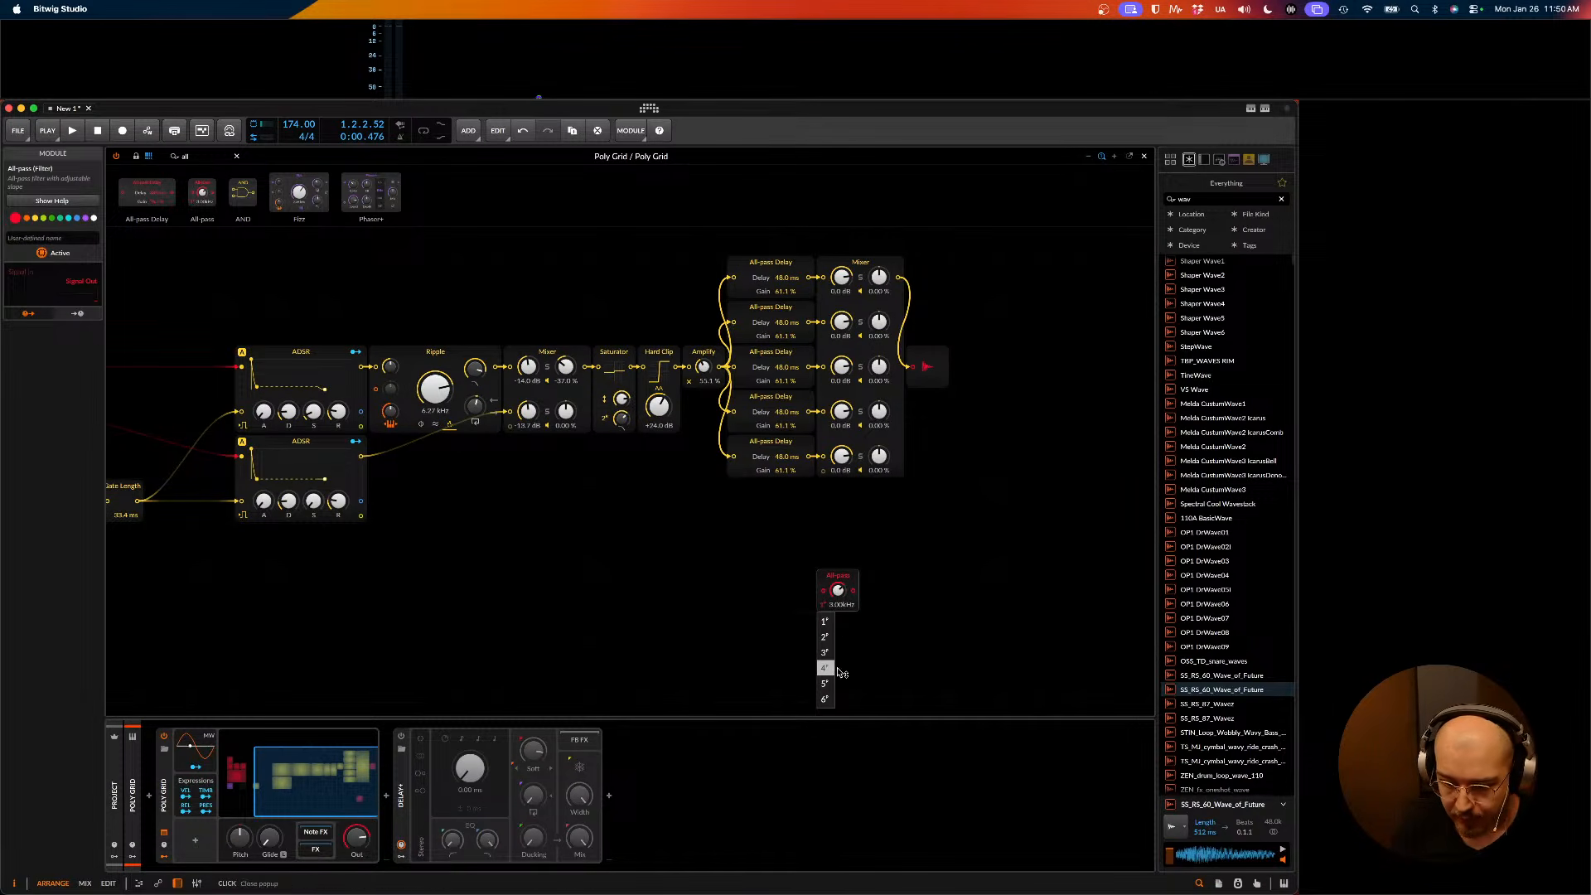
{"action": "left_click", "coordinate": [858, 622]}
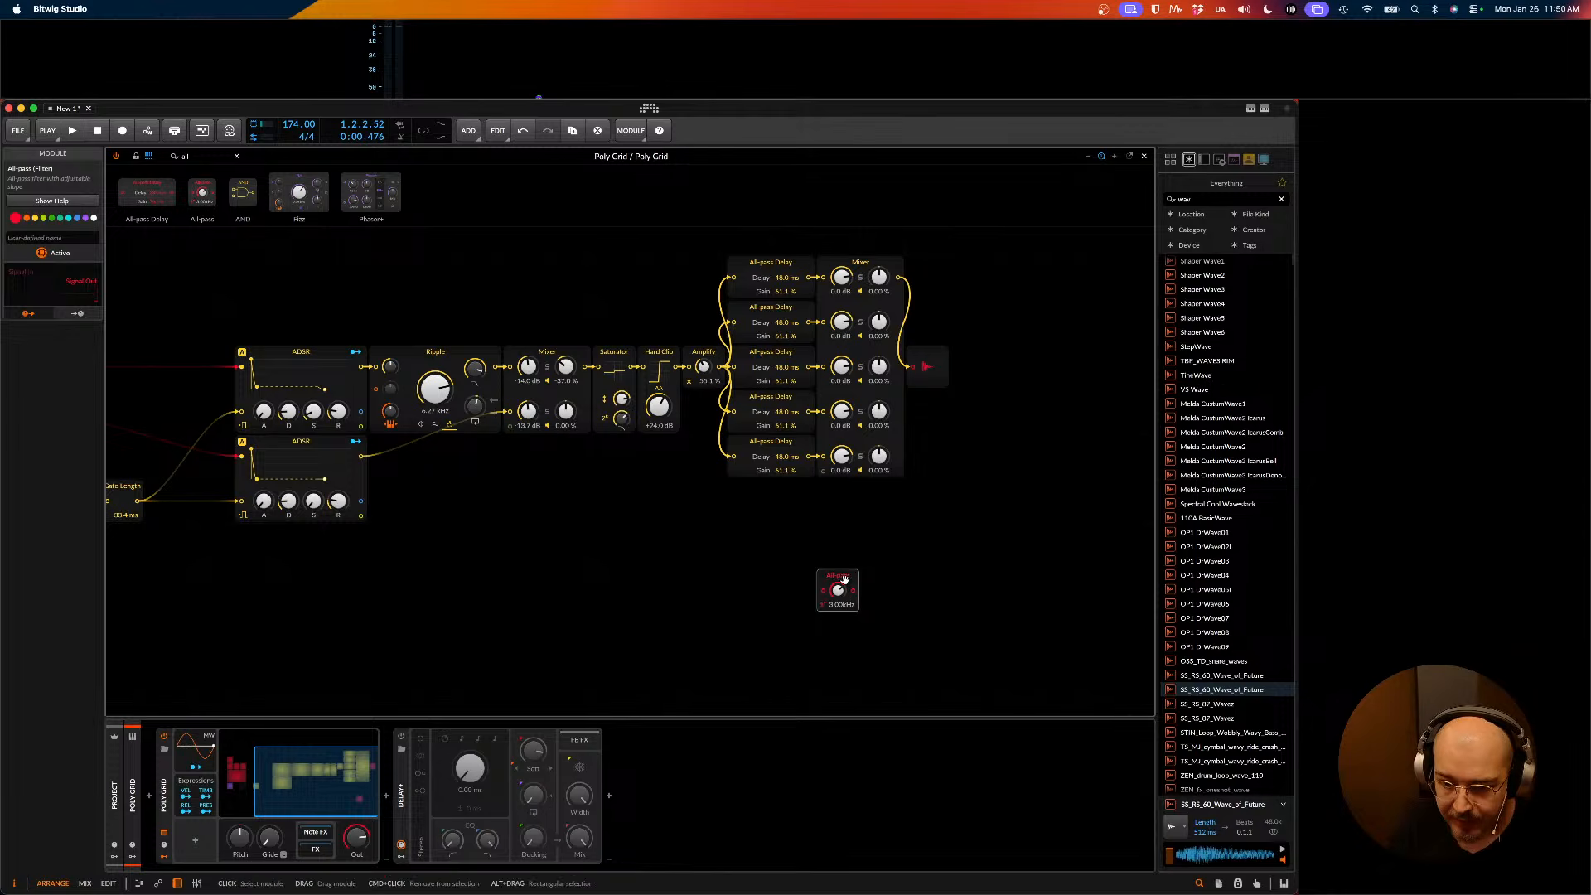
{"action": "left_click_drag", "start_coordinate": [844, 578], "coordinate": [754, 578]}
- Move Audio Out away from the new Mixer and set its channel levels to -17.6, -25.4, -12.6, -12.4 and -15.1 dB
{"action": "left_click_drag", "start_coordinate": [951, 356], "coordinate": [1041, 357]}
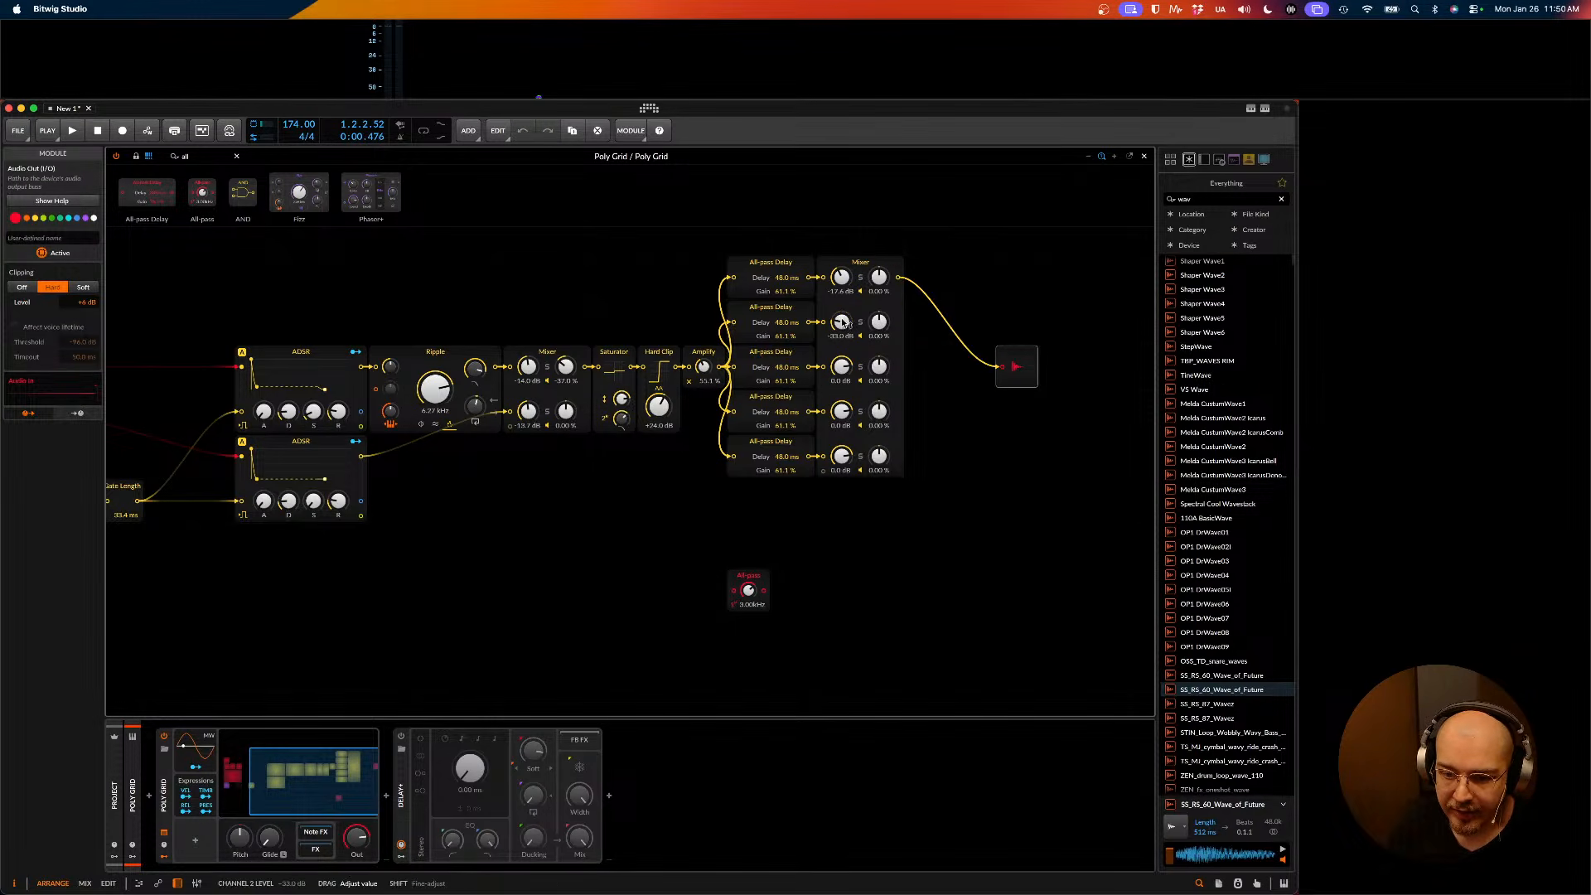
{"action": "scroll", "coordinate": [843, 322], "scroll_direction": "up", "scroll_amount": 1}
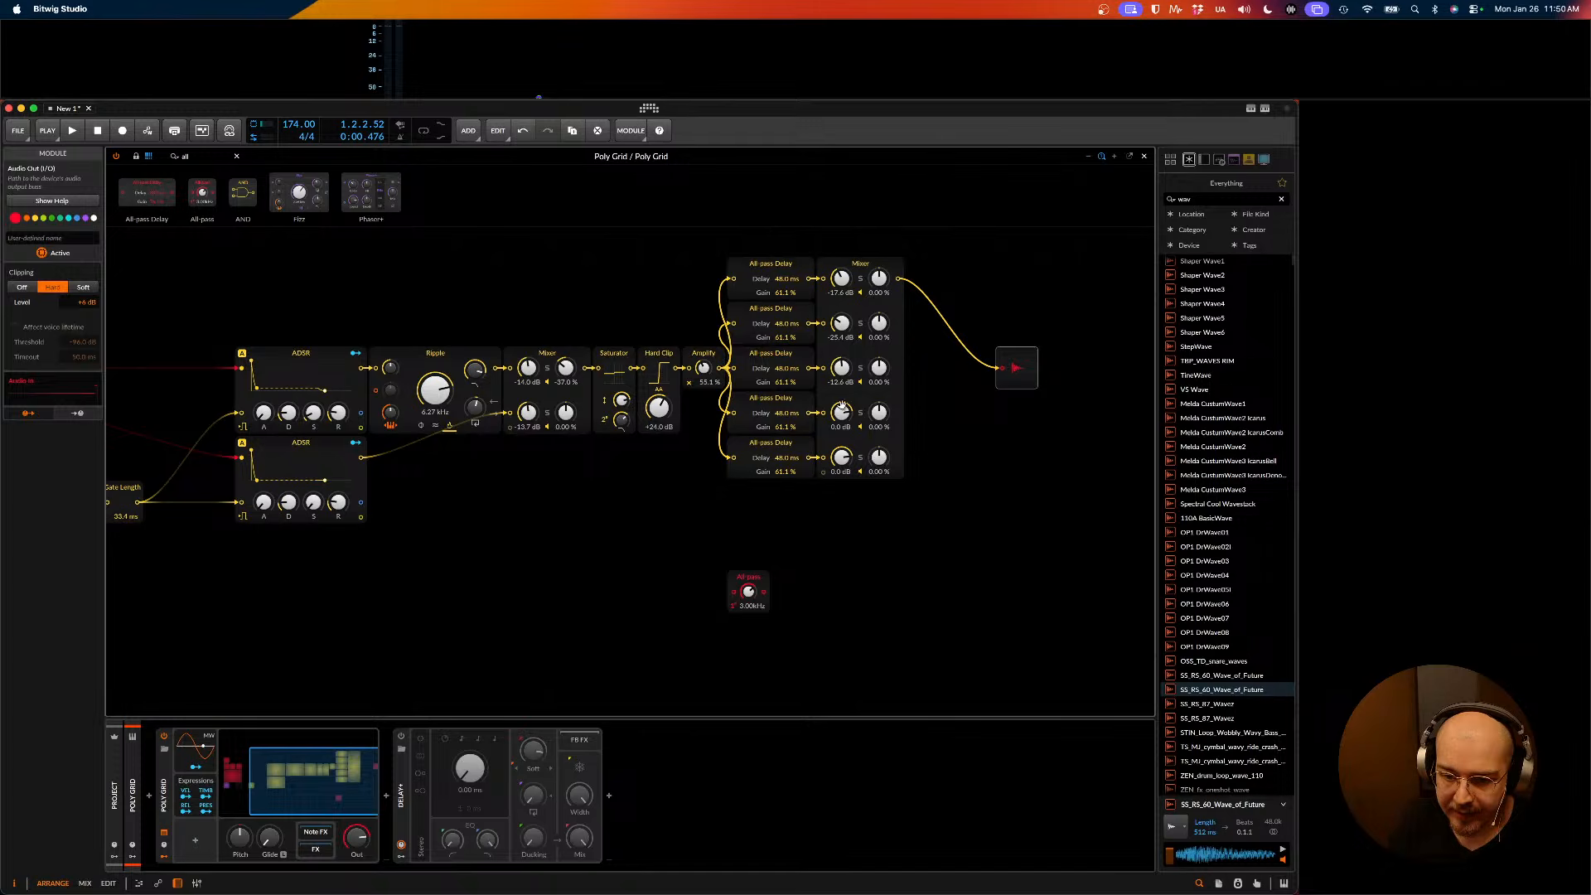
{"action": "left_click_drag", "start_coordinate": [861, 263], "coordinate": [861, 310]}
{"action": "key", "text": "super+z"}
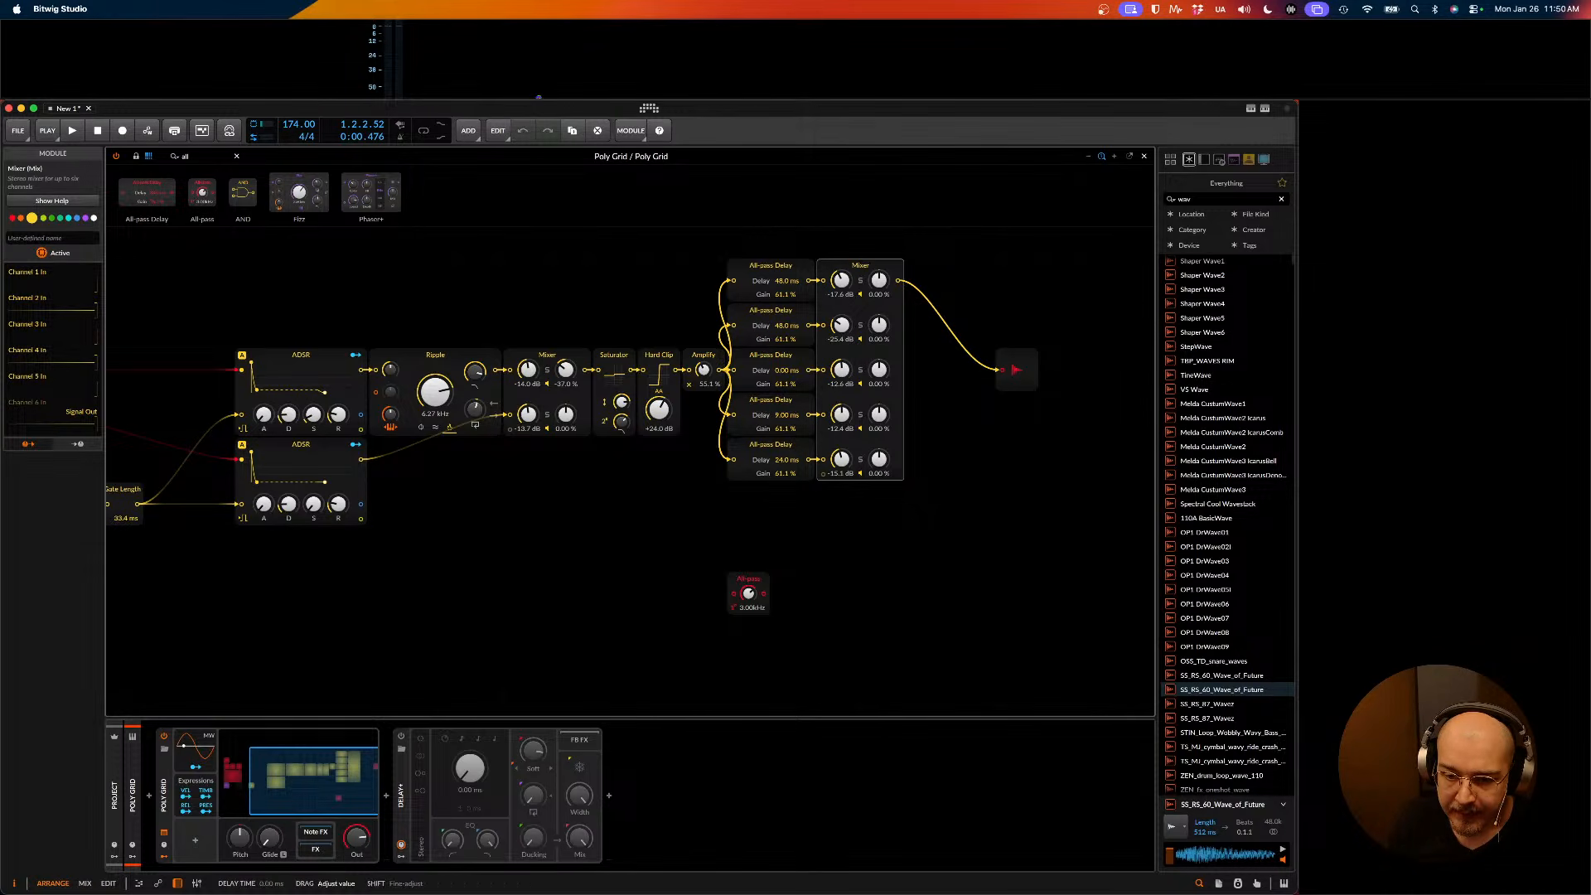
- Set the All-pass Delay times to 29, 11, 4, 9 and 24 ms and raise the first two Mixer channels to -15.4 and -17.9 dB
{"action": "left_click_drag", "start_coordinate": [787, 326], "coordinate": [788, 296]}
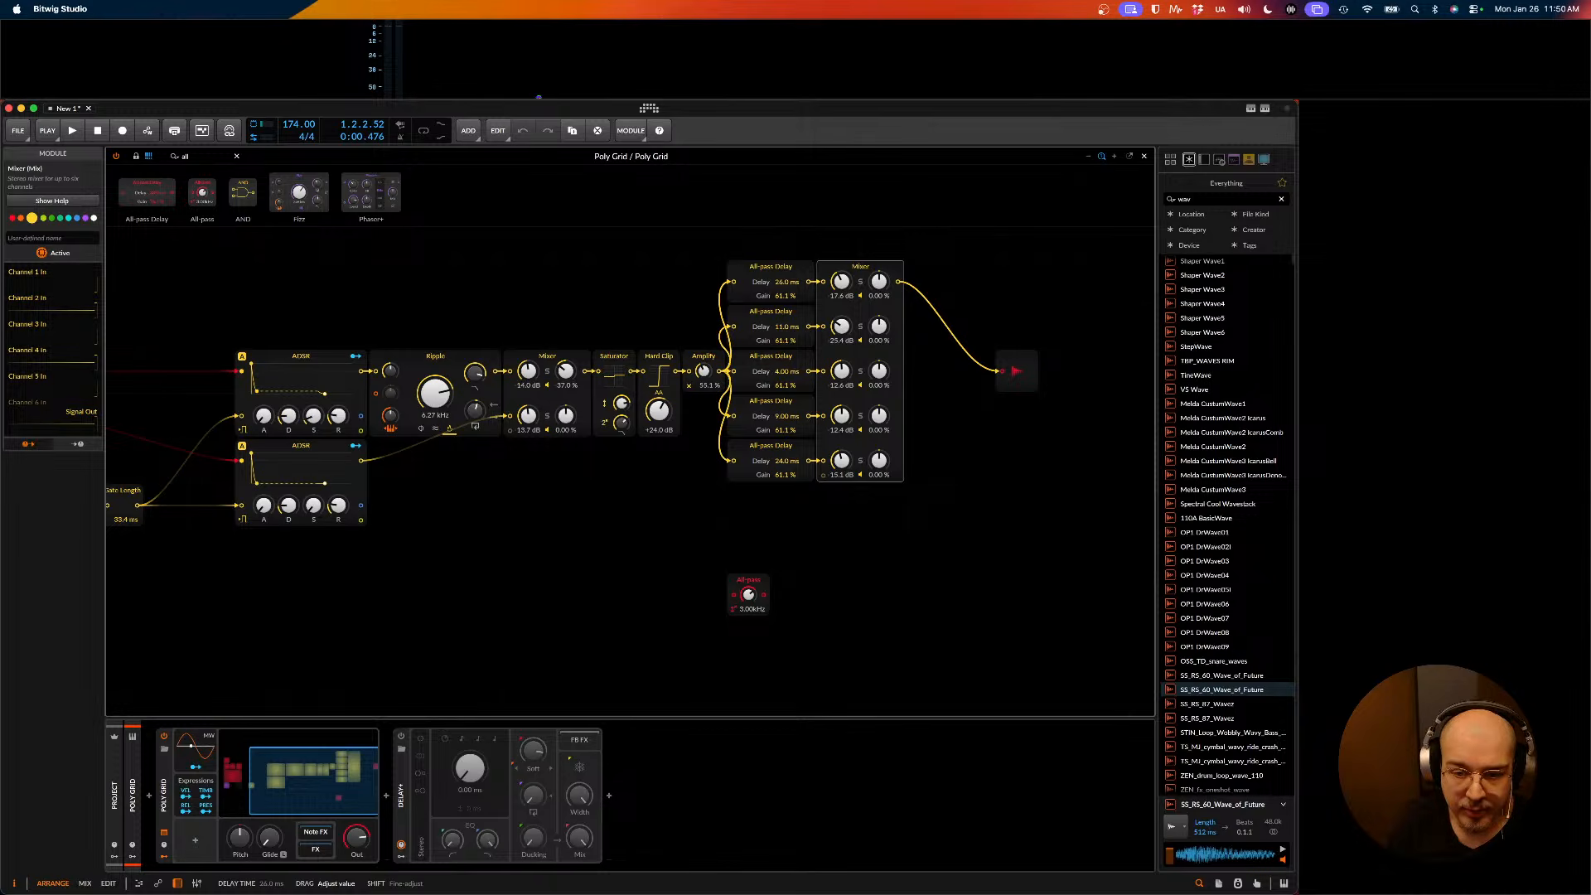
{"action": "key", "text": "space"}
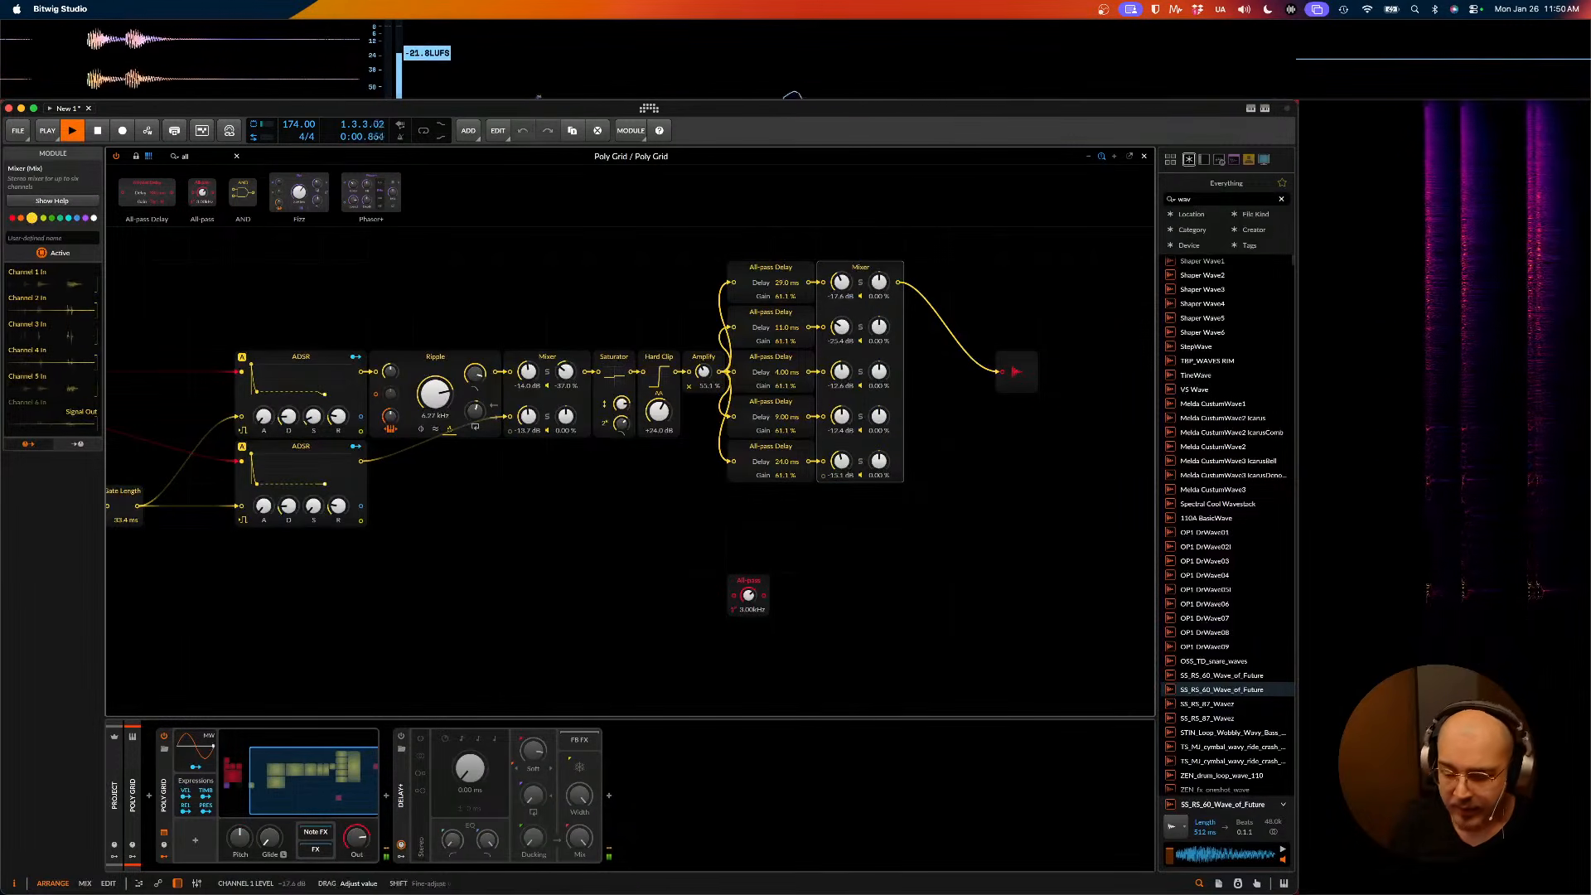
{"action": "left_click_drag", "start_coordinate": [842, 282], "coordinate": [844, 270]}
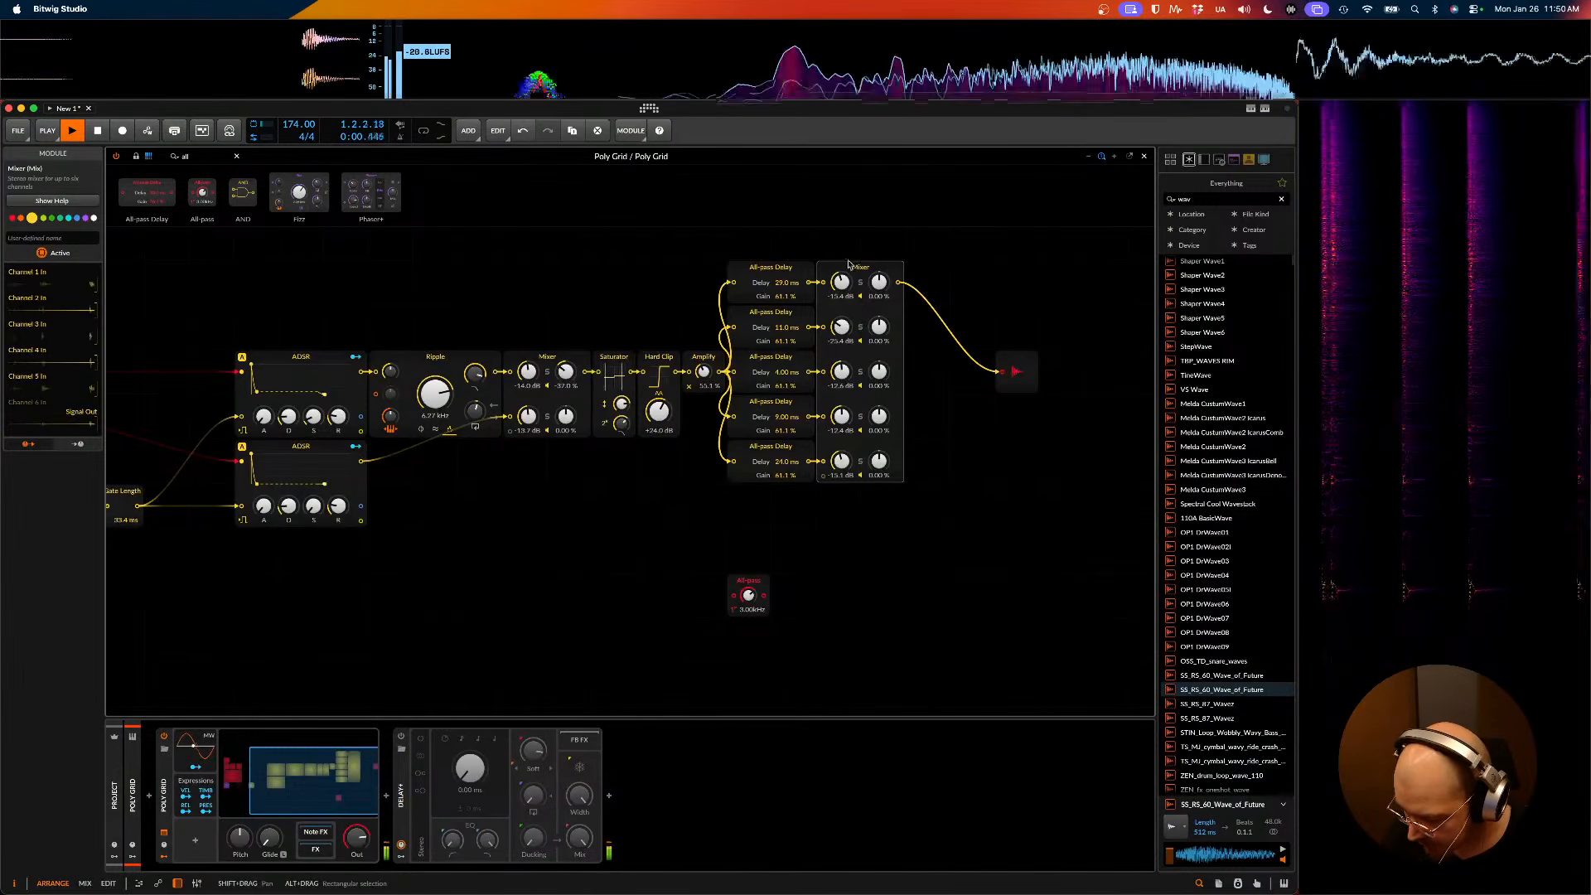
{"action": "key", "text": "space"}
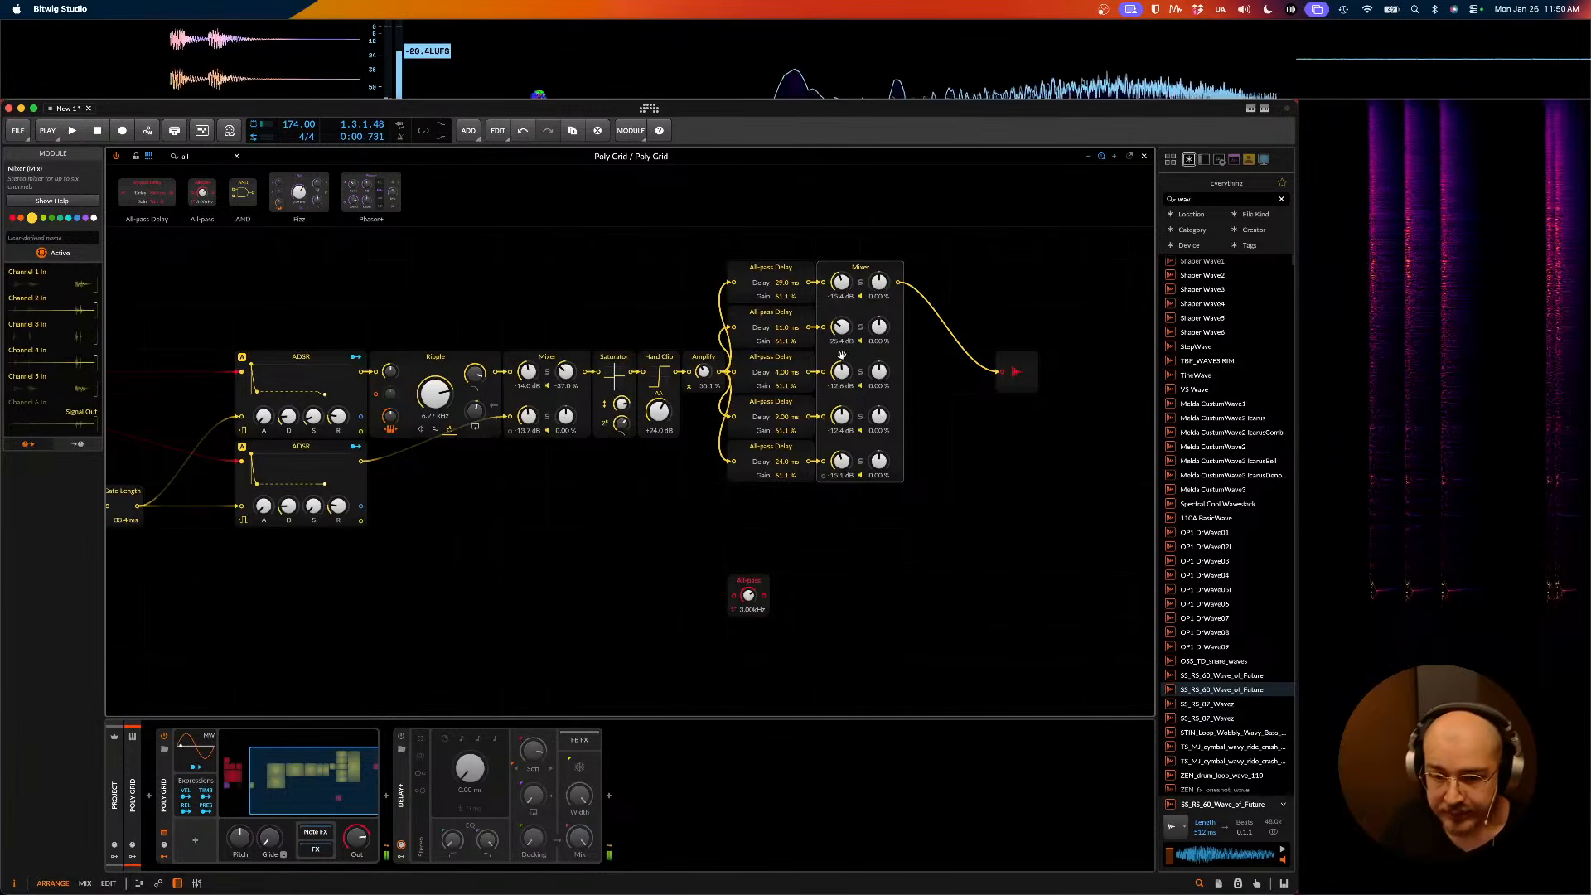
{"action": "key", "text": "space"}
{"action": "left_click_drag", "start_coordinate": [842, 328], "coordinate": [843, 297]}
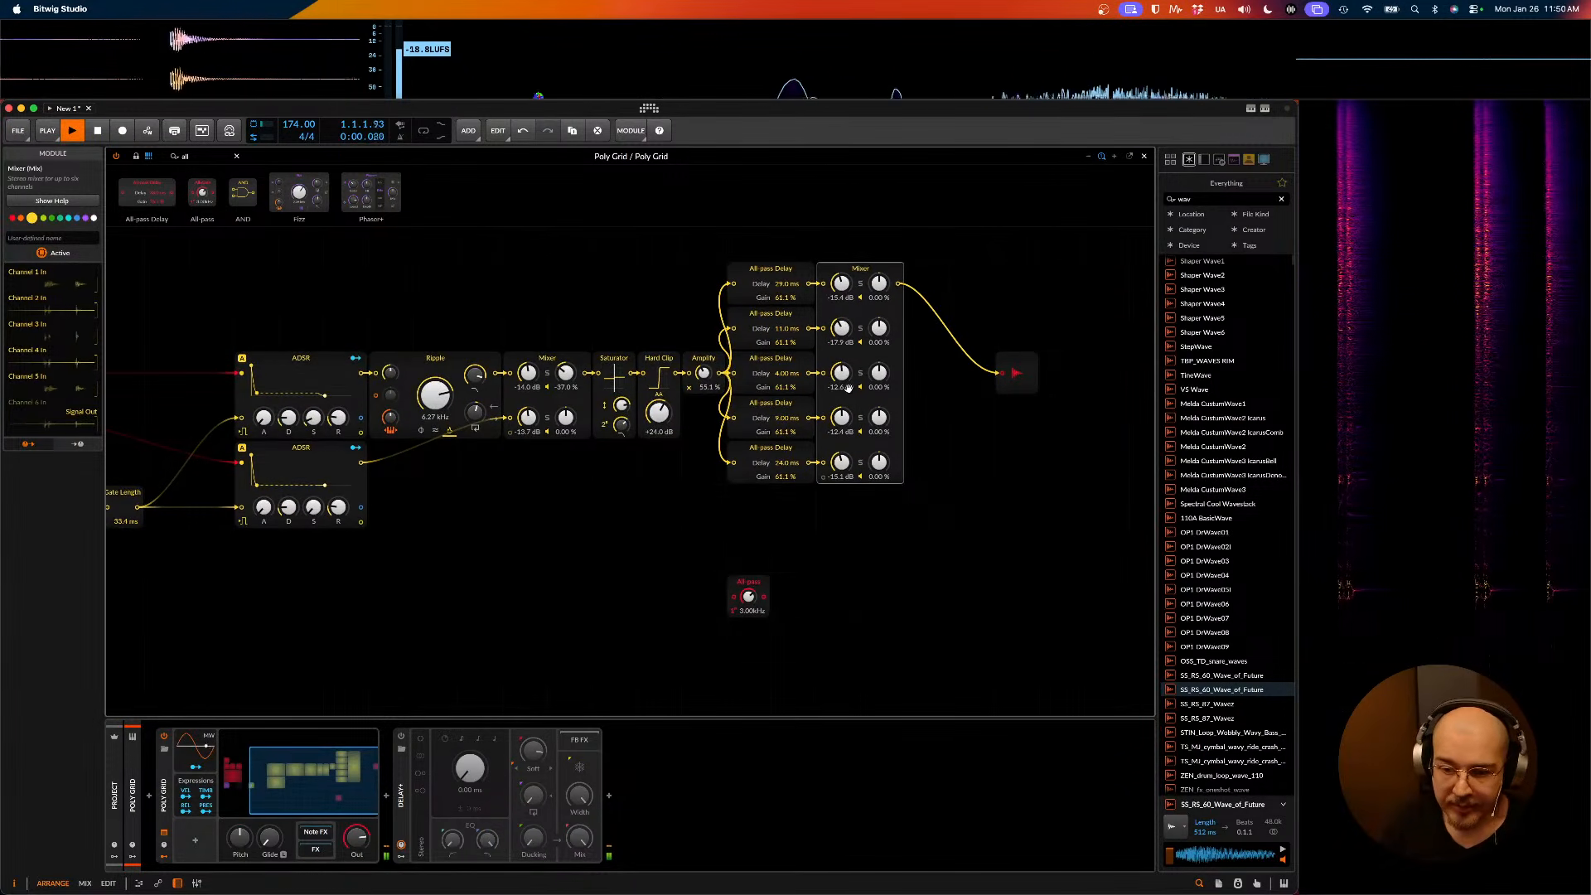
- Insert the All-pass filter between the five-channel Mixer and Audio Out, tune it to 472 Hz, and open its pole count options
{"action": "left_click_drag", "start_coordinate": [738, 617], "coordinate": [926, 308]}
{"action": "key", "text": "space"}
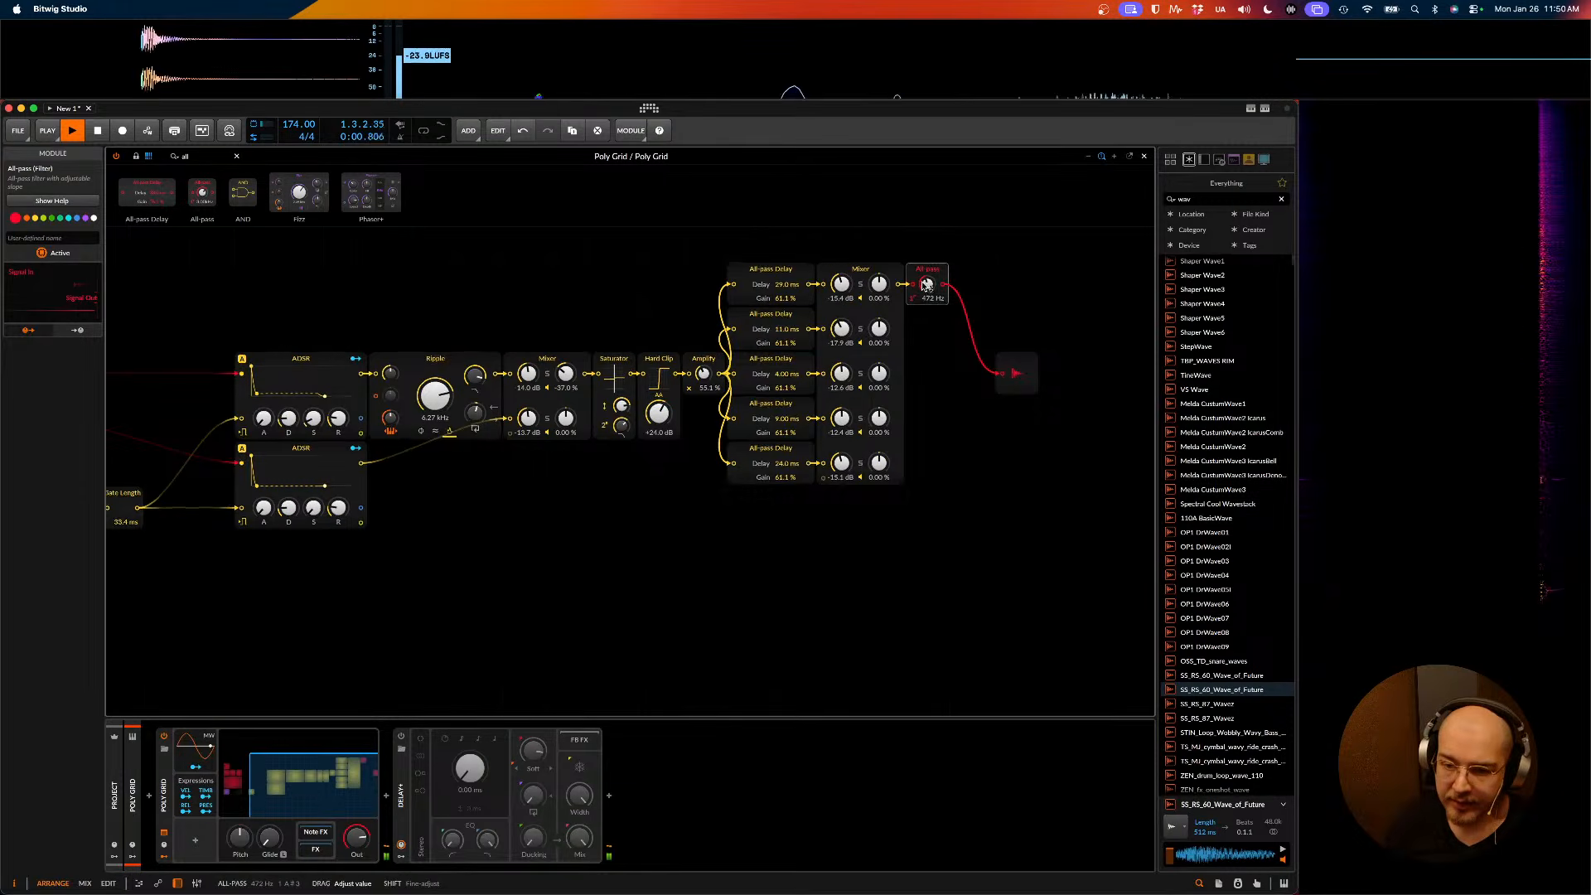
{"action": "key", "text": "space"}
{"action": "left_click", "coordinate": [912, 310]}
{"action": "left_click", "coordinate": [913, 298]}
{"action": "left_click", "coordinate": [912, 392]}
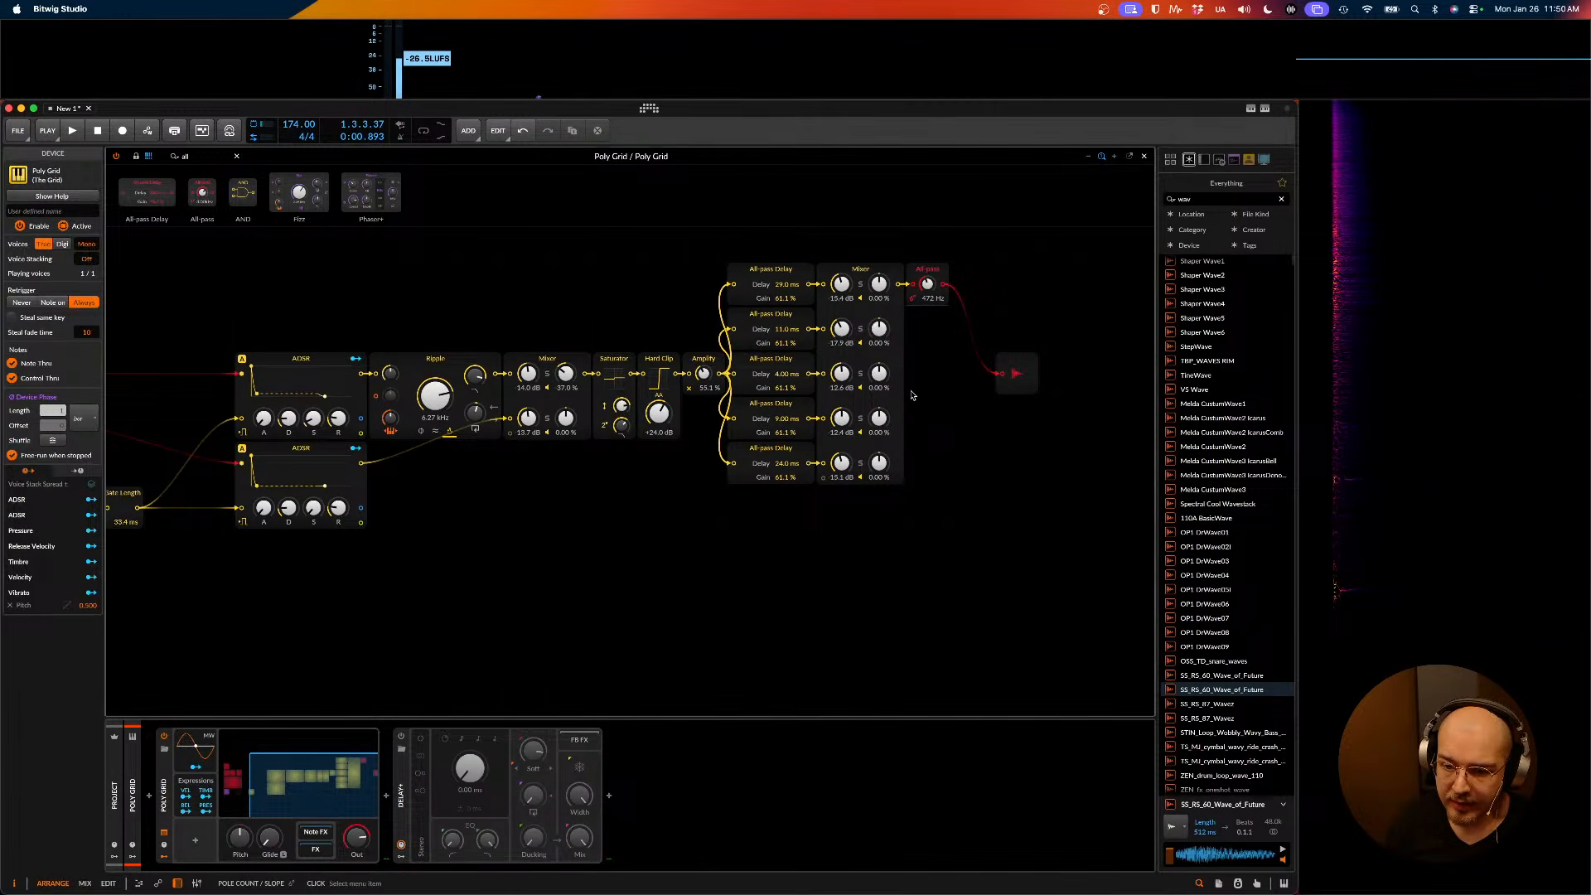
- Tune the All-pass filter after the five-channel Mixer to 1.09 kHz while auditioning the patch
{"action": "key", "text": "space"}
{"action": "left_click_drag", "start_coordinate": [928, 284], "coordinate": [928, 271]}
{"action": "key", "text": "space"}
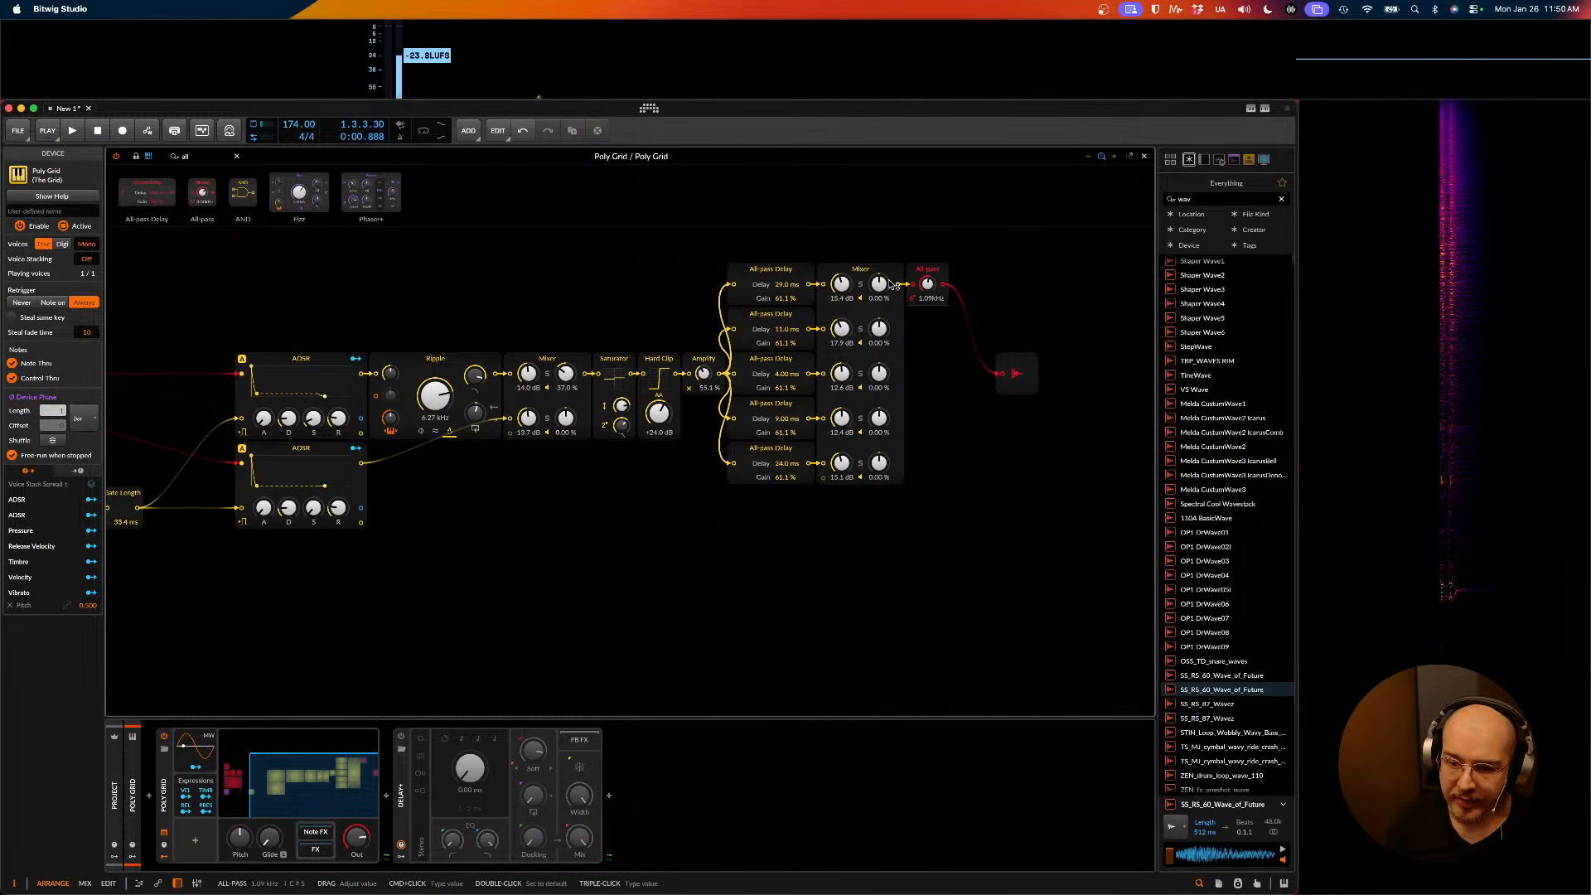
- Stack two copies of the All-pass filter beneath it, both fed by the five-channel Mixer, and move Audio Out farther away
{"action": "left_click_drag", "start_coordinate": [938, 267], "coordinate": [935, 349]}
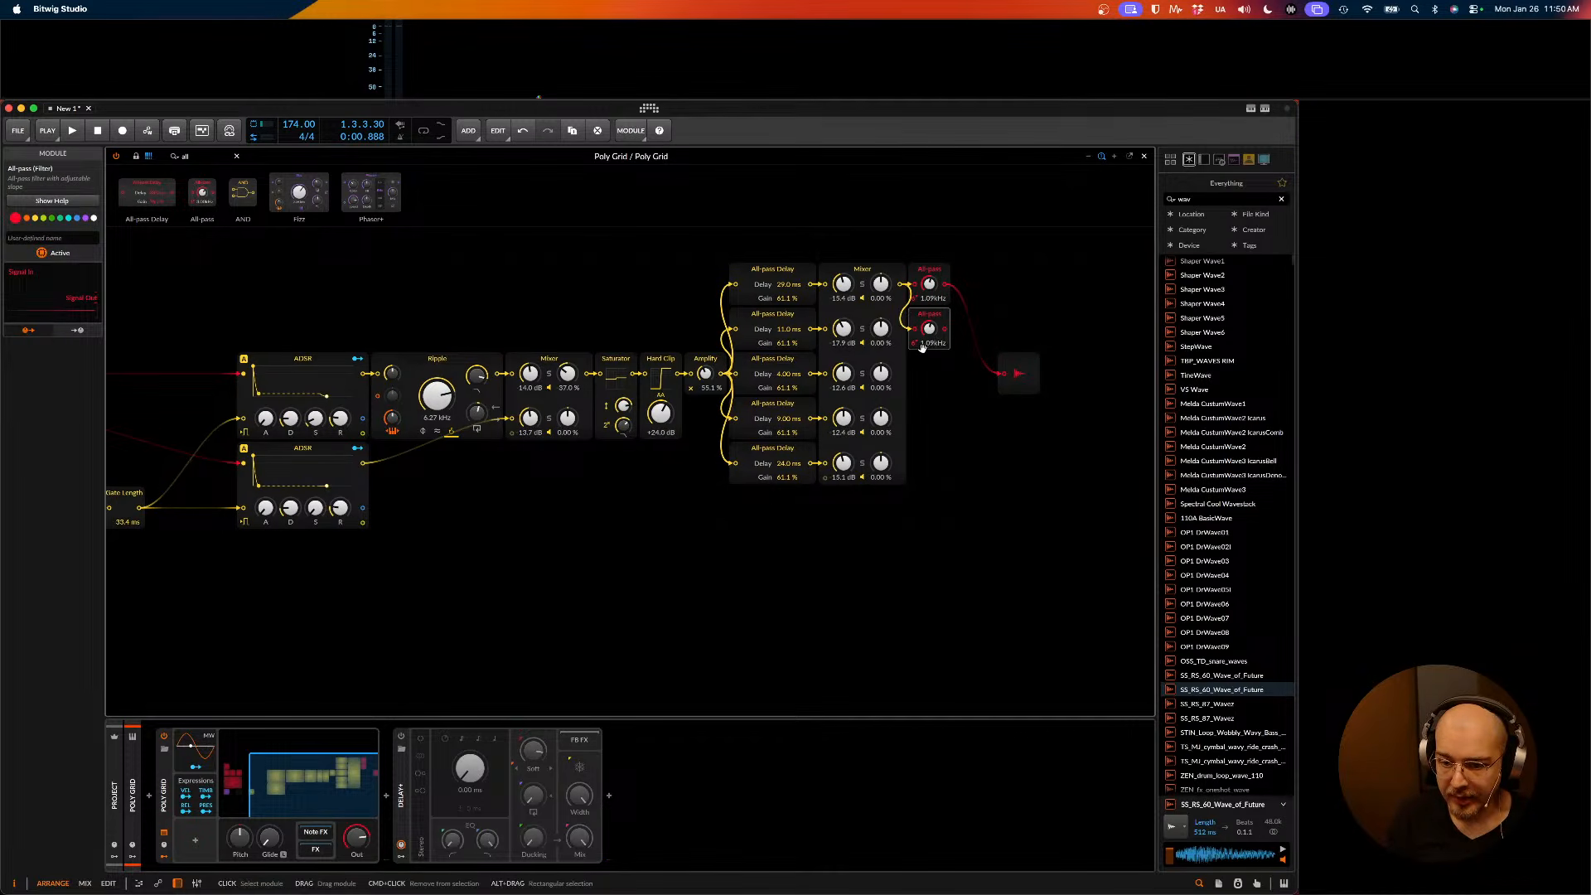
{"action": "left_click", "coordinate": [915, 343]}
{"action": "left_click", "coordinate": [916, 391]}
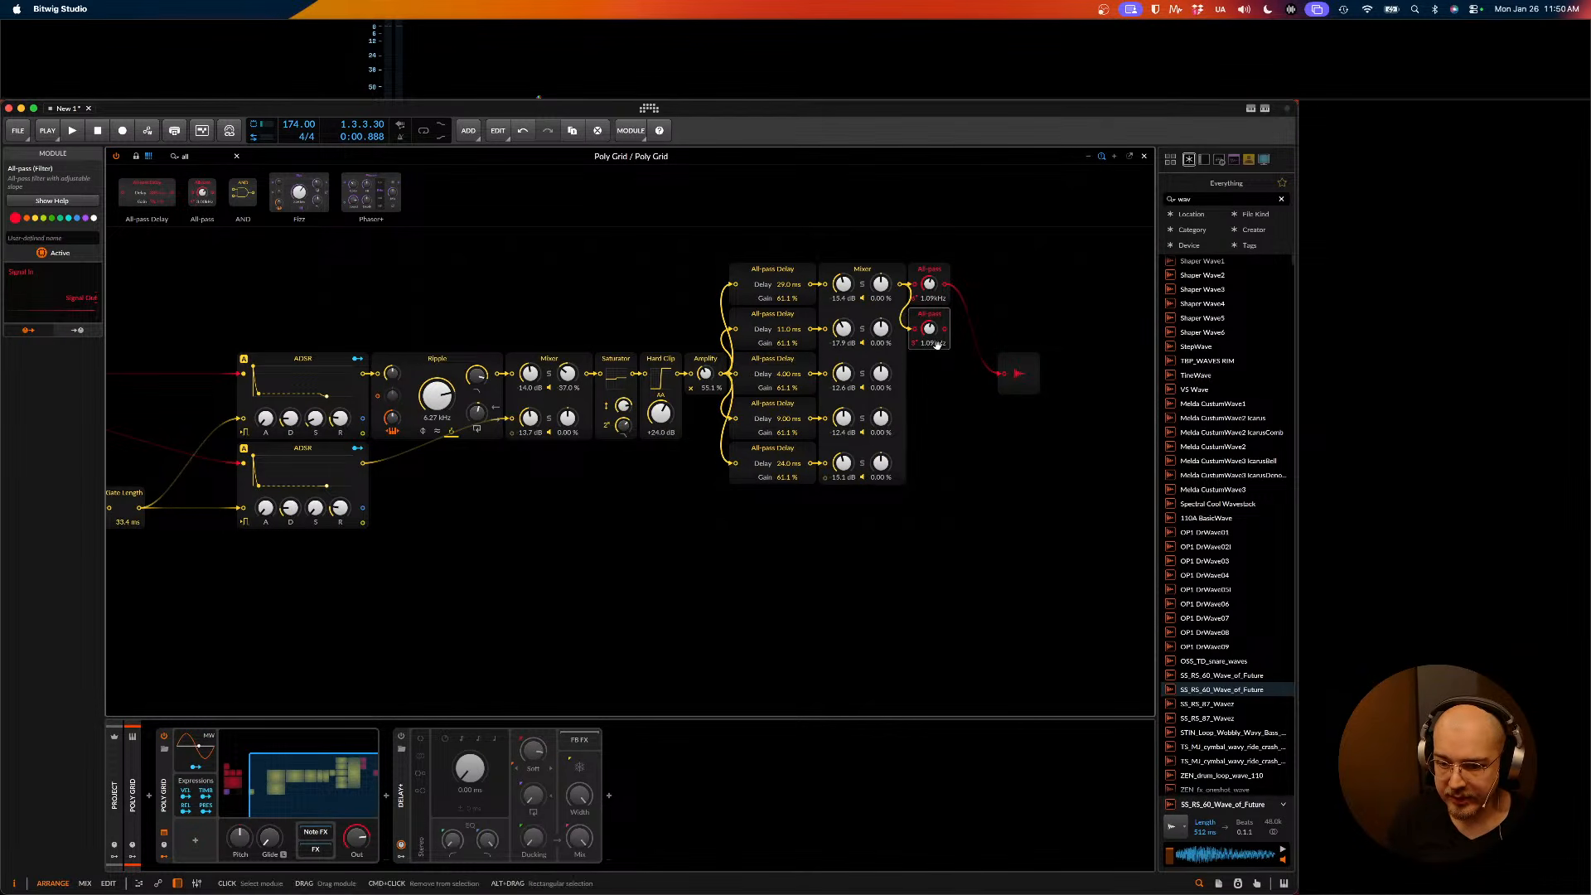
{"action": "left_click_drag", "start_coordinate": [934, 383], "coordinate": [1108, 328]}
{"action": "left_click", "coordinate": [916, 388]}
{"action": "left_click", "coordinate": [917, 417]}
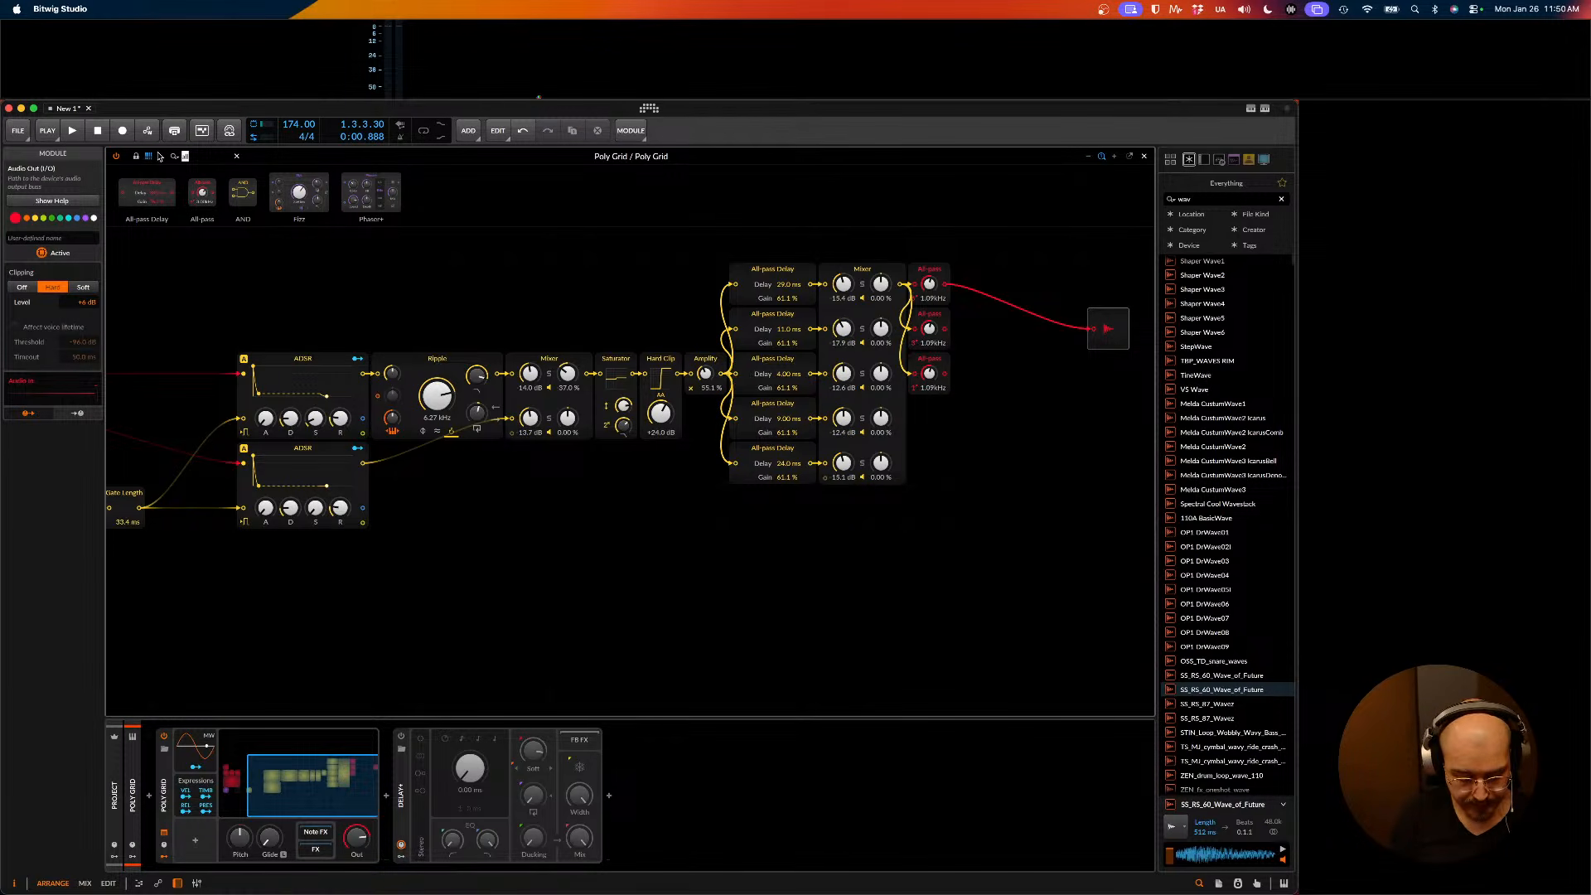
- Insert a new Mixer between the first All-pass filter and Audio Out and connect the second filter to its second channel
{"action": "type", "text": "mixer"}
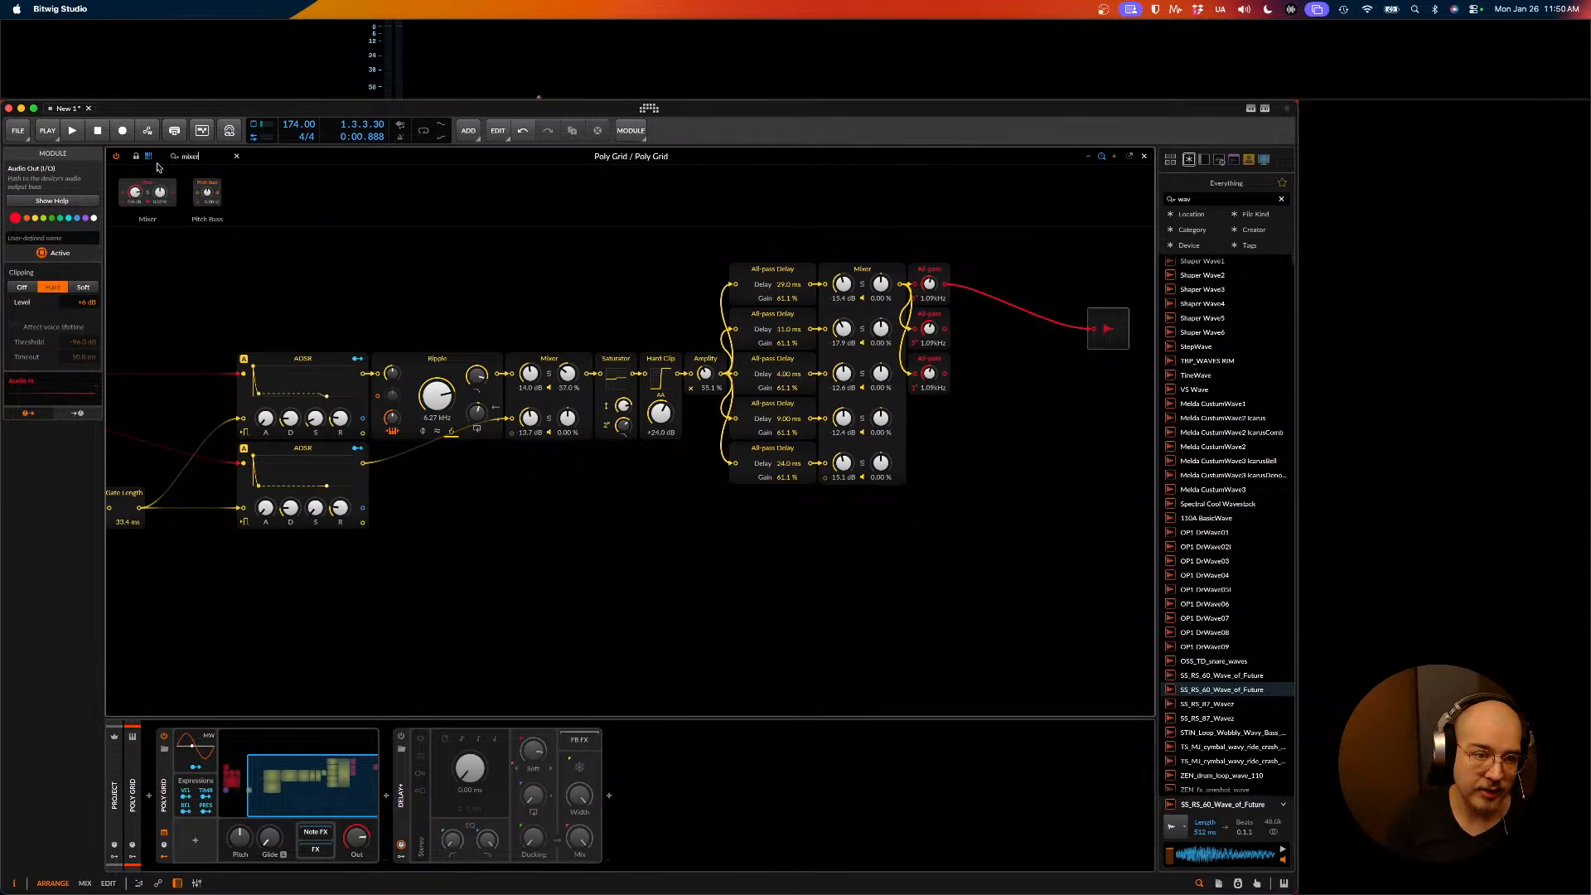
{"action": "left_click_drag", "start_coordinate": [281, 208], "coordinate": [945, 294]}
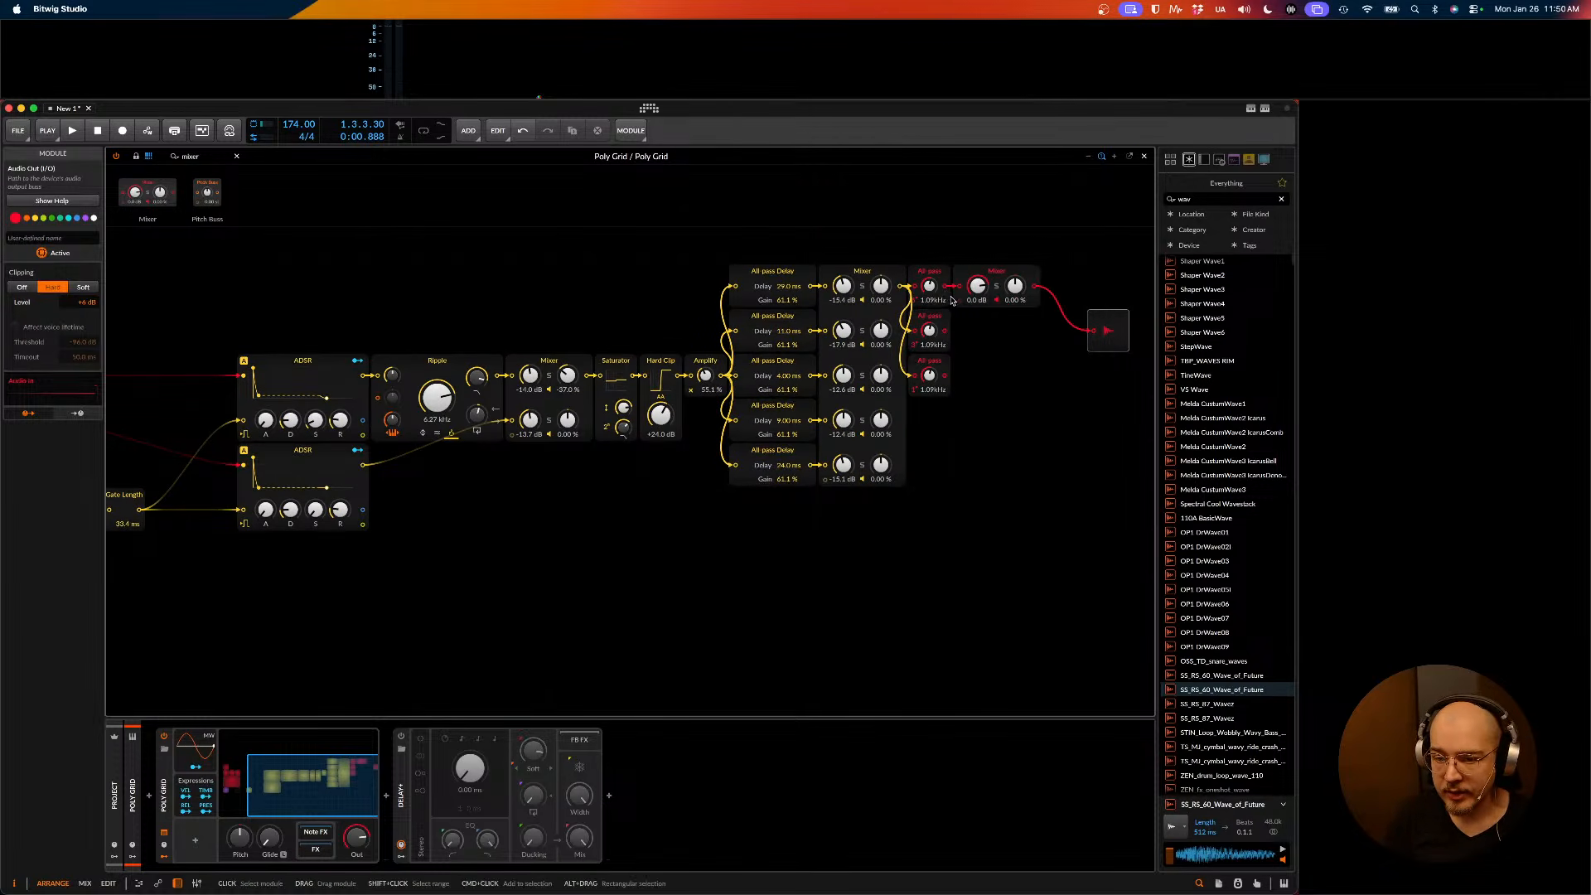
{"action": "left_click_drag", "start_coordinate": [958, 302], "coordinate": [958, 302]}
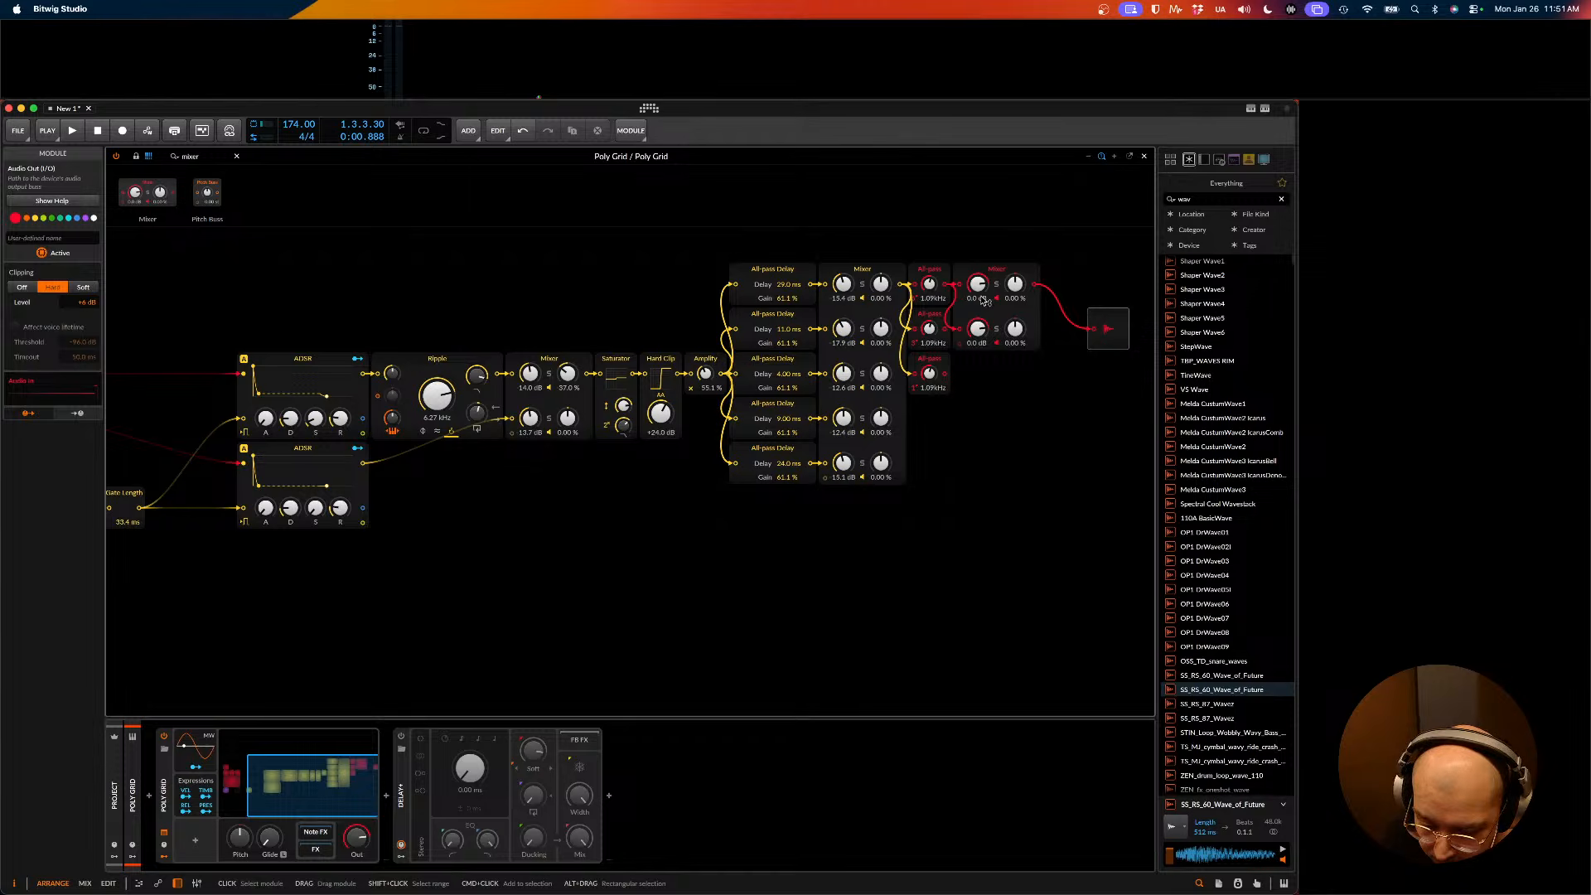
- Audition the parallel filters and set the new Mixer's first channel level to -1.5 dB
{"action": "key", "text": "space"}
{"action": "key", "text": "space"}
{"action": "mouse_move", "coordinate": [978, 285]}
{"action": "left_mouse_down"}
{"action": "mouse_move", "coordinate": [978, 344]}
{"action": "mouse_move", "coordinate": [953, 327]}
{"action": "mouse_move", "coordinate": [953, 349]}
{"action": "mouse_move", "coordinate": [978, 276]}
{"action": "left_mouse_up"}
{"action": "key", "text": "space"}
{"action": "key", "text": "space"}
{"action": "key", "text": "space"}
- Feed the third All-pass filter into the new Mixer at -2.0 dB and tune the second and third filters to 172 and 136 Hz
{"action": "left_click_drag", "start_coordinate": [930, 329], "coordinate": [978, 290]}
{"action": "key", "text": "space"}
{"action": "key", "text": "space"}
{"action": "left_click_drag", "start_coordinate": [978, 375], "coordinate": [929, 448]}
{"action": "key", "text": "space"}
{"action": "key", "text": "space"}
{"action": "scroll", "coordinate": [929, 348], "scroll_direction": "up", "scroll_amount": 1}
{"action": "key", "text": "space"}
{"action": "mouse_move", "coordinate": [929, 331]}
{"action": "left_mouse_down"}
{"action": "mouse_move", "coordinate": [929, 406]}
{"action": "mouse_move", "coordinate": [929, 353]}
{"action": "left_mouse_up"}
{"action": "key", "text": "space"}
{"action": "key", "text": "space"}
{"action": "key", "text": "space"}
{"action": "key", "text": "space"}
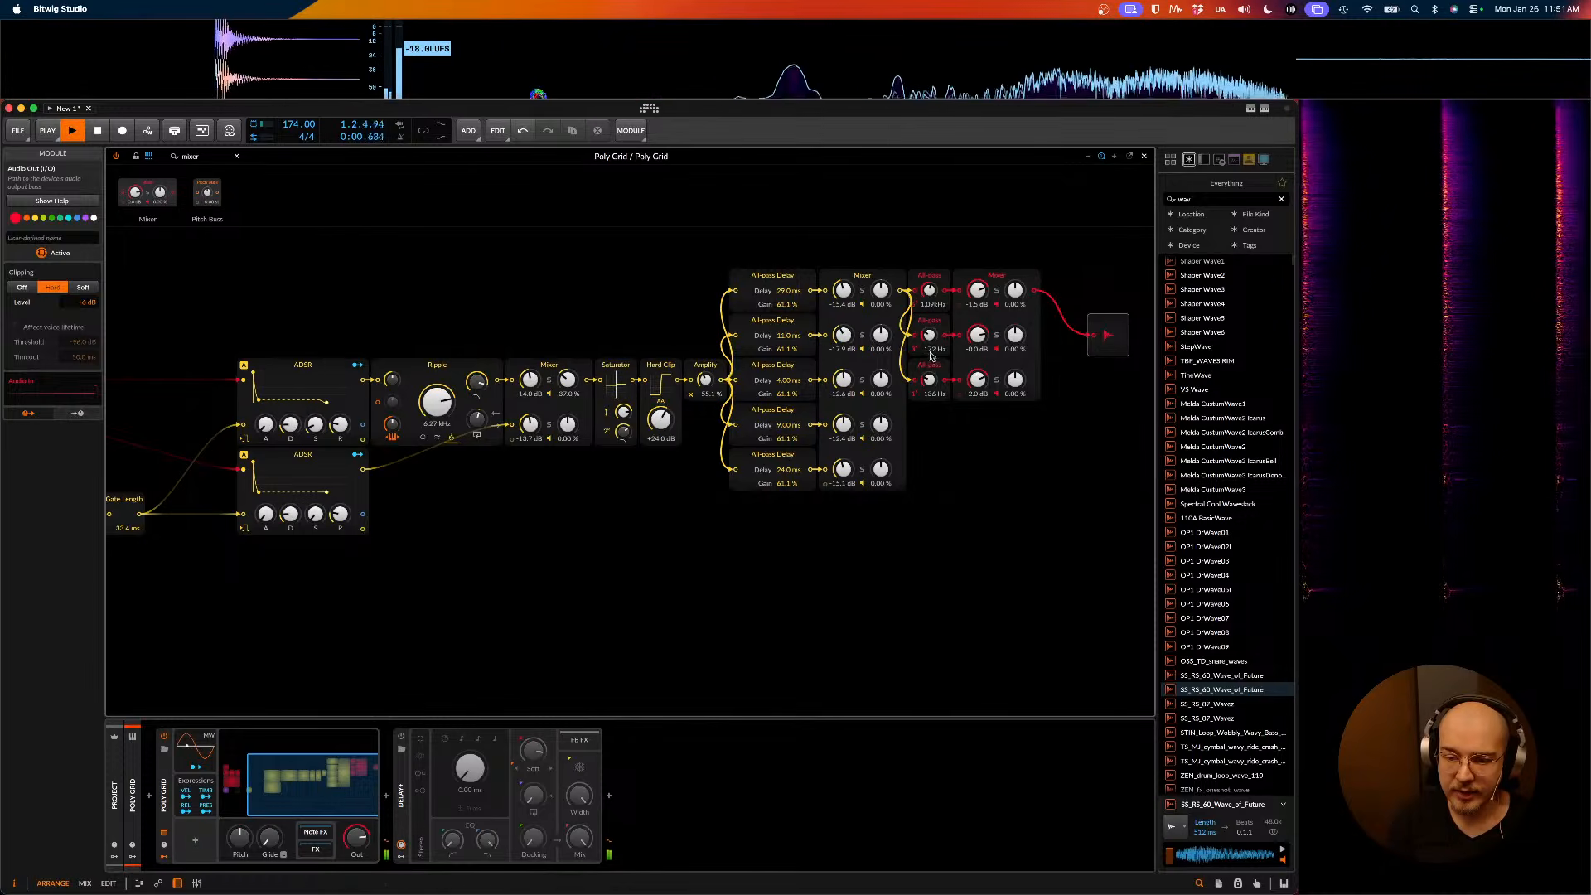
{"action": "key", "text": "space"}
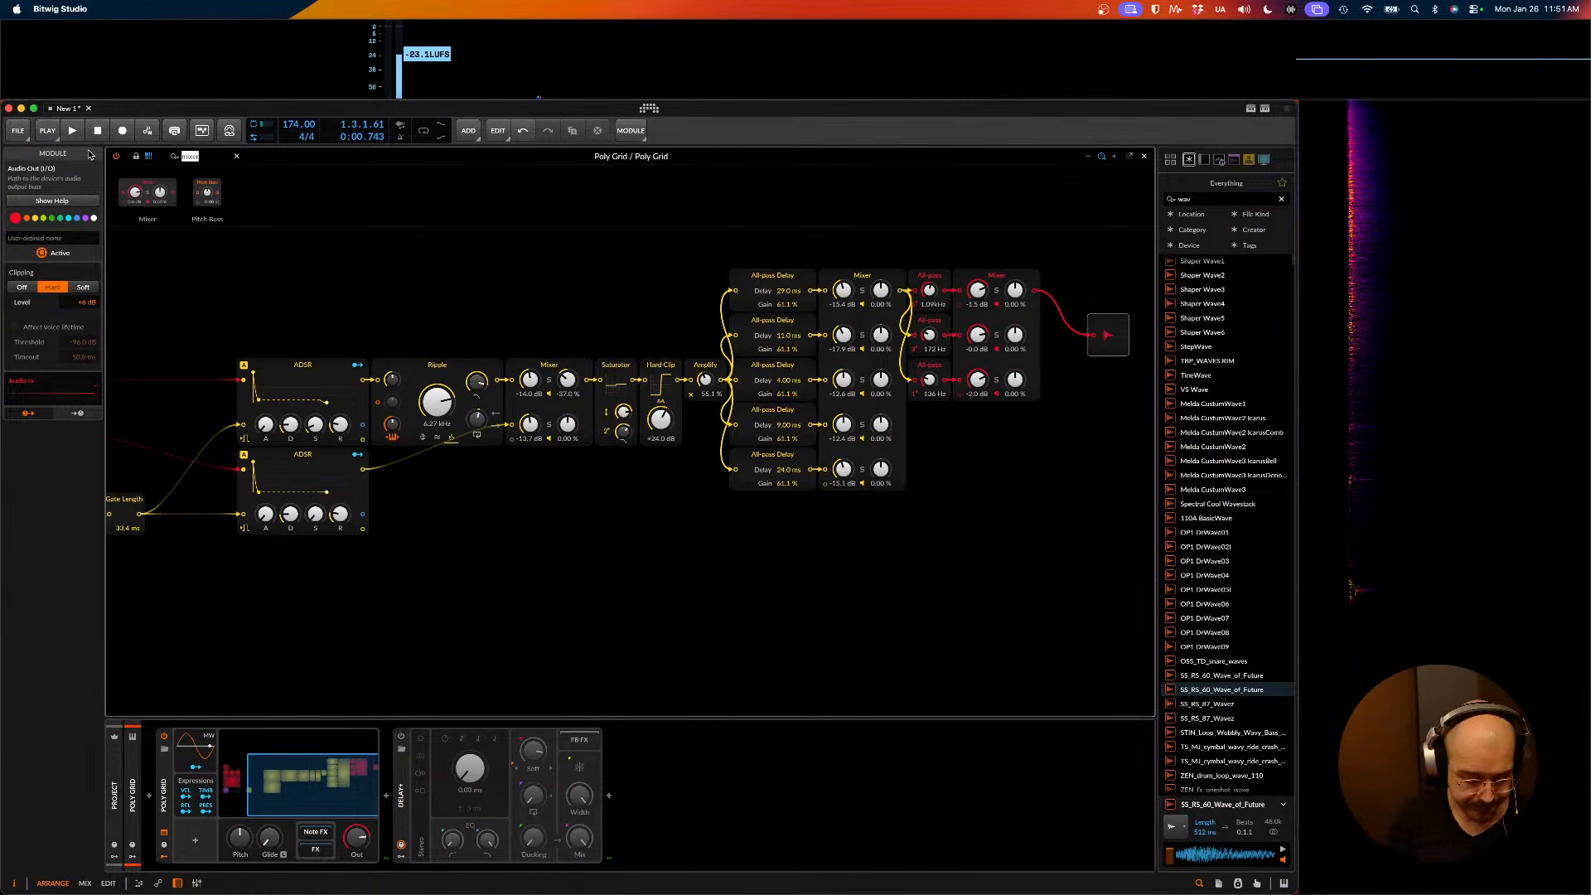
- Insert Delay modules after the second and third All-pass filters and set them to 13.7 ms and 23.6 ms by ear
{"action": "type", "text": "delay"}
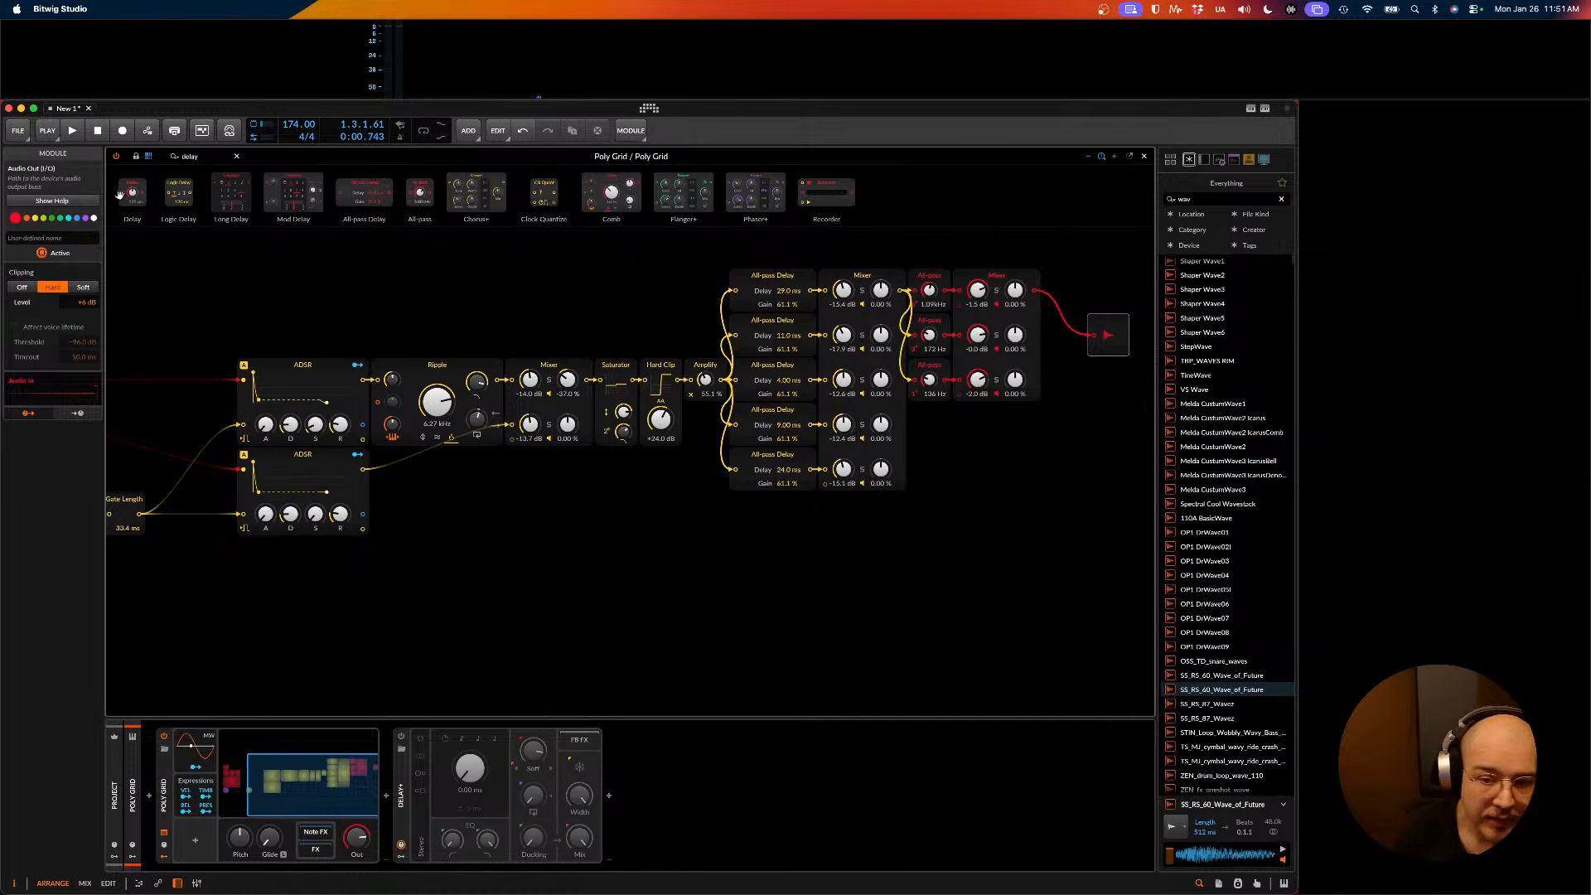
{"action": "left_click_drag", "start_coordinate": [1015, 330], "coordinate": [1017, 330]}
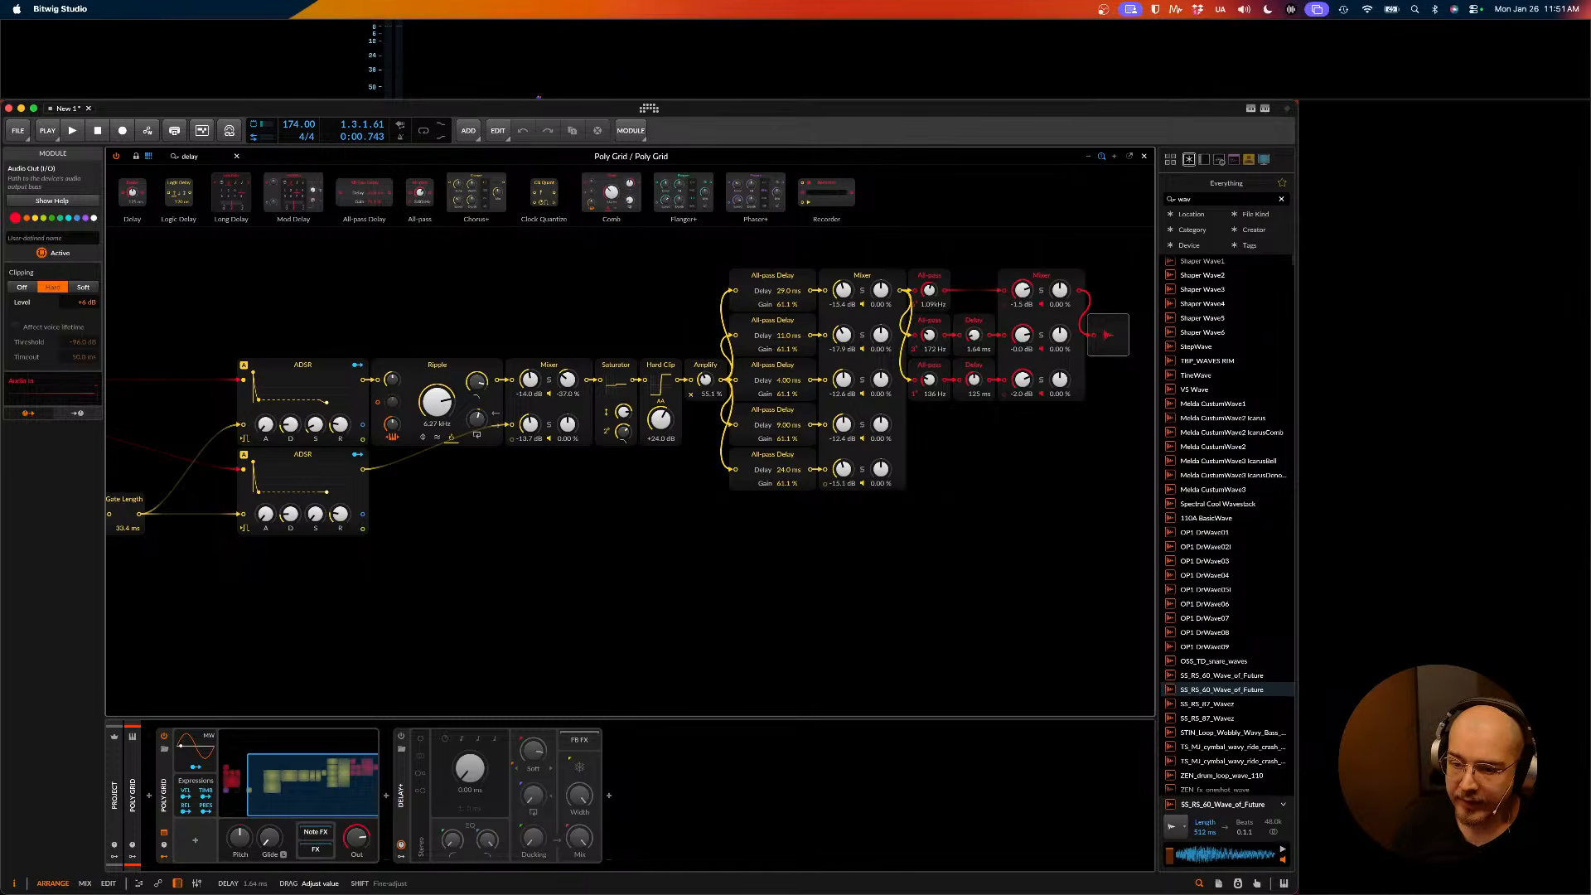
{"action": "mouse_move", "coordinate": [974, 335]}
{"action": "left_mouse_down"}
{"action": "mouse_move", "coordinate": [974, 429]}
{"action": "mouse_move", "coordinate": [974, 318]}
{"action": "left_mouse_up"}
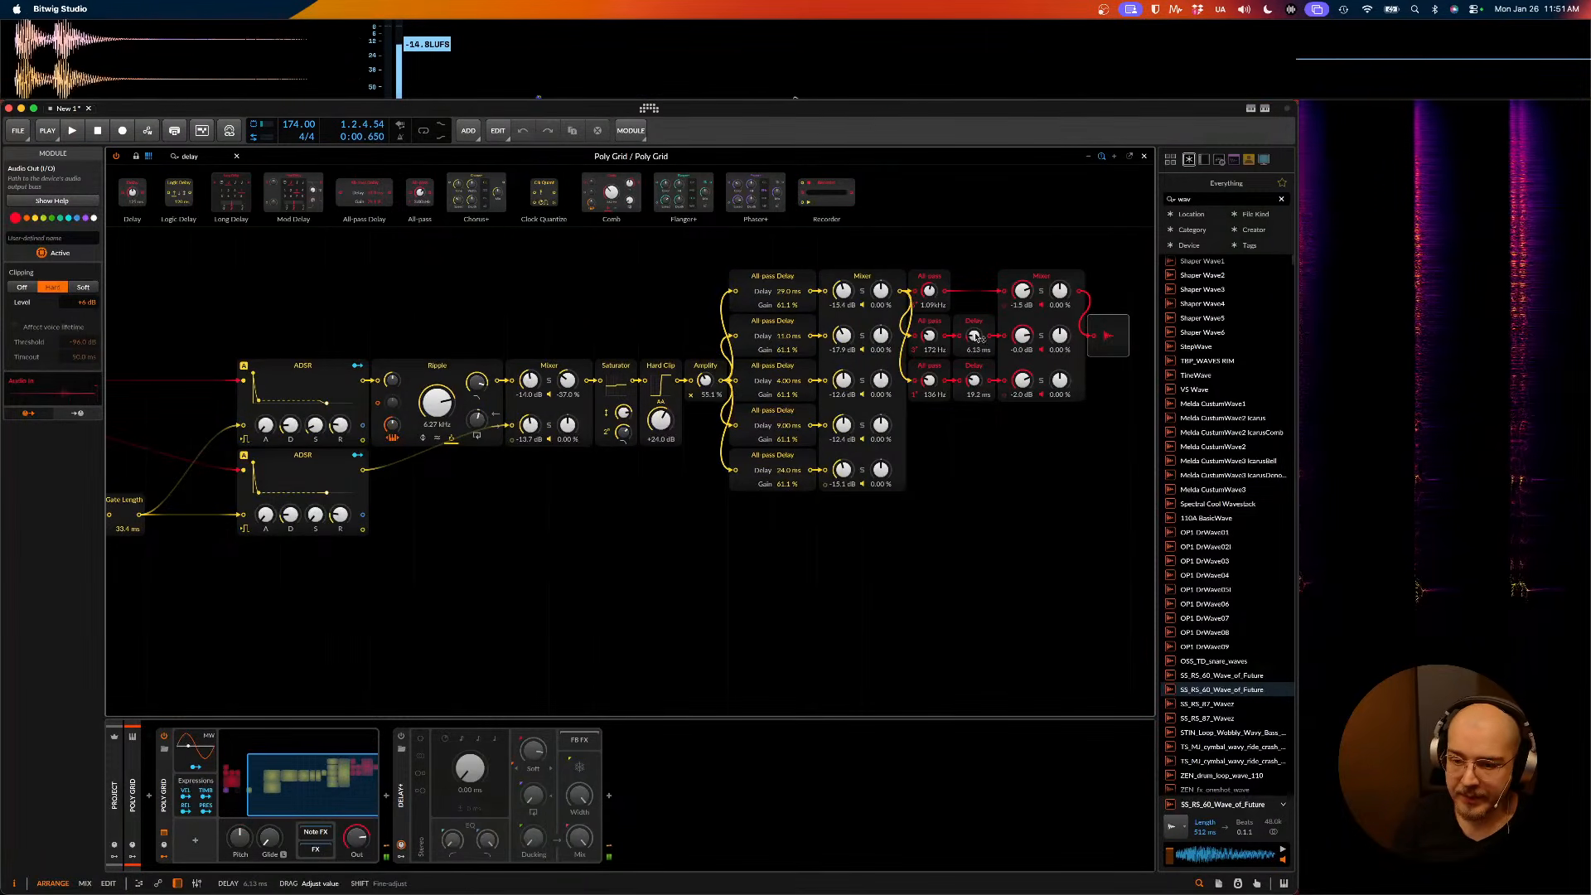
{"action": "left_click_drag", "start_coordinate": [974, 380], "coordinate": [975, 333]}
{"action": "key", "text": "space"}
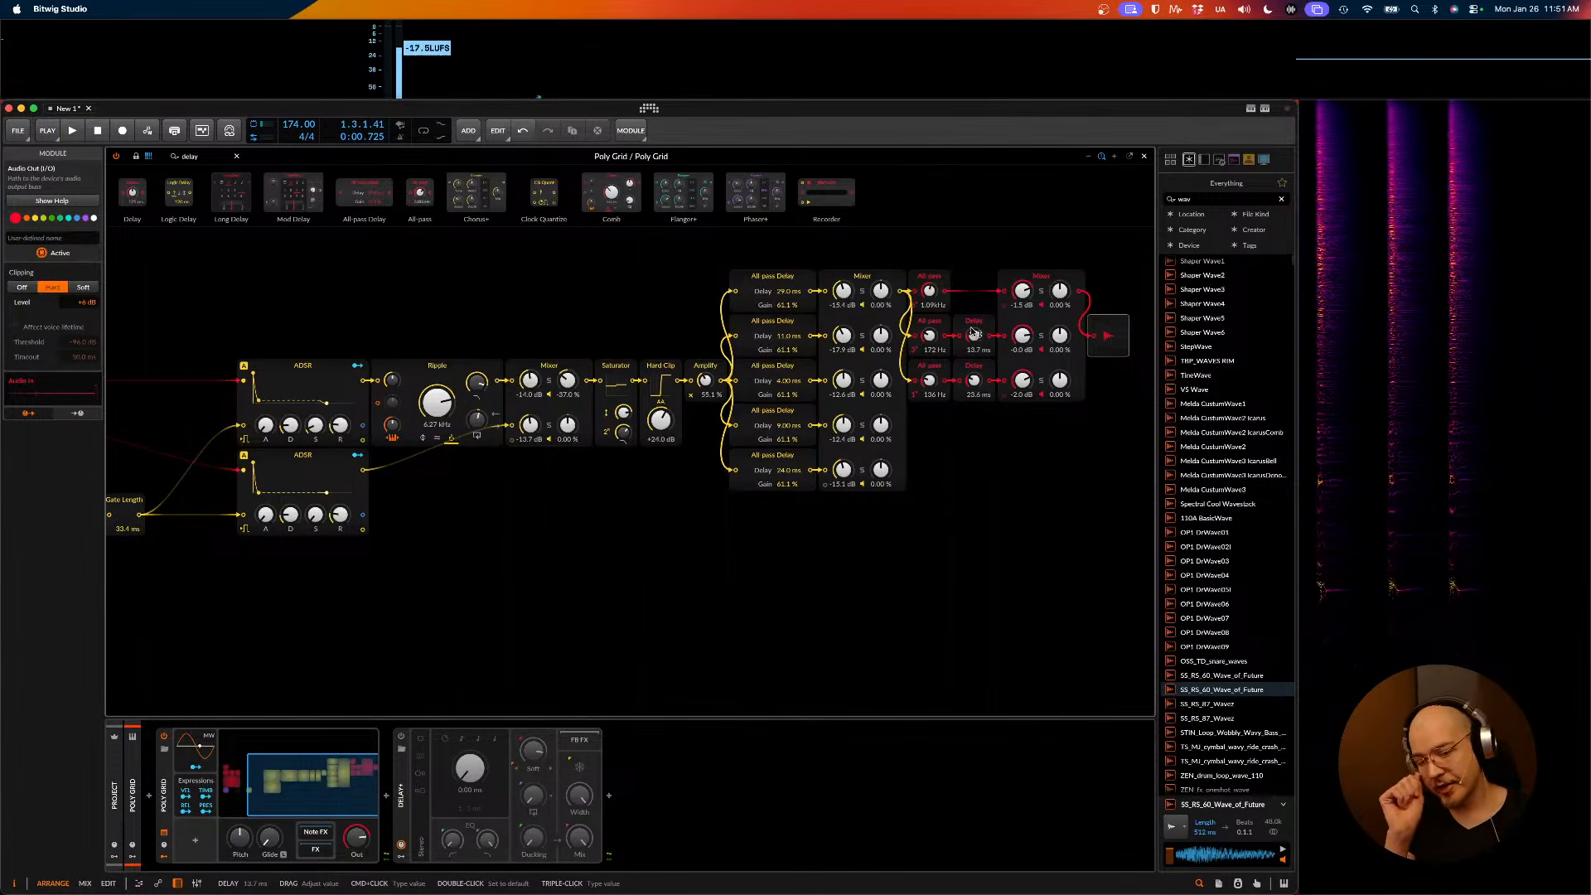
{"action": "key", "text": "space"}
{"action": "key", "text": "space"}
{"action": "key", "text": "space"}
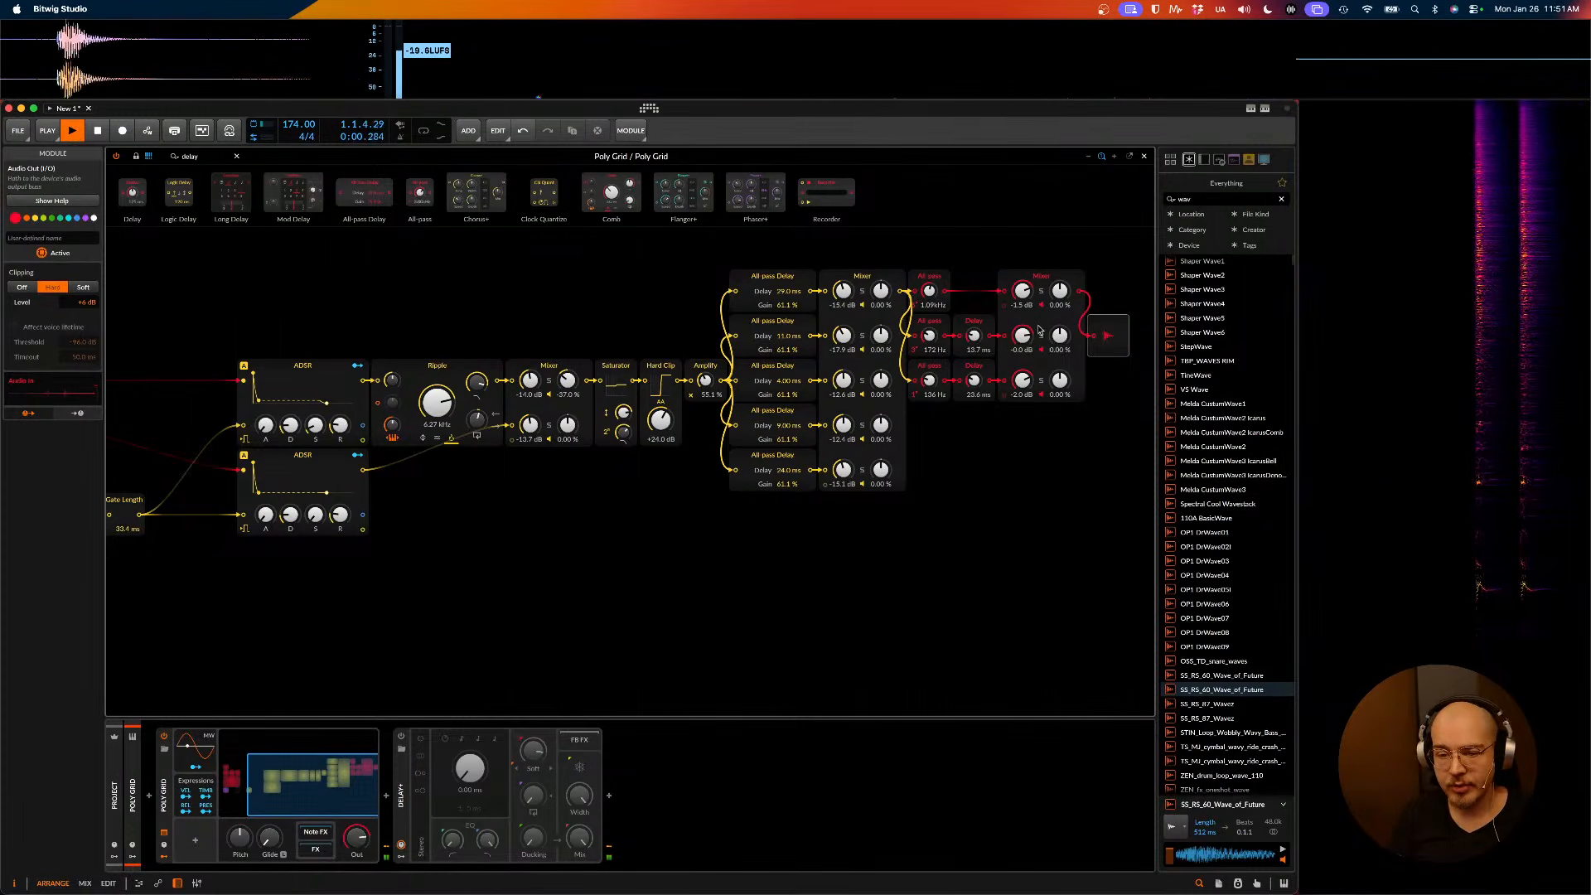
{"action": "key", "text": "space"}
- Lower the first three channels of the five-channel Mixer to -17.3, -20.3 and -15.4 dB while auditioning
{"action": "left_click_drag", "start_coordinate": [843, 291], "coordinate": [845, 393]}
{"action": "scroll", "coordinate": [847, 342], "scroll_direction": "up", "scroll_amount": 1}
{"action": "key", "text": "space"}
{"action": "key", "text": "space"}
{"action": "key", "text": "space"}
{"action": "key", "text": "space"}
{"action": "key", "text": "space"}
{"action": "key", "text": "space"}
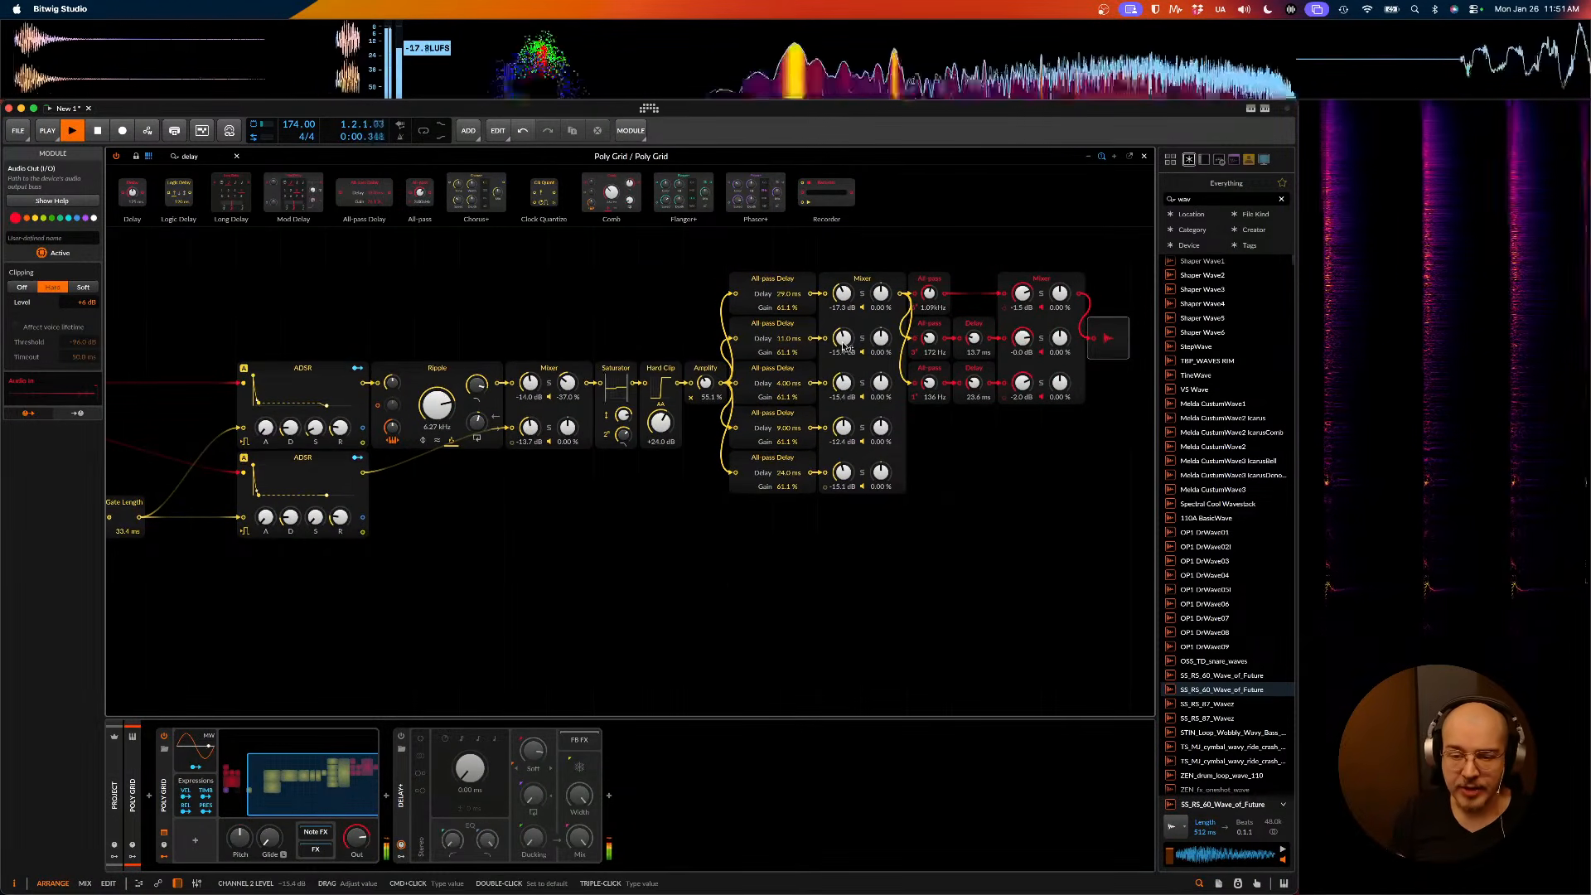
{"action": "left_click_drag", "start_coordinate": [844, 339], "coordinate": [844, 355]}
{"action": "key", "text": "space"}
{"action": "scroll", "coordinate": [800, 373], "scroll_direction": "up", "scroll_amount": 1}
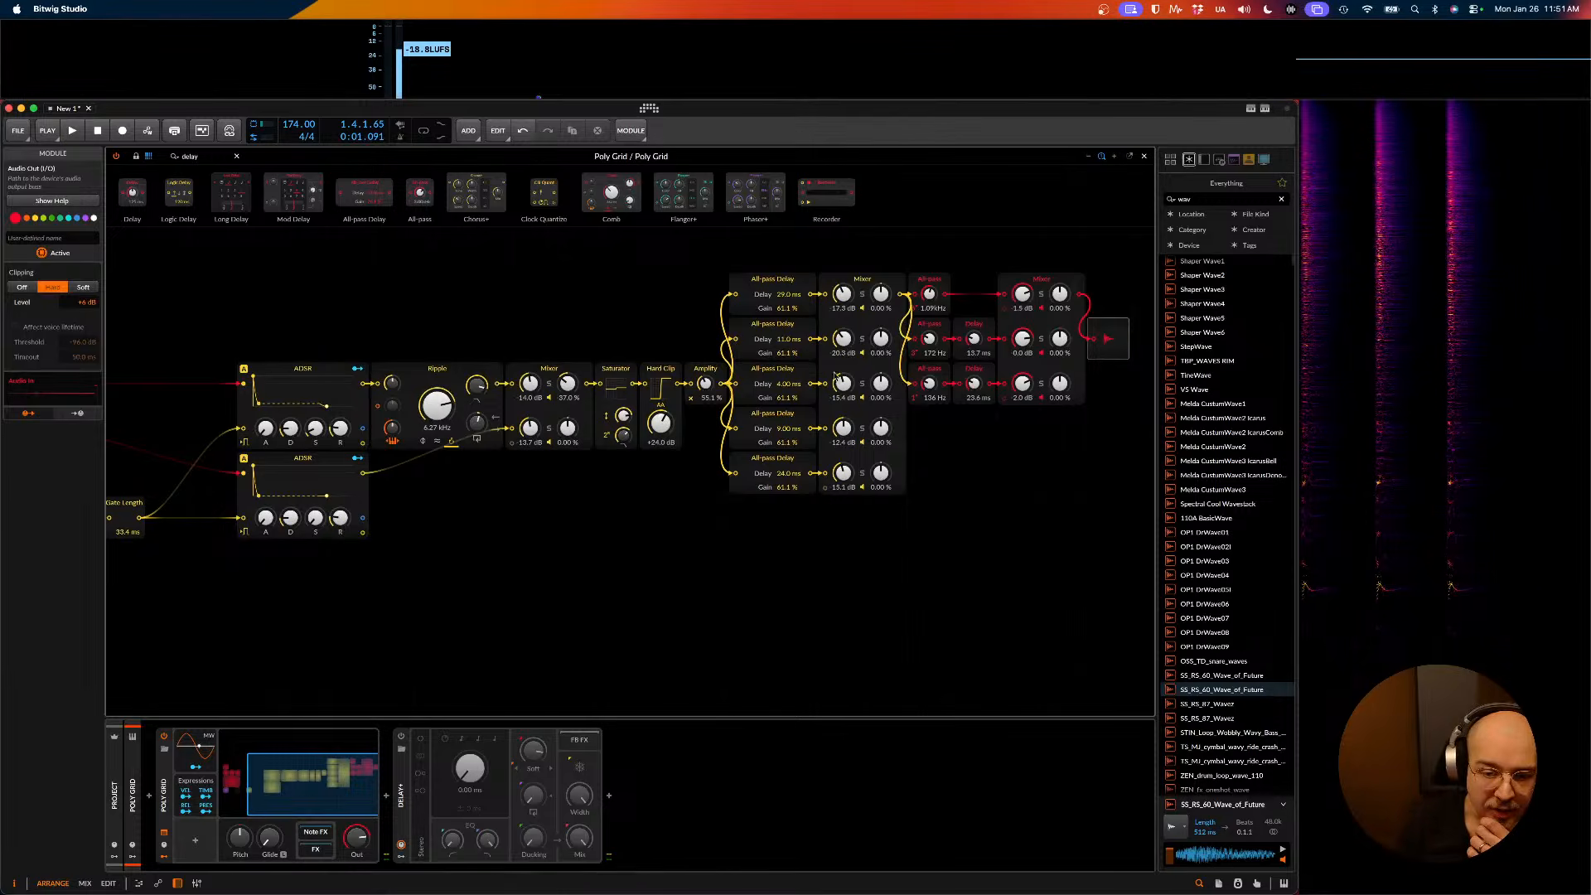
- Look over the signal chain and search the module library for Dice
{"action": "scroll", "coordinate": [812, 365], "scroll_direction": "right", "scroll_amount": 5}
{"action": "scroll", "coordinate": [828, 354], "scroll_direction": "left", "scroll_amount": 3}
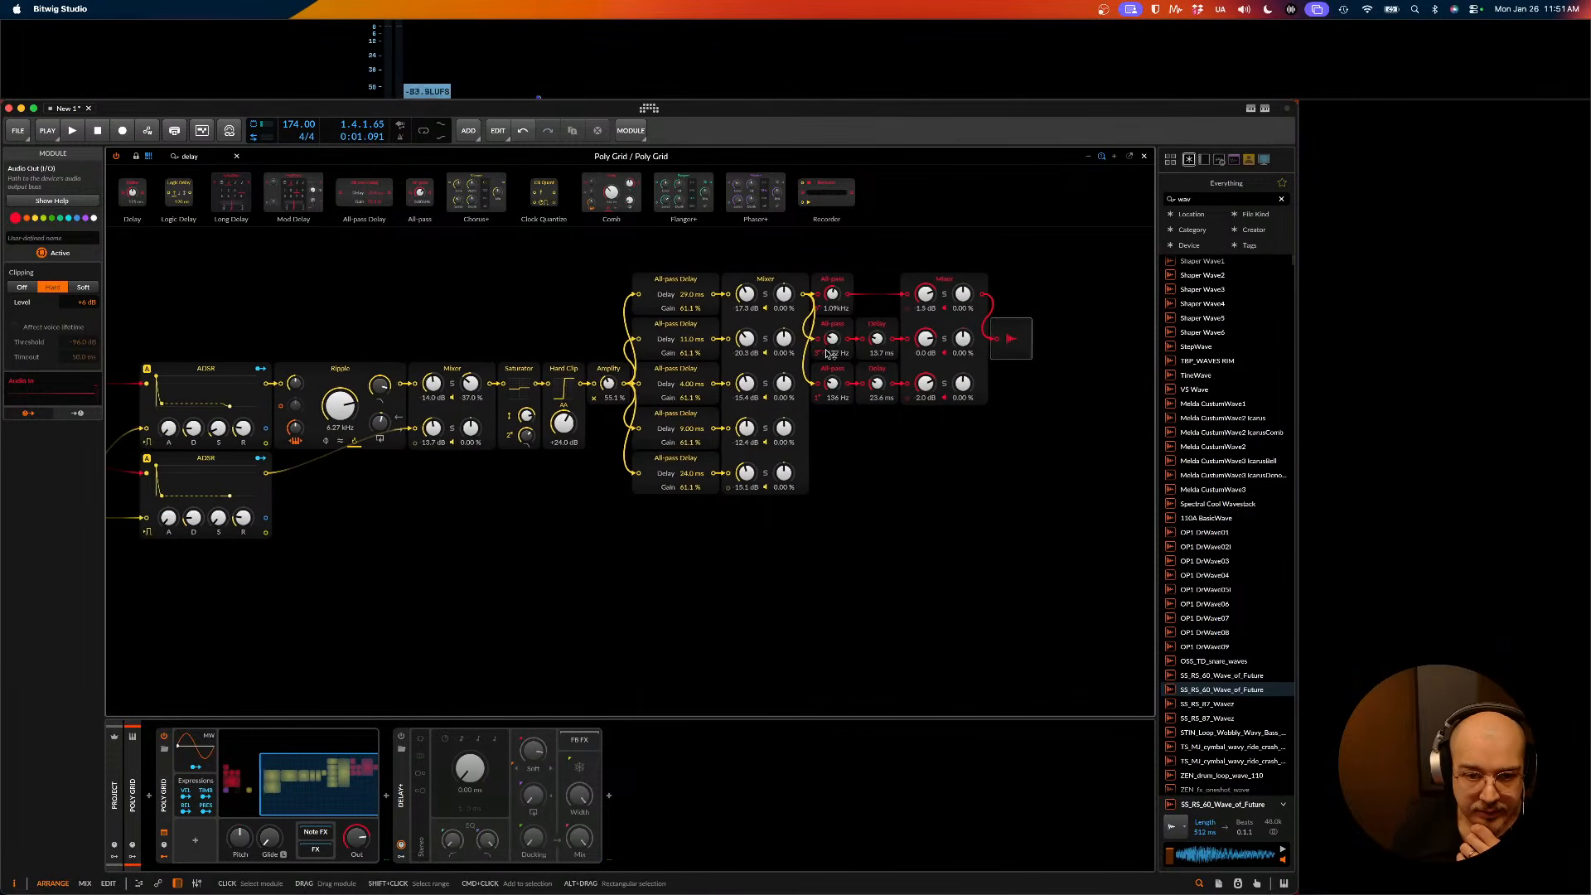
{"action": "scroll", "coordinate": [828, 355], "scroll_direction": "right", "scroll_amount": 2}
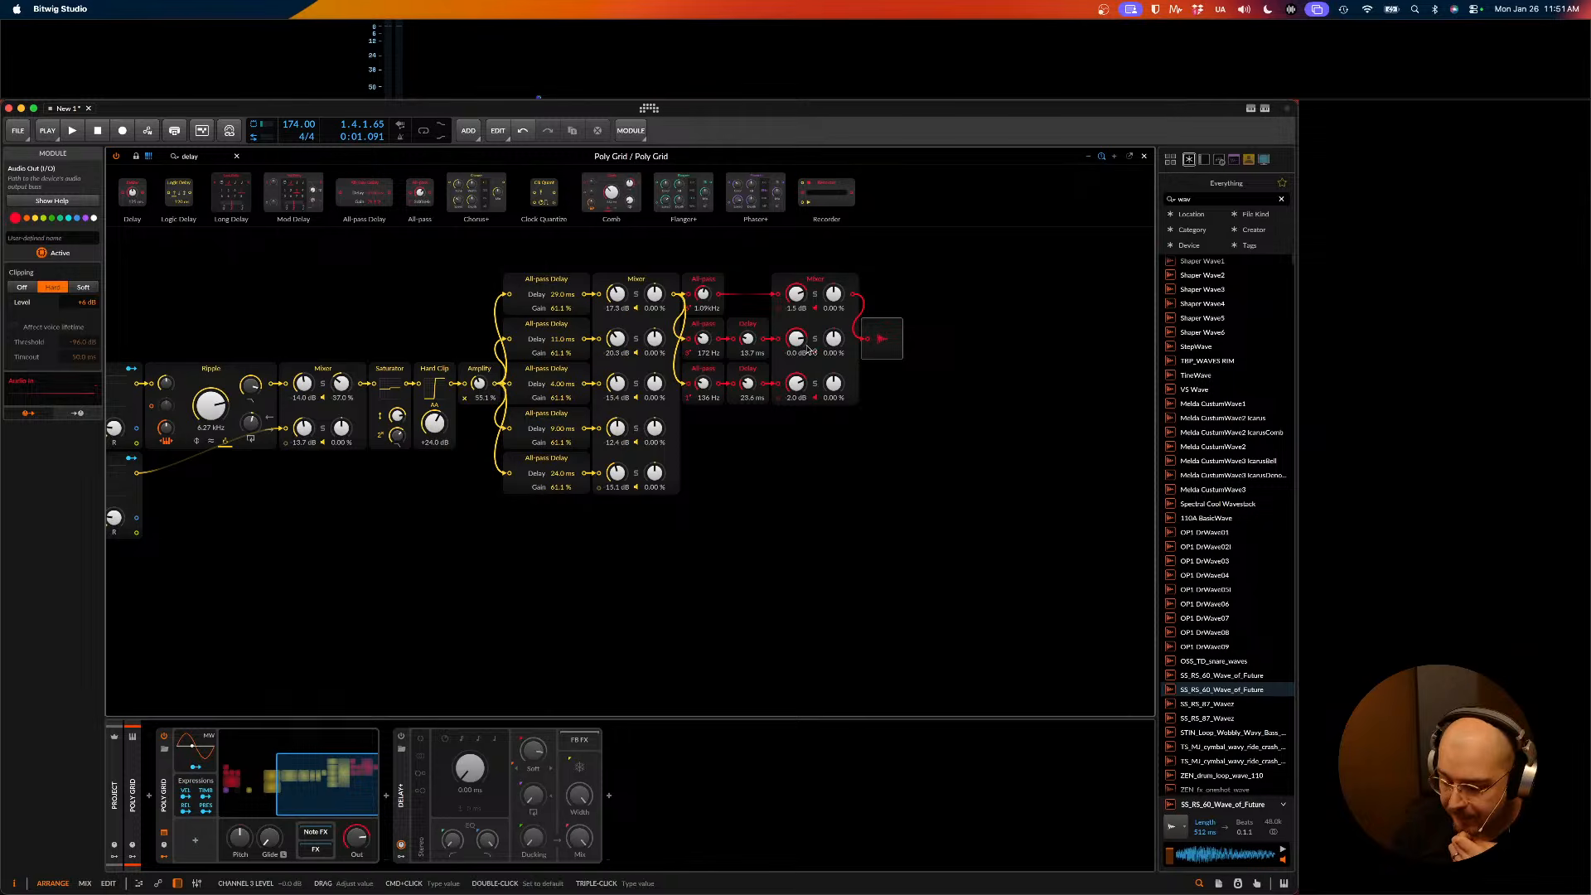
{"action": "scroll", "coordinate": [821, 355], "scroll_direction": "left", "scroll_amount": 7}
{"action": "scroll", "coordinate": [758, 358], "scroll_direction": "left", "scroll_amount": 4}
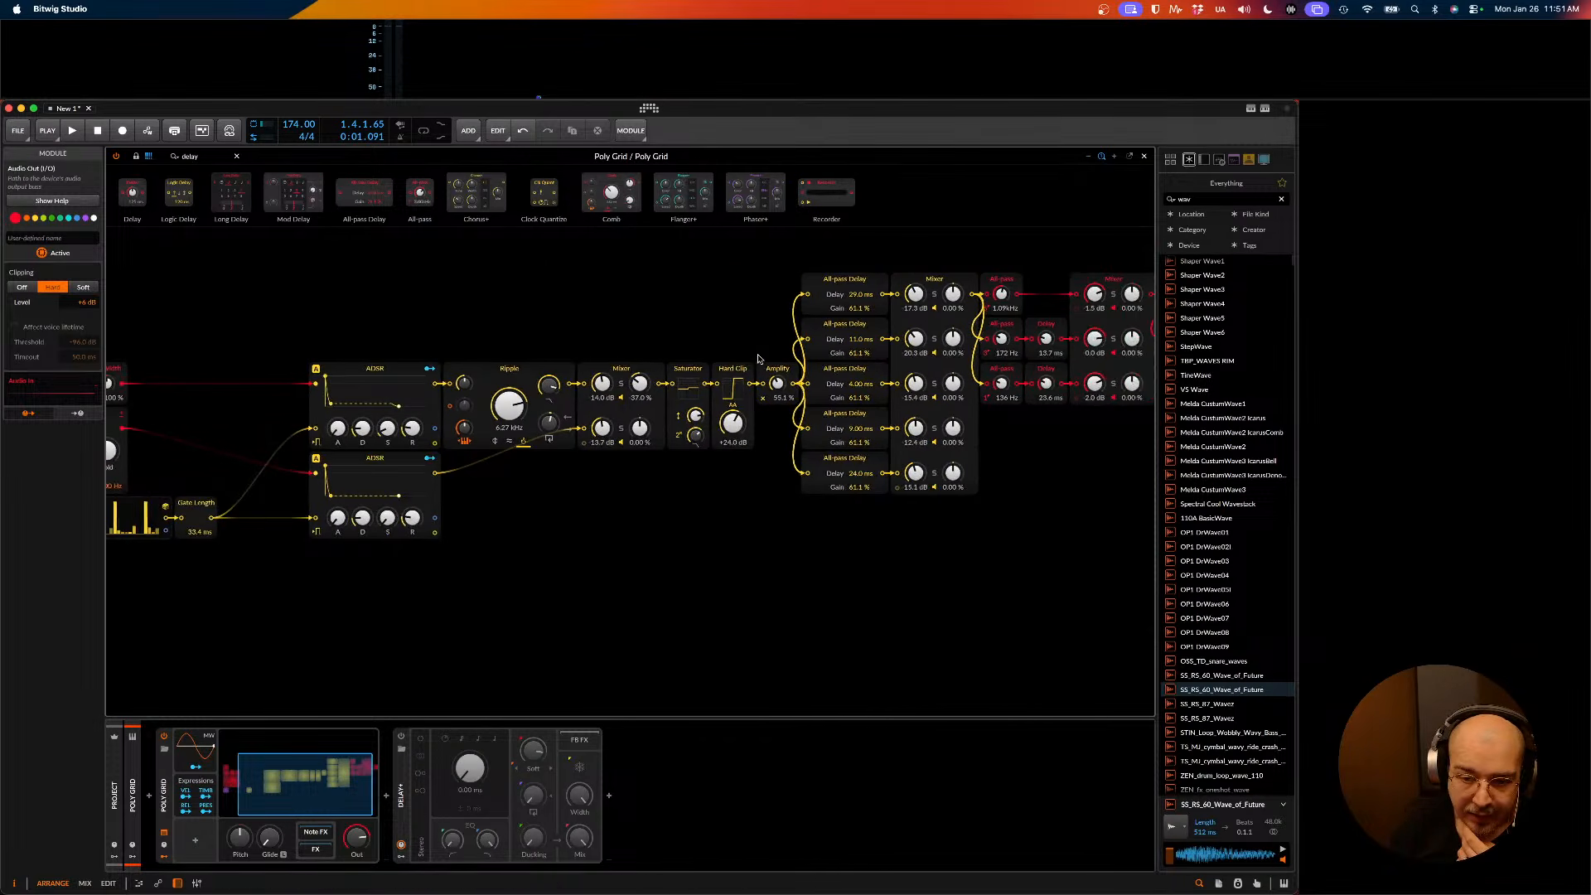
{"action": "left_click", "coordinate": [235, 156]}
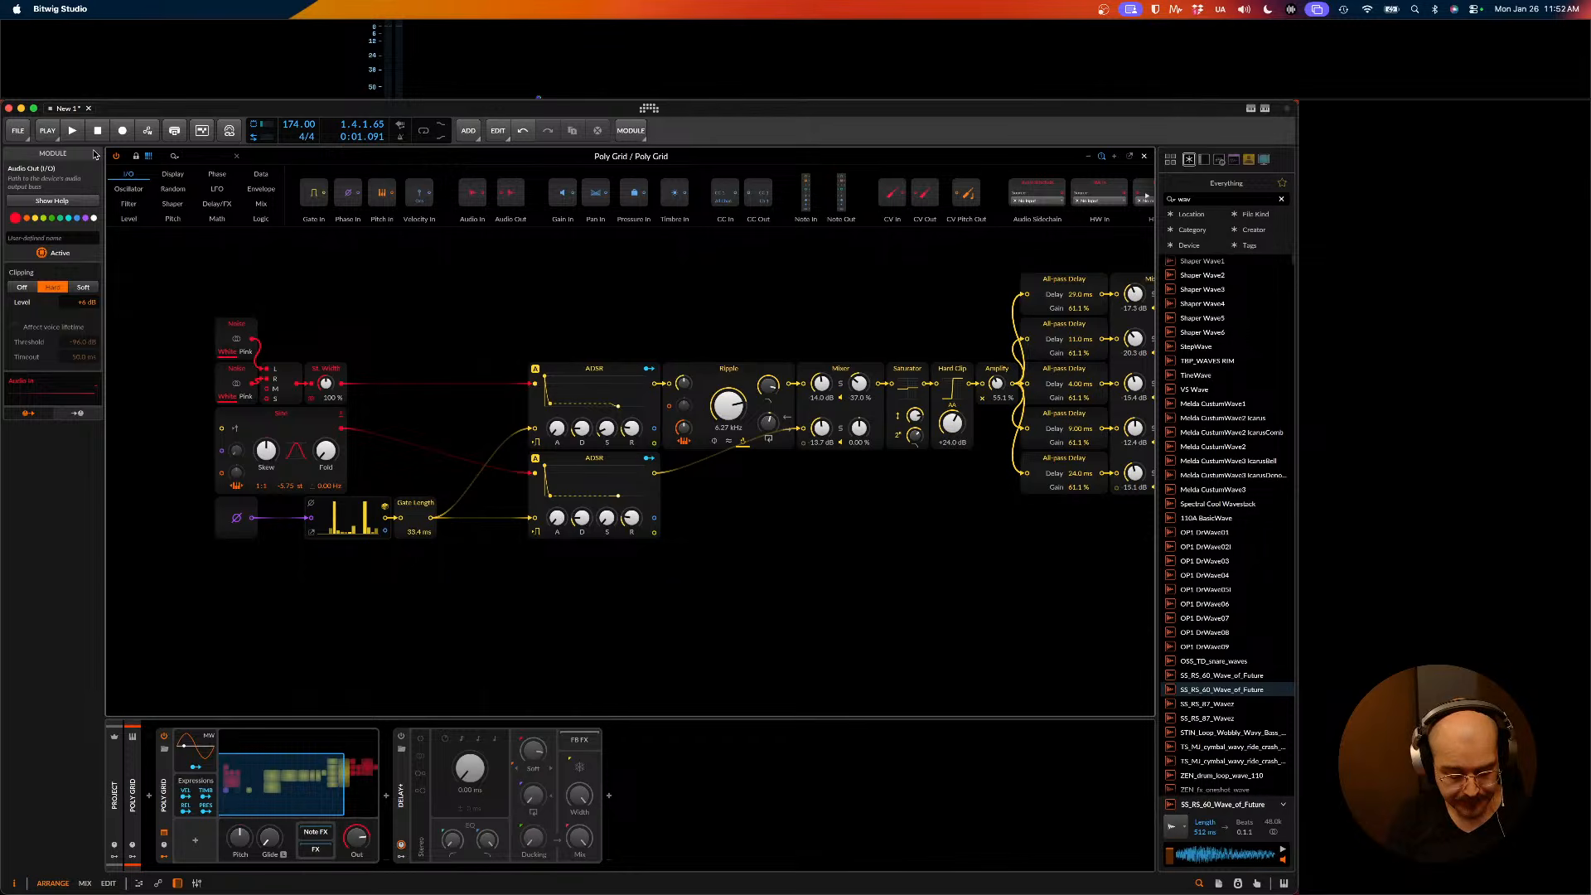
{"action": "type", "text": "dice"}
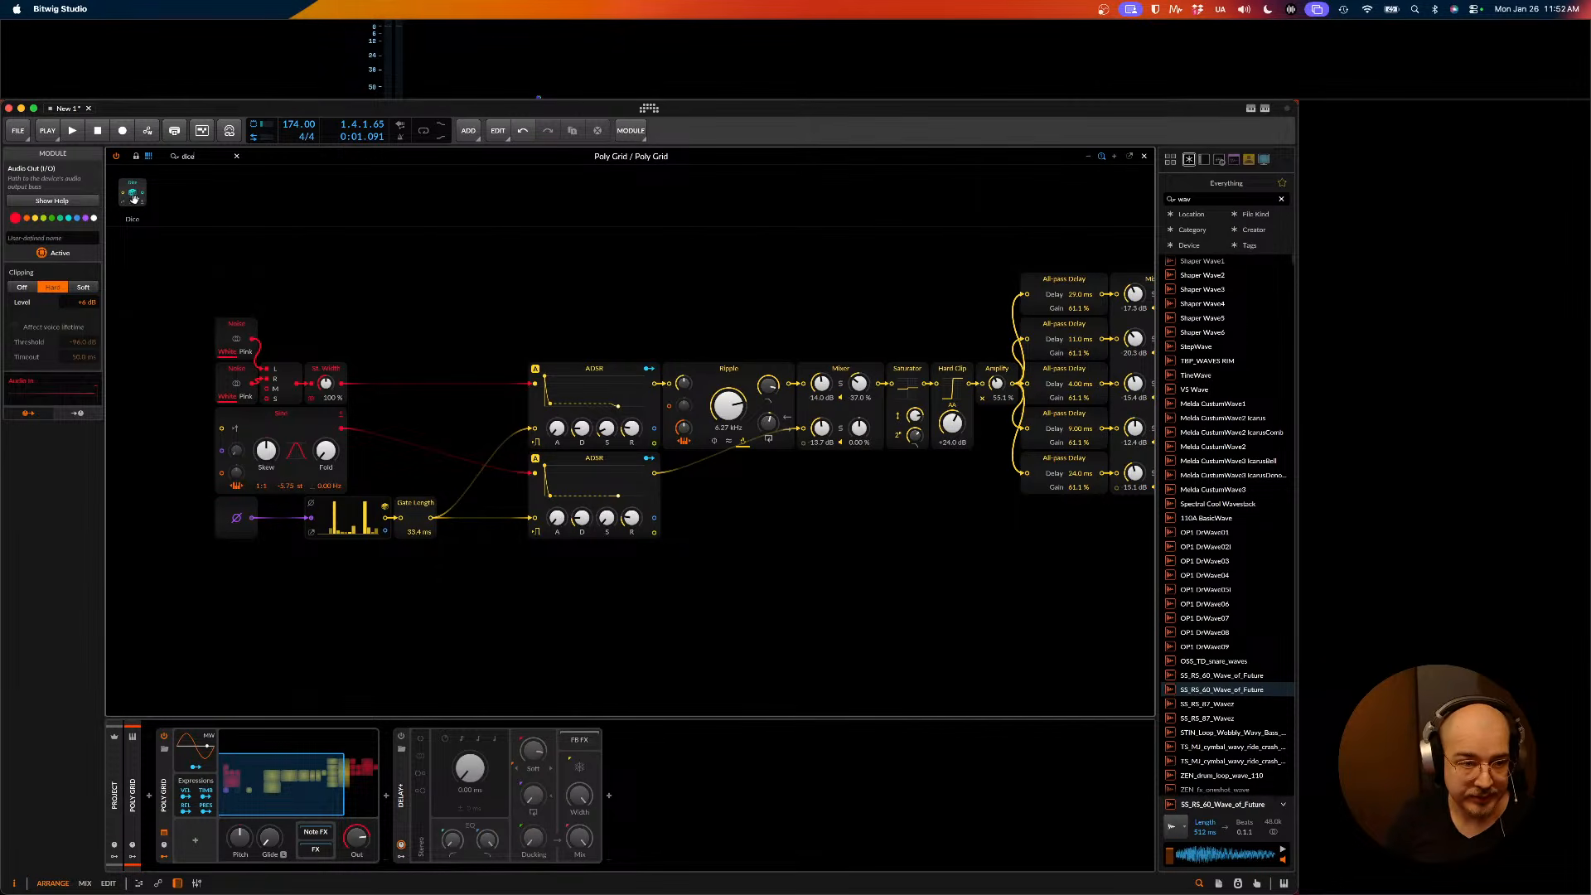
{"action": "left_click_drag", "start_coordinate": [135, 199], "coordinate": [501, 626]}
{"action": "left_click", "coordinate": [367, 535]}
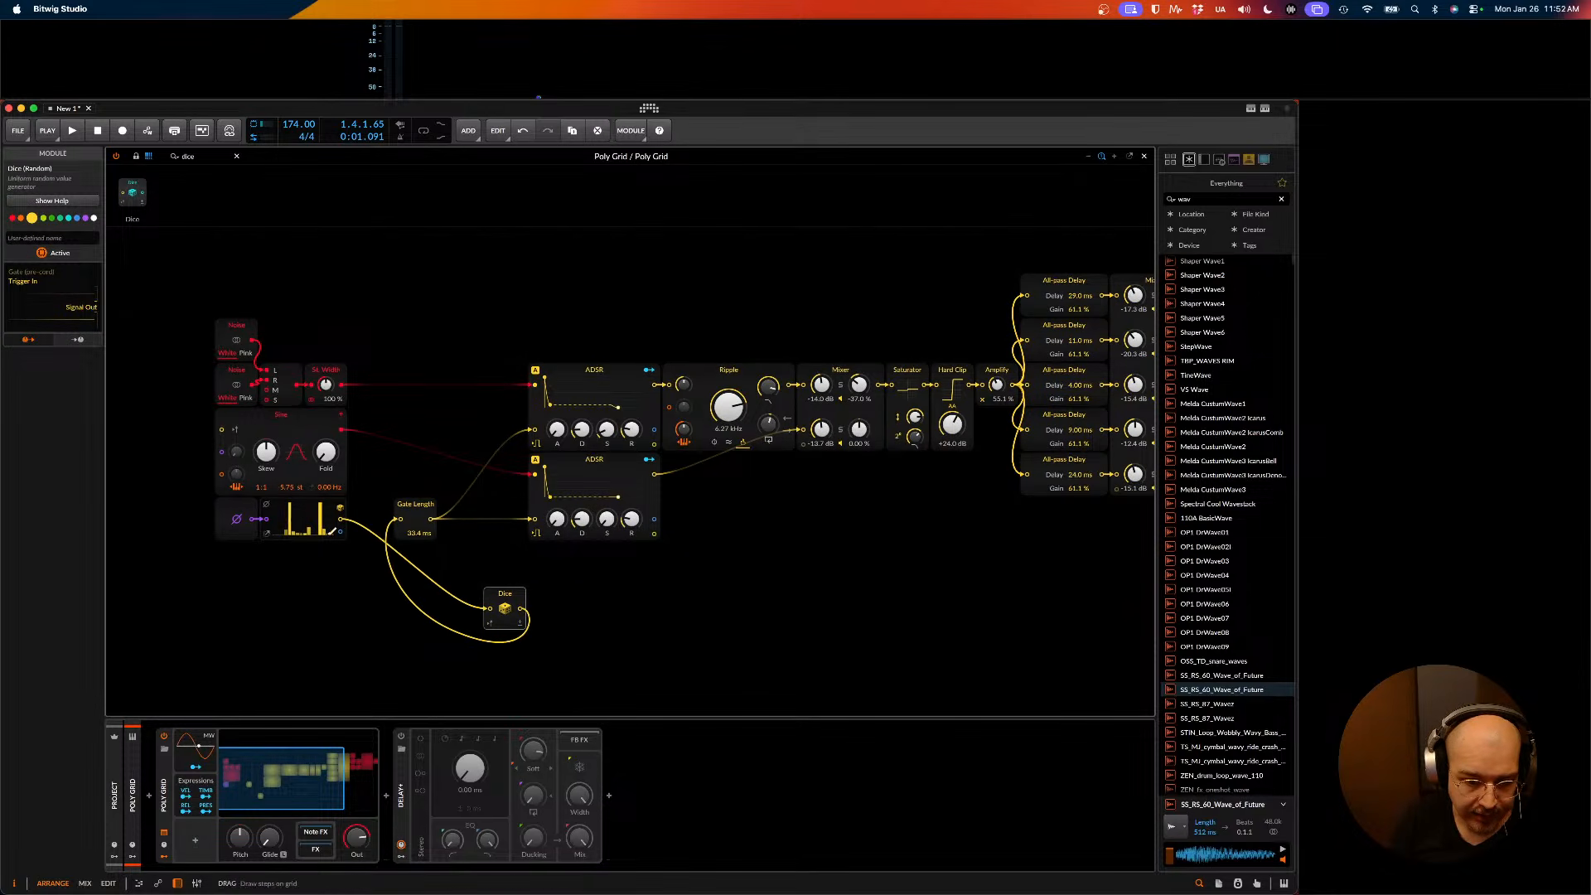
{"action": "key", "text": "super+z"}
{"action": "key", "text": "super+z"}
{"action": "key", "text": "super+z"}
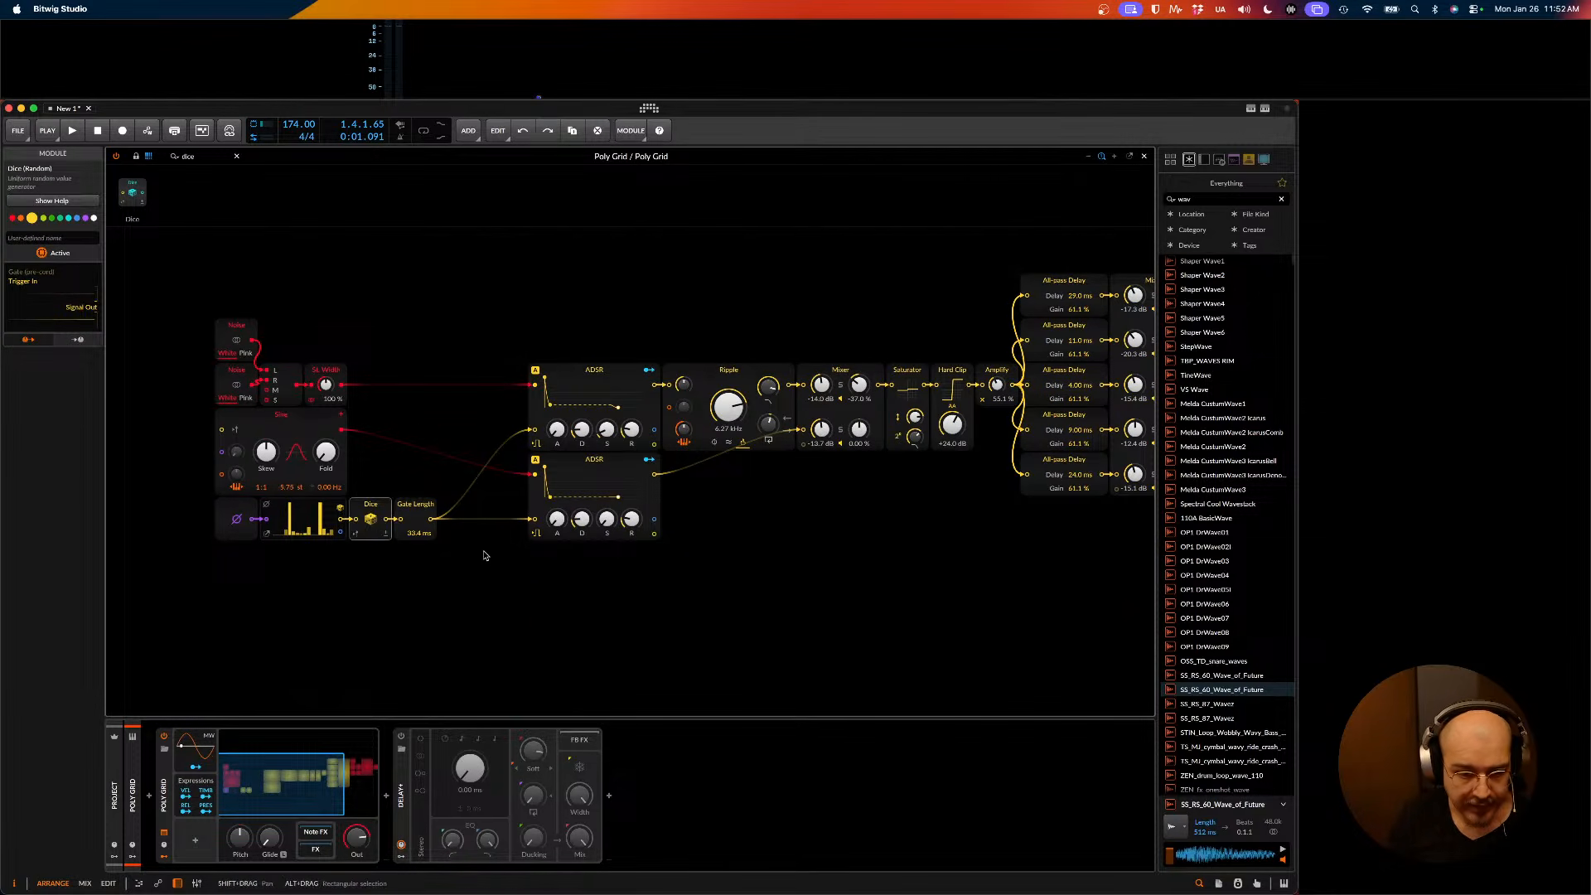
- Add an unconnected Dice module directly beneath the All-pass Delay stack
{"action": "left_click_drag", "start_coordinate": [143, 197], "coordinate": [1017, 544]}
{"action": "scroll", "coordinate": [1017, 545], "scroll_direction": "right", "scroll_amount": 7}
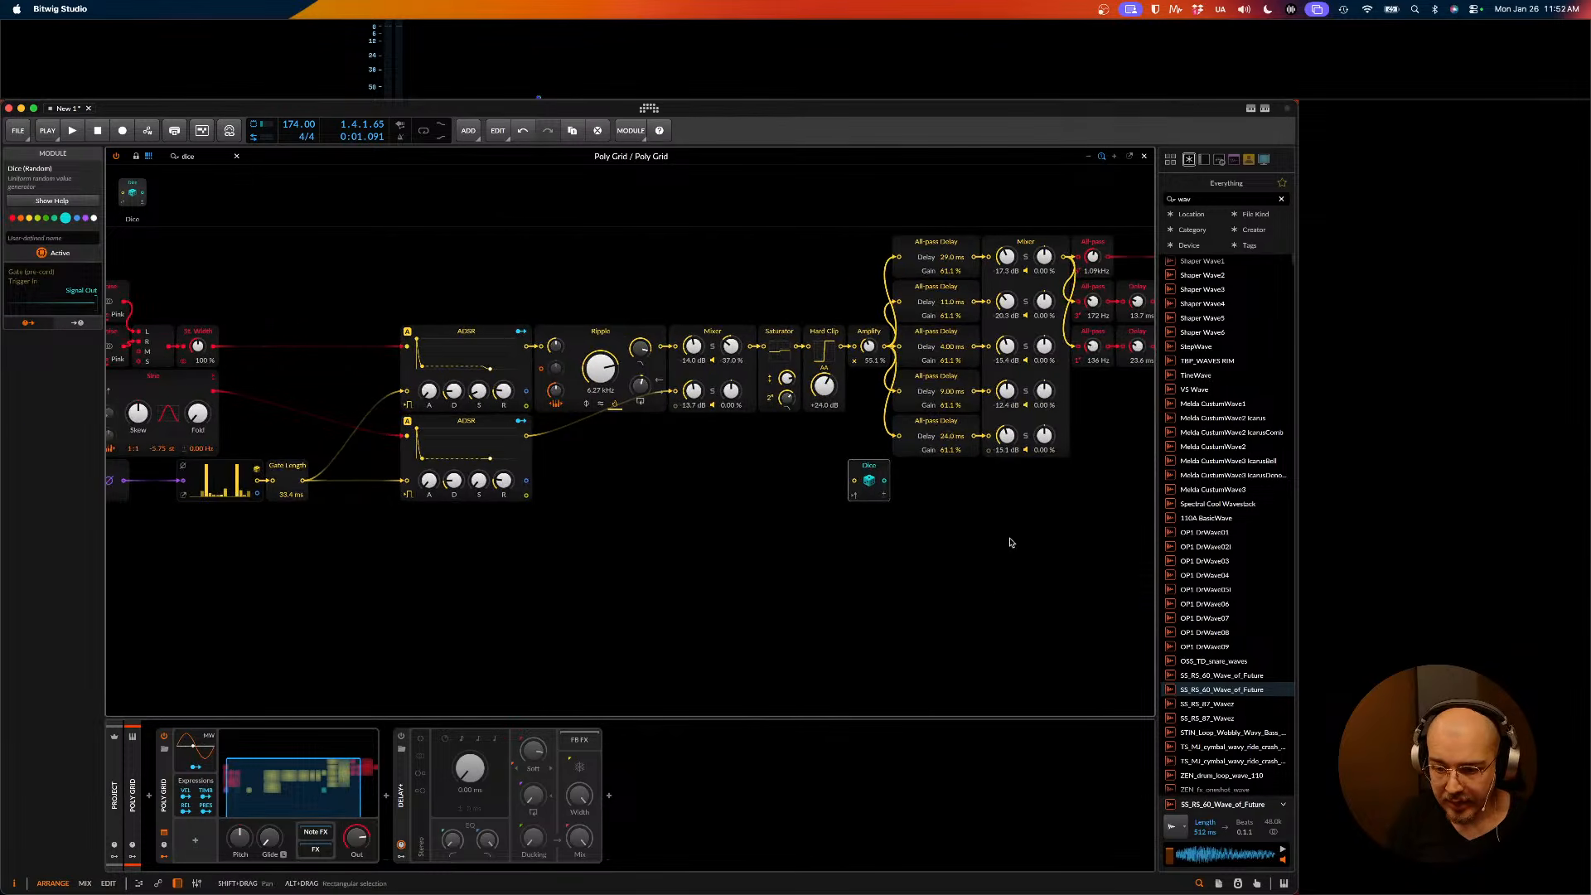
{"action": "left_click_drag", "start_coordinate": [727, 470], "coordinate": [749, 485]}
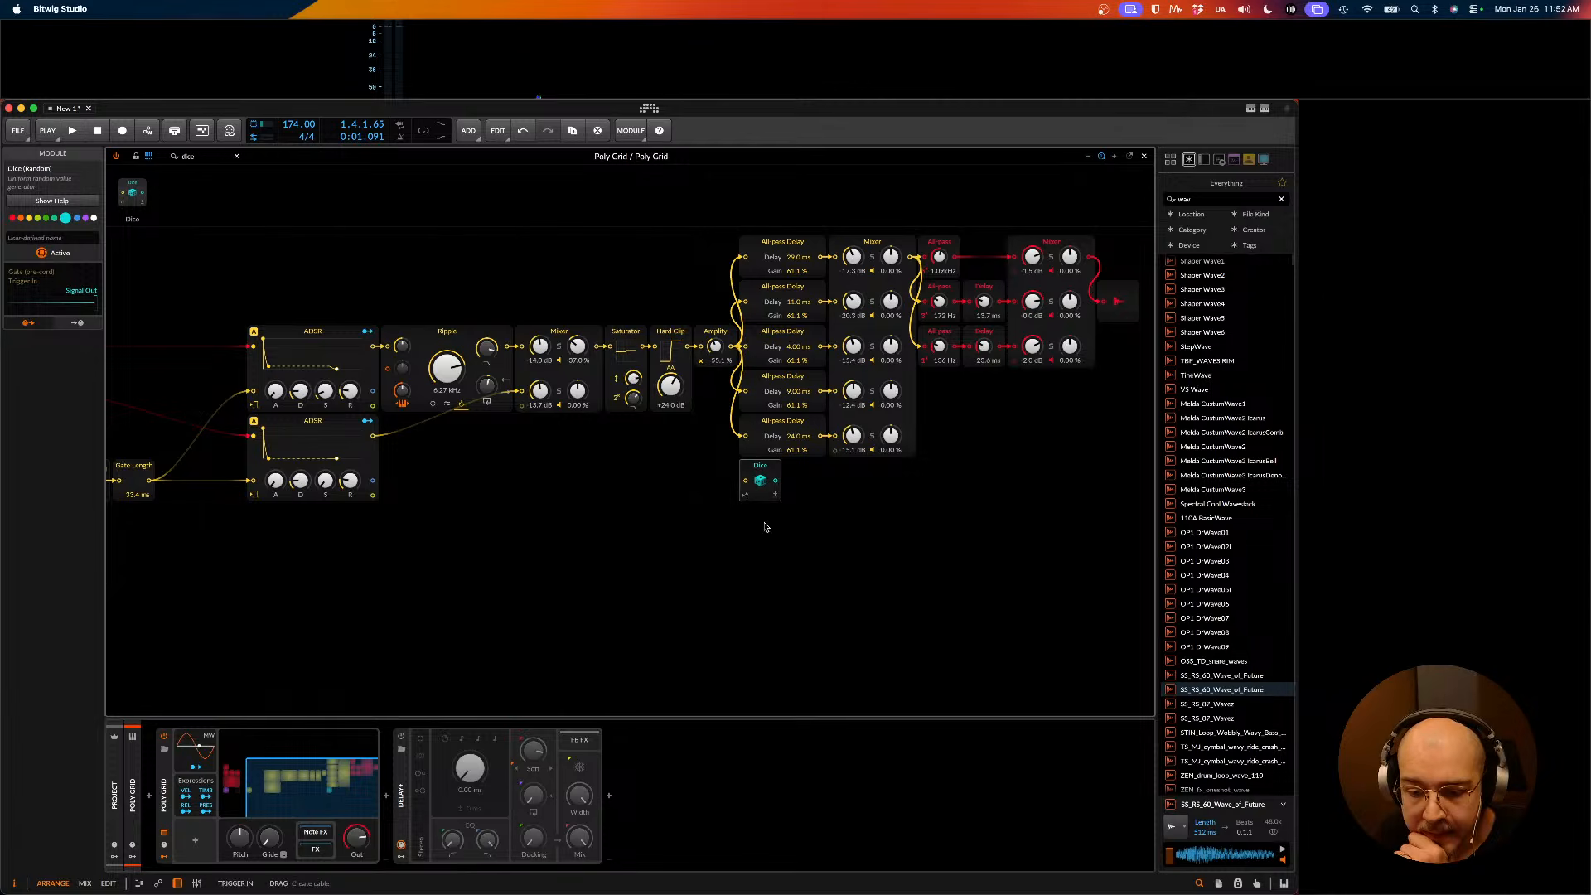
{"action": "key", "text": "ctrl+d"}
{"action": "key", "text": "ctrl+d"}
{"action": "key", "text": "ctrl+d"}
{"action": "key", "text": "ctrl+d"}
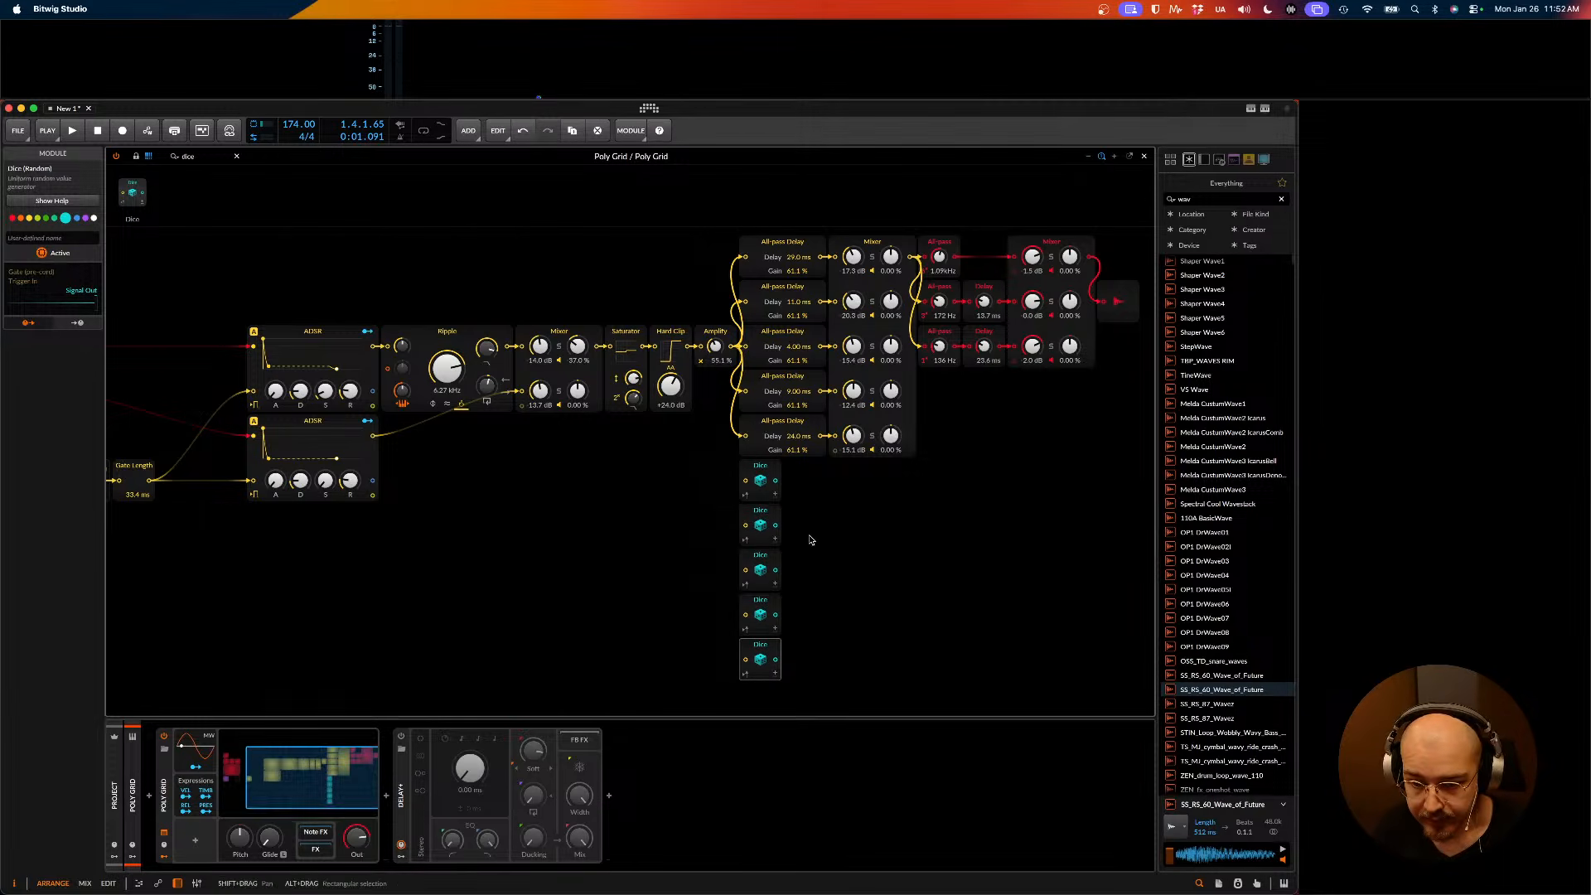
{"action": "scroll", "coordinate": [811, 540], "scroll_direction": "right", "scroll_amount": 3}
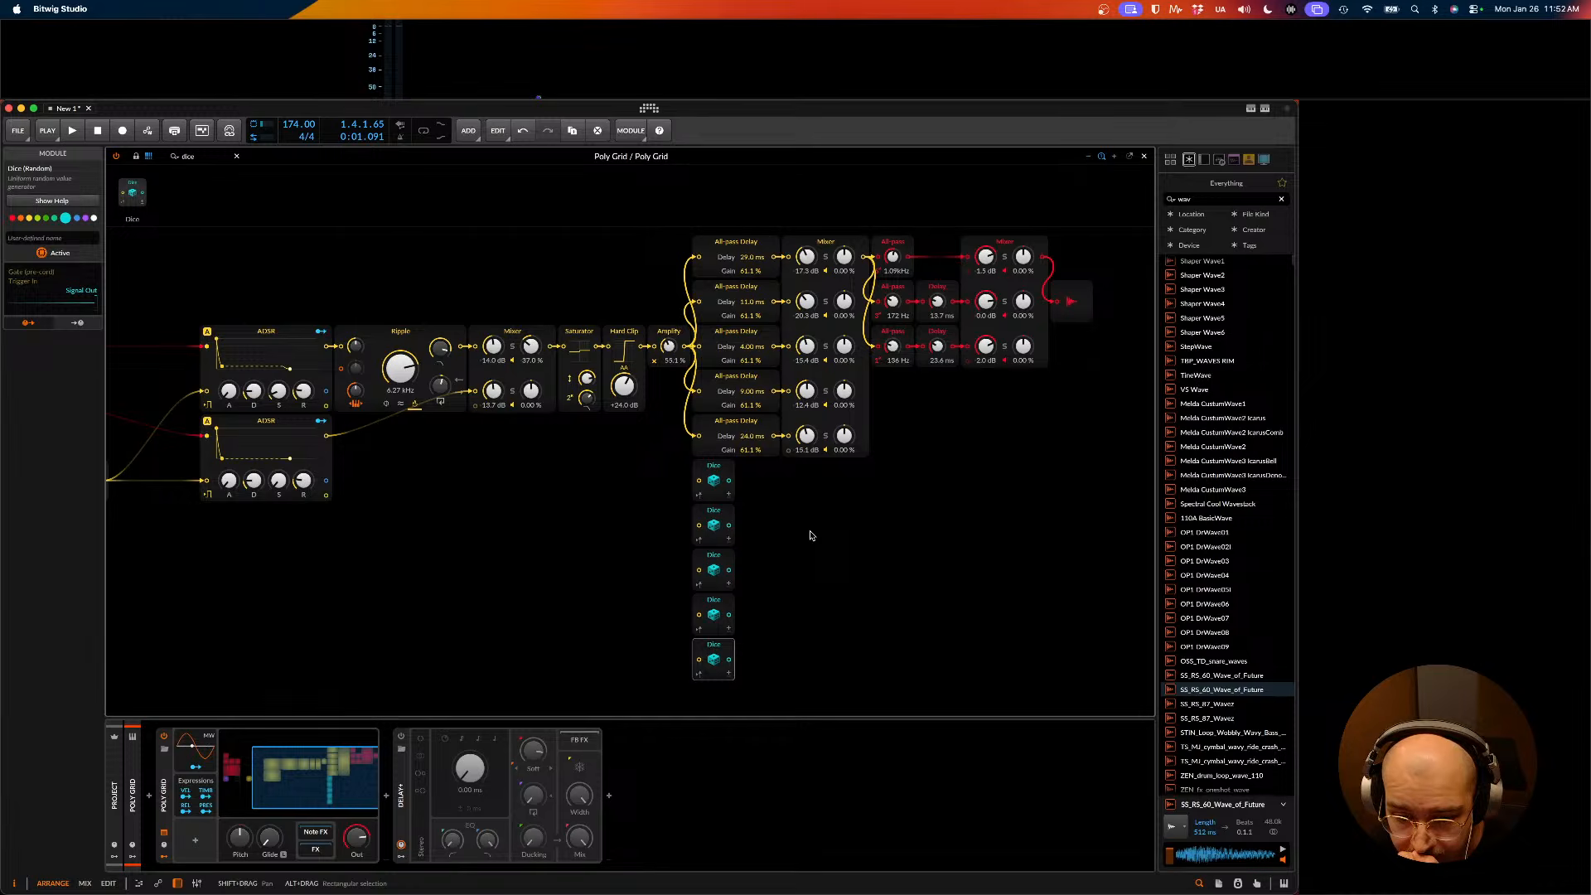
{"action": "scroll", "coordinate": [812, 537], "scroll_direction": "left", "scroll_amount": 4}
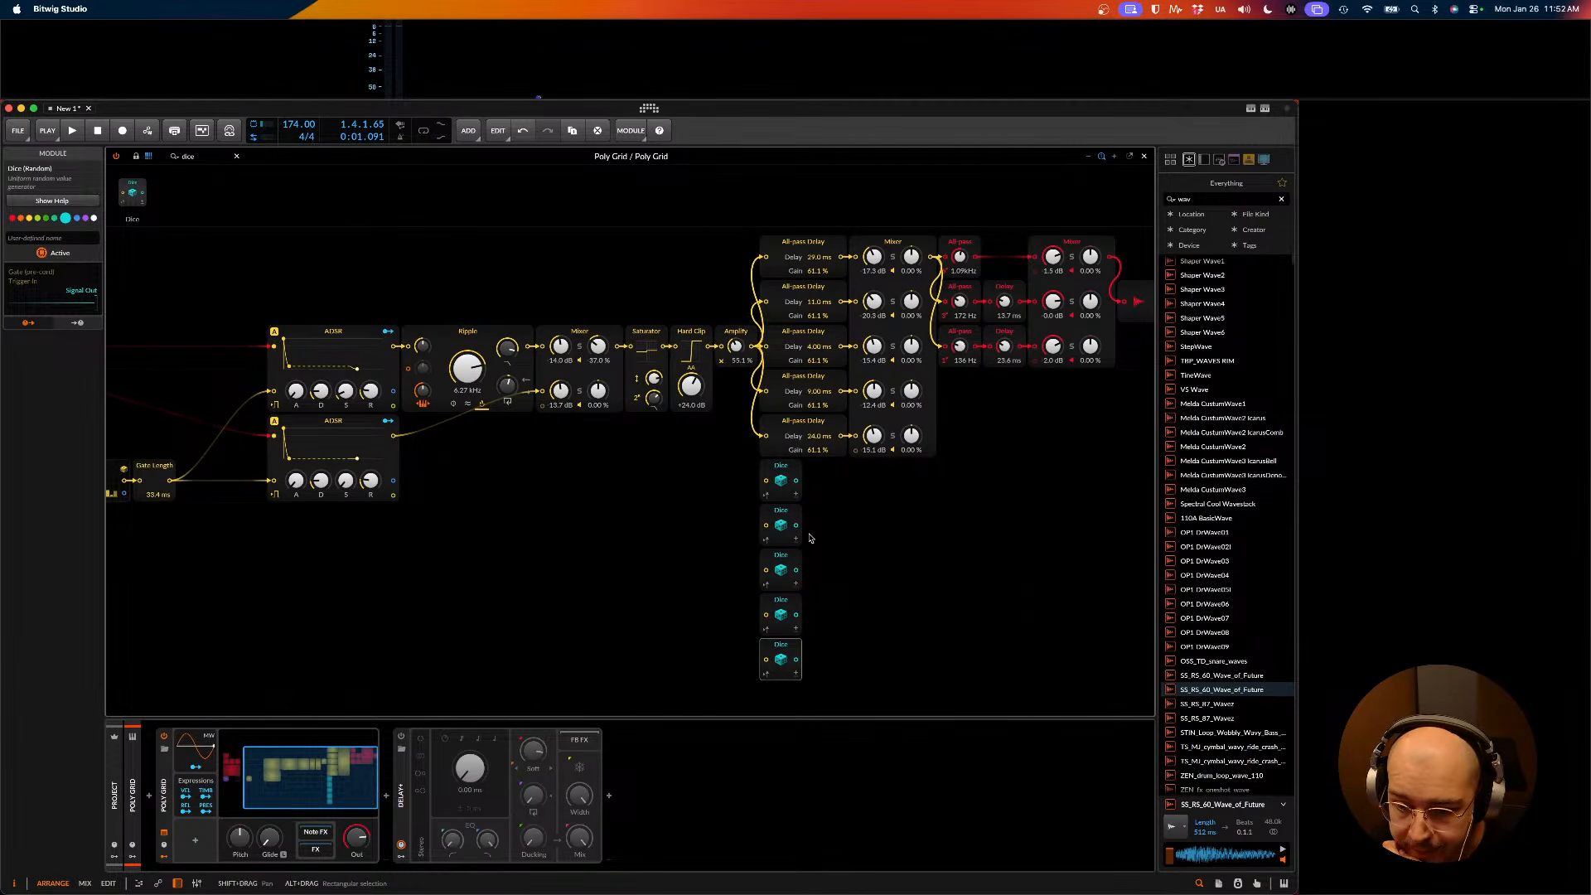
{"action": "scroll", "coordinate": [814, 537], "scroll_direction": "left", "scroll_amount": 10}
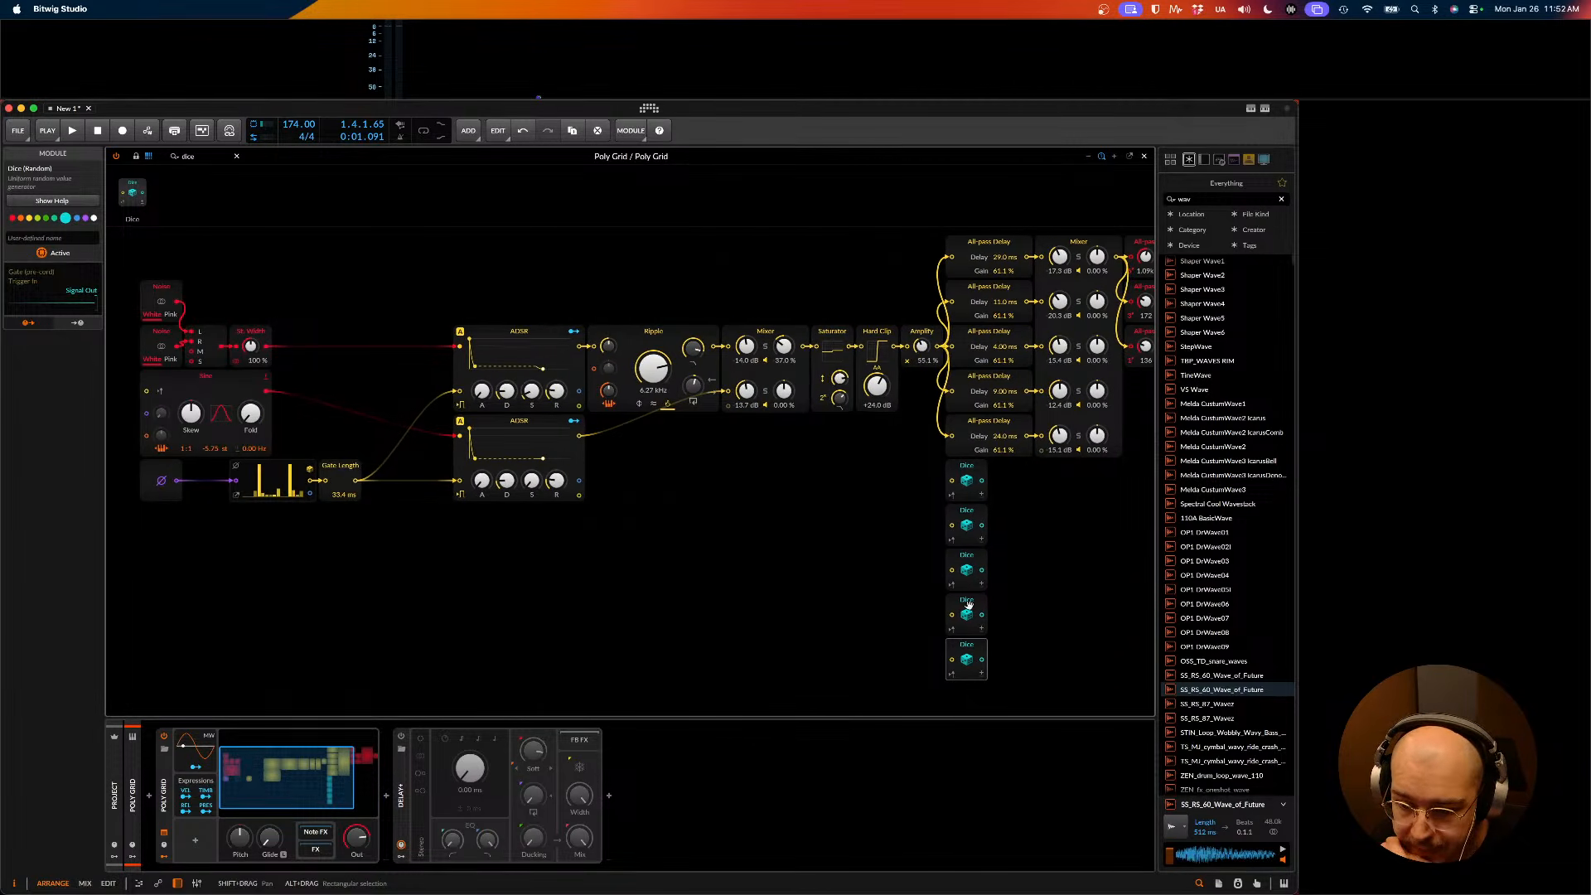
{"action": "left_click_drag", "start_coordinate": [903, 661], "coordinate": [1007, 535]}
{"action": "key", "text": "Delete"}
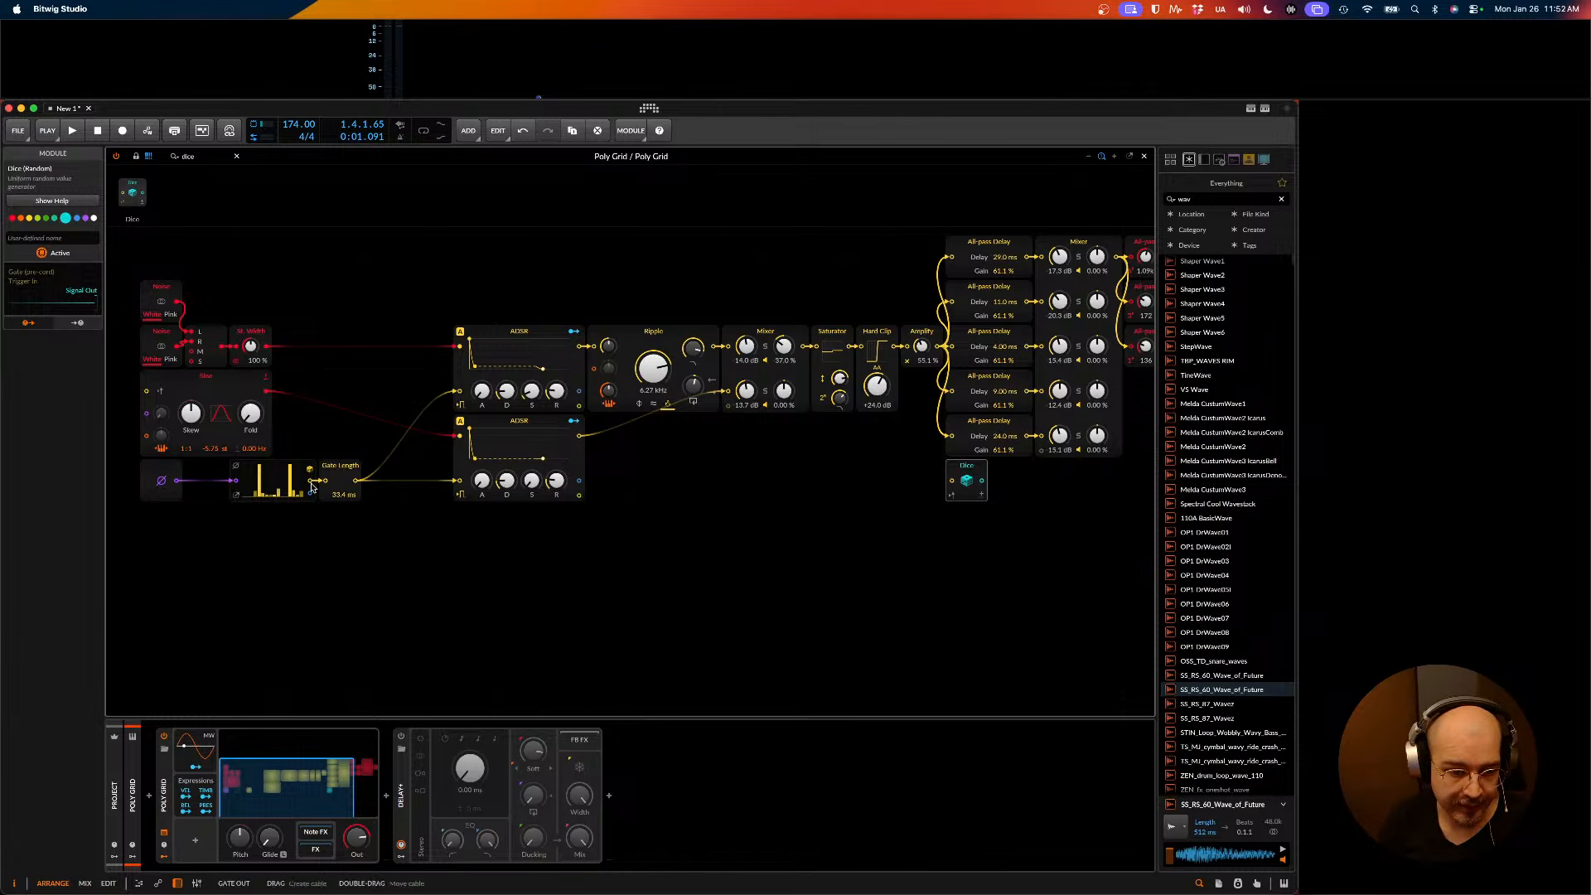
- Connect the step sequencer's gate output to the Dice module's trigger input
{"action": "left_click_drag", "start_coordinate": [311, 483], "coordinate": [953, 481]}
{"action": "left_click", "coordinate": [933, 476]}
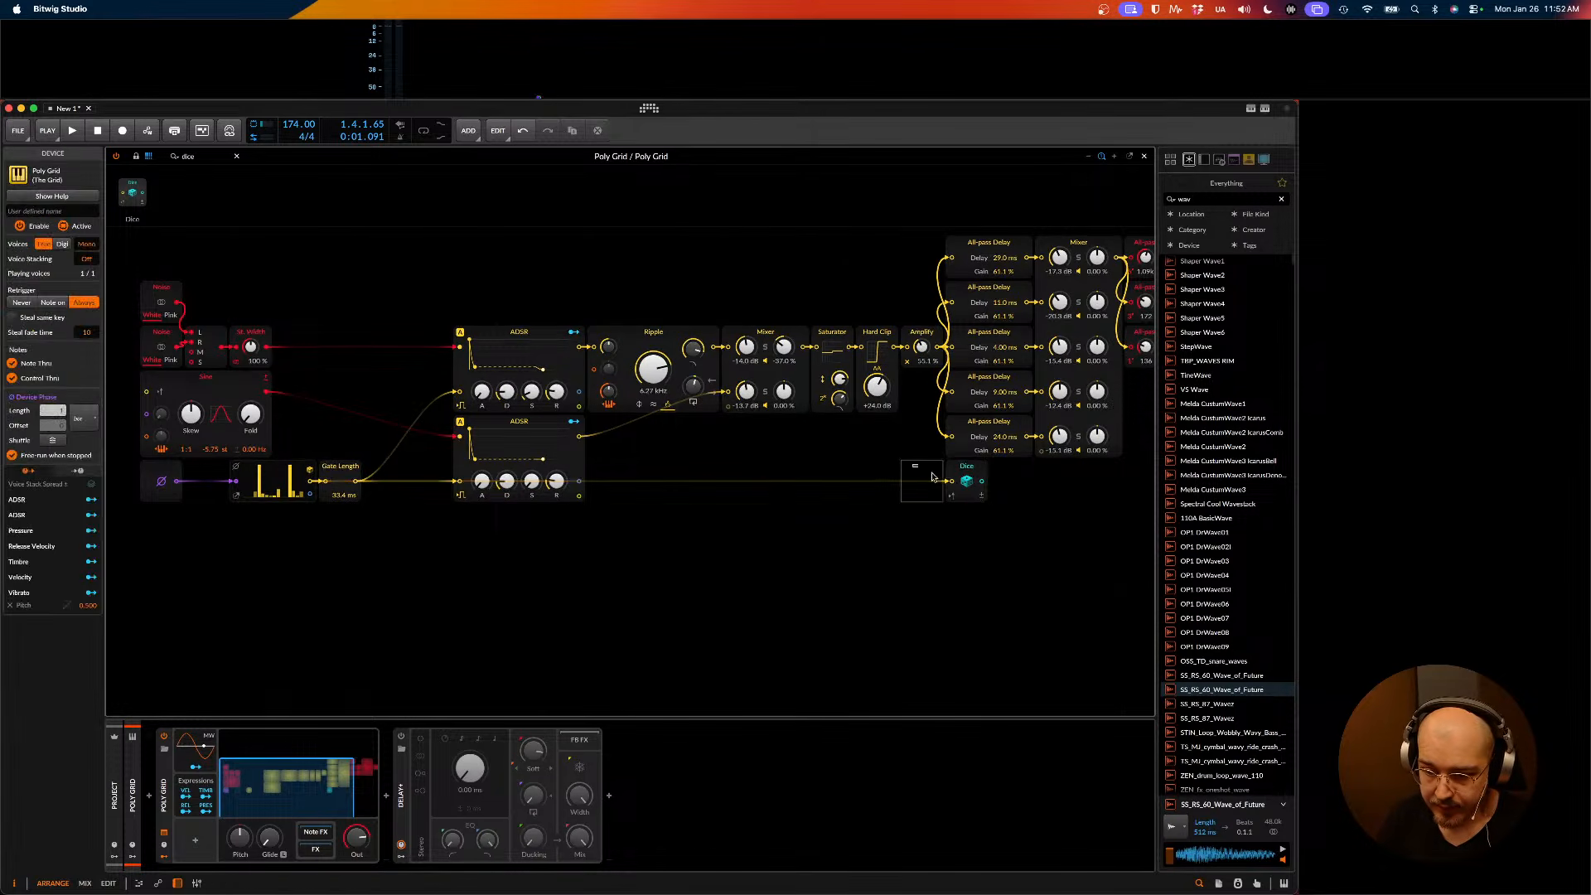
{"action": "left_click", "coordinate": [961, 479]}
{"action": "key", "text": "super+d"}
{"action": "key", "text": "super+d"}
{"action": "key", "text": "super+d"}
{"action": "key", "text": "super+d"}
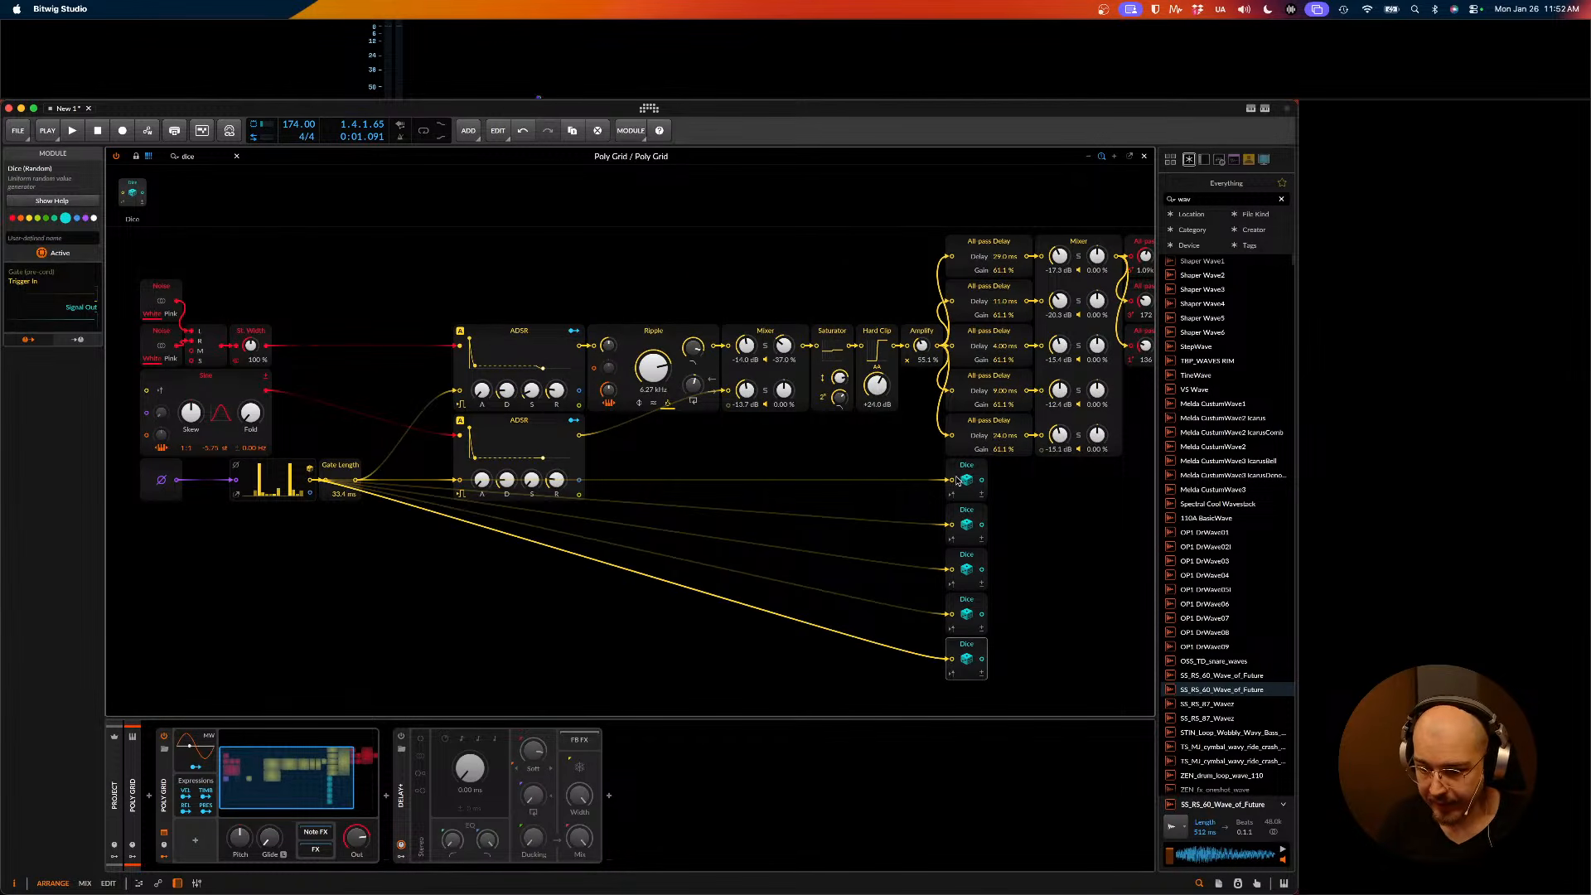
{"action": "scroll", "coordinate": [957, 481], "scroll_direction": "right", "scroll_amount": 5}
{"action": "key", "text": "super+z"}
{"action": "key", "text": "super+z"}
{"action": "key", "text": "super+z"}
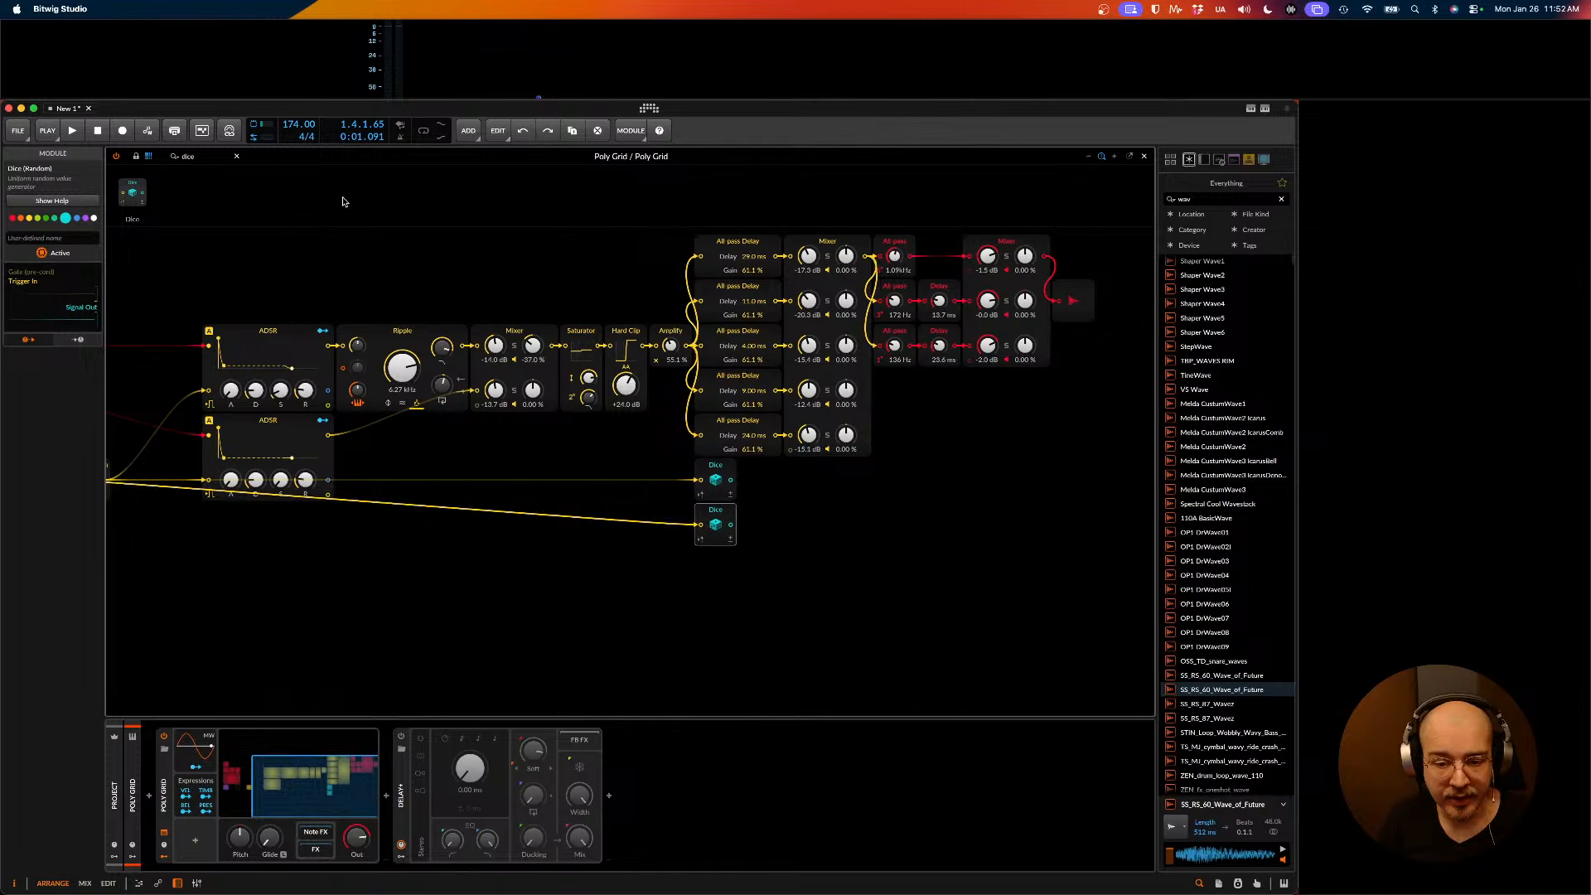
{"action": "key", "text": "super+z"}
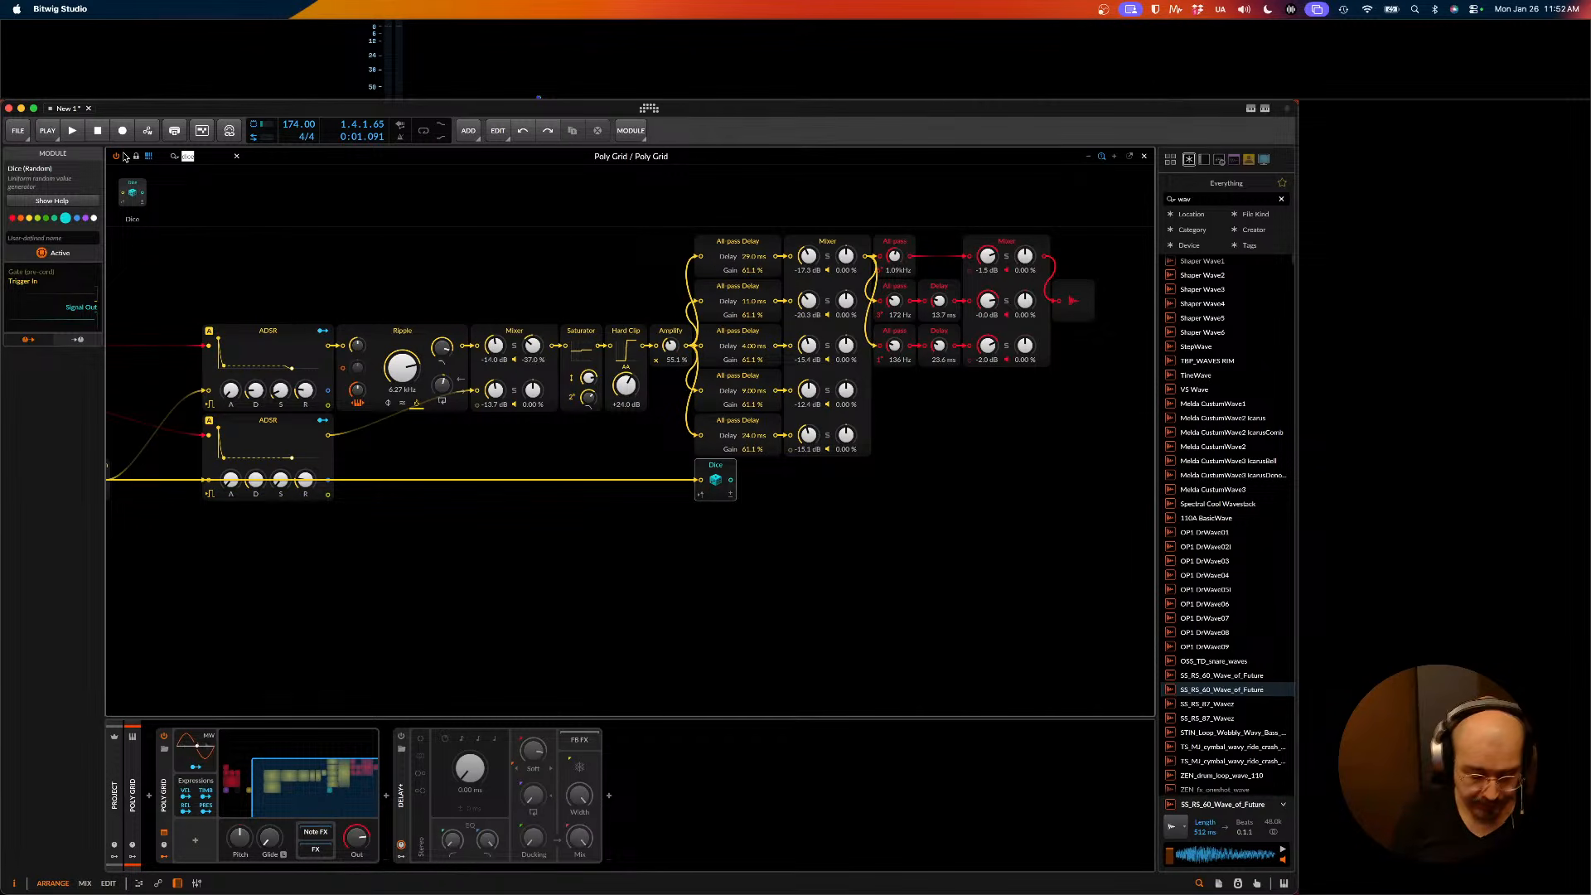
- Add a Modulator Out module directly after Dice so it receives the random signal
{"action": "type", "text": "modul"}
{"action": "left_click_drag", "start_coordinate": [143, 192], "coordinate": [731, 484]}
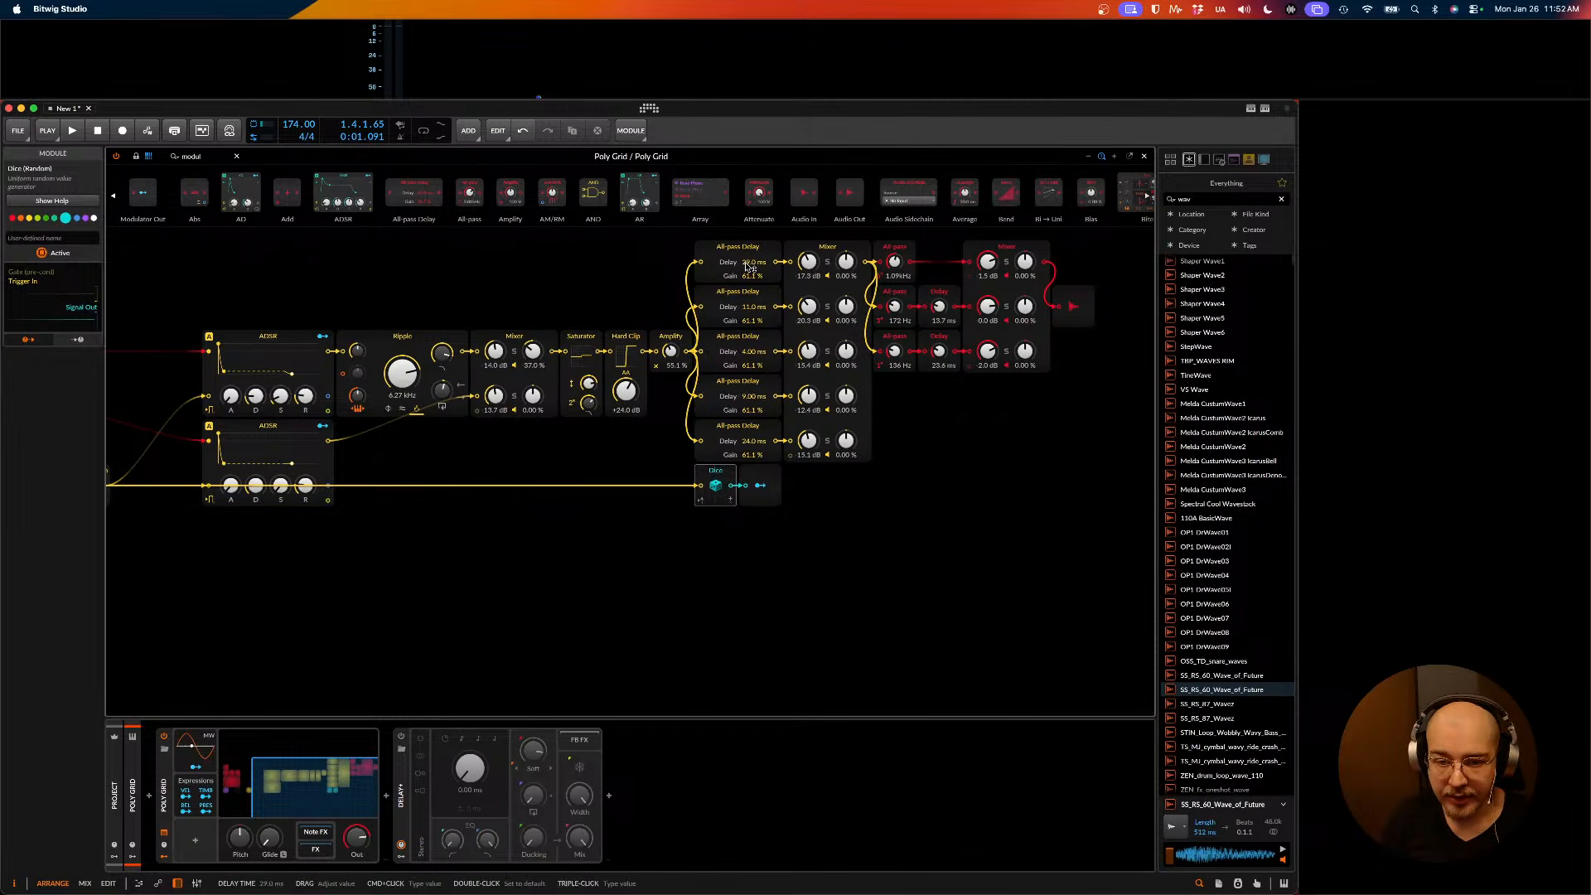
- Duplicate the Dice and Modulator Out pair four times to make a stack of five gate-triggered pairs
{"action": "left_click_drag", "start_coordinate": [773, 533], "coordinate": [719, 489]}
{"action": "key", "text": "super+d"}
{"action": "key", "text": "super+d"}
{"action": "key", "text": "super+d"}
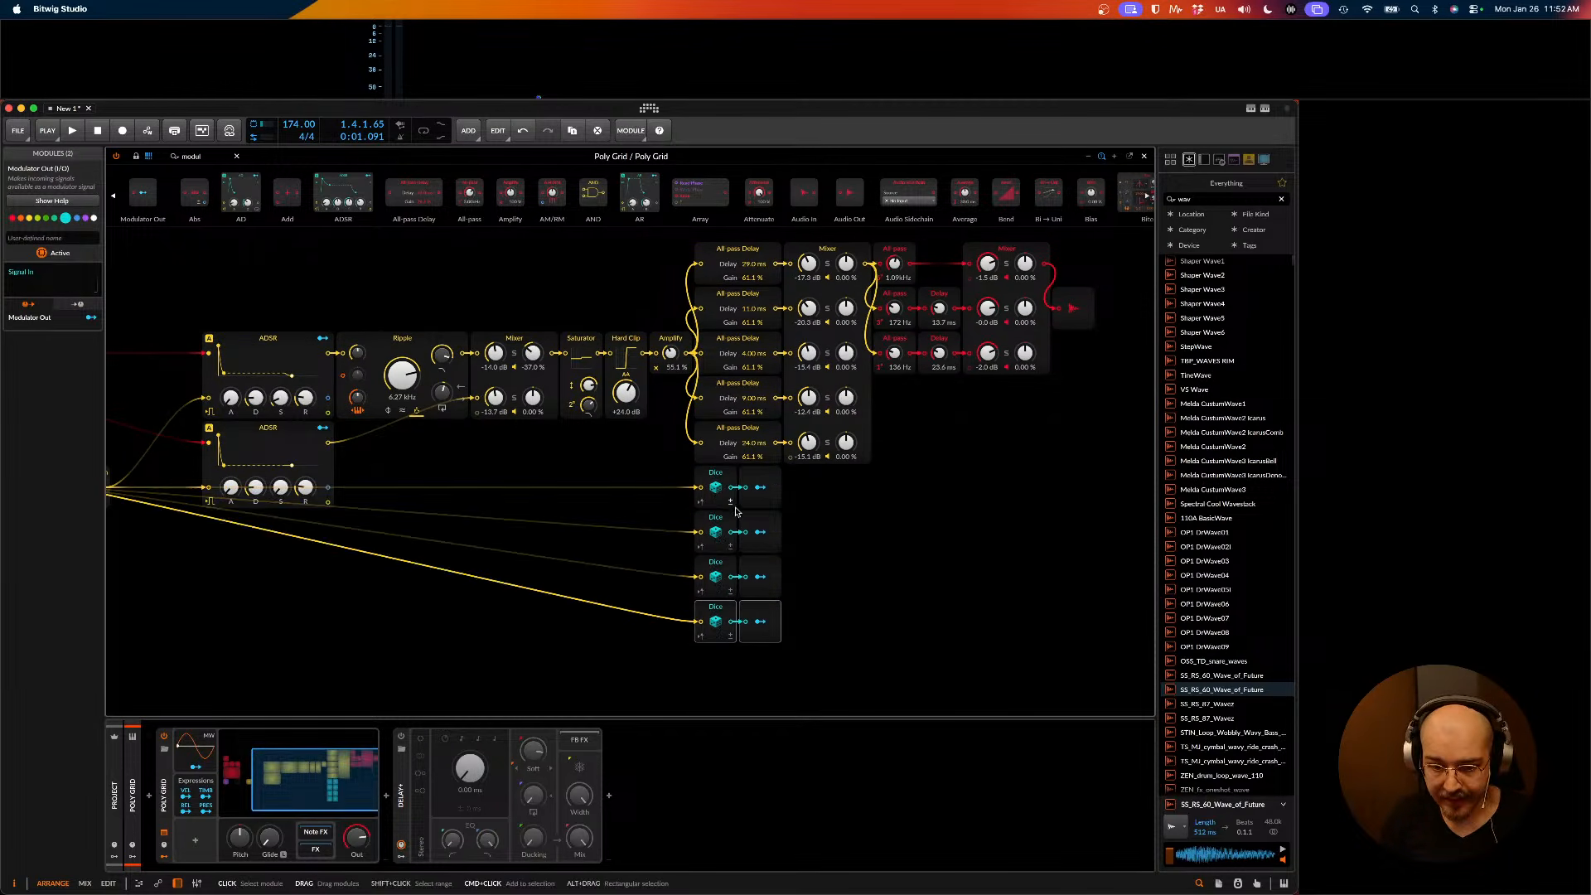
{"action": "key", "text": "super+d"}
{"action": "left_click", "coordinate": [803, 486]}
- Map each of the five Modulator Outs in order to the delay time of its corresponding All-pass Delay, using small modulation amounts
{"action": "left_click", "coordinate": [761, 486]}
{"action": "left_click_drag", "start_coordinate": [754, 262], "coordinate": [754, 240]}
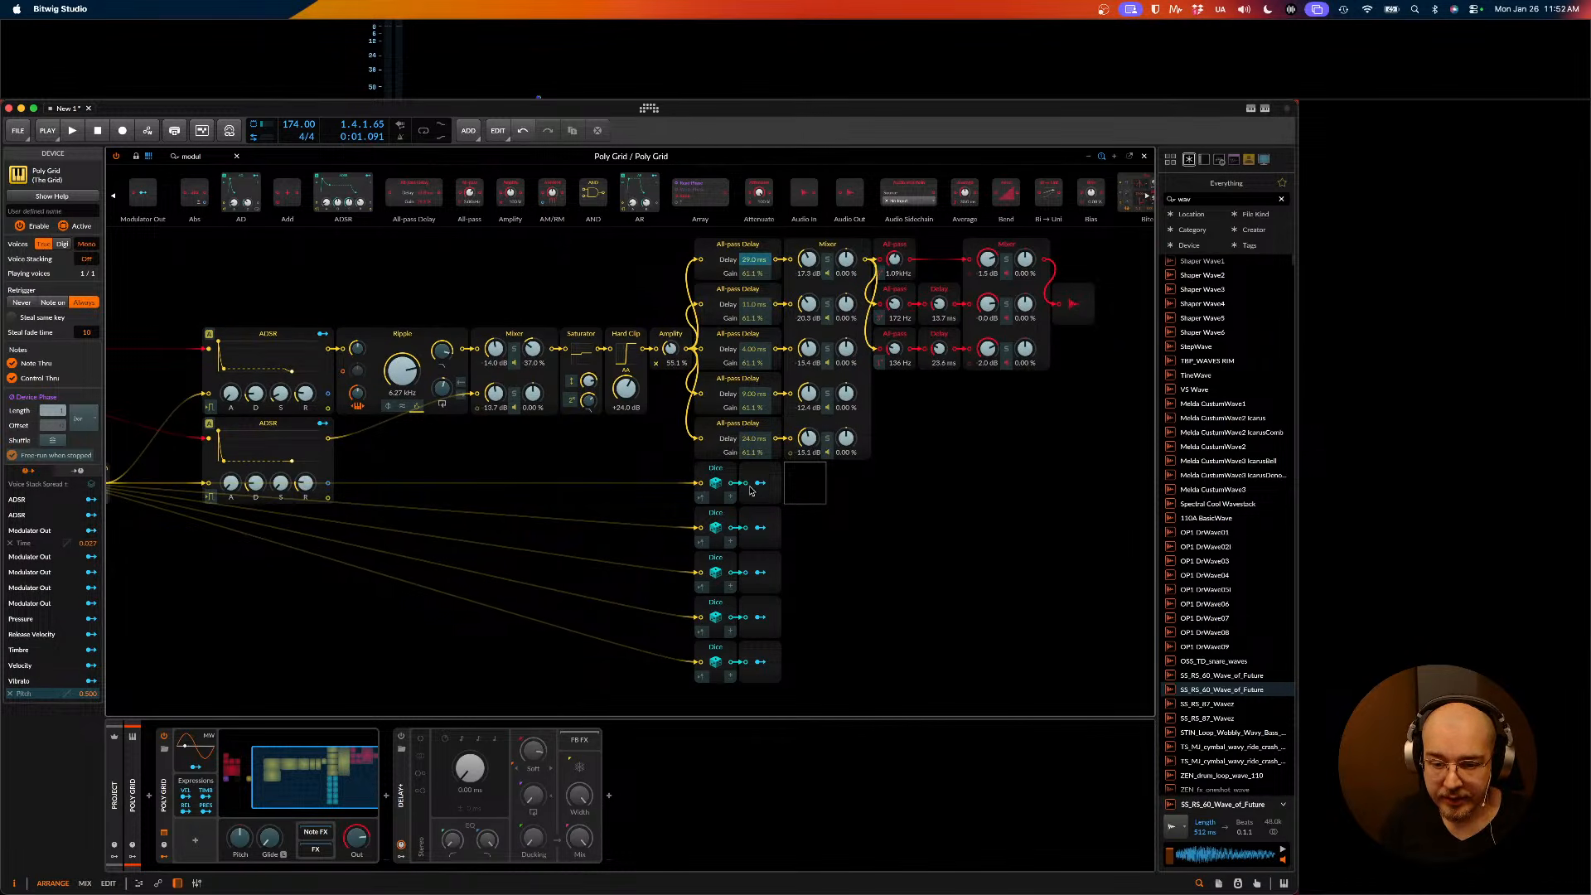
{"action": "left_click", "coordinate": [760, 528]}
{"action": "left_click_drag", "start_coordinate": [755, 304], "coordinate": [754, 268]}
{"action": "left_click", "coordinate": [761, 572]}
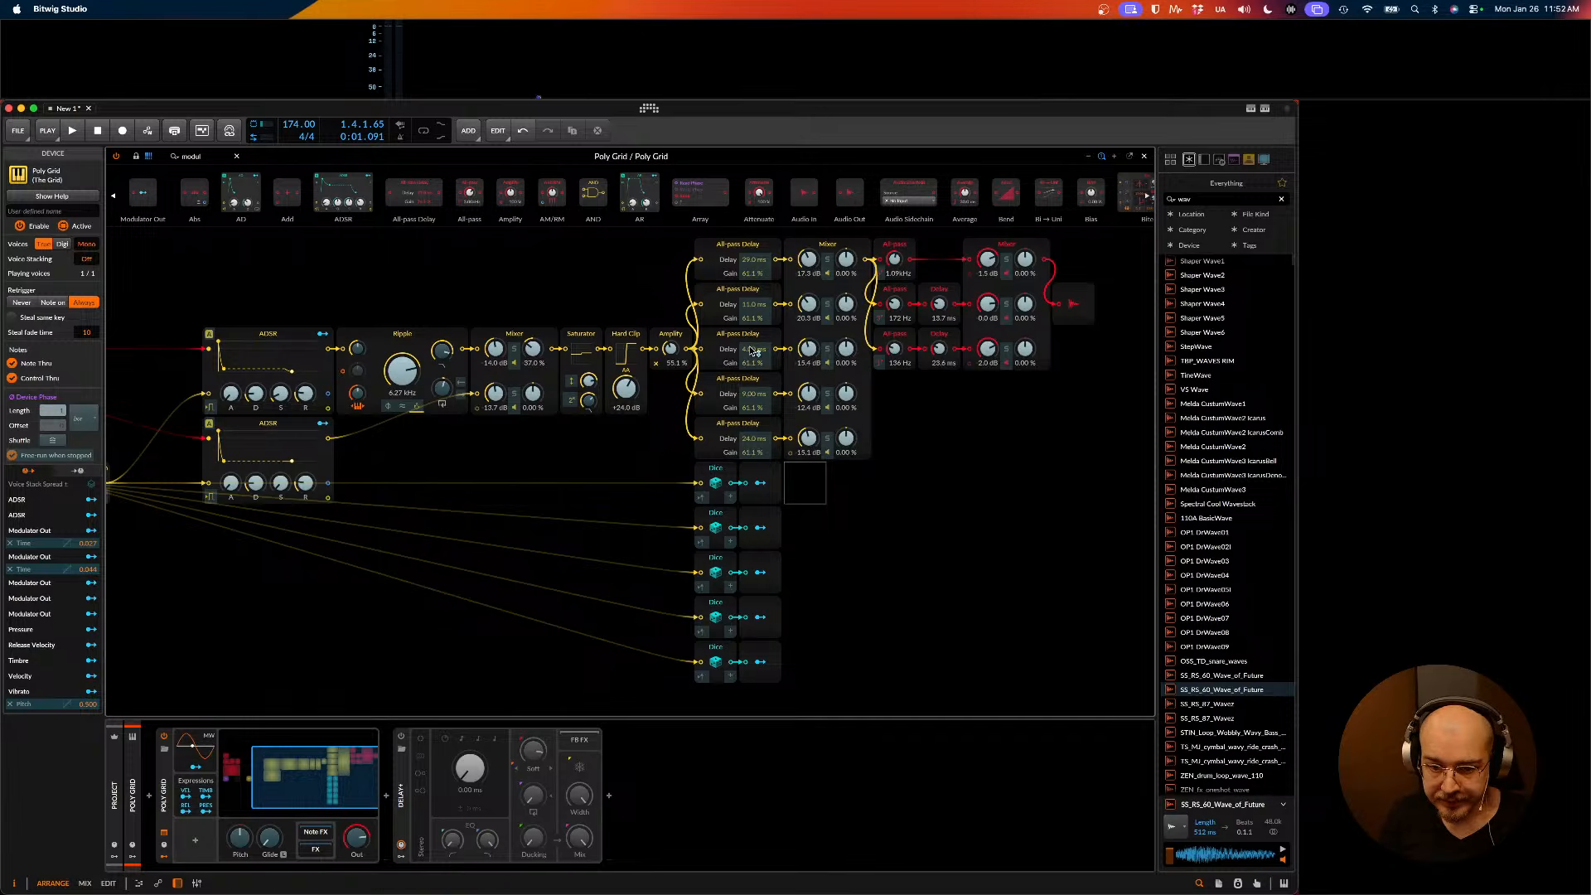
{"action": "left_click_drag", "start_coordinate": [753, 349], "coordinate": [753, 325]}
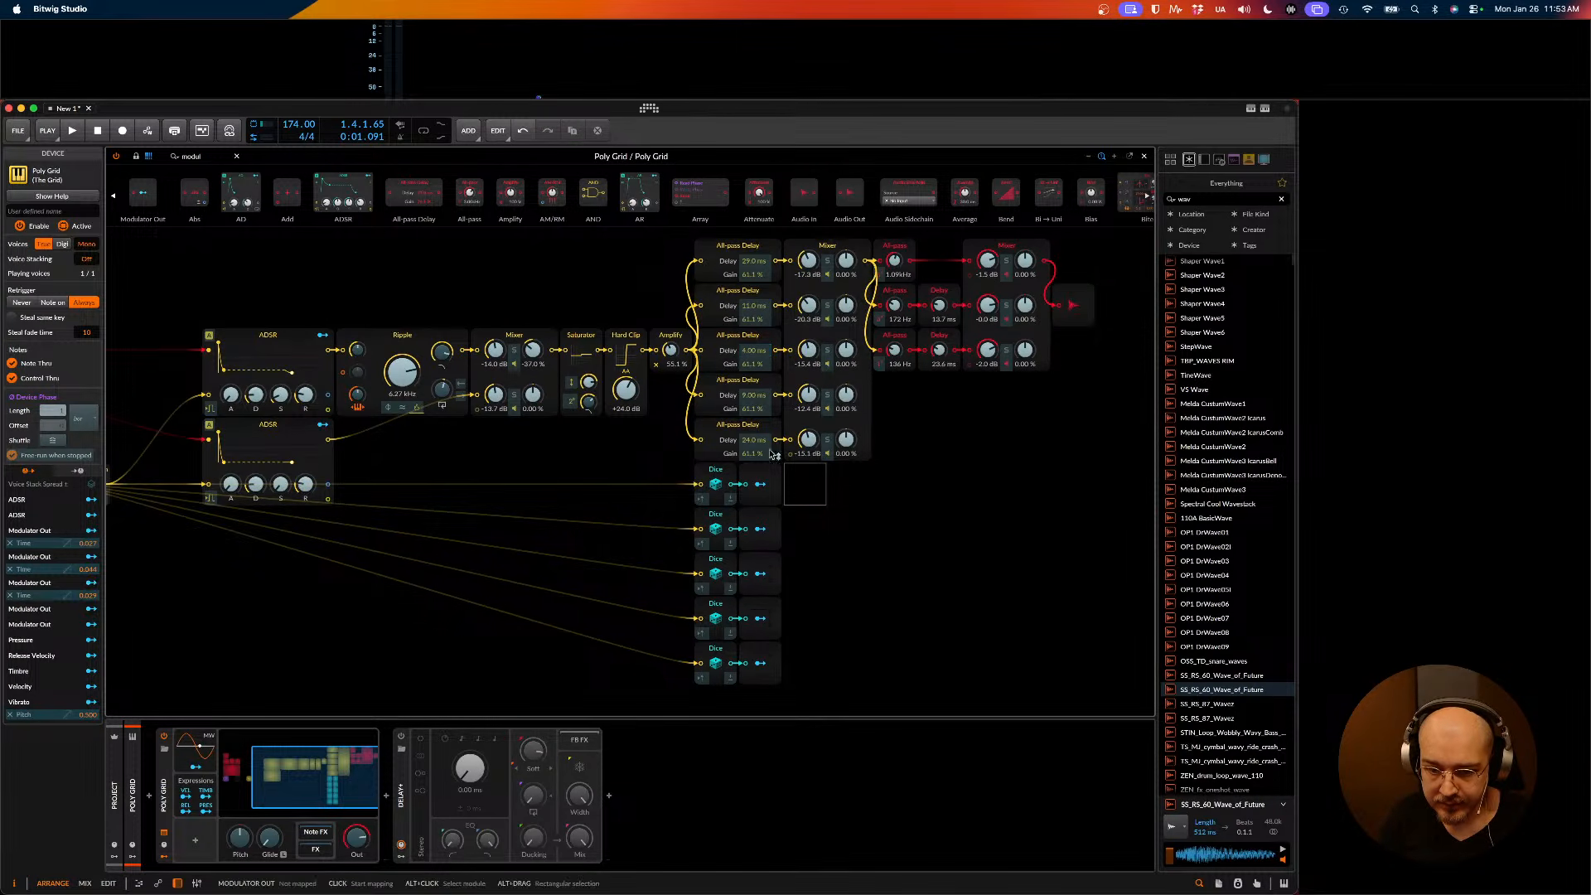
{"action": "left_click", "coordinate": [760, 618]}
{"action": "left_click_drag", "start_coordinate": [754, 395], "coordinate": [754, 372]}
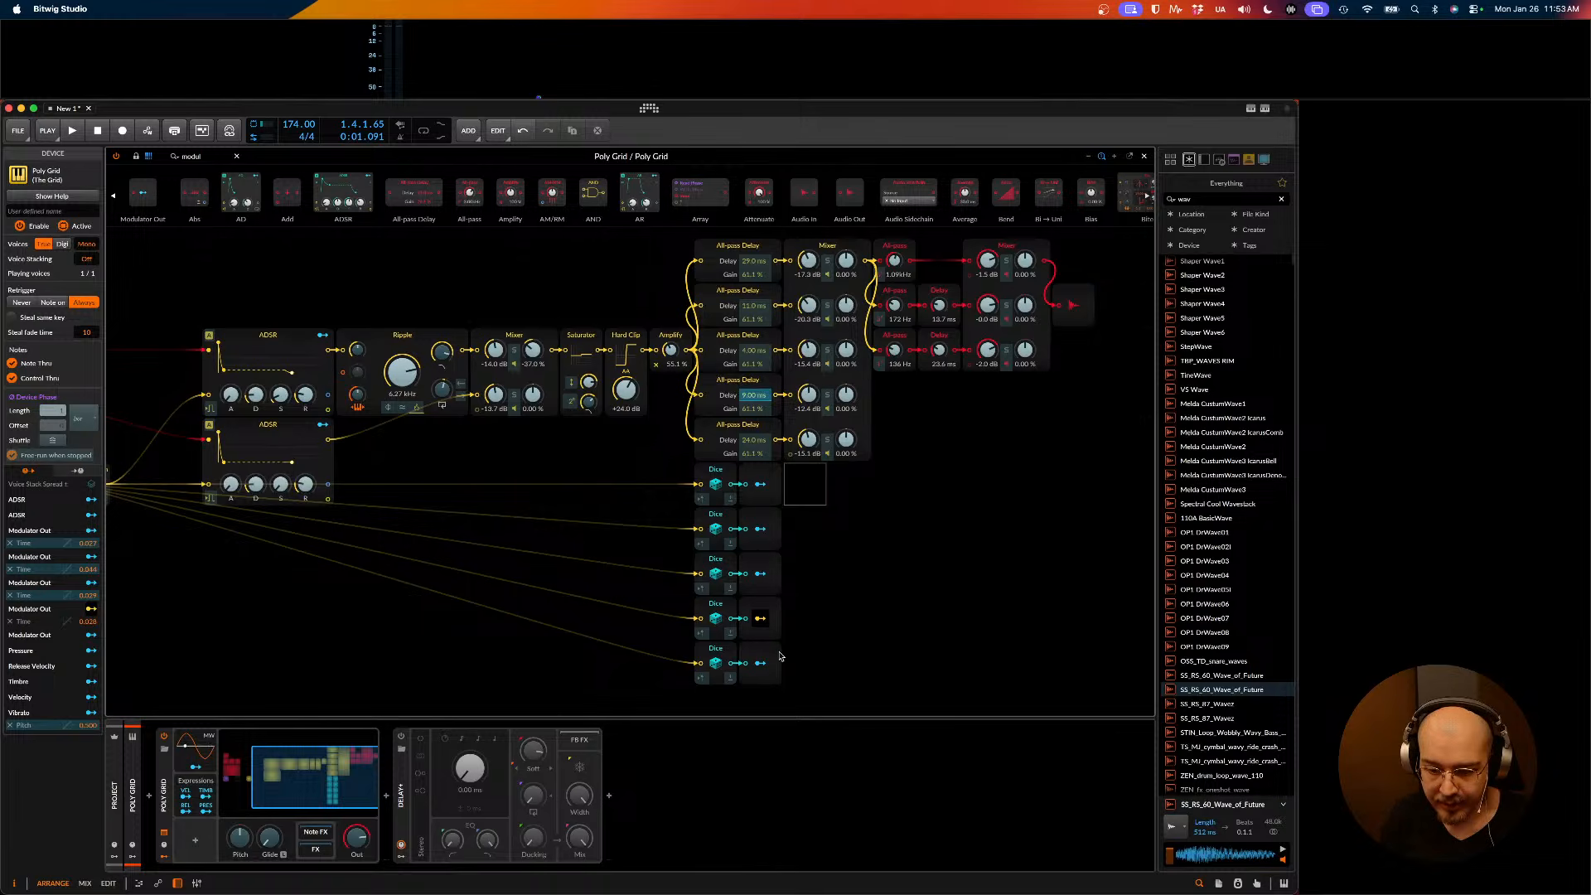
{"action": "left_click", "coordinate": [760, 663]}
{"action": "left_click_drag", "start_coordinate": [755, 440], "coordinate": [754, 413]}
- Play the patch and set the five All-pass Delay times to 18, 5, 9, 5 and 18 ms
{"action": "key", "text": "space"}
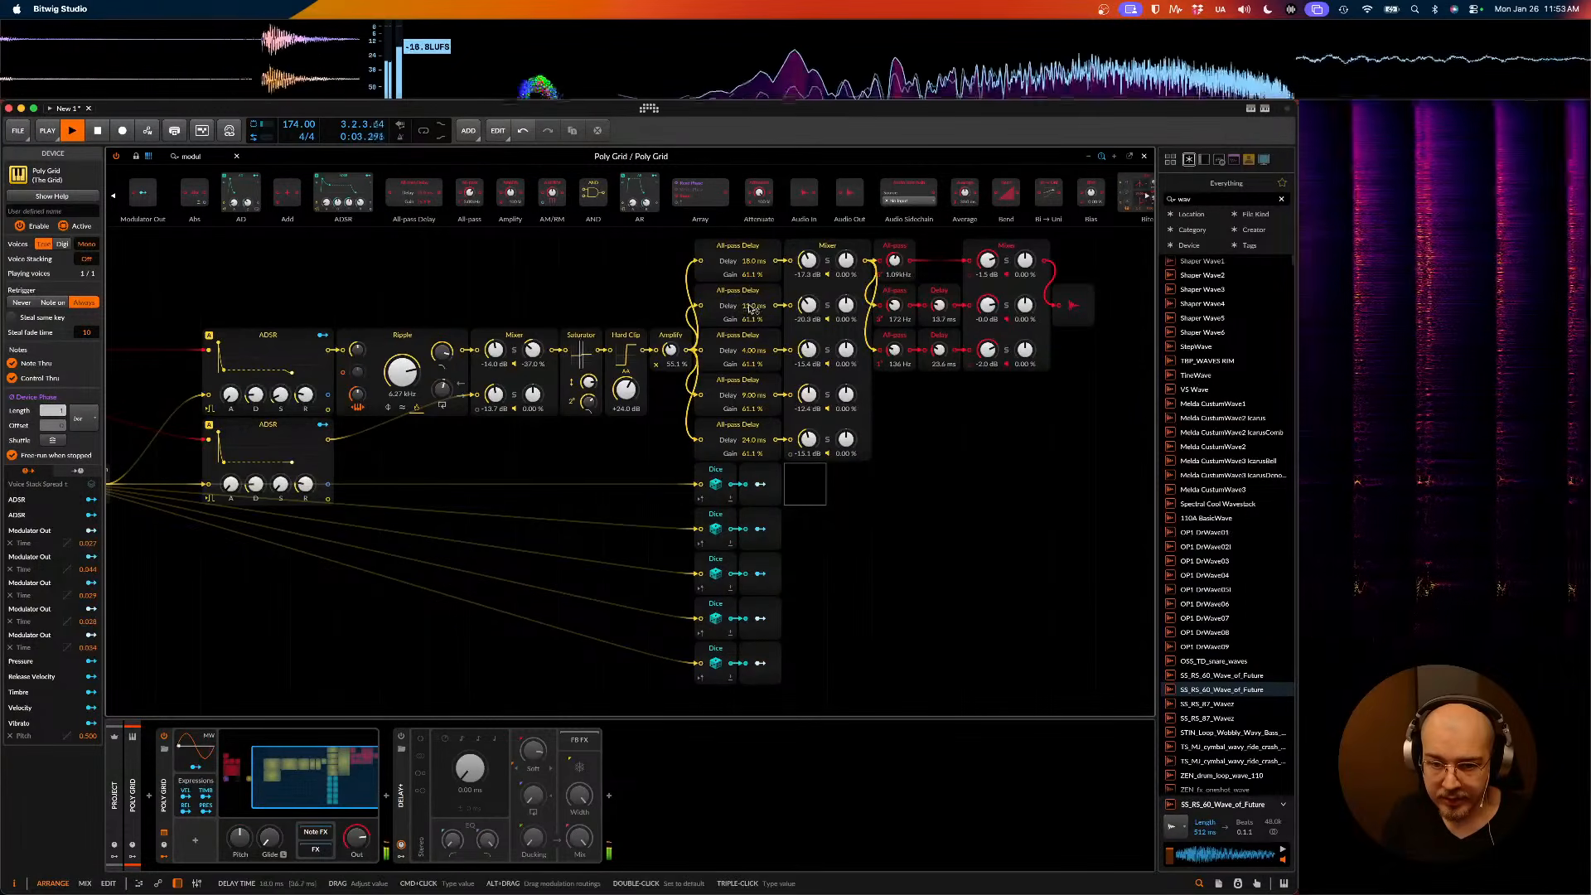
{"action": "left_click_drag", "start_coordinate": [752, 307], "coordinate": [755, 347]}
{"action": "left_click_drag", "start_coordinate": [755, 439], "coordinate": [754, 399]}
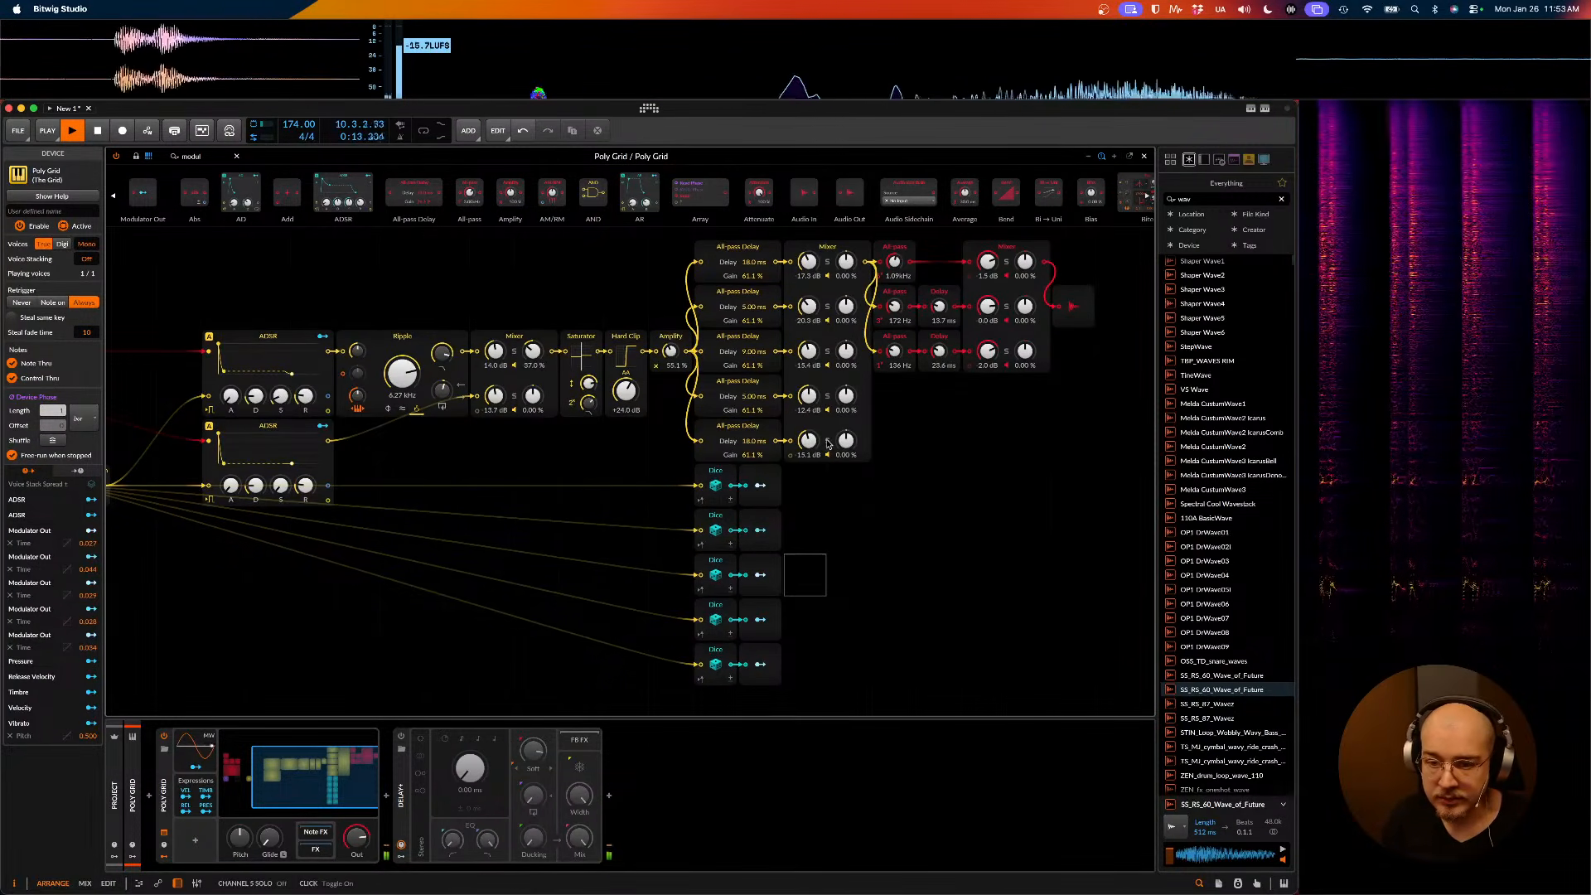
- Duplicate the lowest Dice and Modulator Out pair and map the copy to the second All-pass filter's frequency
{"action": "scroll", "coordinate": [819, 597], "scroll_direction": "down", "scroll_amount": 2}
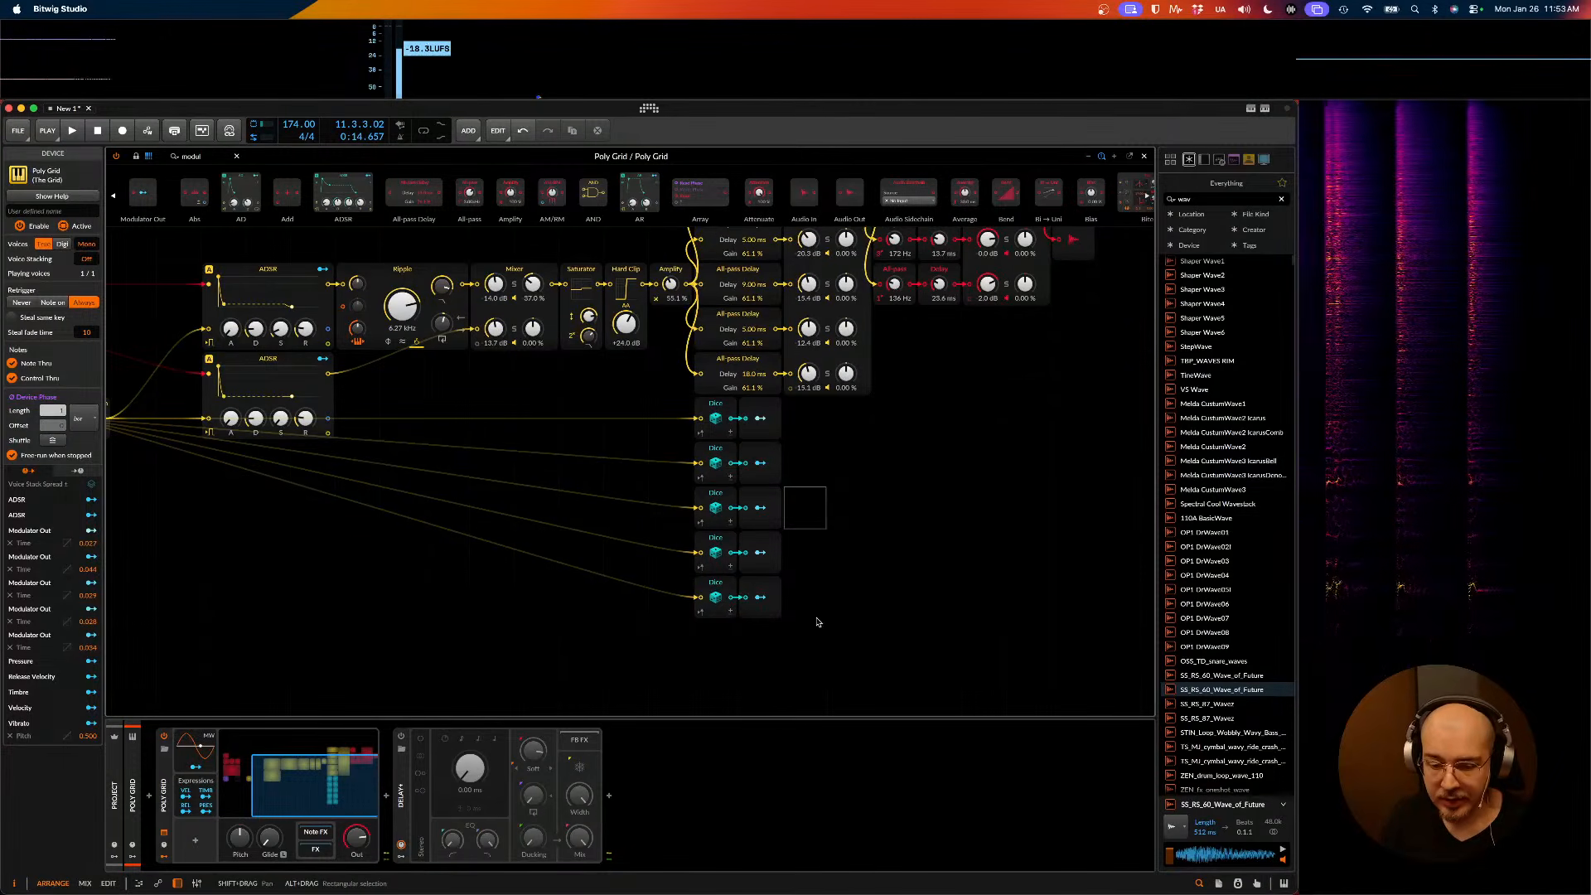
{"action": "left_click_drag", "start_coordinate": [813, 597], "coordinate": [688, 601]}
{"action": "key", "text": "super+d"}
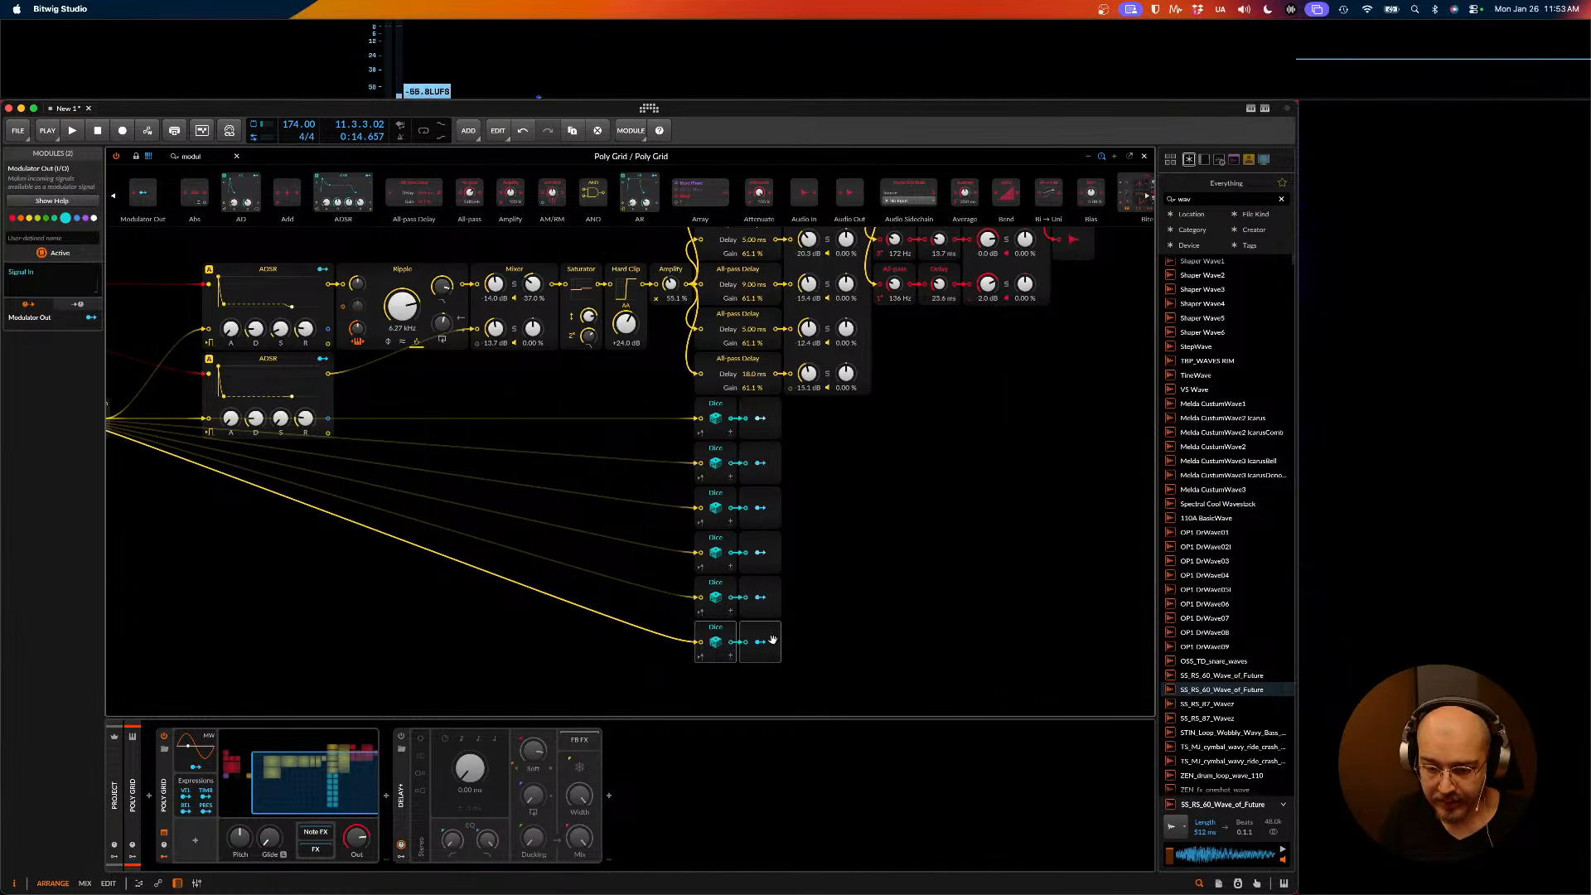
{"action": "scroll", "coordinate": [919, 353], "scroll_direction": "up", "scroll_amount": 3}
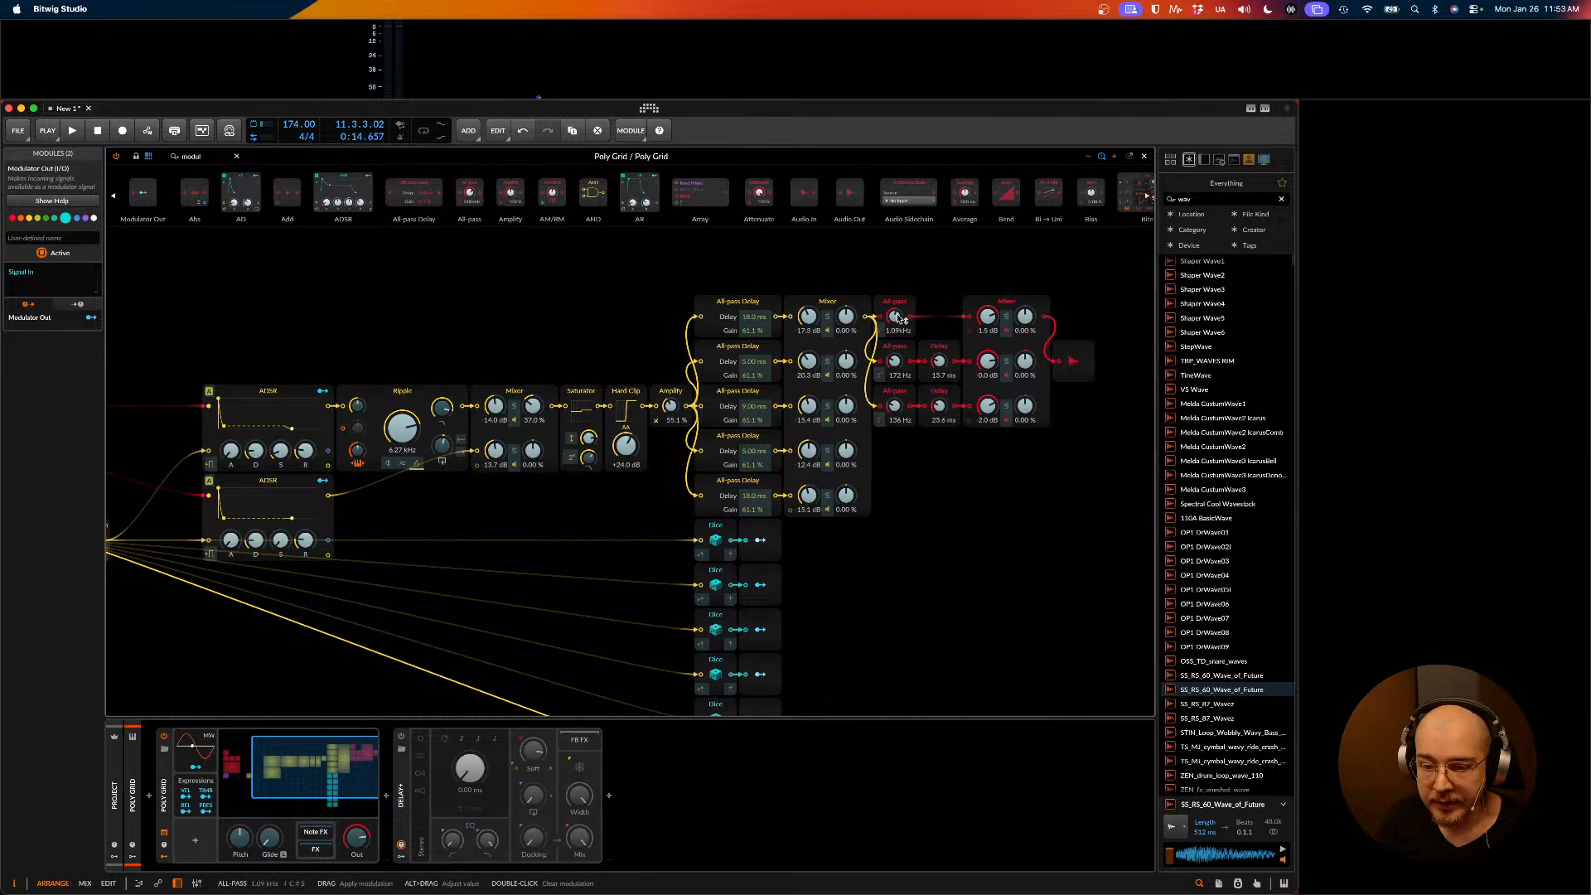
{"action": "left_click_drag", "start_coordinate": [895, 362], "coordinate": [896, 332]}
- Add a seventh Dice and Modulator Out pair by duplication and map it to the third All-pass filter's frequency with an amount of 66
{"action": "scroll", "coordinate": [828, 639], "scroll_direction": "down", "scroll_amount": 3}
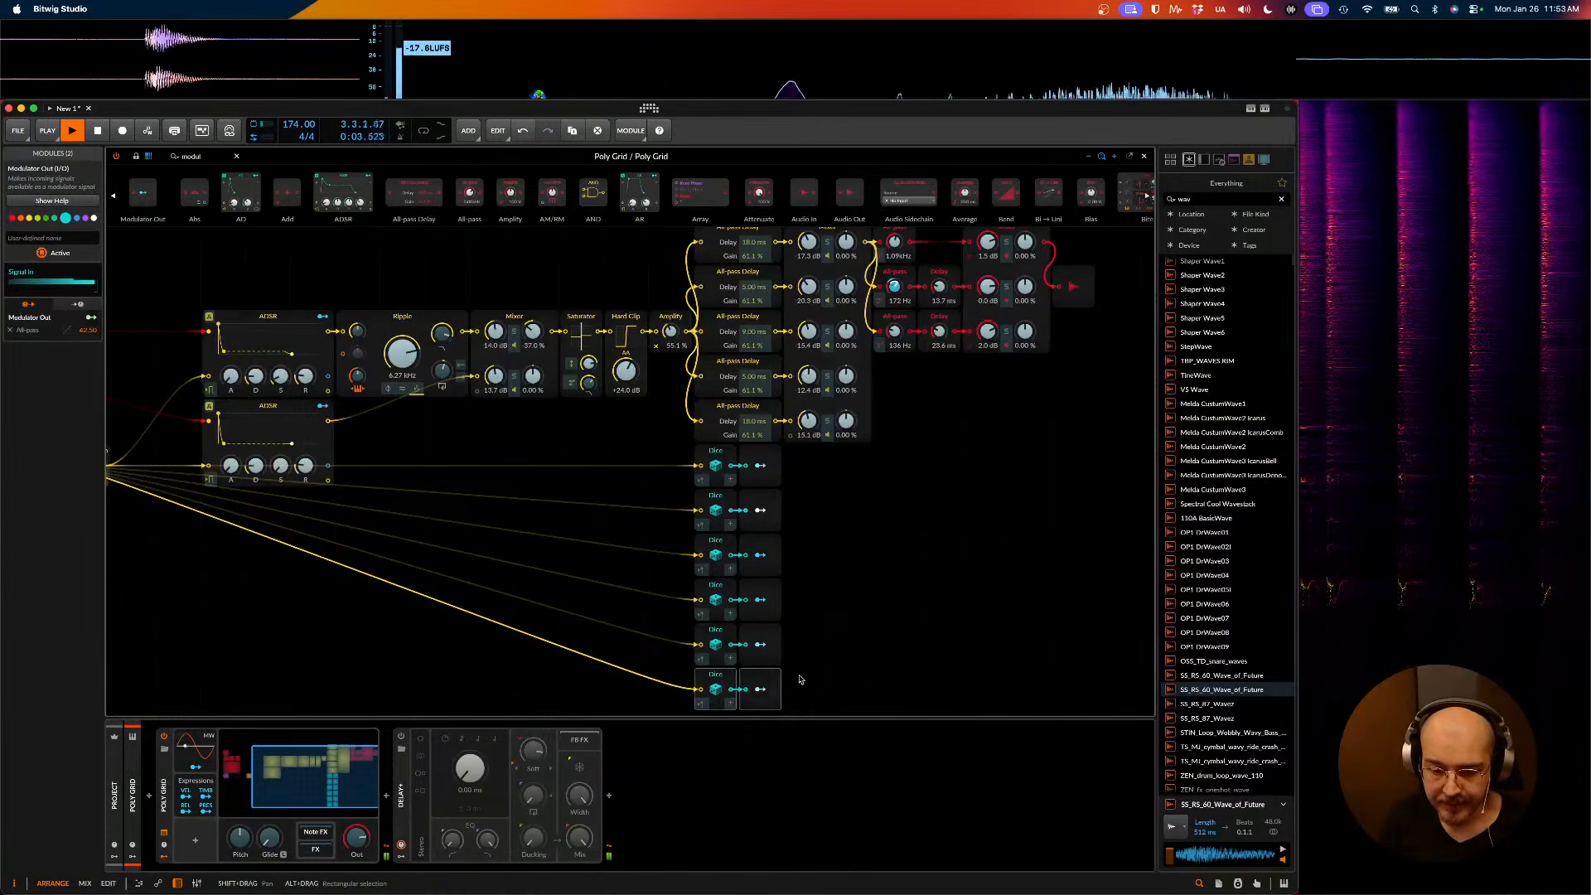
{"action": "key", "text": "super+d"}
{"action": "scroll", "coordinate": [729, 684], "scroll_direction": "down", "scroll_amount": 3}
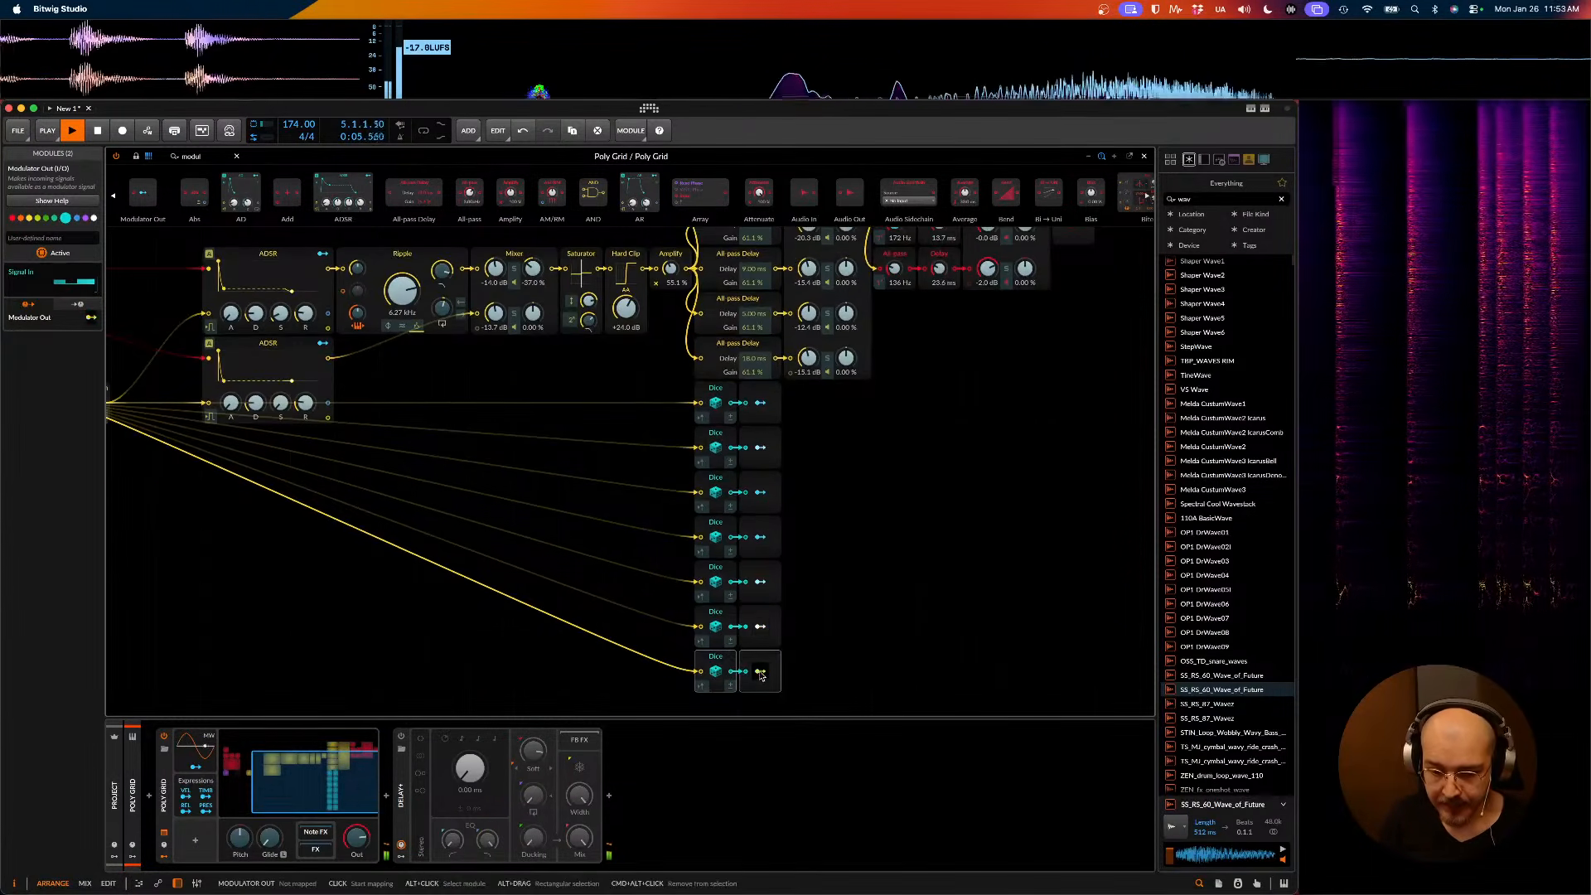
{"action": "scroll", "coordinate": [829, 572], "scroll_direction": "up", "scroll_amount": 3}
{"action": "scroll", "coordinate": [906, 336], "scroll_direction": "up", "scroll_amount": 5}
{"action": "left_click_drag", "start_coordinate": [896, 439], "coordinate": [895, 437]}
- Look over the playing patch from the noise sources and sequencer to the Dice stack and the output chain
{"action": "scroll", "coordinate": [904, 446], "scroll_direction": "down", "scroll_amount": 4}
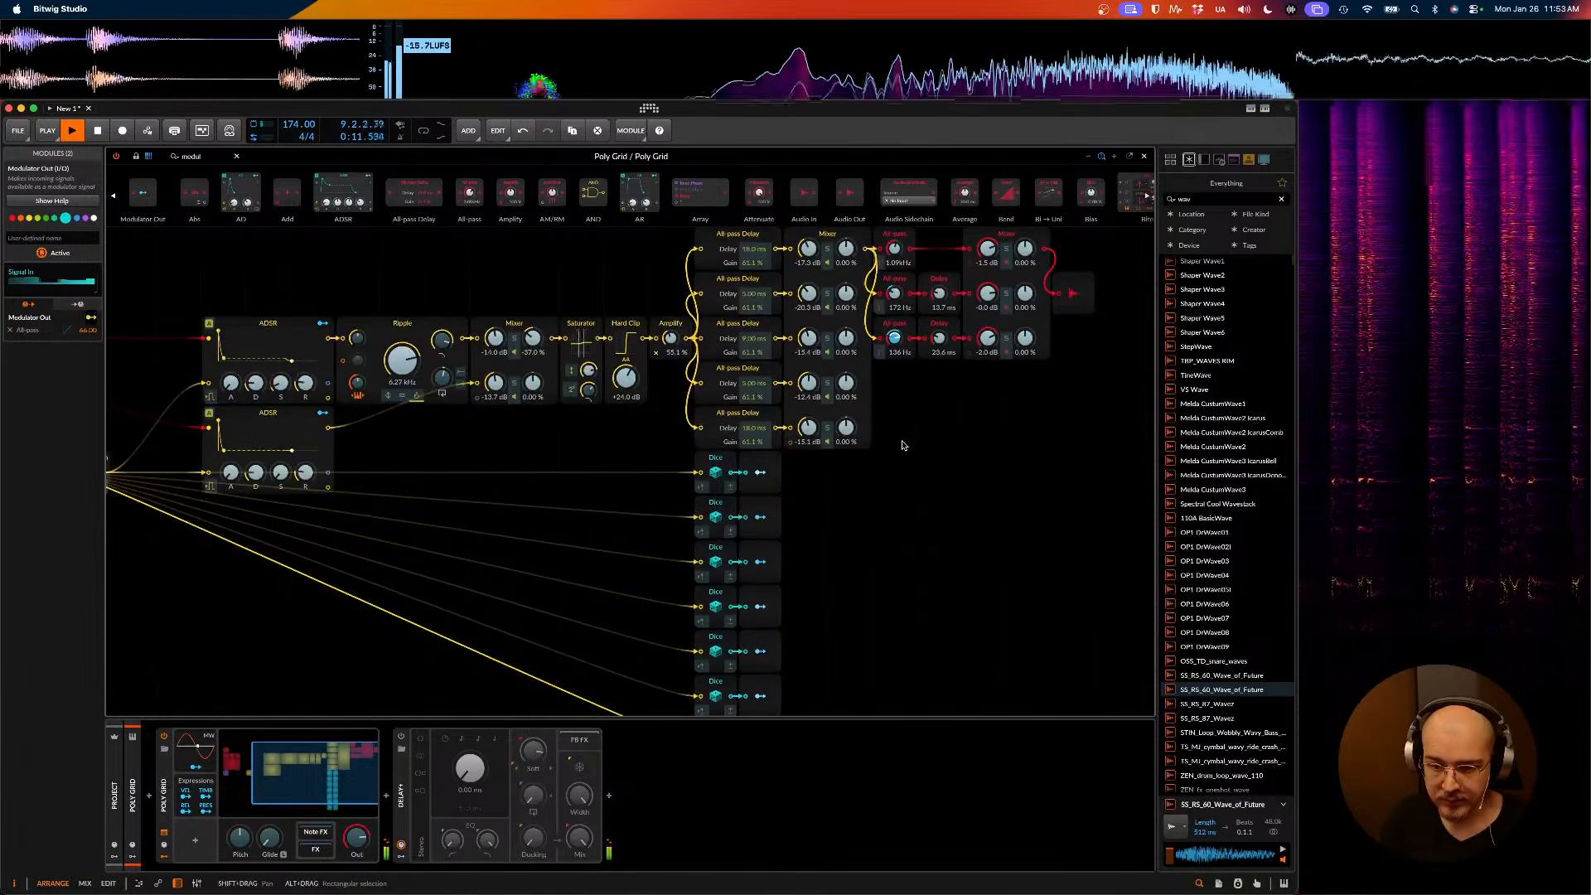
{"action": "scroll", "coordinate": [904, 446], "scroll_direction": "left", "scroll_amount": 6}
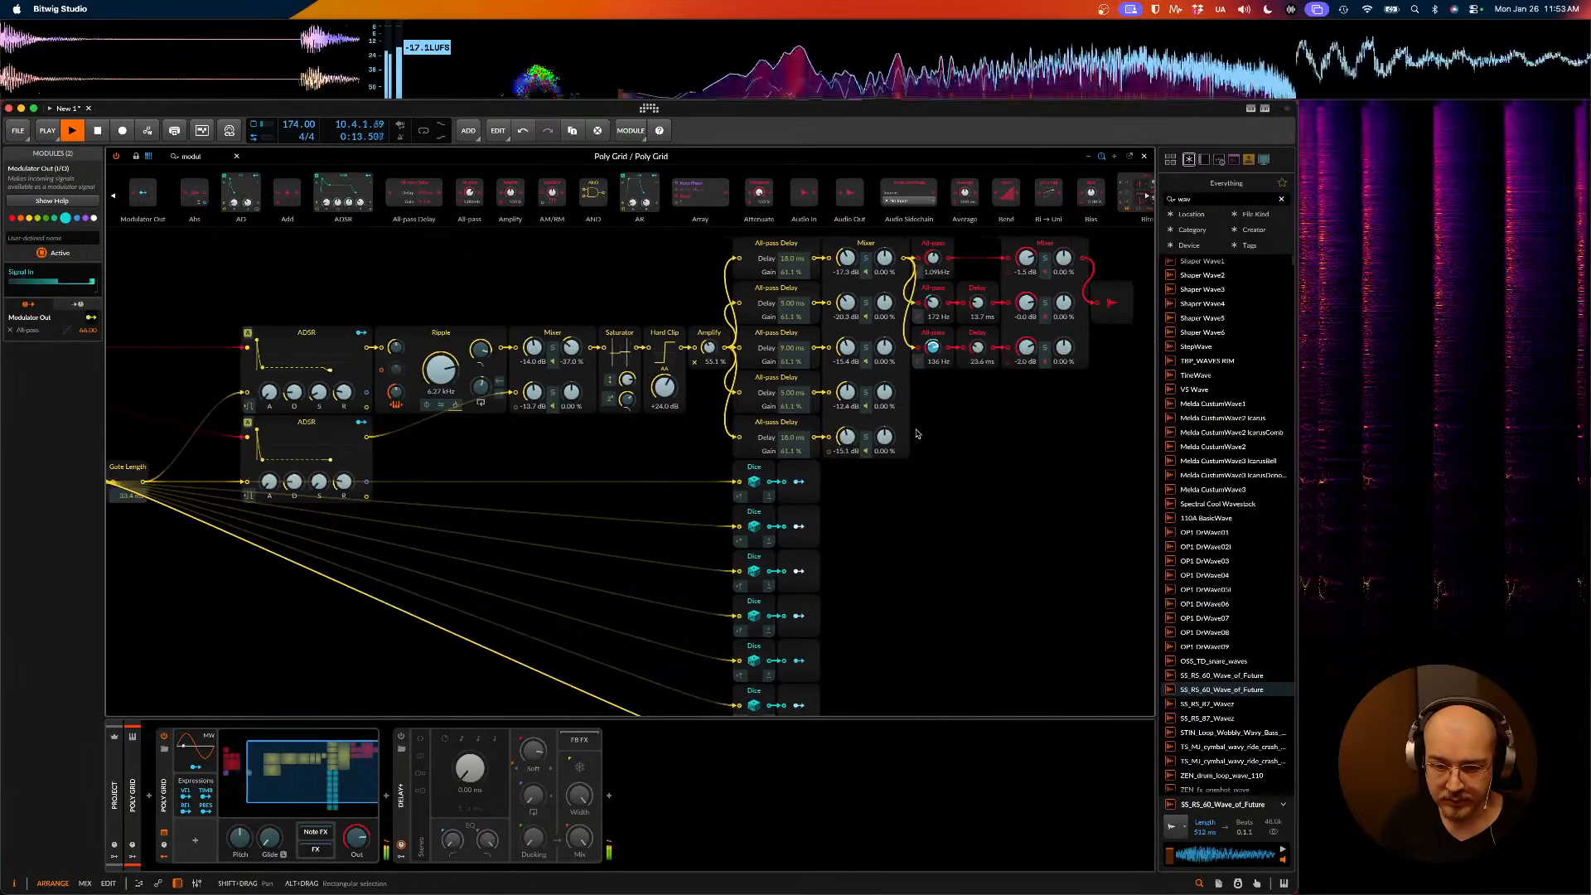
{"action": "scroll", "coordinate": [912, 433], "scroll_direction": "left", "scroll_amount": 7}
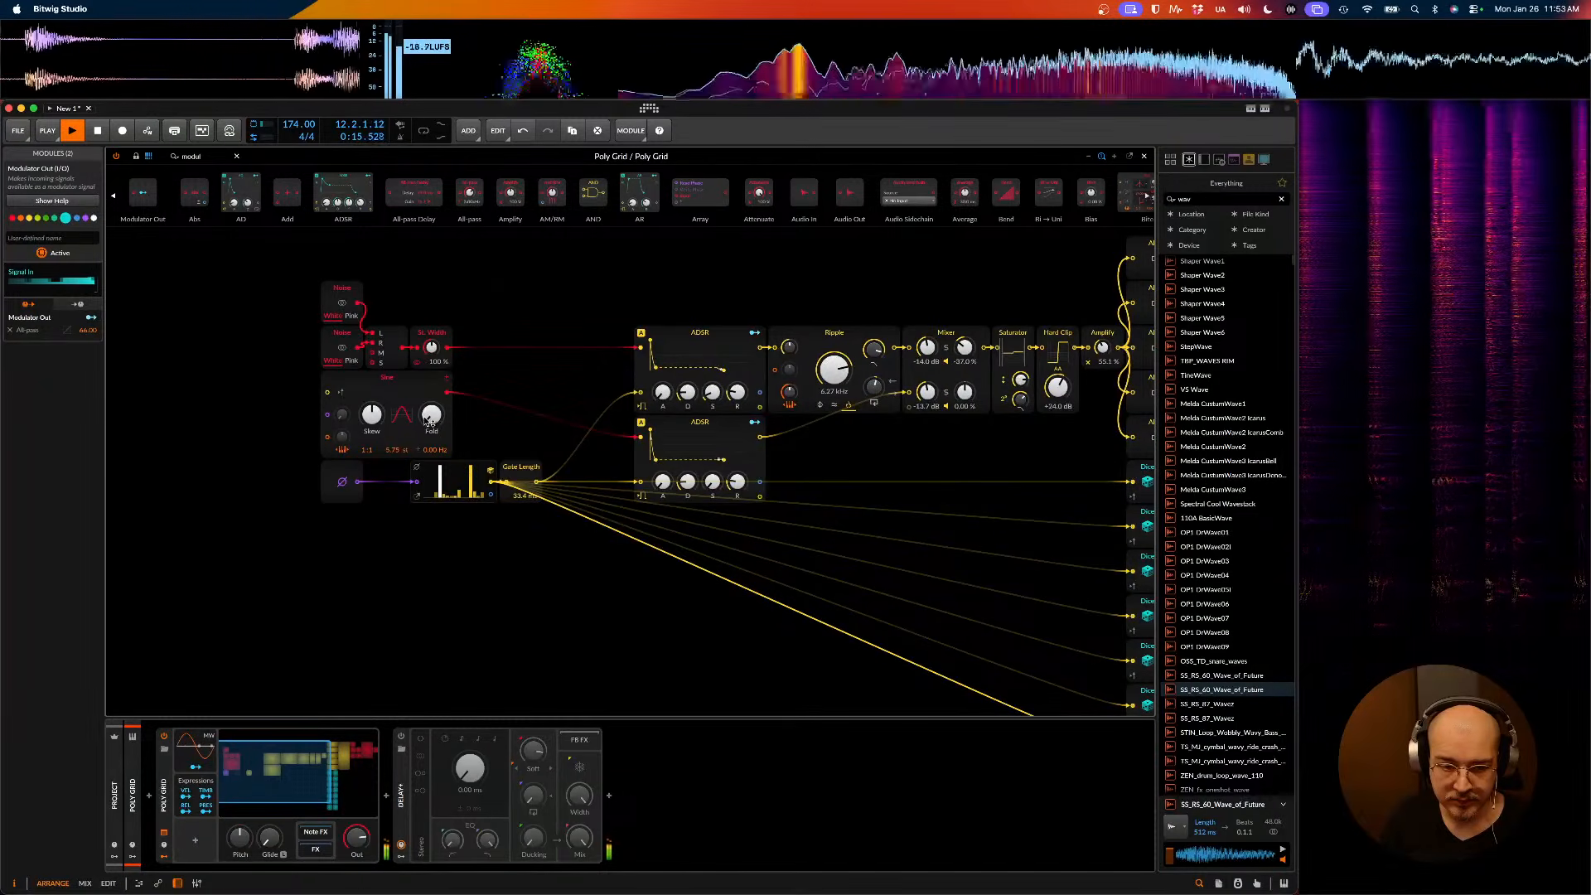
{"action": "scroll", "coordinate": [497, 439], "scroll_direction": "right", "scroll_amount": 5}
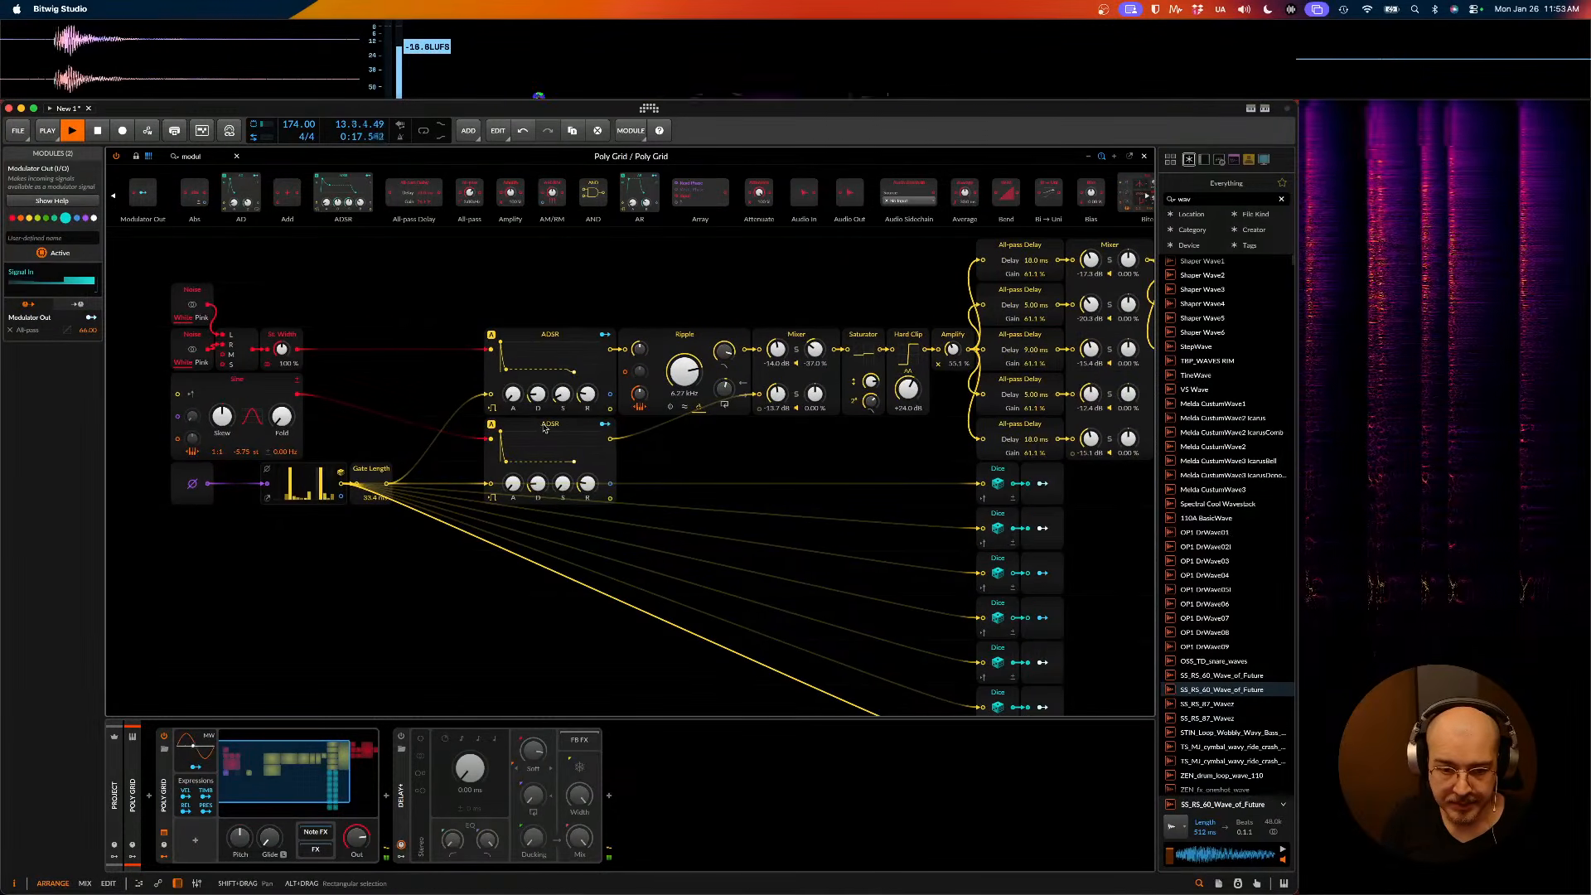
{"action": "scroll", "coordinate": [557, 430], "scroll_direction": "right", "scroll_amount": 7}
{"action": "scroll", "coordinate": [572, 439], "scroll_direction": "down", "scroll_amount": 3}
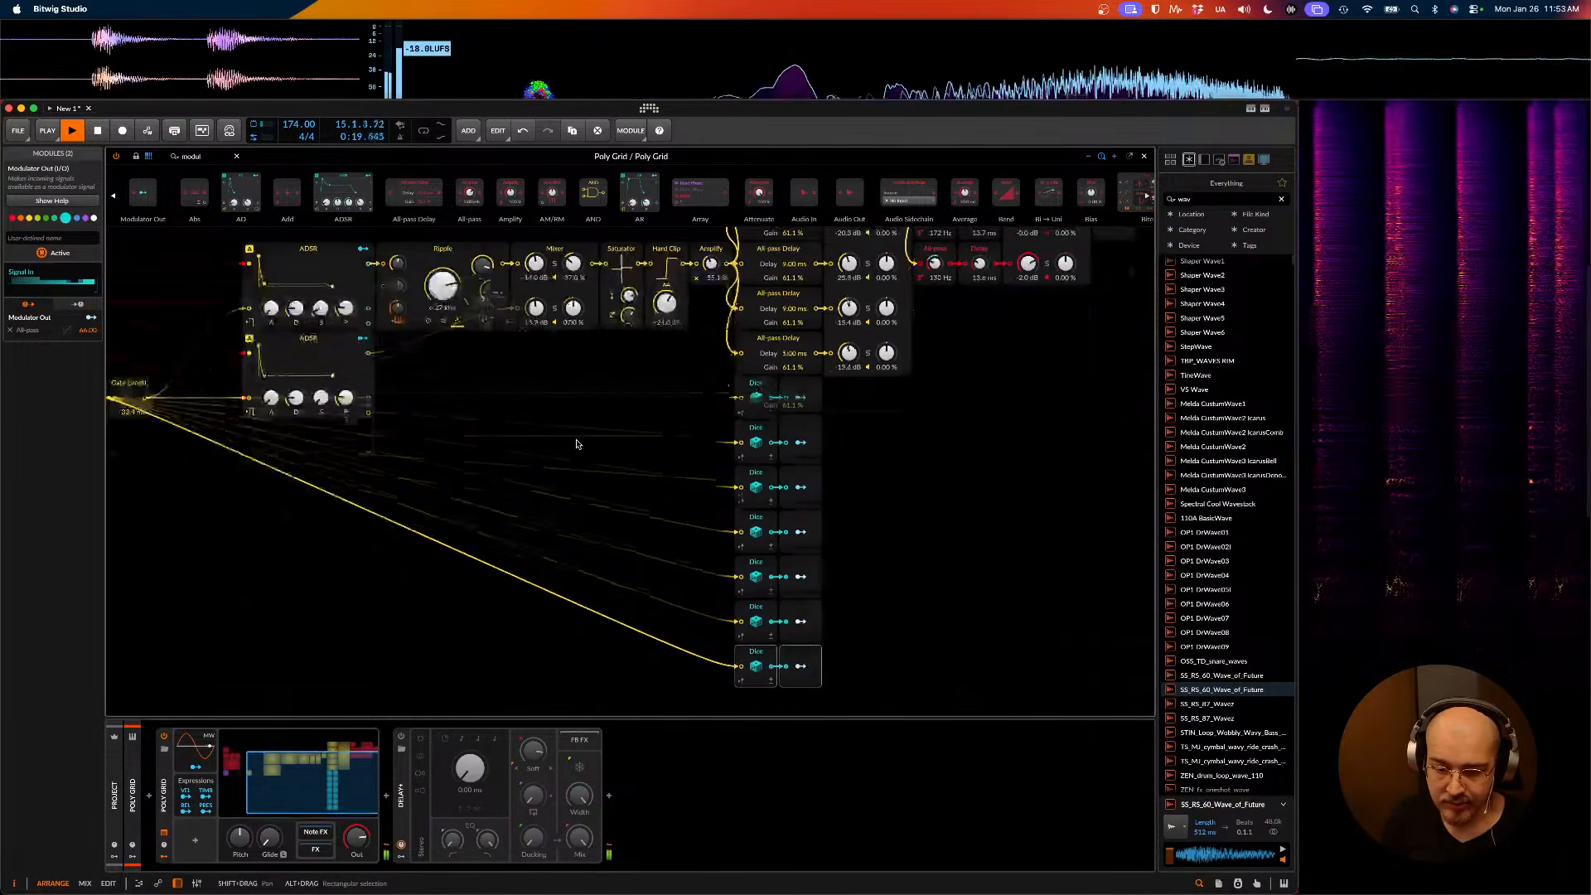
{"action": "scroll", "coordinate": [581, 439], "scroll_direction": "up", "scroll_amount": 5}
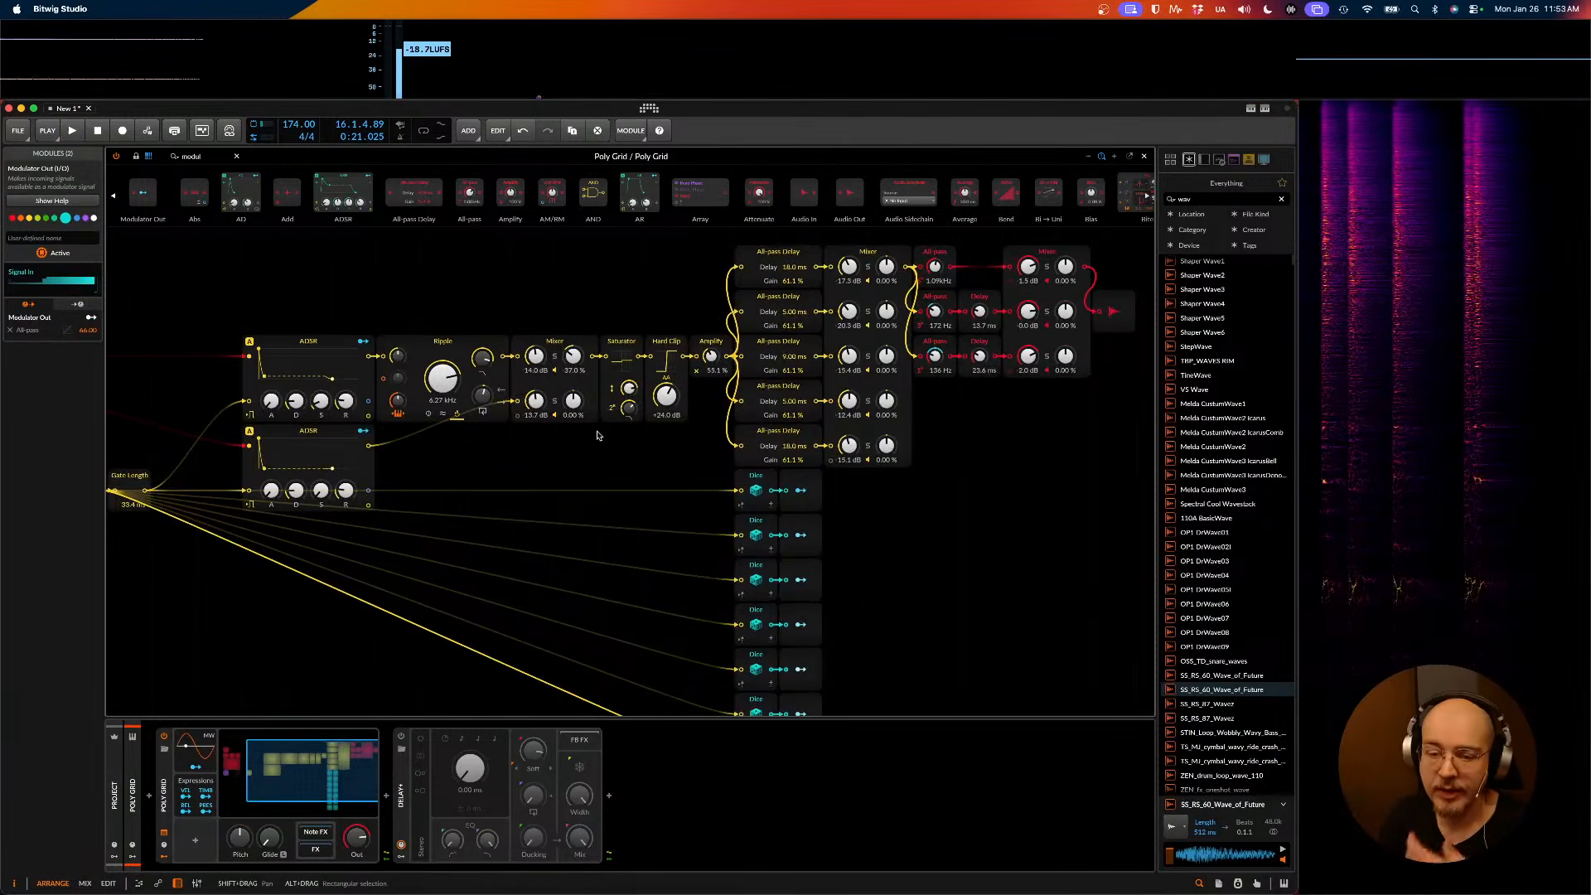
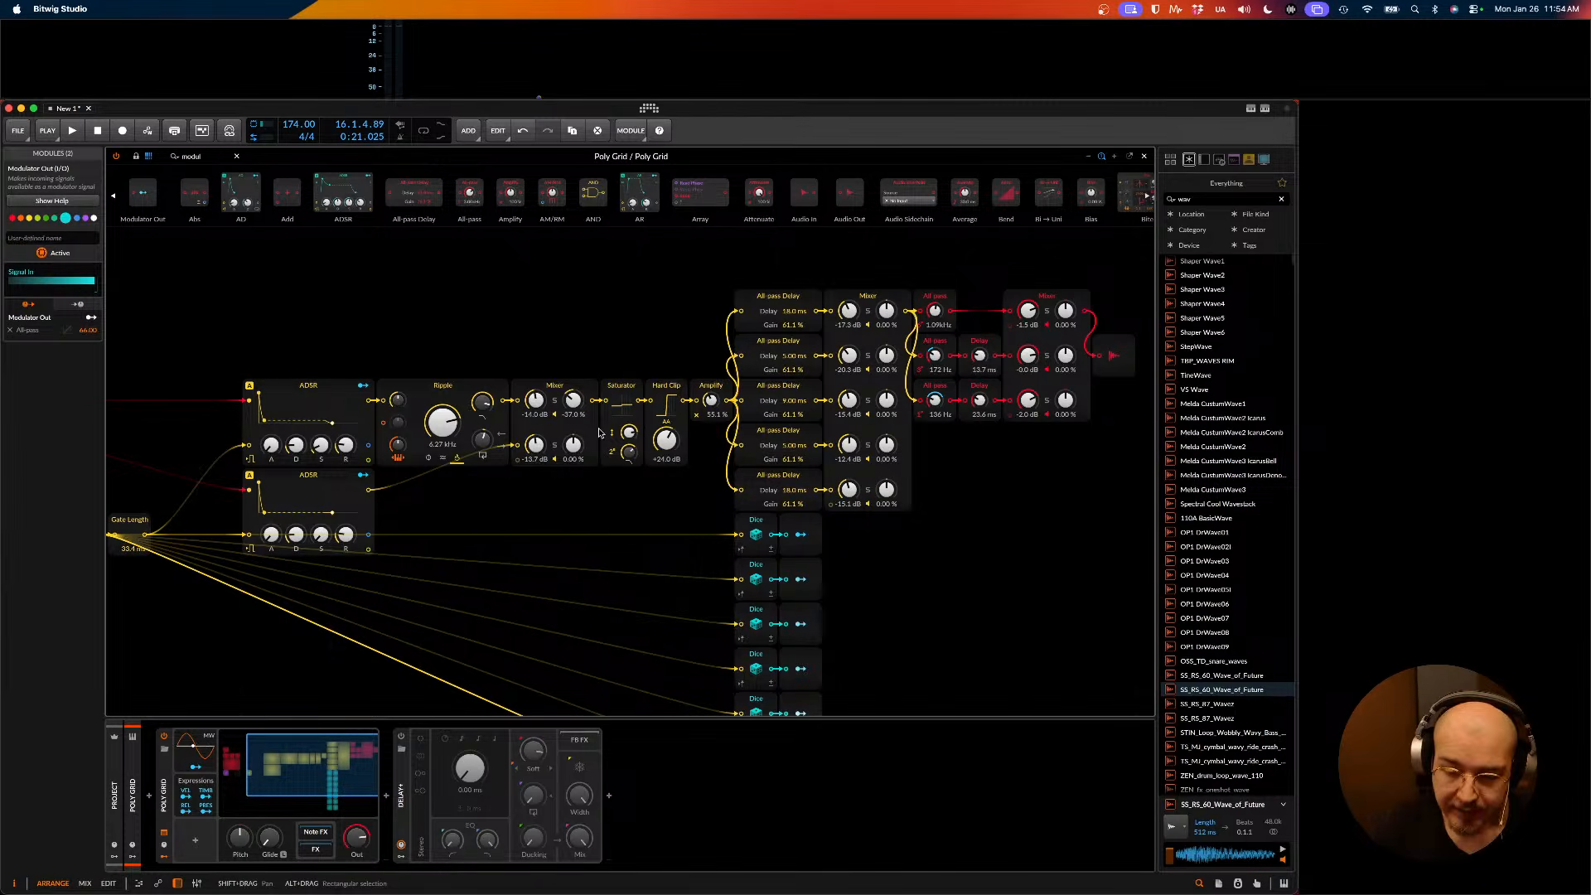
- While the patch plays, set the second and third All-pass filters to 1.30 kHz and 281 Hz and their Delays to 2.74 and 12.5 ms
{"action": "key", "text": "space"}
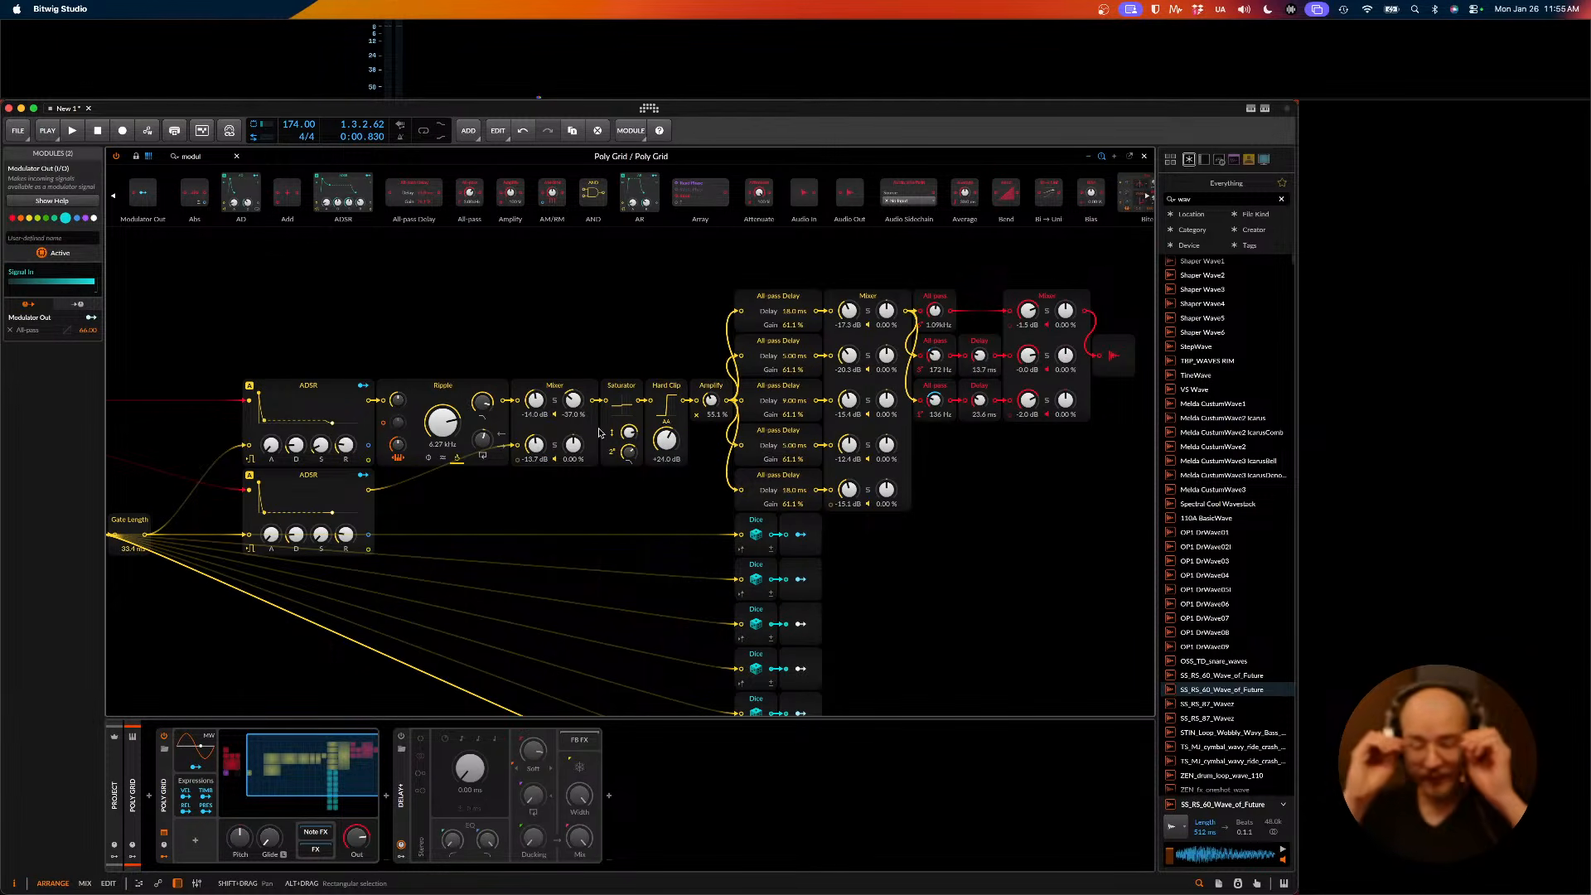
{"action": "key", "text": "space"}
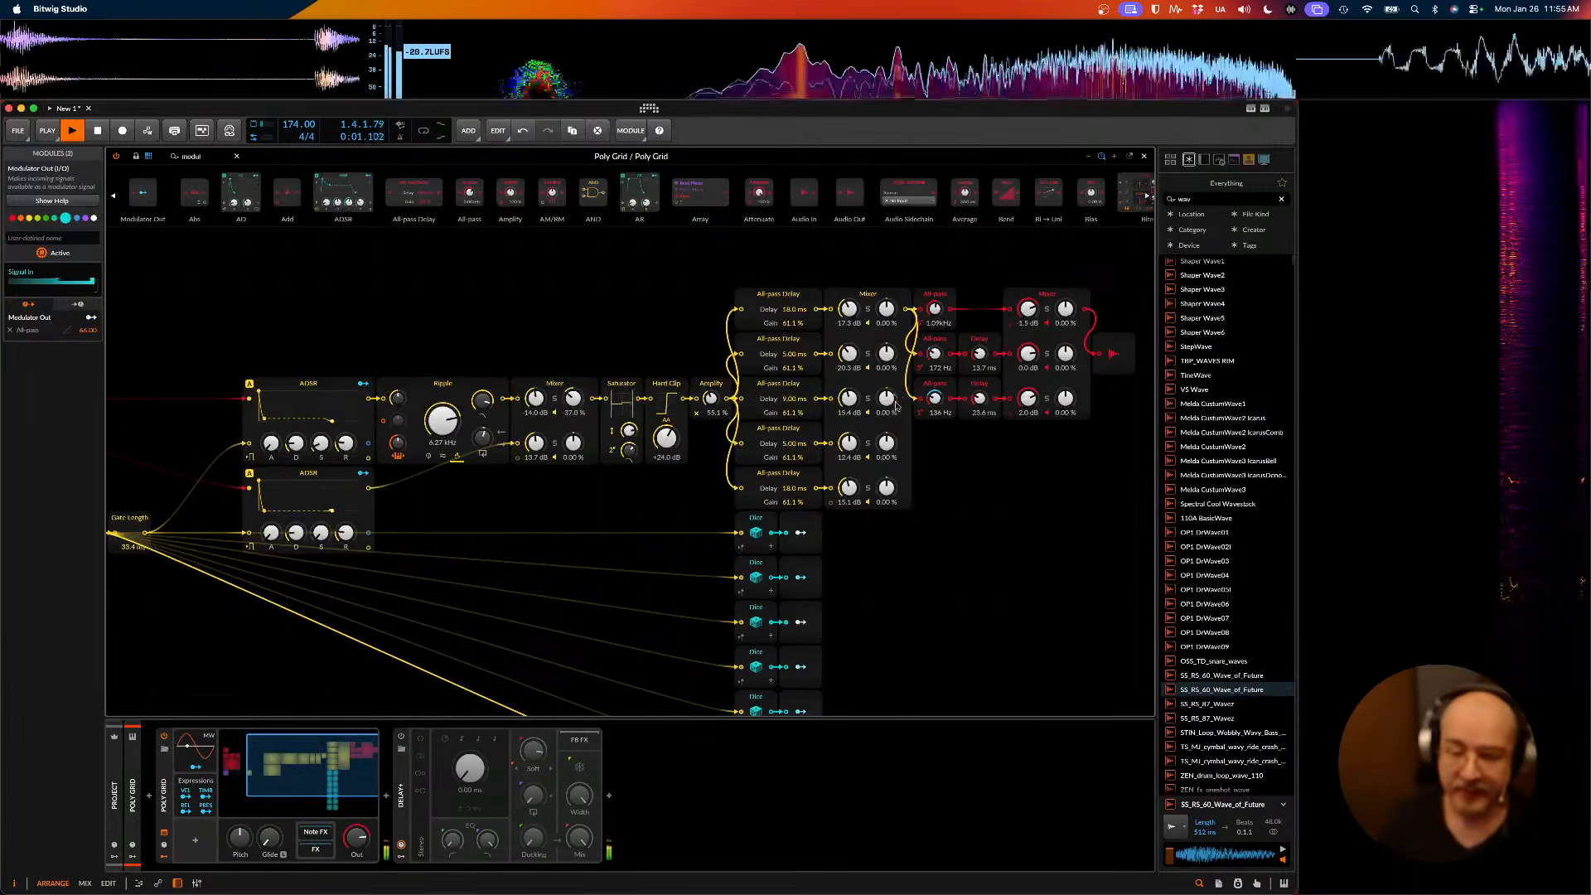
{"action": "scroll", "coordinate": [899, 490], "scroll_direction": "down", "scroll_amount": 2}
{"action": "scroll", "coordinate": [903, 486], "scroll_direction": "right", "scroll_amount": 5}
{"action": "scroll", "coordinate": [903, 487], "scroll_direction": "up", "scroll_amount": 3}
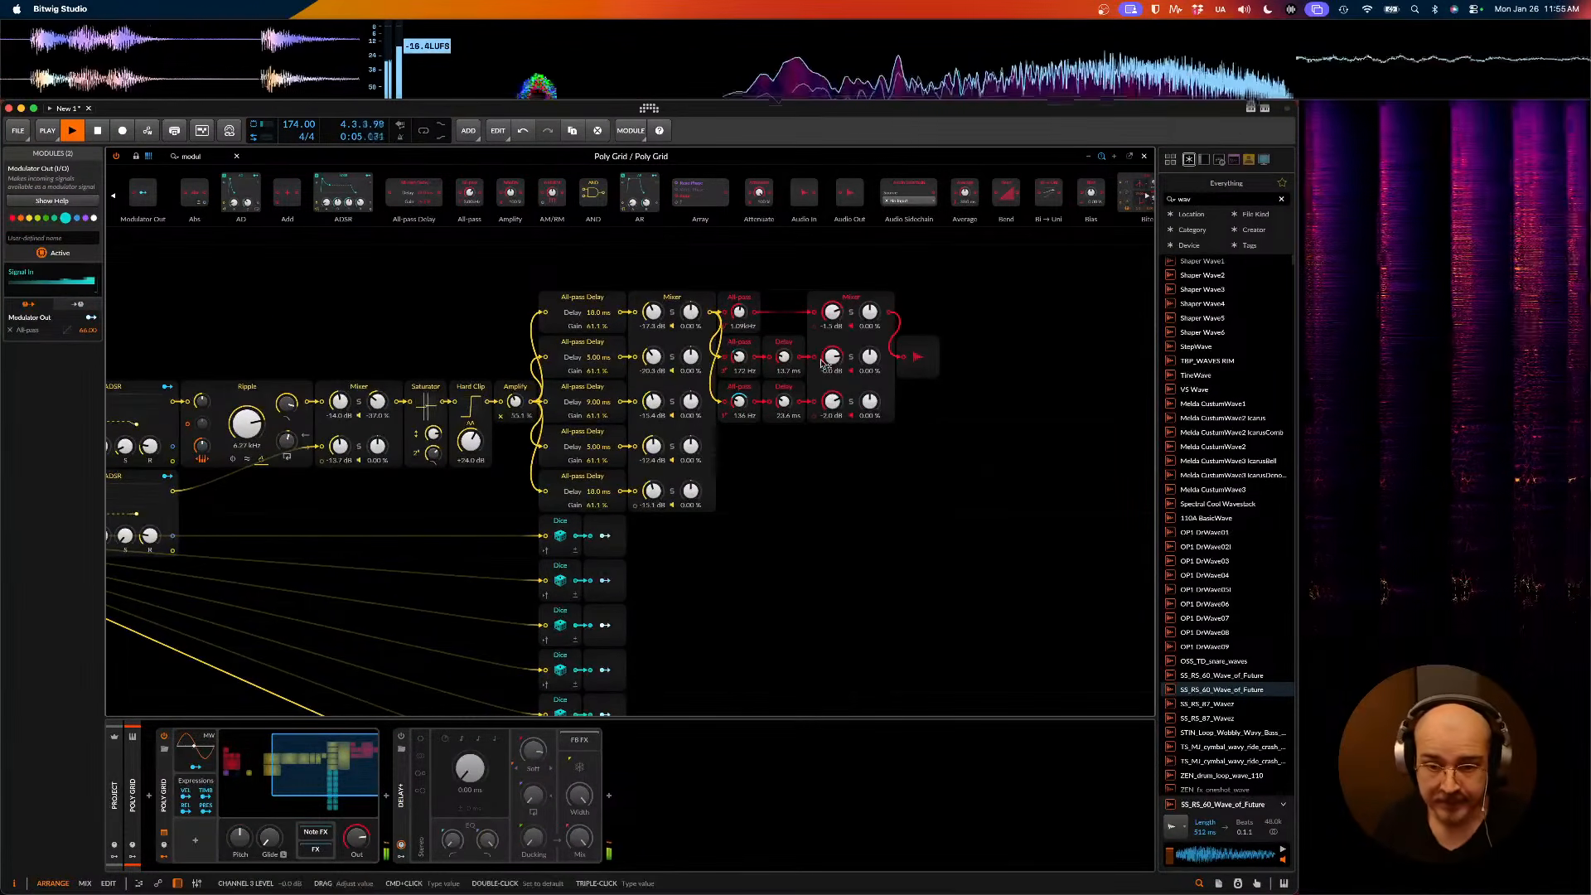
{"action": "left_click_drag", "start_coordinate": [740, 357], "coordinate": [740, 286]}
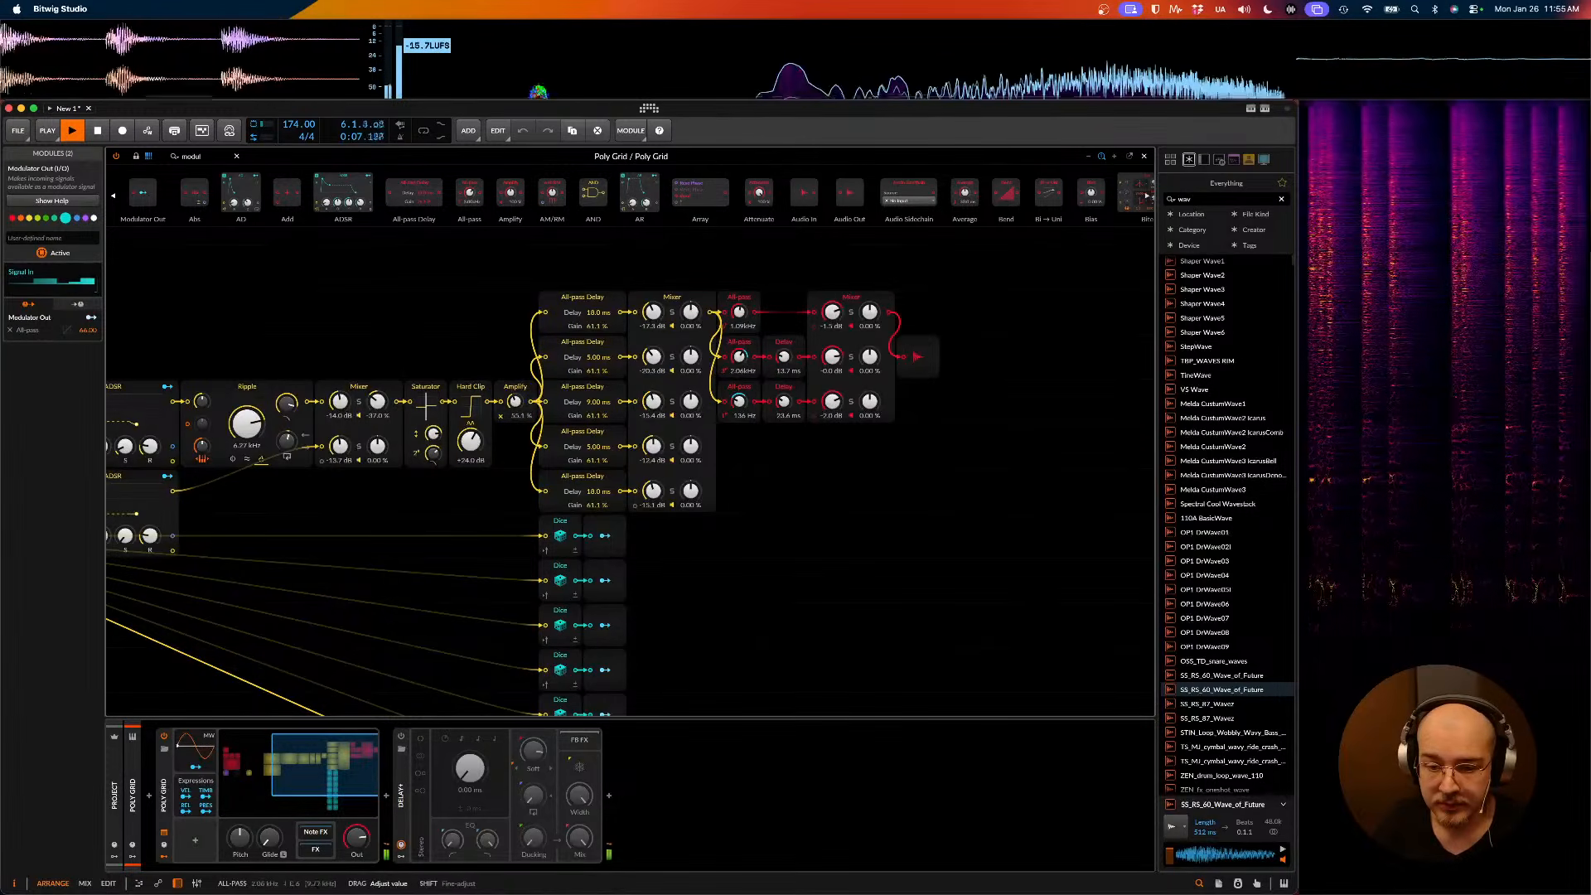
{"action": "left_click_drag", "start_coordinate": [739, 402], "coordinate": [789, 370]}
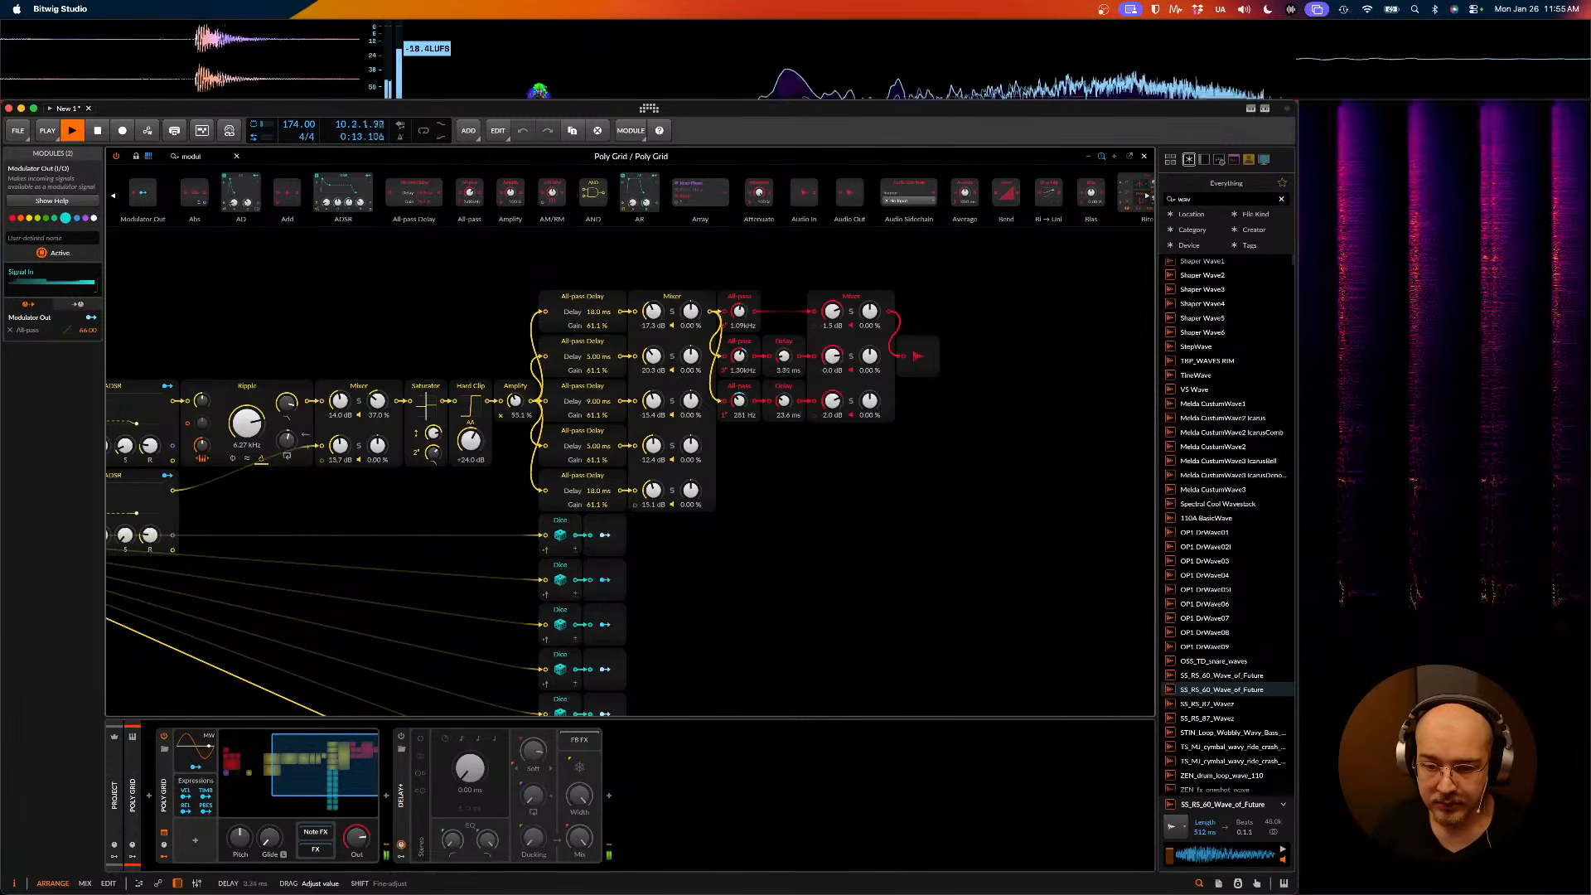
{"action": "left_click_drag", "start_coordinate": [784, 356], "coordinate": [784, 419]}
- Raise the Hard Clip module's drive to +26.2 dB
{"action": "scroll", "coordinate": [748, 483], "scroll_direction": "left", "scroll_amount": 3}
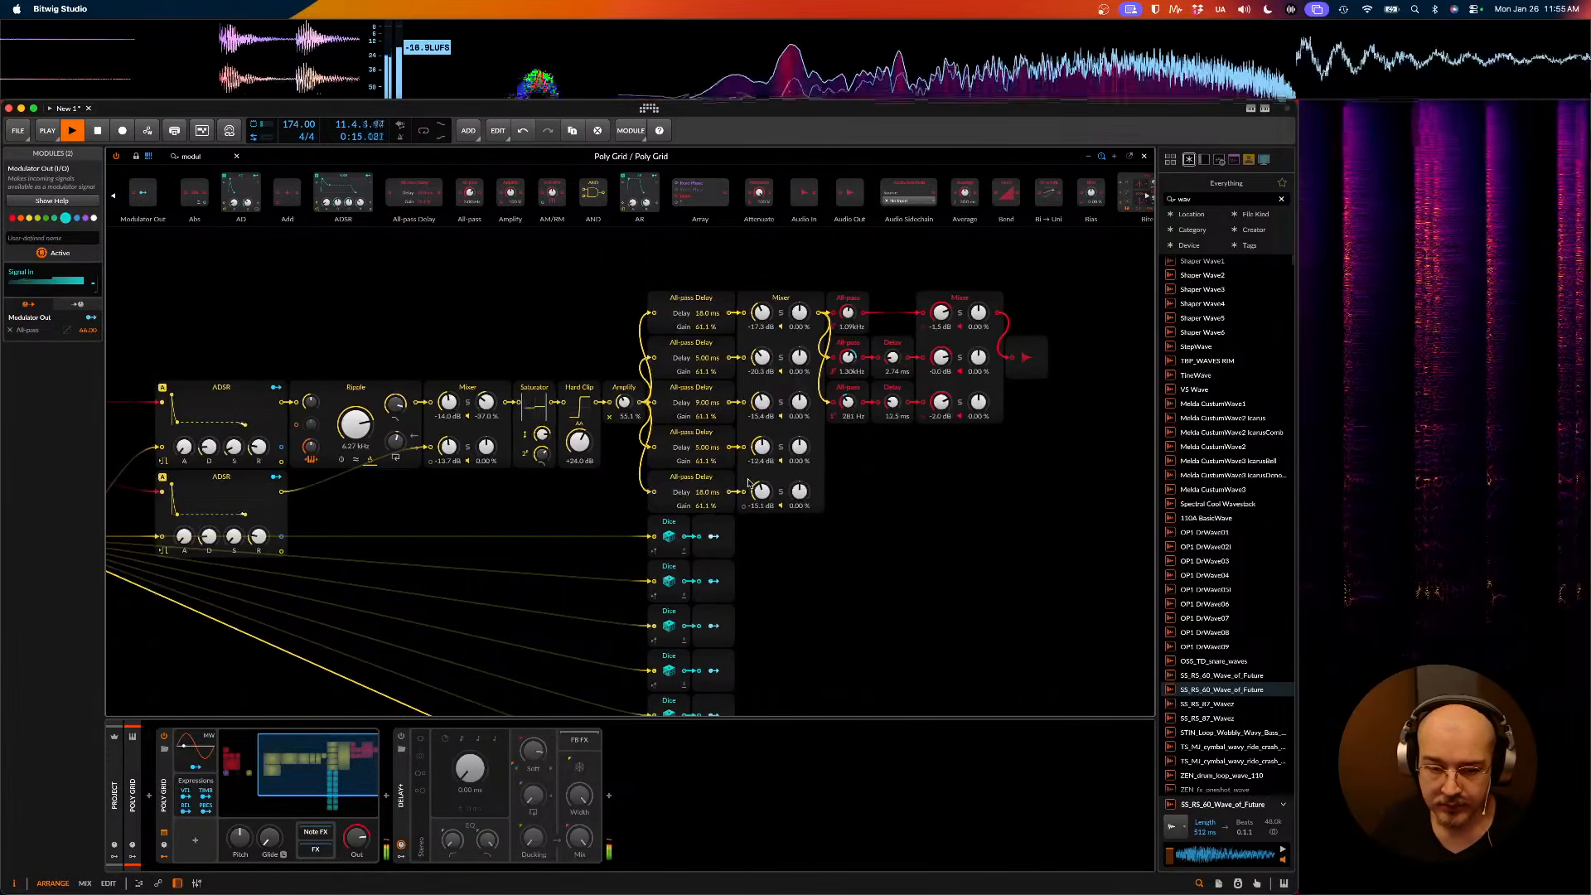
{"action": "scroll", "coordinate": [749, 483], "scroll_direction": "left", "scroll_amount": 2}
{"action": "left_click_drag", "start_coordinate": [622, 442], "coordinate": [623, 433]}
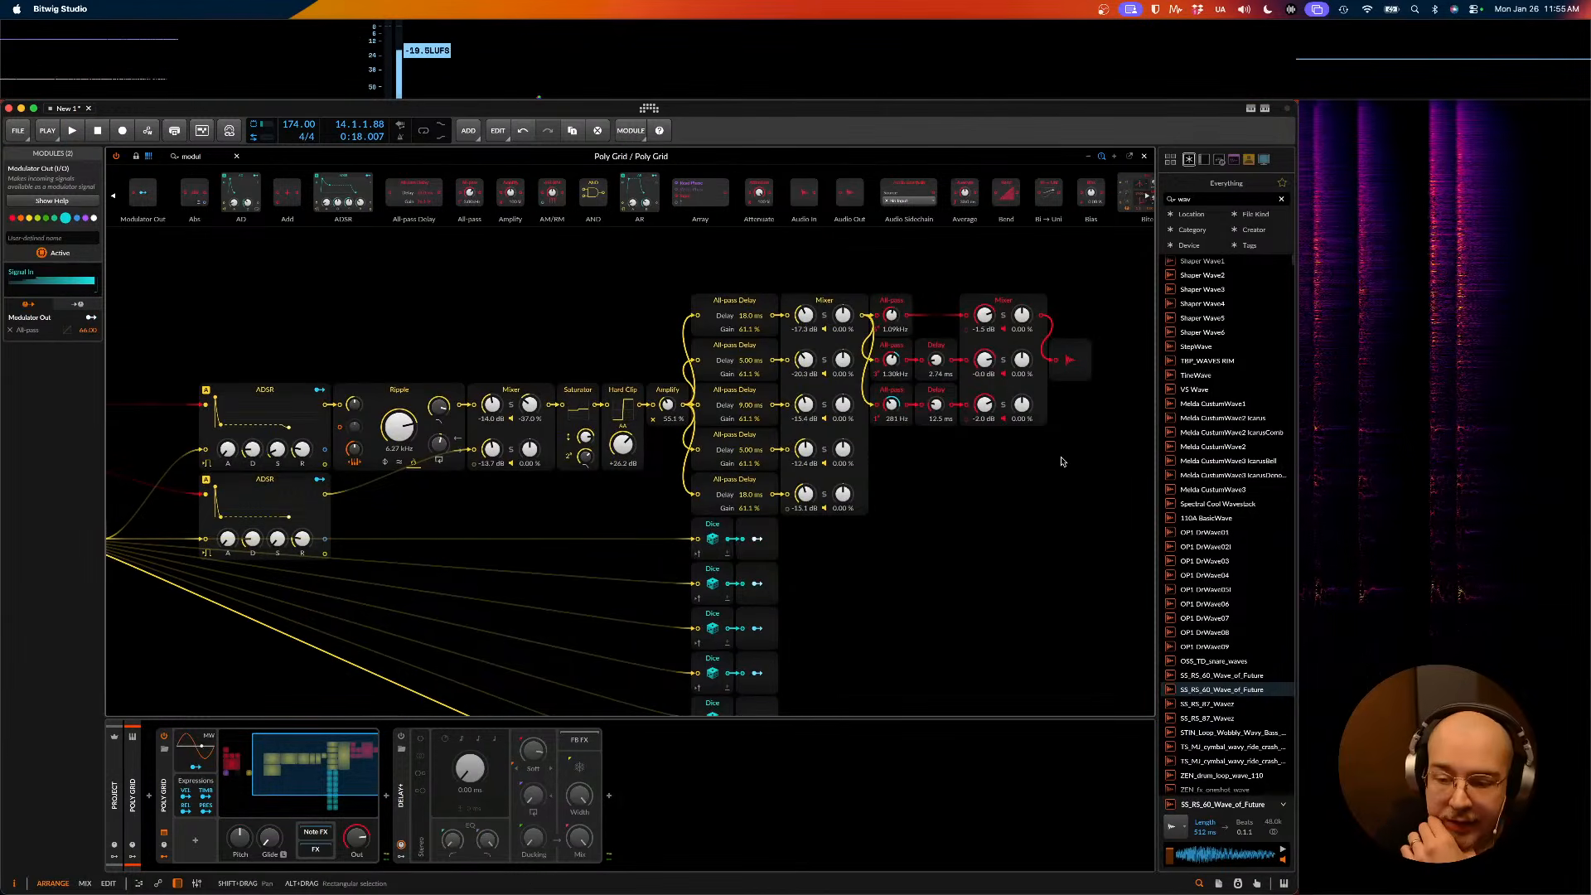
- Examine the Dice stack and output chain, play the patch briefly, and inspect the disabled Delay+ device after the Poly Grid
{"action": "scroll", "coordinate": [1057, 462], "scroll_direction": "right", "scroll_amount": 6}
{"action": "scroll", "coordinate": [1034, 467], "scroll_direction": "right", "scroll_amount": 3}
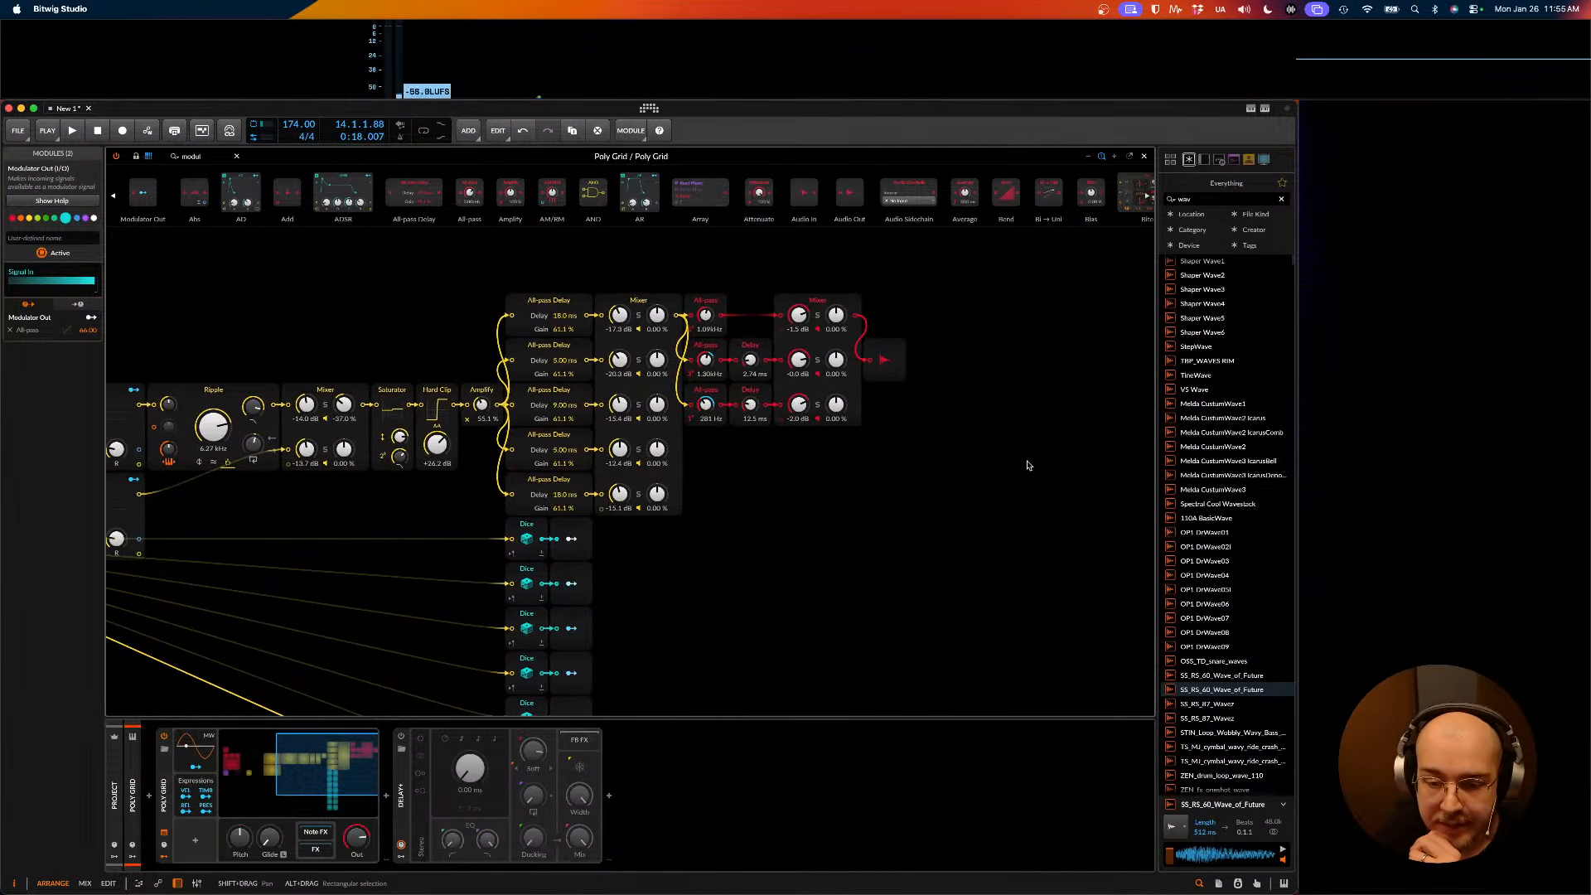
{"action": "scroll", "coordinate": [853, 476], "scroll_direction": "down", "scroll_amount": 6}
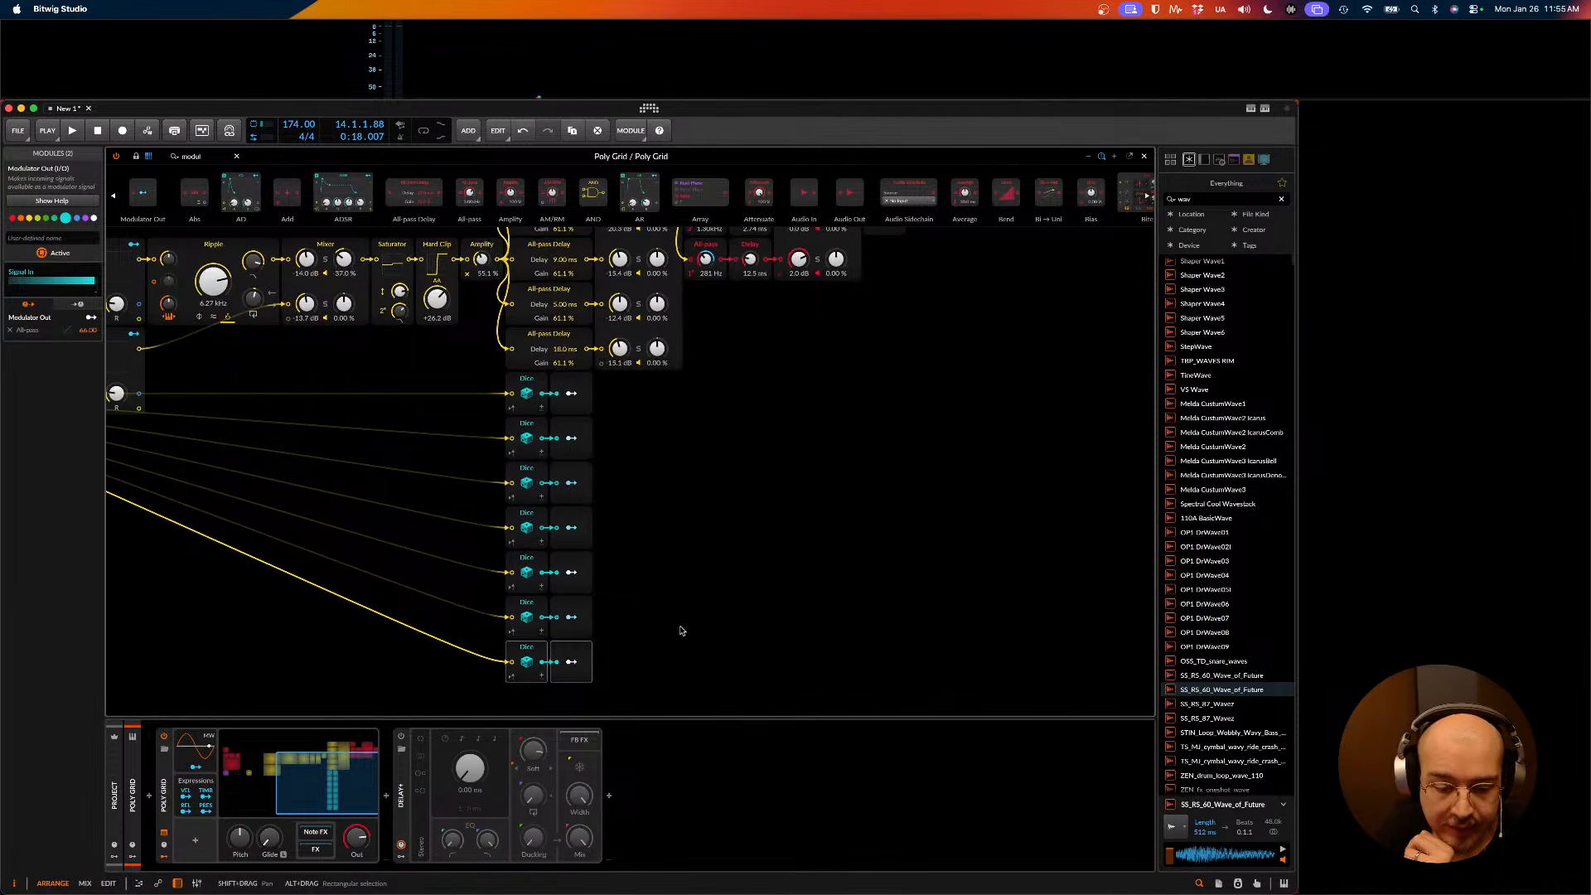
{"action": "scroll", "coordinate": [676, 628], "scroll_direction": "up", "scroll_amount": 1}
{"action": "key", "text": "space"}
{"action": "scroll", "coordinate": [700, 576], "scroll_direction": "up", "scroll_amount": 3}
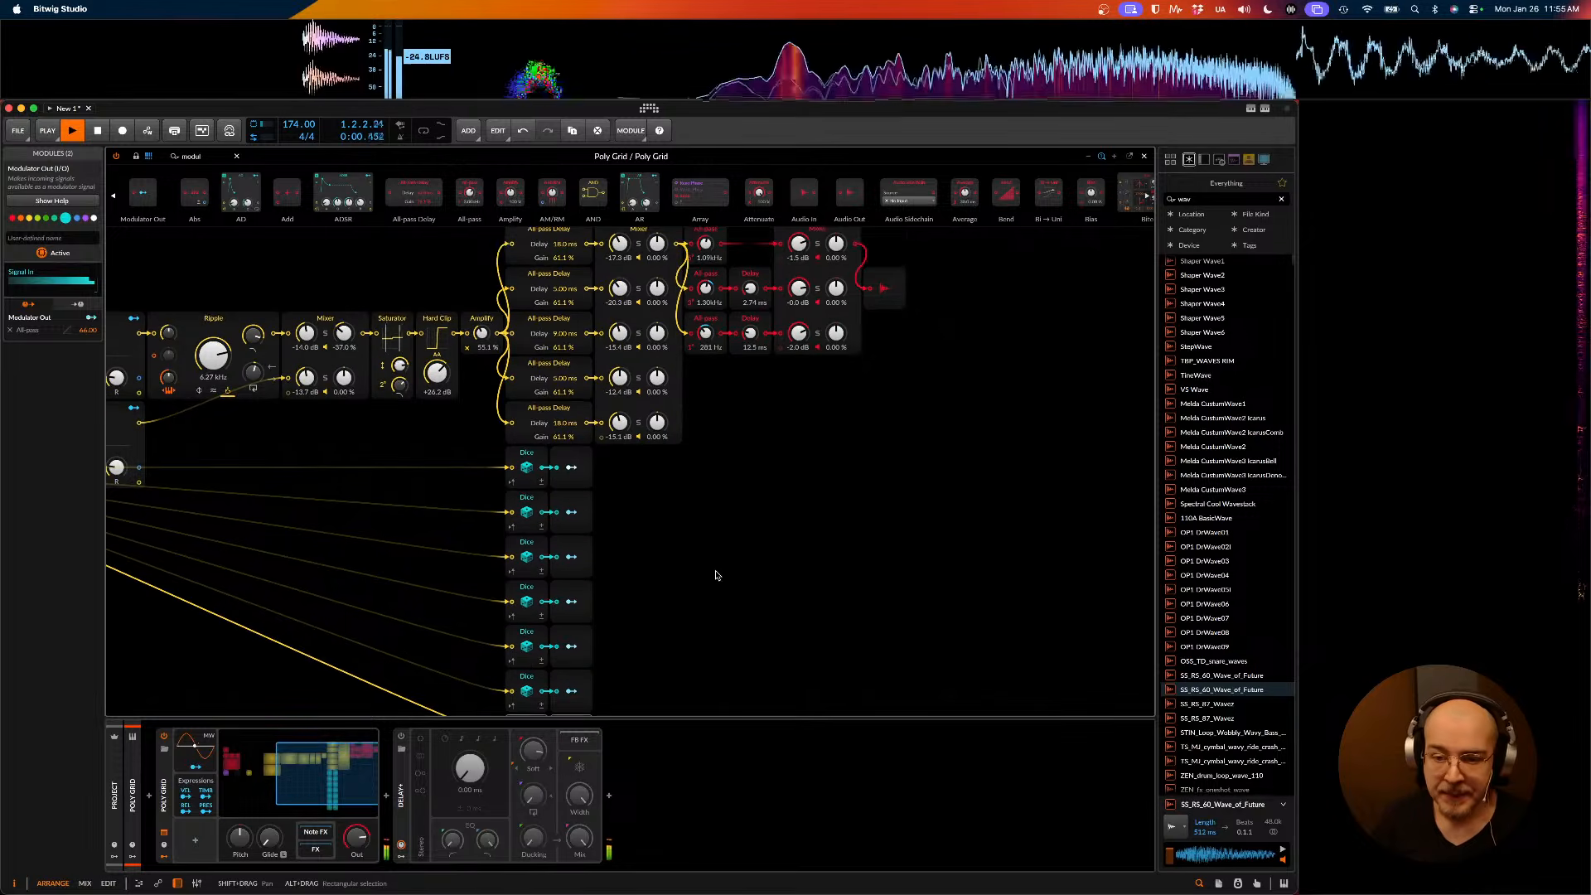
{"action": "key", "text": "space"}
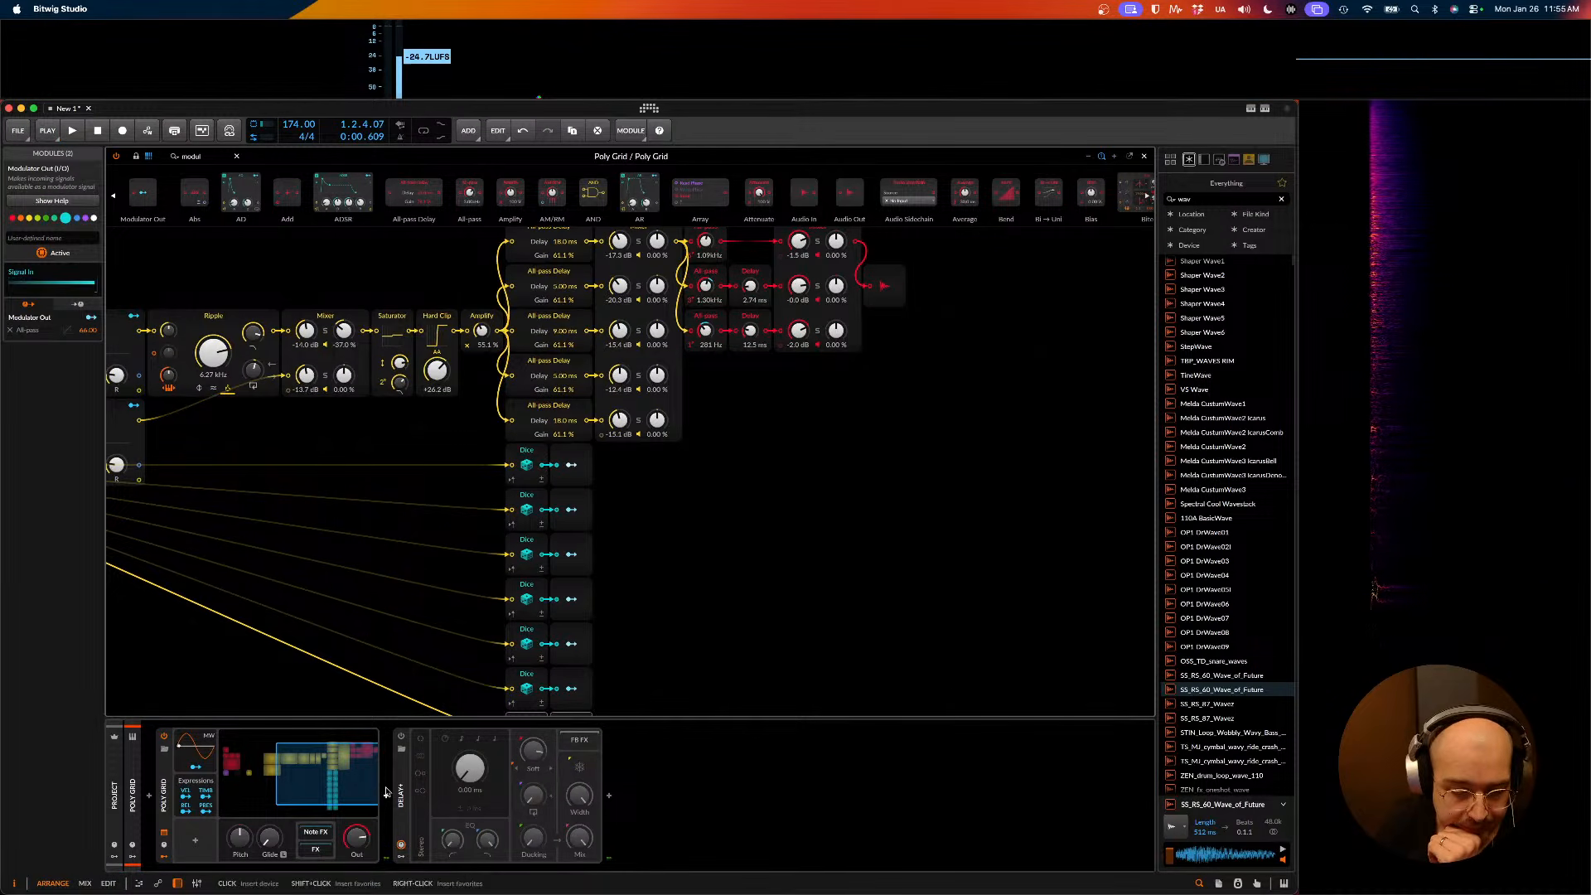
{"action": "left_click", "coordinate": [405, 777]}
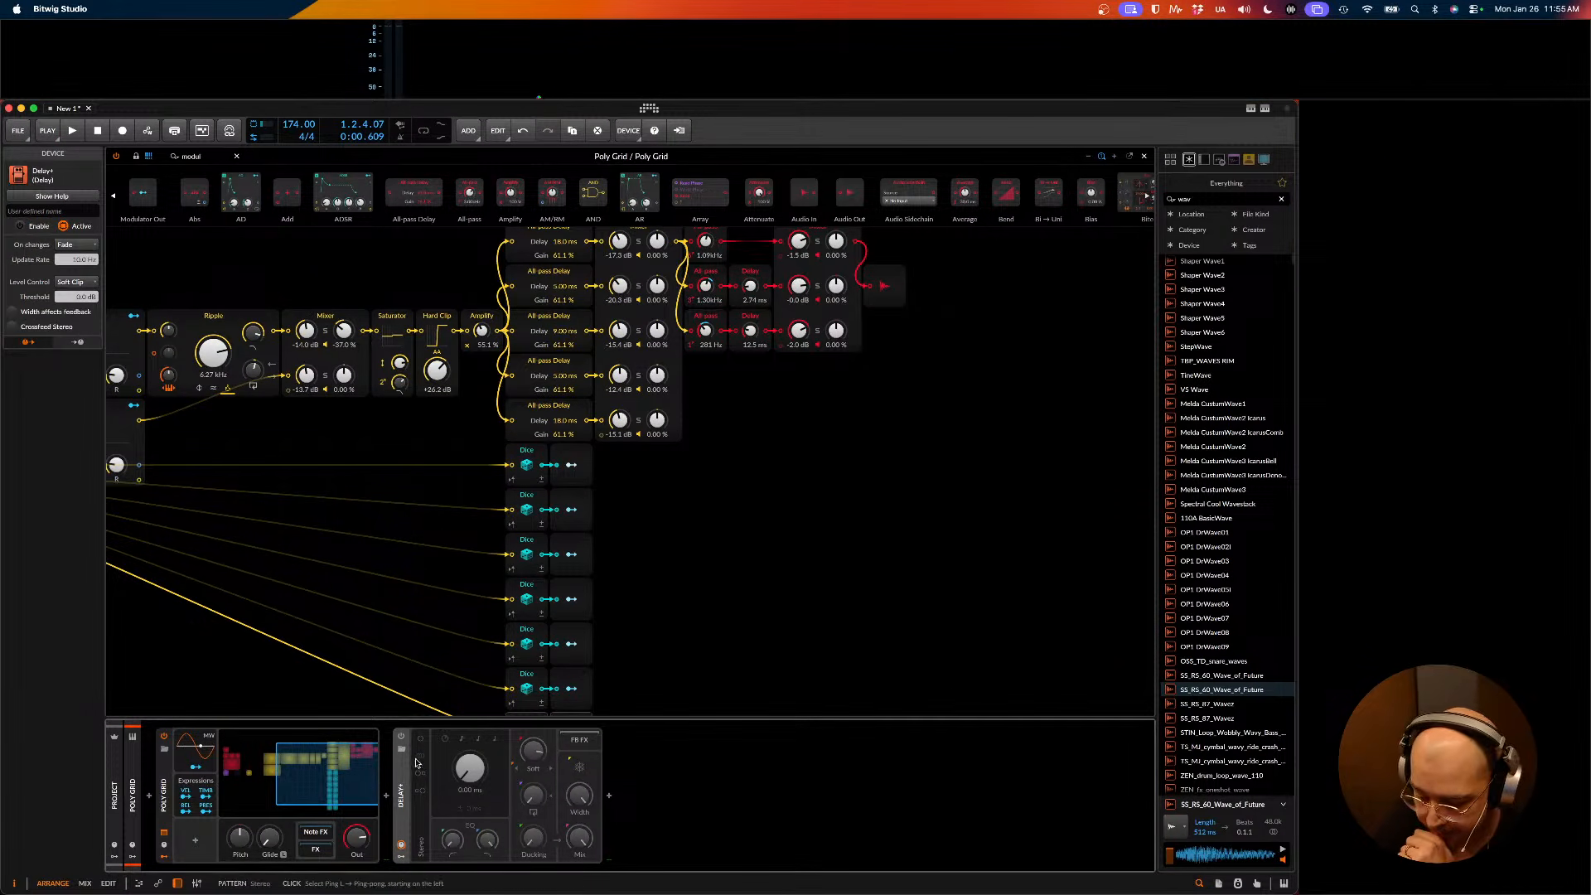
{"action": "scroll", "coordinate": [410, 647], "scroll_direction": "up", "scroll_amount": 1}
- Find the delay modules in the module library and insert a Long Delay between the final Mixer and the audio output
{"action": "left_click", "coordinate": [224, 160]}
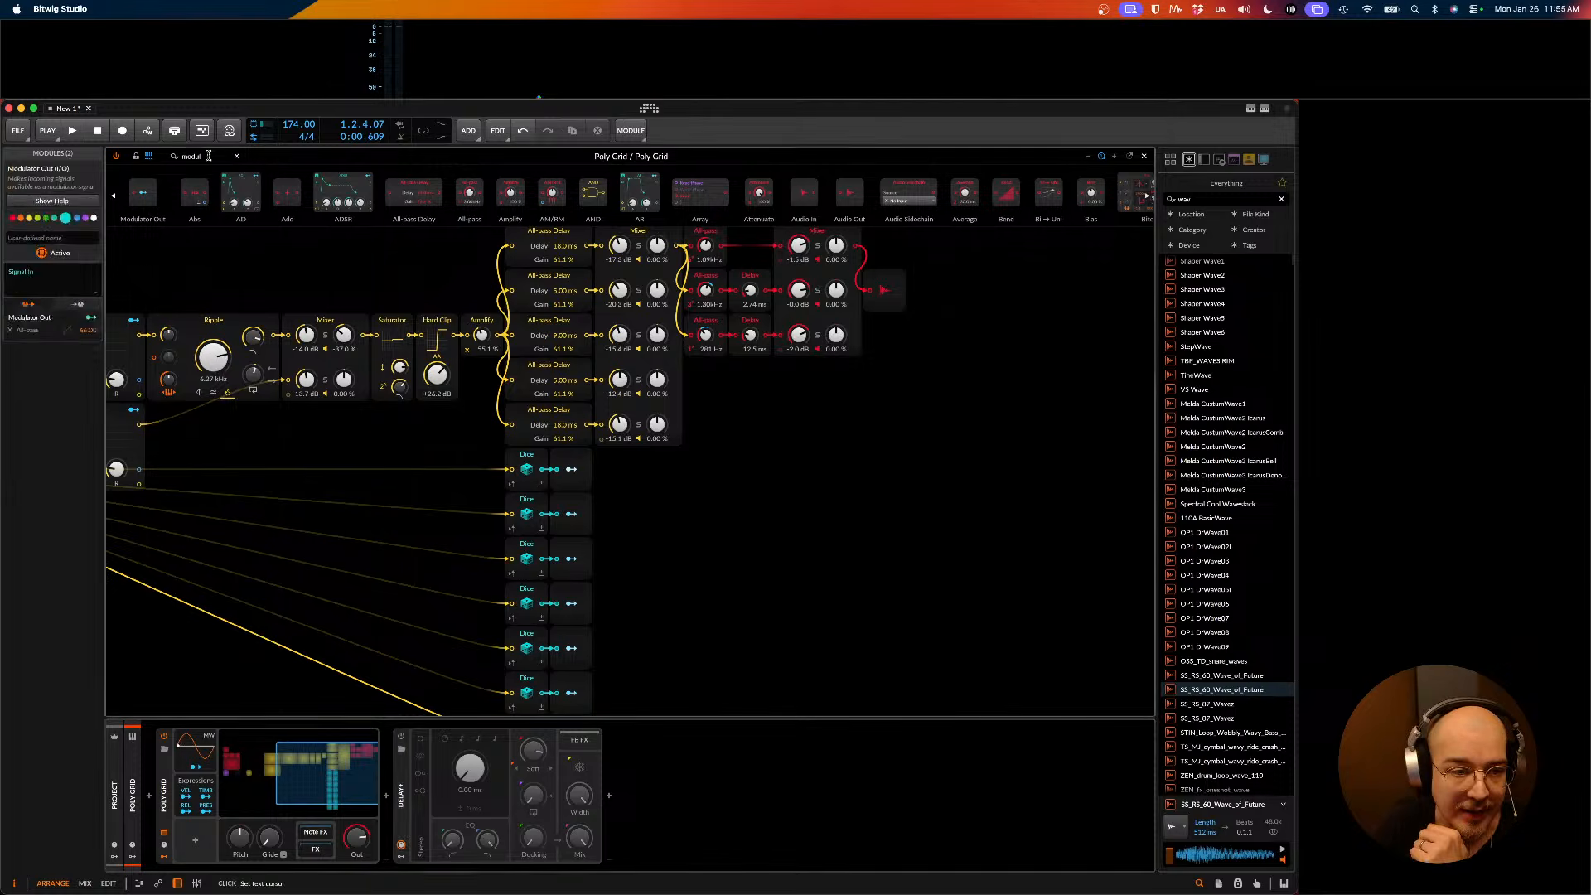
{"action": "type", "text": "delay"}
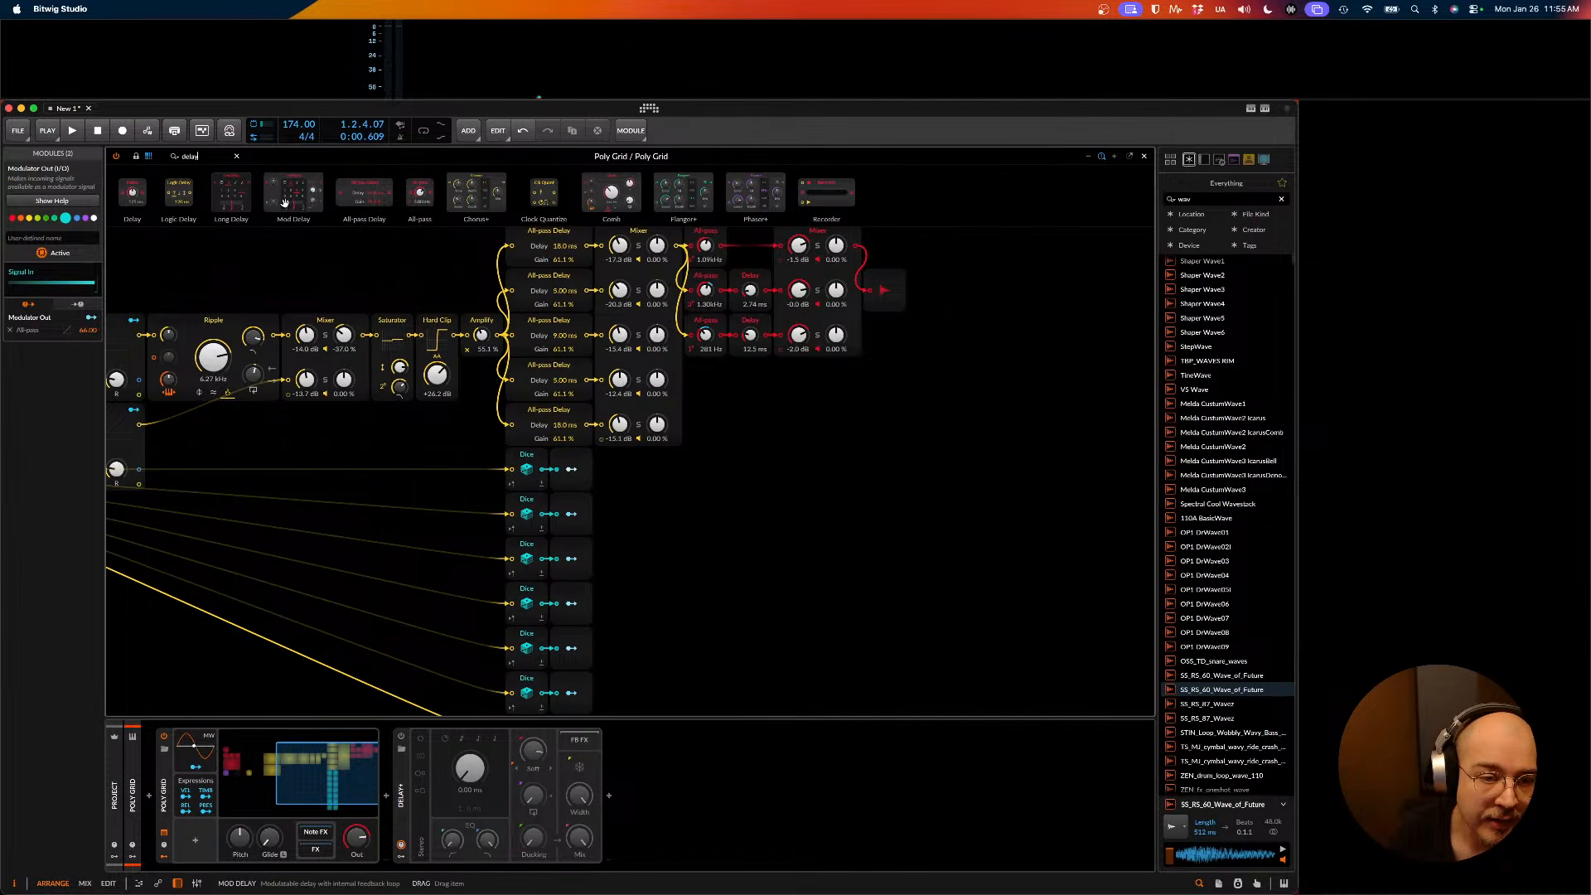
{"action": "mouse_move", "coordinate": [296, 208]}
{"action": "left_mouse_down"}
{"action": "mouse_move", "coordinate": [426, 266]}
{"action": "mouse_move", "coordinate": [329, 264]}
{"action": "mouse_move", "coordinate": [271, 197]}
{"action": "left_mouse_up"}
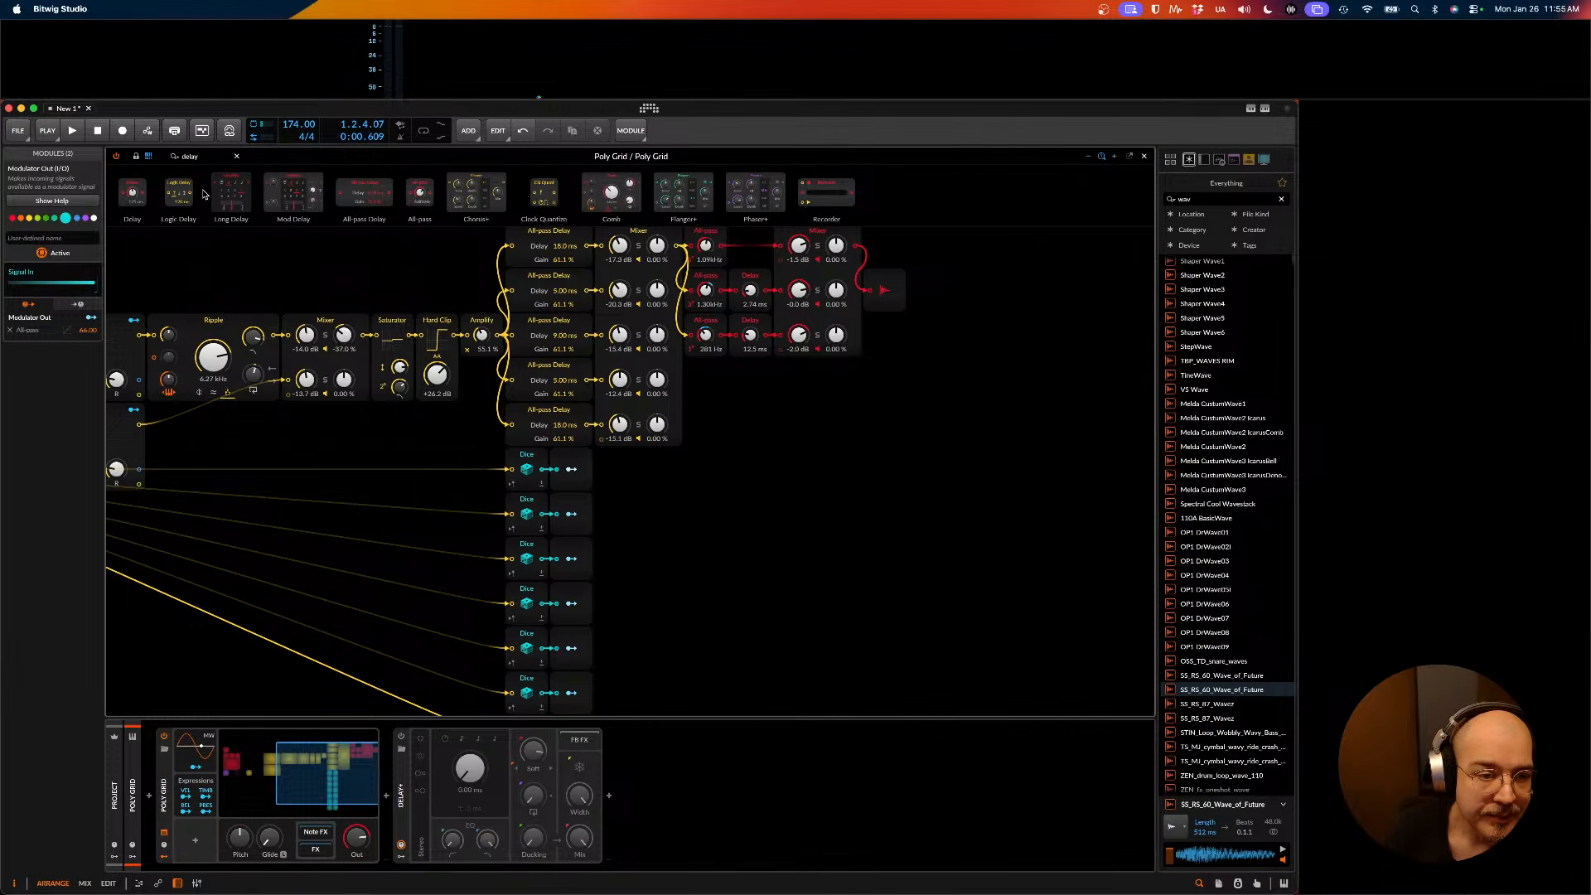
{"action": "left_click_drag", "start_coordinate": [225, 192], "coordinate": [862, 282]}
{"action": "scroll", "coordinate": [920, 456], "scroll_direction": "up", "scroll_amount": 1}
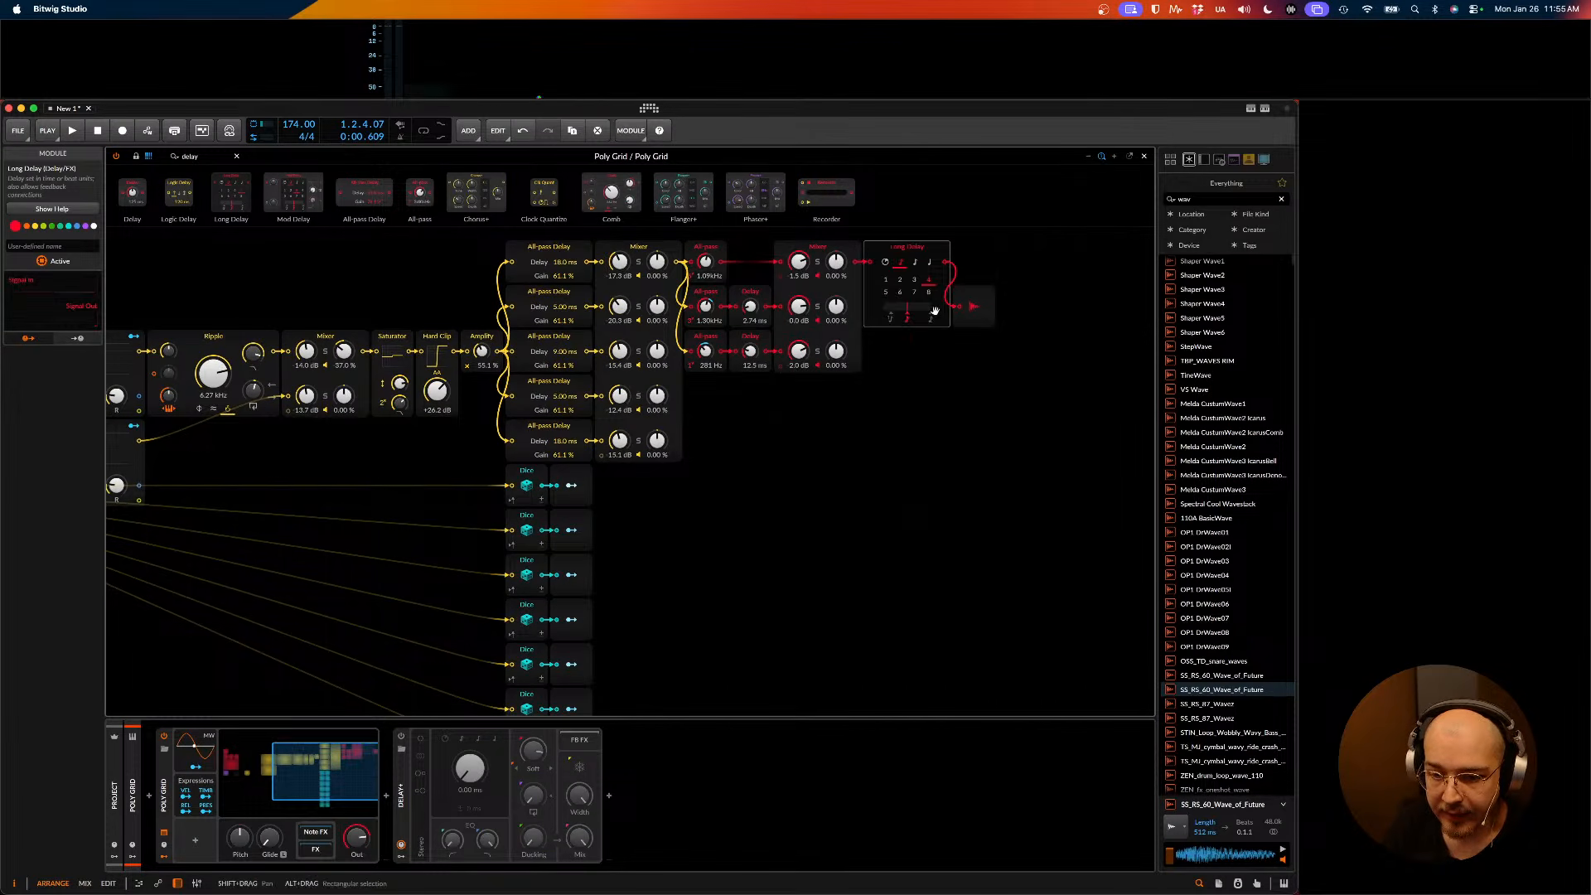
- Switch the Long Delay's time unit to seconds and set its delay time to 69.0 ms while auditioning the patch
{"action": "left_click", "coordinate": [886, 263]}
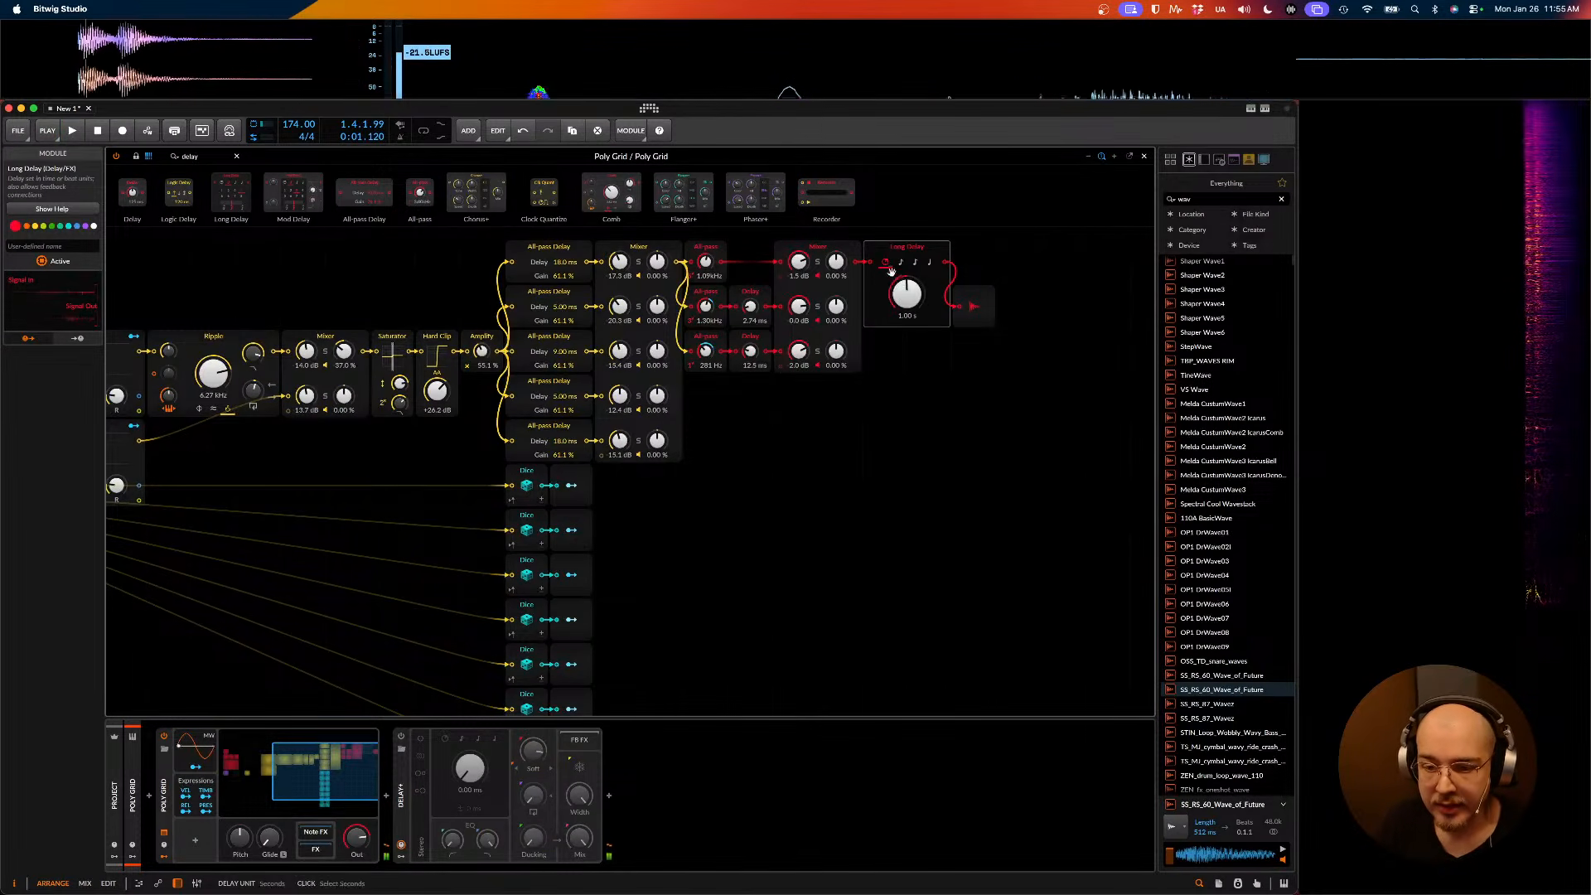
{"action": "left_click_drag", "start_coordinate": [906, 293], "coordinate": [906, 298]}
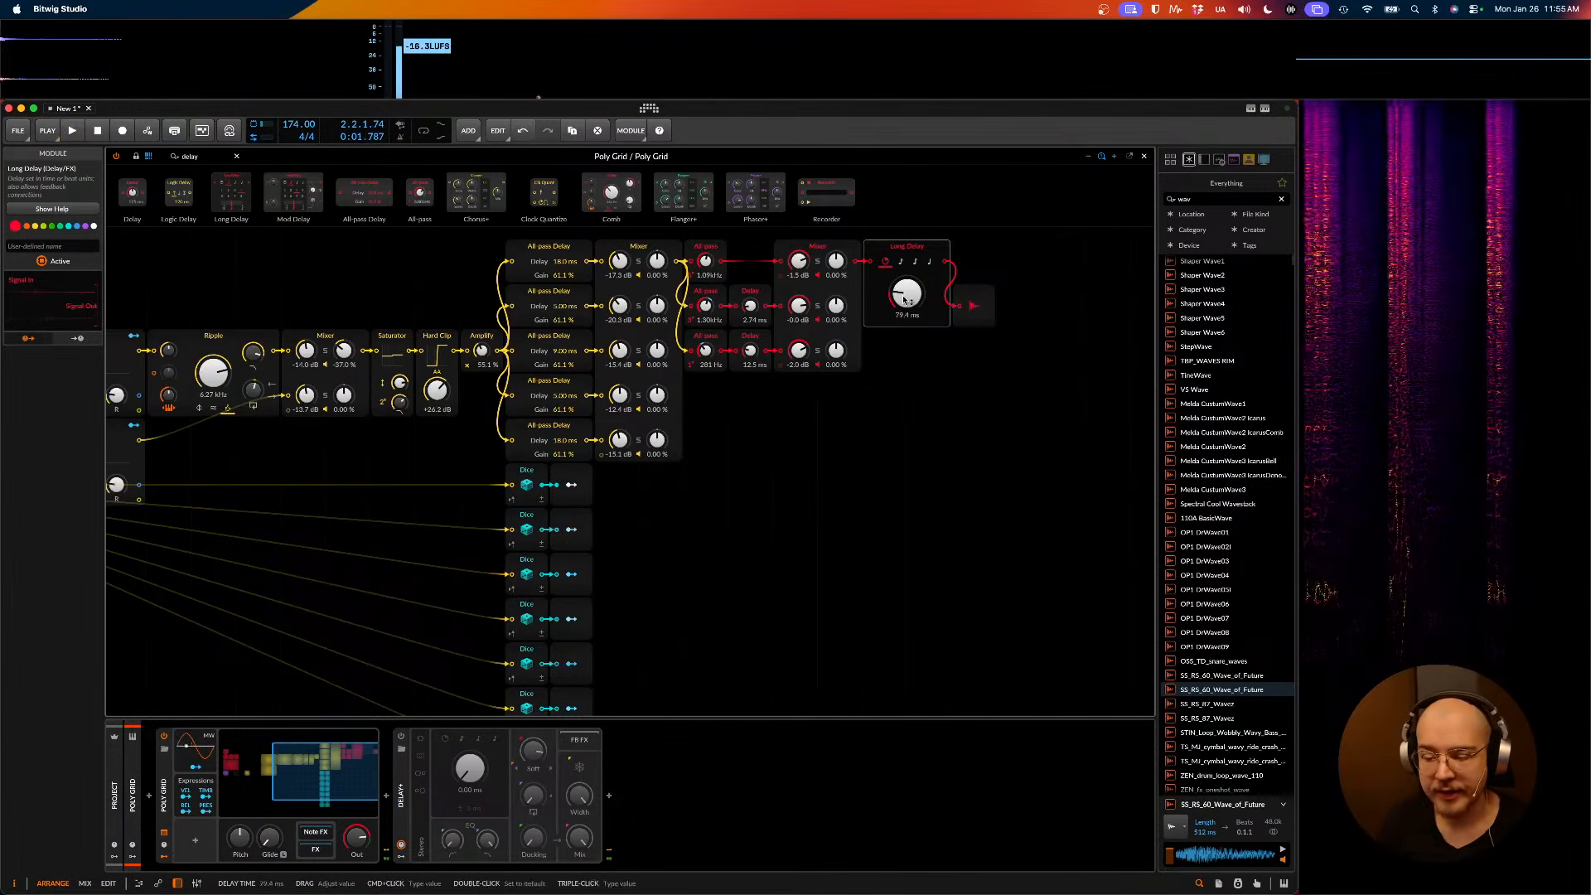
{"action": "key", "text": "space"}
{"action": "left_click_drag", "start_coordinate": [906, 299], "coordinate": [906, 308]}
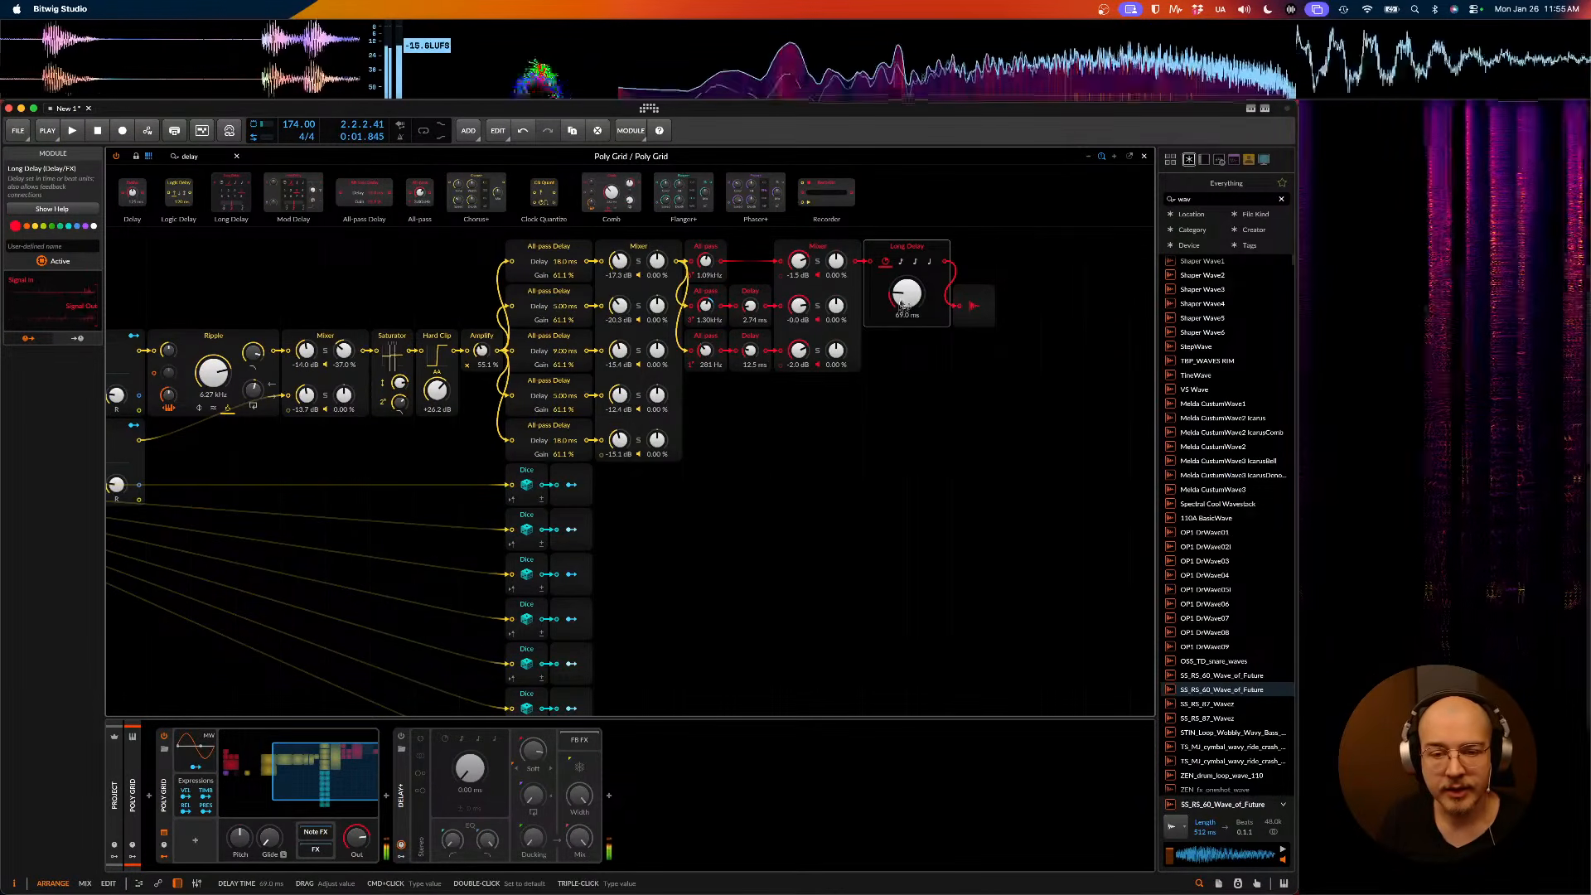
{"action": "key", "text": "space"}
- Insert a Mod Delay directly after the final Mixer and delete the Long Delay
{"action": "left_click", "coordinate": [895, 349]}
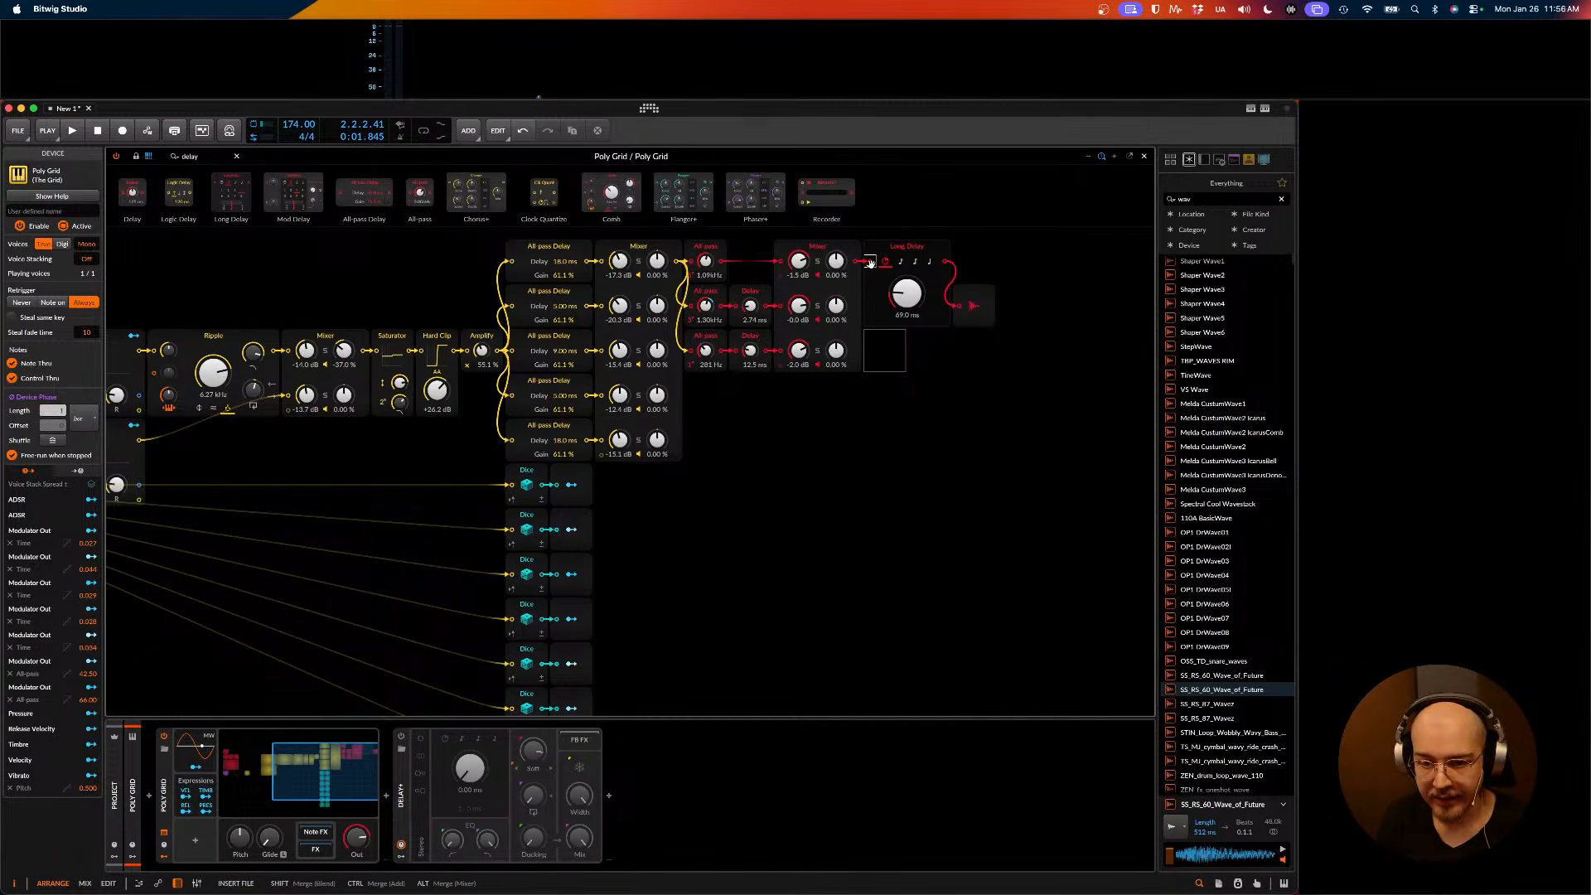
{"action": "left_click_drag", "start_coordinate": [870, 262], "coordinate": [872, 263]}
{"action": "left_click", "coordinate": [1023, 247]}
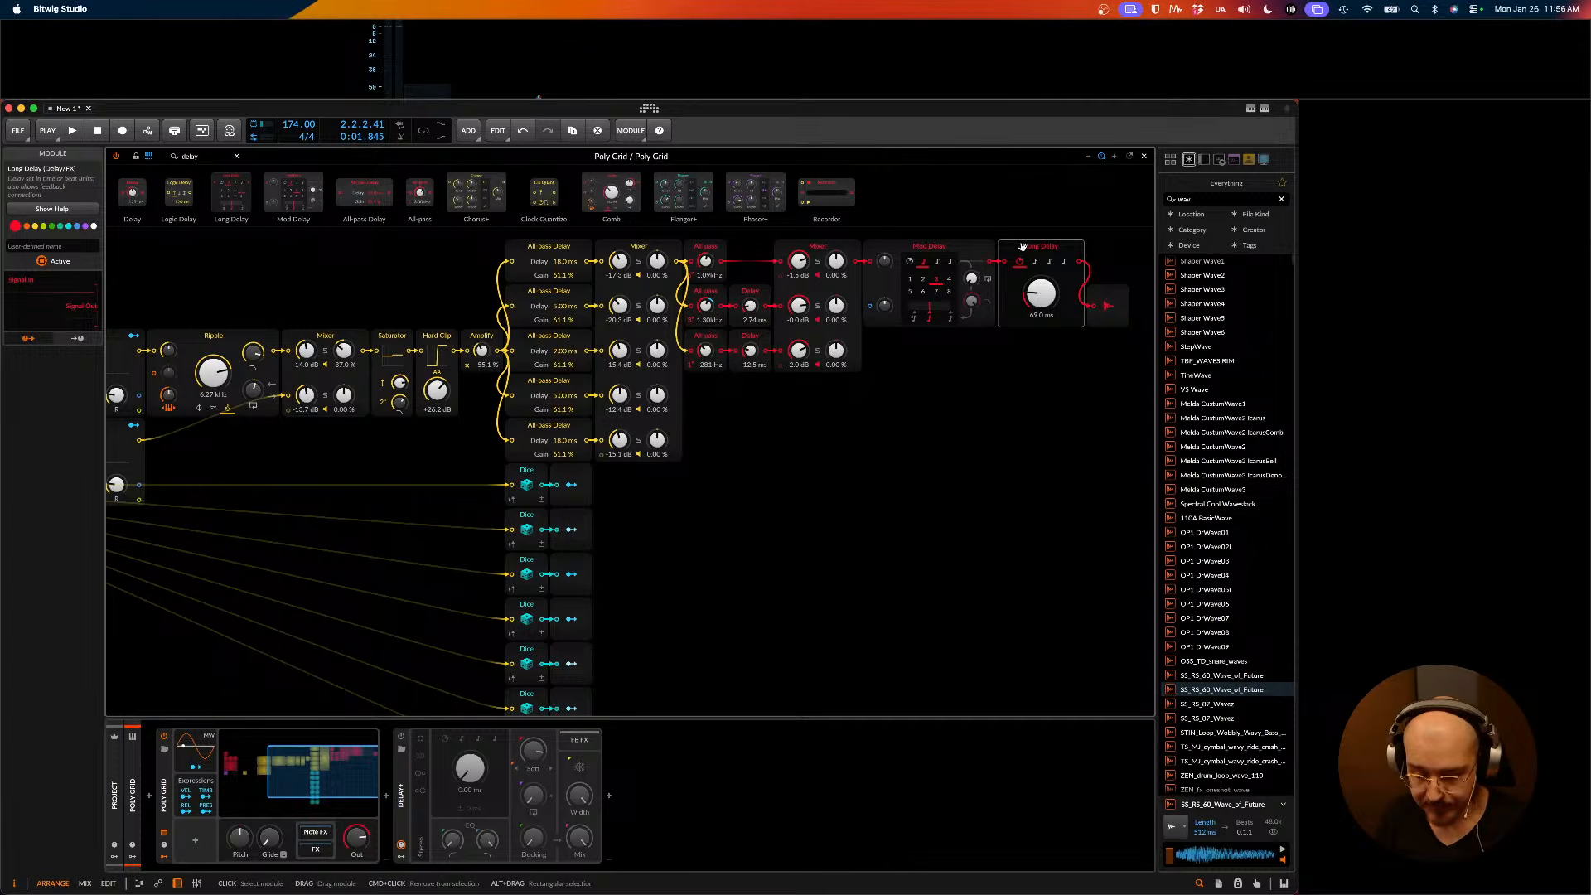
{"action": "key", "text": "Delete"}
- Audition the Mod Delay with its delay time at 245 ms and delete the module from the patch
{"action": "key", "text": "space"}
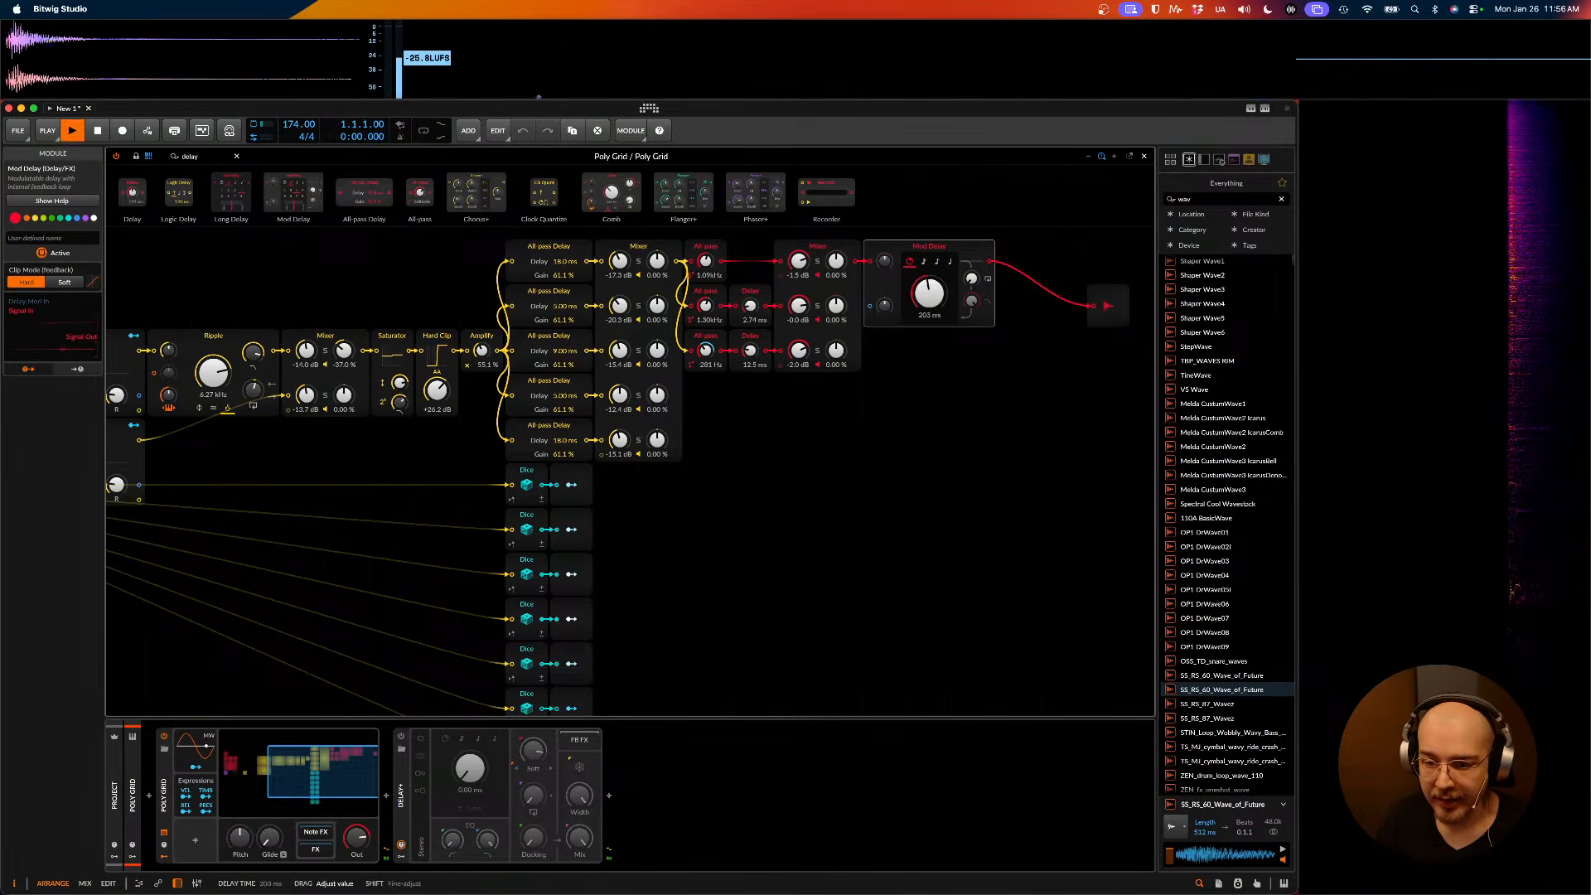
{"action": "left_click_drag", "start_coordinate": [929, 293], "coordinate": [922, 284]}
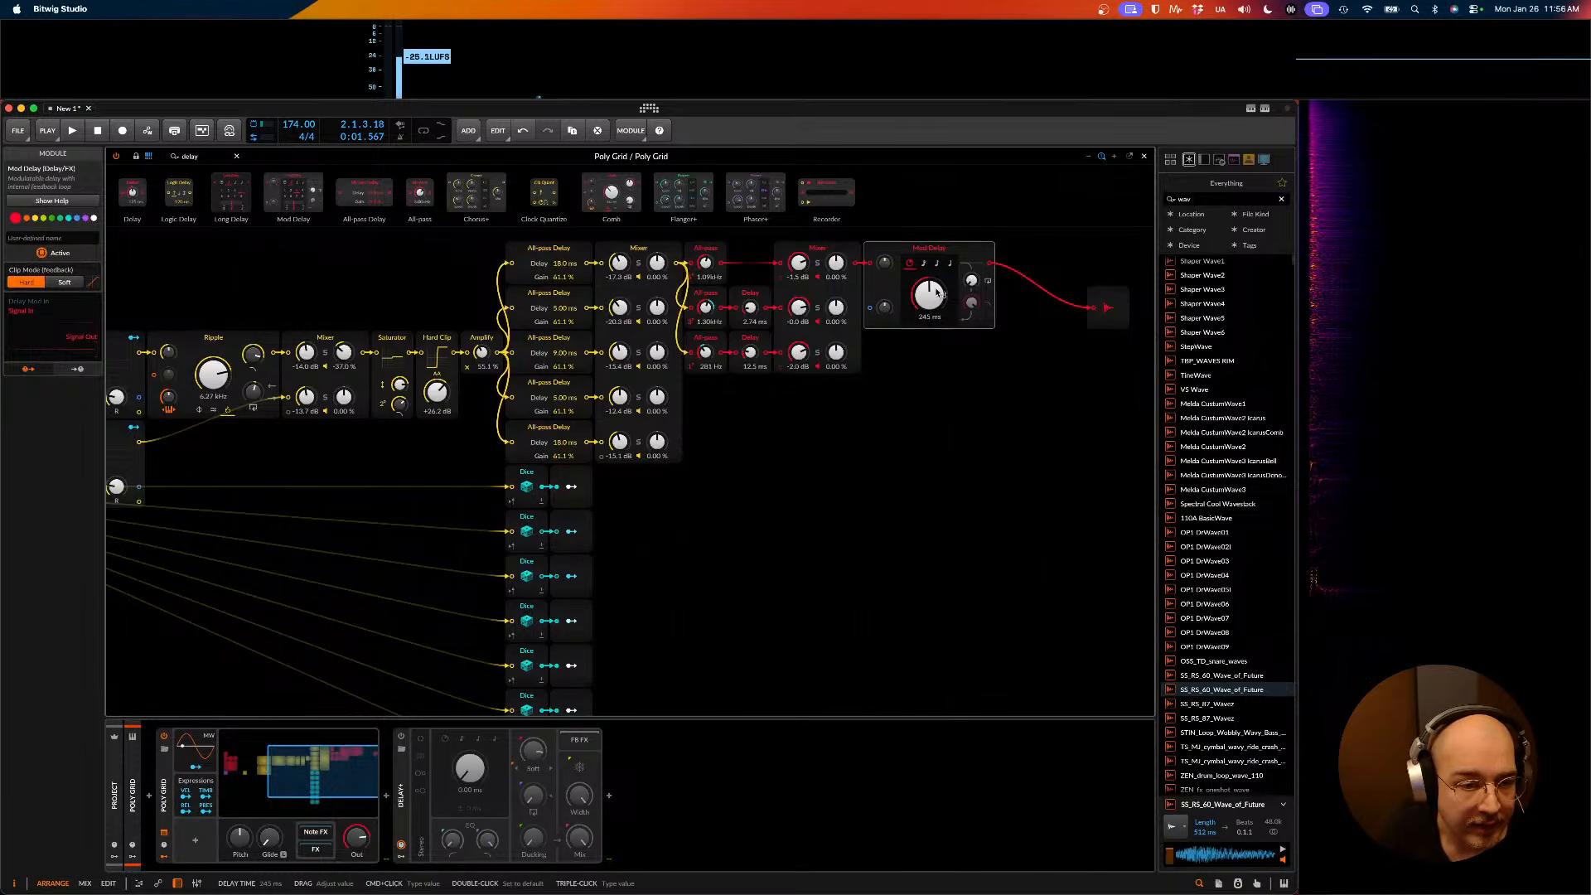
{"action": "scroll", "coordinate": [937, 292], "scroll_direction": "down", "scroll_amount": 1}
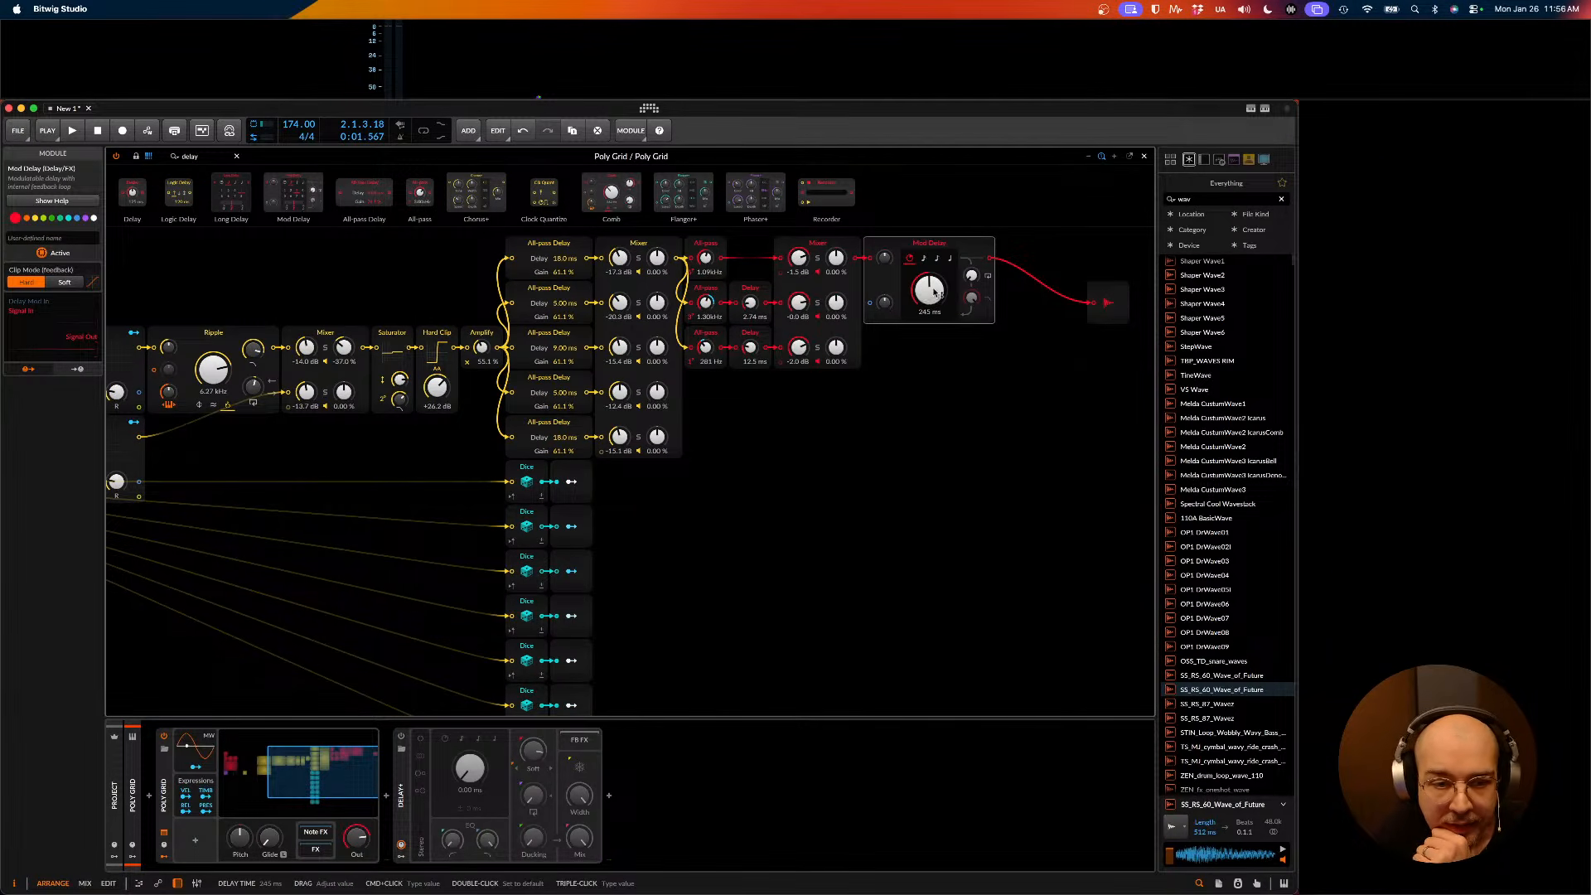
{"action": "key", "text": "Delete"}
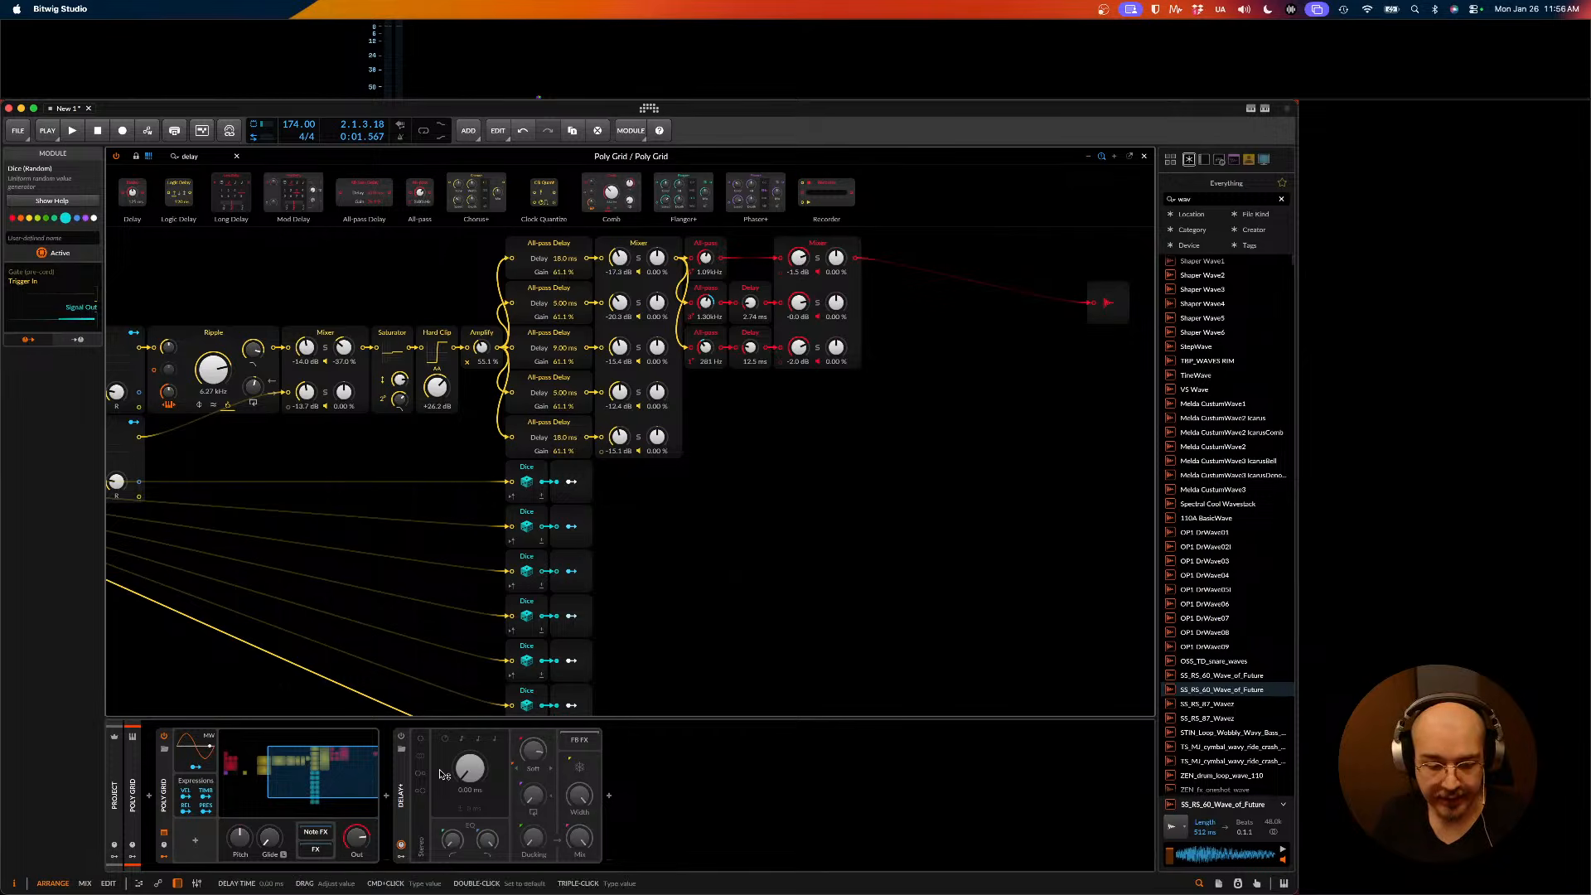
- Enable the Delay+ device after the Poly Grid and play the patch briefly through it
{"action": "left_click", "coordinate": [401, 746]}
{"action": "left_click", "coordinate": [400, 744]}
{"action": "key", "text": "space"}
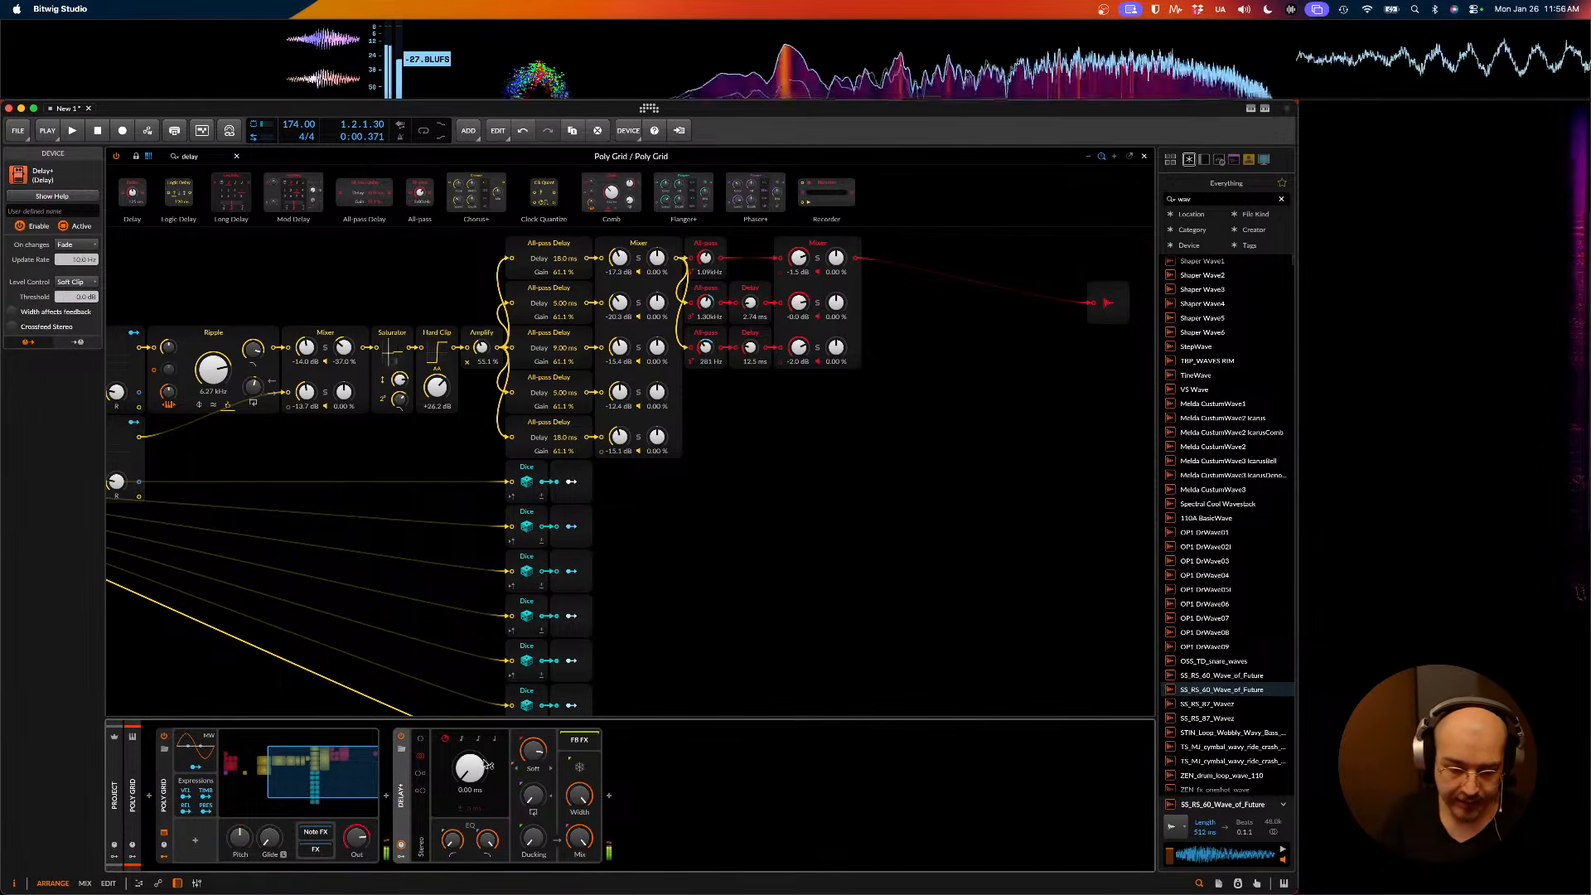
{"action": "key", "text": "space"}
- Switch the Delay+ pattern from Stereo to Mono, try its delay time, and audition the patch repeatedly
{"action": "left_click", "coordinate": [420, 738]}
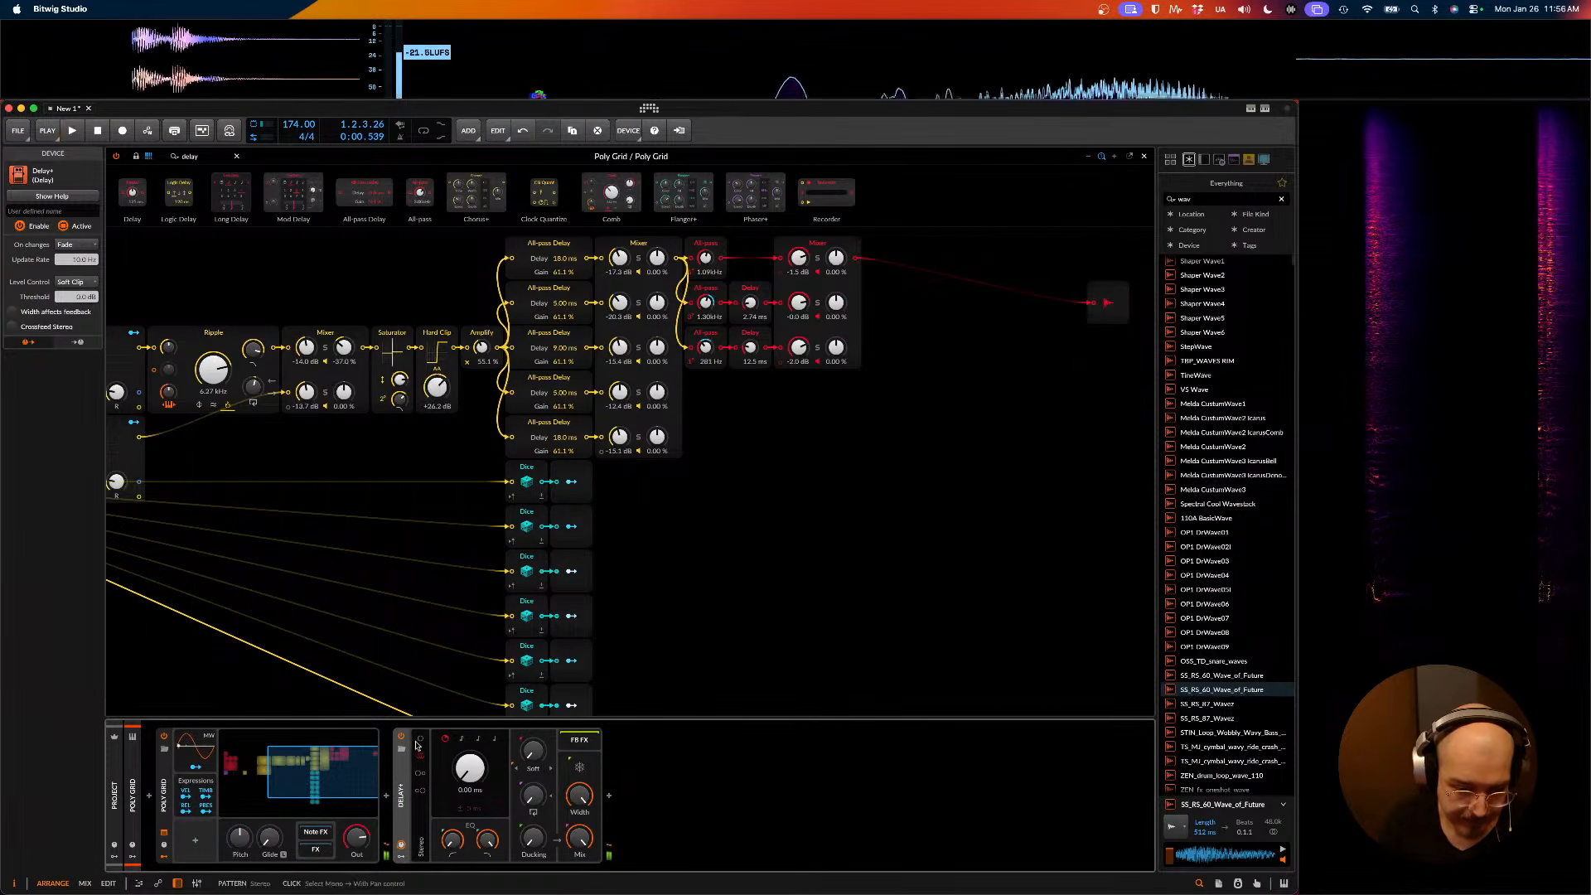
{"action": "mouse_move", "coordinate": [469, 769]}
{"action": "left_mouse_down"}
{"action": "mouse_move", "coordinate": [471, 688]}
{"action": "mouse_move", "coordinate": [483, 782]}
{"action": "left_mouse_up"}
{"action": "key", "text": "space"}
{"action": "key", "text": "space"}
{"action": "key", "text": "space"}
{"action": "key", "text": "space"}
{"action": "key", "text": "space"}
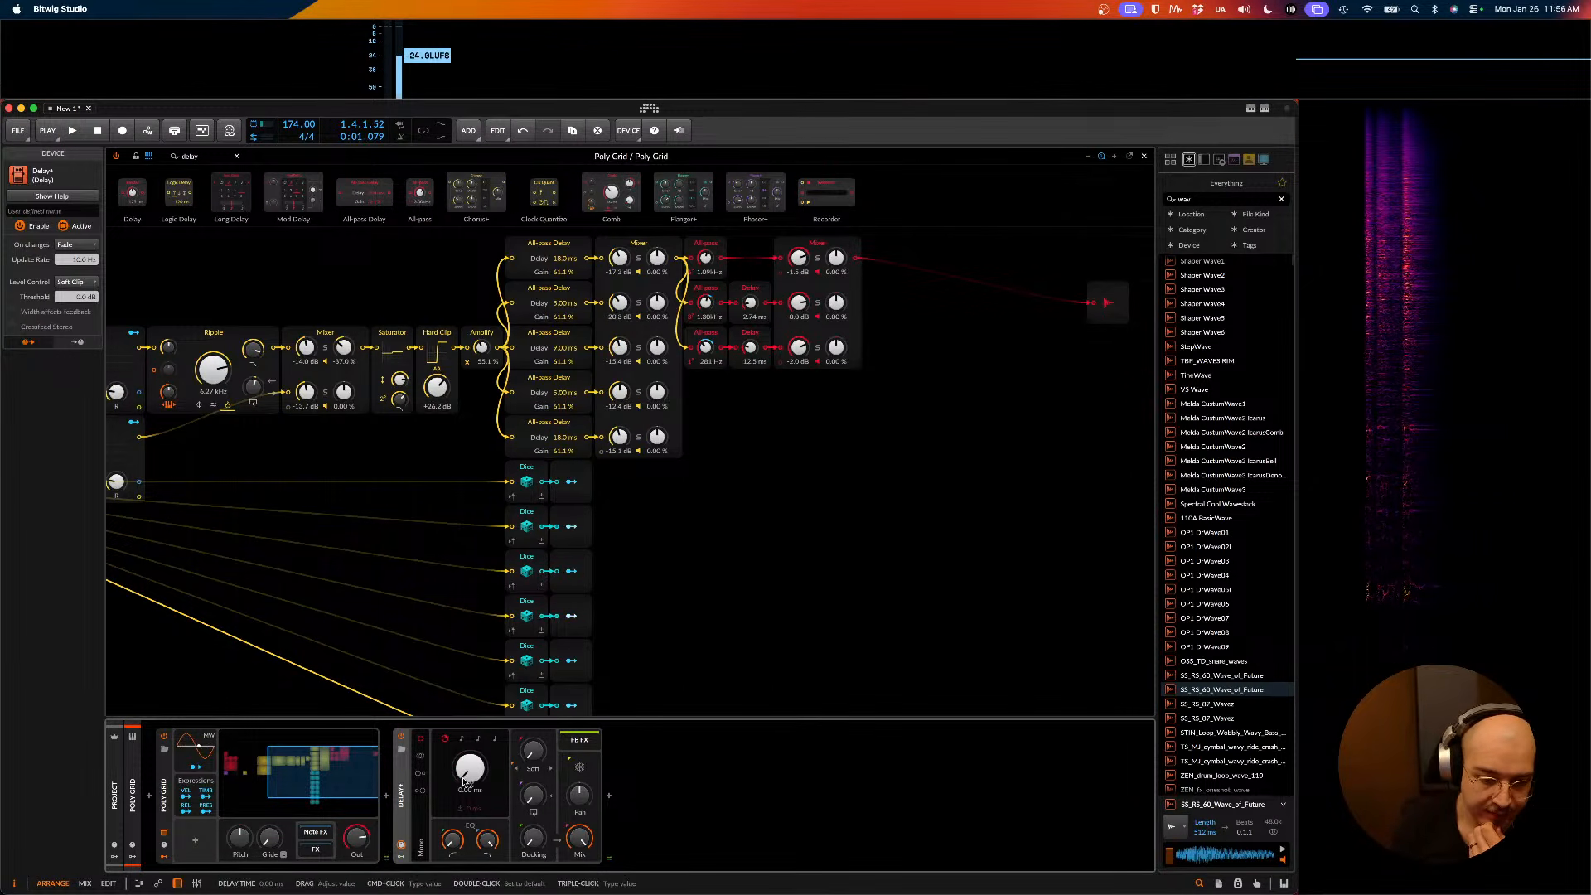
- Delete the existing Delay+ and insert a fresh Delay+ with default settings after the Poly Grid
{"action": "key", "text": "Delete"}
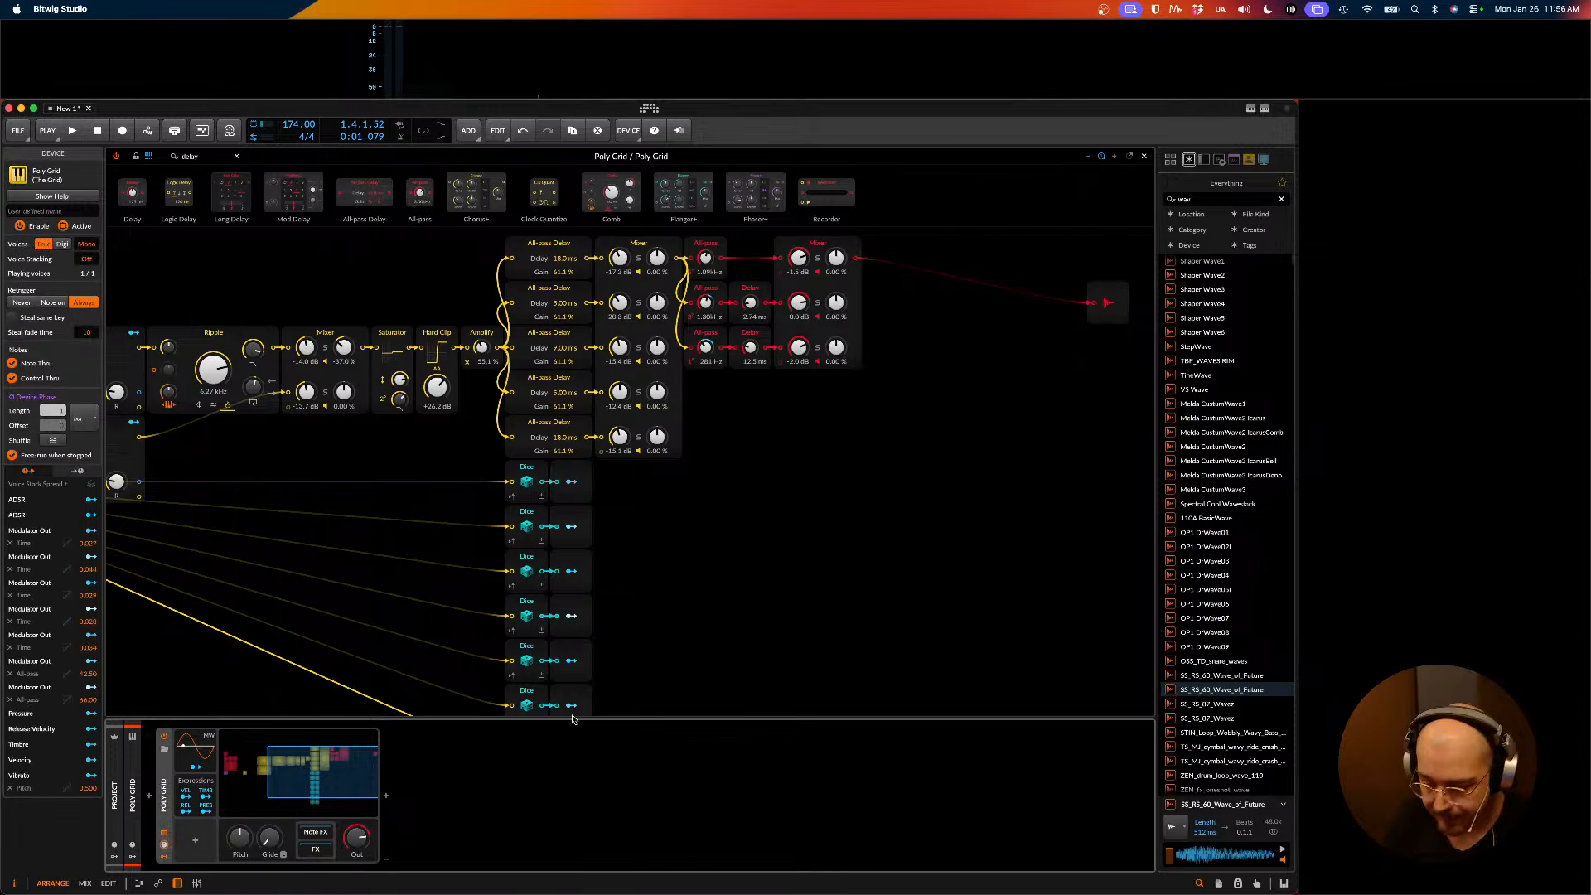
{"action": "scroll", "coordinate": [716, 646], "scroll_direction": "right", "scroll_amount": 3}
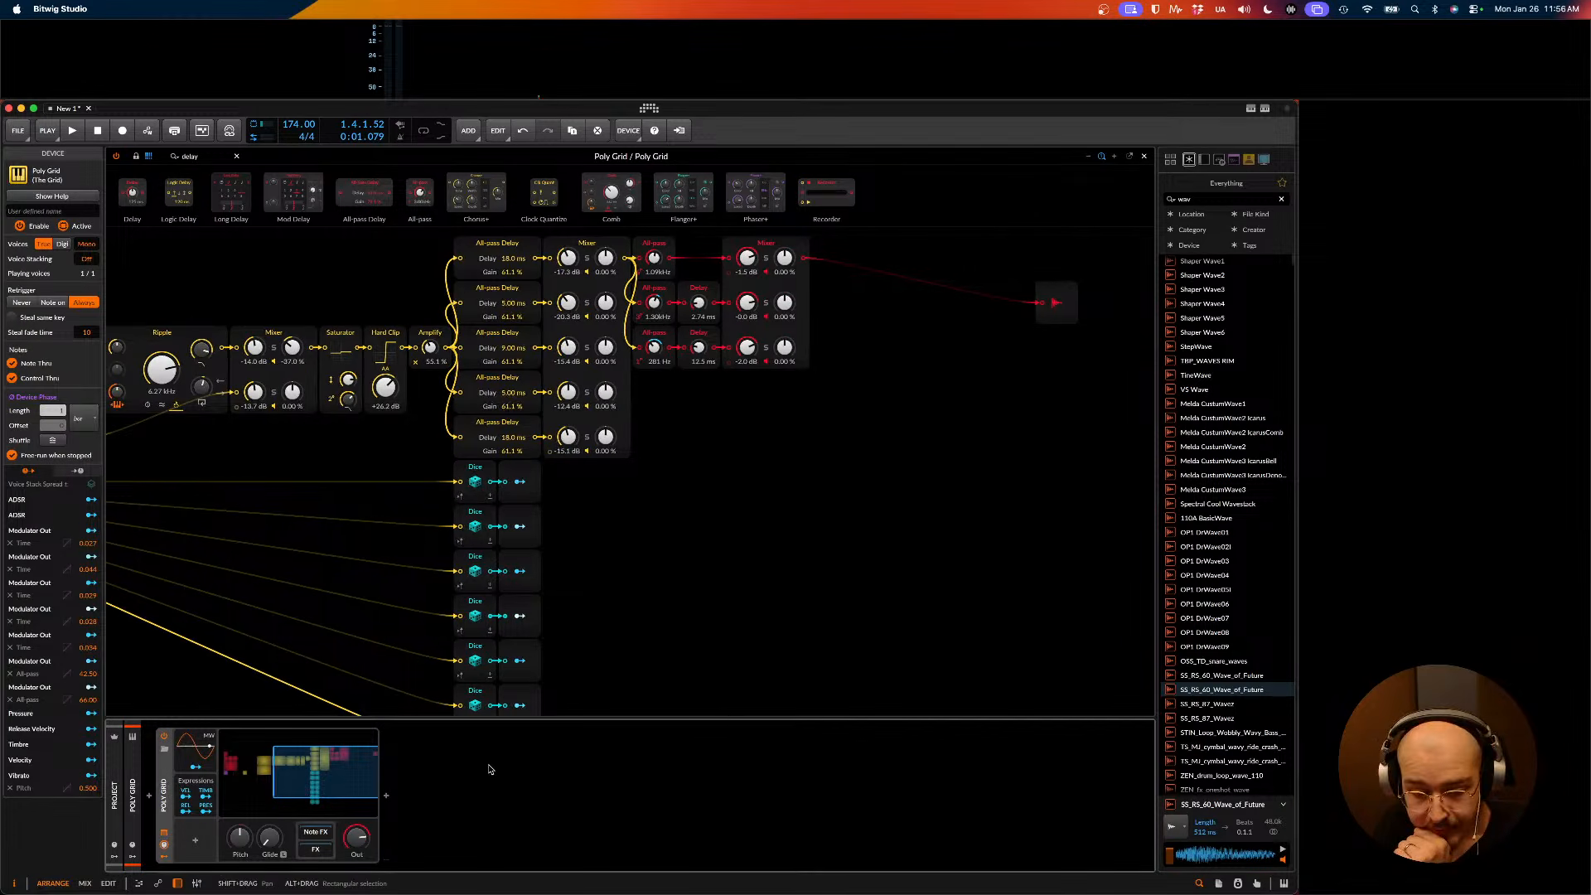
{"action": "left_click", "coordinate": [386, 799]}
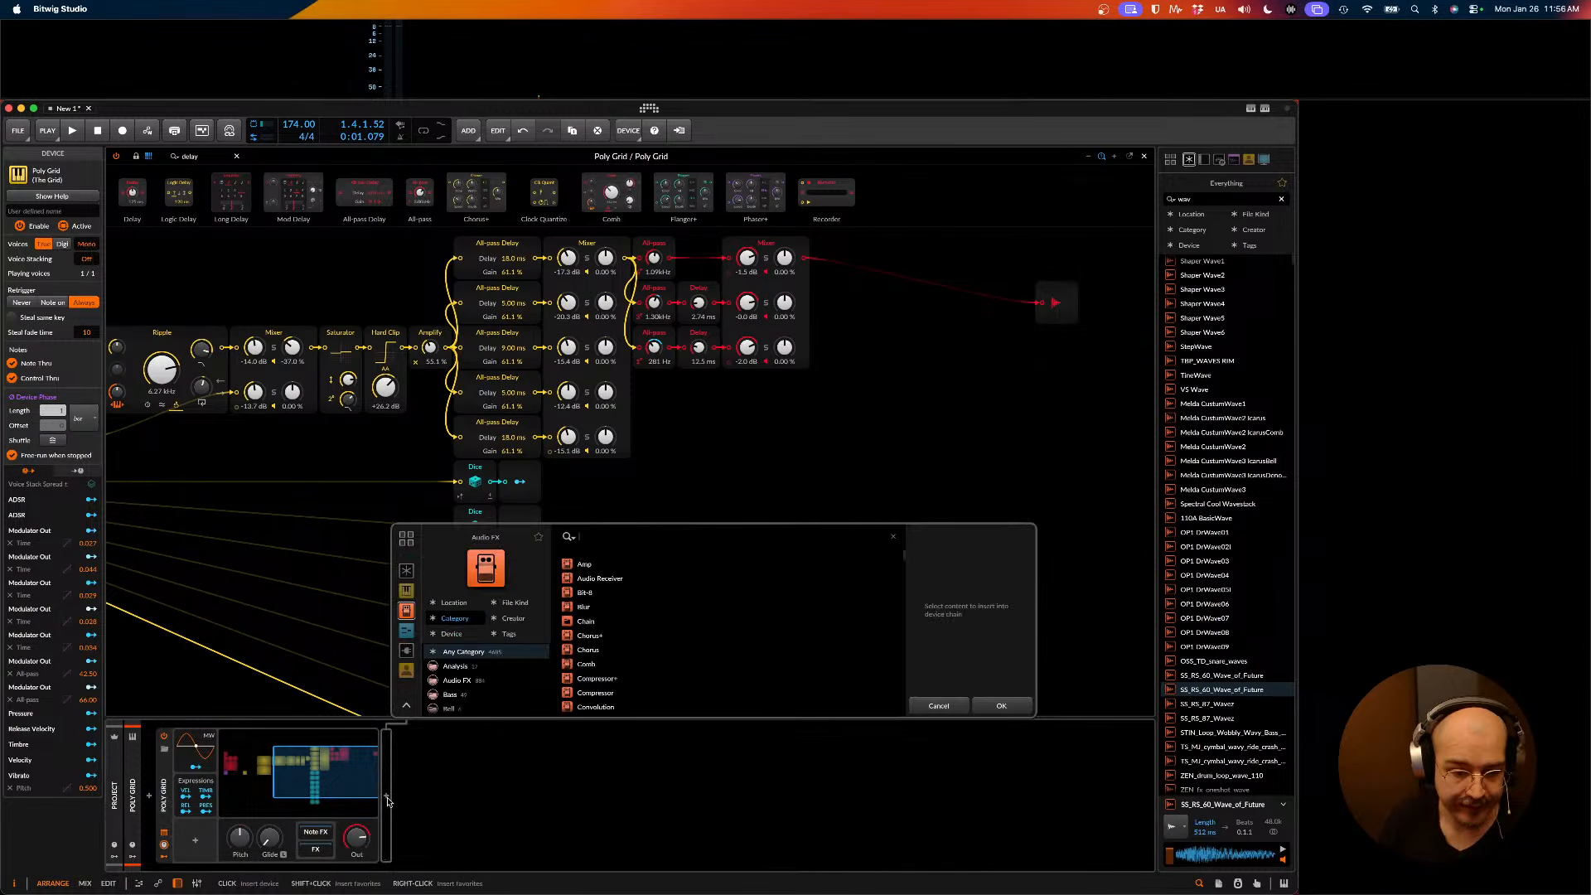
{"action": "type", "text": "delay"}
{"action": "key", "text": "Down"}
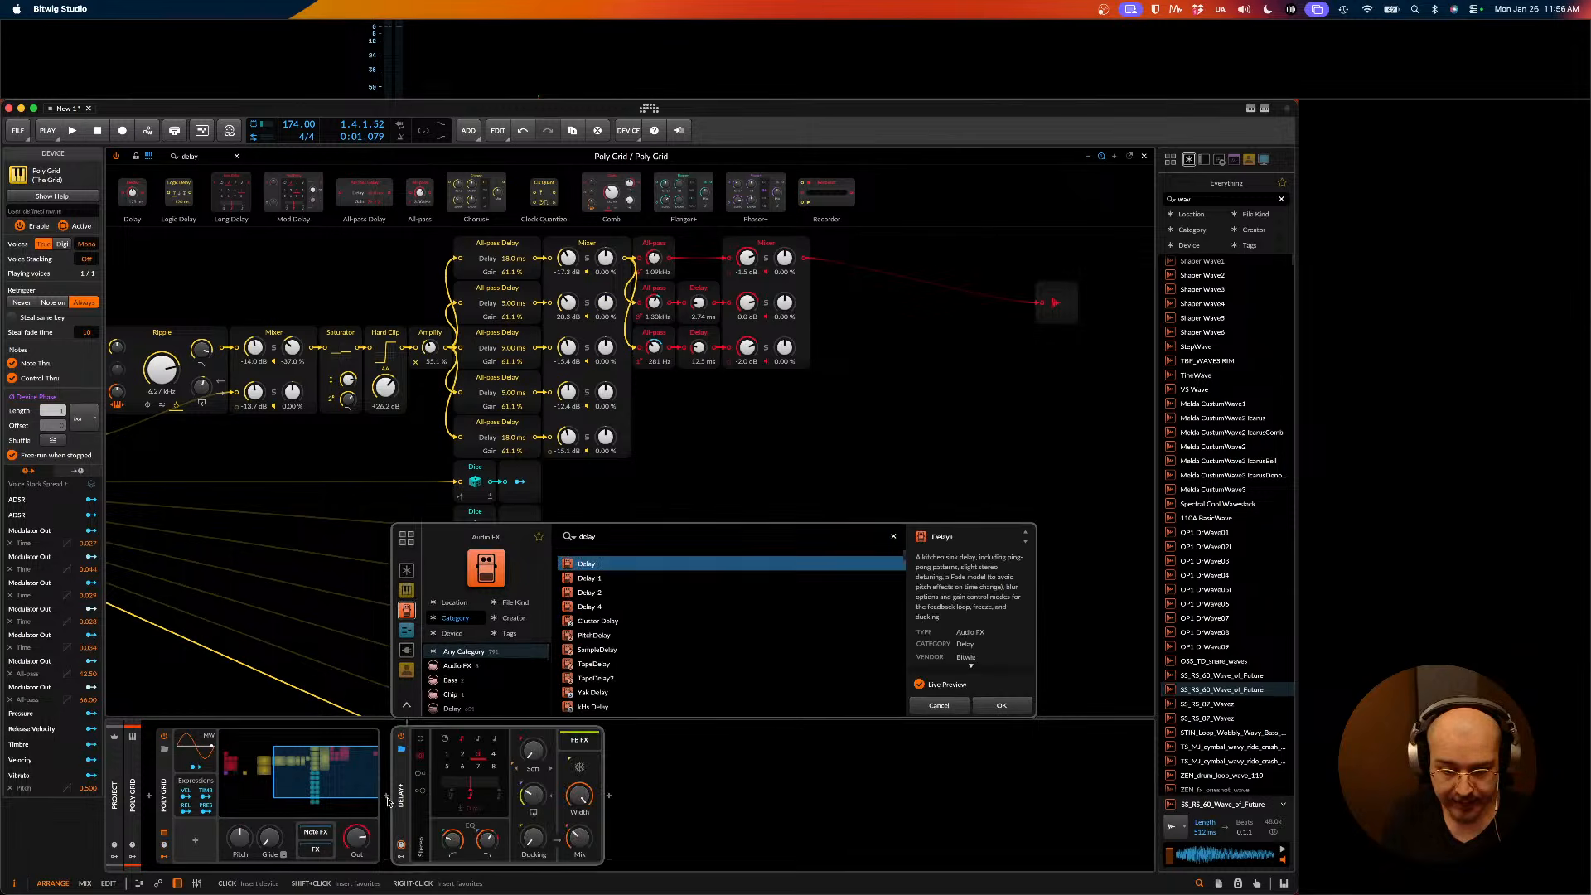
{"action": "key", "text": "Return"}
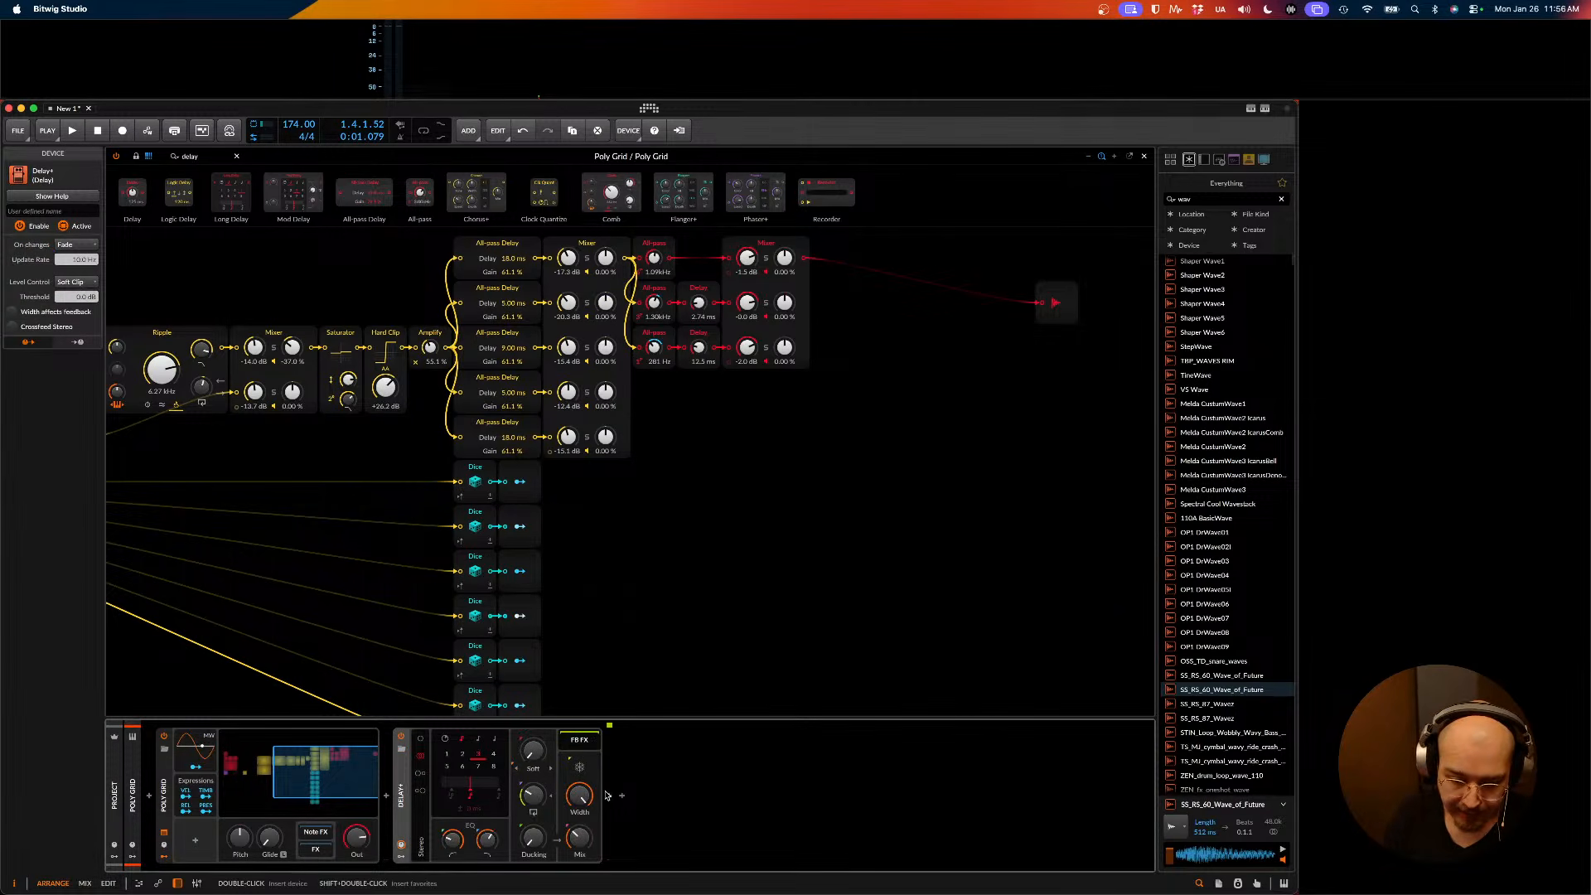
{"action": "left_click", "coordinate": [608, 795]}
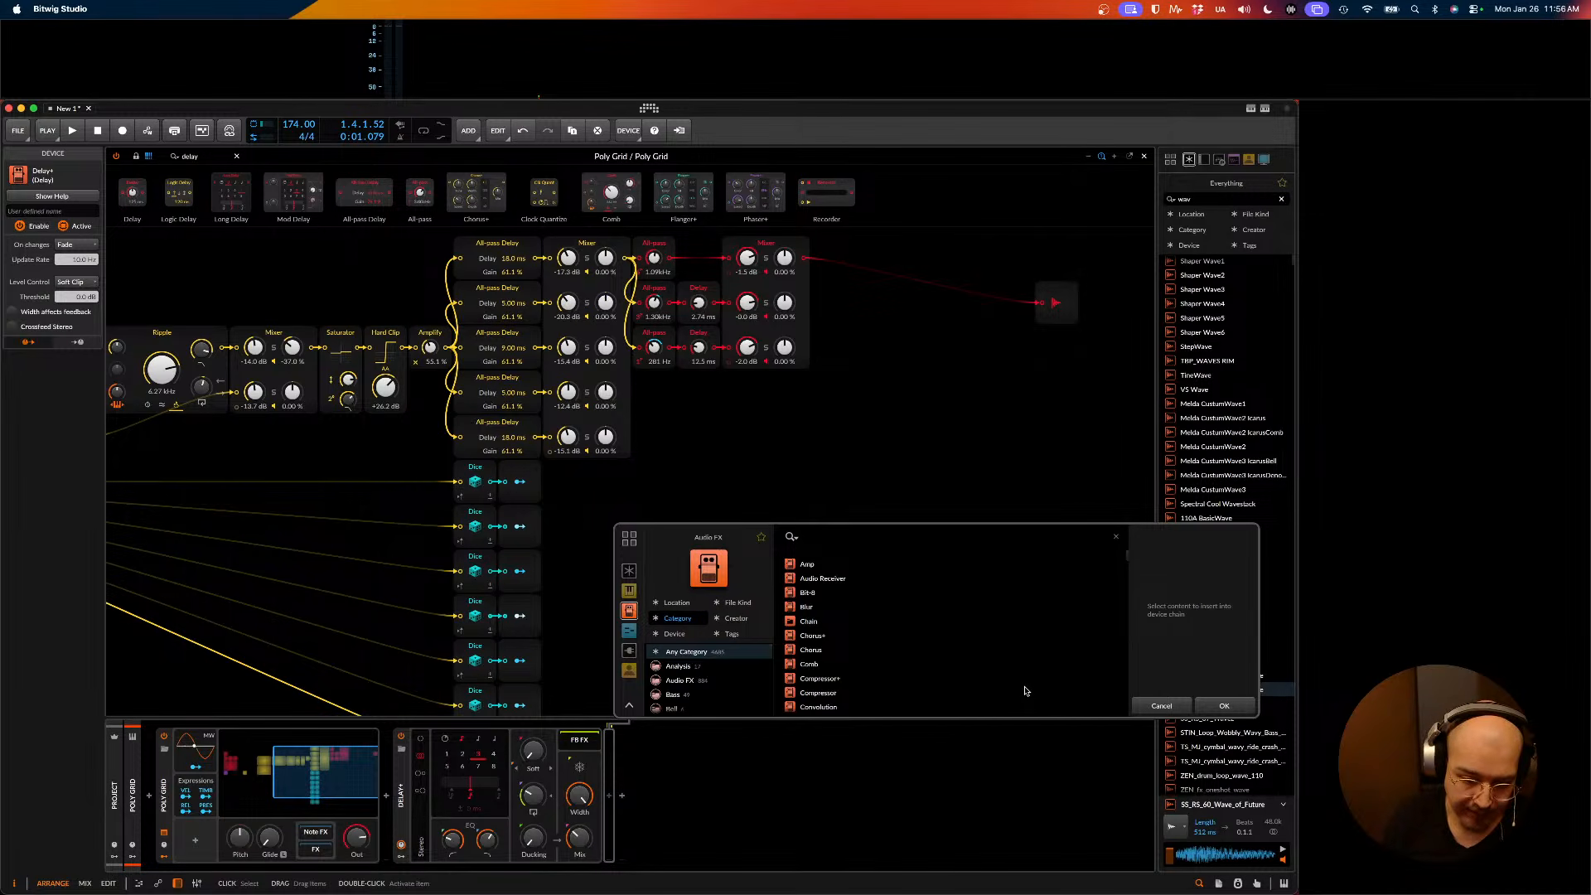
{"action": "scroll", "coordinate": [1025, 690], "scroll_direction": "down", "scroll_amount": 1}
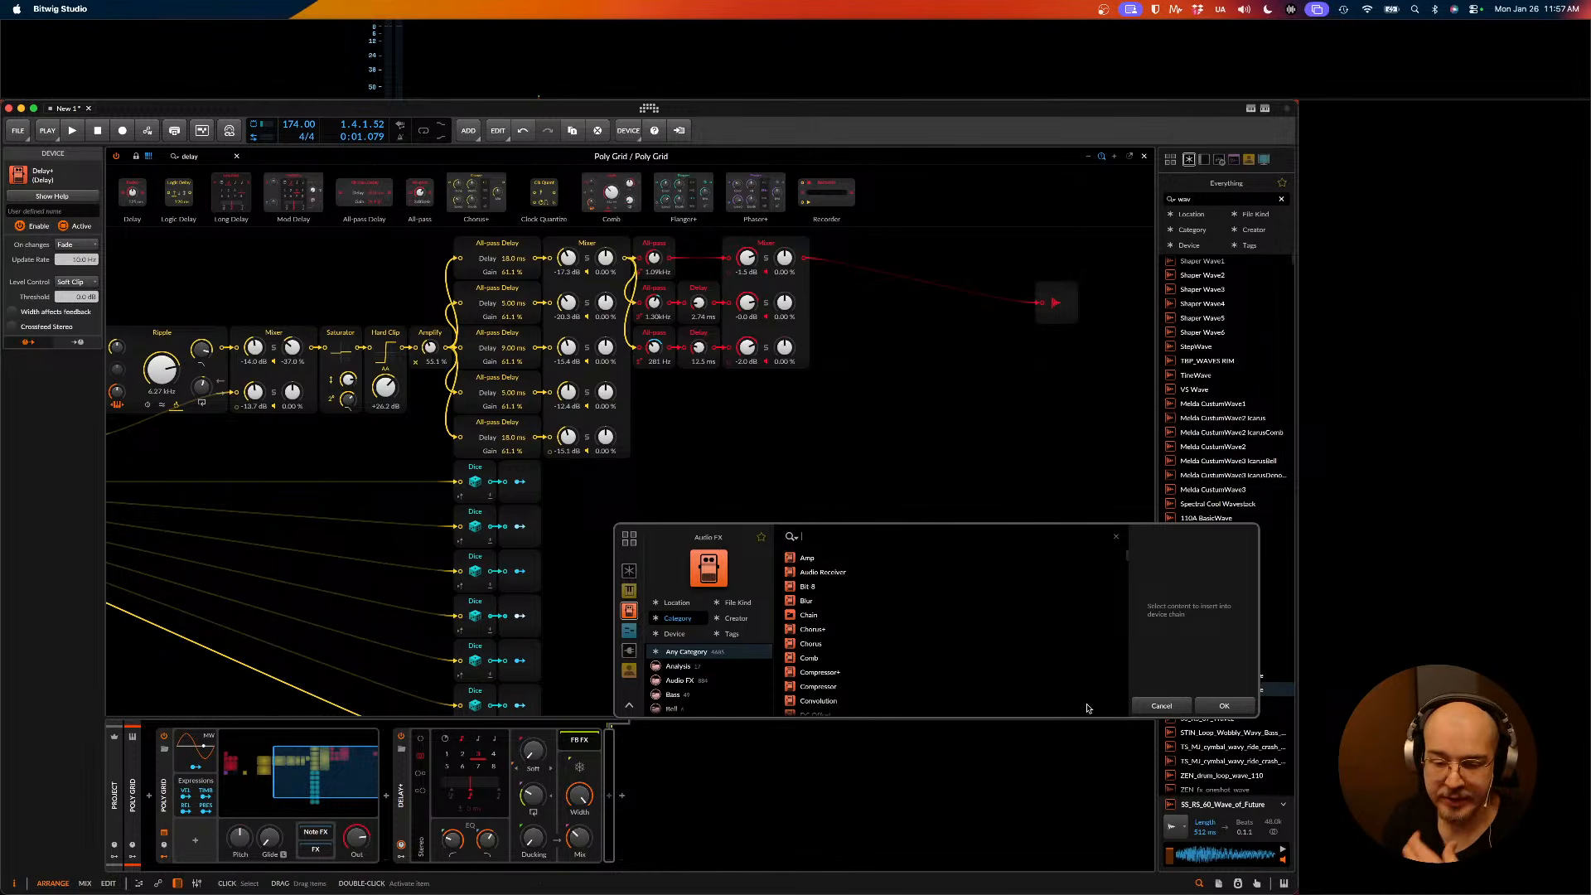
{"action": "left_click", "coordinate": [1163, 706]}
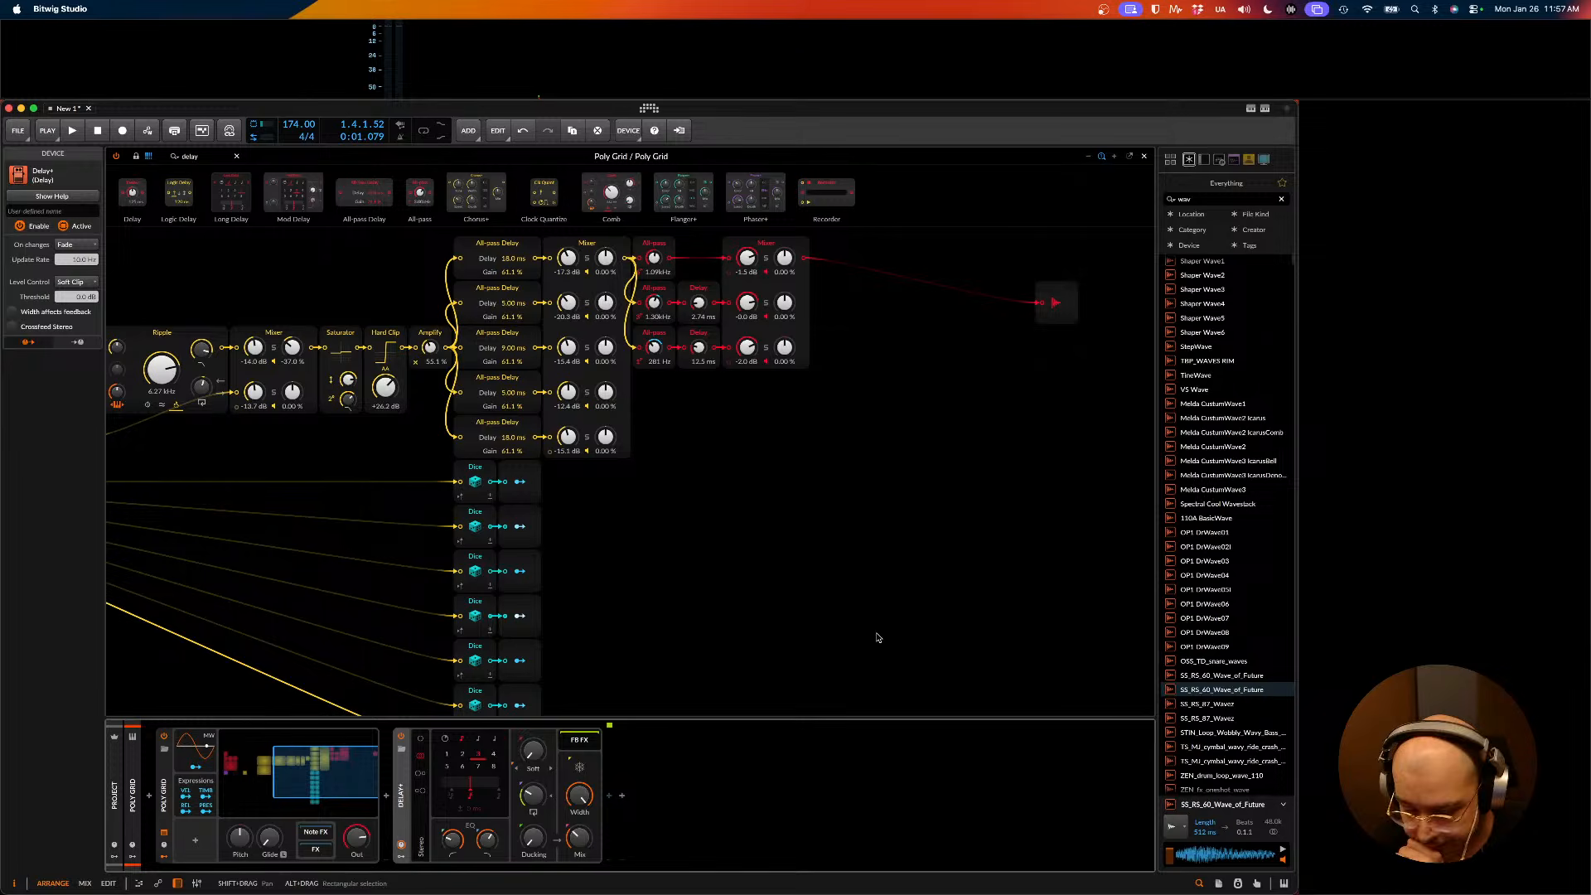
- Play the patch through the new Delay+ and set its beat-synced delay time to 1
{"action": "key", "text": "space"}
{"action": "scroll", "coordinate": [810, 610], "scroll_direction": "up", "scroll_amount": 3}
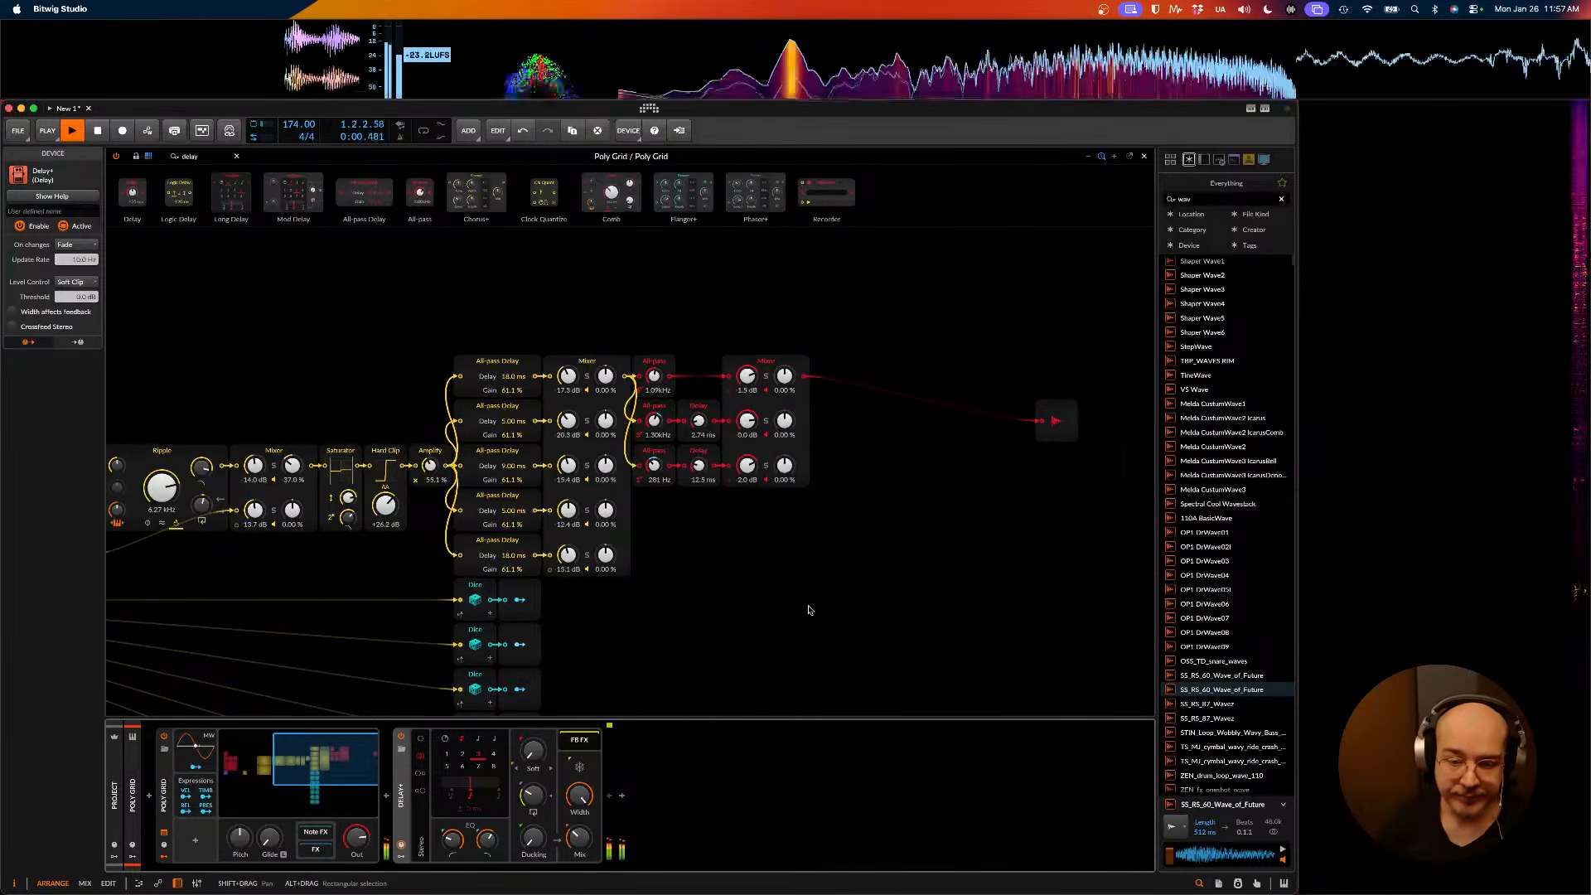
{"action": "scroll", "coordinate": [810, 610], "scroll_direction": "down", "scroll_amount": 2}
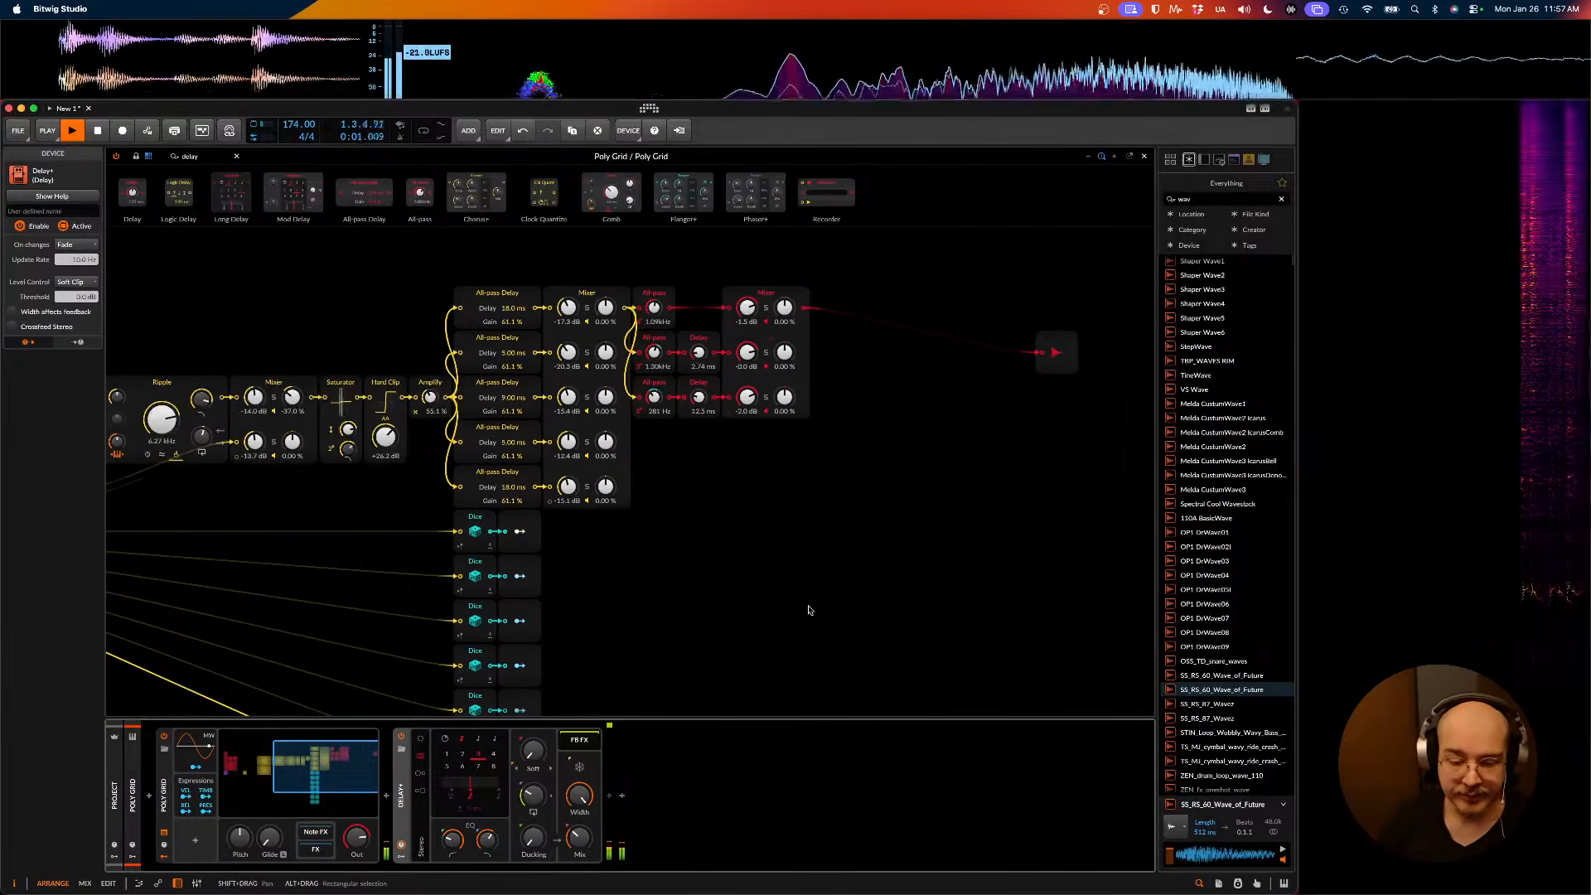
{"action": "left_click", "coordinate": [447, 756]}
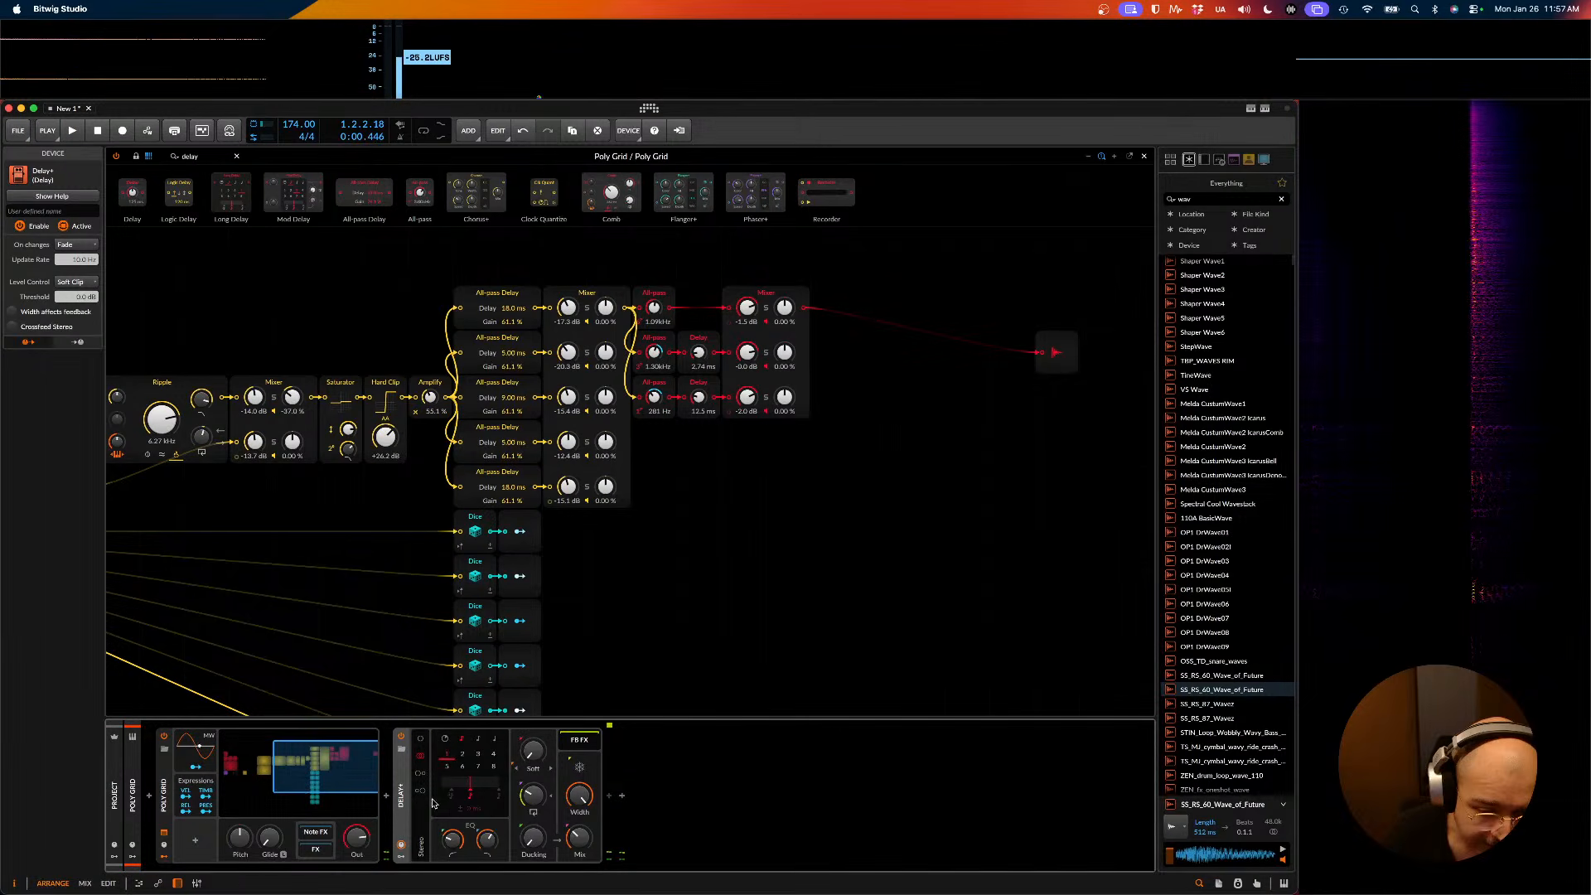
- Duplicate the last Dice and Modulator Out pair at the lower end of the Dice column in the Poly Grid
{"action": "left_click", "coordinate": [192, 852]}
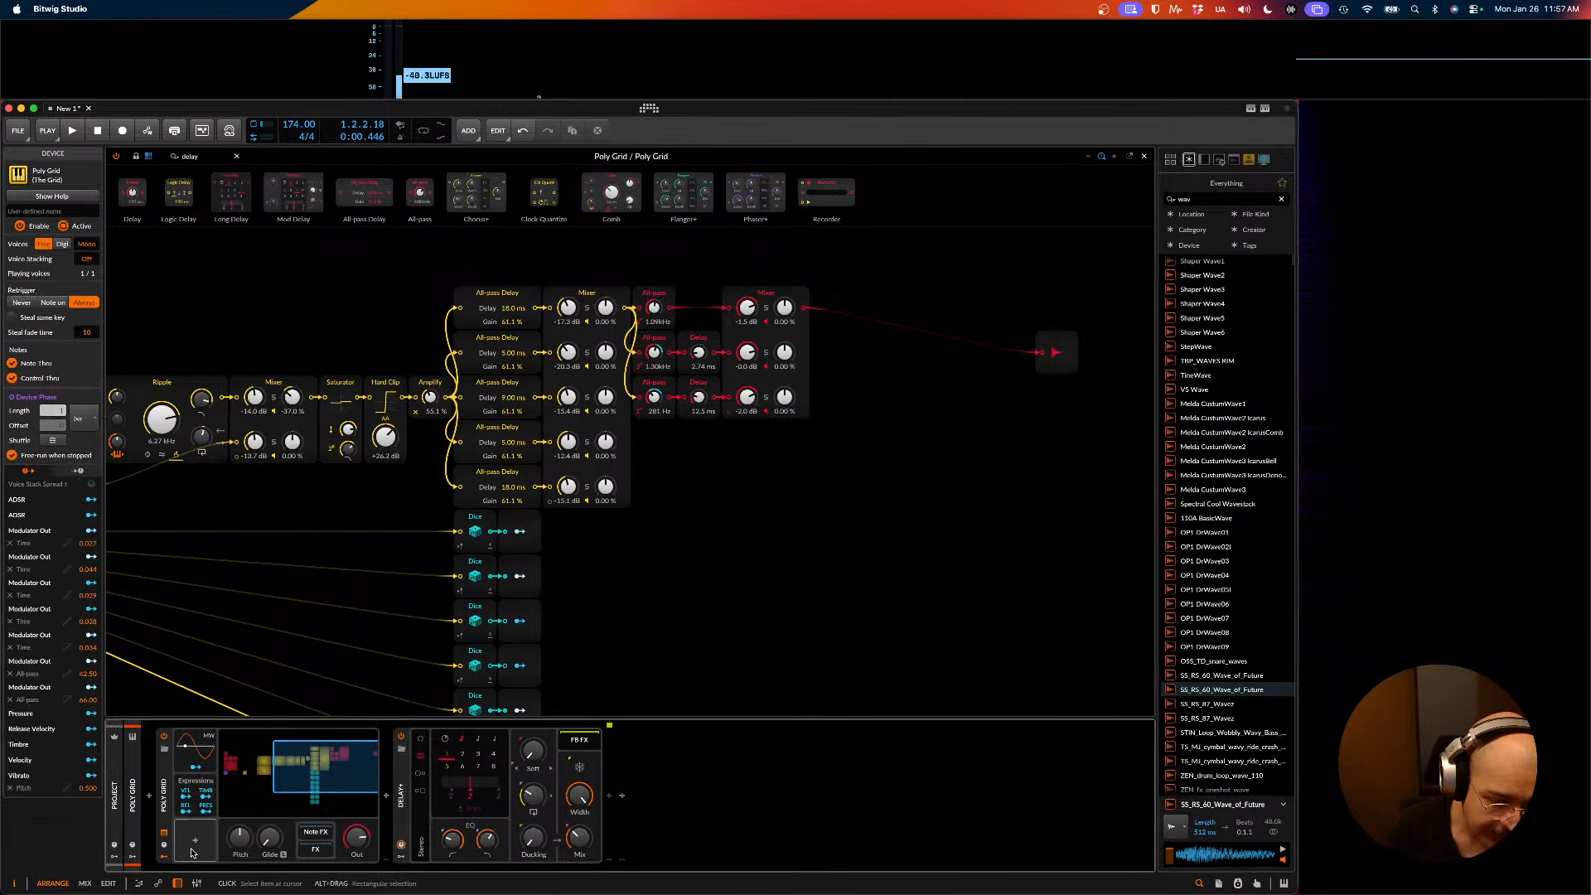
{"action": "scroll", "coordinate": [526, 547], "scroll_direction": "left", "scroll_amount": 3}
{"action": "scroll", "coordinate": [526, 546], "scroll_direction": "down", "scroll_amount": 3}
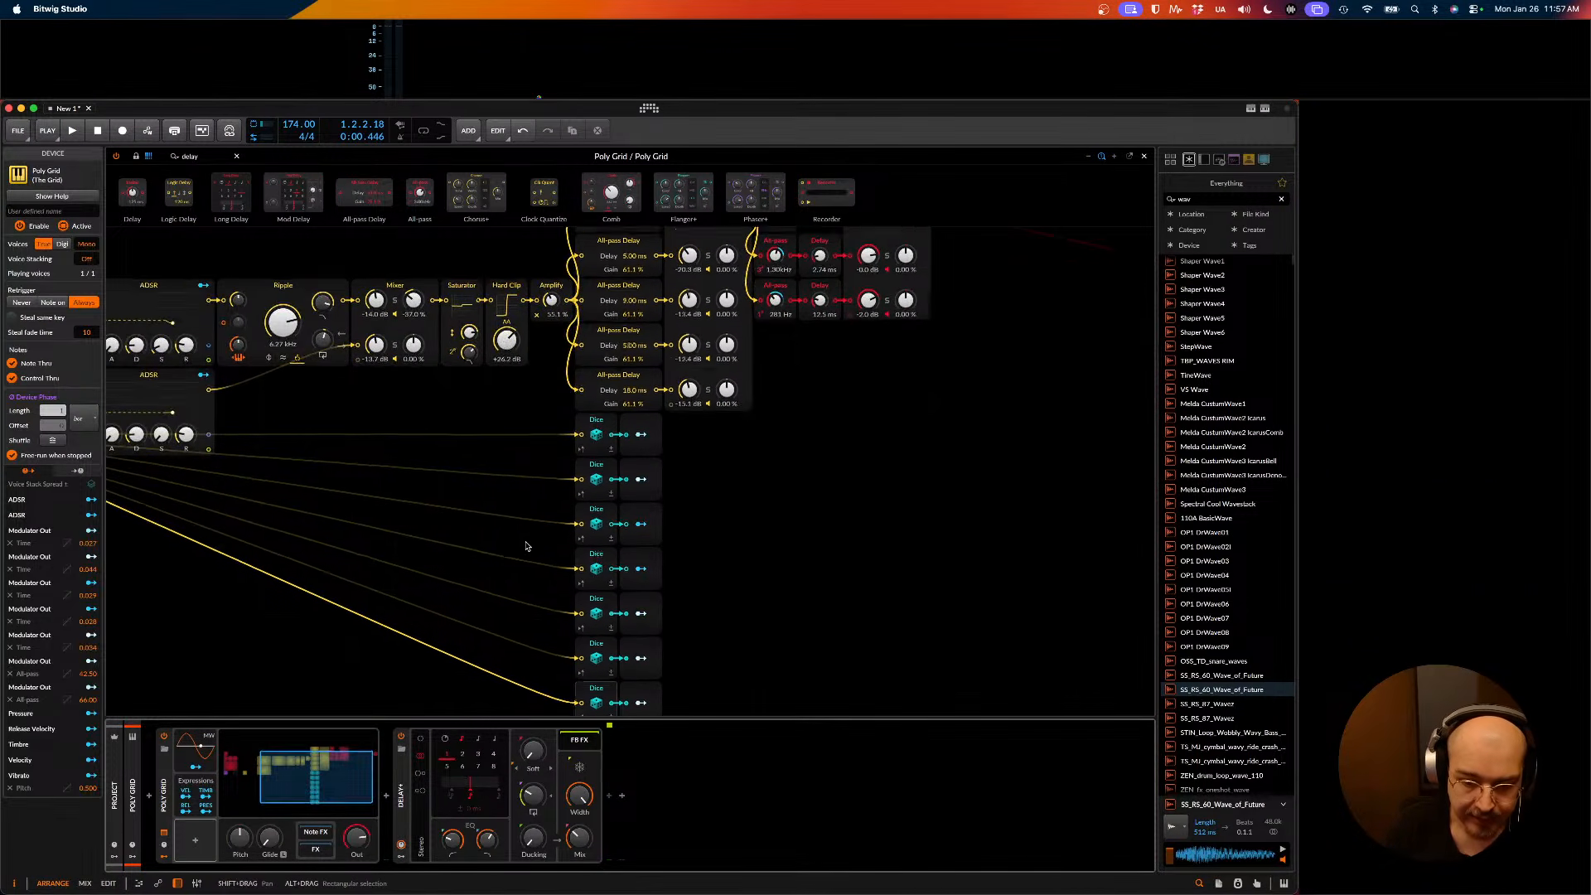
{"action": "scroll", "coordinate": [525, 546], "scroll_direction": "down", "scroll_amount": 3}
{"action": "left_click", "coordinate": [603, 617]}
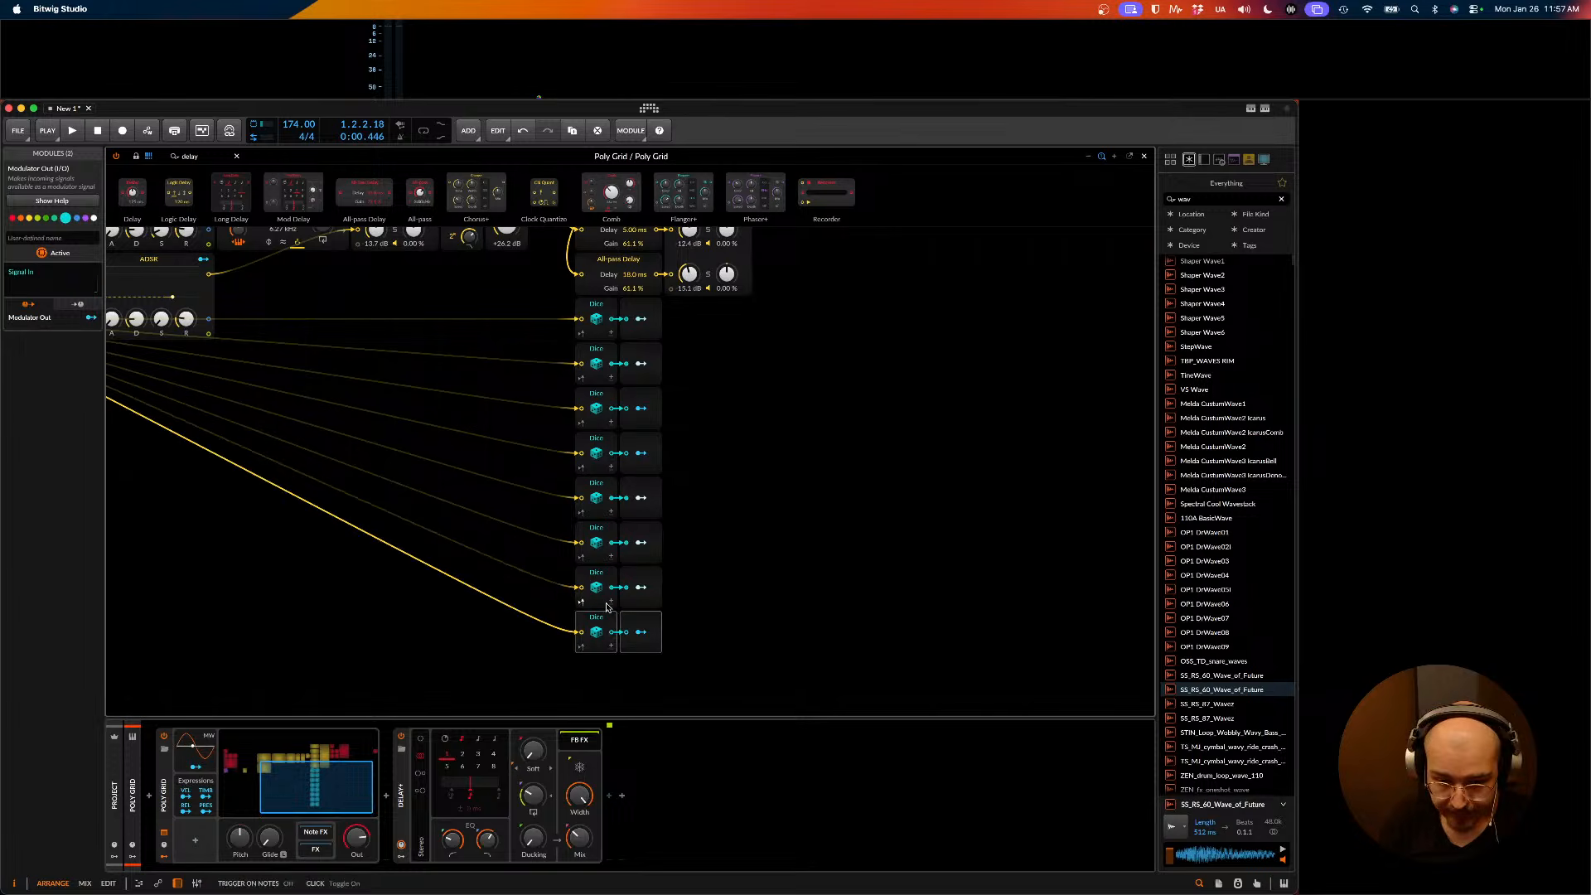
{"action": "scroll", "coordinate": [606, 608], "scroll_direction": "down", "scroll_amount": 3}
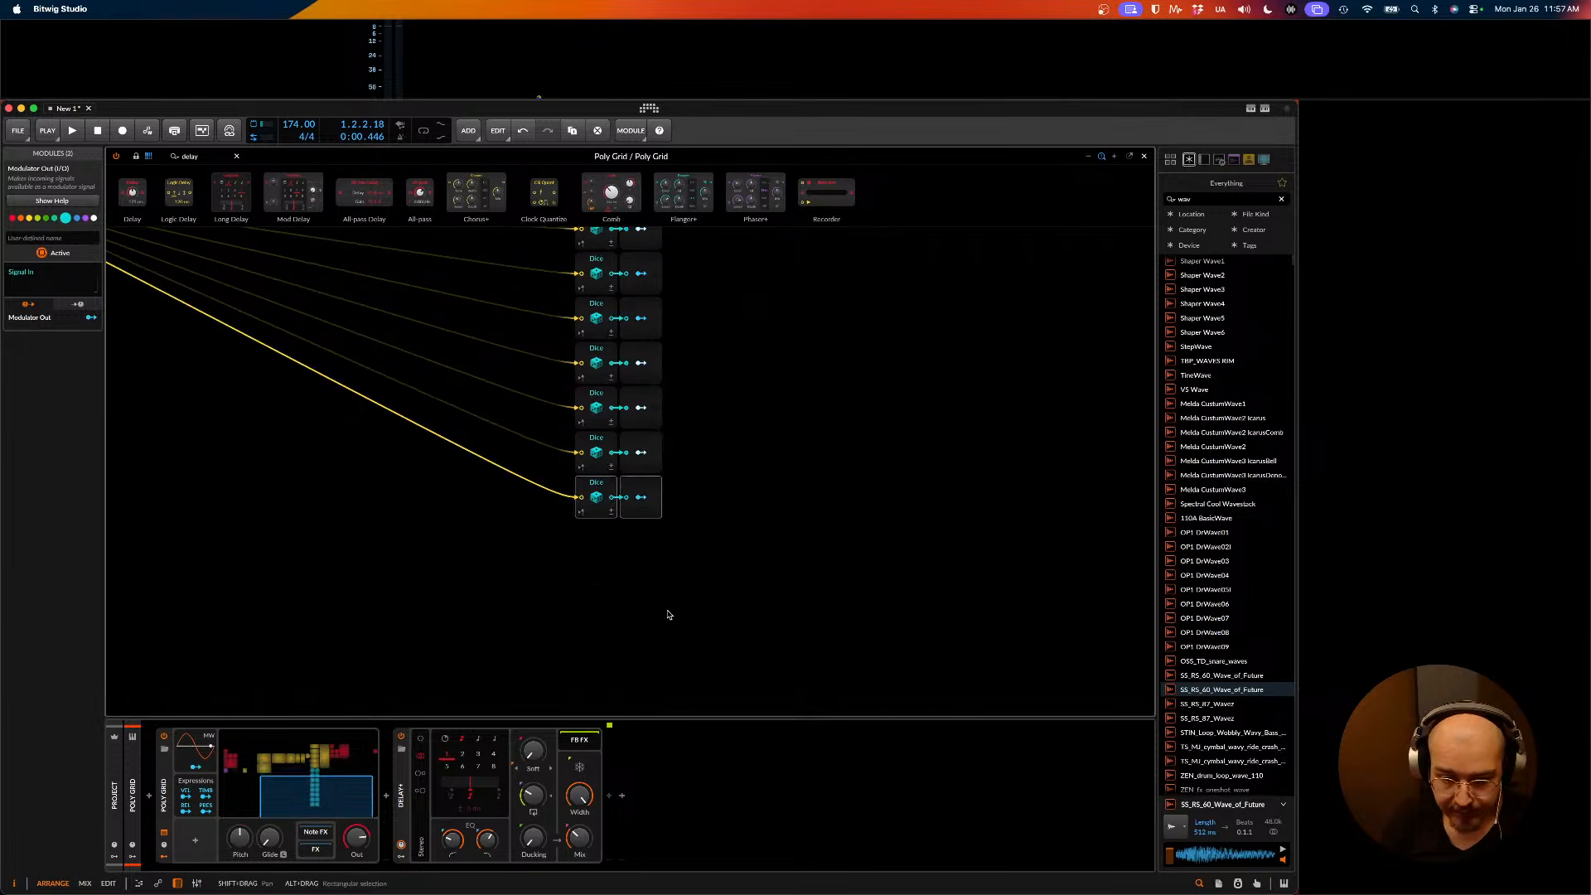
- Modulate the Beats parameter of Delay+ by about 2.15 with the new Modulator Out and start playback
{"action": "left_click", "coordinate": [313, 855]}
{"action": "left_click_drag", "start_coordinate": [413, 795], "coordinate": [330, 846]}
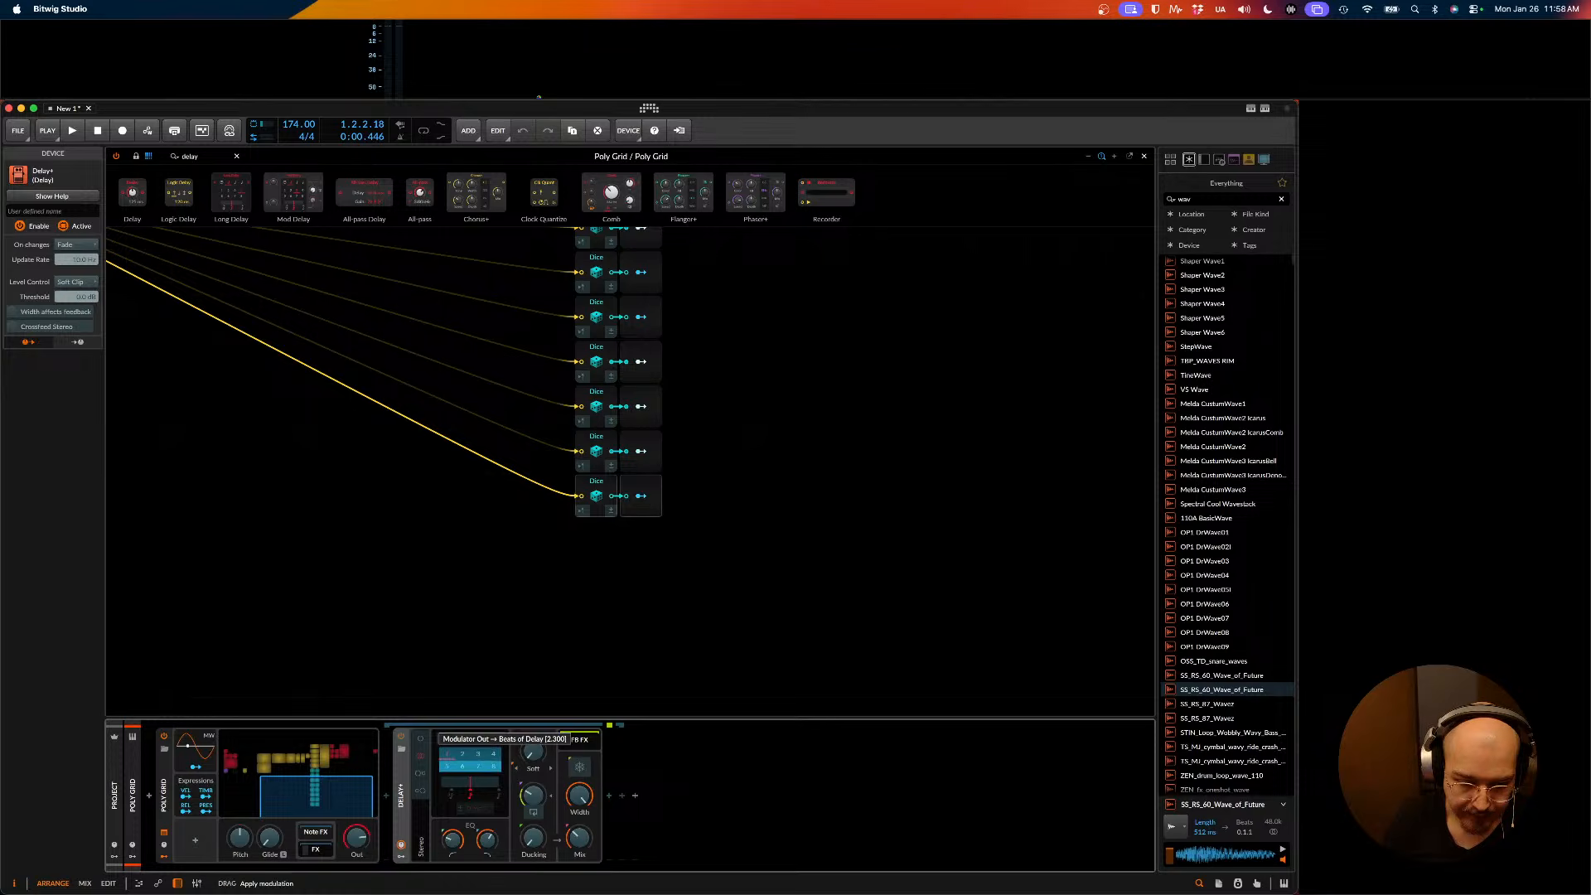
{"action": "key", "text": "space"}
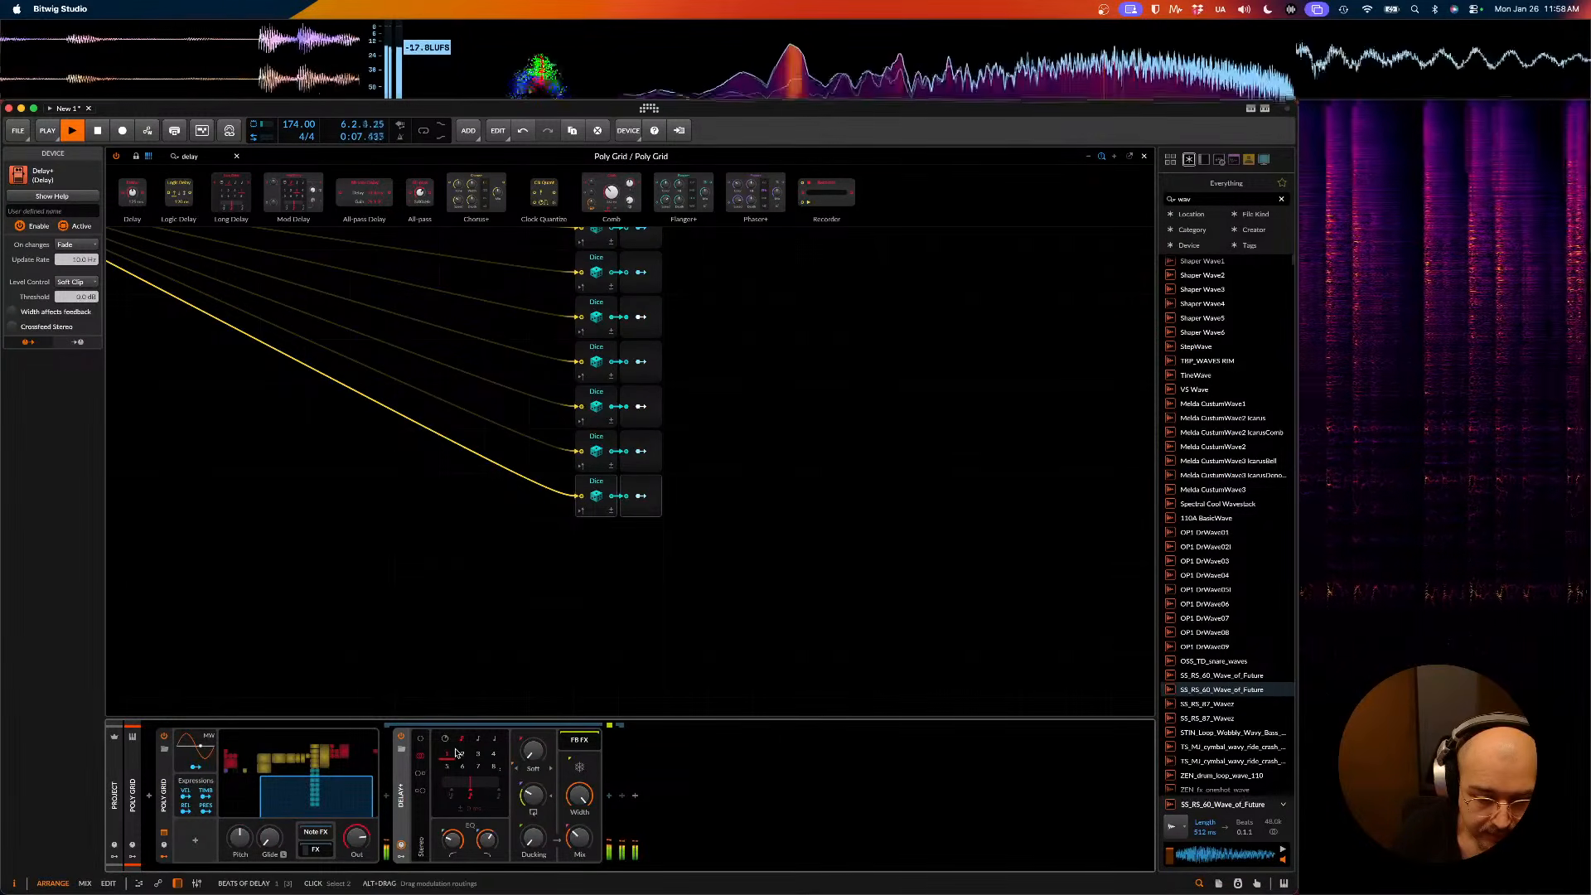
- Set the Delay+ feedback to 0 % and turn its mix down to 0 % while auditioning the pattern
{"action": "key", "text": "space"}
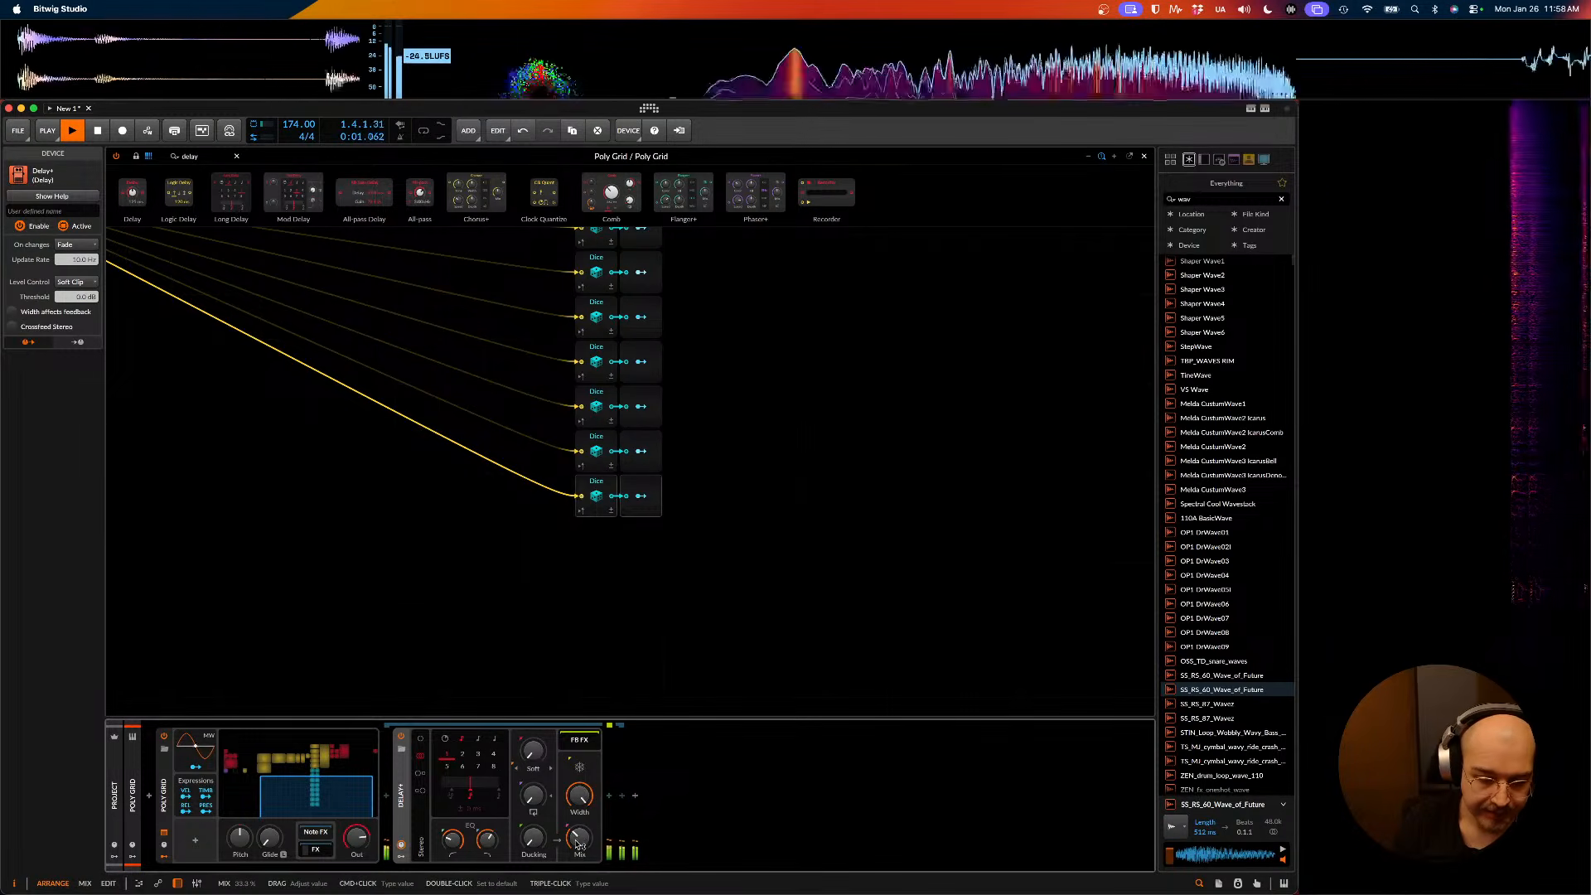
{"action": "key", "text": "space"}
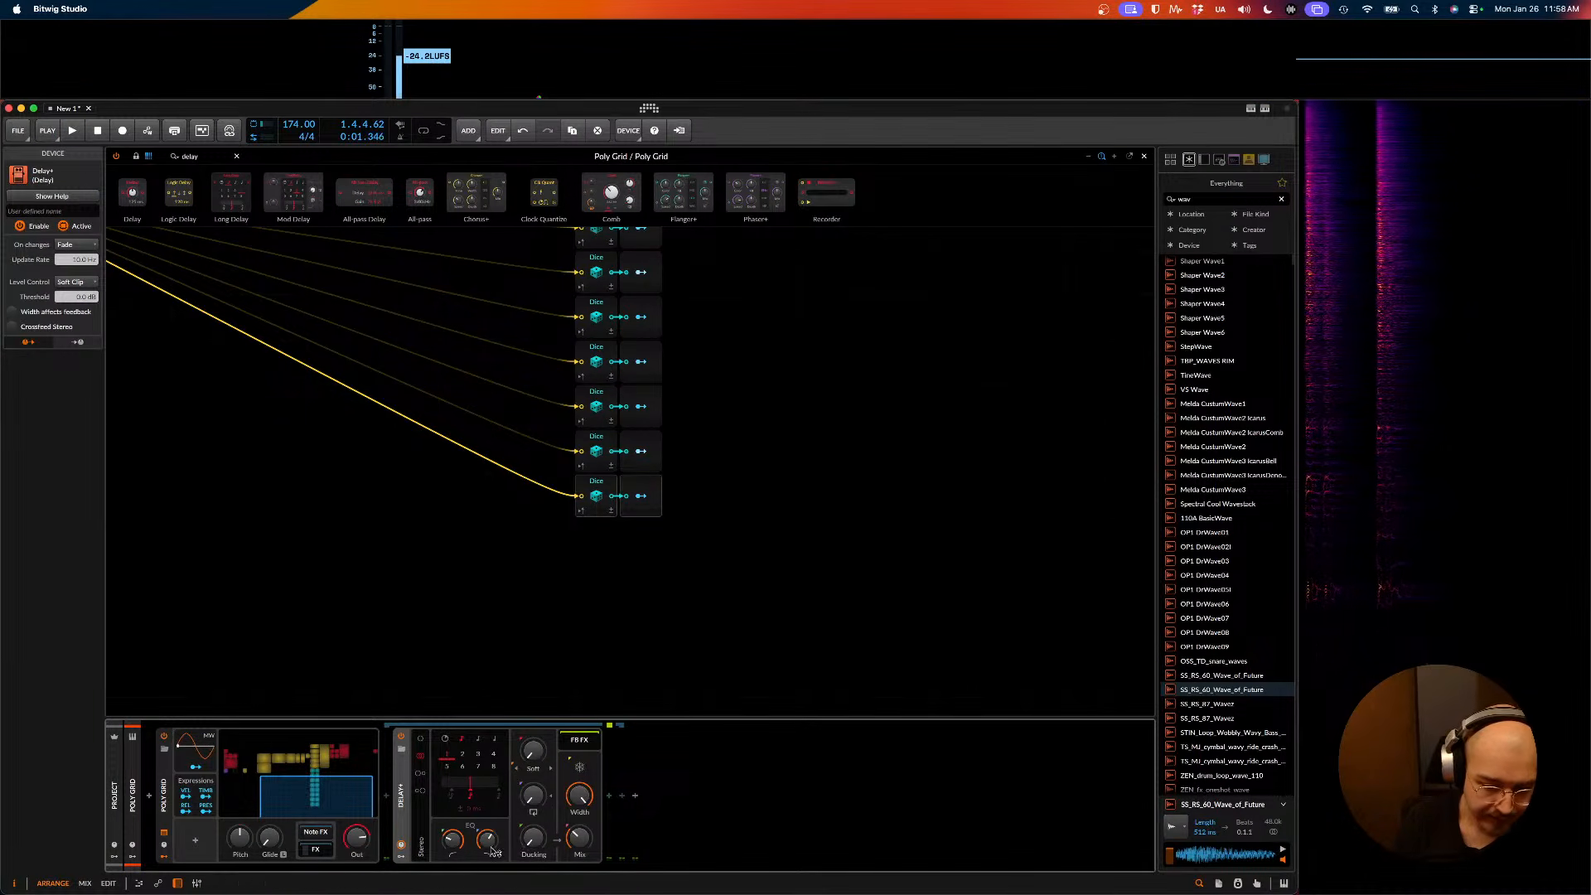
{"action": "key", "text": "space"}
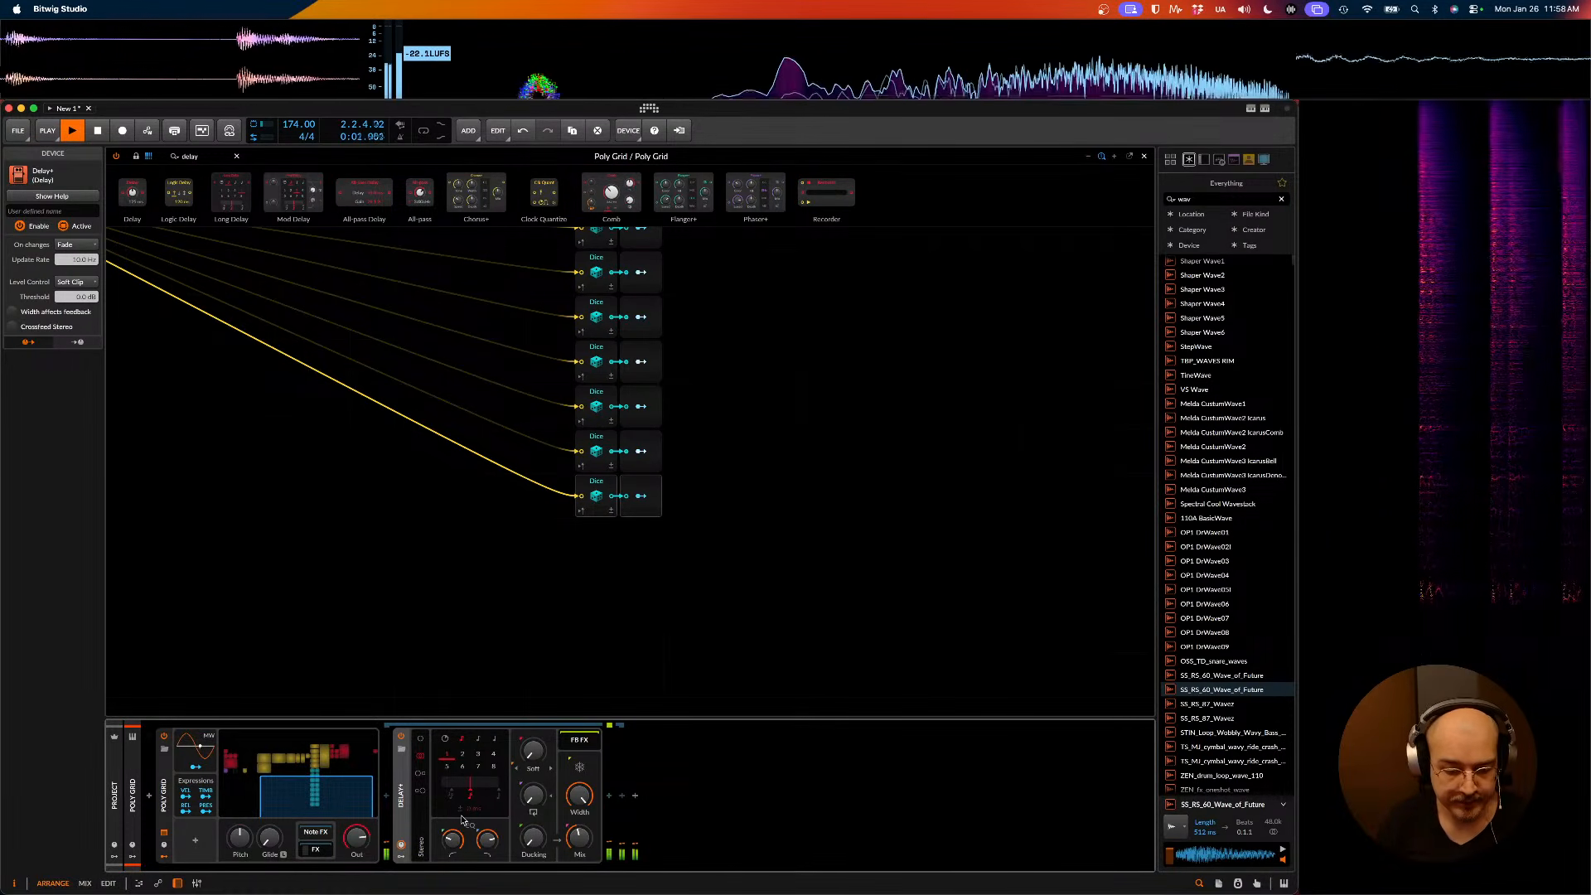
{"action": "mouse_move", "coordinate": [487, 837]}
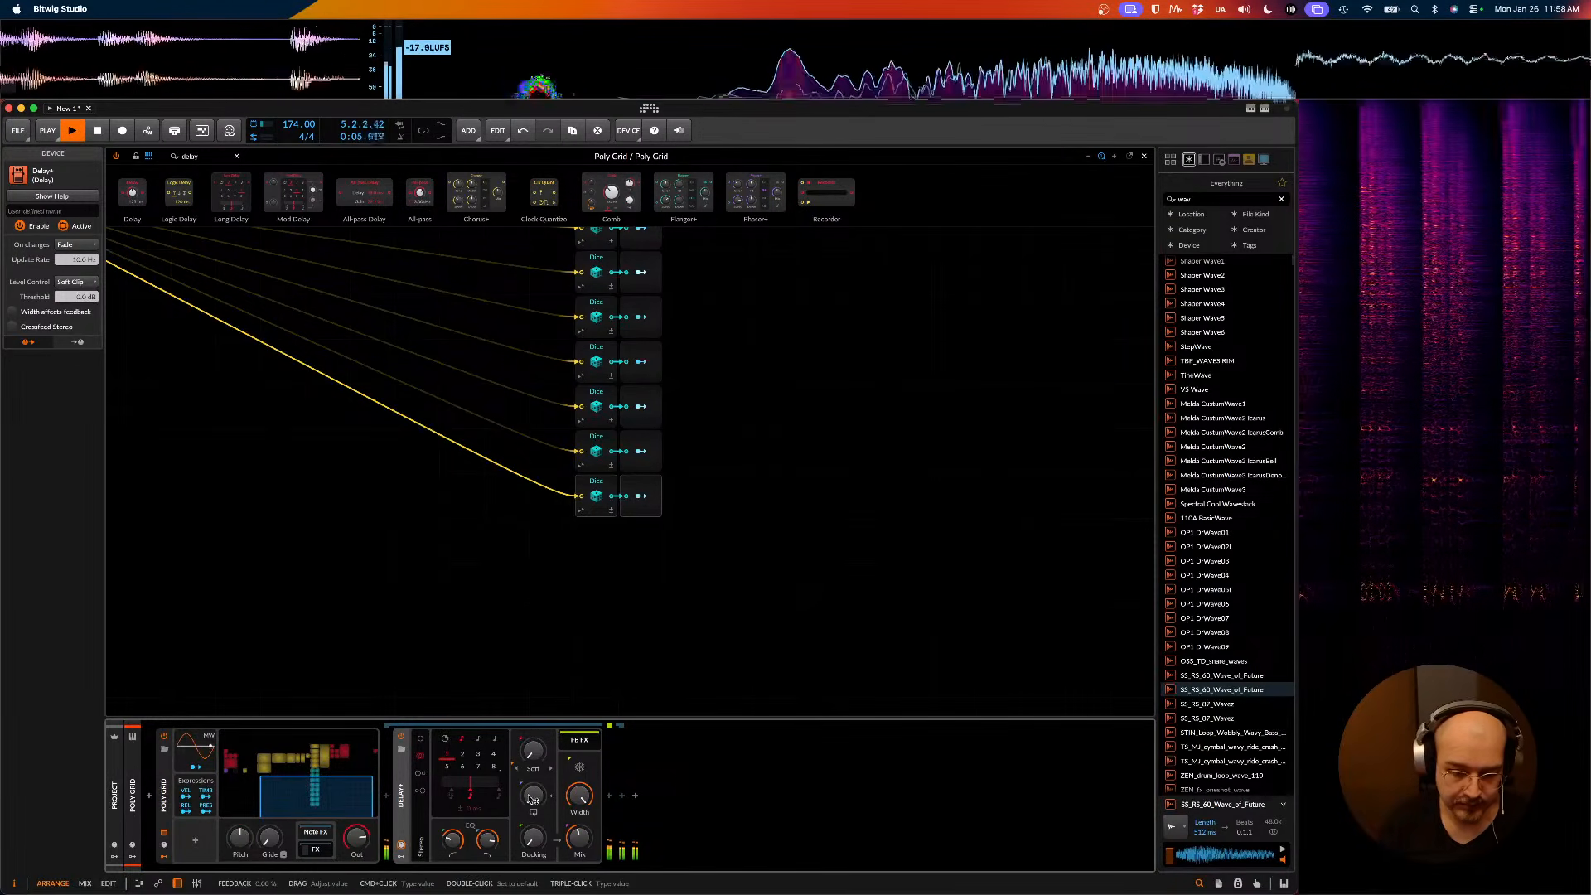
{"action": "mouse_move", "coordinate": [580, 837]}
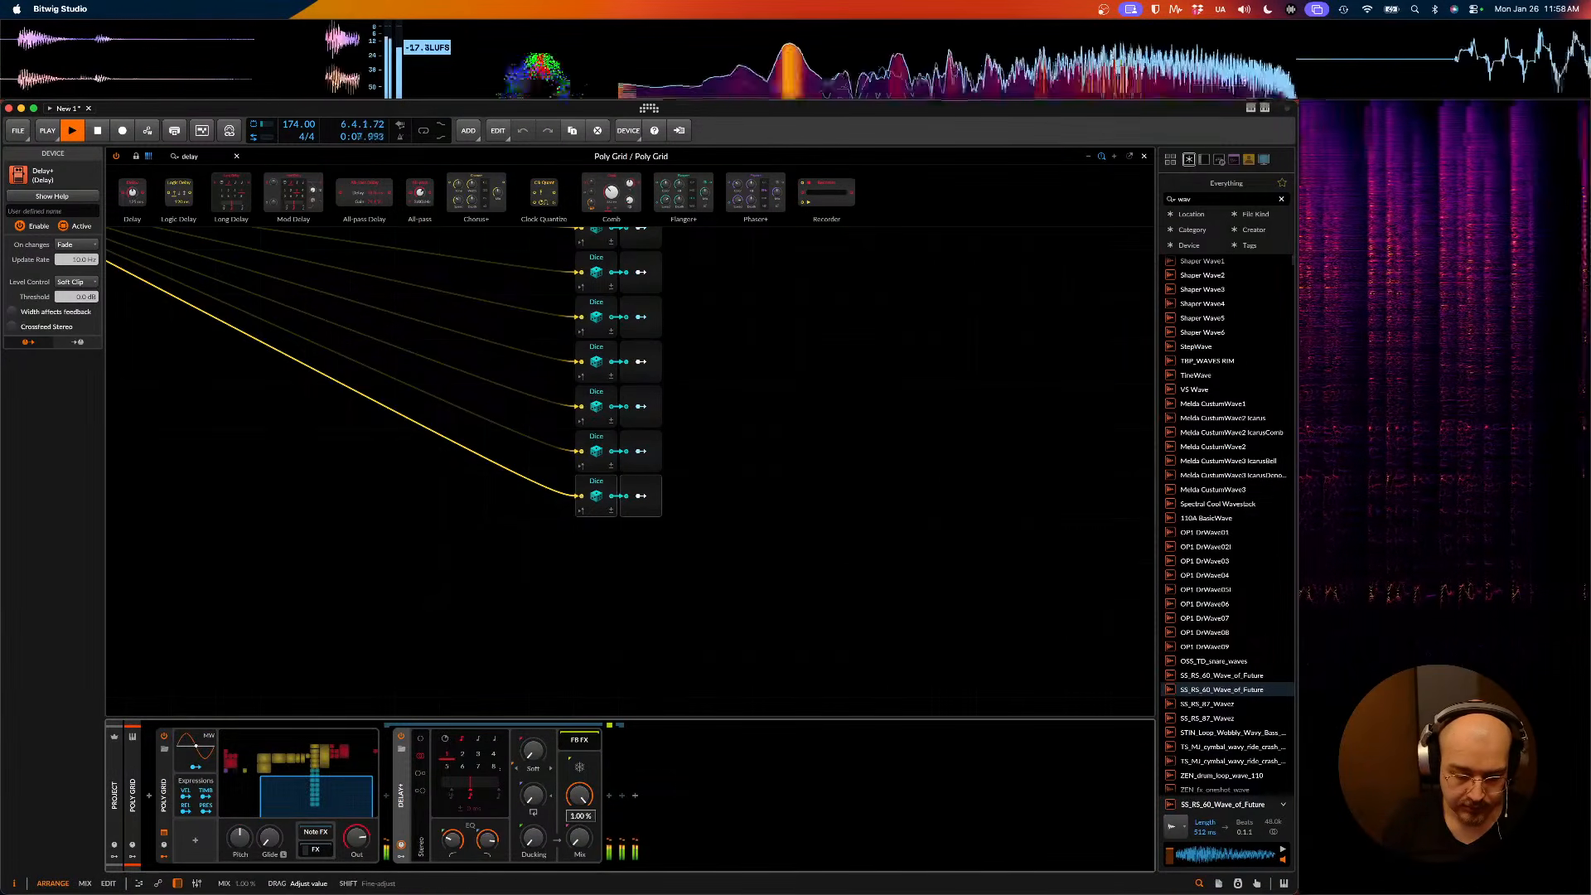
{"action": "key", "text": "space"}
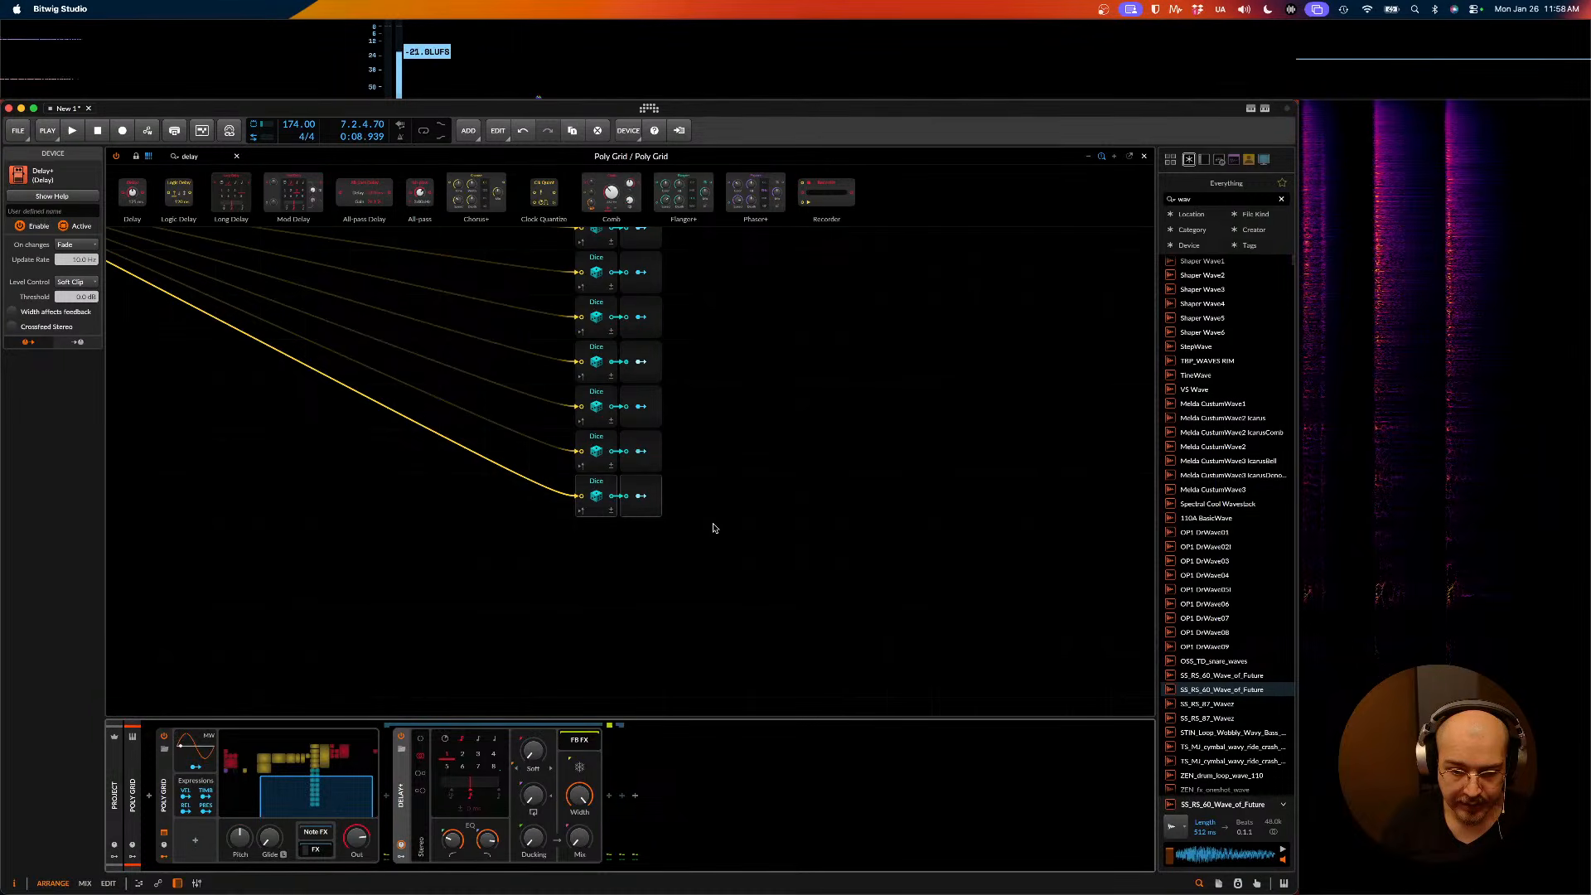
- Add a Chance module below the Gate Length module and connect the sequencer's gate output to its trigger input
{"action": "left_click", "coordinate": [595, 498]}
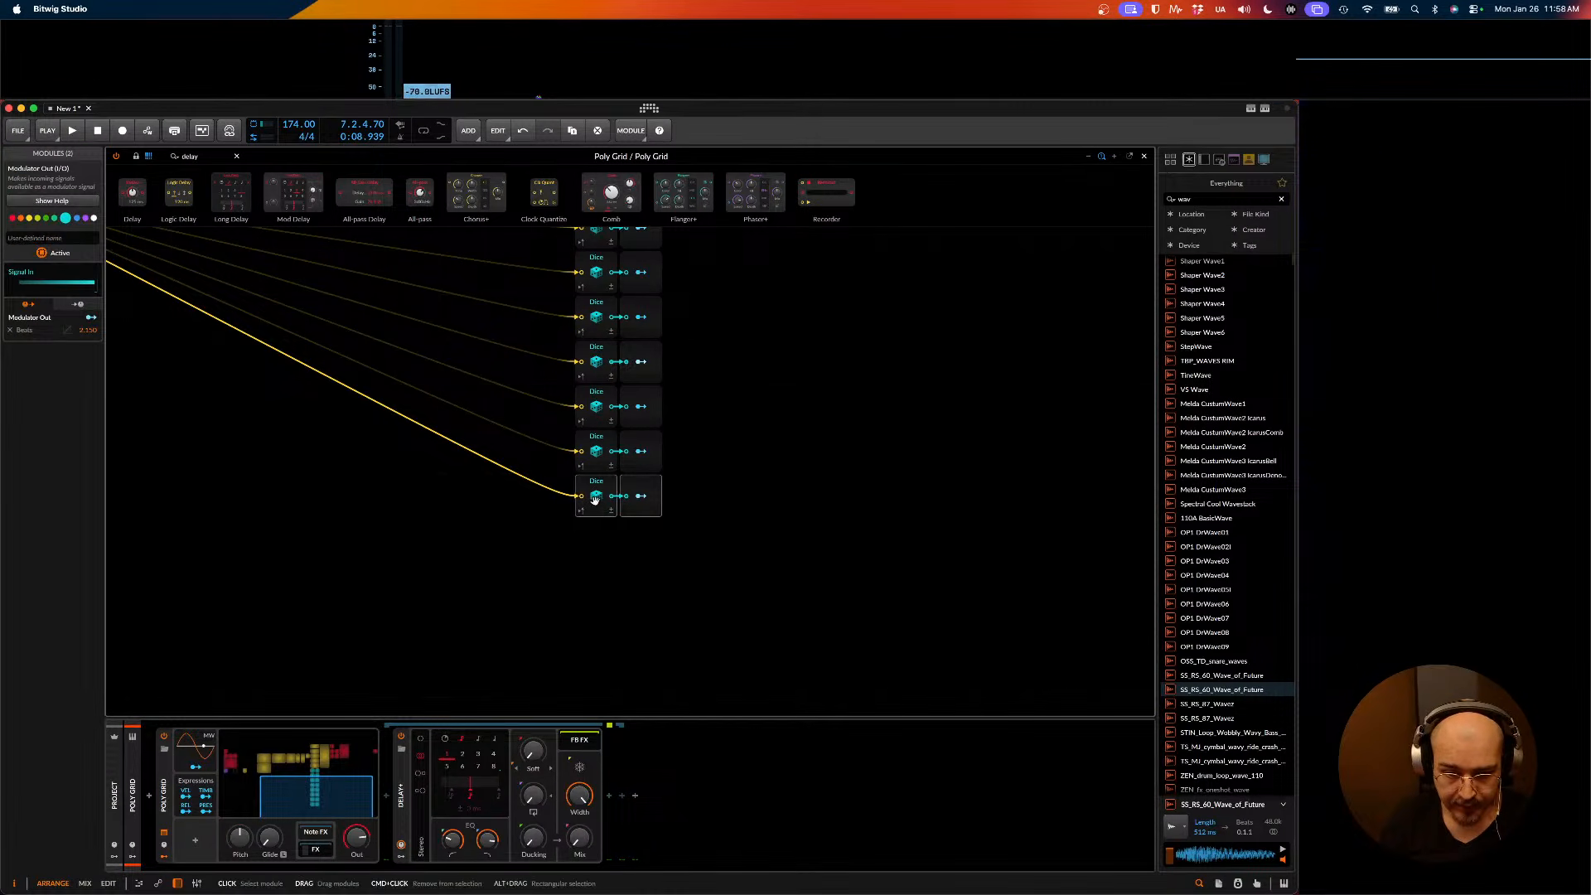
{"action": "scroll", "coordinate": [620, 567], "scroll_direction": "left", "scroll_amount": 2}
{"action": "left_click", "coordinate": [620, 565]}
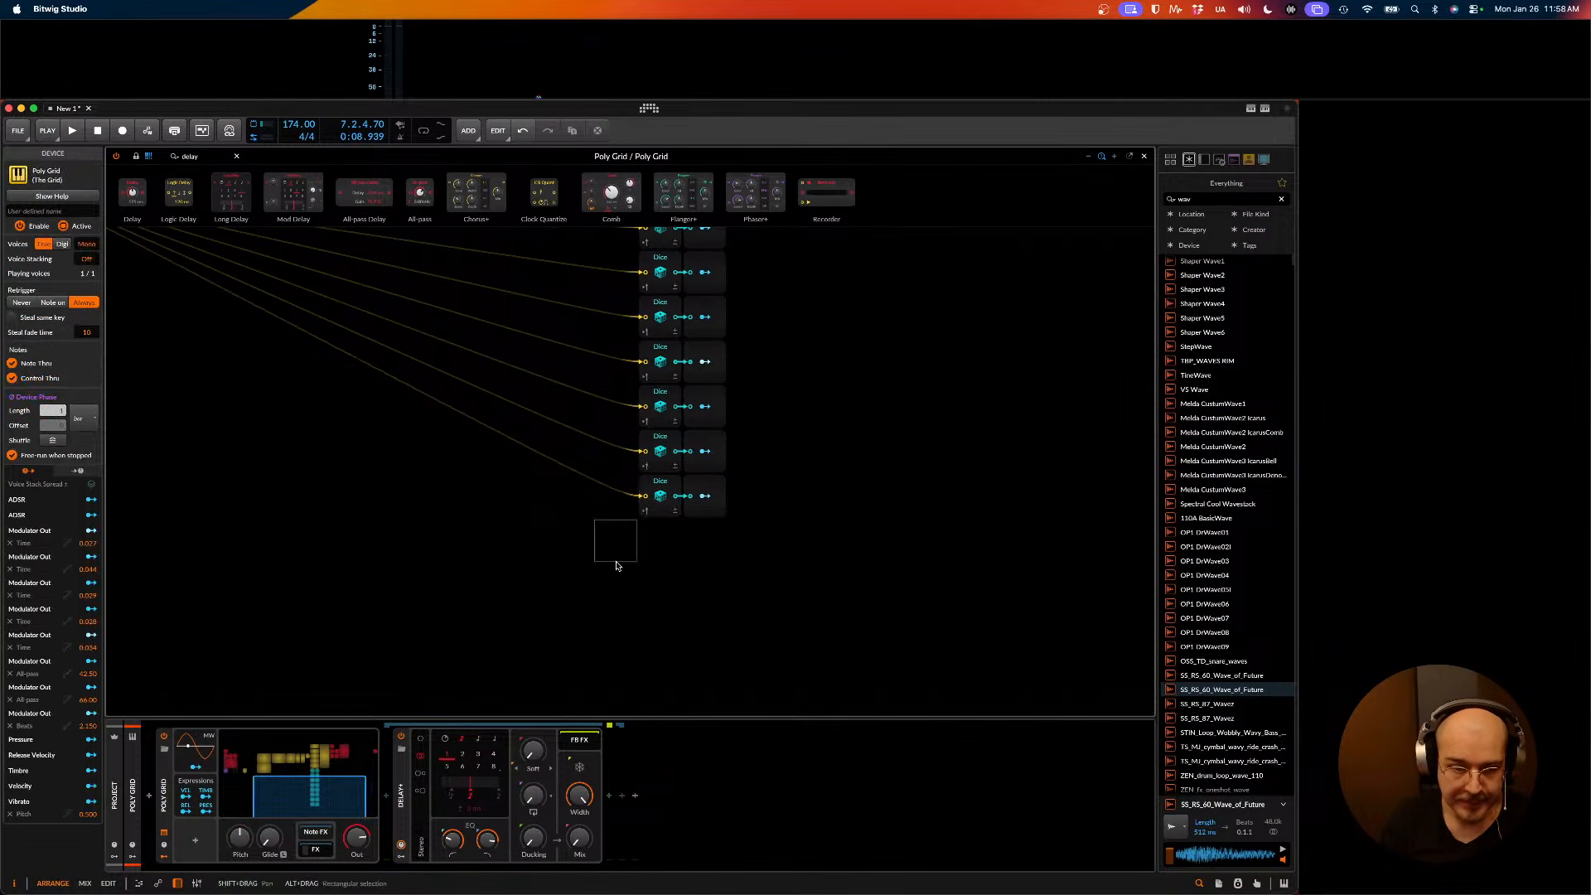
{"action": "scroll", "coordinate": [620, 564], "scroll_direction": "left", "scroll_amount": 3}
{"action": "scroll", "coordinate": [622, 561], "scroll_direction": "up", "scroll_amount": 5}
{"action": "scroll", "coordinate": [320, 428], "scroll_direction": "left", "scroll_amount": 1}
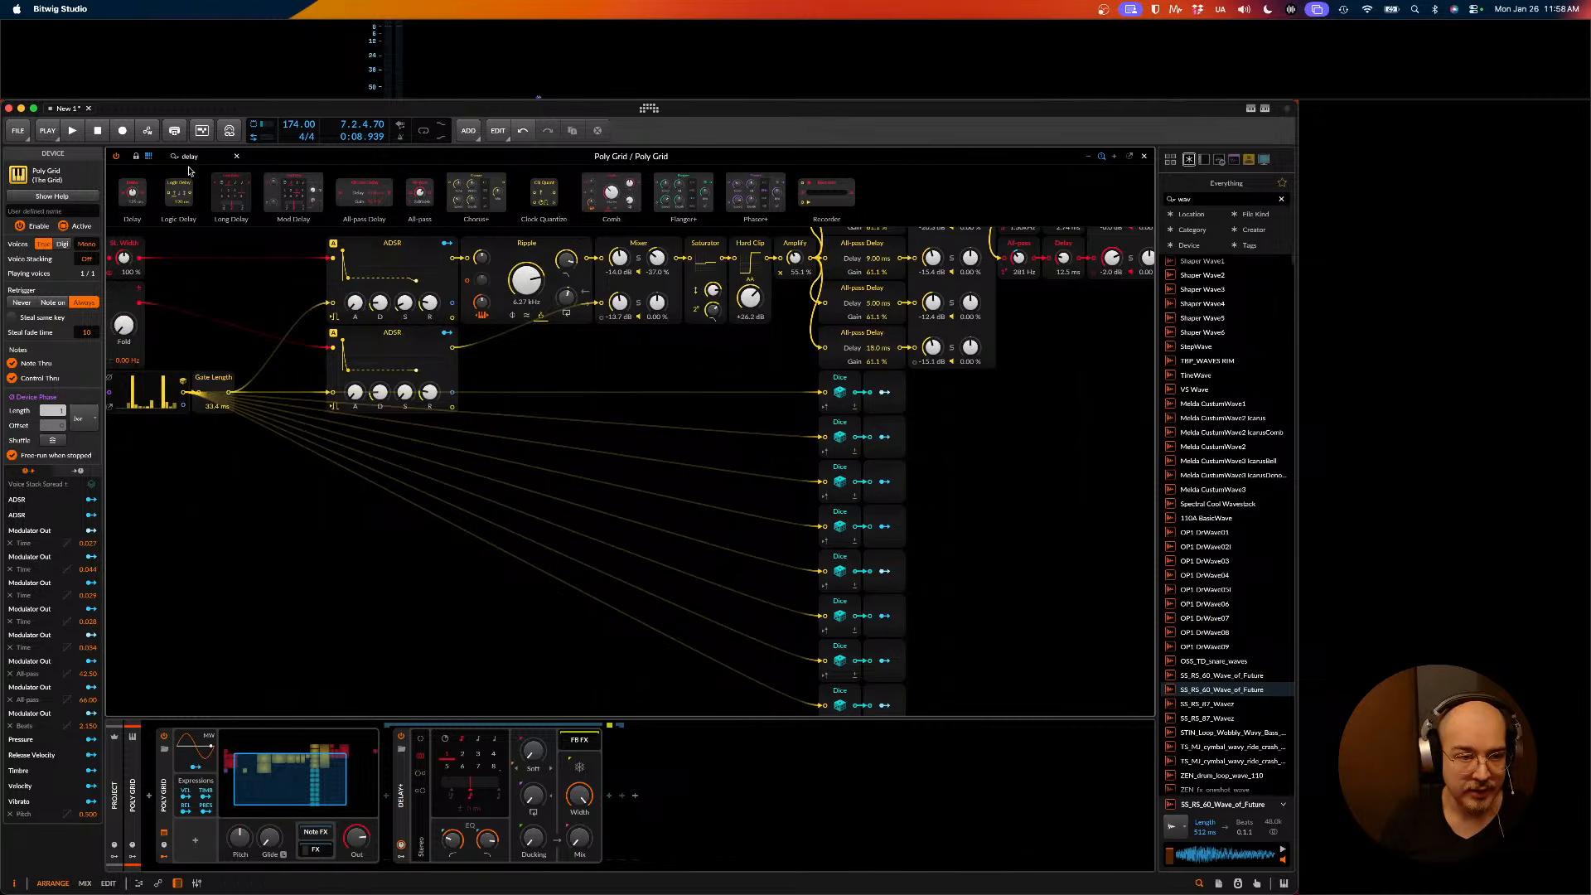
{"action": "key", "text": "BackSpace"}
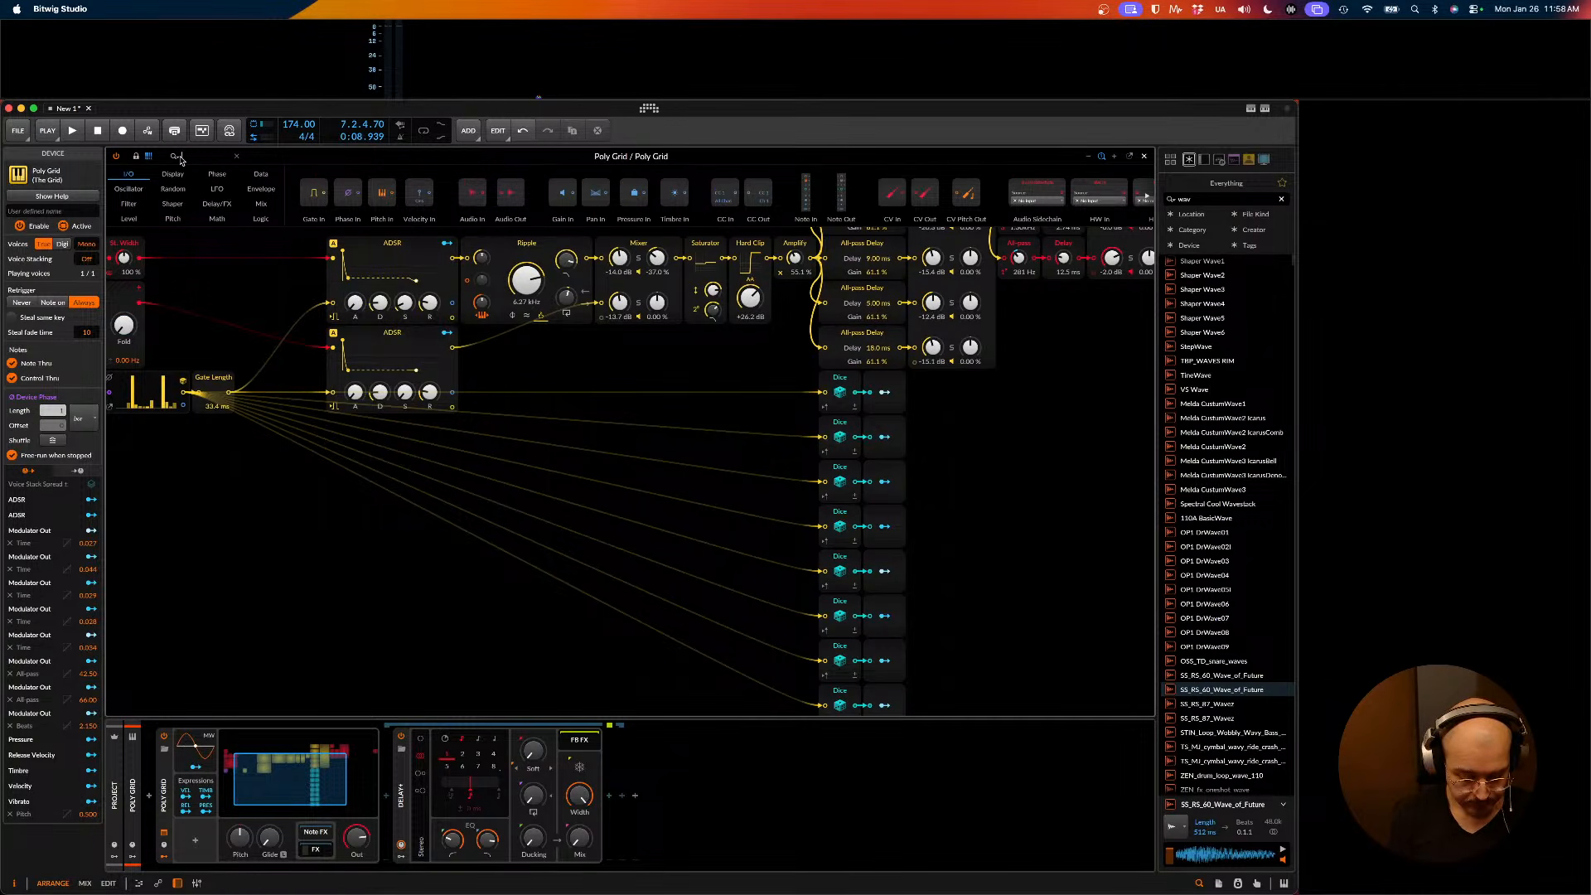
{"action": "type", "text": "chal"}
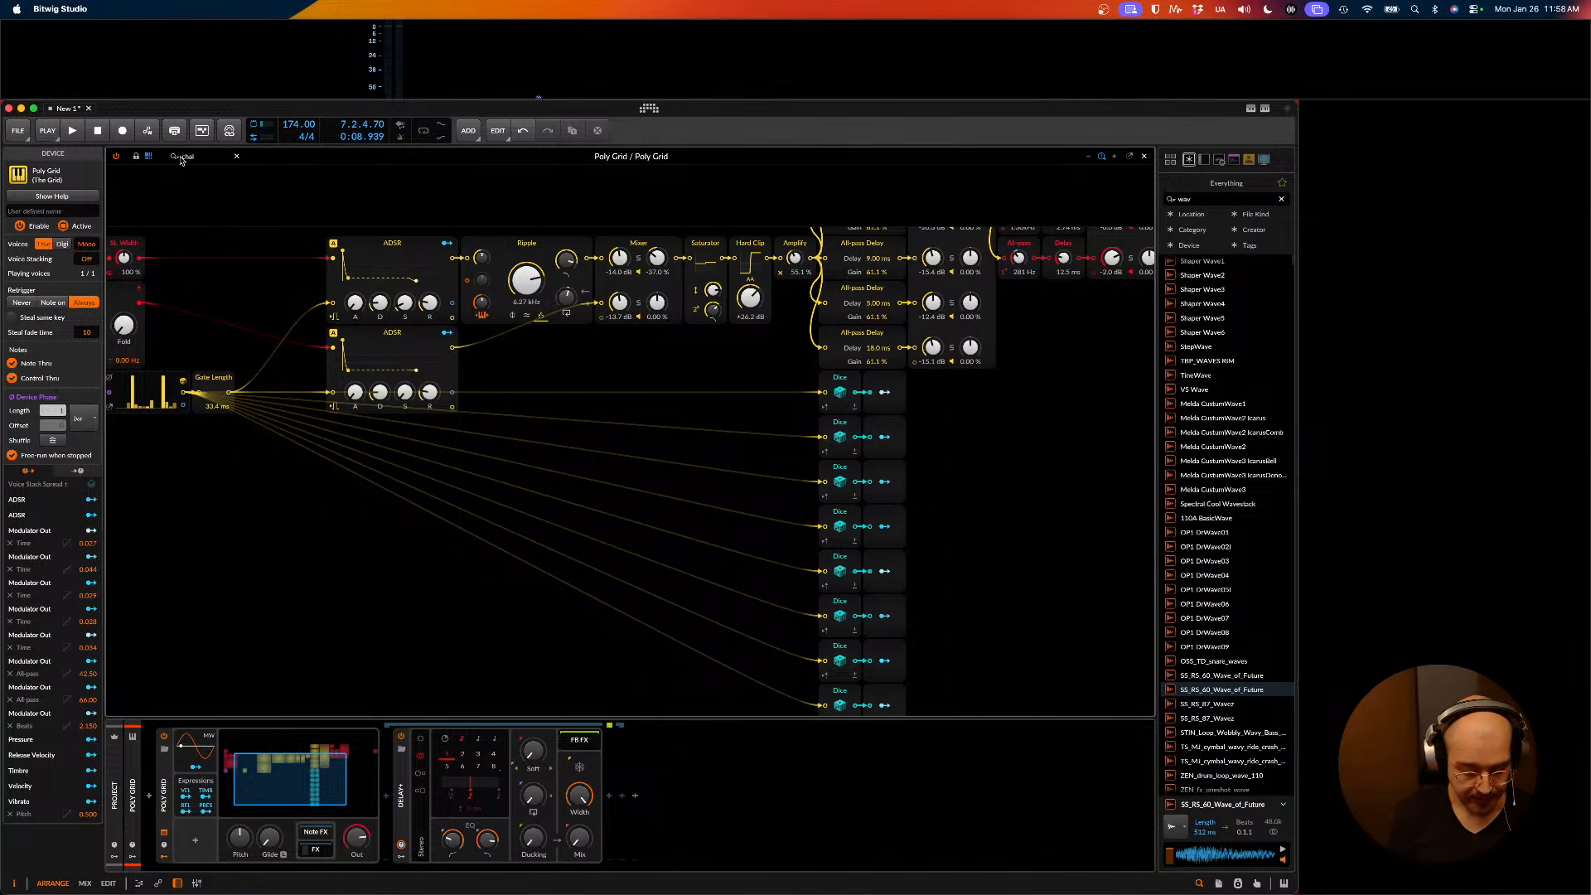
{"action": "key", "text": "BackSpace"}
{"action": "type", "text": "n"}
{"action": "left_click_drag", "start_coordinate": [133, 195], "coordinate": [249, 520]}
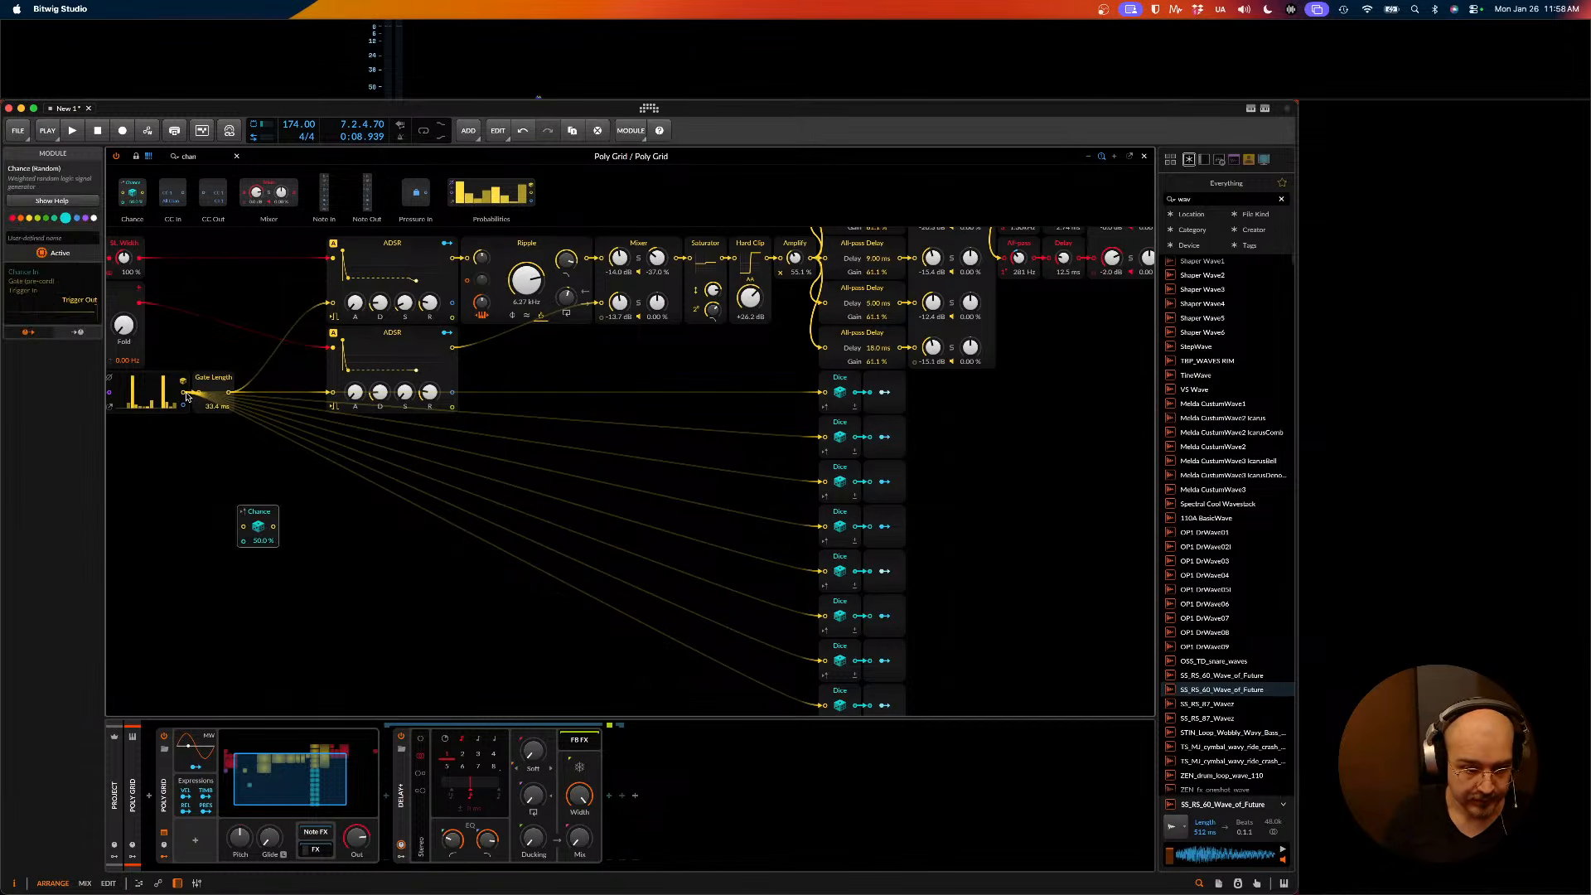
{"action": "left_click_drag", "start_coordinate": [192, 398], "coordinate": [242, 527]}
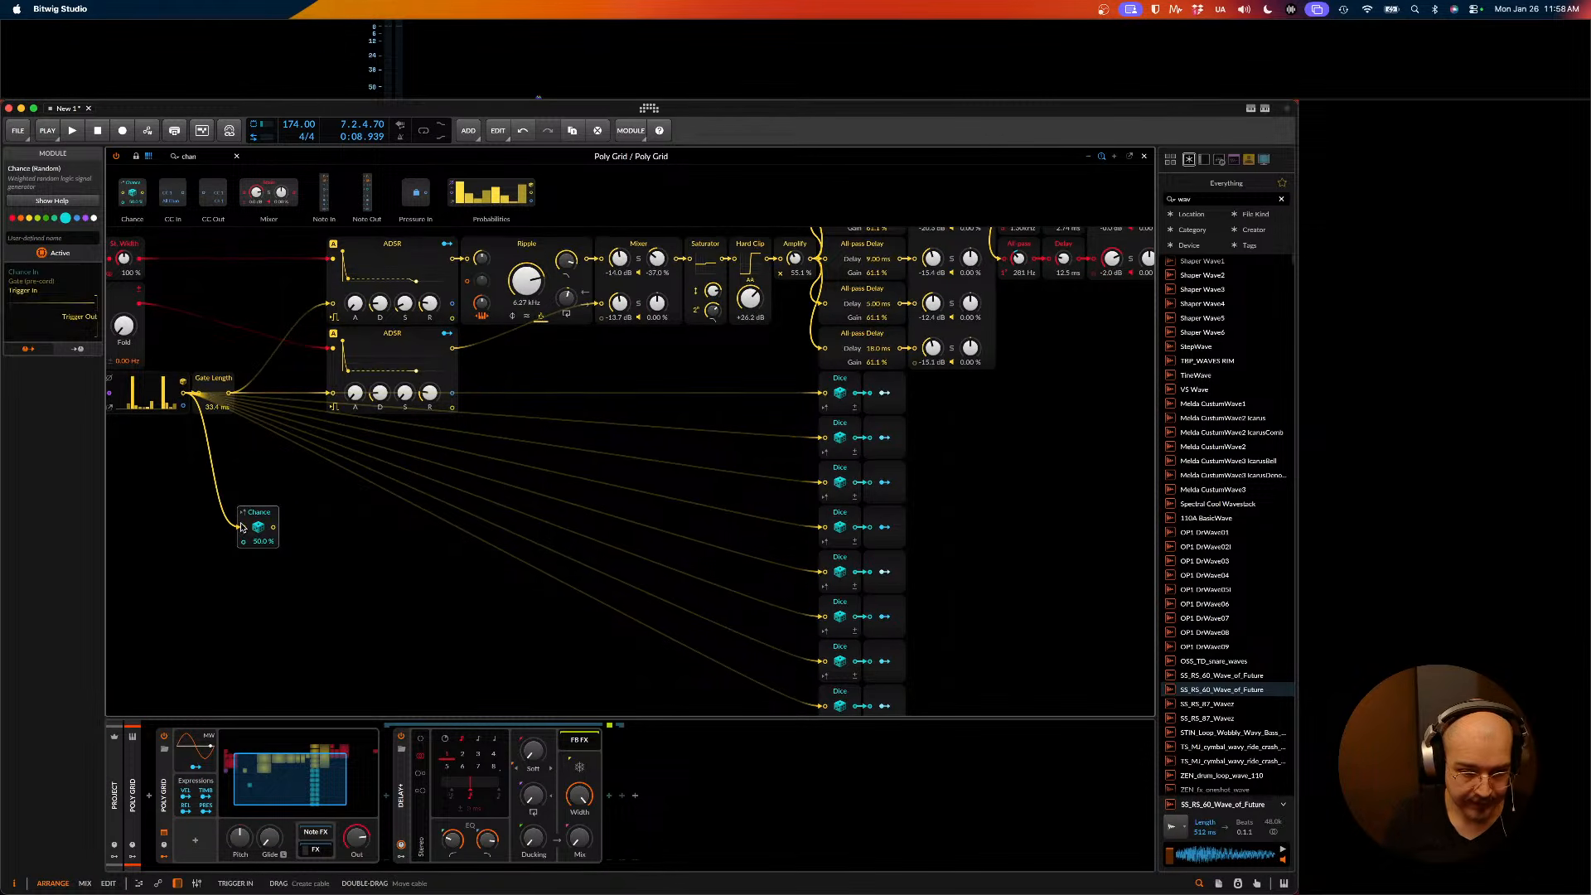
- Place a copy of the last Dice and Modulator Out pair after the Chance module and modulate the Delay+ mix with it
{"action": "scroll", "coordinate": [413, 525], "scroll_direction": "down", "scroll_amount": 3}
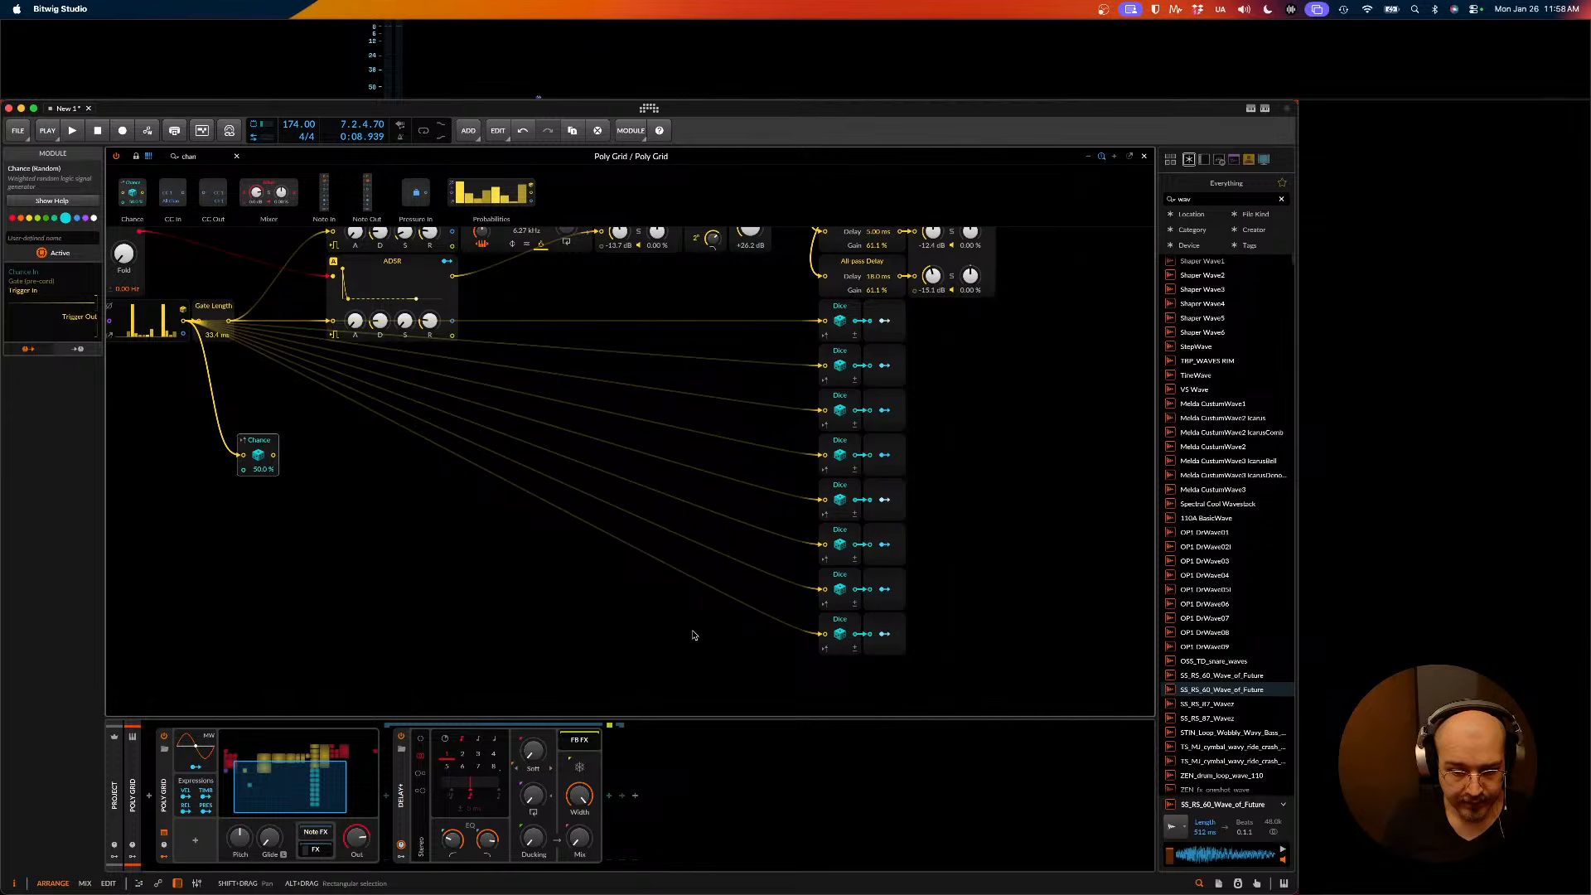
{"action": "left_click", "coordinate": [805, 679]}
{"action": "left_click_drag", "start_coordinate": [808, 680], "coordinate": [562, 638]}
{"action": "left_click_drag", "start_coordinate": [650, 675], "coordinate": [944, 637]}
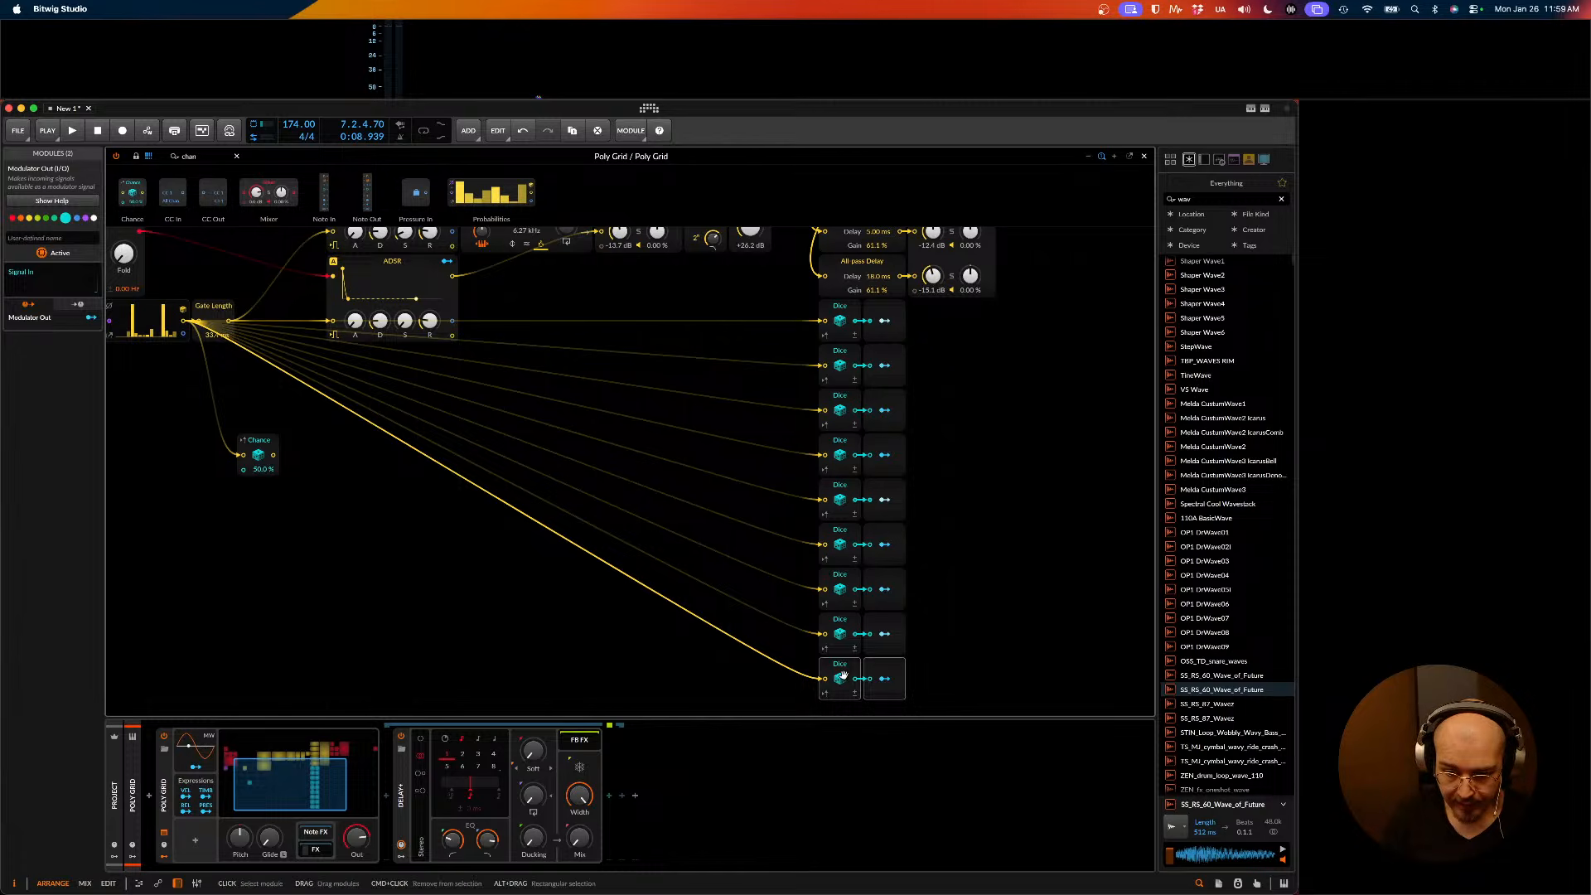
{"action": "left_click_drag", "start_coordinate": [840, 623], "coordinate": [333, 455]}
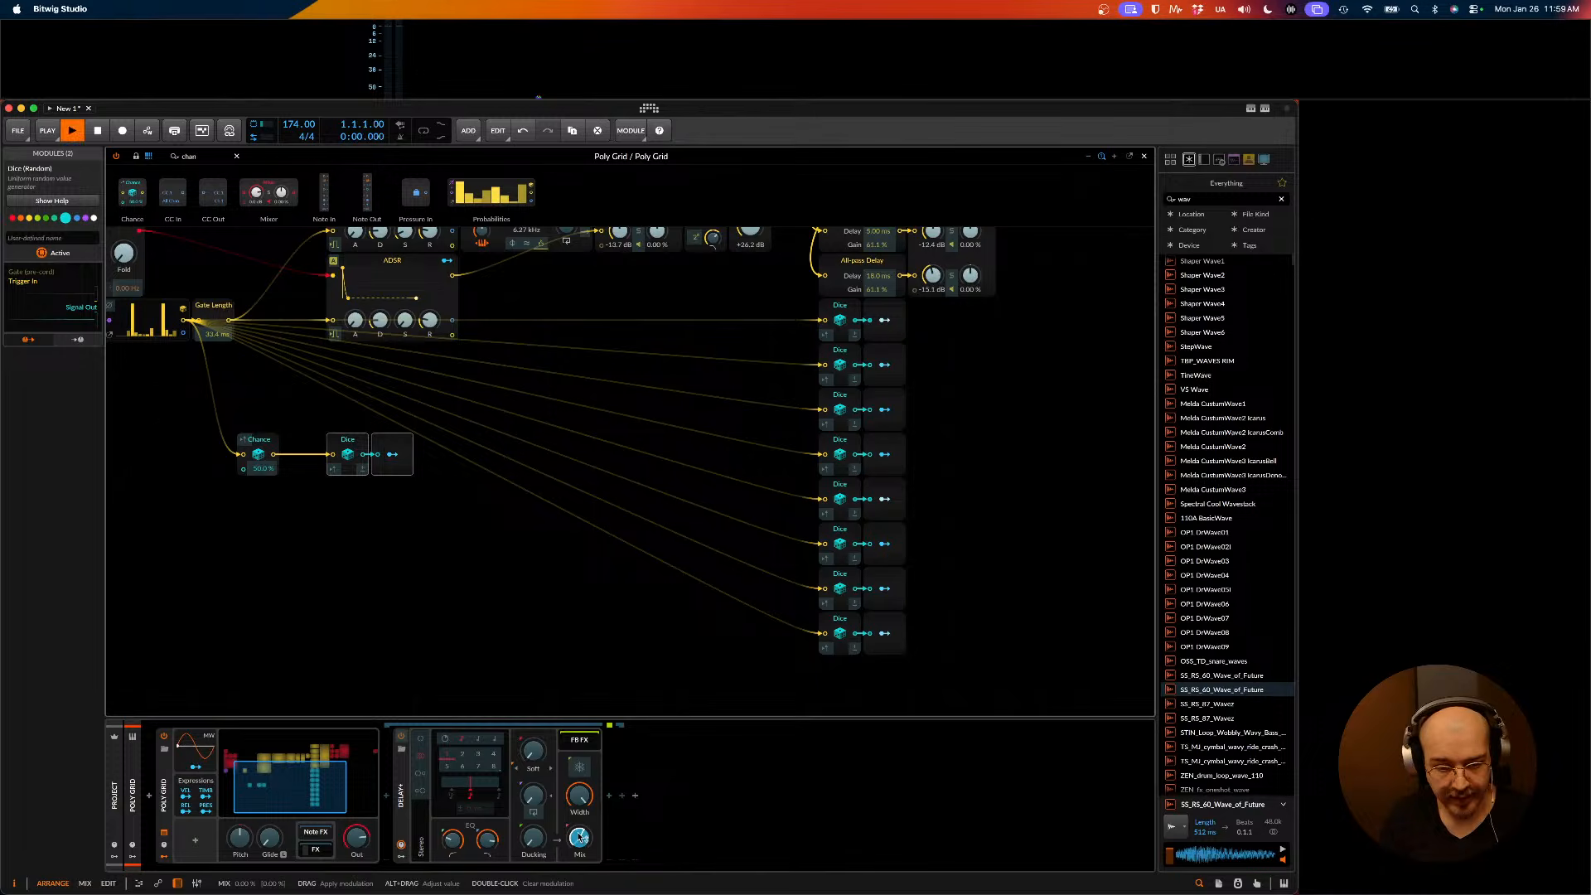
- Set the probability of the Chance module to 17.5 % while auditioning the pattern
{"action": "key", "text": "space"}
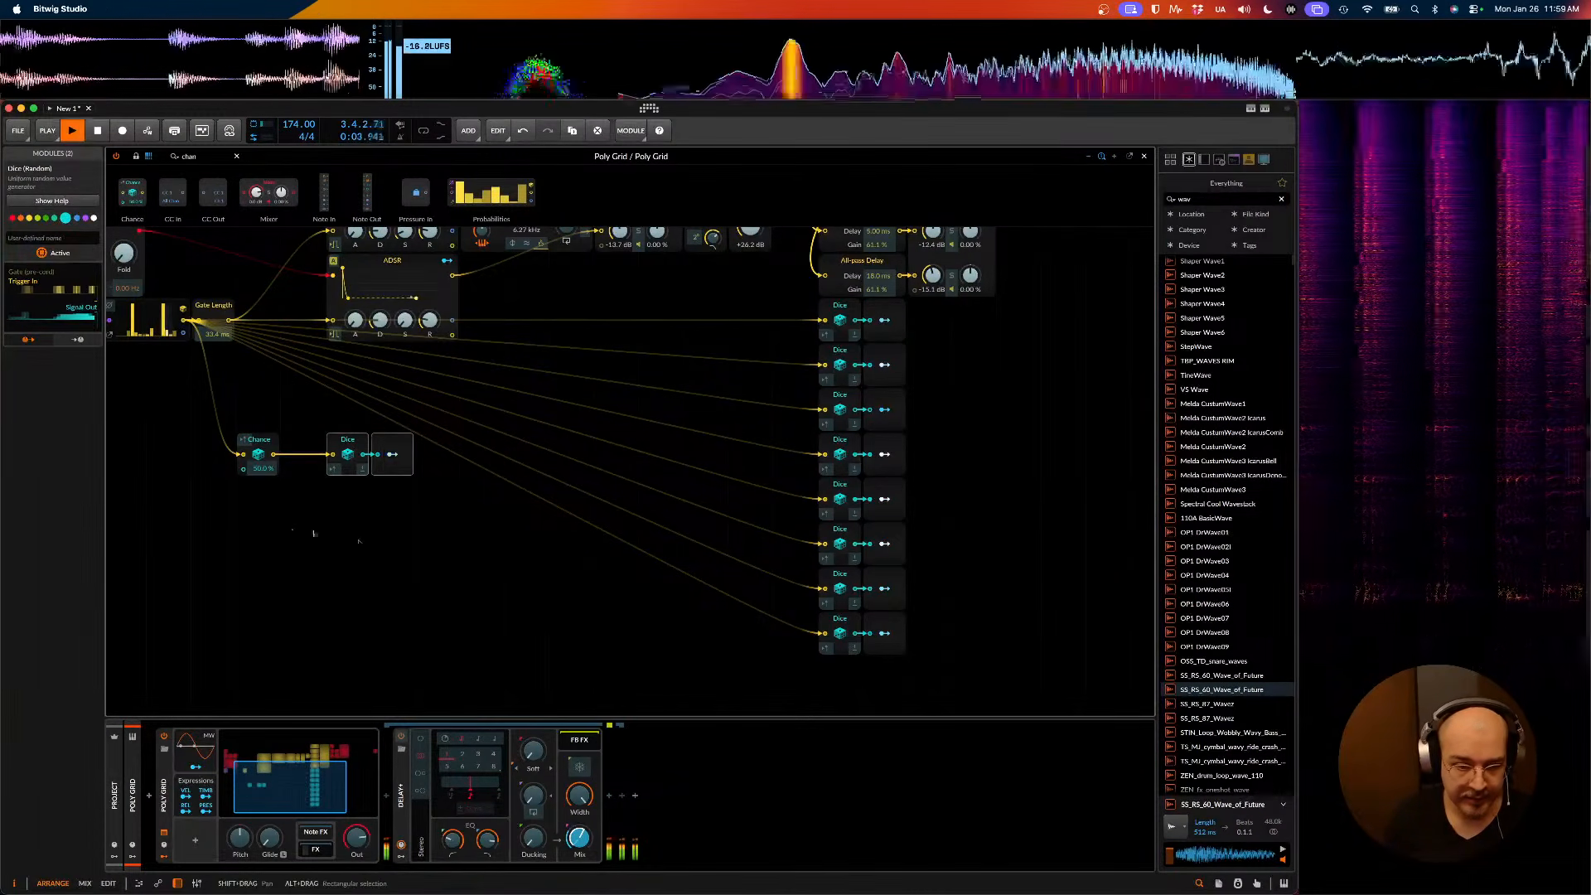
{"action": "key", "text": "space"}
{"action": "left_click", "coordinate": [303, 544]}
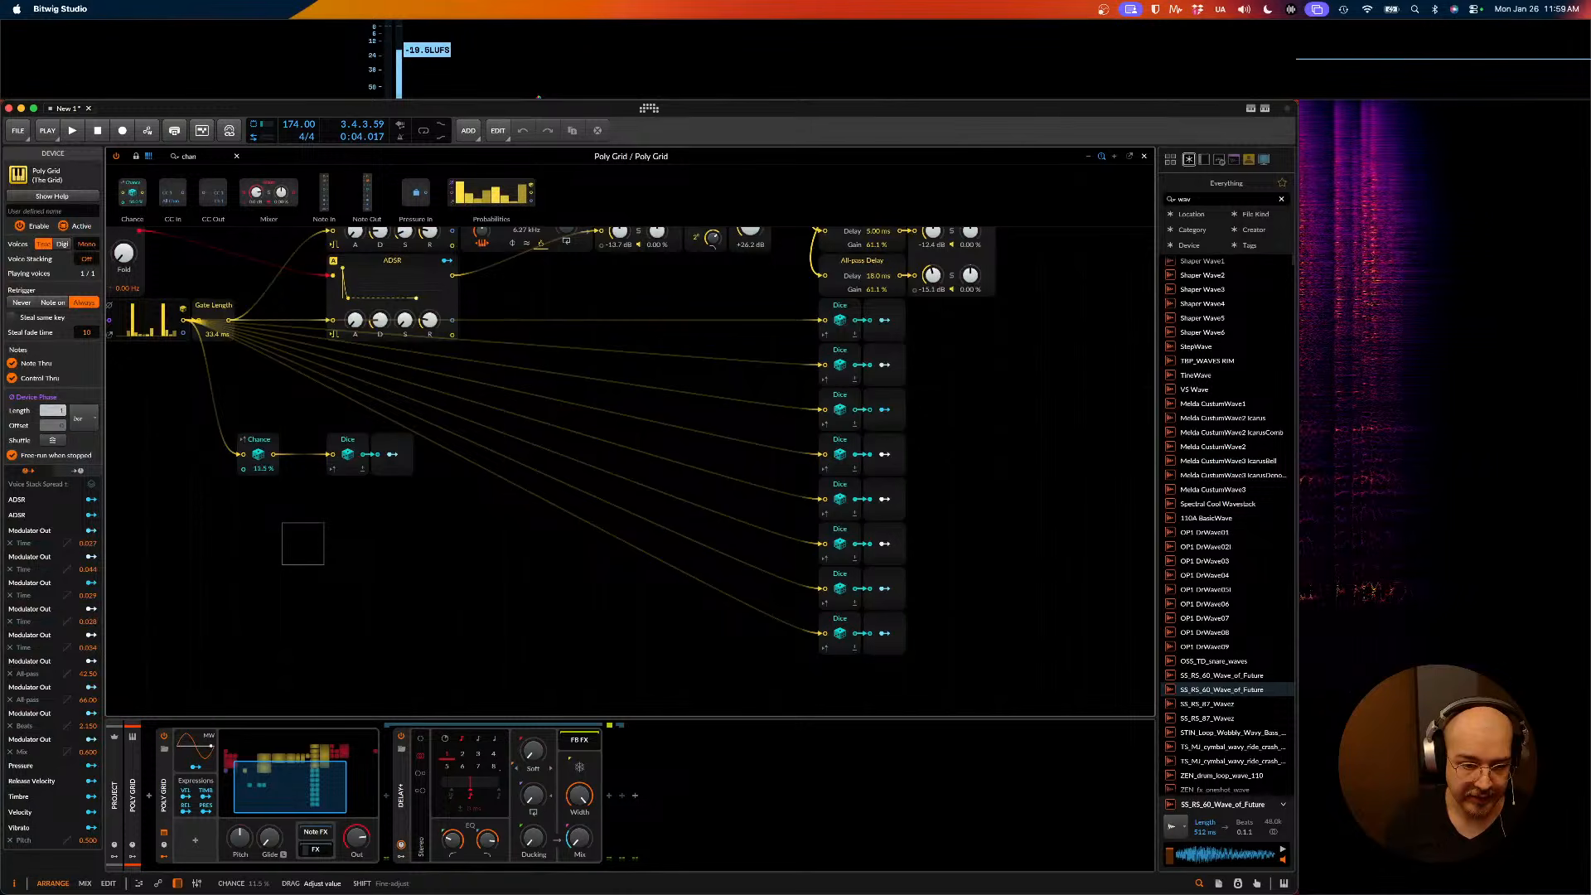
{"action": "key", "text": "space"}
{"action": "mouse_move", "coordinate": [262, 469]}
{"action": "left_mouse_down"}
{"action": "mouse_move", "coordinate": [265, 449]}
{"action": "mouse_move", "coordinate": [270, 465]}
{"action": "left_mouse_up"}
{"action": "key", "text": "space"}
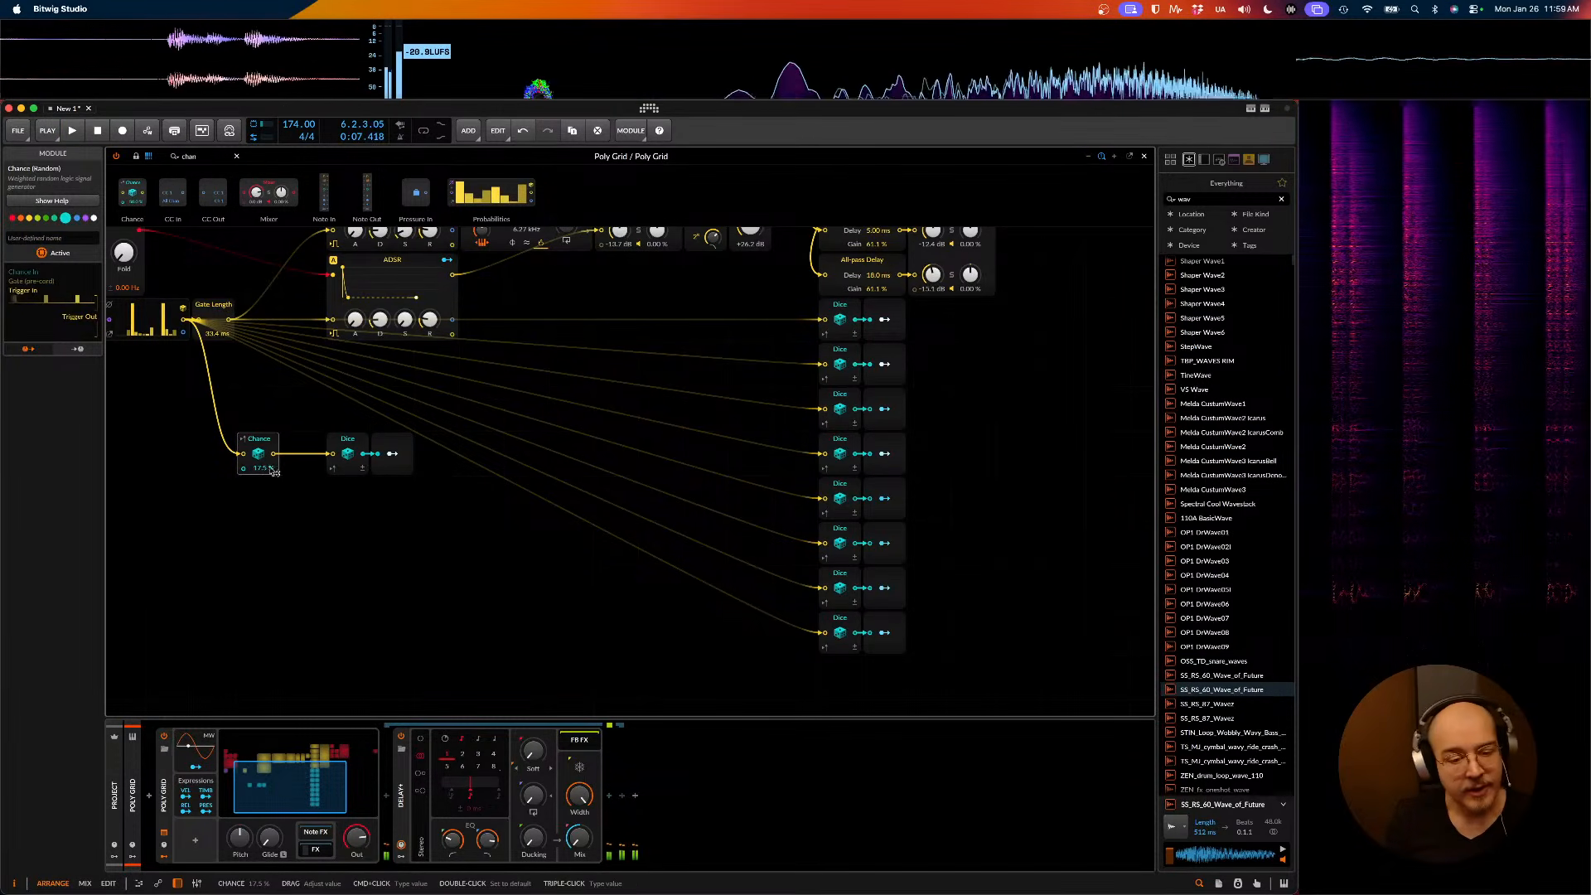
- Delete the Chance module and let the sequencer's gate output trigger the separate Dice directly
{"action": "left_click_drag", "start_coordinate": [357, 491], "coordinate": [227, 468]}
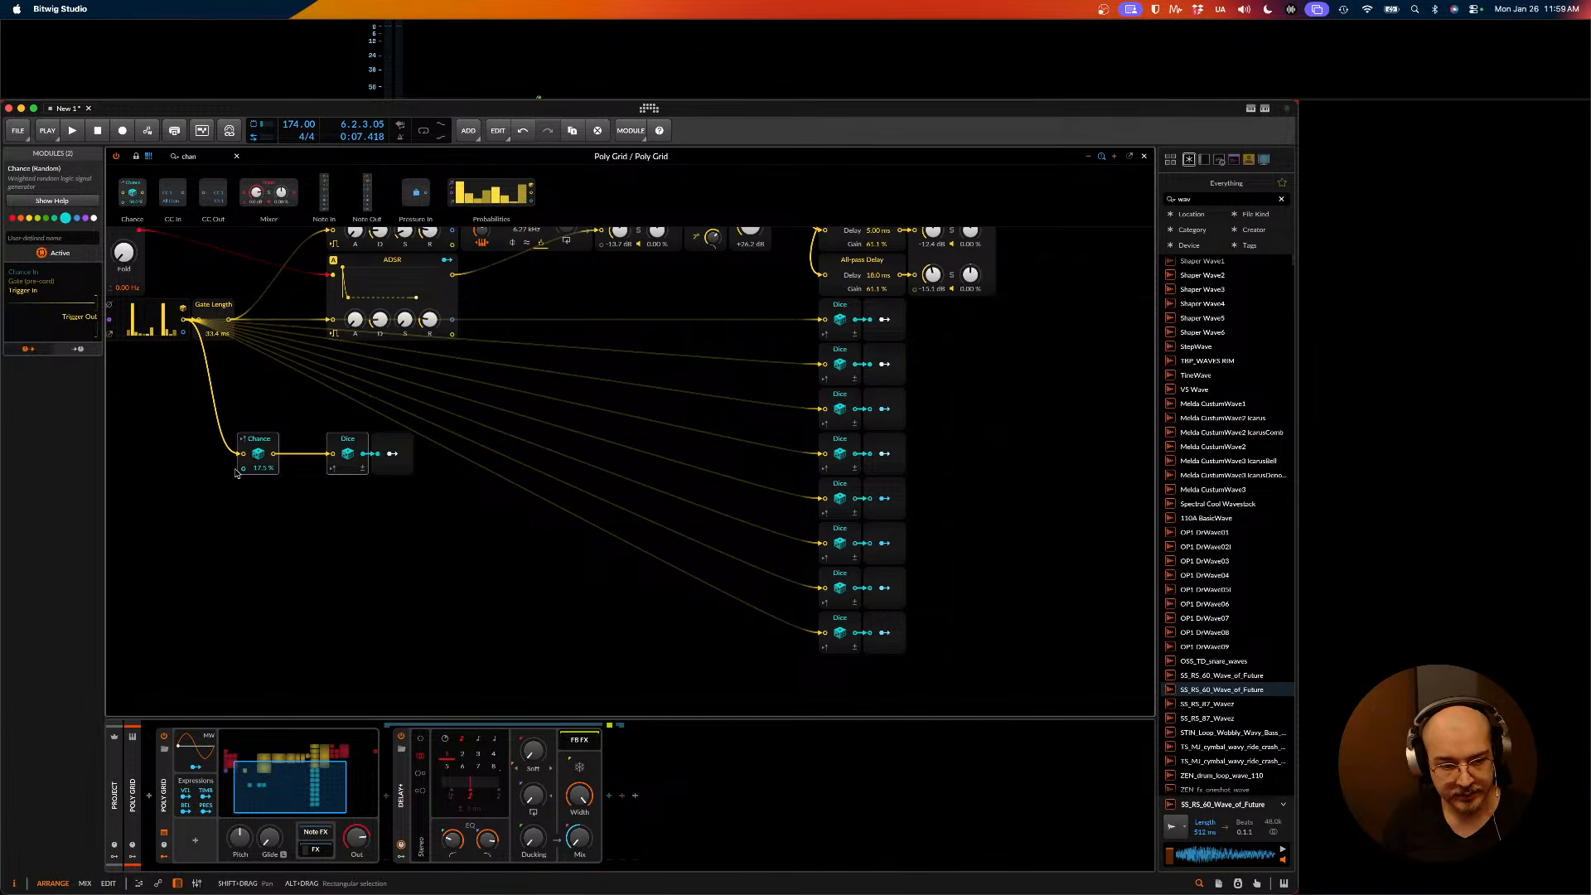
{"action": "left_click", "coordinate": [243, 500]}
{"action": "left_click_drag", "start_coordinate": [299, 511], "coordinate": [212, 410]}
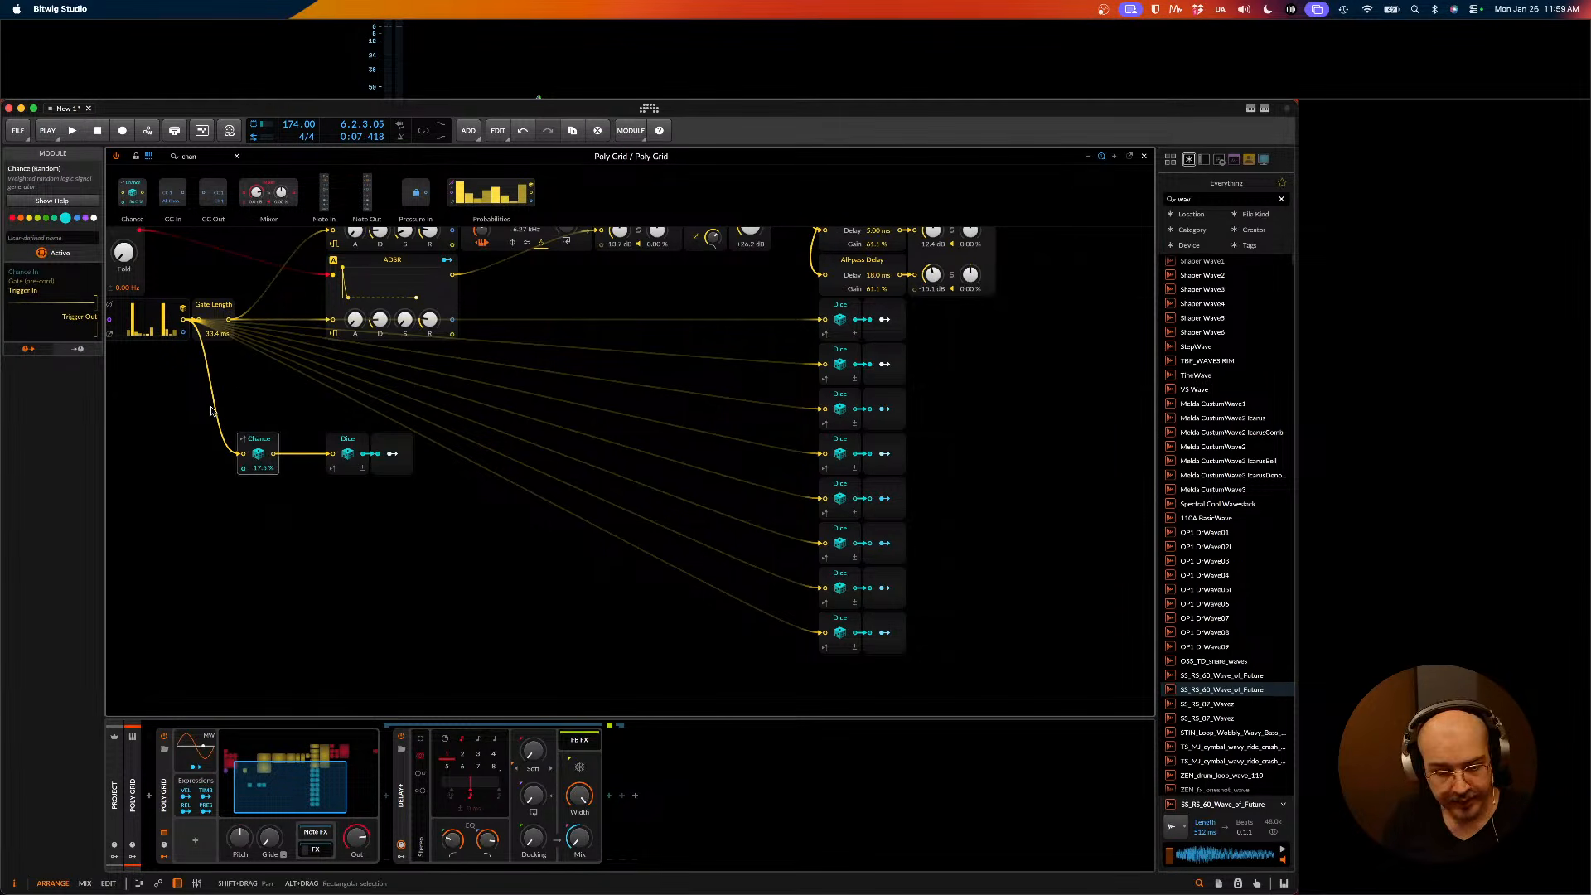
{"action": "key", "text": "Delete"}
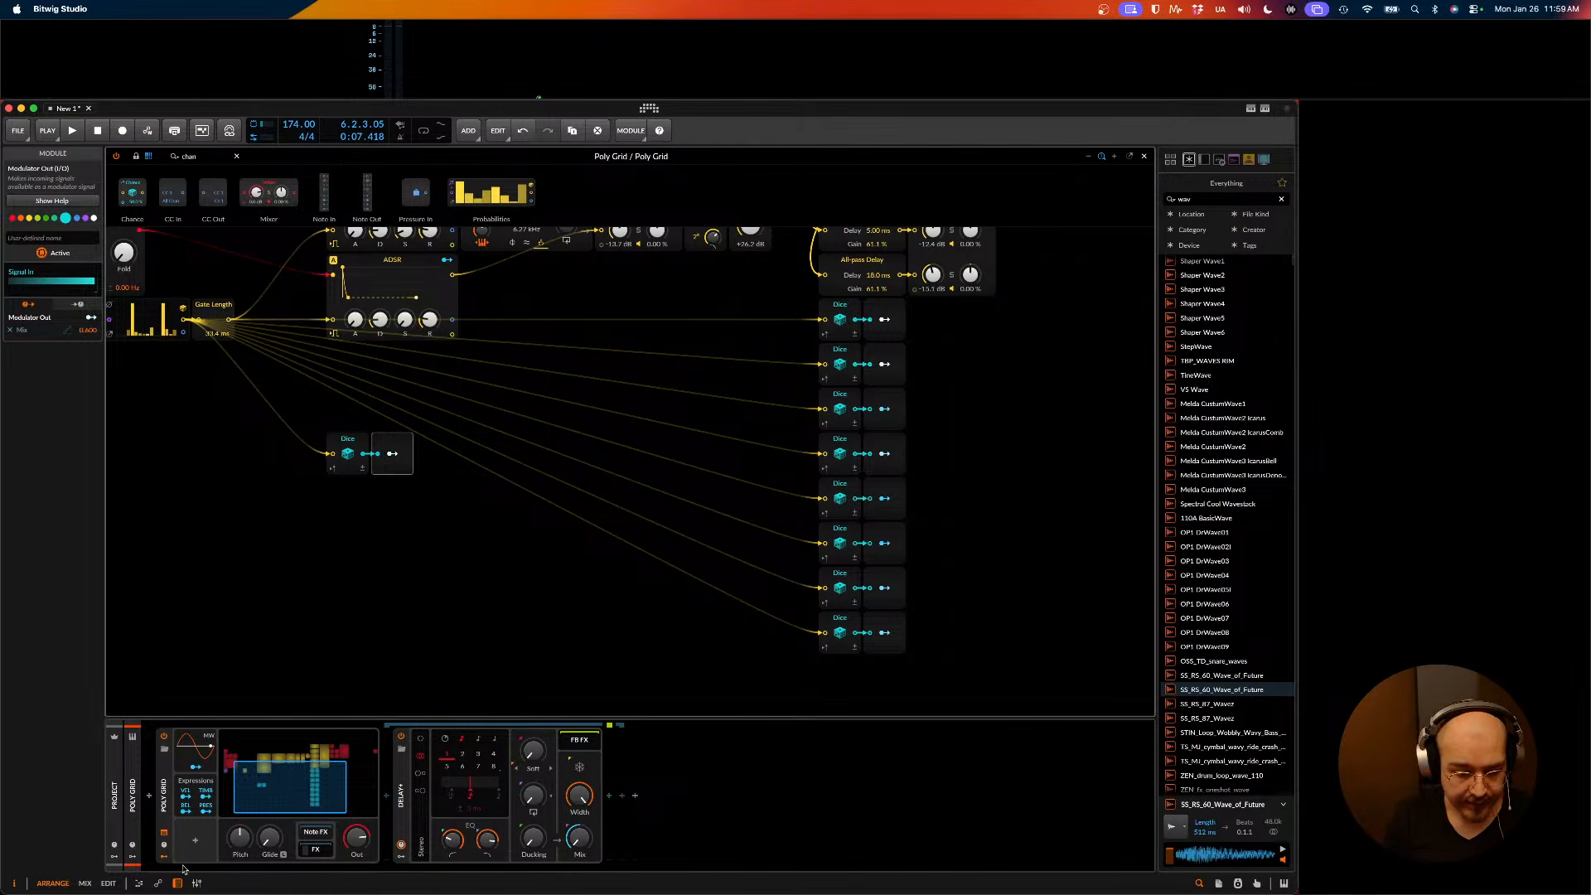
- Insert a Curves modulator into the Poly Grid device
{"action": "left_click", "coordinate": [195, 843]}
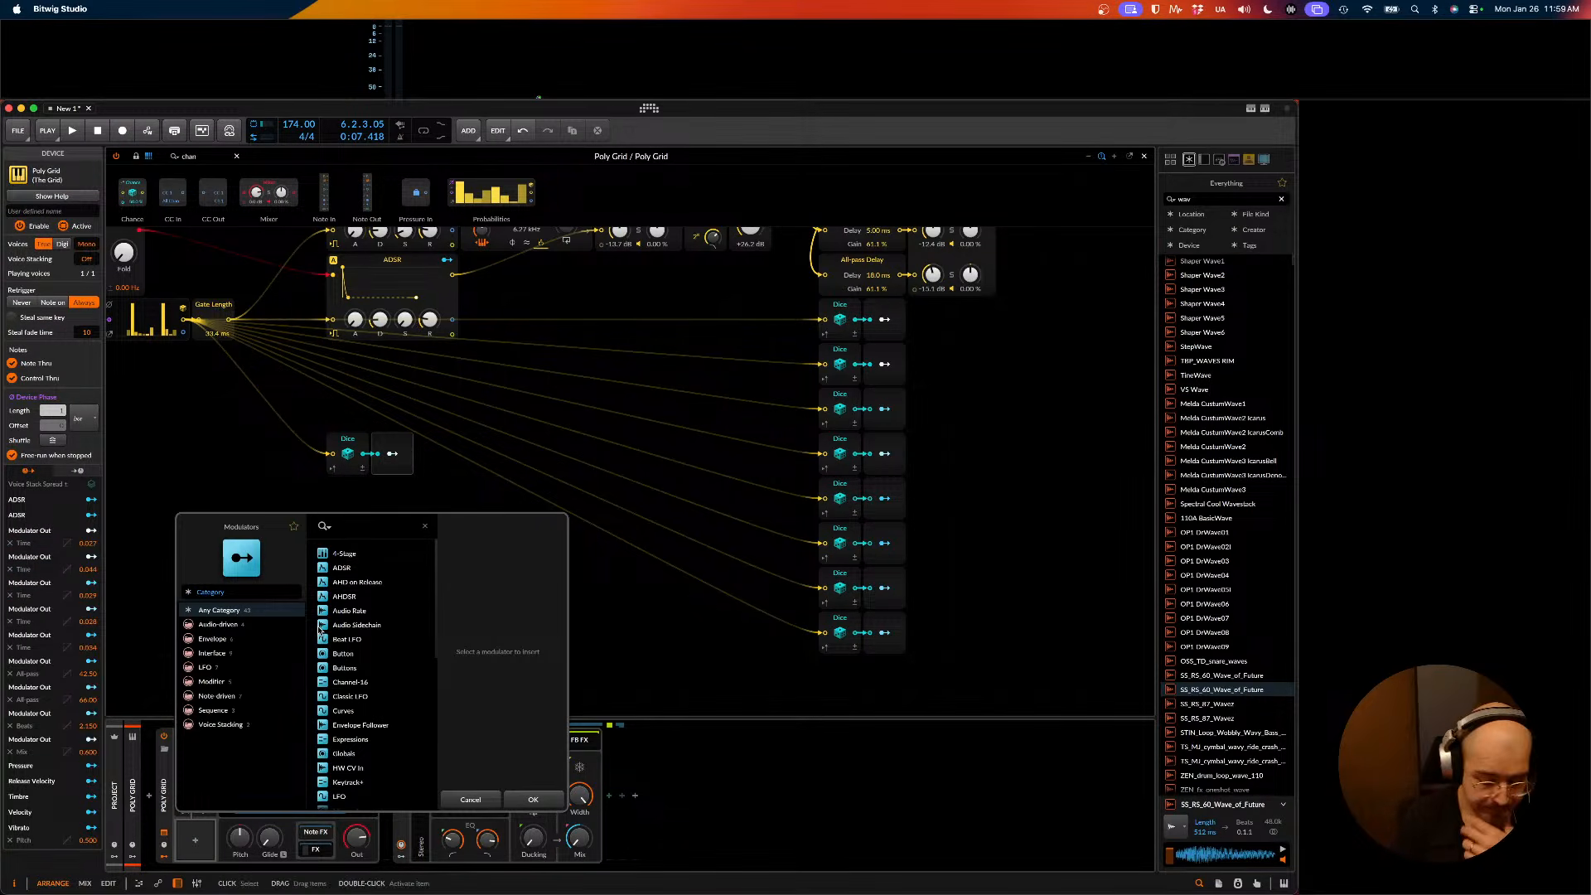
{"action": "type", "text": "cur"}
{"action": "key", "text": "Down"}
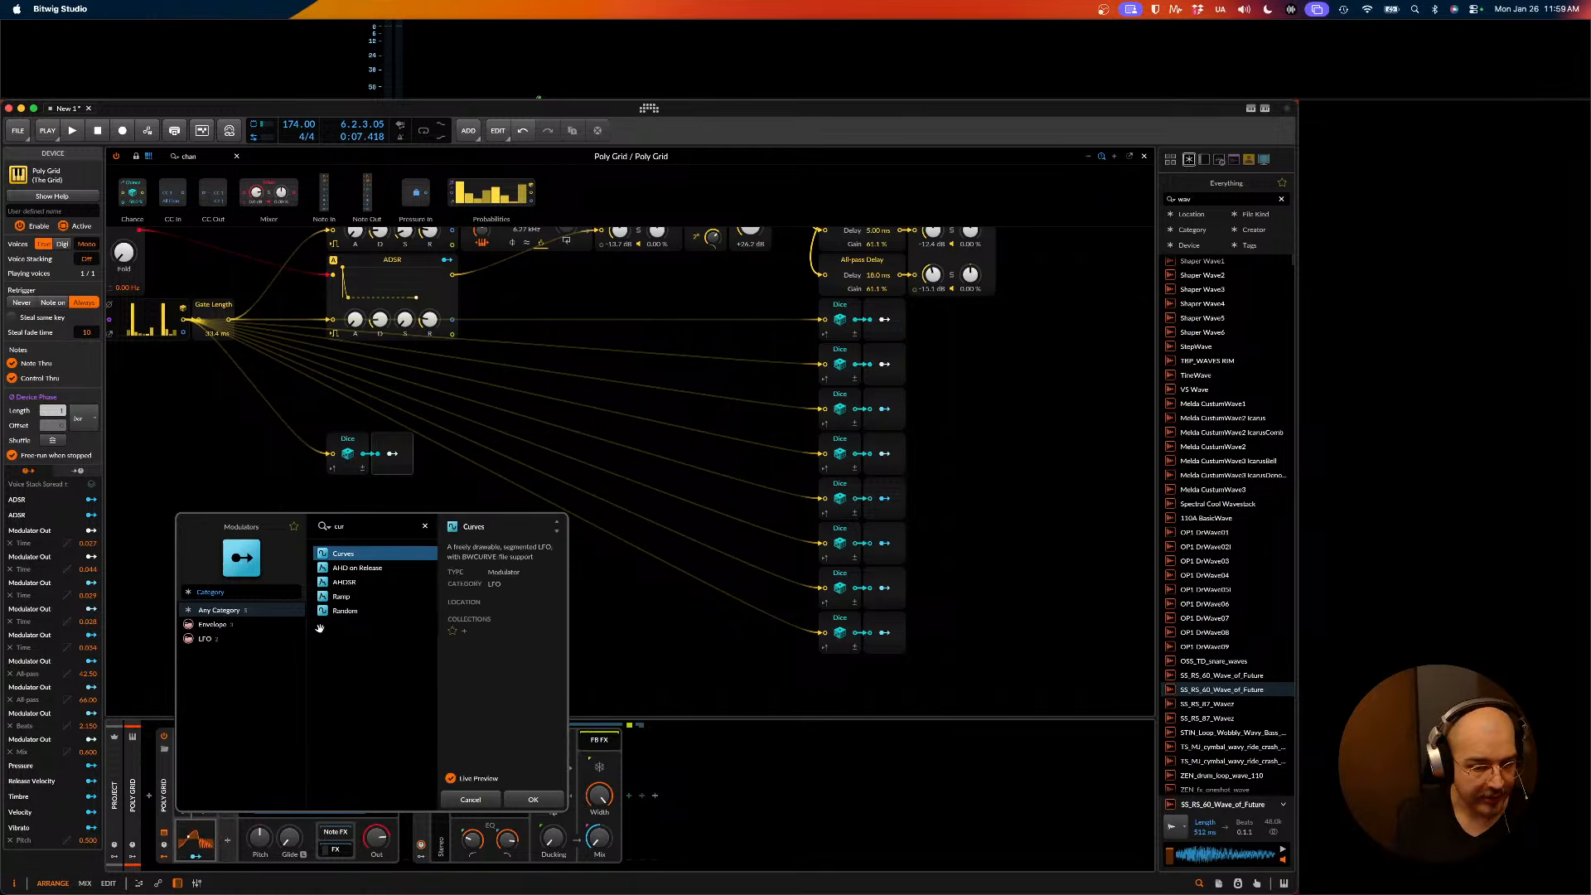
{"action": "key", "text": "Return"}
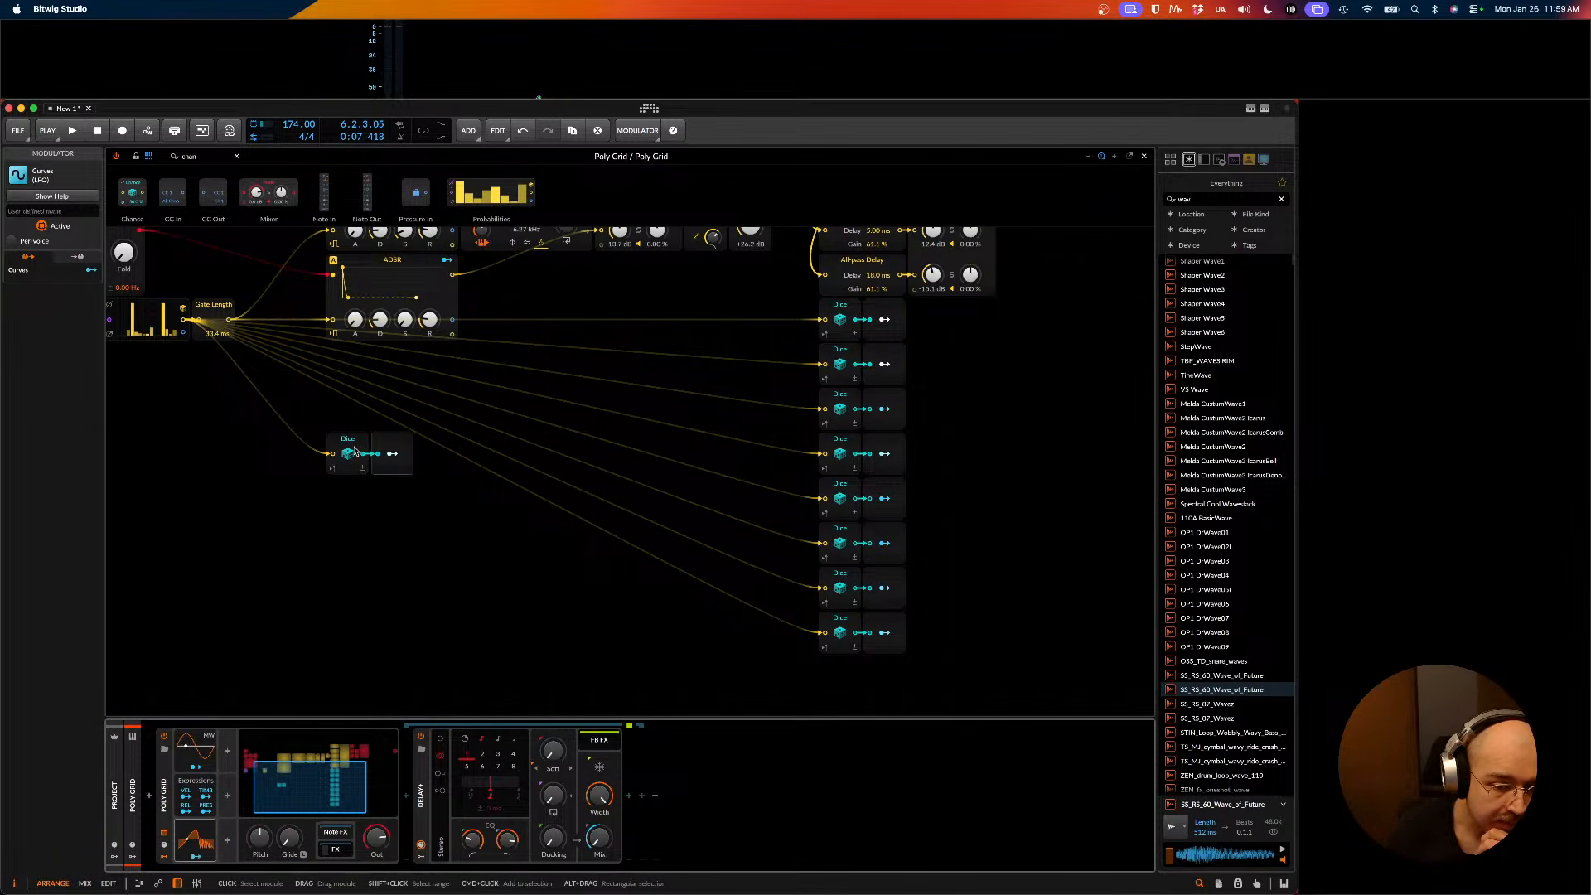
- Audition the pattern with the separate Dice's Modulator Out driving the Delay+ mix
{"action": "left_click", "coordinate": [395, 451]}
{"action": "key", "text": "space"}
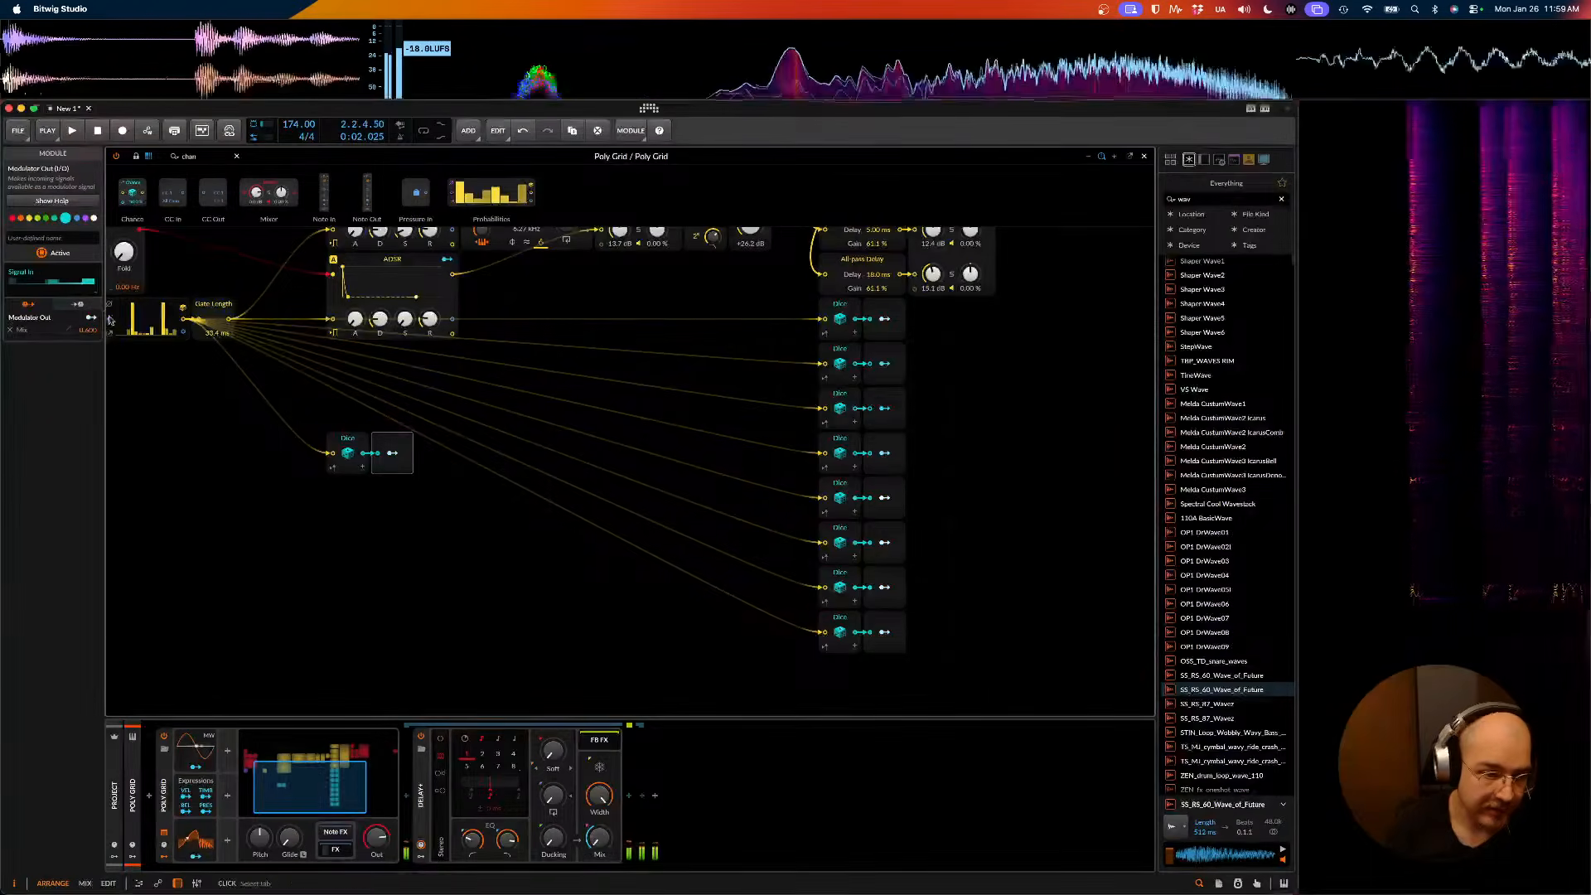
{"action": "key", "text": "space"}
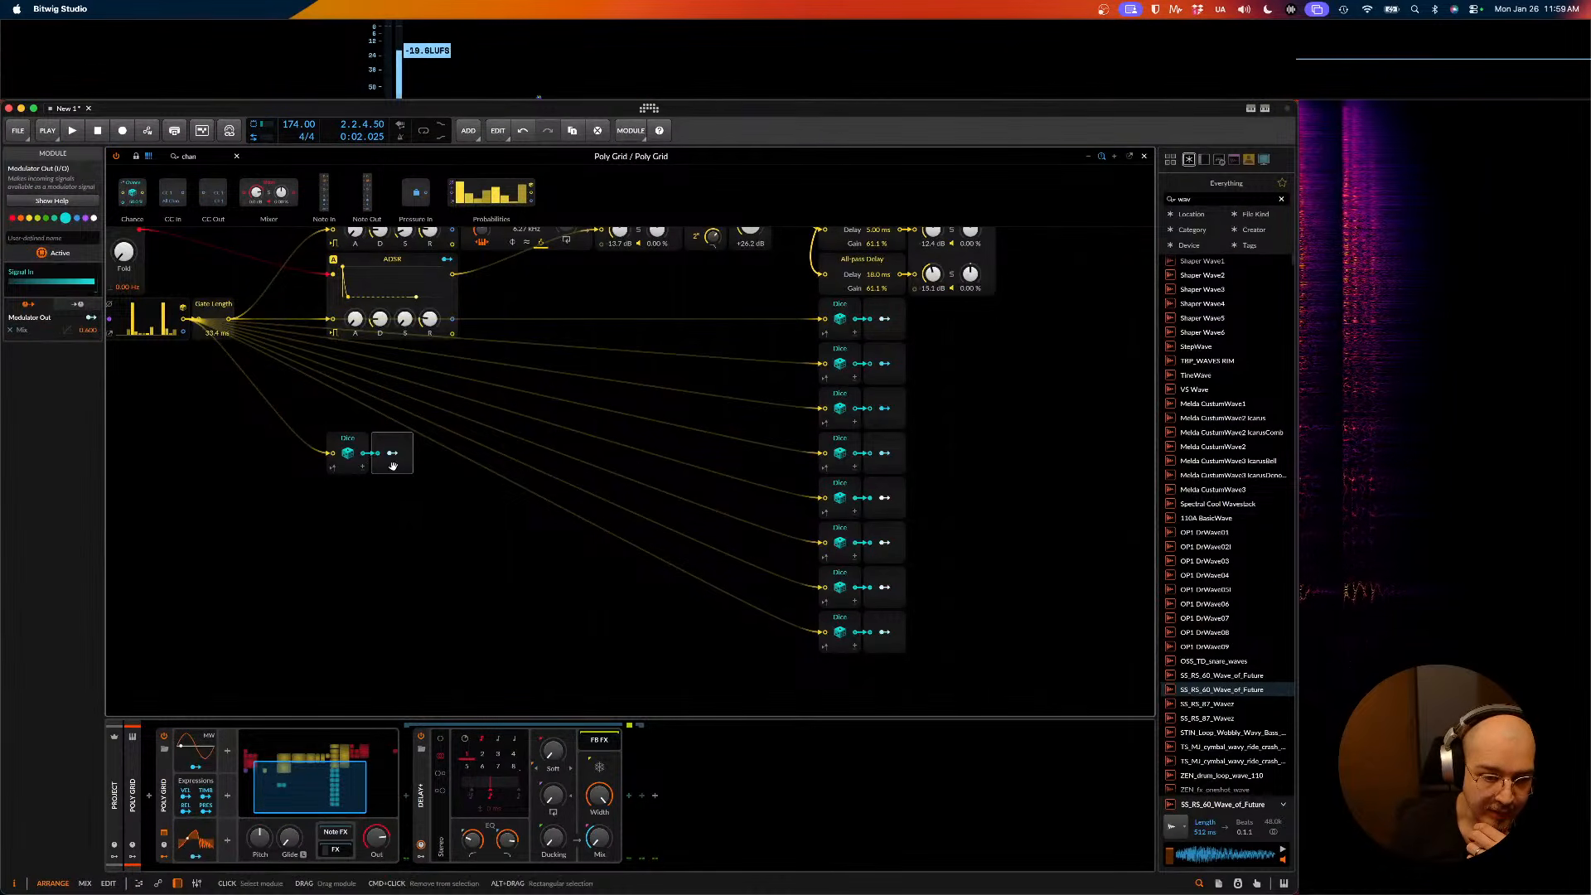
- Reroute the separate Dice's Modulator Out from the Delay+ mix to the phase of the Curves modulator with a 360° depth
{"action": "left_click", "coordinate": [202, 853]}
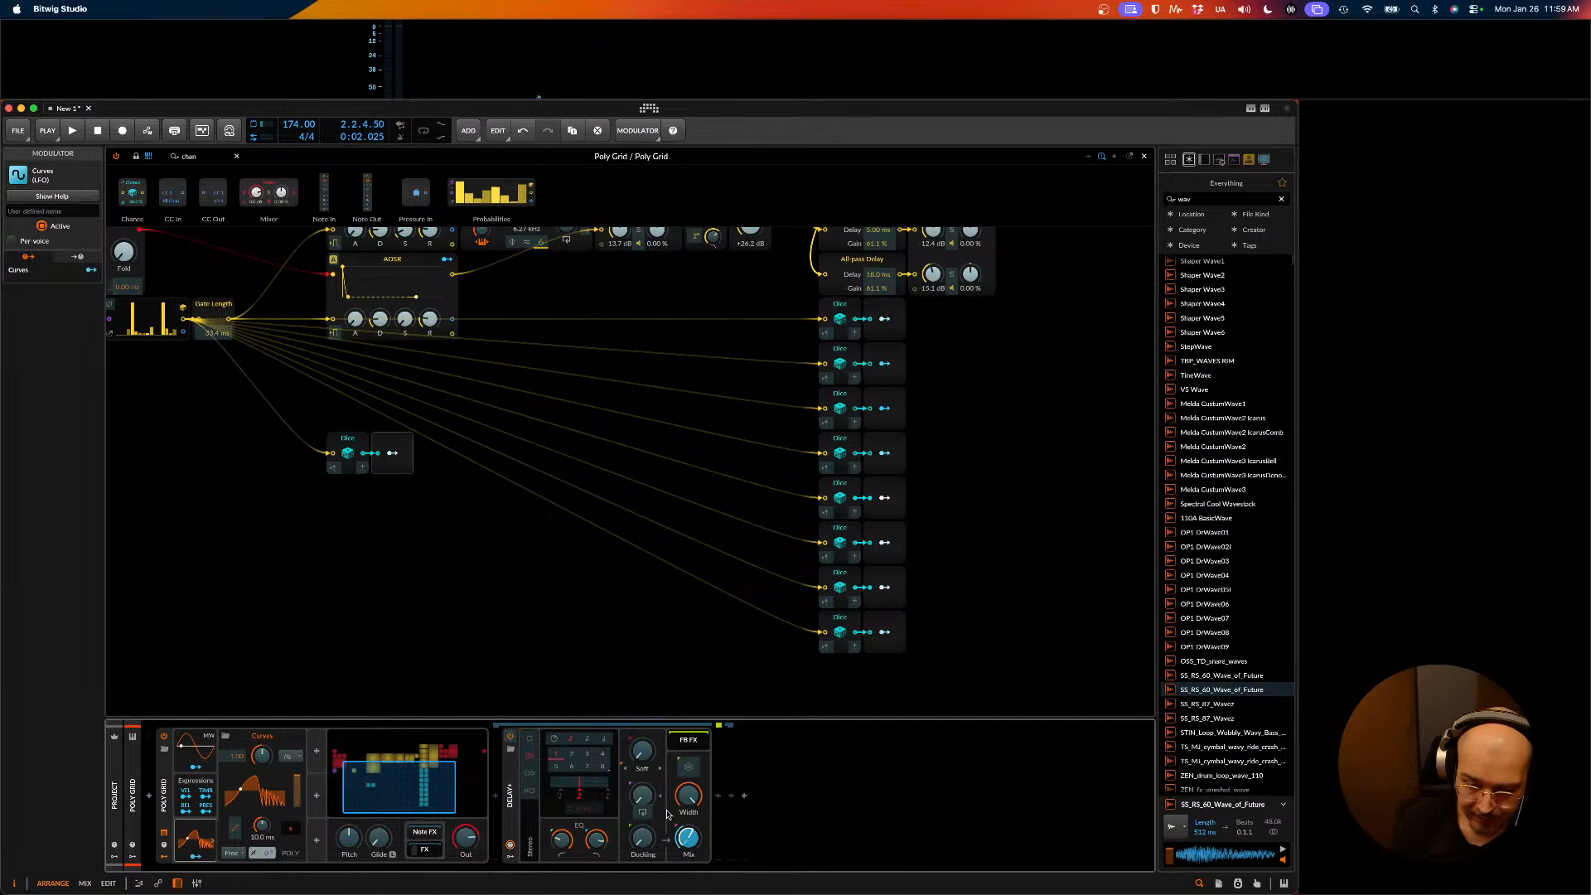
{"action": "mouse_move", "coordinate": [682, 833]}
{"action": "left_mouse_down"}
{"action": "mouse_move", "coordinate": [681, 804]}
{"action": "mouse_move", "coordinate": [683, 835]}
{"action": "left_mouse_up"}
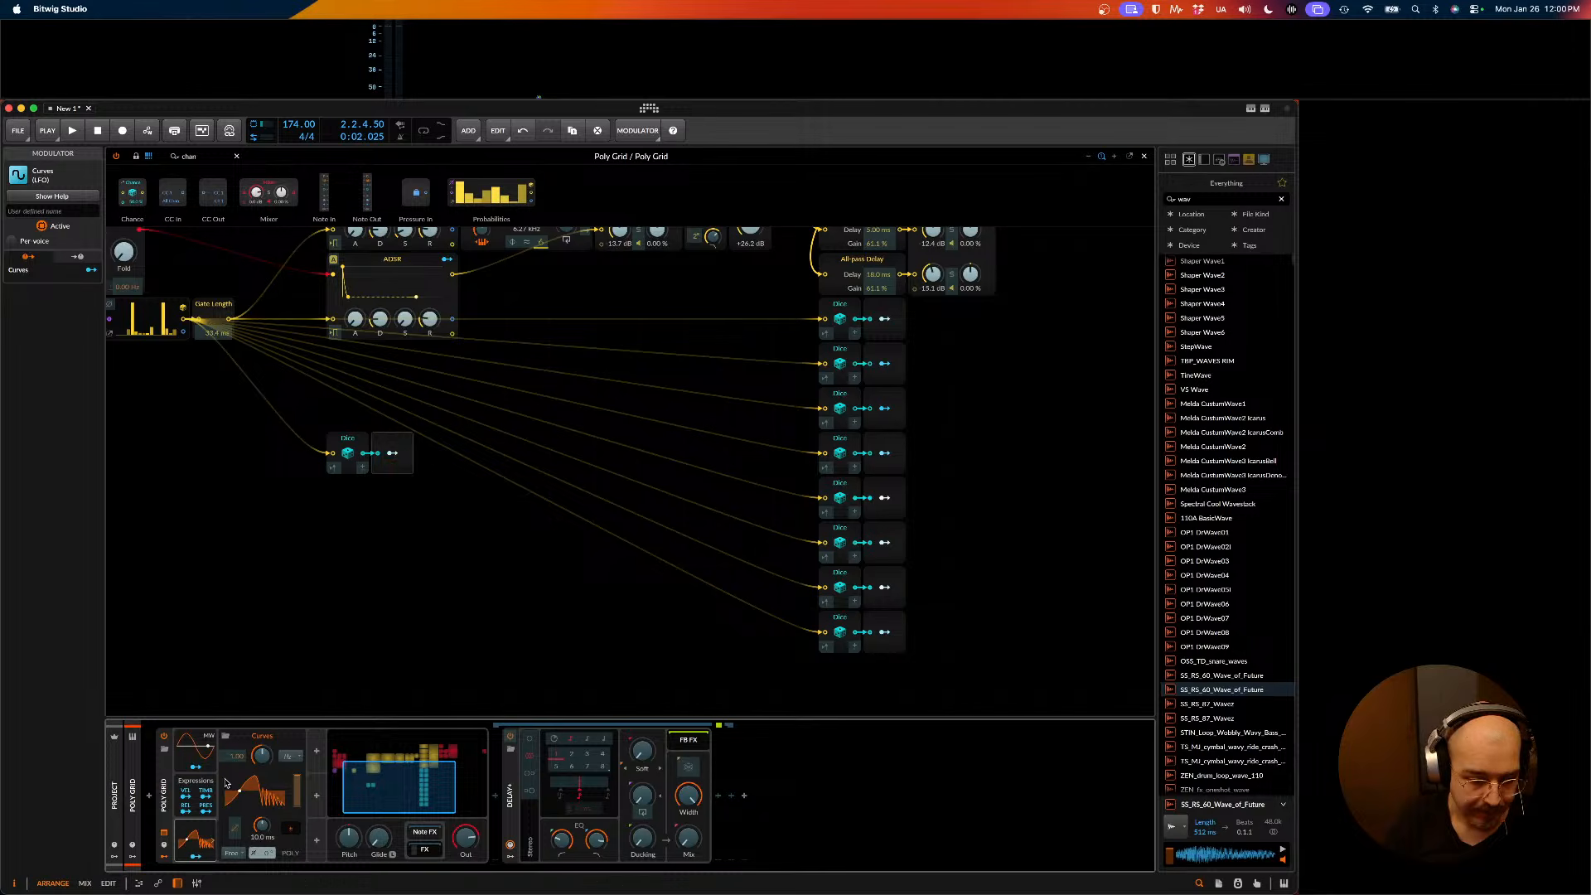
{"action": "left_click_drag", "start_coordinate": [264, 861], "coordinate": [265, 837]}
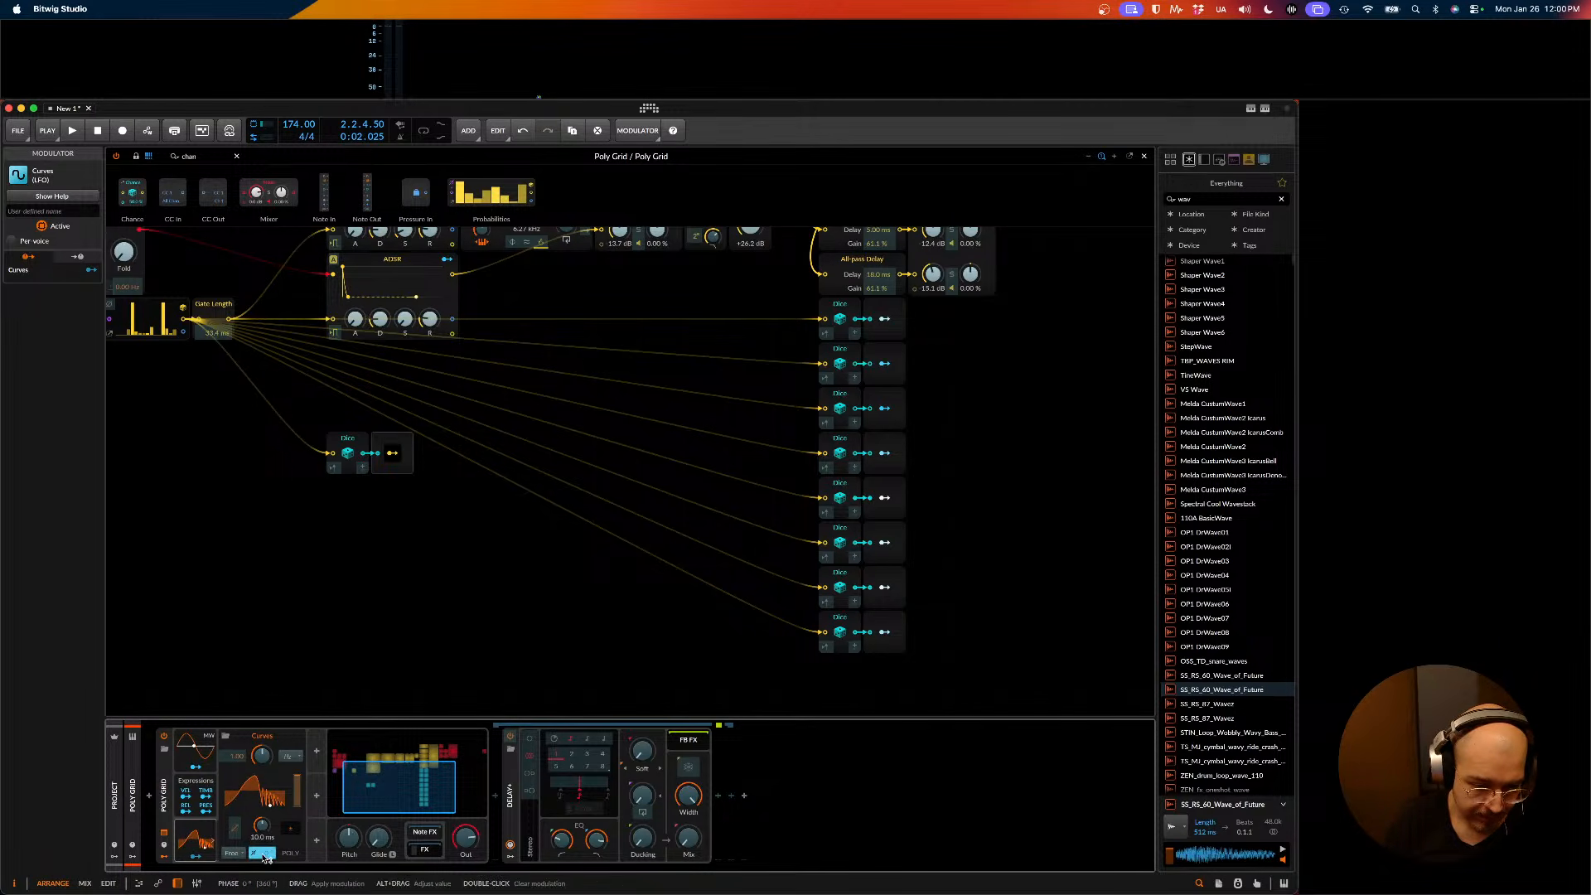
- Switch the Curves modulator's time base to the option without a running rate and audition the pattern briefly
{"action": "left_click", "coordinate": [191, 838]}
{"action": "left_click", "coordinate": [192, 839]}
{"action": "left_click", "coordinate": [192, 840]}
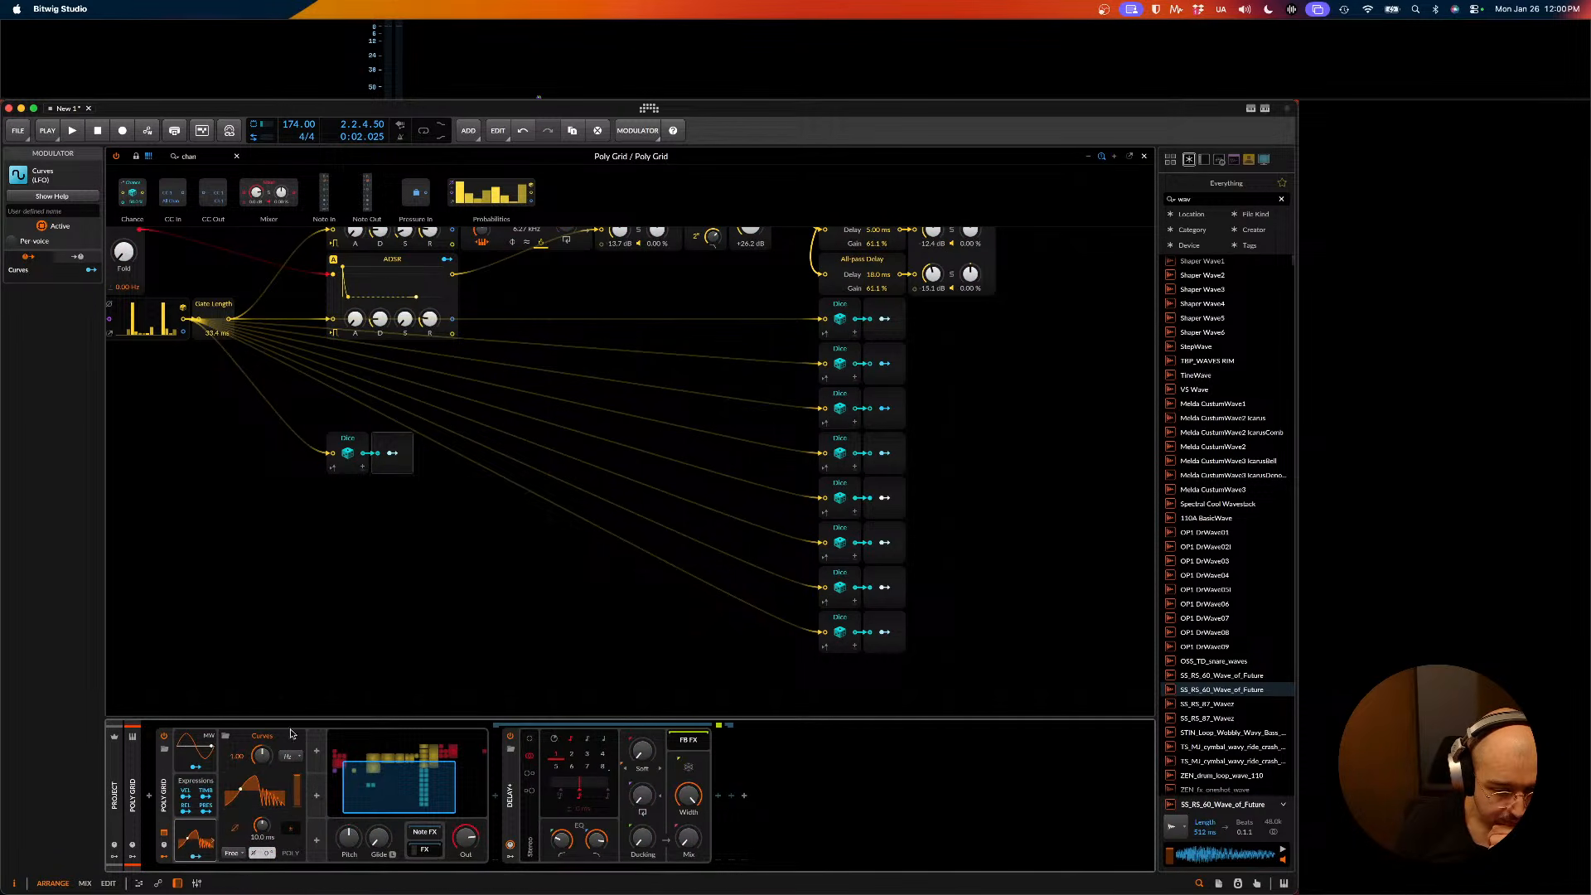
{"action": "left_click", "coordinate": [290, 754]}
{"action": "left_click", "coordinate": [300, 743]}
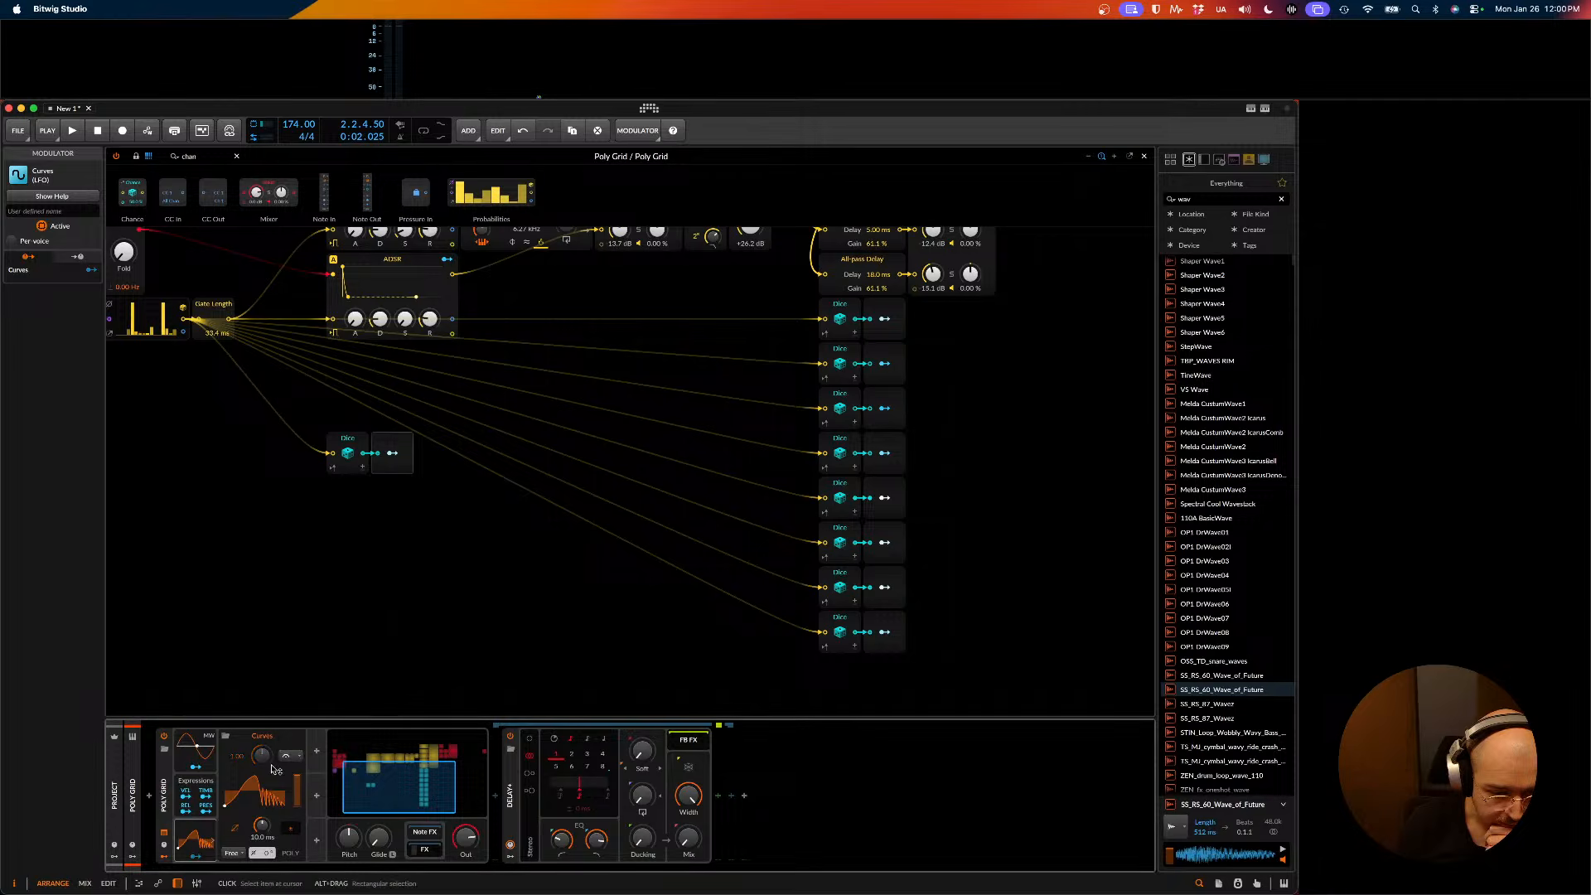
{"action": "key", "text": "space"}
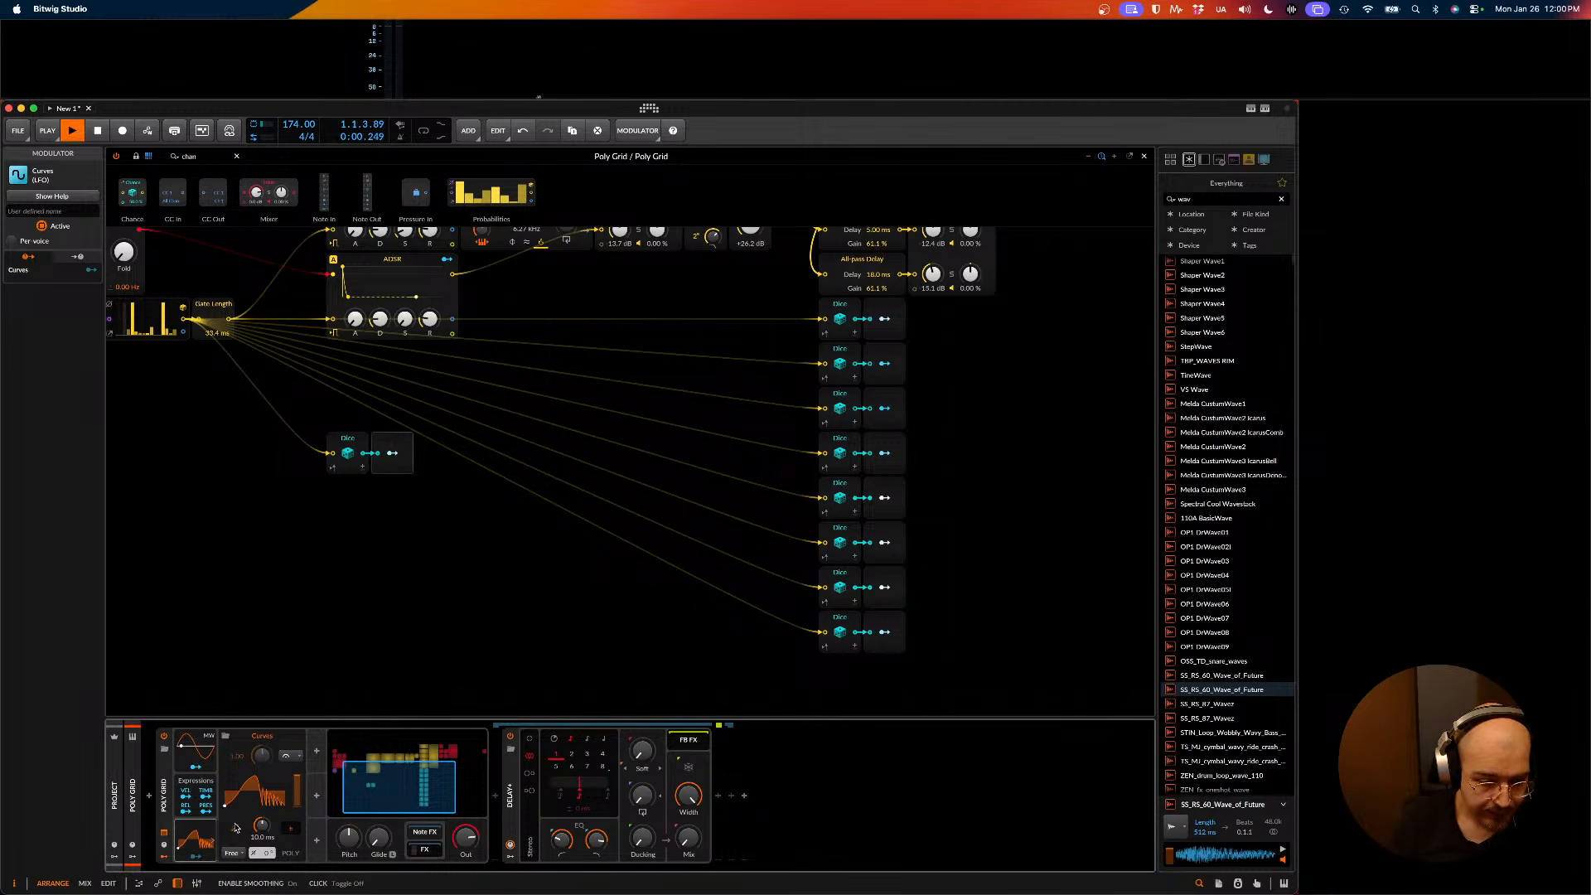
{"action": "key", "text": "space"}
- Delete all intermediate points of the Curves shape so that only a flat line at the minimum level is left
{"action": "left_click", "coordinate": [262, 793]}
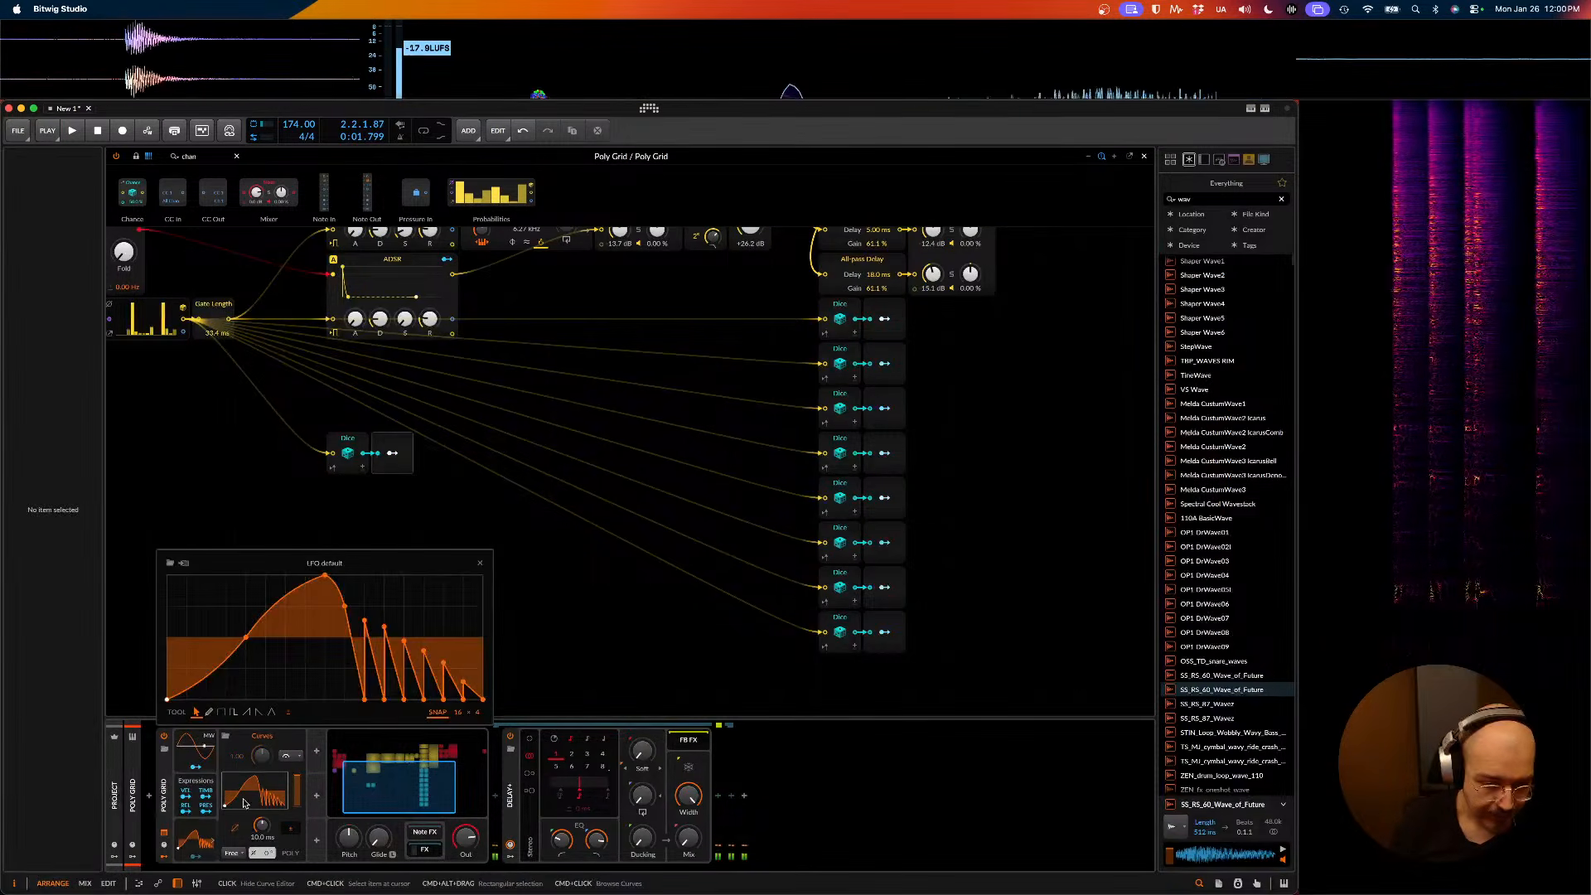
{"action": "left_click", "coordinate": [325, 575]}
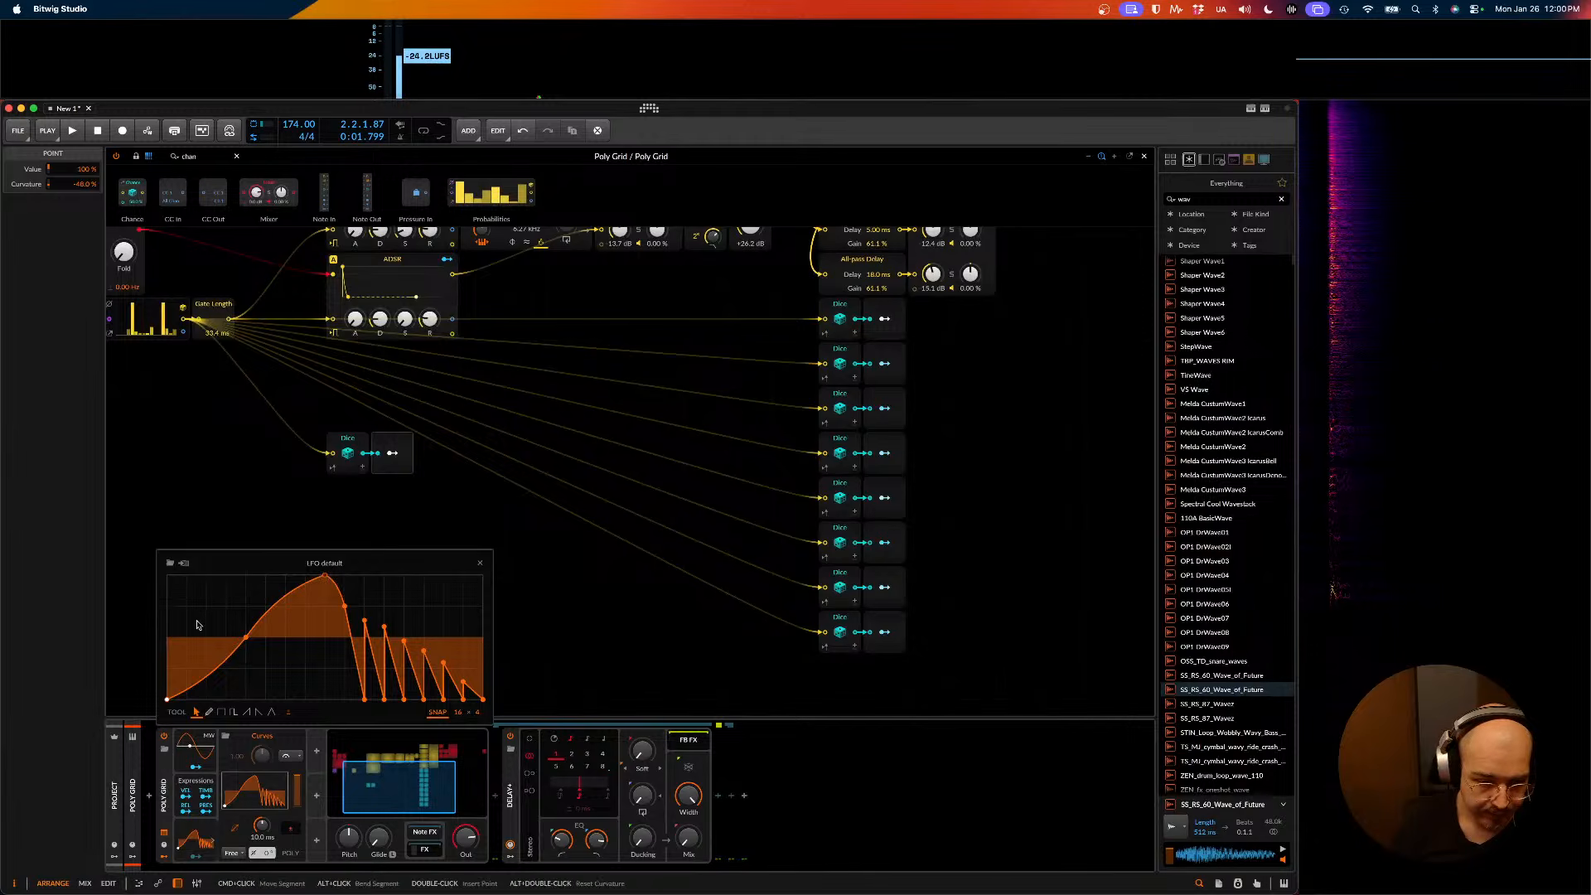
{"action": "left_click_drag", "start_coordinate": [205, 697], "coordinate": [647, 532]}
{"action": "key", "text": "Delete"}
{"action": "scroll", "coordinate": [581, 563], "scroll_direction": "down", "scroll_amount": 1}
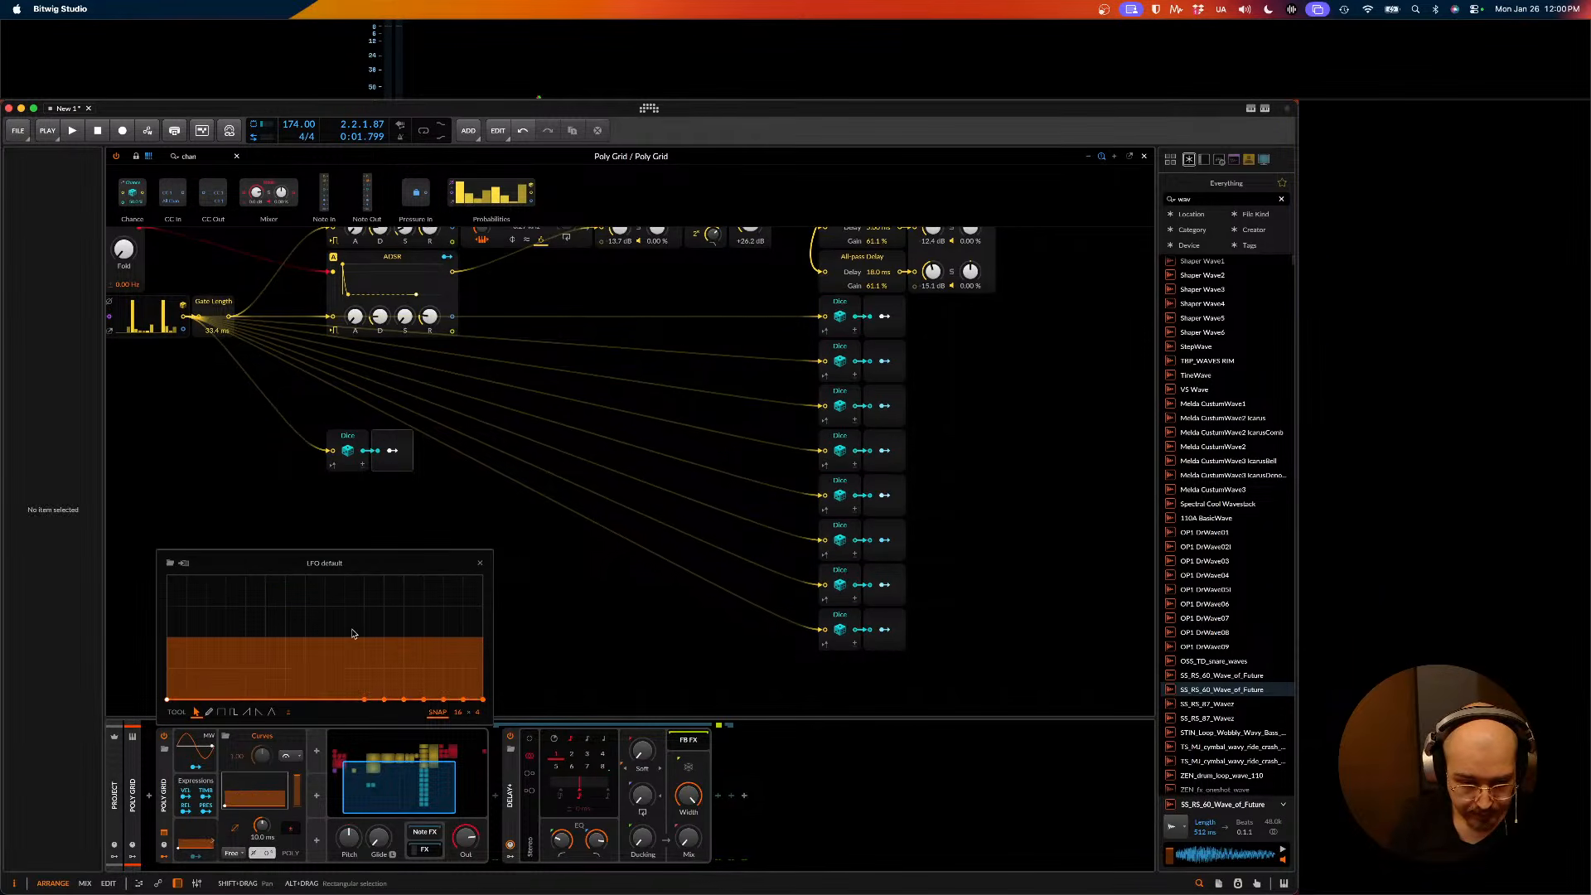
{"action": "left_click_drag", "start_coordinate": [243, 629], "coordinate": [497, 751]}
{"action": "key", "text": "Delete"}
{"action": "left_click", "coordinate": [443, 699]}
{"action": "key", "text": "Delete"}
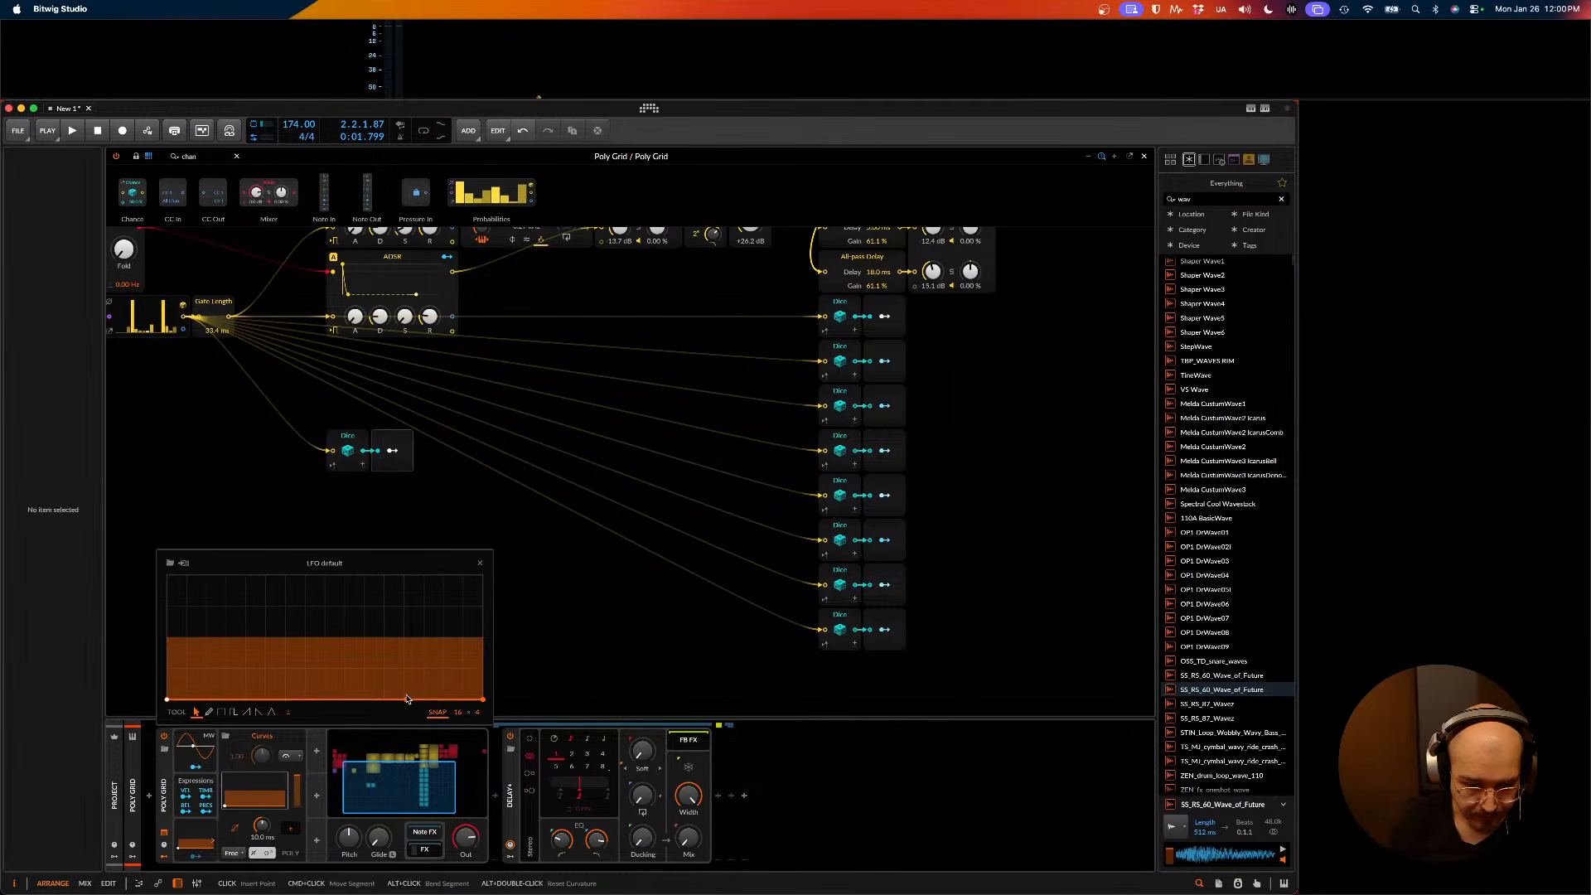
- Add a steep rise to 100 % about four fifths of the way through the curve and audition it
{"action": "left_click", "coordinate": [412, 701]}
{"action": "left_click", "coordinate": [475, 701]}
{"action": "key", "text": "Delete"}
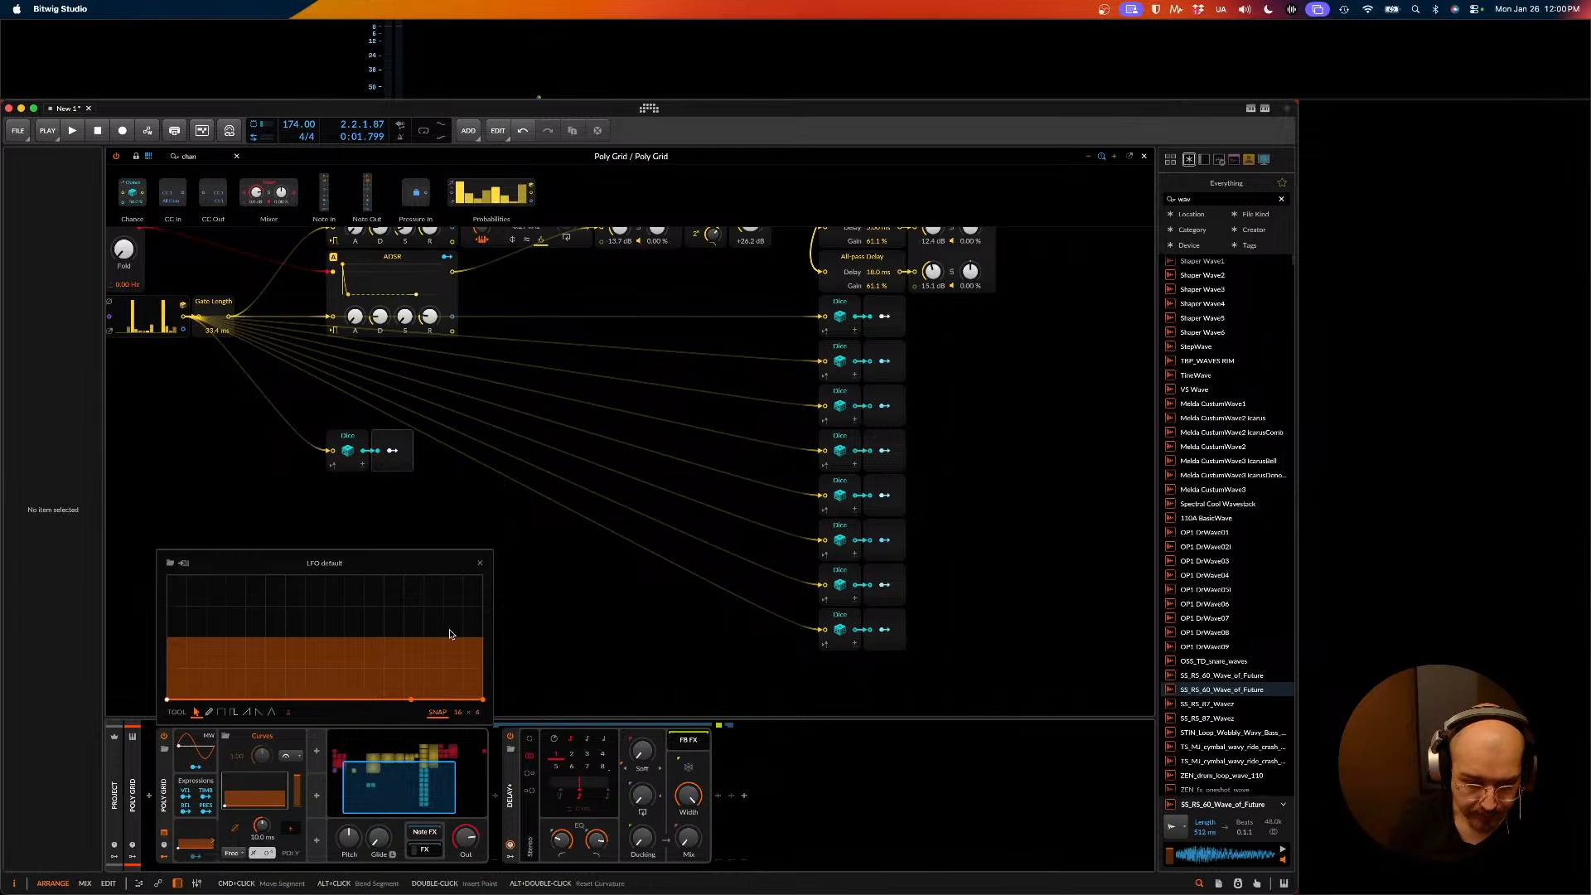
{"action": "left_click_drag", "start_coordinate": [455, 701], "coordinate": [518, 549]}
{"action": "key", "text": "space"}
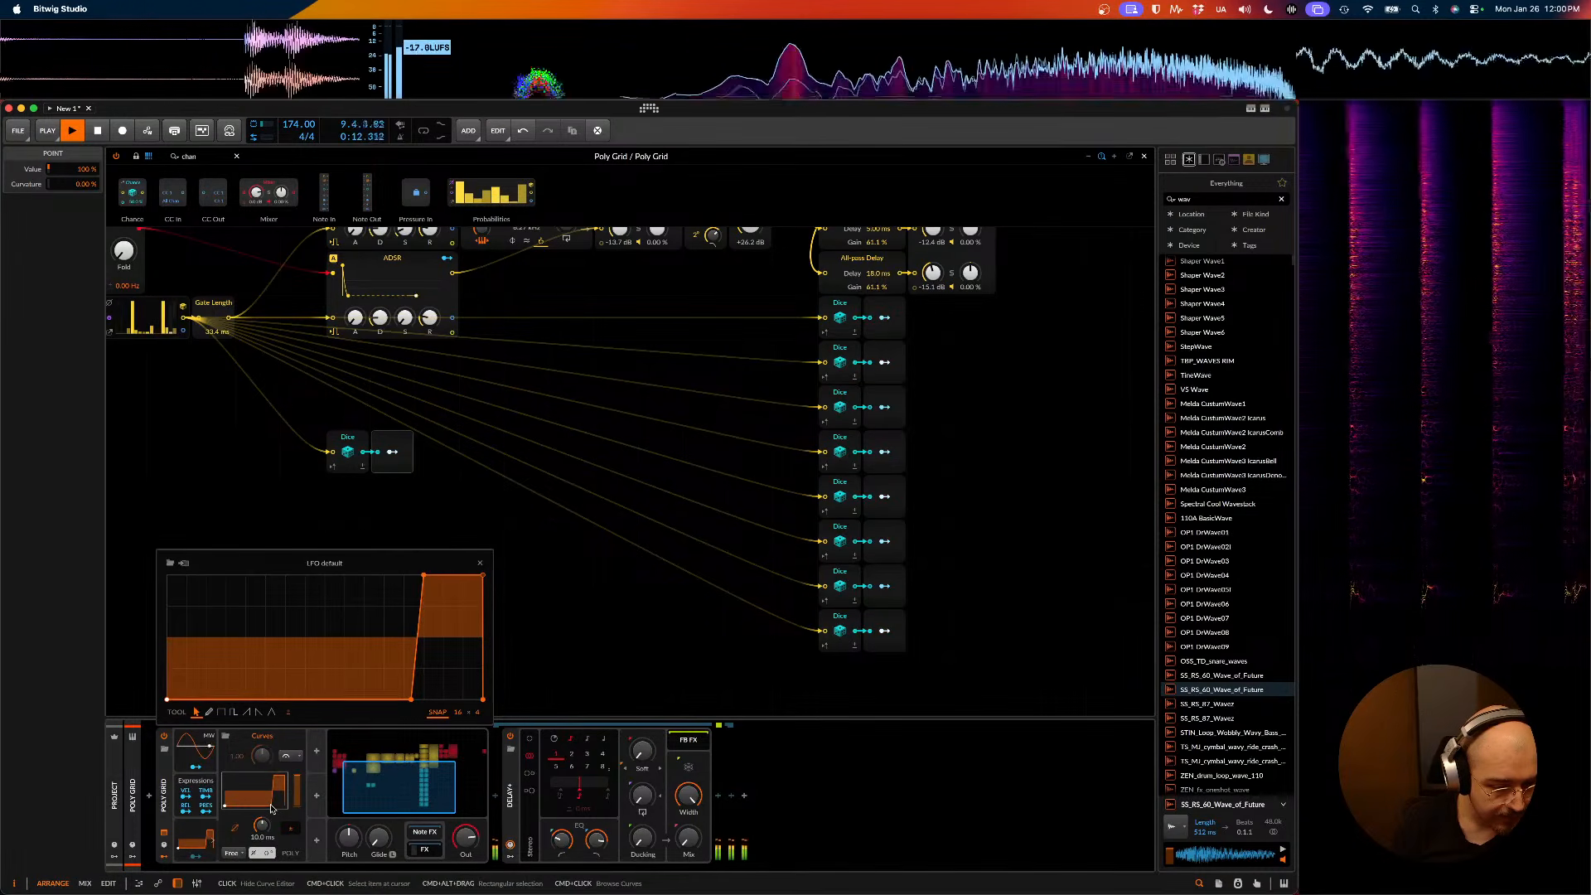
{"action": "key", "text": "space"}
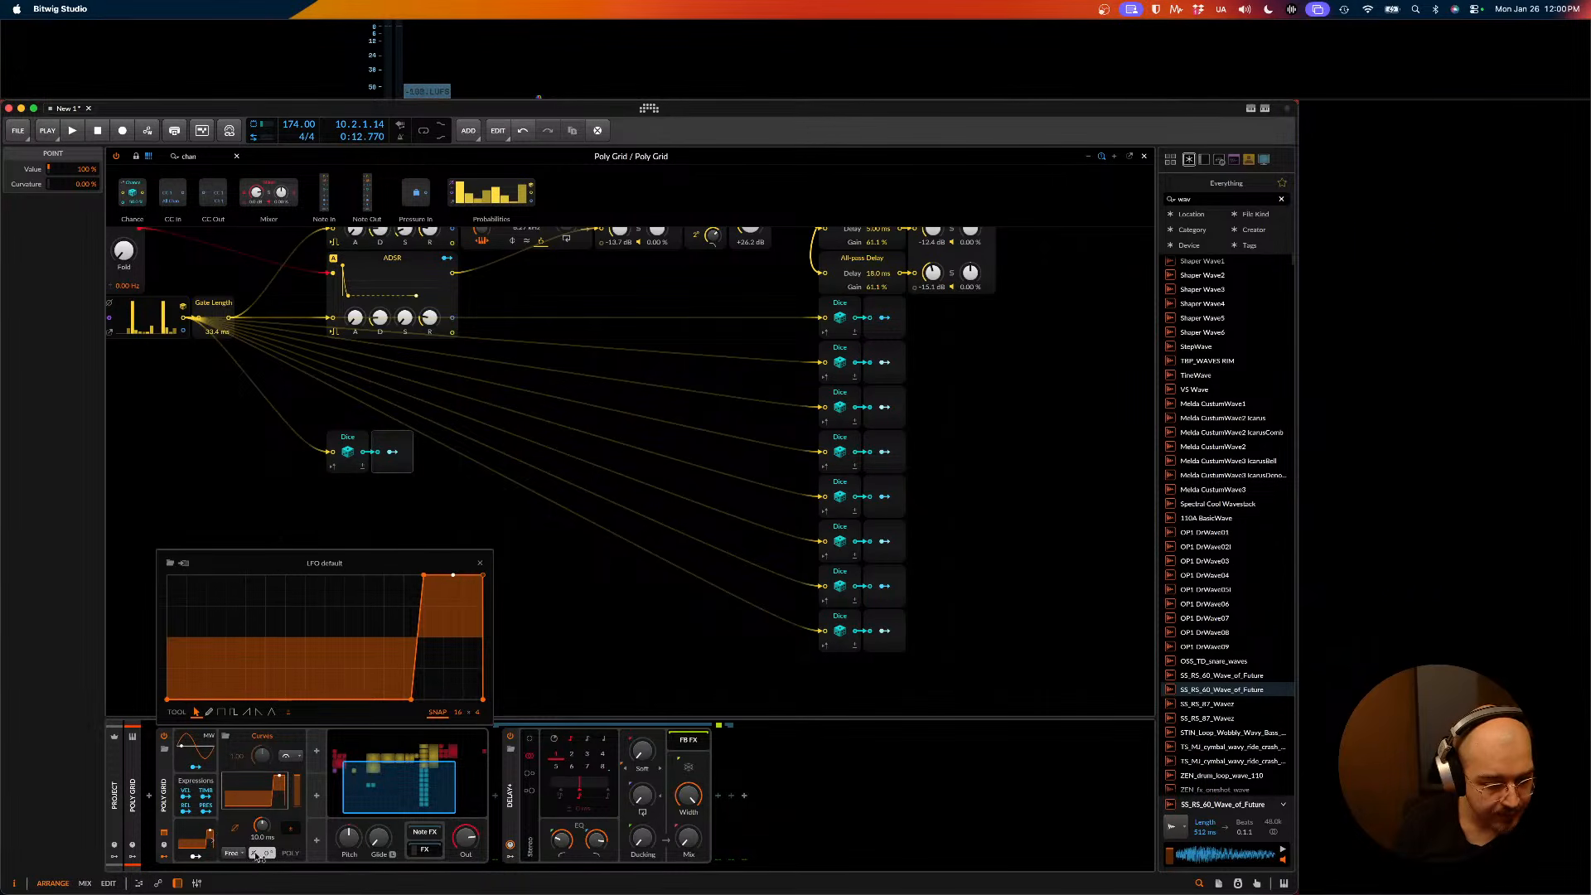
- Set the Curves modulator's phase to 360° and close the curve editor
{"action": "left_click_drag", "start_coordinate": [265, 857], "coordinate": [265, 829]}
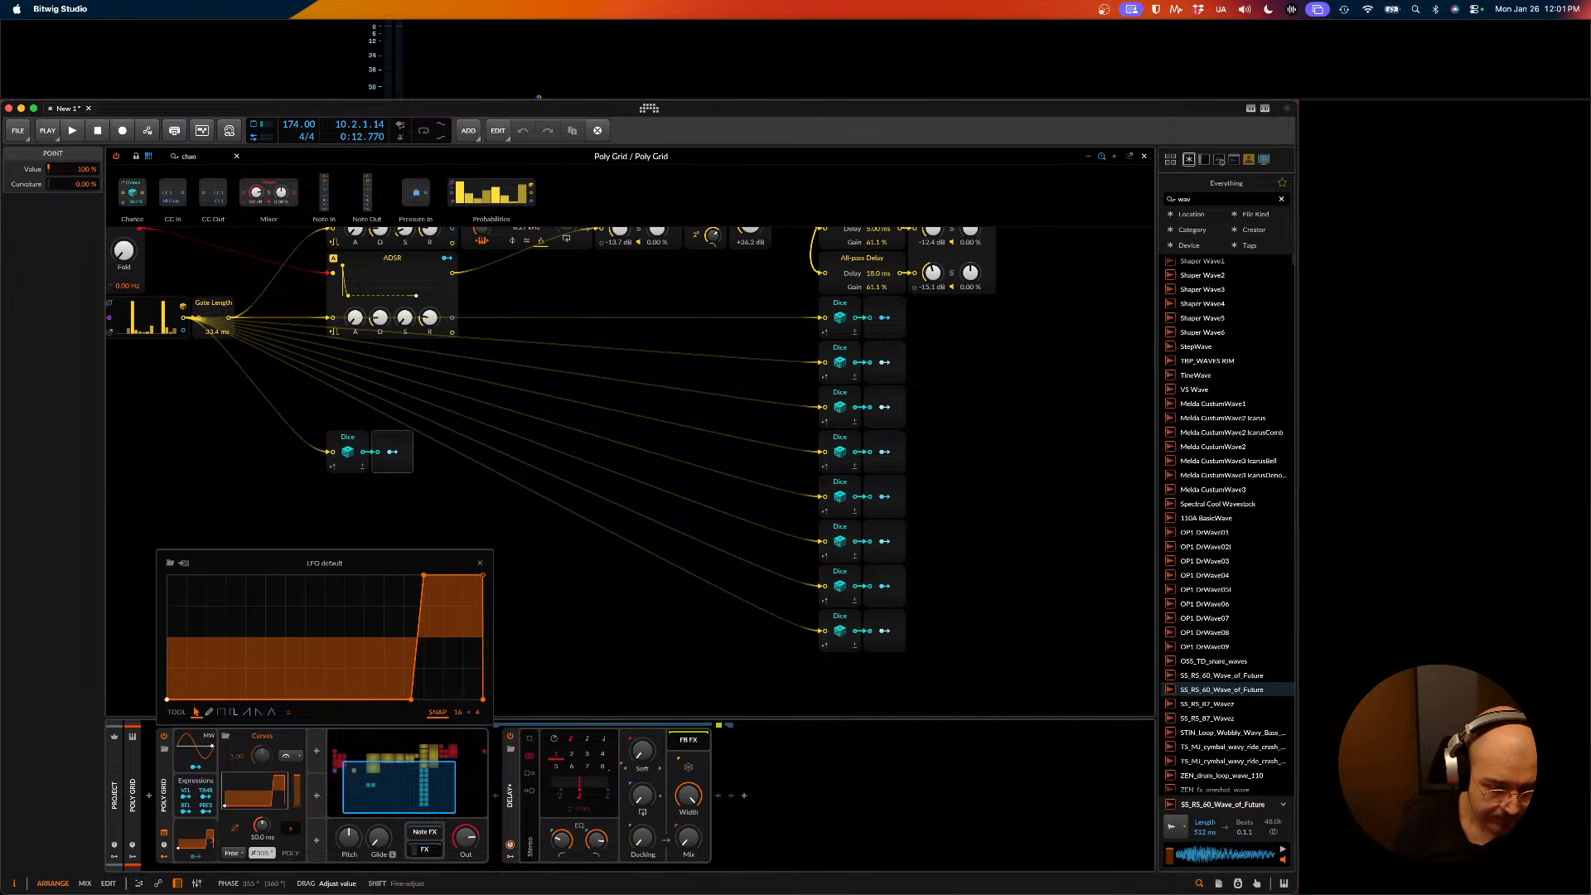
{"action": "left_click_drag", "start_coordinate": [266, 857], "coordinate": [265, 857]}
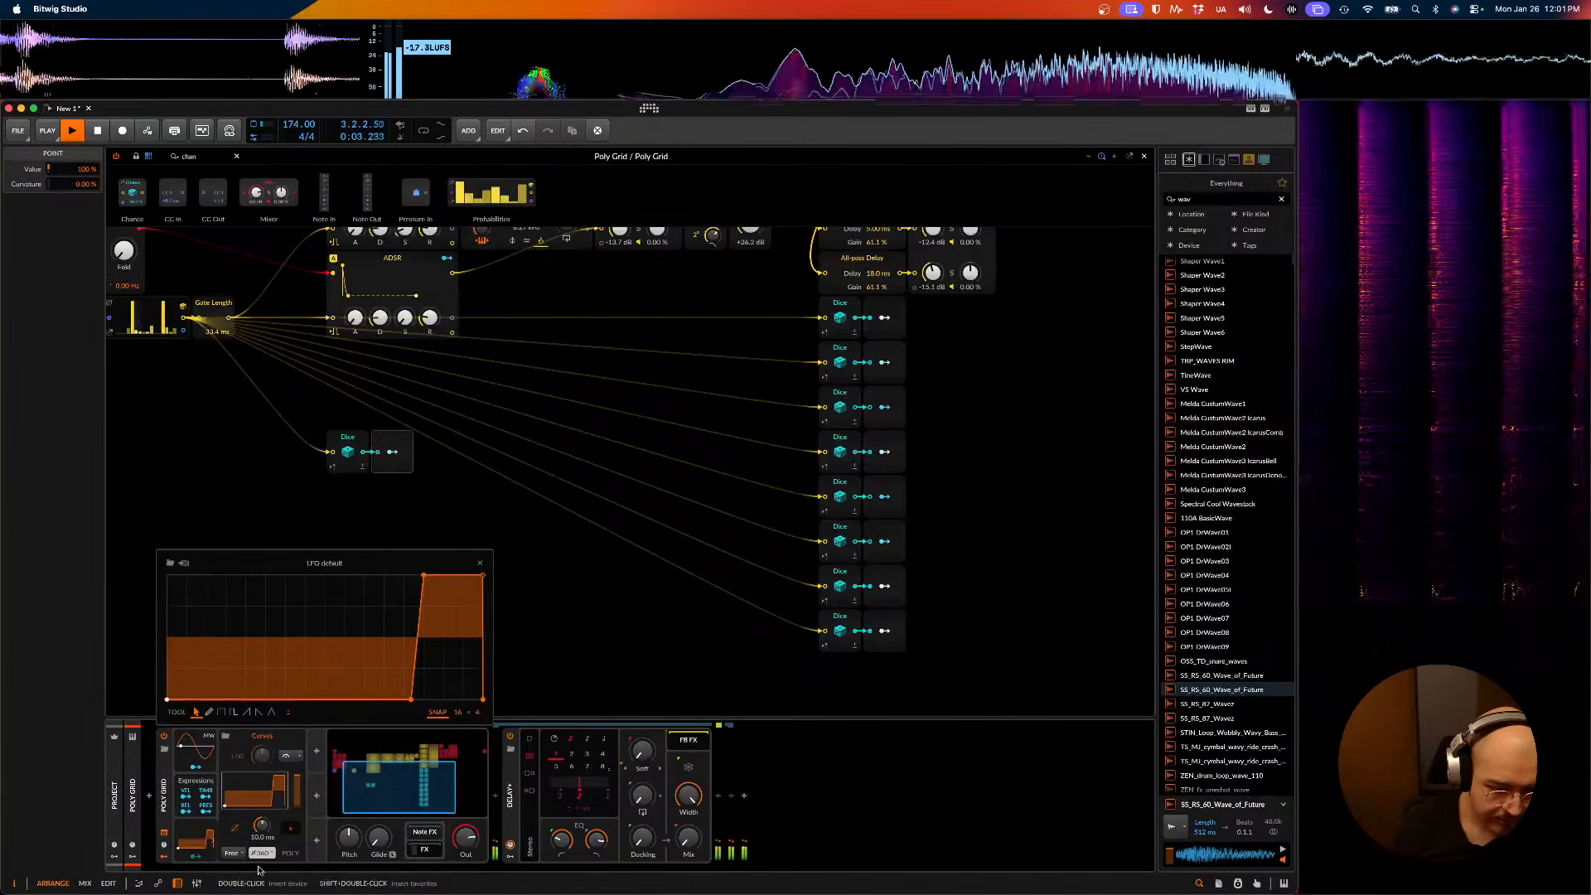
{"action": "left_click", "coordinate": [479, 562]}
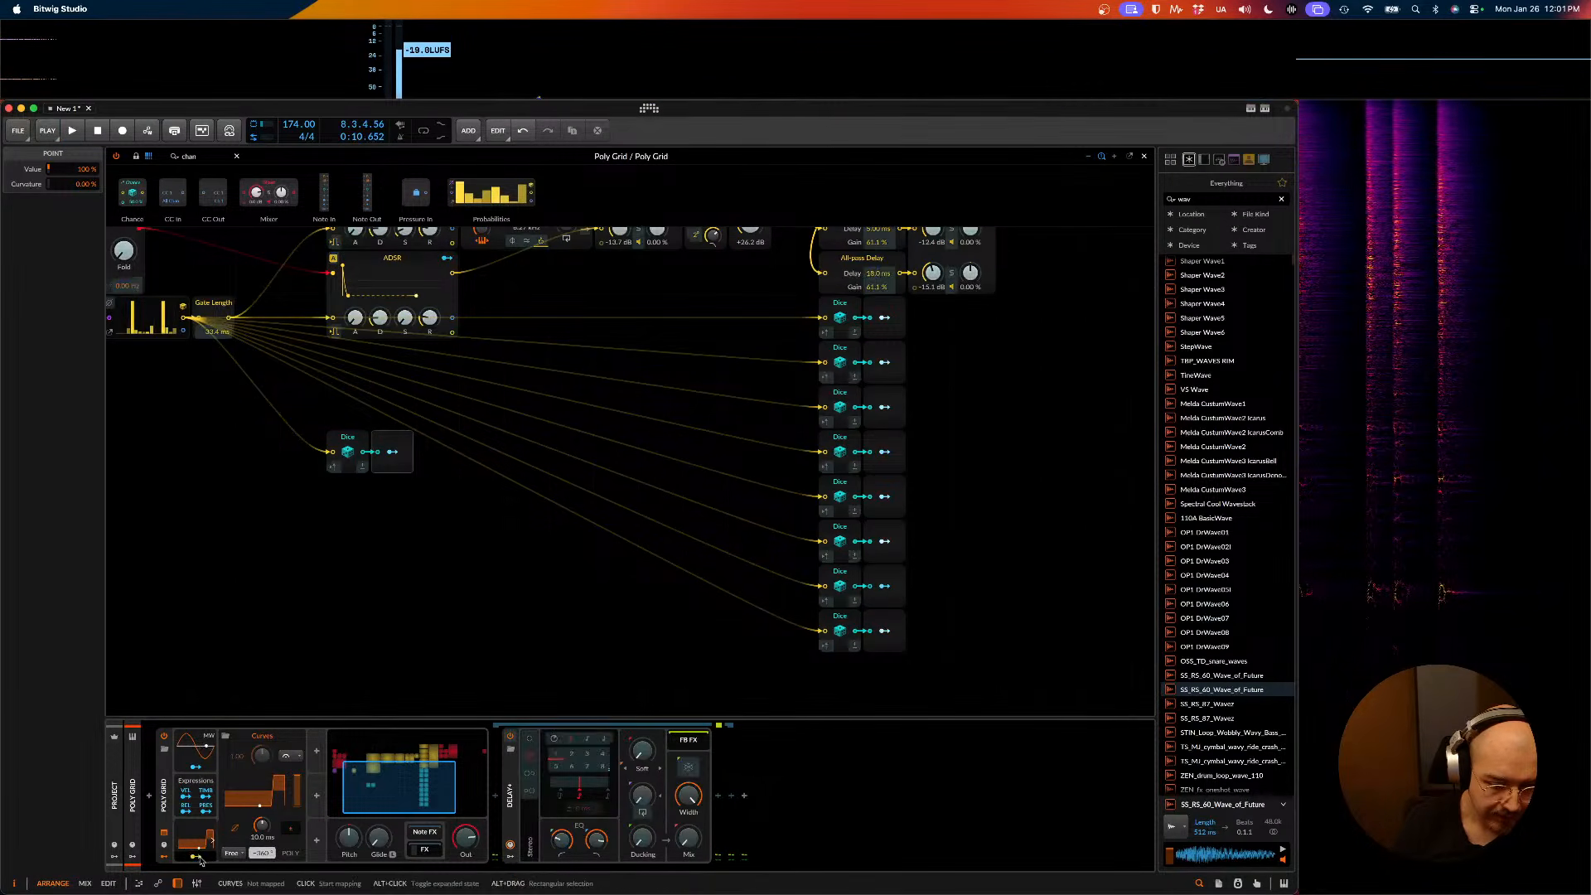
- Map the Curves modulator to the Delay+ mix at 100 %, set the base mix to 0 %, and audition the pattern
{"action": "key", "text": "space"}
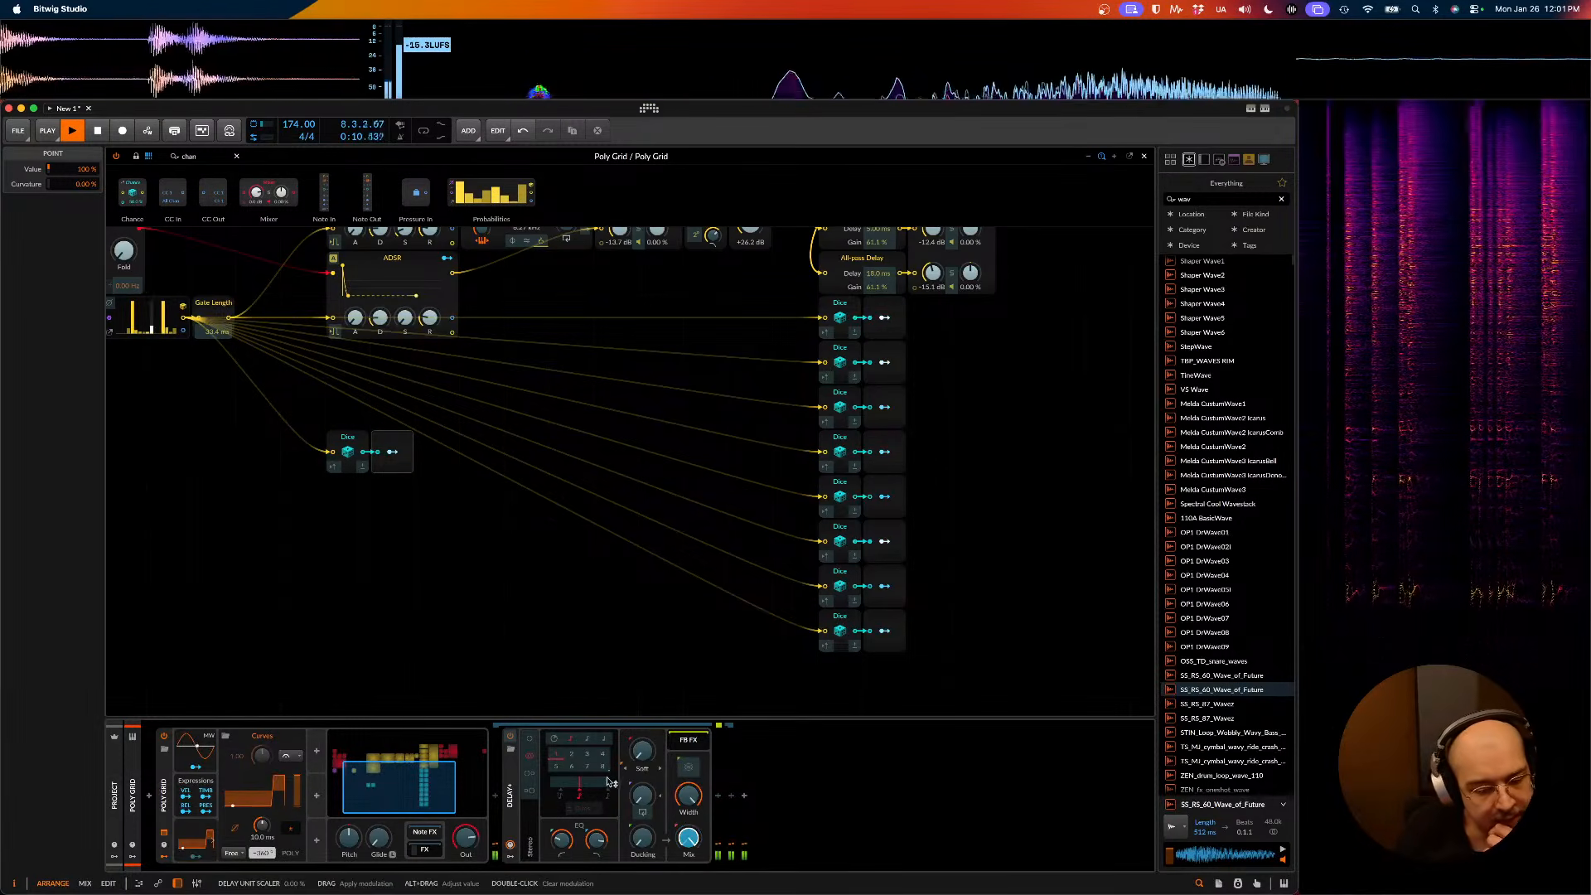
{"action": "key", "text": "space"}
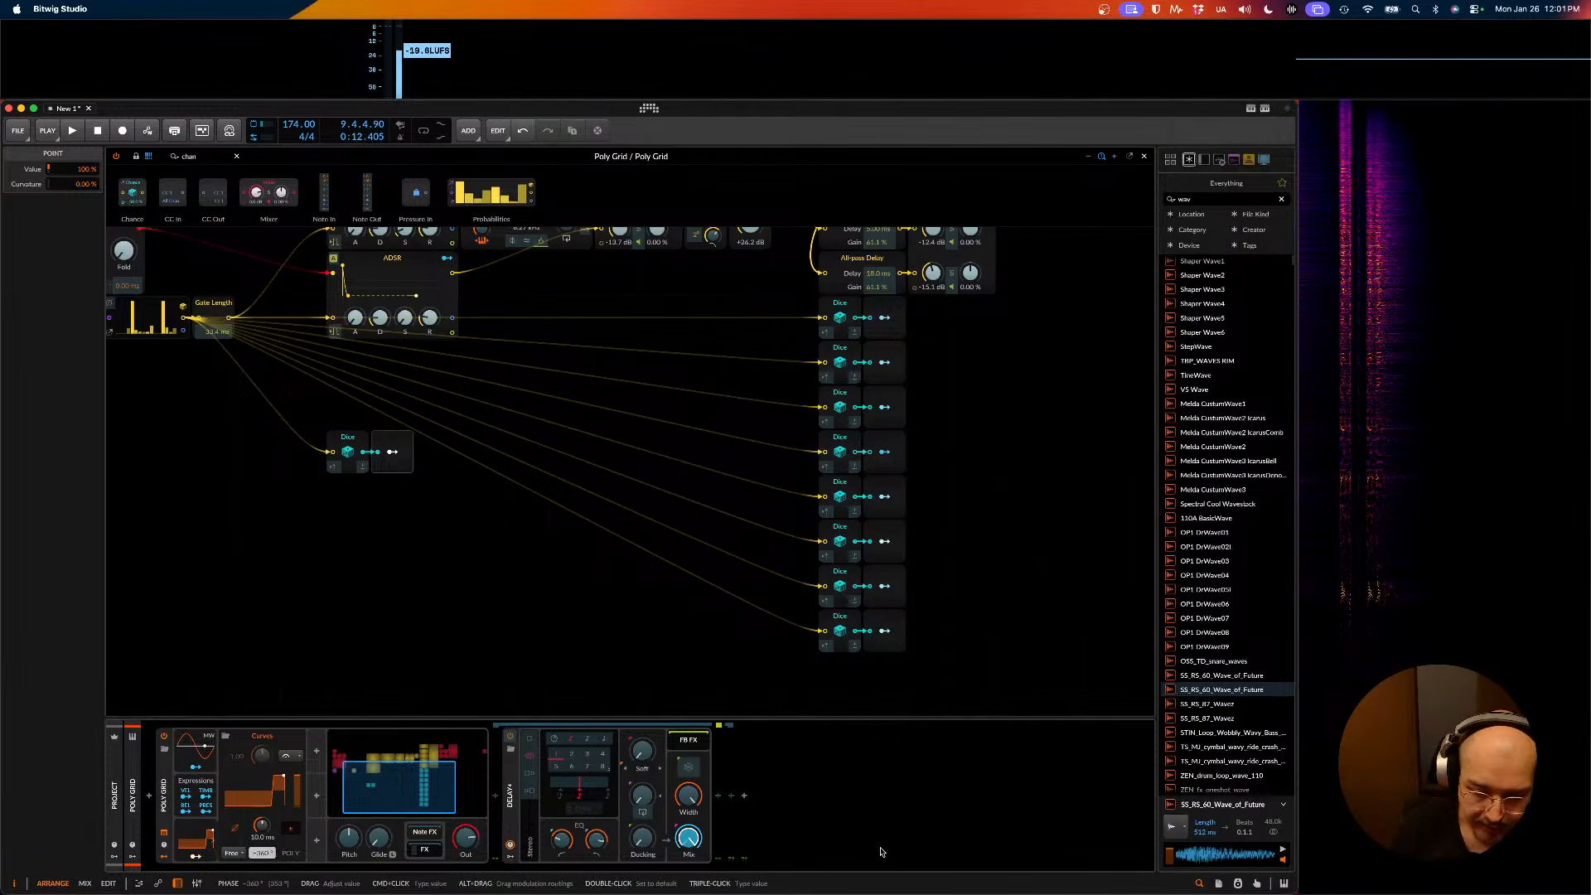
{"action": "left_click", "coordinate": [688, 838]}
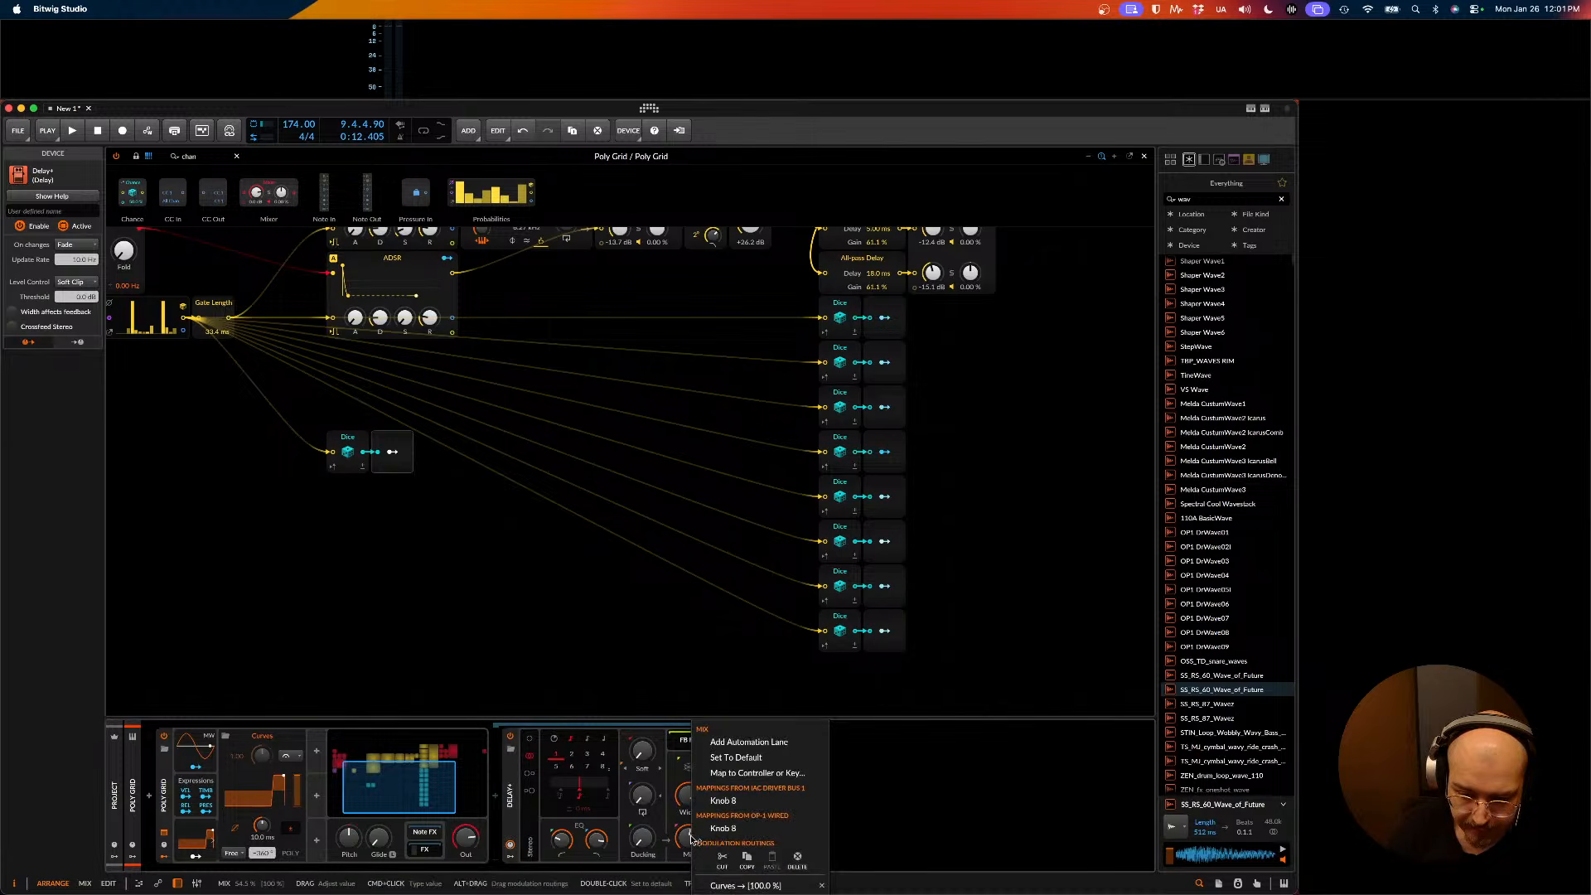
{"action": "left_click", "coordinate": [691, 837]}
{"action": "left_click_drag", "start_coordinate": [691, 838], "coordinate": [691, 879]}
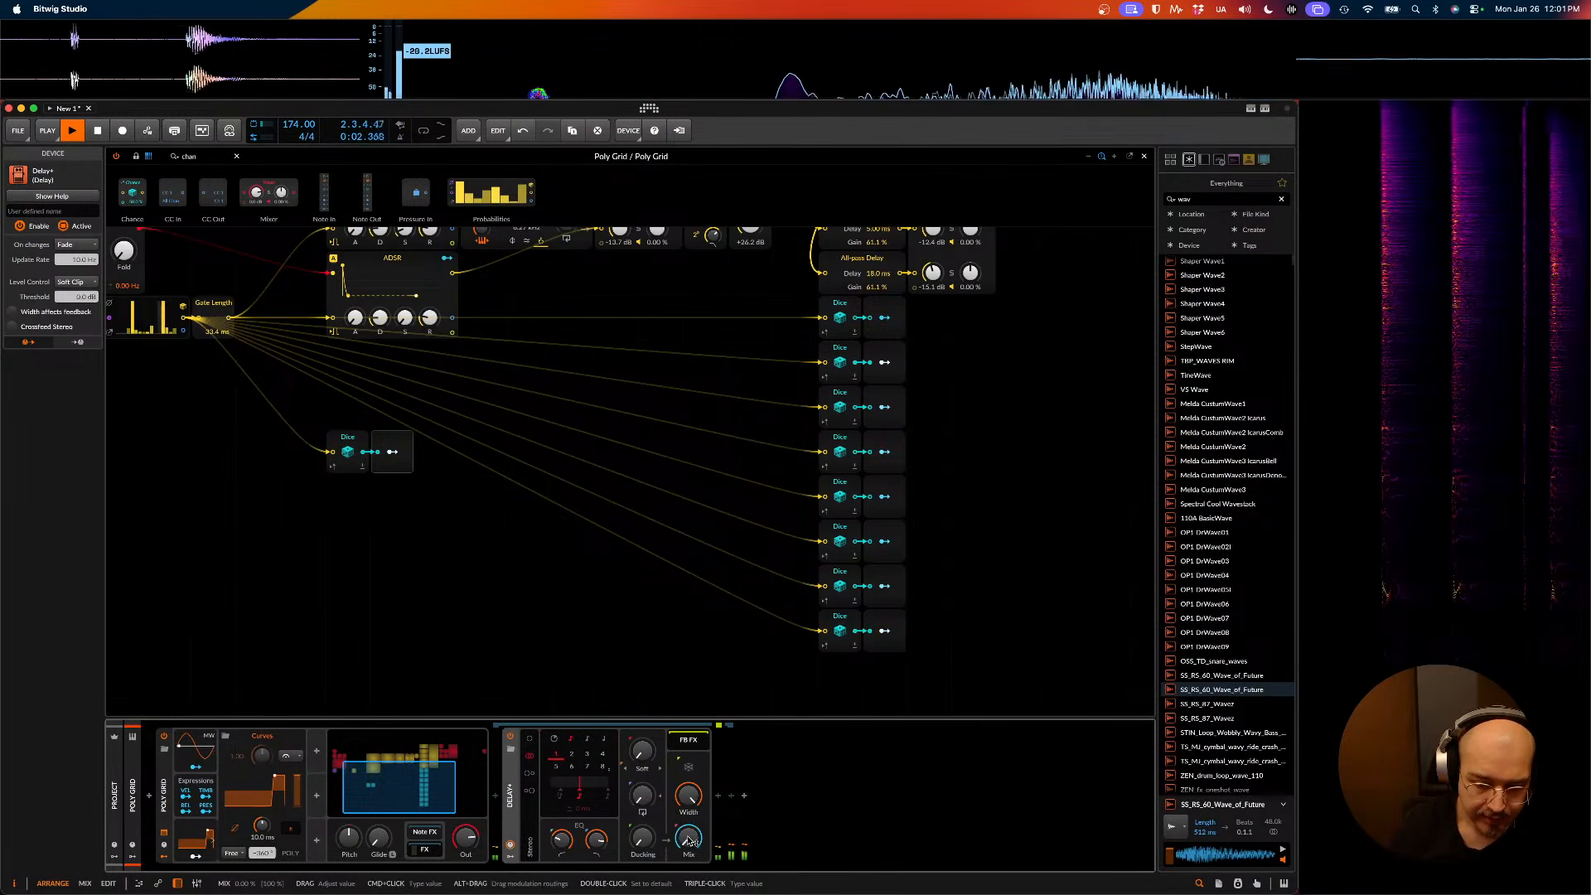
{"action": "key", "text": "space"}
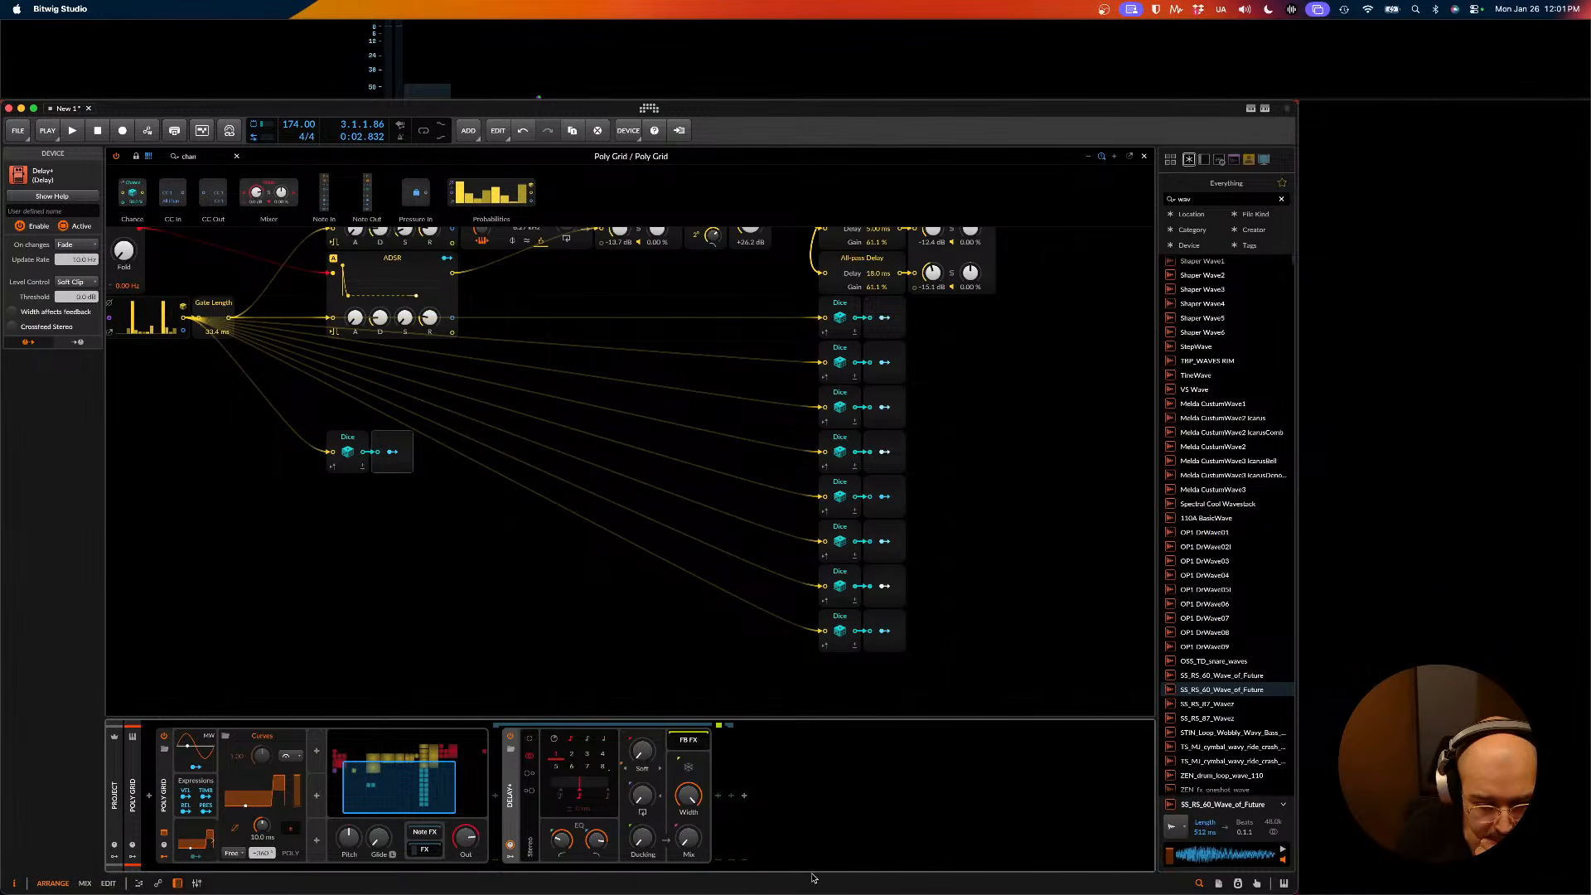
- Raise the Delay+ feedback to about 44 % while the pattern plays
{"action": "left_click_drag", "start_coordinate": [653, 804], "coordinate": [653, 775]}
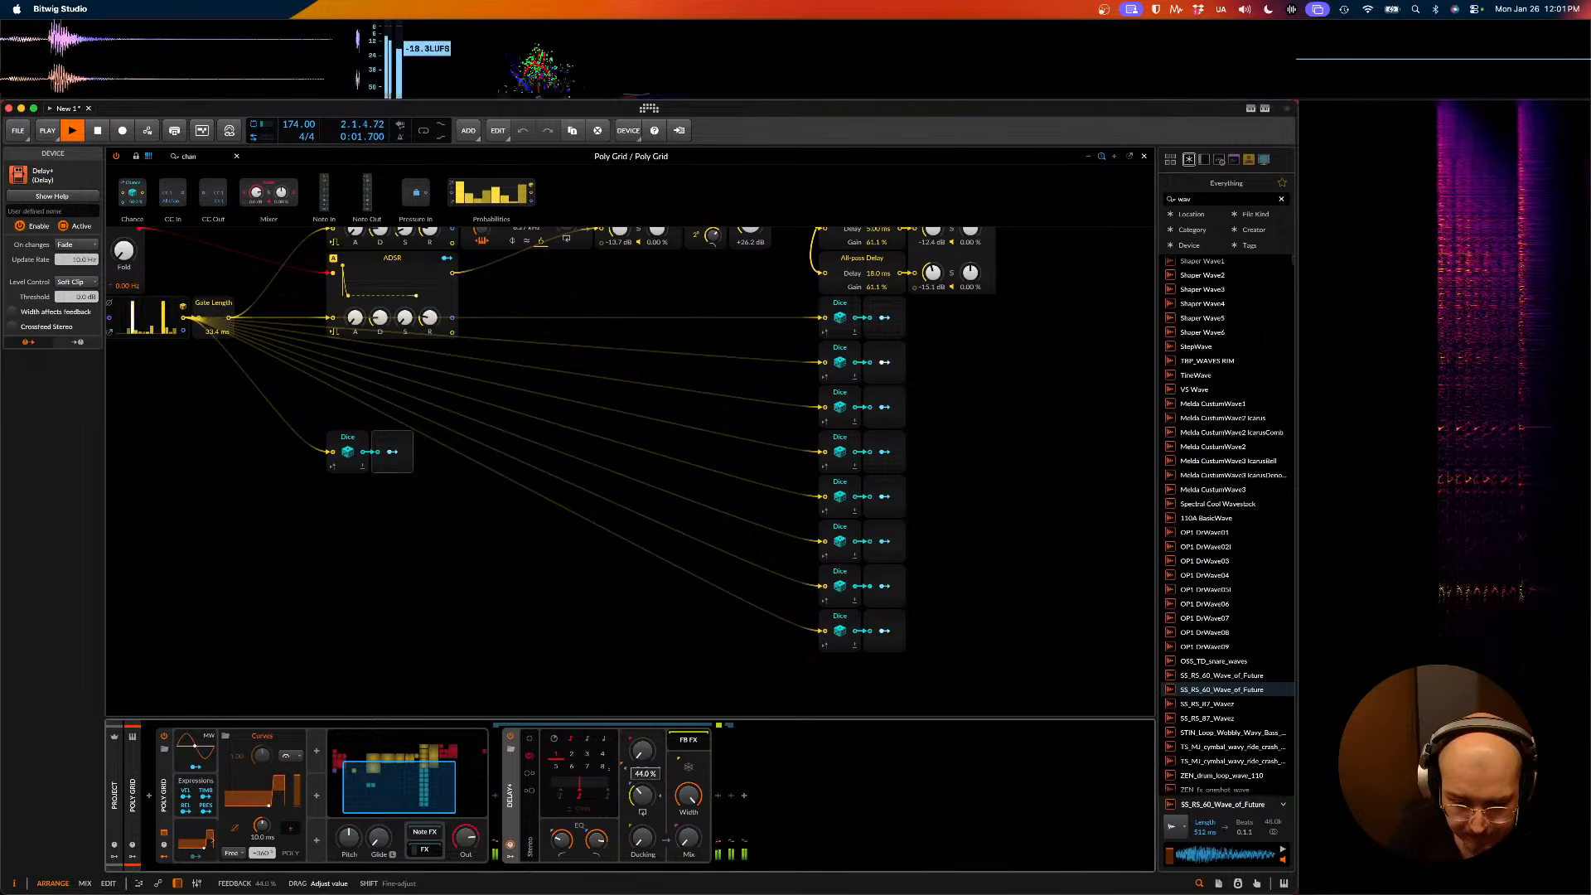
{"action": "left_click_drag", "start_coordinate": [653, 803], "coordinate": [653, 802]}
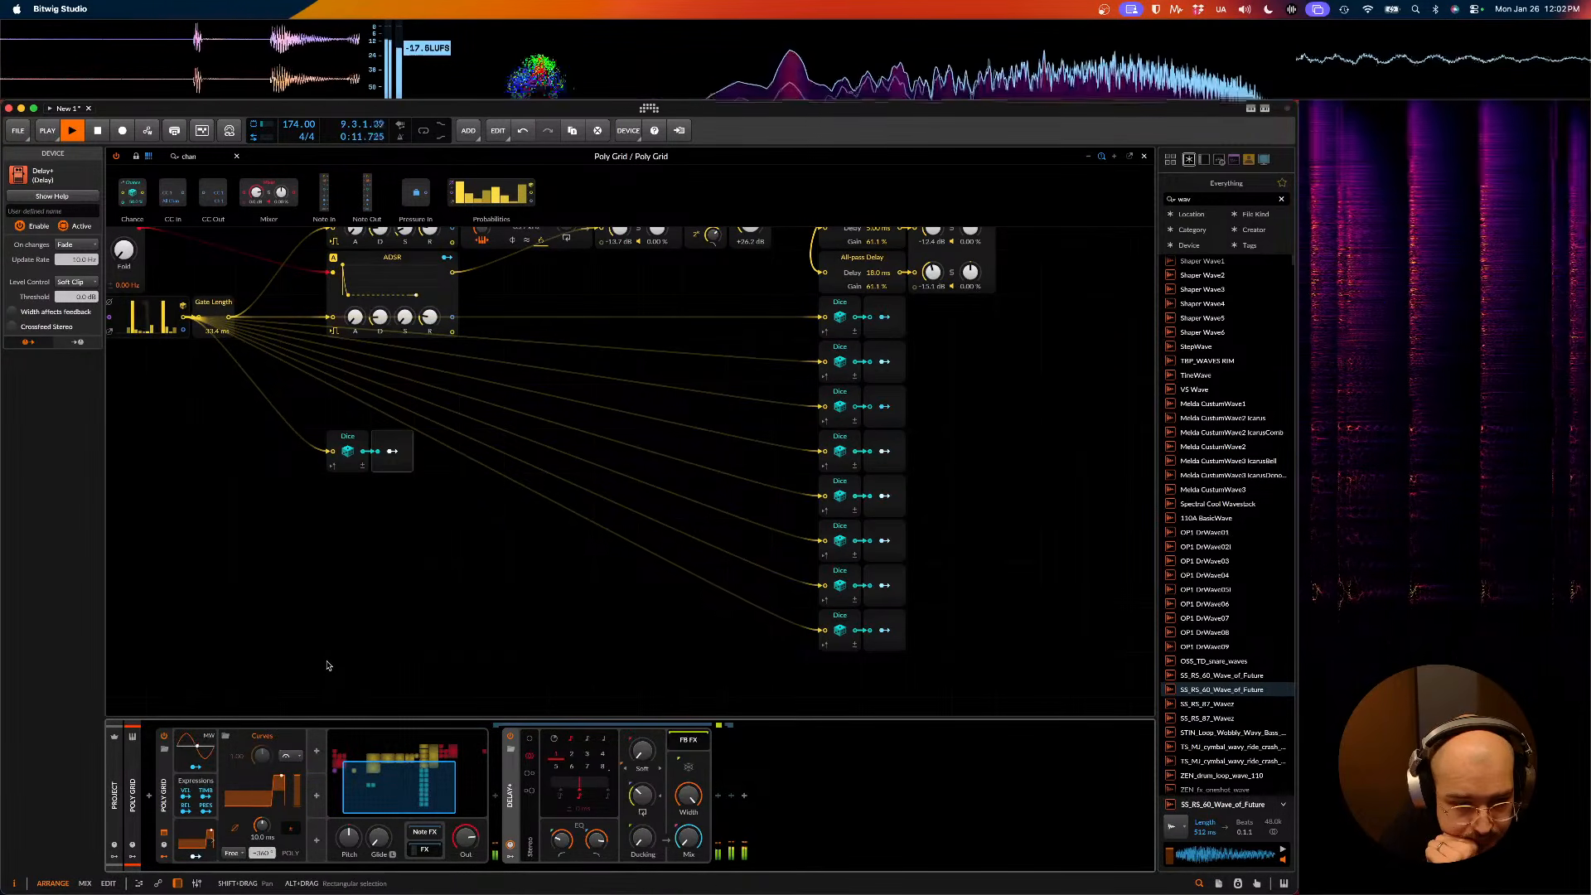
{"action": "scroll", "coordinate": [326, 666], "scroll_direction": "left", "scroll_amount": 5}
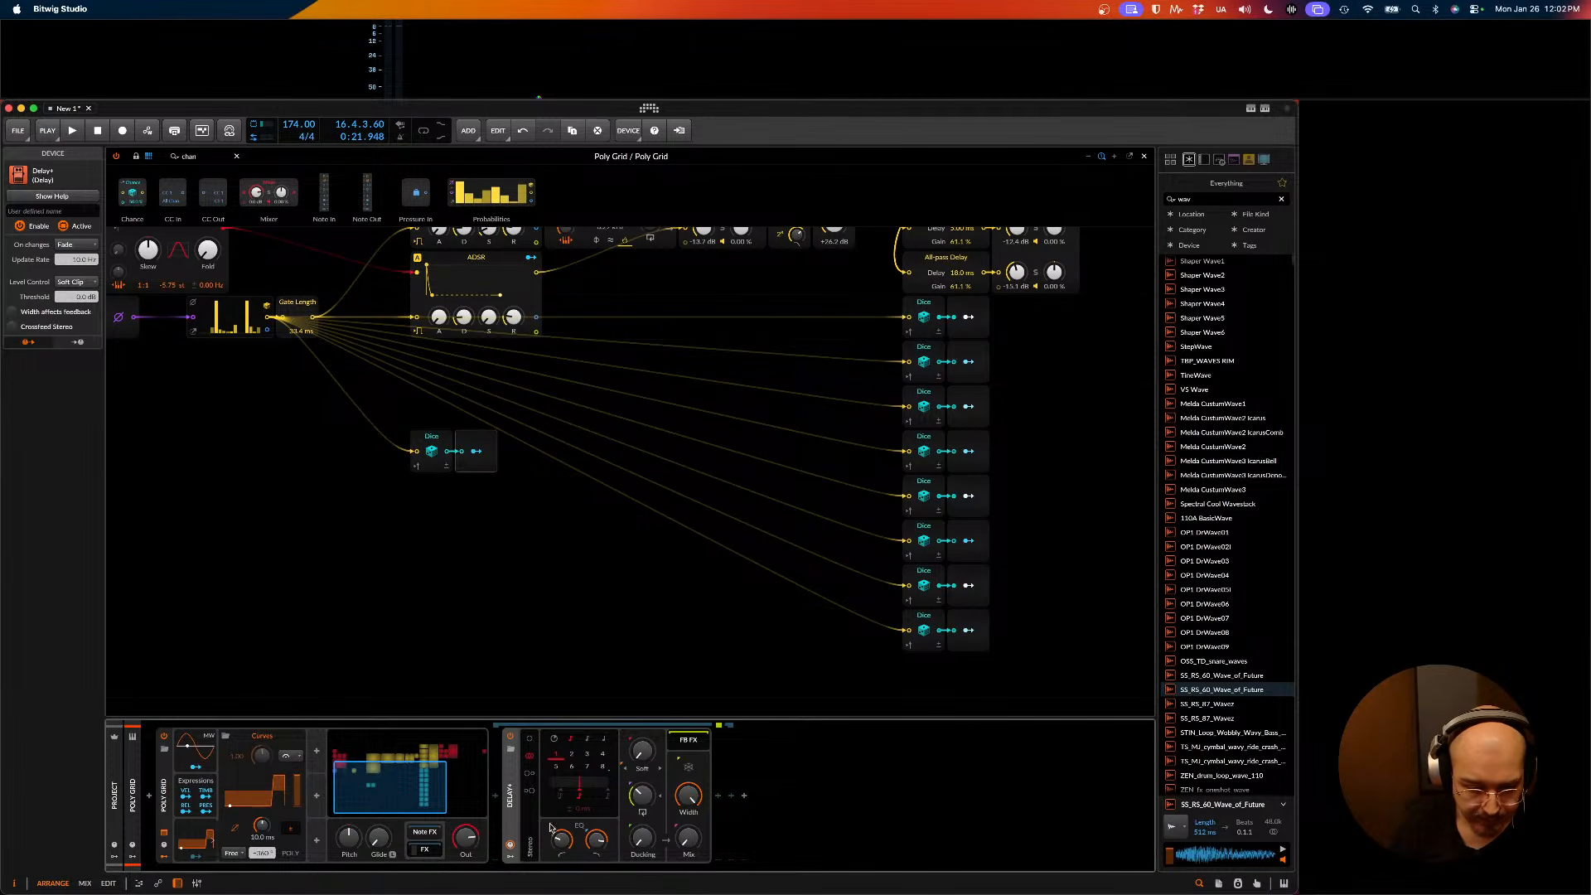
- Hide and show the Poly Grid's FX chain again, and audition the pattern with Delay+ driven by Curves
{"action": "left_click", "coordinate": [430, 850]}
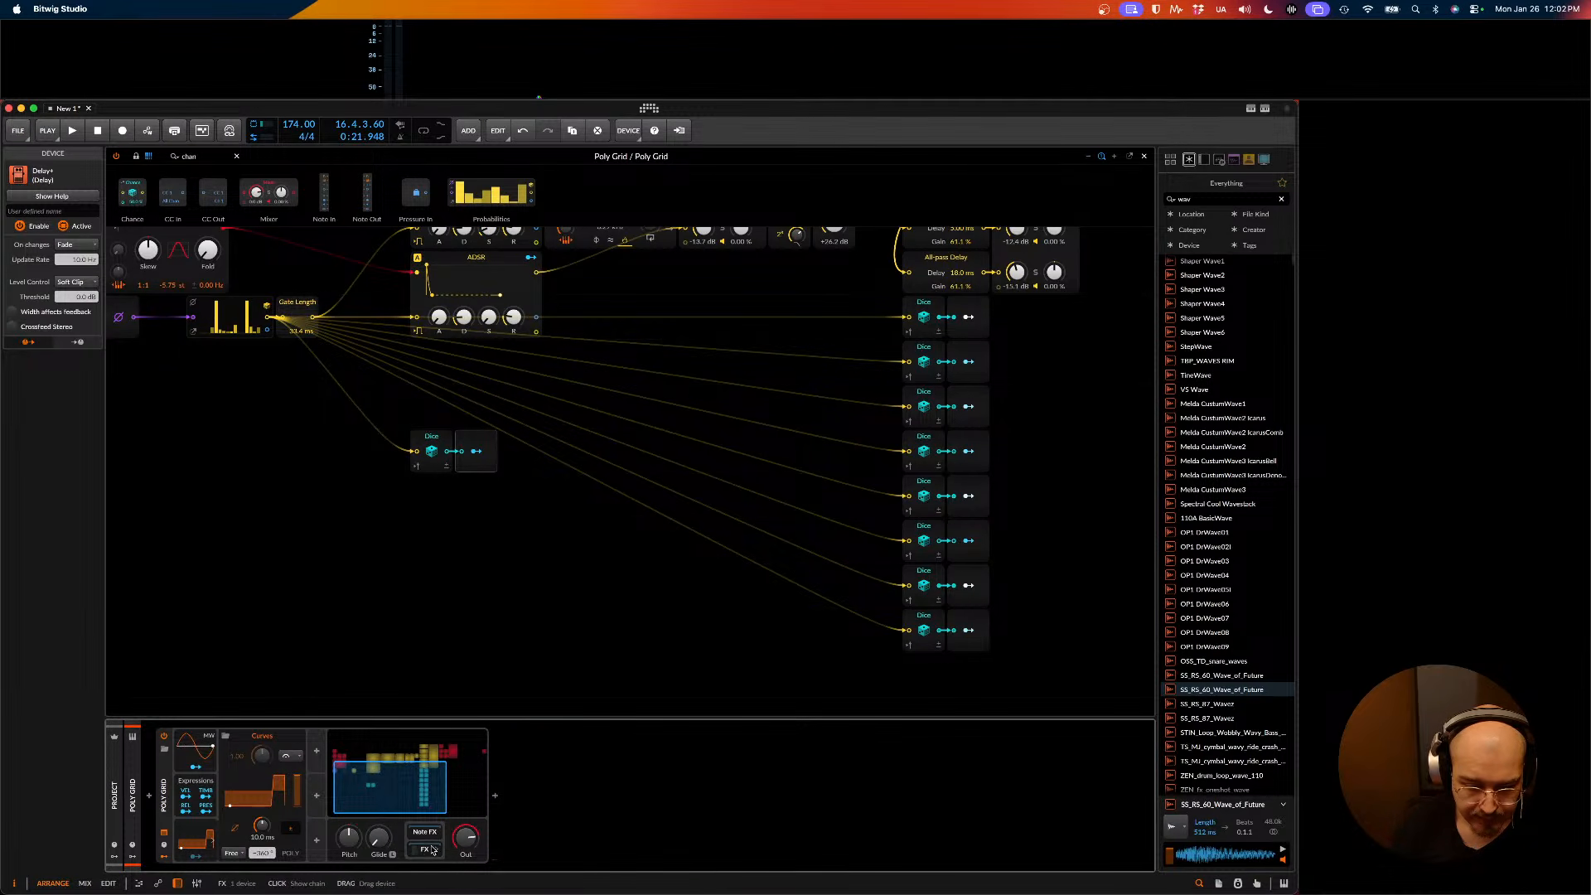
{"action": "left_click", "coordinate": [431, 850]}
{"action": "key", "text": "space"}
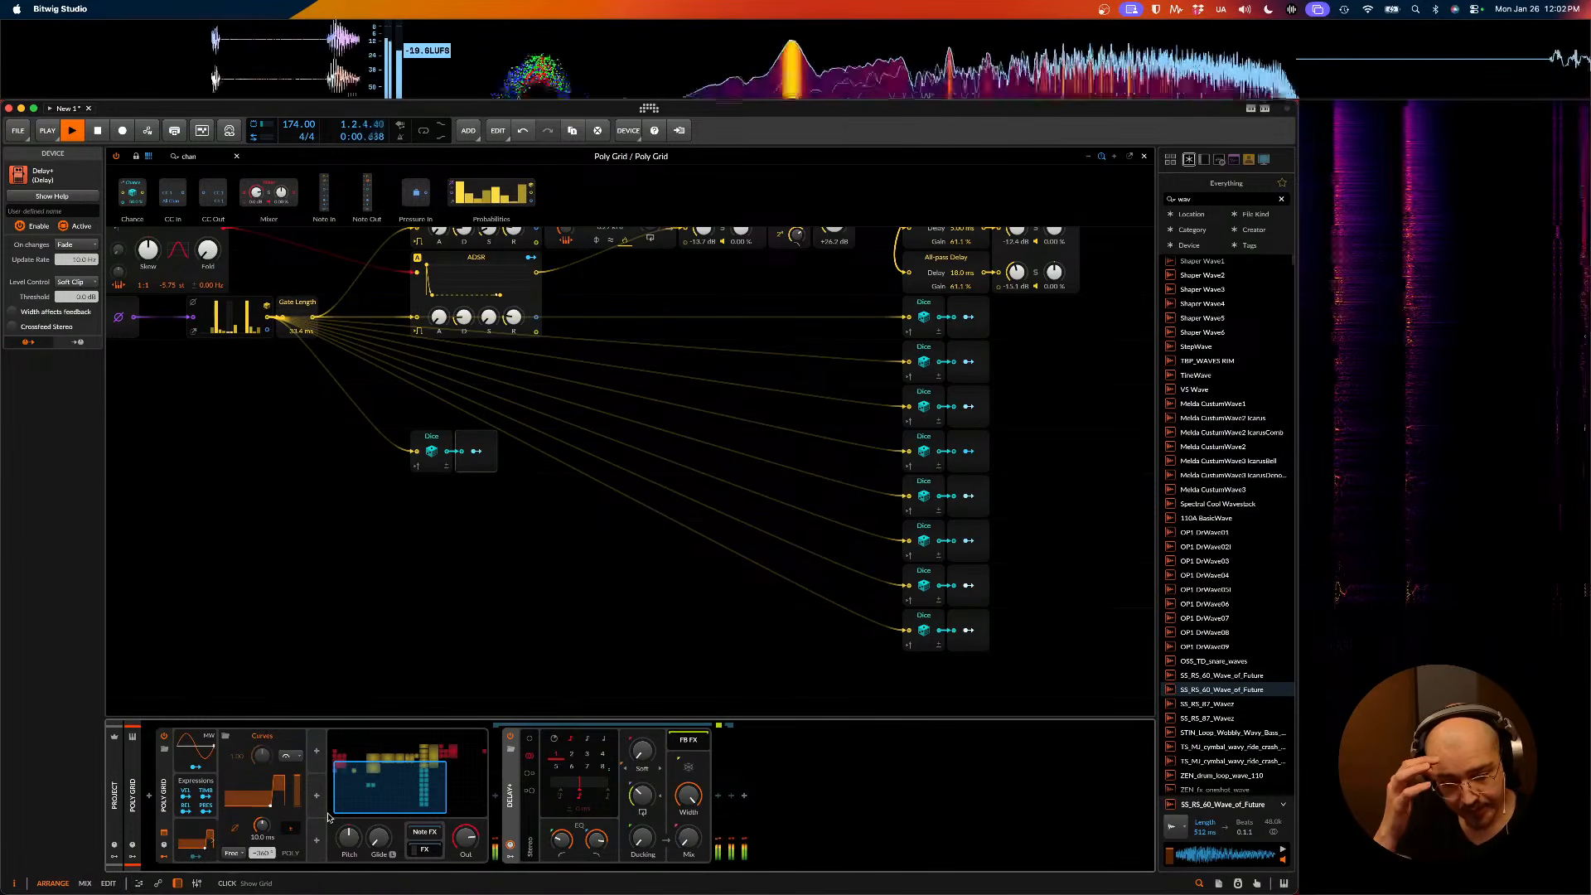
{"action": "key", "text": "space"}
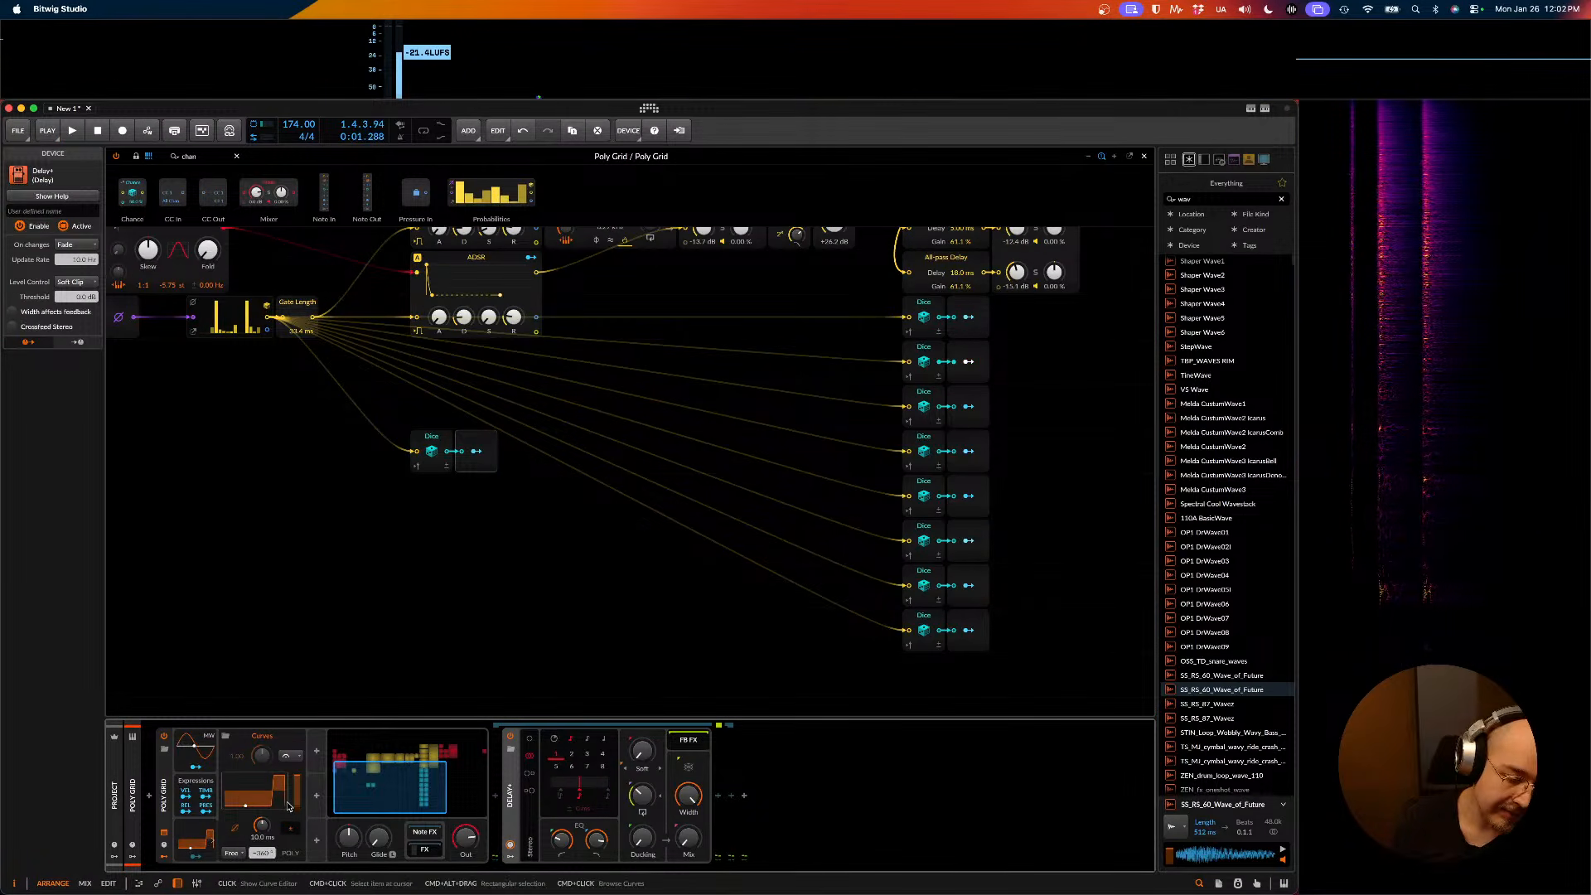
- Try a Curves shape that starts at 100 % and drops immediately to -100 %, audition it, and undo the point edits
{"action": "left_click", "coordinate": [288, 805]}
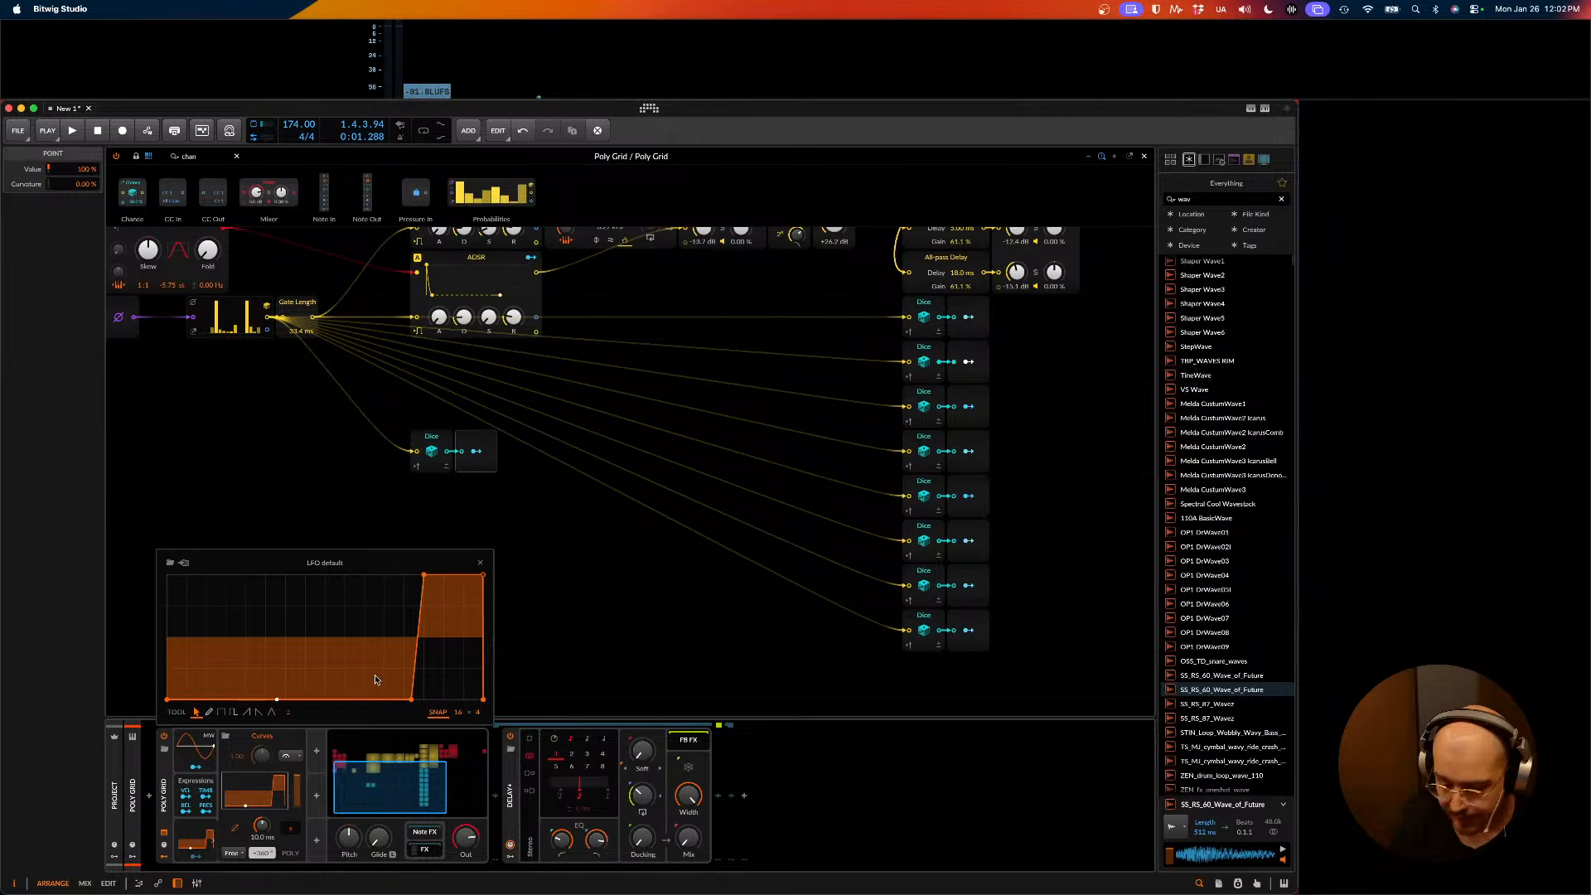
{"action": "left_click_drag", "start_coordinate": [483, 698], "coordinate": [483, 575]}
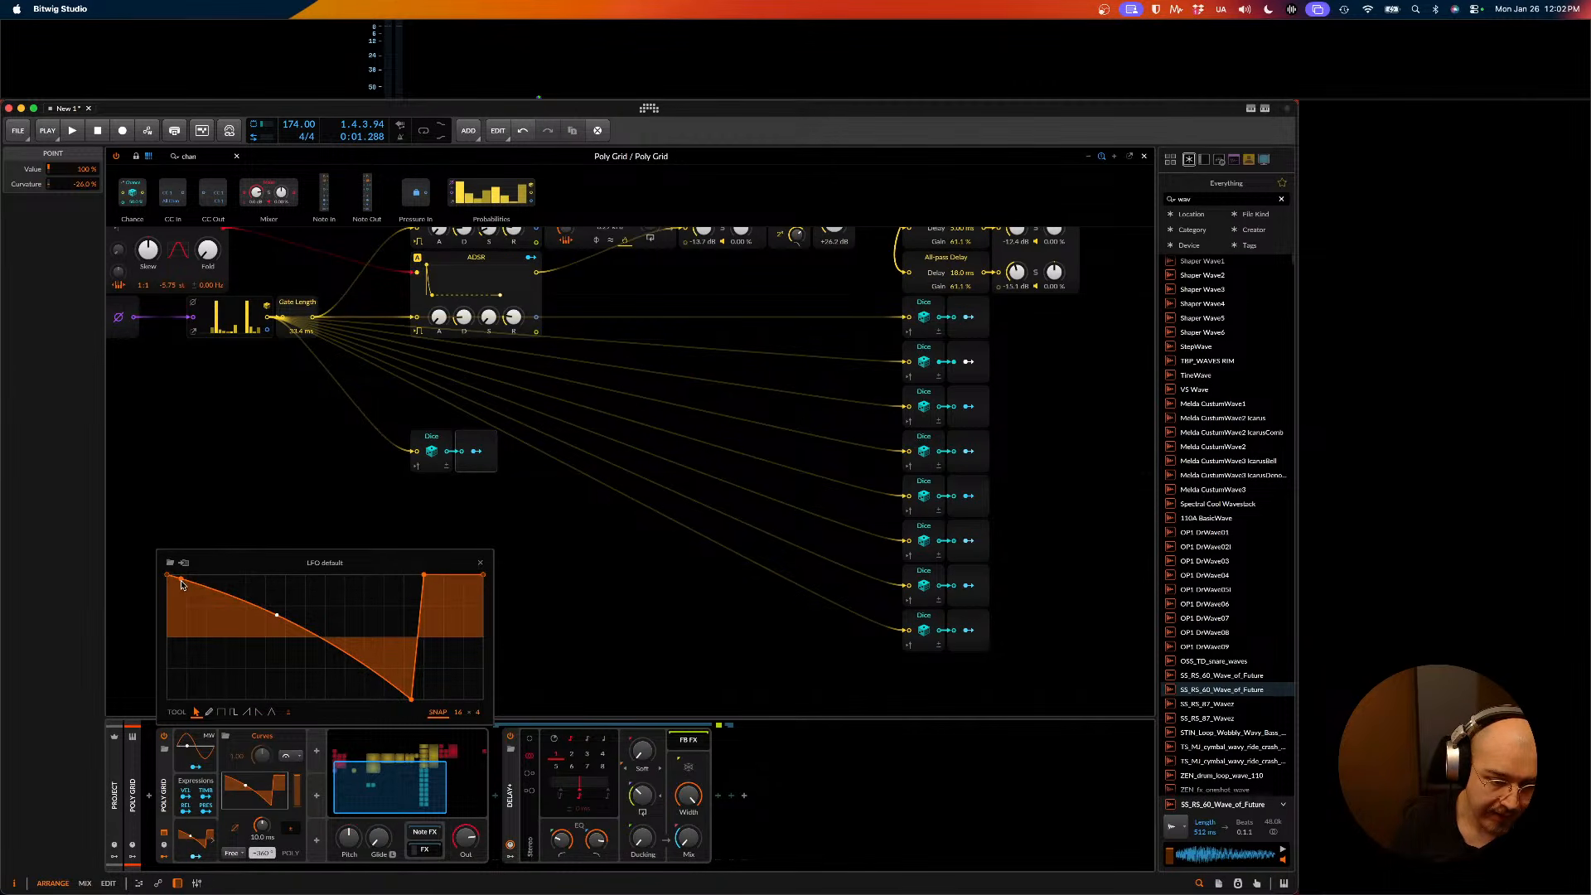
{"action": "double_click", "coordinate": [182, 583]}
{"action": "left_click", "coordinate": [187, 584]}
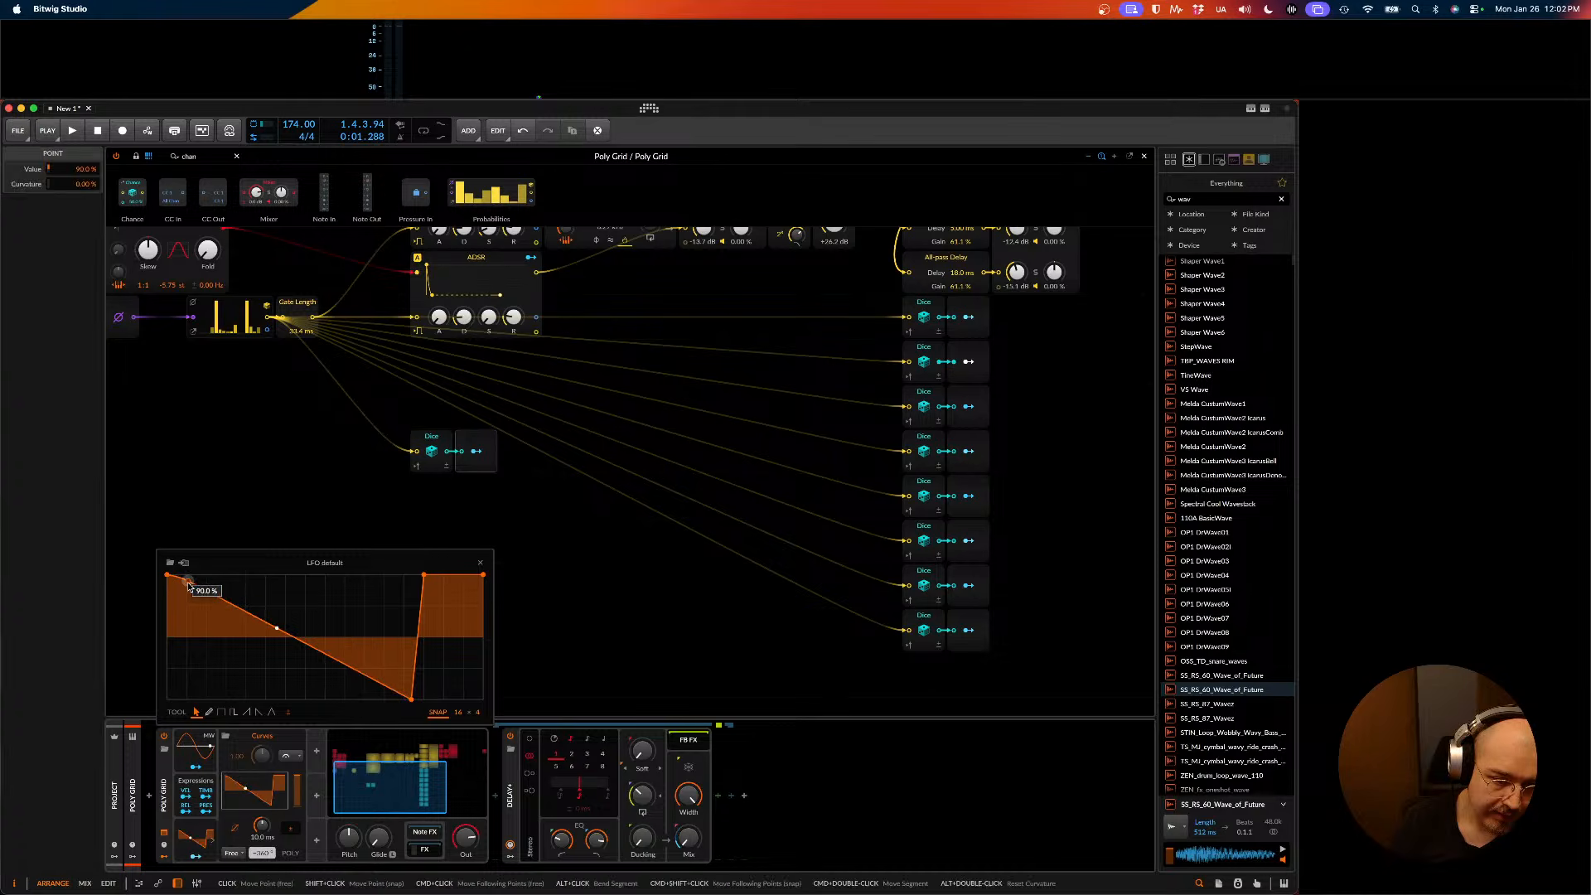
{"action": "left_click_drag", "start_coordinate": [187, 587], "coordinate": [183, 761]}
{"action": "key", "text": "space"}
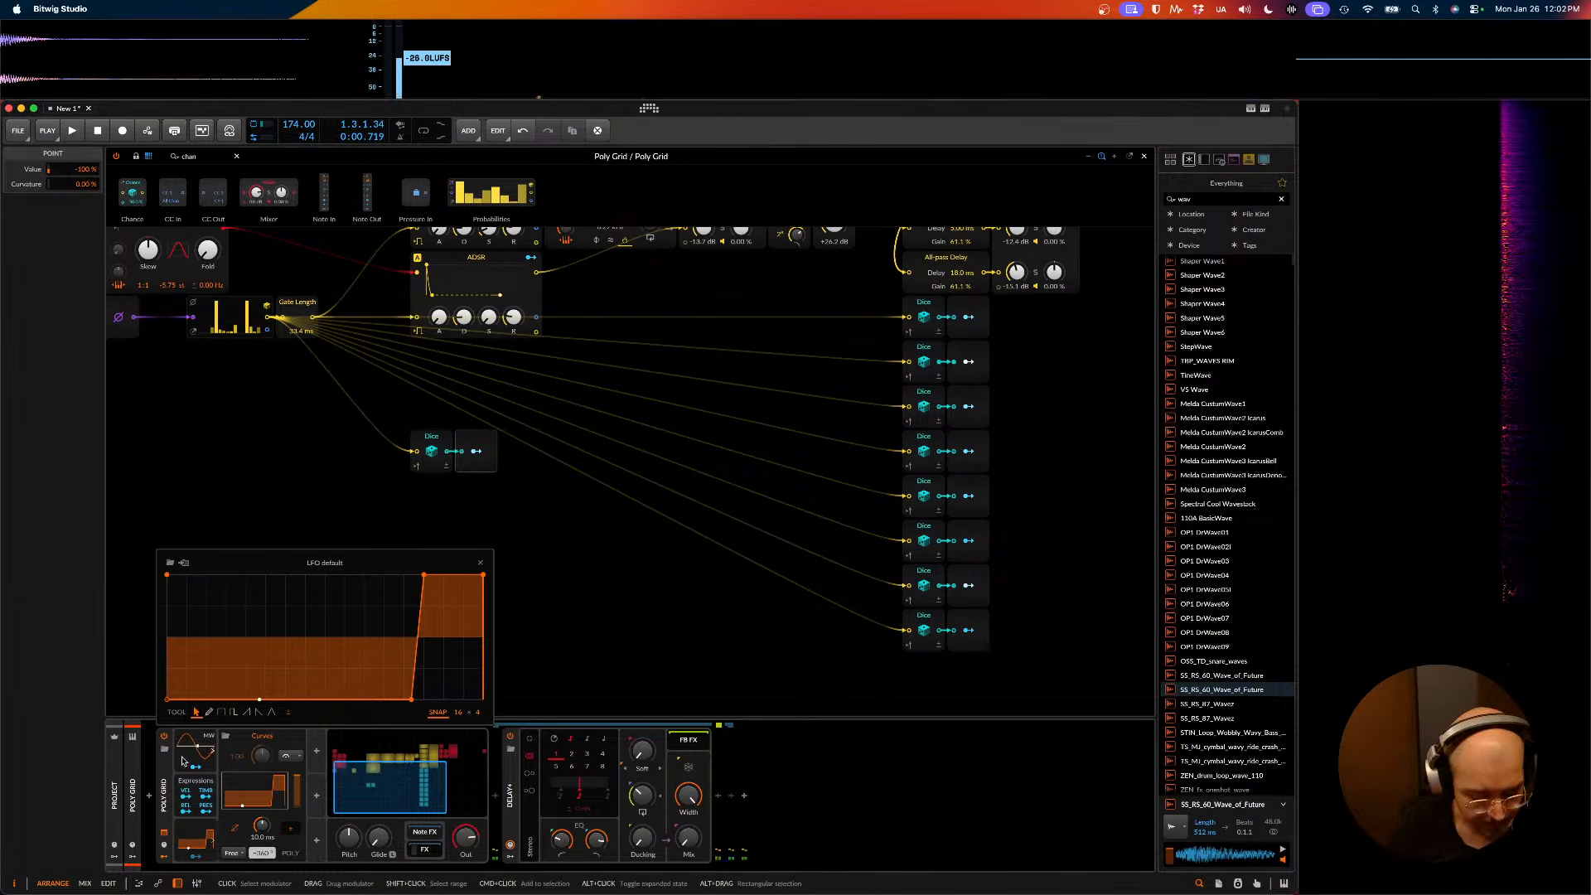
{"action": "key", "text": "super+z"}
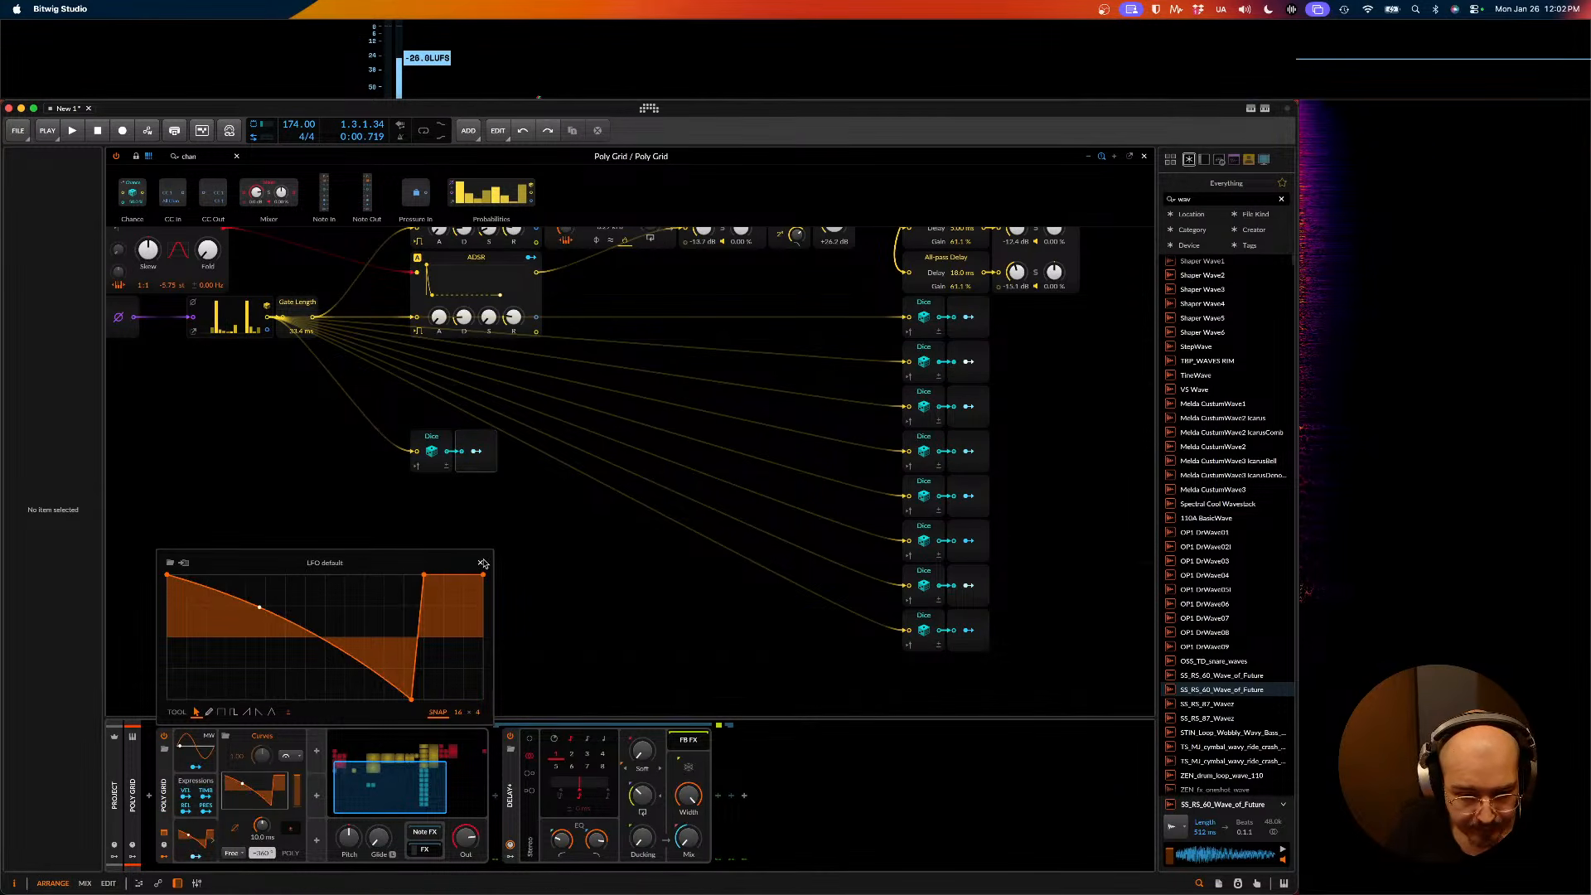
{"action": "left_click", "coordinate": [483, 564]}
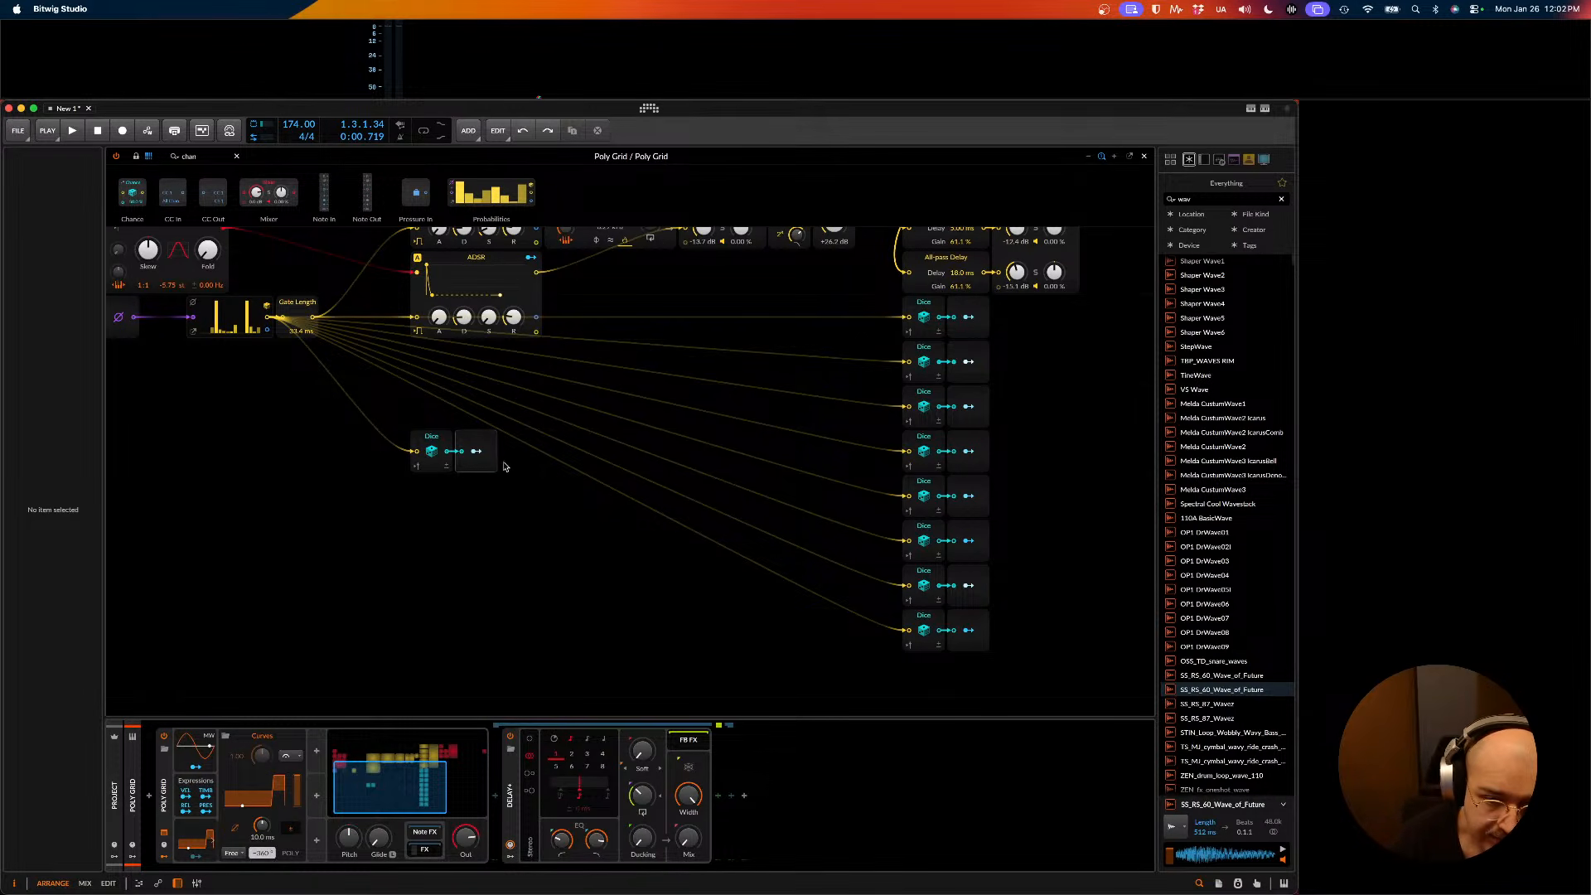
- Adjust the separate Dice's modulation of the Curves phase to about 328° and audition the pattern
{"action": "left_click", "coordinate": [479, 450]}
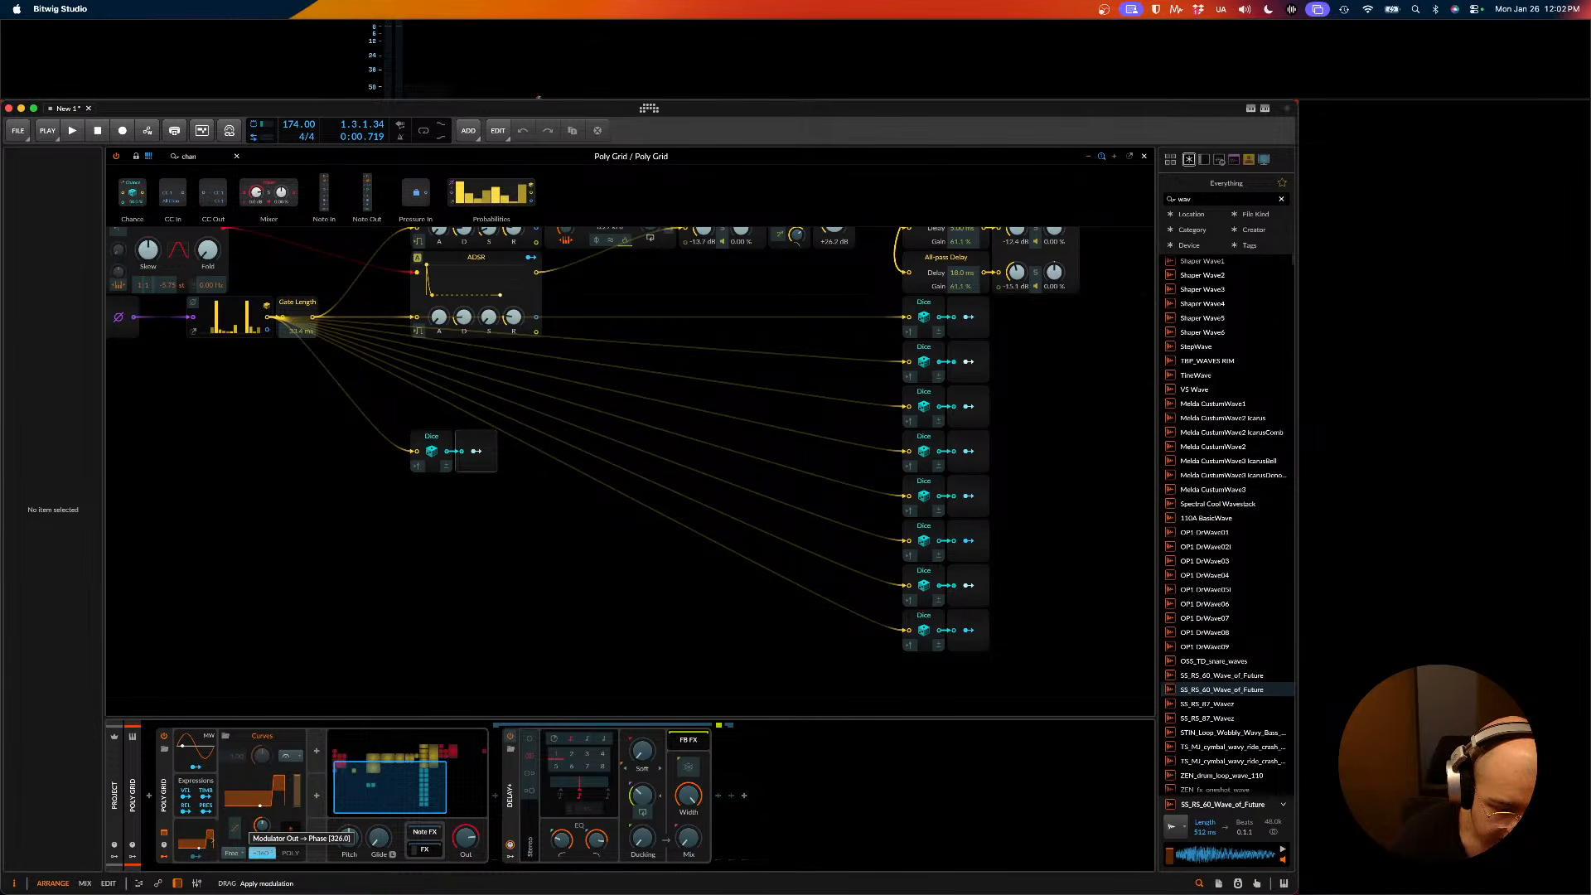
{"action": "left_click_drag", "start_coordinate": [258, 855], "coordinate": [257, 856]}
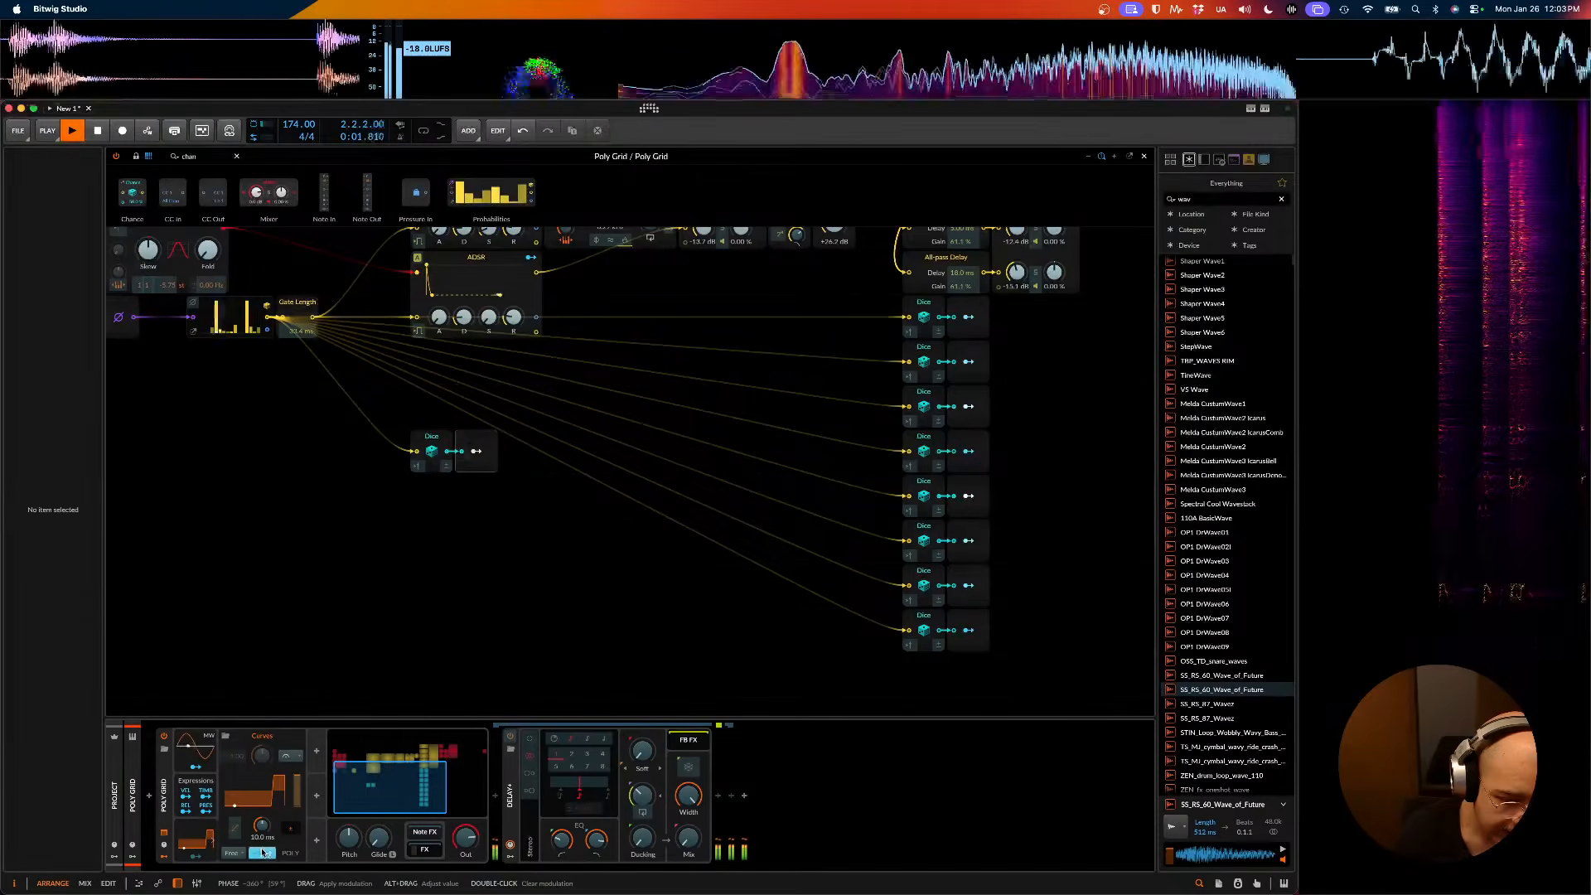
{"action": "key", "text": "space"}
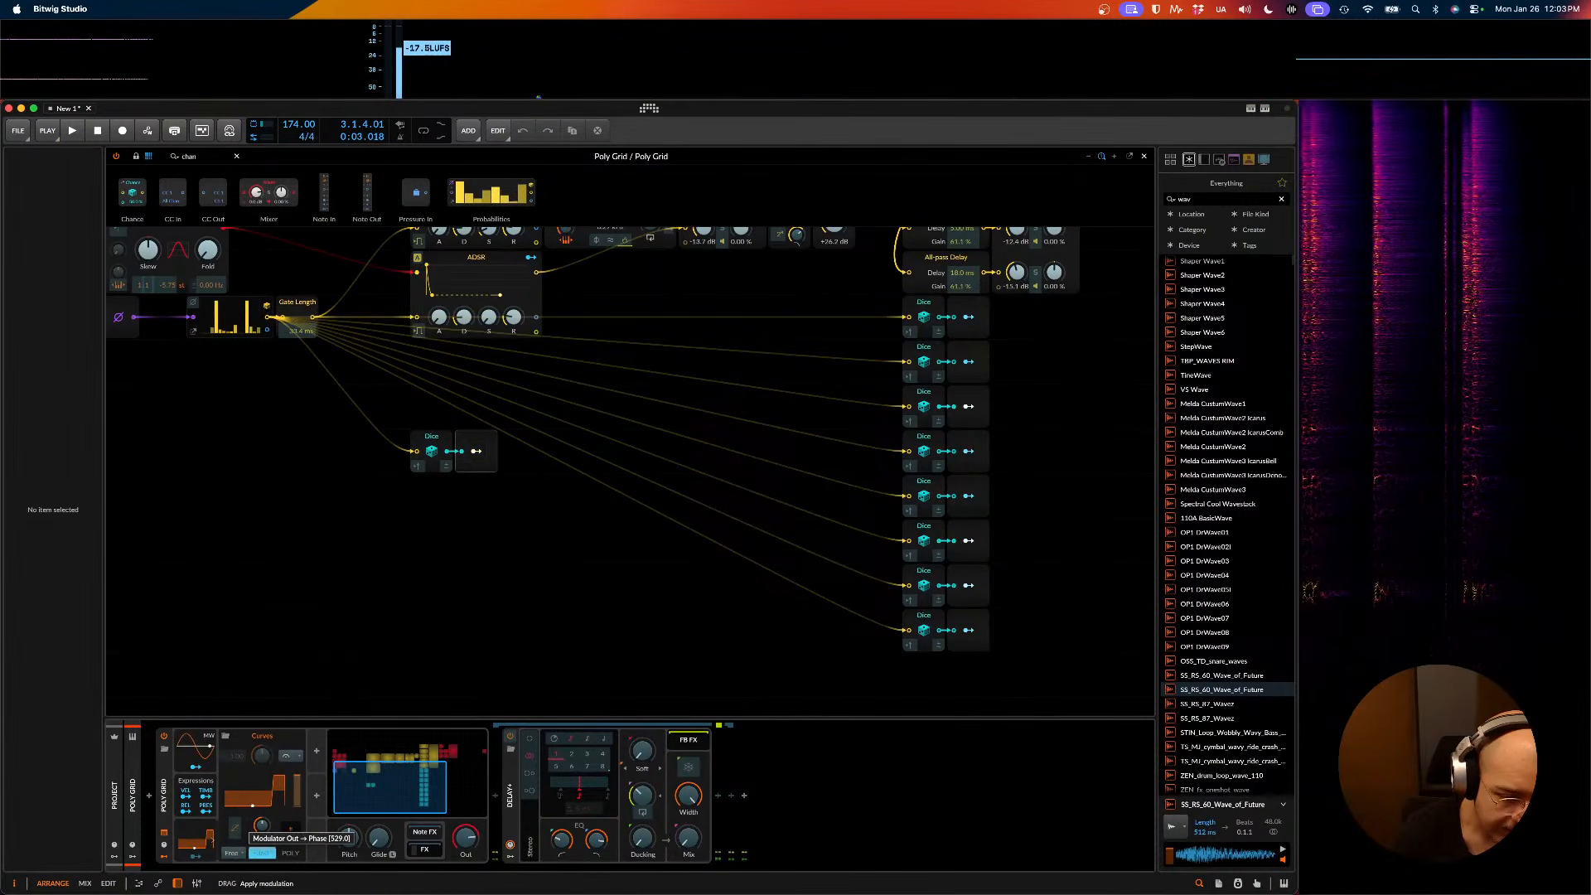
{"action": "key", "text": "space"}
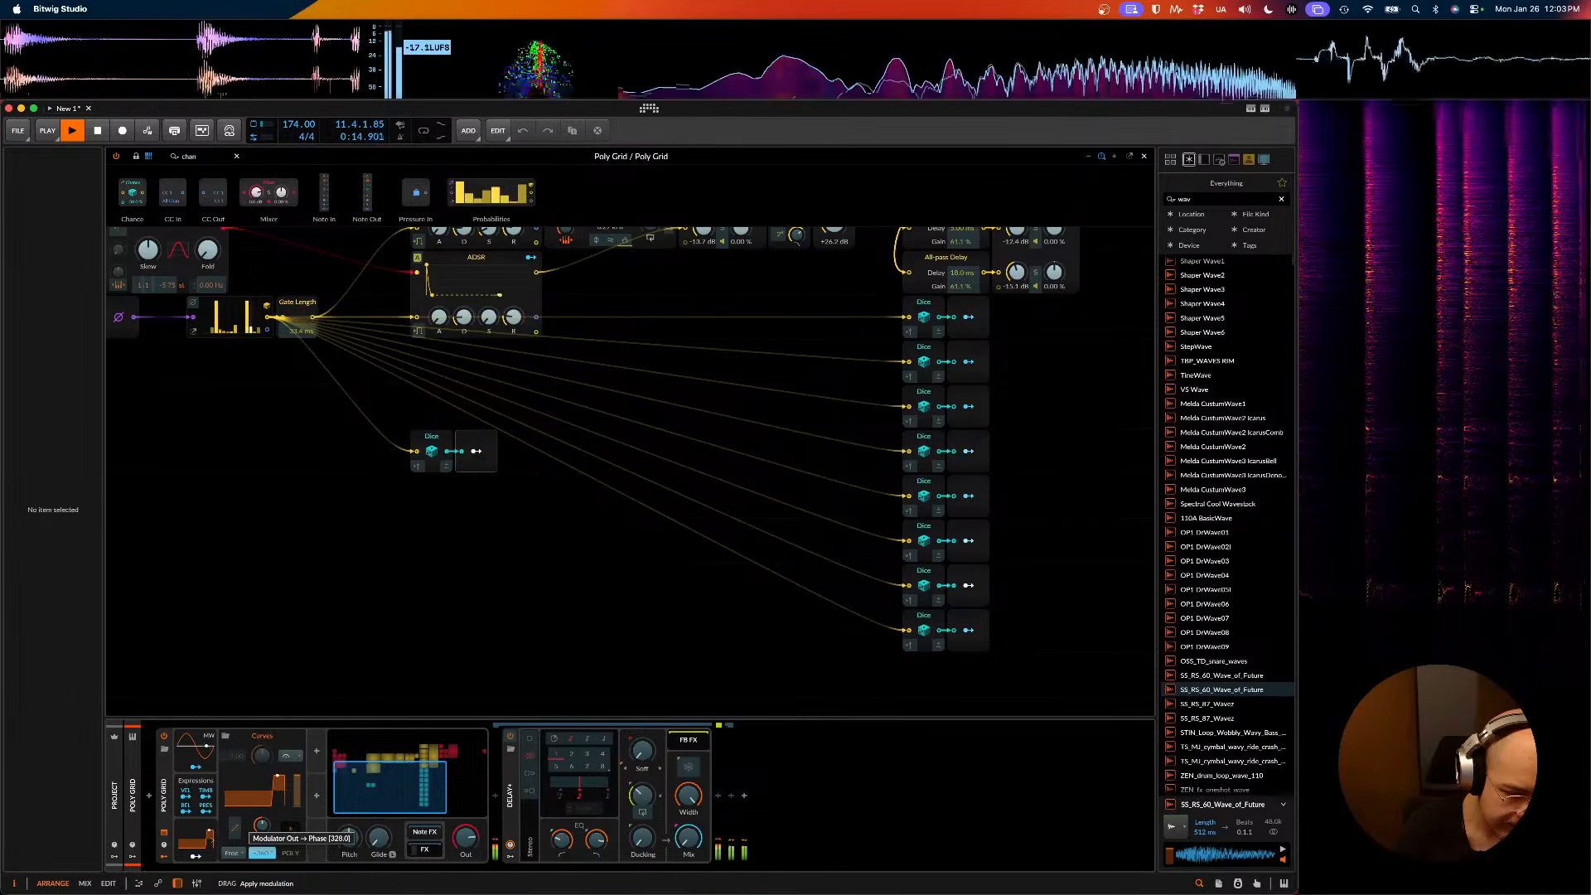
{"action": "key", "text": "space"}
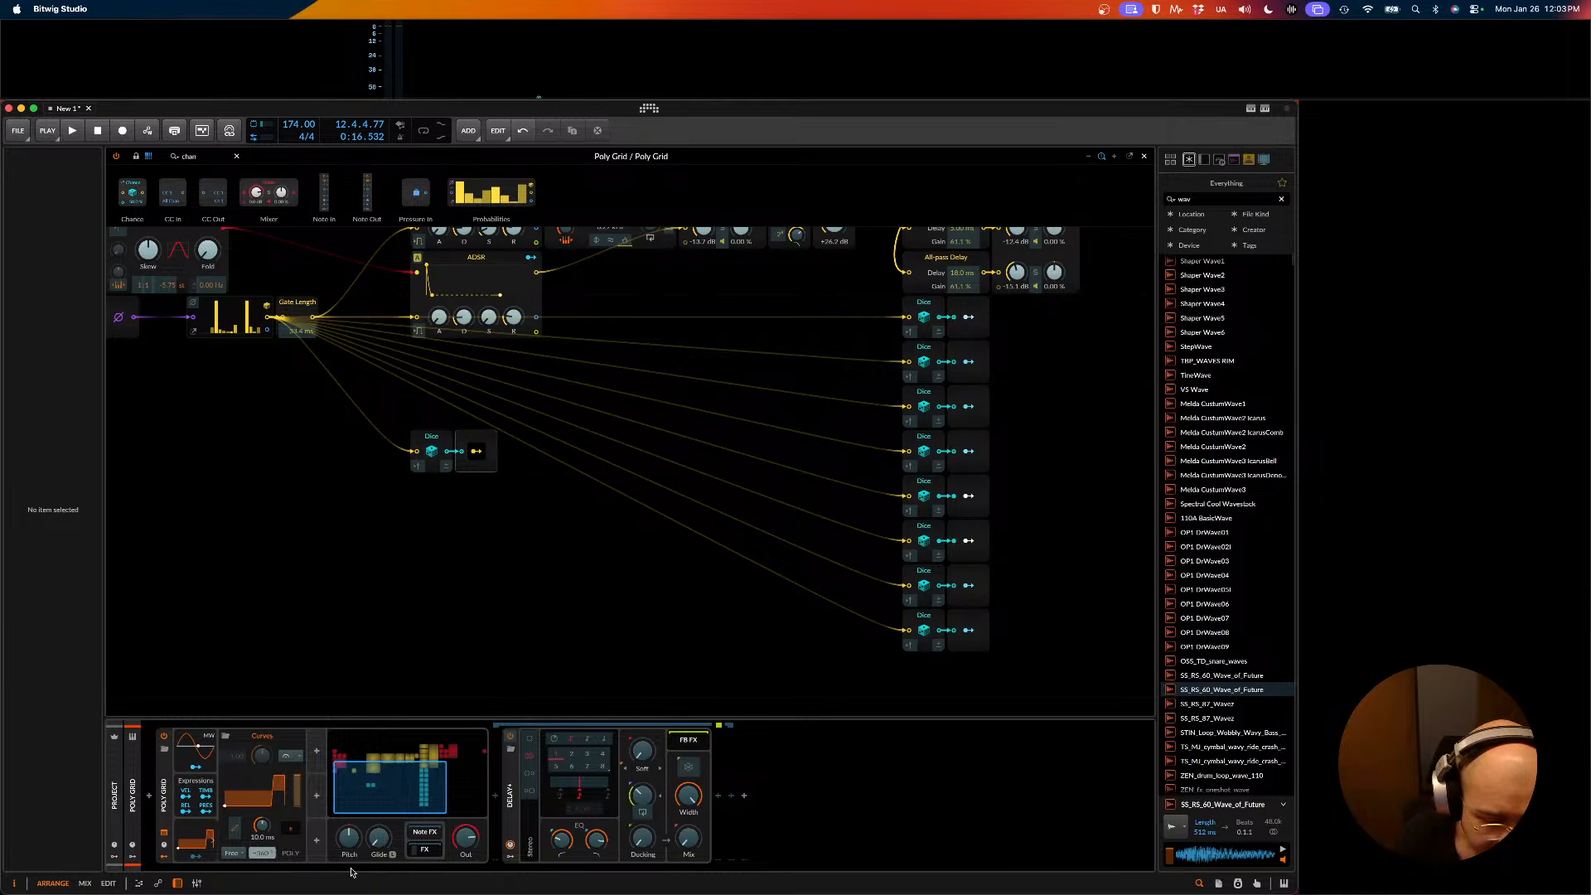
- Remove the Curves modulator from Poly Grid and audition the pattern with Delay+ selected
{"action": "left_click", "coordinate": [204, 842]}
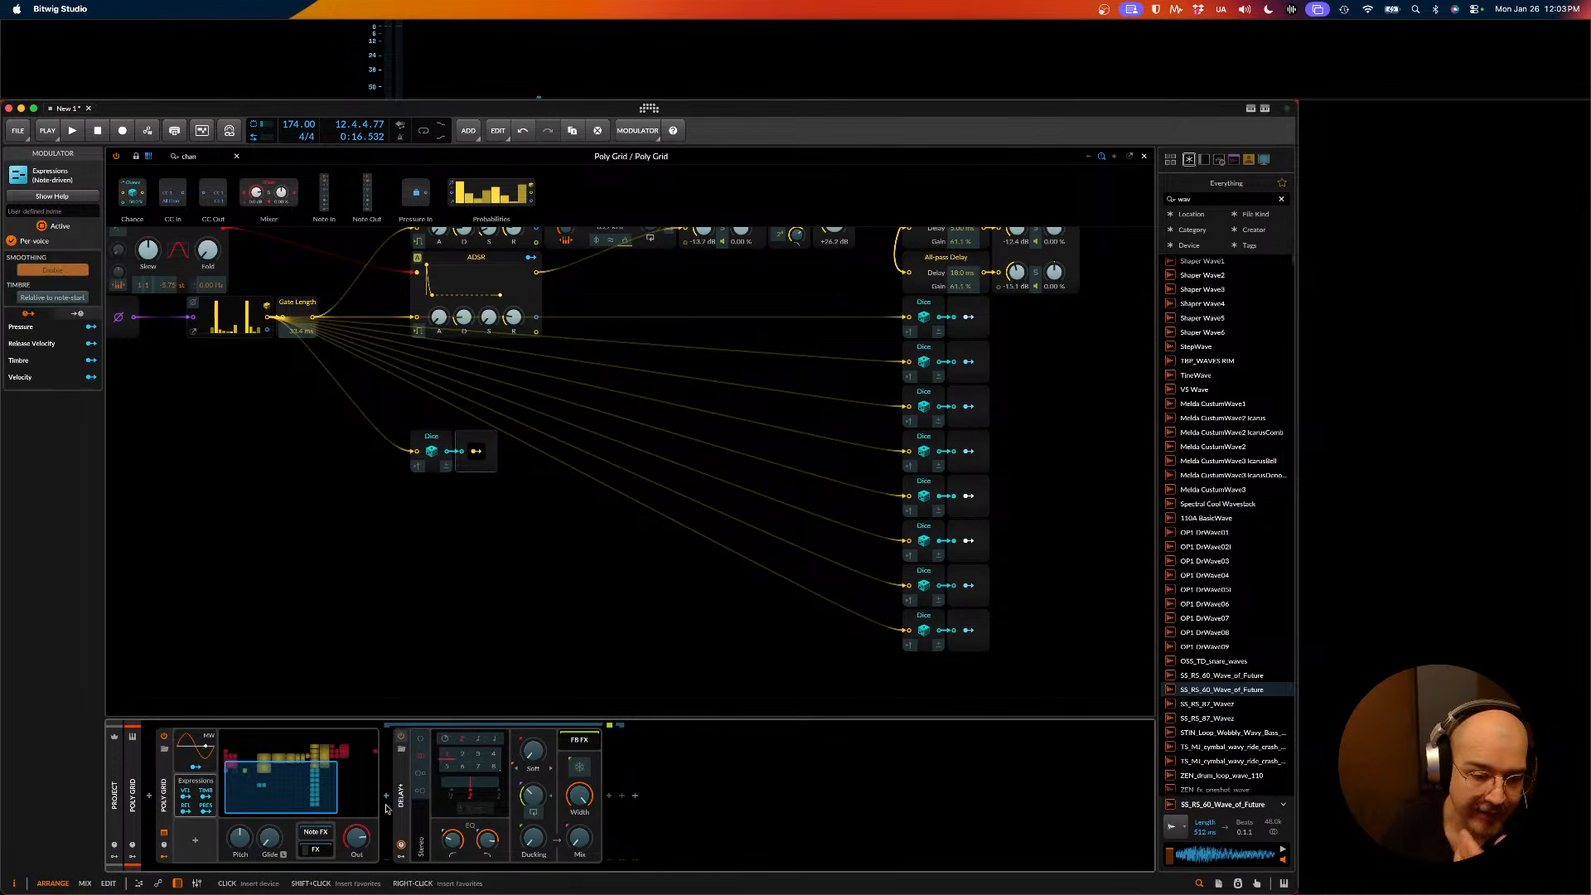
{"action": "left_click", "coordinate": [567, 630]}
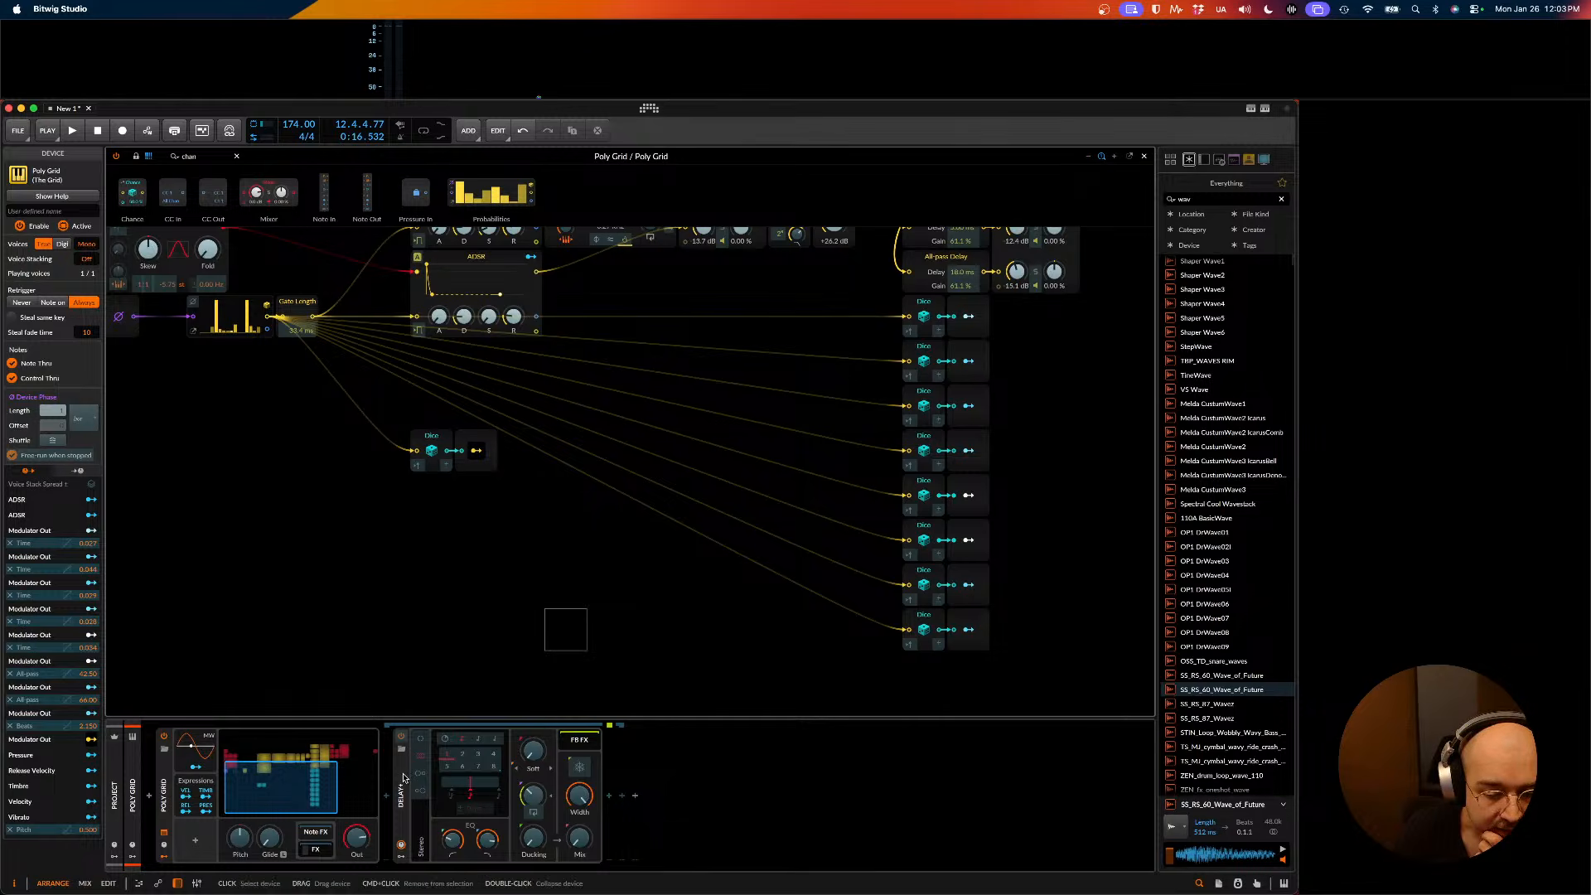
{"action": "key", "text": "space"}
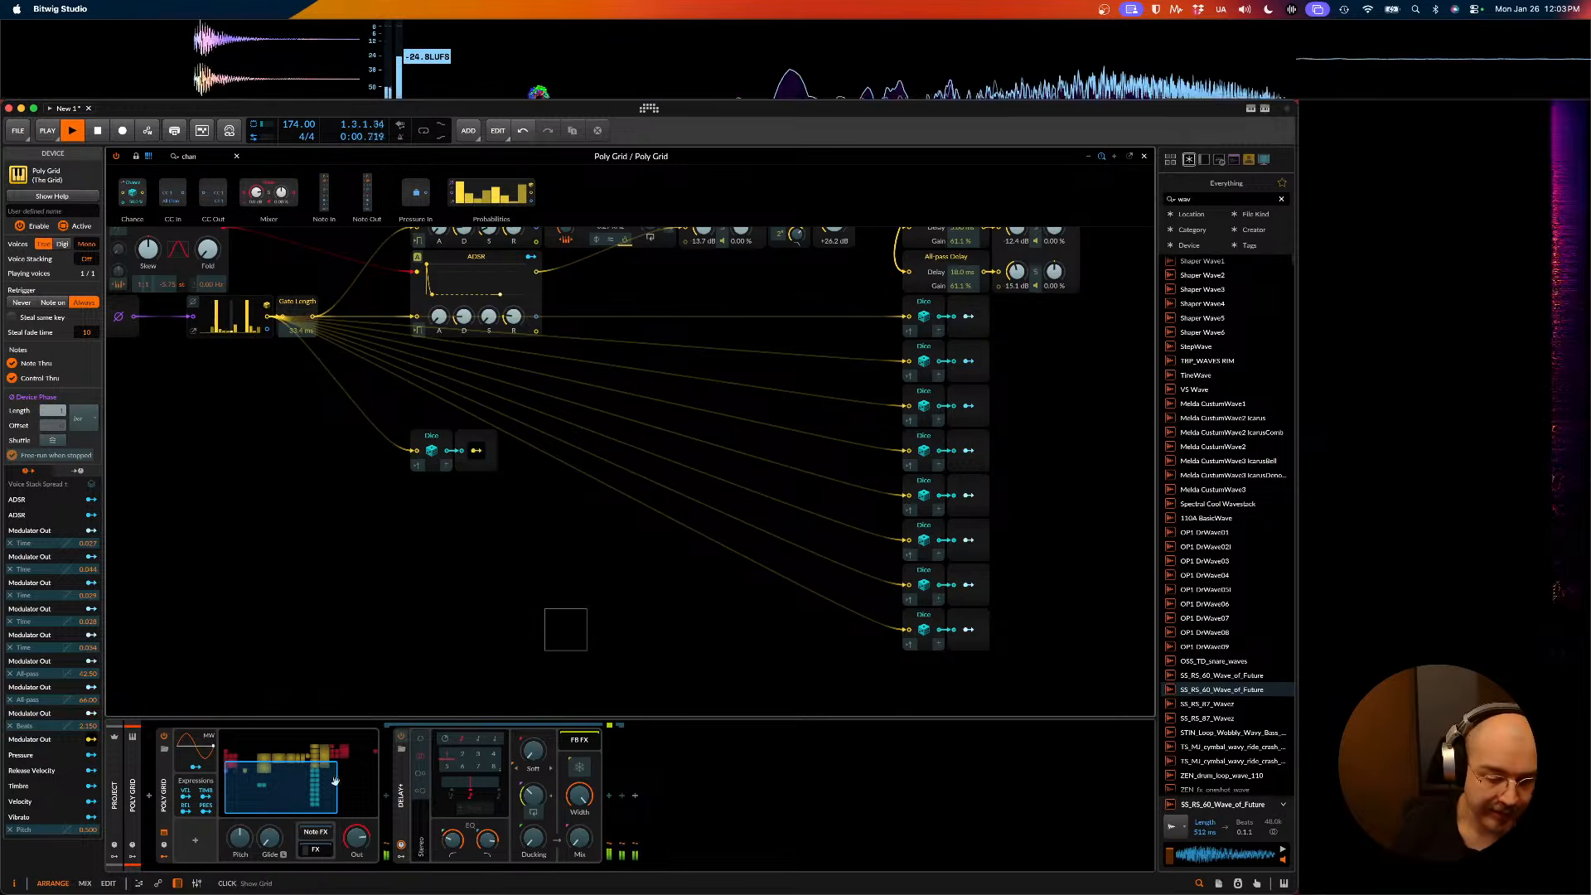
{"action": "left_click", "coordinate": [643, 818]}
{"action": "key", "text": "space"}
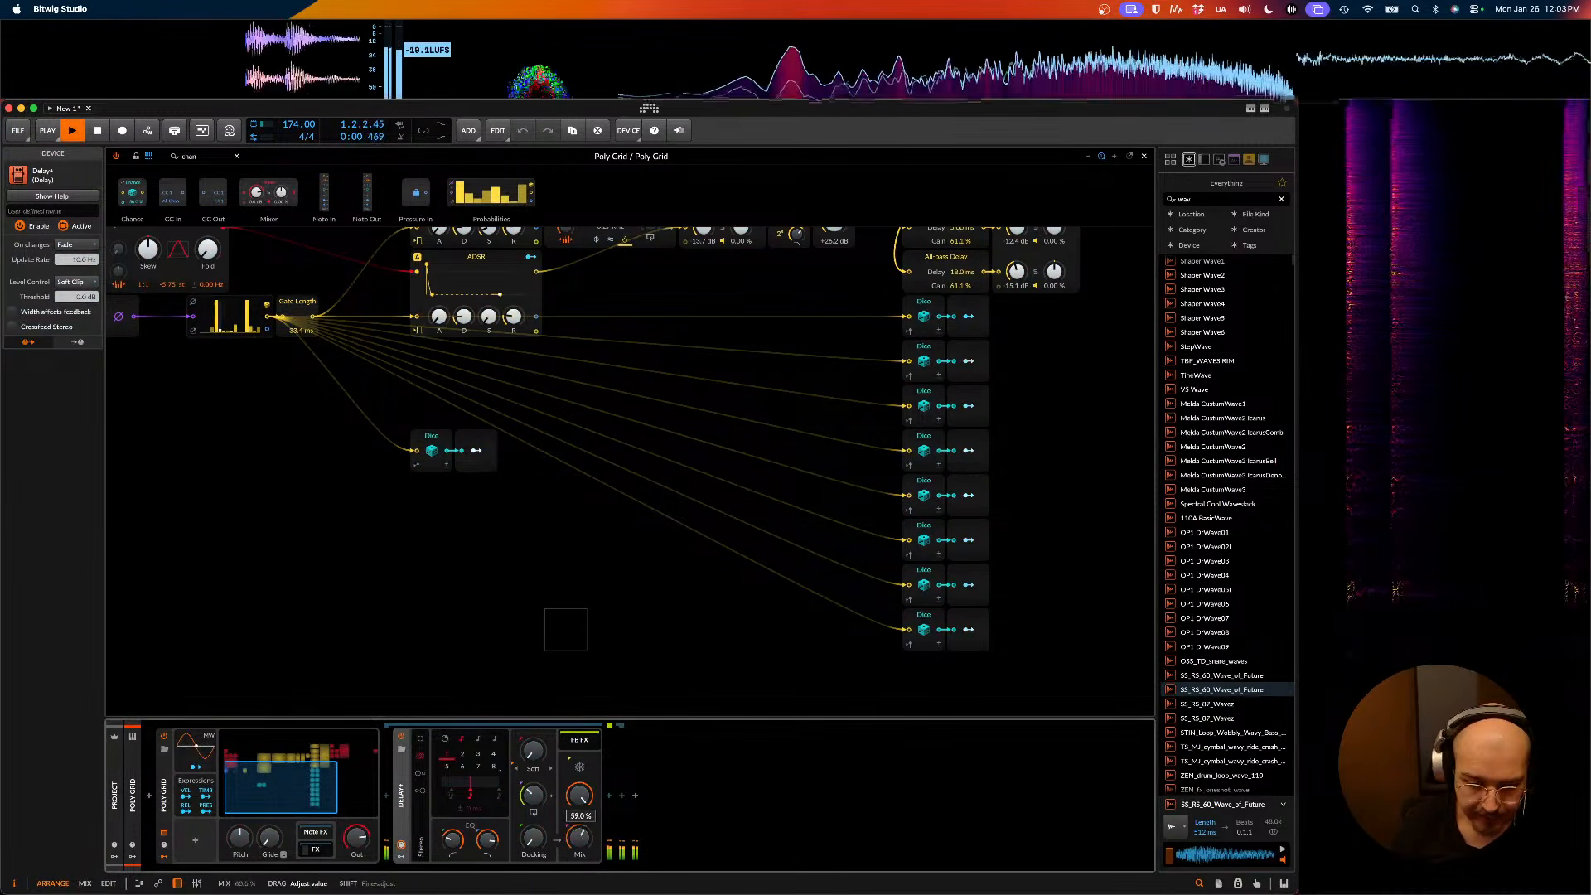
- Lower the Delay+ mix to 0 %, audition the dry pattern, and undo back to having the Curves modulator
{"action": "left_click_drag", "start_coordinate": [579, 839], "coordinate": [580, 880]}
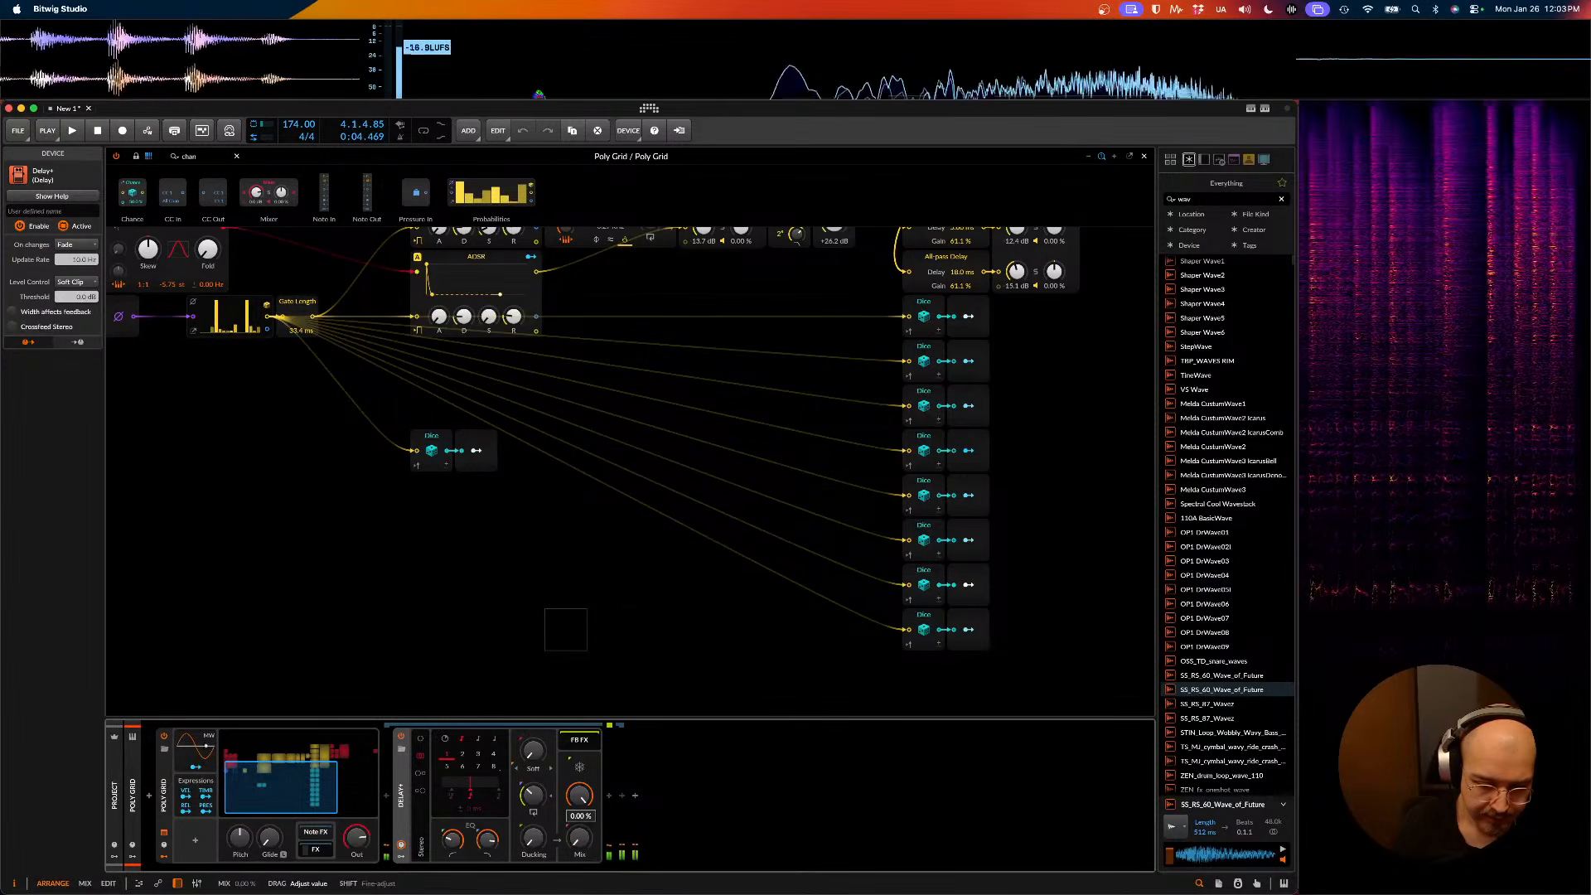
{"action": "key", "text": "space"}
{"action": "key", "text": "space"}
{"action": "key", "text": "space"}
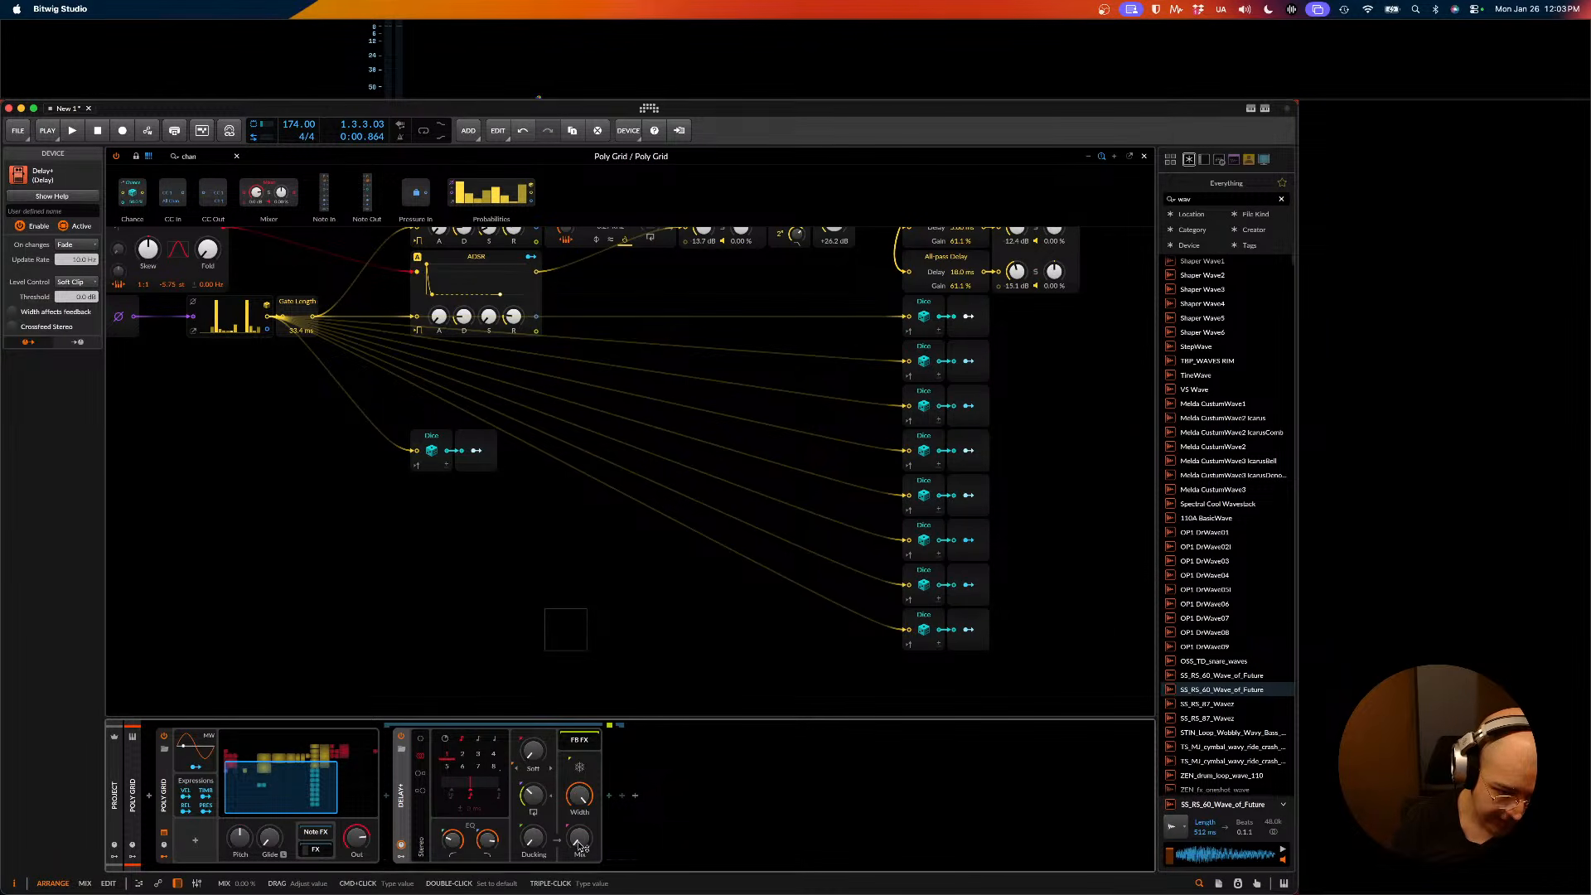
{"action": "mouse_move", "coordinate": [582, 846]}
{"action": "left_mouse_down"}
{"action": "mouse_move", "coordinate": [581, 832]}
{"action": "mouse_move", "coordinate": [582, 846]}
{"action": "left_mouse_up"}
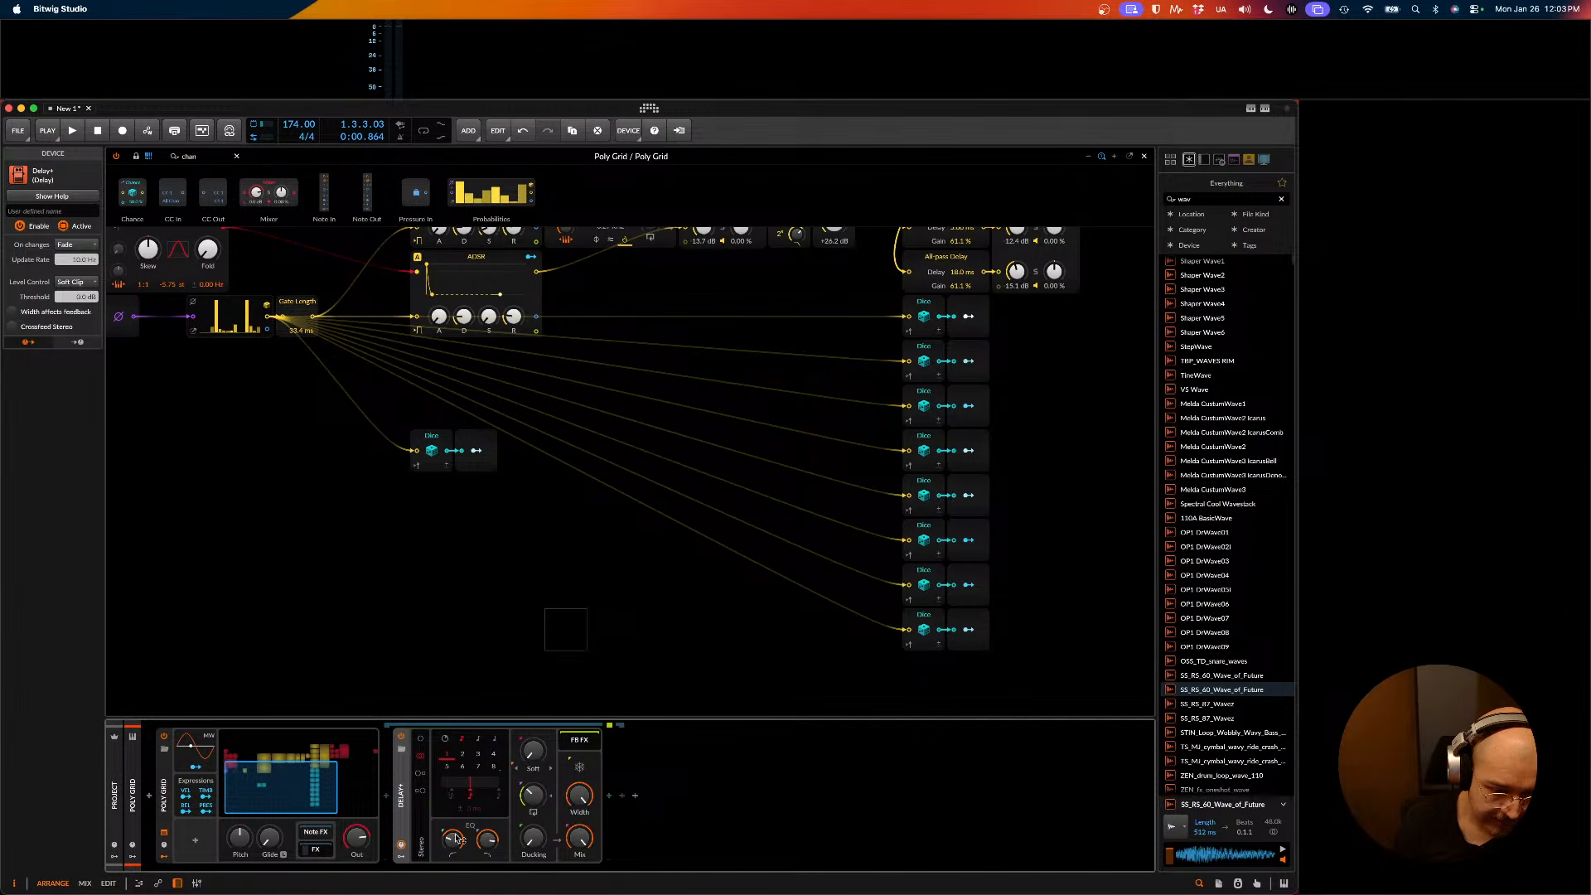
{"action": "key", "text": "super+z"}
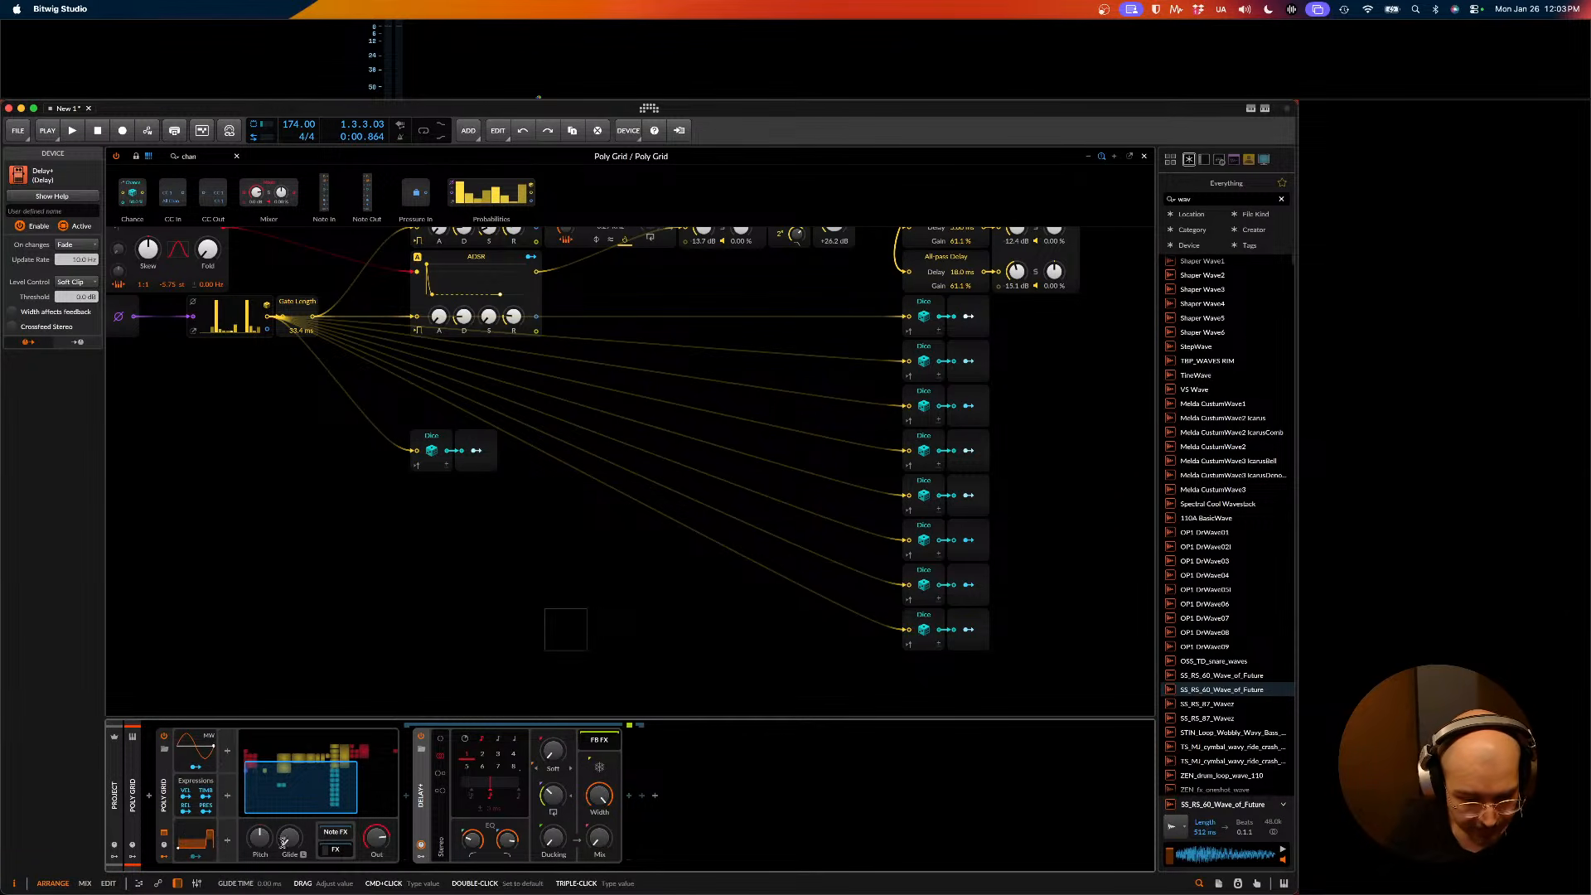
- Switch Delay+ from beat-synced to free time and lower the delay time to about 0.32 ms
{"action": "key", "text": "space"}
{"action": "key", "text": "space"}
{"action": "left_click", "coordinate": [465, 738]}
{"action": "left_click_drag", "start_coordinate": [479, 761], "coordinate": [479, 796]}
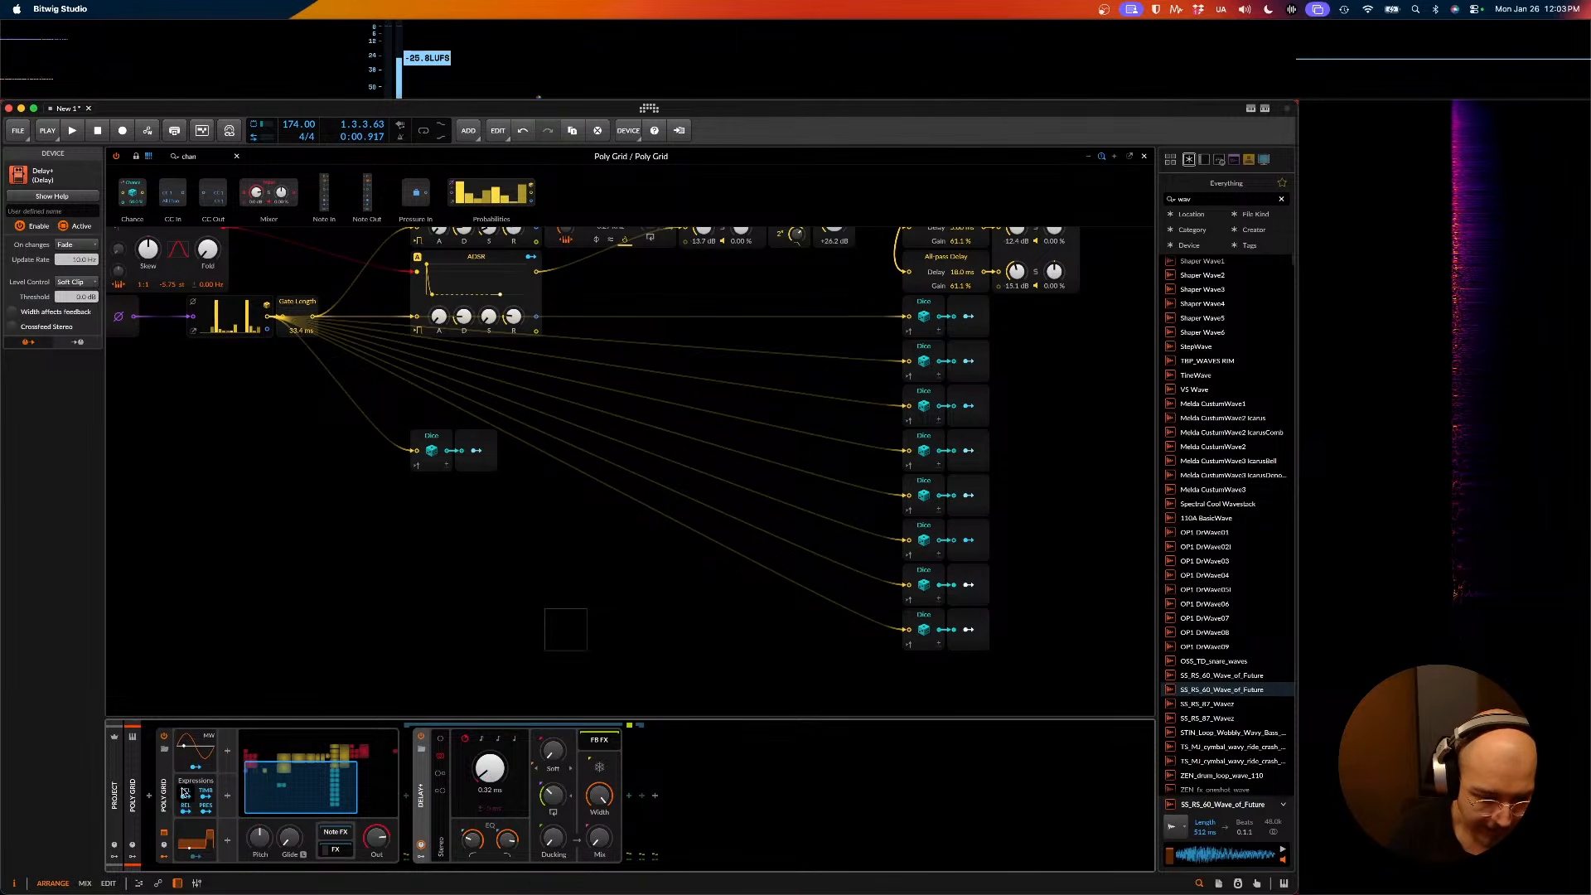
- Map the lowest Dice's Modulator Out to the Delay+ delay time and adjust its depth while the pattern plays
{"action": "key", "text": "space"}
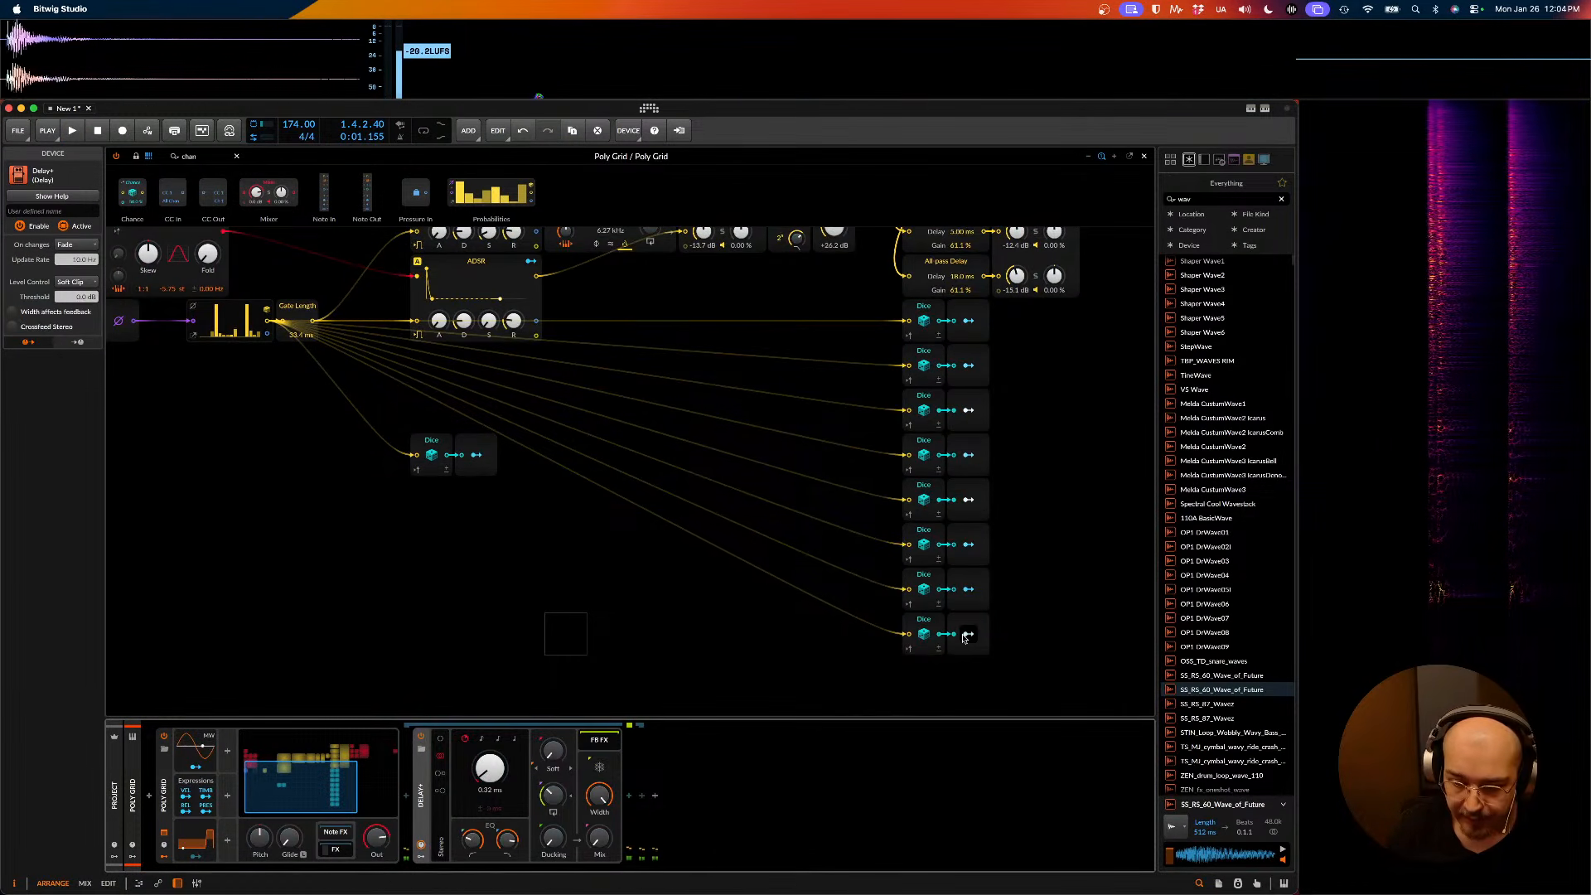
{"action": "left_click_drag", "start_coordinate": [489, 769], "coordinate": [489, 761]}
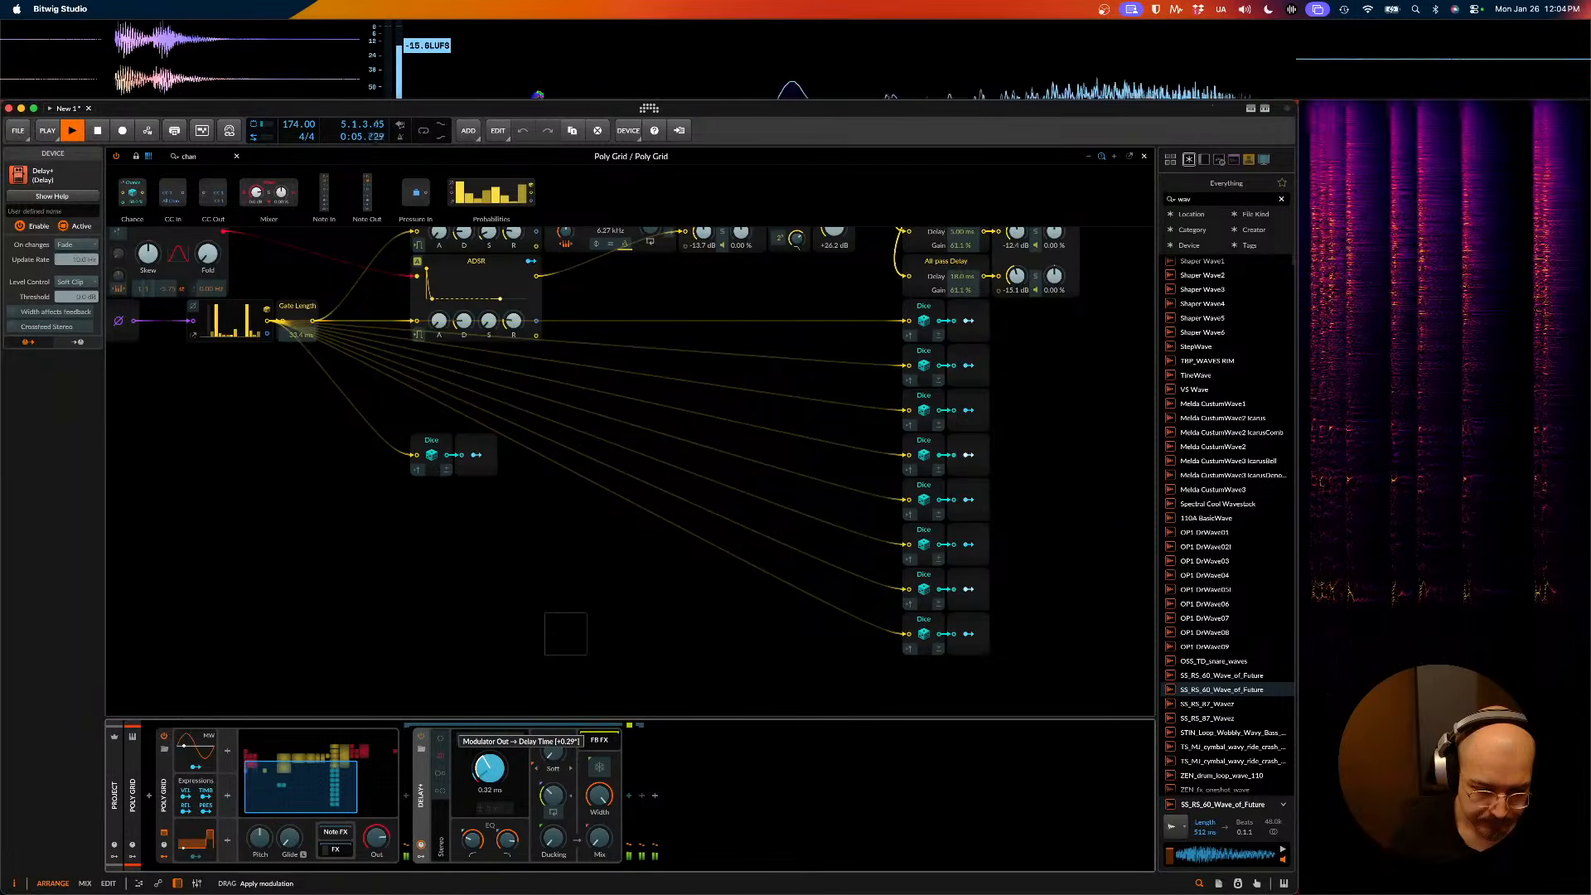
{"action": "left_click_drag", "start_coordinate": [489, 760], "coordinate": [485, 800]}
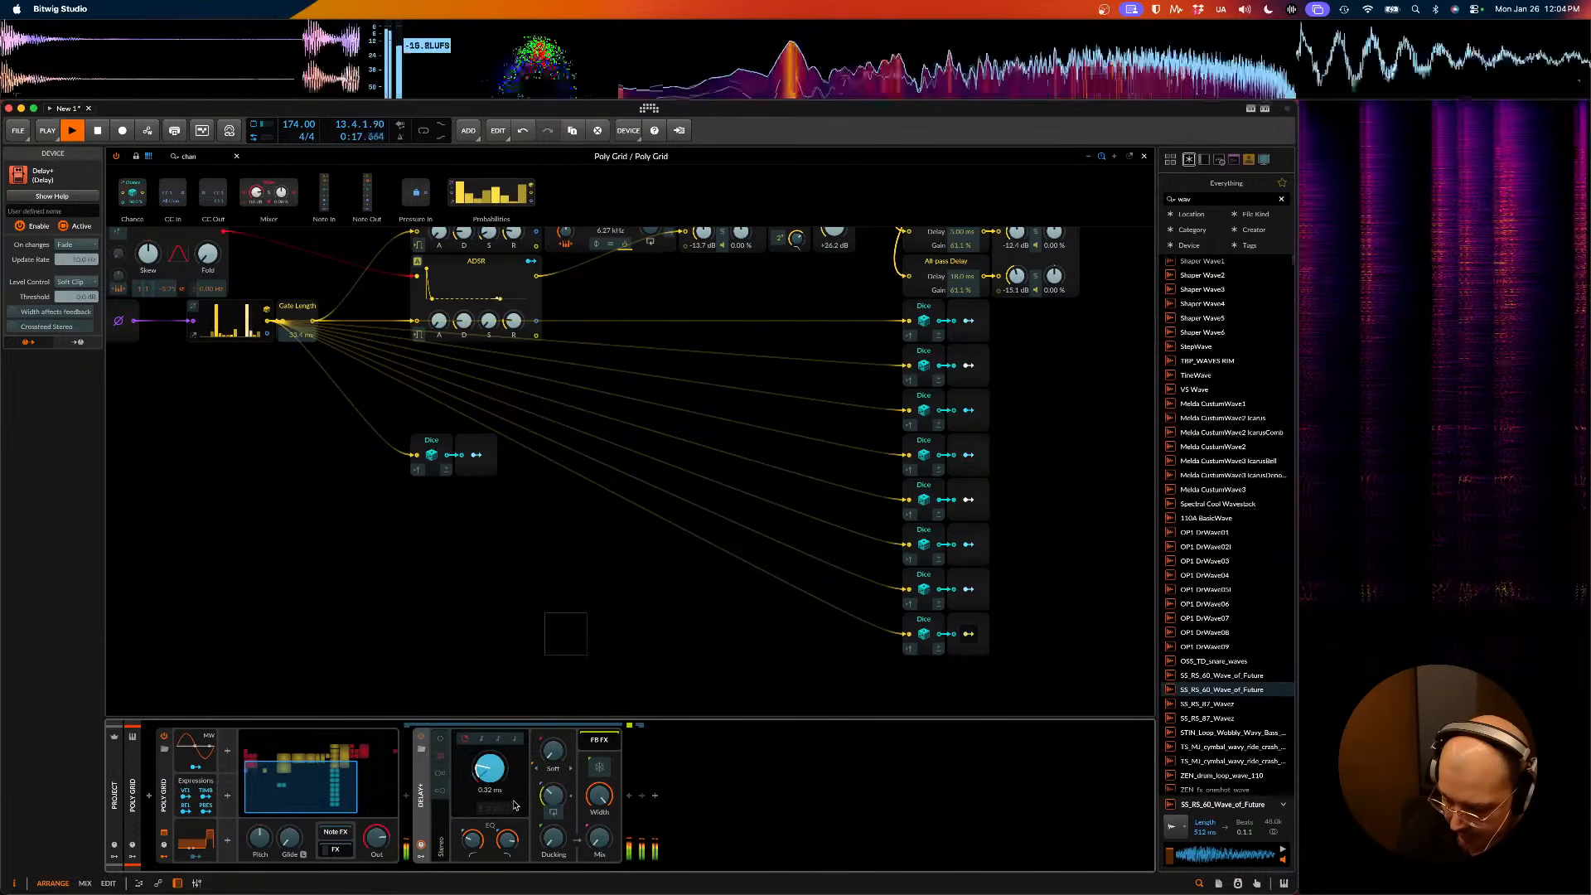
{"action": "key", "text": "space"}
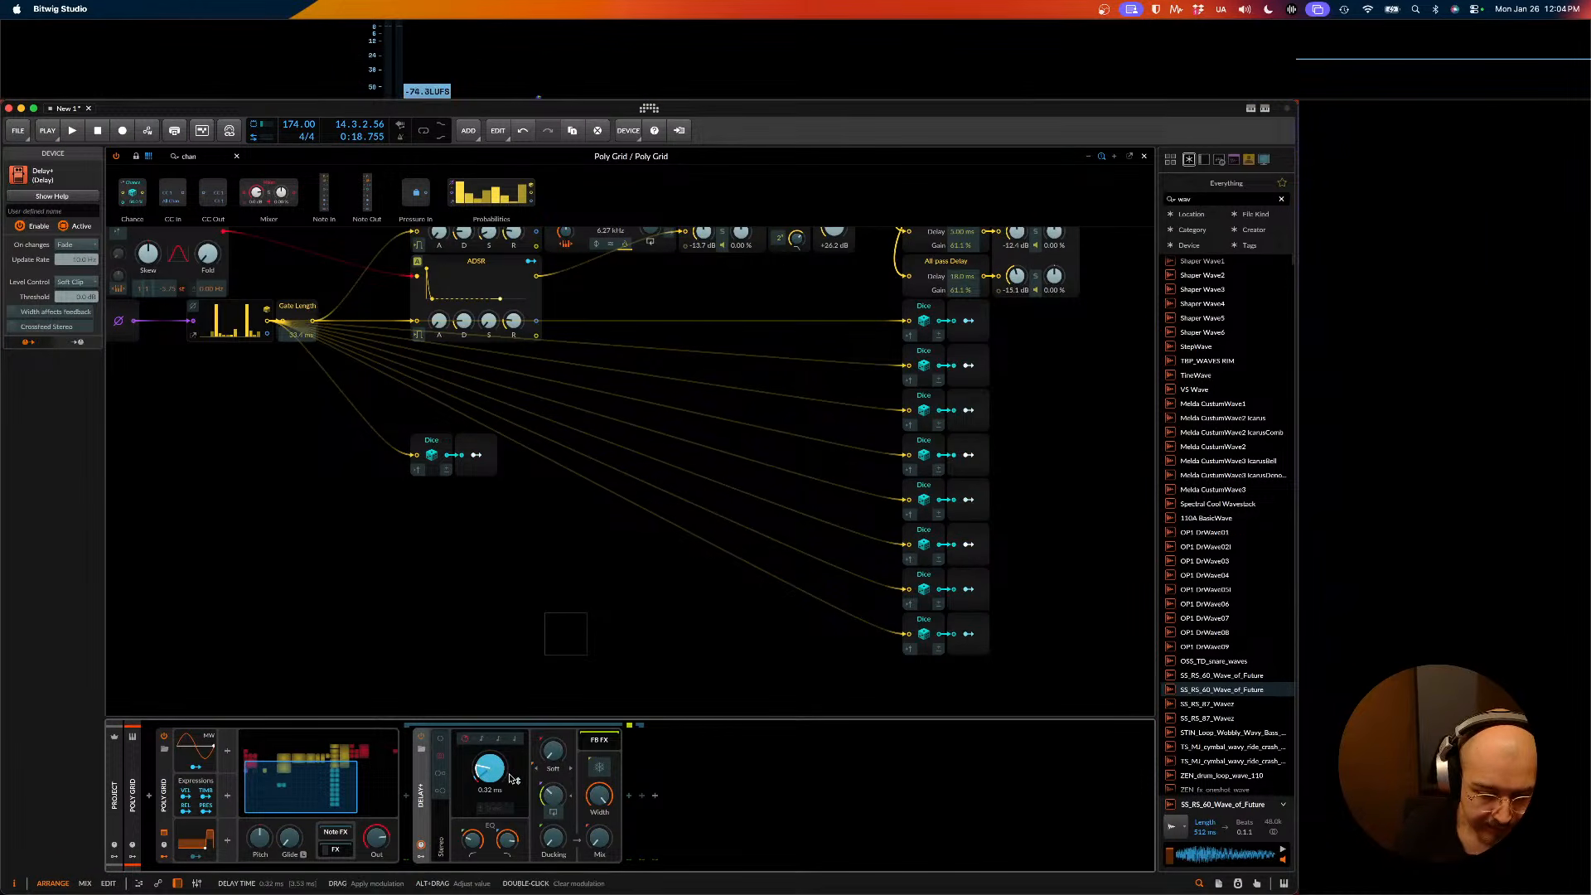
- Leave modulation mapping, return Delay+ to beat-synced timing, and audition the pattern
{"action": "key", "text": "Escape"}
{"action": "left_click", "coordinate": [483, 741]}
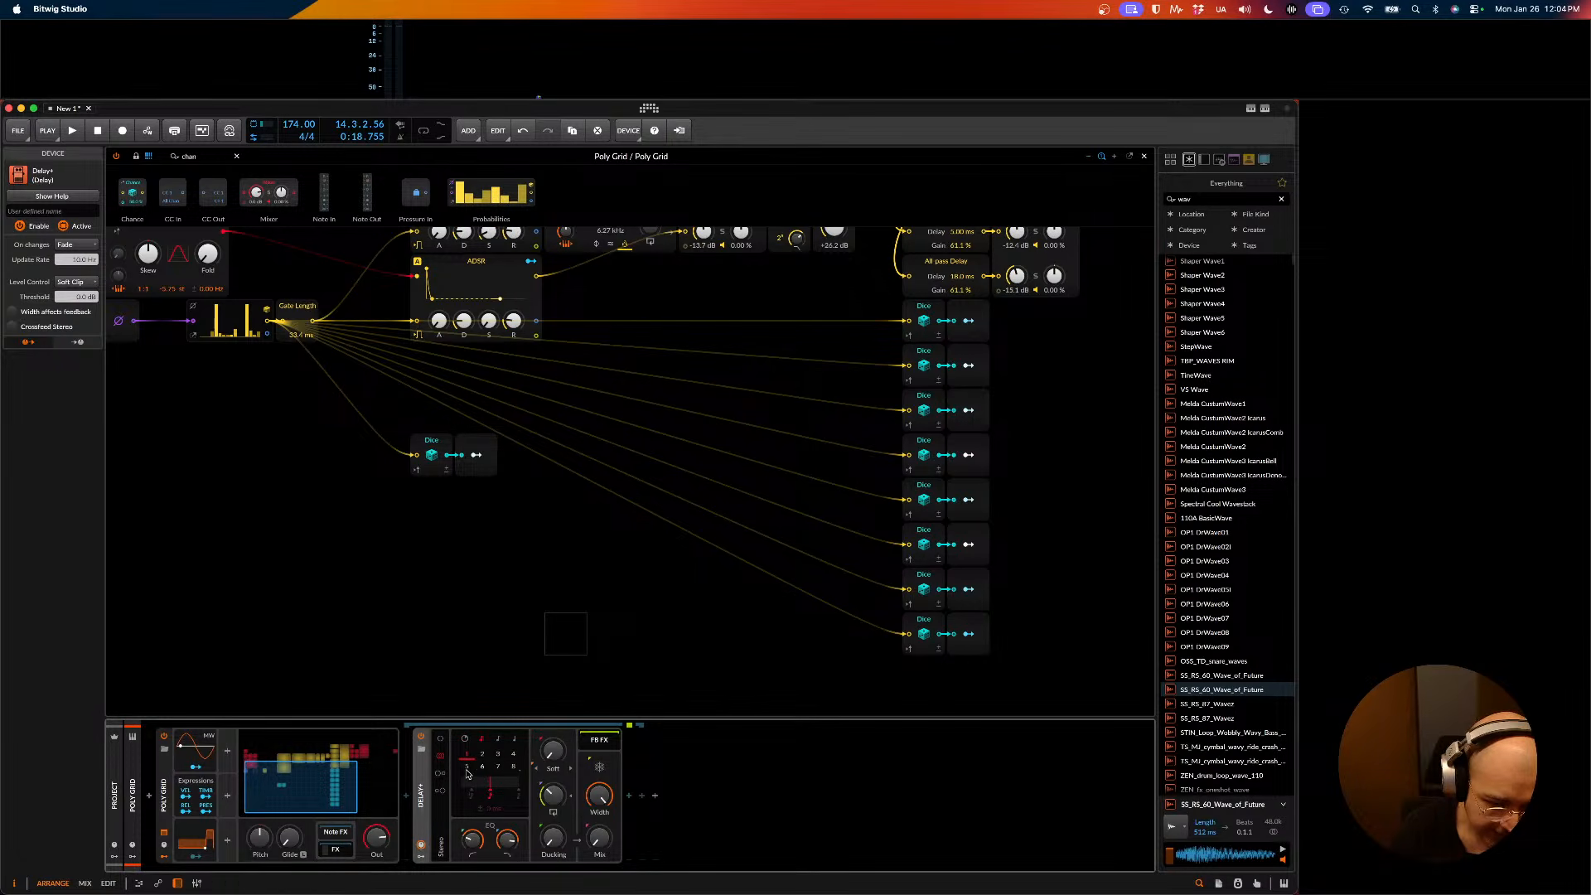
{"action": "key", "text": "space"}
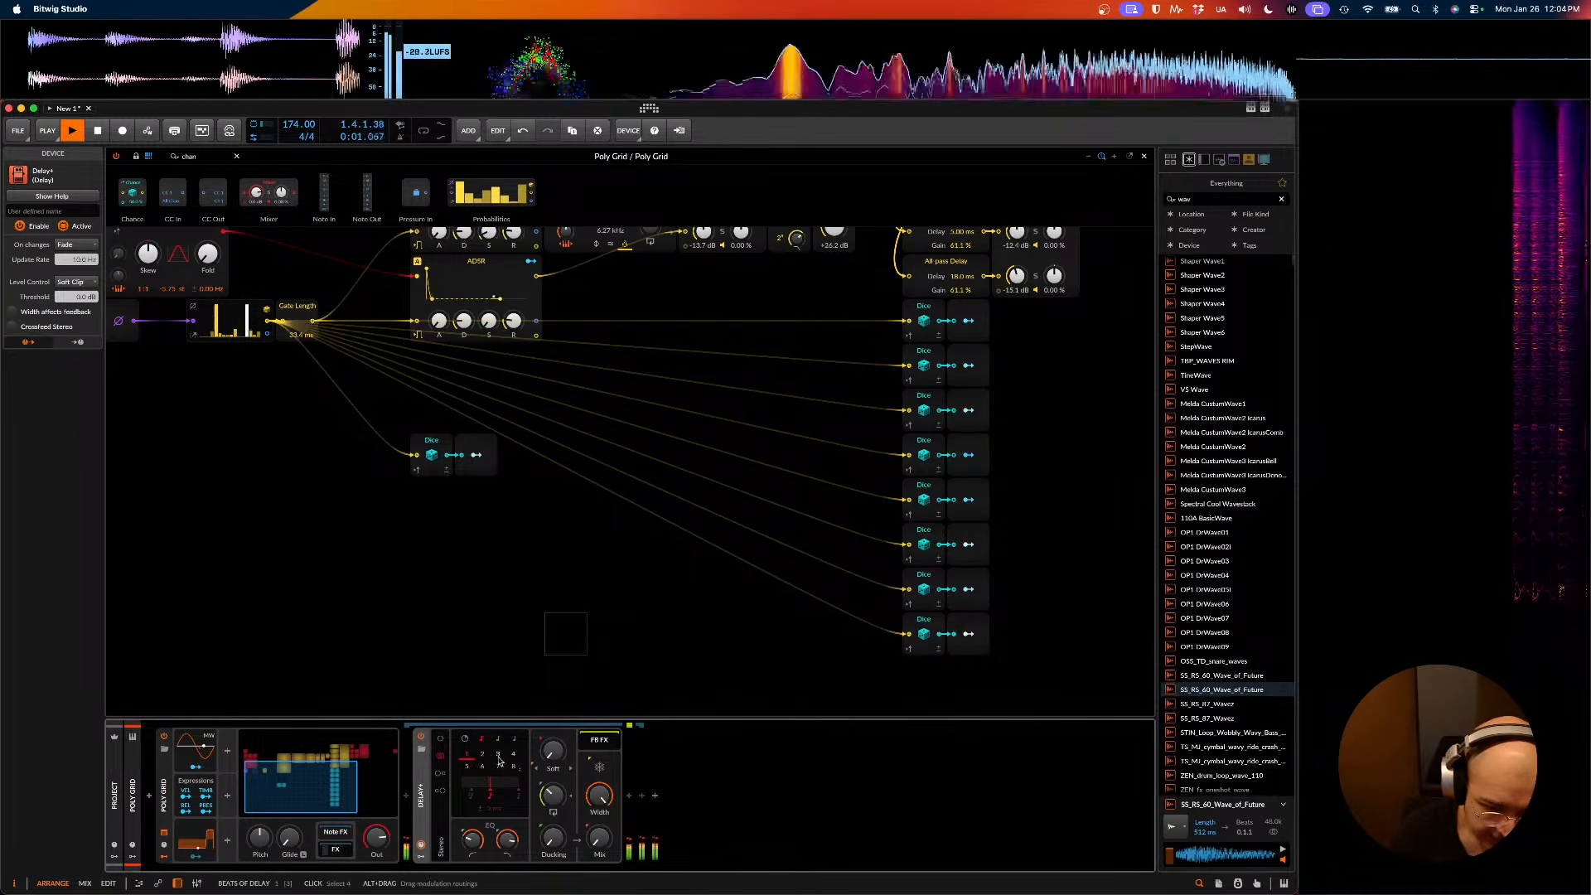
{"action": "key", "text": "space"}
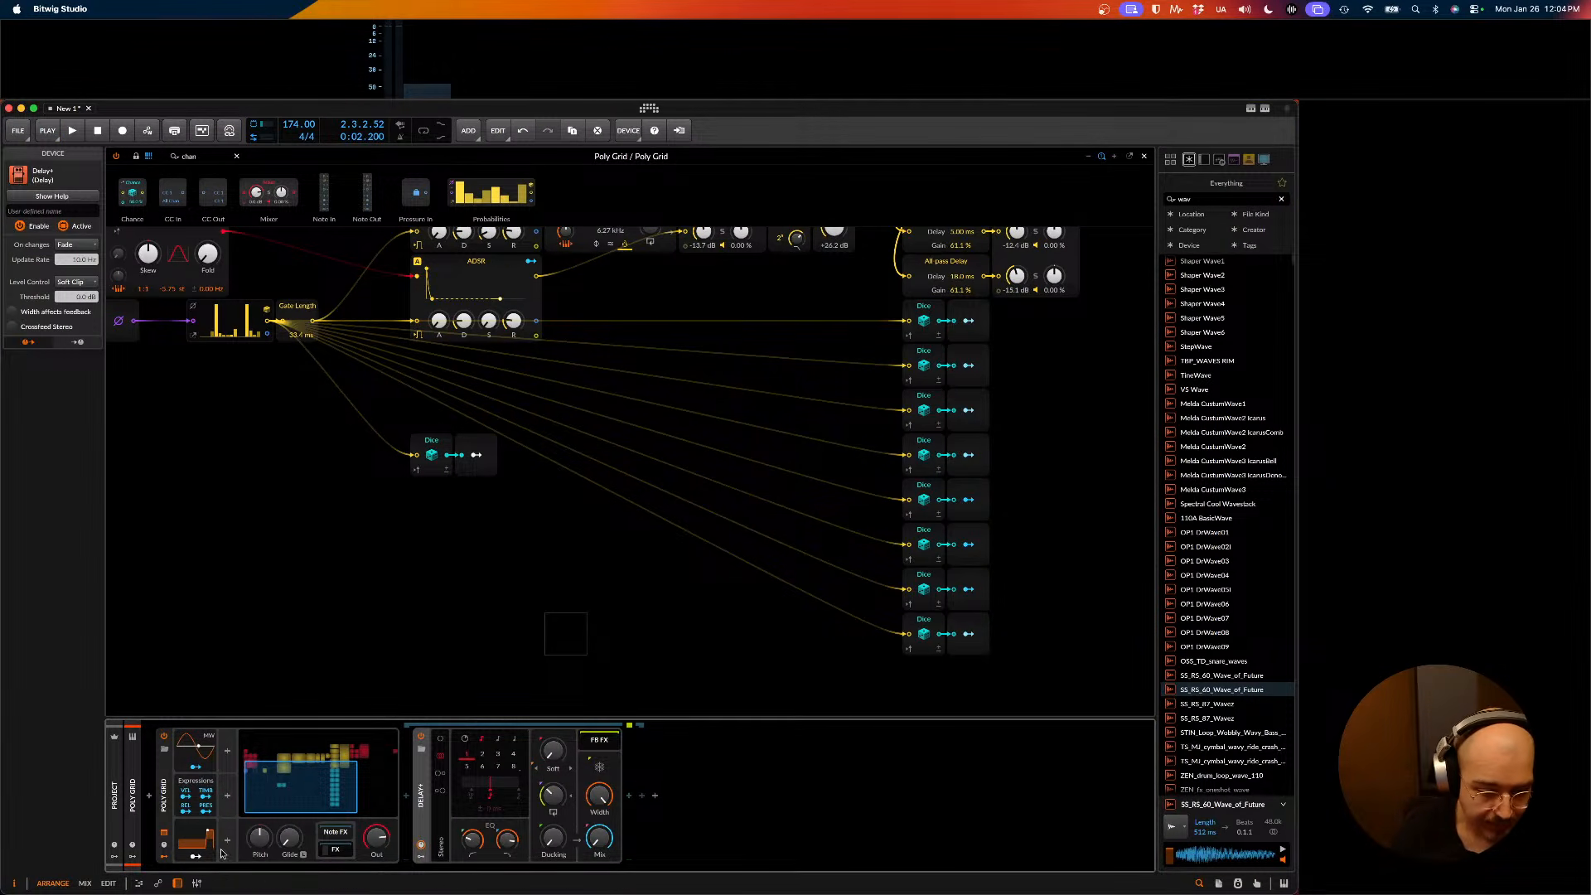
- Expand the Curves modulator and inspect the separate Dice and Modulator Out pair mapped to its phase
{"action": "left_click", "coordinate": [194, 839]}
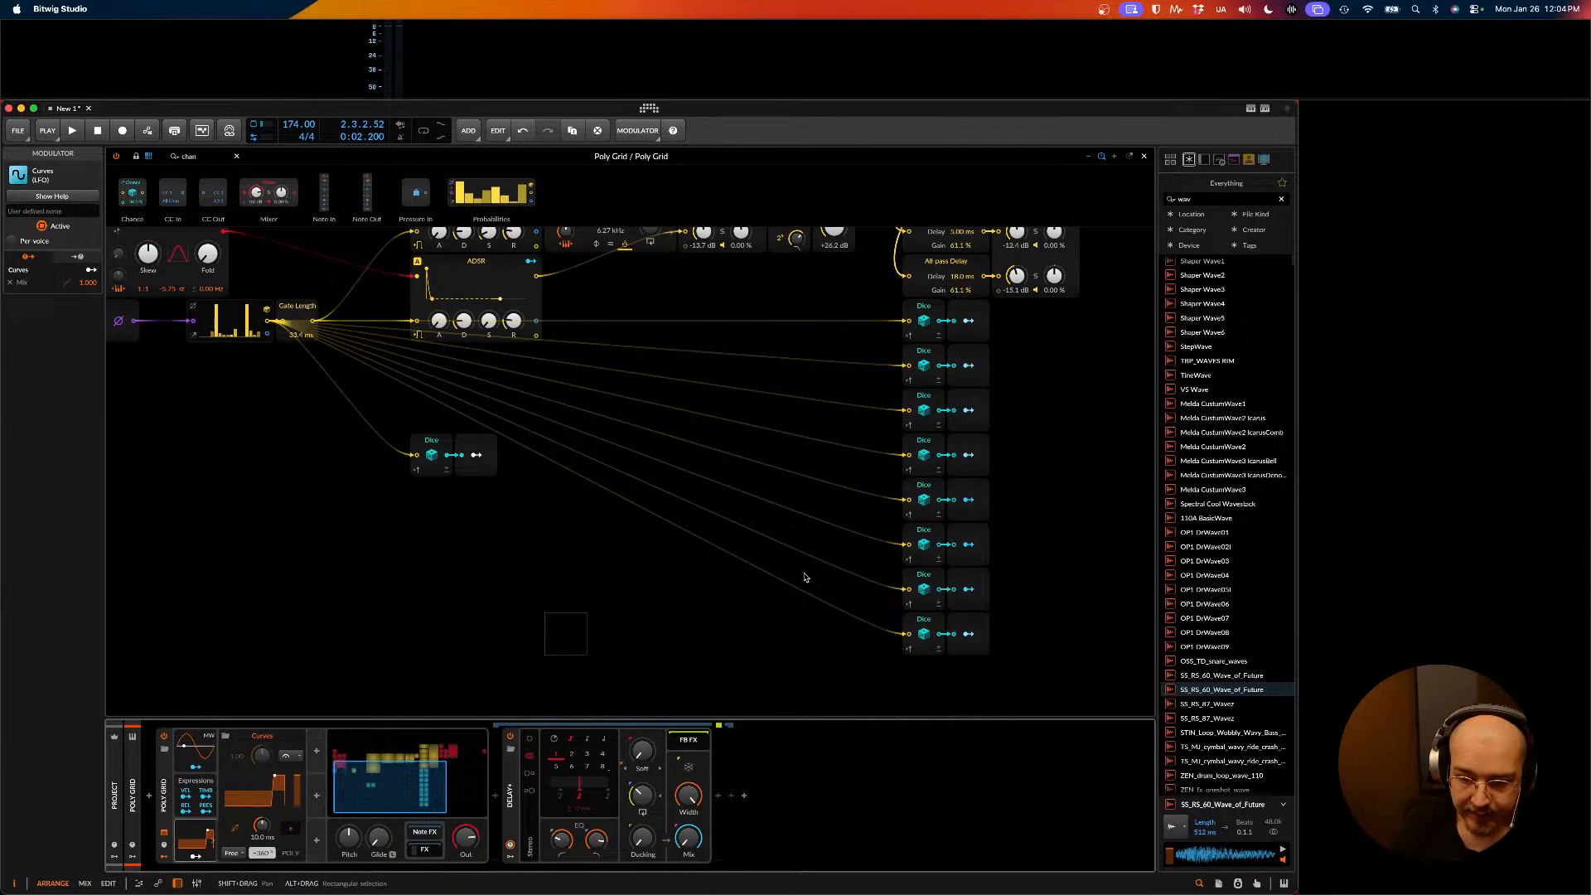
{"action": "left_click_drag", "start_coordinate": [515, 486], "coordinate": [385, 428]}
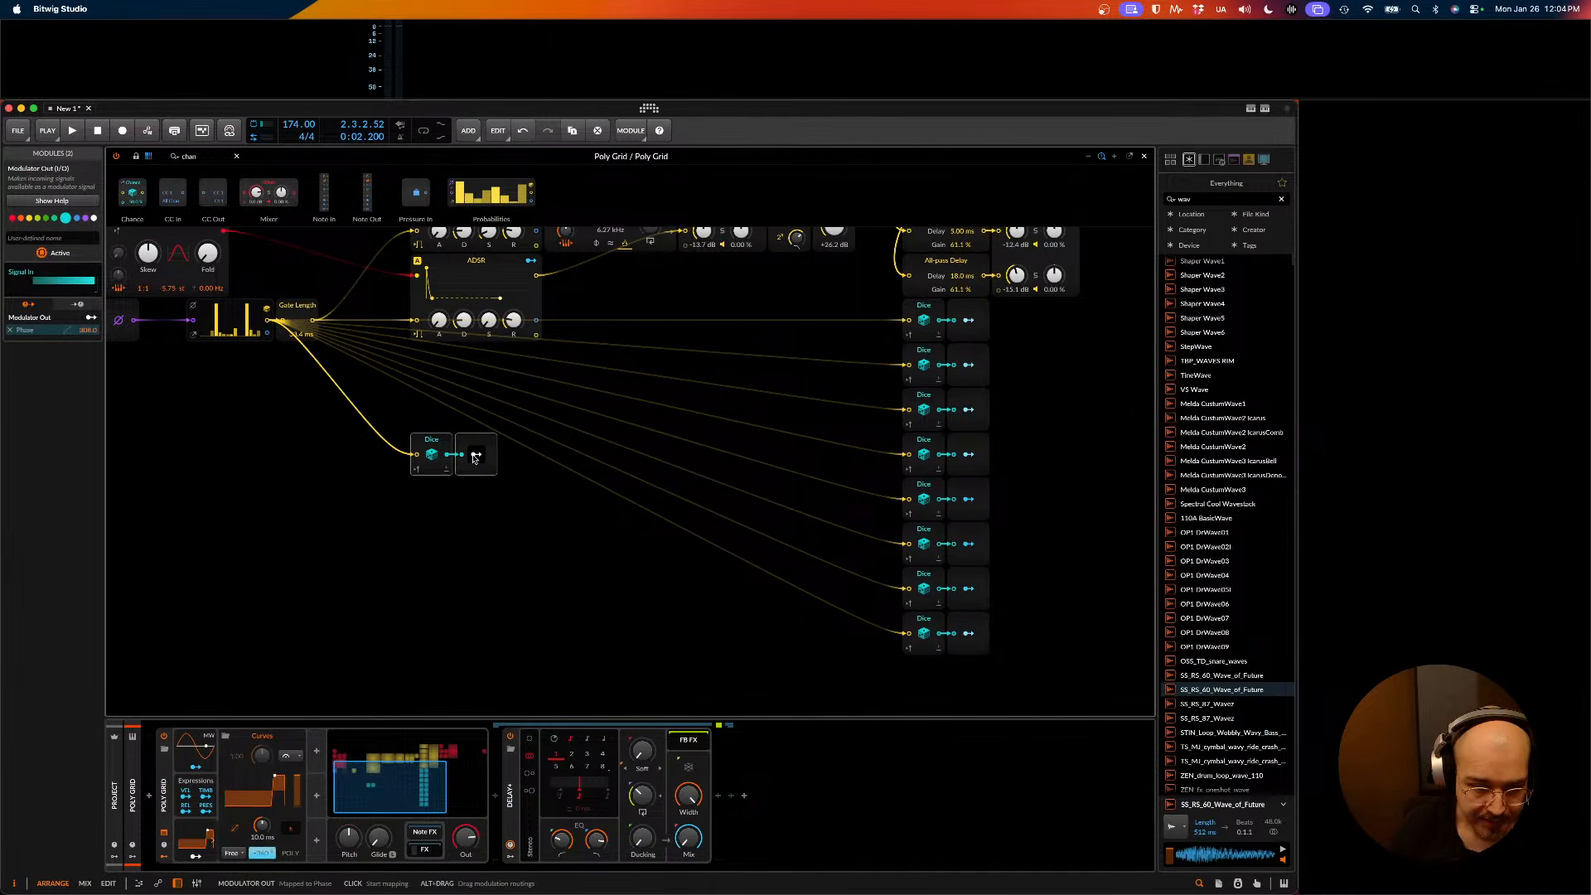
{"action": "left_click_drag", "start_coordinate": [498, 498], "coordinate": [388, 425]}
{"action": "left_click", "coordinate": [399, 425]}
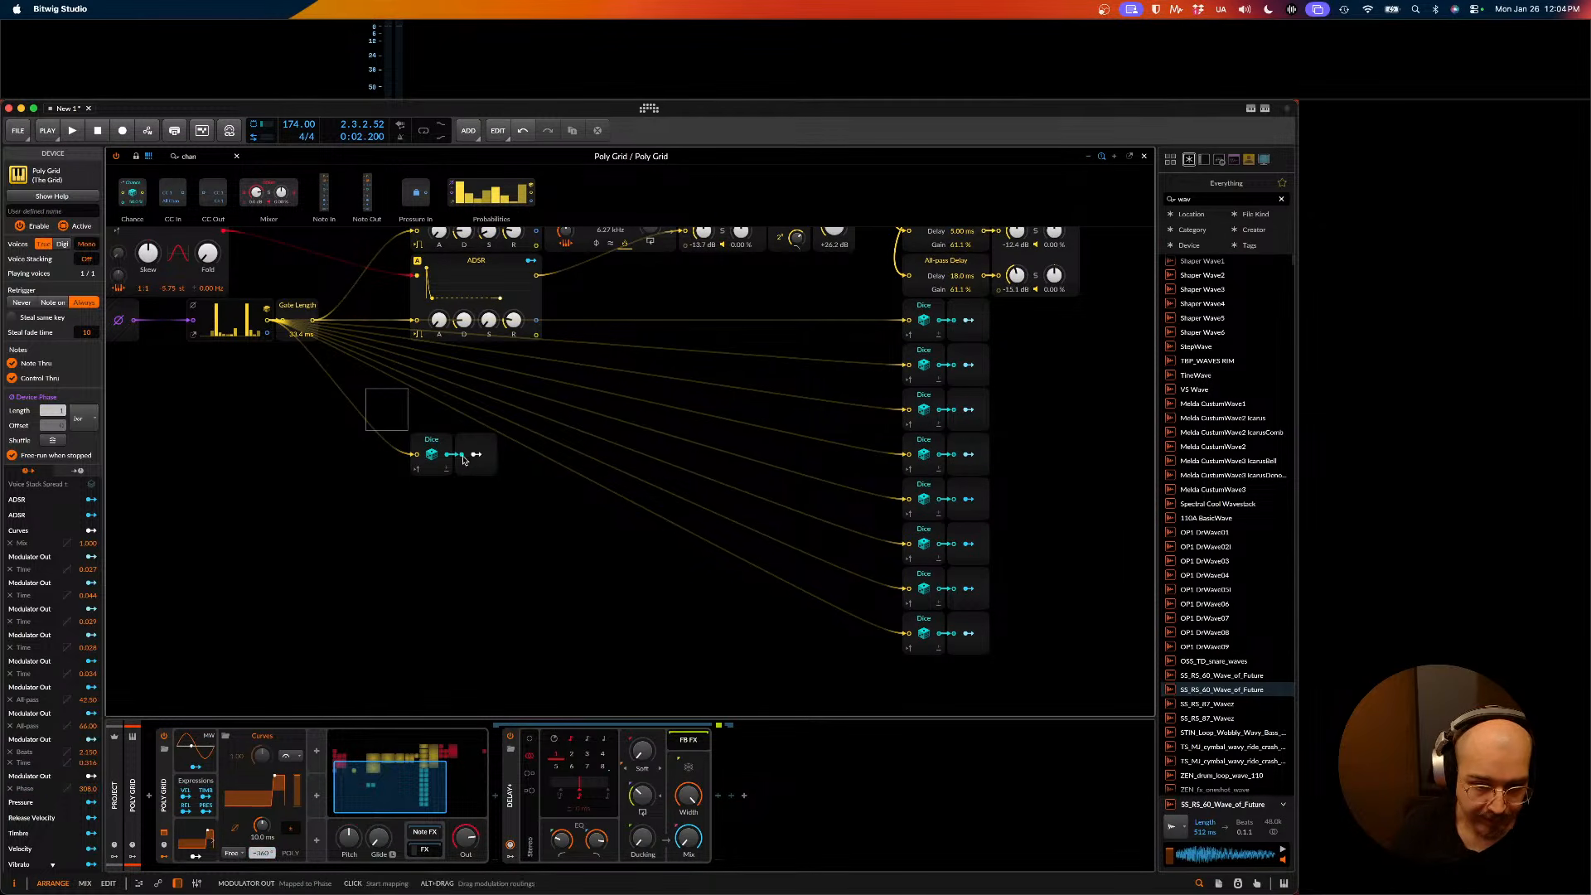
{"action": "left_click", "coordinate": [195, 836]}
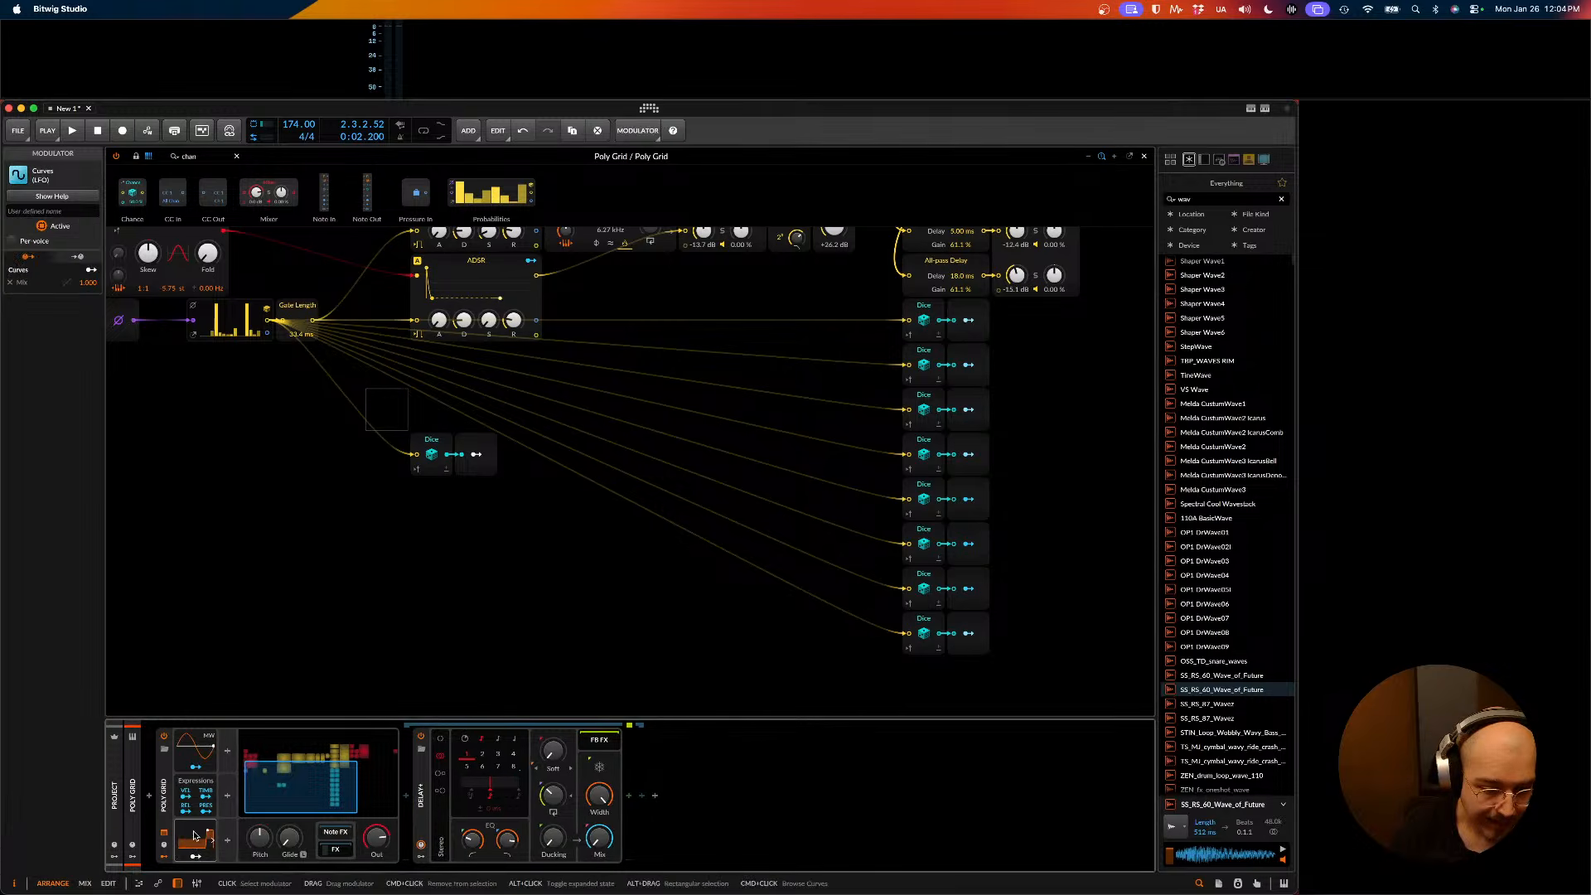
{"action": "left_click", "coordinate": [164, 845]}
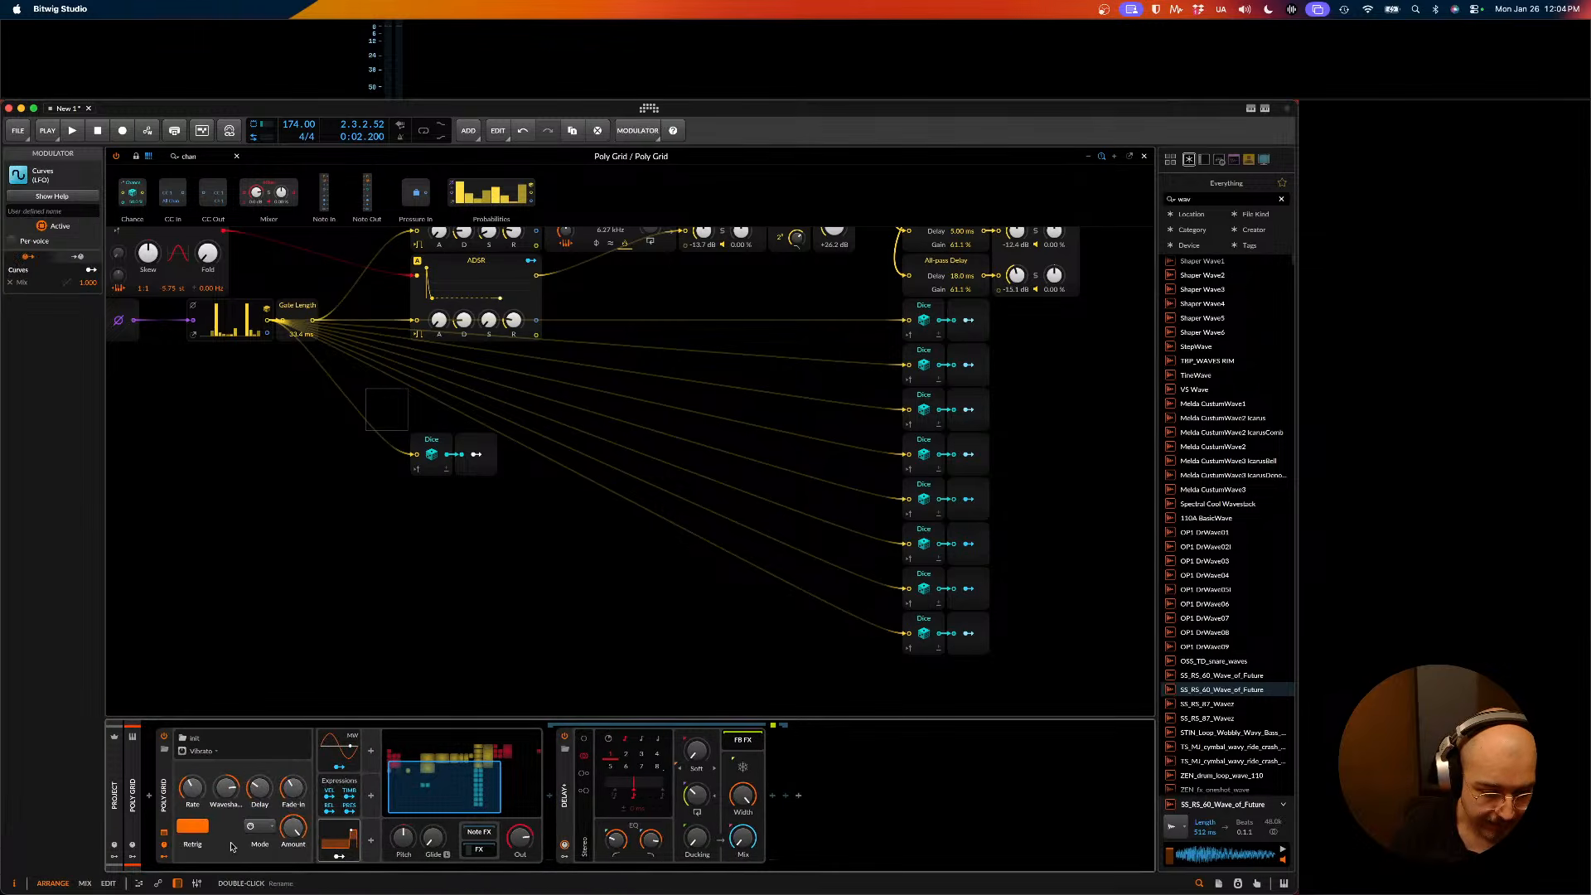
{"action": "left_click", "coordinate": [165, 845]}
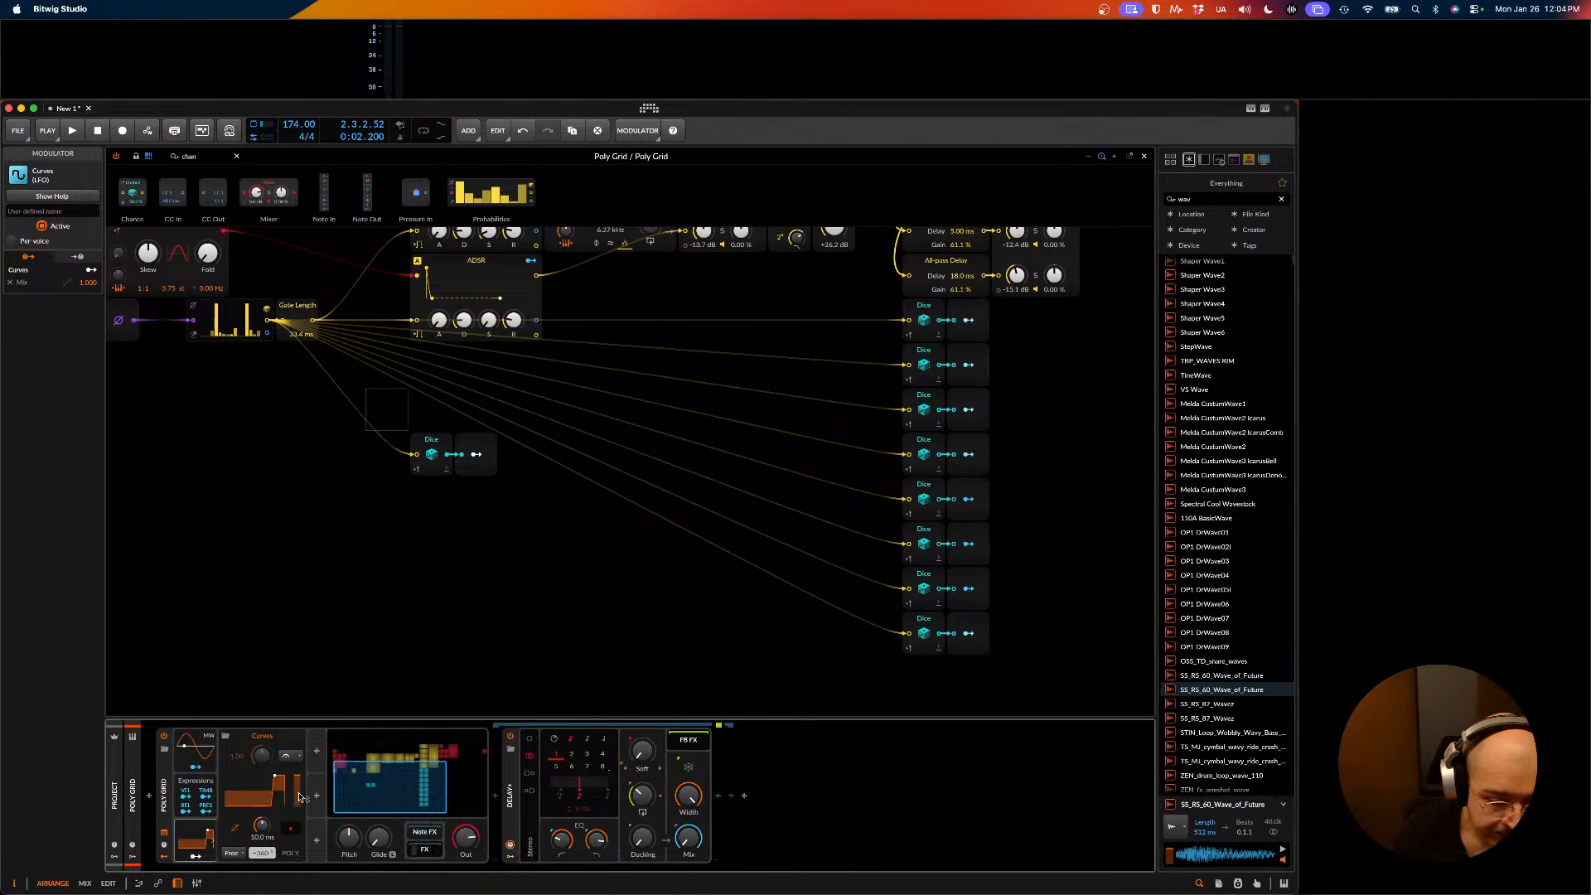
- Open the Curves shape, raise the point at the top of the rise to 100 %, and audition the pattern
{"action": "left_click", "coordinate": [257, 806]}
{"action": "left_click", "coordinate": [425, 584]}
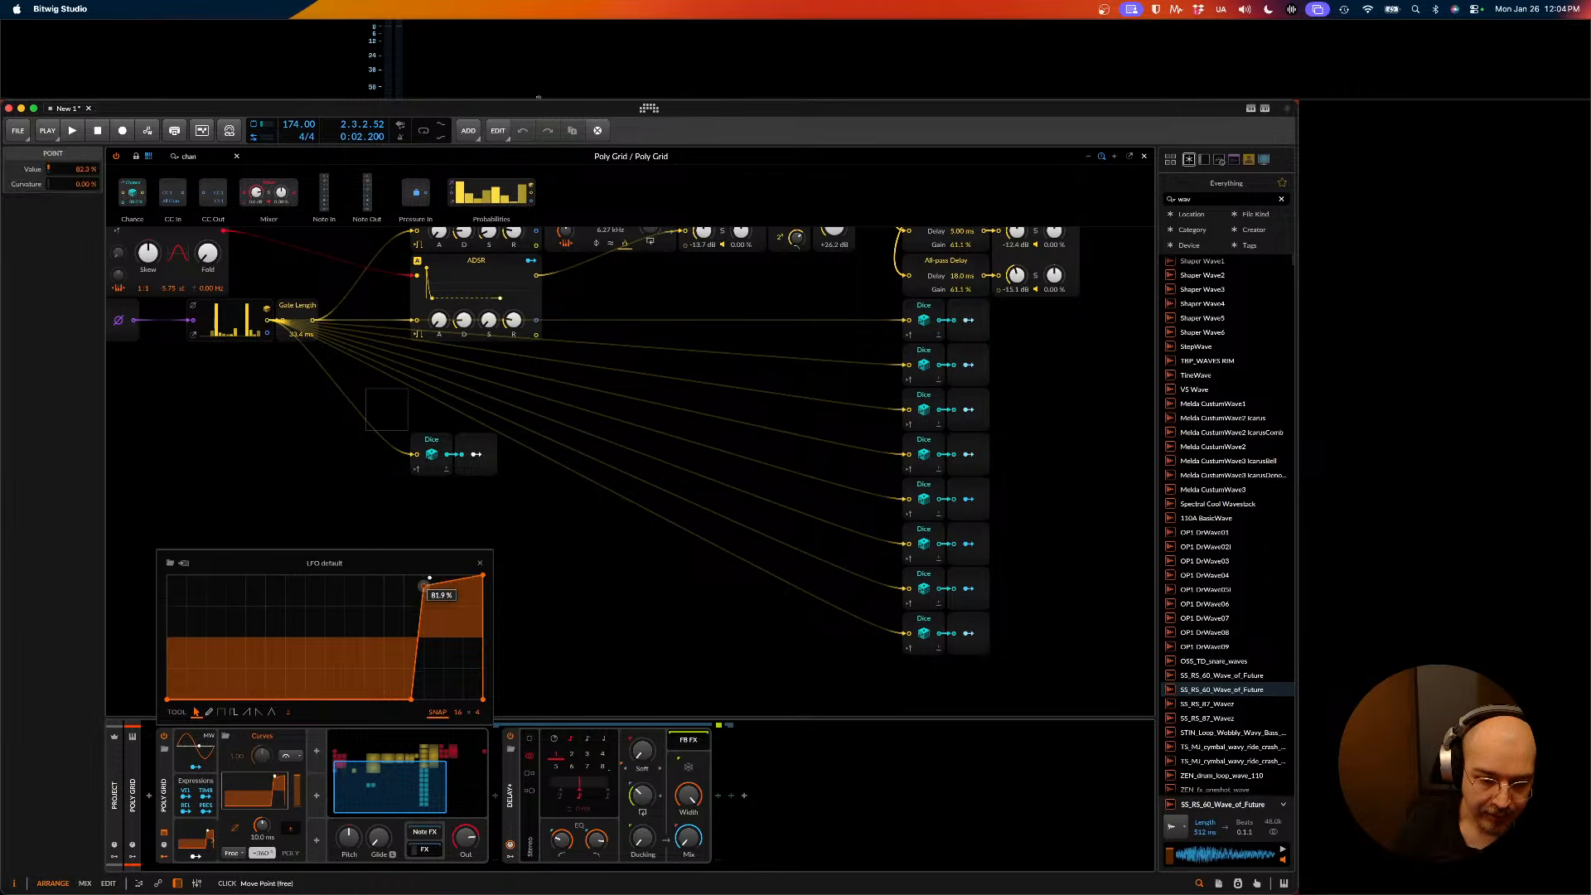
{"action": "left_click_drag", "start_coordinate": [424, 585], "coordinate": [425, 575]}
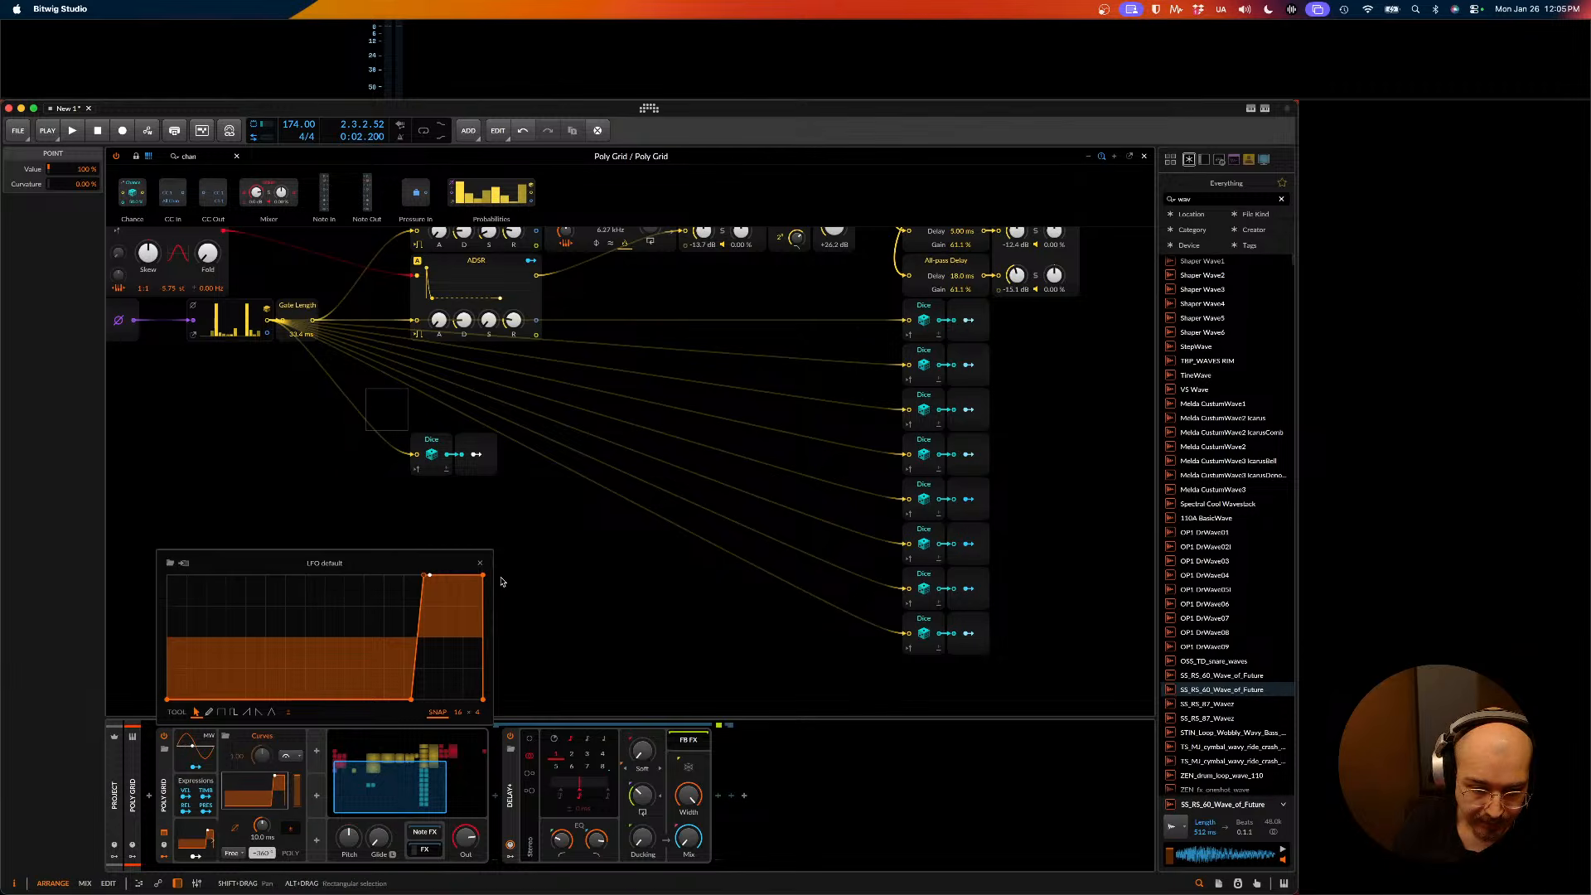
{"action": "scroll", "coordinate": [477, 563], "scroll_direction": "down", "scroll_amount": 1}
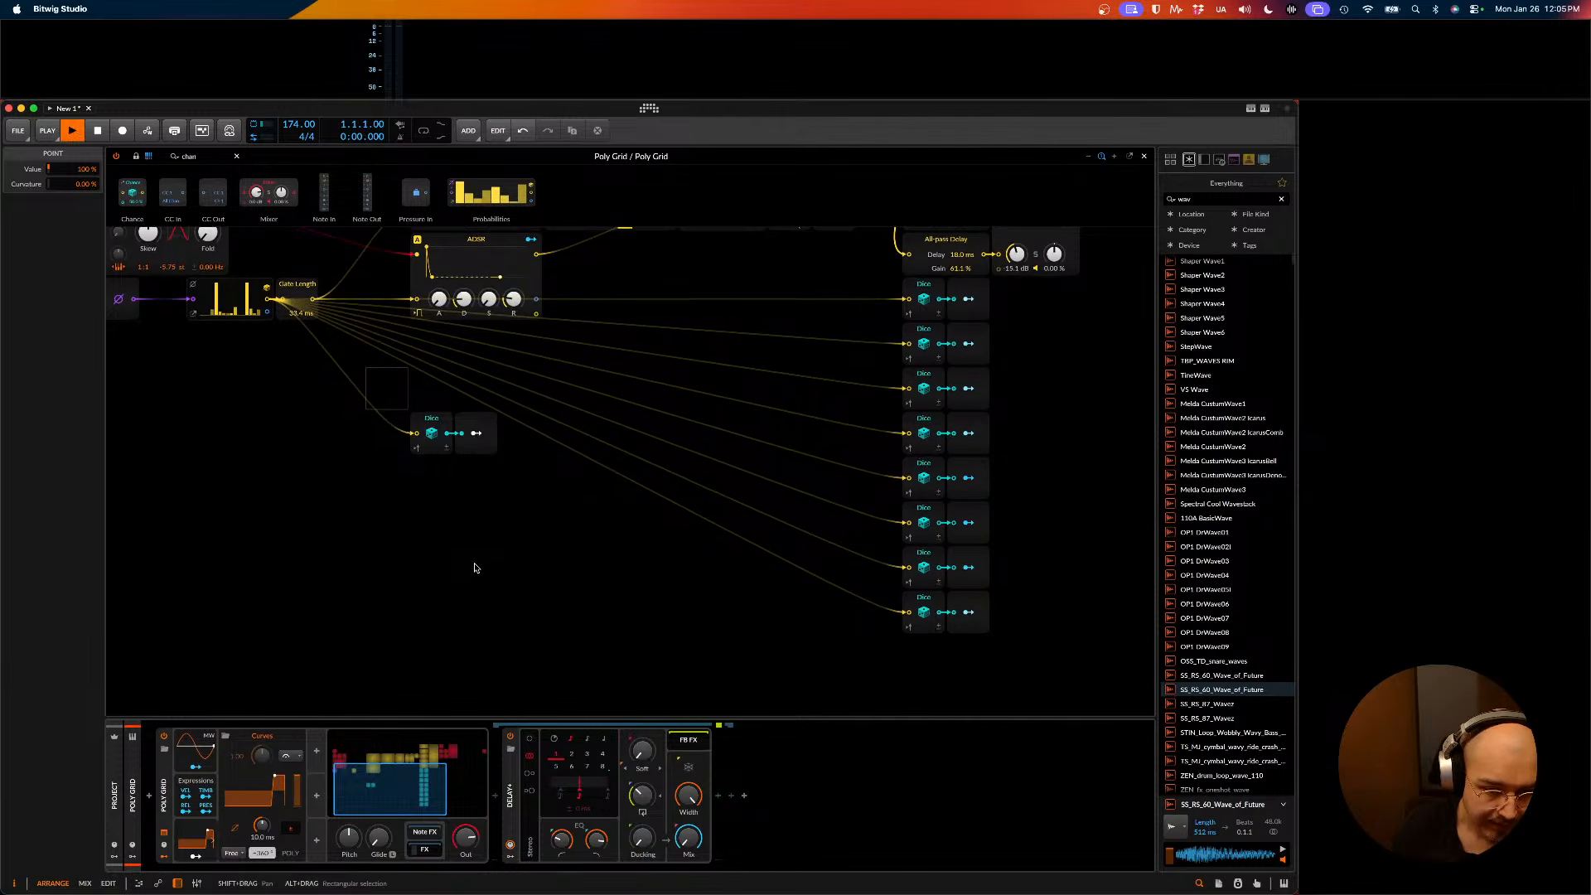
{"action": "key", "text": "space"}
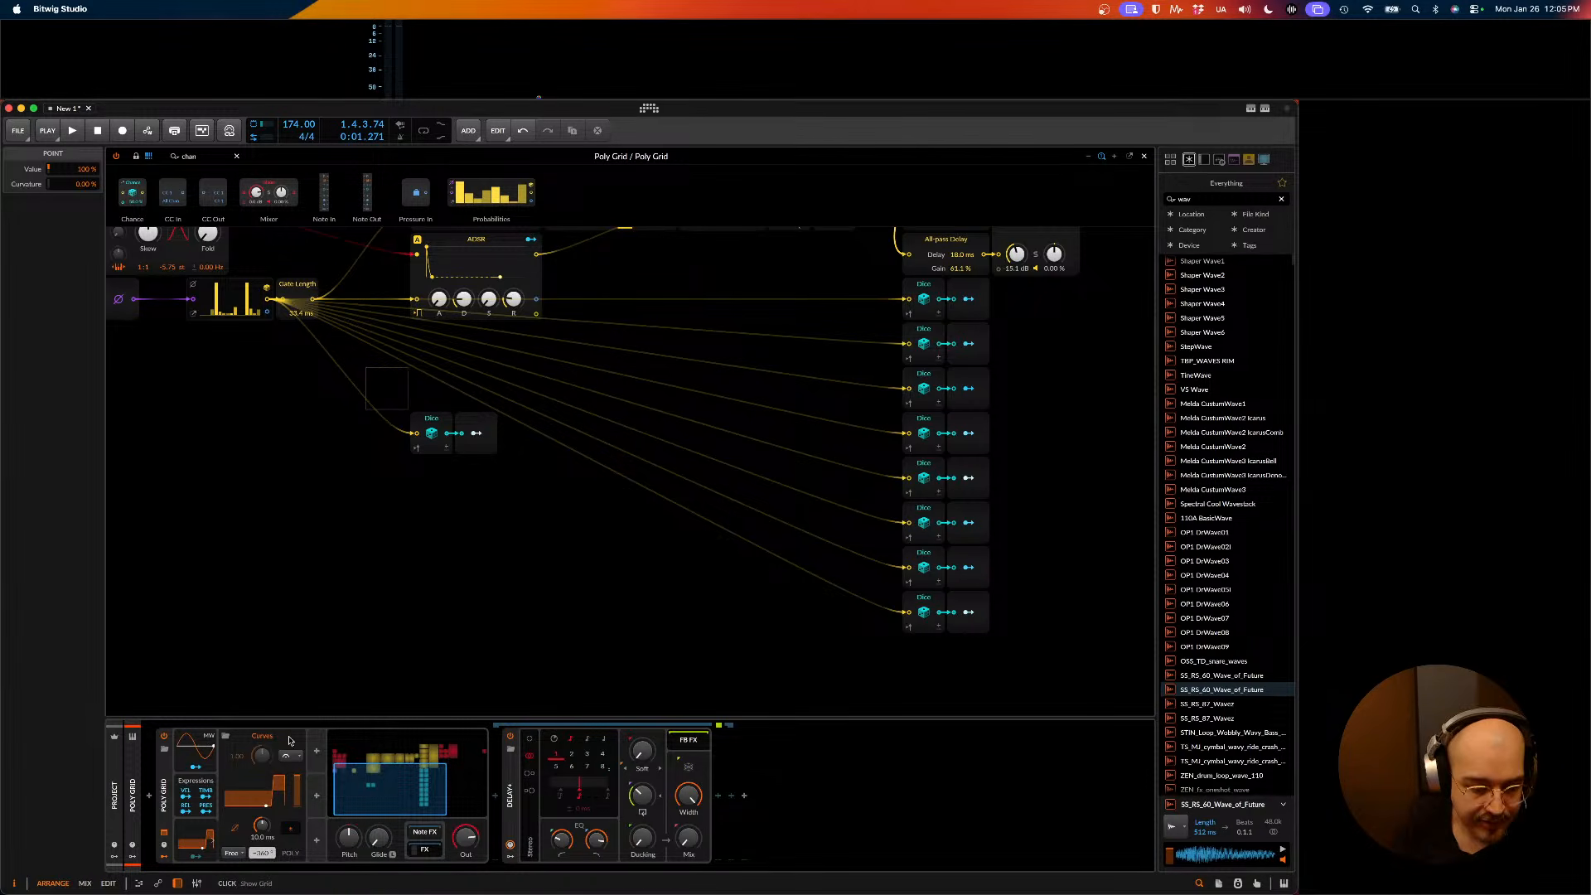
- Move the Curves shape's -100 % point earlier to form a long ramp up, audition it, and select Delay+
{"action": "left_click", "coordinate": [281, 799]}
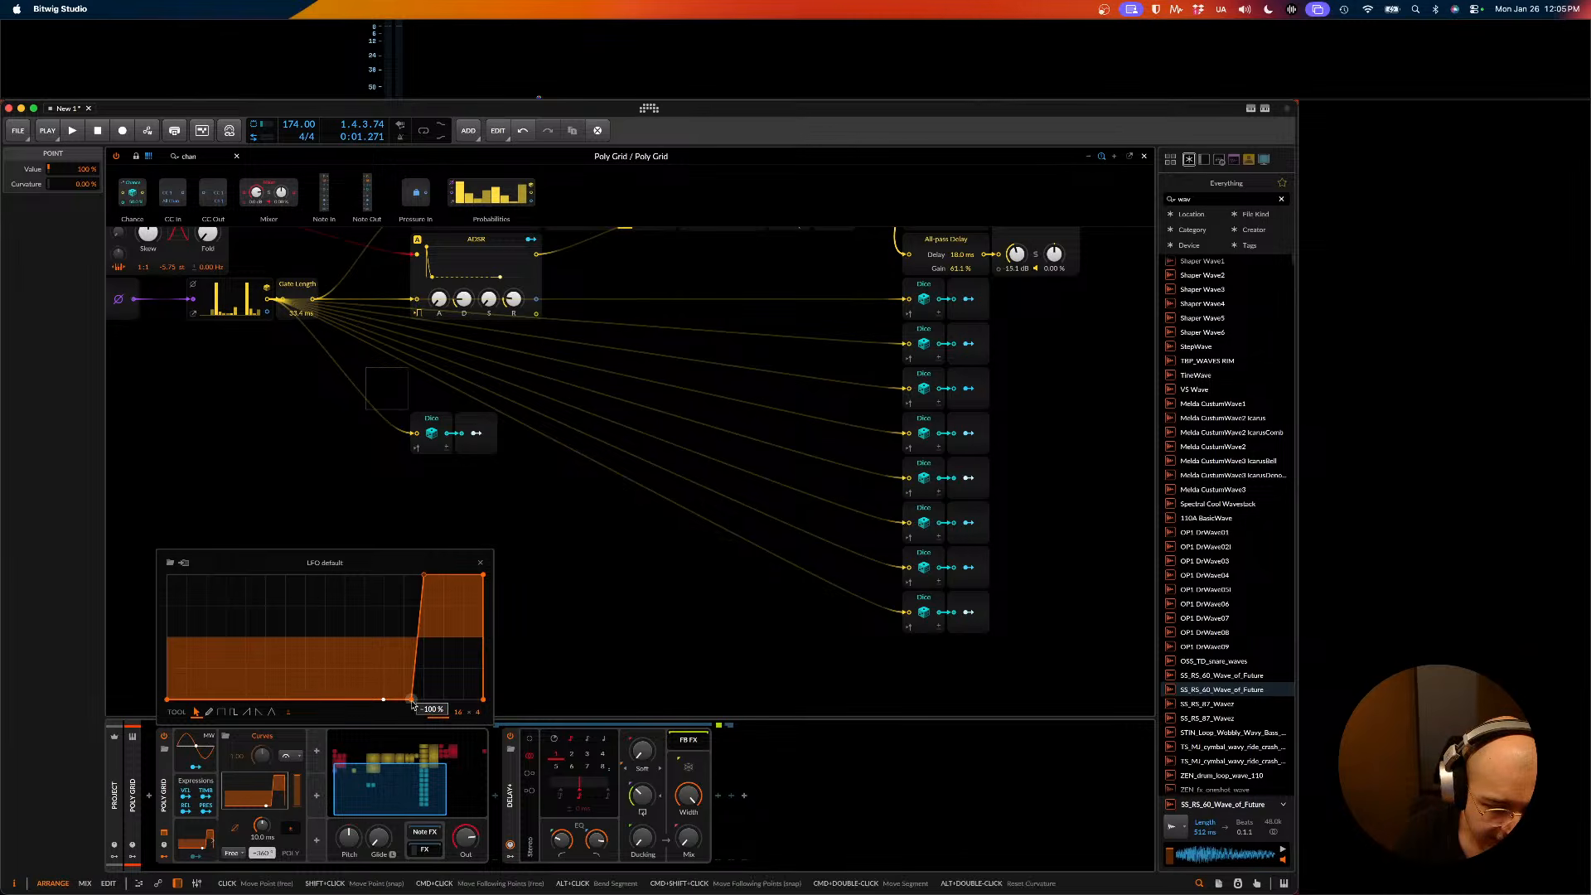
{"action": "left_click_drag", "start_coordinate": [419, 698], "coordinate": [306, 699]}
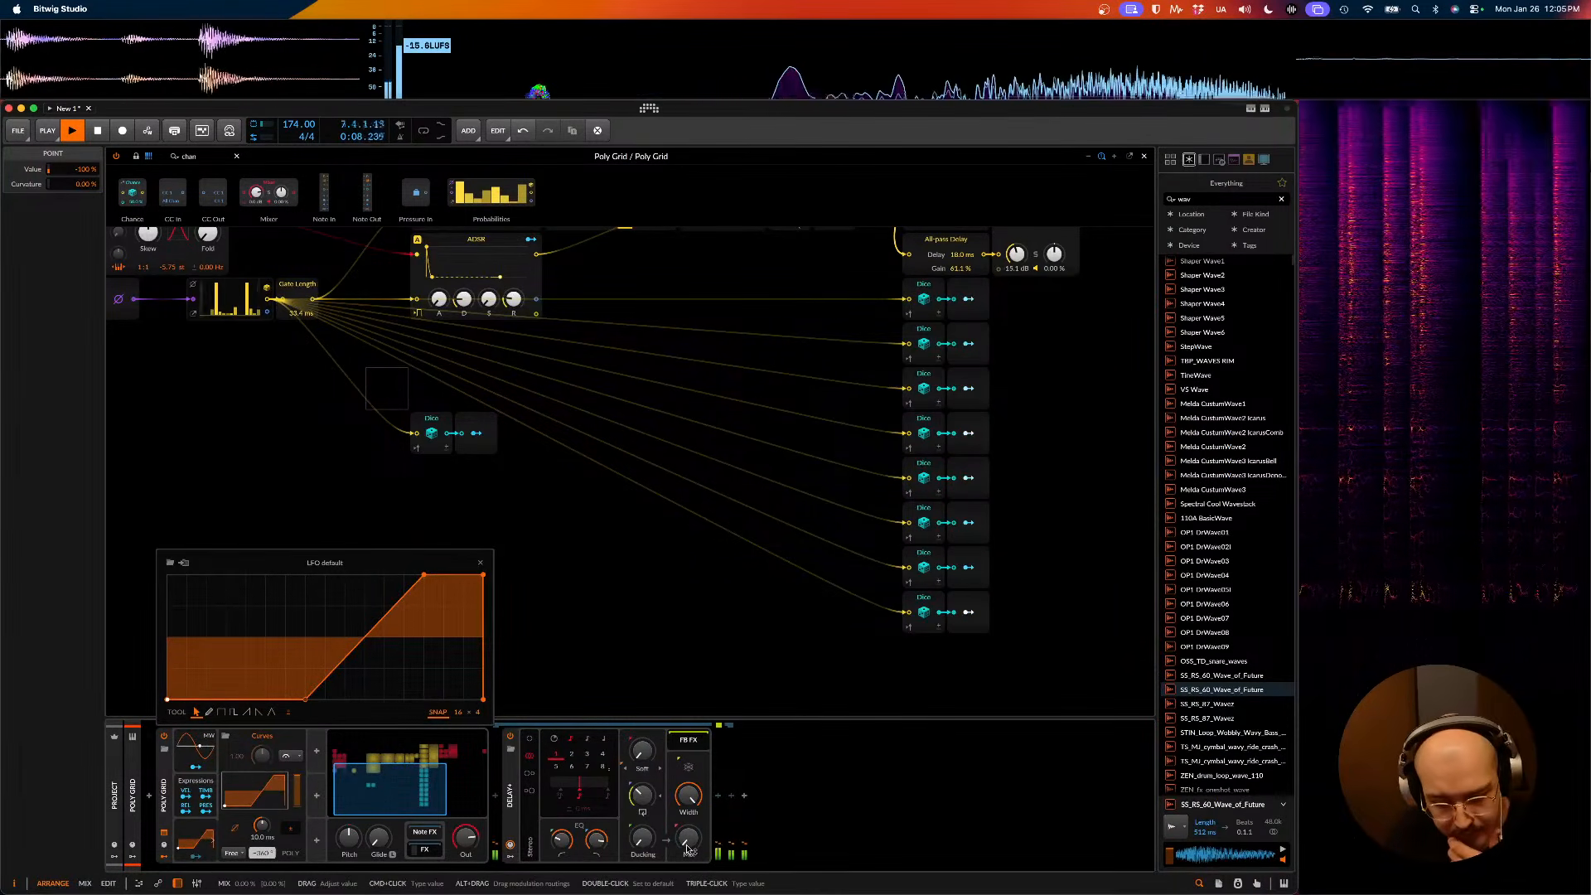
{"action": "key", "text": "space"}
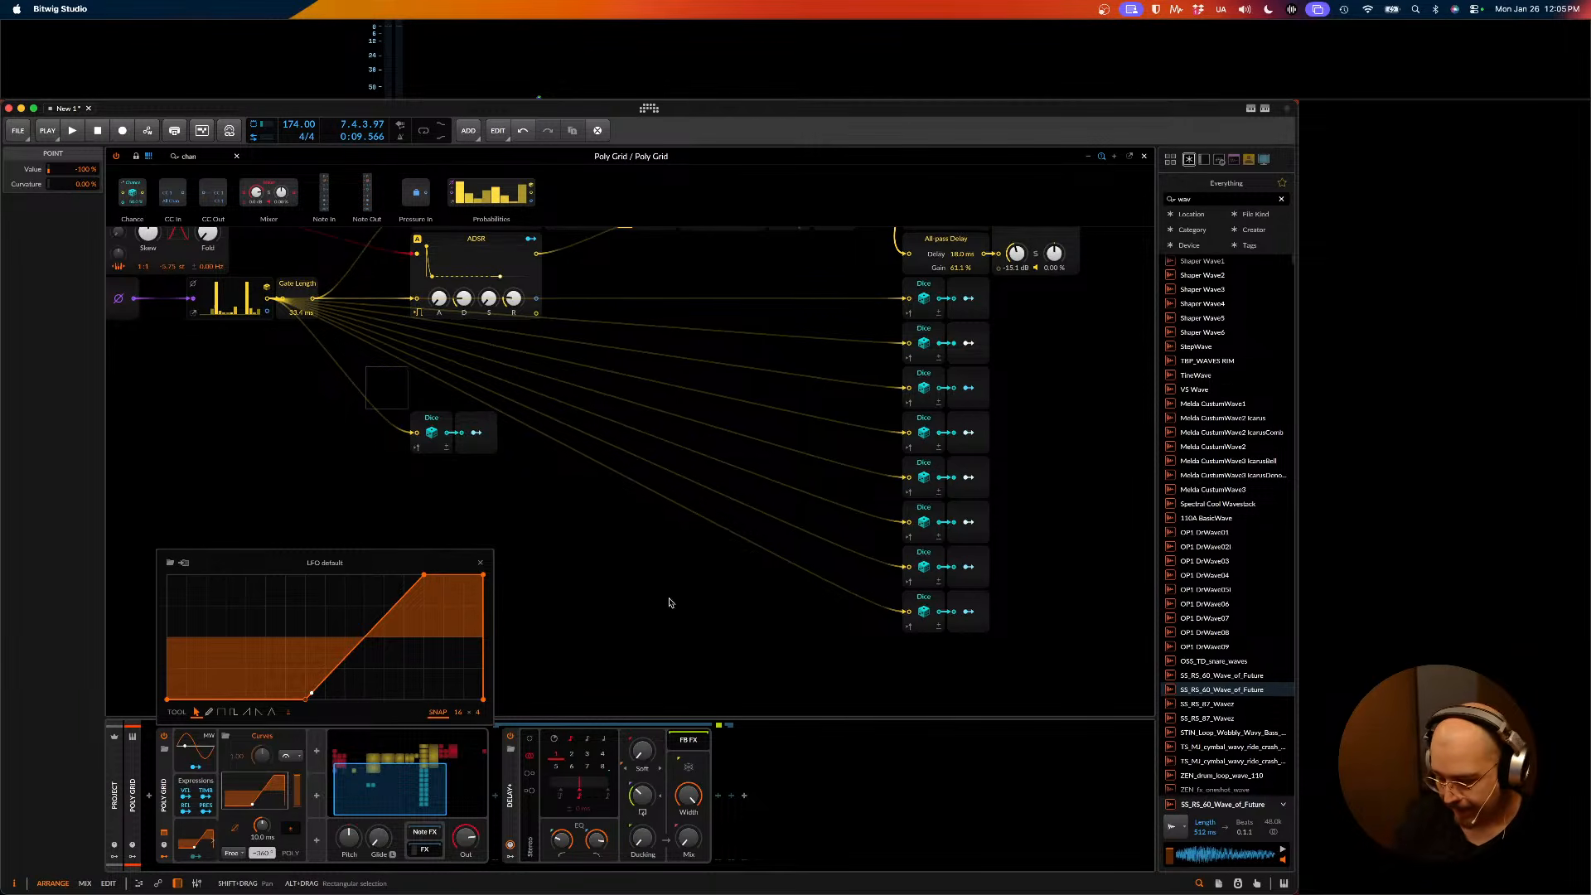
{"action": "scroll", "coordinate": [722, 580], "scroll_direction": "up", "scroll_amount": 1}
{"action": "left_click", "coordinate": [703, 776]}
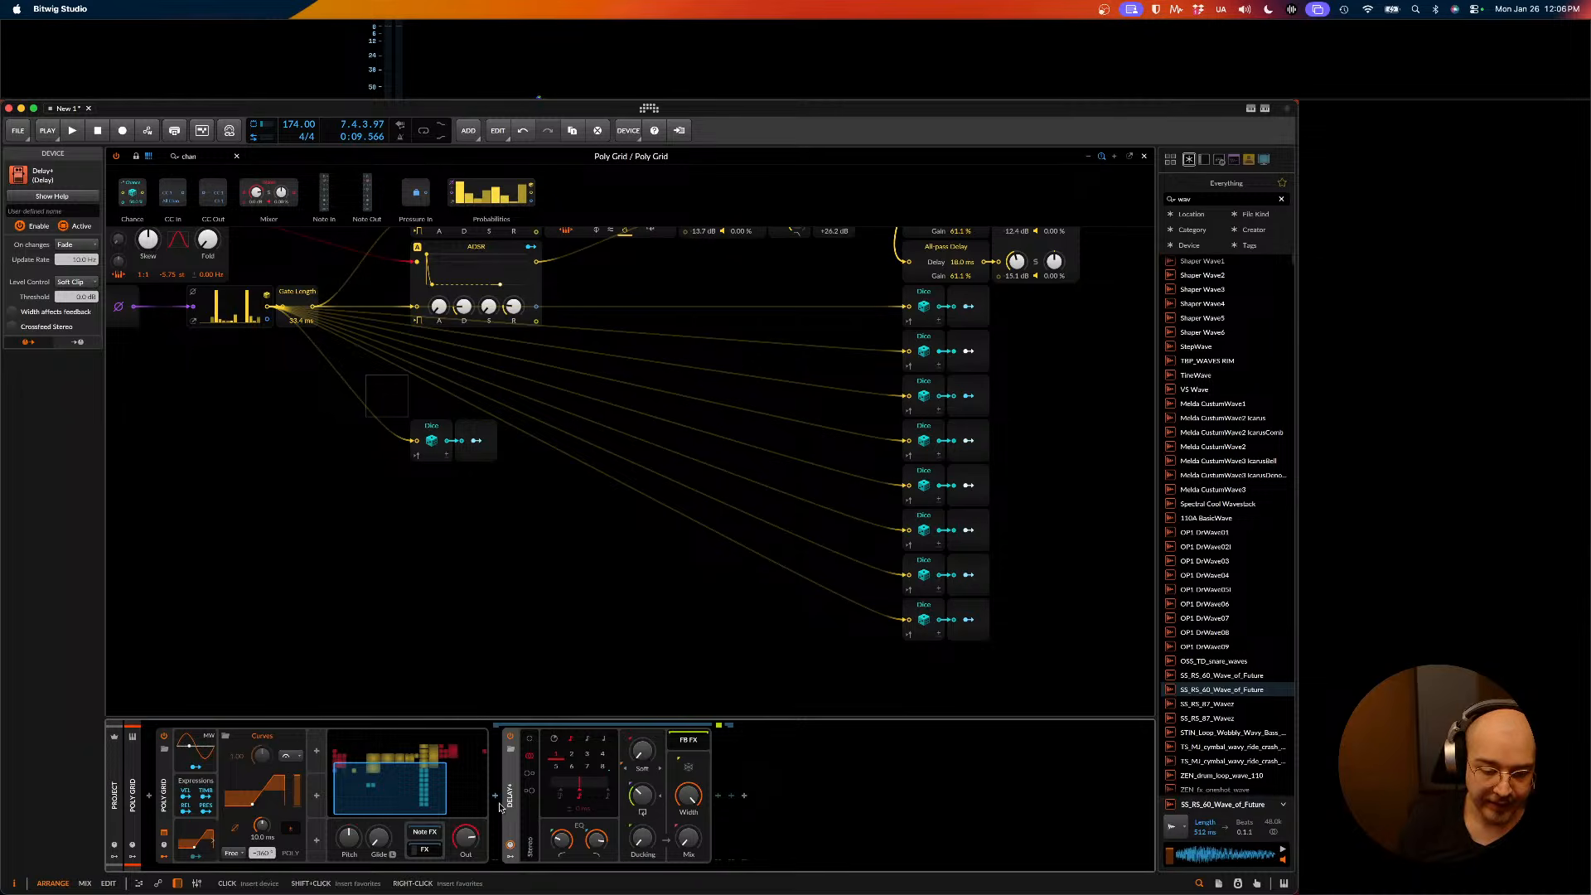
- Check Delay+'s time-change modes, leave Fade active, and set the update rate to 1.00 ms while auditioning
{"action": "left_click", "coordinate": [73, 245]}
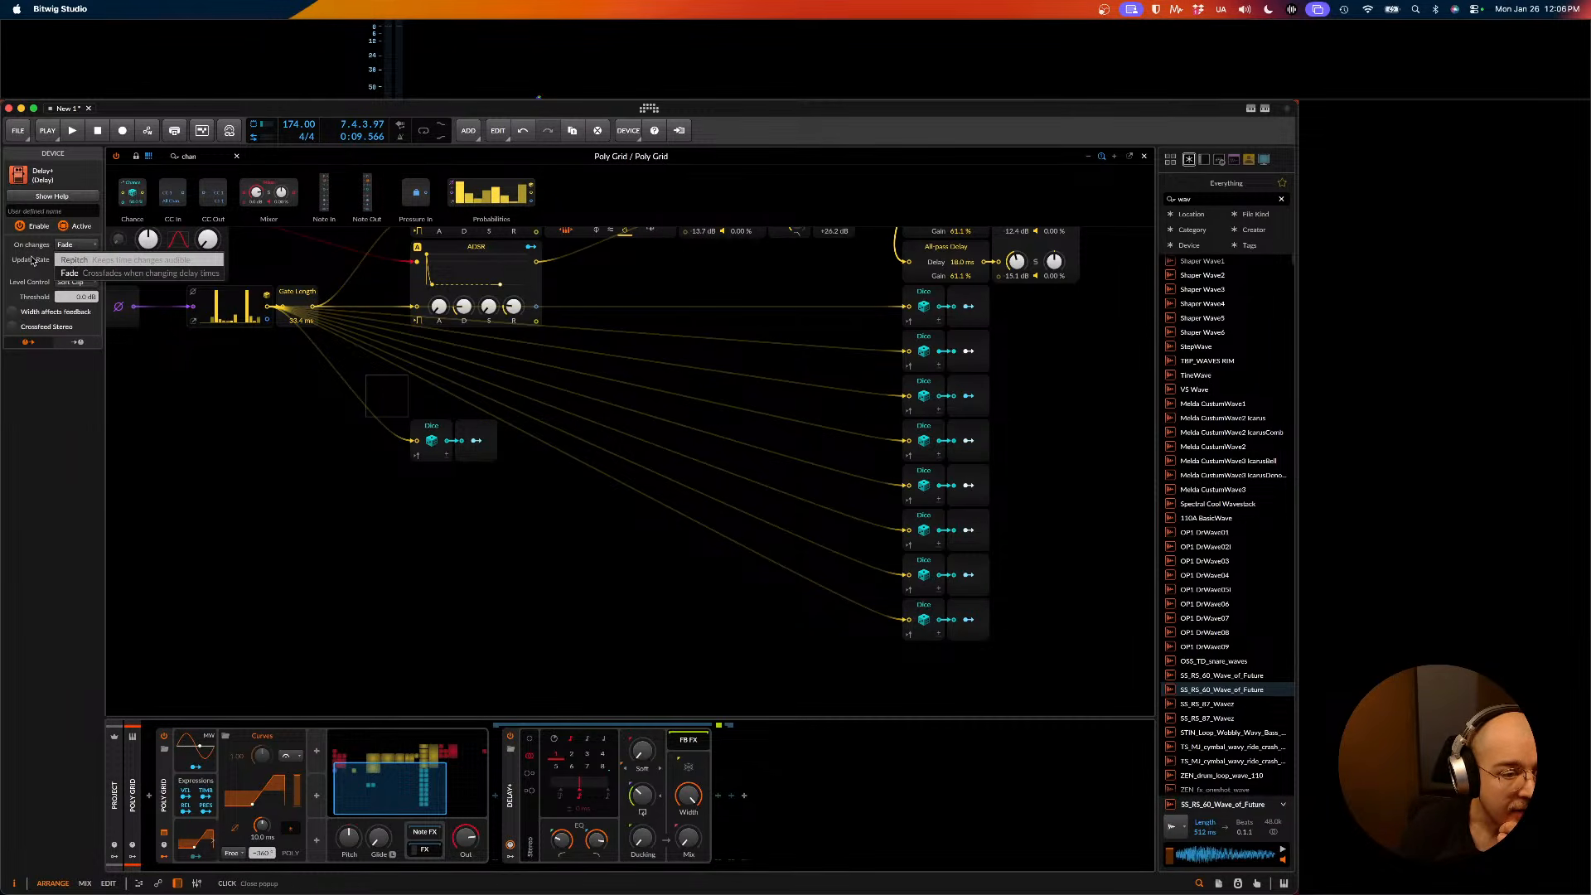
{"action": "left_click", "coordinate": [31, 260]}
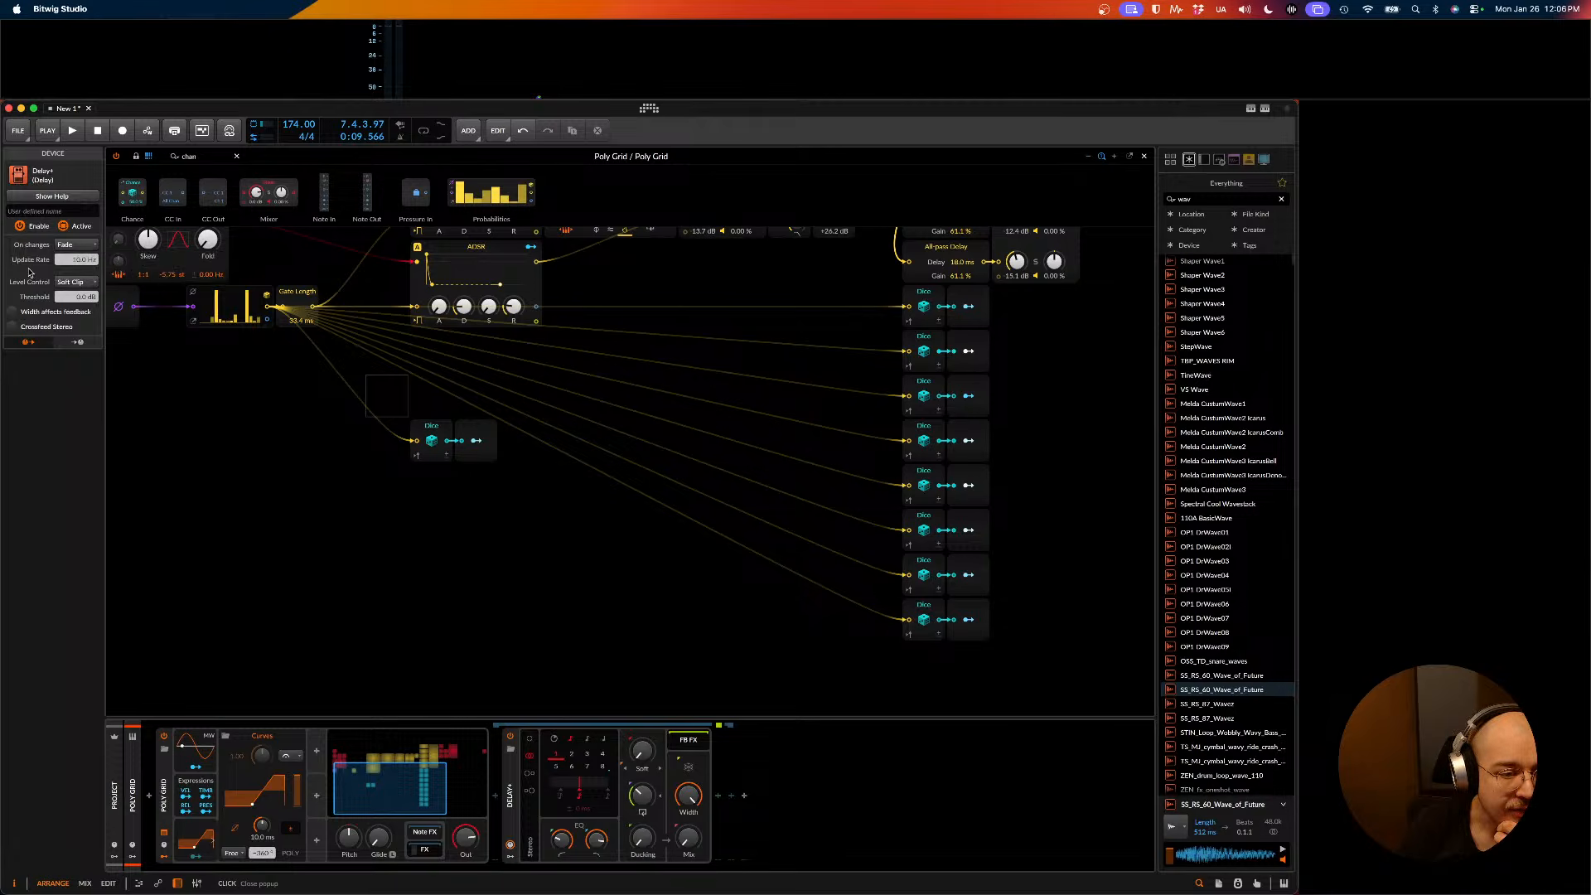
{"action": "left_click", "coordinate": [72, 247]}
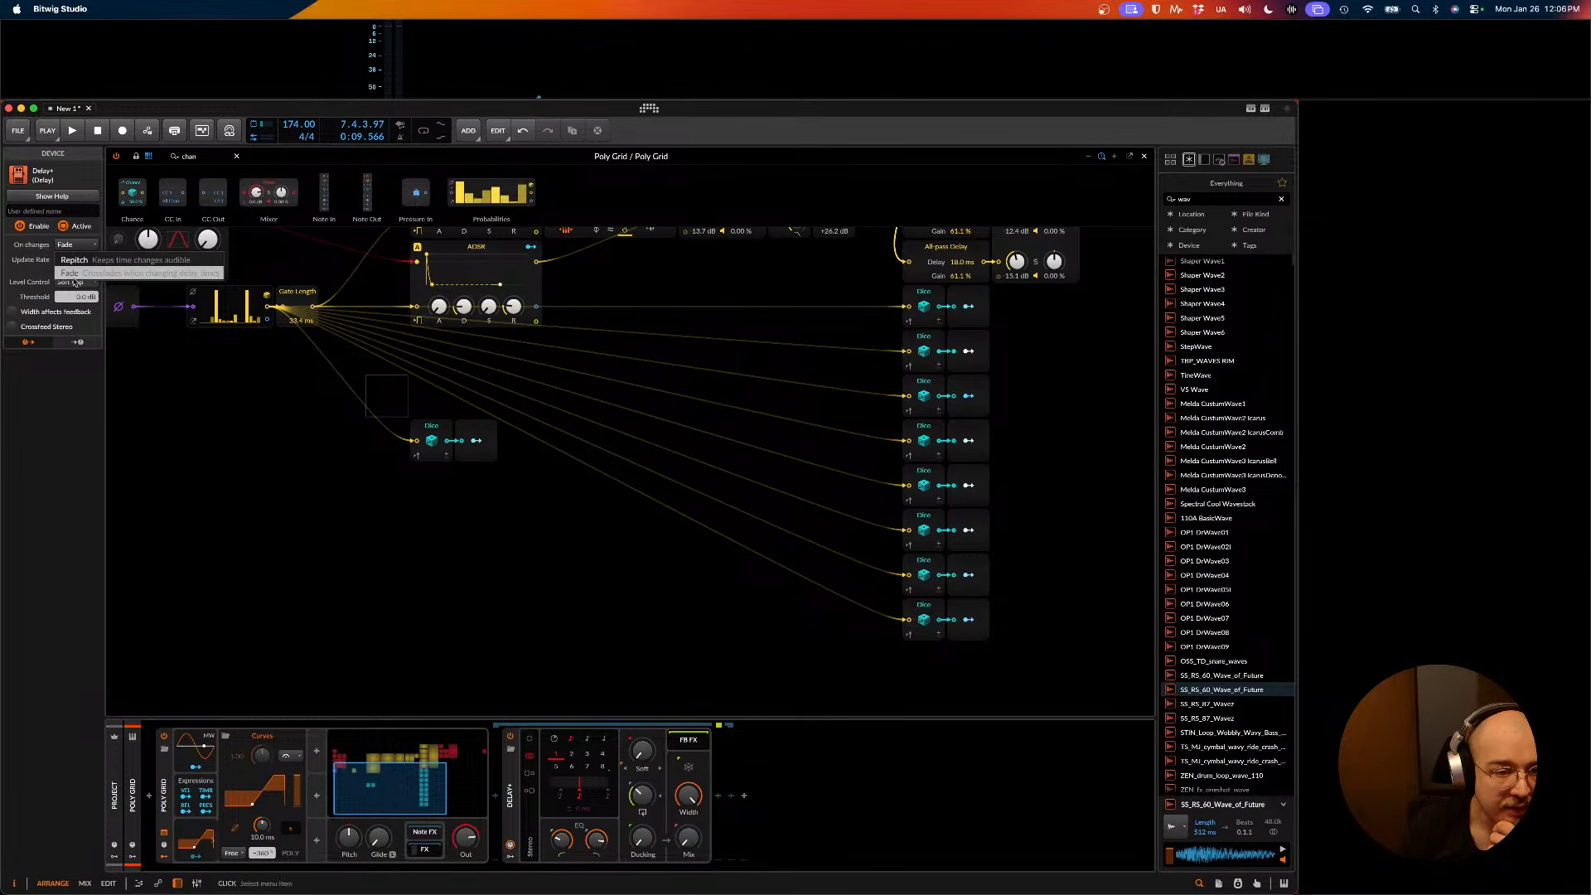
{"action": "left_click", "coordinate": [19, 276]}
{"action": "left_click_drag", "start_coordinate": [76, 260], "coordinate": [76, 278]}
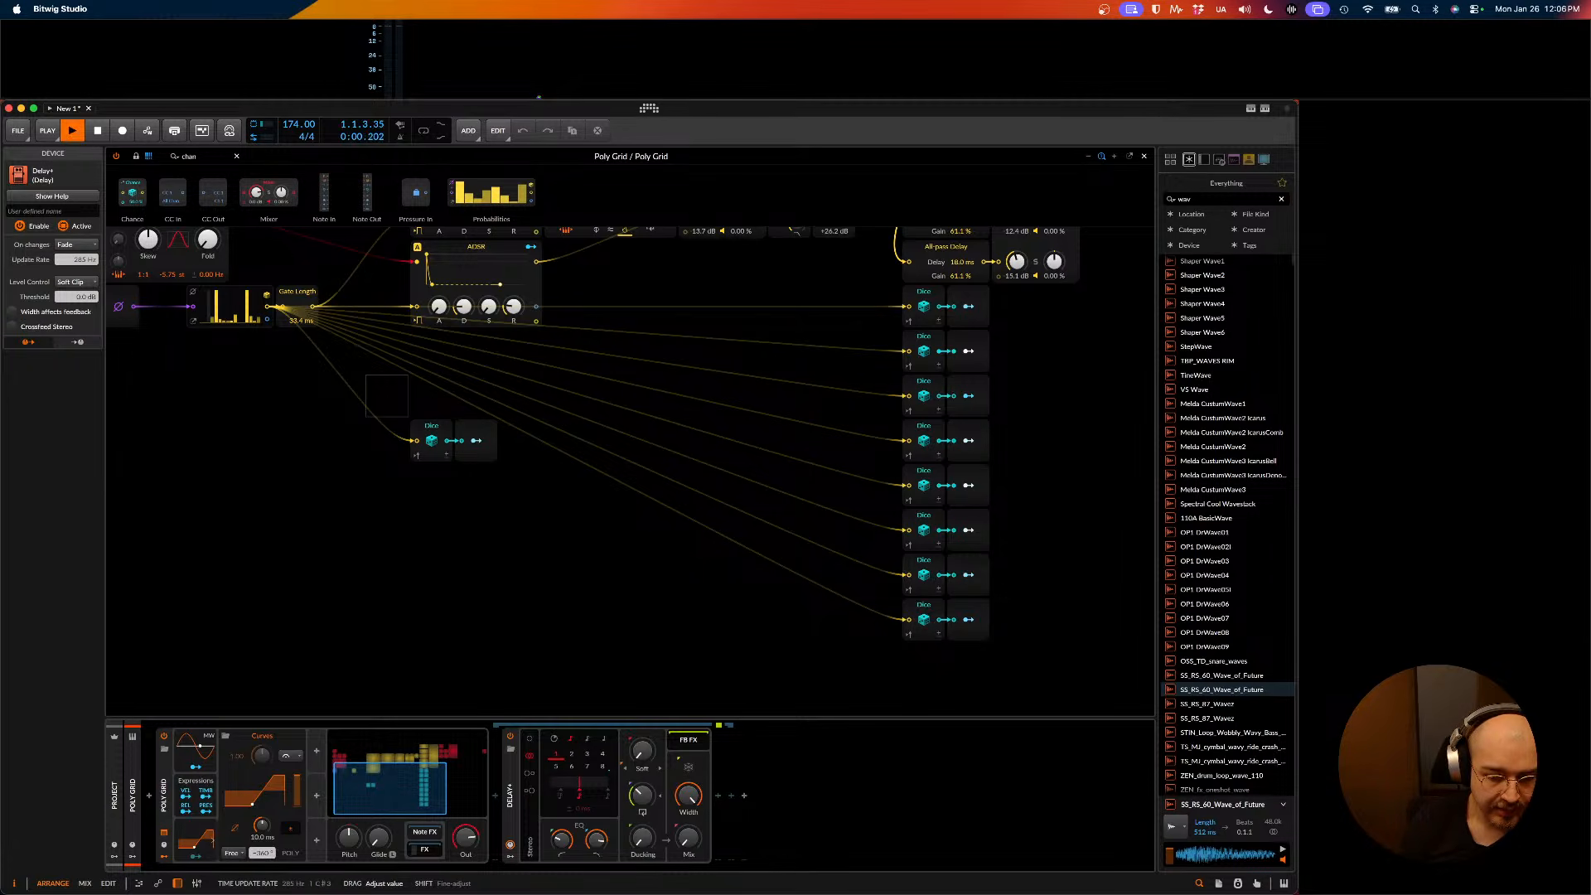
{"action": "left_click_drag", "start_coordinate": [76, 259], "coordinate": [76, 257]}
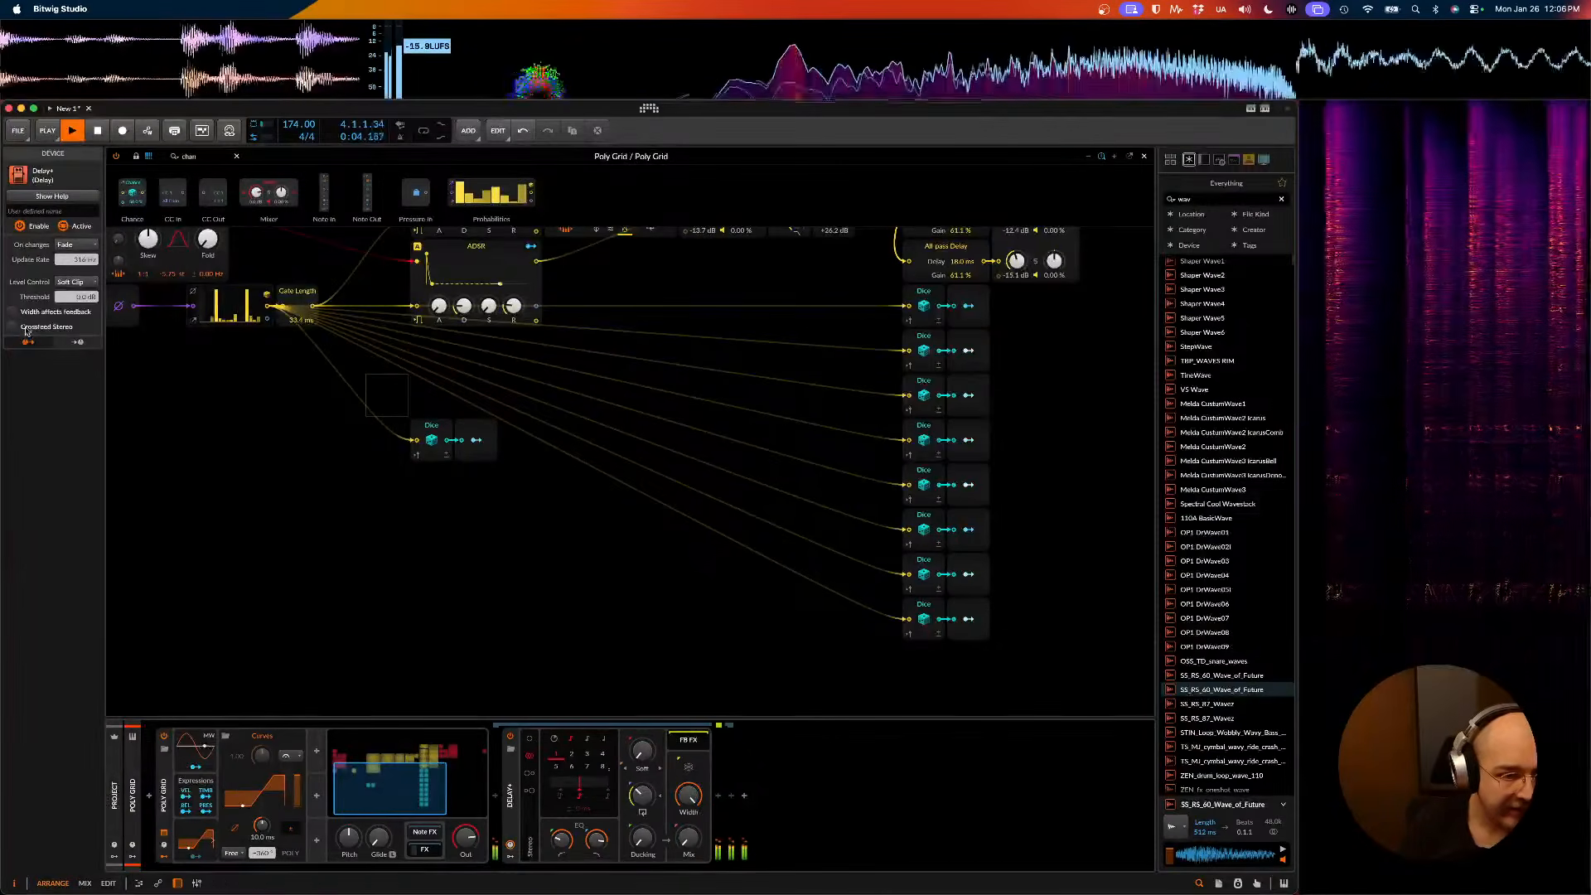
{"action": "left_click_drag", "start_coordinate": [76, 260], "coordinate": [77, 263]}
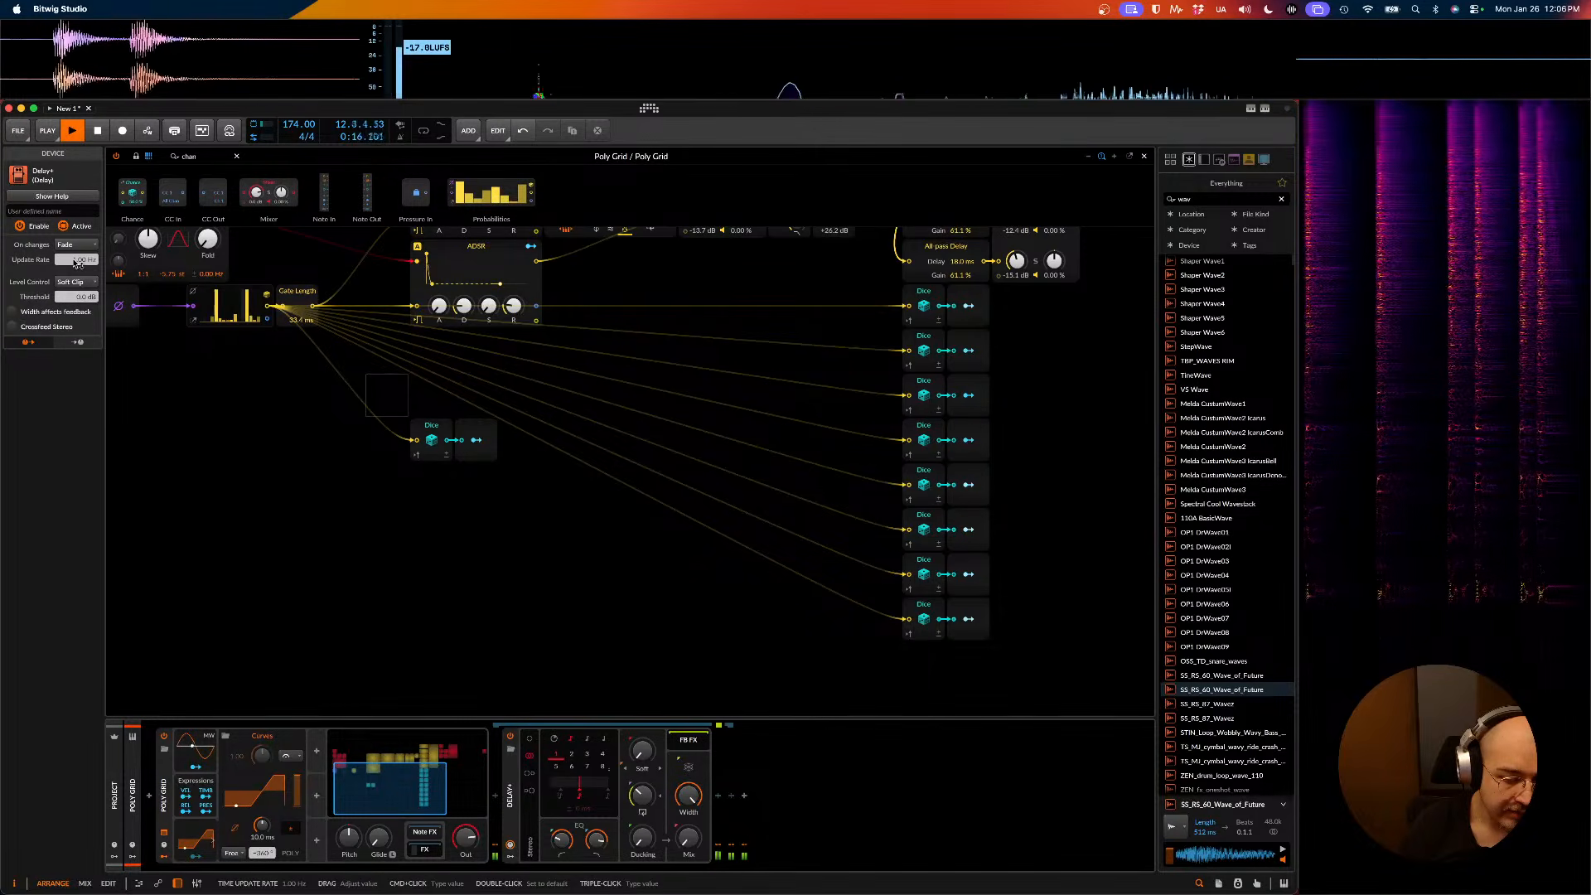
- Open the Curves shape, move the point before the rise later and down to the floor to flatten the start, and audition
{"action": "scroll", "coordinate": [325, 704], "scroll_direction": "up", "scroll_amount": 1}
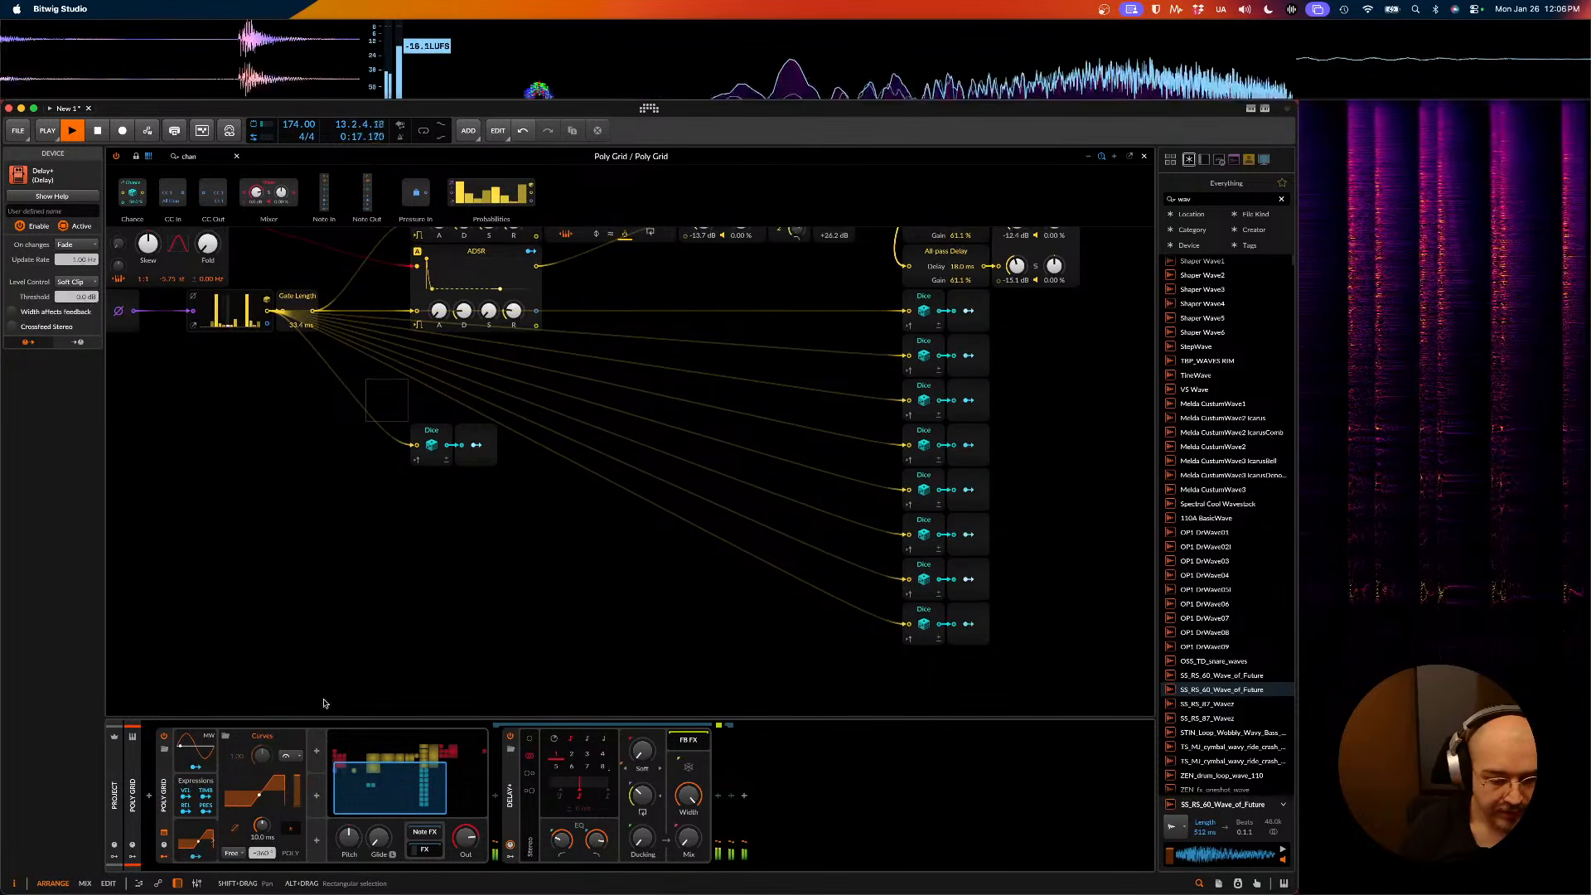
{"action": "left_click", "coordinate": [268, 804]}
{"action": "left_click_drag", "start_coordinate": [305, 699], "coordinate": [404, 636]}
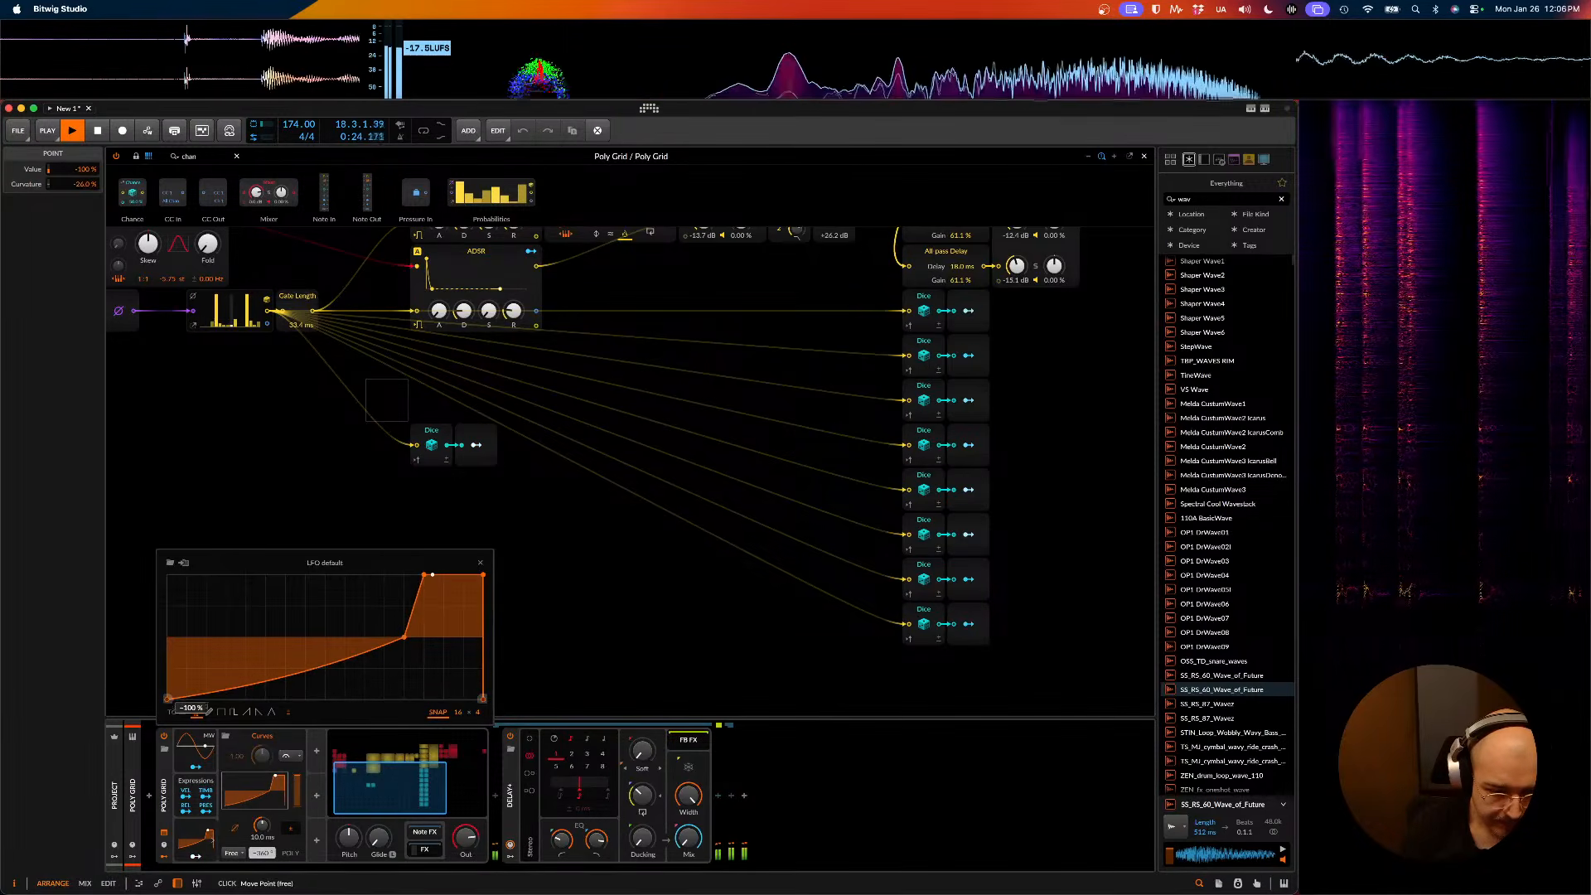
{"action": "left_click_drag", "start_coordinate": [167, 700], "coordinate": [168, 638]}
{"action": "key", "text": "super+z"}
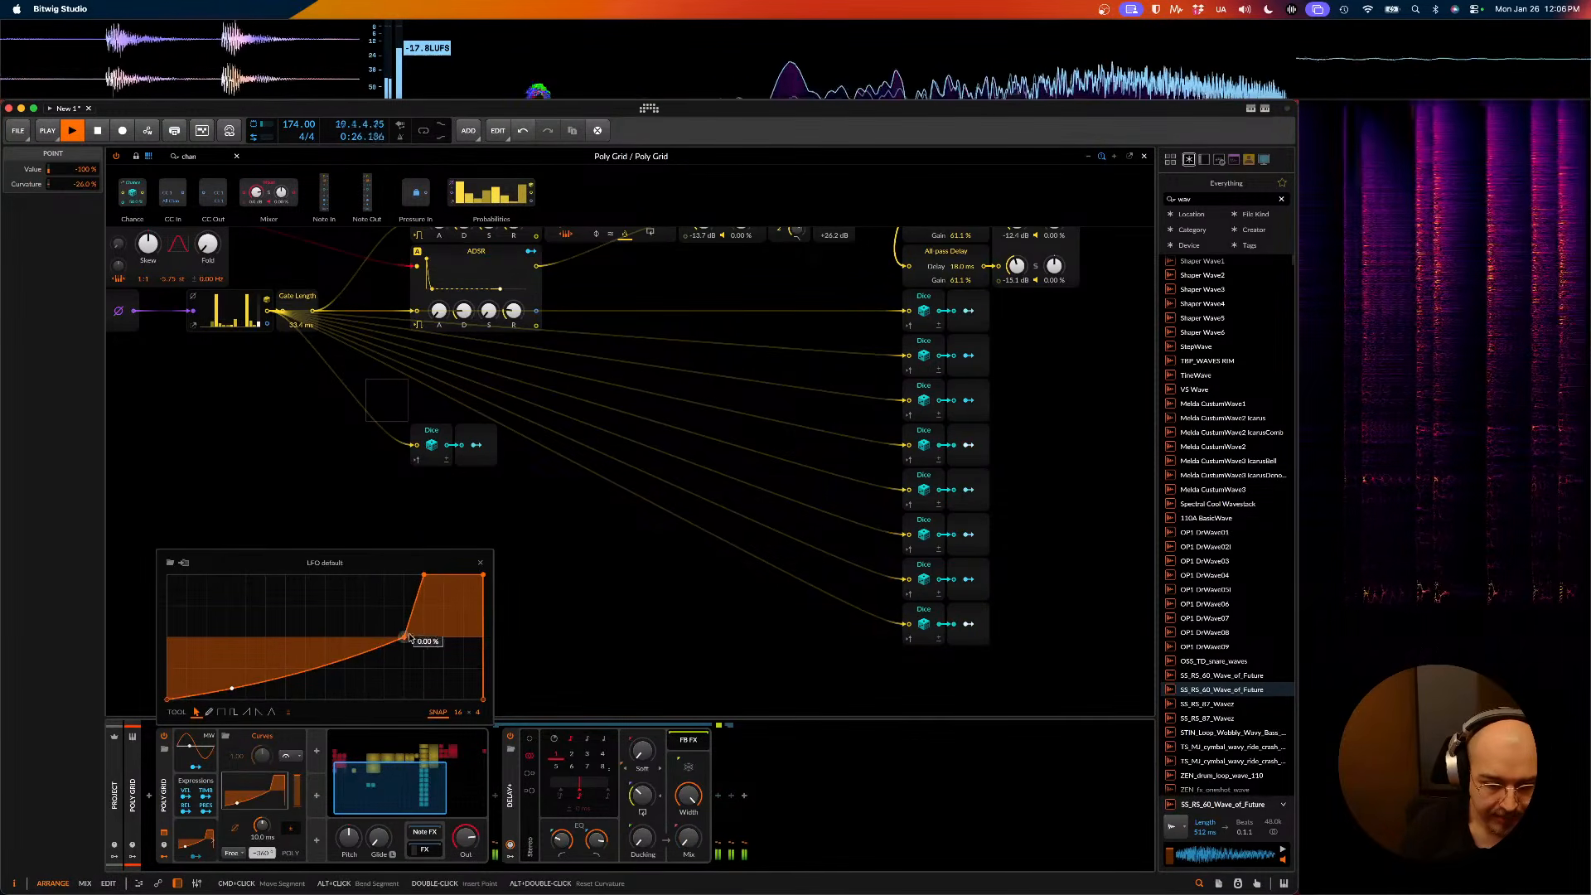
{"action": "left_click_drag", "start_coordinate": [406, 632], "coordinate": [404, 699]}
{"action": "key", "text": "space"}
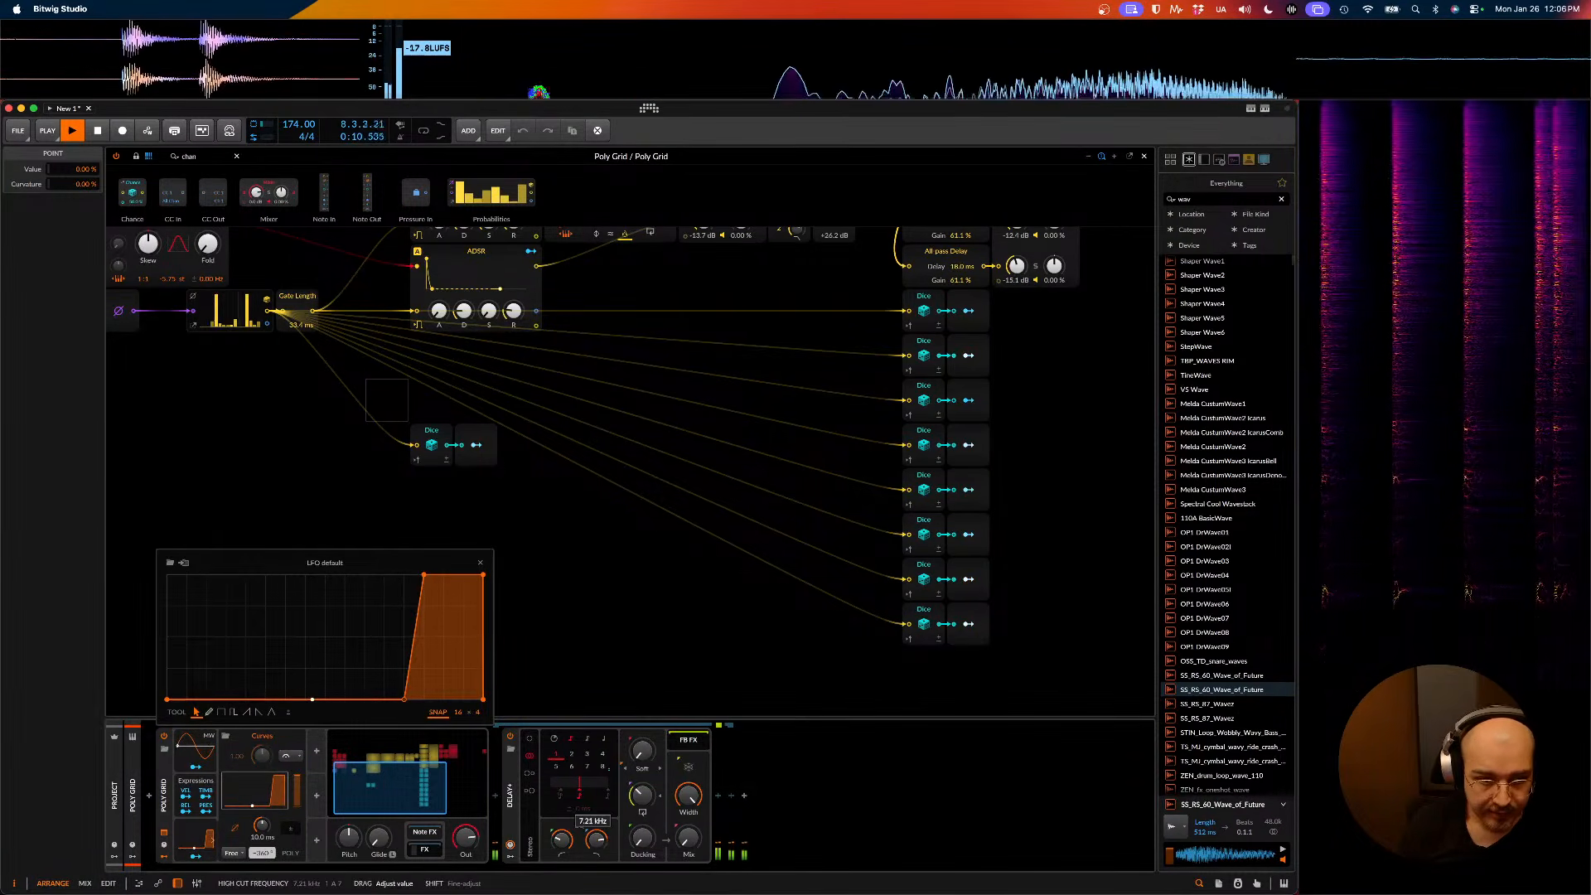
- Close the Curves shape and try Delay+'s blur amount at 43.5 % during playback
{"action": "left_click", "coordinate": [480, 563]}
{"action": "scroll", "coordinate": [506, 551], "scroll_direction": "left", "scroll_amount": 2}
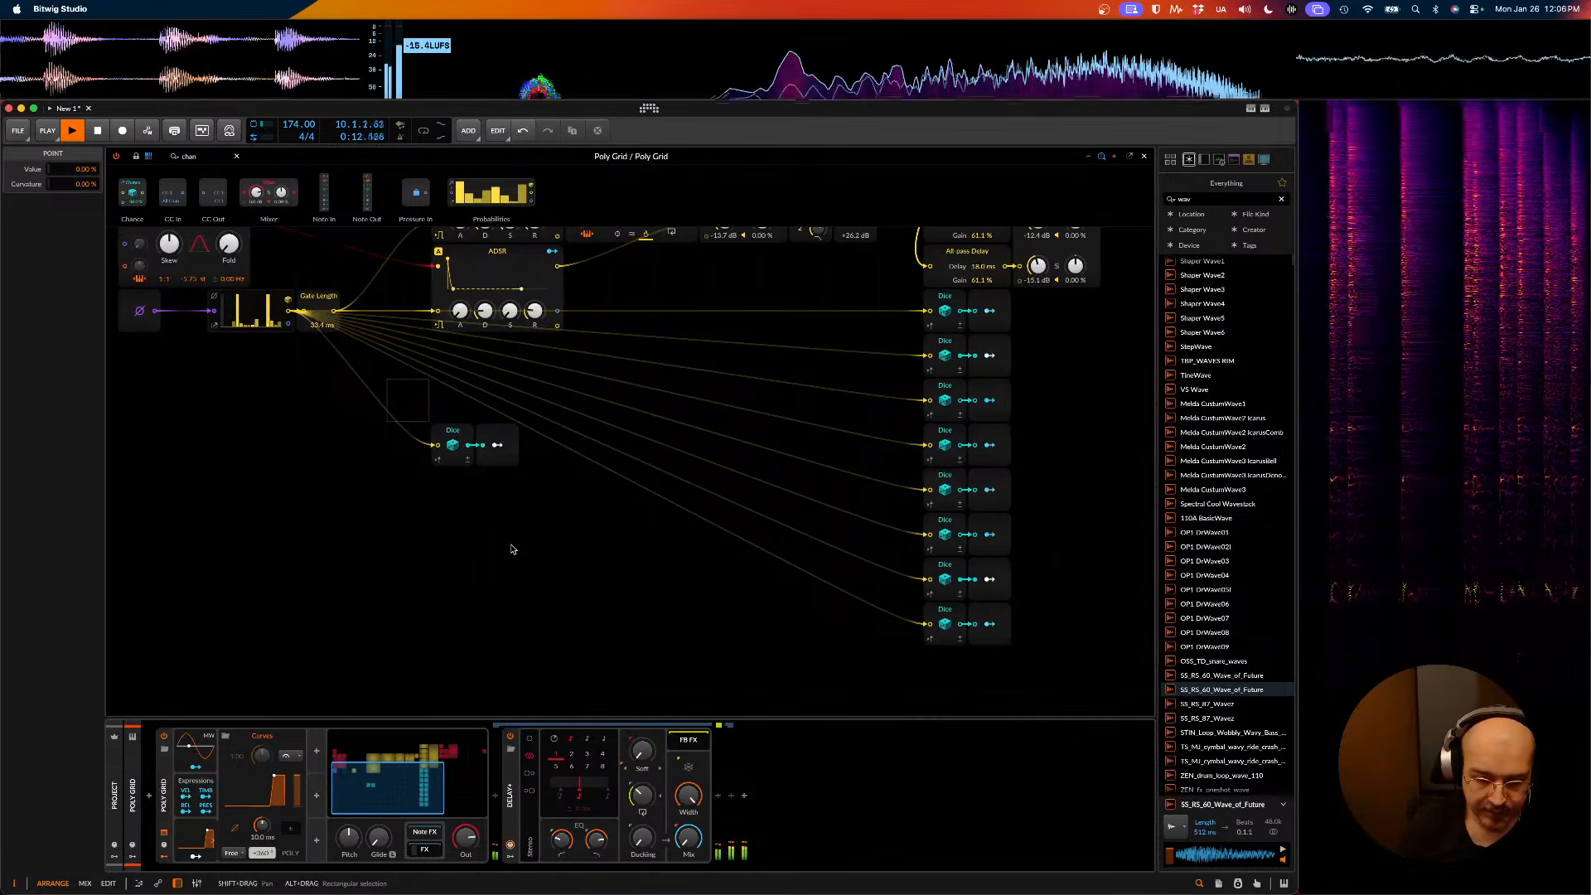
{"action": "scroll", "coordinate": [586, 675], "scroll_direction": "left", "scroll_amount": 5}
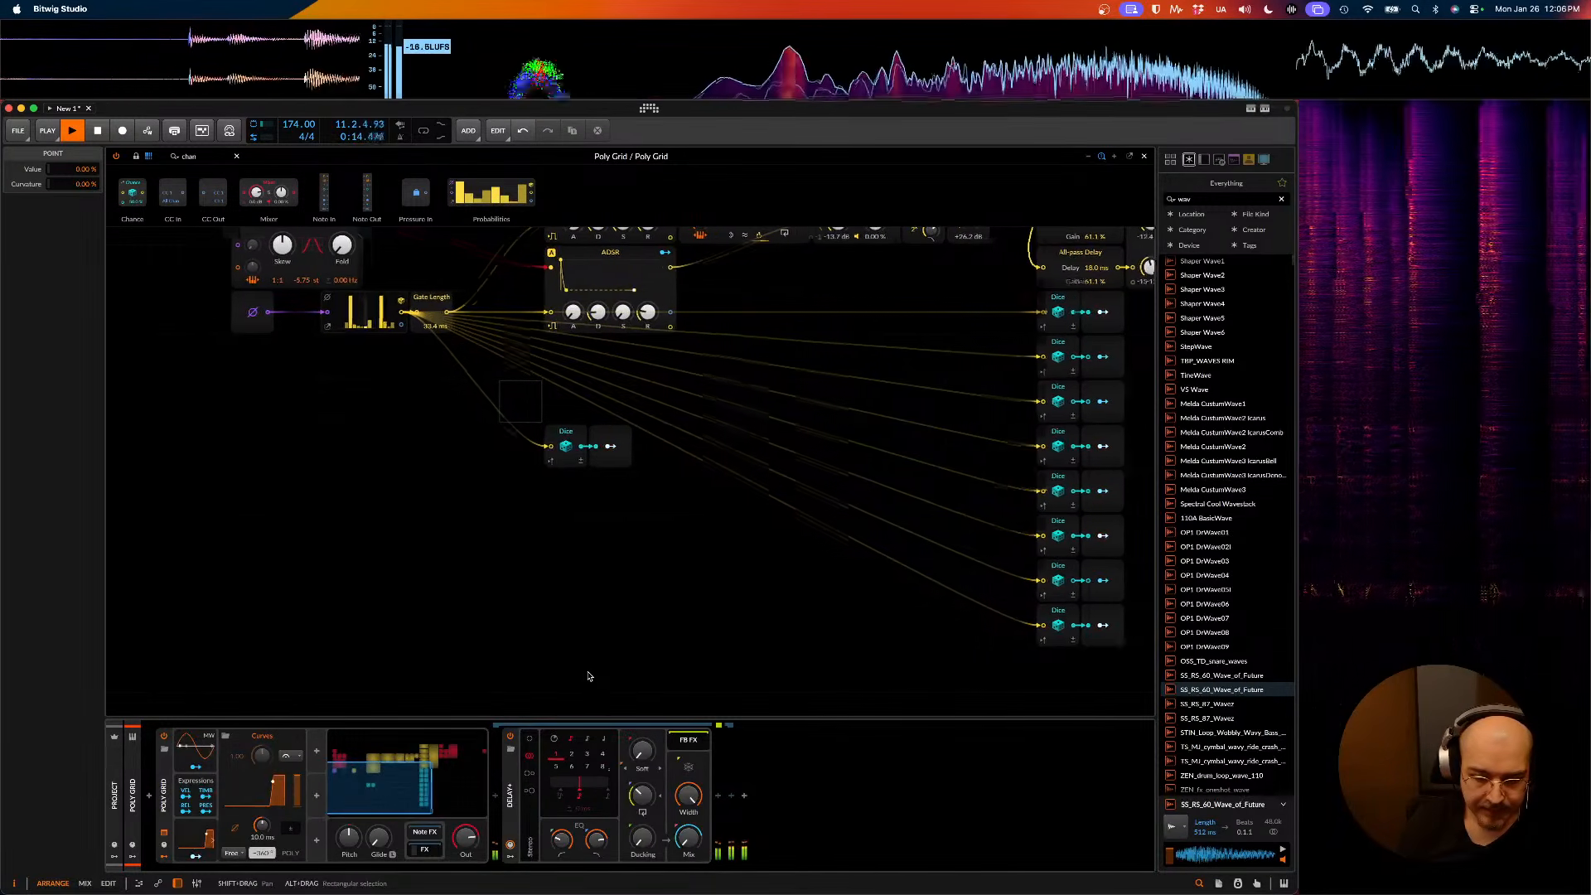
{"action": "scroll", "coordinate": [589, 676], "scroll_direction": "right", "scroll_amount": 8}
{"action": "key", "text": "space"}
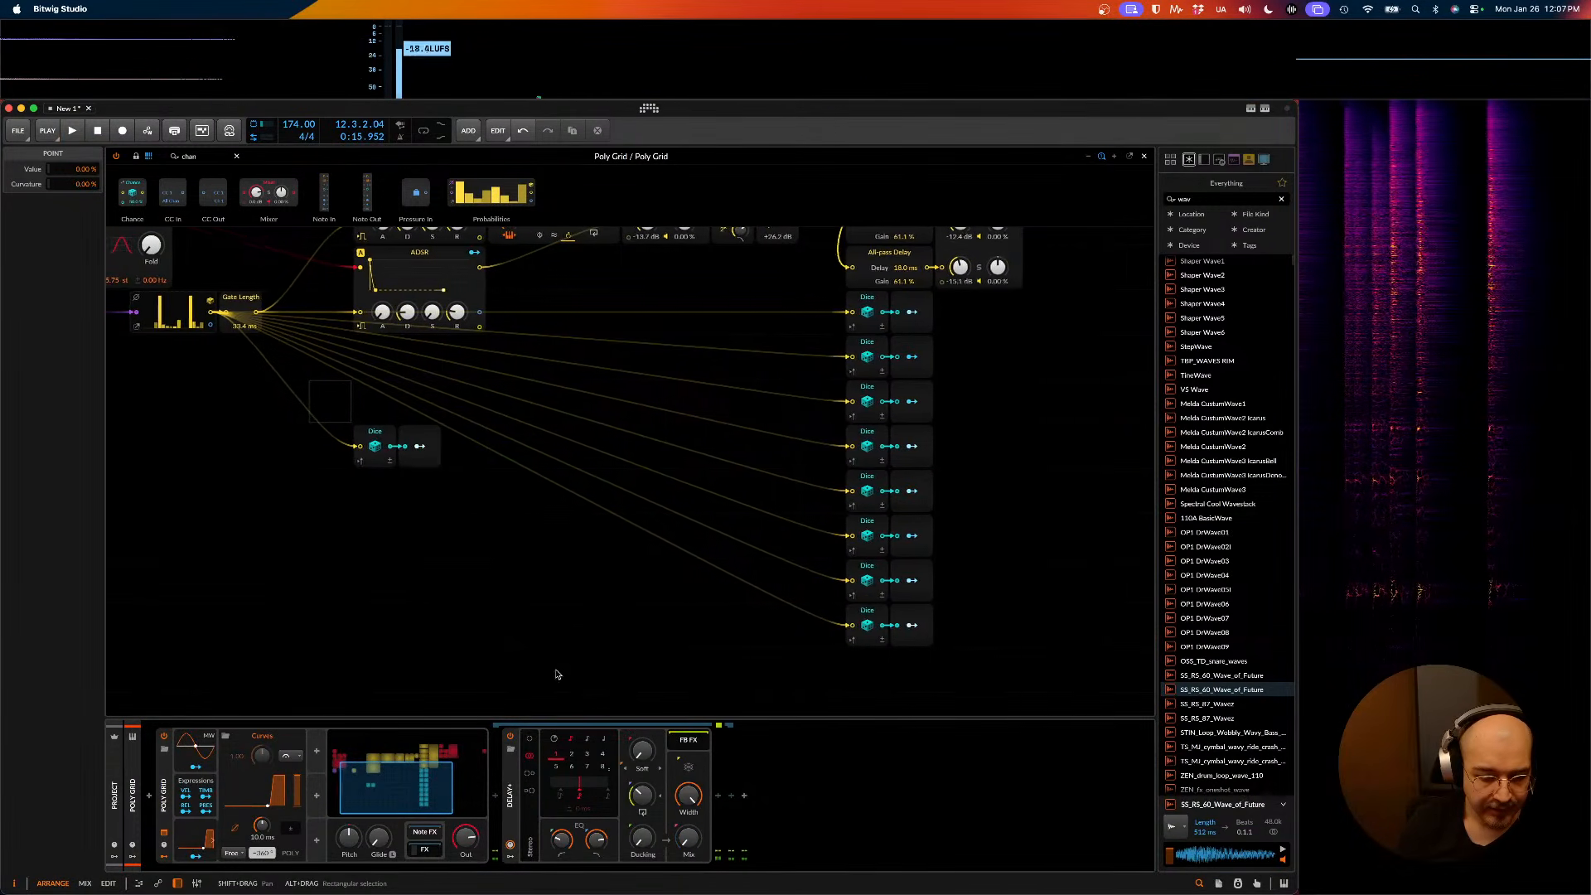
{"action": "scroll", "coordinate": [557, 675], "scroll_direction": "right", "scroll_amount": 4}
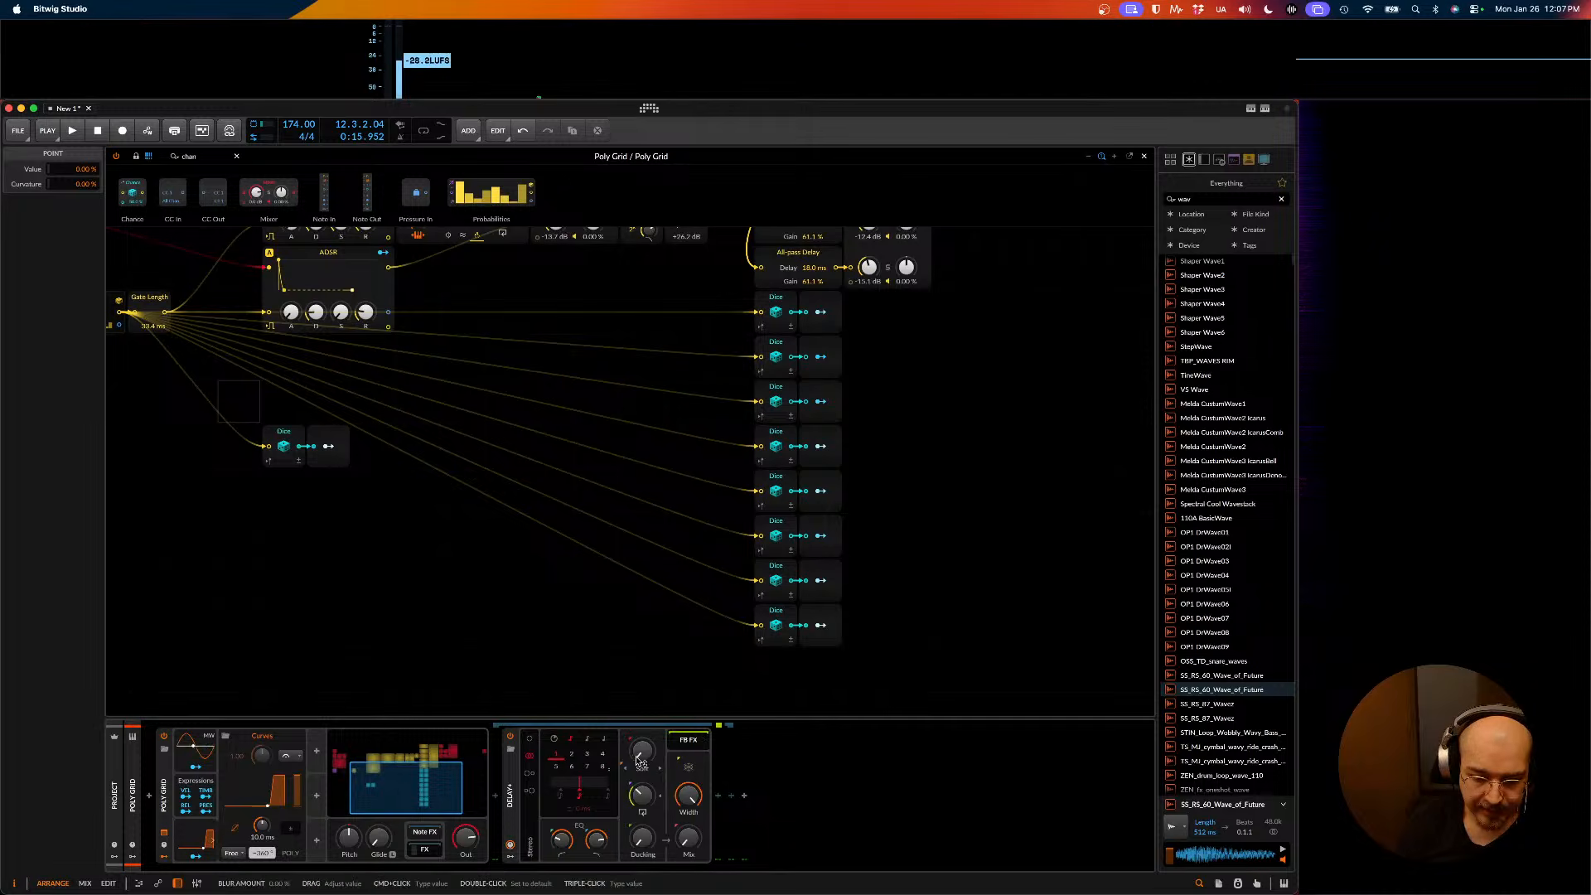
{"action": "key", "text": "space"}
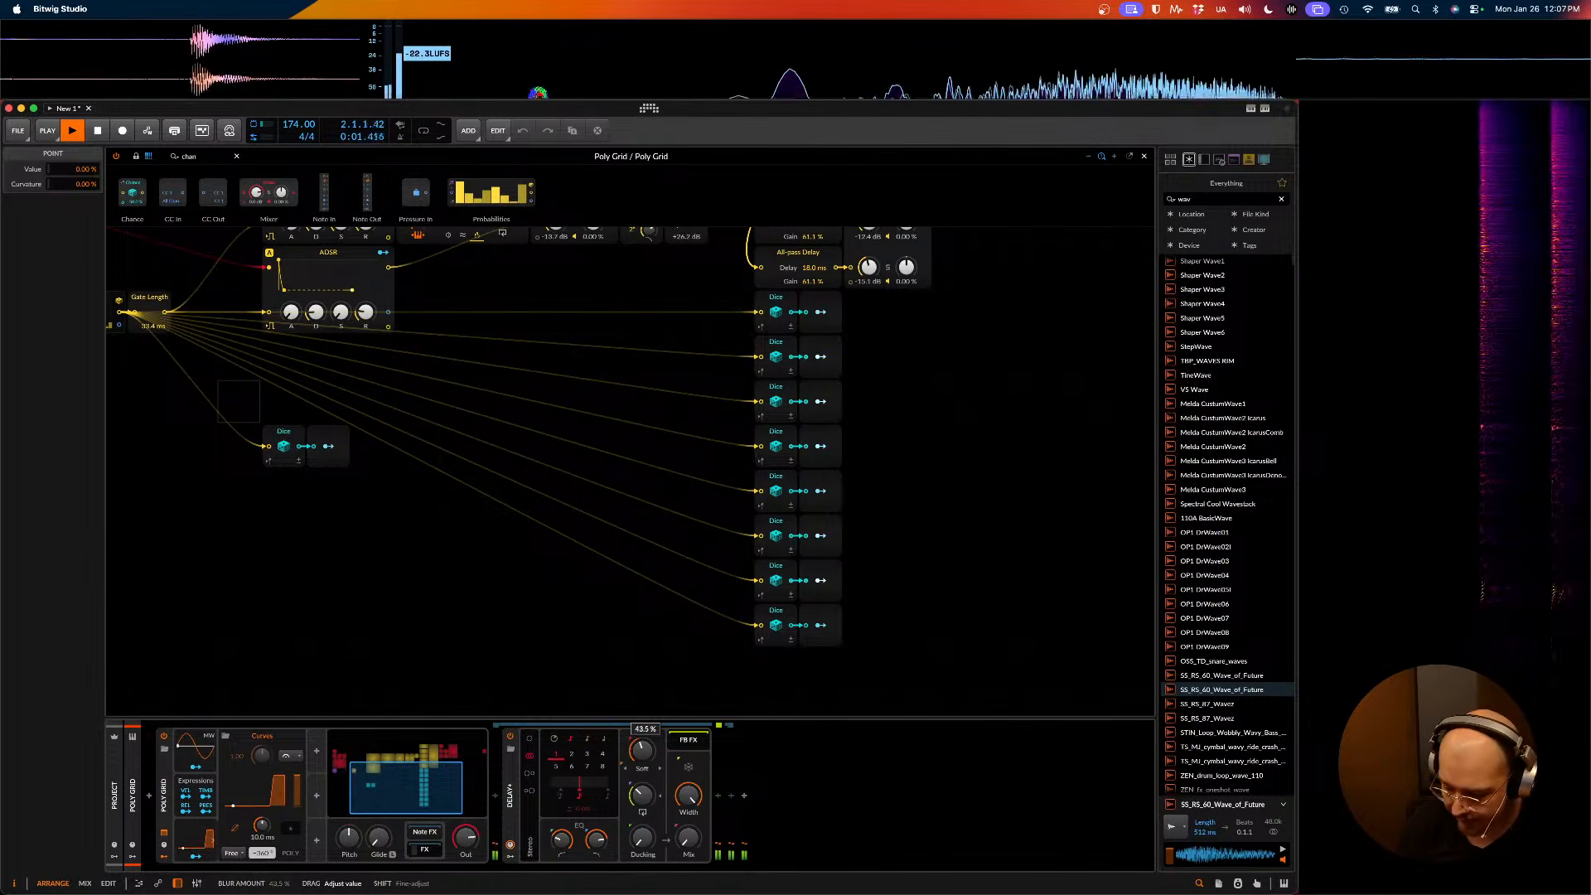
- Reduce the Curves modulator's smoothing time to 0.01 ms and audition the pattern
{"action": "key", "text": "space"}
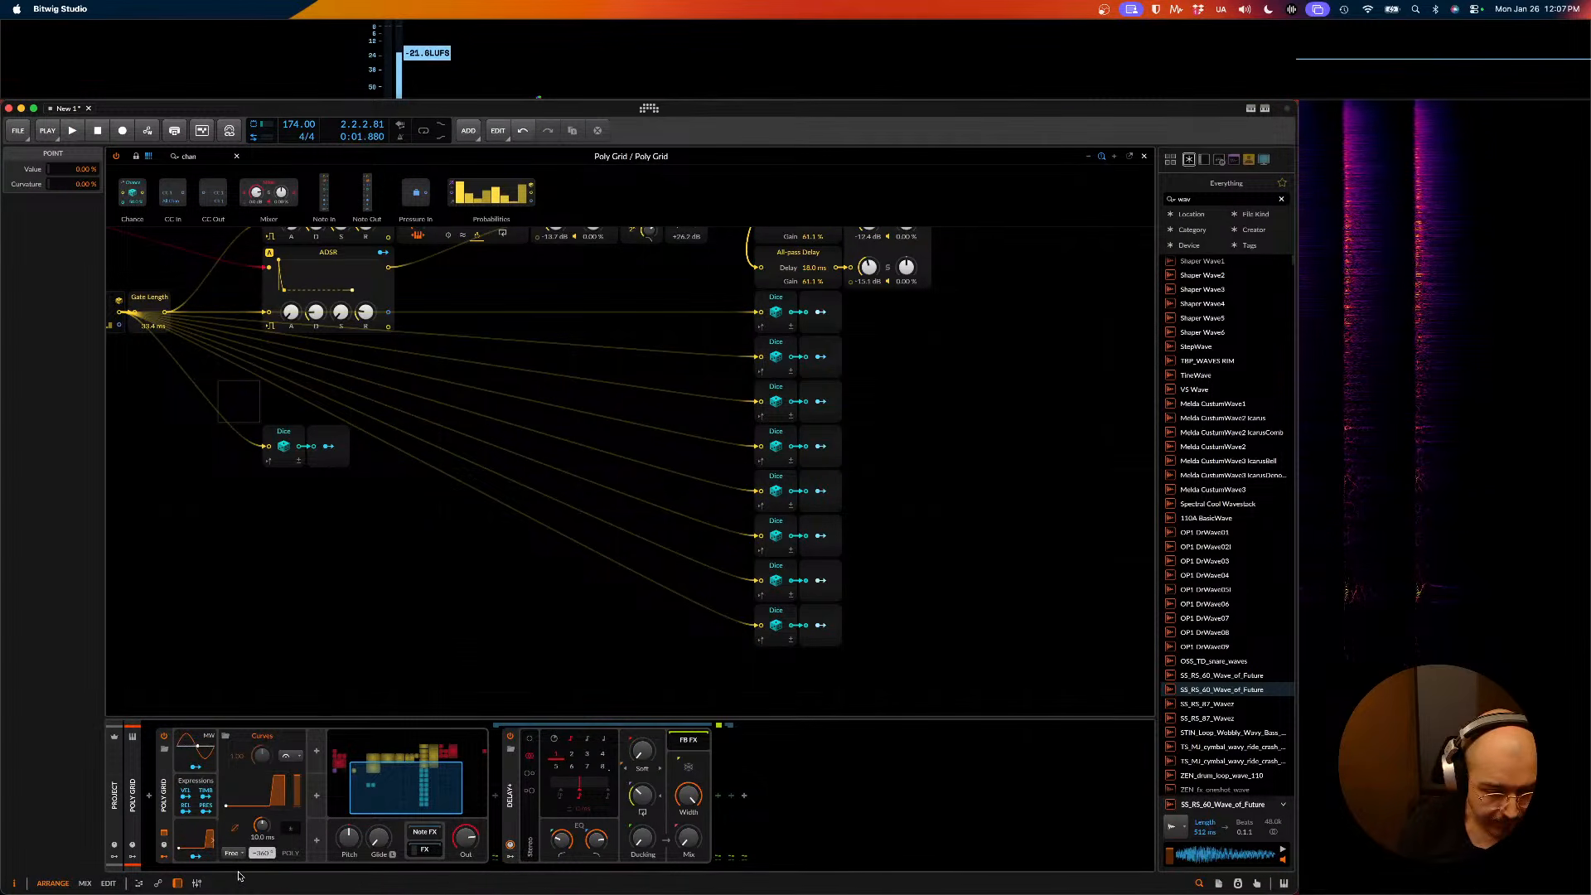
{"action": "left_click_drag", "start_coordinate": [261, 825], "coordinate": [262, 870]}
{"action": "key", "text": "space"}
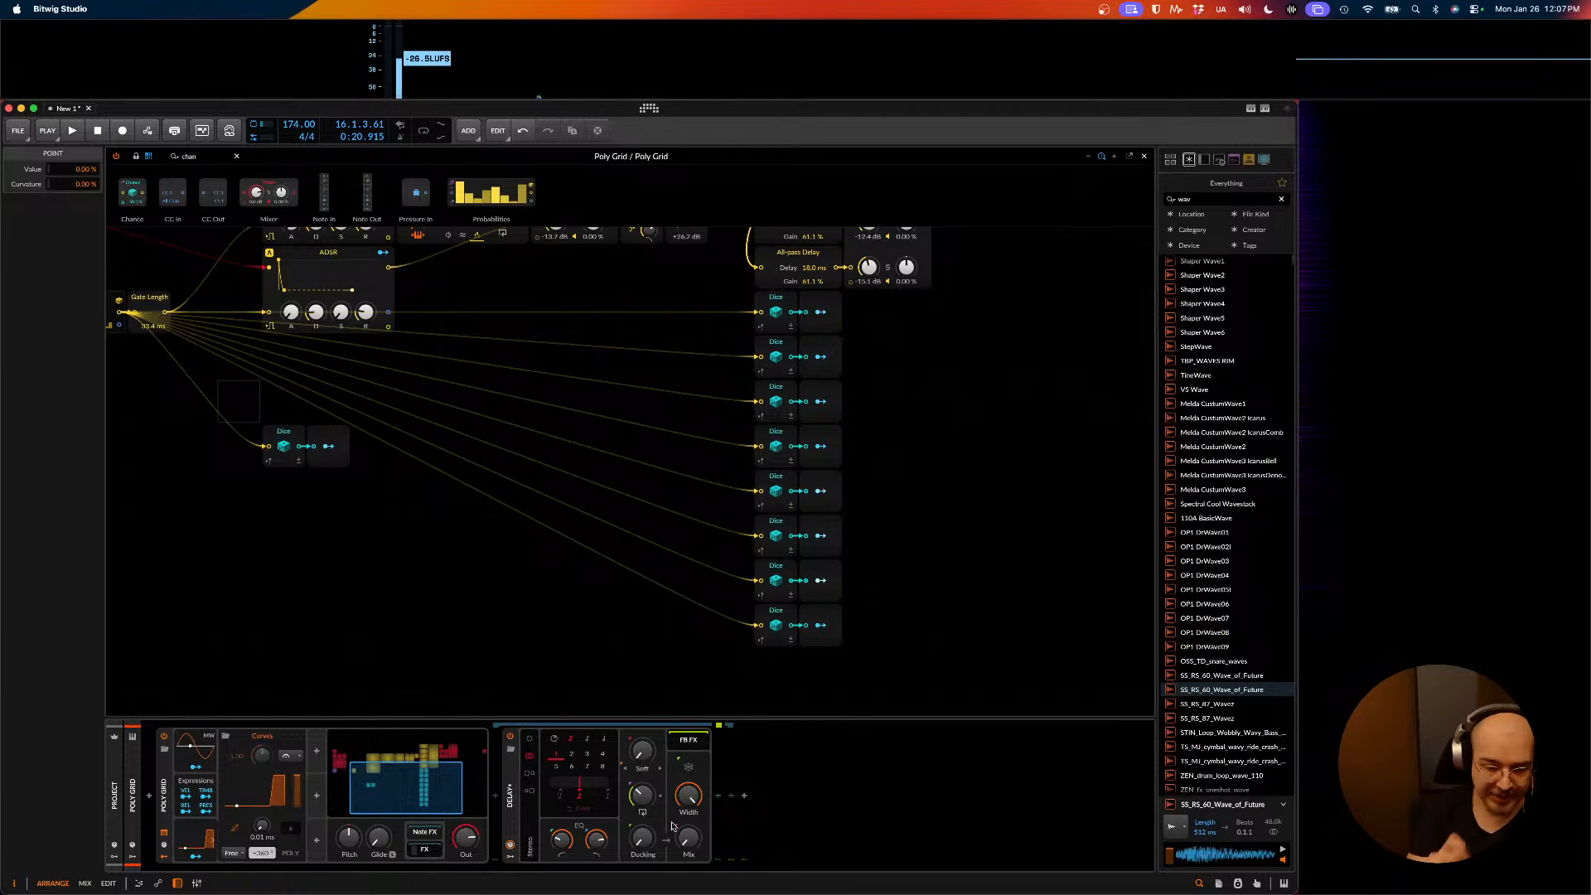
- Align the Curves shape's lower rise point beneath the upper one to form a vertical step, audition it, and close the shape
{"action": "left_click", "coordinate": [253, 792]}
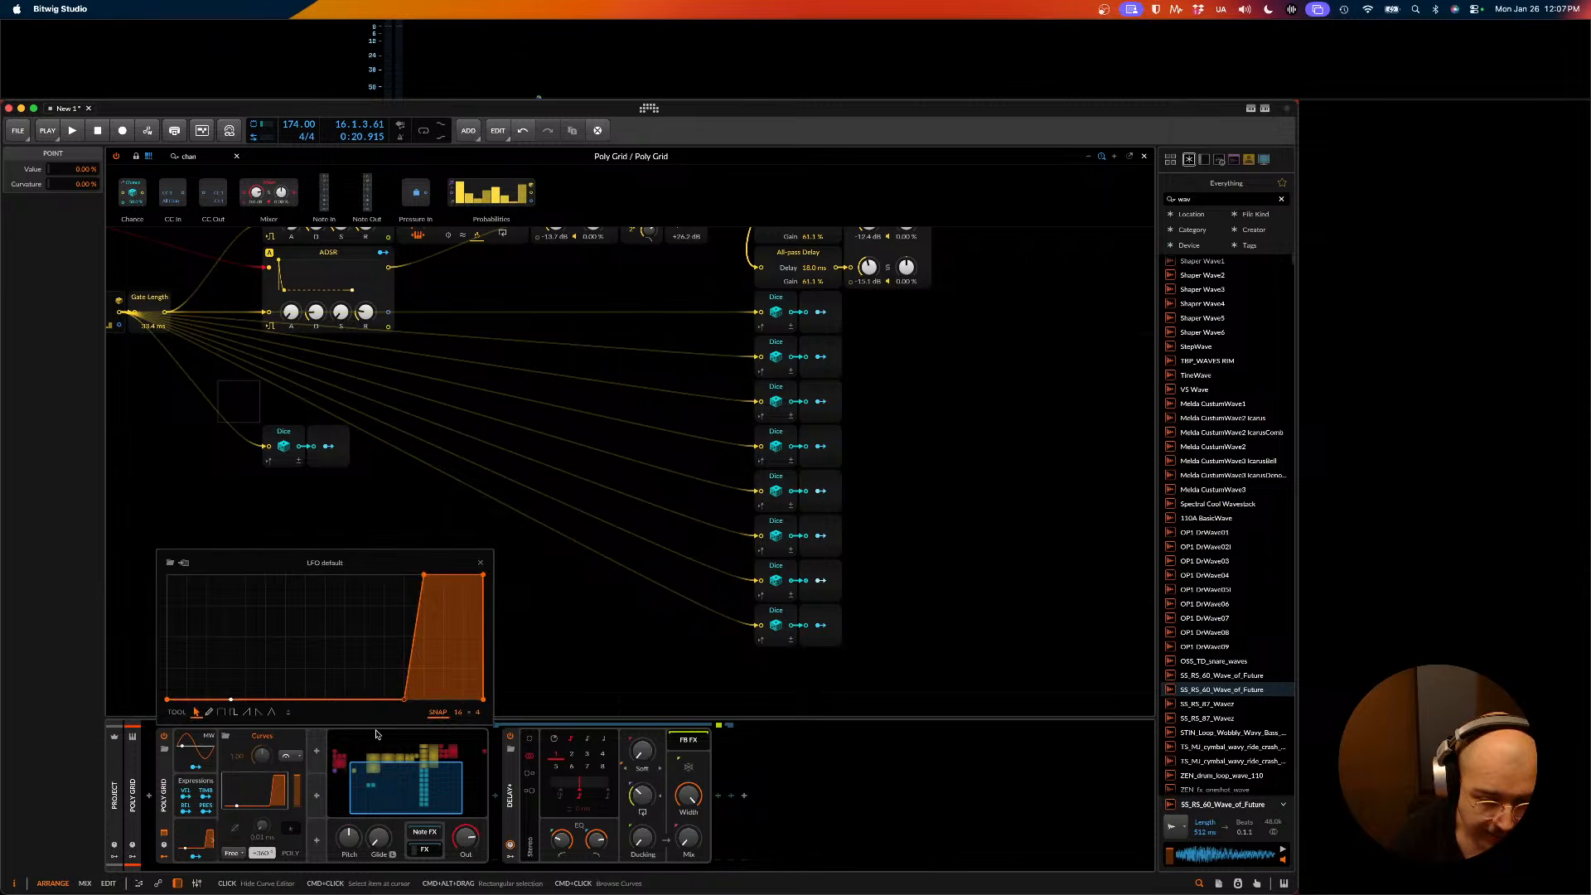
{"action": "key", "text": "space"}
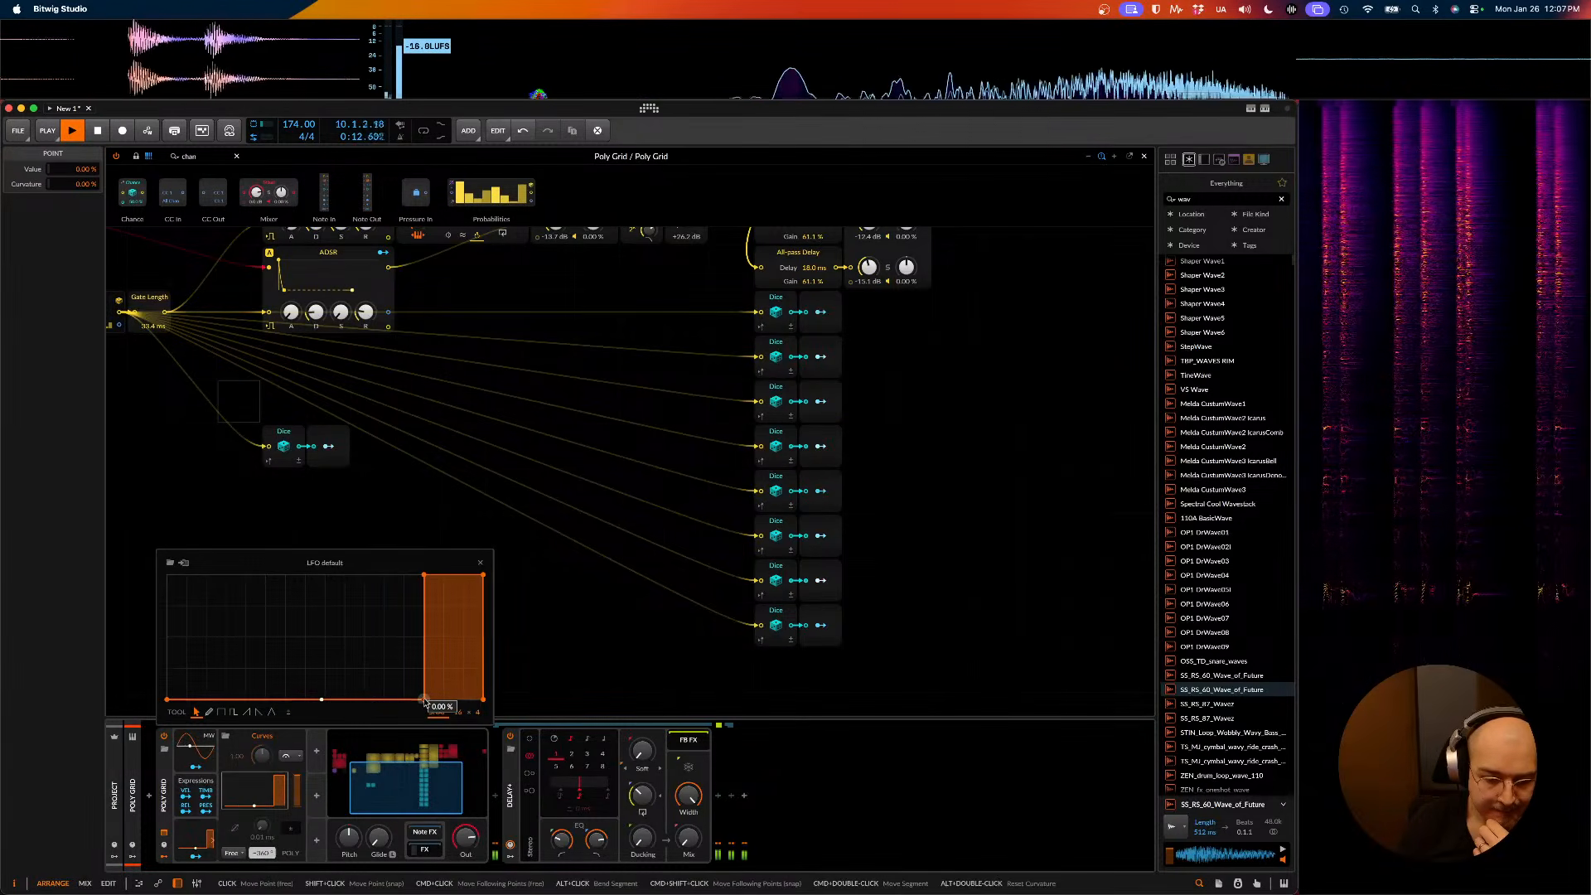
{"action": "key", "text": "space"}
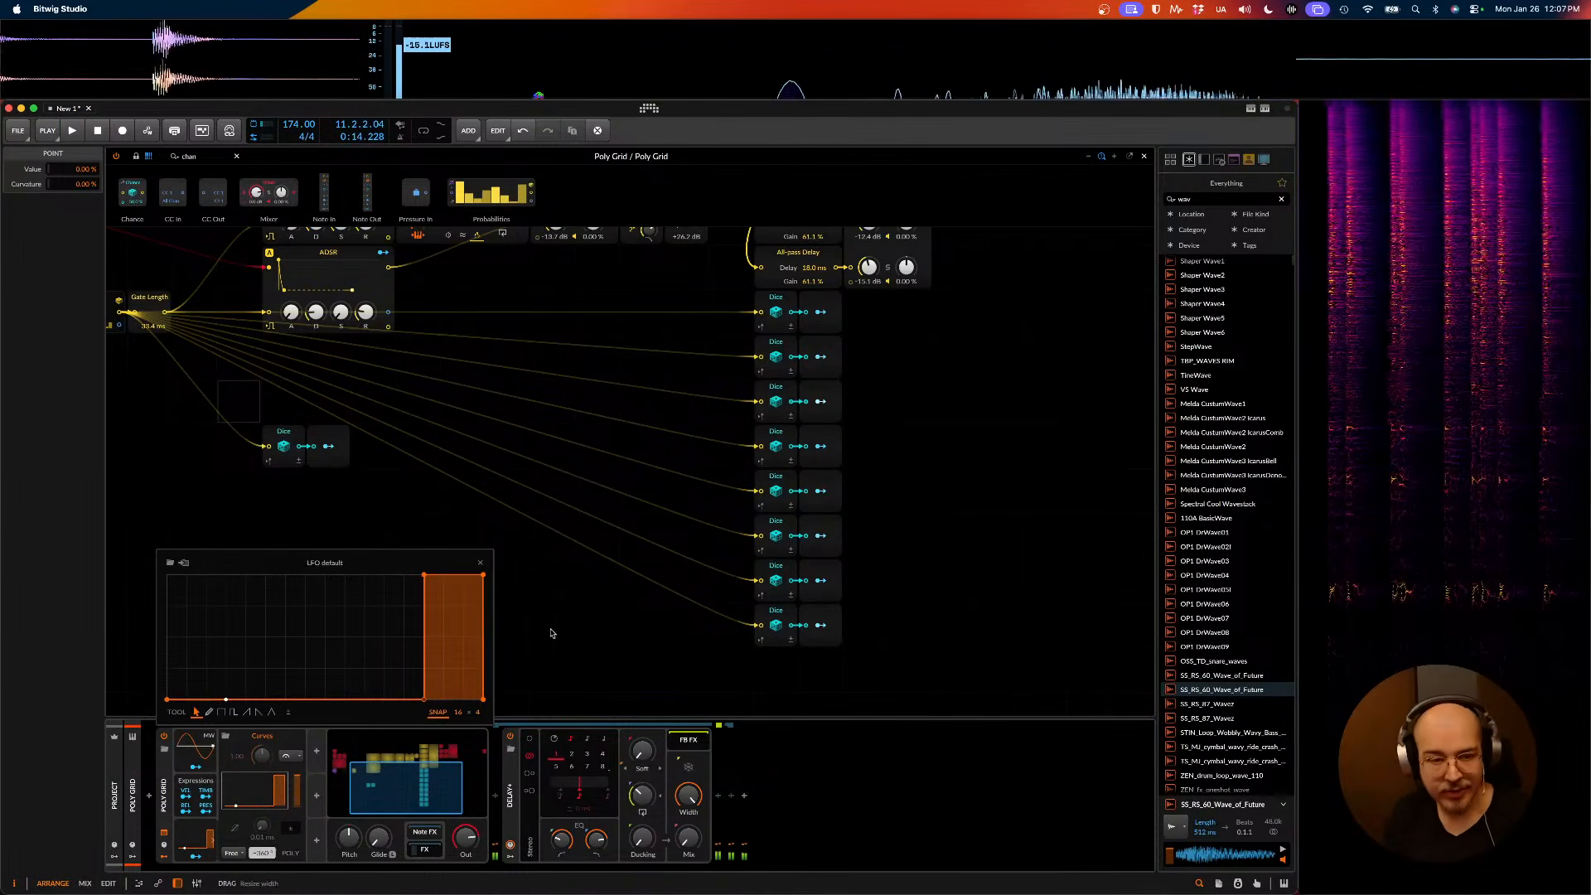
{"action": "left_click", "coordinate": [572, 644]}
- Duplicate the lowest Dice and Modulator Out pair in the column beneath the all-pass delays
{"action": "scroll", "coordinate": [547, 568], "scroll_direction": "up", "scroll_amount": 3}
{"action": "scroll", "coordinate": [580, 576], "scroll_direction": "down", "scroll_amount": 3}
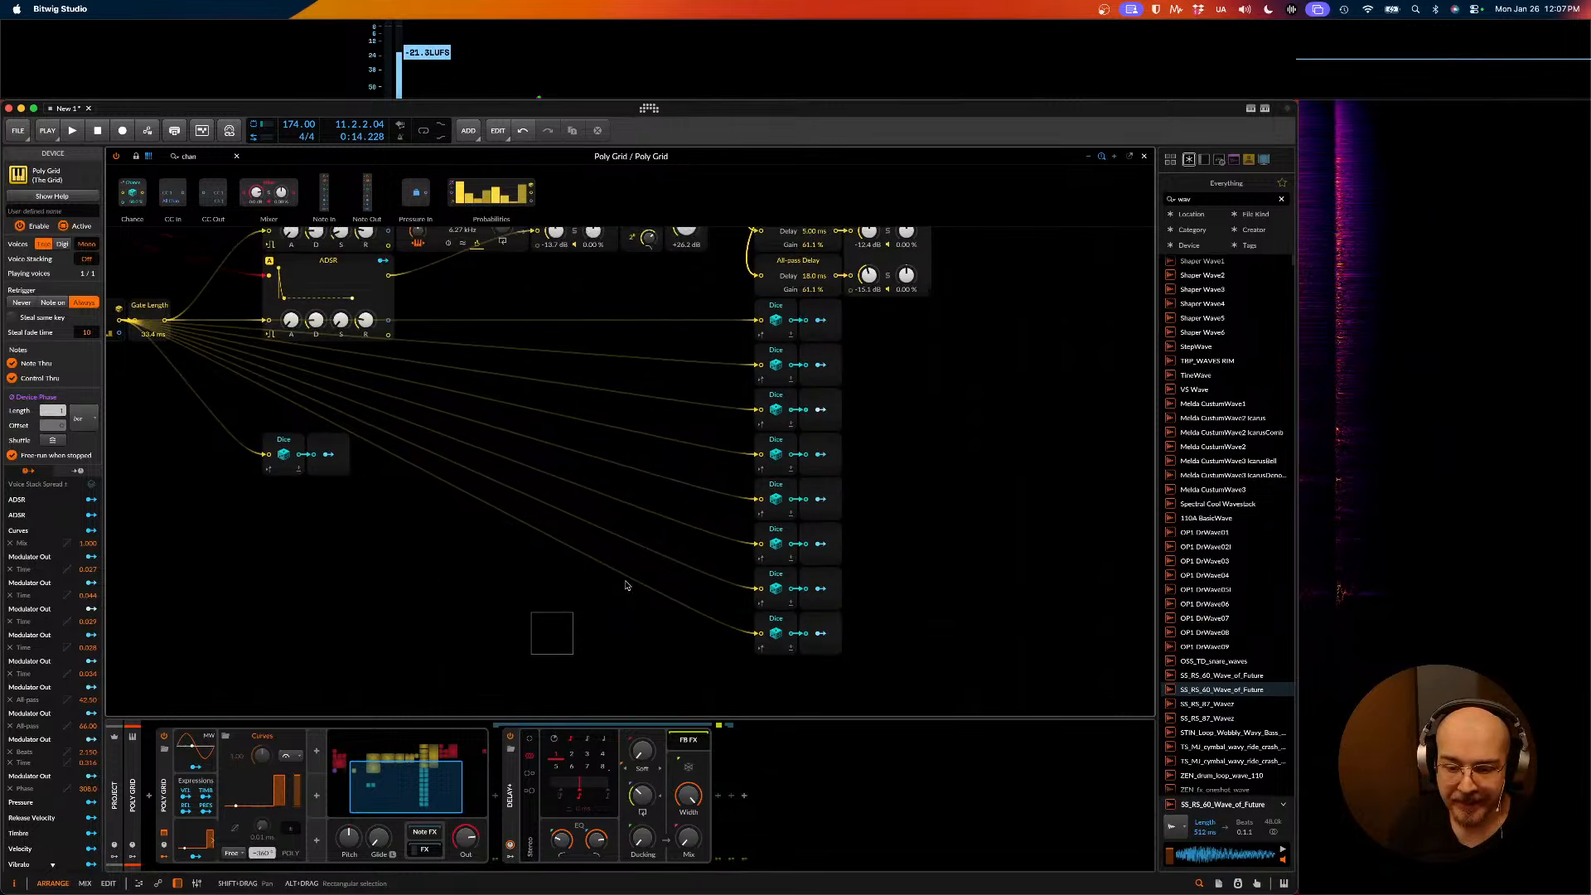
{"action": "left_click_drag", "start_coordinate": [957, 629], "coordinate": [707, 647]}
{"action": "key", "text": "super+d"}
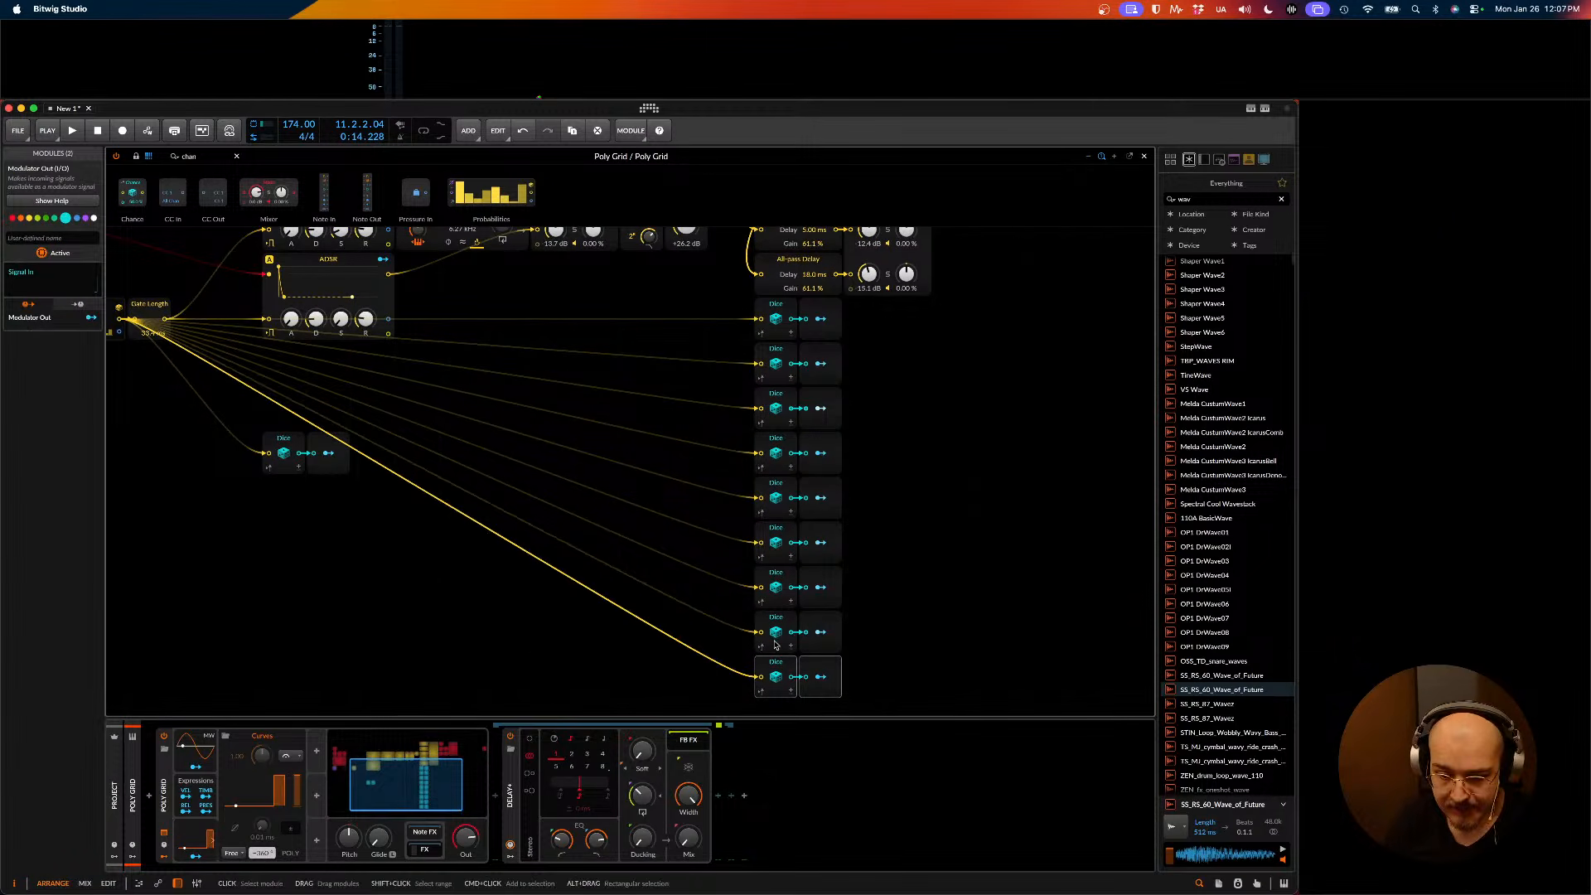
- Adjust the upper ADSR's decay, map the duplicated pair's Modulator Out to it with a small positive amount, and audition
{"action": "scroll", "coordinate": [840, 665], "scroll_direction": "up", "scroll_amount": 6}
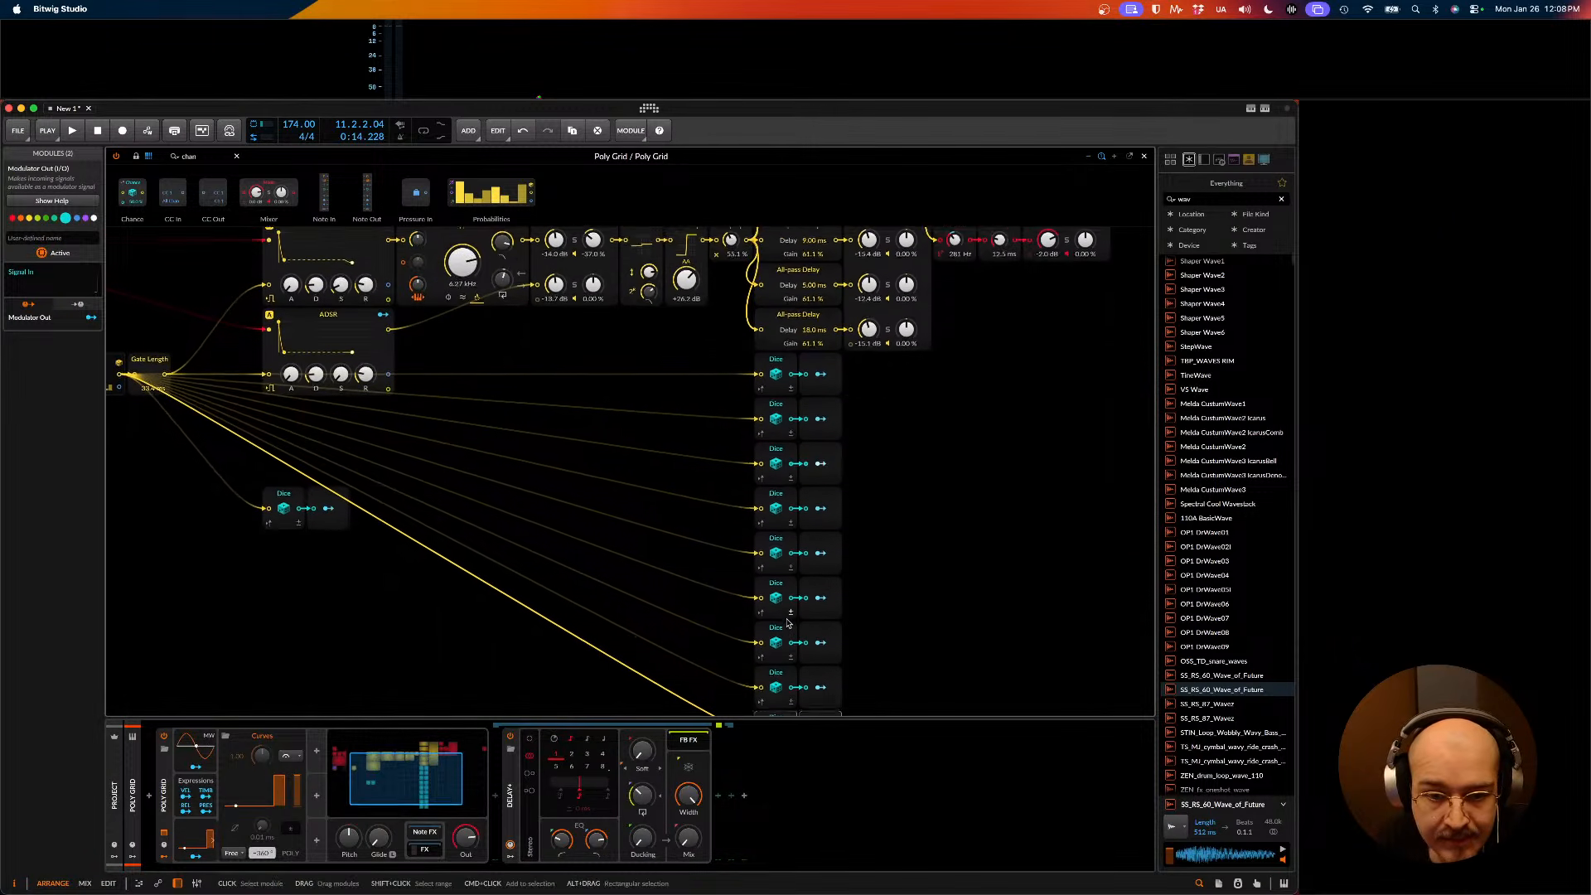
{"action": "scroll", "coordinate": [787, 623], "scroll_direction": "down", "scroll_amount": 8}
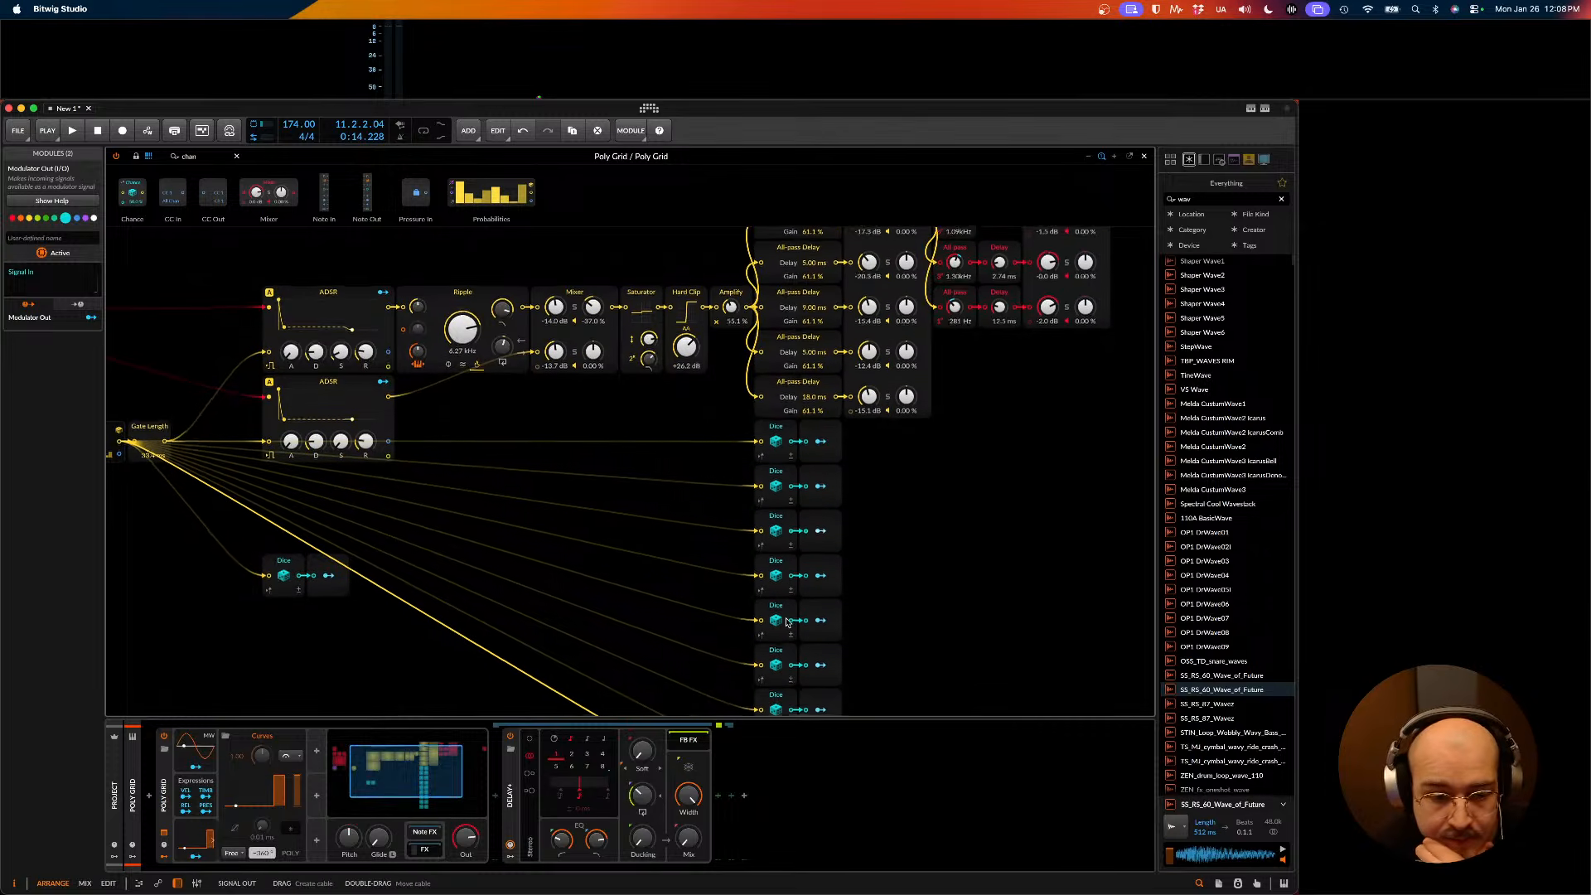
{"action": "scroll", "coordinate": [373, 456], "scroll_direction": "up", "scroll_amount": 7}
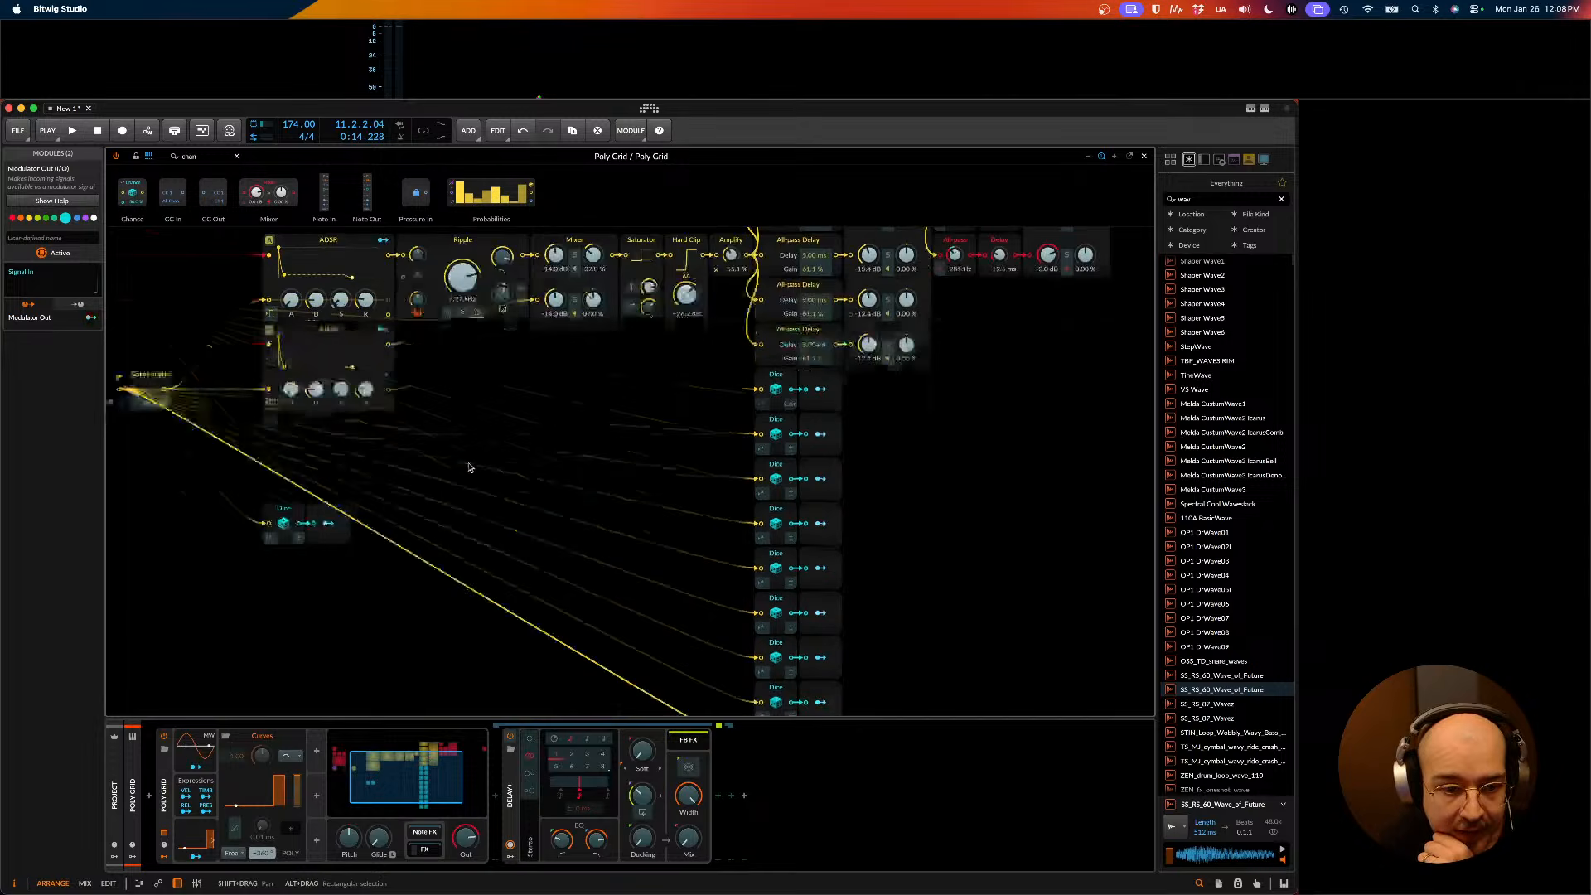
{"action": "left_click_drag", "start_coordinate": [315, 349], "coordinate": [316, 343]}
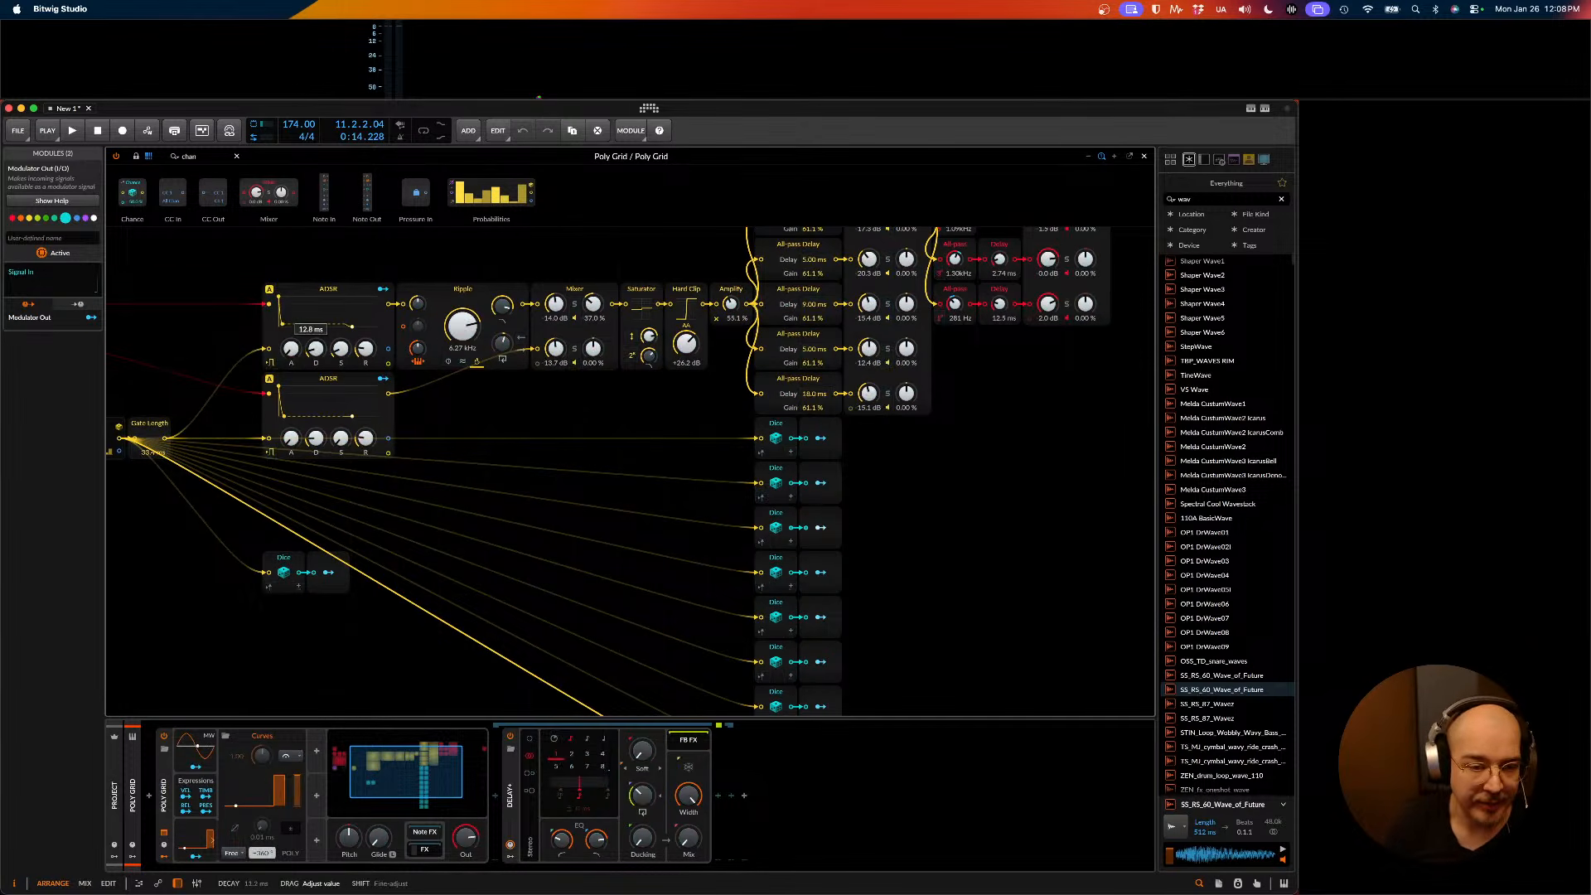
{"action": "scroll", "coordinate": [315, 353], "scroll_direction": "down", "scroll_amount": 8}
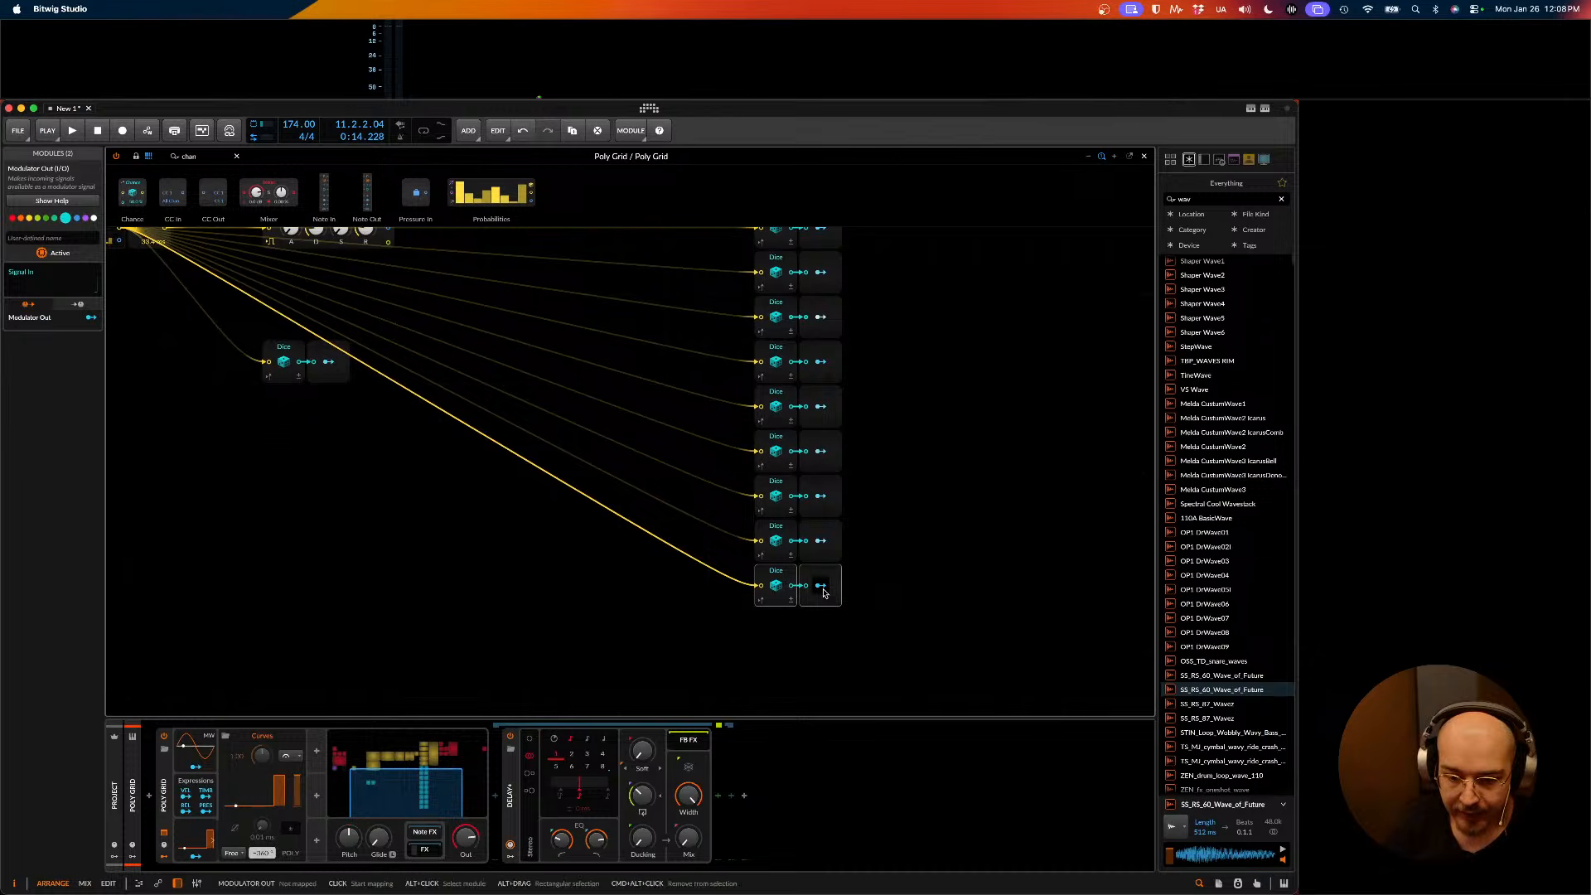
{"action": "scroll", "coordinate": [606, 532], "scroll_direction": "up", "scroll_amount": 8}
{"action": "left_click", "coordinate": [316, 360]}
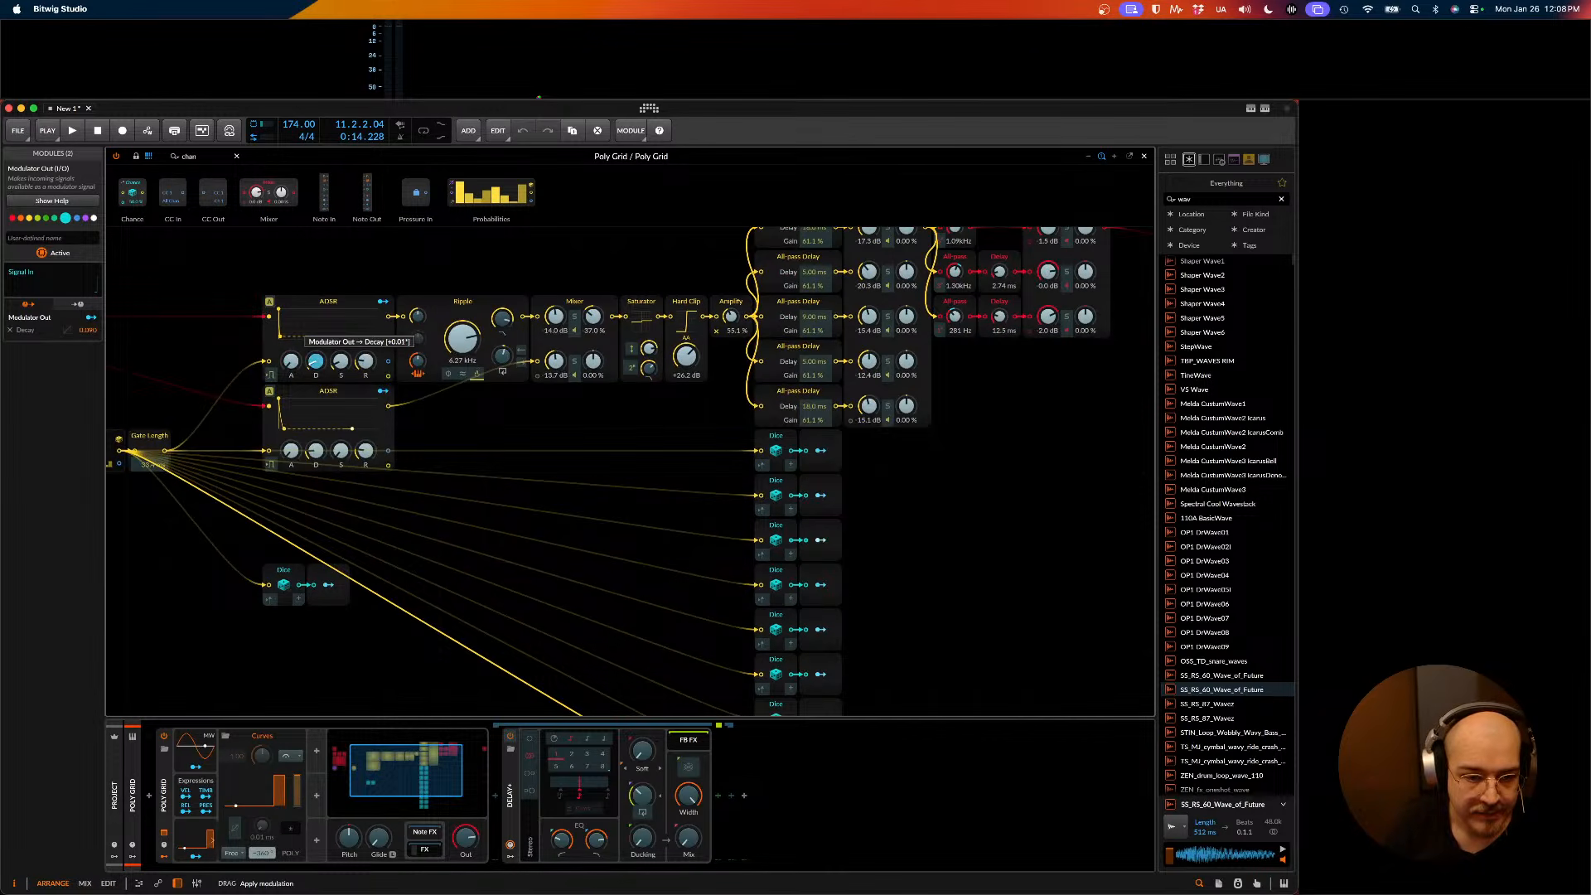
{"action": "left_click_drag", "start_coordinate": [316, 360], "coordinate": [316, 353]}
{"action": "key", "text": "space"}
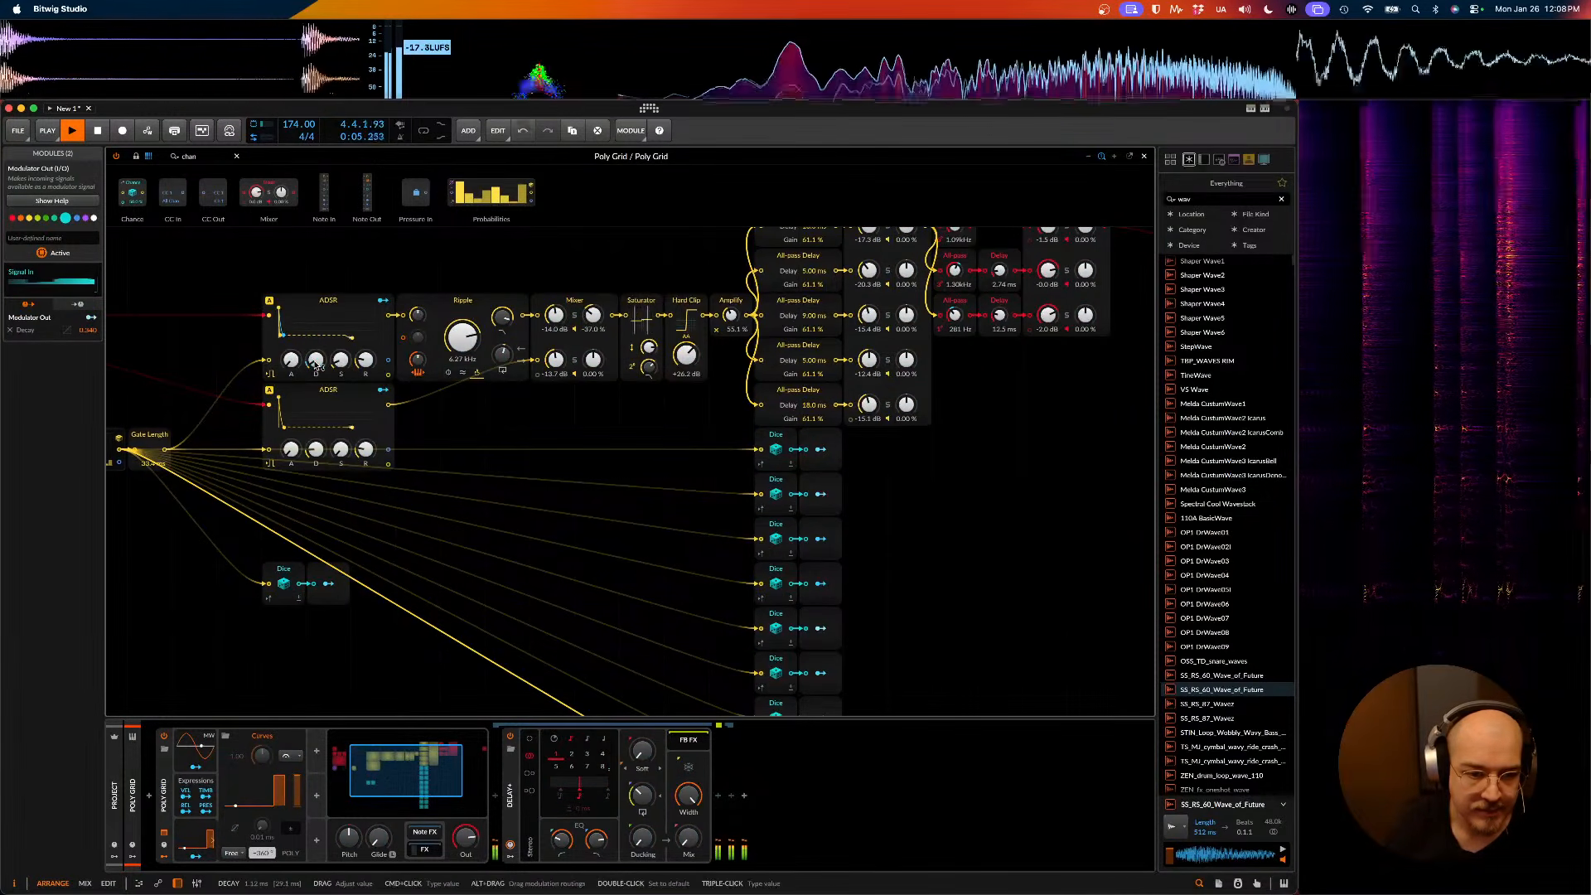
- Readjust the new Modulator Out's modulation depth on the upper ADSR's decay while the pattern plays
{"action": "scroll", "coordinate": [793, 652], "scroll_direction": "down", "scroll_amount": 5}
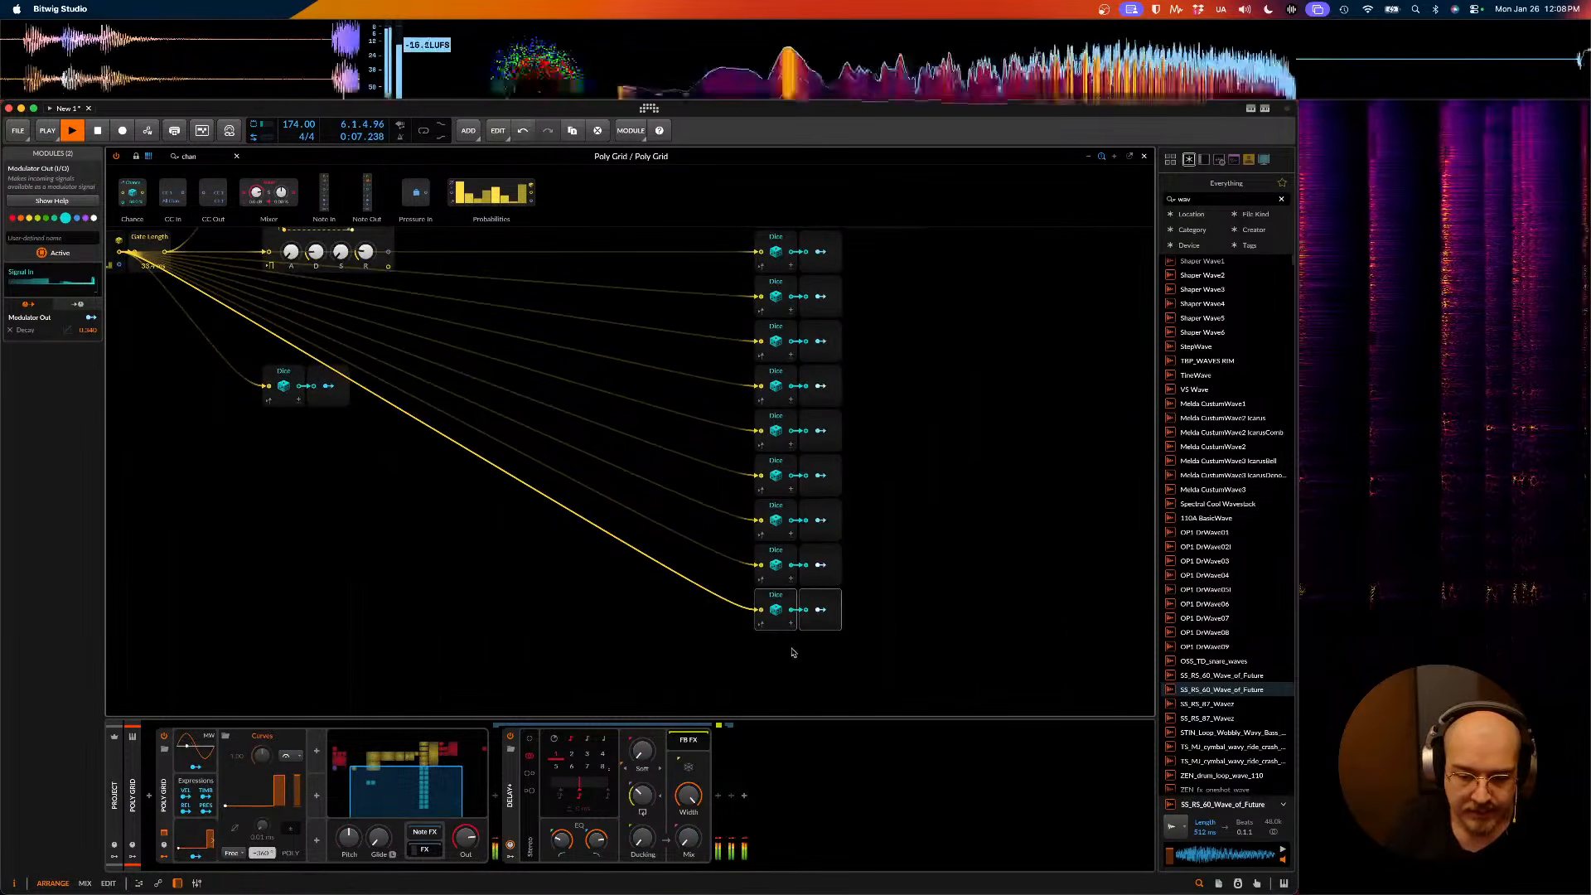
{"action": "scroll", "coordinate": [498, 514], "scroll_direction": "up", "scroll_amount": 5}
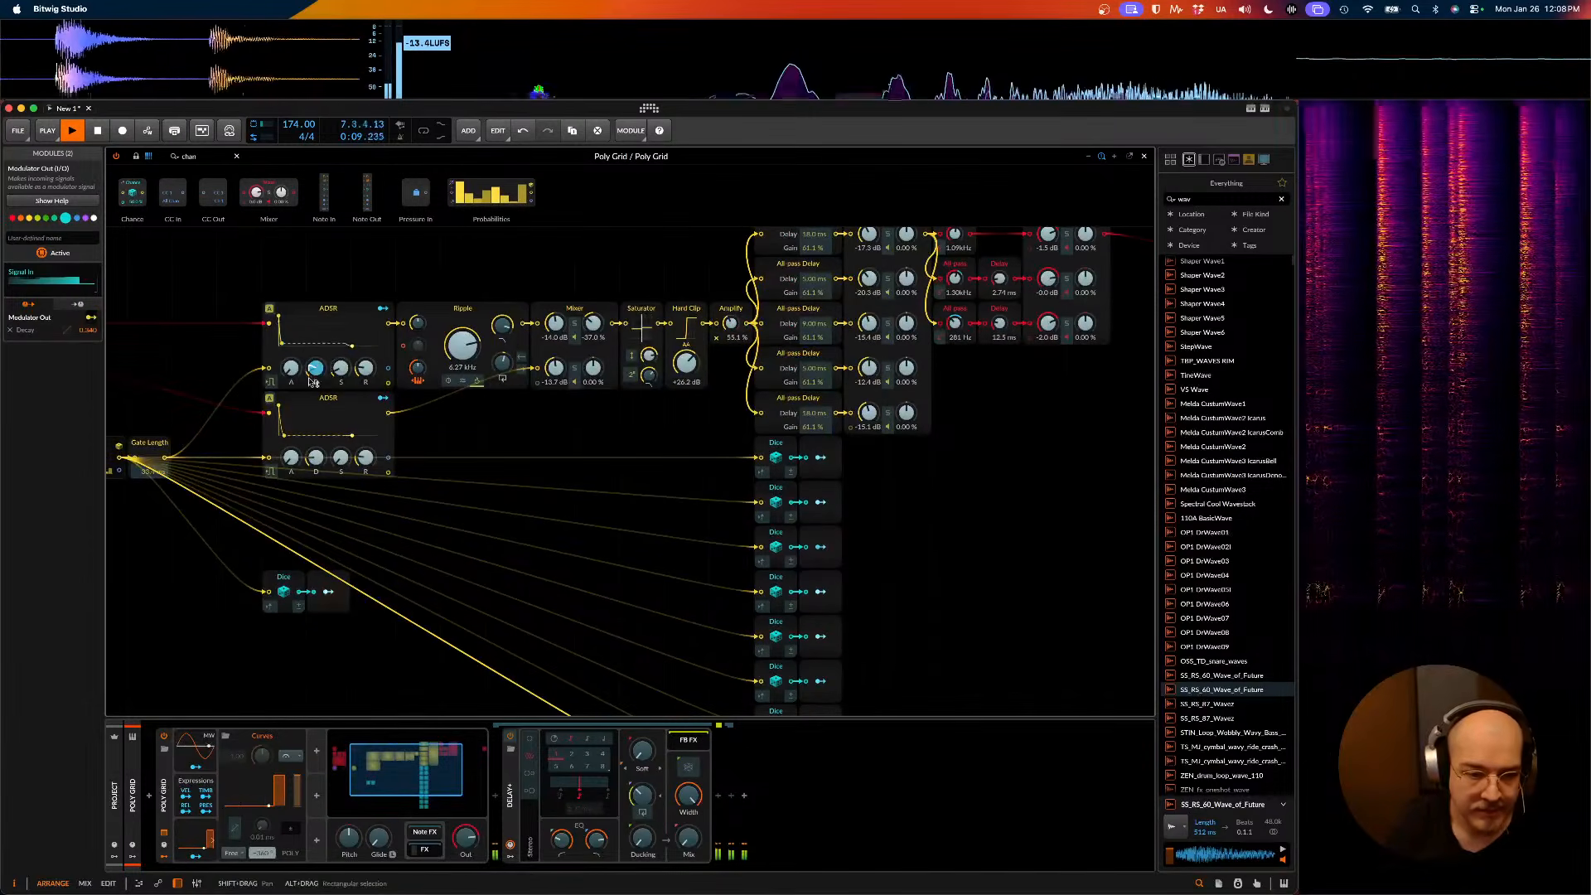
{"action": "left_click_drag", "start_coordinate": [313, 381], "coordinate": [312, 394]}
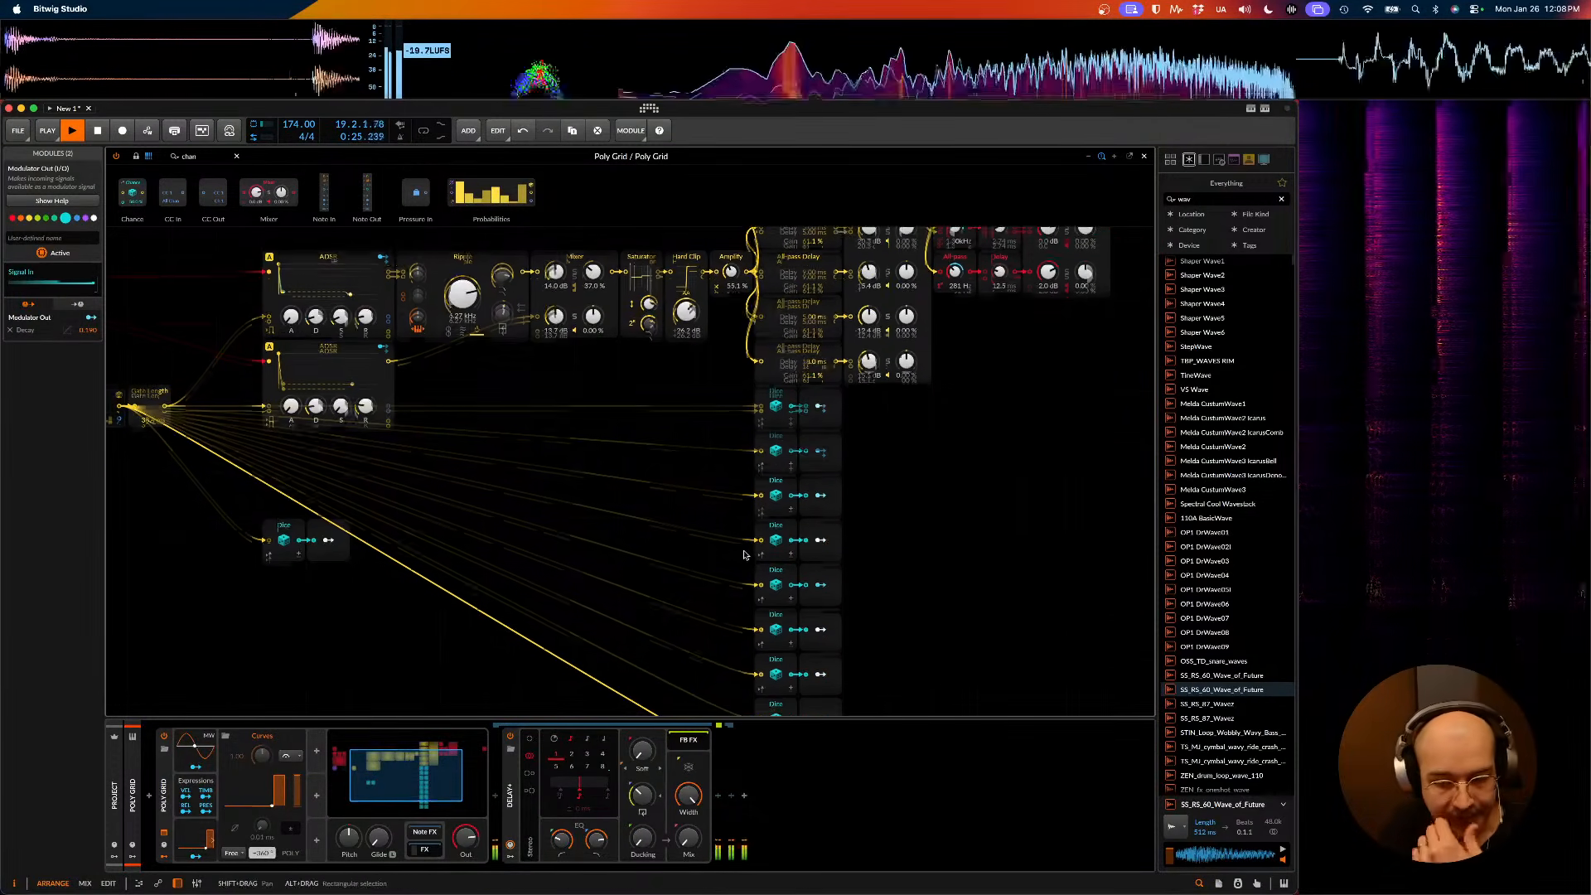
{"action": "scroll", "coordinate": [804, 659], "scroll_direction": "down", "scroll_amount": 5}
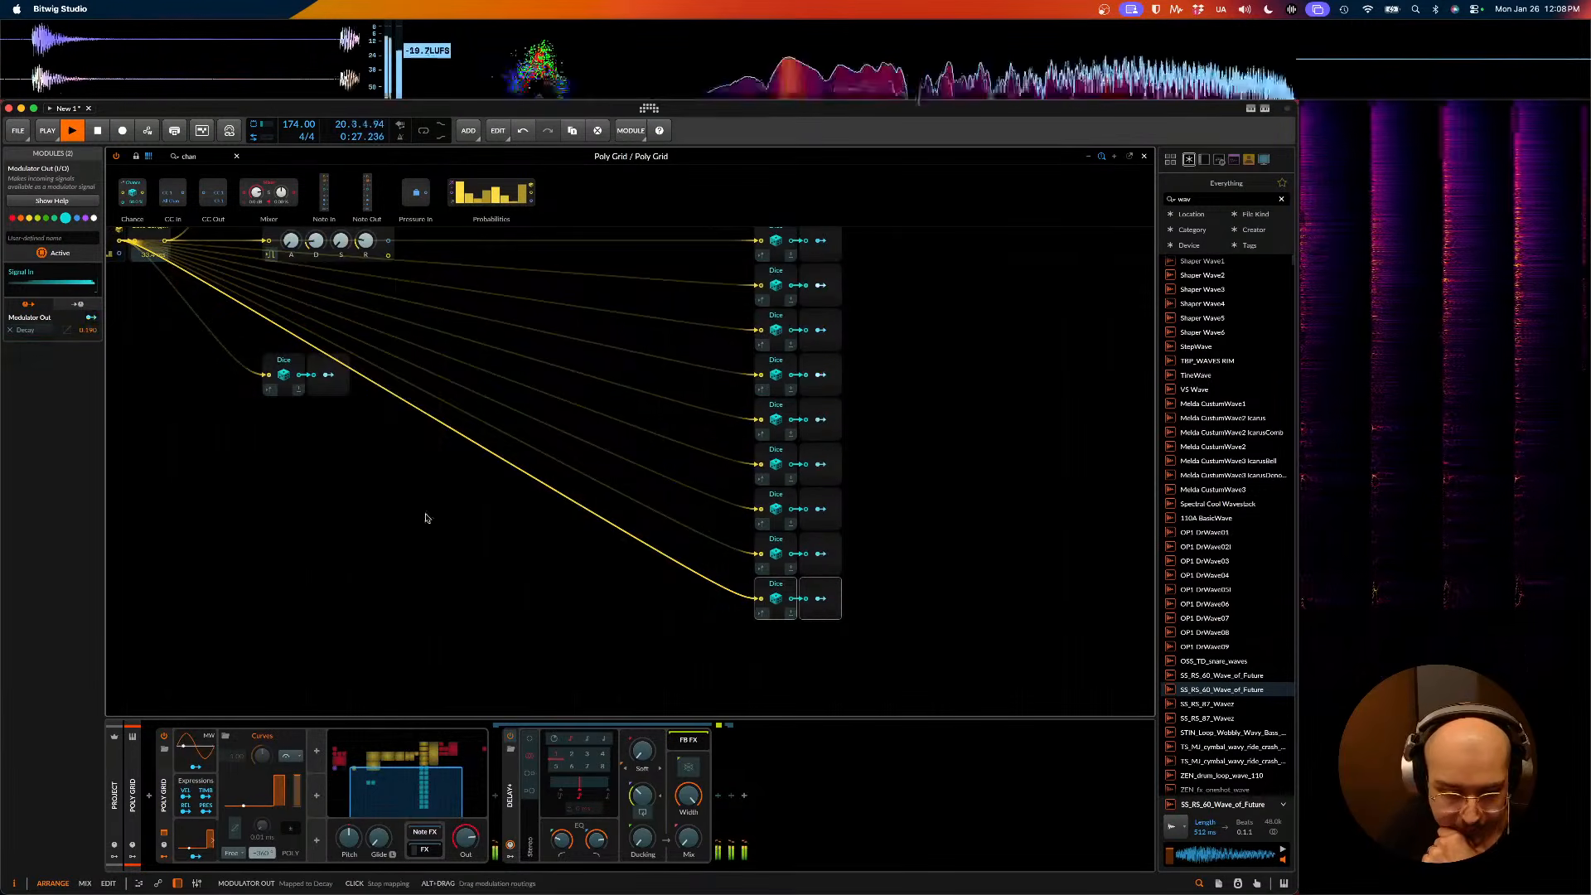
{"action": "scroll", "coordinate": [373, 389], "scroll_direction": "up", "scroll_amount": 3}
{"action": "left_click_drag", "start_coordinate": [315, 269], "coordinate": [315, 275]}
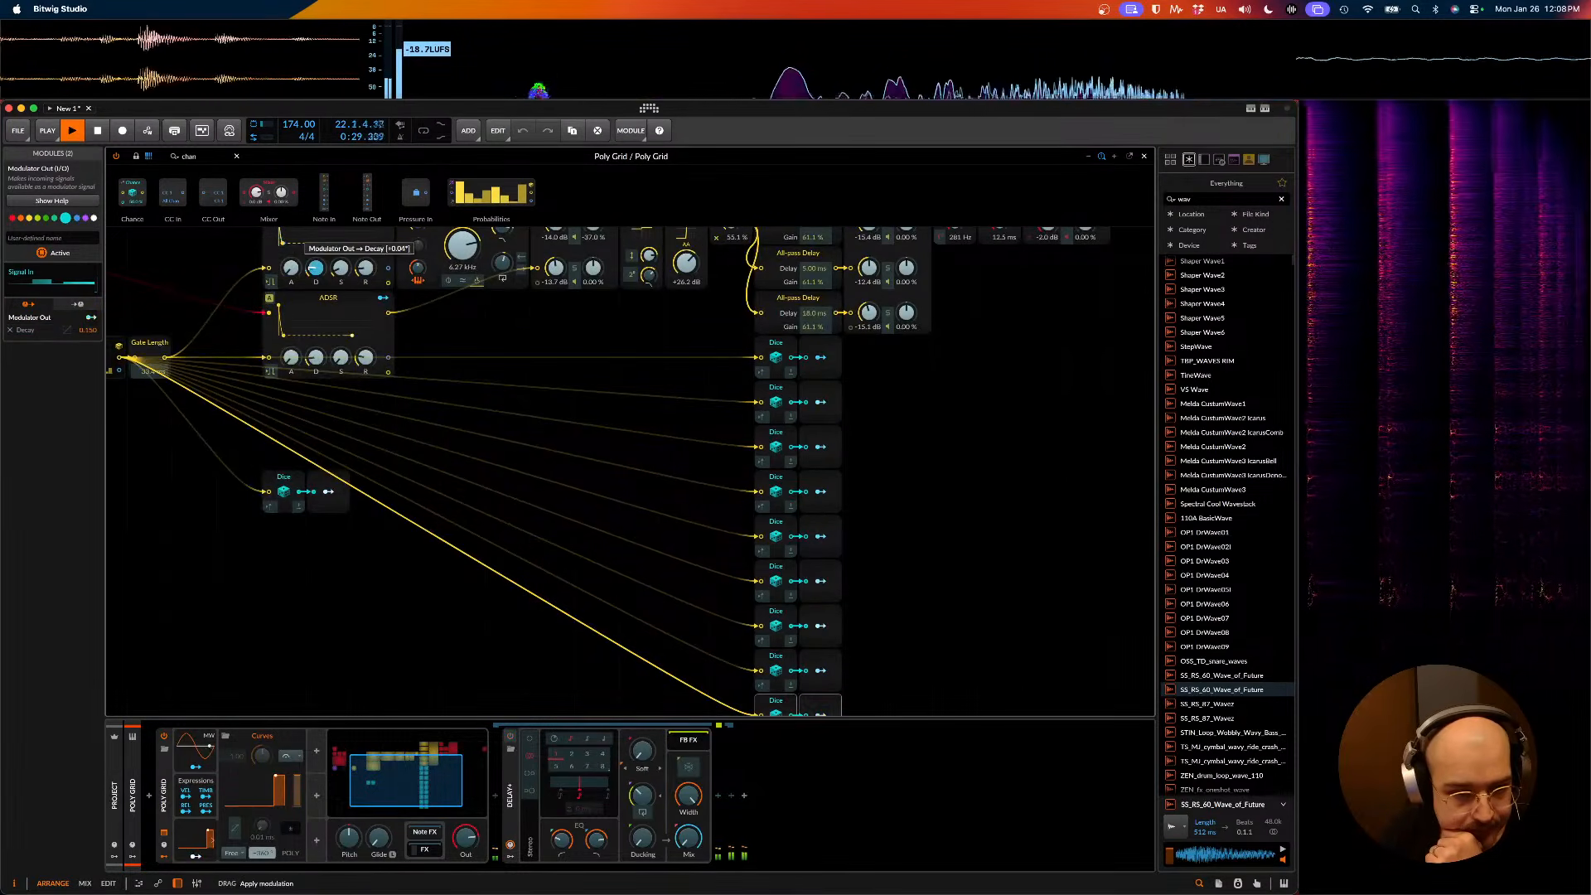
- Move both rise points of the Curves shape earlier so a slanted ramp leads into a wider full-level plateau, and close the shape
{"action": "left_click", "coordinate": [274, 783]}
{"action": "left_click_drag", "start_coordinate": [424, 699], "coordinate": [385, 699]}
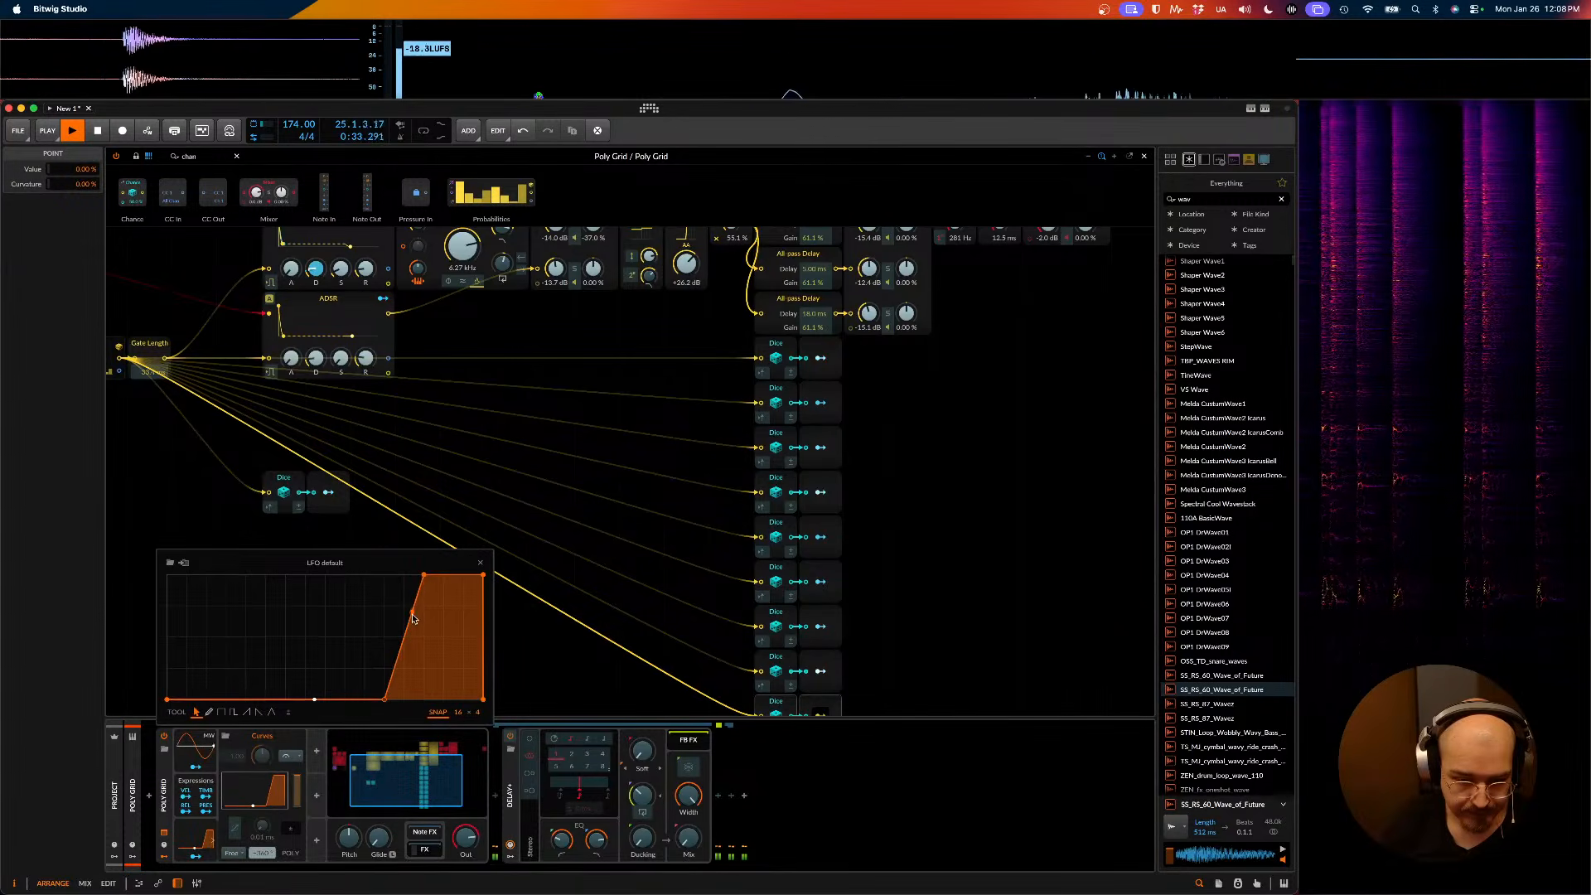
{"action": "left_click_drag", "start_coordinate": [430, 574], "coordinate": [385, 575]}
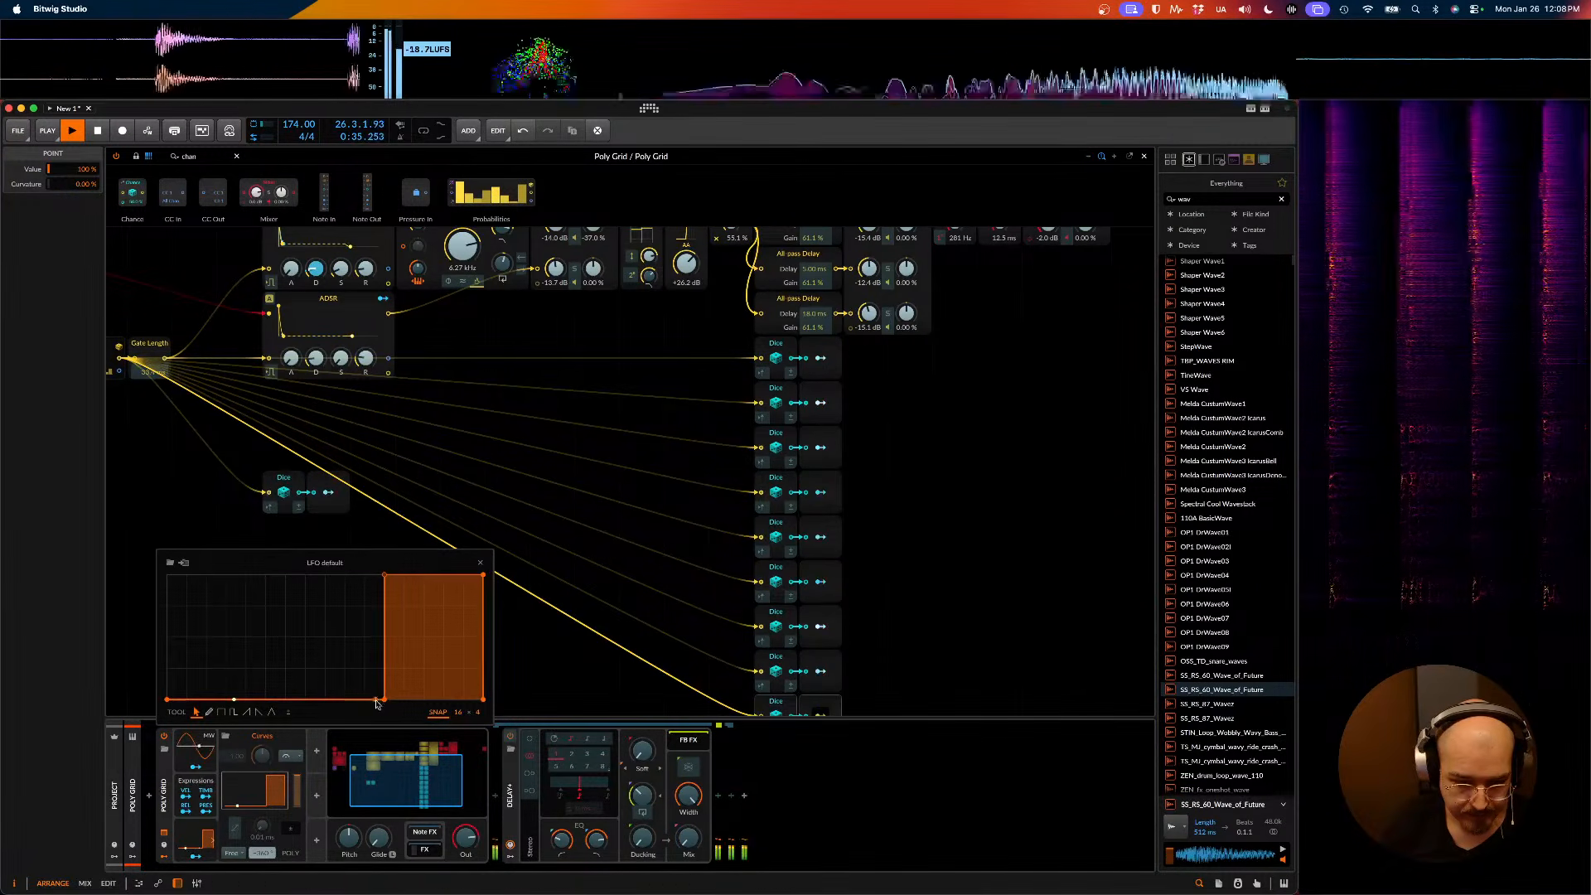
{"action": "left_click_drag", "start_coordinate": [384, 698], "coordinate": [335, 699]}
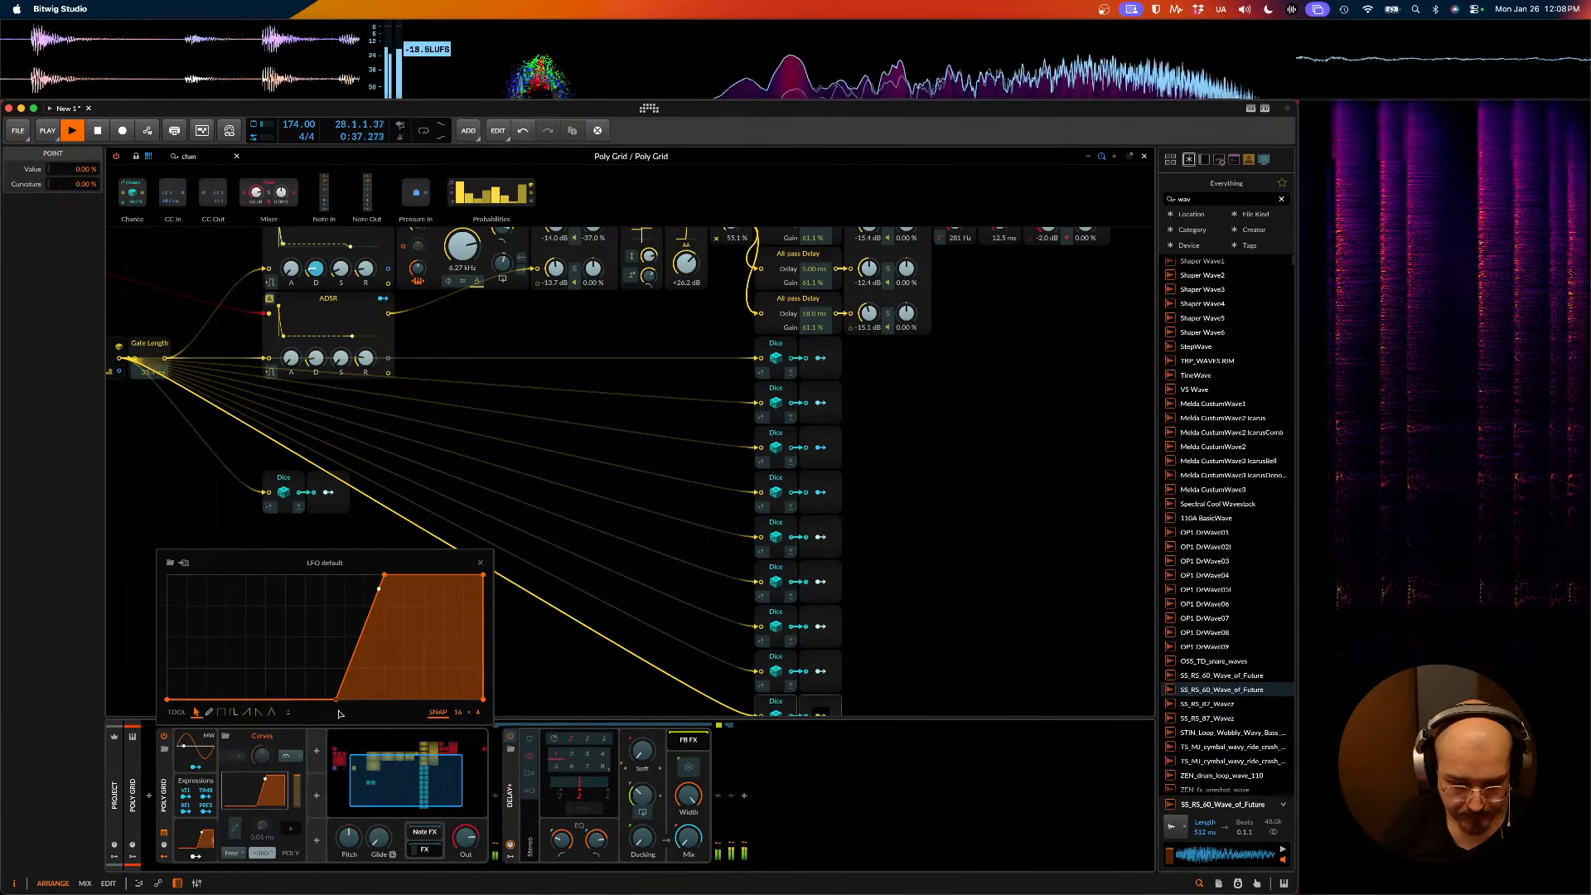
{"action": "key", "text": "Escape"}
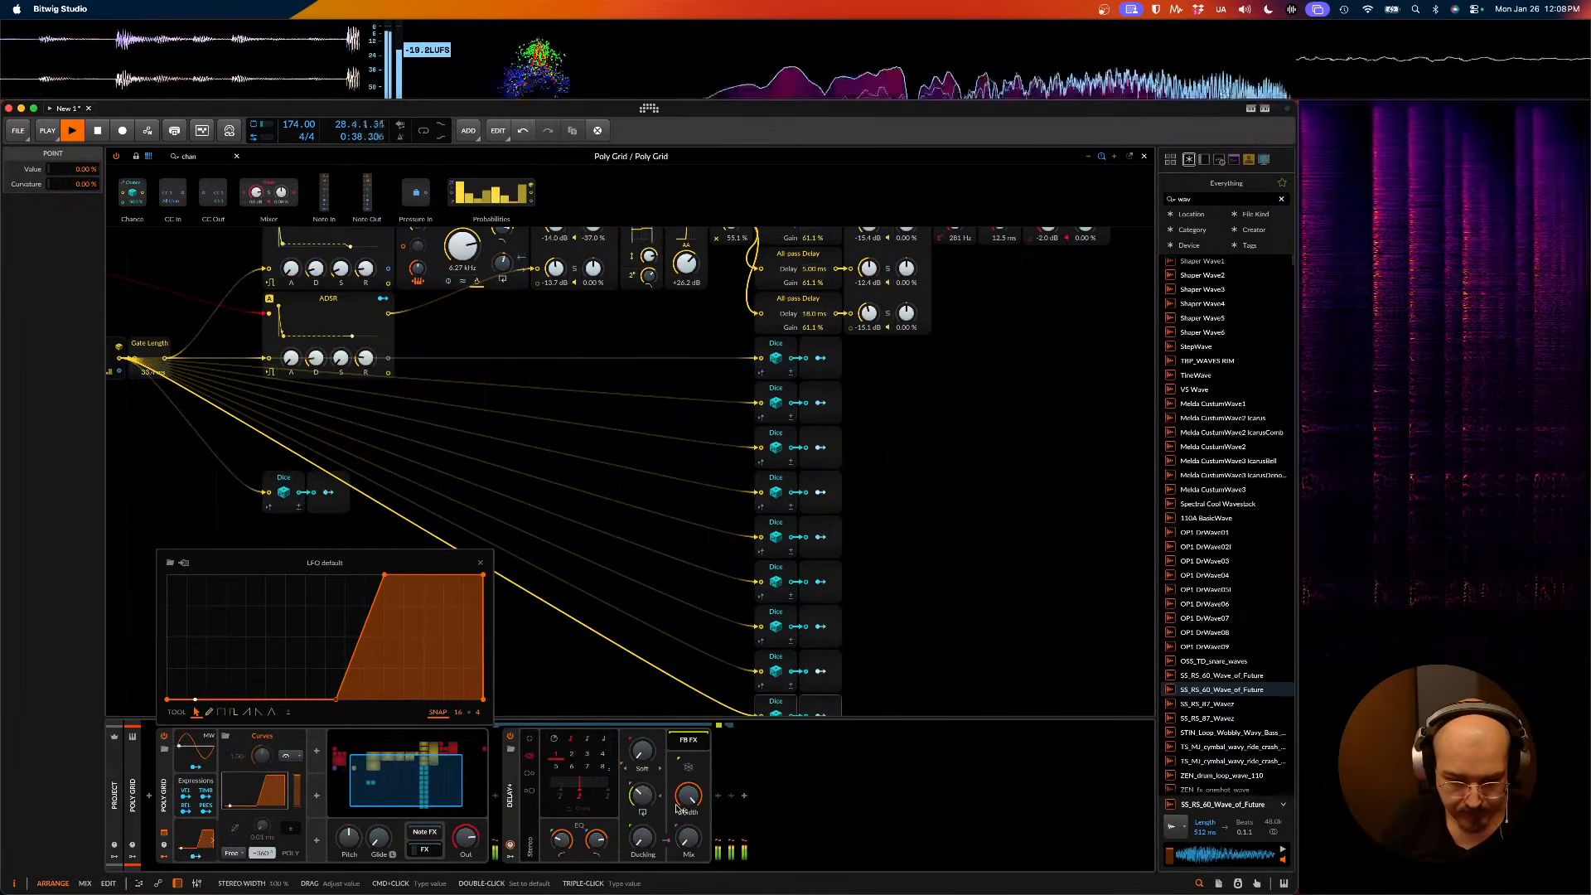
{"action": "left_click", "coordinate": [387, 574]}
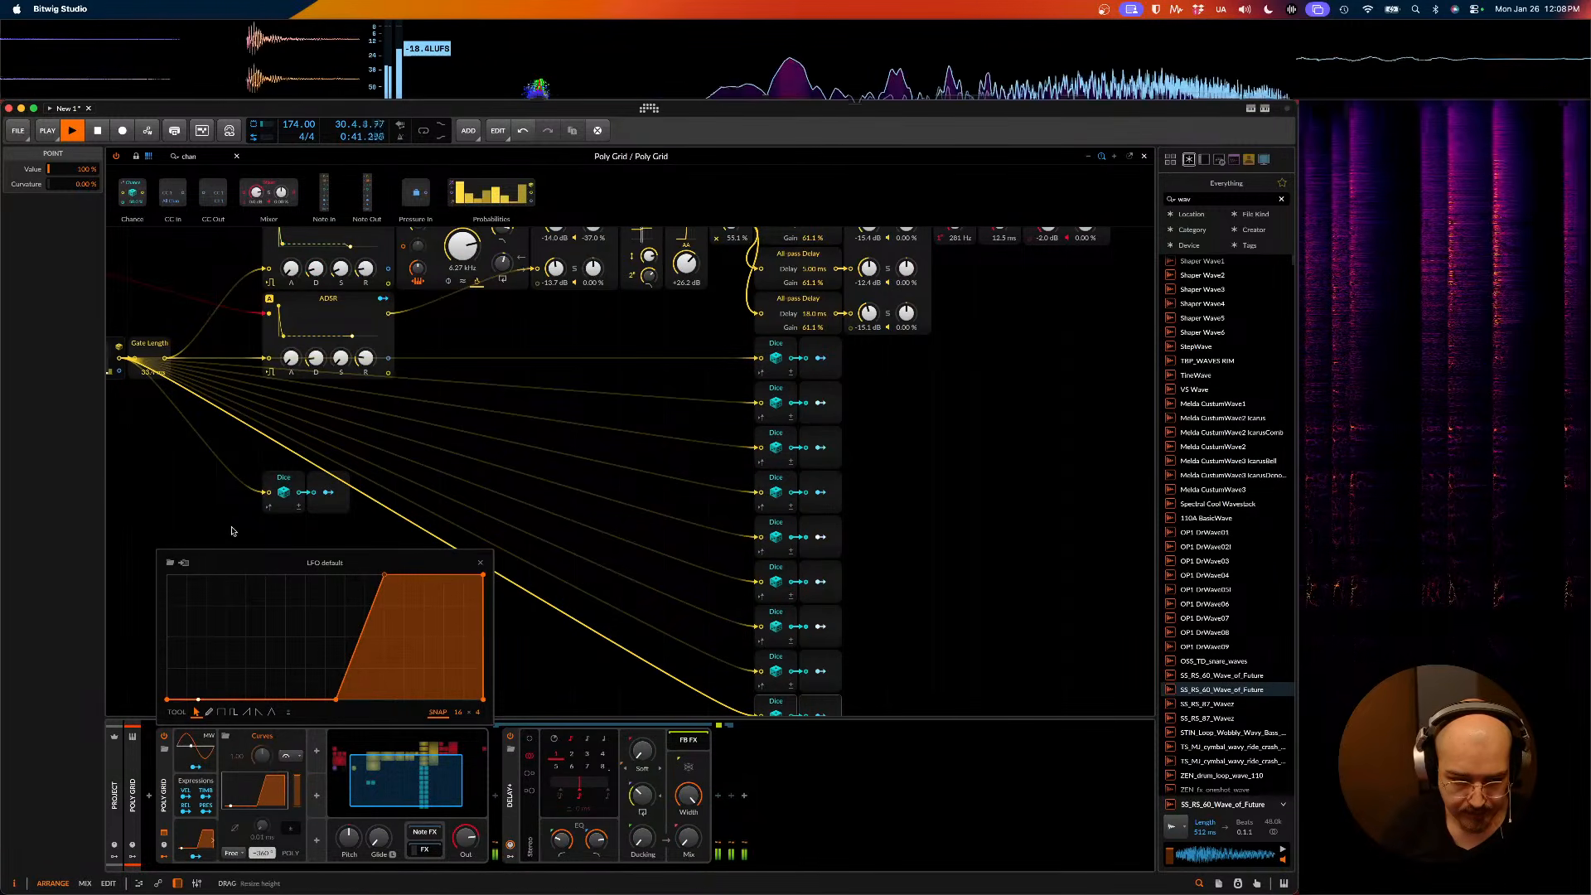
{"action": "left_click", "coordinate": [480, 564]}
- Look over the ADSR and Dice modules while auditioning the pattern, restart playback once, and stop it
{"action": "scroll", "coordinate": [529, 644], "scroll_direction": "up", "scroll_amount": 1}
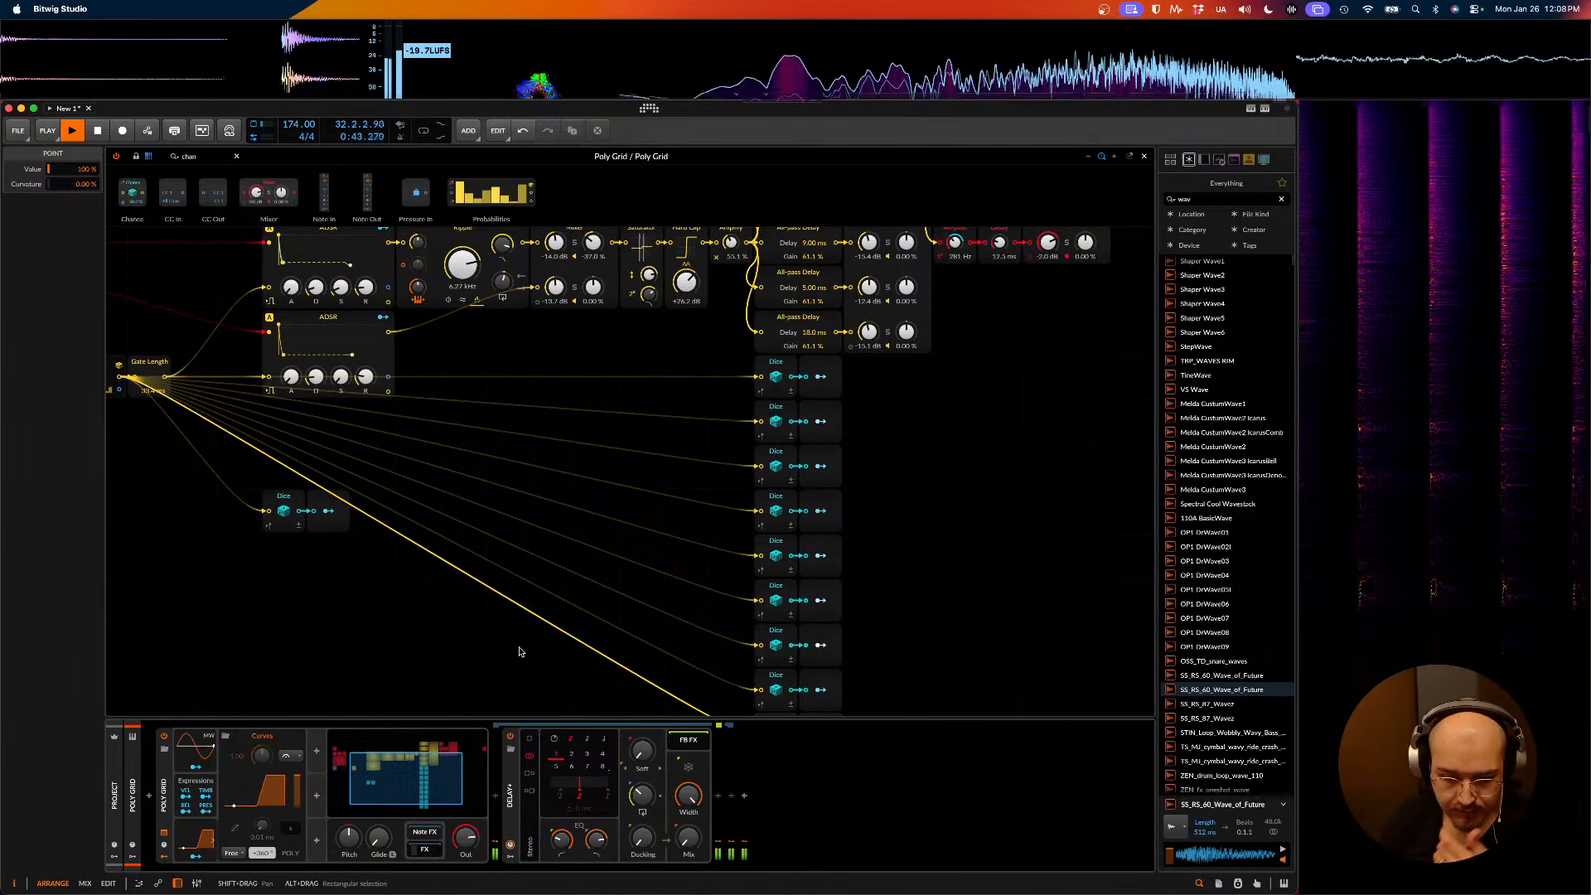
{"action": "scroll", "coordinate": [581, 609], "scroll_direction": "down", "scroll_amount": 5}
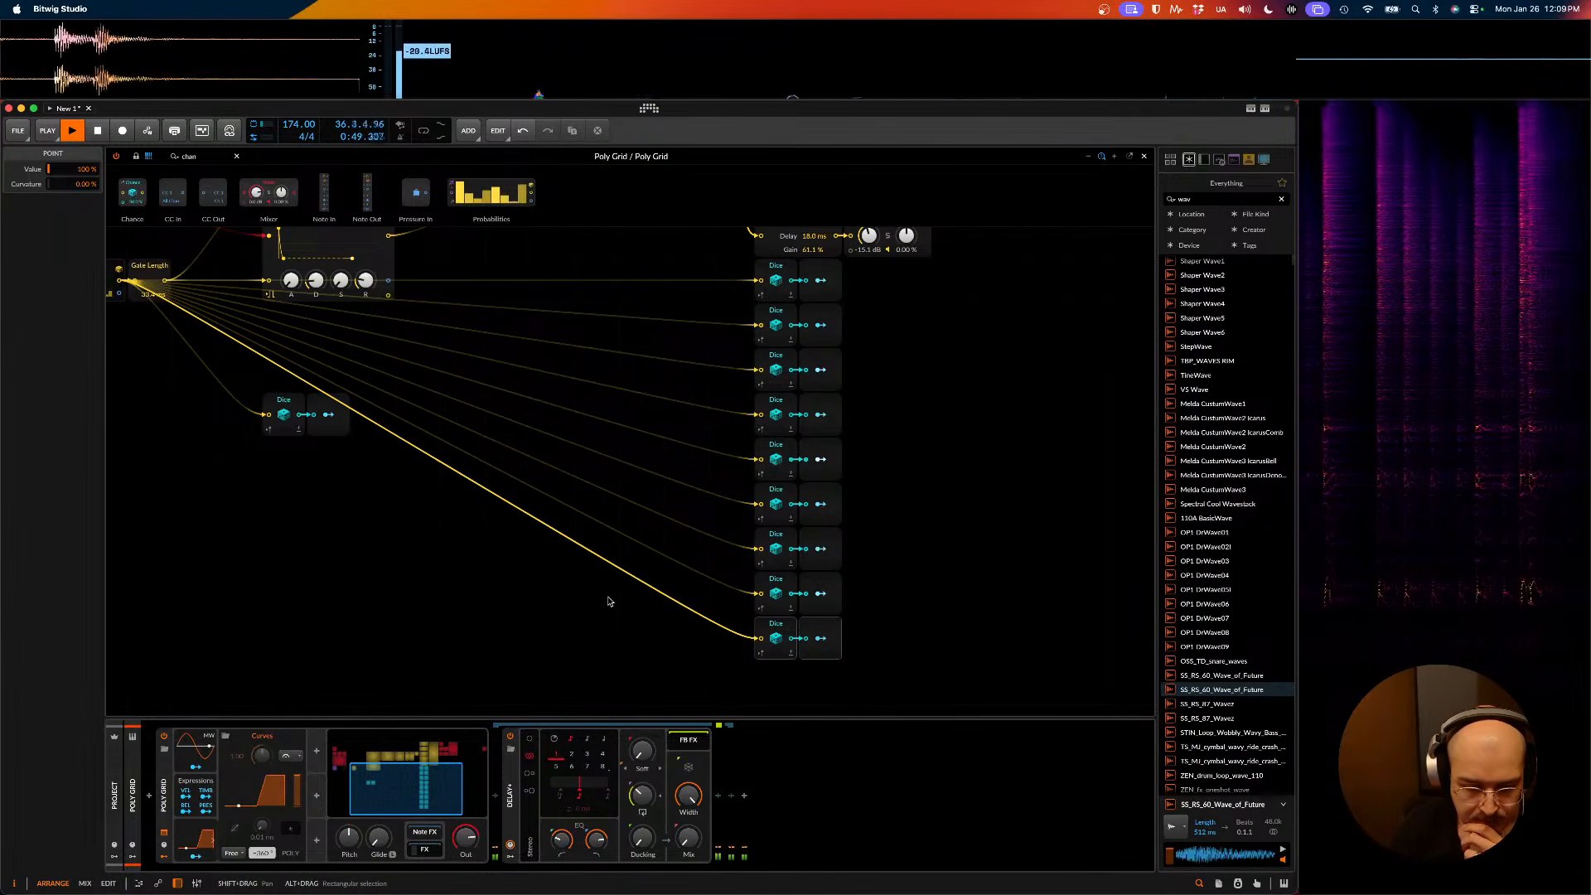
{"action": "scroll", "coordinate": [607, 601], "scroll_direction": "up", "scroll_amount": 3}
{"action": "scroll", "coordinate": [608, 605], "scroll_direction": "down", "scroll_amount": 3}
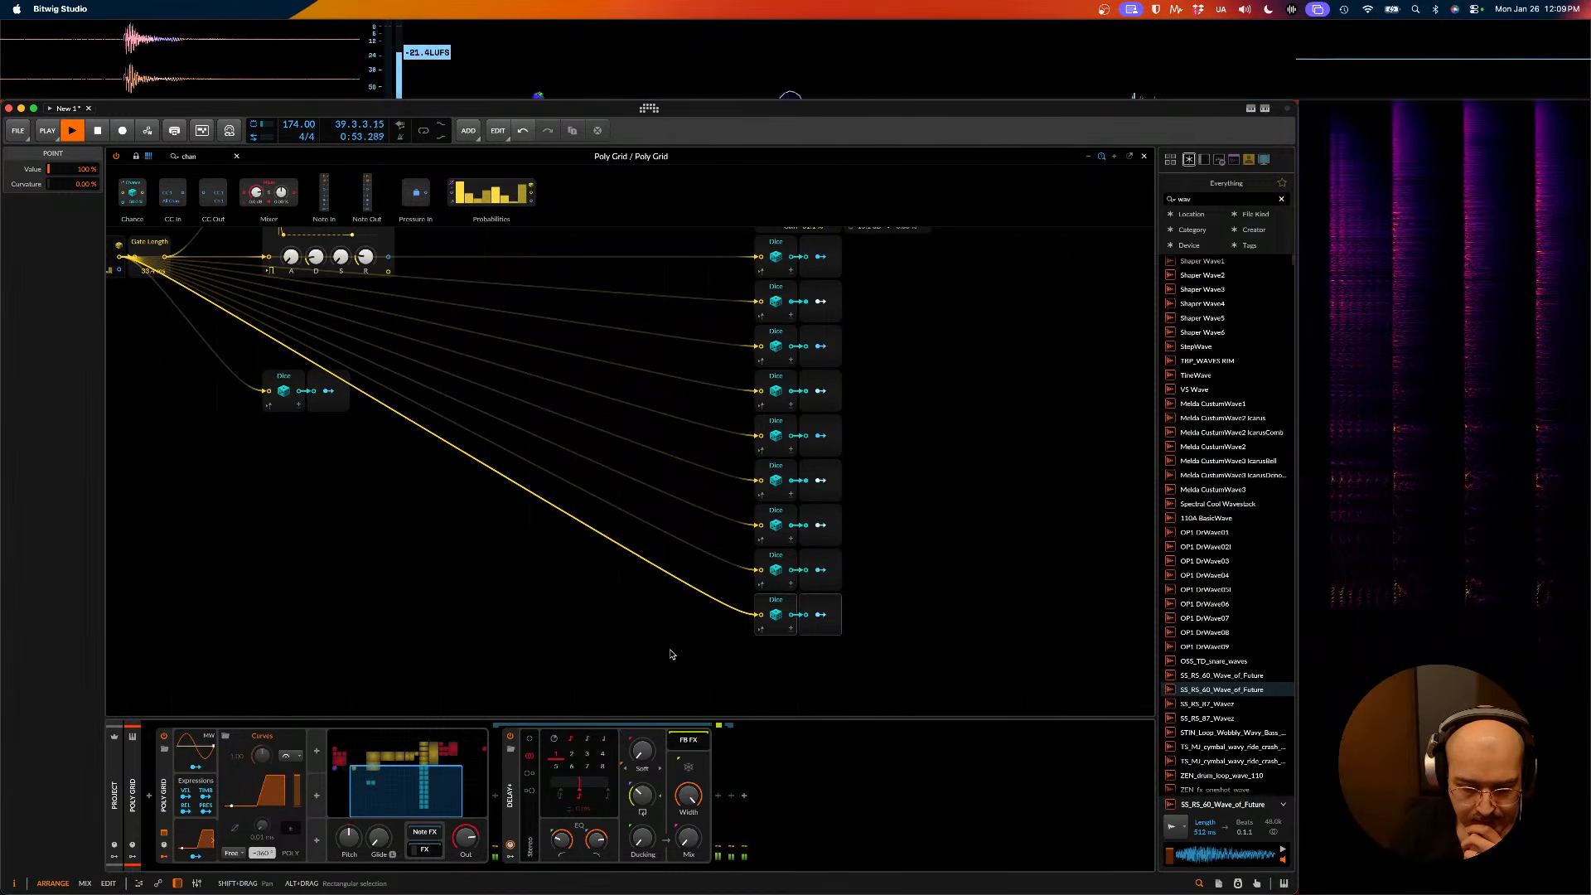
{"action": "scroll", "coordinate": [658, 648], "scroll_direction": "down", "scroll_amount": 1}
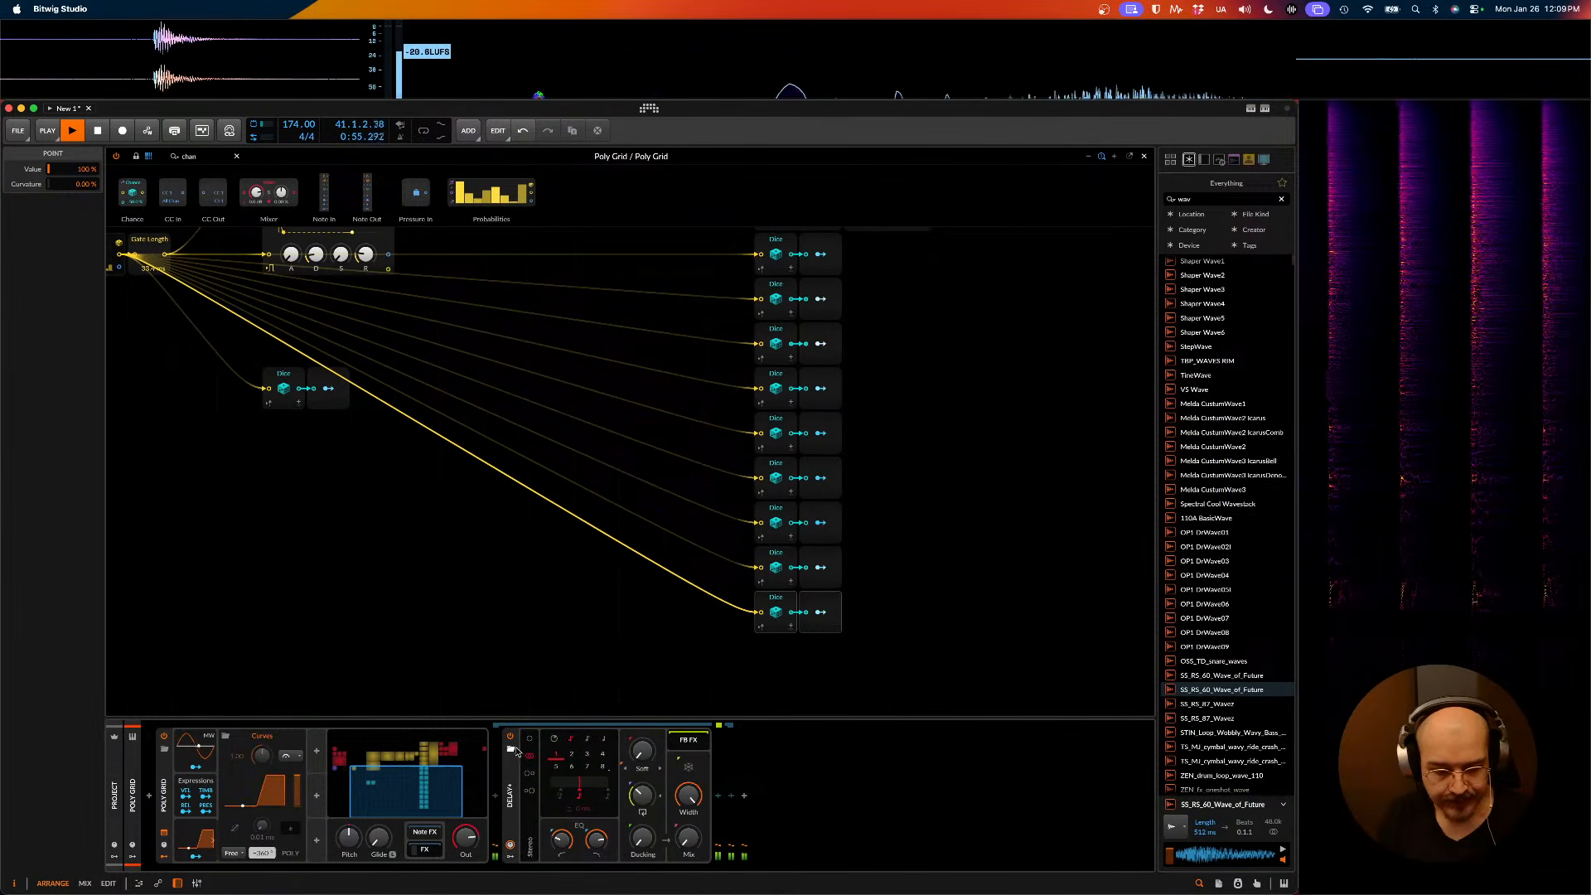
{"action": "key", "text": "space"}
{"action": "key", "text": "space"}
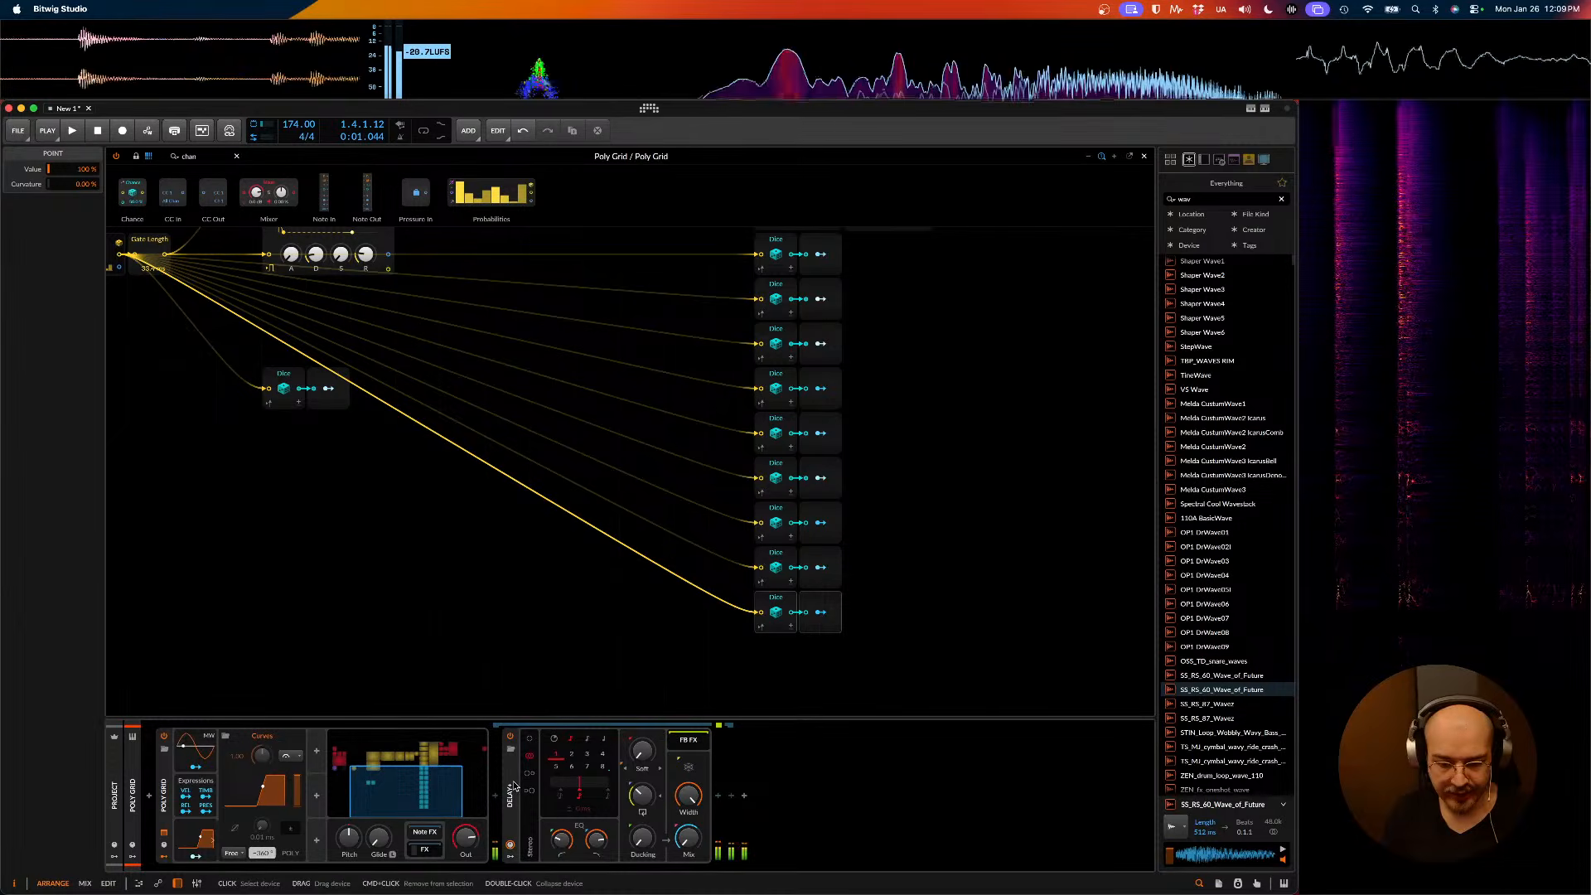
{"action": "key", "text": "space"}
- Wrap the Delay+ in an FX Layer and duplicate its layer to get a second Delay+
{"action": "left_click", "coordinate": [512, 788]}
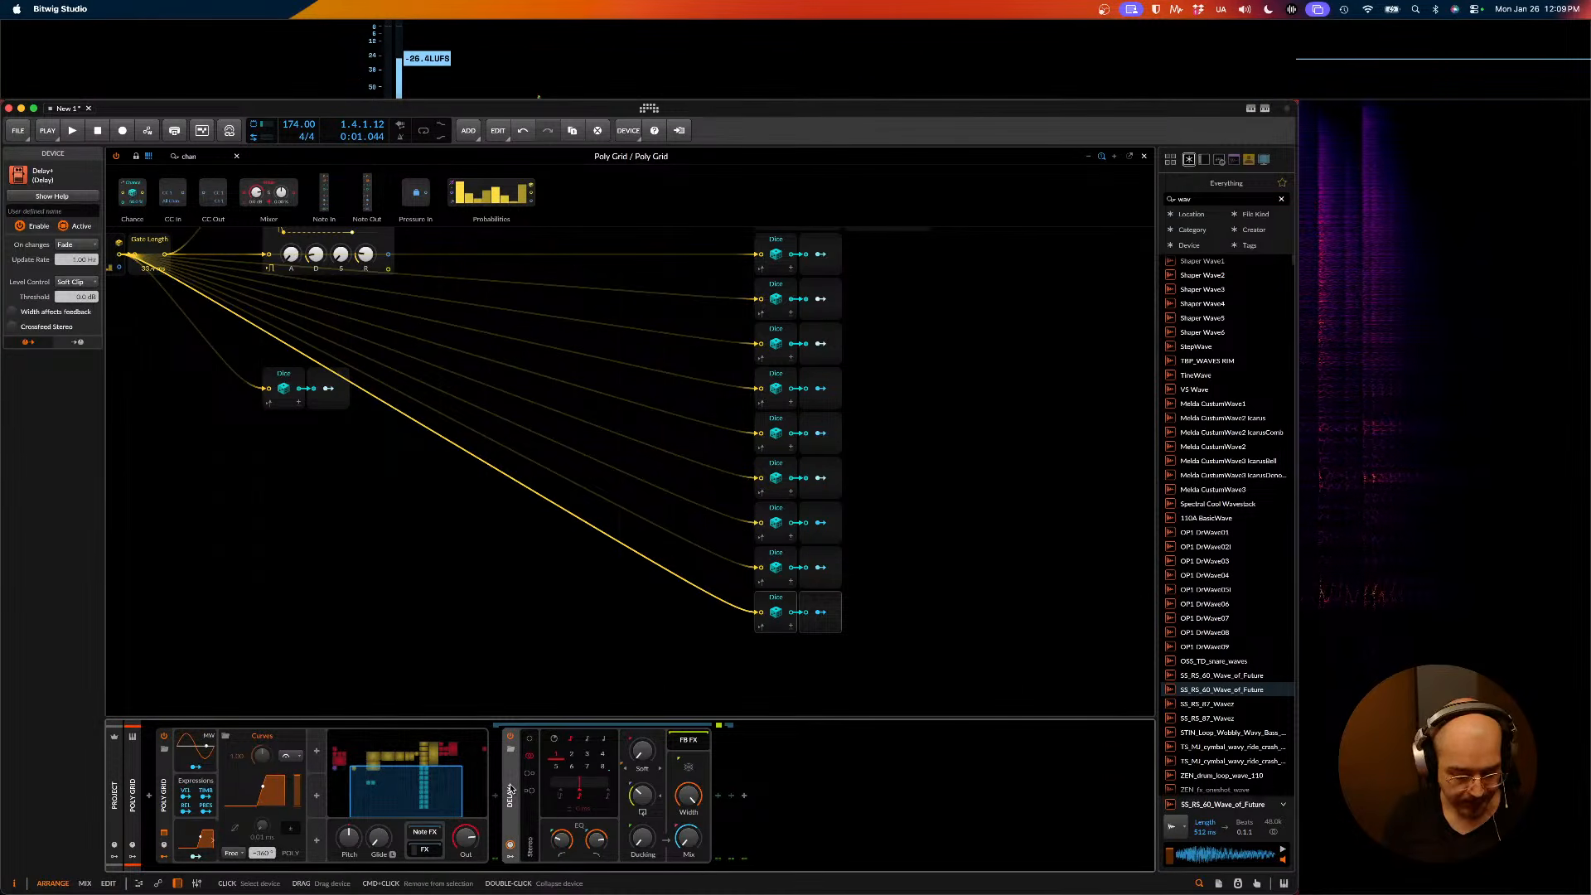
{"action": "key", "text": "super+g"}
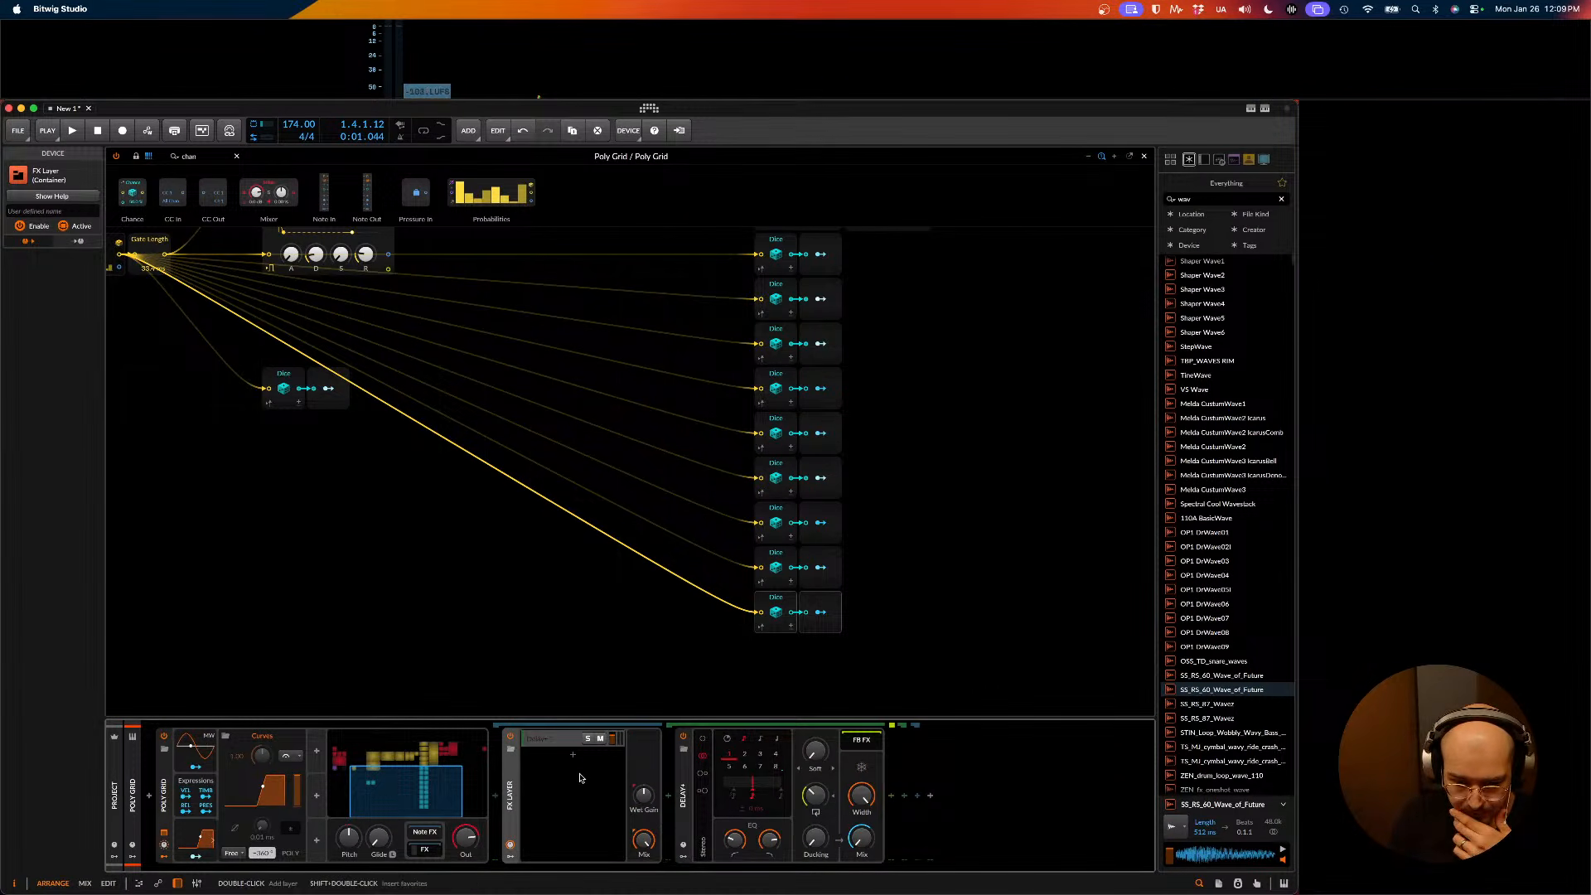
{"action": "left_click", "coordinate": [556, 741]}
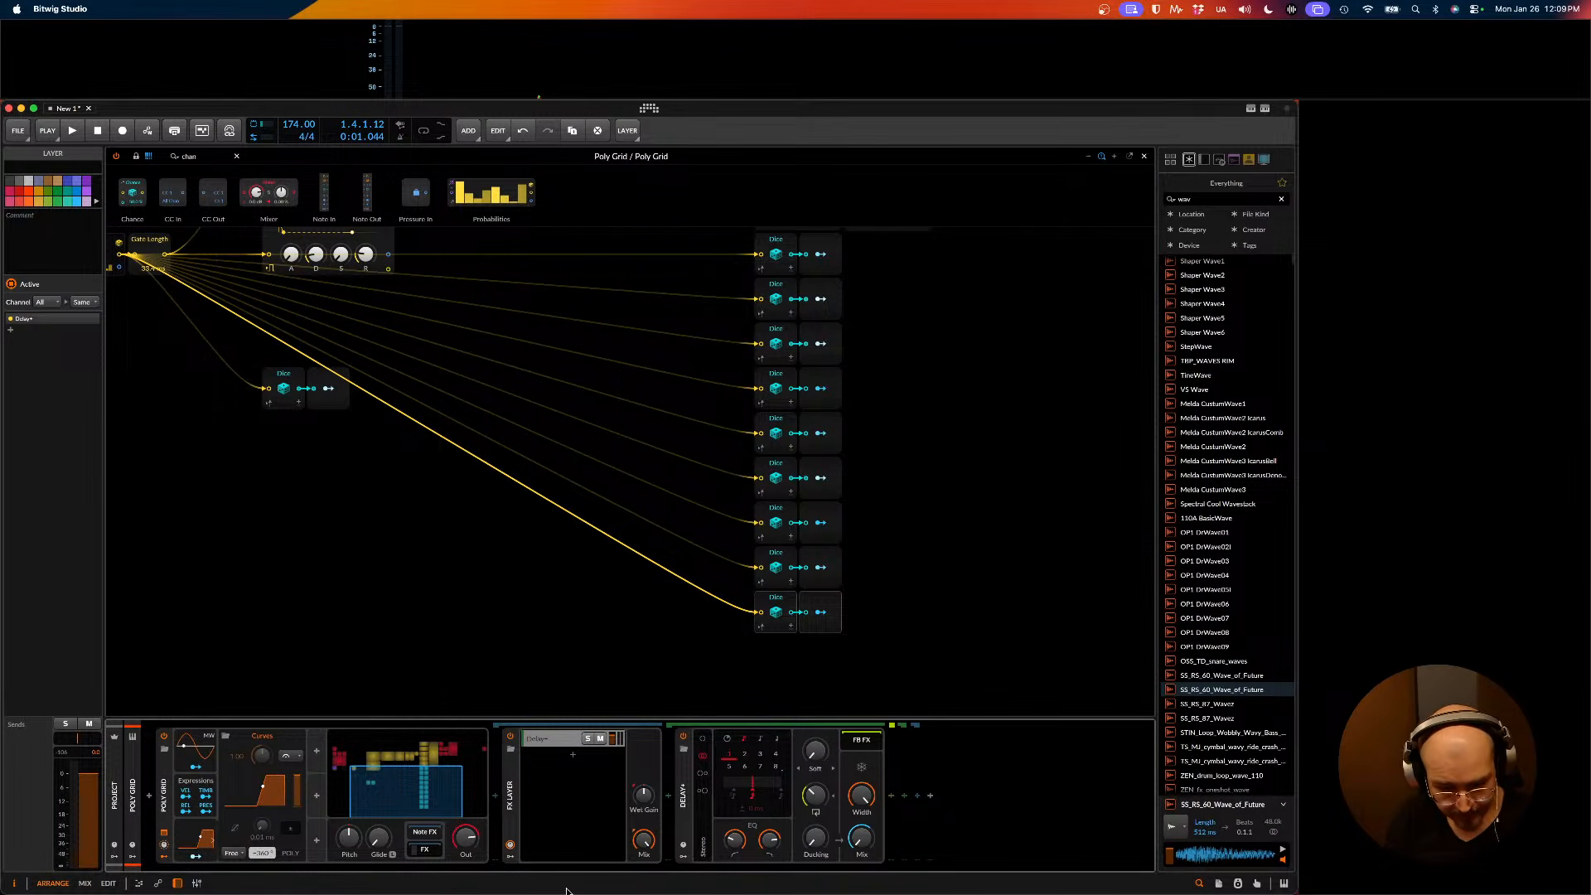
{"action": "double_click", "coordinate": [549, 757]}
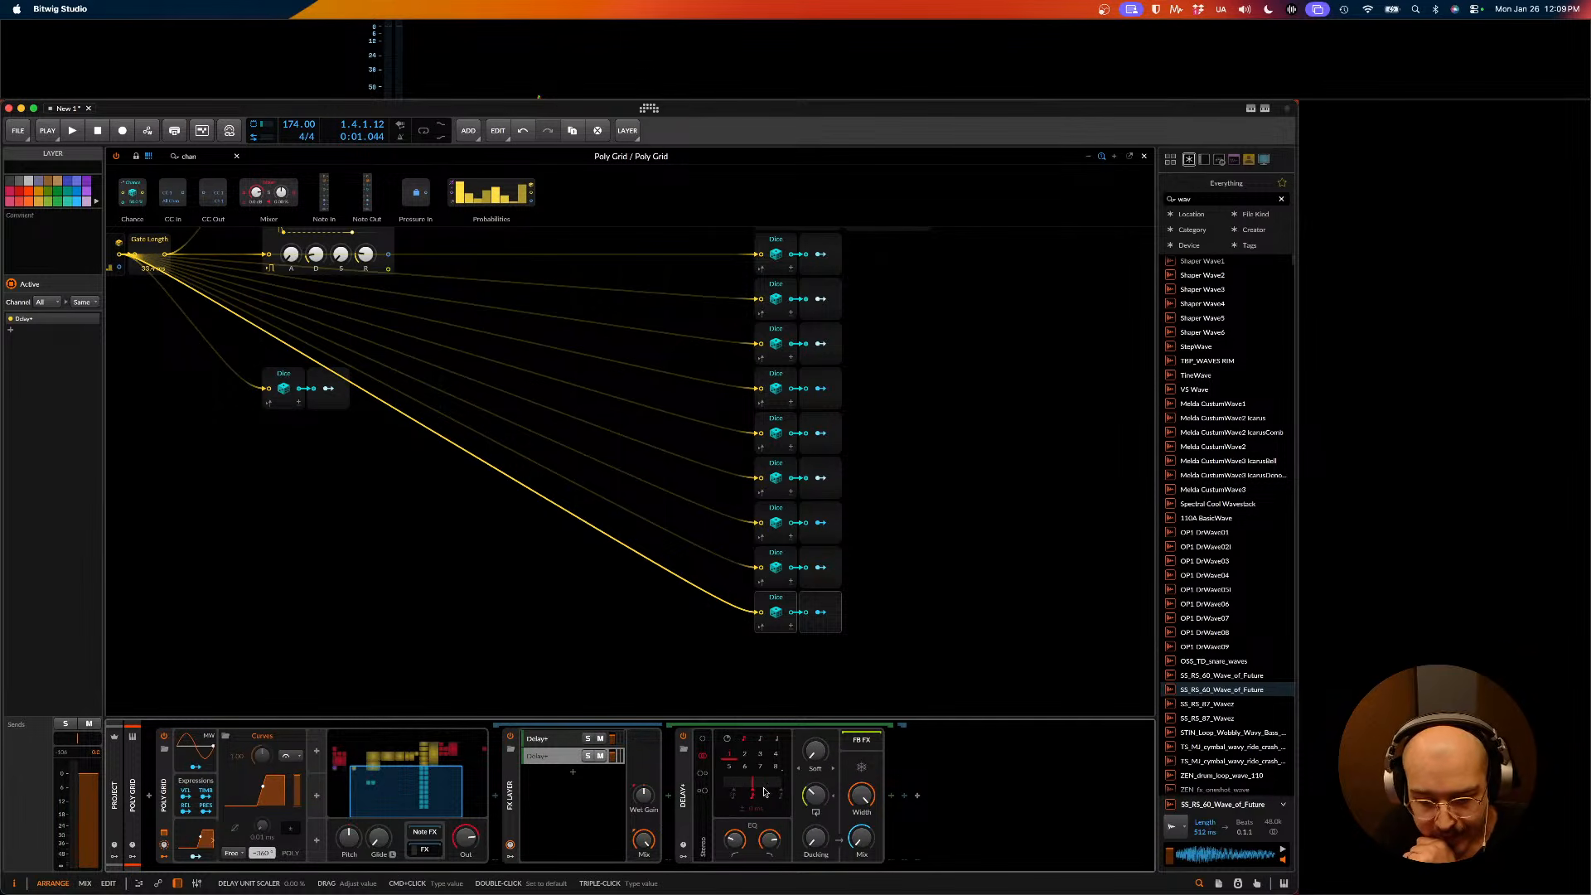
- Switch the second Delay+ from beat divisions to millisecond timing with a delay time of 0.21 ms
{"action": "left_click", "coordinate": [727, 738]}
{"action": "mouse_move", "coordinate": [753, 769]}
{"action": "left_mouse_down"}
{"action": "mouse_move", "coordinate": [753, 795]}
{"action": "mouse_move", "coordinate": [751, 777]}
{"action": "left_mouse_up"}
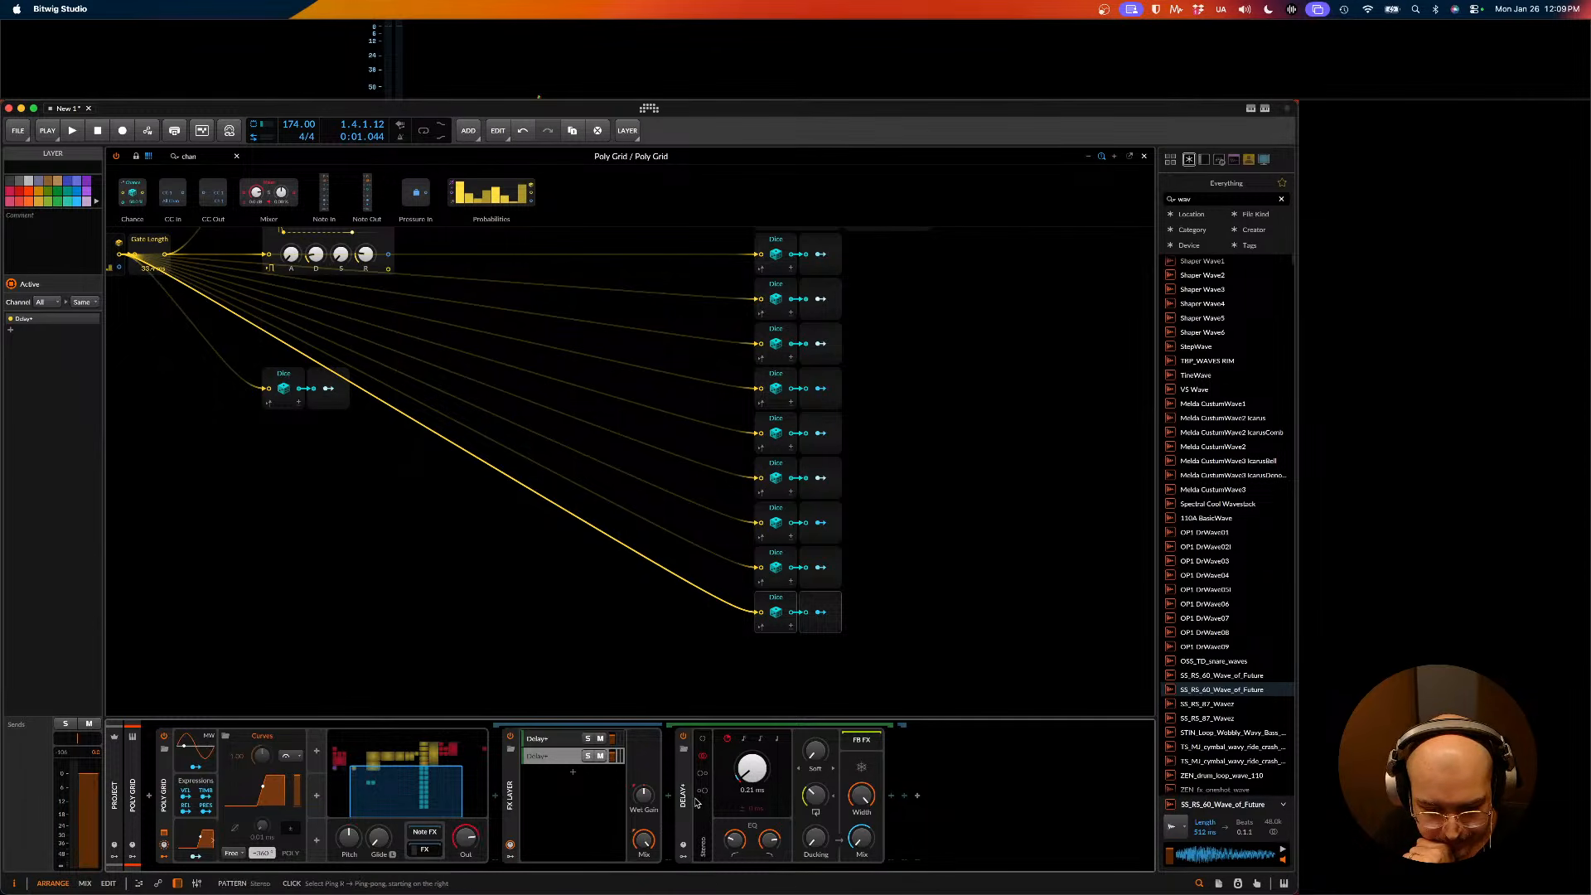
- Copy the Curves modulator into the free slot of the next modulator column and keep only the copy's settings expanded
{"action": "left_click", "coordinate": [188, 835]}
{"action": "left_click_drag", "start_coordinate": [262, 831], "coordinate": [321, 754]}
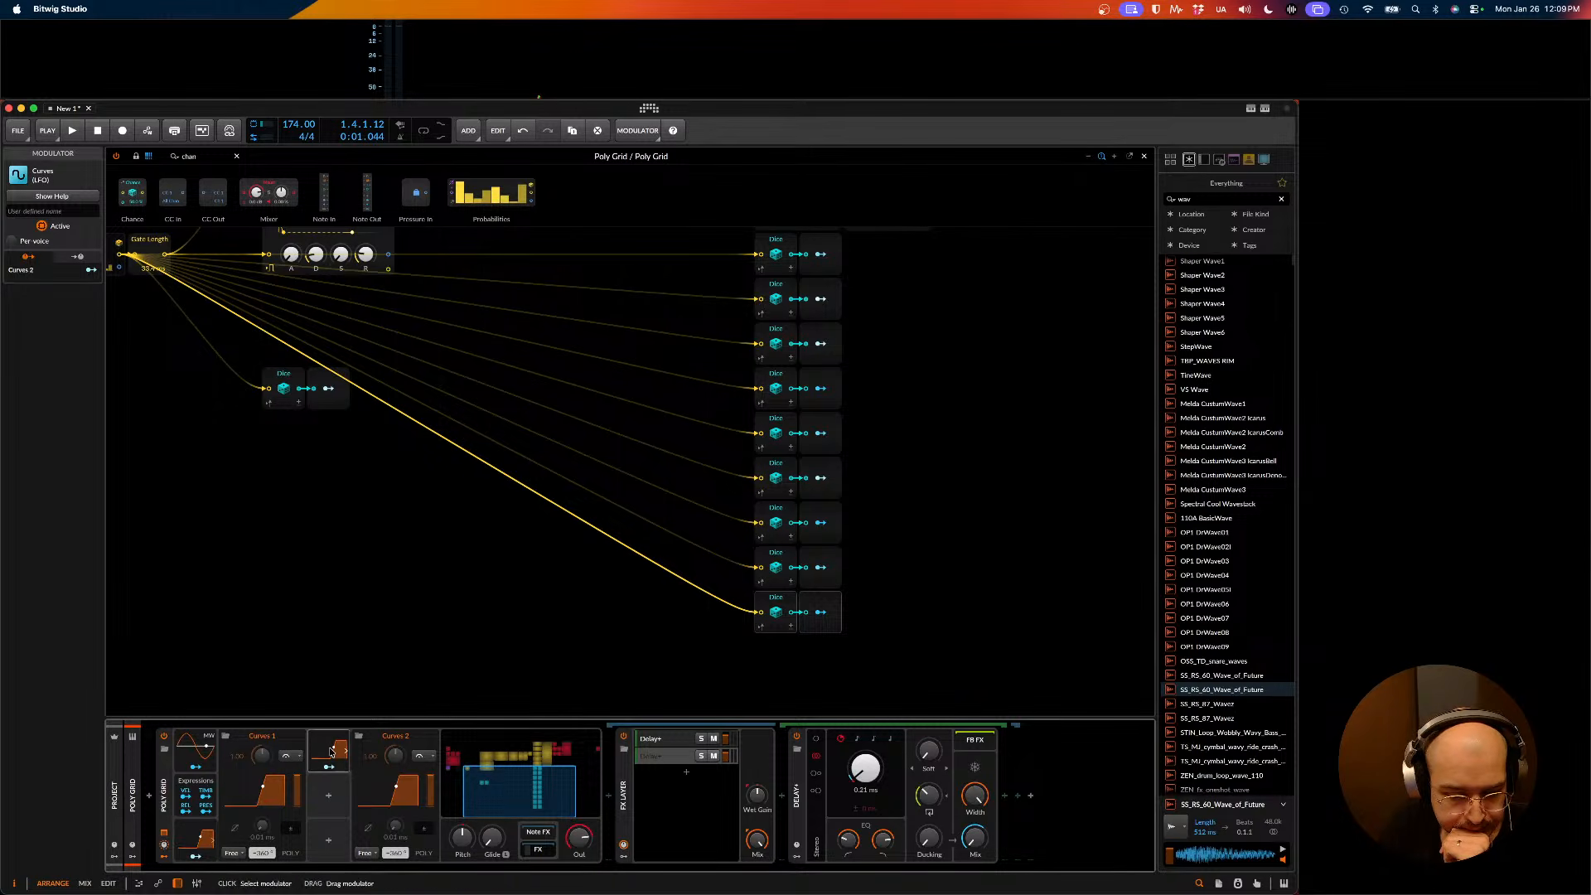
{"action": "left_click", "coordinate": [322, 751]}
{"action": "left_click", "coordinate": [320, 751]}
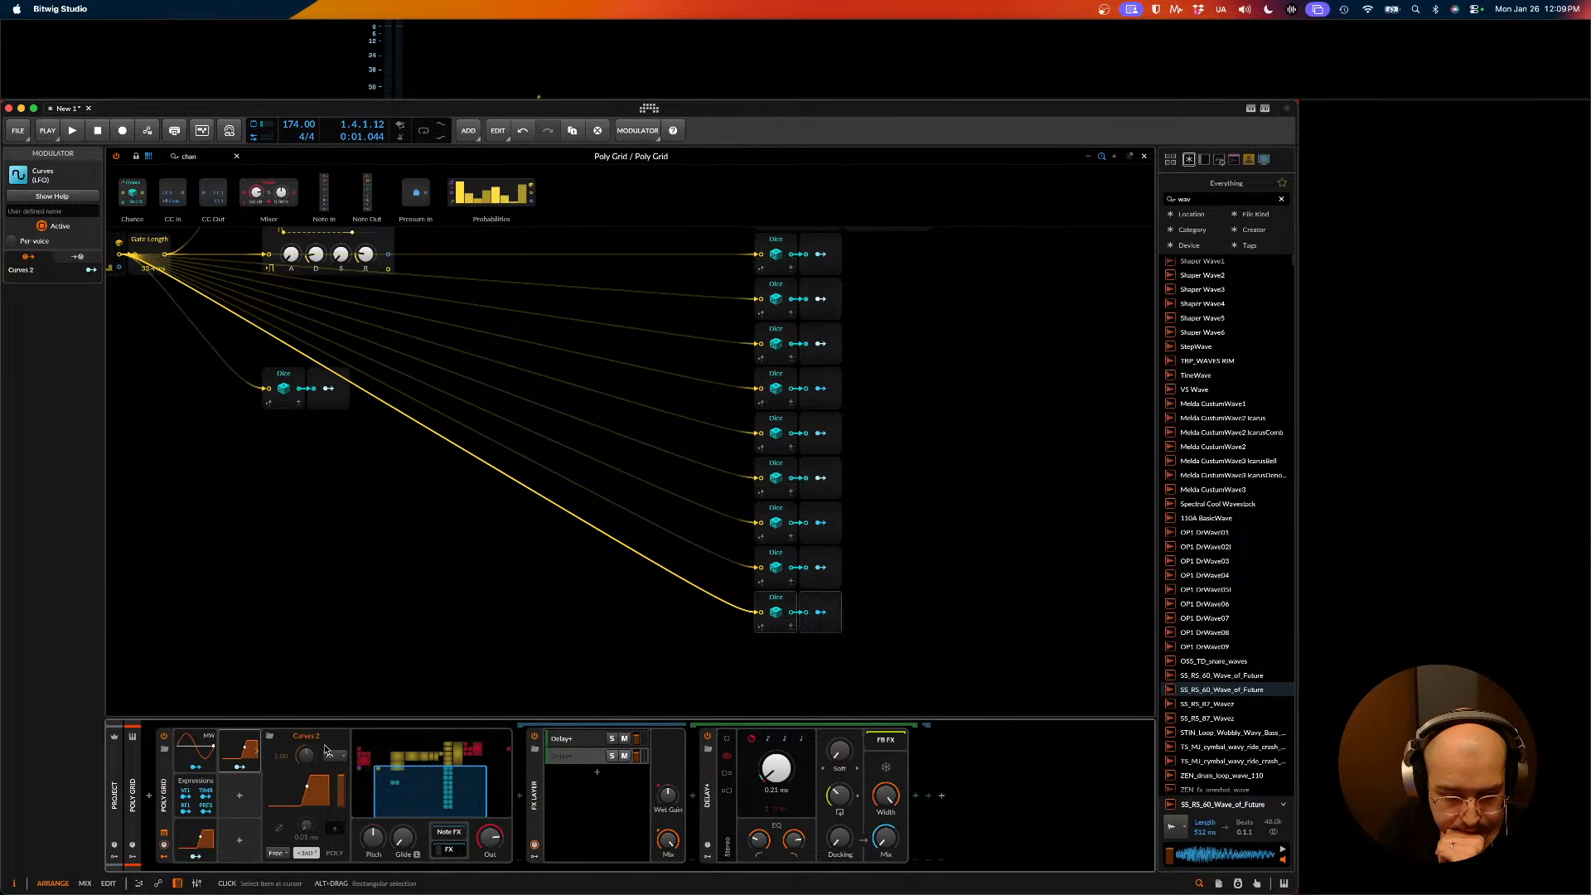
{"action": "left_click", "coordinate": [258, 750]}
{"action": "left_click", "coordinate": [258, 750]}
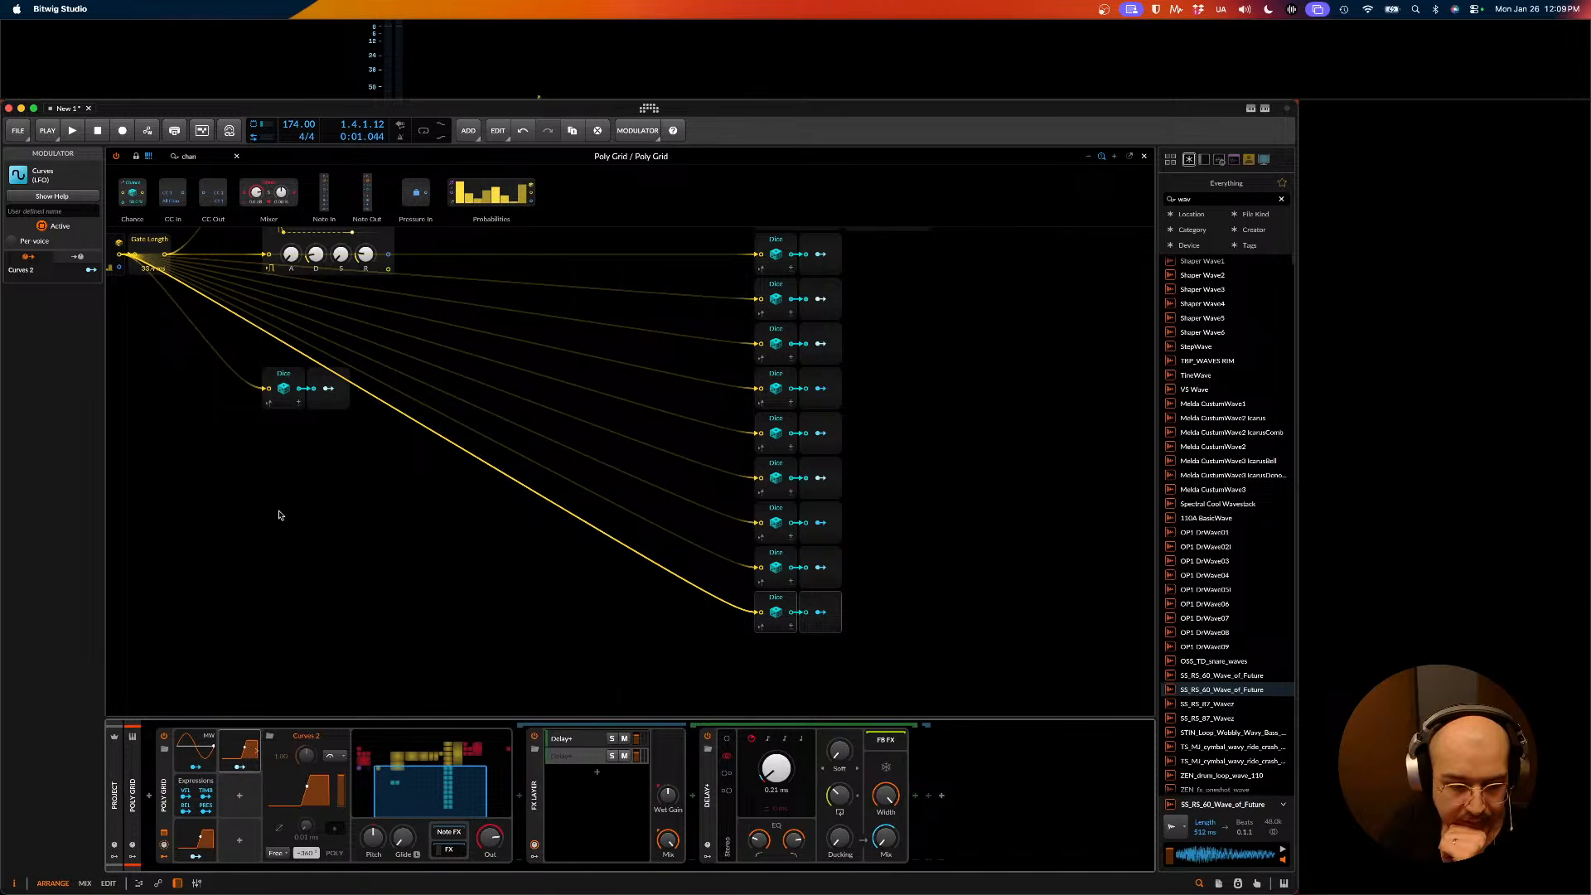
- Duplicate the Dice and Modulator Out pair below the ADSR directly beneath the original
{"action": "left_click_drag", "start_coordinate": [325, 477], "coordinate": [280, 363]}
{"action": "left_click_drag", "start_coordinate": [333, 428], "coordinate": [260, 390]}
{"action": "key", "text": "super+d"}
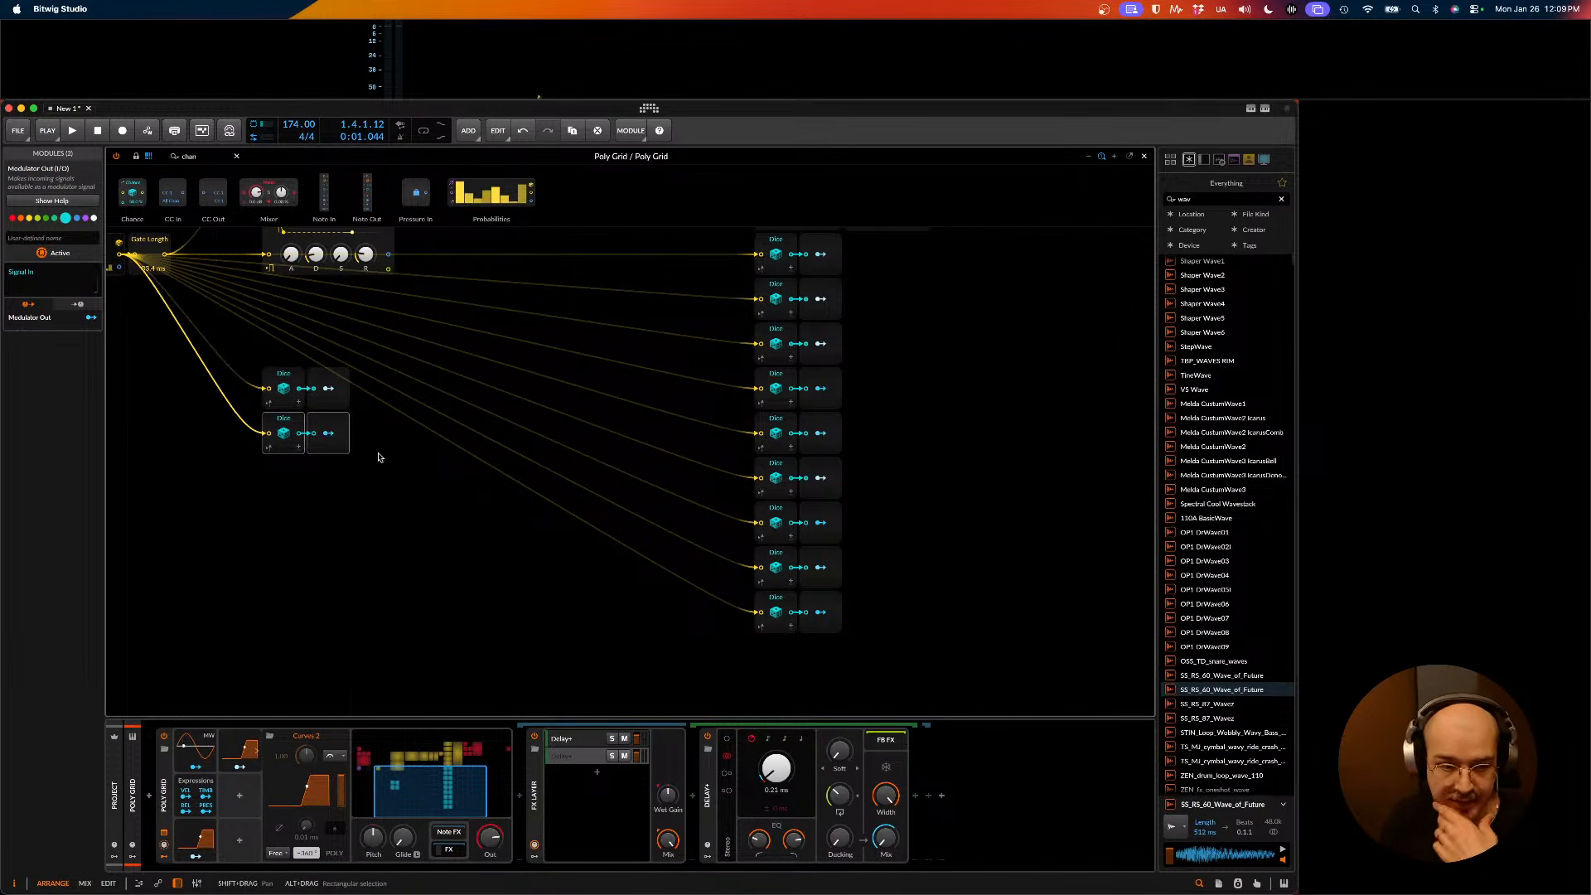
{"action": "left_click", "coordinate": [344, 504]}
{"action": "left_click", "coordinate": [285, 432]}
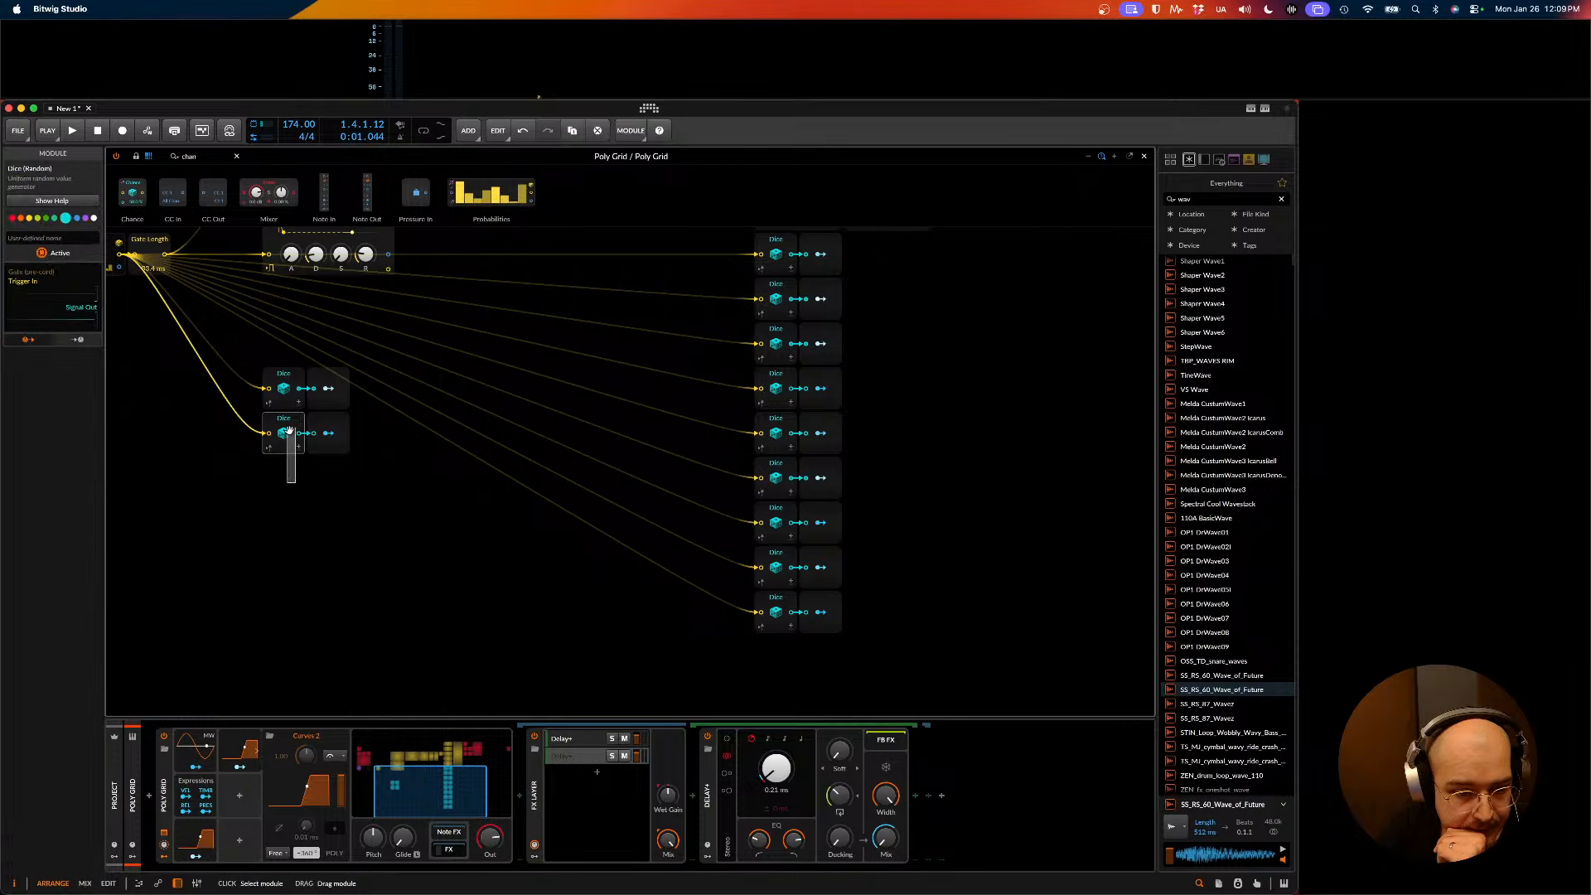
{"action": "left_click", "coordinate": [298, 474]}
{"action": "scroll", "coordinate": [295, 483], "scroll_direction": "down", "scroll_amount": 1}
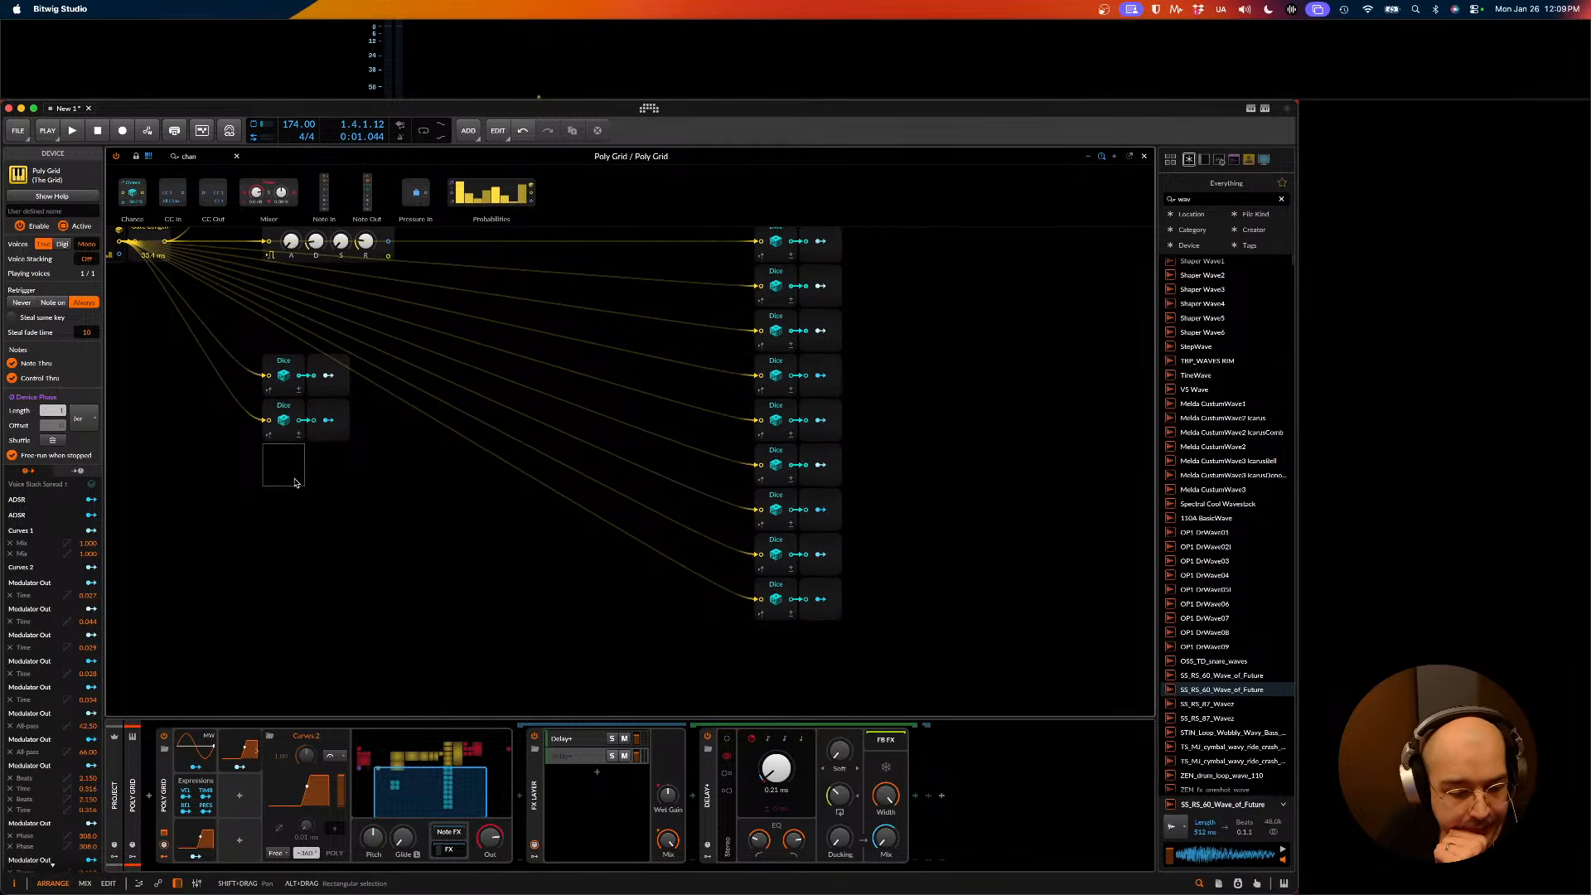
{"action": "scroll", "coordinate": [300, 476], "scroll_direction": "up", "scroll_amount": 1}
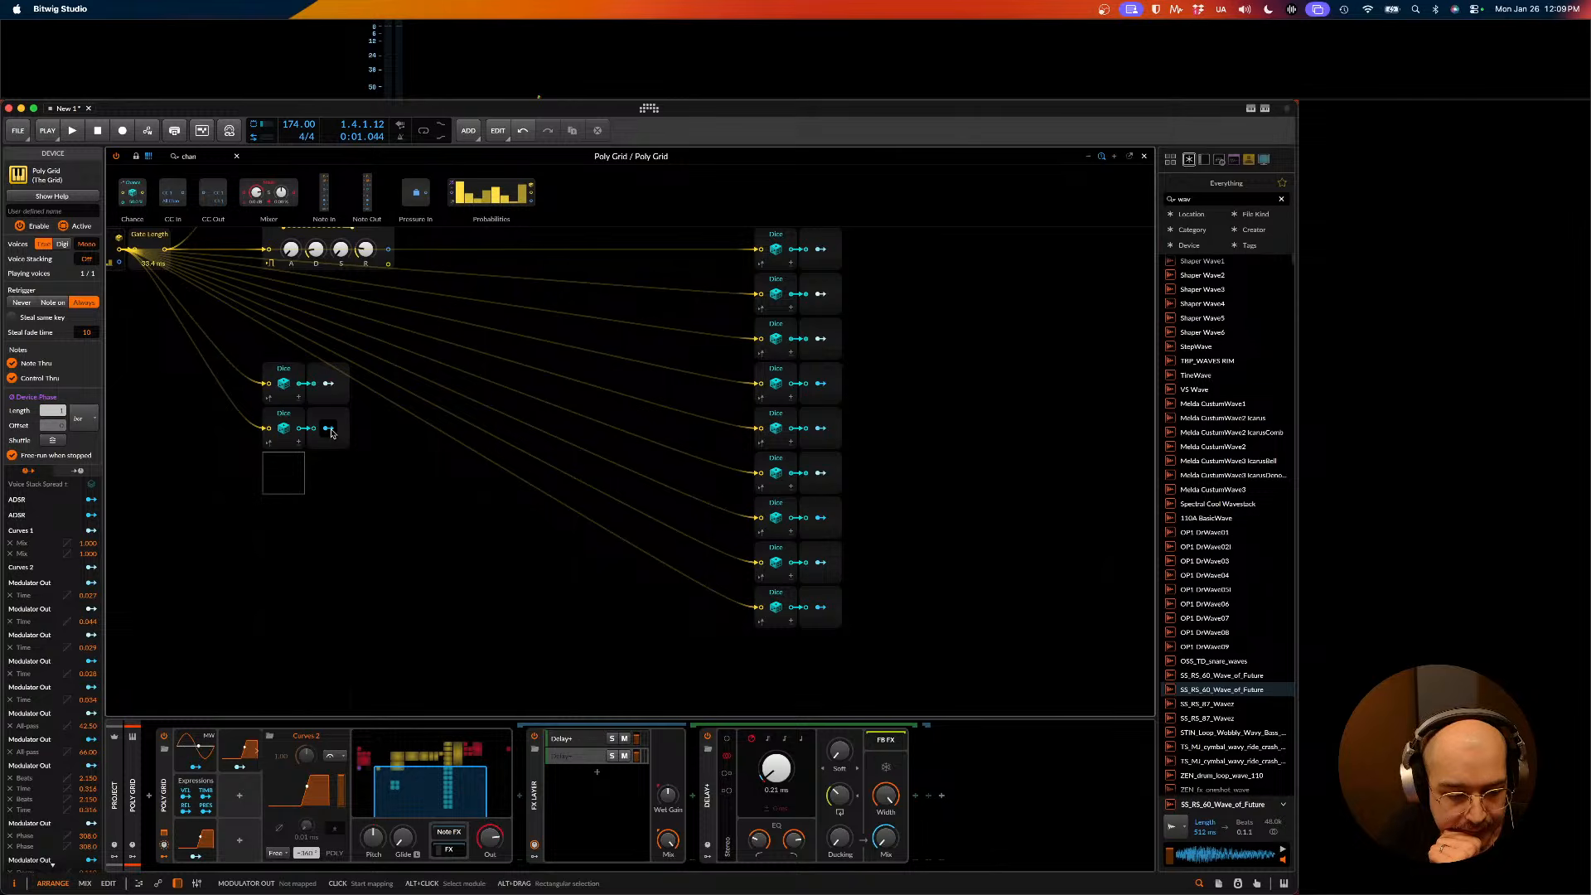
- Select the second Delay+ layer and remove the Curves 1 modulation from its Mix
{"action": "left_click", "coordinate": [570, 750]}
{"action": "scroll", "coordinate": [369, 494], "scroll_direction": "down", "scroll_amount": 1}
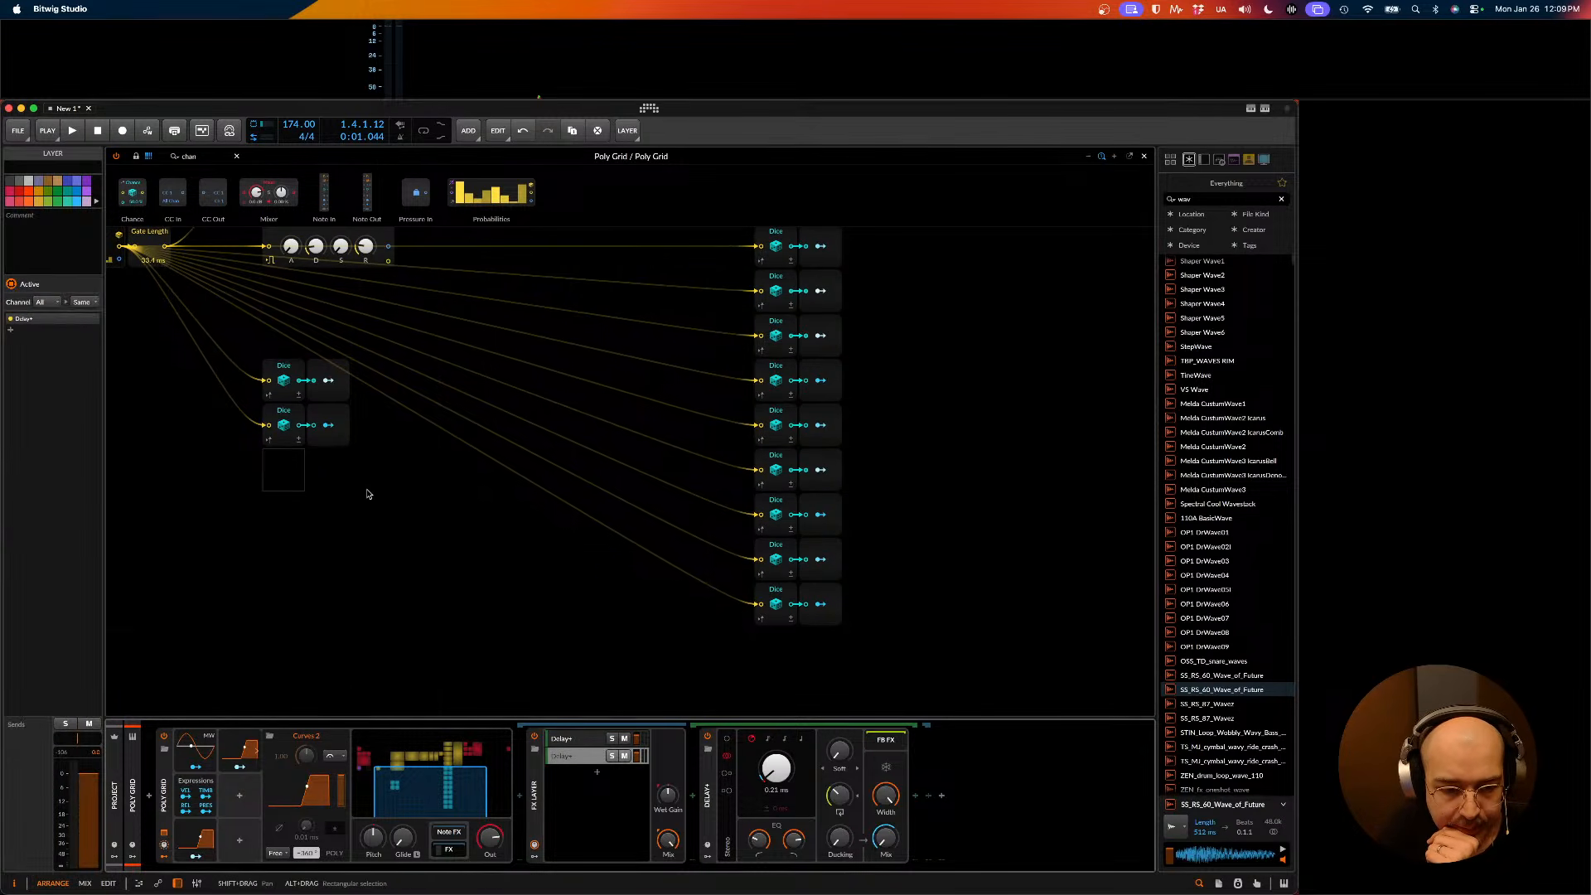
{"action": "left_click", "coordinate": [330, 426]}
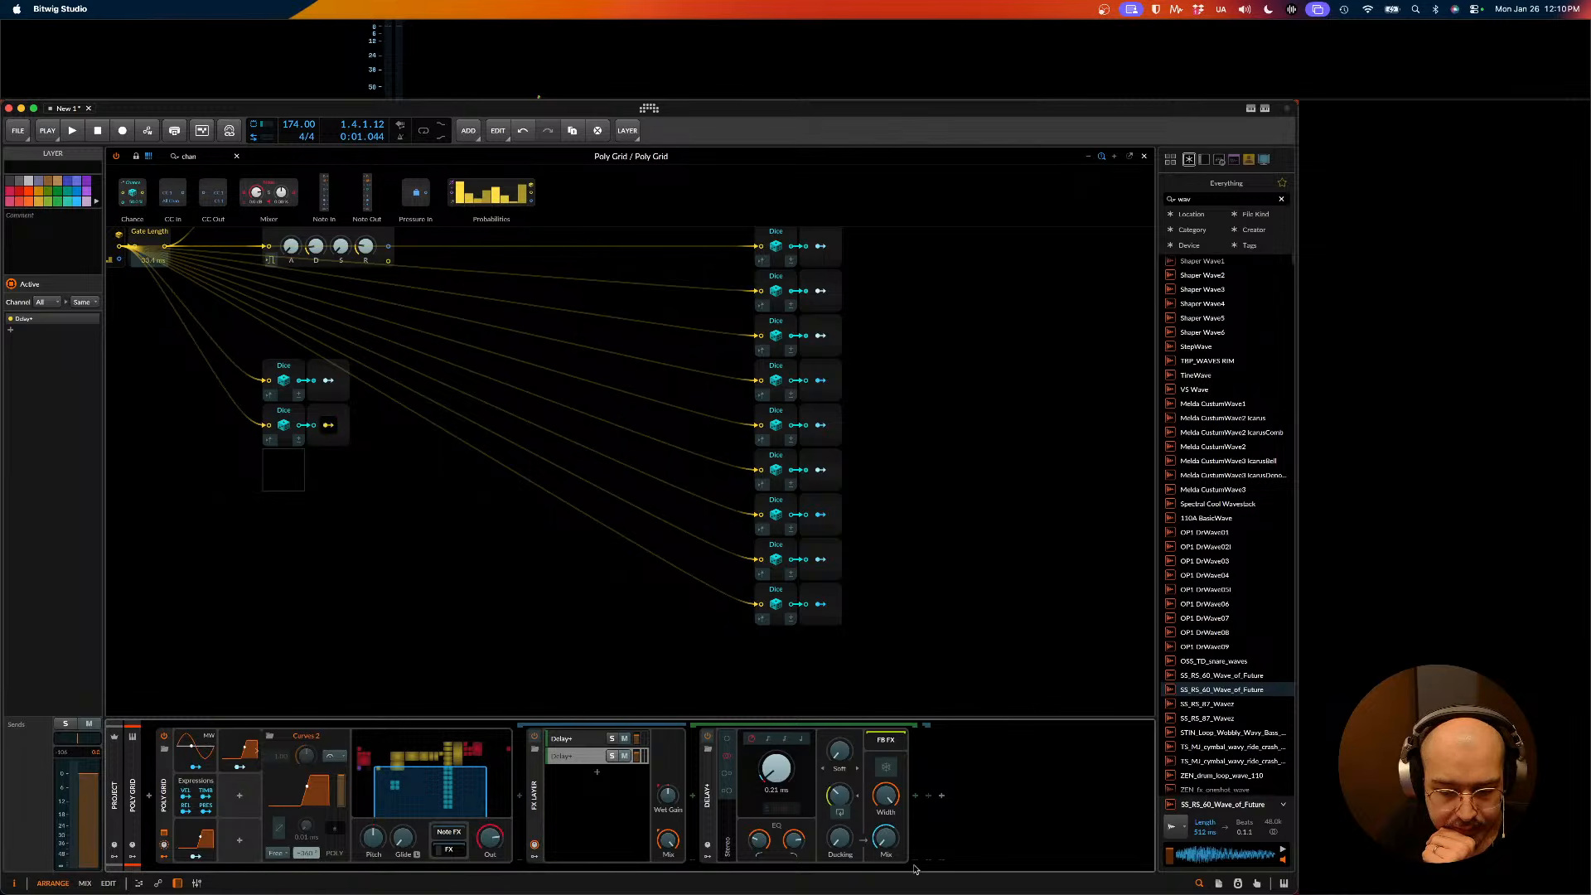
{"action": "left_click", "coordinate": [884, 838]}
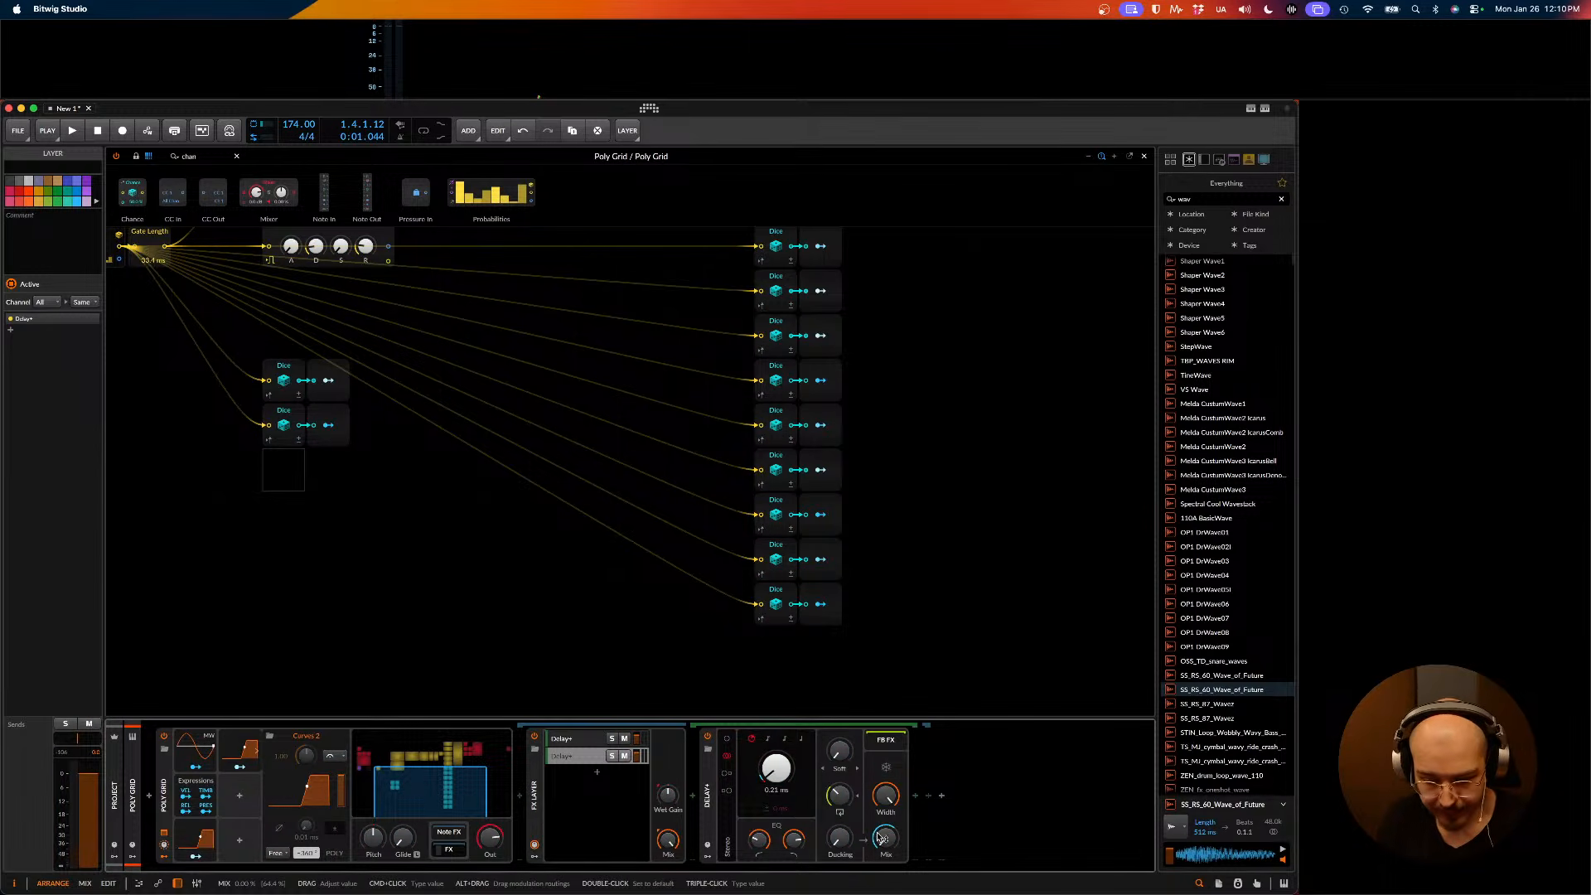
{"action": "left_click", "coordinate": [196, 857]}
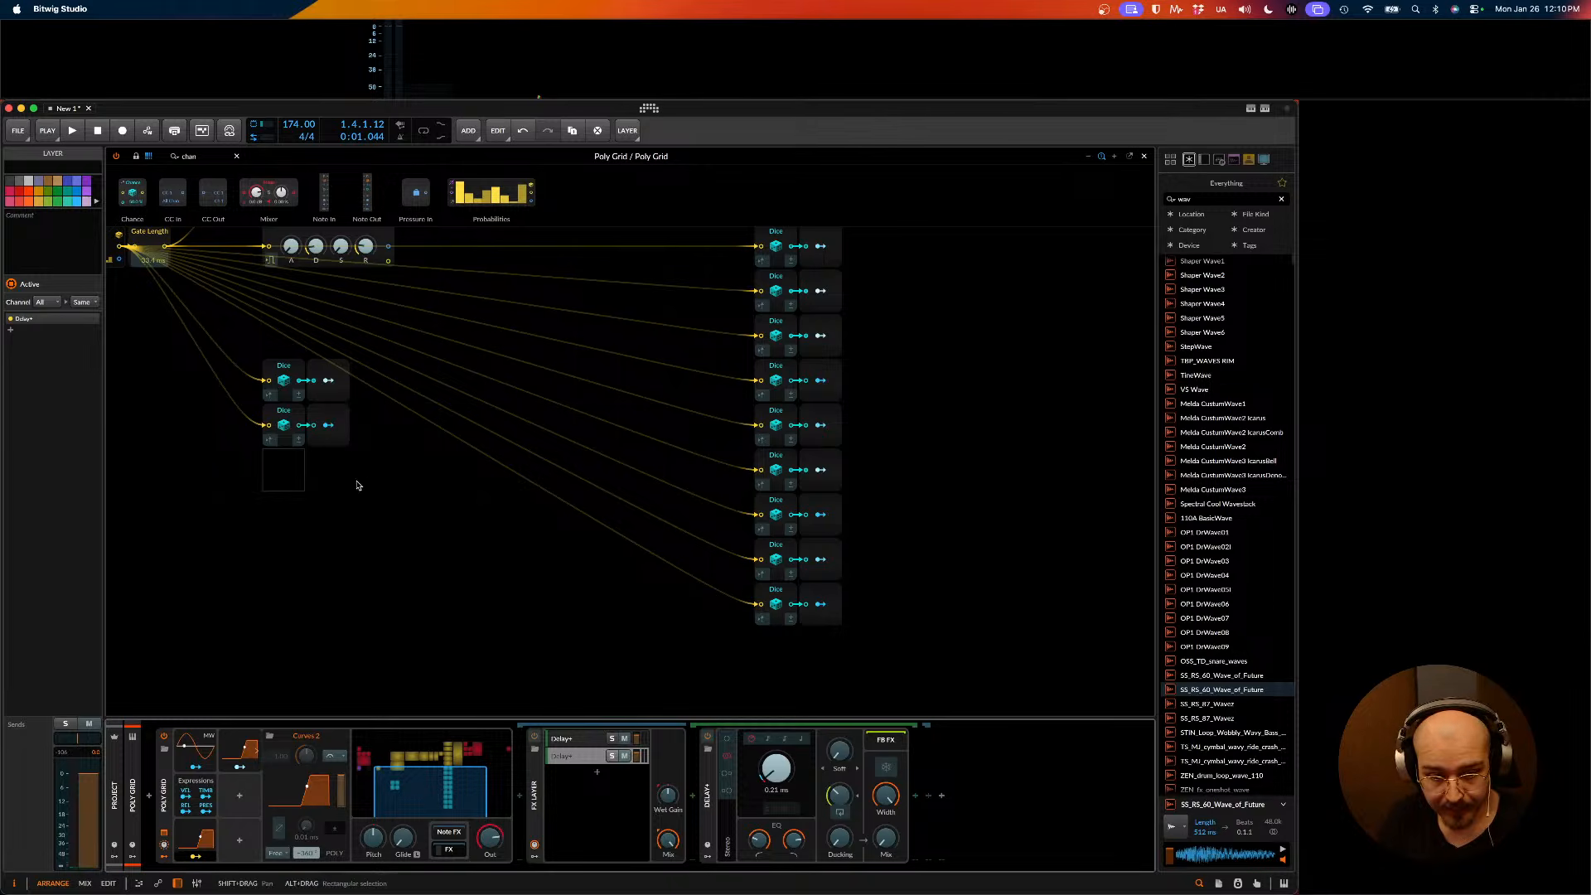
{"action": "left_click", "coordinate": [323, 412]}
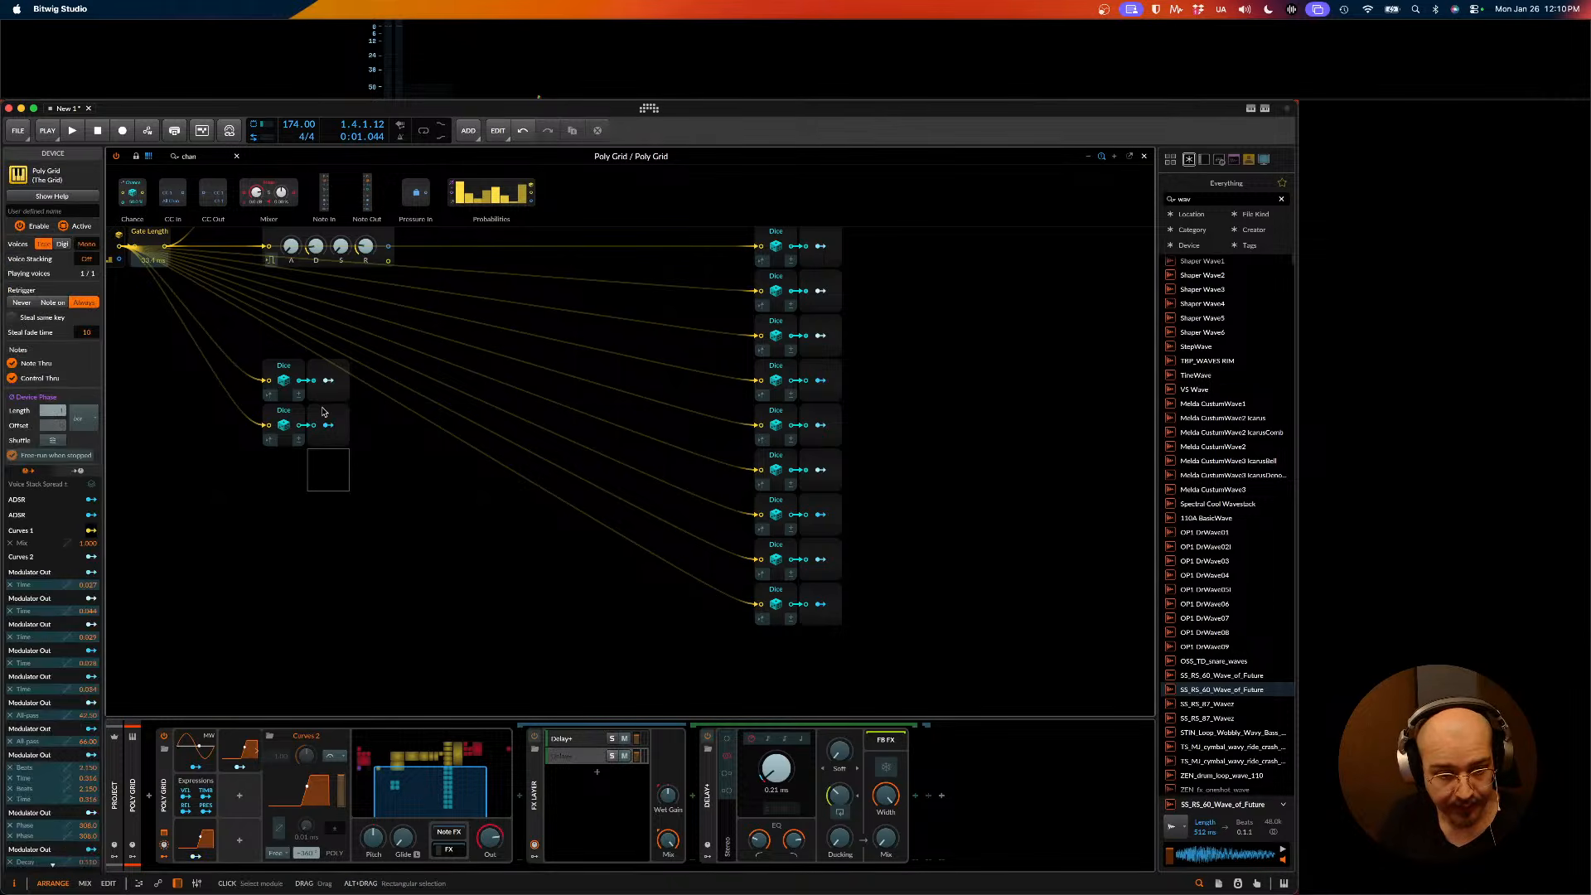
- Expand Curves 2 and map the new lower Modulator Out to its Phase with a large positive amount
{"action": "left_click", "coordinate": [256, 751]}
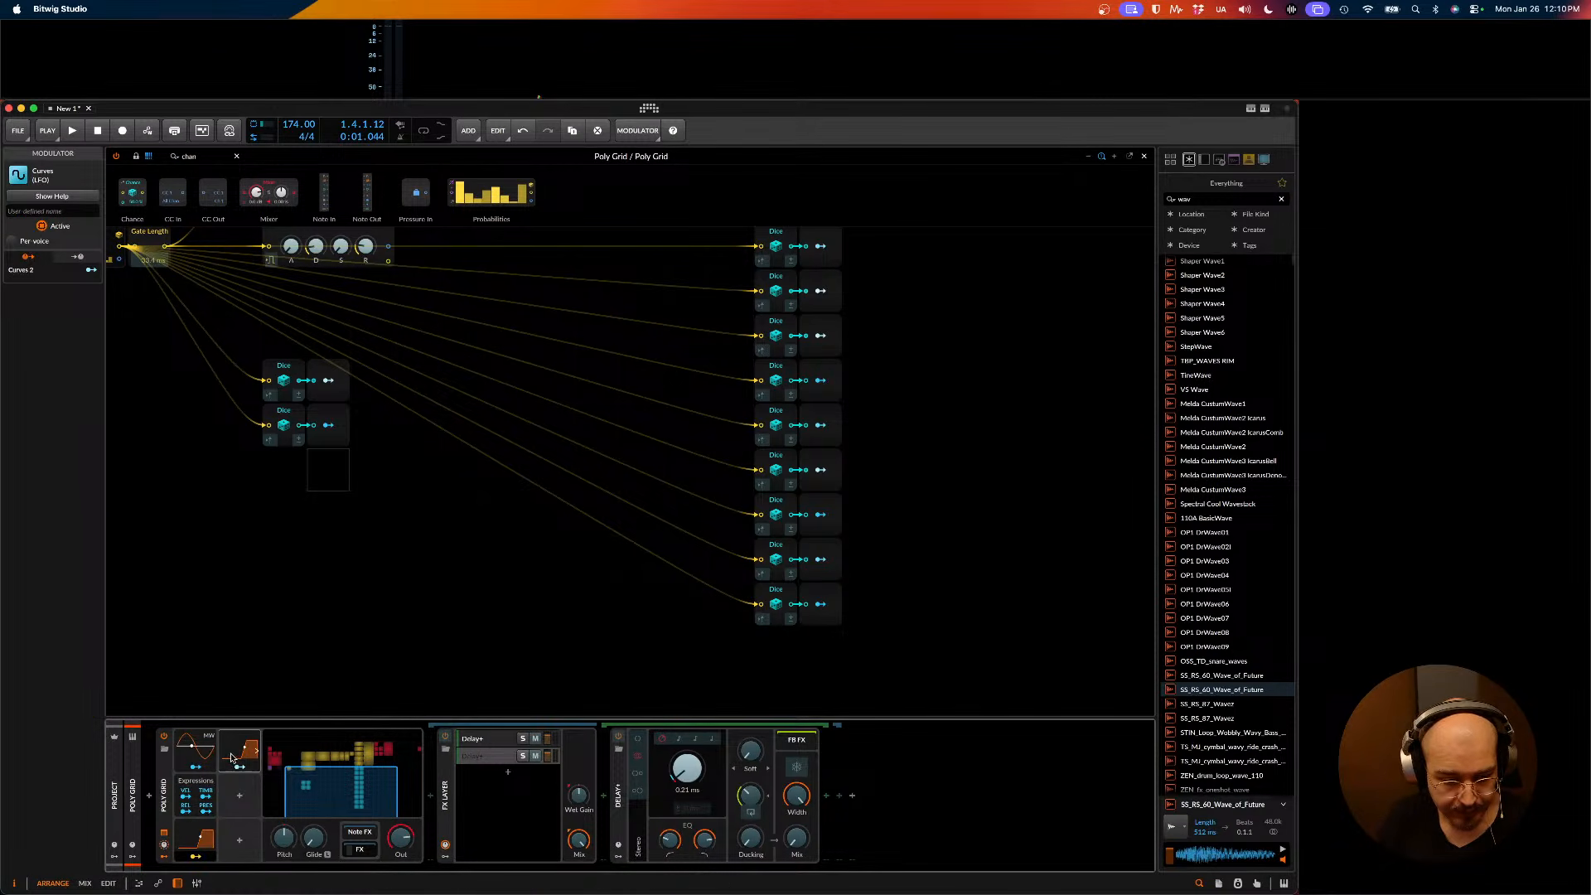
{"action": "left_click", "coordinate": [233, 756]}
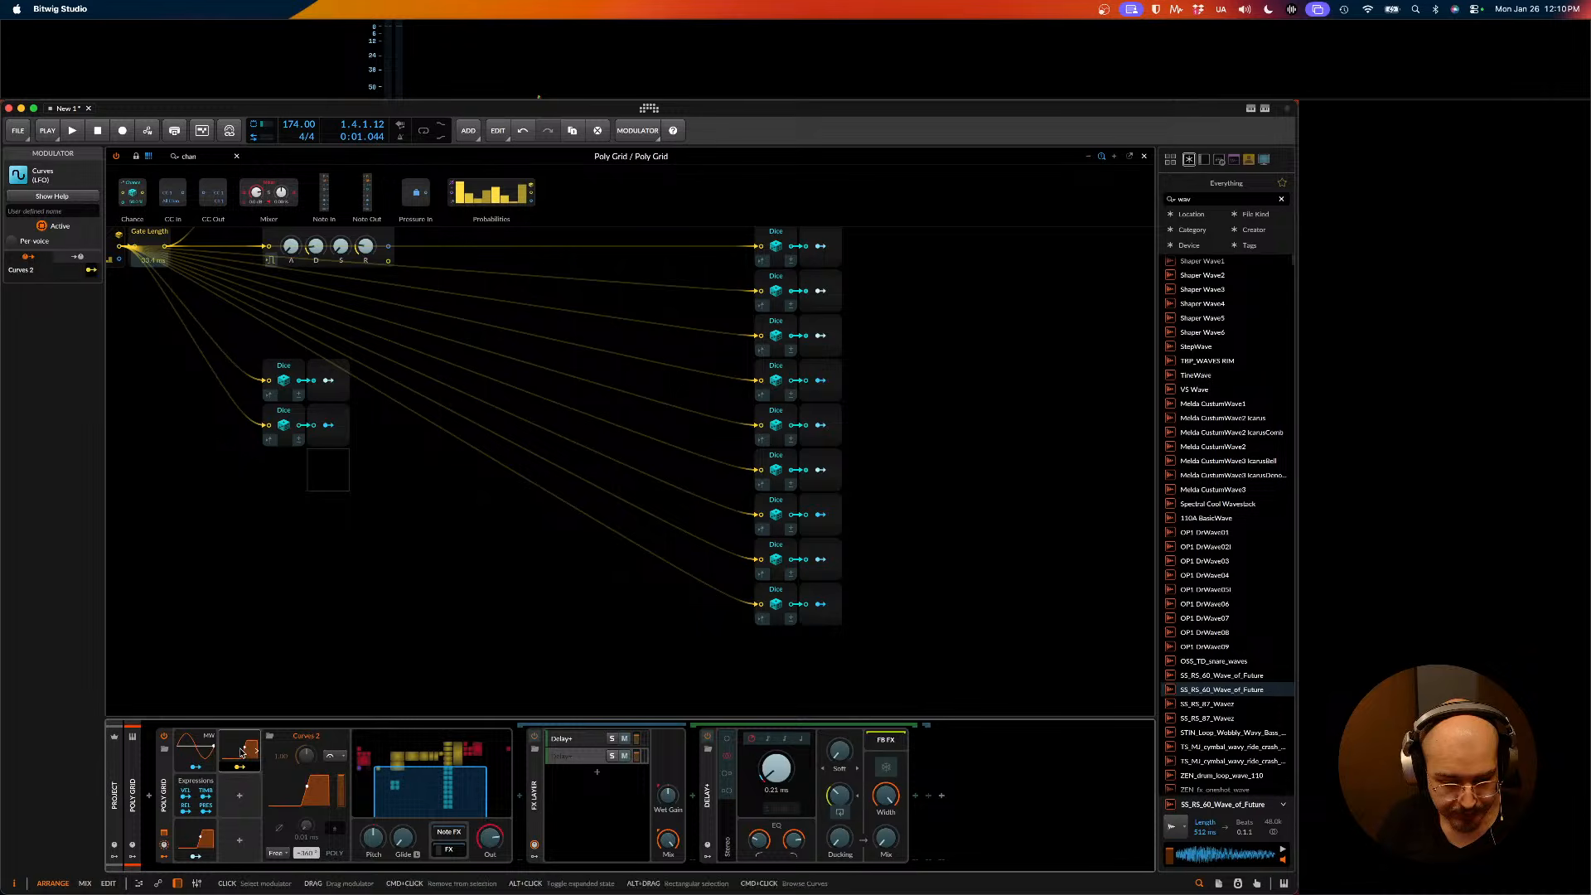
{"action": "left_click", "coordinate": [240, 752]}
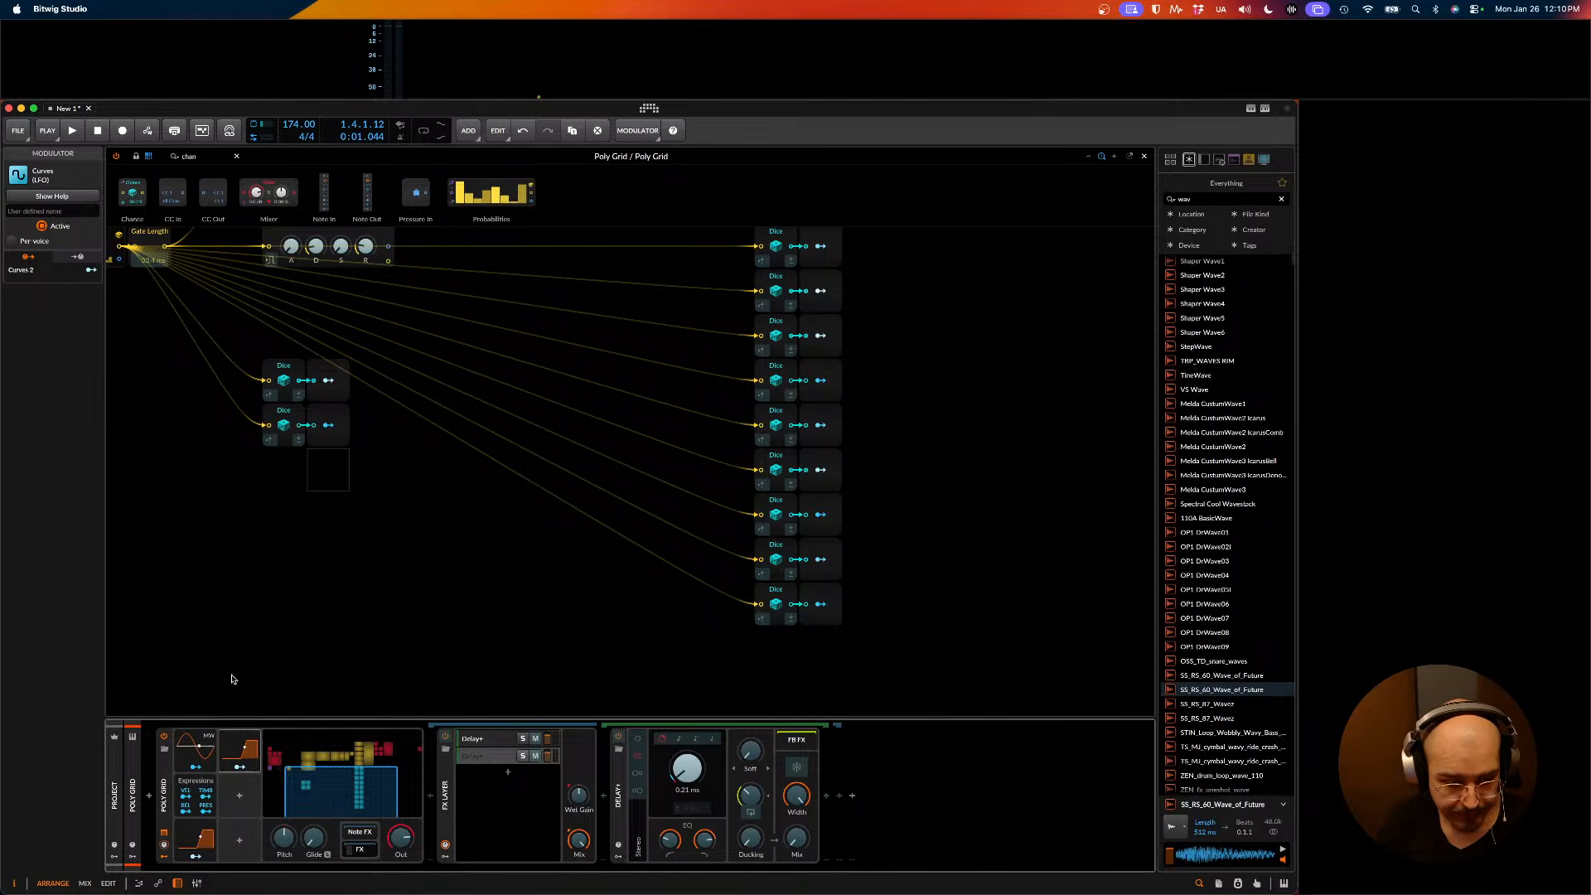
{"action": "left_click", "coordinate": [239, 751]}
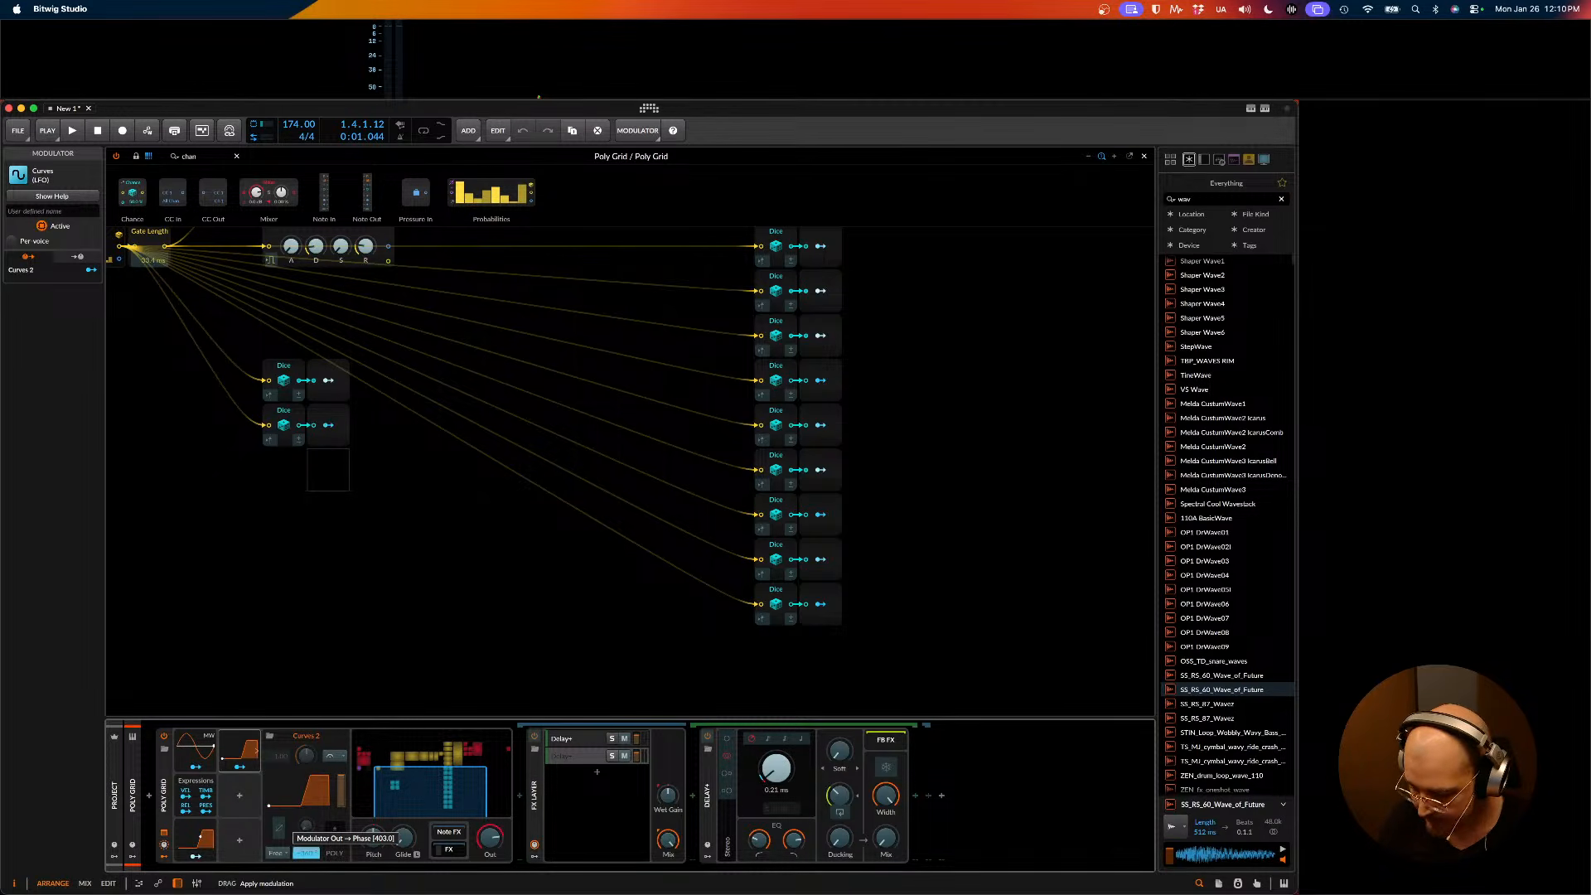
{"action": "left_click_drag", "start_coordinate": [306, 853], "coordinate": [306, 857]}
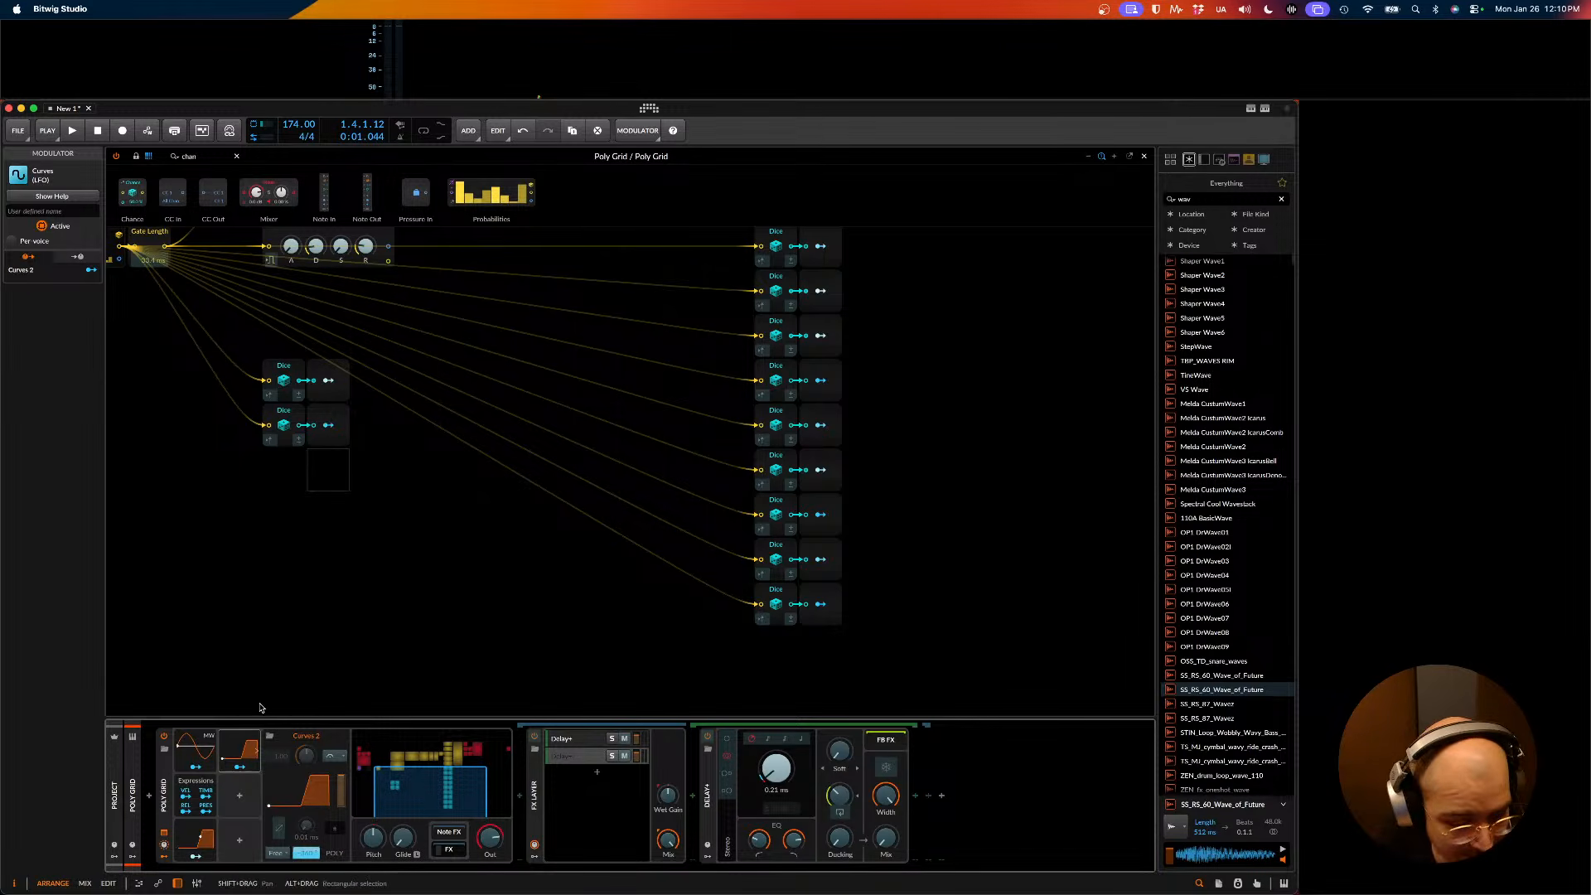
{"action": "scroll", "coordinate": [358, 551], "scroll_direction": "down", "scroll_amount": 1}
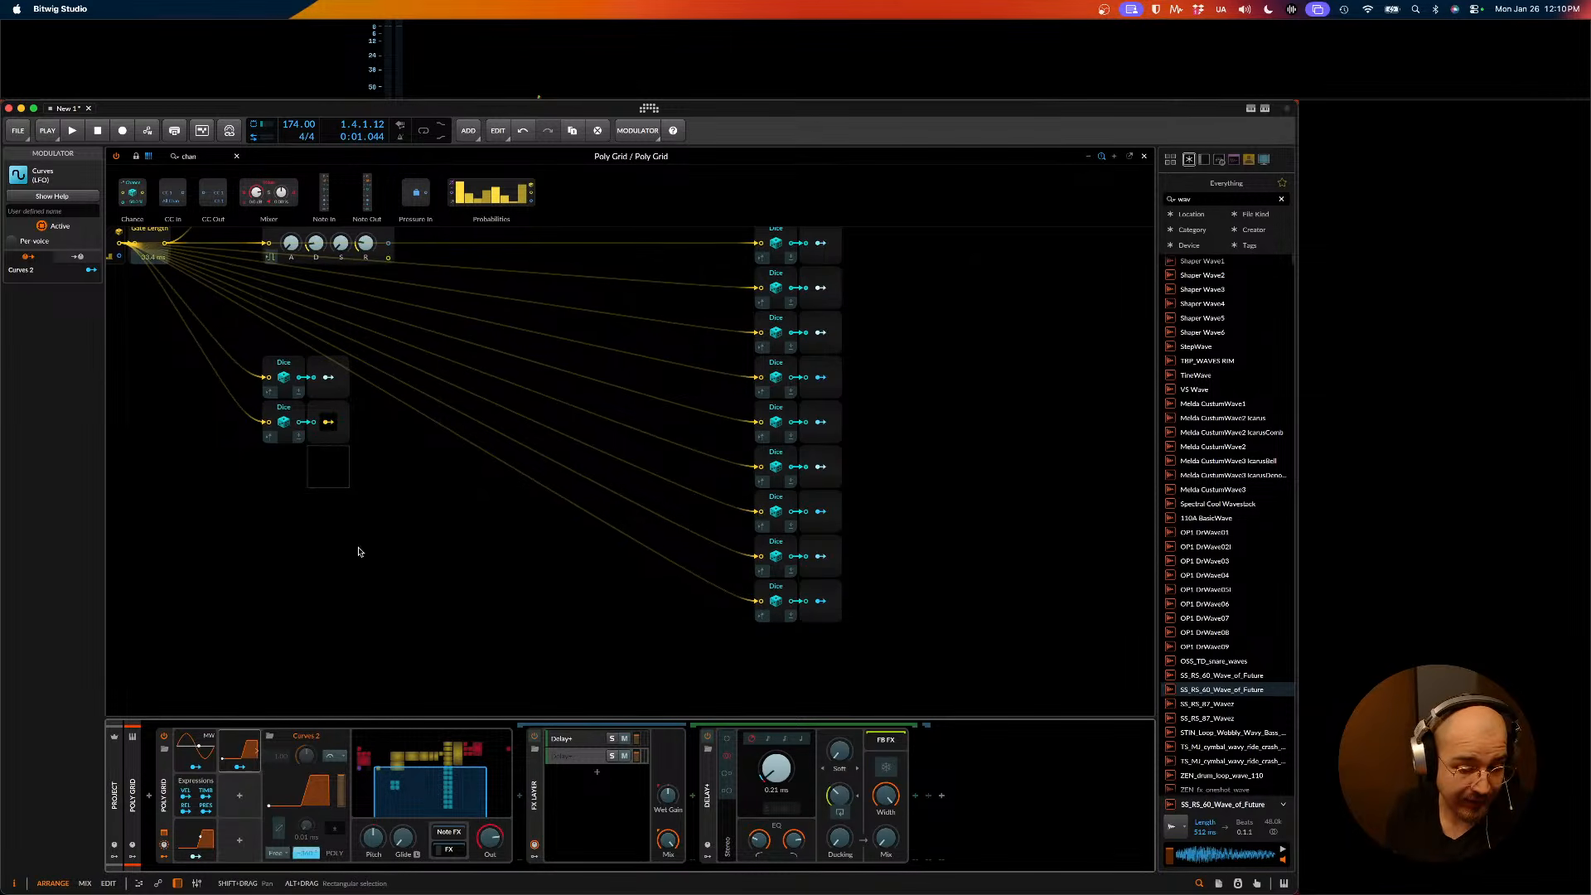
{"action": "left_click", "coordinate": [340, 559]}
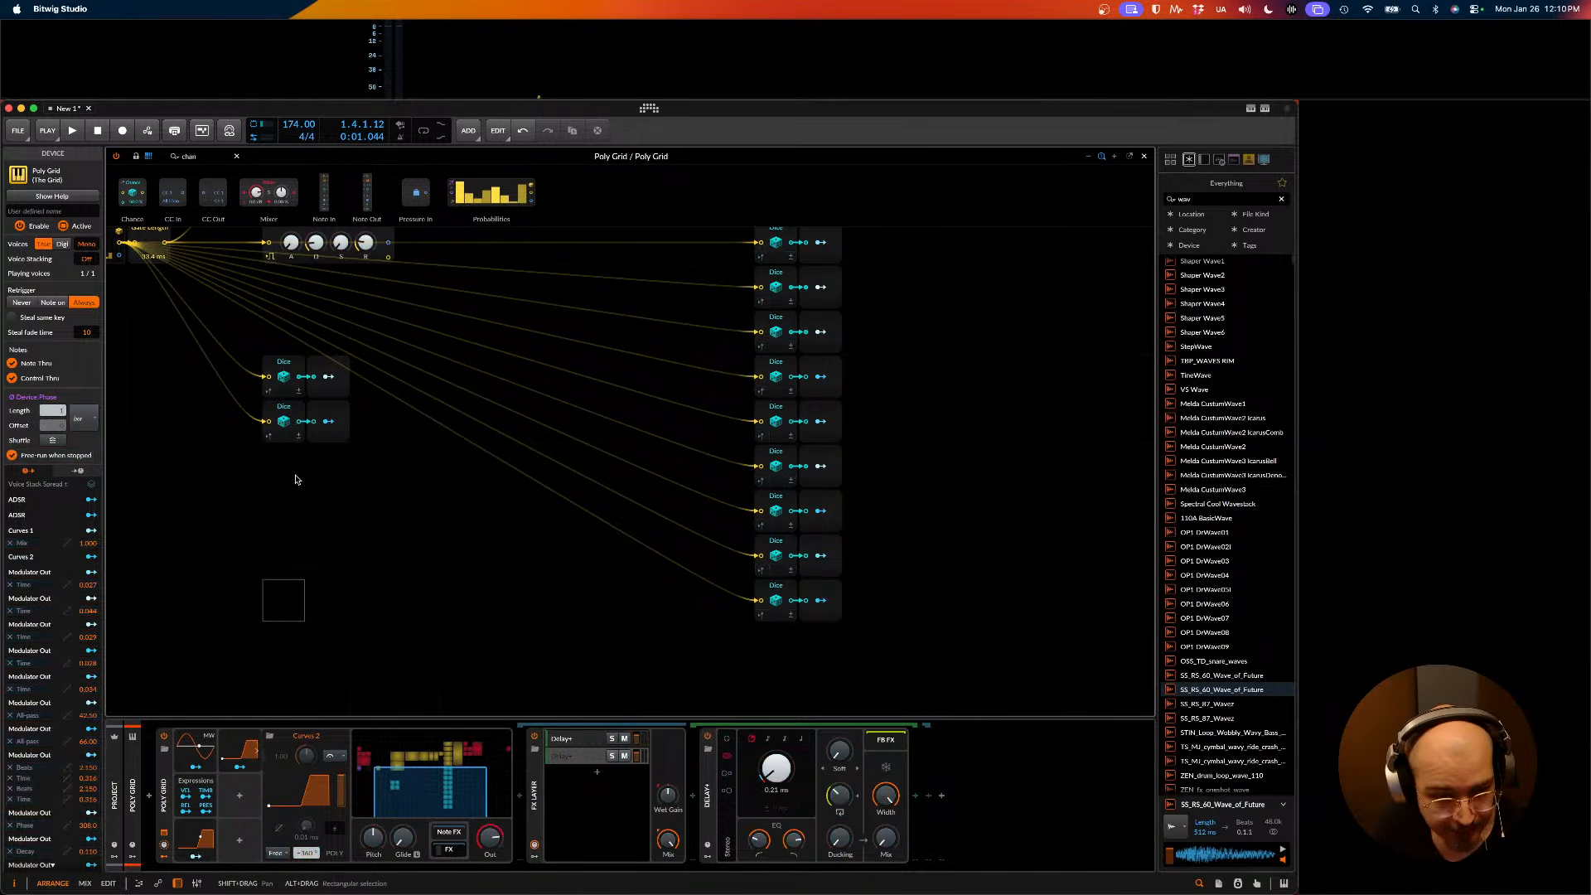
{"action": "left_click", "coordinate": [329, 422]}
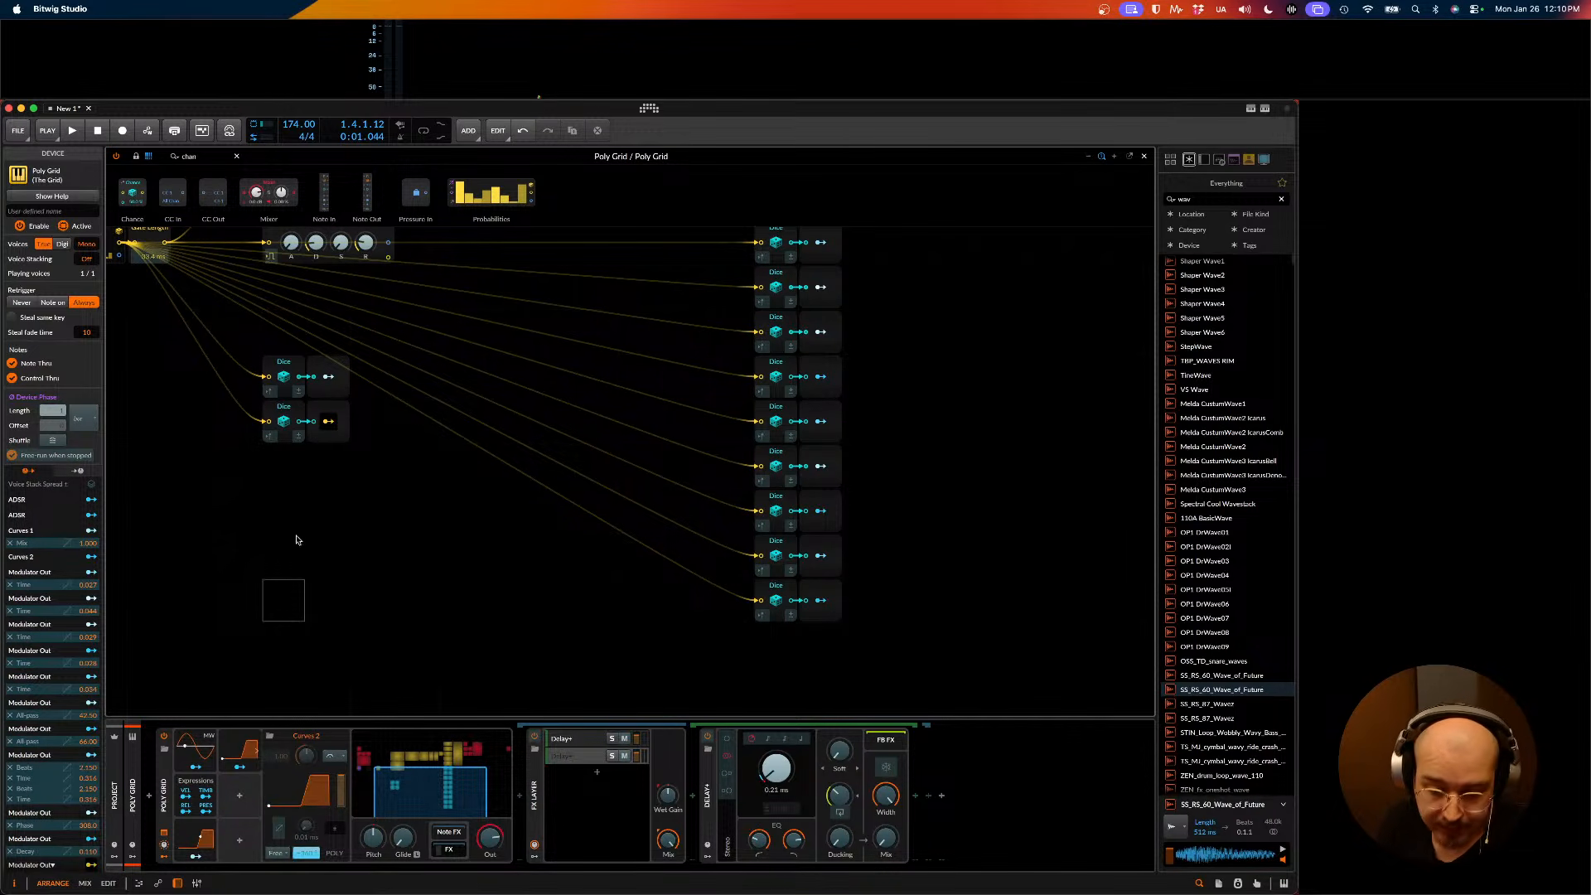
- Modulate the second Delay+ layer's Mix with the lower Modulator Out by a large positive amount and audition the pattern
{"action": "left_click_drag", "start_coordinate": [886, 841], "coordinate": [886, 834]}
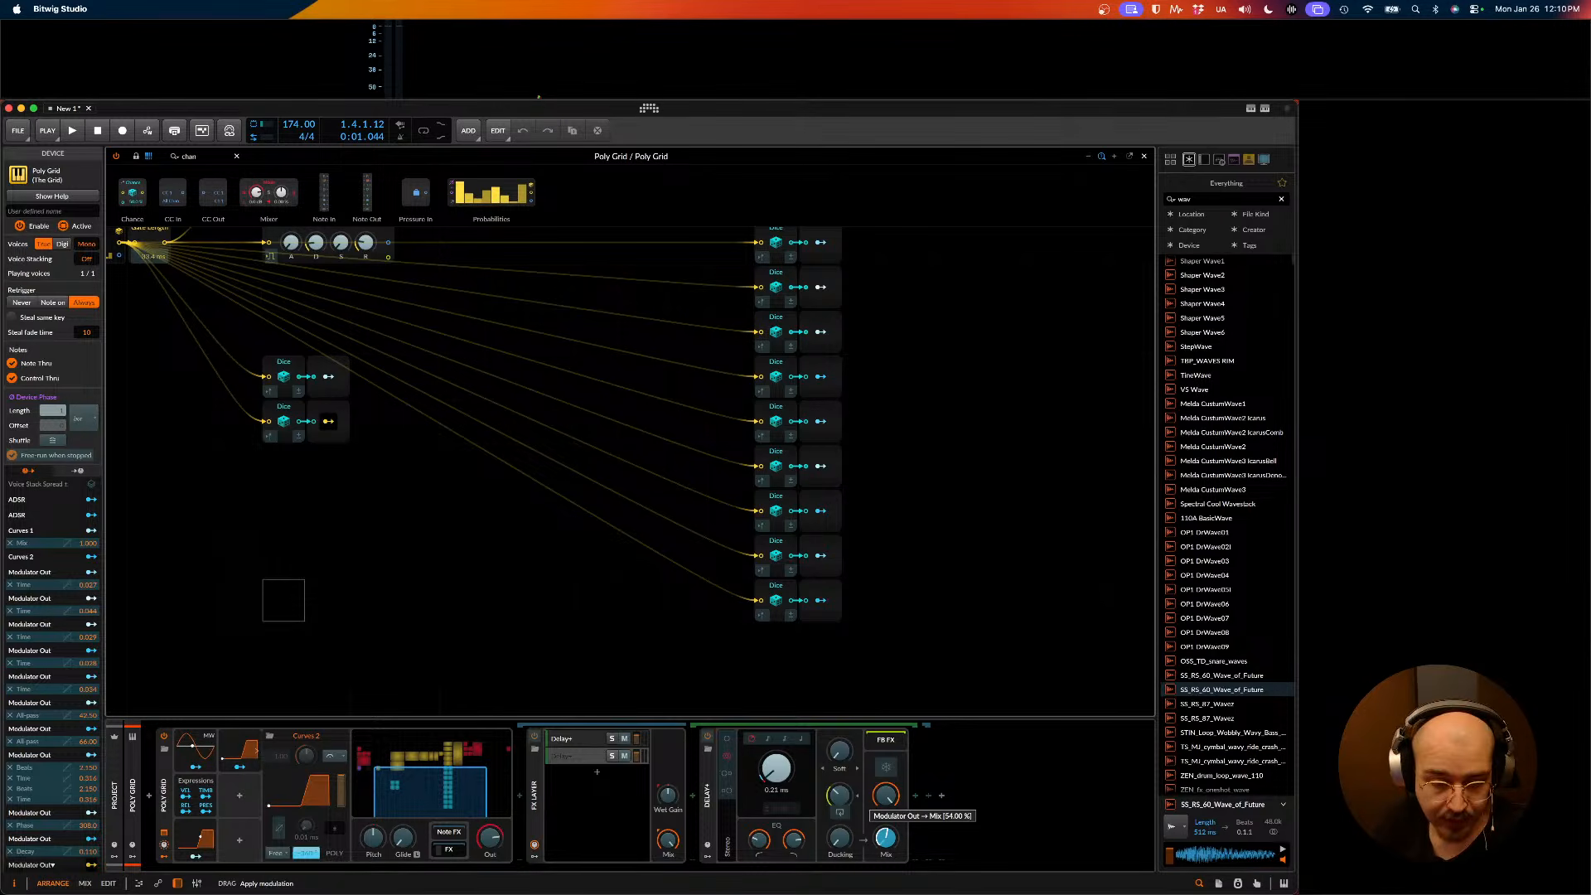
{"action": "left_click_drag", "start_coordinate": [886, 834], "coordinate": [883, 839]}
{"action": "key", "text": "space"}
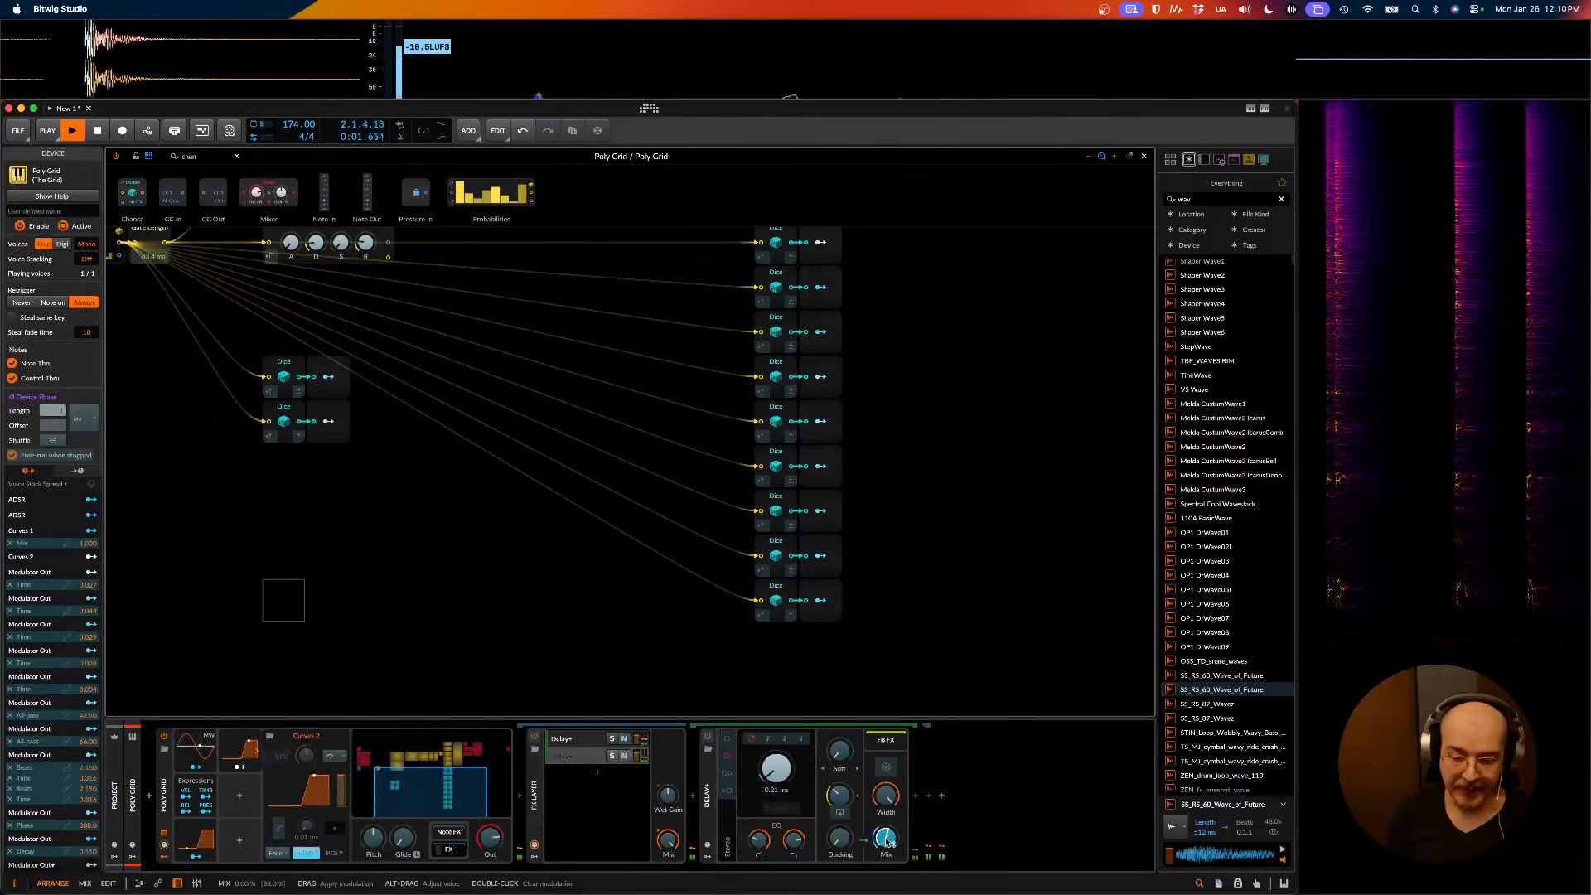
{"action": "key", "text": "space"}
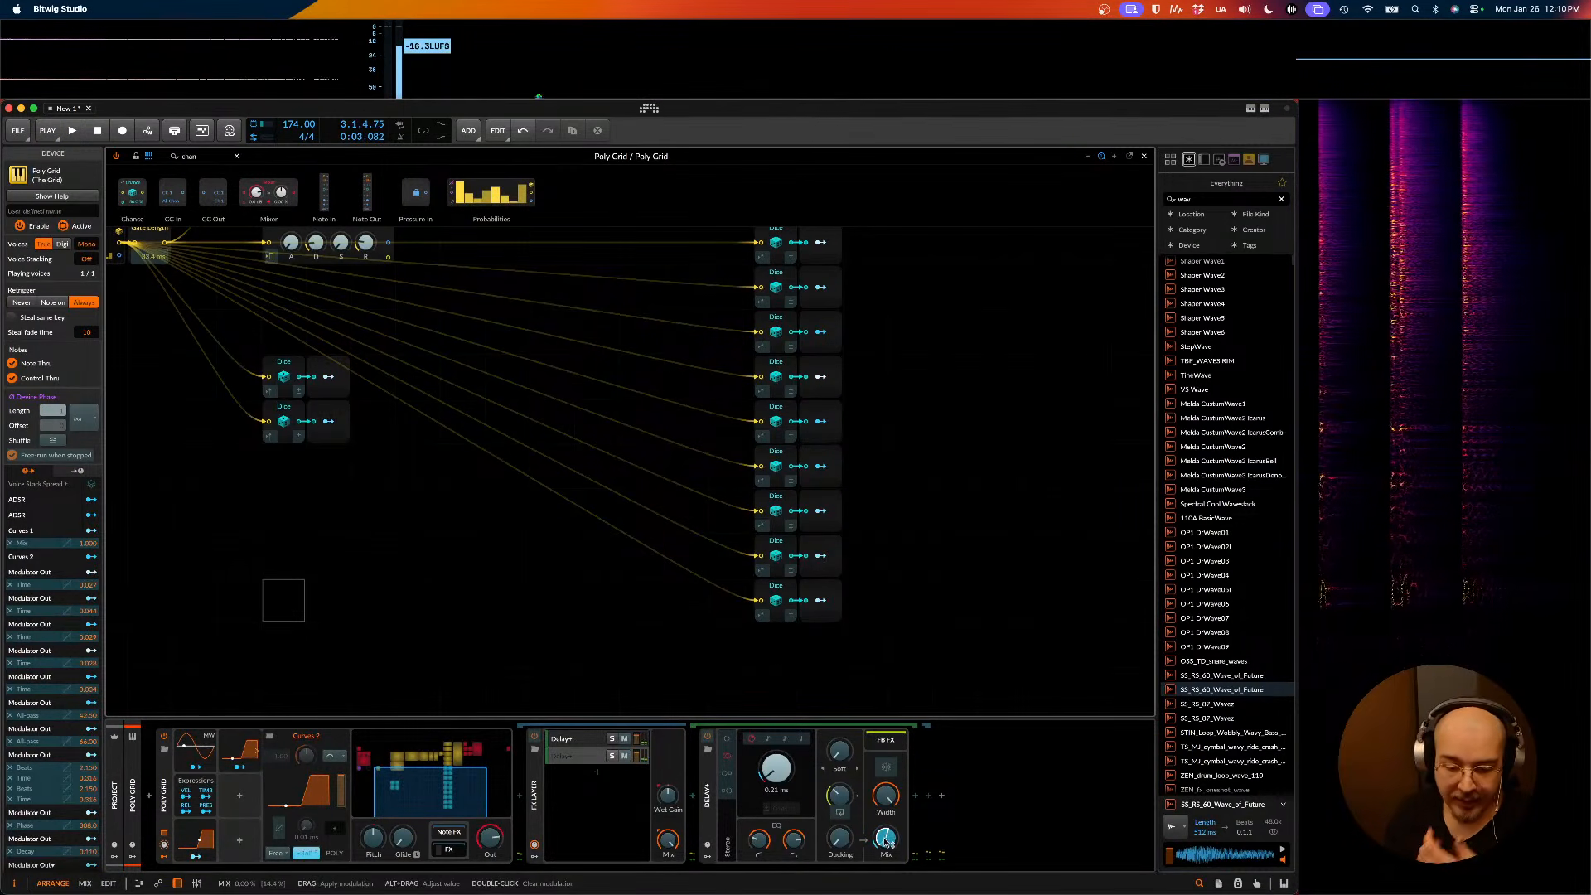
- Mute the second Delay+ layer, play the pattern, and lower that layer's delay time to 0.02 ms
{"action": "left_click", "coordinate": [624, 755]}
{"action": "key", "text": "space"}
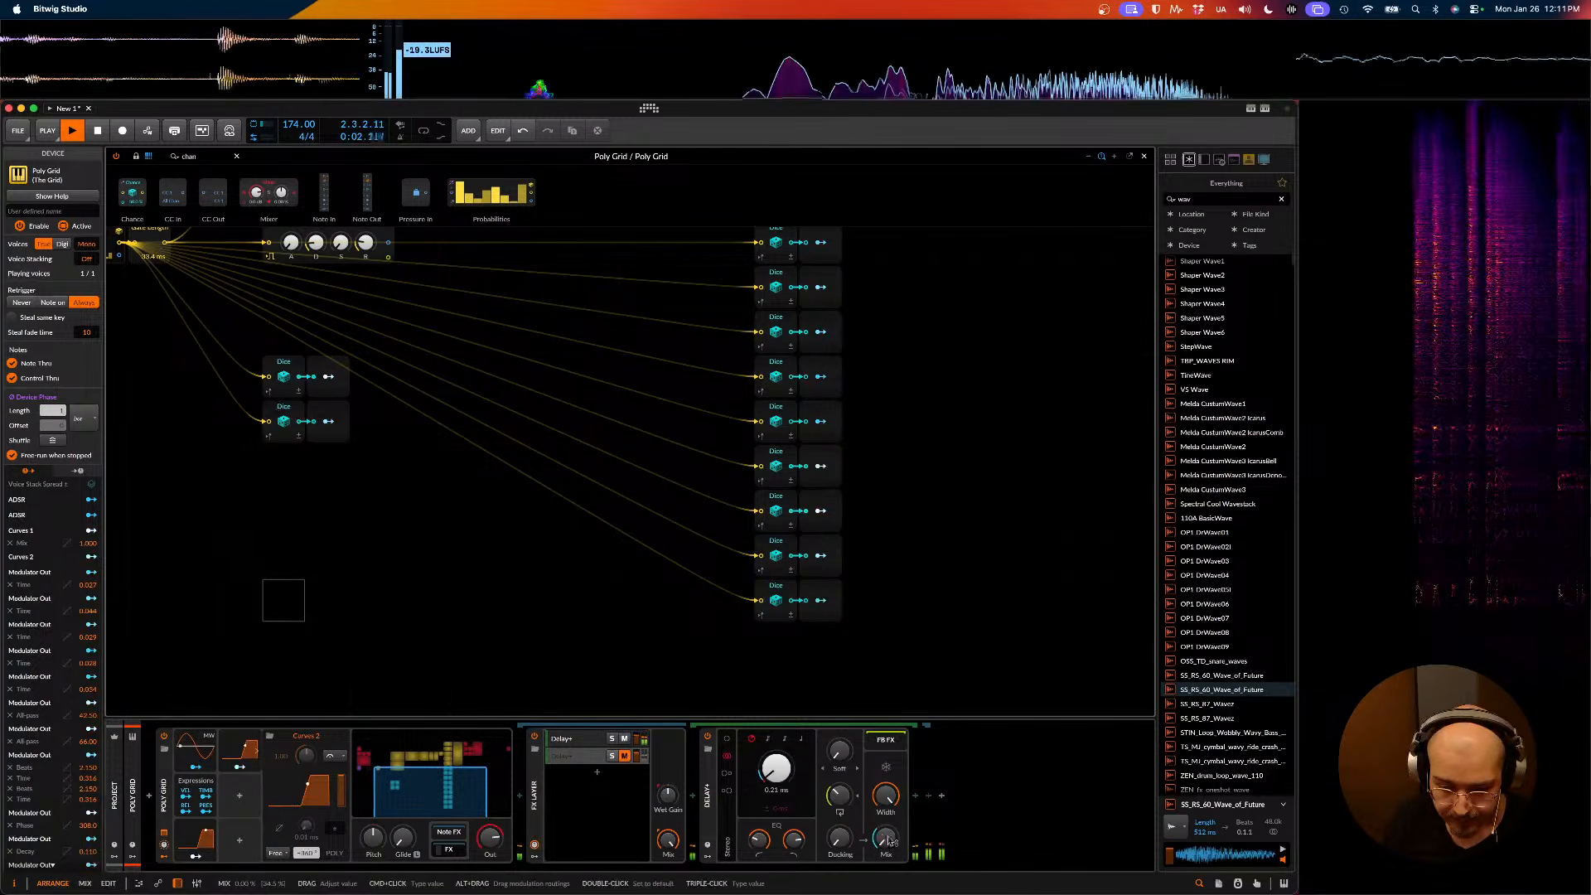
{"action": "left_click_drag", "start_coordinate": [776, 769], "coordinate": [776, 807]}
{"action": "key", "text": "space"}
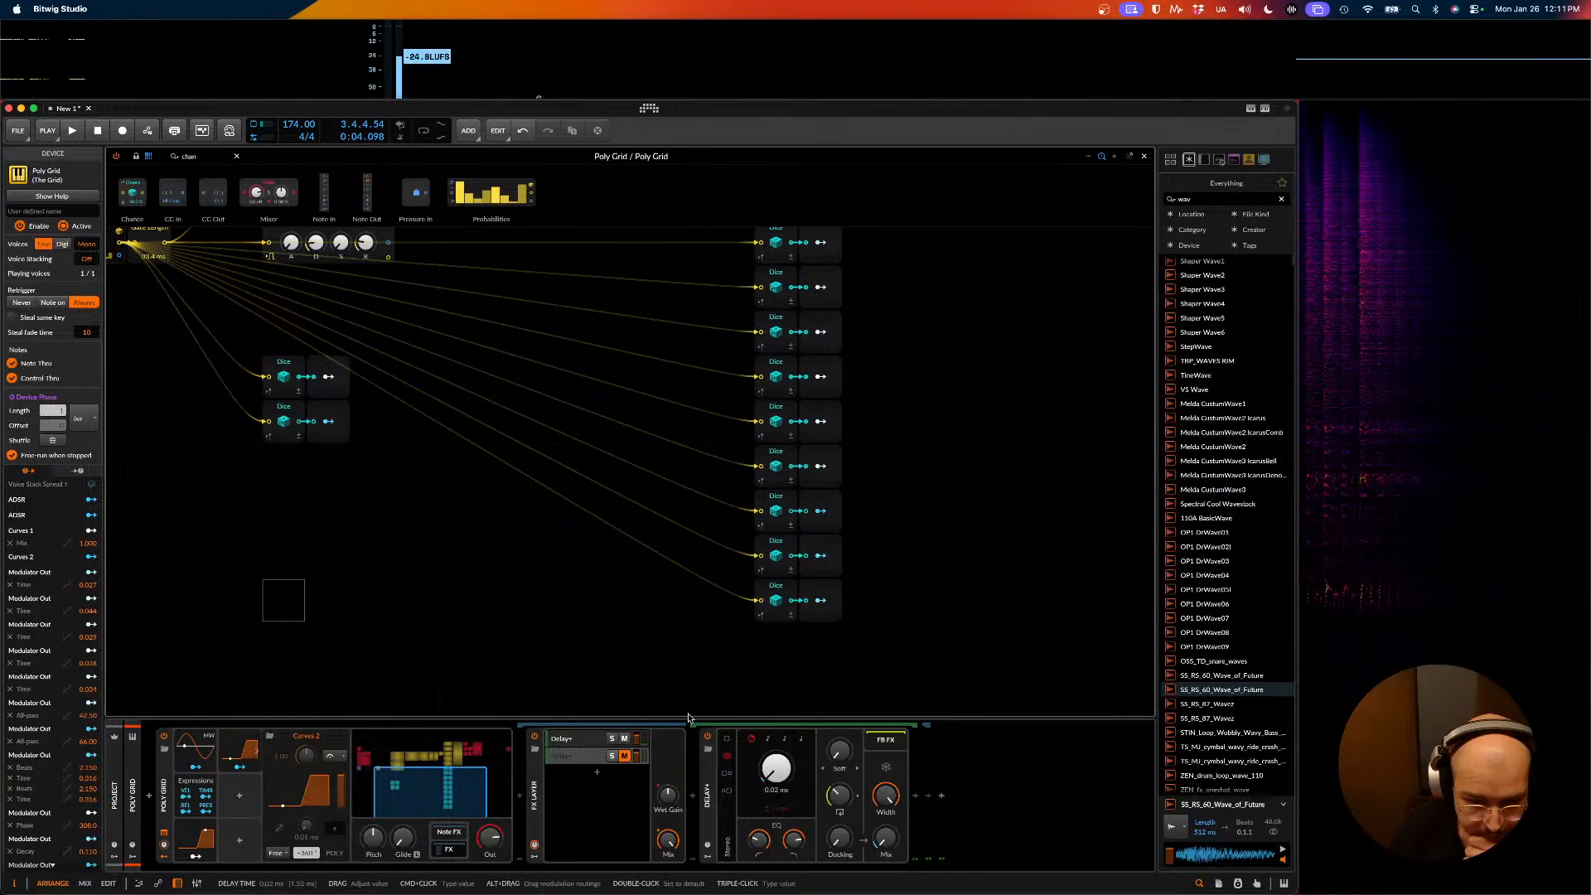
- Replace the second layer's delay-time modulation with a duplicated Dice and Modulator Out pair below the last one in the long Dice column
{"action": "right_click", "coordinate": [788, 782]}
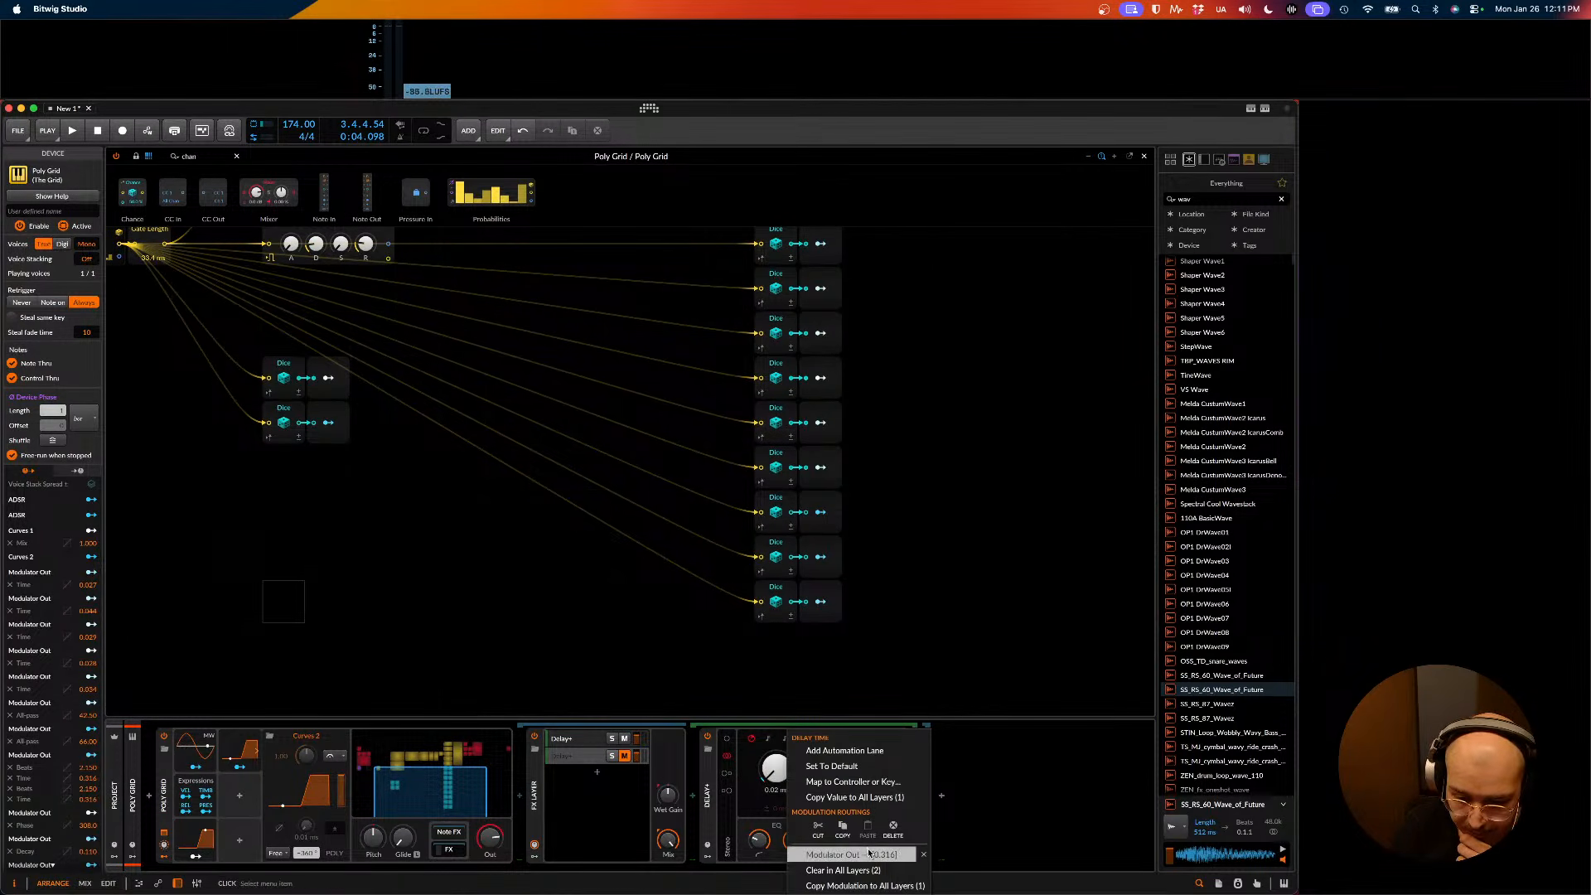
{"action": "left_click", "coordinate": [923, 855]}
{"action": "left_click_drag", "start_coordinate": [857, 644], "coordinate": [777, 771]}
{"action": "key", "text": "super+d"}
{"action": "key", "text": "space"}
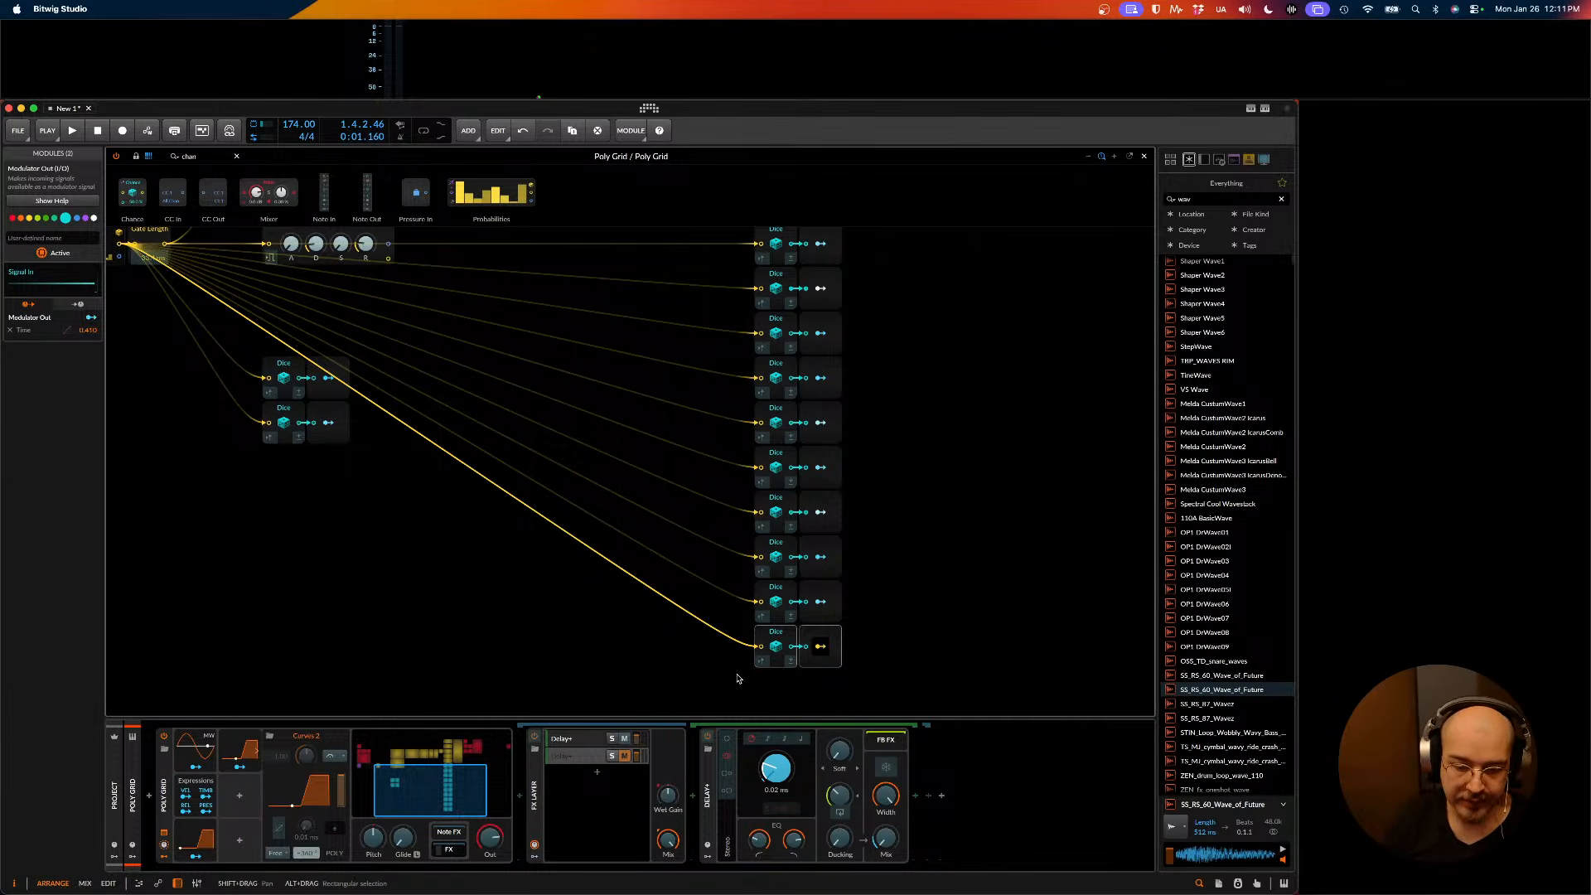
- Set the new Modulator Out's modulation of the second layer's delay time to 0.200 while auditioning
{"action": "key", "text": "space"}
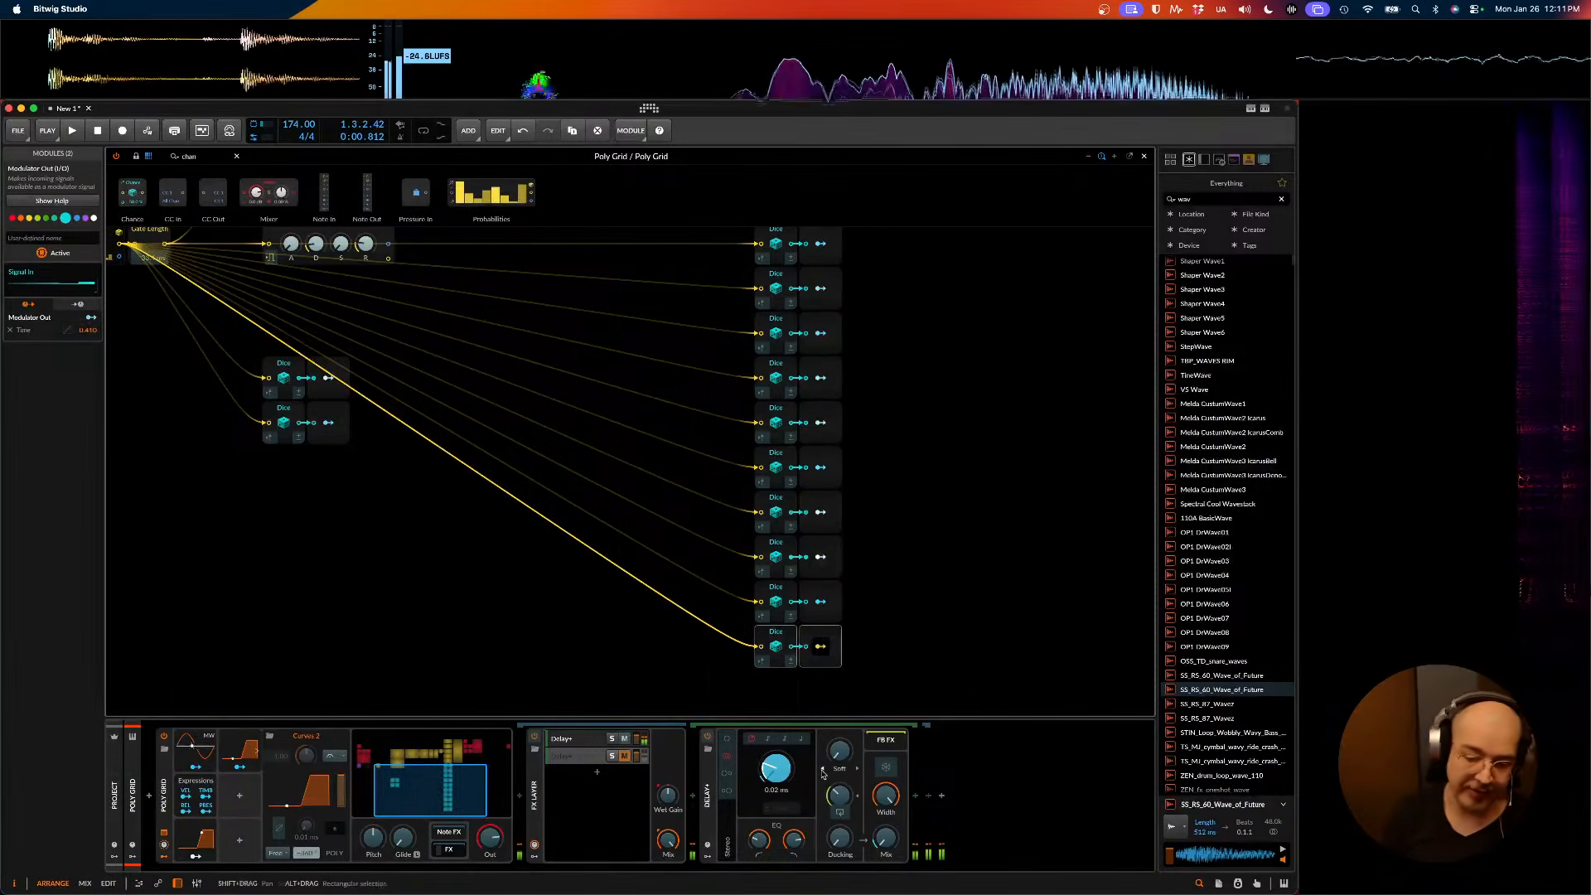
{"action": "left_click_drag", "start_coordinate": [775, 769], "coordinate": [776, 779]}
{"action": "key", "text": "space"}
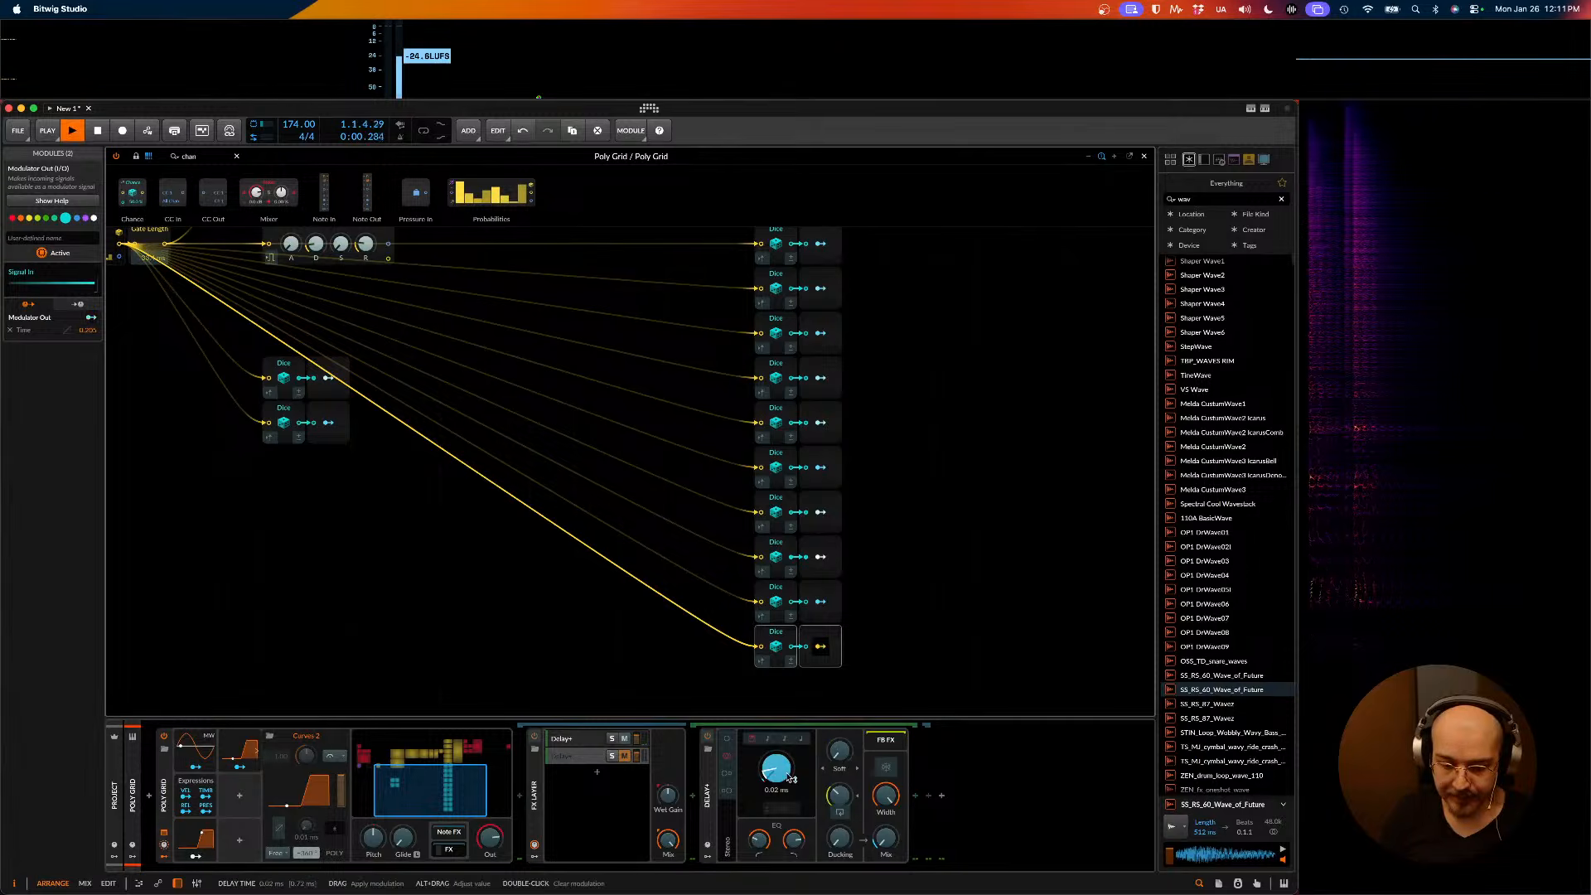
{"action": "key", "text": "Escape"}
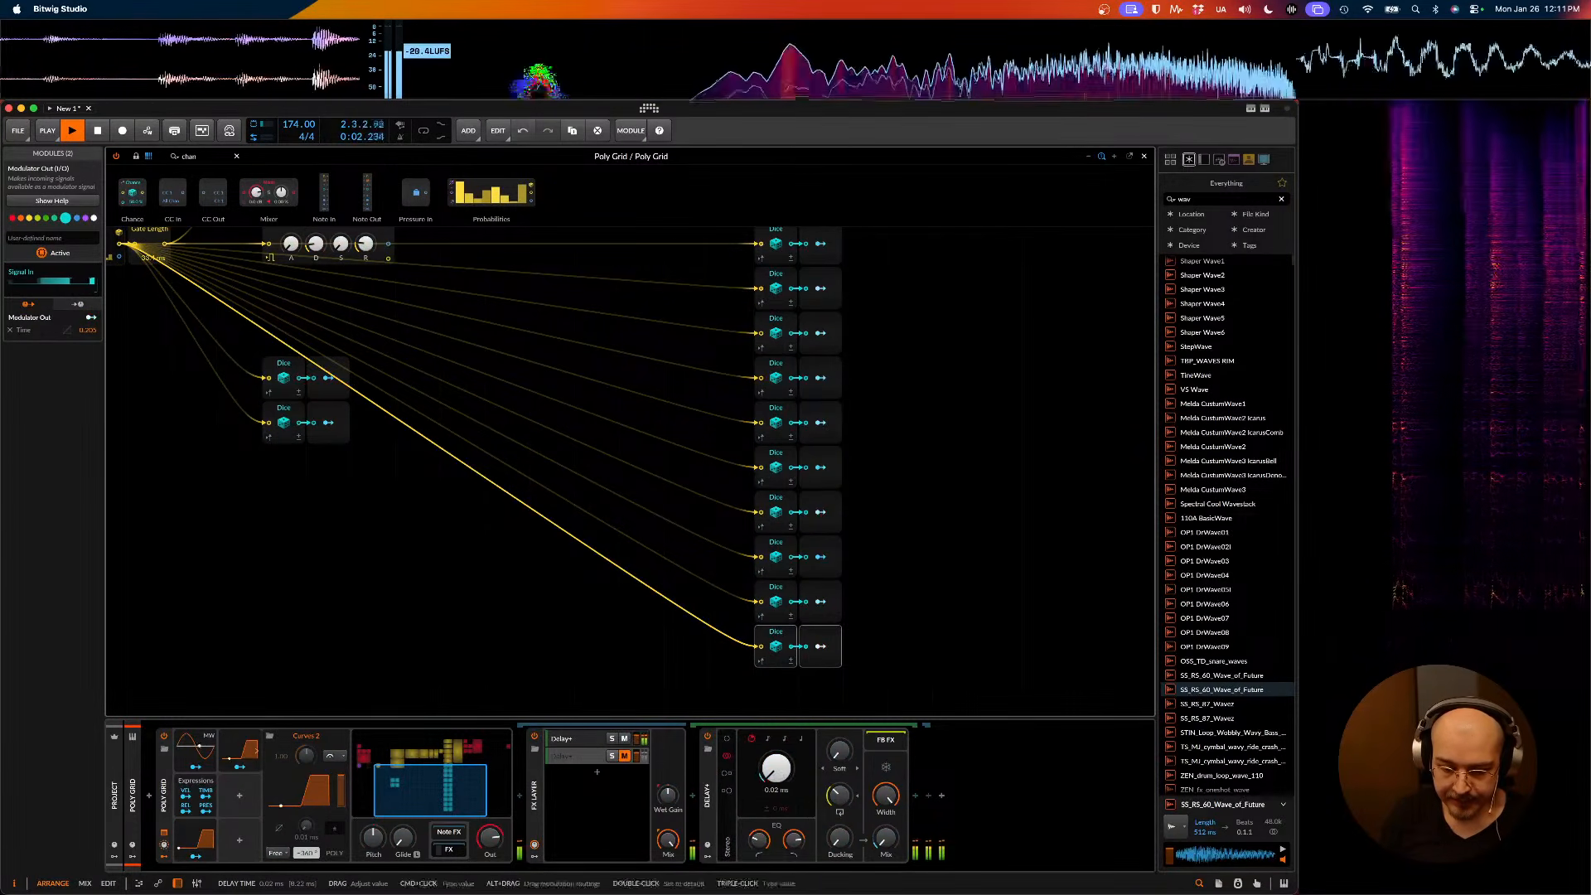
- Raise the second Delay+ layer's delay time to 0.63 ms, solo the layer and play it
{"action": "left_click_drag", "start_coordinate": [782, 773], "coordinate": [782, 758]}
{"action": "key", "text": "space"}
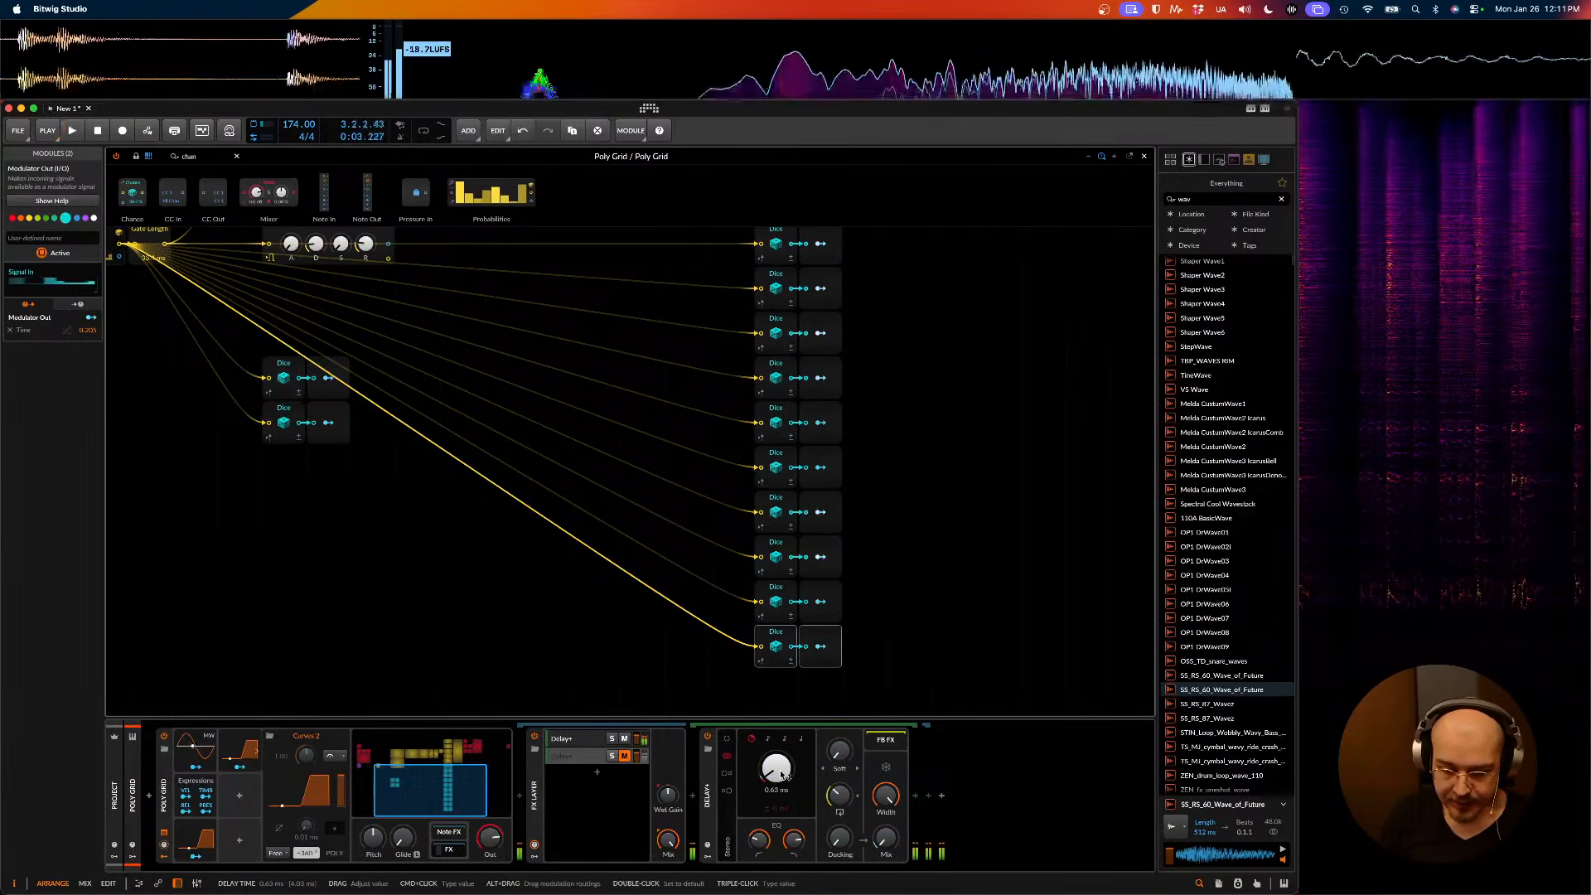
{"action": "left_click", "coordinate": [615, 756]}
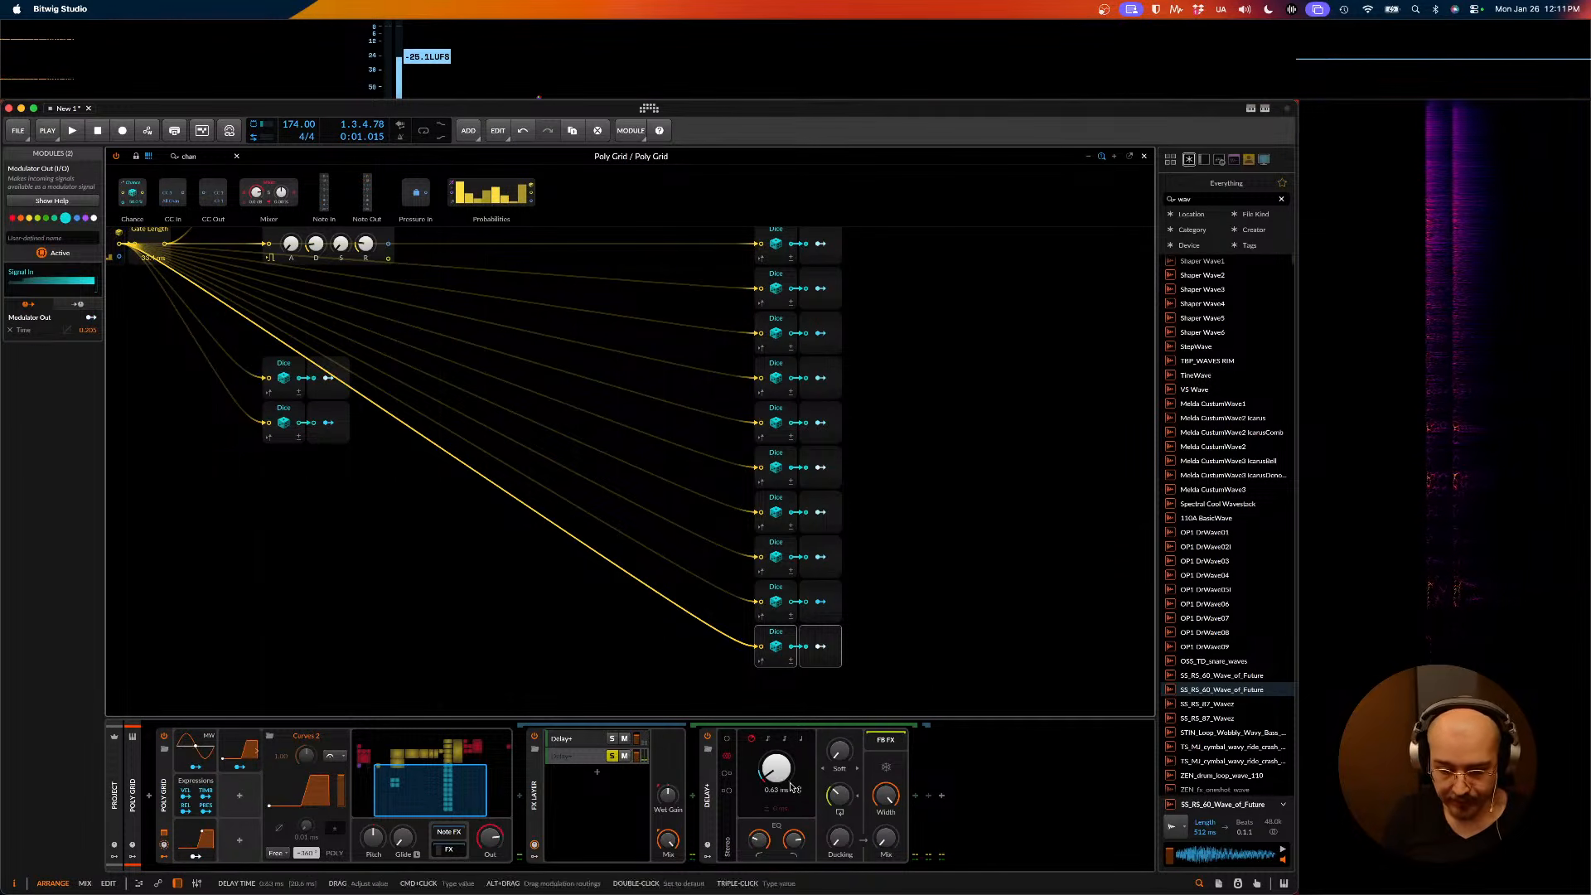
{"action": "key", "text": "space"}
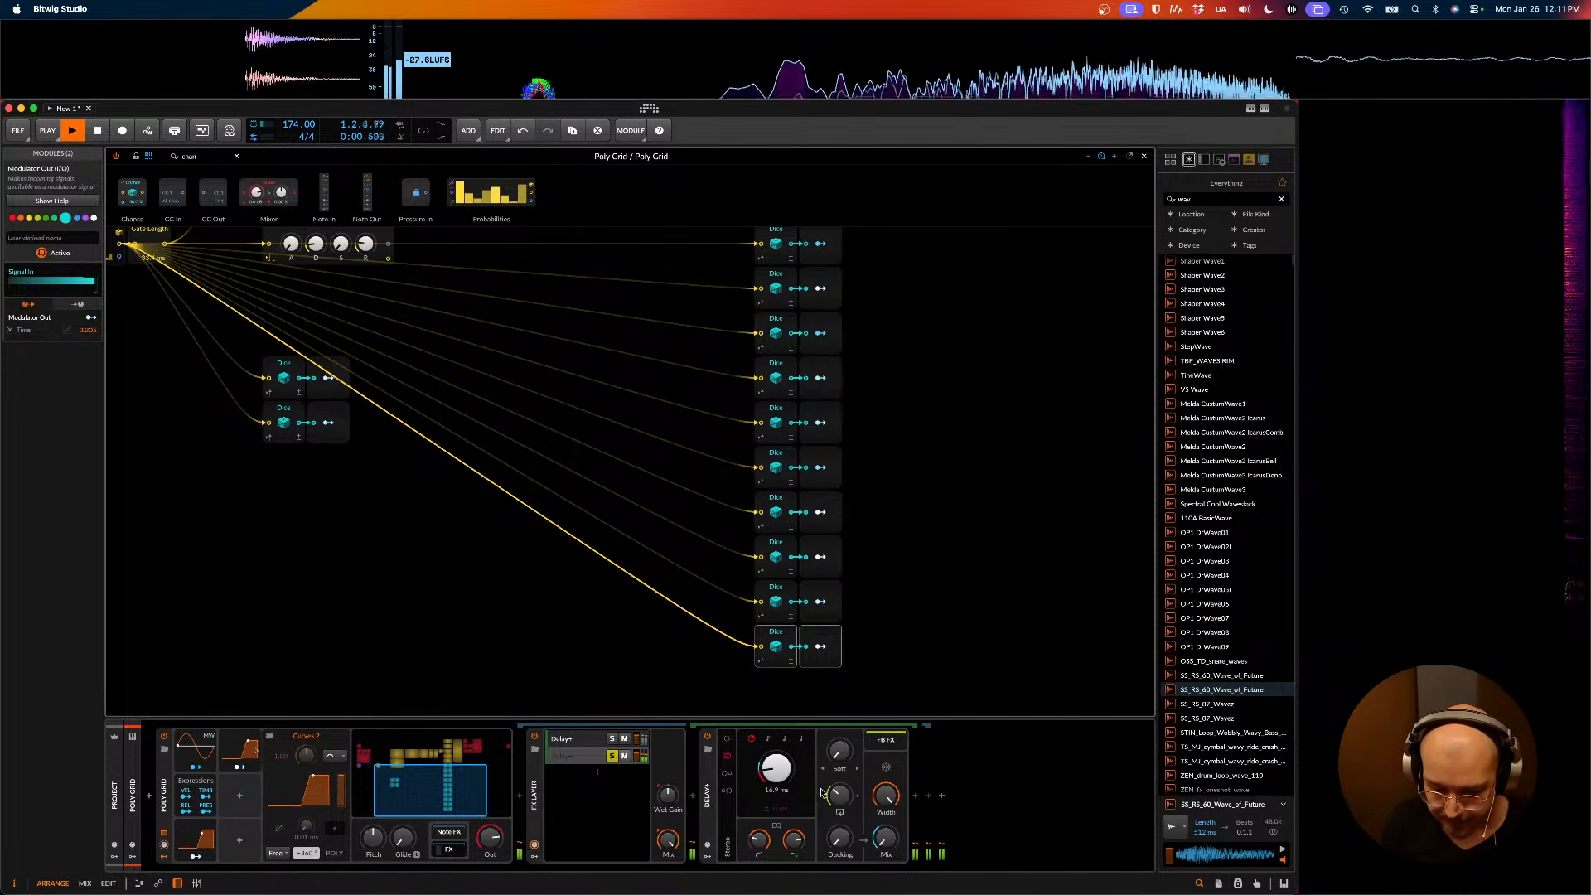
- Increase the new Modulator Out's modulation amount on the second layer's delay time while listening to the soloed layer
{"action": "left_click", "coordinate": [822, 648]}
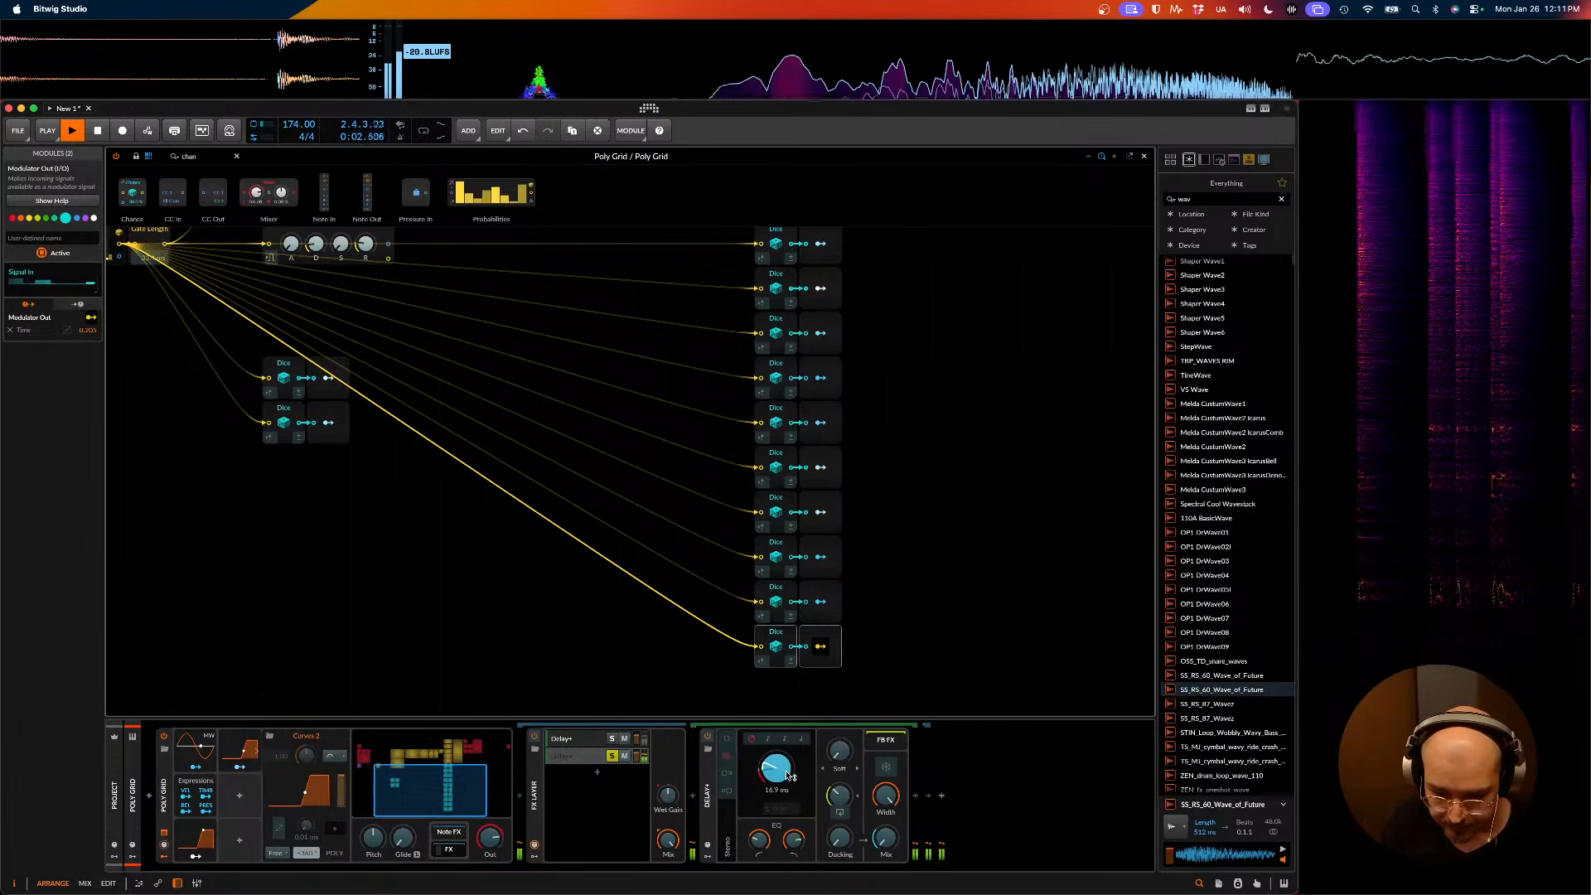
{"action": "left_click_drag", "start_coordinate": [776, 769], "coordinate": [776, 732]}
{"action": "key", "text": "Escape"}
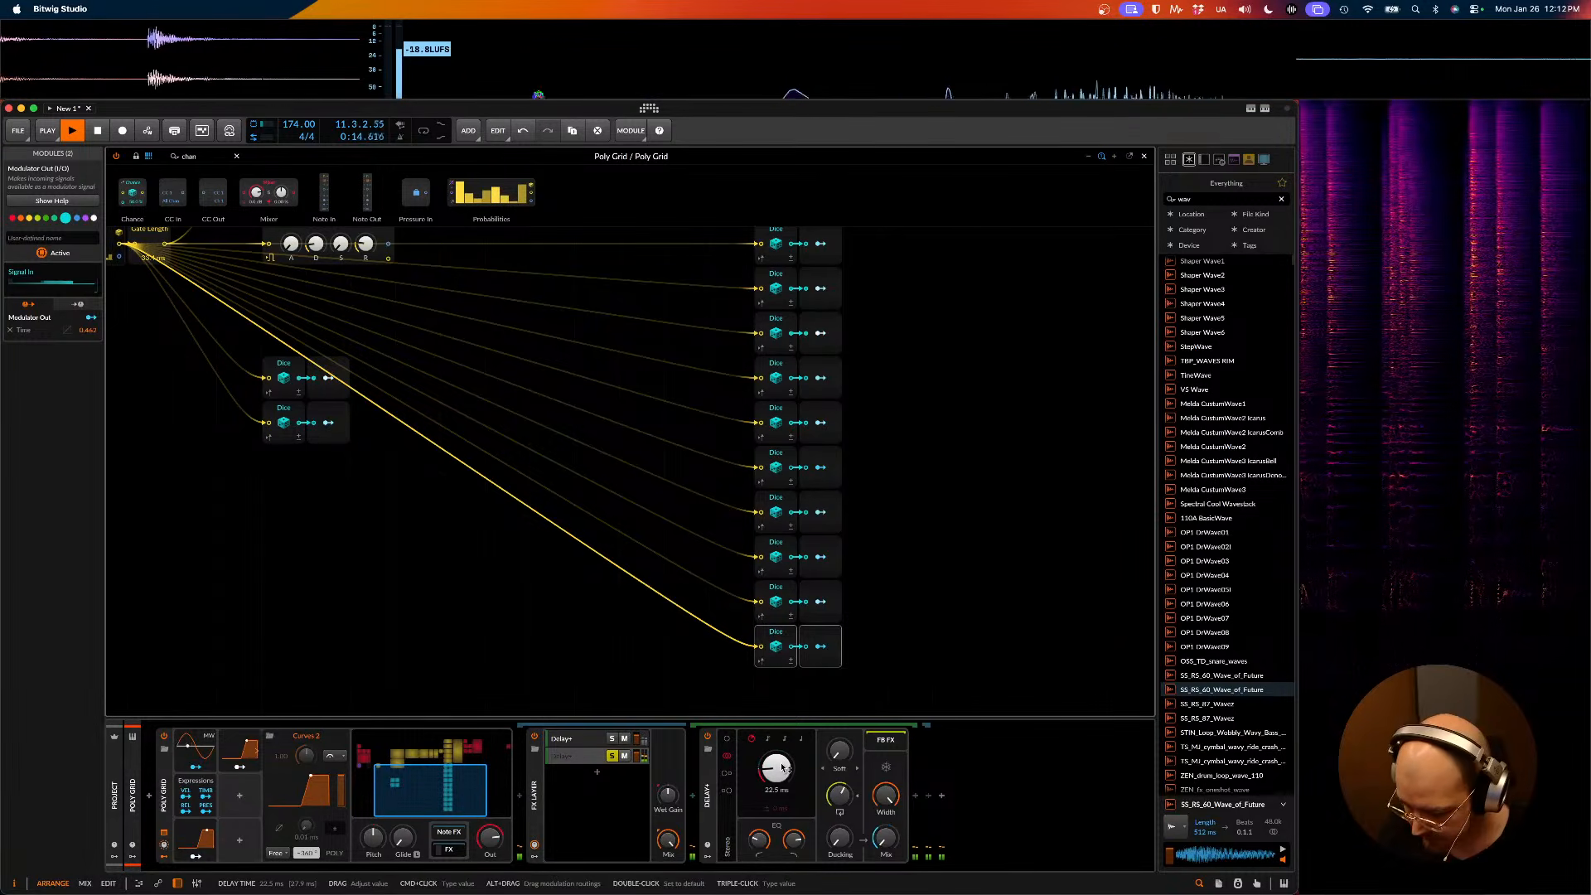
{"action": "key", "text": "space"}
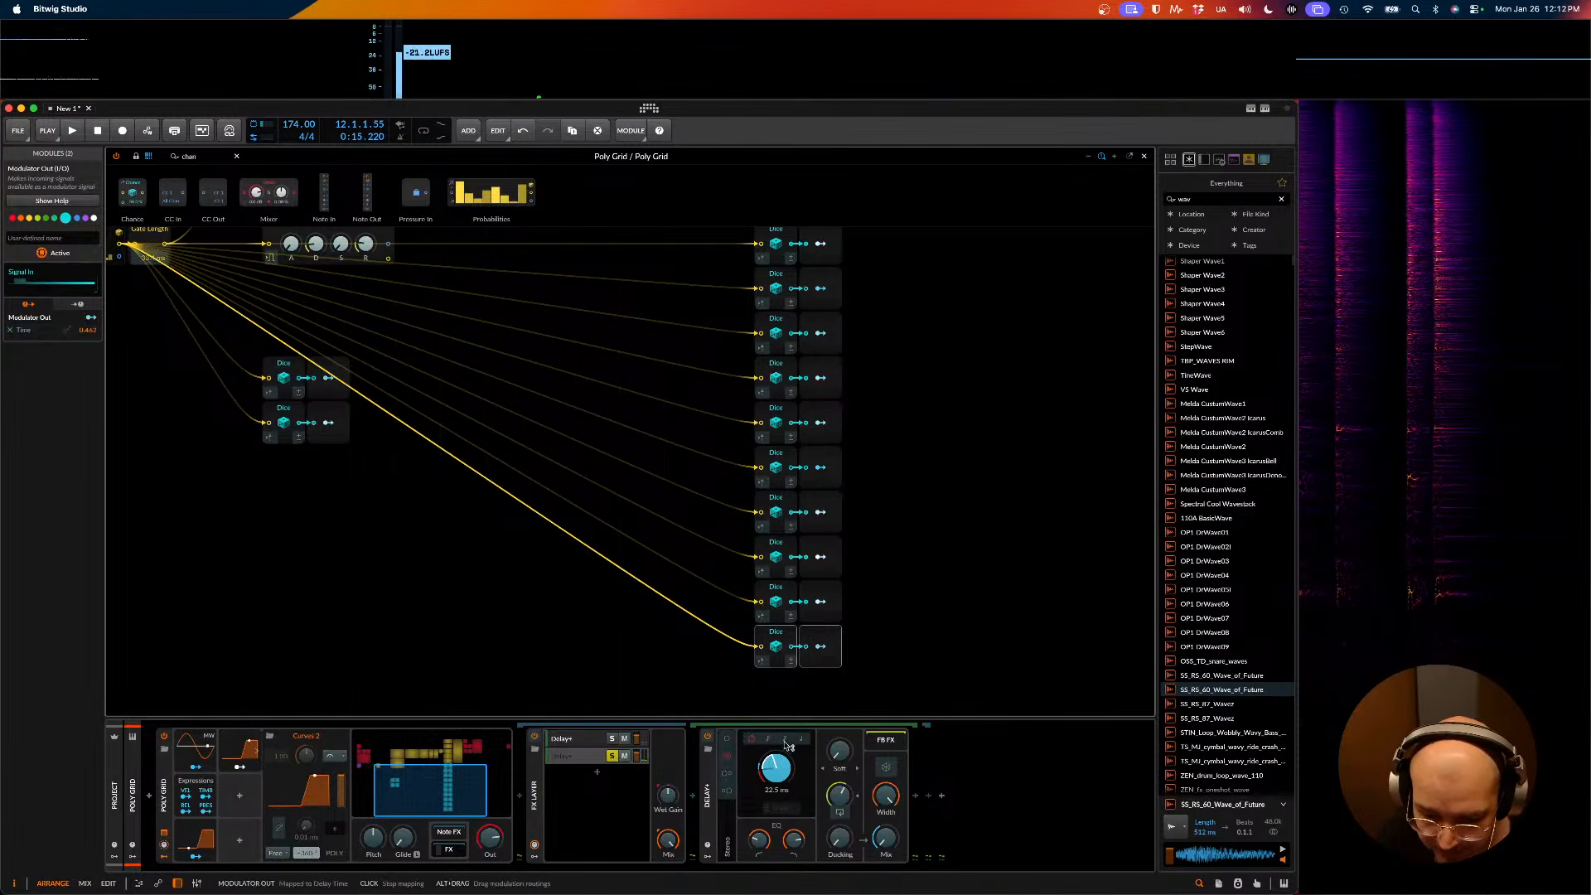
{"action": "key", "text": "space"}
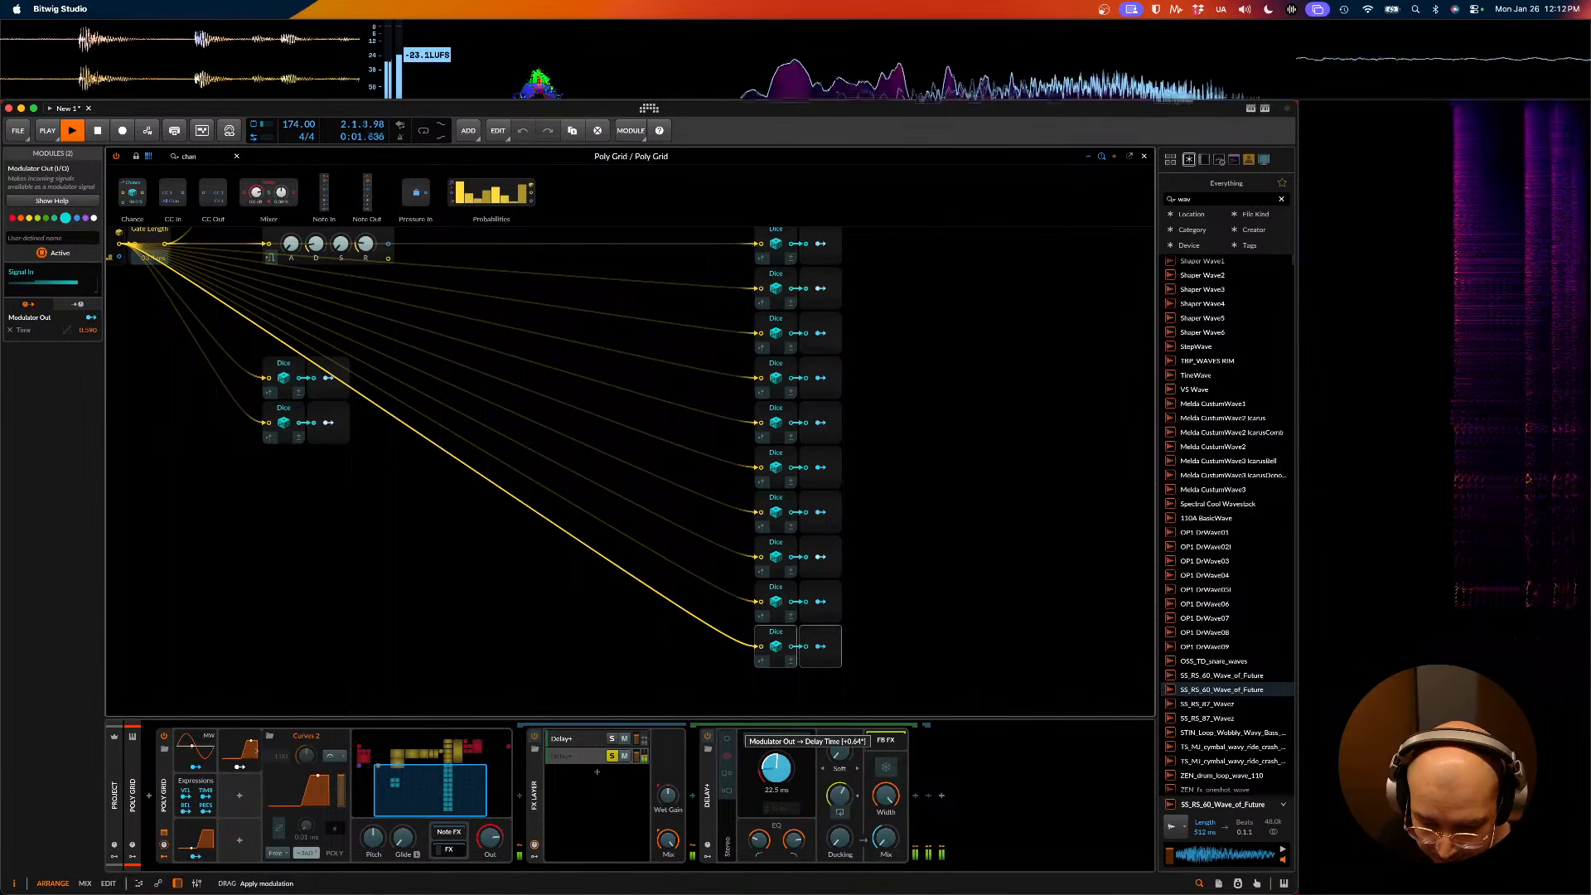
- Restart the soloed second layer repeatedly while trying base delay times of 16.9, 12.3 and 22.5 ms
{"action": "key", "text": "space"}
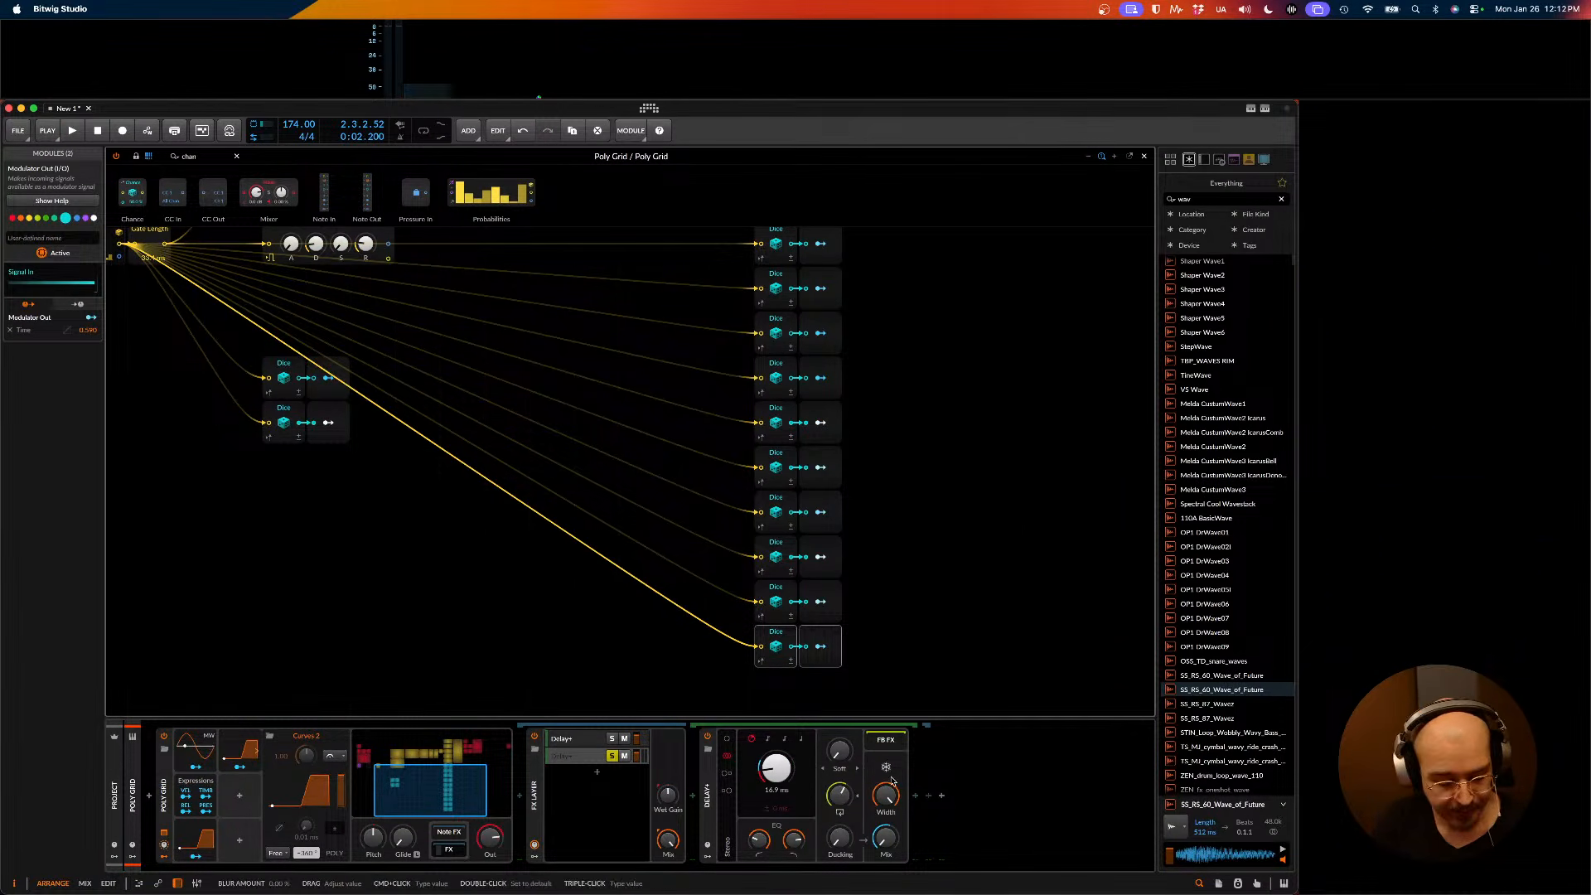
{"action": "key", "text": "space"}
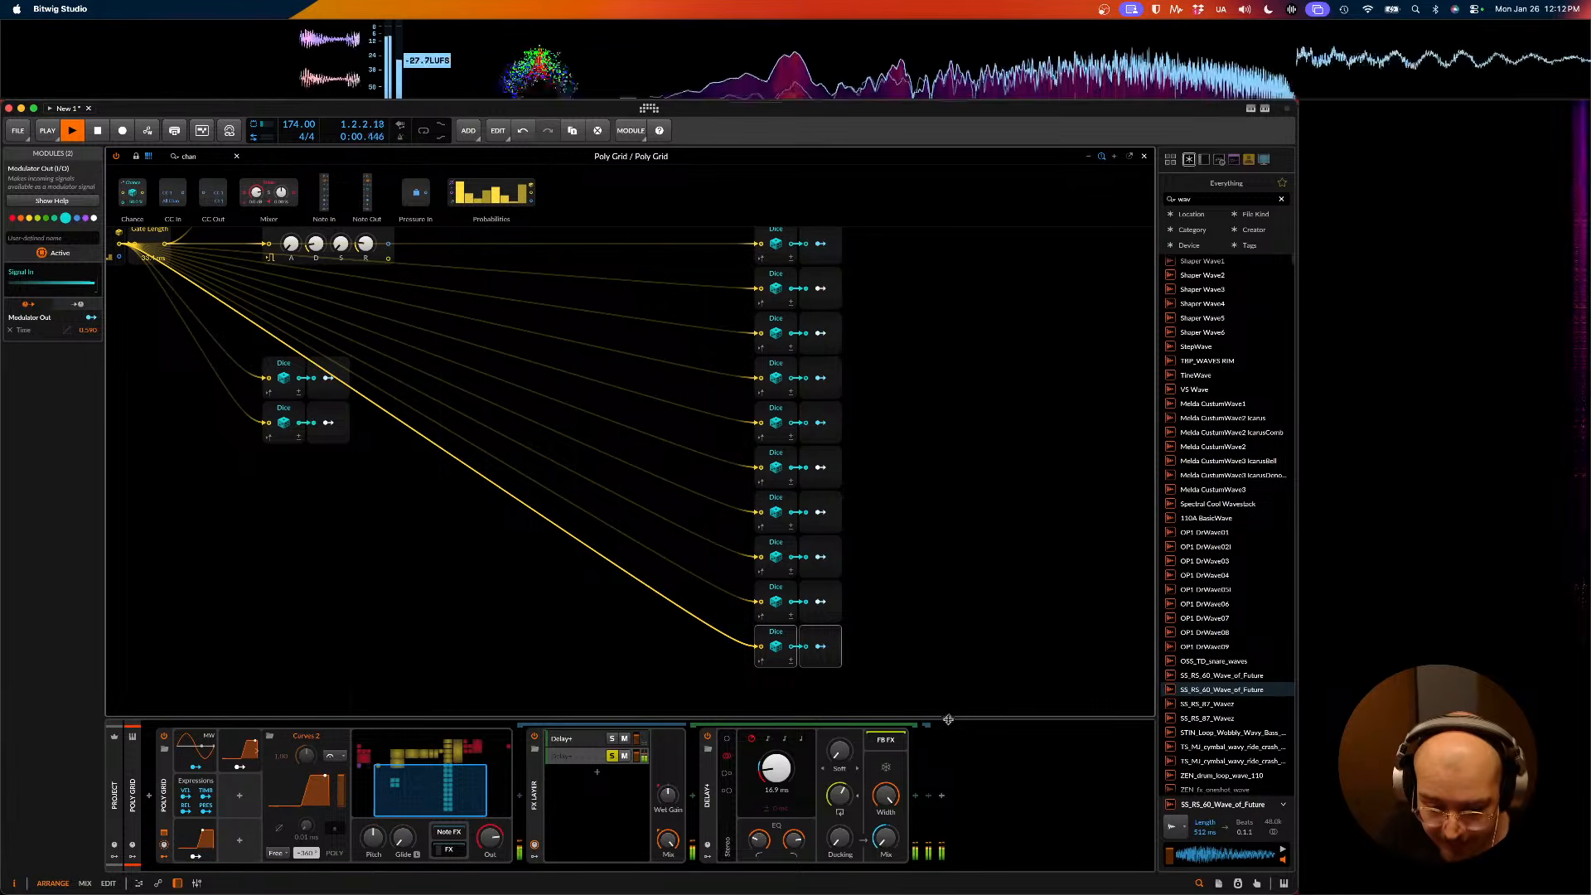
{"action": "key", "text": "space"}
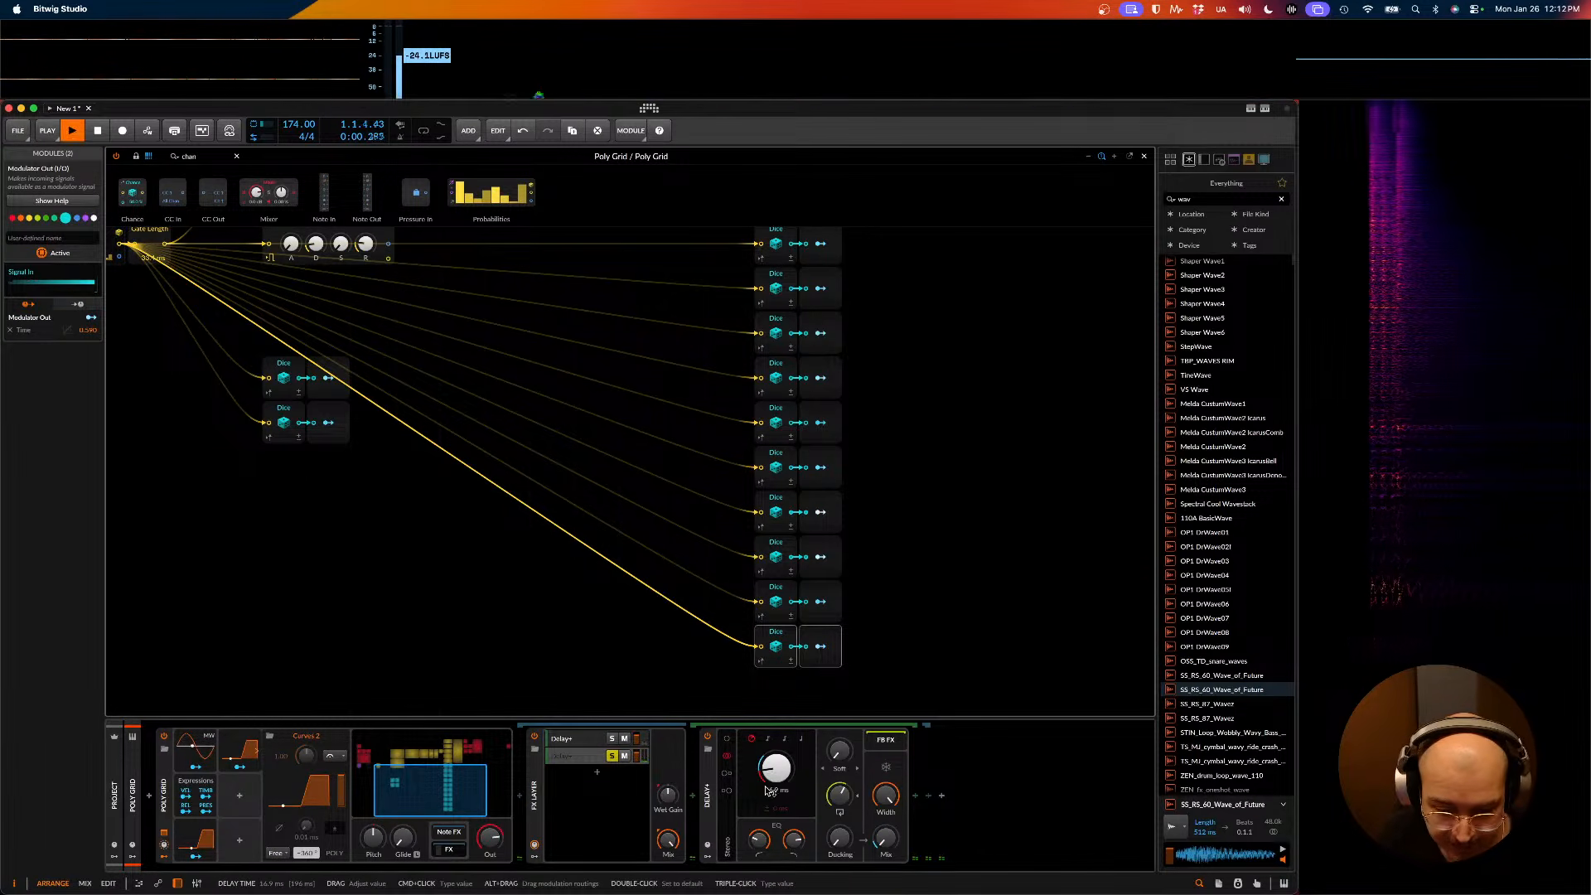
{"action": "key", "text": "space"}
{"action": "key", "text": "space"}
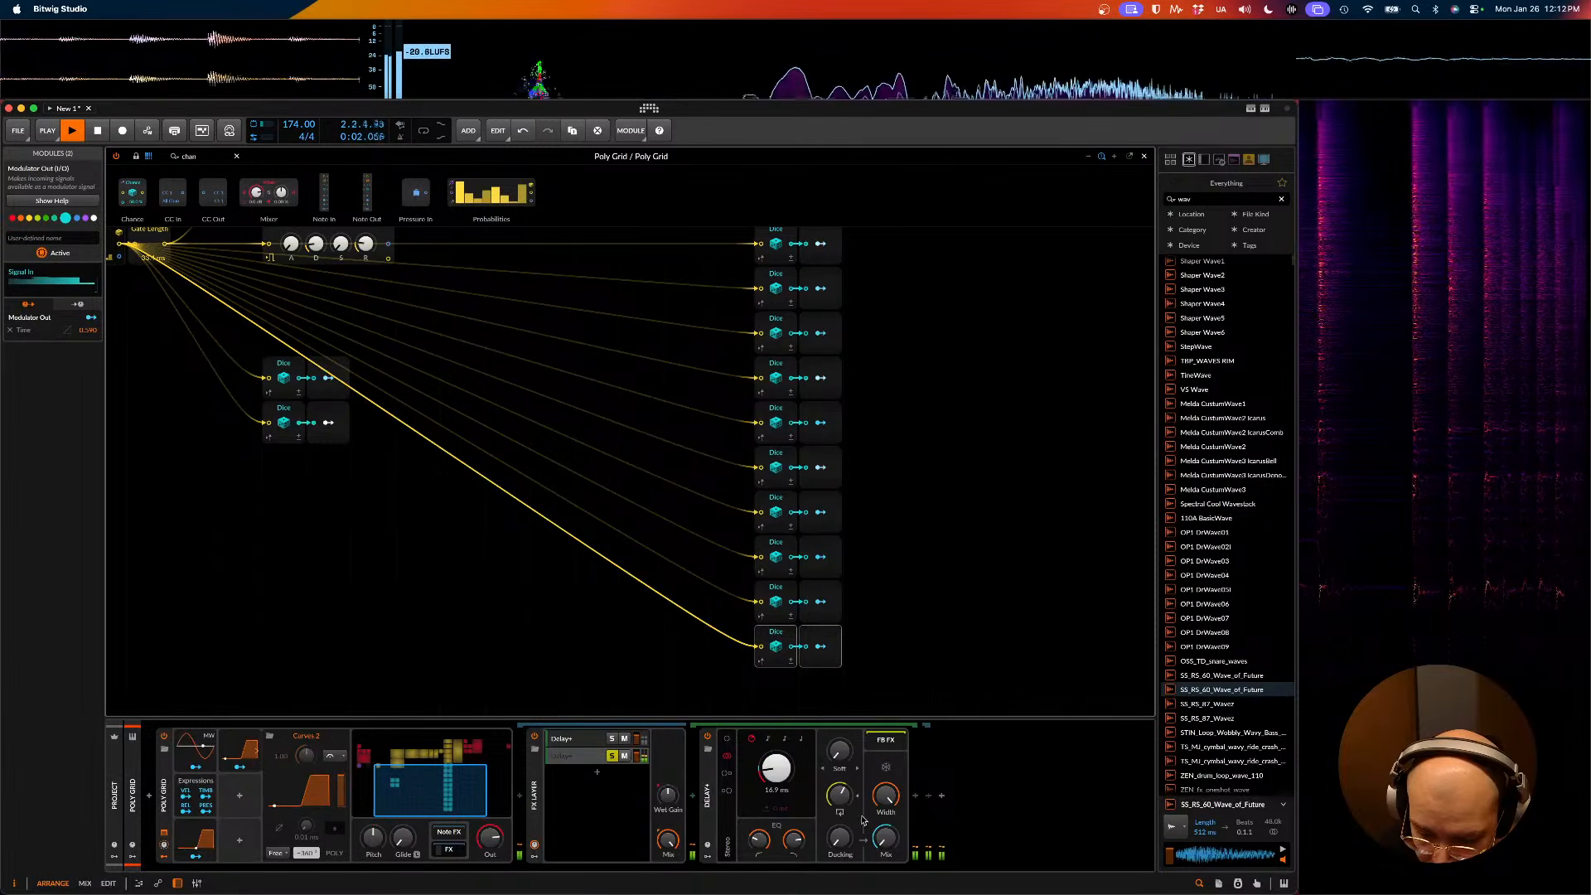
{"action": "key", "text": "space"}
{"action": "key", "text": "space"}
{"action": "key", "text": "space"}
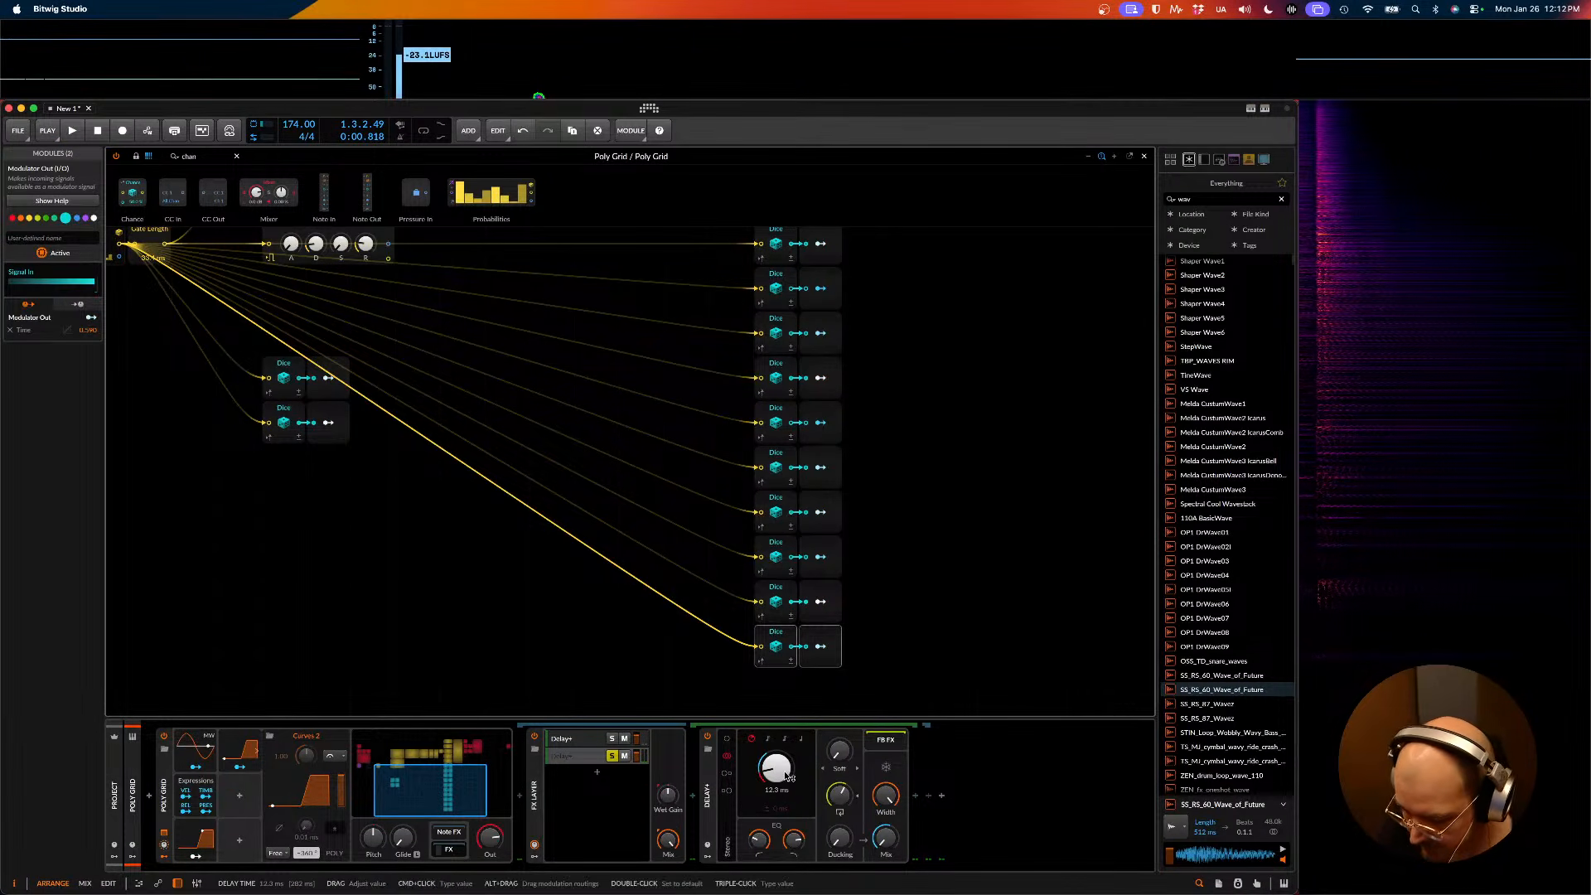
{"action": "key", "text": "space"}
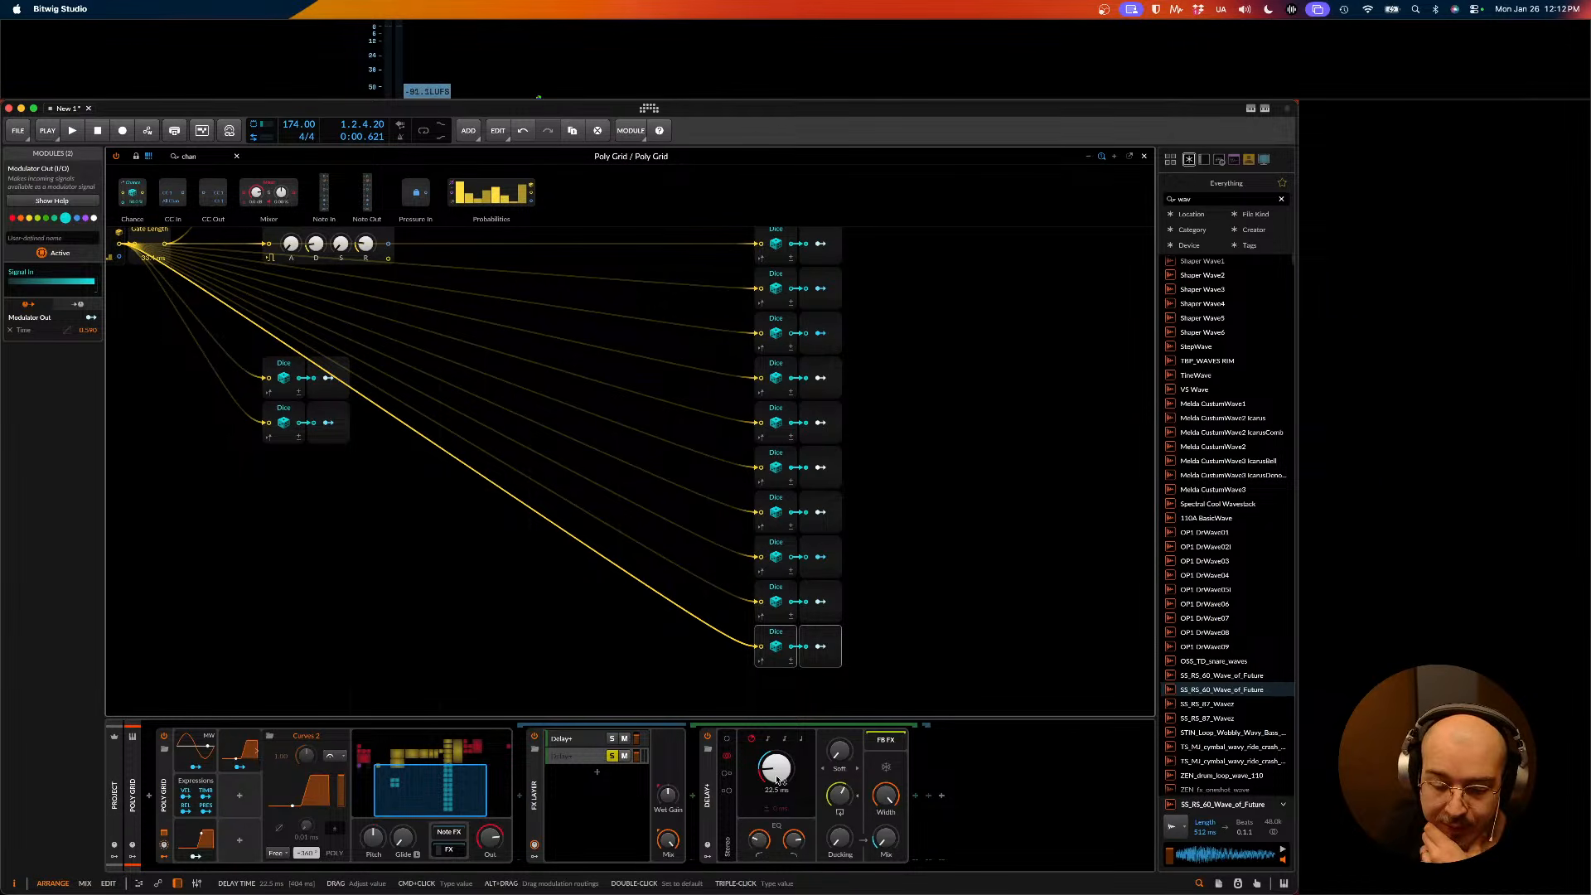
- Audition base delay times of 11.0 and 24.6 ms on the second layer and settle on 4.29 ms
{"action": "left_click_drag", "start_coordinate": [778, 780], "coordinate": [780, 785]}
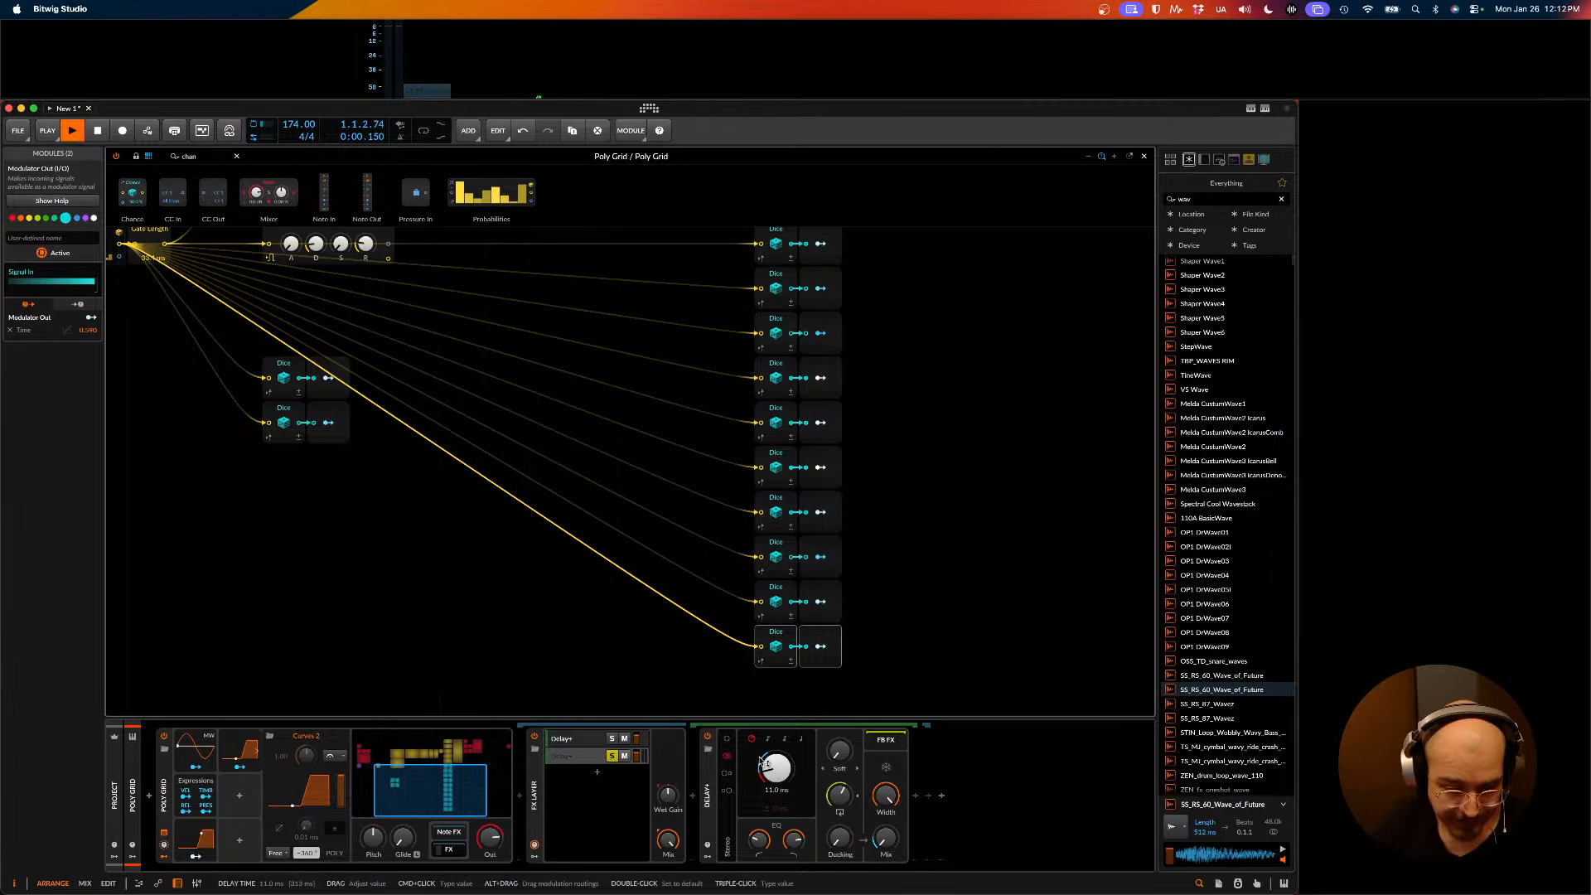
{"action": "key", "text": "space"}
{"action": "key", "text": "space"}
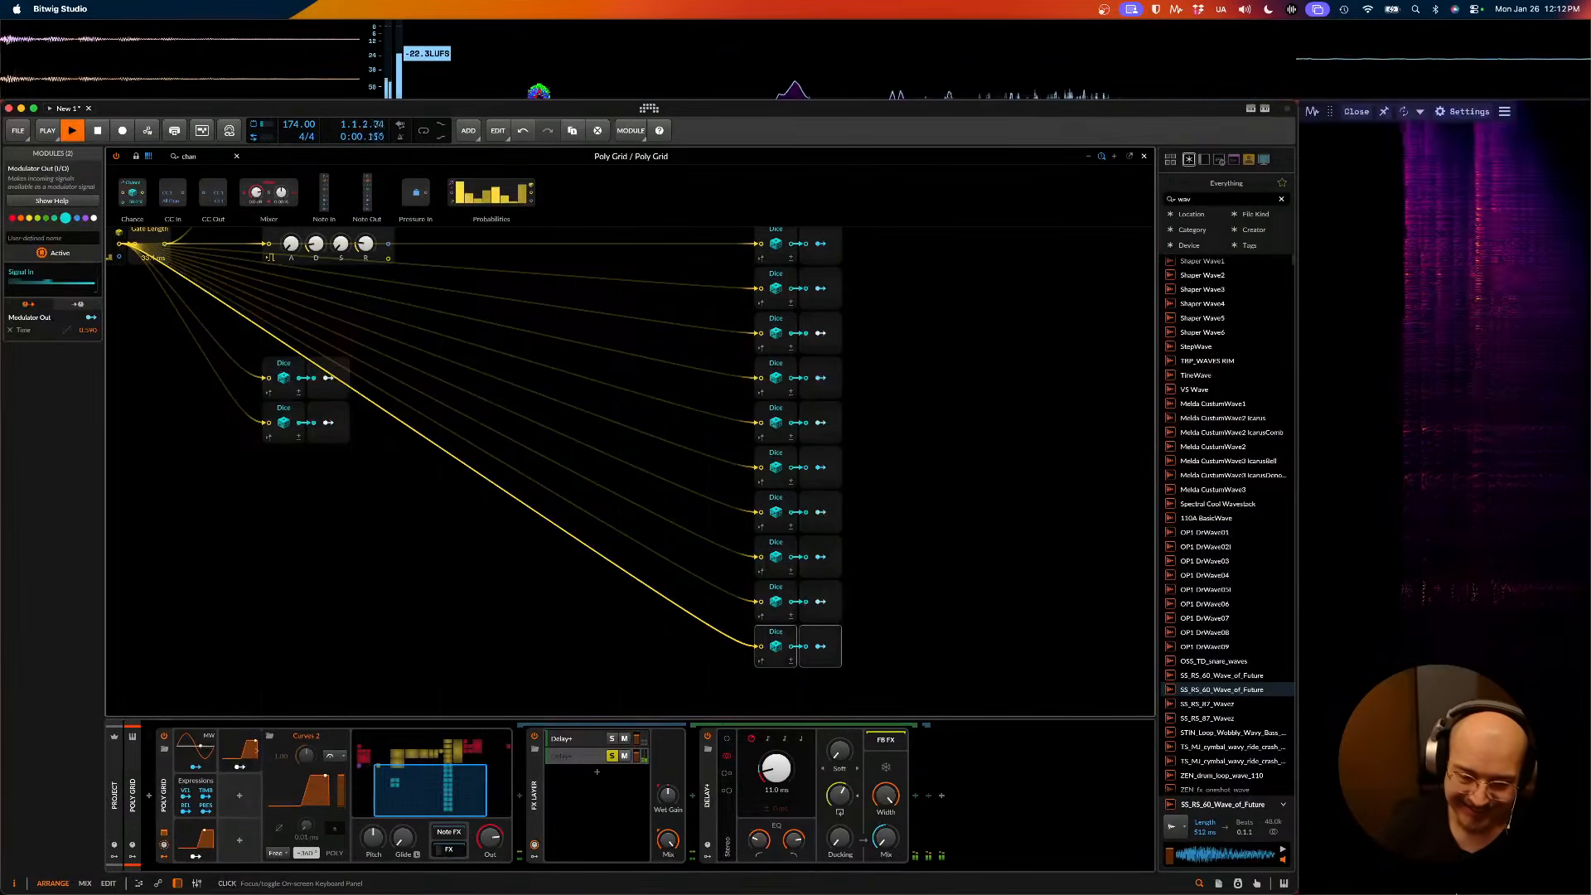
{"action": "key", "text": "space"}
{"action": "key", "text": "space"}
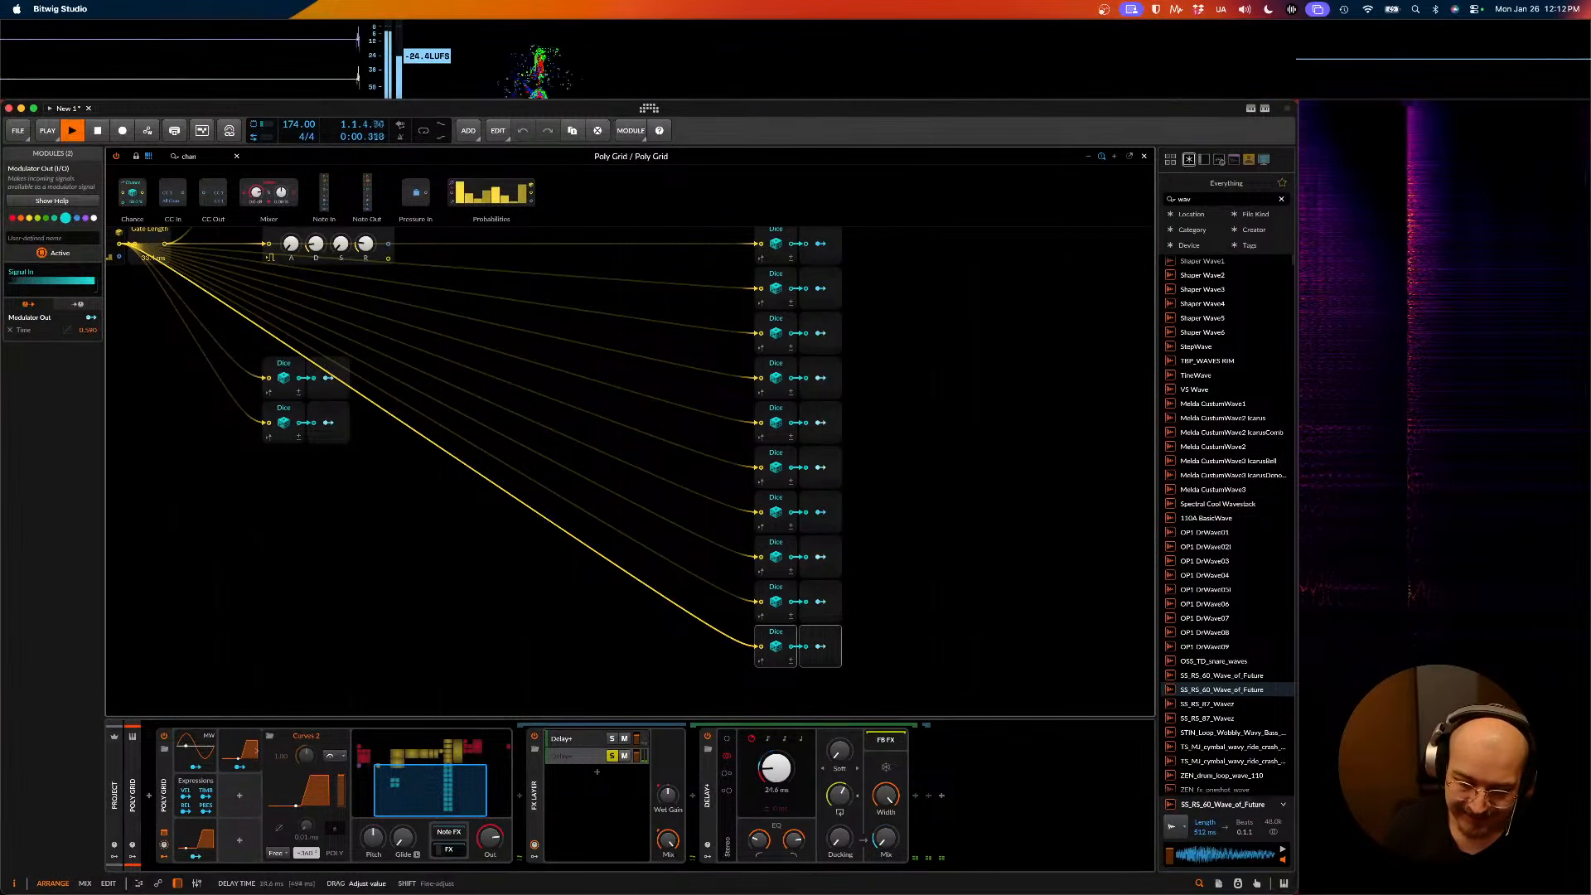
{"action": "key", "text": "space"}
{"action": "left_click_drag", "start_coordinate": [767, 771], "coordinate": [767, 778]}
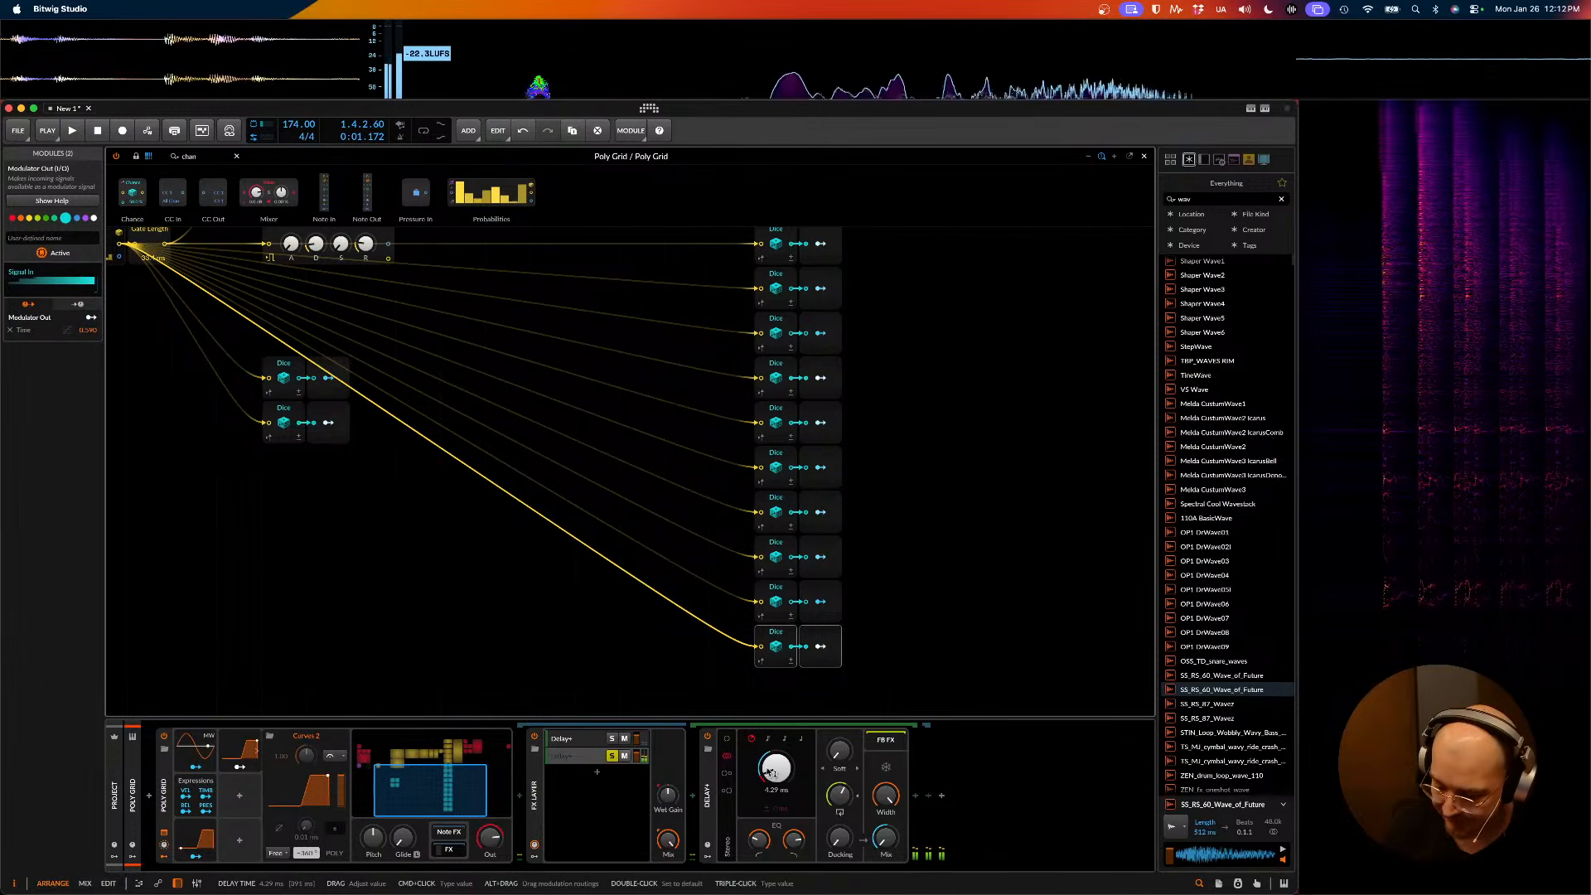
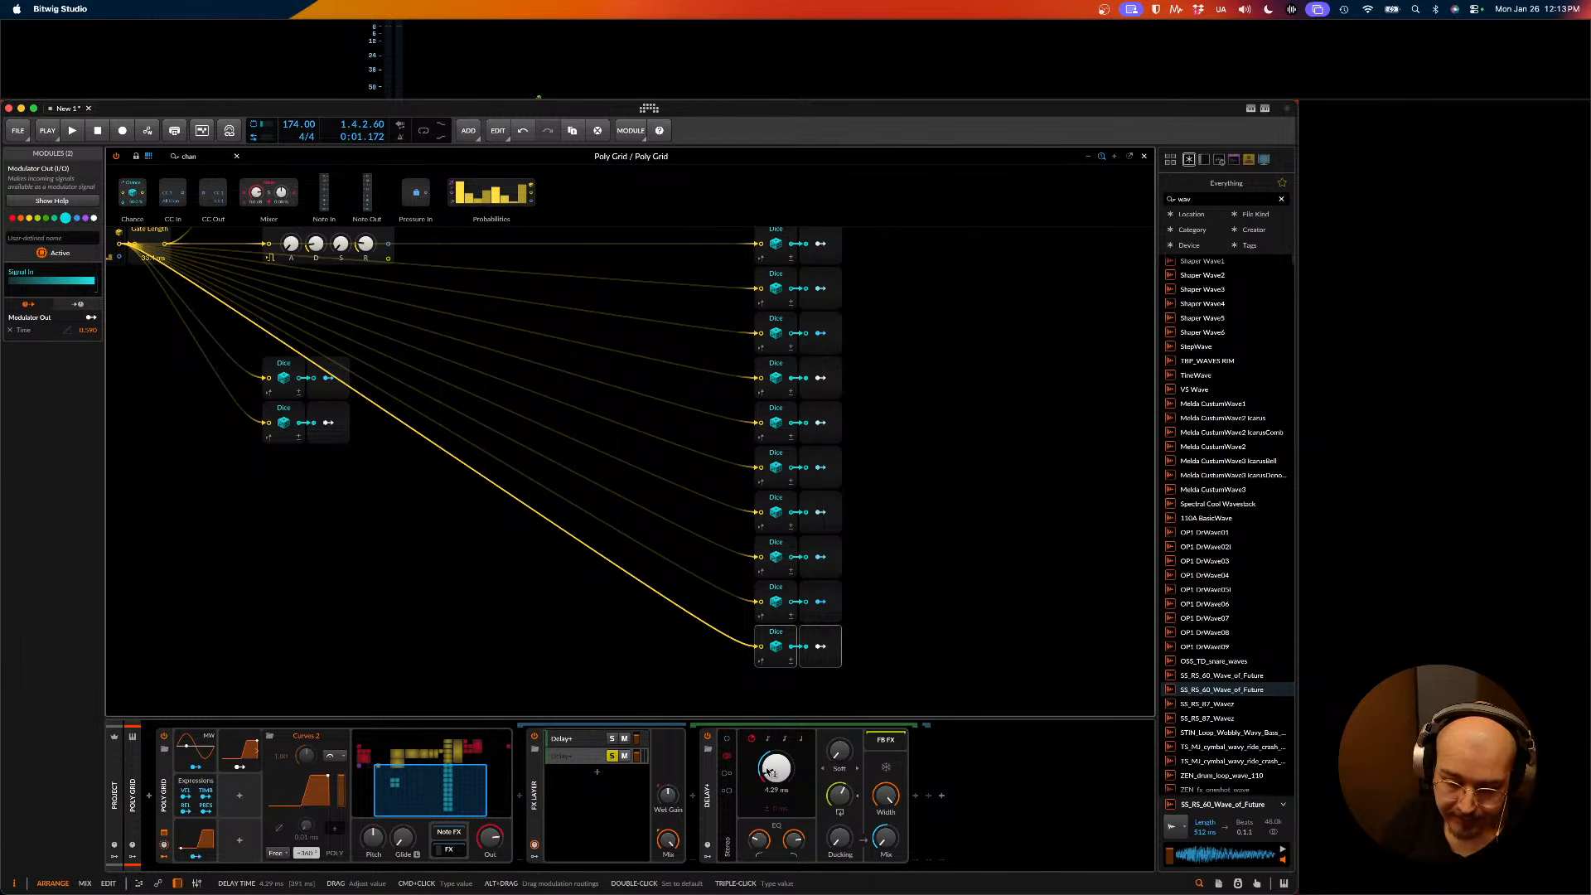
- Replay the soloed second layer and set its base delay time to 5.00 ms
{"action": "key", "text": "space"}
{"action": "key", "text": "space"}
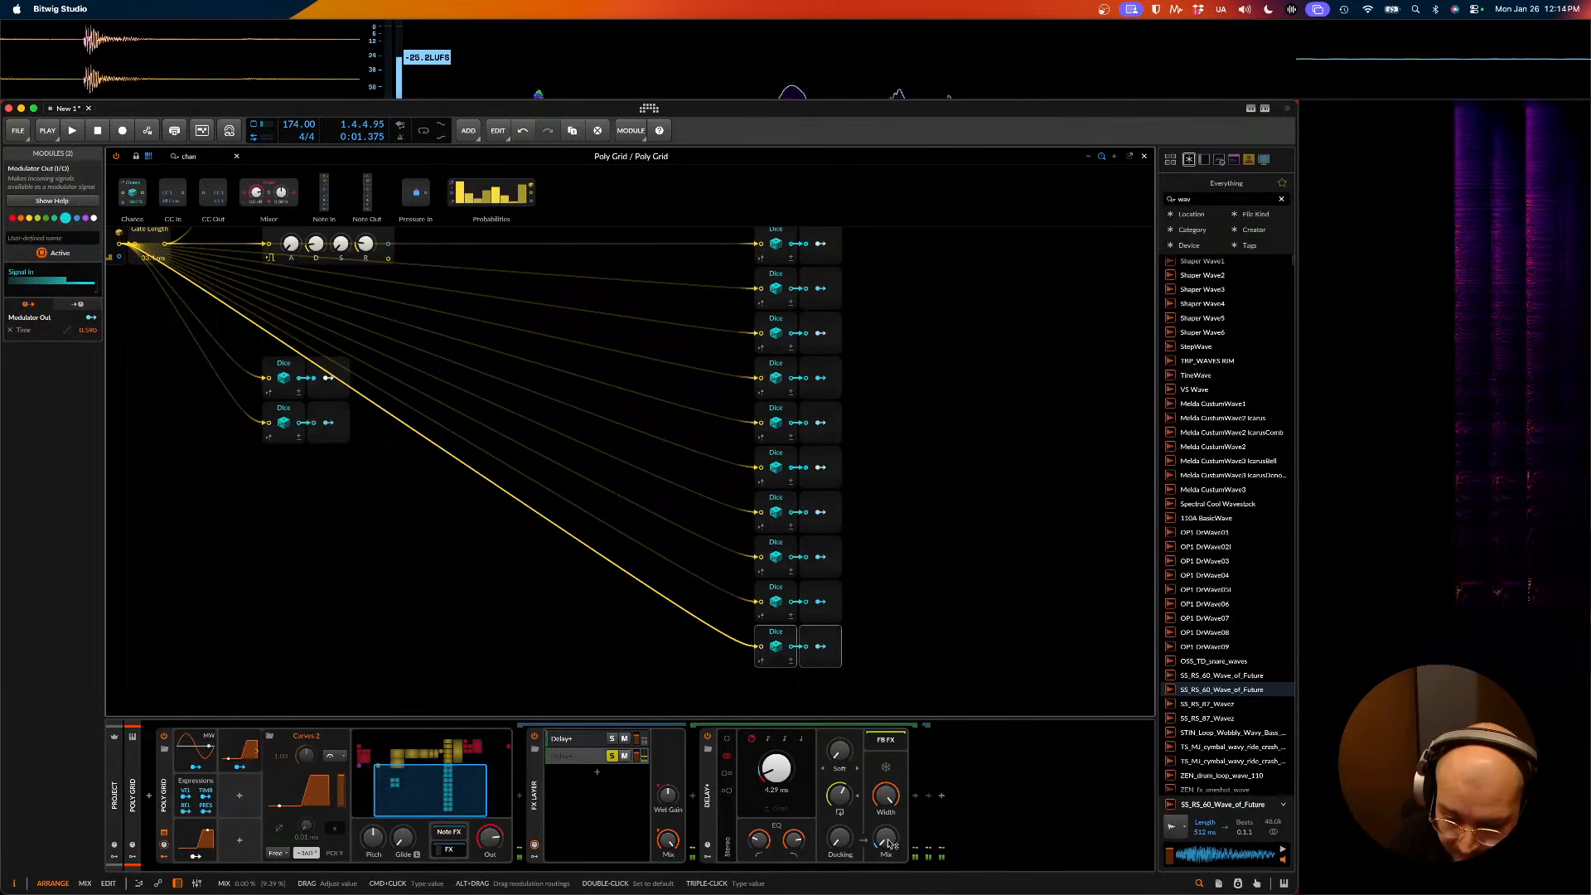
{"action": "key", "text": "space"}
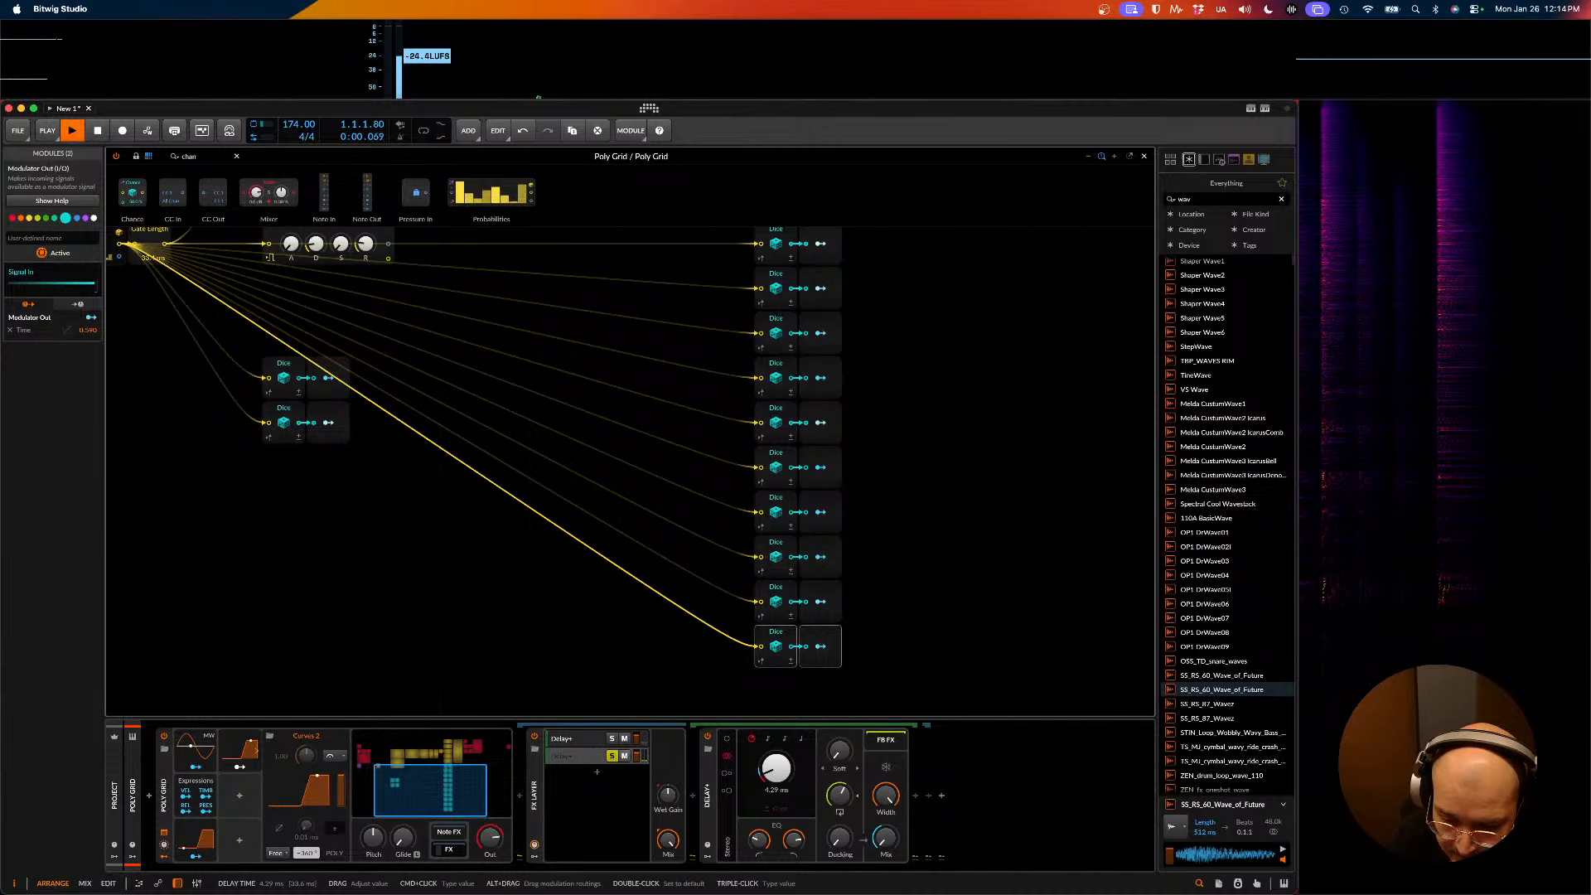
{"action": "key", "text": "space"}
{"action": "mouse_move", "coordinate": [785, 774]}
{"action": "left_mouse_down"}
{"action": "mouse_move", "coordinate": [785, 739]}
{"action": "mouse_move", "coordinate": [785, 777]}
{"action": "left_mouse_up"}
{"action": "key", "text": "space"}
{"action": "key", "text": "space"}
- Select the second layer's Delay+ device and adjust its Update Rate while restarting playback to compare
{"action": "left_click", "coordinate": [707, 792]}
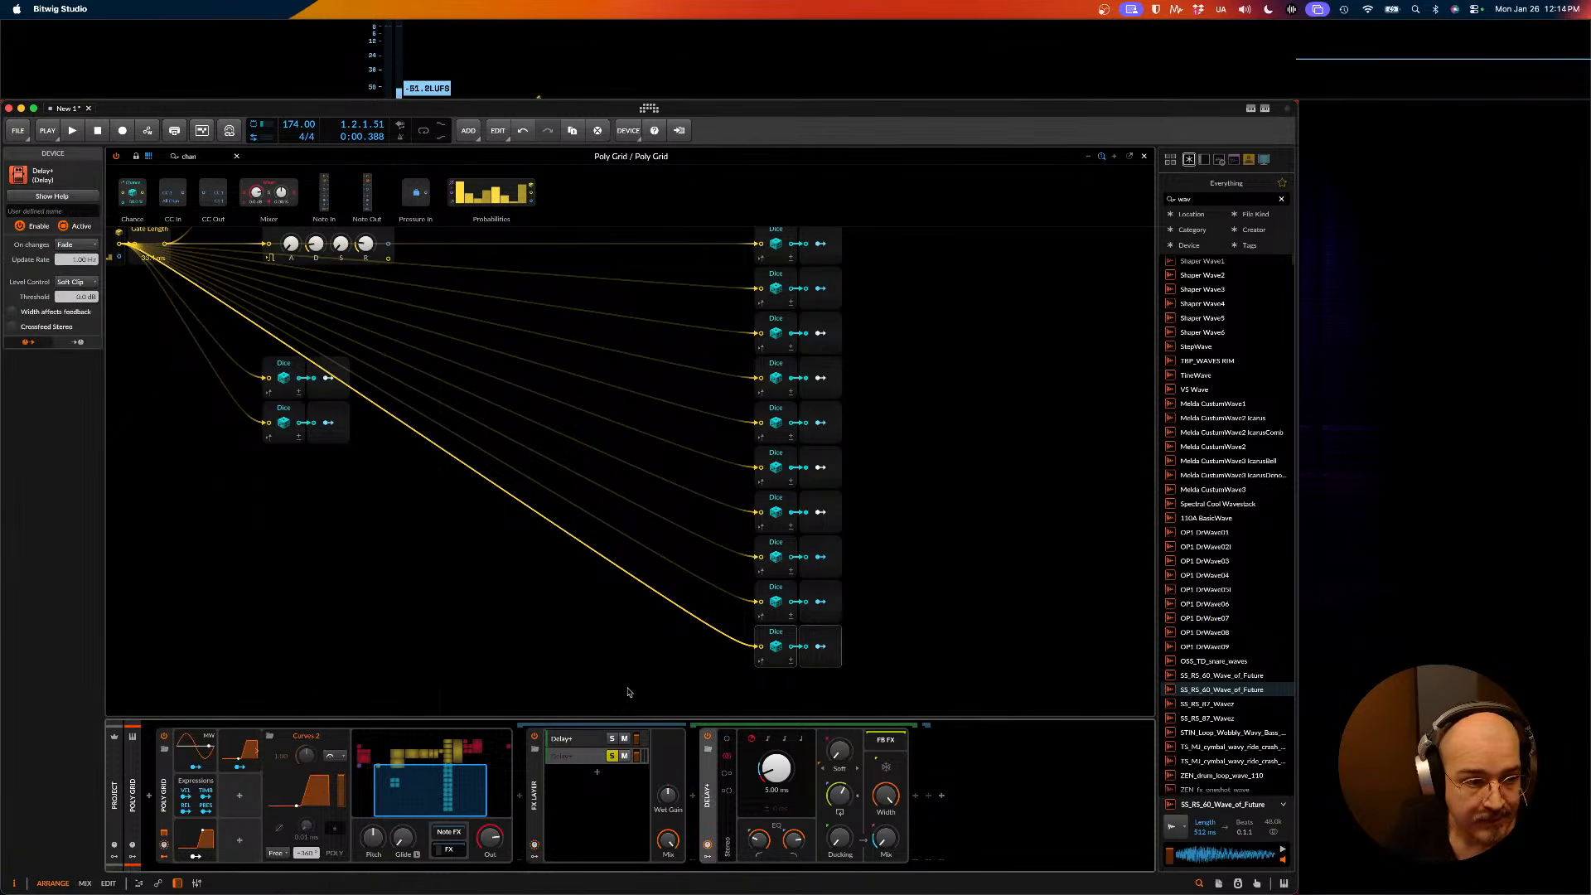
{"action": "key", "text": "space"}
{"action": "key", "text": "space"}
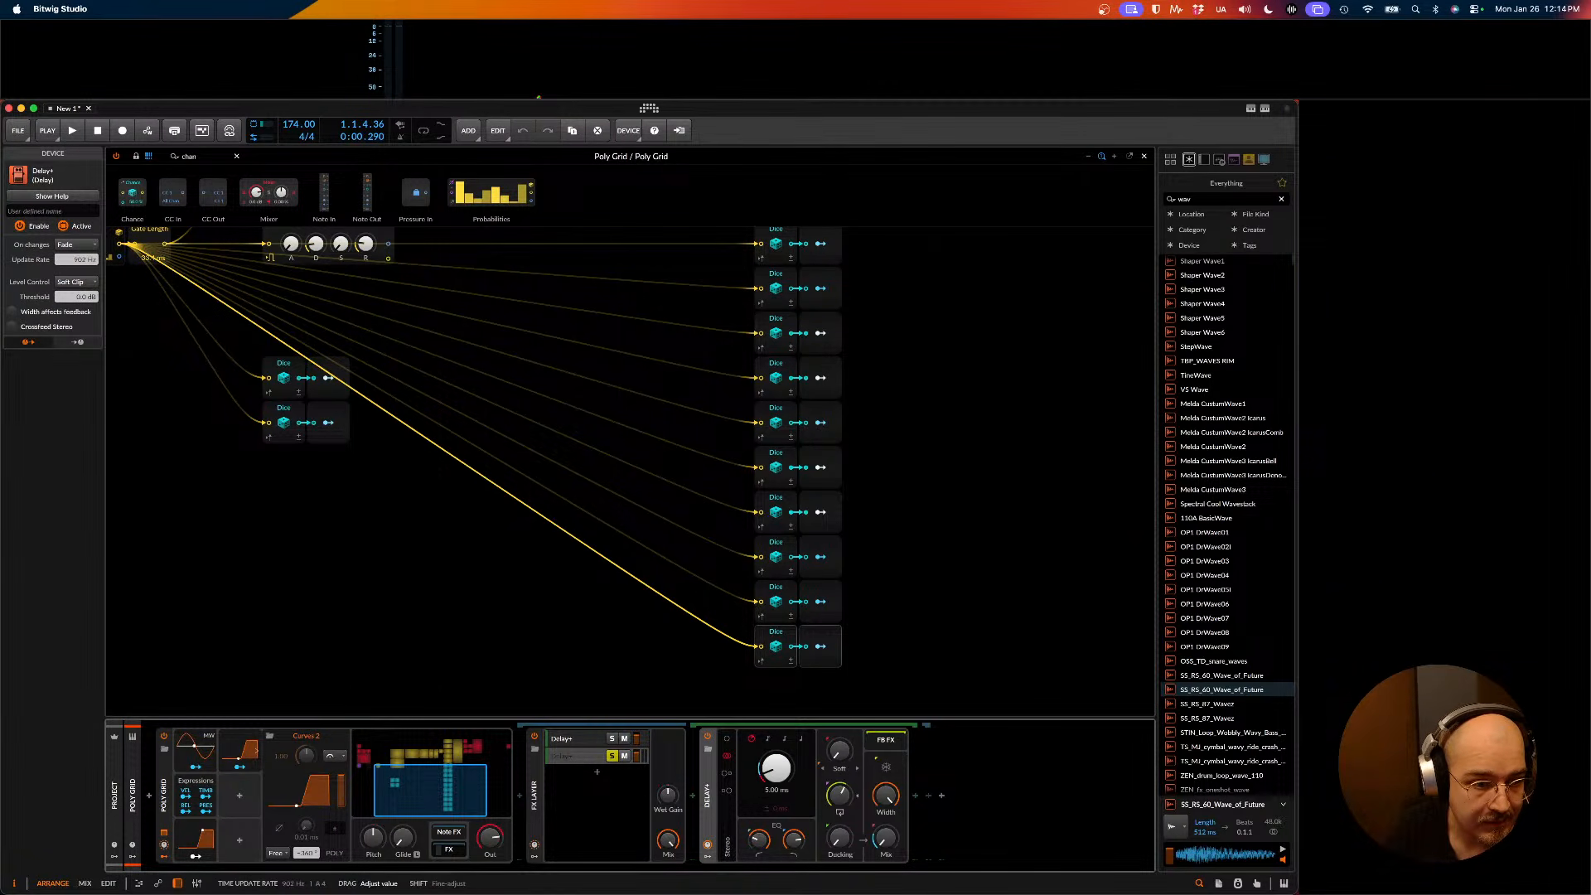
{"action": "key", "text": "space"}
{"action": "key", "text": "space"}
{"action": "key", "text": "space"}
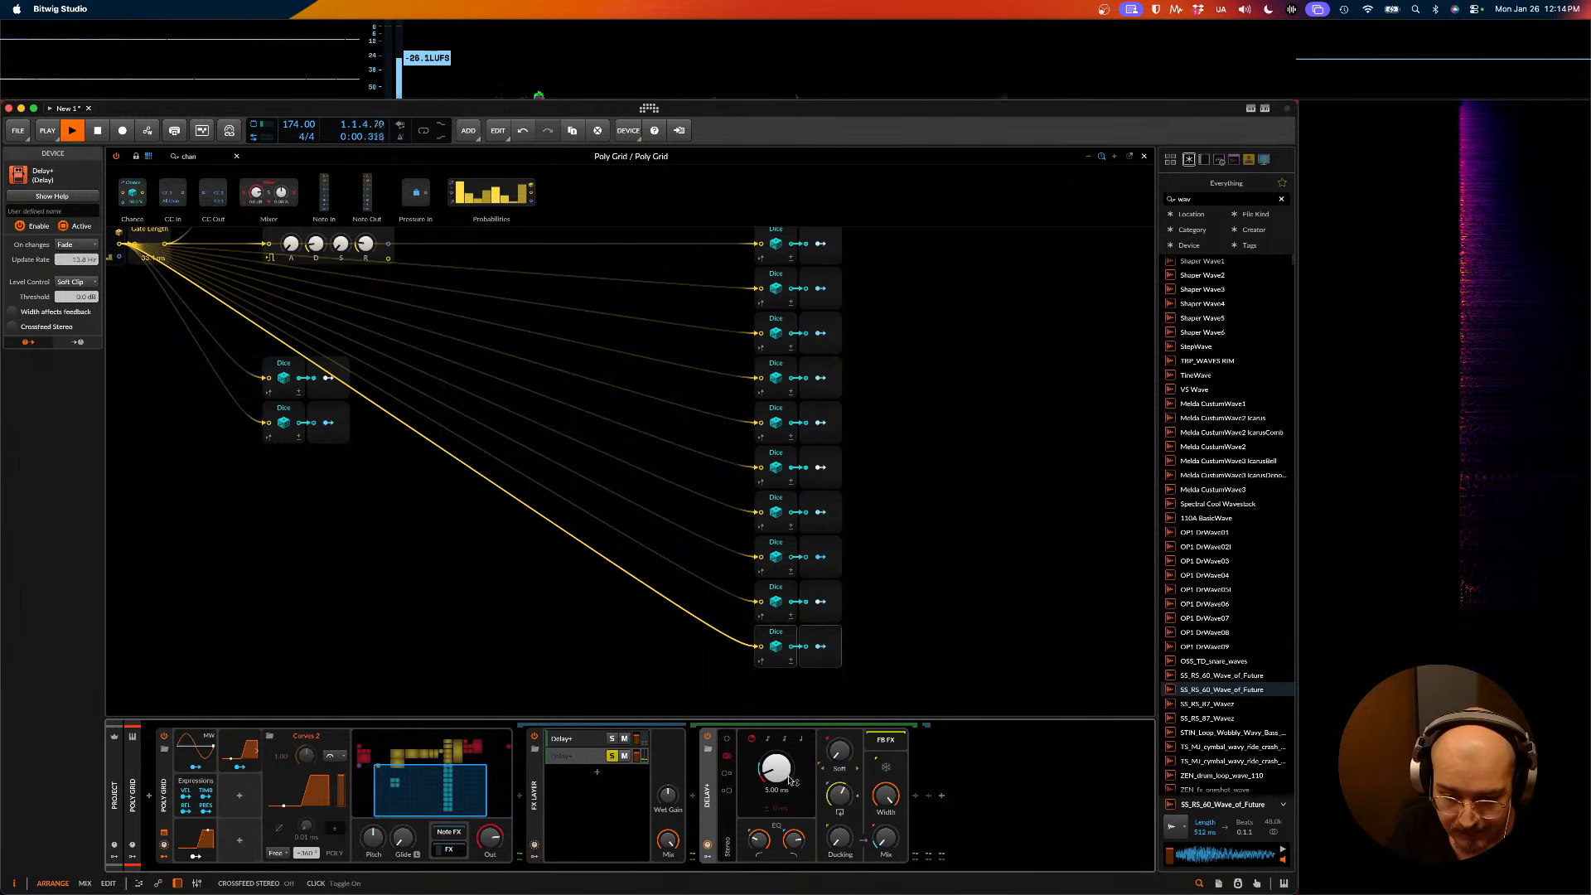
- Shorten the second Delay+ layer's base delay time to 0.63 ms while auditioning
{"action": "key", "text": "space"}
{"action": "key", "text": "space"}
{"action": "key", "text": "space"}
{"action": "left_click_drag", "start_coordinate": [789, 777], "coordinate": [789, 789]}
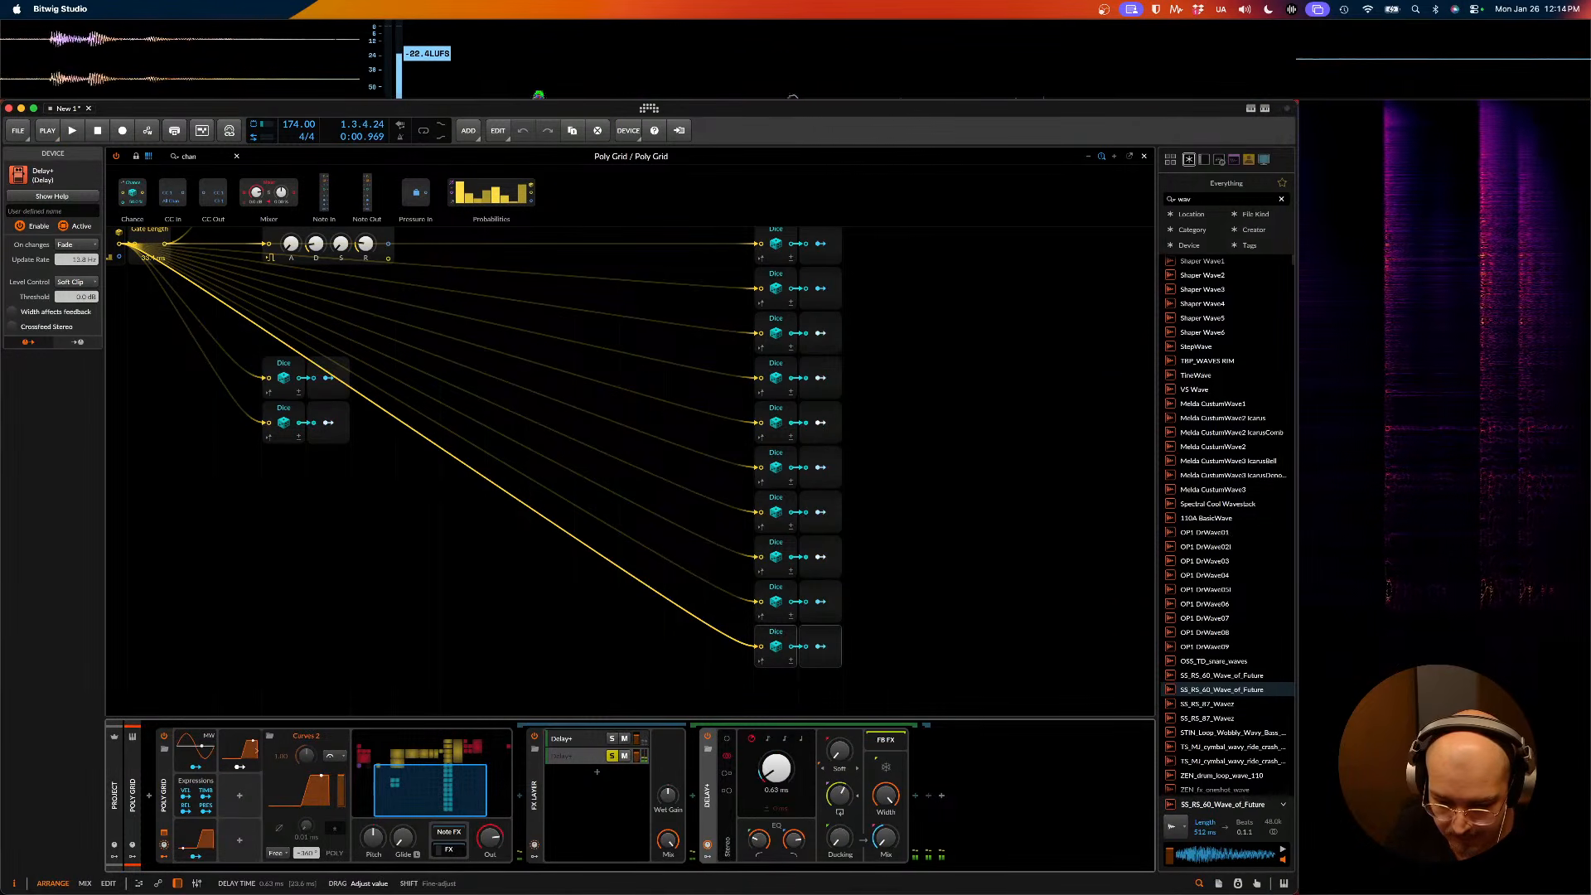
- Select the Delay+ device in the first layer and adjust its Update Rate while restarting playback to compare
{"action": "key", "text": "space"}
{"action": "key", "text": "space"}
{"action": "left_click", "coordinate": [577, 738]}
{"action": "key", "text": "space"}
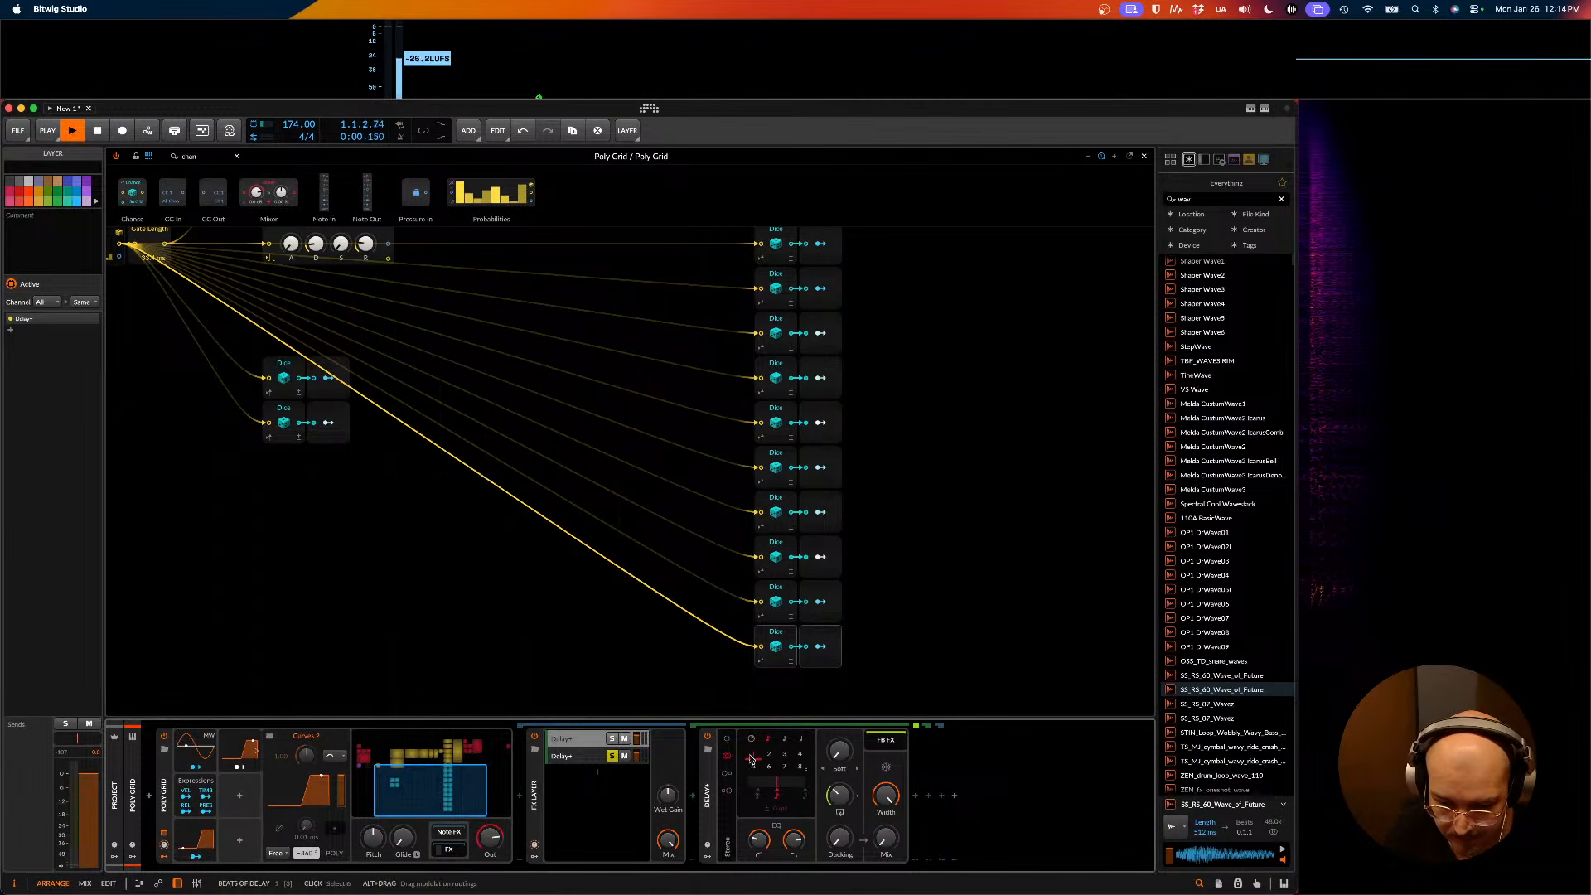
{"action": "key", "text": "space"}
{"action": "left_click", "coordinate": [707, 795]}
{"action": "key", "text": "space"}
{"action": "left_click_drag", "start_coordinate": [76, 259], "coordinate": [76, 332]}
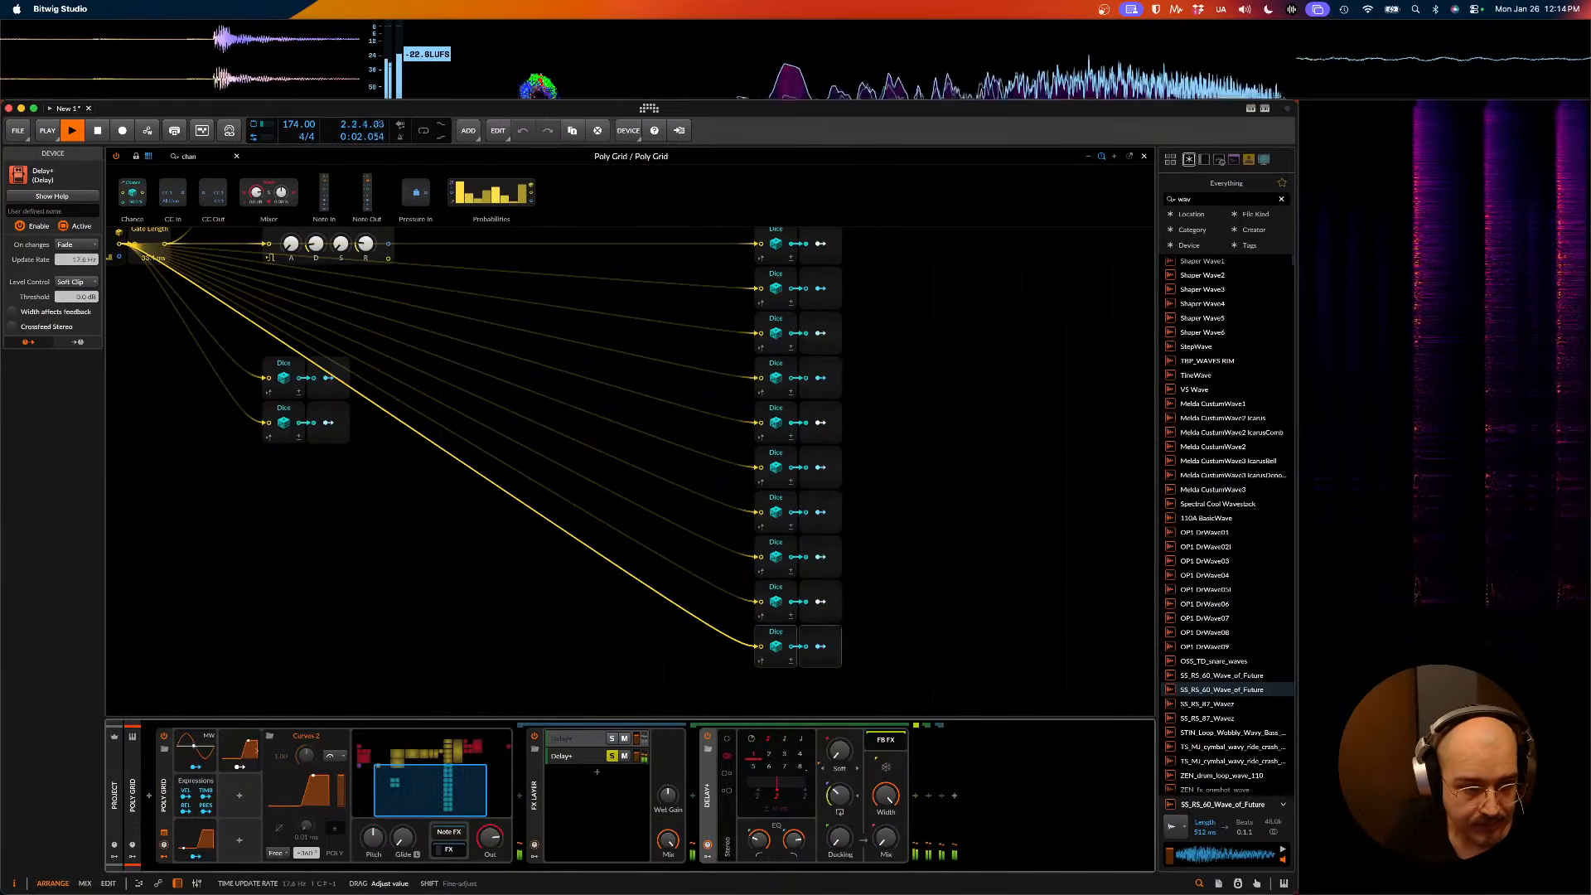
- Return to the soloed second layer, replay it, and set its Delay+ base delay time to 0.46 ms
{"action": "left_click", "coordinate": [580, 756]}
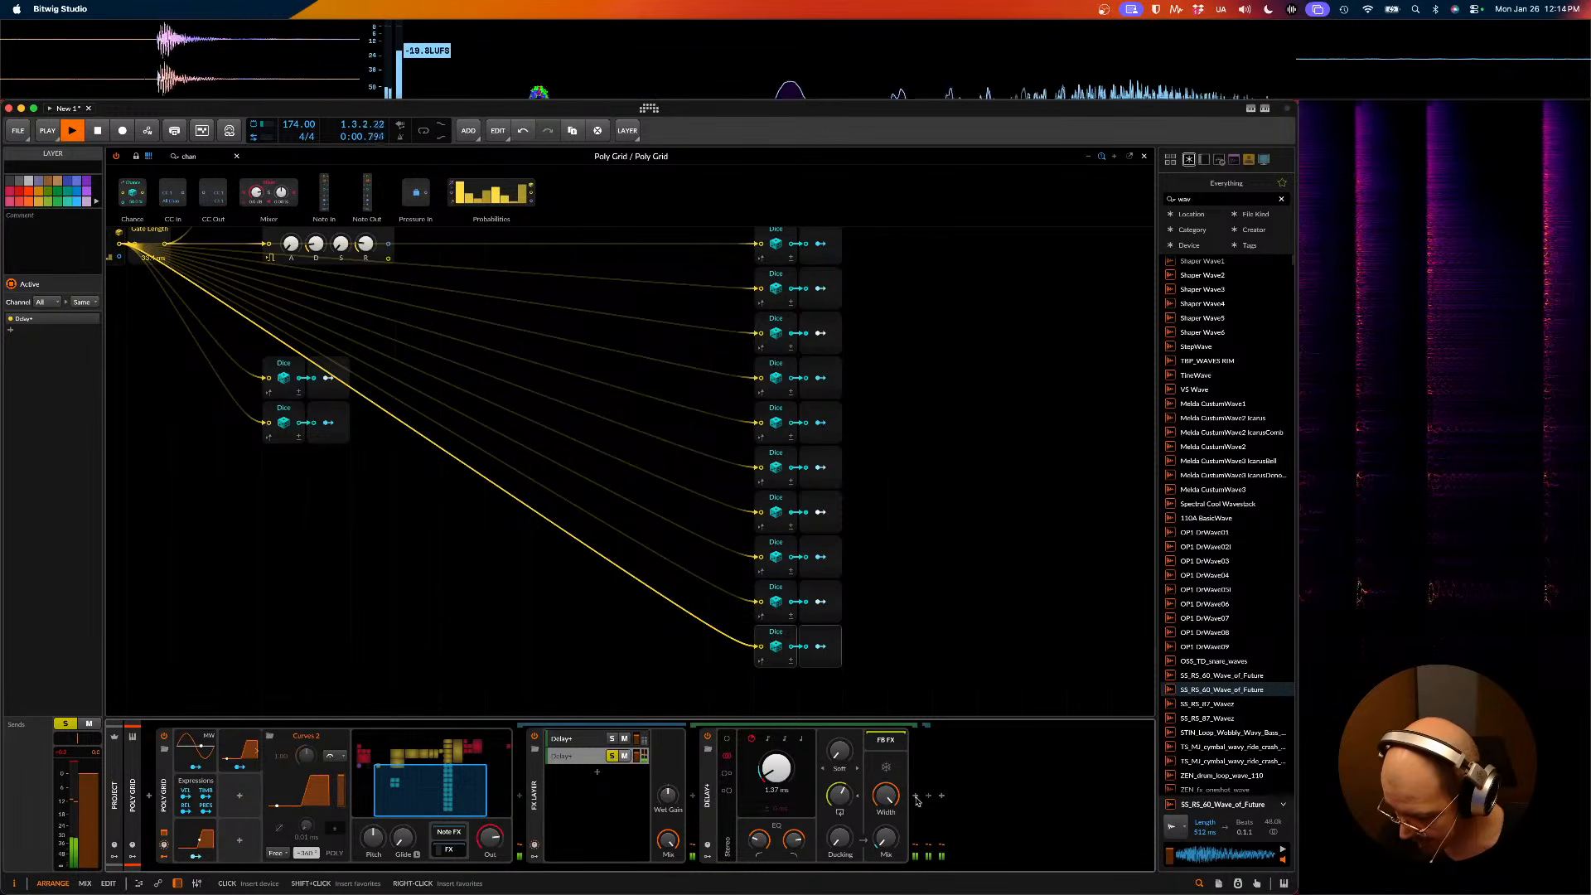
{"action": "key", "text": "space"}
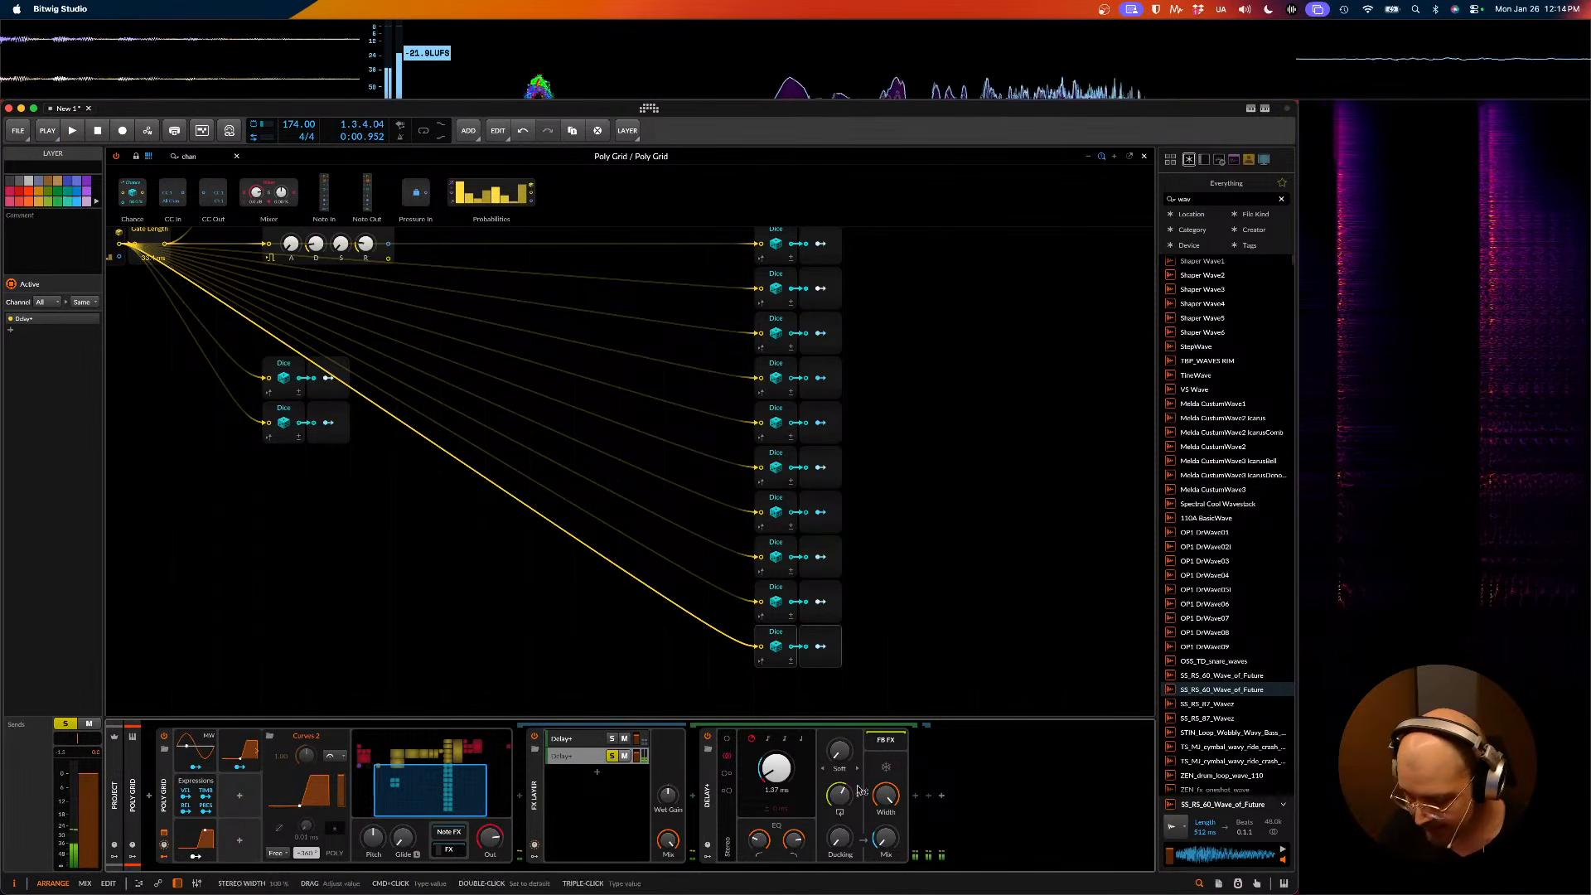
{"action": "key", "text": "space"}
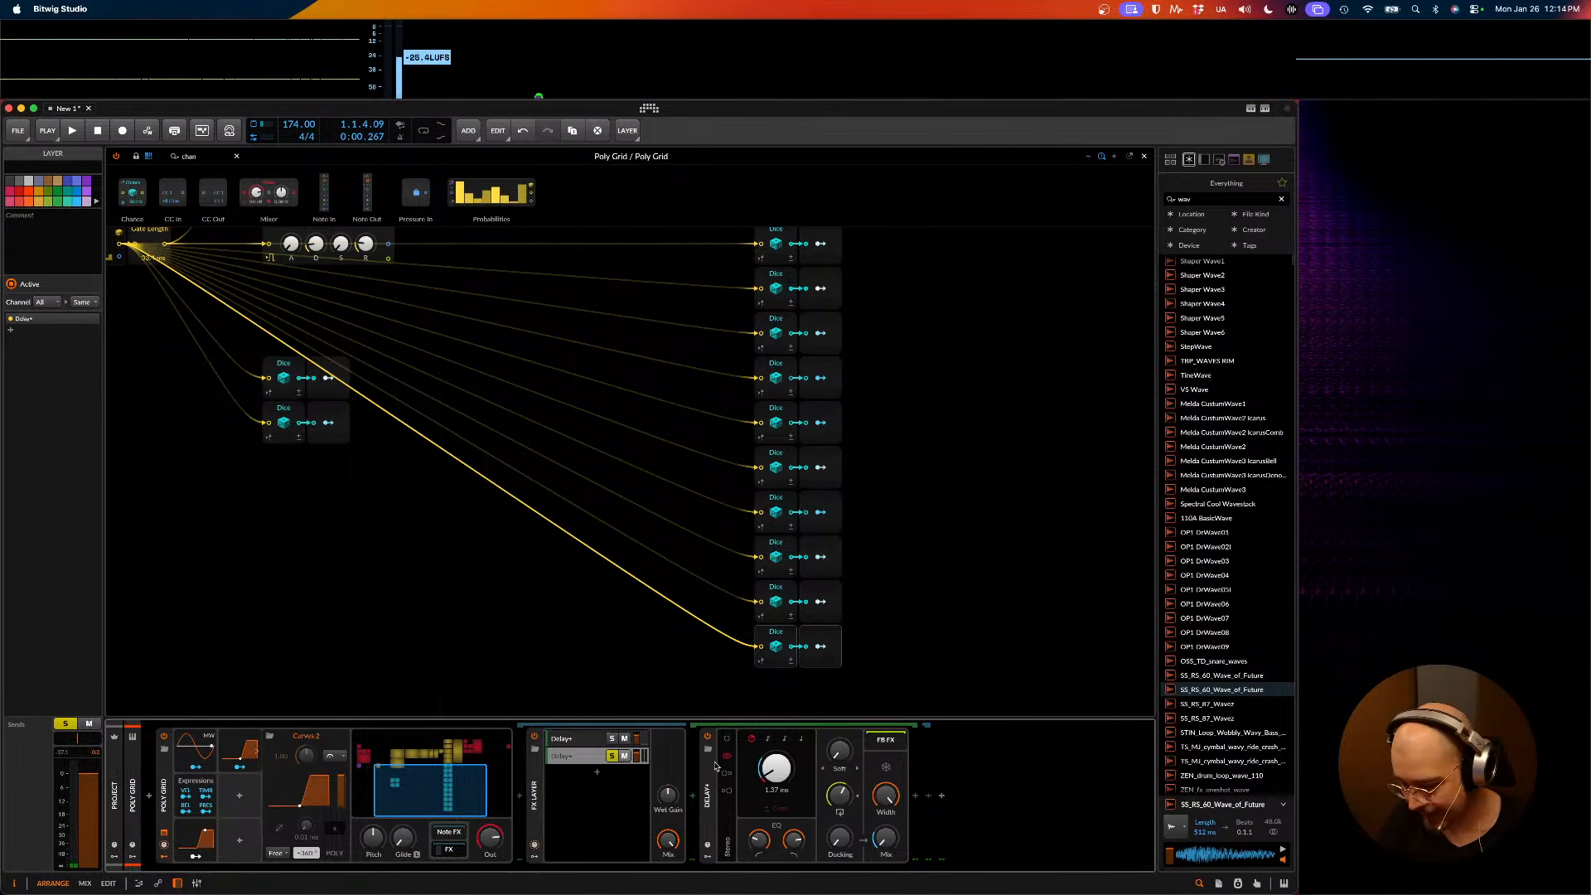
{"action": "key", "text": "Delete"}
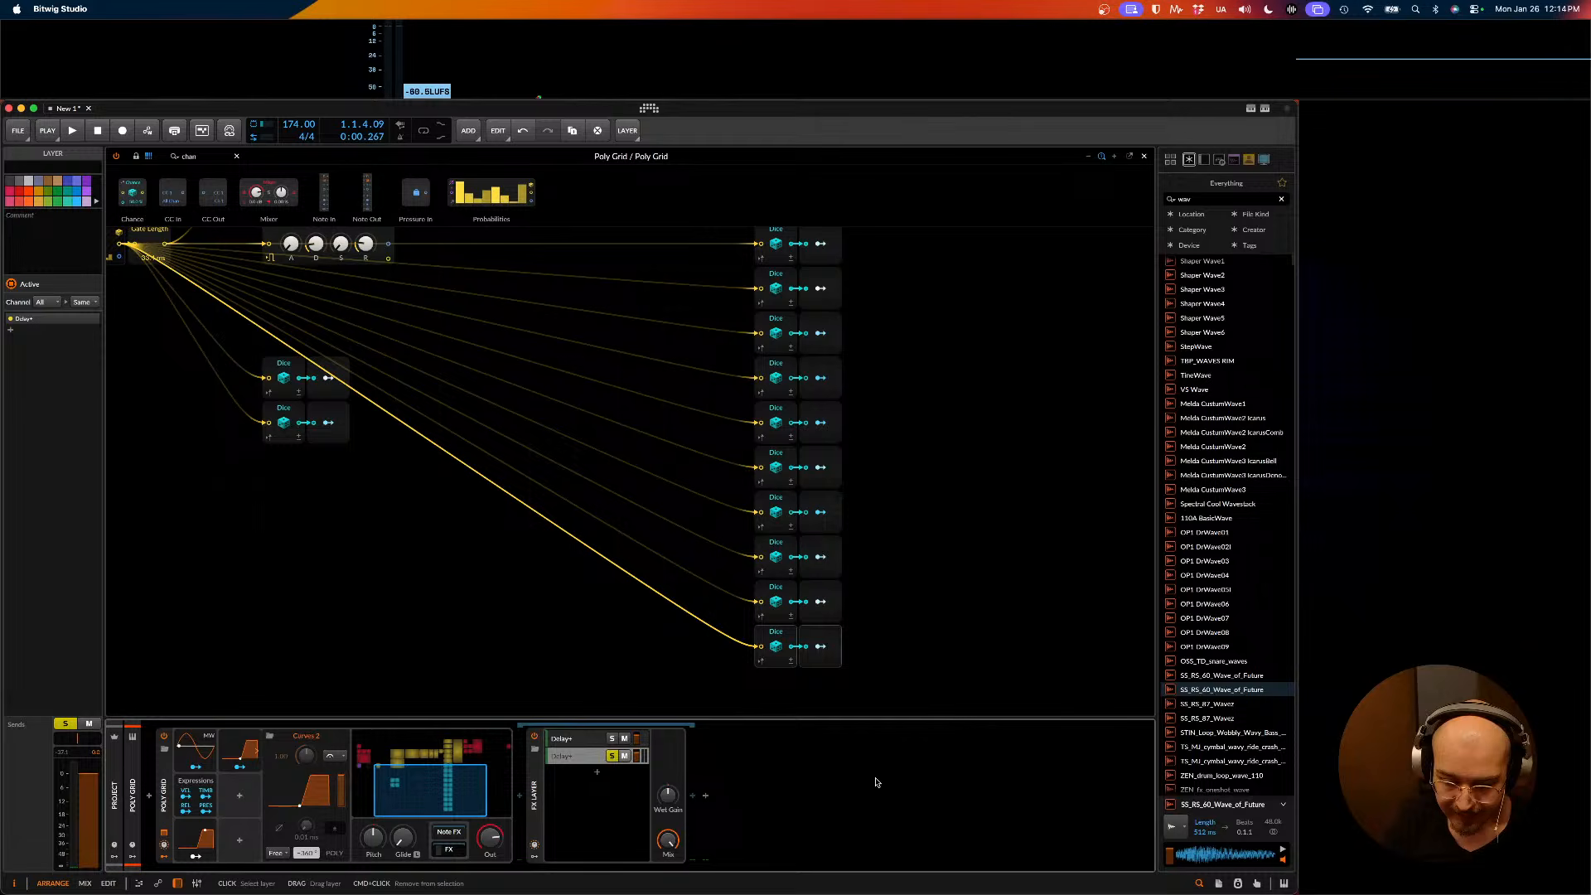
{"action": "left_click", "coordinate": [587, 759]}
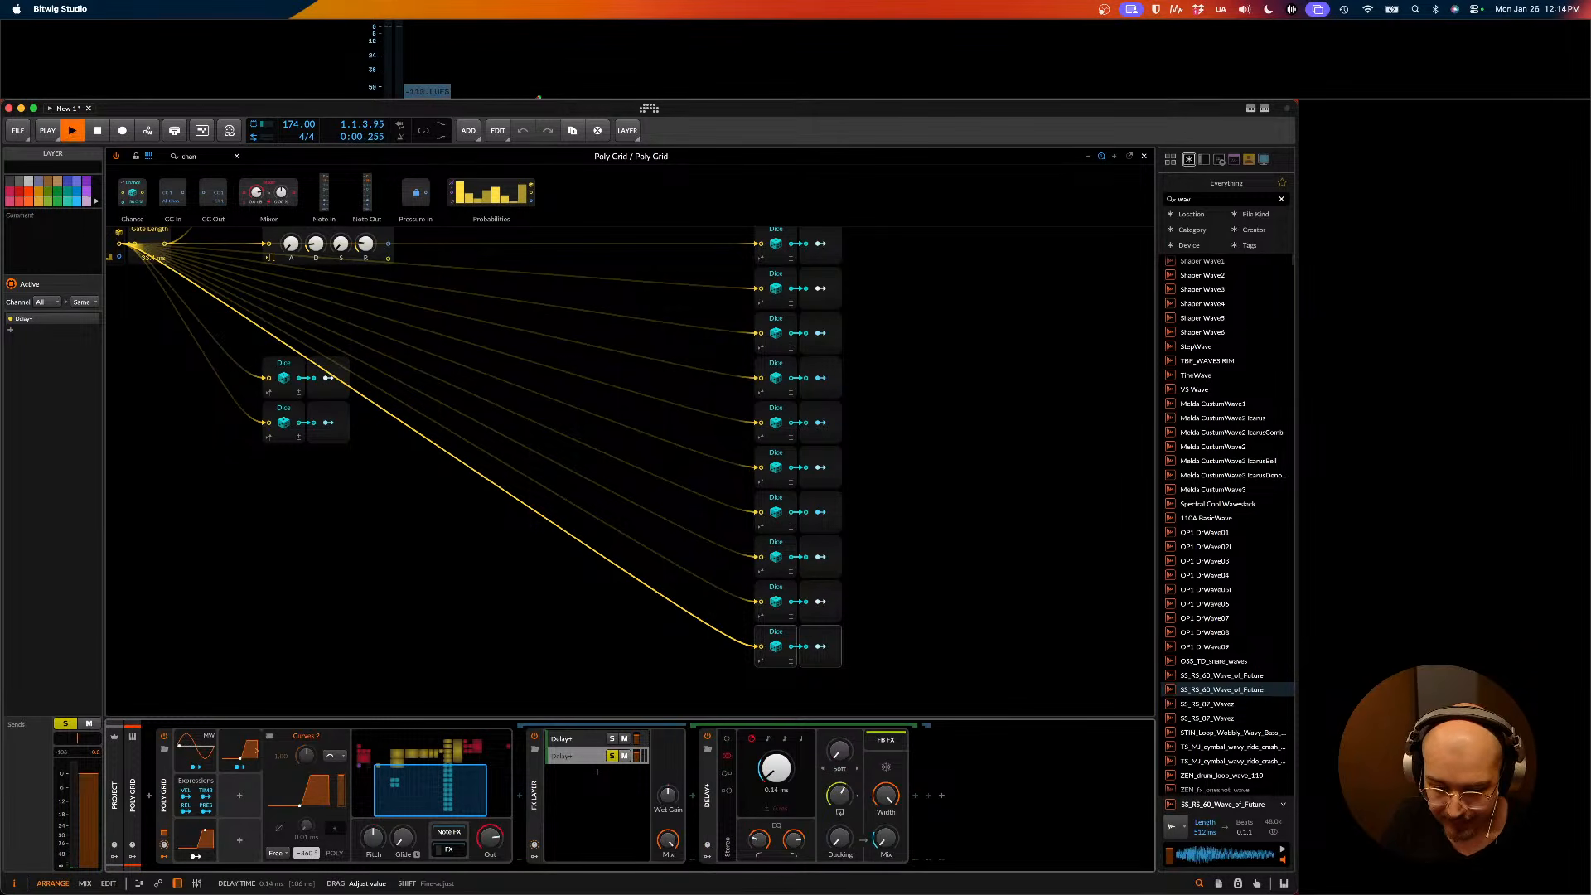
{"action": "left_click_drag", "start_coordinate": [785, 777], "coordinate": [785, 767]}
{"action": "key", "text": "space"}
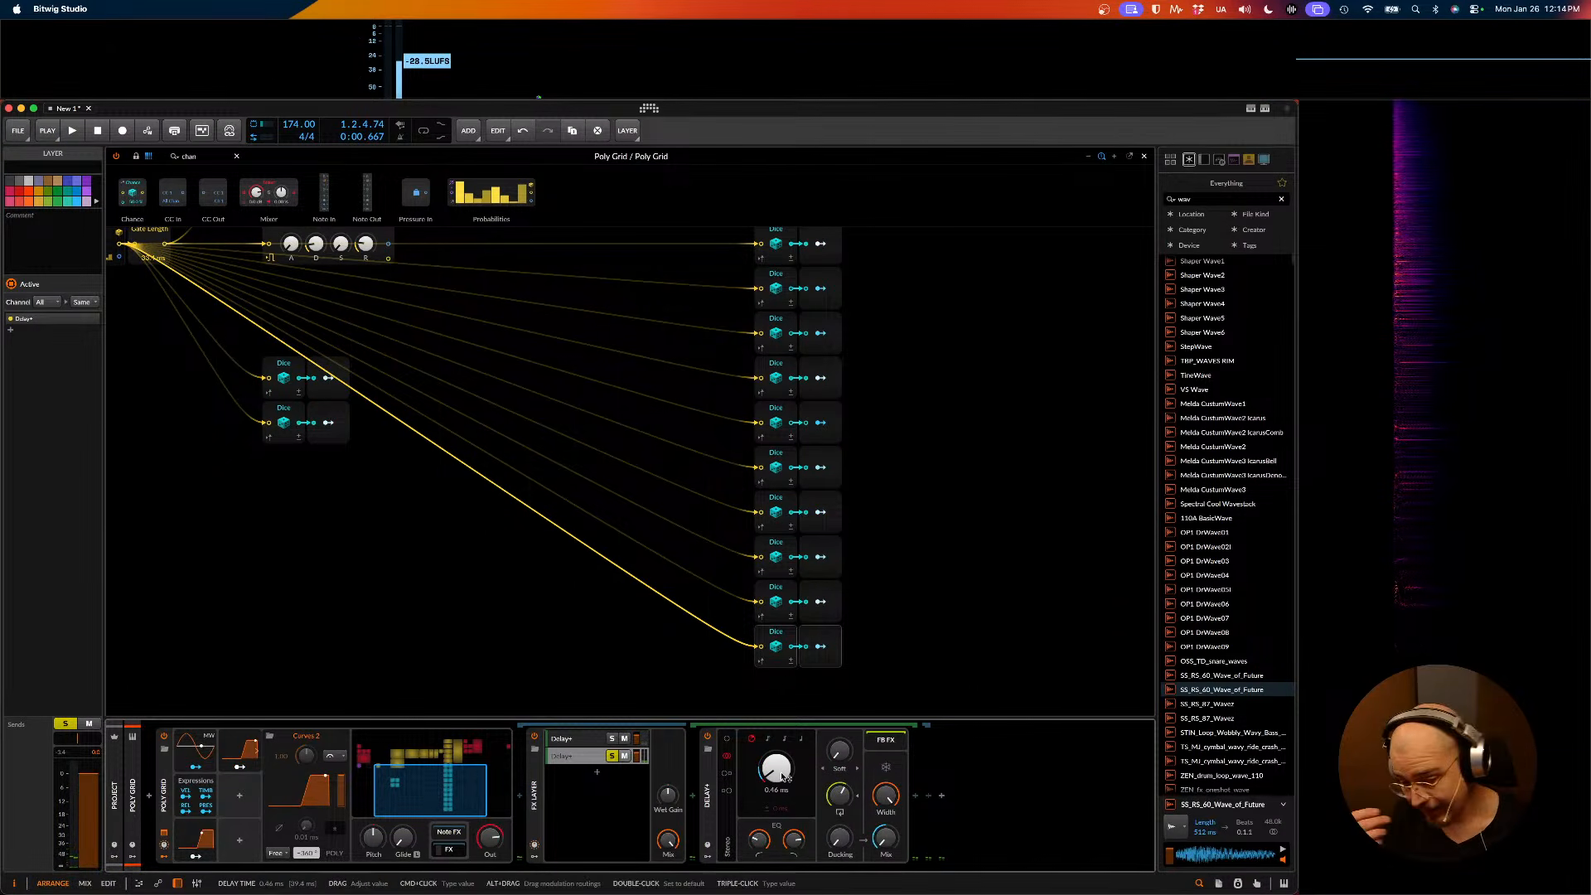
- Replay the second layer, adjust the bottom Dice's modulation of its delay time, and set the base delay time to 8.64 ms
{"action": "key", "text": "space"}
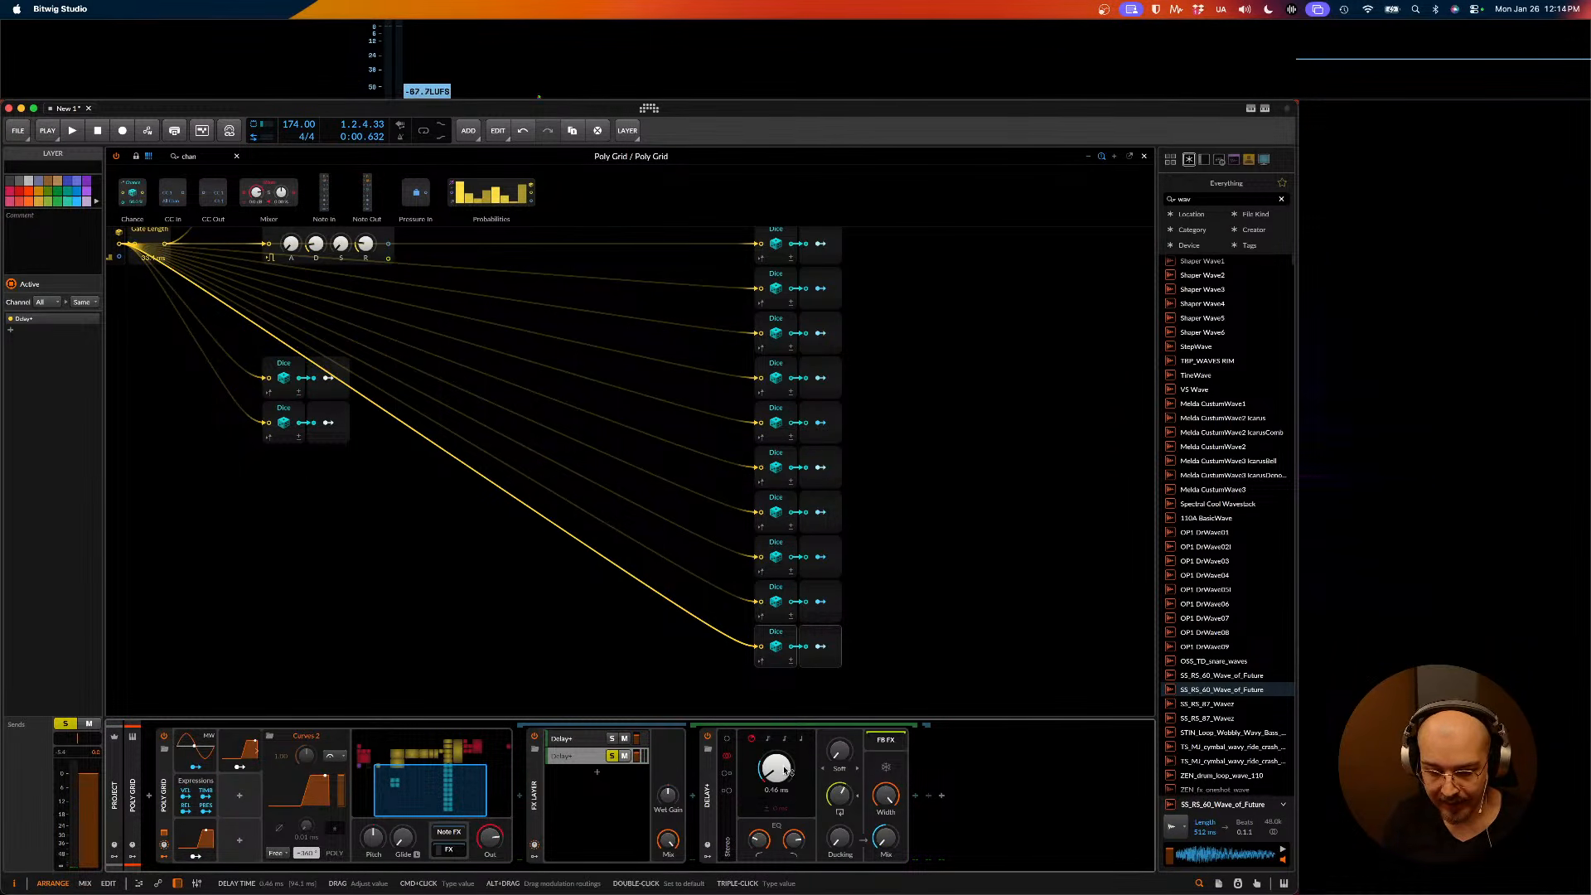
{"action": "key", "text": "space"}
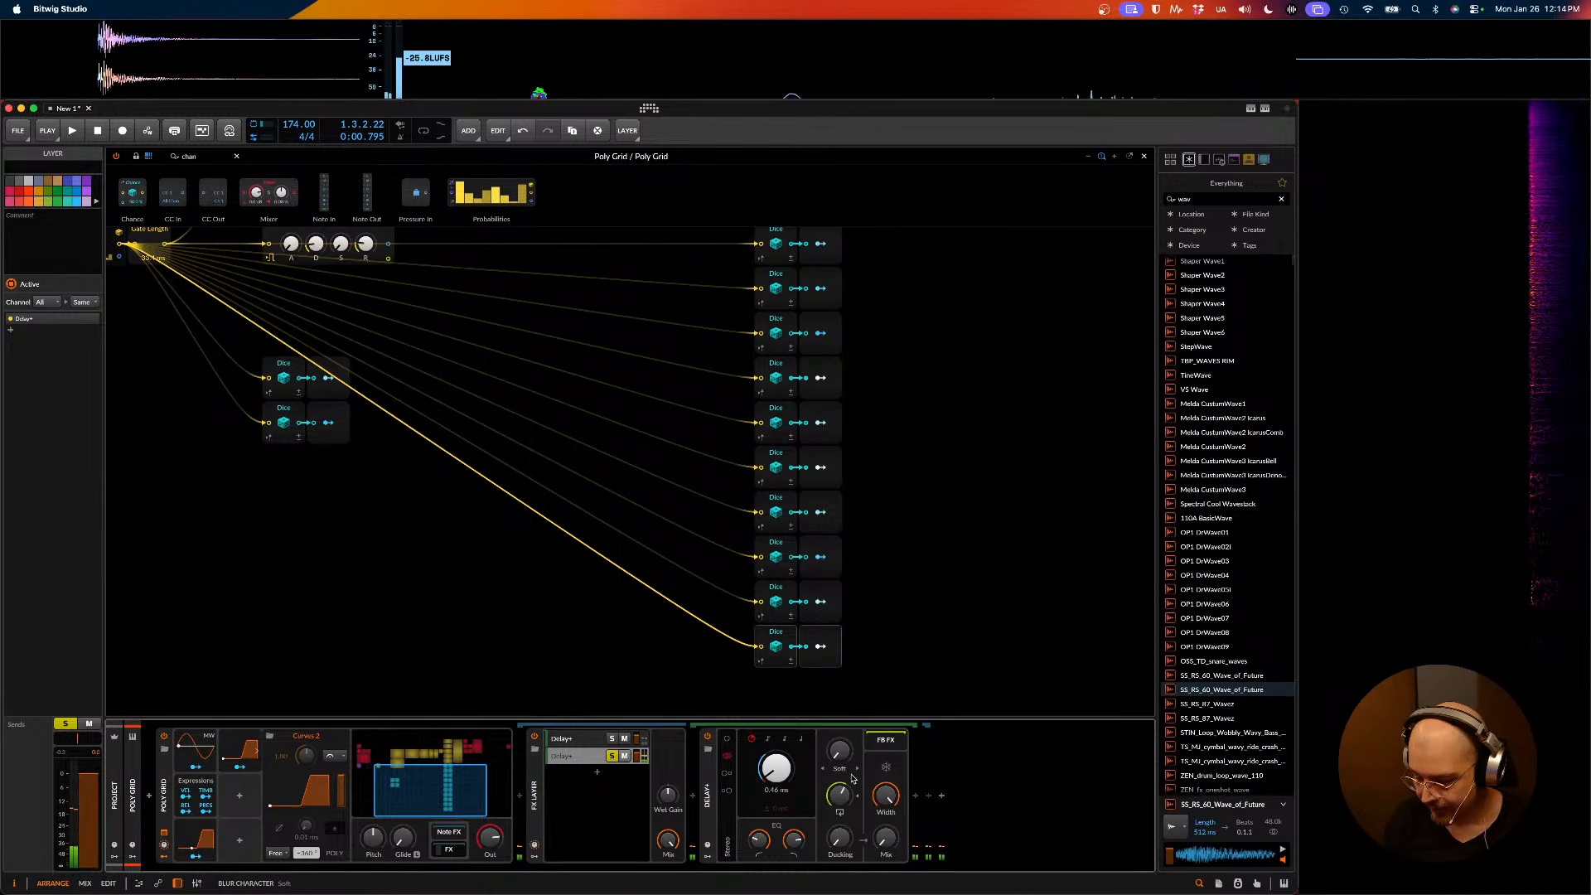
{"action": "key", "text": "space"}
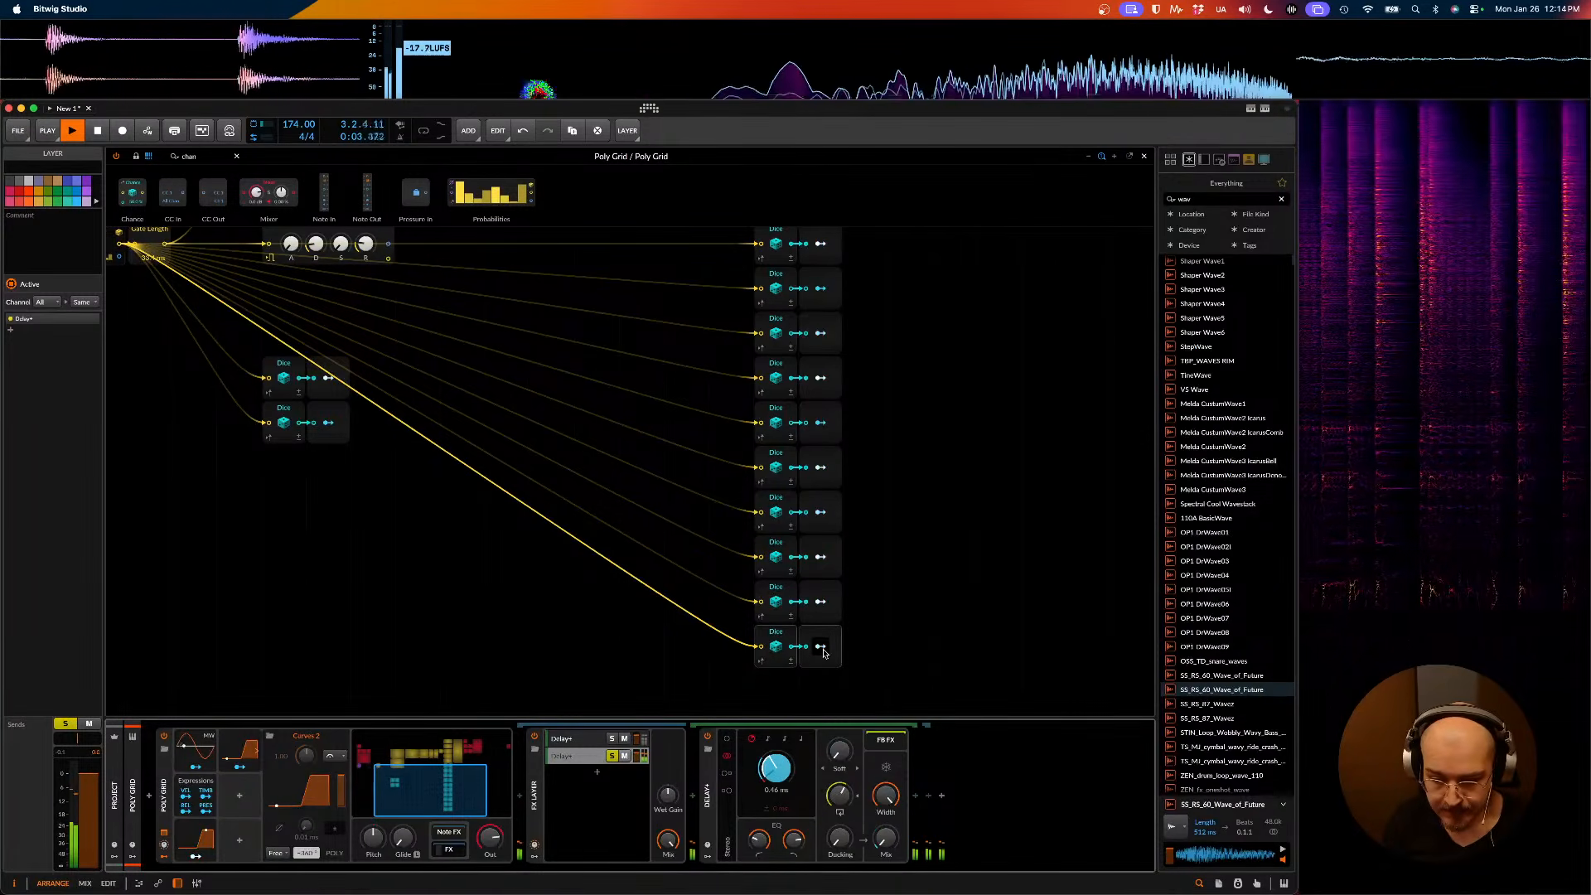
{"action": "left_click_drag", "start_coordinate": [824, 653], "coordinate": [773, 777]}
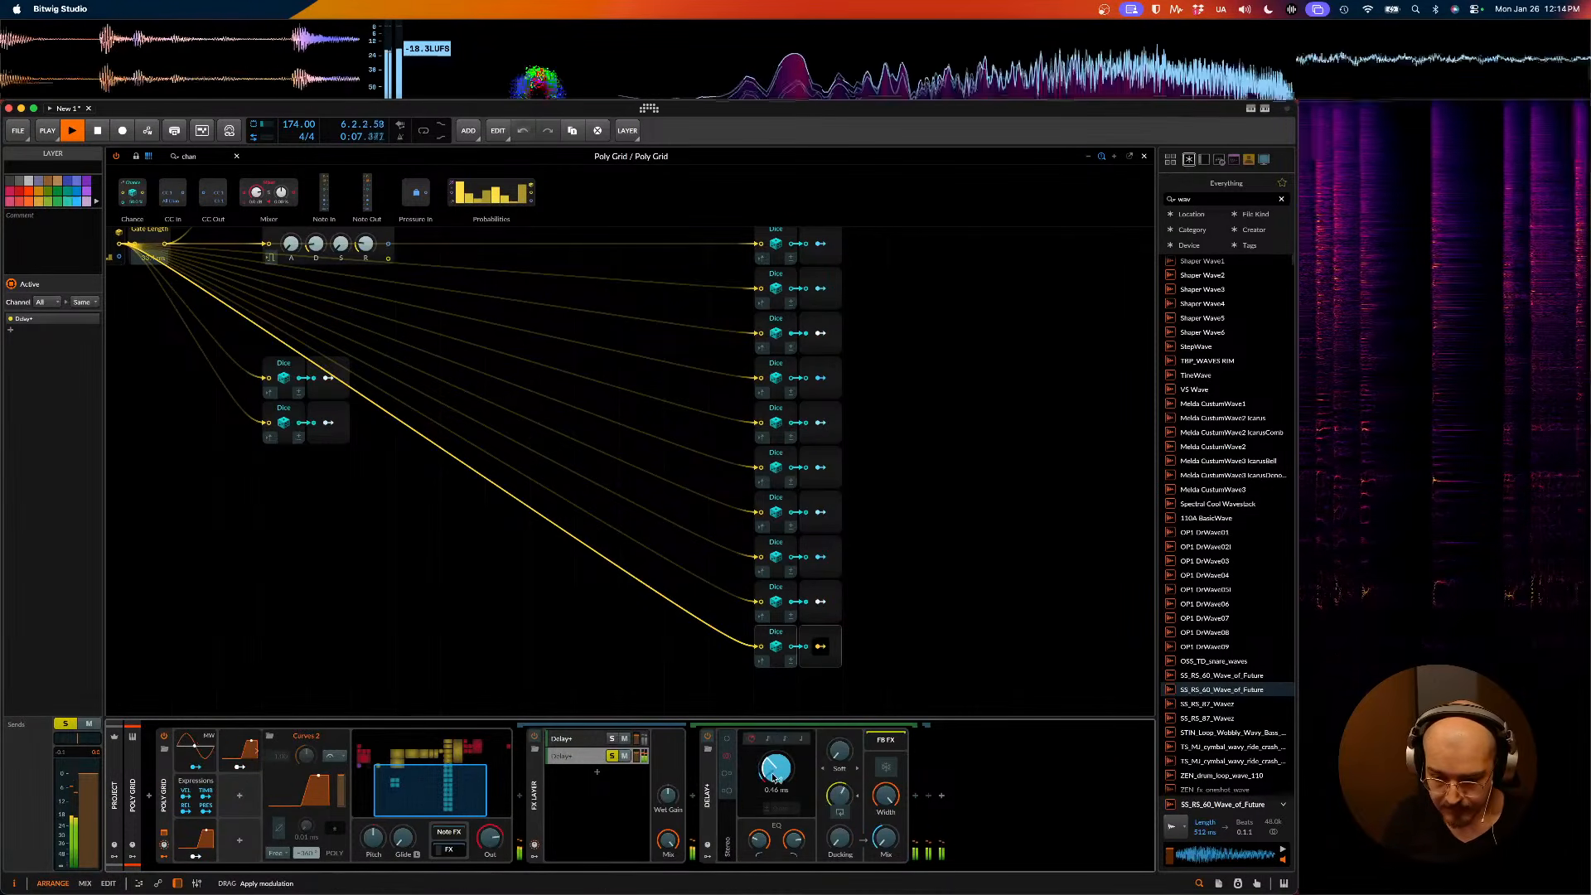
{"action": "key", "text": "space"}
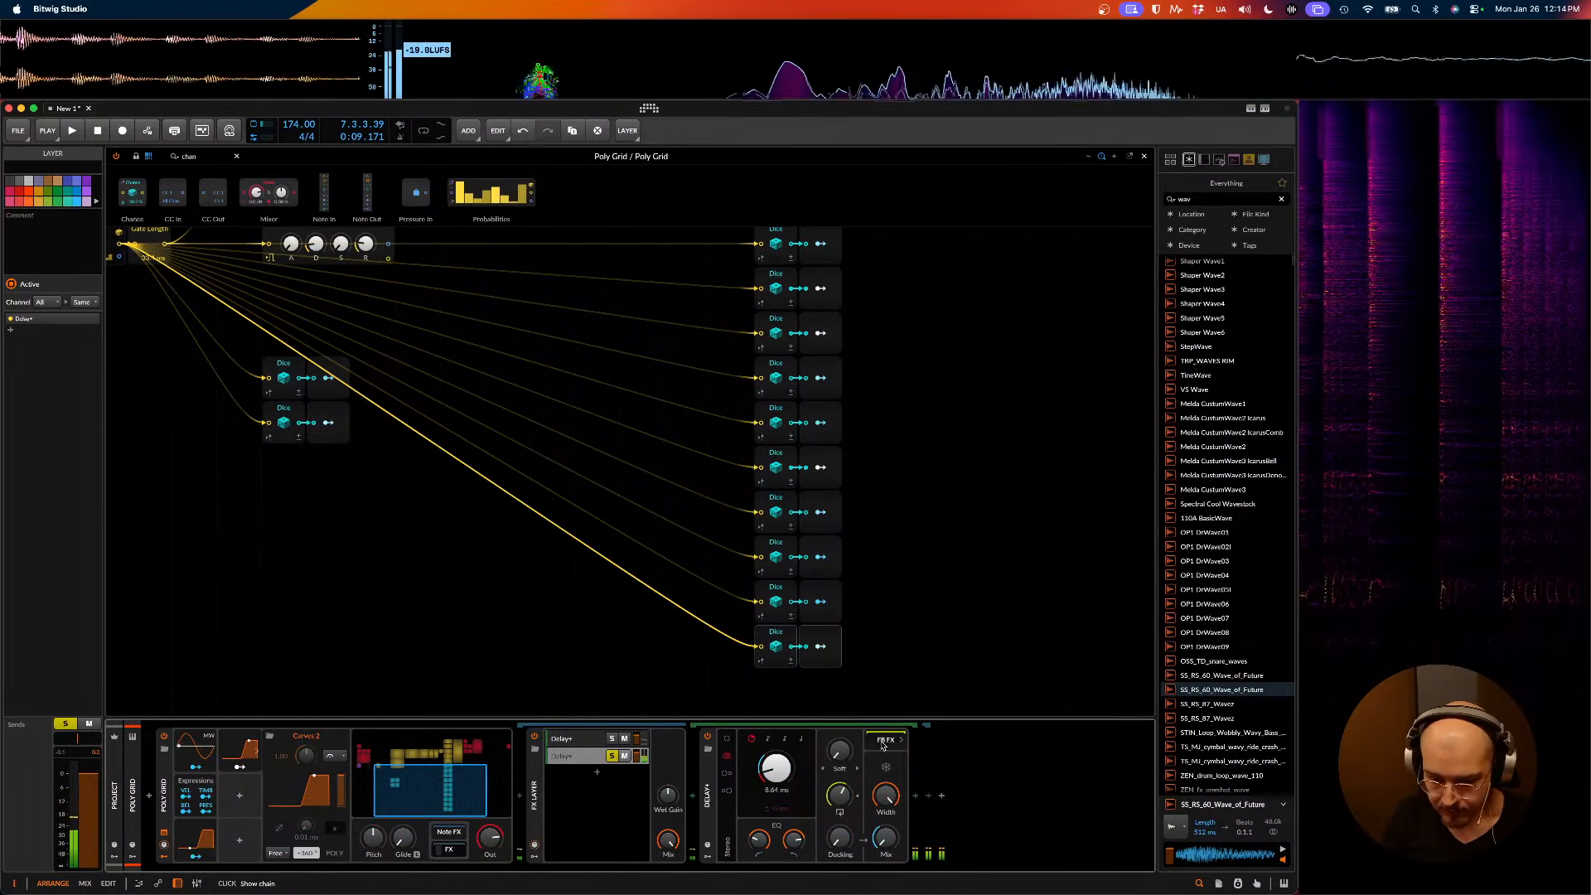
- Insert a Freq Shifter after the second layer's Delay+ and remove the extra copy of it
{"action": "left_click", "coordinate": [917, 794]}
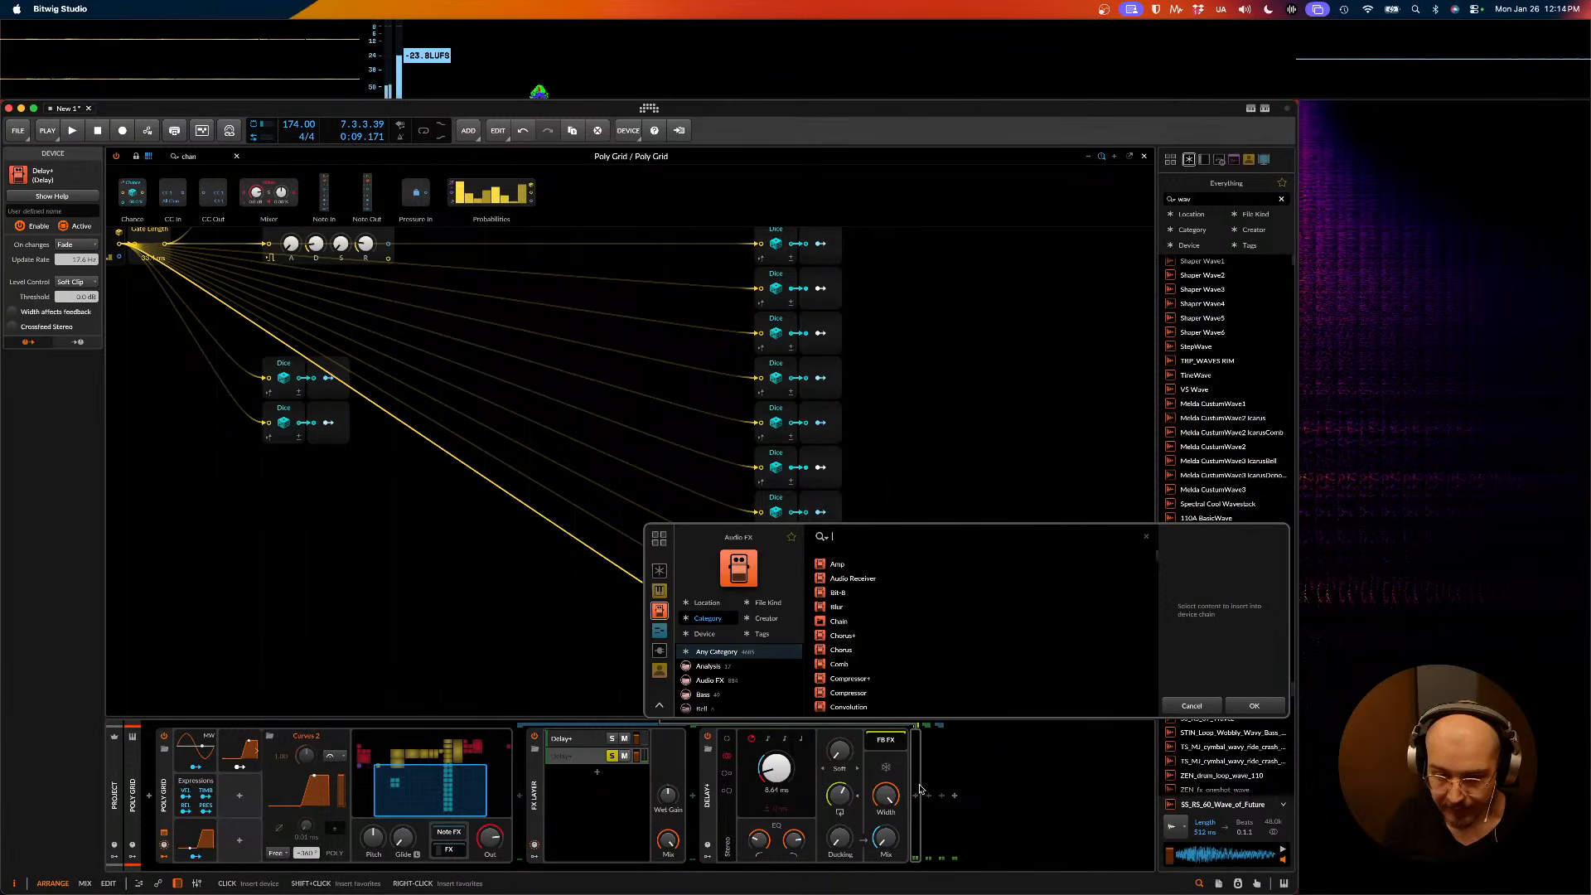
{"action": "type", "text": "shifter"}
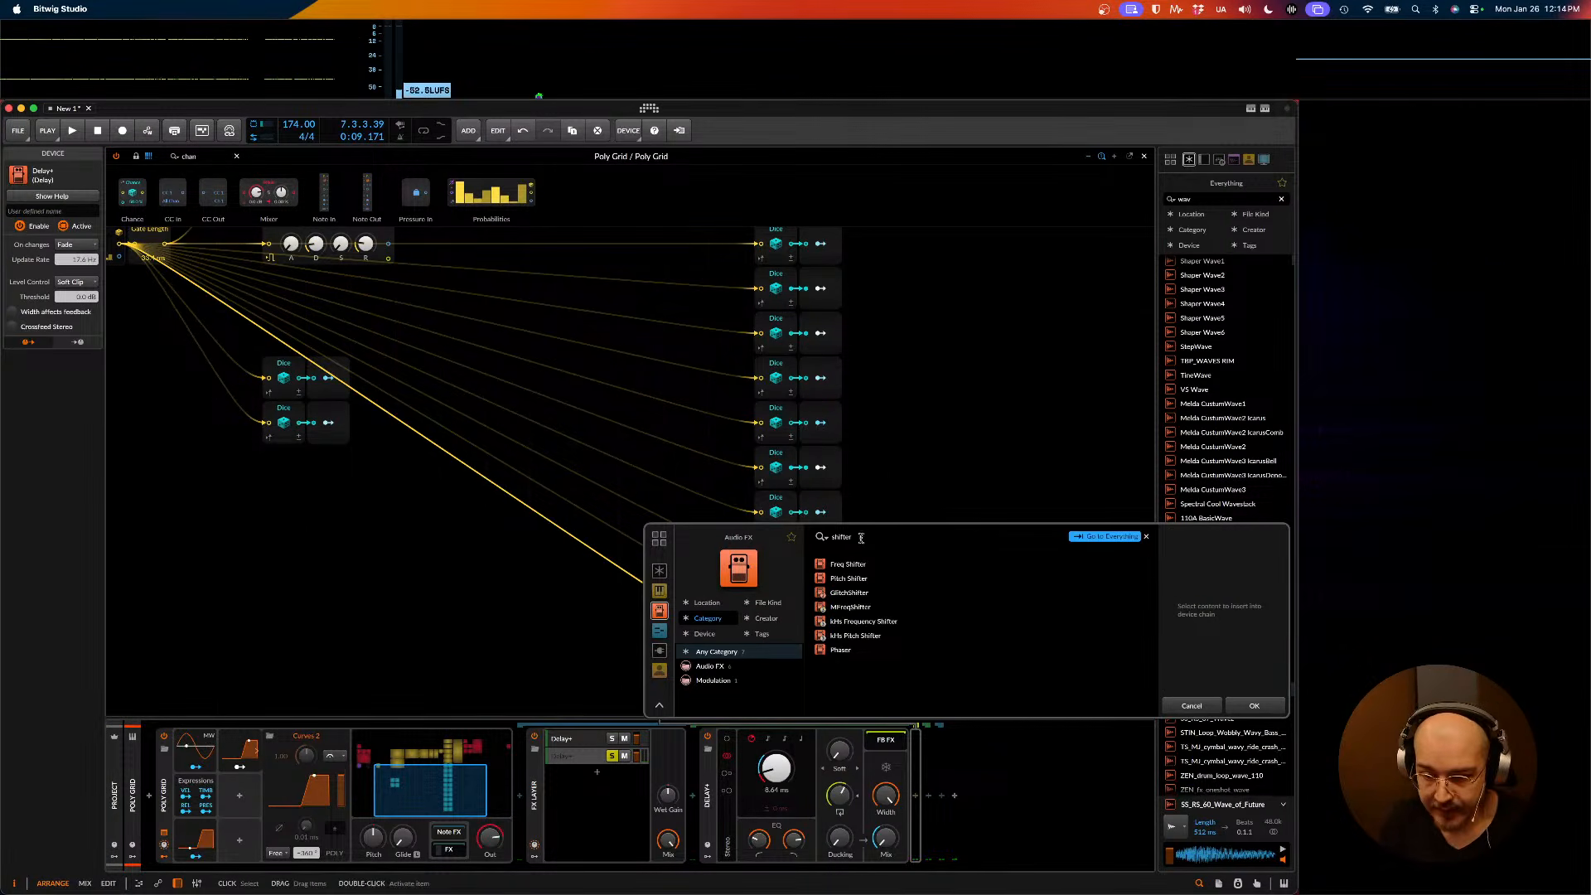
{"action": "left_click", "coordinate": [839, 567]}
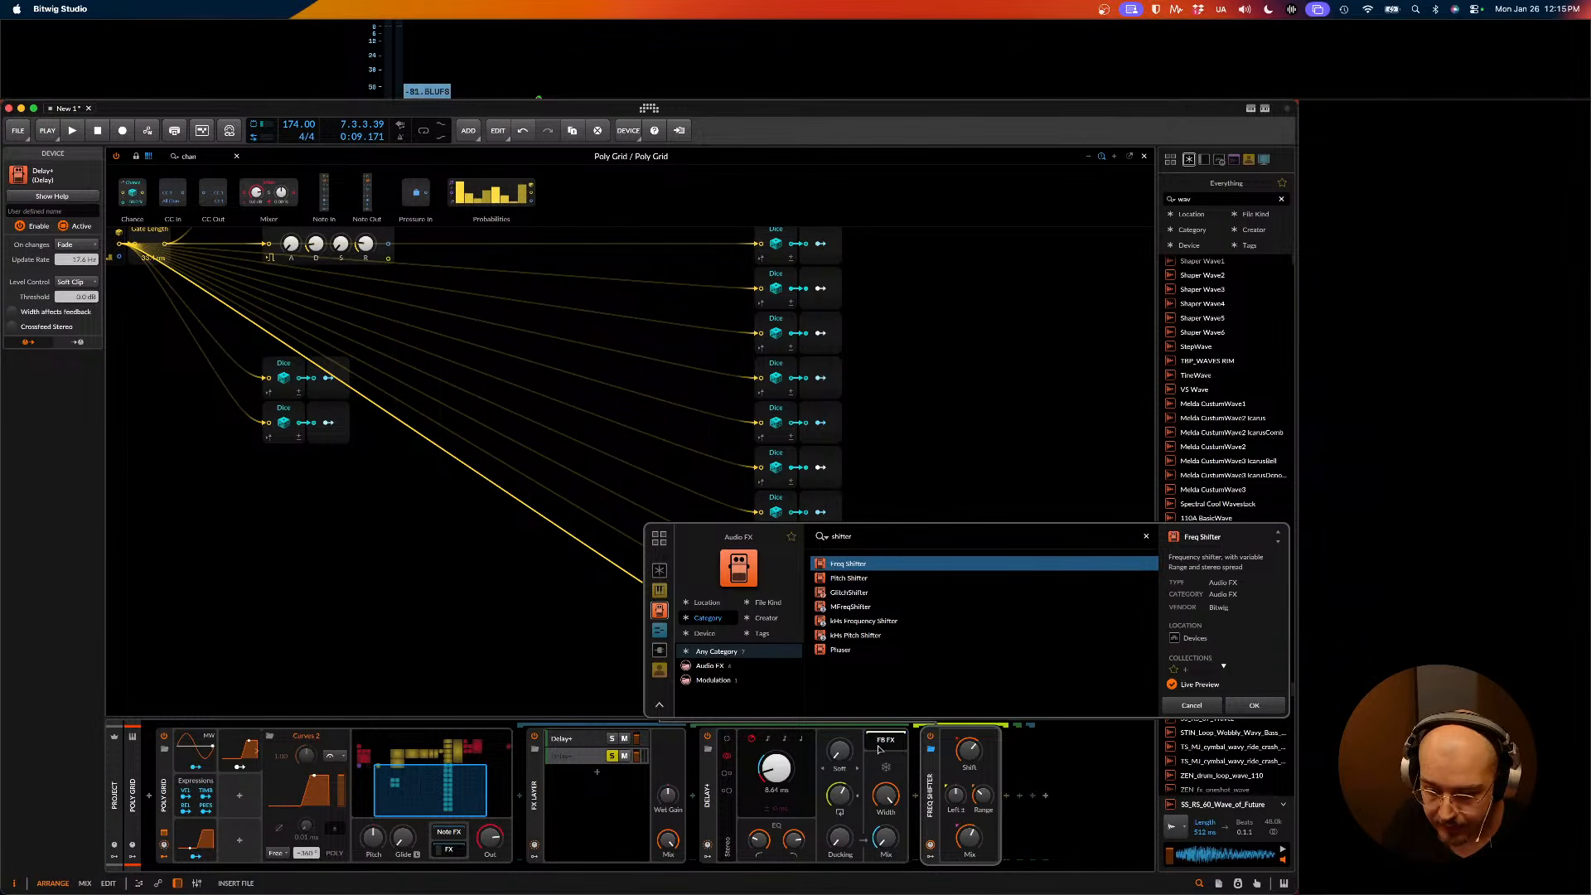
{"action": "key", "text": "super+d"}
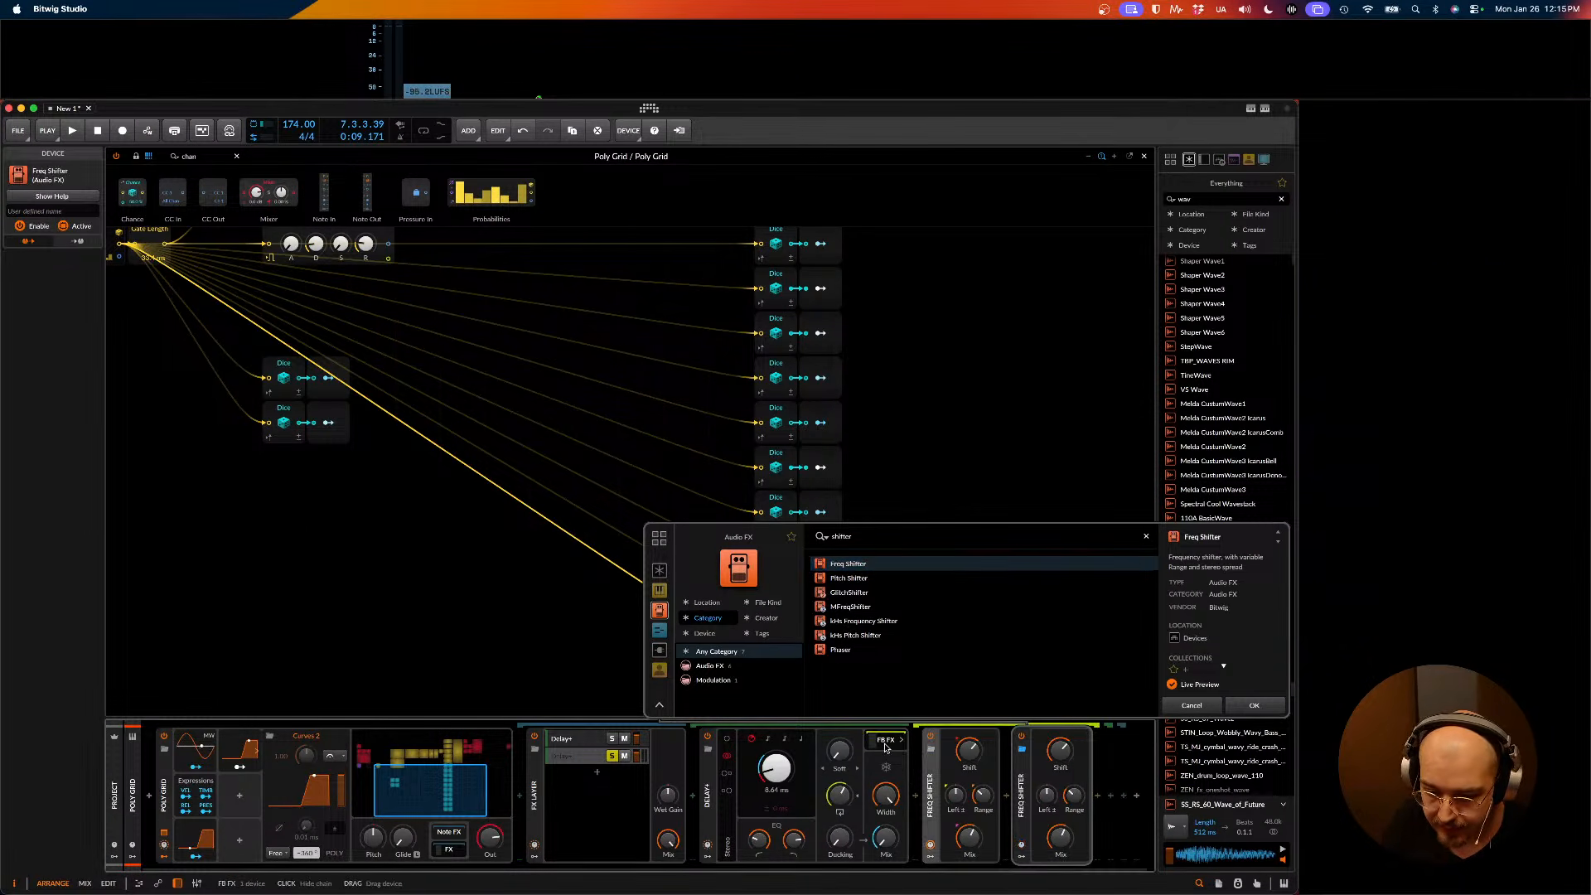
{"action": "left_click", "coordinate": [1121, 797]}
{"action": "left_click", "coordinate": [1191, 708]}
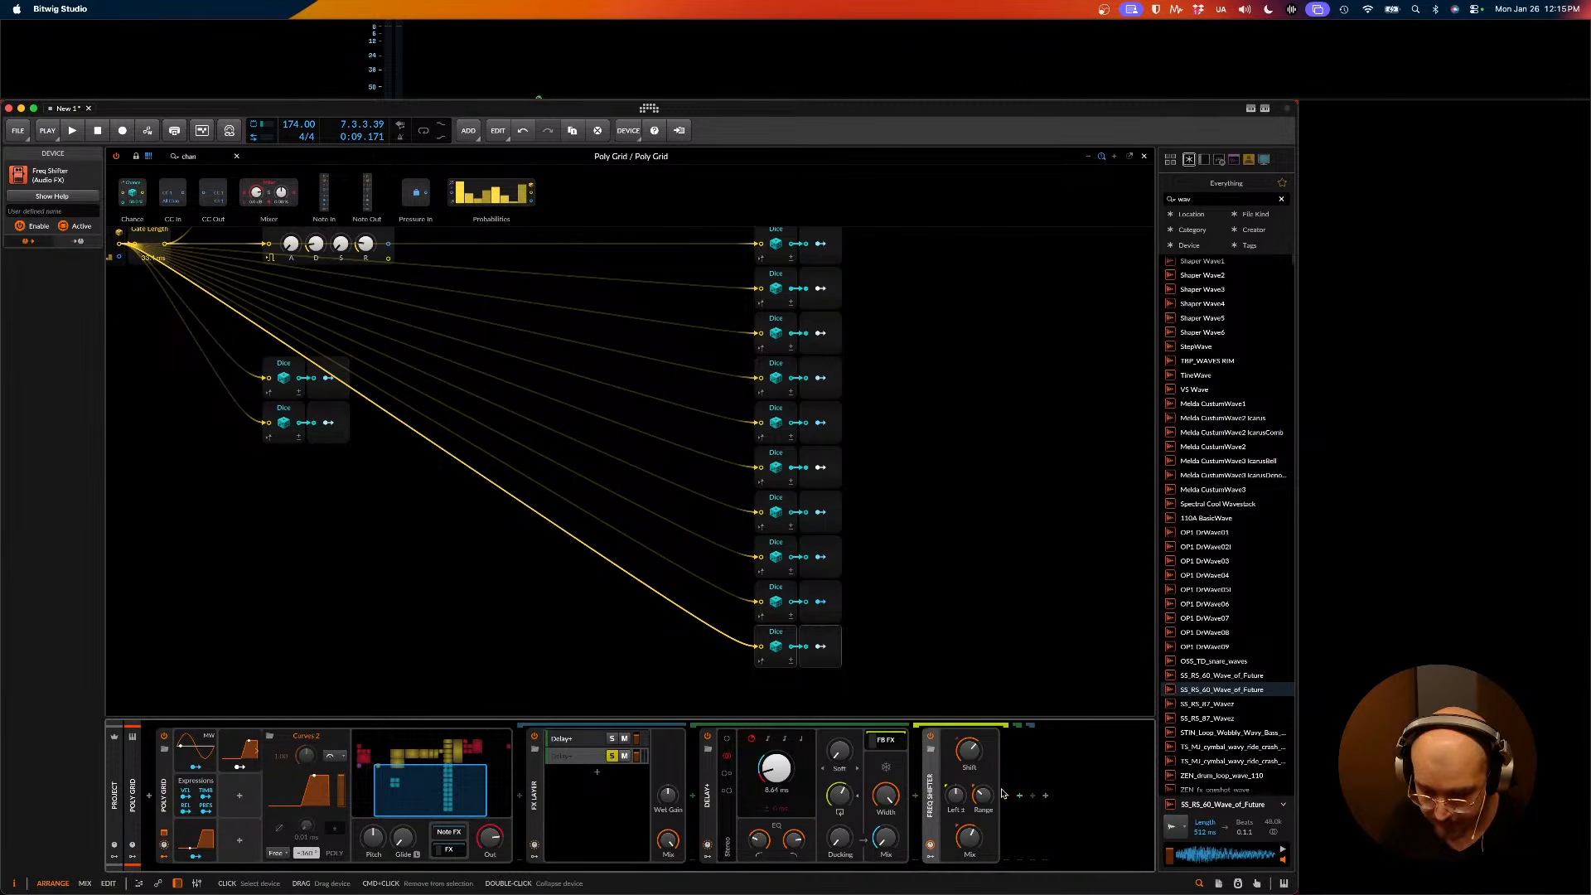
{"action": "key", "text": "Delete"}
- Raise the Freq Shifter's Shift to 38.6 % and readjust it while replaying the second layer
{"action": "key", "text": "space"}
{"action": "left_click_drag", "start_coordinate": [971, 756], "coordinate": [972, 729]}
{"action": "key", "text": "space"}
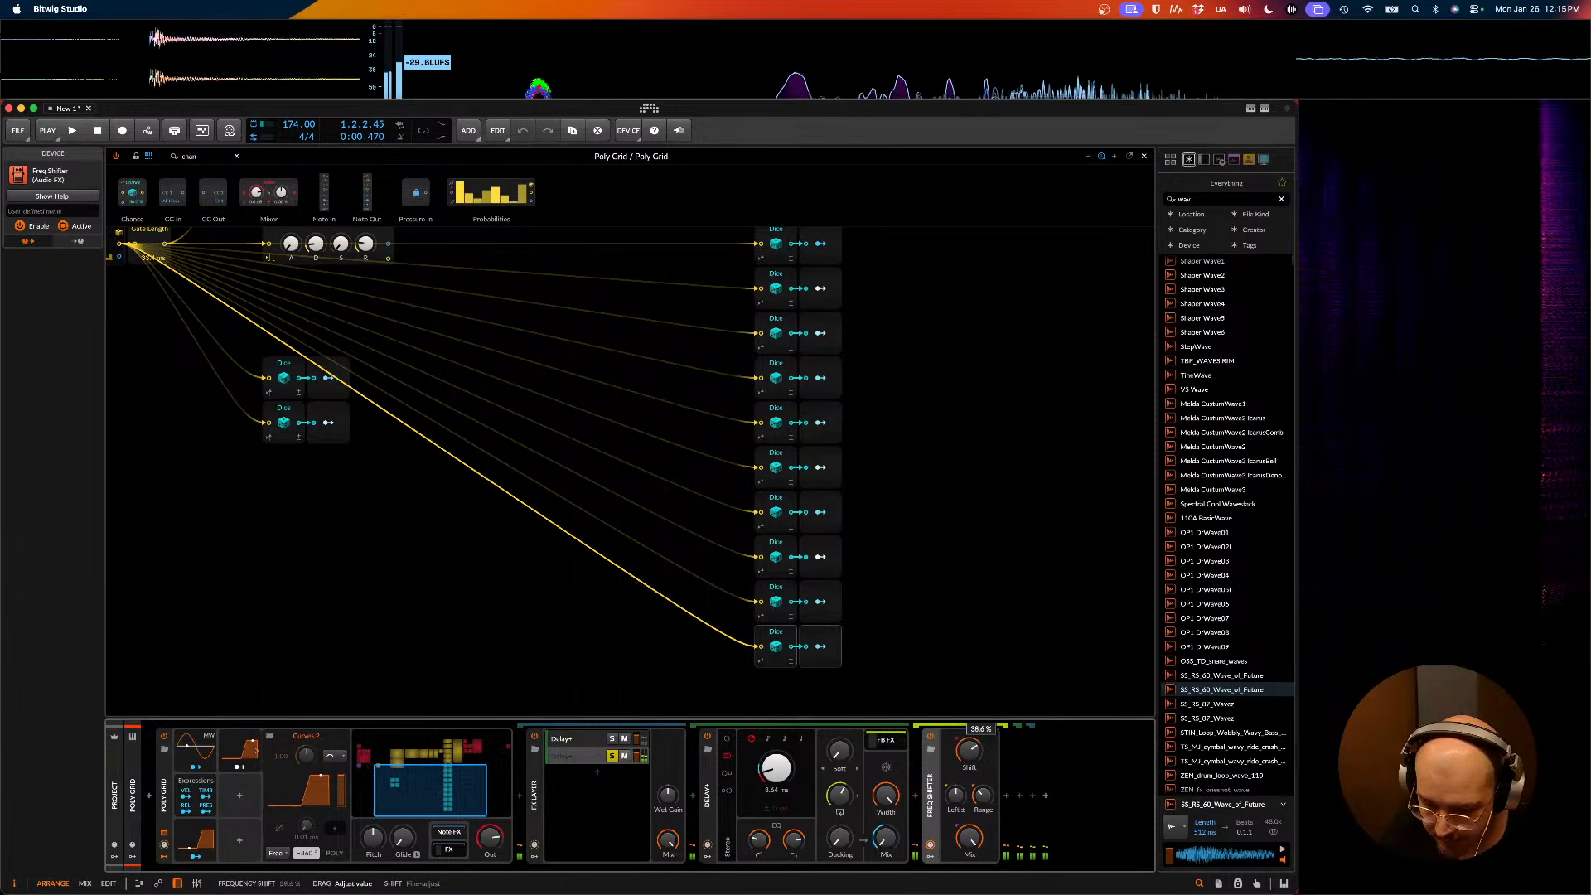
{"action": "left_click_drag", "start_coordinate": [973, 756], "coordinate": [971, 795]}
{"action": "key", "text": "space"}
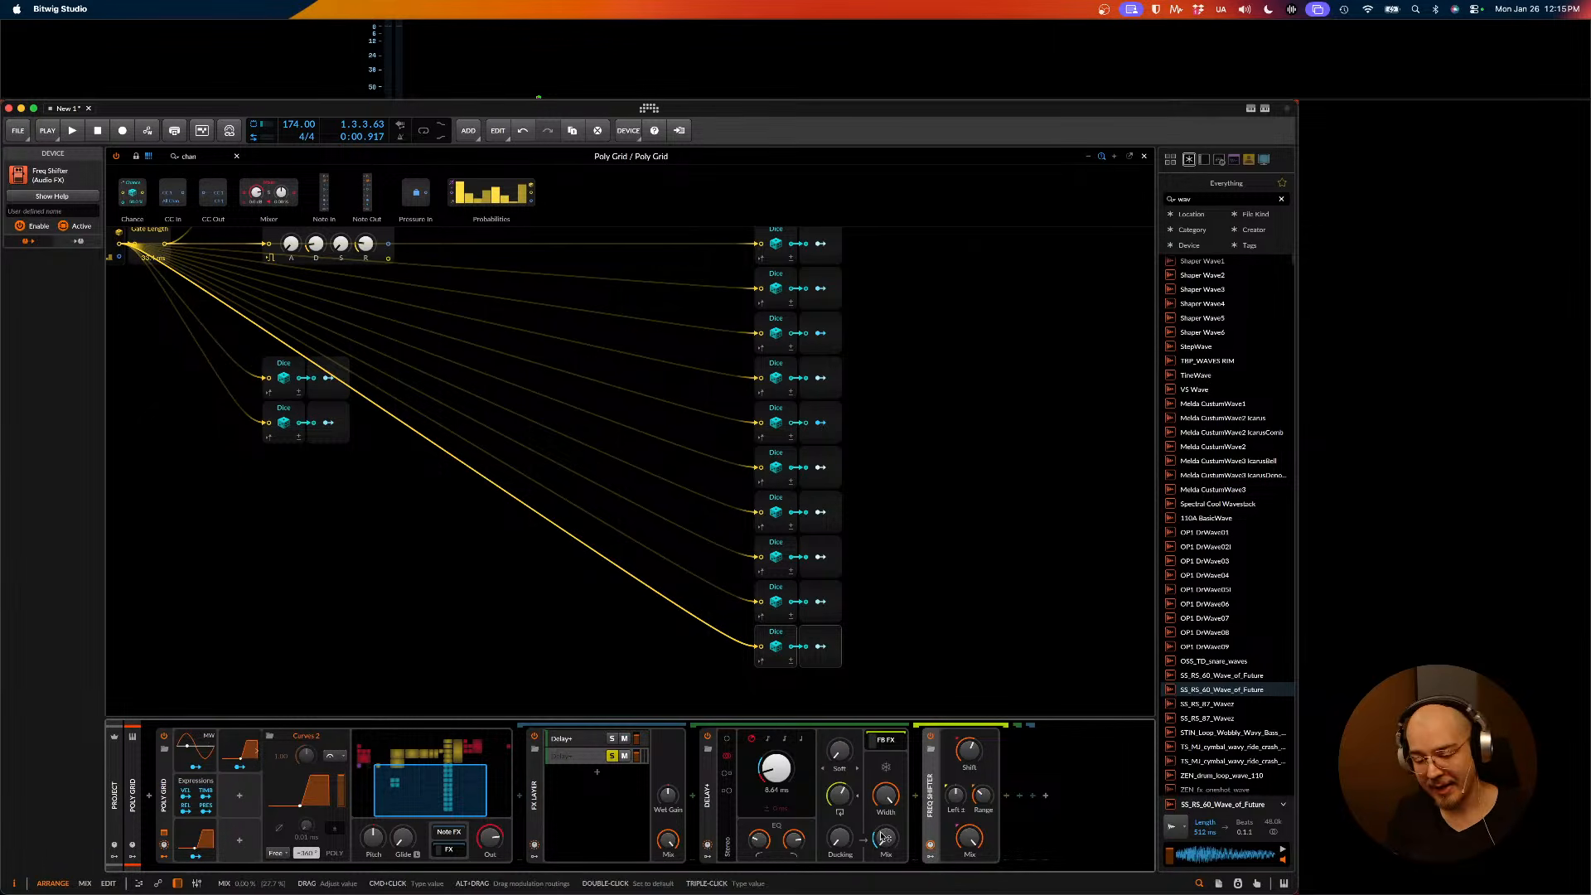
- Set the second Delay+'s high cut frequency to 15.3 kHz and adjust the Freq Shifter's Range while auditioning
{"action": "left_click_drag", "start_coordinate": [793, 843], "coordinate": [792, 842]}
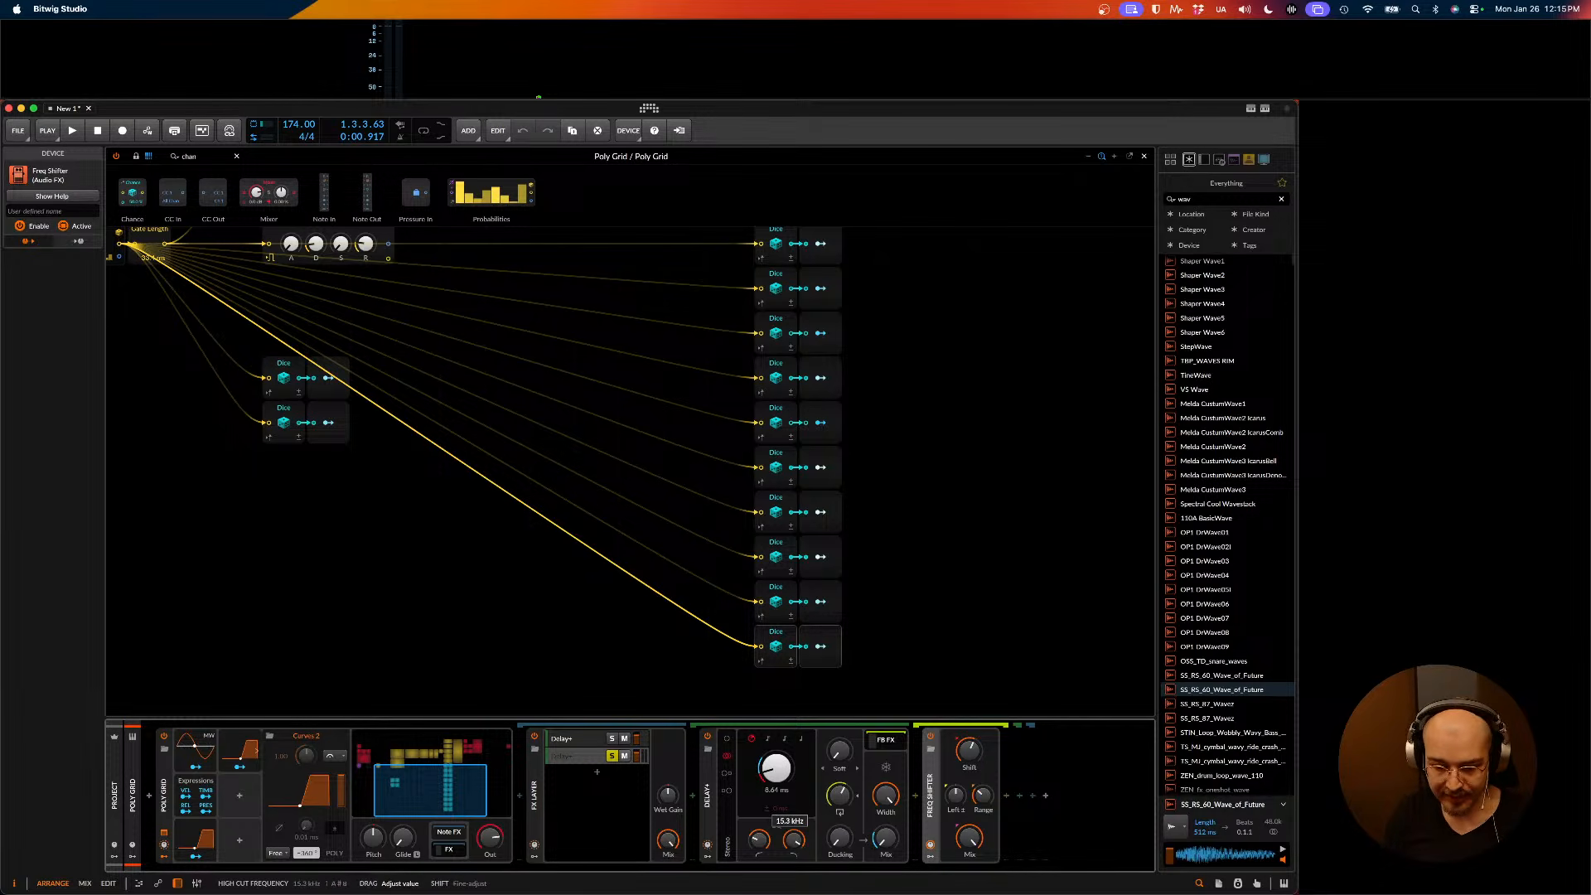
{"action": "left_click_drag", "start_coordinate": [793, 842], "coordinate": [792, 842]}
{"action": "key", "text": "space"}
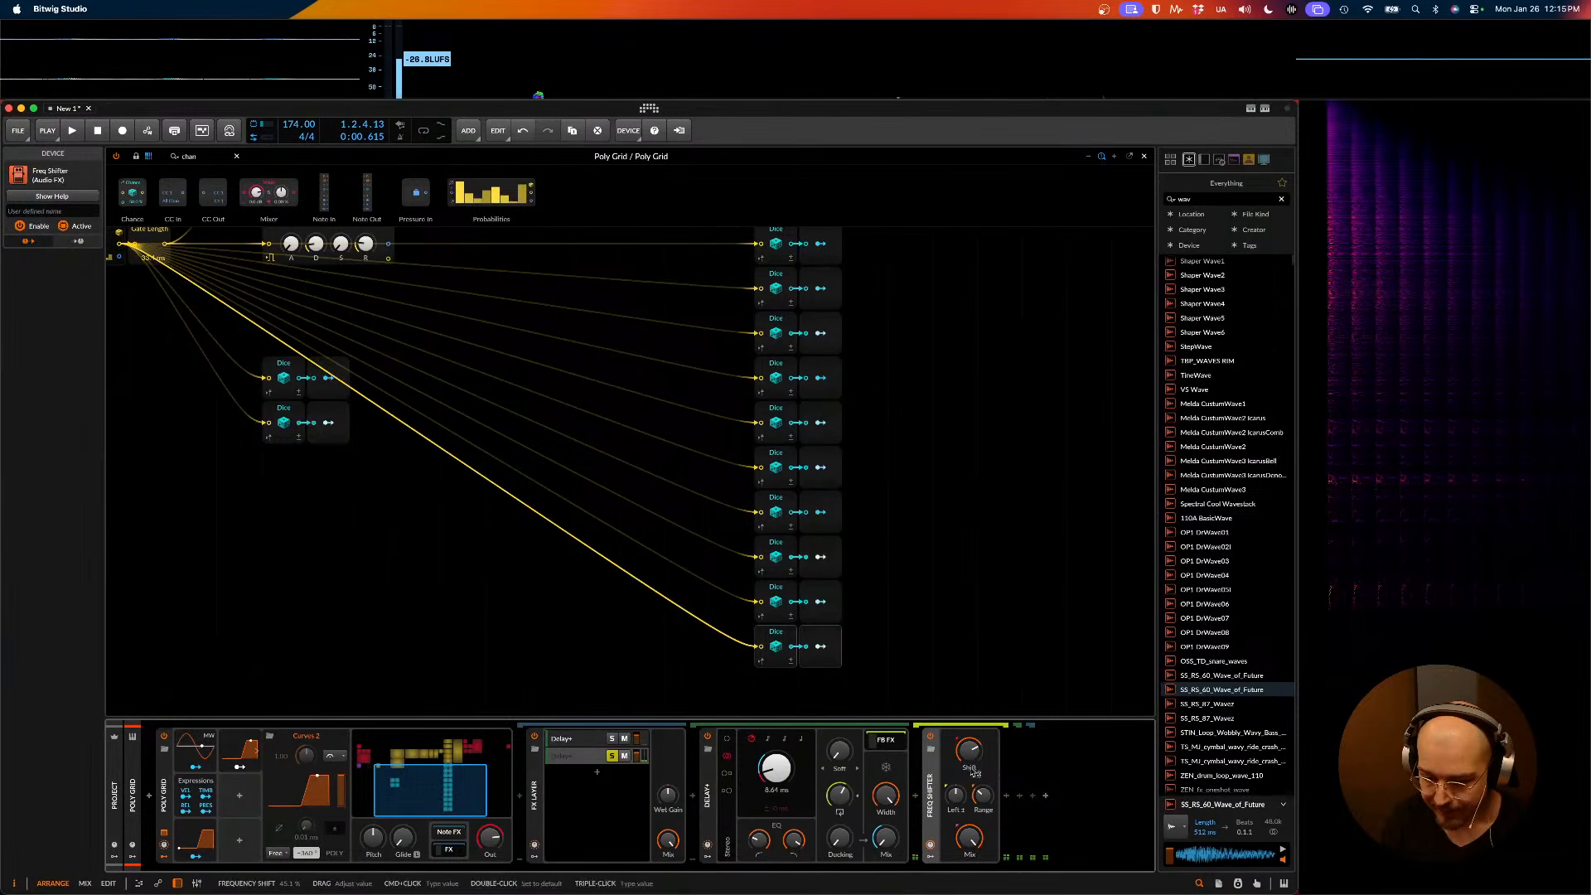
{"action": "left_click_drag", "start_coordinate": [983, 794], "coordinate": [983, 794]}
{"action": "key", "text": "space"}
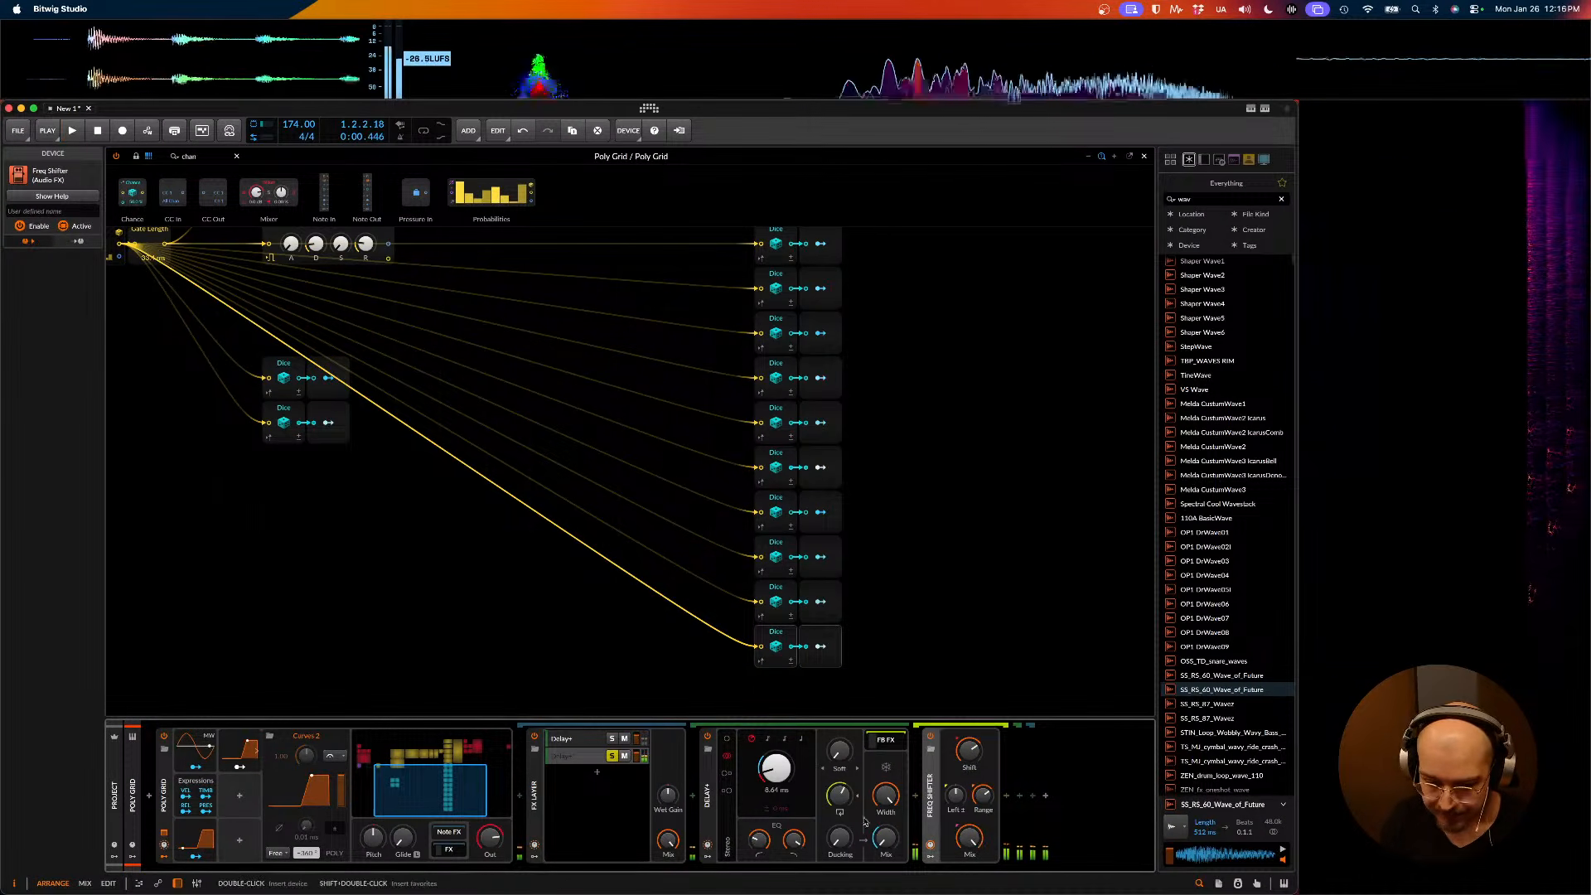
- Shorten the second Delay+'s base delay time to 0.04 ms and replay the layer
{"action": "left_click_drag", "start_coordinate": [777, 768], "coordinate": [777, 800]}
{"action": "key", "text": "space"}
{"action": "key", "text": "space"}
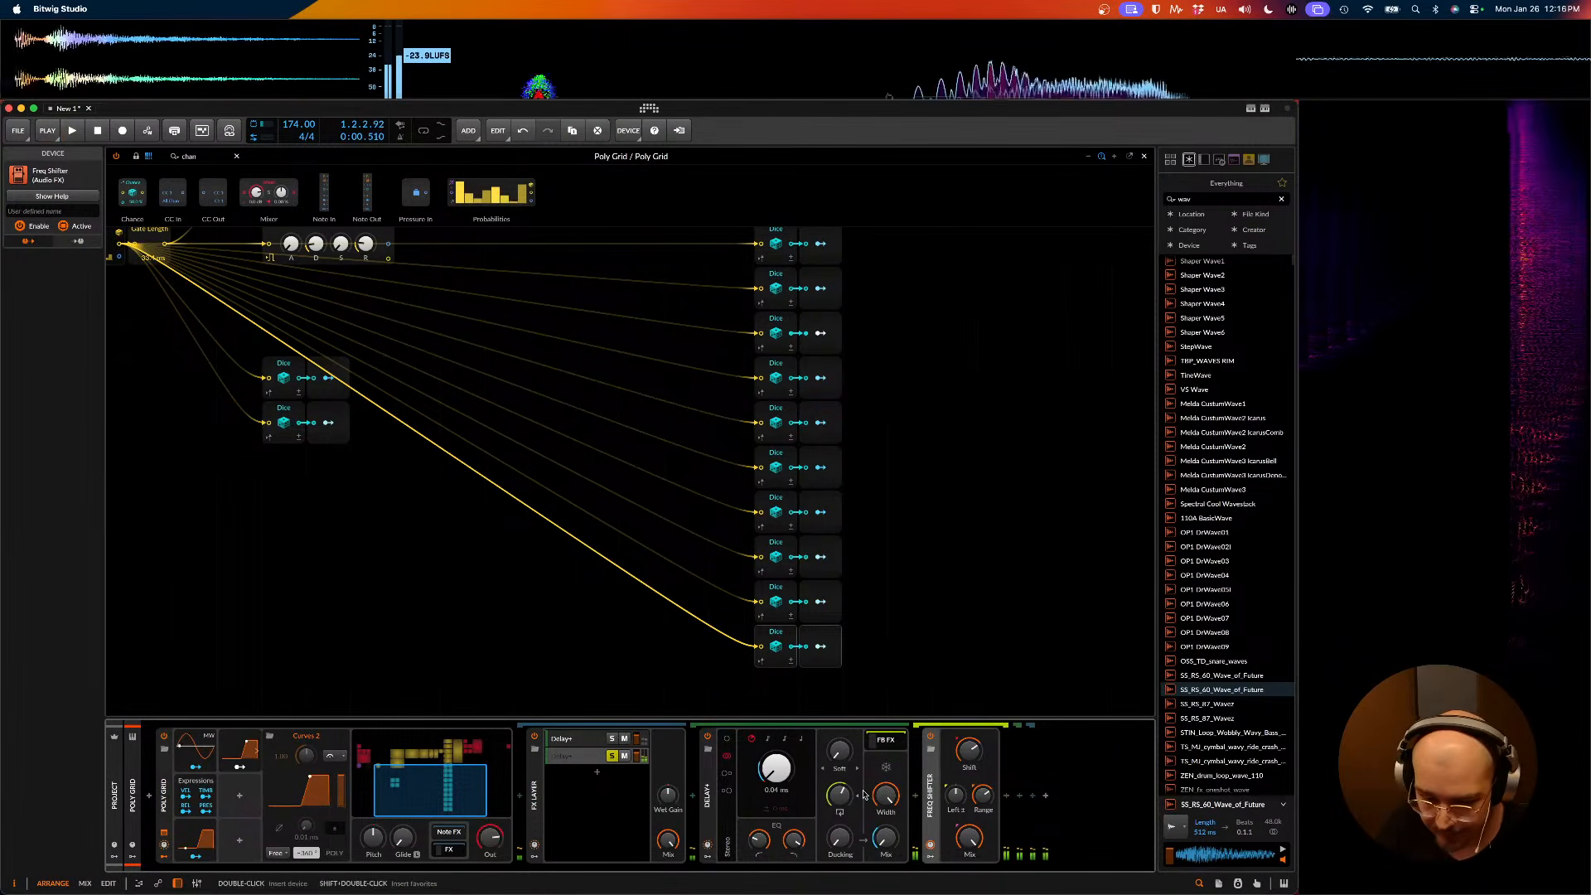
{"action": "key", "text": "space"}
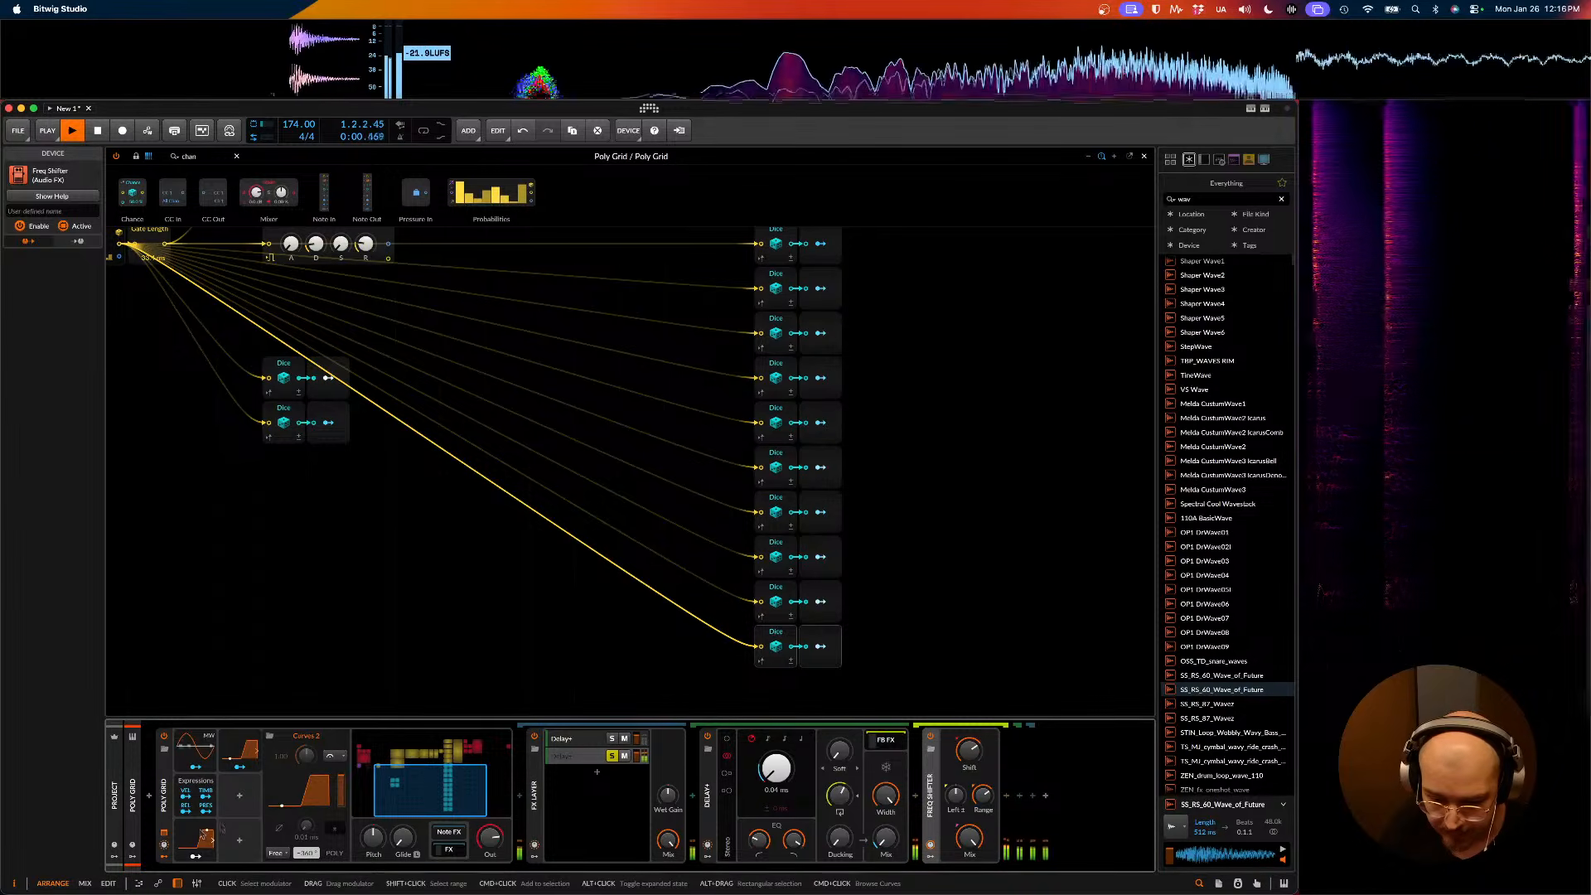
- Remove the Modulator Out routing from the second Delay+'s Mix after checking both layers and the Curves 2 modulator
{"action": "key", "text": "space"}
{"action": "left_click", "coordinate": [572, 739]}
{"action": "left_click", "coordinate": [572, 756]}
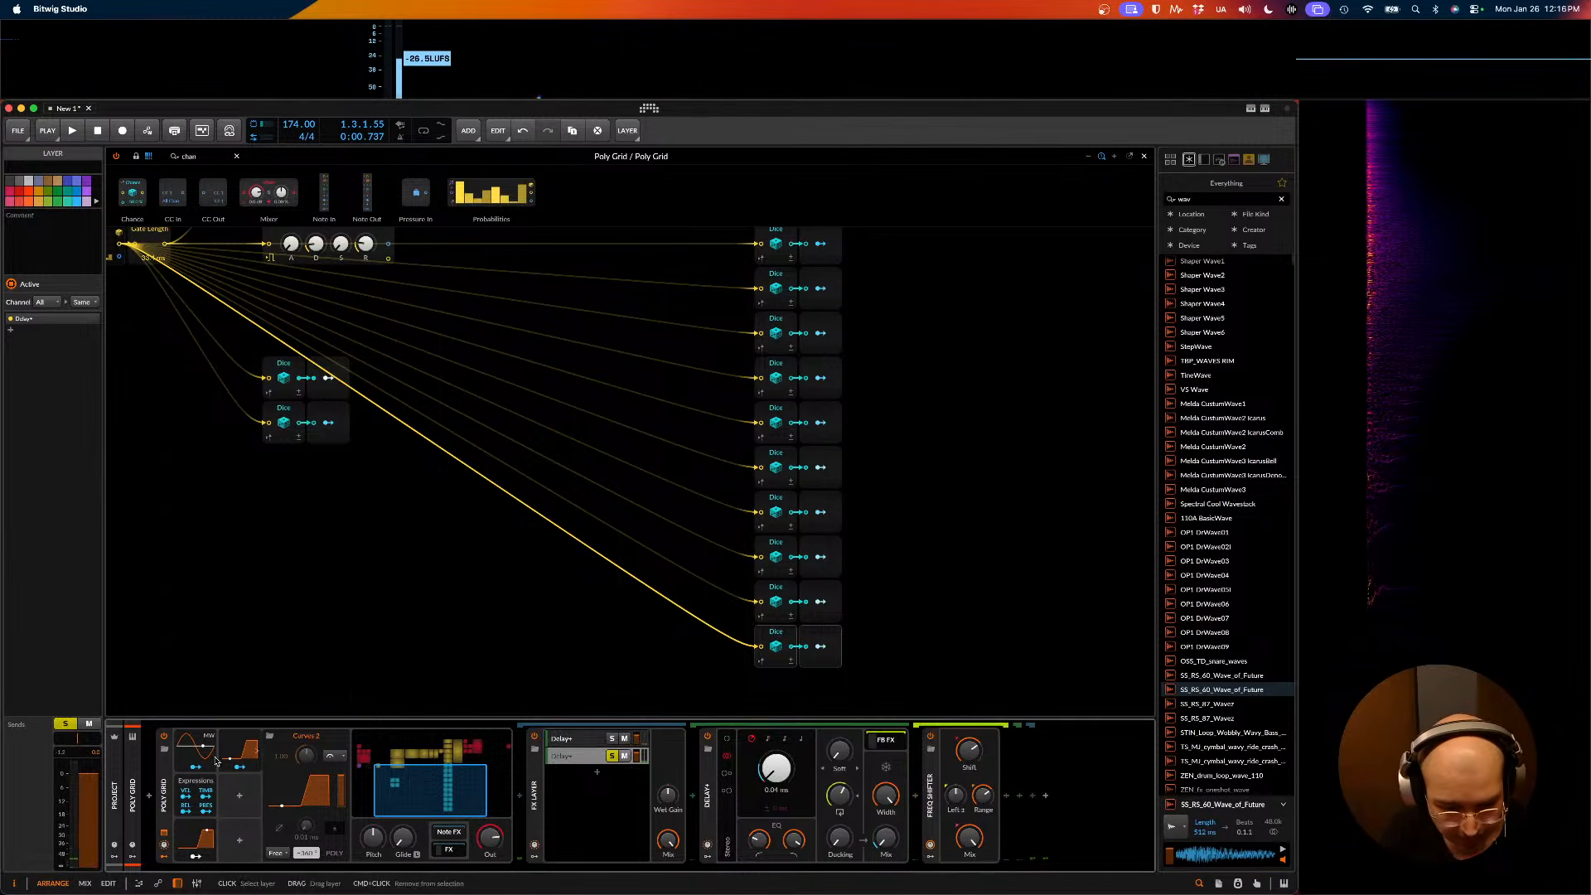
{"action": "left_click", "coordinate": [228, 755]}
{"action": "key", "text": "space"}
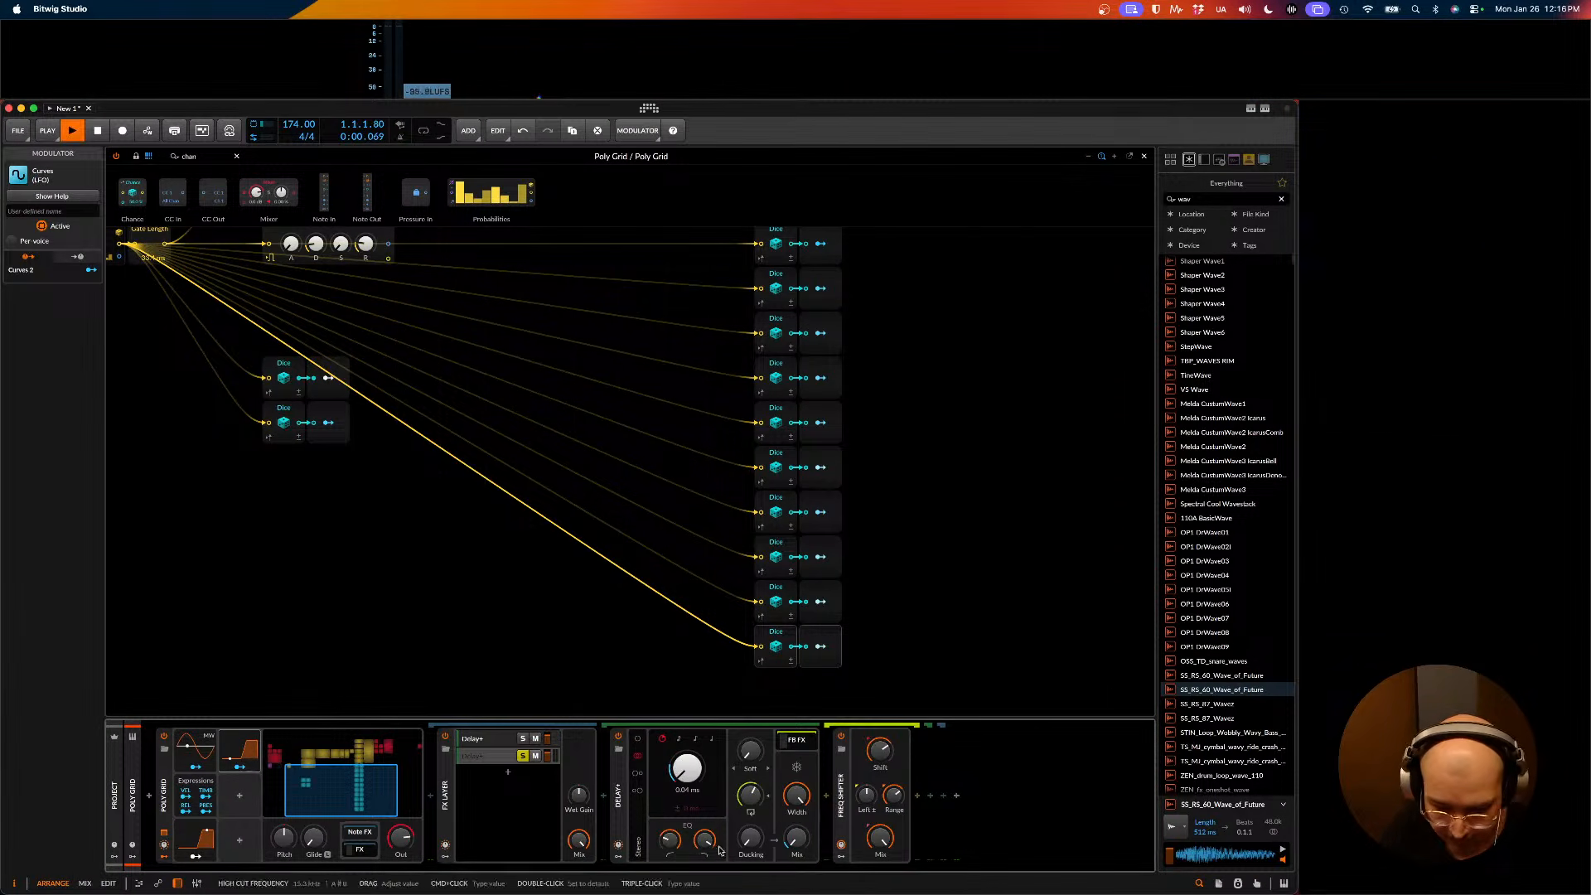
{"action": "right_click", "coordinate": [796, 840]}
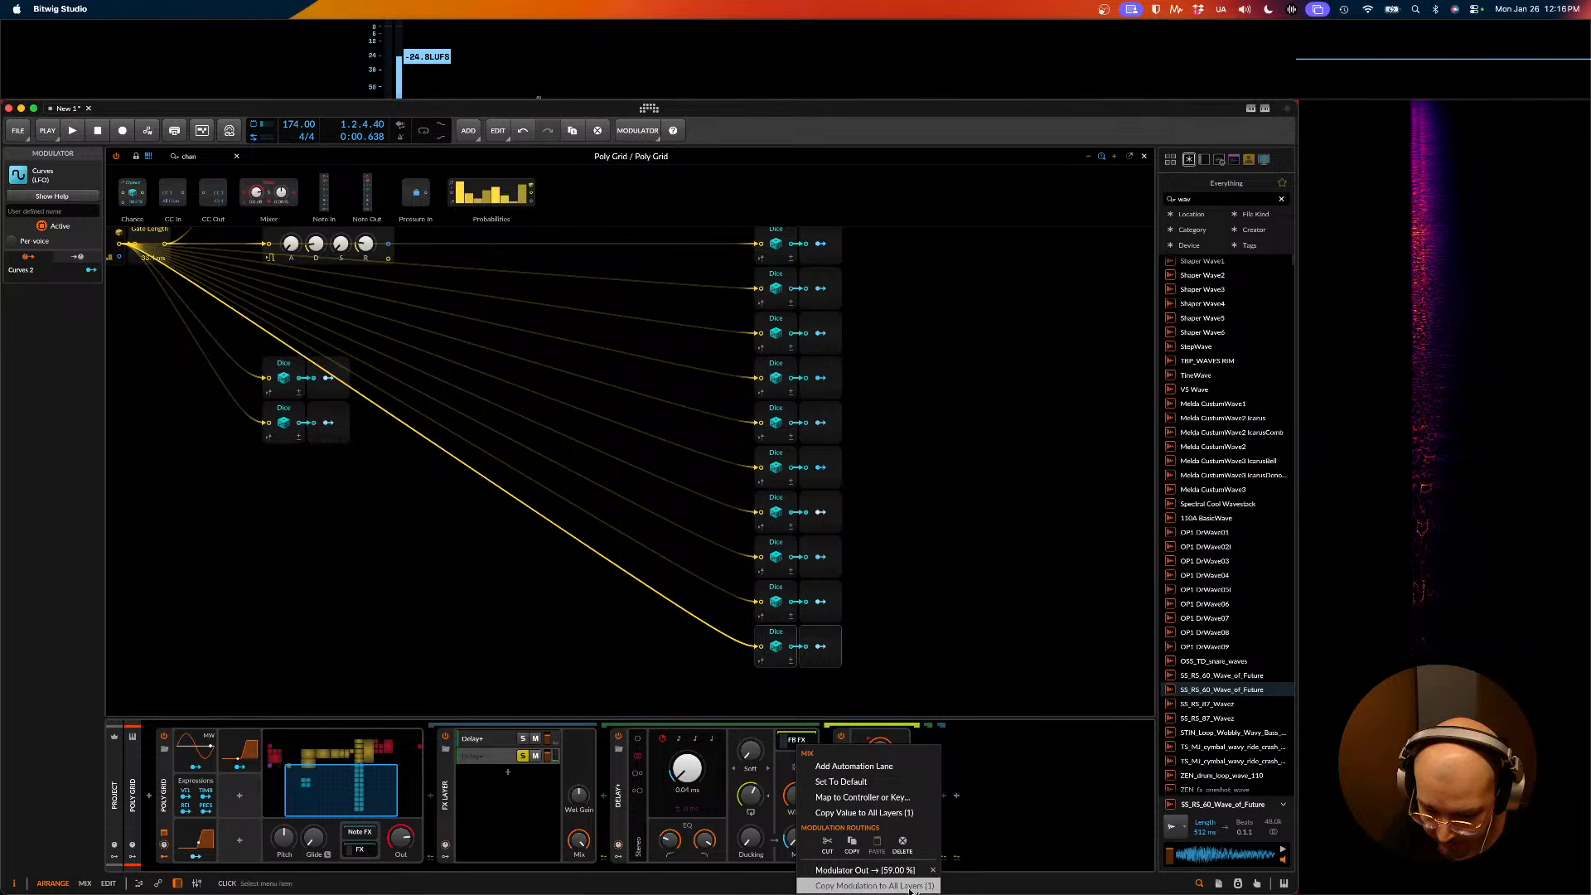
{"action": "left_click", "coordinate": [933, 871]}
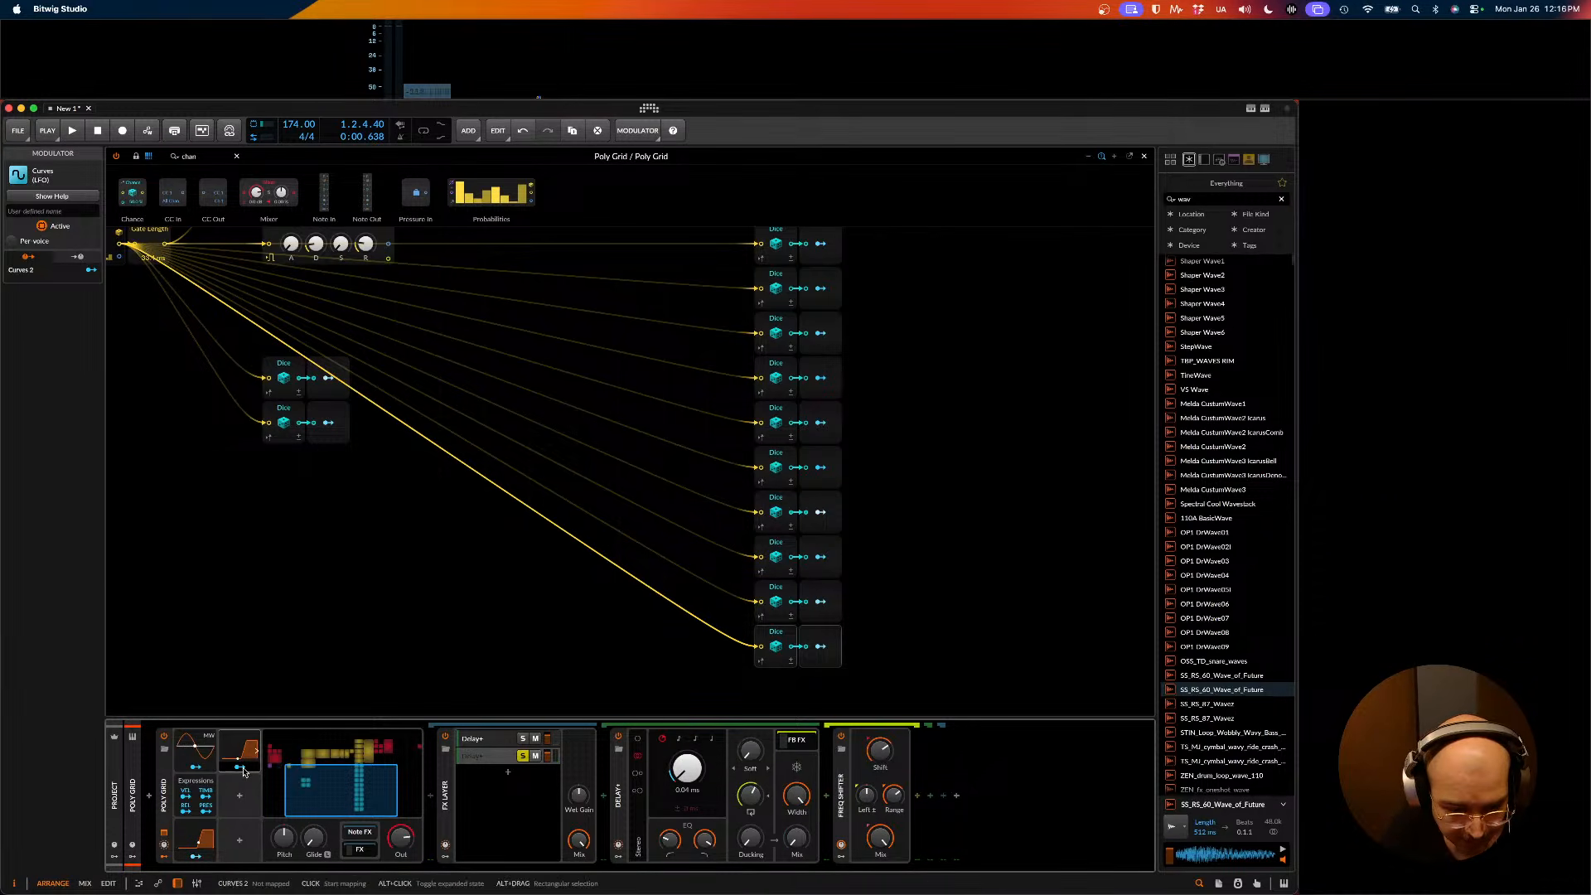
- Map the Curves 2 modulator to the second Delay+'s Mix with an amount of 0.575 and audition the result
{"action": "left_click", "coordinate": [242, 768]}
{"action": "left_click_drag", "start_coordinate": [796, 850], "coordinate": [795, 834]}
{"action": "left_click", "coordinate": [256, 752]}
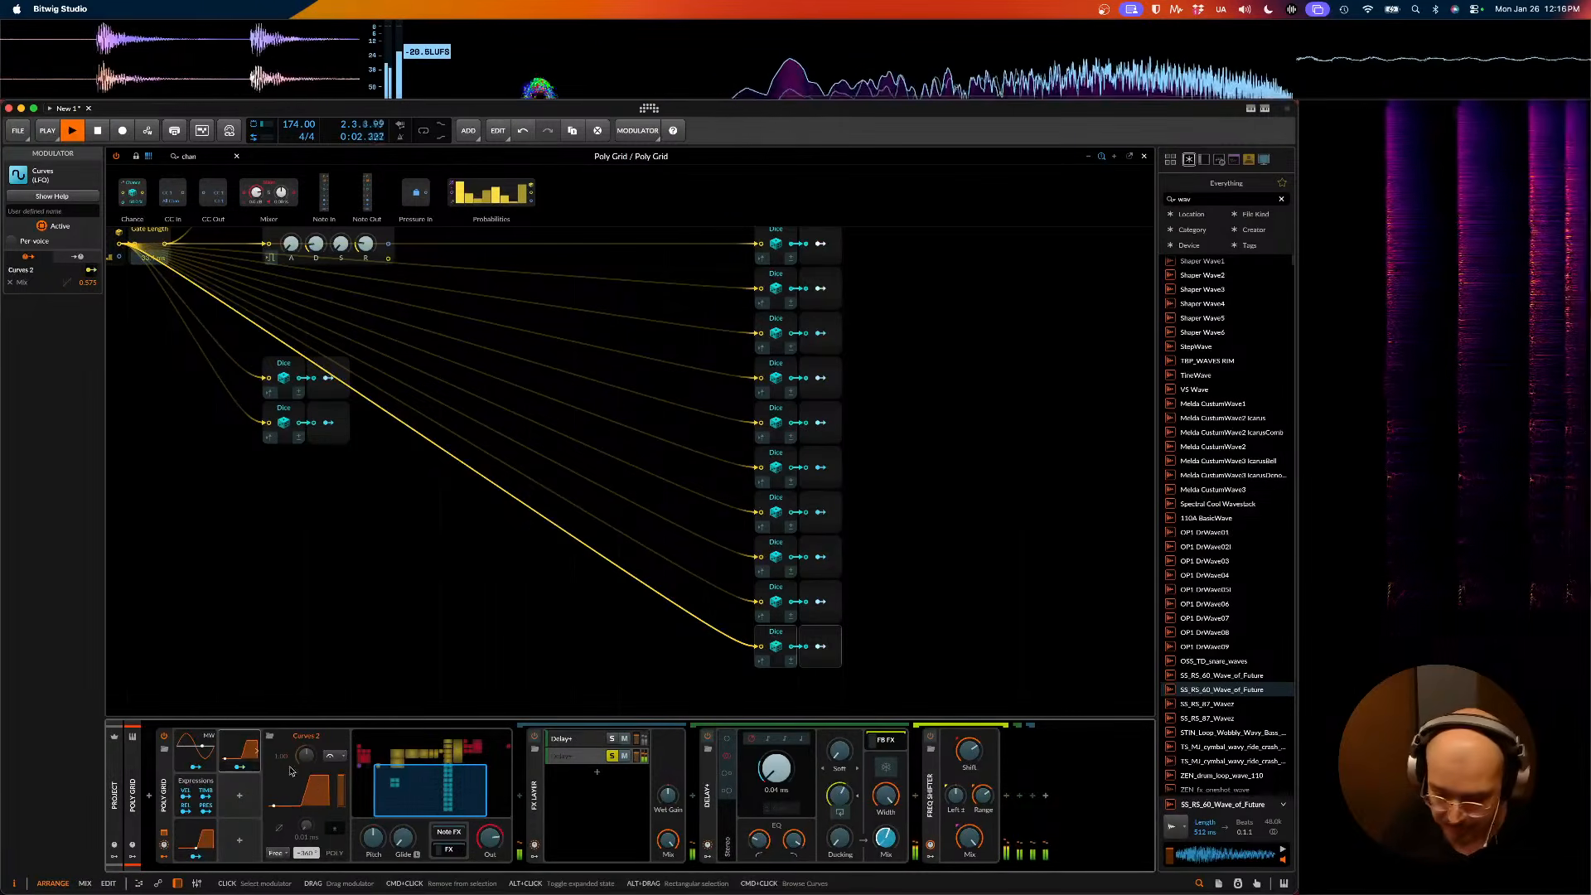
{"action": "key", "text": "space"}
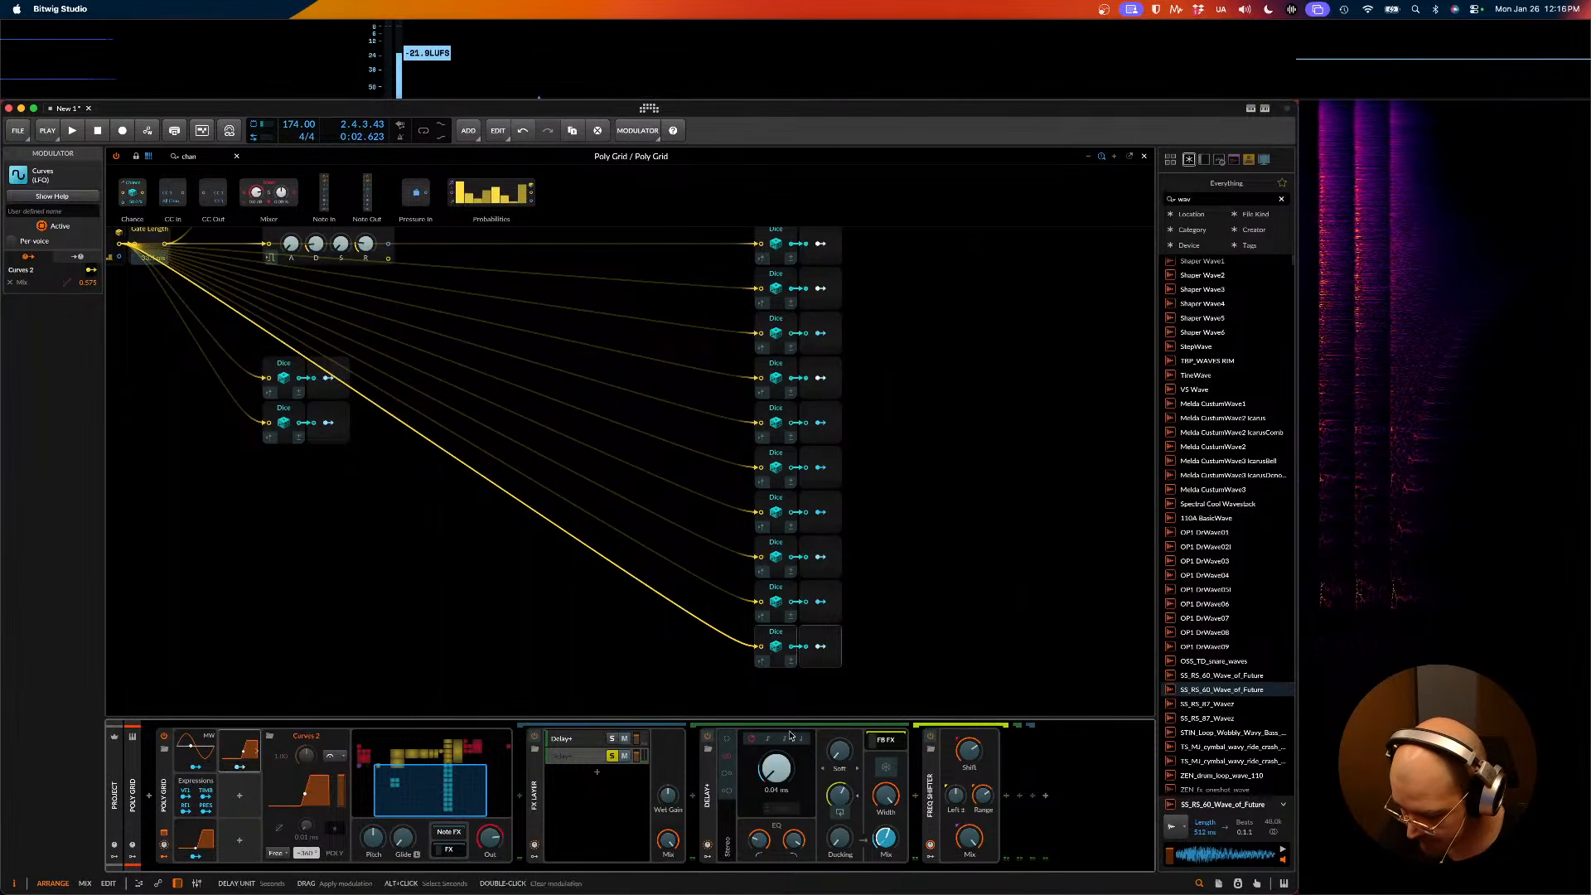
{"action": "key", "text": "space"}
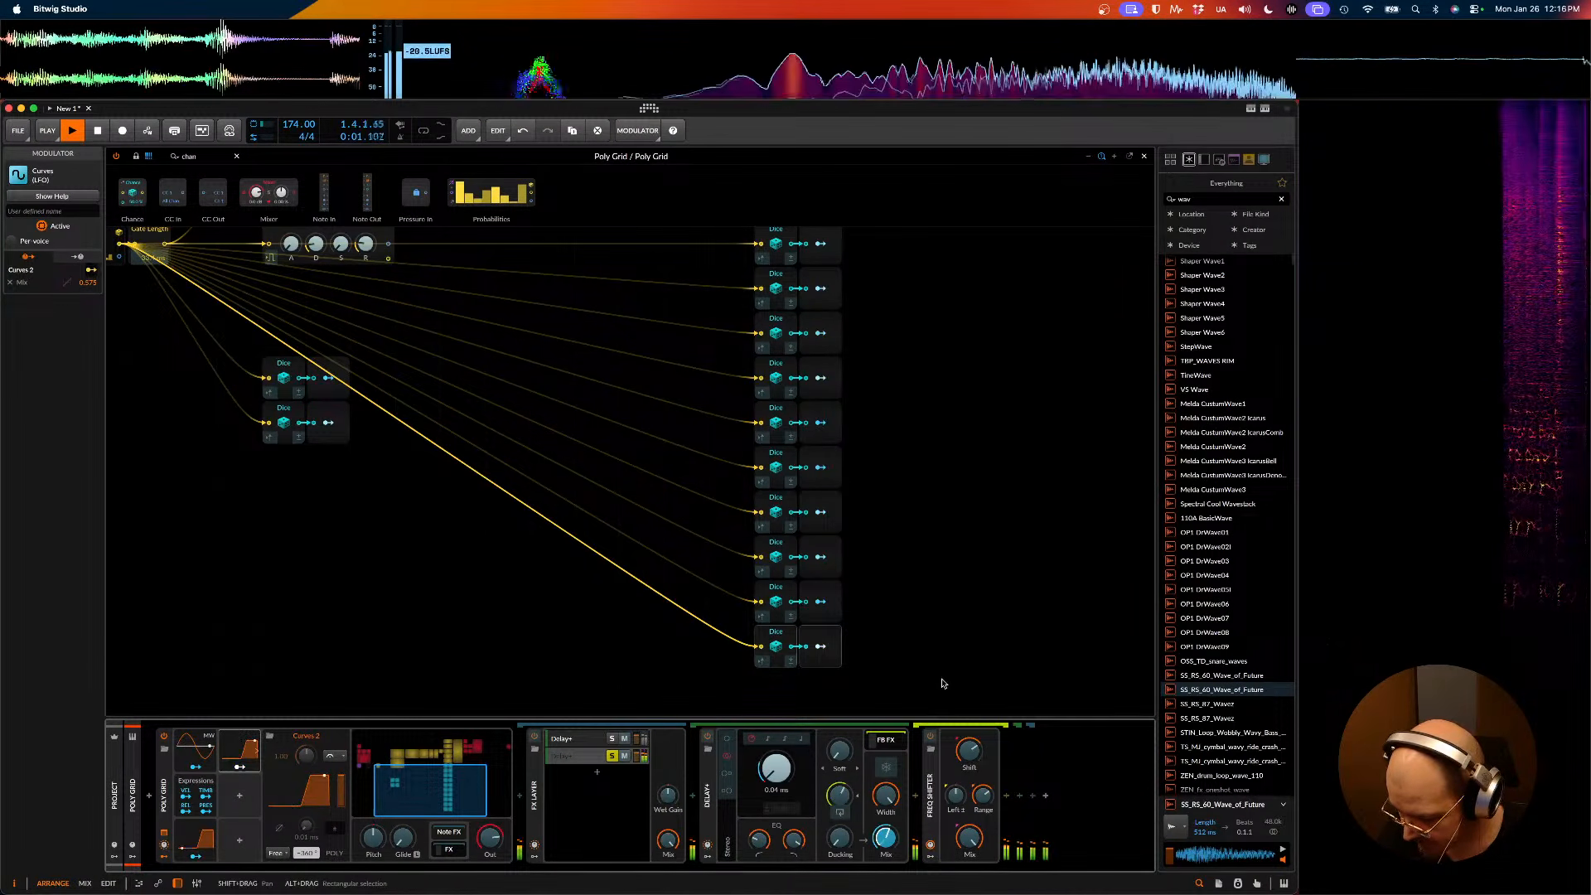
{"action": "scroll", "coordinate": [738, 710], "scroll_direction": "up", "scroll_amount": 1}
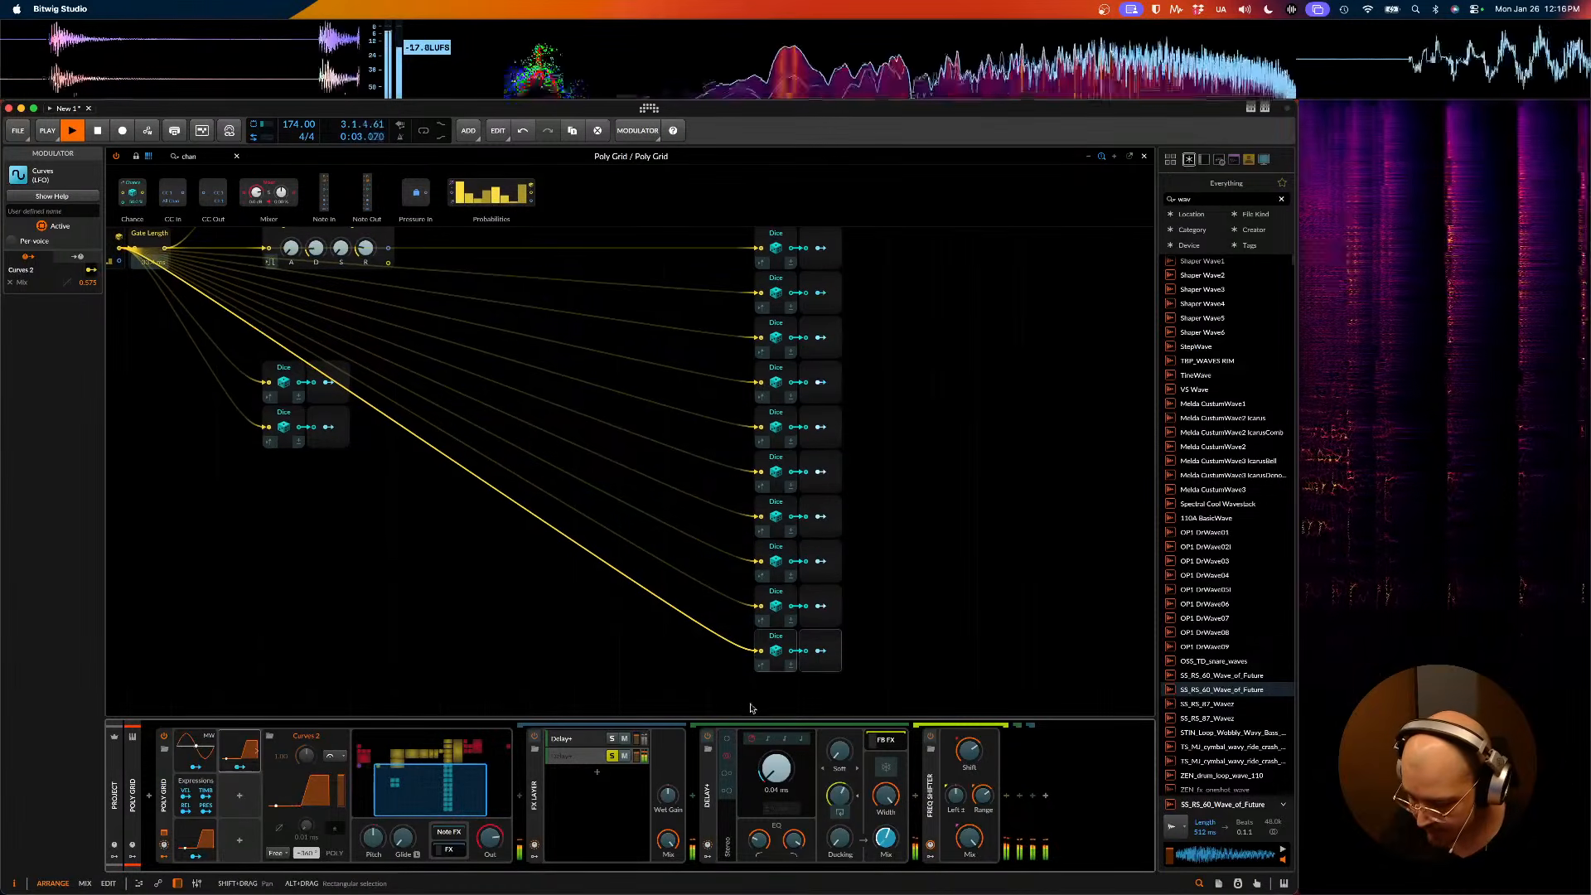
{"action": "scroll", "coordinate": [583, 648], "scroll_direction": "up", "scroll_amount": 1}
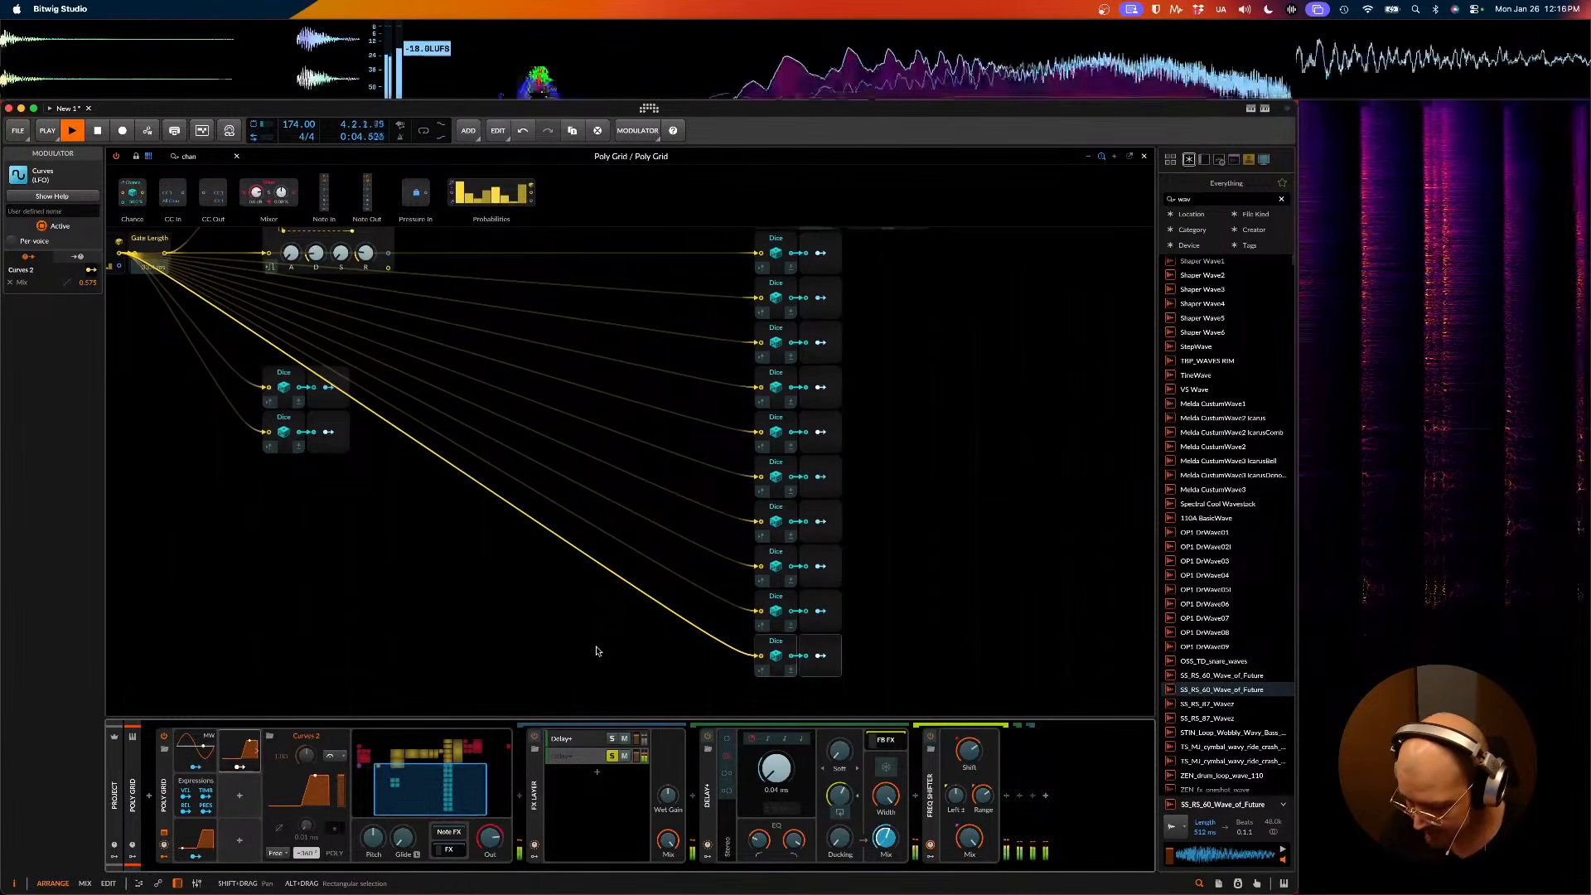
- Reshape the Curves 2 modulator so it stays at 0% for longer and rises more steeply to its maximum, auditioning the change
{"action": "left_click", "coordinate": [244, 756]}
{"action": "left_click", "coordinate": [243, 757]}
{"action": "left_click", "coordinate": [300, 794]}
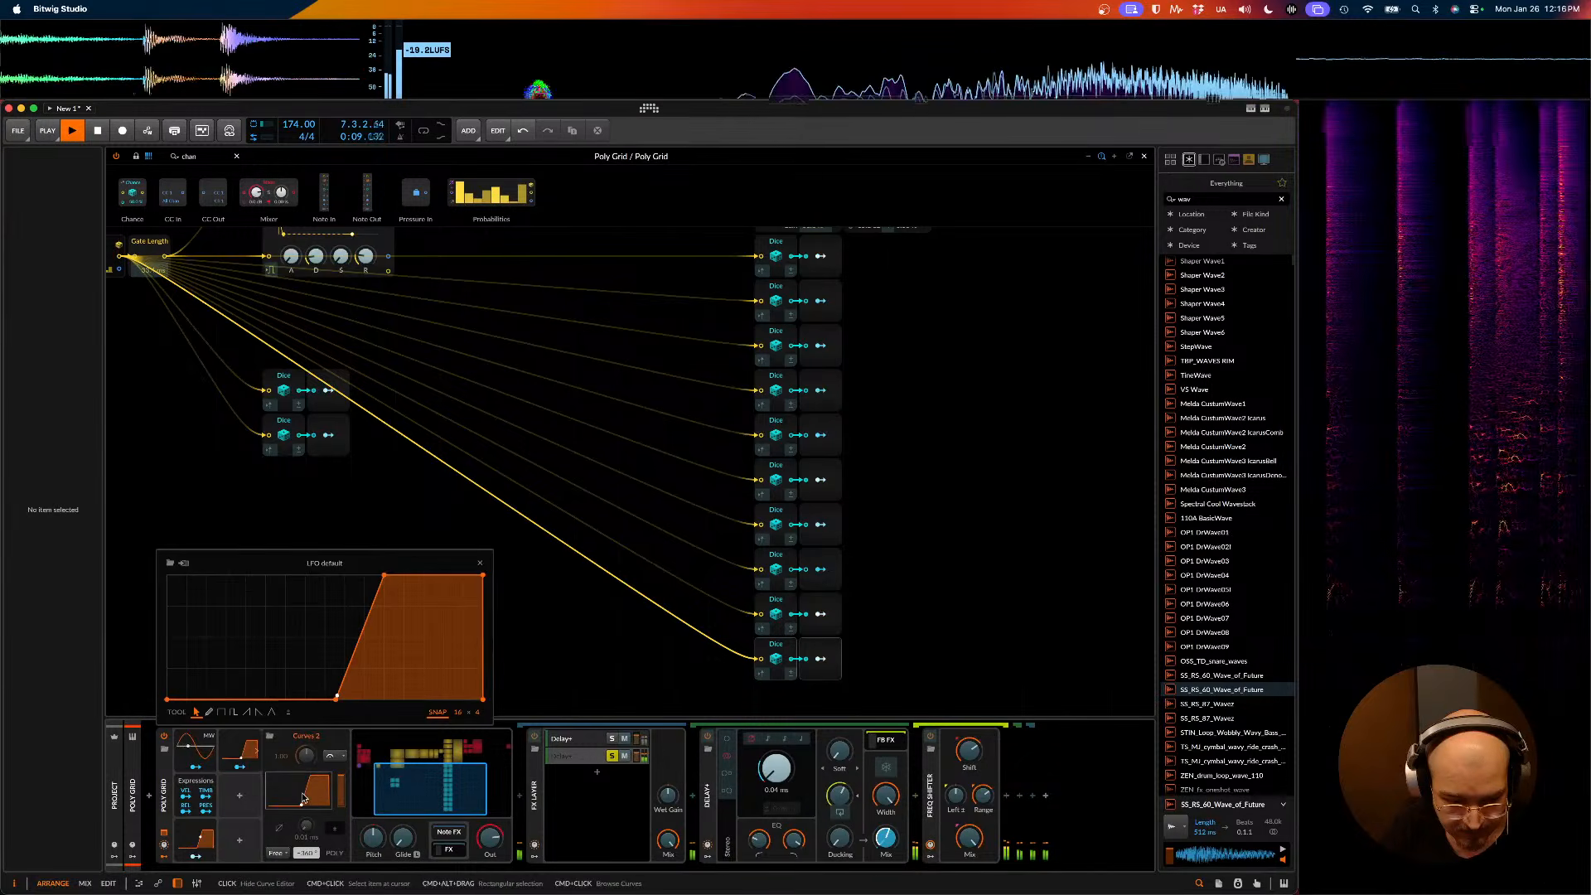
{"action": "left_click", "coordinate": [384, 699]}
{"action": "left_click_drag", "start_coordinate": [384, 575], "coordinate": [424, 575]}
{"action": "left_click_drag", "start_coordinate": [384, 699], "coordinate": [405, 699]}
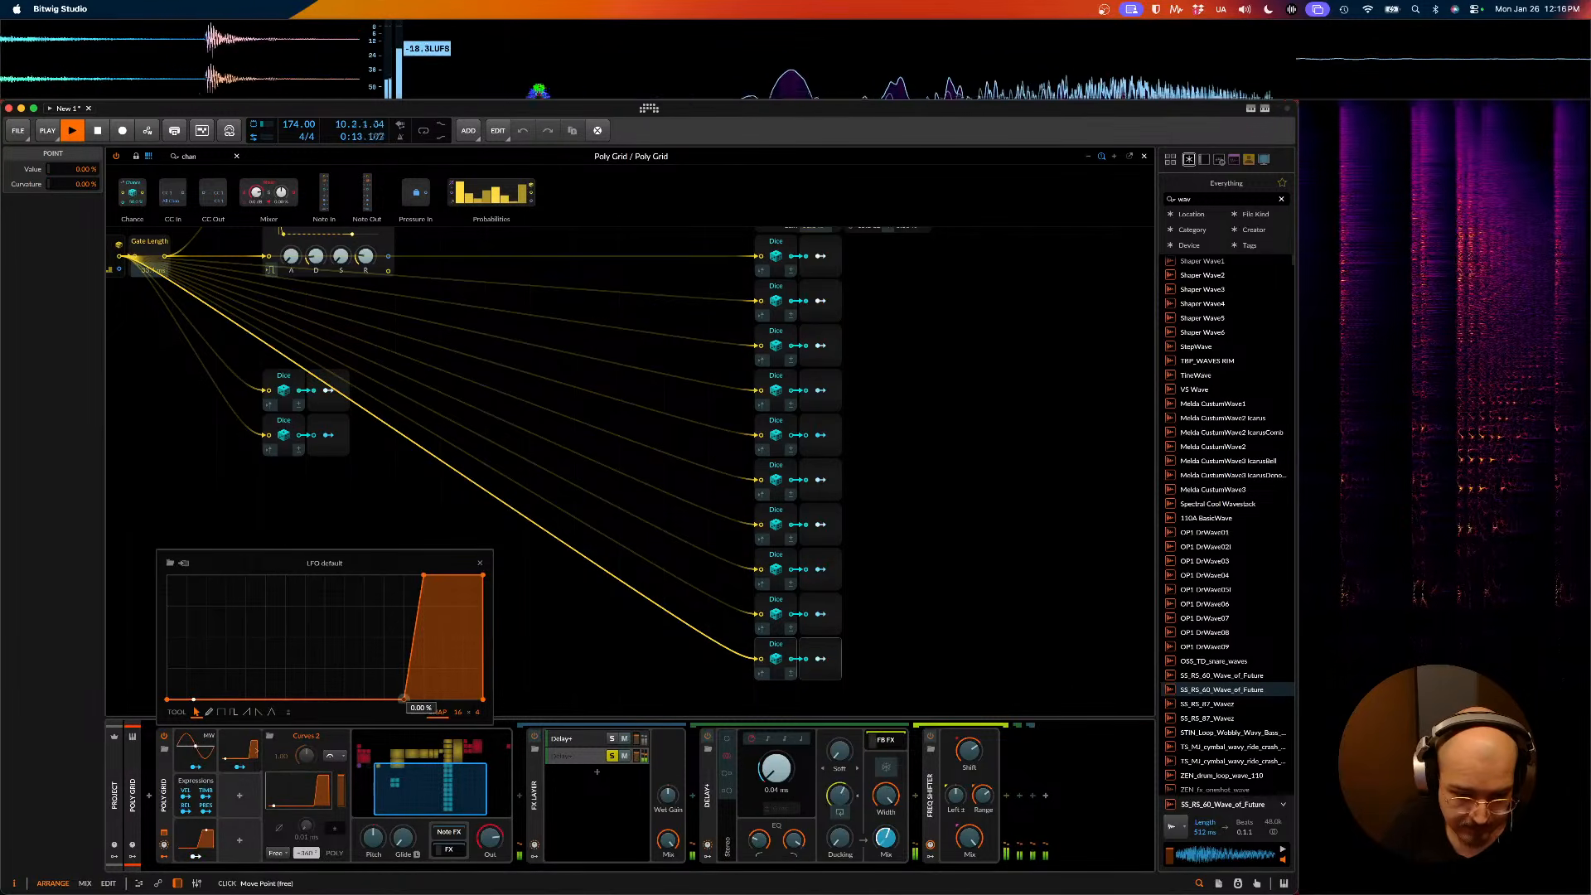
{"action": "scroll", "coordinate": [554, 670], "scroll_direction": "left", "scroll_amount": 3}
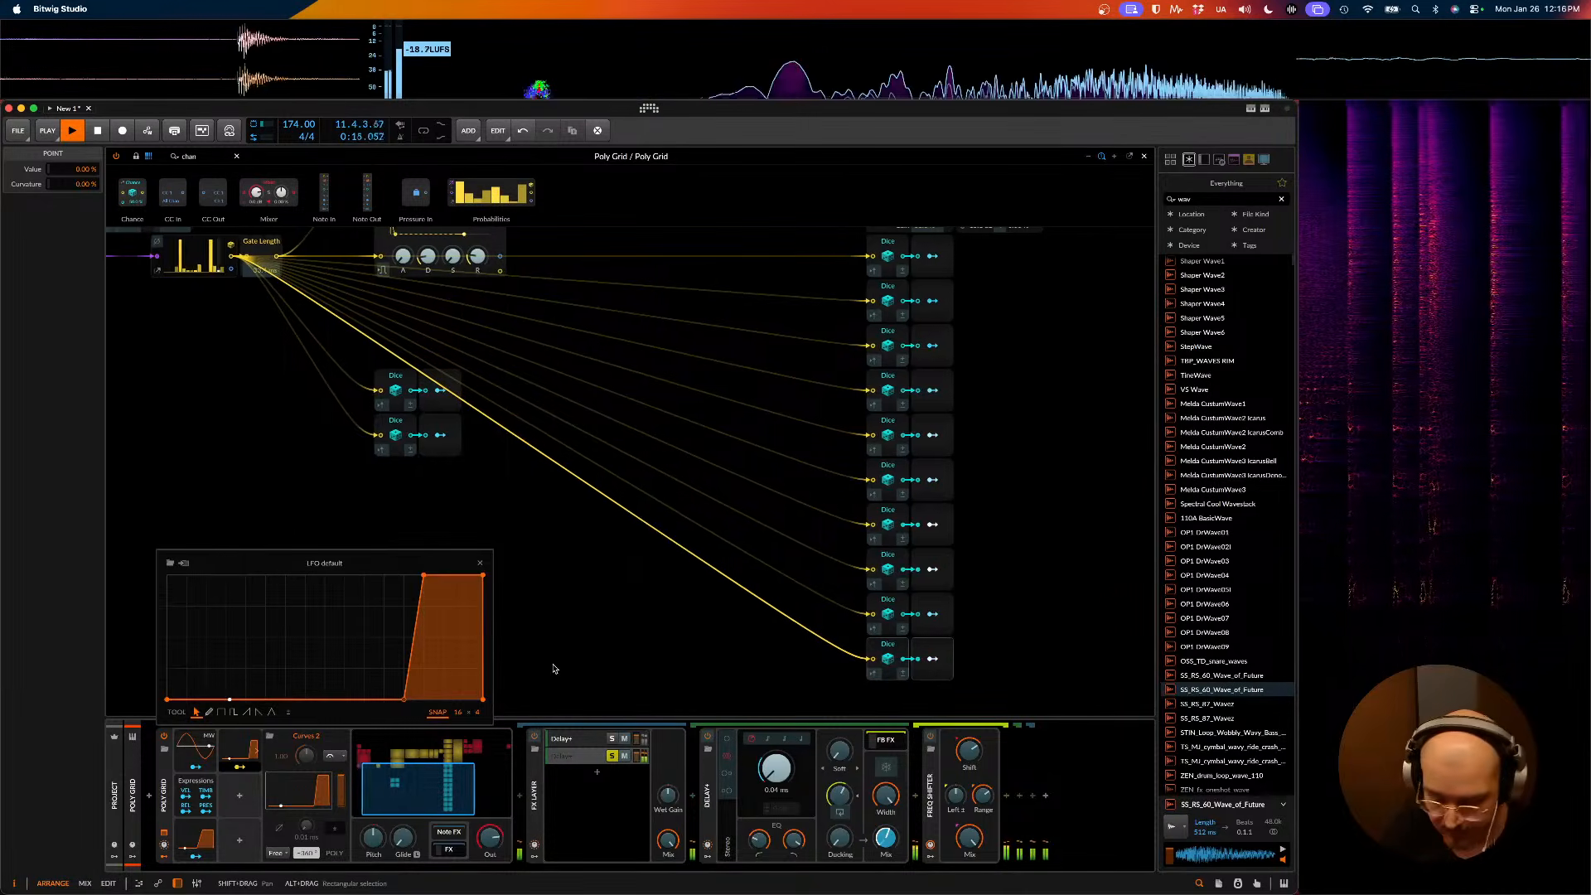
{"action": "key", "text": "space"}
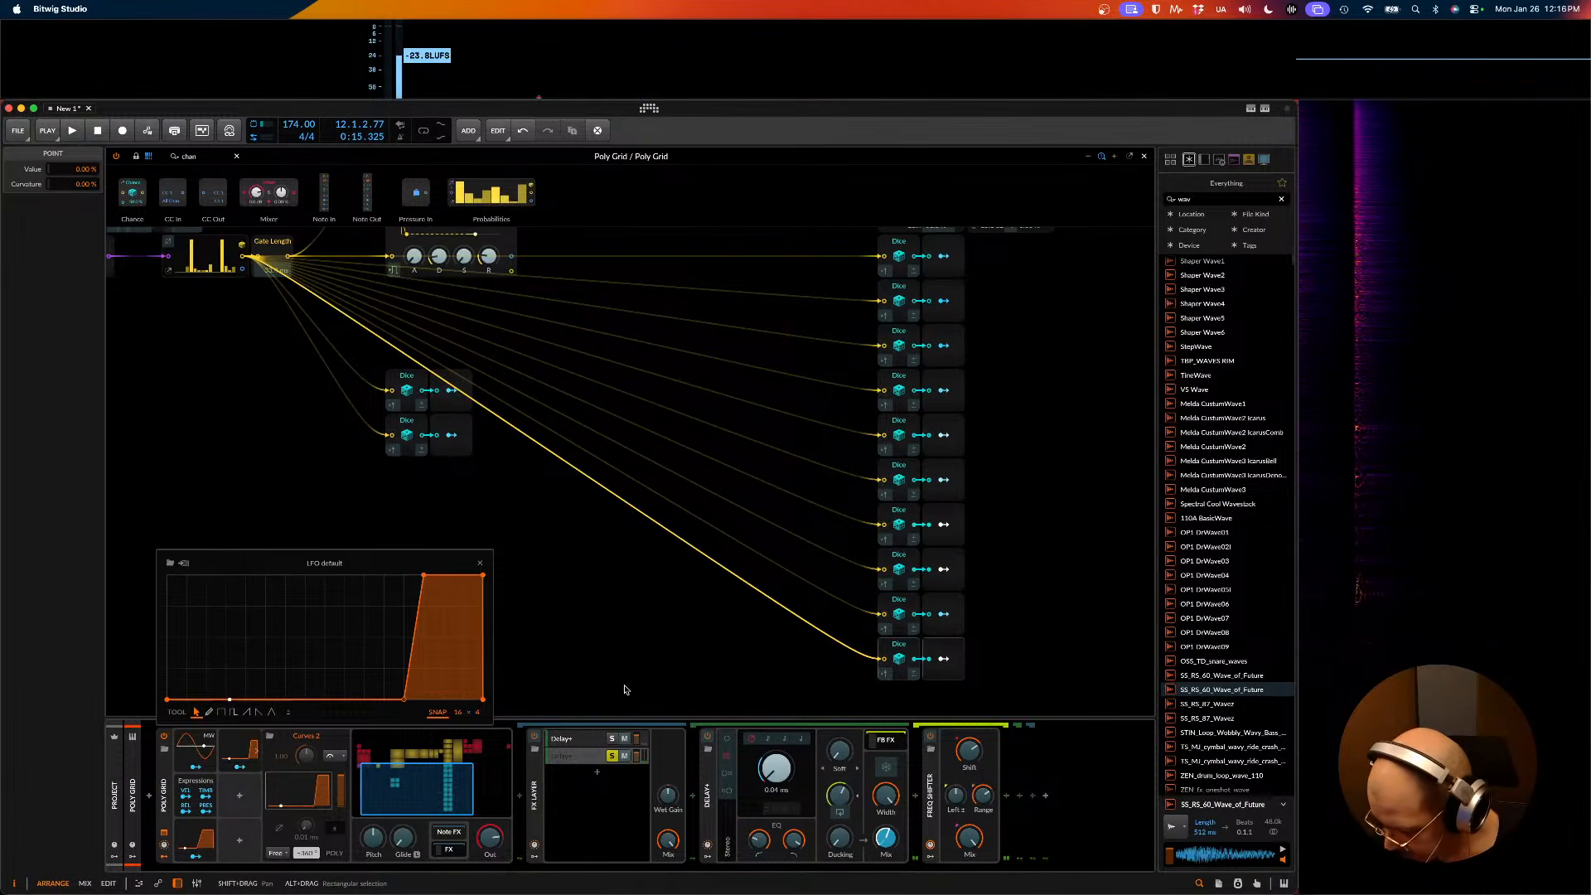
- Move the low point before the Curves 2 ramp slightly further right to make the rise even steeper
{"action": "scroll", "coordinate": [738, 573], "scroll_direction": "up", "scroll_amount": 1}
{"action": "scroll", "coordinate": [738, 573], "scroll_direction": "up", "scroll_amount": 5}
{"action": "scroll", "coordinate": [738, 573], "scroll_direction": "left", "scroll_amount": 3}
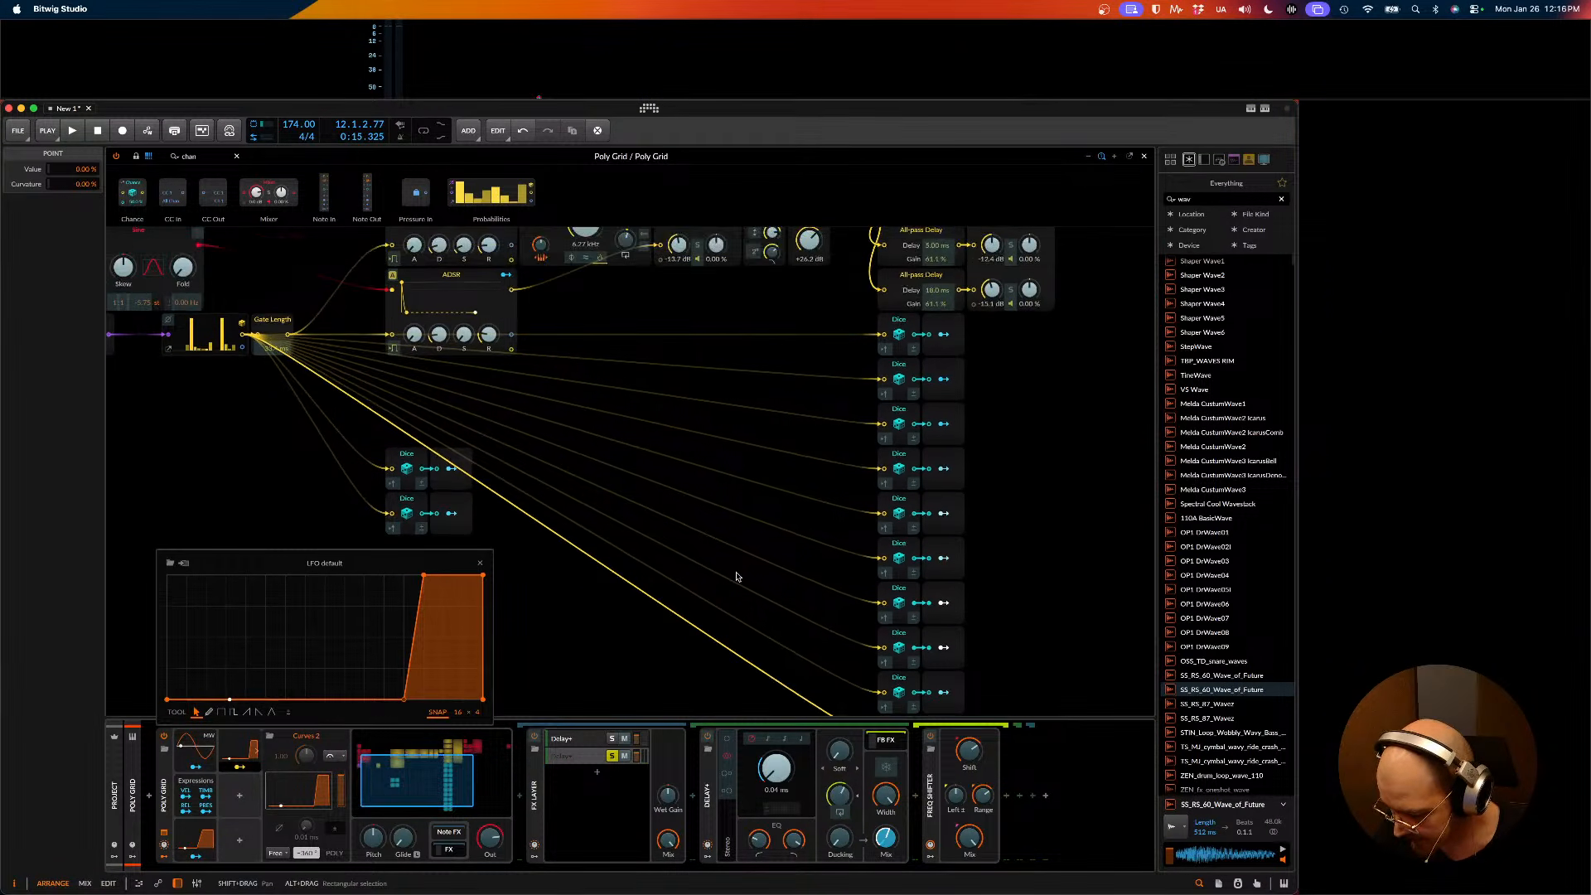
{"action": "scroll", "coordinate": [763, 592], "scroll_direction": "left", "scroll_amount": 10}
{"action": "scroll", "coordinate": [763, 592], "scroll_direction": "up", "scroll_amount": 12}
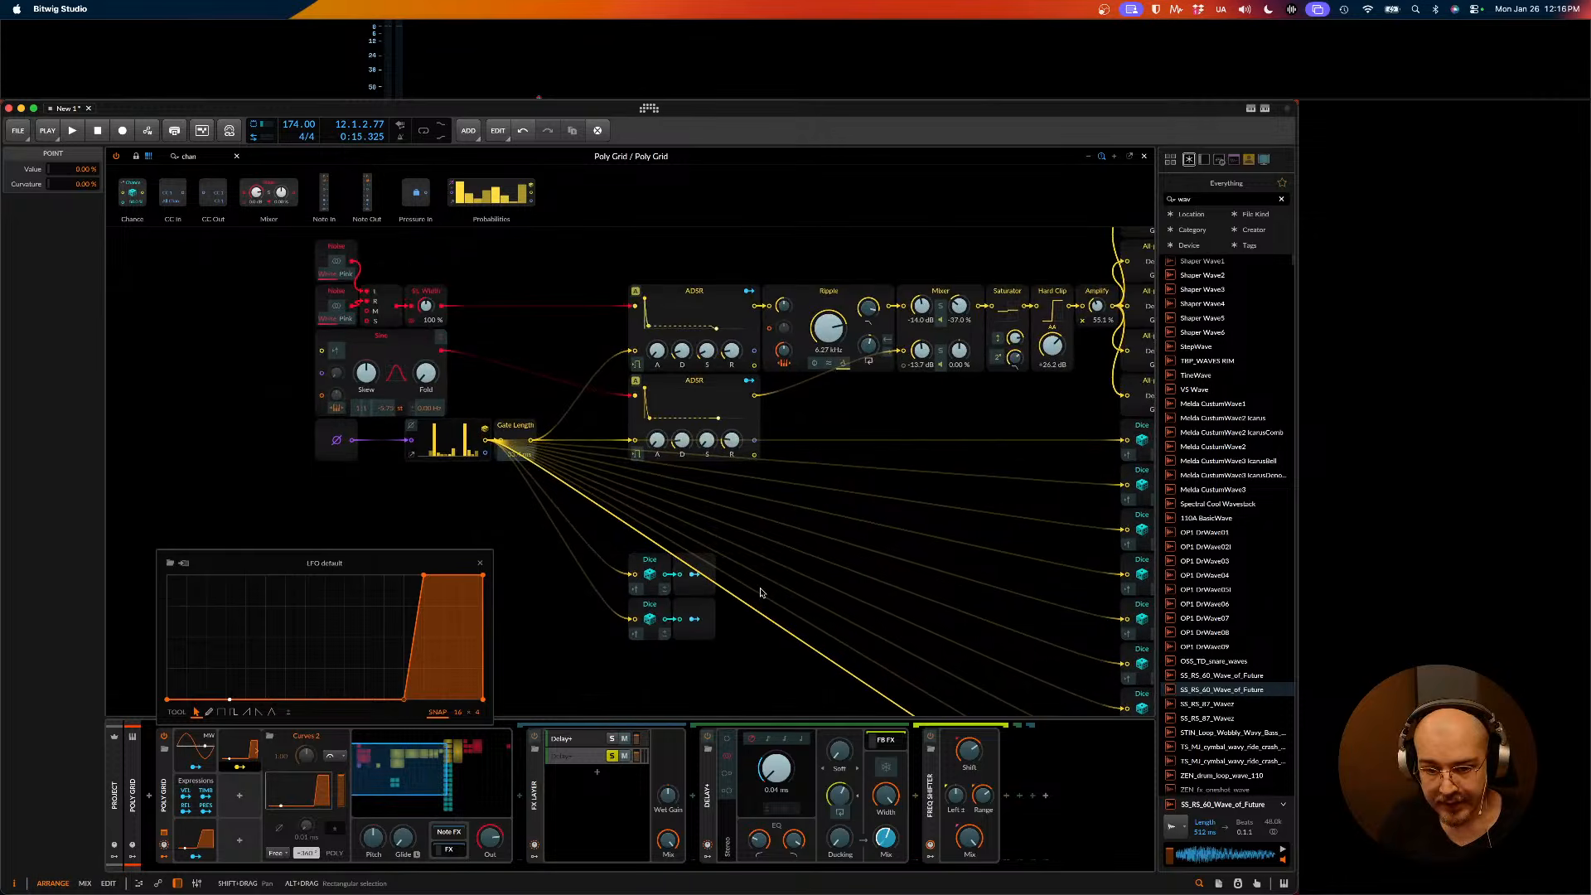
{"action": "scroll", "coordinate": [761, 592], "scroll_direction": "right", "scroll_amount": 9}
{"action": "scroll", "coordinate": [760, 592], "scroll_direction": "down", "scroll_amount": 8}
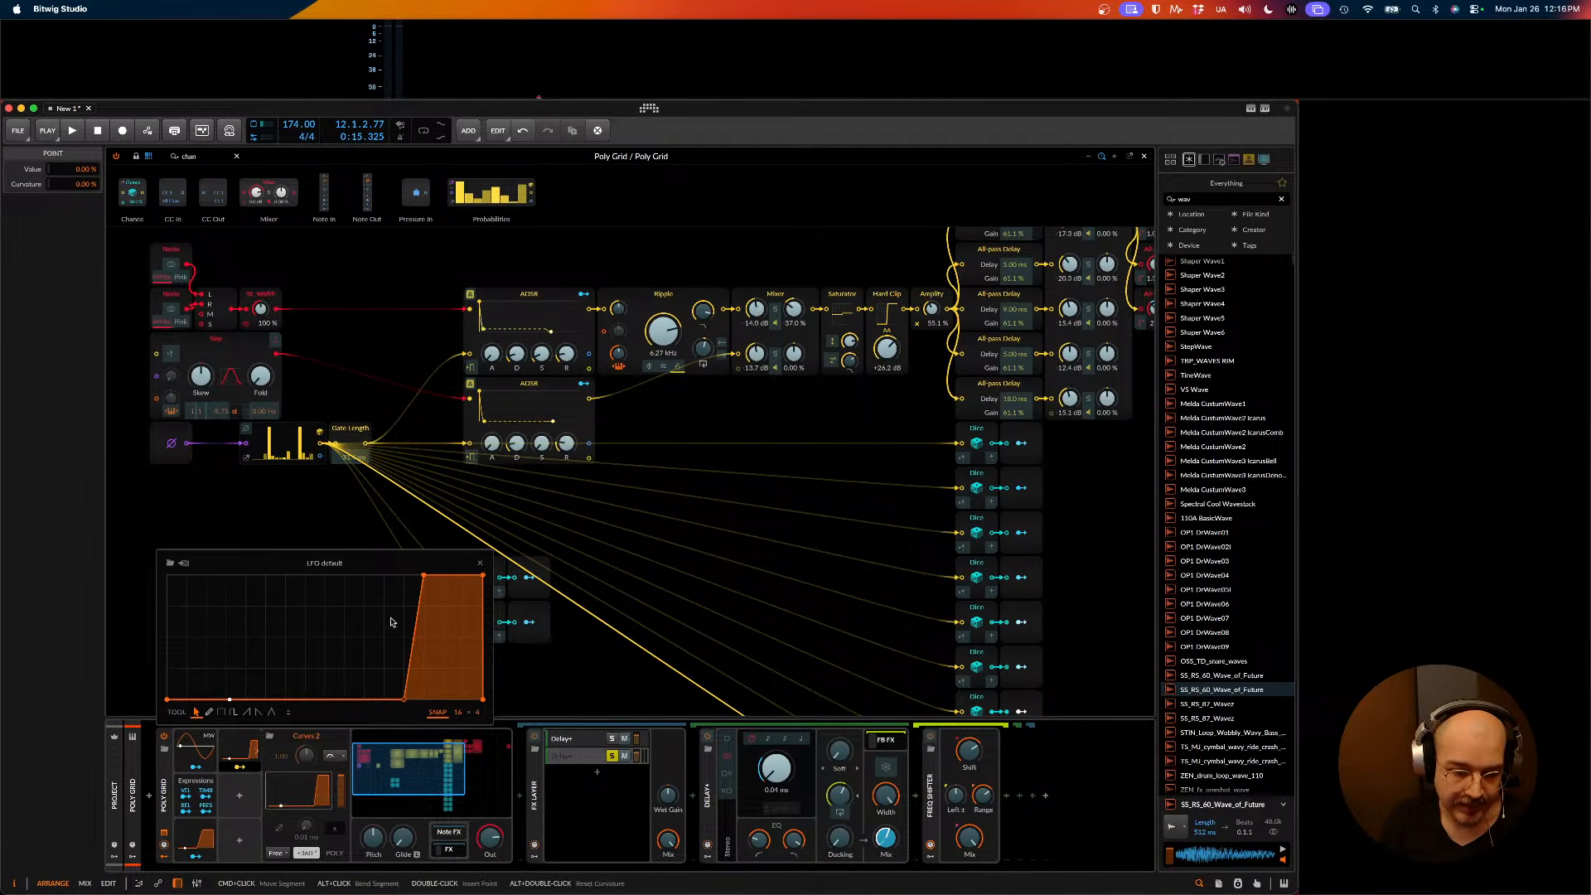
{"action": "left_click_drag", "start_coordinate": [404, 702], "coordinate": [412, 699]}
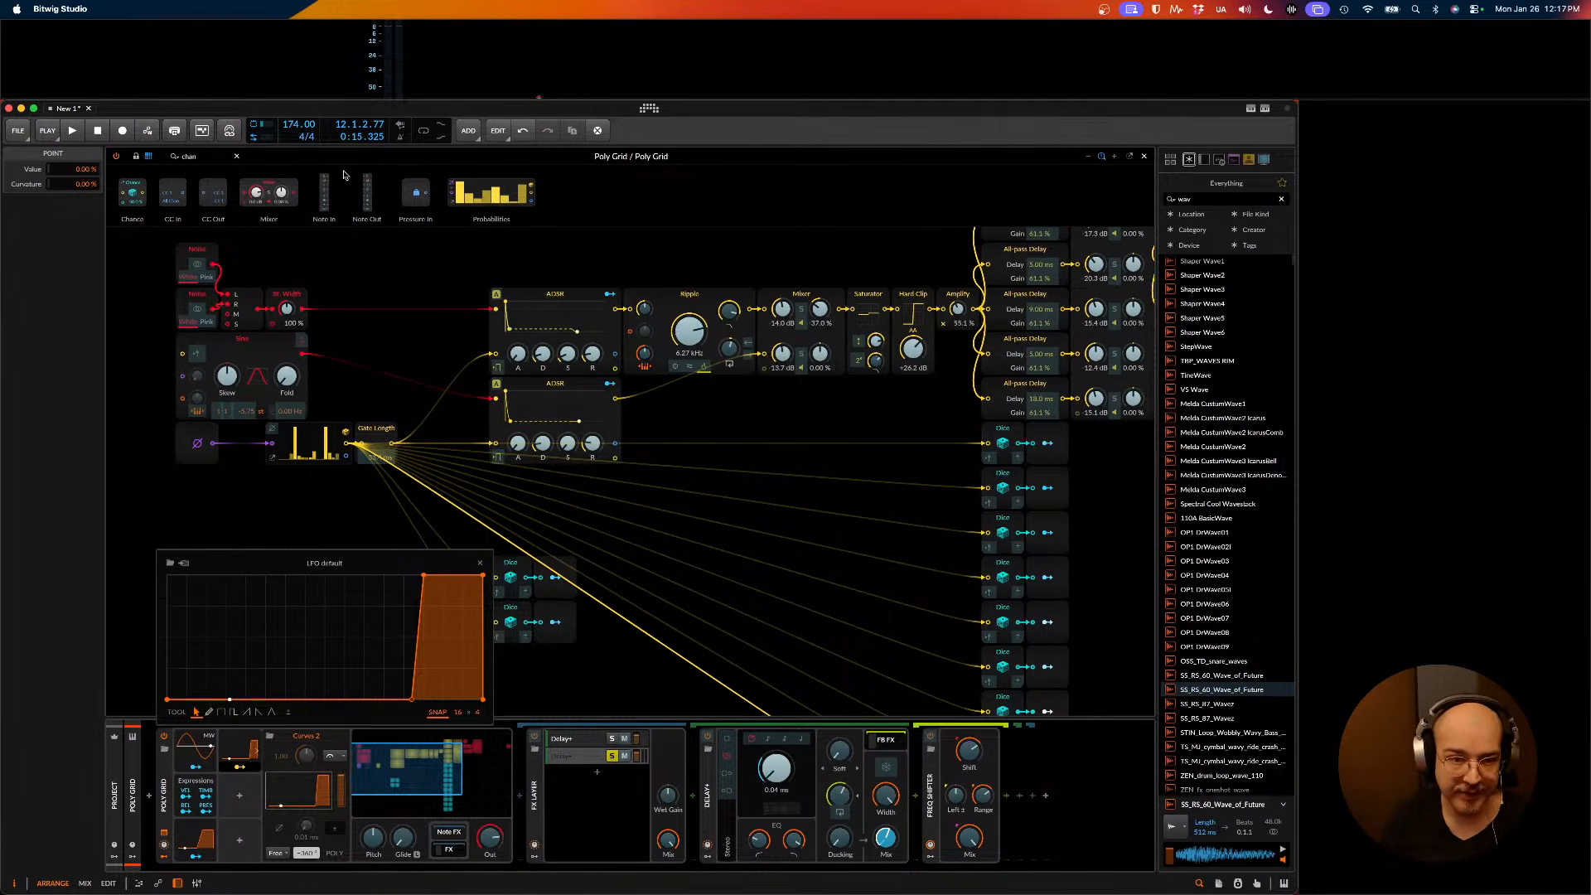
- Examine the Poly Grid signal flow from the sound sources through the ADSRs and Ripple to the all-pass delays and Dice modules
{"action": "scroll", "coordinate": [624, 281], "scroll_direction": "left", "scroll_amount": 3}
{"action": "scroll", "coordinate": [560, 453], "scroll_direction": "down", "scroll_amount": 3}
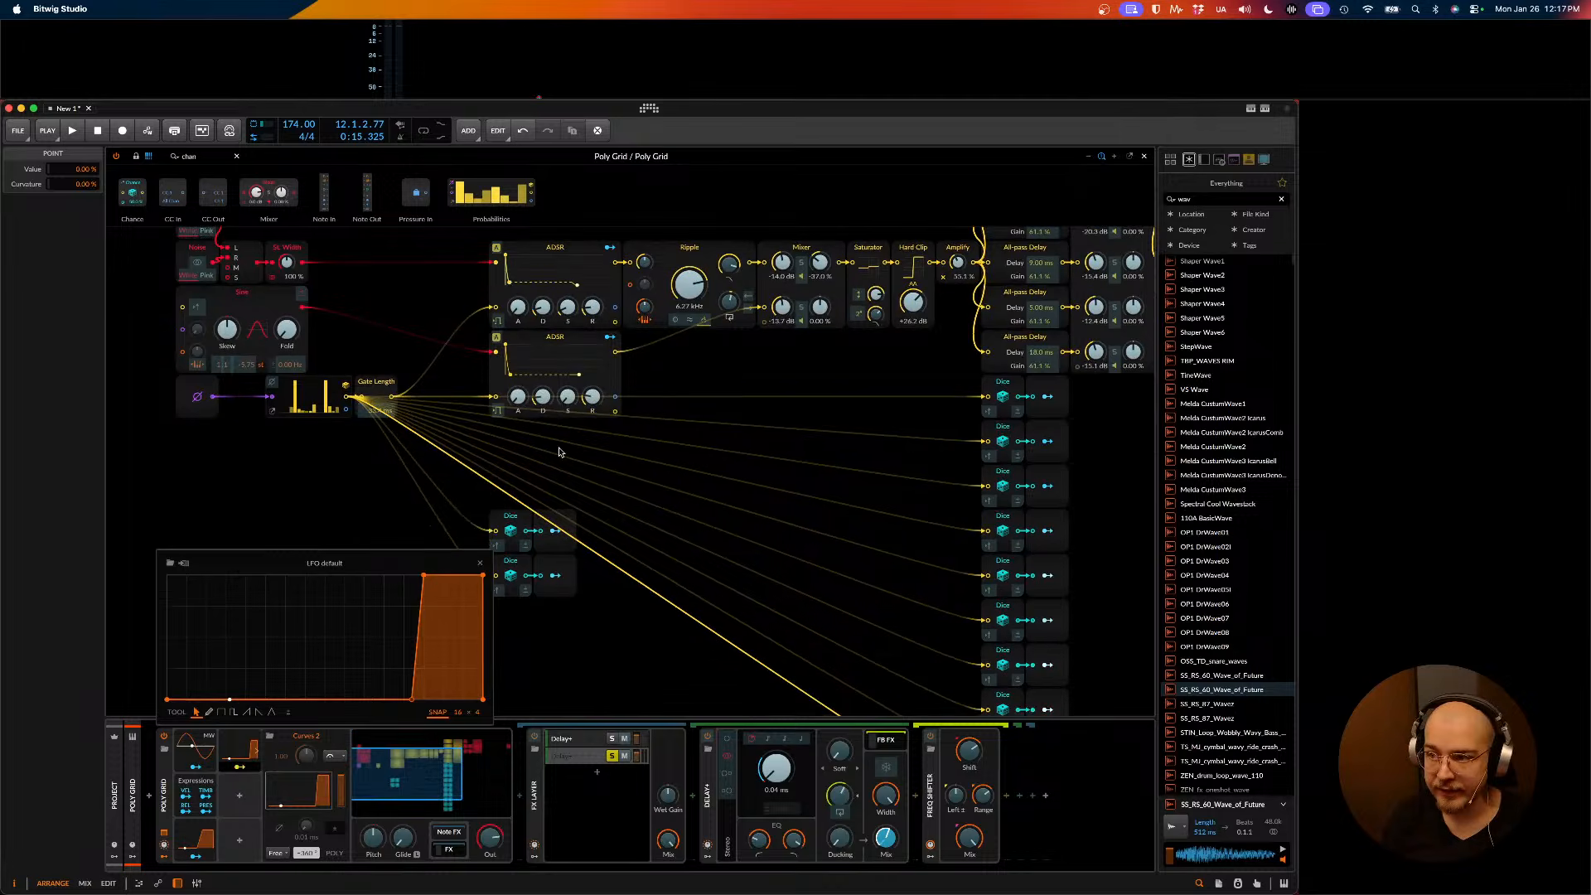
{"action": "scroll", "coordinate": [560, 454], "scroll_direction": "down", "scroll_amount": 1}
{"action": "scroll", "coordinate": [560, 453], "scroll_direction": "up", "scroll_amount": 3}
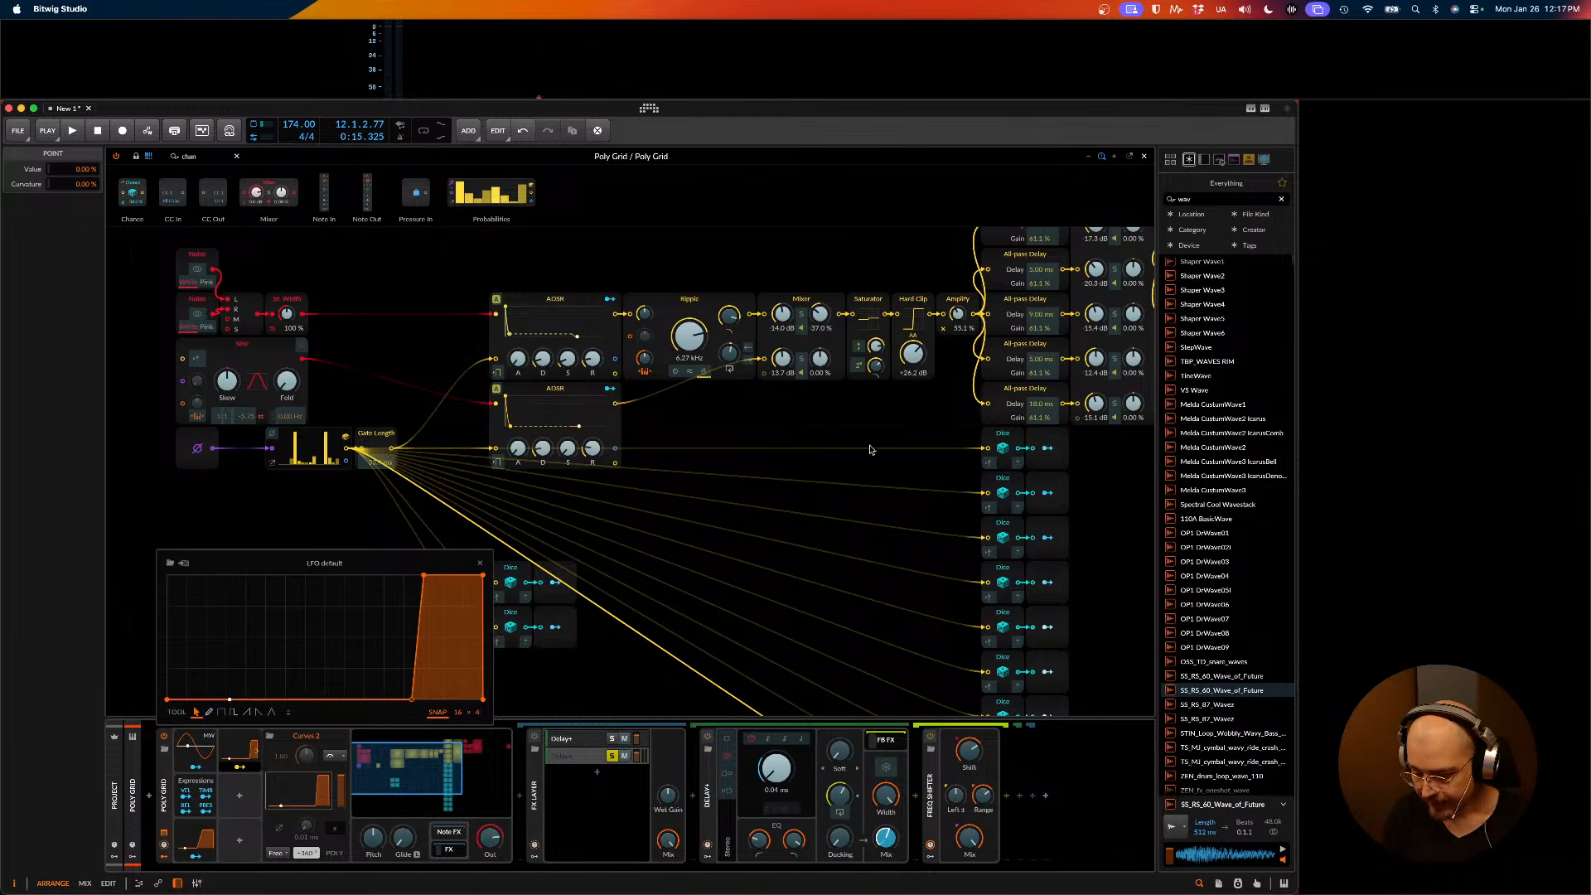
{"action": "scroll", "coordinate": [680, 414], "scroll_direction": "up", "scroll_amount": 1}
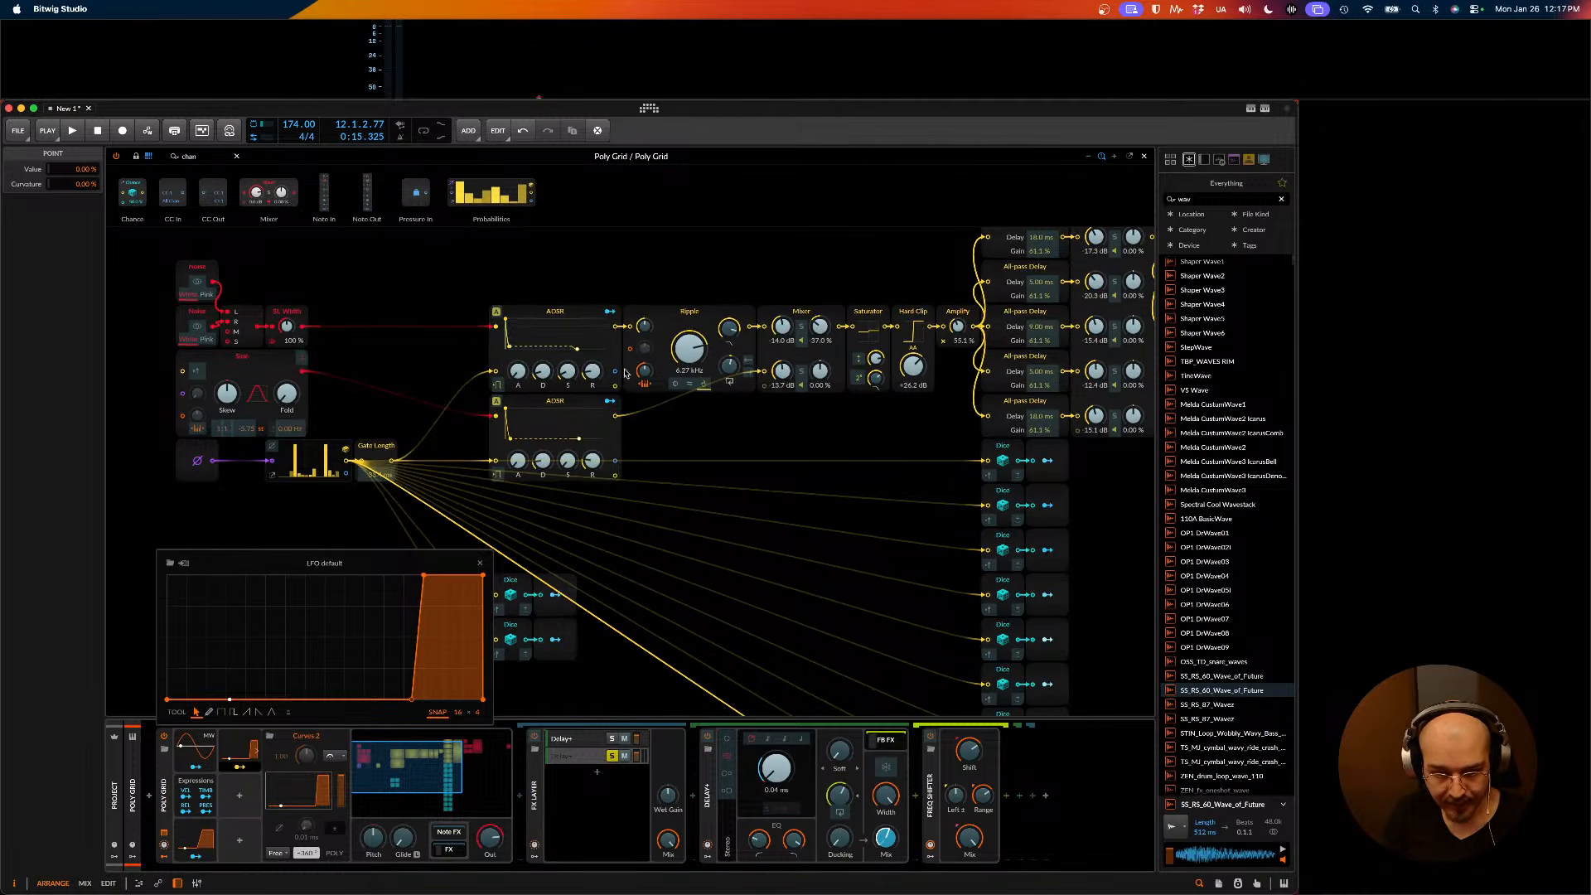
{"action": "scroll", "coordinate": [524, 459], "scroll_direction": "right", "scroll_amount": 5}
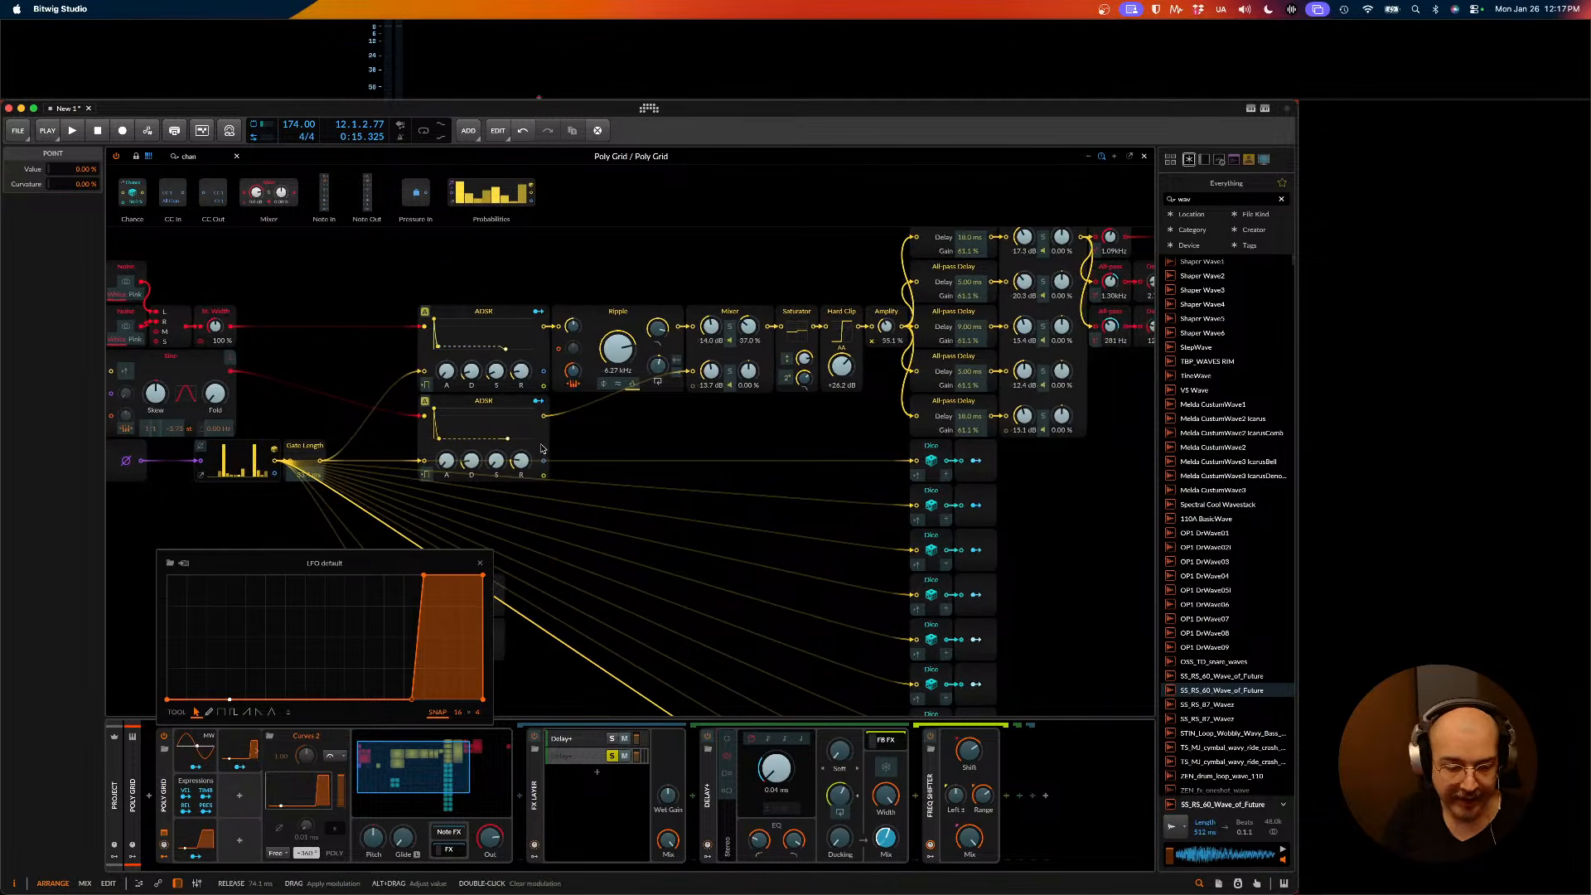
{"action": "scroll", "coordinate": [543, 452], "scroll_direction": "right", "scroll_amount": 8}
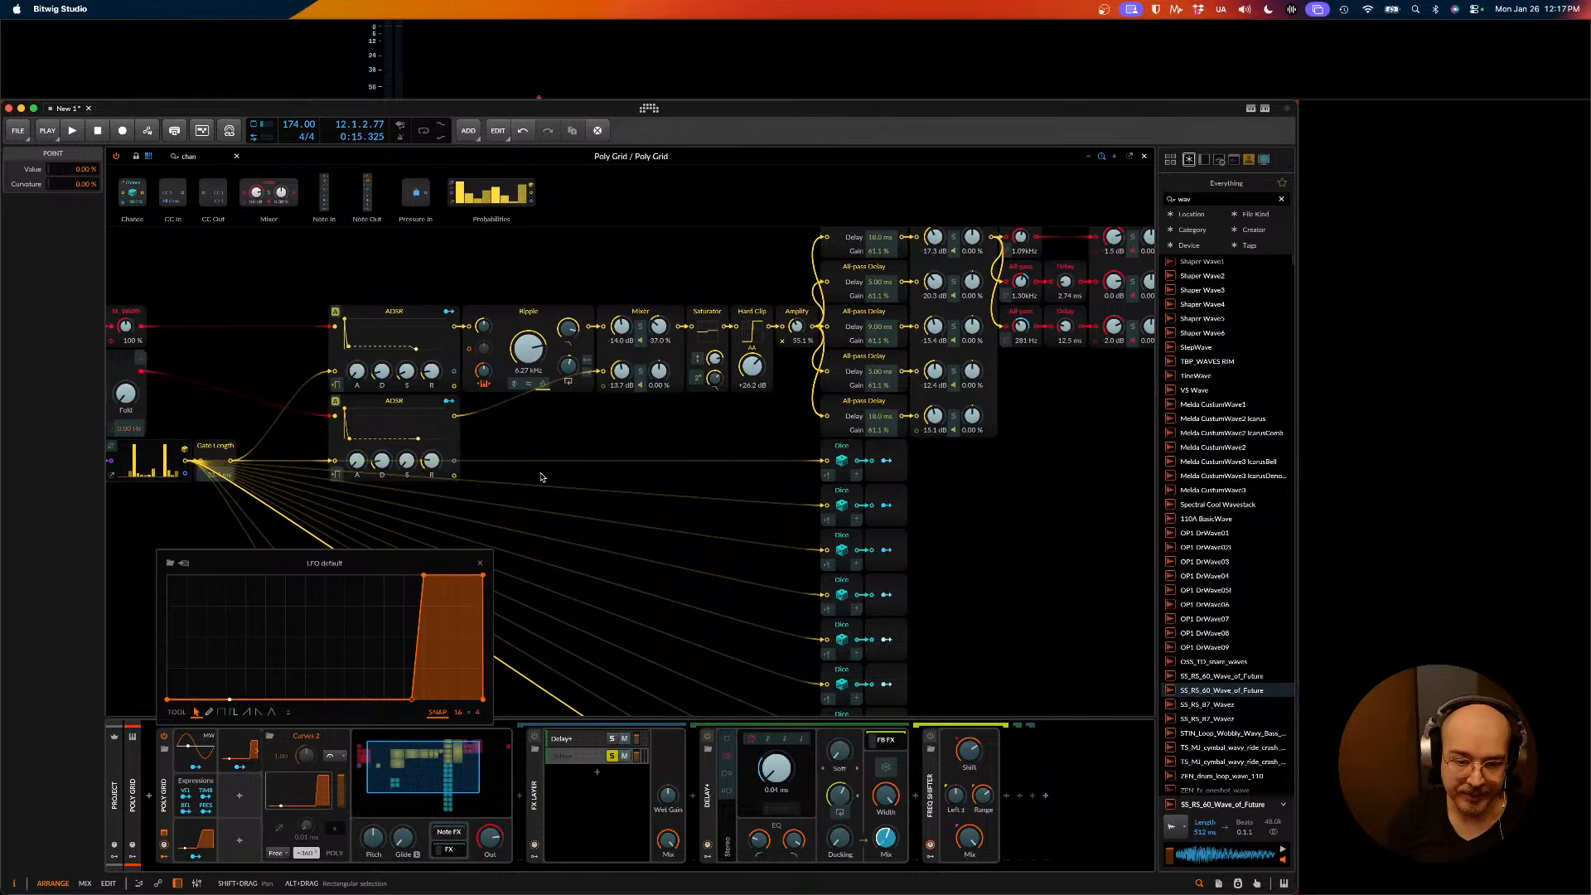
{"action": "scroll", "coordinate": [541, 476], "scroll_direction": "left", "scroll_amount": 3}
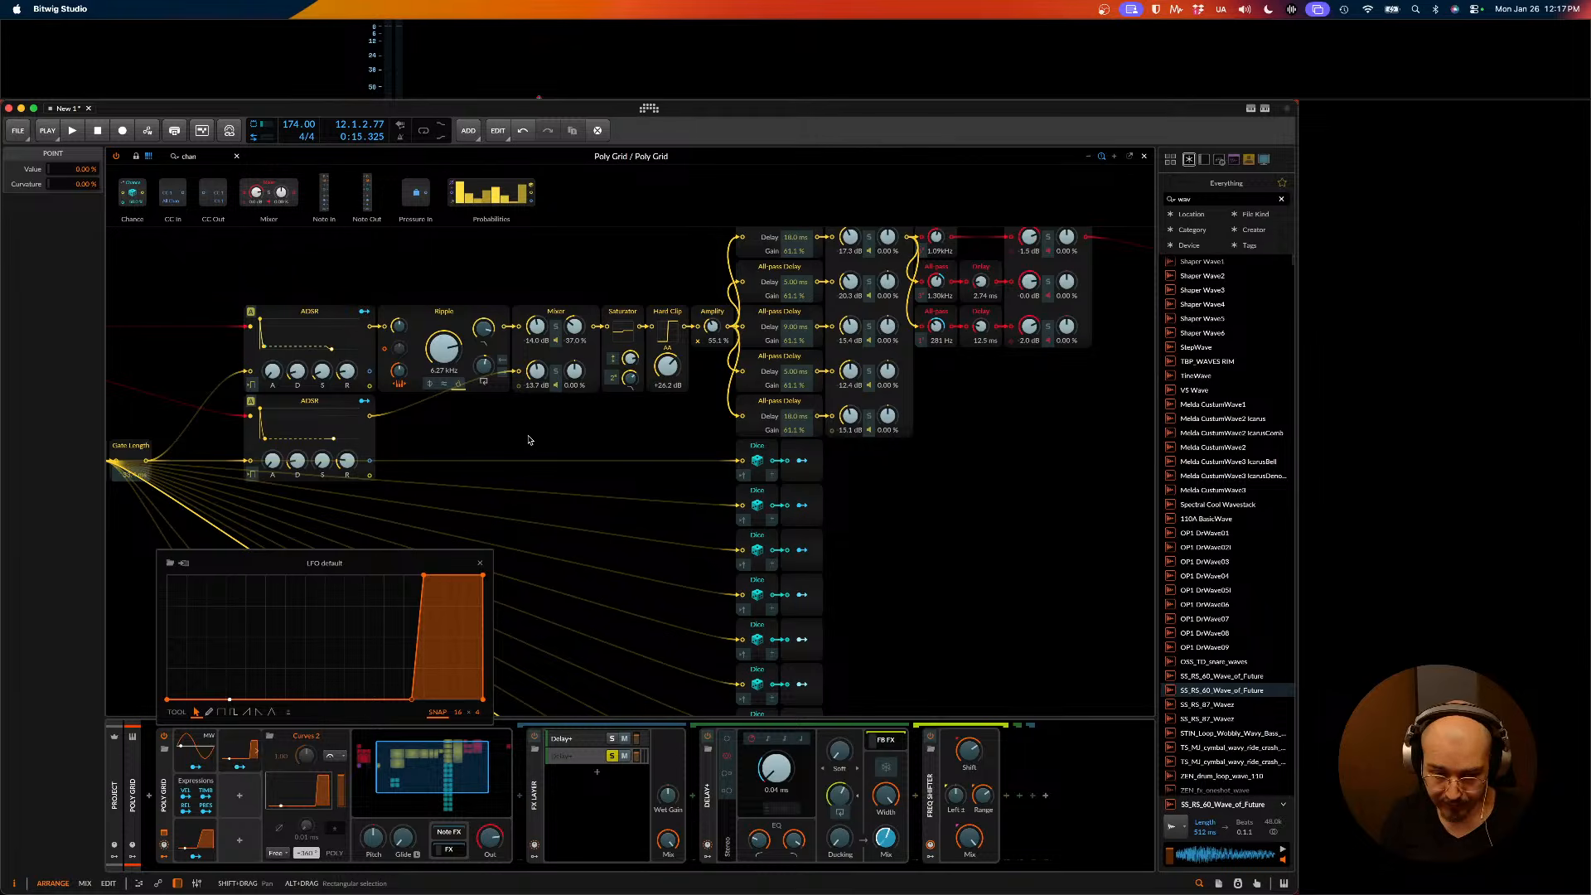
{"action": "scroll", "coordinate": [529, 440], "scroll_direction": "right", "scroll_amount": 1}
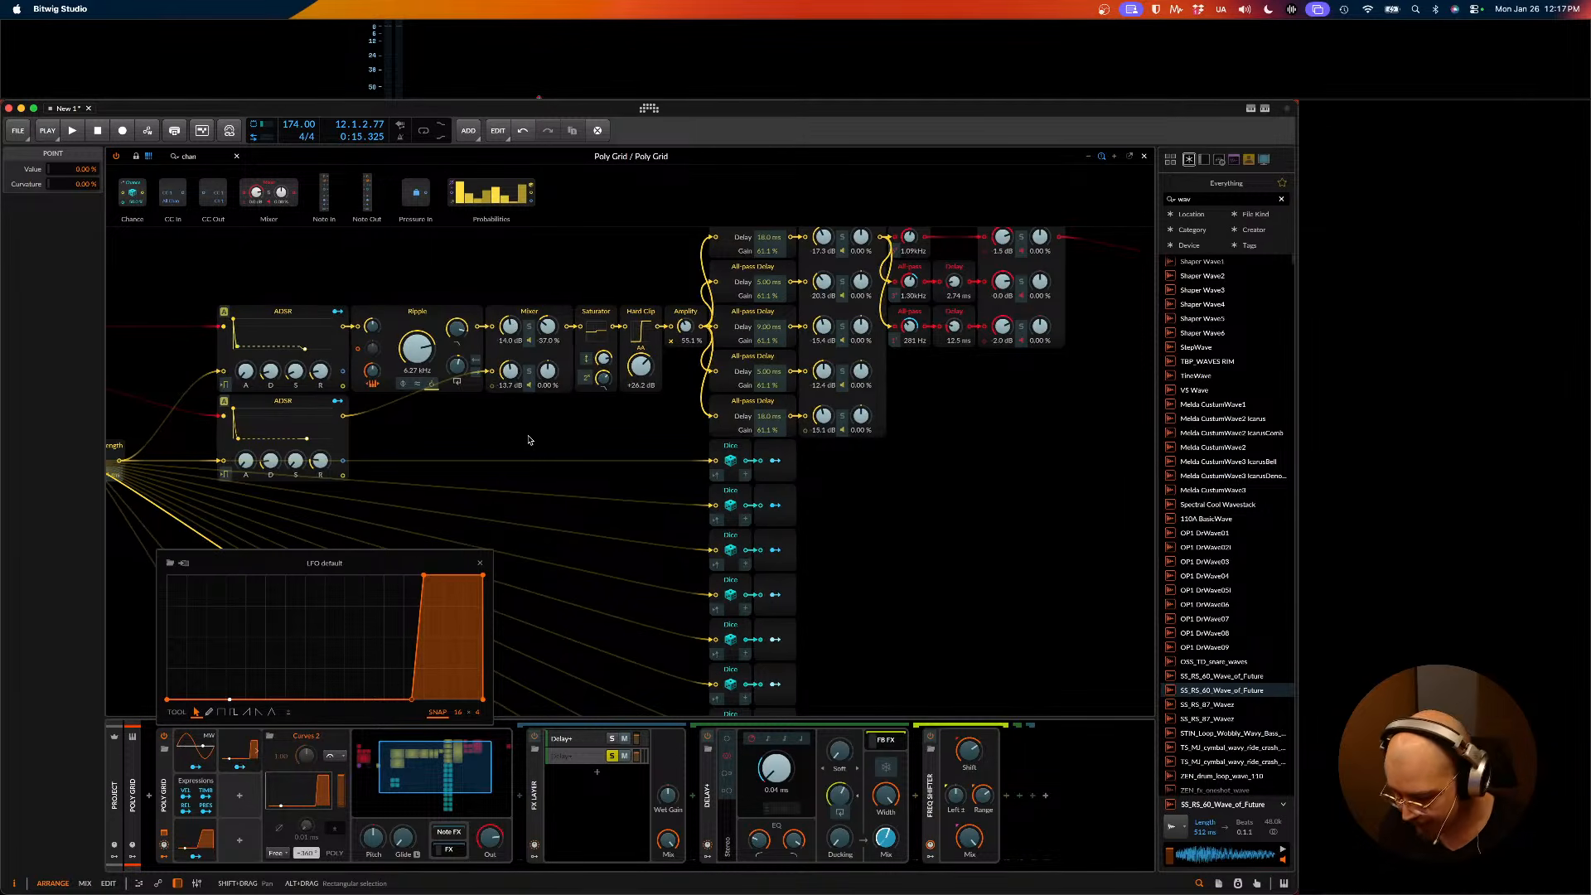
{"action": "scroll", "coordinate": [661, 425], "scroll_direction": "left", "scroll_amount": 8}
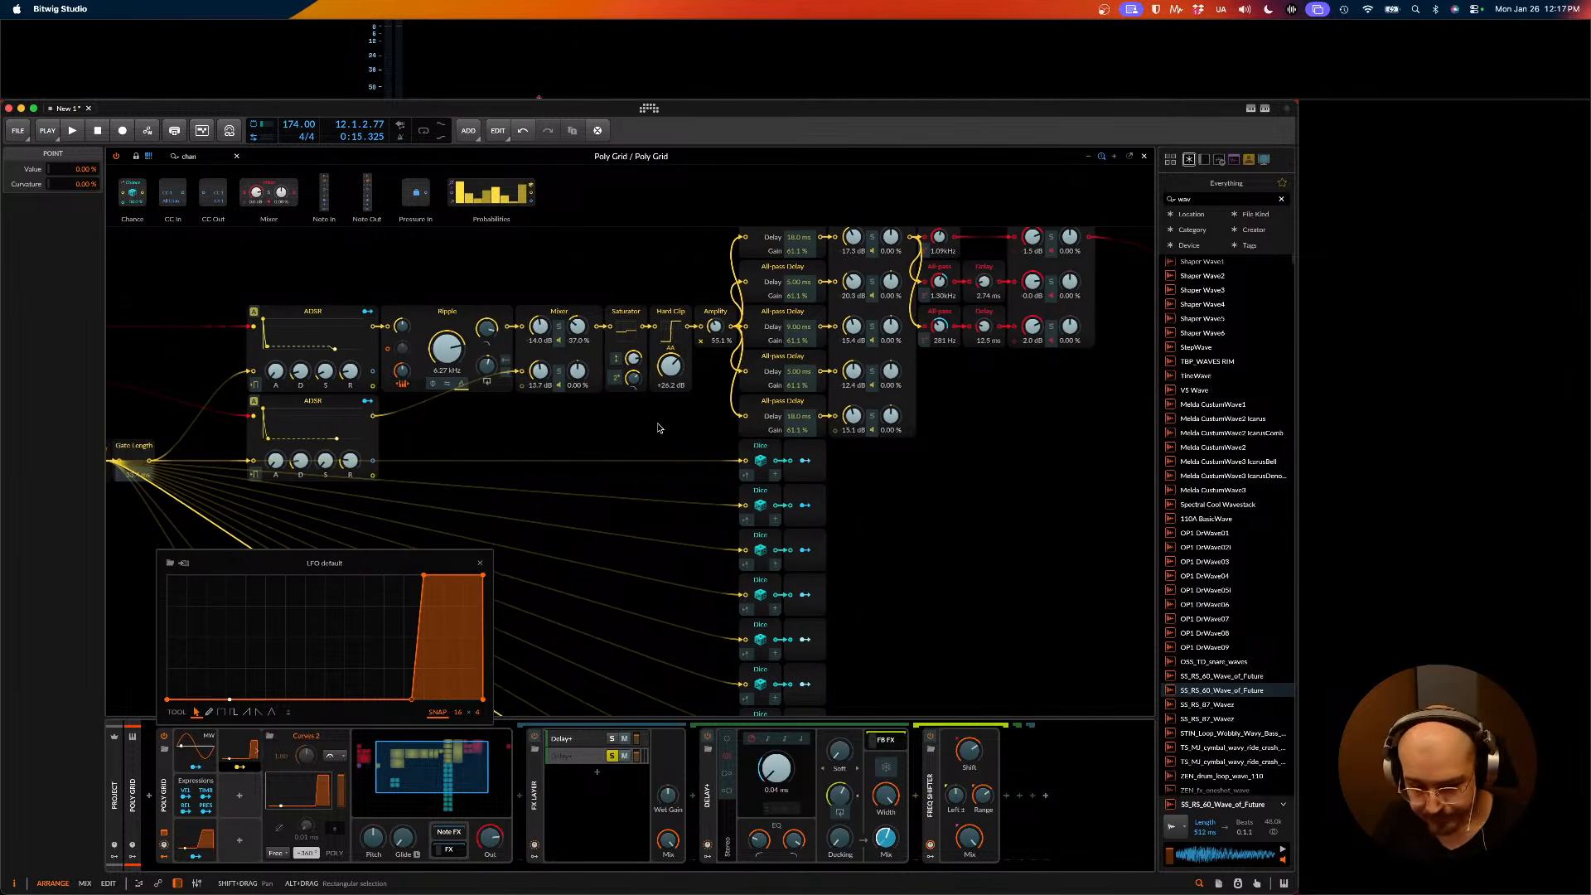
- Audition the pattern, close the Curves 2 editor, and try the second Delay+ with an 18.6 ms delay time
{"action": "key", "text": "space"}
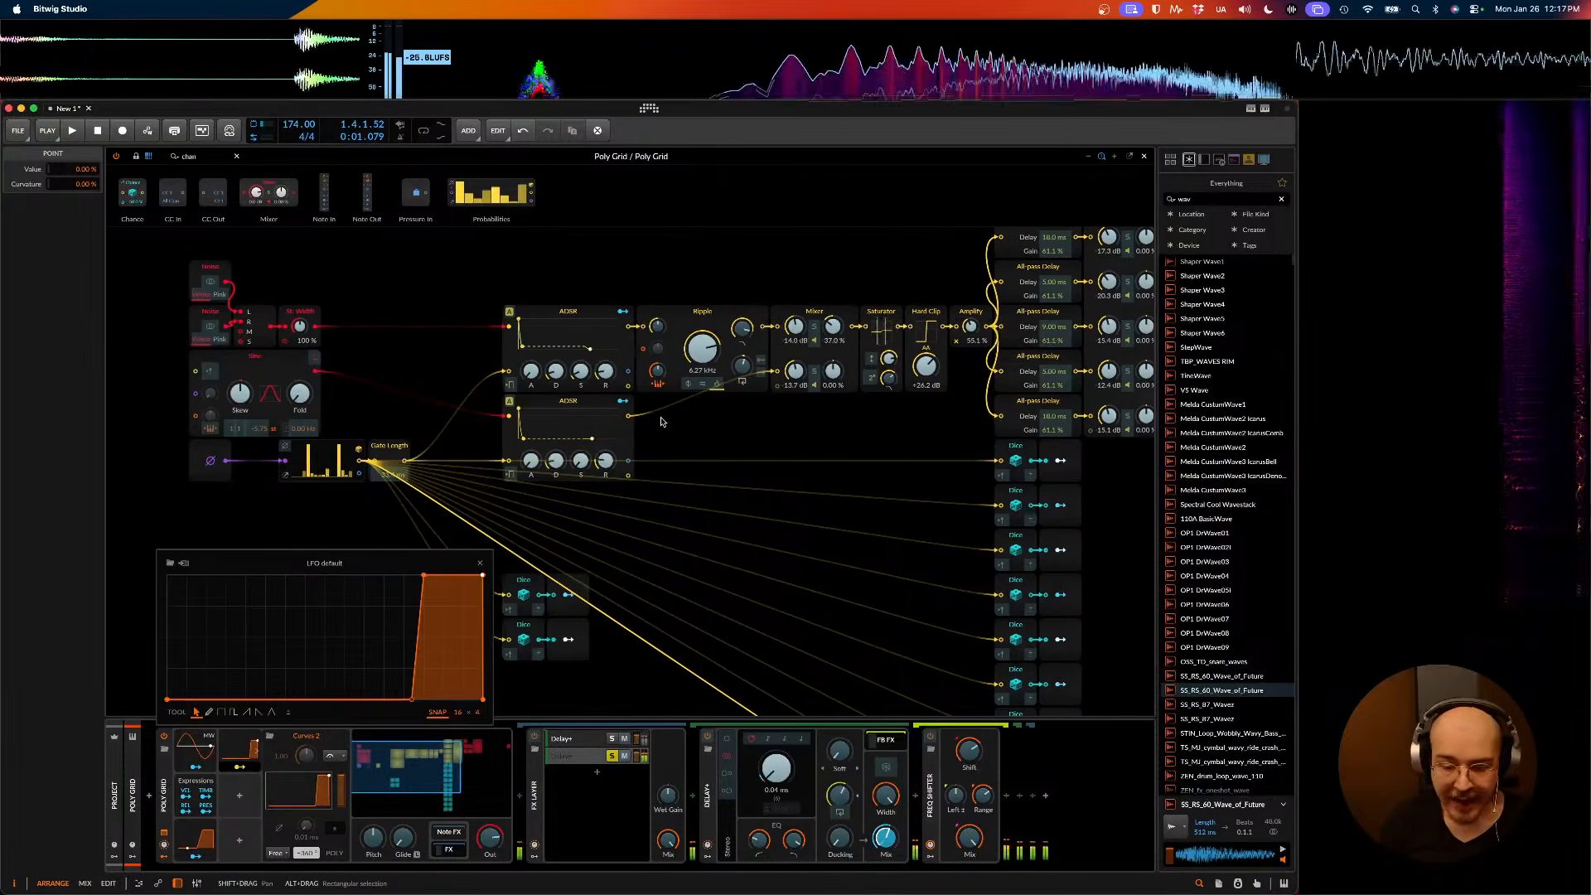
{"action": "key", "text": "space"}
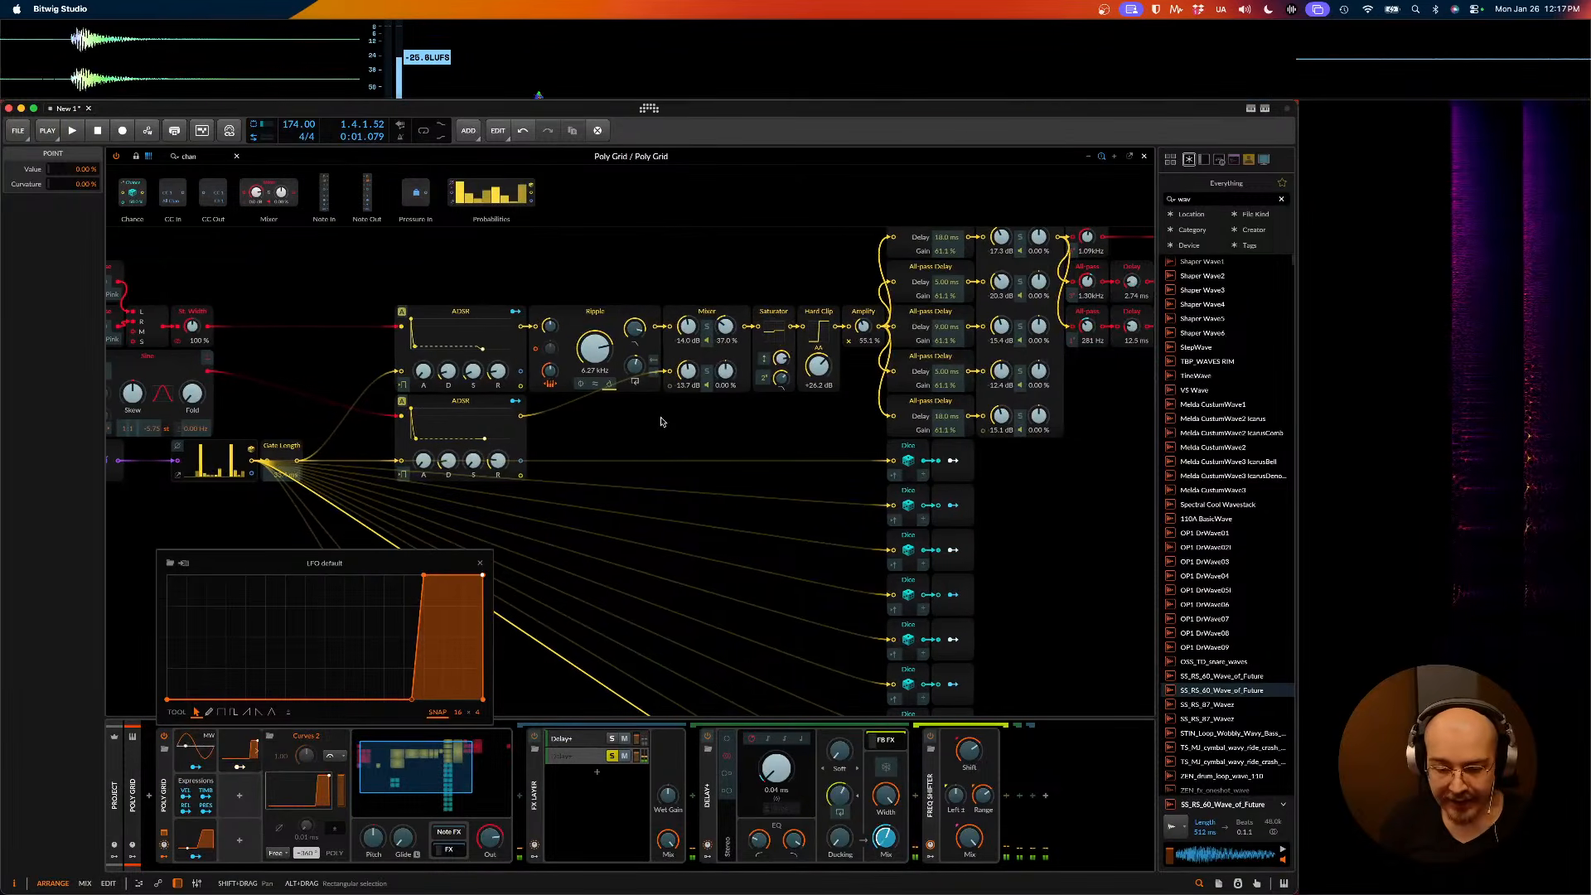
{"action": "left_click", "coordinate": [479, 562]}
{"action": "key", "text": "space"}
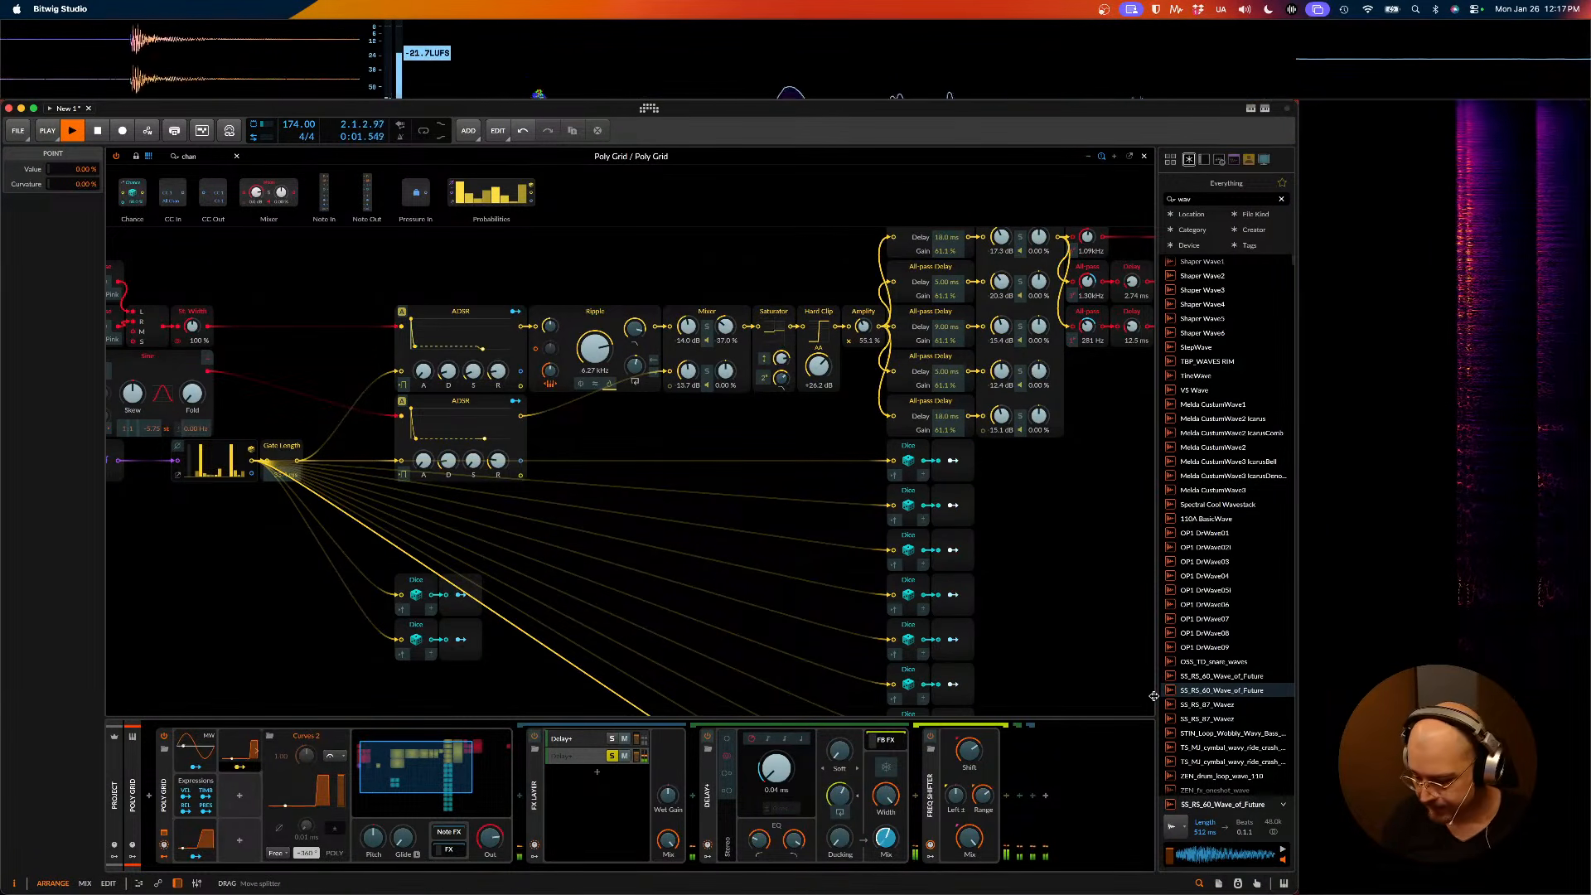
{"action": "key", "text": "Escape"}
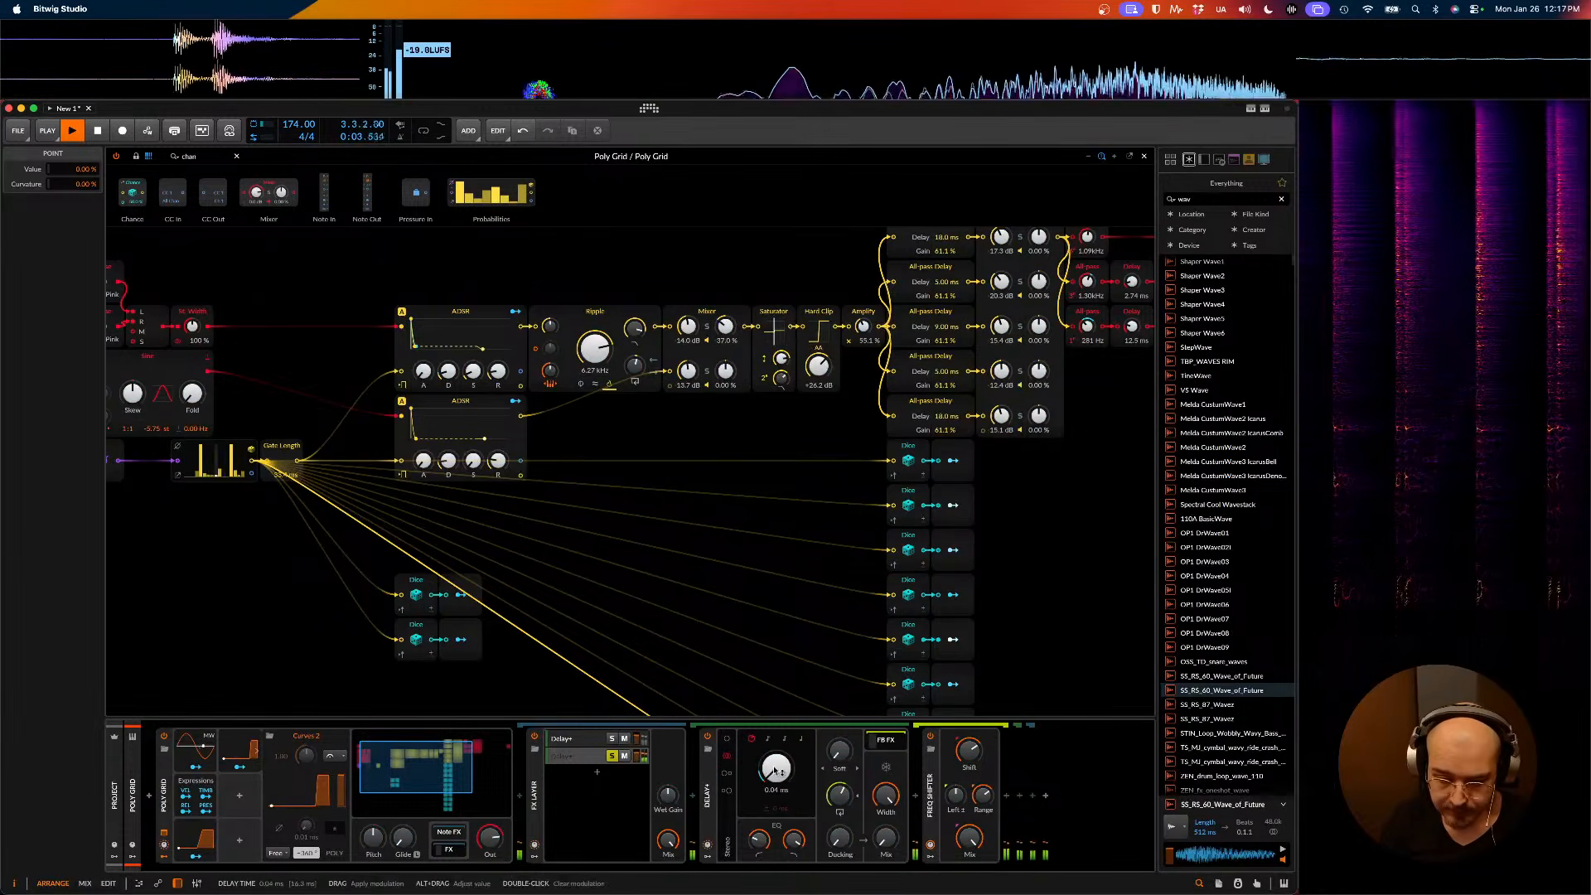
{"action": "left_click_drag", "start_coordinate": [784, 771], "coordinate": [799, 770]}
{"action": "key", "text": "space"}
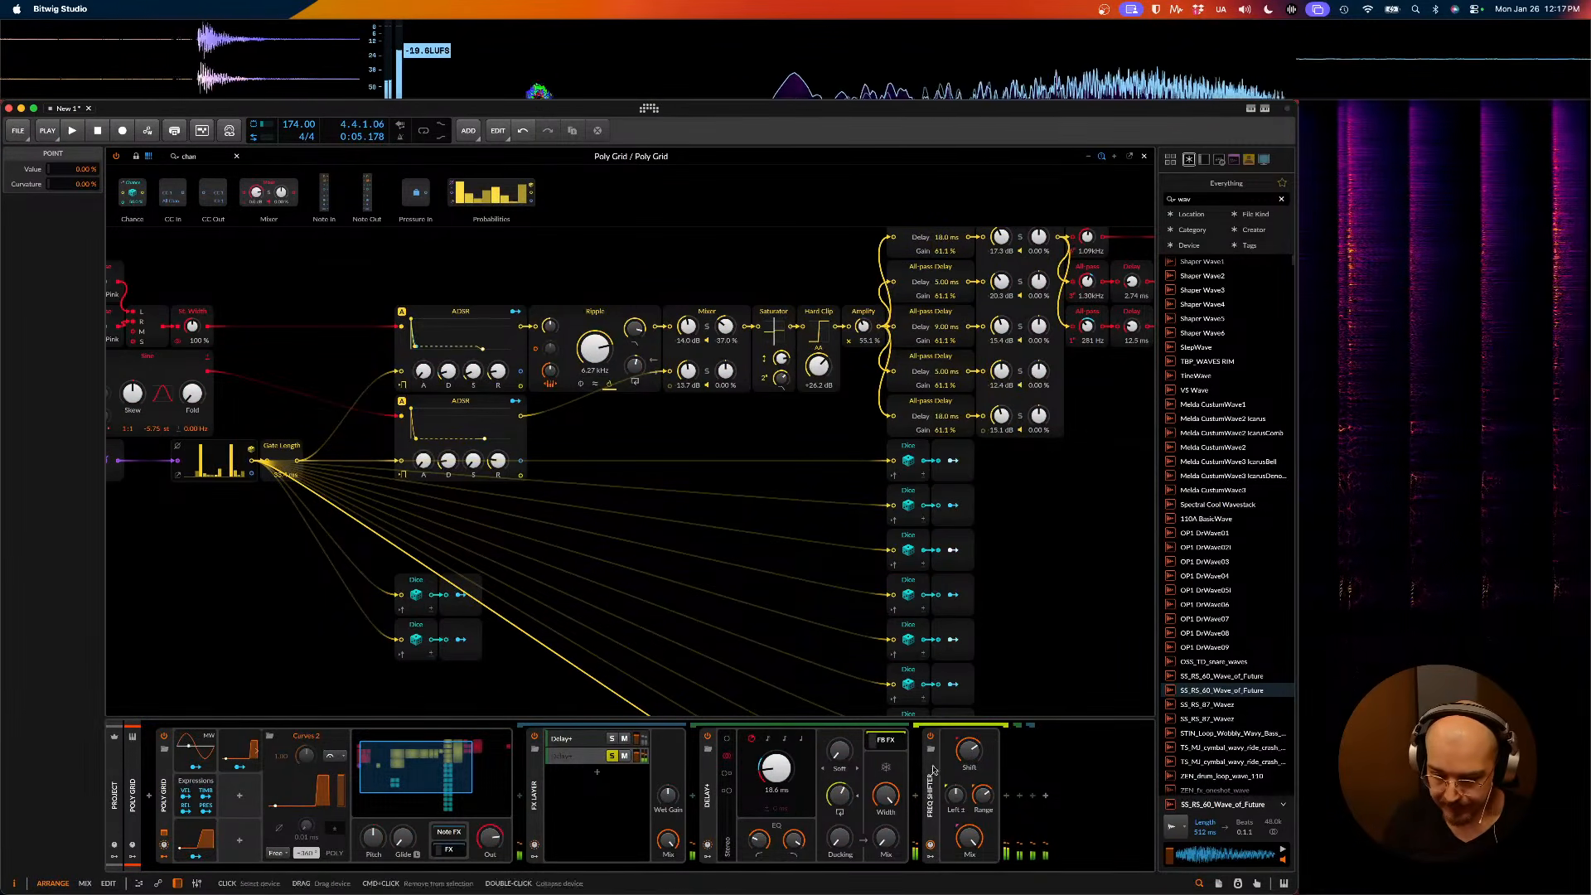
- Delete the Freq Shifter from the second Delay+'s feedback FX chain
{"action": "right_click", "coordinate": [930, 783]}
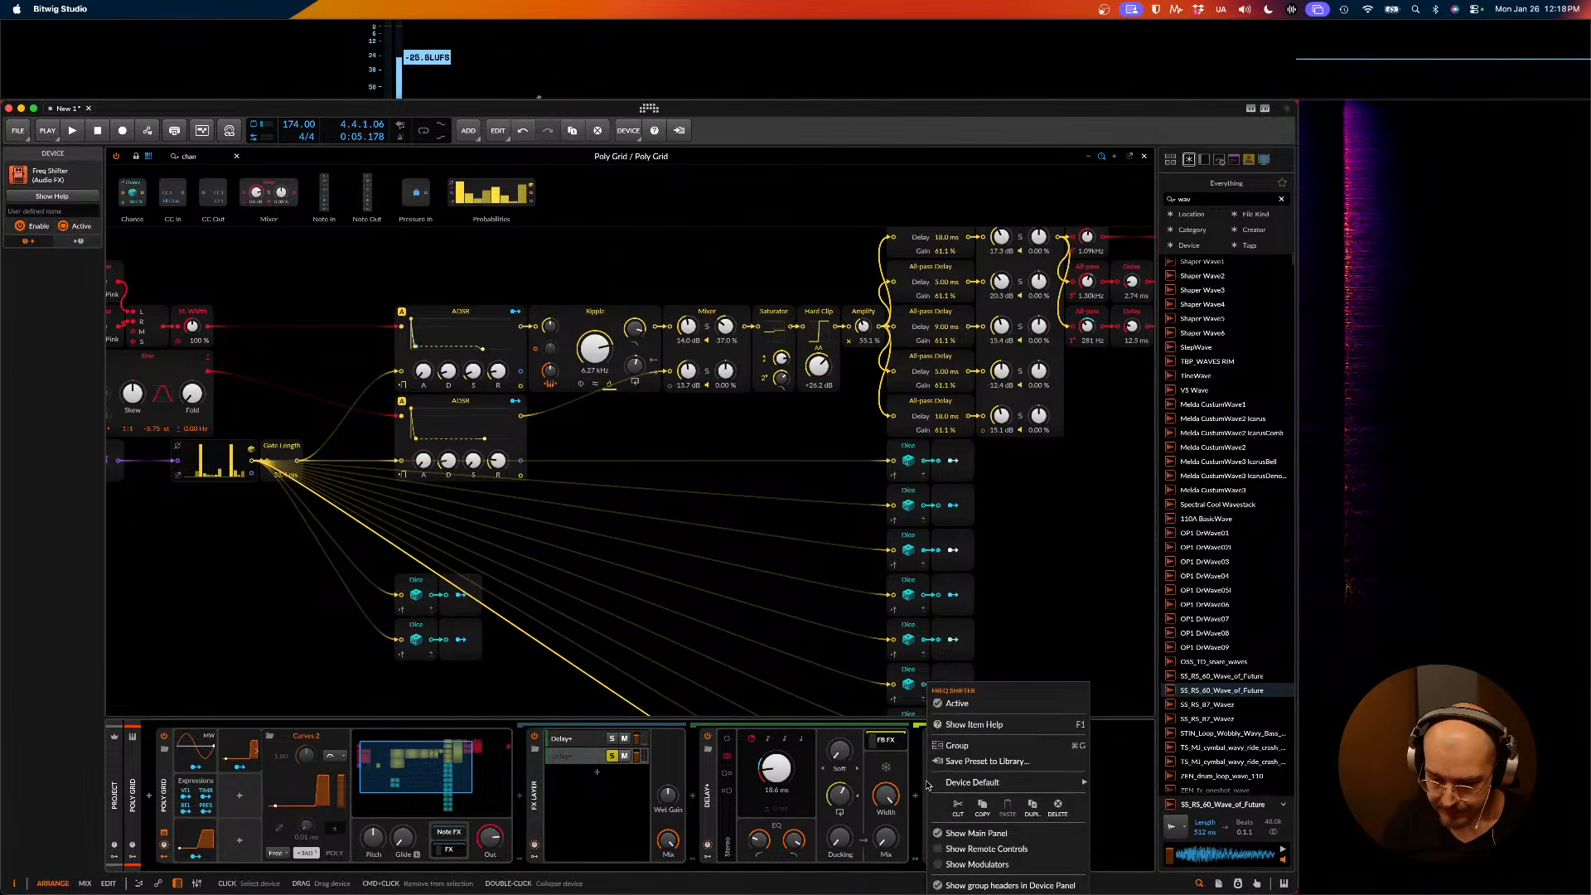
{"action": "key", "text": "Escape"}
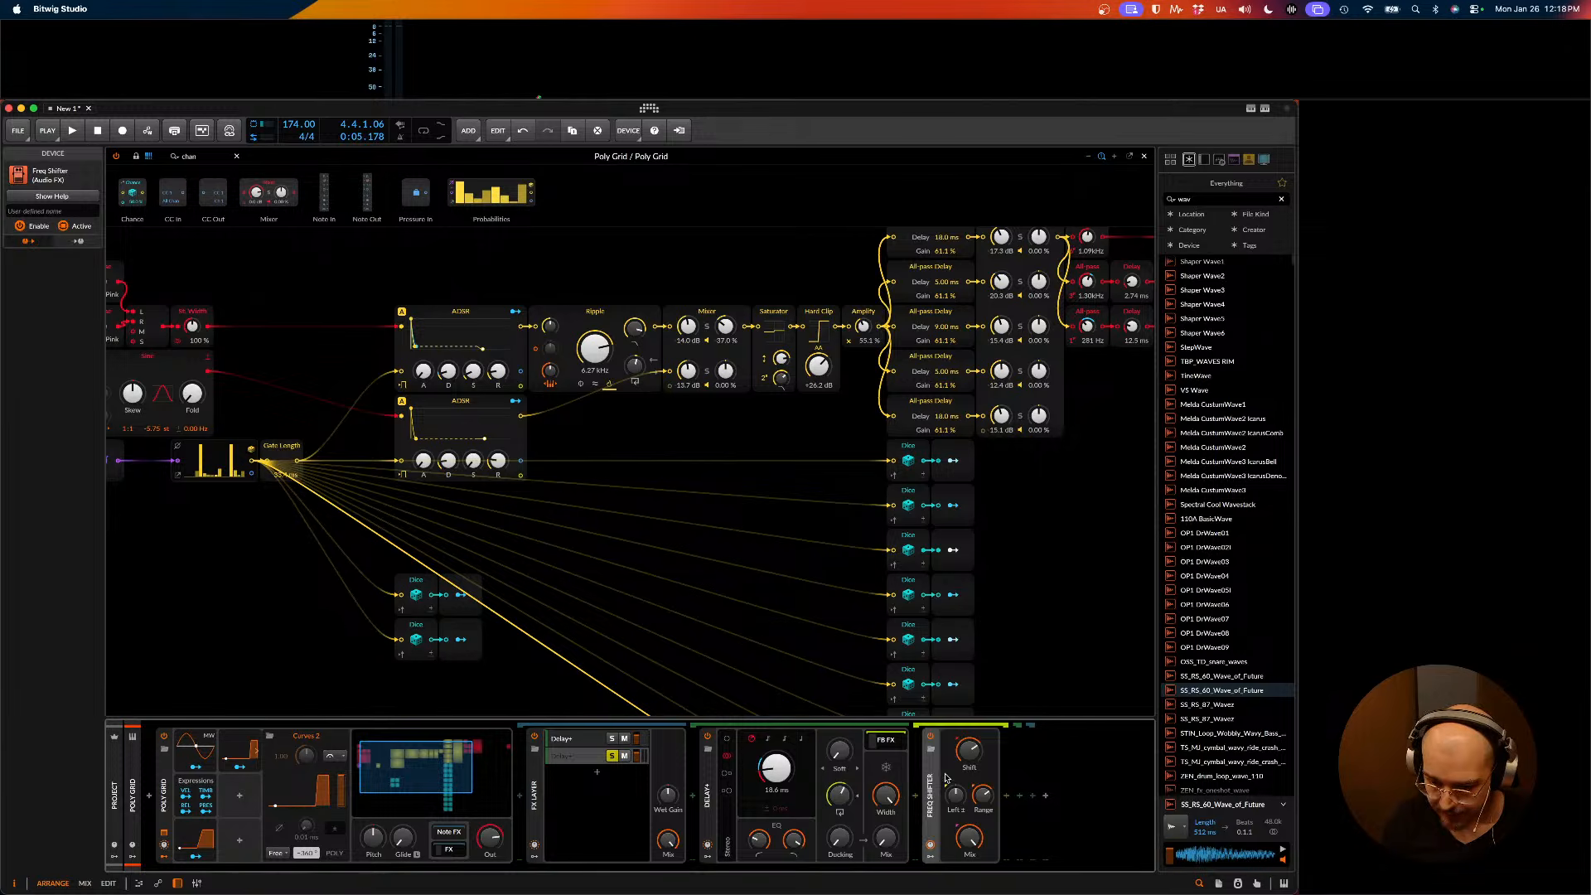
{"action": "right_click", "coordinate": [947, 776]}
{"action": "key", "text": "Escape"}
{"action": "key", "text": "Delete"}
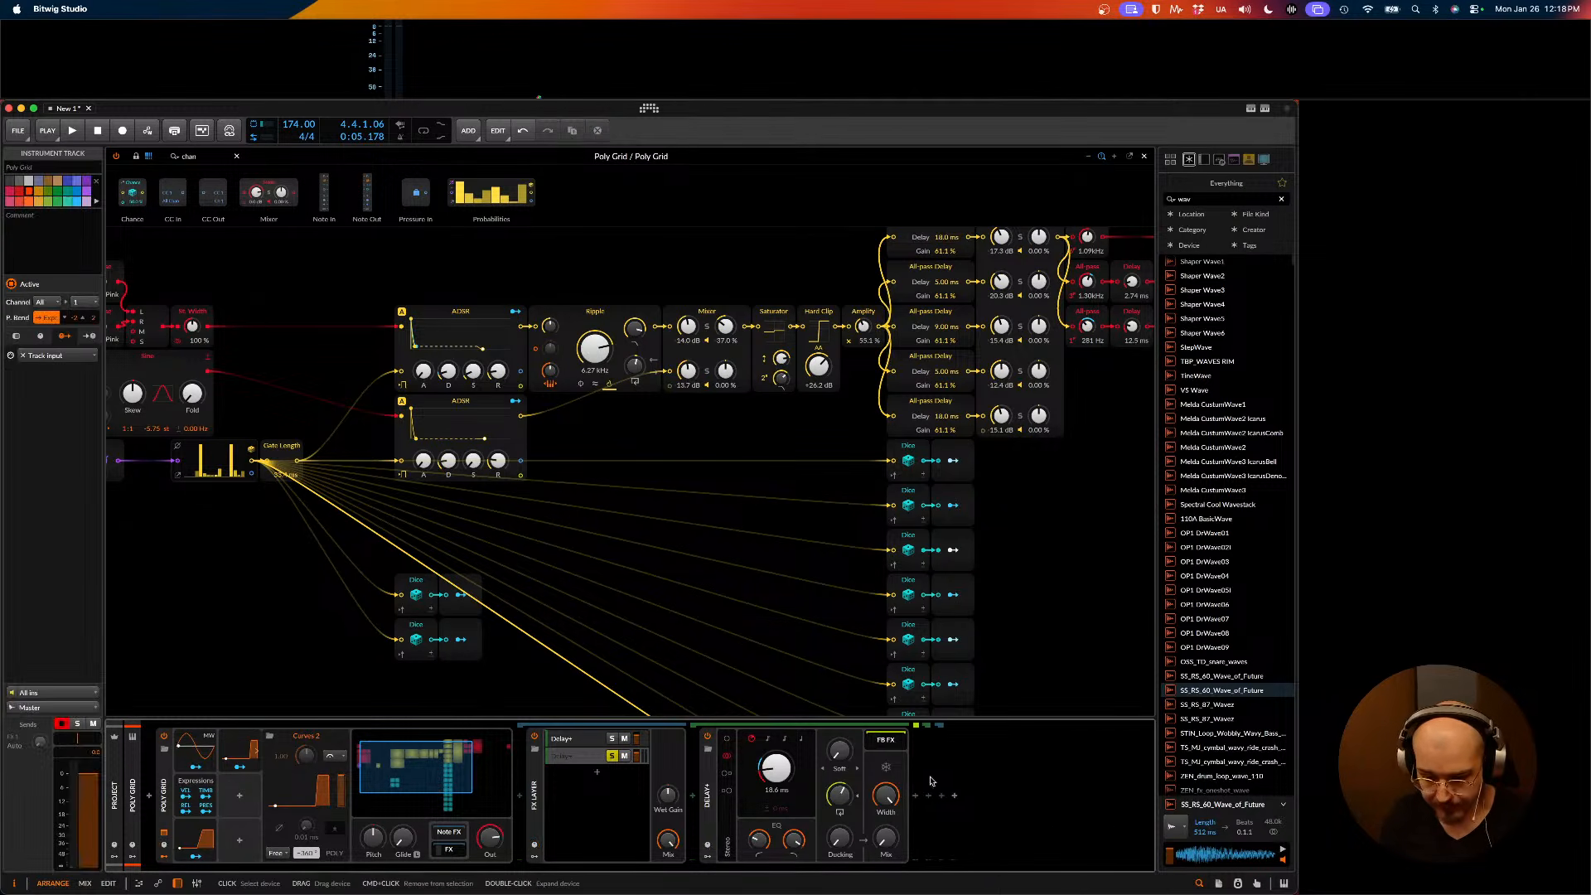
- Insert a Pitch Shifter into the second Delay+'s feedback FX chain
{"action": "left_click", "coordinate": [916, 794]}
{"action": "type", "text": "pitch"}
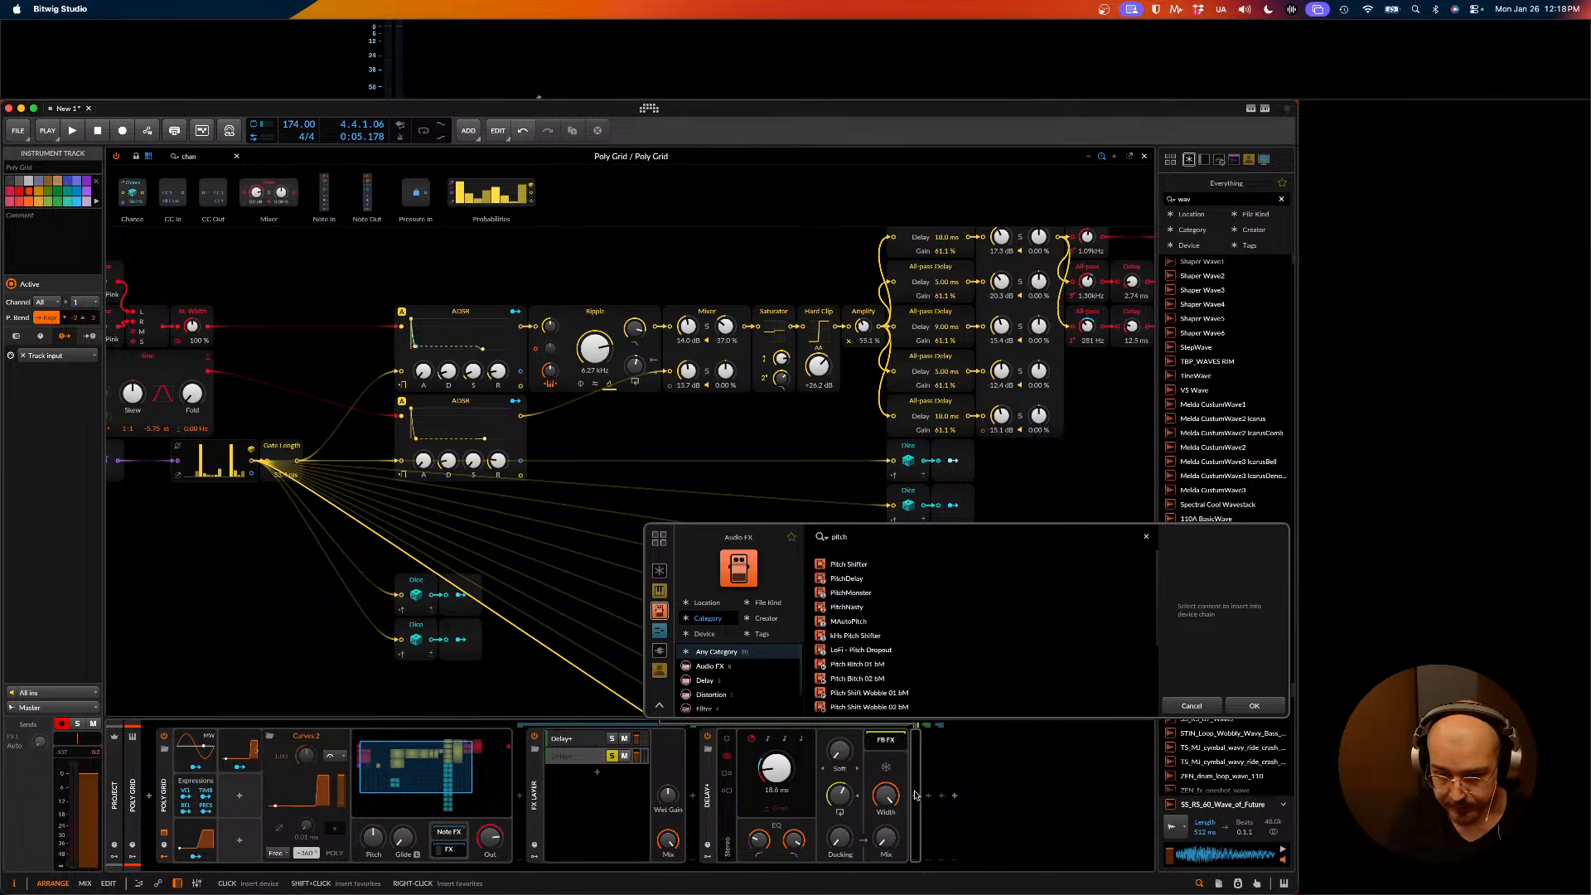
{"action": "left_click", "coordinate": [840, 567]}
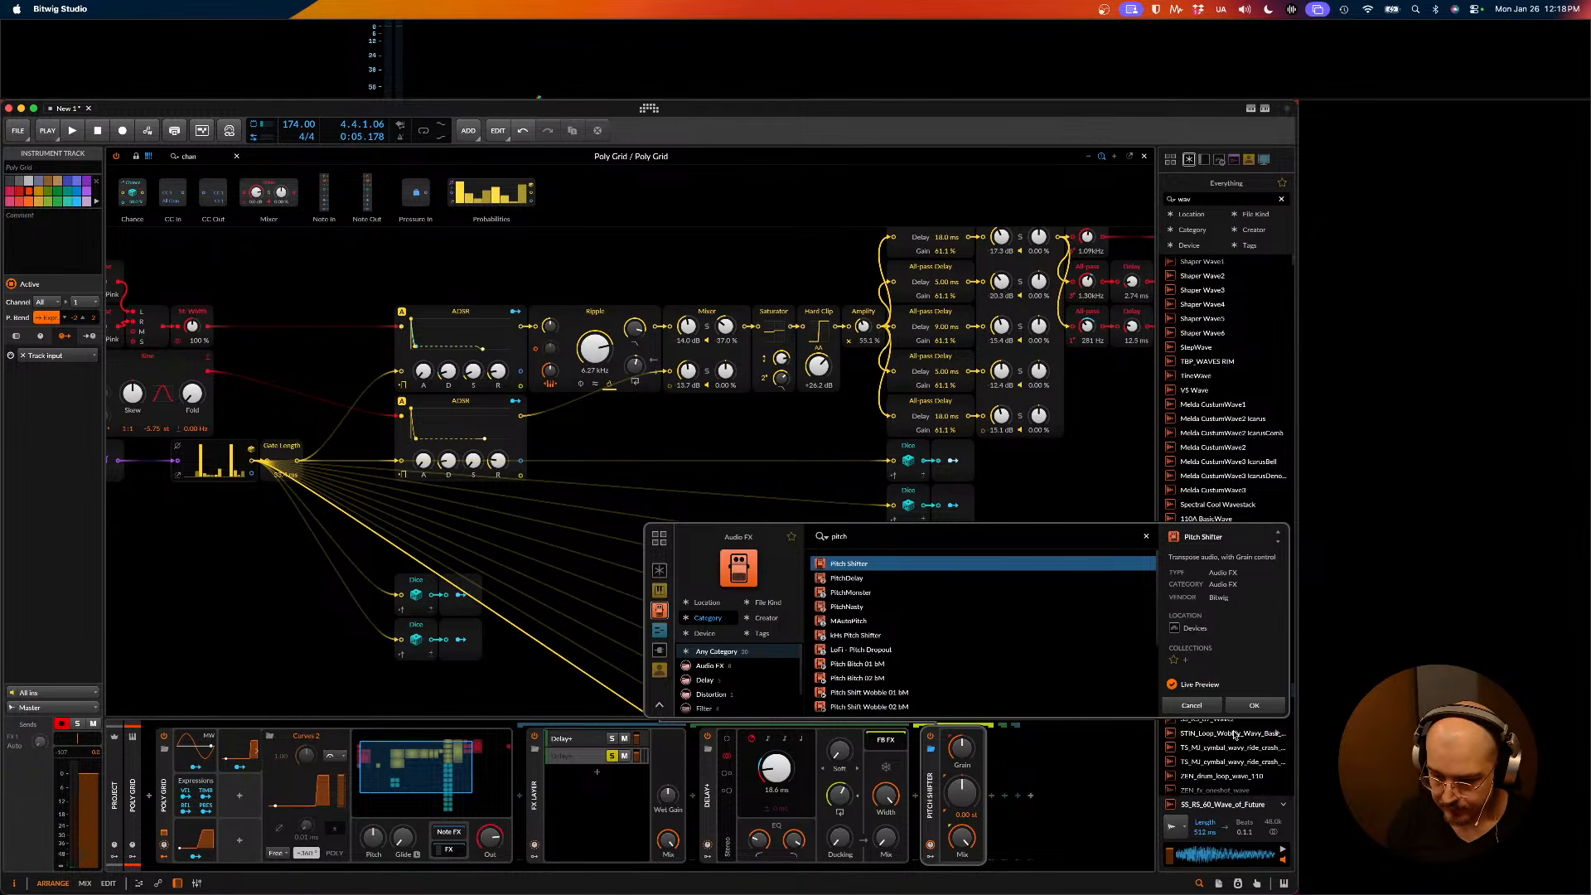
{"action": "left_click", "coordinate": [1254, 706]}
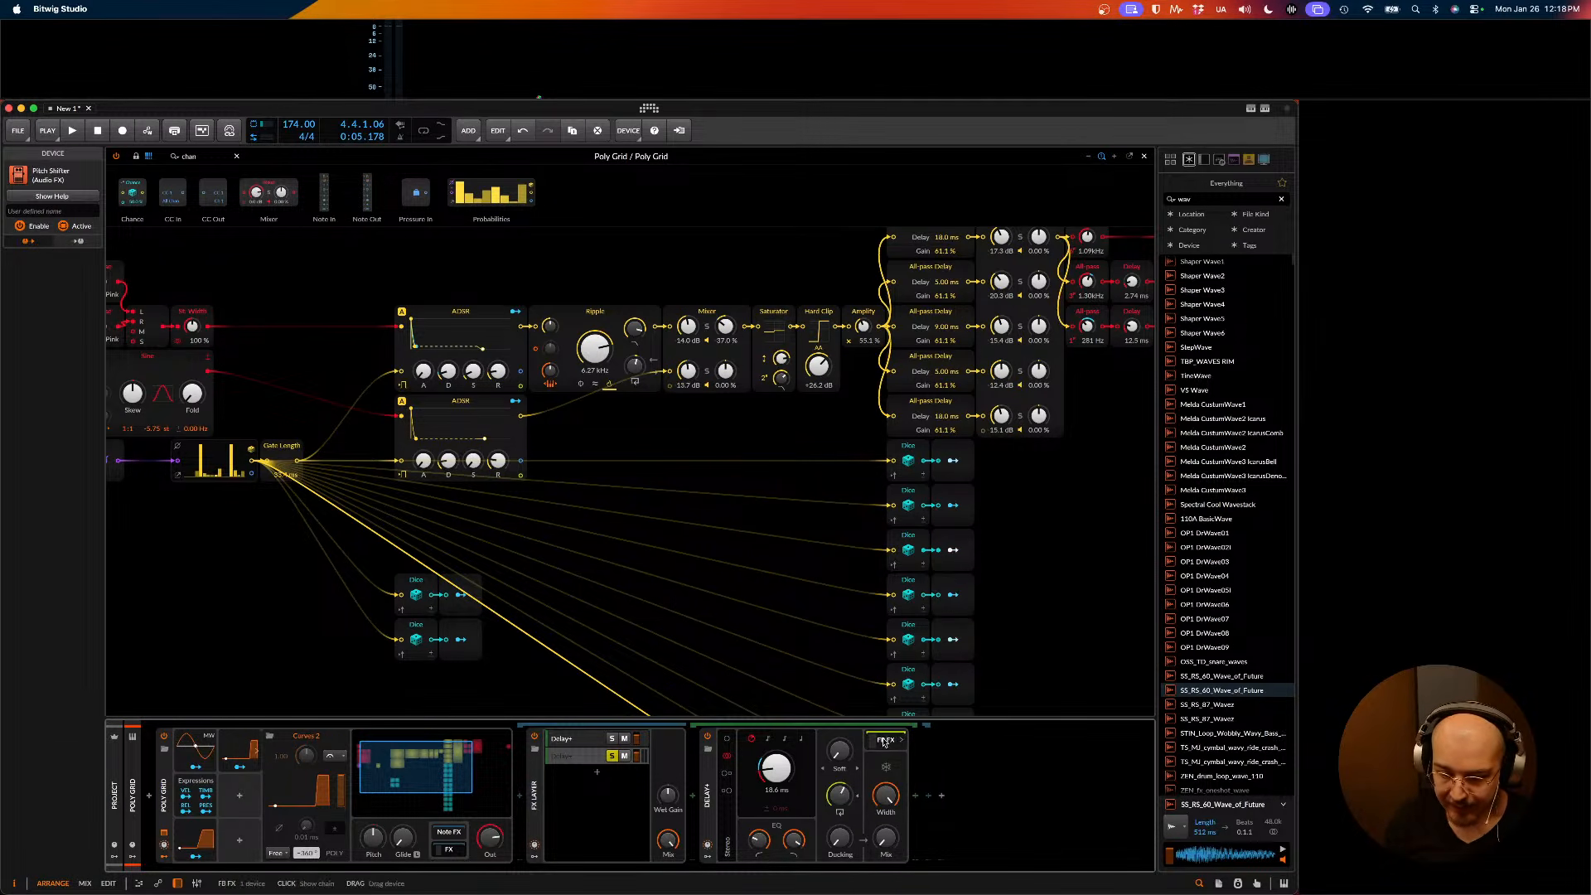
{"action": "left_click", "coordinate": [993, 797]}
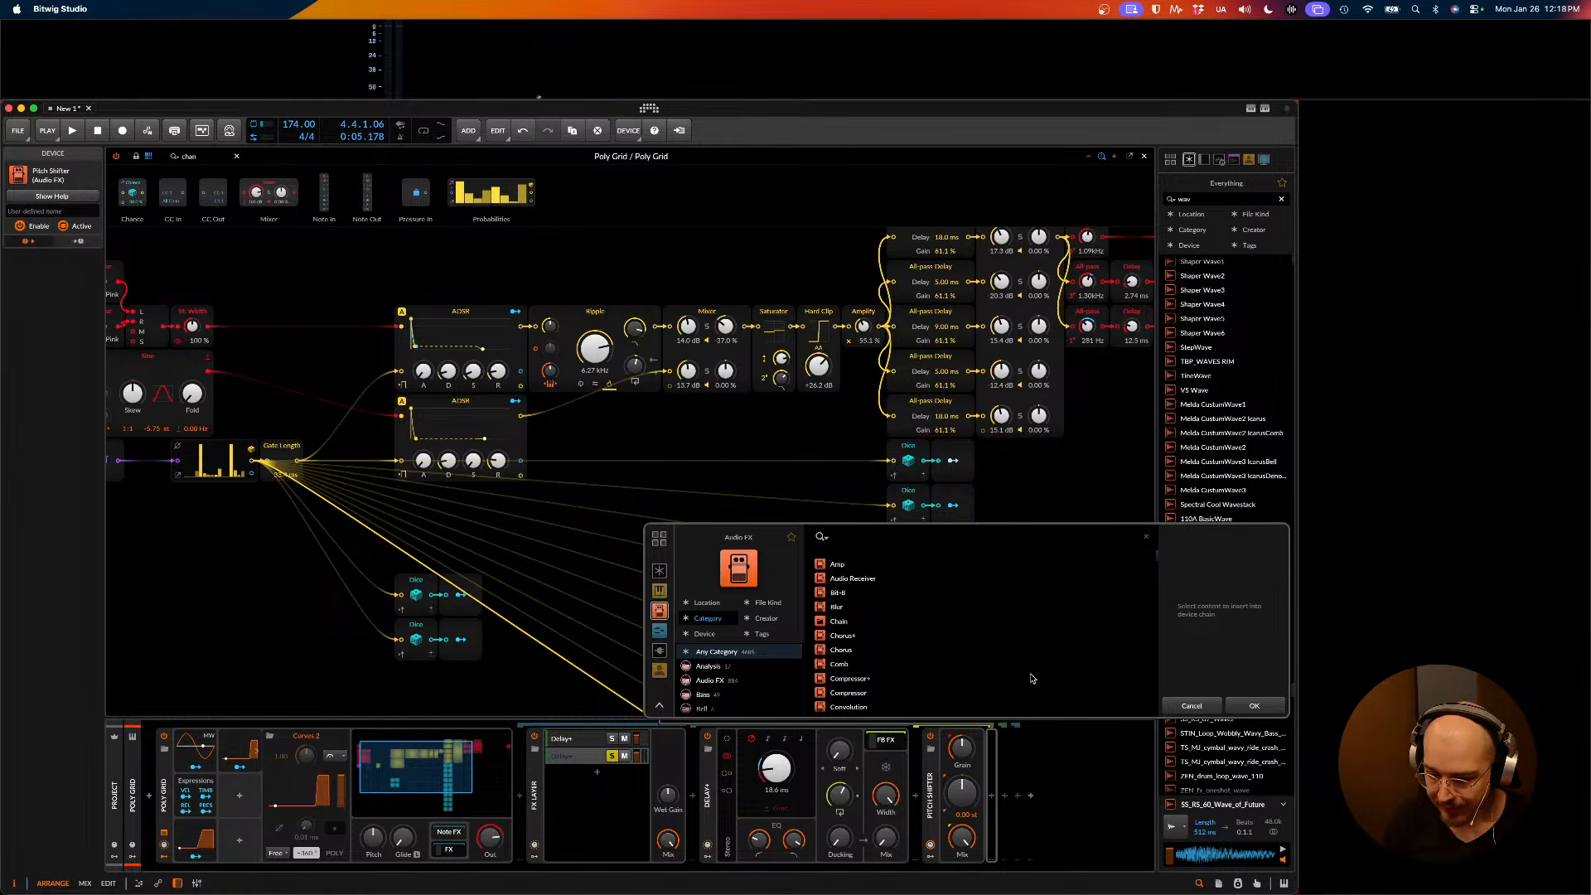
{"action": "left_click", "coordinate": [867, 621]}
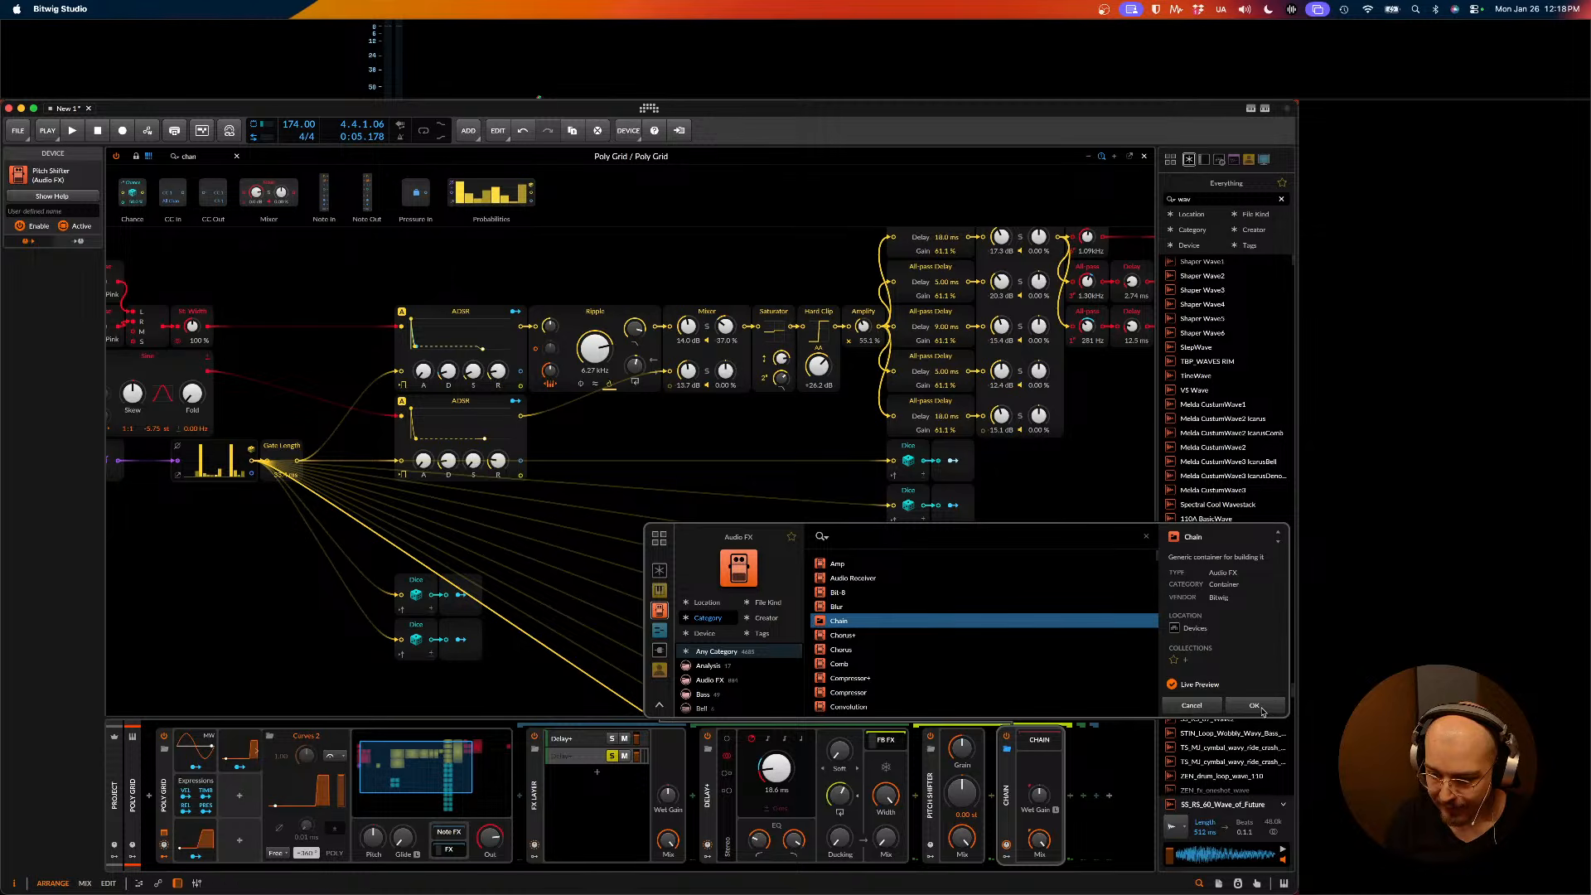
{"action": "left_click", "coordinate": [1191, 705]}
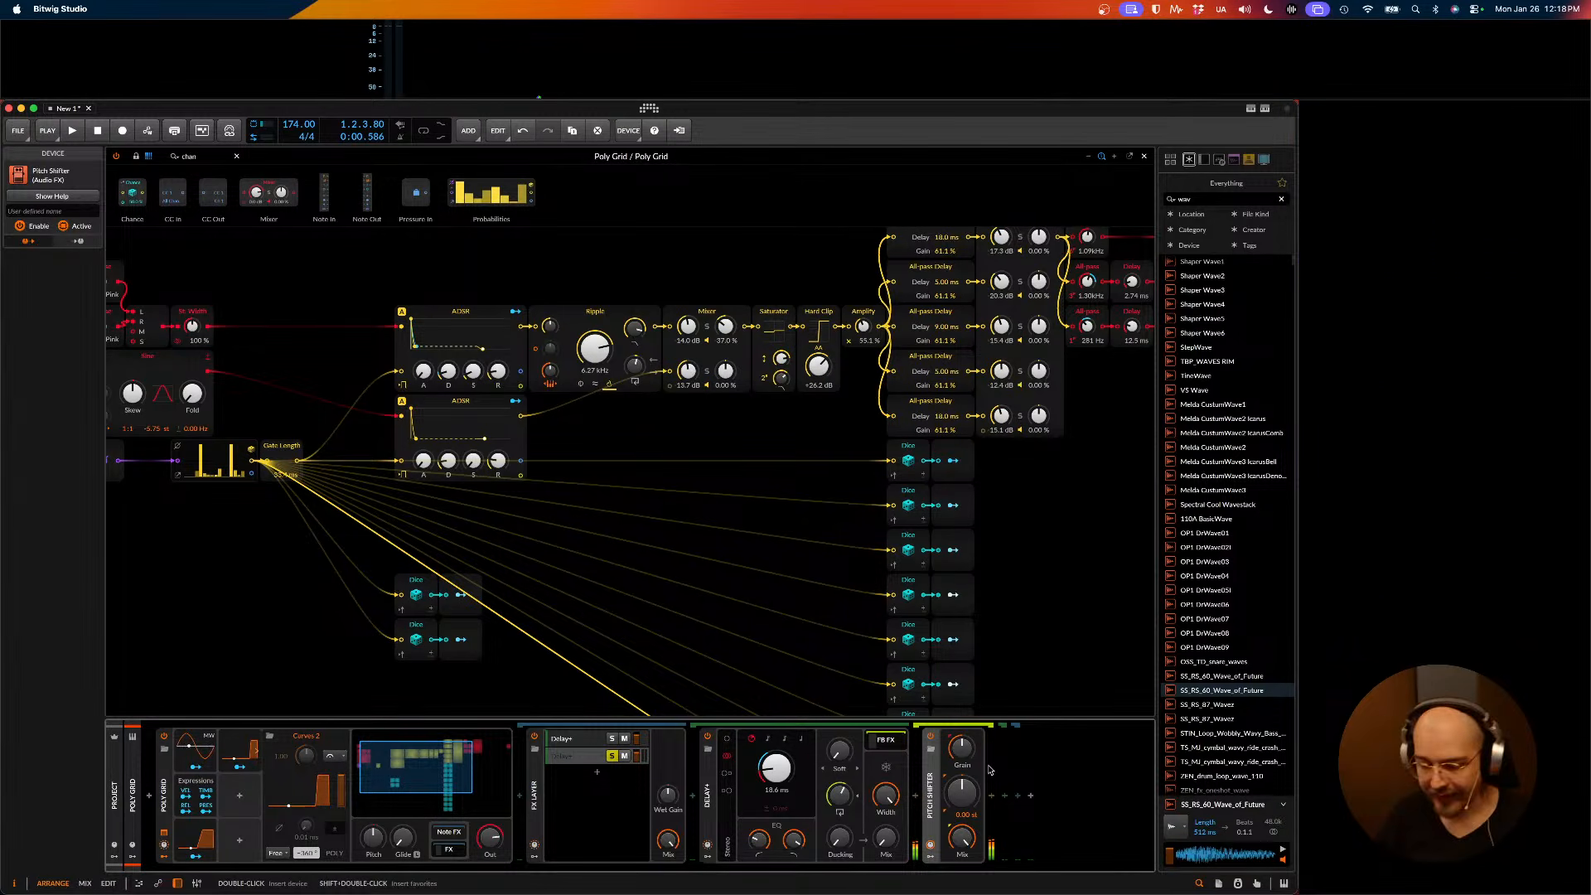
- Set the Pitch Shifter's grain rate to 42.7 Hz and its pitch to about 3.16 semitones while auditioning the delay
{"action": "key", "text": "space"}
{"action": "left_click_drag", "start_coordinate": [962, 791], "coordinate": [962, 783]}
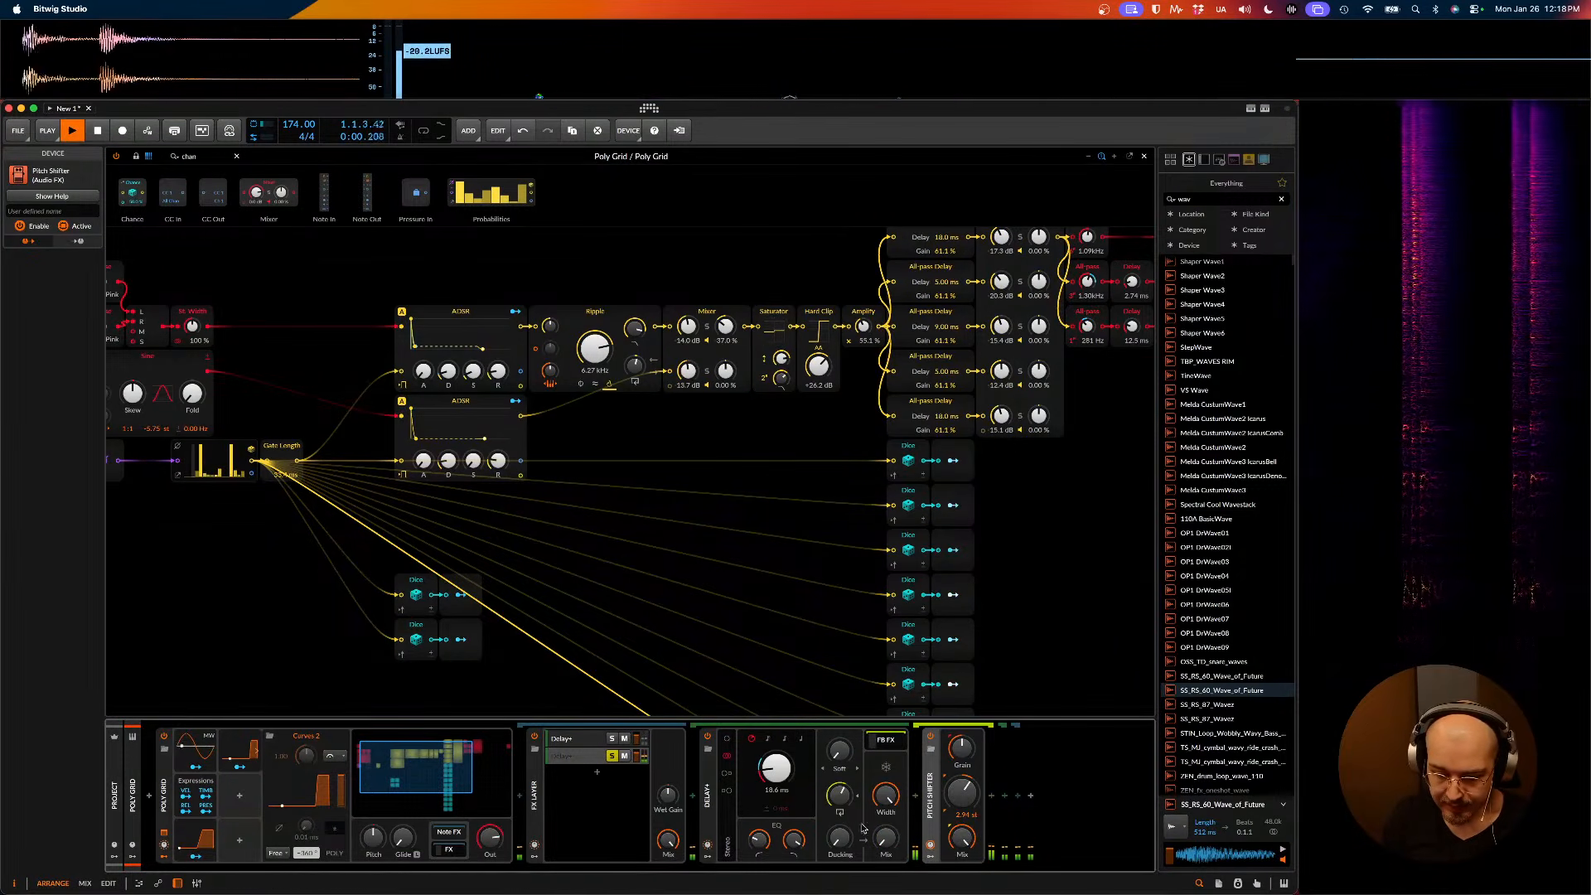
{"action": "key", "text": "space"}
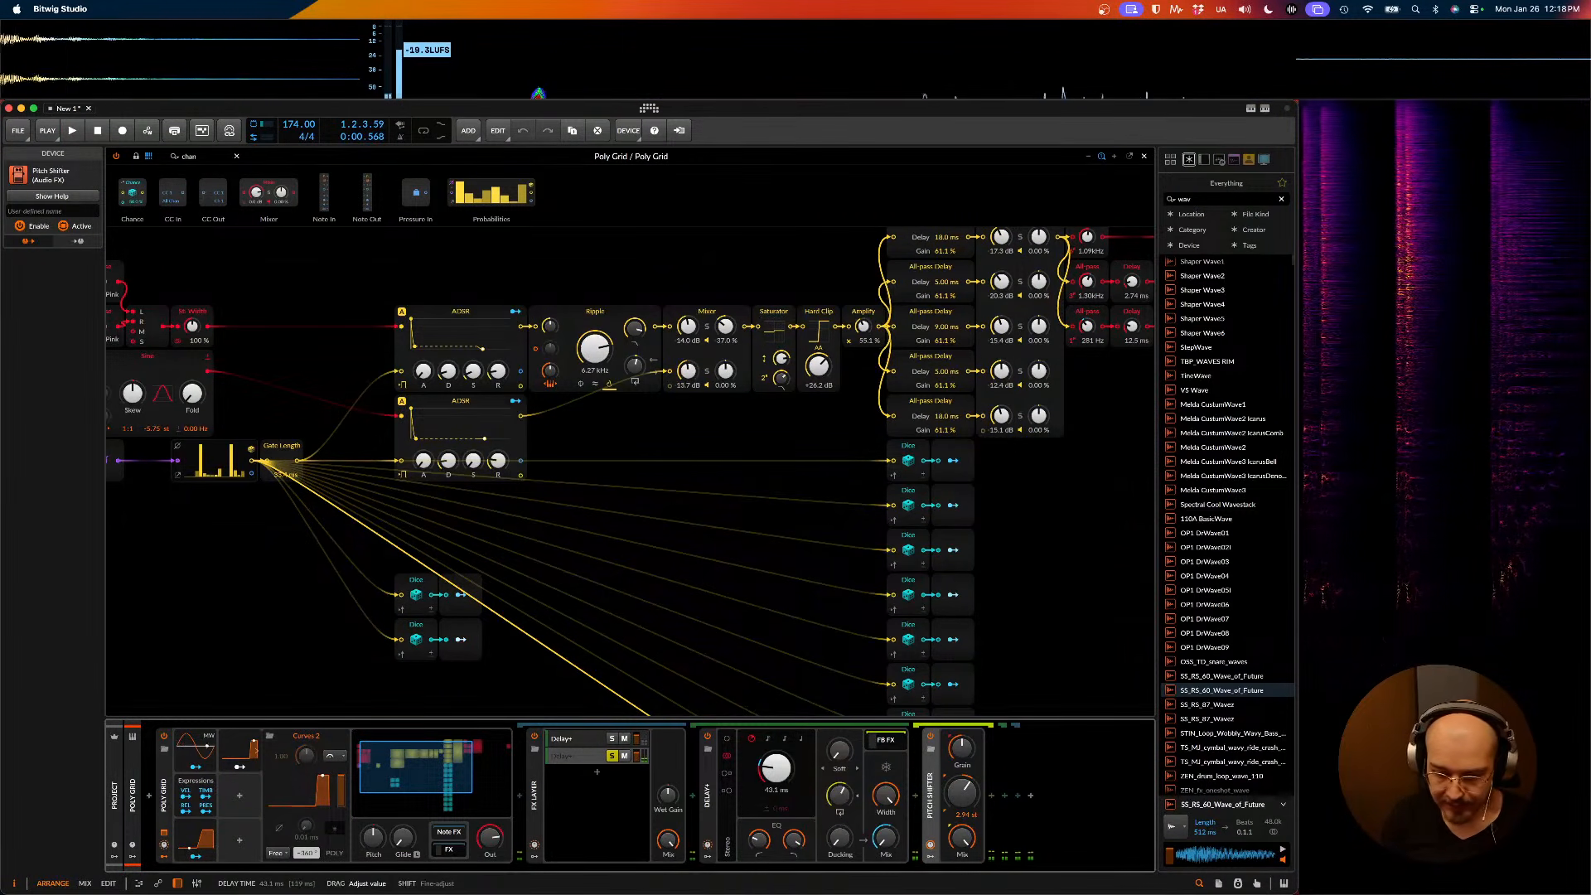
{"action": "key", "text": "space"}
{"action": "left_click_drag", "start_coordinate": [962, 748], "coordinate": [962, 721]}
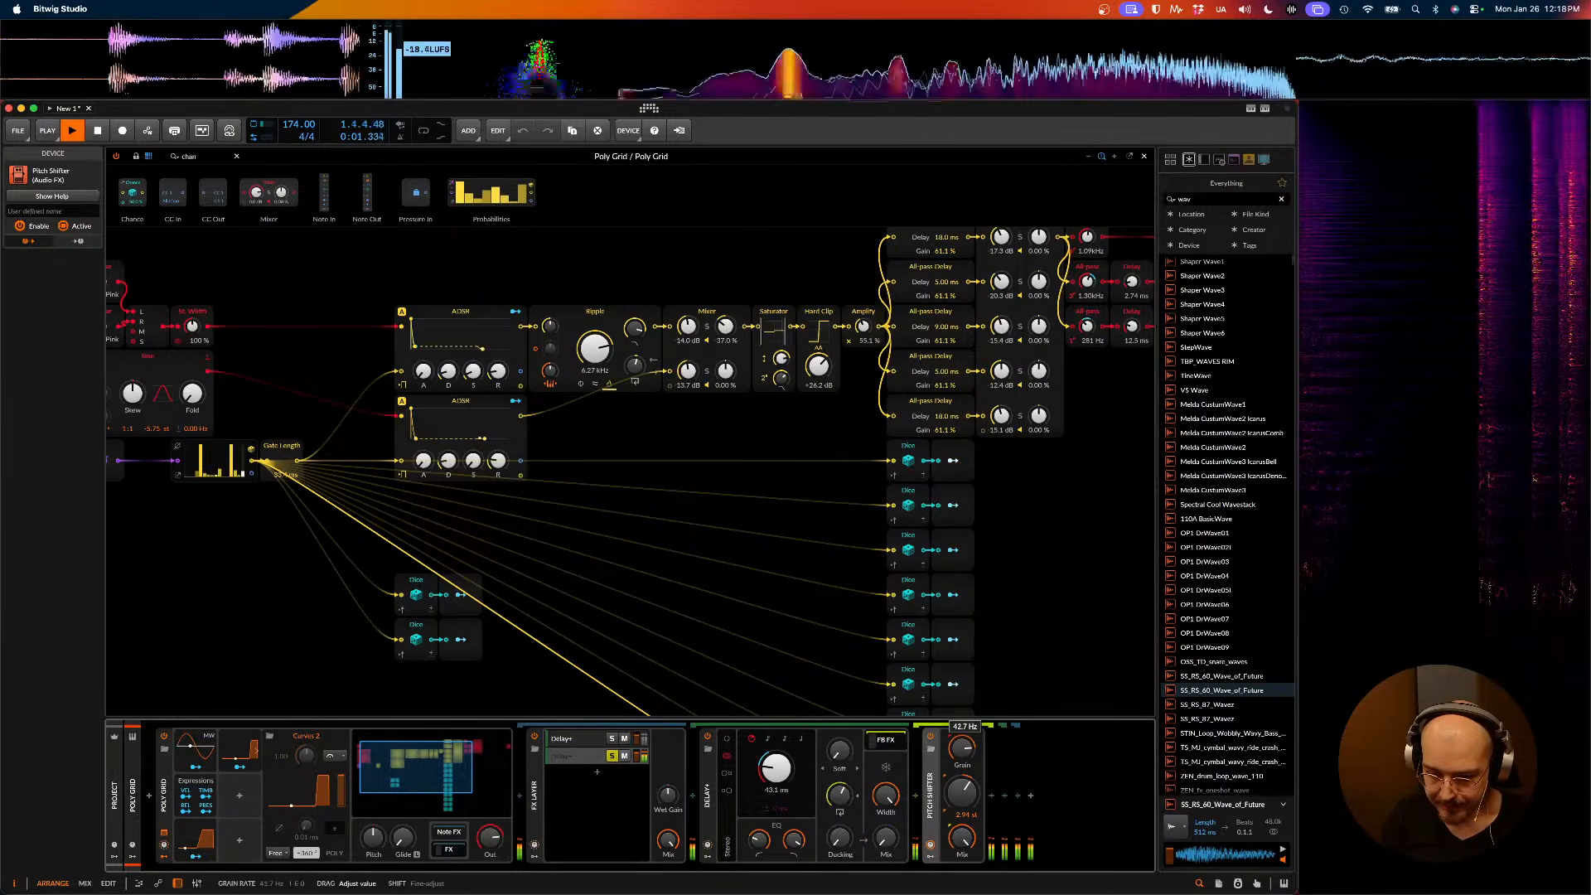
{"action": "left_click_drag", "start_coordinate": [975, 816], "coordinate": [973, 805]}
- Shorten the second Delay+'s delay time to 0.46 ms and make the Curves 2 ramp begin earlier
{"action": "left_click_drag", "start_coordinate": [777, 771], "coordinate": [777, 816]}
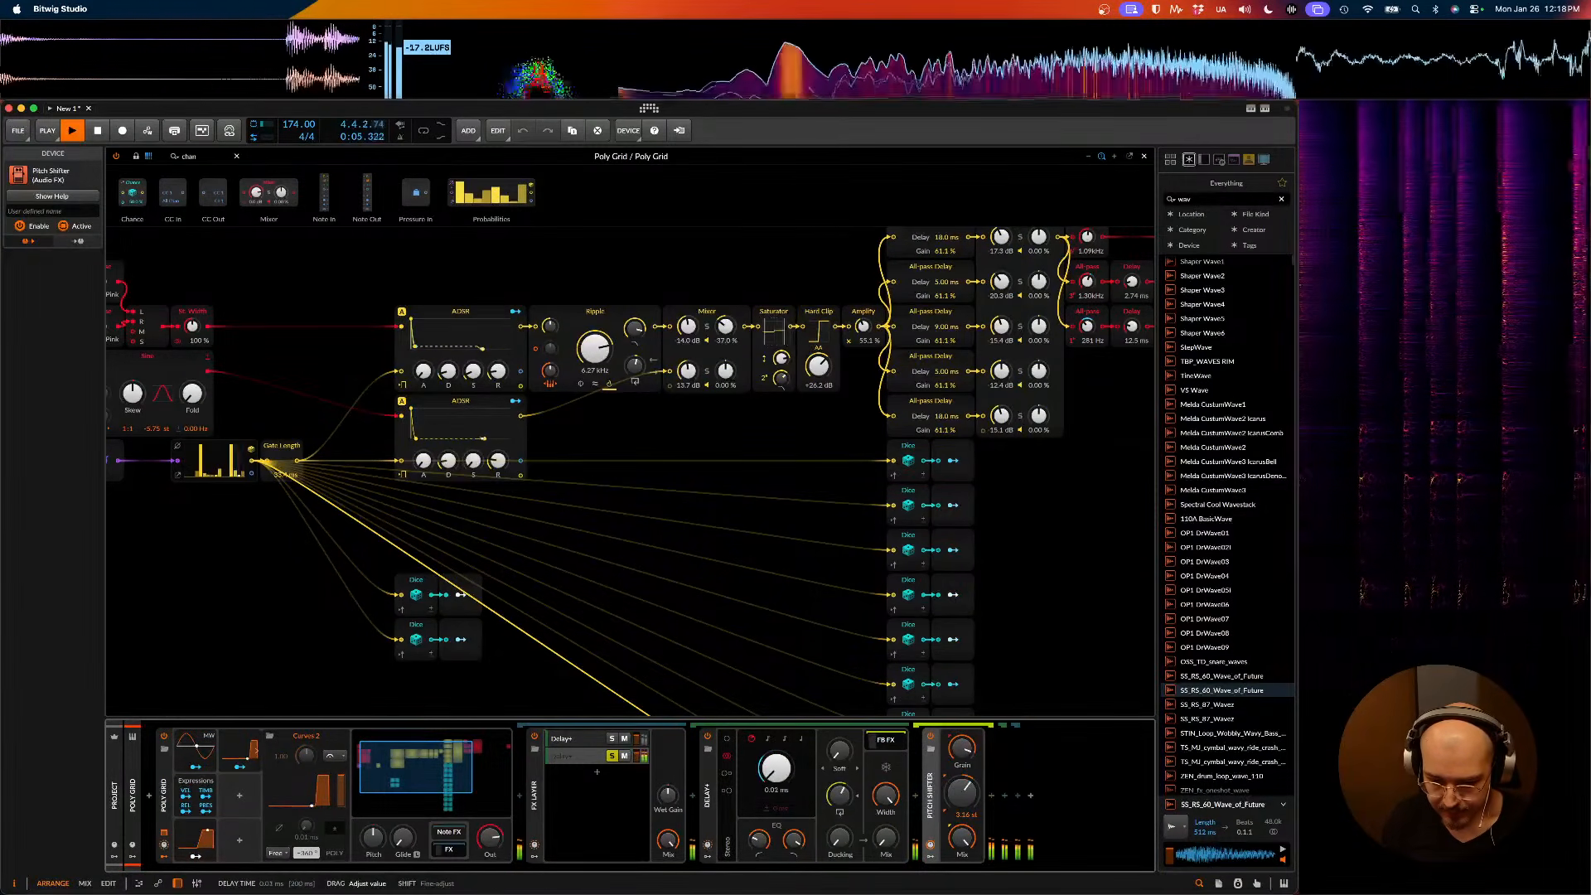
{"action": "left_click", "coordinate": [311, 790]}
{"action": "left_click_drag", "start_coordinate": [412, 699], "coordinate": [384, 700]}
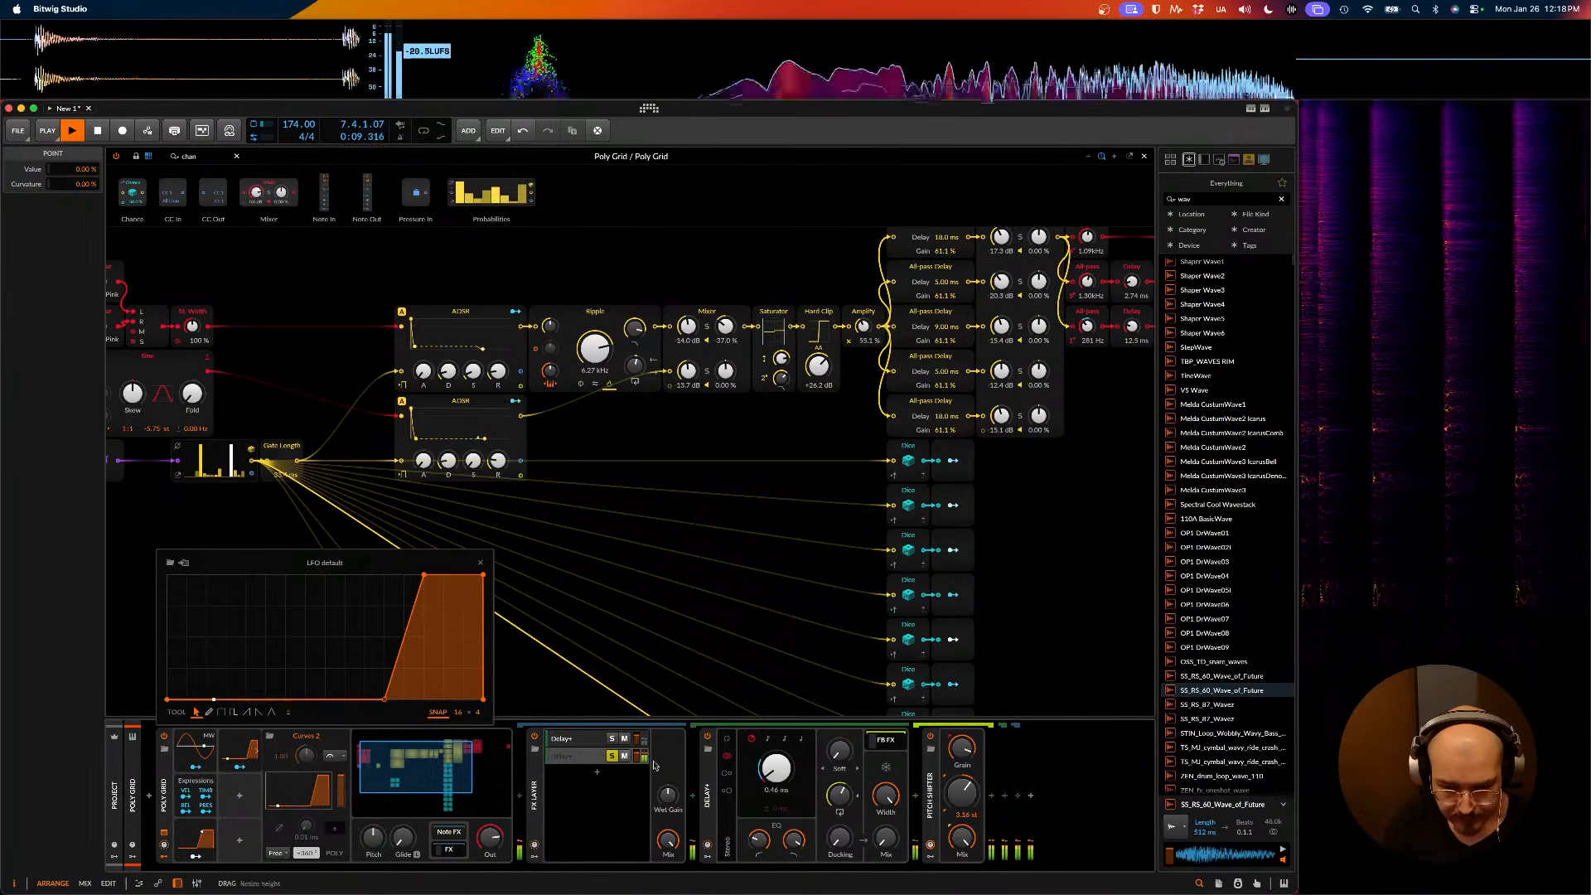
- Steepen the Curves 2 ramp and set the second Delay+'s delay time to 49.7 ms while adjusting its Dice modulation
{"action": "left_click_drag", "start_coordinate": [414, 571], "coordinate": [400, 568]}
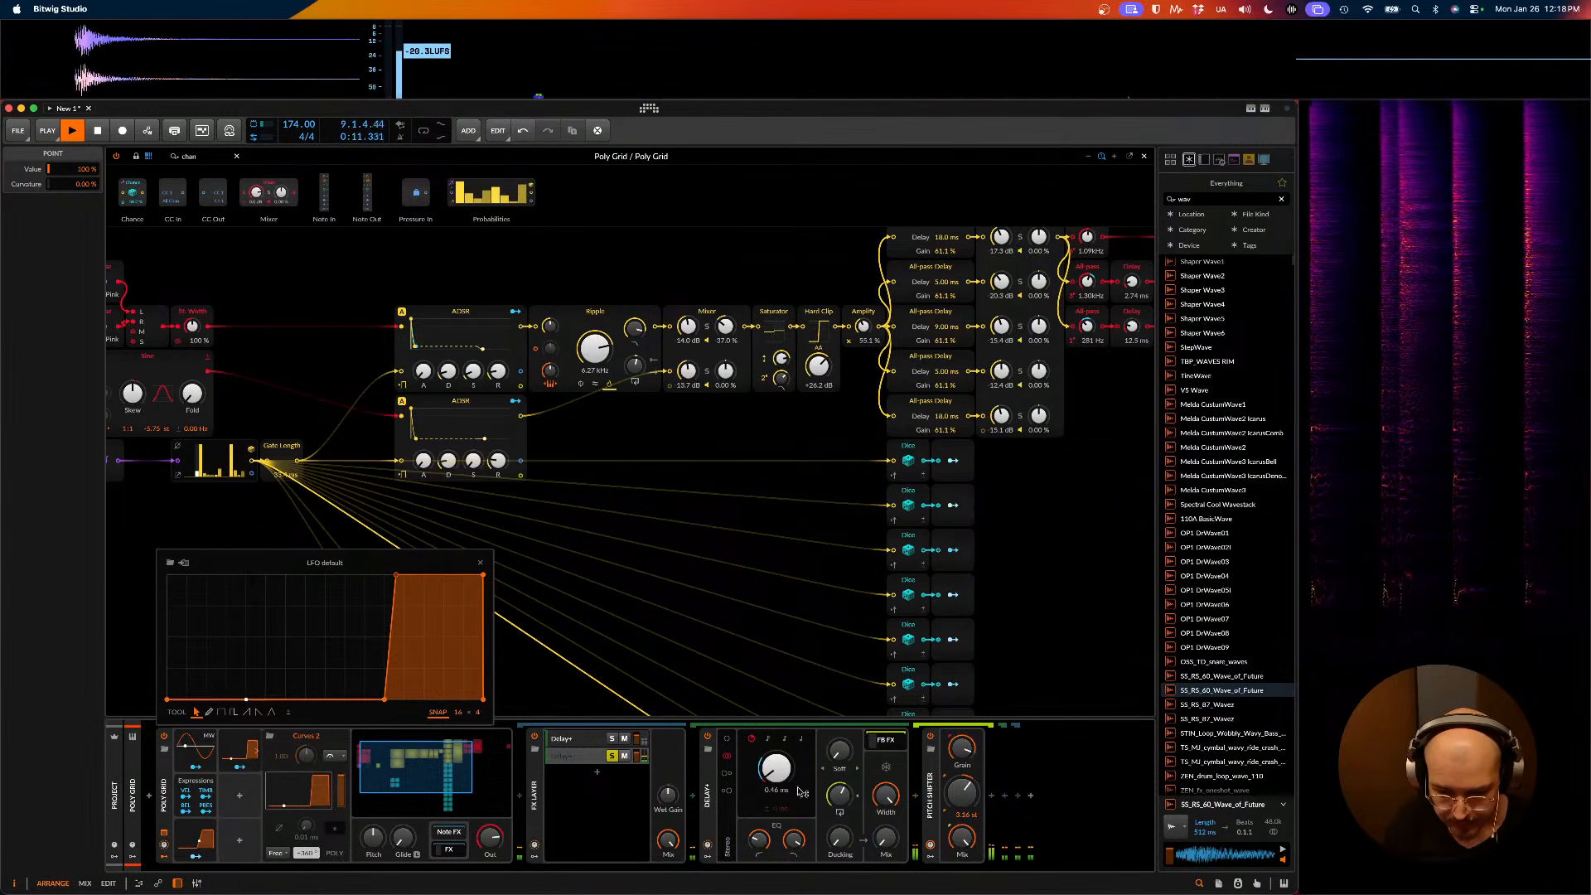
{"action": "mouse_move", "coordinate": [778, 770]}
{"action": "left_mouse_down"}
{"action": "mouse_move", "coordinate": [790, 765]}
{"action": "mouse_move", "coordinate": [769, 766]}
{"action": "left_mouse_up"}
{"action": "right_click", "coordinate": [779, 765]}
{"action": "left_click", "coordinate": [807, 868]}
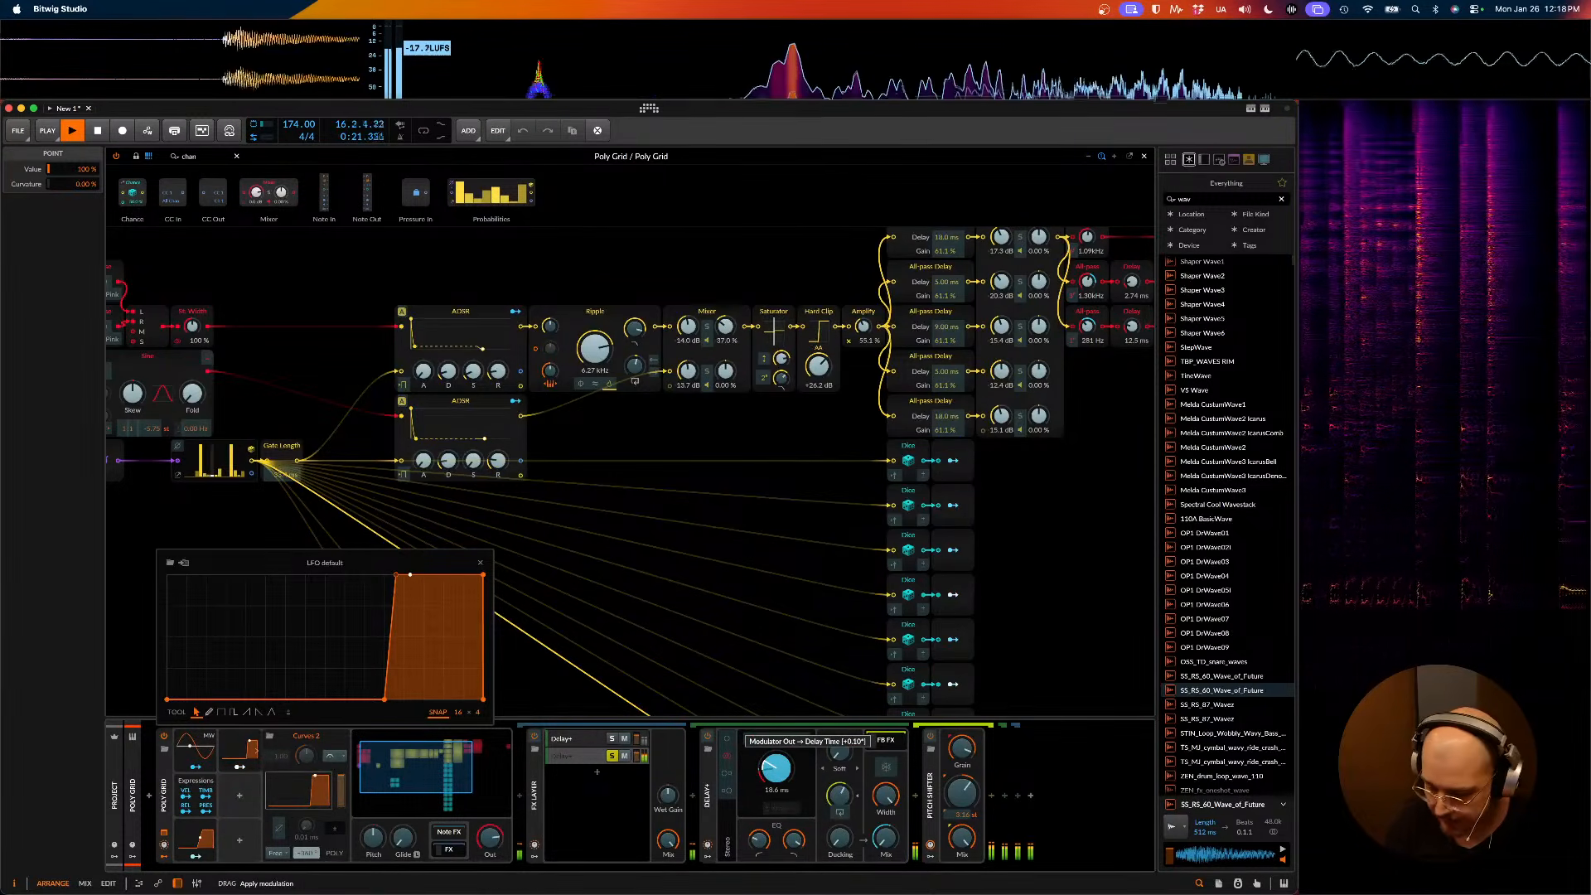
{"action": "left_click_drag", "start_coordinate": [769, 766], "coordinate": [769, 767]}
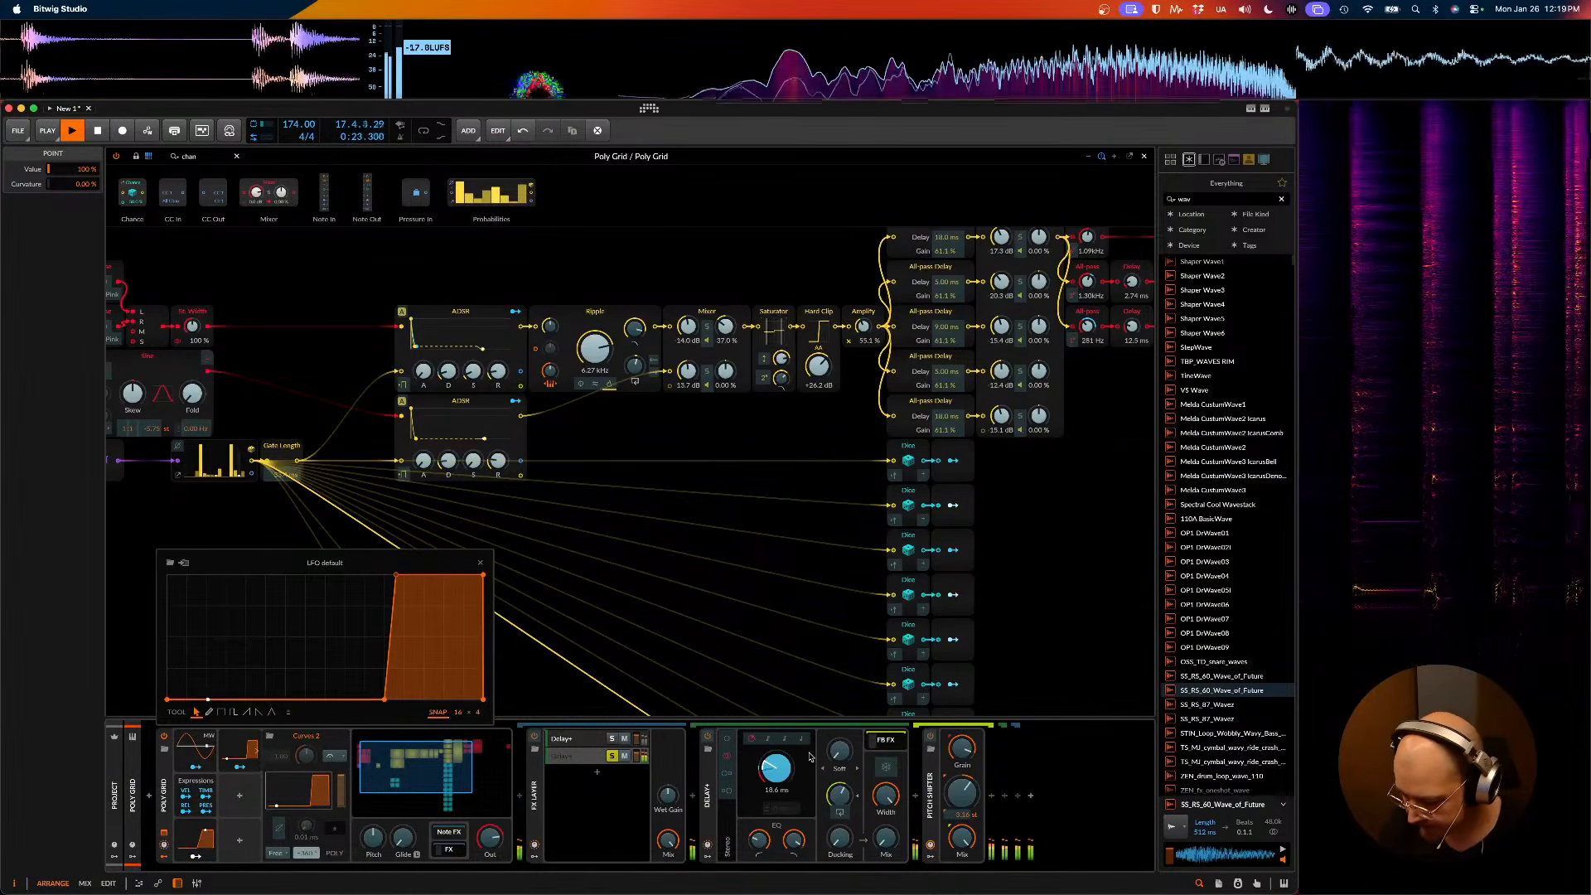
{"action": "key", "text": "Escape"}
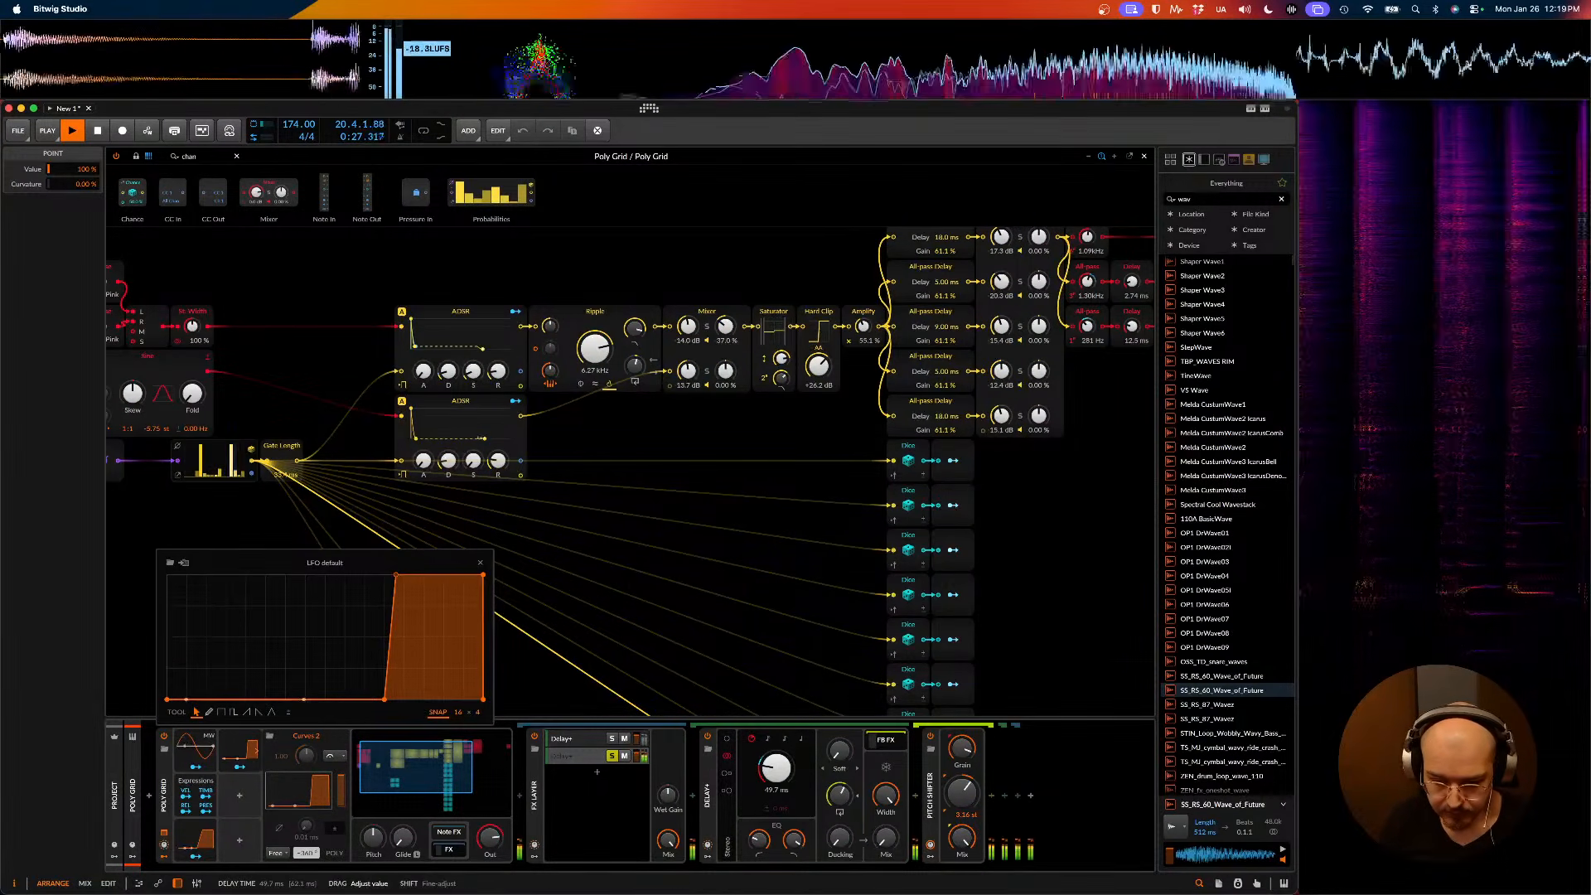
{"action": "left_click_drag", "start_coordinate": [776, 770], "coordinate": [776, 758]}
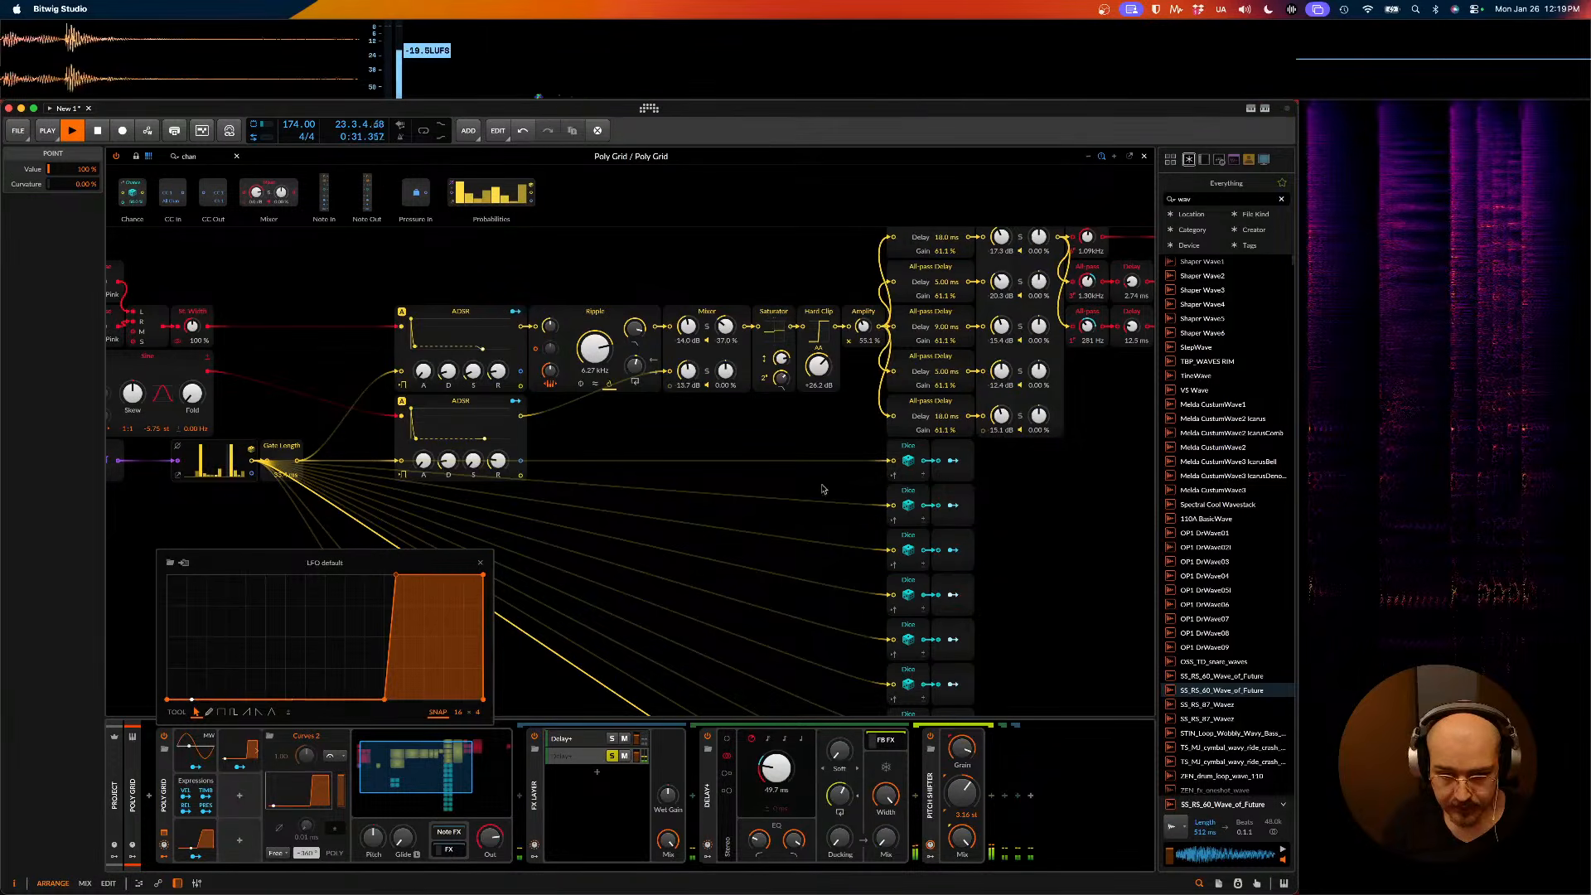
- Duplicate the lowest Dice and Modulator Out pair and map the copy to the Pitch Shifter's pitch, lowering the base pitch below zero
{"action": "scroll", "coordinate": [903, 636], "scroll_direction": "down", "scroll_amount": 8}
{"action": "left_click_drag", "start_coordinate": [1020, 525], "coordinate": [844, 500]}
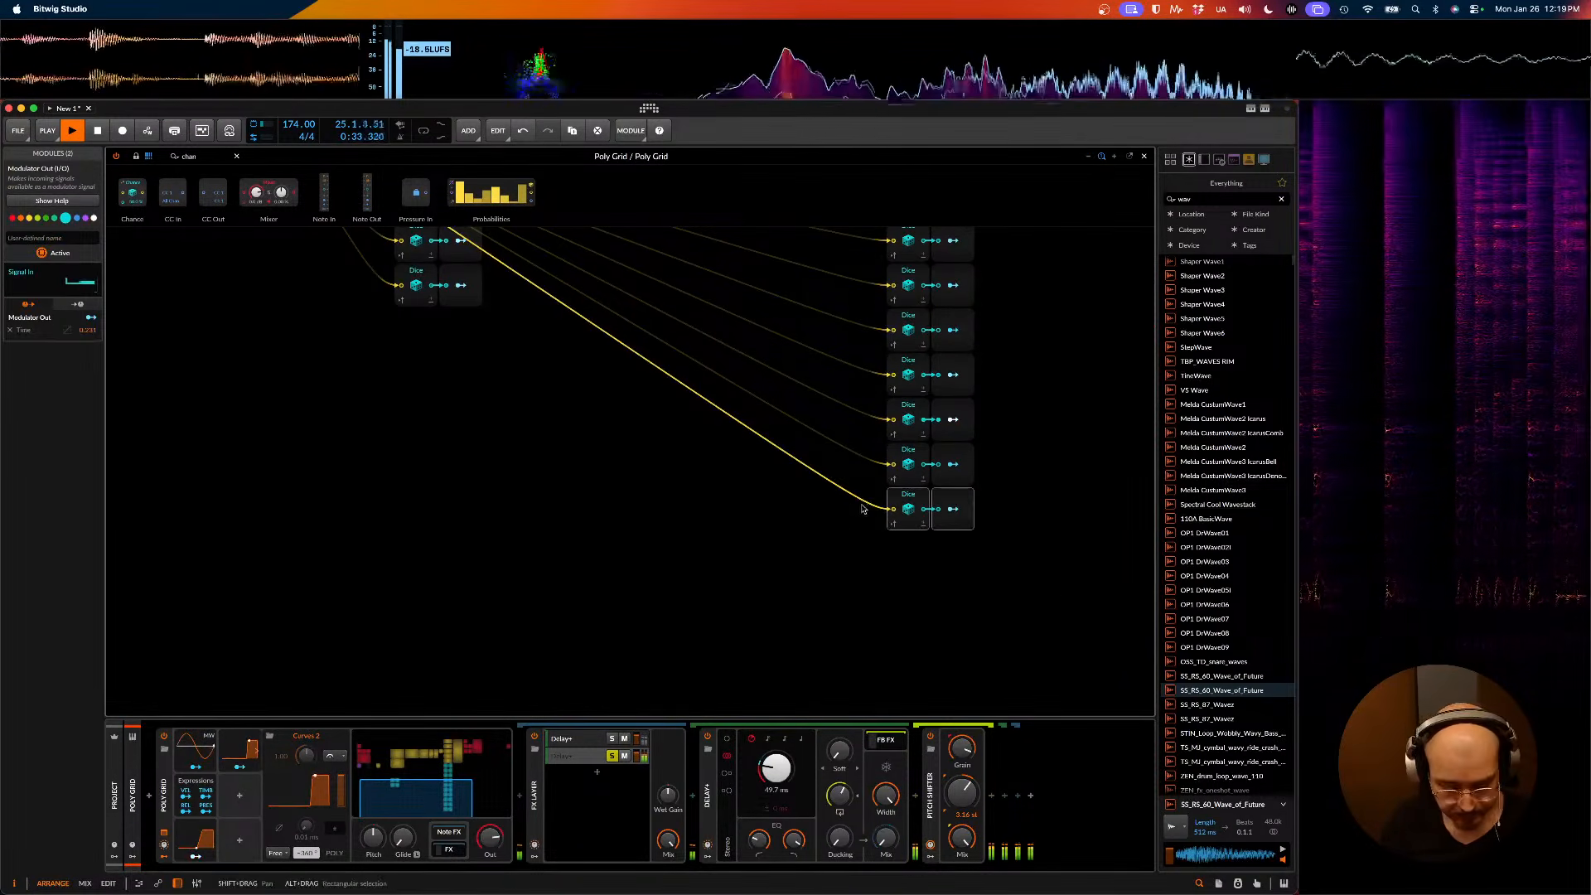
{"action": "key", "text": "super+d"}
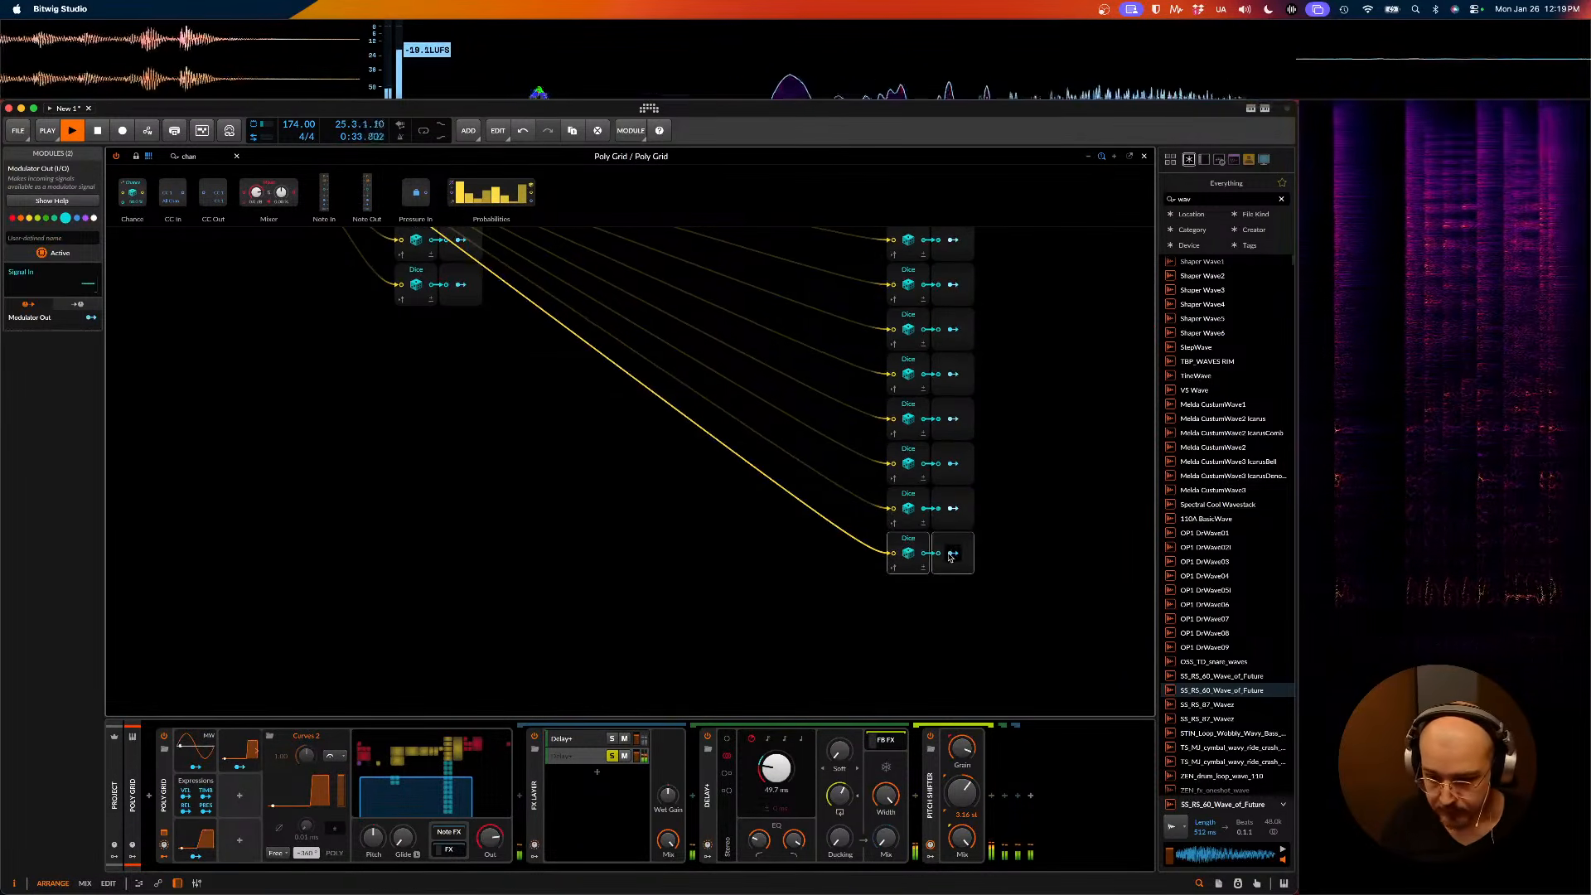
{"action": "left_click_drag", "start_coordinate": [963, 797], "coordinate": [953, 806]}
{"action": "right_click", "coordinate": [962, 793]}
{"action": "left_click", "coordinate": [1022, 866]}
{"action": "key", "text": "Escape"}
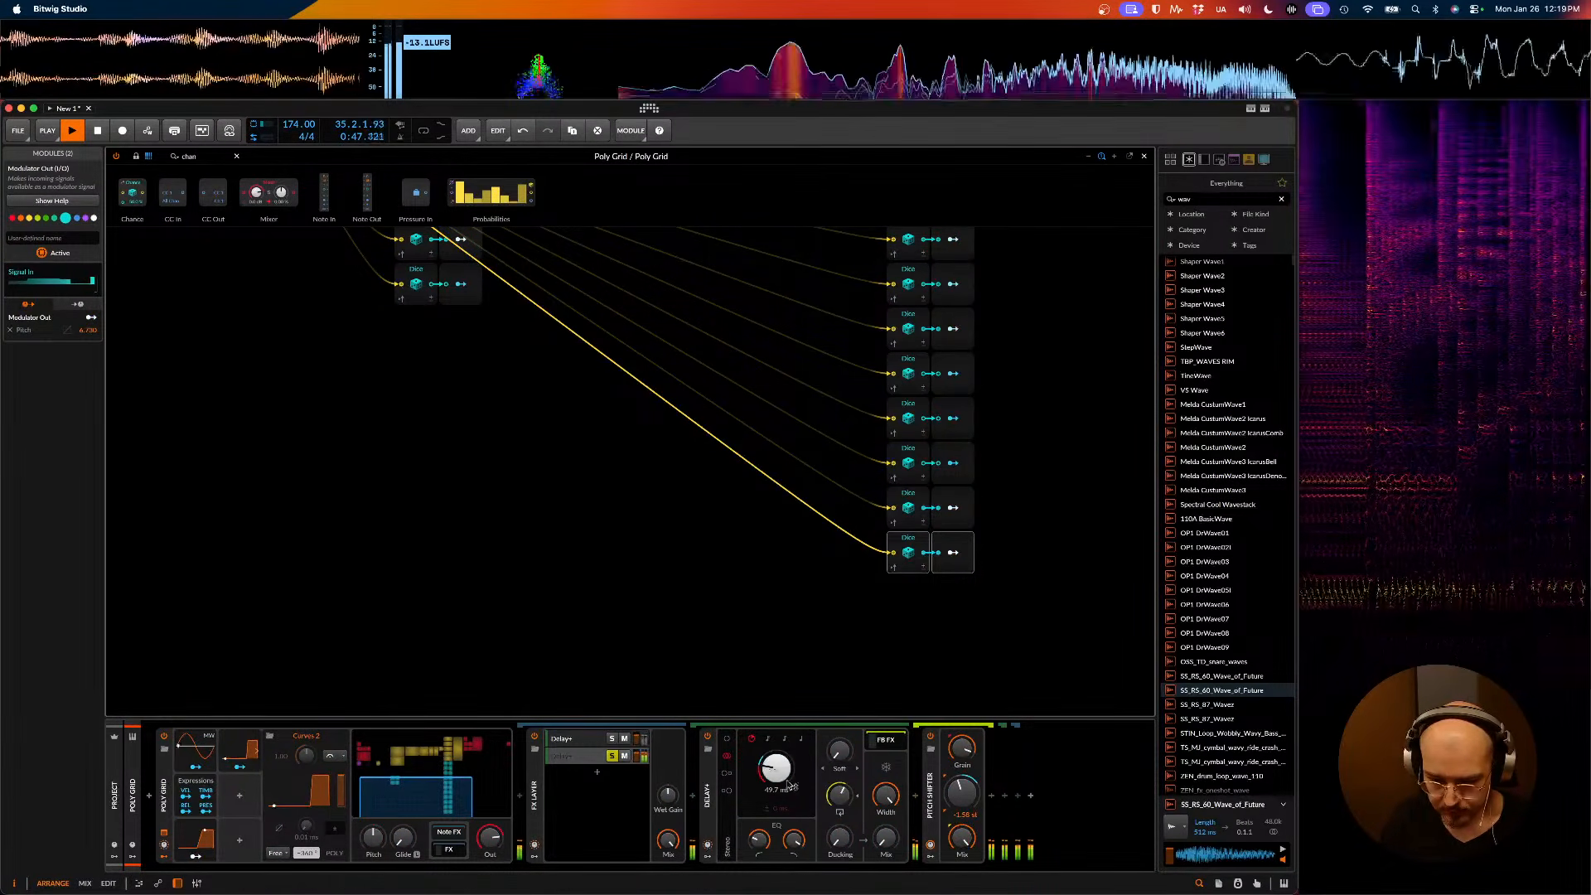
- Set the second Delay+'s delay time to 7.60 ms and take its layer out of solo
{"action": "left_click_drag", "start_coordinate": [777, 769], "coordinate": [777, 790]}
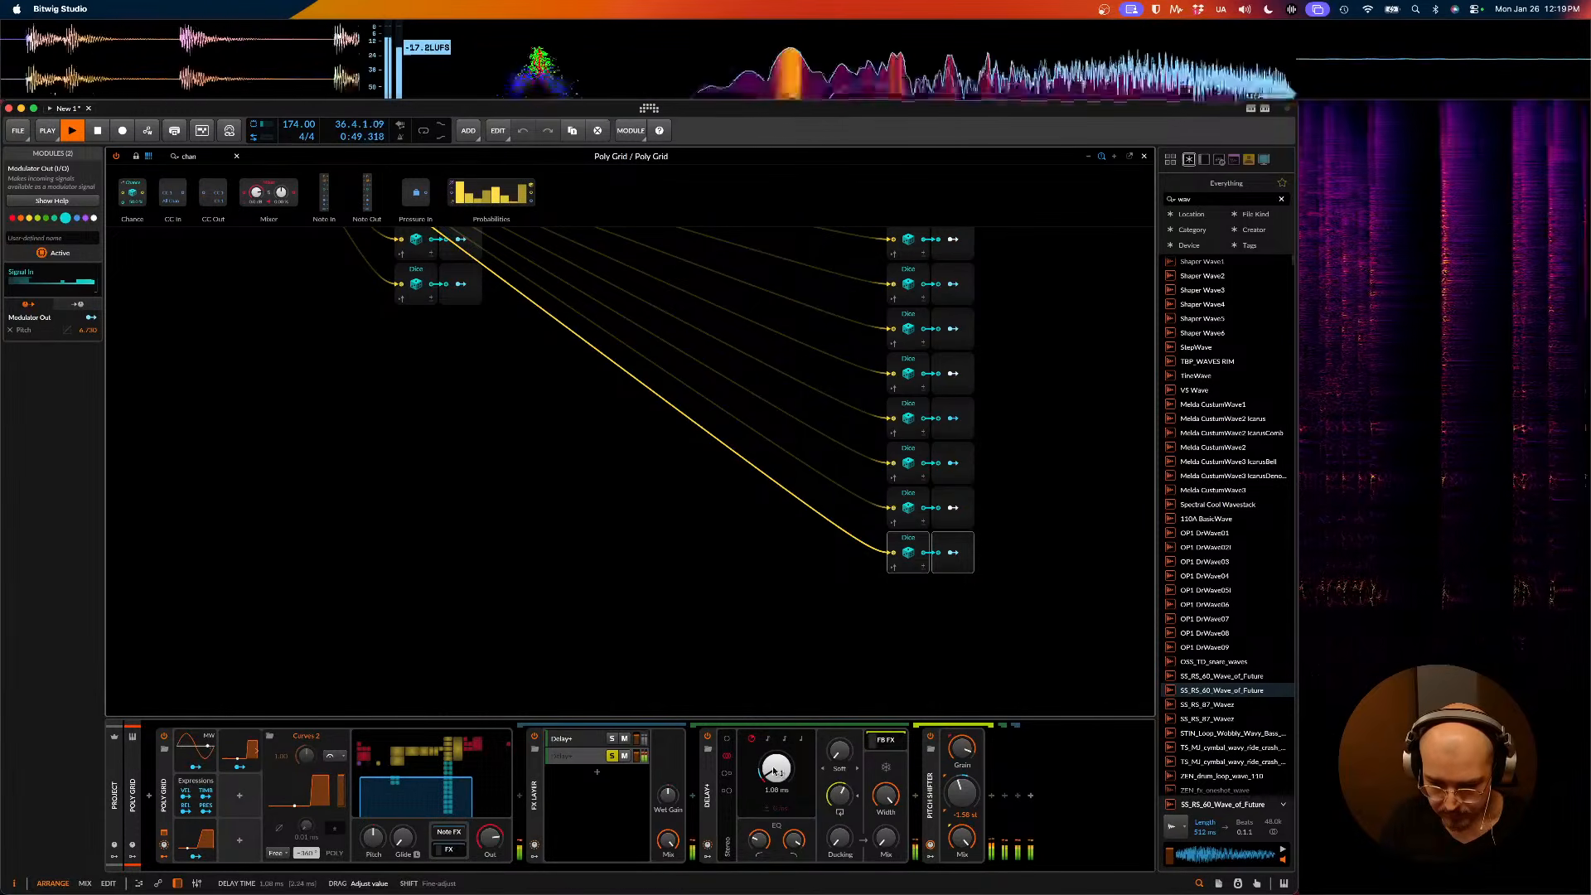
{"action": "left_click_drag", "start_coordinate": [775, 771], "coordinate": [775, 757]}
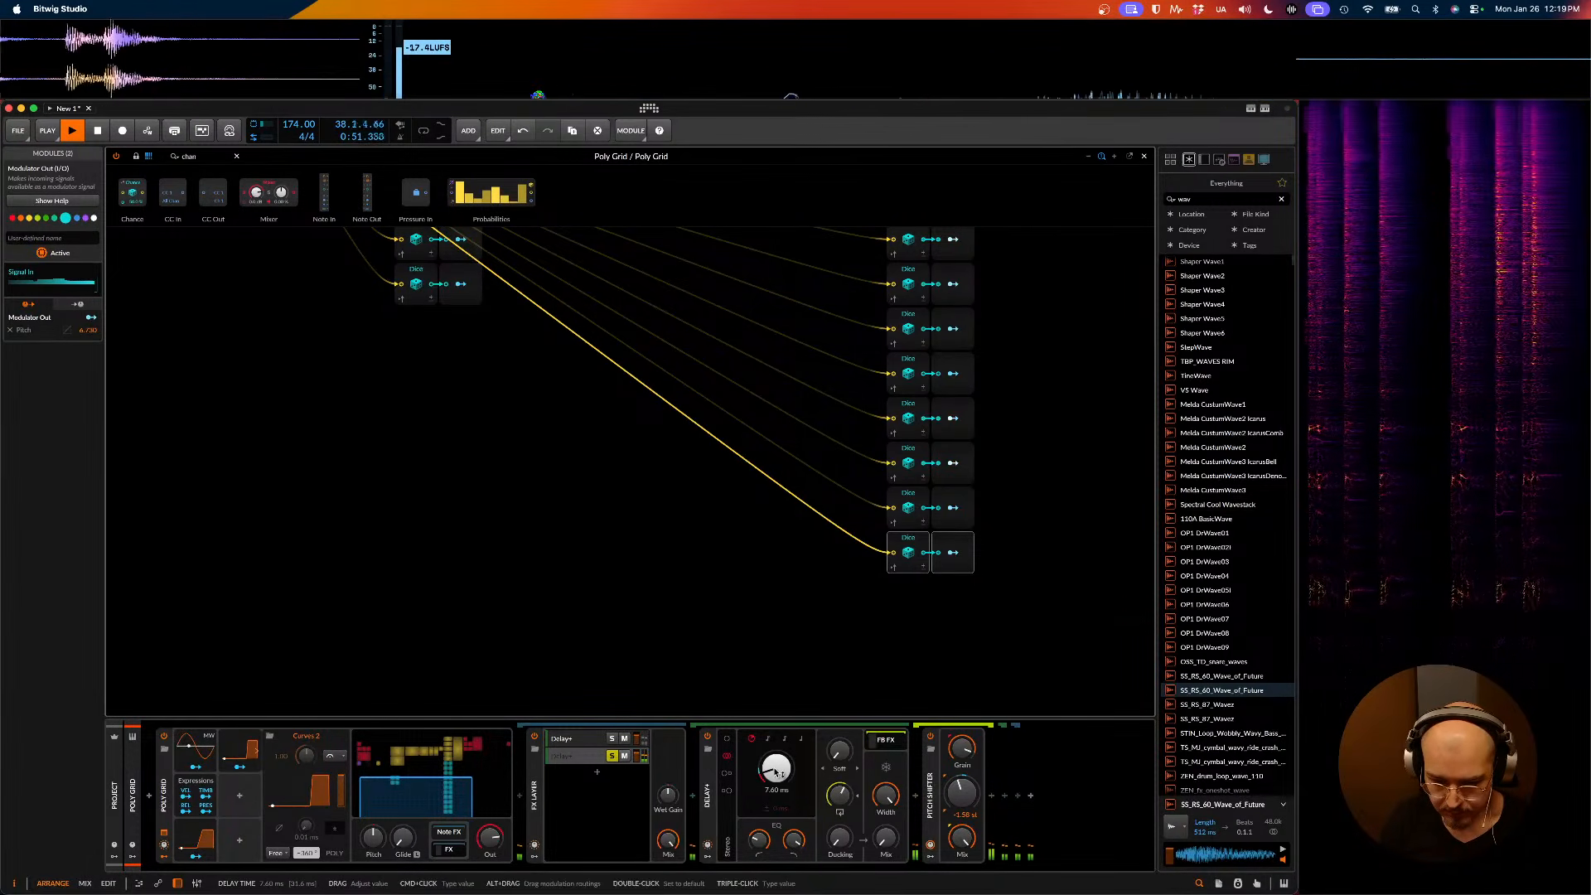
{"action": "left_click", "coordinate": [612, 755]}
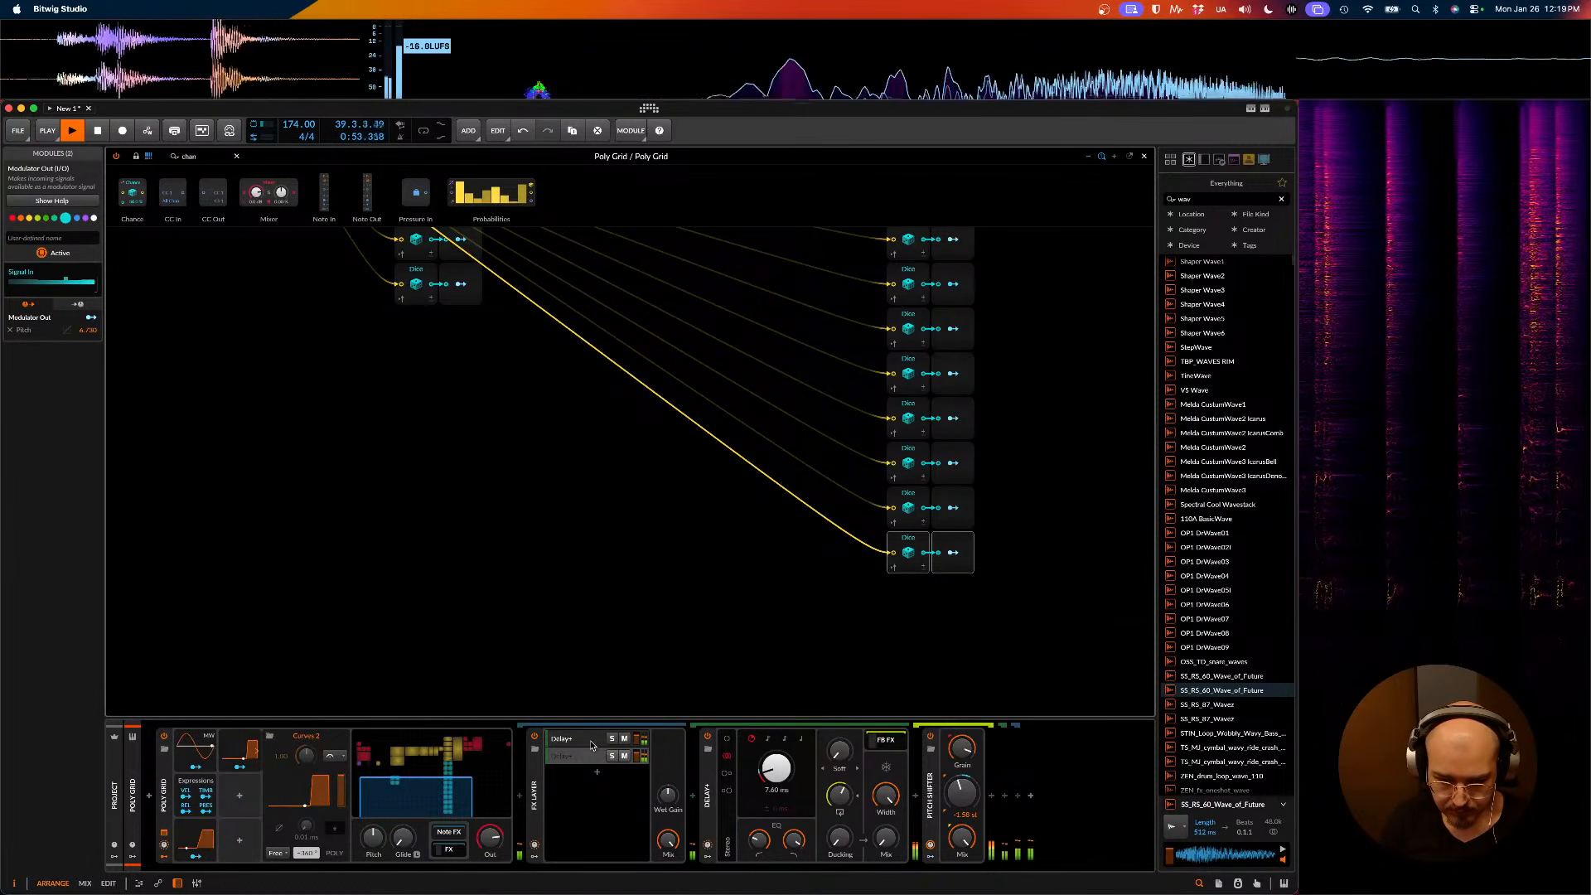
{"action": "left_click", "coordinate": [577, 742]}
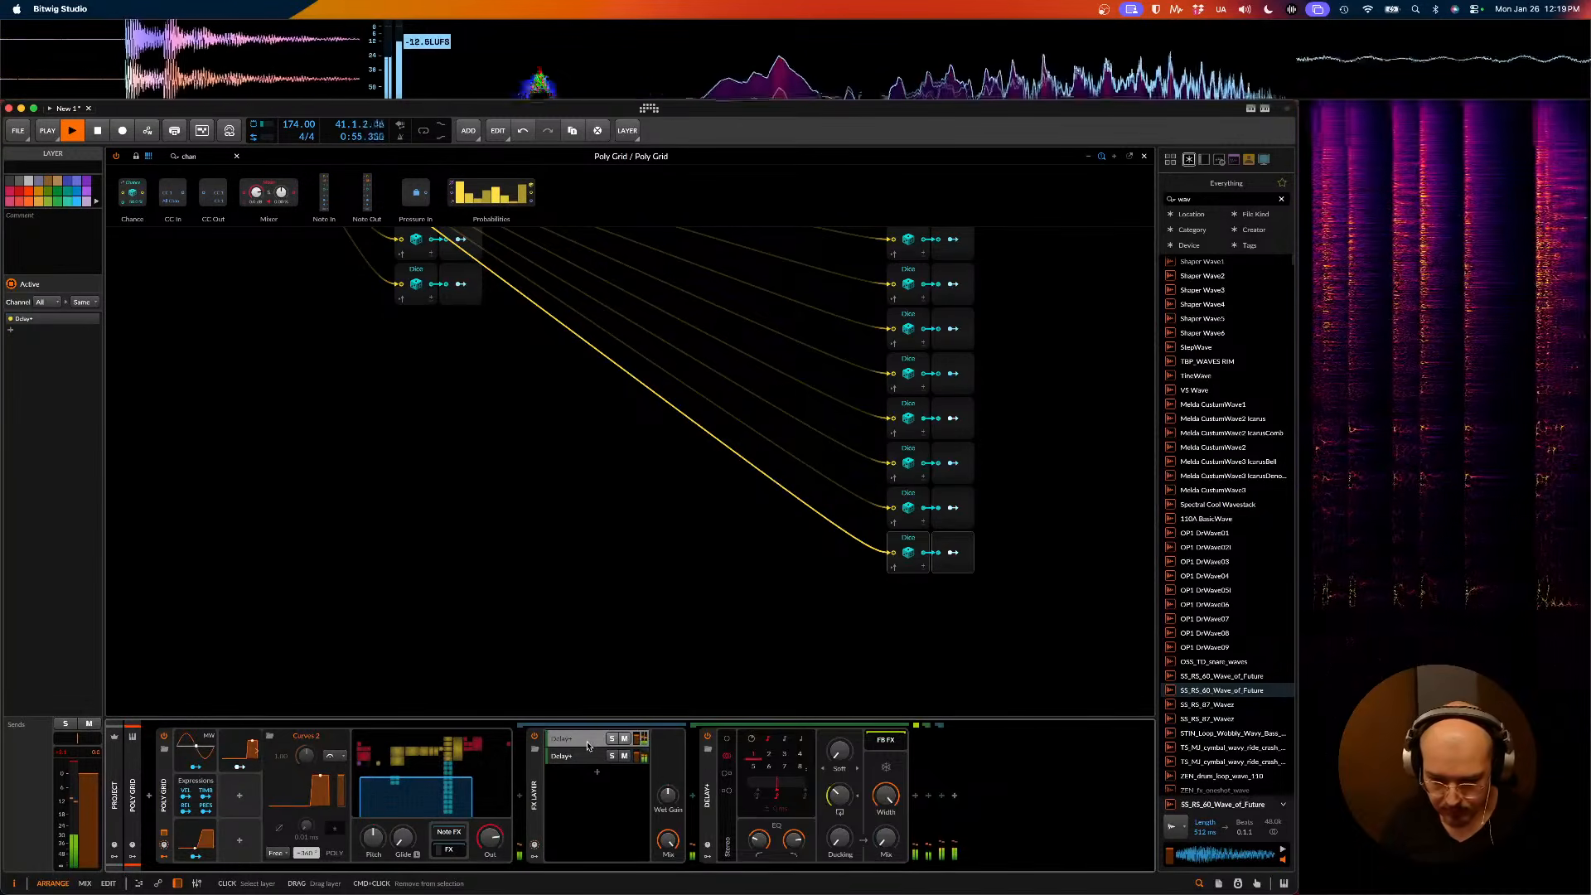
{"action": "left_click", "coordinate": [585, 758]}
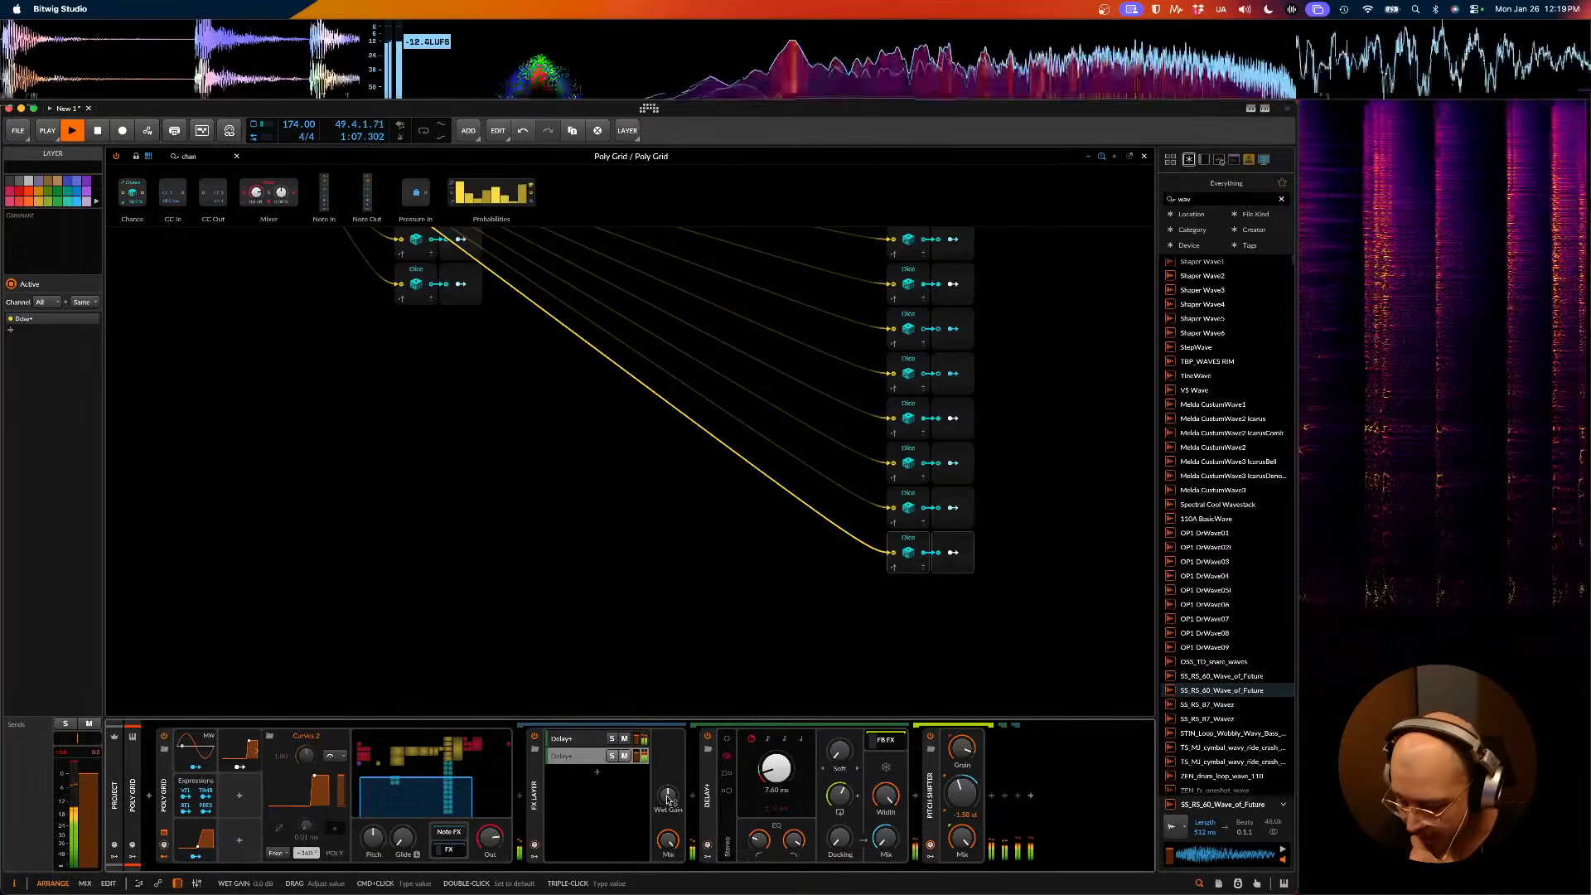
- Restart playback several times to audition both Delay+ layers together with the modulated Pitch Shifter
{"action": "key", "text": "space"}
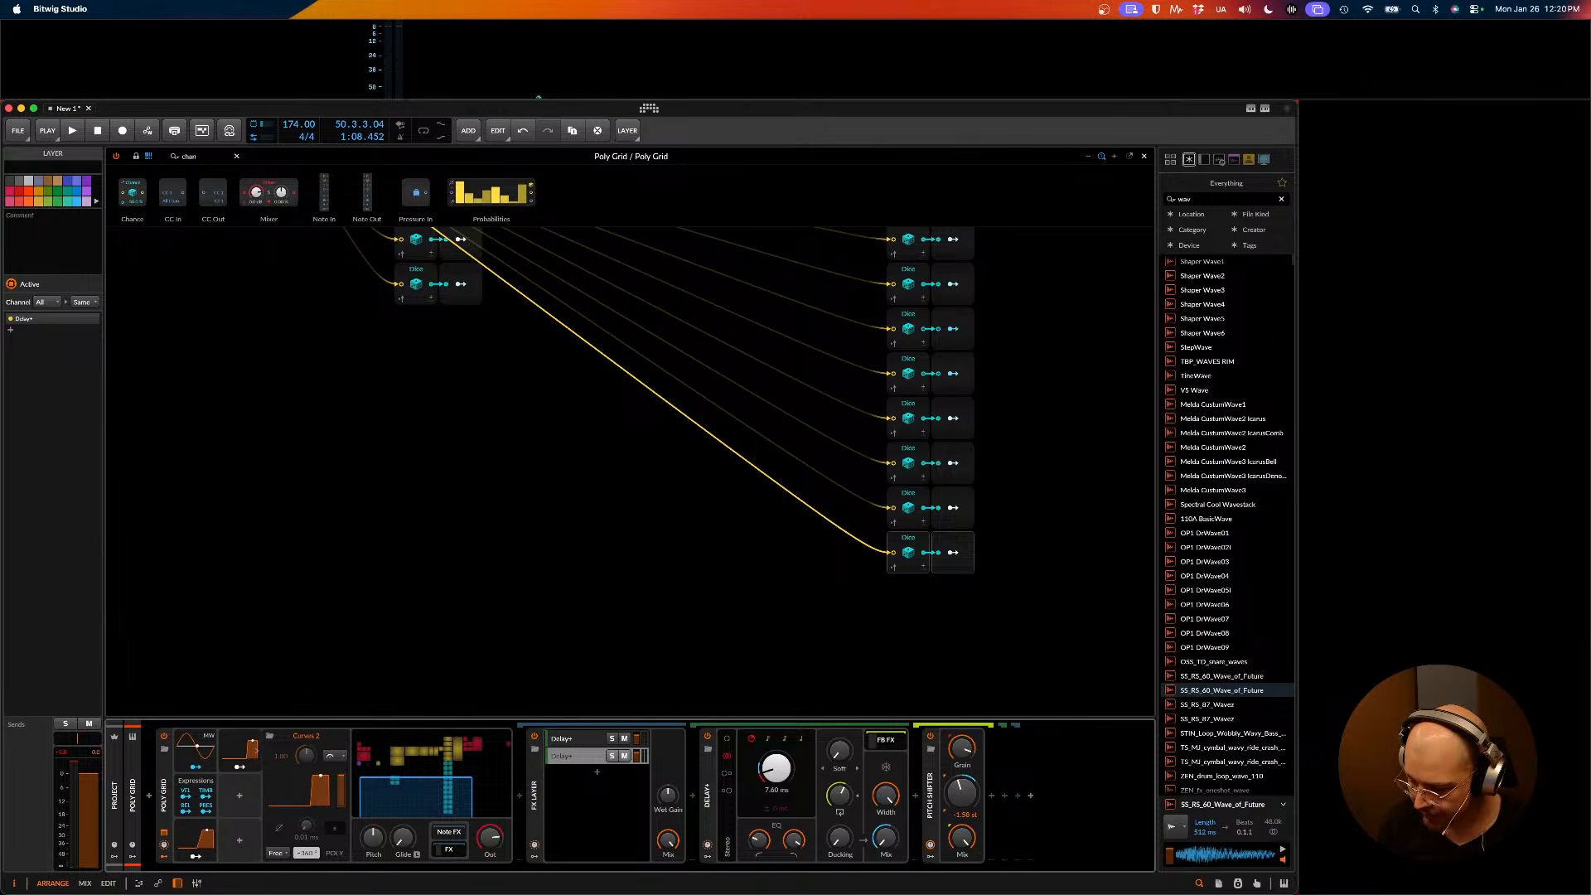
{"action": "key", "text": "space"}
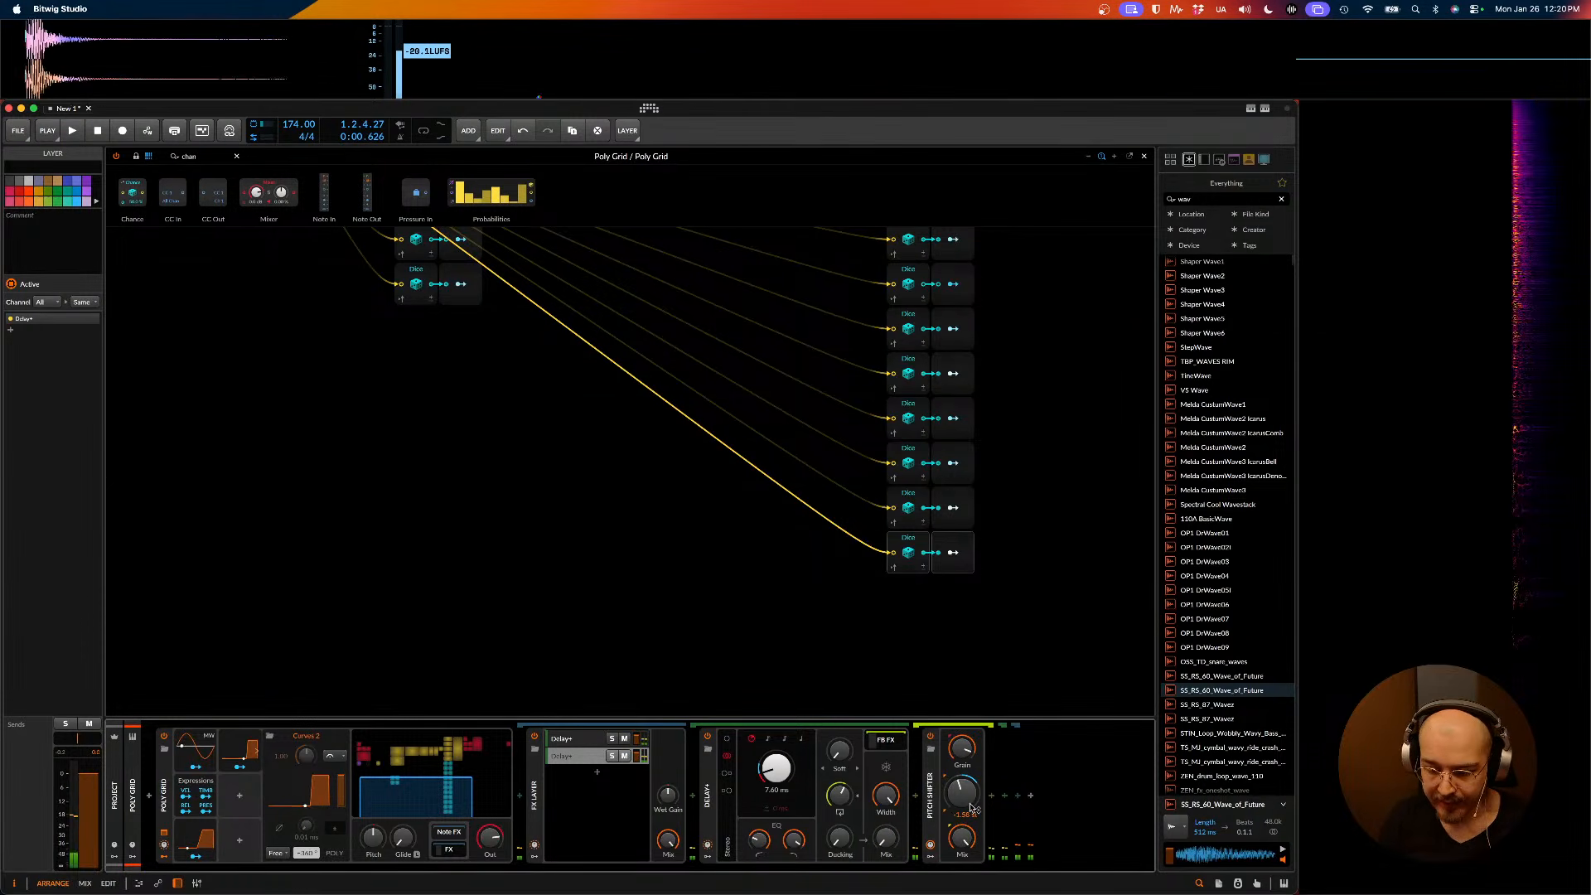
{"action": "key", "text": "space"}
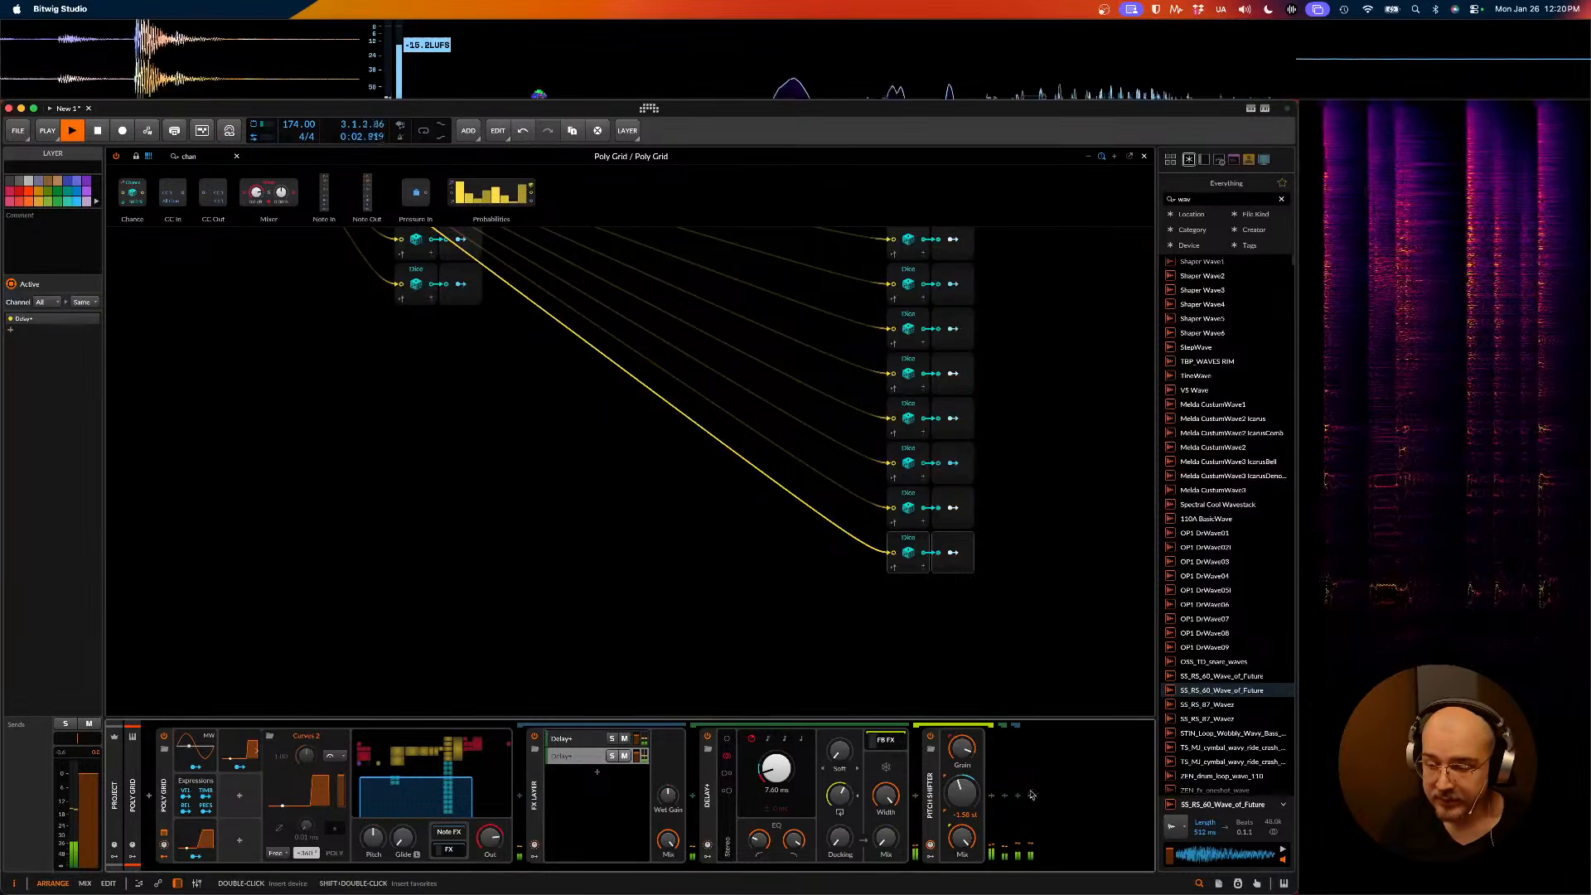
{"action": "key", "text": "space"}
{"action": "left_click", "coordinate": [1055, 791]}
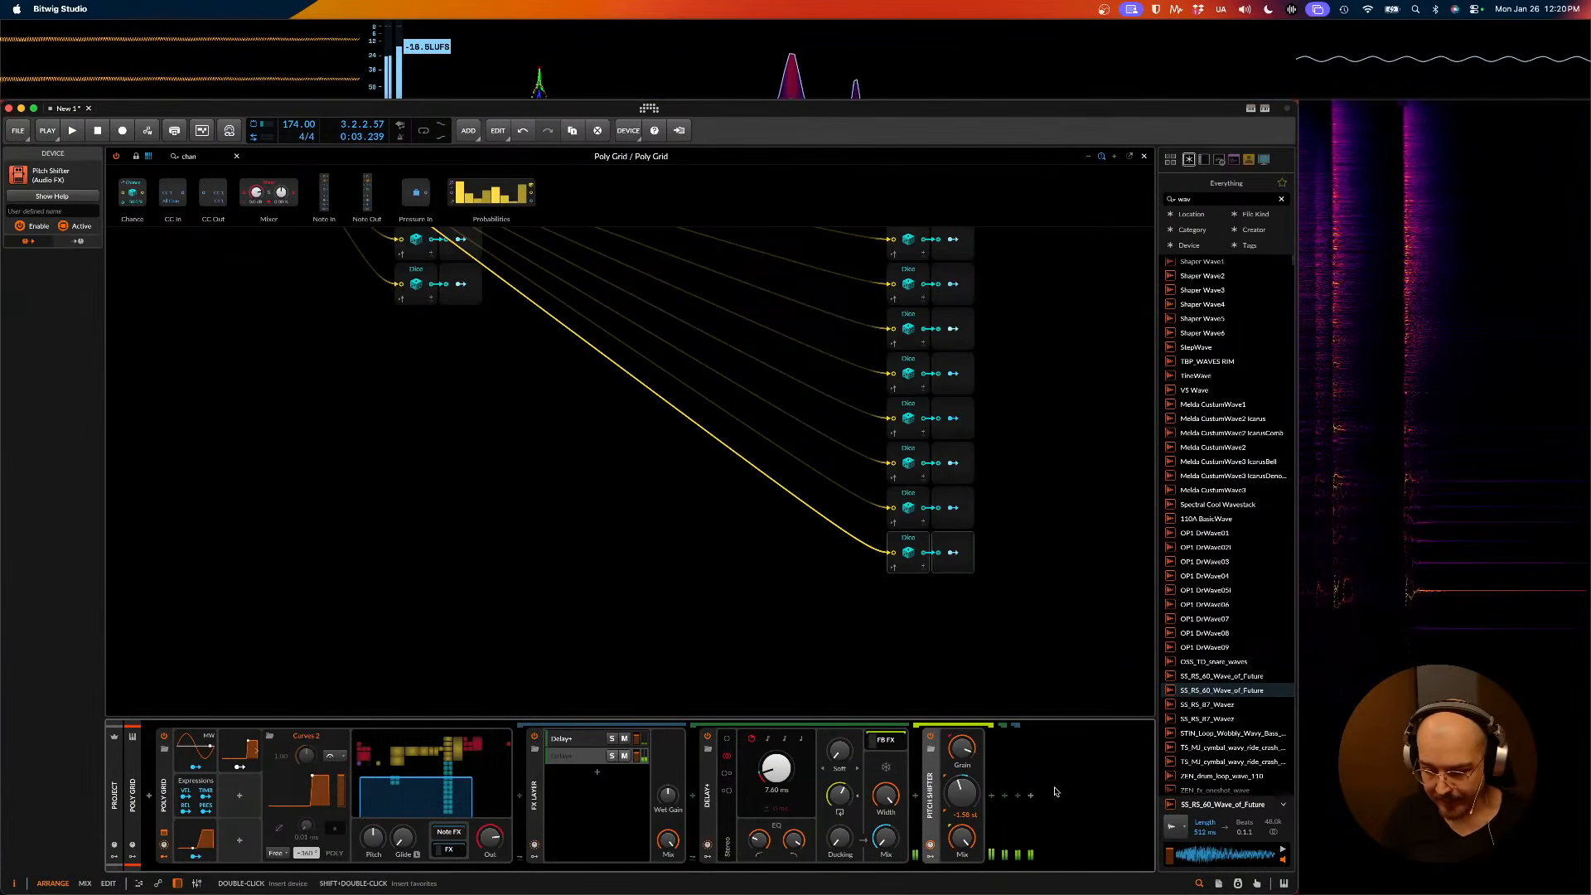
{"action": "scroll", "coordinate": [326, 295], "scroll_direction": "up", "scroll_amount": 6}
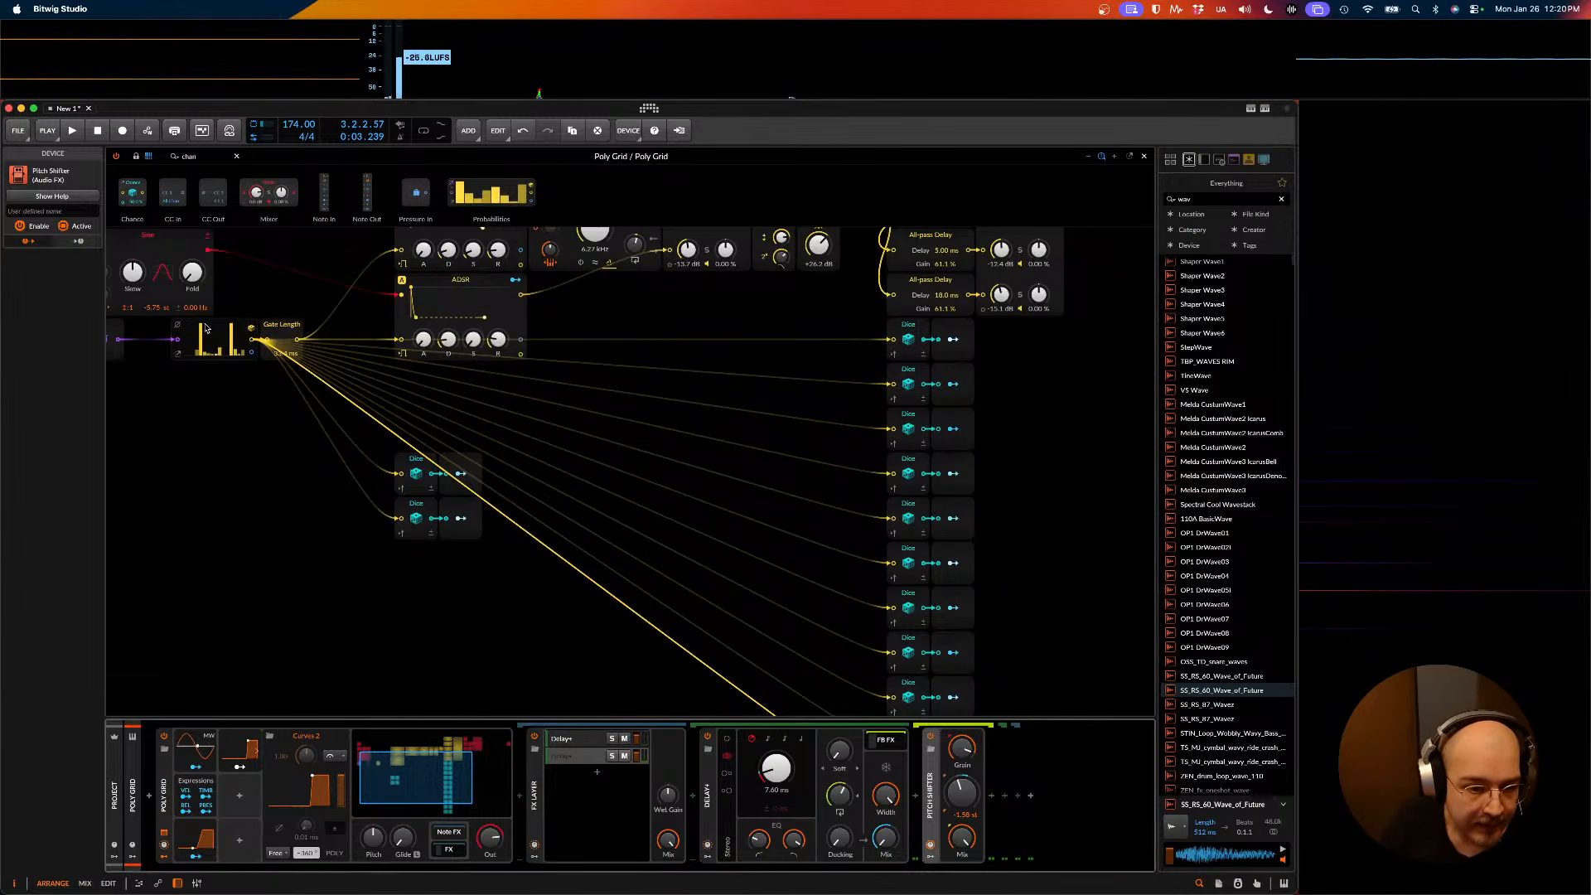
{"action": "key", "text": "space"}
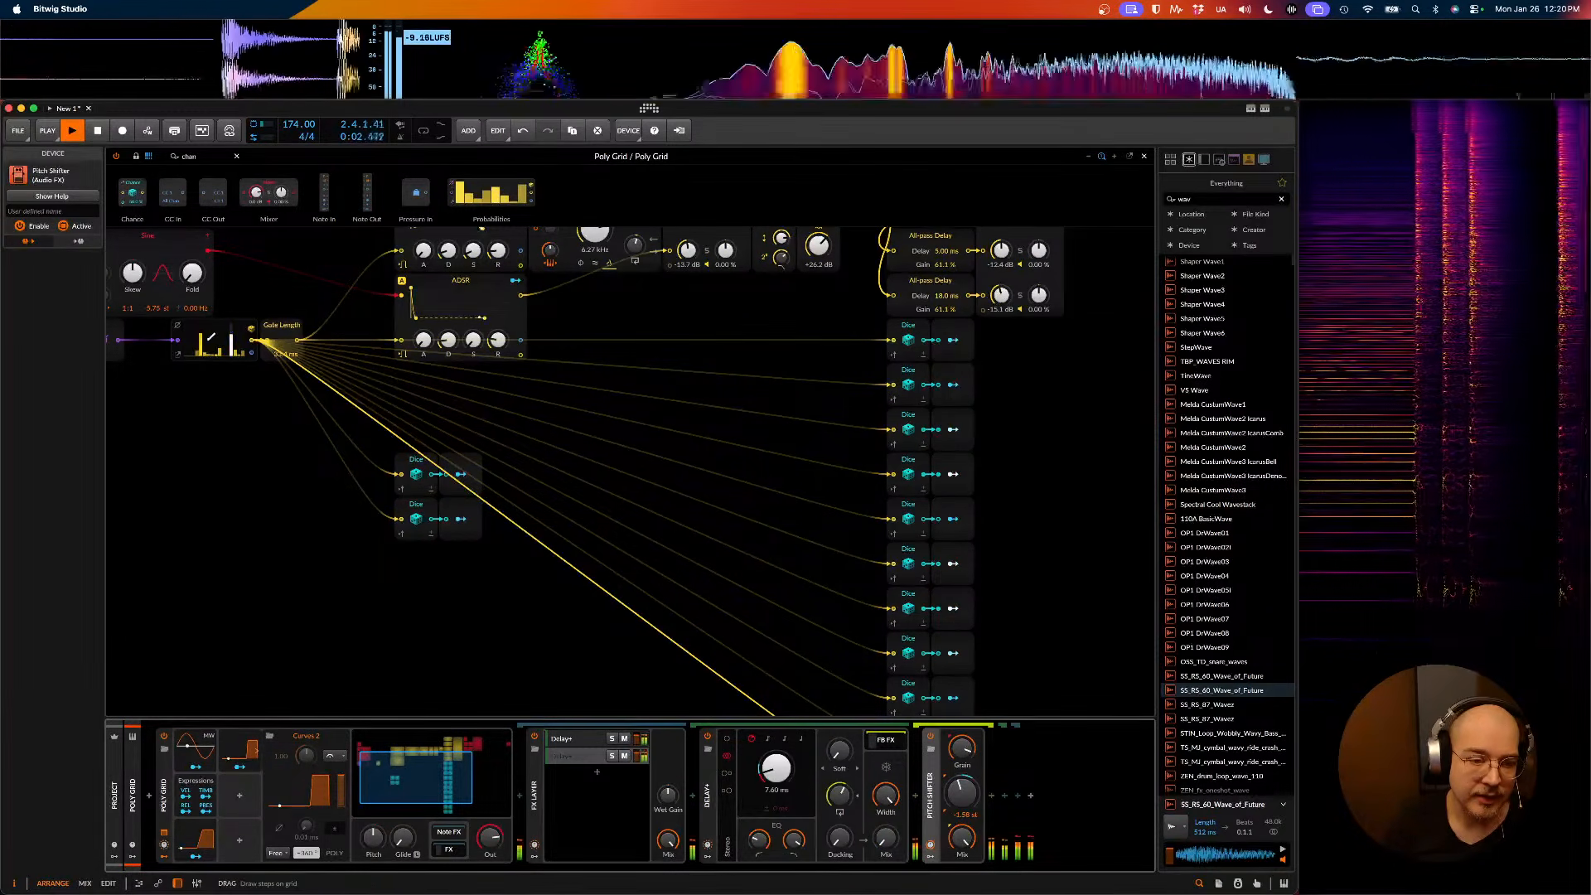
- Insert an Over distortion after the FX Layer and set its clipping threshold to -6.9 dB
{"action": "key", "text": "space"}
{"action": "left_click", "coordinate": [1032, 797]}
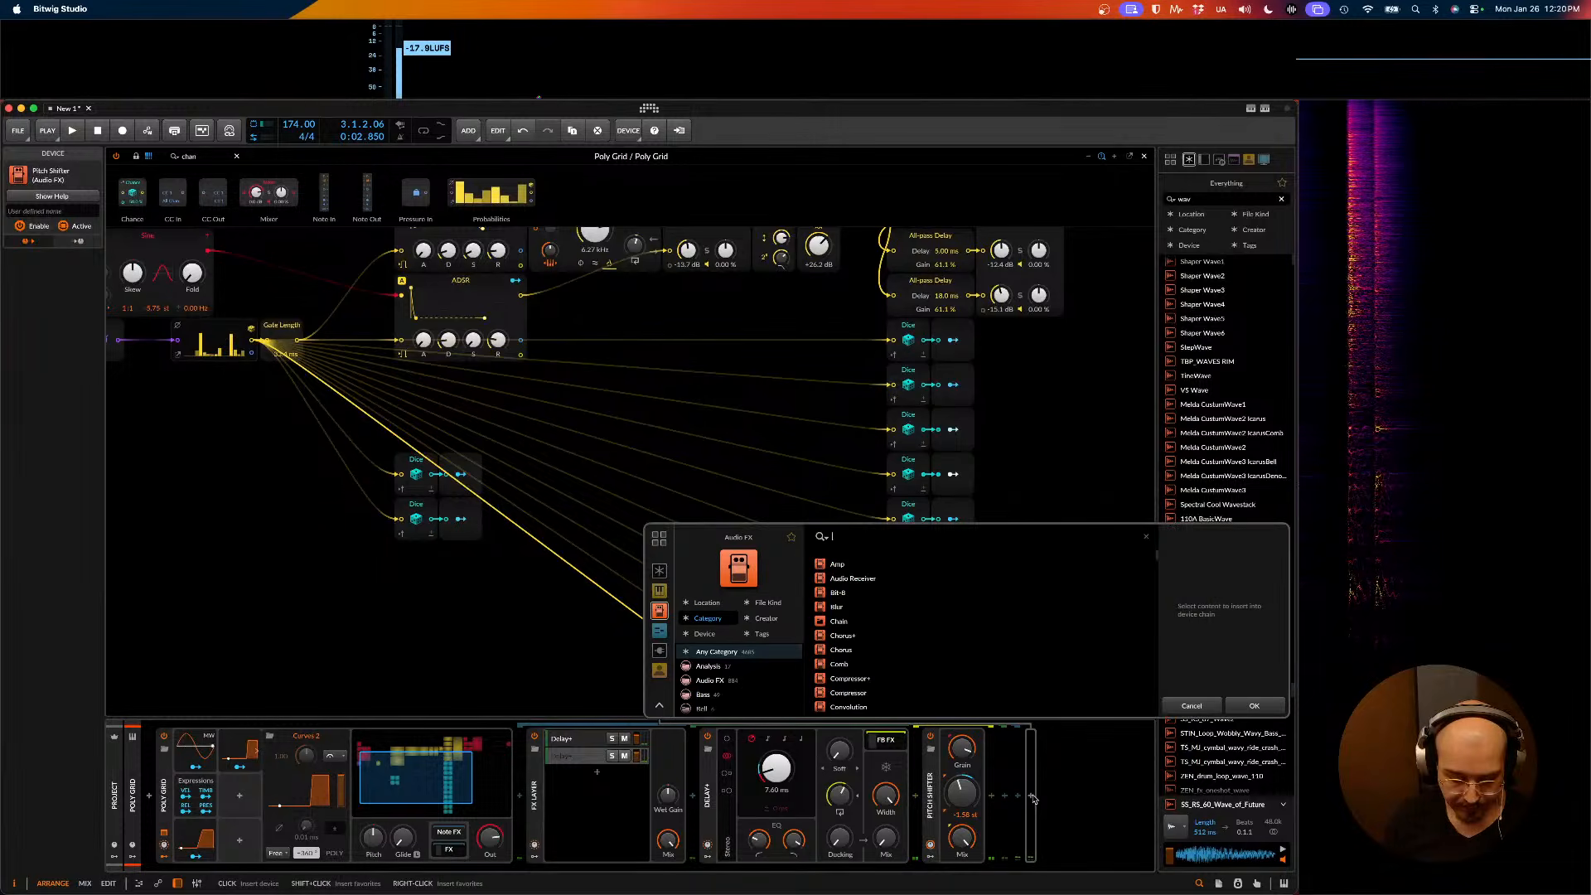
{"action": "type", "text": "over"}
{"action": "key", "text": "Return"}
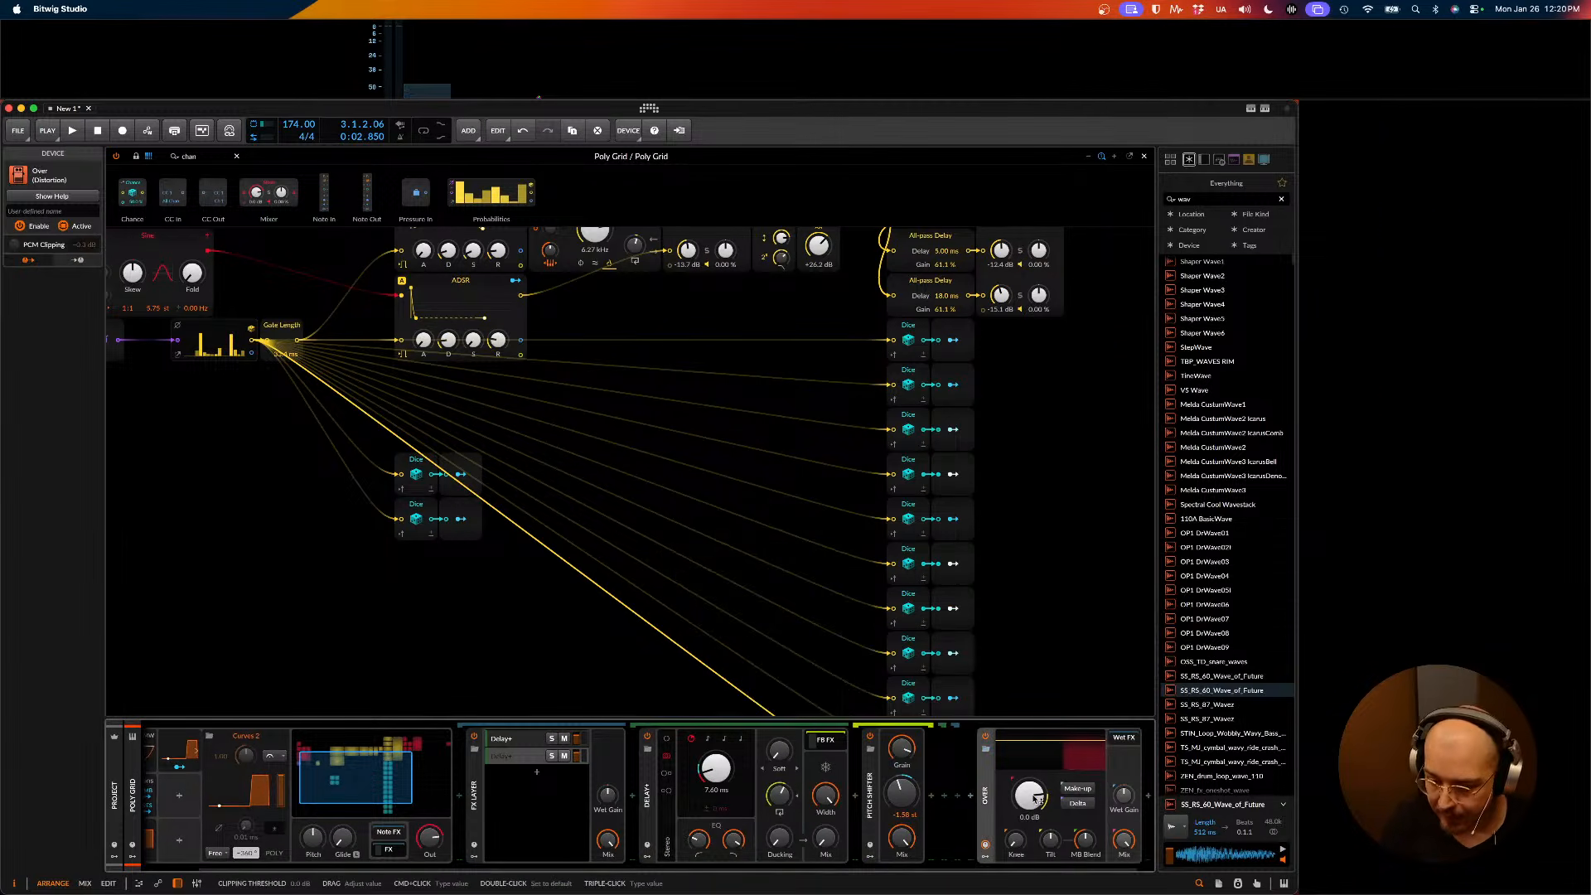
{"action": "key", "text": "space"}
{"action": "left_click_drag", "start_coordinate": [1051, 747], "coordinate": [1063, 754]}
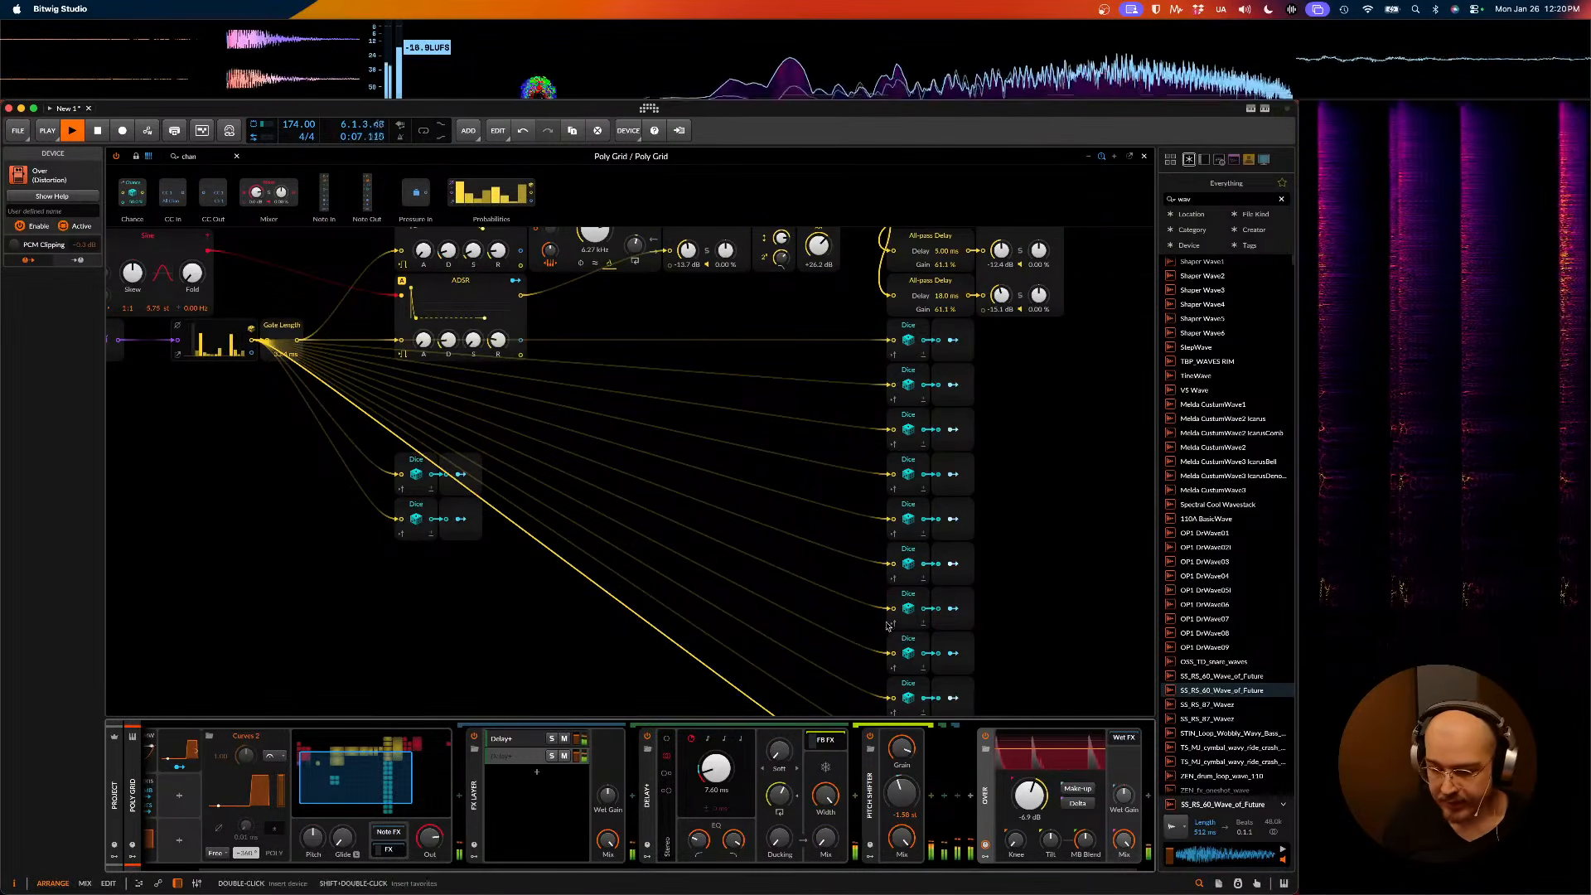
- Audition the patch through the Over distortion from the start while checking the gate steps and Dice modules
{"action": "scroll", "coordinate": [788, 580], "scroll_direction": "left", "scroll_amount": 5}
{"action": "scroll", "coordinate": [791, 582], "scroll_direction": "left", "scroll_amount": 2}
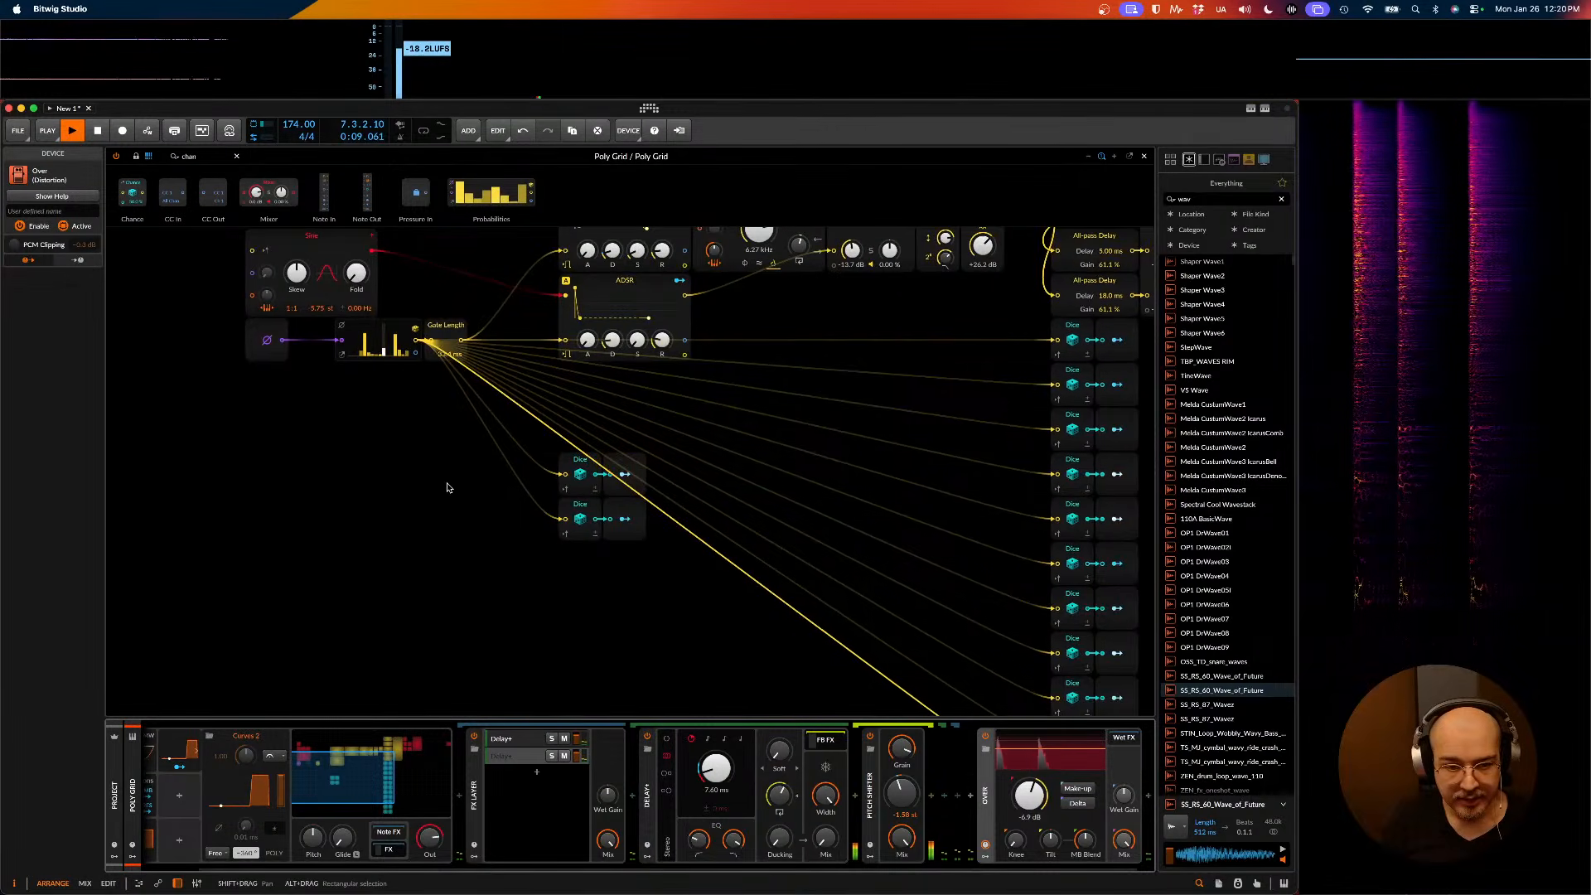
{"action": "scroll", "coordinate": [447, 487], "scroll_direction": "up", "scroll_amount": 1}
{"action": "key", "text": "space"}
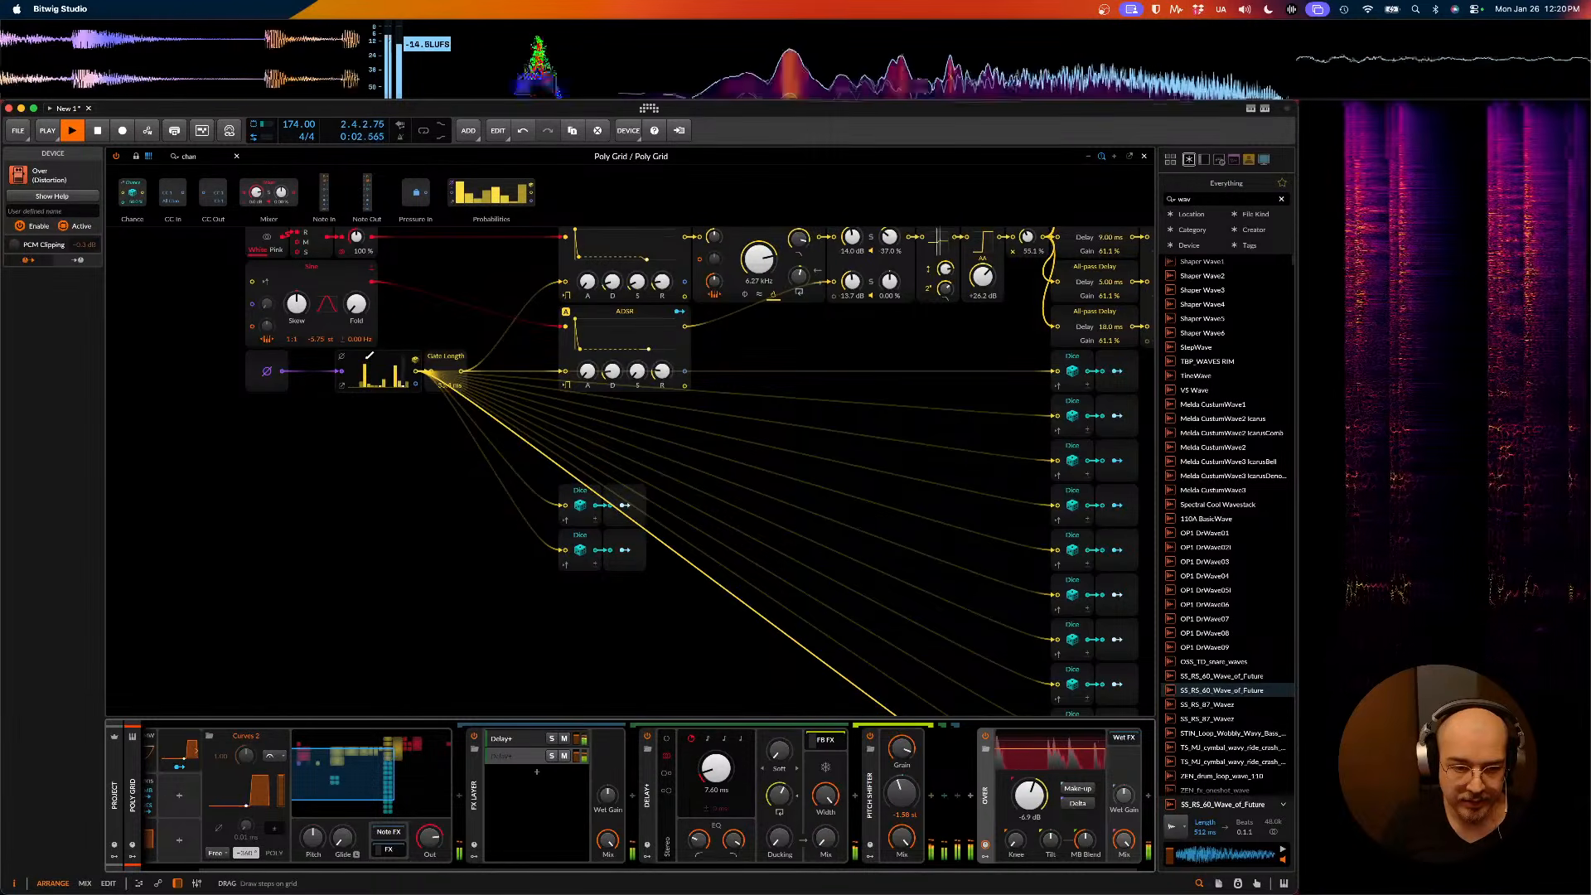
{"action": "key", "text": "space"}
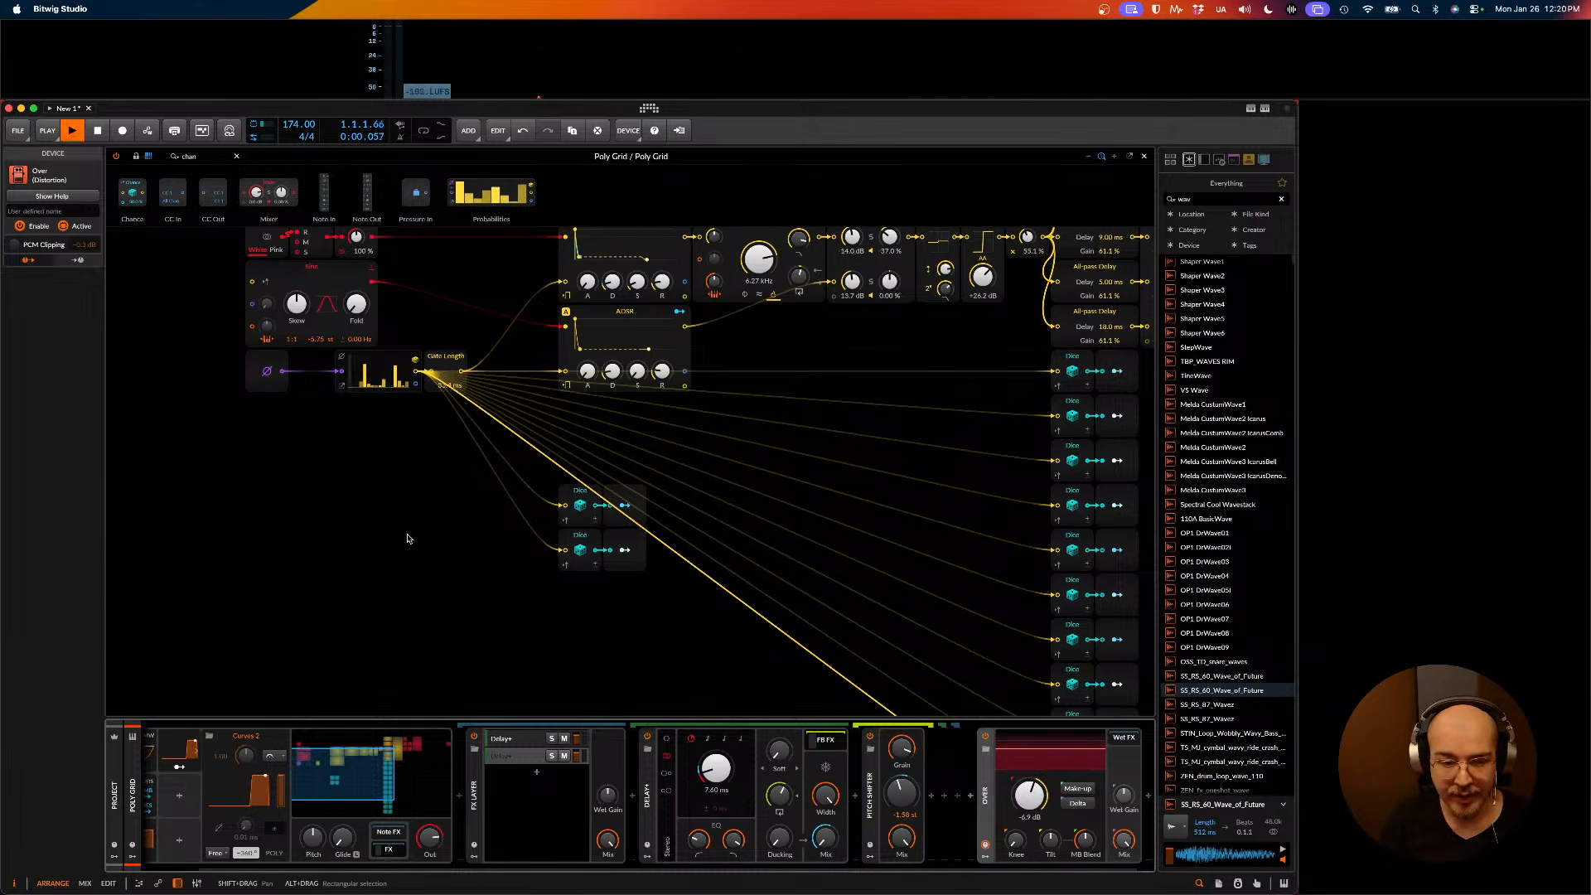
{"action": "key", "text": "space"}
{"action": "scroll", "coordinate": [408, 497], "scroll_direction": "right", "scroll_amount": 5}
{"action": "scroll", "coordinate": [408, 534], "scroll_direction": "left", "scroll_amount": 3}
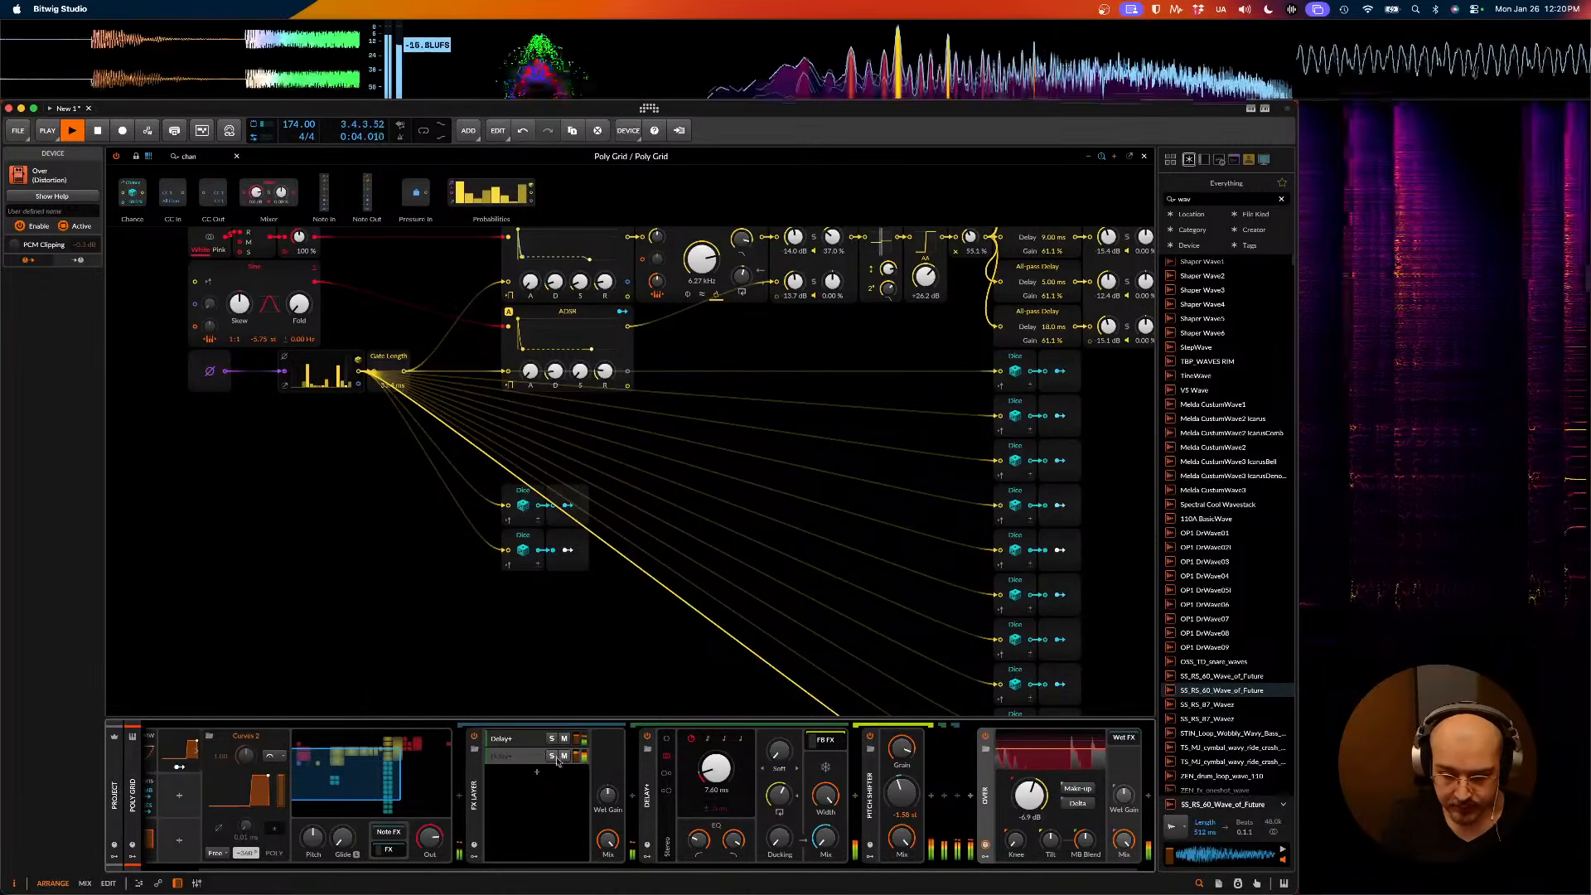
- Fine-tune the second Delay+ layer with a pitch shift of about -1.1 semitones, an 18.1 kHz high cut and adjusted feedback
{"action": "left_click", "coordinate": [536, 739]}
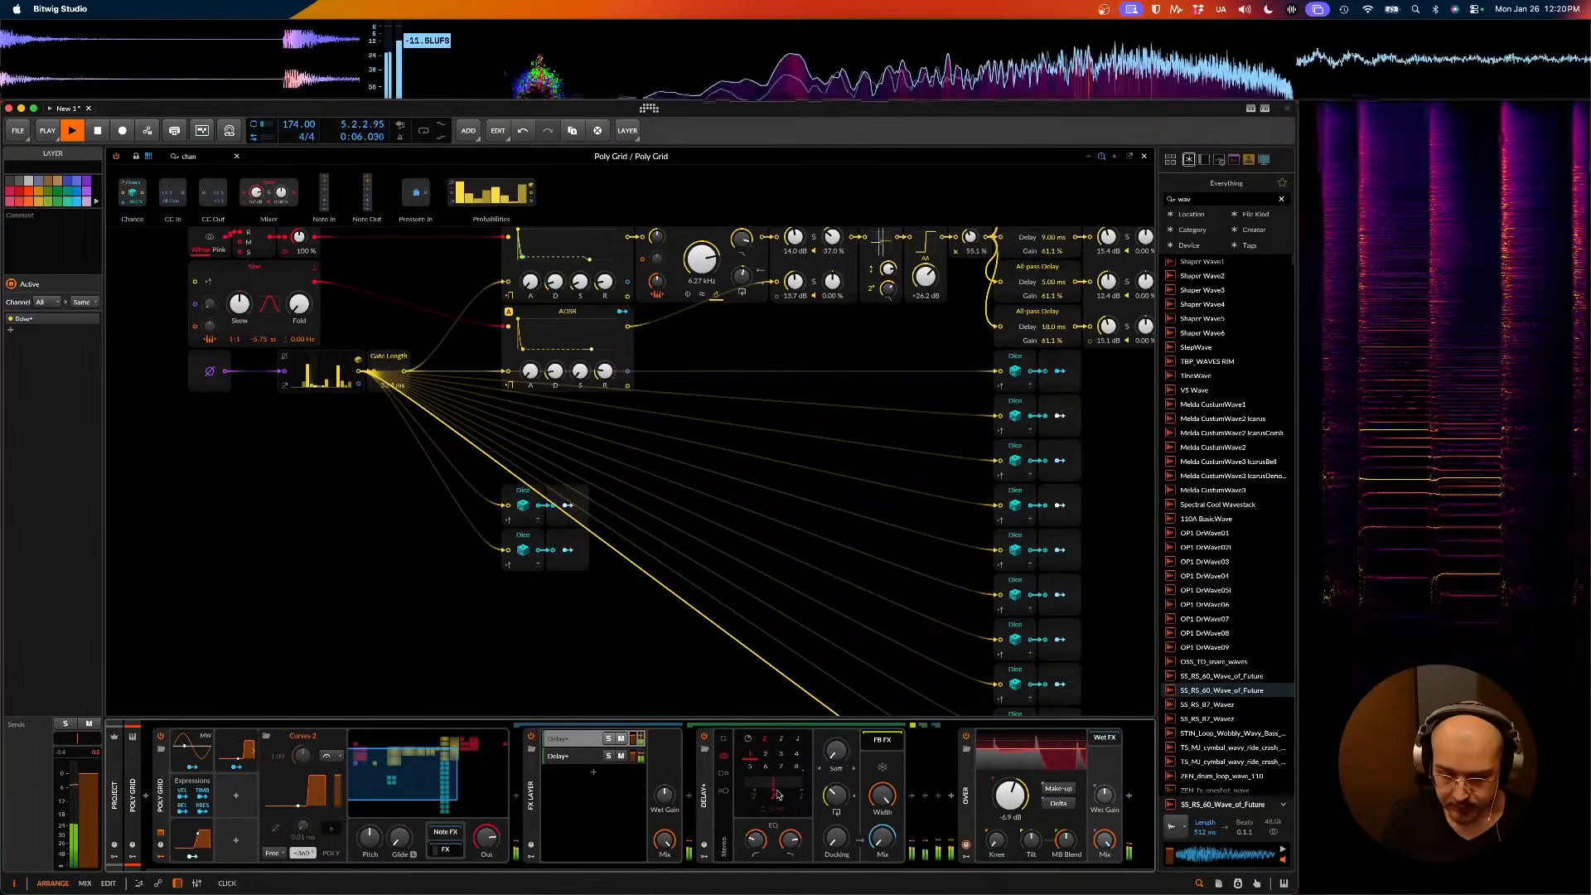
{"action": "scroll", "coordinate": [507, 603], "scroll_direction": "right", "scroll_amount": 2}
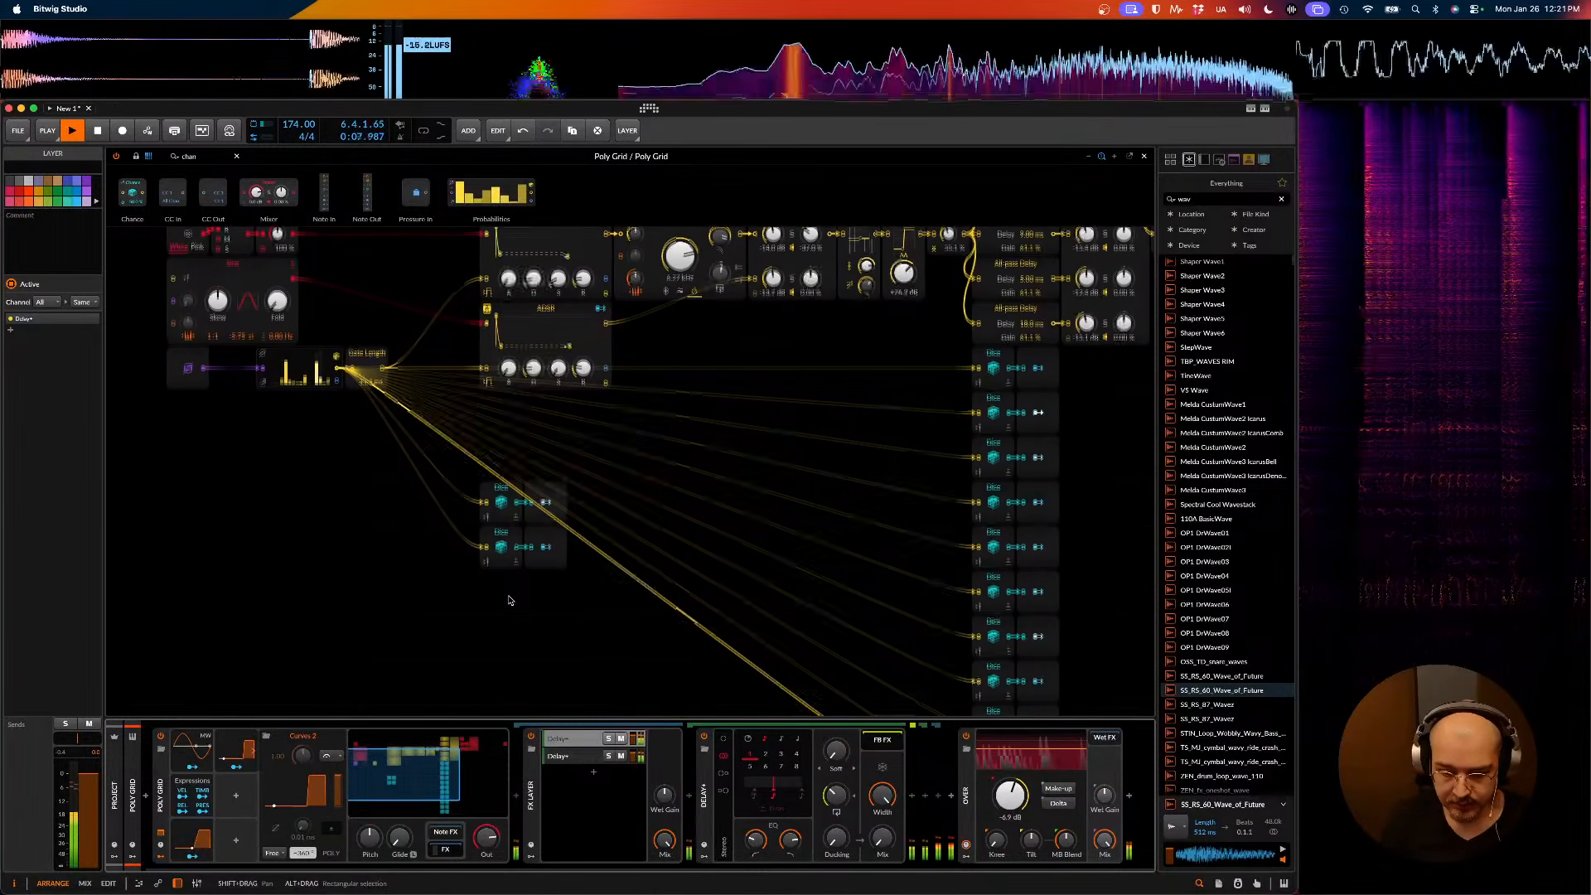
{"action": "left_click", "coordinate": [564, 757]}
{"action": "scroll", "coordinate": [788, 797], "scroll_direction": "right", "scroll_amount": 3}
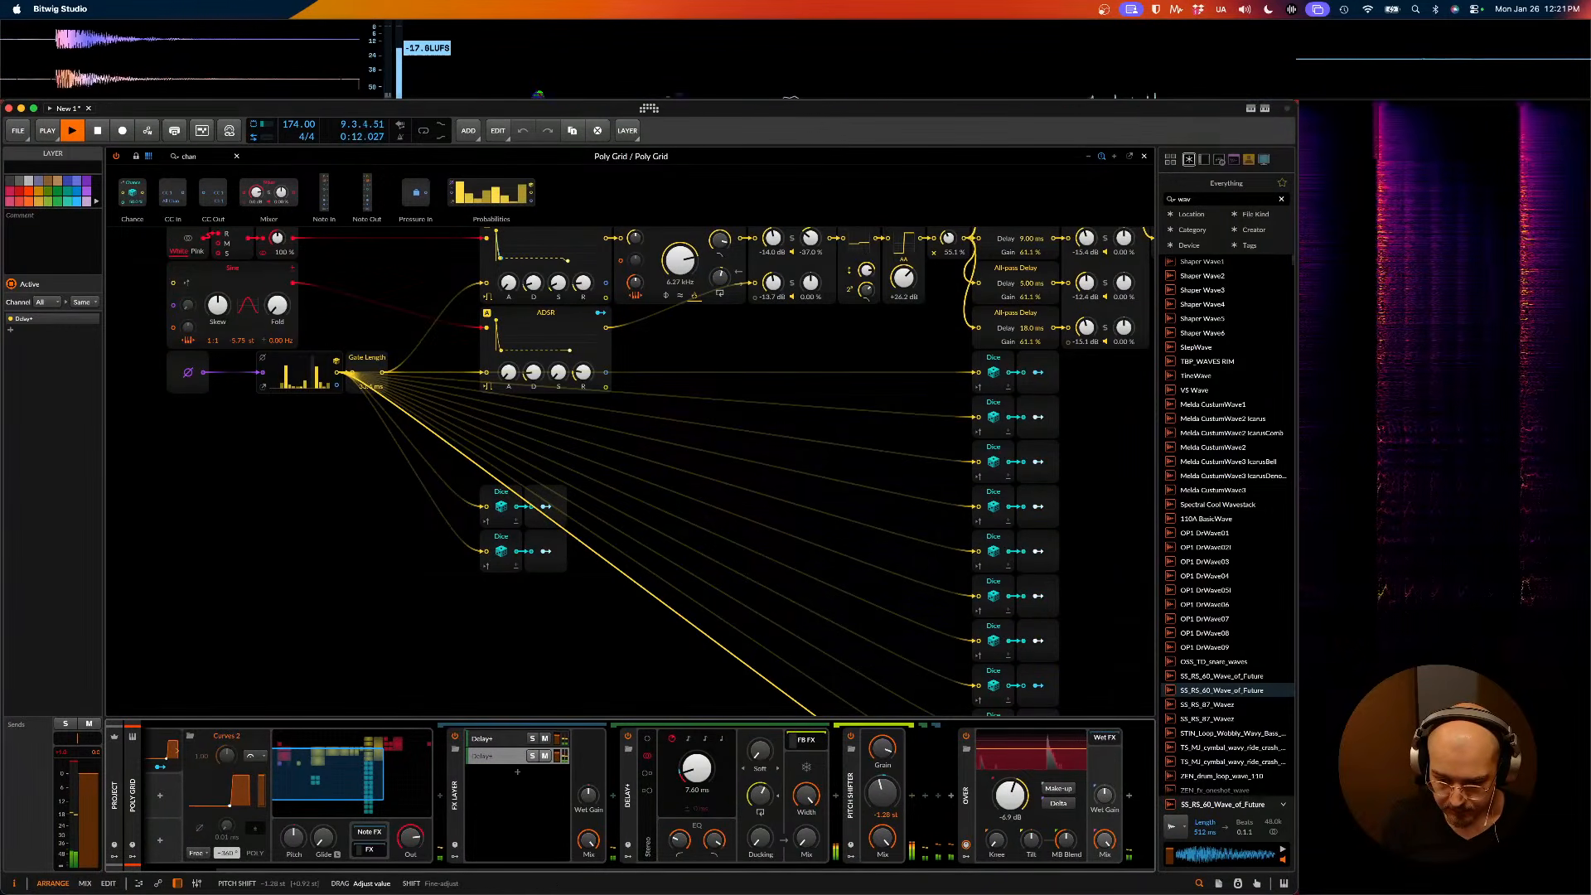
{"action": "left_click_drag", "start_coordinate": [873, 796], "coordinate": [873, 794]}
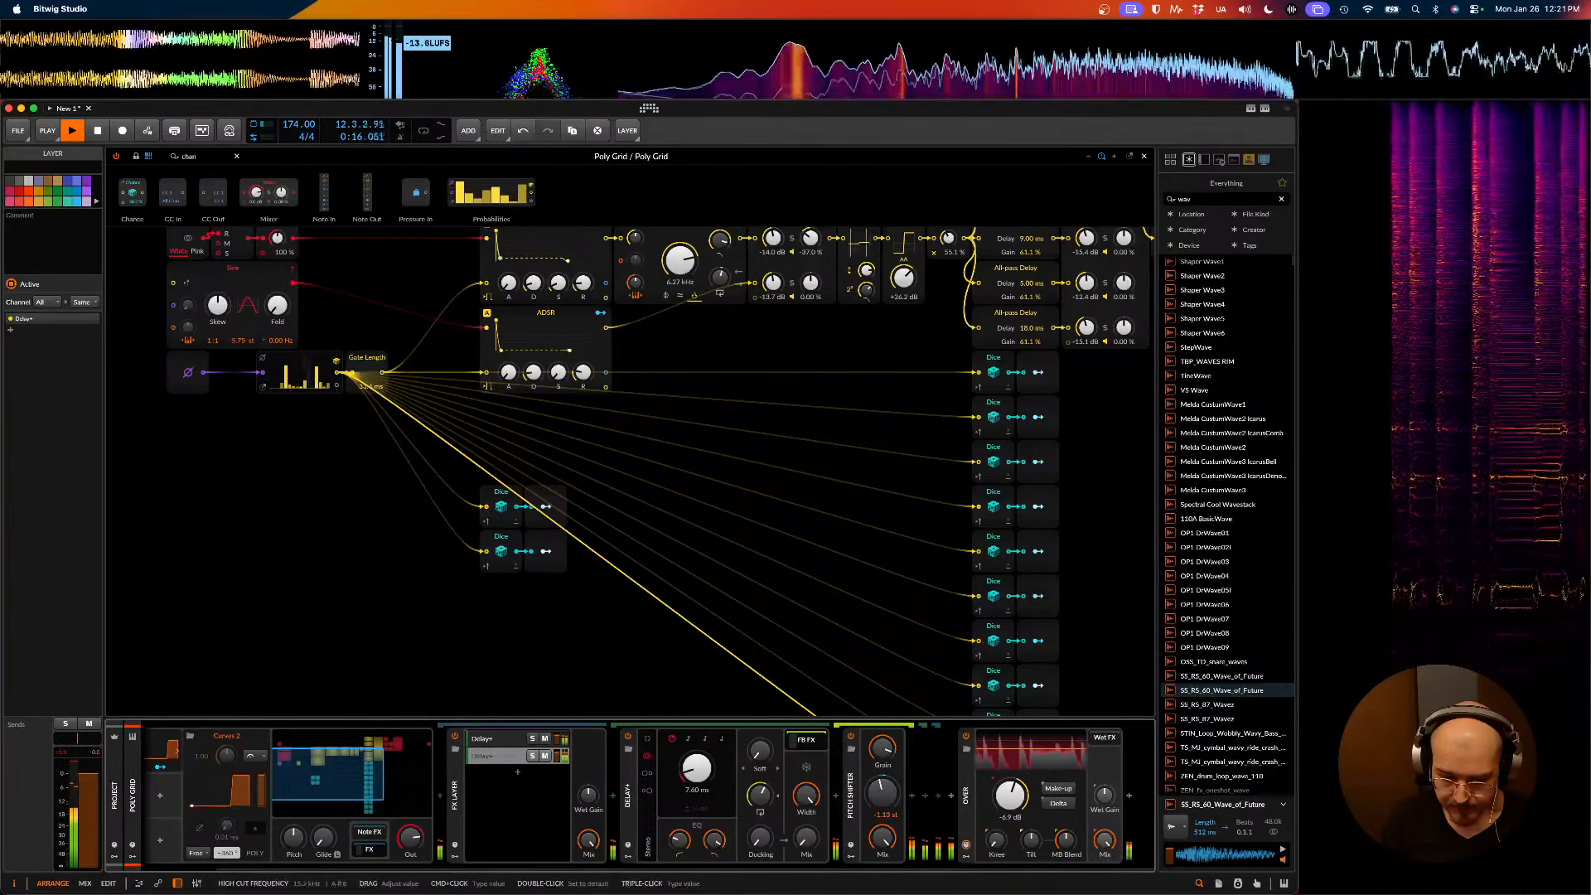
{"action": "left_click_drag", "start_coordinate": [679, 840], "coordinate": [679, 839]}
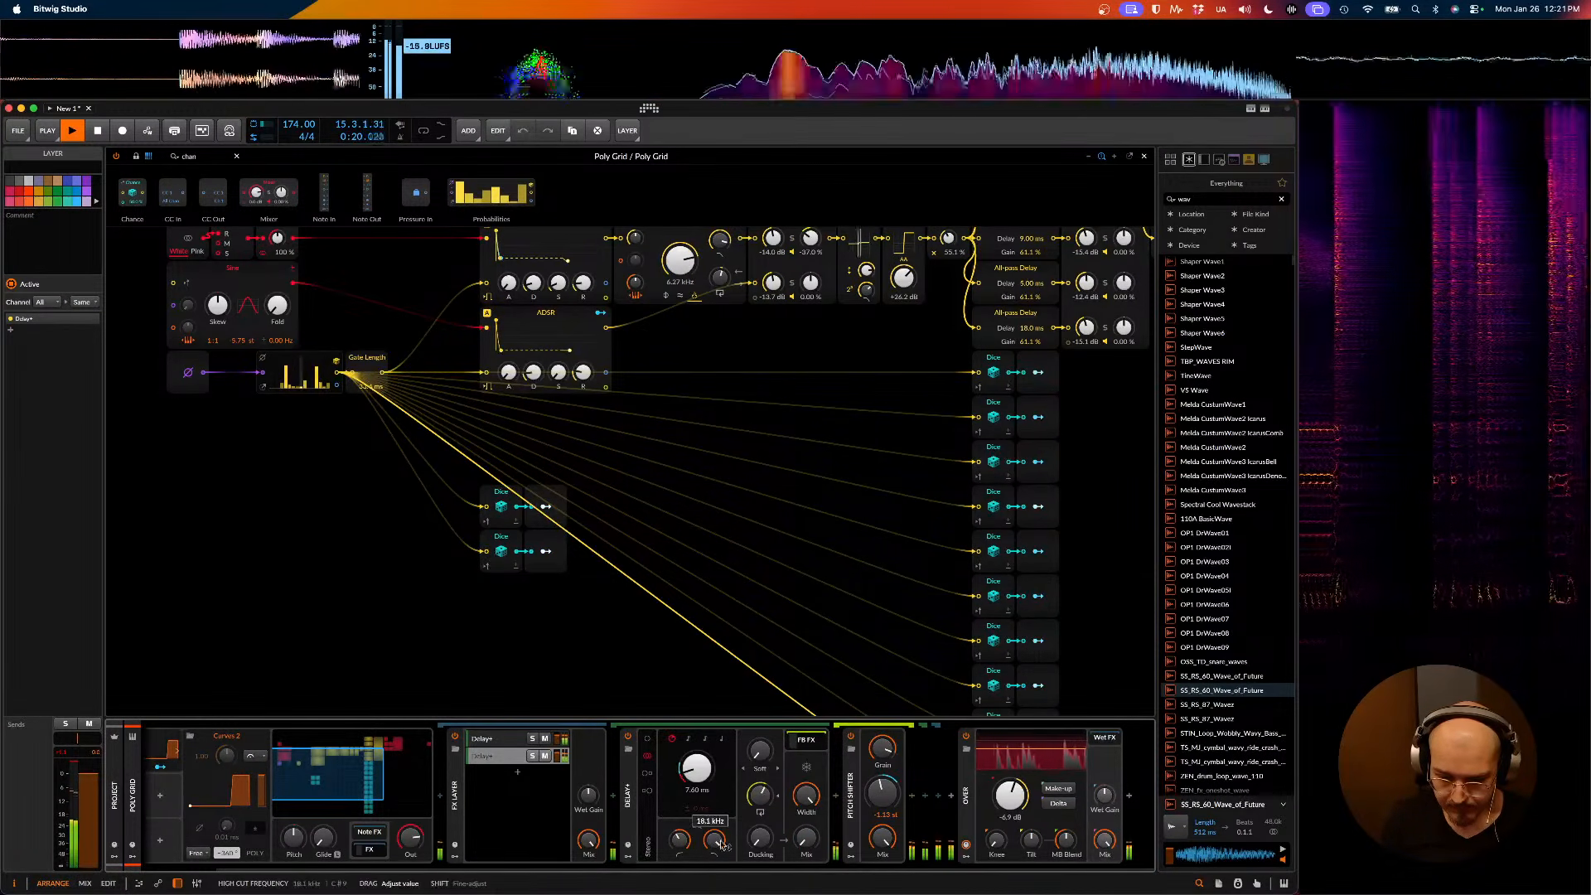
{"action": "left_click_drag", "start_coordinate": [760, 796], "coordinate": [759, 796]}
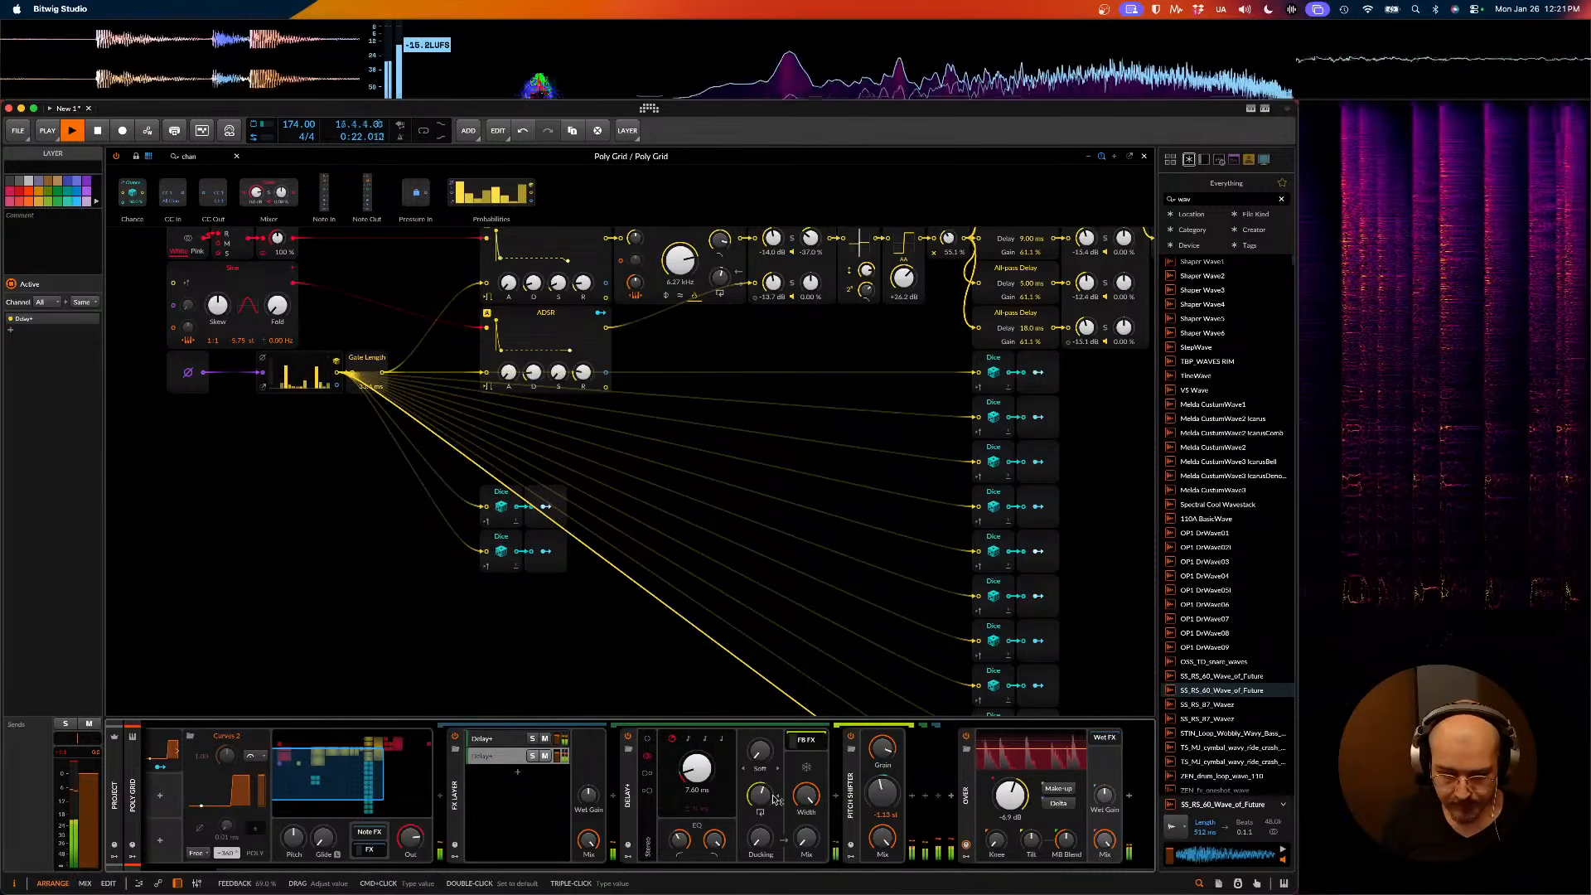
- Retune the Sine oscillator's semitone offset while the pattern plays
{"action": "scroll", "coordinate": [779, 794], "scroll_direction": "left", "scroll_amount": 5}
{"action": "scroll", "coordinate": [352, 467], "scroll_direction": "up", "scroll_amount": 5}
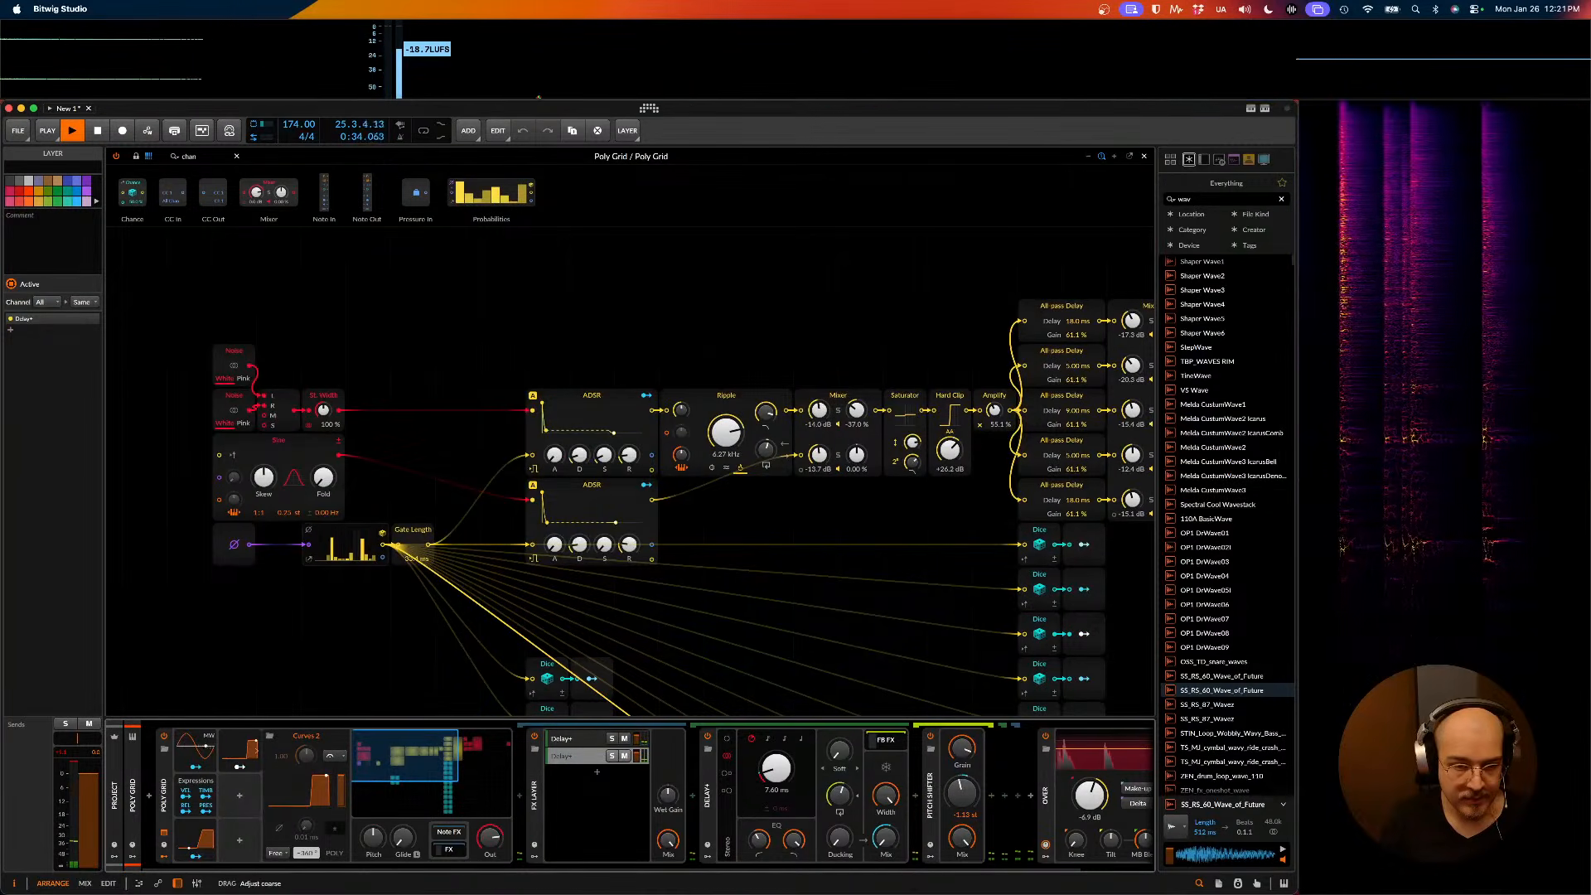
{"action": "left_click_drag", "start_coordinate": [286, 512], "coordinate": [286, 518]}
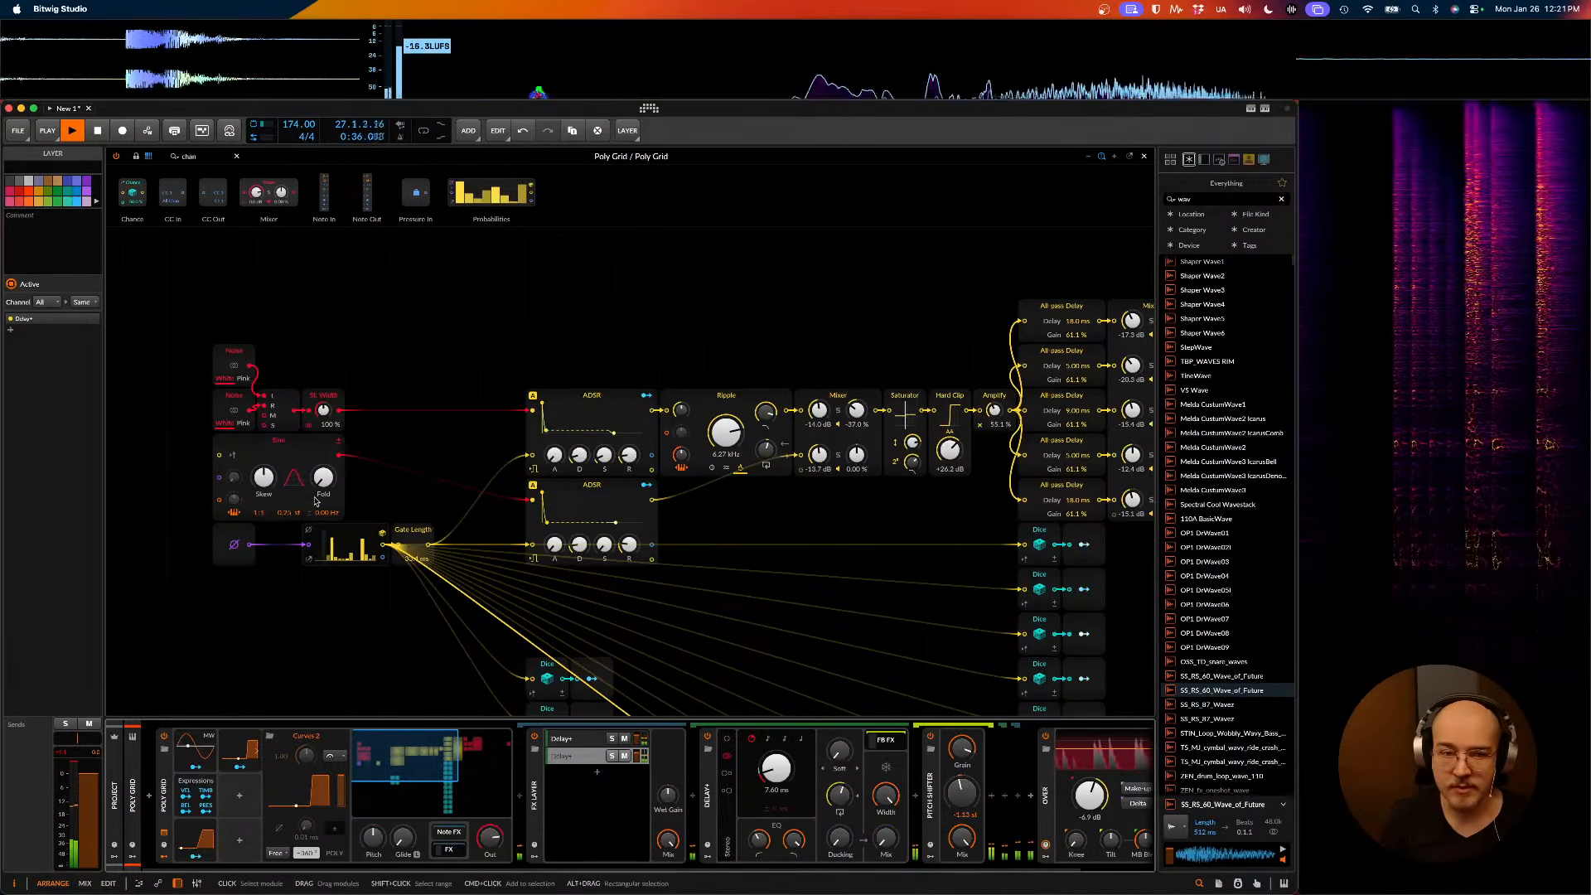
{"action": "scroll", "coordinate": [315, 500], "scroll_direction": "down", "scroll_amount": 3}
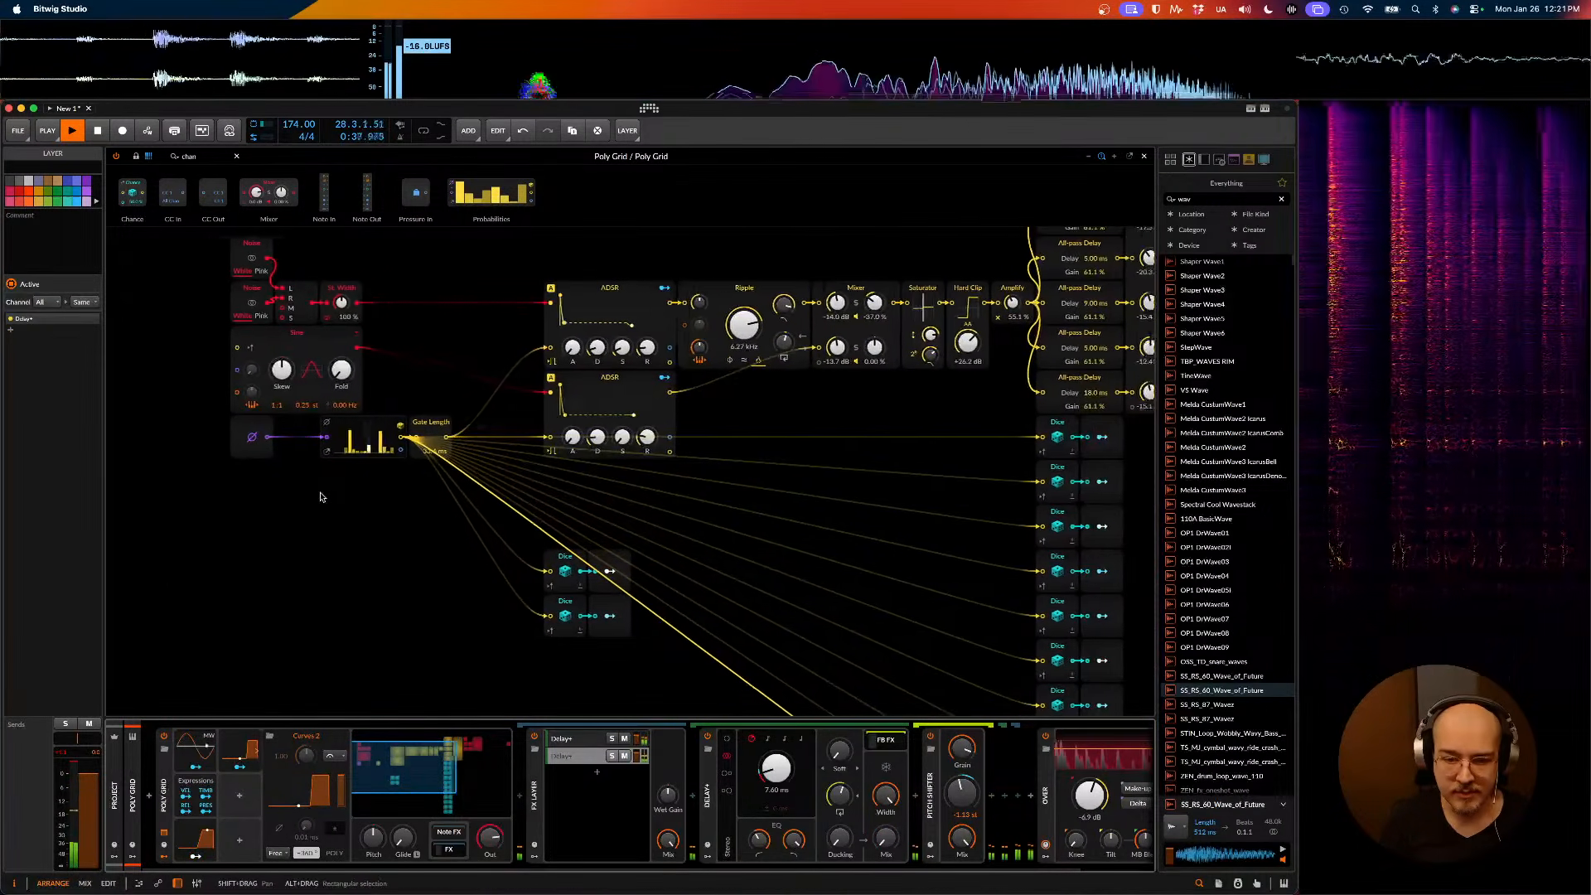
- Set the second Delay+ layer's feedback to about 56.8 % and its Pitch Shifter grain rate to about 14.1 Hz
{"action": "scroll", "coordinate": [320, 497], "scroll_direction": "right", "scroll_amount": 2}
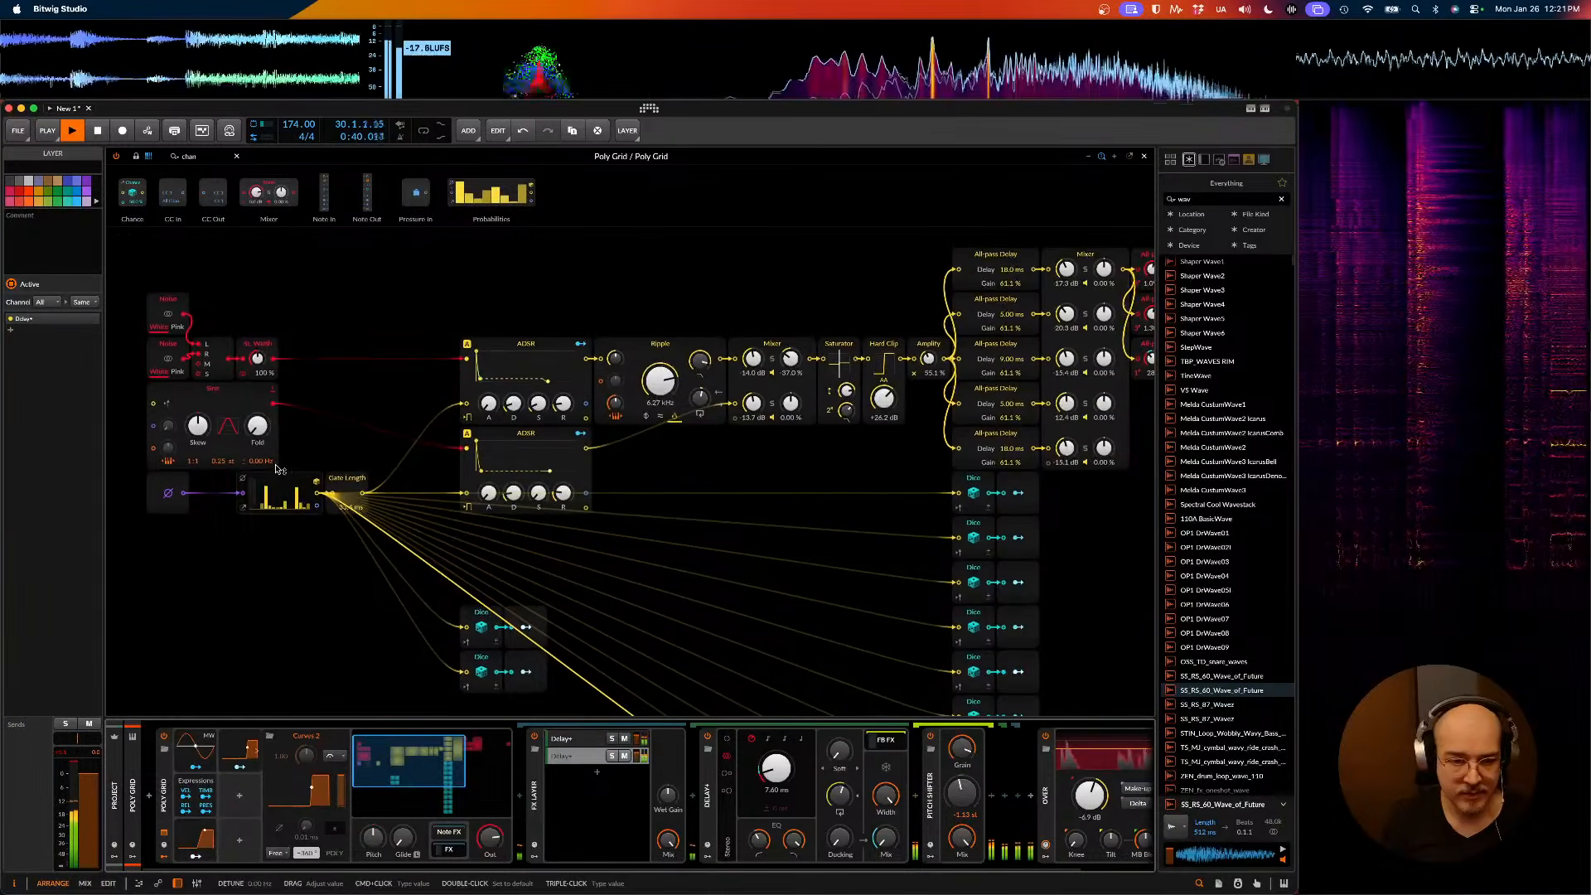
{"action": "scroll", "coordinate": [278, 465], "scroll_direction": "down", "scroll_amount": 5}
{"action": "scroll", "coordinate": [276, 470], "scroll_direction": "up", "scroll_amount": 6}
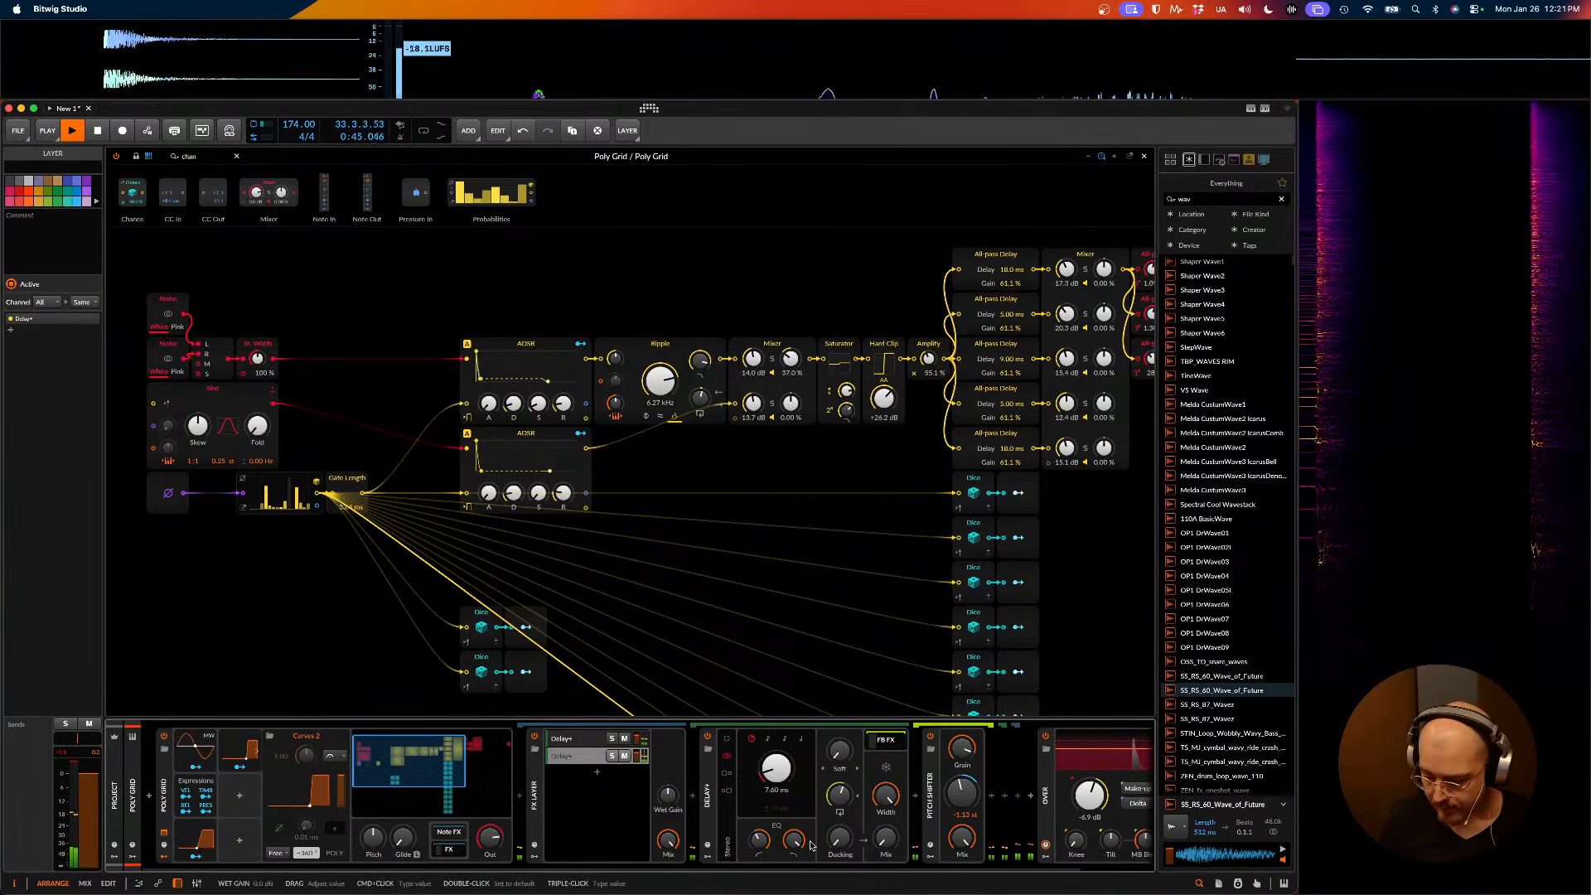
{"action": "left_click", "coordinate": [572, 739]}
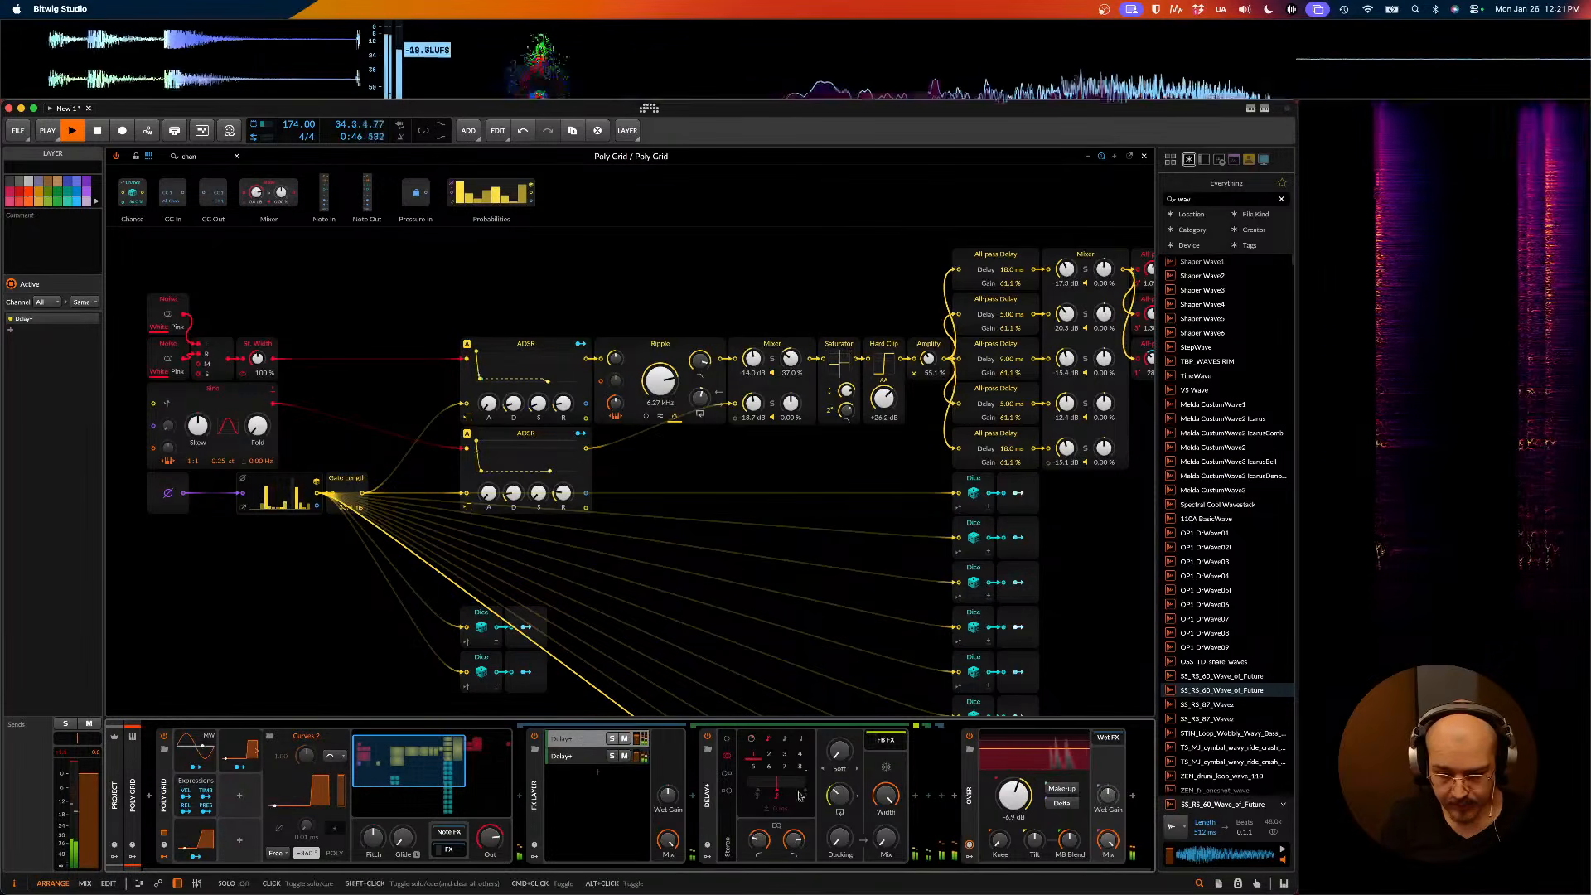
{"action": "left_click", "coordinate": [572, 756]}
{"action": "left_click_drag", "start_coordinate": [839, 797], "coordinate": [838, 786]}
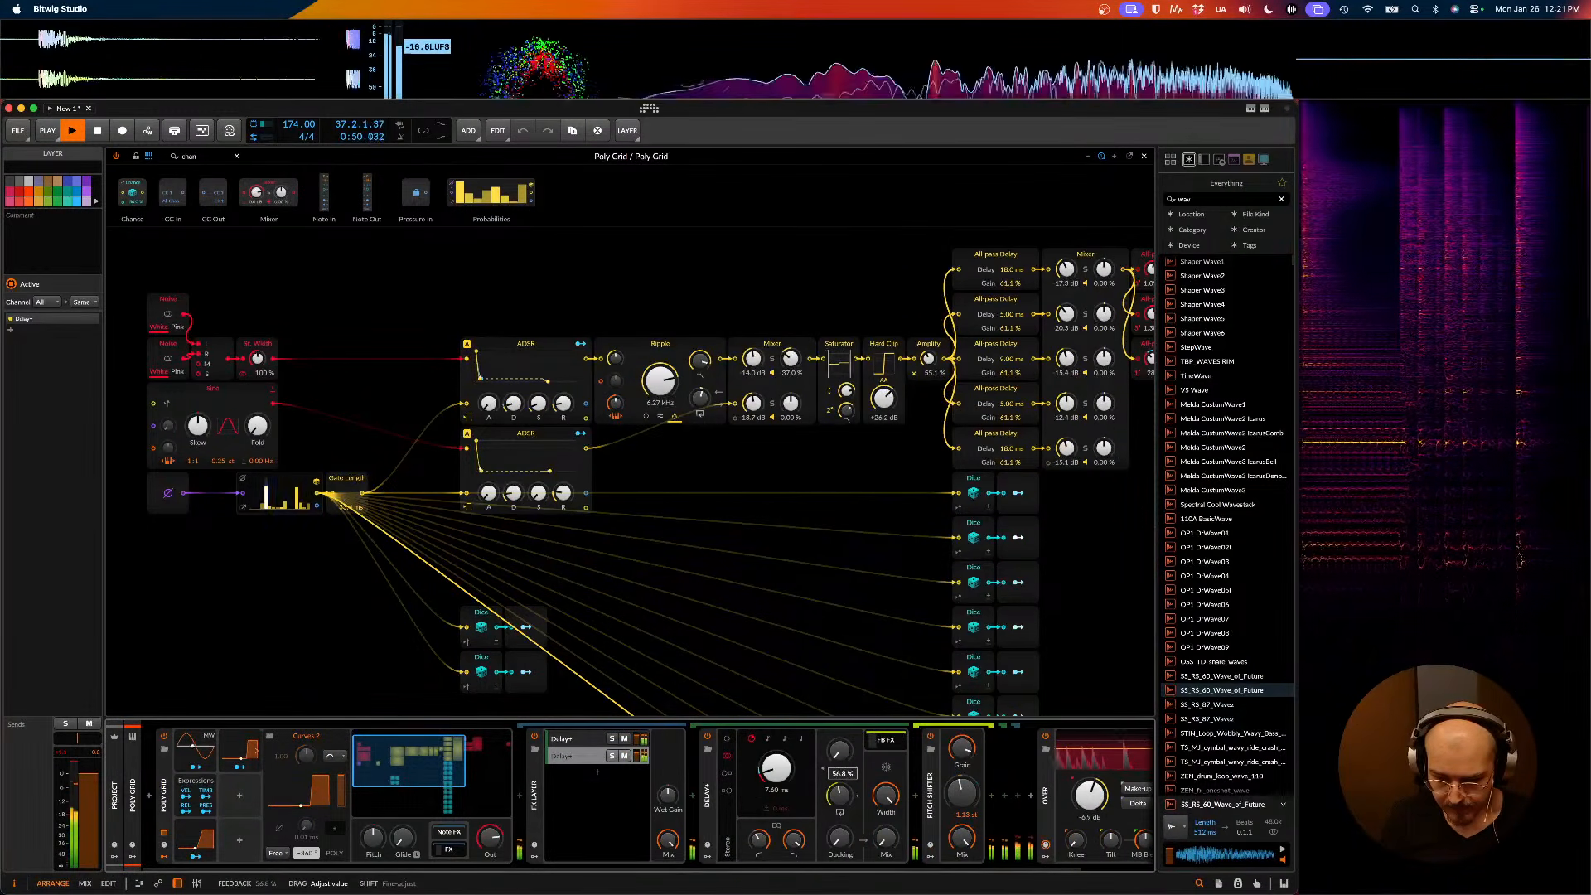
{"action": "scroll", "coordinate": [832, 798], "scroll_direction": "right", "scroll_amount": 2}
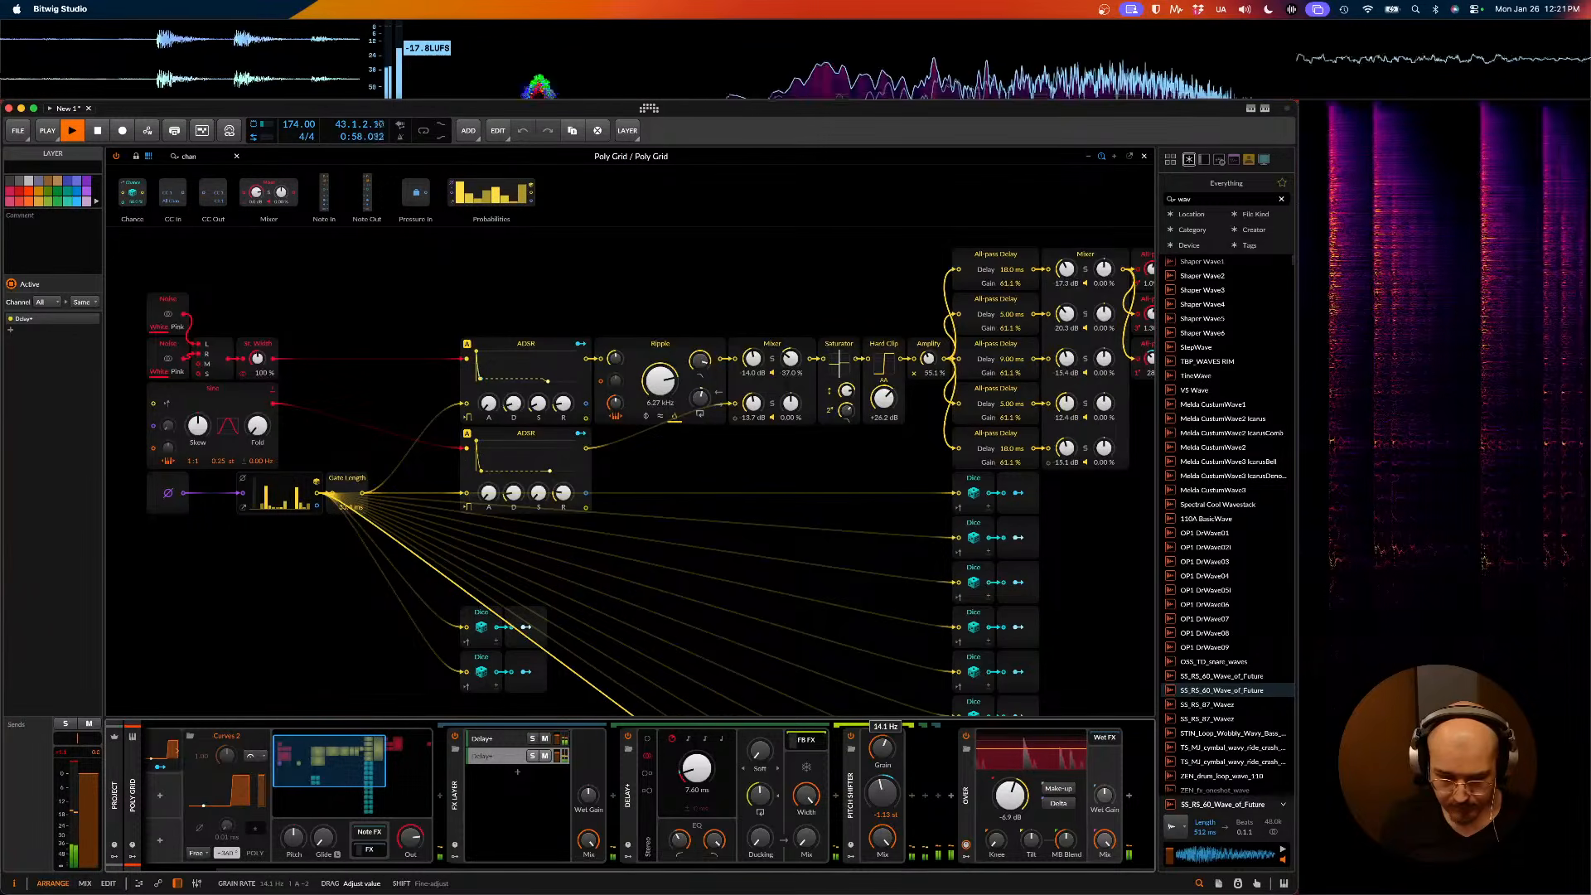
{"action": "scroll", "coordinate": [882, 748], "scroll_direction": "left", "scroll_amount": 3}
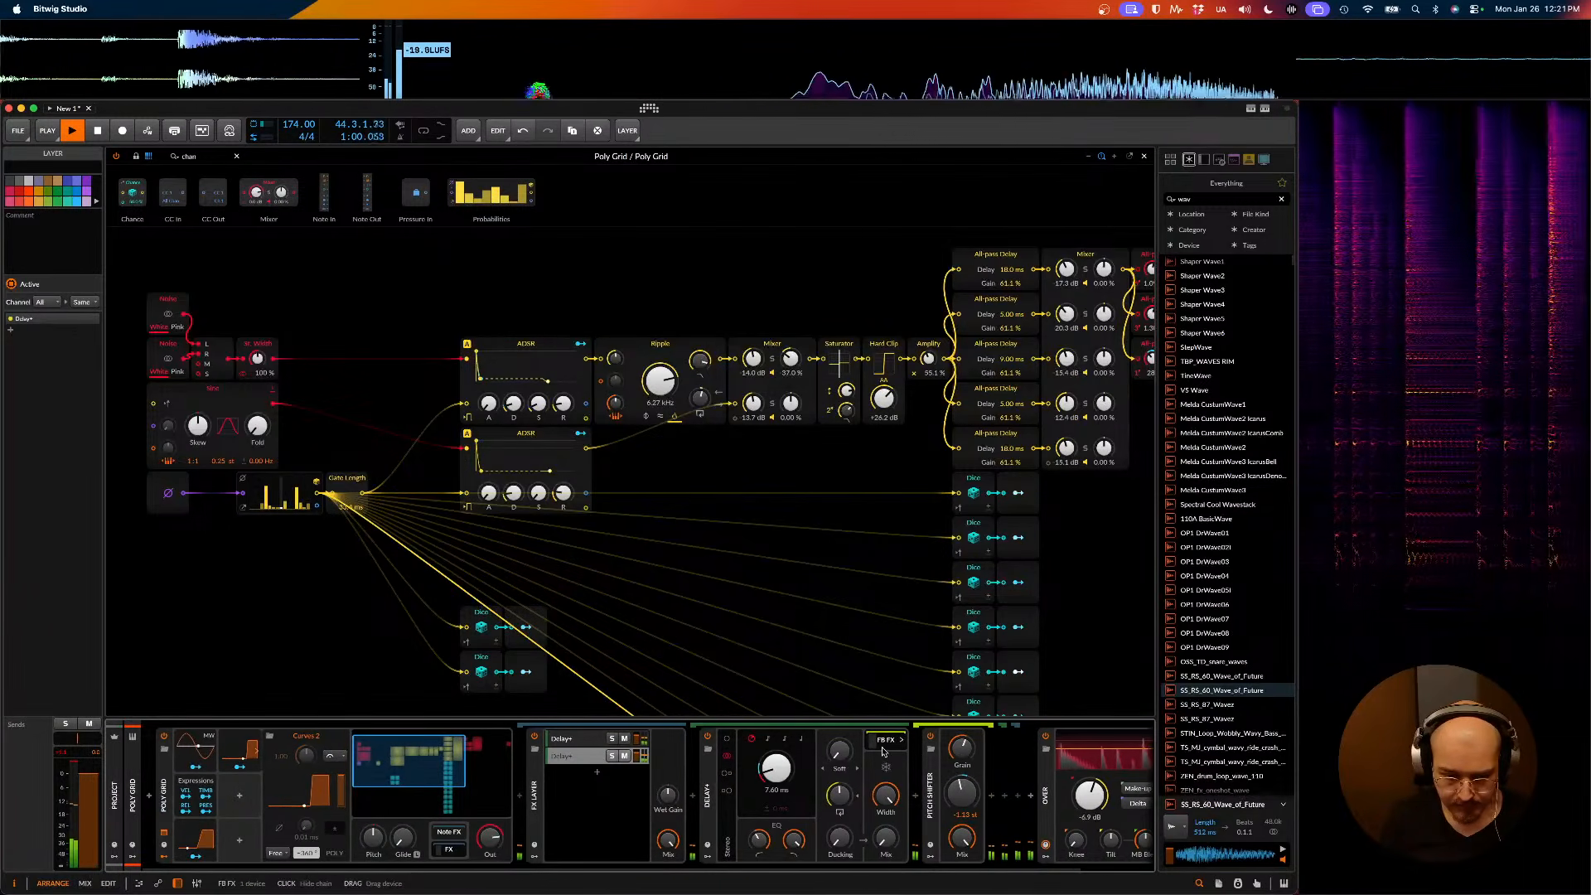
- Set the first Delay+ layer's low cut frequency to about 182 Hz while the pattern plays
{"action": "scroll", "coordinate": [883, 752], "scroll_direction": "right", "scroll_amount": 1}
{"action": "scroll", "coordinate": [303, 515], "scroll_direction": "left", "scroll_amount": 5}
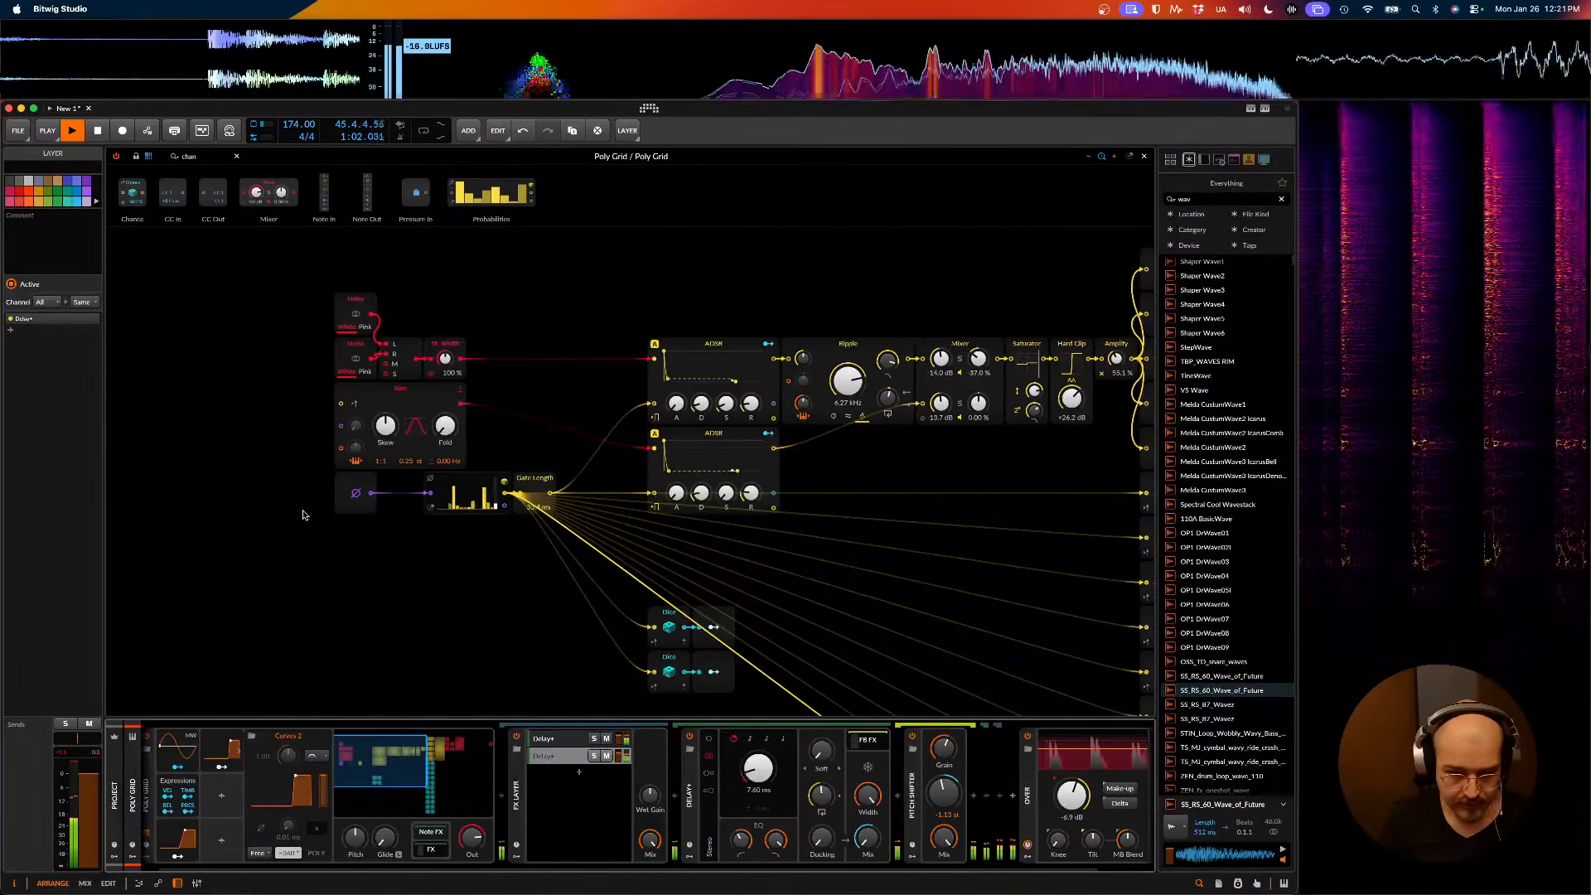
{"action": "scroll", "coordinate": [308, 512], "scroll_direction": "left", "scroll_amount": 2}
{"action": "scroll", "coordinate": [453, 613], "scroll_direction": "right", "scroll_amount": 2}
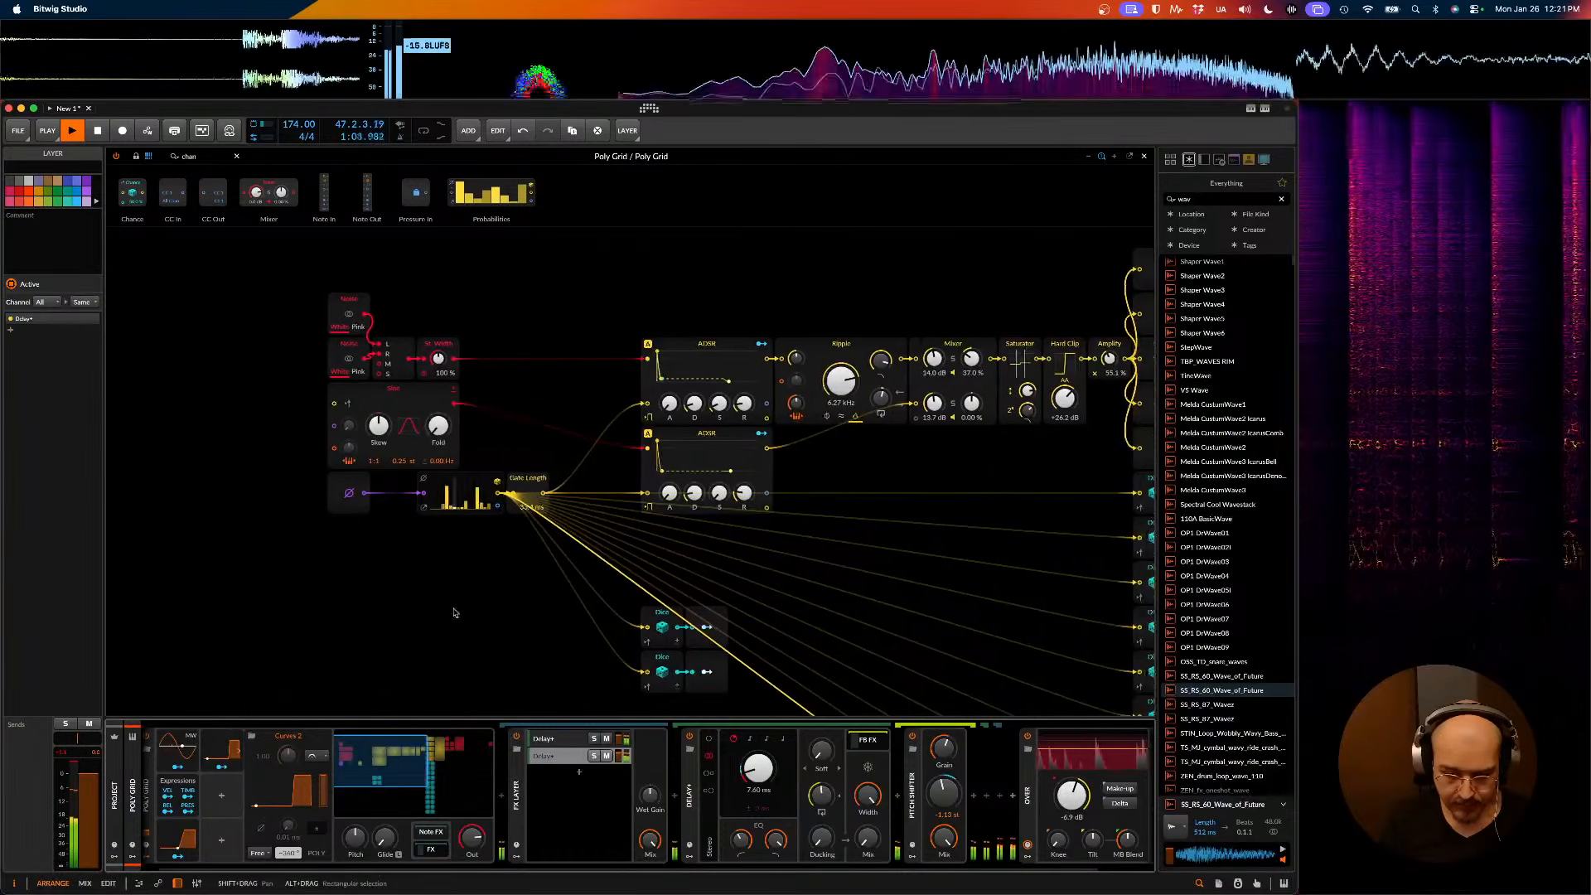
{"action": "scroll", "coordinate": [454, 612], "scroll_direction": "right", "scroll_amount": 1}
{"action": "scroll", "coordinate": [562, 748], "scroll_direction": "left", "scroll_amount": 1}
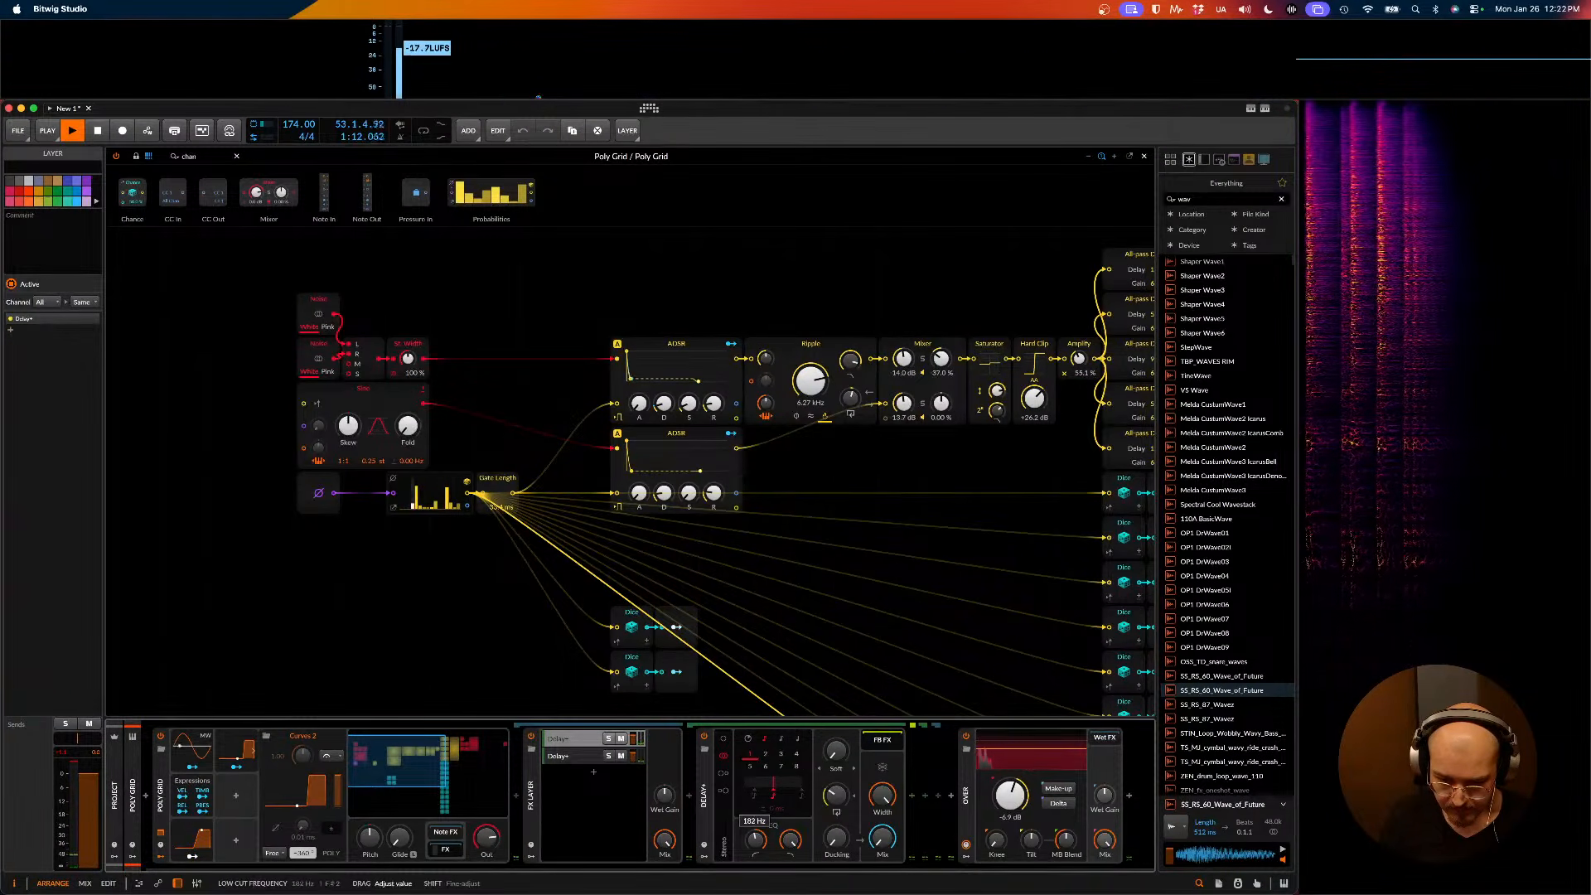
- Set the lower ADSR envelope's decay to about 12.2 ms and its release to about 19.7 ms
{"action": "scroll", "coordinate": [663, 548], "scroll_direction": "up", "scroll_amount": 4}
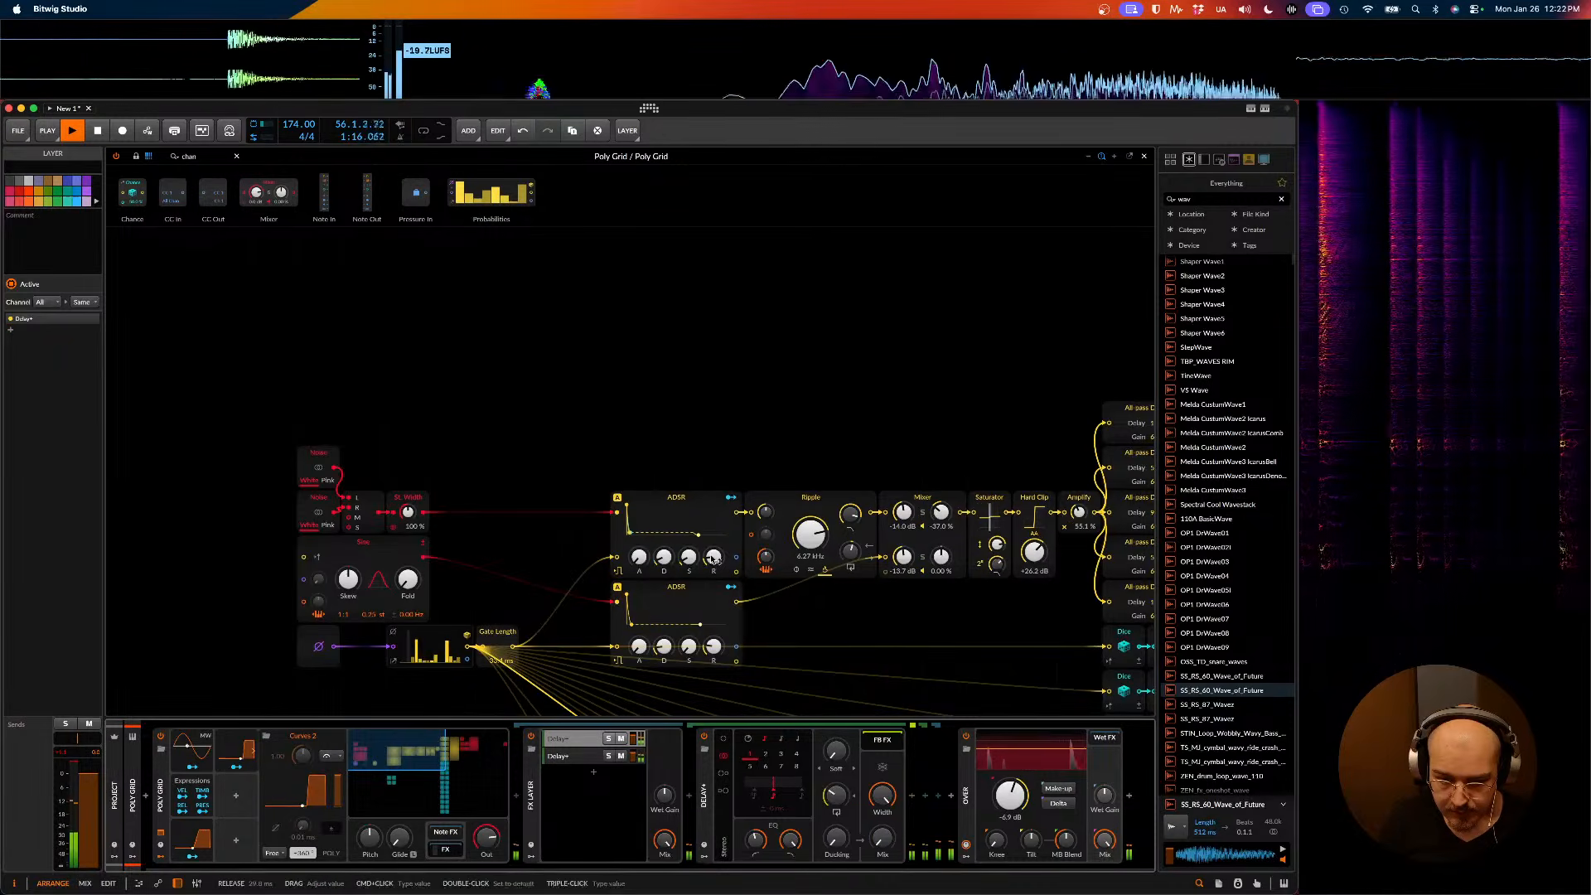
{"action": "scroll", "coordinate": [665, 711], "scroll_direction": "up", "scroll_amount": 2}
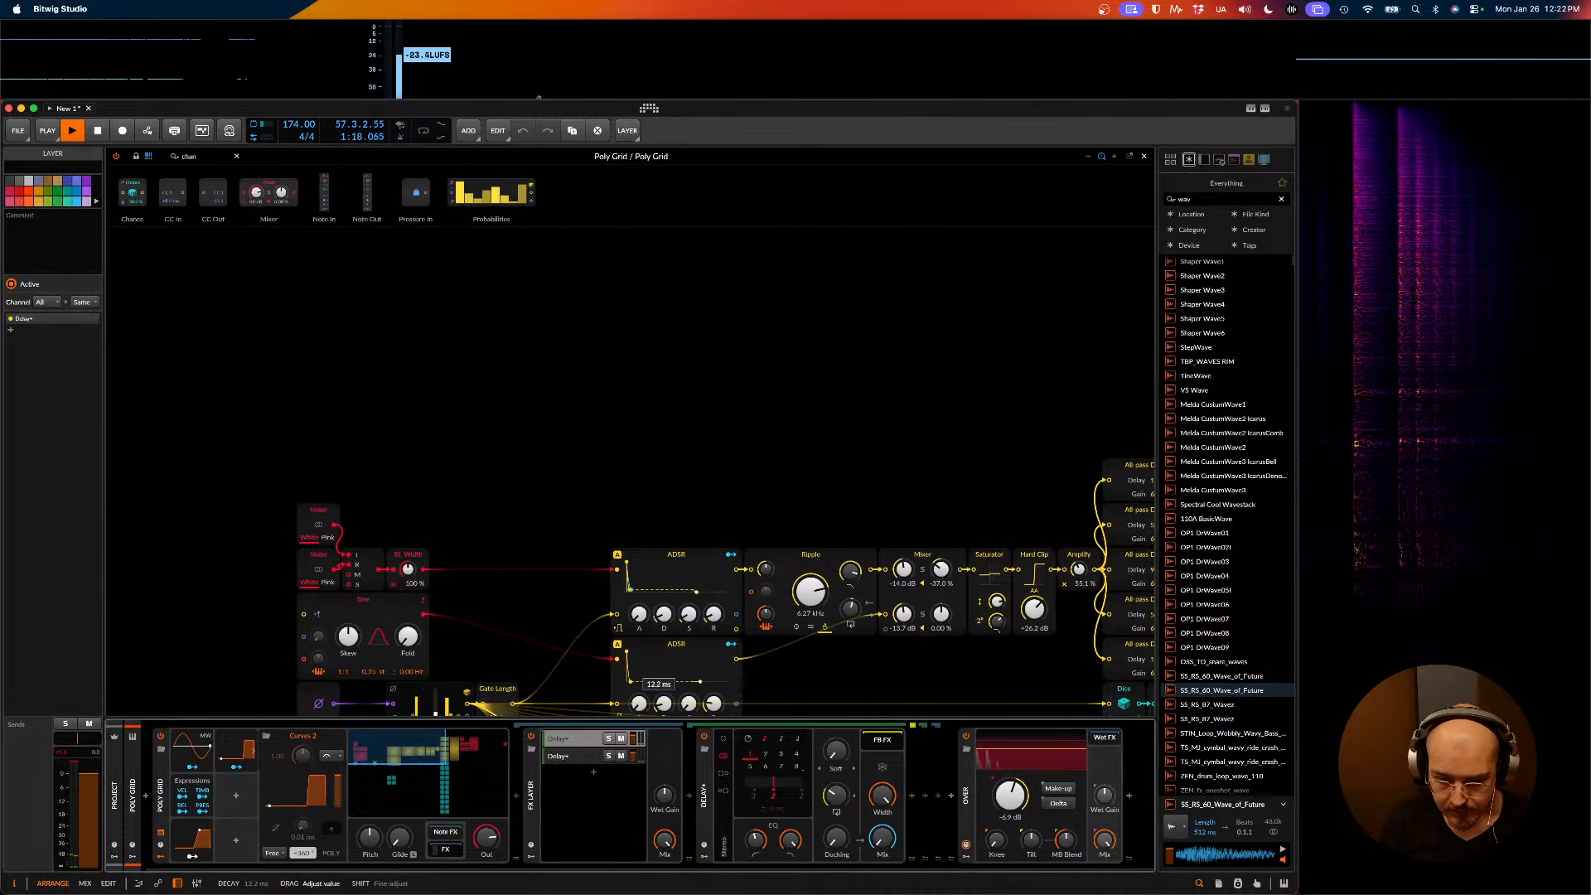
{"action": "scroll", "coordinate": [696, 539], "scroll_direction": "down", "scroll_amount": 4}
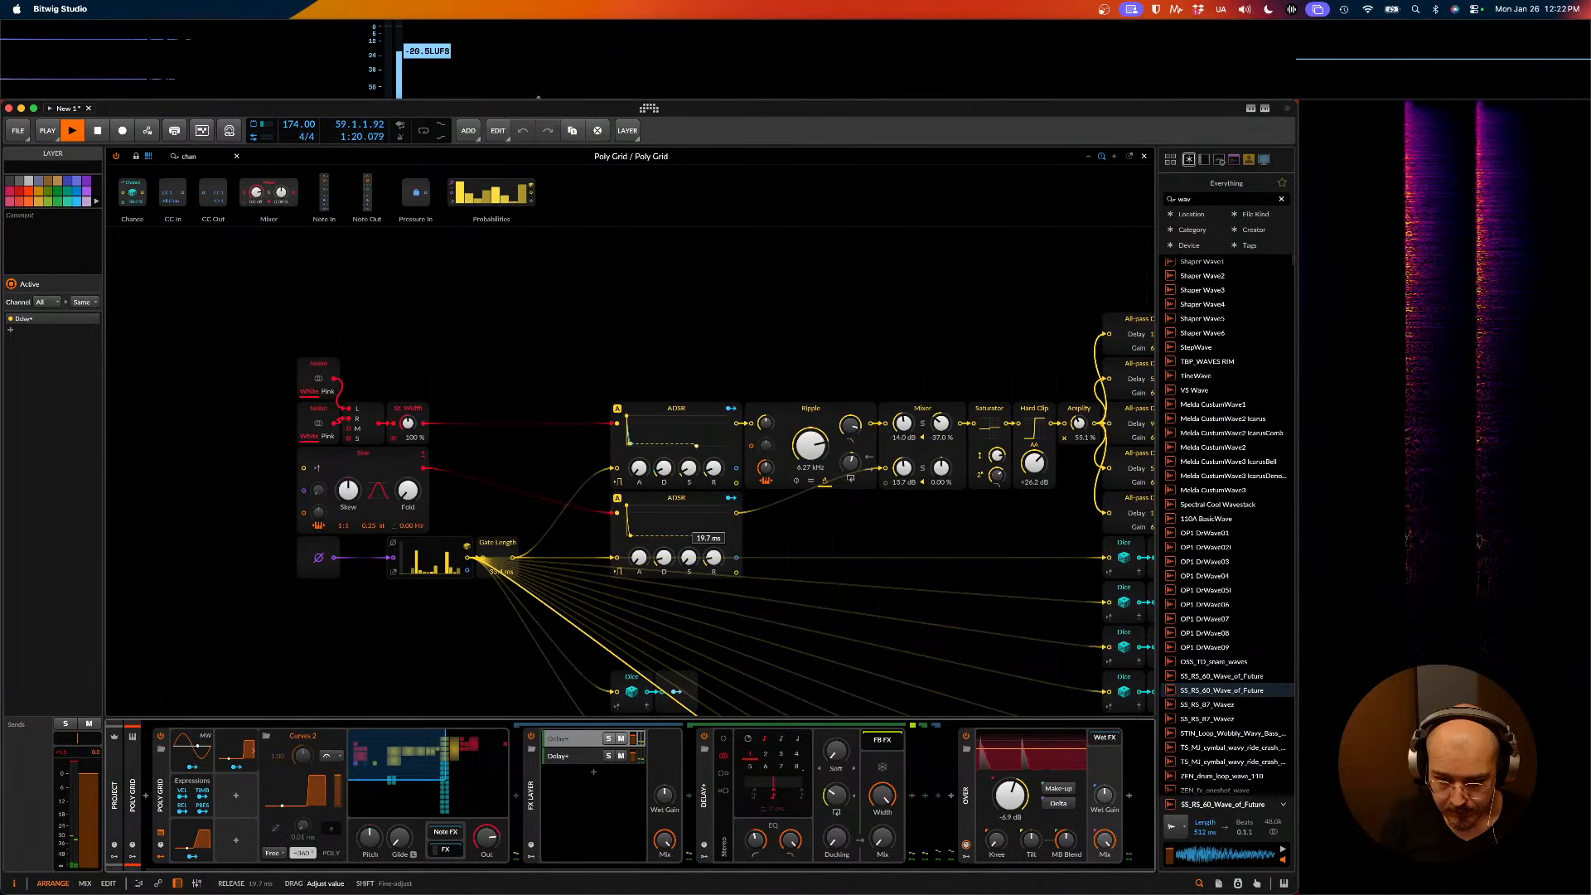
- Lower the Ripple filter's main cutoff to about 3.14 kHz and duplicate the last Dice module with its Modulator Out
{"action": "scroll", "coordinate": [690, 531], "scroll_direction": "right", "scroll_amount": 3}
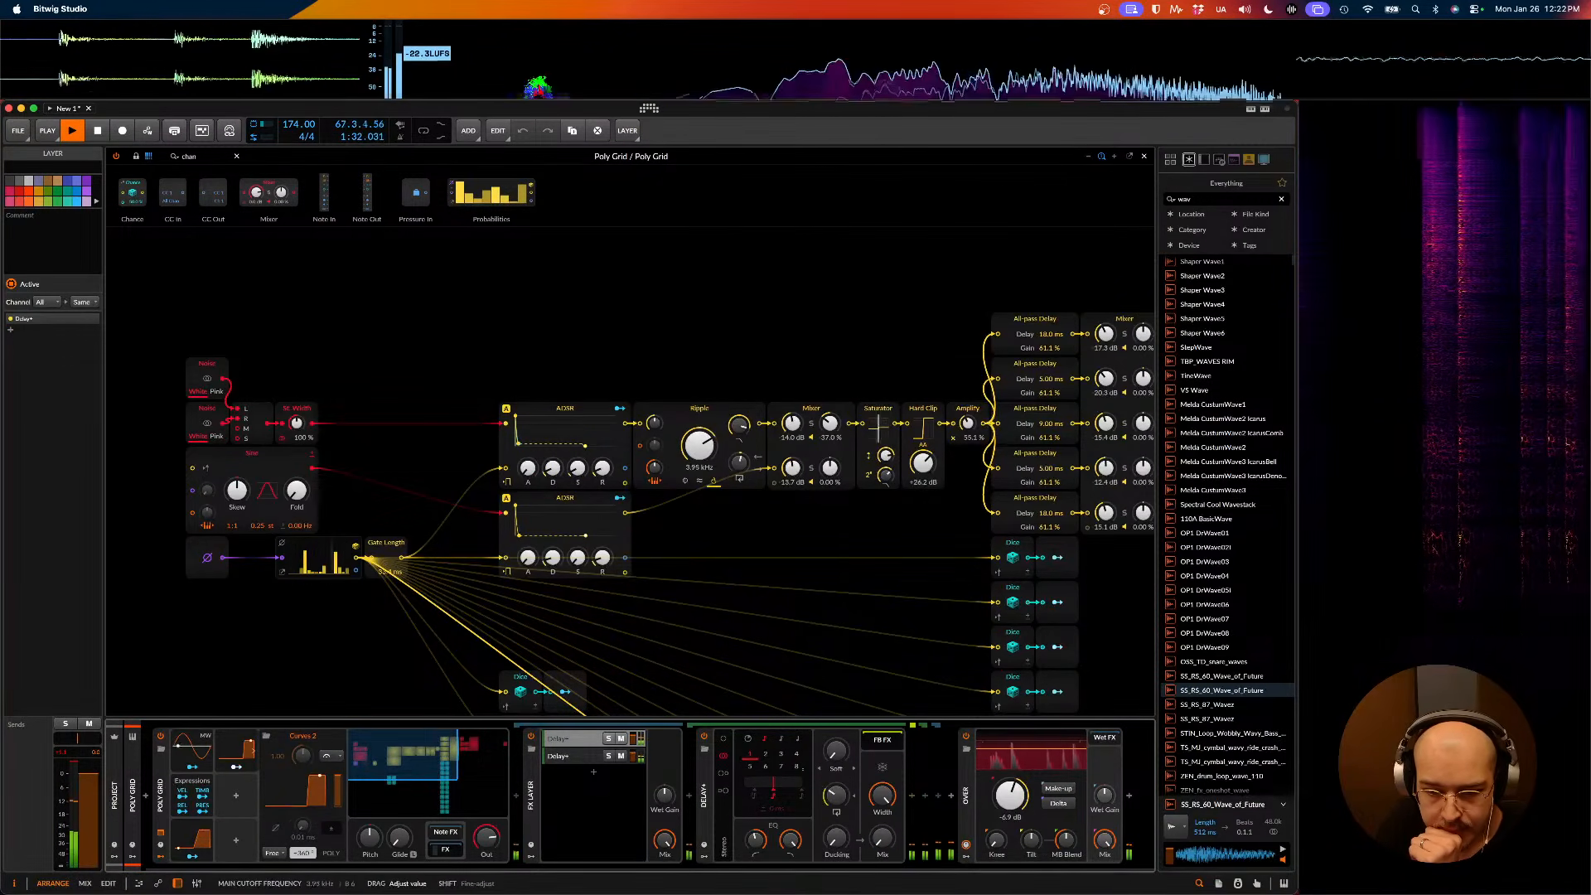
{"action": "scroll", "coordinate": [912, 580], "scroll_direction": "down", "scroll_amount": 6}
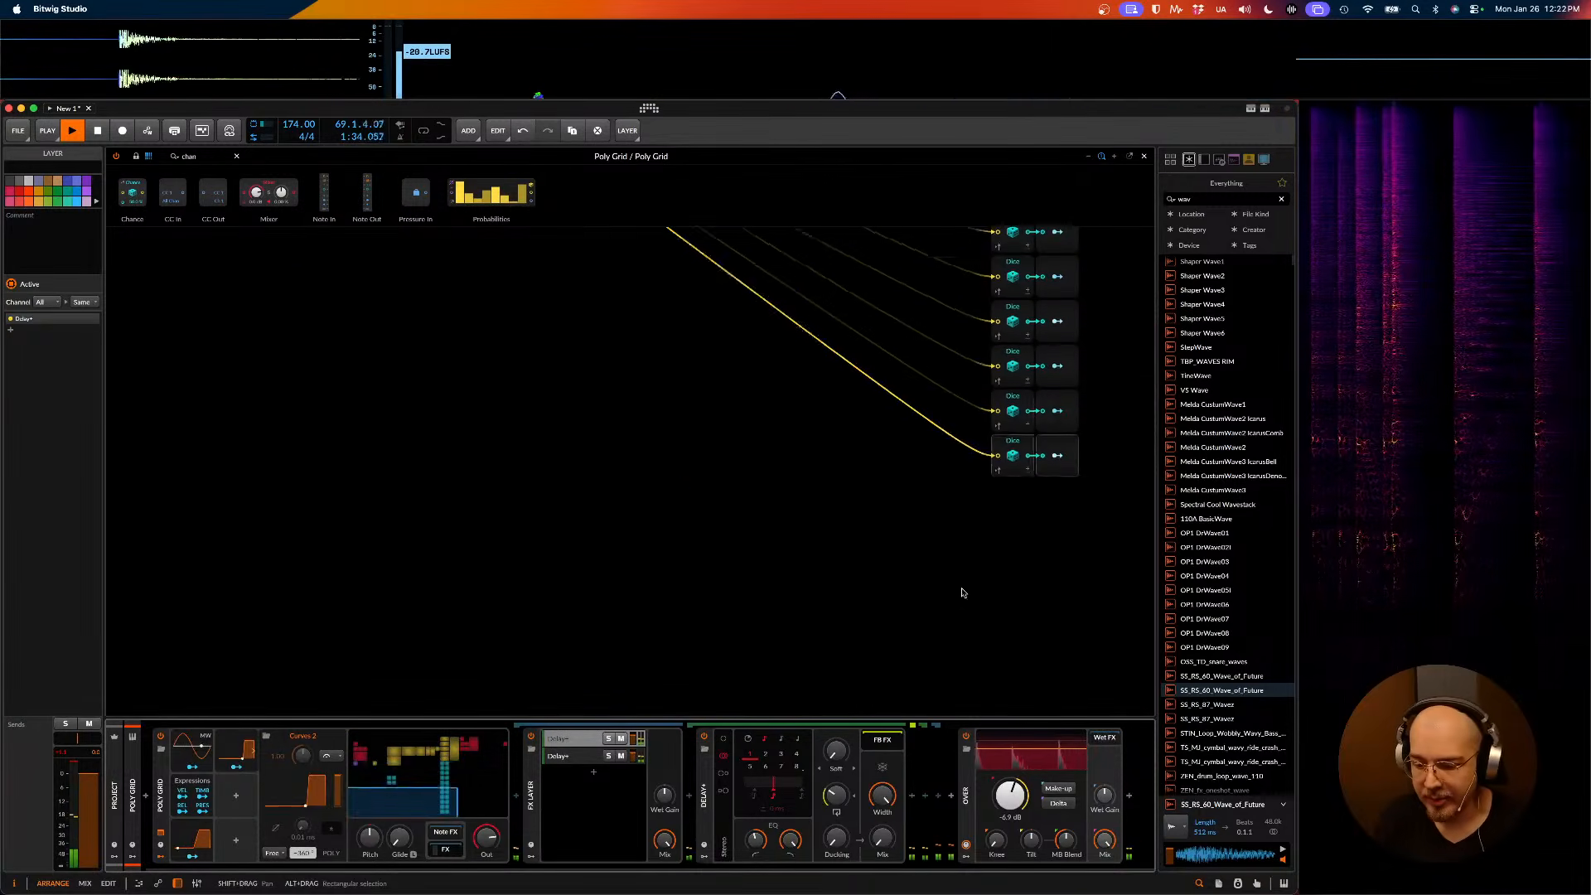
{"action": "scroll", "coordinate": [1070, 477], "scroll_direction": "up", "scroll_amount": 1}
{"action": "left_click_drag", "start_coordinate": [1115, 455], "coordinate": [995, 453]}
{"action": "key", "text": "super+d"}
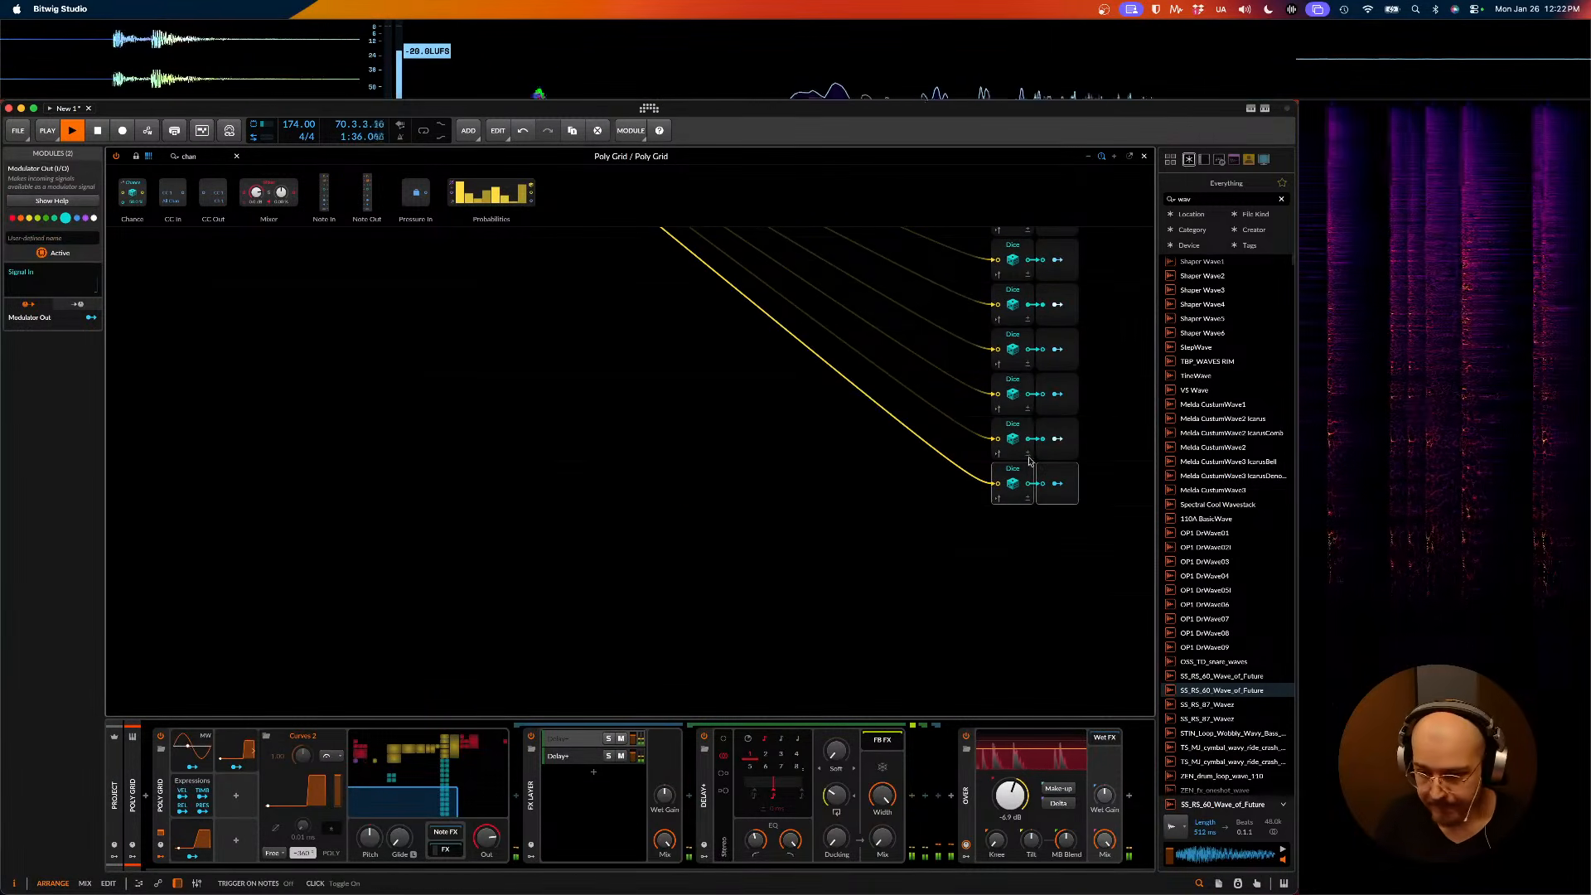
- Modulate the Ripple filter's main cutoff frequency with the duplicated Dice's Modulator Out
{"action": "scroll", "coordinate": [835, 398], "scroll_direction": "up", "scroll_amount": 4}
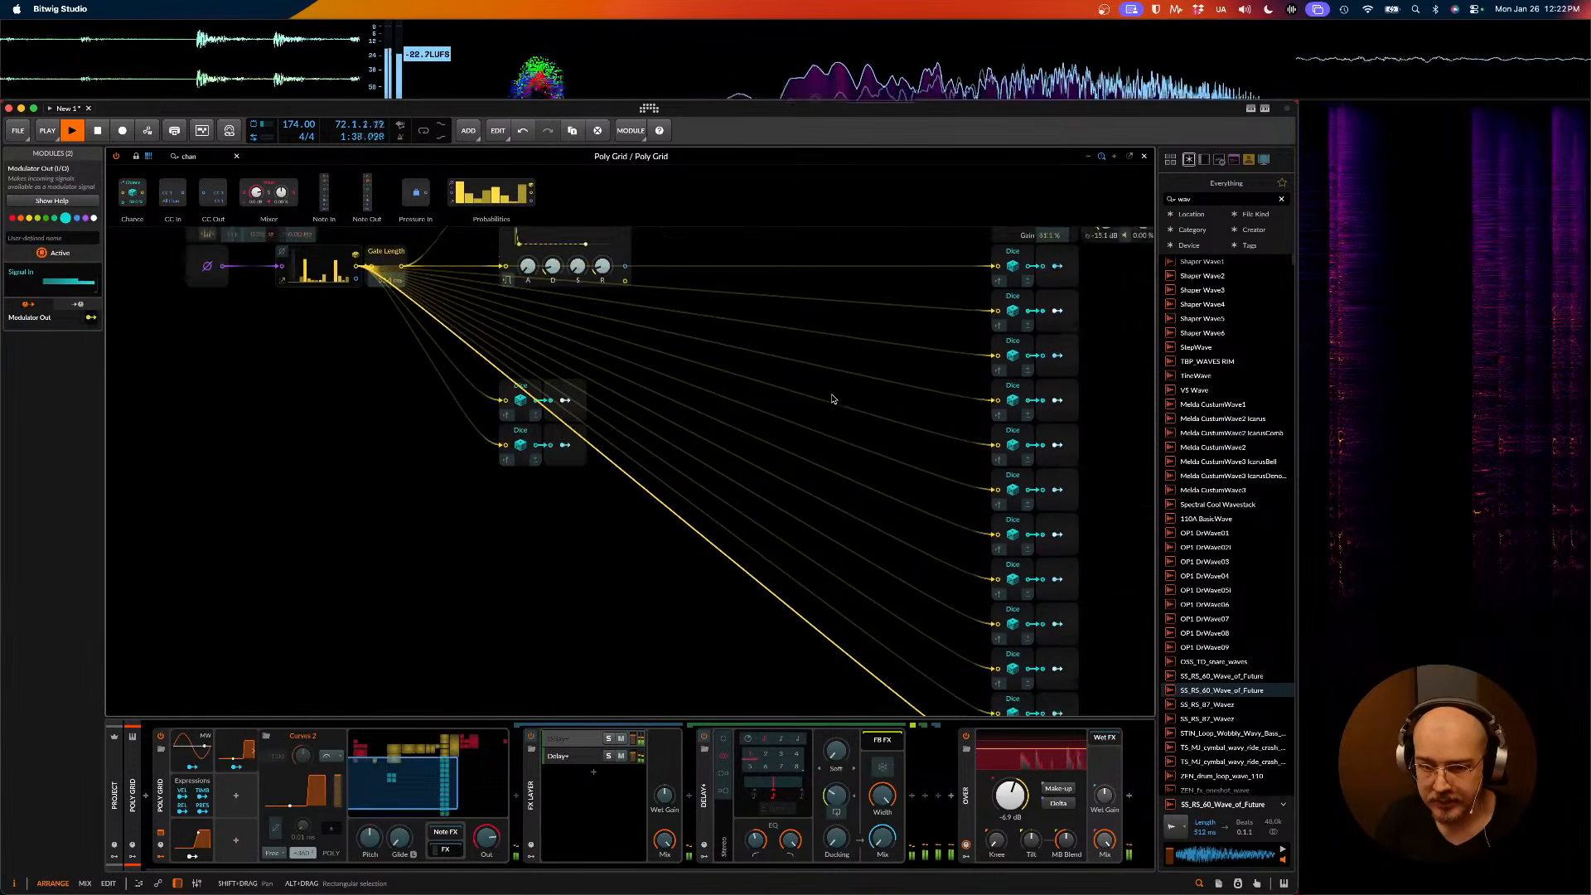
{"action": "left_click", "coordinate": [703, 375]}
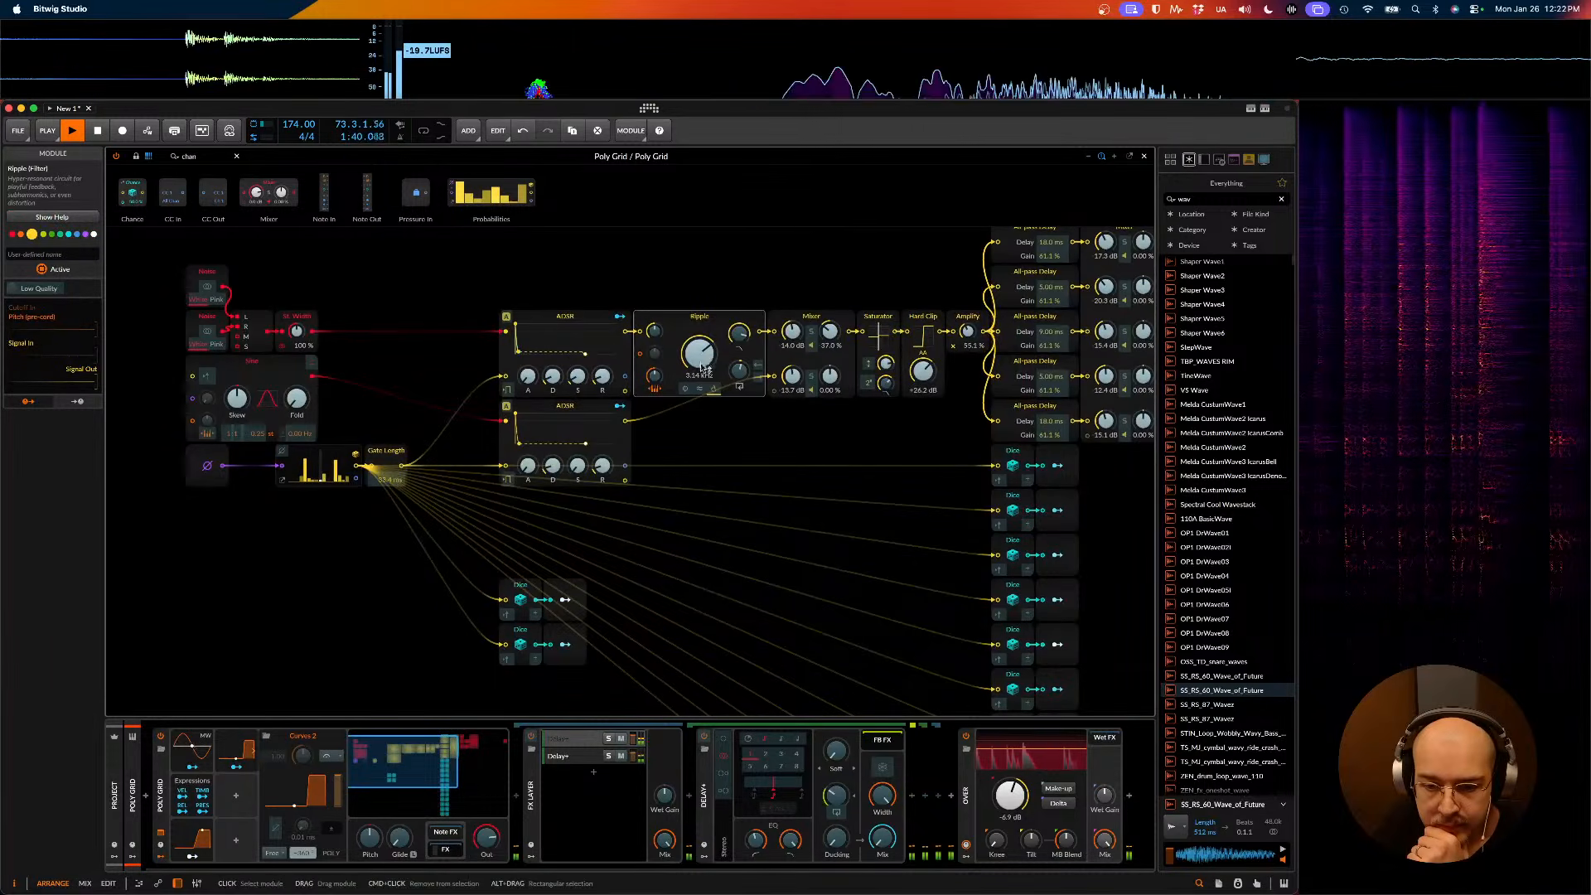
{"action": "left_click_drag", "start_coordinate": [702, 367], "coordinate": [702, 358]}
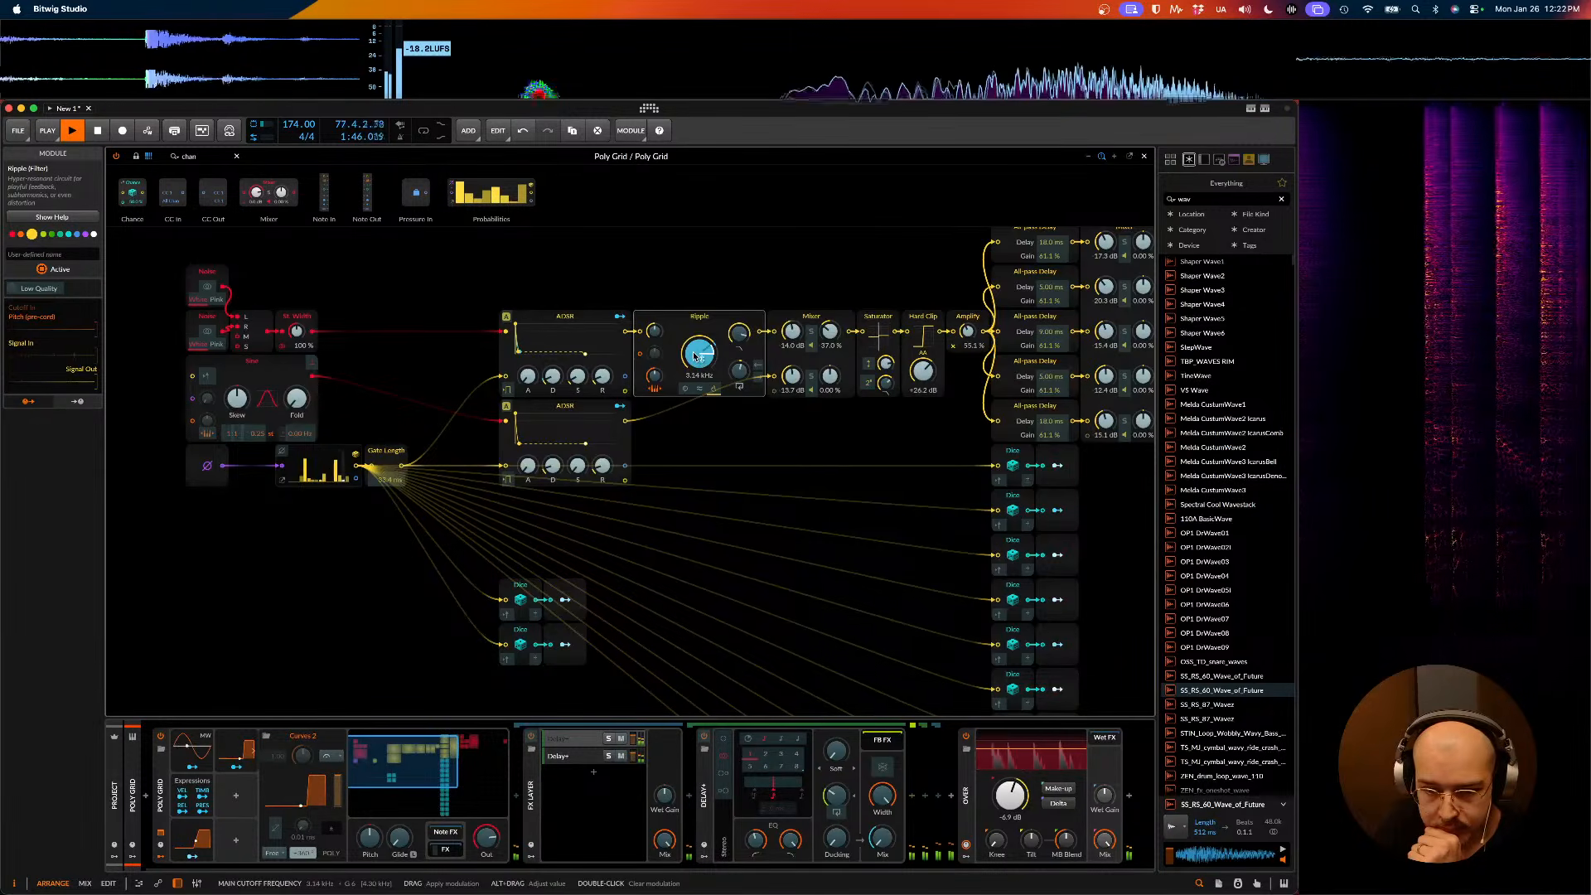
{"action": "scroll", "coordinate": [680, 360], "scroll_direction": "right", "scroll_amount": 5}
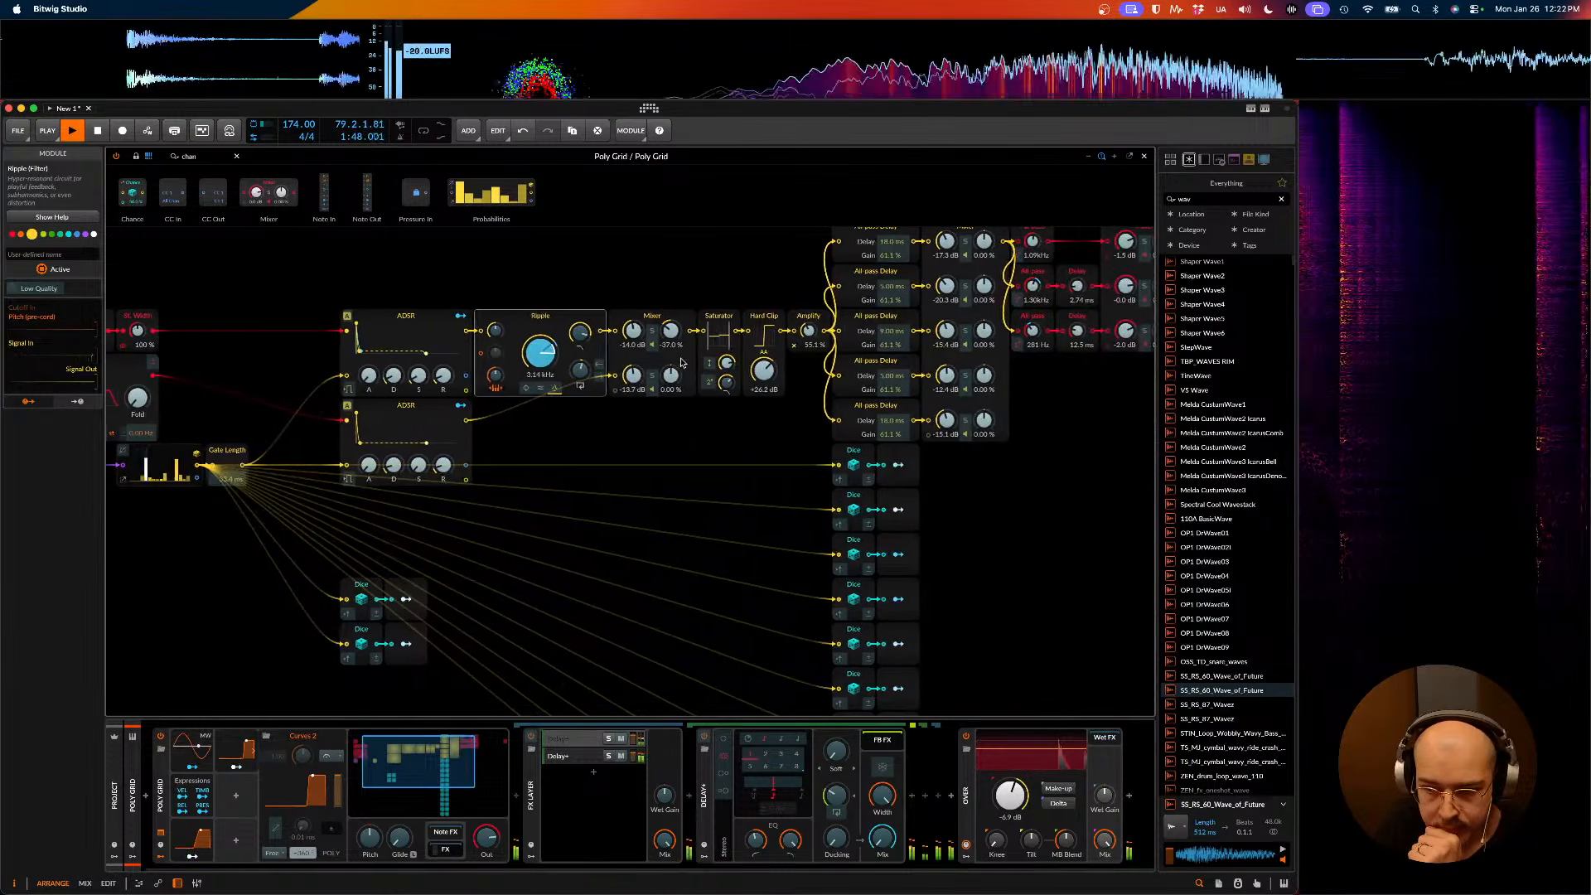
{"action": "scroll", "coordinate": [678, 355], "scroll_direction": "up", "scroll_amount": 3}
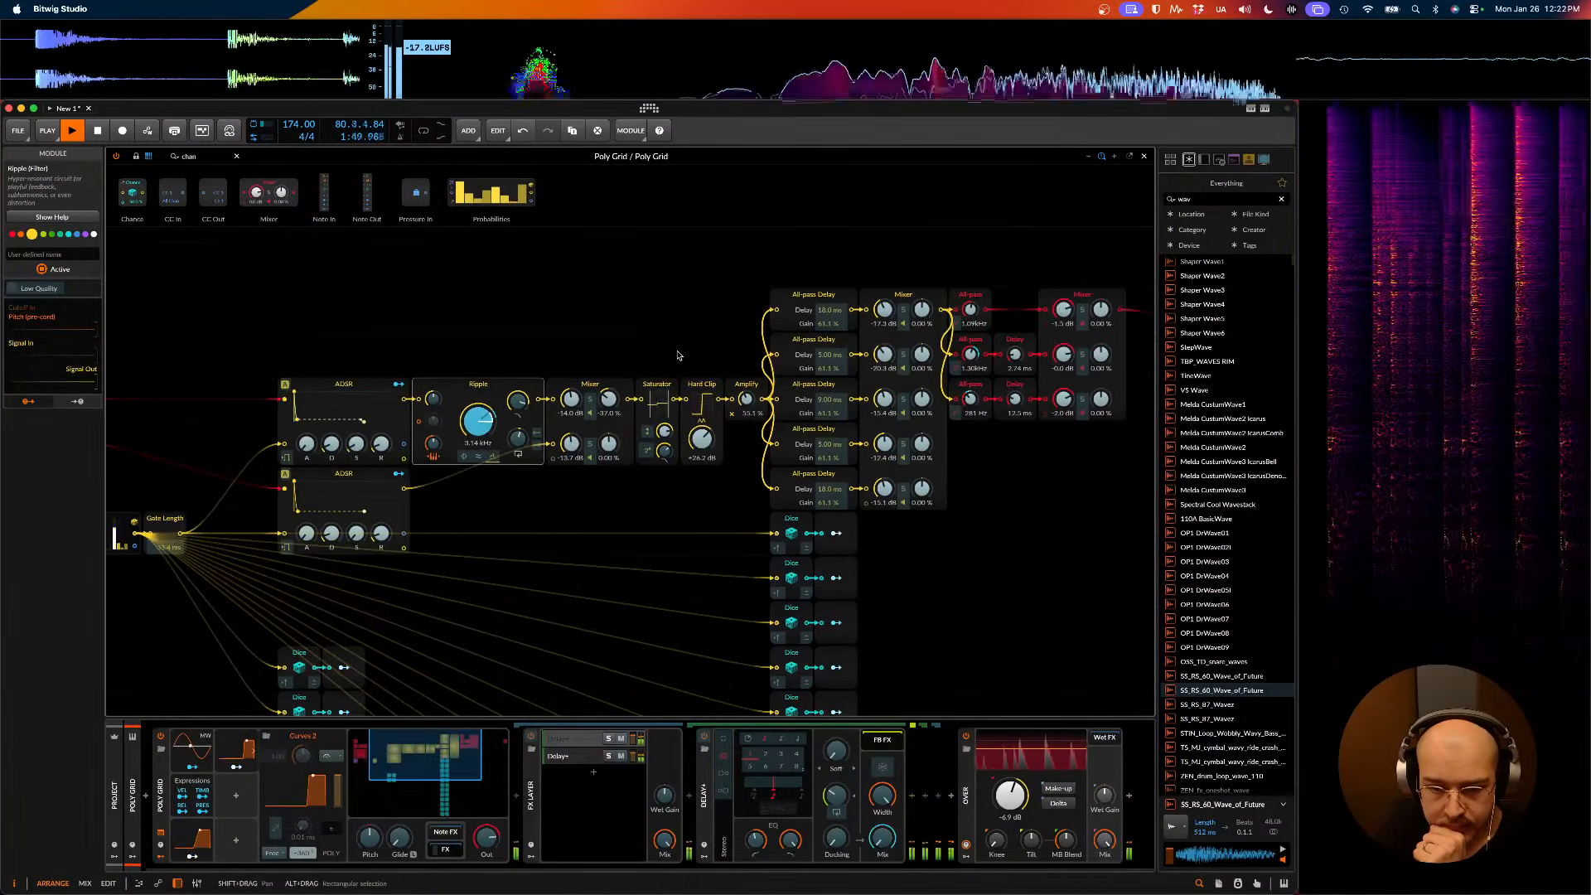
{"action": "scroll", "coordinate": [678, 354], "scroll_direction": "right", "scroll_amount": 3}
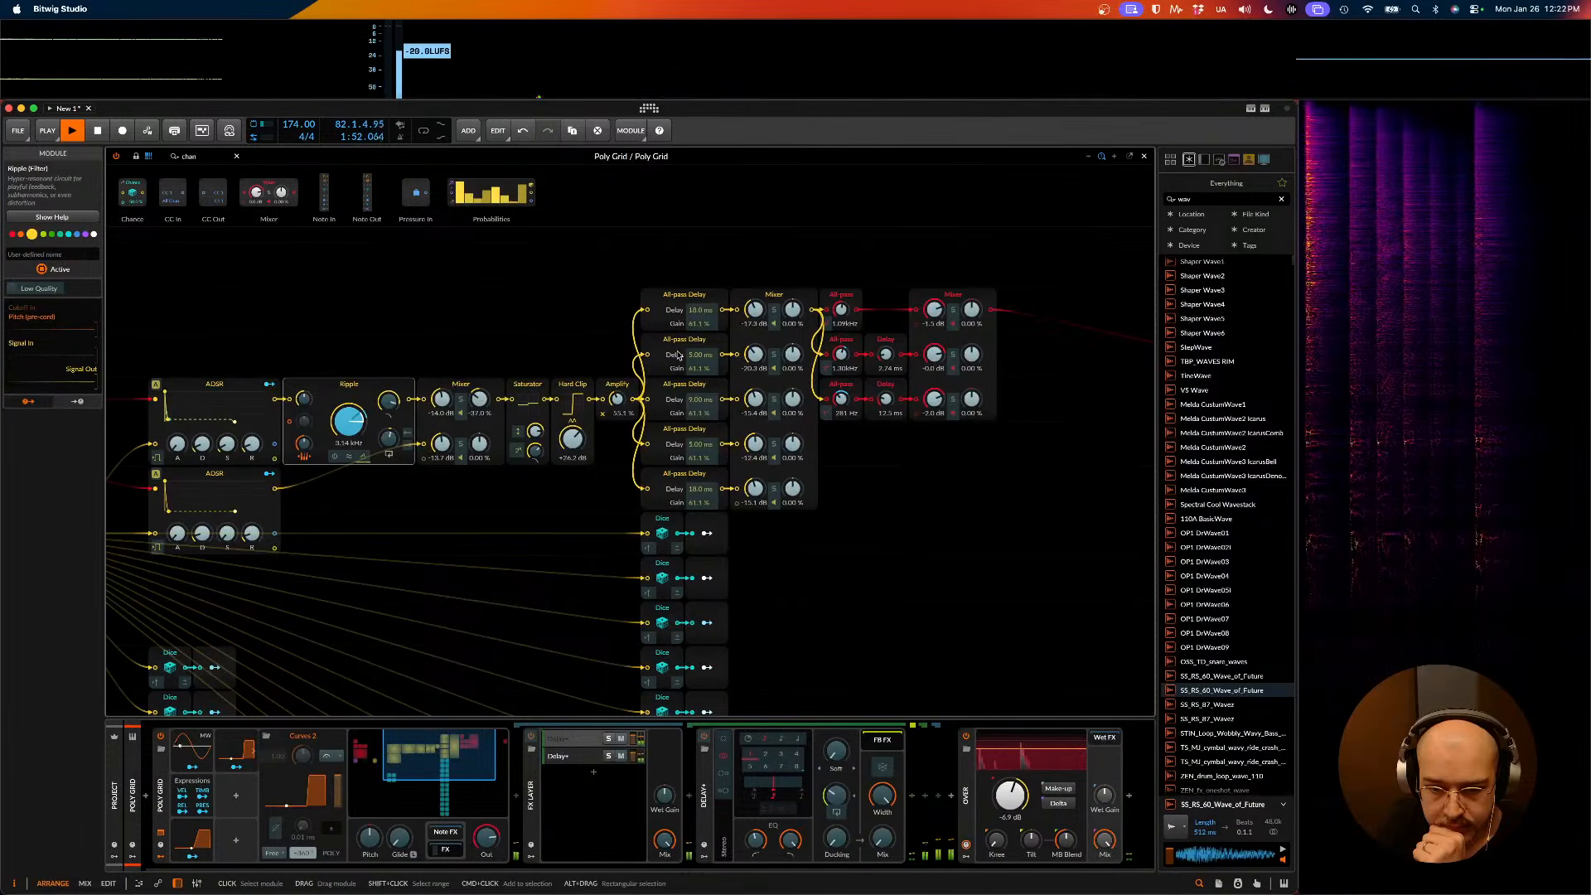
{"action": "scroll", "coordinate": [678, 355], "scroll_direction": "left", "scroll_amount": 2}
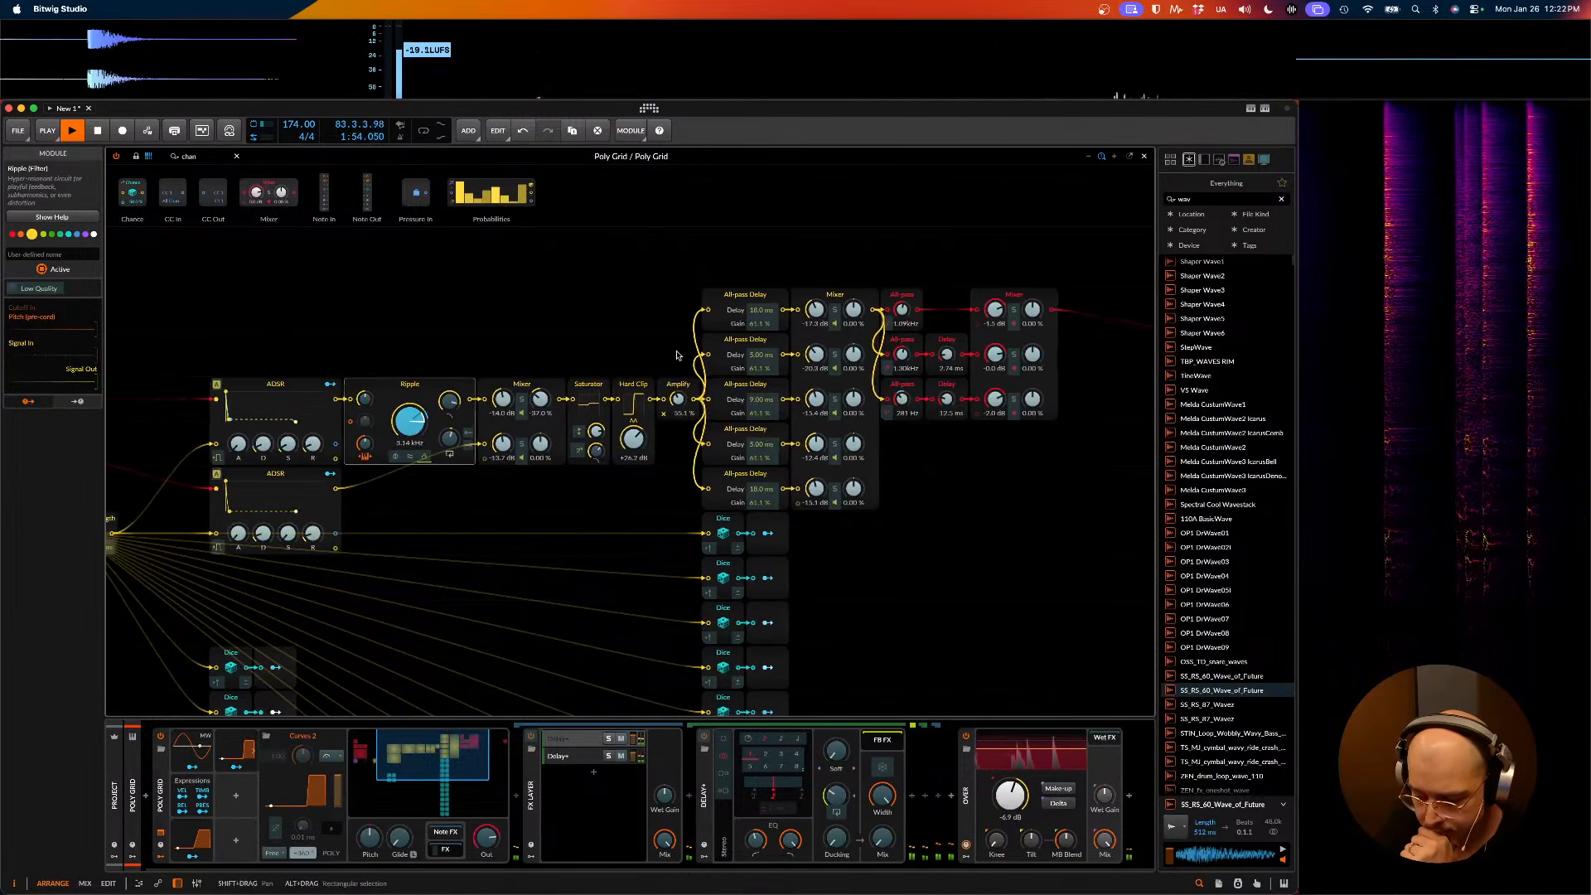
- Stop playback and examine the Dice modules fed by the Gate Length module in the Poly Grid patch
{"action": "key", "text": "space"}
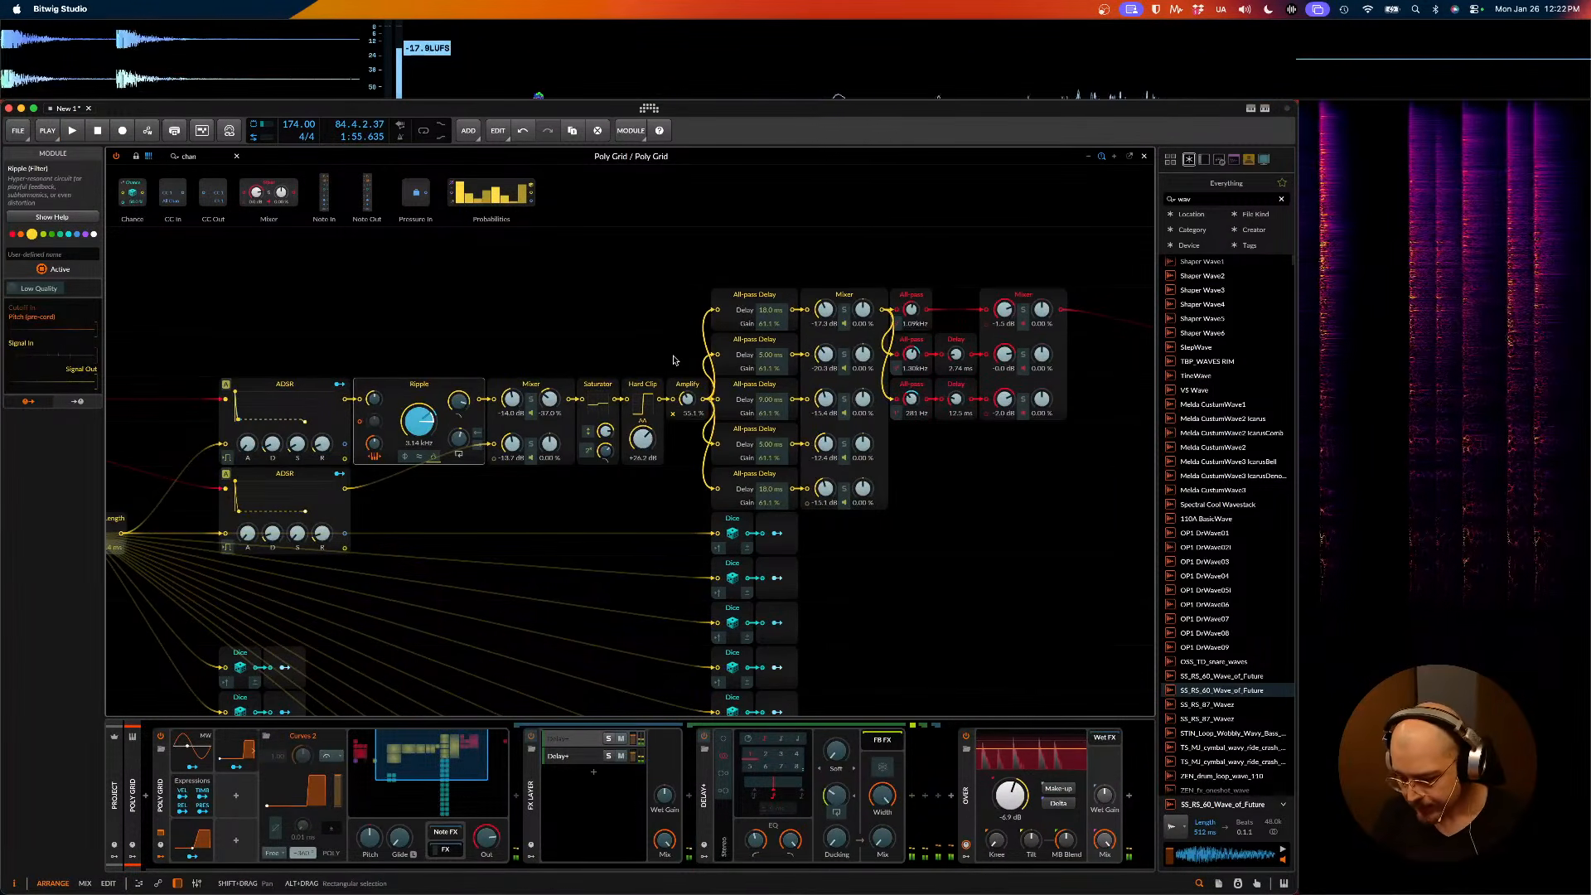
{"action": "scroll", "coordinate": [673, 360], "scroll_direction": "left", "scroll_amount": 4}
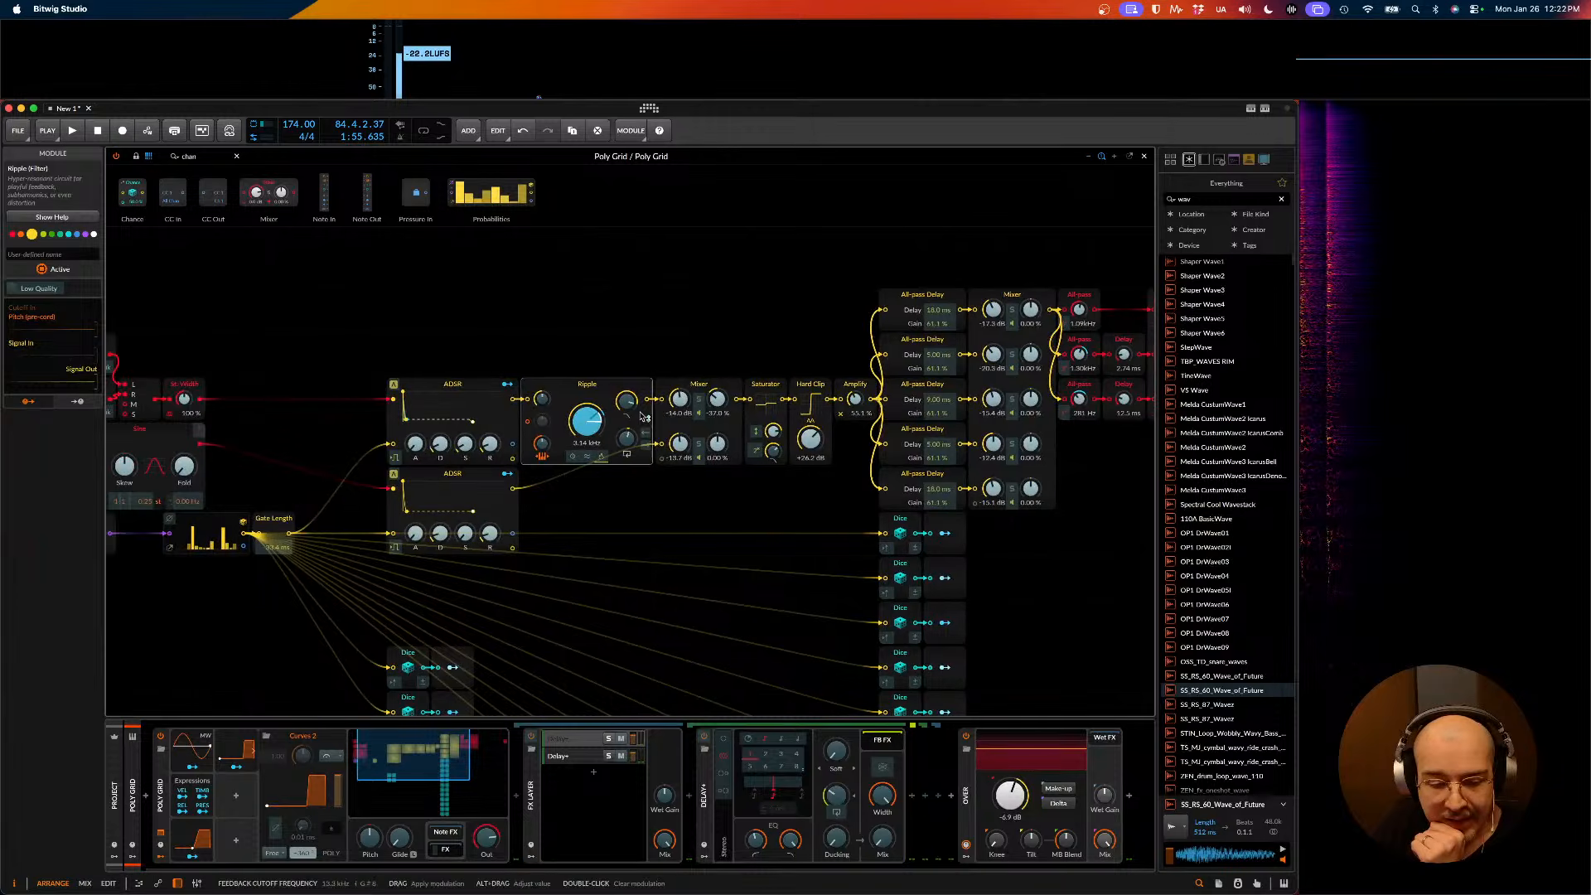
{"action": "scroll", "coordinate": [647, 398], "scroll_direction": "down", "scroll_amount": 3}
{"action": "scroll", "coordinate": [641, 420], "scroll_direction": "down", "scroll_amount": 6}
{"action": "left_click_drag", "start_coordinate": [477, 567], "coordinate": [517, 604]}
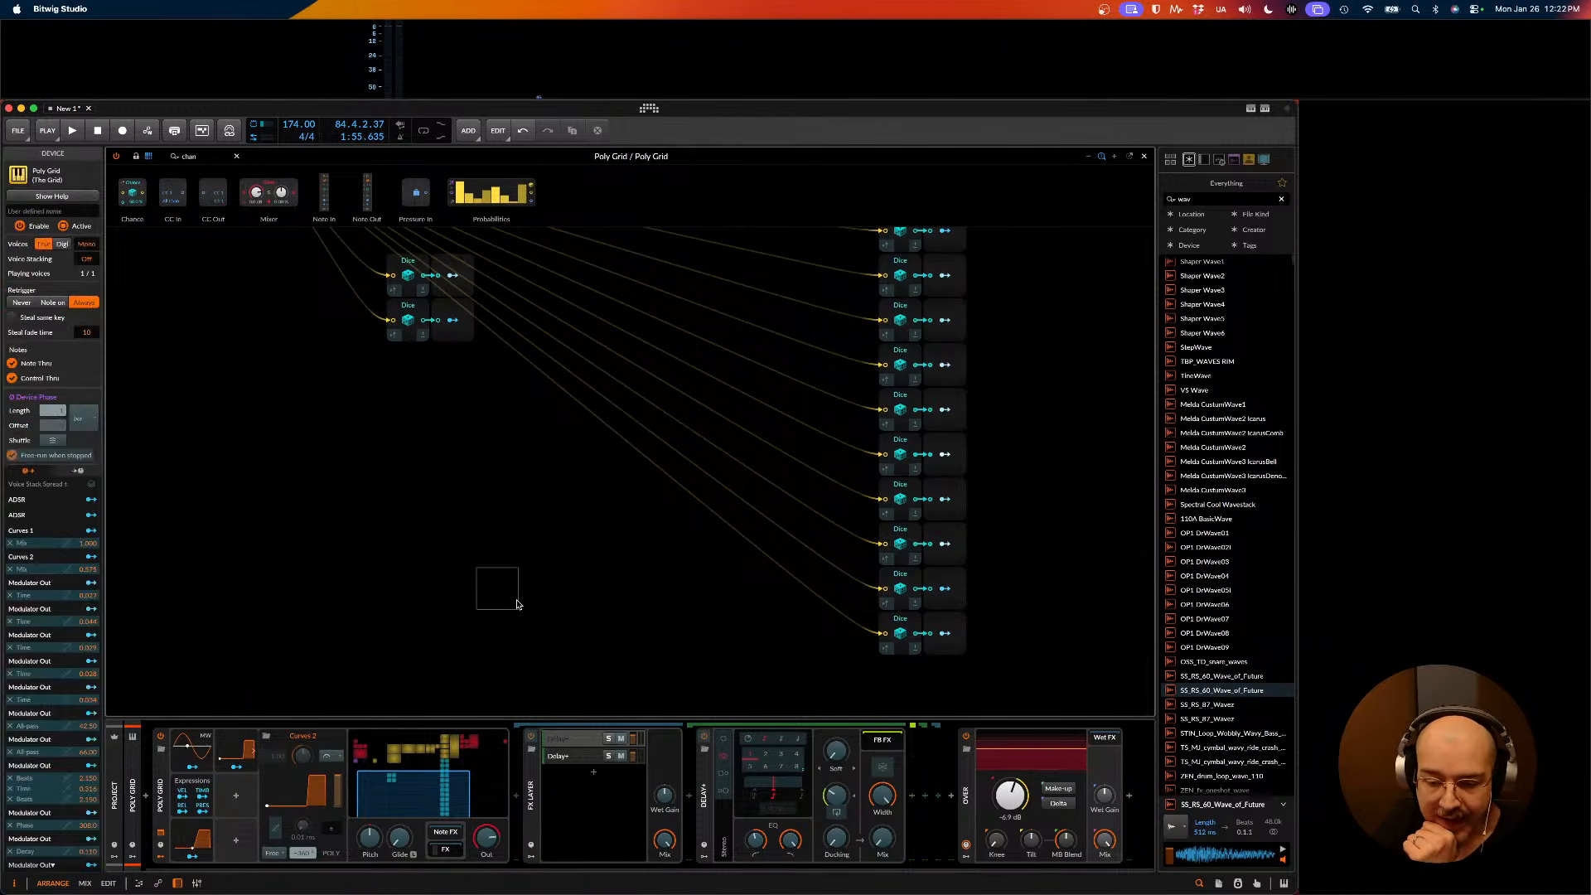
- Swap the device chain for the mixer, collapse it to enlarge the patch view, and restore the device chain
{"action": "key", "text": "m"}
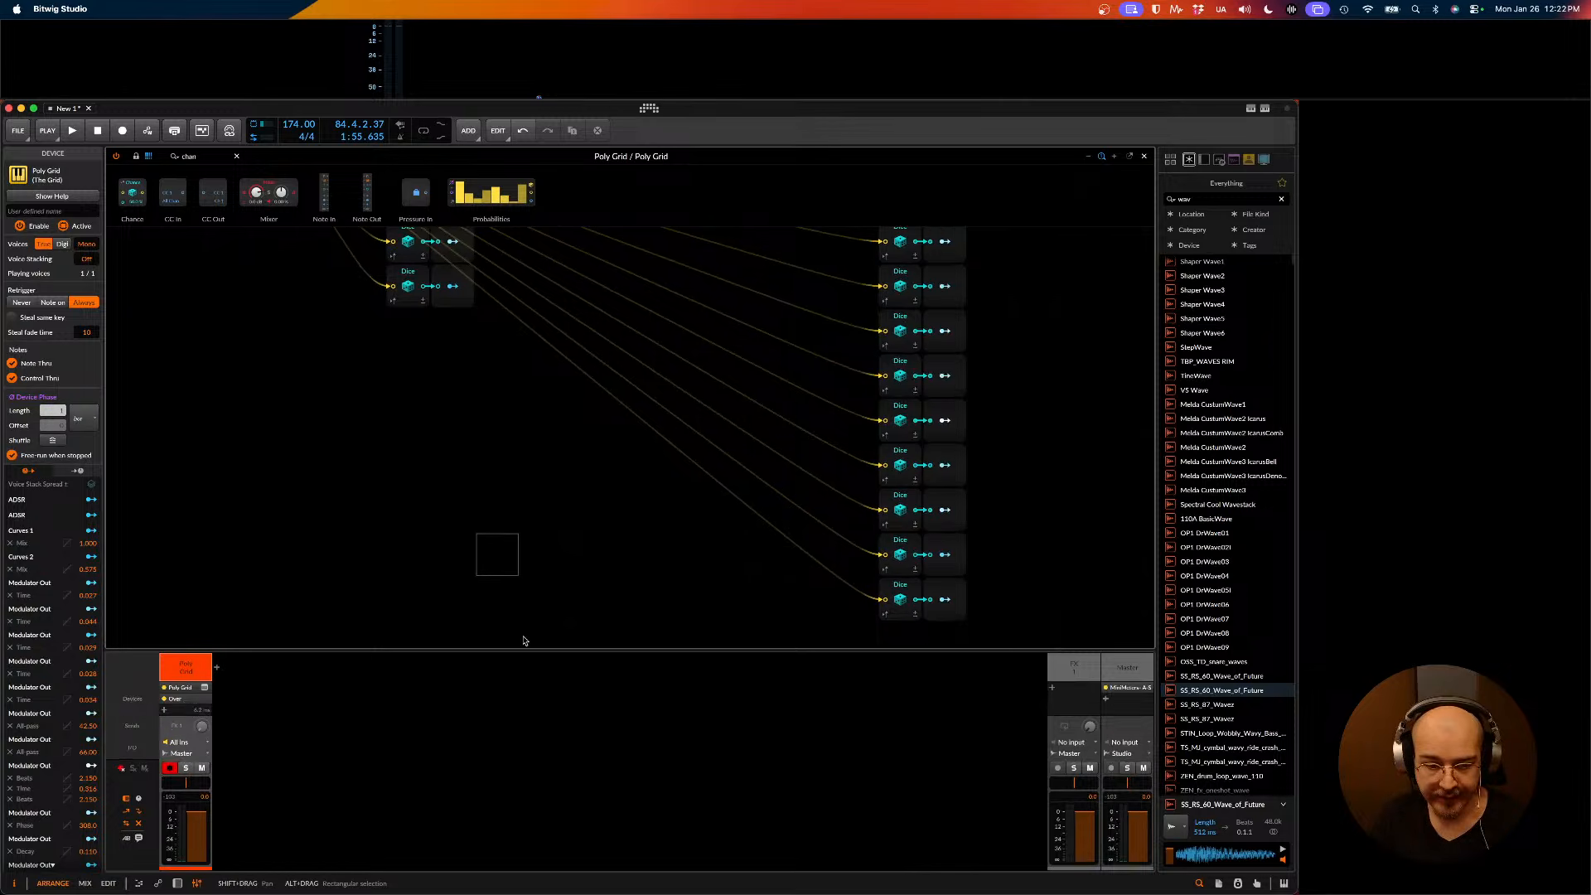
{"action": "left_click_drag", "start_coordinate": [510, 650], "coordinate": [500, 889]}
{"action": "scroll", "coordinate": [502, 562], "scroll_direction": "up", "scroll_amount": 6}
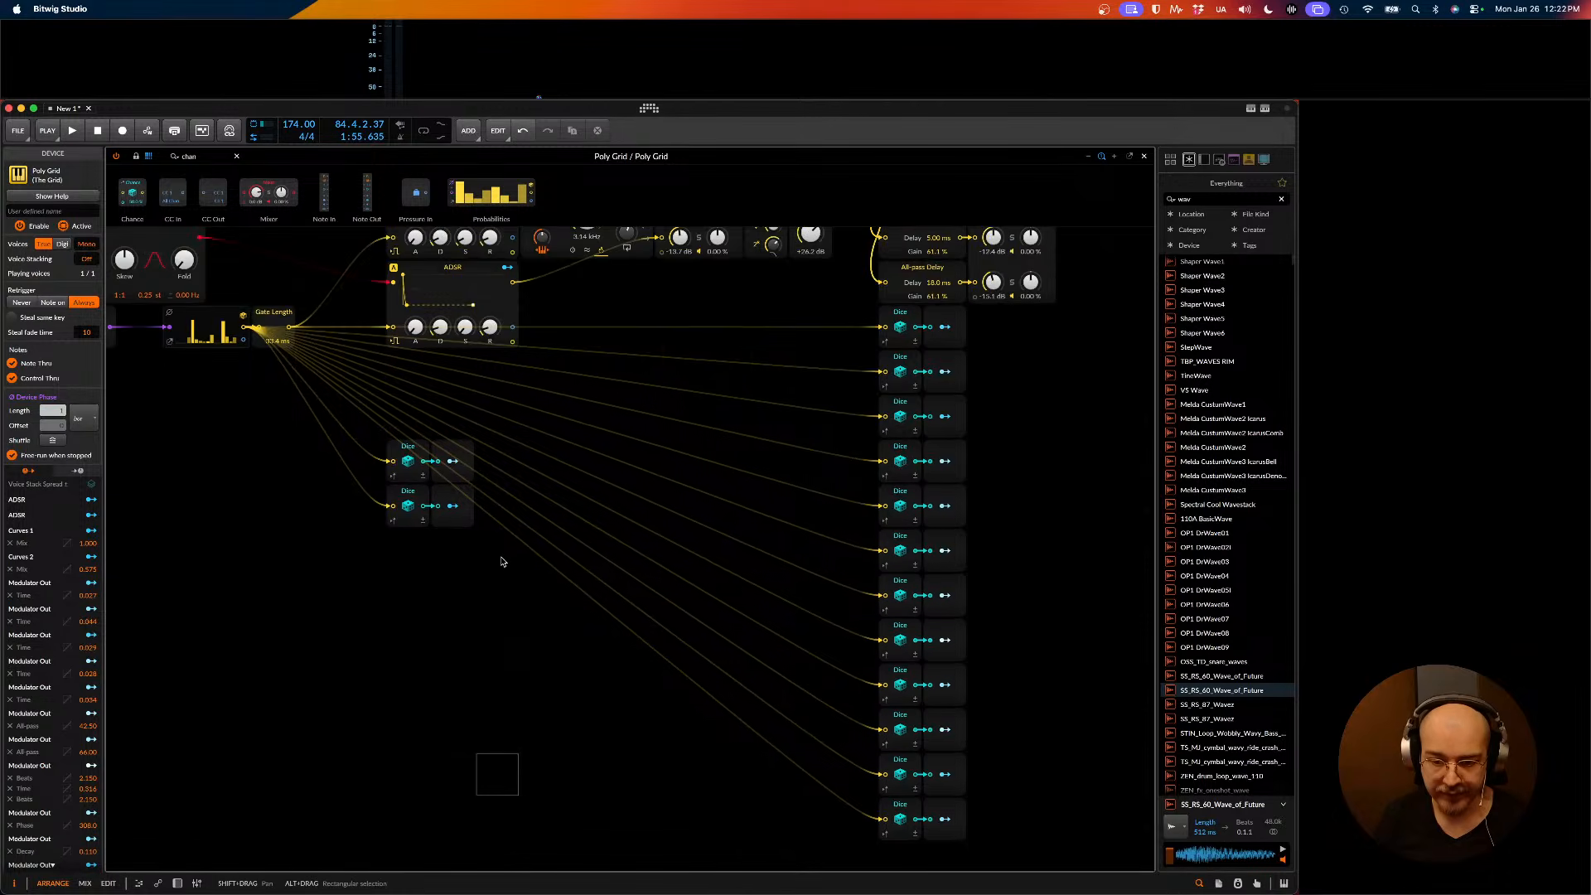
{"action": "scroll", "coordinate": [502, 562], "scroll_direction": "up", "scroll_amount": 1}
{"action": "scroll", "coordinate": [505, 559], "scroll_direction": "right", "scroll_amount": 4}
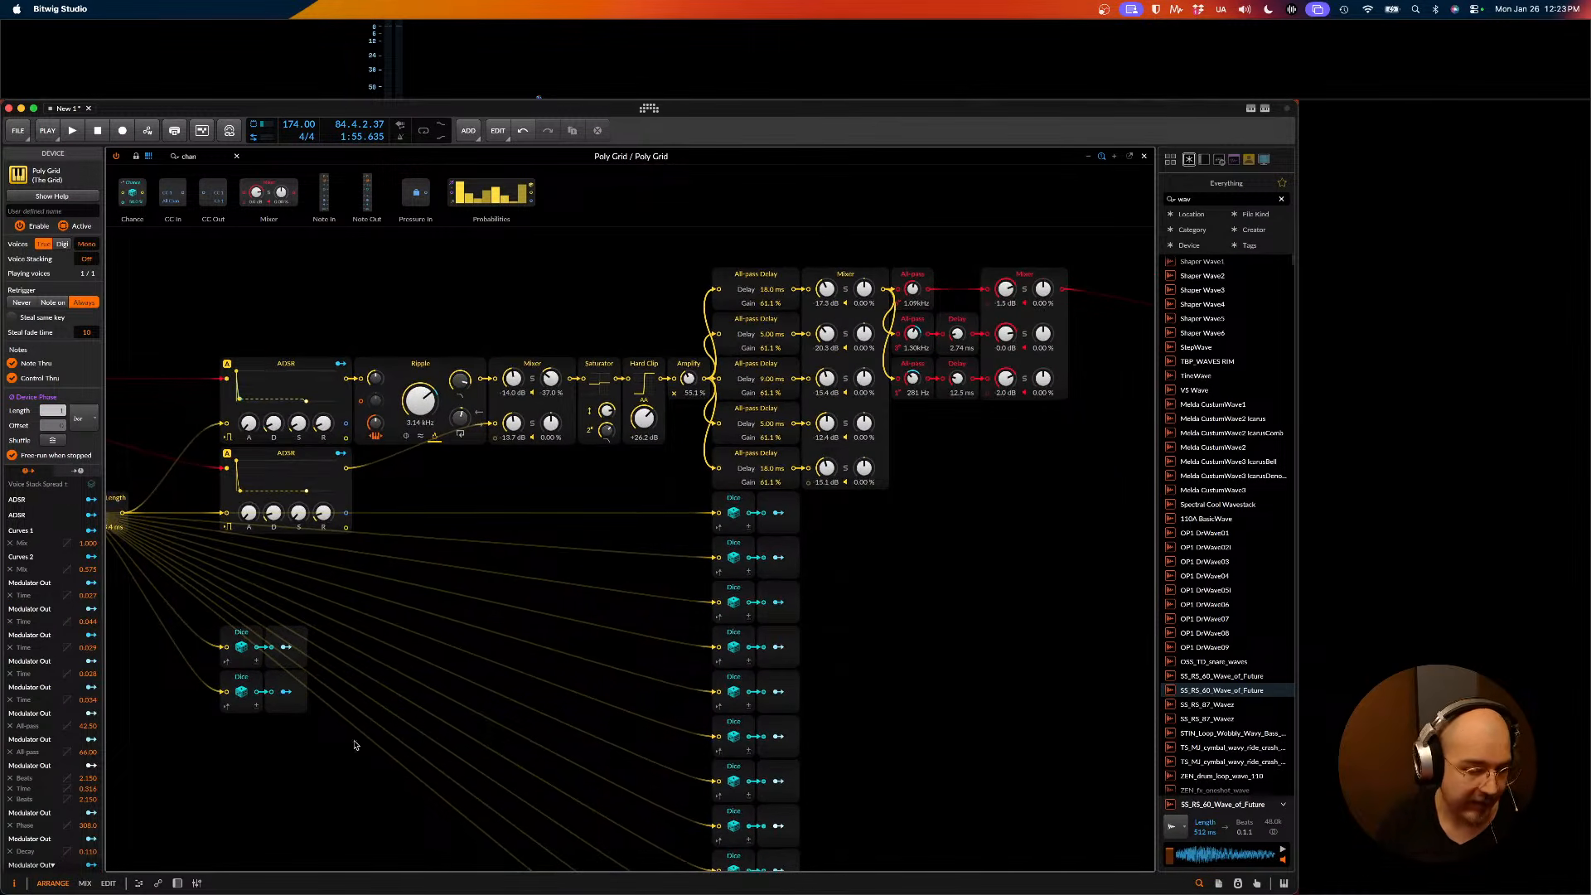
{"action": "scroll", "coordinate": [281, 757], "scroll_direction": "right", "scroll_amount": 1}
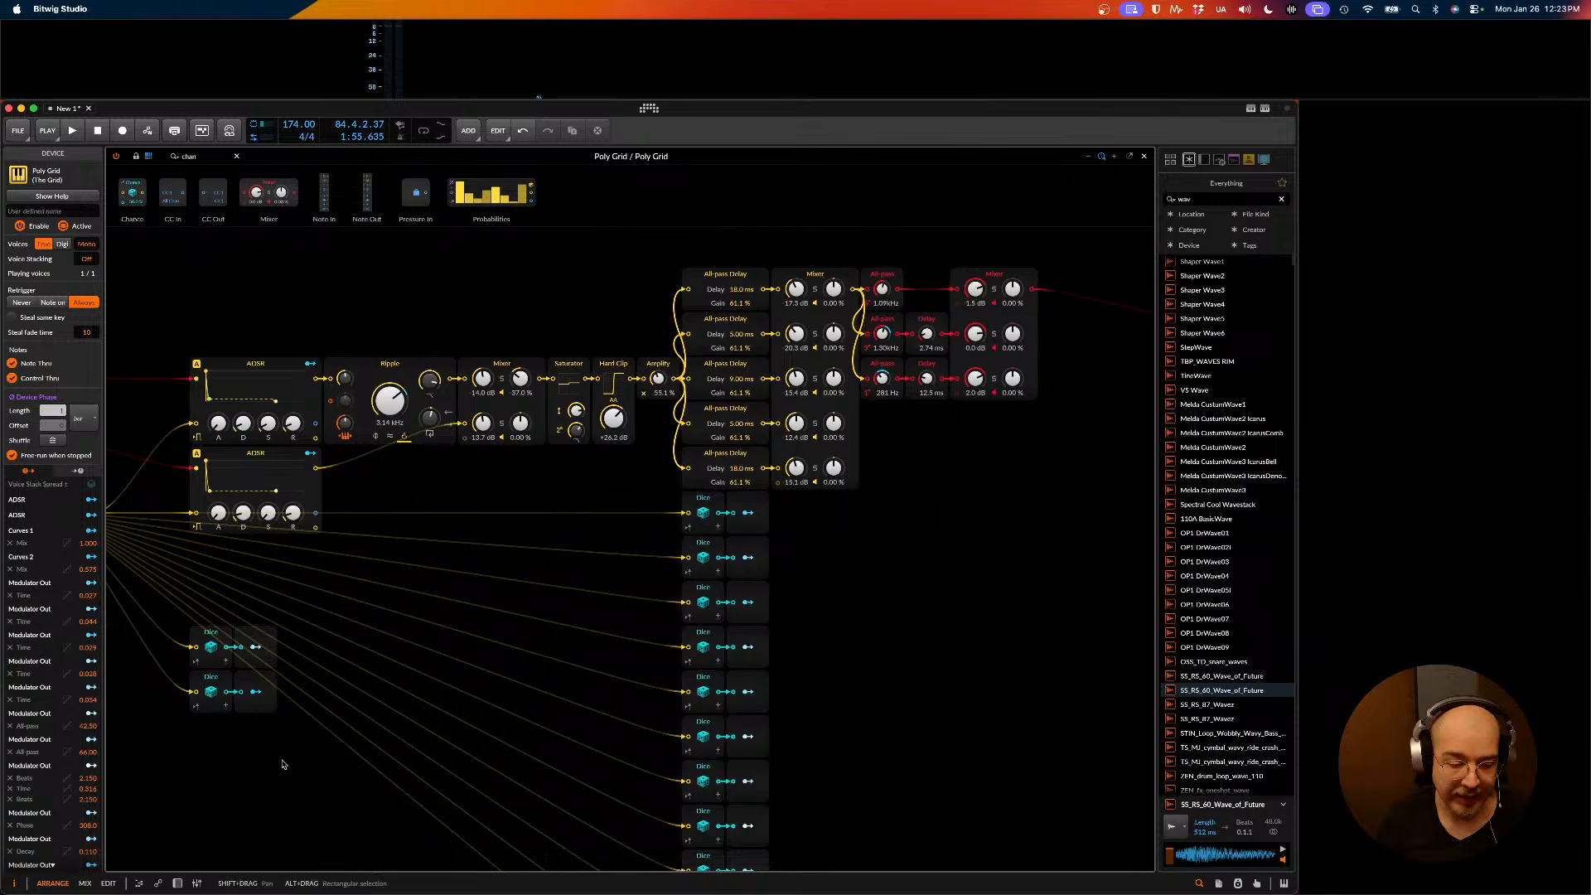
{"action": "left_click", "coordinate": [196, 883]}
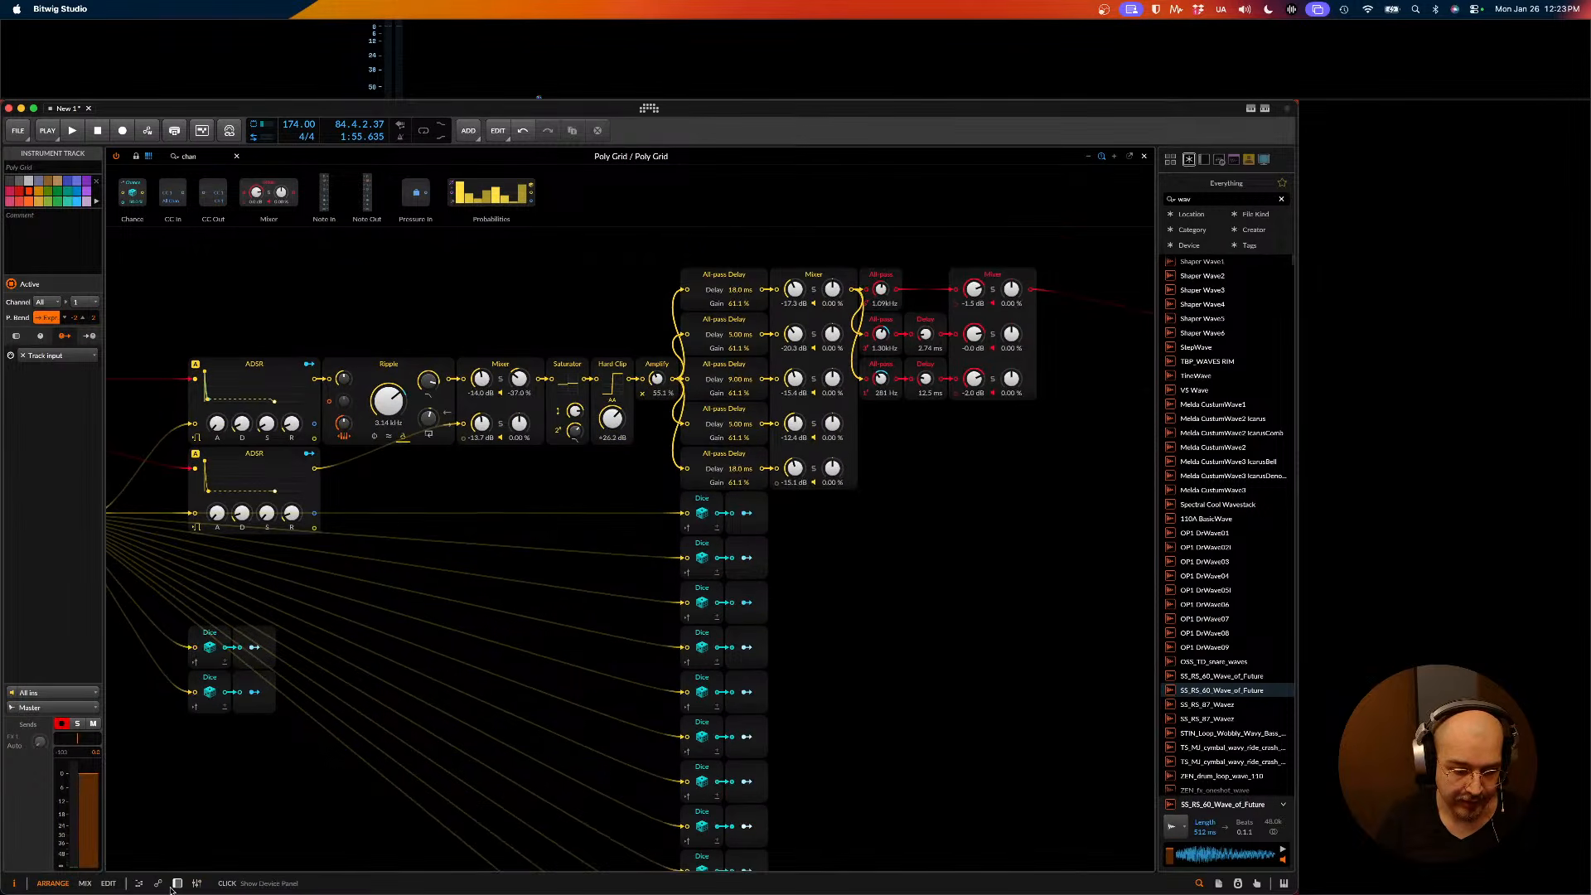
{"action": "left_click", "coordinate": [176, 884]}
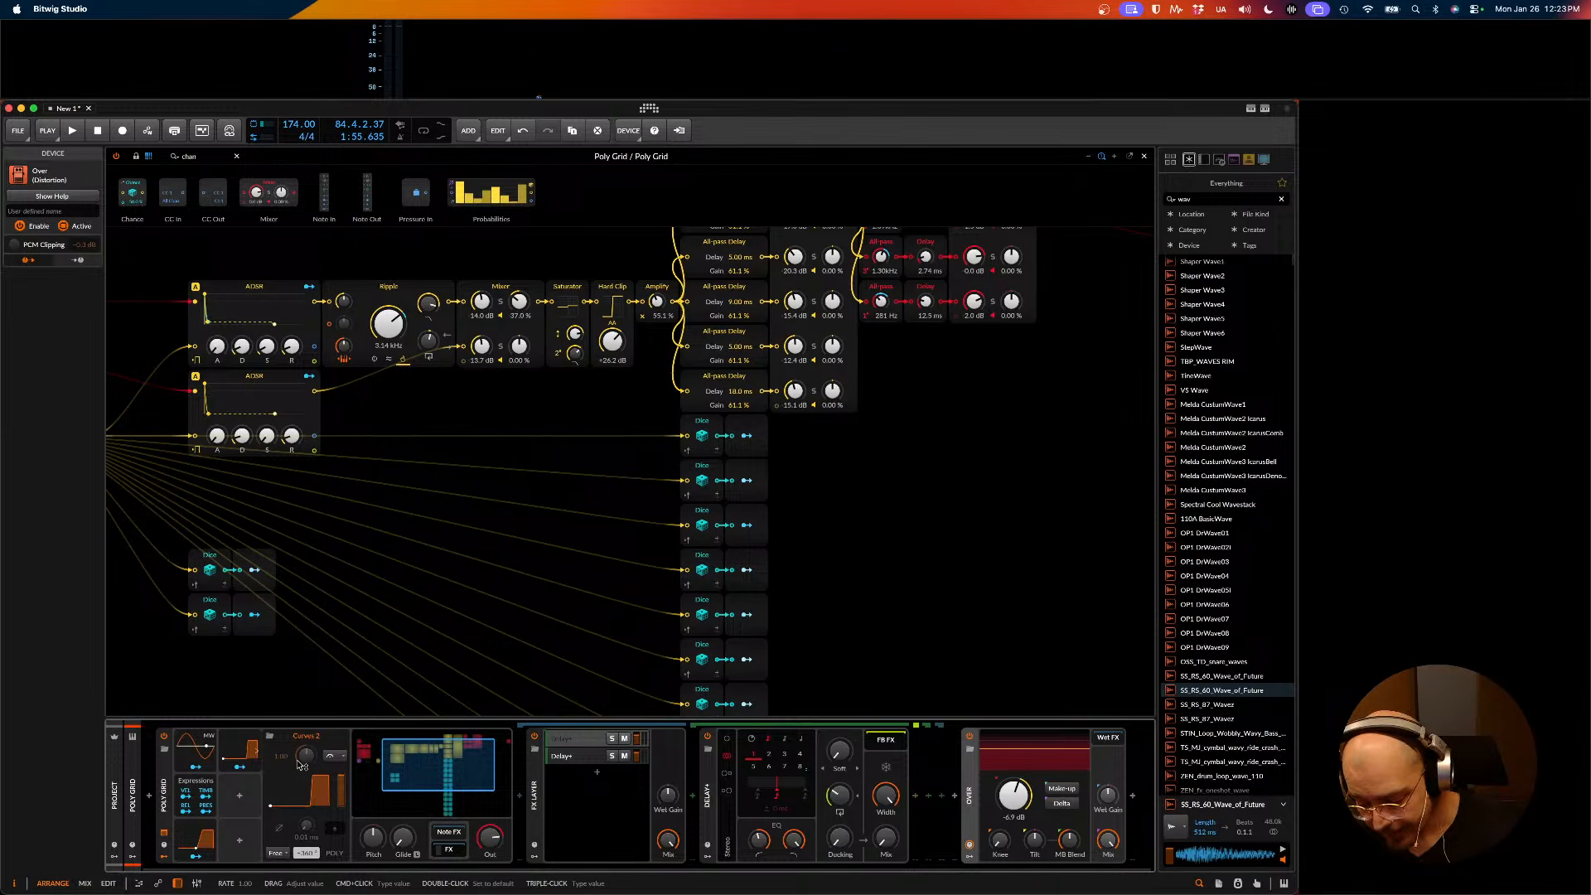
- Examine the Poly Grid signal chain from the noise sources through the all-pass delays to the output and audition it
{"action": "scroll", "coordinate": [384, 551], "scroll_direction": "left", "scroll_amount": 6}
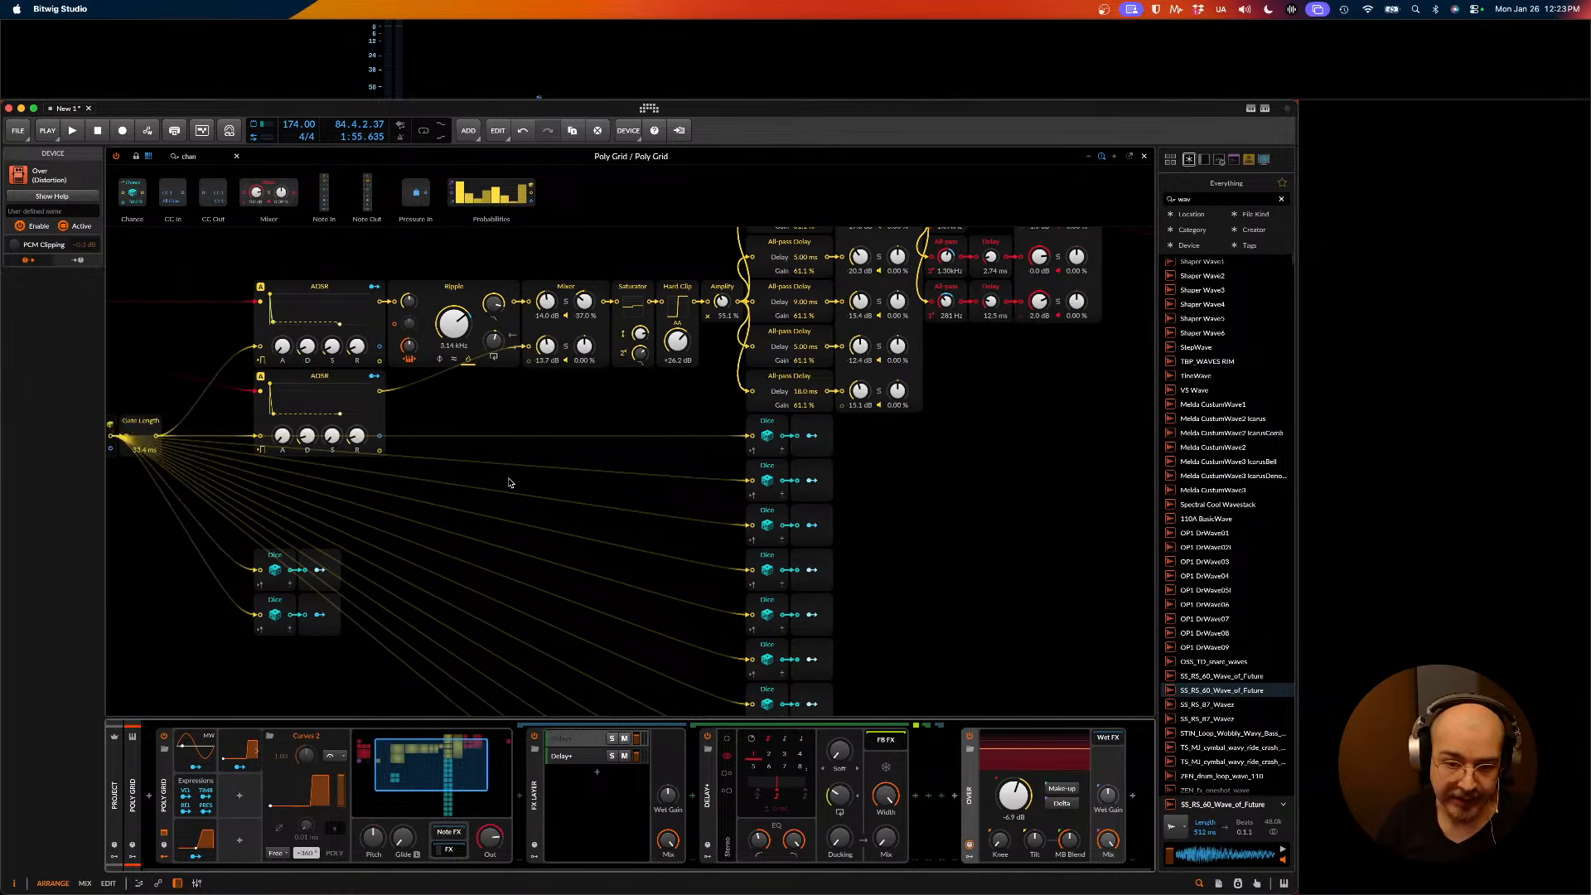
{"action": "scroll", "coordinate": [517, 481], "scroll_direction": "left", "scroll_amount": 4}
{"action": "scroll", "coordinate": [518, 481], "scroll_direction": "right", "scroll_amount": 6}
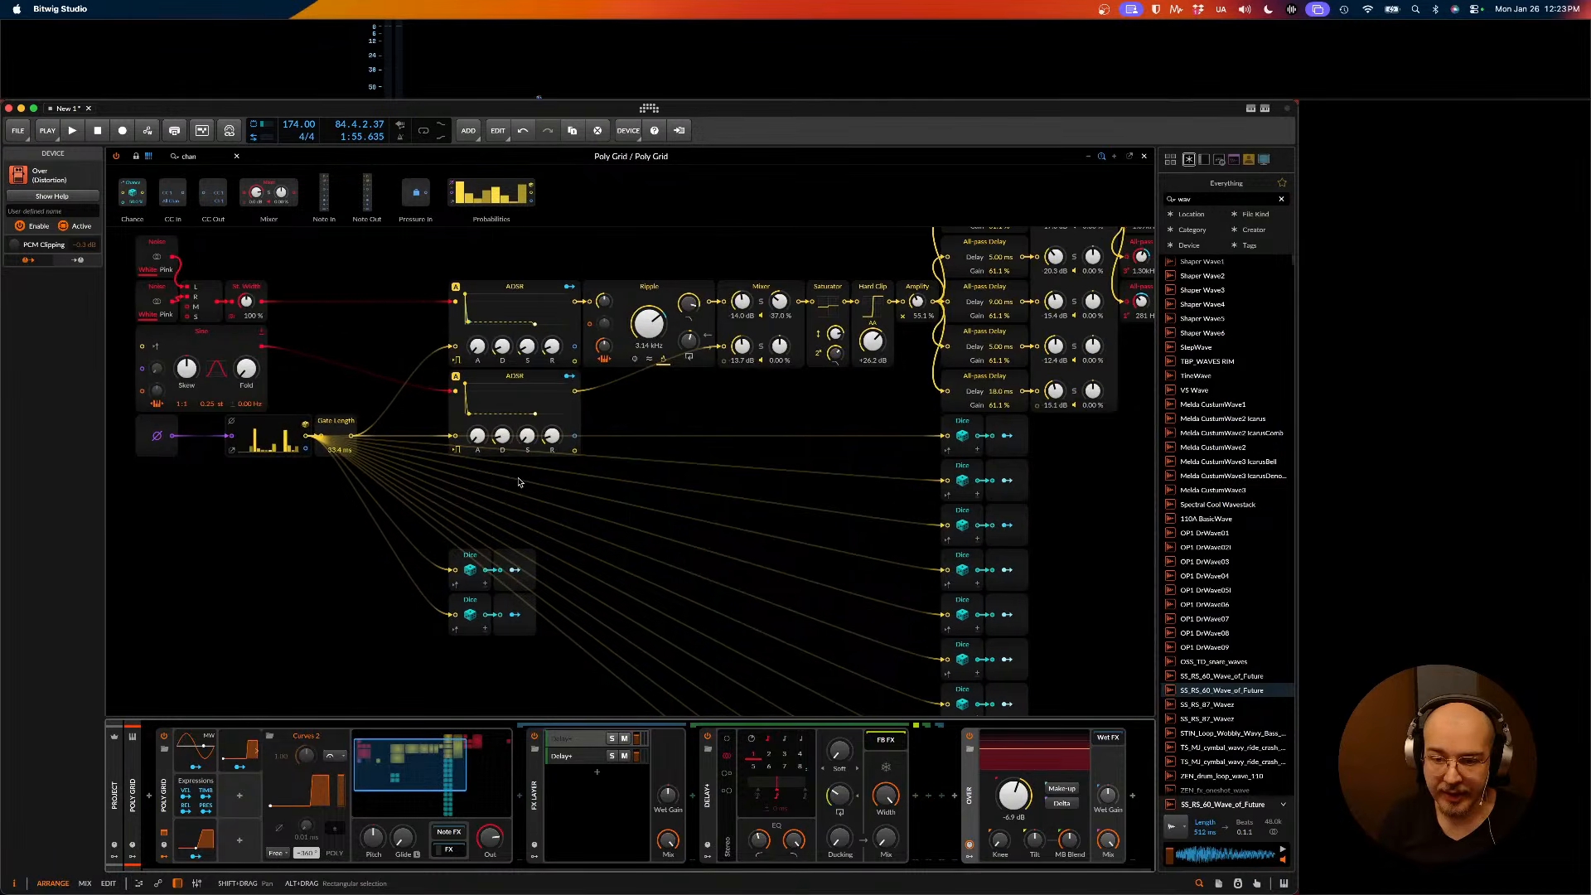
{"action": "scroll", "coordinate": [518, 481], "scroll_direction": "right", "scroll_amount": 6}
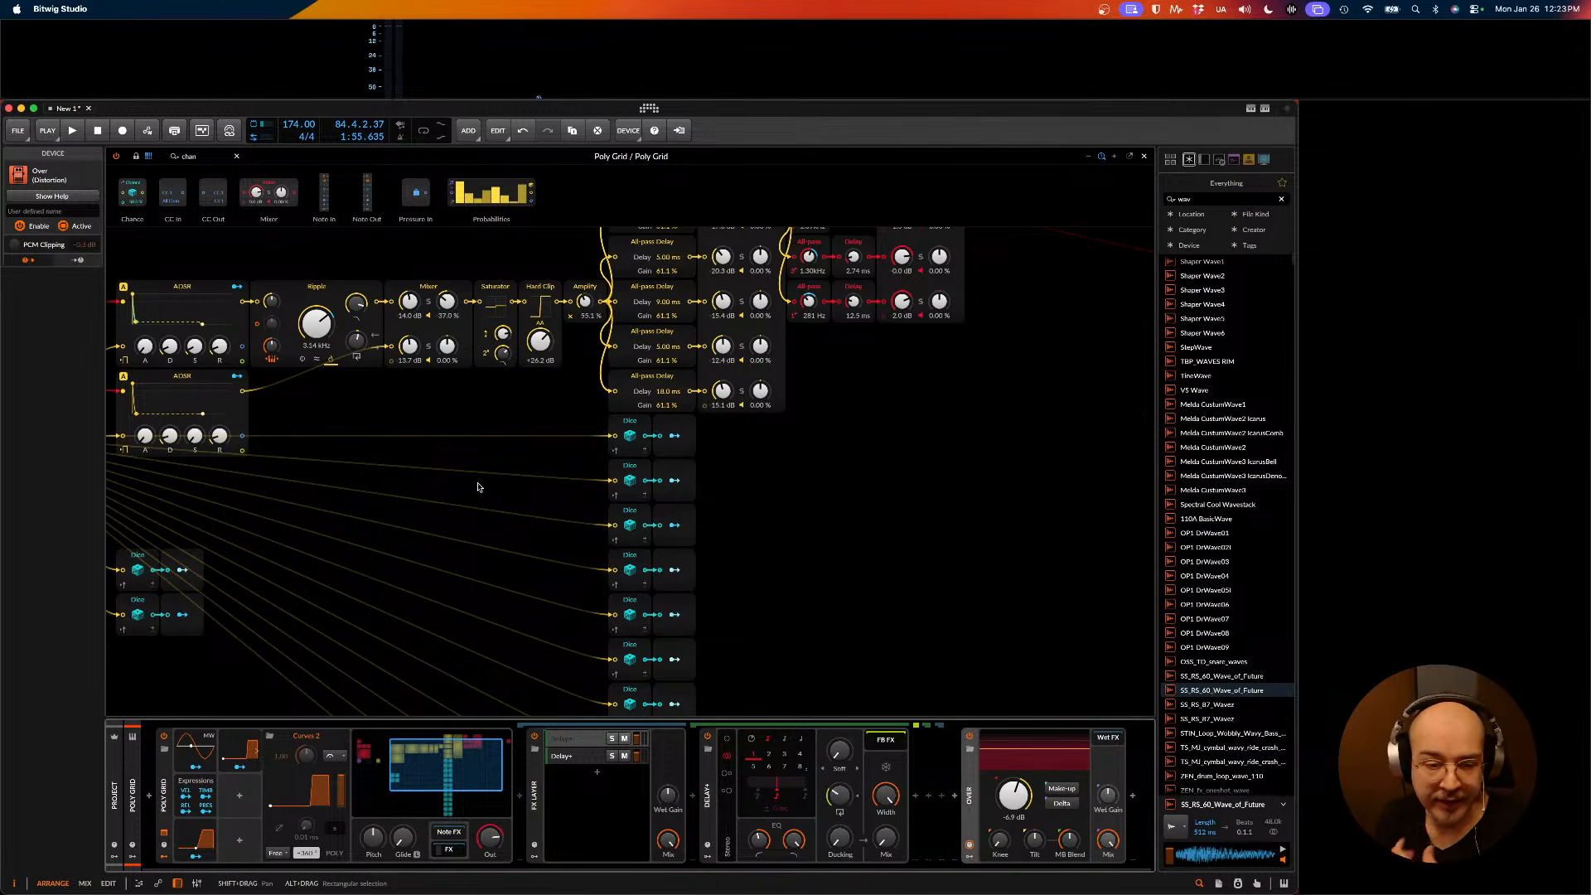
{"action": "scroll", "coordinate": [478, 489], "scroll_direction": "up", "scroll_amount": 2}
{"action": "scroll", "coordinate": [478, 493], "scroll_direction": "left", "scroll_amount": 4}
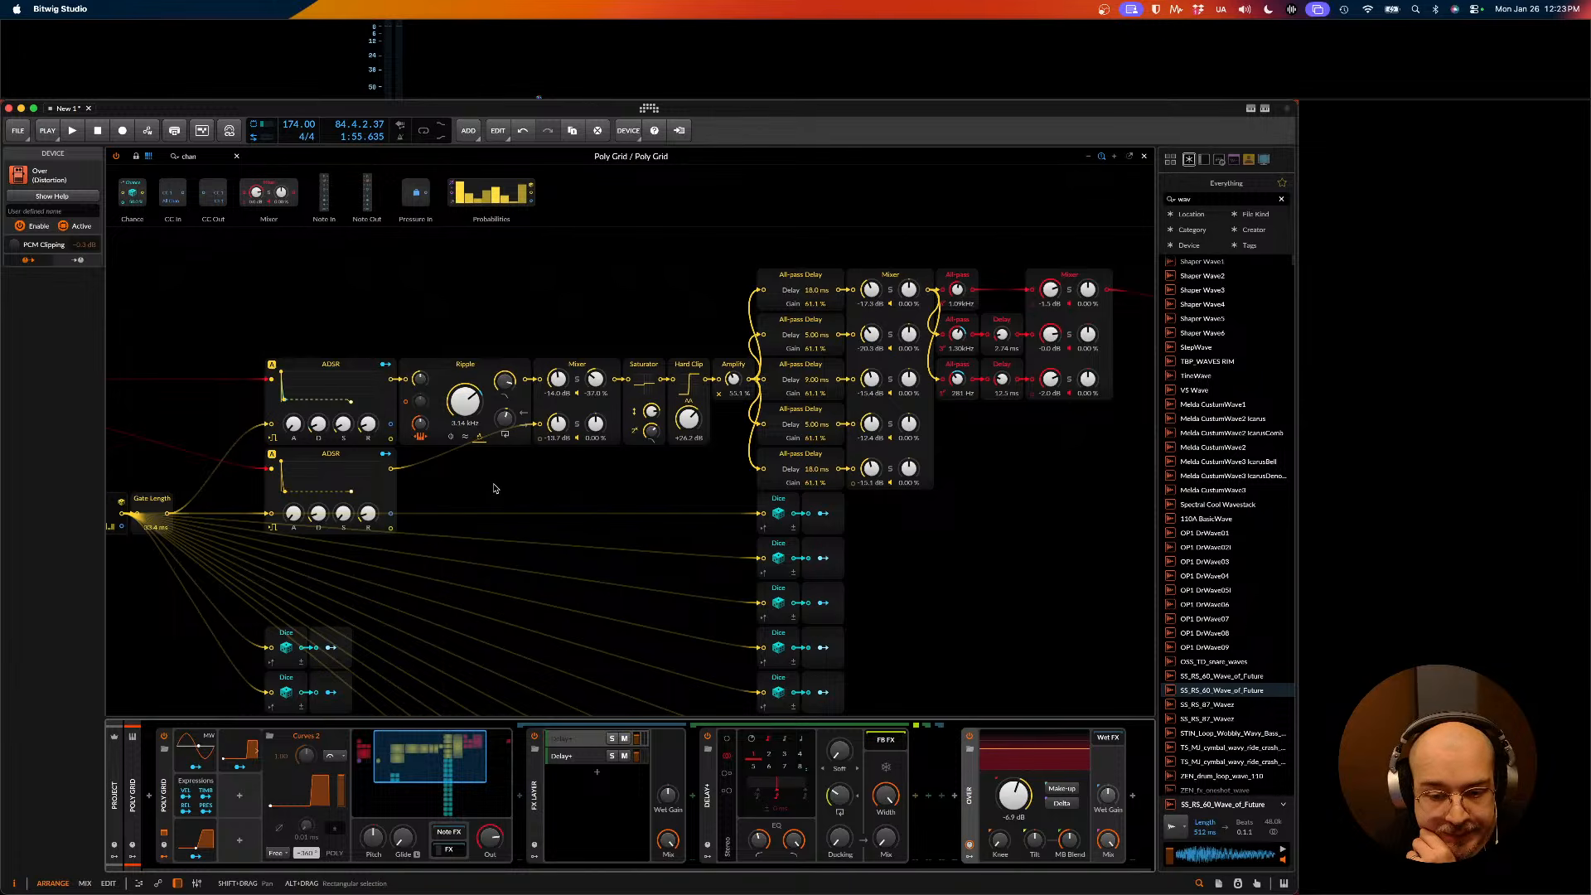
{"action": "scroll", "coordinate": [533, 488], "scroll_direction": "up", "scroll_amount": 1}
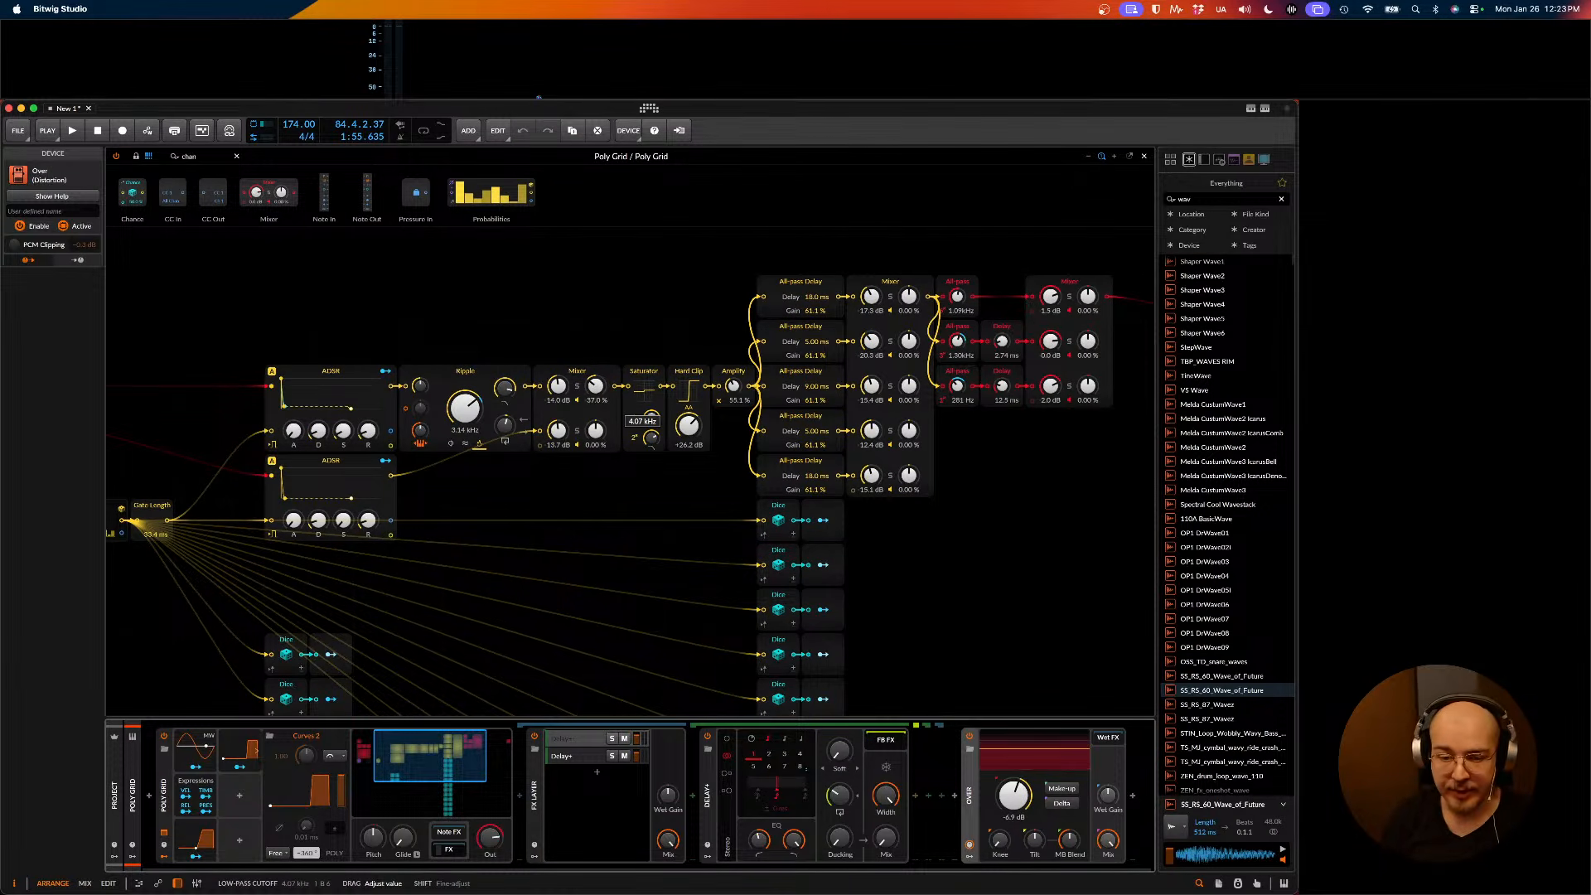
{"action": "key", "text": "space"}
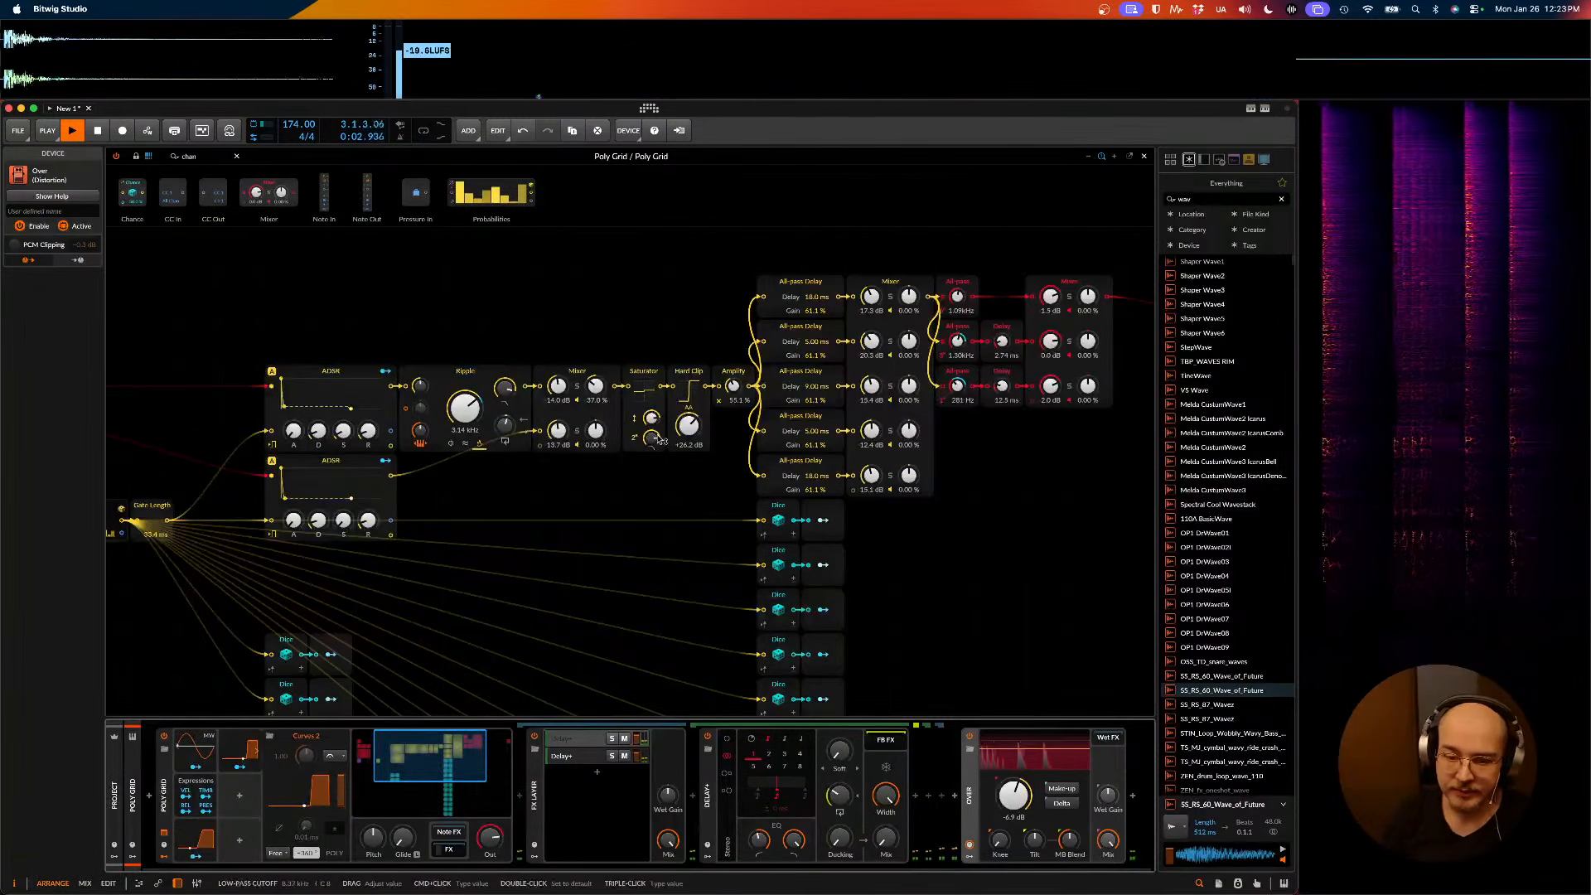
{"action": "scroll", "coordinate": [663, 446], "scroll_direction": "right", "scroll_amount": 6}
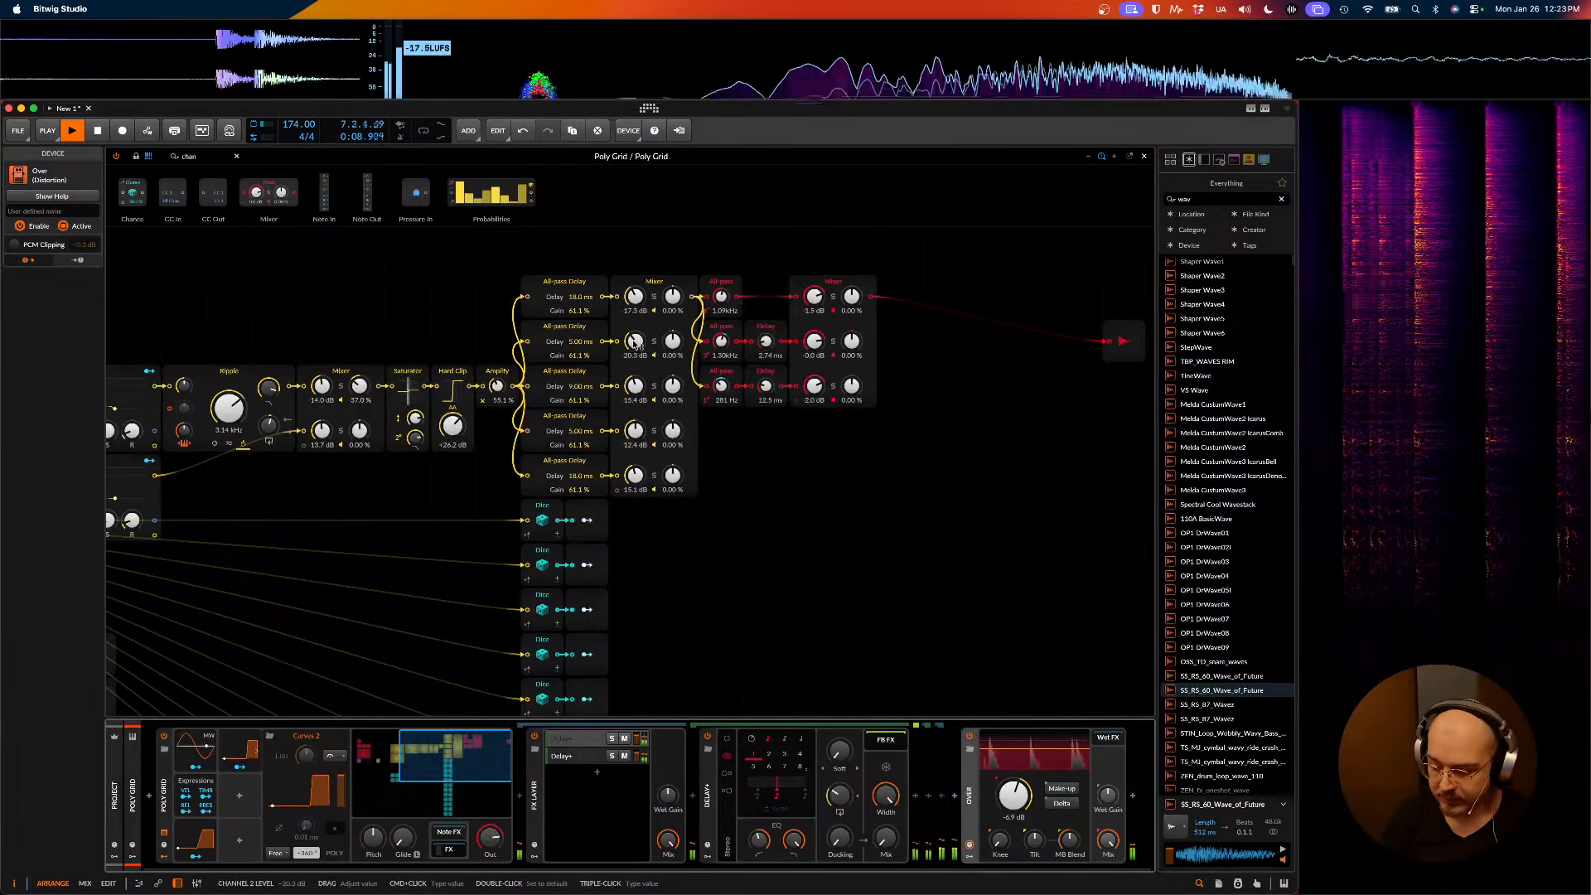
{"action": "scroll", "coordinate": [644, 346], "scroll_direction": "down", "scroll_amount": 5}
{"action": "scroll", "coordinate": [645, 348], "scroll_direction": "up", "scroll_amount": 8}
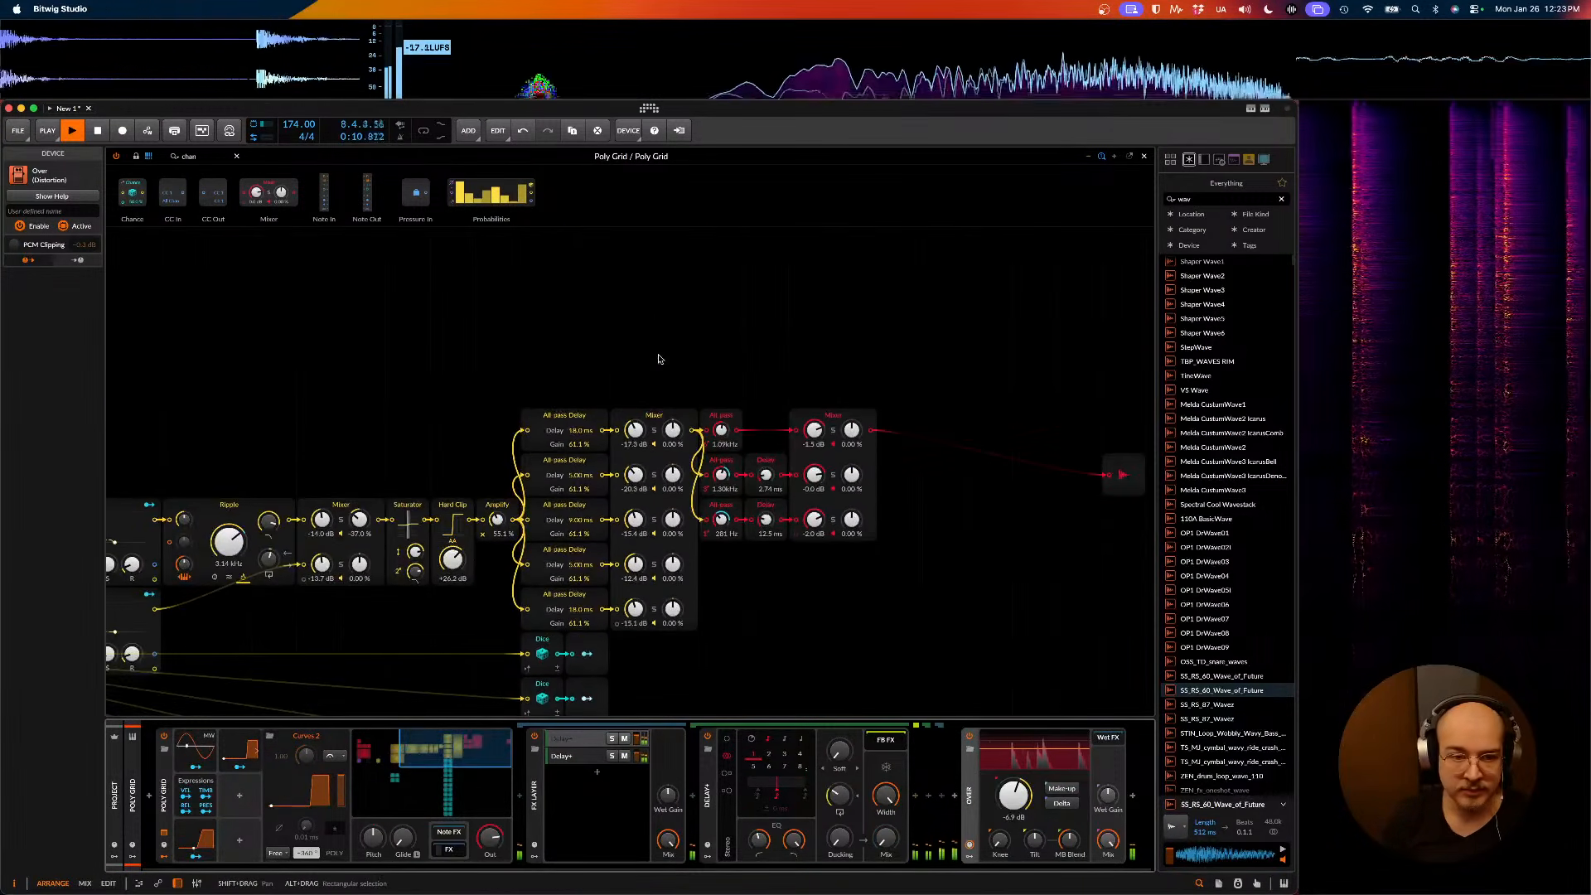
{"action": "scroll", "coordinate": [662, 358], "scroll_direction": "down", "scroll_amount": 4}
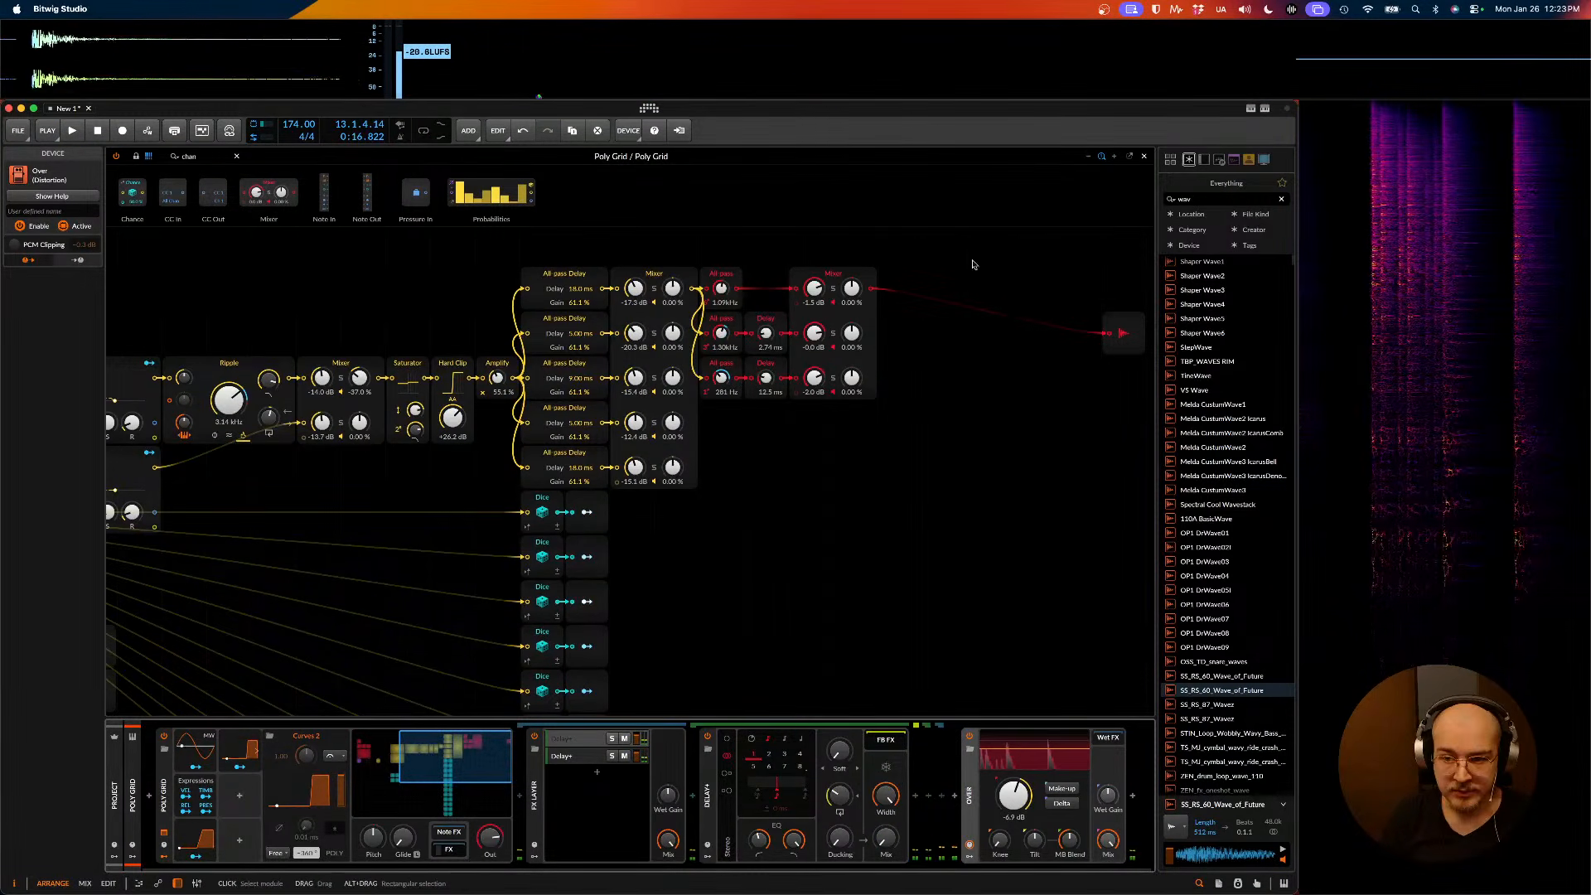
- Close the Poly Grid editor and play the sound briefly from the start of the arrangement
{"action": "left_click", "coordinate": [1145, 157]}
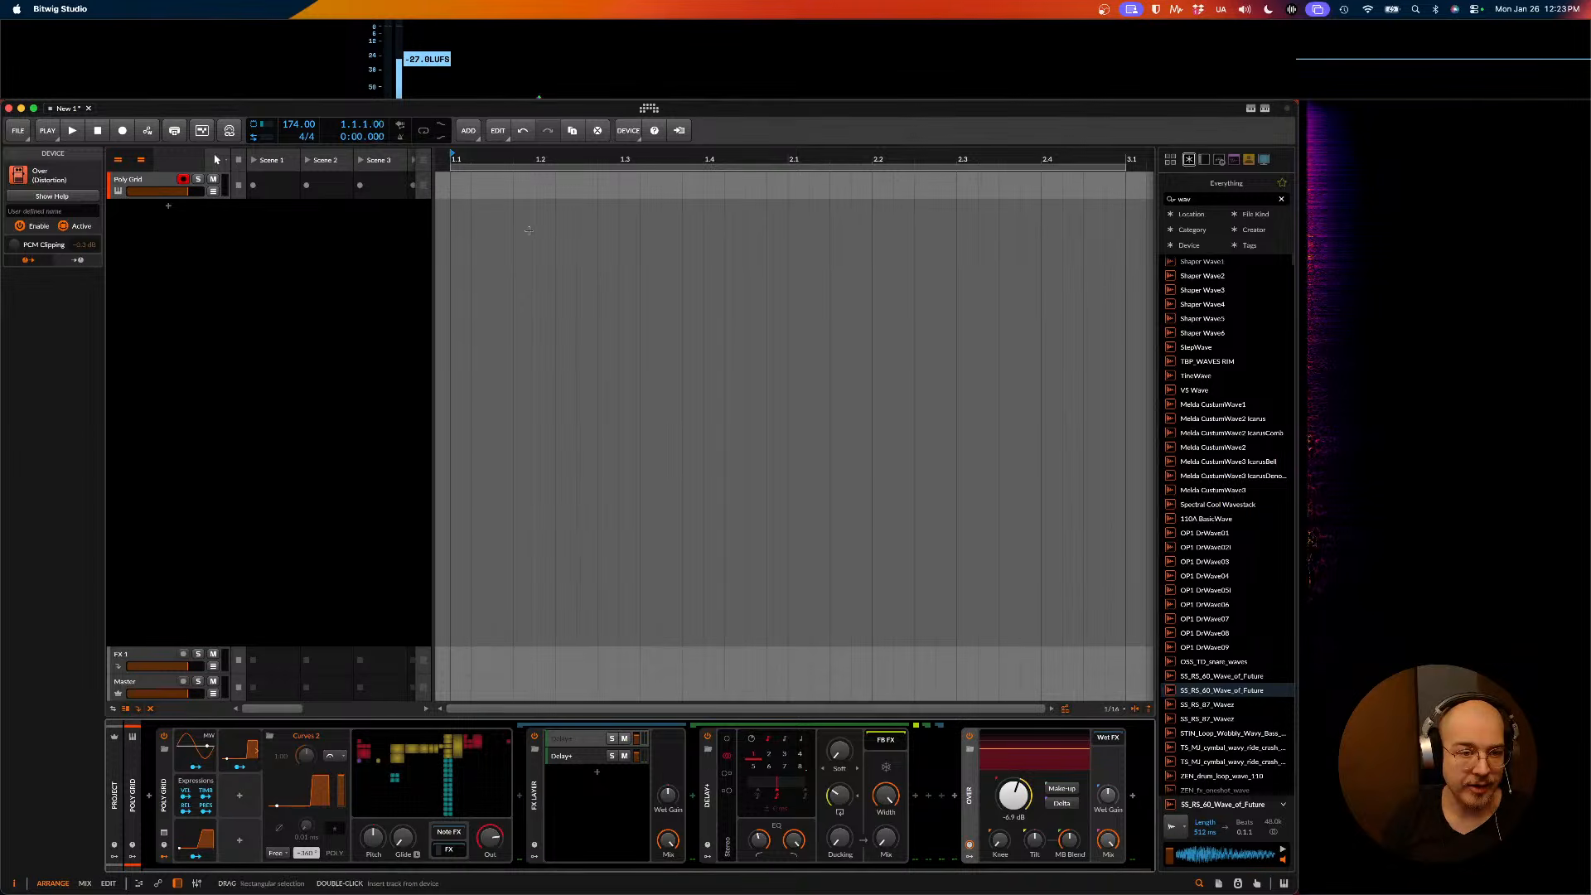
{"action": "key", "text": "space"}
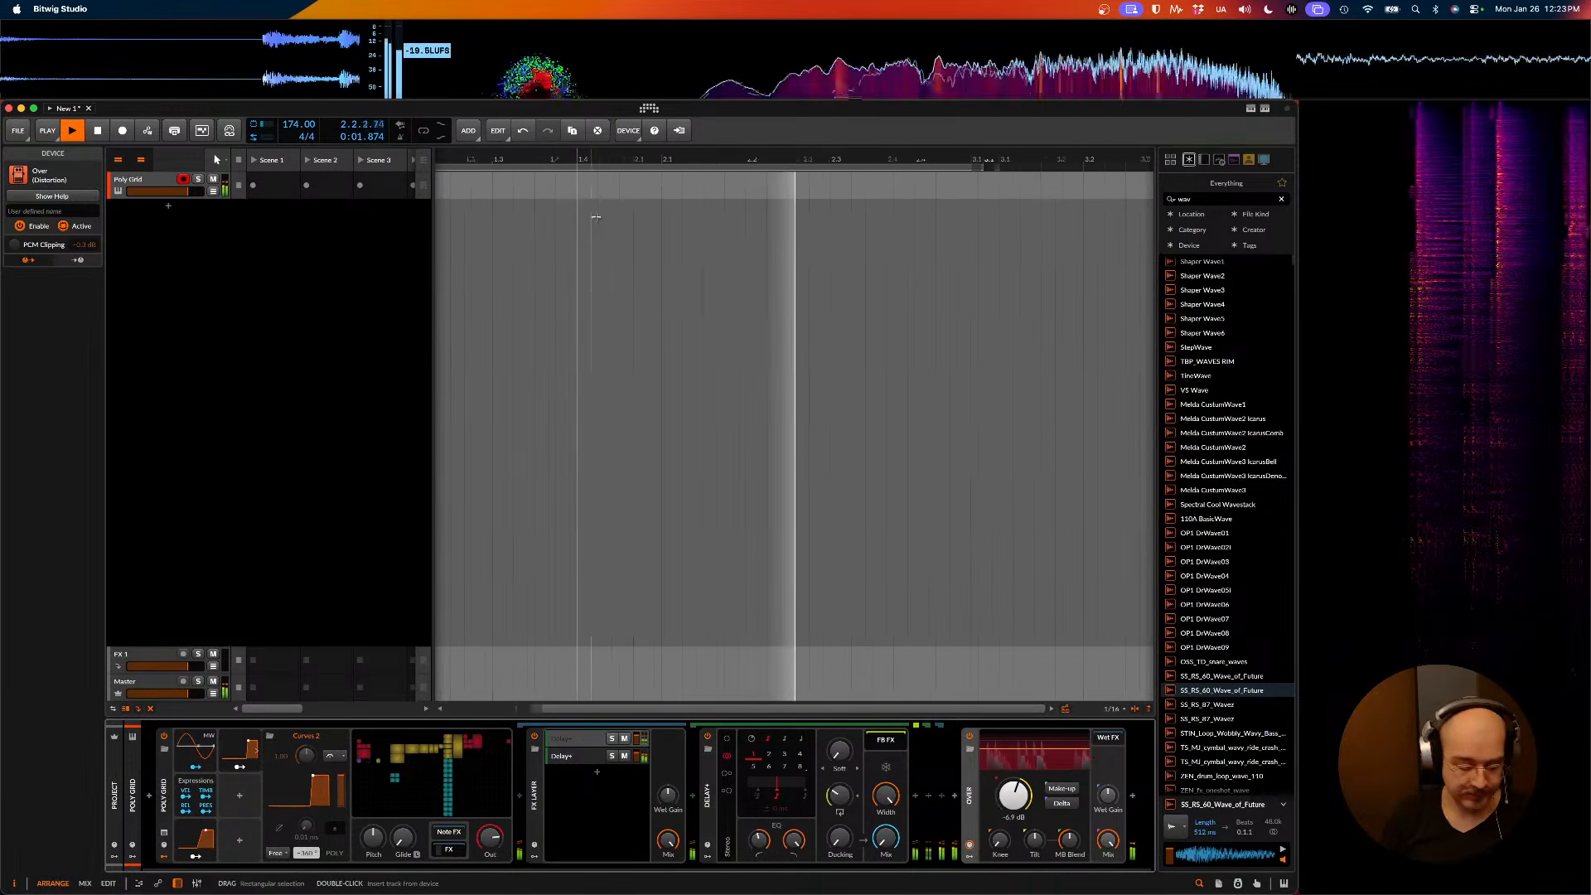
{"action": "key", "text": "space"}
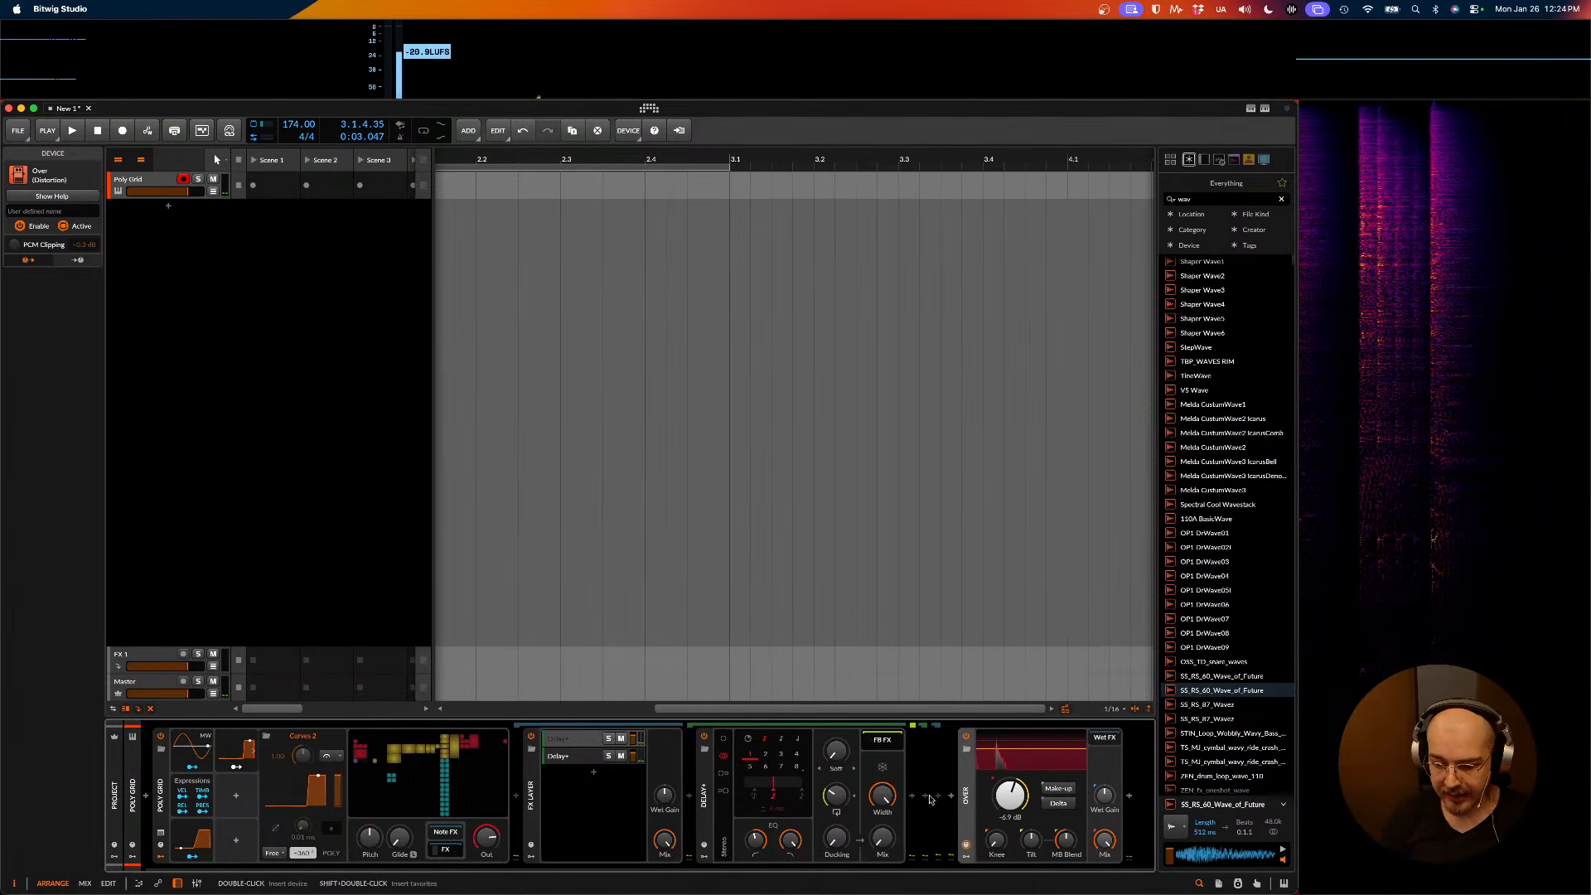
- Insert a Filter+ device between Delay+ and Over in the device chain
{"action": "left_click", "coordinate": [955, 795]}
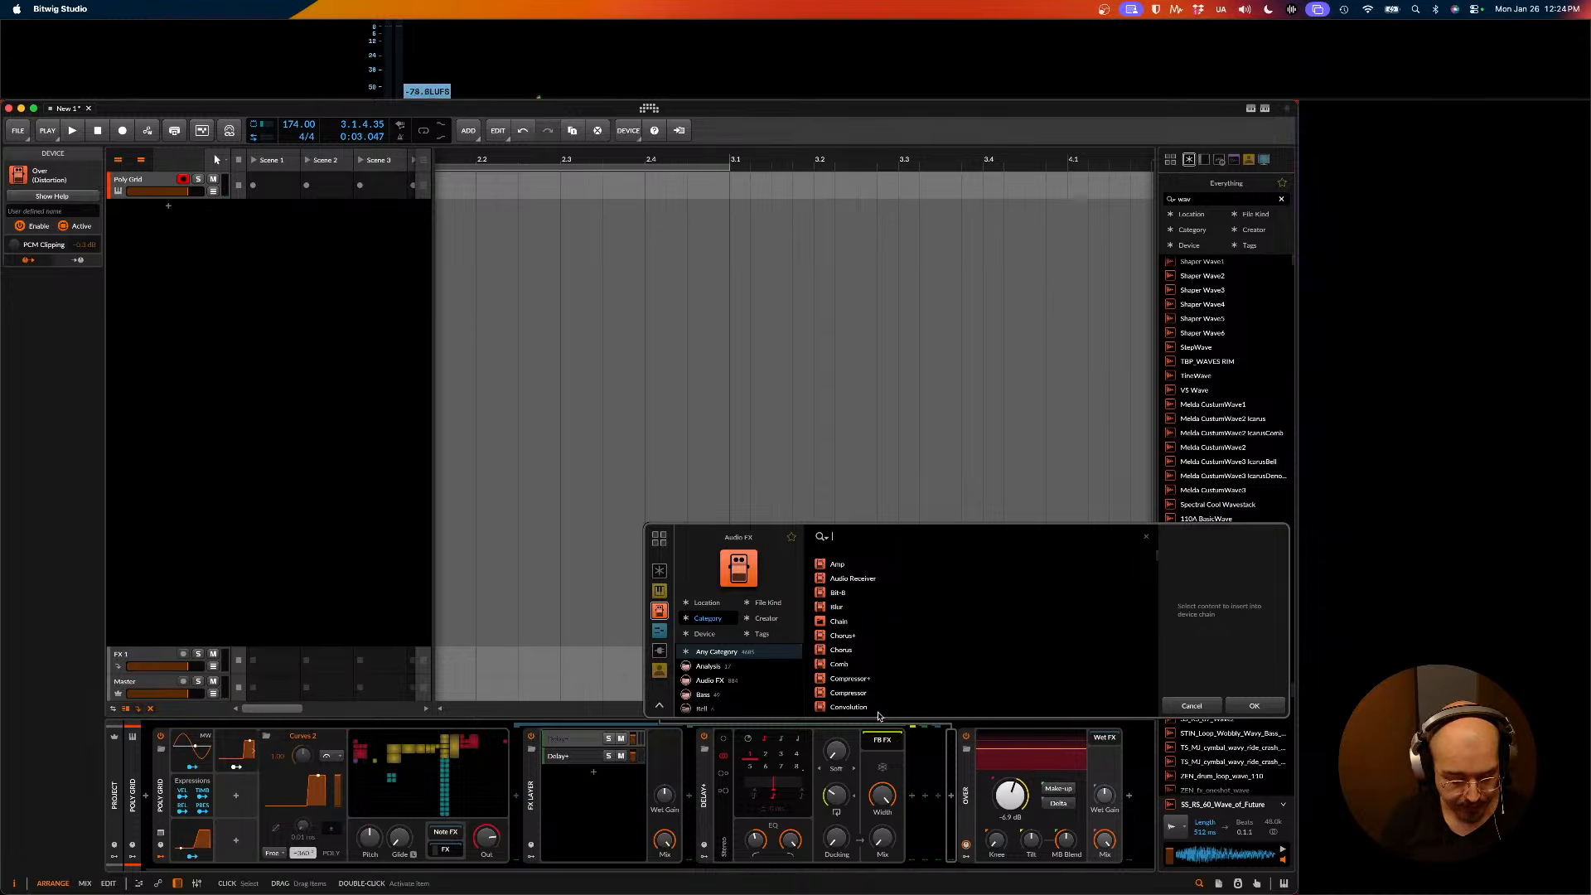
{"action": "type", "text": "filter"}
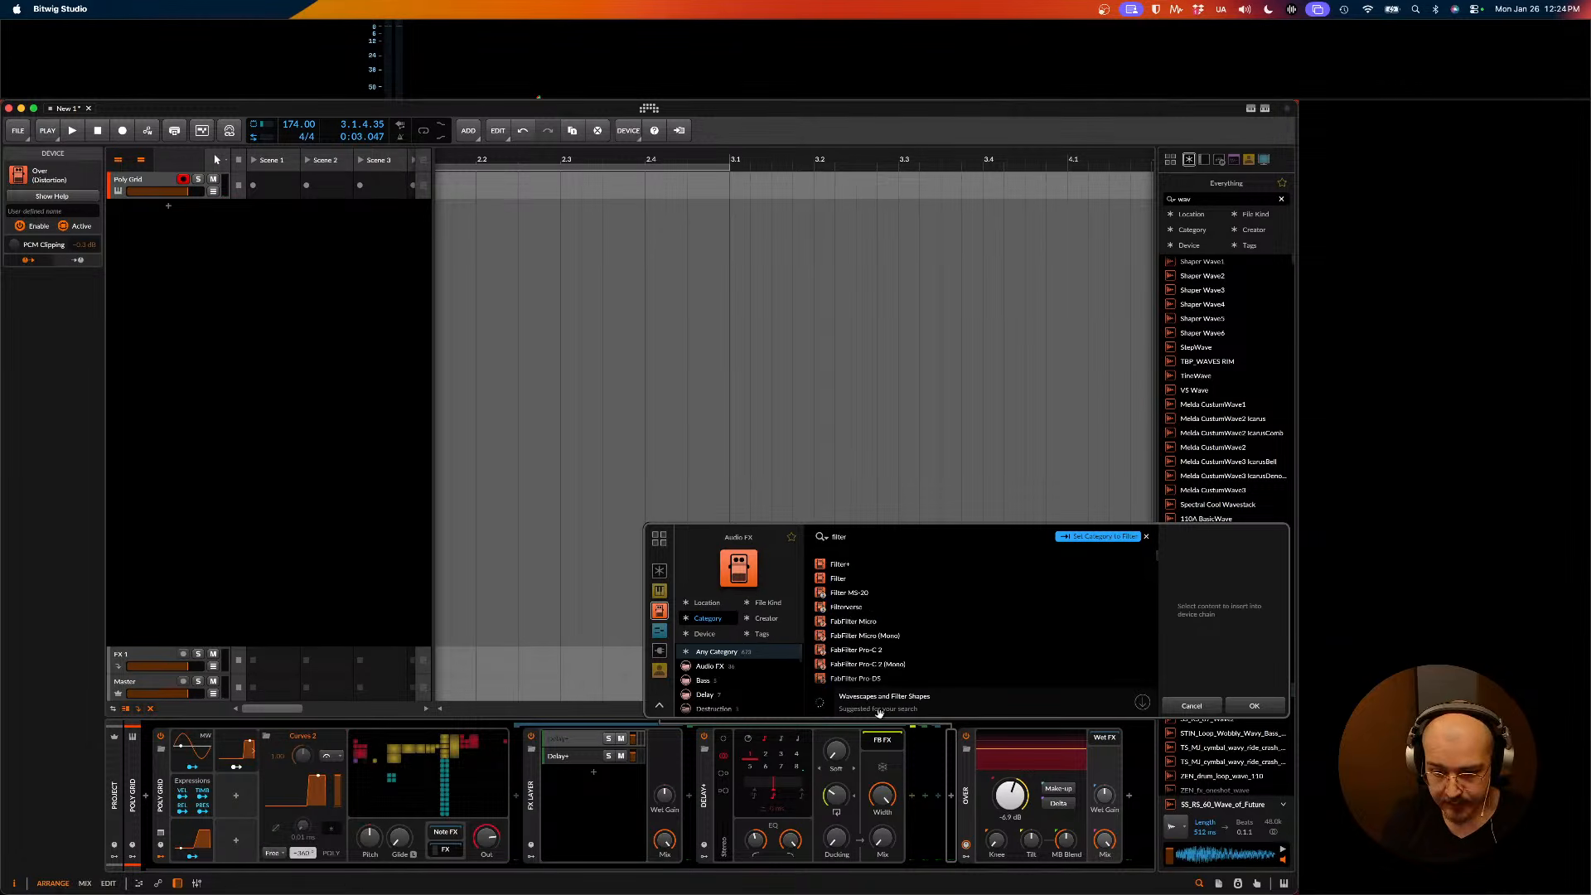
{"action": "key", "text": "Down"}
{"action": "key", "text": "Return"}
- Audition Filter+ by sweeping its low-pass cutoff up to about 33.5 kHz and down to about 453 Hz during playback
{"action": "key", "text": "space"}
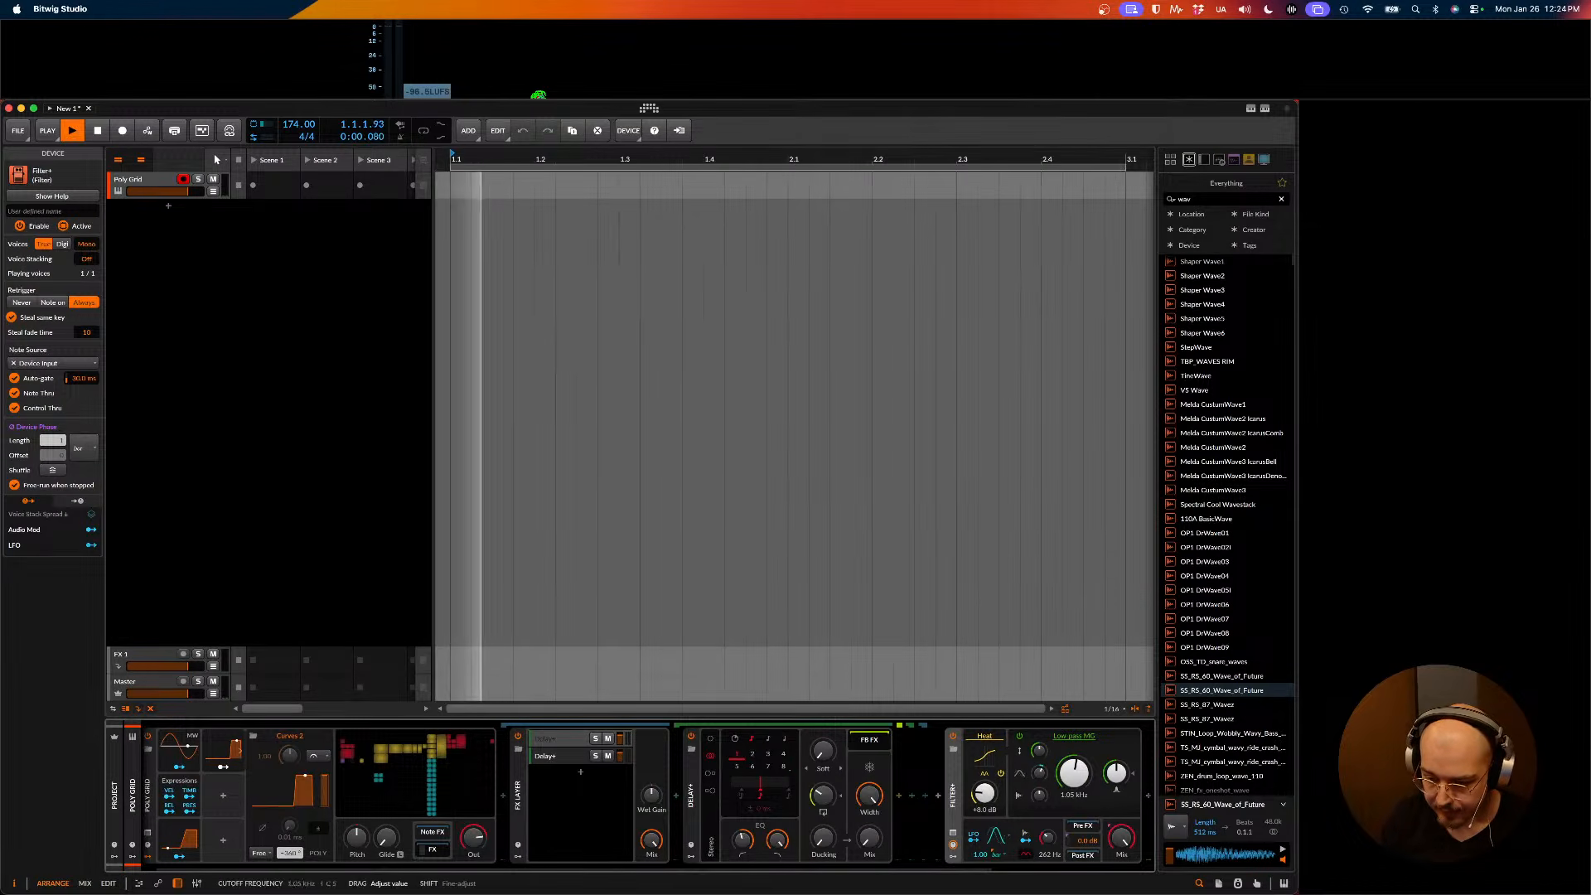
{"action": "left_click_drag", "start_coordinate": [1074, 772], "coordinate": [1093, 692]}
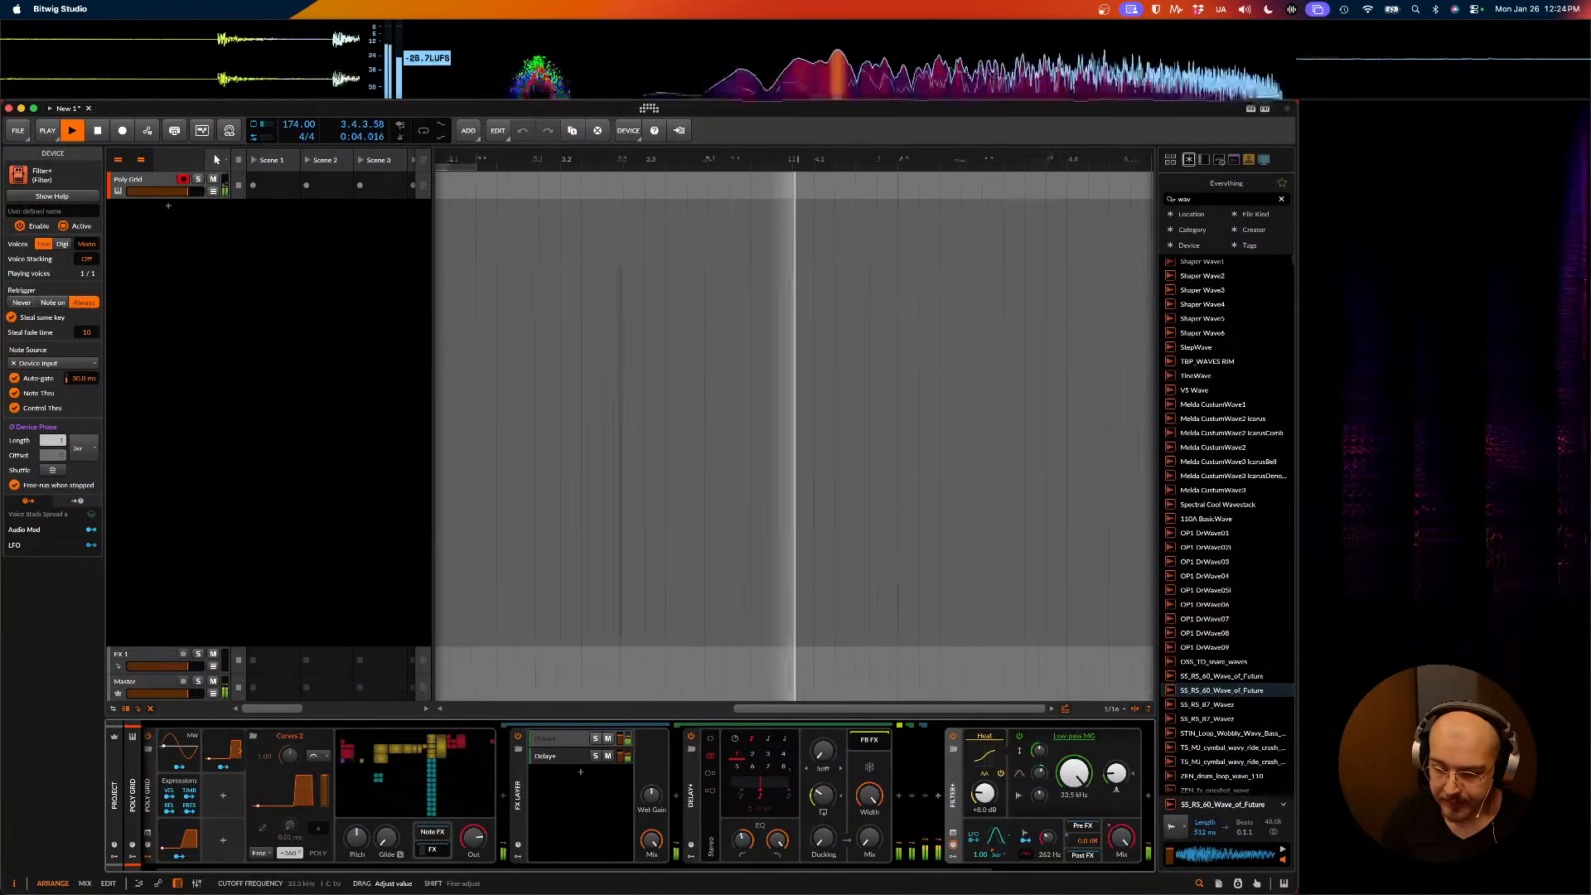
{"action": "key", "text": "space"}
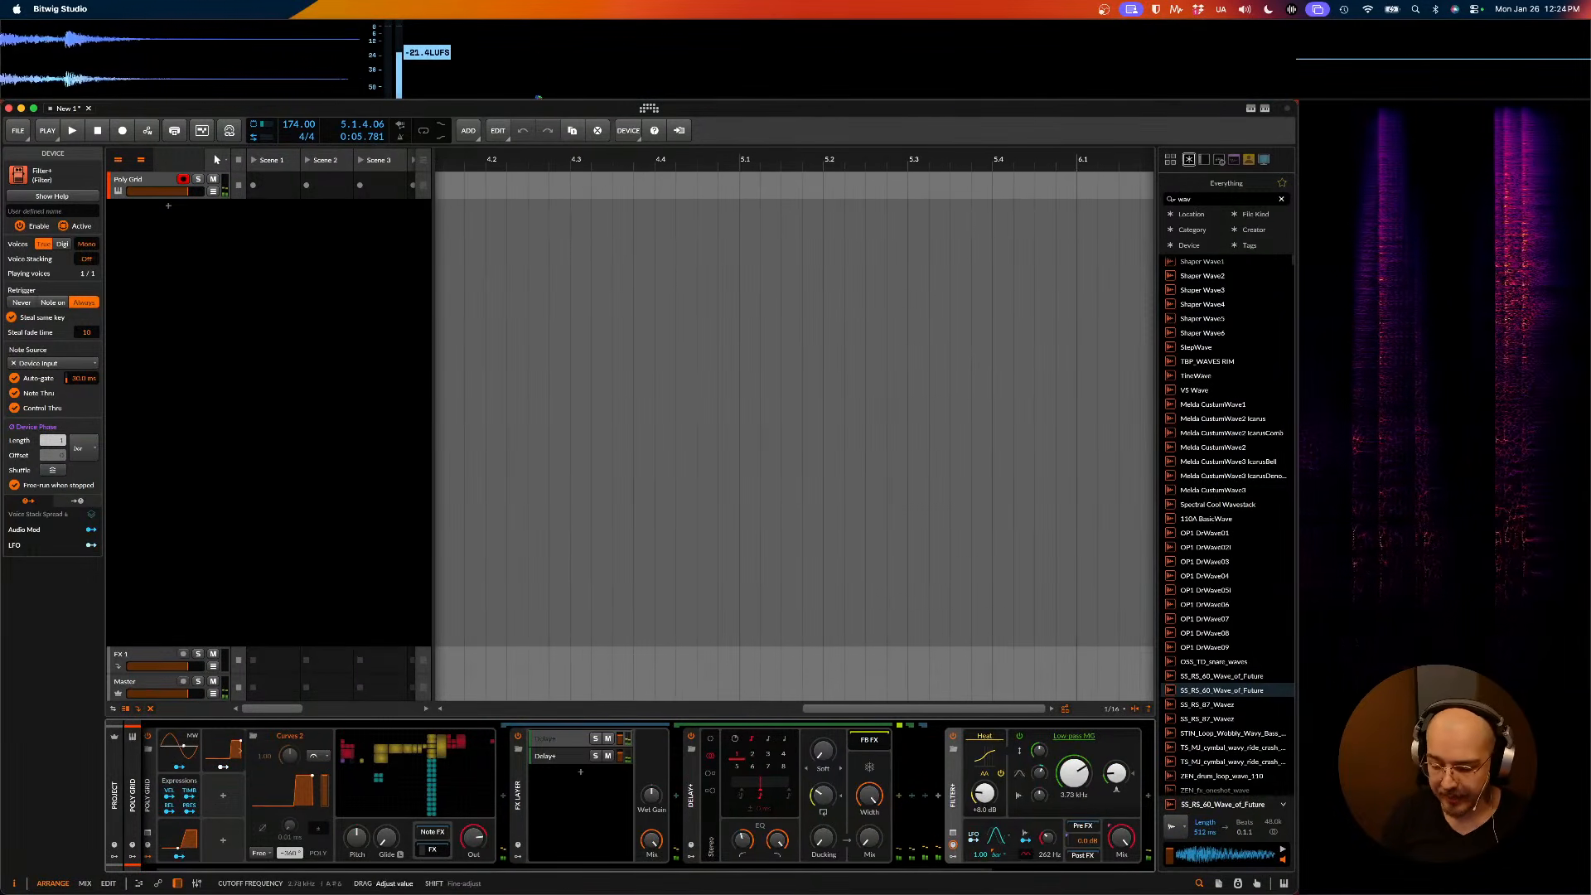
{"action": "key", "text": "space"}
{"action": "left_click_drag", "start_coordinate": [1090, 775], "coordinate": [1090, 845]}
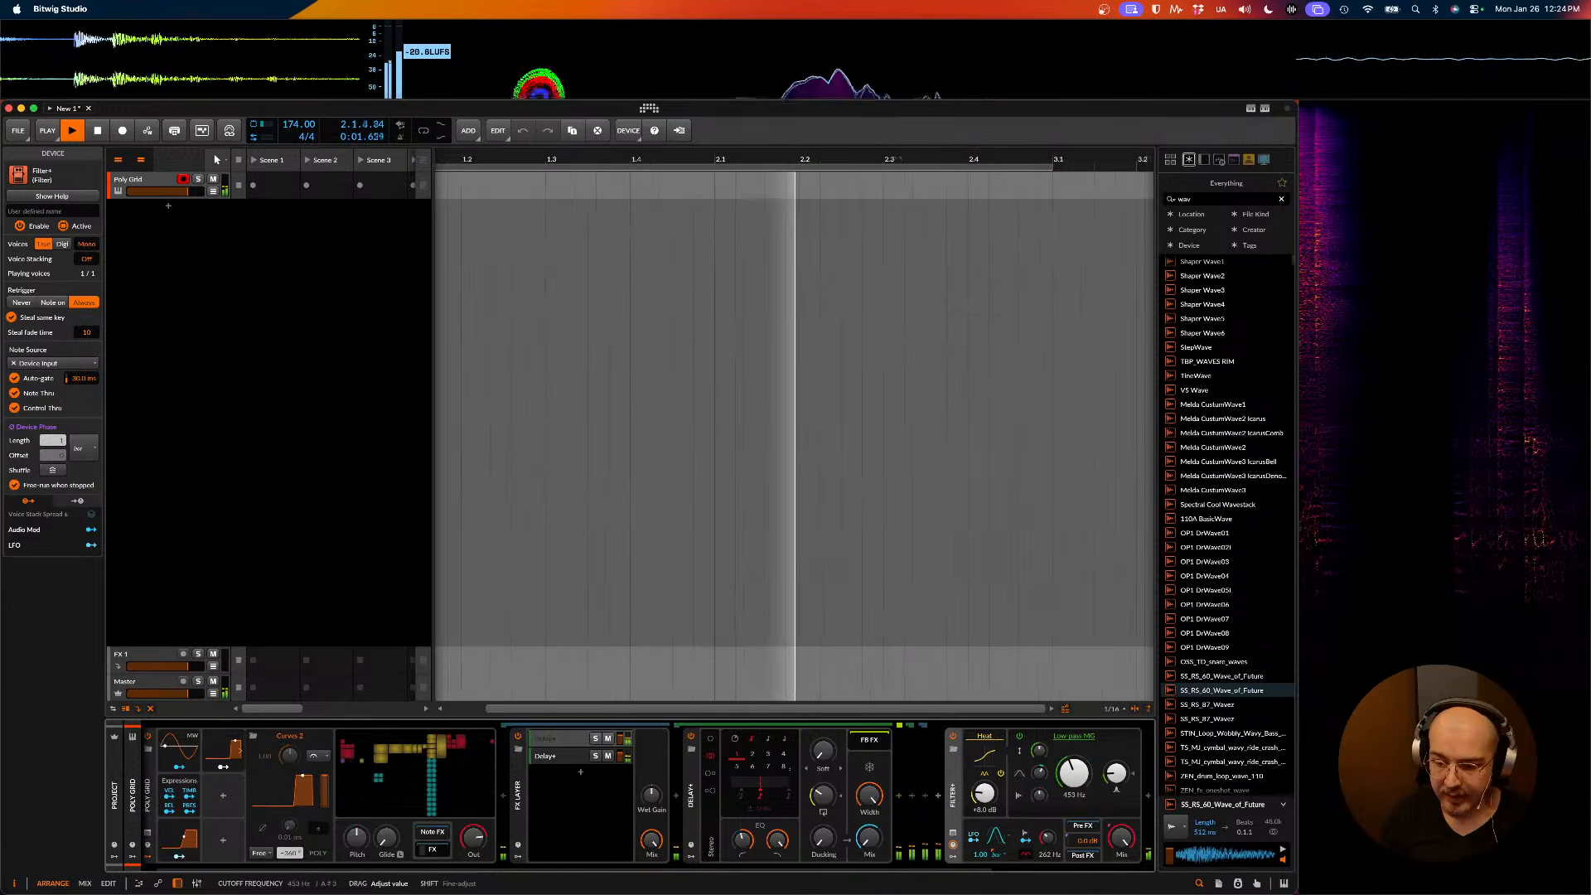
{"action": "key", "text": "space"}
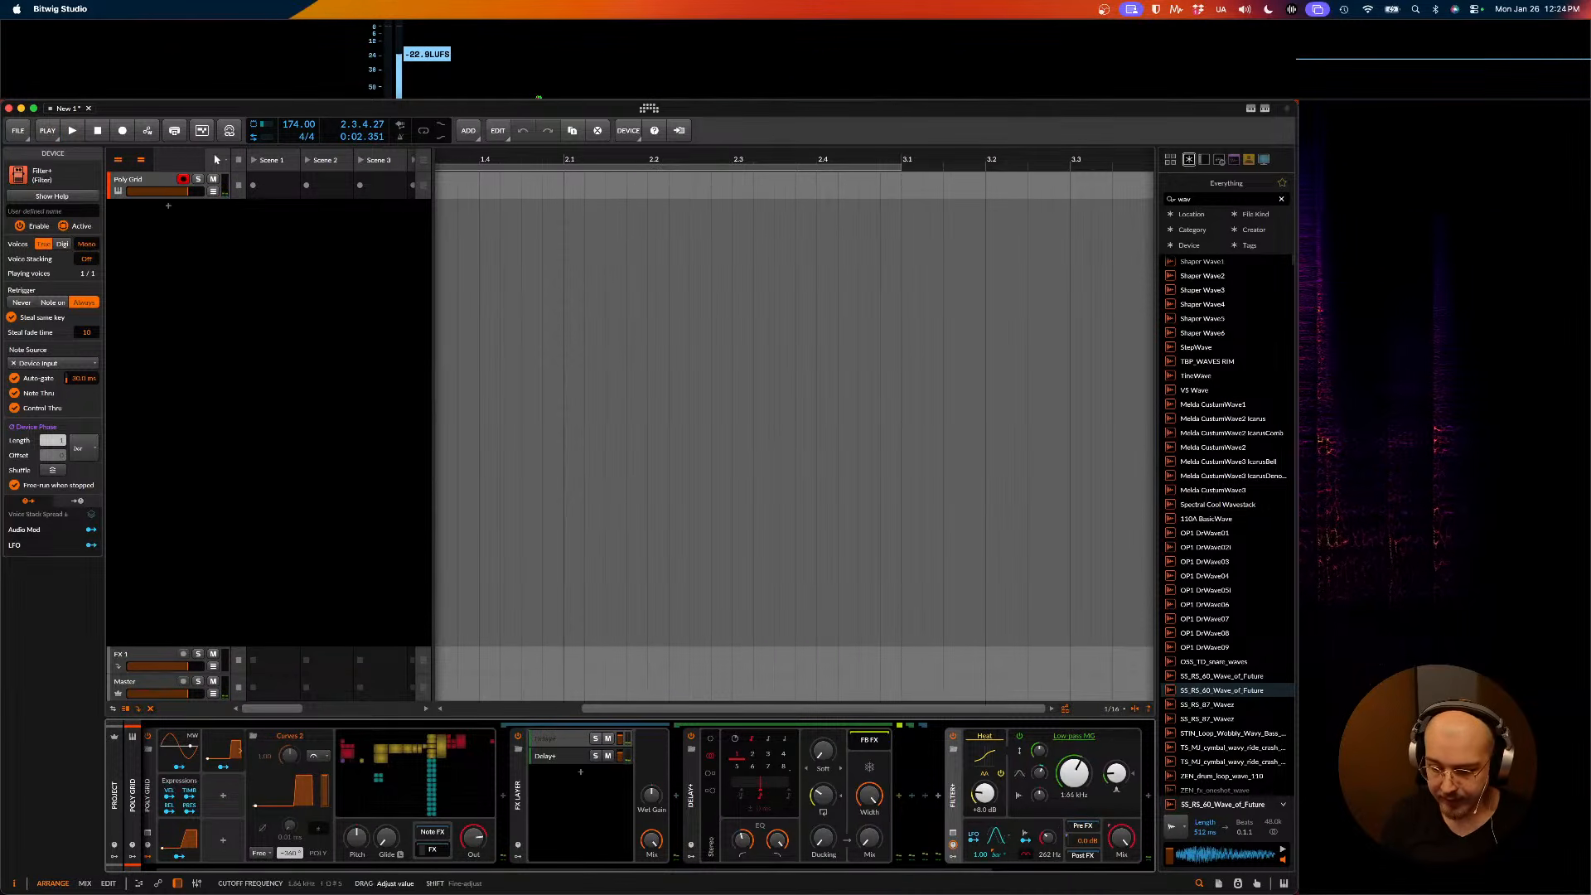
- Try further Filter+ cutoff settings between about 589 Hz and 5.12 kHz while repeatedly restarting playback
{"action": "scroll", "coordinate": [796, 433], "scroll_direction": "left", "scroll_amount": 4}
{"action": "scroll", "coordinate": [978, 748], "scroll_direction": "right", "scroll_amount": 1}
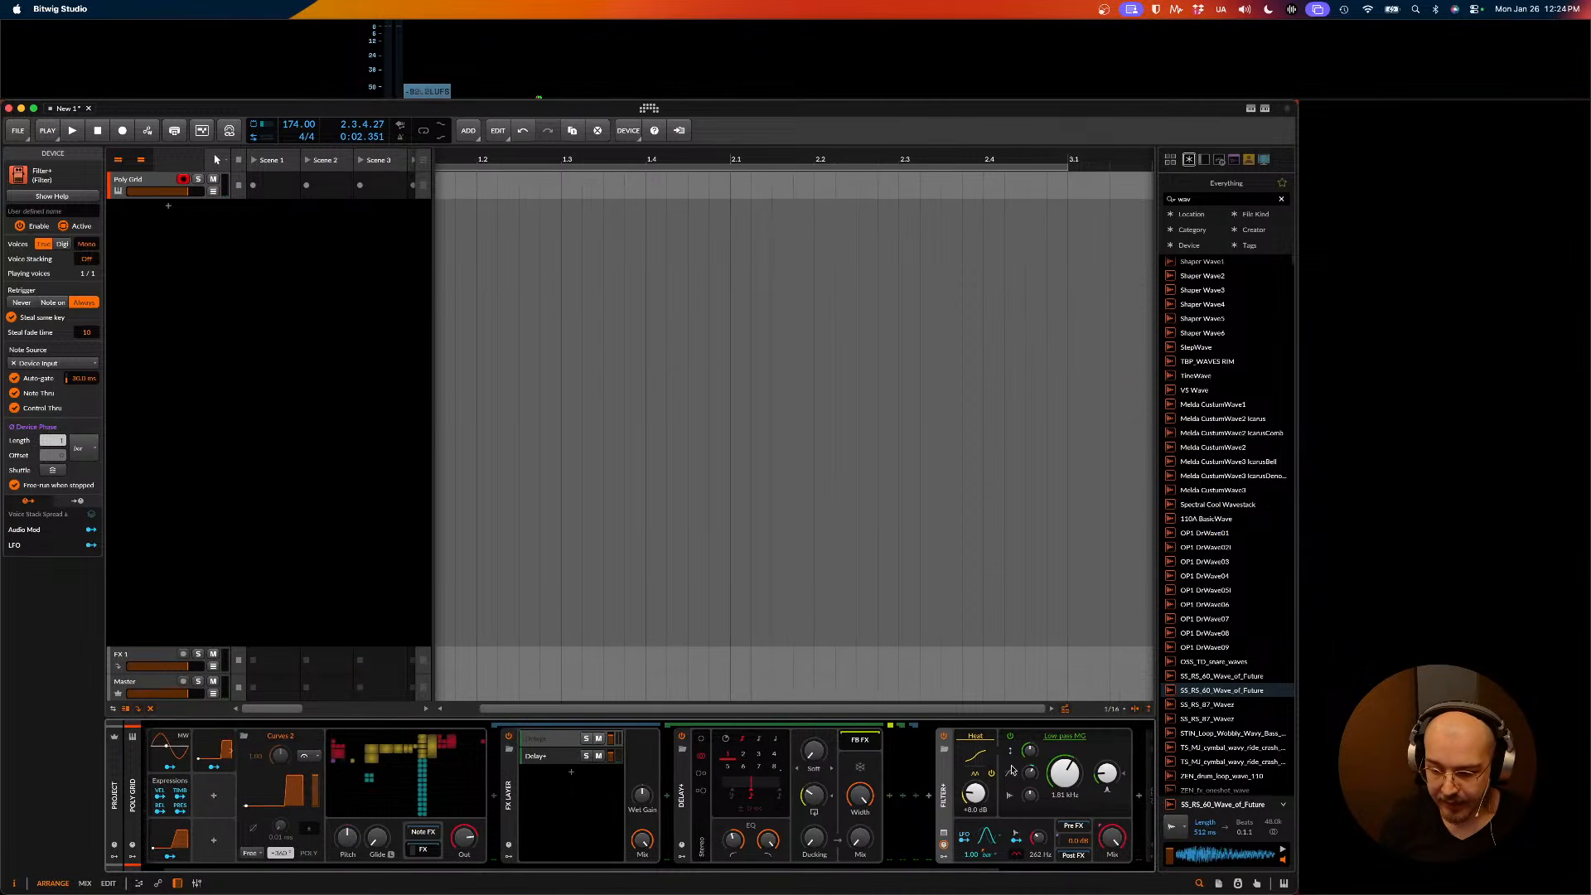
{"action": "key", "text": "space"}
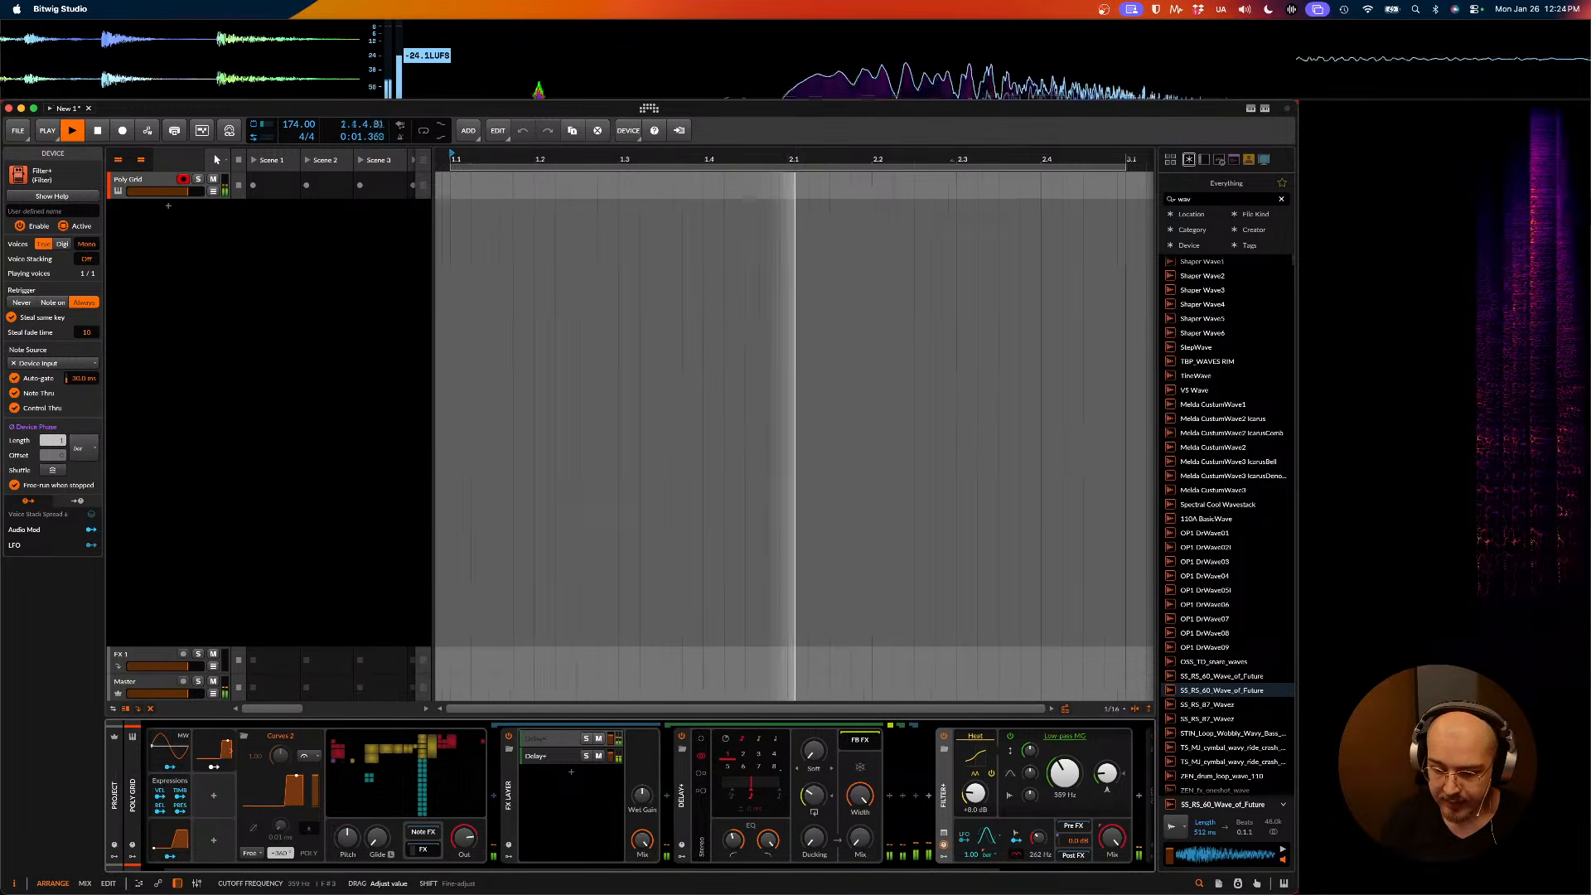
{"action": "left_click_drag", "start_coordinate": [1065, 772], "coordinate": [1065, 719]}
{"action": "key", "text": "space"}
{"action": "key", "text": "space"}
{"action": "key", "text": "space"}
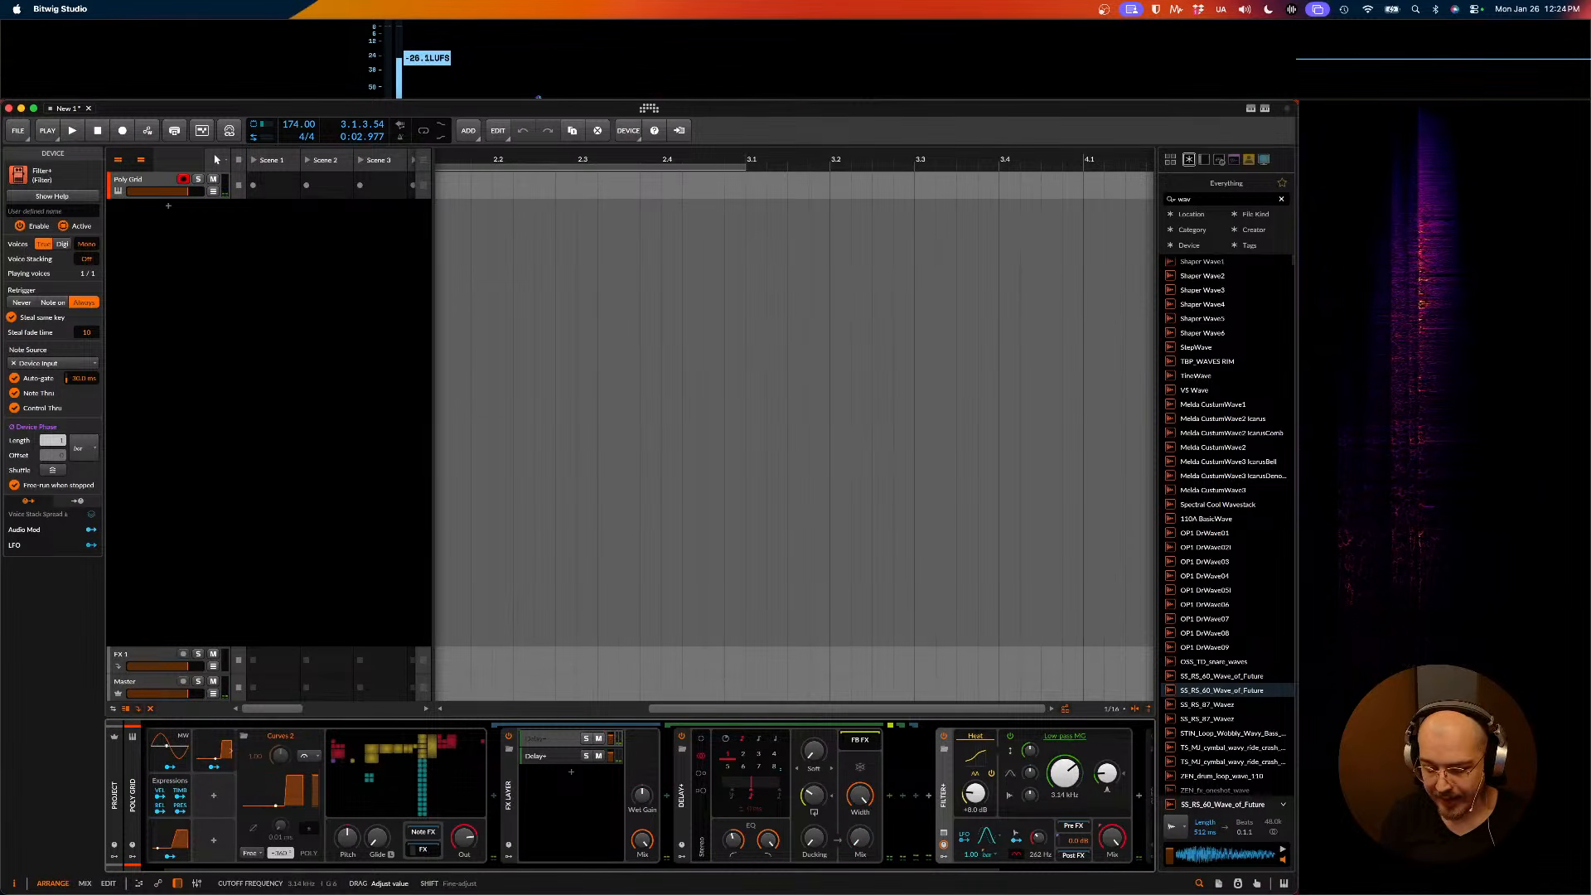
{"action": "key", "text": "space"}
{"action": "mouse_move", "coordinate": [1065, 720]}
{"action": "left_mouse_down"}
{"action": "mouse_move", "coordinate": [1065, 767]}
{"action": "mouse_move", "coordinate": [1065, 745]}
{"action": "left_mouse_up"}
{"action": "key", "text": "space"}
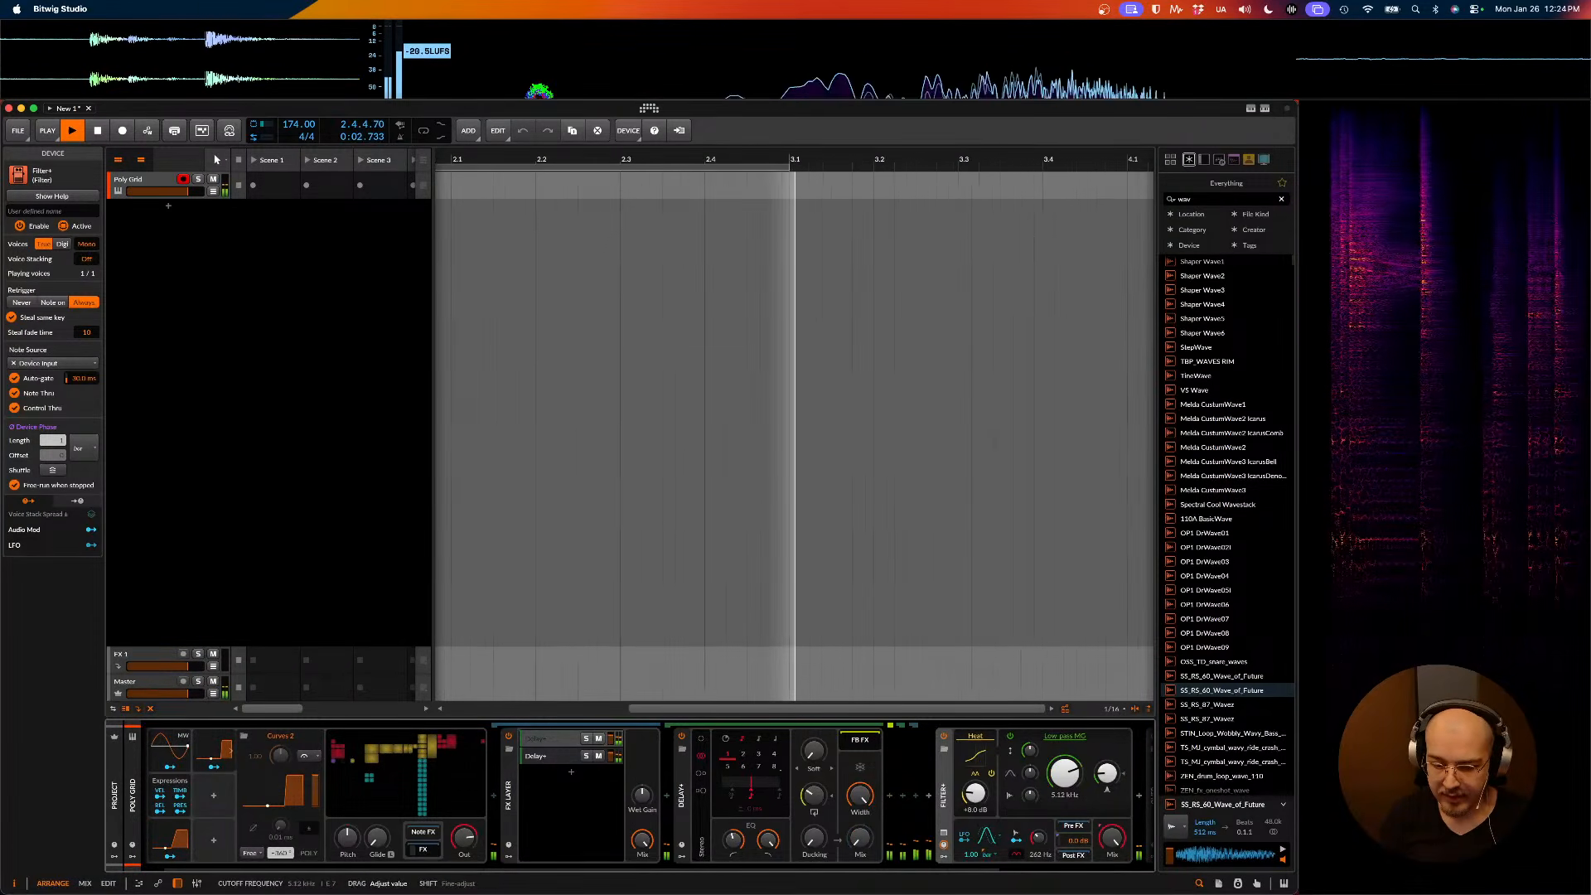
{"action": "scroll", "coordinate": [1065, 773], "scroll_direction": "right", "scroll_amount": 3}
{"action": "scroll", "coordinate": [1065, 773], "scroll_direction": "right", "scroll_amount": 2}
- Move Filter+ directly after Poly Grid, ahead of the FX Layer
{"action": "key", "text": "space"}
{"action": "key", "text": "space"}
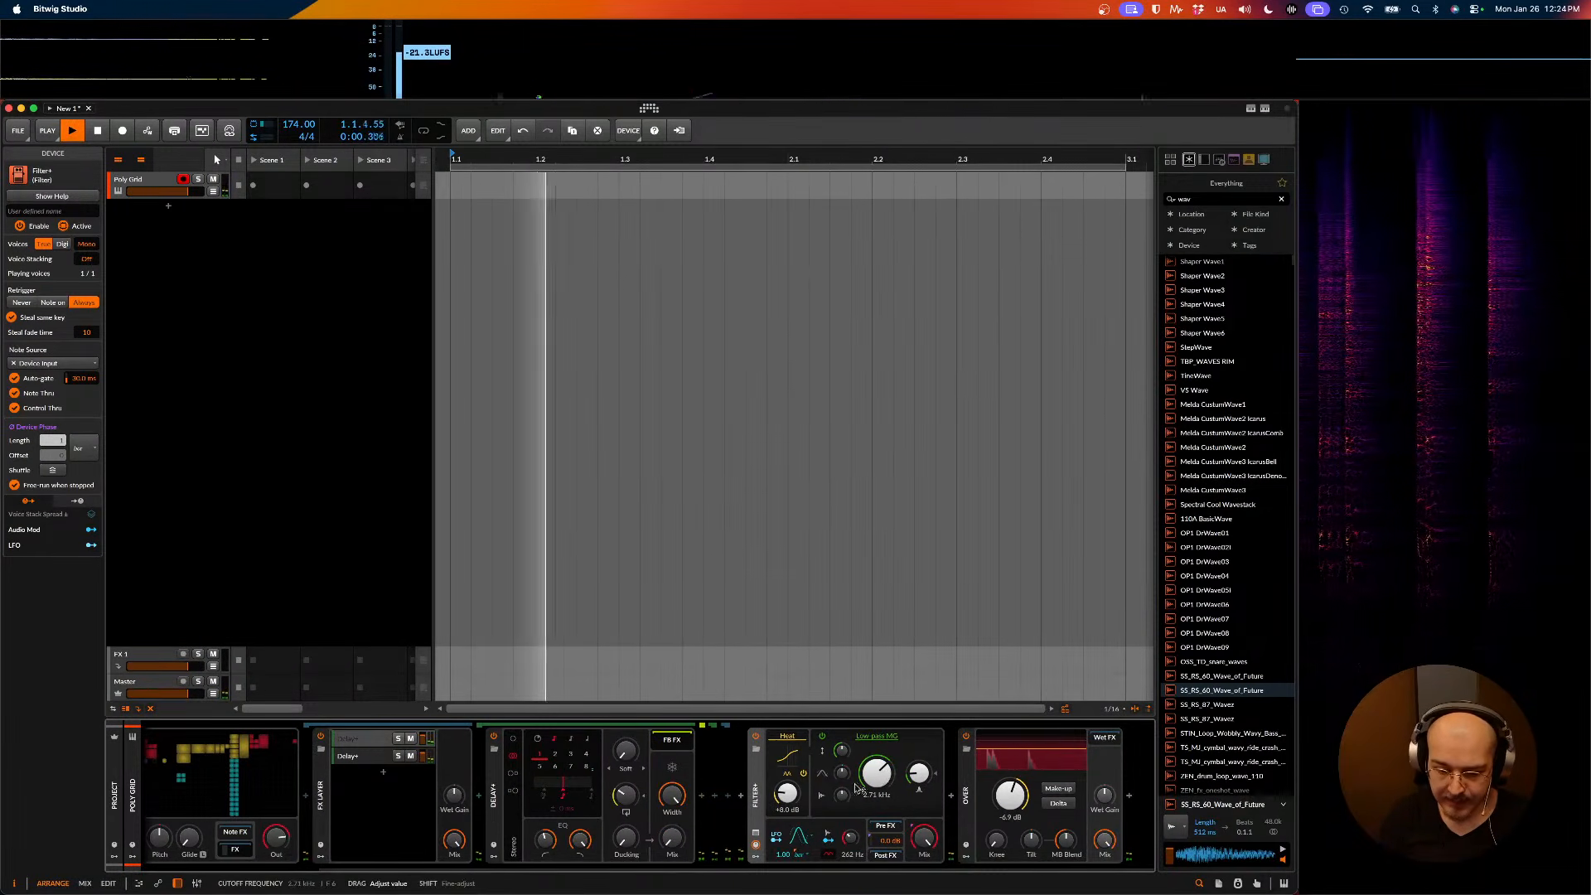
{"action": "left_click_drag", "start_coordinate": [756, 806], "coordinate": [437, 792]}
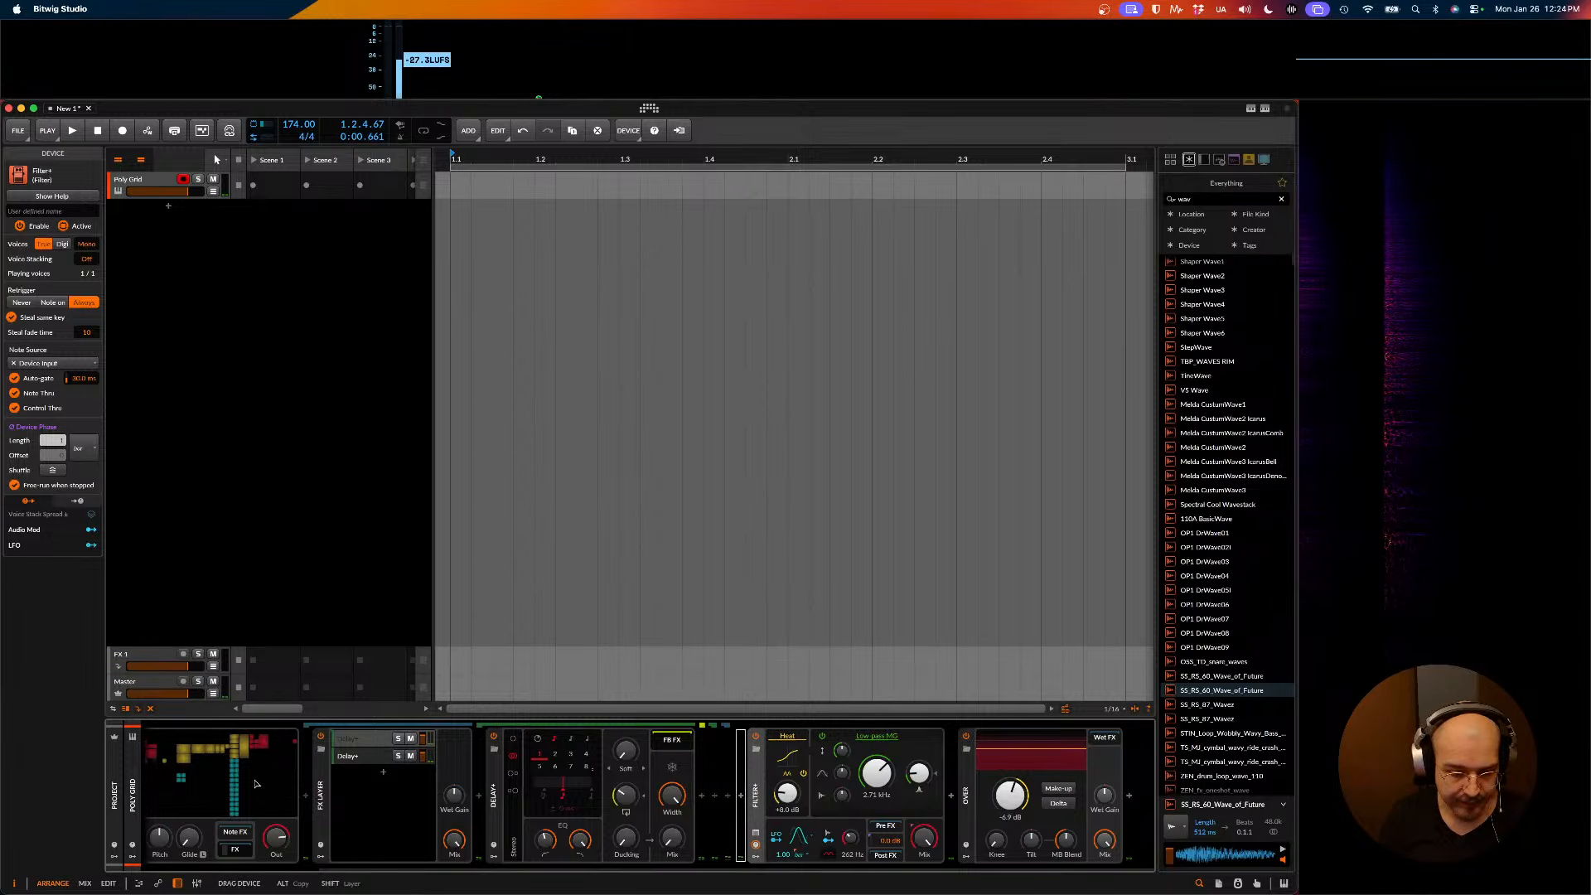
{"action": "left_click_drag", "start_coordinate": [302, 797], "coordinate": [305, 798]}
- Set the Filter+ low-pass cutoff to about 1.44 kHz while auditioning the sound
{"action": "key", "text": "space"}
{"action": "mouse_move", "coordinate": [444, 776]}
{"action": "left_mouse_down"}
{"action": "mouse_move", "coordinate": [444, 829]}
{"action": "mouse_move", "coordinate": [444, 757]}
{"action": "mouse_move", "coordinate": [444, 795]}
{"action": "left_mouse_up"}
{"action": "key", "text": "space"}
{"action": "key", "text": "space"}
{"action": "key", "text": "space"}
{"action": "scroll", "coordinate": [464, 840], "scroll_direction": "left", "scroll_amount": 4}
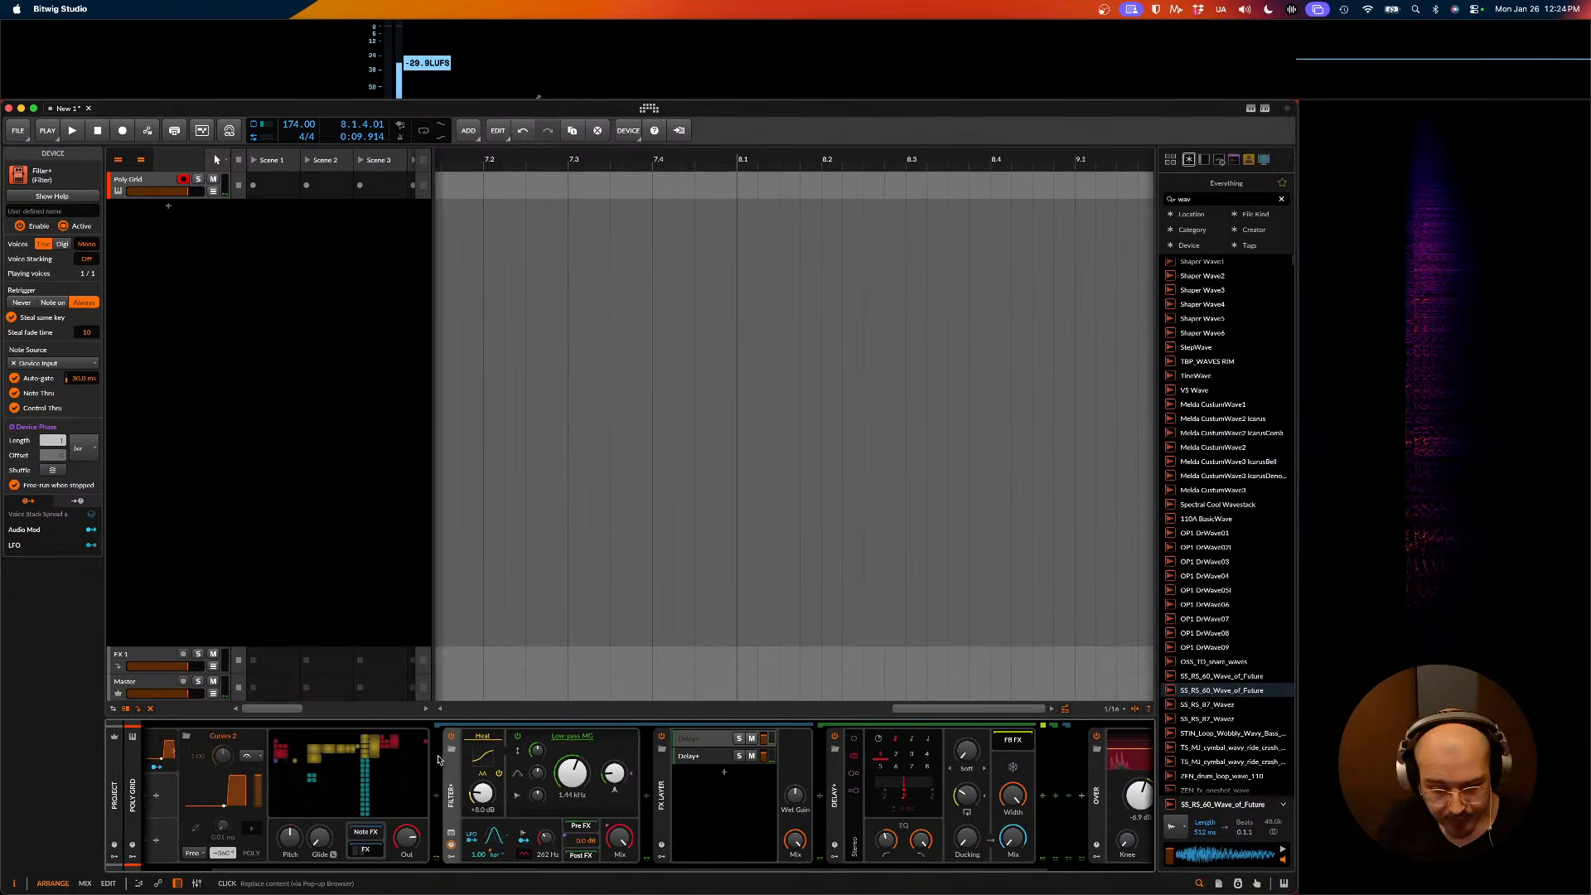
- Replace Filter+ with the basic Filter device between Poly Grid and the FX Layer
{"action": "scroll", "coordinate": [542, 814], "scroll_direction": "left", "scroll_amount": 3}
{"action": "key", "text": "space"}
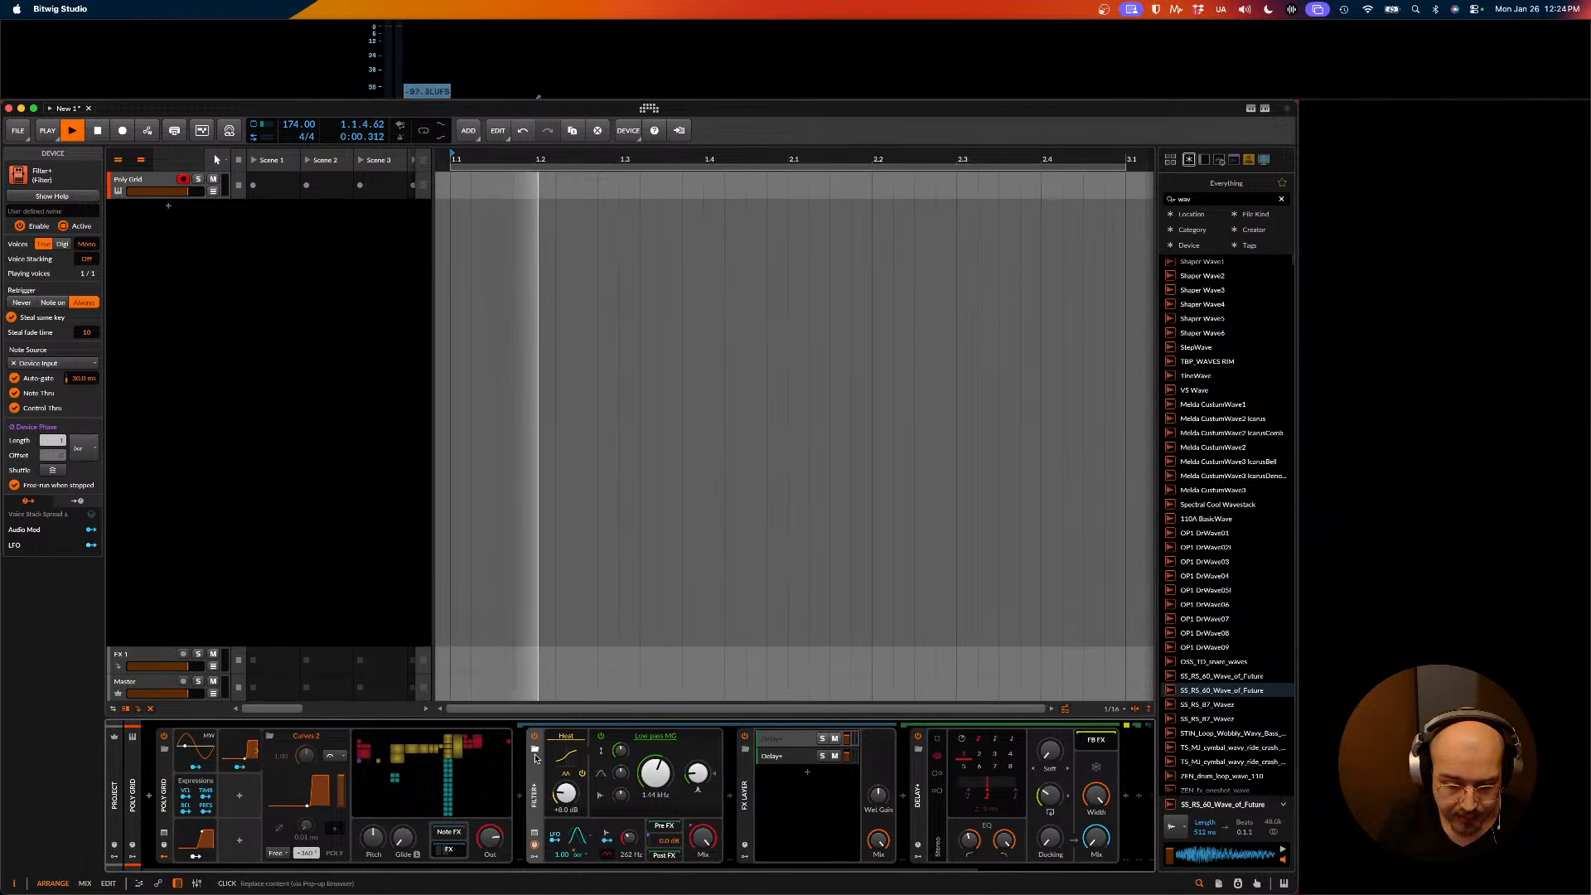
{"action": "key", "text": "space"}
{"action": "key", "text": "Delete"}
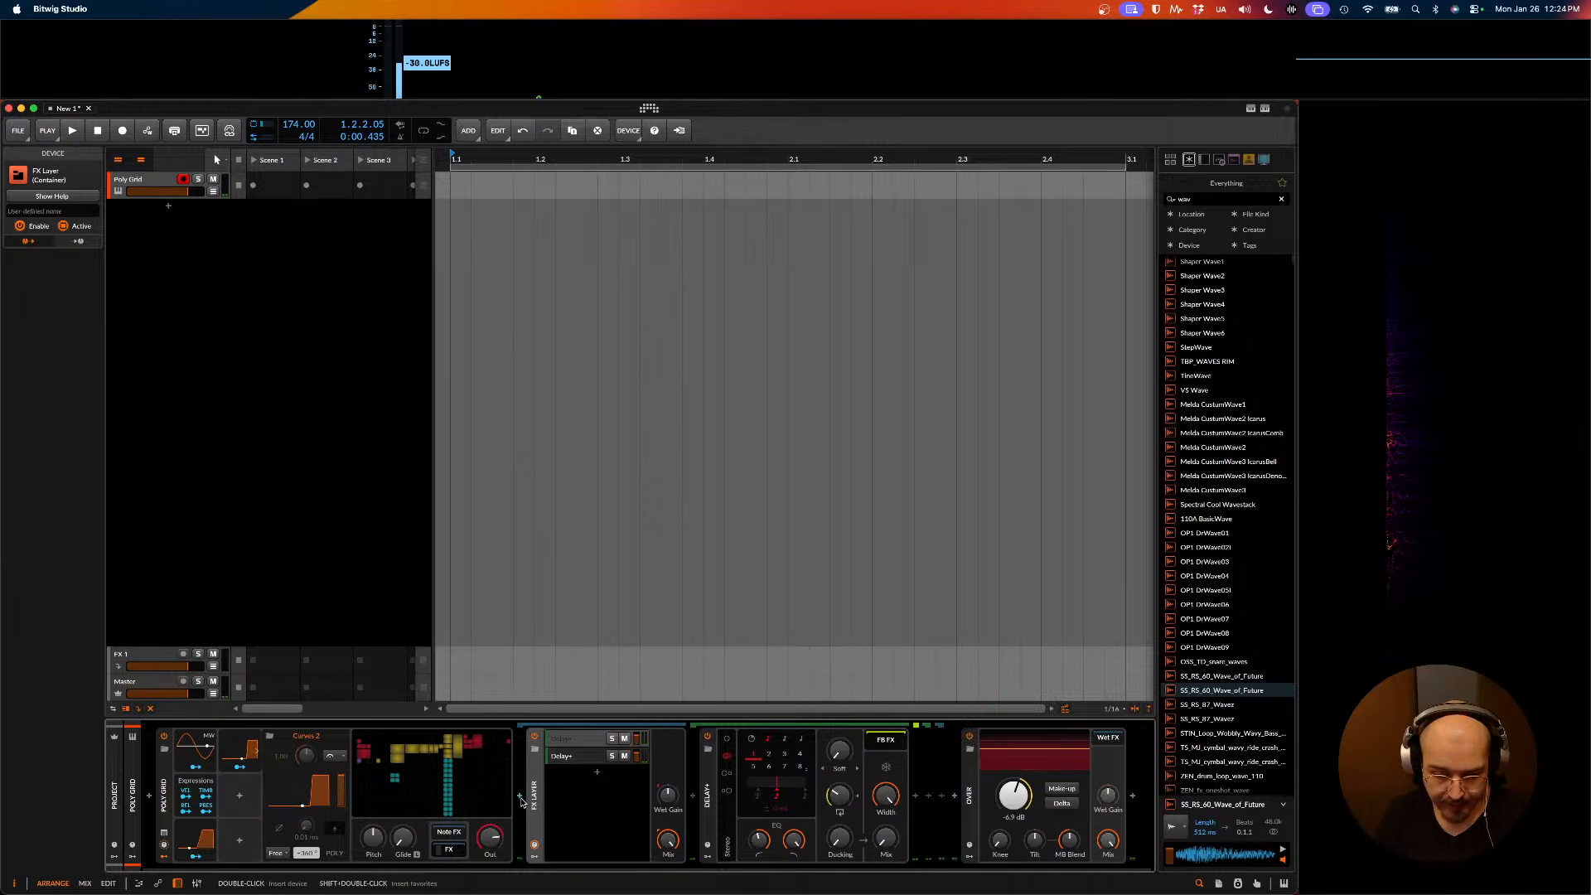
{"action": "left_click", "coordinate": [521, 801]}
{"action": "type", "text": "filter"}
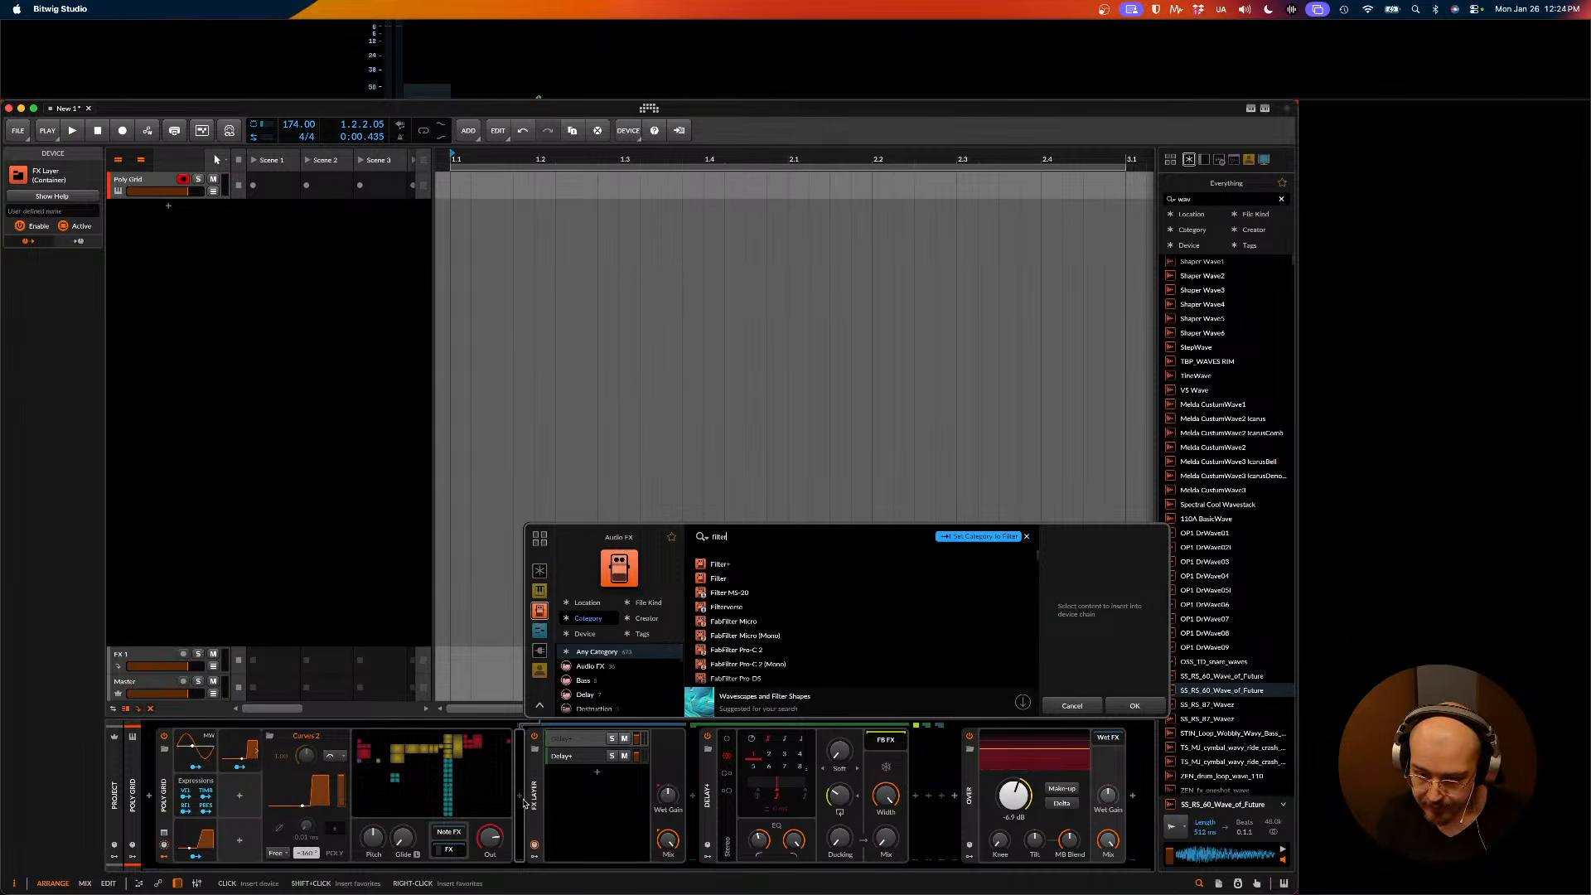
{"action": "key", "text": "Down"}
{"action": "key", "text": "Return"}
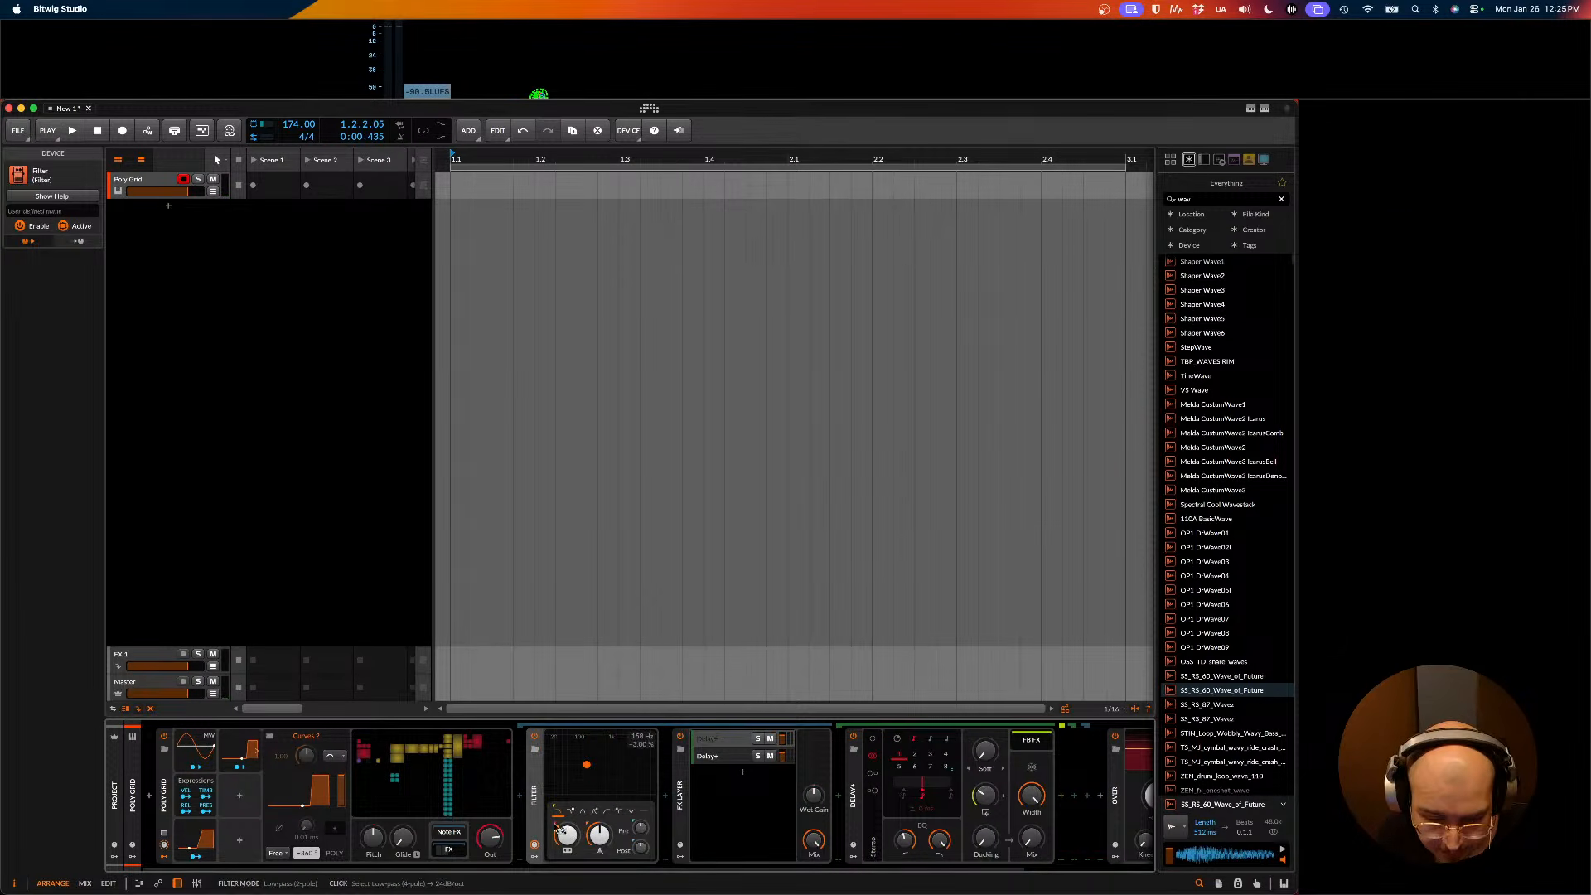
- Set the basic Filter's low-pass cutoff to about 800 Hz while auditioning the sound
{"action": "key", "text": "space"}
{"action": "key", "text": "space"}
{"action": "key", "text": "space"}
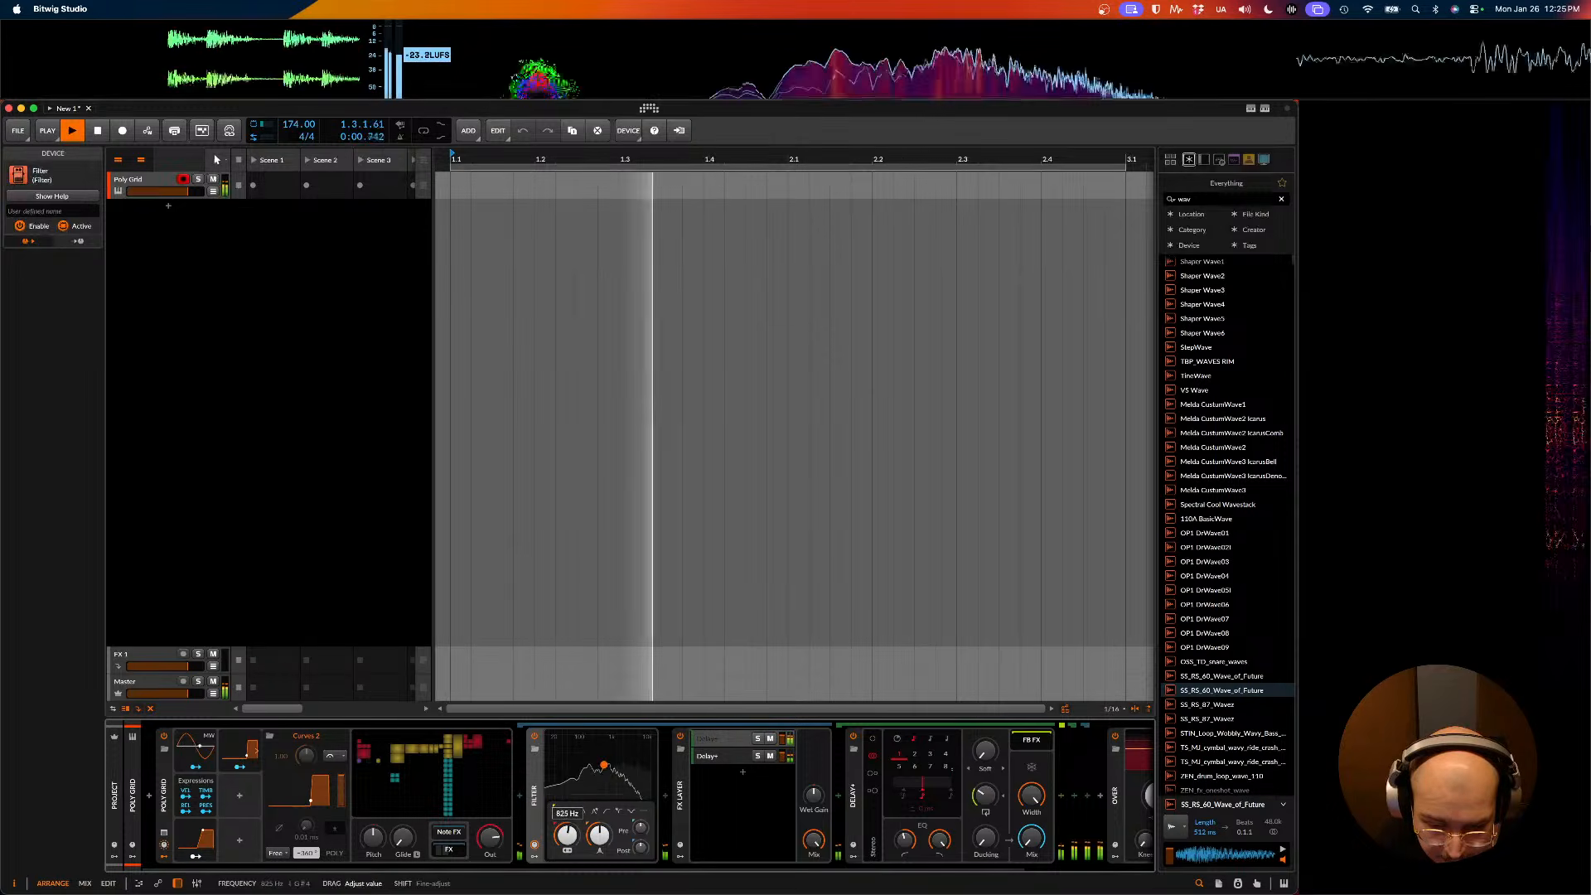
{"action": "key", "text": "space"}
{"action": "key", "text": "space"}
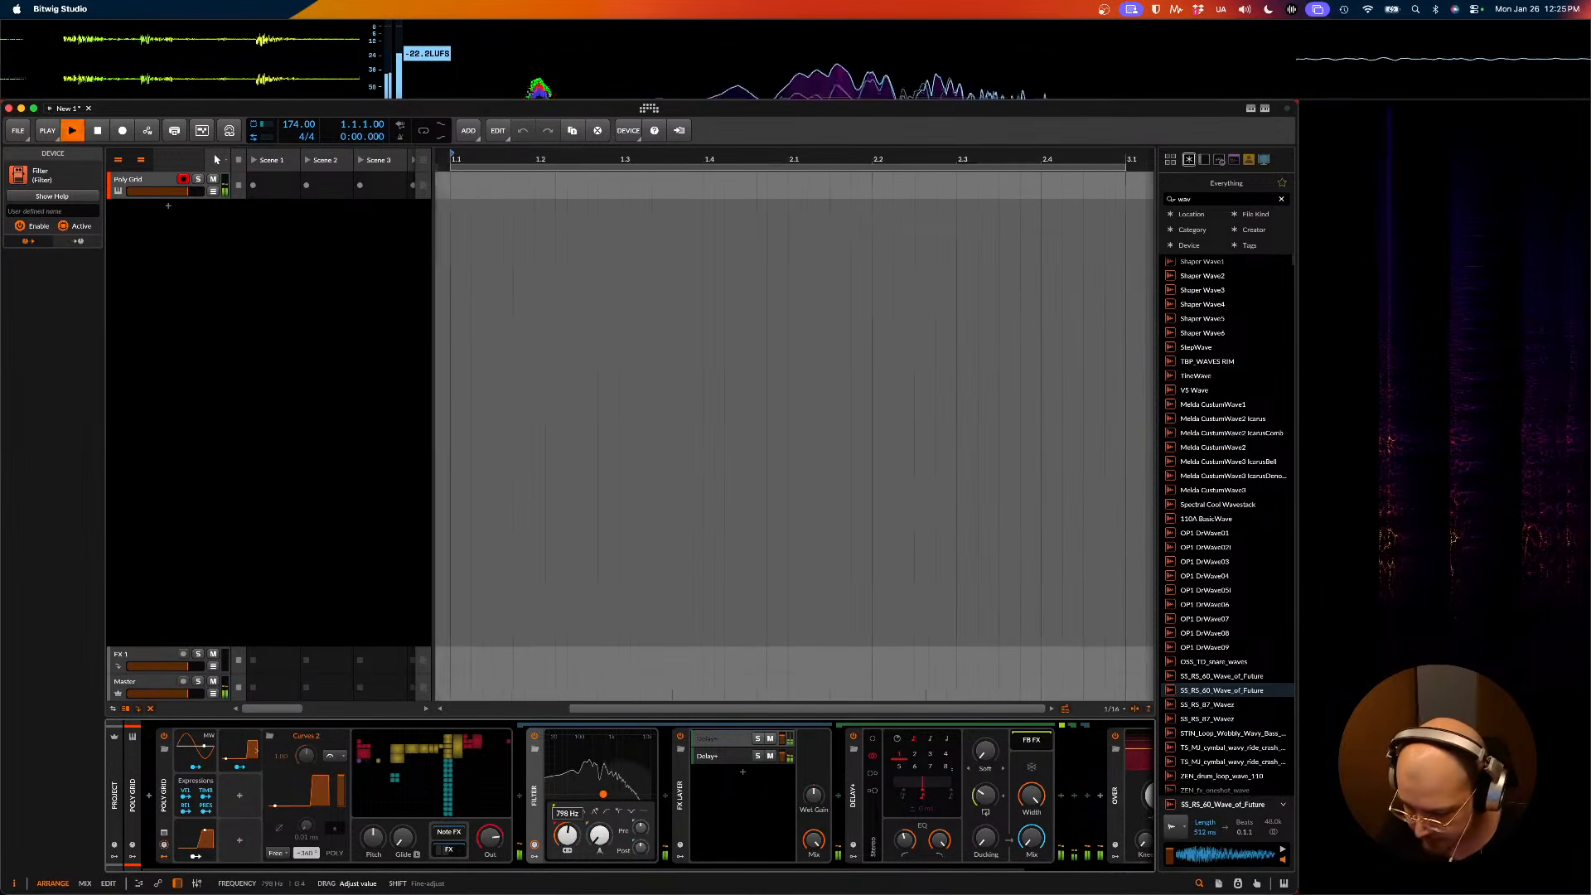
- Try the basic Filter's cutoff at settings around 1.24 kHz while repeatedly restarting playback
{"action": "left_click_drag", "start_coordinate": [568, 838], "coordinate": [567, 825]}
{"action": "key", "text": "space"}
{"action": "key", "text": "space"}
{"action": "key", "text": "space"}
{"action": "key", "text": "space"}
{"action": "key", "text": "space"}
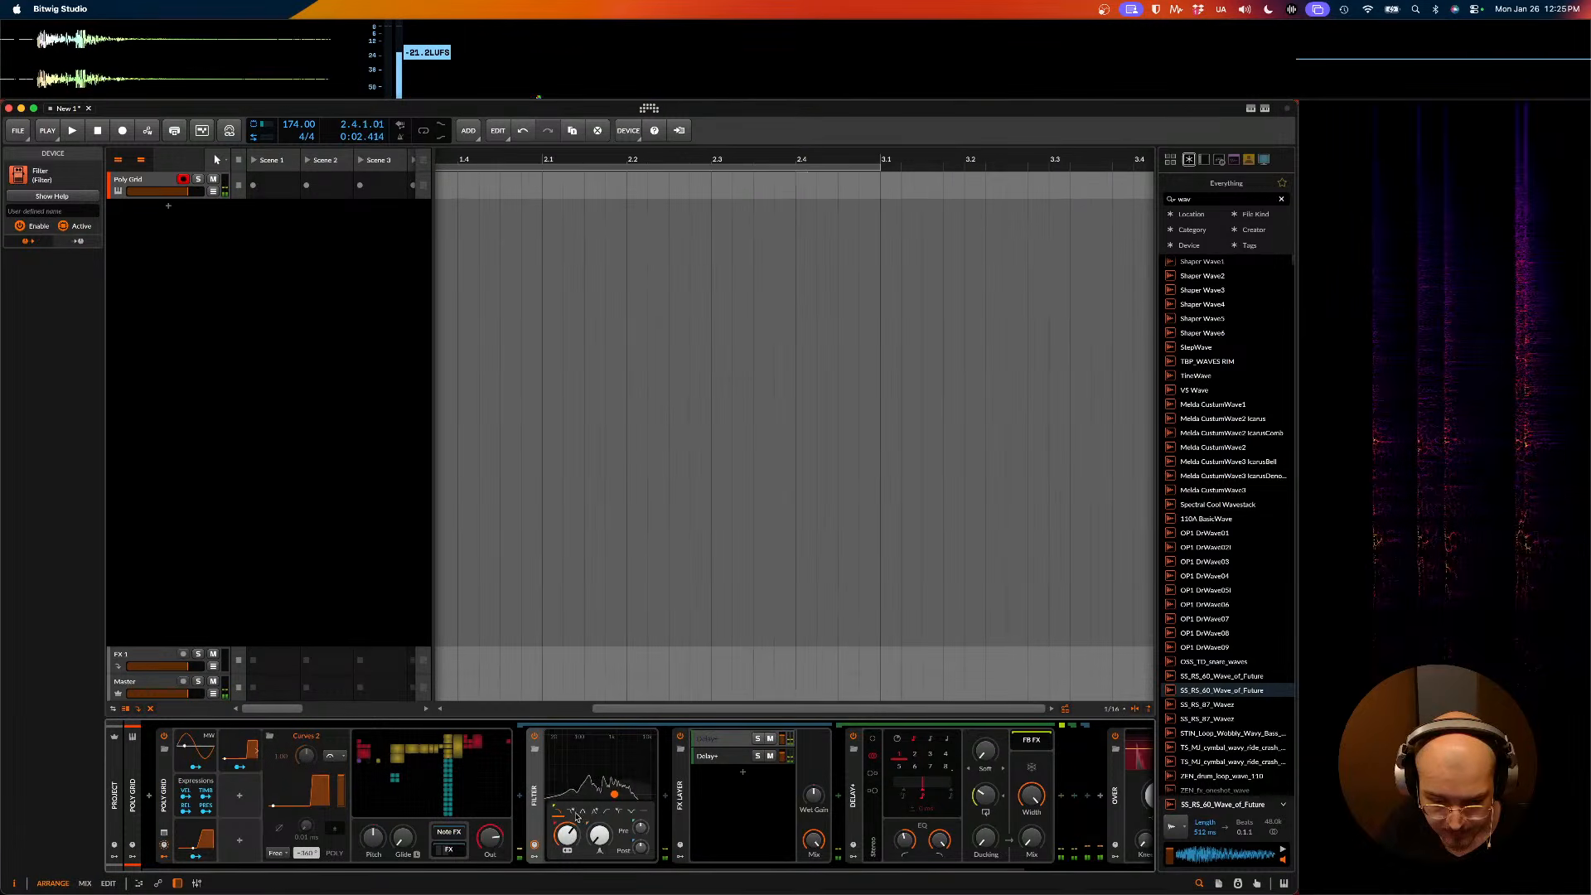
{"action": "key", "text": "space"}
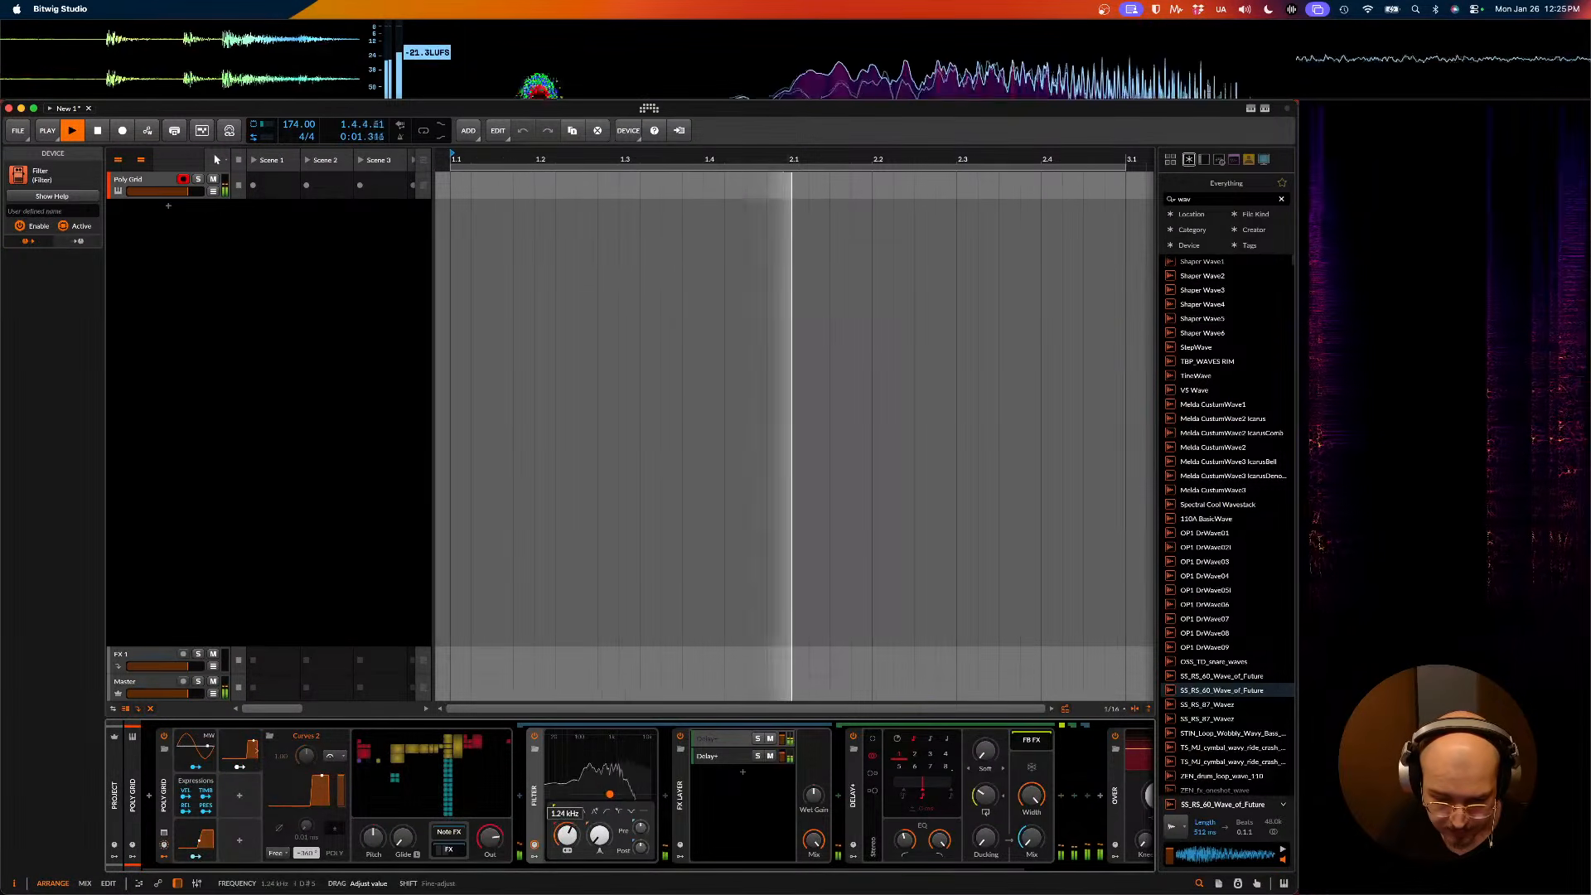
{"action": "left_click_drag", "start_coordinate": [567, 832], "coordinate": [567, 828]}
{"action": "scroll", "coordinate": [572, 831], "scroll_direction": "right", "scroll_amount": 4}
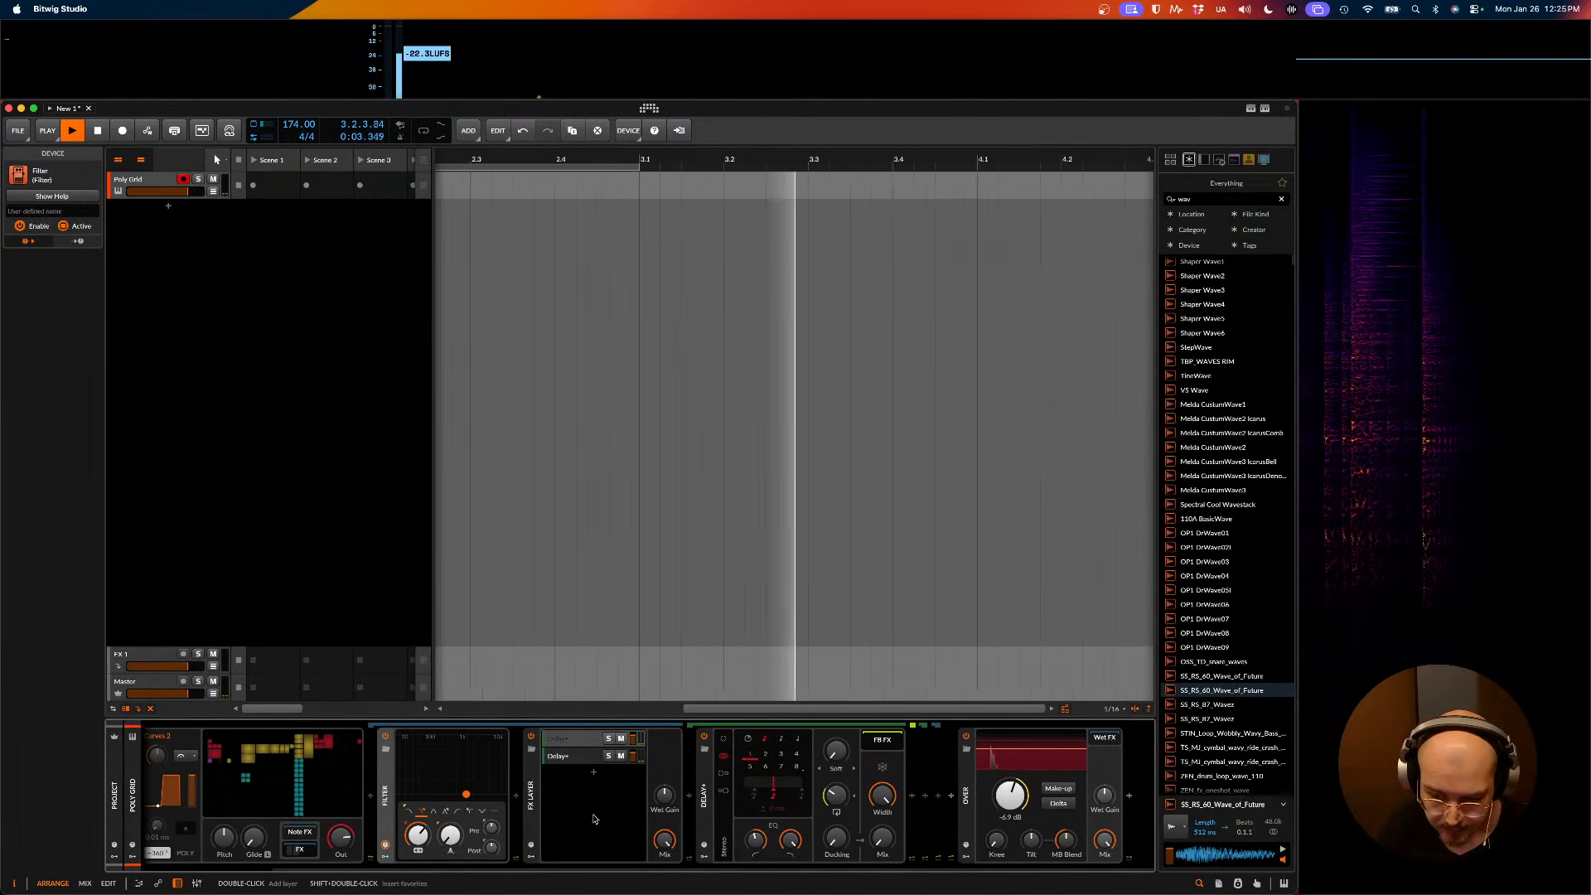
{"action": "key", "text": "space"}
- Undo the swap to the basic Filter so that Filter+ is back in the chain
{"action": "scroll", "coordinate": [464, 825], "scroll_direction": "left", "scroll_amount": 1}
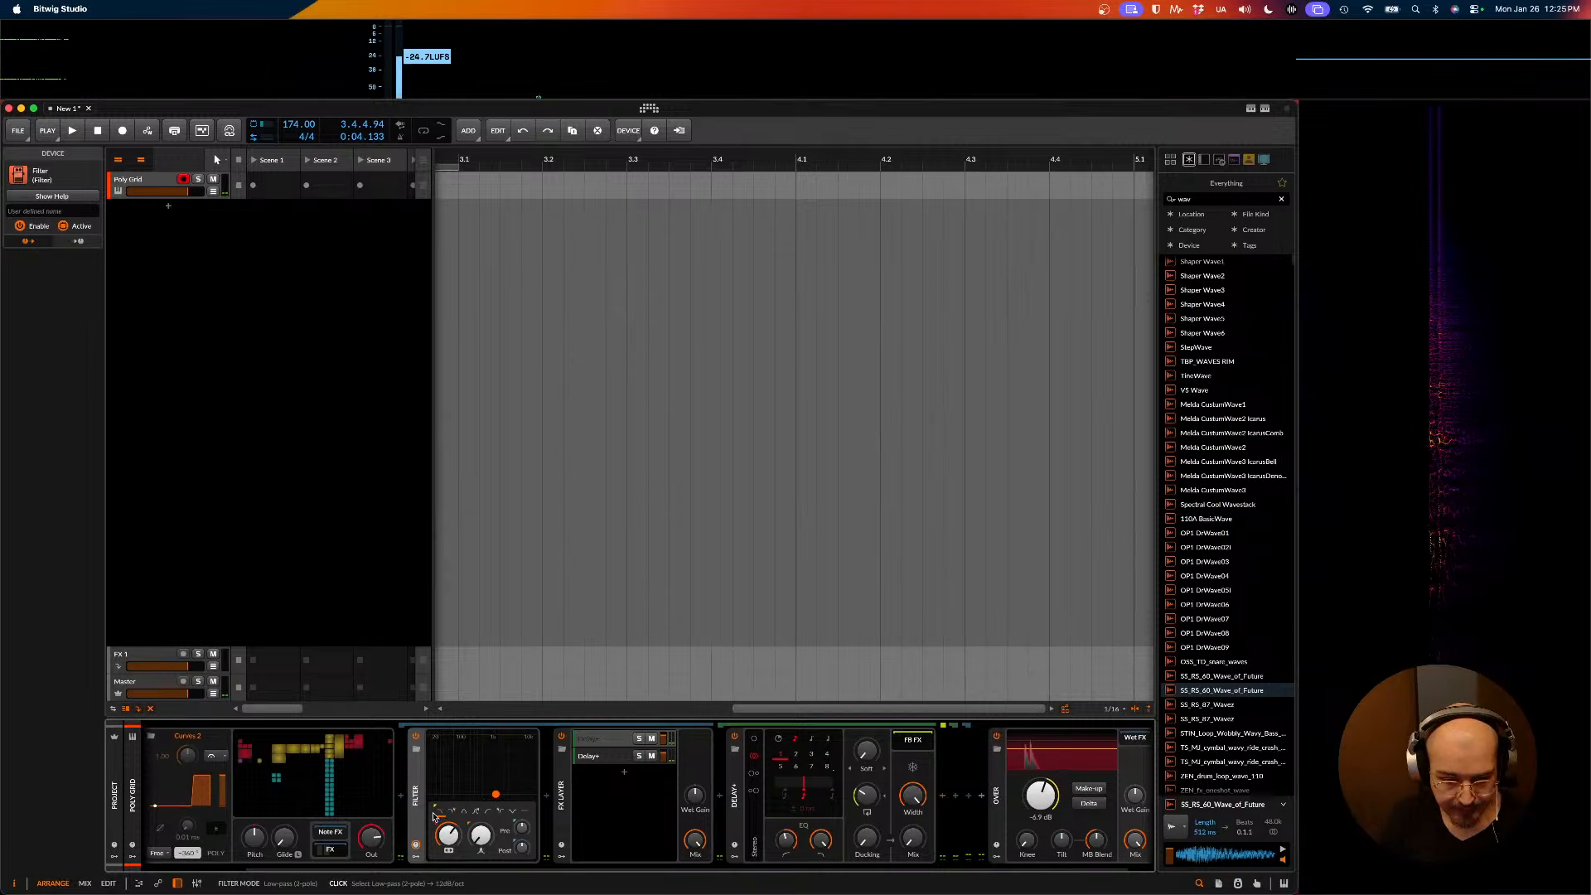
{"action": "key", "text": "super+z"}
{"action": "key", "text": "super+z"}
- Audition Filter+ with its low-pass cutoff at about 2.71 kHz and about 2 kHz
{"action": "key", "text": "space"}
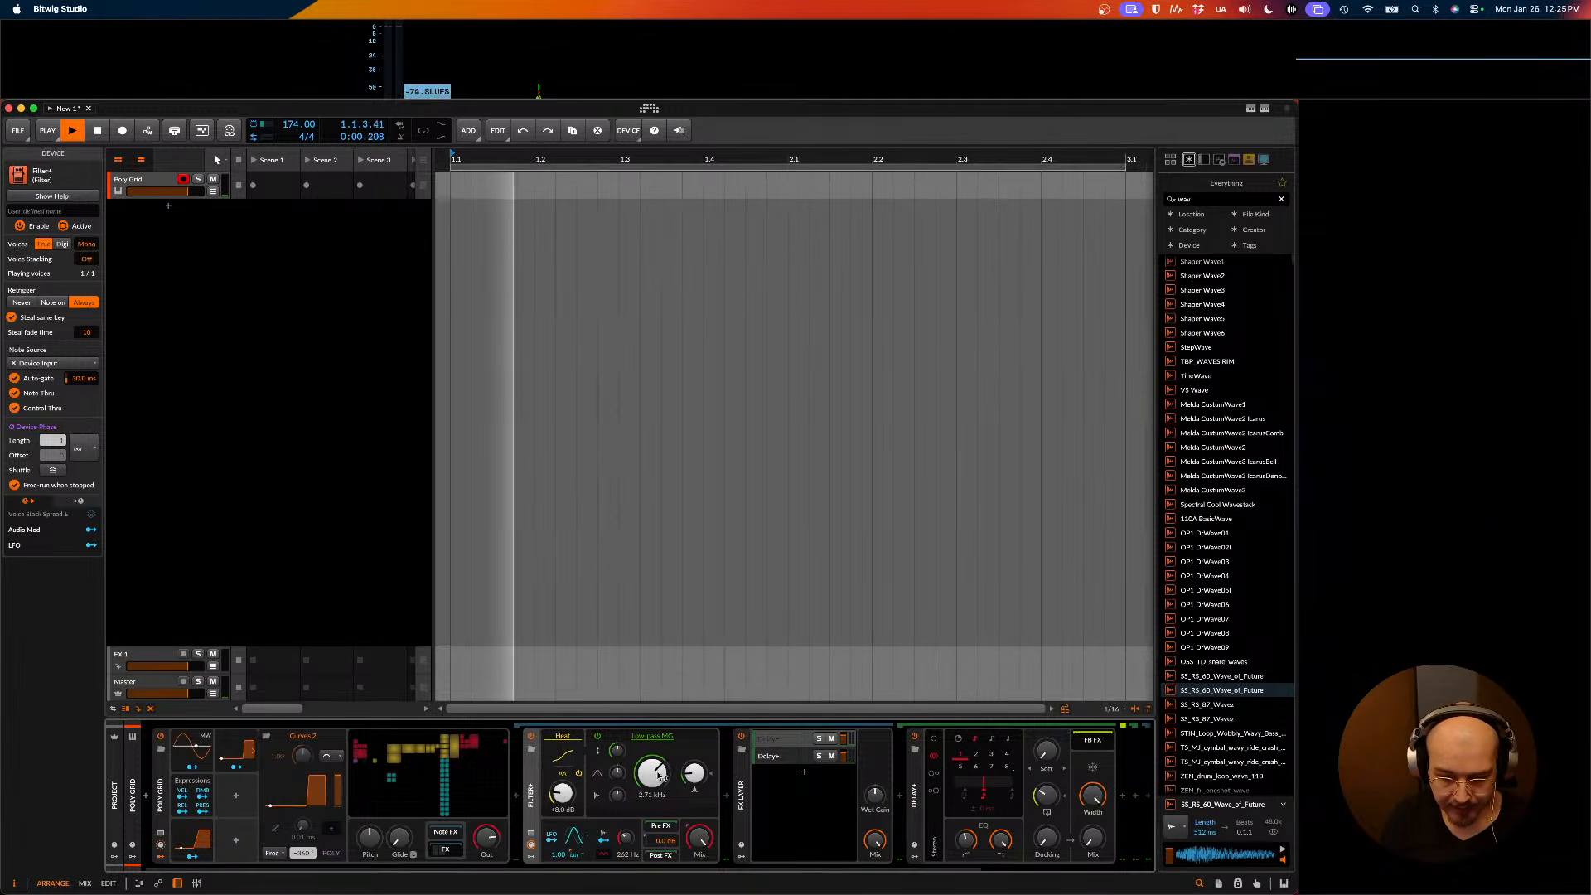
{"action": "left_click_drag", "start_coordinate": [653, 773], "coordinate": [653, 761]}
{"action": "key", "text": "space"}
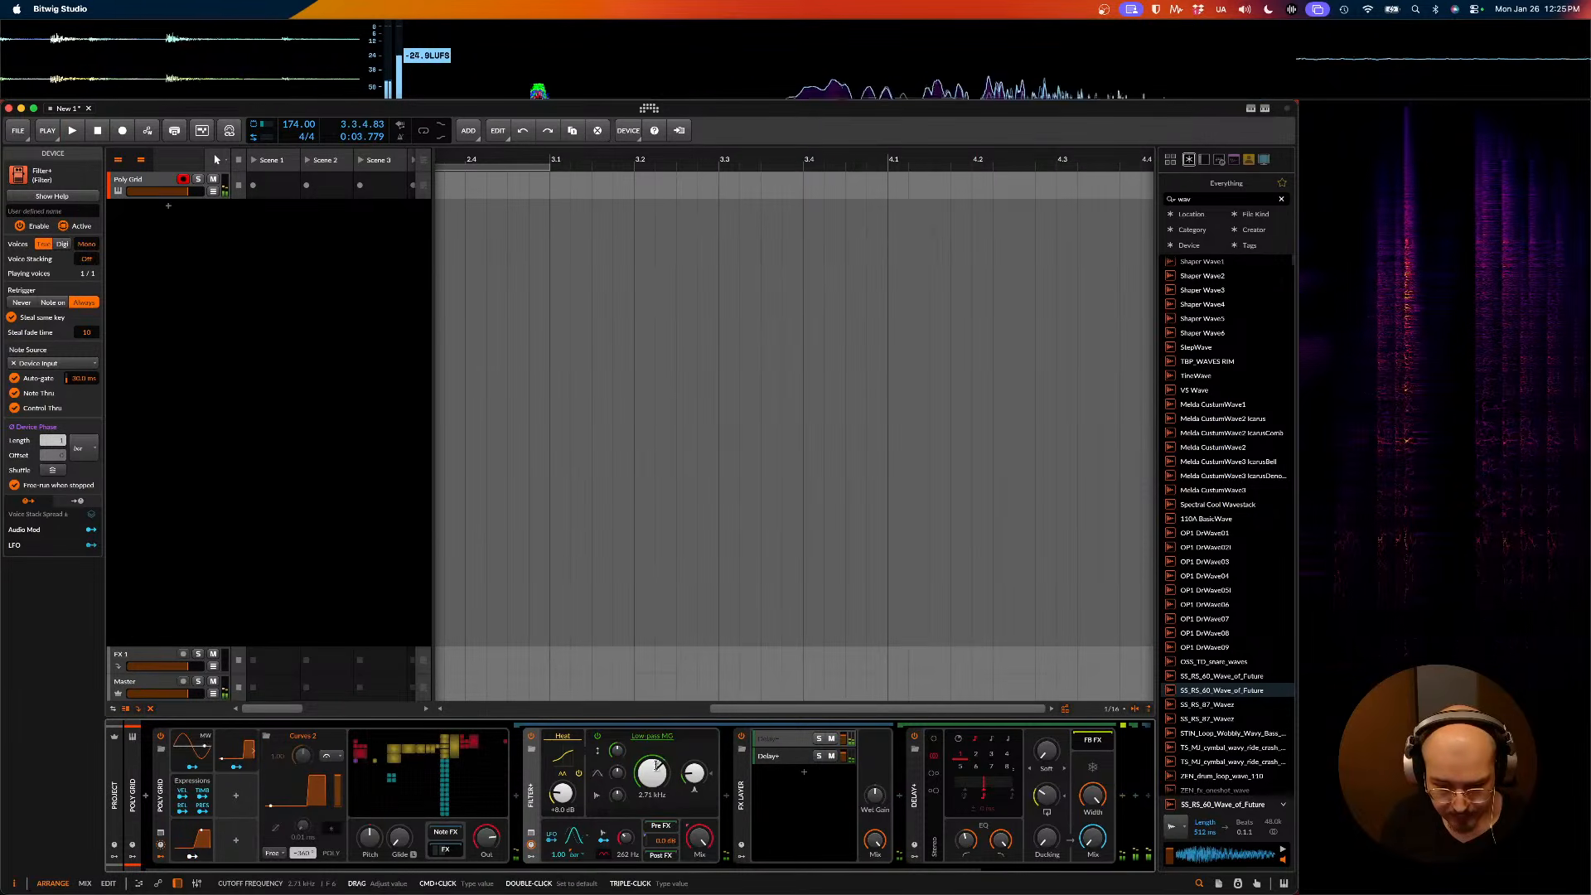
{"action": "key", "text": "space"}
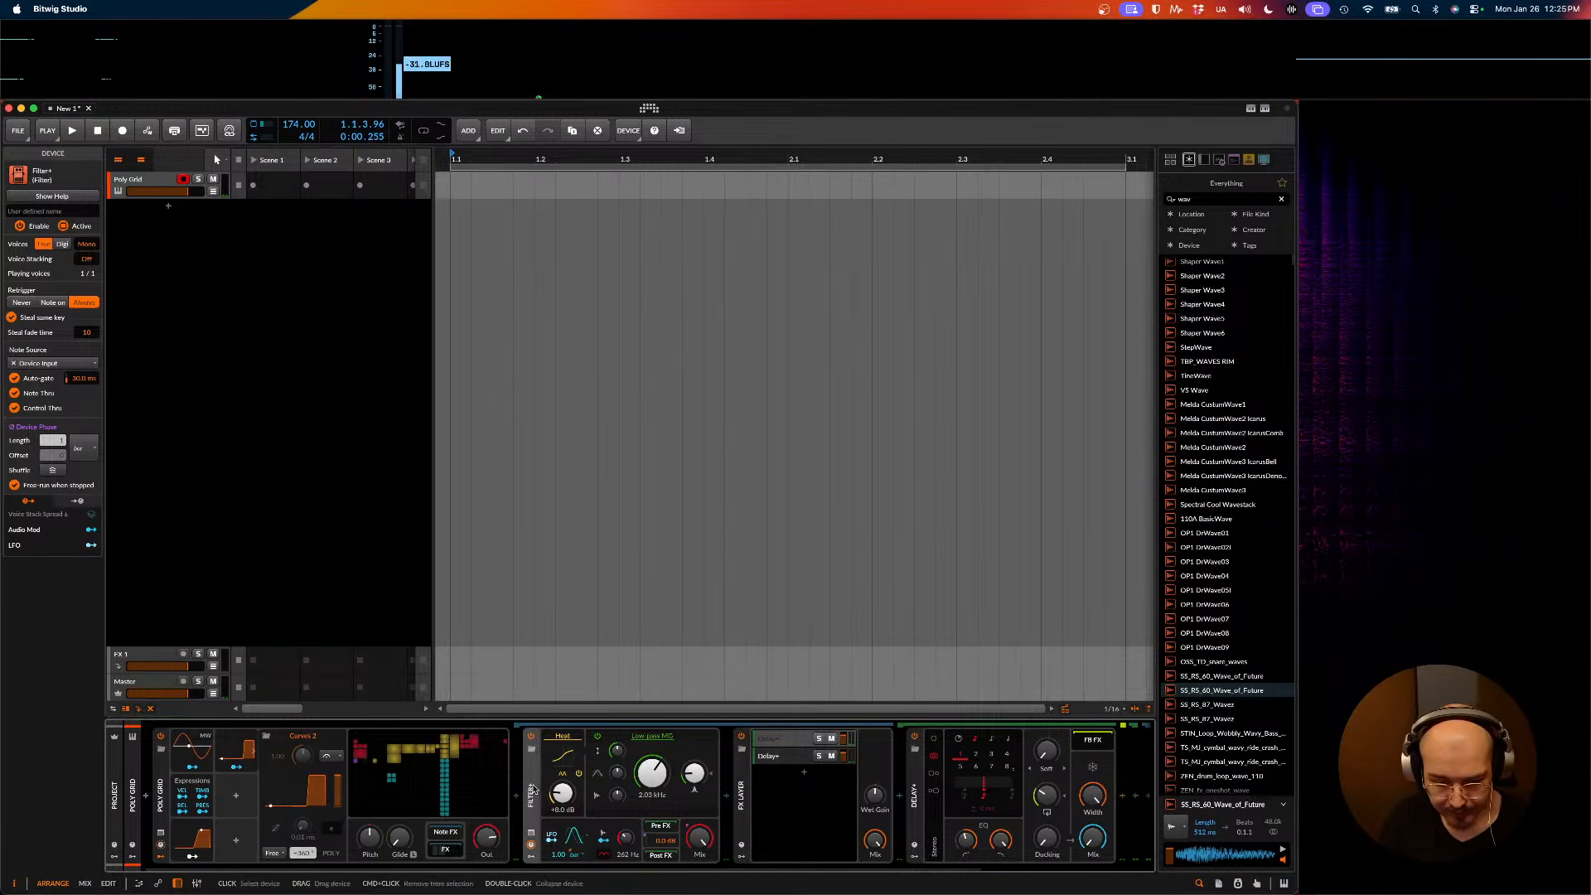
- Delete Filter+ and insert the basic Filter device again ahead of the FX Layer
{"action": "right_click", "coordinate": [534, 789]}
{"action": "left_click", "coordinate": [521, 792]}
{"action": "key", "text": "Delete"}
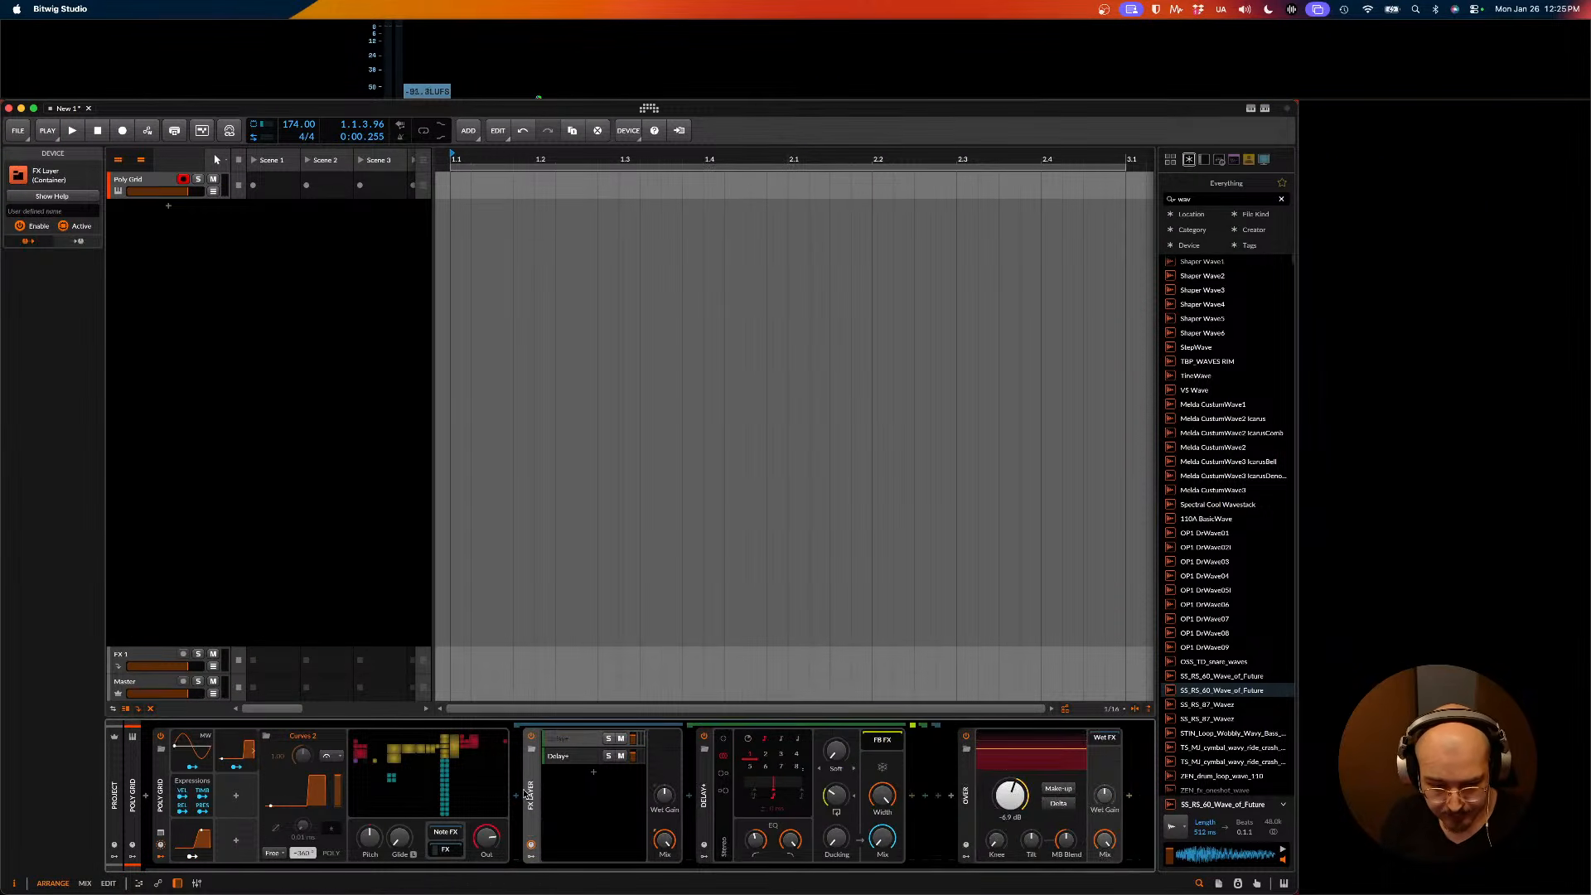
{"action": "left_click", "coordinate": [517, 799]}
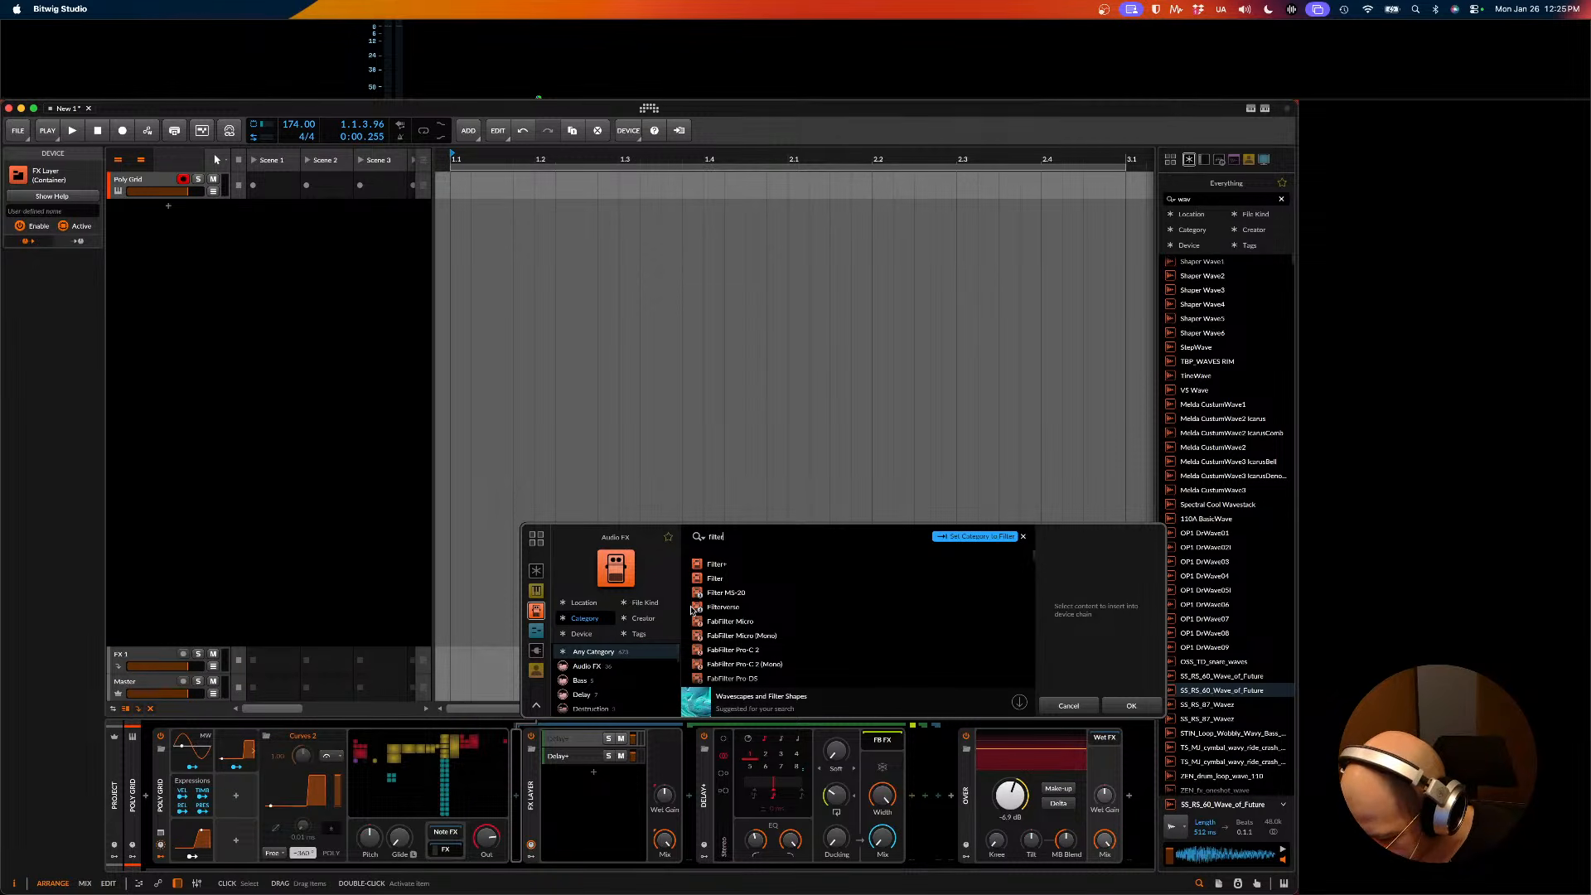
{"action": "key", "text": "Down"}
{"action": "key", "text": "Down"}
{"action": "key", "text": "Return"}
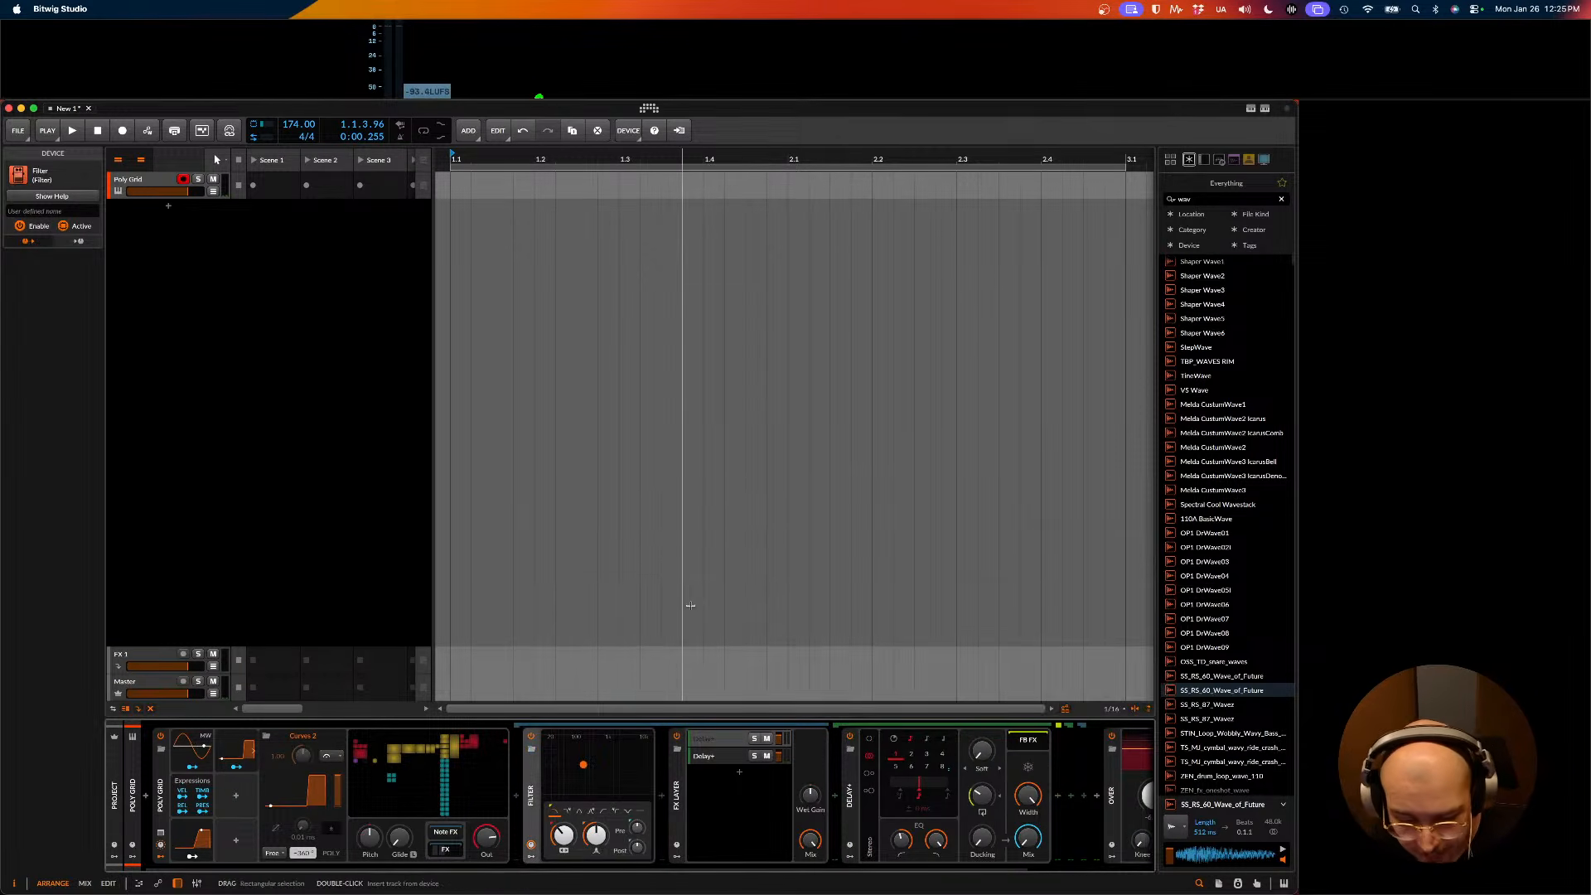
- Audition the reinserted basic Filter while varying its low-pass cutoff around 630 Hz
{"action": "key", "text": "space"}
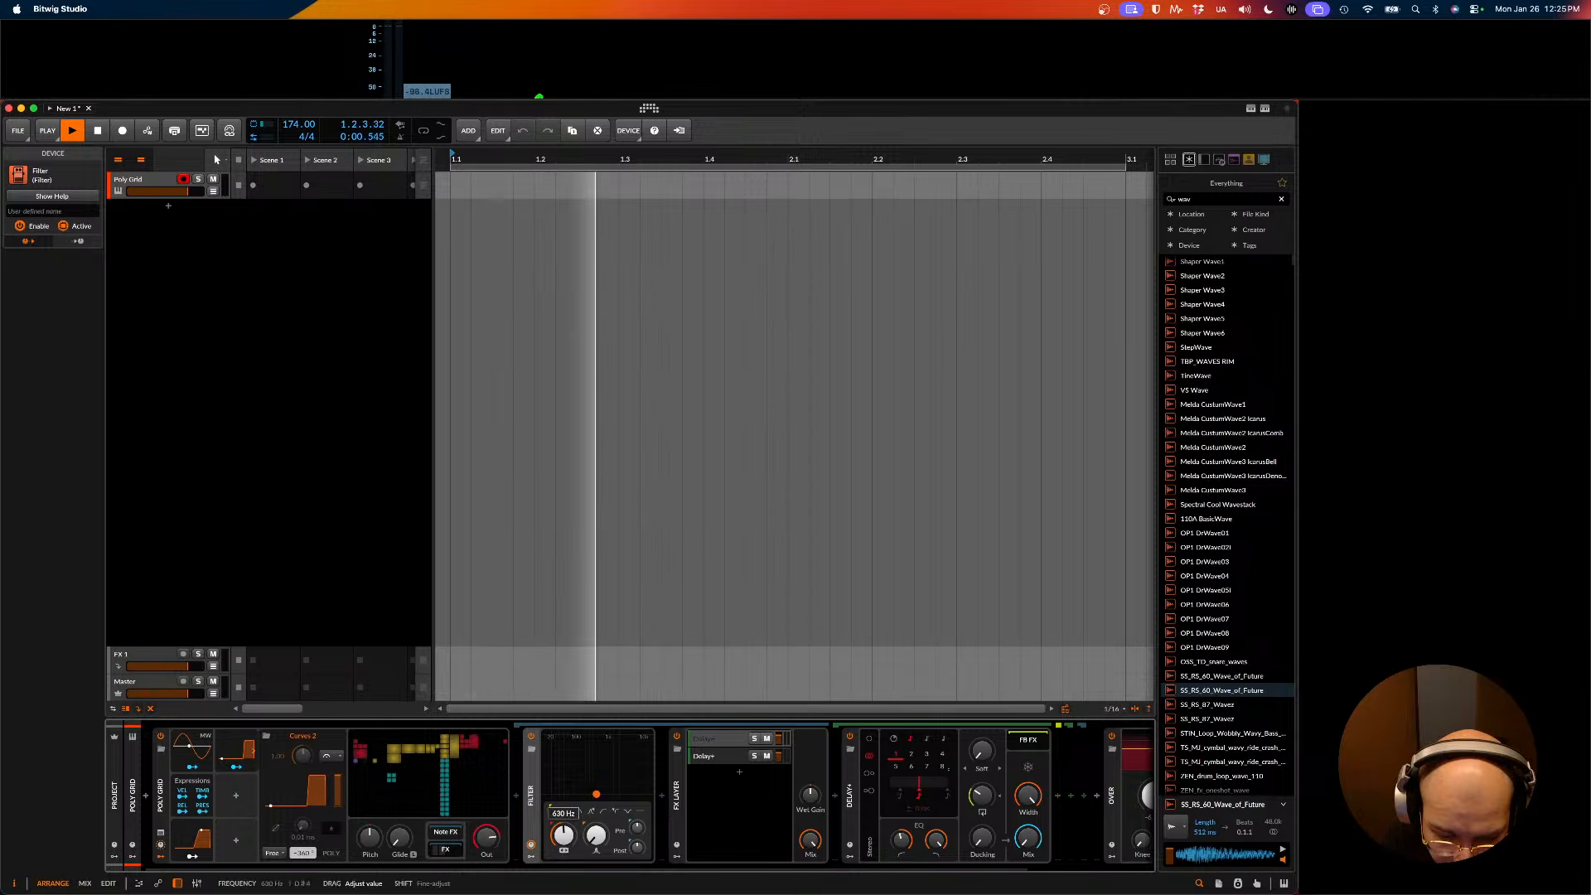
{"action": "left_click_drag", "start_coordinate": [563, 836], "coordinate": [563, 799]}
{"action": "key", "text": "space"}
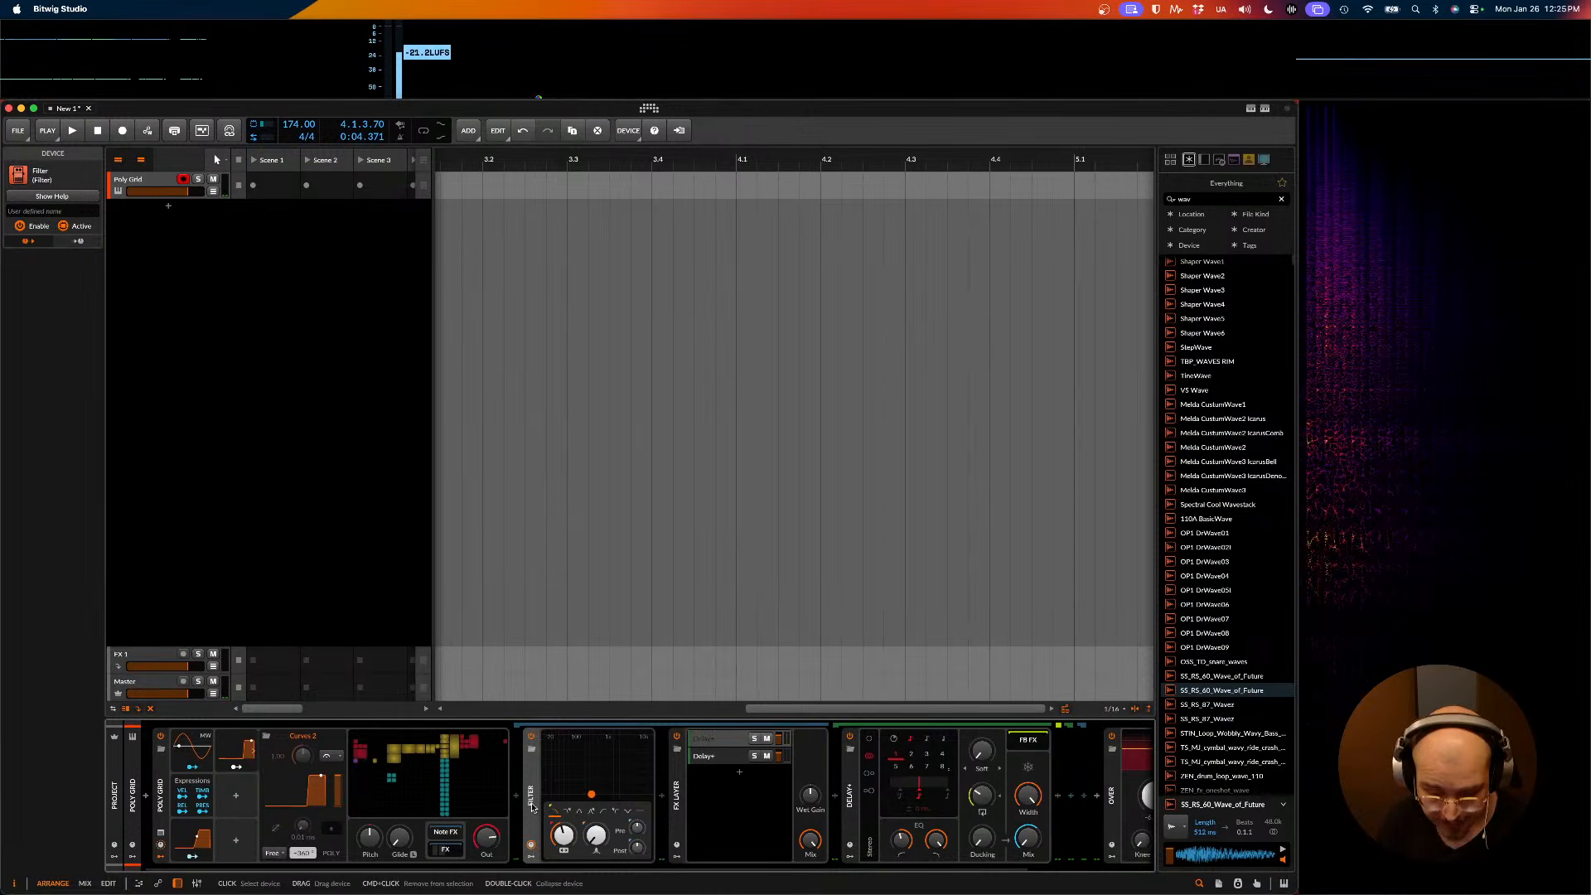
- Replace the basic Filter with a new Filter+ device between Poly Grid and the FX Layer
{"action": "key", "text": "Delete"}
{"action": "left_click", "coordinate": [514, 800]}
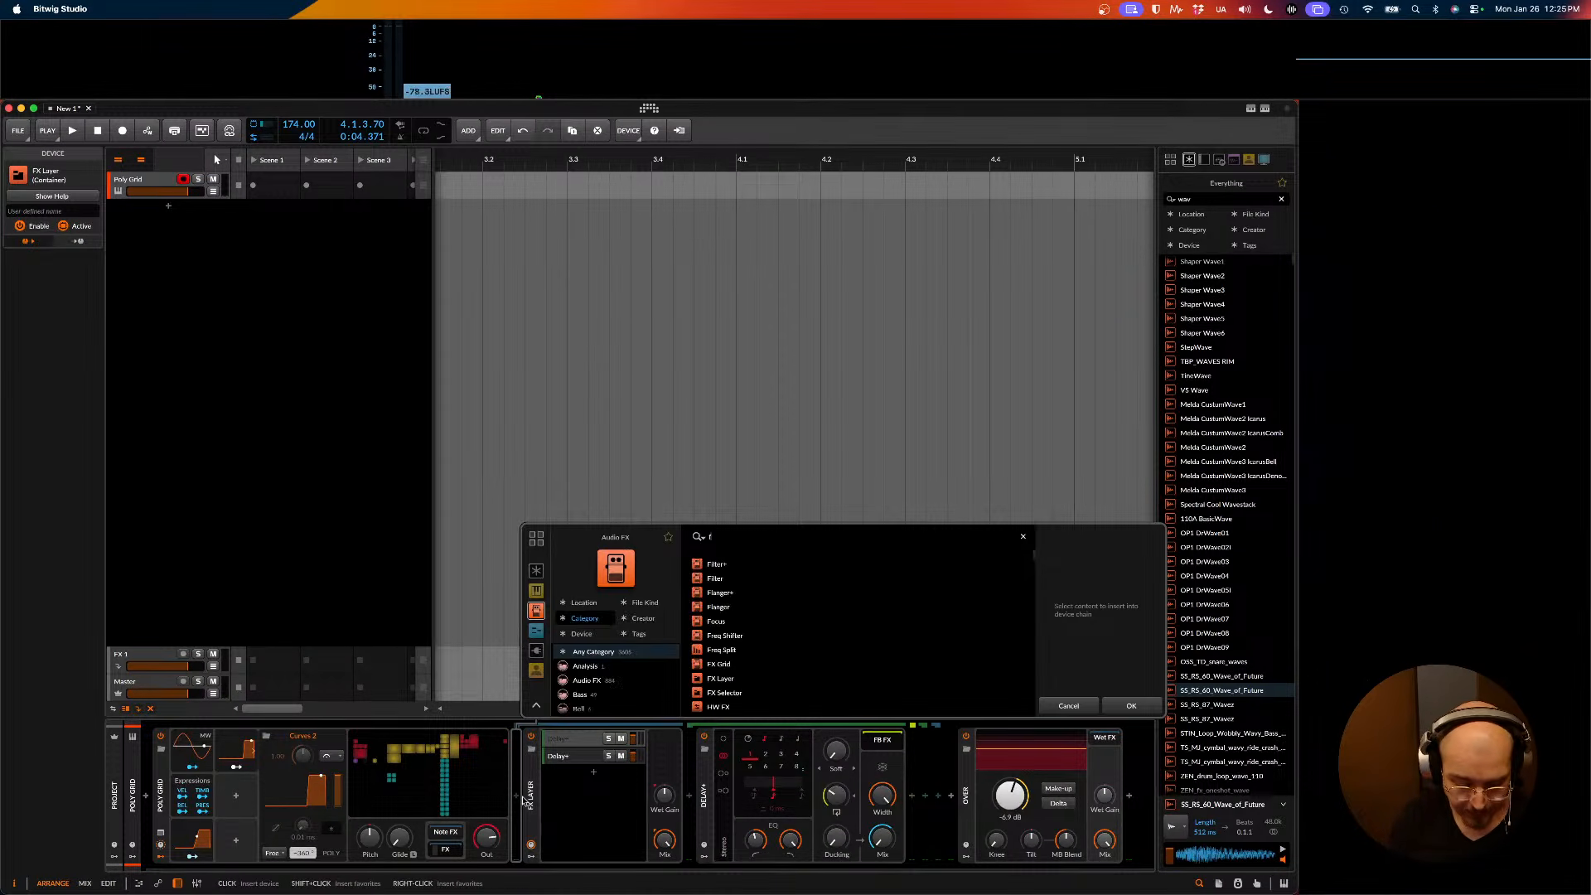
{"action": "type", "text": "filter"}
{"action": "key", "text": "Return"}
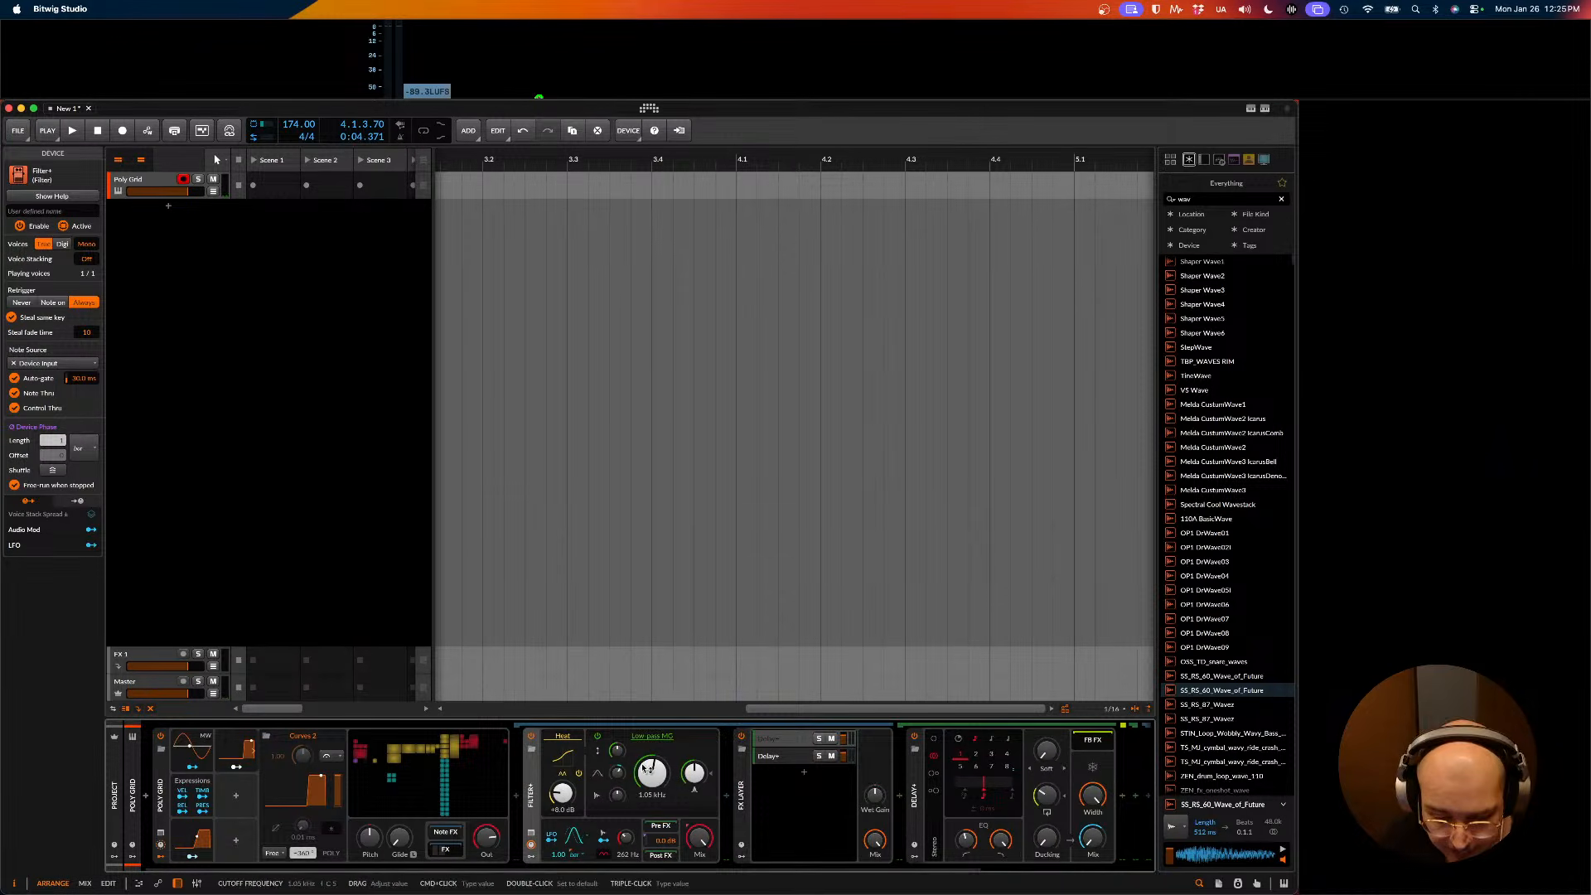
- Try the new Filter+ with low-pass cutoffs of about 392 Hz and 466 Hz during playback
{"action": "key", "text": "space"}
{"action": "left_click_drag", "start_coordinate": [647, 769], "coordinate": [648, 794]}
{"action": "key", "text": "space"}
{"action": "key", "text": "space"}
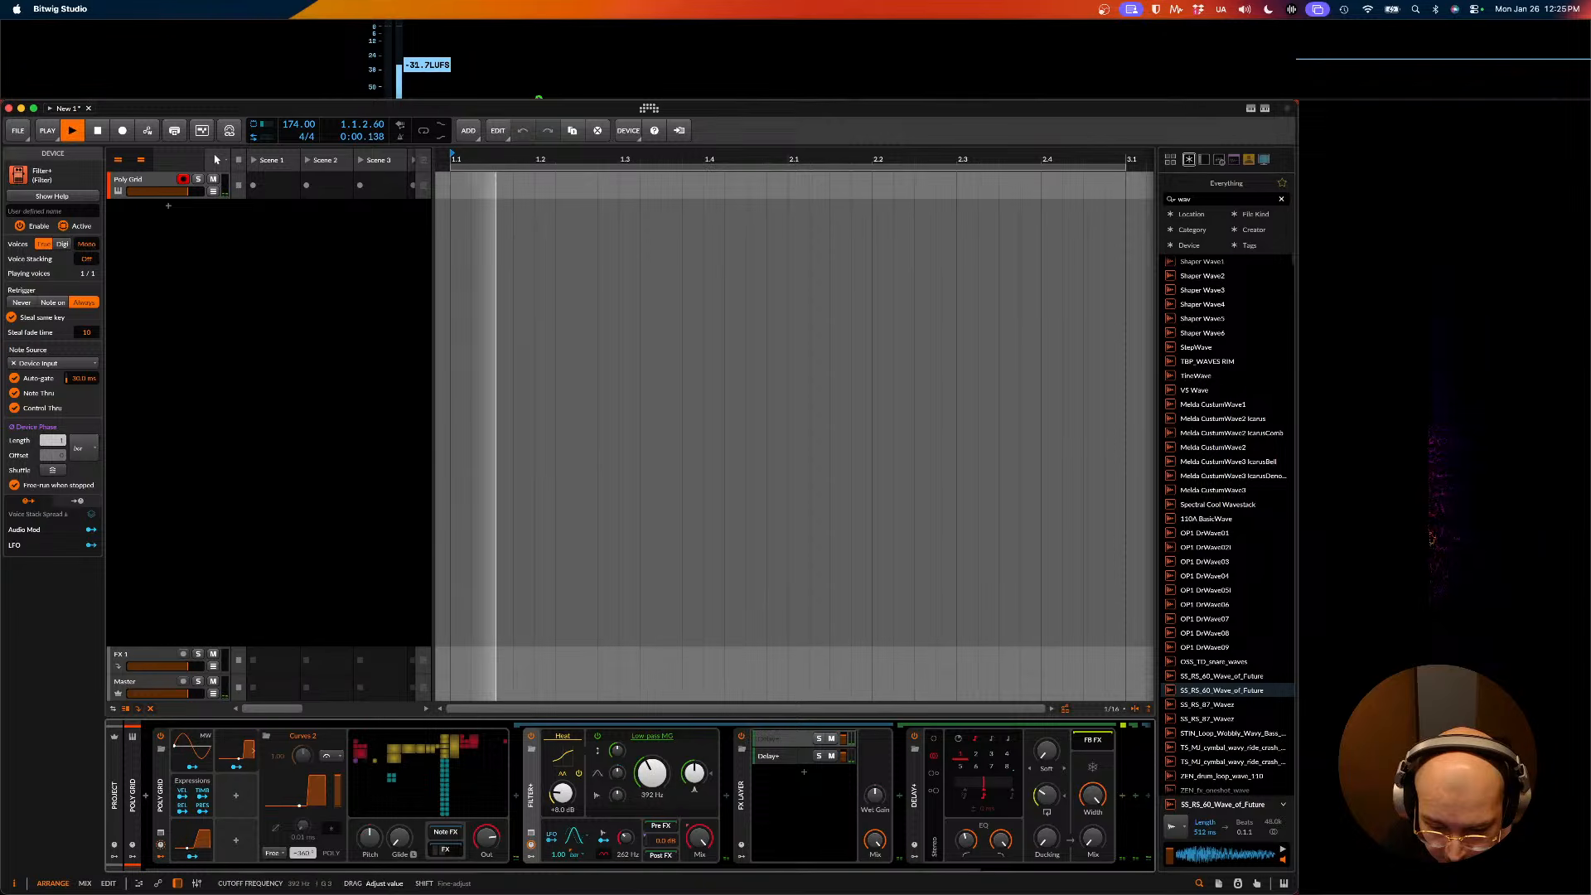
{"action": "mouse_move", "coordinate": [650, 775]}
{"action": "left_mouse_down"}
{"action": "mouse_move", "coordinate": [650, 751]}
{"action": "mouse_move", "coordinate": [650, 772]}
{"action": "left_mouse_up"}
{"action": "key", "text": "space"}
{"action": "key", "text": "space"}
{"action": "key", "text": "space"}
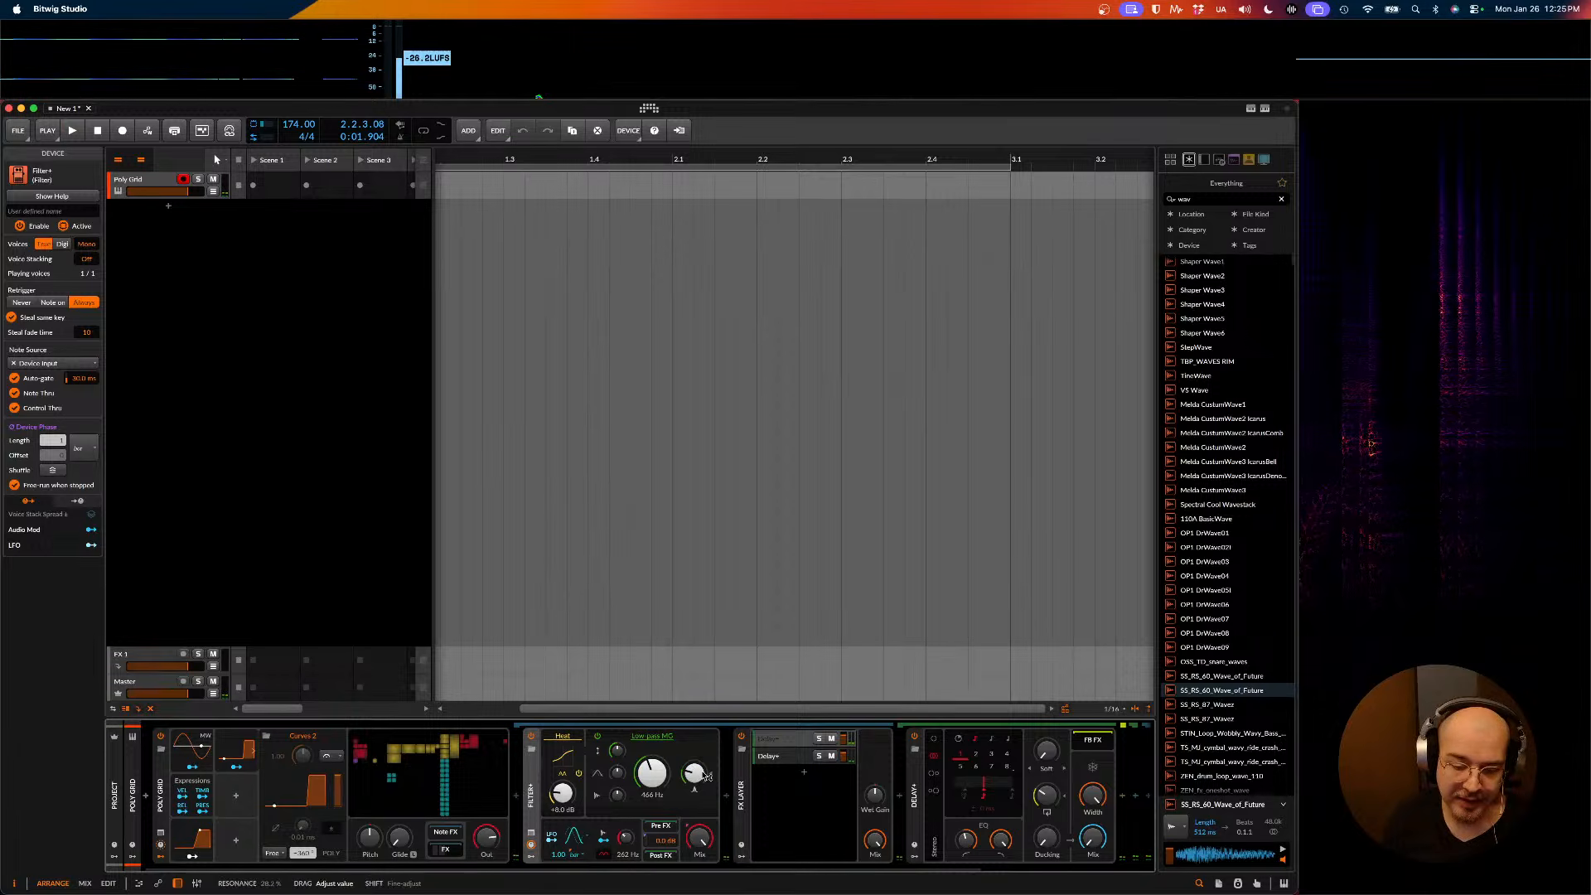
- Adjust the Filter+ resonance and set its cutoff to about 1.71 kHz while auditioning
{"action": "key", "text": "space"}
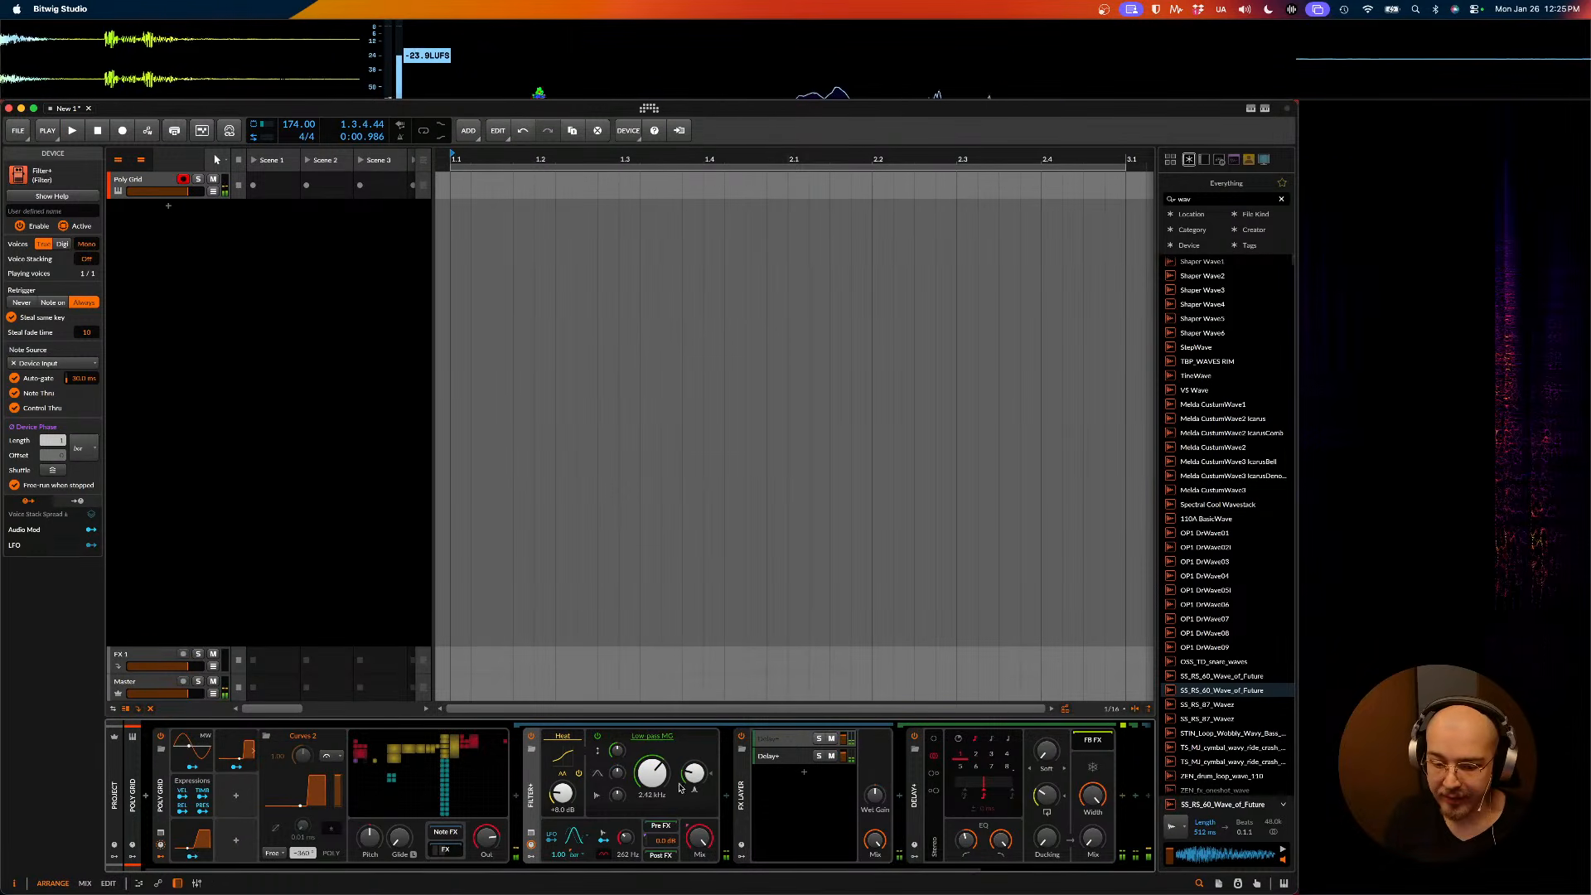
{"action": "left_click_drag", "start_coordinate": [694, 776], "coordinate": [653, 787]}
{"action": "key", "text": "space"}
{"action": "key", "text": "space"}
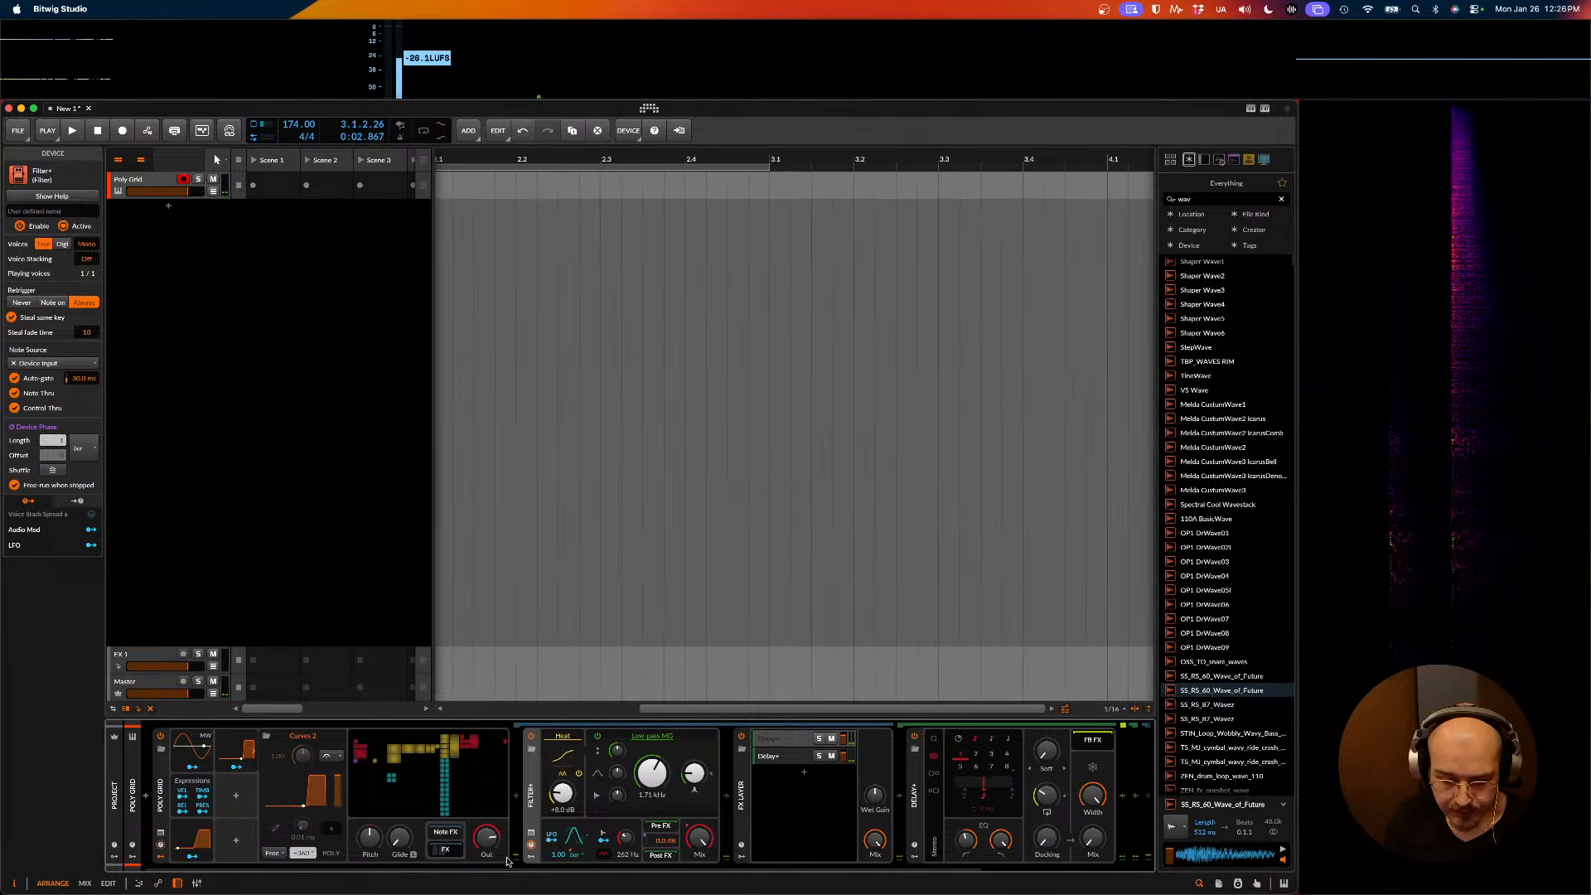
- Show the Filter+ modulators, try adding a Sample and Hold modulator, and remove it again
{"action": "left_click", "coordinate": [531, 858]}
{"action": "left_click", "coordinate": [550, 750]}
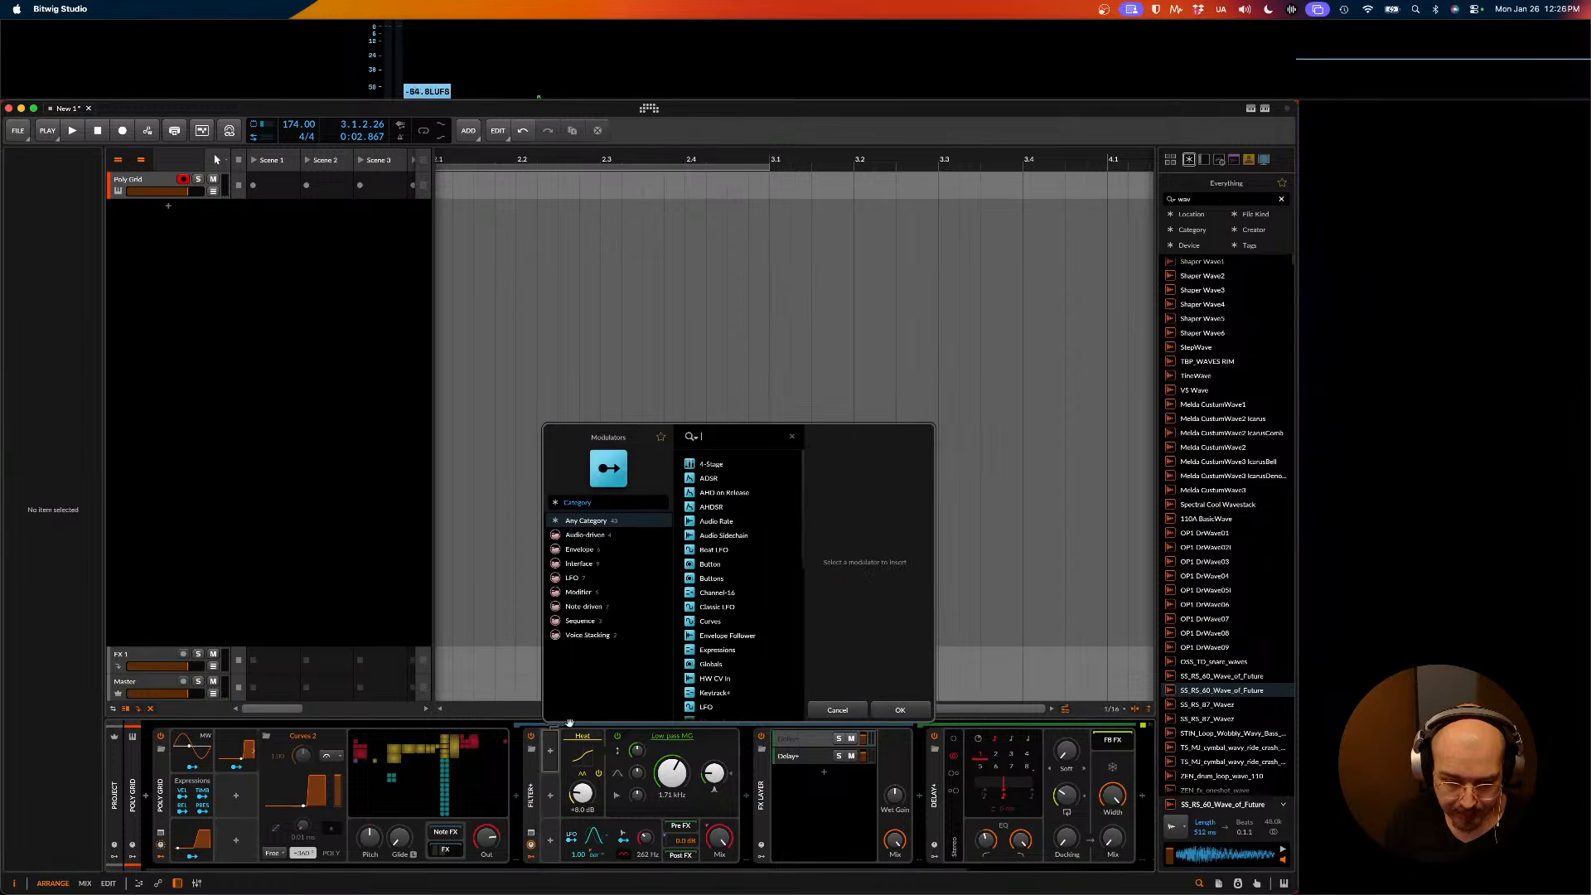
{"action": "key", "text": "Down"}
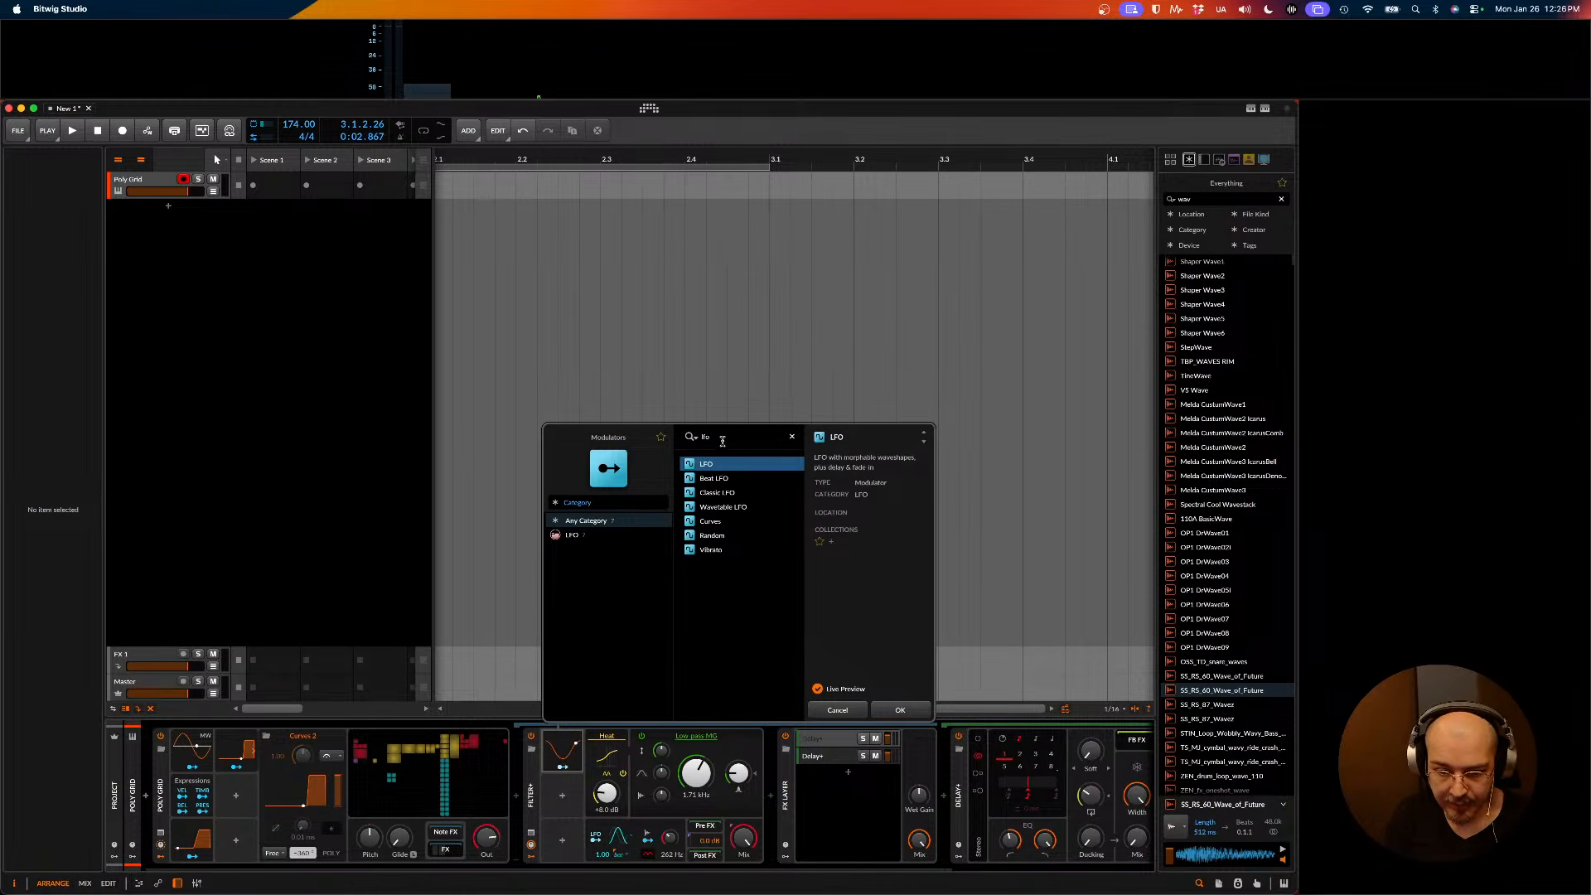
{"action": "type", "text": "sampl"}
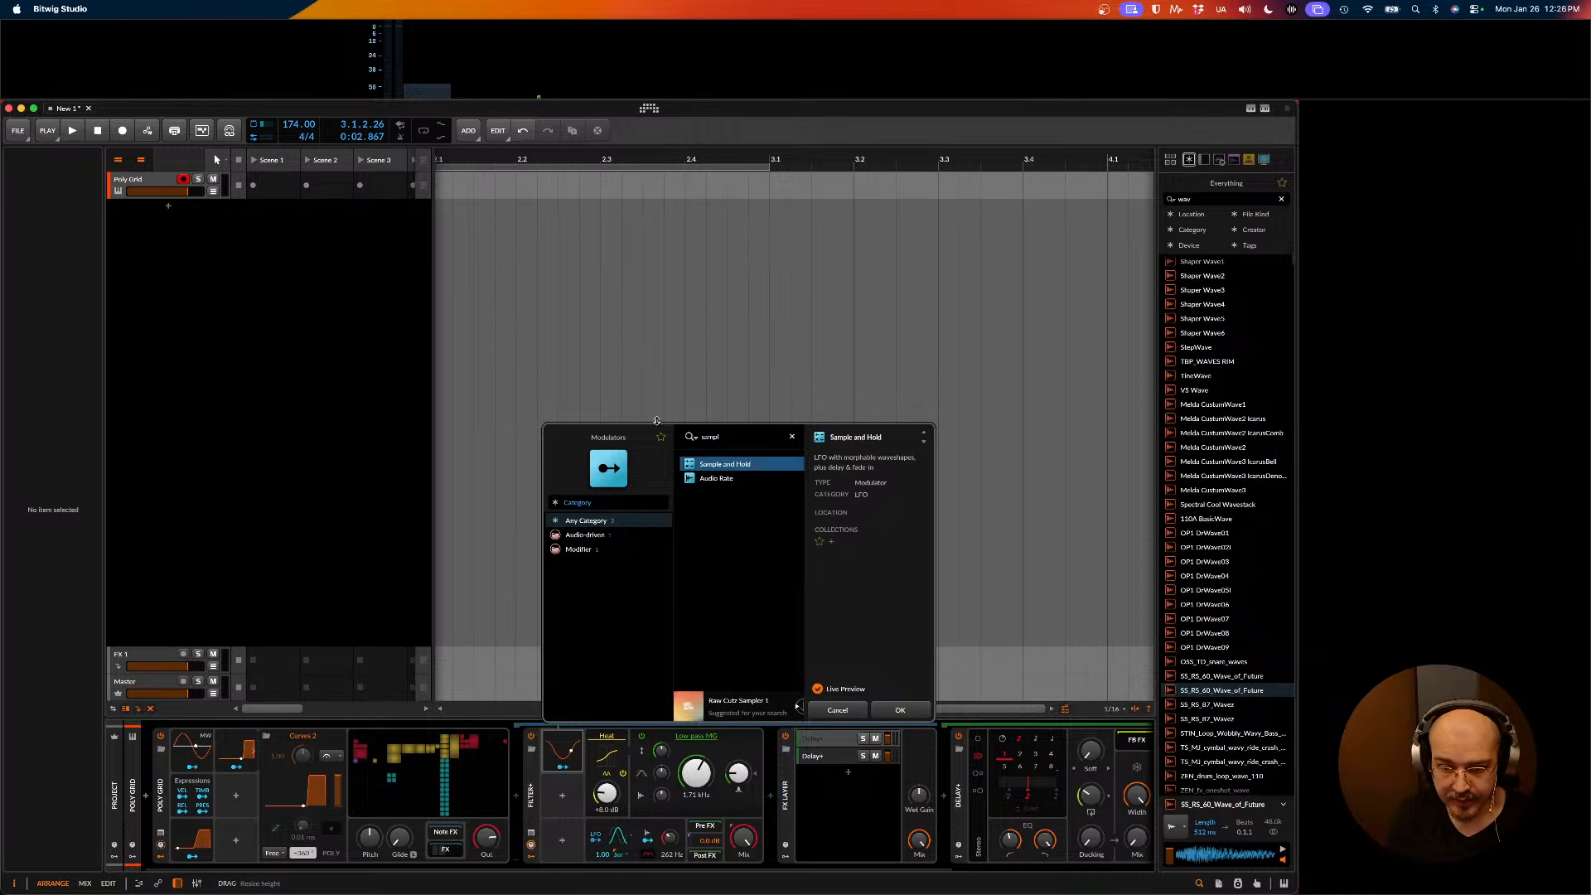
{"action": "key", "text": "Return"}
{"action": "left_click", "coordinate": [560, 763]}
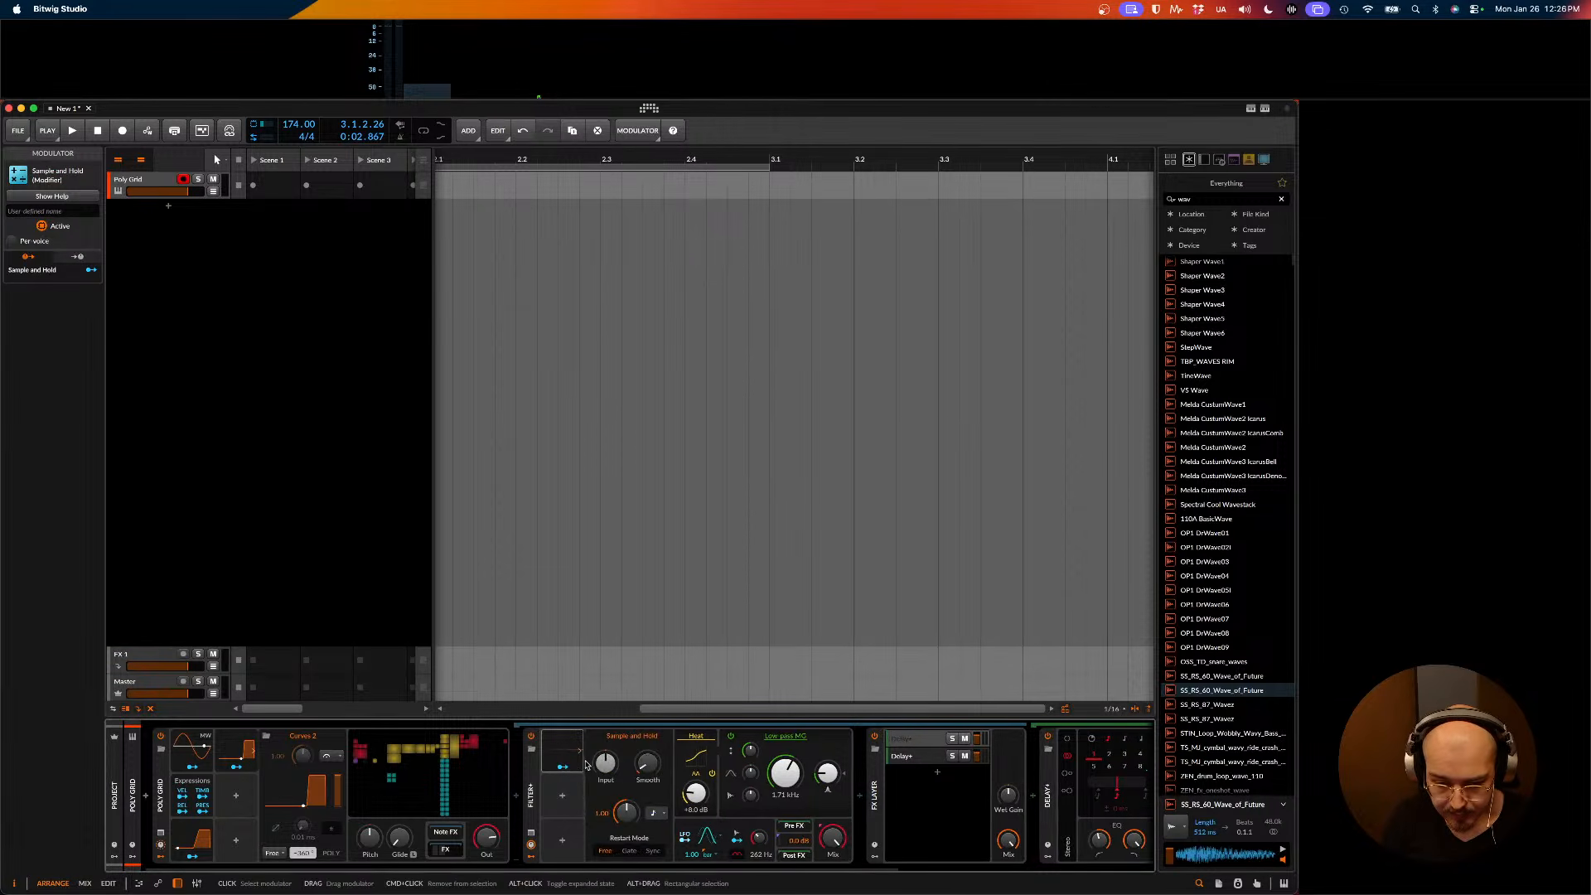
{"action": "left_click", "coordinate": [555, 758]}
{"action": "key", "text": "Delete"}
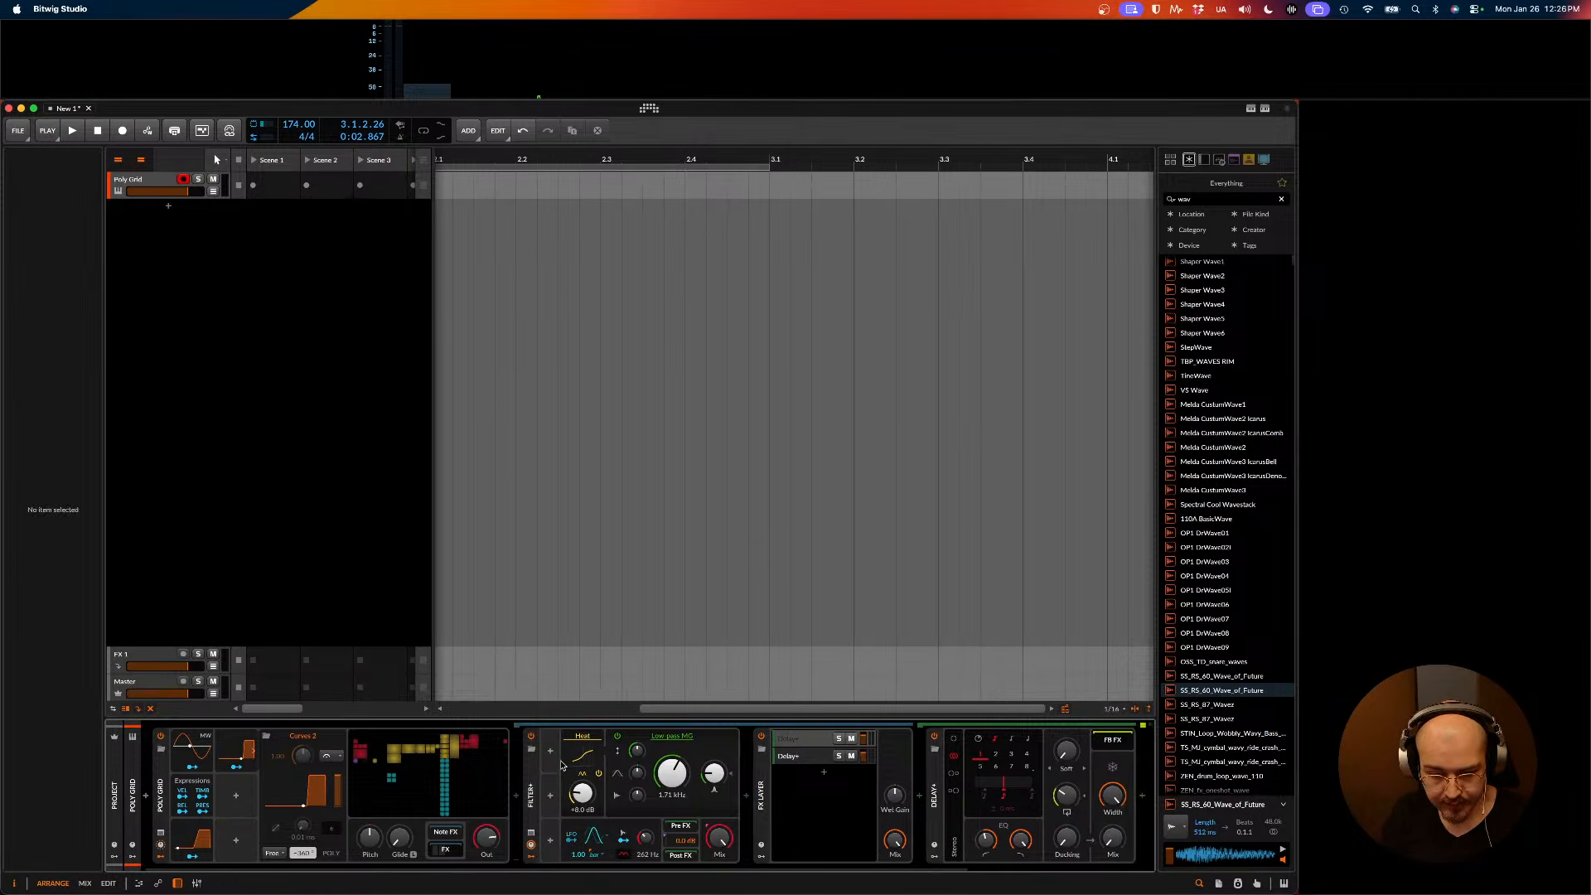
- Add a Random modulator to the Filter+ device
{"action": "left_click", "coordinate": [551, 753]}
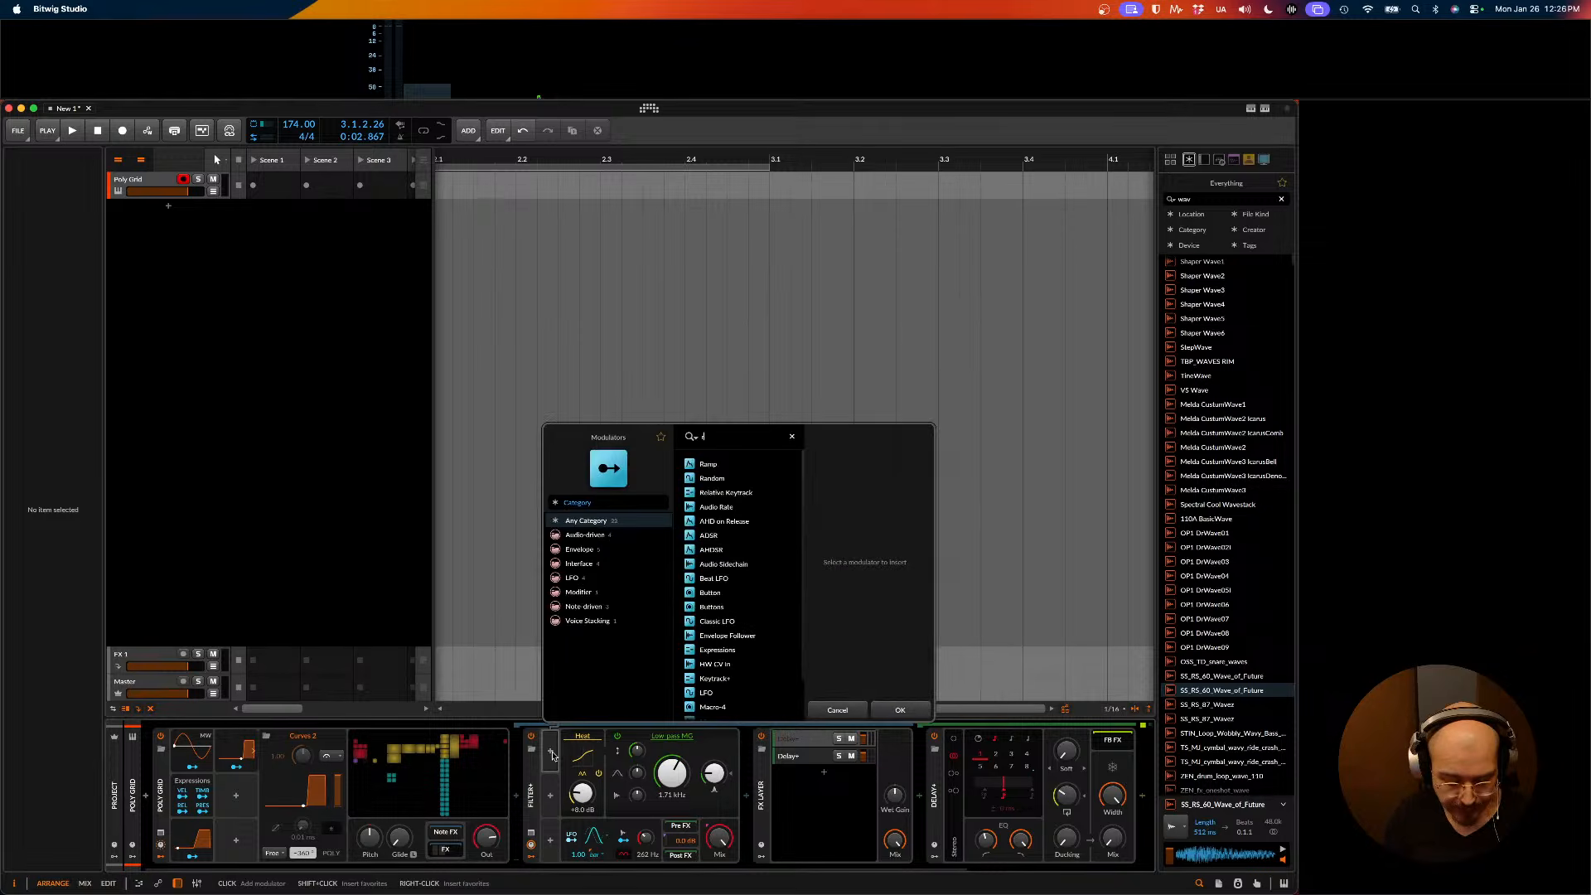
{"action": "type", "text": "r"}
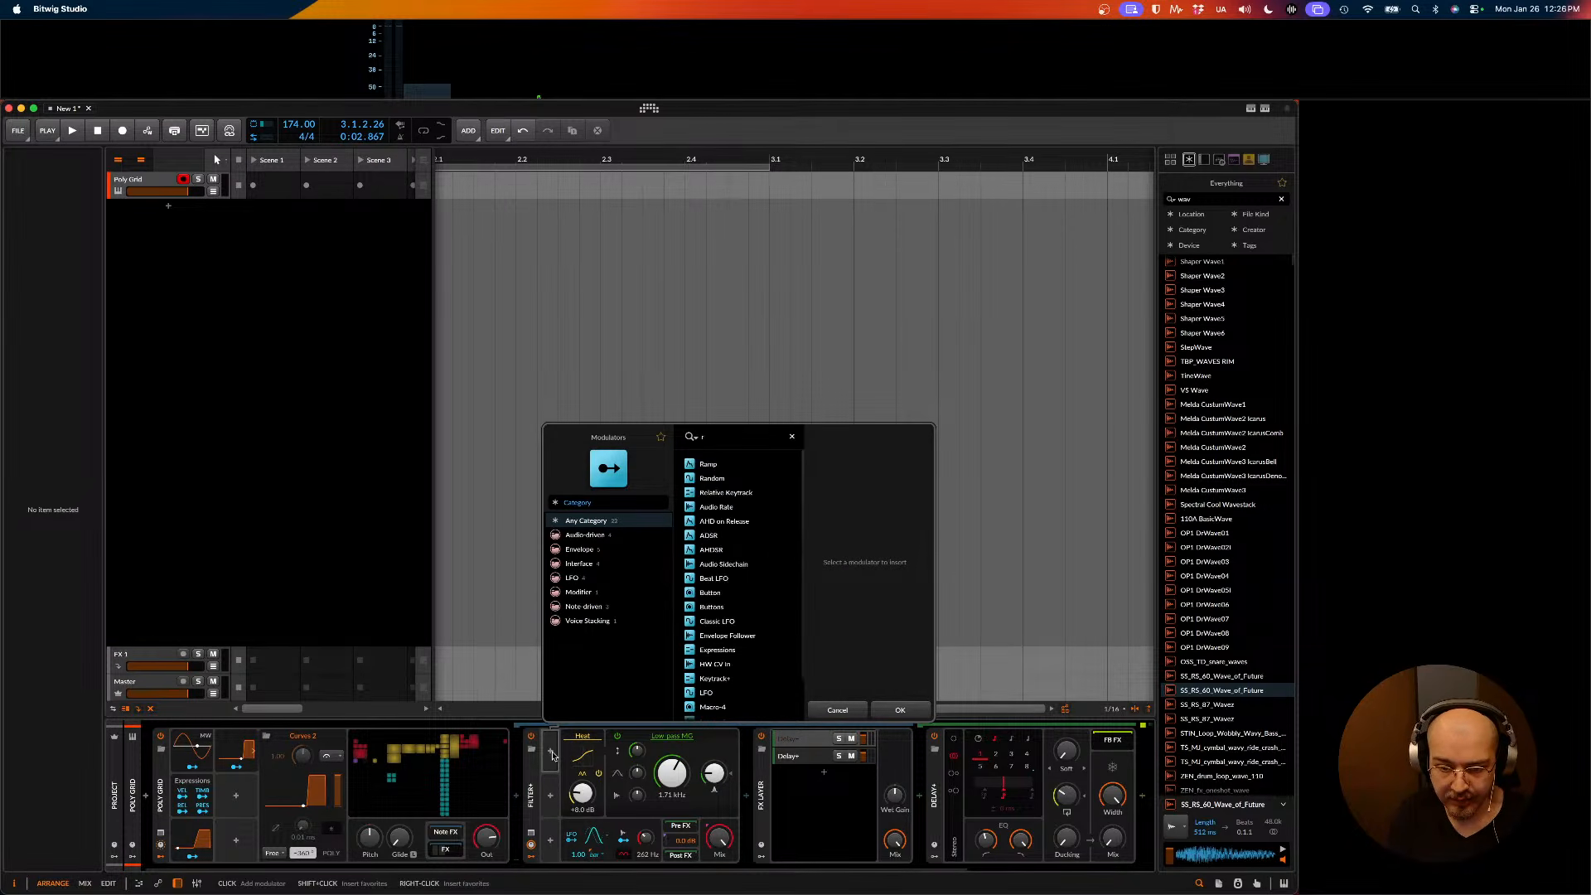
{"action": "type", "text": "and"}
{"action": "key", "text": "Return"}
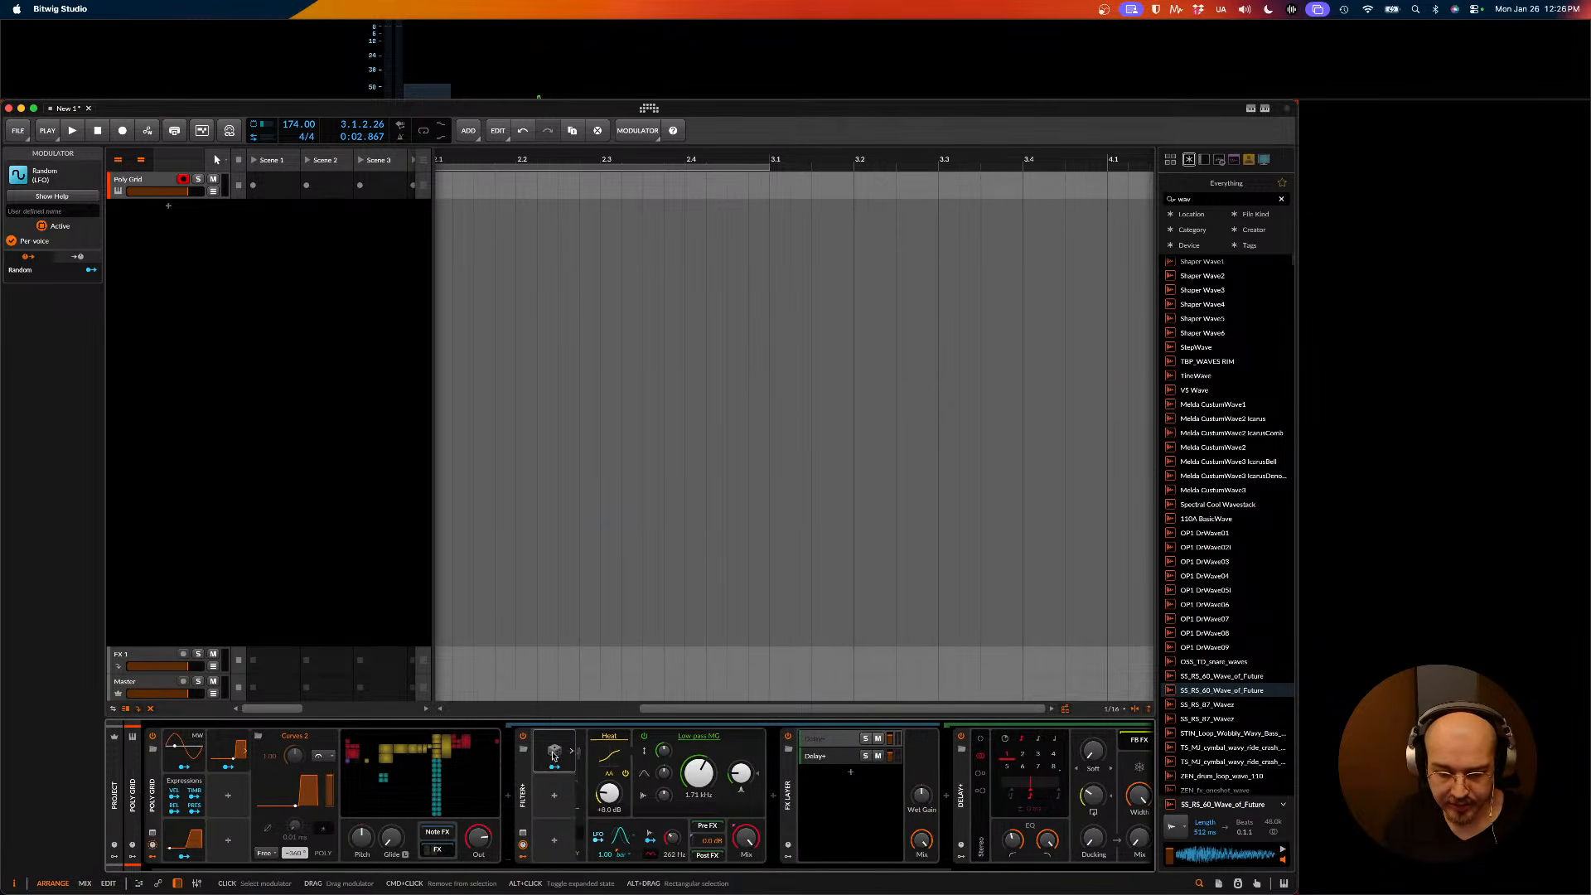
- Set the Random modulator's smoothing to 0% and lower its rate slightly while auditioning
{"action": "key", "text": "space"}
{"action": "left_click_drag", "start_coordinate": [621, 781], "coordinate": [621, 698]}
{"action": "key", "text": "space"}
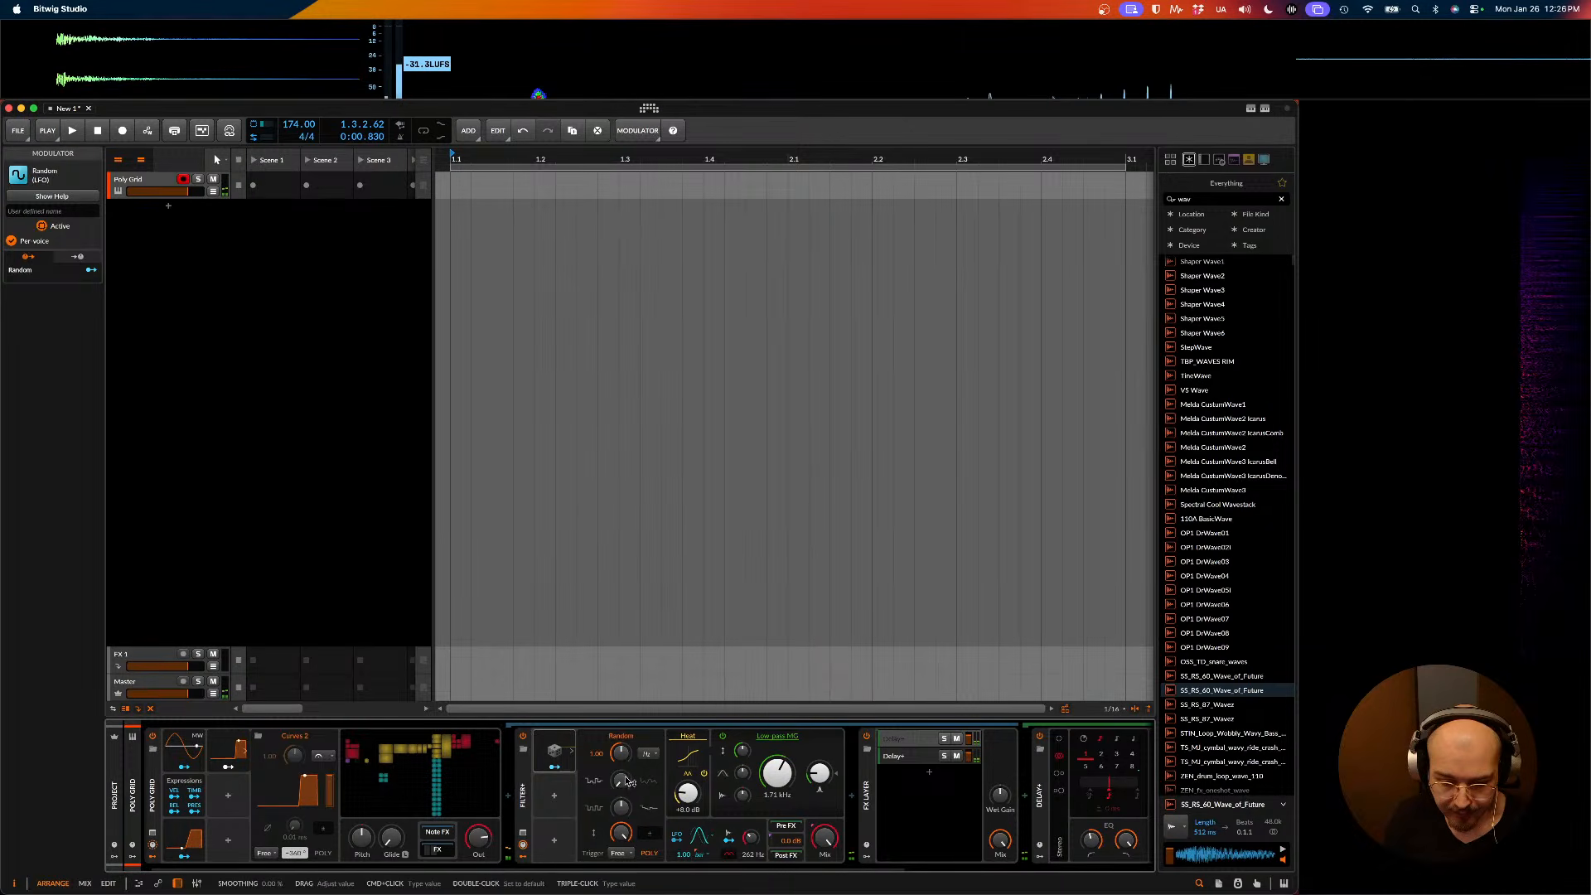
{"action": "key", "text": "space"}
{"action": "left_click_drag", "start_coordinate": [620, 754], "coordinate": [621, 766]}
- Map the Random modulator to the Filter+ cutoff frequency with an amount of about 28.5 semitones
{"action": "key", "text": "space"}
{"action": "left_click", "coordinate": [557, 770]}
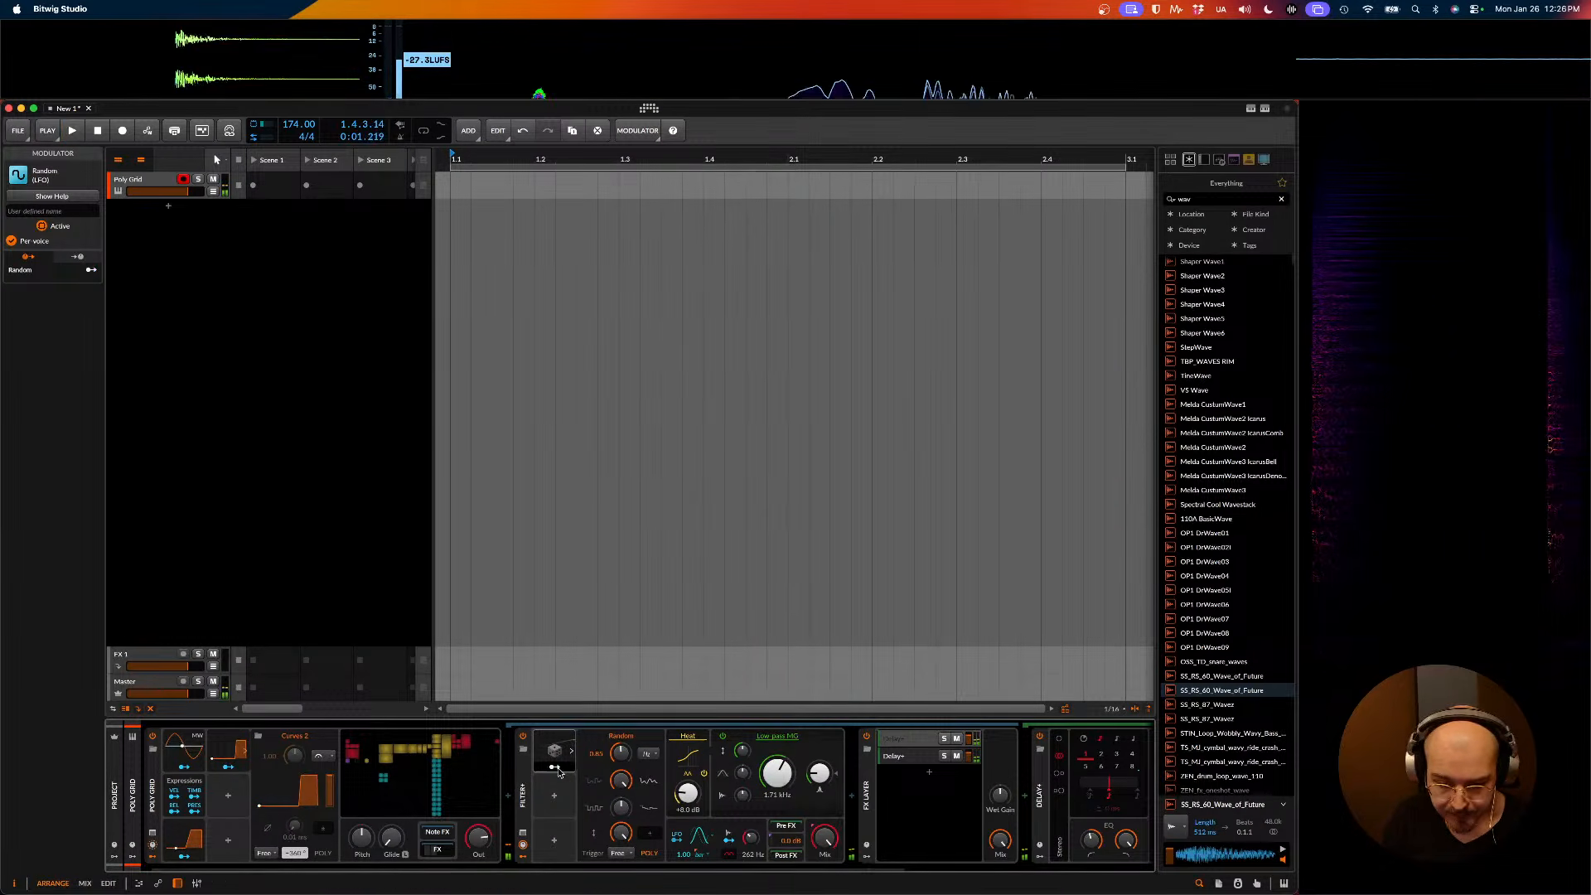
{"action": "key", "text": "space"}
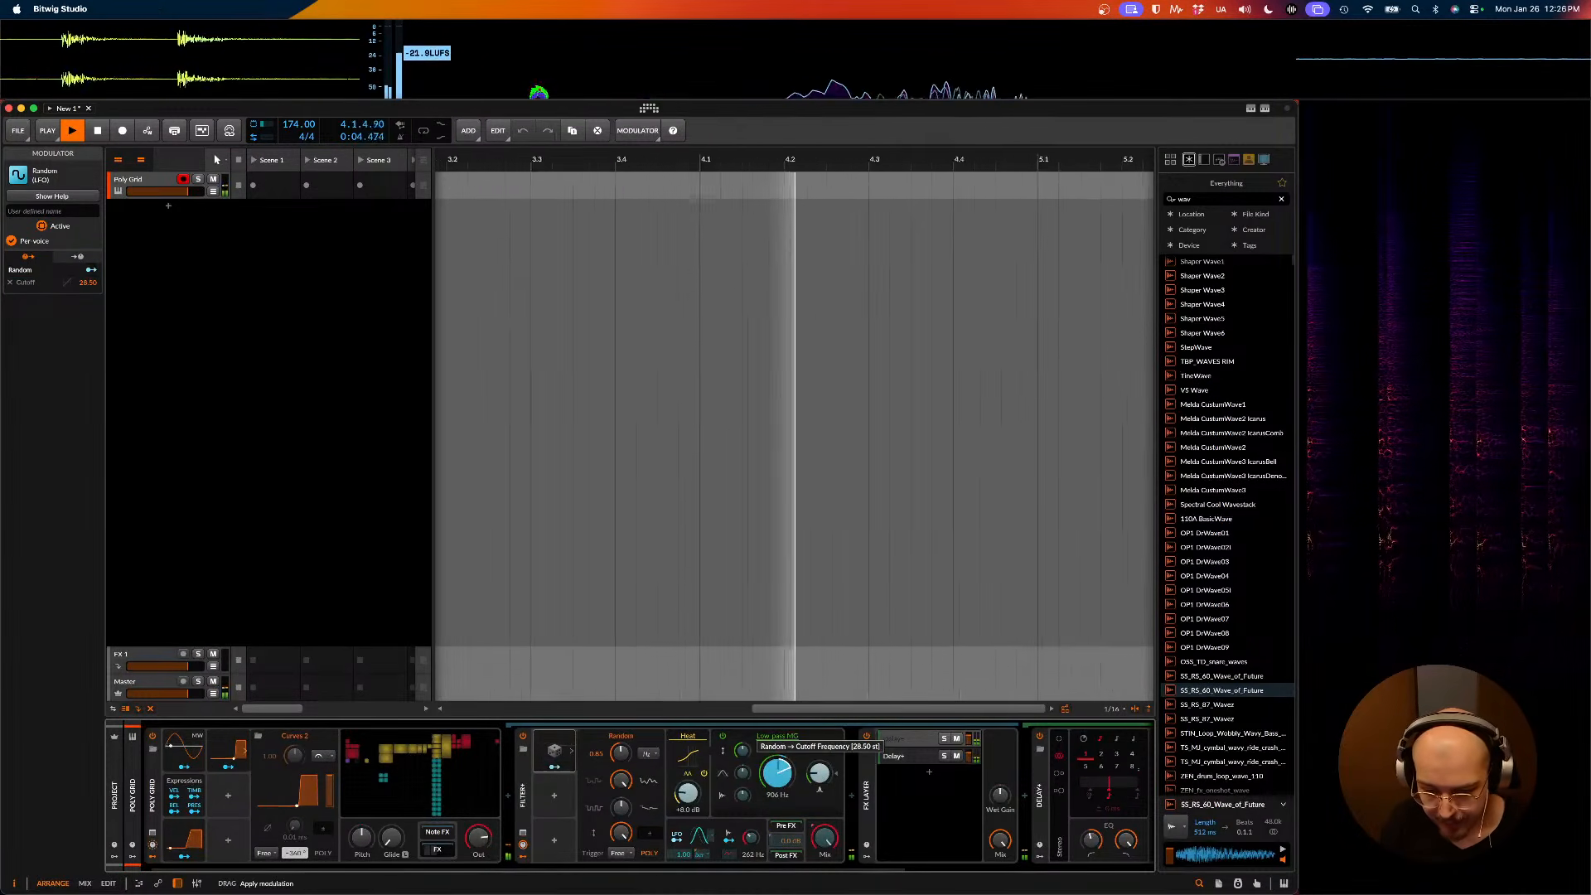
- Raise the Random modulation of the Filter+ cutoff to about 46.5 semitones and lower the cutoff frequency to 523 Hz
{"action": "left_click_drag", "start_coordinate": [786, 774], "coordinate": [786, 746]}
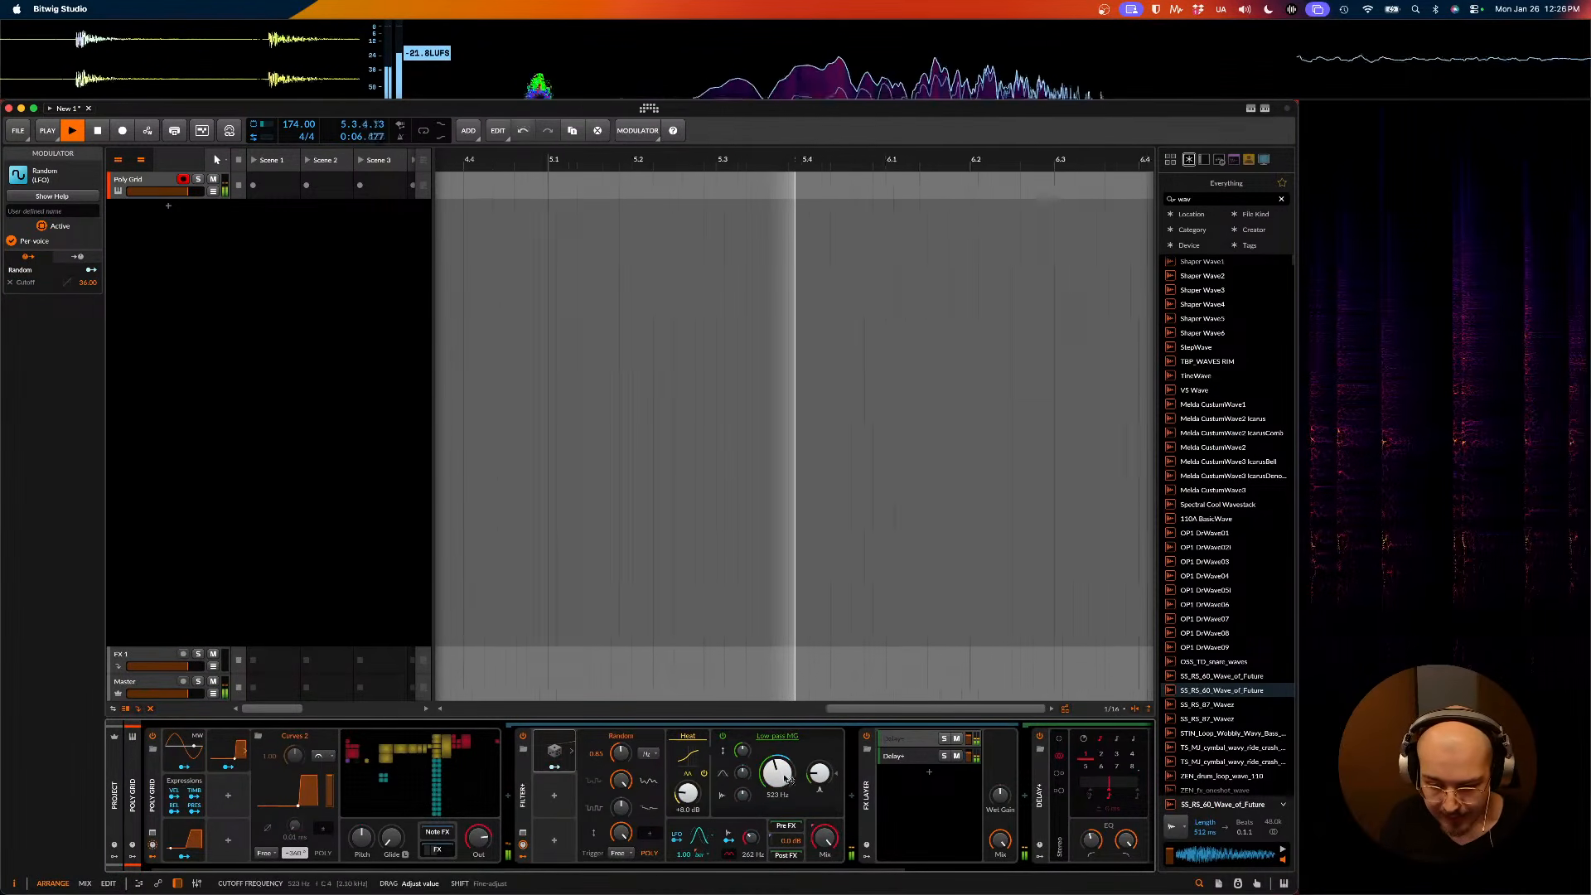
{"action": "left_click", "coordinate": [554, 767]}
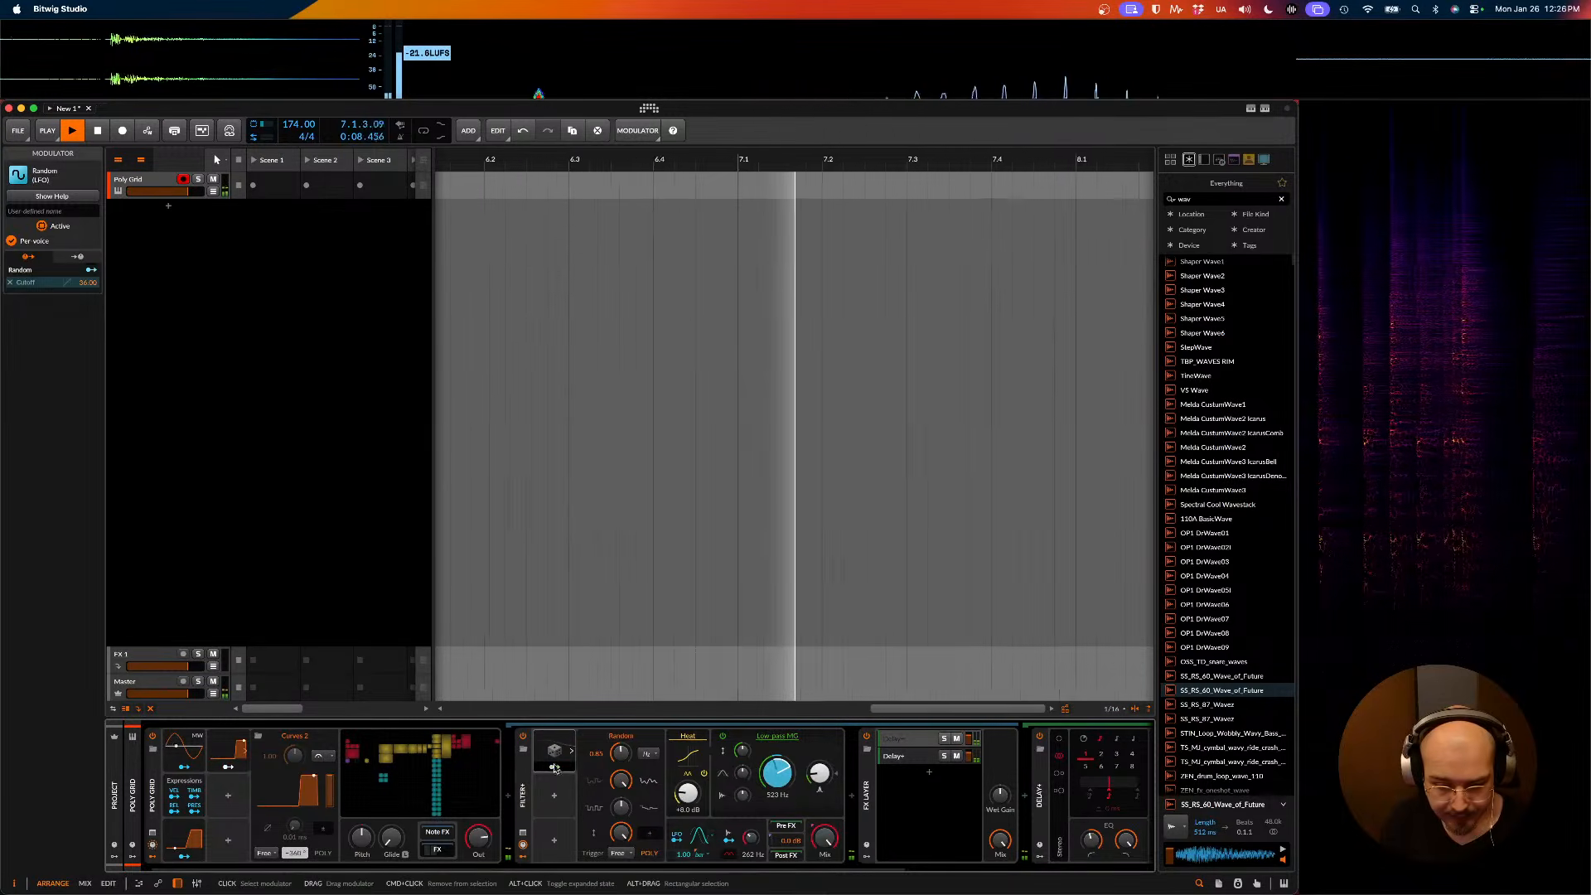
{"action": "left_click_drag", "start_coordinate": [778, 772], "coordinate": [772, 752]}
- Stop playback and view the filter types available for the Filter+ device
{"action": "key", "text": "space"}
{"action": "left_click", "coordinate": [771, 738]}
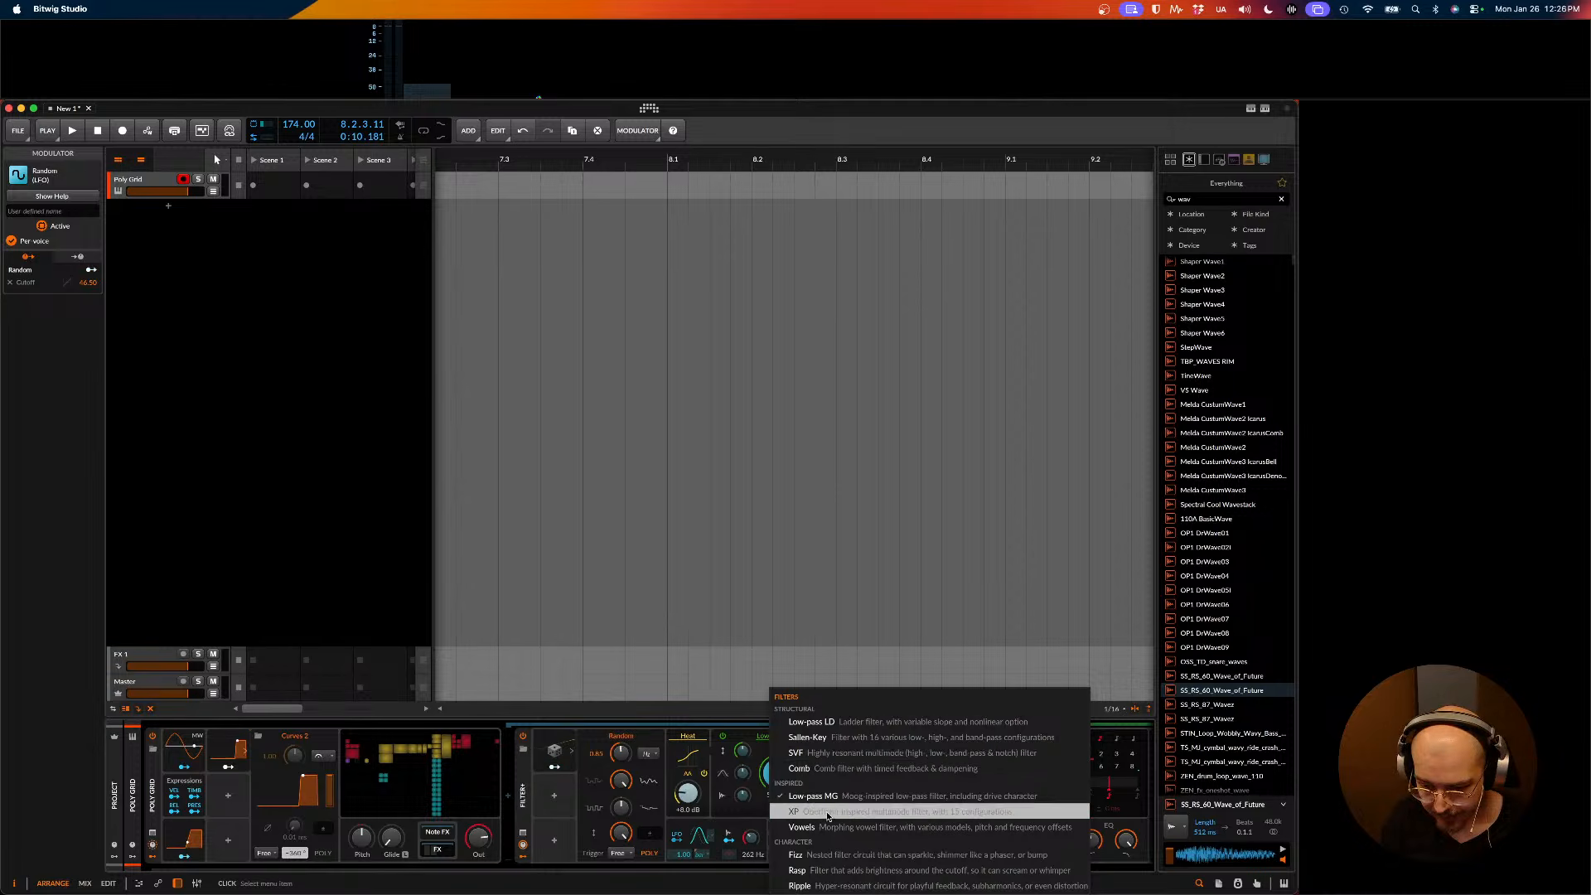
{"action": "key", "text": "Escape"}
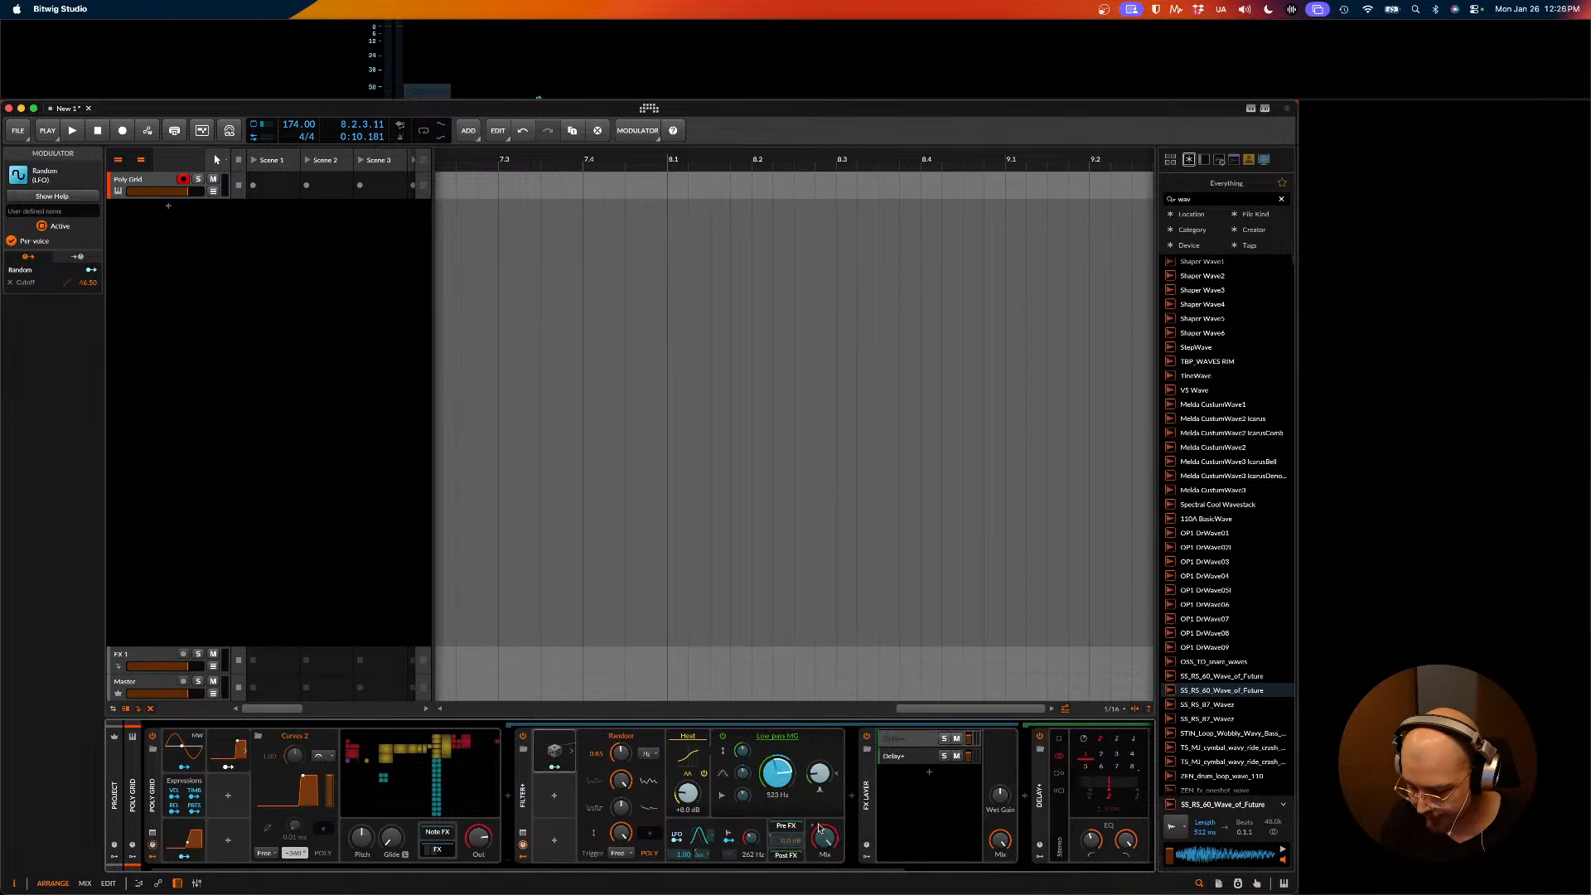
- Audition the modulated filter sound and check the processing load in the DSP Performance Graph
{"action": "key", "text": "space"}
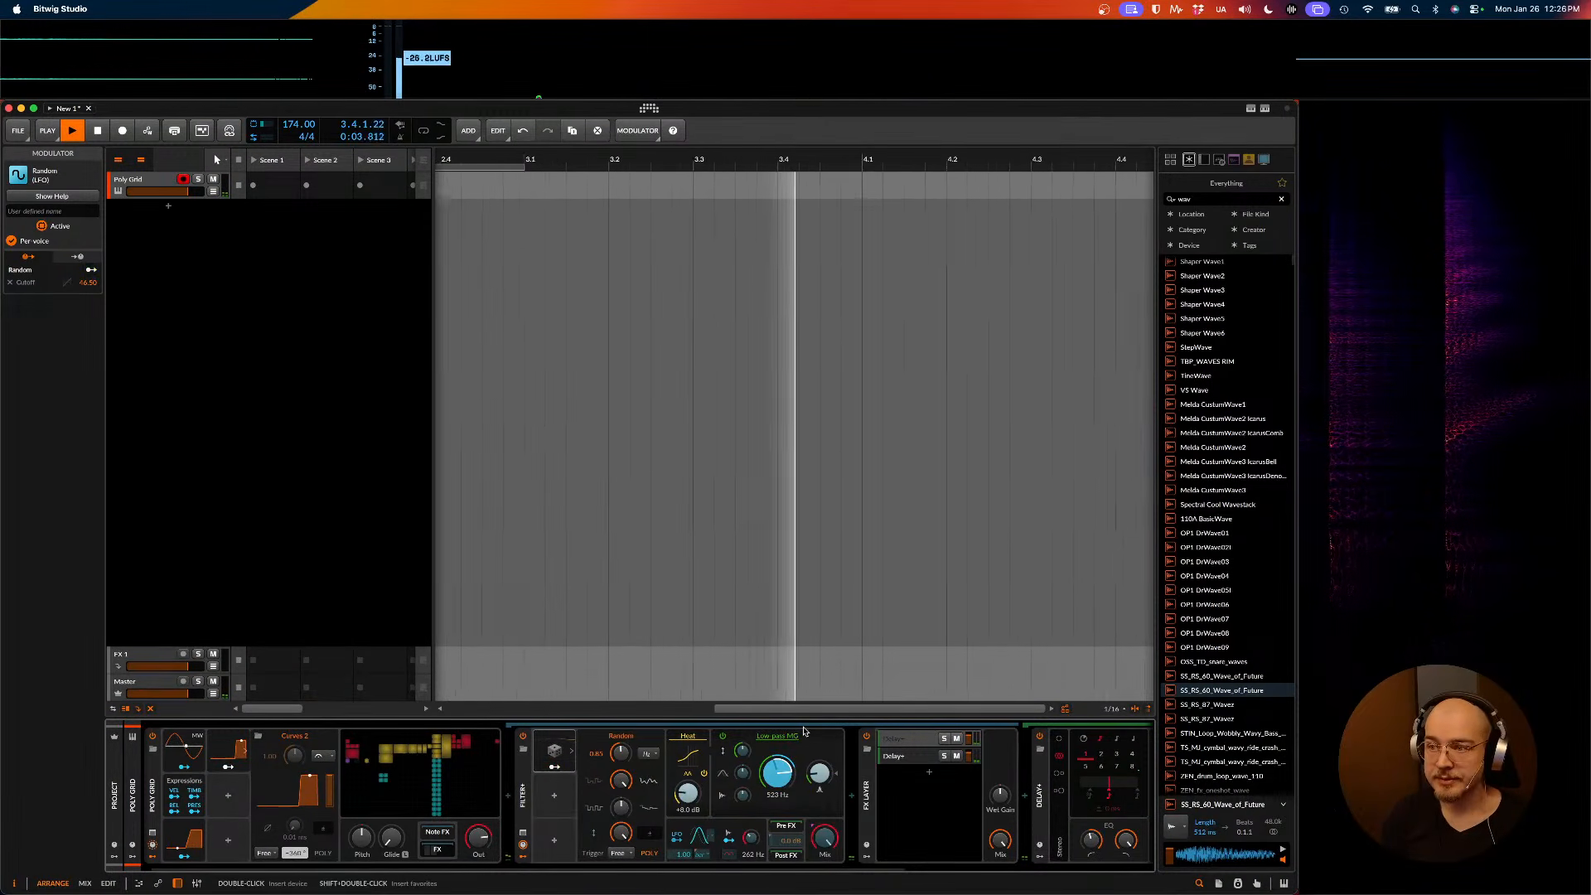
{"action": "key", "text": "space"}
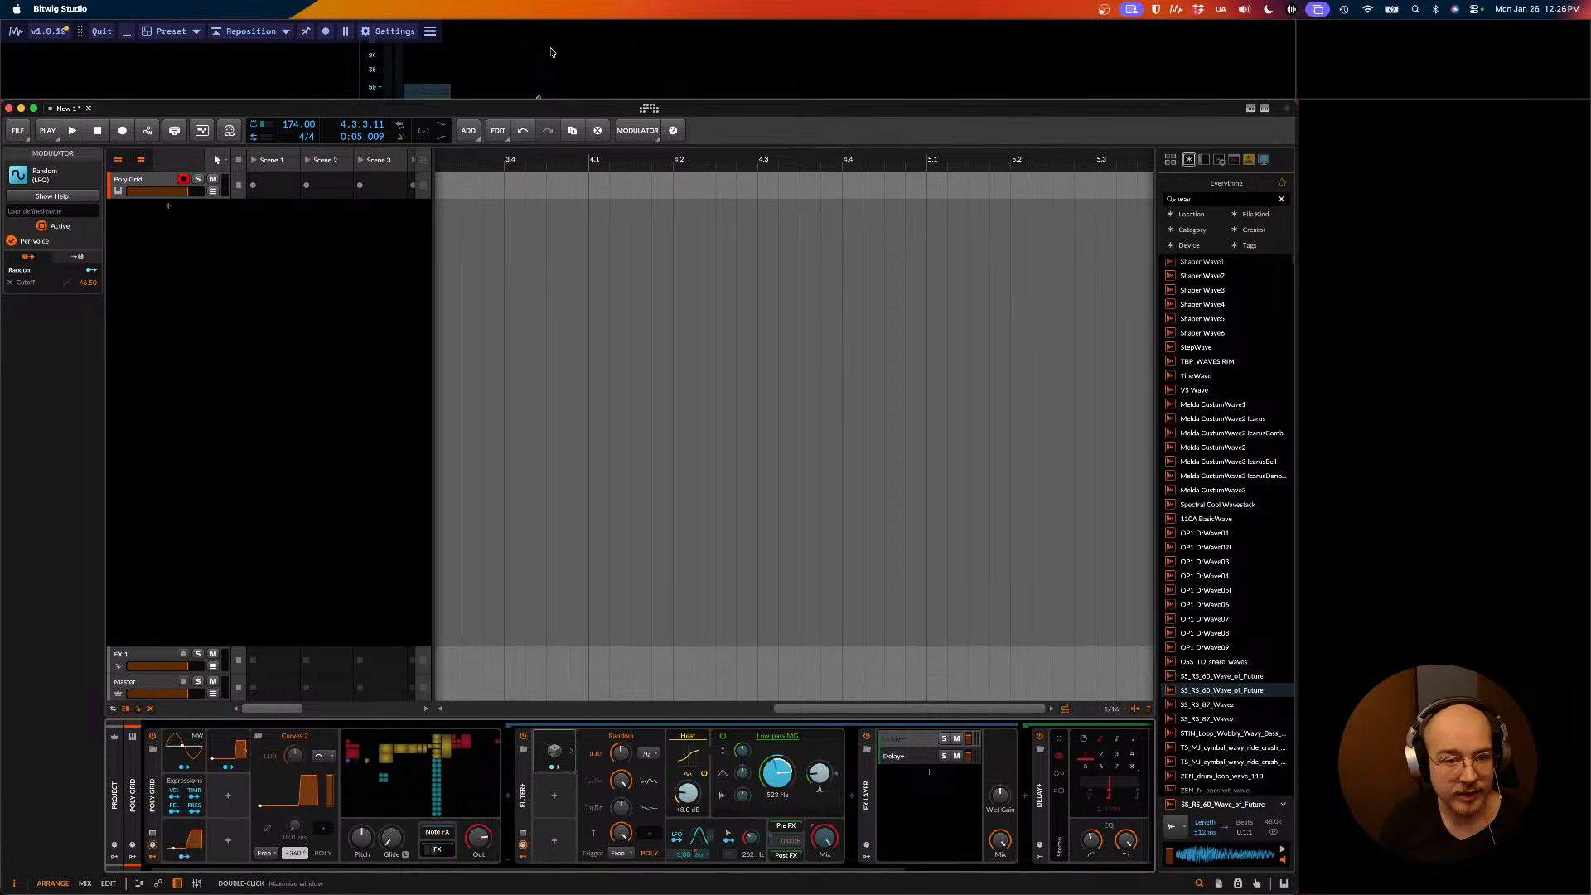
{"action": "key", "text": "space"}
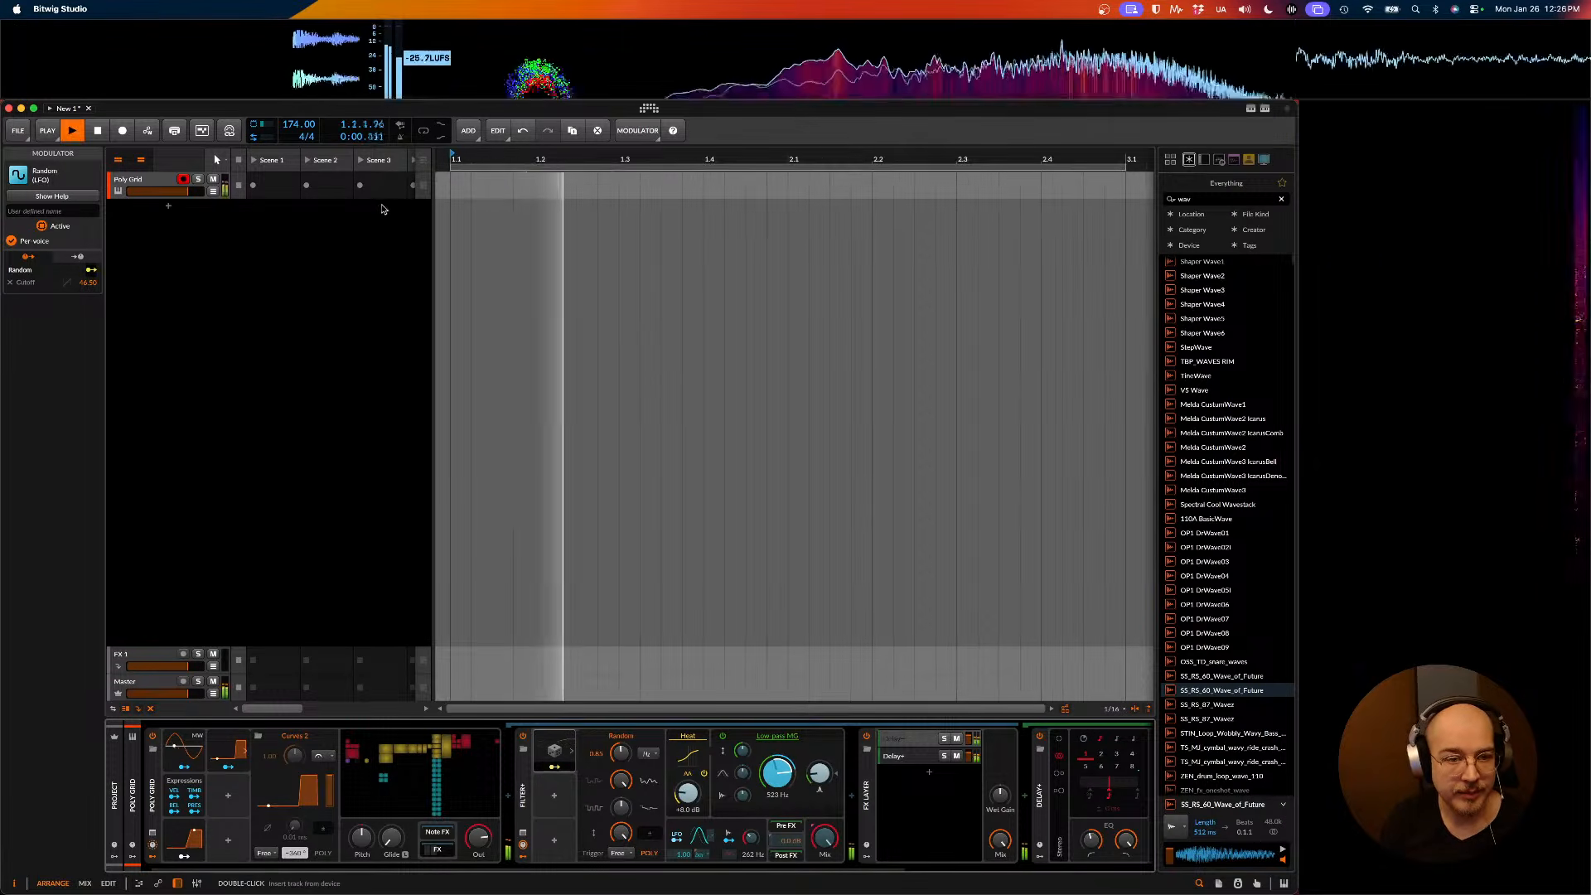
{"action": "left_click", "coordinate": [258, 129]}
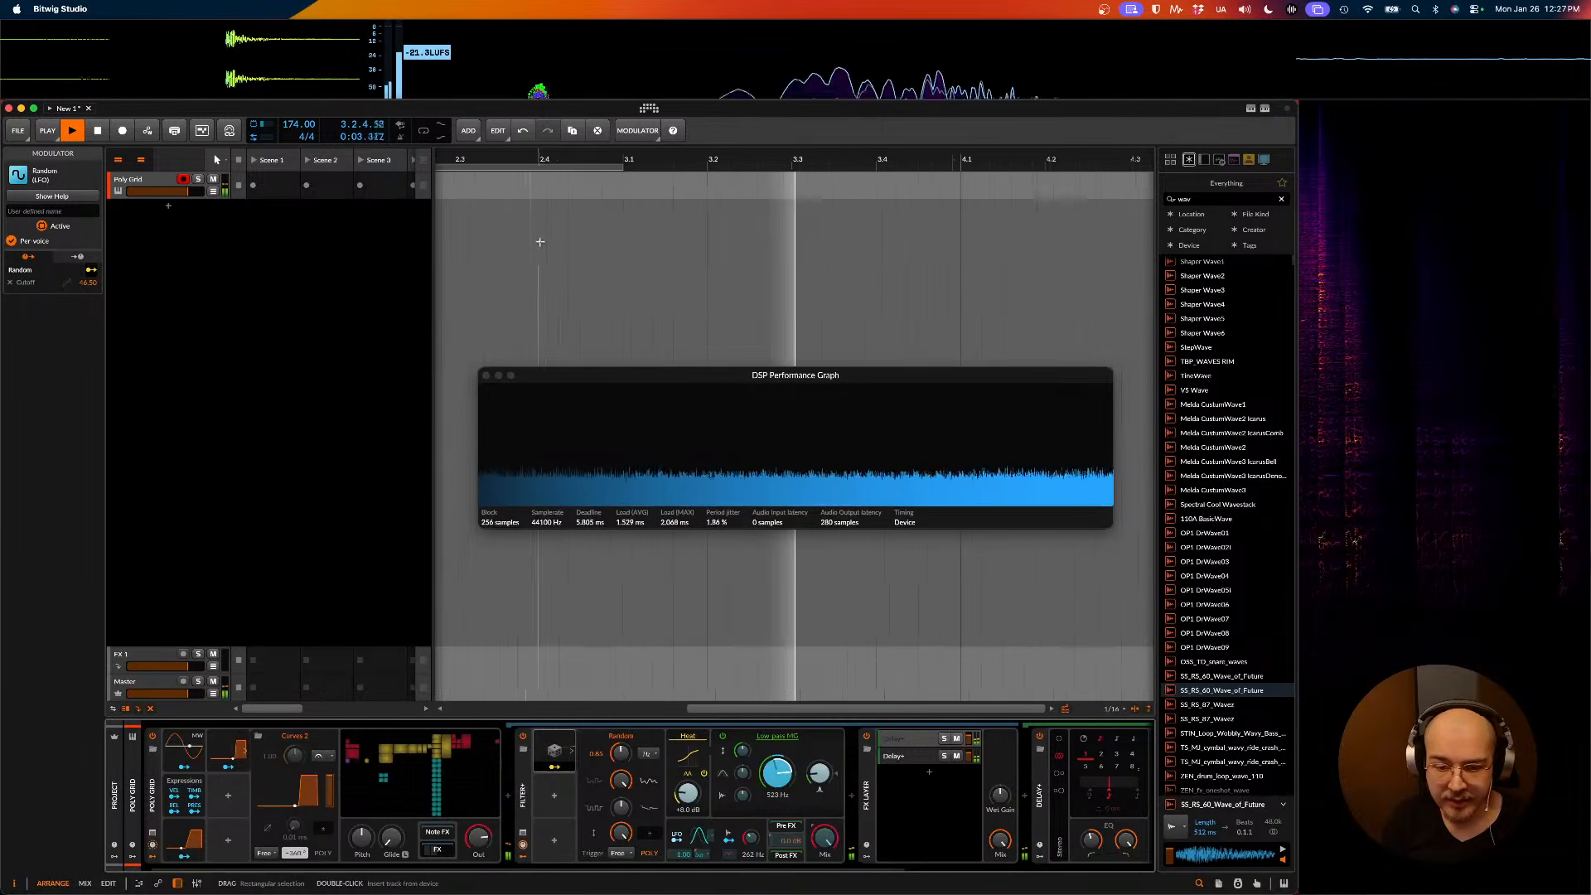
{"action": "left_click", "coordinate": [487, 377]}
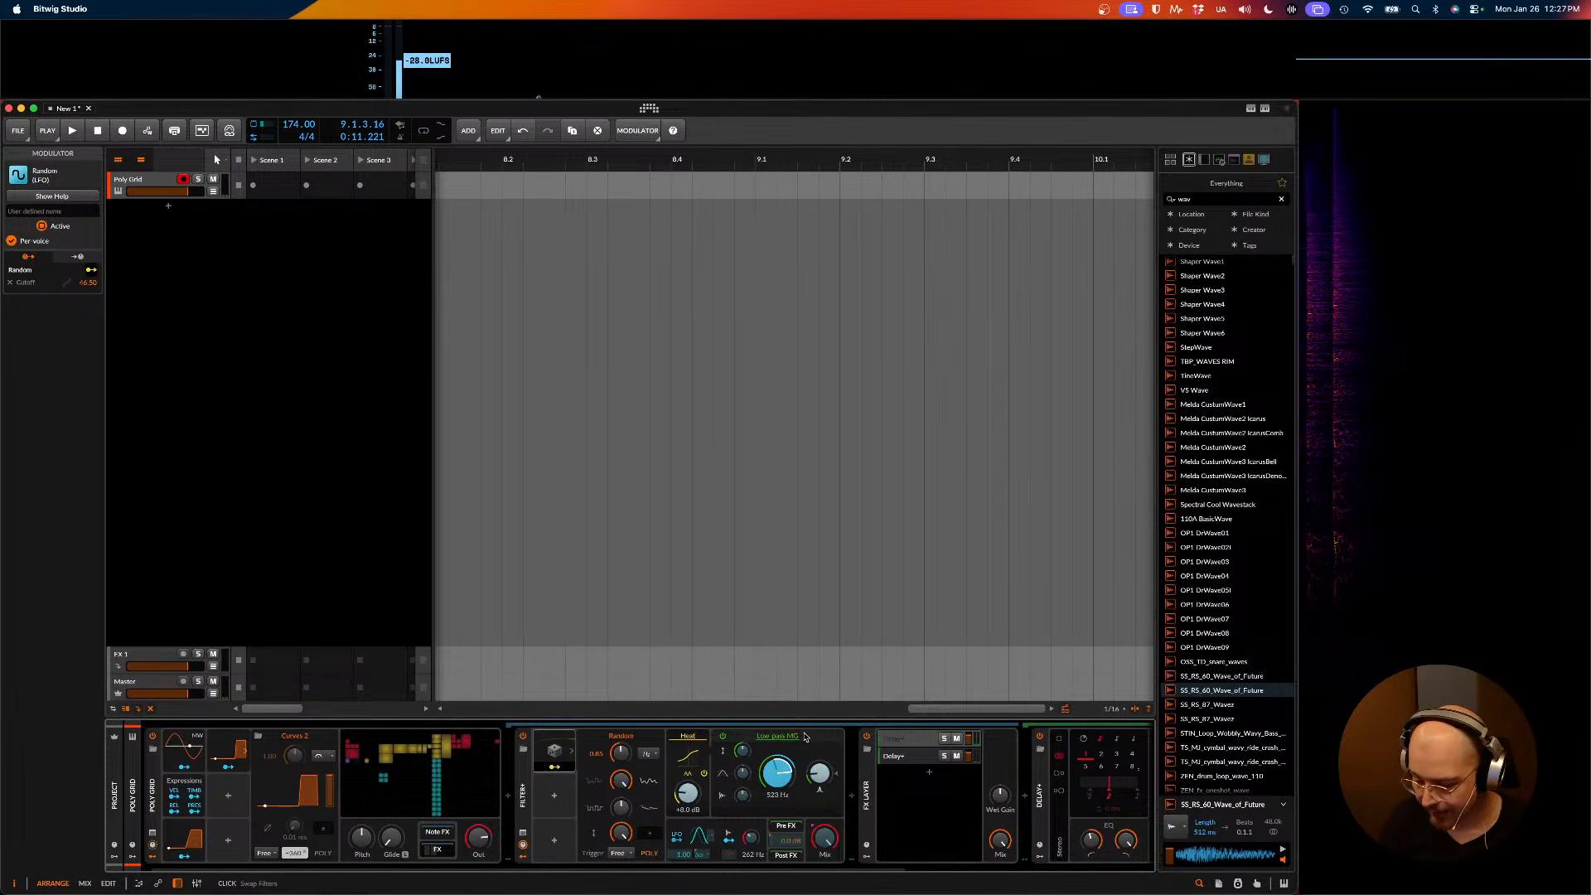
- Raise the Filter+ cutoff frequency to about 1.3 kHz during playback and collapse the Random modulator's controls
{"action": "key", "text": "space"}
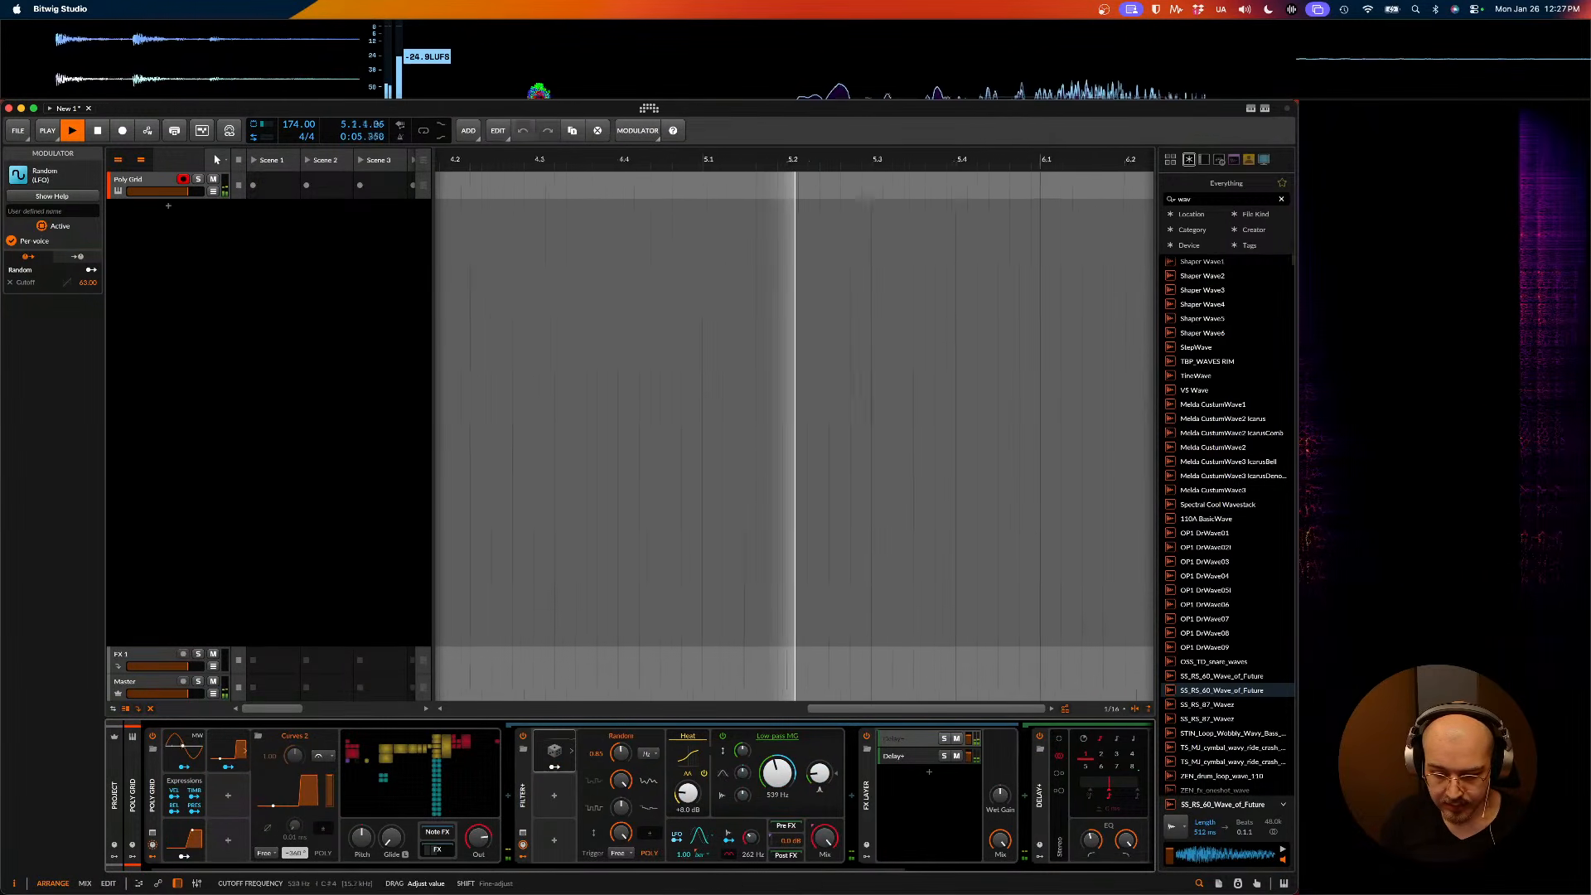
{"action": "left_click", "coordinate": [561, 773]}
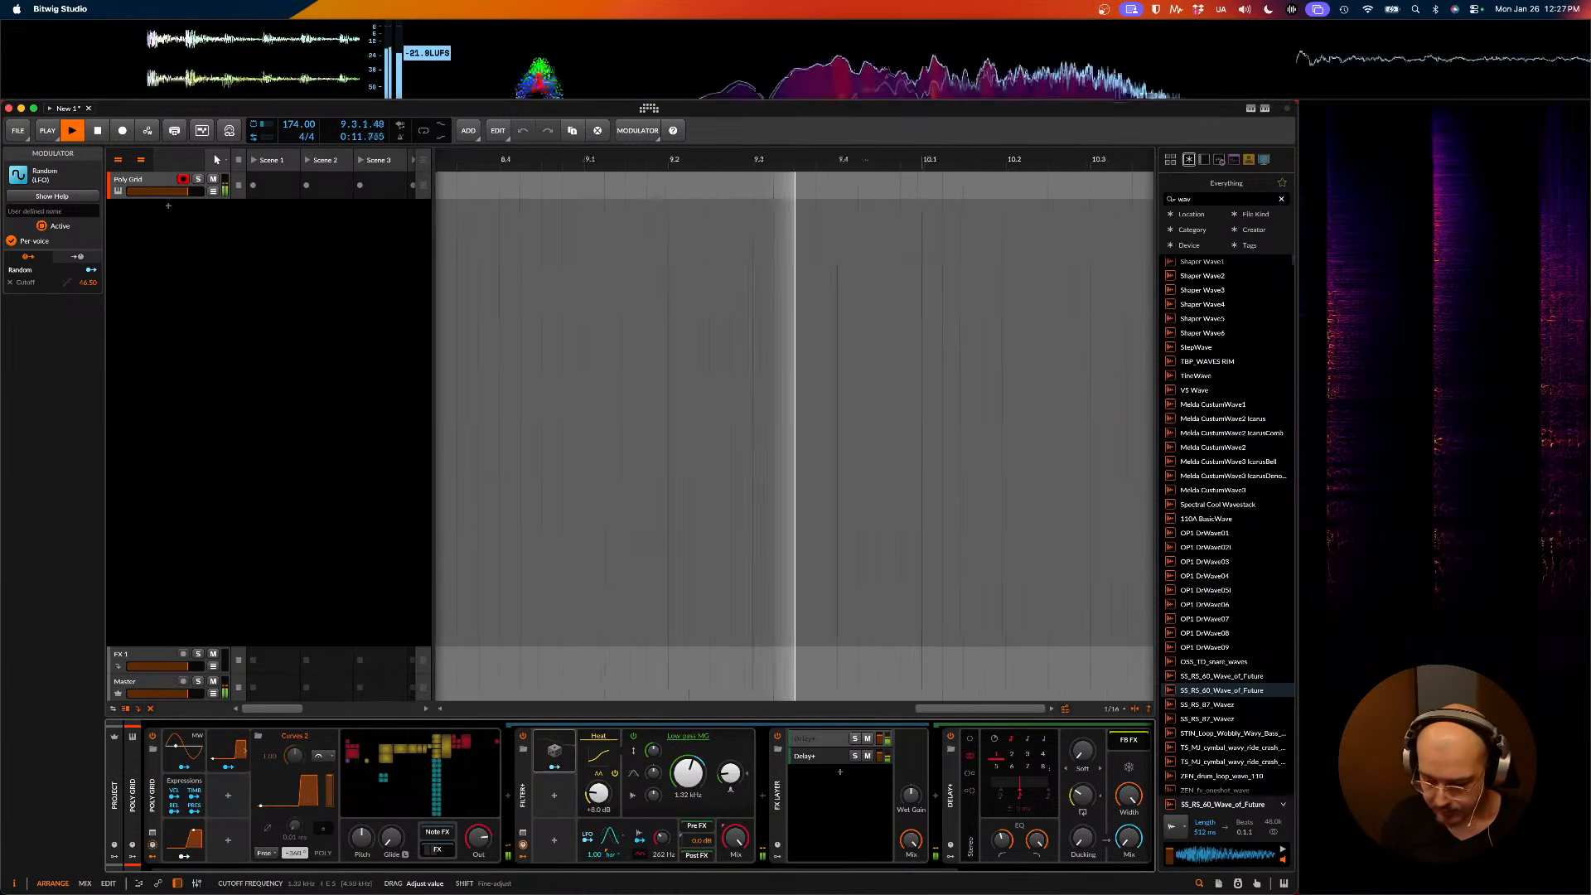
{"action": "scroll", "coordinate": [694, 778], "scroll_direction": "left", "scroll_amount": 1}
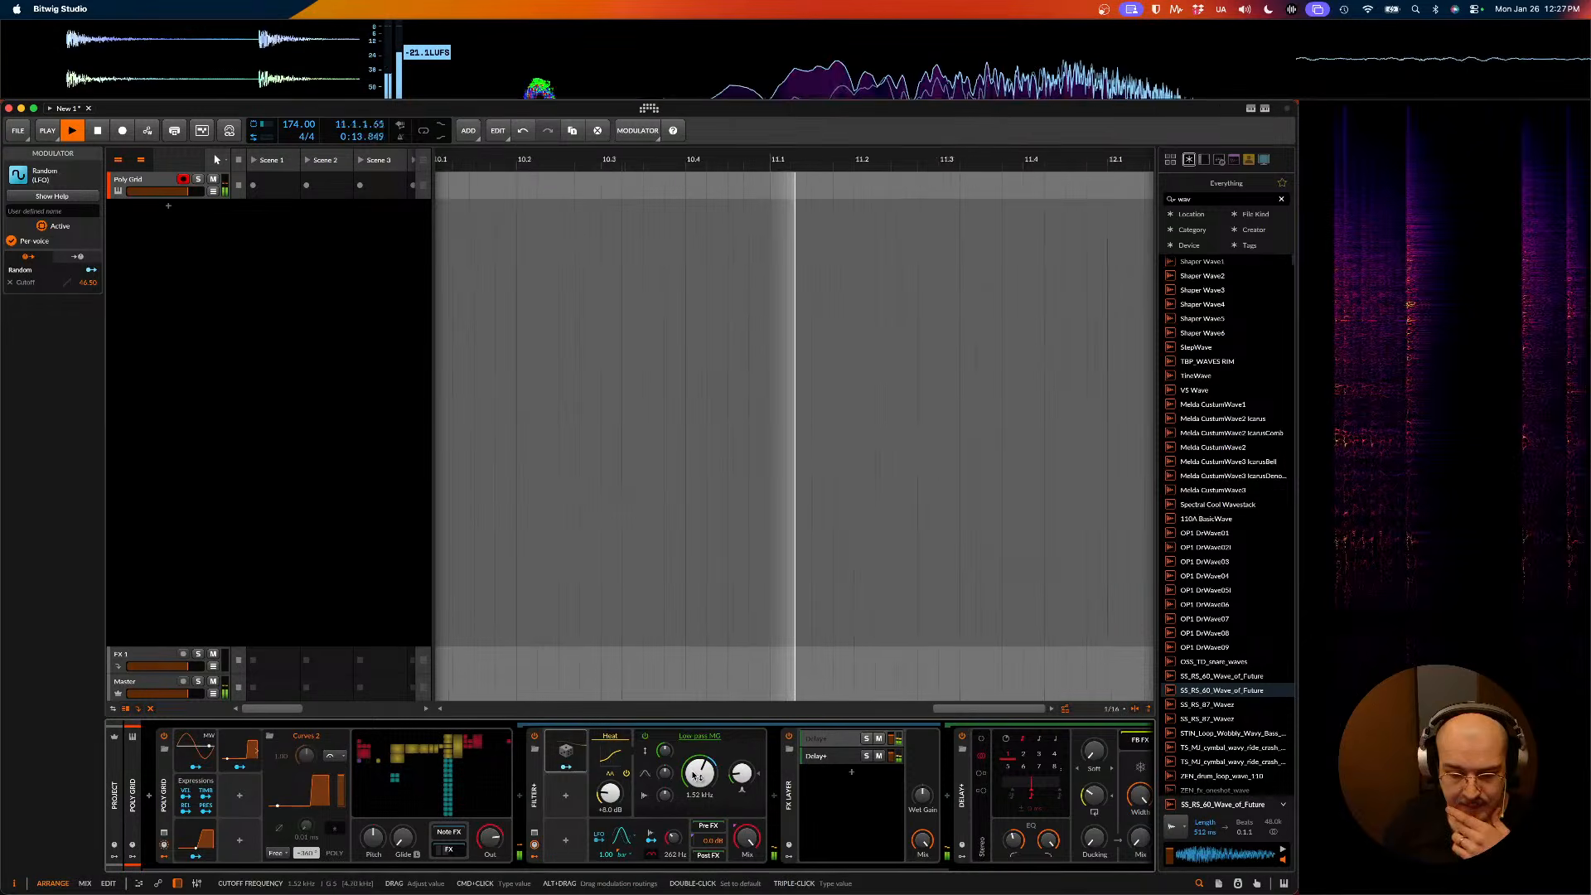
- Try a different input 1 attenuator amount on the Filter+, reset it to its default, and stop playback
{"action": "left_click_drag", "start_coordinate": [664, 751], "coordinate": [664, 775]}
{"action": "double_click", "coordinate": [666, 773]}
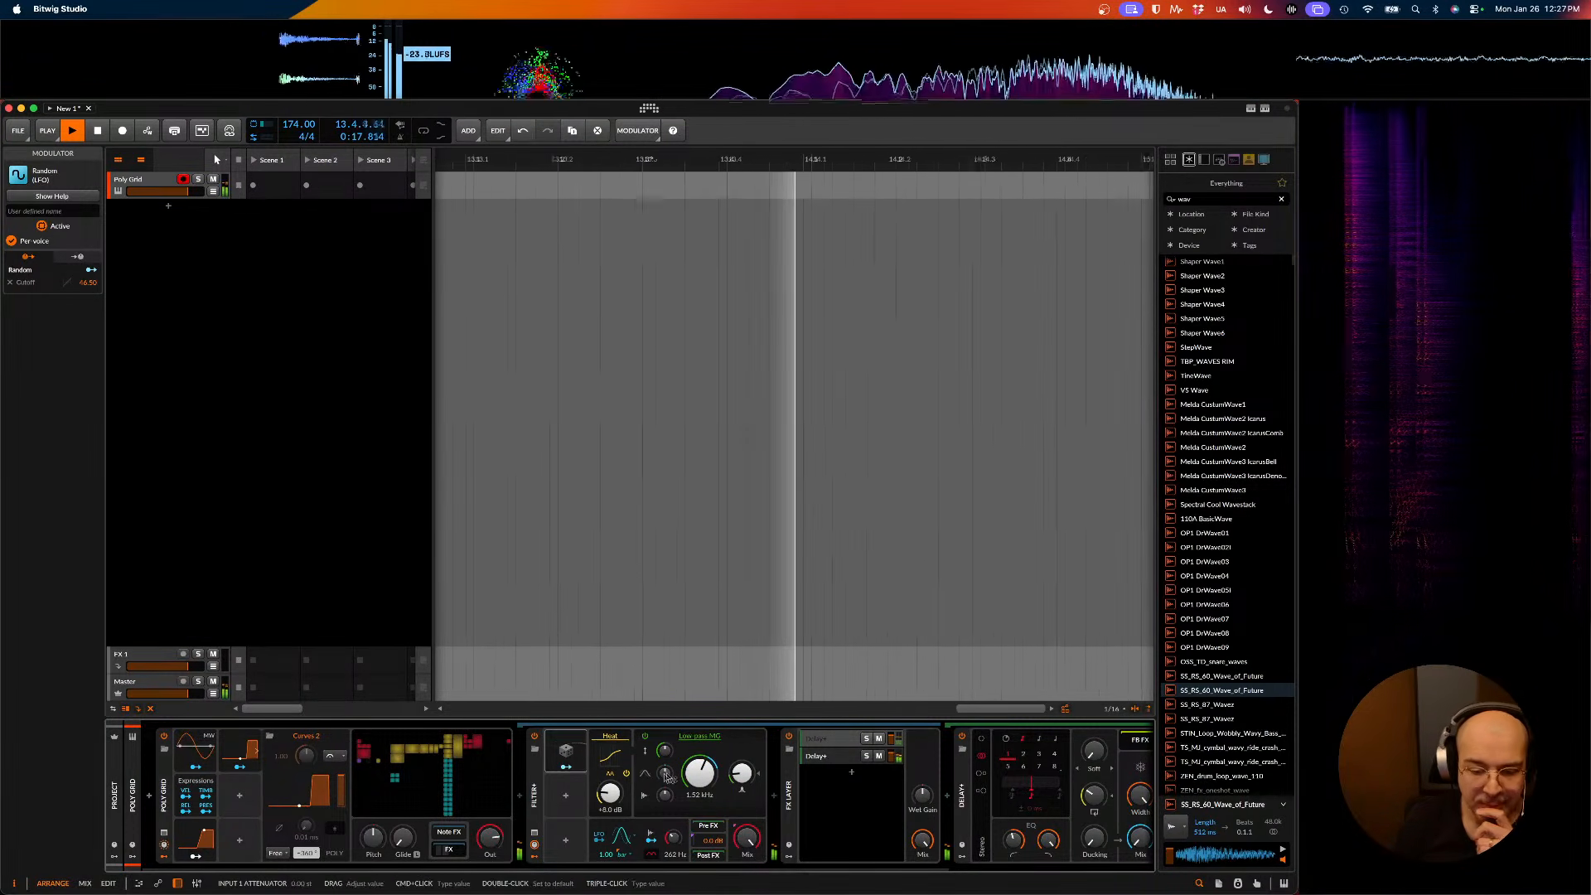
{"action": "key", "text": "space"}
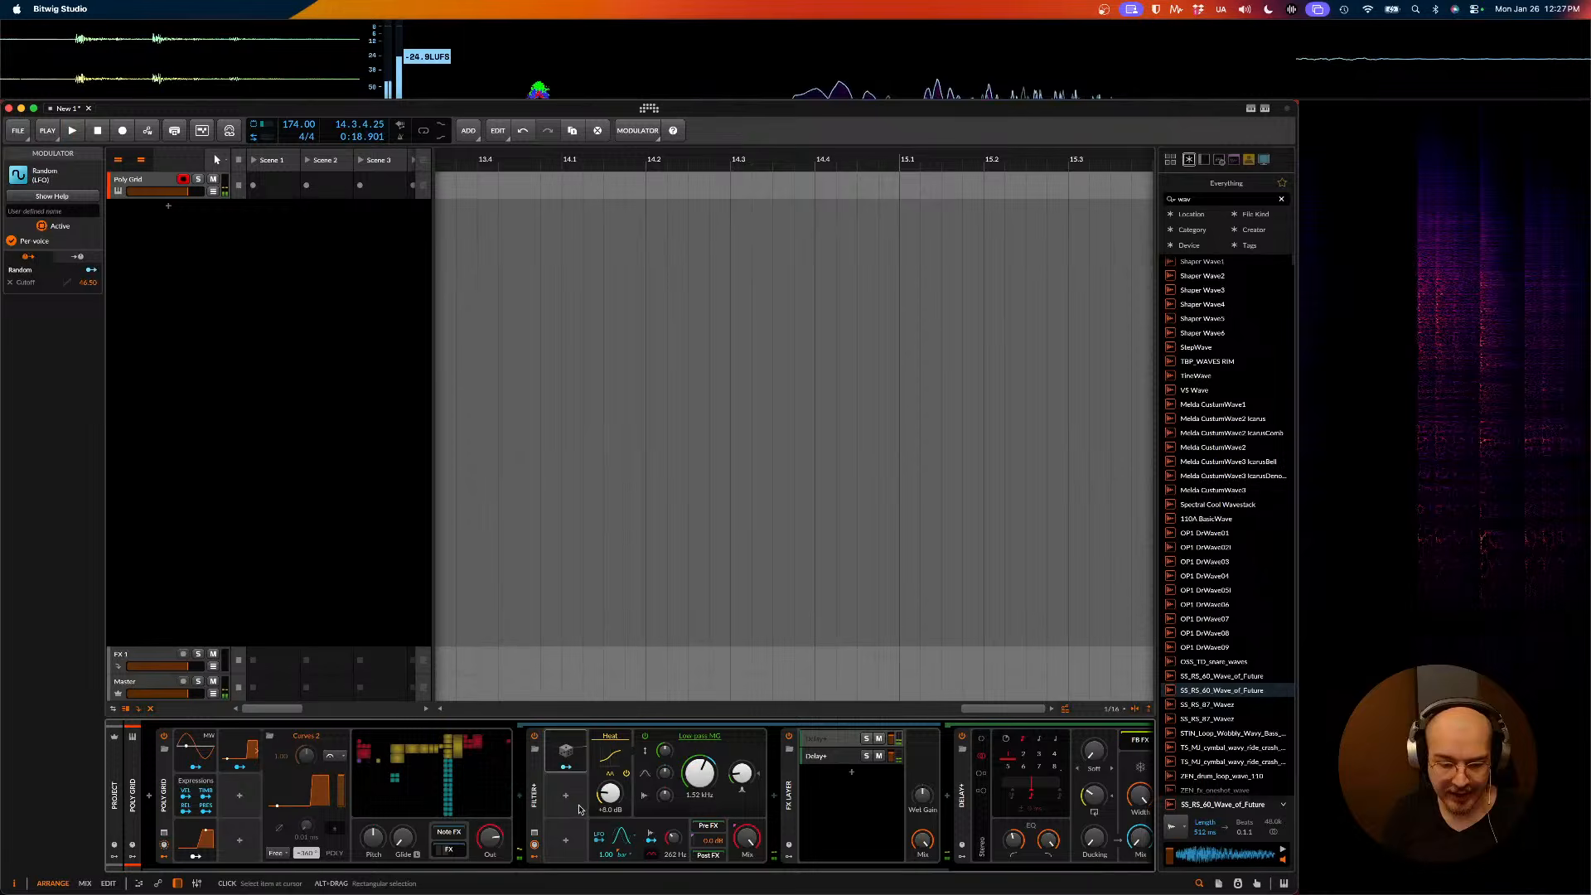
- Duplicate the lowest Dice and Modulator Out pair in the Poly Grid patch to extend the column
{"action": "left_click", "coordinate": [443, 793]}
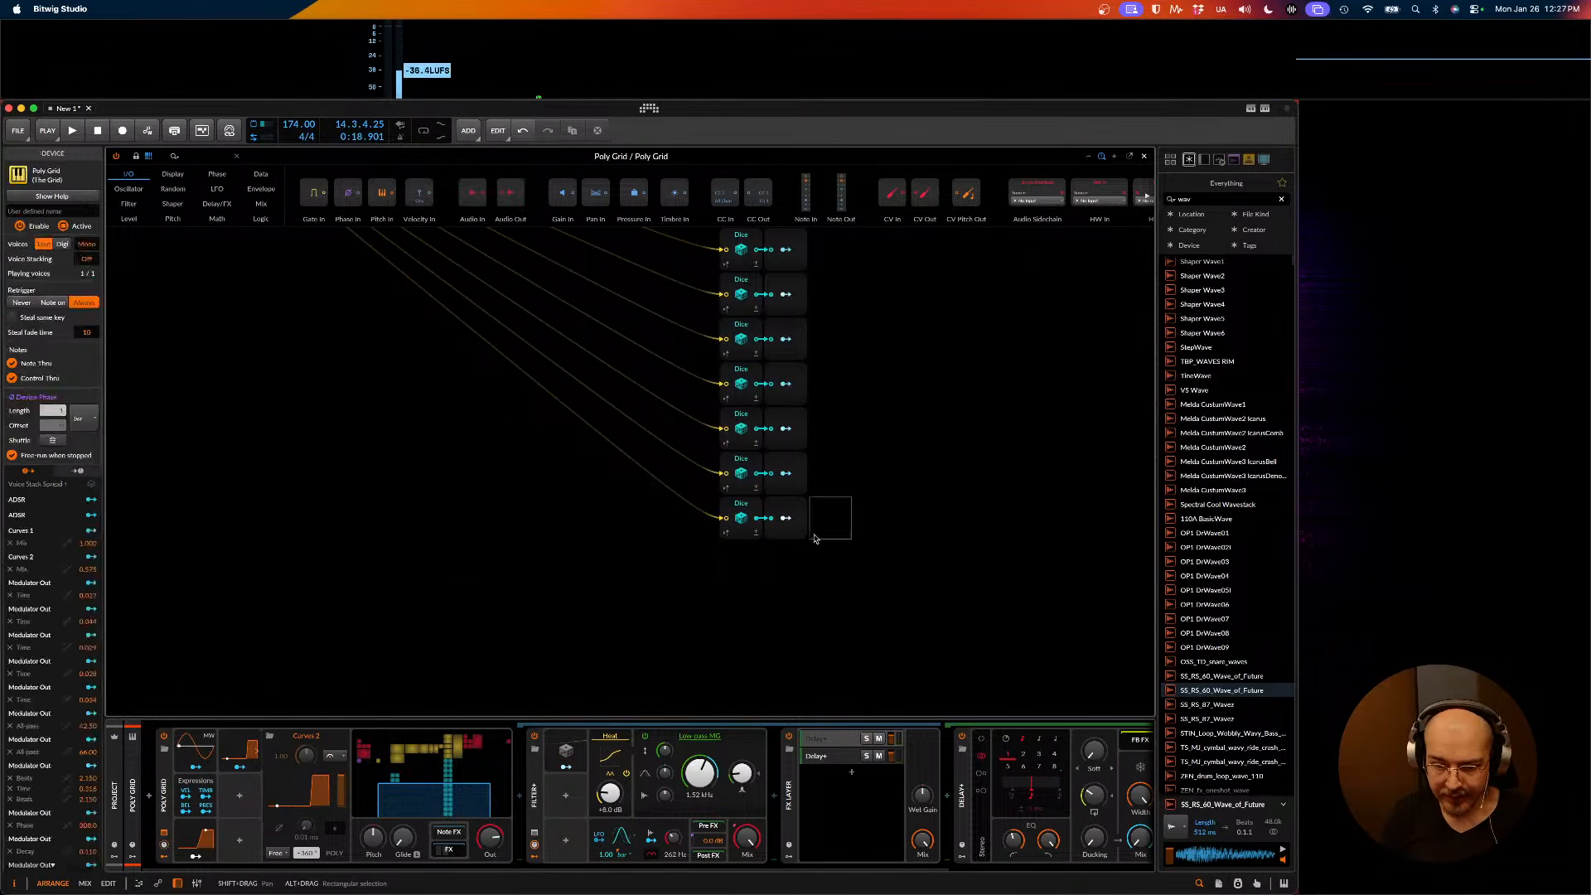
{"action": "left_click_drag", "start_coordinate": [814, 536], "coordinate": [742, 513]}
{"action": "key", "text": "super+d"}
{"action": "left_click", "coordinate": [756, 595]}
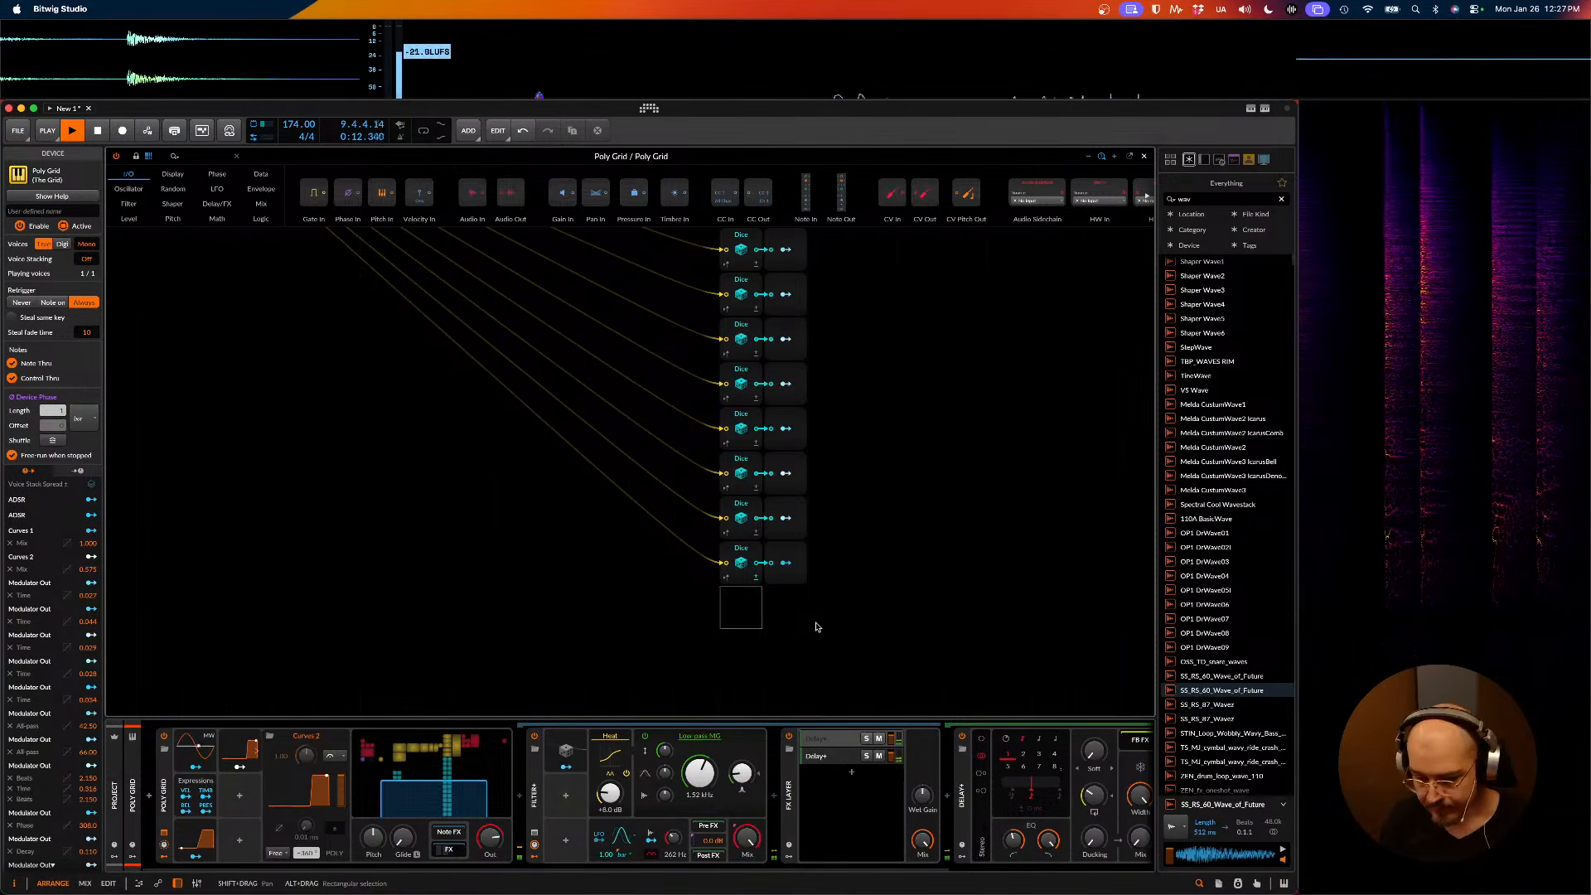
- Listen to the patch and examine its column of Dice modules and the effect devices in the chain
{"action": "scroll", "coordinate": [817, 627], "scroll_direction": "right", "scroll_amount": 5}
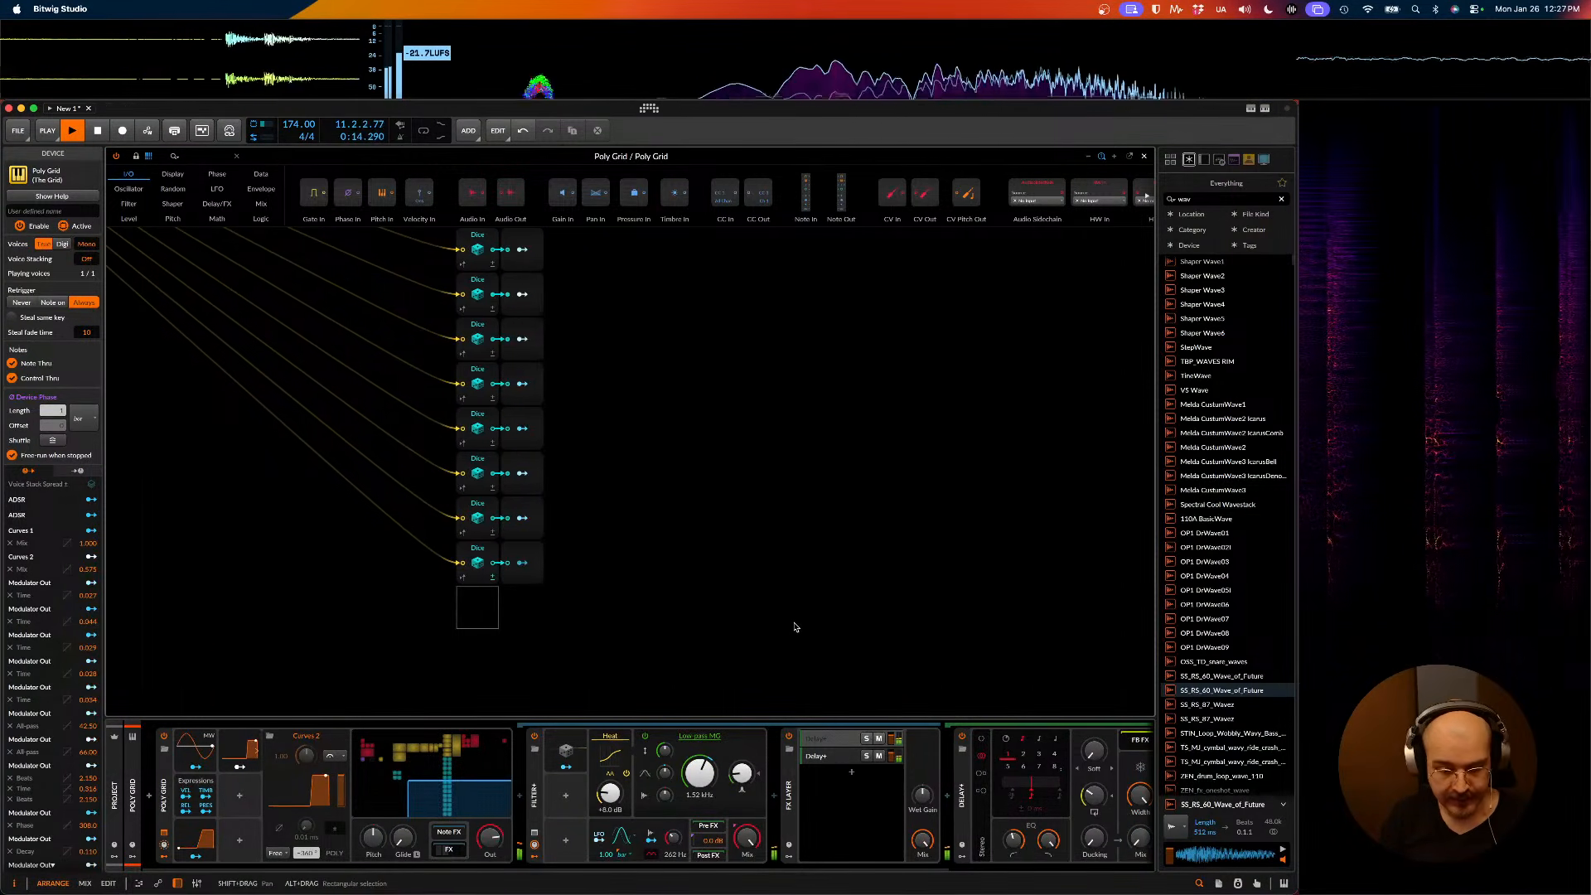
{"action": "key", "text": "Tab"}
{"action": "key", "text": "Tab"}
{"action": "key", "text": "space"}
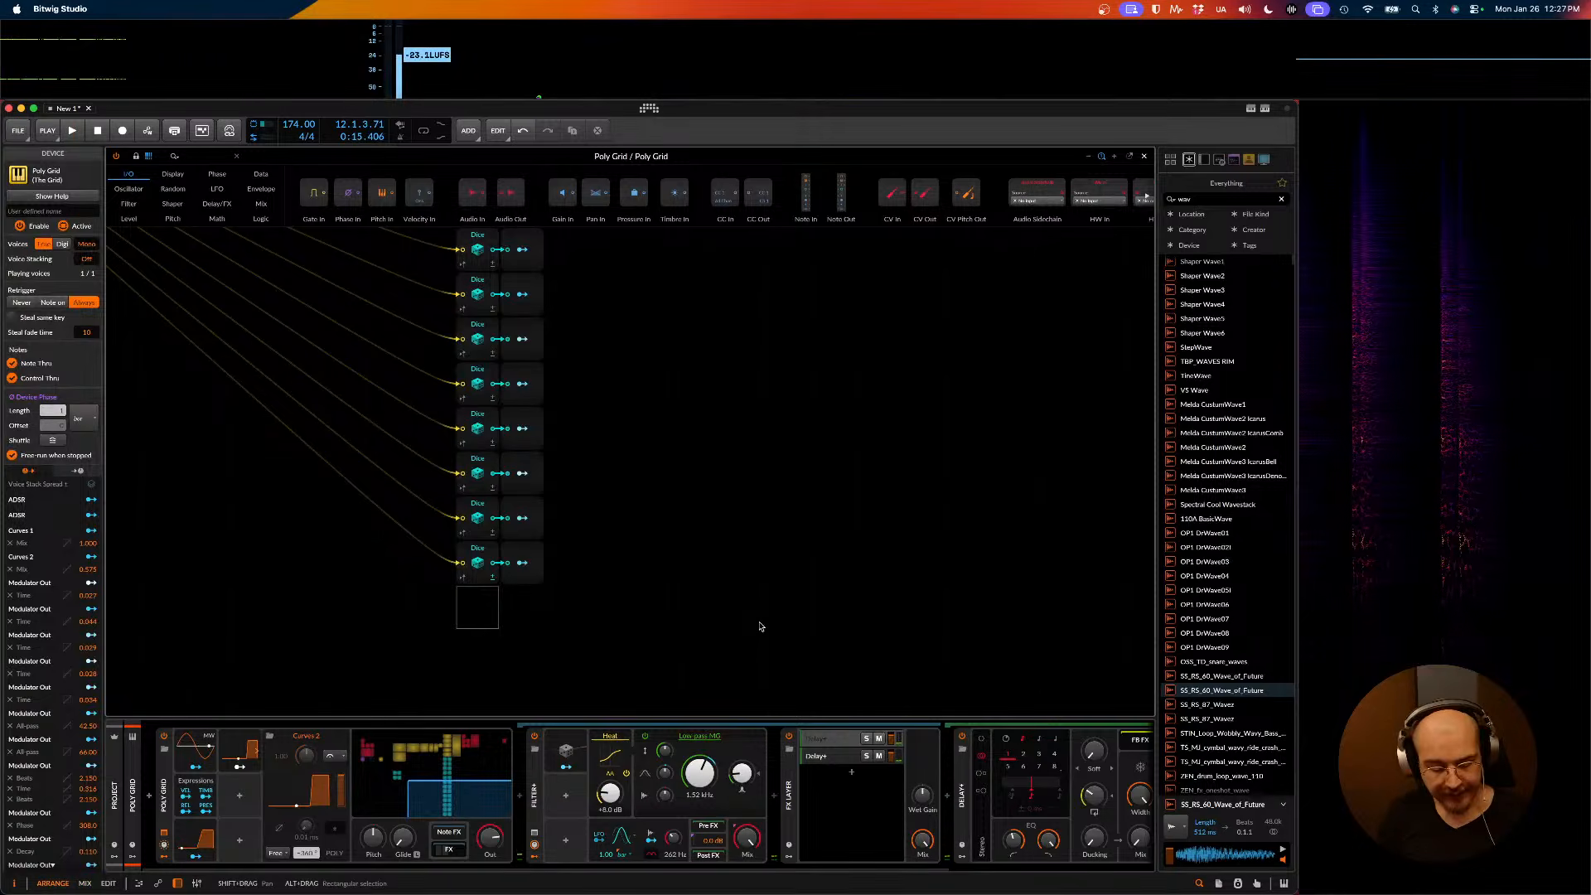
{"action": "key", "text": "shift+Tab"}
{"action": "key", "text": "Tab"}
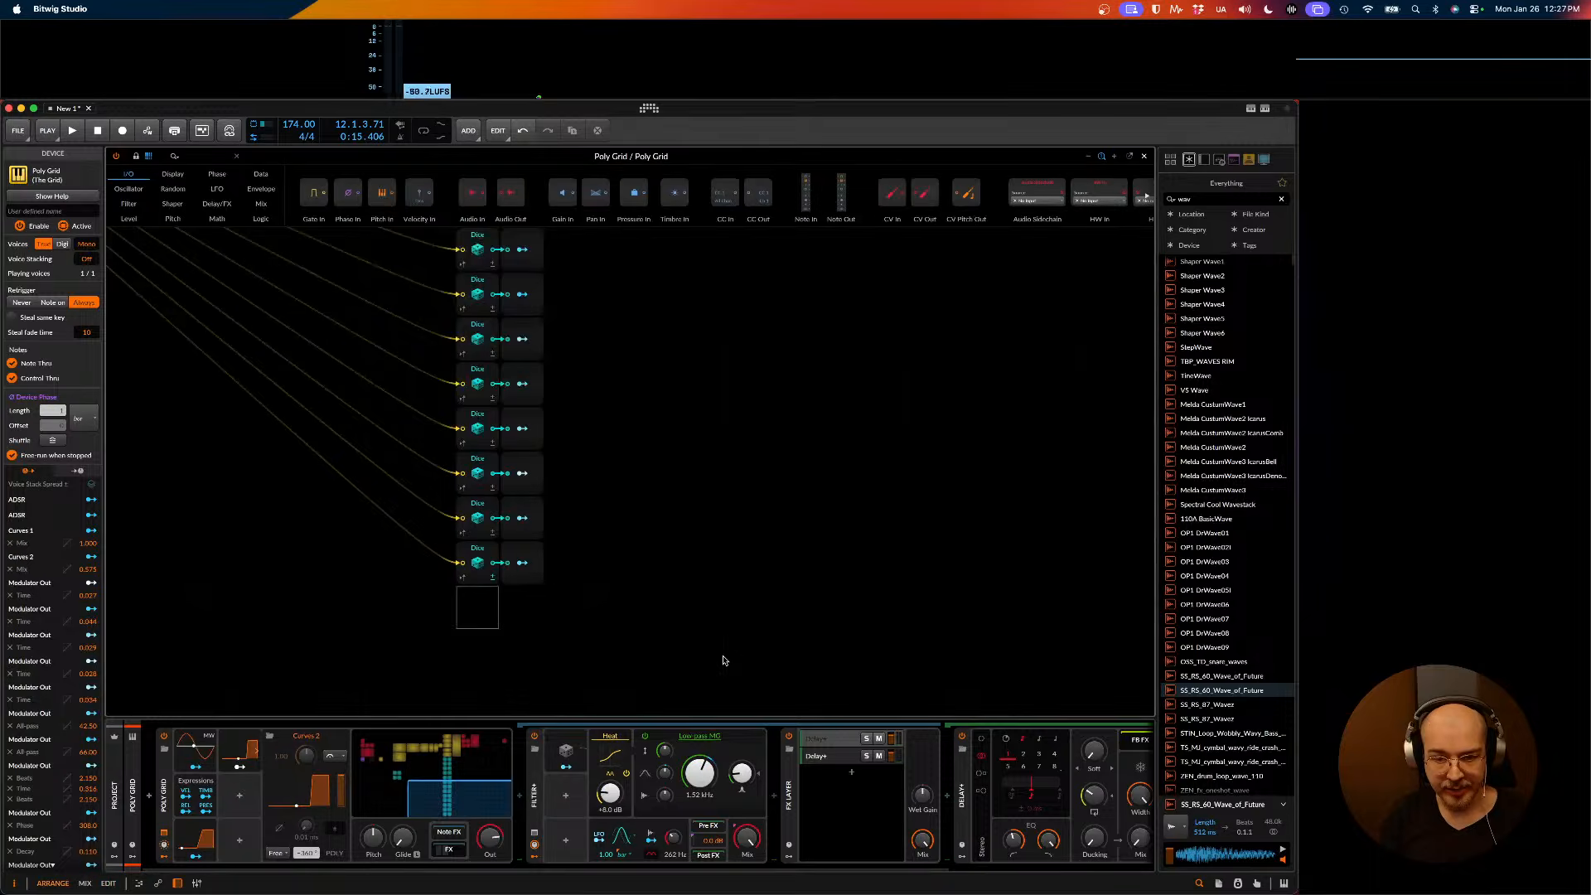
{"action": "key", "text": "Tab"}
{"action": "key", "text": "shift+Tab"}
{"action": "scroll", "coordinate": [737, 643], "scroll_direction": "up", "scroll_amount": 5}
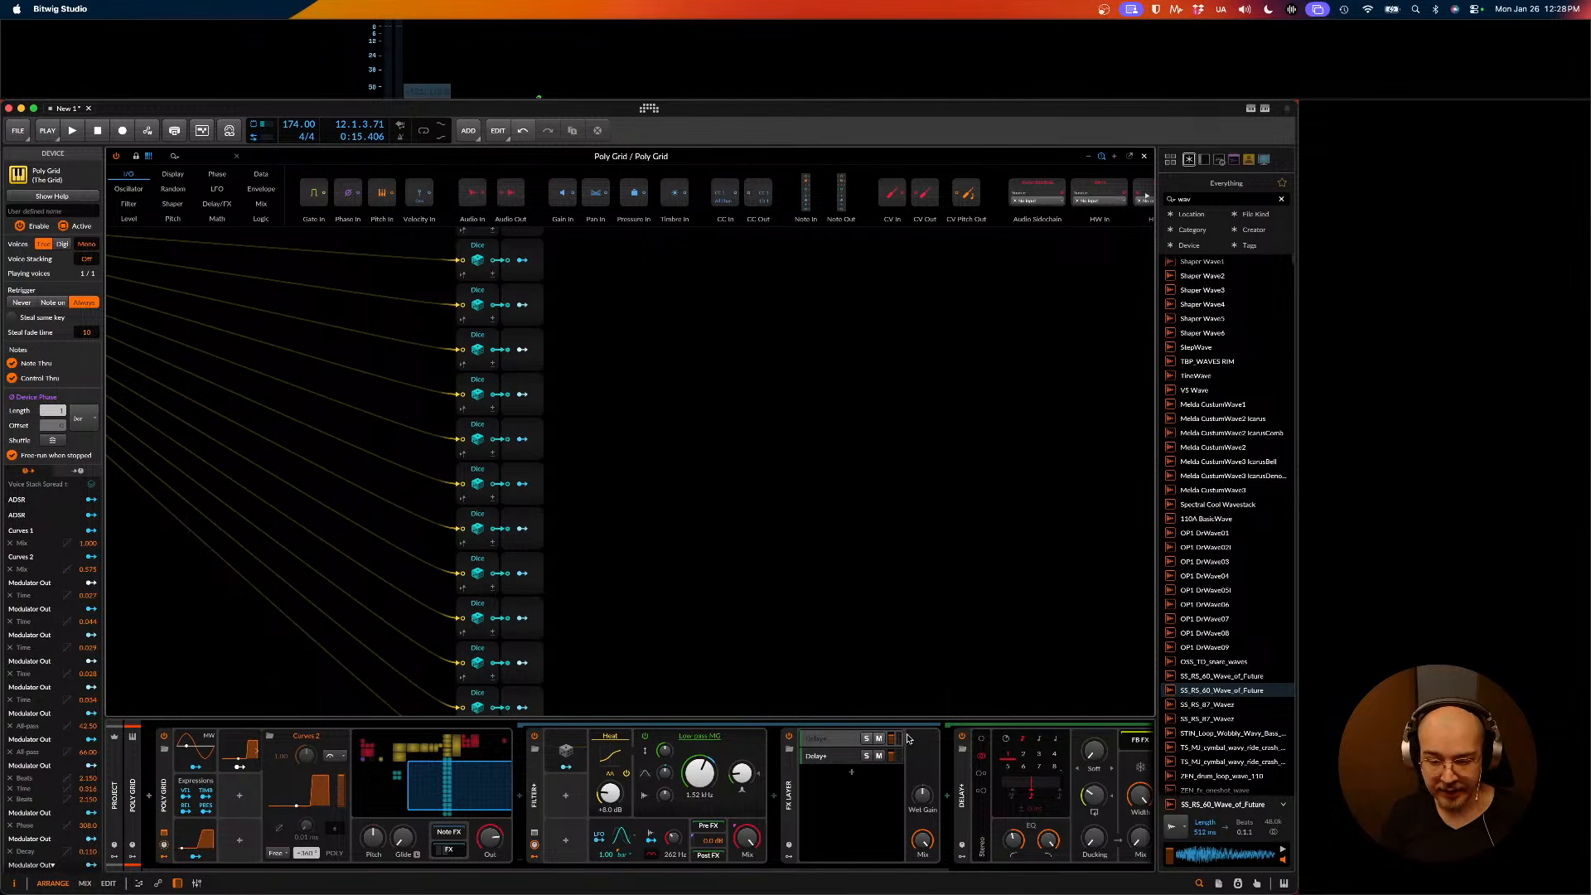
{"action": "scroll", "coordinate": [908, 737], "scroll_direction": "right", "scroll_amount": 5}
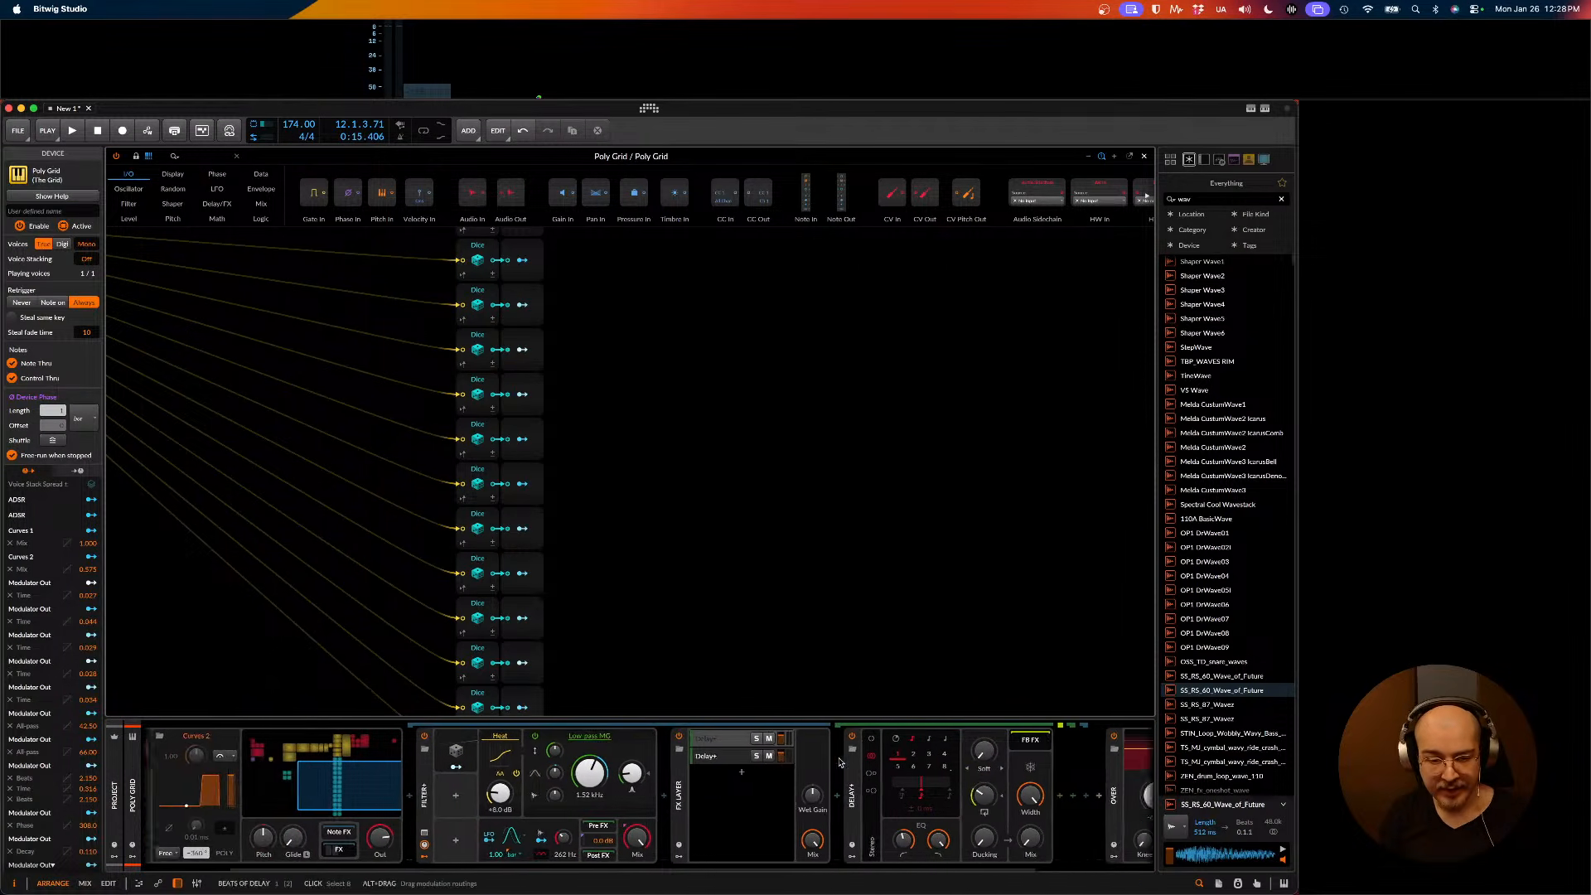
{"action": "scroll", "coordinate": [839, 762], "scroll_direction": "left", "scroll_amount": 4}
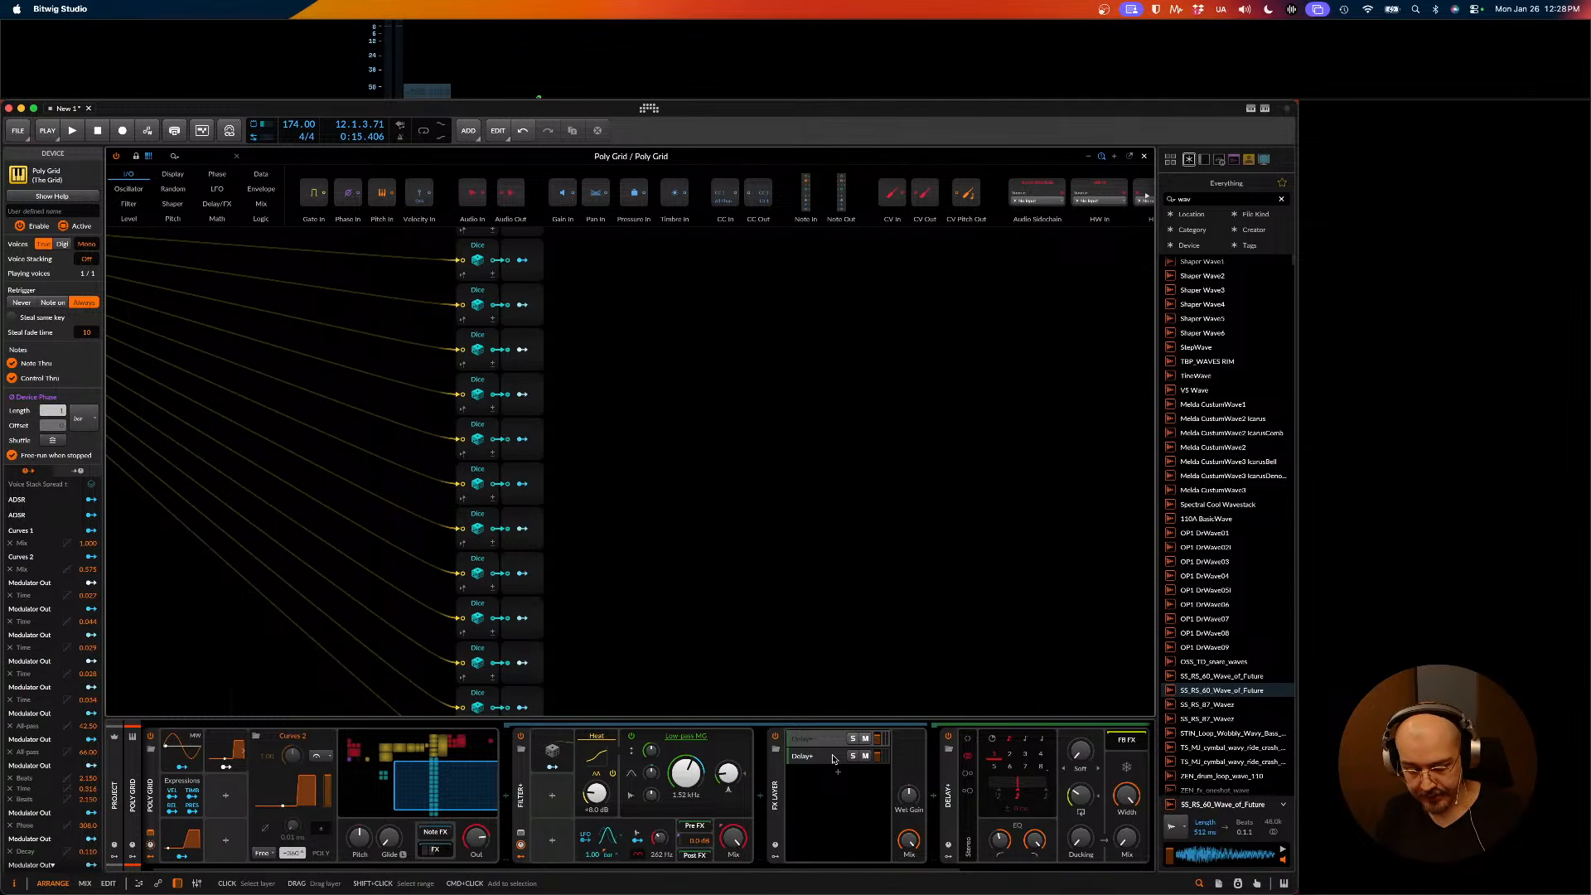
{"action": "scroll", "coordinate": [833, 758], "scroll_direction": "left", "scroll_amount": 1}
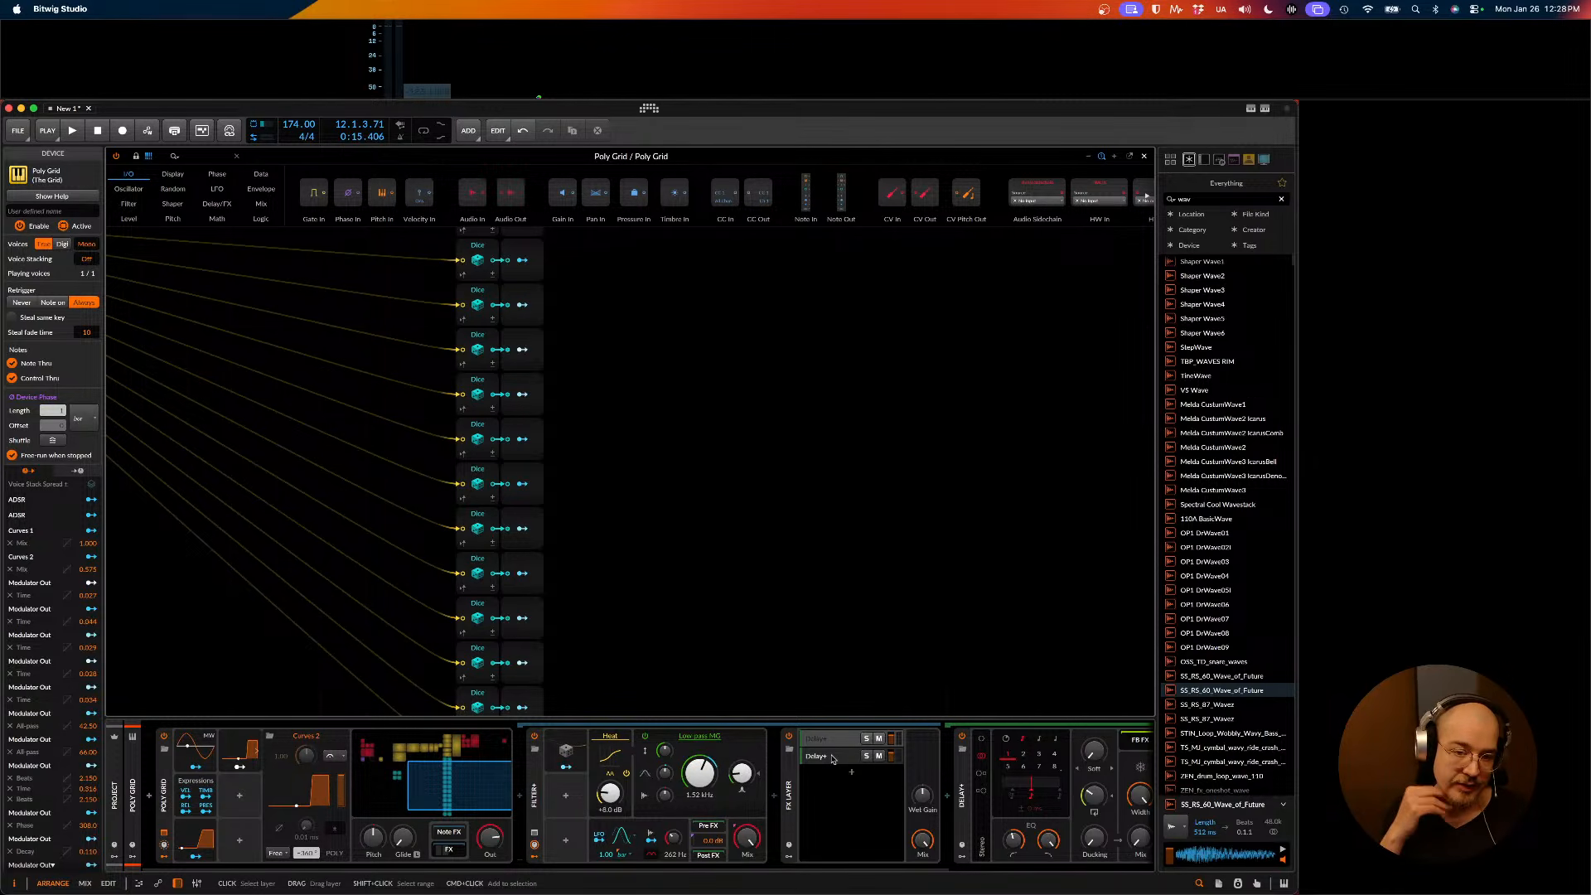
{"action": "scroll", "coordinate": [630, 460], "scroll_direction": "down", "scroll_amount": 1}
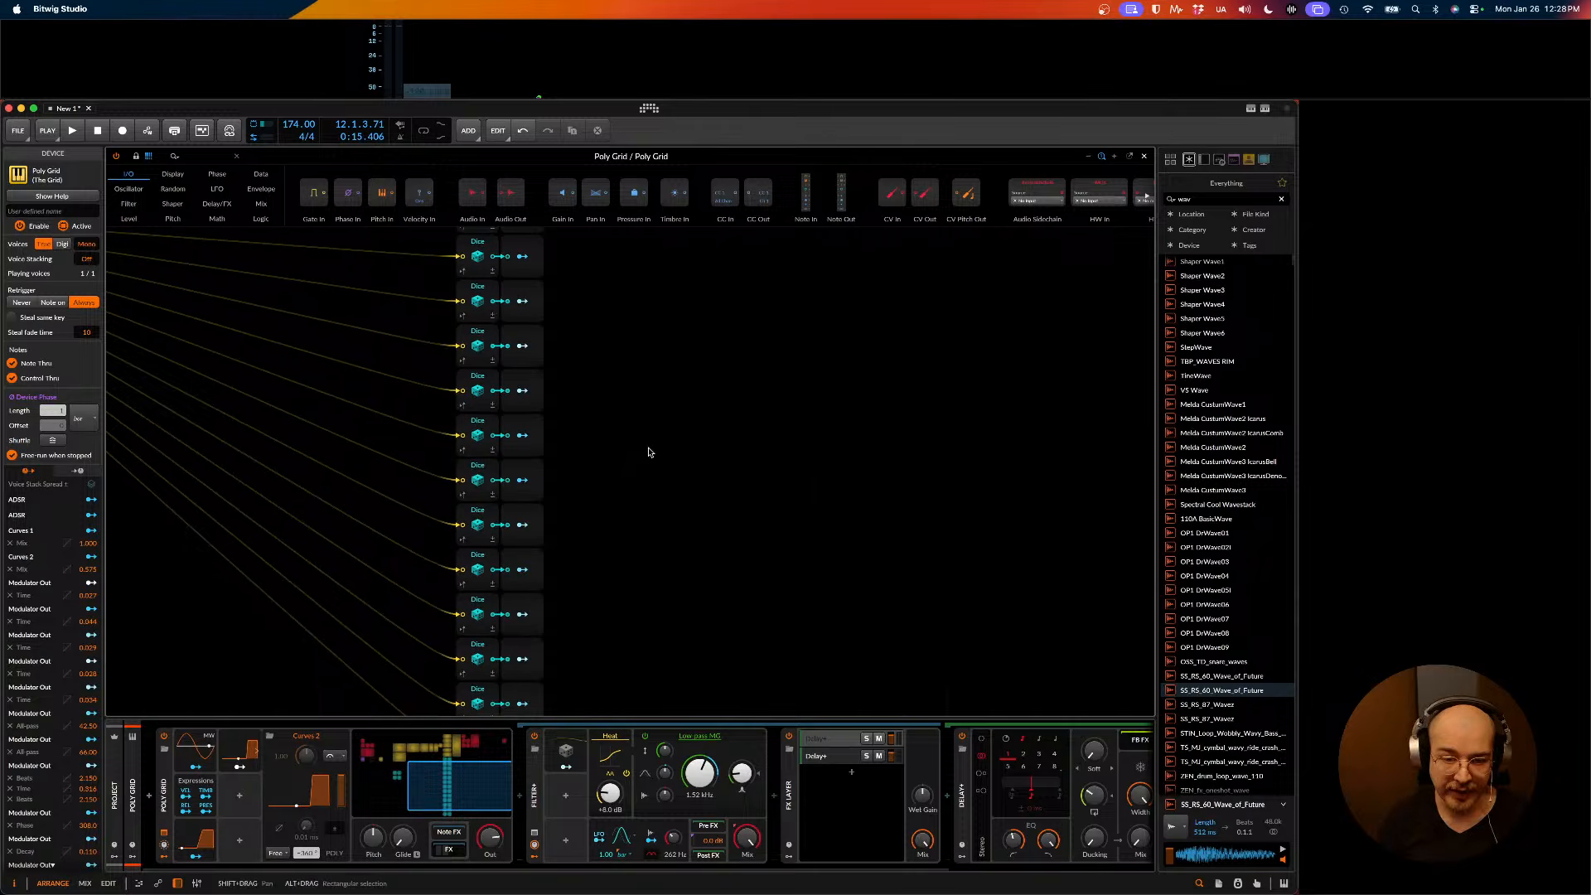
- Close the Grid editor and add a new instrument track loaded with a Poly Grid
{"action": "key", "text": "space"}
{"action": "left_click", "coordinate": [1145, 156]}
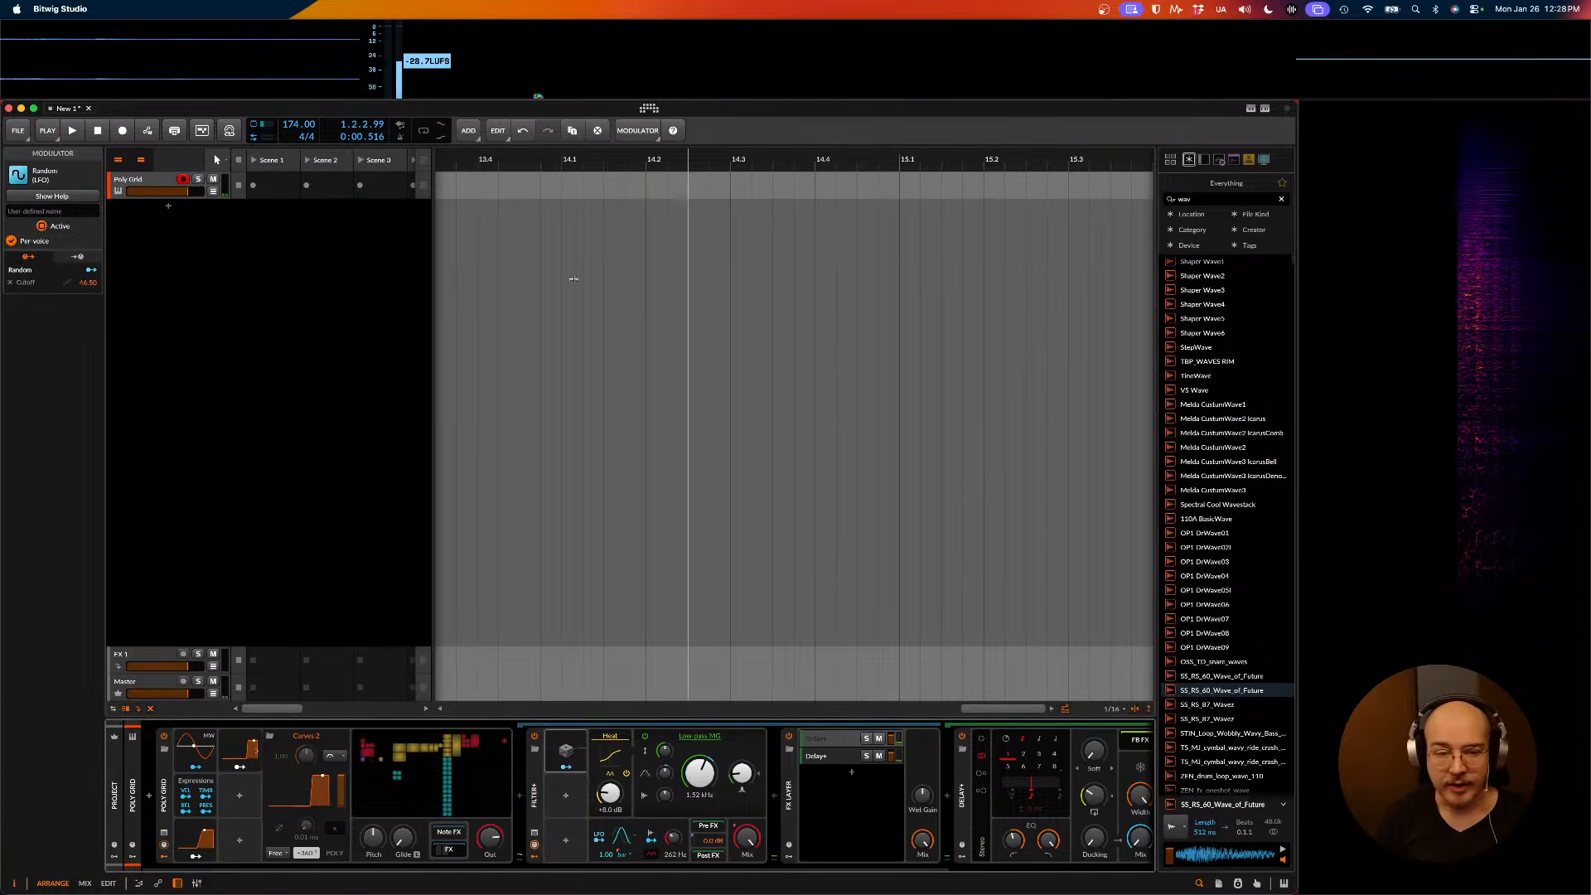
{"action": "left_click", "coordinate": [162, 182]}
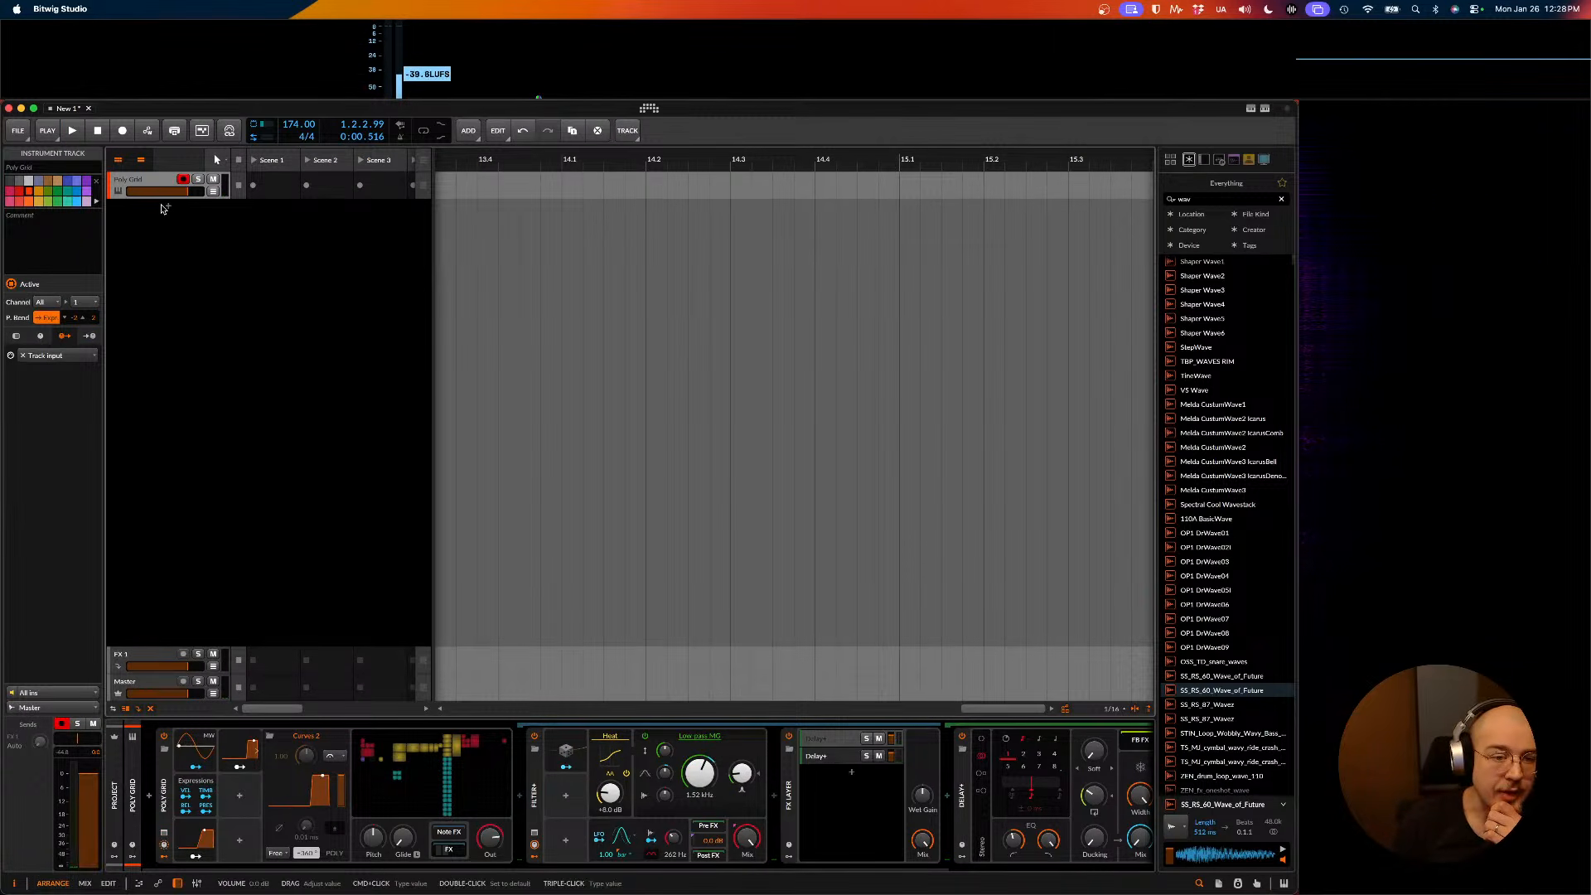
{"action": "double_click", "coordinate": [170, 214]}
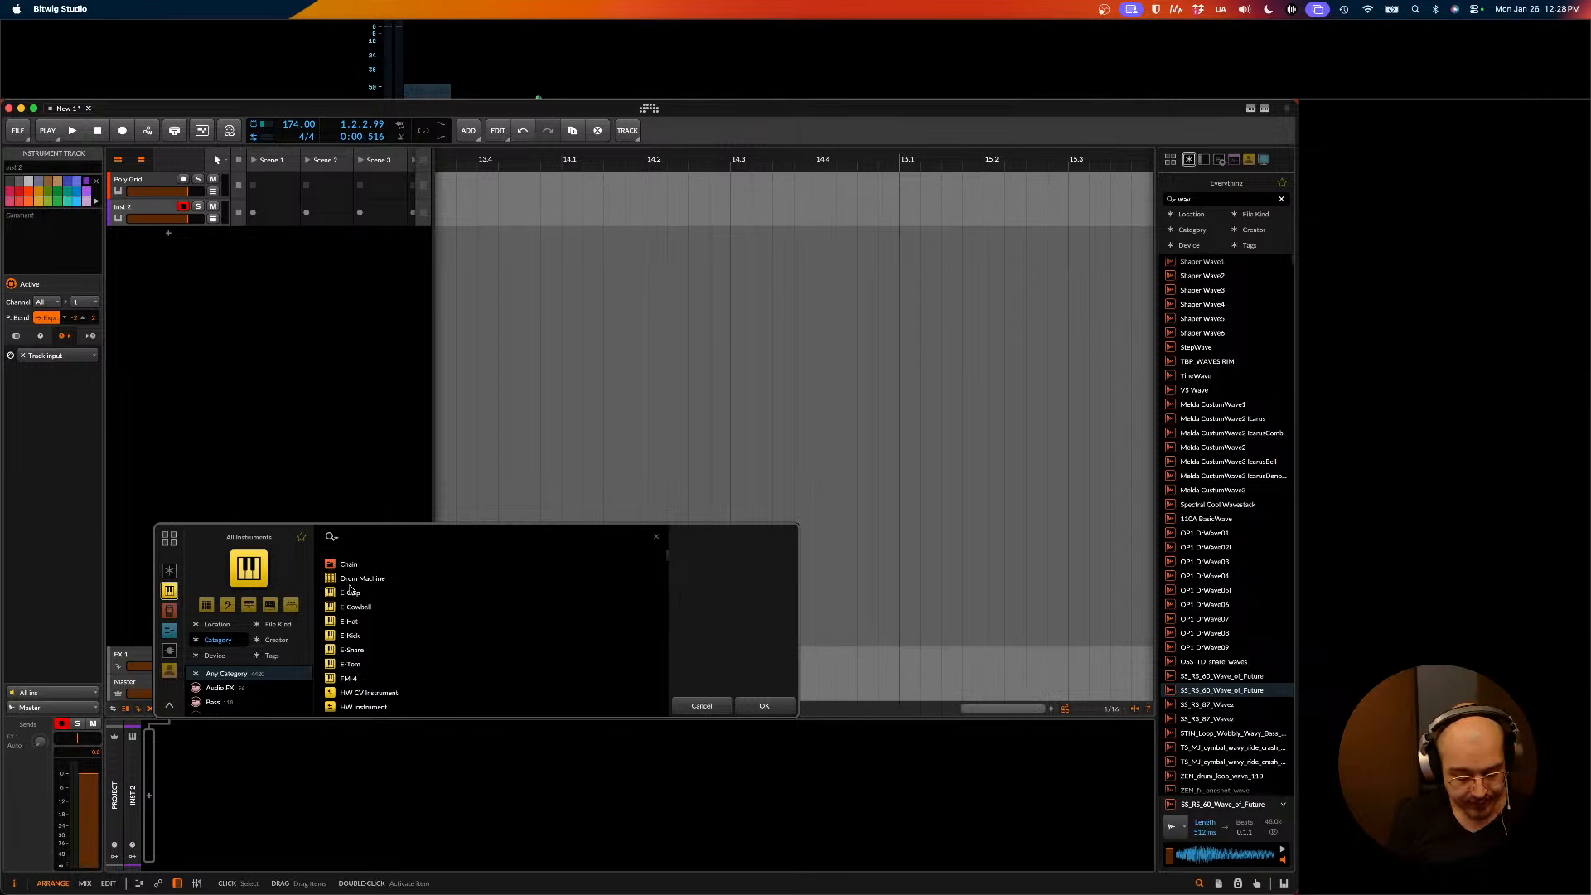
{"action": "type", "text": "gri"}
{"action": "key", "text": "Down"}
{"action": "key", "text": "Return"}
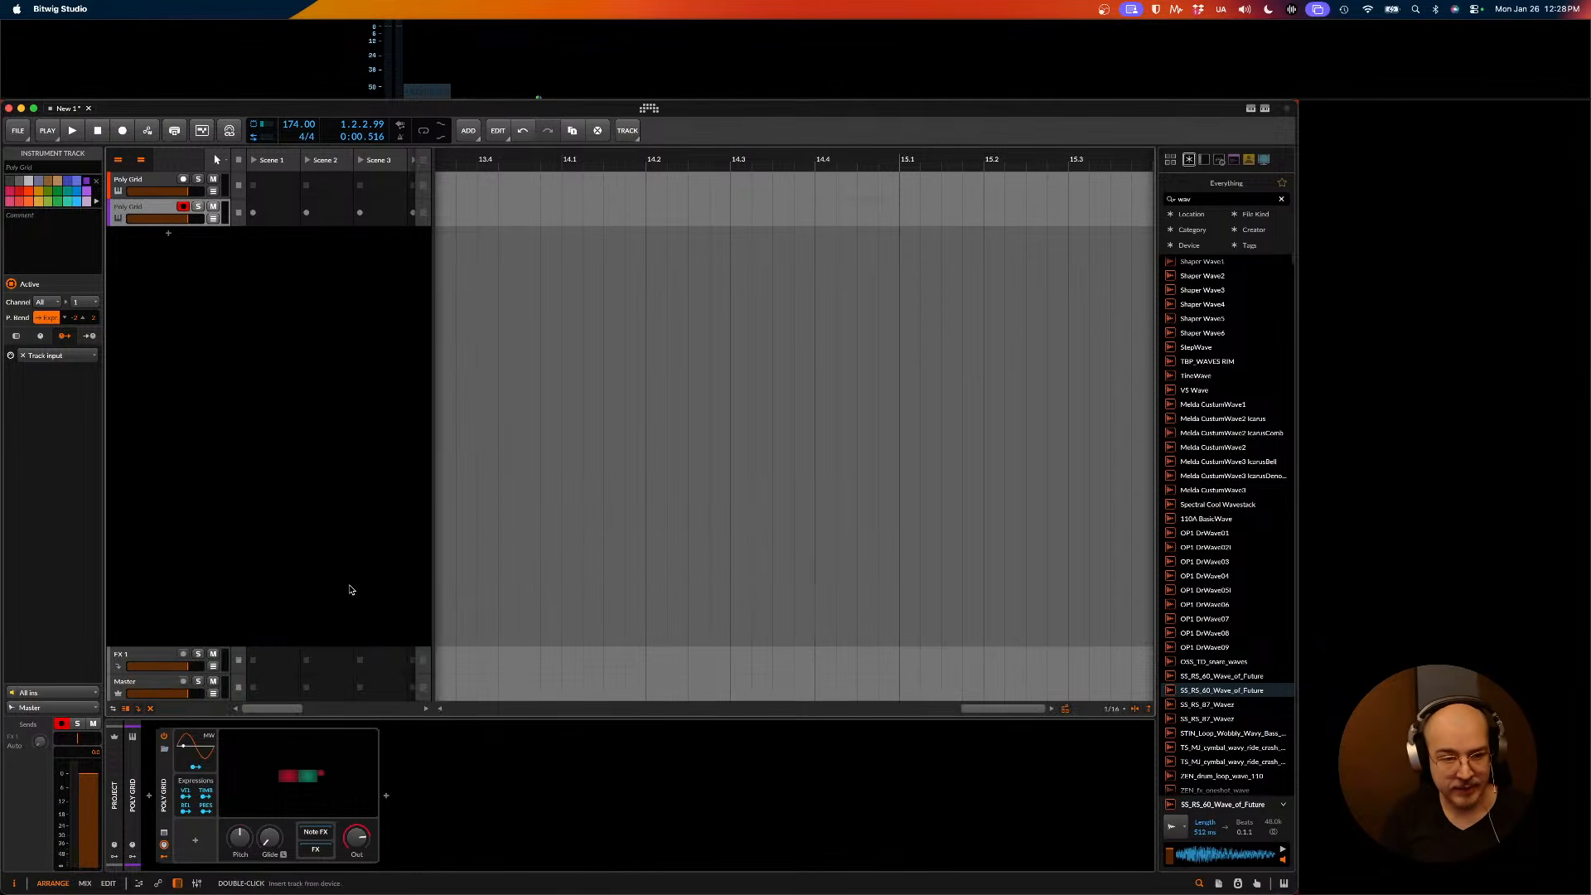
- Open the new Poly Grid's patch and delete the default oscillator and ADSR, keeping only the Audio Out module
{"action": "left_click", "coordinate": [270, 768]}
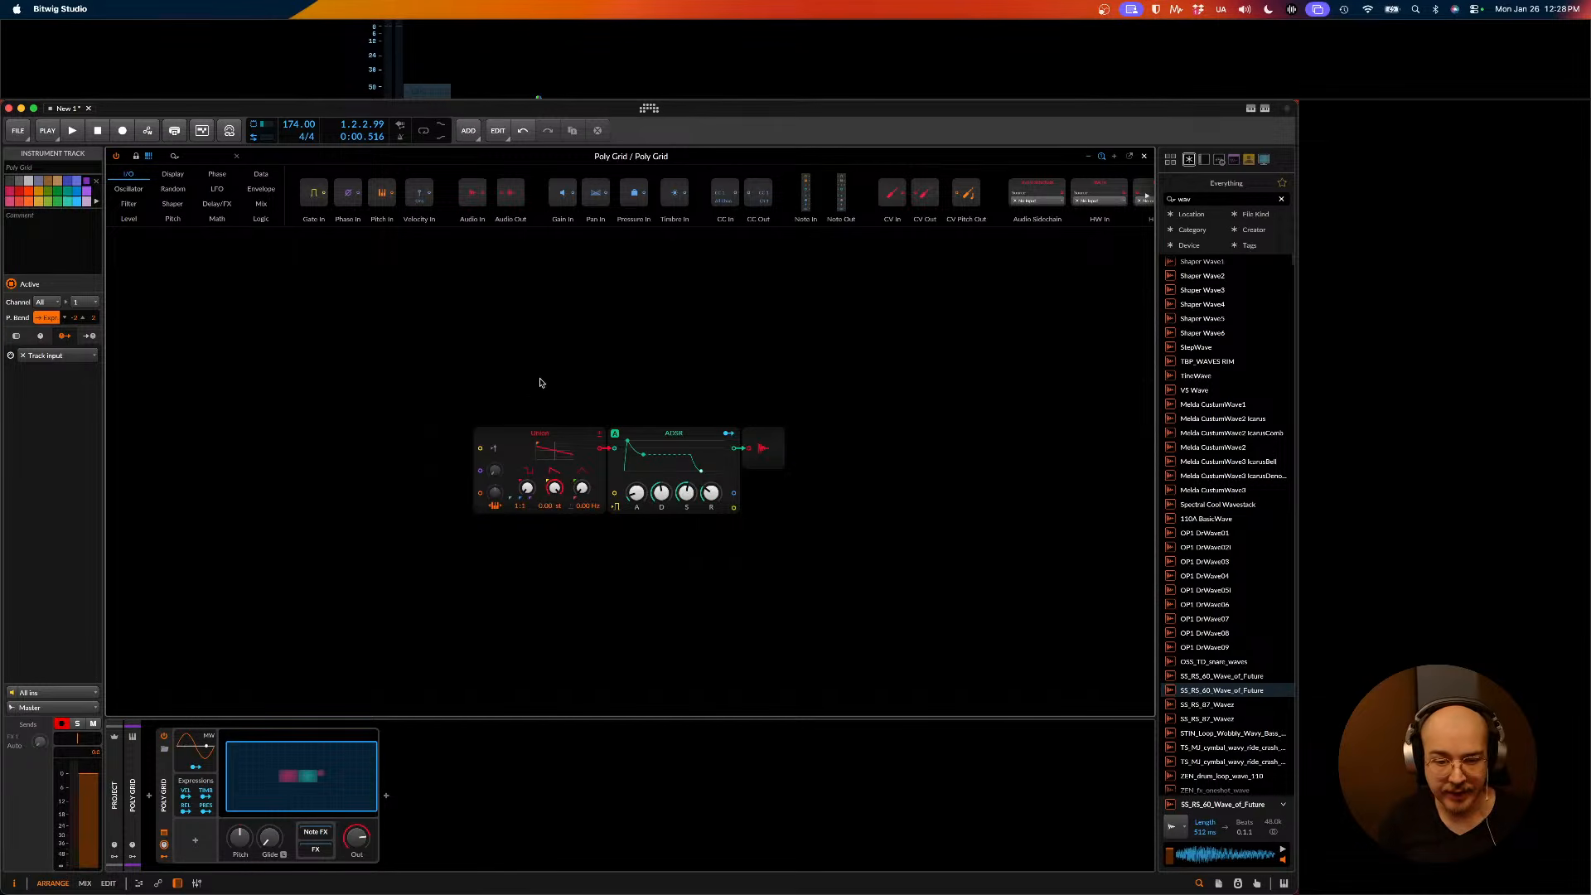
{"action": "left_click_drag", "start_coordinate": [501, 342], "coordinate": [646, 543]}
{"action": "key", "text": "Delete"}
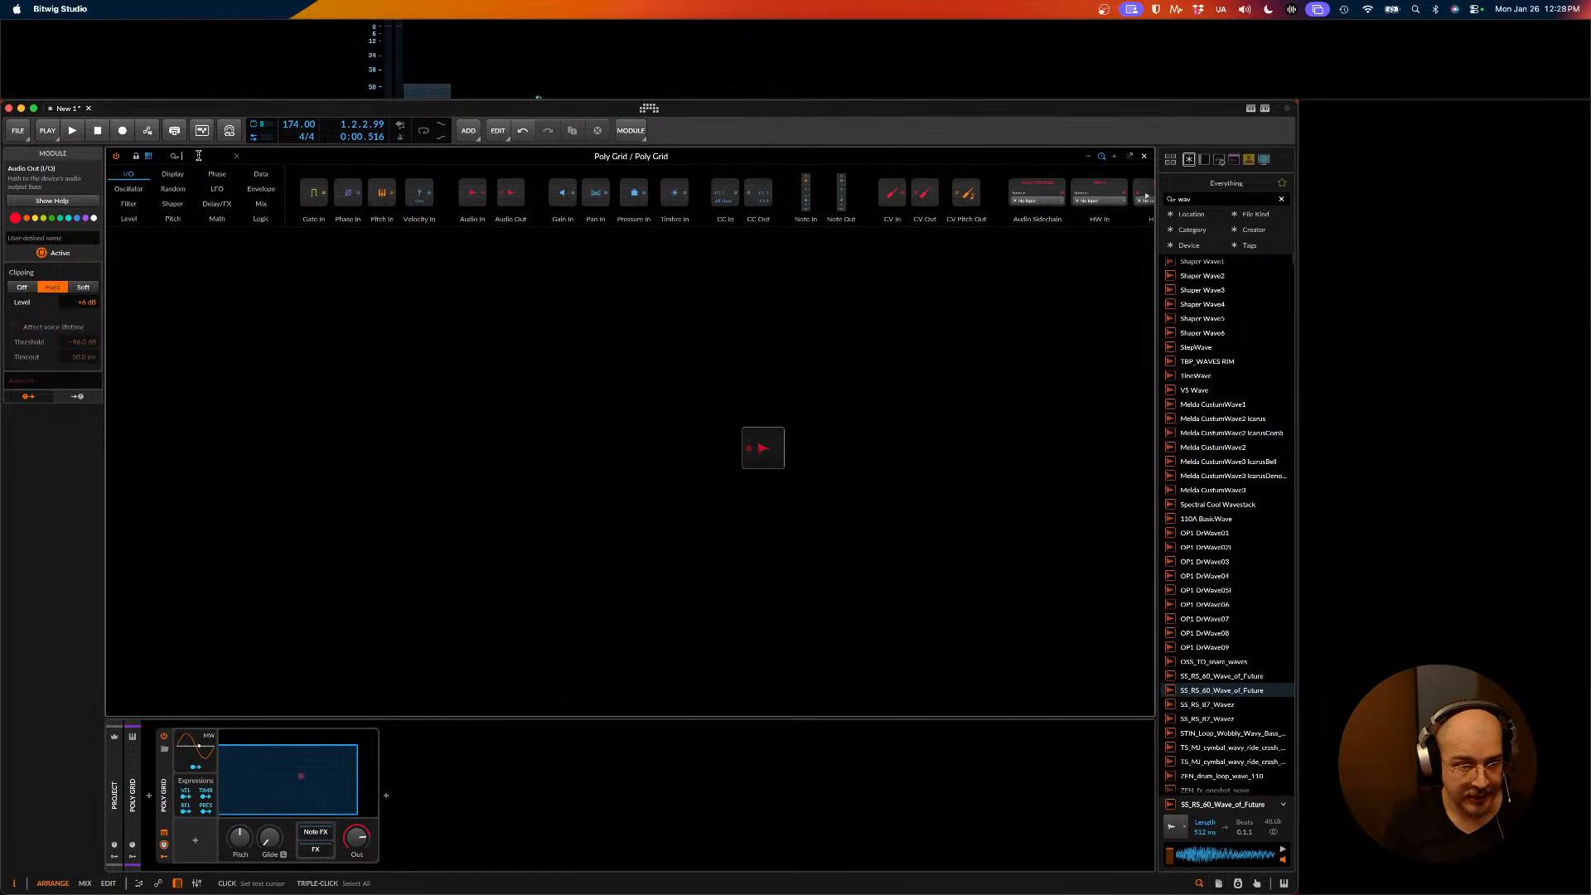
- Search the Grid modules for "tri" and place a Gates module well to the left of the Audio Out
{"action": "left_click", "coordinate": [198, 156]}
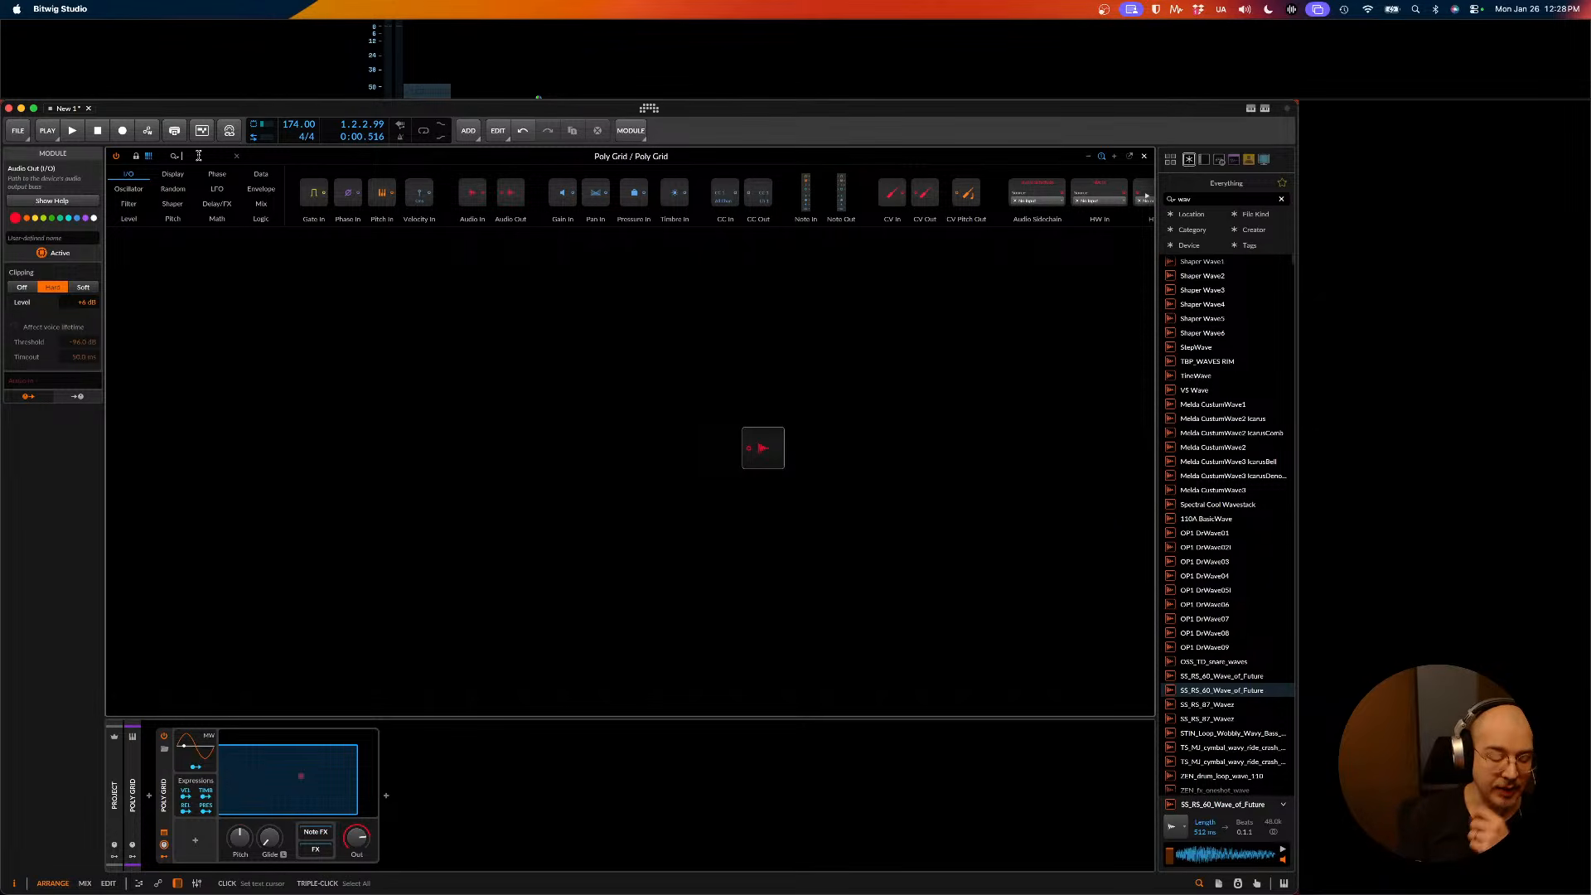
{"action": "type", "text": "tri"}
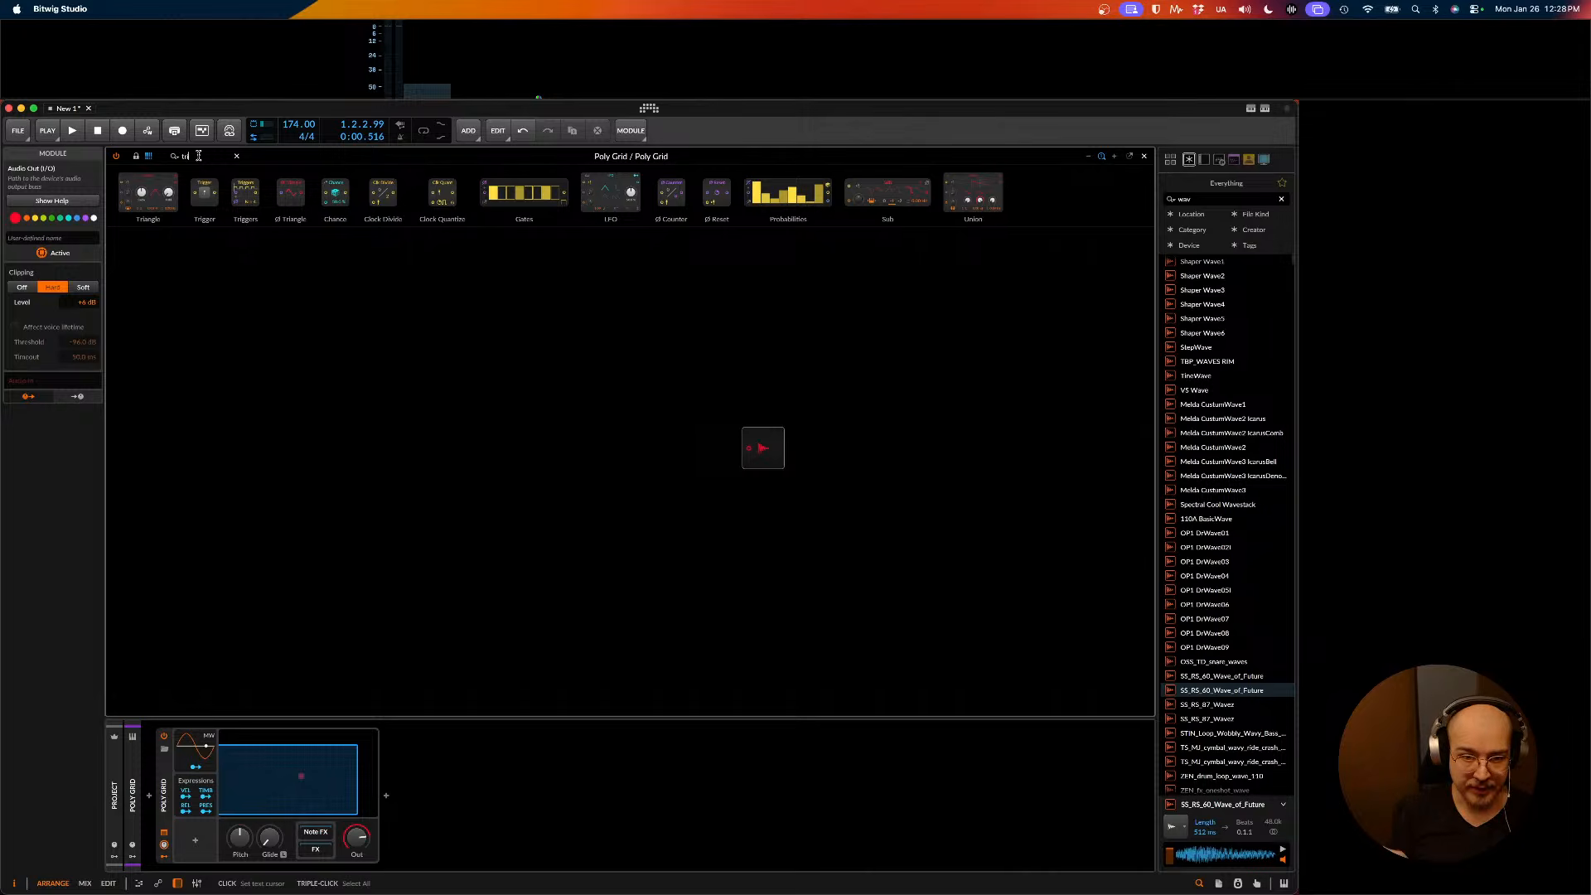
{"action": "left_click_drag", "start_coordinate": [524, 192], "coordinate": [405, 357]}
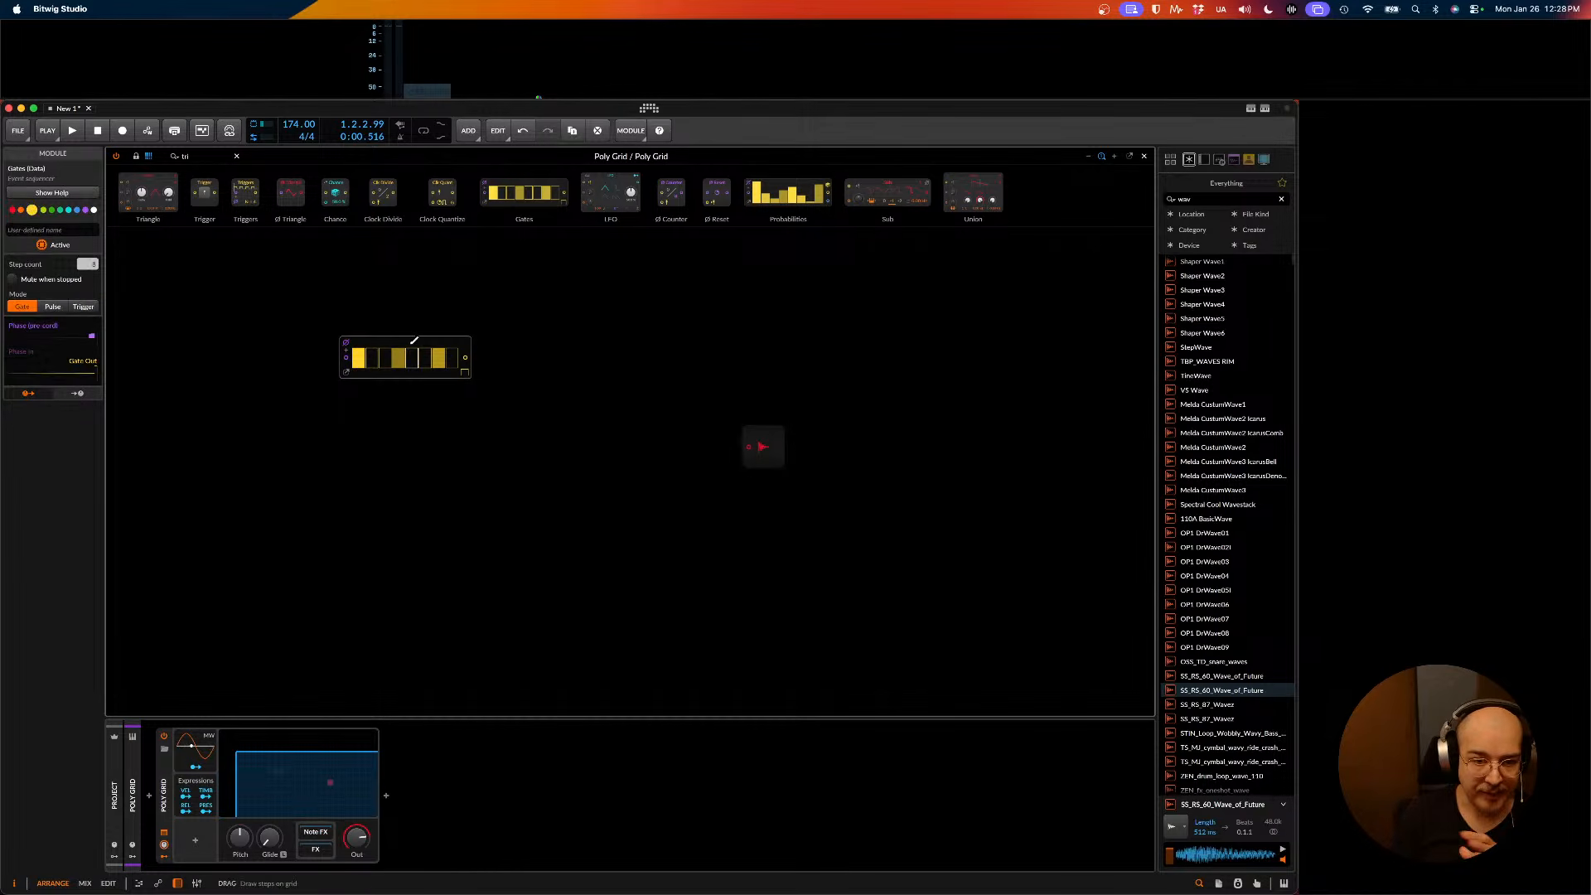
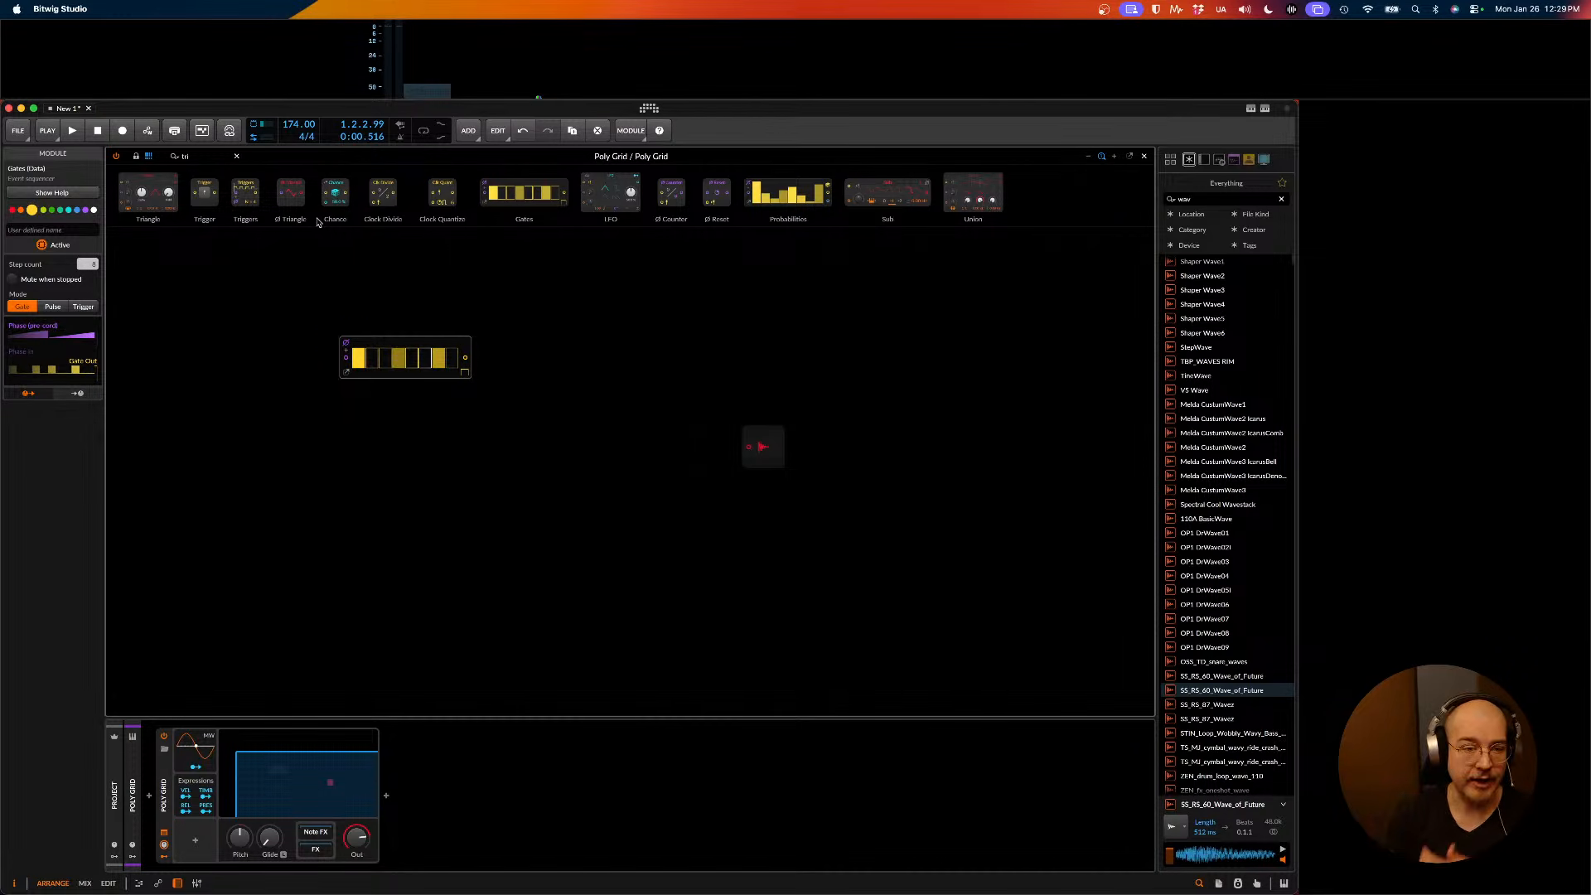
{"action": "left_click_drag", "start_coordinate": [364, 344], "coordinate": [274, 389]}
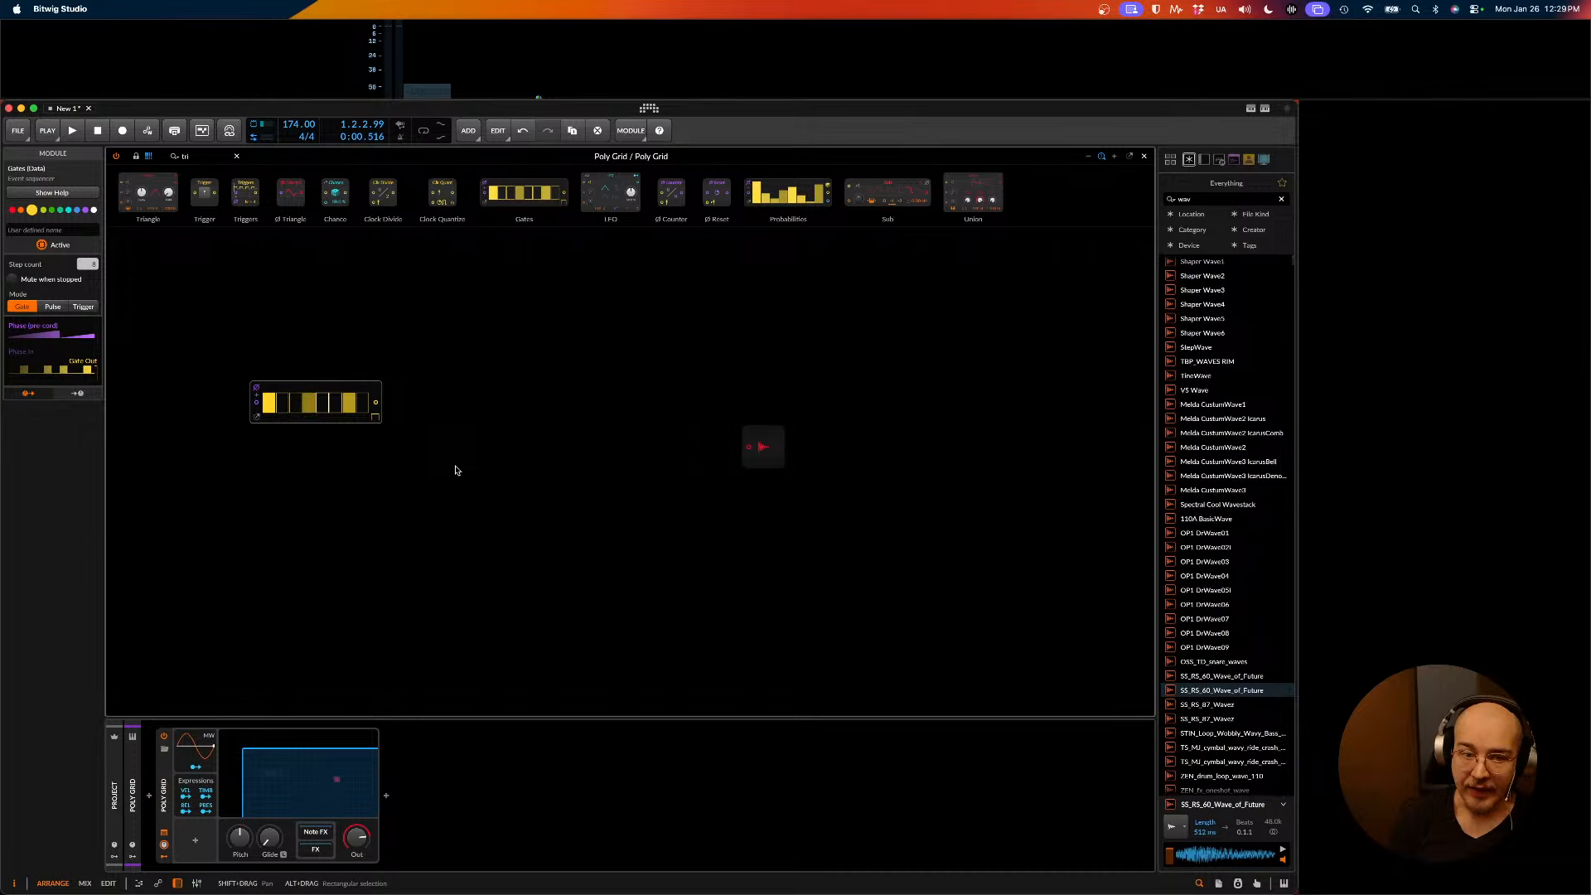
- Set the Poly Grid device's voice stacking to 8
{"action": "scroll", "coordinate": [475, 500], "scroll_direction": "up", "scroll_amount": 1}
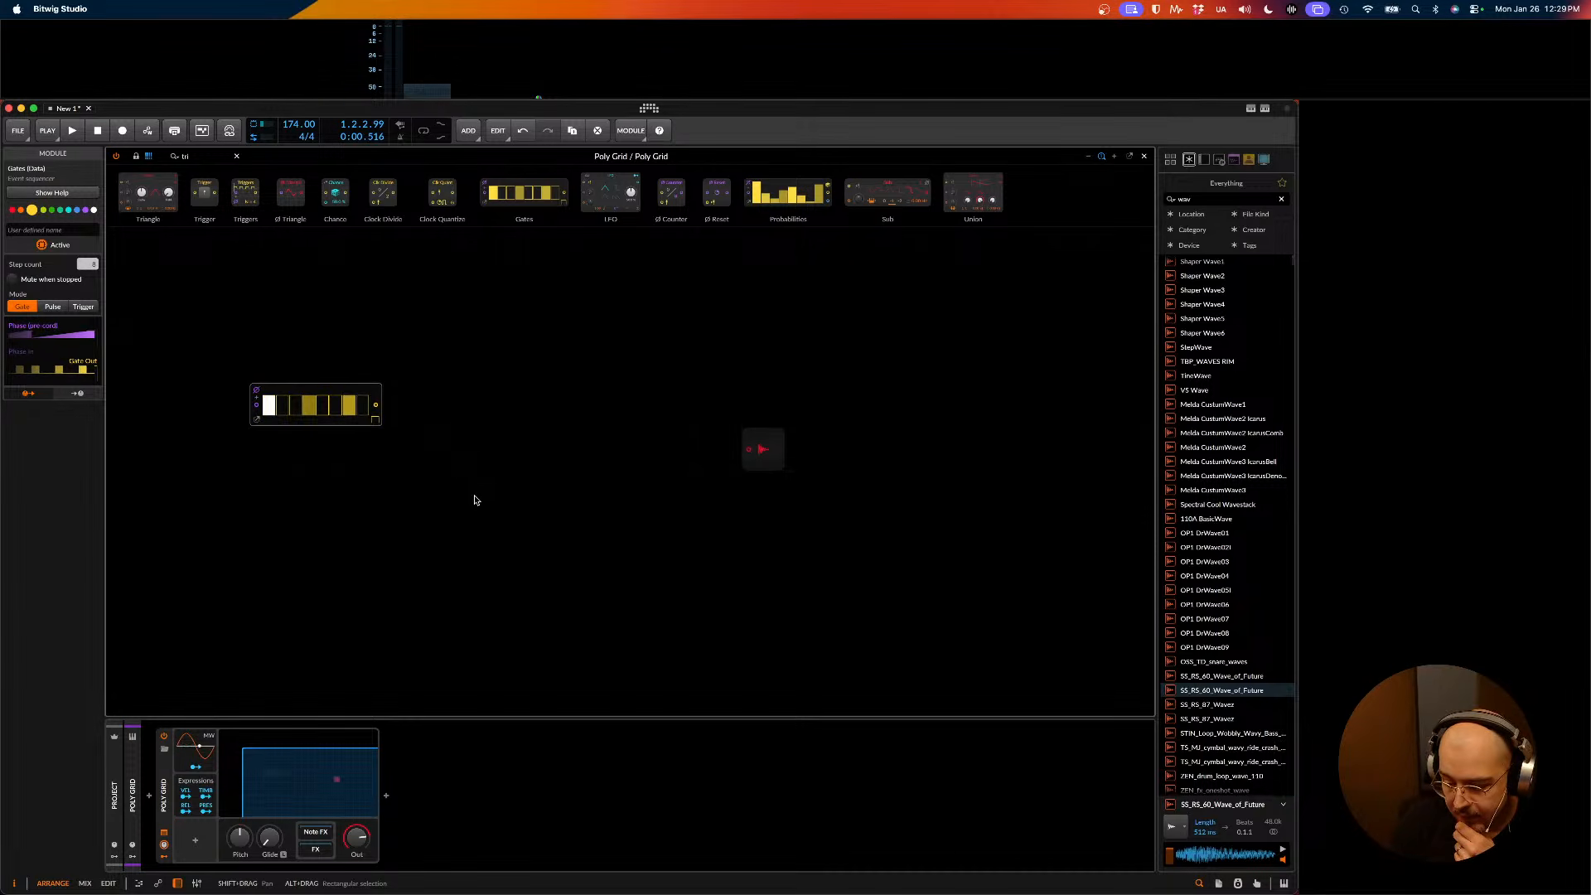
{"action": "left_click", "coordinate": [186, 357]}
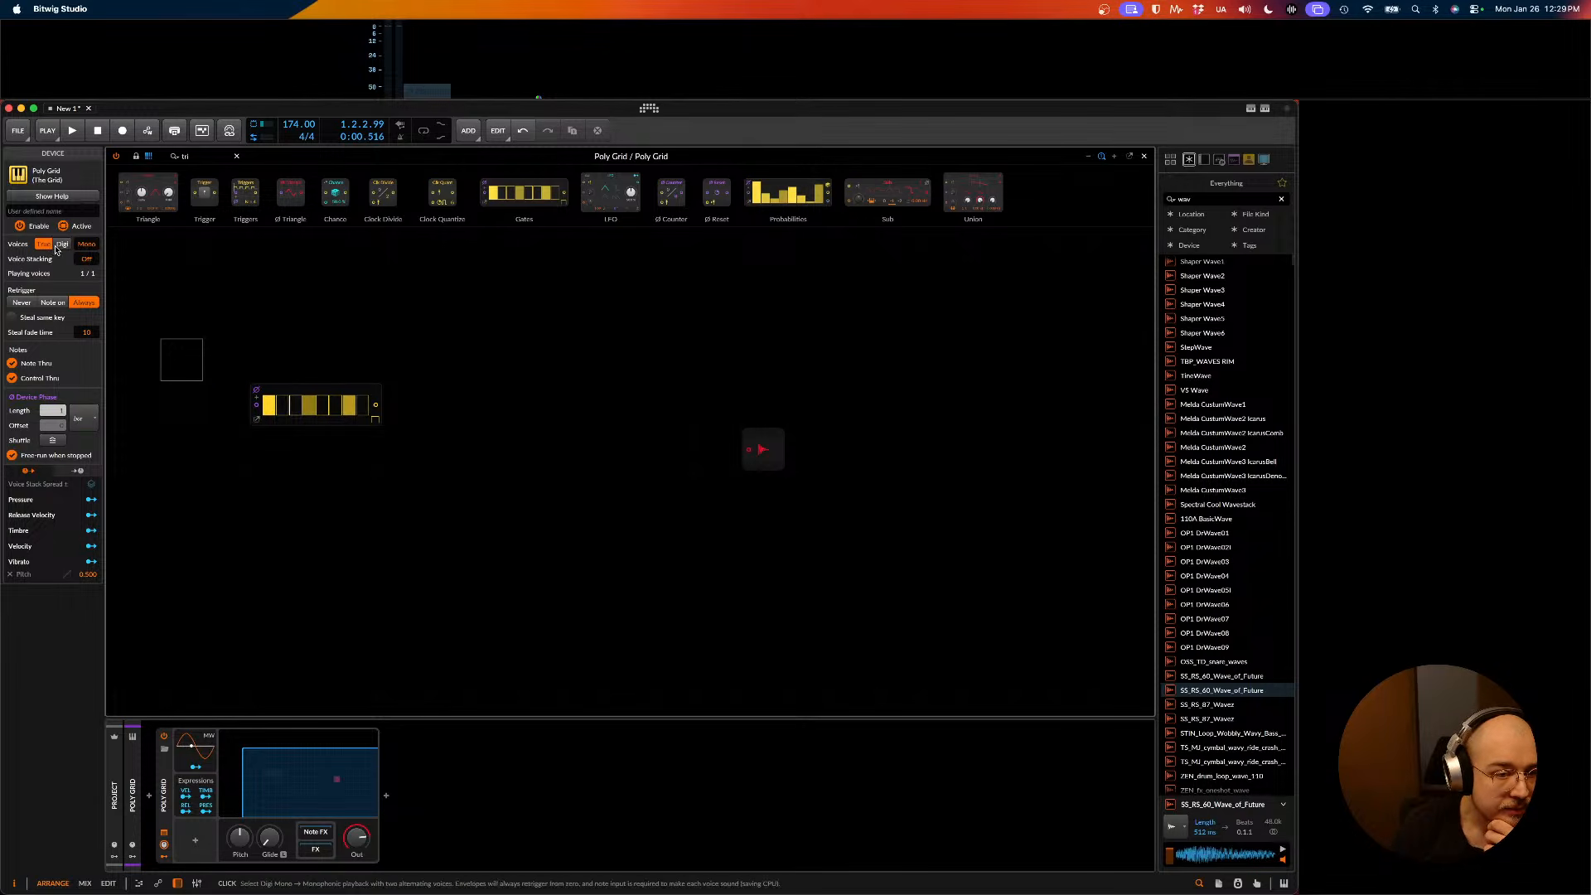
{"action": "left_click_drag", "start_coordinate": [90, 261], "coordinate": [90, 242]}
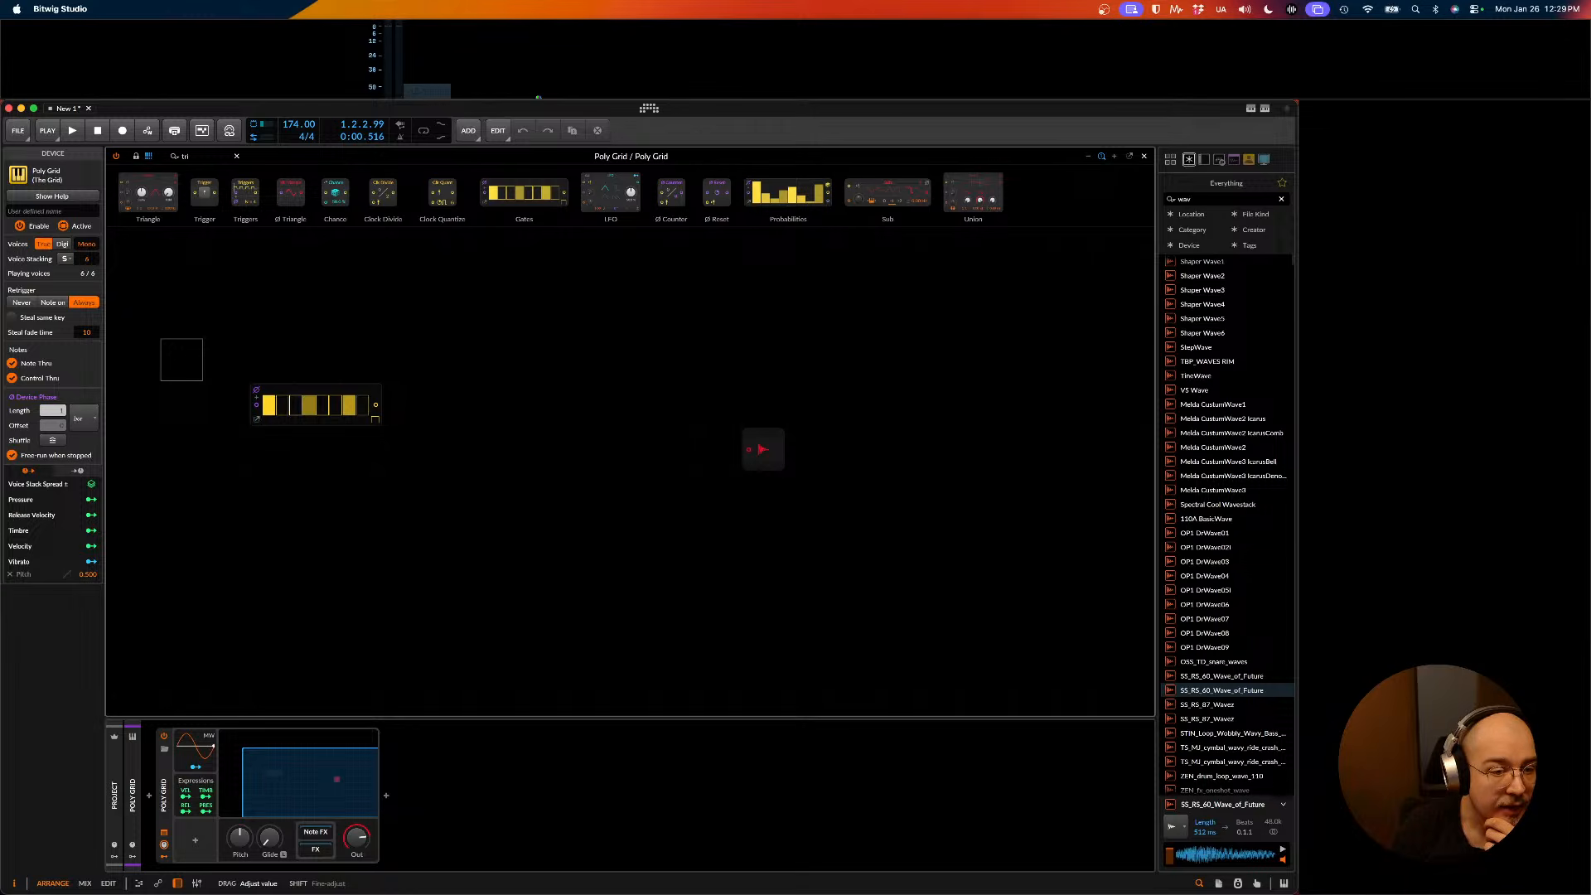
{"action": "left_click_drag", "start_coordinate": [90, 261], "coordinate": [91, 267]}
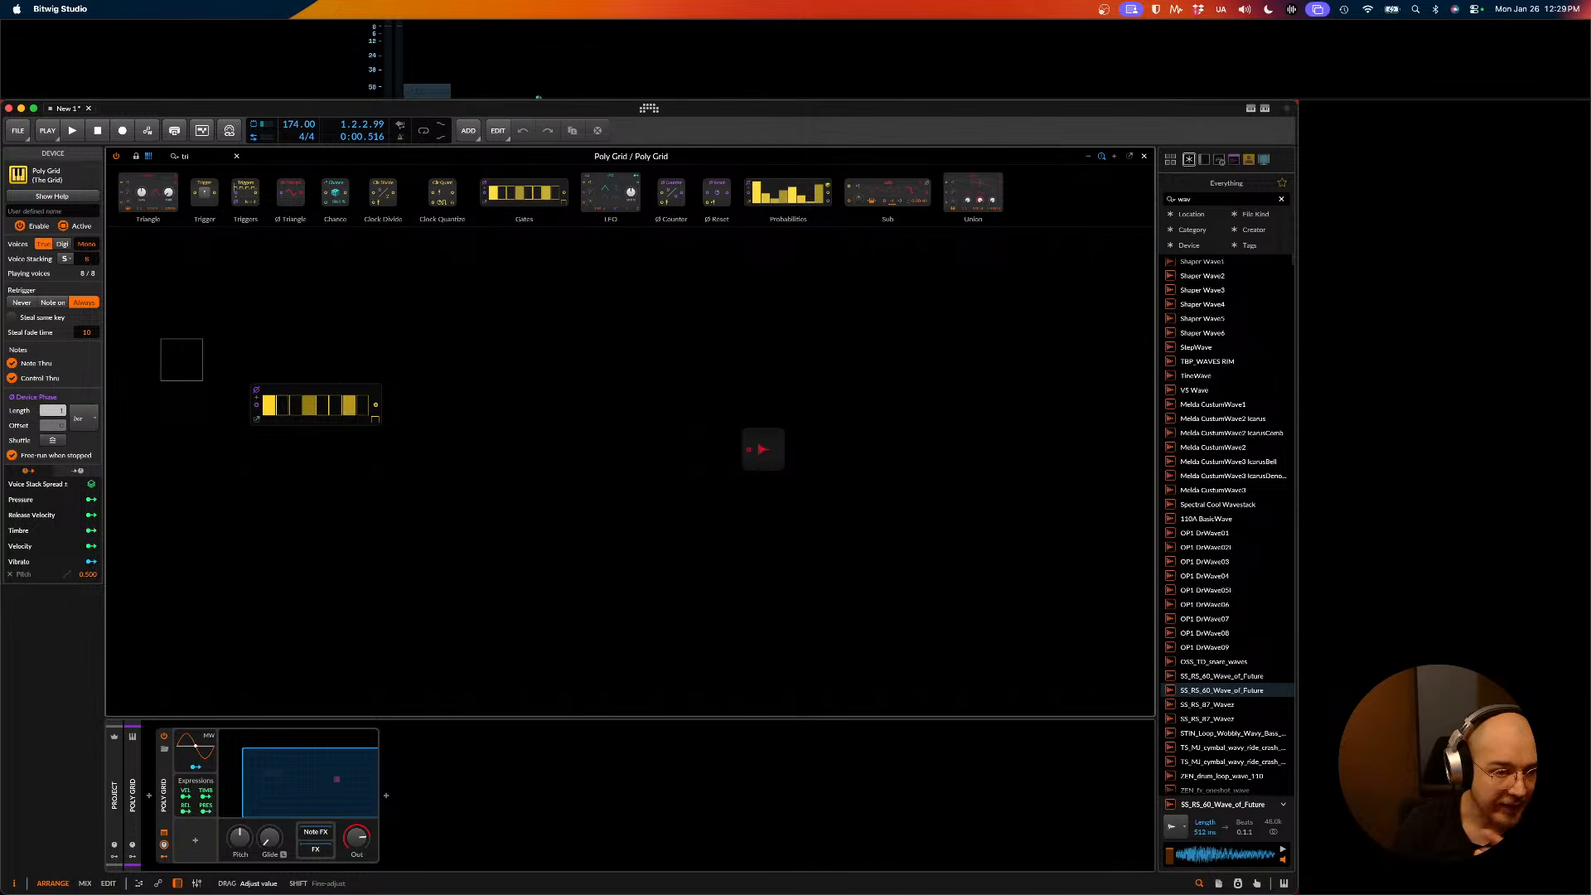
{"action": "left_click_drag", "start_coordinate": [90, 264], "coordinate": [94, 263]}
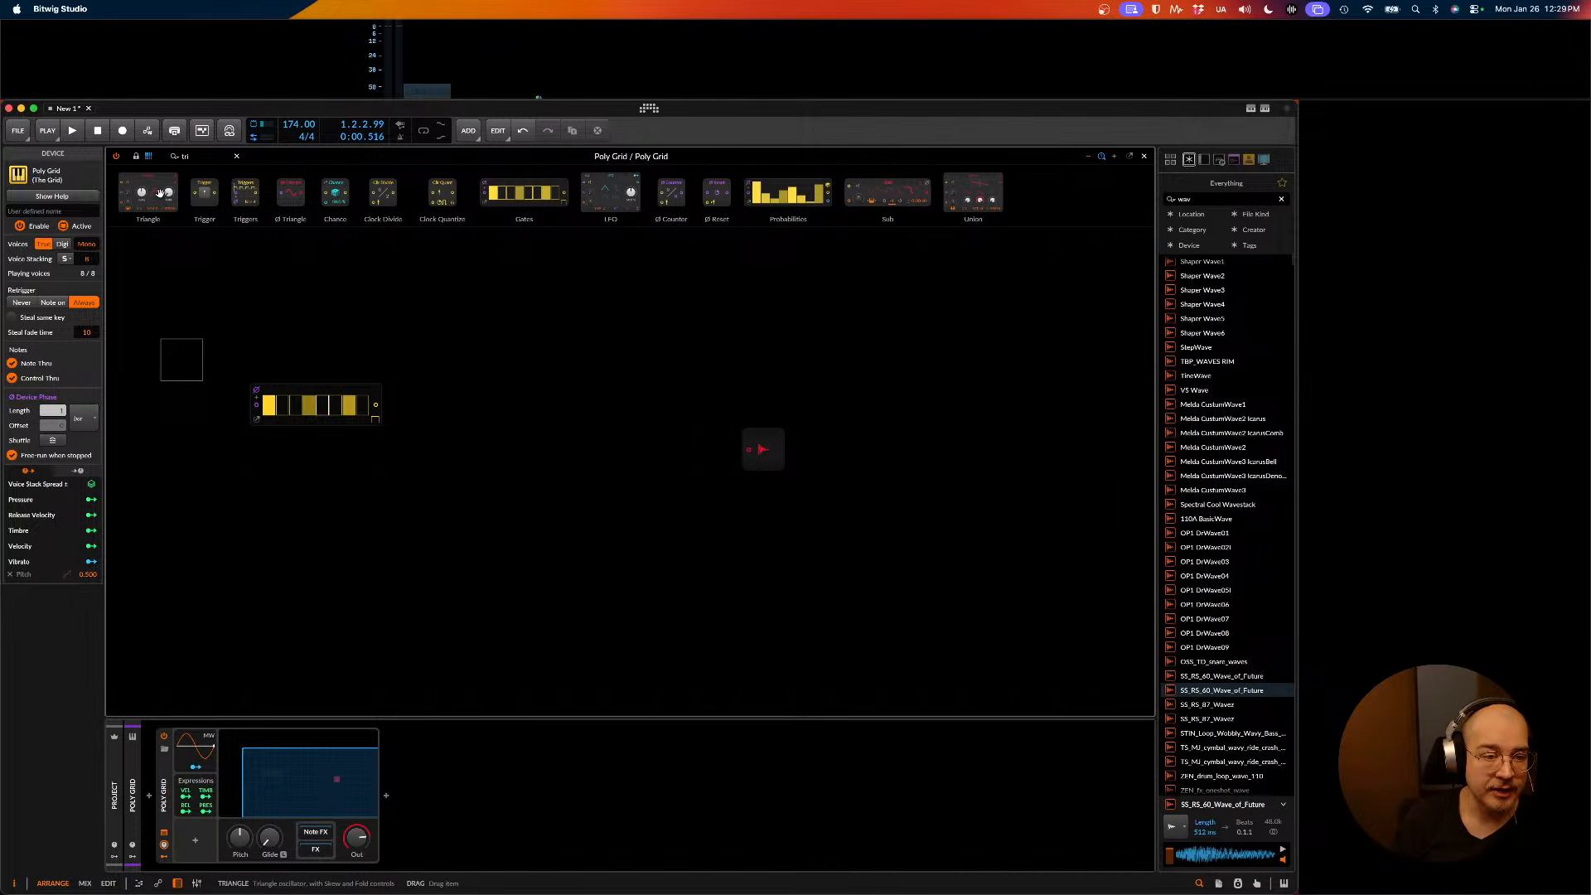
- Search the Grid modules for "sine" and place a Sine oscillator between the Gates and Audio Out modules
{"action": "mouse_move", "coordinate": [160, 193]}
{"action": "left_mouse_down"}
{"action": "mouse_move", "coordinate": [487, 416]}
{"action": "mouse_move", "coordinate": [528, 415]}
{"action": "mouse_move", "coordinate": [141, 218]}
{"action": "left_mouse_up"}
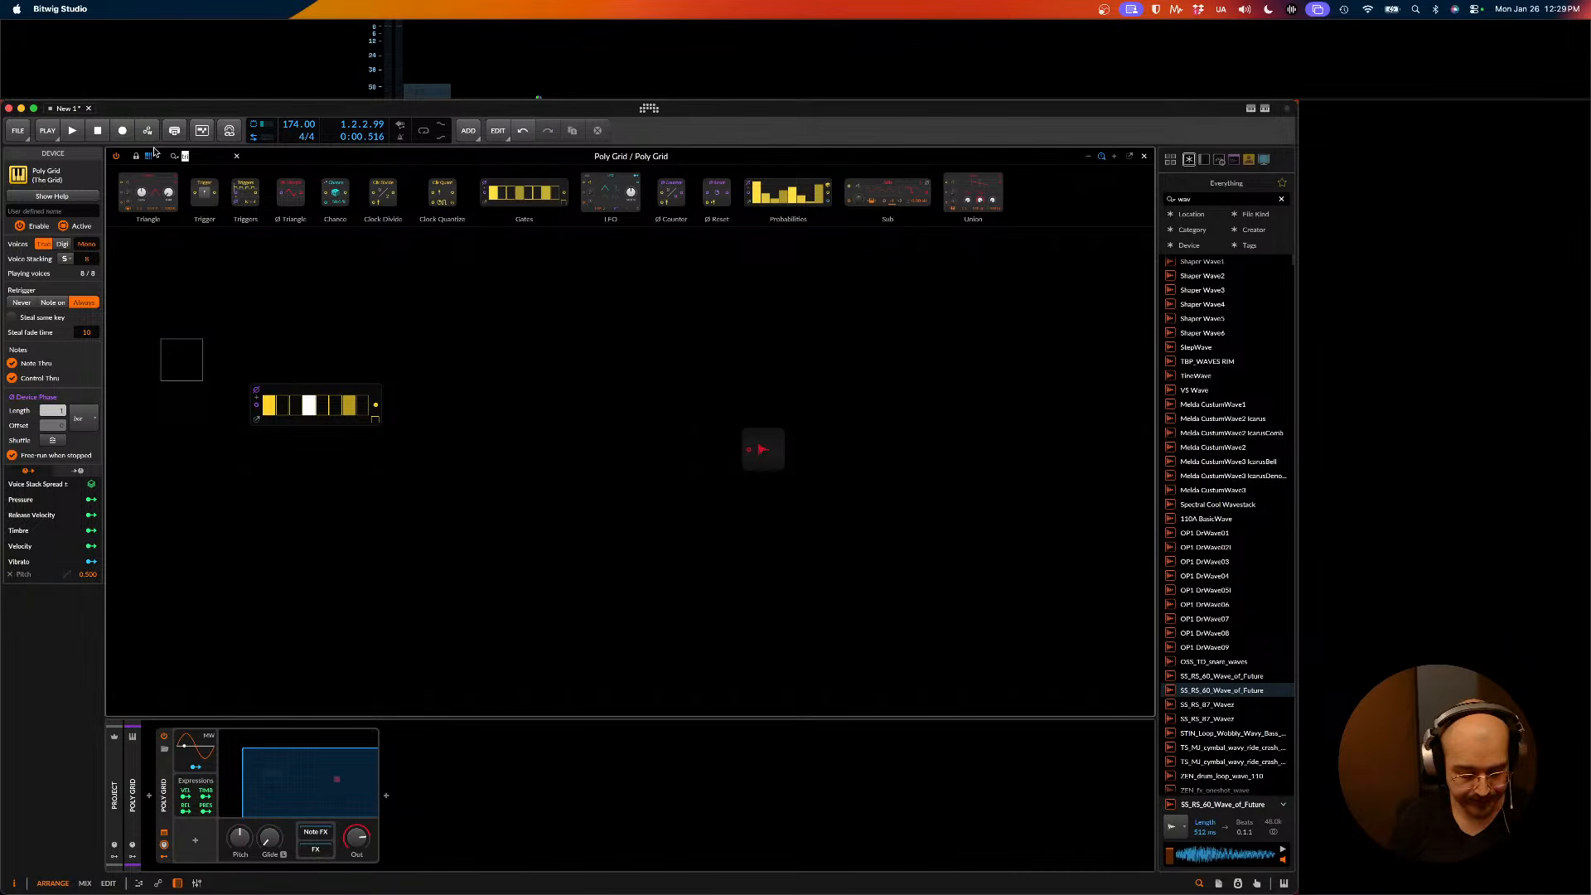
{"action": "type", "text": "sine"}
{"action": "left_click_drag", "start_coordinate": [149, 193], "coordinate": [503, 404]}
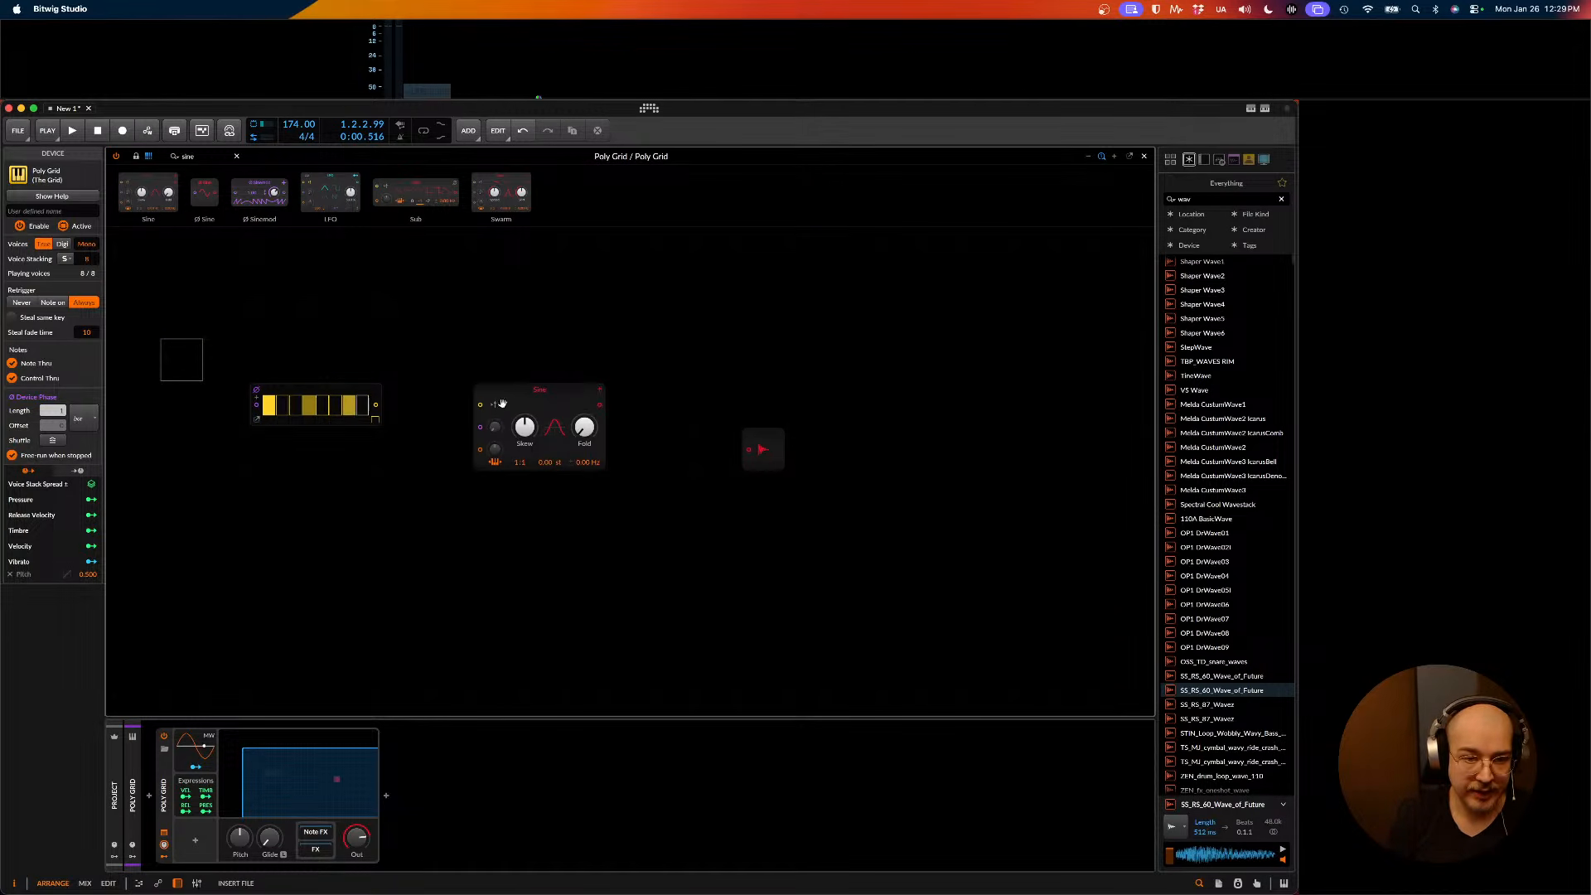
- Search for "random" and add a Dice module that is triggered by Gates and modulates the Sine oscillator's pitch
{"action": "left_click_drag", "start_coordinate": [196, 157], "coordinate": [106, 142]}
{"action": "type", "text": "r"}
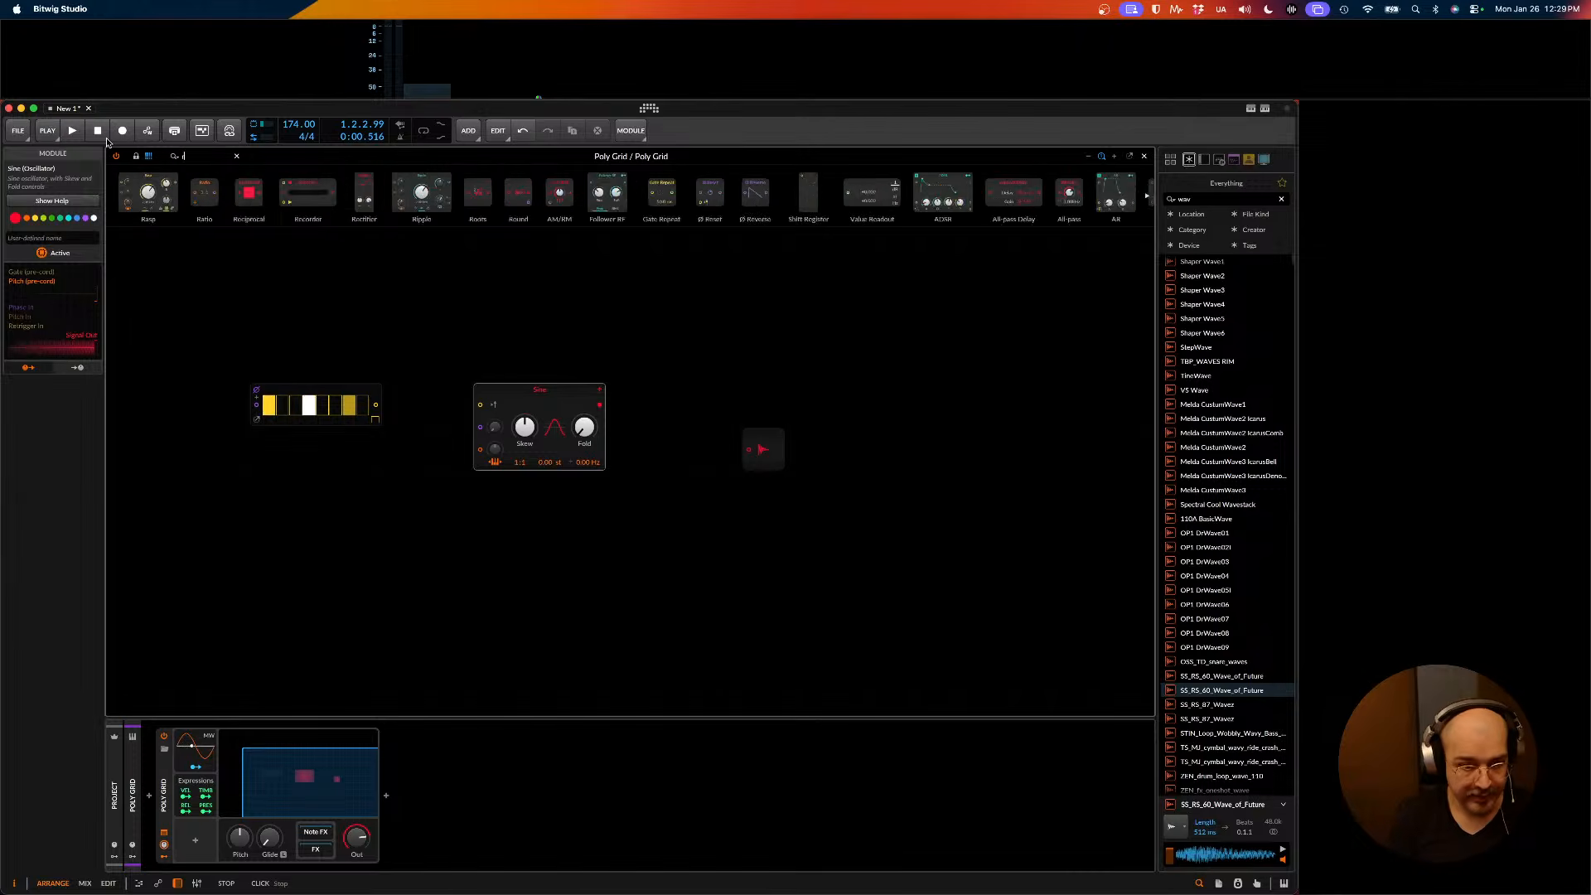
{"action": "type", "text": "andom"}
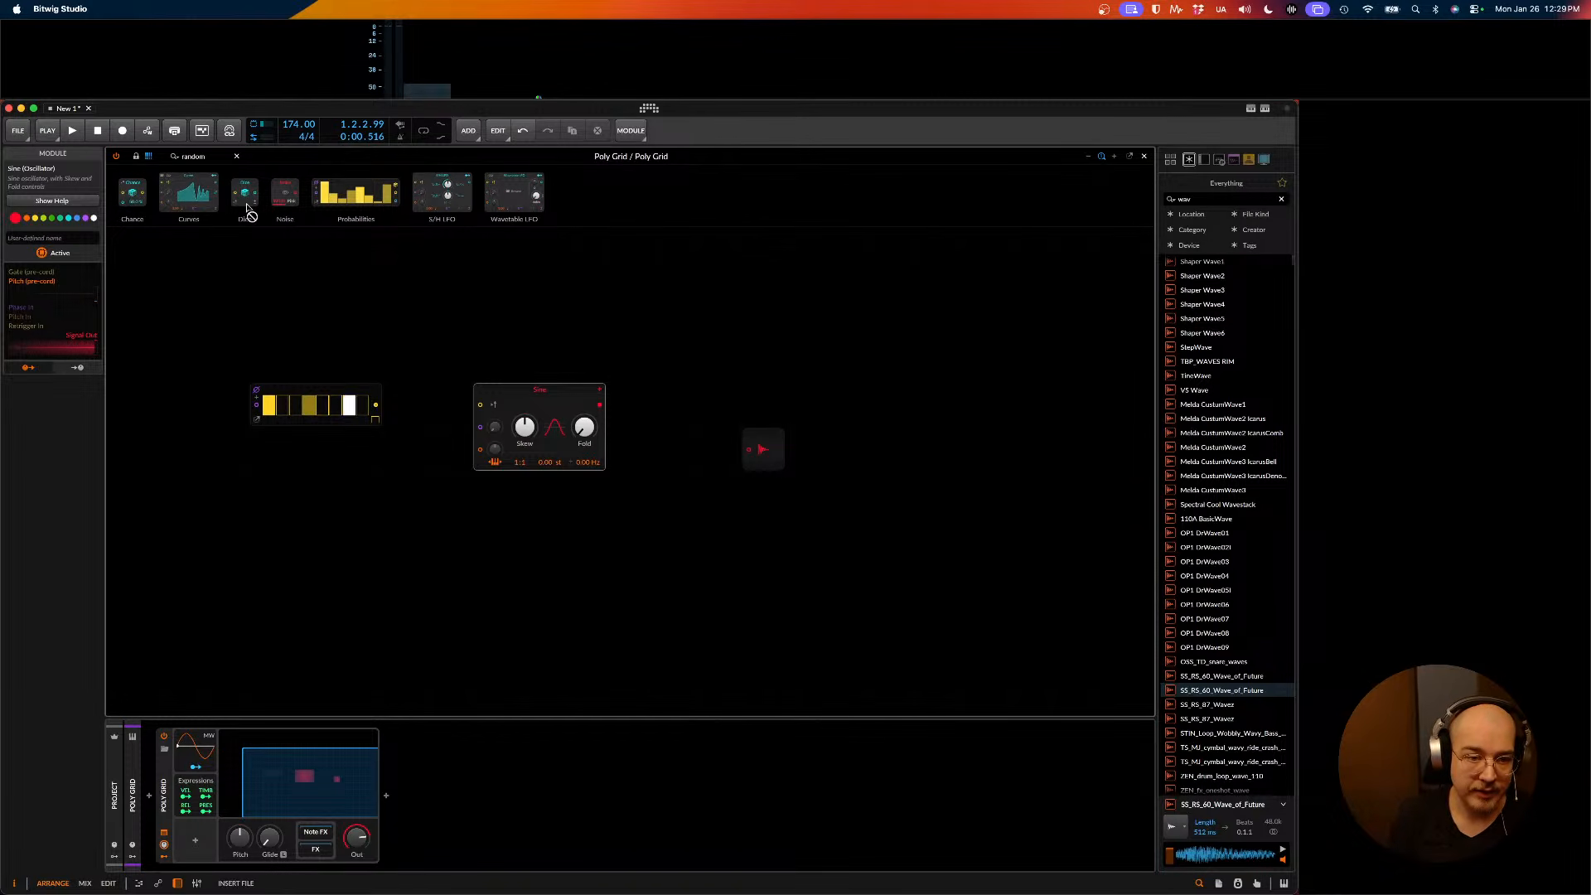
{"action": "left_click_drag", "start_coordinate": [259, 189], "coordinate": [495, 415]}
{"action": "left_click", "coordinate": [666, 391]}
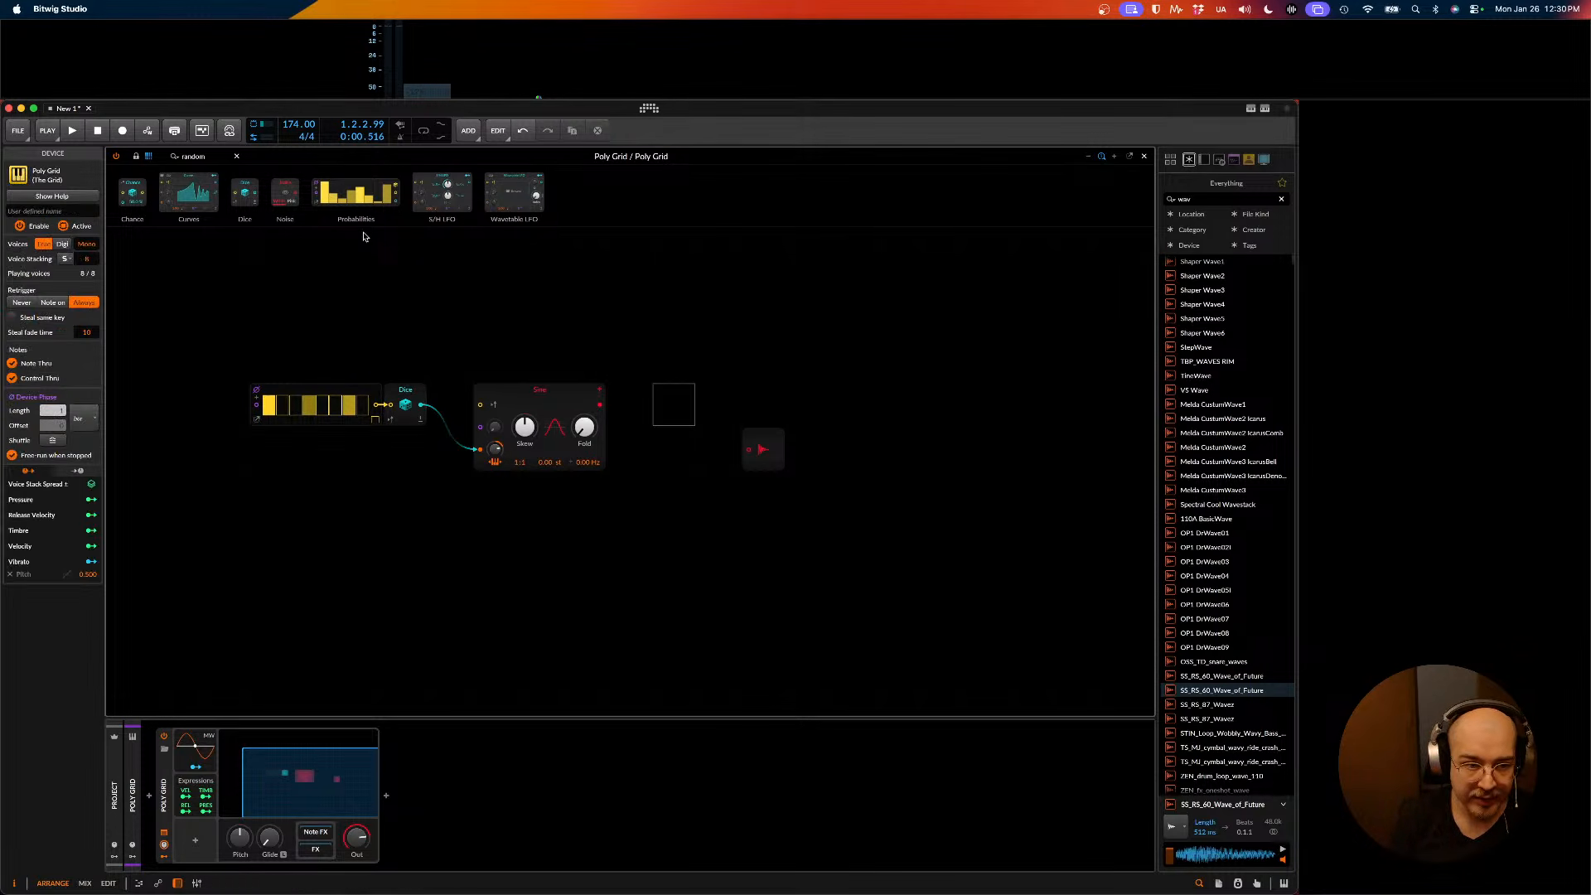
- Add a Mixer after the Sine oscillator, route it to the Audio Out, and set its channel level to about -26.7 dB
{"action": "left_click", "coordinate": [220, 159]}
{"action": "type", "text": "mixer"}
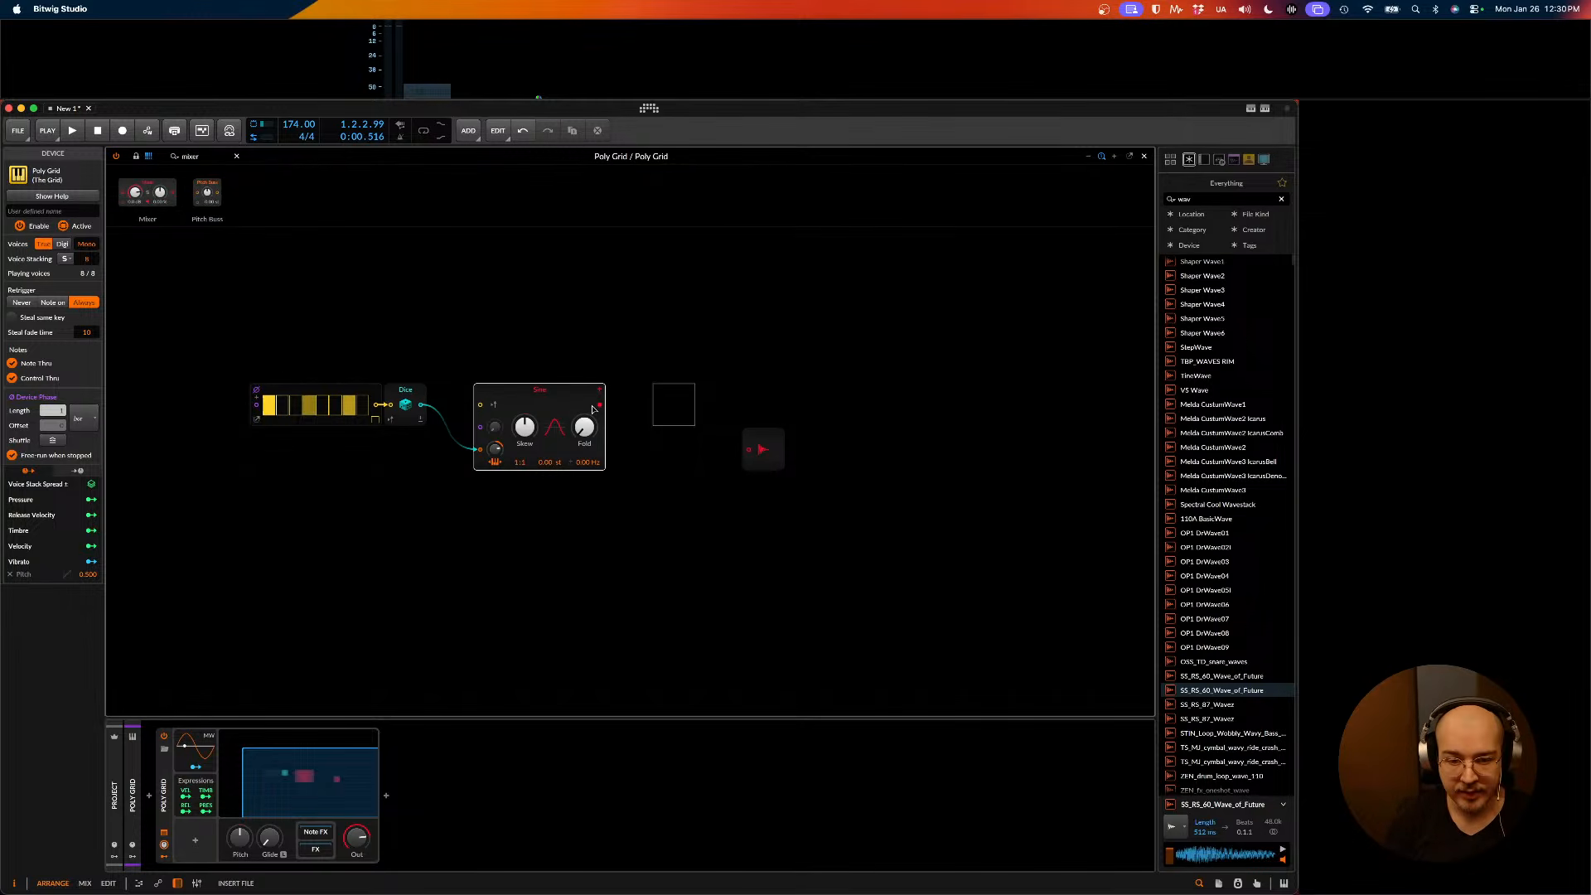
{"action": "key", "text": "Return"}
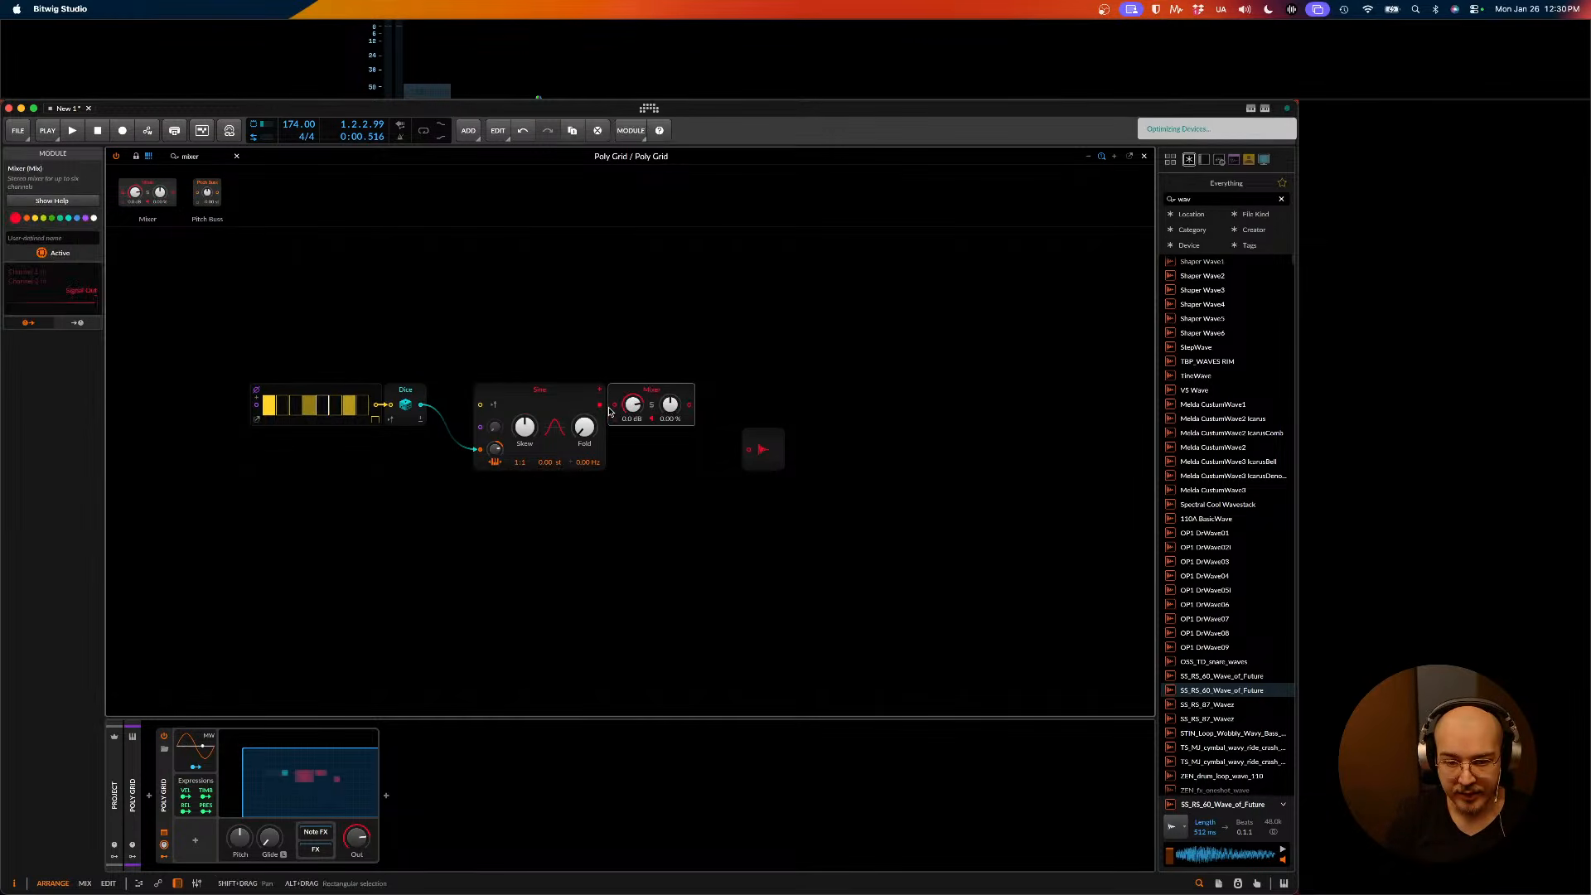
{"action": "left_click_drag", "start_coordinate": [634, 405], "coordinate": [634, 530]}
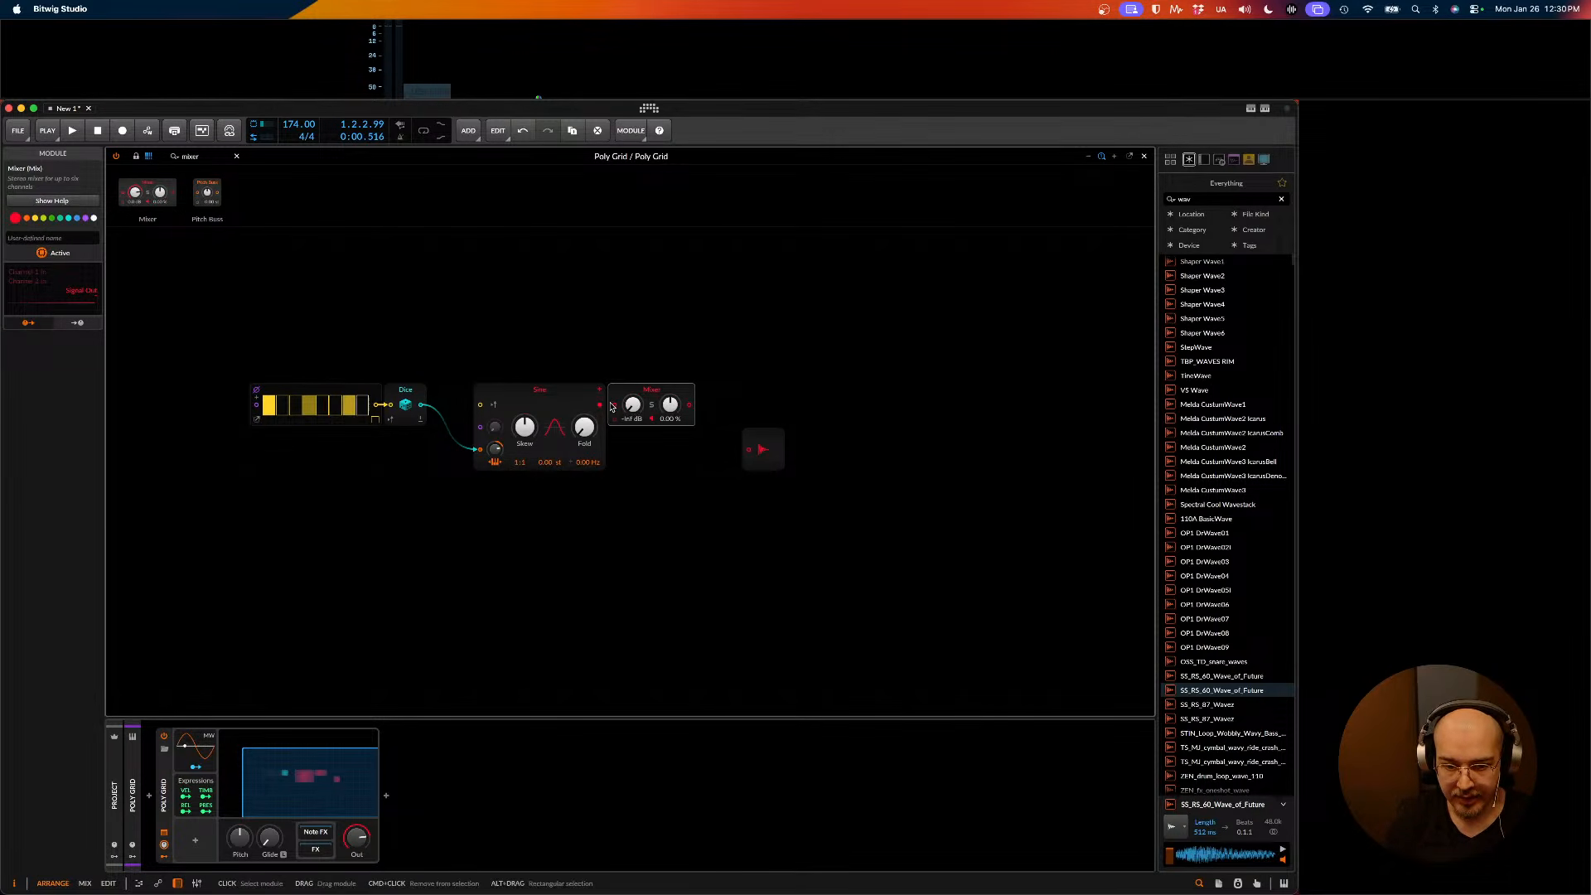
{"action": "left_click_drag", "start_coordinate": [600, 404], "coordinate": [749, 448]}
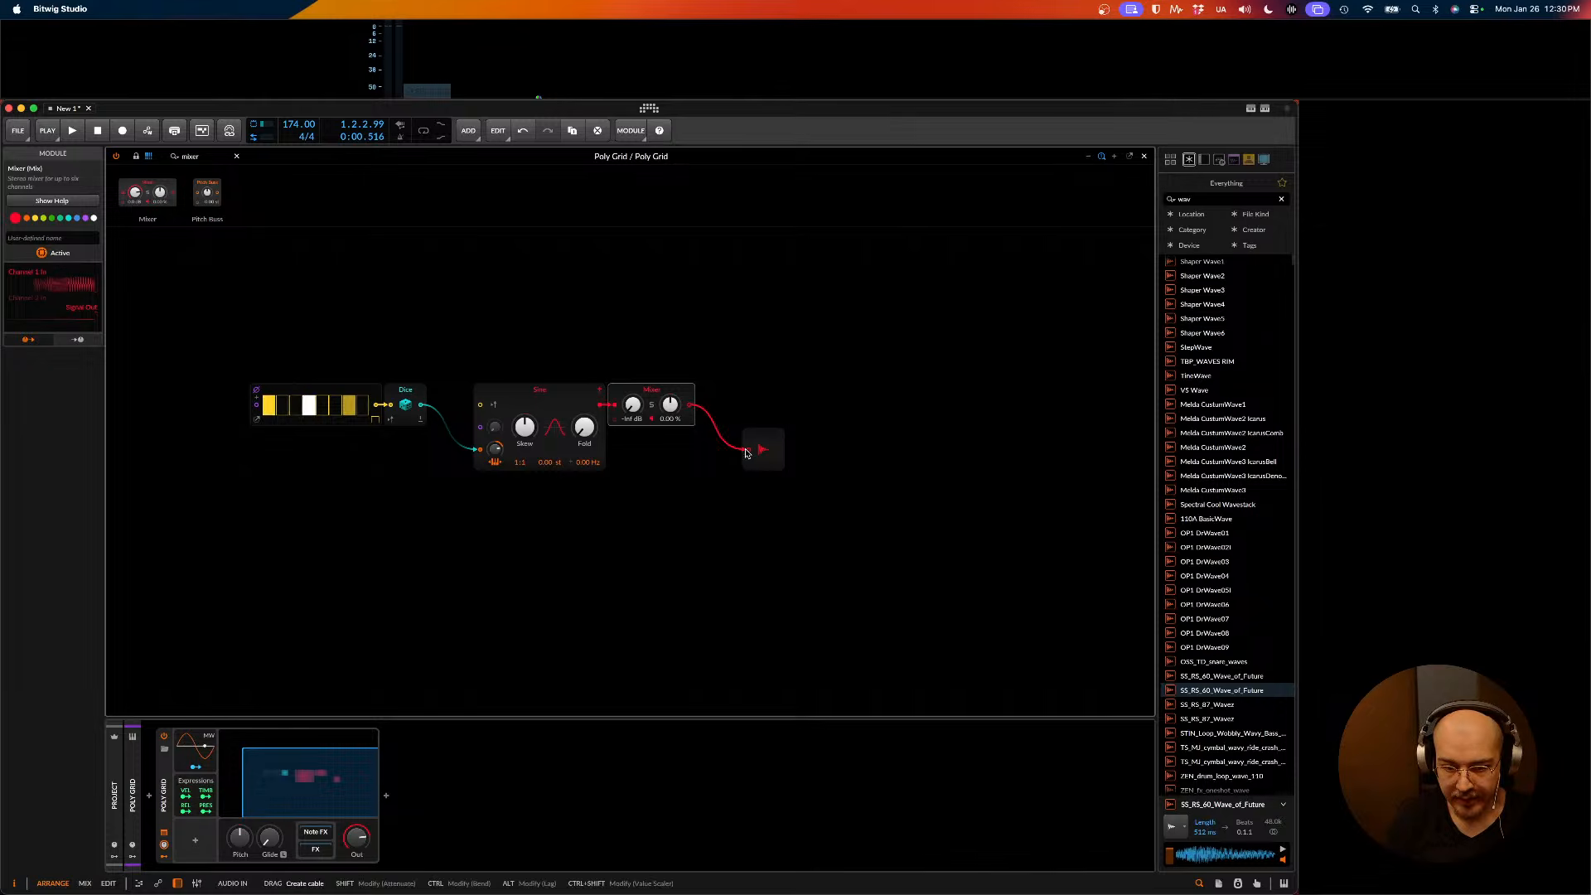
{"action": "mouse_move", "coordinate": [632, 405]}
{"action": "left_mouse_down"}
{"action": "mouse_move", "coordinate": [633, 381]}
{"action": "mouse_move", "coordinate": [640, 406]}
{"action": "left_mouse_up"}
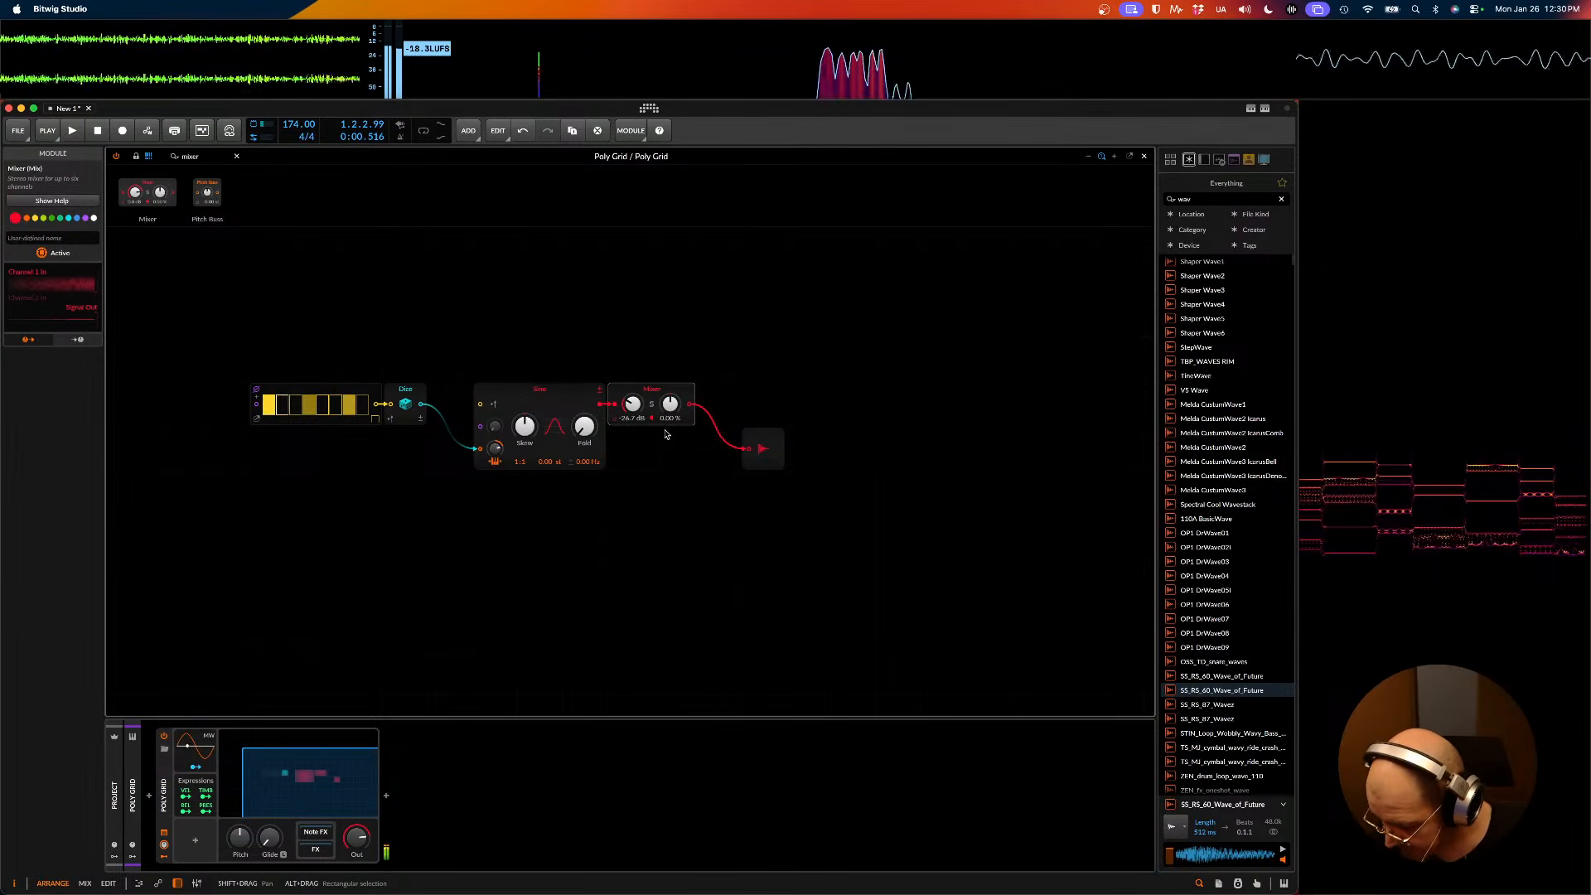
- Increase the Dice module's pitch modulation of the Sine oscillator to about 30 semitones and audition it with playback
{"action": "left_click", "coordinate": [405, 407]}
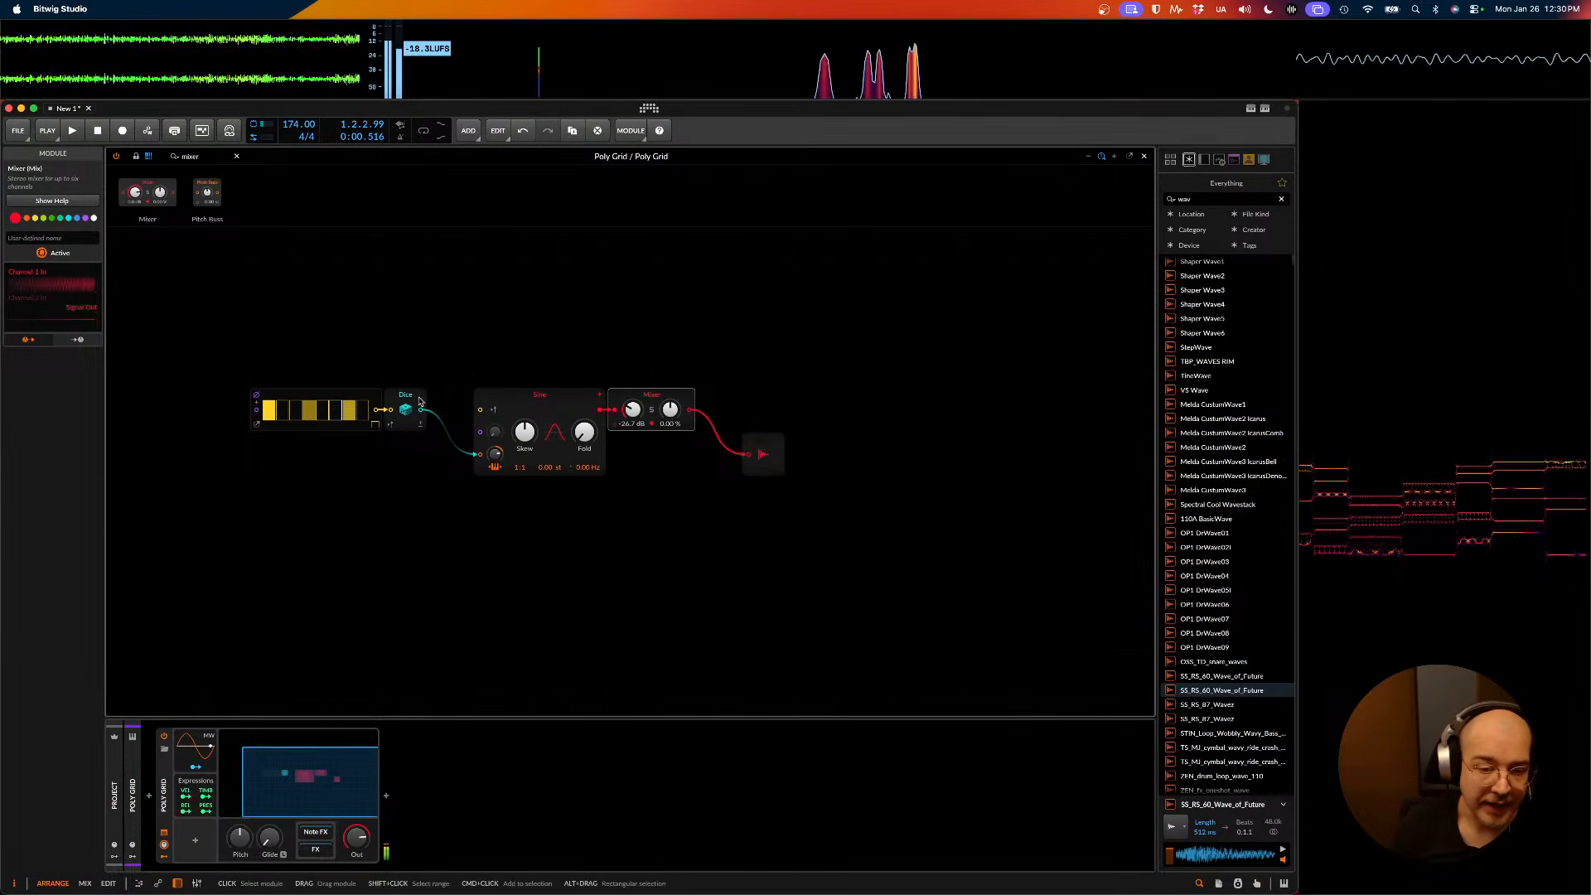
{"action": "left_click_drag", "start_coordinate": [502, 452], "coordinate": [502, 426]}
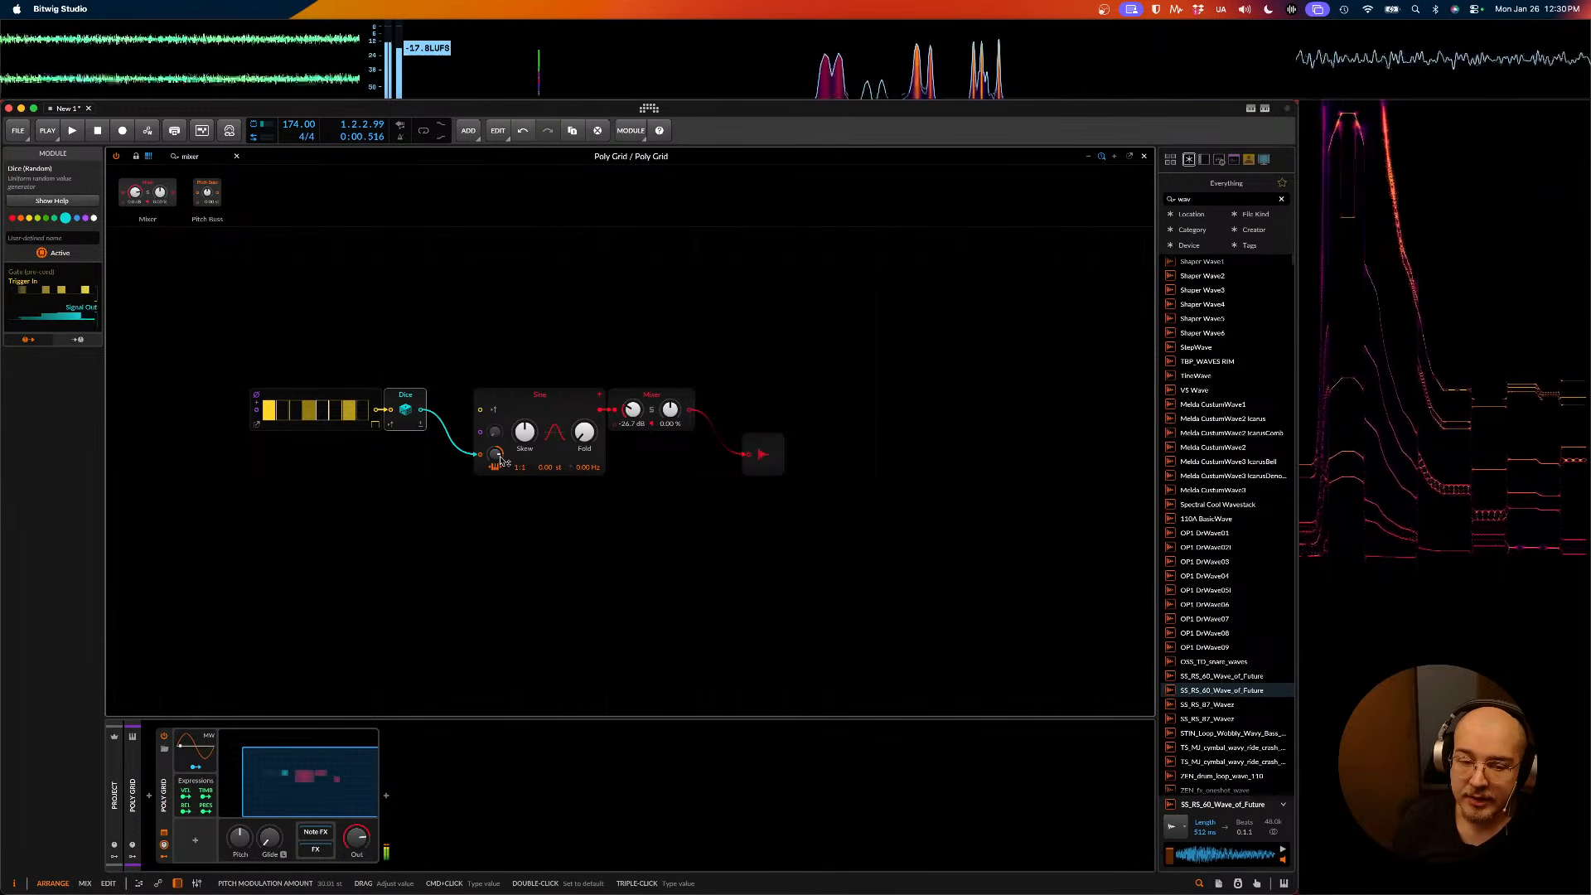
{"action": "key", "text": "space"}
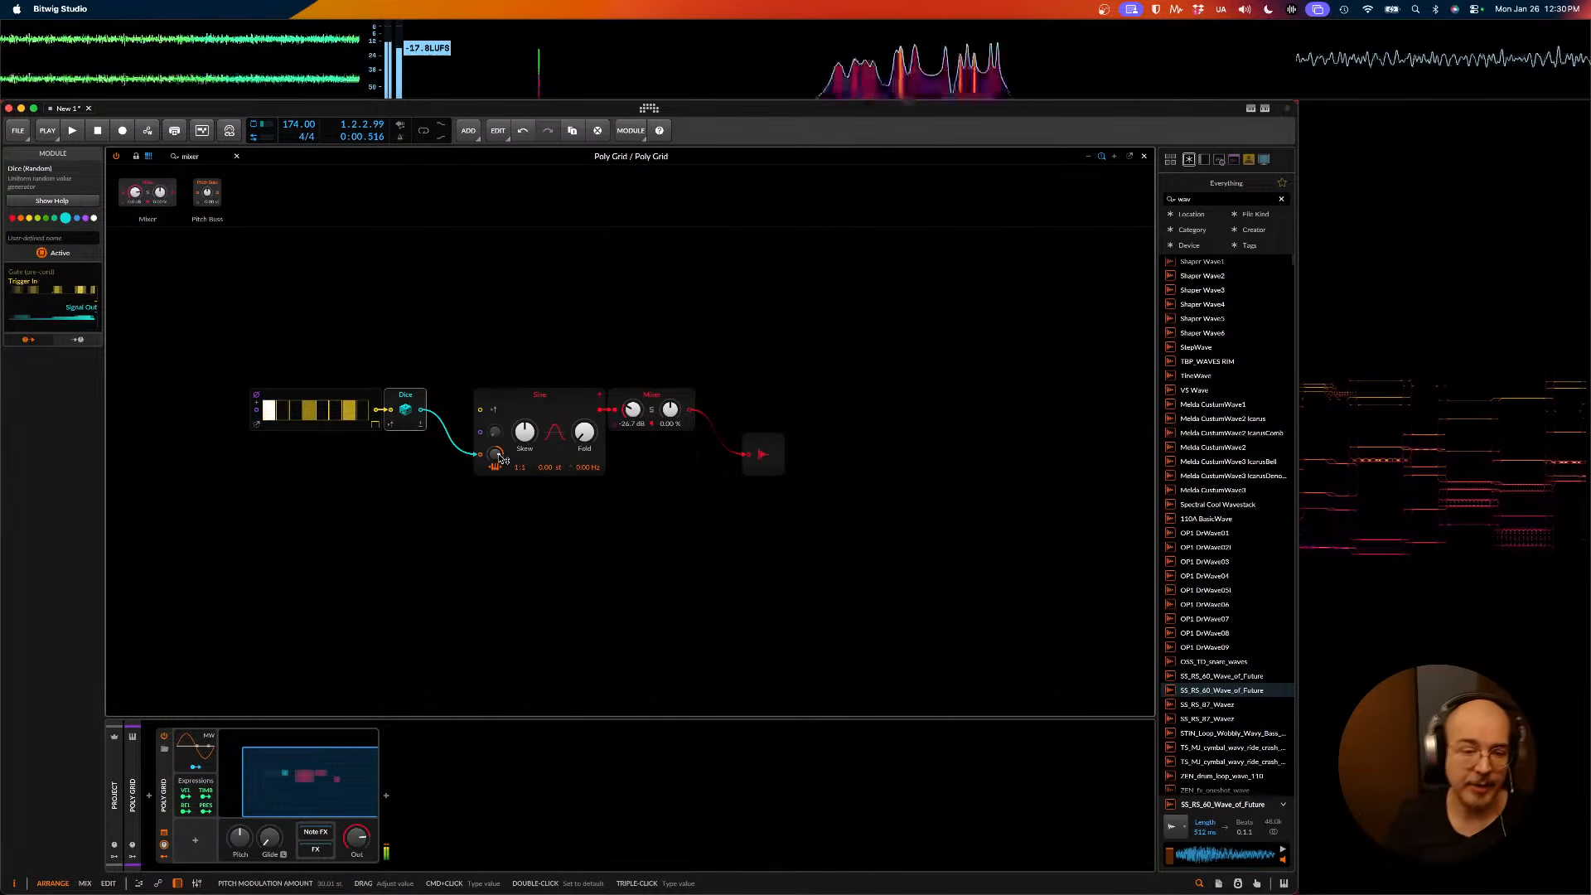
{"action": "key", "text": "space"}
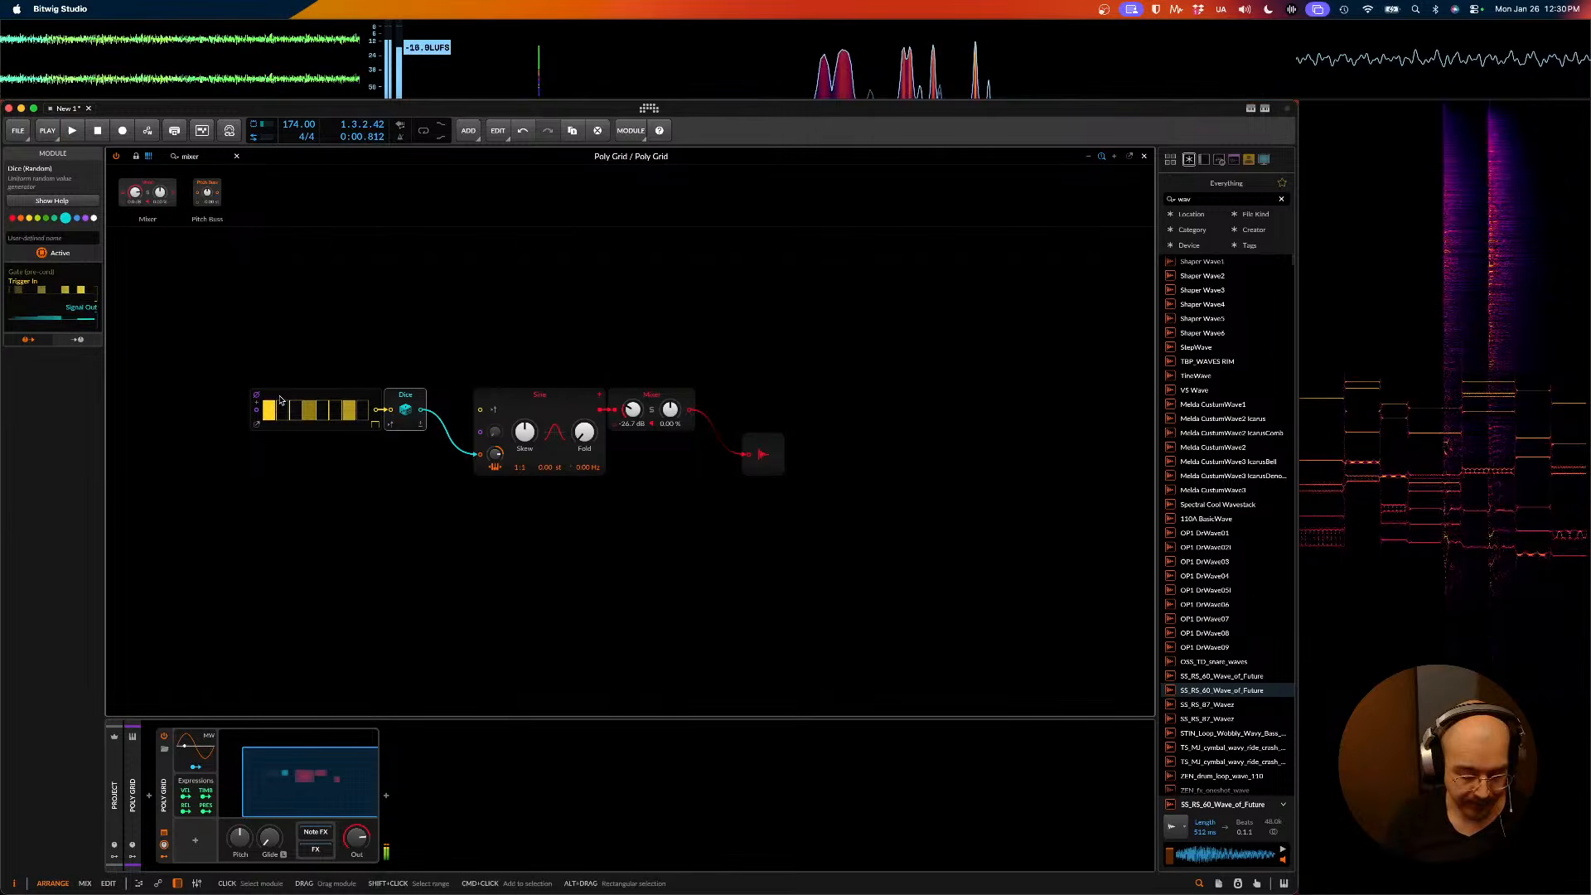
- Enable "Mute when stopped" on the Gates module and check it by starting and stopping playback
{"action": "left_click", "coordinate": [280, 399]}
{"action": "key", "text": "space"}
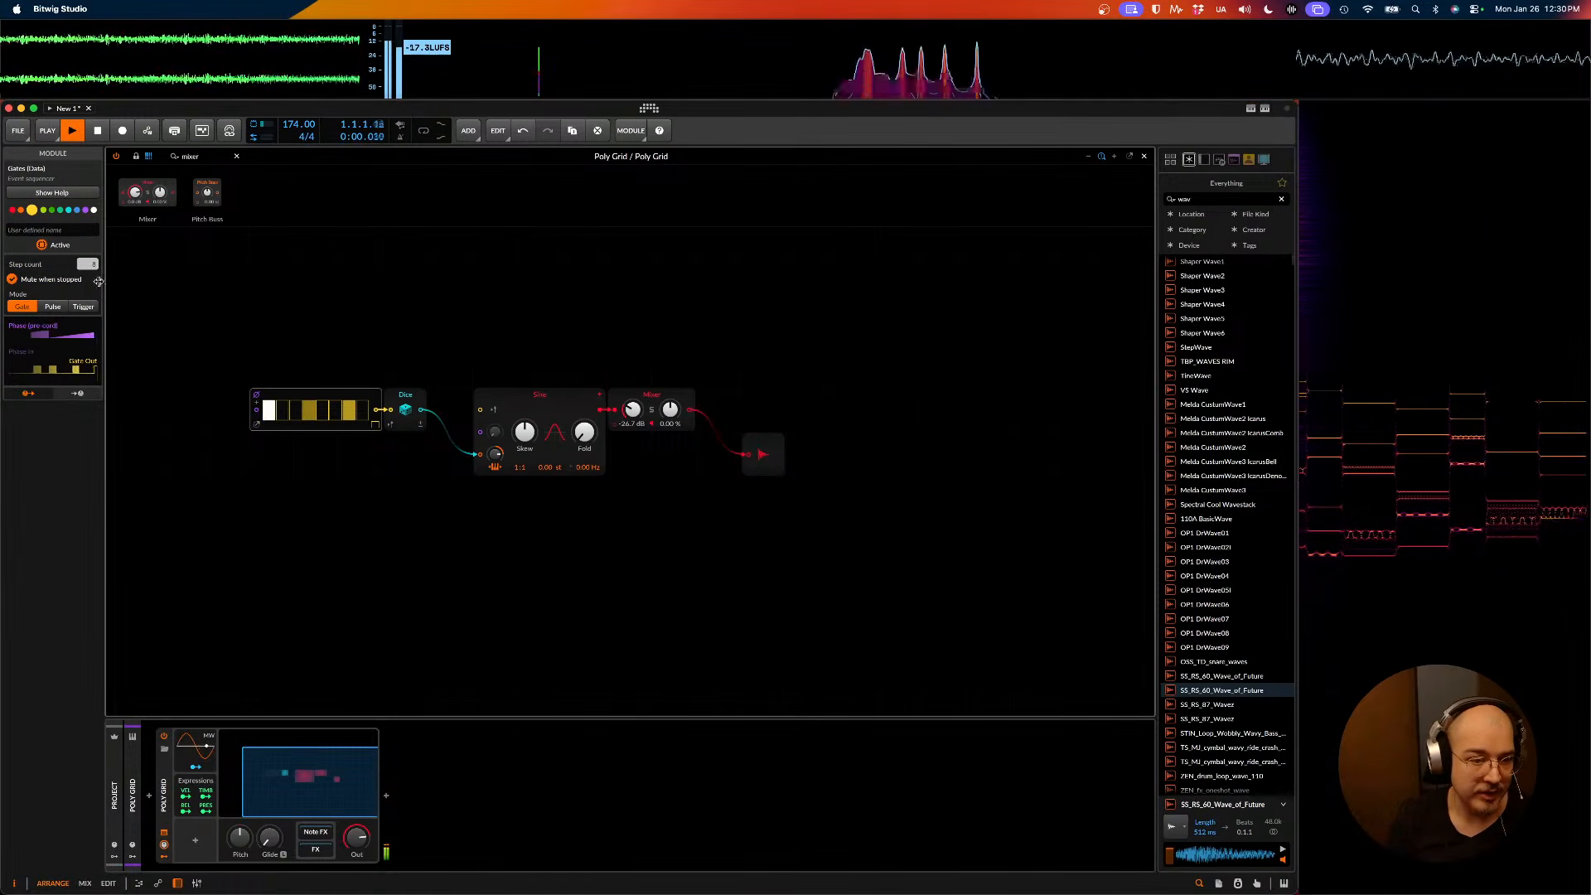
{"action": "key", "text": "space"}
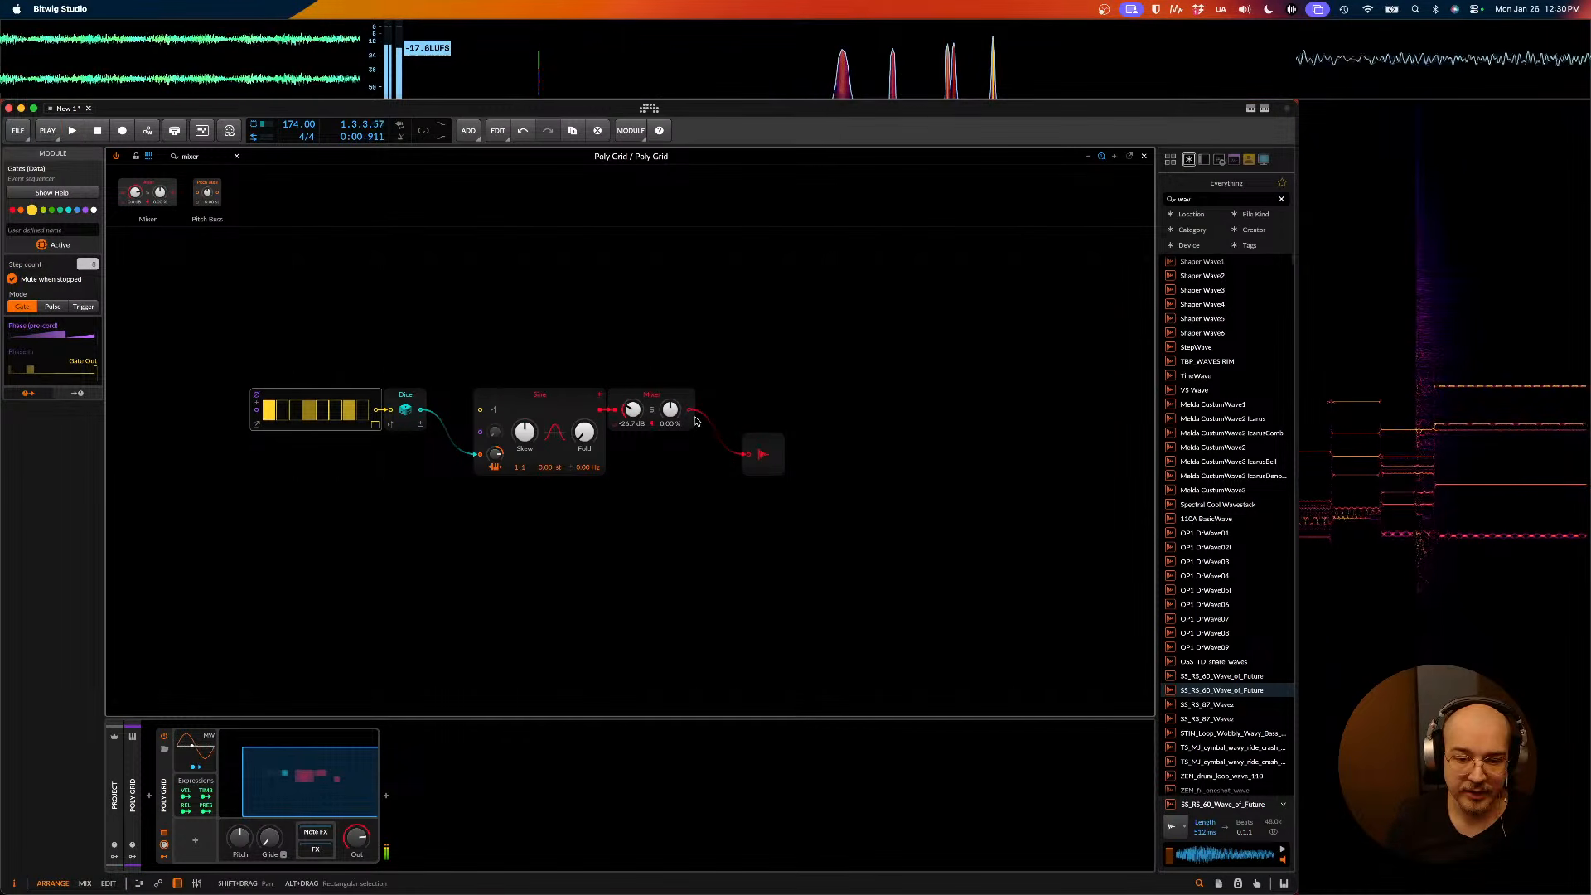
- Insert an ADSR between the Mixer and Audio Out, trigger it from the Gates output, and audition the patch
{"action": "double_click", "coordinate": [191, 157]}
{"action": "type", "text": "adsr"}
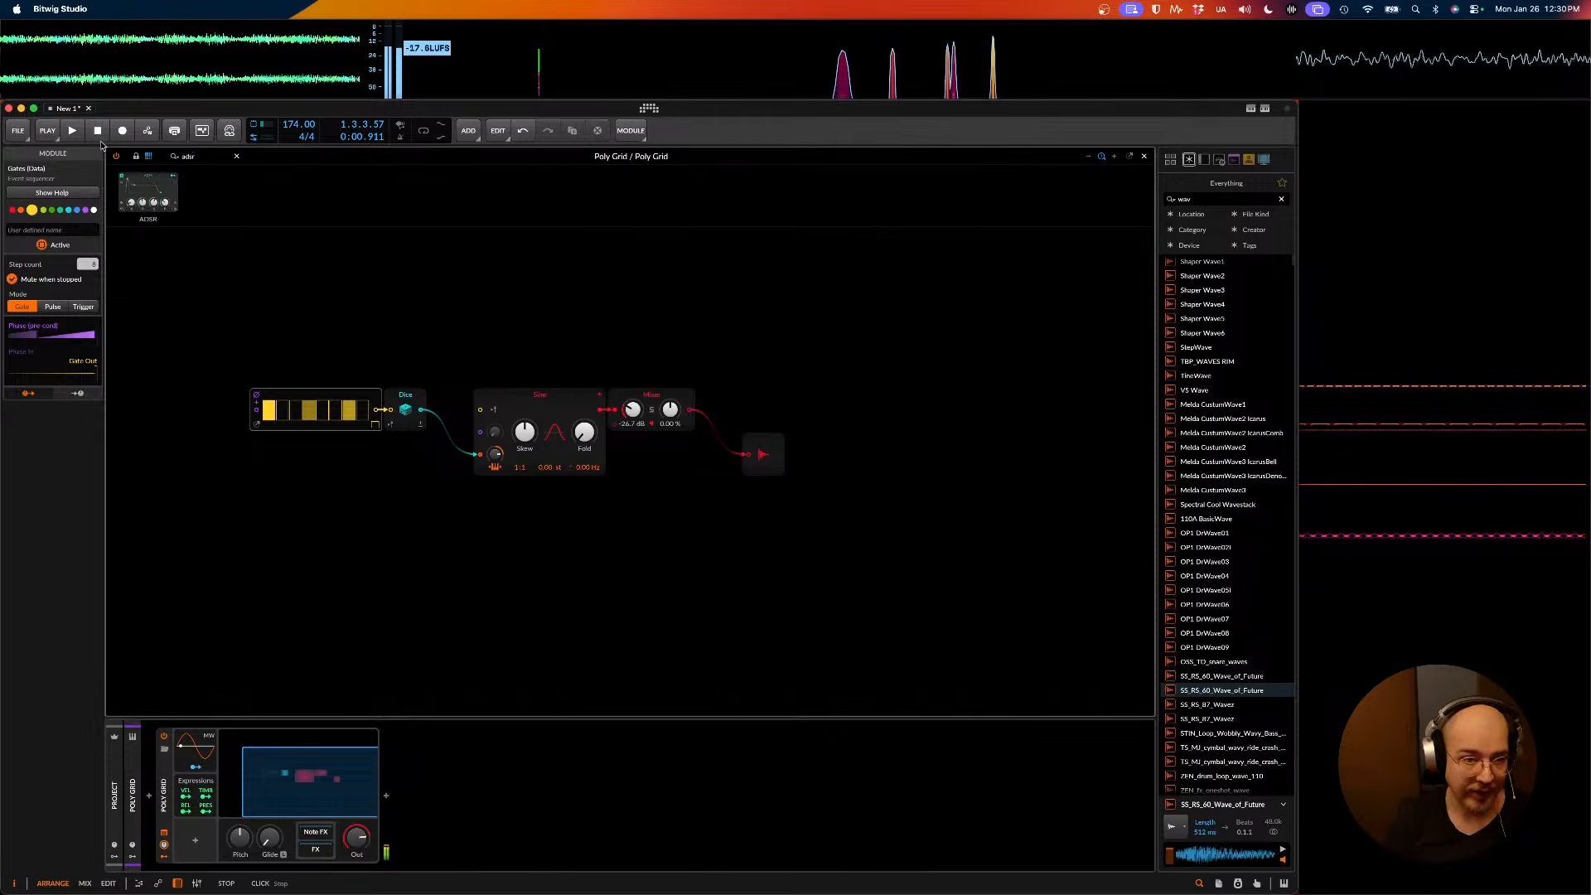
{"action": "left_click_drag", "start_coordinate": [143, 177], "coordinate": [689, 411]}
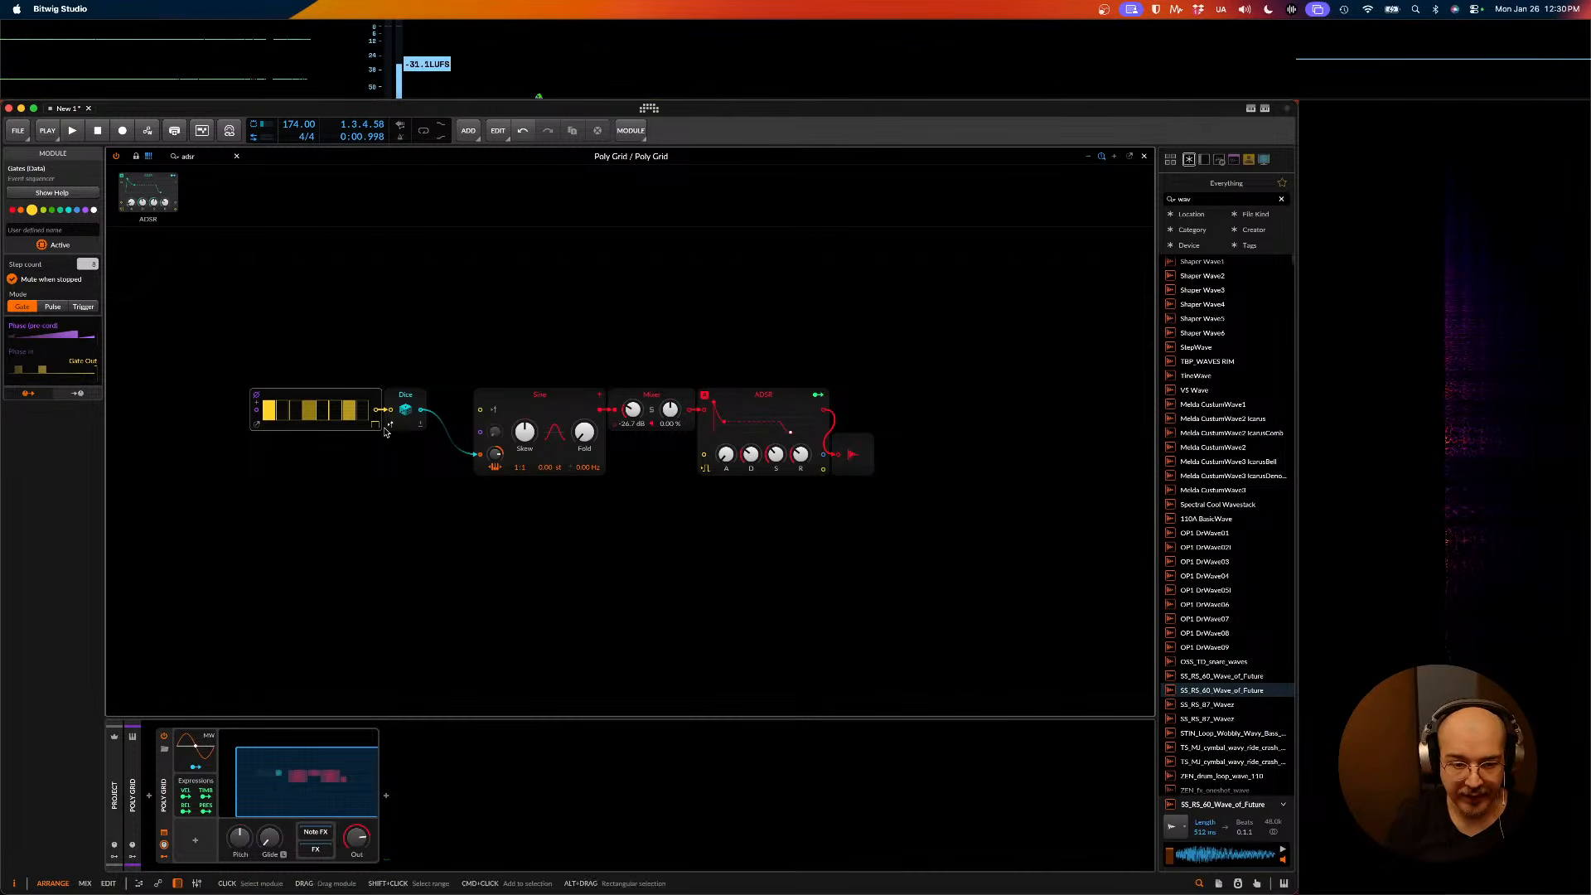
{"action": "left_click_drag", "start_coordinate": [379, 409], "coordinate": [703, 454]}
{"action": "key", "text": "space"}
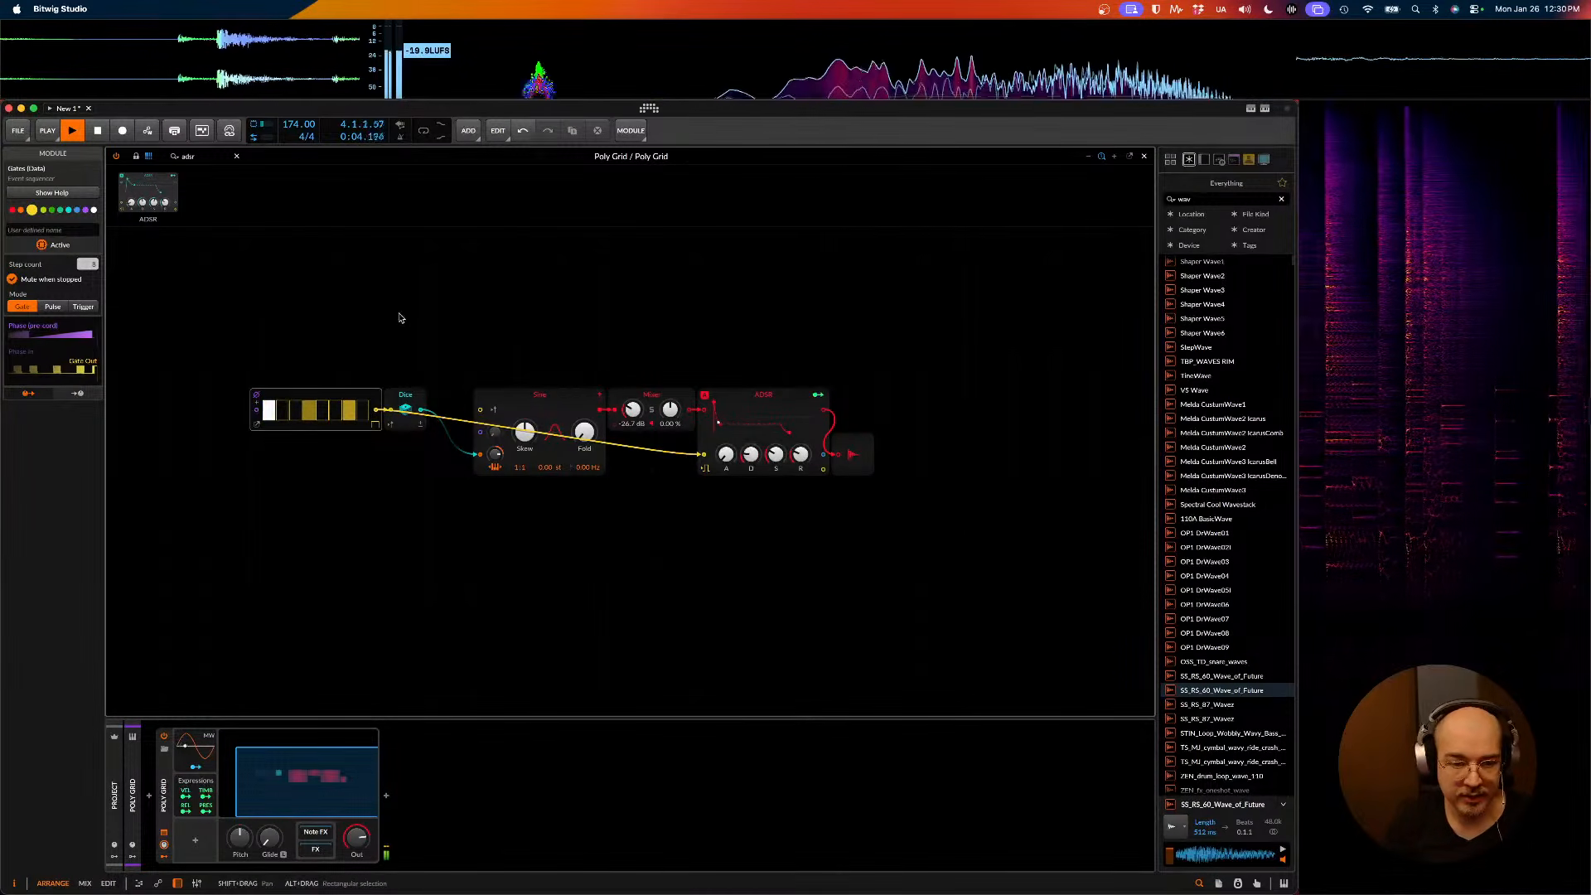
{"action": "key", "text": "space"}
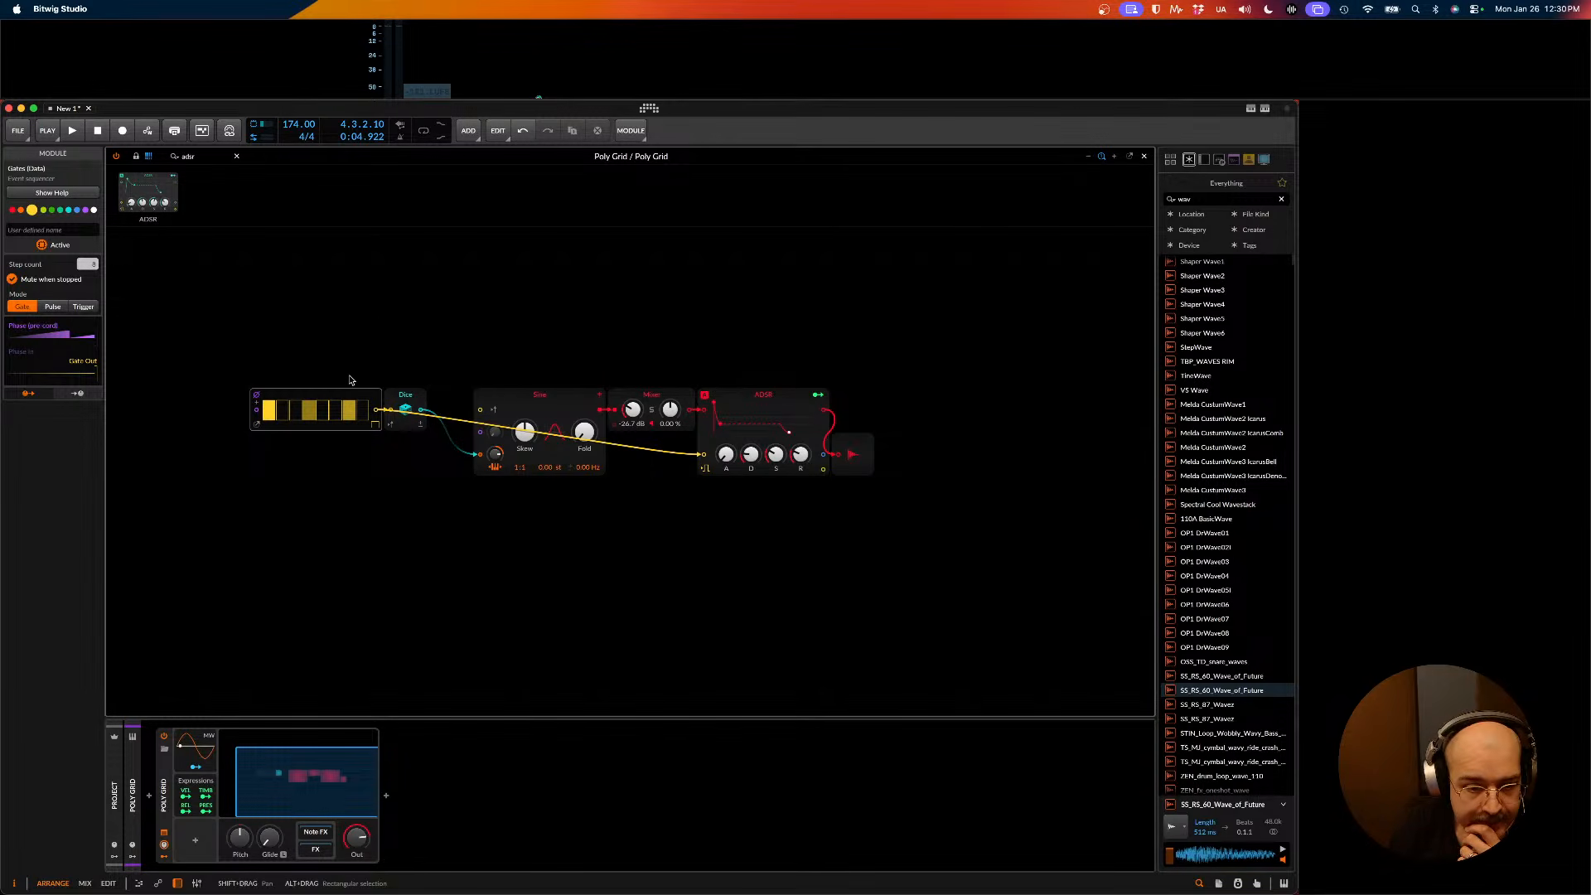
- Raise the Sine oscillator's frequency ratio to 5:1 while auditioning the patch
{"action": "key", "text": "space"}
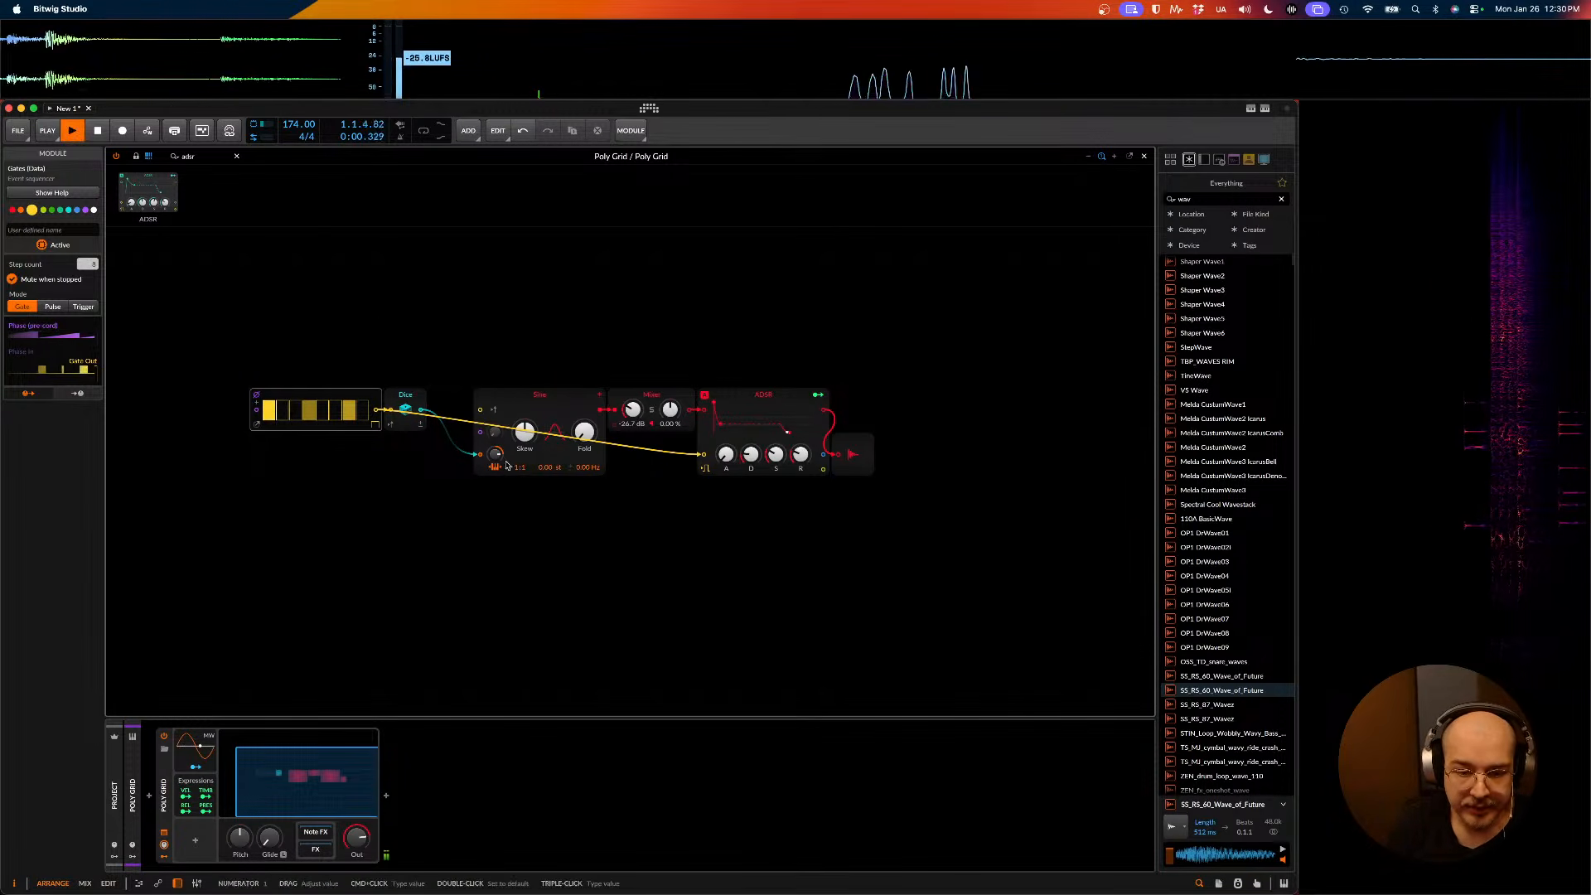
{"action": "left_click_drag", "start_coordinate": [572, 468], "coordinate": [520, 447]}
{"action": "key", "text": "space"}
{"action": "key", "text": "space"}
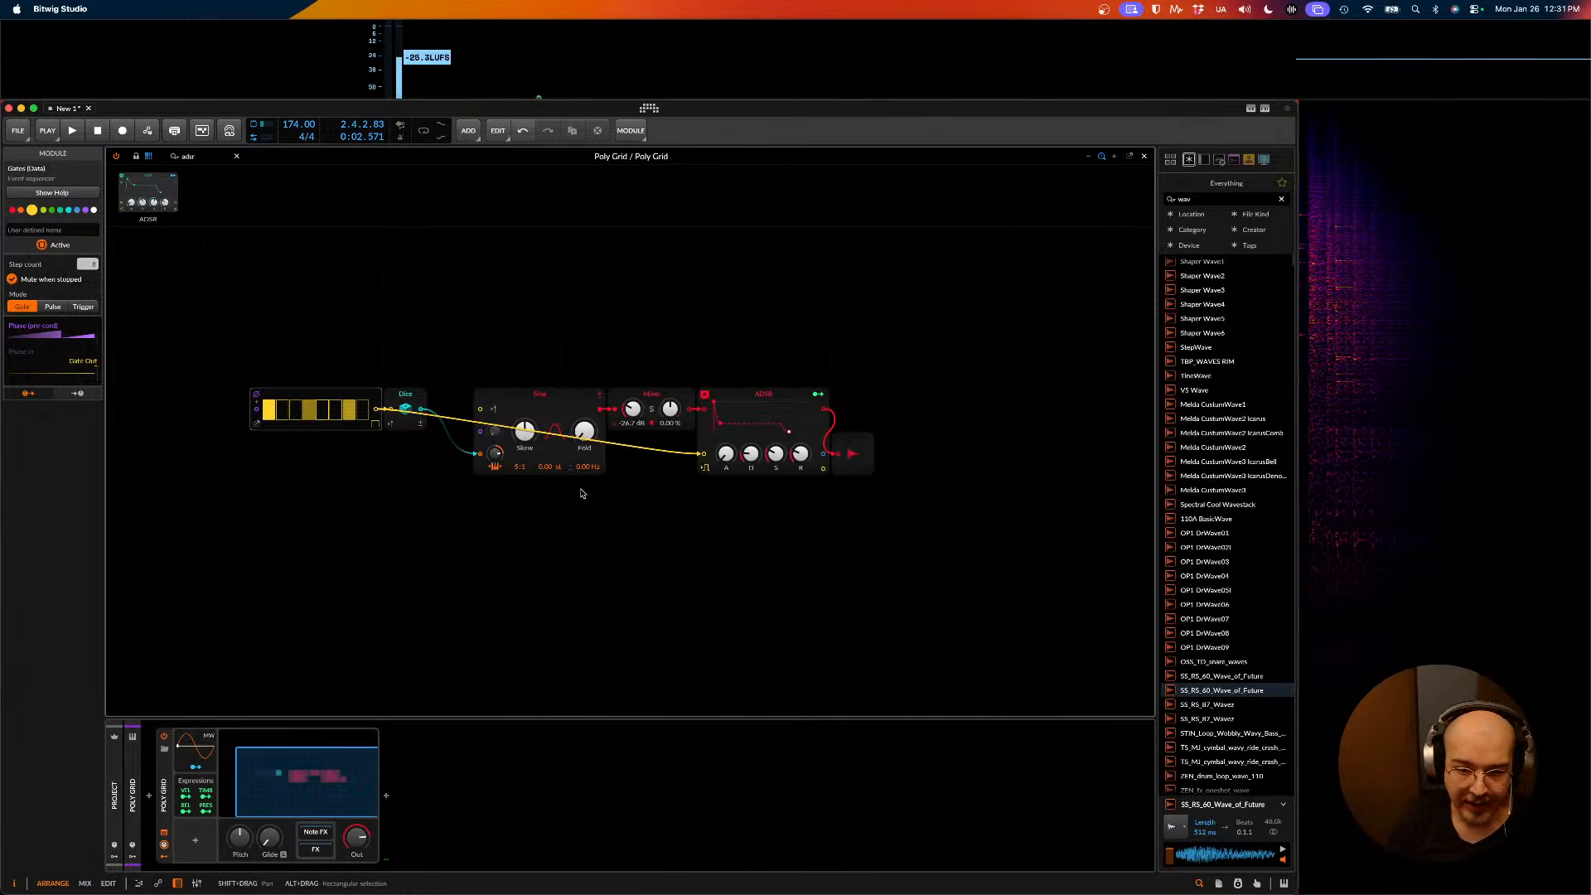
{"action": "key", "text": "space"}
- Adjust the ADSR's decay and sustain and lengthen its release while playing the patch
{"action": "left_click_drag", "start_coordinate": [751, 462], "coordinate": [752, 477]}
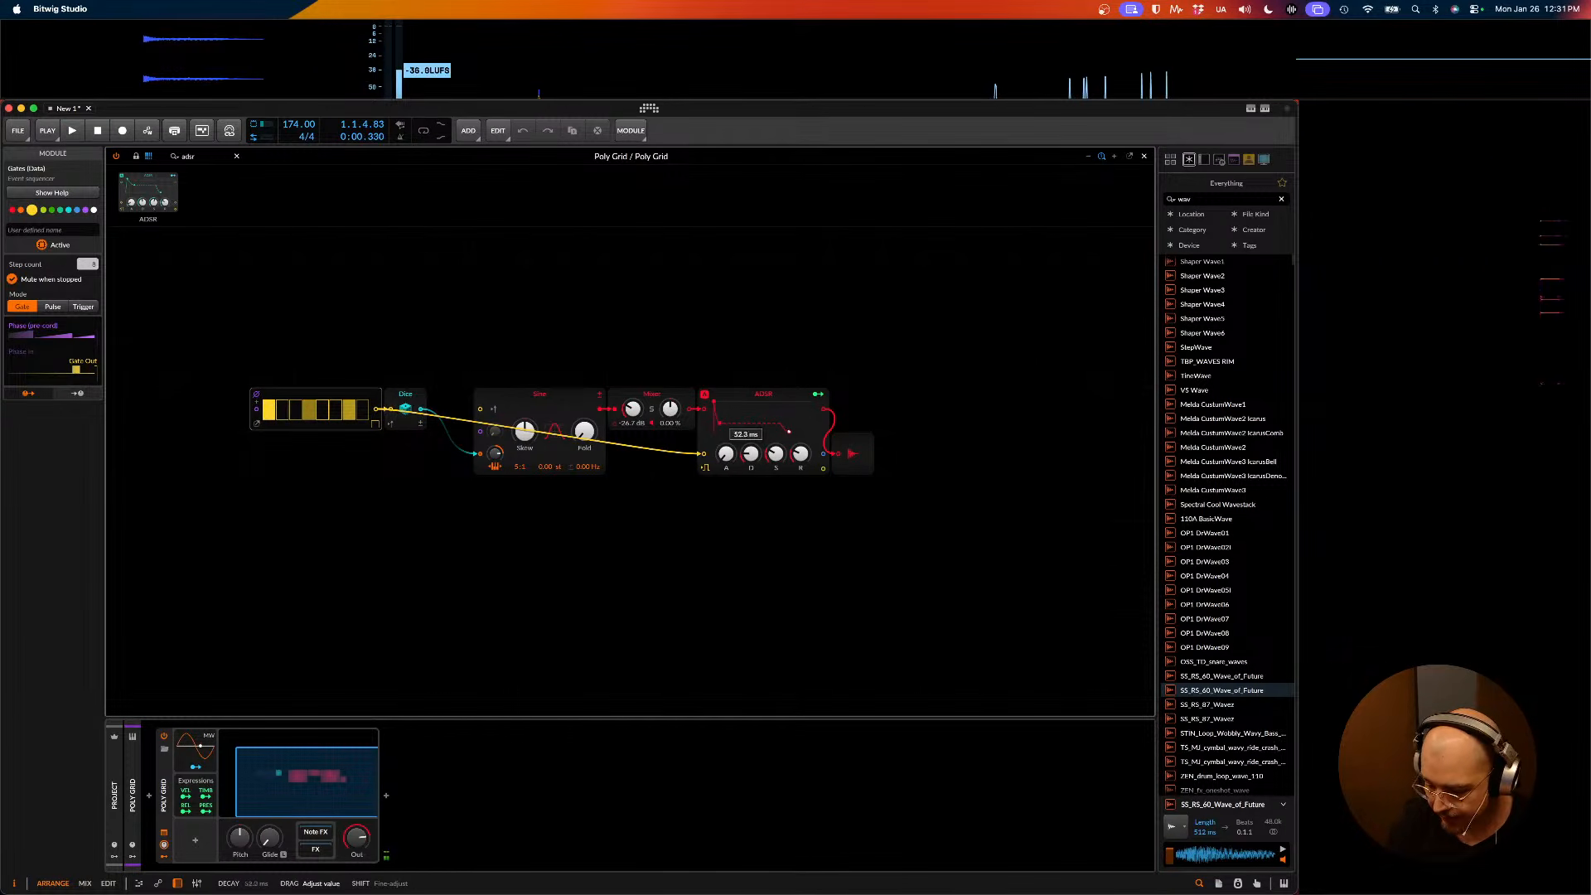
{"action": "key", "text": "space"}
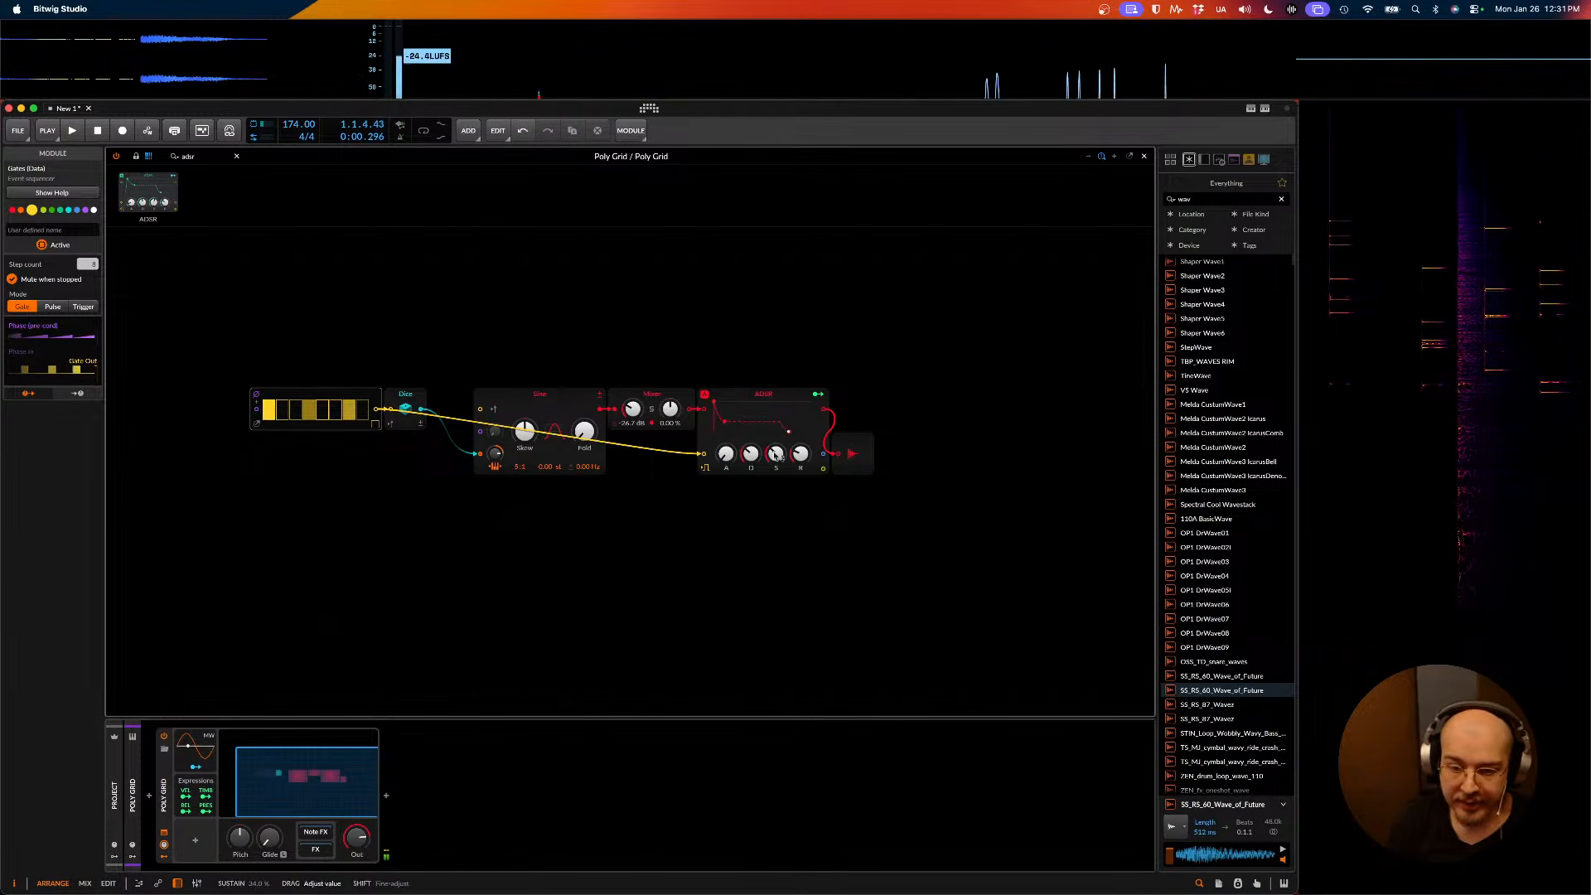
{"action": "left_click_drag", "start_coordinate": [801, 454], "coordinate": [801, 431]}
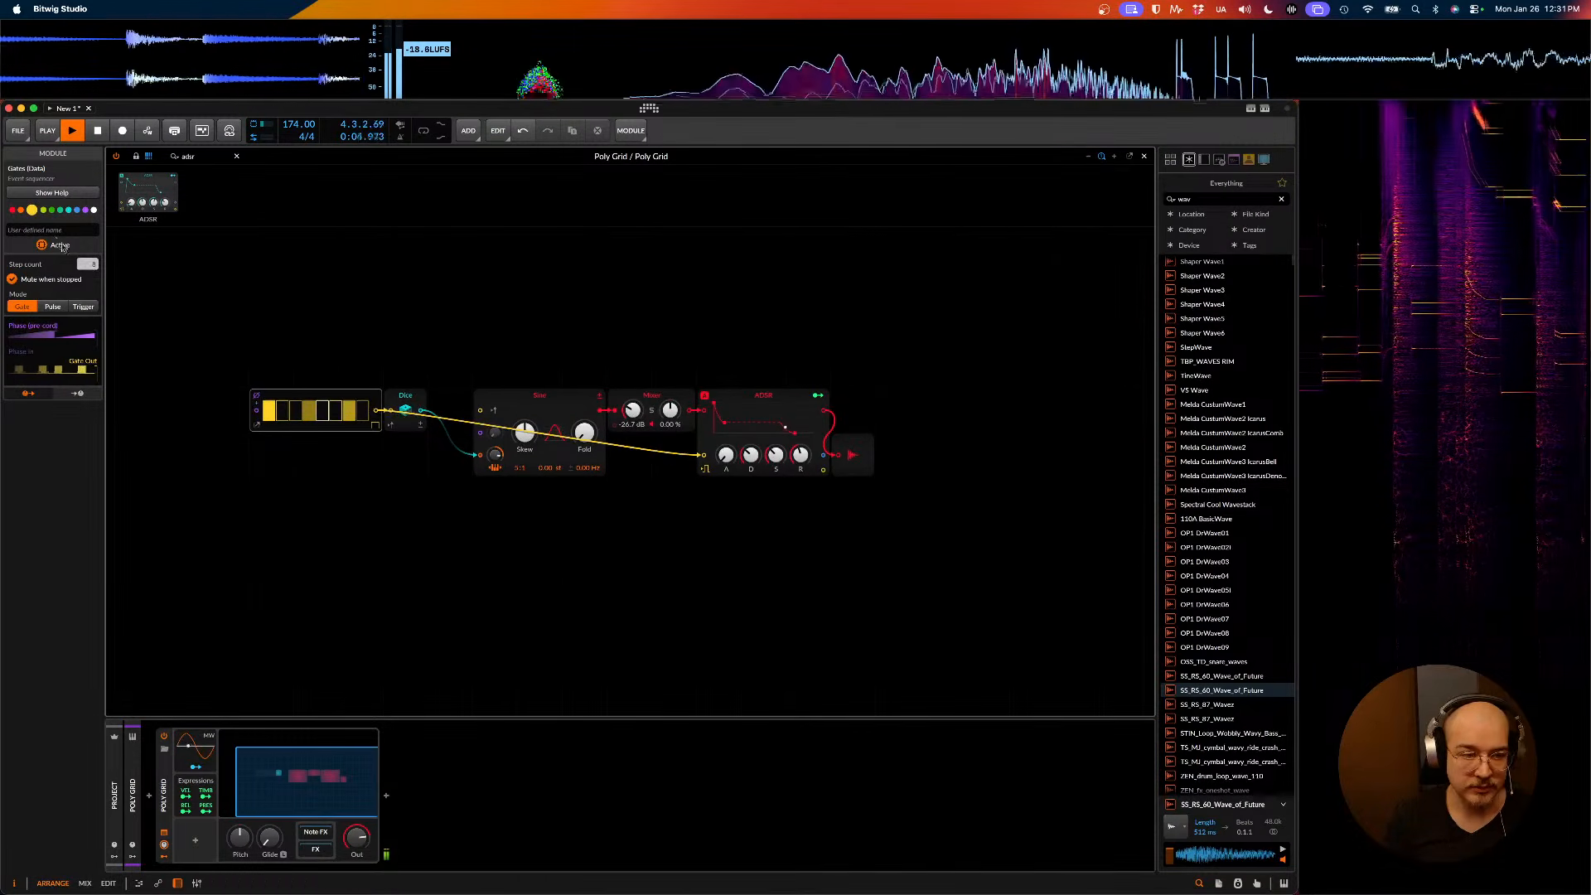
- Raise the Poly Grid device's voice stacking to 16
{"action": "left_click", "coordinate": [219, 464]}
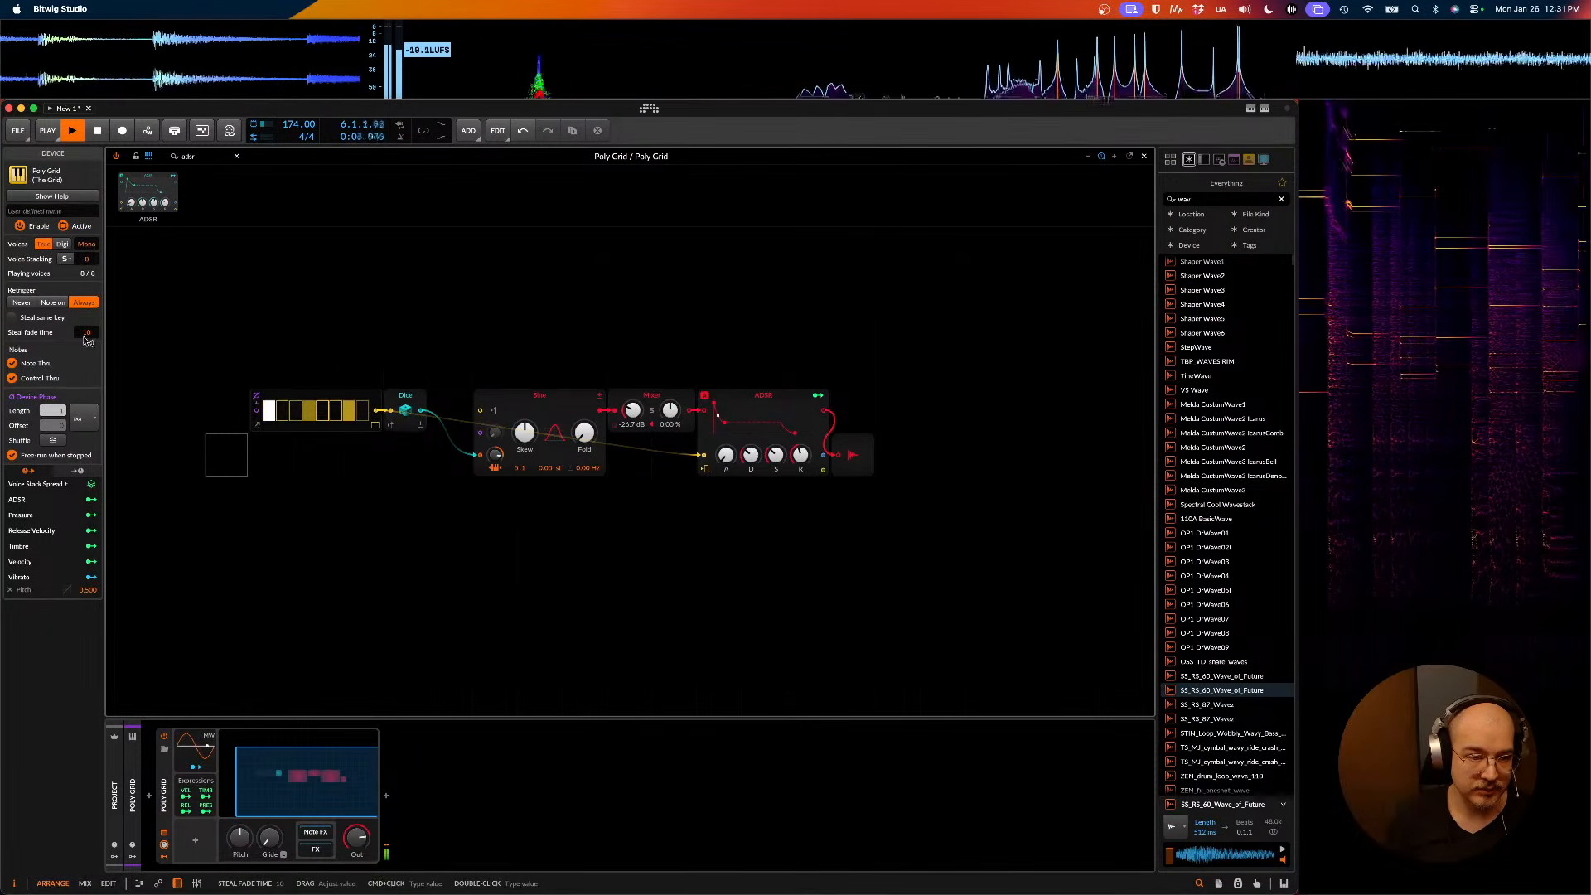
{"action": "left_click_drag", "start_coordinate": [93, 261], "coordinate": [93, 212]}
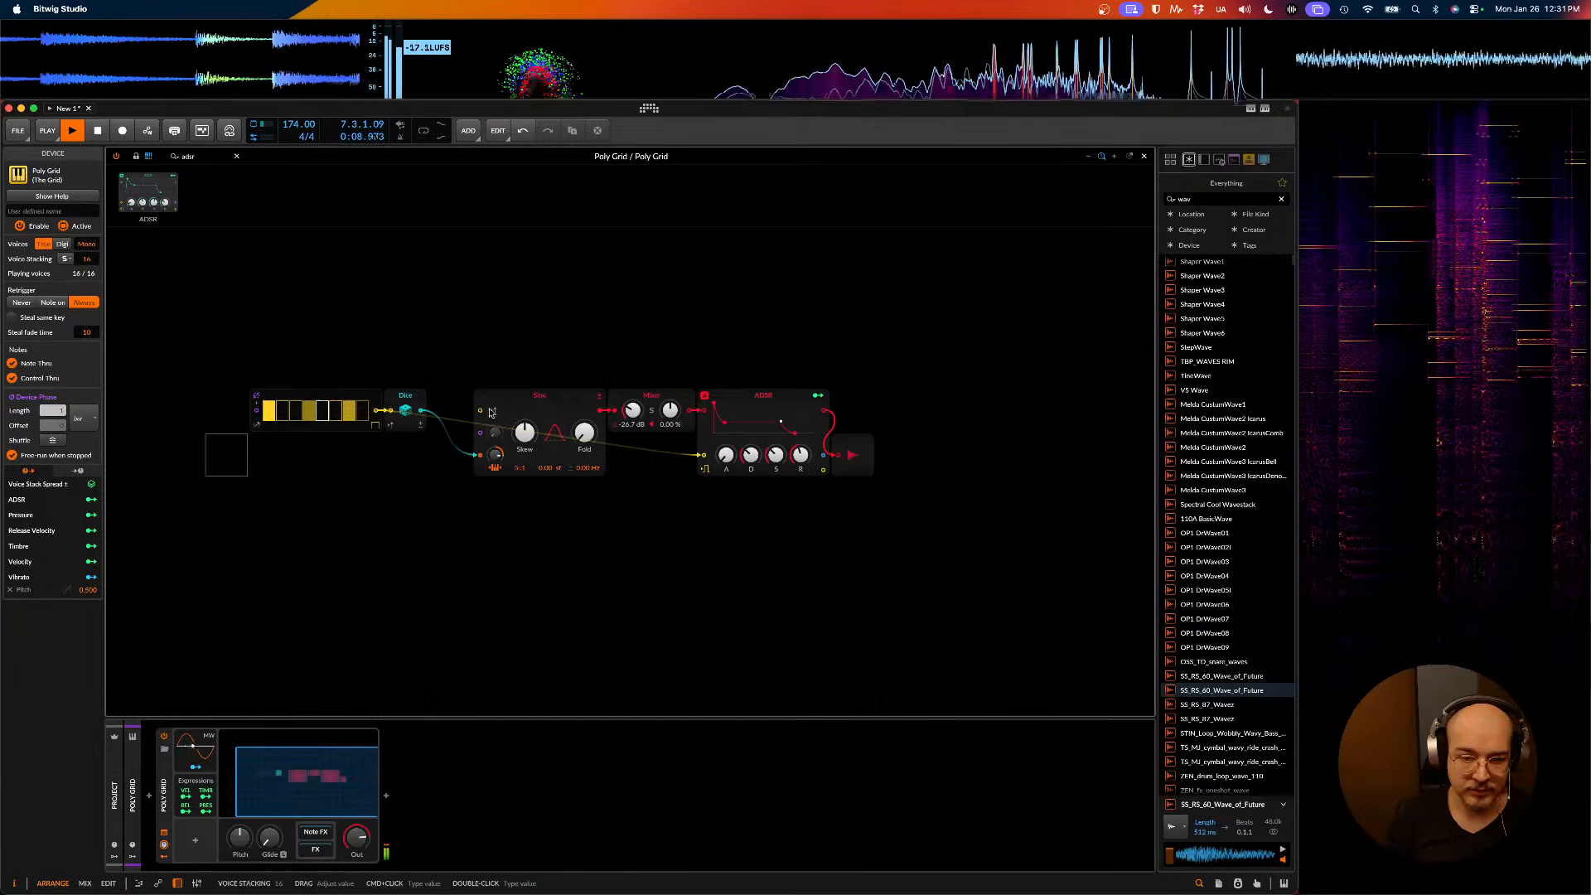
- Refine the ADSR during playback by adjusting its decay, setting the release to about 343 ms, and lowering the sustain
{"action": "scroll", "coordinate": [736, 469], "scroll_direction": "down", "scroll_amount": 1}
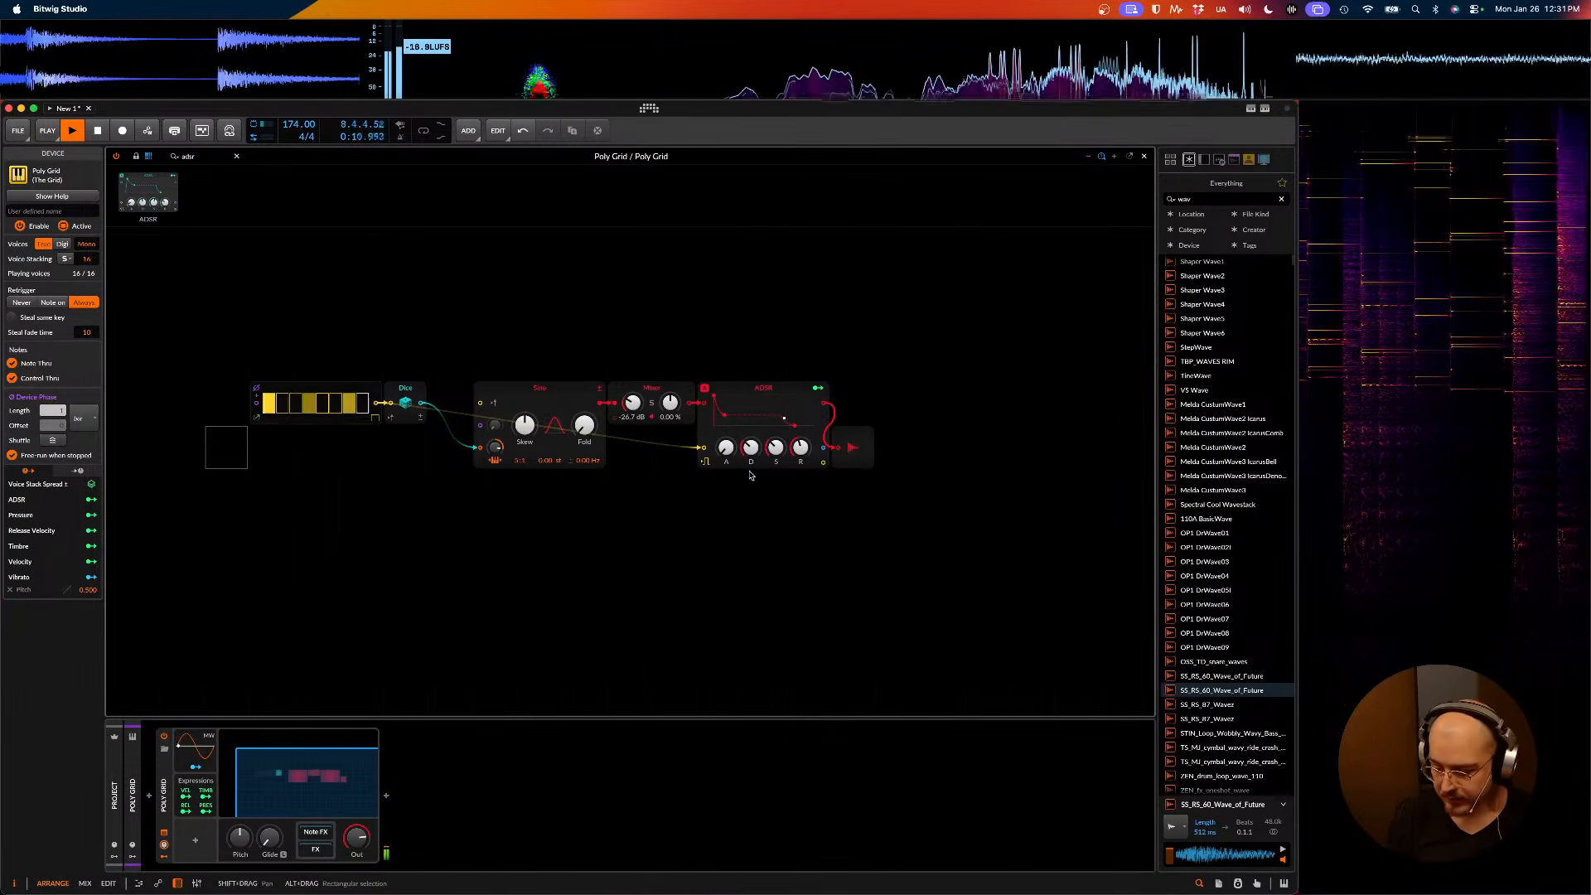
{"action": "left_click_drag", "start_coordinate": [751, 448], "coordinate": [801, 443]}
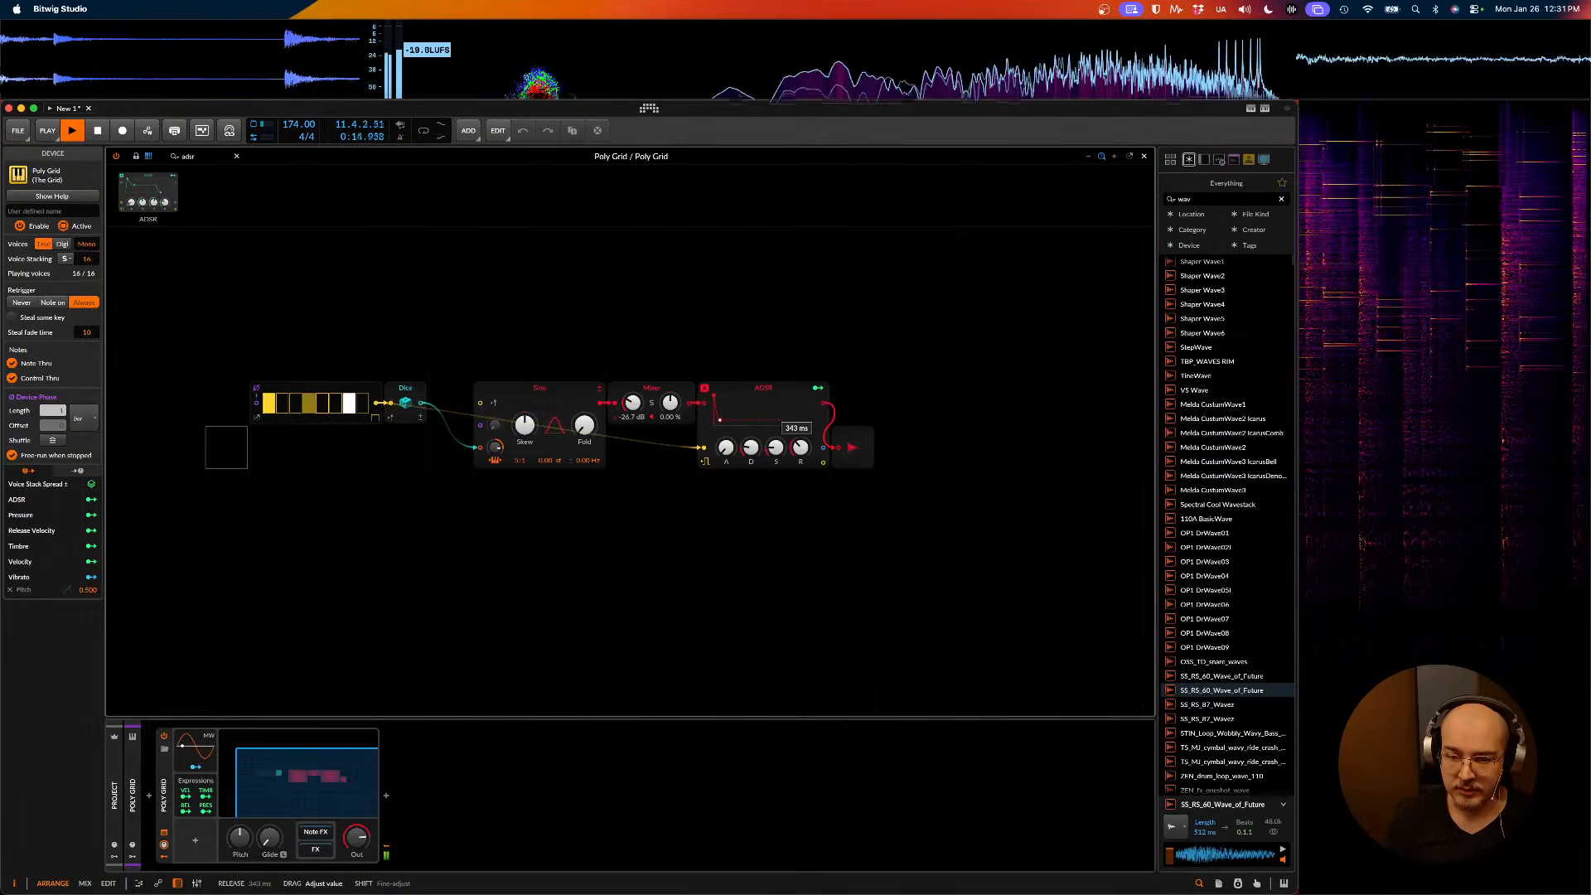
{"action": "left_click", "coordinate": [776, 447]}
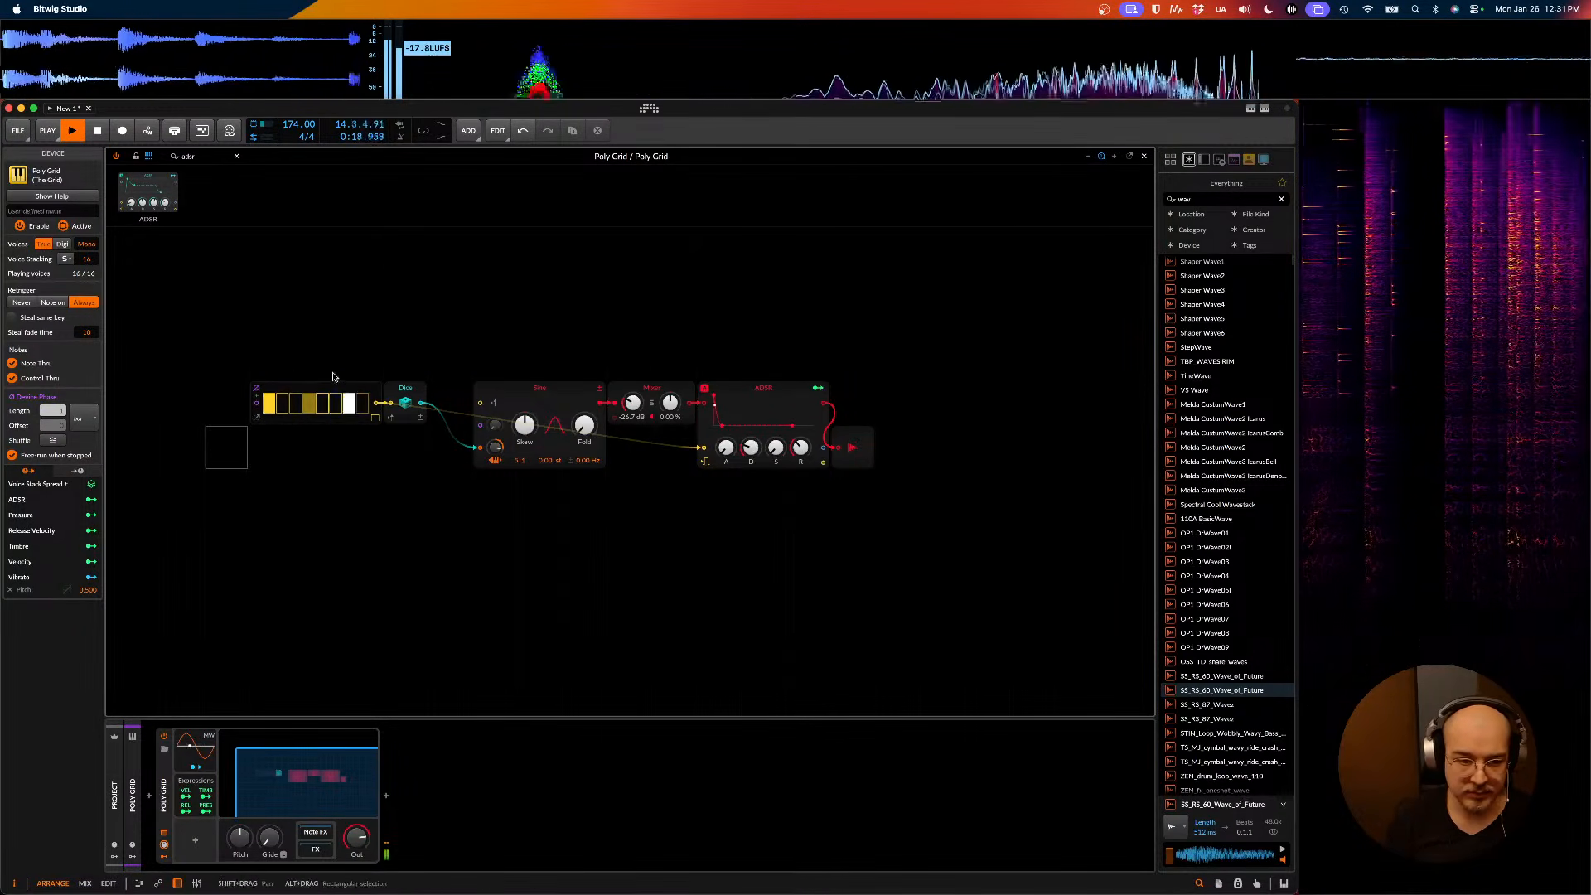
- Set the Gates module to 16 steps and activate every step in its pattern
{"action": "left_click", "coordinate": [256, 419]}
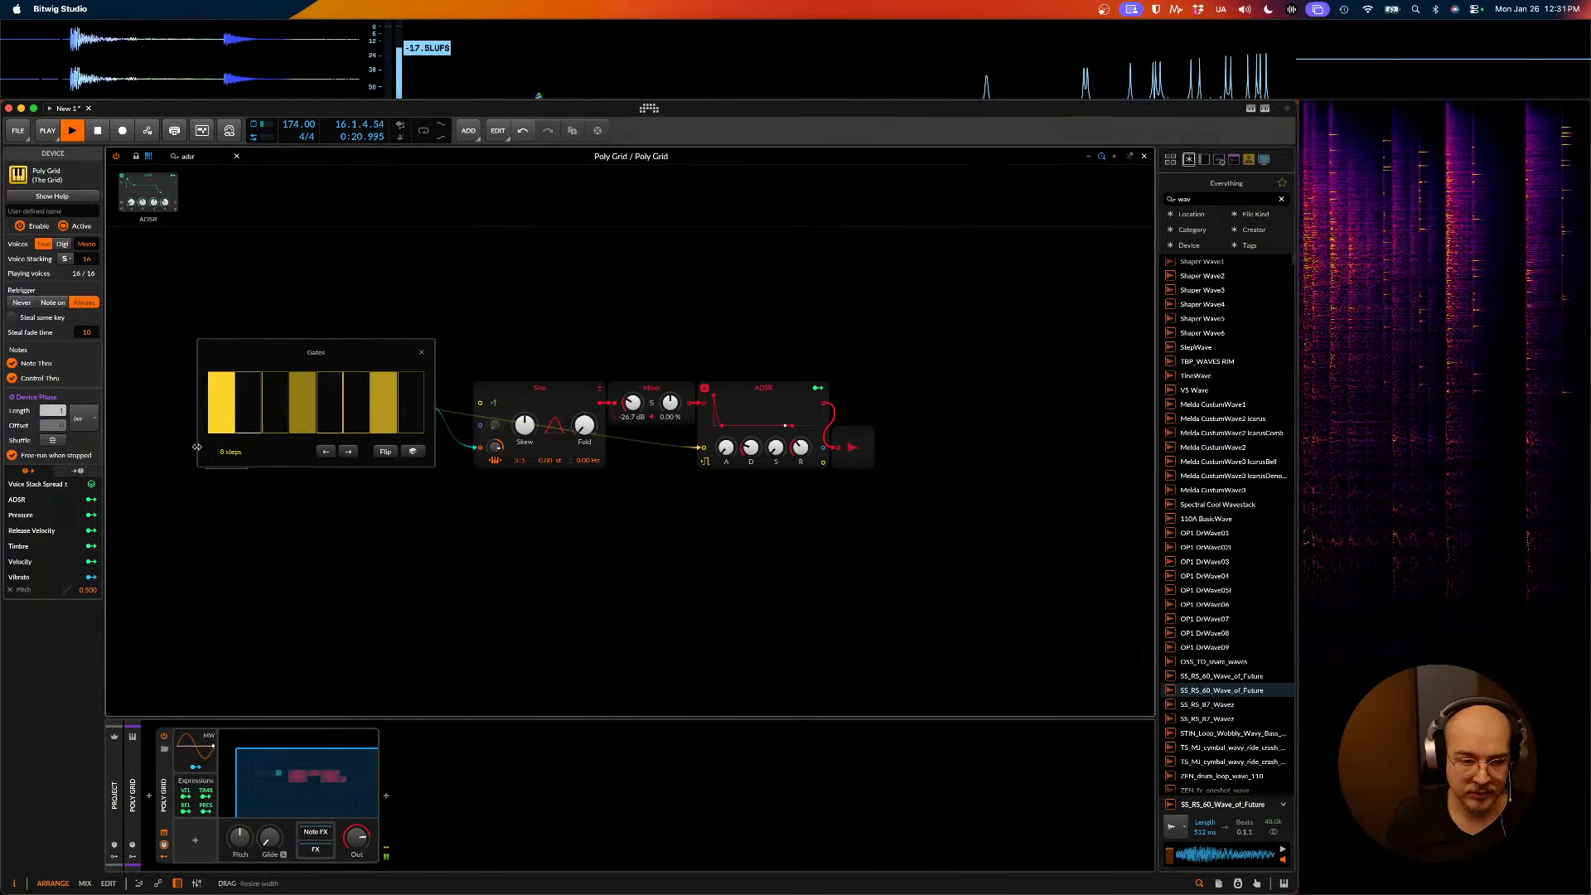
{"action": "left_click_drag", "start_coordinate": [229, 452], "coordinate": [228, 470]}
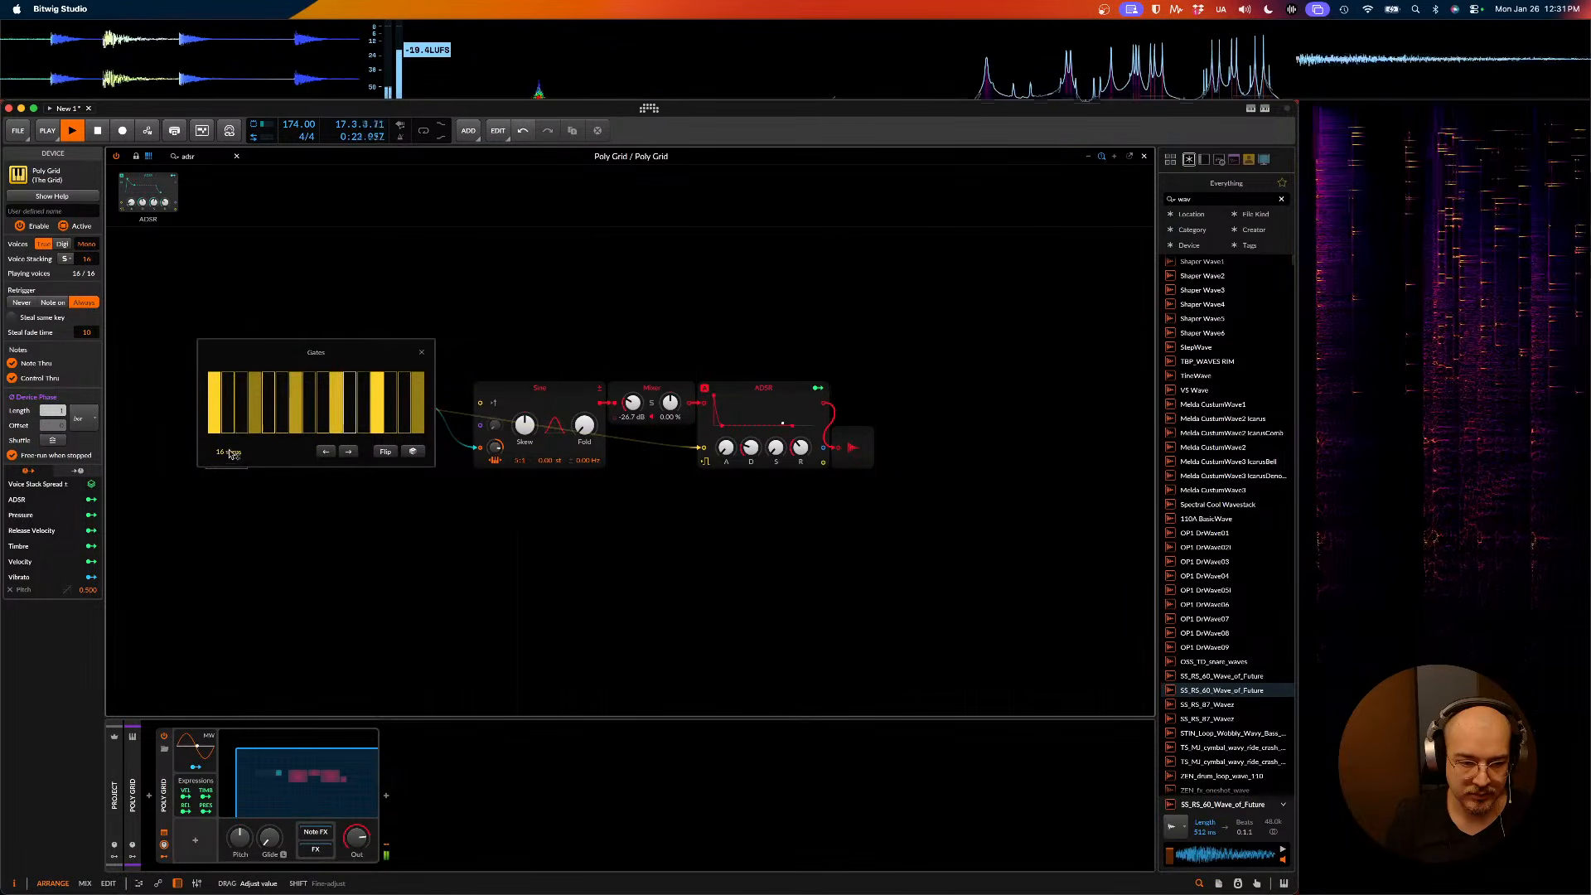
{"action": "left_click", "coordinate": [244, 382]}
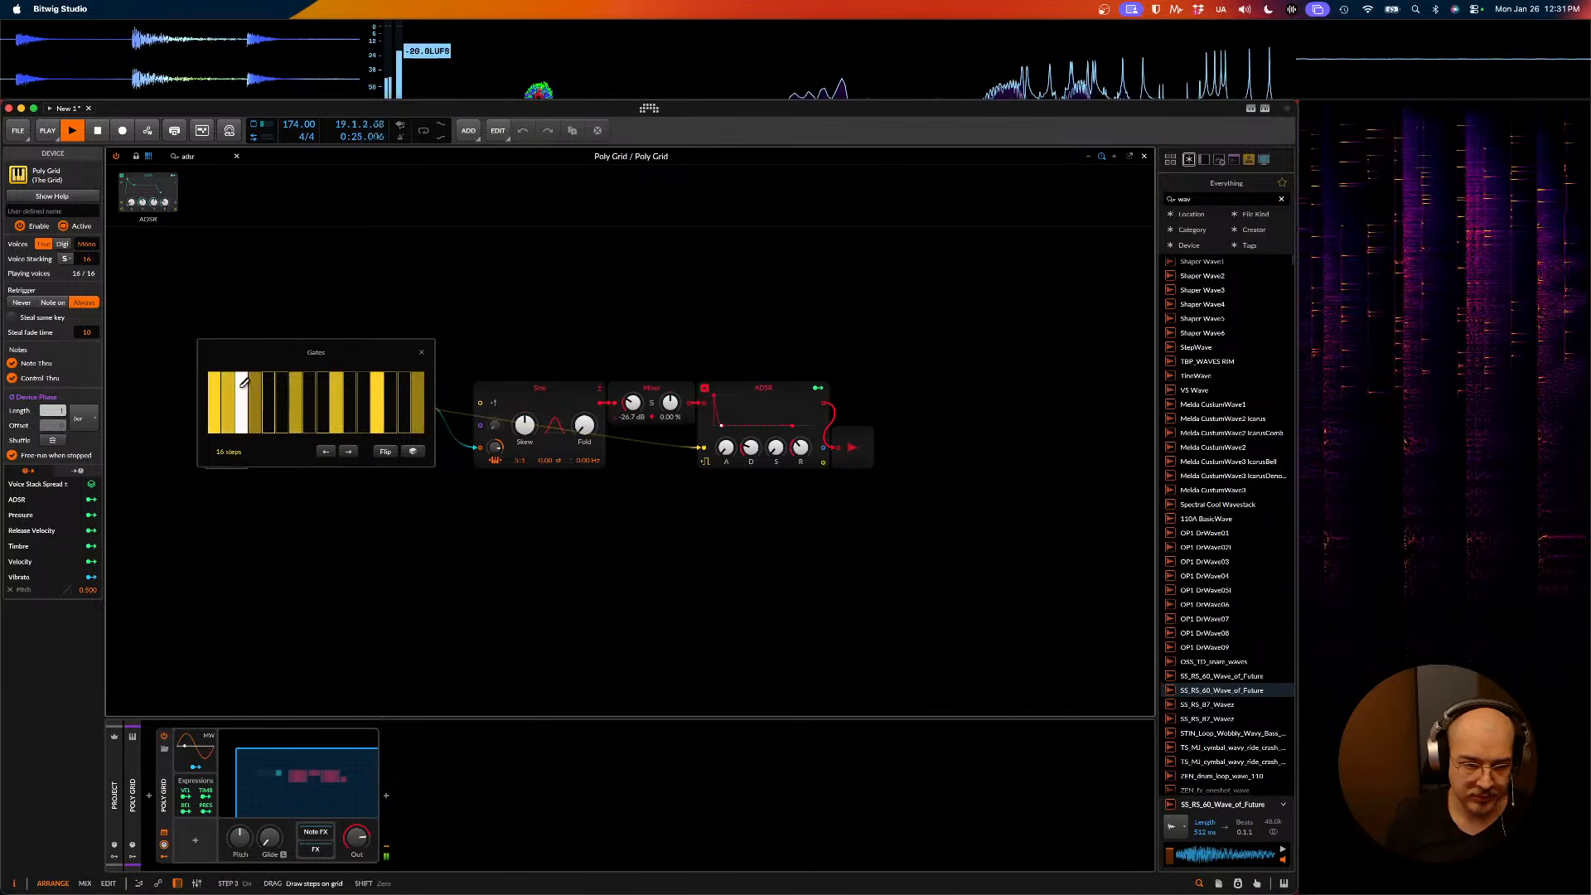
{"action": "left_click_drag", "start_coordinate": [254, 383], "coordinate": [418, 388]}
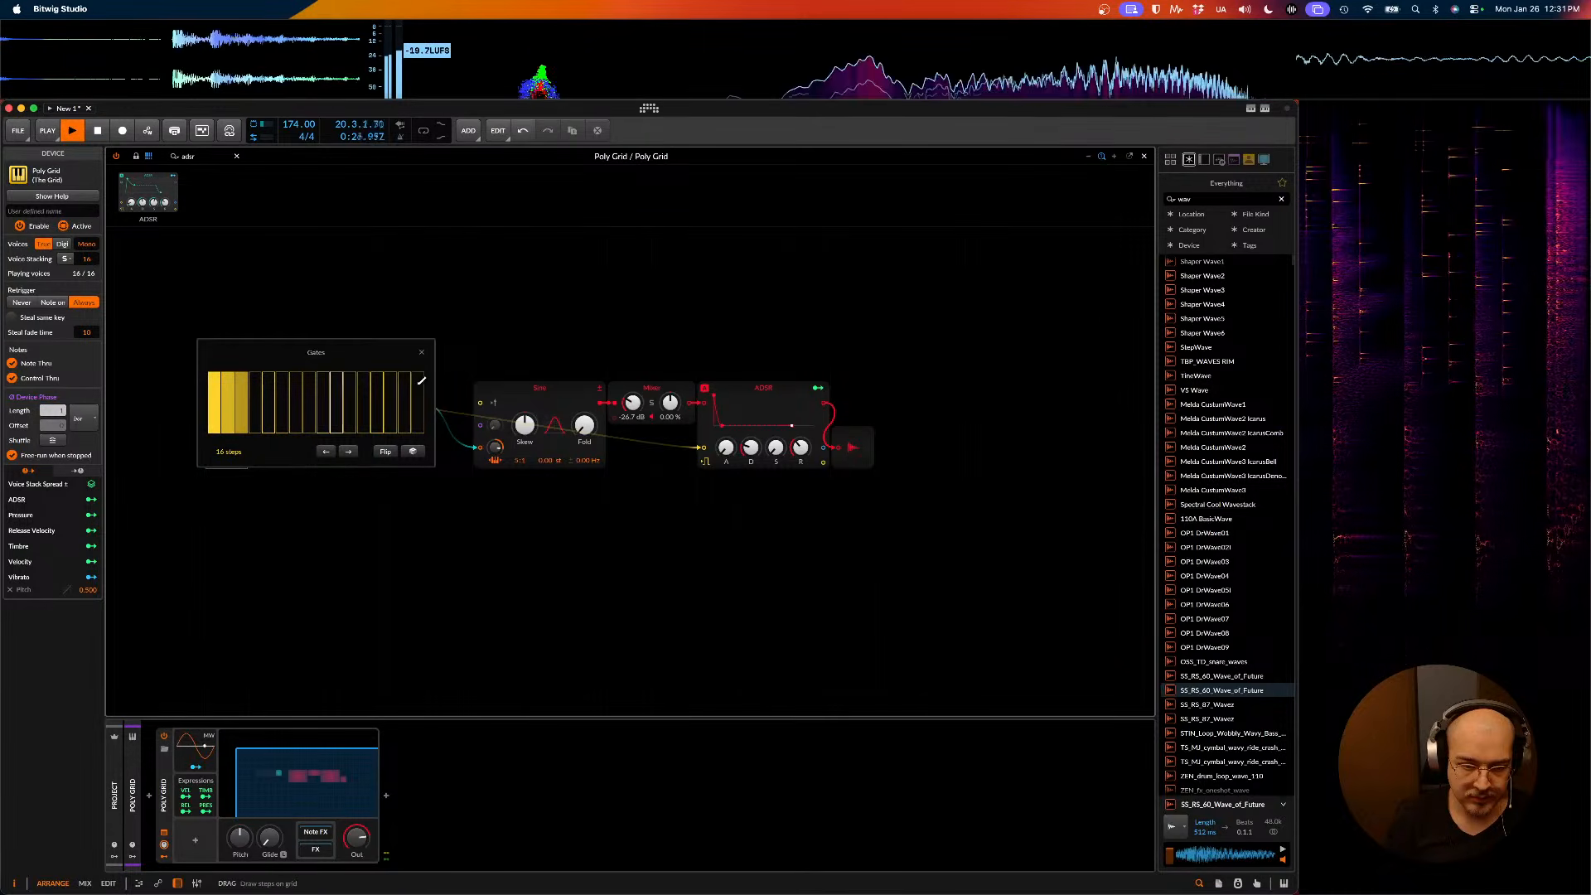
{"action": "left_click", "coordinate": [421, 354]}
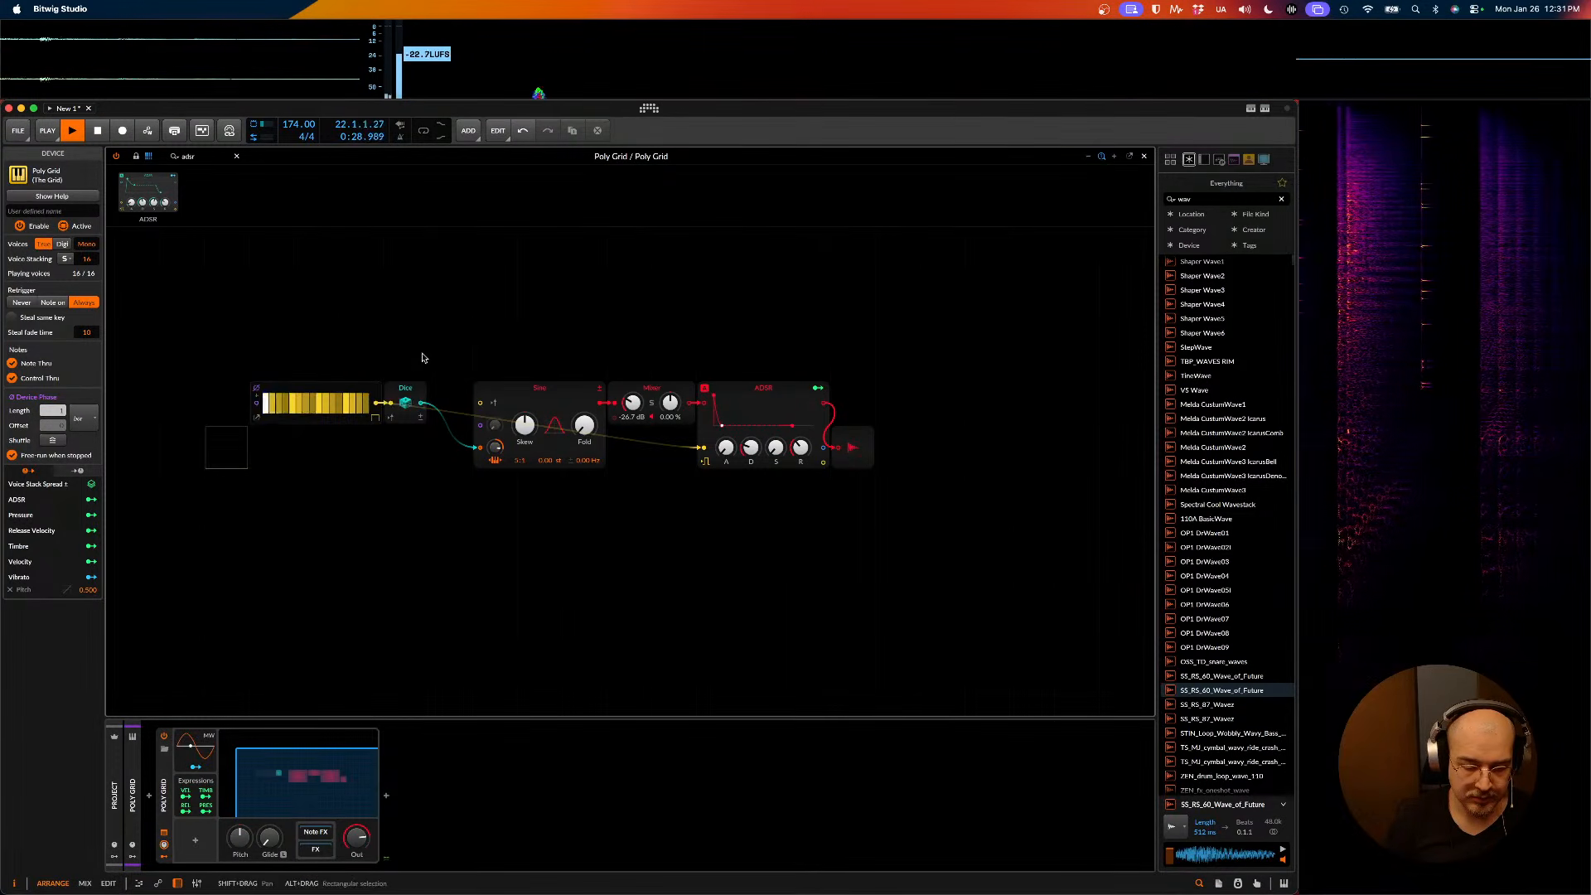
- Switch the Gates module to Pulse mode and replace it with a Probabilities module
{"action": "left_click", "coordinate": [374, 417]}
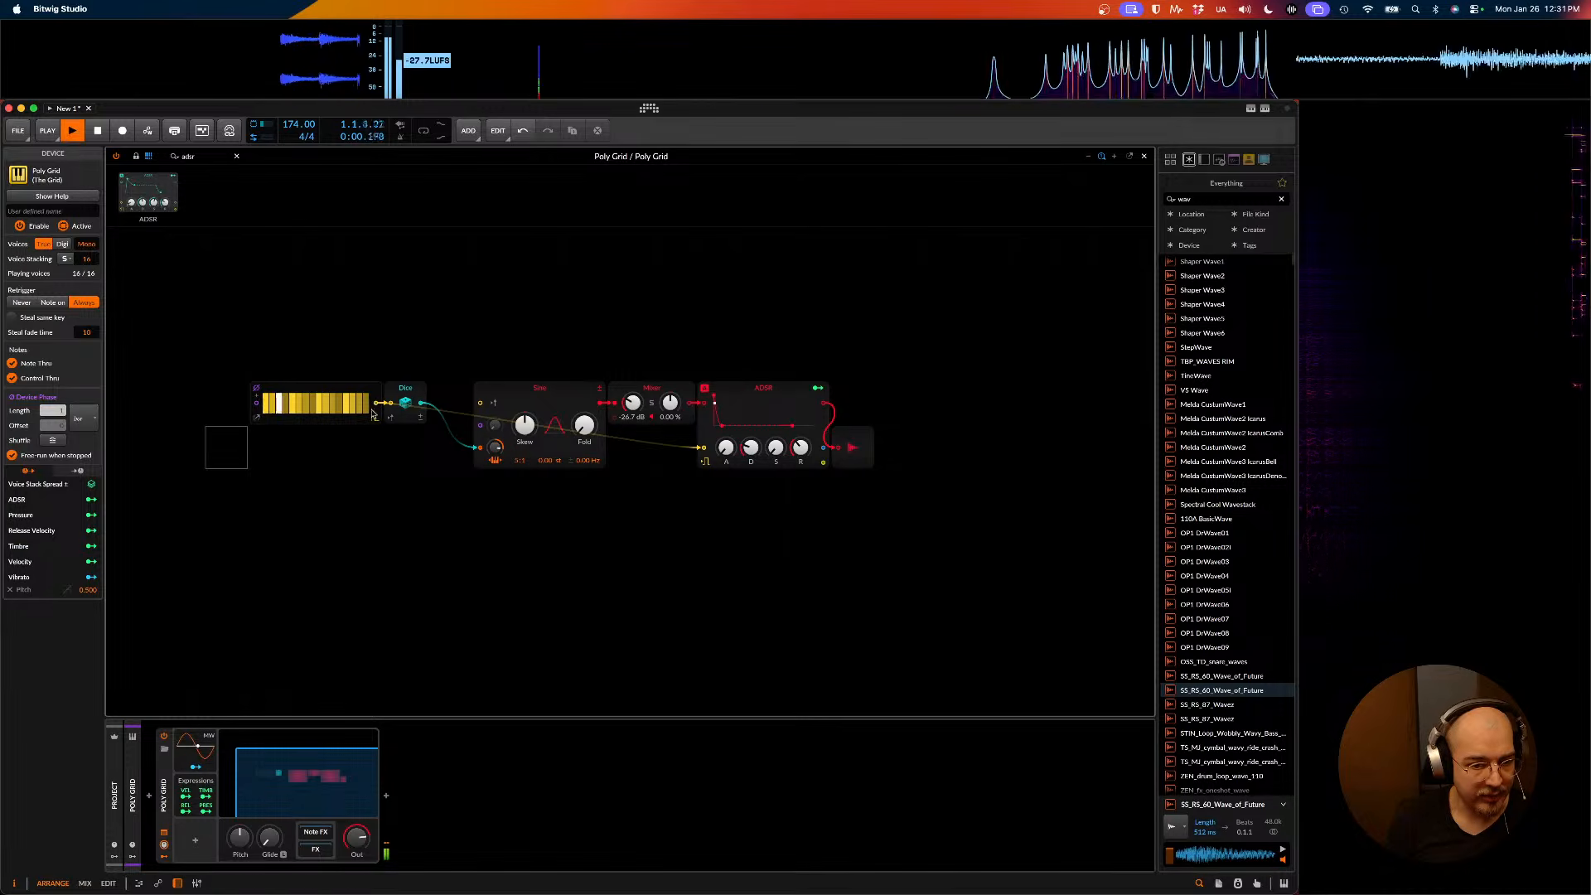
{"action": "key", "text": "space"}
{"action": "right_click", "coordinate": [326, 395]}
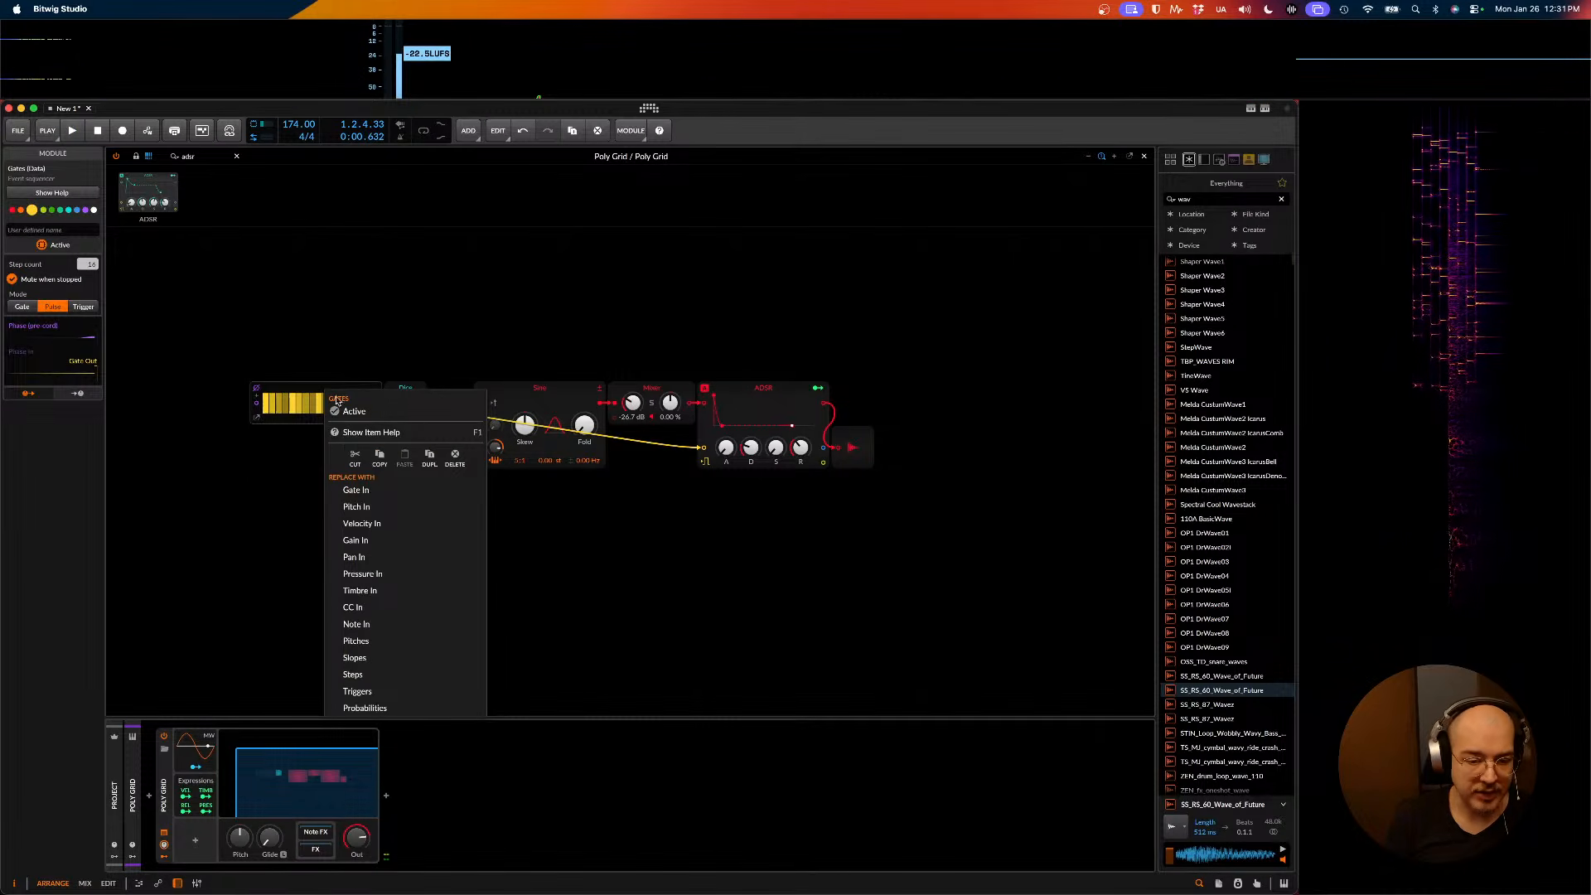
{"action": "left_click", "coordinate": [366, 709]}
{"action": "key", "text": "space"}
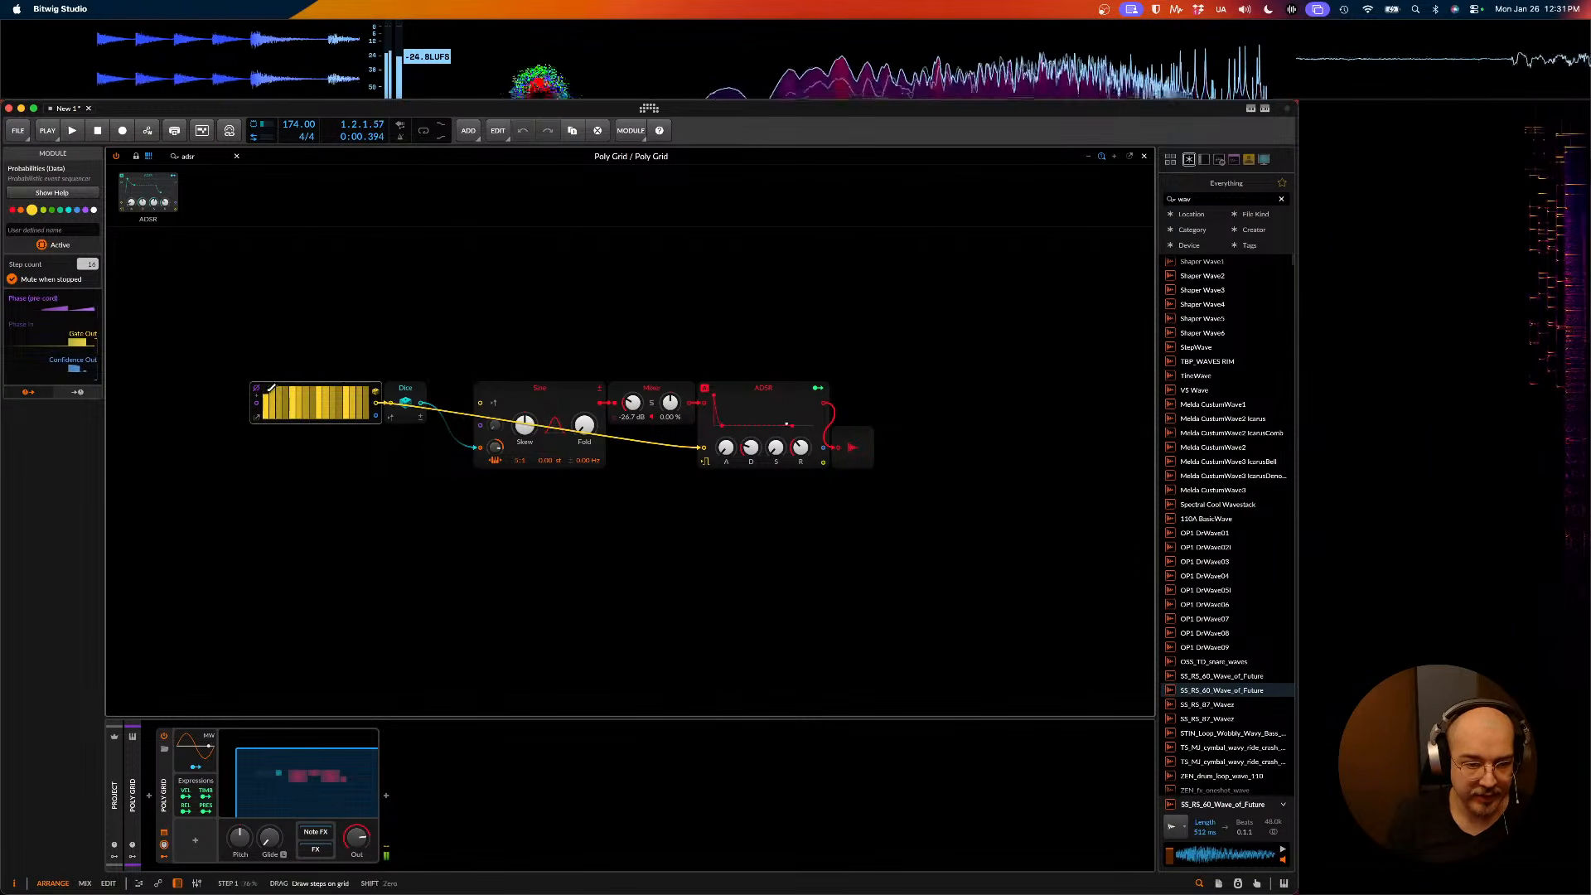
- Draw varied, lower probabilities for the first half of the Probabilities steps while repeatedly restarting playback, keeping step 1 at full
{"action": "key", "text": "space"}
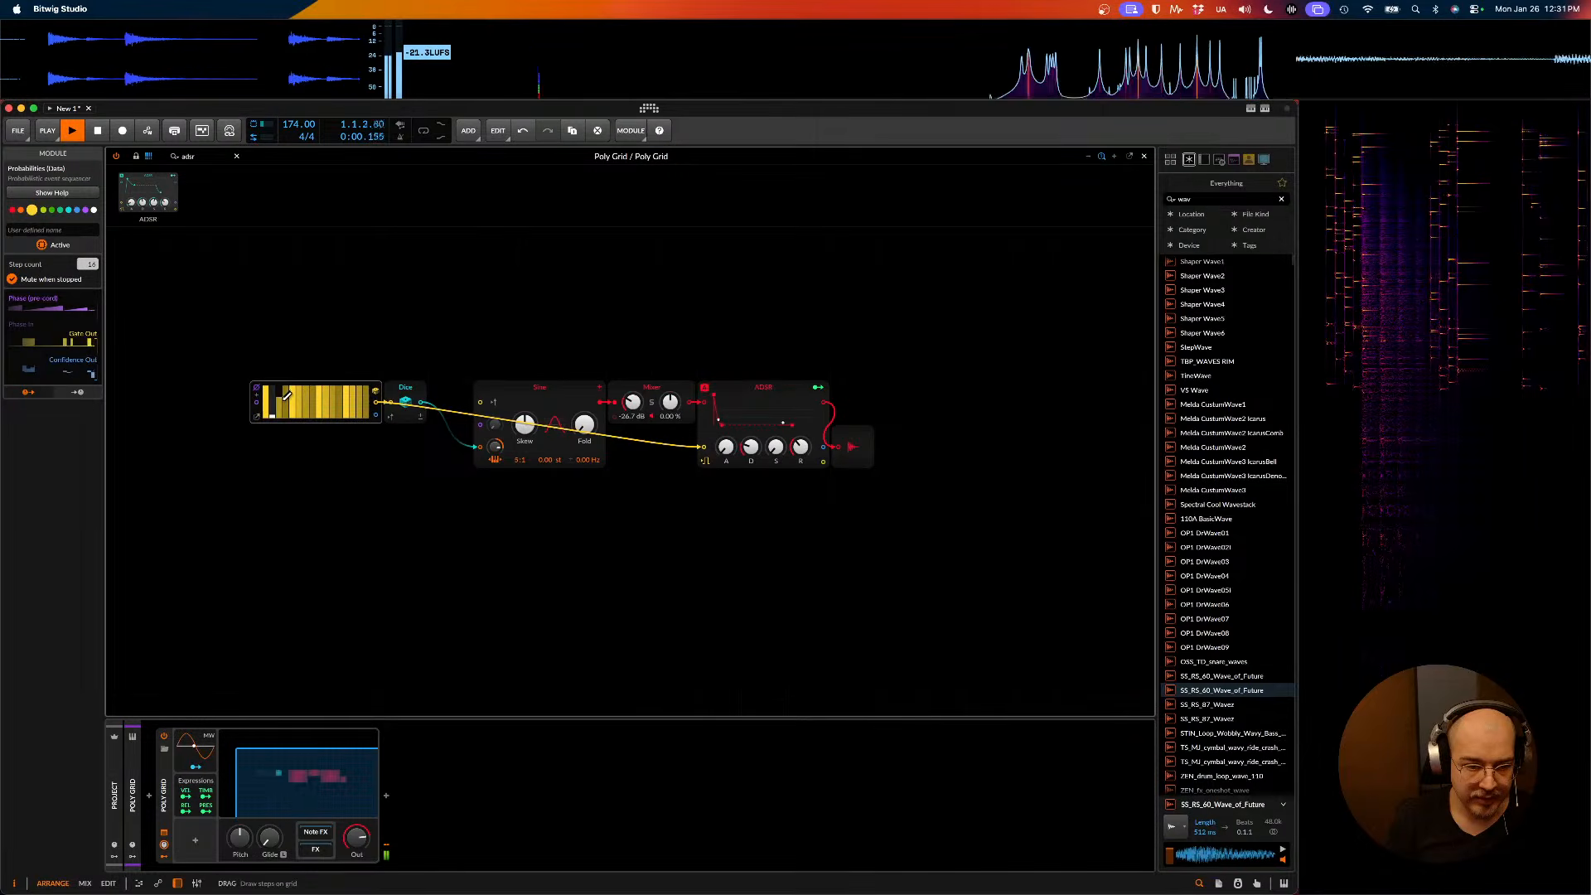
{"action": "key", "text": "space"}
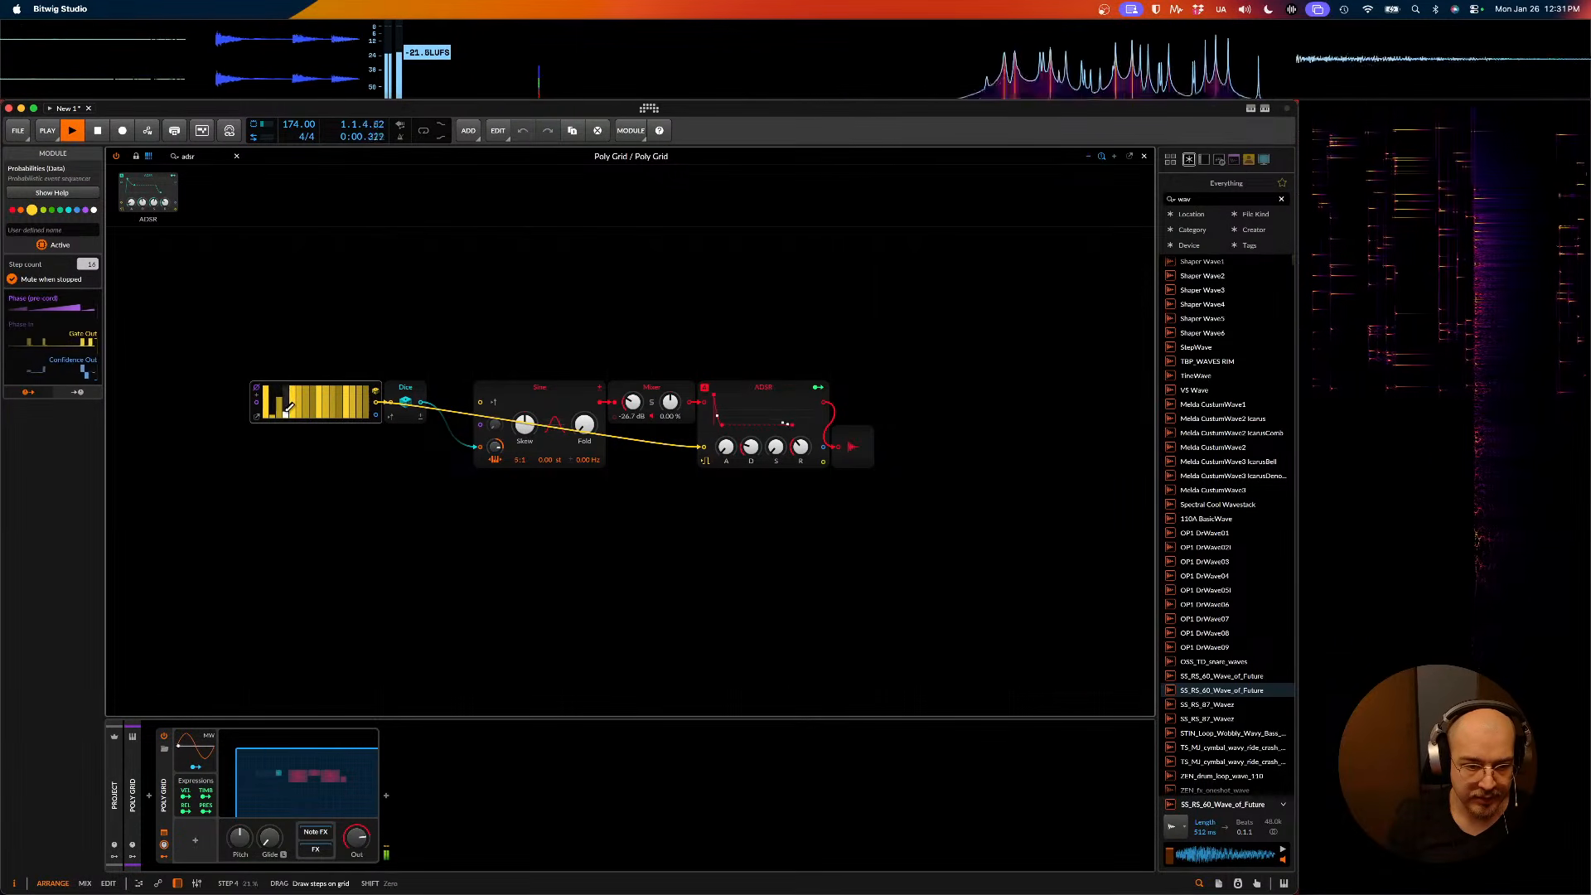
{"action": "left_click_drag", "start_coordinate": [286, 411], "coordinate": [286, 411]}
{"action": "key", "text": "space"}
{"action": "key", "text": "space"}
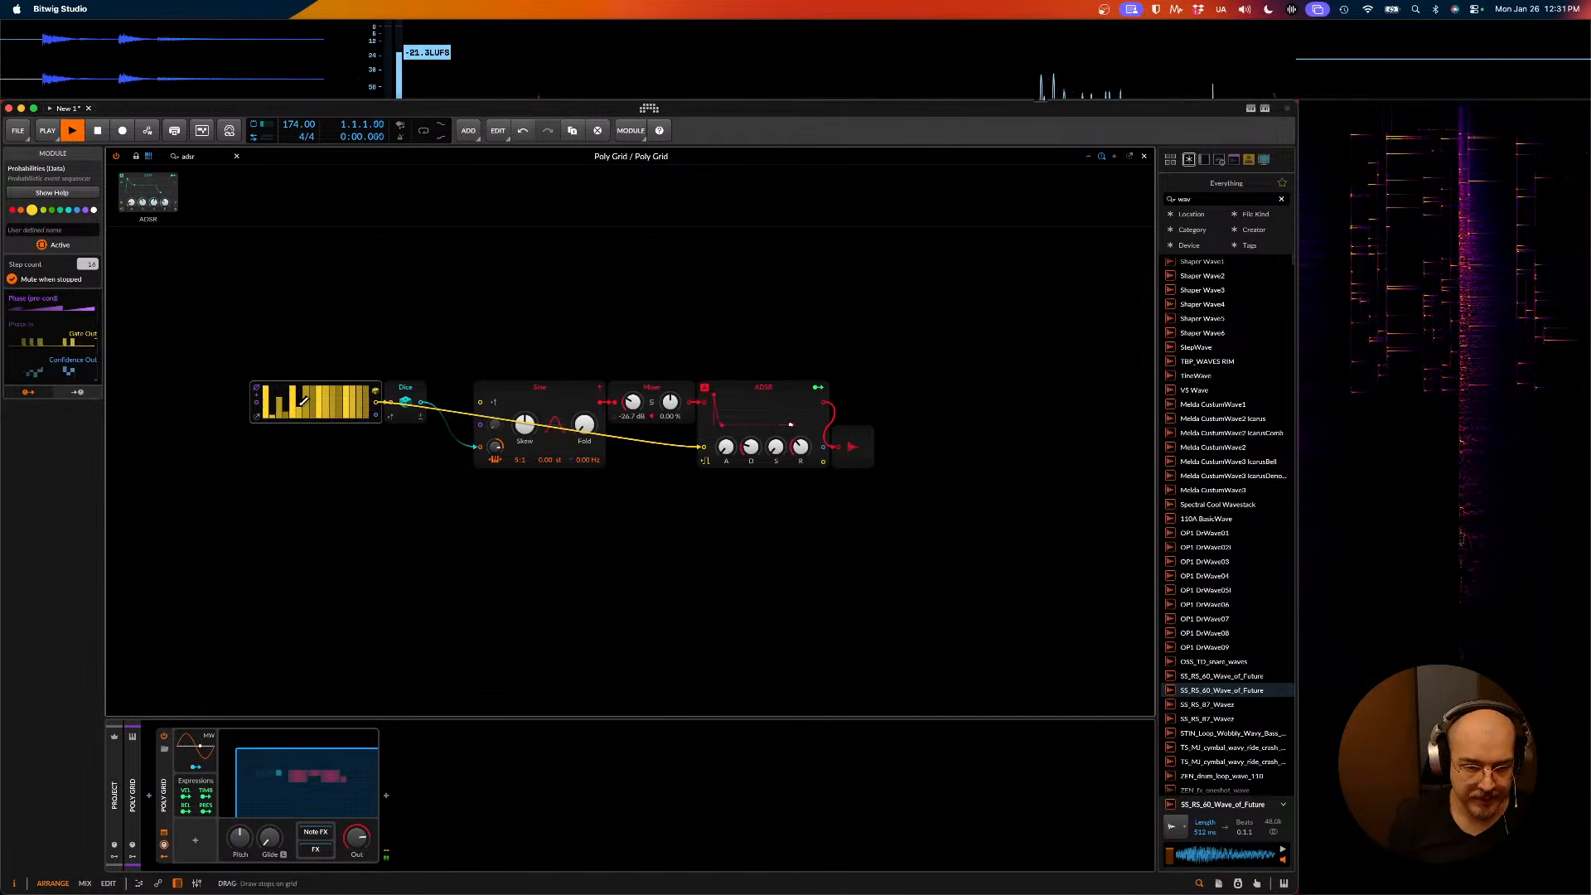
{"action": "key", "text": "space"}
{"action": "left_click", "coordinate": [313, 405]}
{"action": "key", "text": "space"}
{"action": "key", "text": "space"}
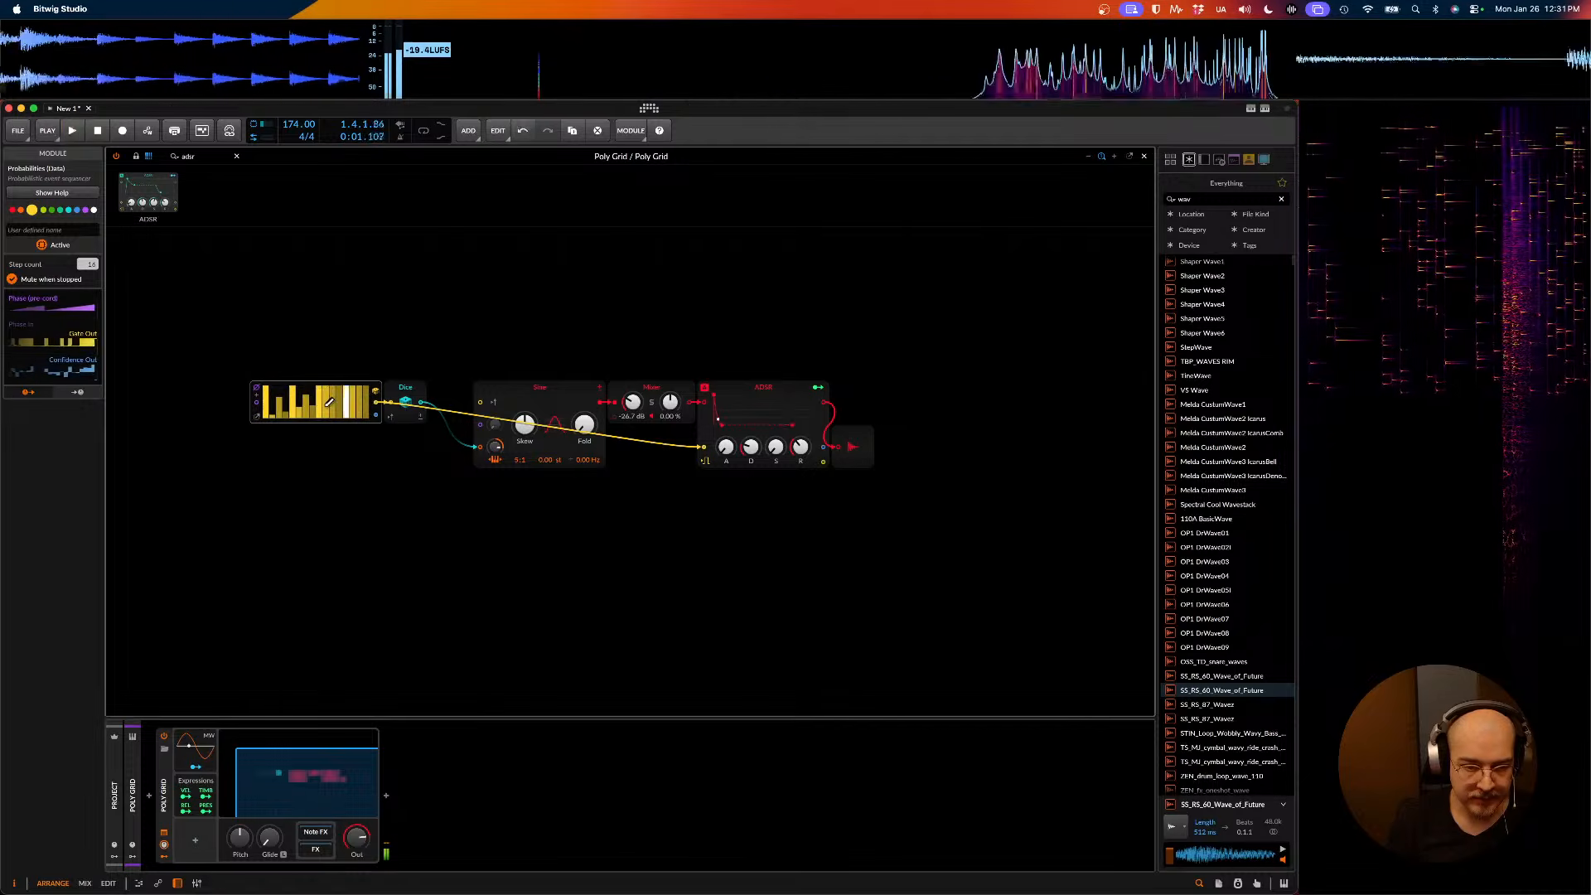
- Draw varied probability levels for the remaining steps of the Probabilities pattern while auditioning it
{"action": "left_click", "coordinate": [327, 407]}
{"action": "key", "text": "space"}
{"action": "key", "text": "space"}
{"action": "left_click", "coordinate": [332, 400]}
{"action": "left_click_drag", "start_coordinate": [339, 410], "coordinate": [345, 406]}
{"action": "key", "text": "space"}
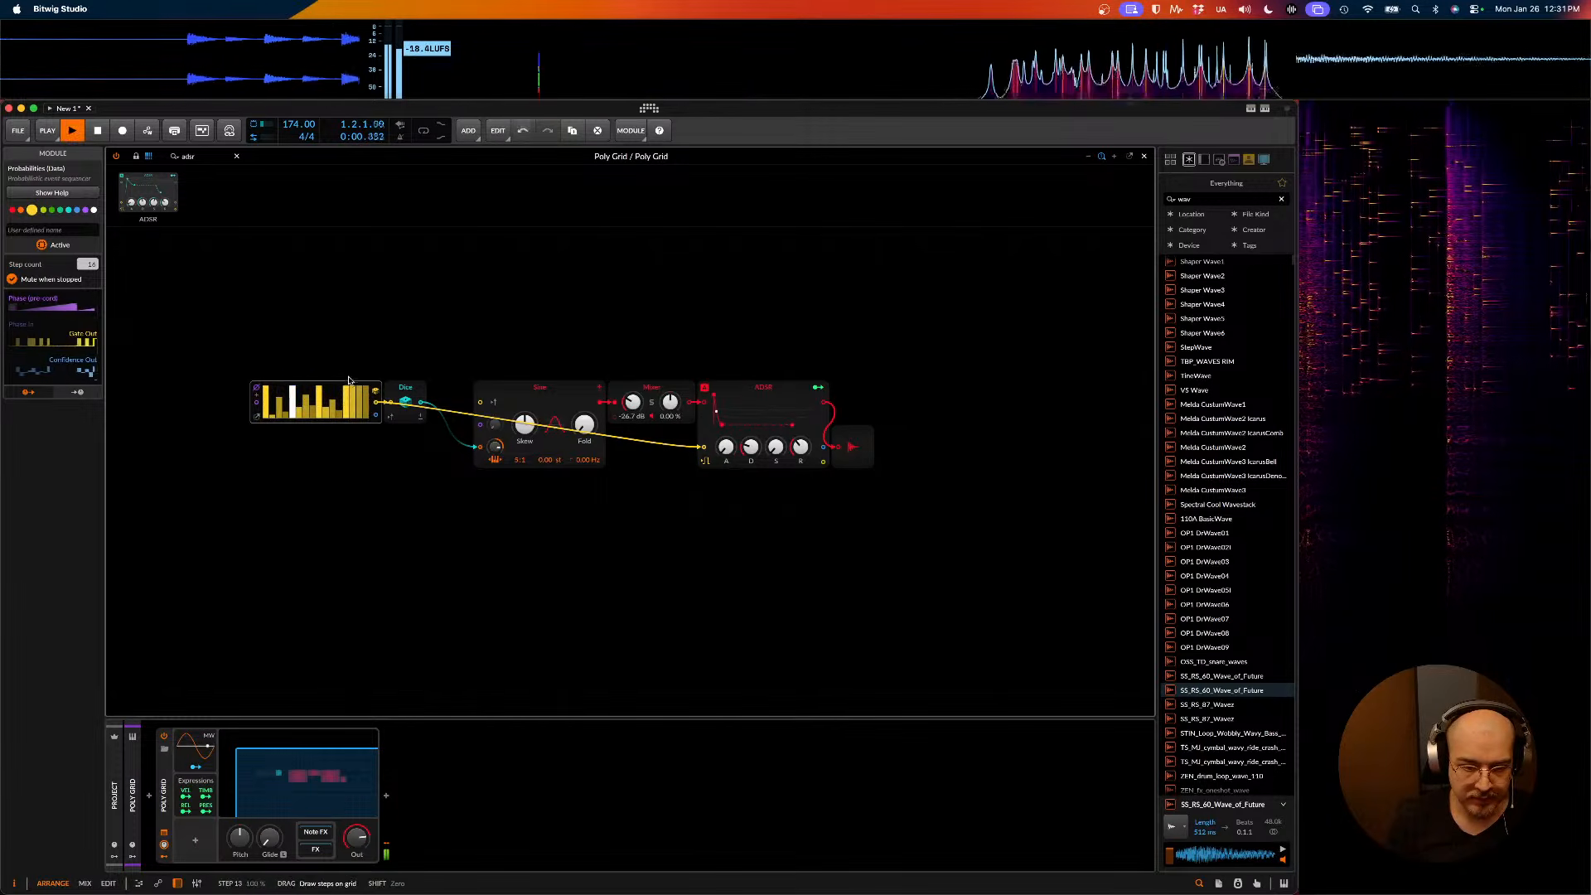
{"action": "key", "text": "space"}
{"action": "left_click", "coordinate": [352, 404]}
{"action": "key", "text": "space"}
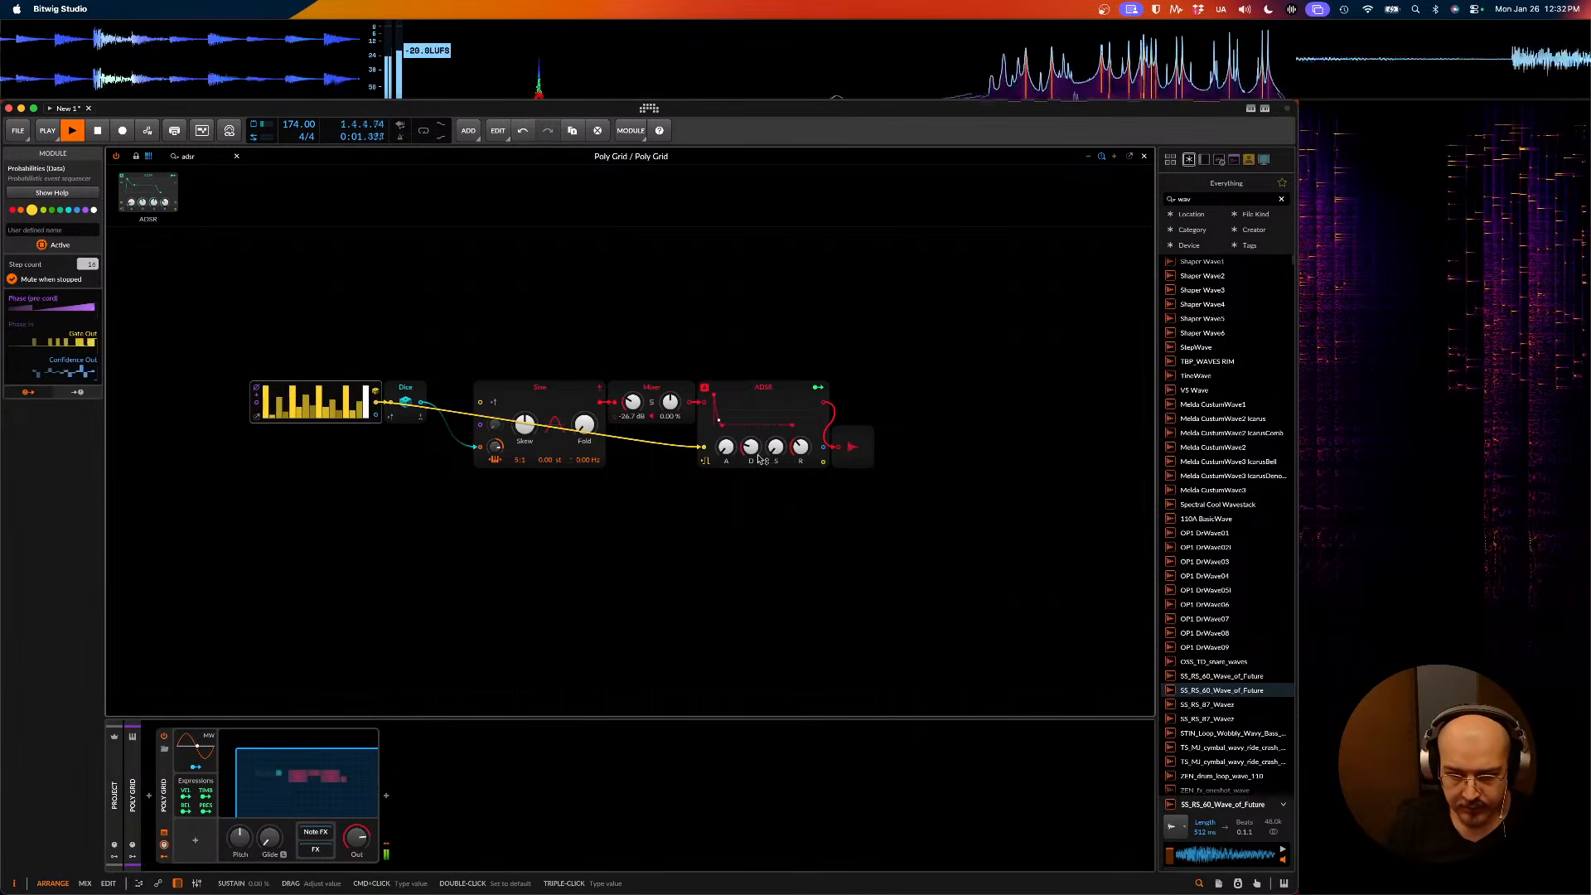
- Space the Probabilities module away from Dice and retune the ADSR's decay and release during playback, lengthening the release to about 857 ms
{"action": "left_click_drag", "start_coordinate": [751, 448], "coordinate": [751, 447]}
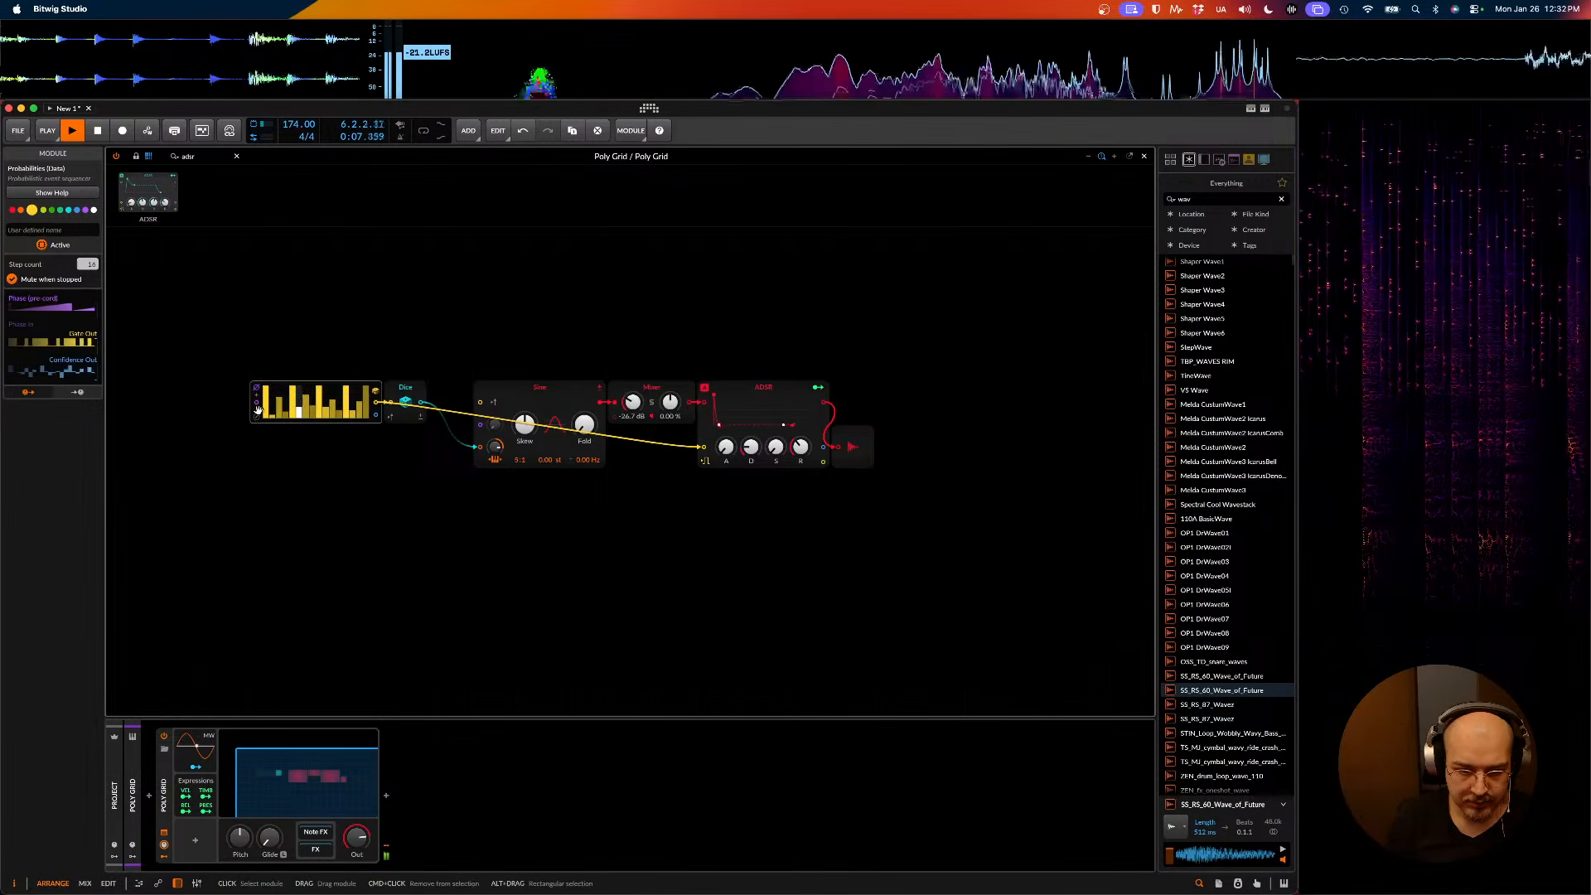
{"action": "left_click_drag", "start_coordinate": [259, 418], "coordinate": [215, 417]}
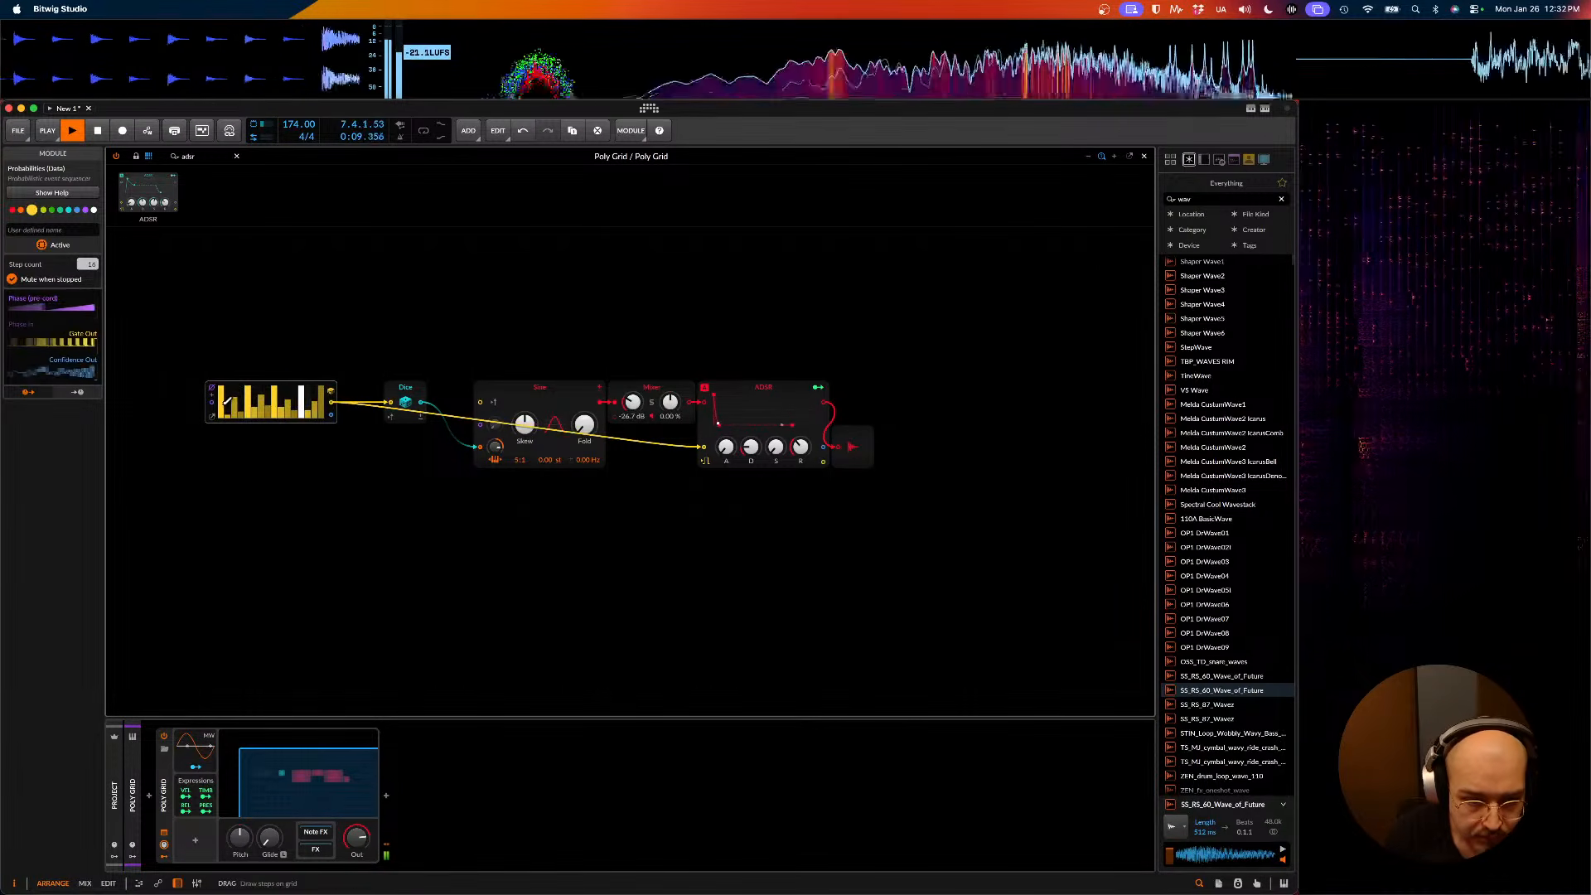
{"action": "left_click", "coordinate": [801, 448]}
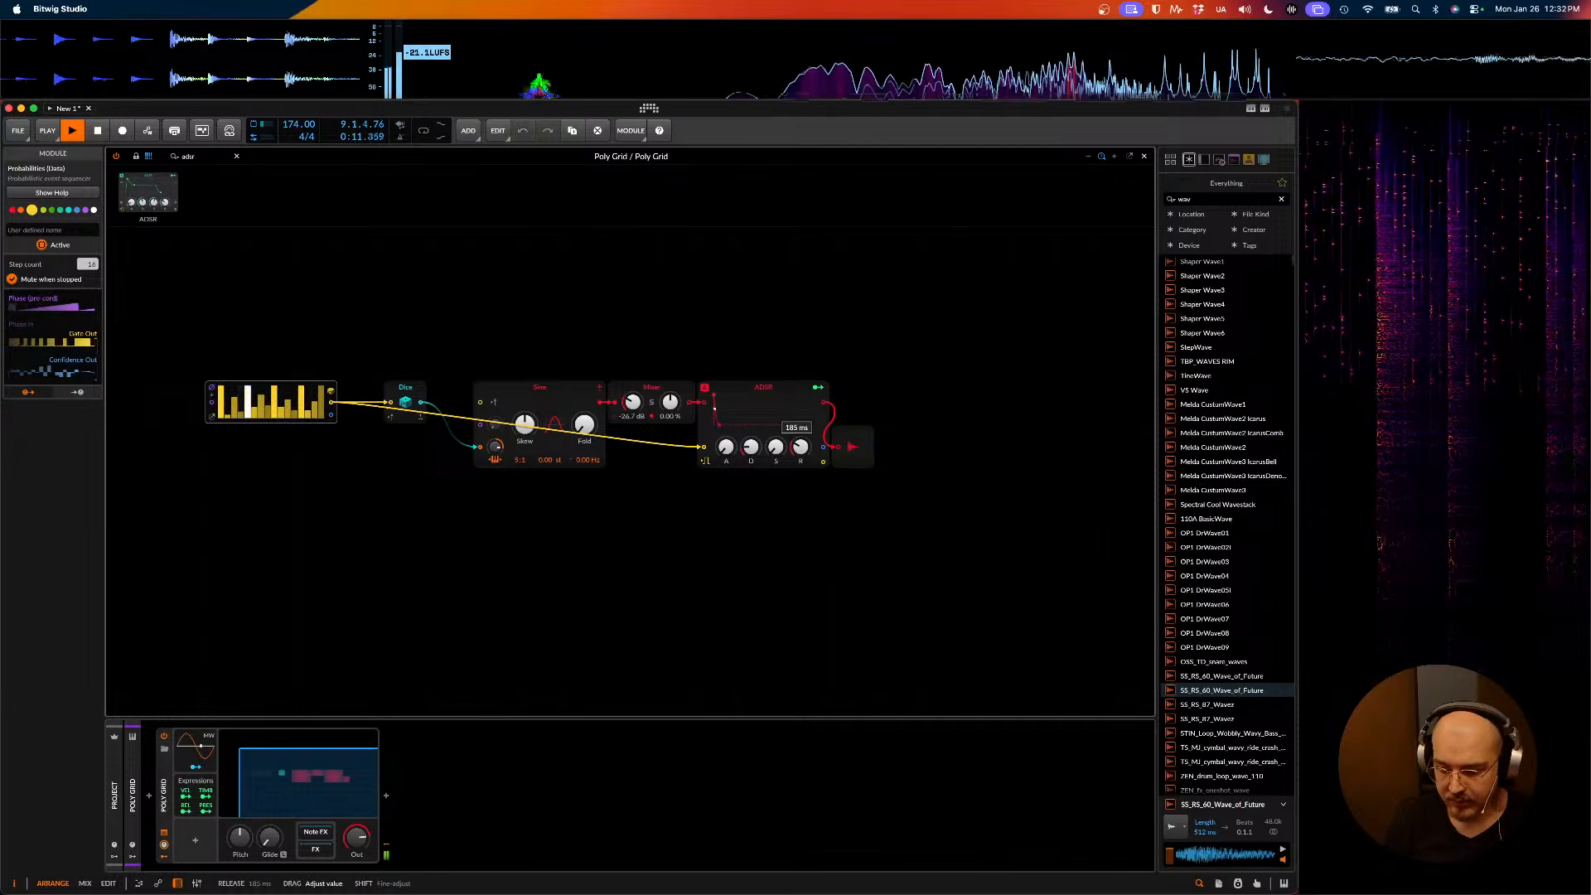
{"action": "left_click_drag", "start_coordinate": [801, 448], "coordinate": [800, 458]}
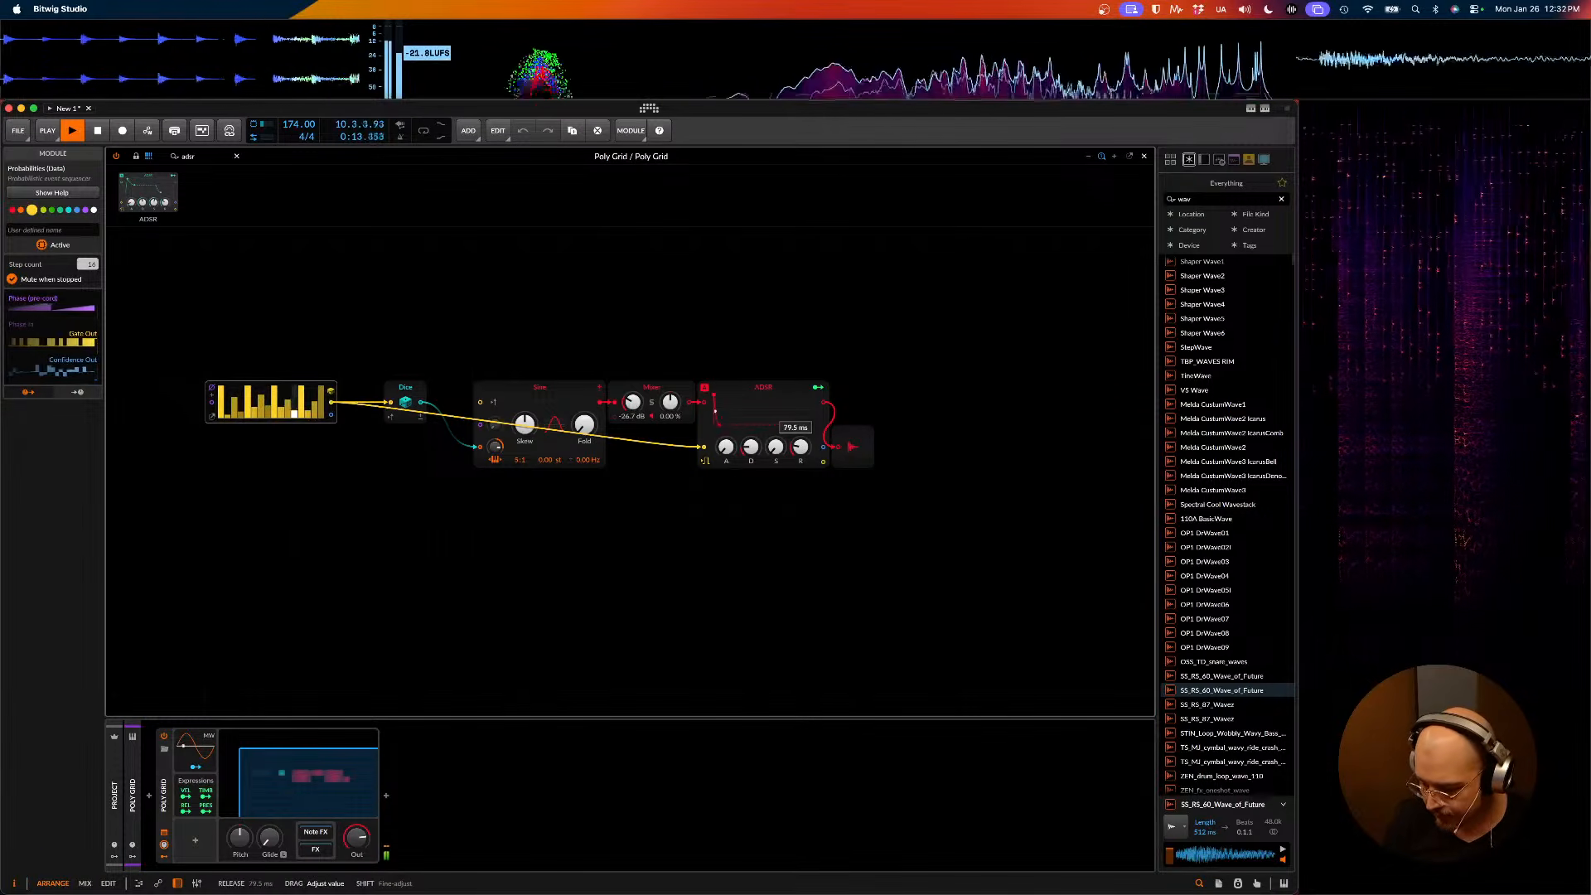
{"action": "left_click_drag", "start_coordinate": [800, 448], "coordinate": [800, 443]}
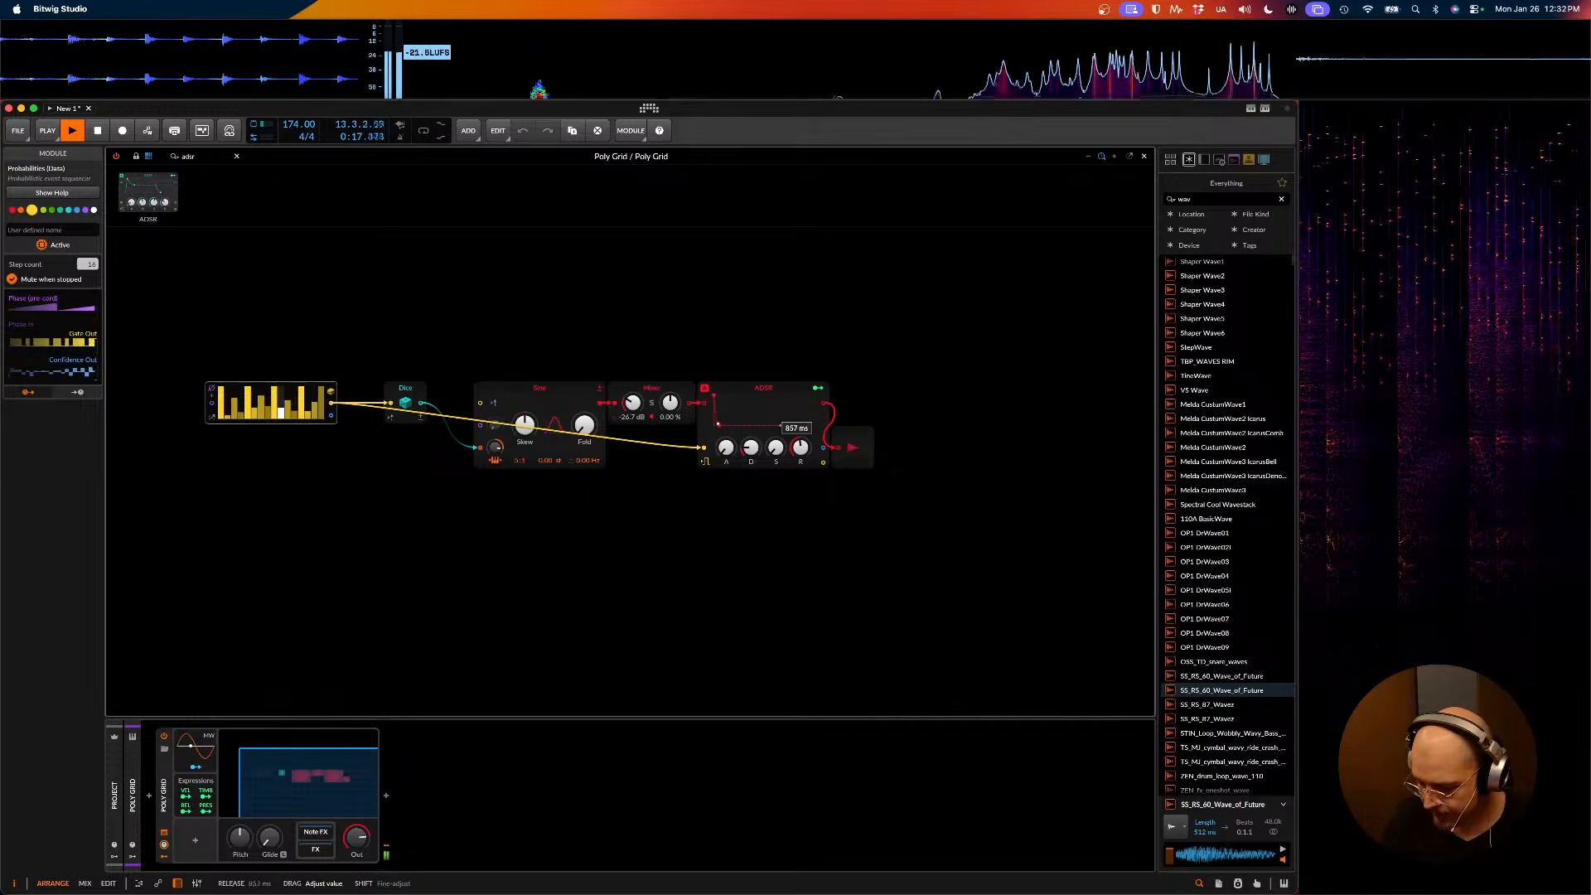
{"action": "left_click_drag", "start_coordinate": [801, 448], "coordinate": [801, 448]}
{"action": "key", "text": "space"}
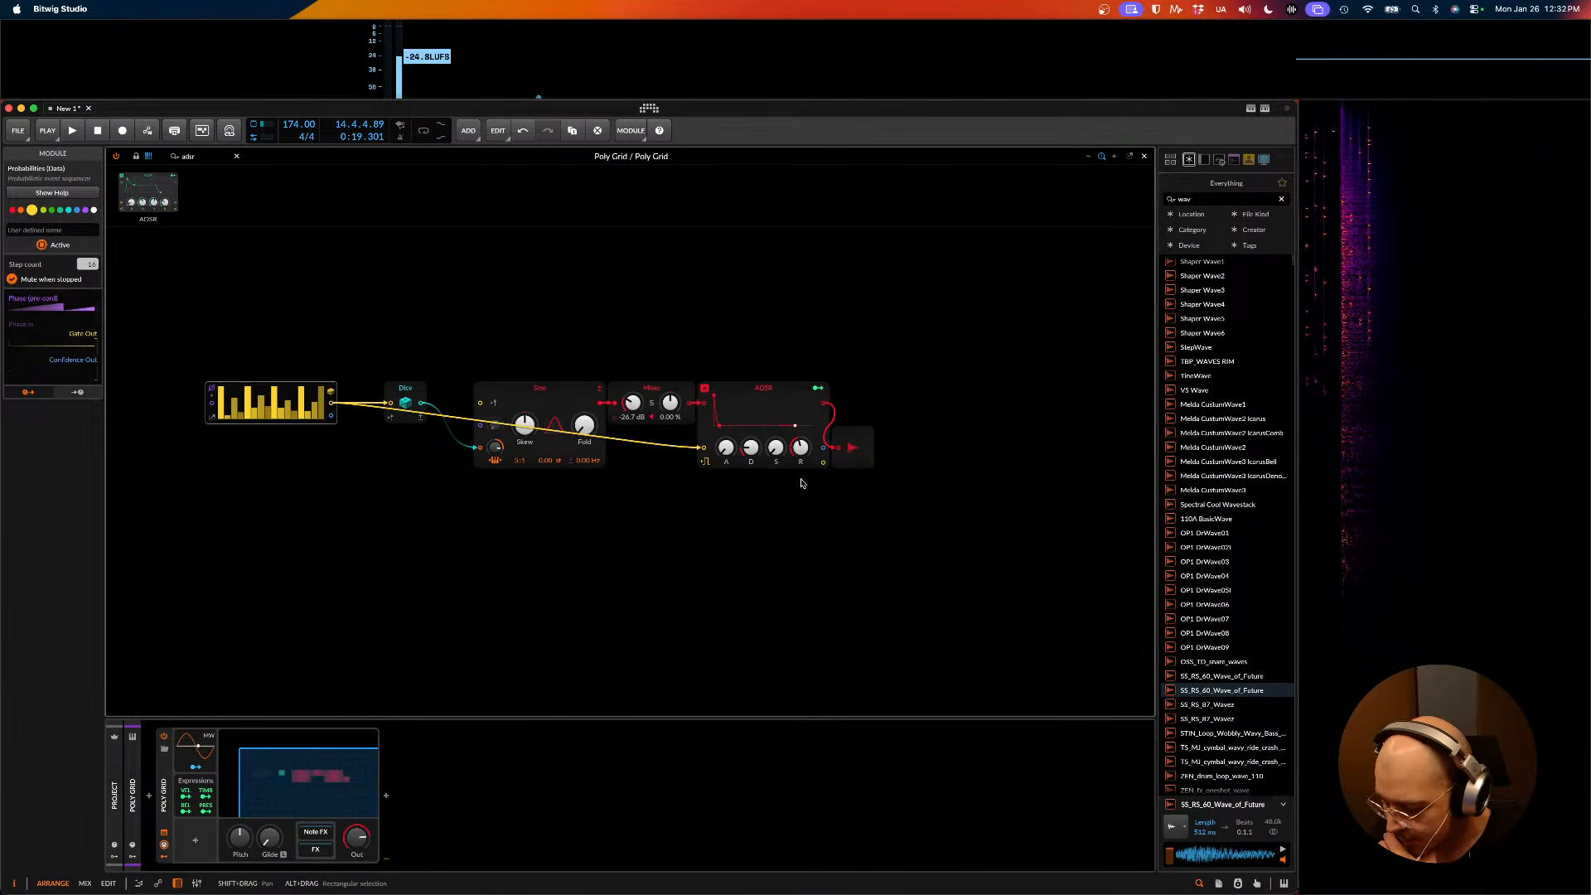
- Set the ADSR's release to about 1.03 s and adjust the Sine oscillator's pitch modulation amount while auditioning
{"action": "scroll", "coordinate": [801, 483], "scroll_direction": "up", "scroll_amount": 1}
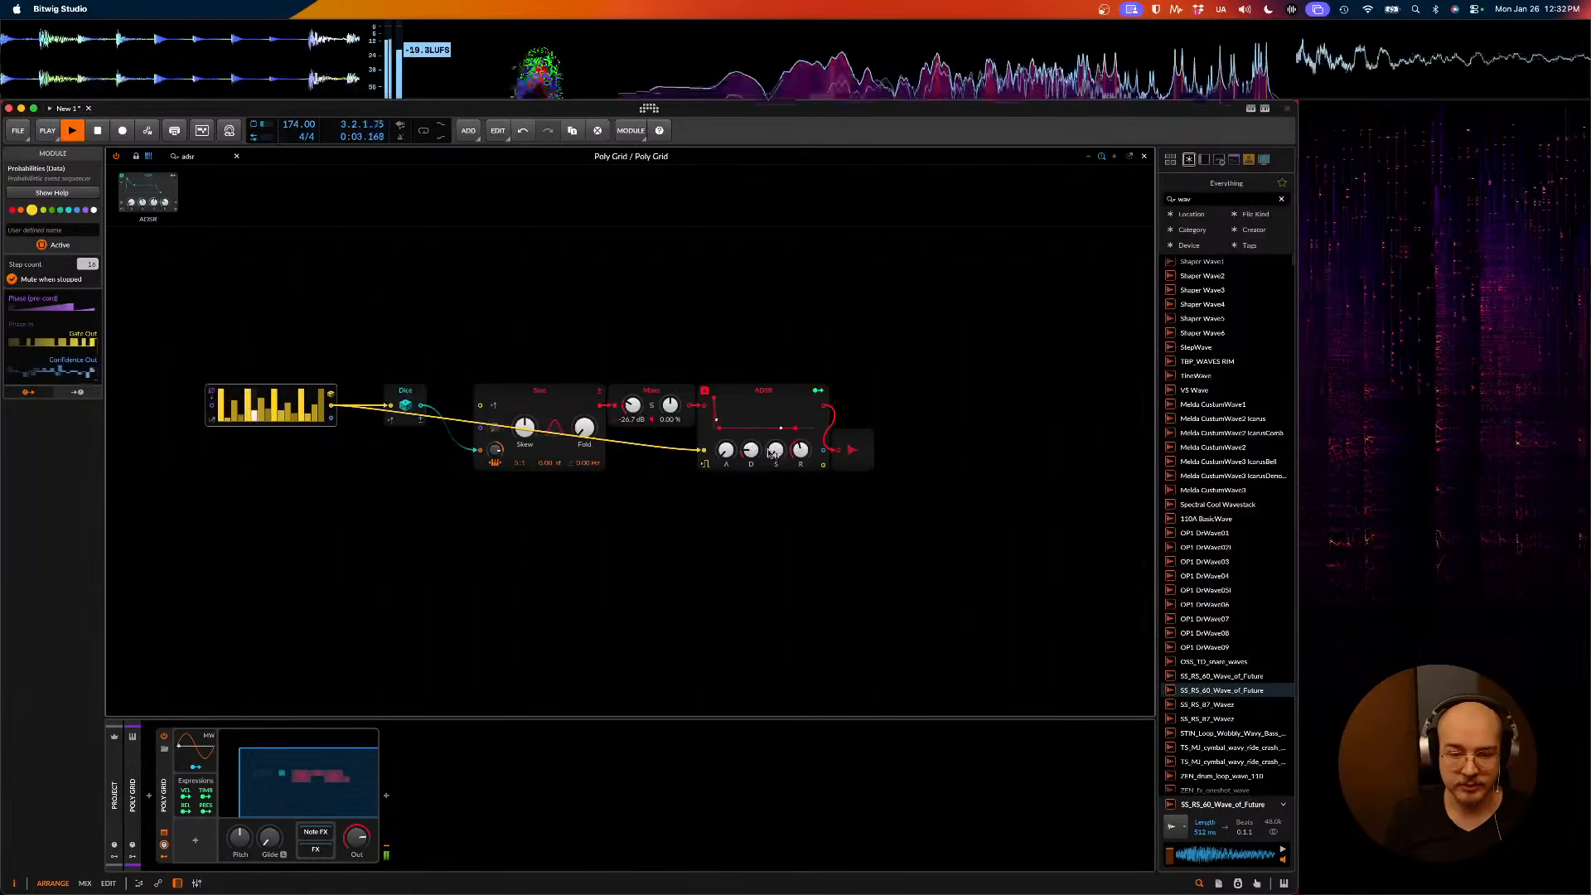
{"action": "key", "text": "space"}
{"action": "key", "text": "space"}
{"action": "key", "text": "space"}
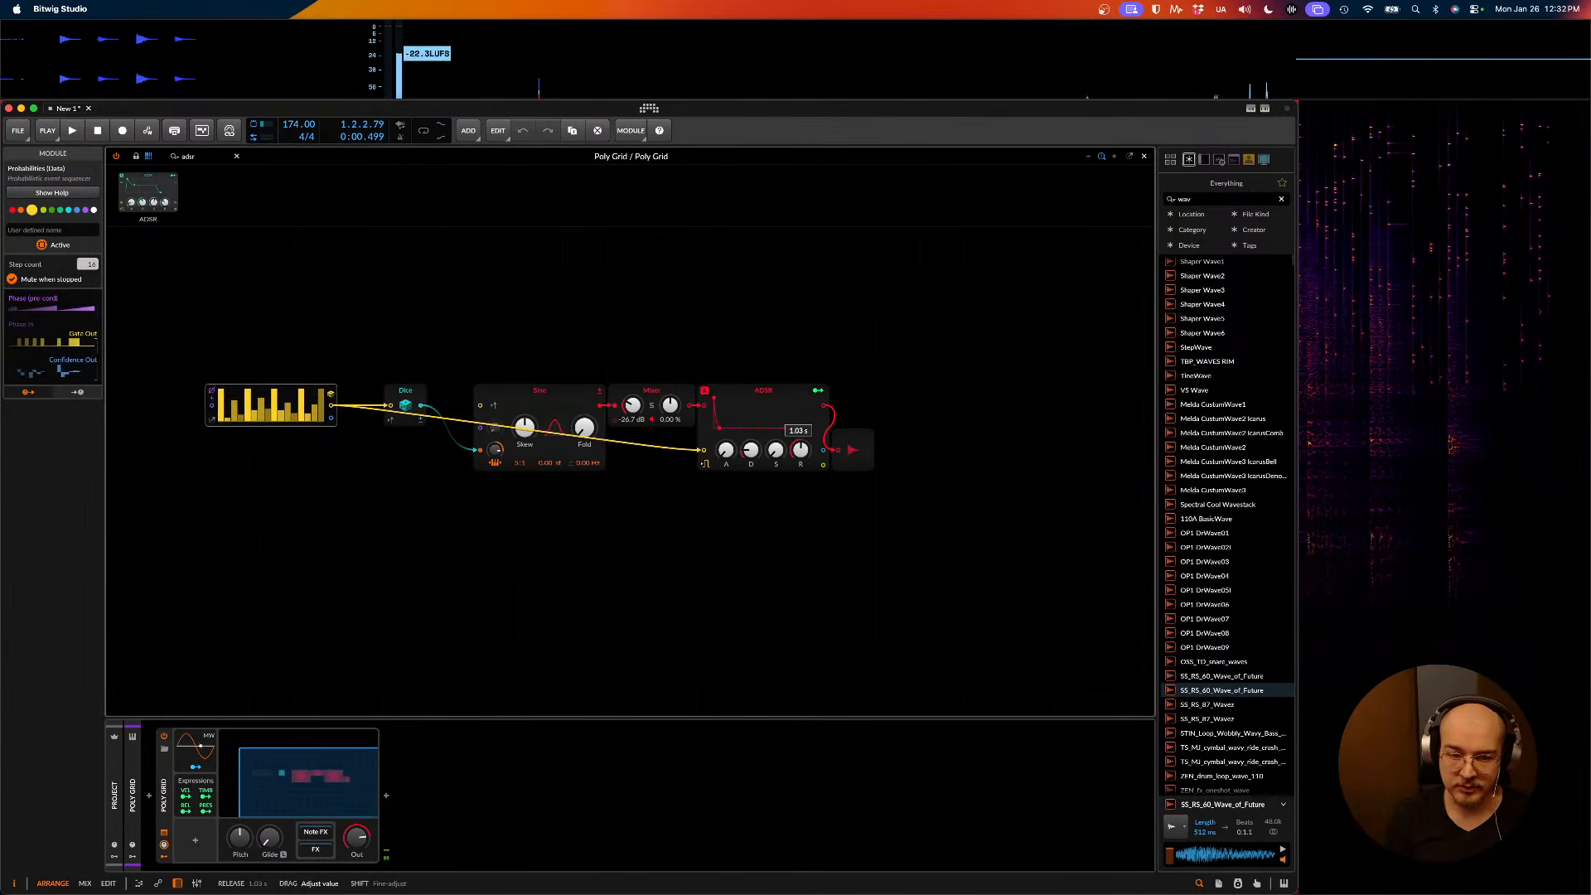
{"action": "key", "text": "space"}
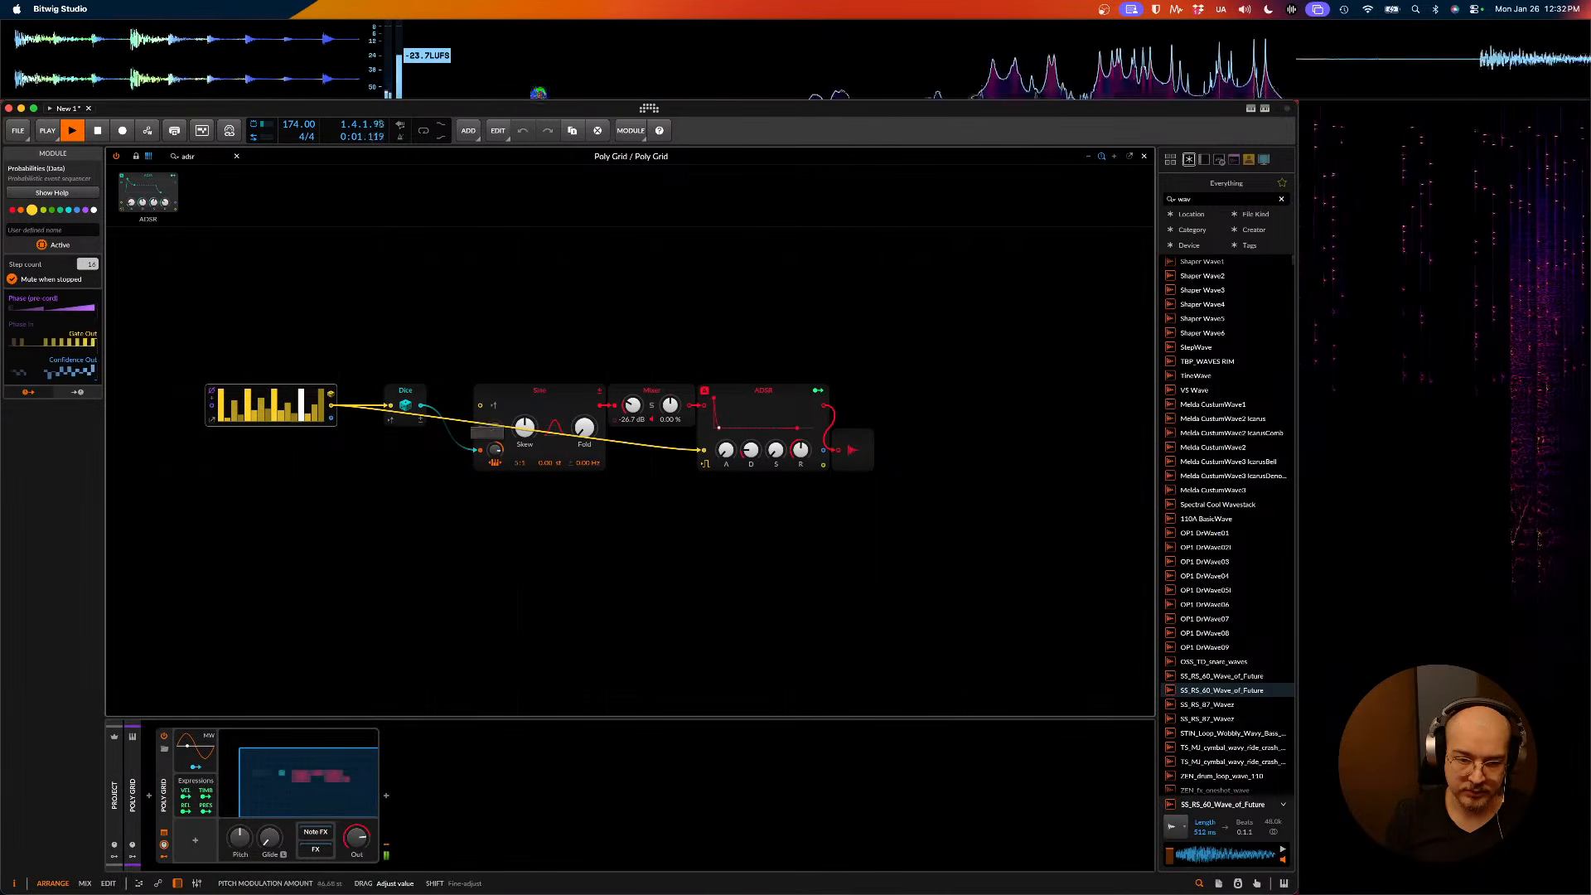
{"action": "left_click_drag", "start_coordinate": [495, 450], "coordinate": [495, 453]}
{"action": "key", "text": "space"}
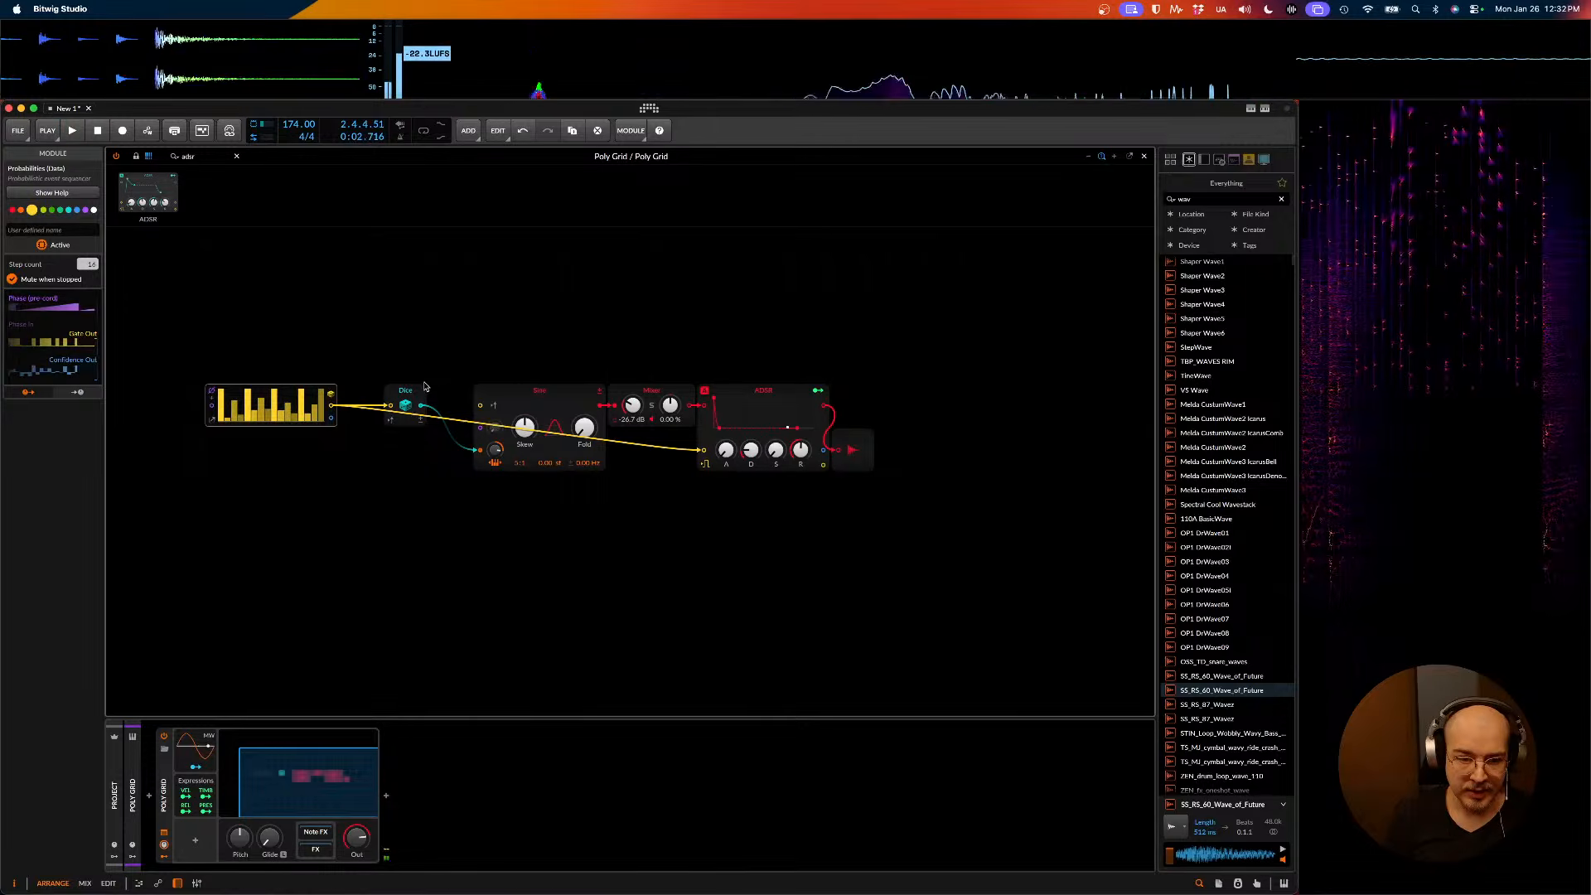
- Move the Dice module above the Sine oscillator and add a Button module feeding Dice's trigger input in place of Probabilities
{"action": "left_click", "coordinate": [429, 380]}
{"action": "left_click_drag", "start_coordinate": [418, 390], "coordinate": [463, 301]}
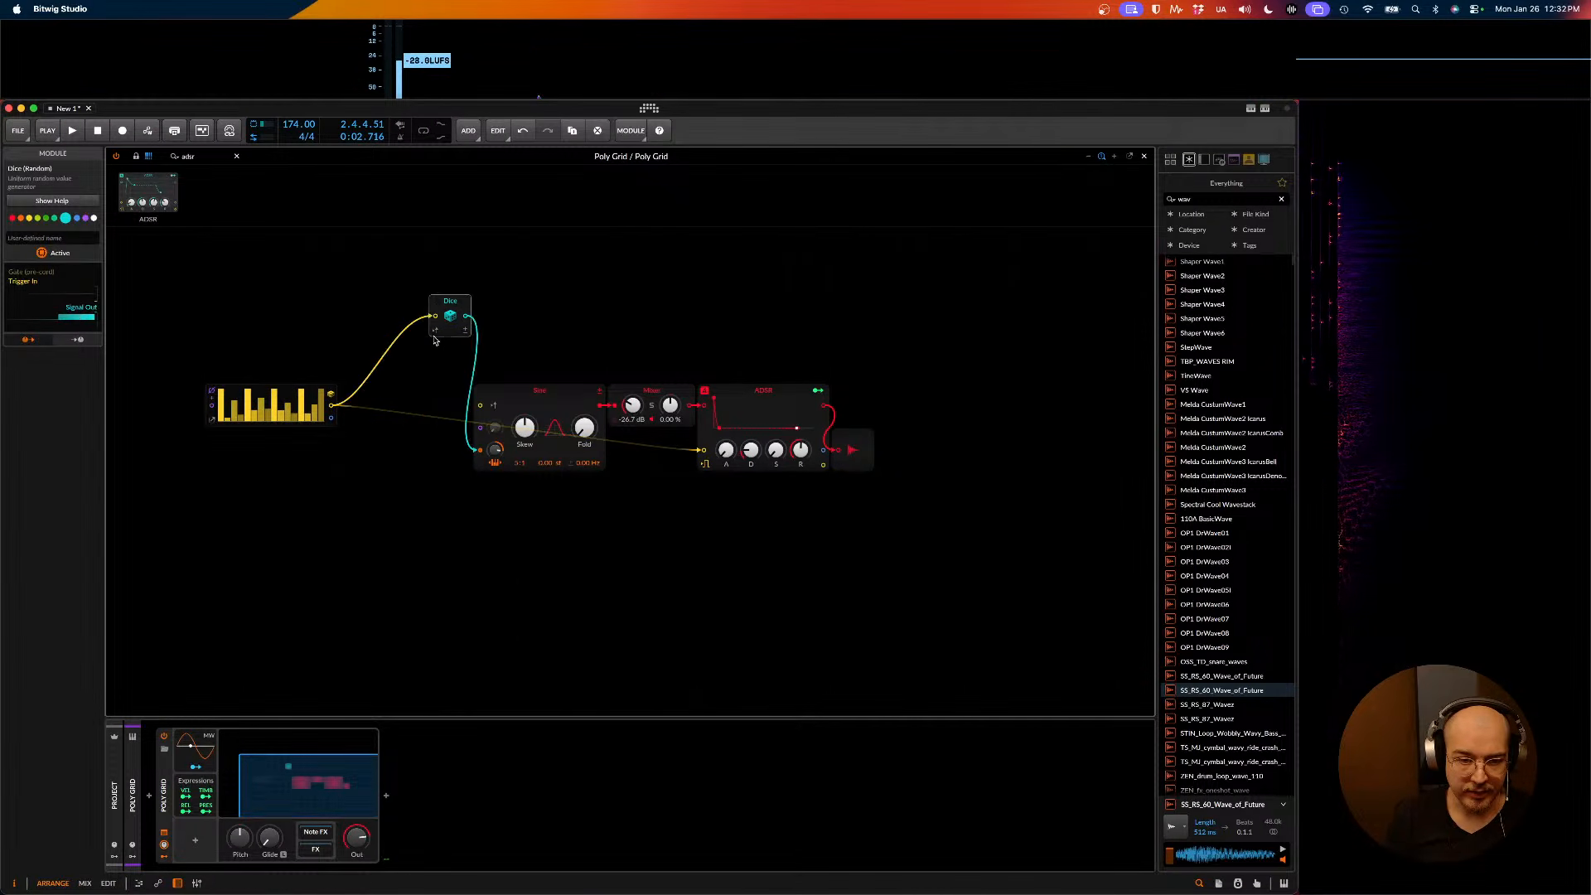
{"action": "left_click", "coordinate": [192, 155]}
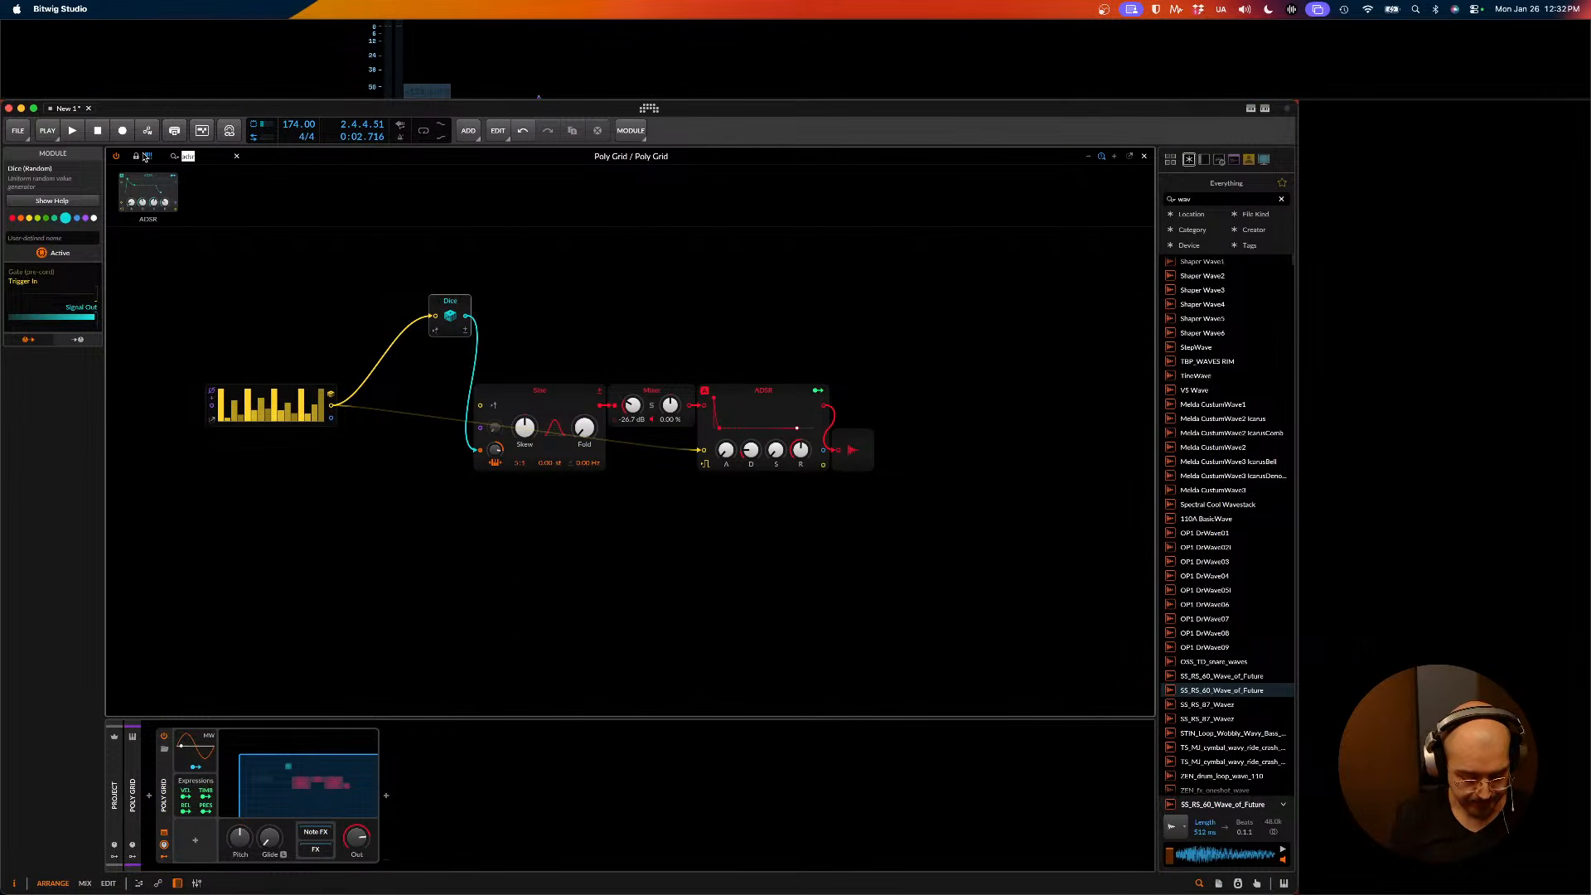
{"action": "type", "text": "butt"}
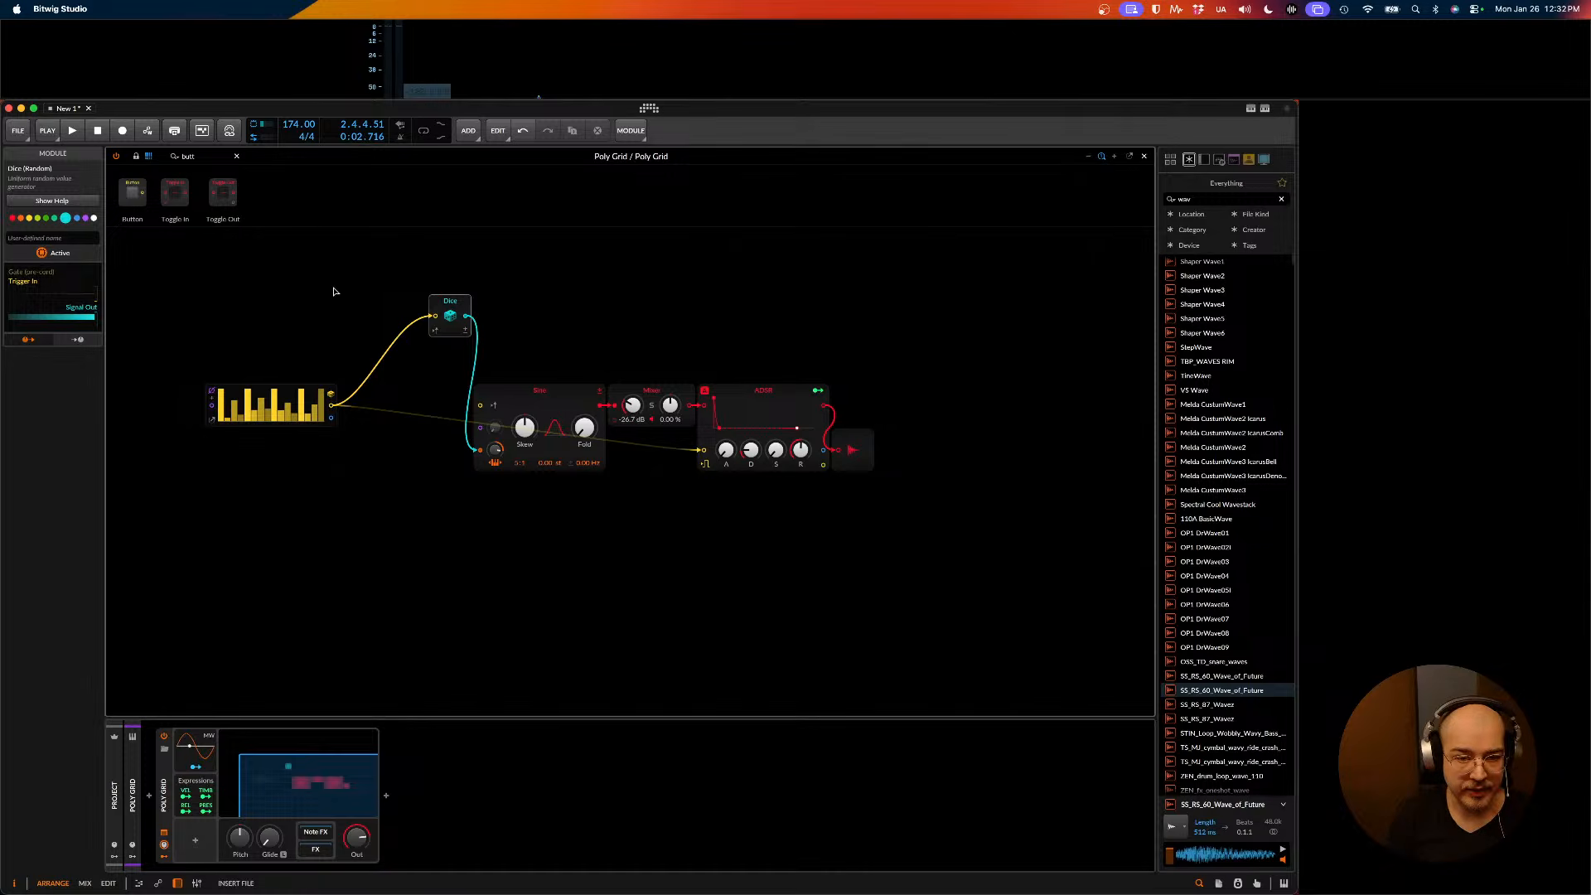
{"action": "left_click_drag", "start_coordinate": [334, 292], "coordinate": [435, 316]}
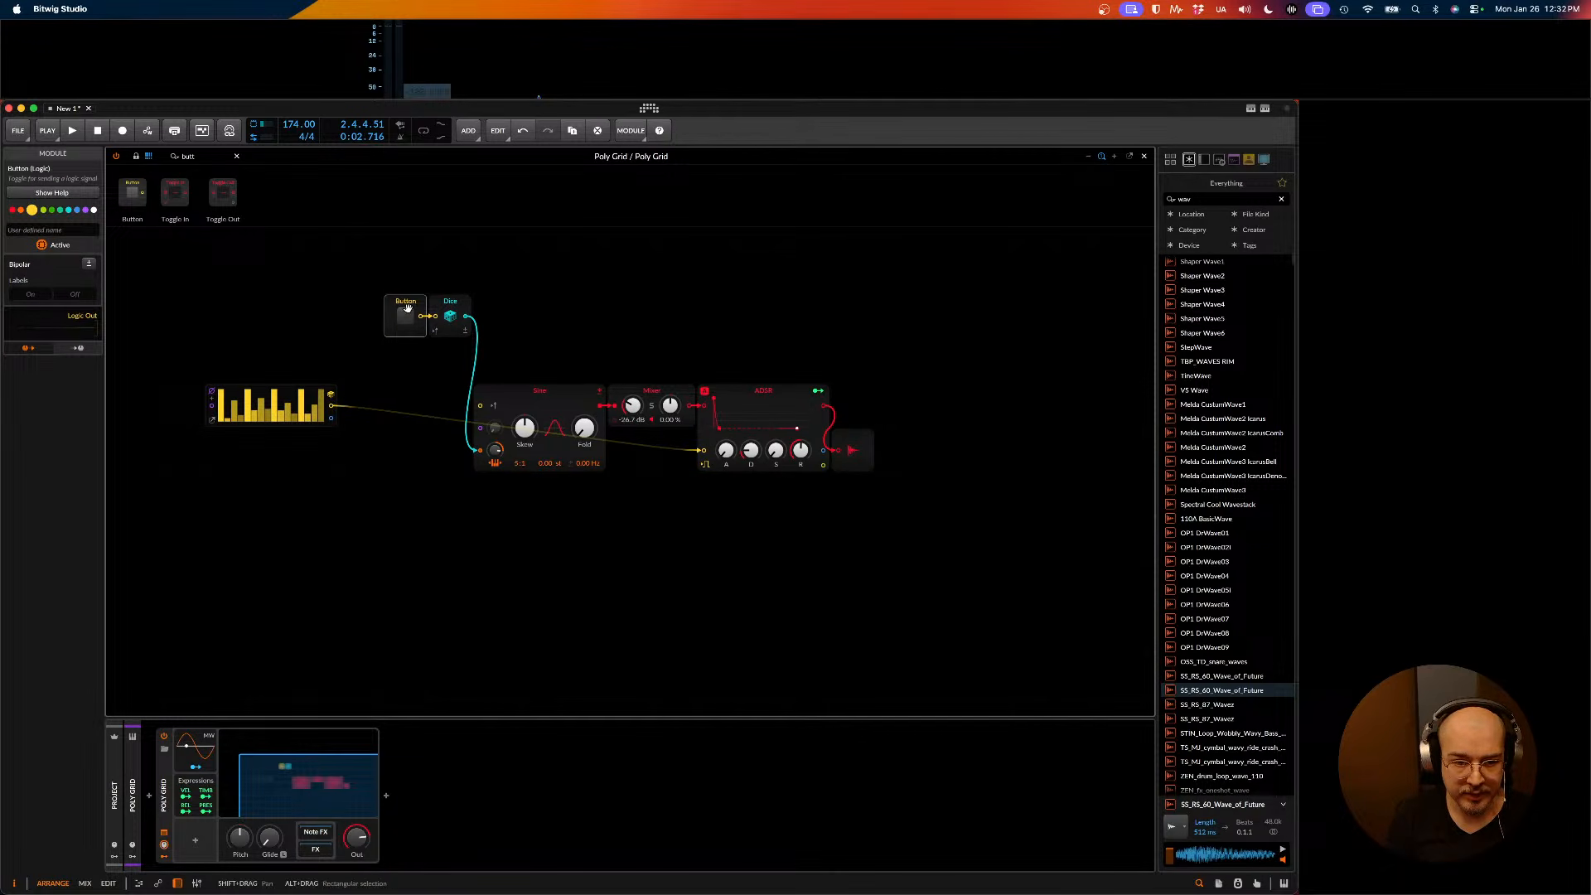
- Toggle the Button on and off during playback to audition newly rolled Dice pitches
{"action": "key", "text": "space"}
{"action": "left_click", "coordinate": [406, 315]}
{"action": "left_click", "coordinate": [408, 320]}
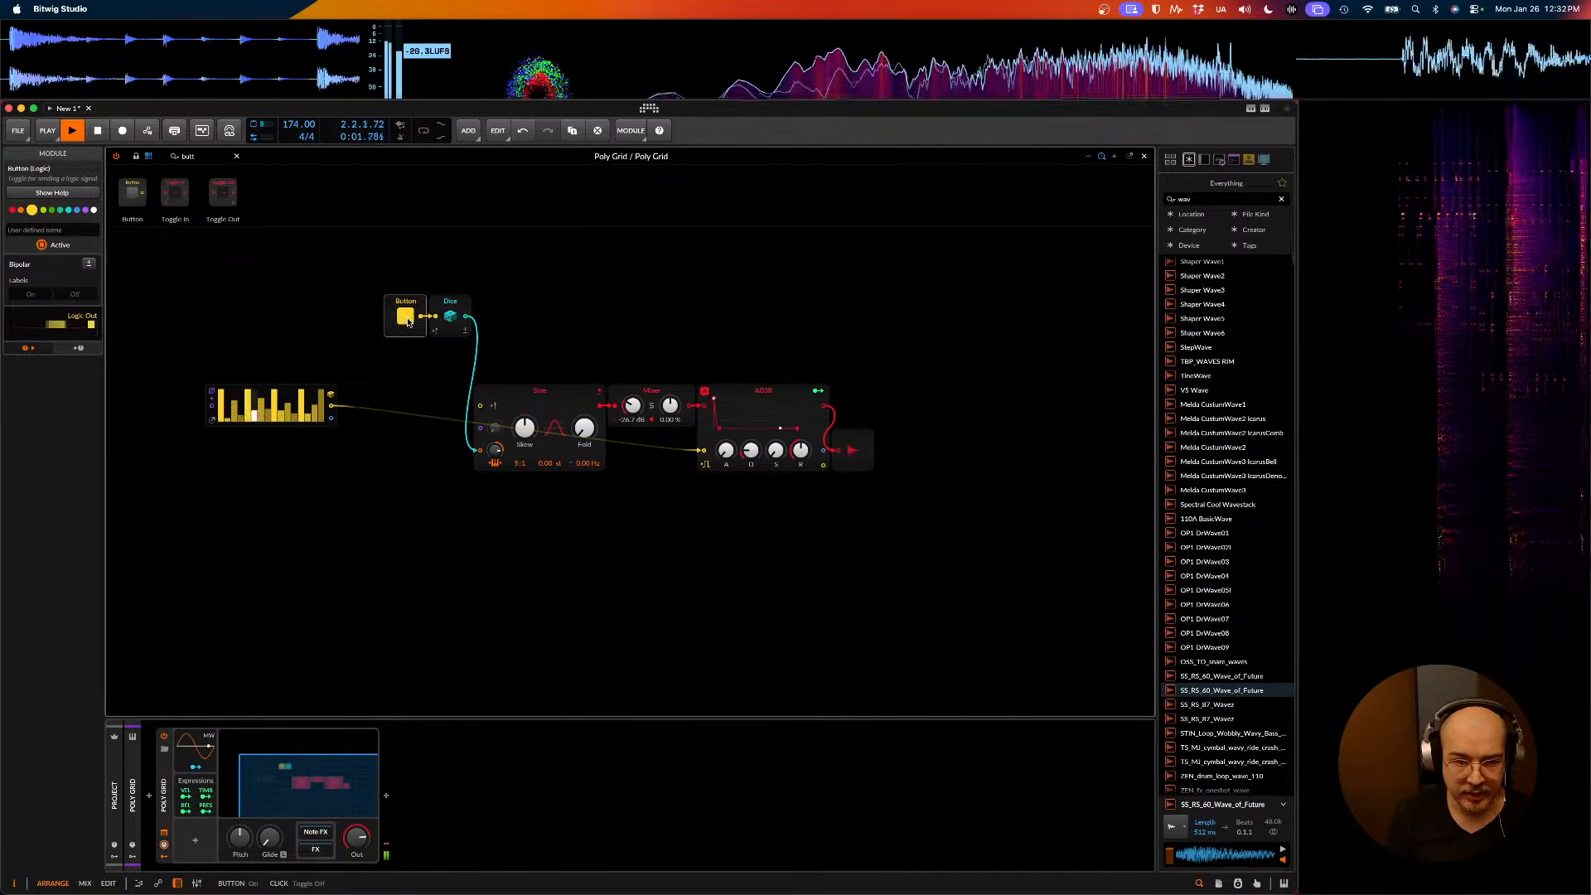
{"action": "left_click", "coordinate": [406, 322]}
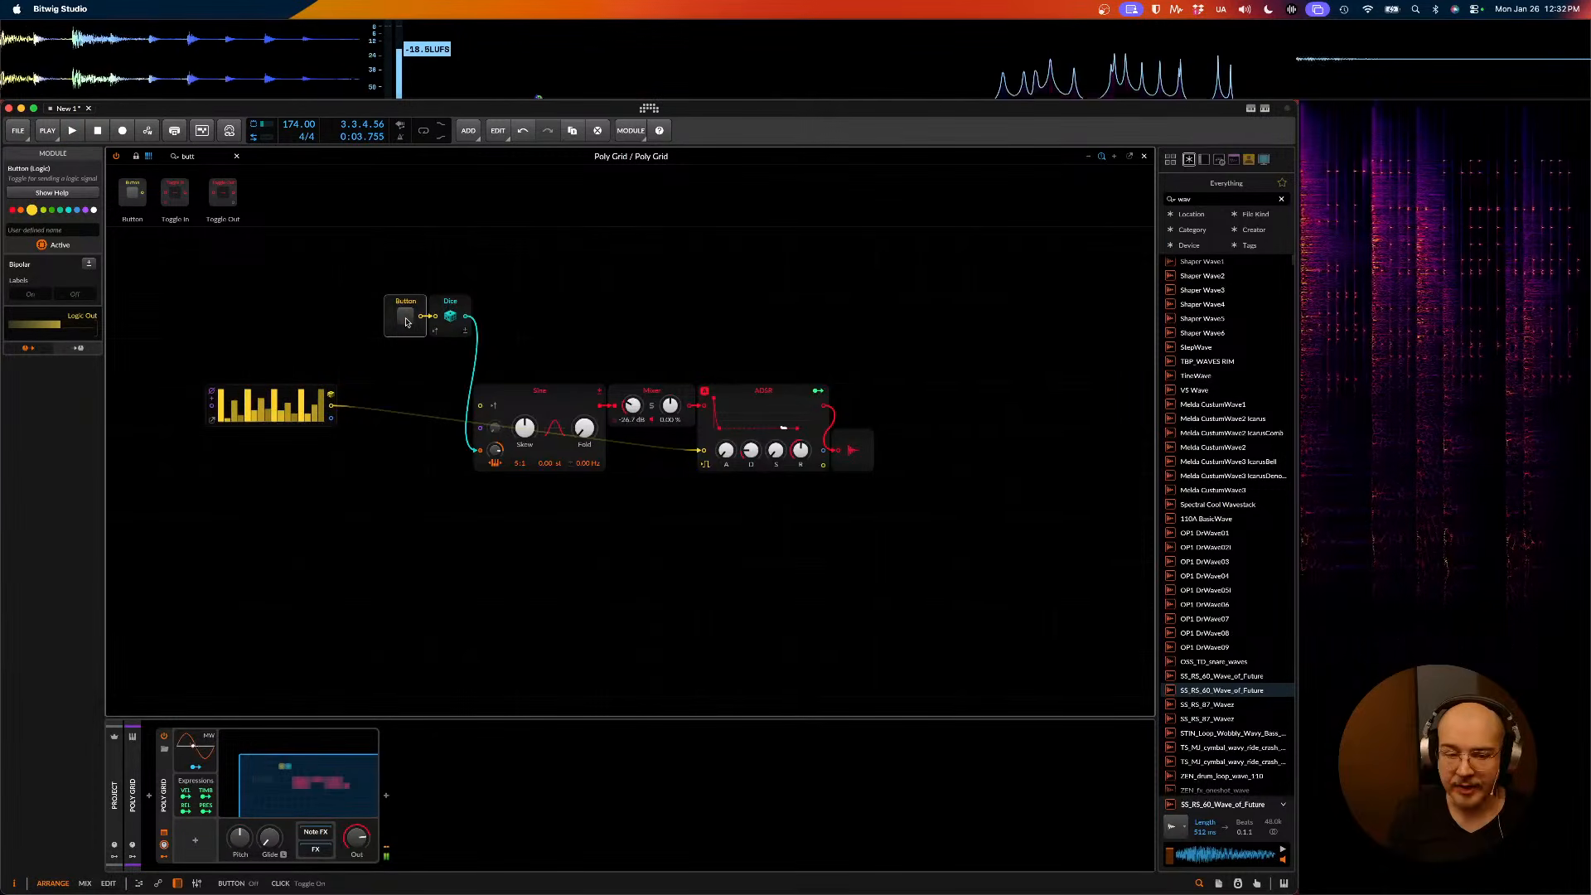
{"action": "left_click", "coordinate": [406, 322]}
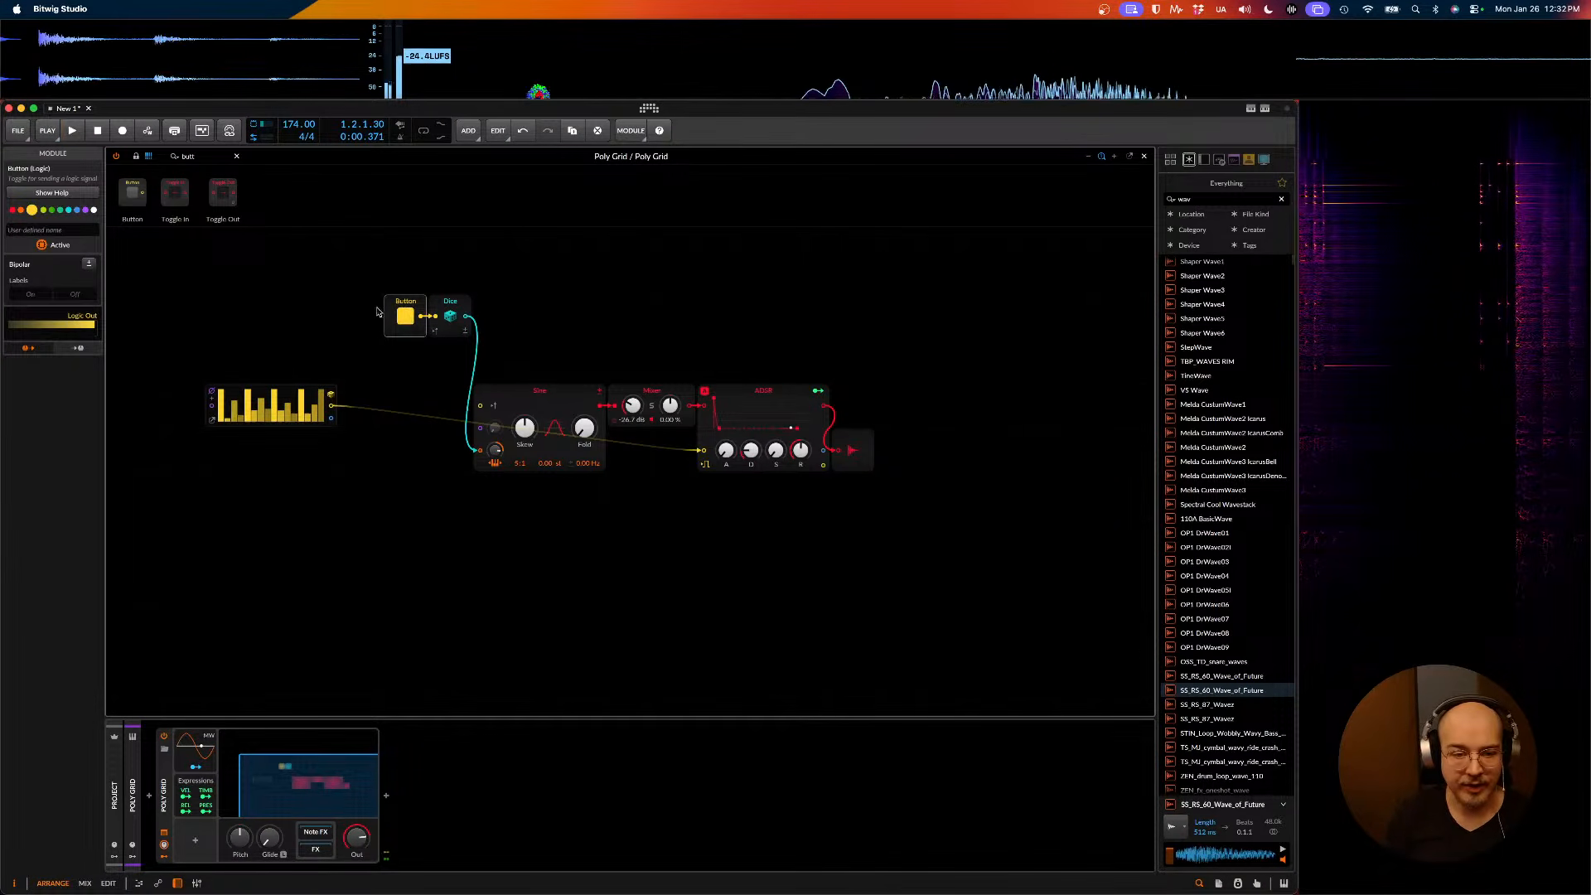
- Shorten the ADSR's release to about 405 ms during playback and re-roll the Dice pitches with the Button
{"action": "key", "text": "space"}
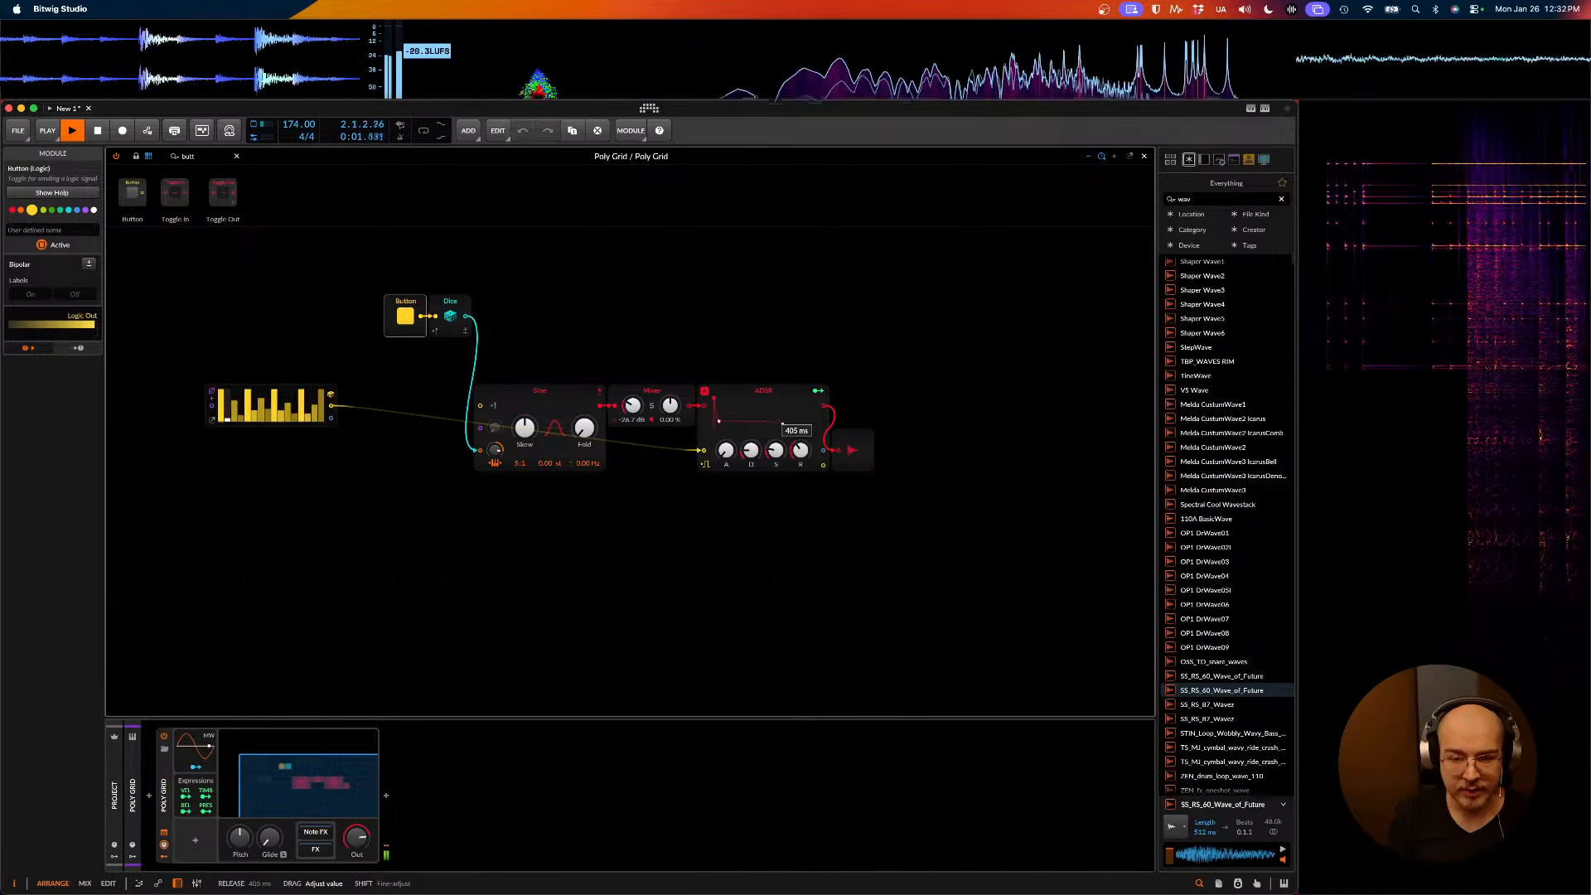
{"action": "left_click", "coordinate": [406, 316]}
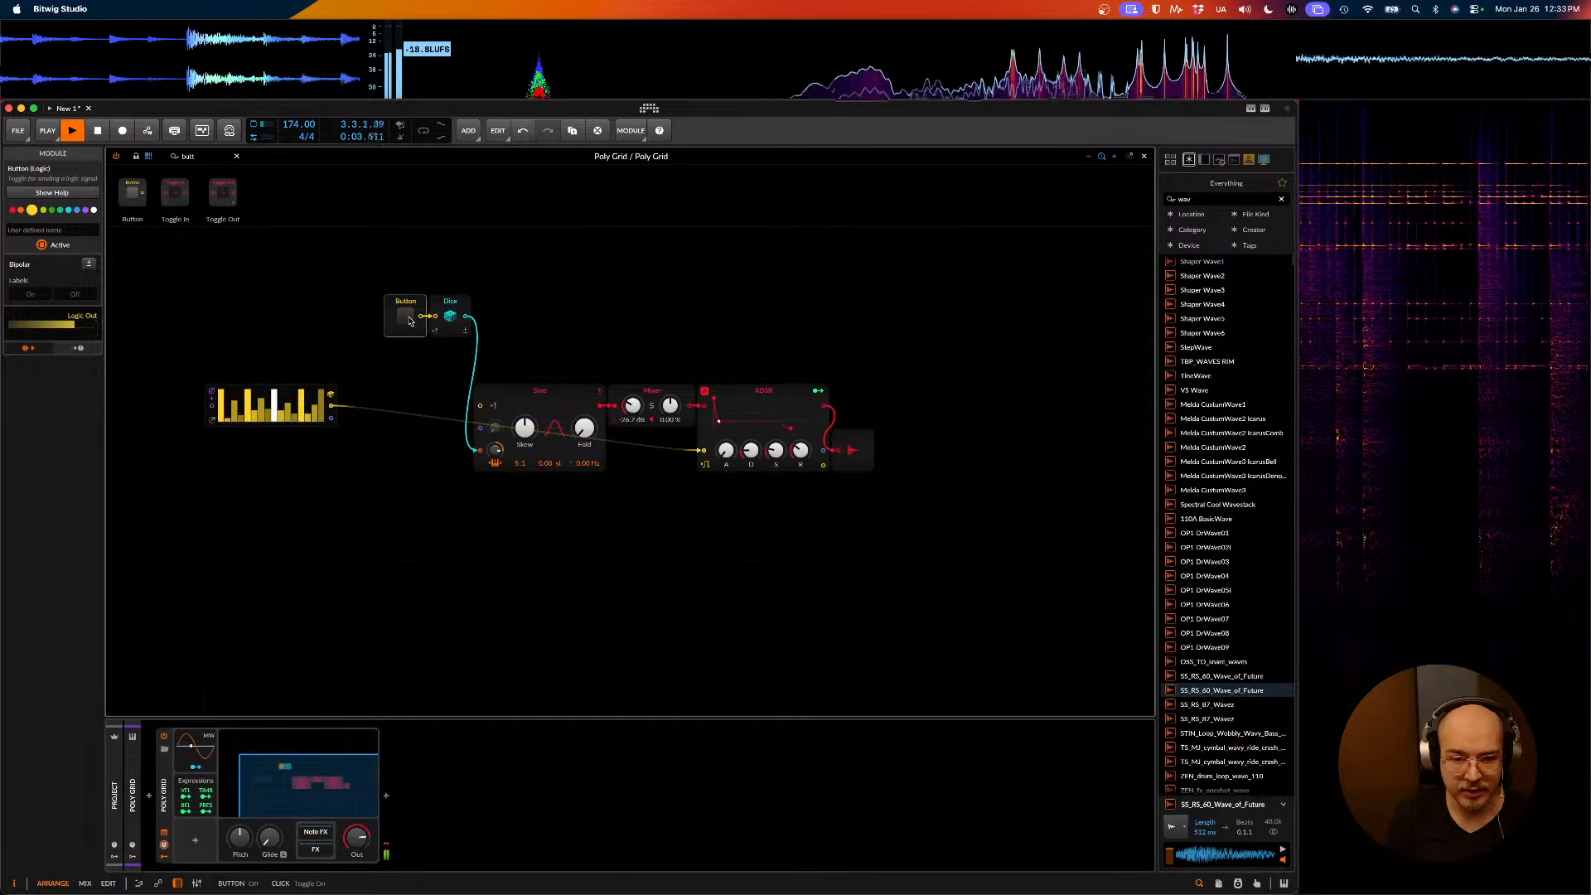
{"action": "left_click", "coordinate": [406, 317]}
{"action": "key", "text": "space"}
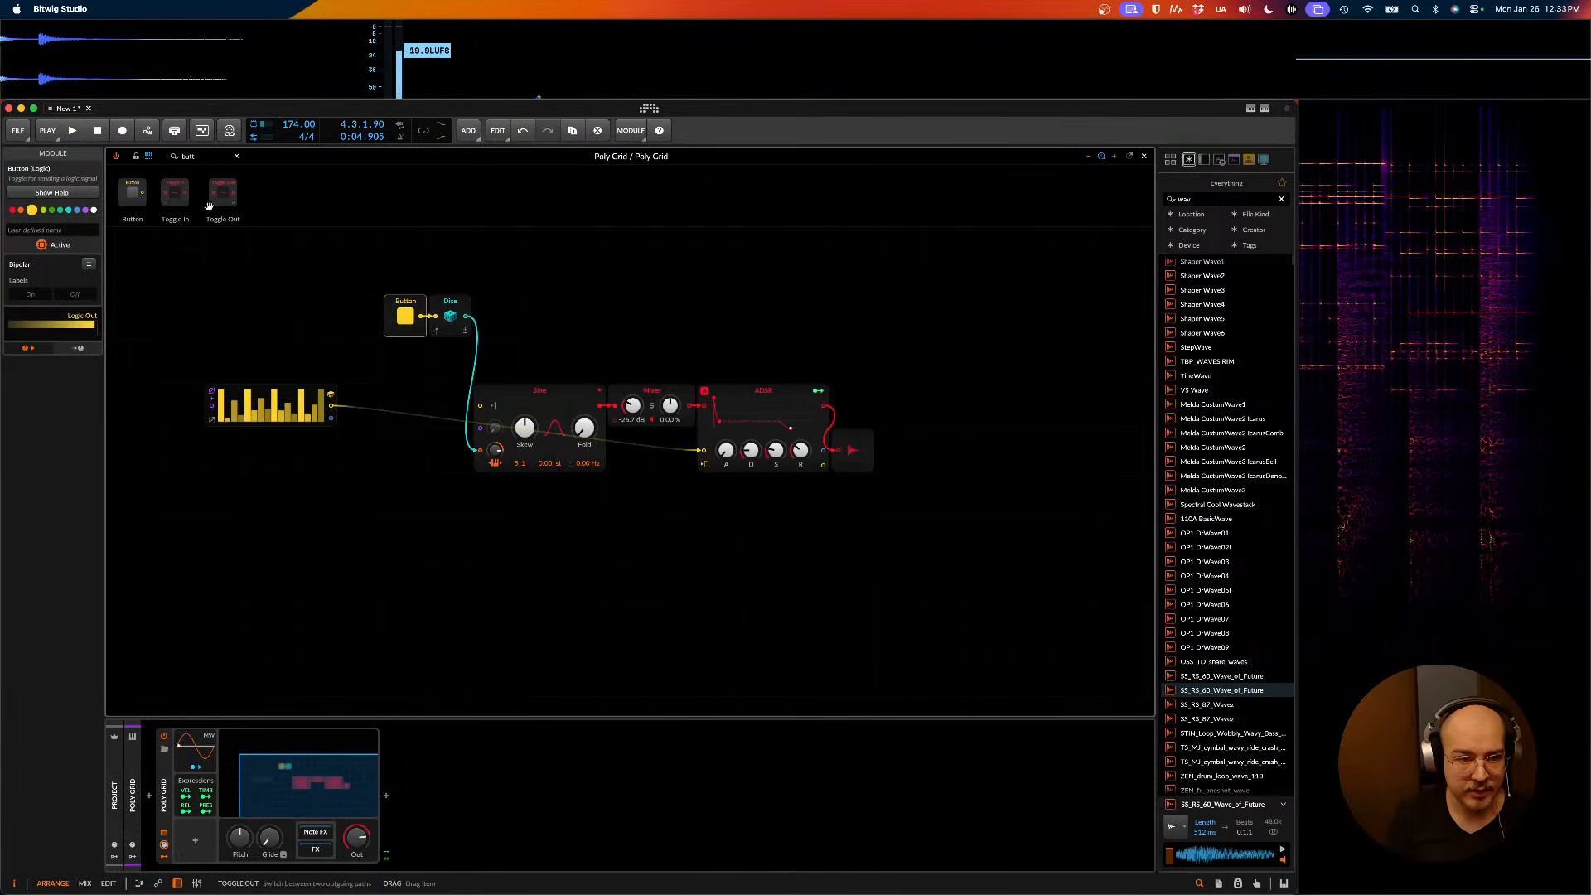
- Replace the Button module feeding Dice with a Trigger module
{"action": "right_click", "coordinate": [396, 301]}
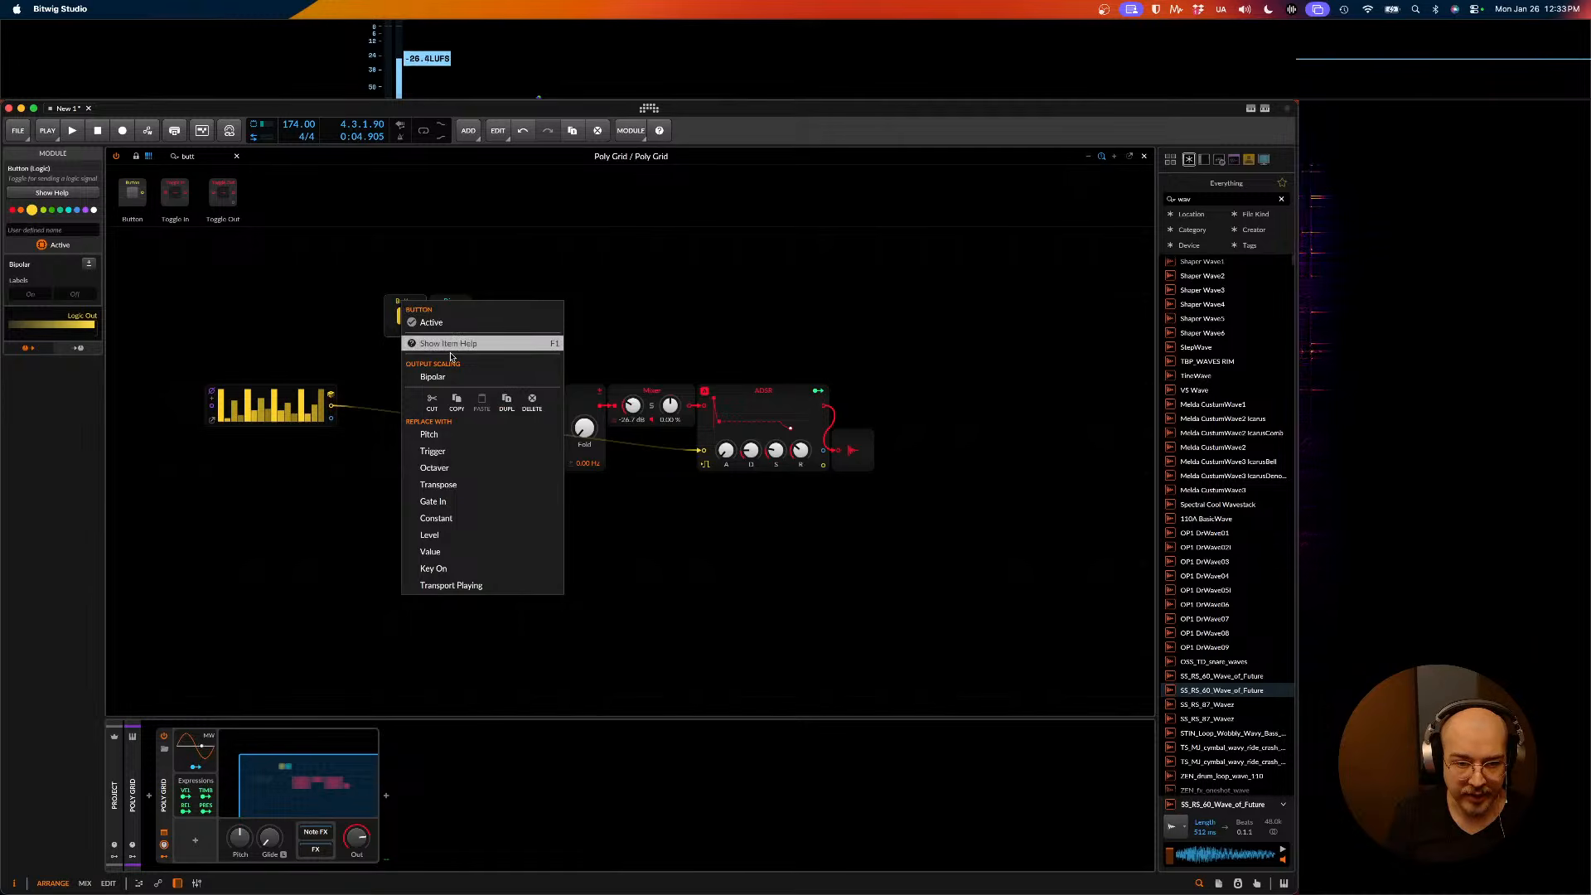
{"action": "left_click", "coordinate": [346, 356]}
{"action": "right_click", "coordinate": [401, 301]}
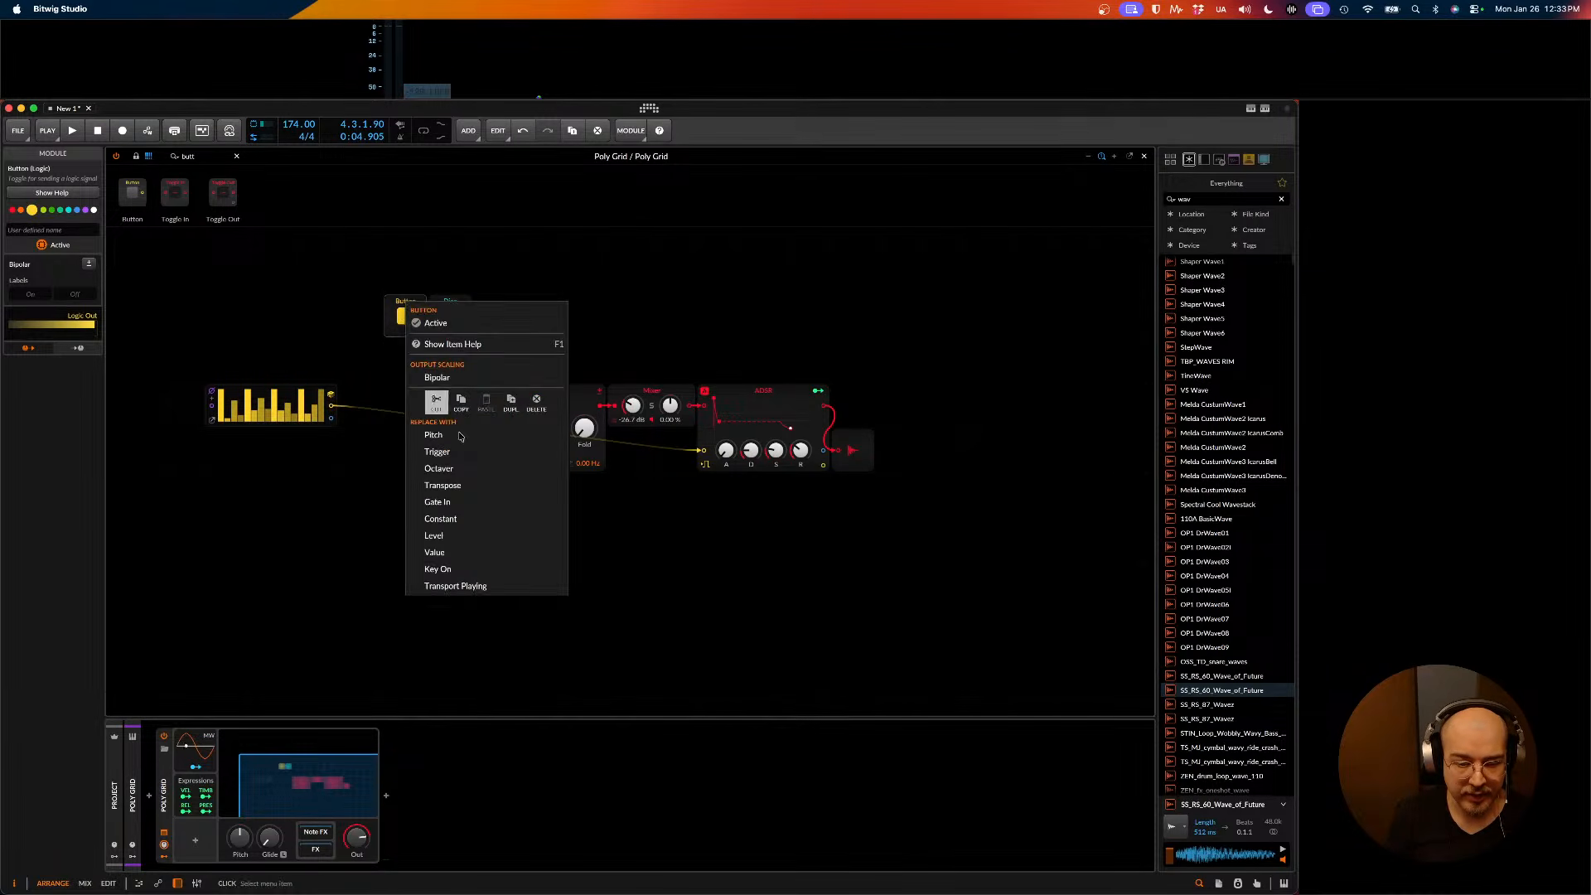
{"action": "left_click", "coordinate": [466, 453]}
- Start and stop playback repeatedly to audition the patch with Dice pitches re-rolled through the Trigger module
{"action": "key", "text": "space"}
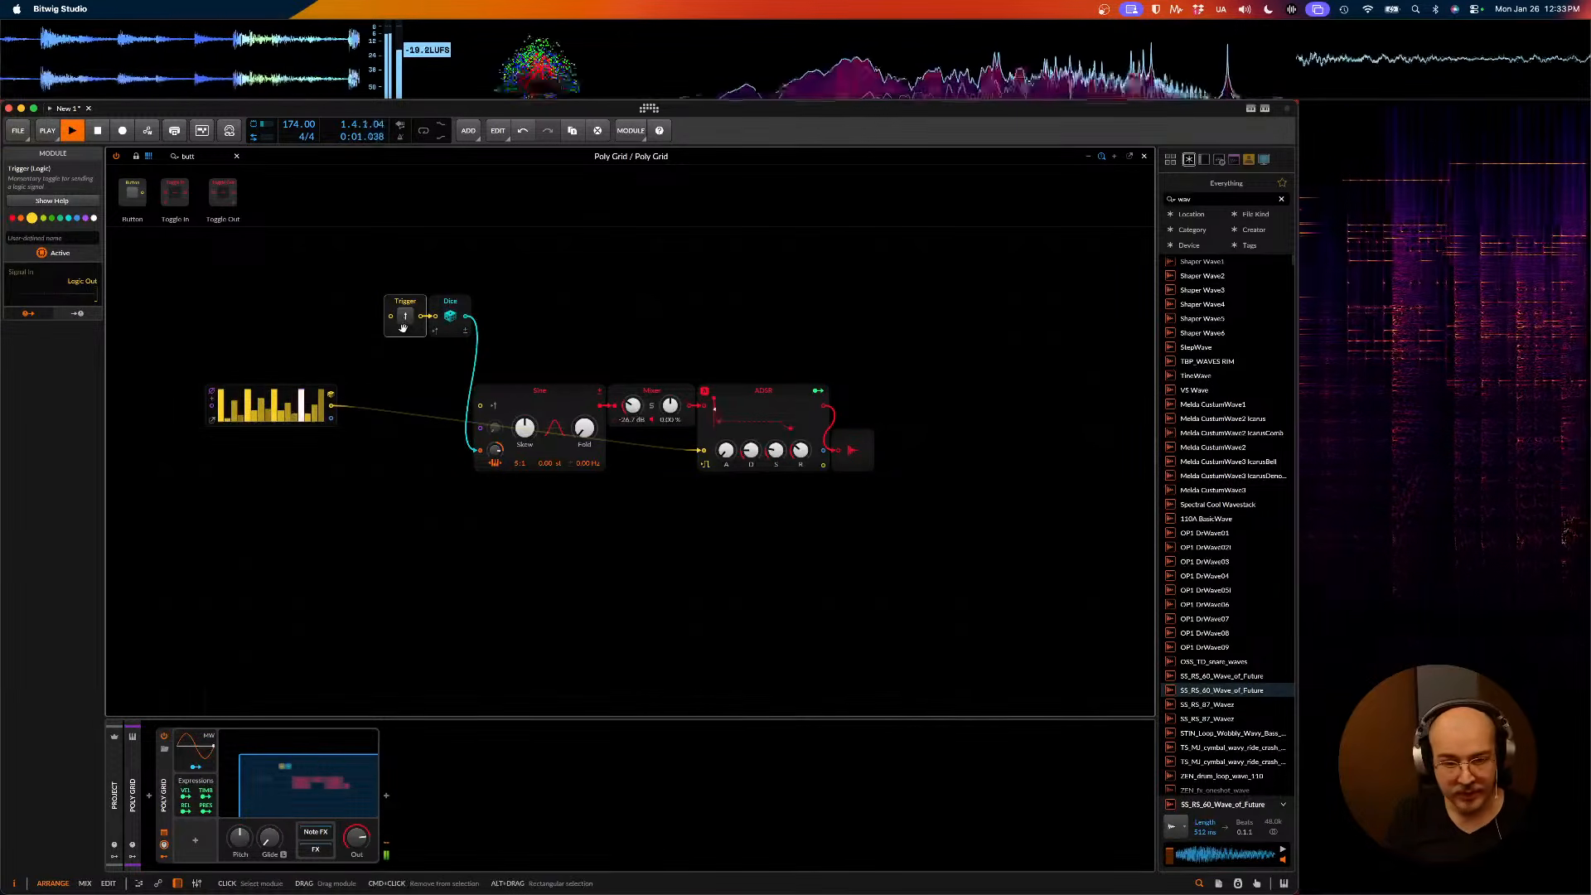
{"action": "key", "text": "space"}
{"action": "key", "text": "space"}
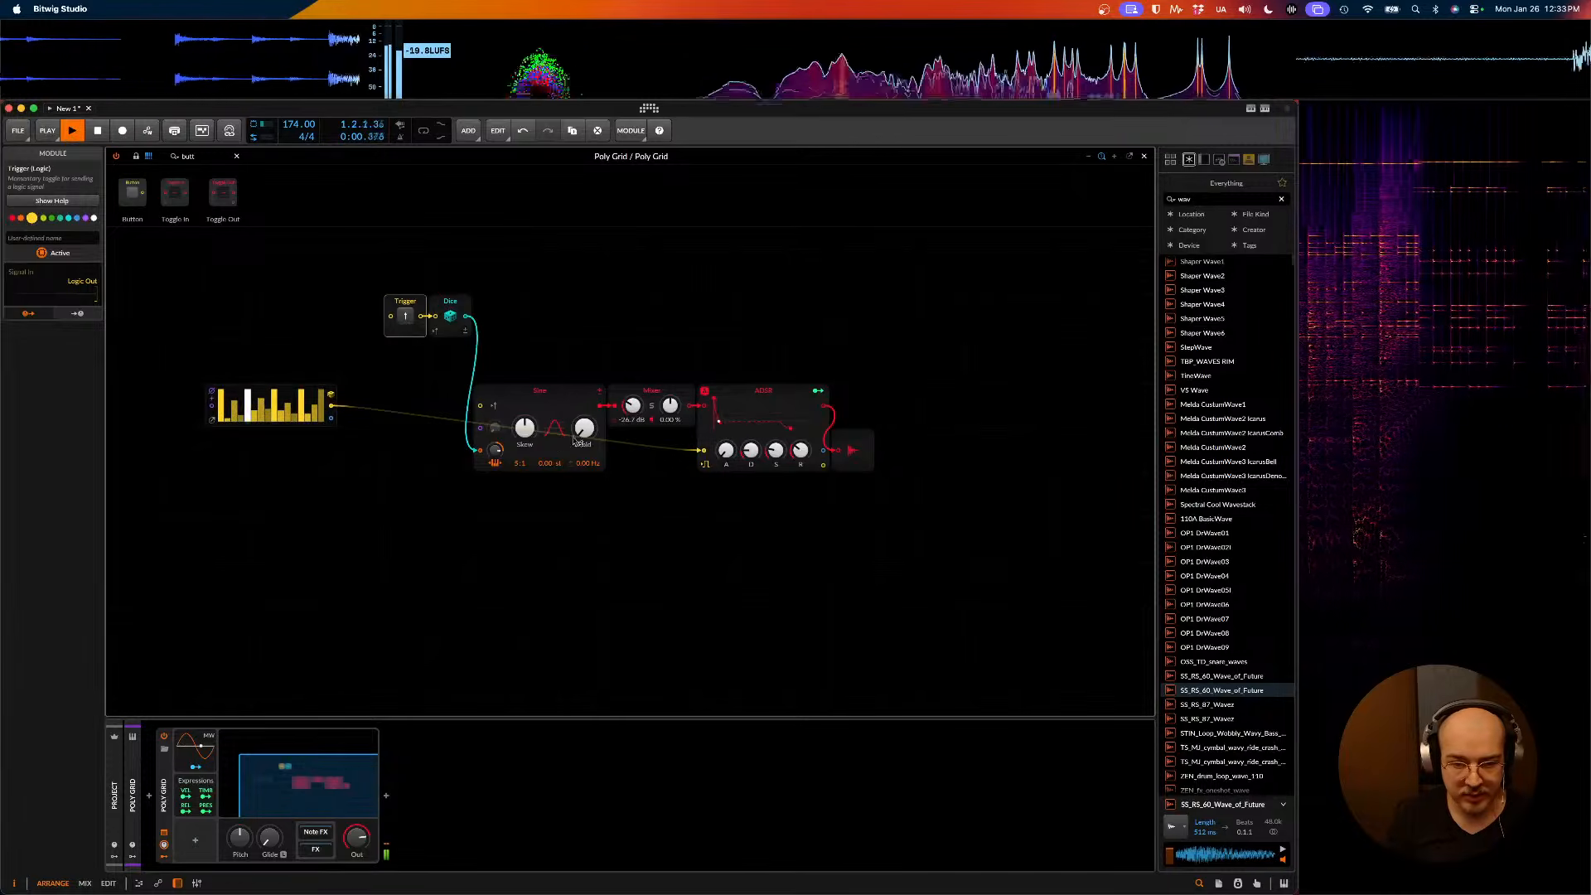
{"action": "key", "text": "space"}
{"action": "key", "text": "space"}
{"action": "key", "text": "space"}
{"action": "key", "text": "space"}
{"action": "key", "text": "space"}
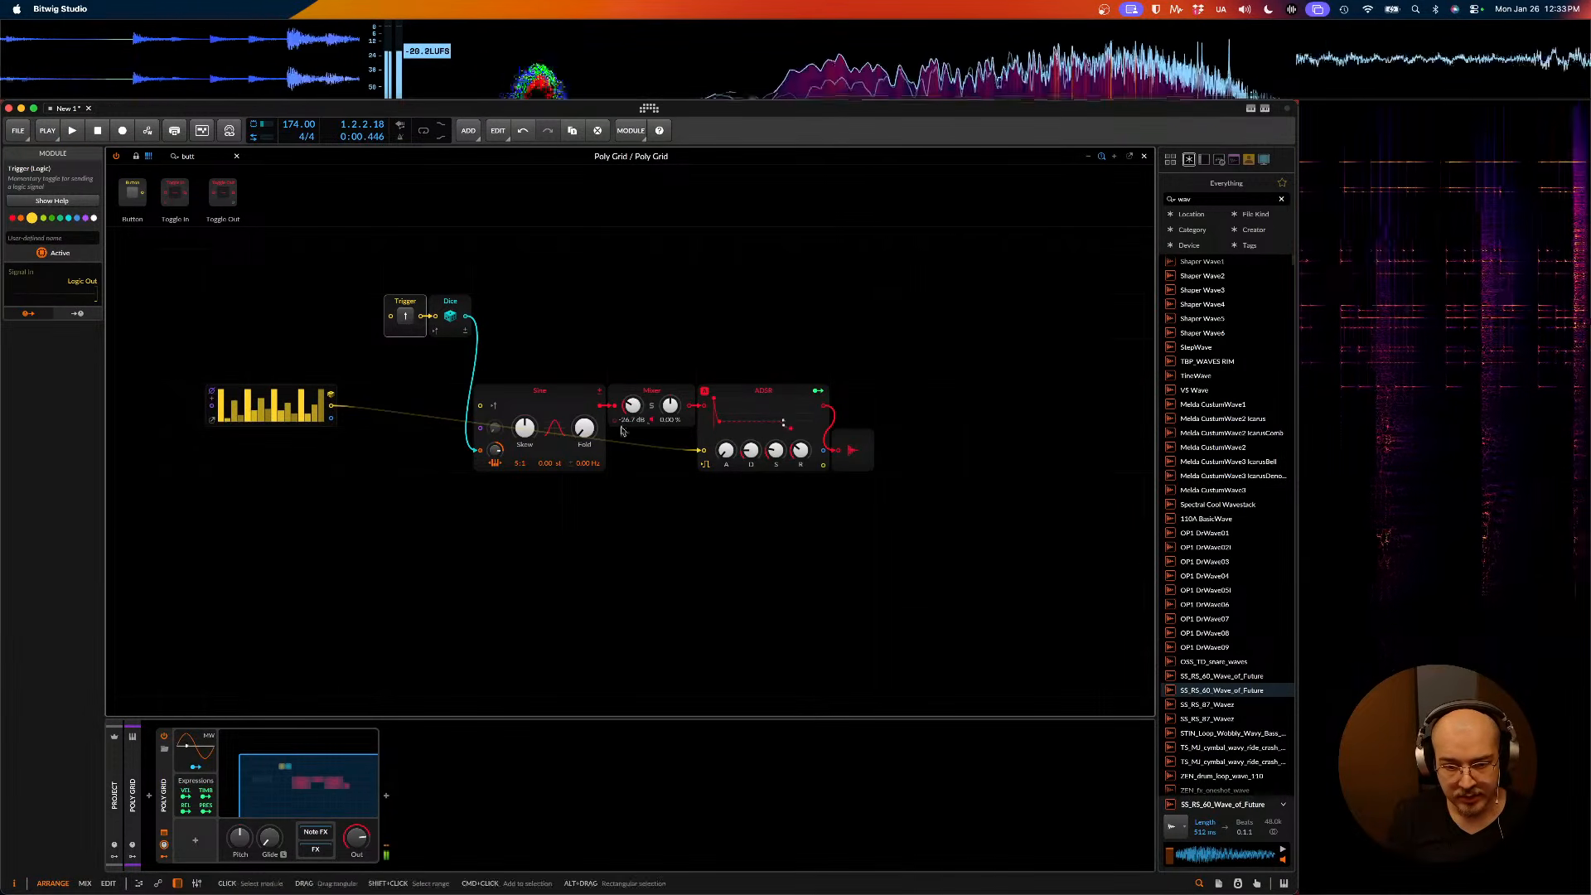
{"action": "key", "text": "space"}
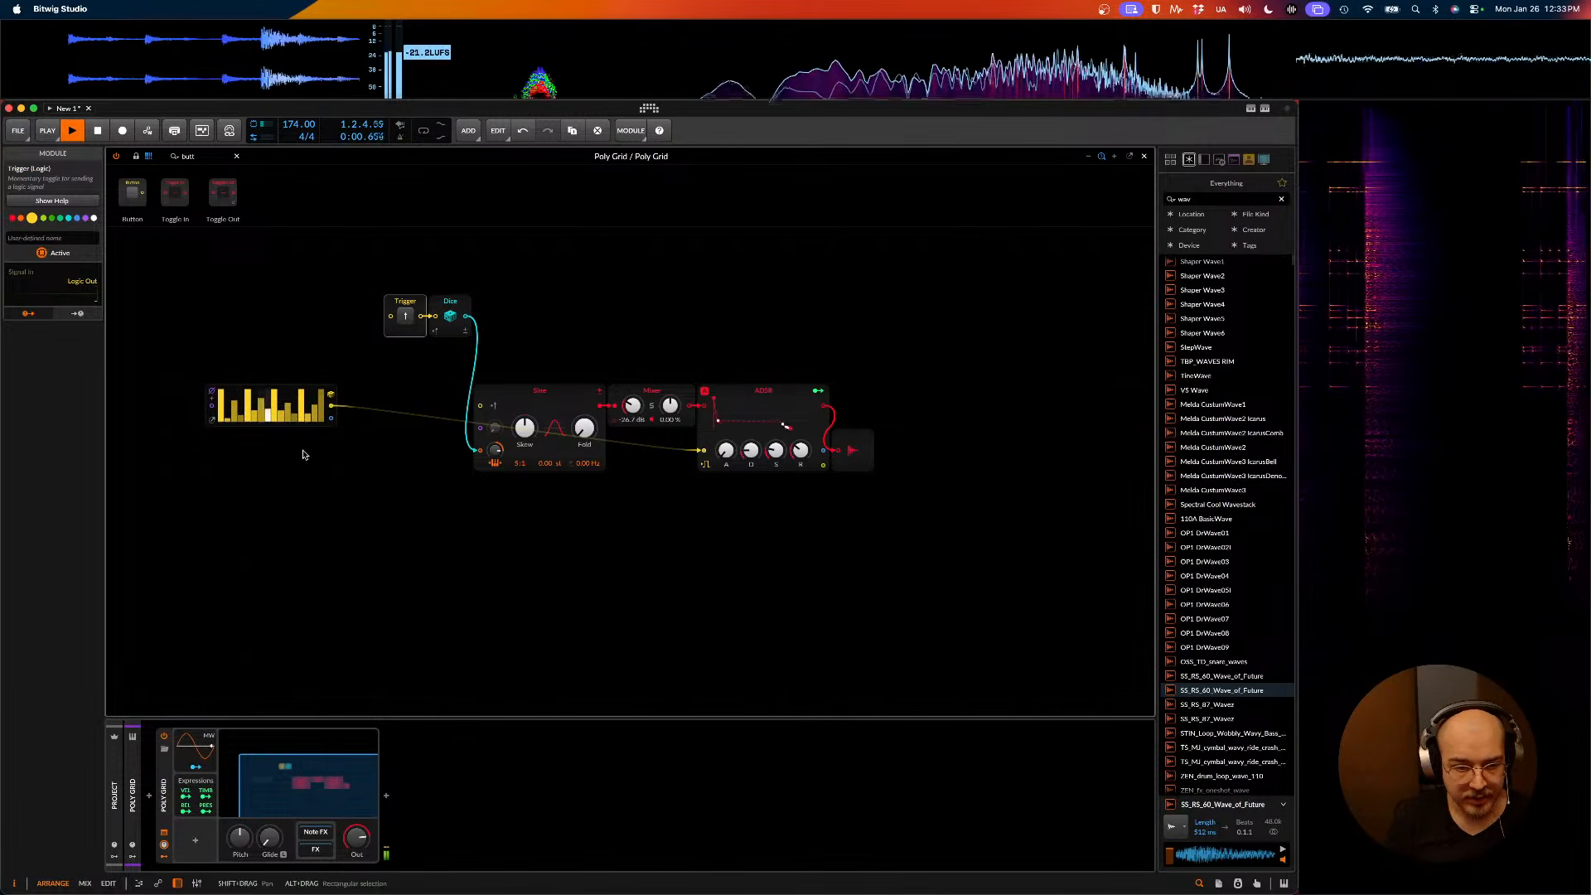
{"action": "key", "text": "space"}
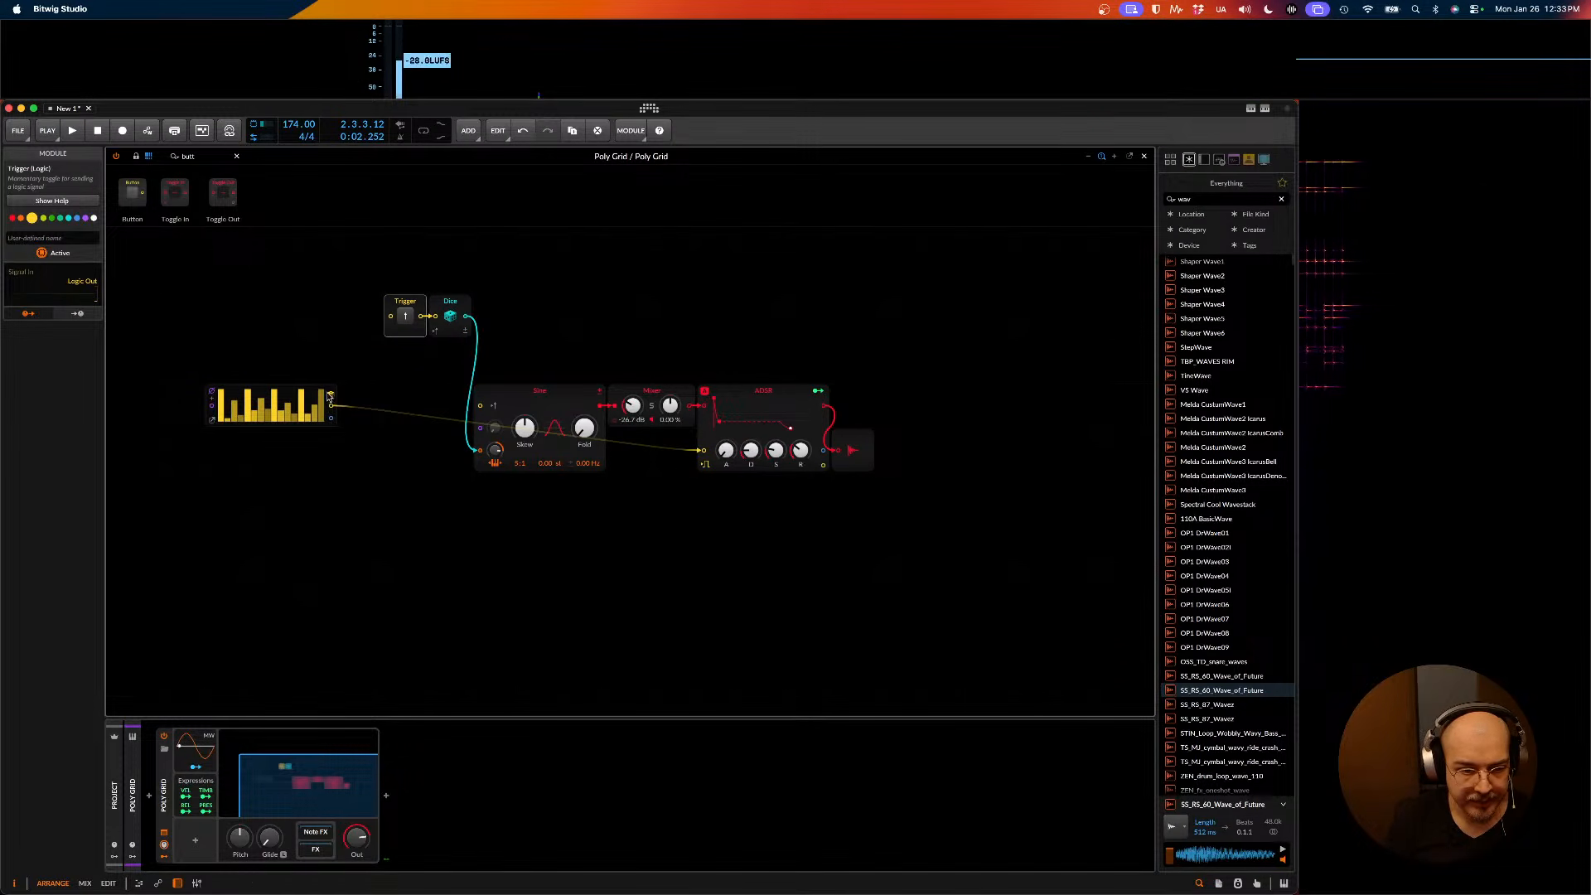
- Select the Probabilities module and examine its Gate Out and Confidence Out signals over repeated playback runs
{"action": "left_click", "coordinate": [217, 419]}
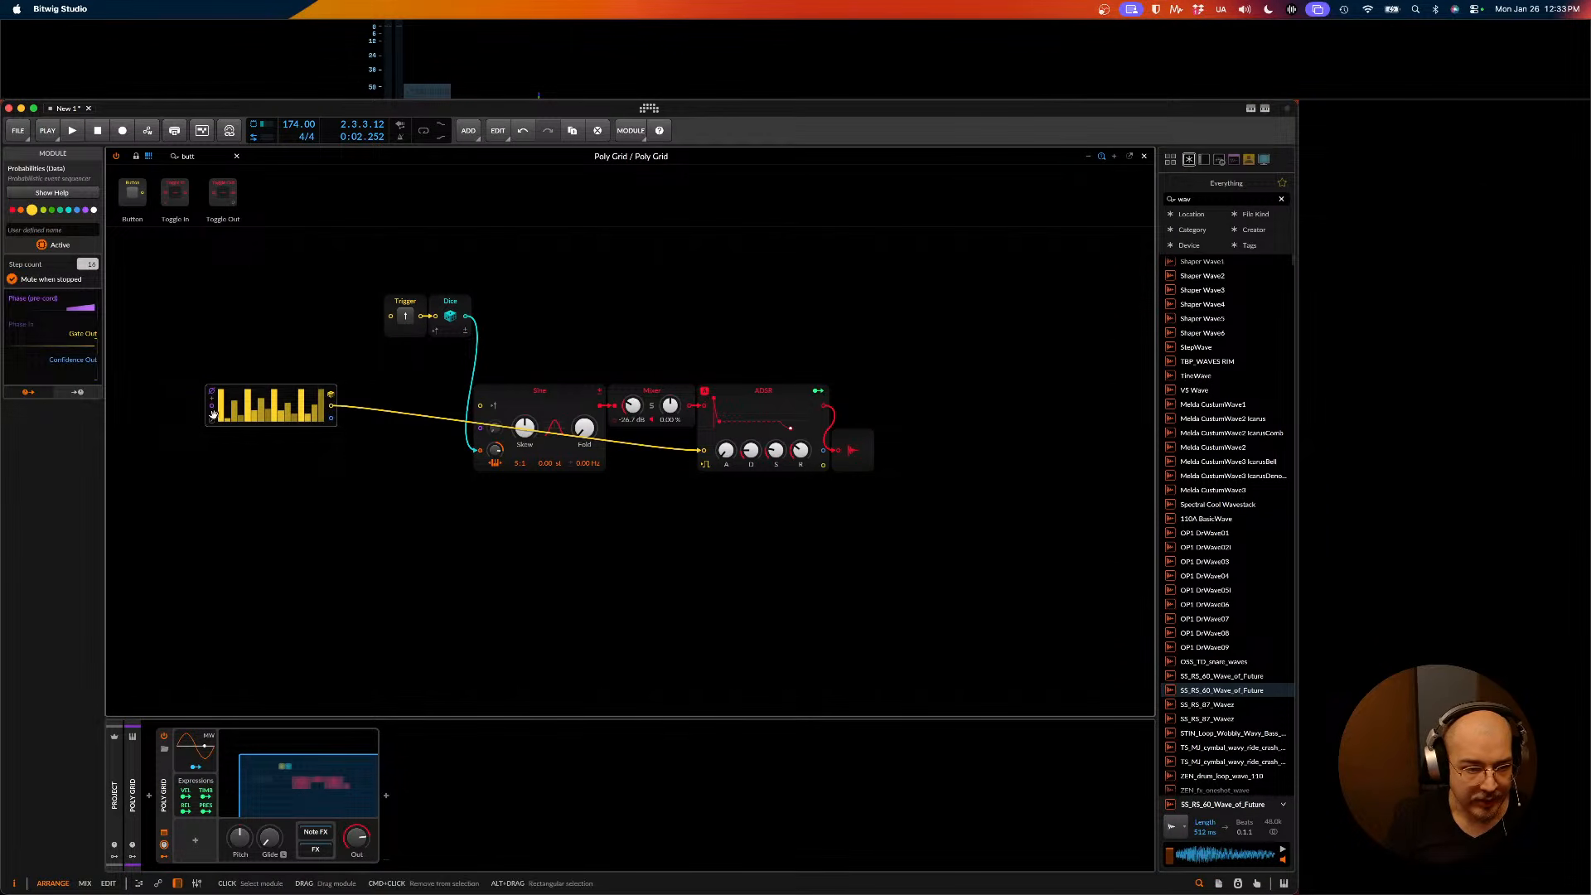
{"action": "key", "text": "space"}
{"action": "key", "text": "space"}
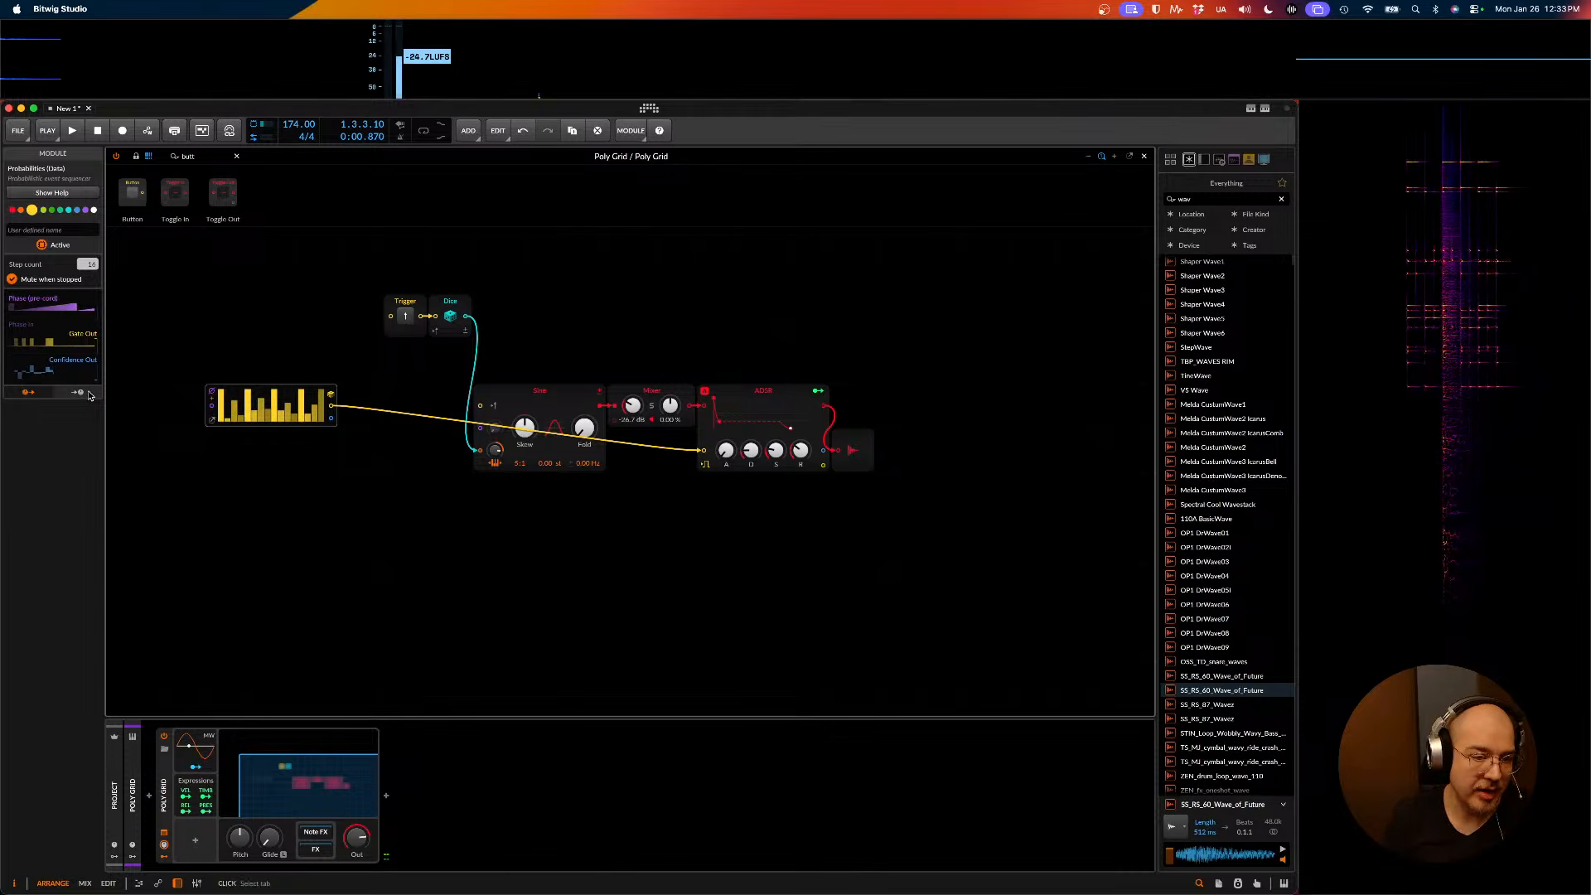
{"action": "key", "text": "space"}
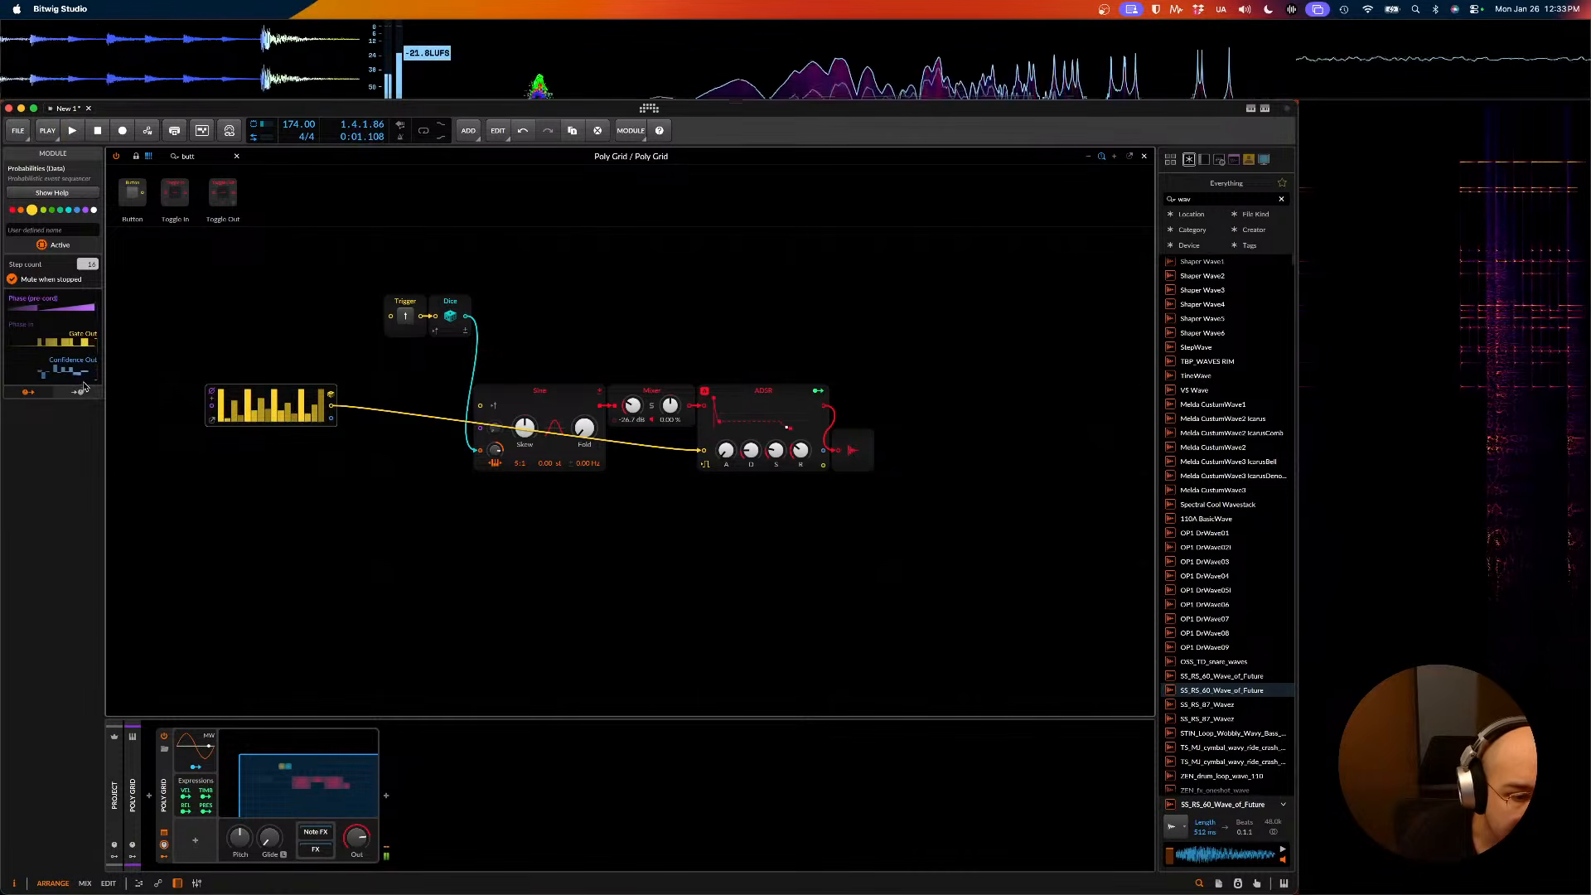
{"action": "key", "text": "space"}
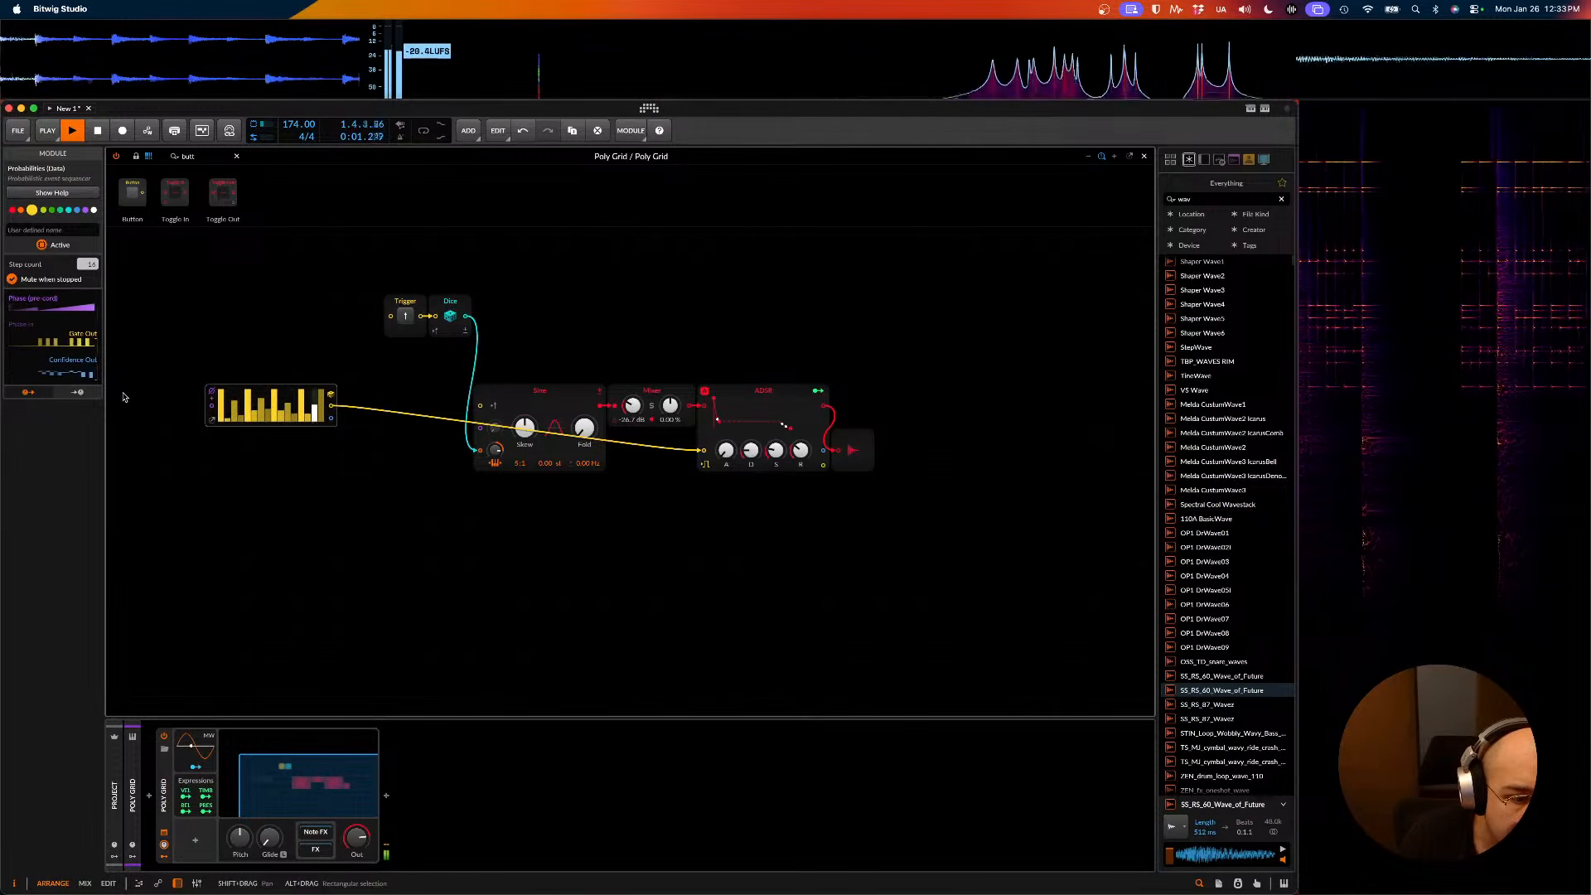
{"action": "key", "text": "space"}
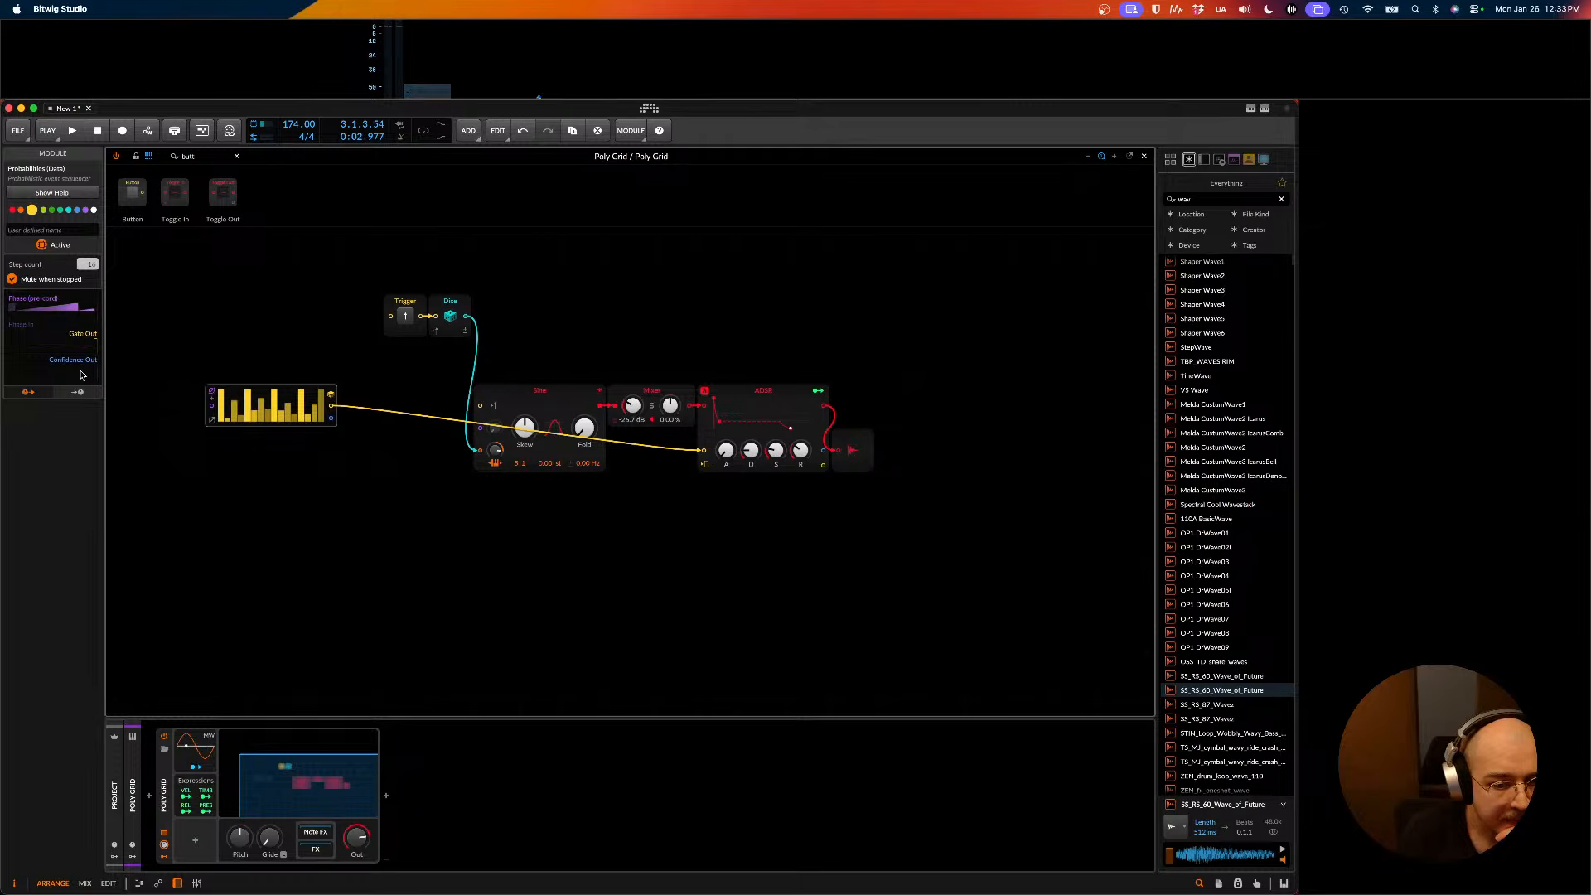
{"action": "key", "text": "space"}
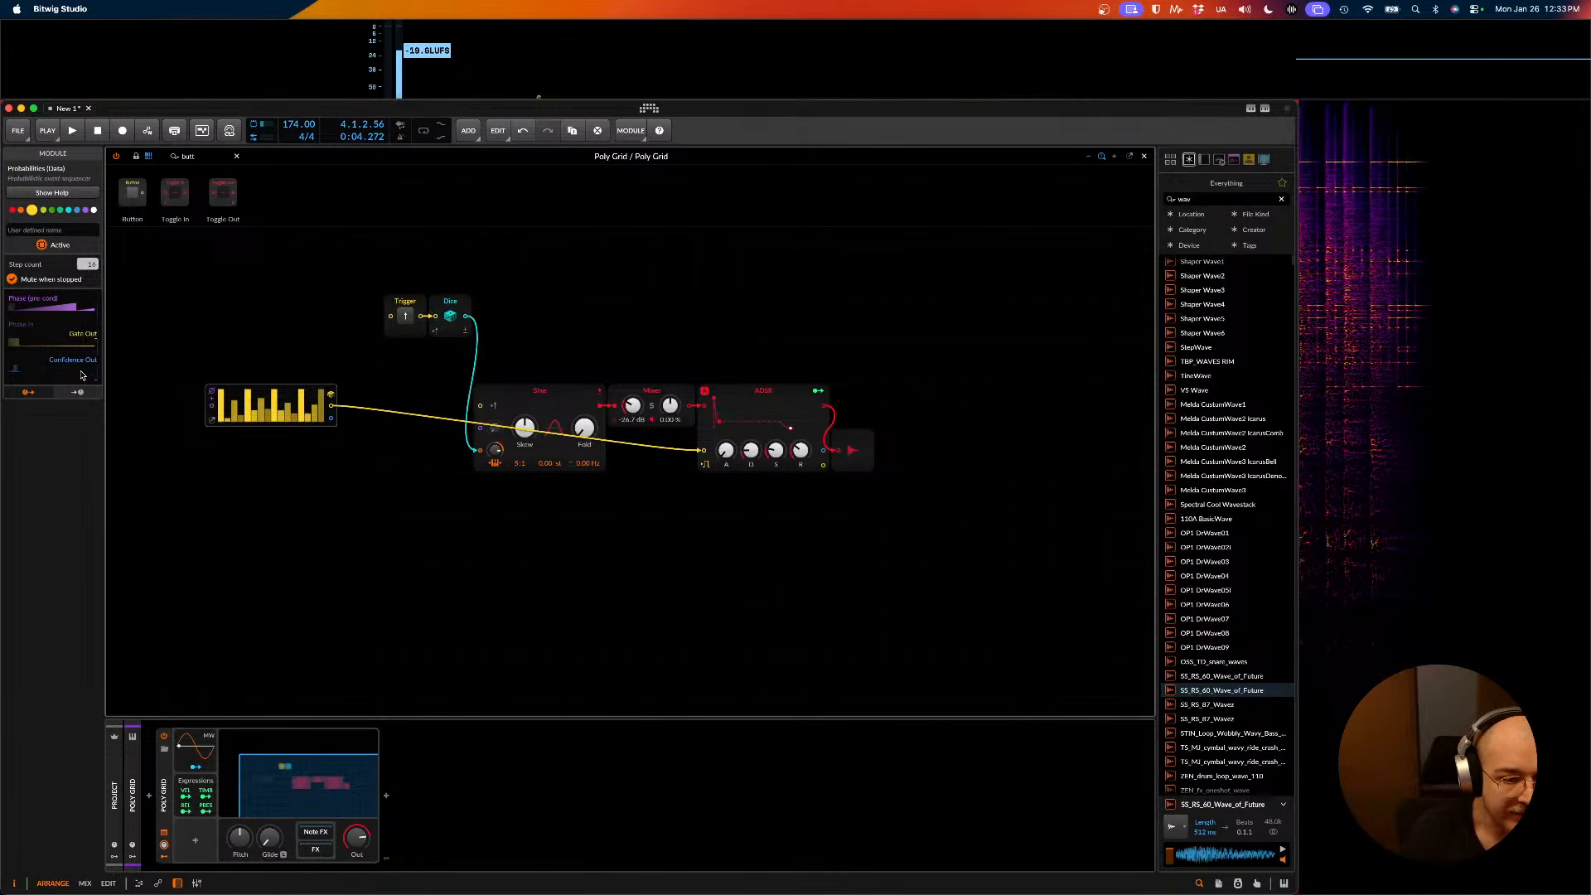
{"action": "key", "text": "space"}
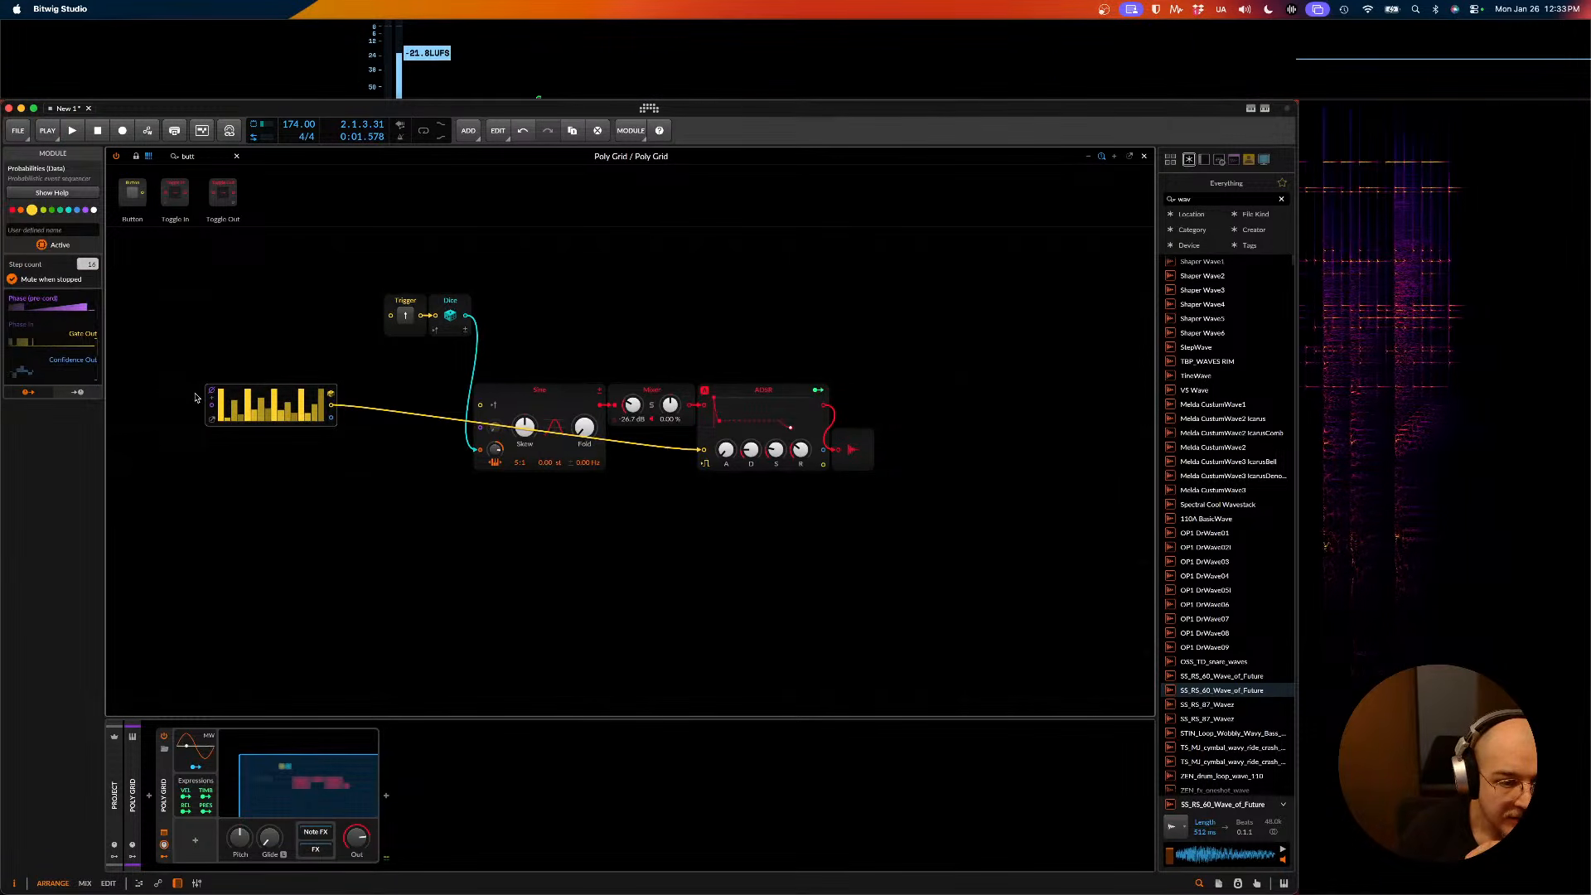
{"action": "key", "text": "space"}
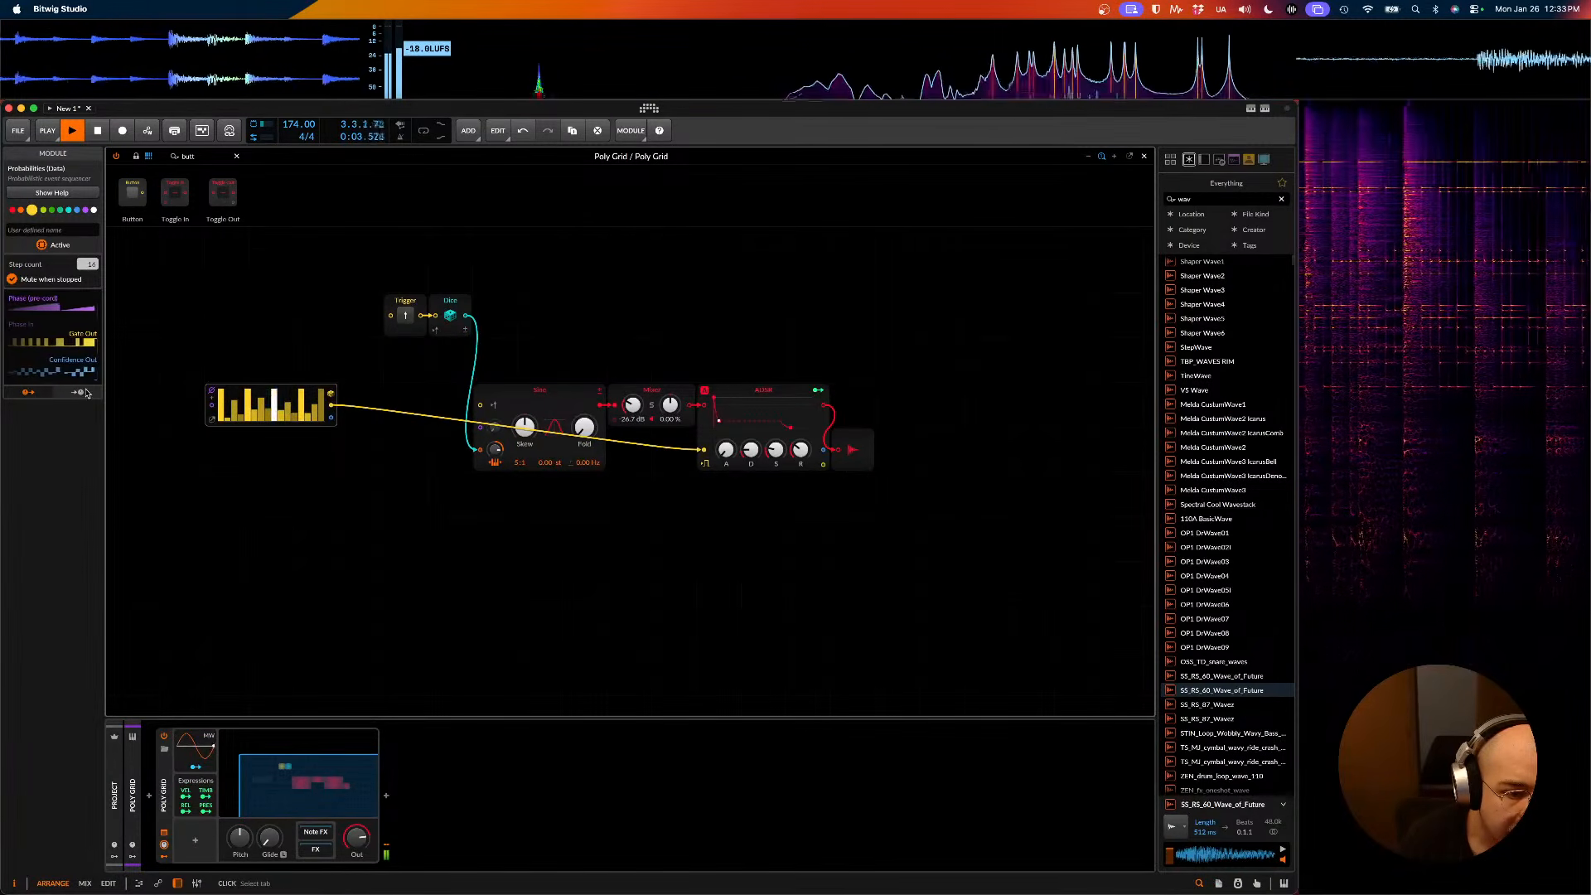
{"action": "key", "text": "space"}
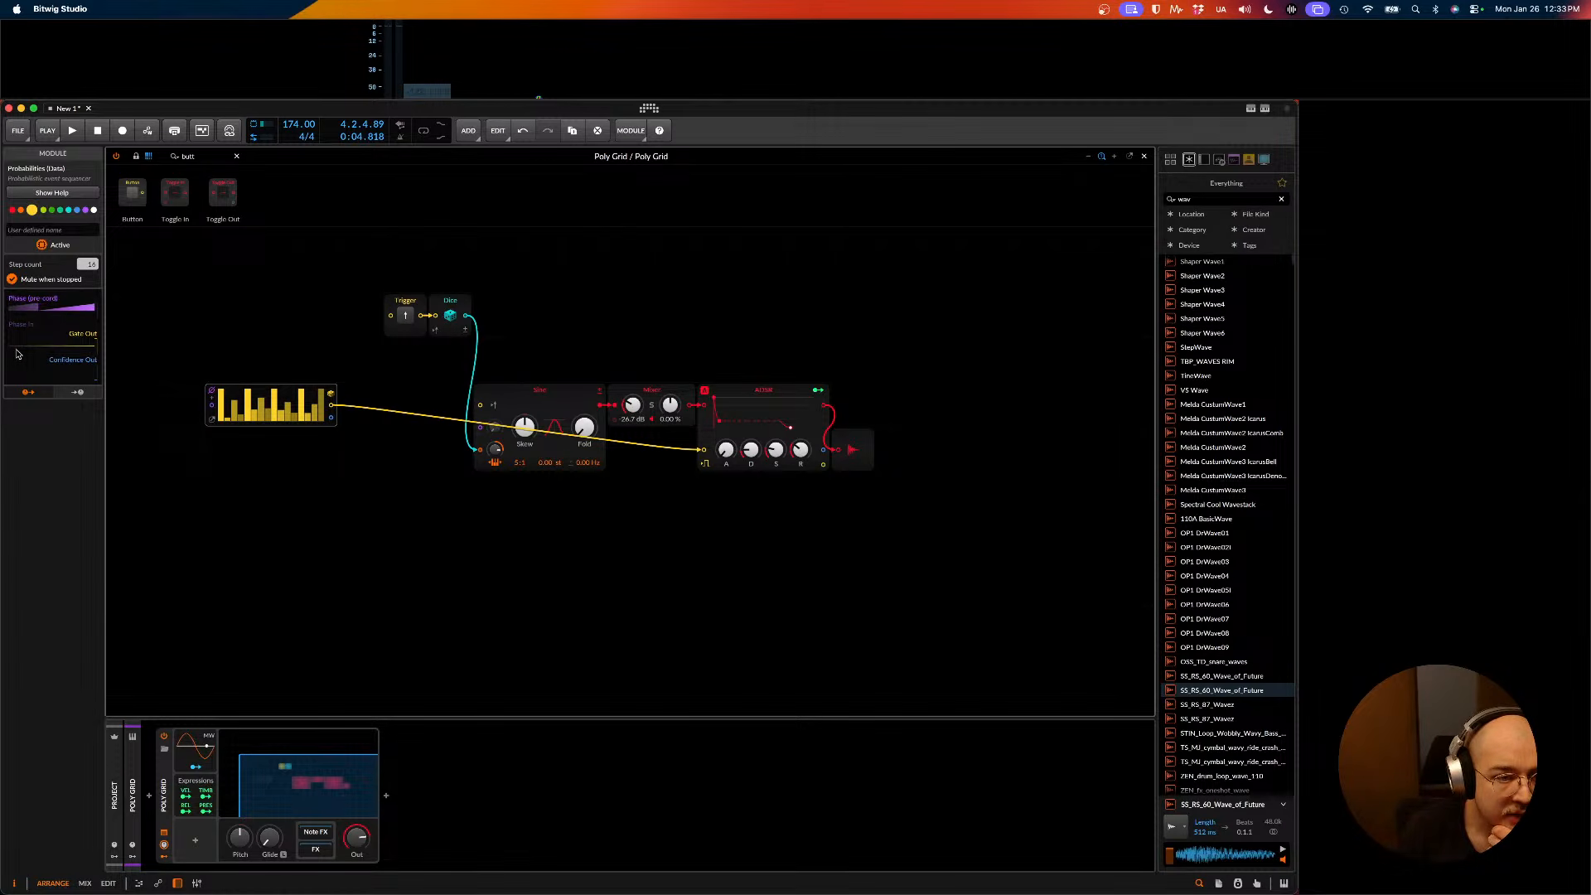
- Read the Probabilities module's help on its outputs and compare it with the Gate Out and Confidence Out signals during playback
{"action": "left_click", "coordinate": [56, 195]}
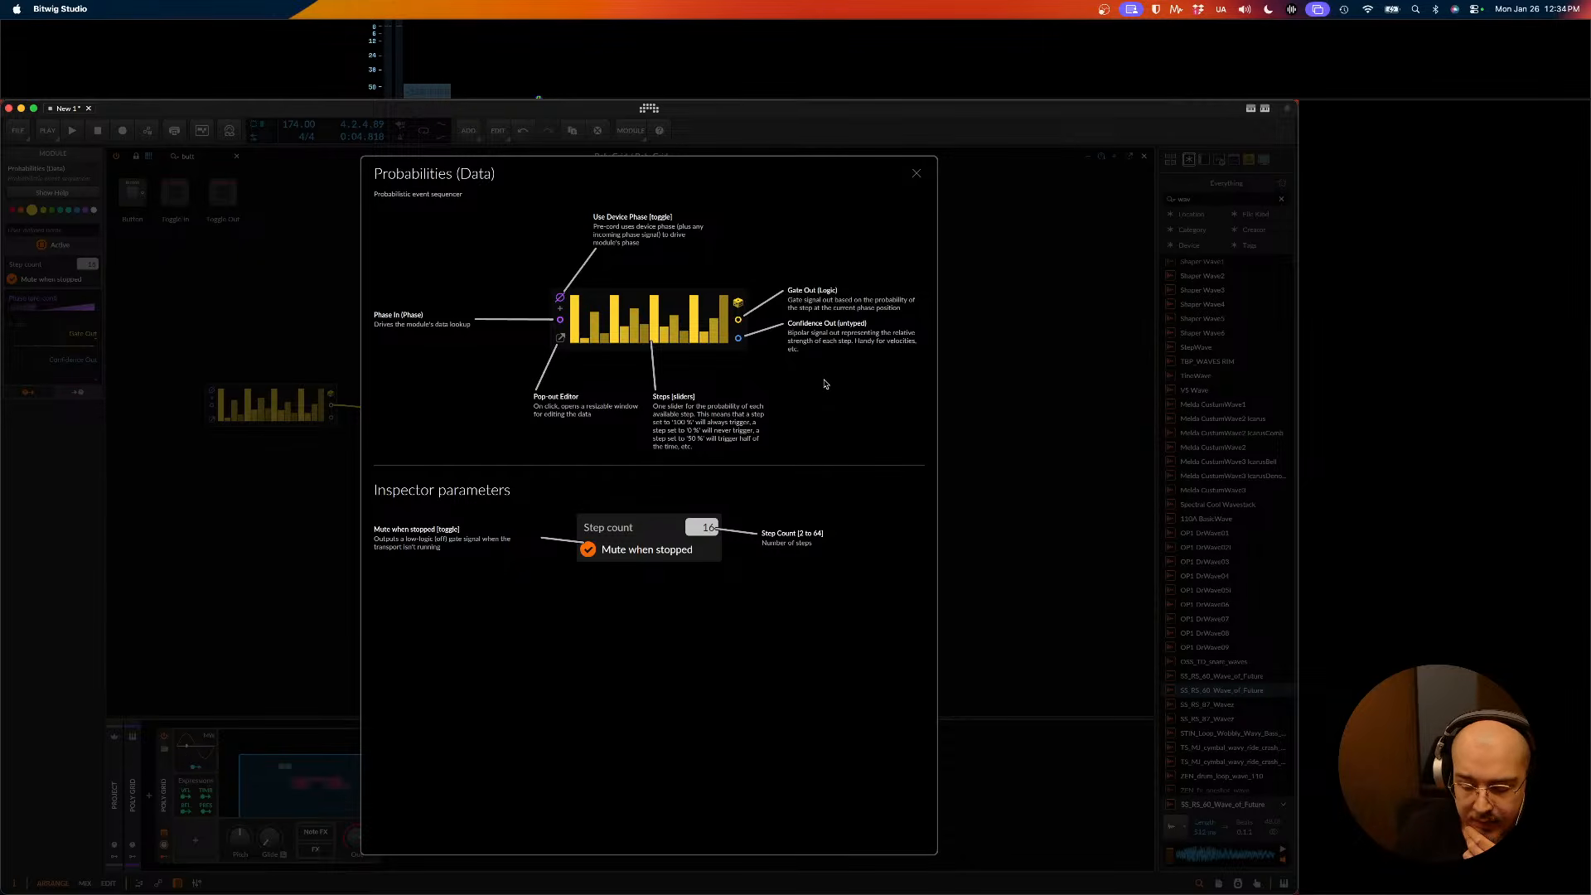
{"action": "left_click", "coordinate": [917, 174]}
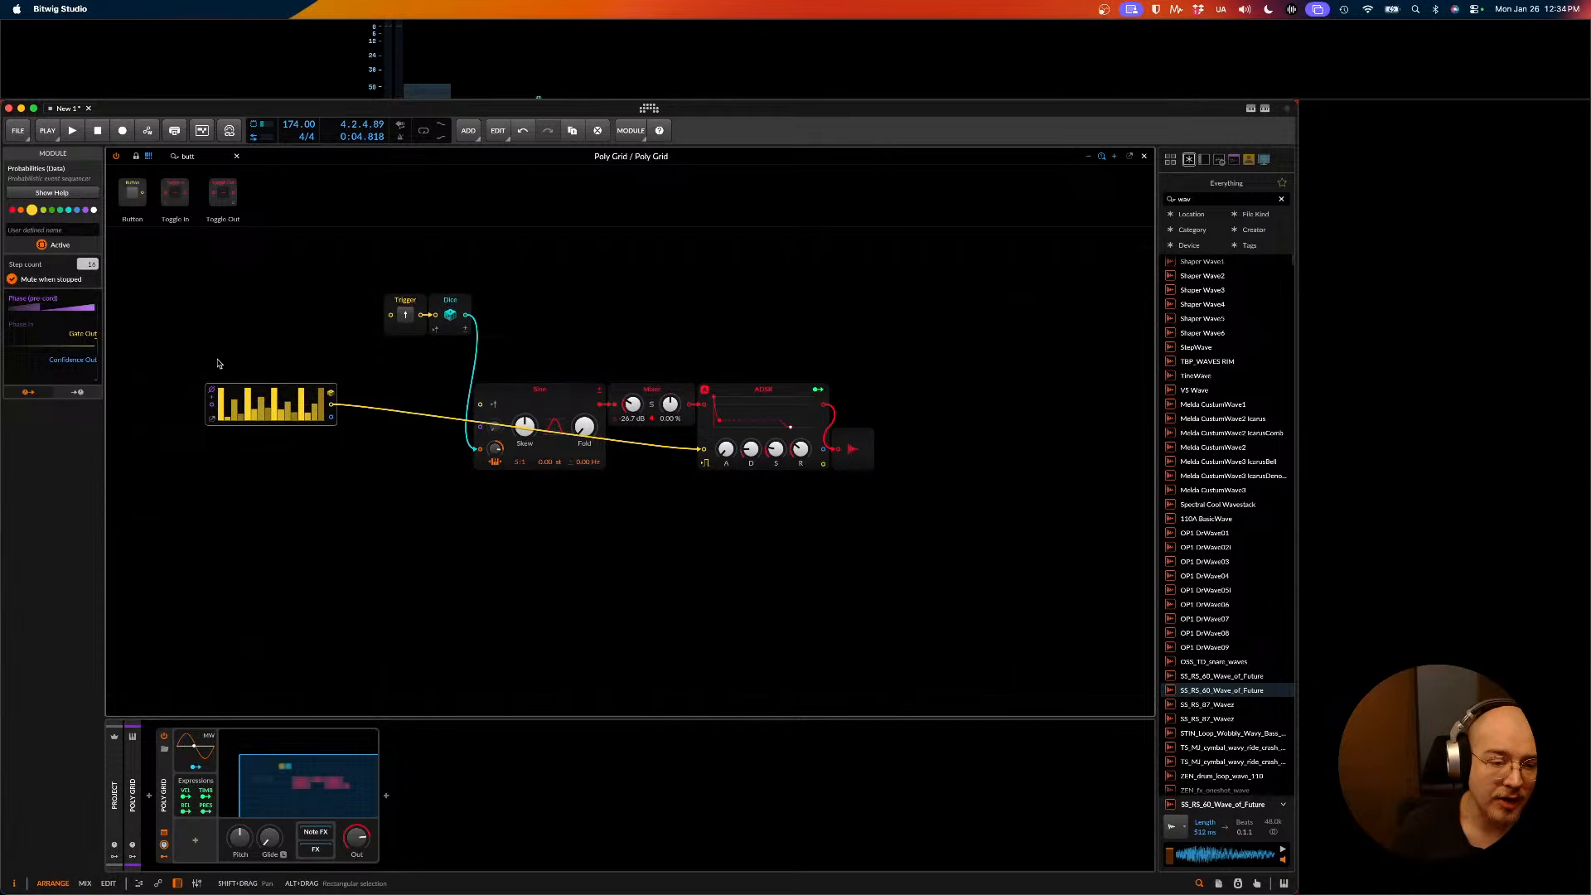
{"action": "left_click_drag", "start_coordinate": [176, 355], "coordinate": [296, 424]}
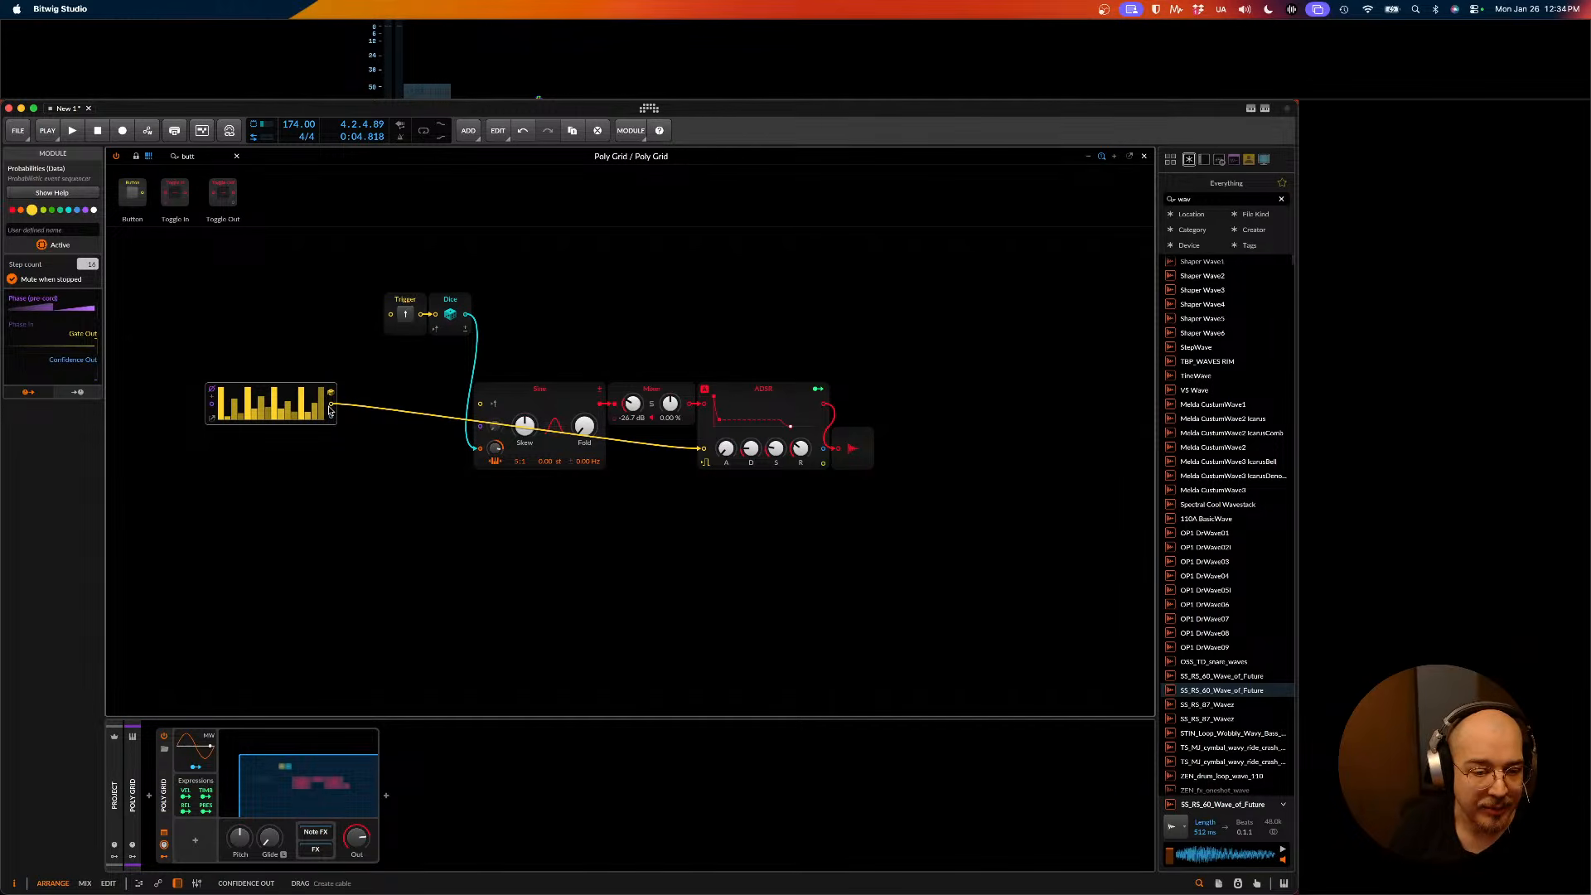
{"action": "key", "text": "space"}
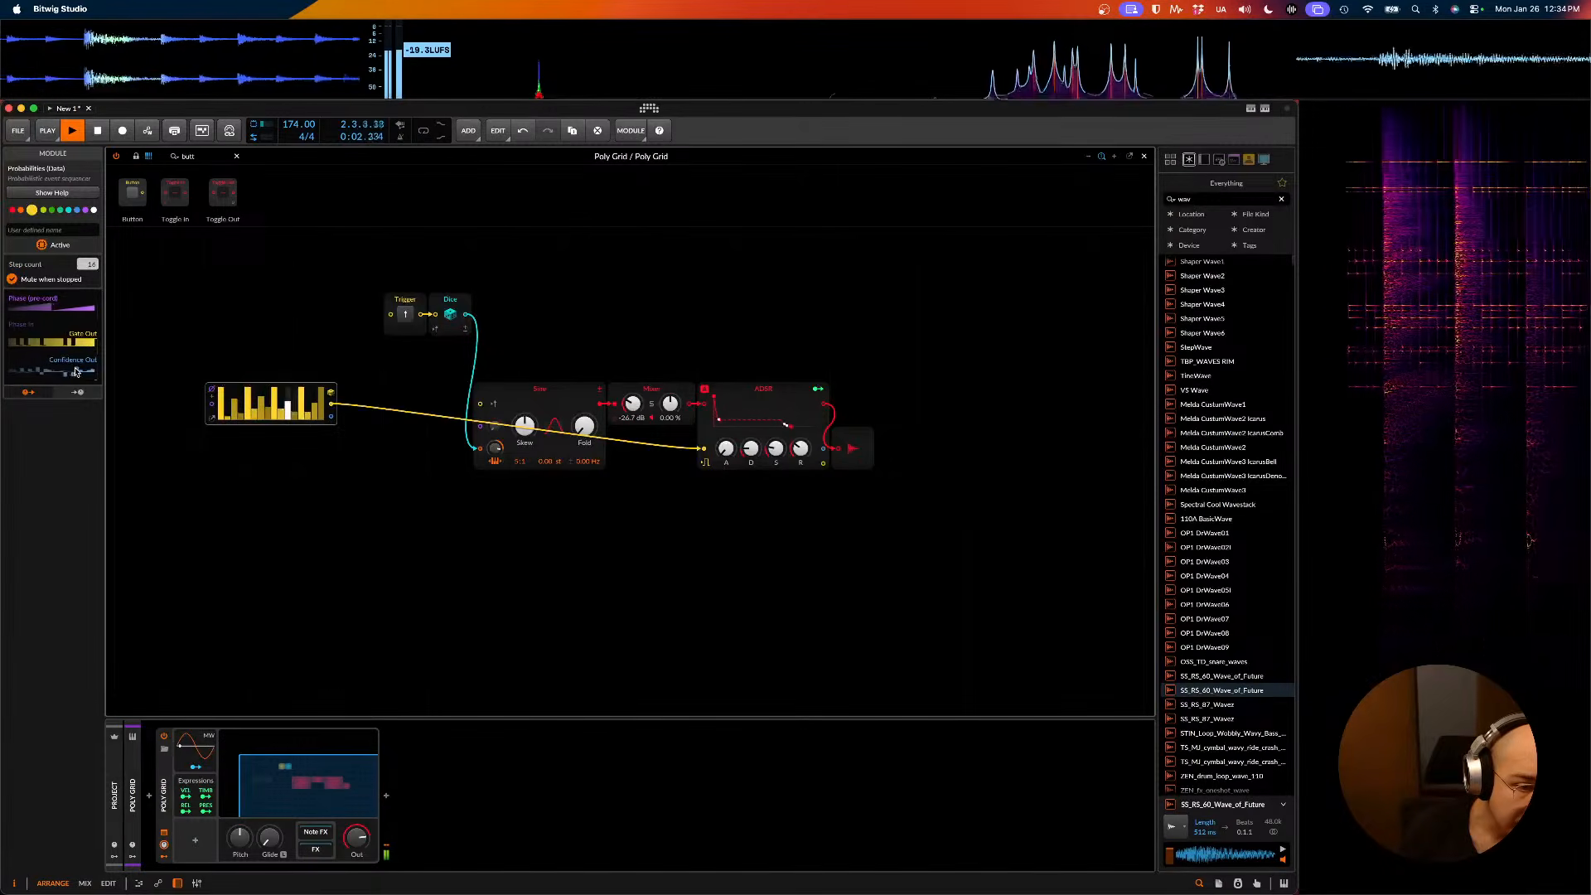
{"action": "key", "text": "space"}
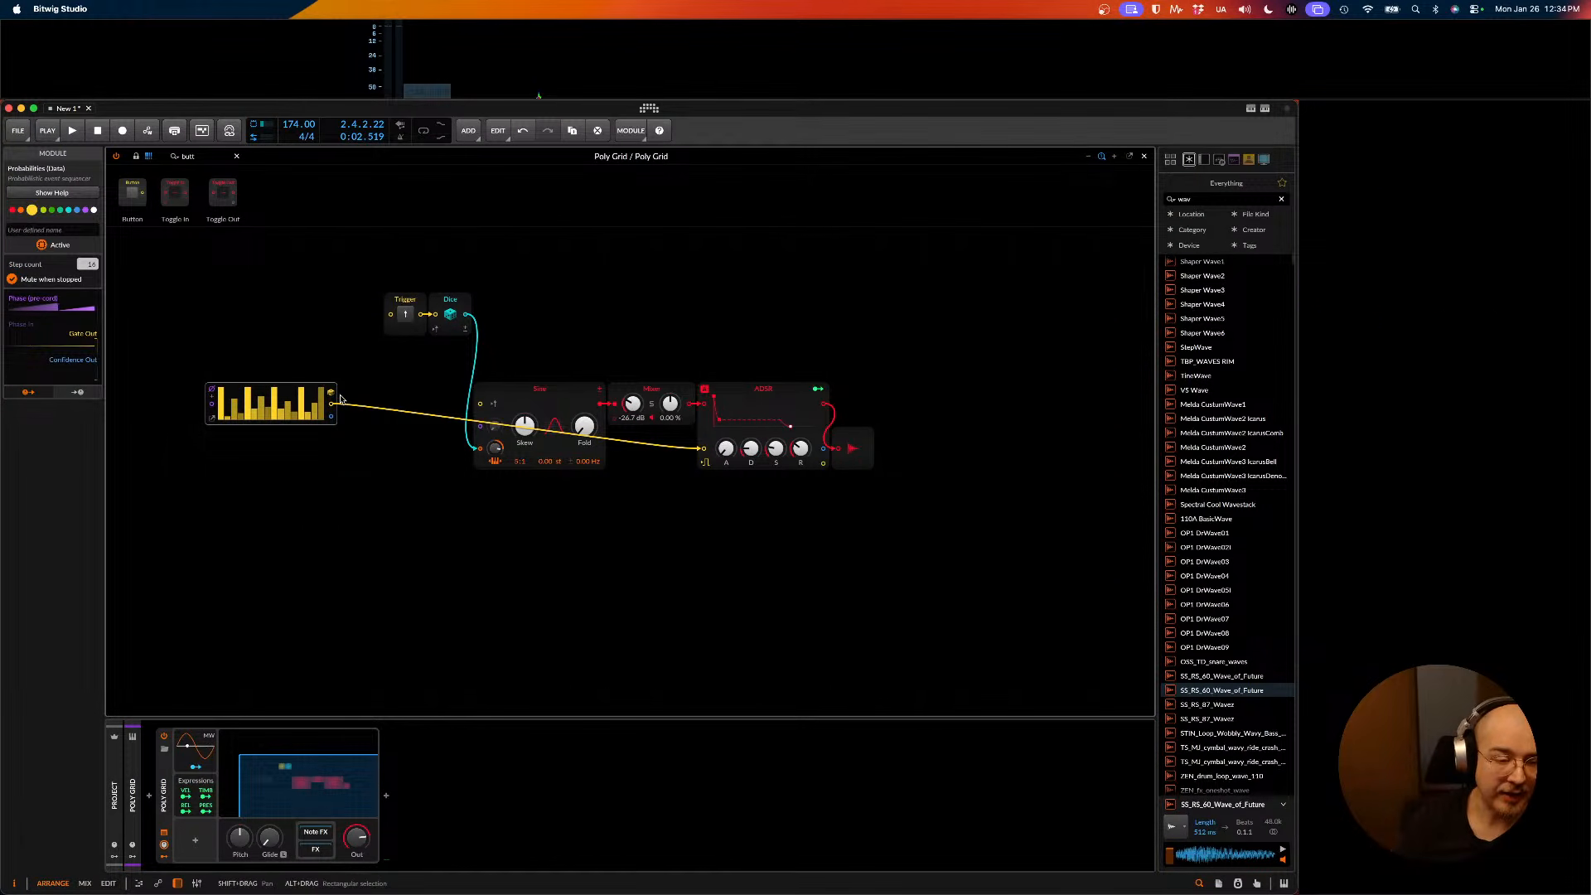
{"action": "scroll", "coordinate": [341, 399], "scroll_direction": "right", "scroll_amount": 2}
{"action": "key", "text": "space"}
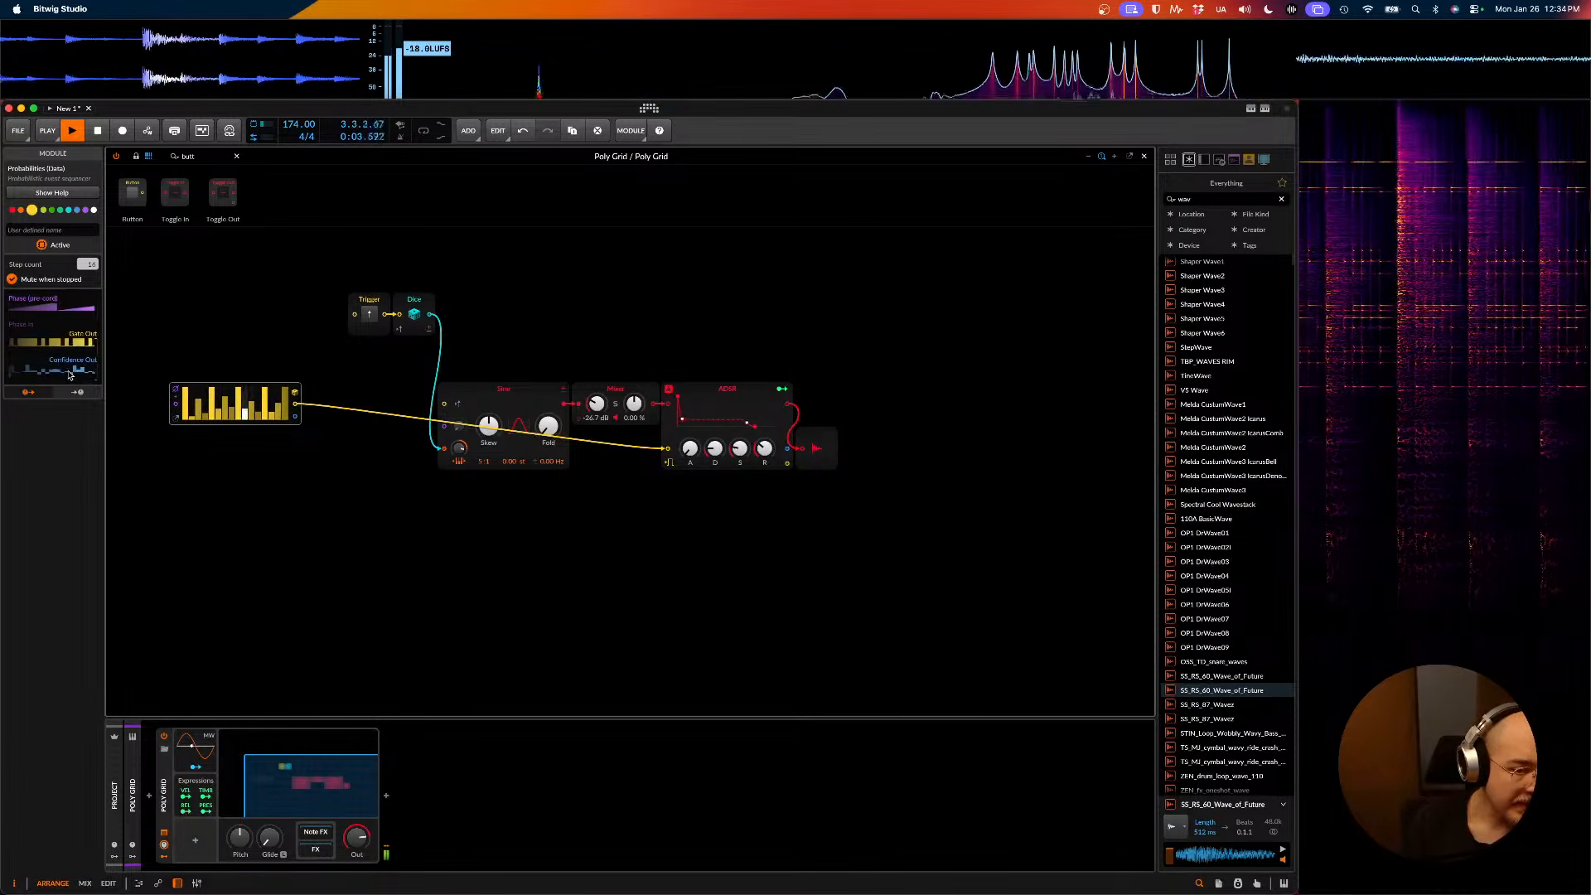
{"action": "key", "text": "space"}
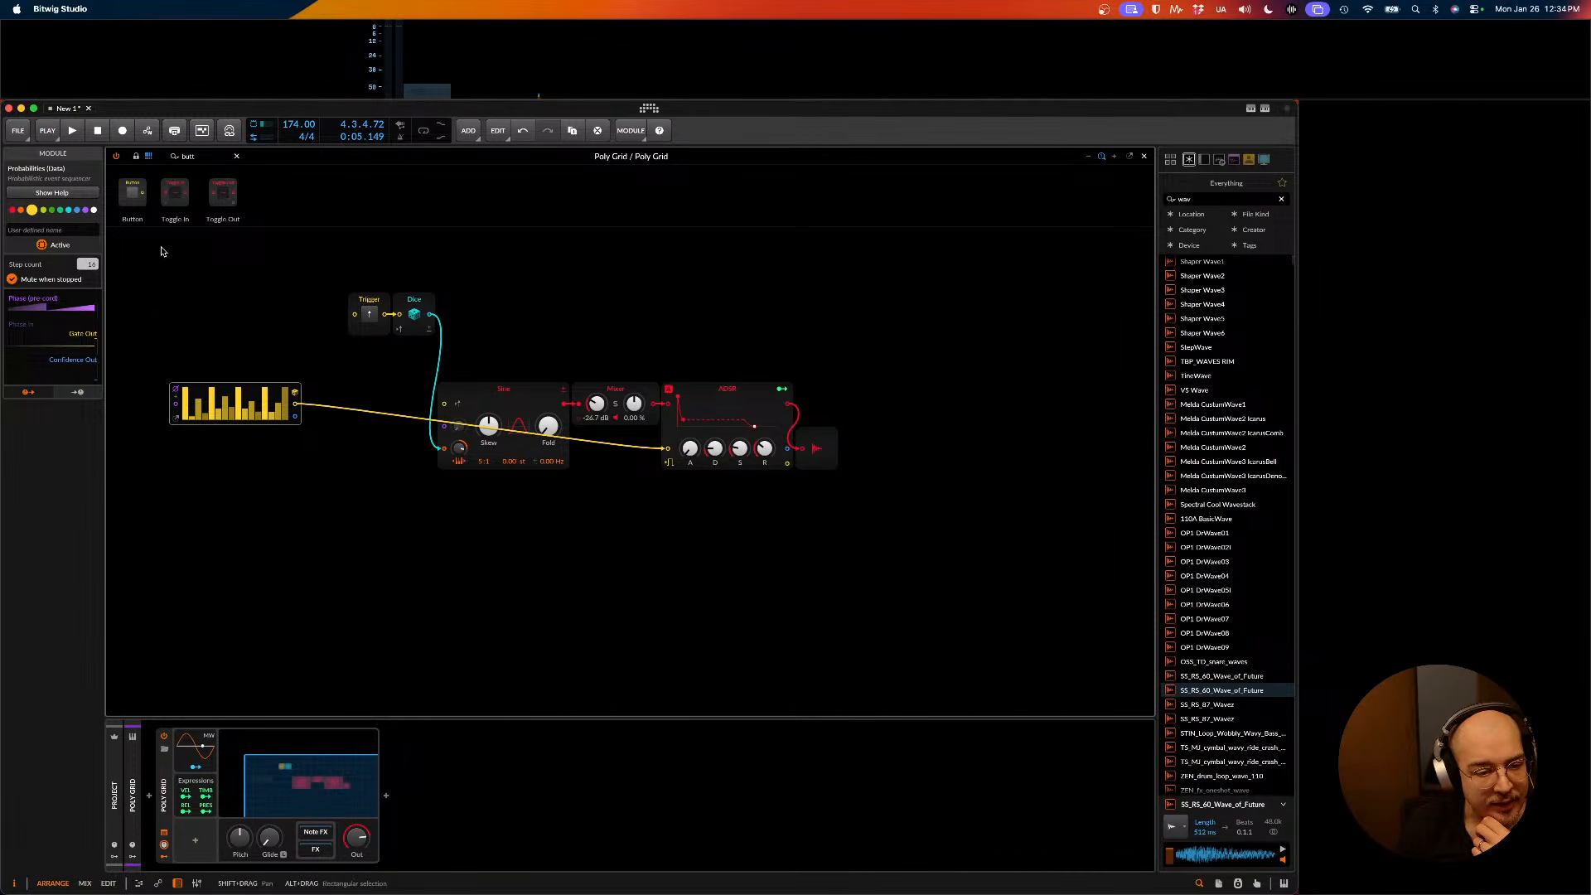
- Search the modules for "phase", connect a Phase In module ahead of Probabilities and audition the result
{"action": "left_click_drag", "start_coordinate": [192, 156], "coordinate": [156, 156]}
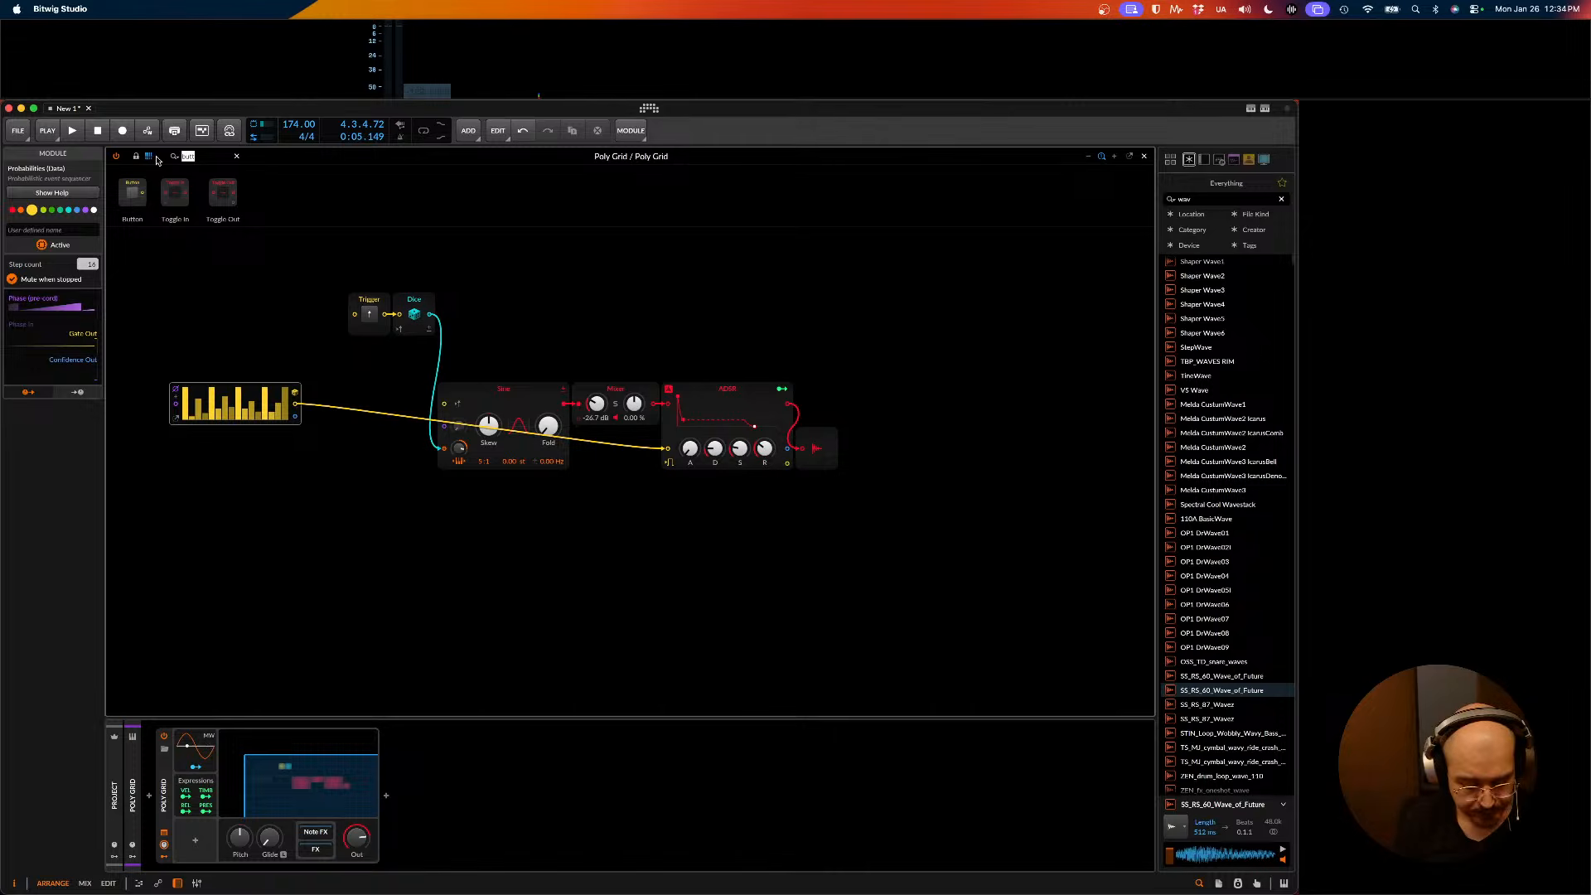
{"action": "type", "text": "phase"}
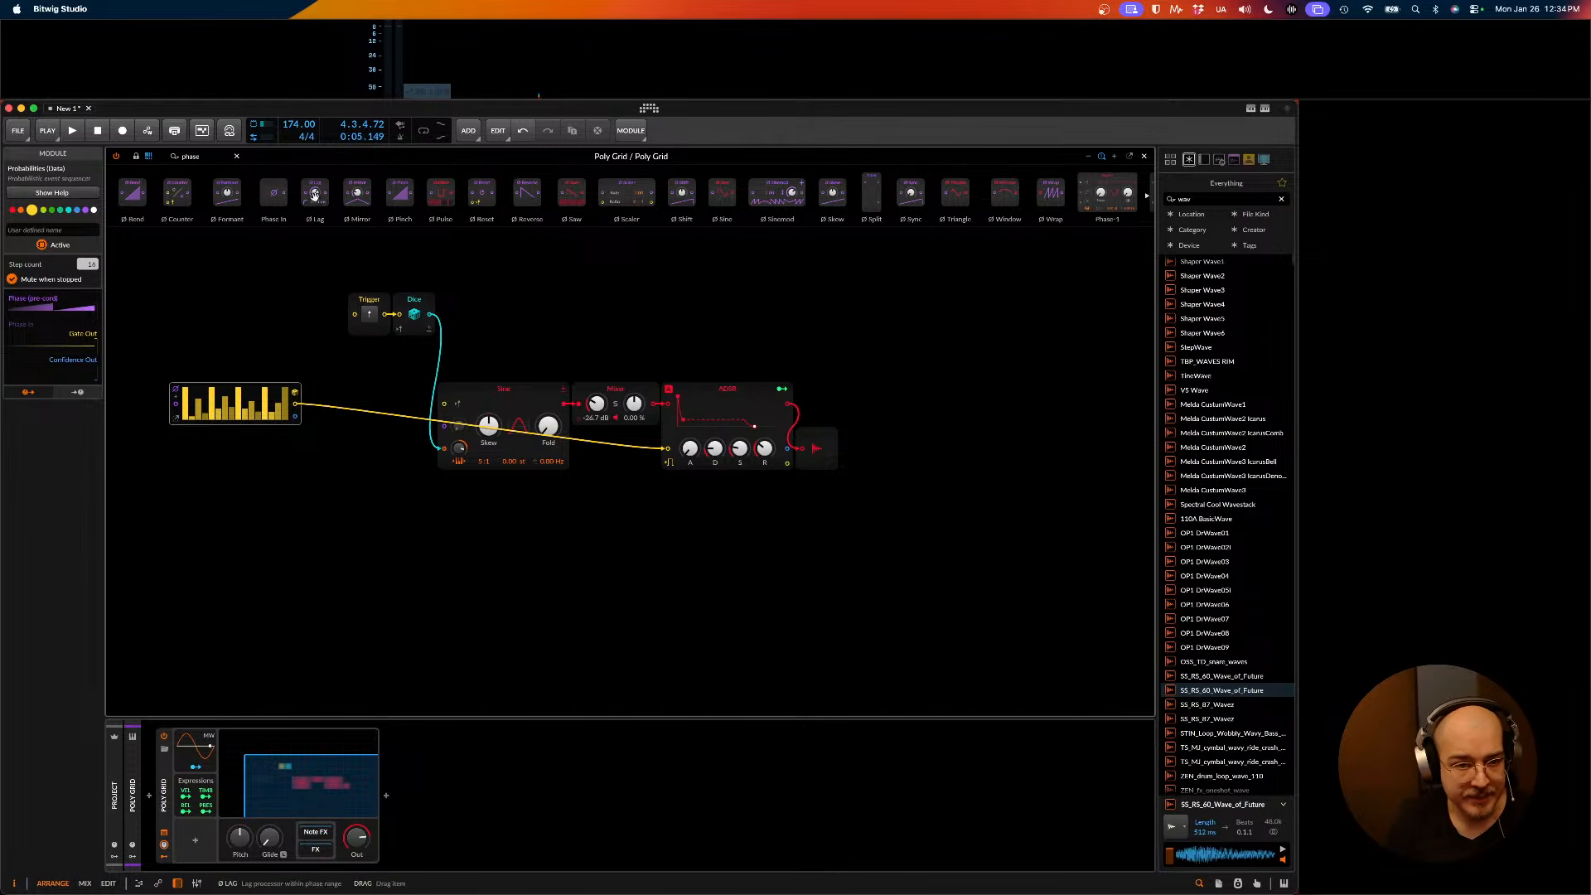
{"action": "left_click_drag", "start_coordinate": [277, 193], "coordinate": [146, 404]}
{"action": "key", "text": "space"}
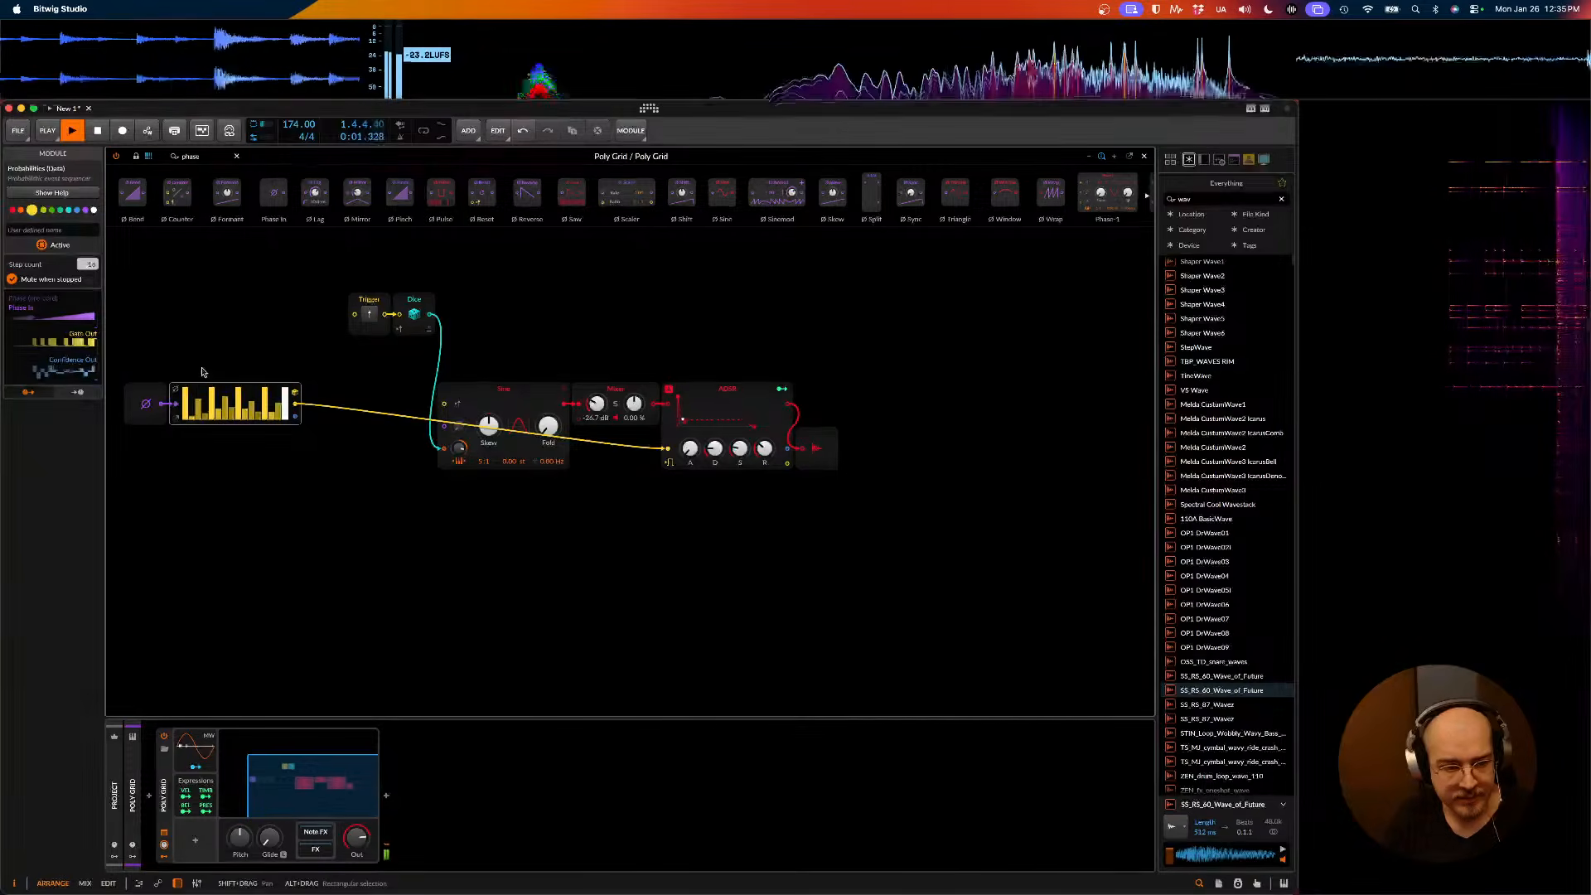
{"action": "key", "text": "space"}
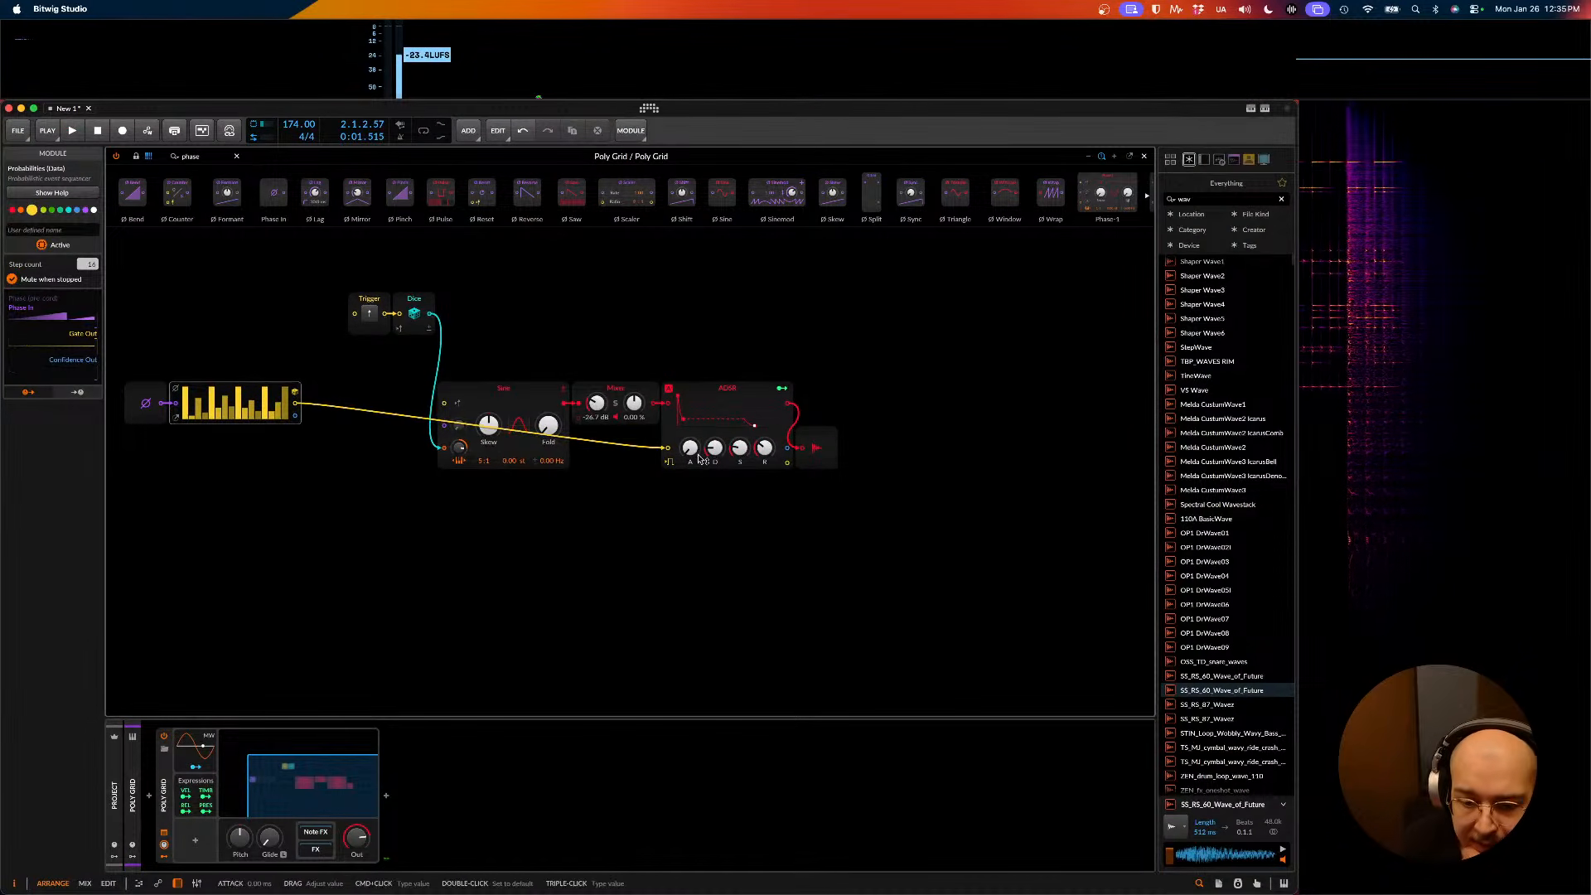
- Set the Sine oscillator's frequency ratio to 10:1 and its pitch modulation amount to about 18 st during playback
{"action": "left_click_drag", "start_coordinate": [718, 450], "coordinate": [735, 455]}
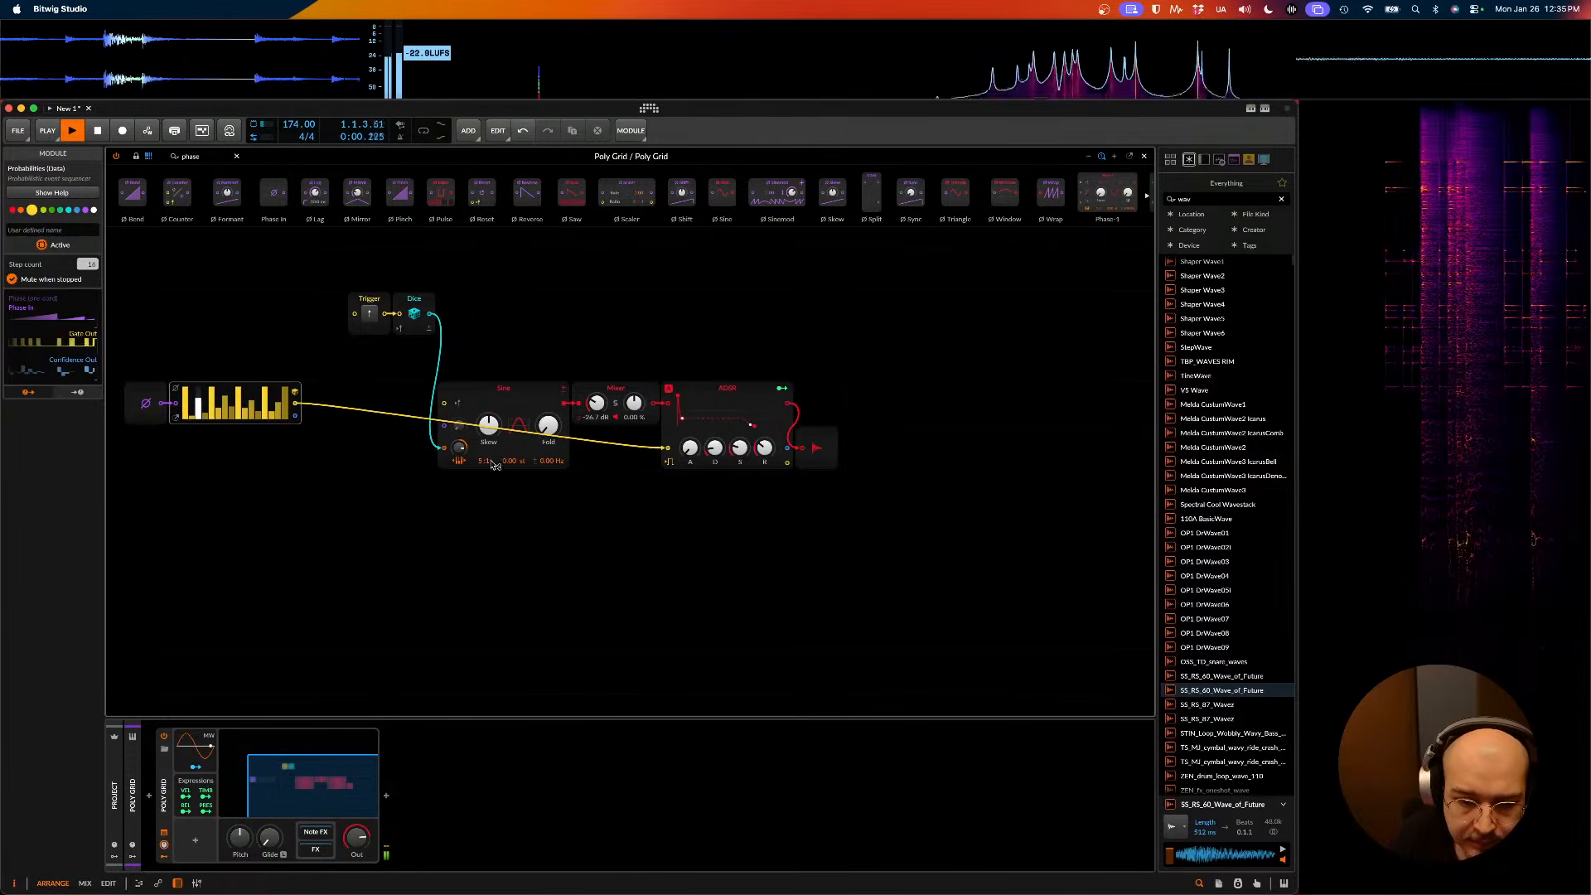
{"action": "mouse_move", "coordinate": [485, 467]}
{"action": "left_mouse_down"}
{"action": "mouse_move", "coordinate": [485, 431]}
{"action": "mouse_move", "coordinate": [461, 455]}
{"action": "mouse_move", "coordinate": [461, 431]}
{"action": "mouse_move", "coordinate": [461, 454]}
{"action": "left_mouse_up"}
{"action": "key", "text": "space"}
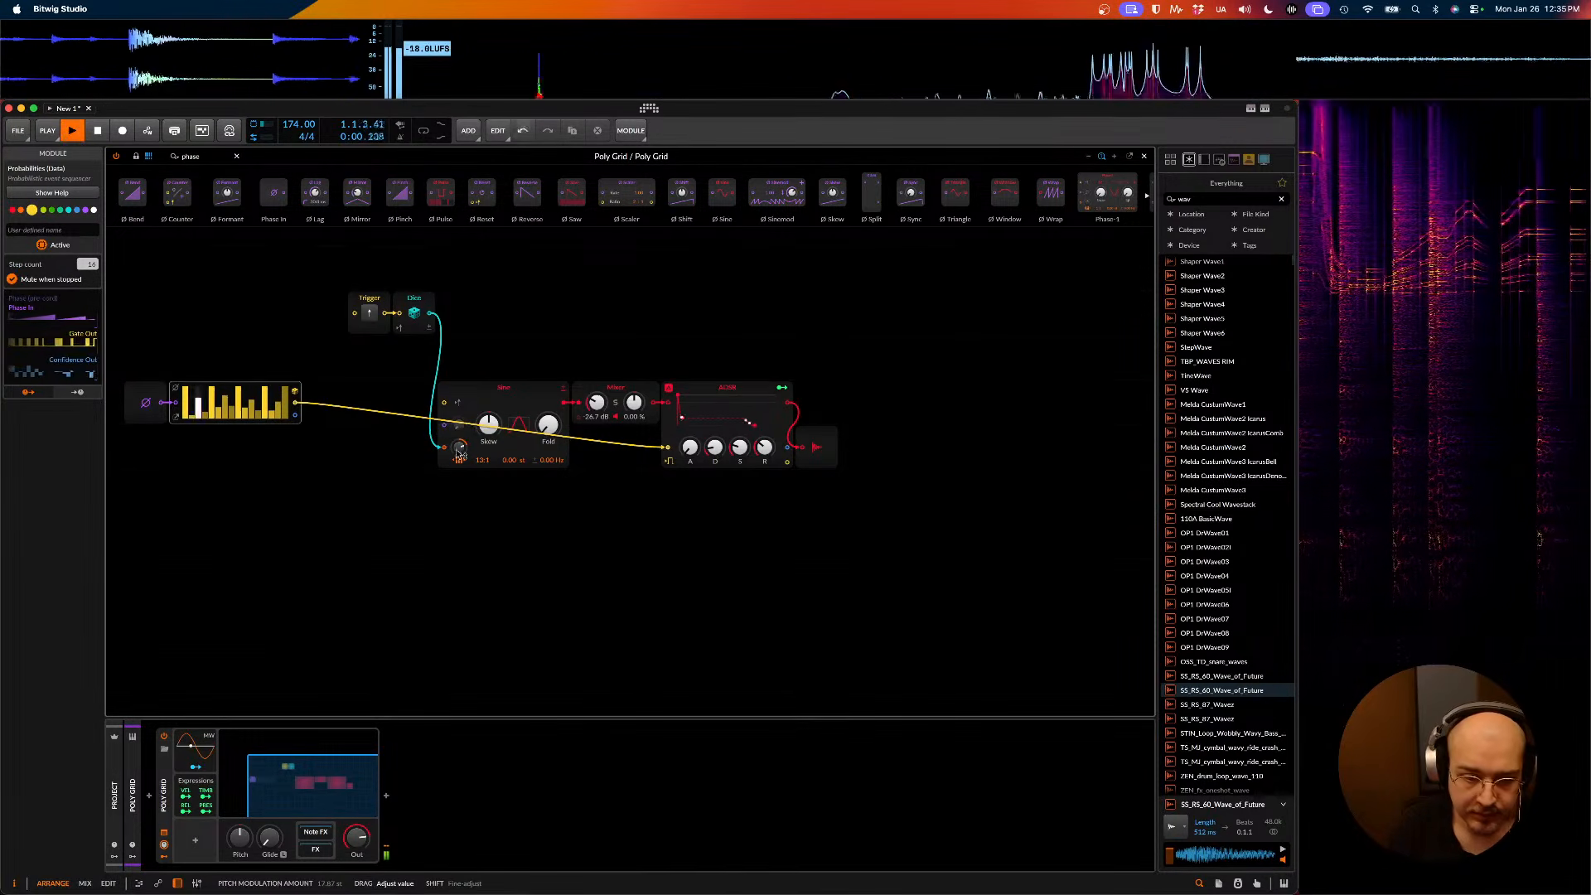
- Adjust the early step heights in Probabilities and shorten the ADSR's decay to about 34 ms while auditioning
{"action": "key", "text": "space"}
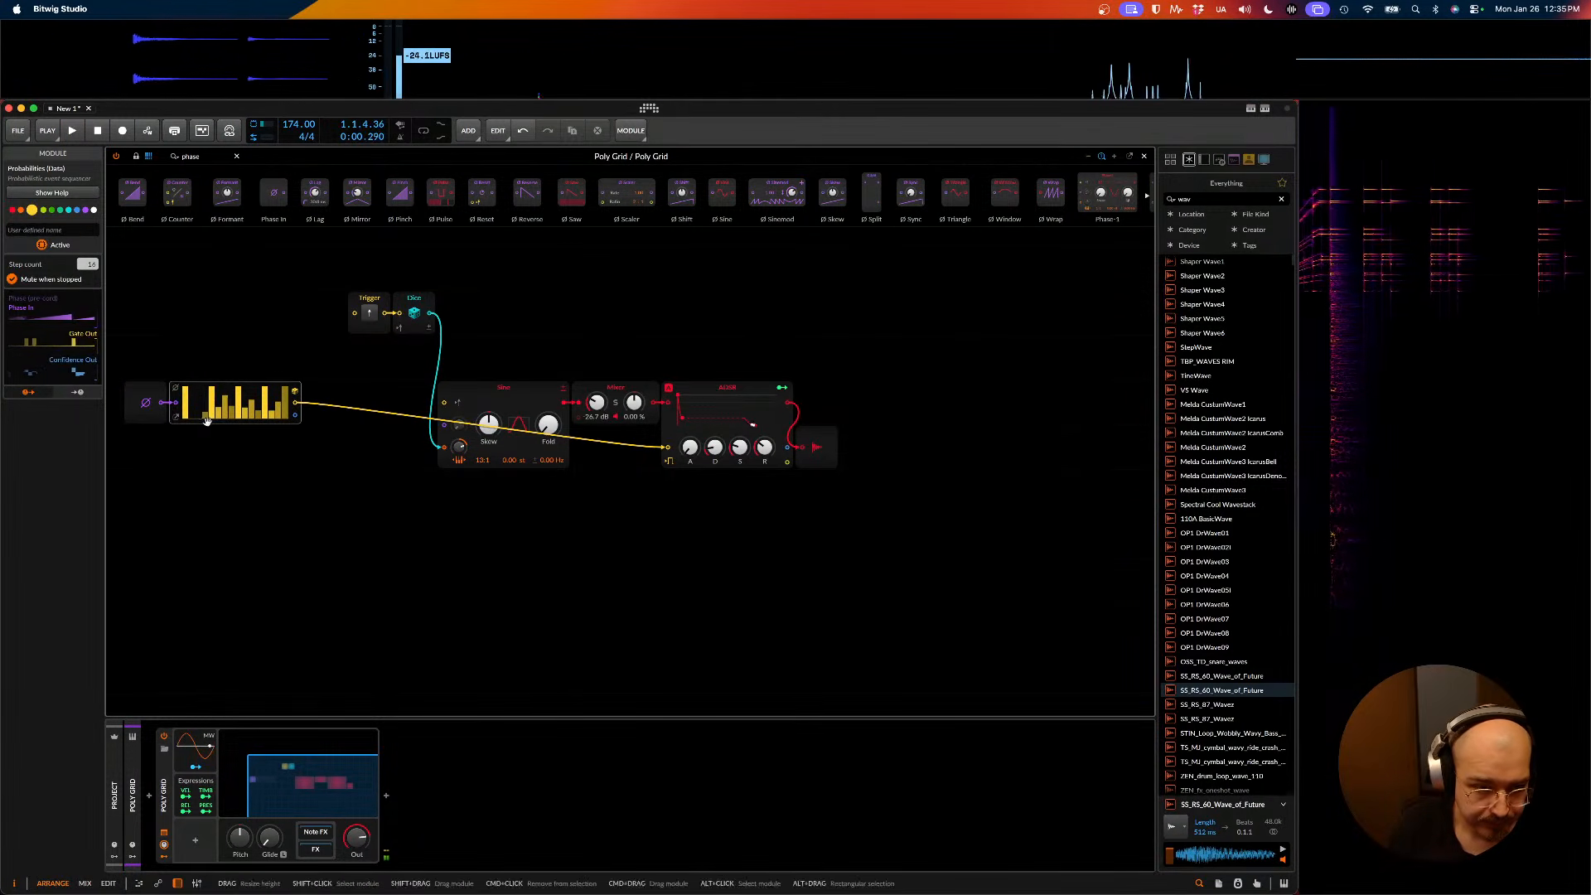
{"action": "key", "text": "space"}
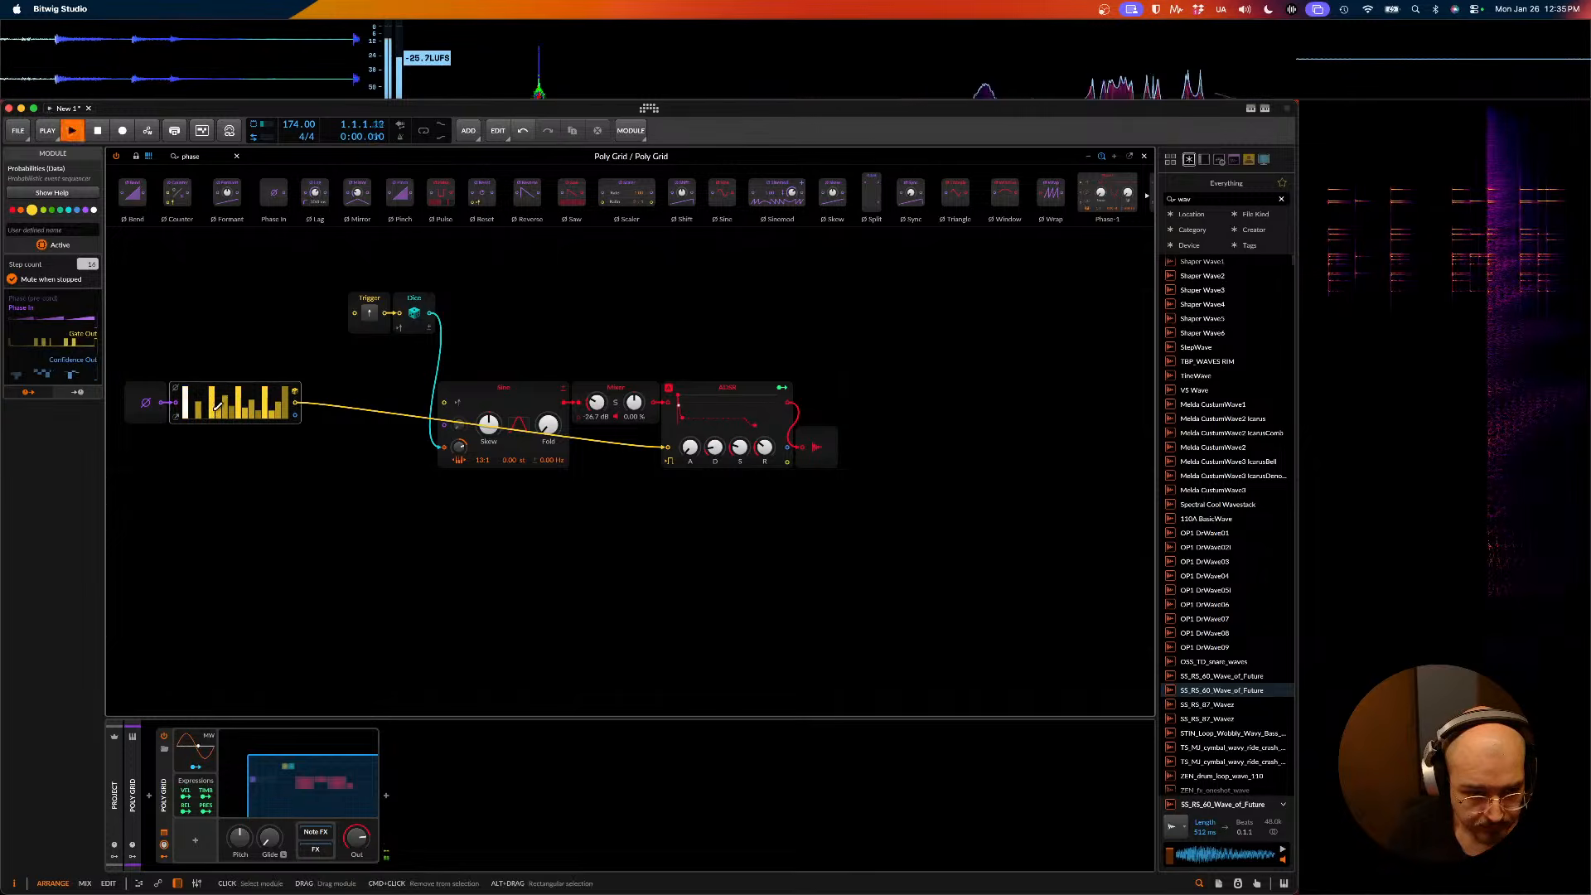
{"action": "key", "text": "space"}
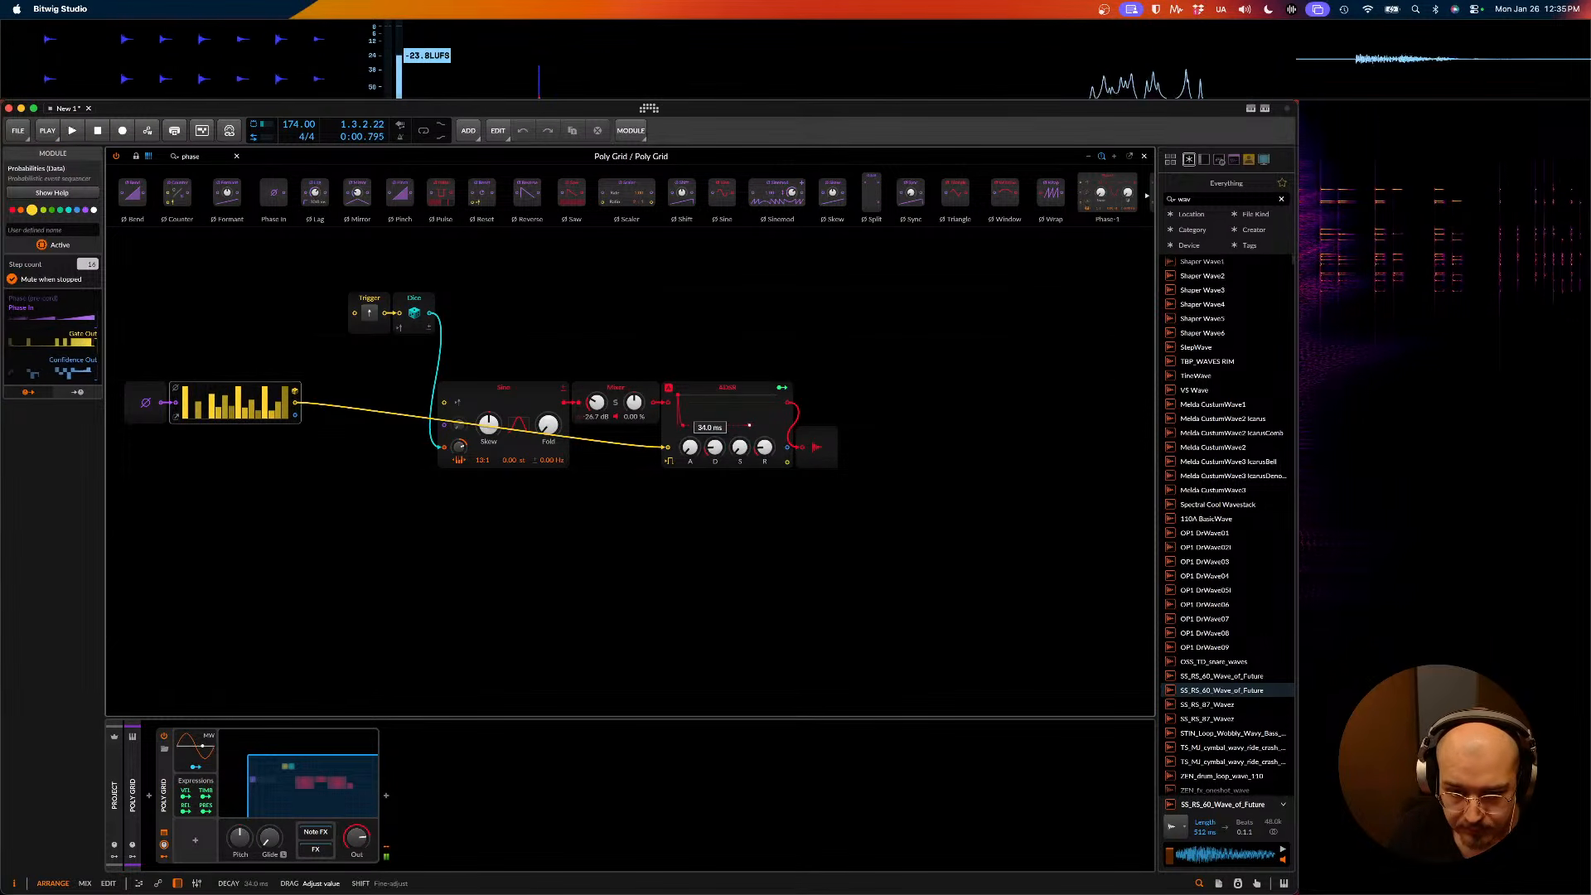
- Move the Audio Out module farther from the ADSR, then search for "noise" and place a Noise module below the Sine oscillator
{"action": "left_click_drag", "start_coordinate": [816, 447], "coordinate": [906, 448]}
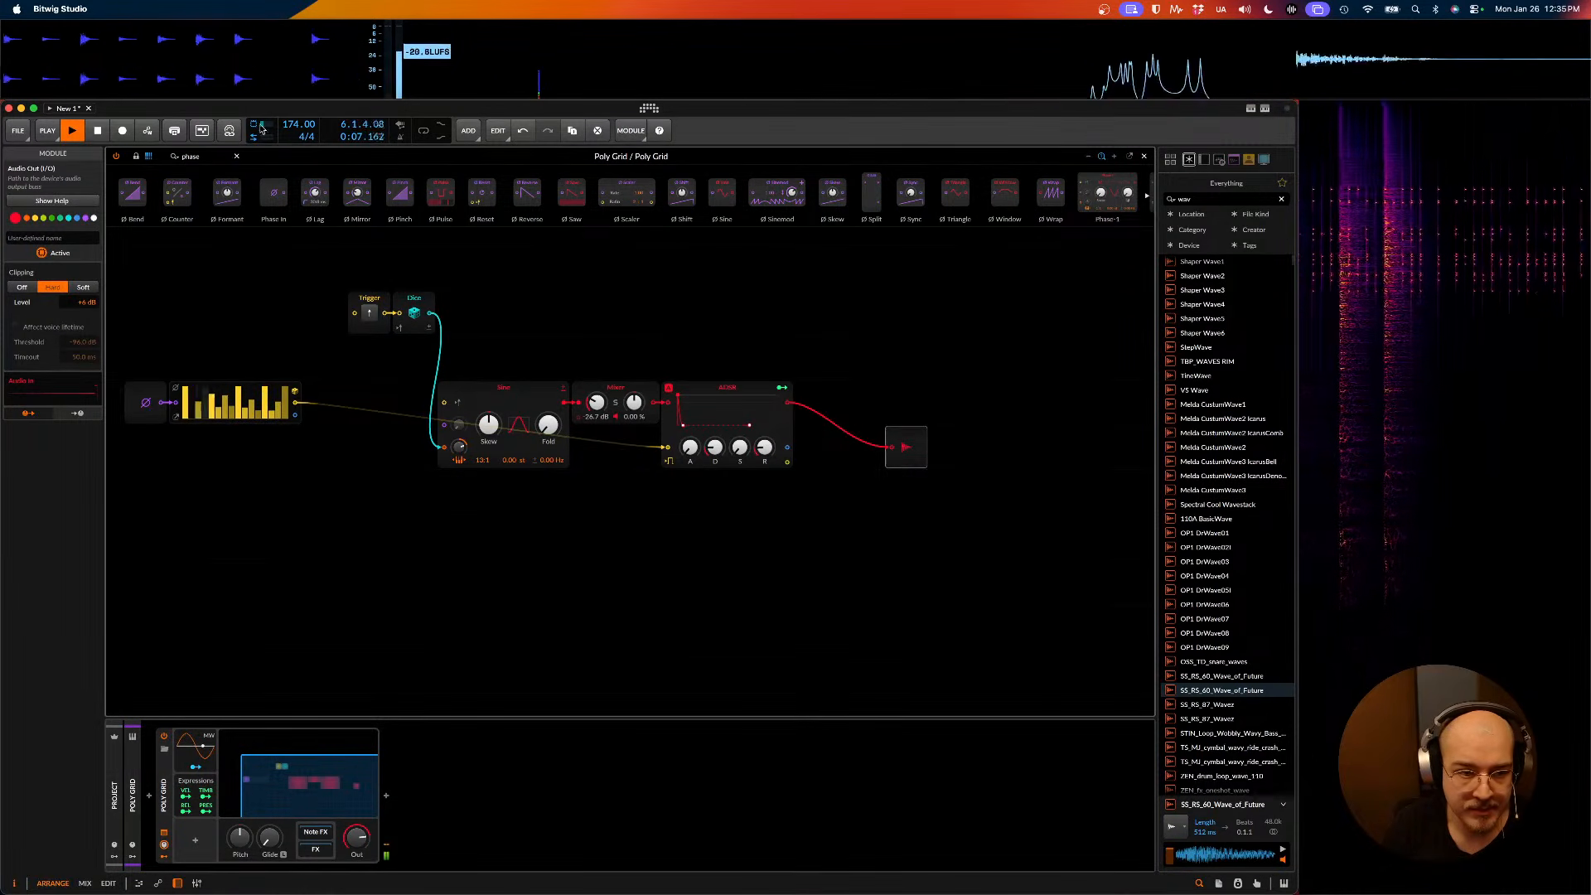
{"action": "key", "text": "space"}
{"action": "triple_click", "coordinate": [223, 156]}
{"action": "type", "text": "noise"}
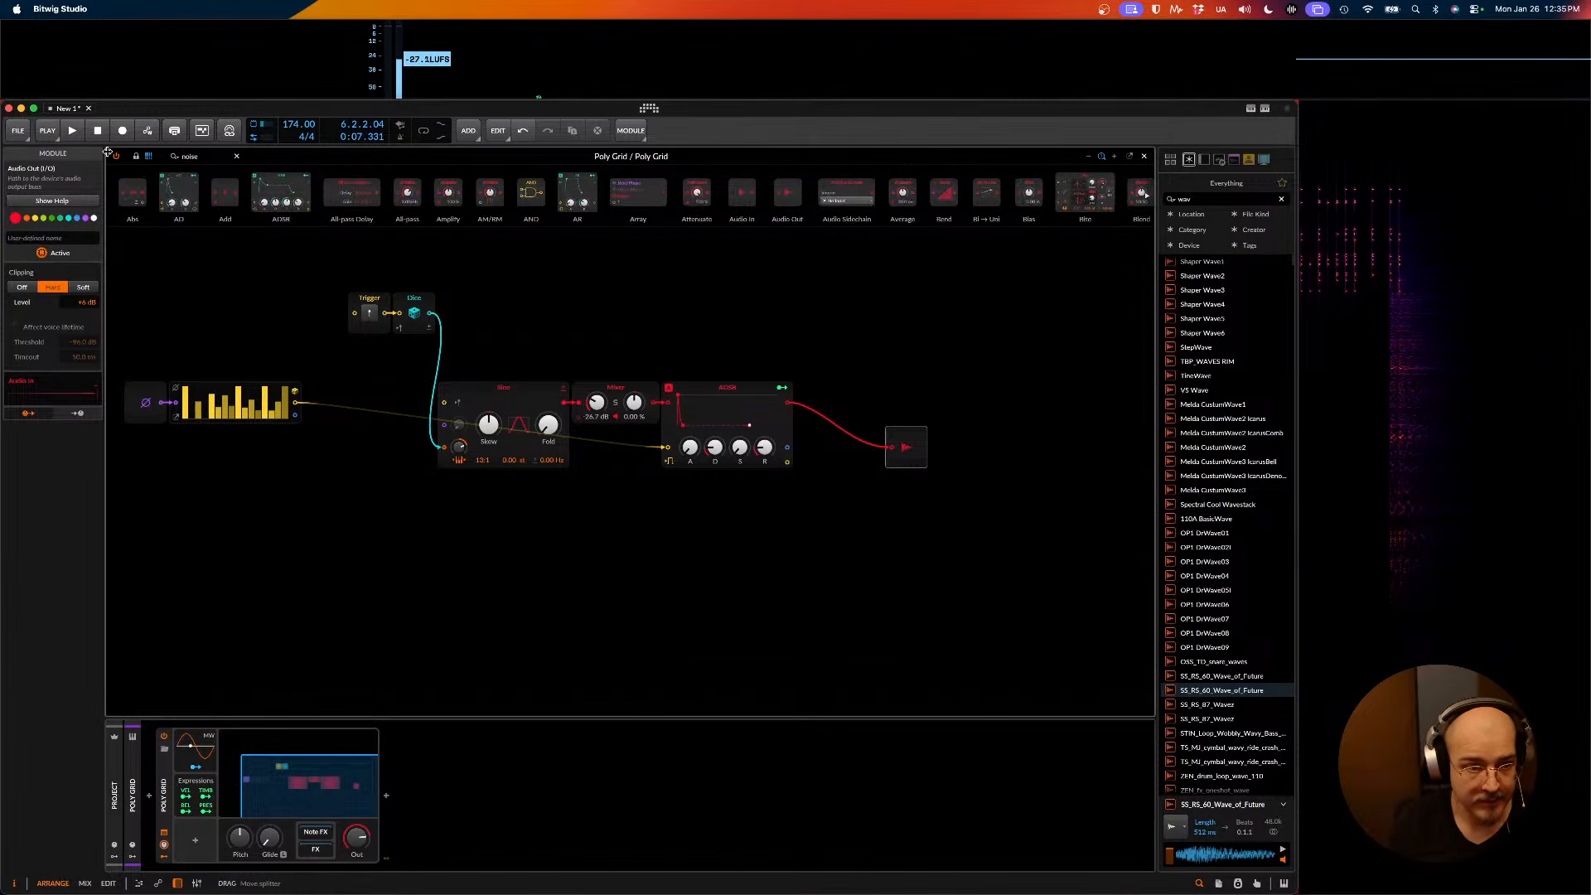
{"action": "left_click_drag", "start_coordinate": [132, 193], "coordinate": [572, 497]}
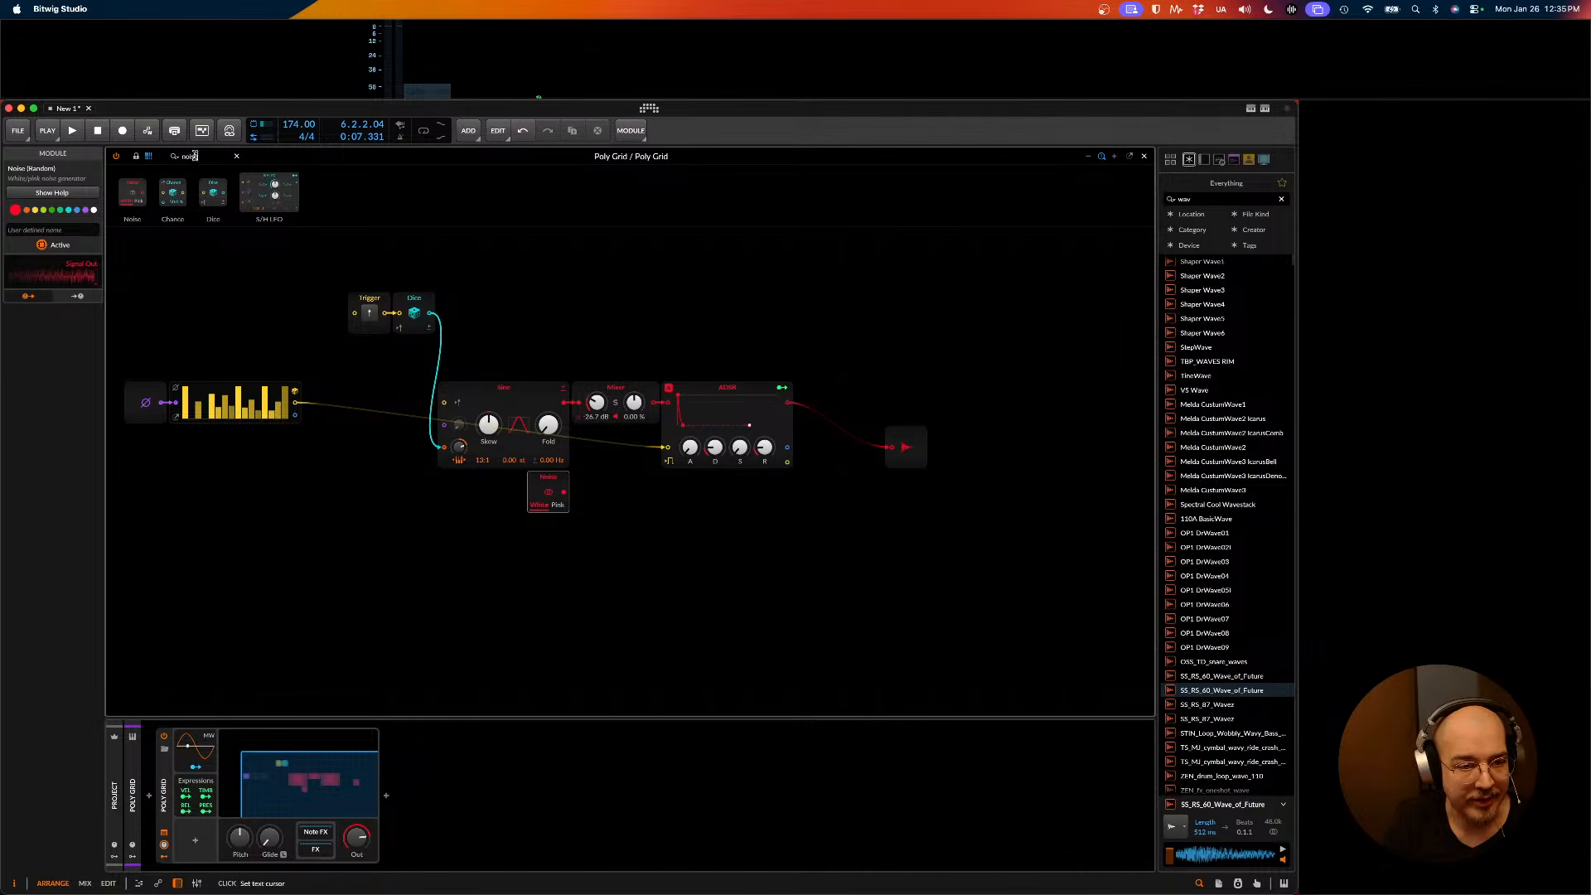
{"action": "type", "text": "s"}
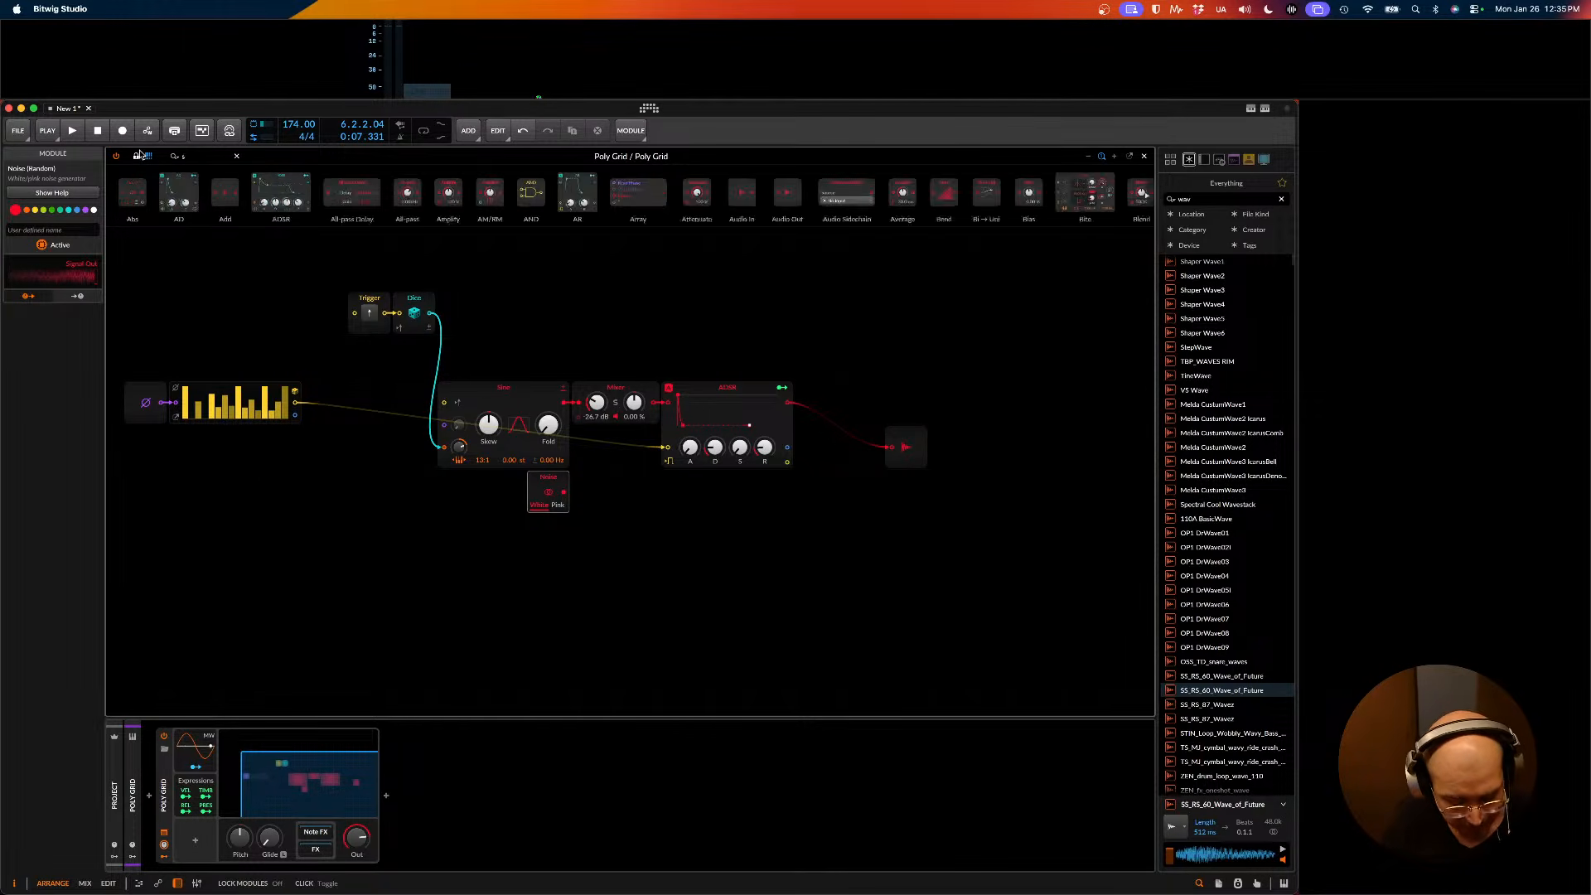
{"action": "type", "text": "tere"}
{"action": "left_click_drag", "start_coordinate": [141, 193], "coordinate": [593, 493]}
{"action": "left_click", "coordinate": [545, 493]}
{"action": "key", "text": "super+d"}
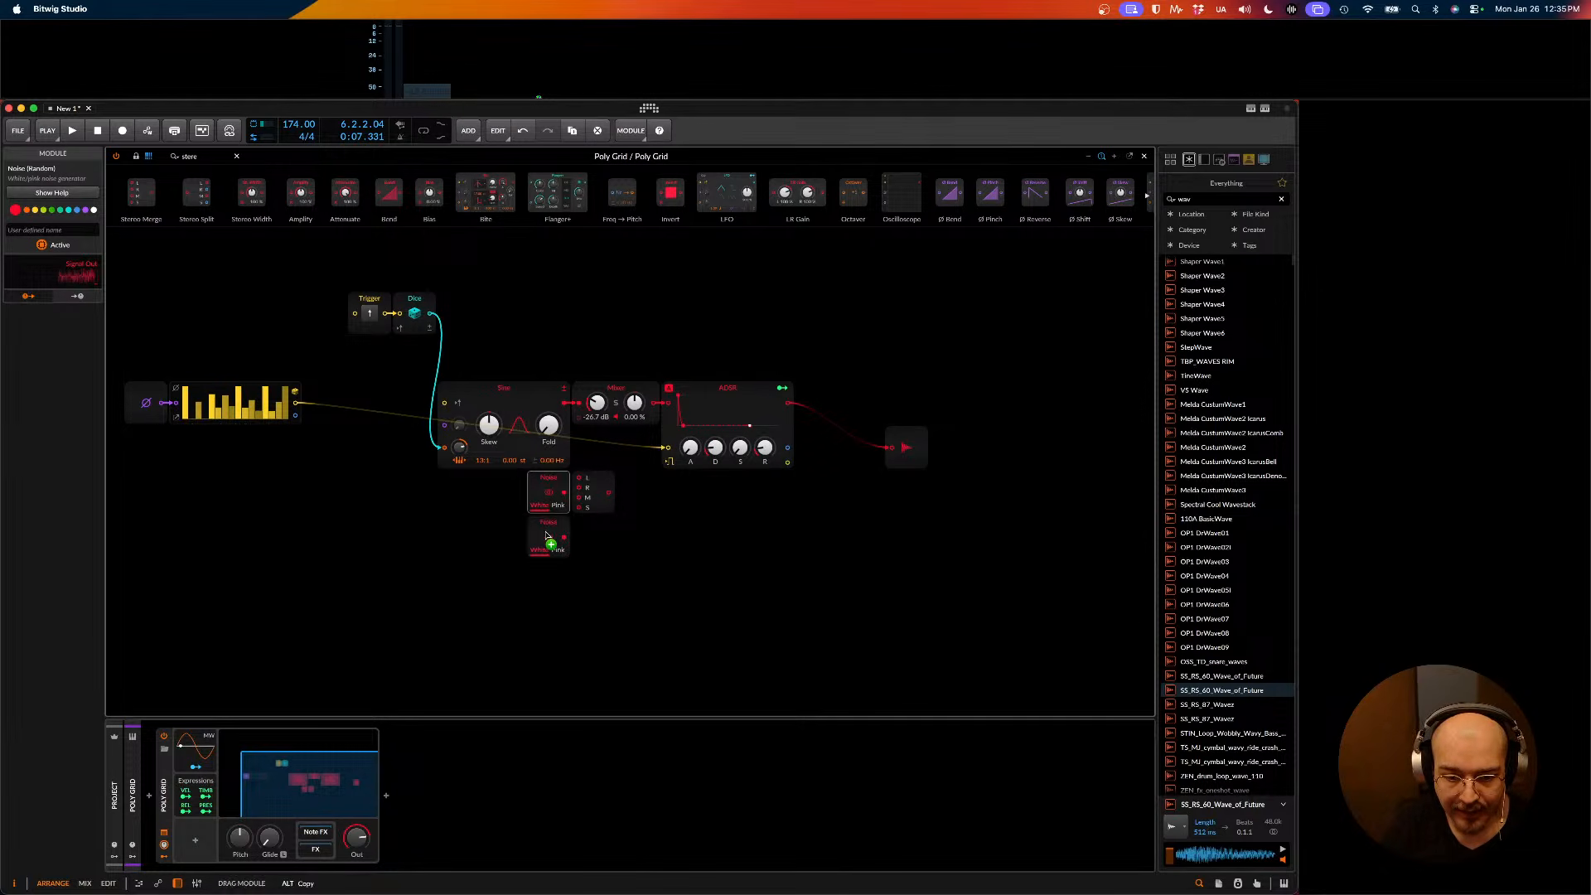
{"action": "key", "text": "super+z"}
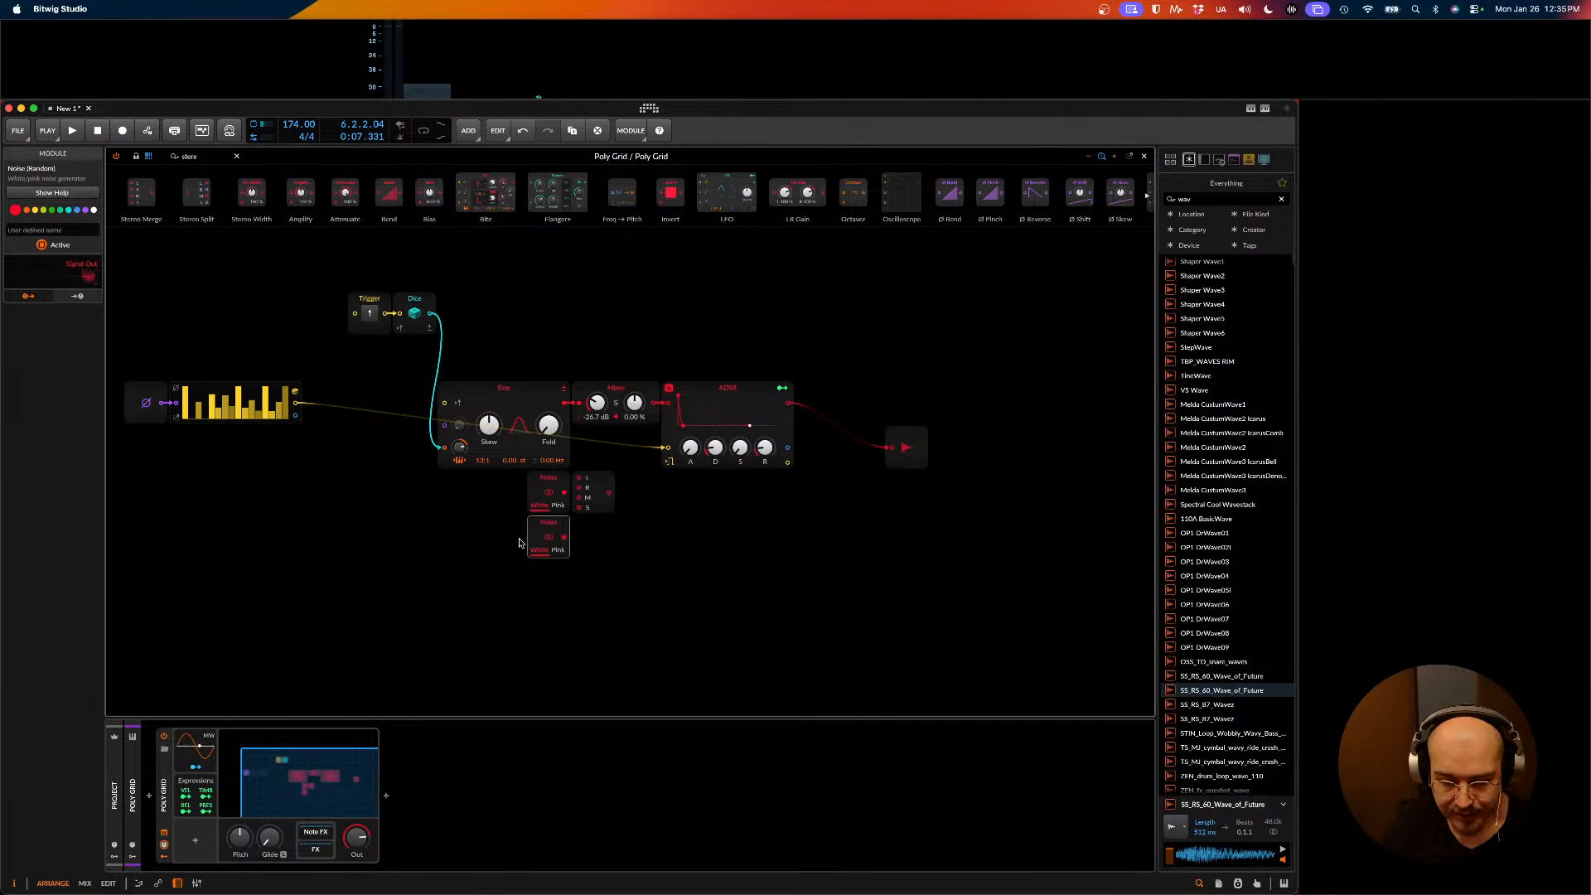
{"action": "key", "text": "super+z"}
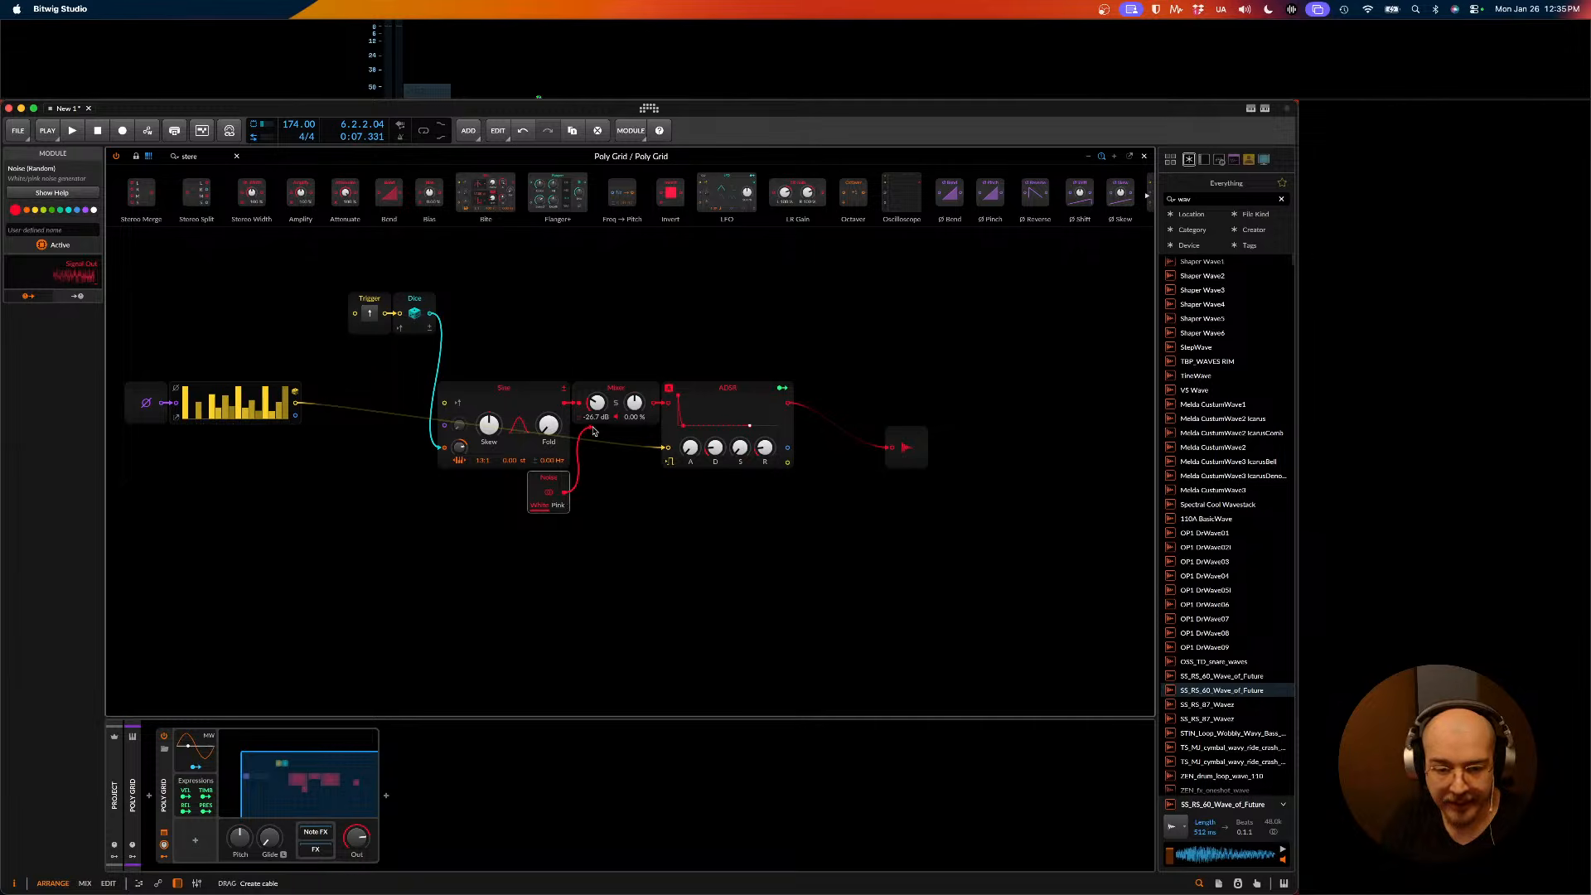
- Connect the Noise module to a second Mixer channel at about -40.2 dB and audition the blend
{"action": "mouse_move", "coordinate": [593, 431]}
{"action": "left_mouse_down"}
{"action": "mouse_move", "coordinate": [579, 447]}
{"action": "mouse_move", "coordinate": [597, 437]}
{"action": "left_mouse_up"}
{"action": "key", "text": "space"}
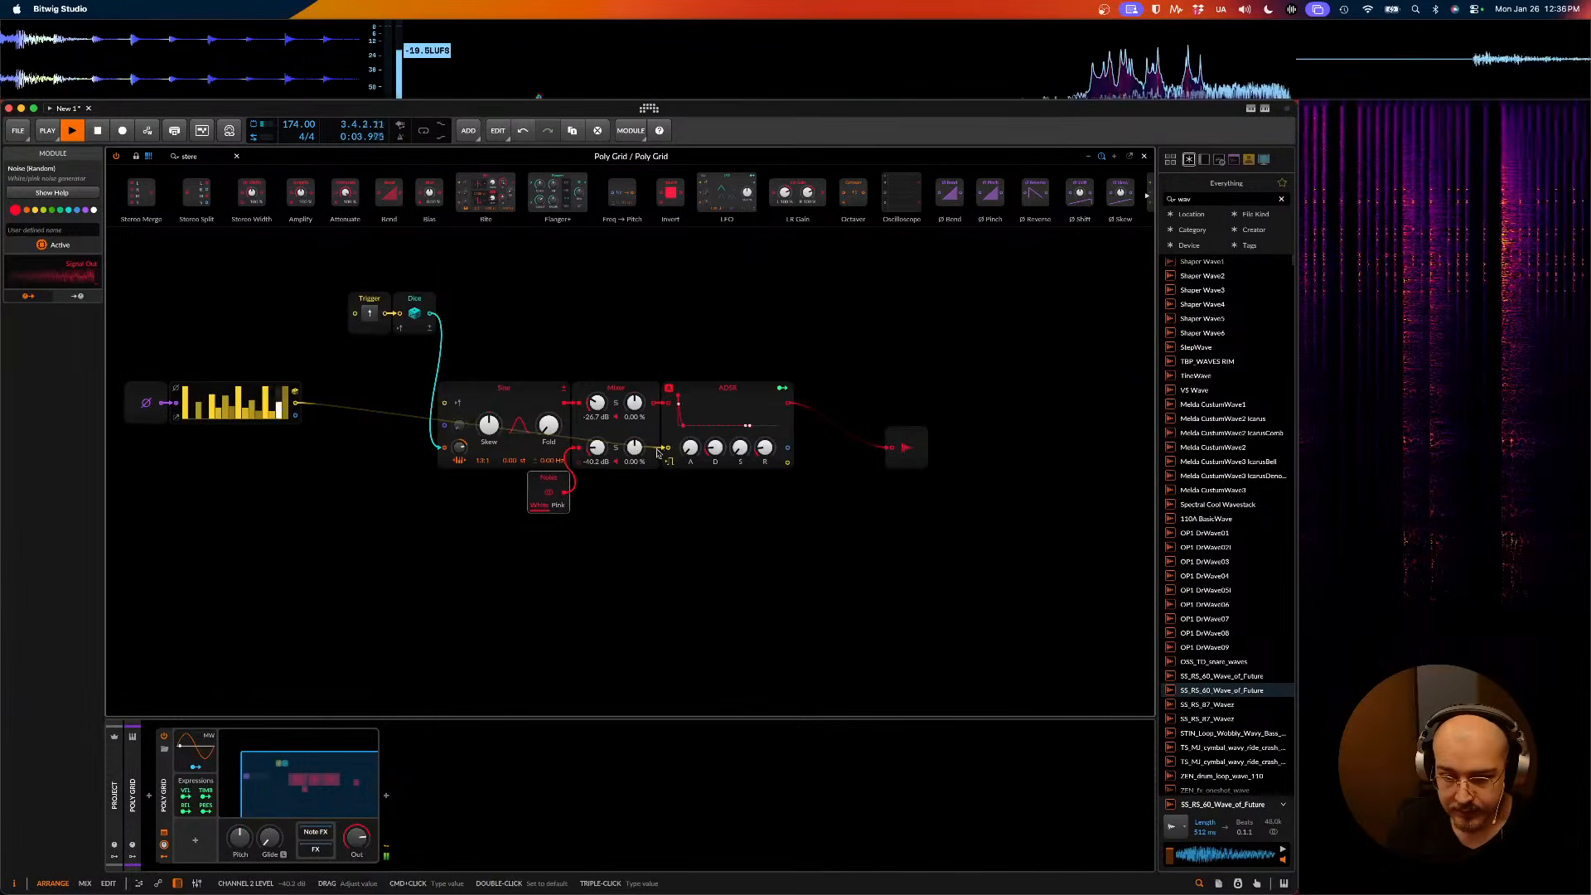
{"action": "key", "text": "space"}
- During playback, set the ADSR sustain to 11.0 % and the Mixer levels to about -32.9 dB for Sine and -34.7 dB for Noise
{"action": "key", "text": "space"}
{"action": "mouse_move", "coordinate": [765, 448]}
{"action": "left_mouse_down"}
{"action": "mouse_move", "coordinate": [740, 435]}
{"action": "mouse_move", "coordinate": [766, 452]}
{"action": "left_mouse_up"}
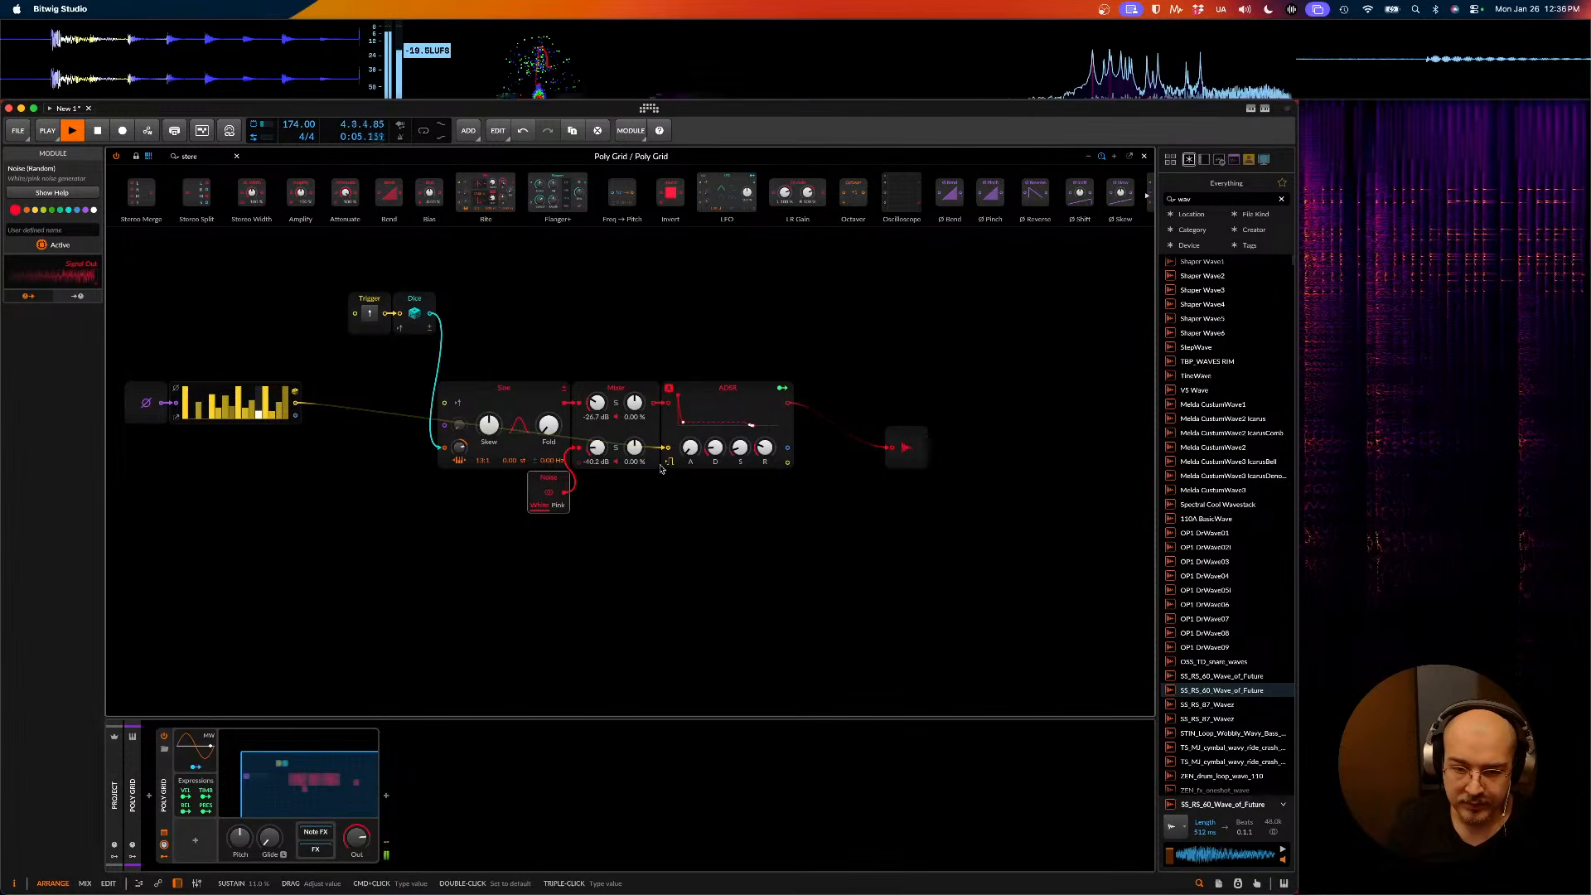
{"action": "left_click_drag", "start_coordinate": [597, 402], "coordinate": [597, 451]}
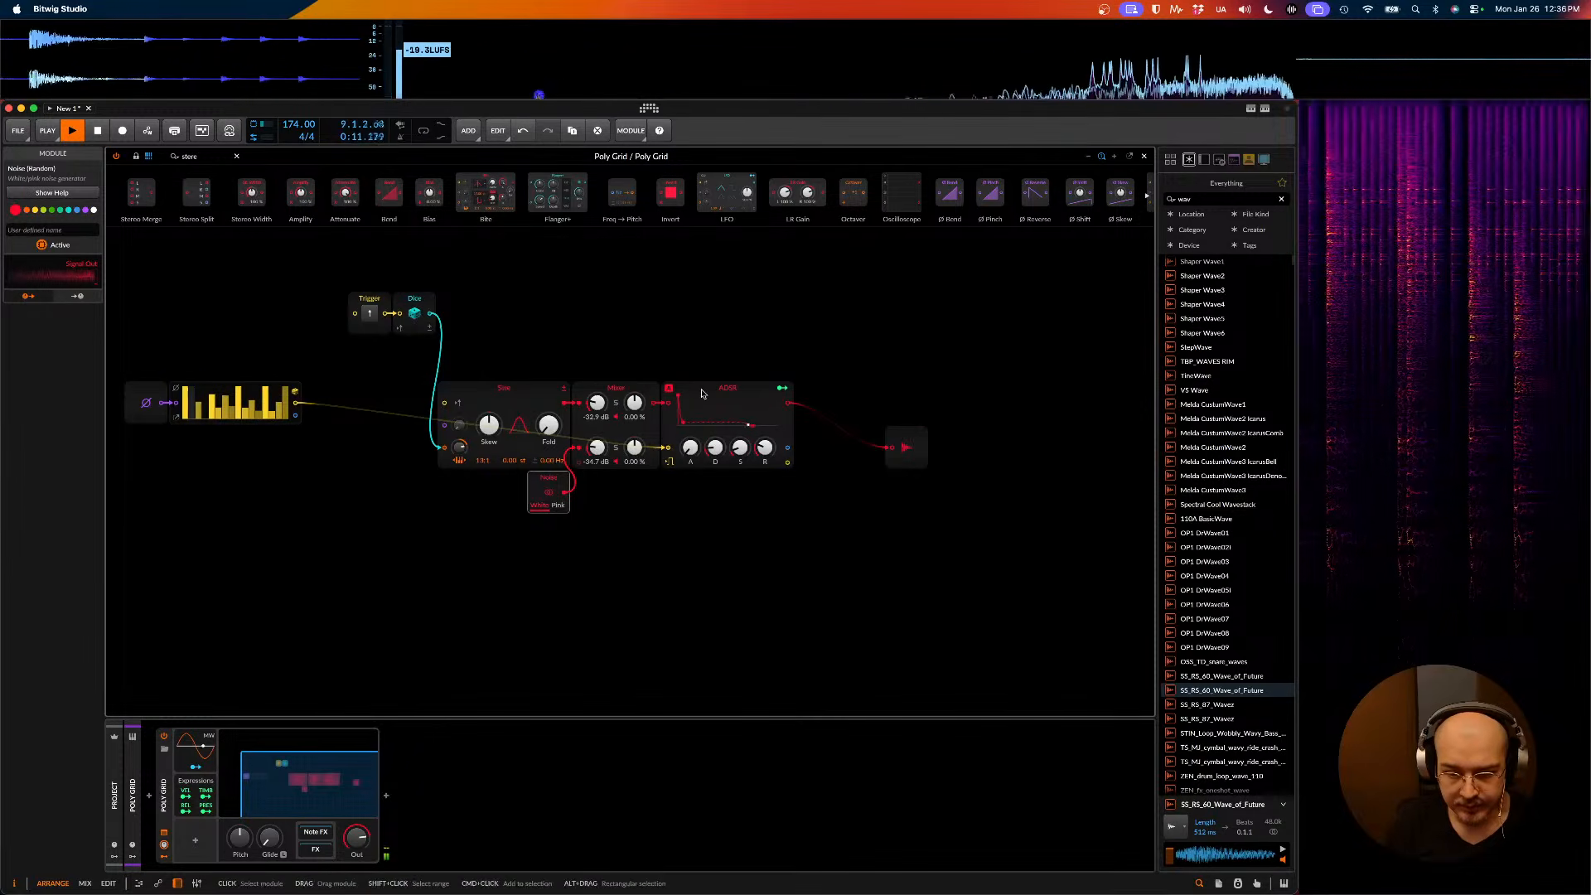
- Give Noise its own duplicated ADSR and move the Mixer behind both envelopes, with the Noise channel at about -34.7 dB
{"action": "left_click_drag", "start_coordinate": [705, 416], "coordinate": [704, 508]}
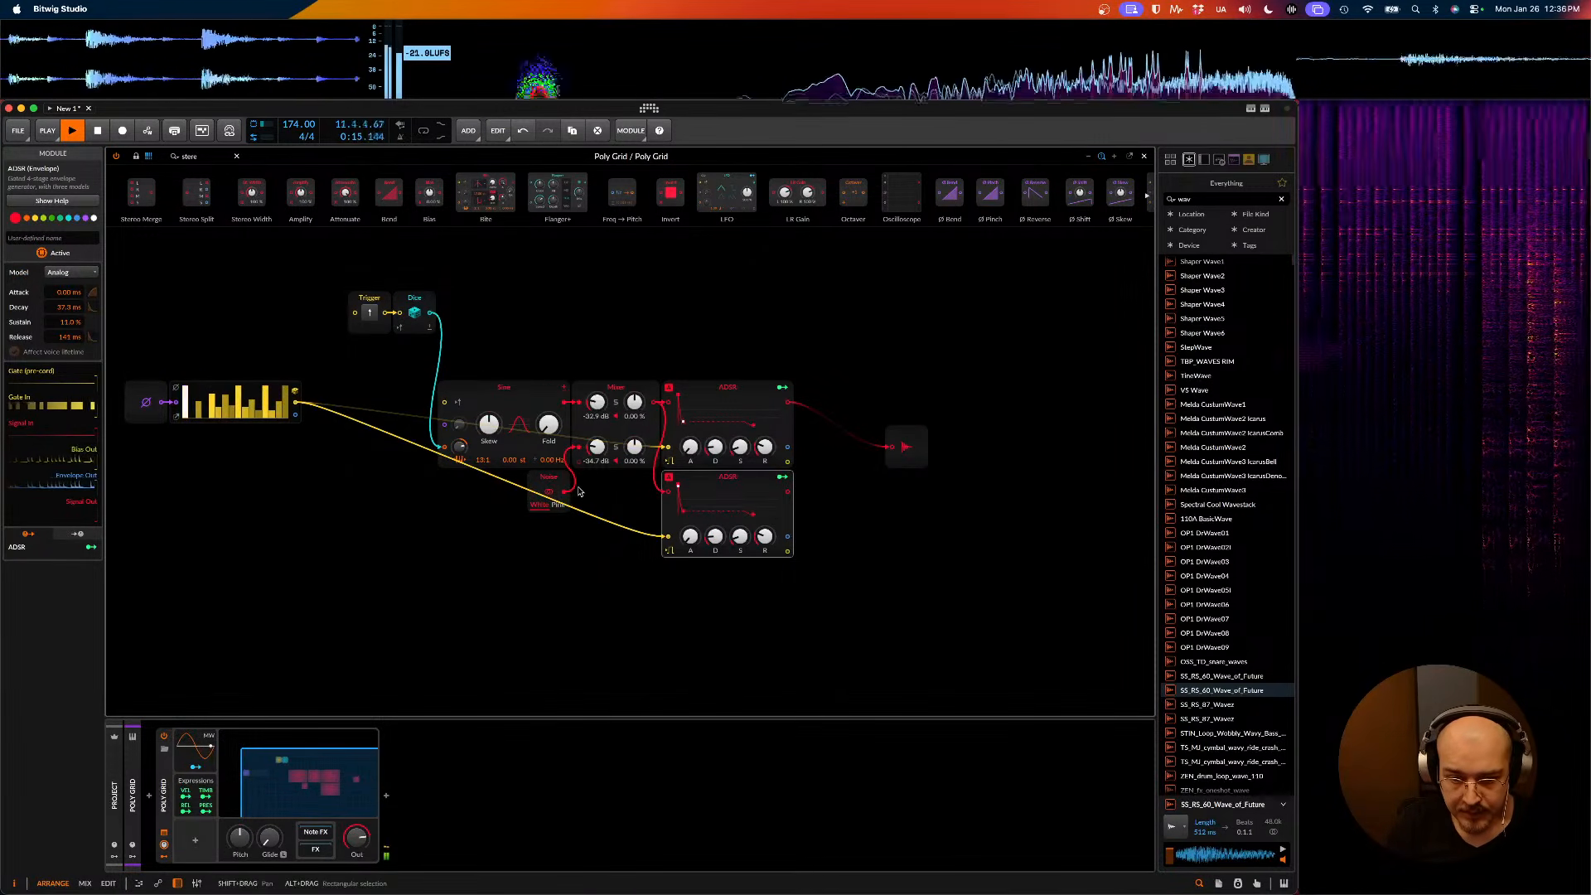
{"action": "left_click_drag", "start_coordinate": [579, 490], "coordinate": [668, 492]}
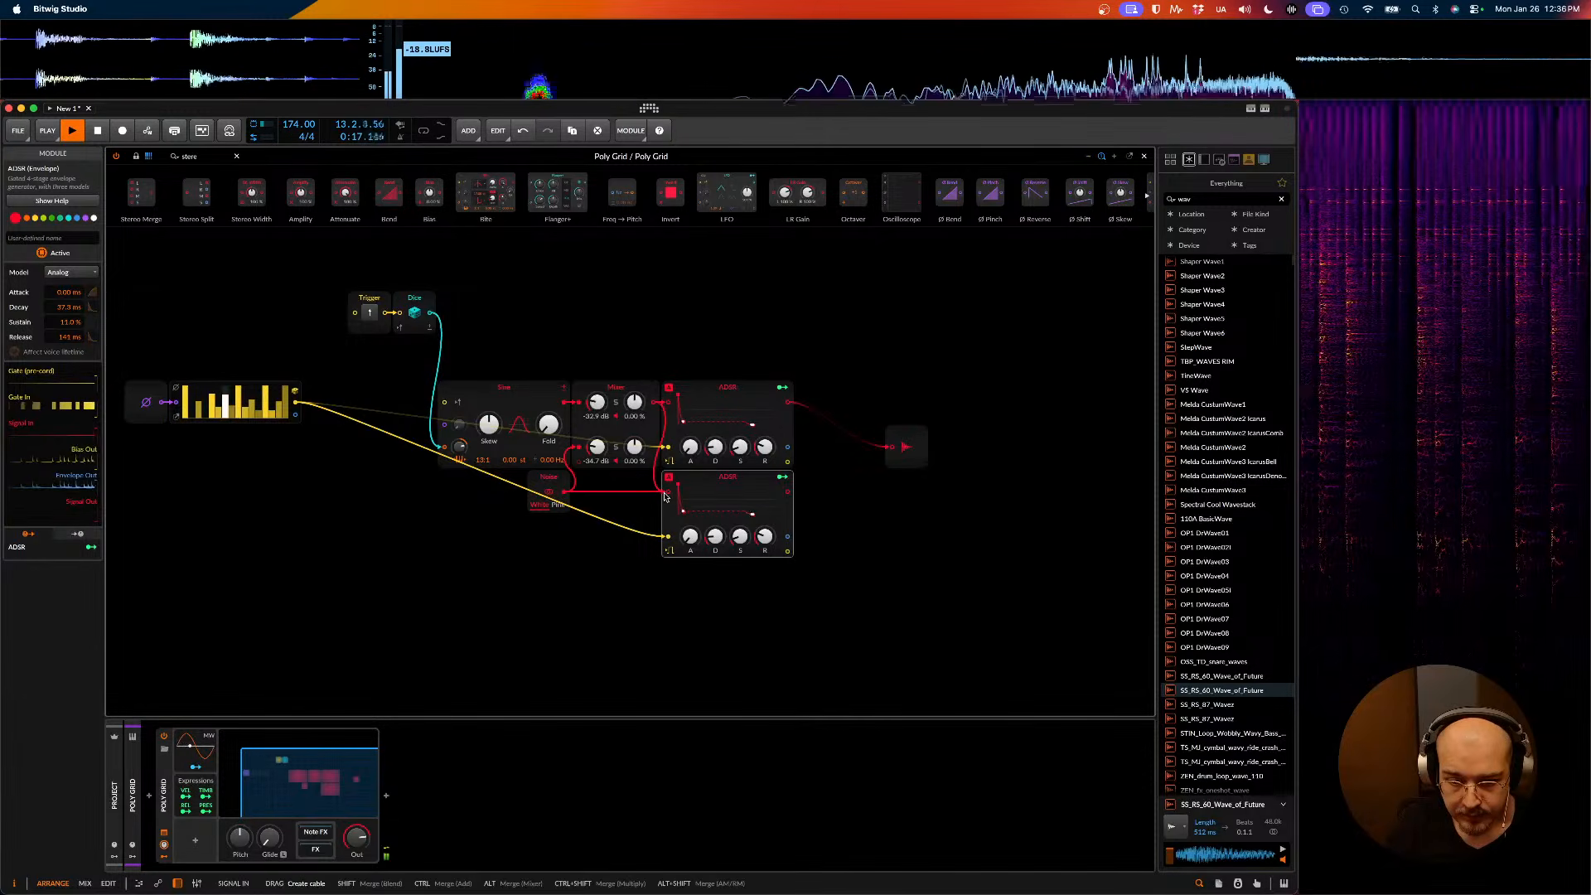
{"action": "left_click_drag", "start_coordinate": [628, 388], "coordinate": [841, 390]}
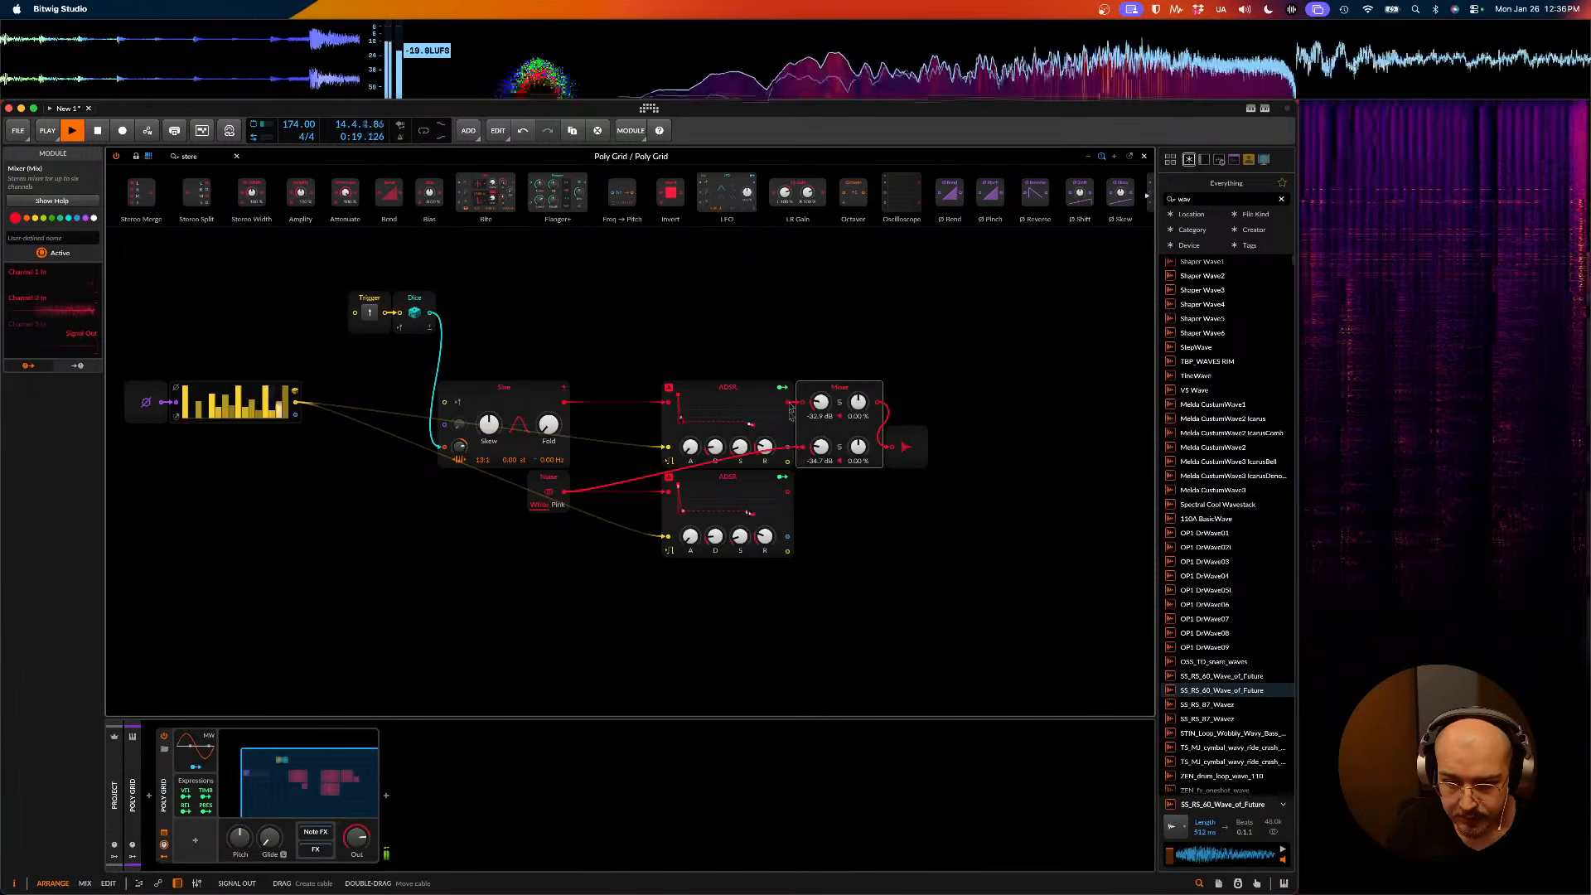
{"action": "mouse_move", "coordinate": [823, 445]}
{"action": "left_mouse_down"}
{"action": "mouse_move", "coordinate": [819, 489]}
{"action": "mouse_move", "coordinate": [809, 427]}
{"action": "left_mouse_up"}
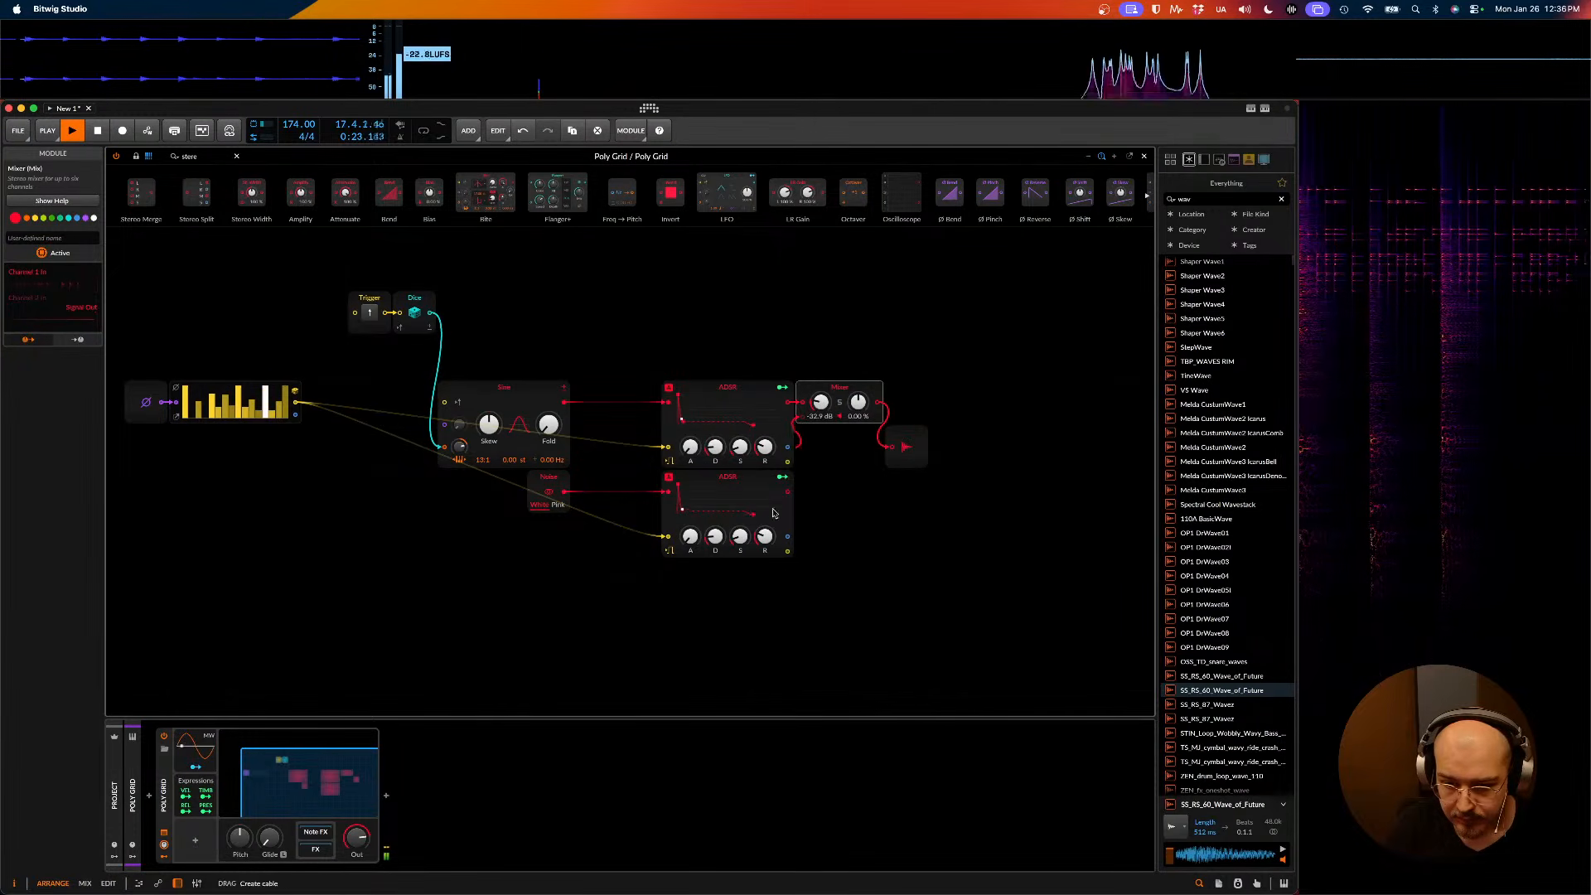
{"action": "left_click_drag", "start_coordinate": [787, 491], "coordinate": [802, 431]}
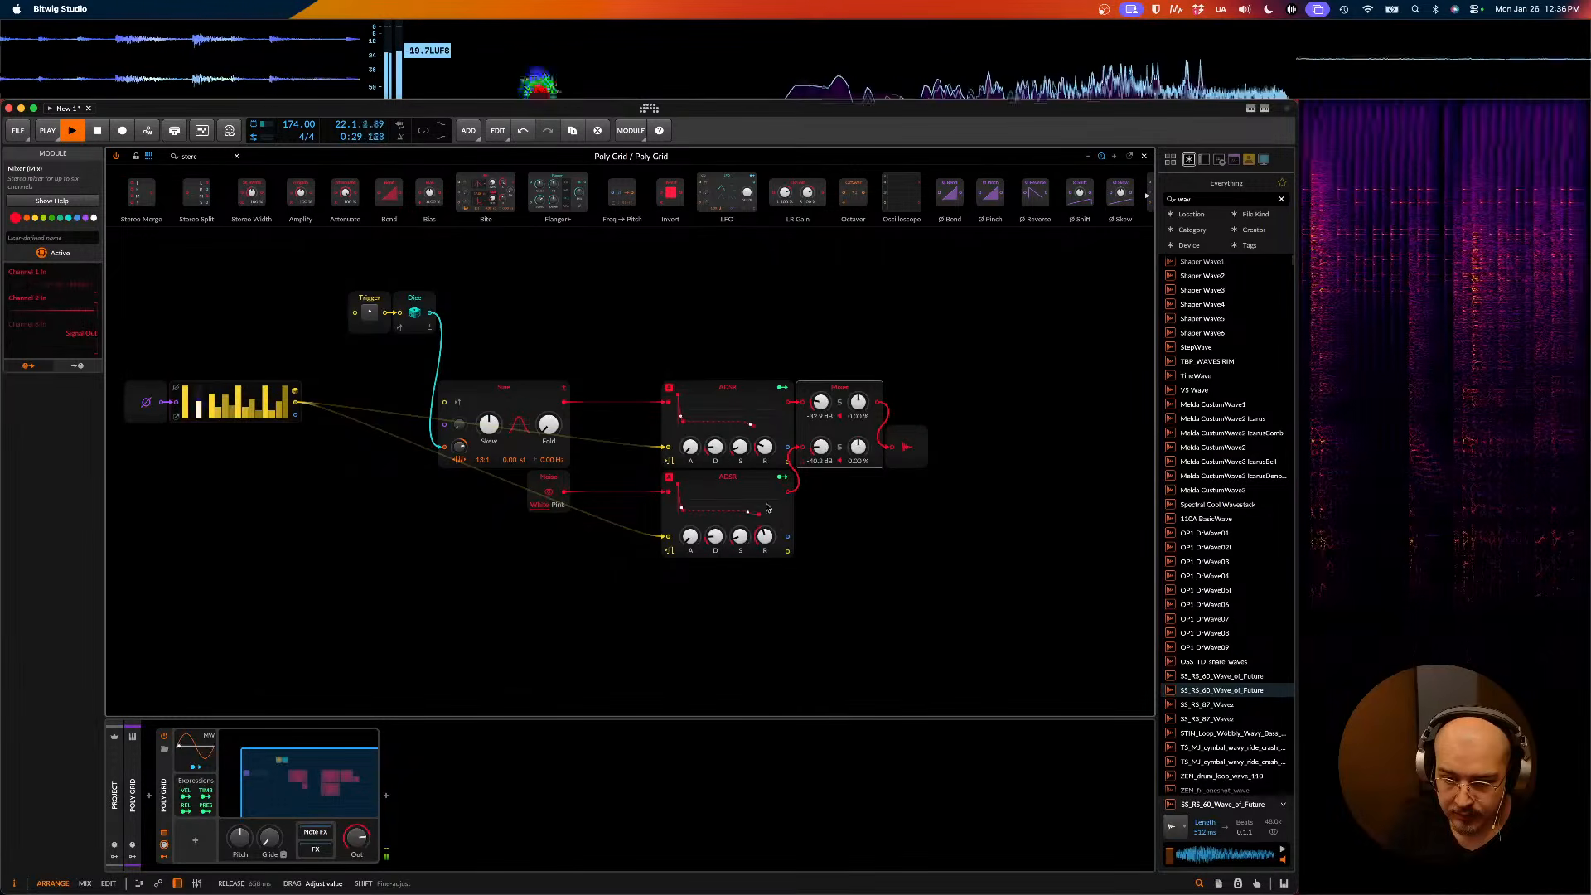
{"action": "left_click_drag", "start_coordinate": [820, 447], "coordinate": [819, 436]}
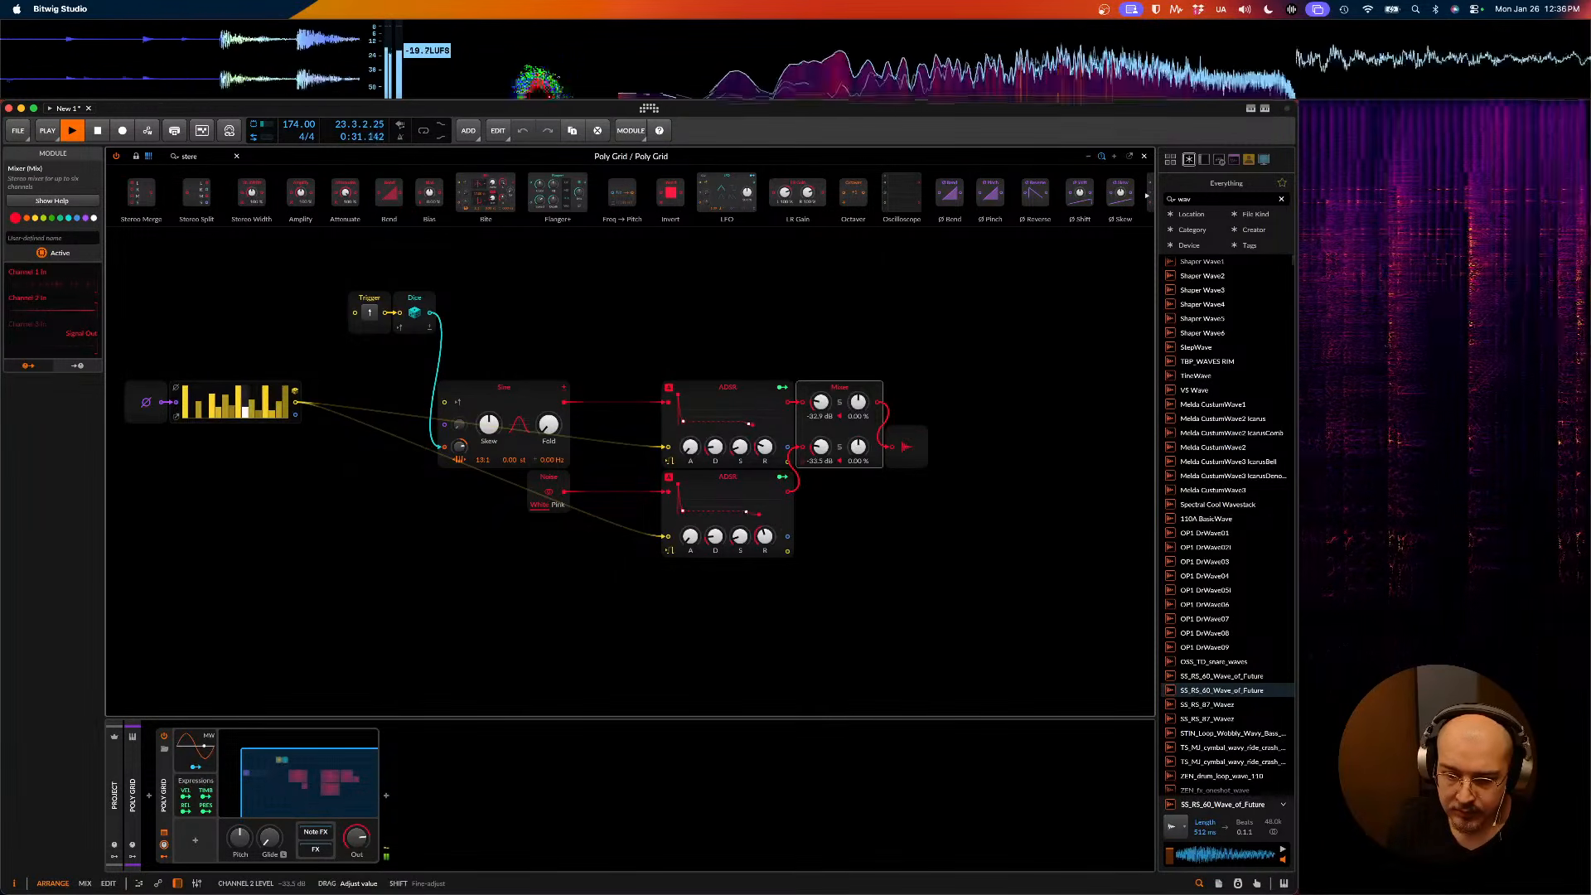
- Make room before Audio Out, search the modules for "filter" and insert Fizz between the Mixer and Audio Out
{"action": "left_click_drag", "start_coordinate": [906, 447], "coordinate": [1040, 447]}
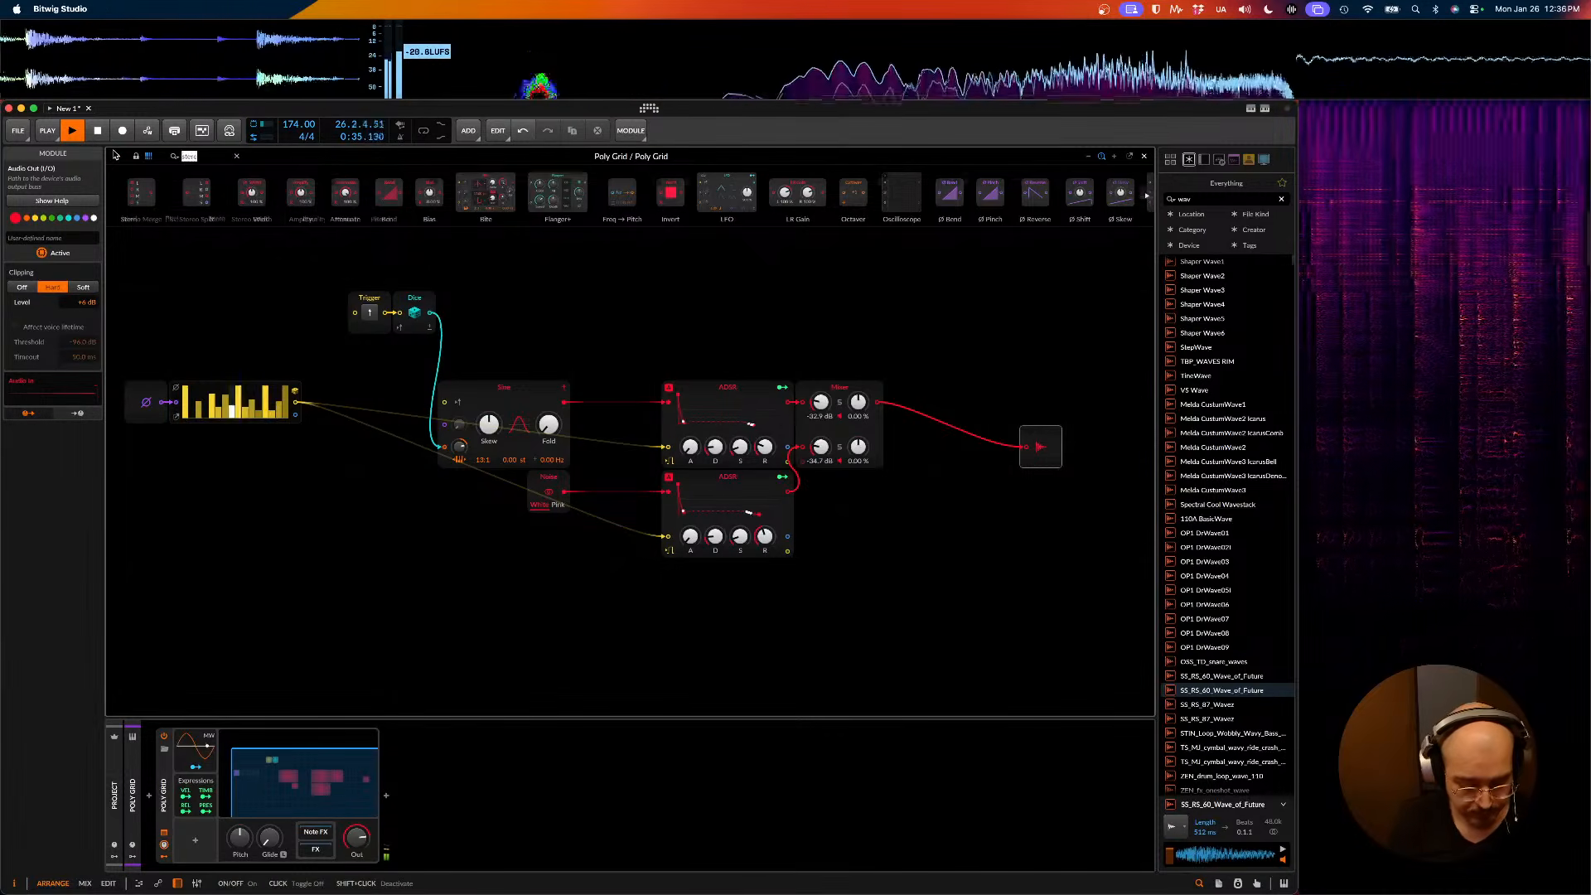
{"action": "type", "text": "filter"}
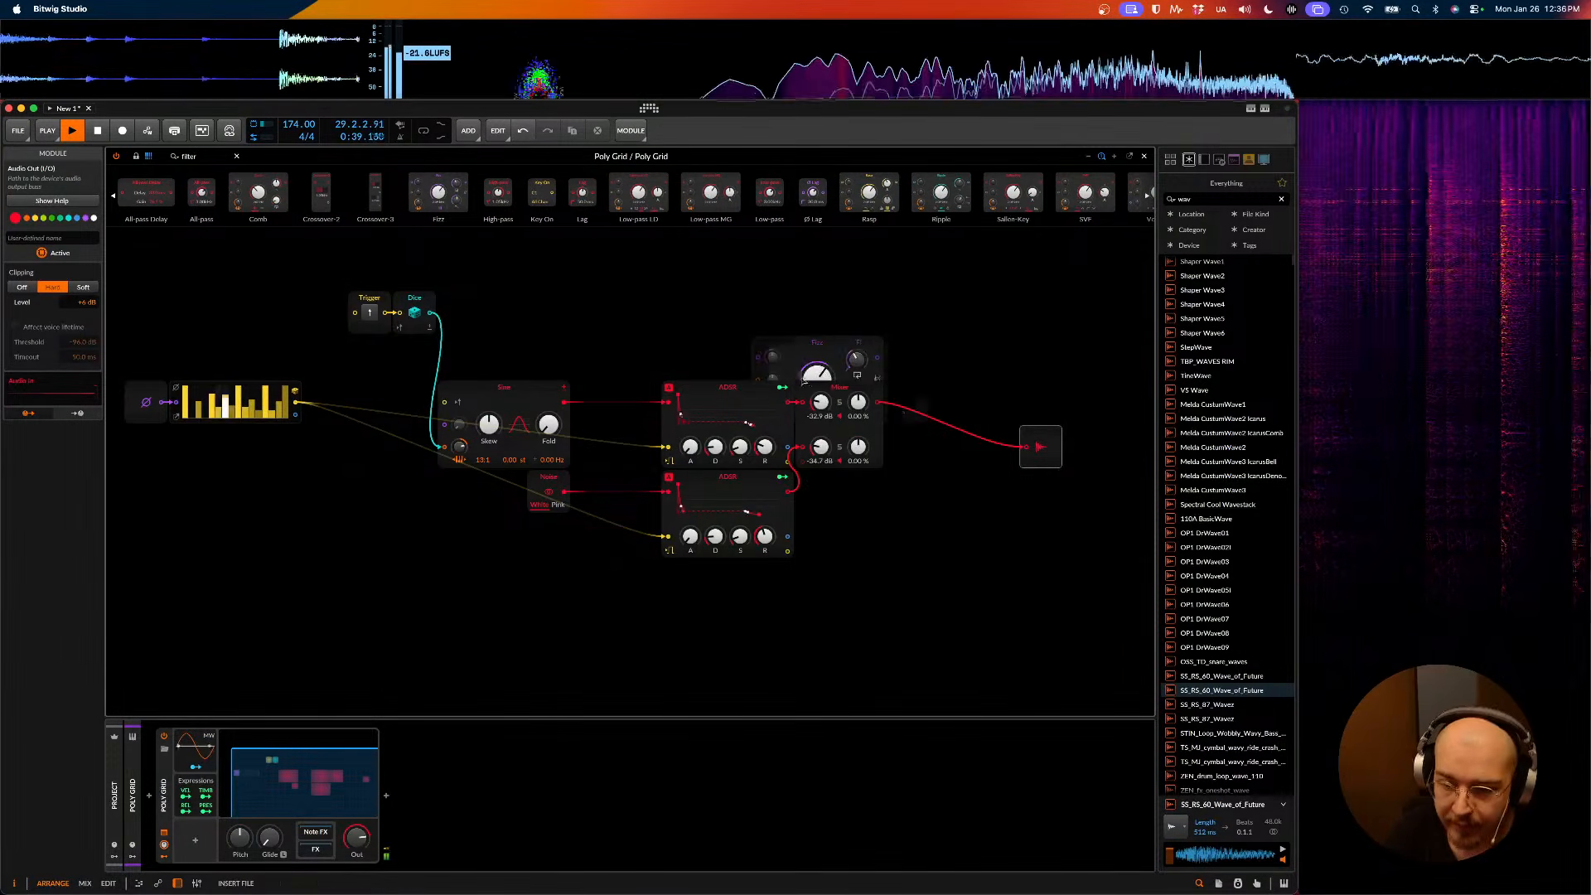
{"action": "left_click_drag", "start_coordinate": [880, 403], "coordinate": [882, 404]}
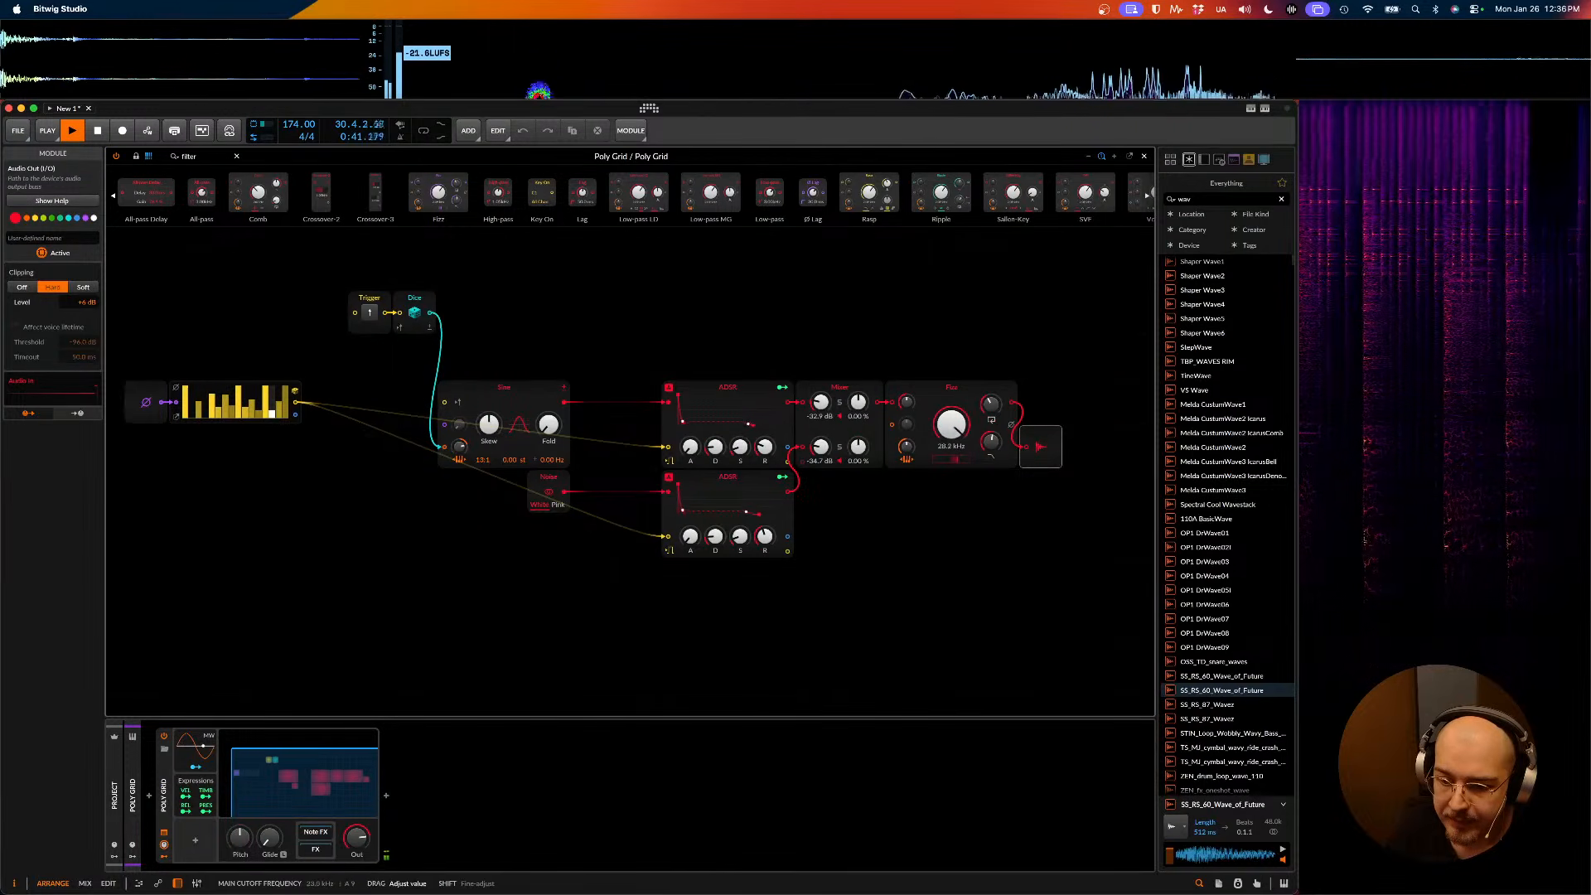
- Shape the Fizz color and cutoffs by ear with the main cutoff at about 33.5 kHz, and stop playback
{"action": "left_click_drag", "start_coordinate": [962, 467], "coordinate": [961, 459]}
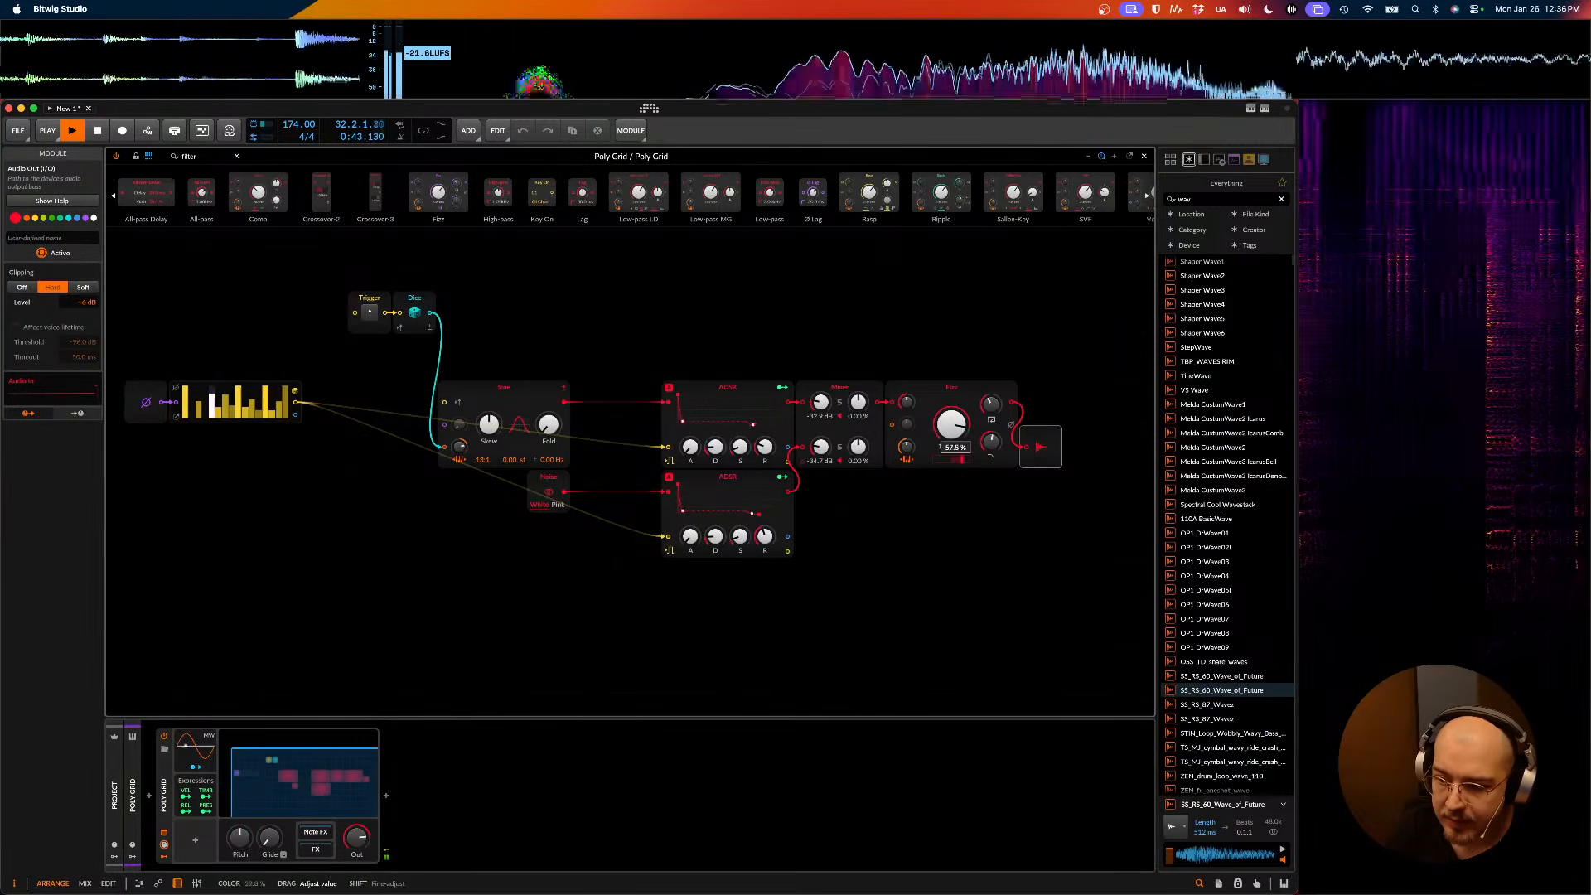
{"action": "mouse_move", "coordinate": [991, 404]}
{"action": "left_mouse_down"}
{"action": "mouse_move", "coordinate": [991, 383]}
{"action": "mouse_move", "coordinate": [992, 408]}
{"action": "left_mouse_up"}
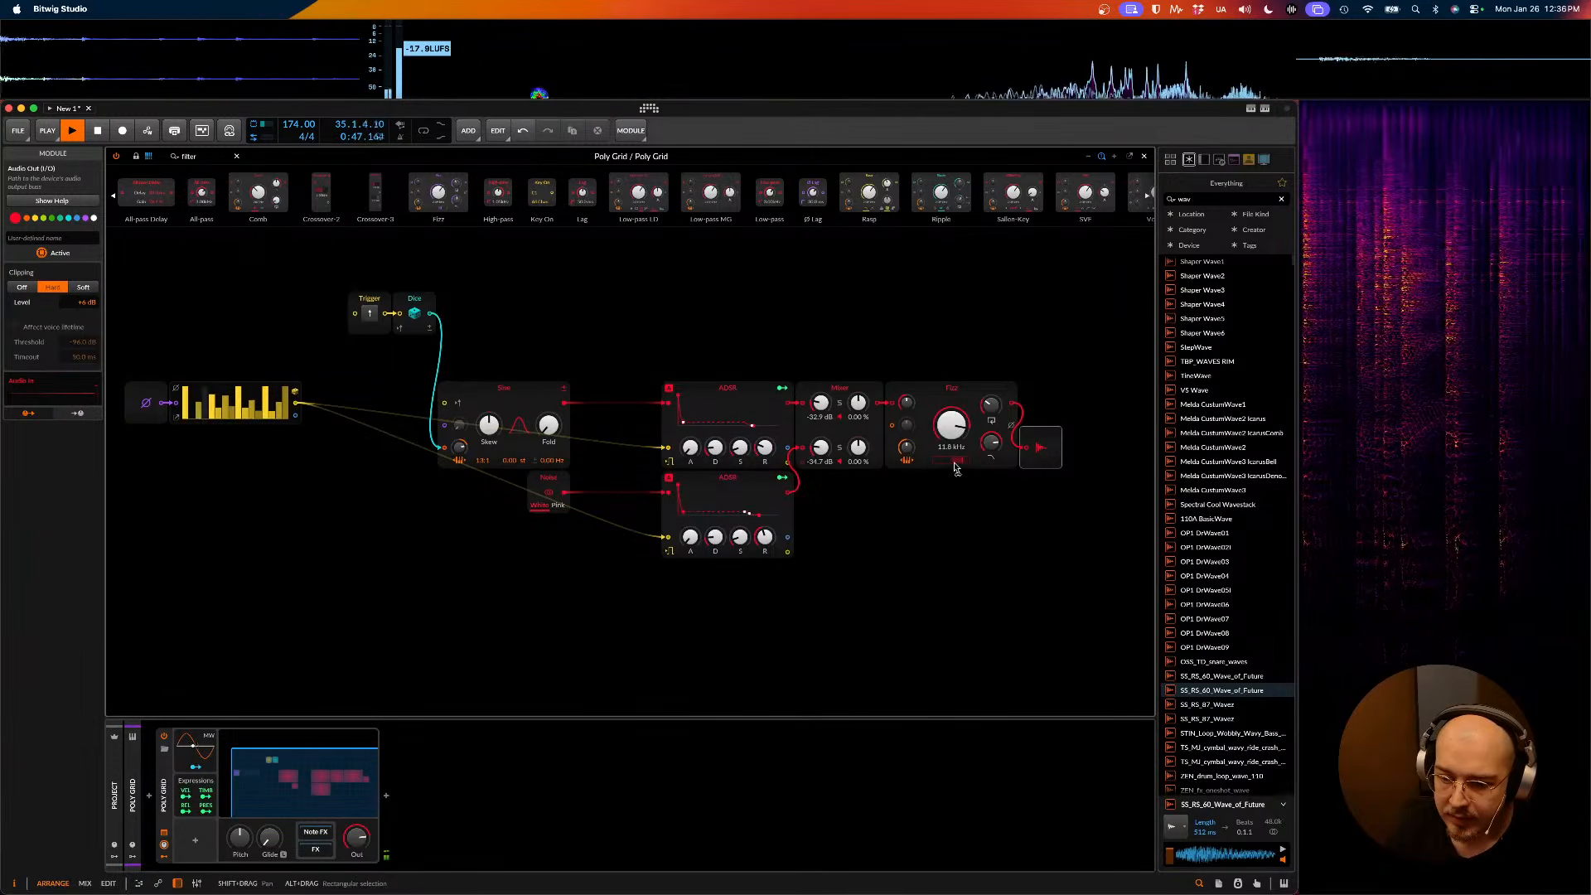
{"action": "left_click_drag", "start_coordinate": [962, 461], "coordinate": [964, 473]}
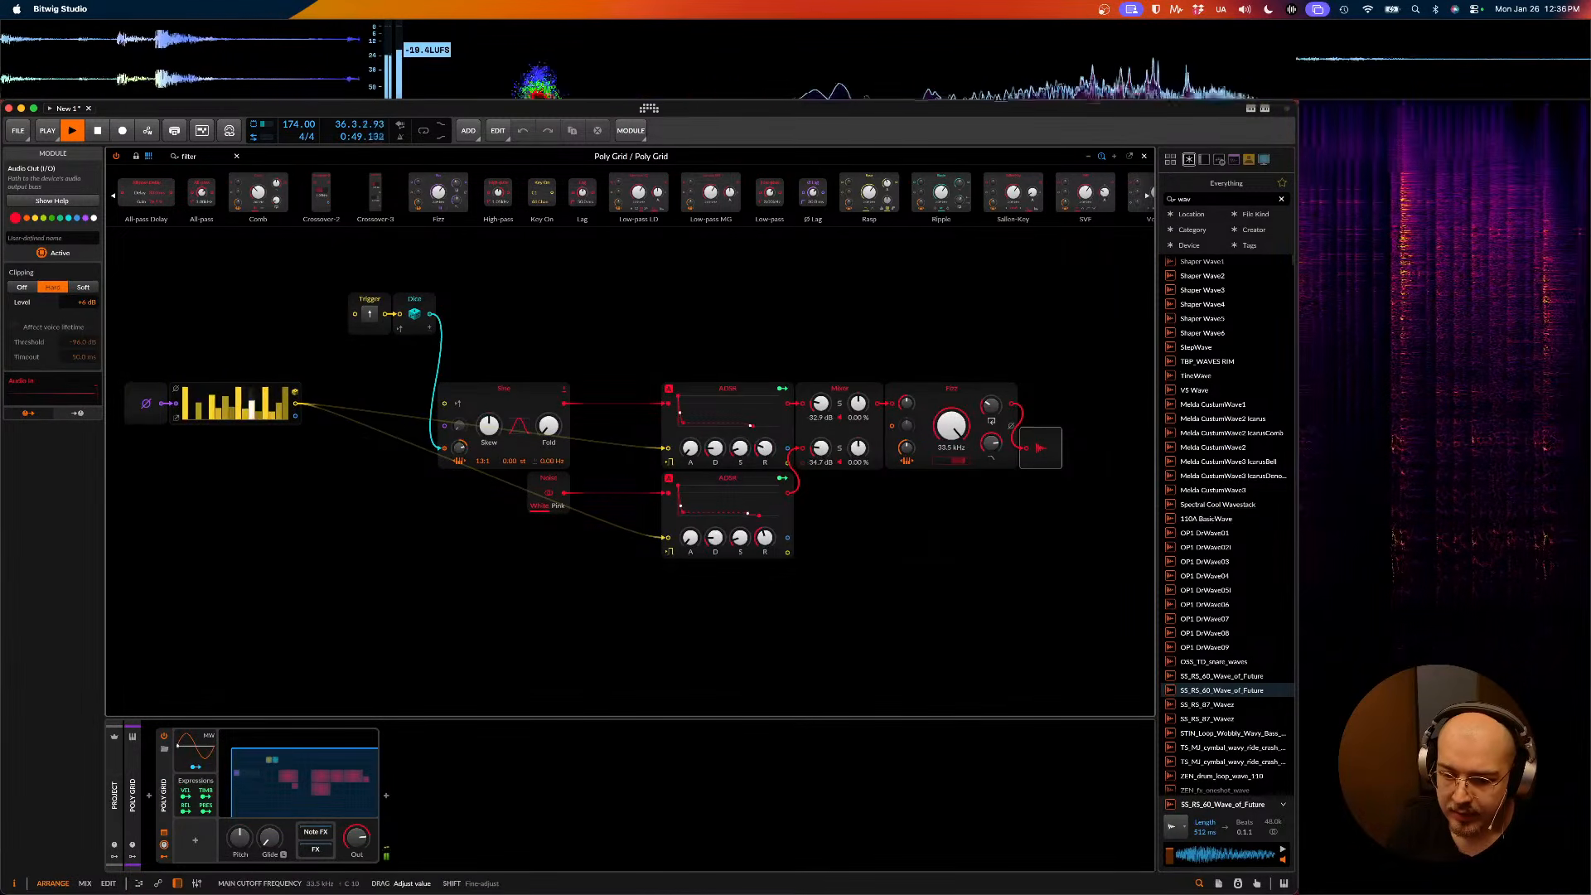
{"action": "key", "text": "space"}
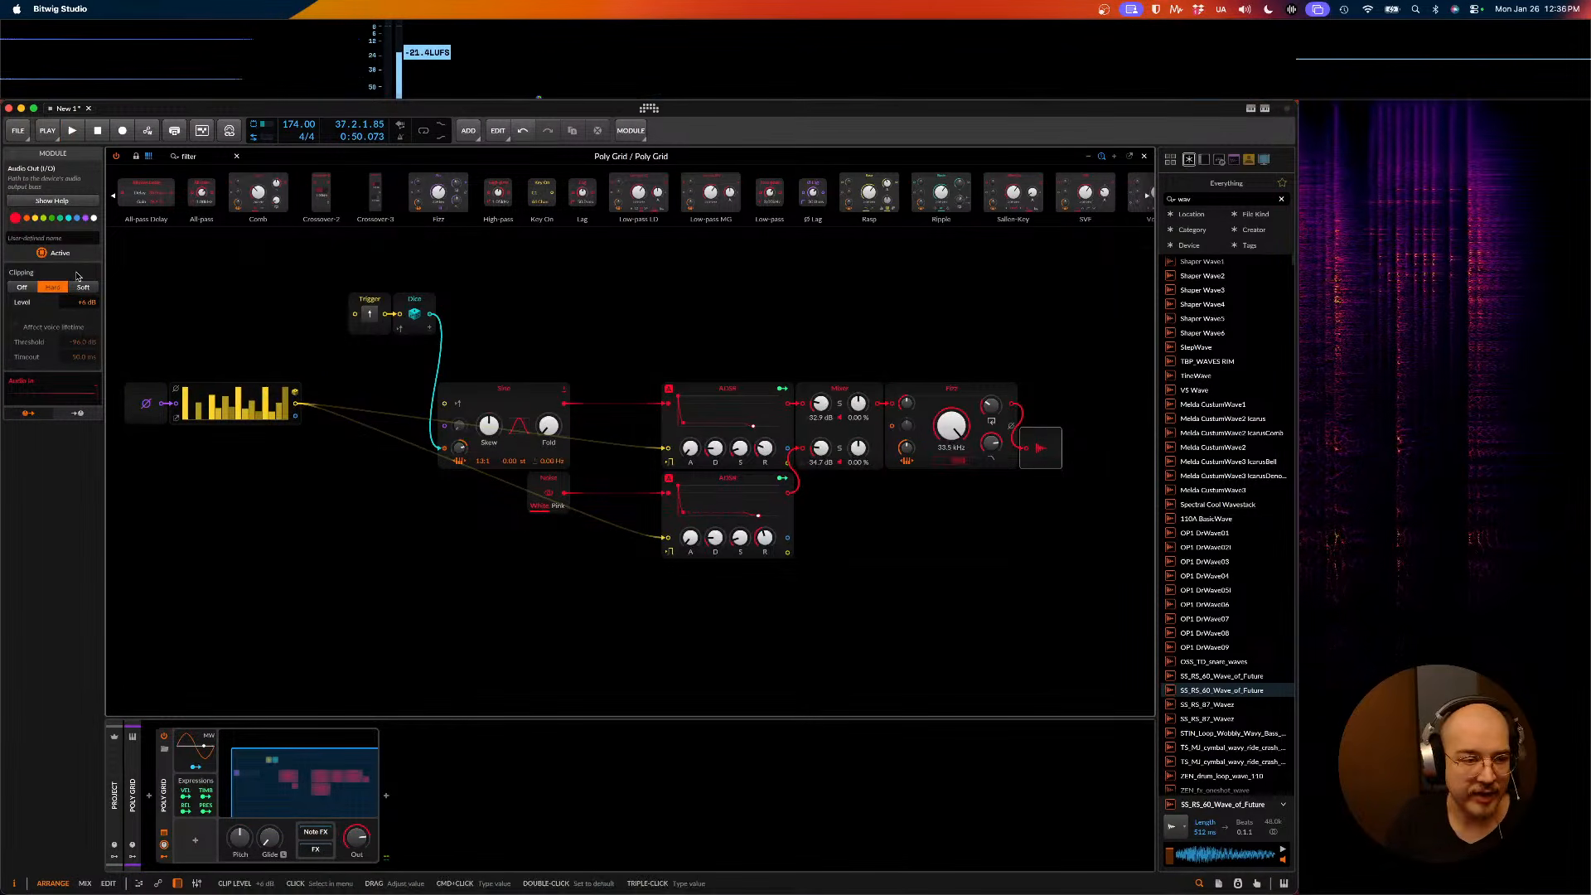
- Solo the second Poly Grid track, restart playback from the beginning and reopen its patch
{"action": "key", "text": "Escape"}
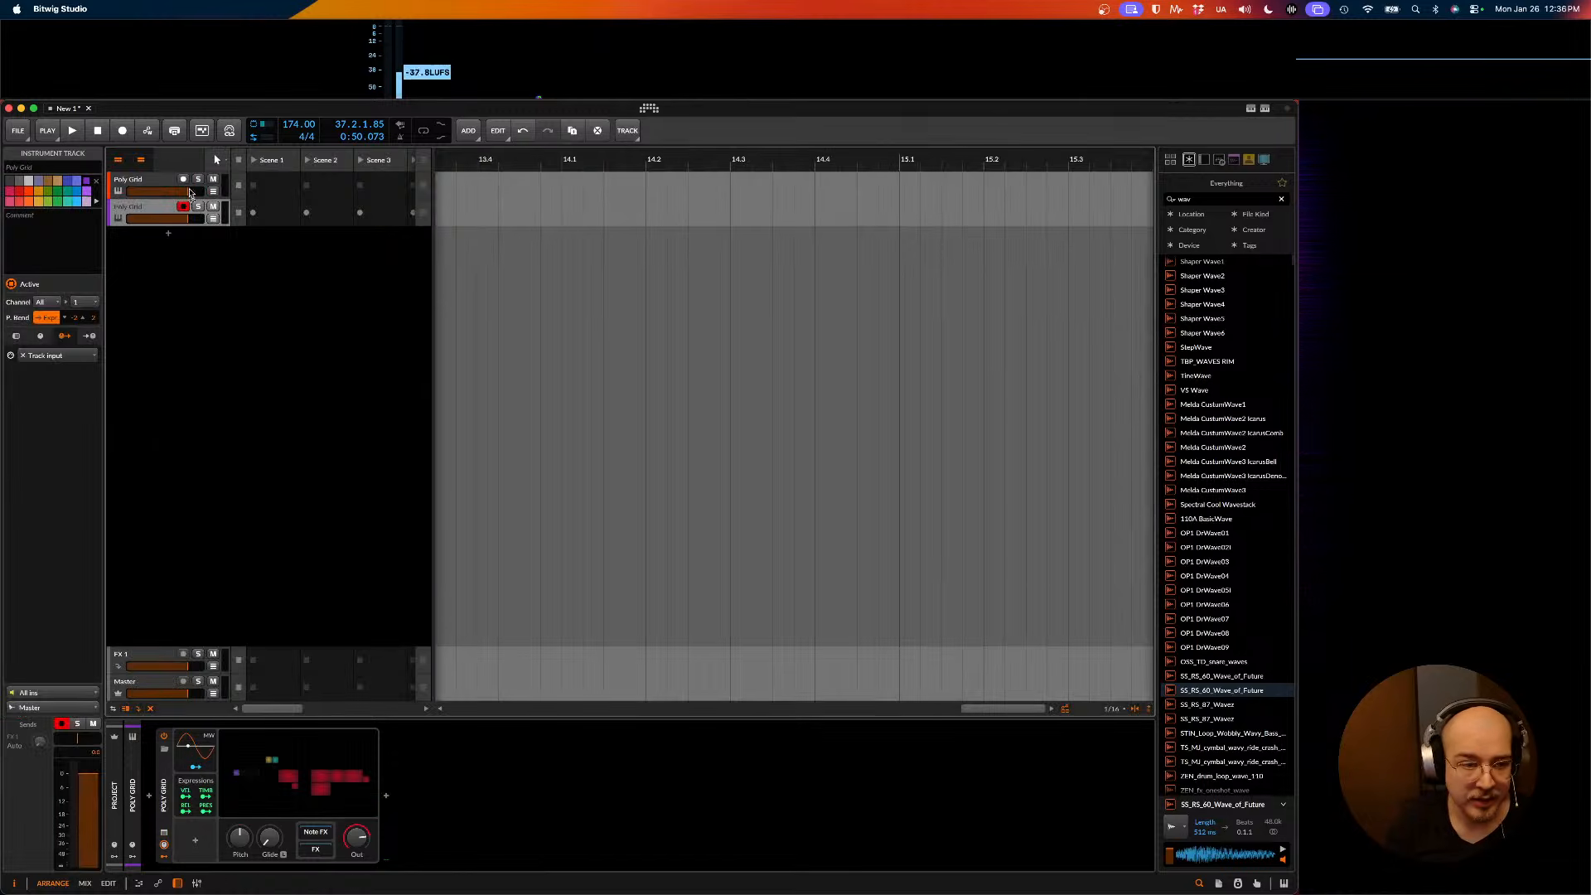
{"action": "key", "text": "space"}
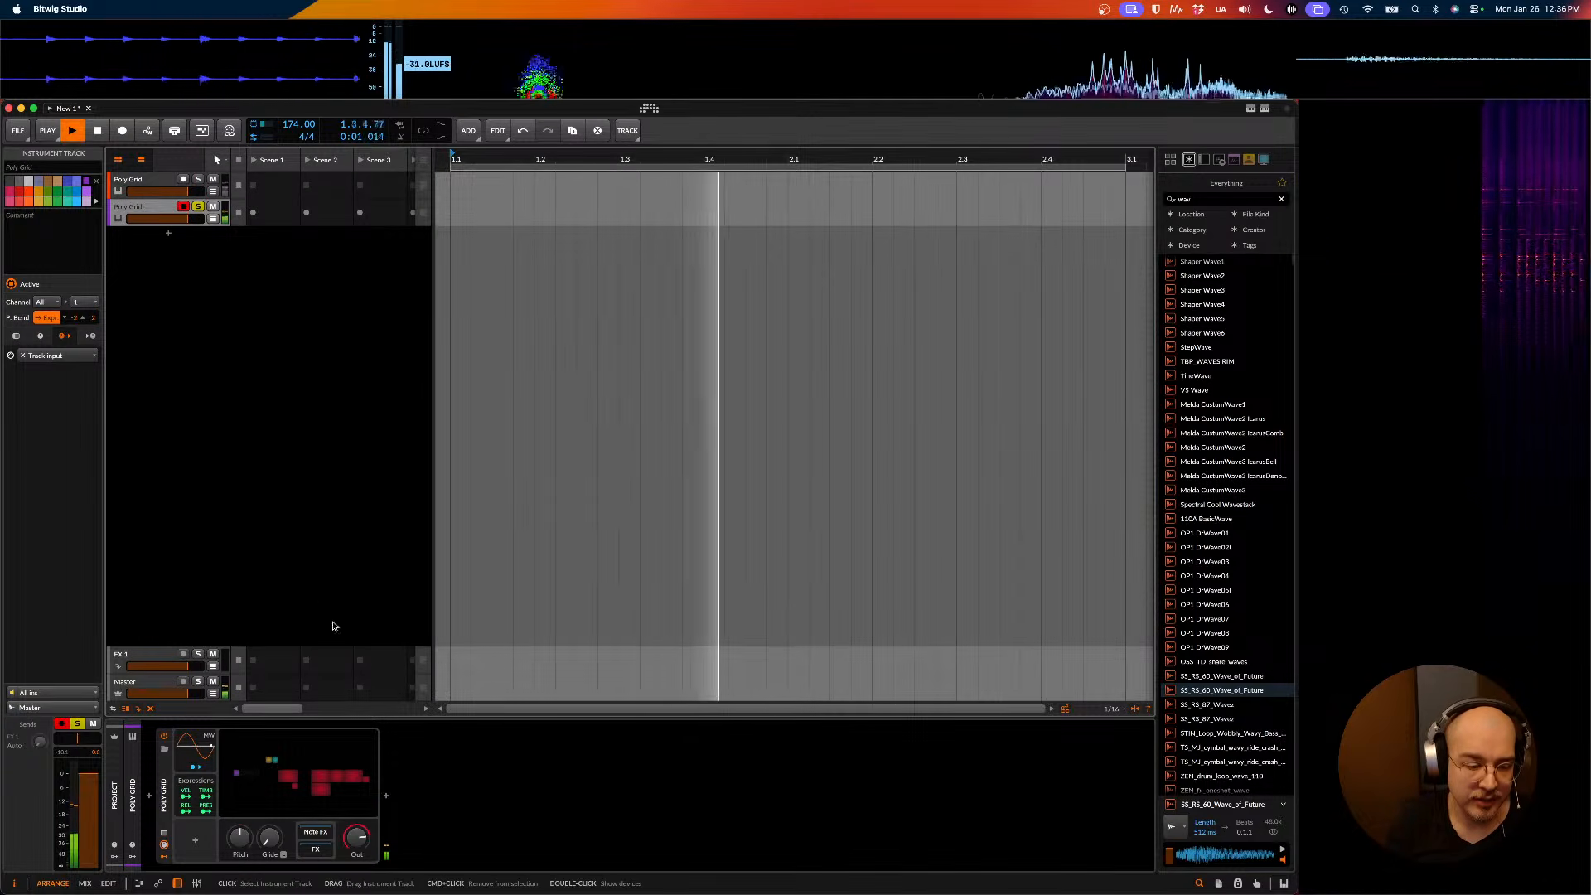
{"action": "left_click", "coordinate": [334, 779]}
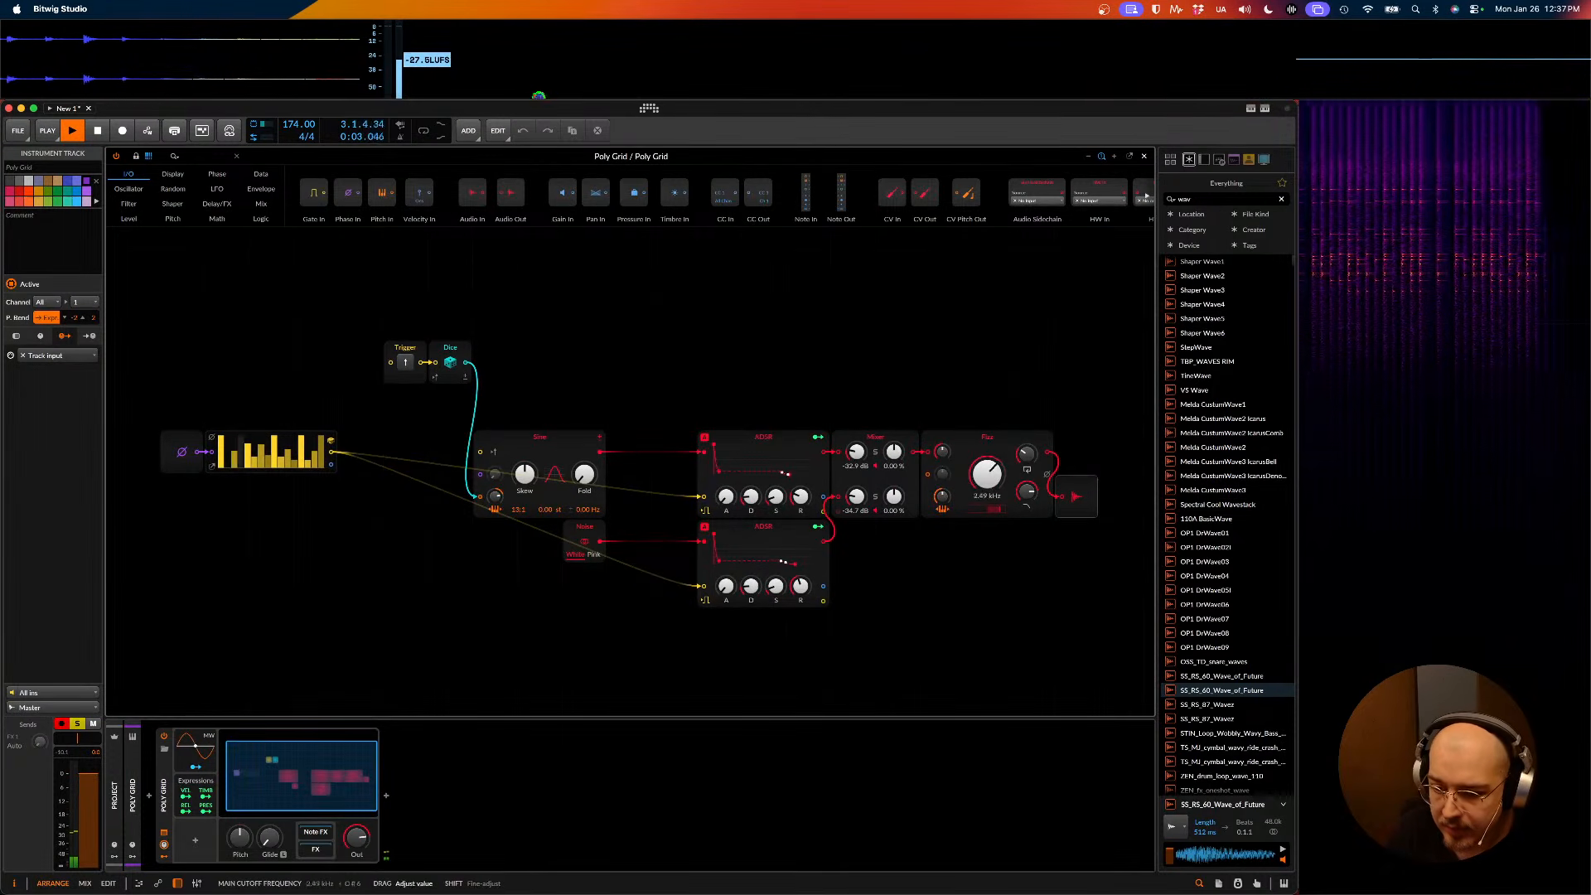
- Retune Fizz with the main cutoff at about 33.5 kHz and move Audio Out farther away from it
{"action": "left_click_drag", "start_coordinate": [990, 509], "coordinate": [990, 522]}
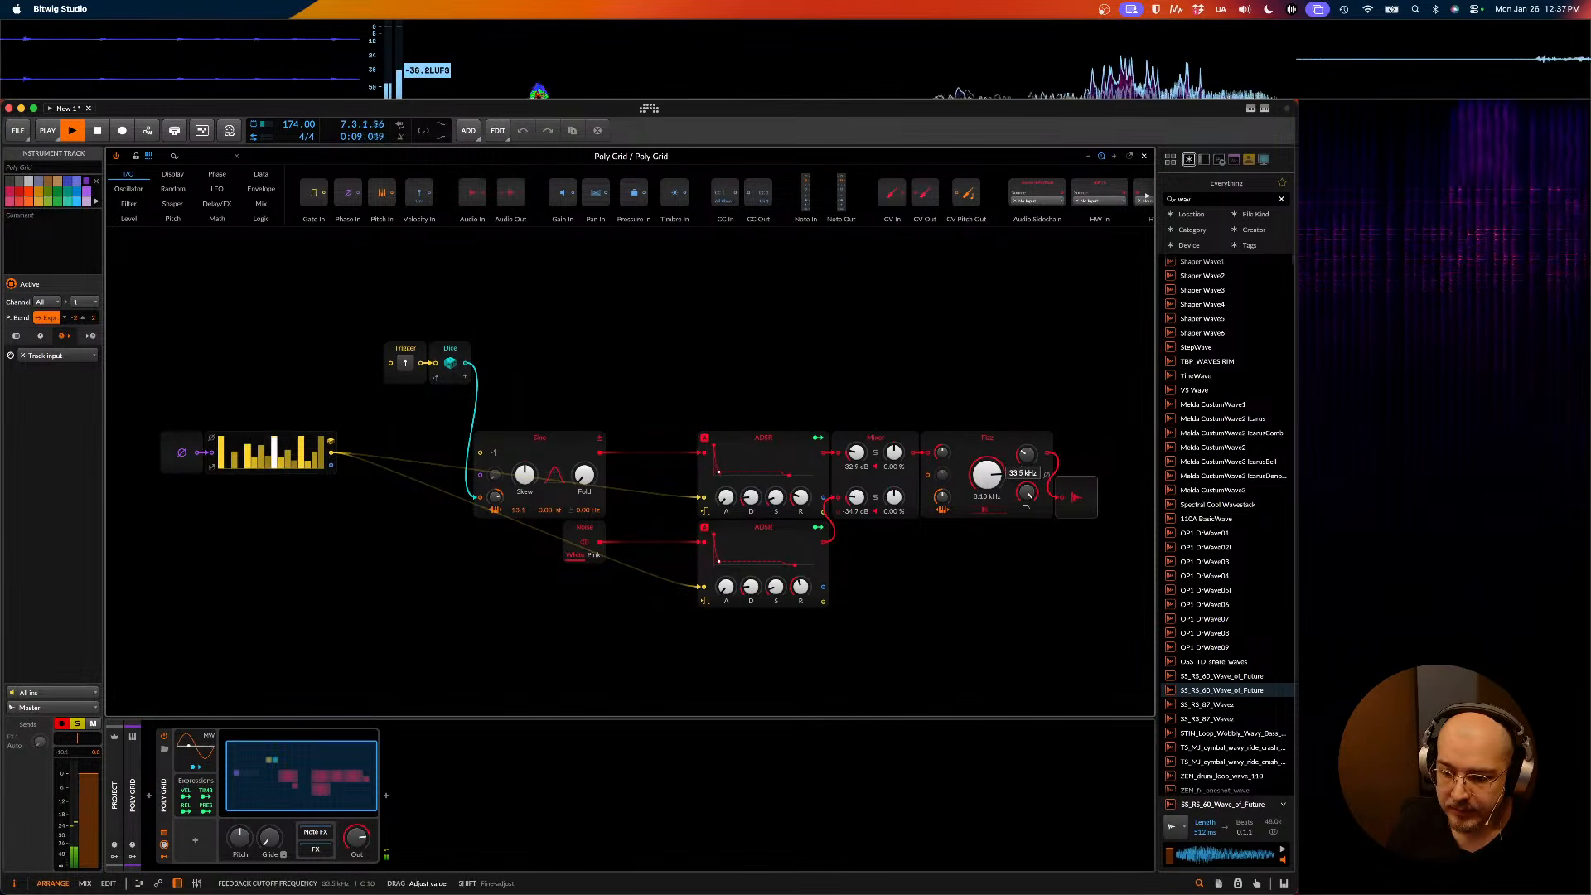
{"action": "left_click_drag", "start_coordinate": [1028, 454], "coordinate": [1120, 452]}
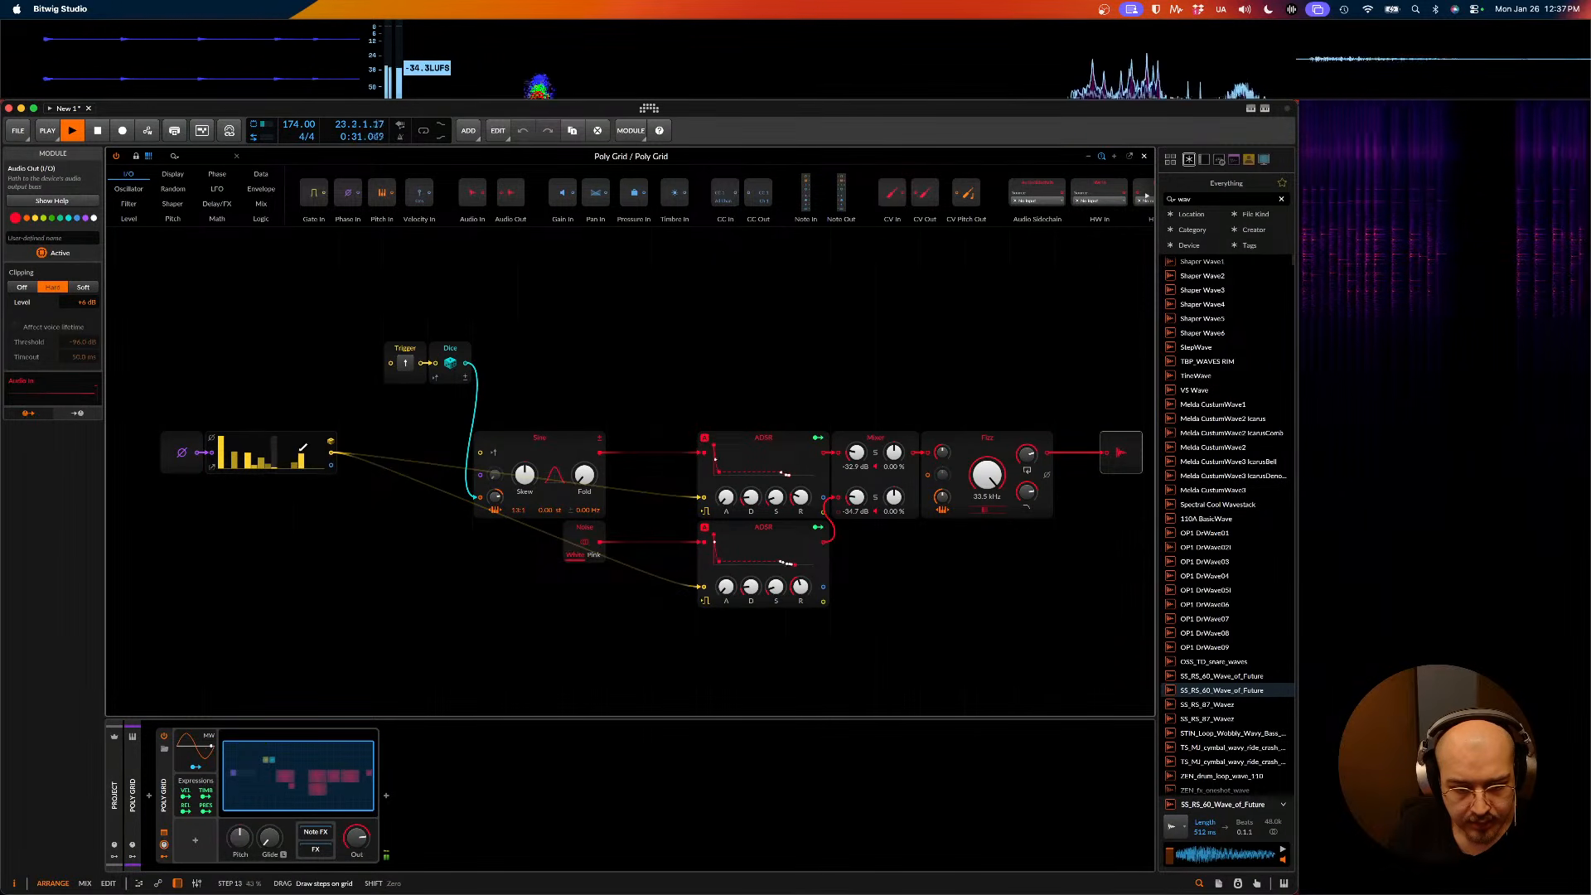
- Redraw the Probabilities step heights by ear, thinning out the middle and final steps
{"action": "left_click_drag", "start_coordinate": [298, 449], "coordinate": [301, 455]}
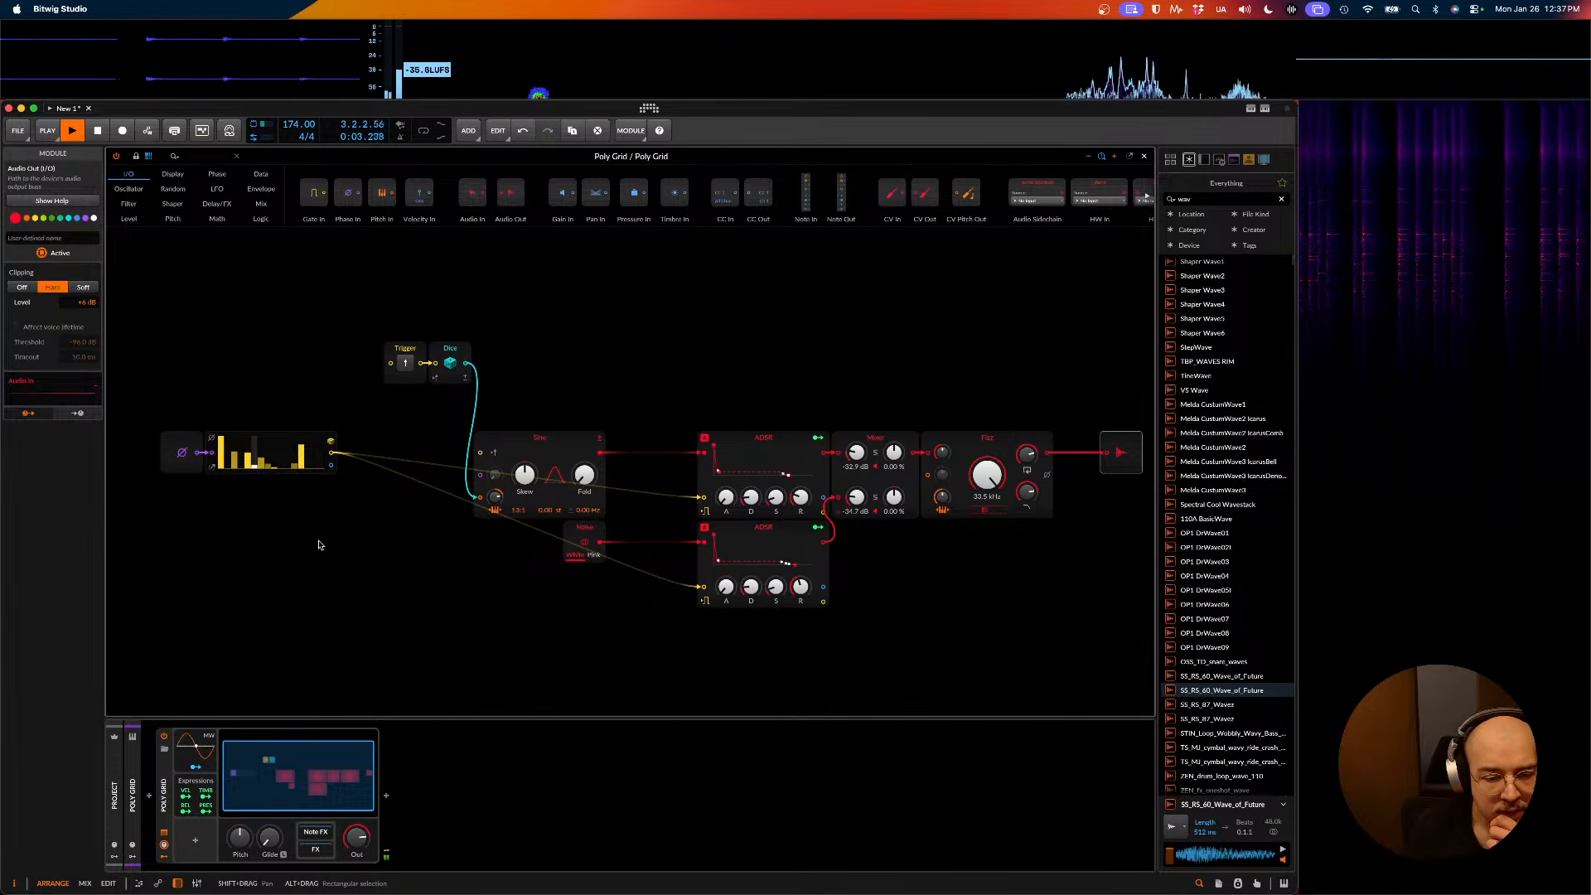
{"action": "left_click", "coordinate": [272, 451]}
{"action": "left_click_drag", "start_coordinate": [274, 455], "coordinate": [274, 459]}
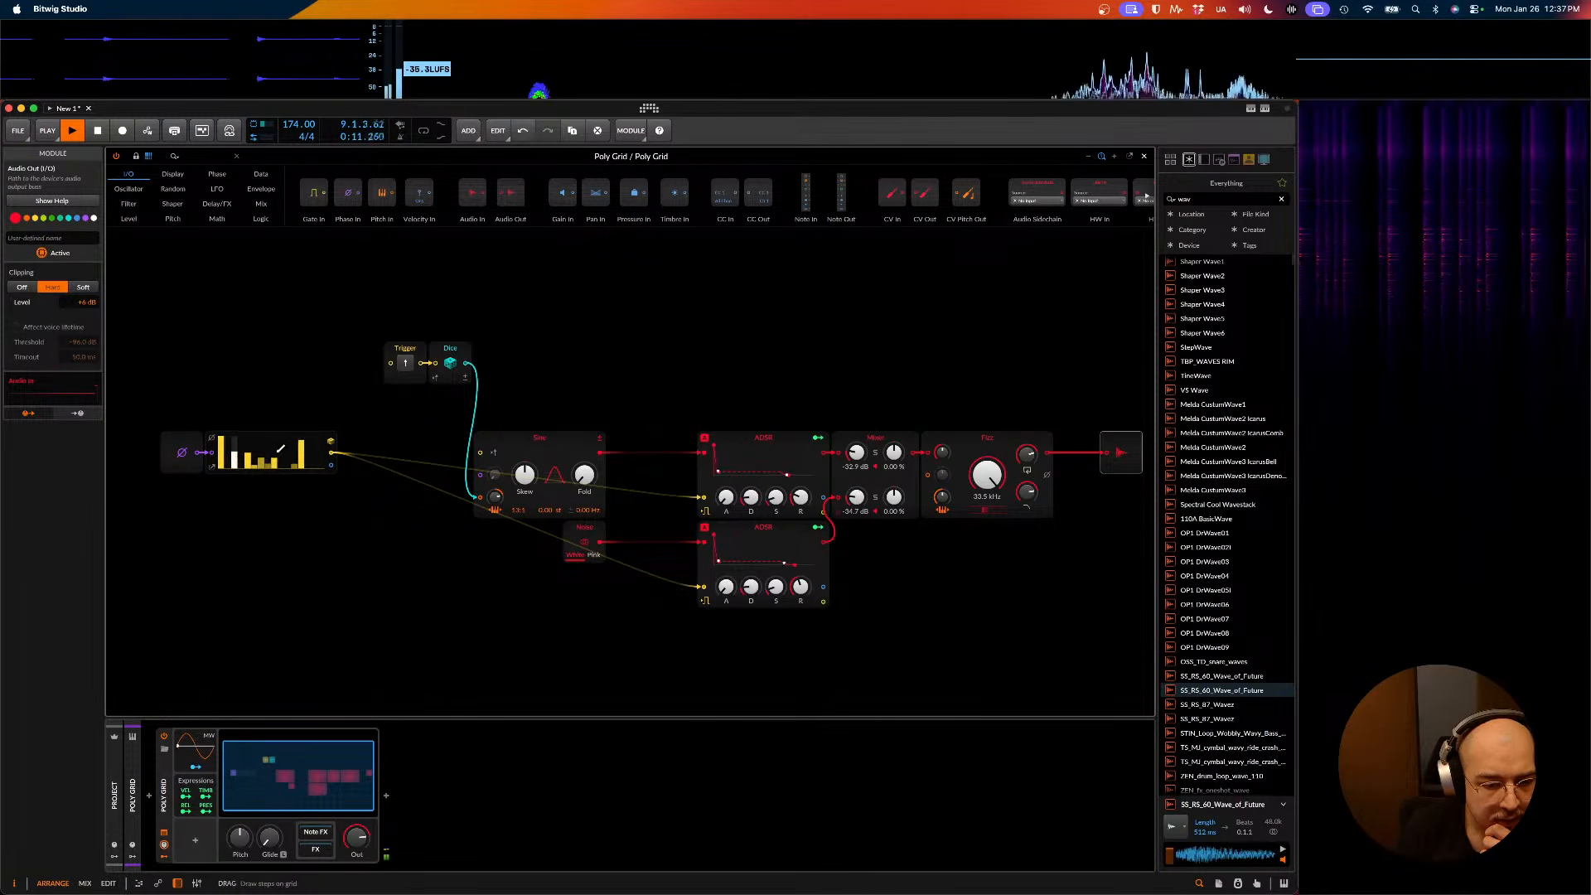
{"action": "left_click", "coordinate": [279, 446]}
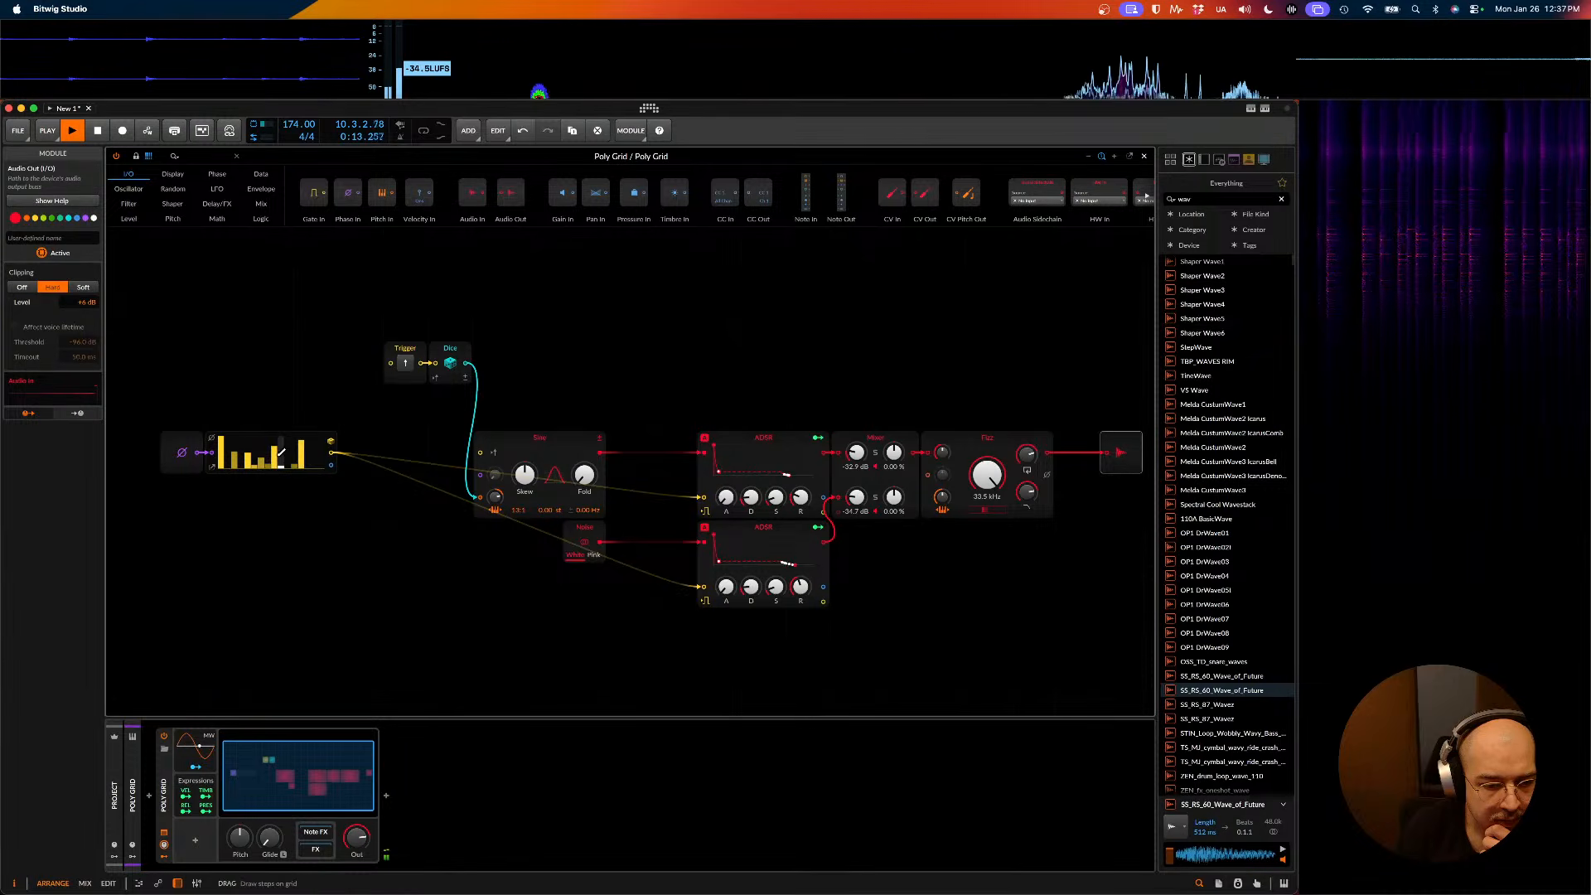
{"action": "left_click", "coordinate": [268, 445]}
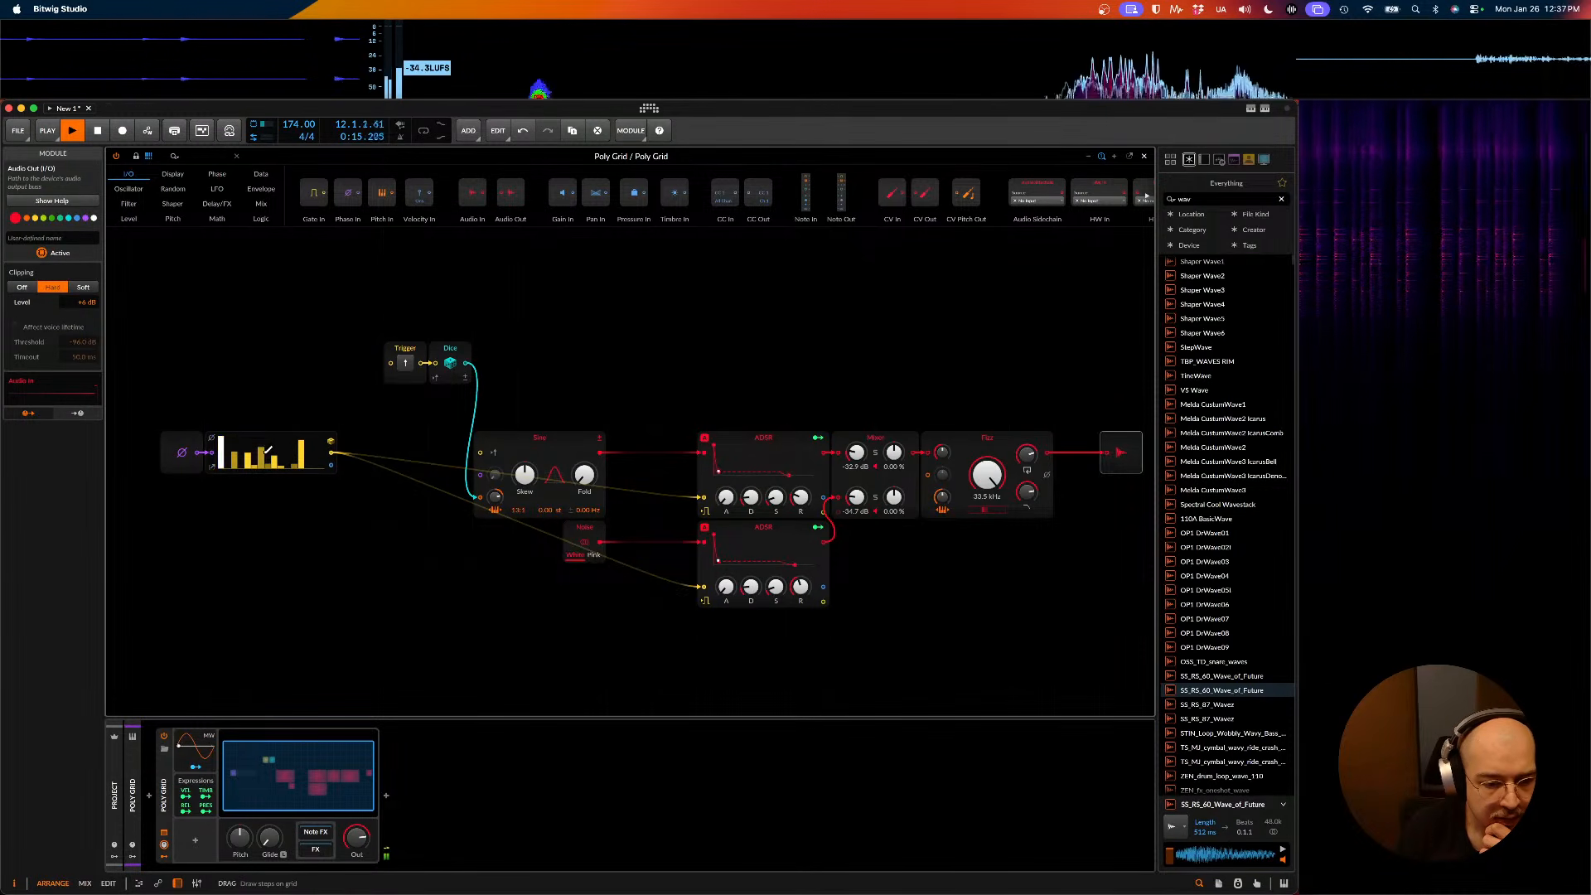
- Set the Sine pitch modulation amount to about 18.90 st and readjust the Fizz feedback cutoff by ear
{"action": "left_click_drag", "start_coordinate": [495, 498], "coordinate": [495, 496]}
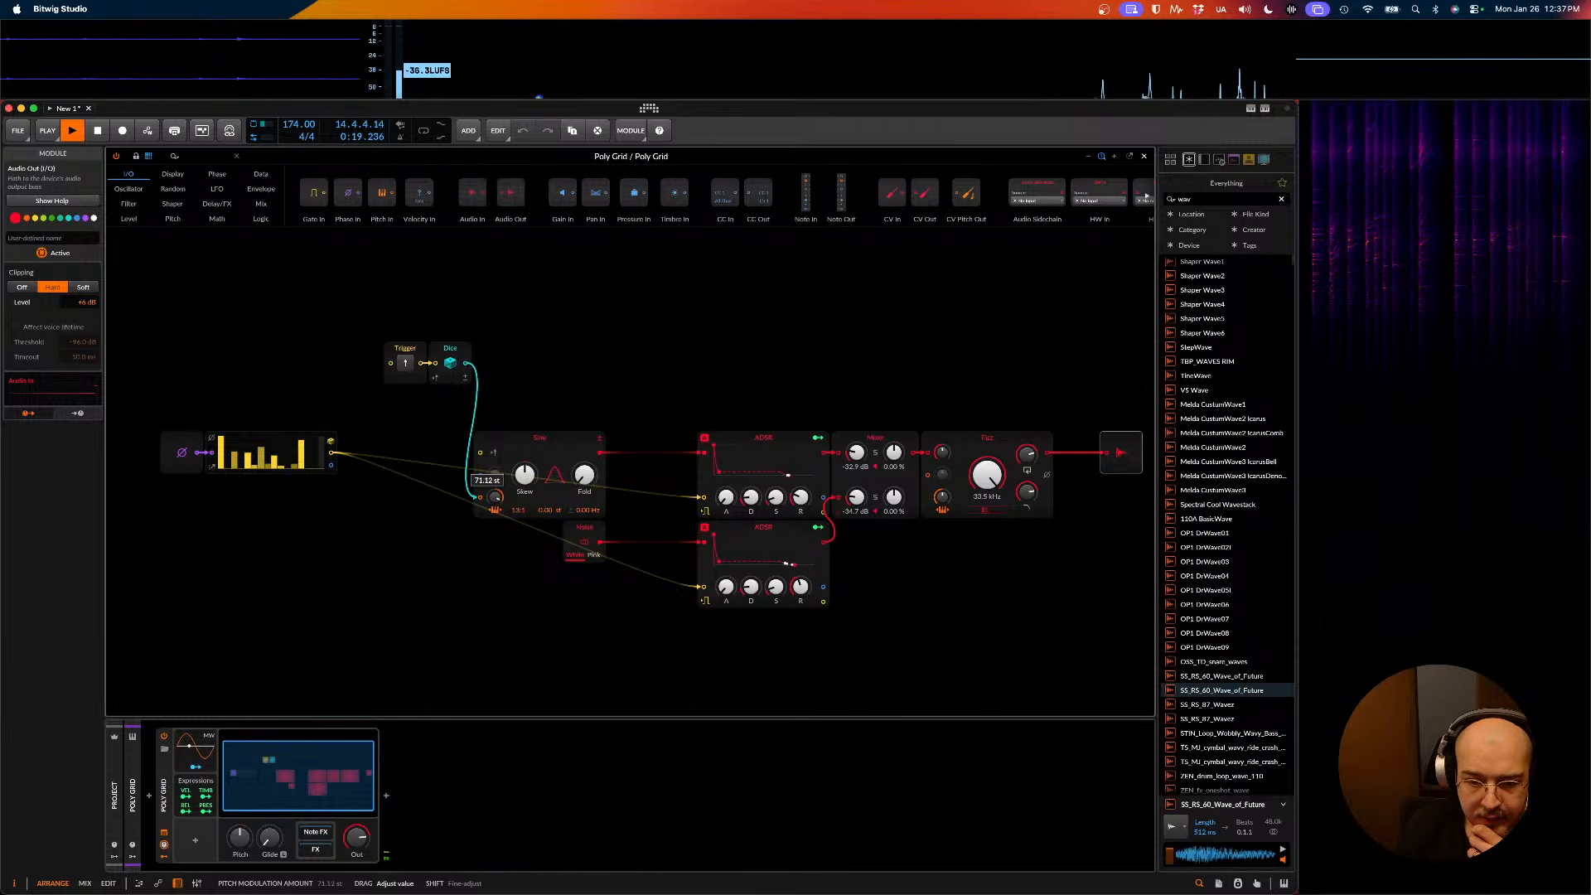
{"action": "left_click_drag", "start_coordinate": [495, 496], "coordinate": [495, 472]}
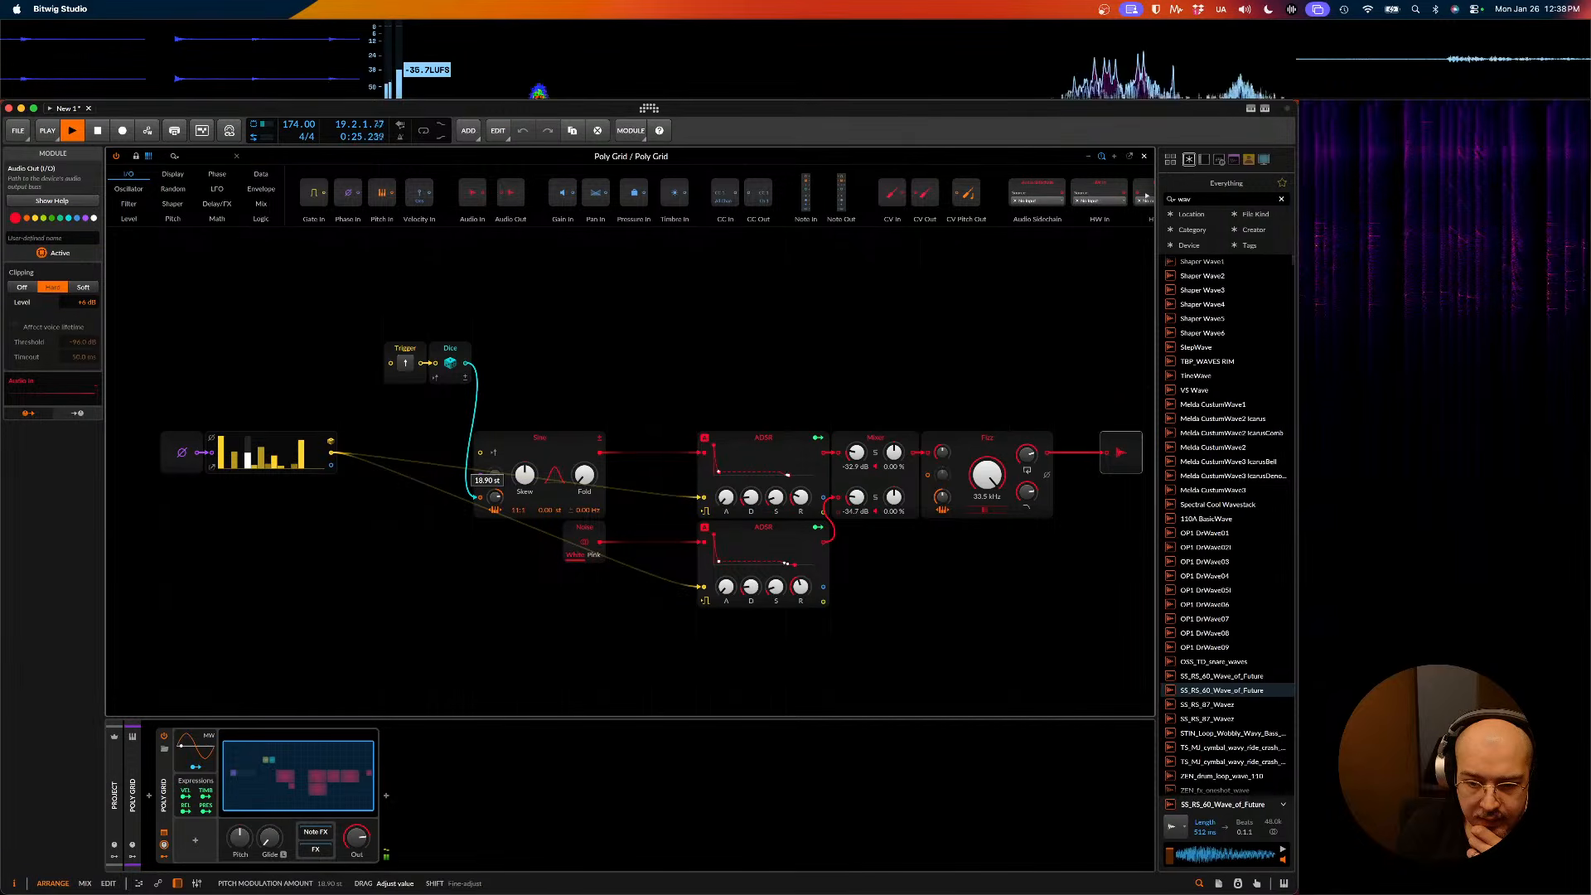
{"action": "left_click", "coordinate": [1027, 492]}
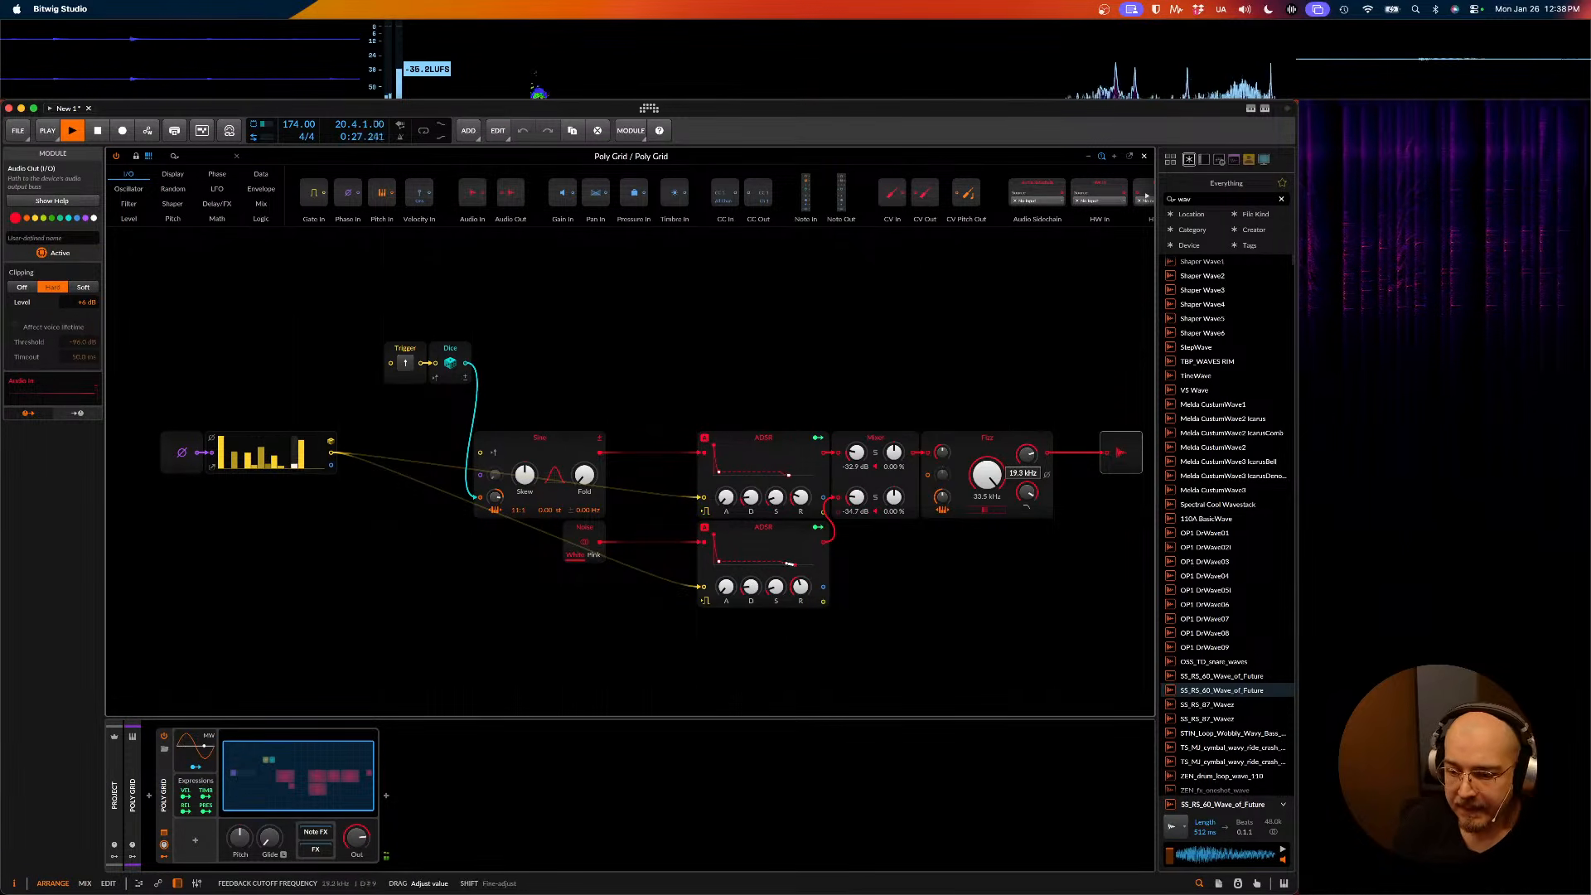
{"action": "left_click_drag", "start_coordinate": [1027, 491], "coordinate": [1027, 502]}
- Rebalance the Mixer to about -30.6 dB for the Sine channel and -33.5 dB for the Noise channel
{"action": "left_click_drag", "start_coordinate": [856, 453], "coordinate": [856, 441]}
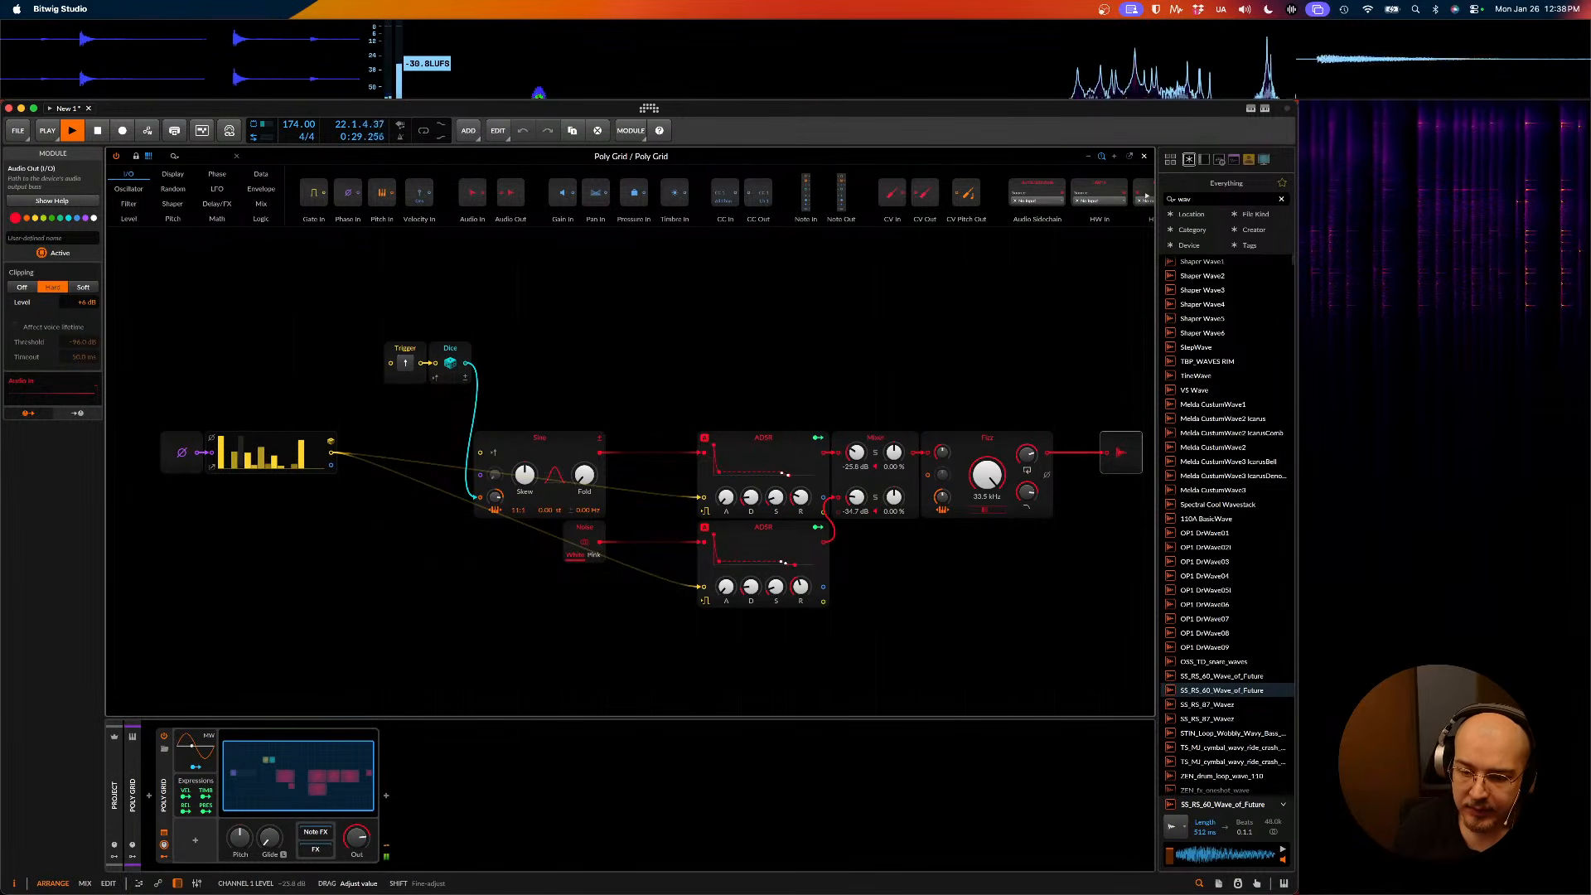
{"action": "left_click_drag", "start_coordinate": [856, 498], "coordinate": [857, 495]}
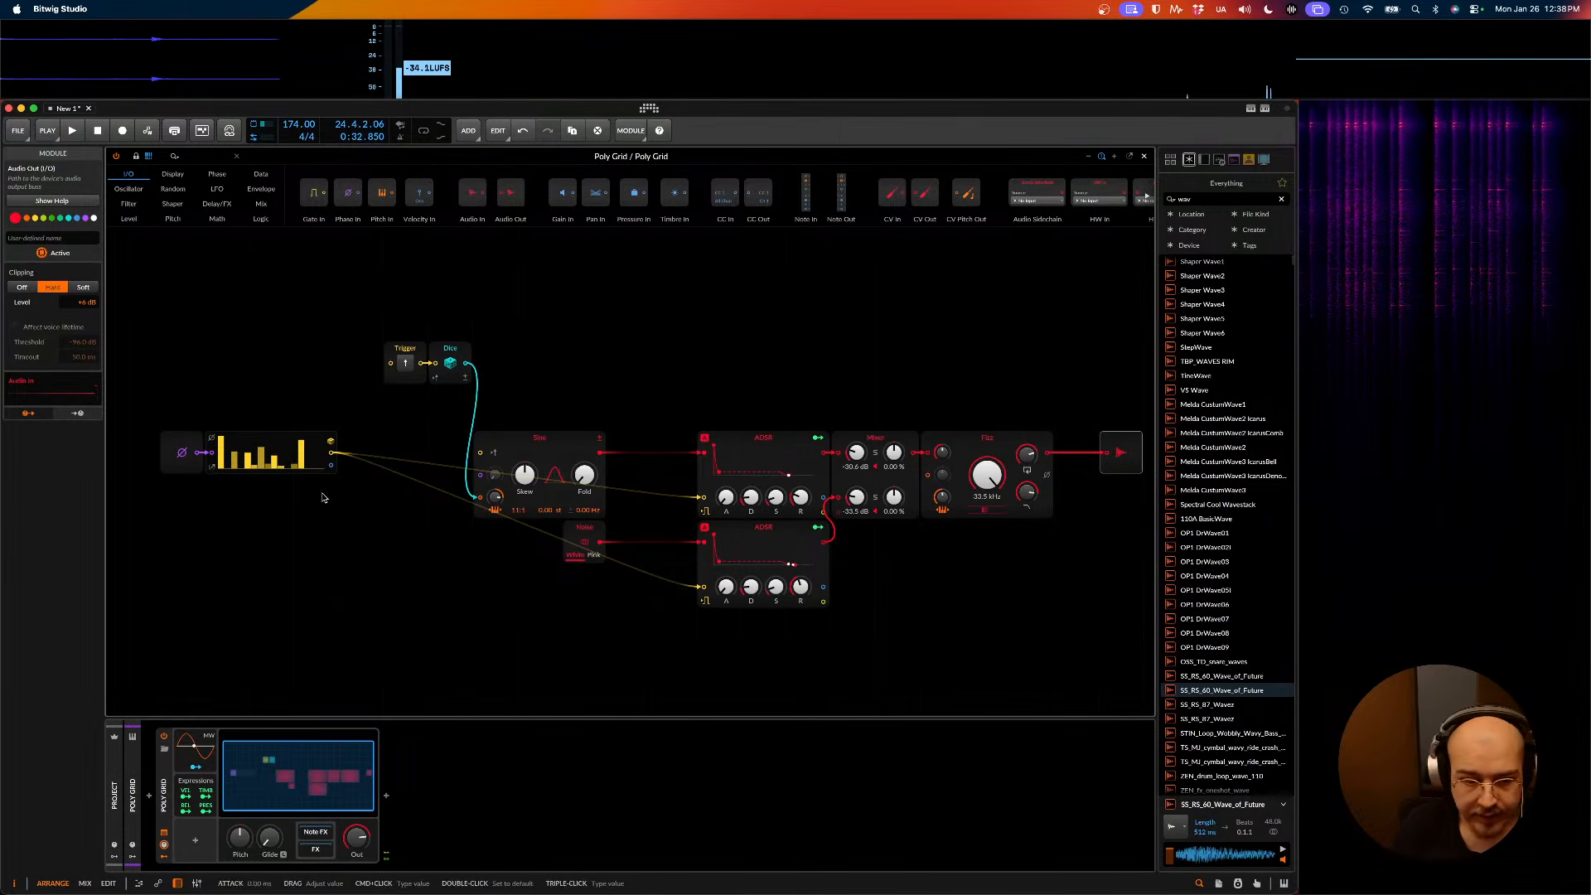
- Stop playback, move Probabilities farther from the Phase In module and restart playback
{"action": "key", "text": "space"}
{"action": "left_click_drag", "start_coordinate": [215, 472], "coordinate": [261, 468]}
{"action": "key", "text": "space"}
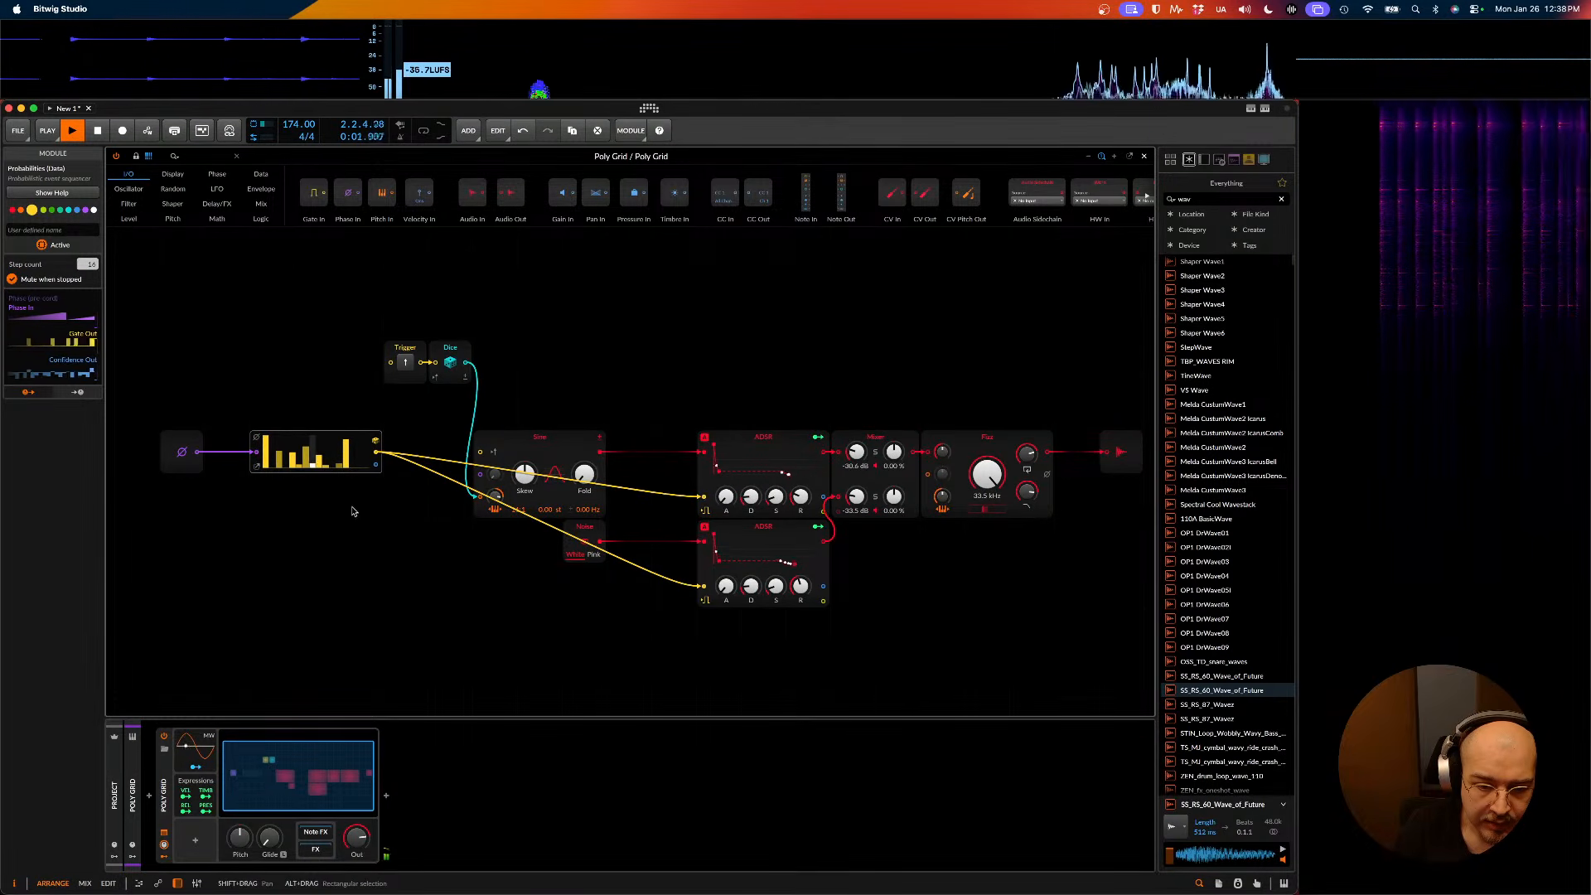
- Audition the uneven Probabilities pattern from the start several times, stopping and restarting playback
{"action": "key", "text": "space"}
{"action": "key", "text": "space"}
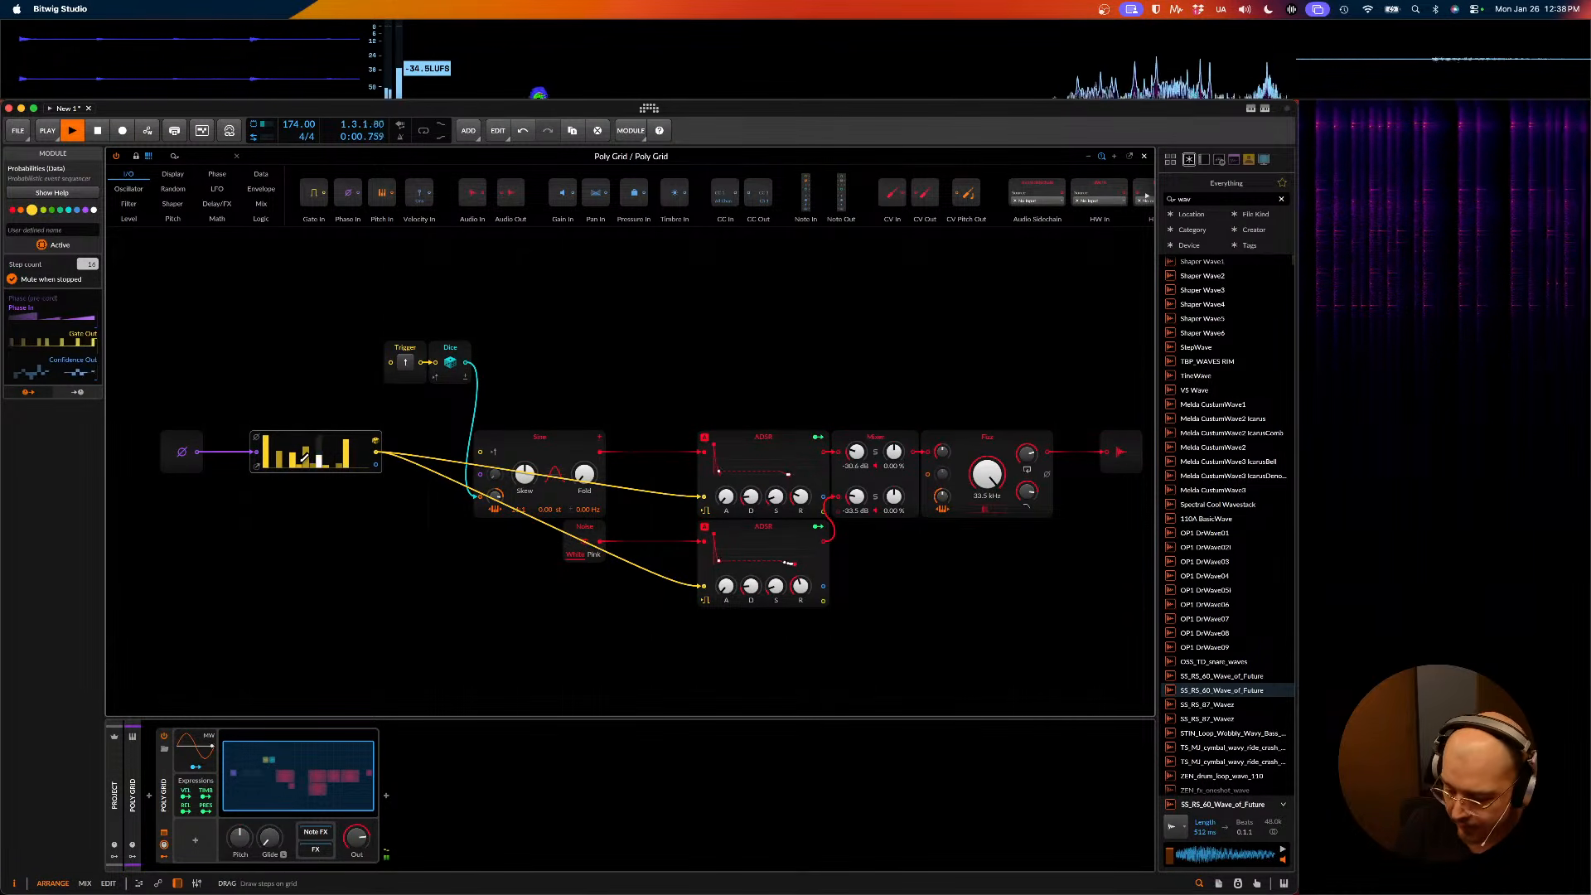
{"action": "key", "text": "space"}
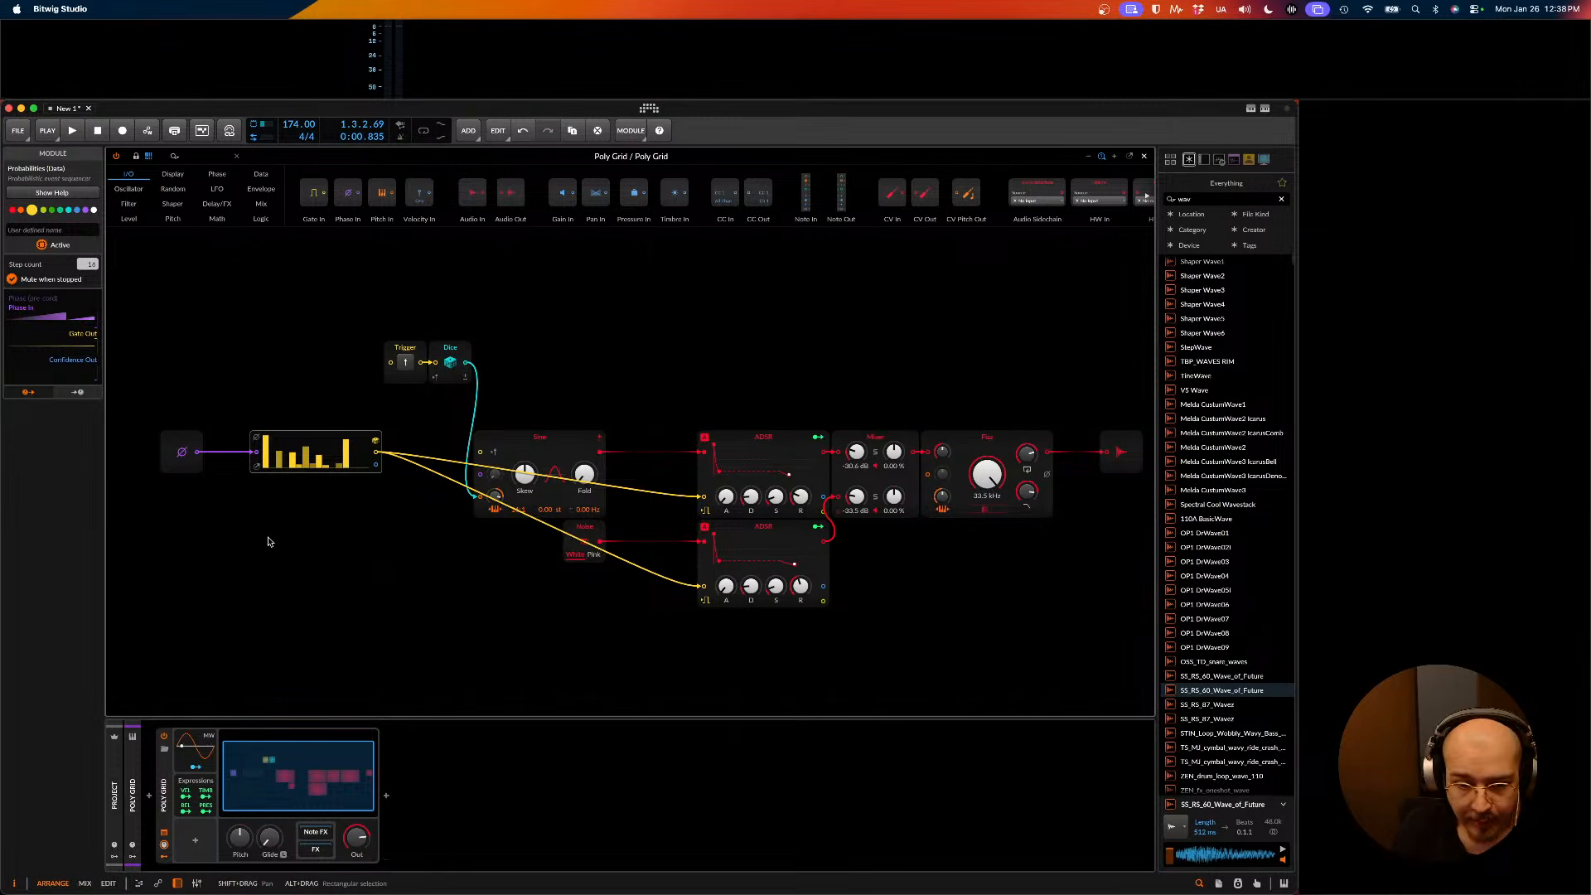
{"action": "key", "text": "space"}
{"action": "key", "text": "space"}
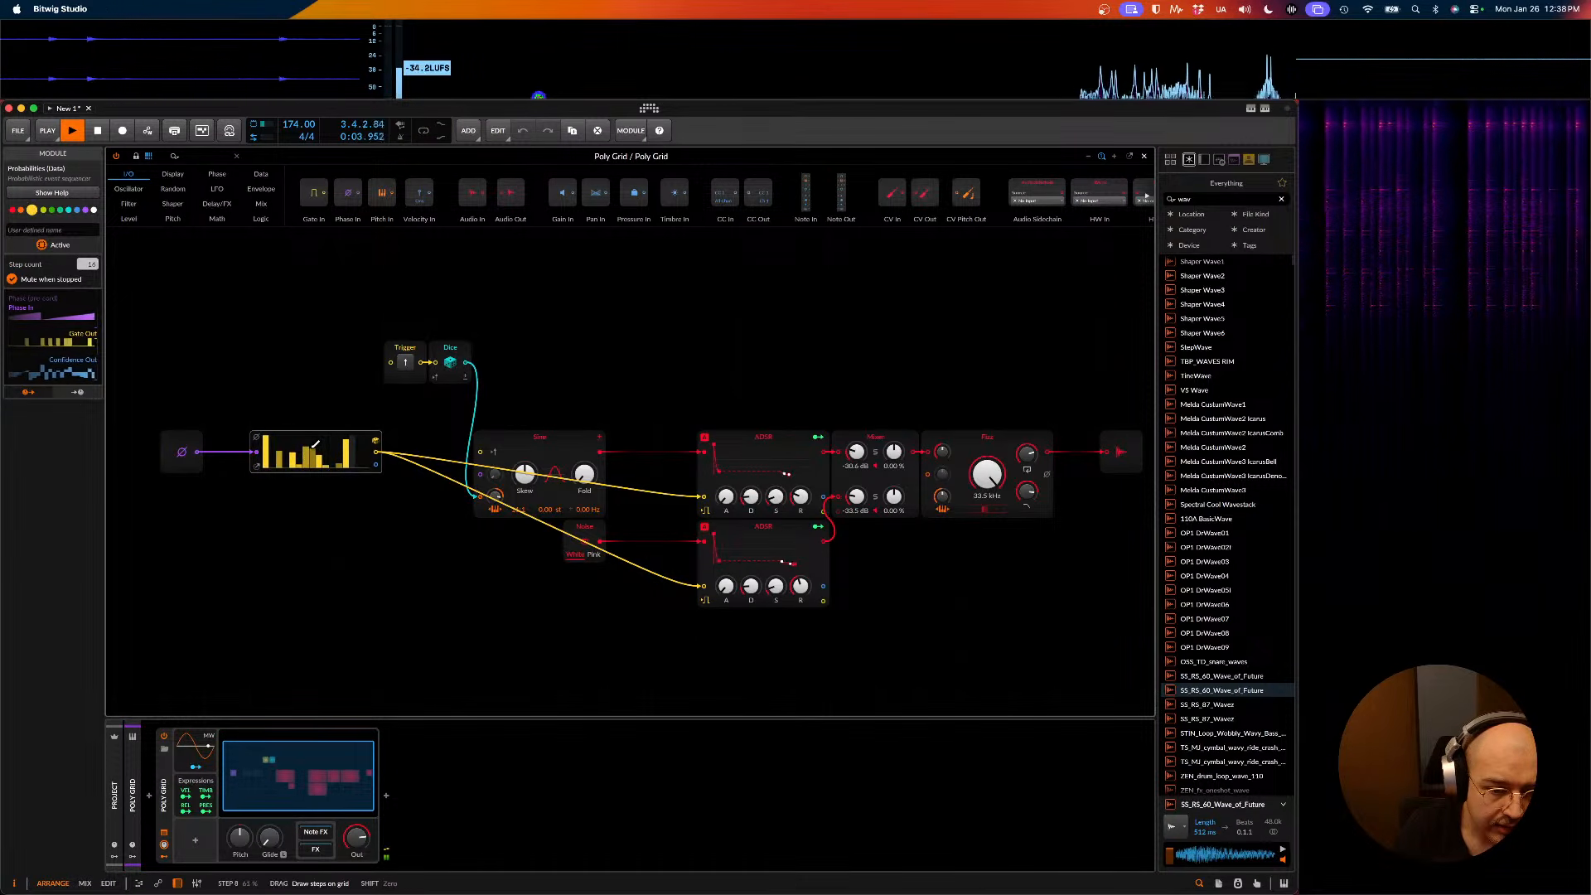
{"action": "key", "text": "space"}
- Redraw the Probabilities steps at a nearly even middle height and audition the pattern with repeated playback restarts
{"action": "left_click_drag", "start_coordinate": [266, 452], "coordinate": [373, 452]}
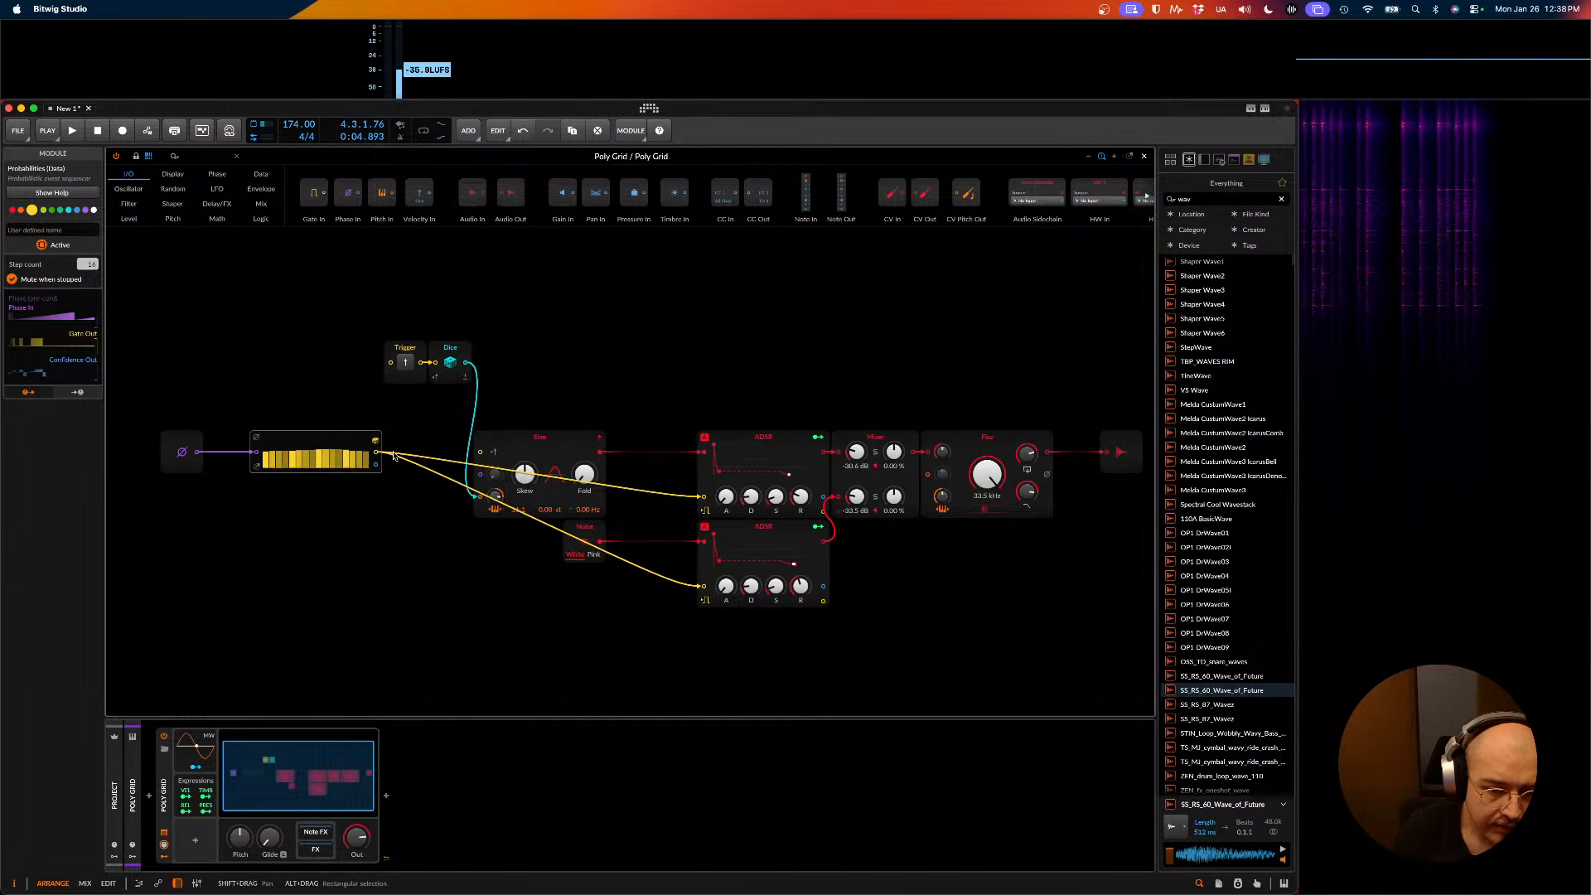
{"action": "key", "text": "space"}
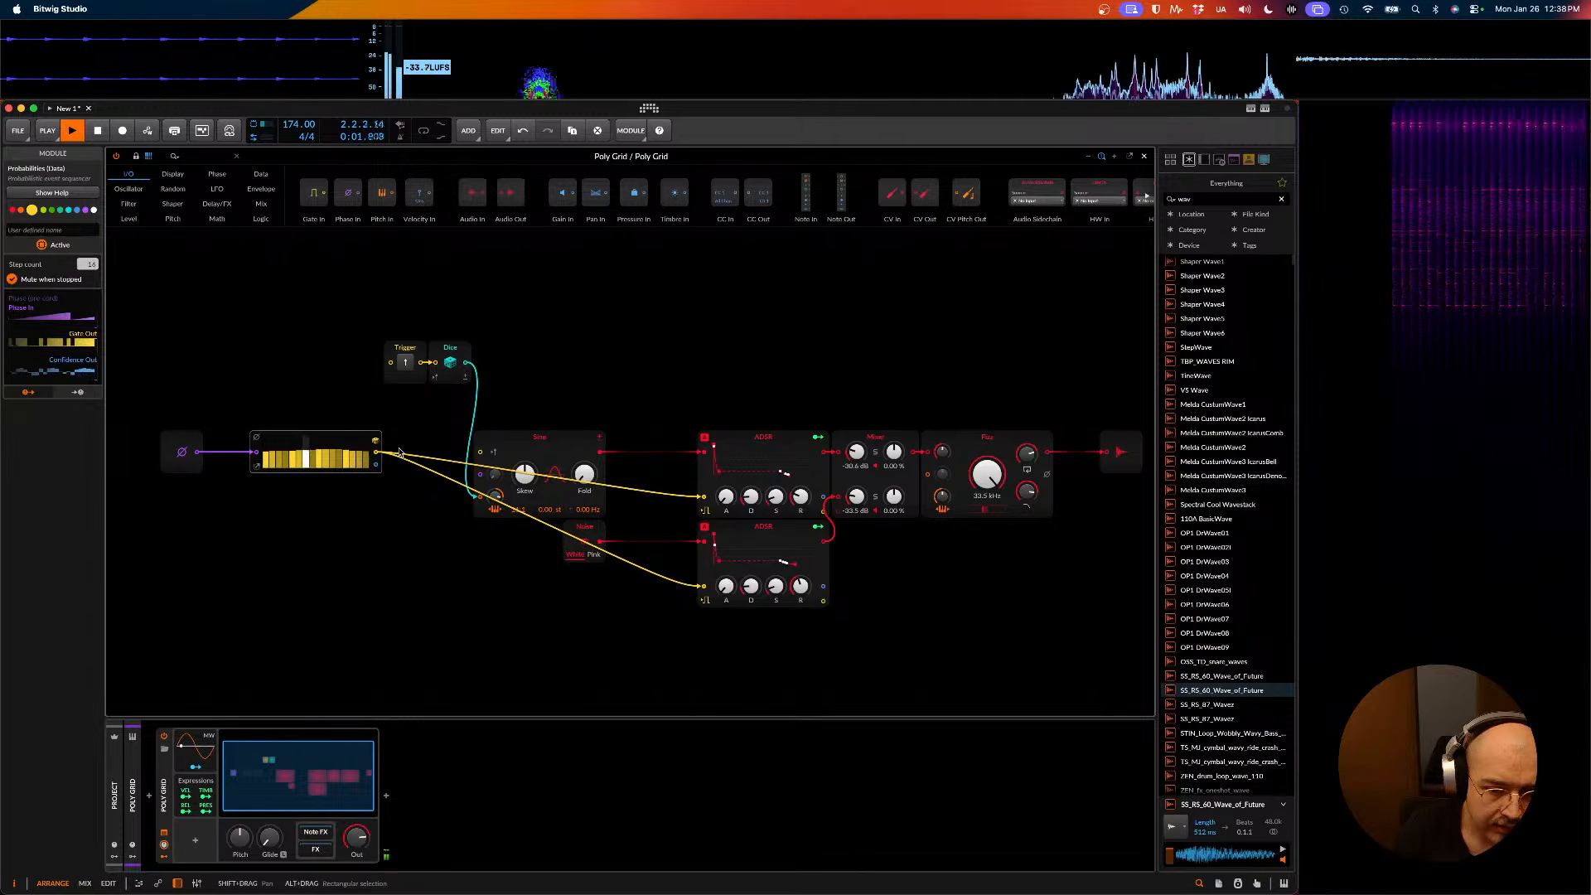
{"action": "key", "text": "space"}
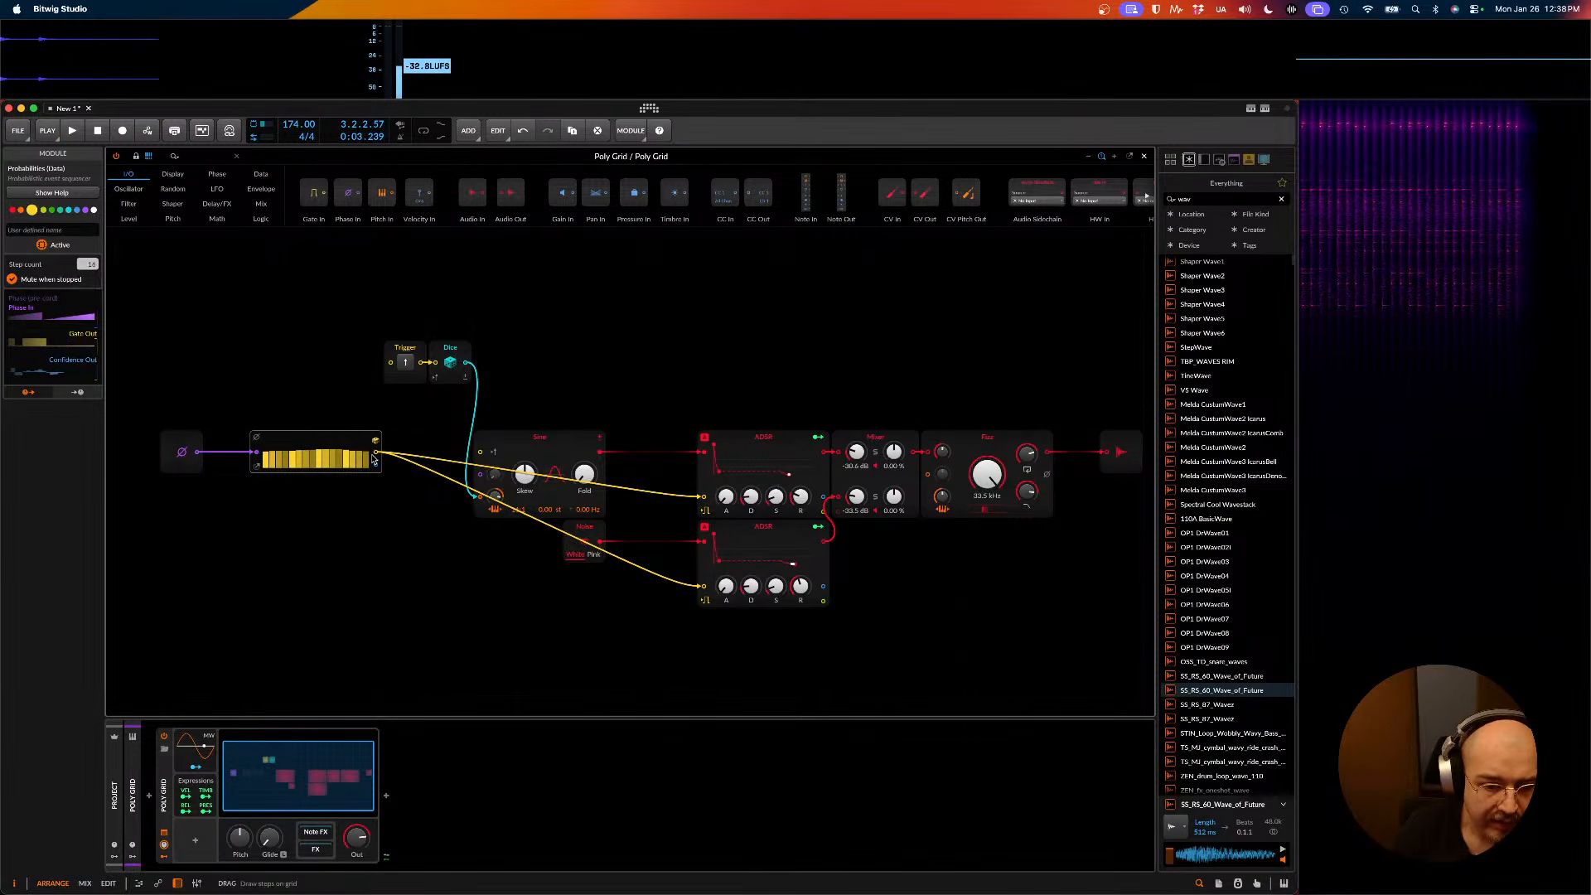
{"action": "key", "text": "space"}
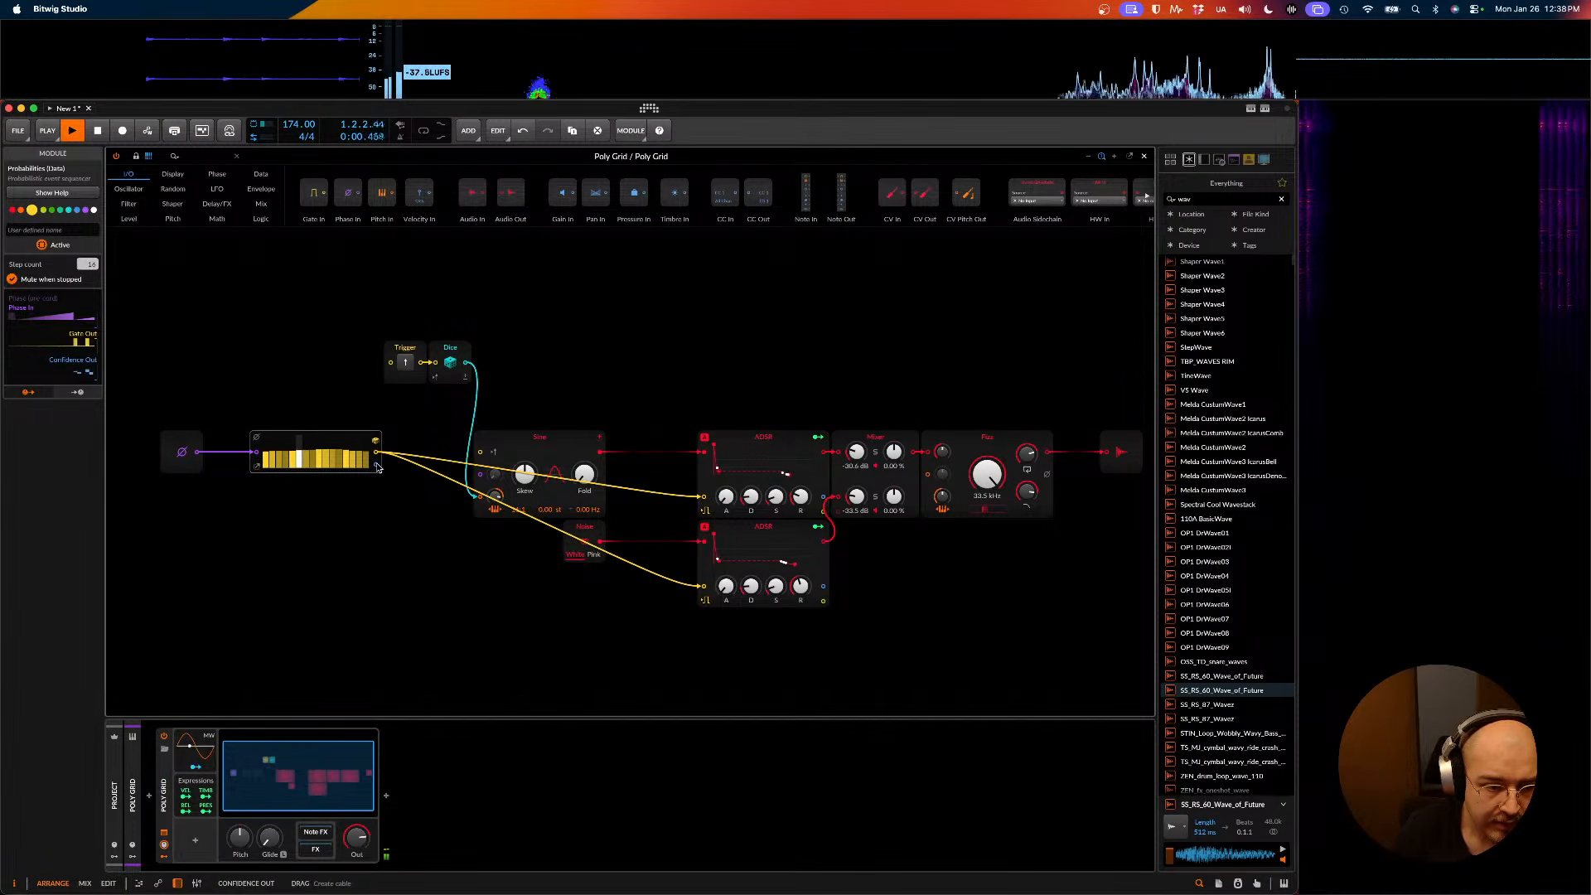
{"action": "key", "text": "space"}
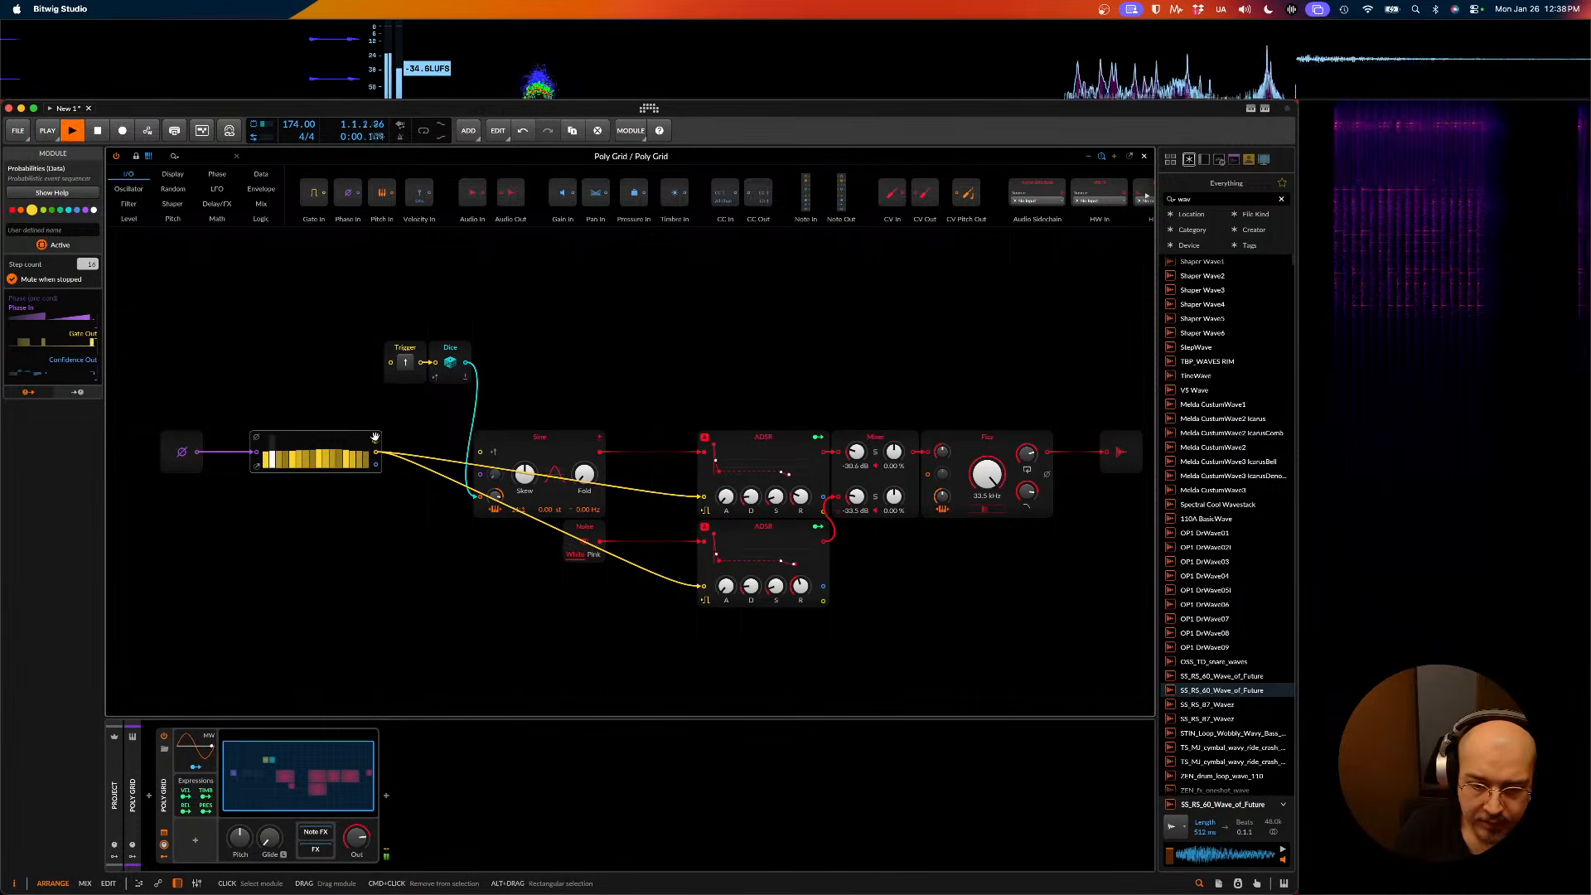
{"action": "key", "text": "space"}
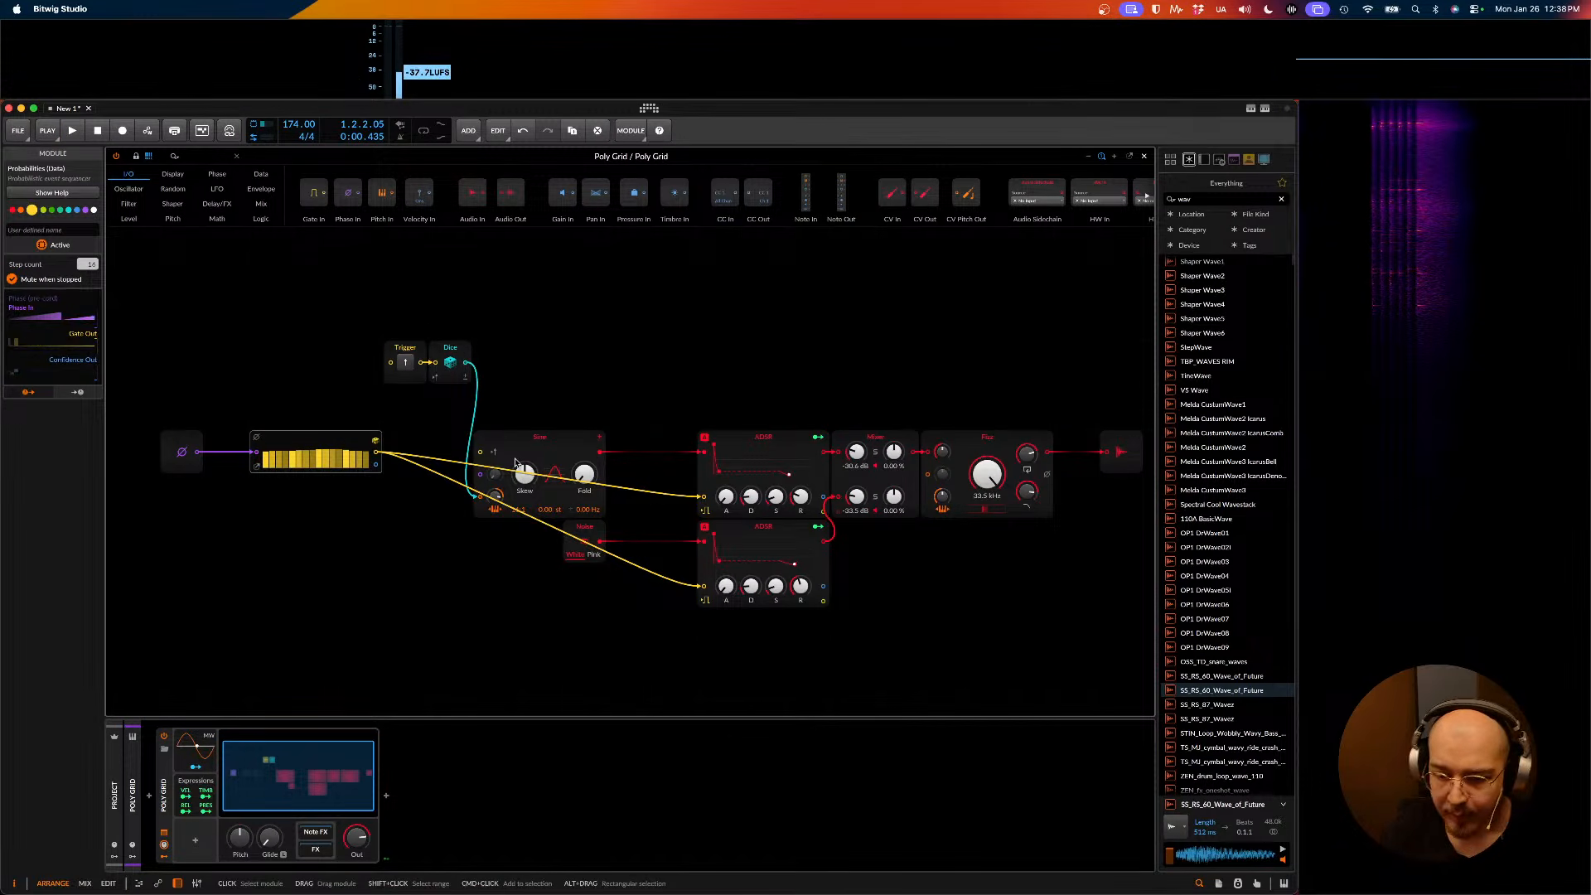
{"action": "key", "text": "space"}
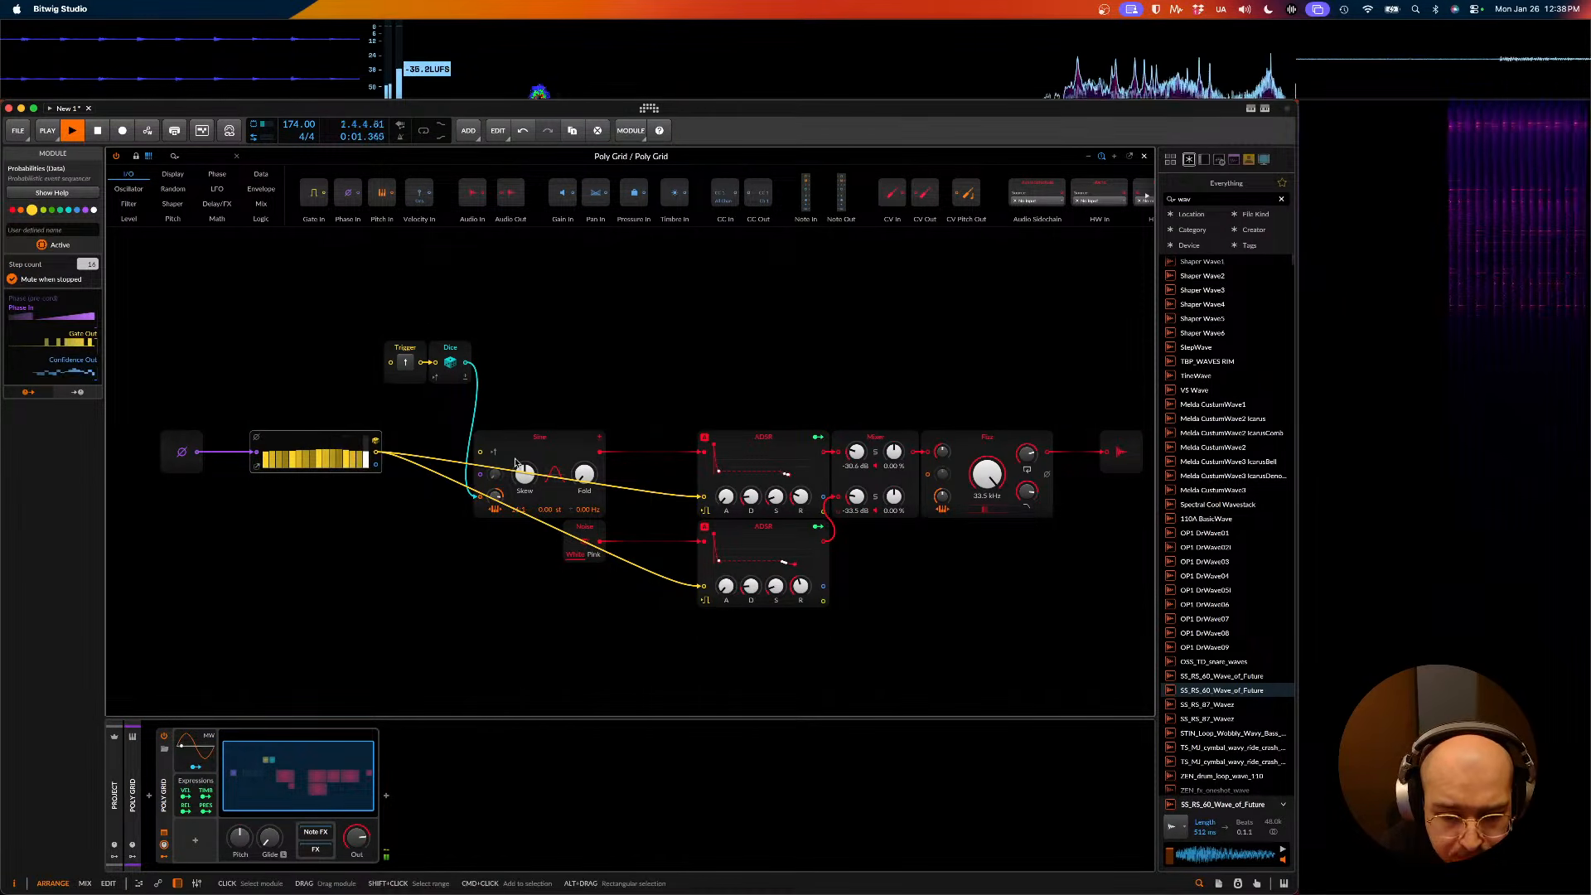
{"action": "key", "text": "space"}
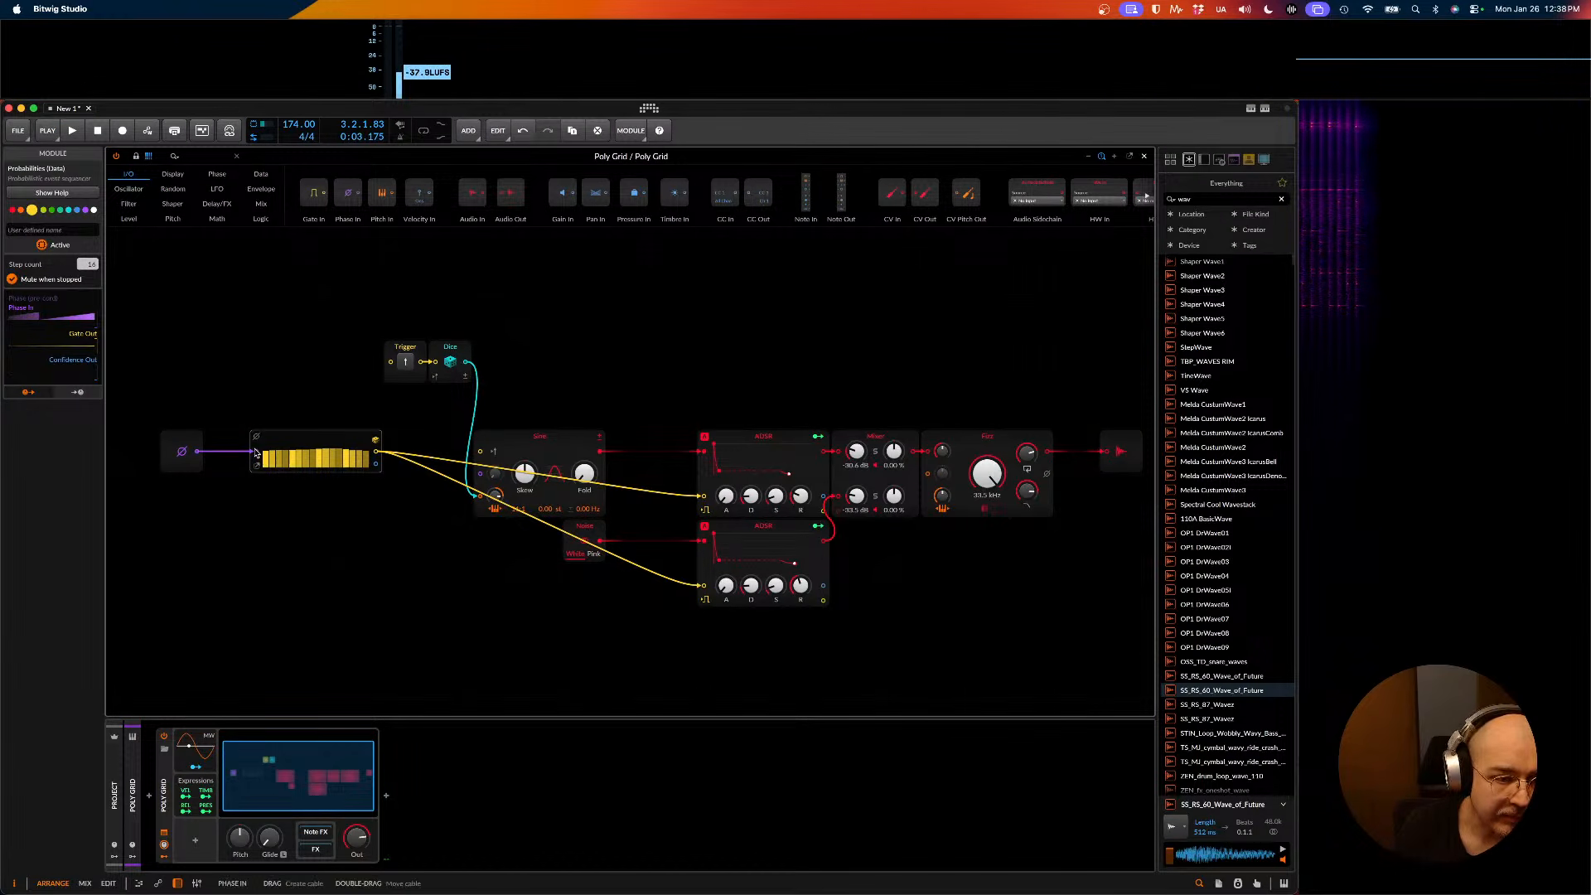
{"action": "key", "text": "space"}
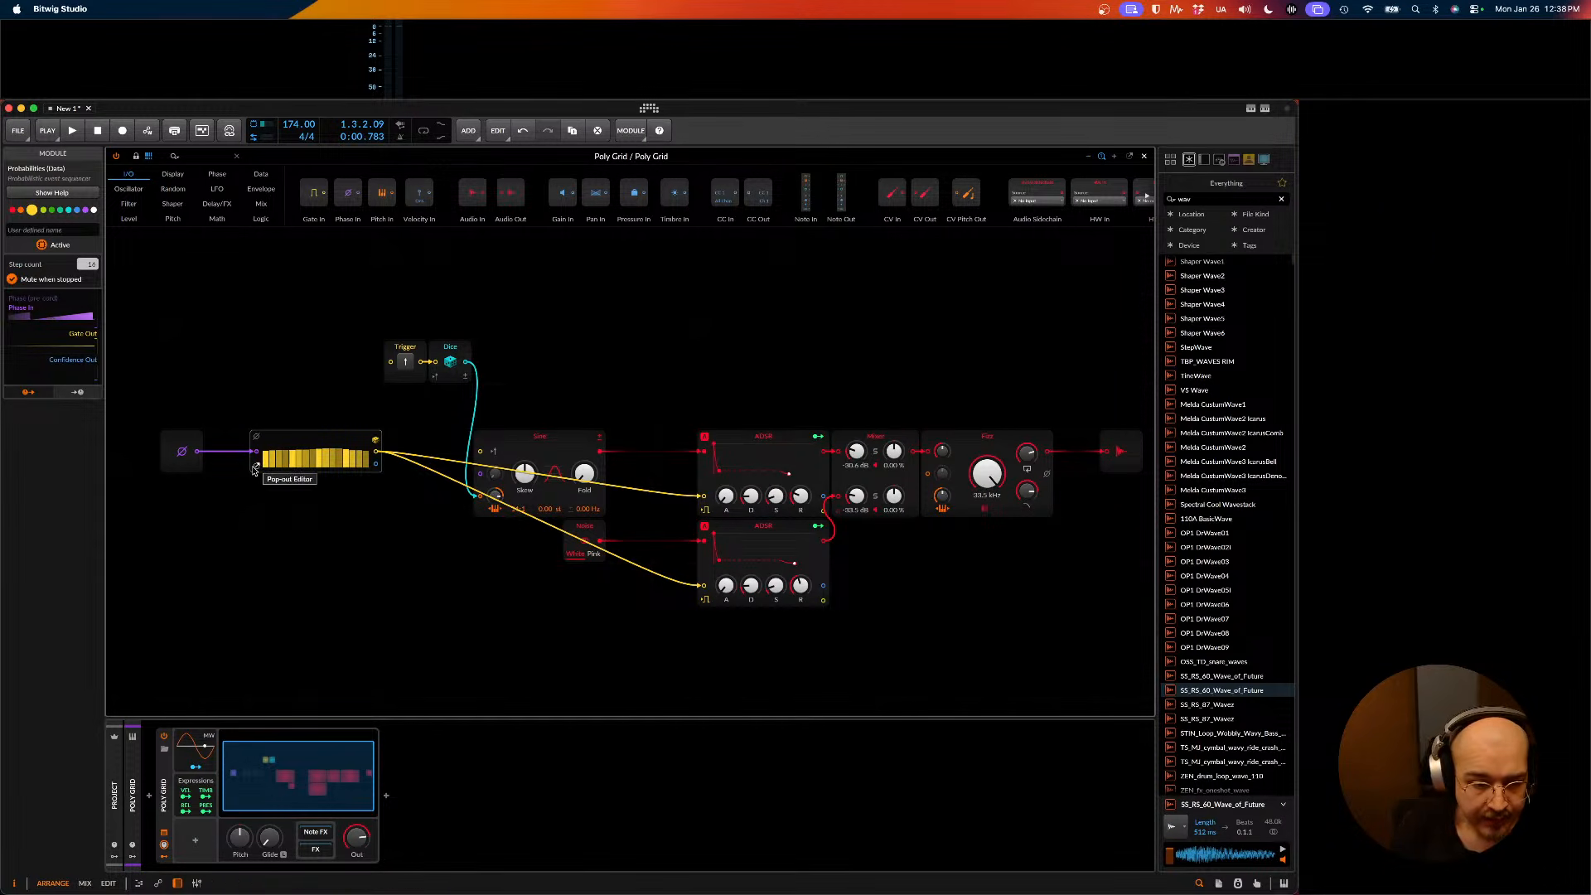
- Move the Phase In module directly beside Probabilities and audition the patch again from the start
{"action": "mouse_move", "coordinate": [185, 440]}
{"action": "left_mouse_down"}
{"action": "mouse_move", "coordinate": [229, 440]}
{"action": "mouse_move", "coordinate": [140, 440]}
{"action": "mouse_move", "coordinate": [229, 440]}
{"action": "mouse_move", "coordinate": [182, 497]}
{"action": "mouse_move", "coordinate": [220, 495]}
{"action": "left_mouse_up"}
{"action": "left_click", "coordinate": [256, 461]}
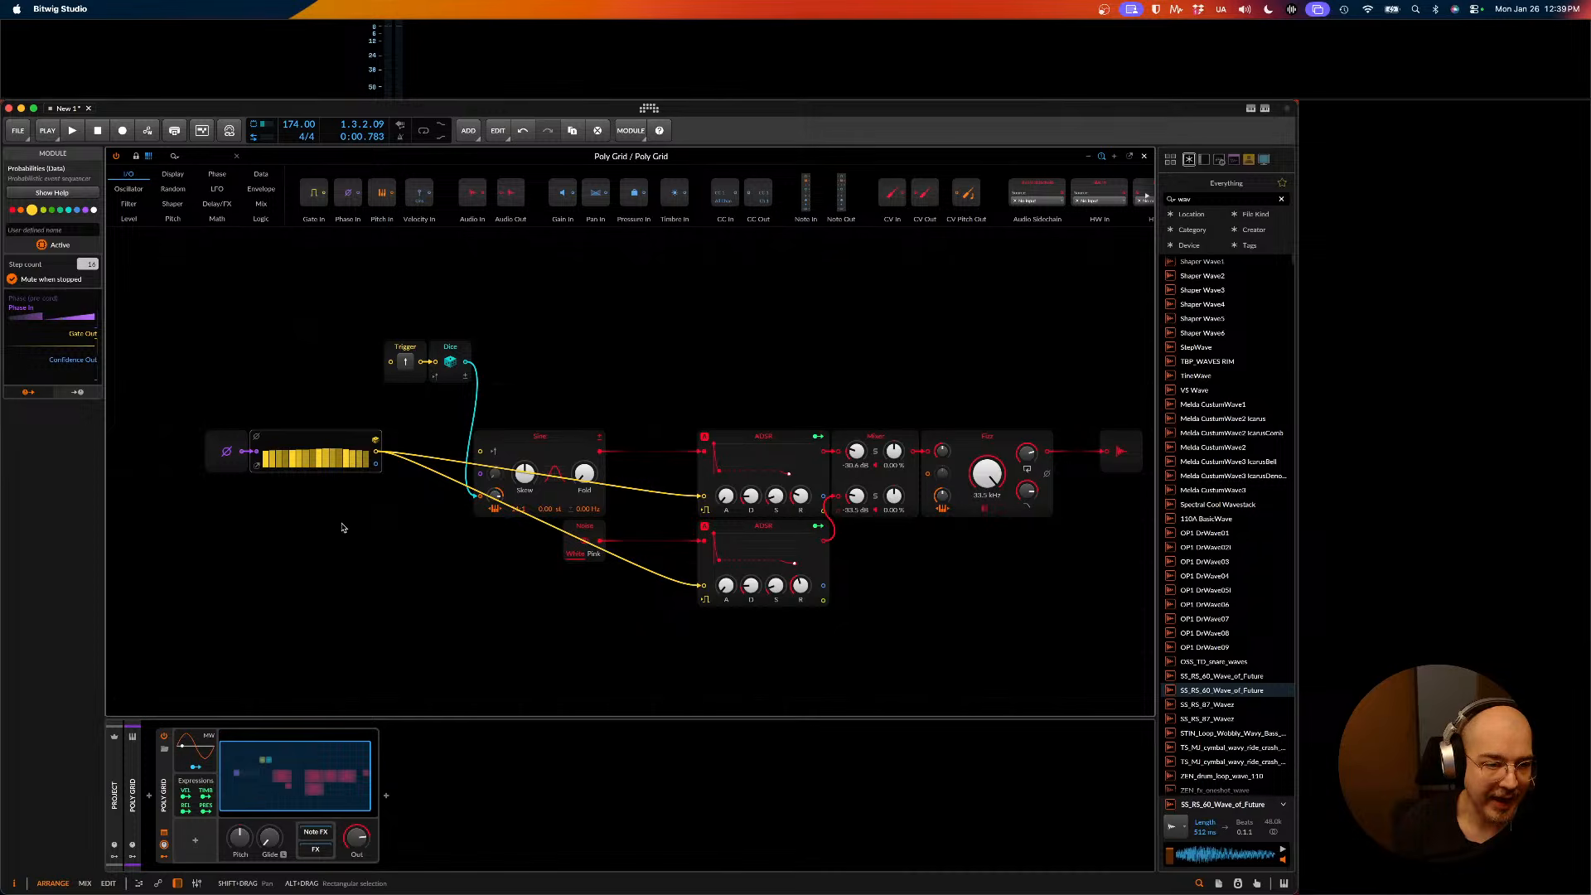
{"action": "left_click", "coordinate": [311, 557]}
{"action": "key", "text": "space"}
{"action": "left_click", "coordinate": [311, 470]}
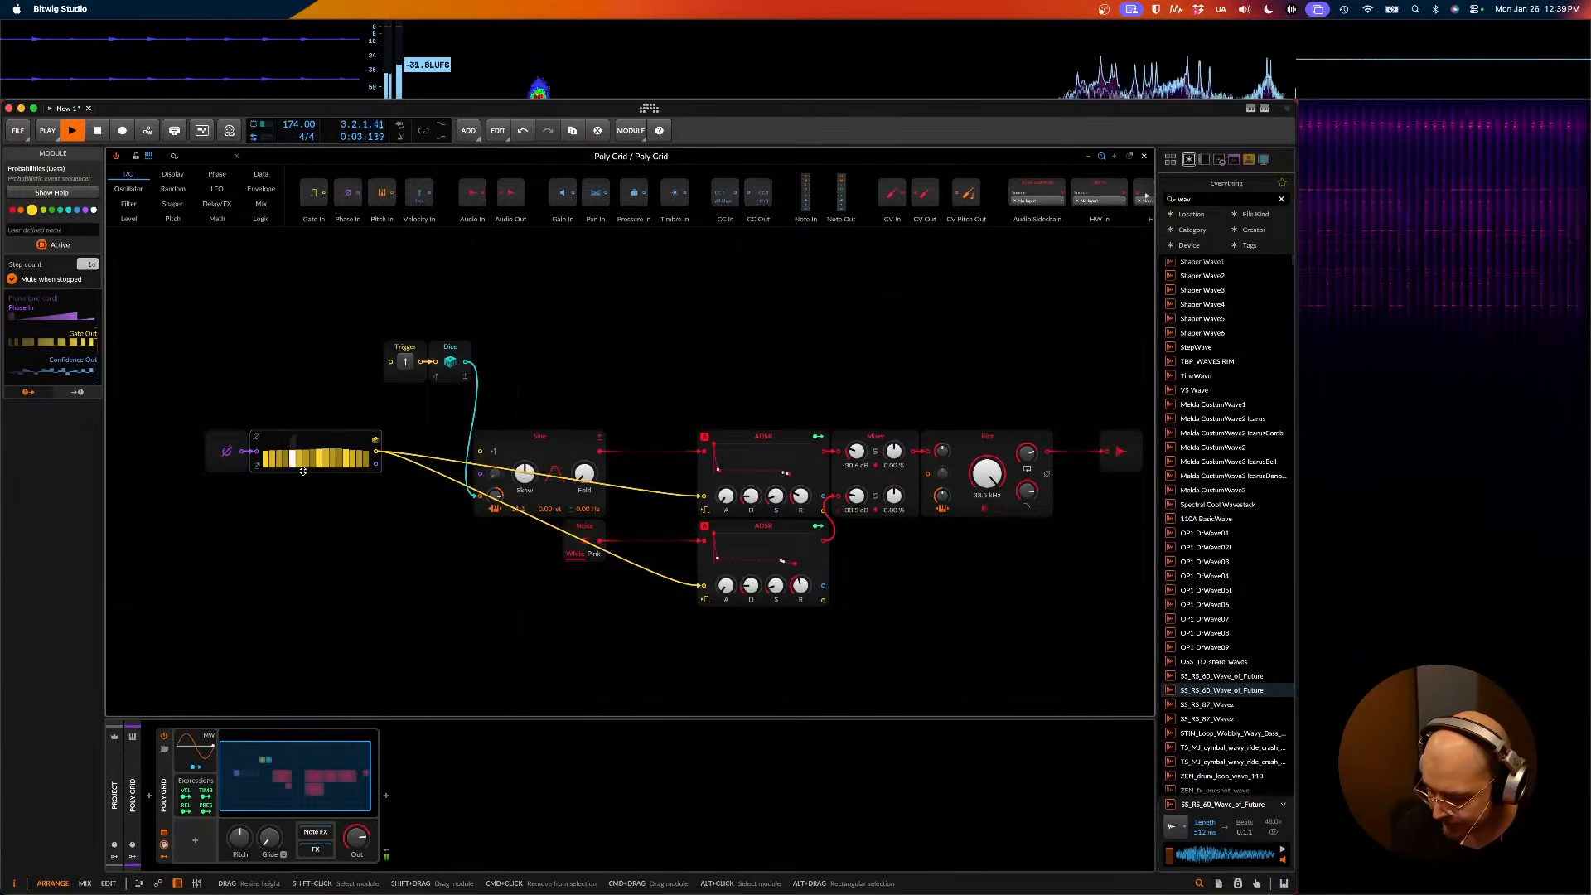
{"action": "key", "text": "space"}
{"action": "key", "text": "space"}
{"action": "key", "text": "space"}
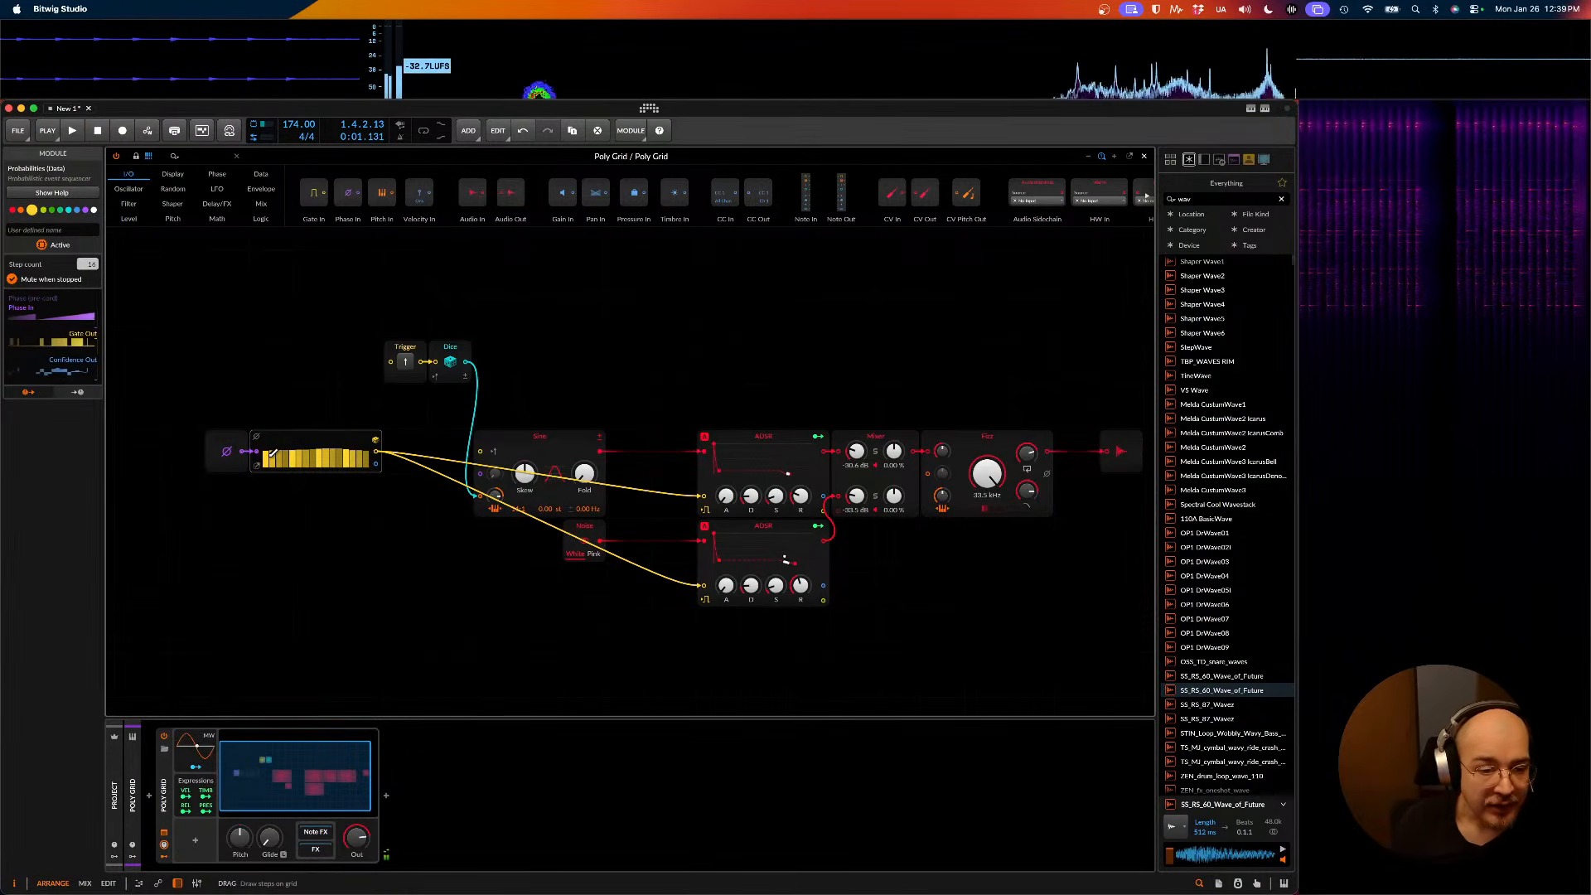
- Try the Poly Grid with voice stacking off during playback, and raise it back to 16 voices
{"action": "left_click", "coordinate": [219, 421]}
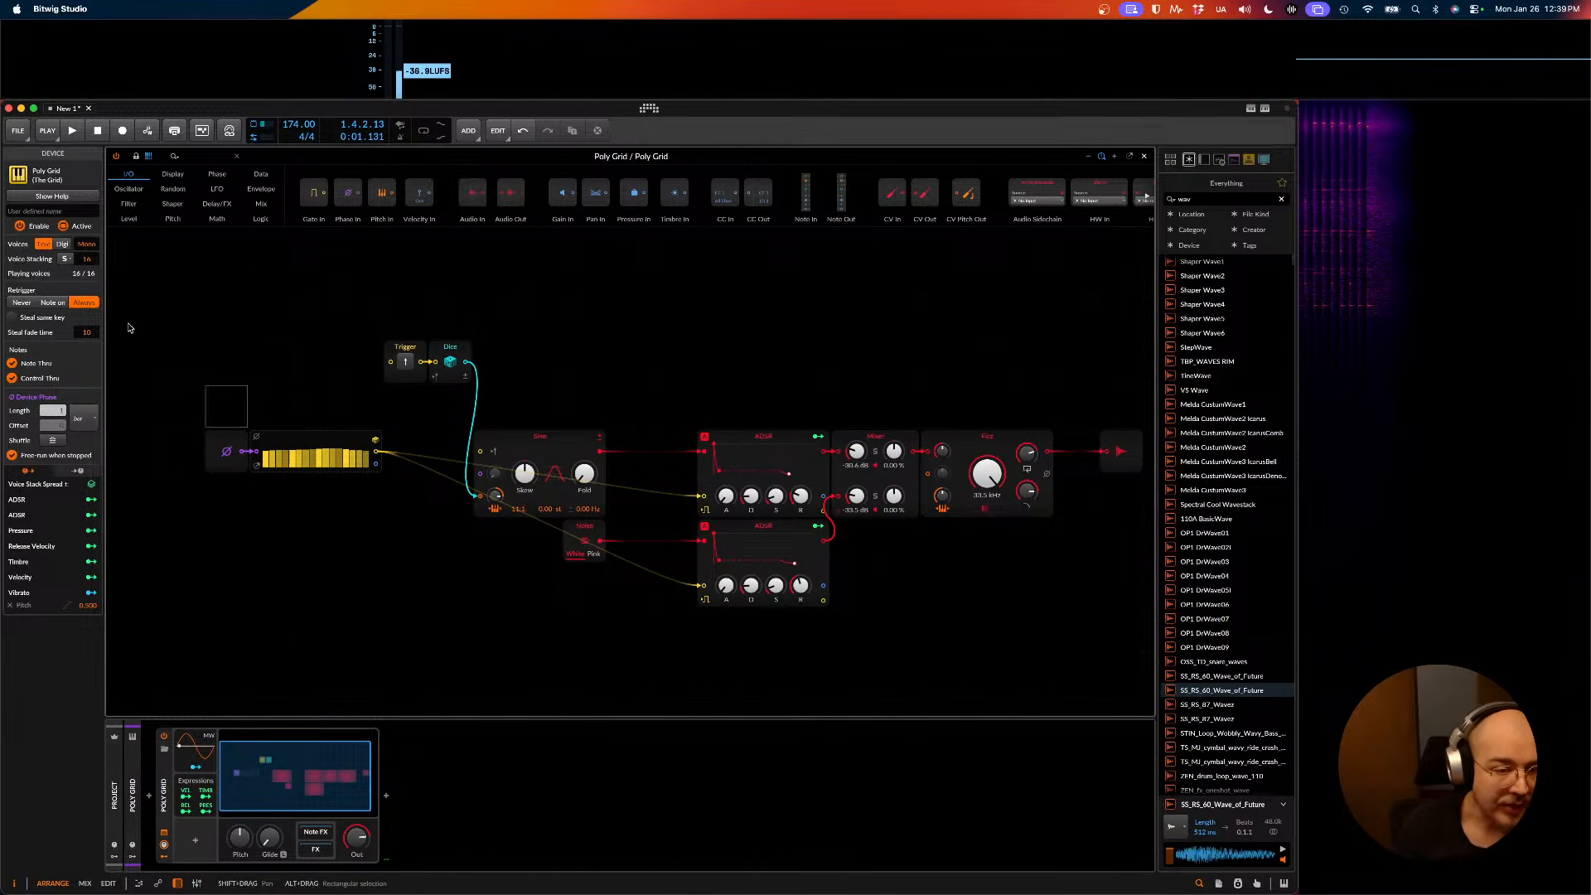
{"action": "key", "text": "space"}
{"action": "left_click_drag", "start_coordinate": [91, 260], "coordinate": [91, 310]}
{"action": "key", "text": "space"}
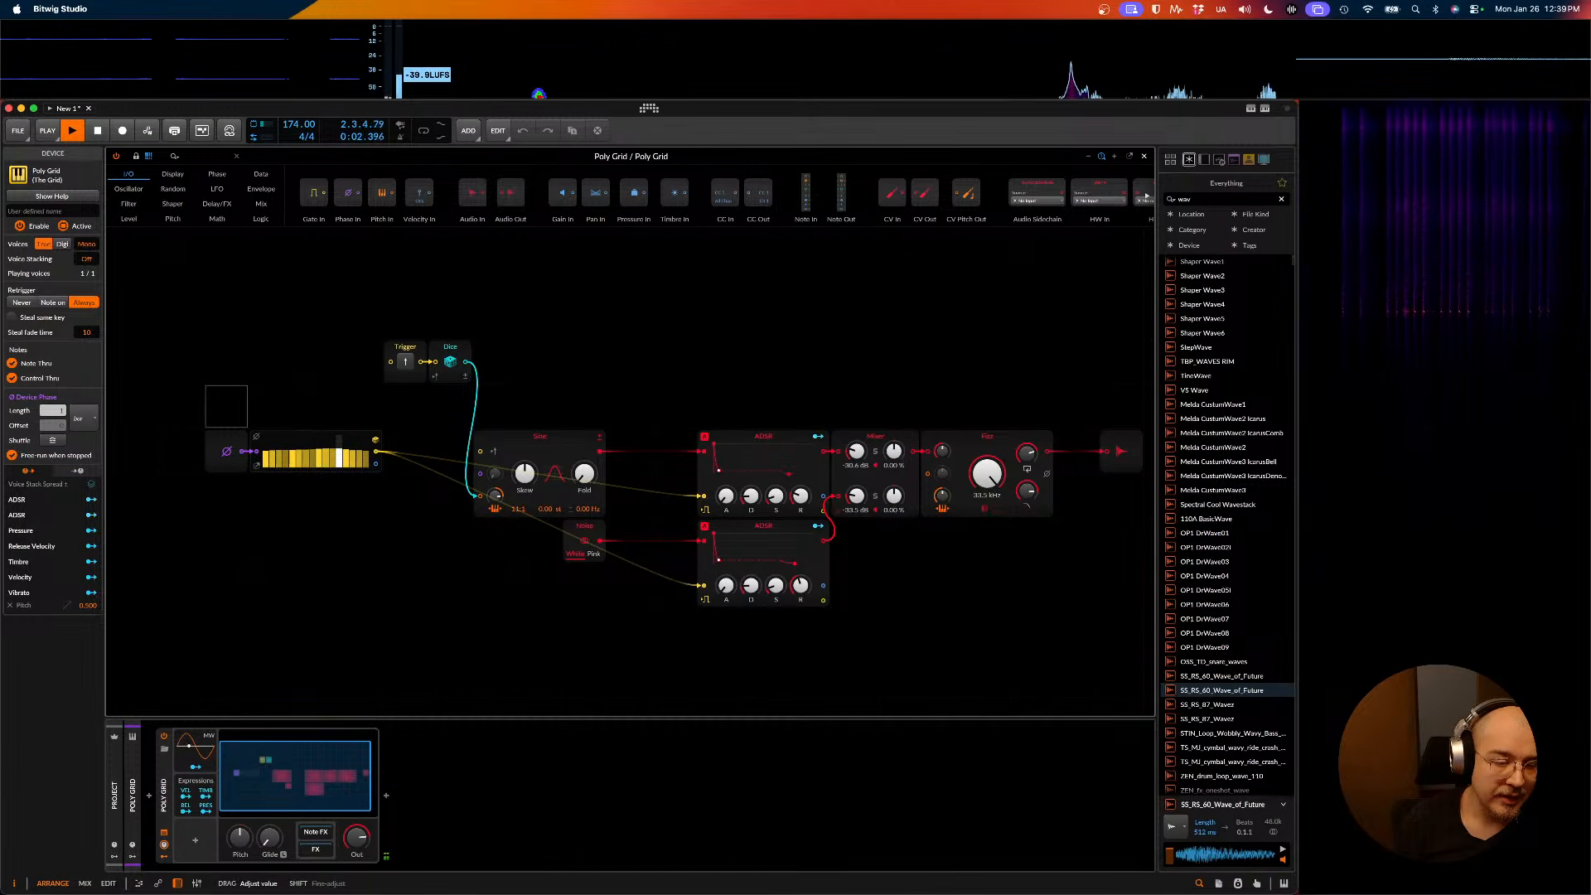
{"action": "key", "text": "space"}
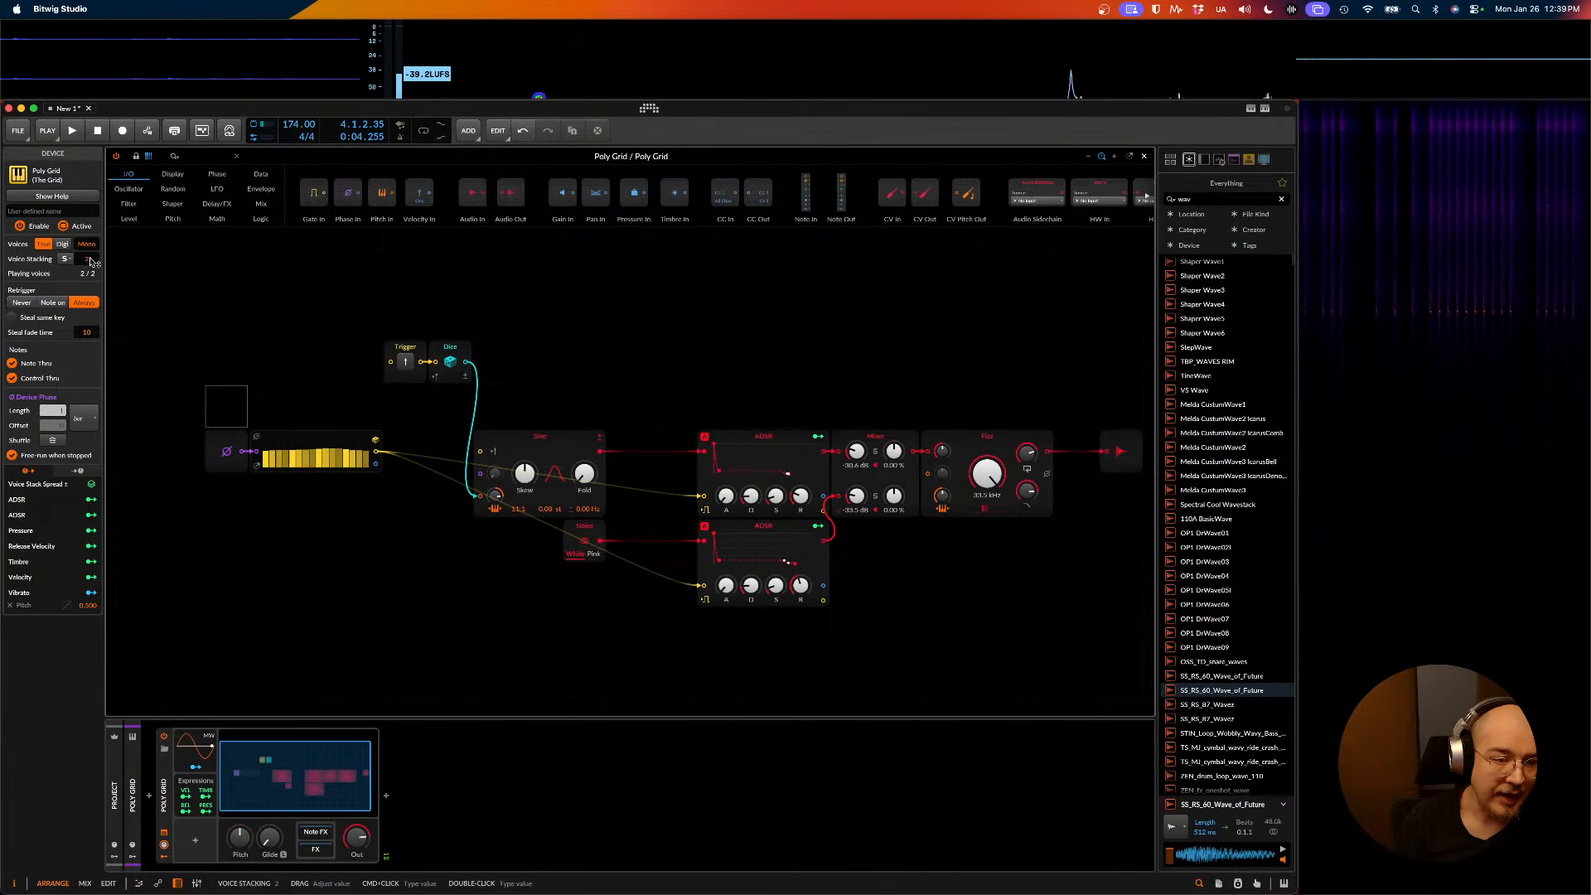
{"action": "left_click_drag", "start_coordinate": [89, 260], "coordinate": [90, 242]}
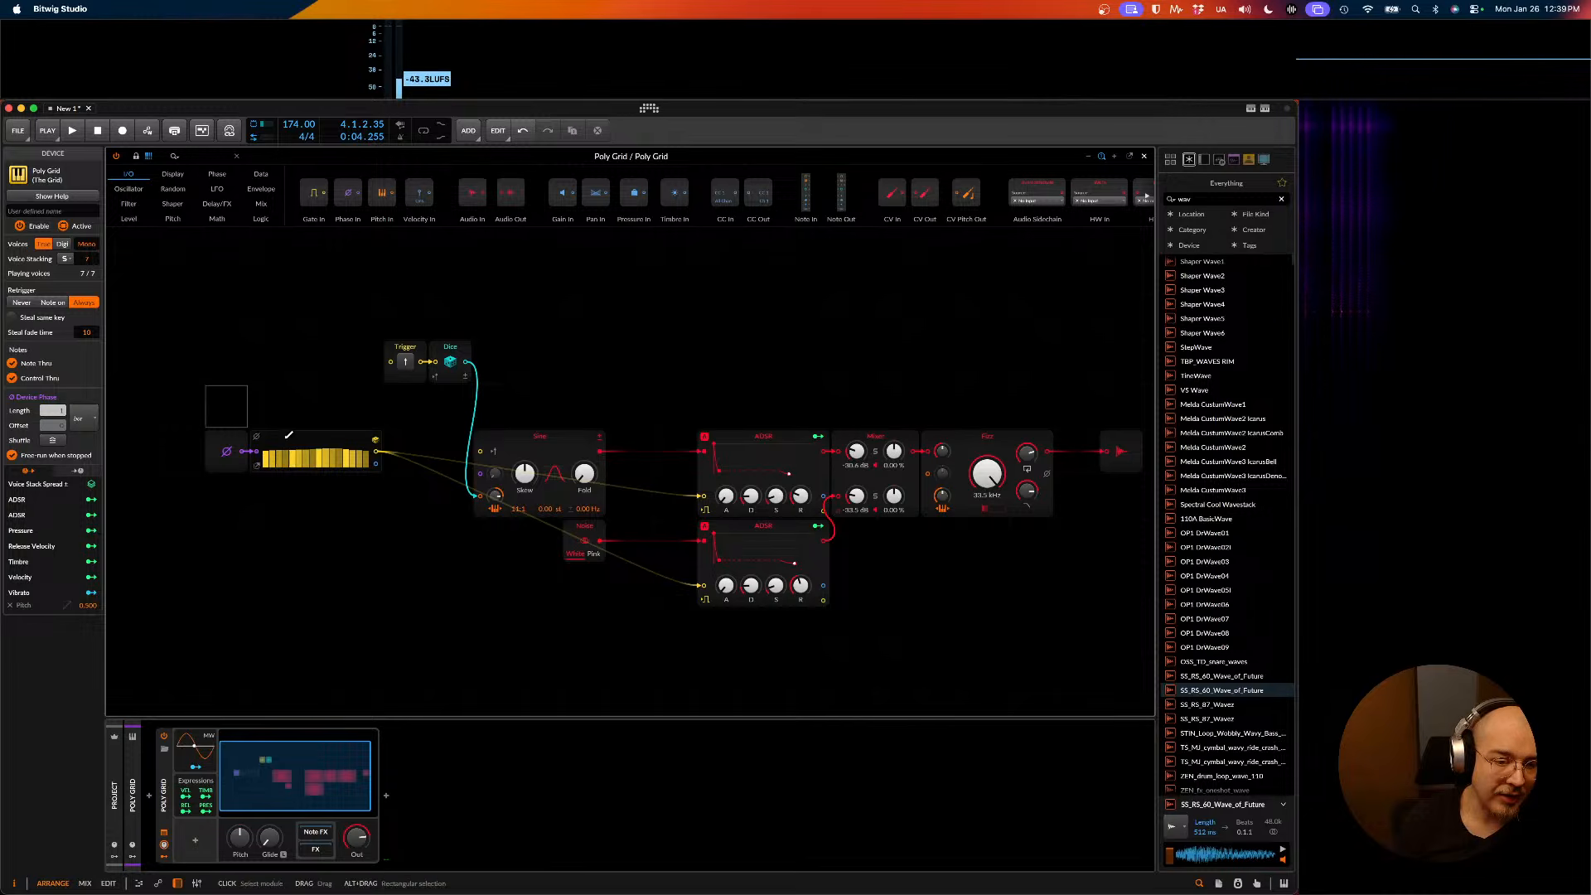
{"action": "left_click_drag", "start_coordinate": [87, 259], "coordinate": [87, 248]}
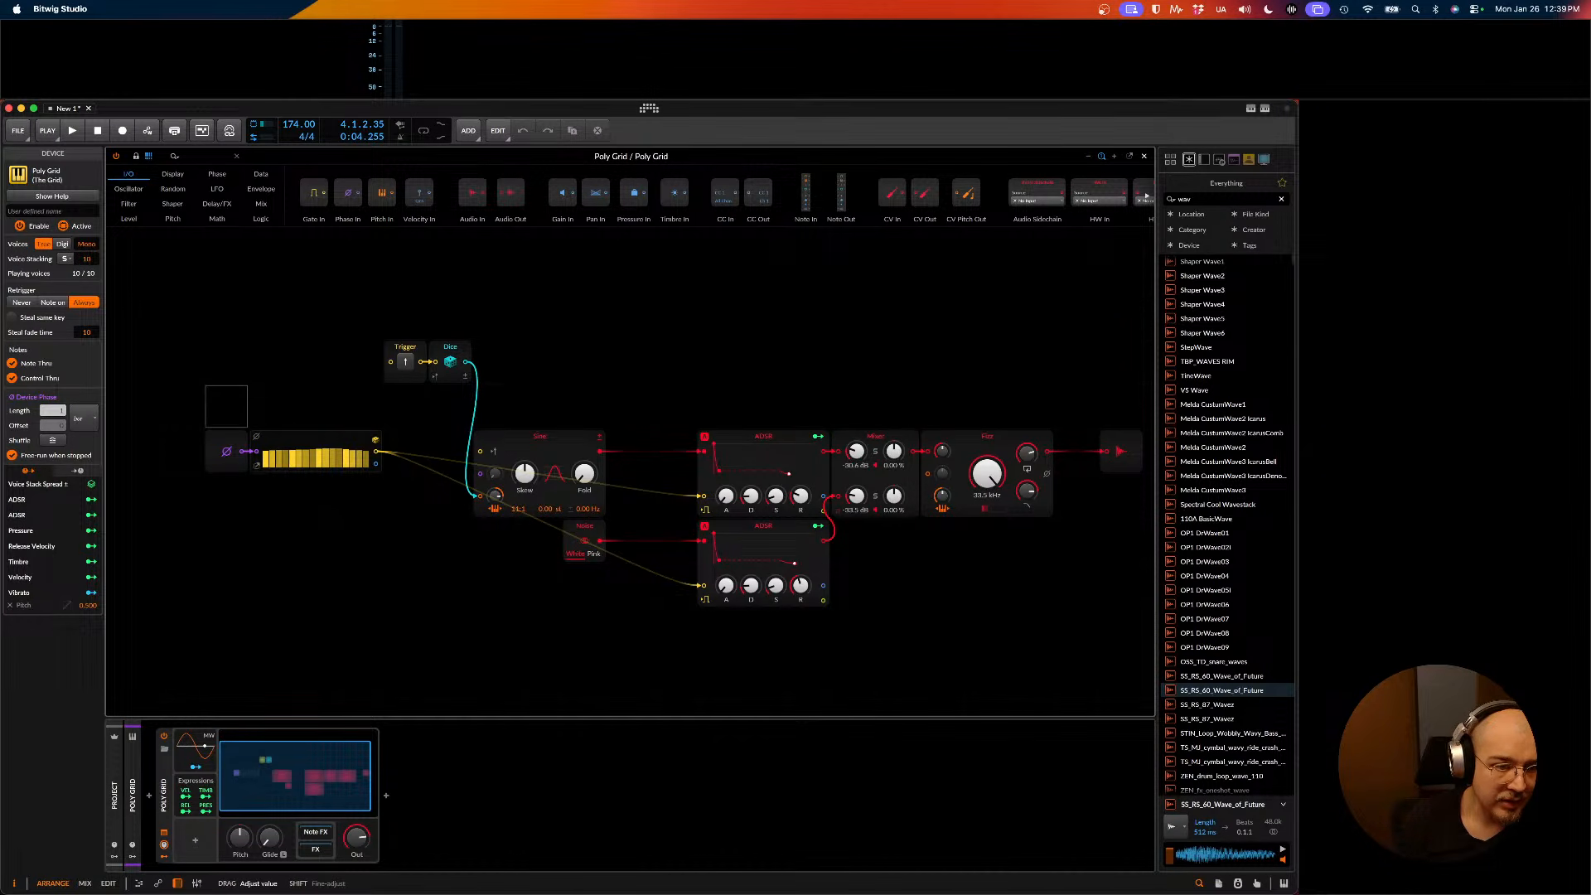
- Examine the Probabilities module's settings and context options alongside the Poly Grid's voice stacking settings
{"action": "left_click", "coordinate": [260, 461]}
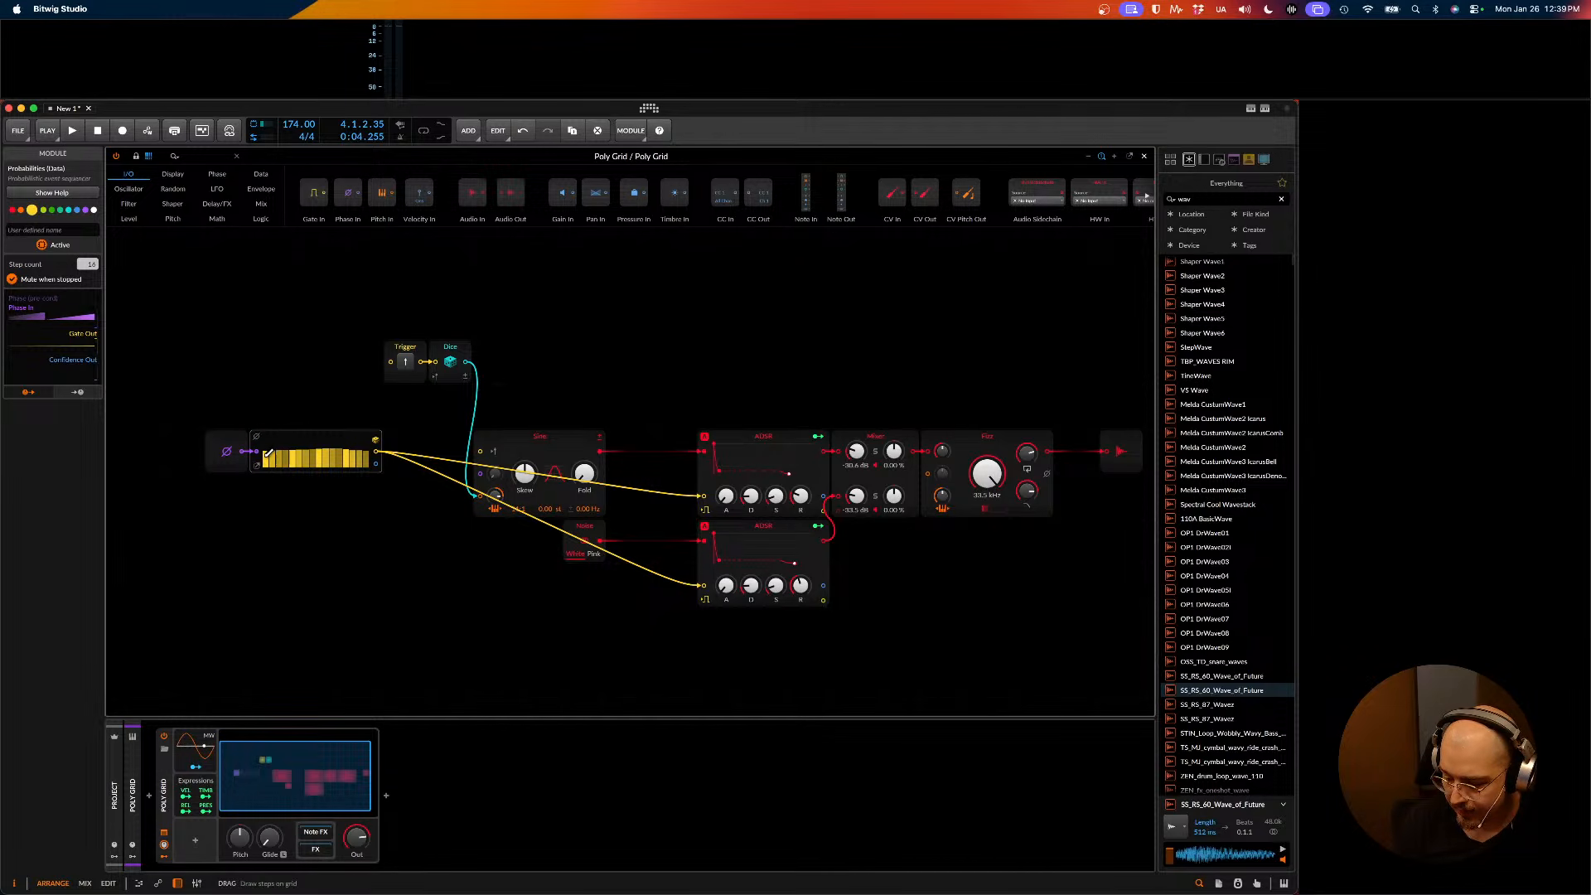
{"action": "scroll", "coordinate": [259, 458], "scroll_direction": "down", "scroll_amount": 1}
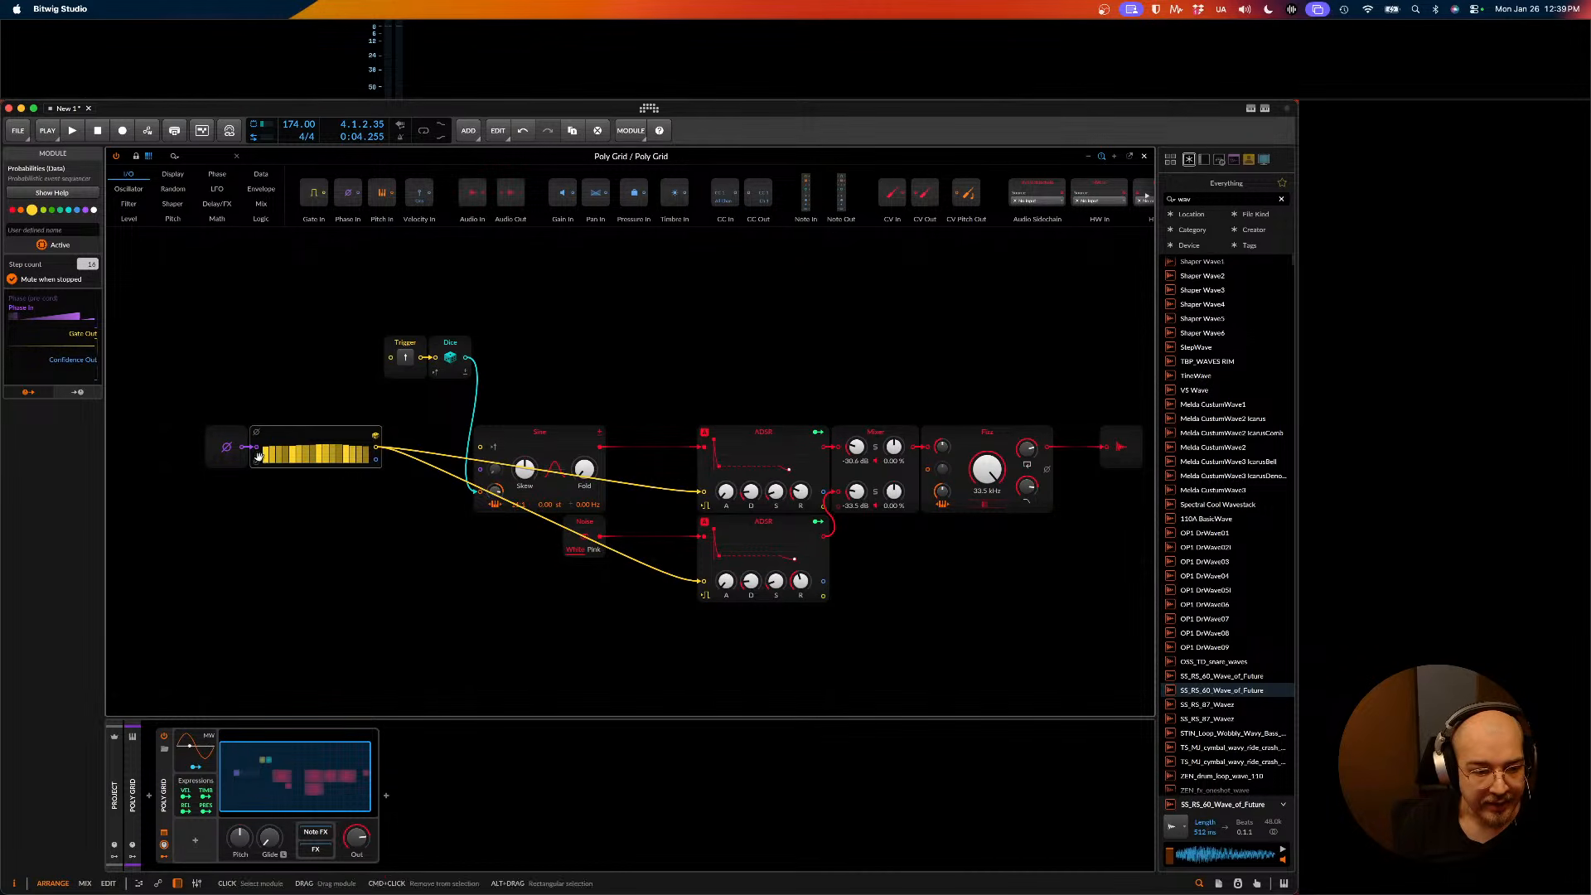
{"action": "left_click", "coordinate": [181, 312]}
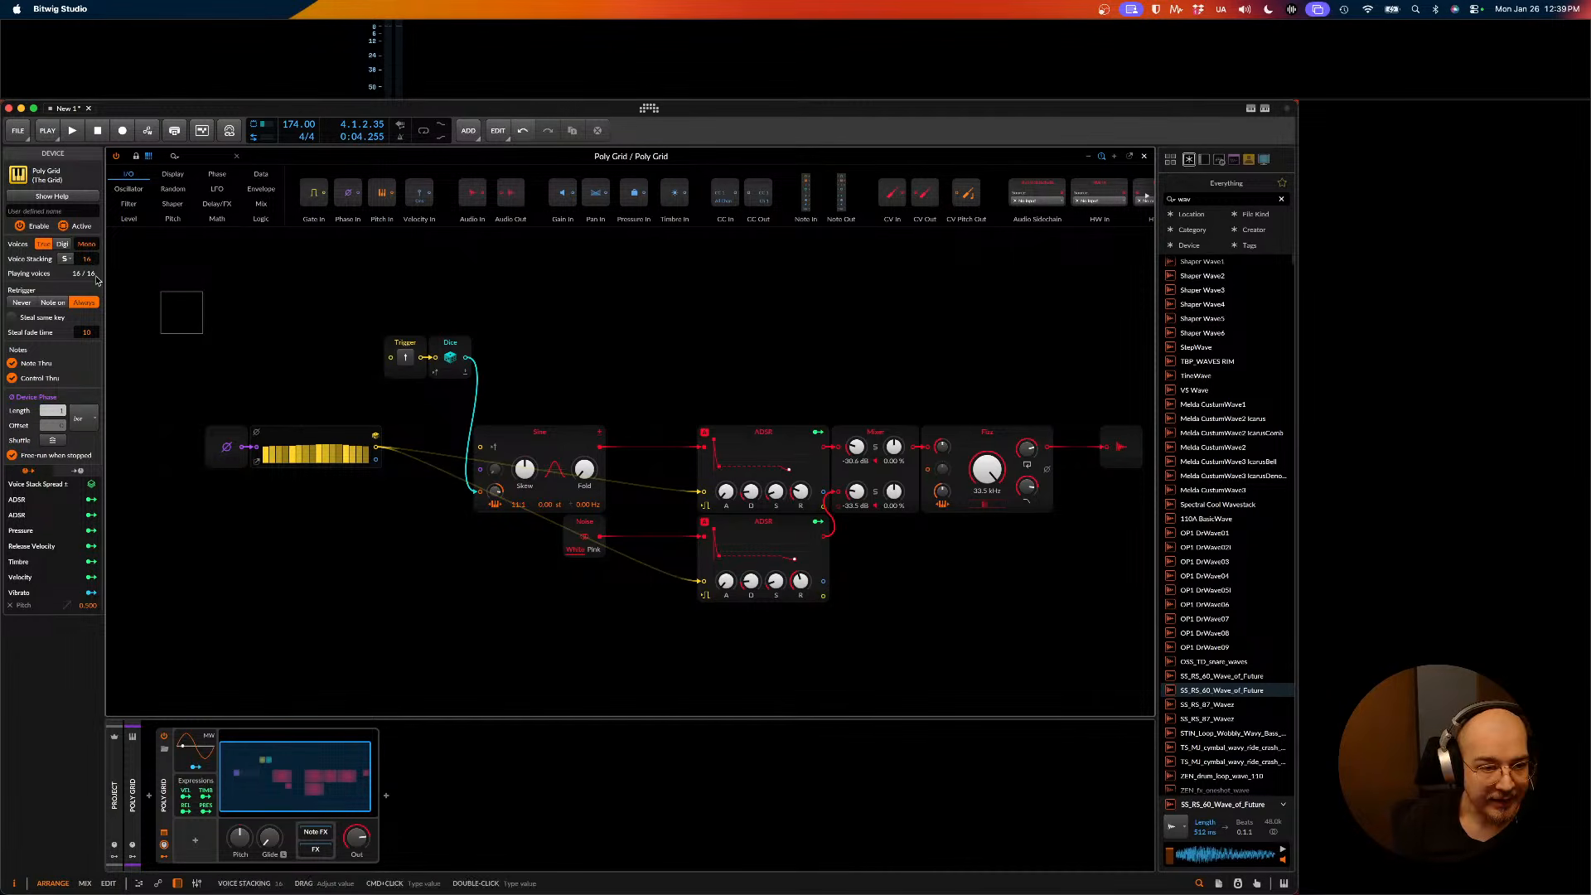
{"action": "left_click", "coordinate": [265, 456]}
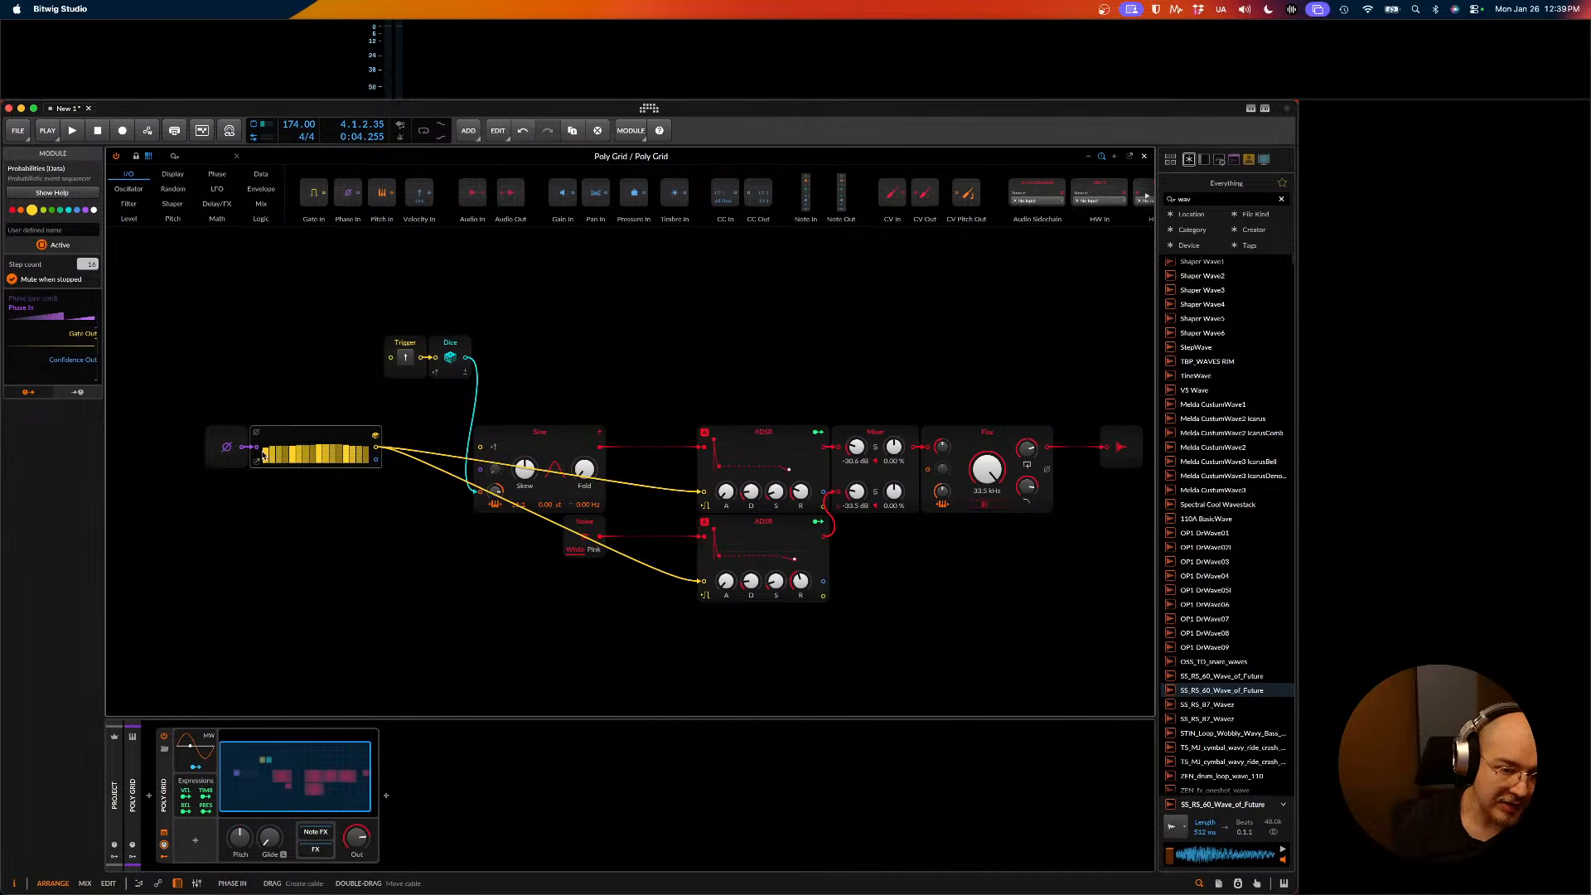
{"action": "left_click", "coordinate": [267, 446]}
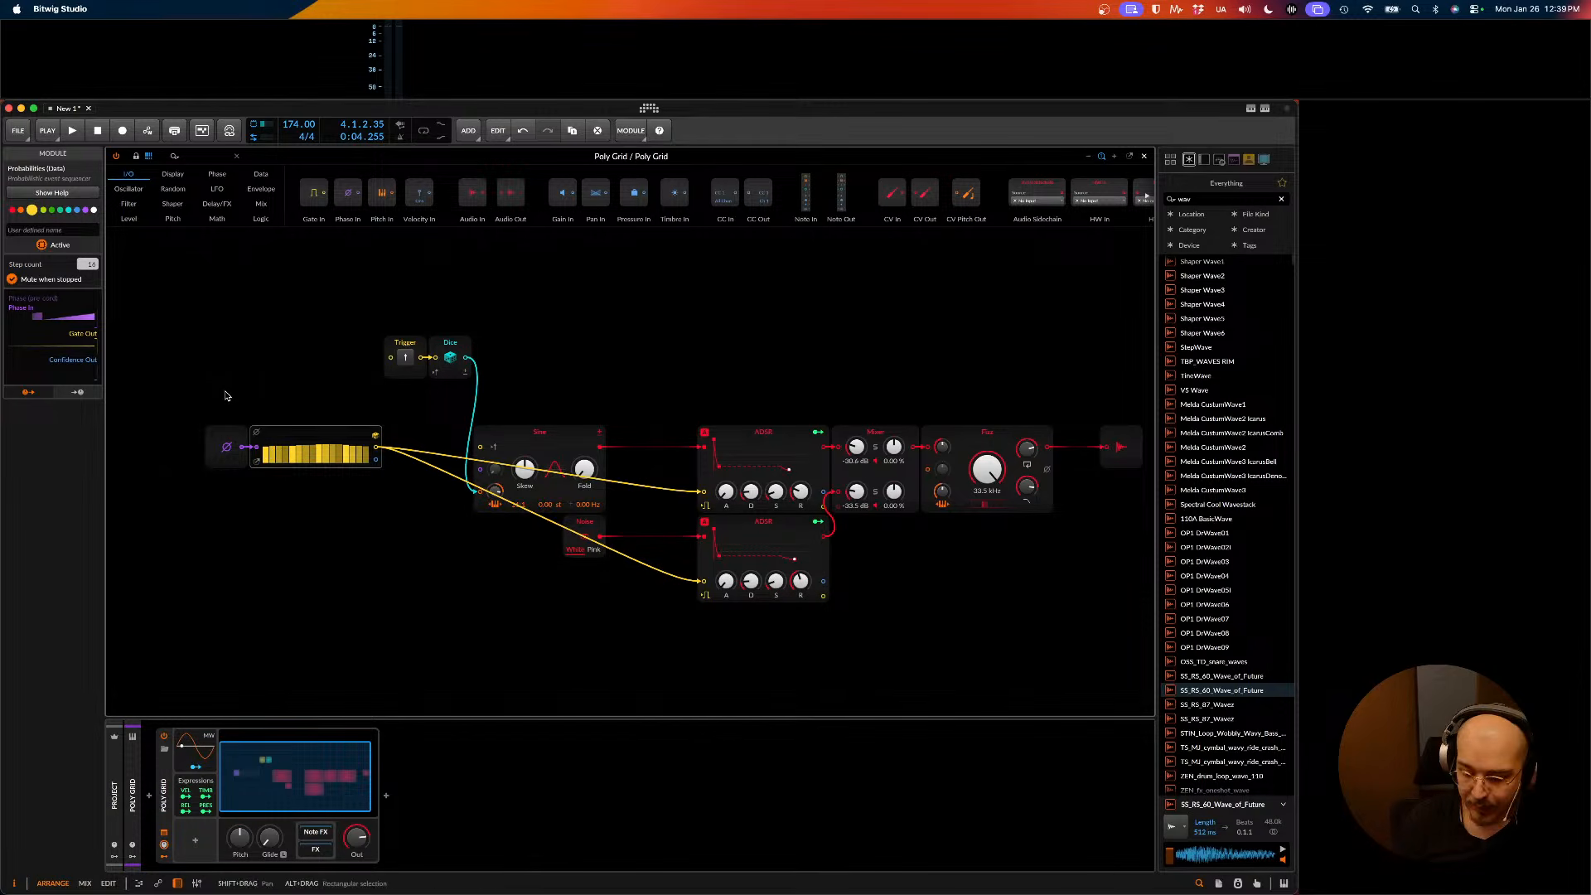
{"action": "left_click_drag", "start_coordinate": [199, 378], "coordinate": [125, 358]}
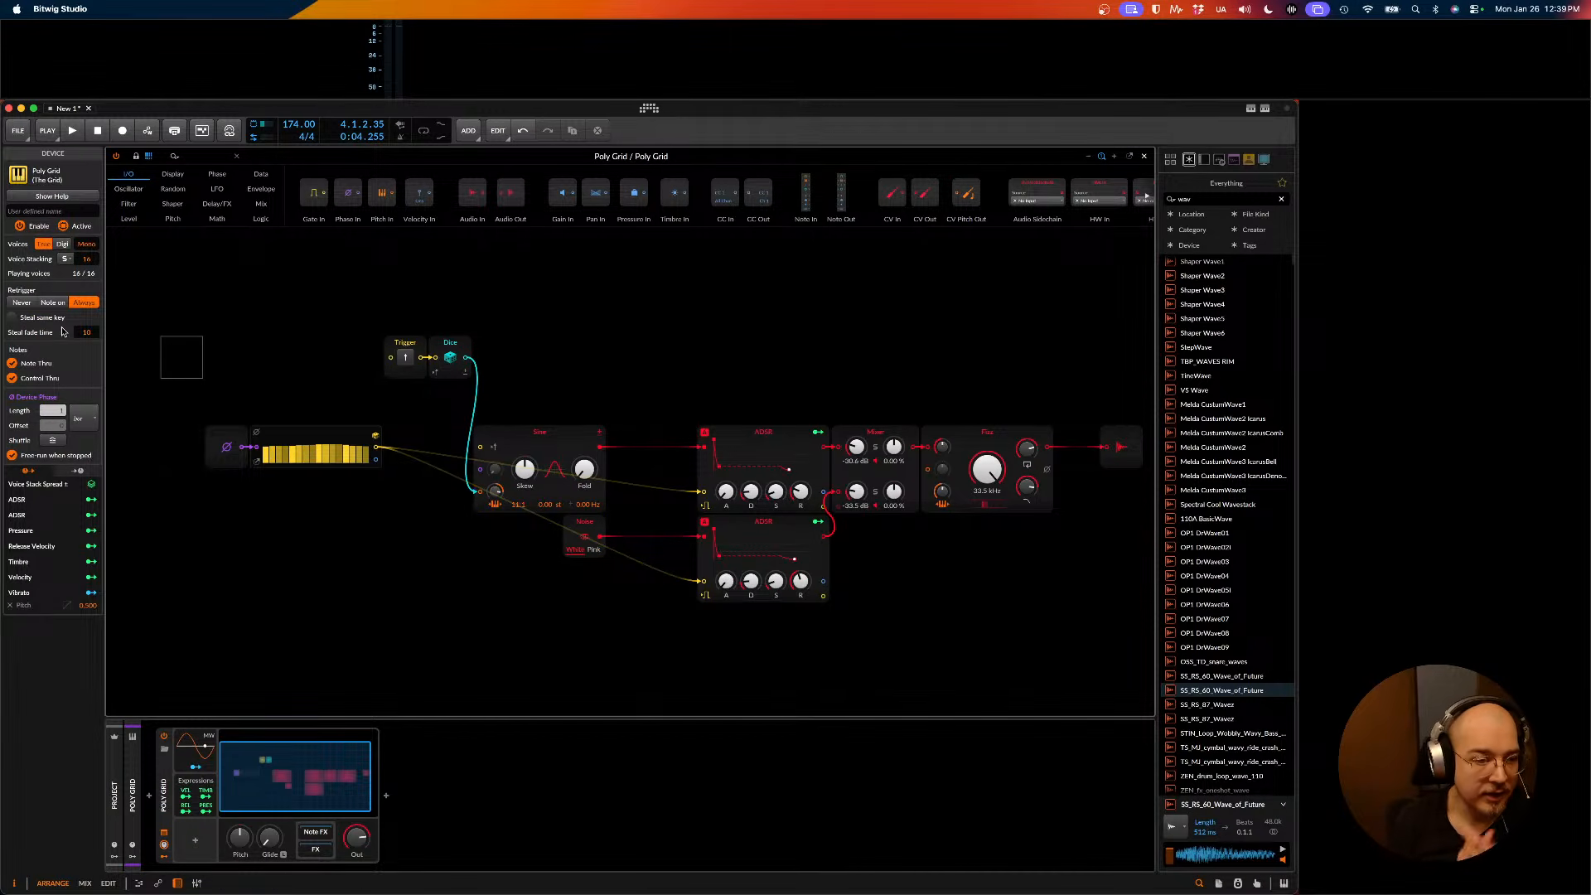
{"action": "right_click", "coordinate": [257, 455]}
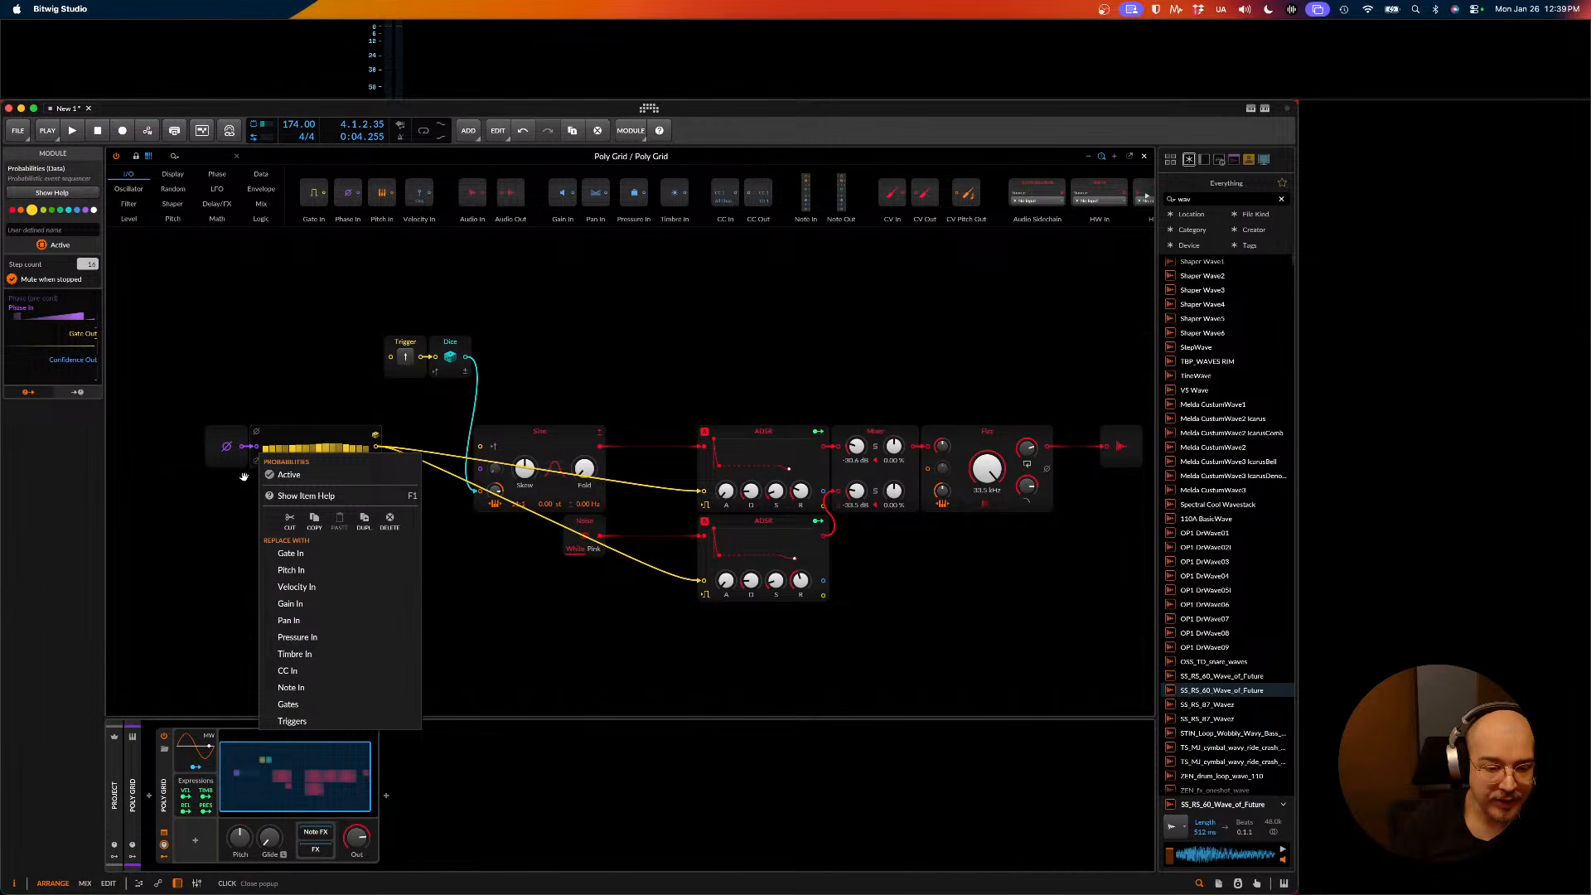
{"action": "left_click", "coordinate": [228, 380]}
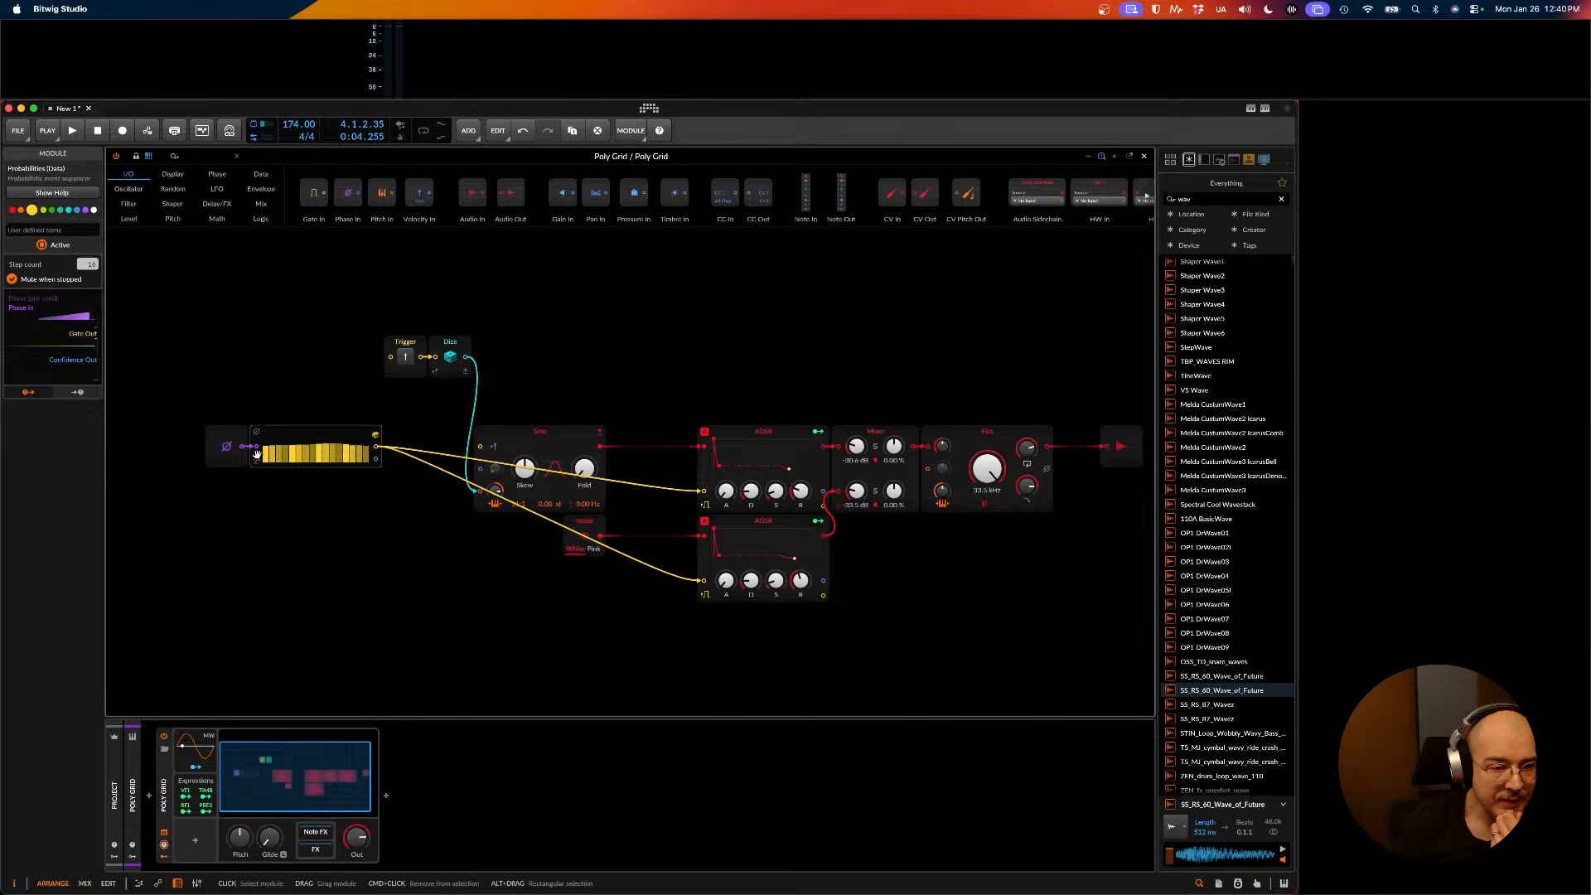
{"action": "left_click", "coordinate": [252, 348]}
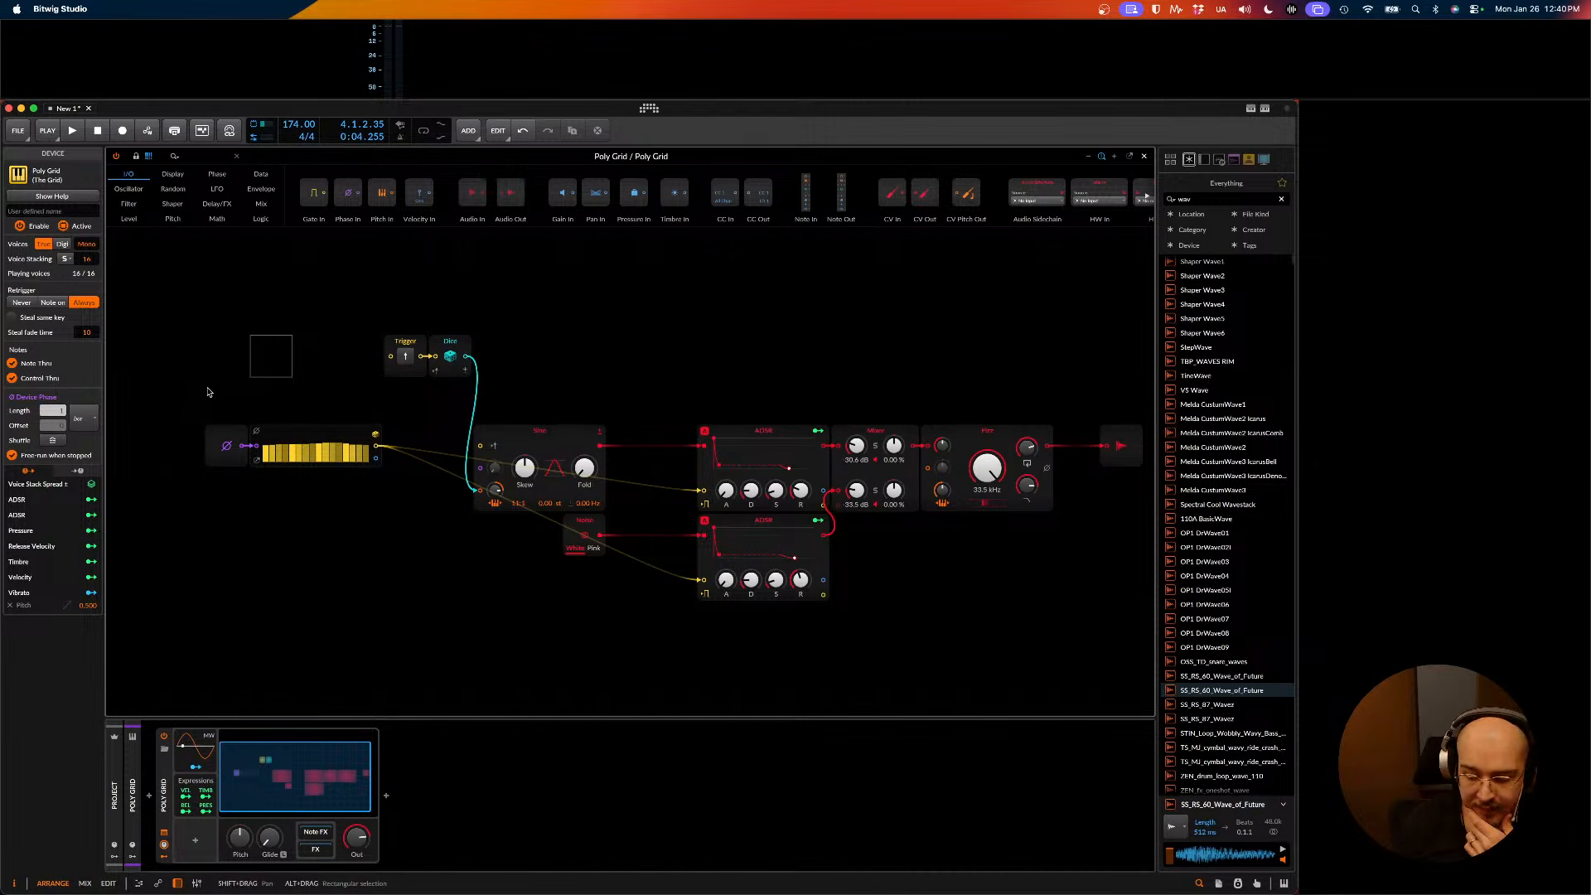
{"action": "left_click", "coordinate": [258, 454]}
{"action": "right_click", "coordinate": [258, 454]}
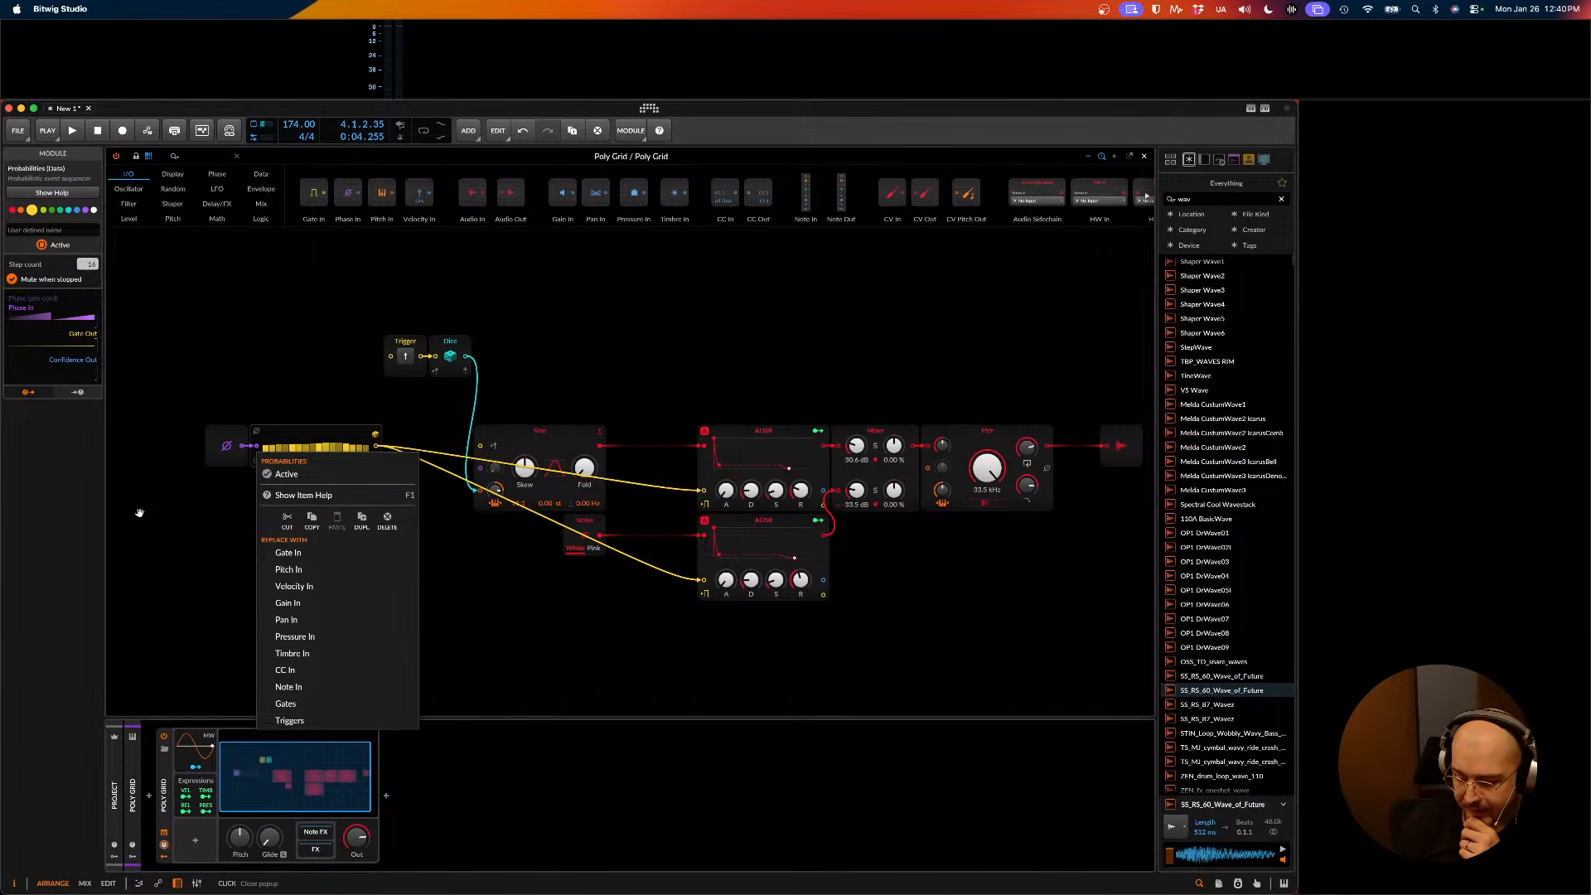
{"action": "left_click", "coordinate": [173, 495]}
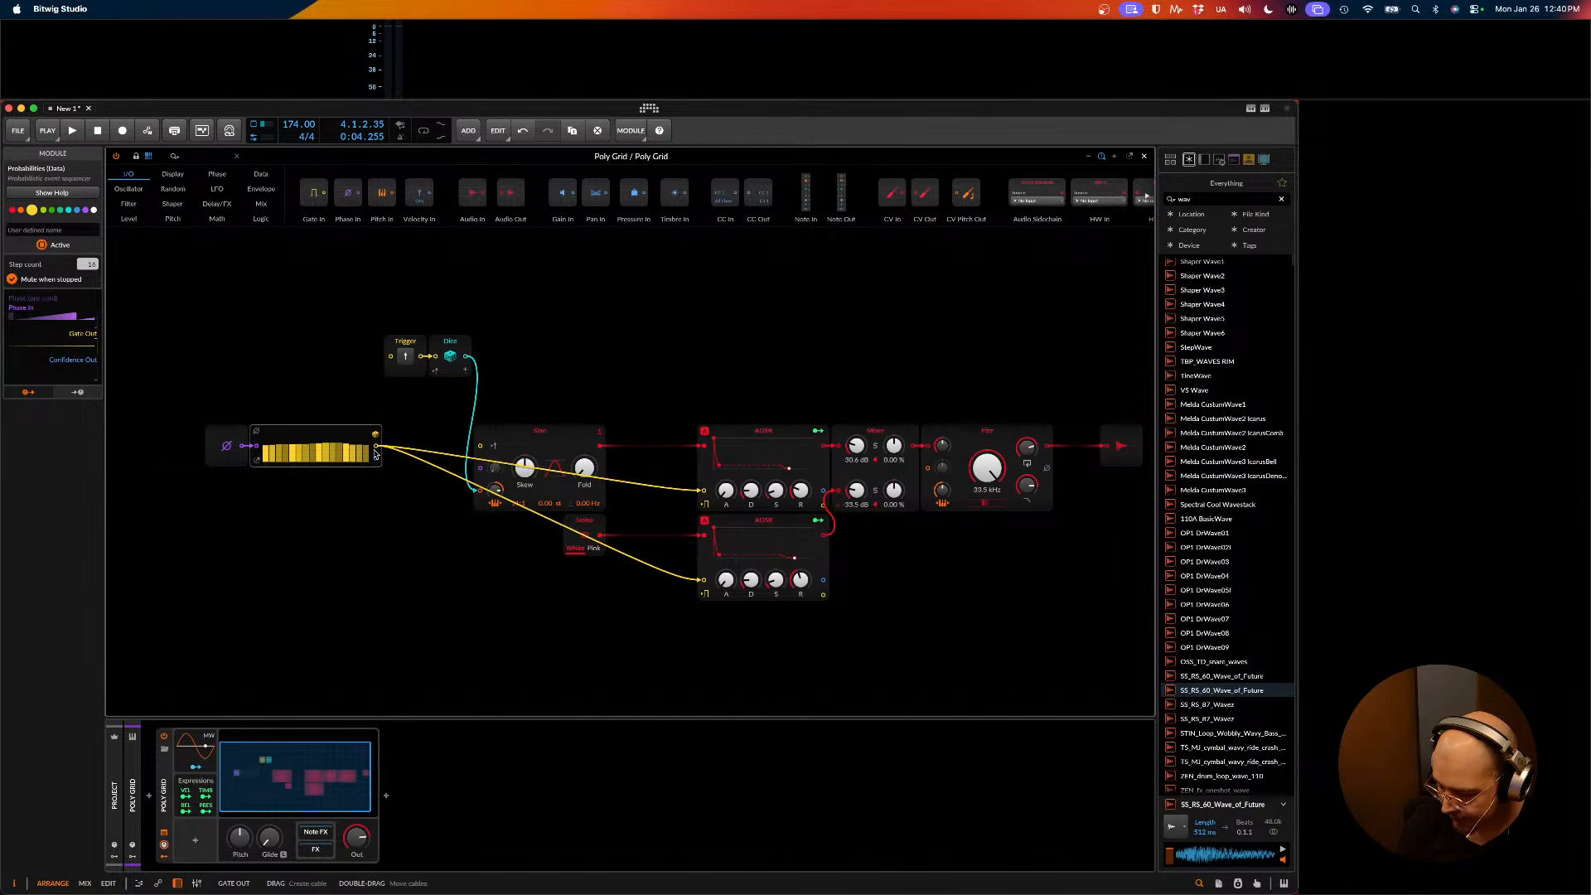
- Try a Poly → Mono module placed directly beneath Probabilities, and delete it again
{"action": "scroll", "coordinate": [402, 448], "scroll_direction": "up", "scroll_amount": 1}
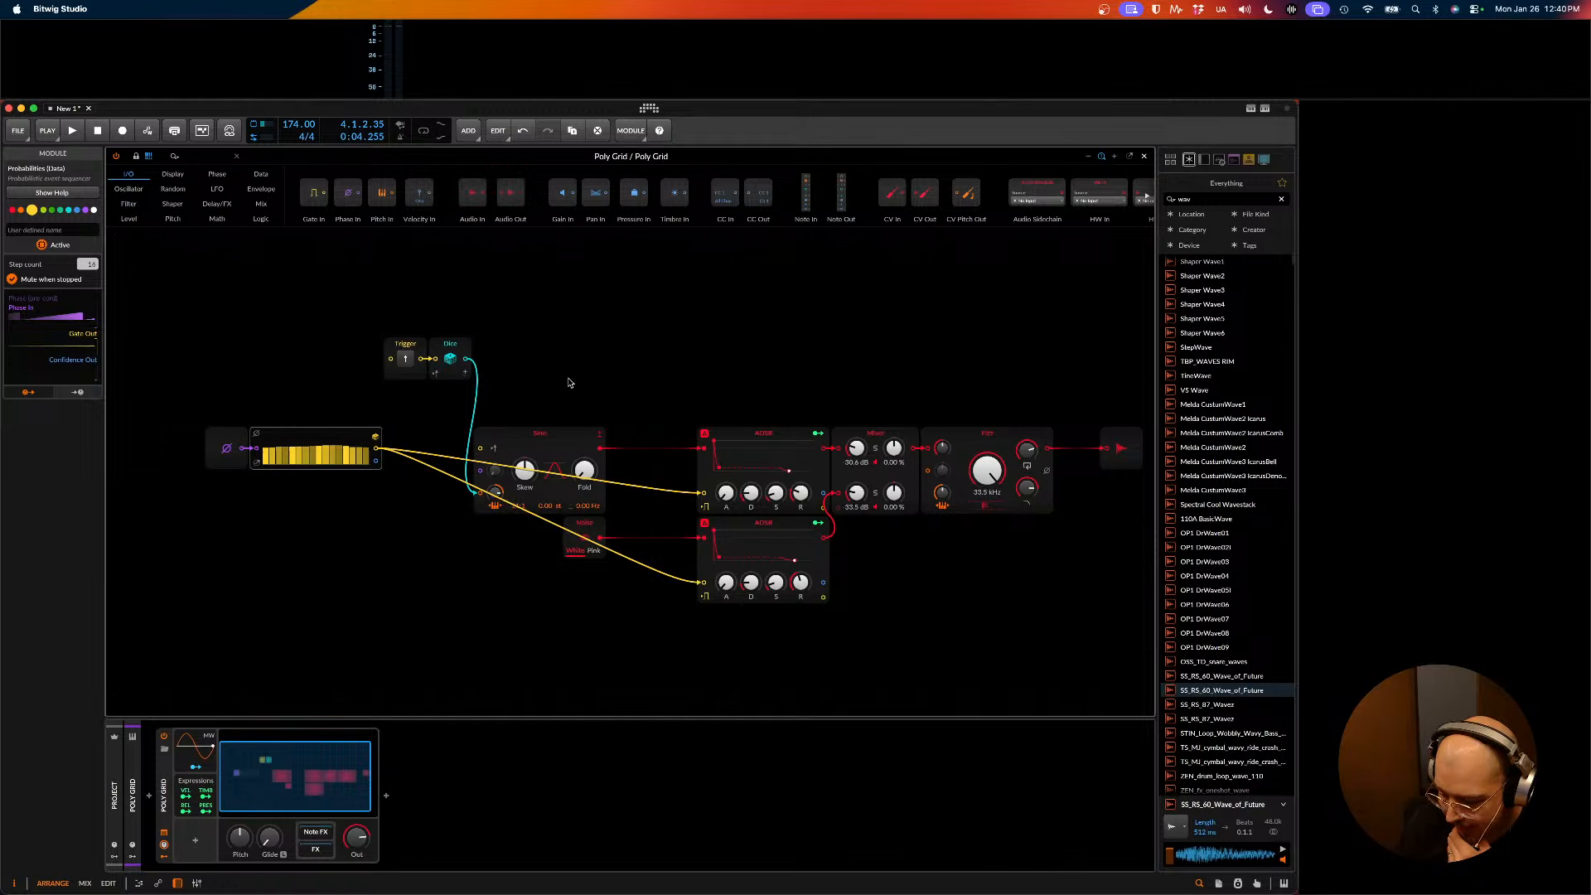
{"action": "scroll", "coordinate": [408, 325], "scroll_direction": "up", "scroll_amount": 1}
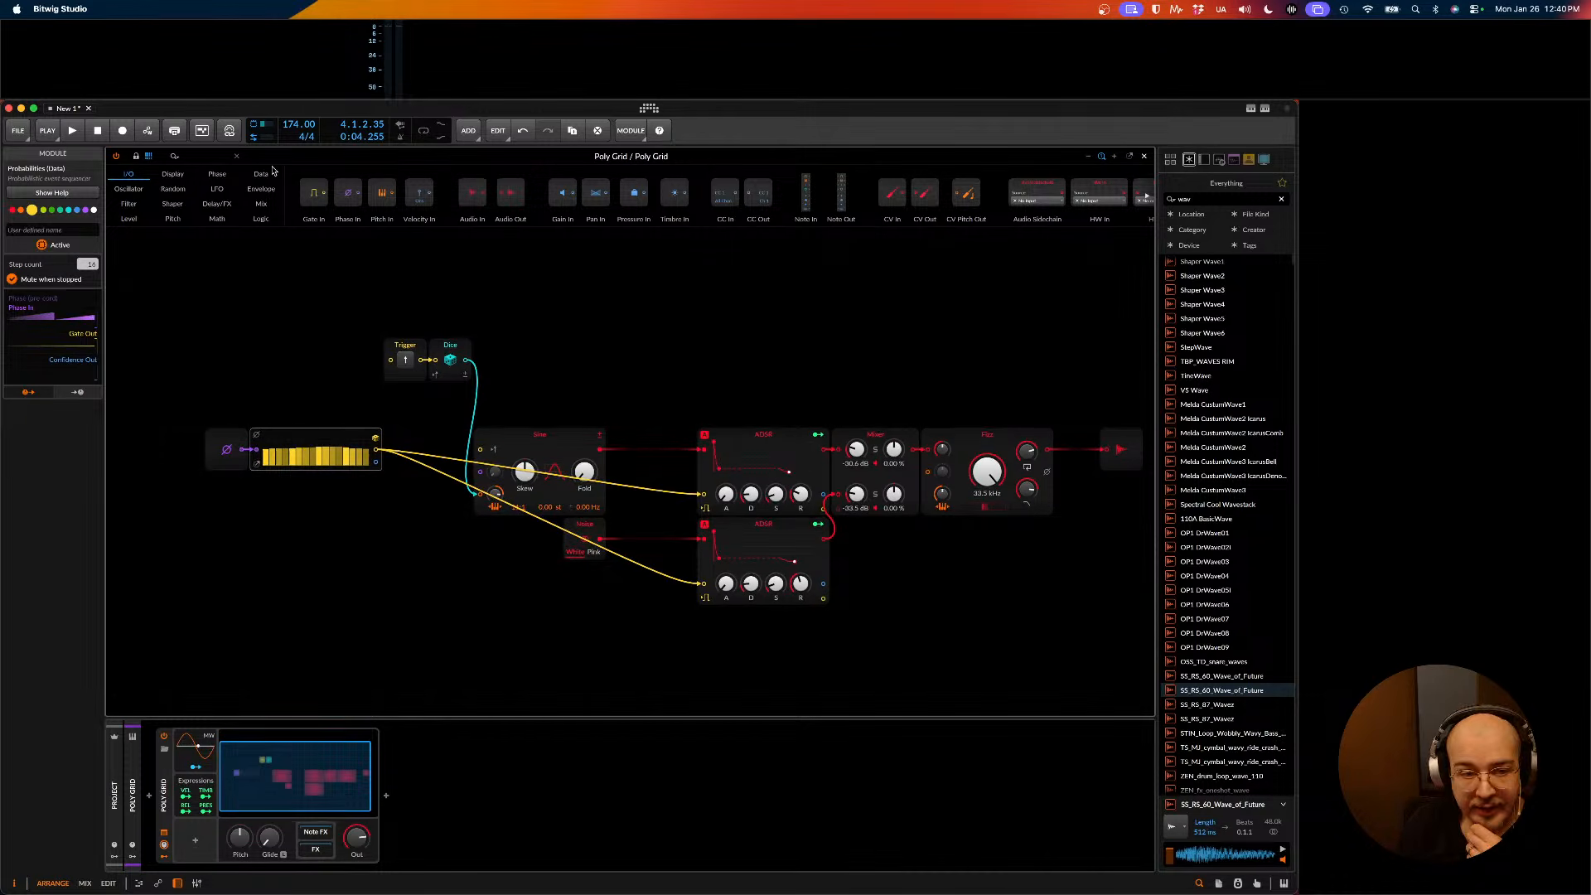
{"action": "left_click", "coordinate": [184, 156]}
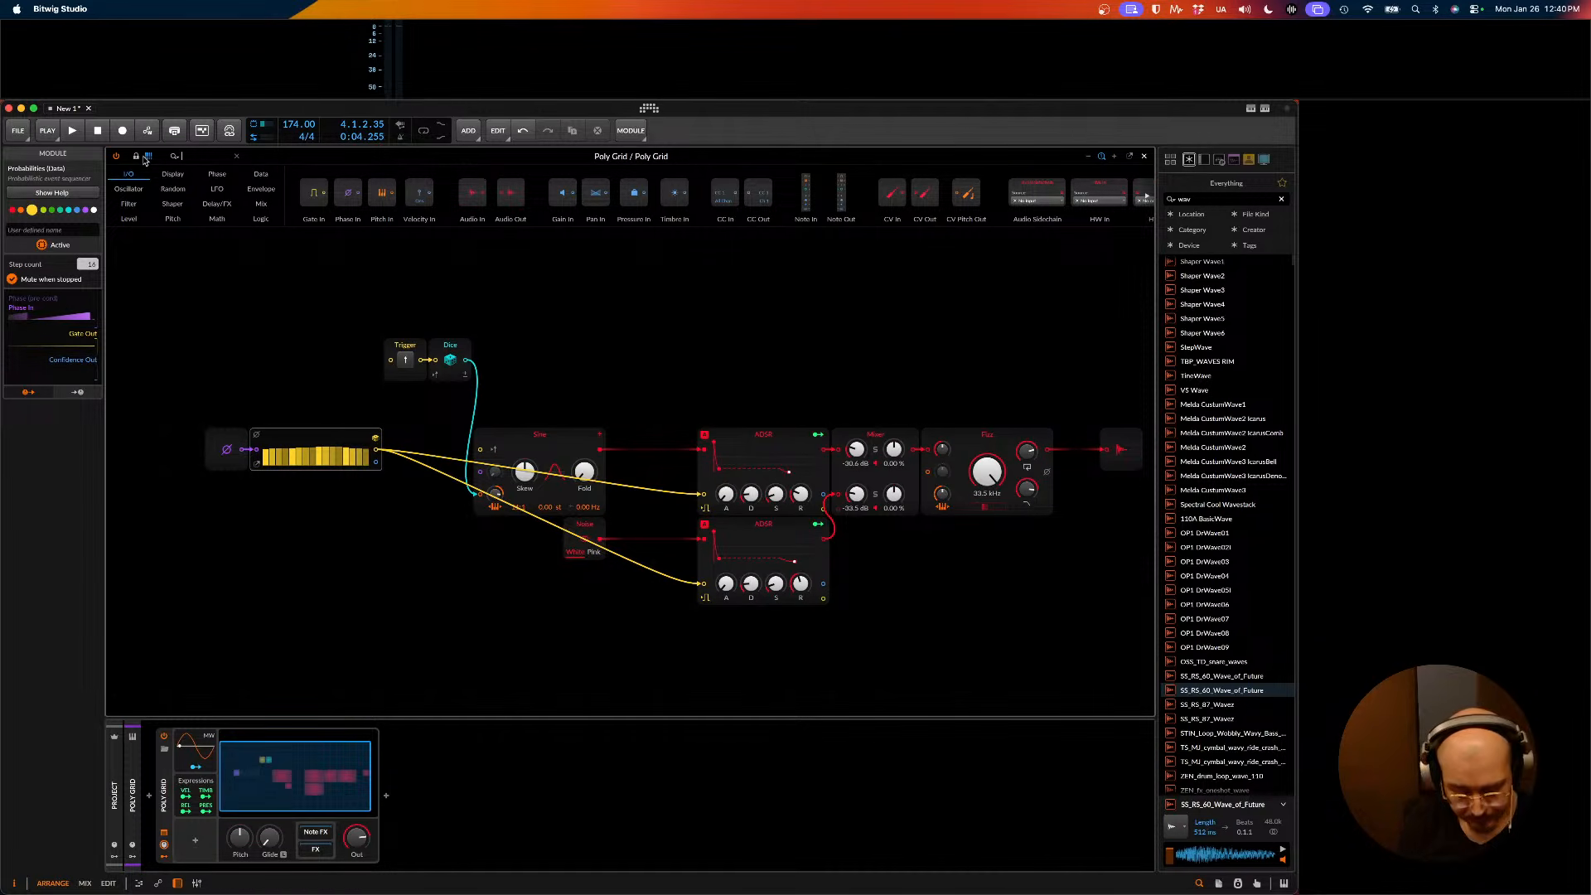
{"action": "type", "text": "poly"}
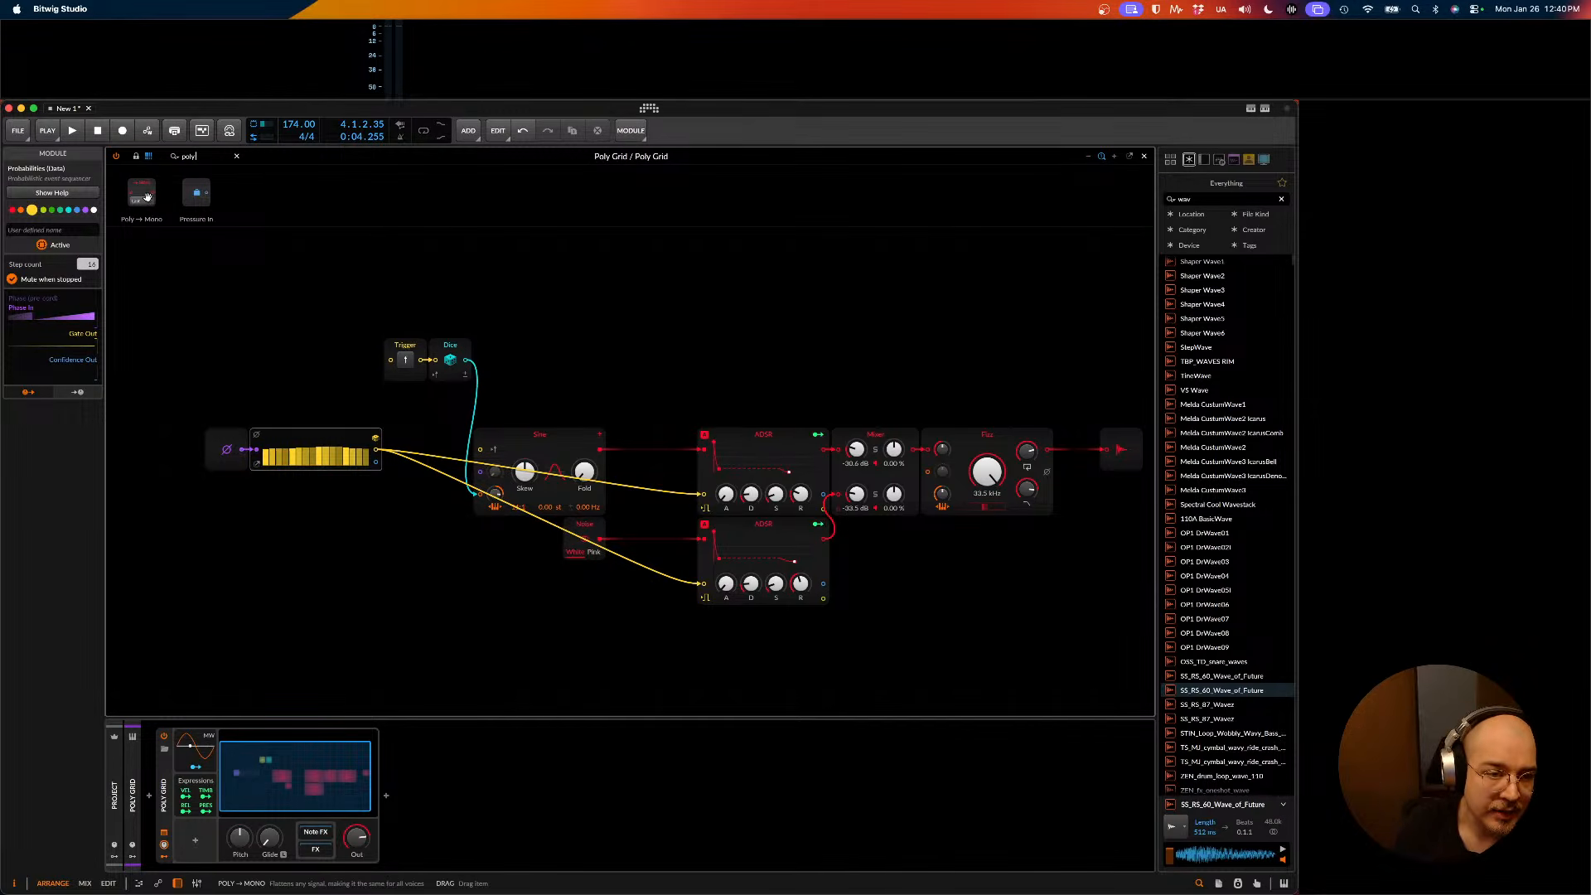
{"action": "left_click_drag", "start_coordinate": [147, 196], "coordinate": [372, 496]}
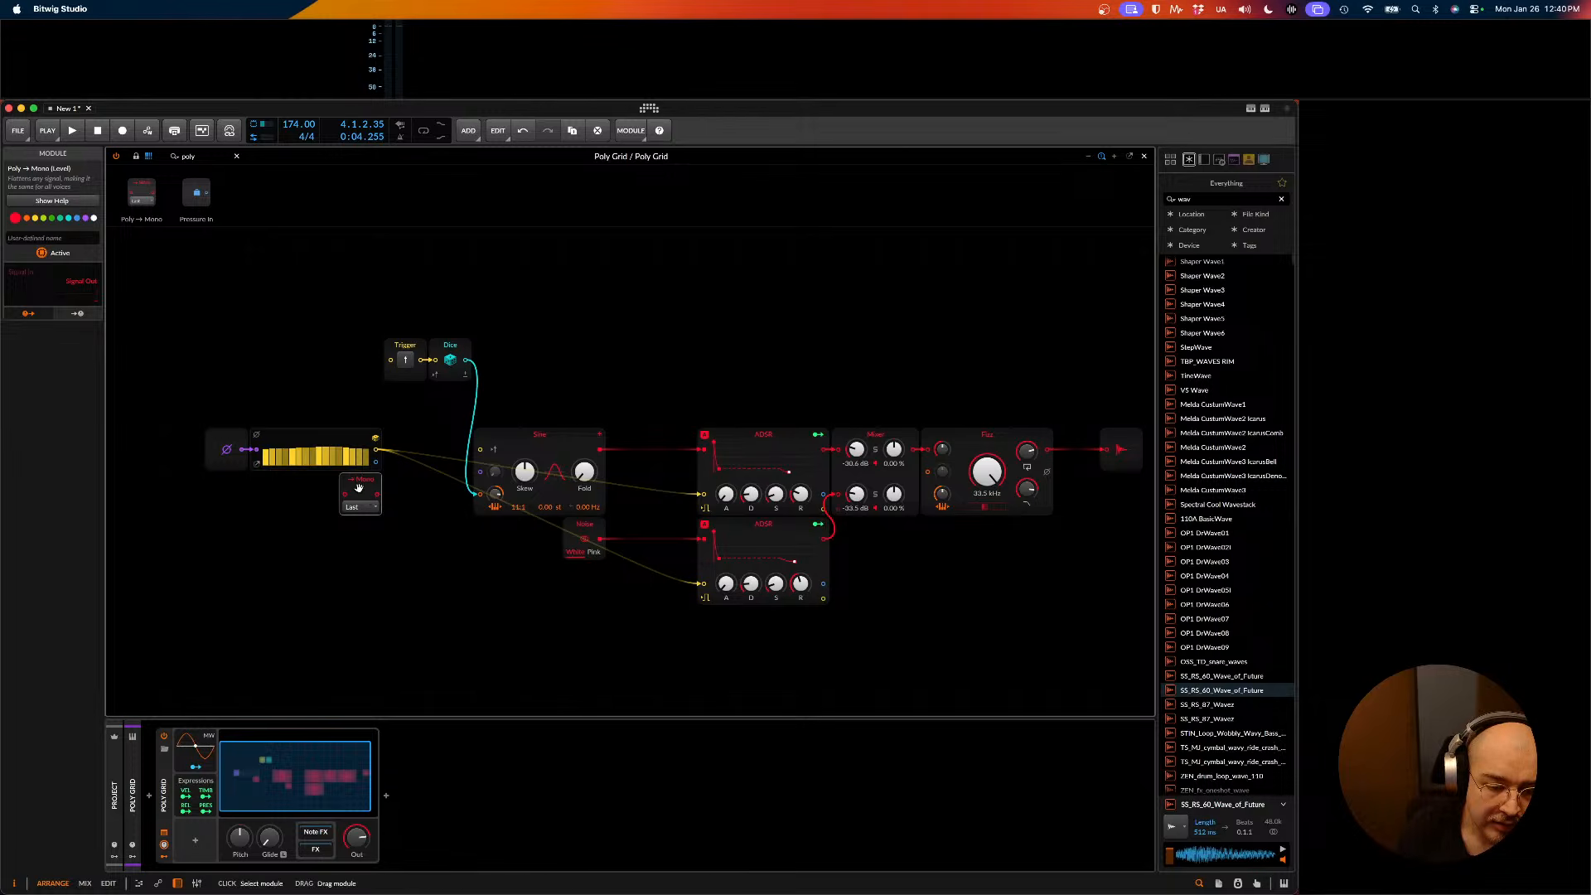
{"action": "mouse_move", "coordinate": [358, 487]}
{"action": "left_mouse_down"}
{"action": "mouse_move", "coordinate": [392, 495]}
{"action": "mouse_move", "coordinate": [367, 493]}
{"action": "left_mouse_up"}
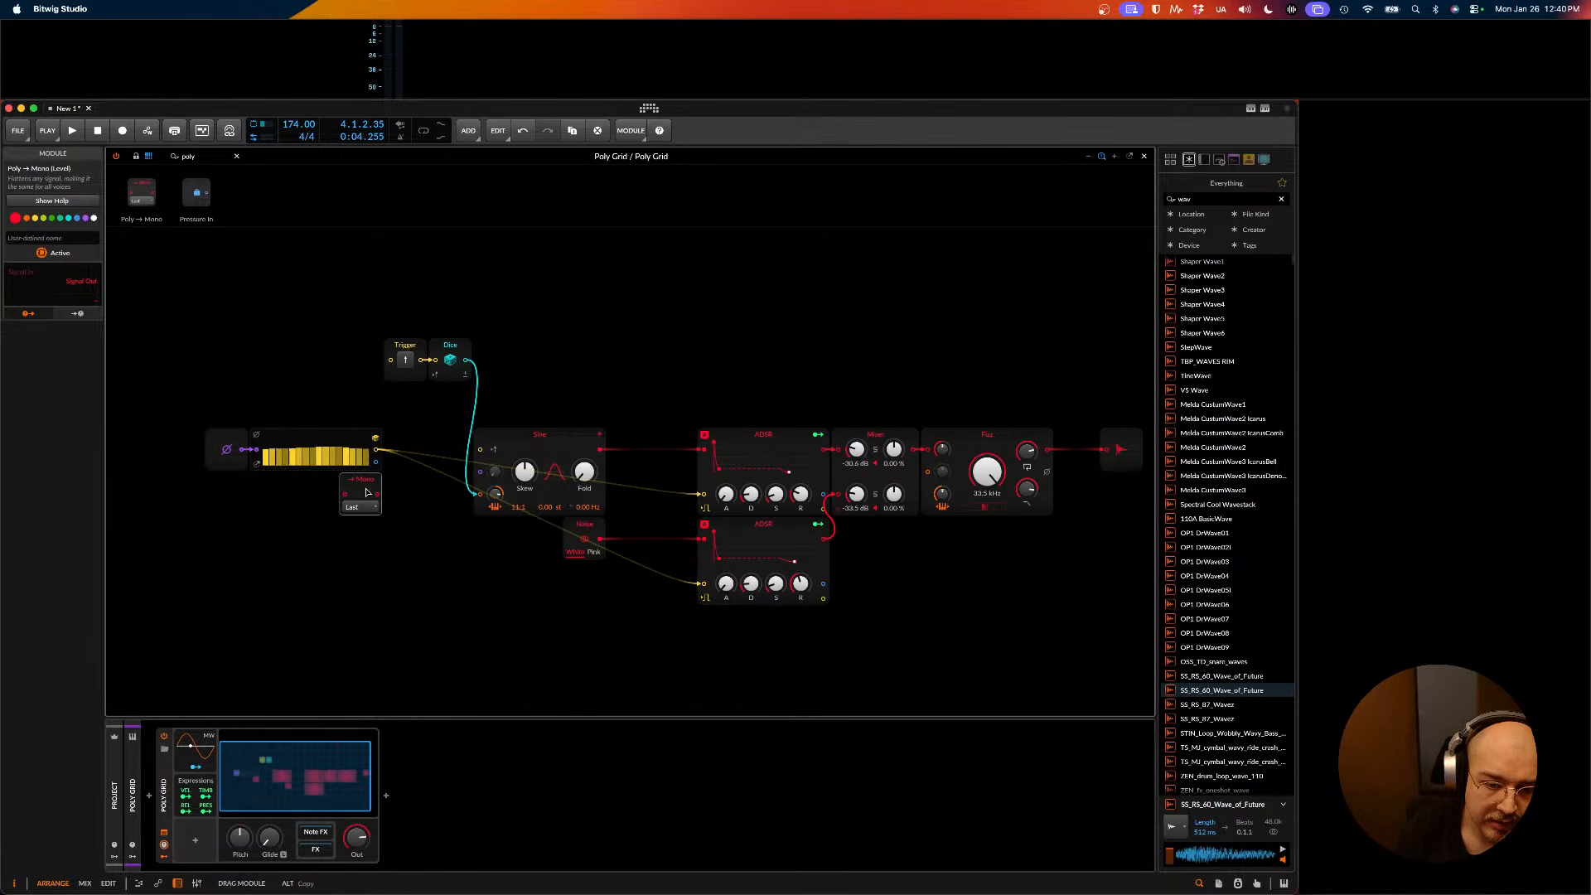
{"action": "left_click_drag", "start_coordinate": [367, 491], "coordinate": [370, 488]}
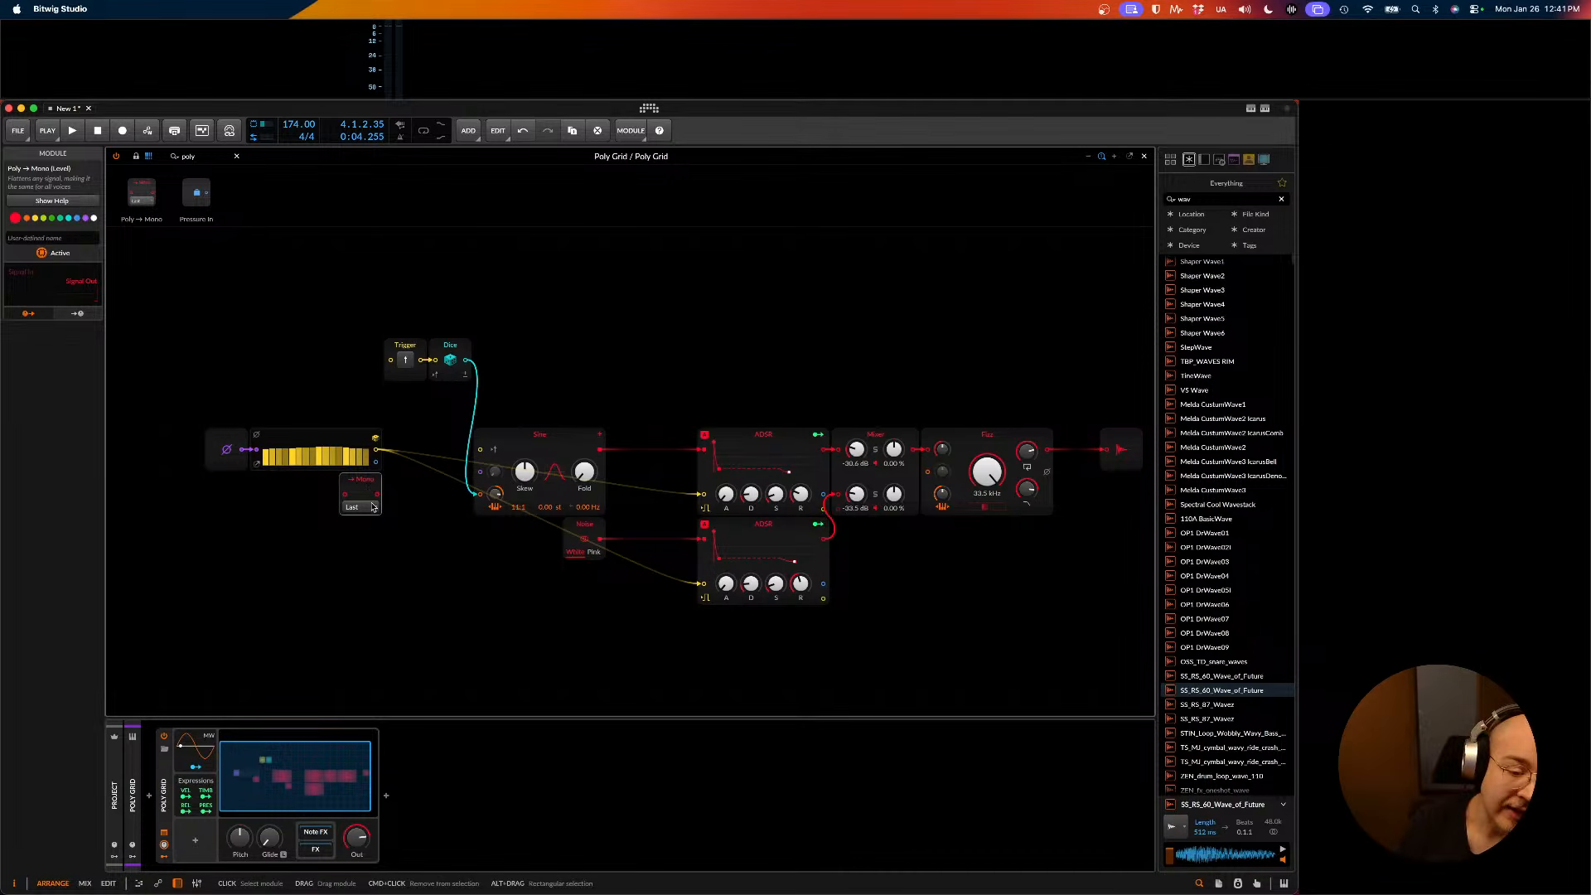
{"action": "left_click_drag", "start_coordinate": [415, 553], "coordinate": [316, 493]}
{"action": "key", "text": "Delete"}
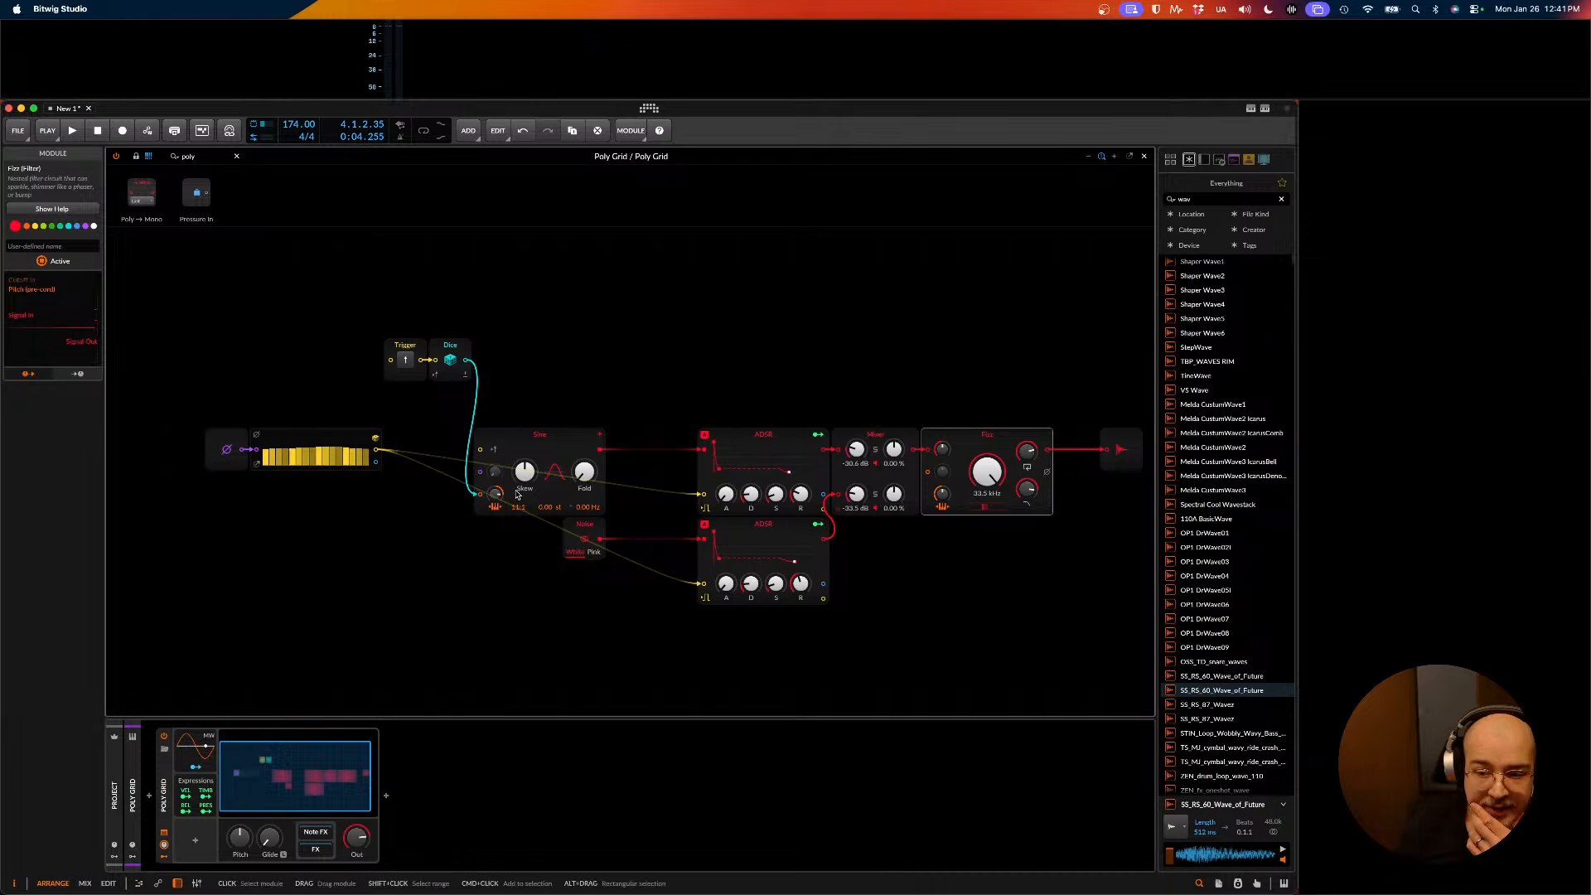
{"action": "scroll", "coordinate": [498, 468], "scroll_direction": "right", "scroll_amount": 3}
{"action": "scroll", "coordinate": [496, 467], "scroll_direction": "left", "scroll_amount": 3}
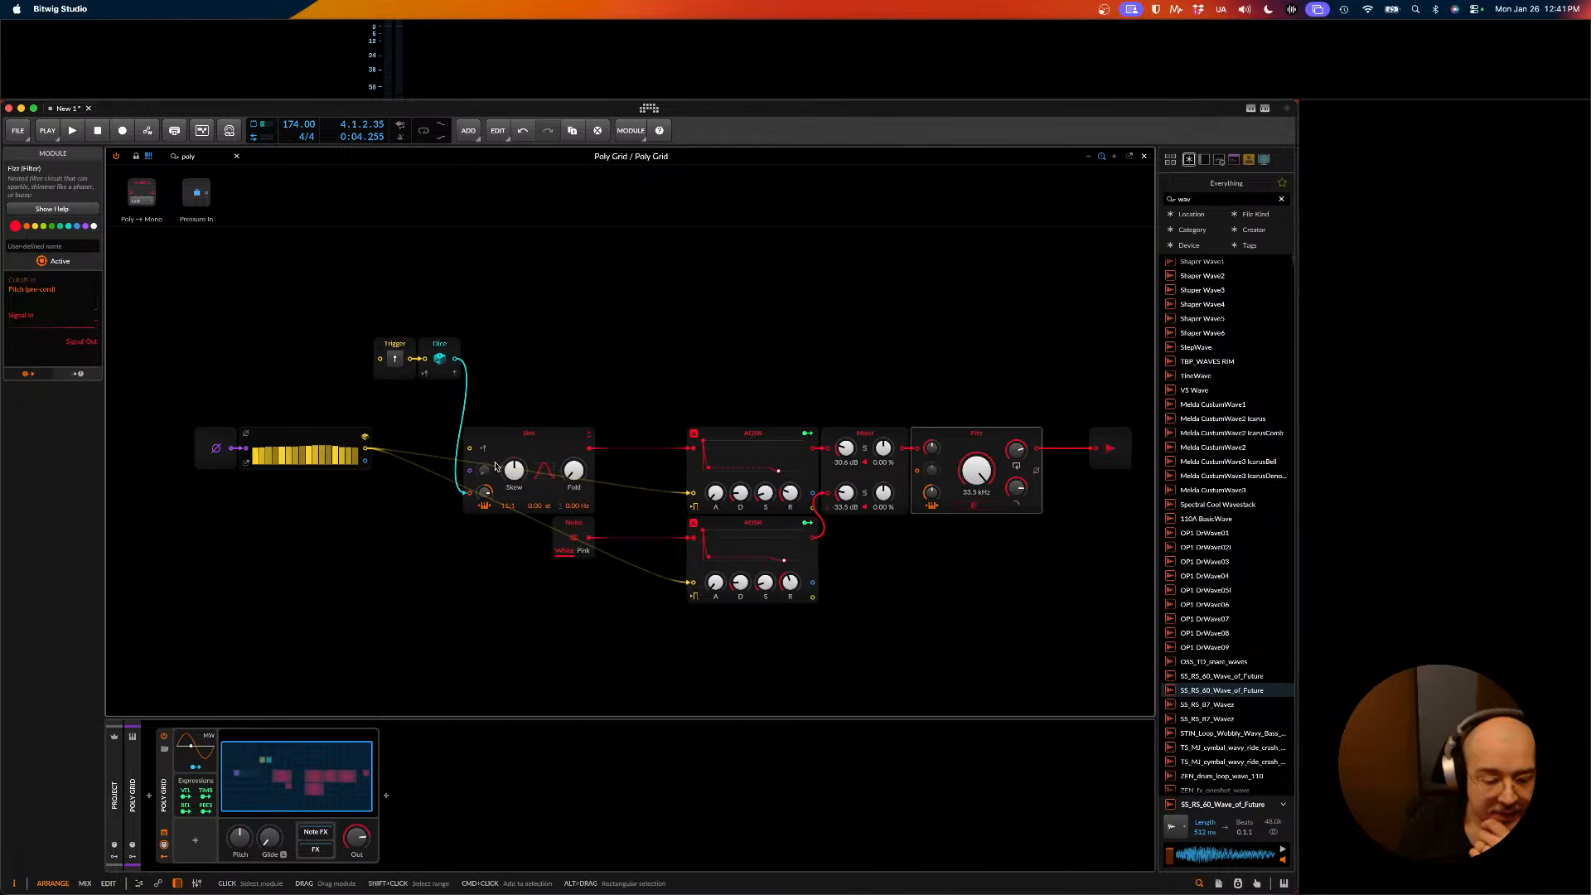
{"action": "scroll", "coordinate": [493, 465], "scroll_direction": "down", "scroll_amount": 3}
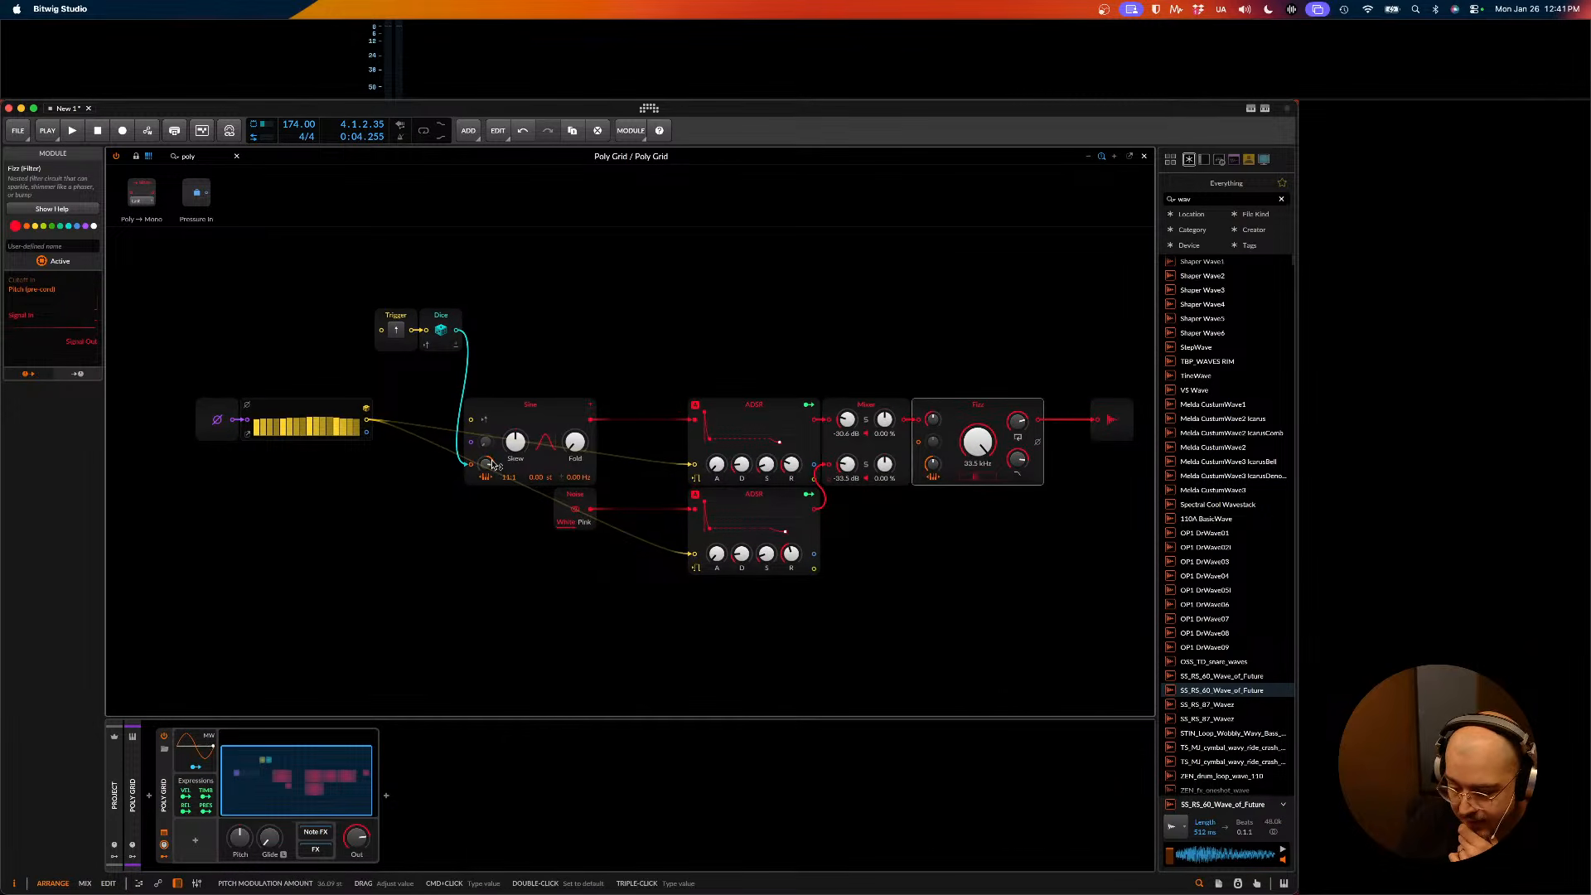
{"action": "scroll", "coordinate": [492, 464], "scroll_direction": "right", "scroll_amount": 2}
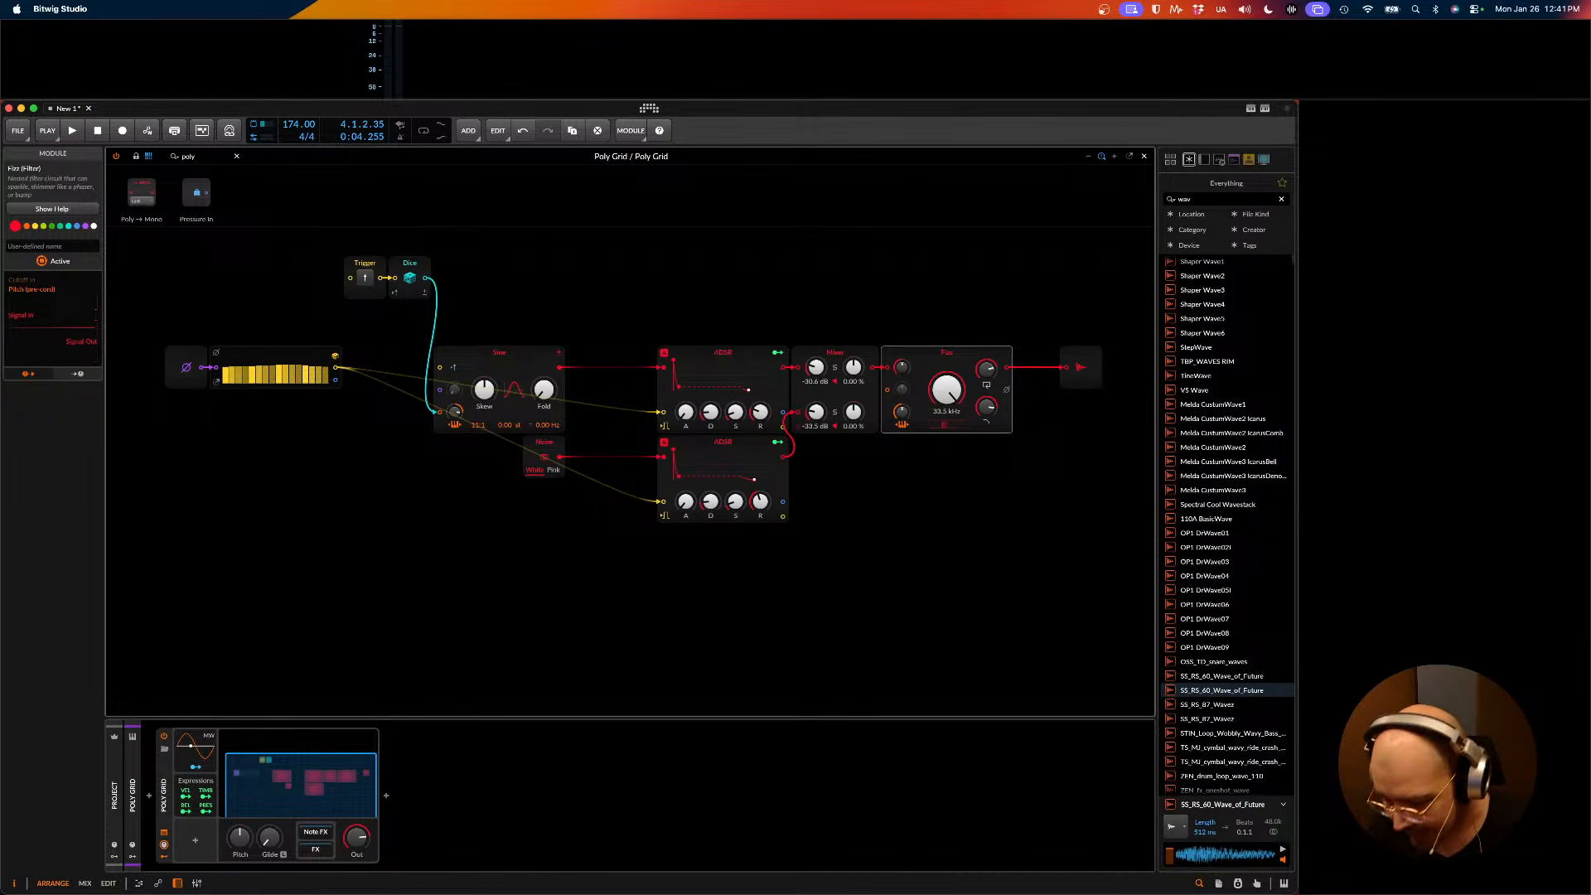
{"action": "scroll", "coordinate": [419, 559], "scroll_direction": "right", "scroll_amount": 3}
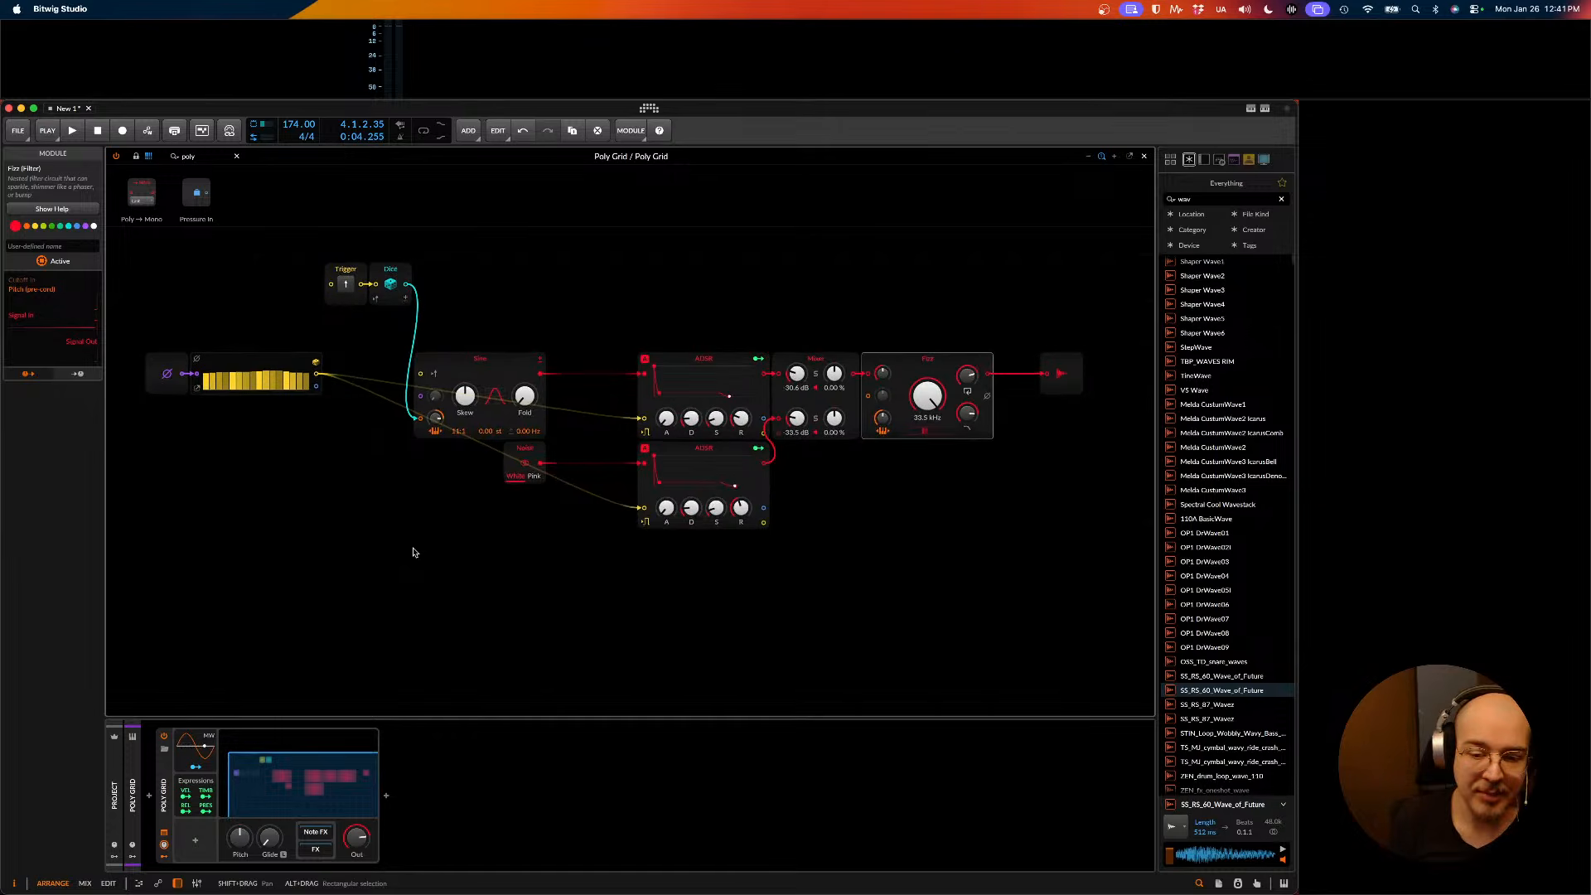
{"action": "scroll", "coordinate": [415, 553], "scroll_direction": "up", "scroll_amount": 2}
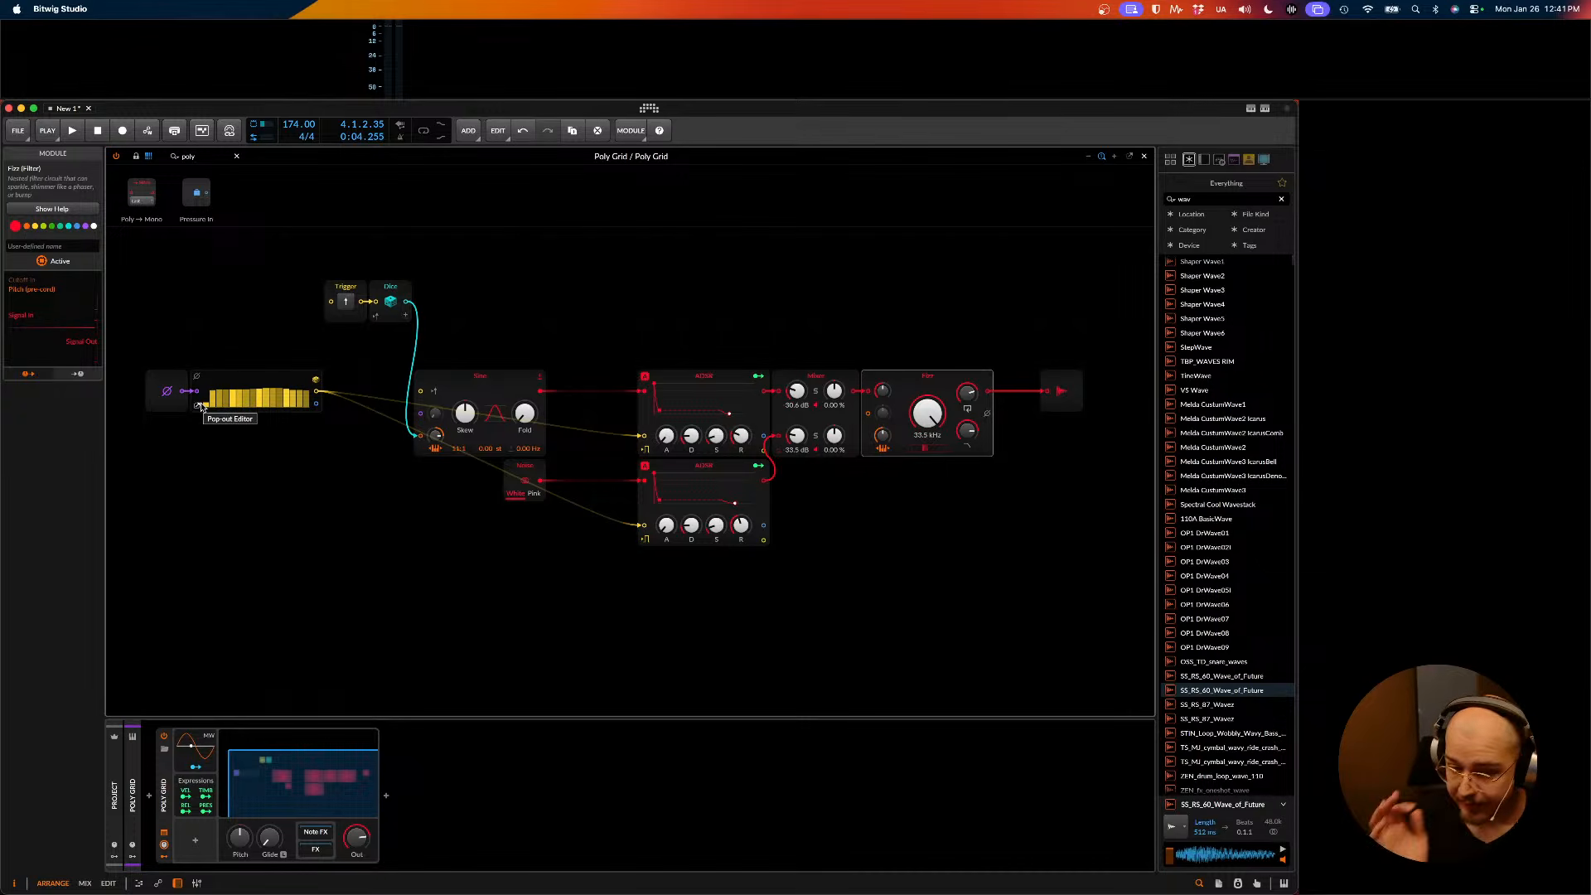
- Replace the Probabilities module with a Gate In module wired to the gate inputs of both ADSR envelopes
{"action": "left_click", "coordinate": [212, 404]}
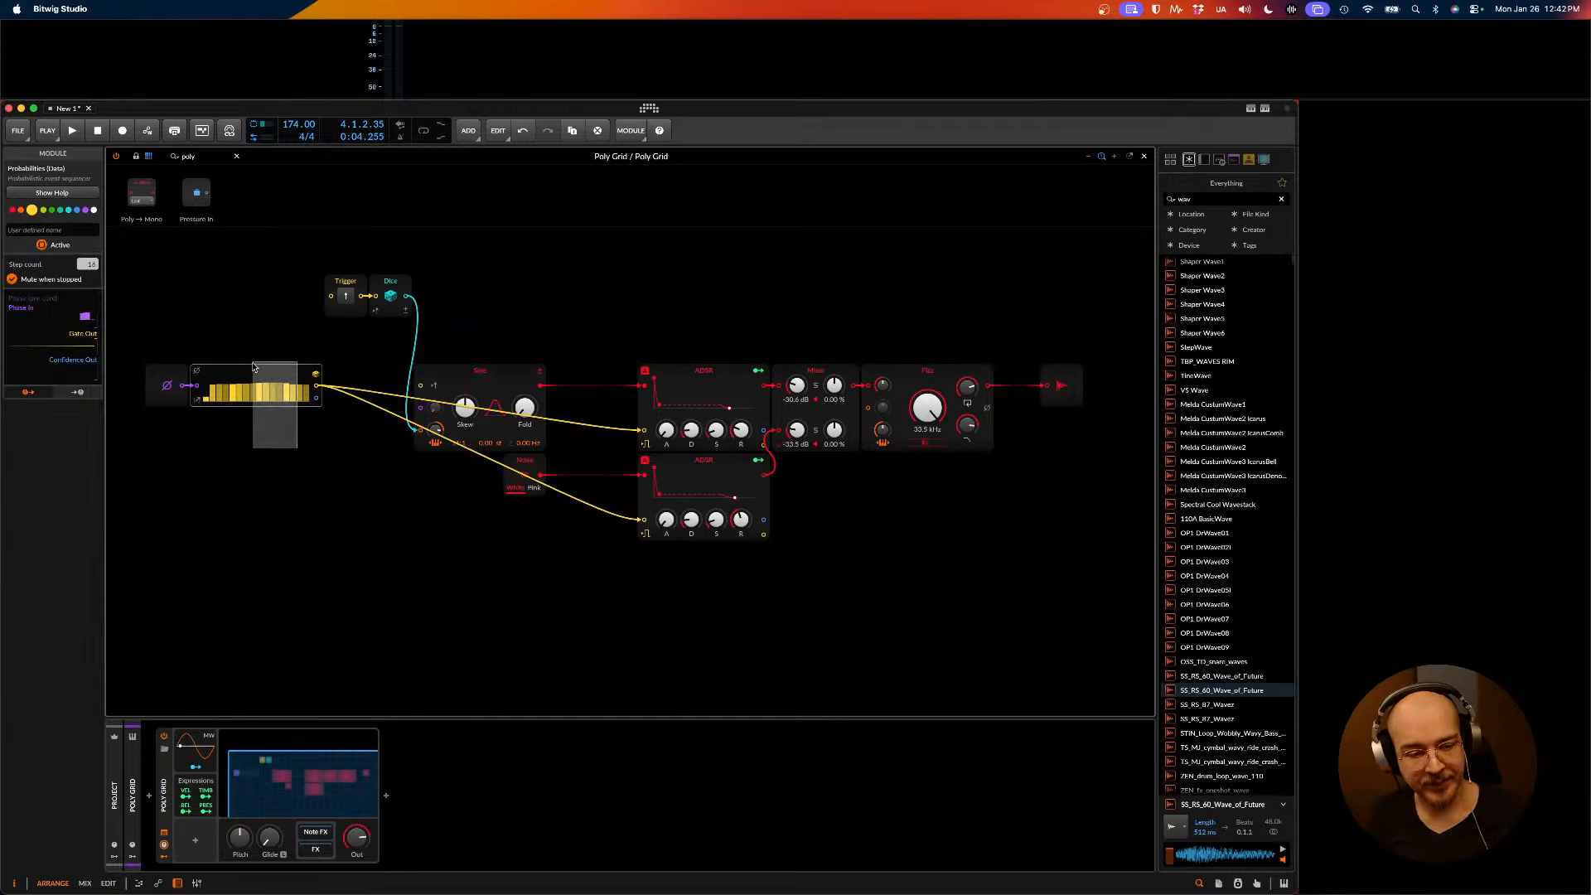
{"action": "key", "text": "Delete"}
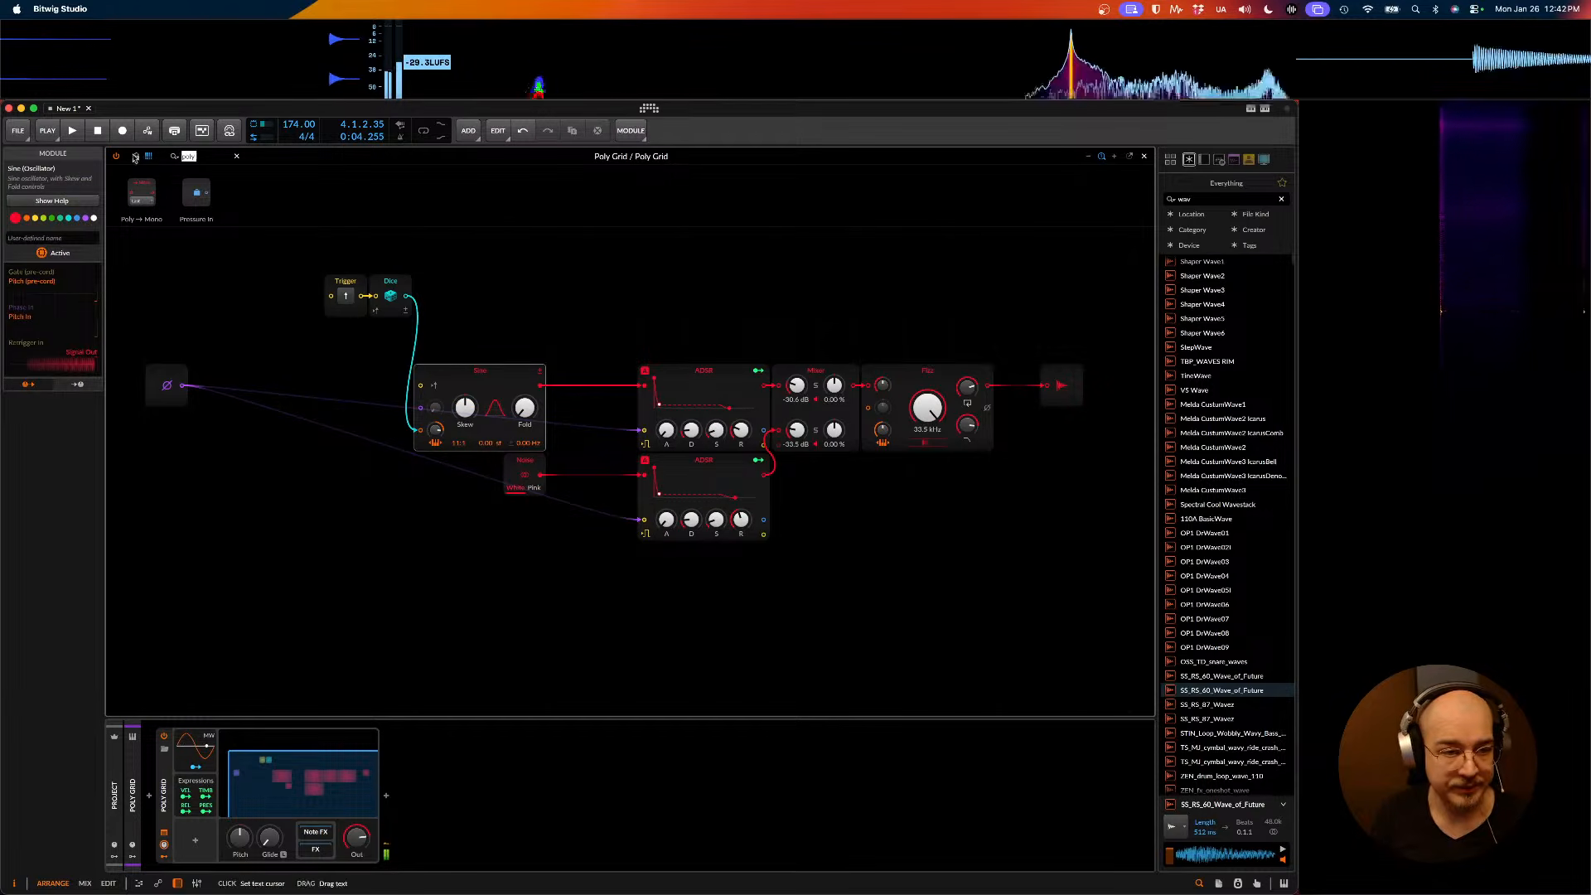
{"action": "type", "text": "gate"}
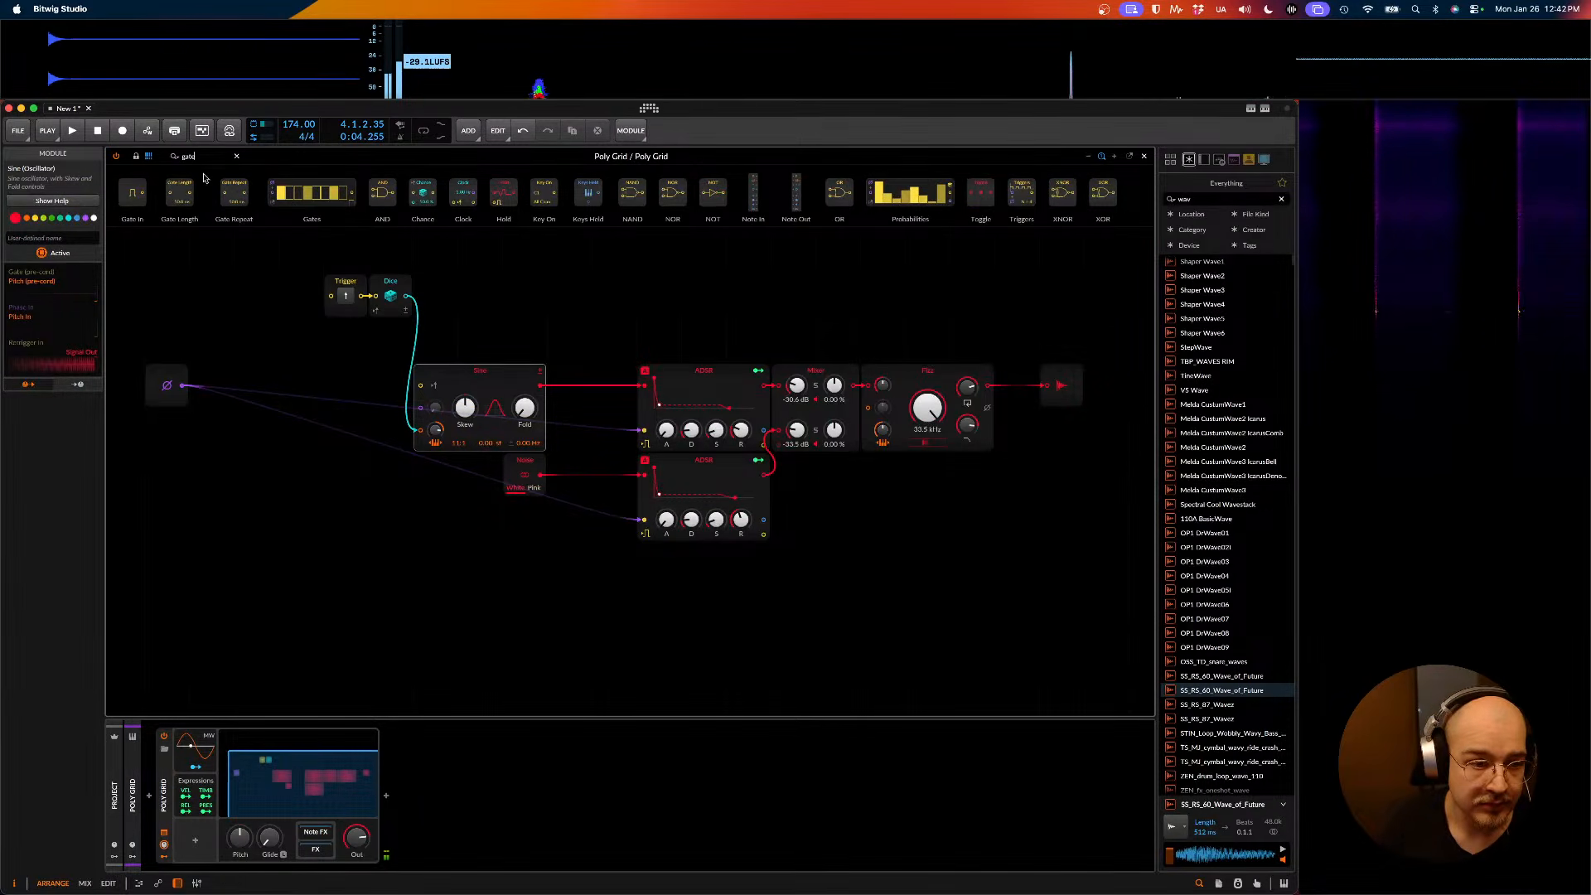
{"action": "left_click_drag", "start_coordinate": [133, 194], "coordinate": [643, 434]}
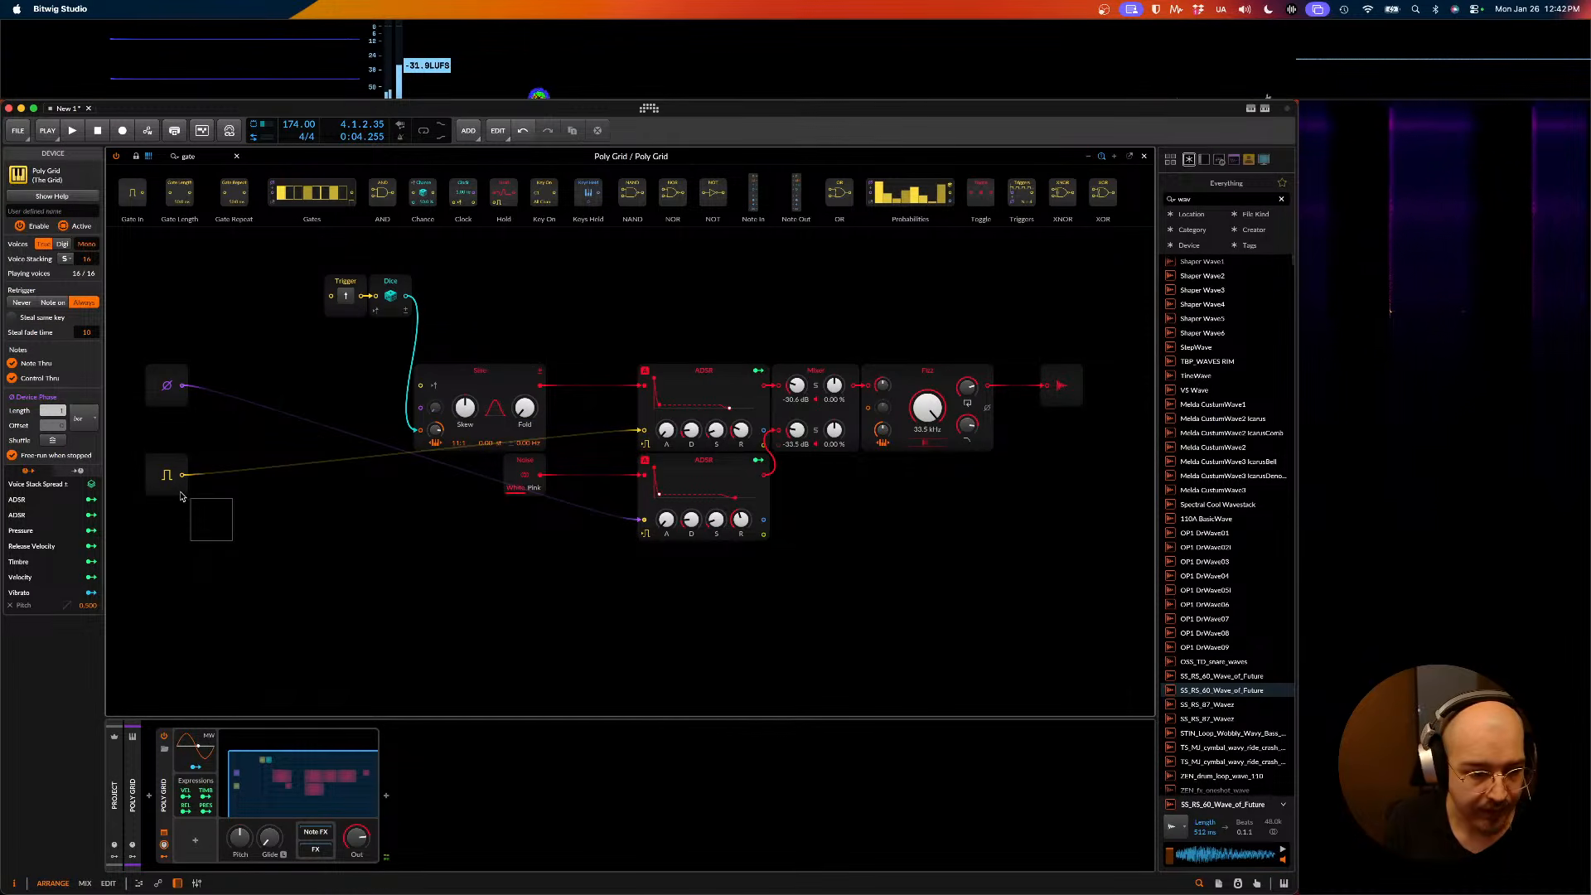
{"action": "left_click_drag", "start_coordinate": [181, 475], "coordinate": [643, 521]}
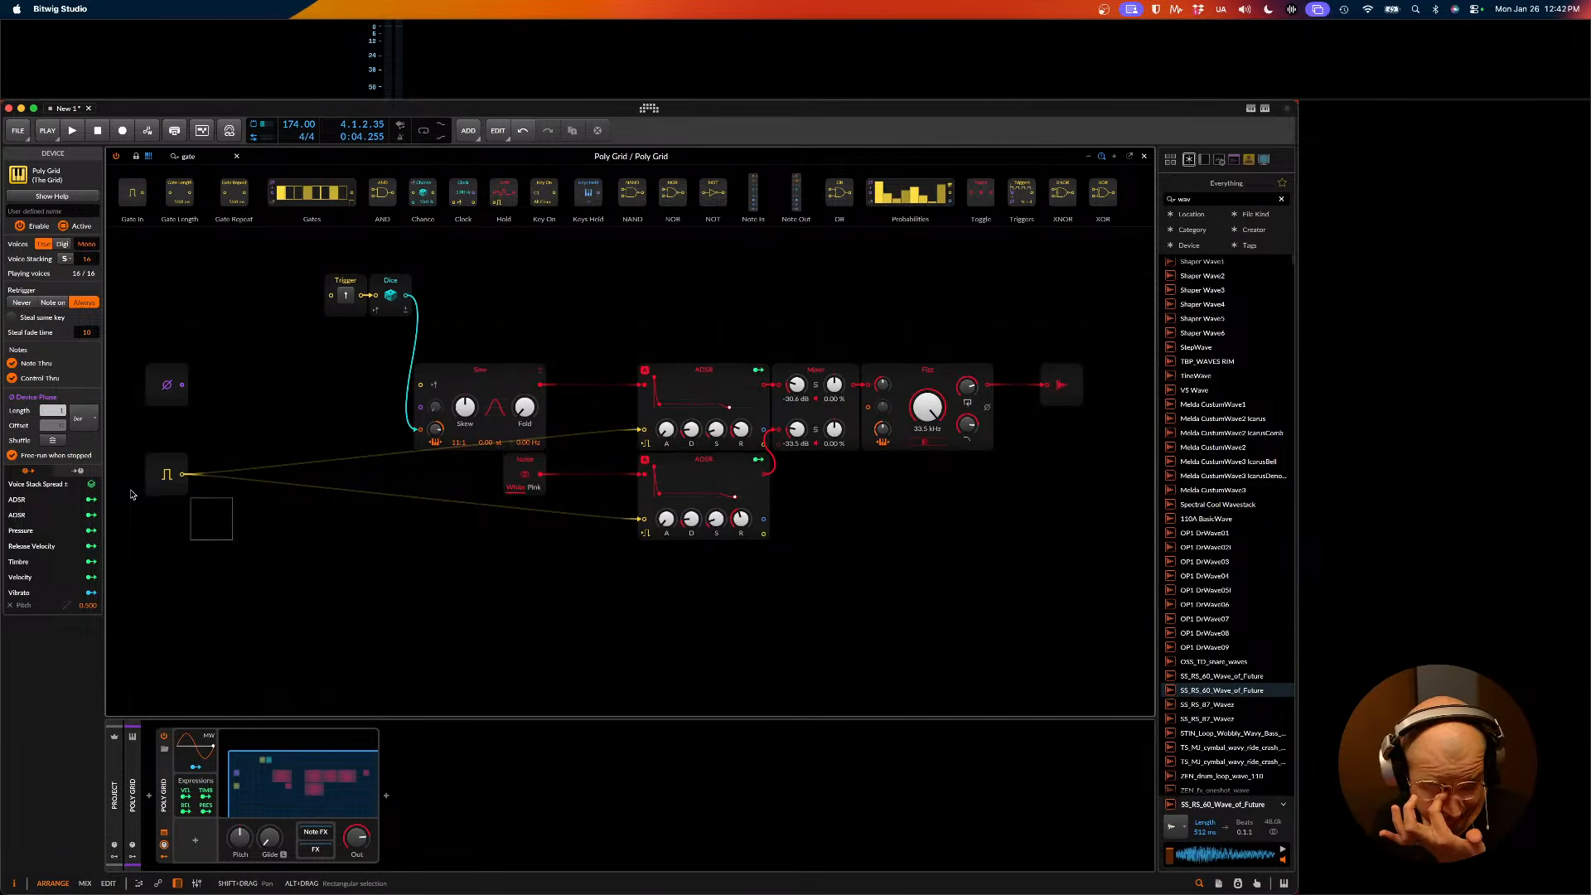
- Search the note effects for a device before the Poly Grid, preview the Arpeggiator there, and cancel the insertion
{"action": "scroll", "coordinate": [131, 494], "scroll_direction": "down", "scroll_amount": 1}
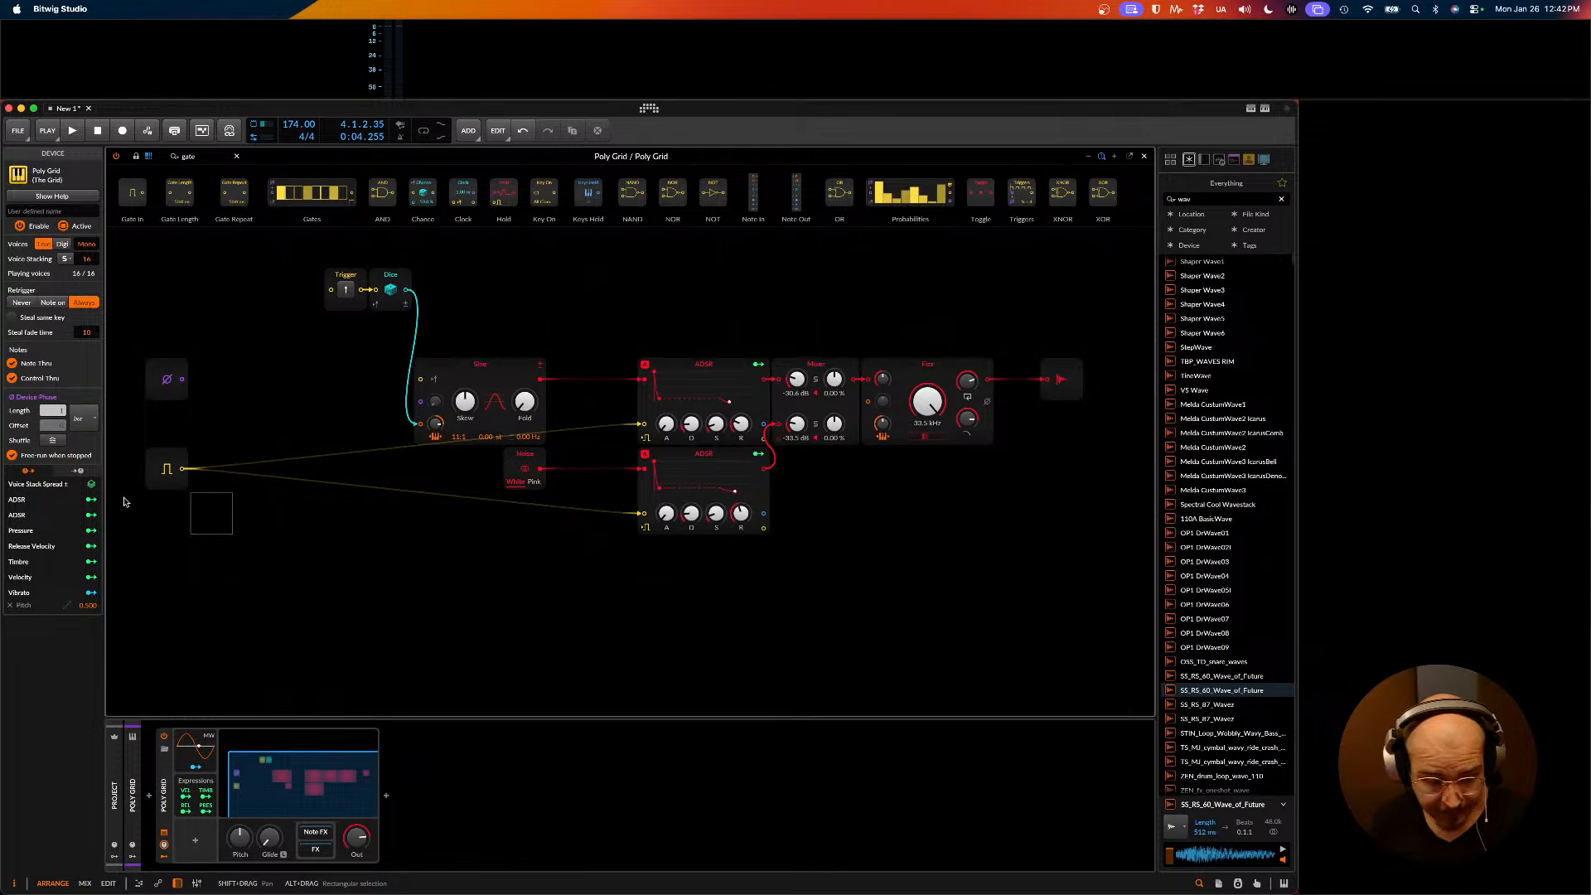
{"action": "left_click", "coordinate": [150, 796]}
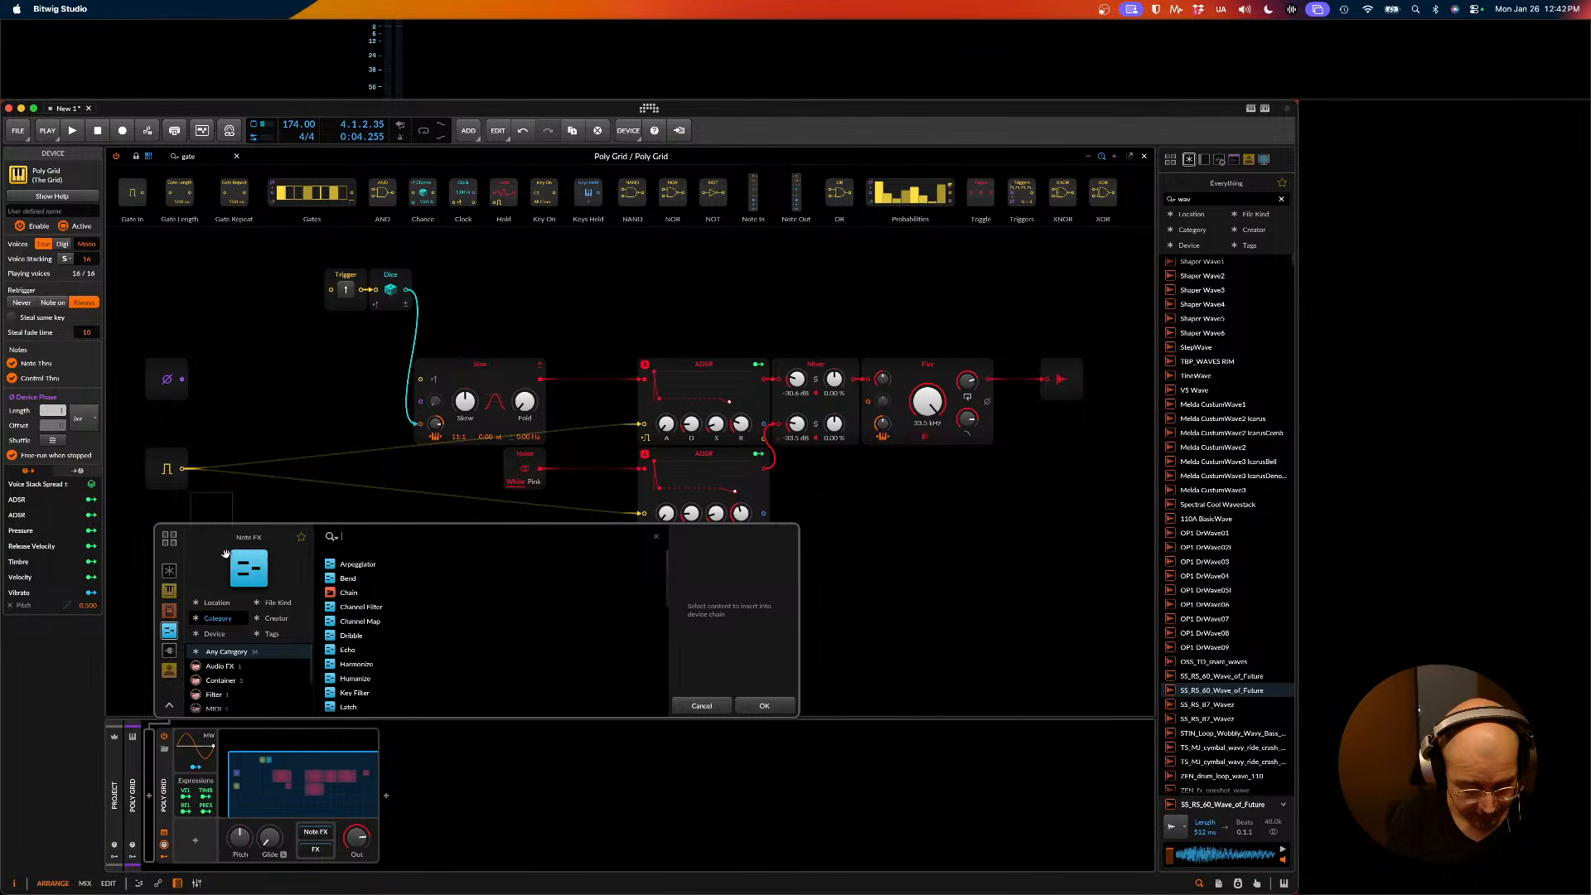
{"action": "type", "text": "r"}
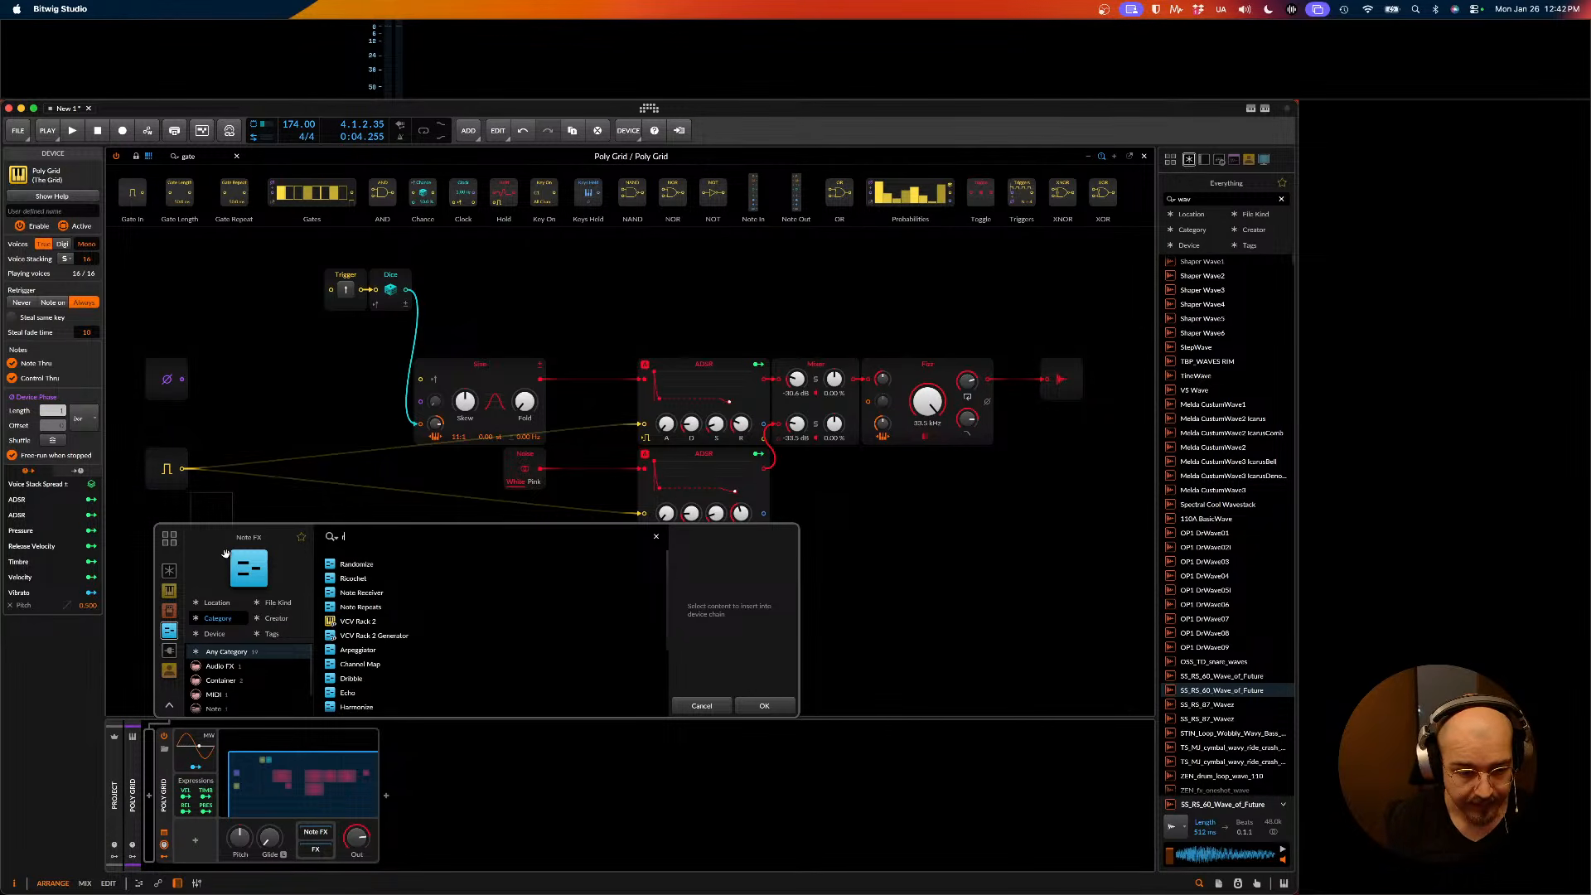
{"action": "key", "text": "BackSpace"}
{"action": "type", "text": "note"}
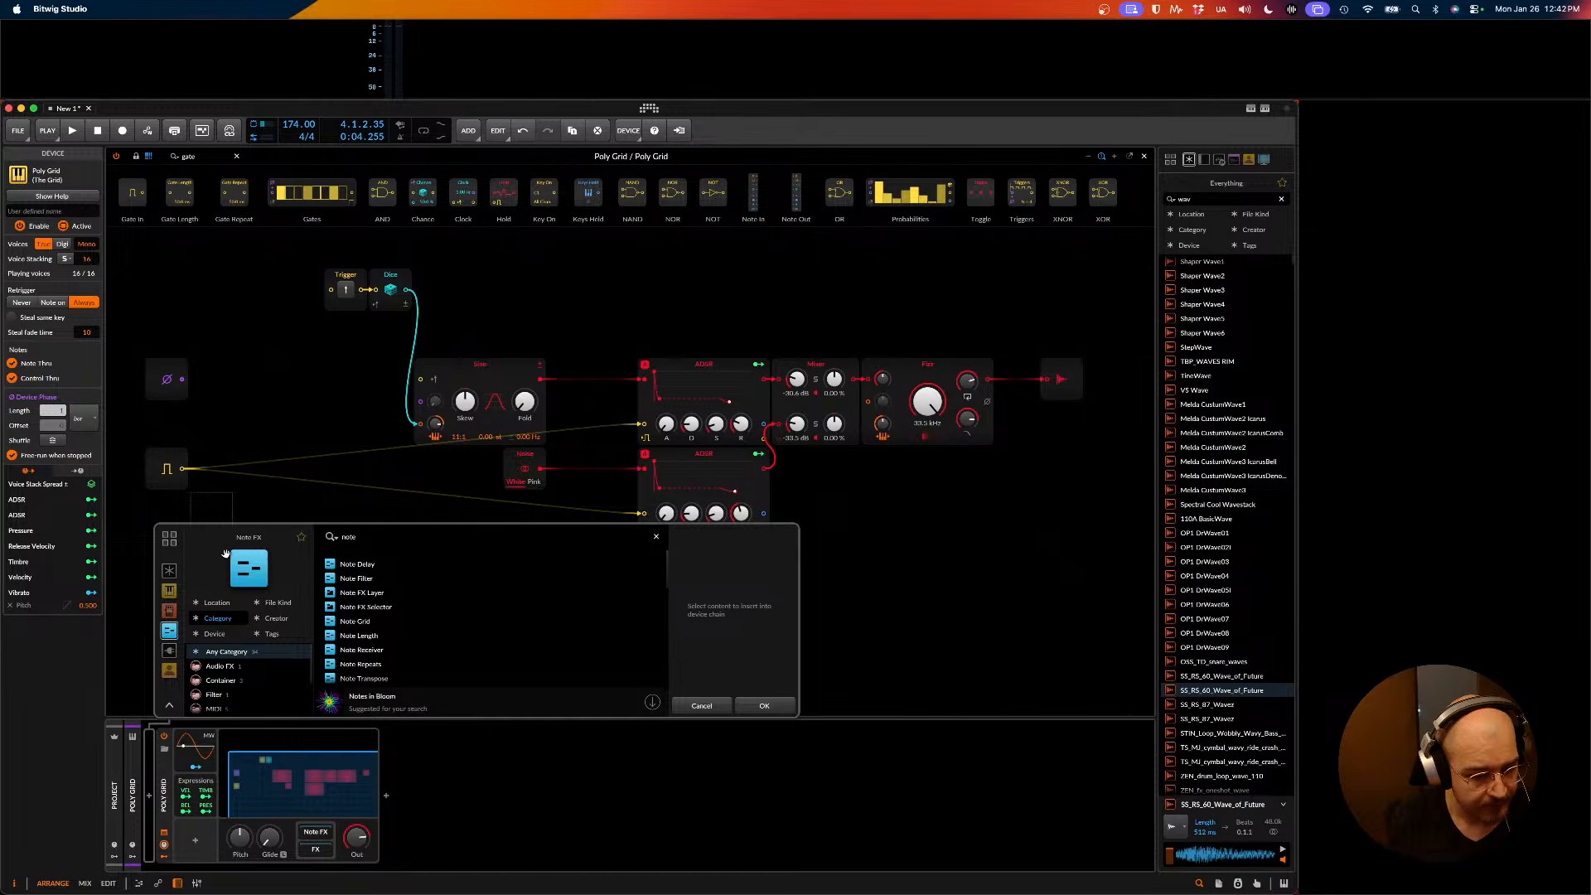
{"action": "type", "text": " pro"}
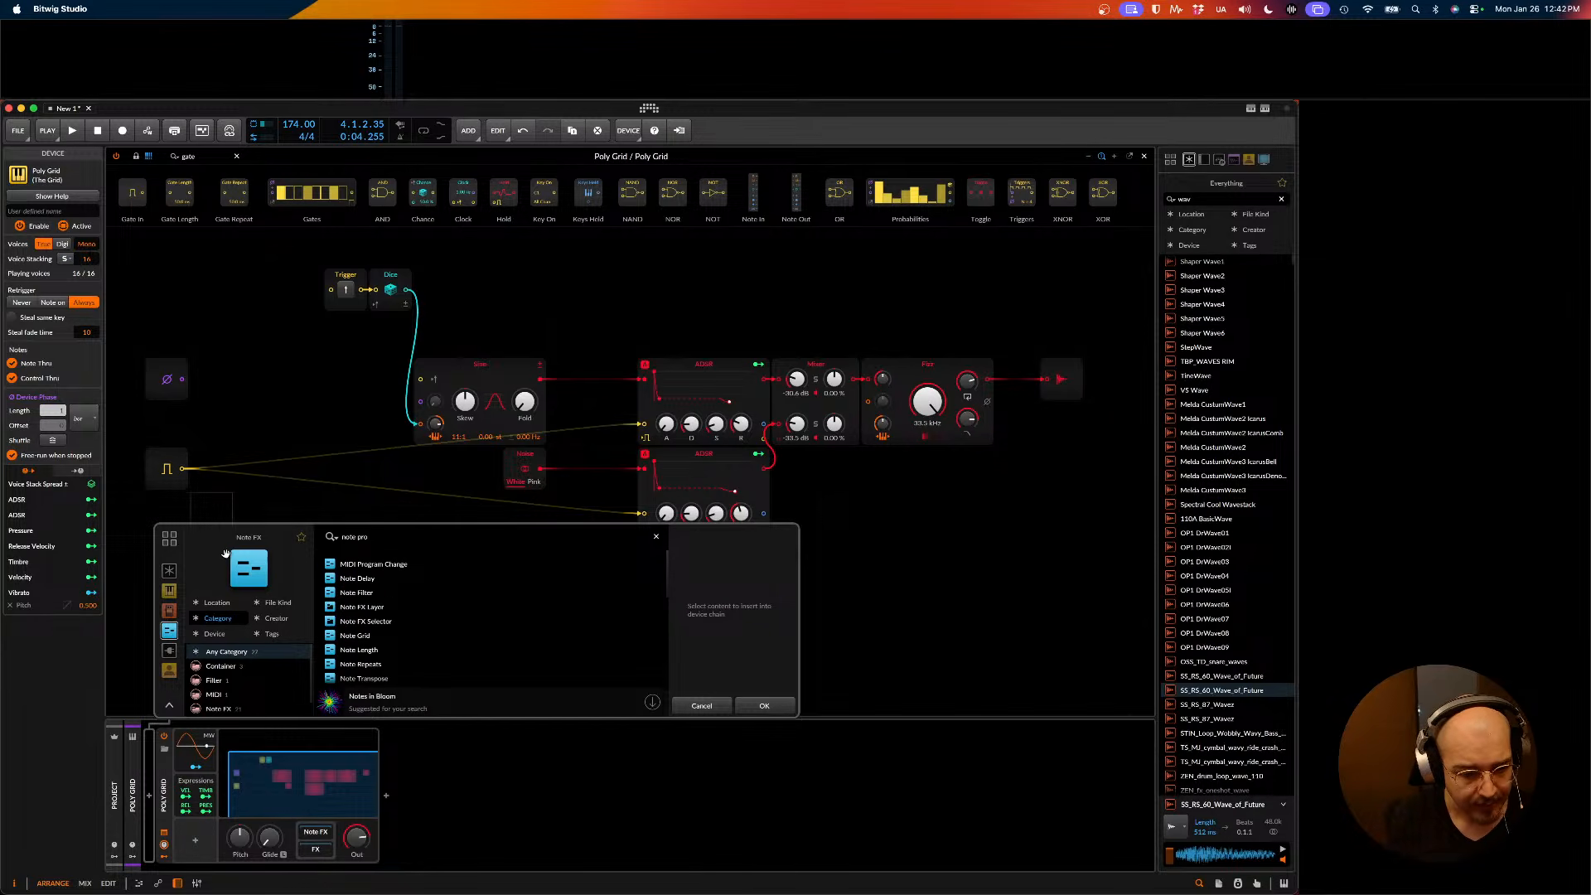
{"action": "key", "text": "BackSpace"}
{"action": "key", "text": "BackSpace"}
{"action": "key", "text": "BackSpace"}
{"action": "key", "text": "BackSpace"}
{"action": "key", "text": "BackSpace"}
{"action": "key", "text": "BackSpace"}
{"action": "type", "text": "a"}
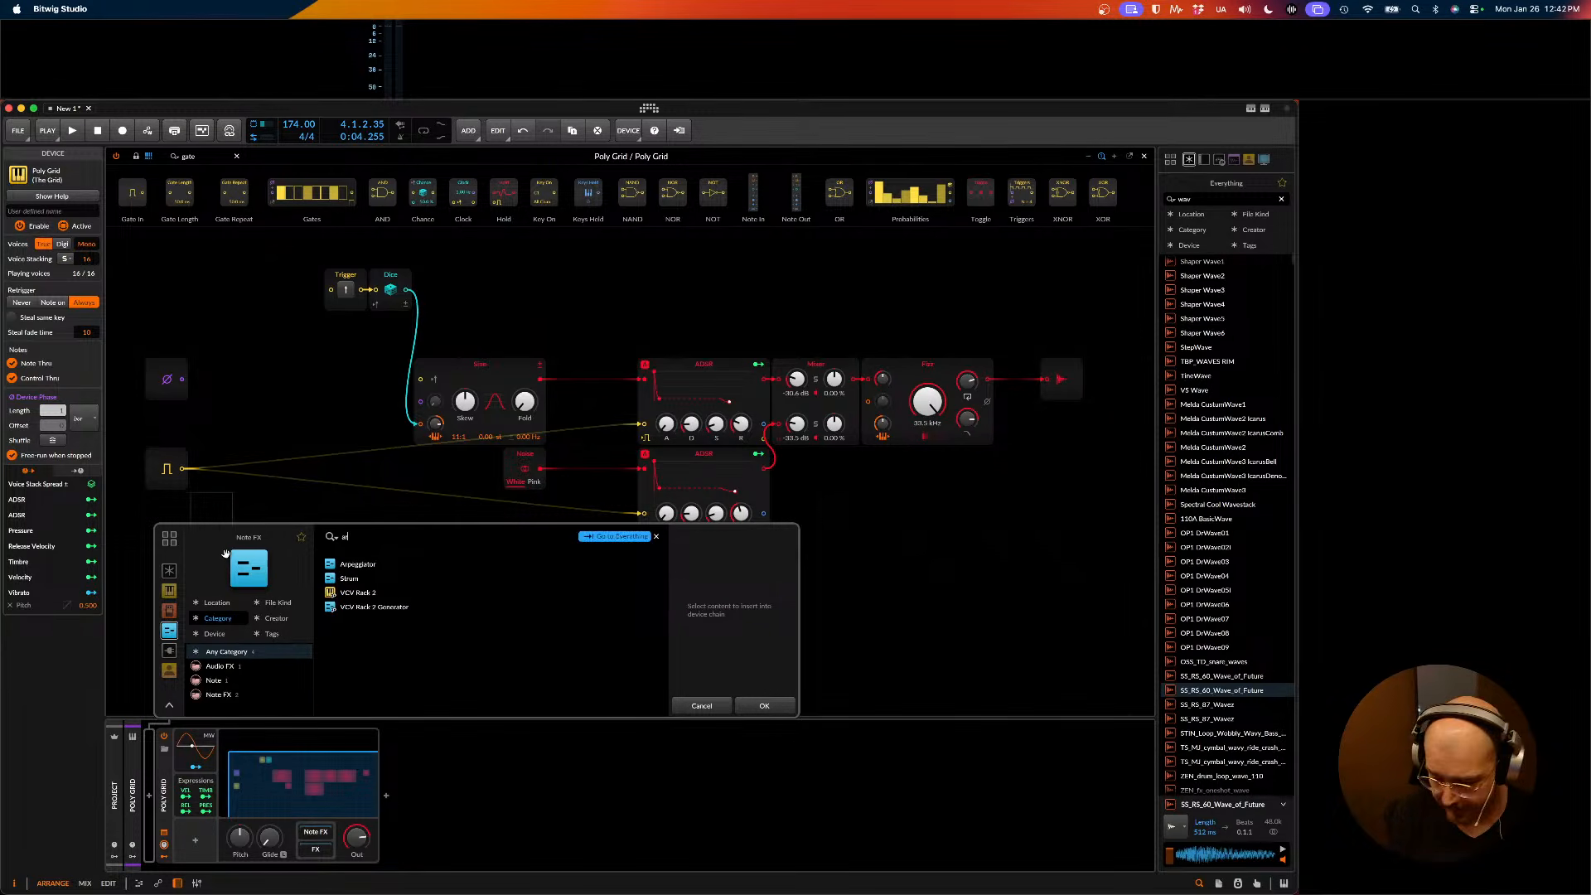
{"action": "key", "text": "BackSpace"}
{"action": "type", "text": "arp"}
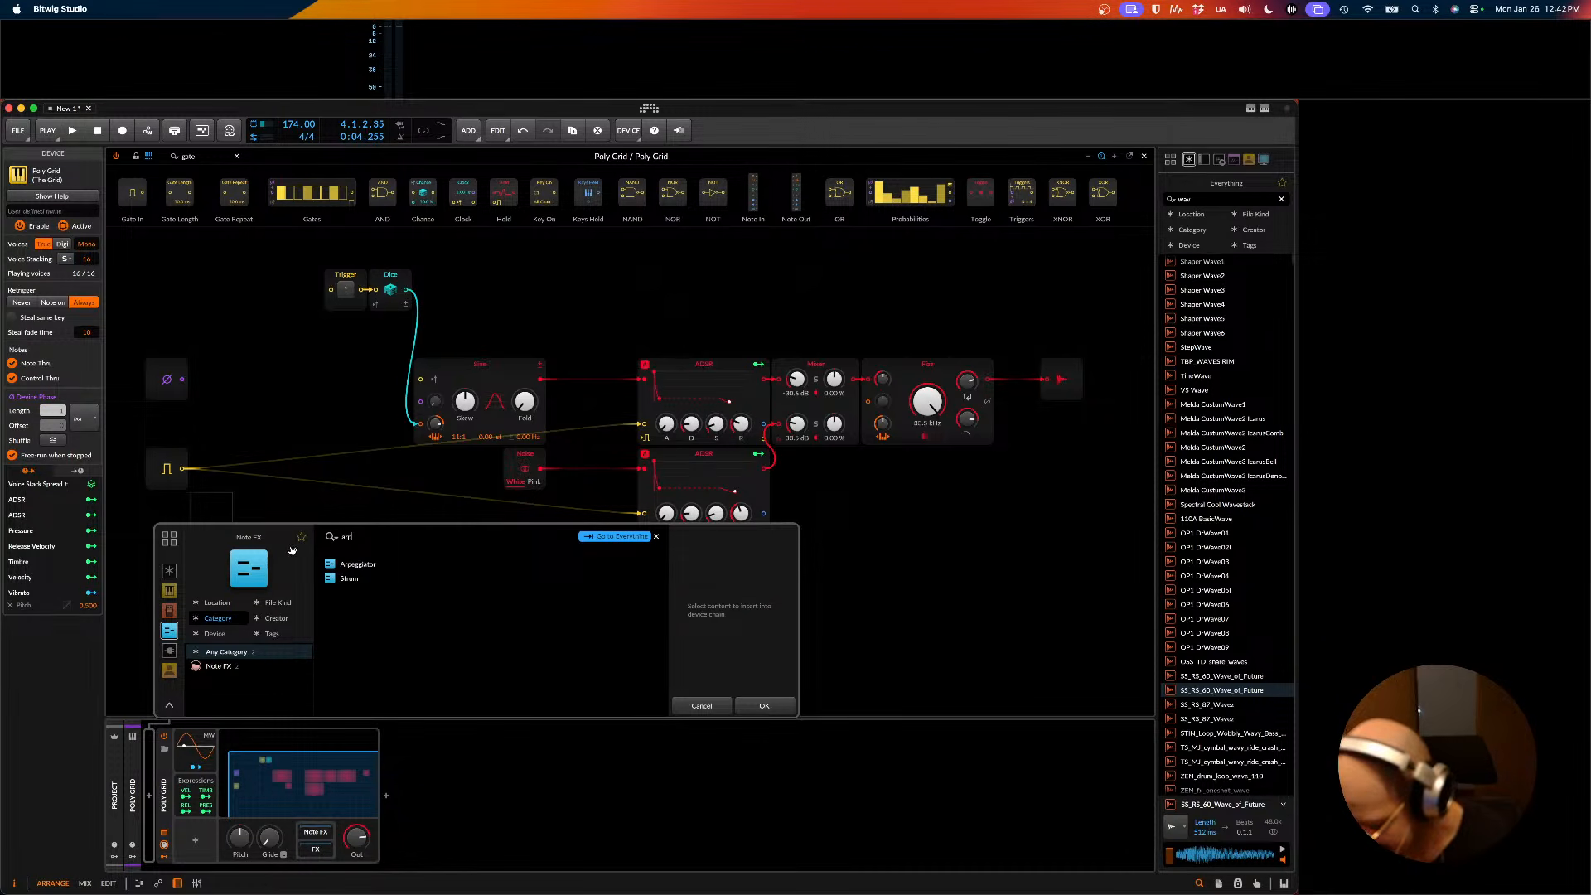
{"action": "left_click", "coordinate": [365, 565]}
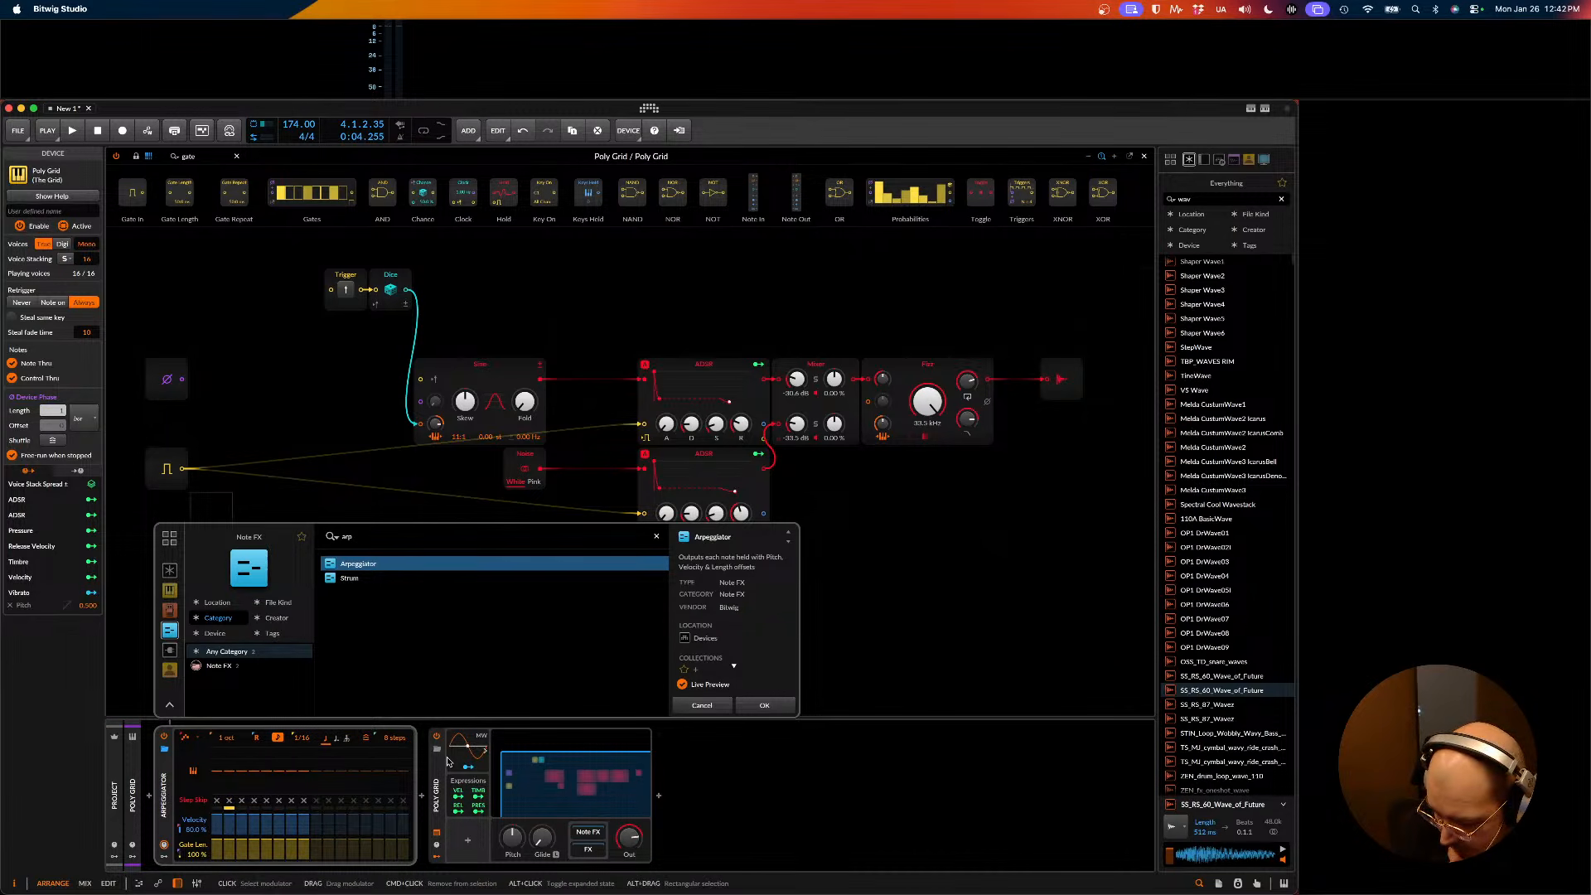
{"action": "left_click", "coordinate": [701, 705]}
- Insert a Humanize note effect in front of the Poly Grid
{"action": "left_click", "coordinate": [150, 799]}
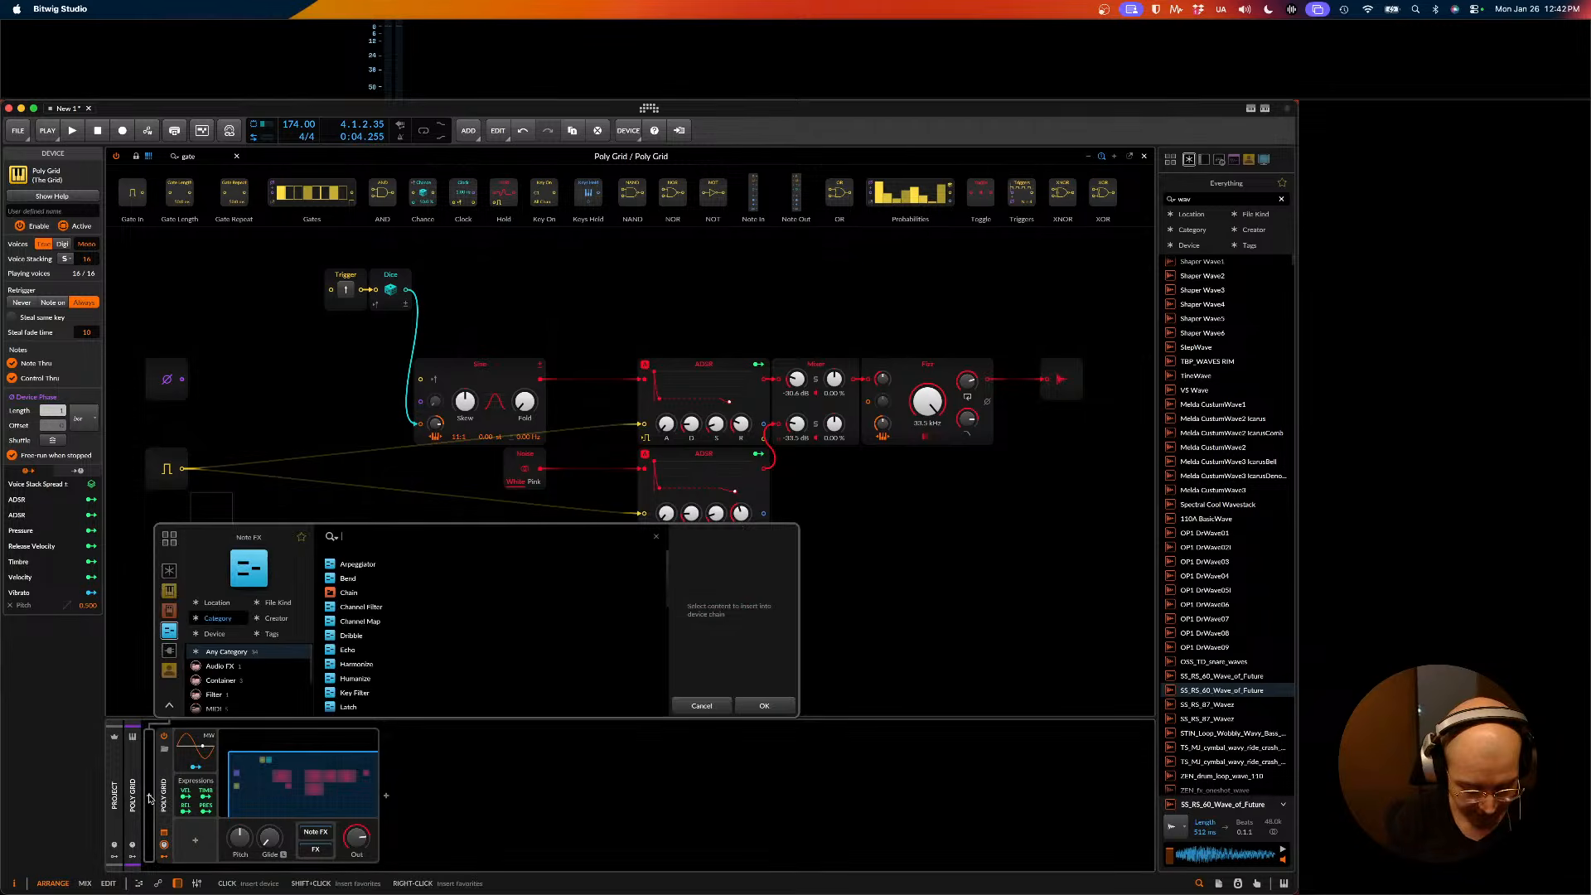
{"action": "type", "text": "humani"}
{"action": "key", "text": "Return"}
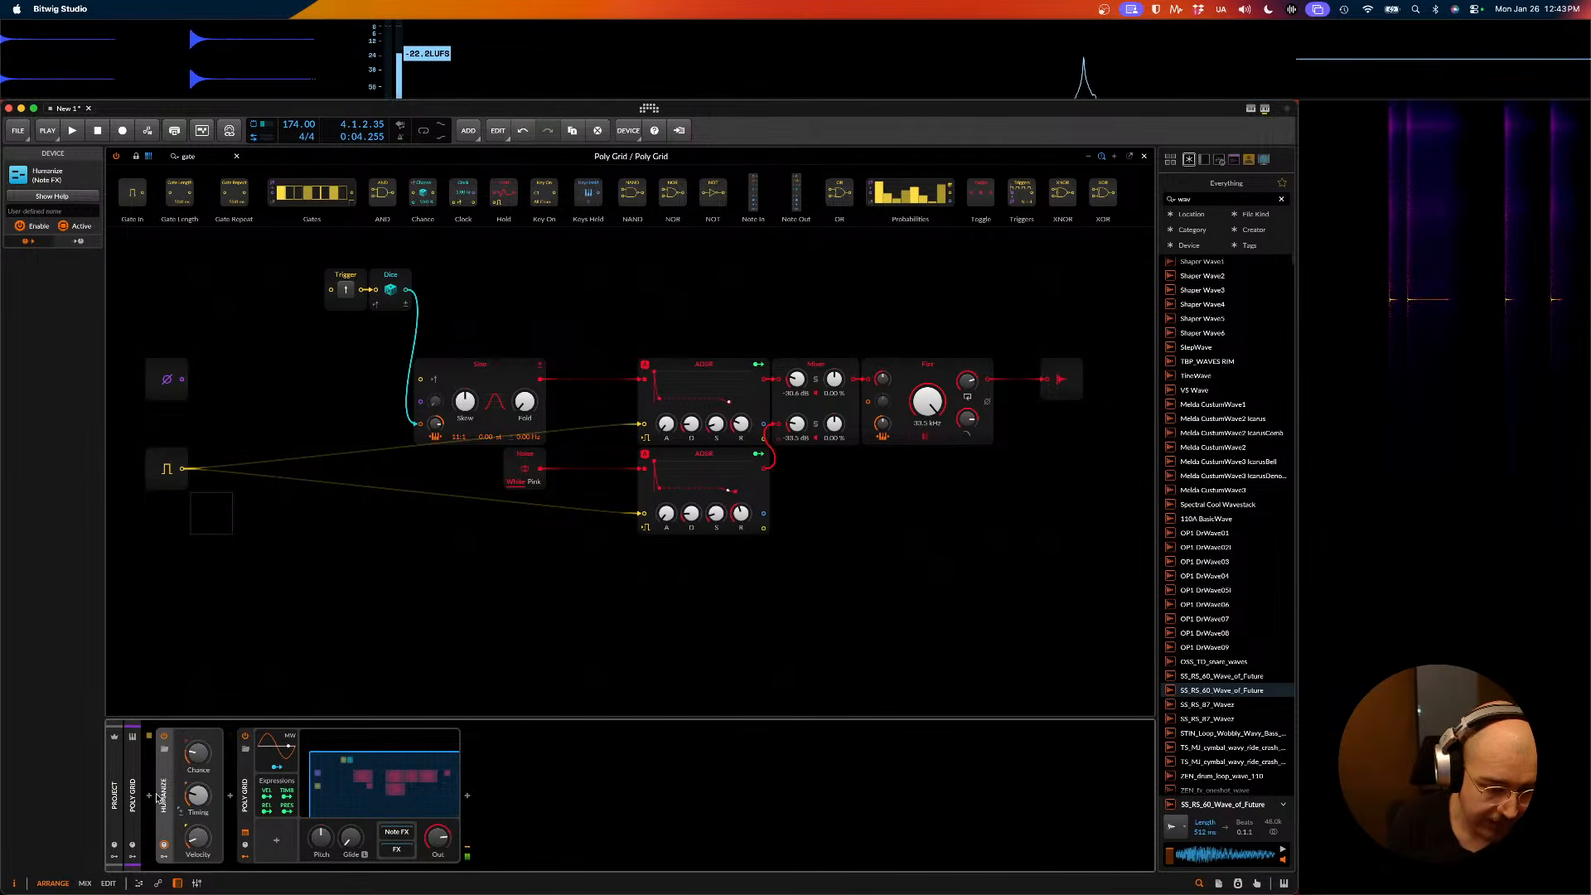
- Try an Arpeggiator in front of Humanize while adjusting Humanize's Chance, and delete the Arpeggiator
{"action": "left_click", "coordinate": [151, 798]}
{"action": "type", "text": "arp"}
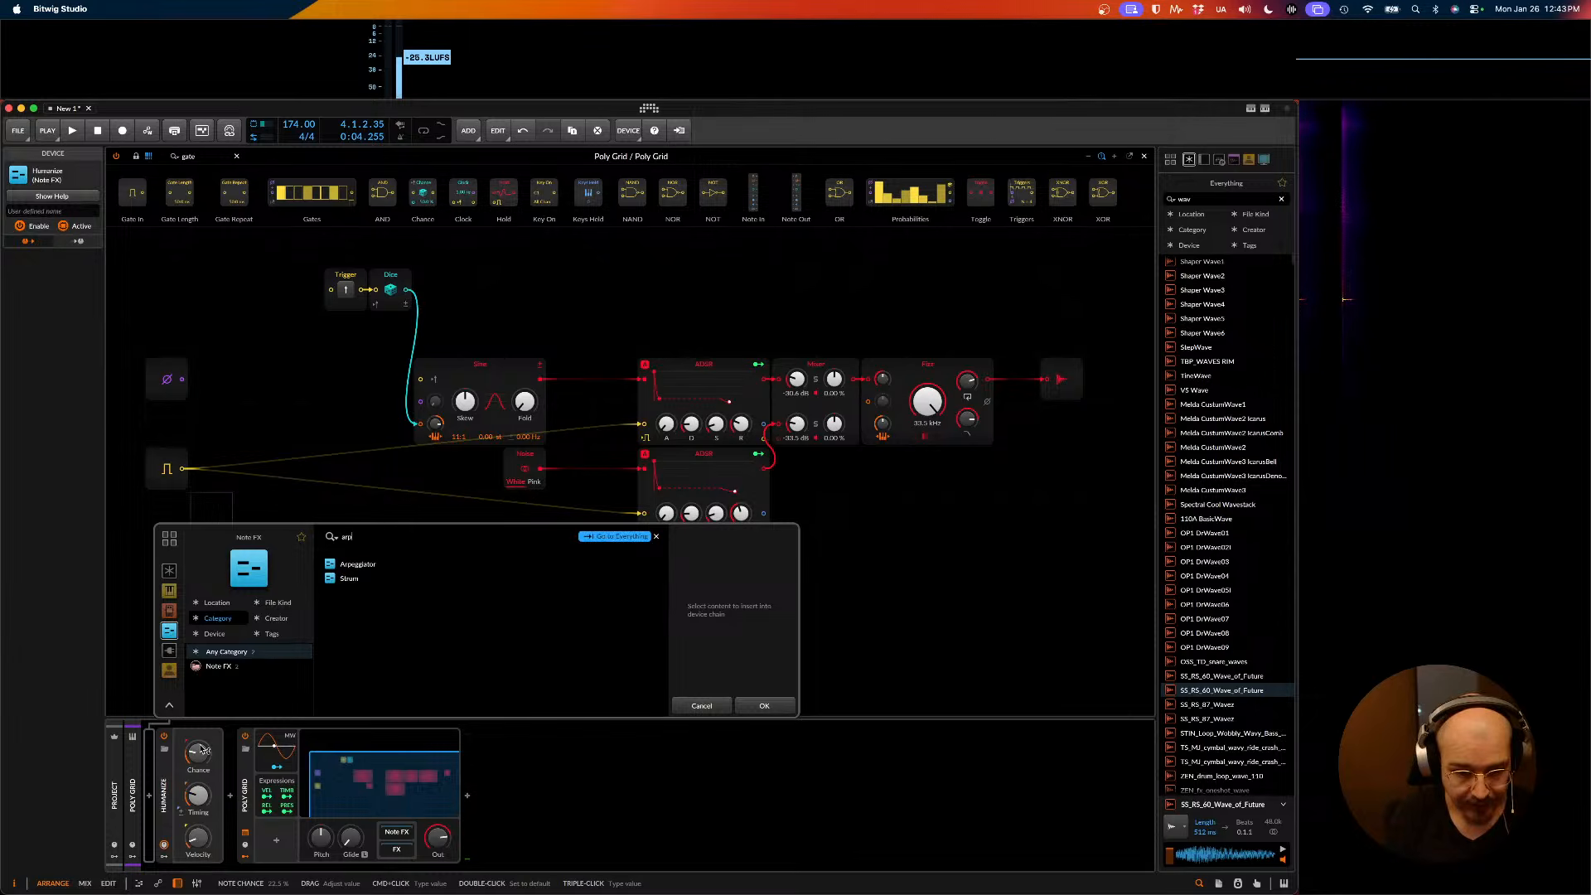
{"action": "key", "text": "Return"}
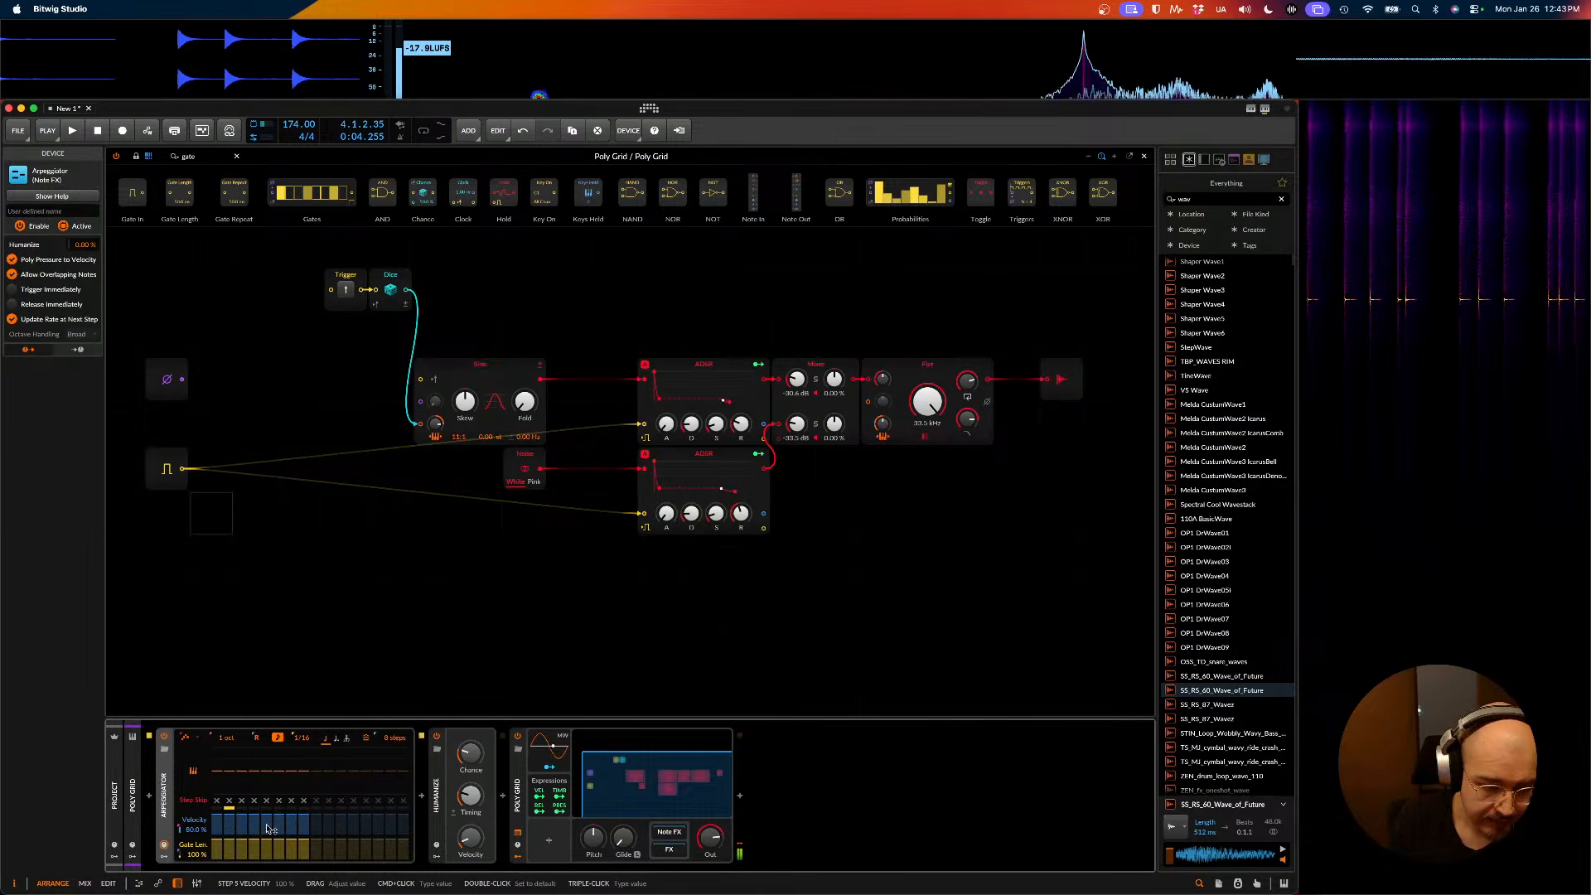
{"action": "left_click_drag", "start_coordinate": [471, 753], "coordinate": [471, 740]}
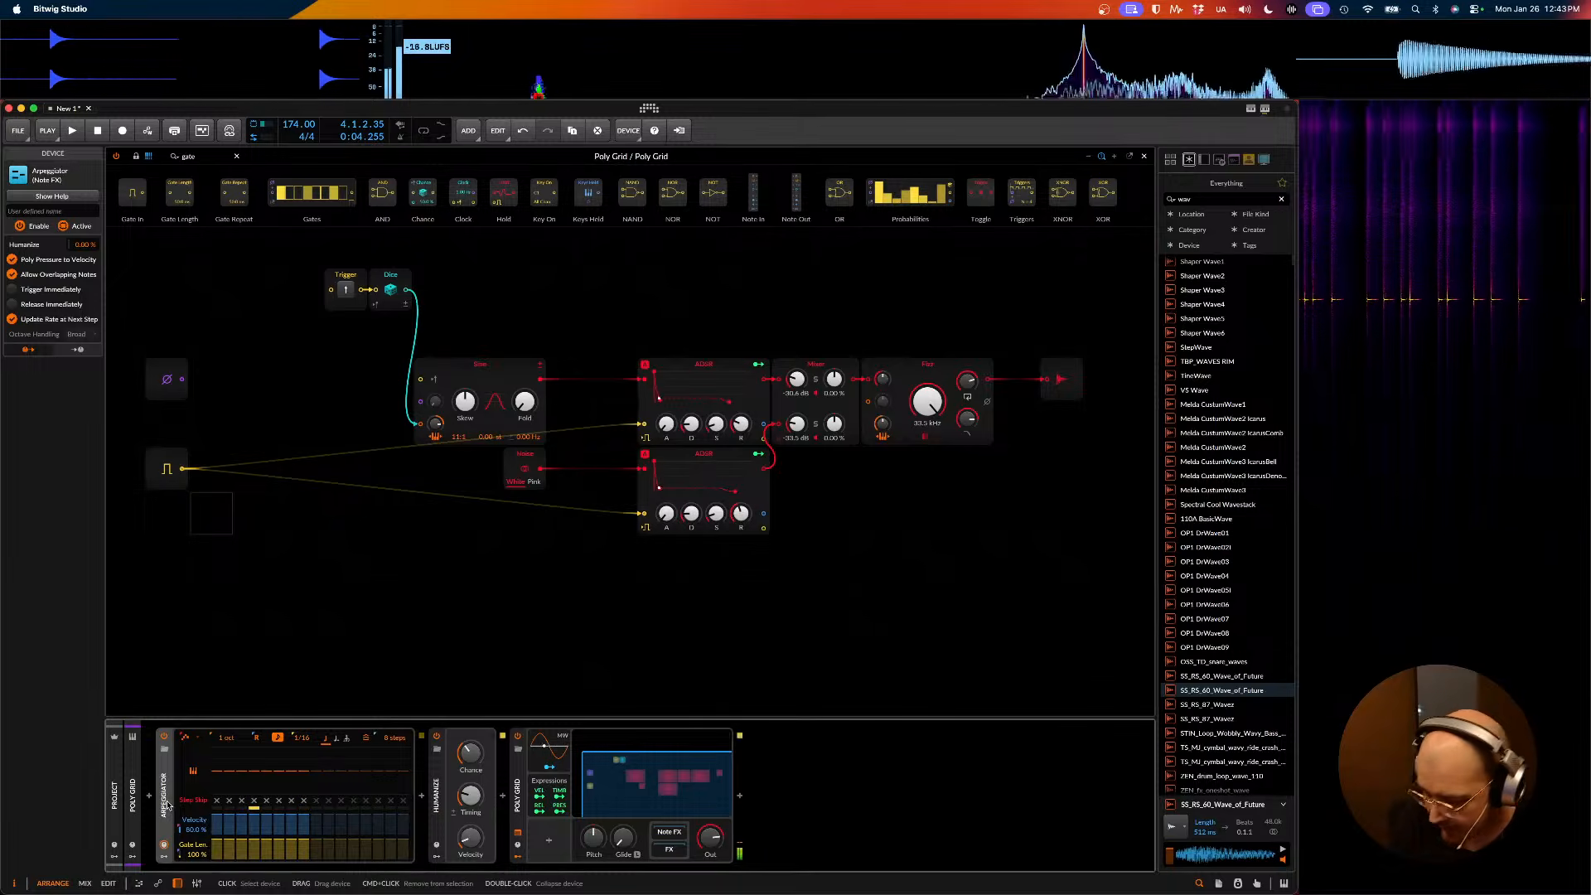
{"action": "key", "text": "Delete"}
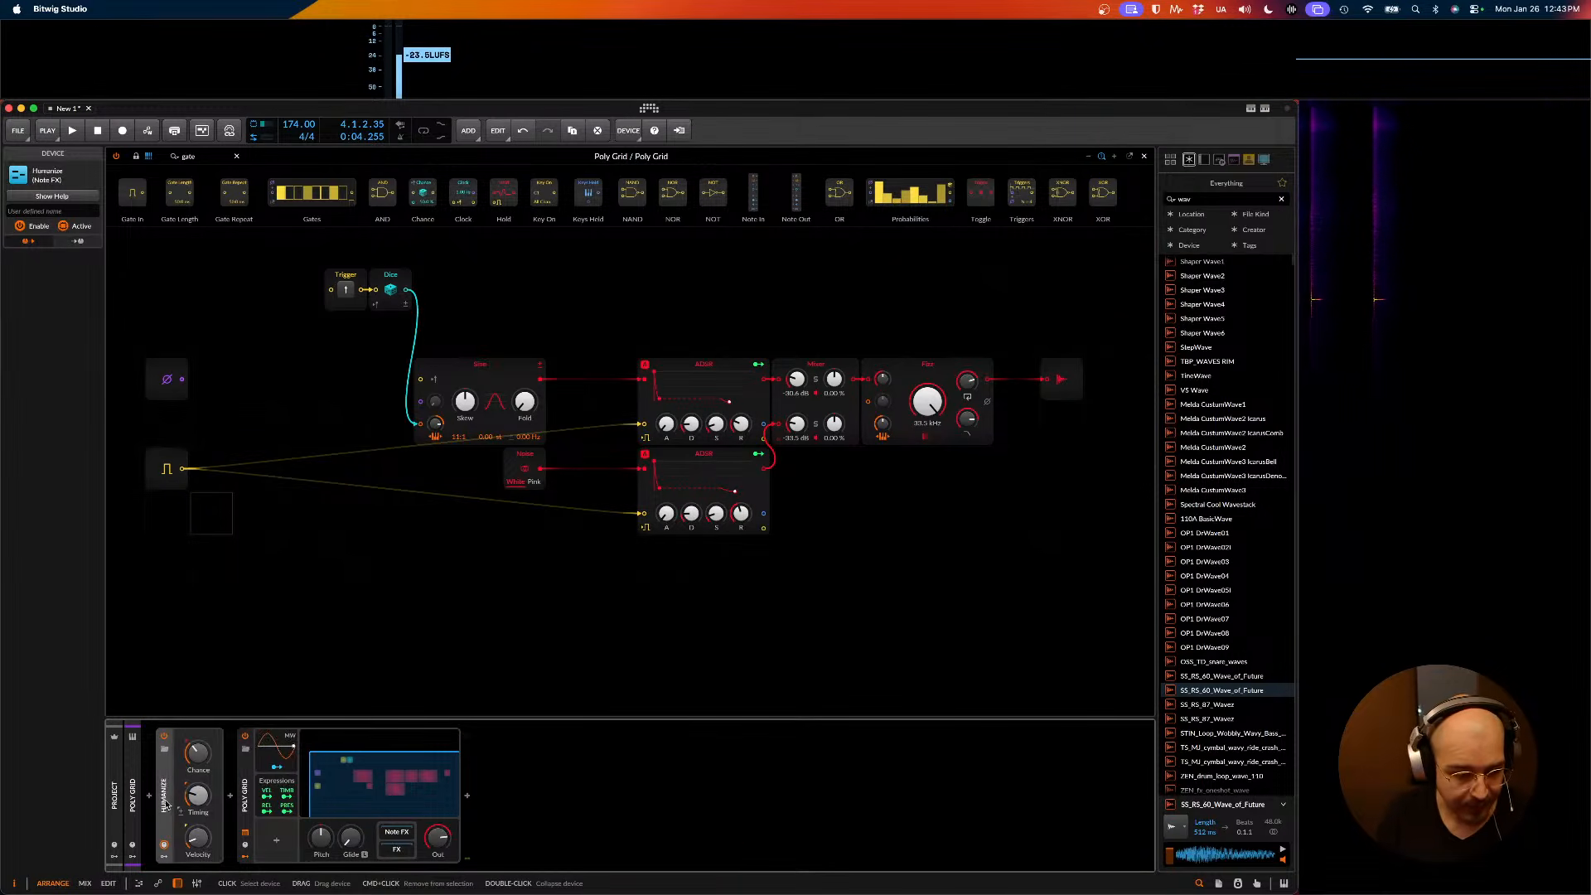
- Search the note effects for "step" in front of Humanize, and leave the browser without inserting a device
{"action": "left_click", "coordinate": [150, 796]}
{"action": "type", "text": "steps"}
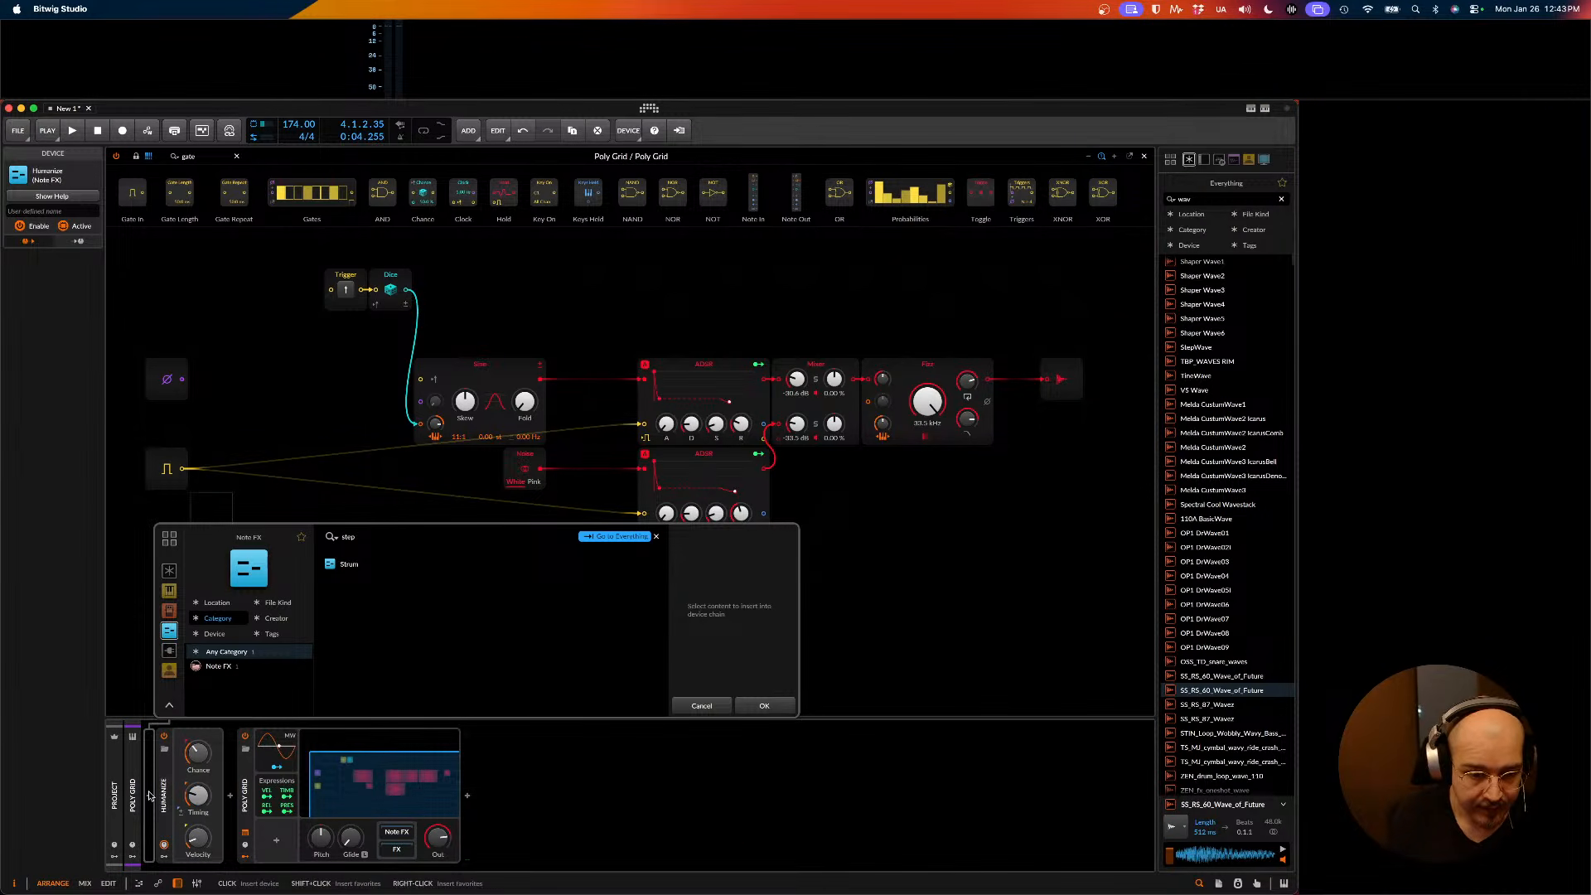
{"action": "key", "text": "BackSpace"}
{"action": "key", "text": "BackSpace"}
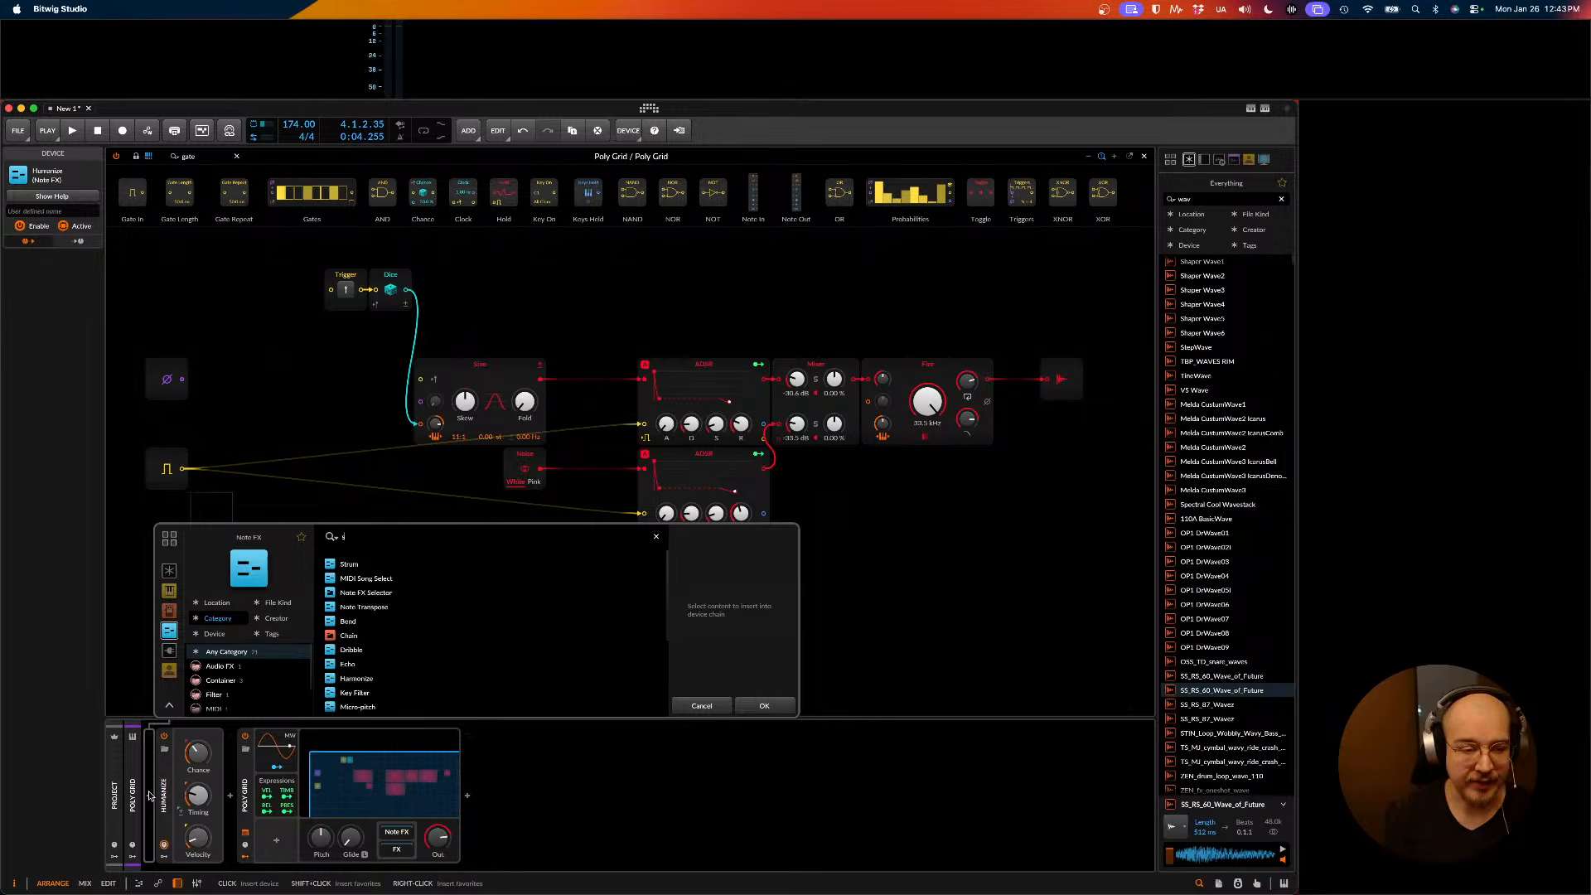
{"action": "key", "text": "Escape"}
- Search the Poly Grid's module palette for "step"
{"action": "left_click", "coordinate": [187, 154]}
{"action": "double_click", "coordinate": [187, 155]}
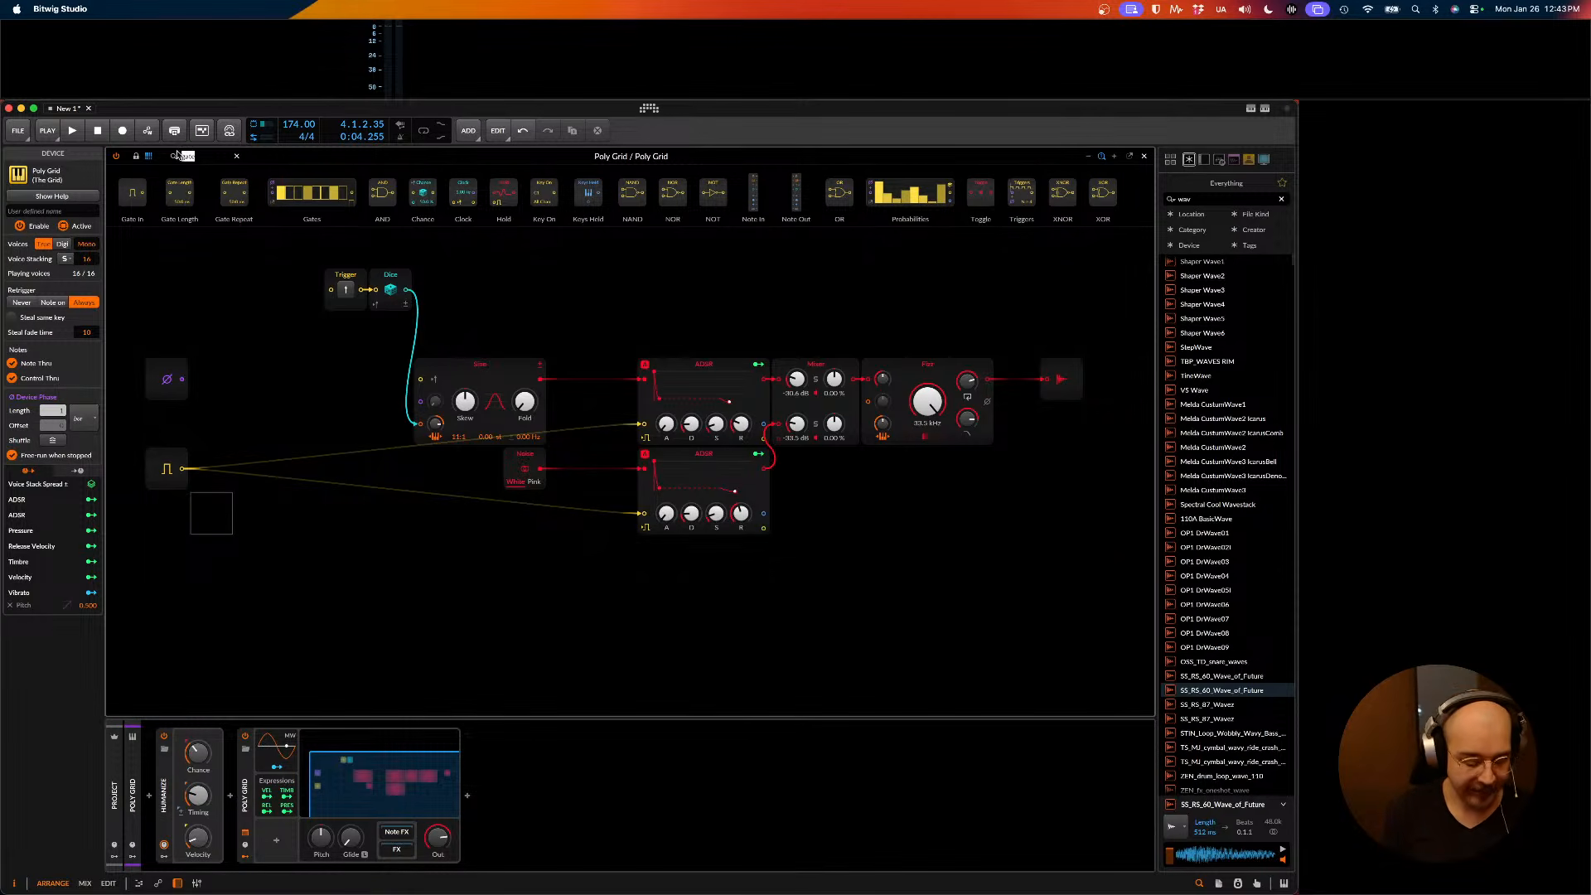
{"action": "type", "text": "step"}
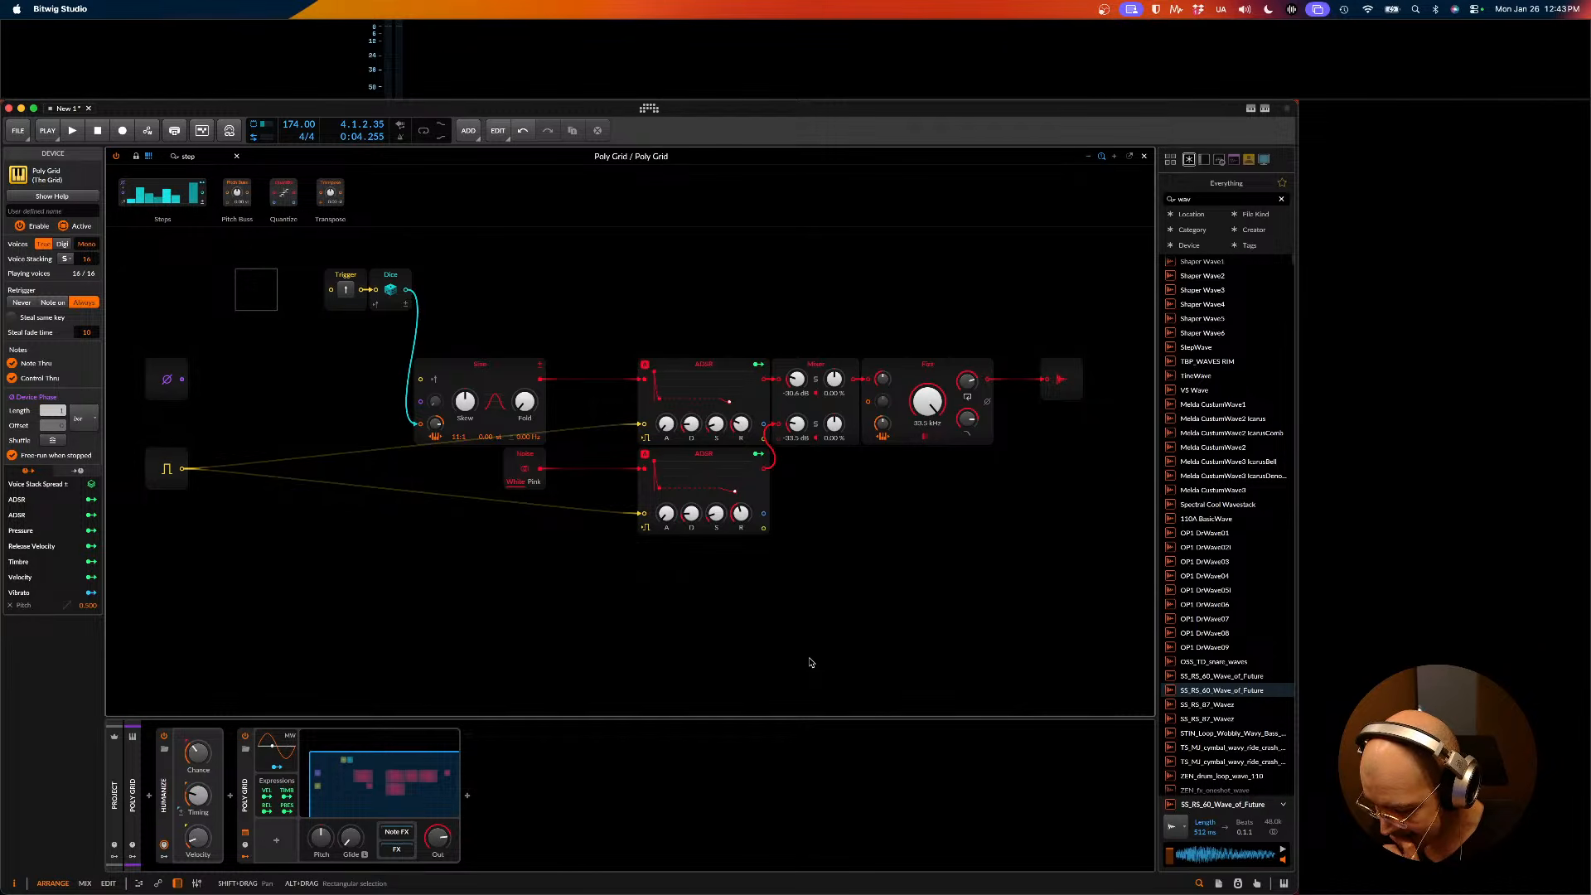
- Look through the note effects in front of Humanize with the search terms "step" and "se", and leave the browser without inserting a device
{"action": "left_click", "coordinate": [150, 796]}
{"action": "type", "text": "step"}
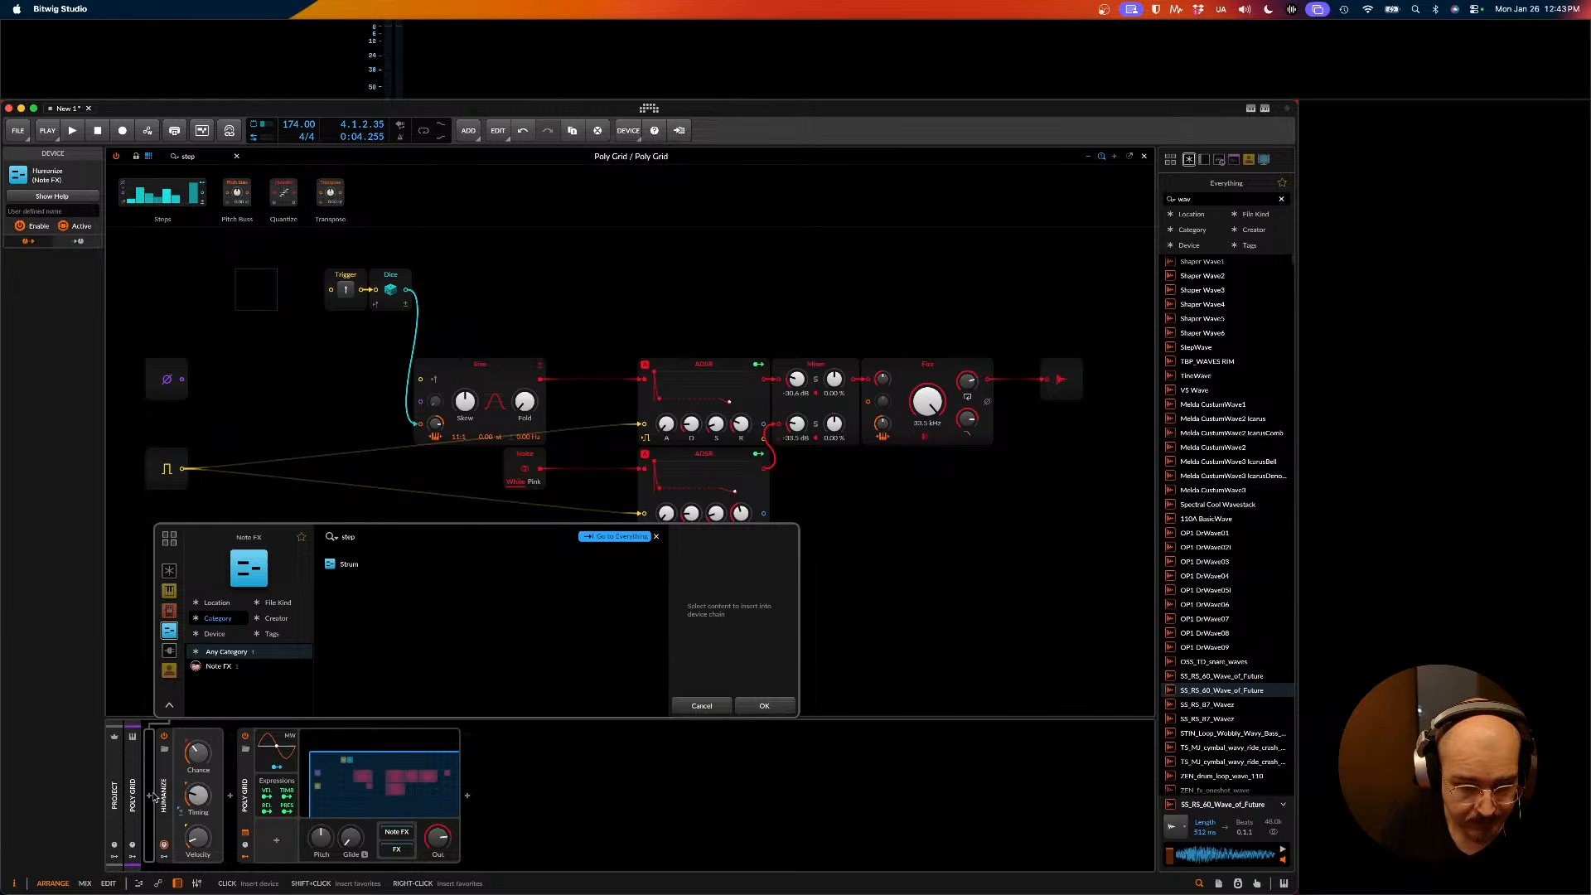
{"action": "key", "text": "BackSpace"}
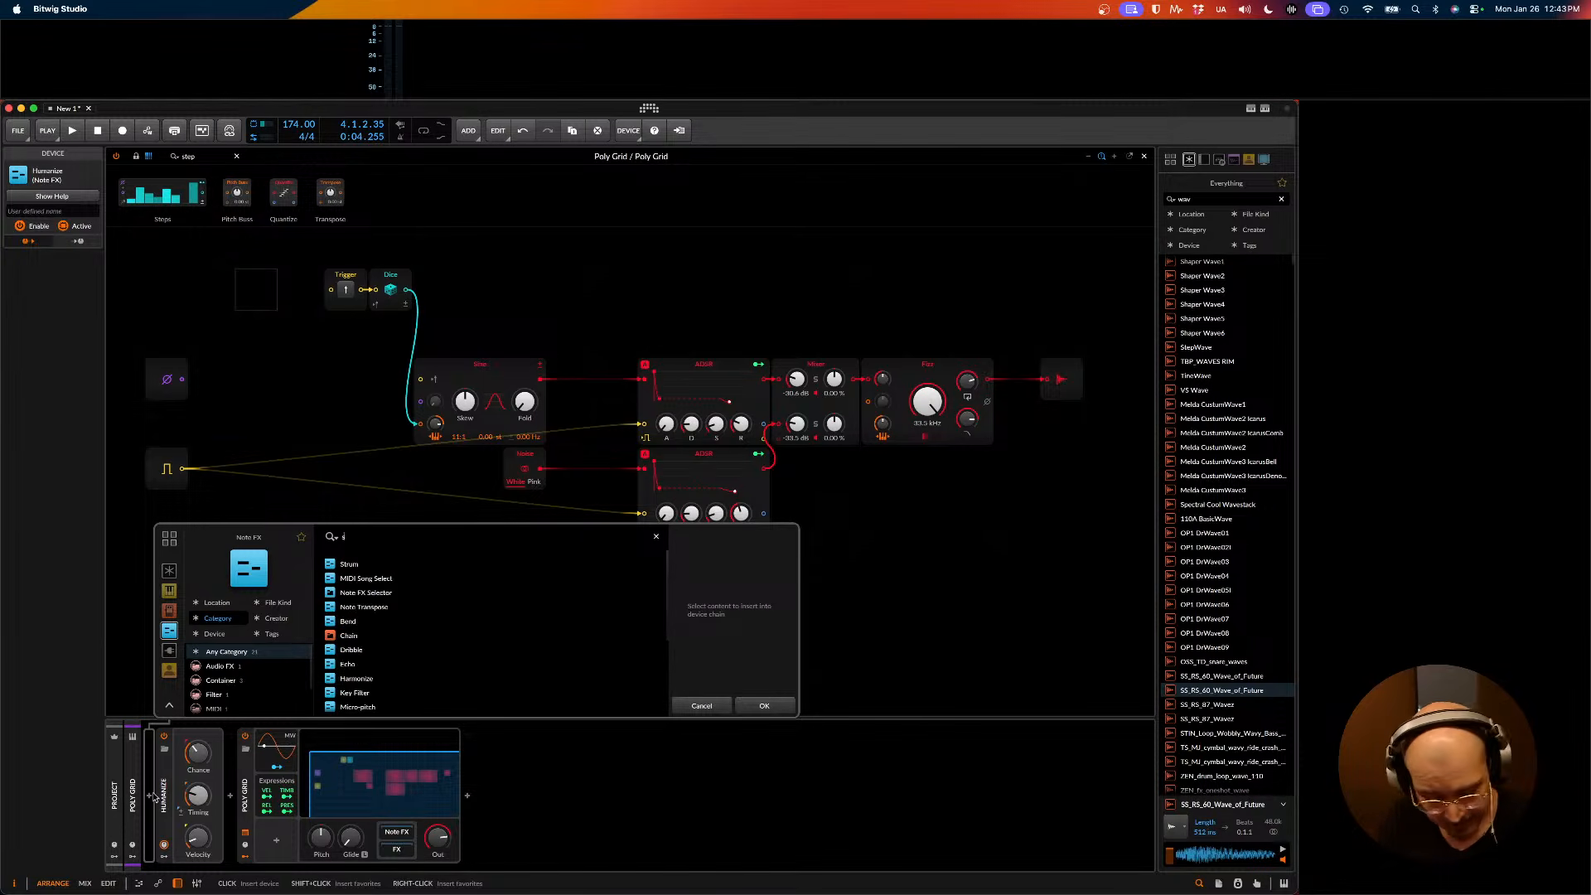
{"action": "type", "text": "e"}
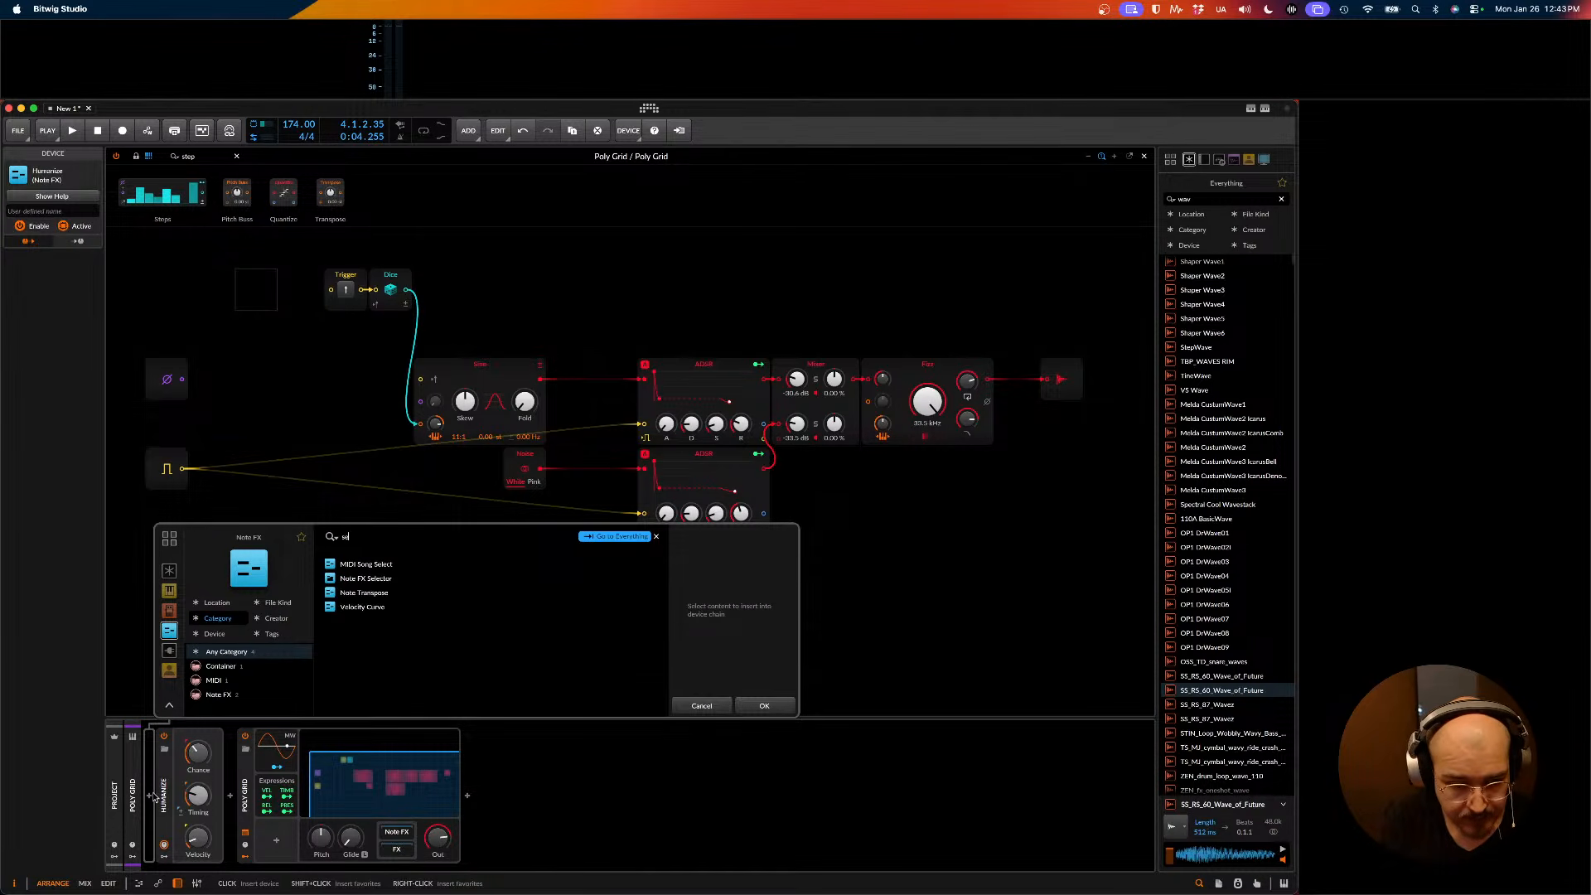
{"action": "key", "text": "BackSpace"}
{"action": "key", "text": "BackSpace"}
{"action": "key", "text": "Escape"}
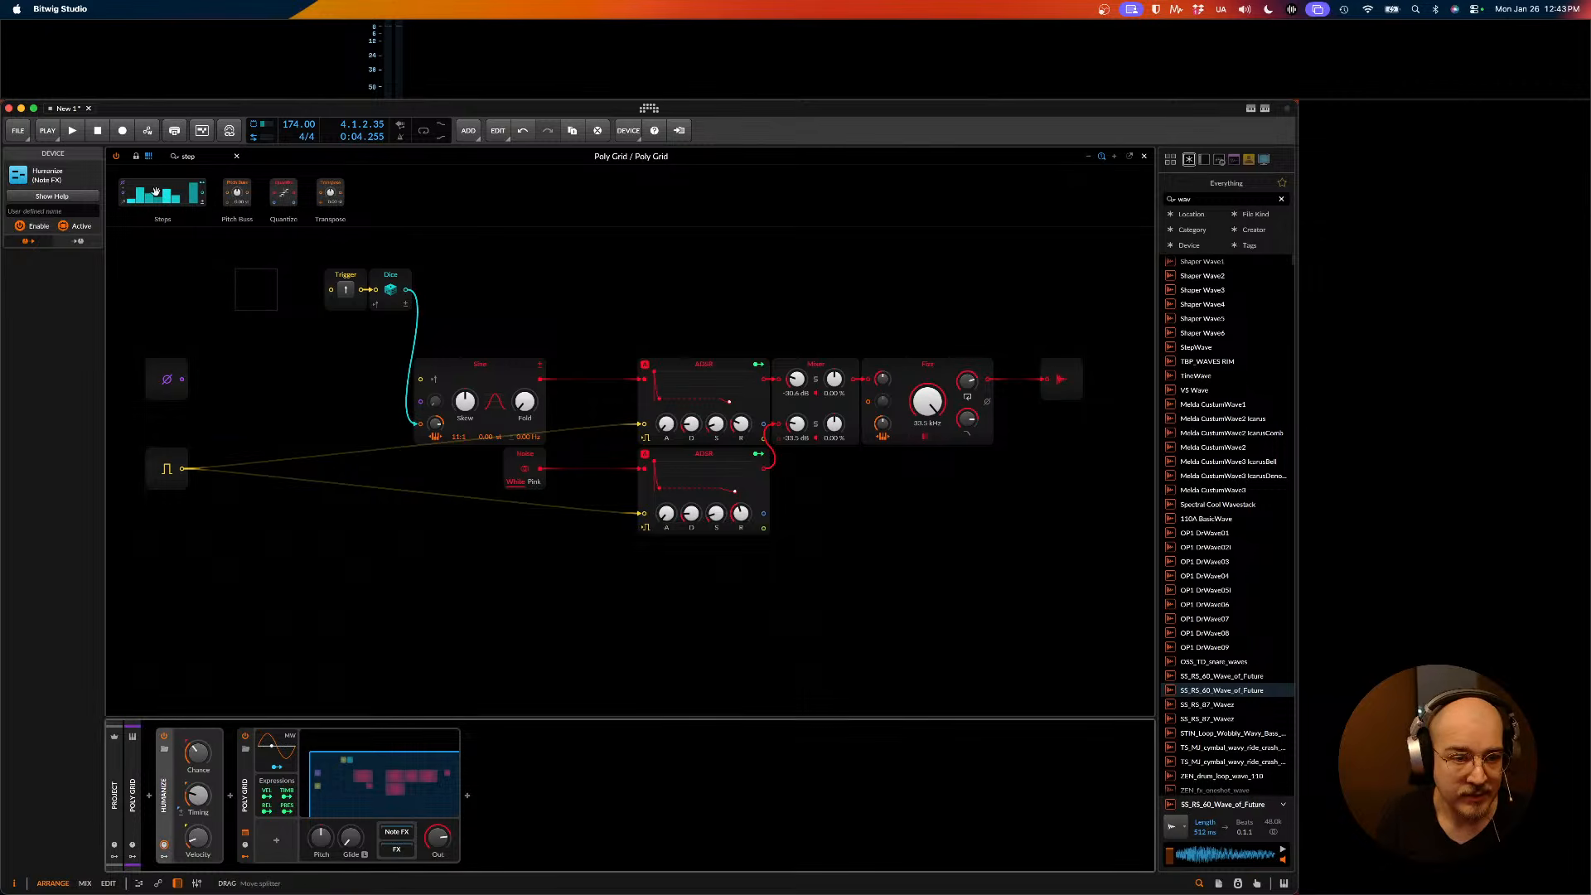
- Add a Steps module to the patch just below the Gate In module
{"action": "left_click_drag", "start_coordinate": [158, 194], "coordinate": [217, 526]}
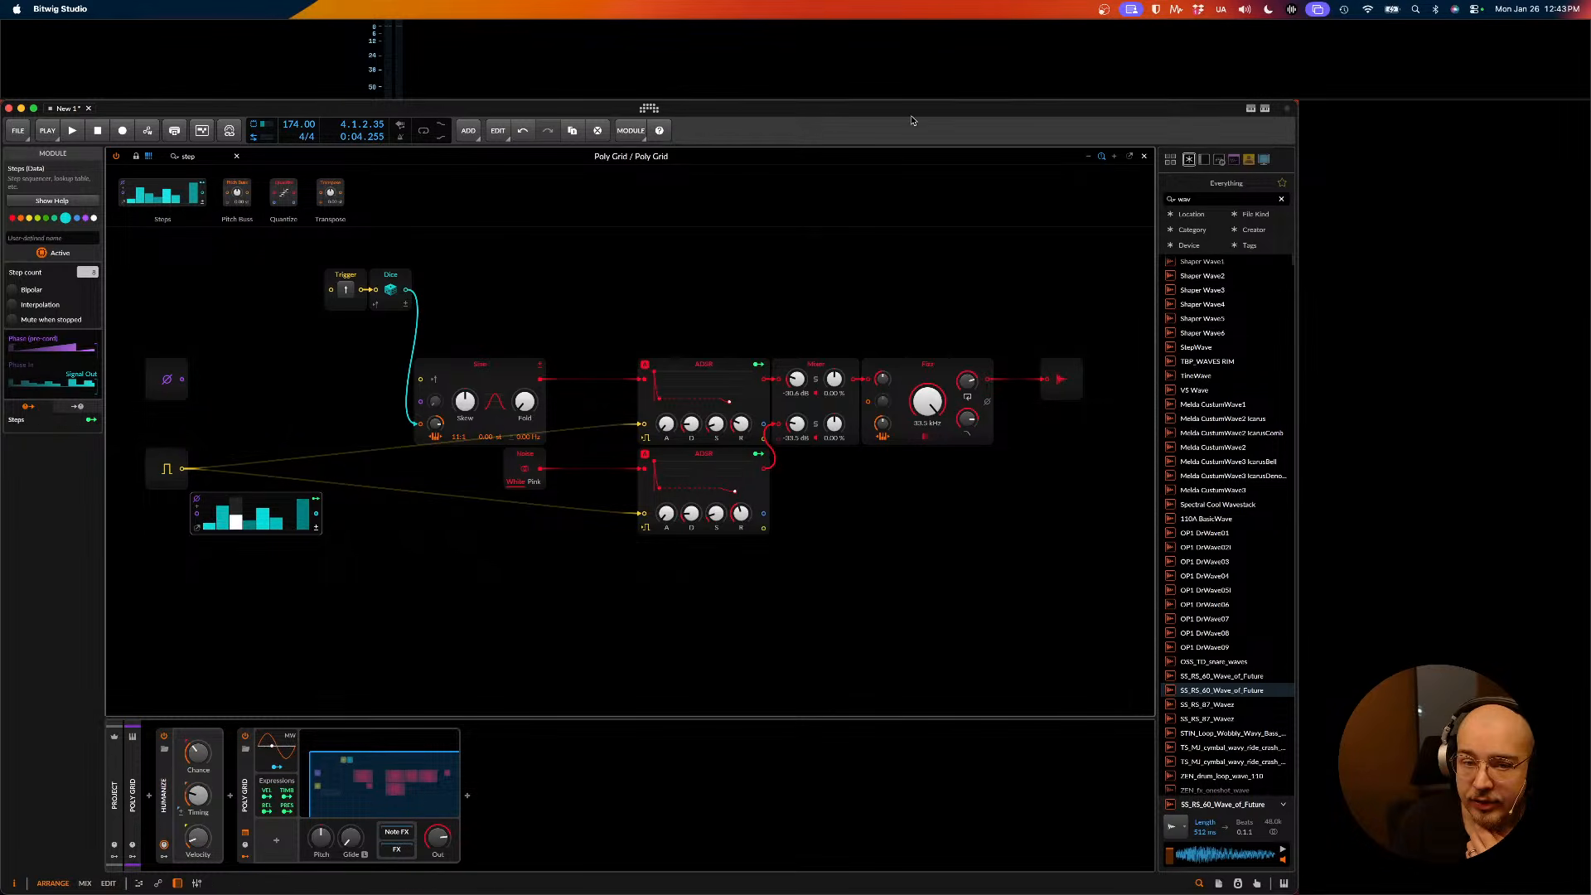
{"action": "mouse_move", "coordinate": [56, 86]}
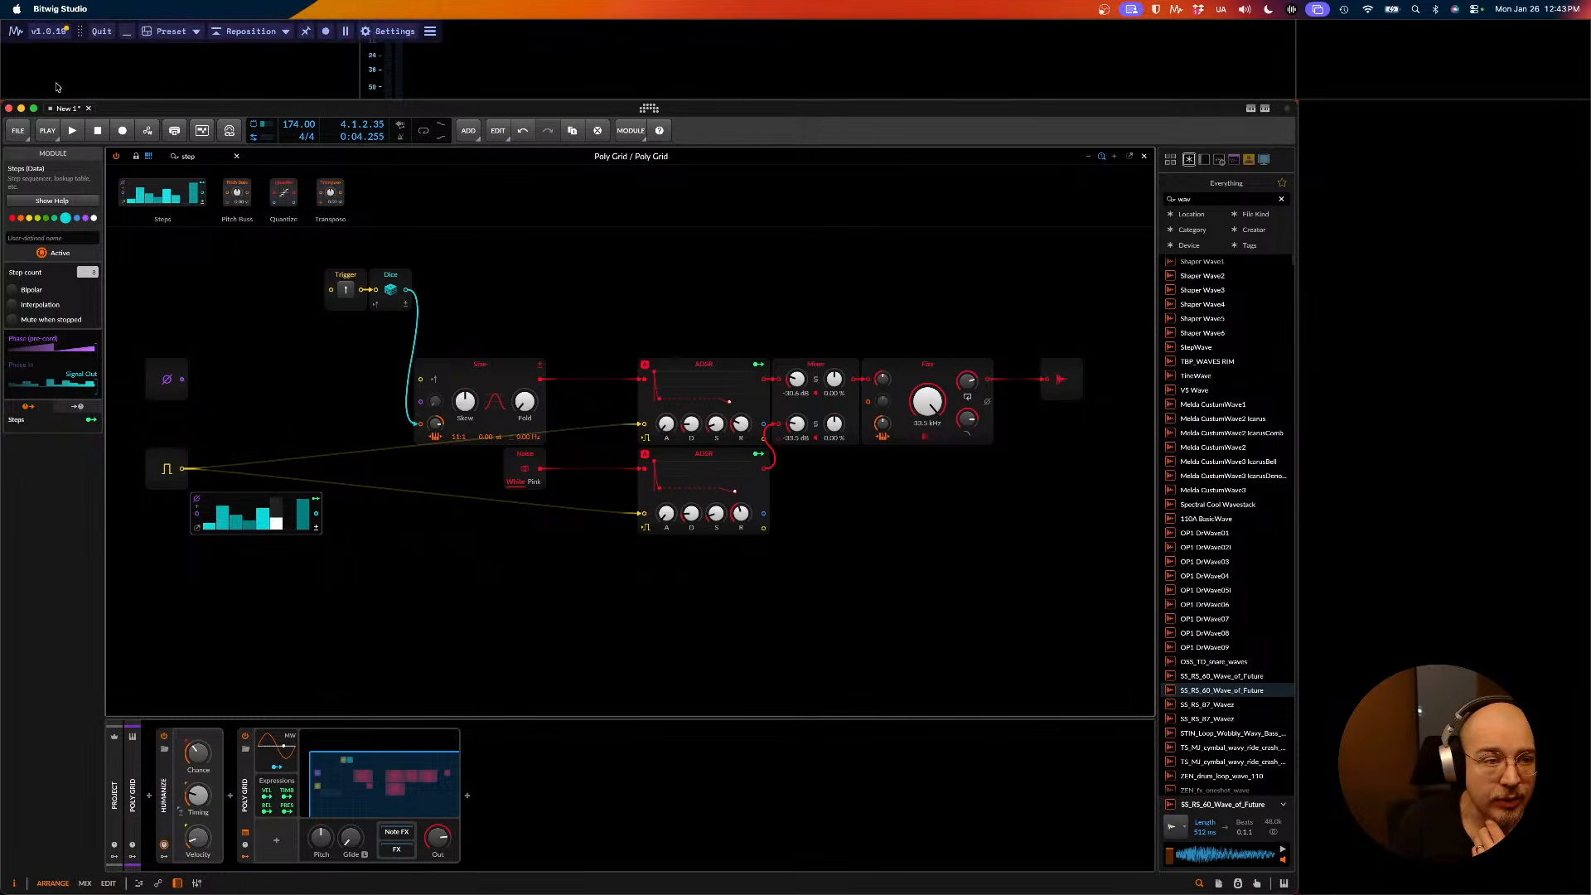
{"action": "left_click", "coordinate": [48, 9]}
{"action": "left_click", "coordinate": [110, 109]}
{"action": "left_click", "coordinate": [24, 133]}
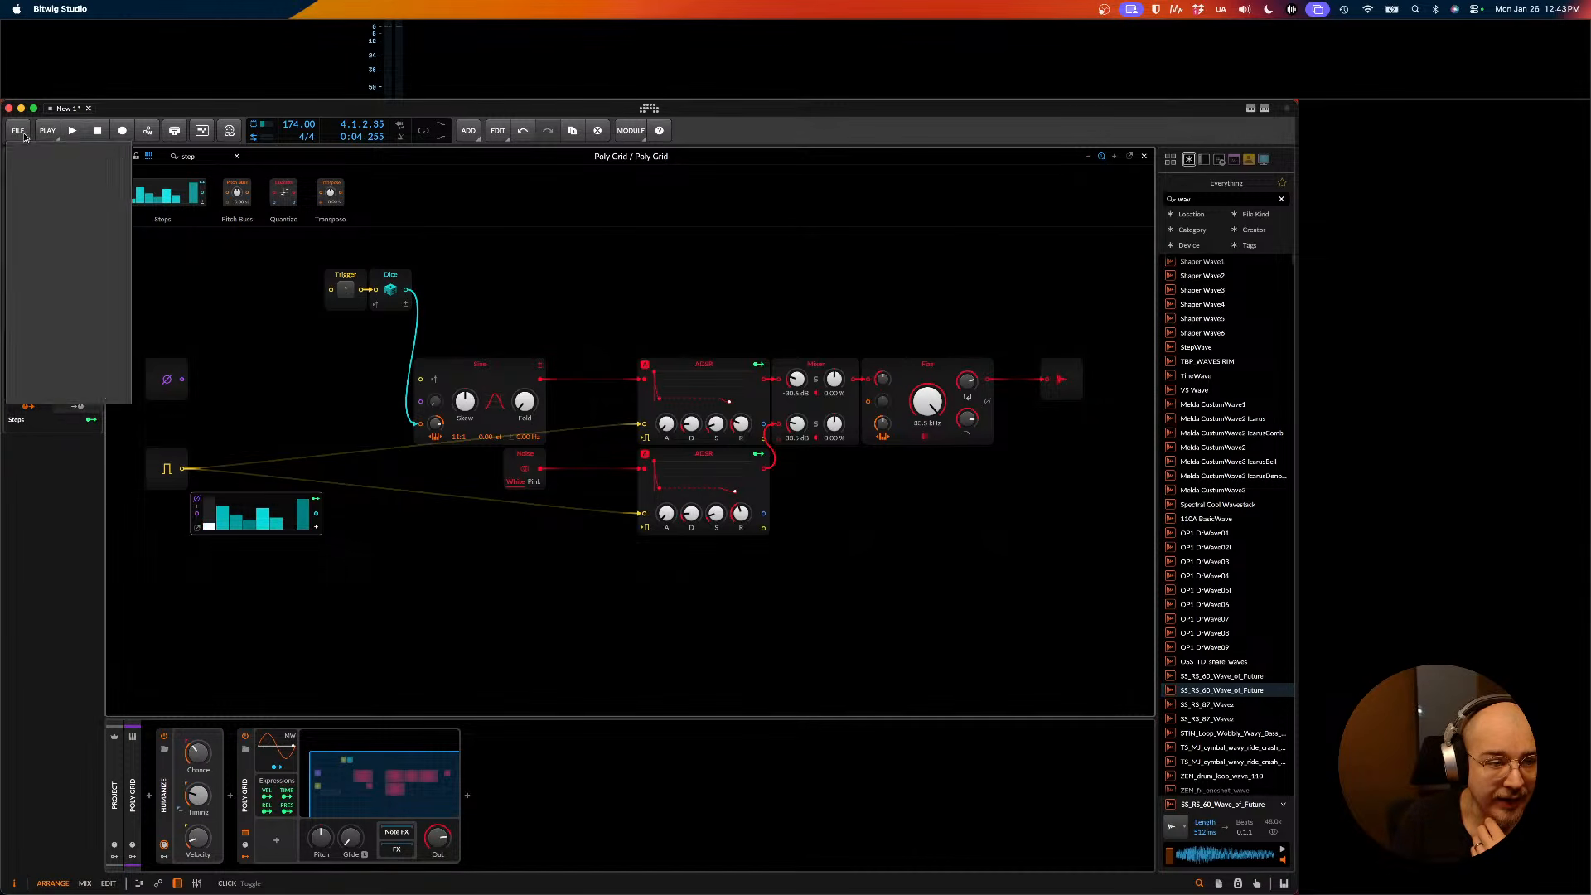
{"action": "left_click", "coordinate": [145, 116]}
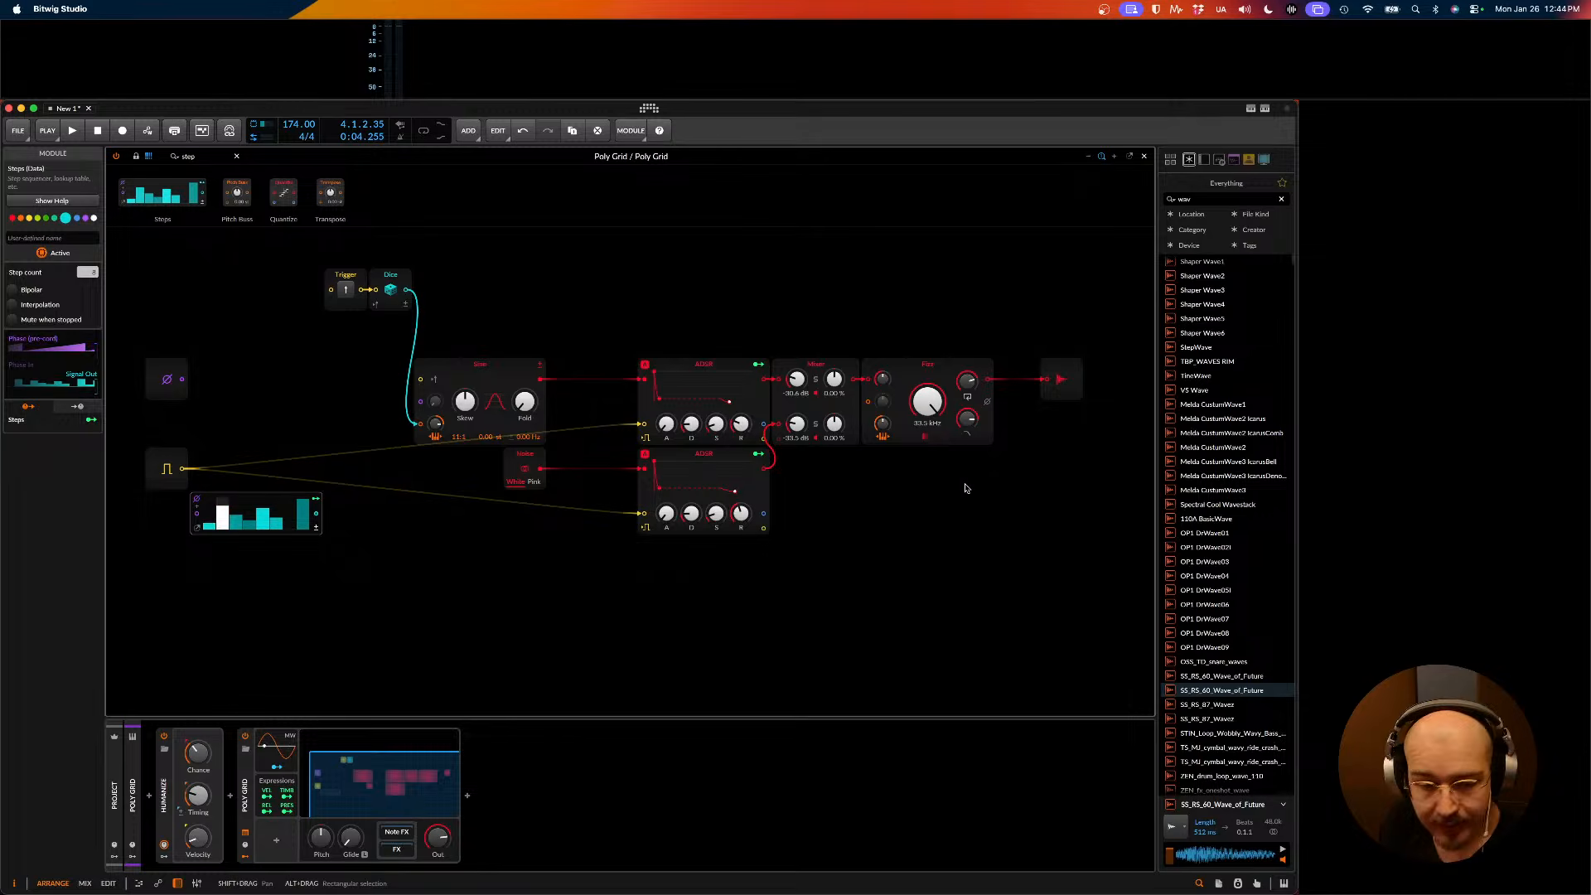
- Search the Poly Grid's module palette for "oper" and clear the search text
{"action": "left_click", "coordinate": [166, 156]}
{"action": "type", "text": "oper"}
{"action": "key", "text": "BackSpace"}
{"action": "key", "text": "BackSpace"}
{"action": "key", "text": "BackSpace"}
{"action": "key", "text": "BackSpace"}
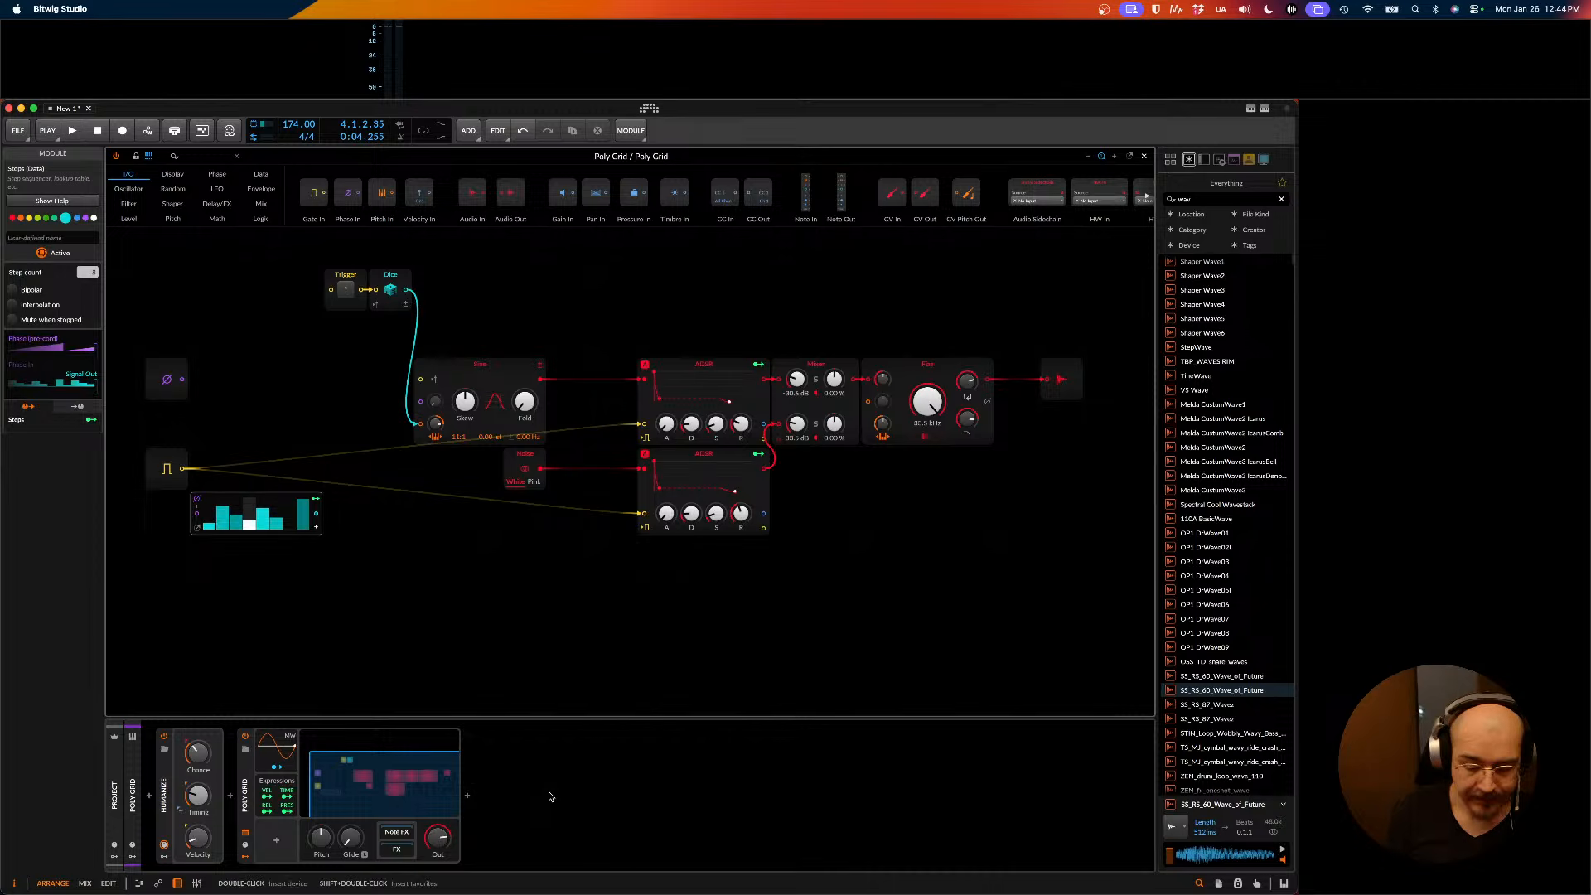
- Search the note effects in front of Humanize for "ope" and "midi", and cancel the insertion
{"action": "left_click", "coordinate": [153, 796]}
{"action": "type", "text": "ope"}
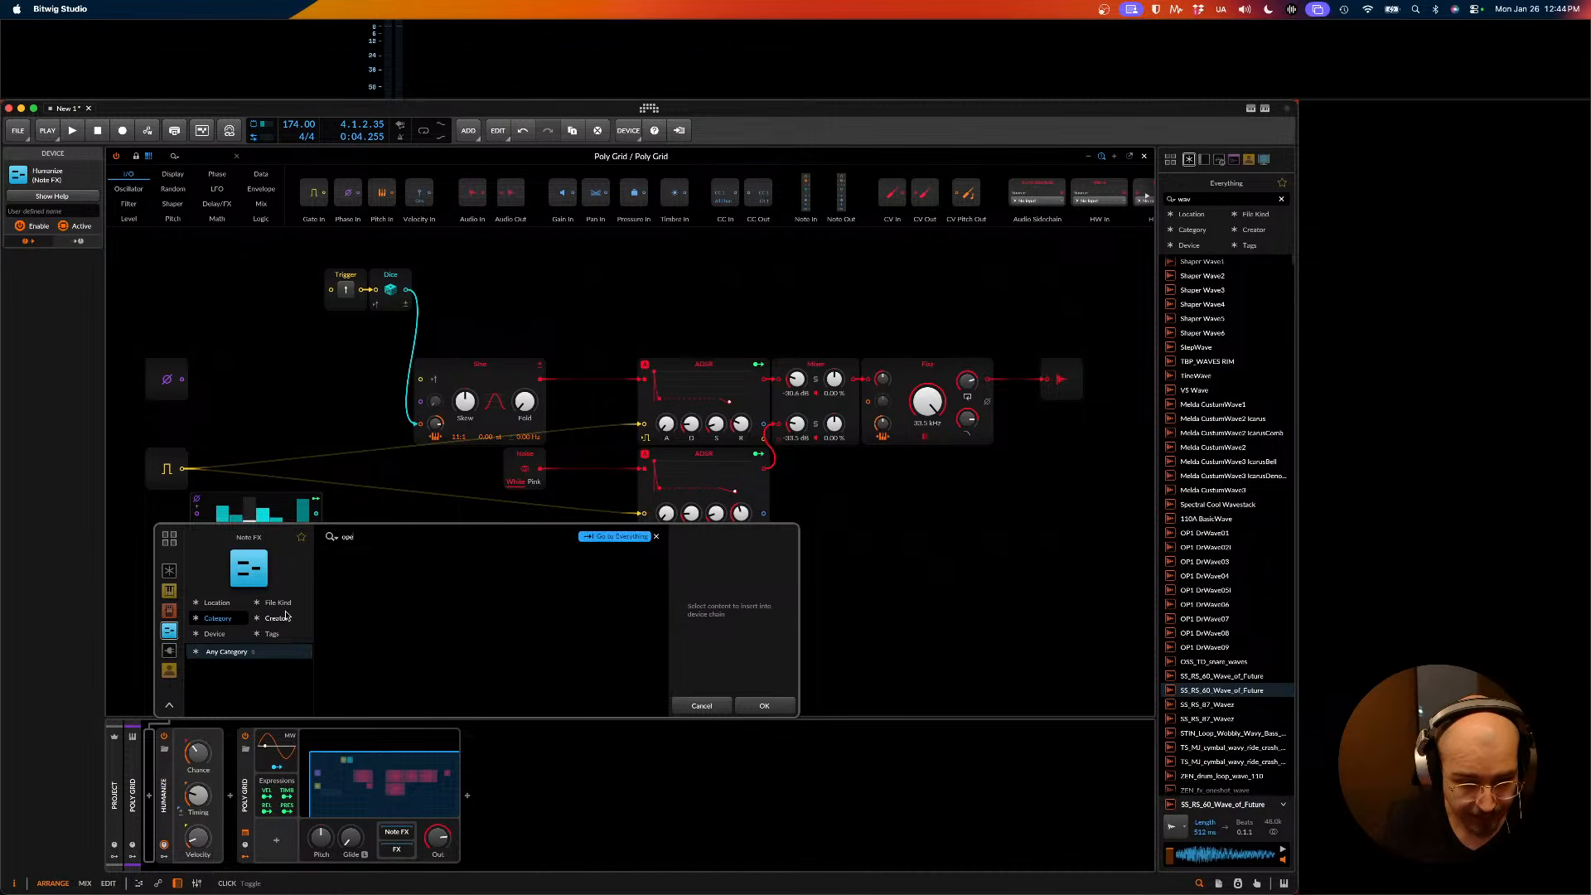
{"action": "key", "text": "BackSpace"}
{"action": "key", "text": "BackSpace"}
{"action": "key", "text": "BackSpace"}
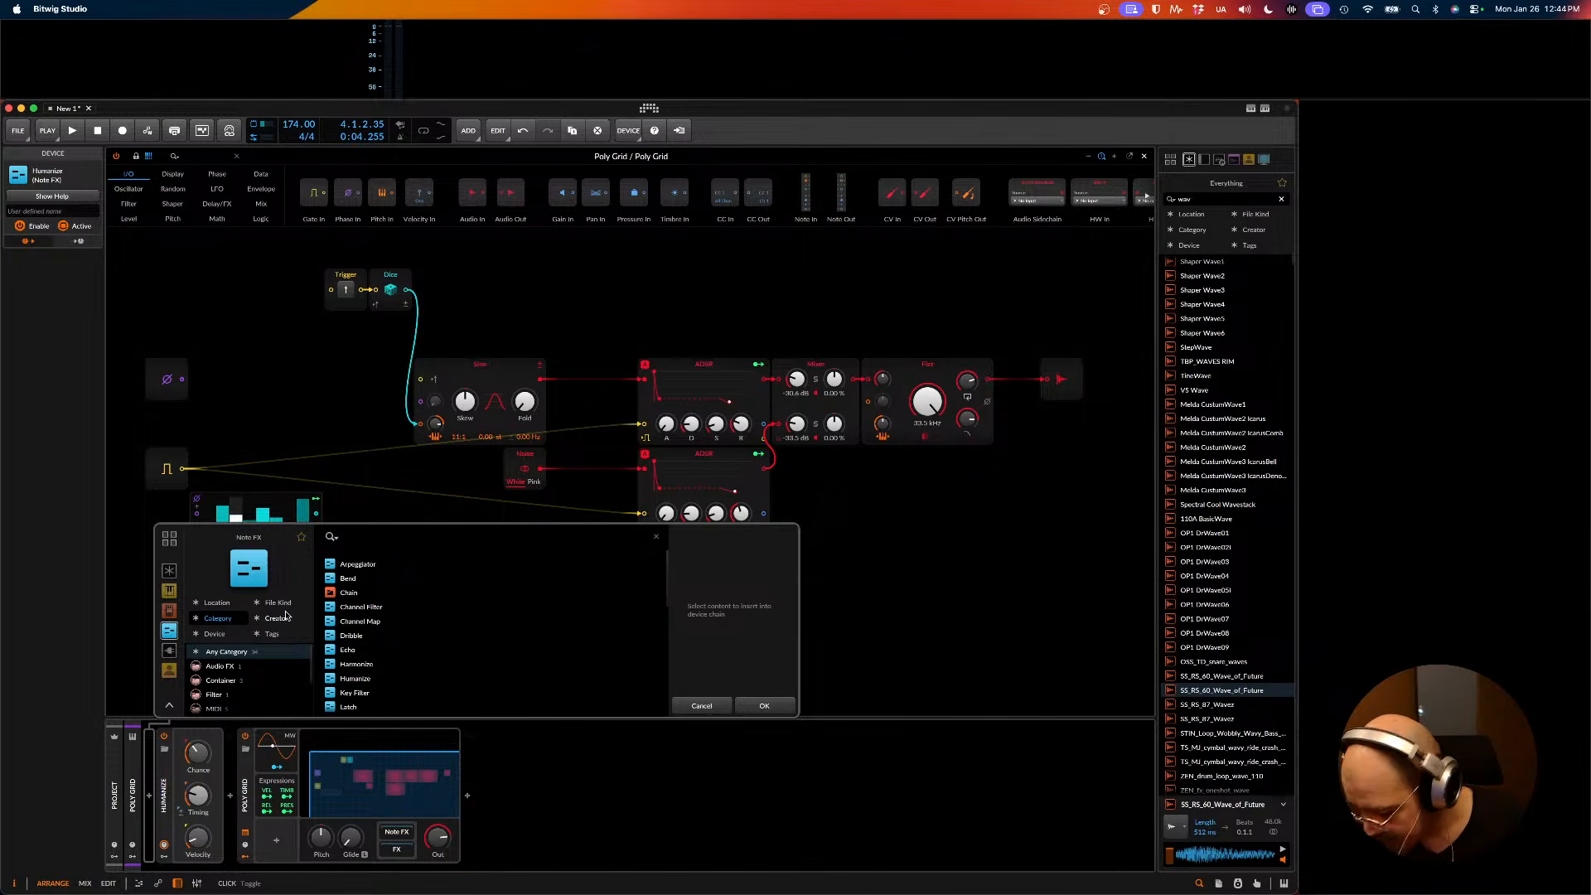
{"action": "type", "text": "midi"}
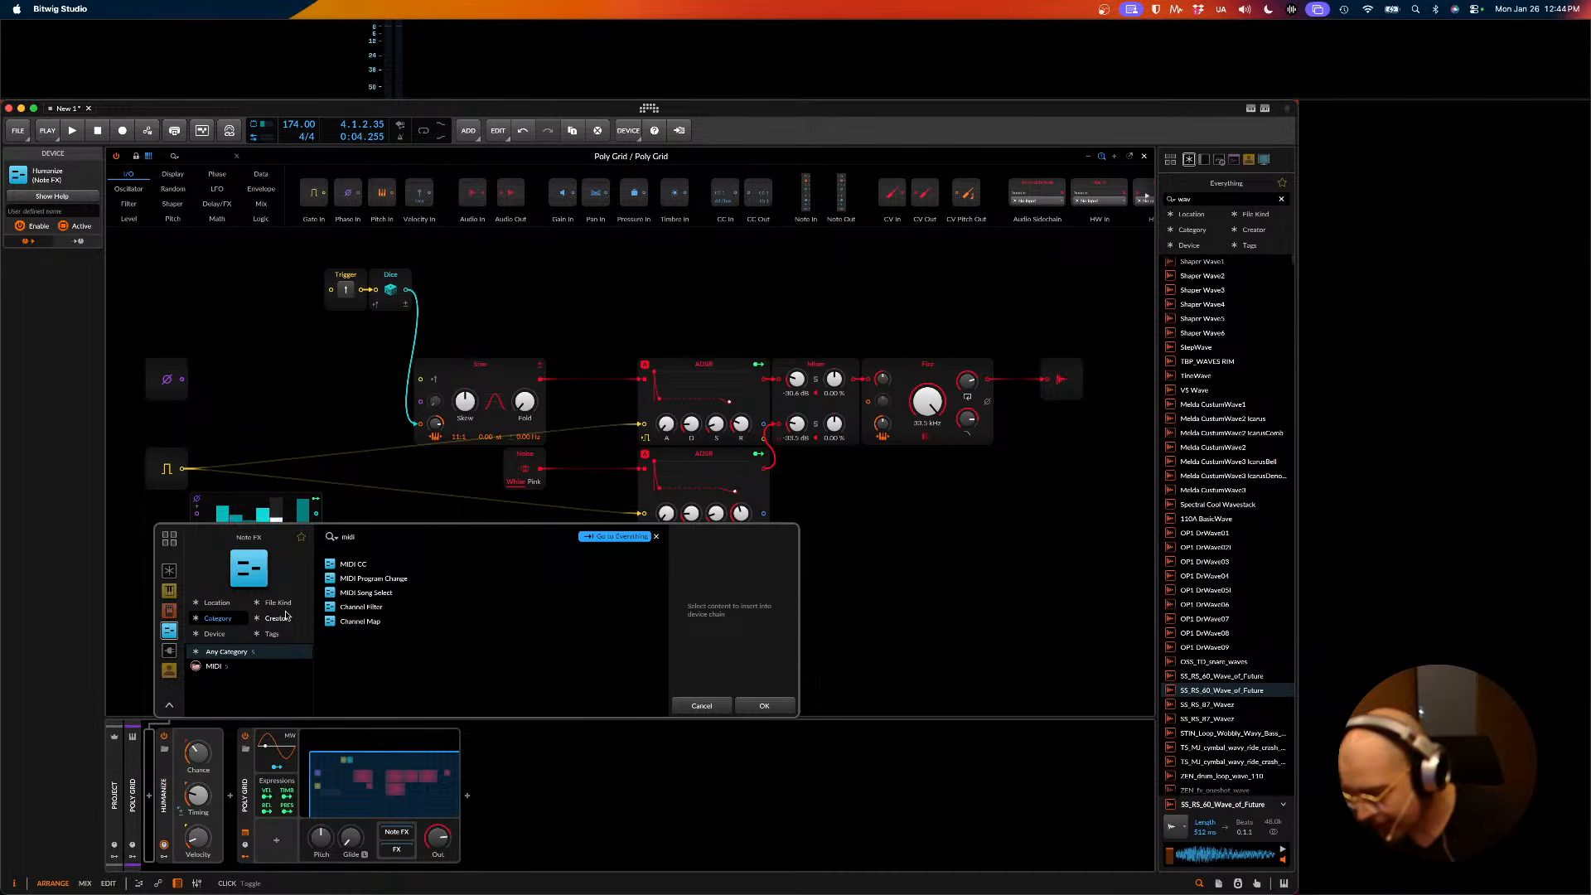
{"action": "key", "text": "BackSpace"}
{"action": "key", "text": "BackSpace"}
{"action": "key", "text": "BackSpace"}
{"action": "key", "text": "BackSpace"}
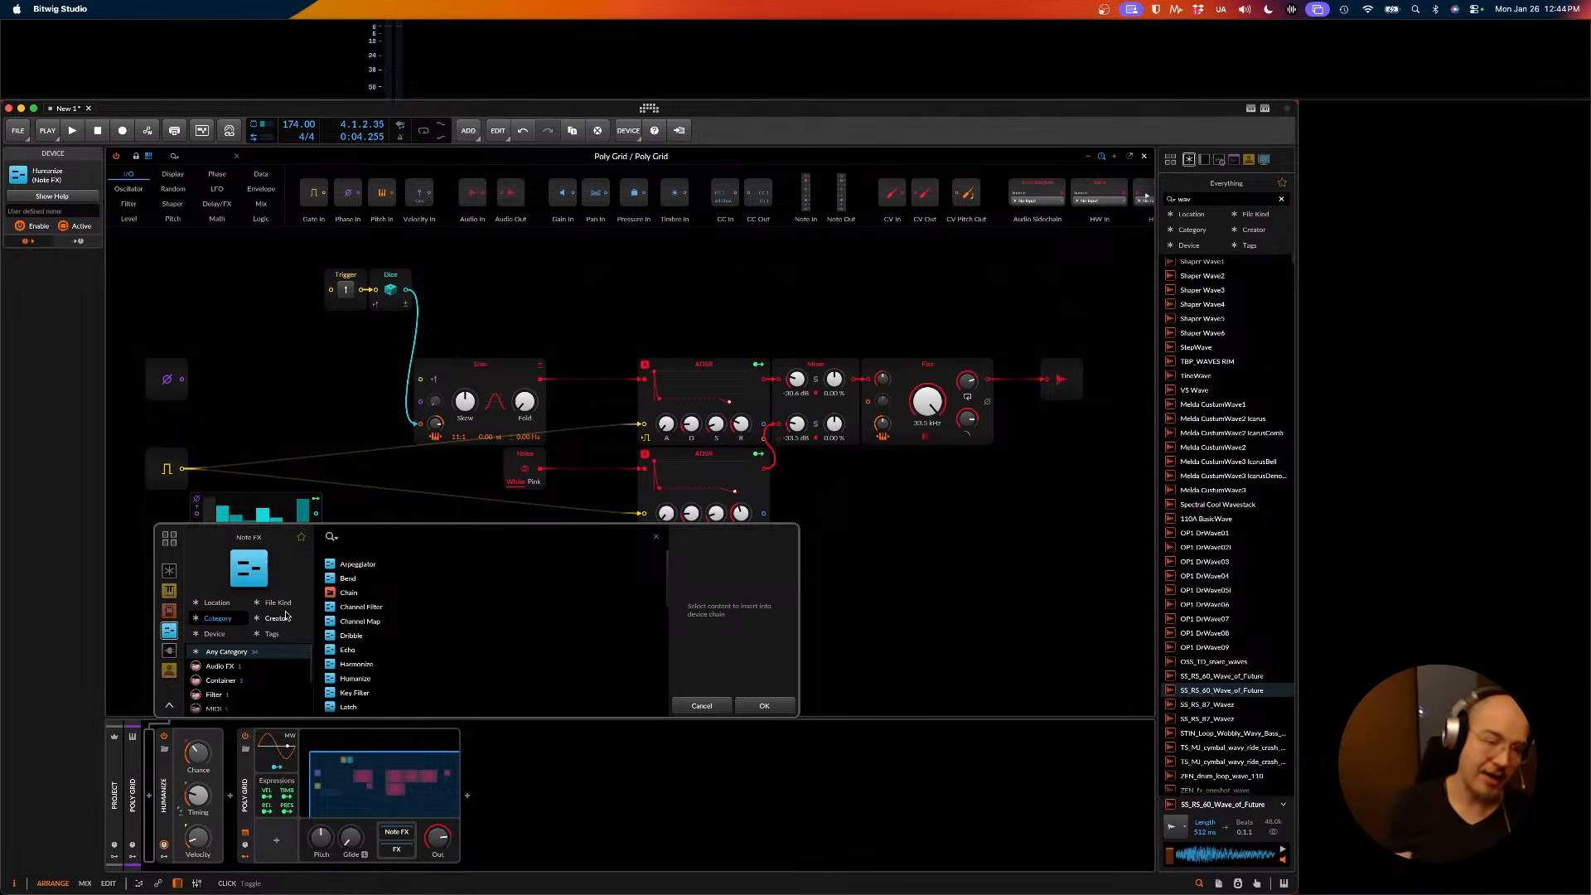
{"action": "key", "text": "Escape"}
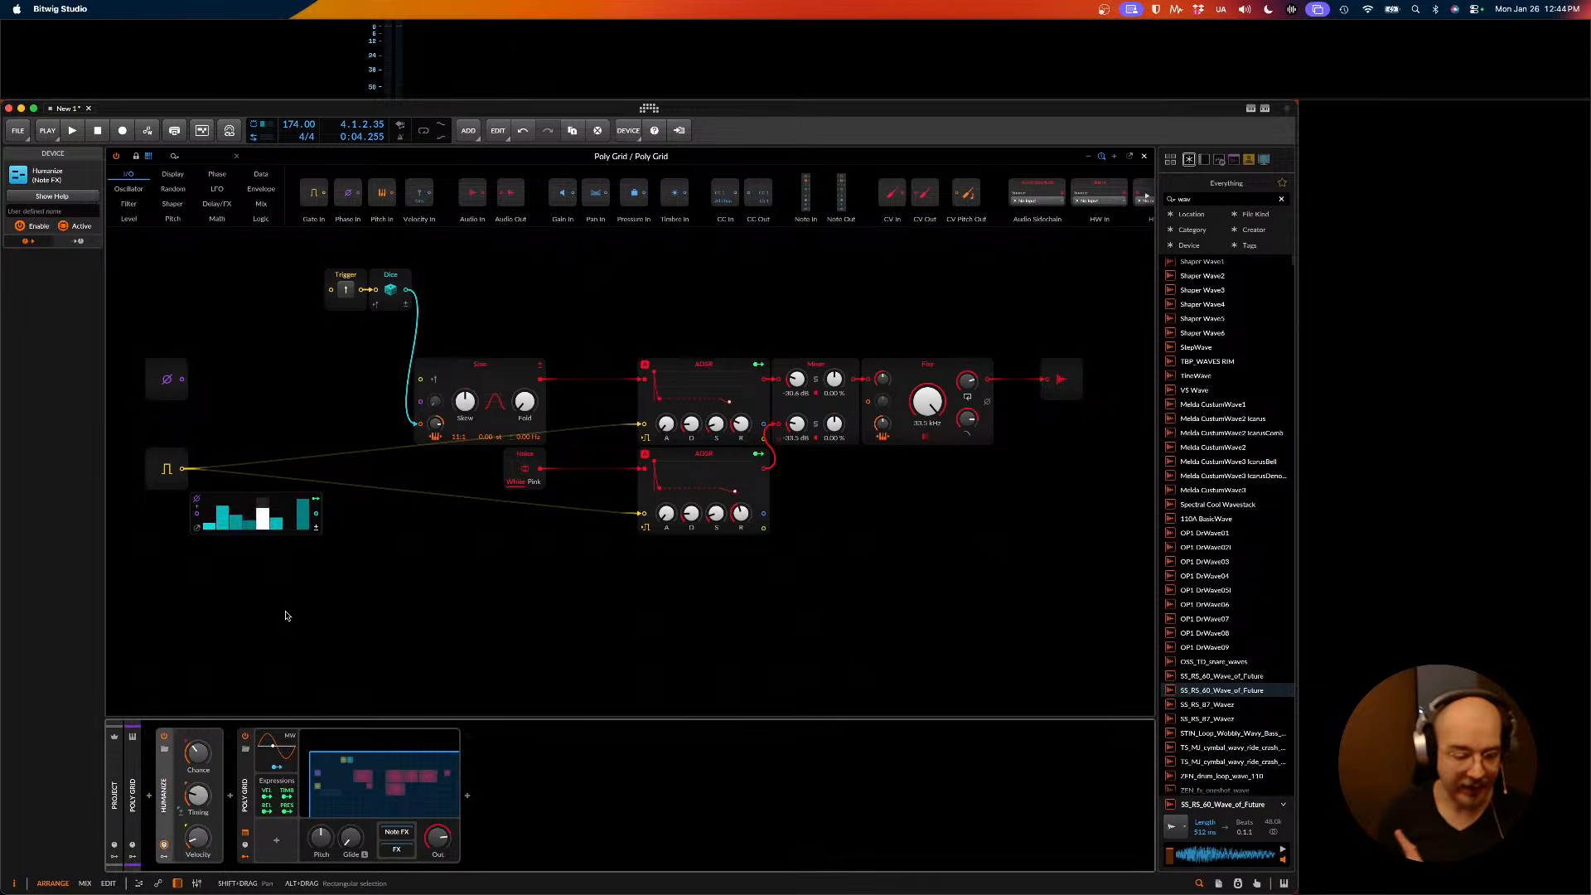
- Delete the Humanize note effect in front of the Poly Grid
{"action": "key", "text": "Delete"}
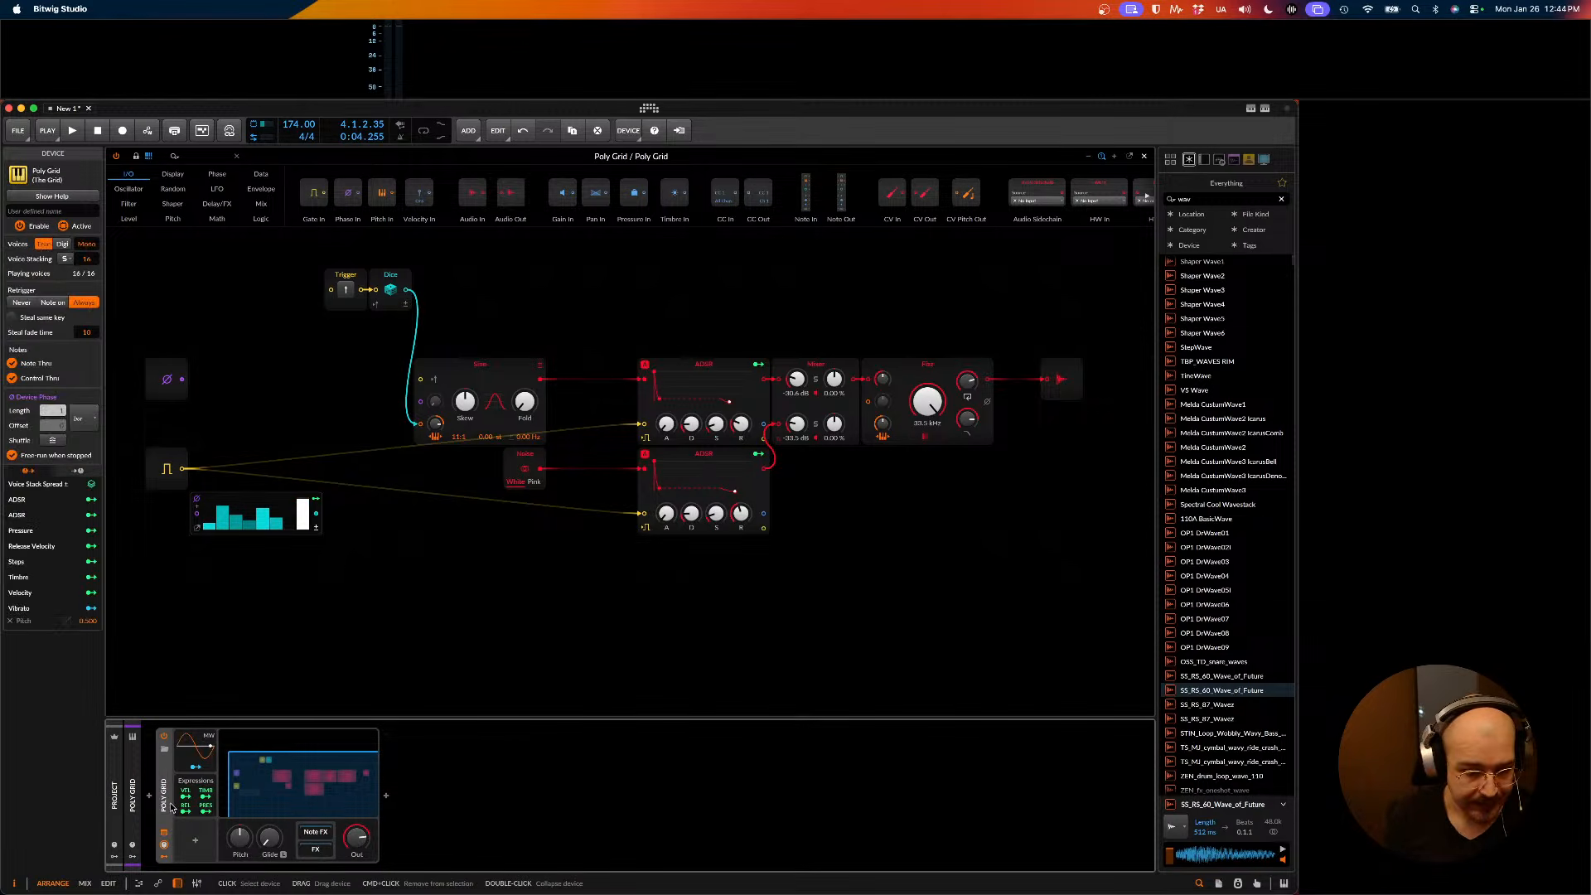
- Create an empty clip in the Scene 1 slot of the purple Poly Grid track and show its note editor
{"action": "key", "text": "Tab"}
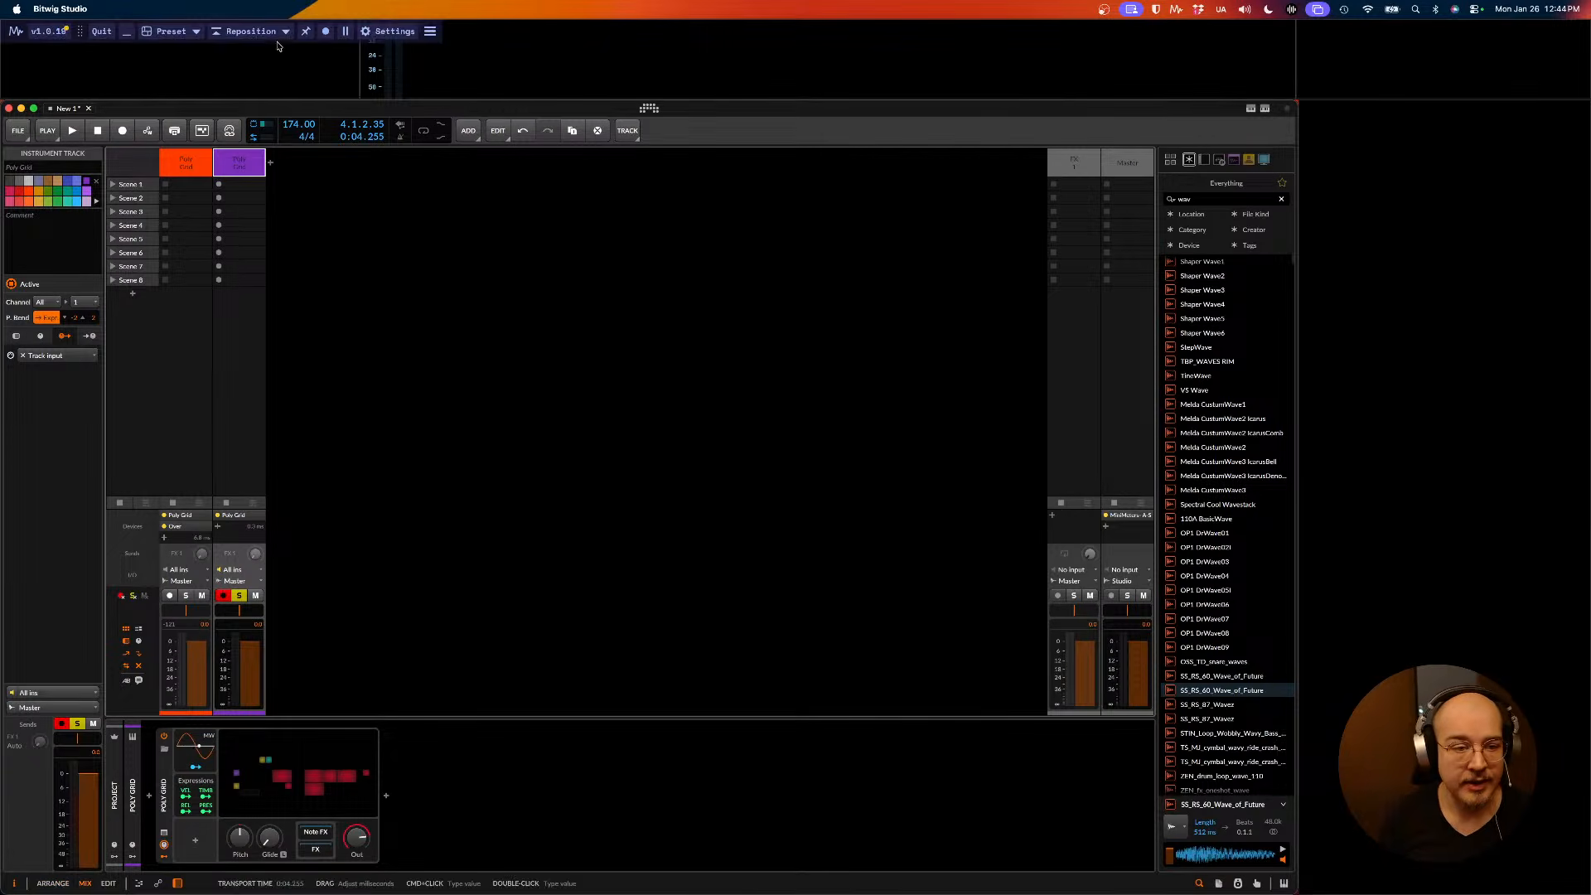
{"action": "key", "text": "Tab"}
{"action": "key", "text": "Tab"}
{"action": "double_click", "coordinate": [237, 187]}
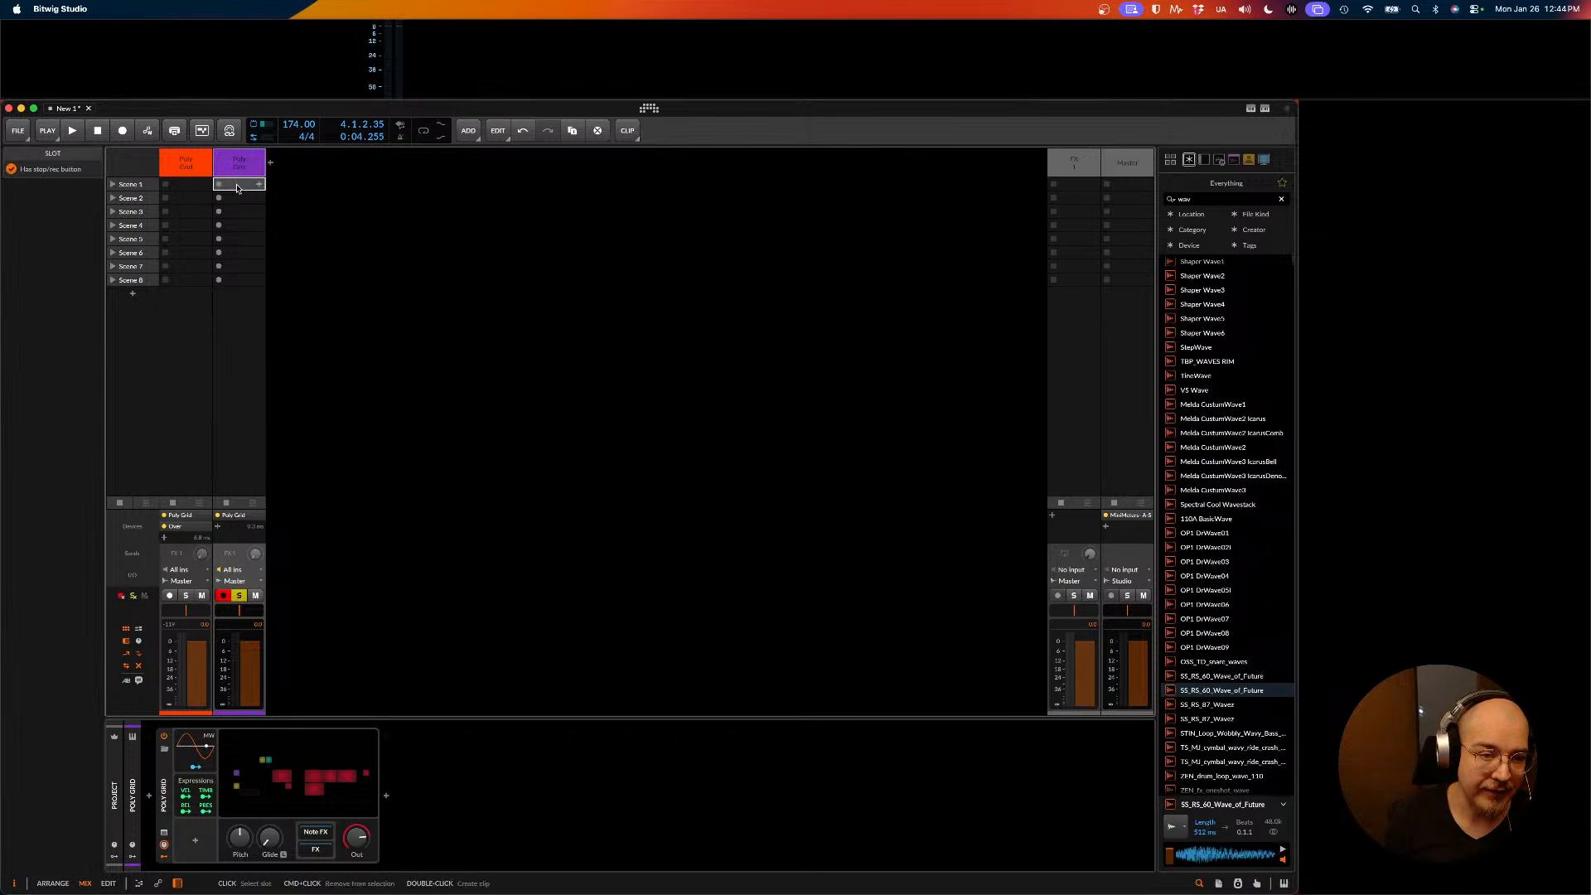
{"action": "double_click", "coordinate": [238, 185]}
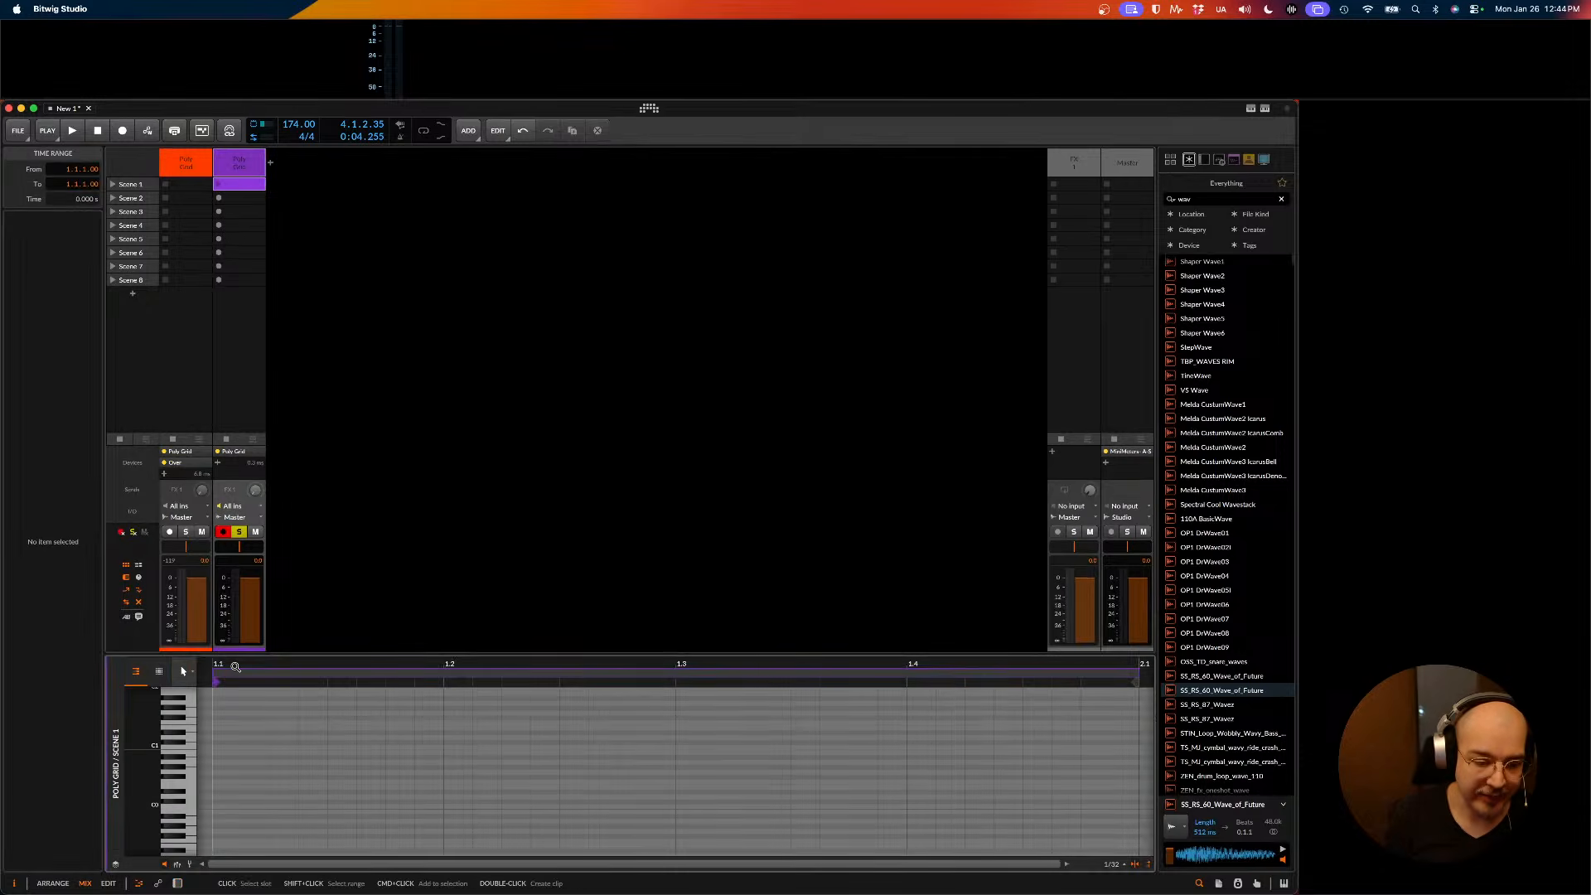
- Draw a 1/32 note on C1 at the clip's start and repeat it at sixteenth-note spacing along the bar up to beat 1.3
{"action": "double_click", "coordinate": [220, 749]}
{"action": "key", "text": "super+d"}
{"action": "key", "text": "Right"}
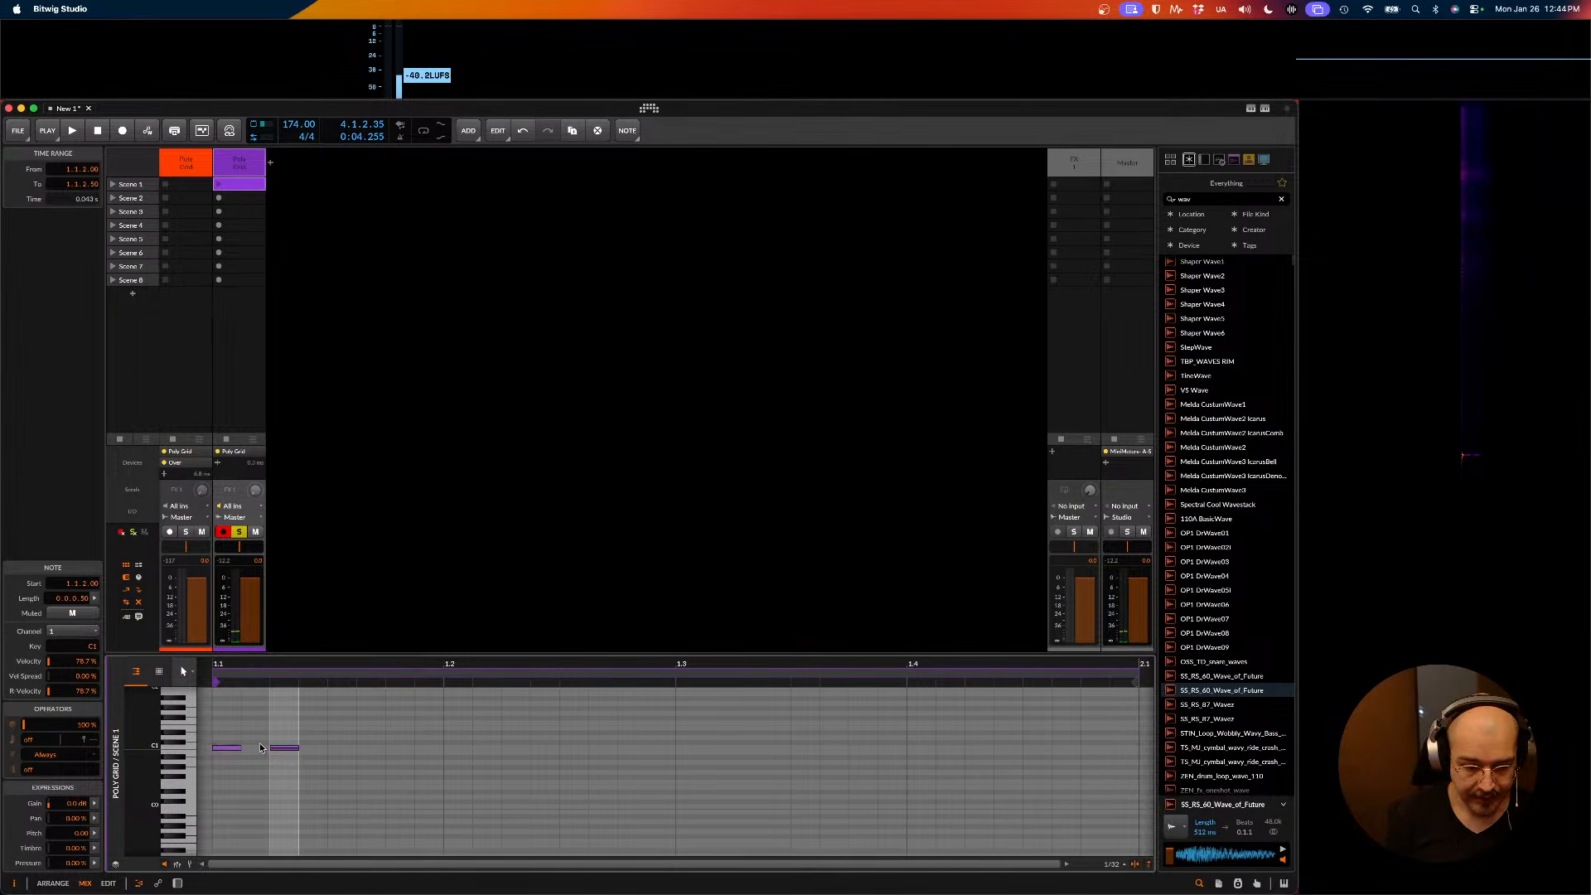
{"action": "key", "text": "super+d"}
{"action": "key", "text": "Right"}
{"action": "key", "text": "super+d"}
{"action": "key", "text": "Right"}
{"action": "key", "text": "super+d"}
{"action": "key", "text": "Right"}
{"action": "key", "text": "super+d"}
{"action": "key", "text": "Right"}
{"action": "key", "text": "super+d"}
{"action": "key", "text": "Right"}
{"action": "key", "text": "super+d"}
{"action": "key", "text": "Right"}
{"action": "key", "text": "super+d"}
{"action": "key", "text": "Right"}
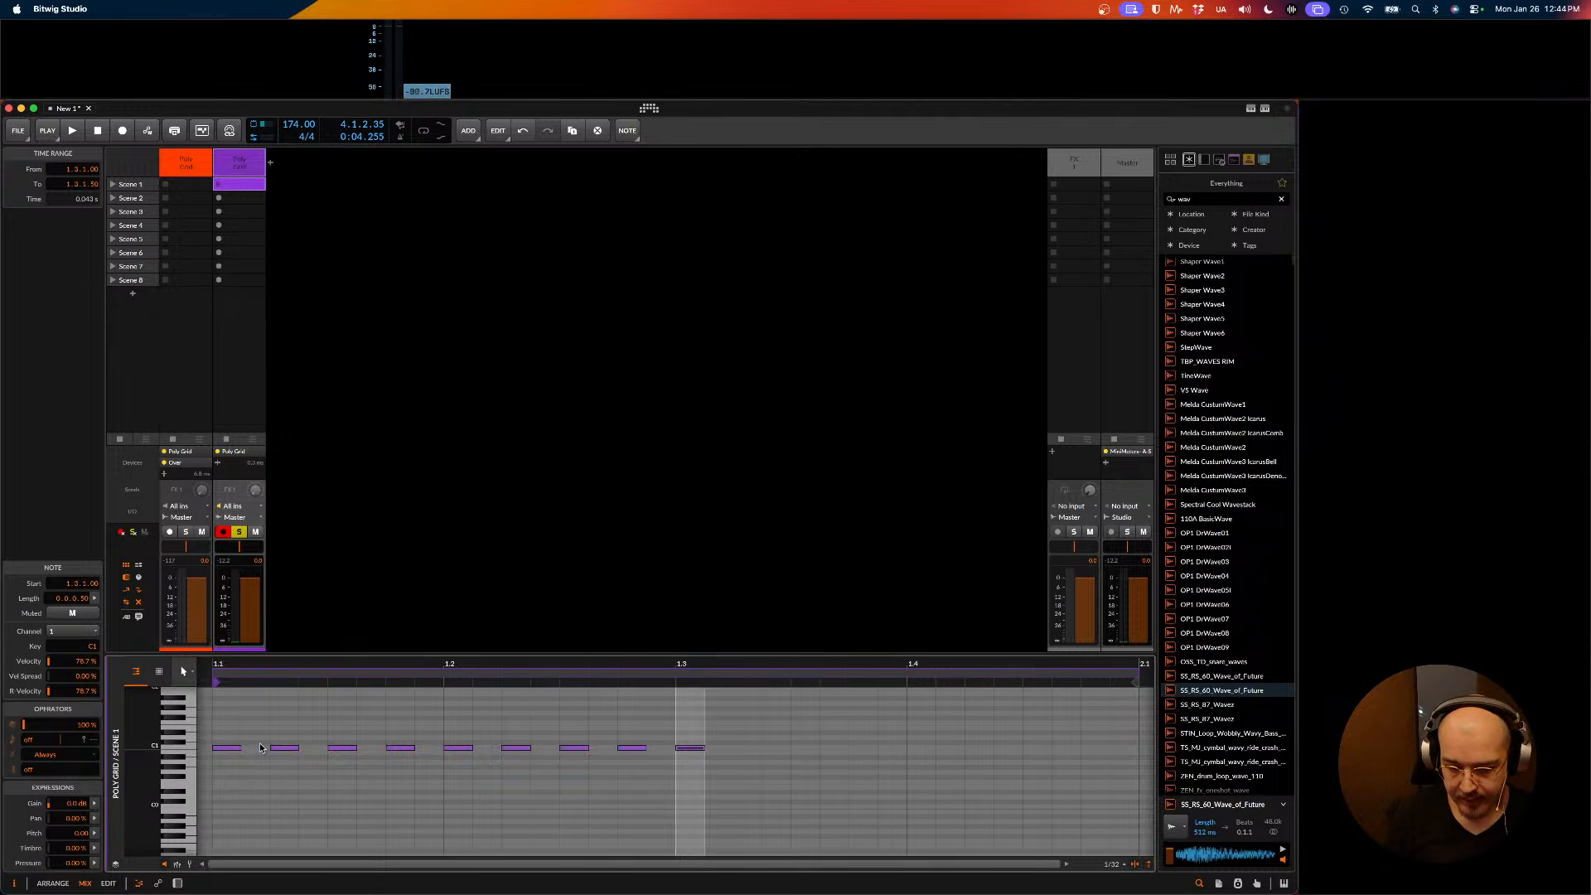
- Duplicate the C1 note along the clip until evenly spaced sixteenth-grid notes fill the whole bar
{"action": "key", "text": "super+d"}
{"action": "key", "text": "Right"}
{"action": "key", "text": "super+d"}
{"action": "key", "text": "Right"}
{"action": "key", "text": "super+d"}
{"action": "key", "text": "Right"}
{"action": "key", "text": "super+d"}
{"action": "key", "text": "Right"}
{"action": "key", "text": "super+d"}
{"action": "key", "text": "Right"}
{"action": "key", "text": "super+d"}
{"action": "key", "text": "Right"}
{"action": "key", "text": "super+d"}
{"action": "key", "text": "Right"}
{"action": "key", "text": "super+d"}
{"action": "key", "text": "Right"}
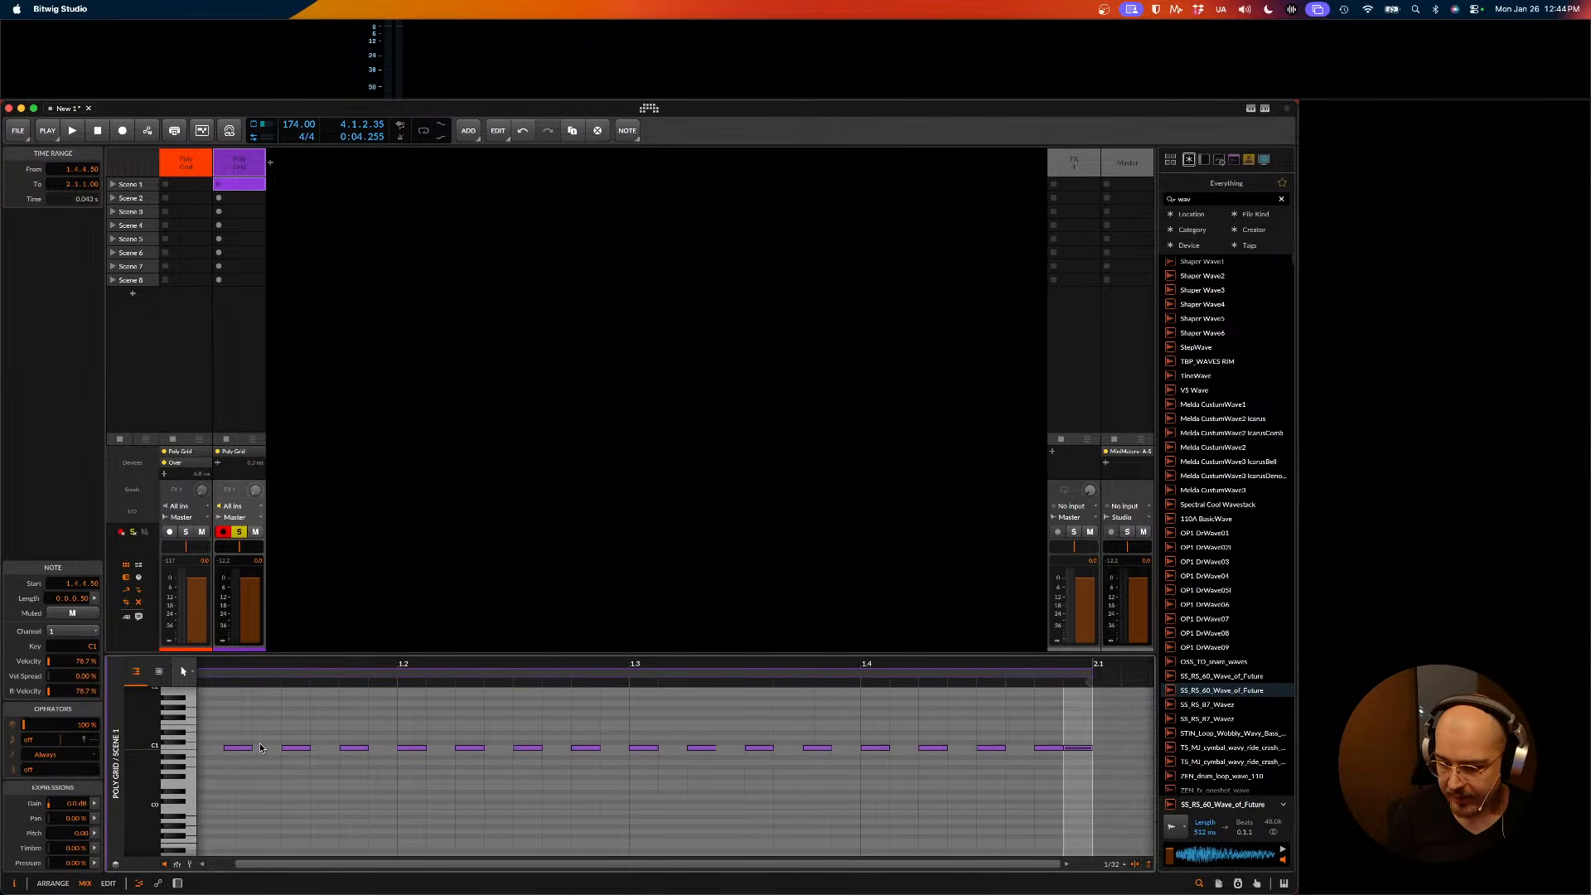
- Launch the Scene 1 clip on the purple Poly Grid track and listen to the repeated notes
{"action": "left_click", "coordinate": [260, 749]}
{"action": "key", "text": "space"}
{"action": "scroll", "coordinate": [329, 724], "scroll_direction": "left", "scroll_amount": 5}
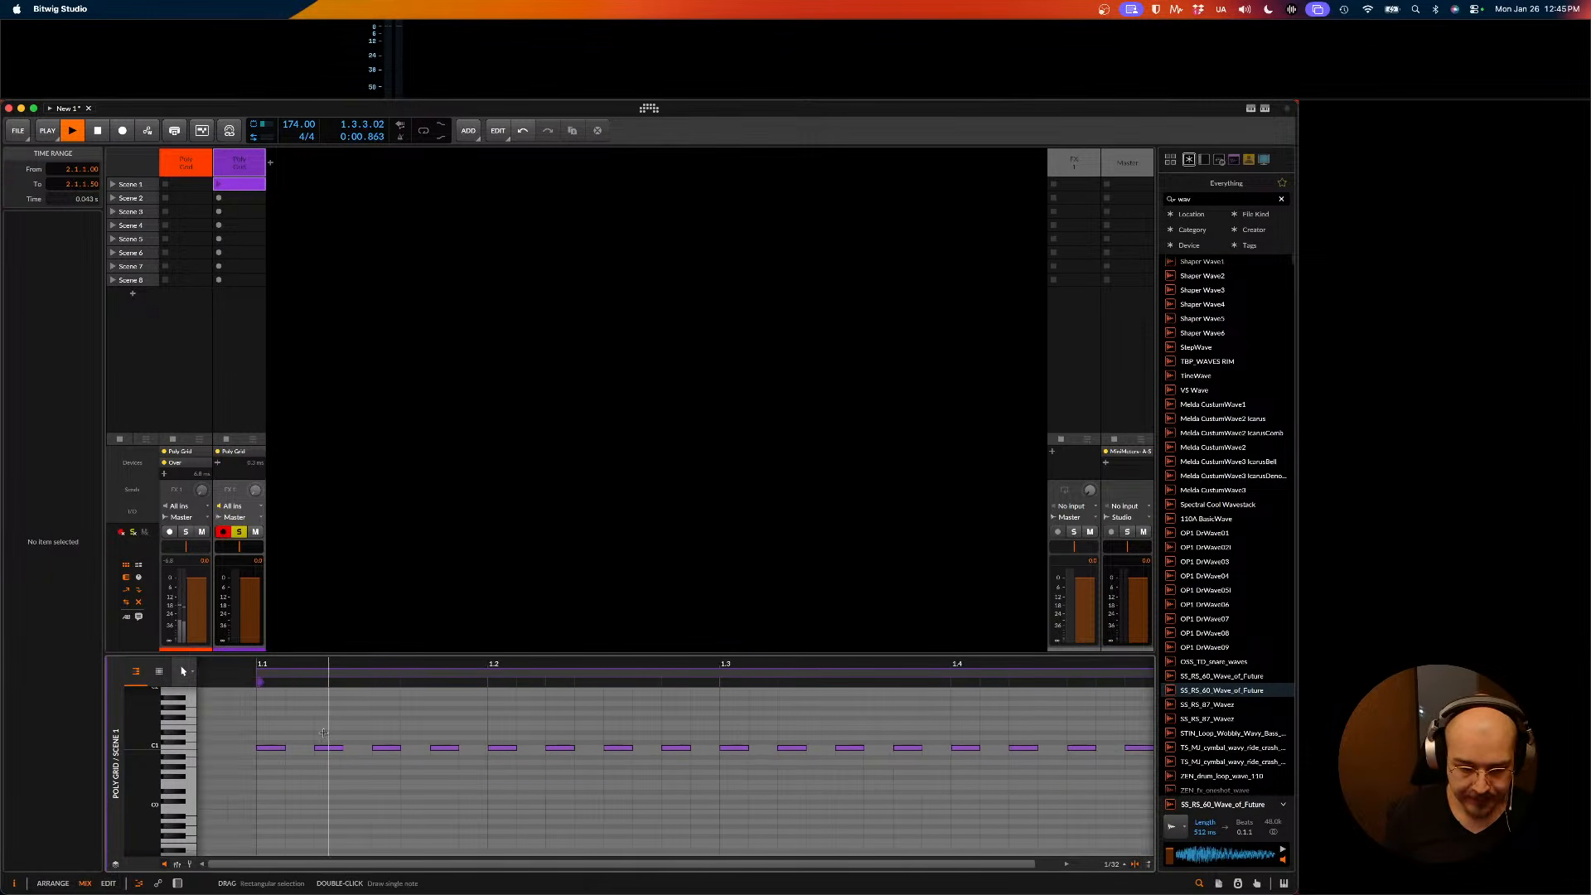
{"action": "key", "text": "space"}
{"action": "left_click", "coordinate": [219, 185]}
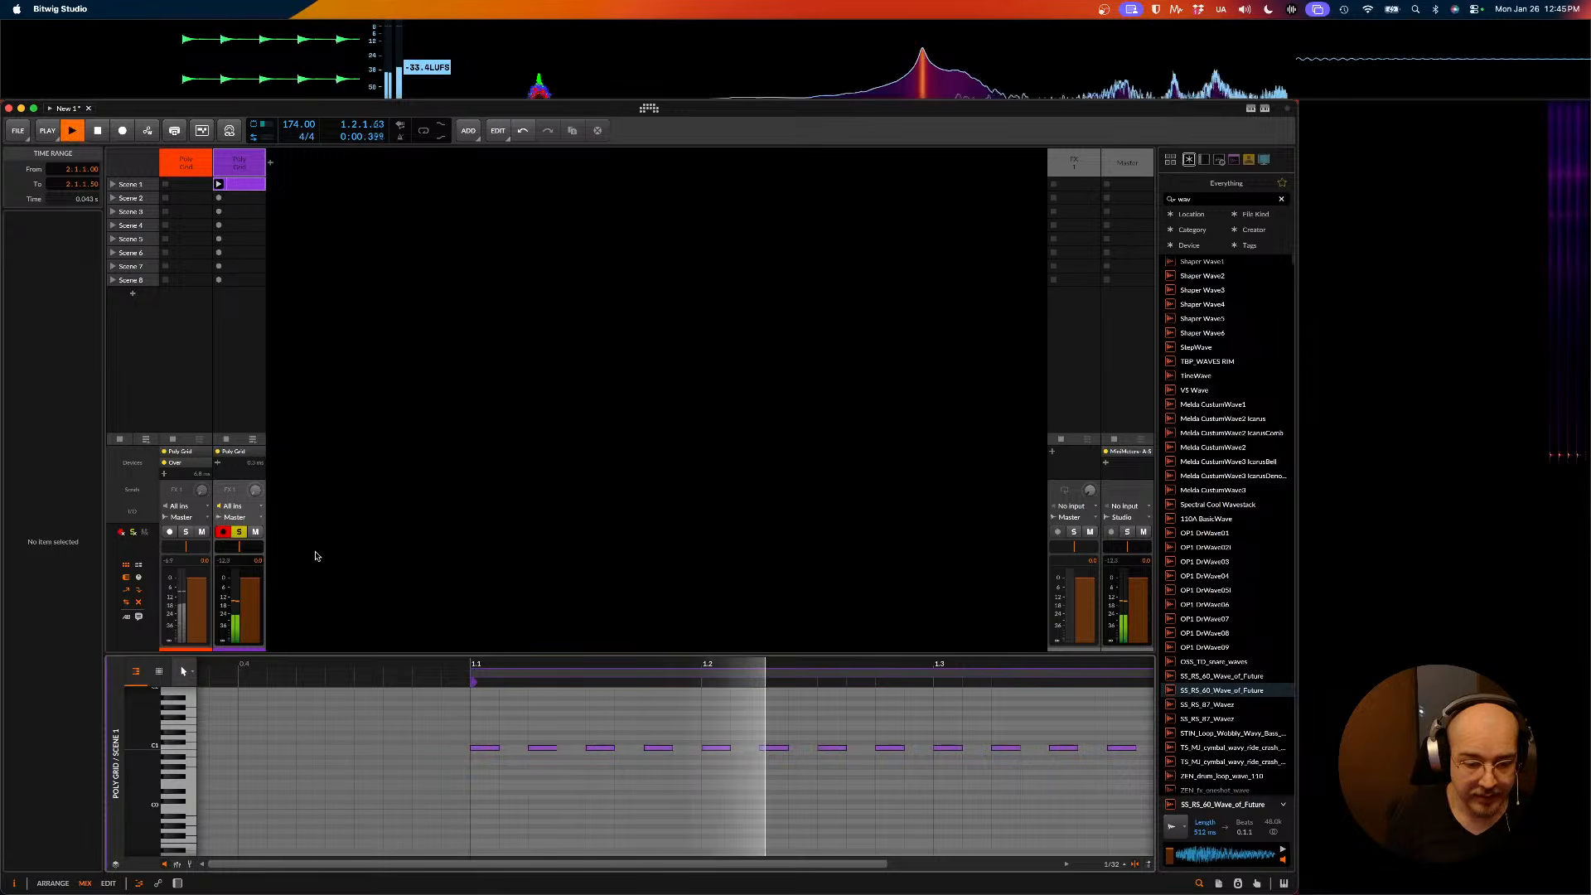
{"action": "key", "text": "space"}
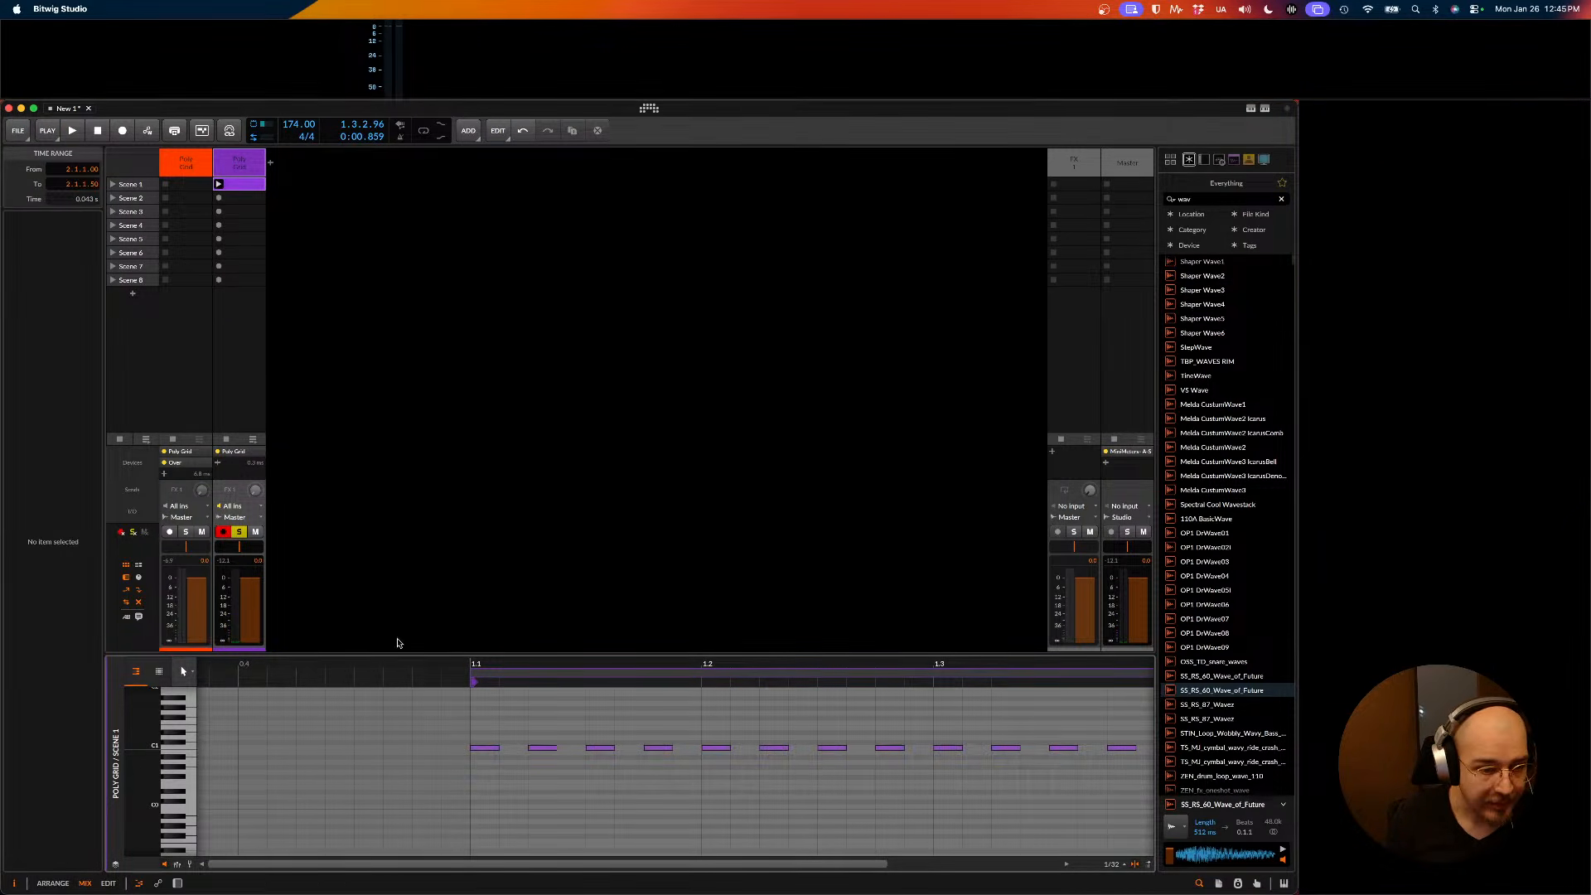
- Show the clip's Chance expression and lower the chance of the second, third and fourth notes in beat 1, the second to about 39%
{"action": "left_click", "coordinate": [251, 184]}
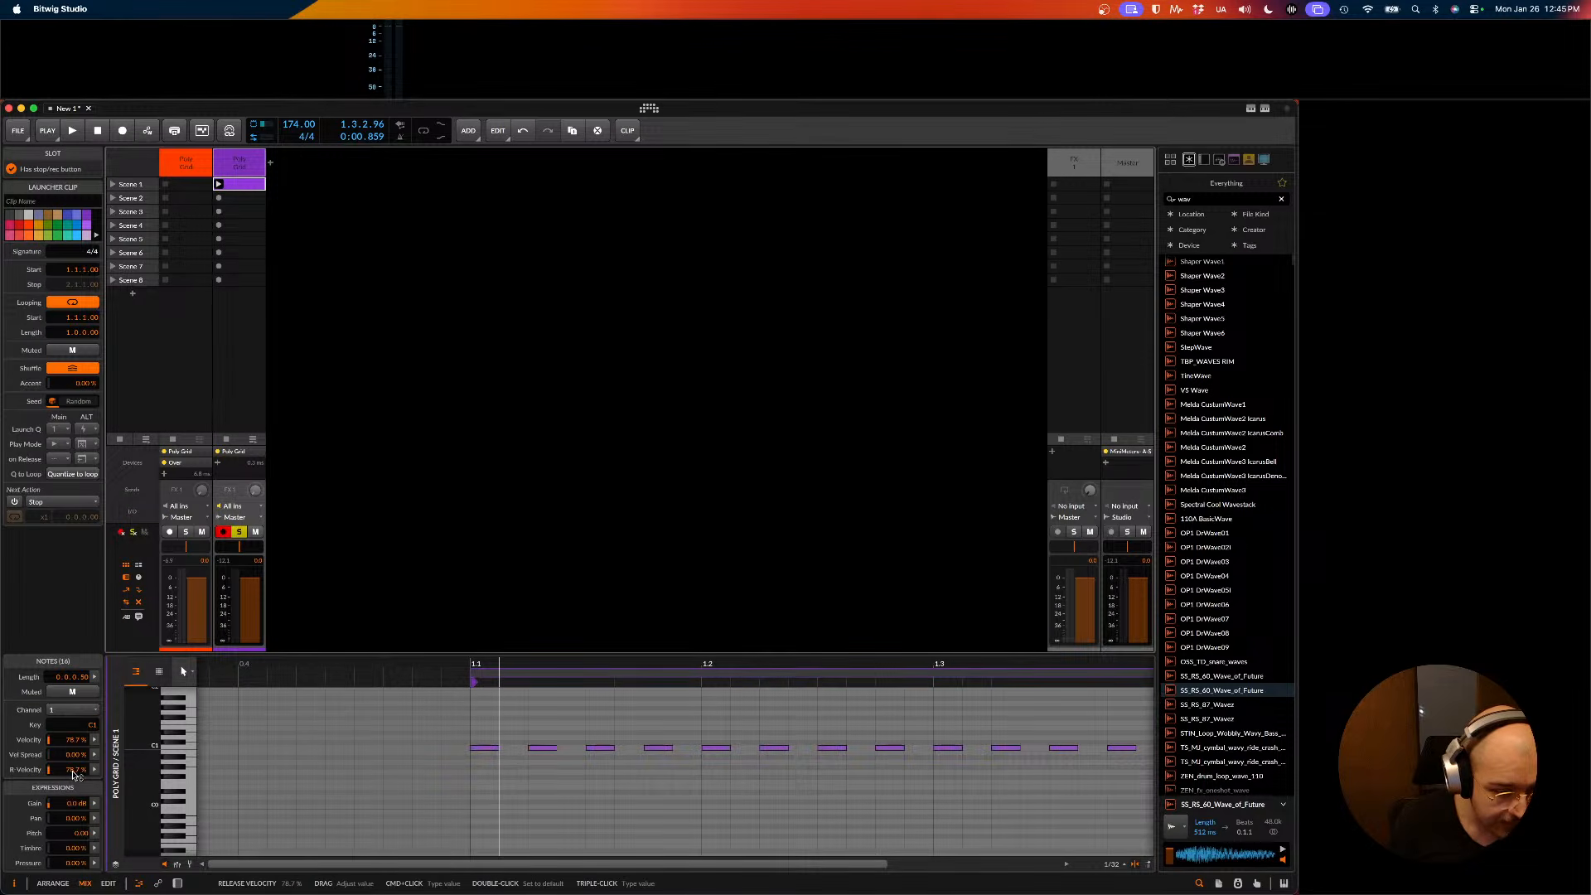
{"action": "left_click", "coordinate": [177, 865]}
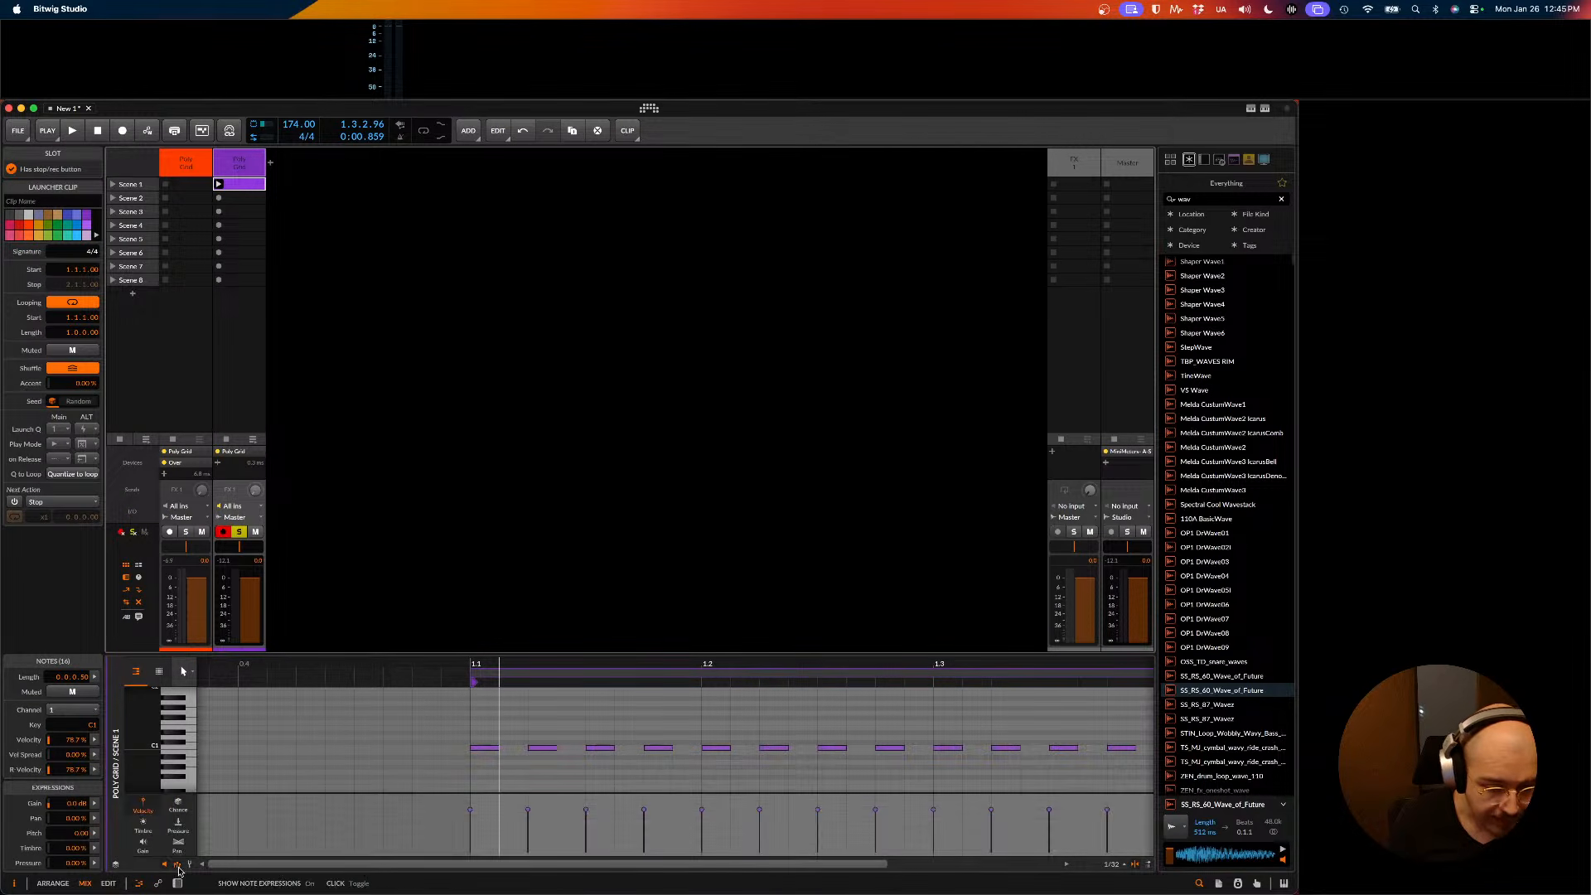
{"action": "left_click", "coordinate": [178, 810]}
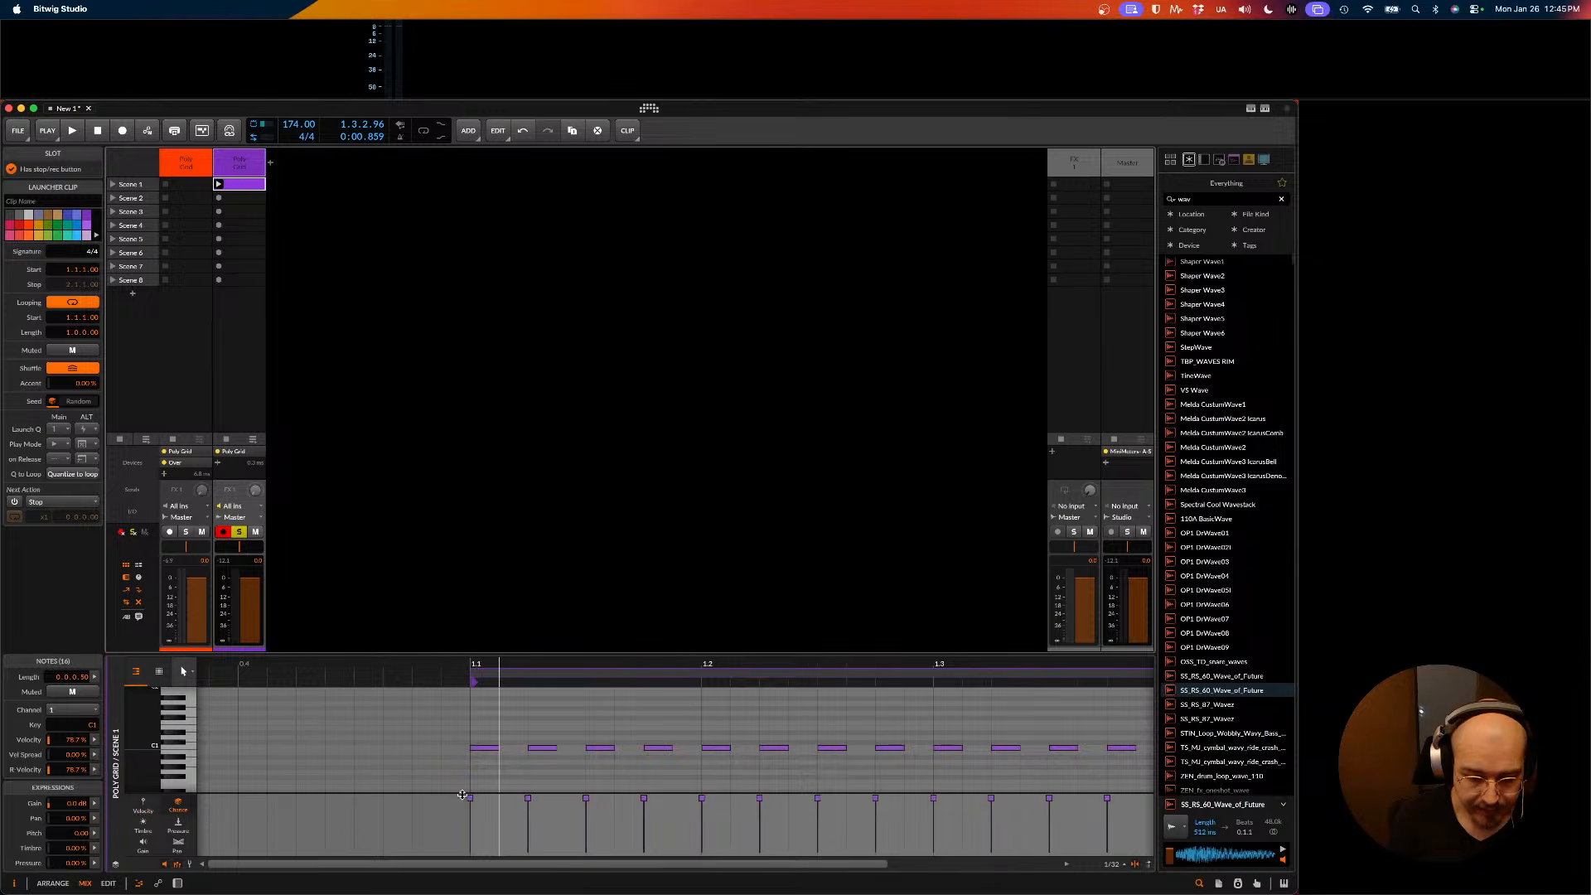
{"action": "left_click_drag", "start_coordinate": [524, 801], "coordinate": [528, 844]}
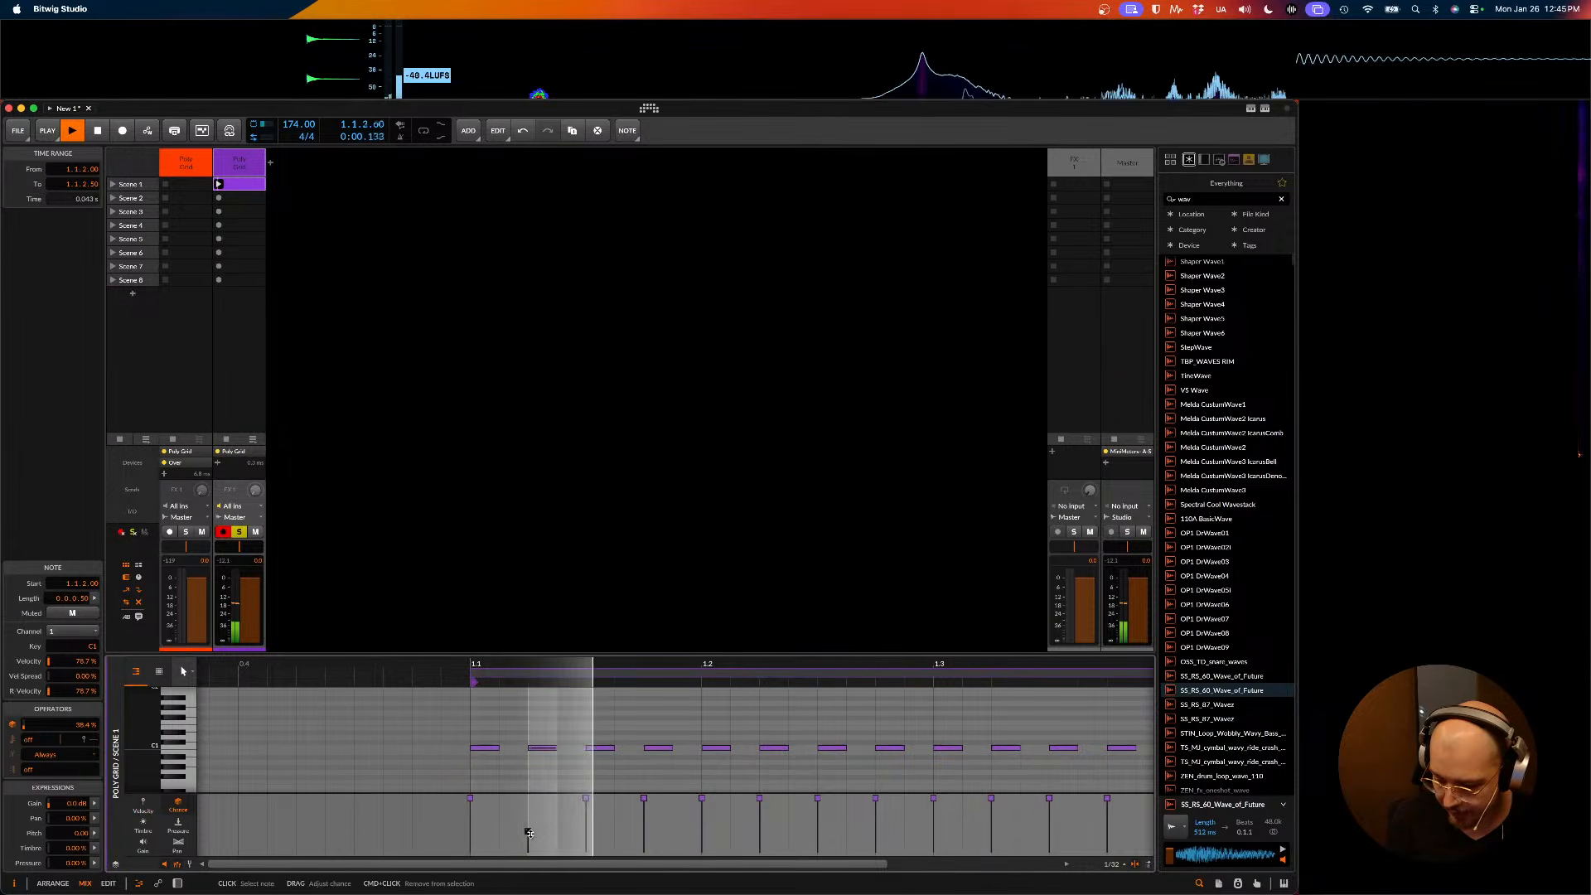
{"action": "left_click_drag", "start_coordinate": [586, 797], "coordinate": [644, 829]}
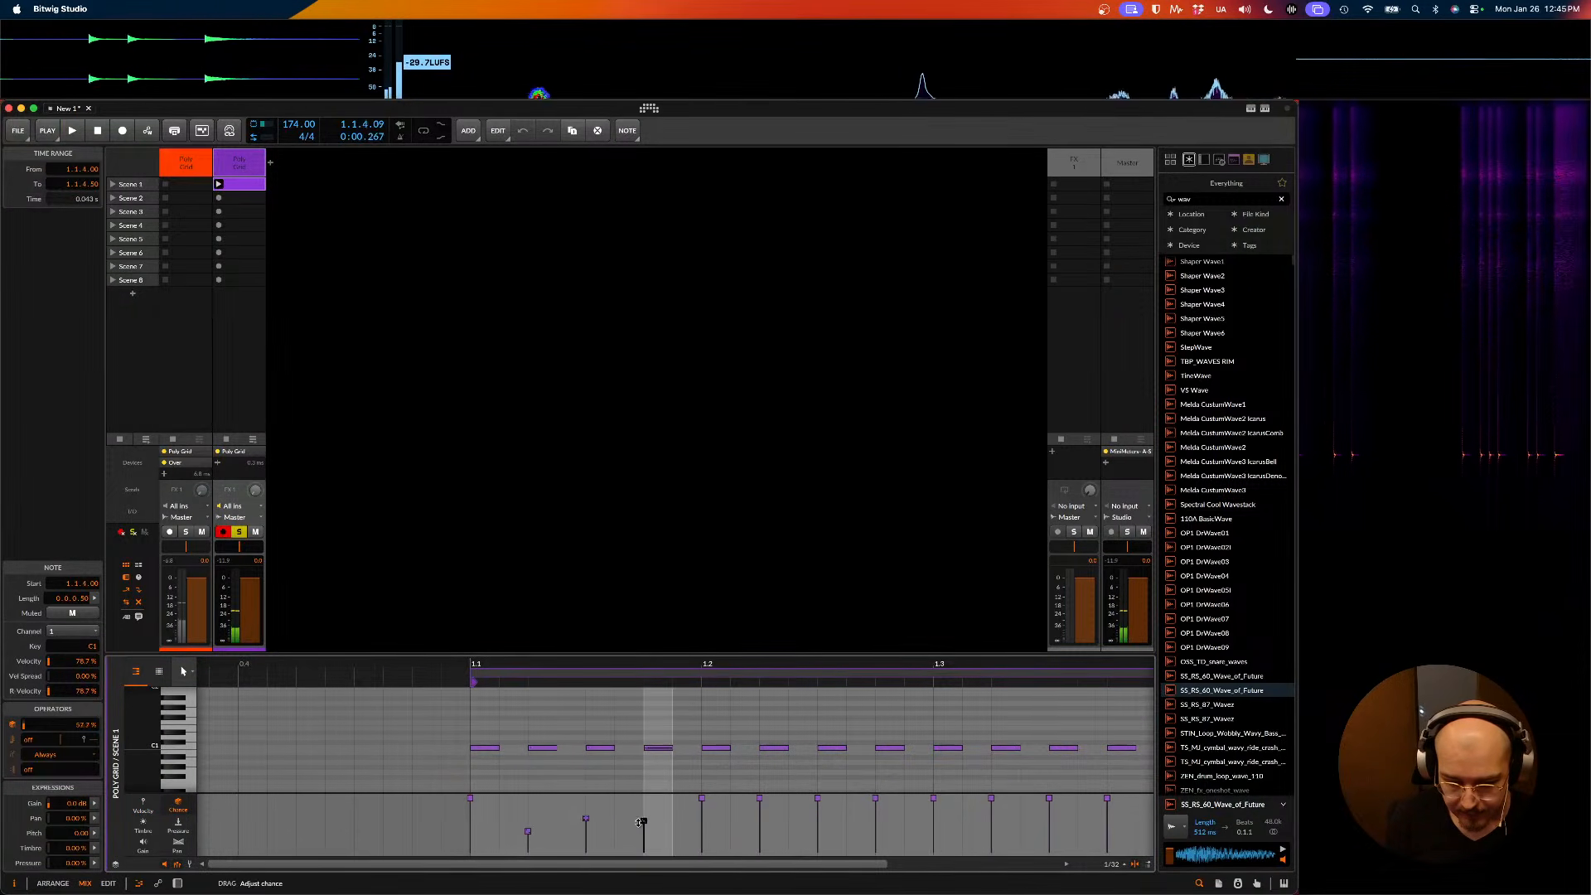
- Lower the chance of the last three notes in beat 2, the final one to about 24%, while auditioning the clip
{"action": "left_click", "coordinate": [702, 798]}
{"action": "key", "text": "space"}
{"action": "left_click_drag", "start_coordinate": [761, 798], "coordinate": [817, 824]}
{"action": "key", "text": "space"}
{"action": "key", "text": "space"}
{"action": "key", "text": "space"}
{"action": "left_click", "coordinate": [816, 800]}
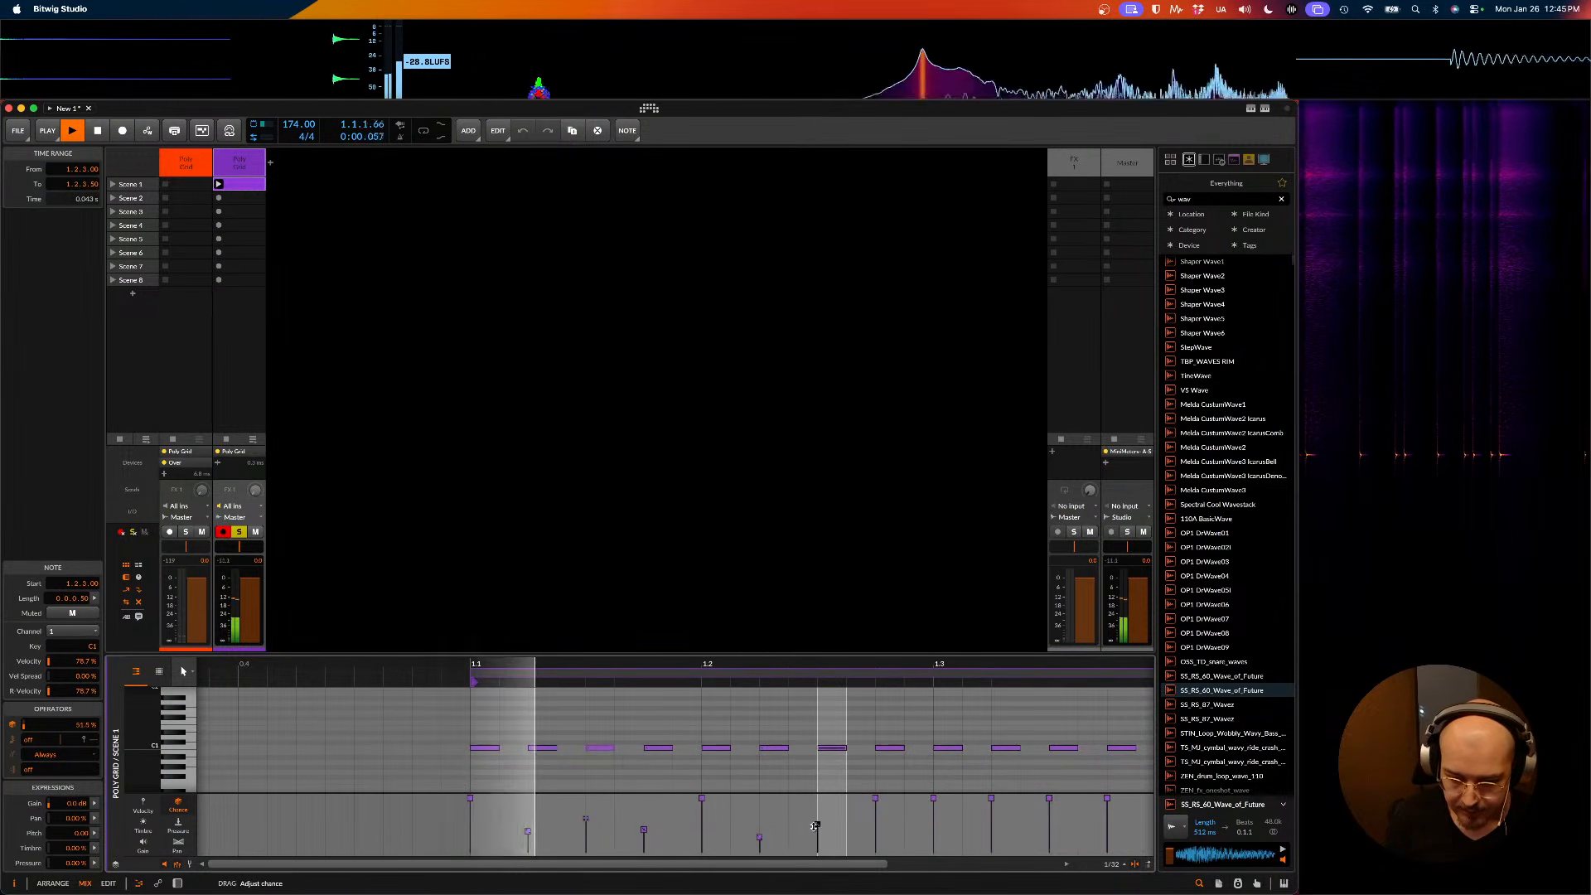
{"action": "scroll", "coordinate": [746, 800], "scroll_direction": "left", "scroll_amount": 4}
{"action": "left_click_drag", "start_coordinate": [676, 799], "coordinate": [677, 840]}
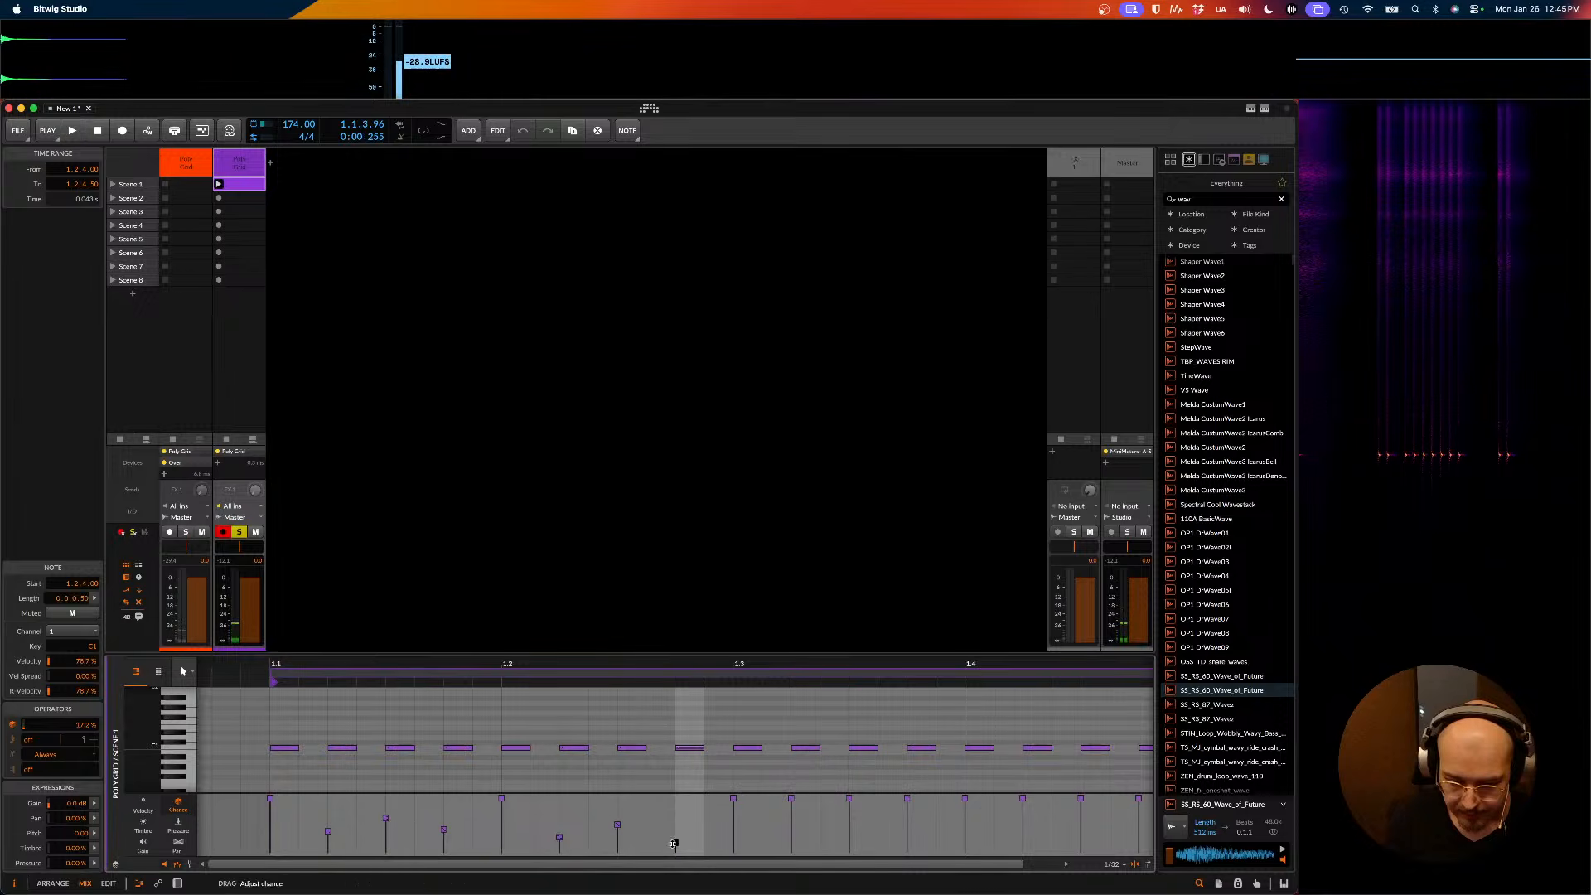
{"action": "key", "text": "space"}
- Lower the chance of the last three notes in beat 3, the final one to about 73%, and audition the clip
{"action": "scroll", "coordinate": [581, 810], "scroll_direction": "right", "scroll_amount": 4}
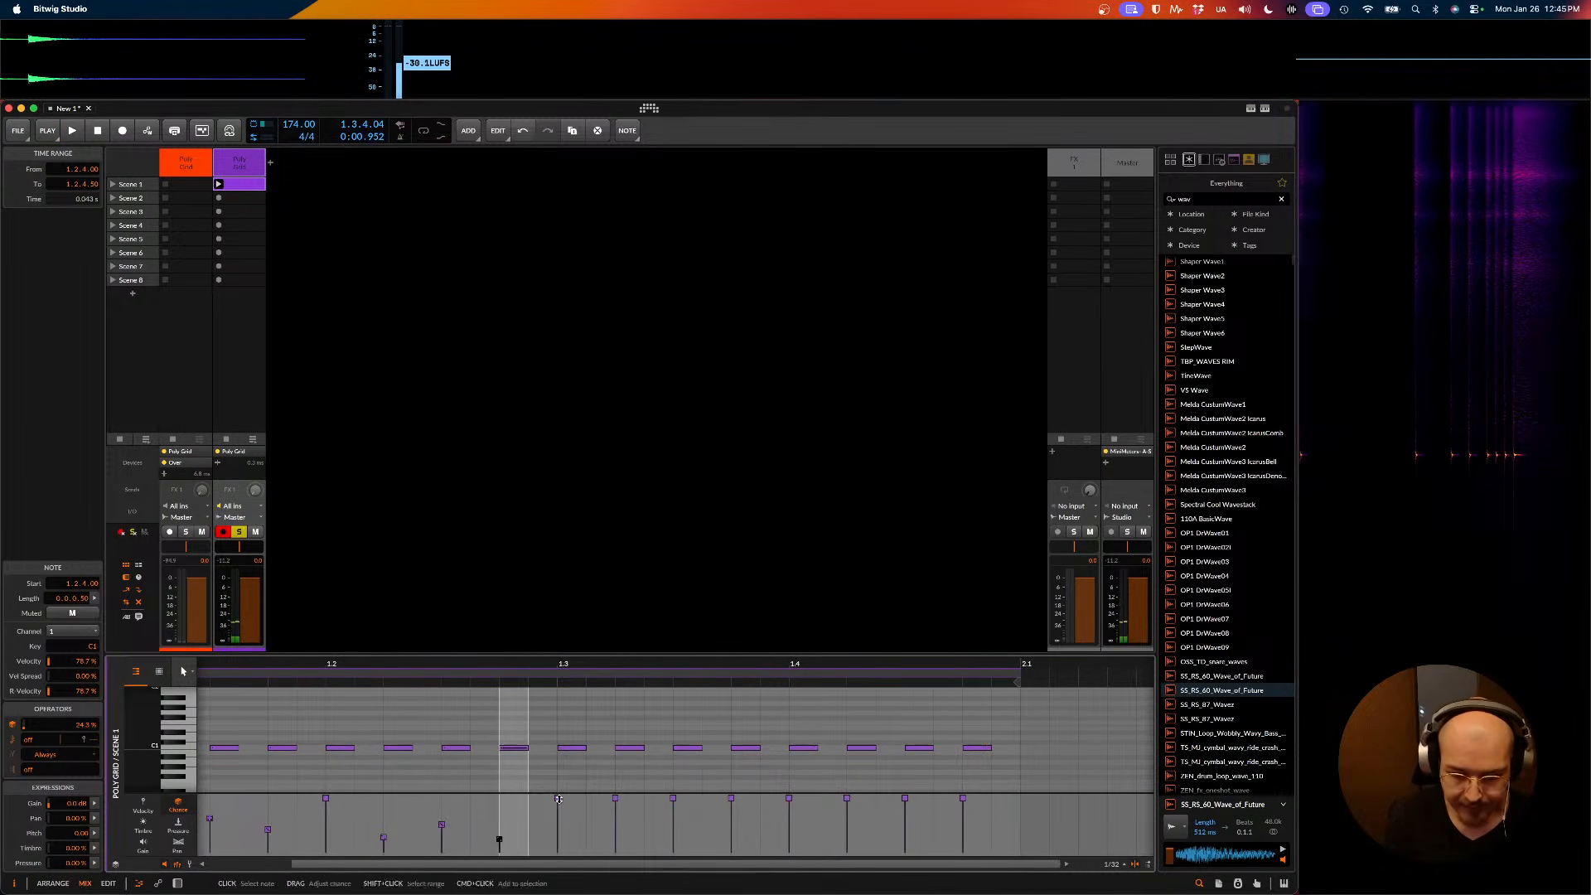
{"action": "left_click_drag", "start_coordinate": [558, 798], "coordinate": [731, 813]}
{"action": "key", "text": "space"}
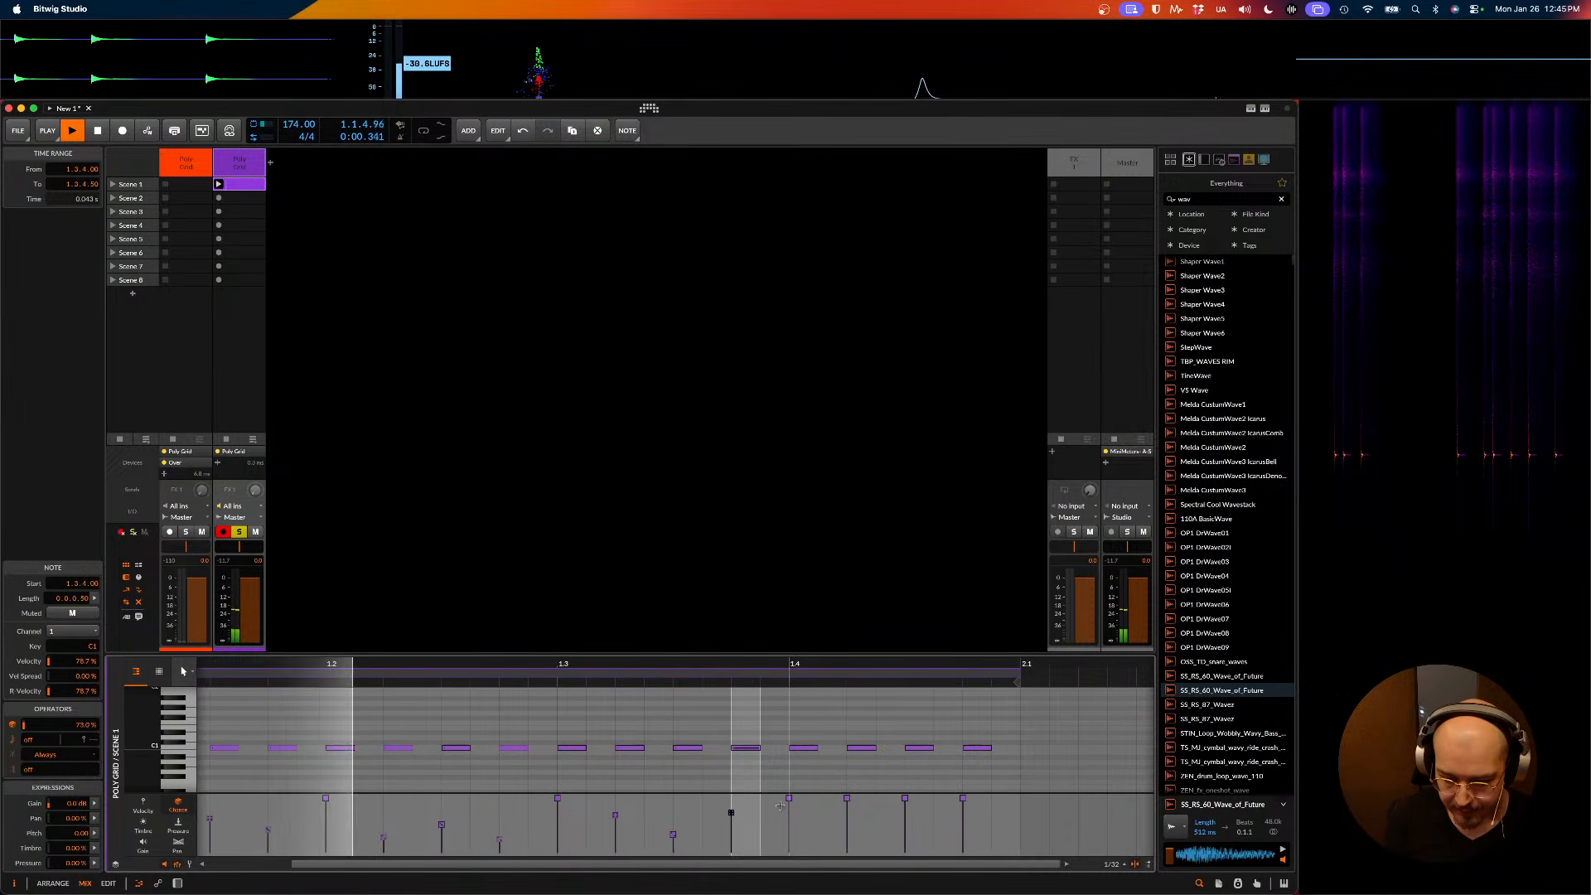
- Lower the chance of the last three notes in beat 4, the final one to about 37%, and listen to the pattern
{"action": "left_click", "coordinate": [843, 802]}
{"action": "key", "text": "space"}
{"action": "key", "text": "space"}
{"action": "left_click_drag", "start_coordinate": [847, 798], "coordinate": [962, 832]}
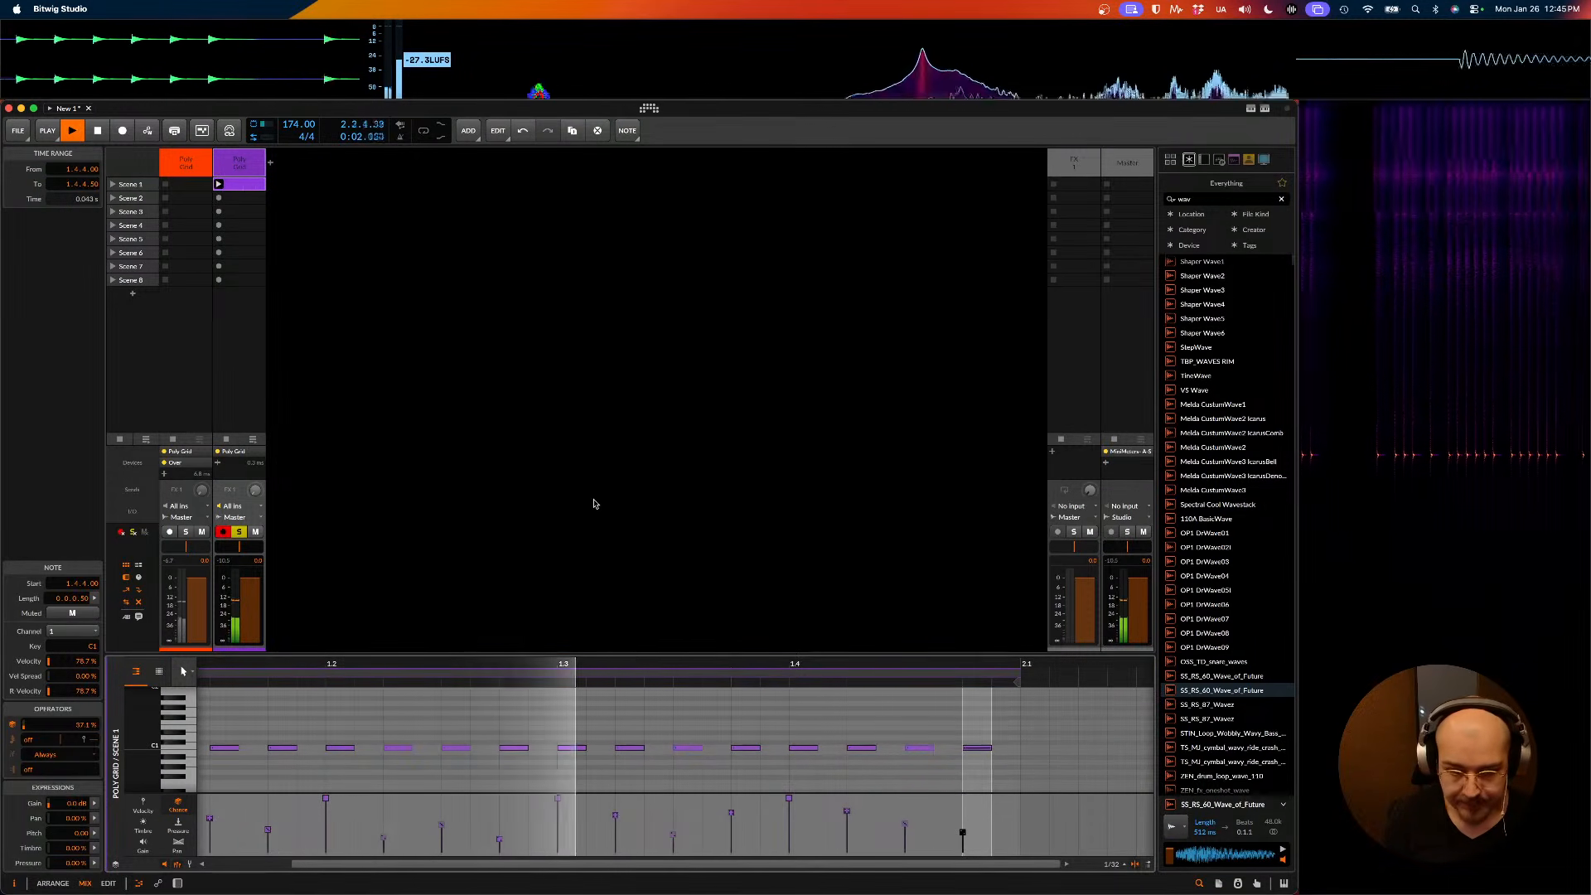
{"action": "key", "text": "space"}
- Return to the purple track's Poly Grid patch to view its modules
{"action": "key", "text": "Tab"}
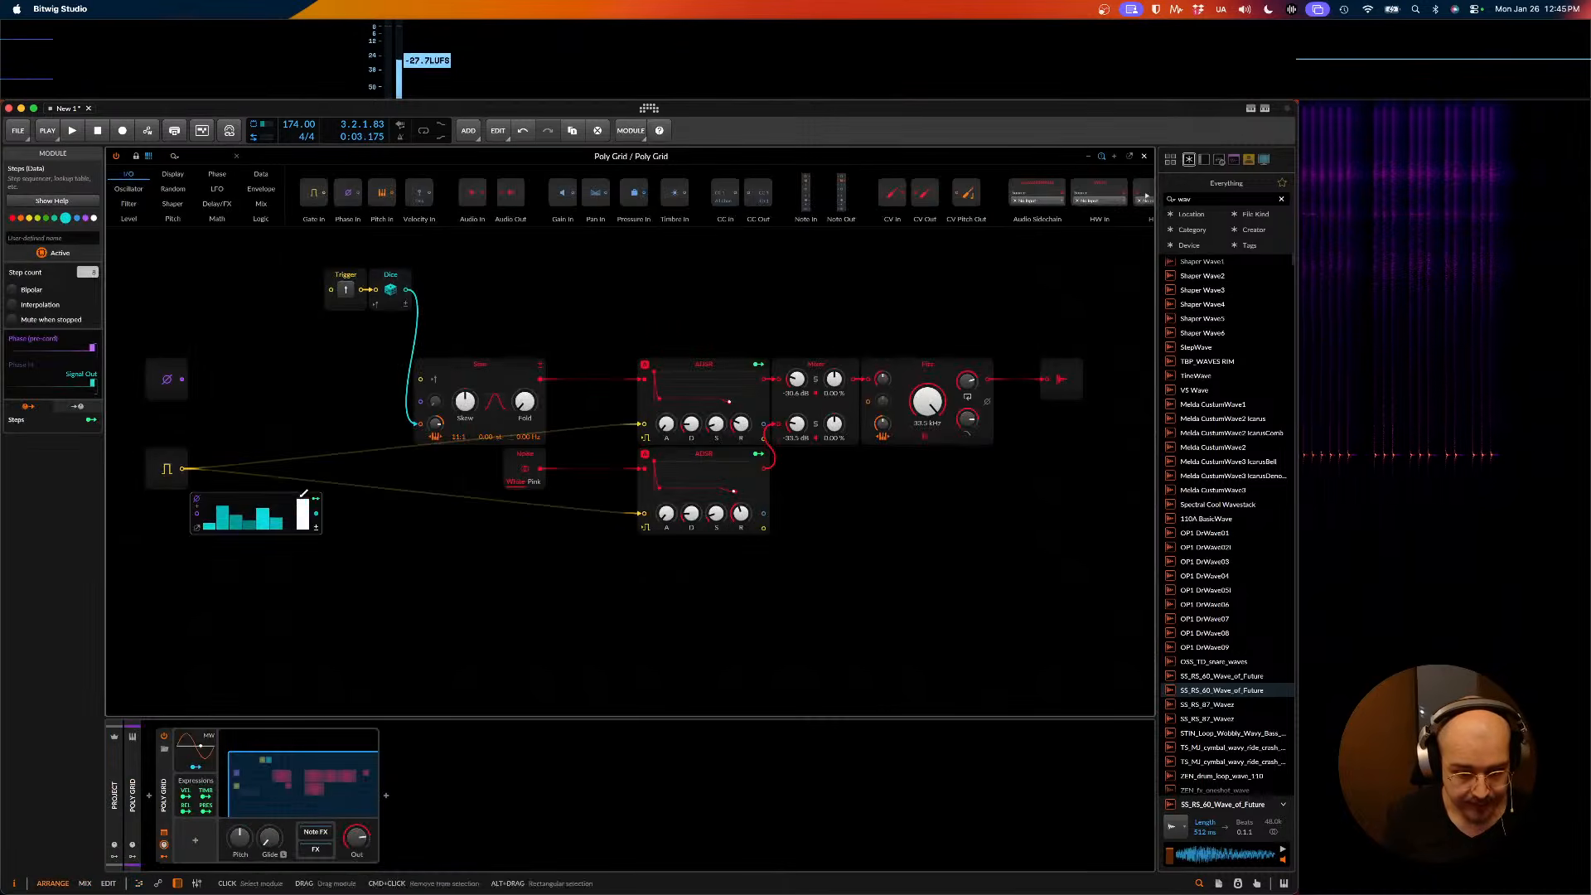
{"action": "scroll", "coordinate": [395, 550], "scroll_direction": "left", "scroll_amount": 3}
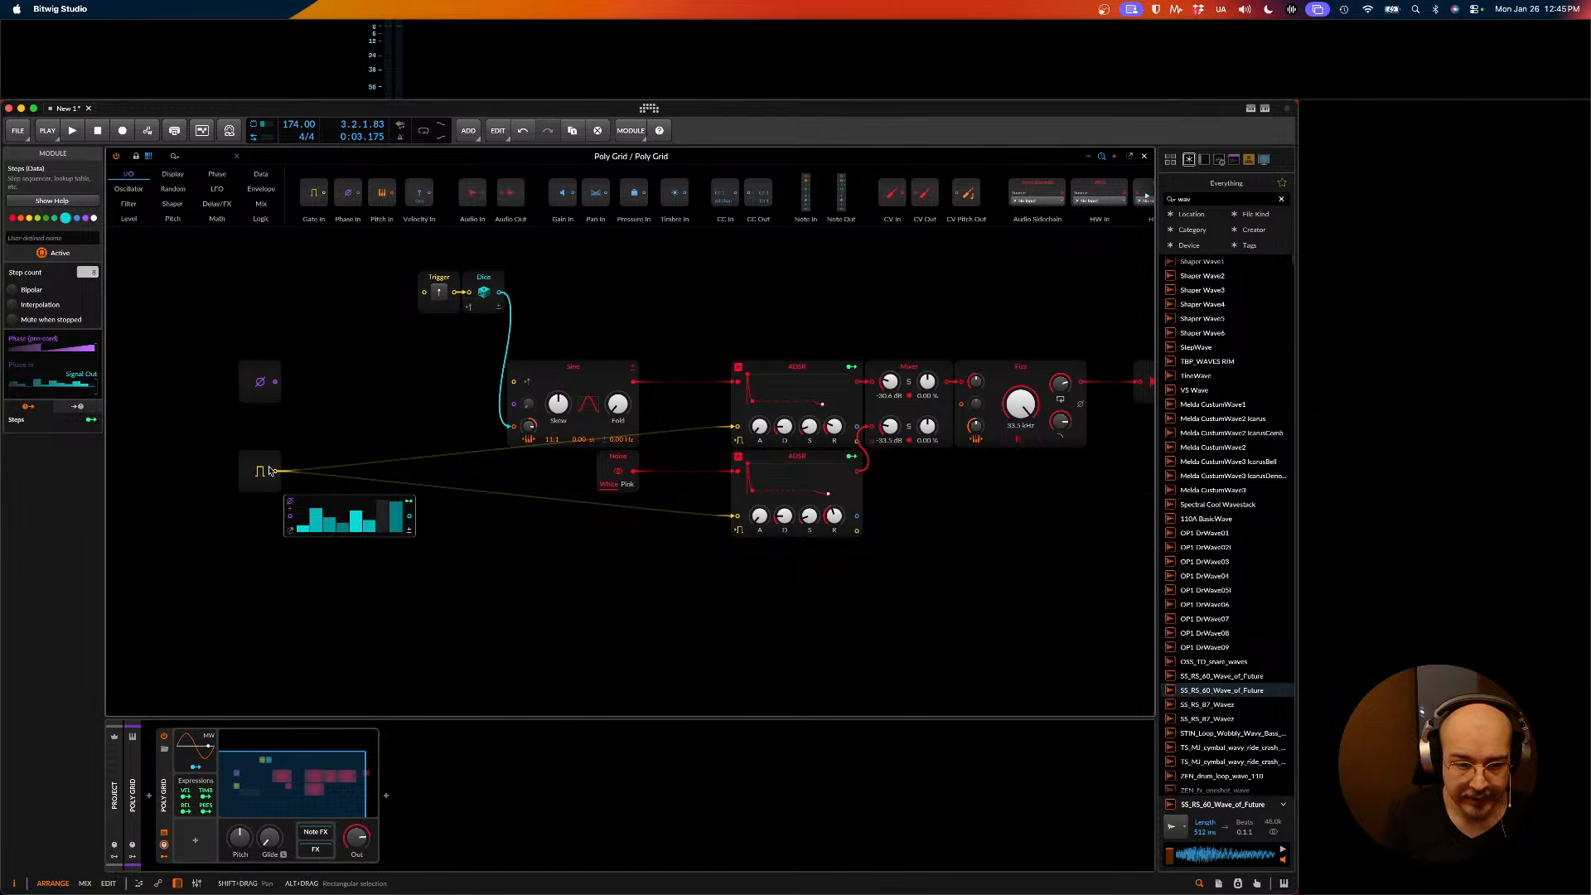
{"action": "left_click_drag", "start_coordinate": [236, 358], "coordinate": [194, 316]}
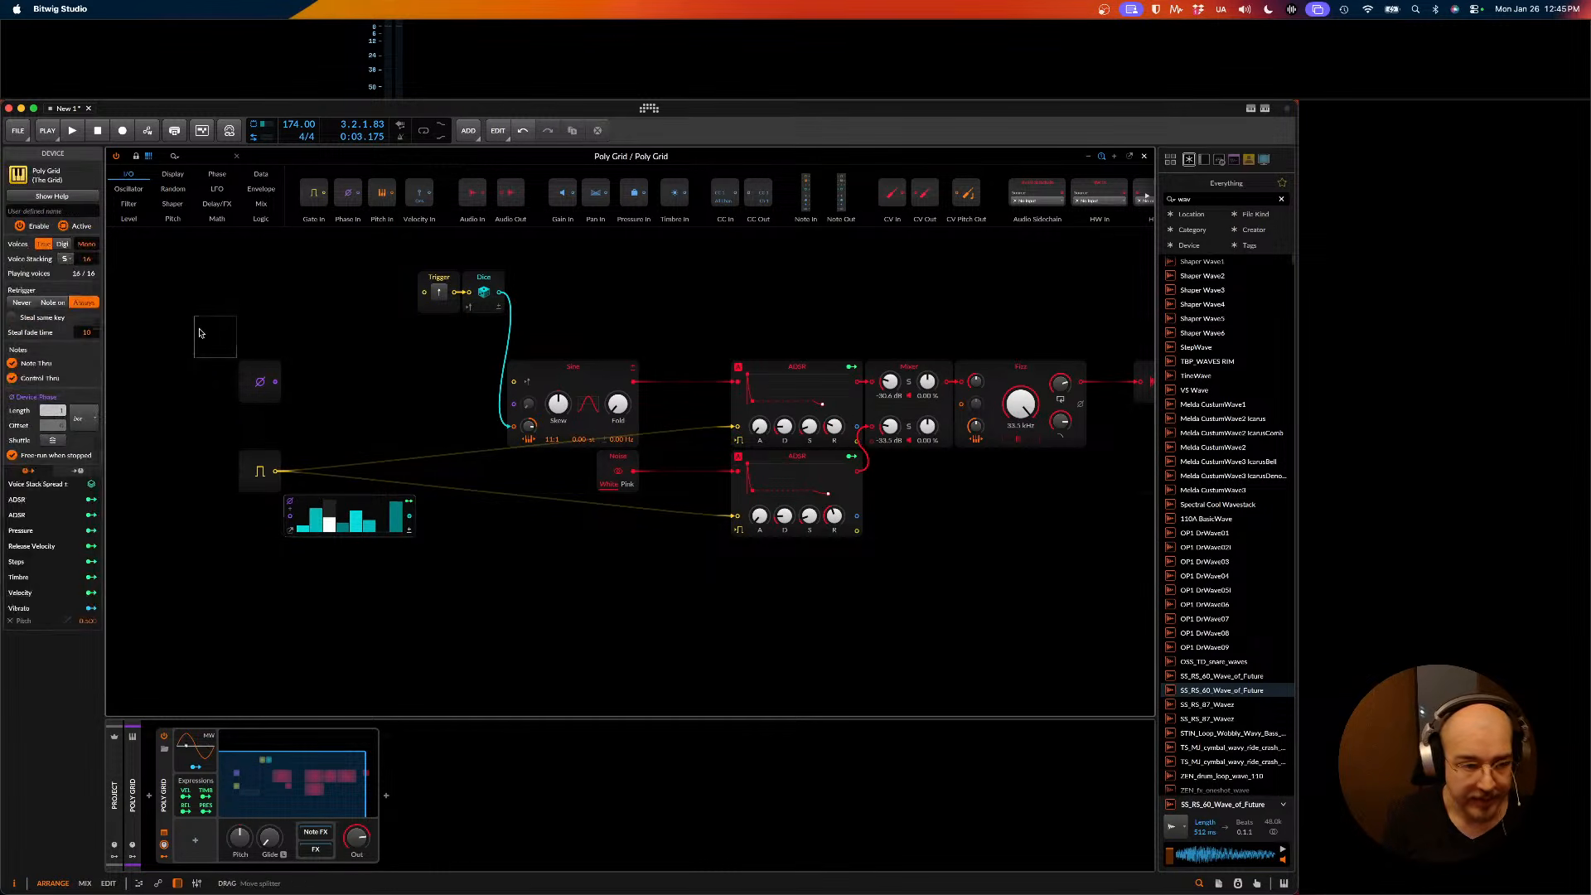
{"action": "scroll", "coordinate": [429, 359], "scroll_direction": "right", "scroll_amount": 3}
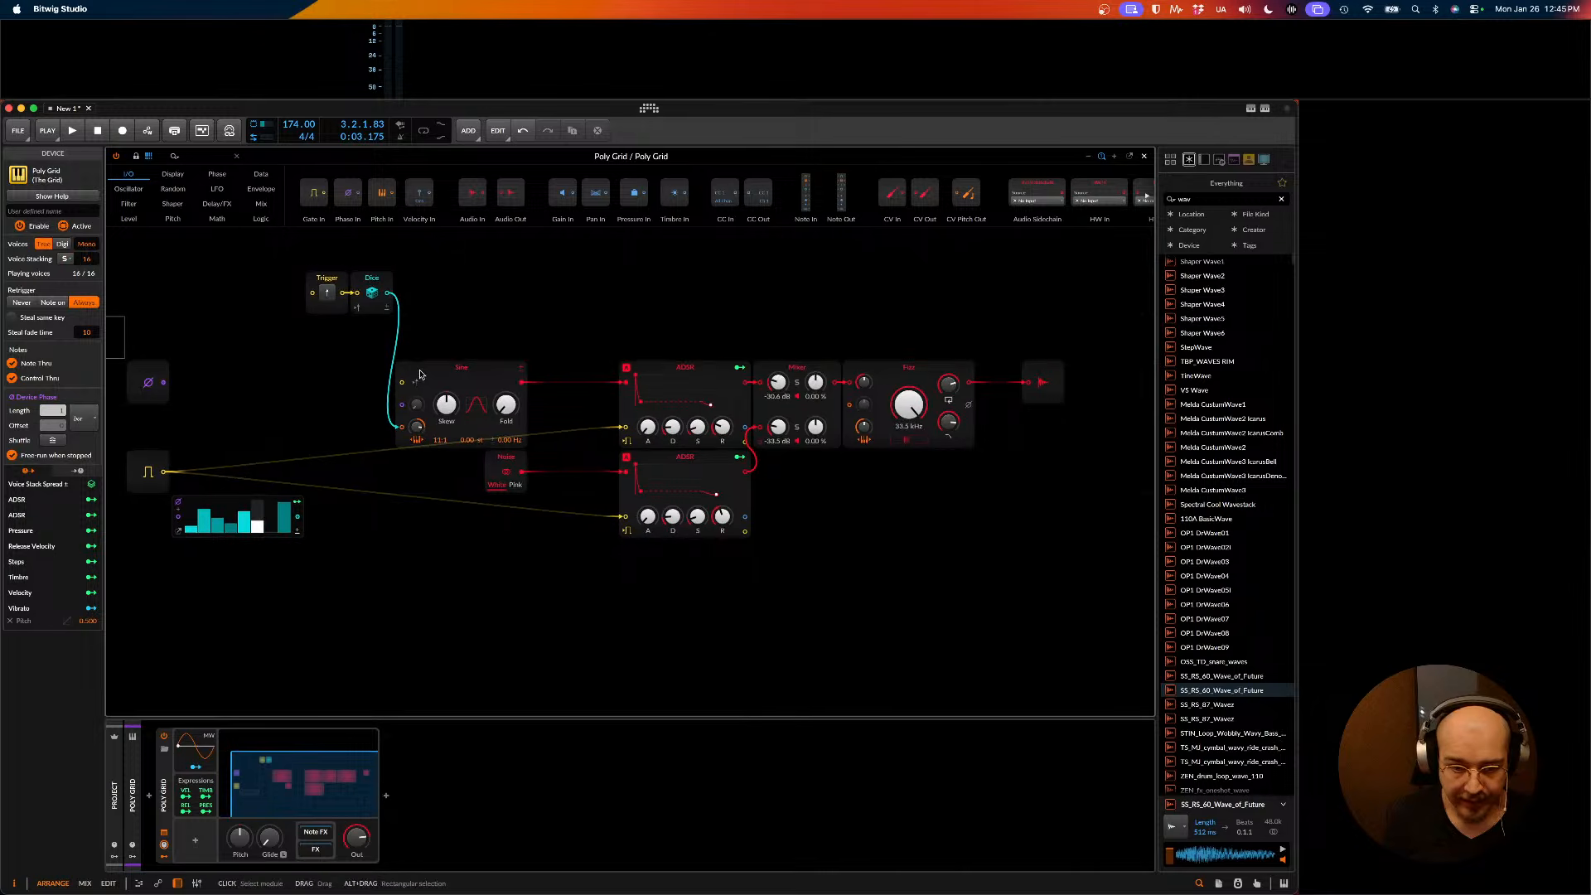
- Audition the clip repeatedly while adjusting the Sine oscillator's pitch modulation from the Dice module
{"action": "key", "text": "space"}
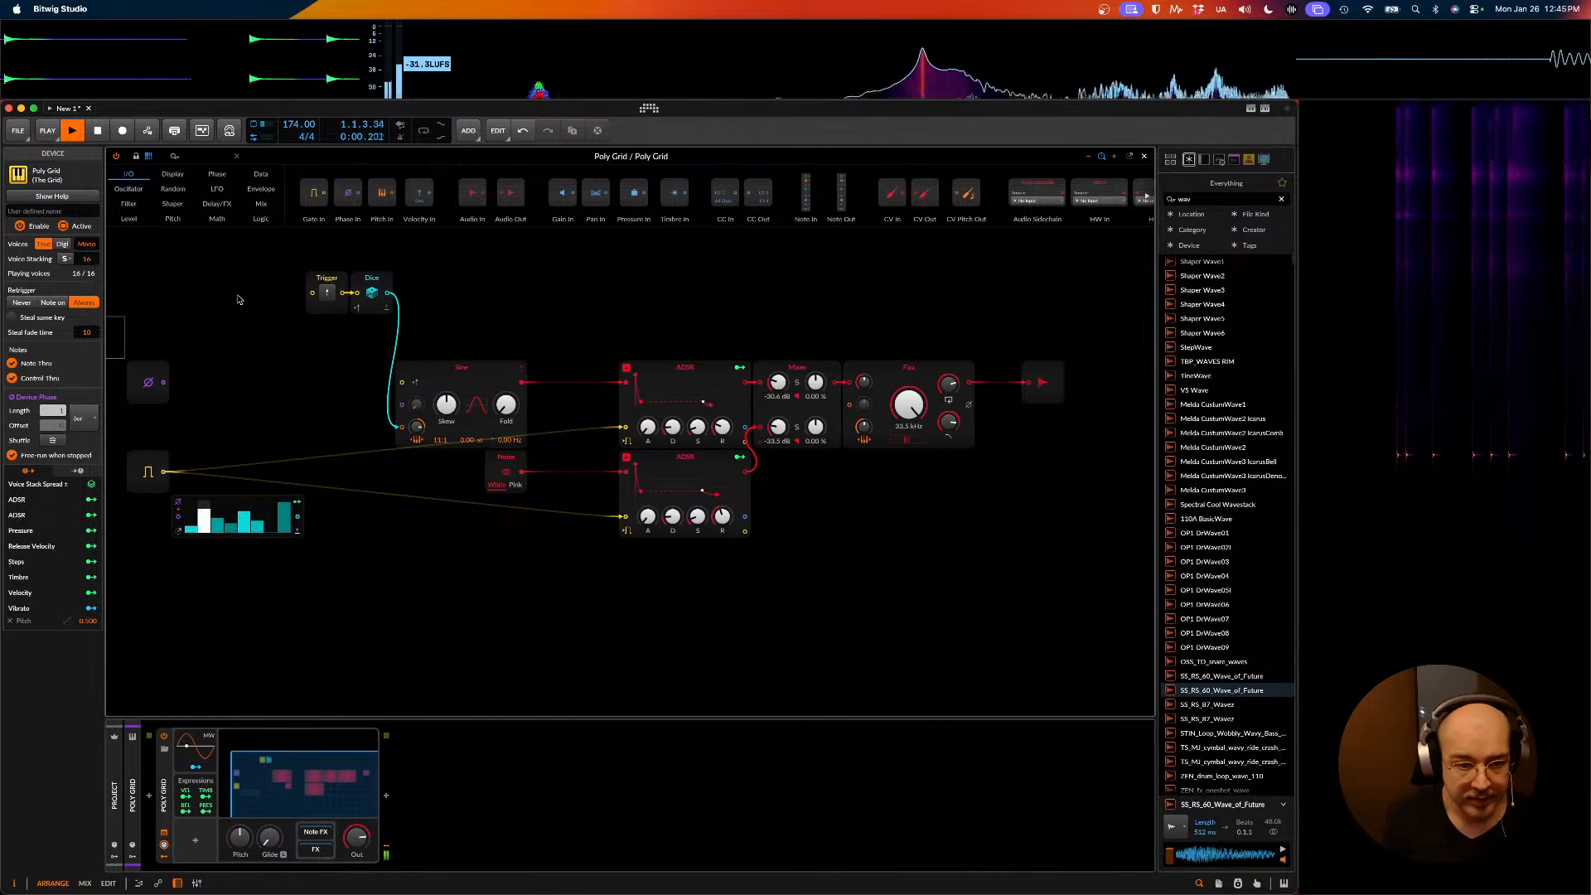
{"action": "mouse_move", "coordinate": [417, 427]}
{"action": "left_mouse_down"}
{"action": "mouse_move", "coordinate": [417, 458]}
{"action": "mouse_move", "coordinate": [440, 446]}
{"action": "left_mouse_up"}
{"action": "key", "text": "space"}
{"action": "key", "text": "space"}
{"action": "key", "text": "space"}
{"action": "key", "text": "space"}
{"action": "key", "text": "space"}
{"action": "key", "text": "space"}
{"action": "key", "text": "space"}
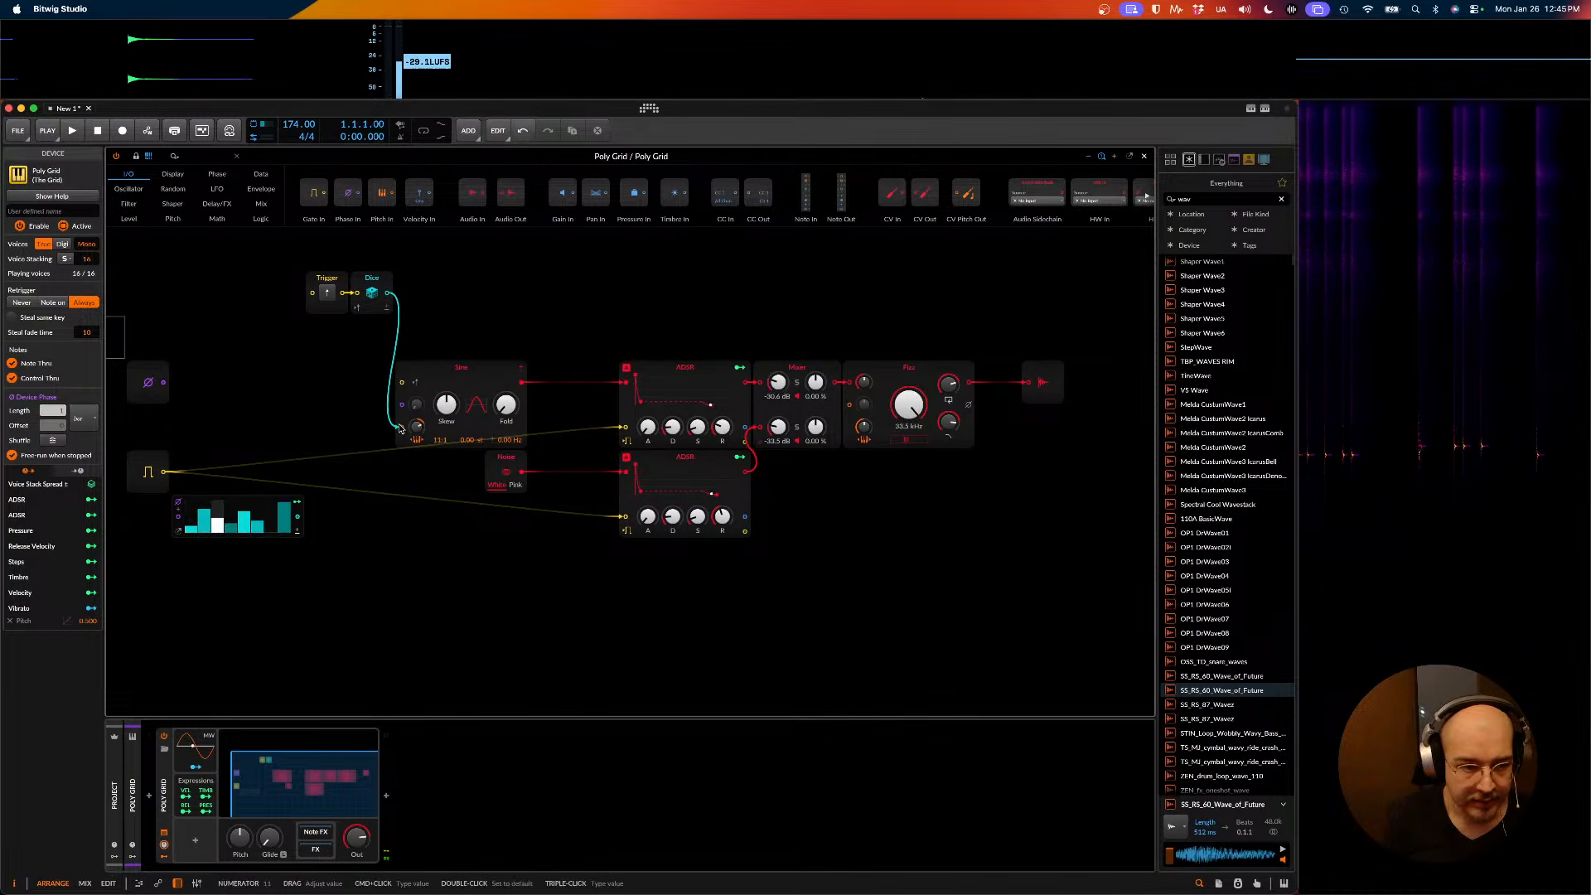
{"action": "scroll", "coordinate": [387, 420], "scroll_direction": "left", "scroll_amount": 3}
{"action": "key", "text": "space"}
{"action": "key", "text": "space"}
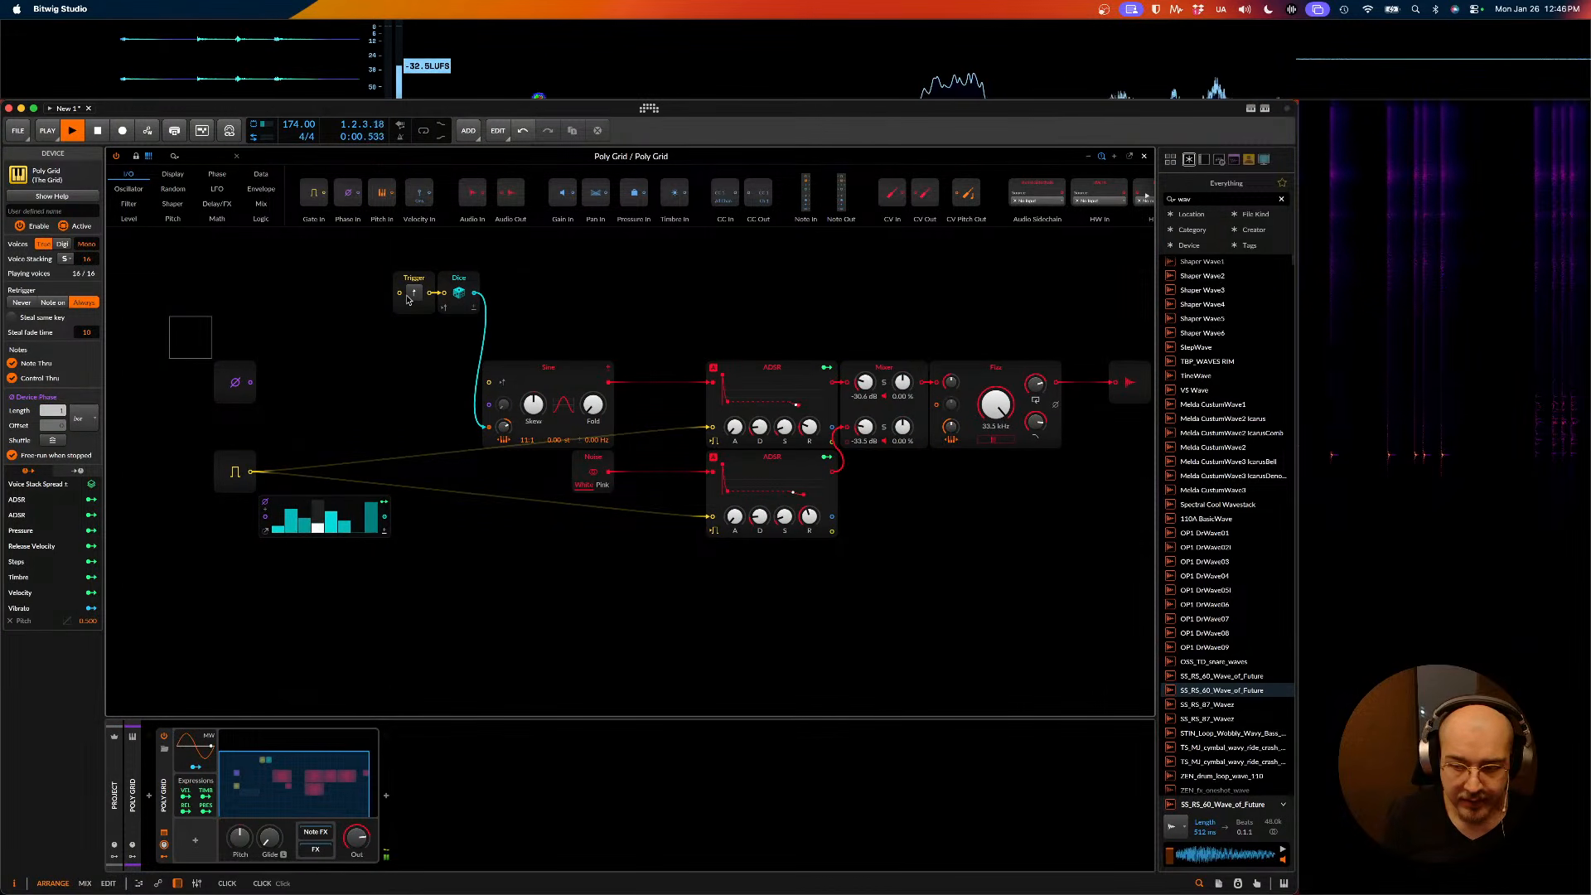
{"action": "mouse_move", "coordinate": [504, 427]}
{"action": "left_mouse_down"}
{"action": "mouse_move", "coordinate": [504, 396]}
{"action": "mouse_move", "coordinate": [504, 431]}
{"action": "left_mouse_up"}
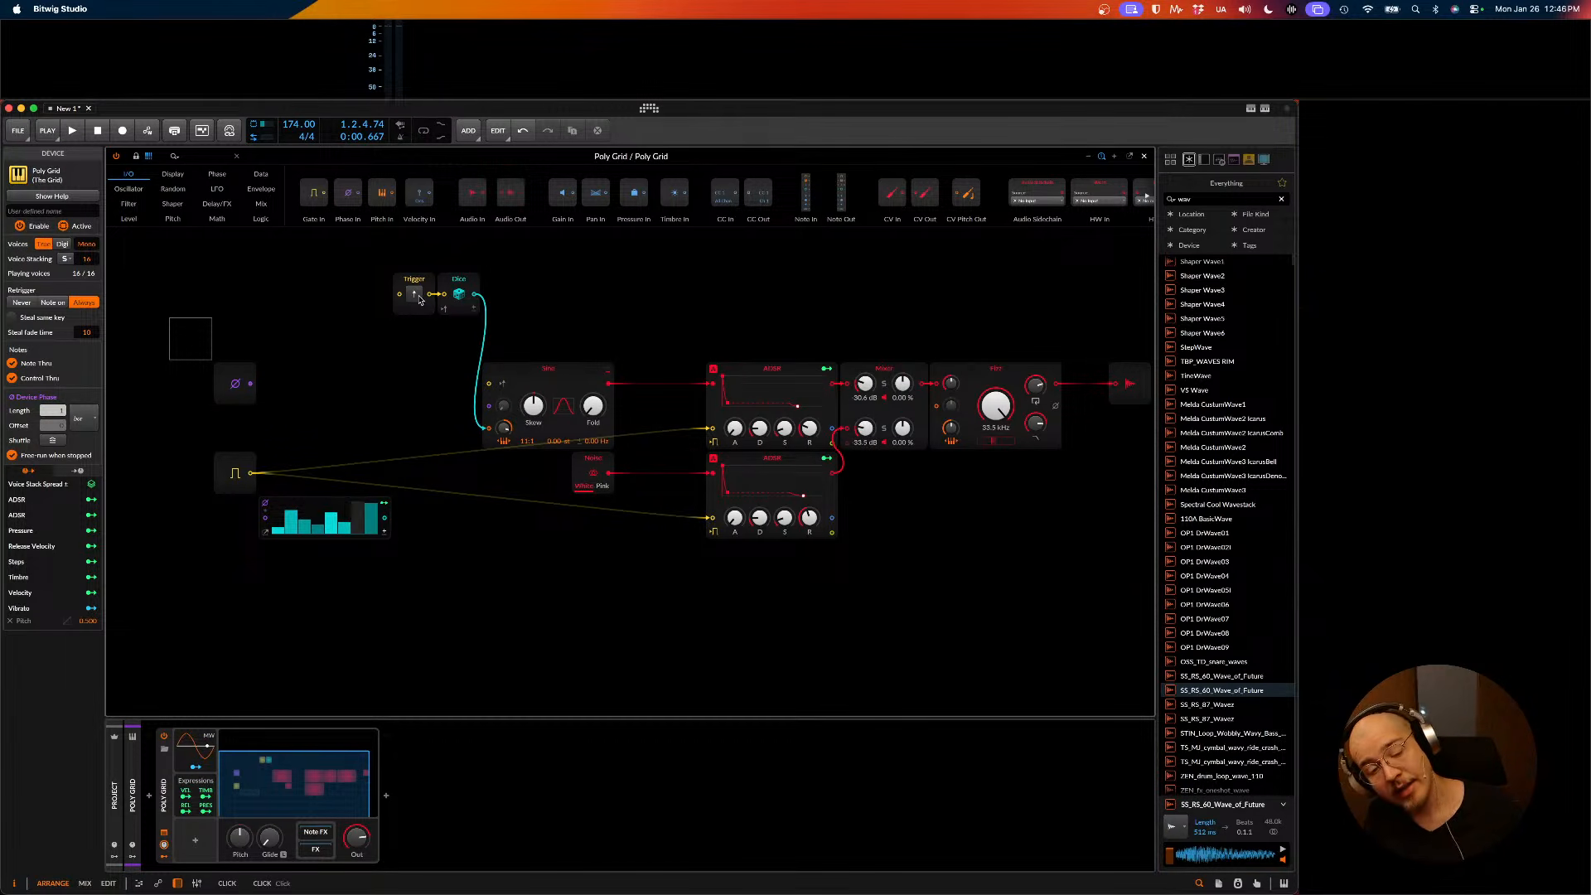
{"action": "key", "text": "space"}
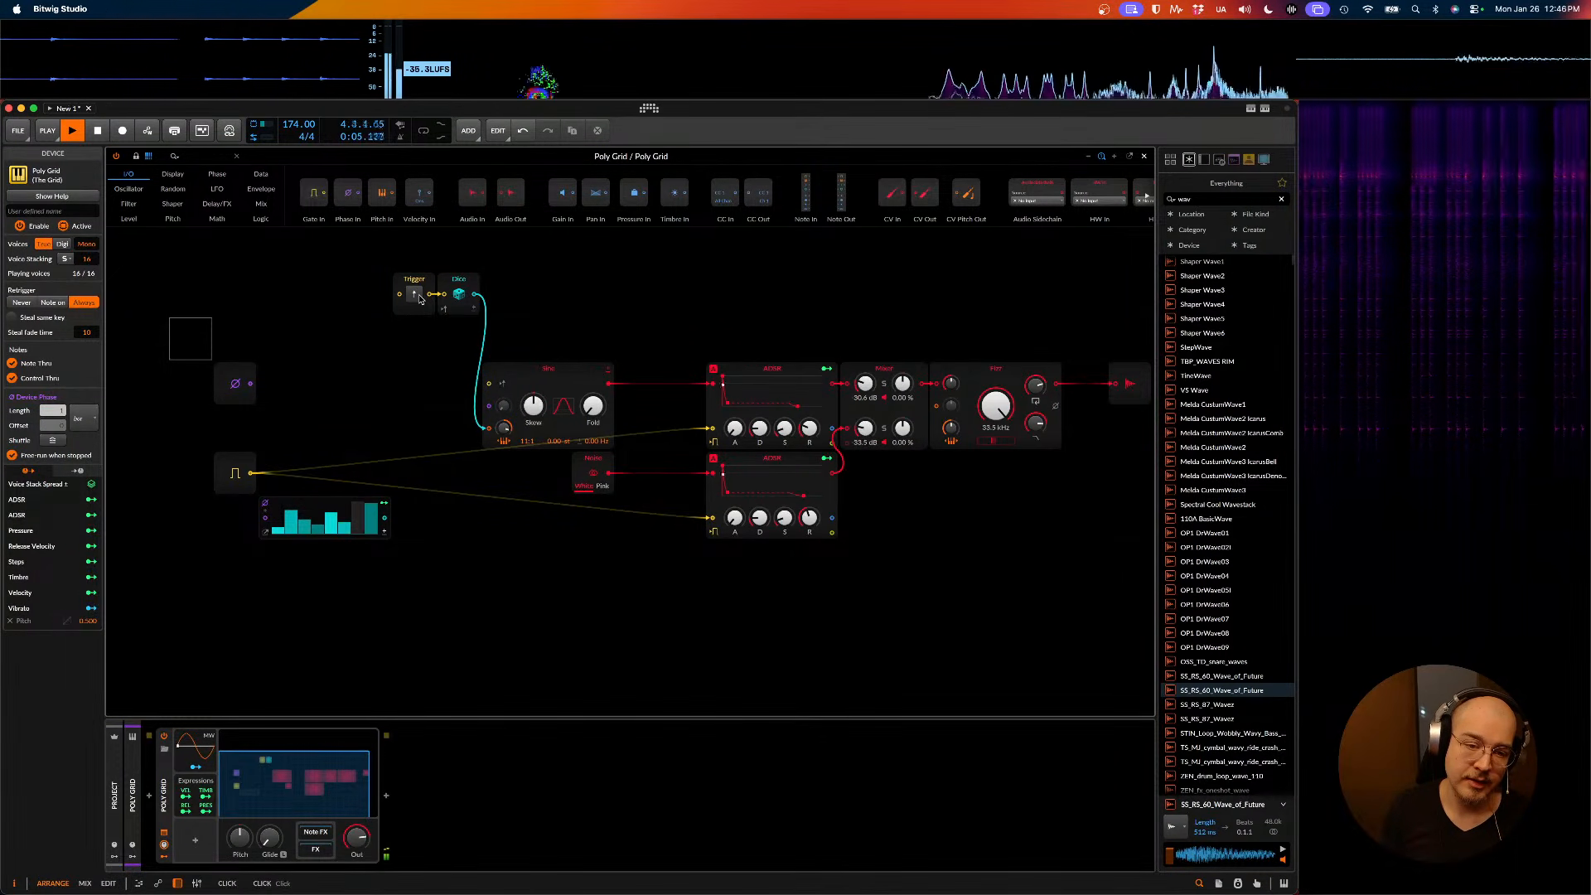
{"action": "key", "text": "space"}
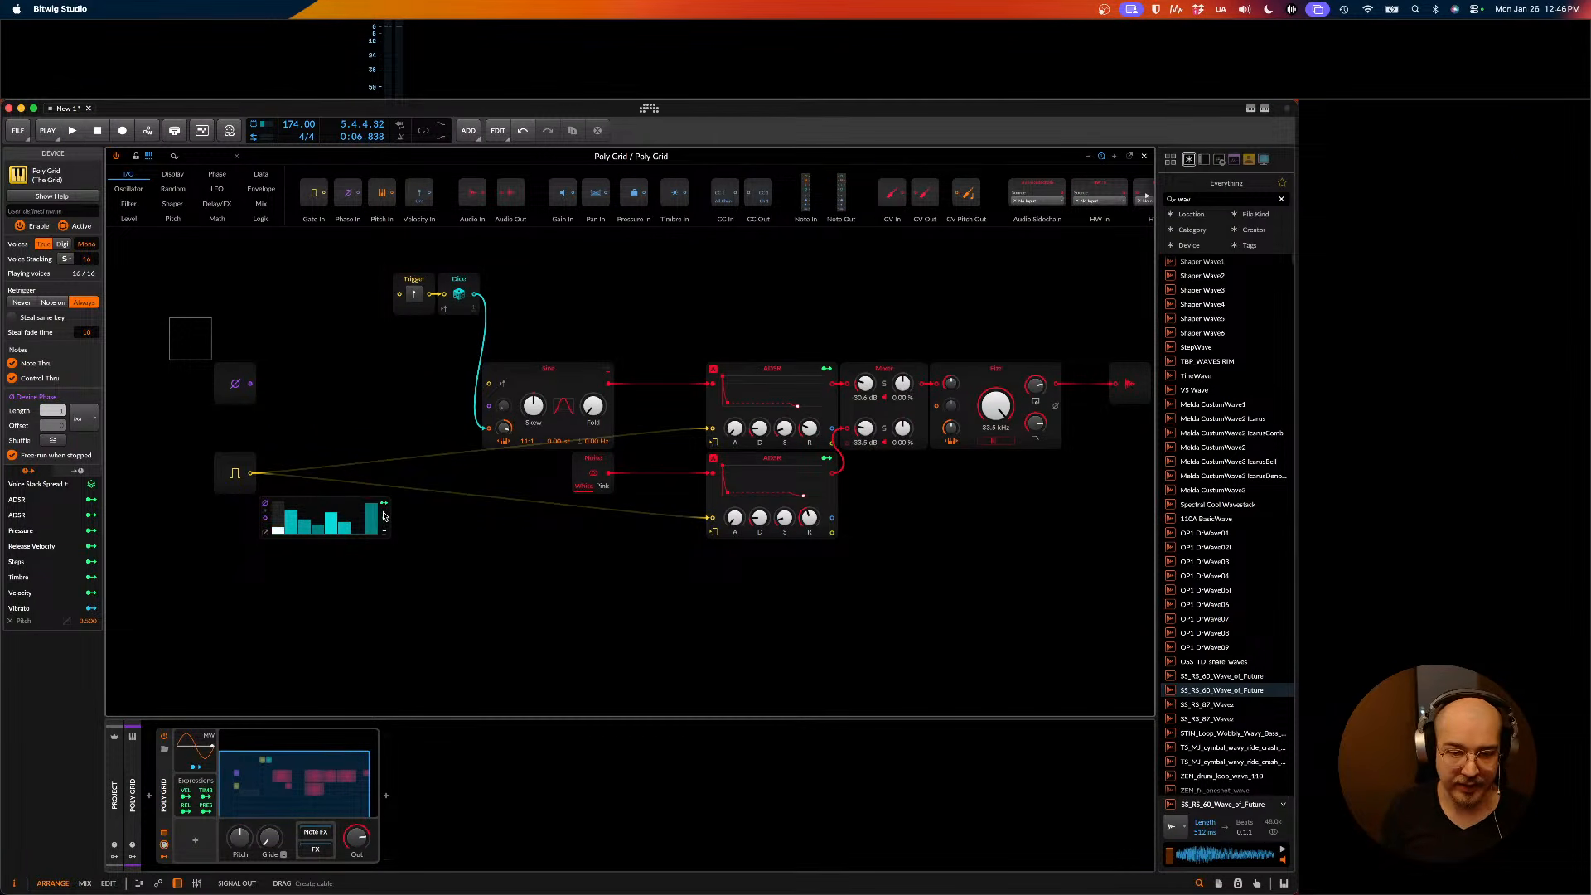
- Find the Chance module and add it to the patch in the empty area above the Steps module
{"action": "type", "text": "chan"}
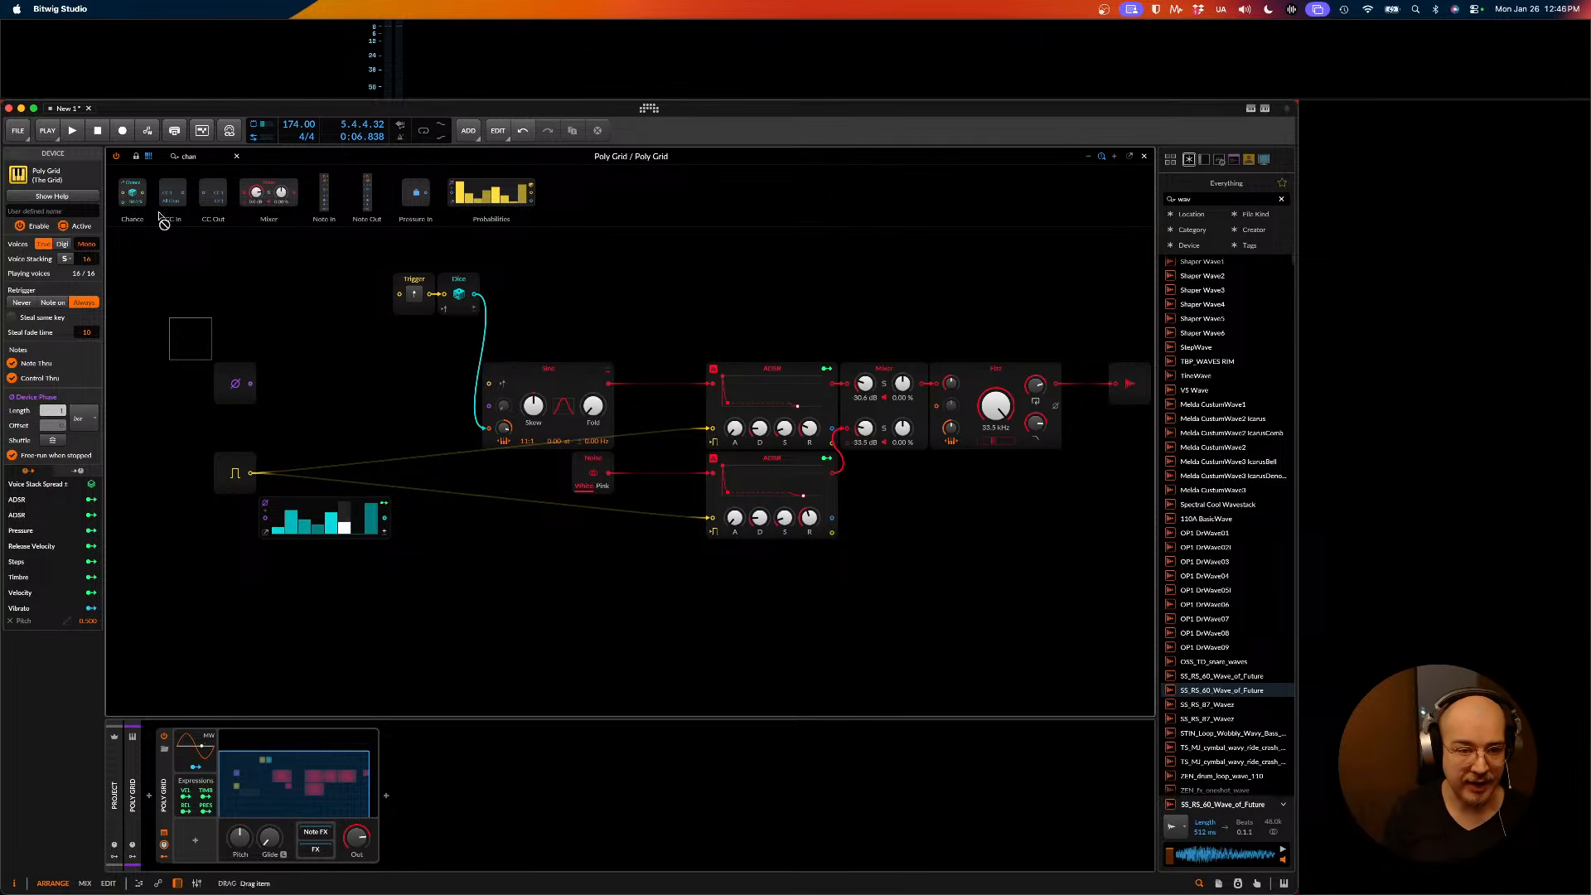
{"action": "left_click_drag", "start_coordinate": [163, 222], "coordinate": [364, 363]}
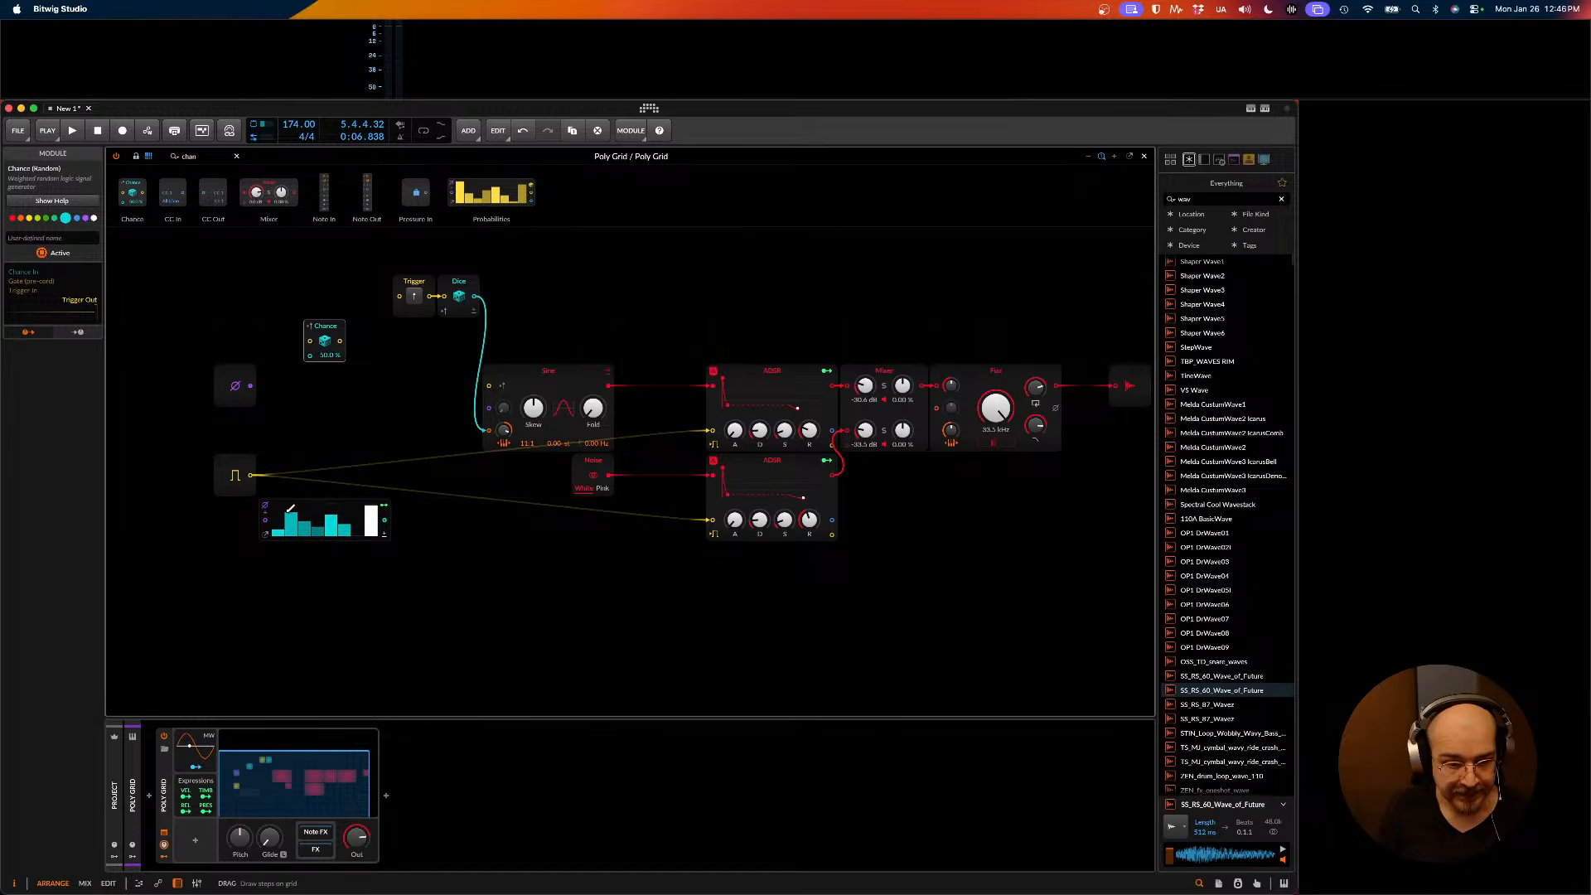
{"action": "left_click", "coordinate": [264, 531]}
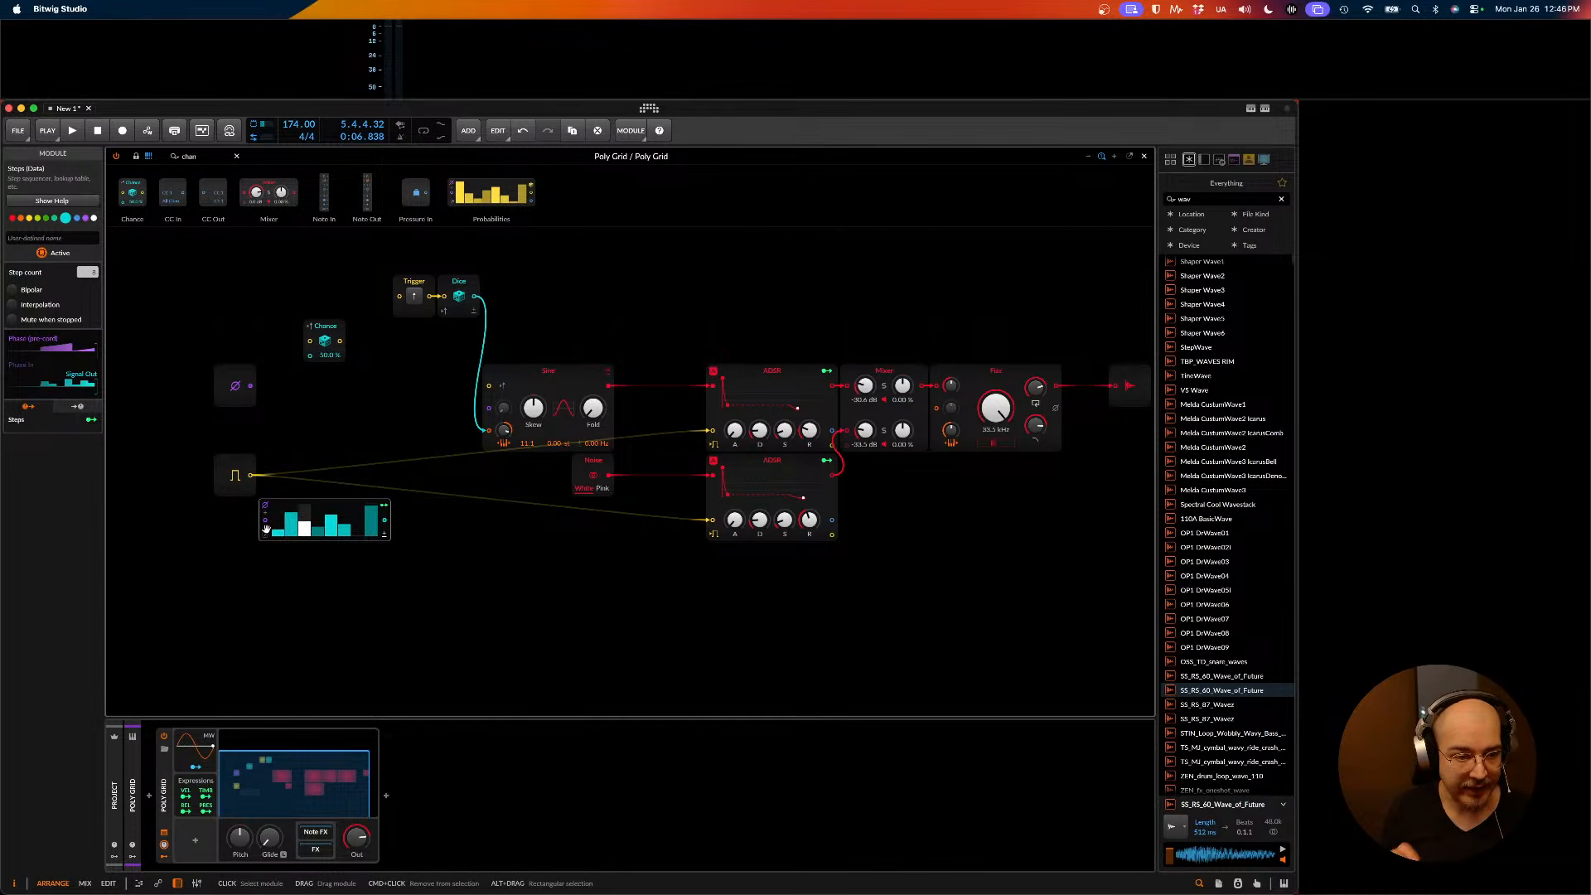
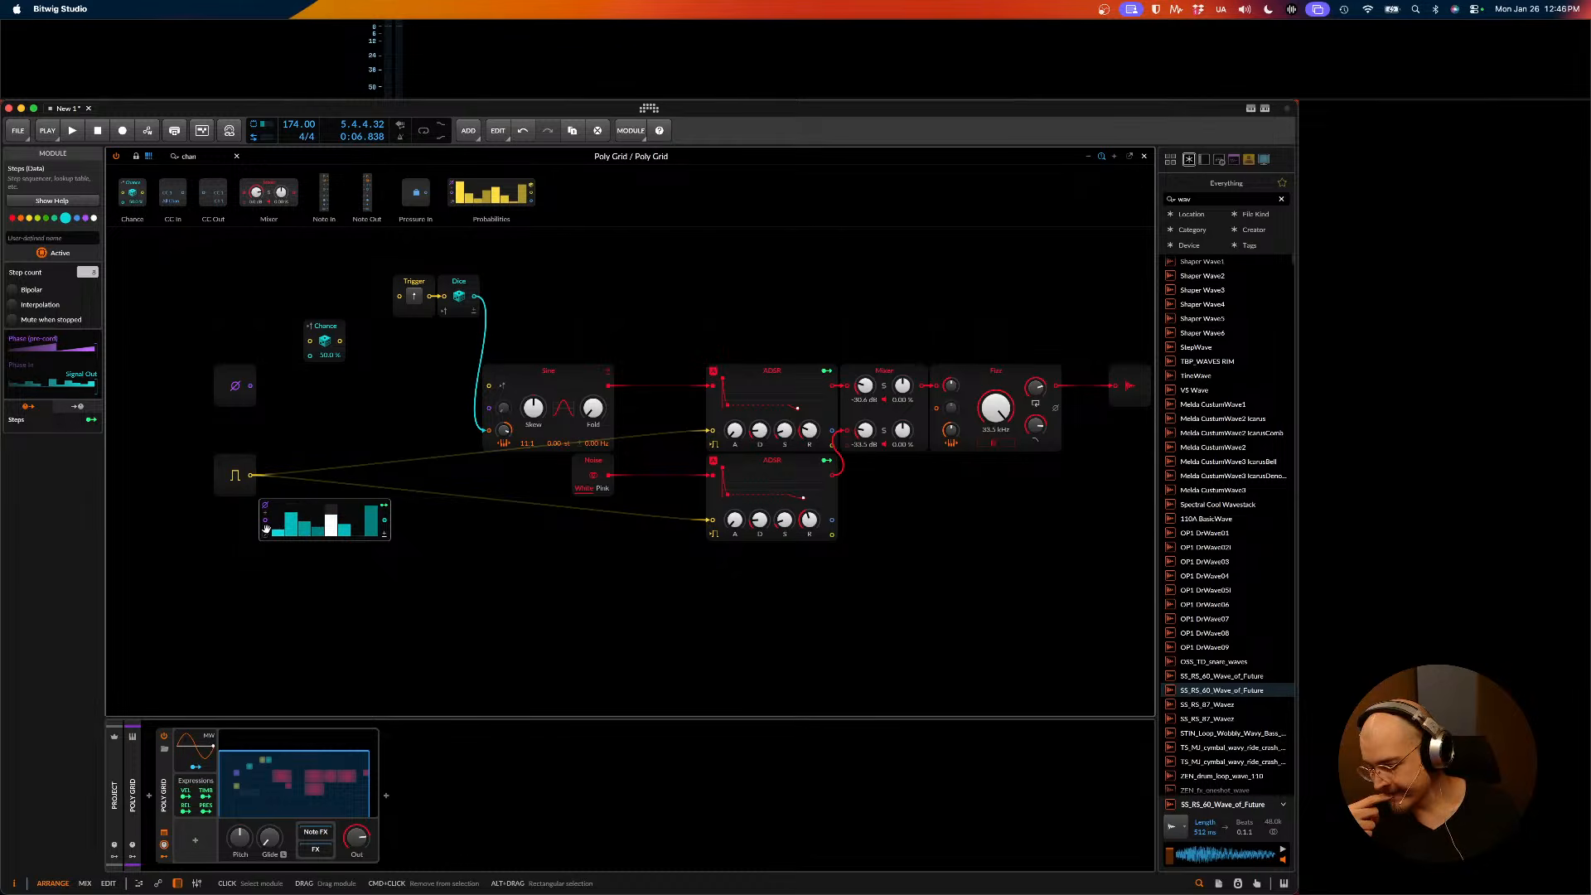
- Try the patch without the Steps and Chance modules and undo both deletions
{"action": "left_click_drag", "start_coordinate": [431, 601], "coordinate": [310, 492]}
{"action": "key", "text": "Delete"}
{"action": "left_click_drag", "start_coordinate": [398, 396], "coordinate": [338, 373]}
{"action": "left_click_drag", "start_coordinate": [341, 379], "coordinate": [316, 334]}
{"action": "key", "text": "Delete"}
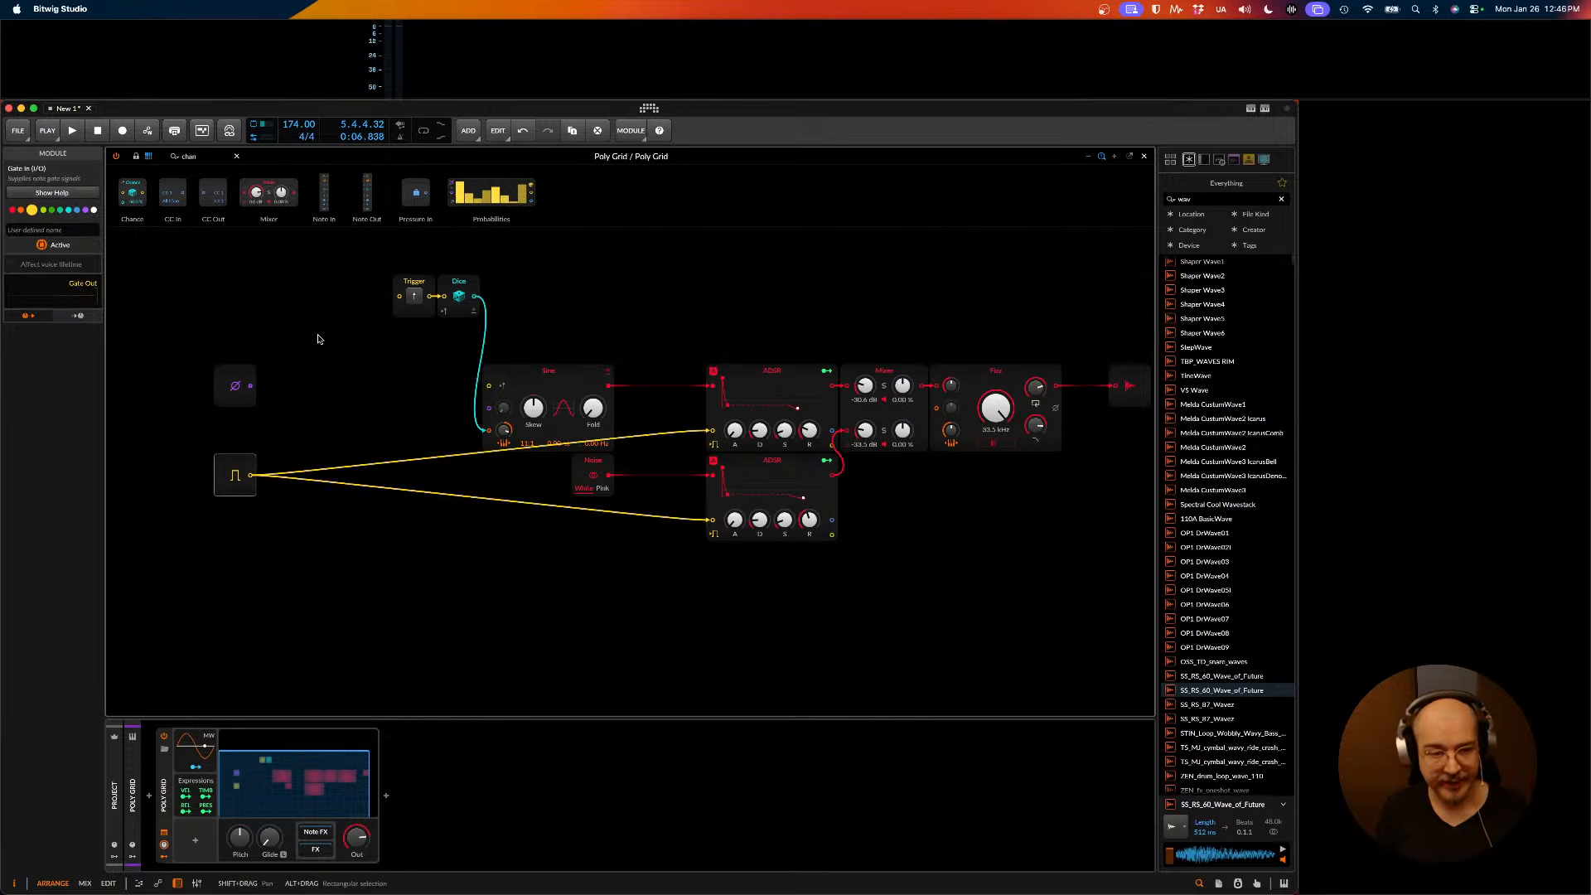
{"action": "key", "text": "space"}
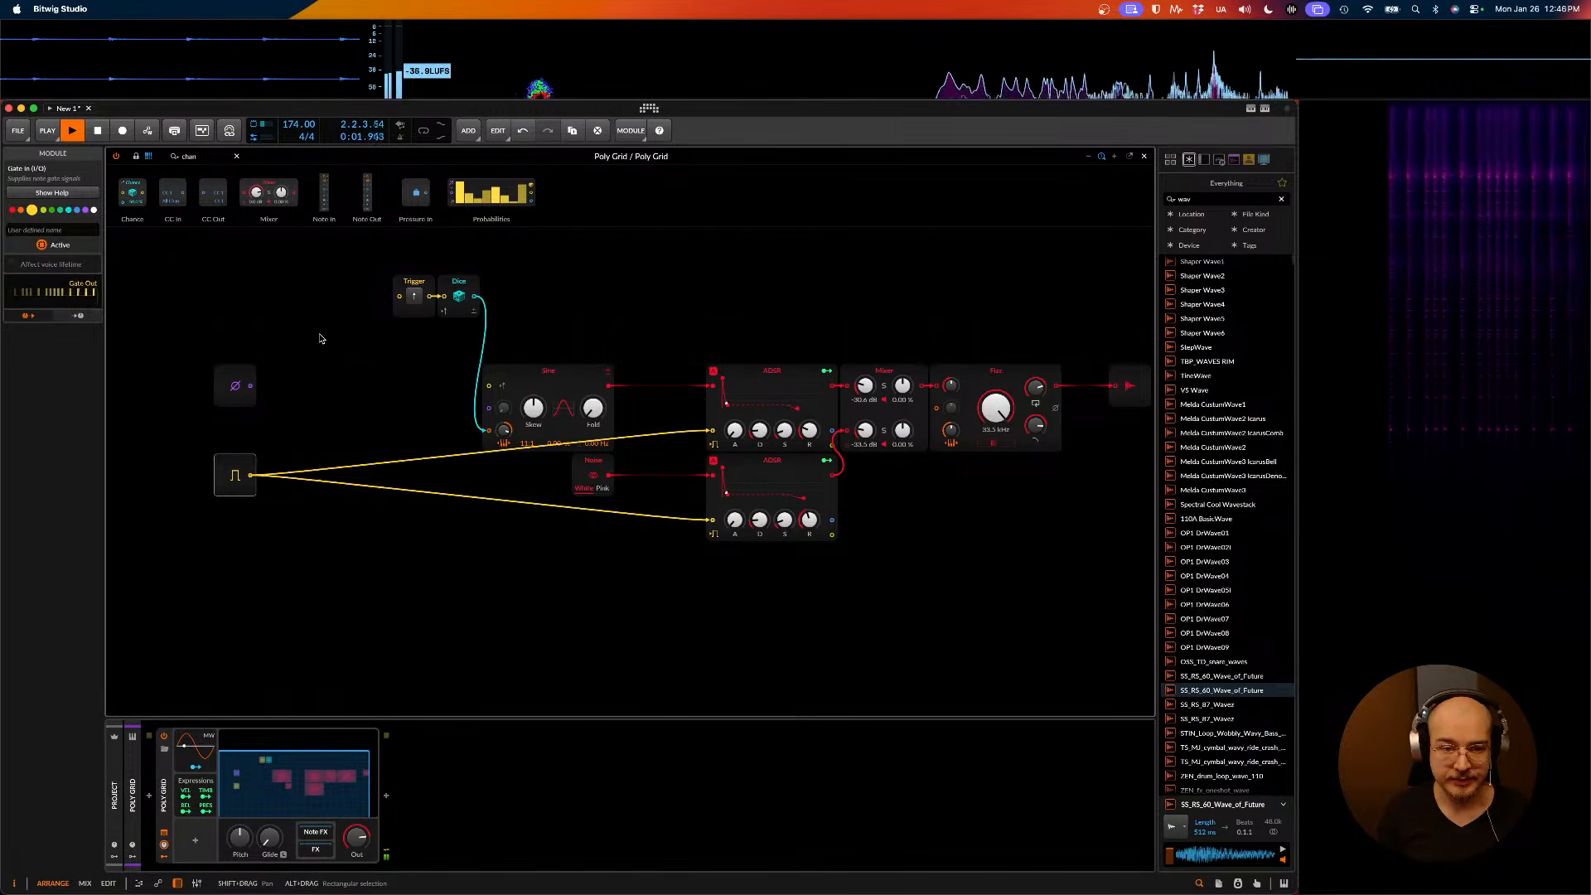
{"action": "key", "text": "space"}
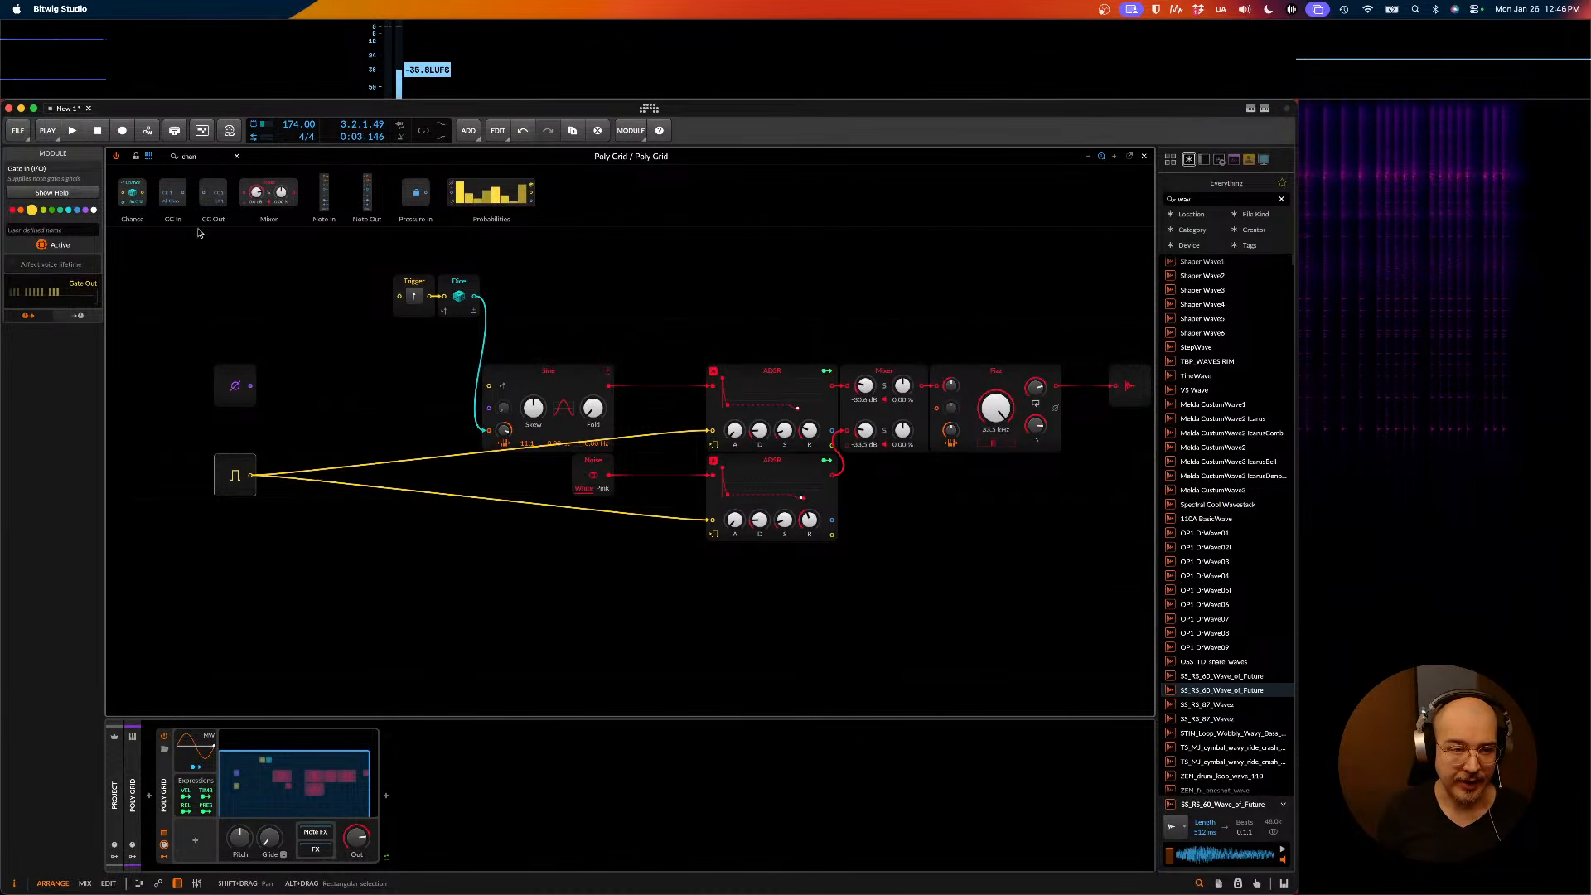
{"action": "key", "text": "super+z"}
{"action": "key", "text": "super+z"}
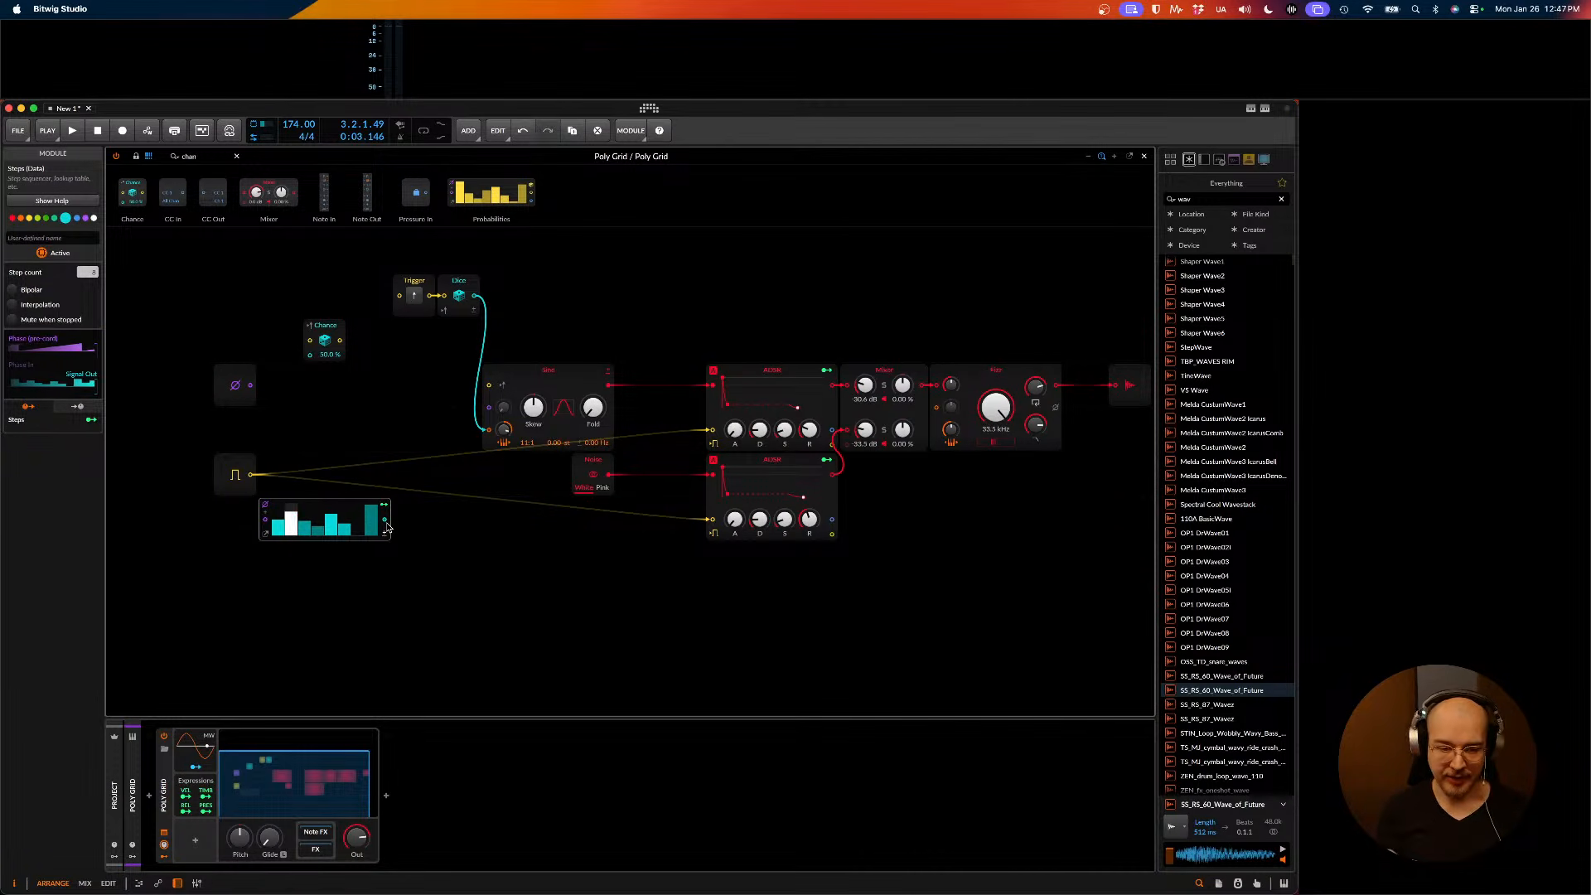
- Delete the unconnected Steps and Chance modules and close the Poly Grid editor during playback
{"action": "left_click_drag", "start_coordinate": [468, 582], "coordinate": [358, 532]}
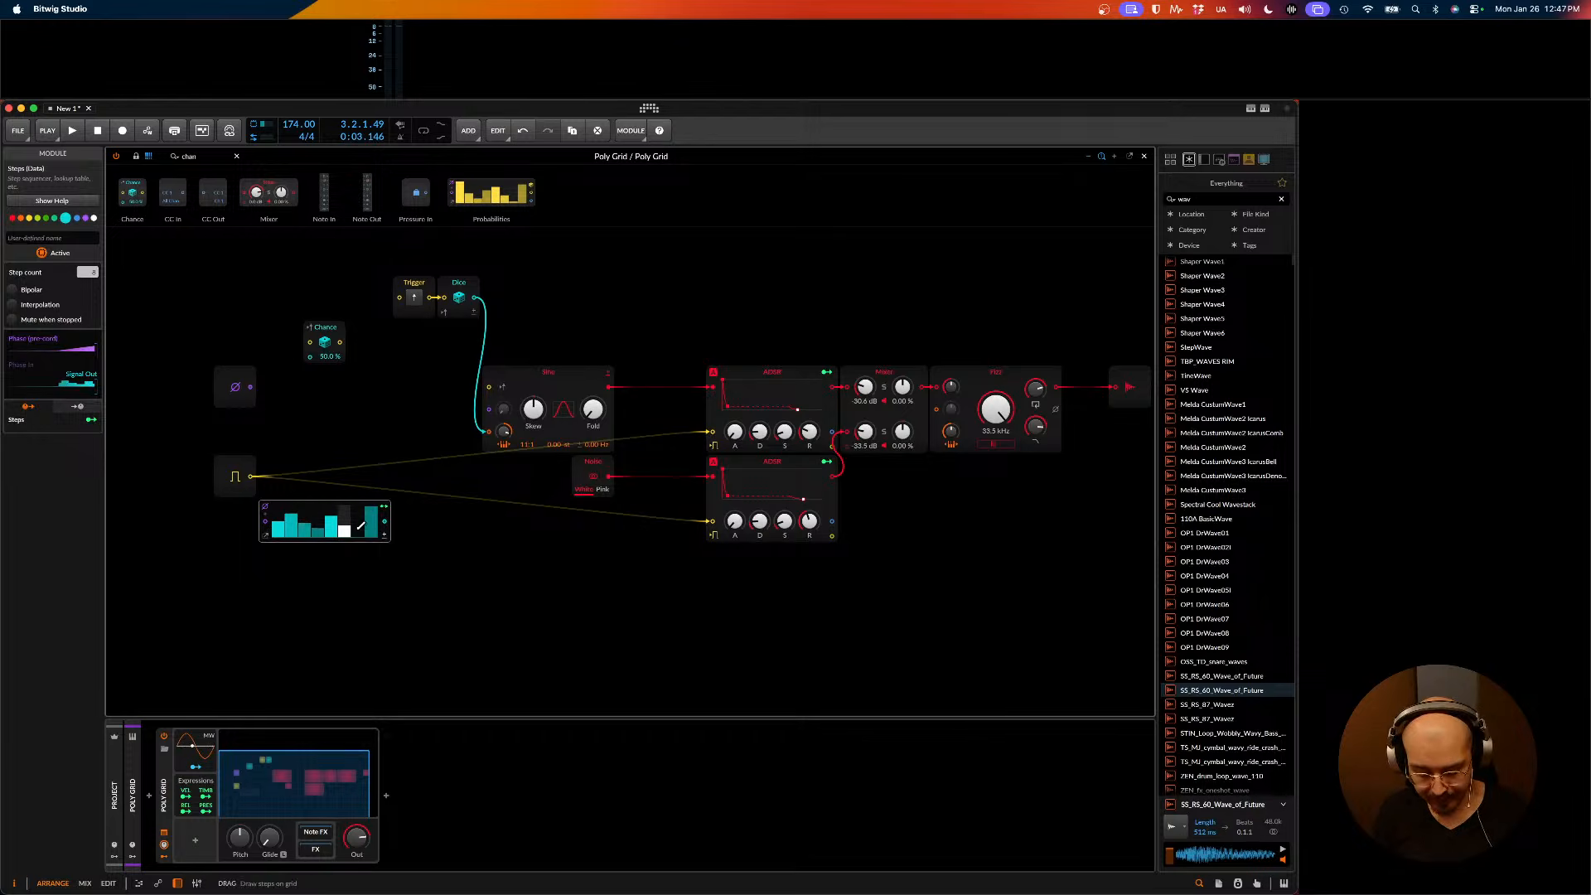
{"action": "key", "text": "Delete"}
{"action": "left_click_drag", "start_coordinate": [391, 412], "coordinate": [328, 342]}
{"action": "key", "text": "Delete"}
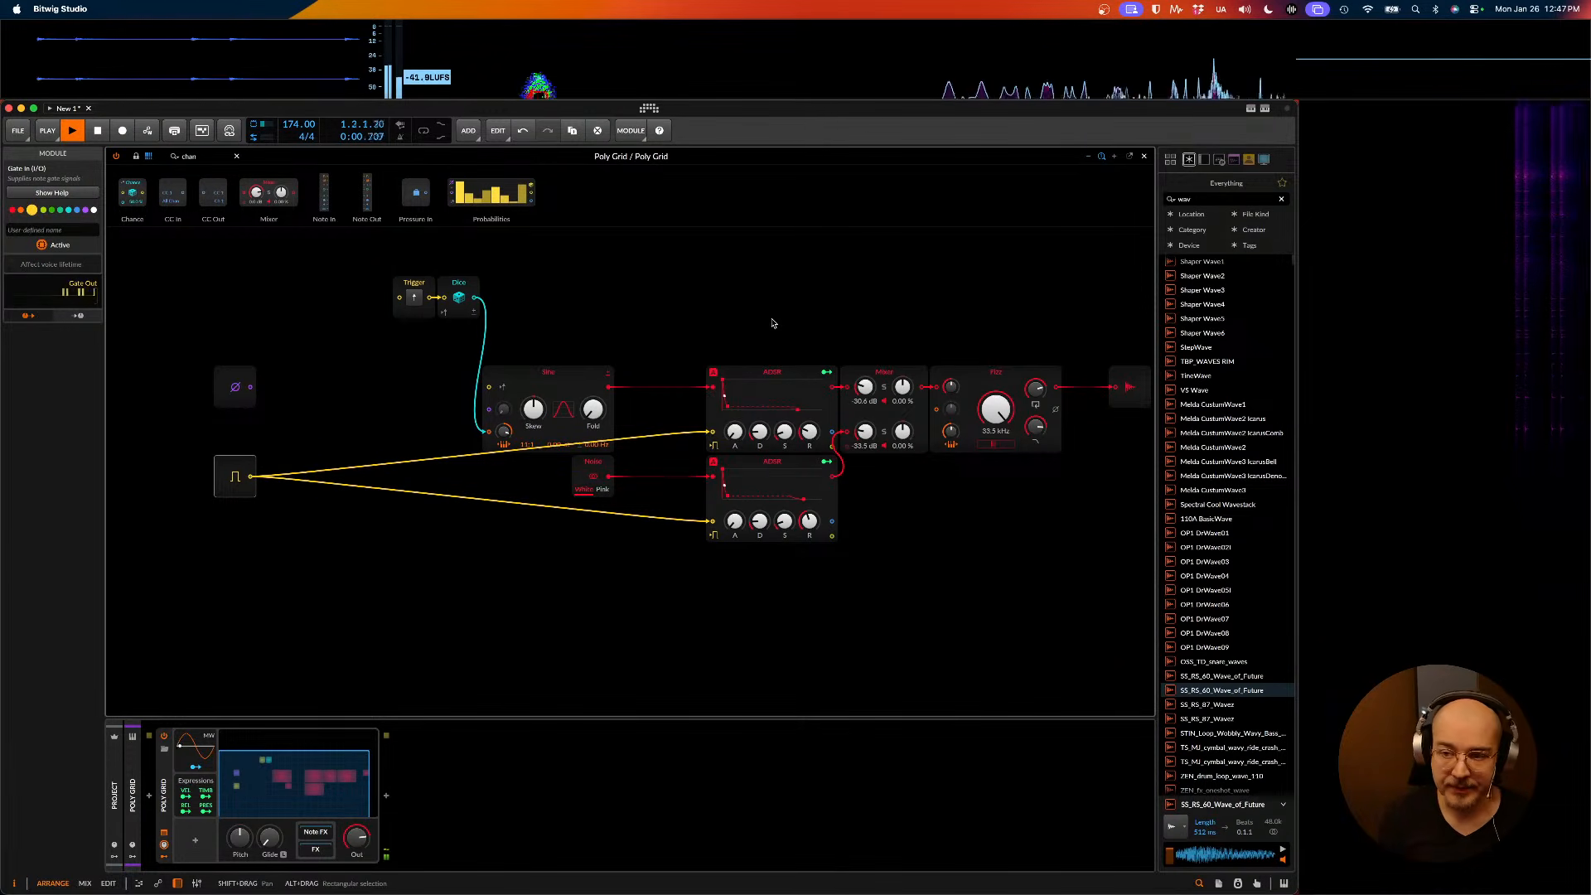
{"action": "key", "text": "Escape"}
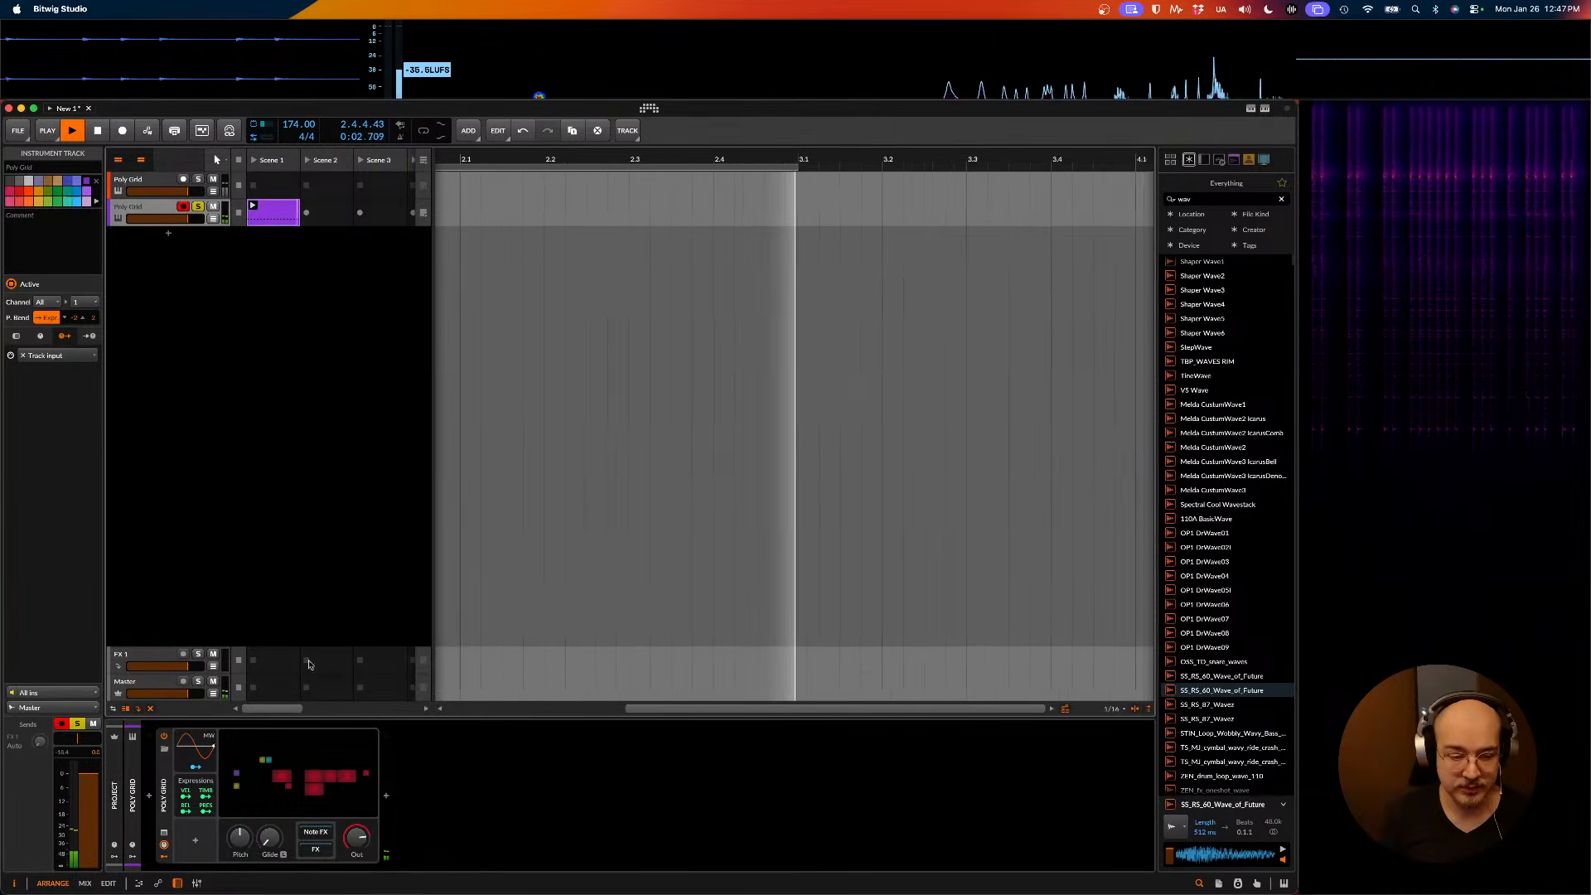
- Move the Fizz module farther from the Mixer and set the Mixer's two channel levels to -26.7 dB and -30.1 dB during playback
{"action": "left_click", "coordinate": [293, 751]}
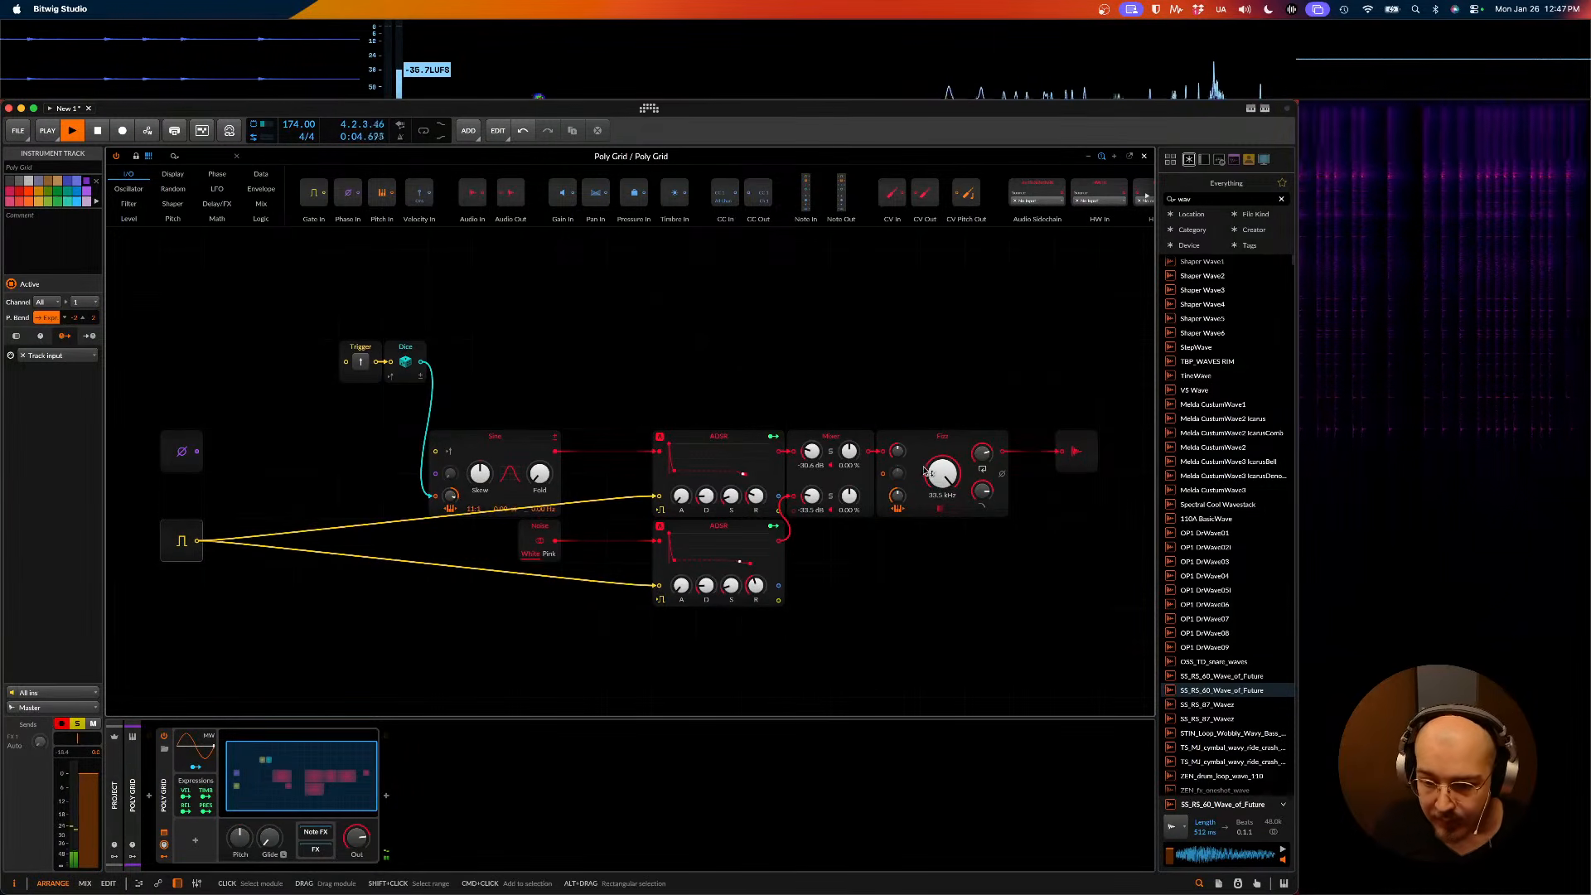
{"action": "left_click_drag", "start_coordinate": [926, 471], "coordinate": [1027, 488]}
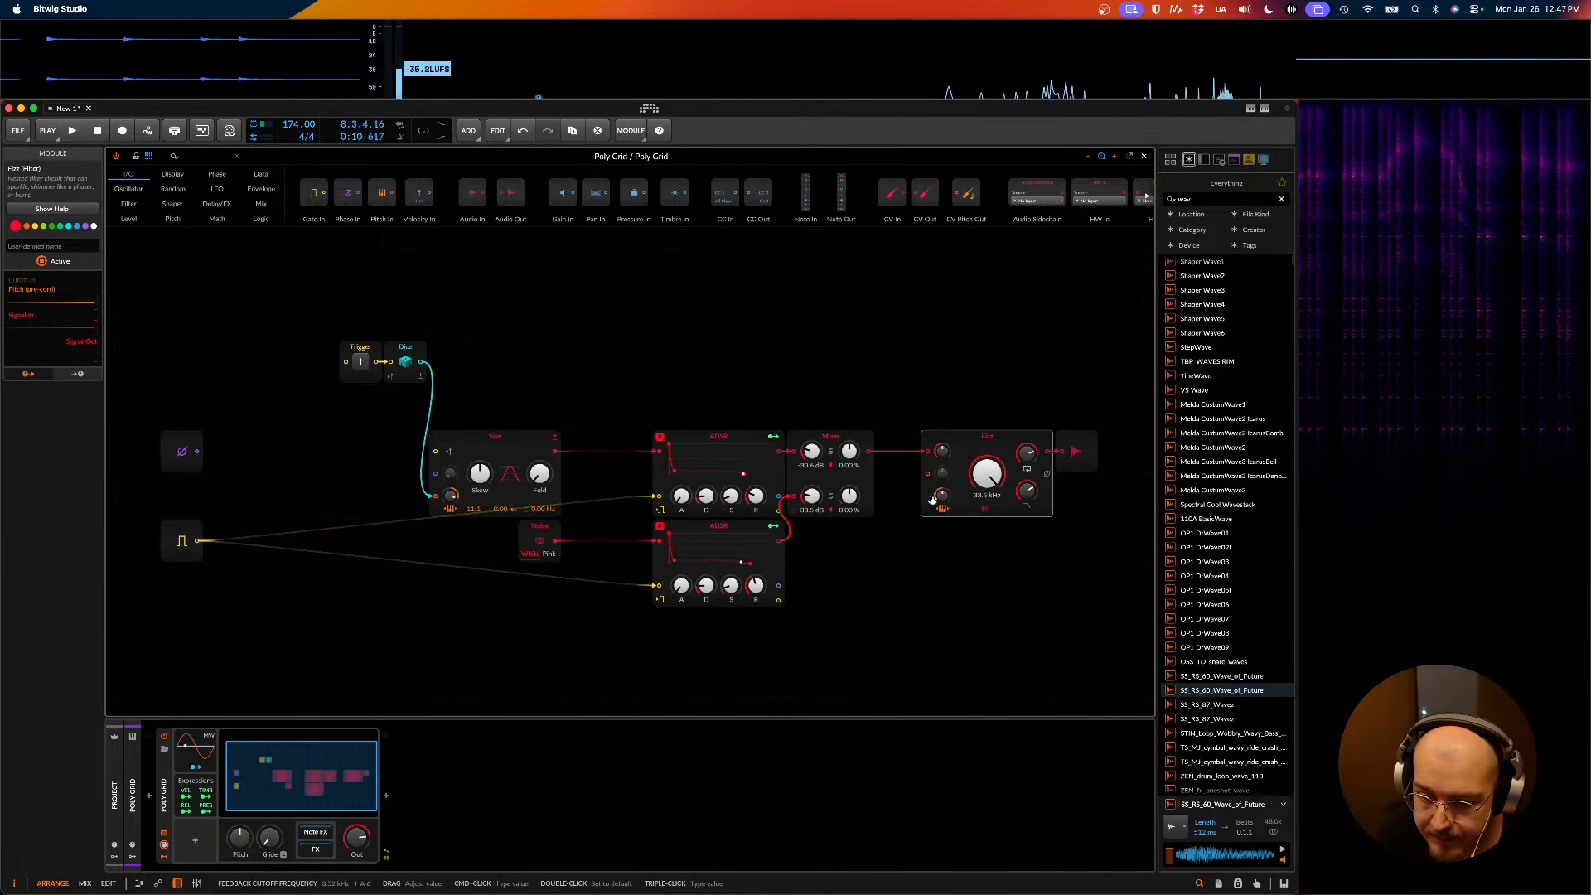
{"action": "left_click_drag", "start_coordinate": [812, 496], "coordinate": [811, 495]}
{"action": "key", "text": "space"}
{"action": "key", "text": "space"}
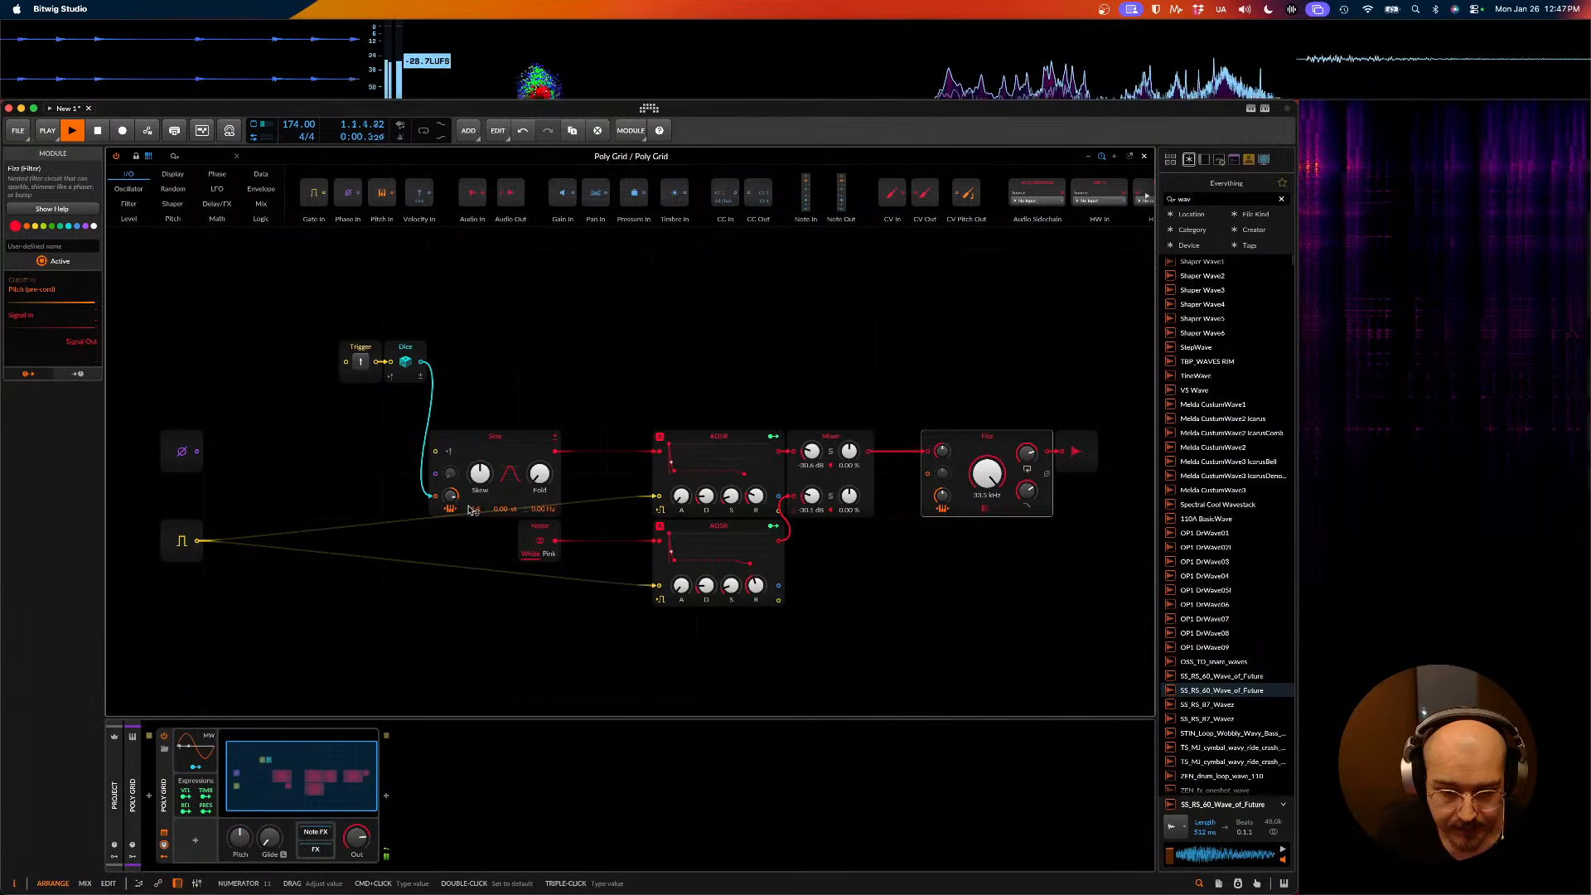
{"action": "key", "text": "space"}
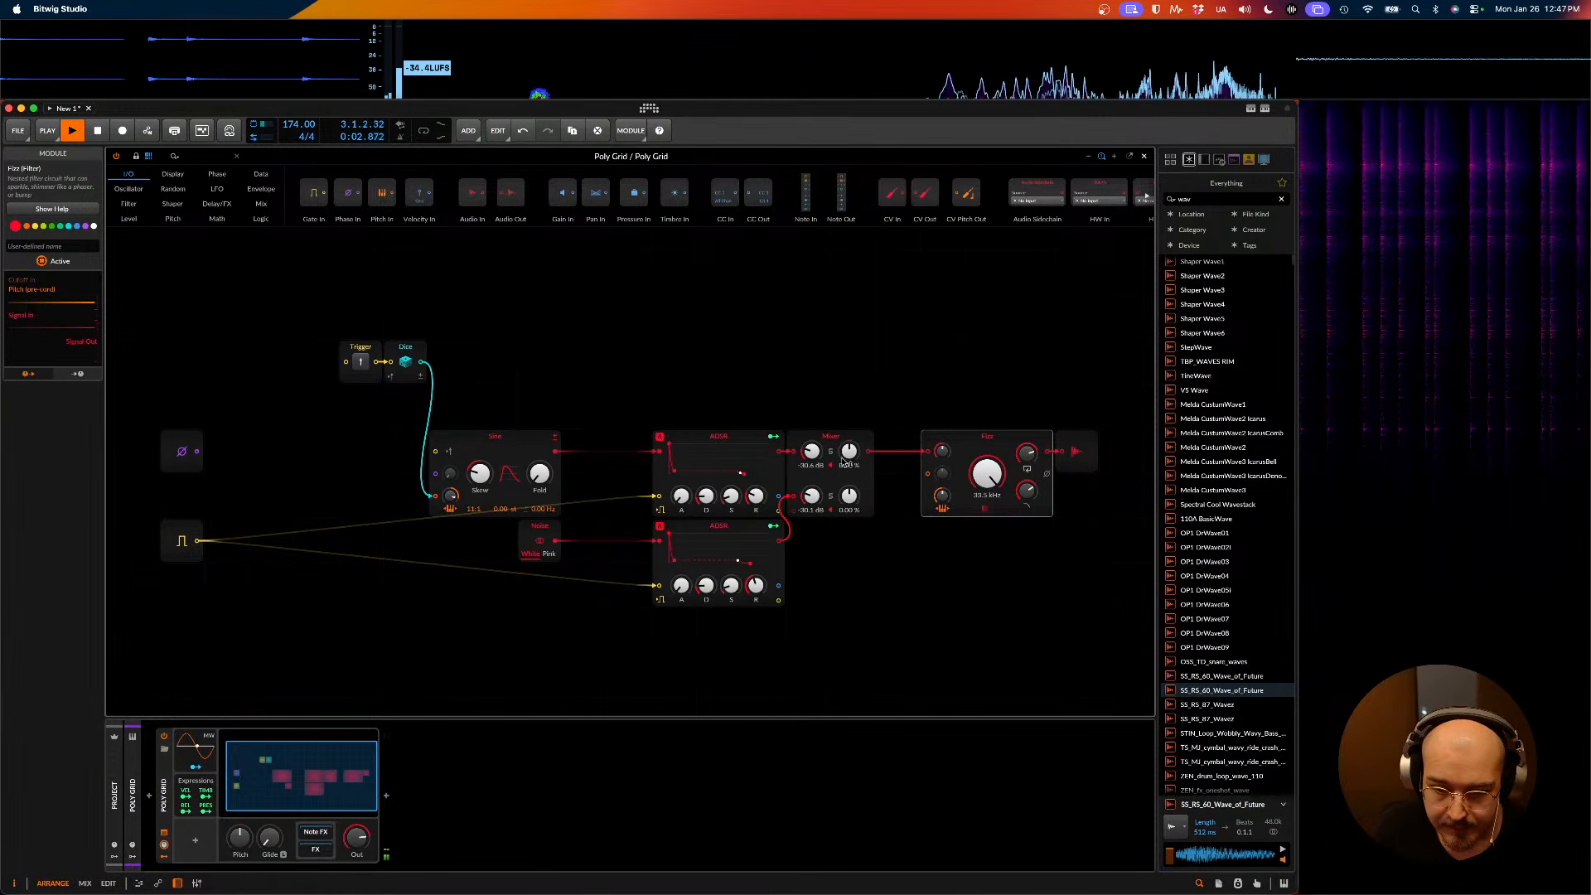
{"action": "left_click_drag", "start_coordinate": [811, 451], "coordinate": [811, 451]}
- Adjust the Fizz filter's cutoff and raise its feedback gain to 73.0 %
{"action": "left_click_drag", "start_coordinate": [987, 473], "coordinate": [987, 482]}
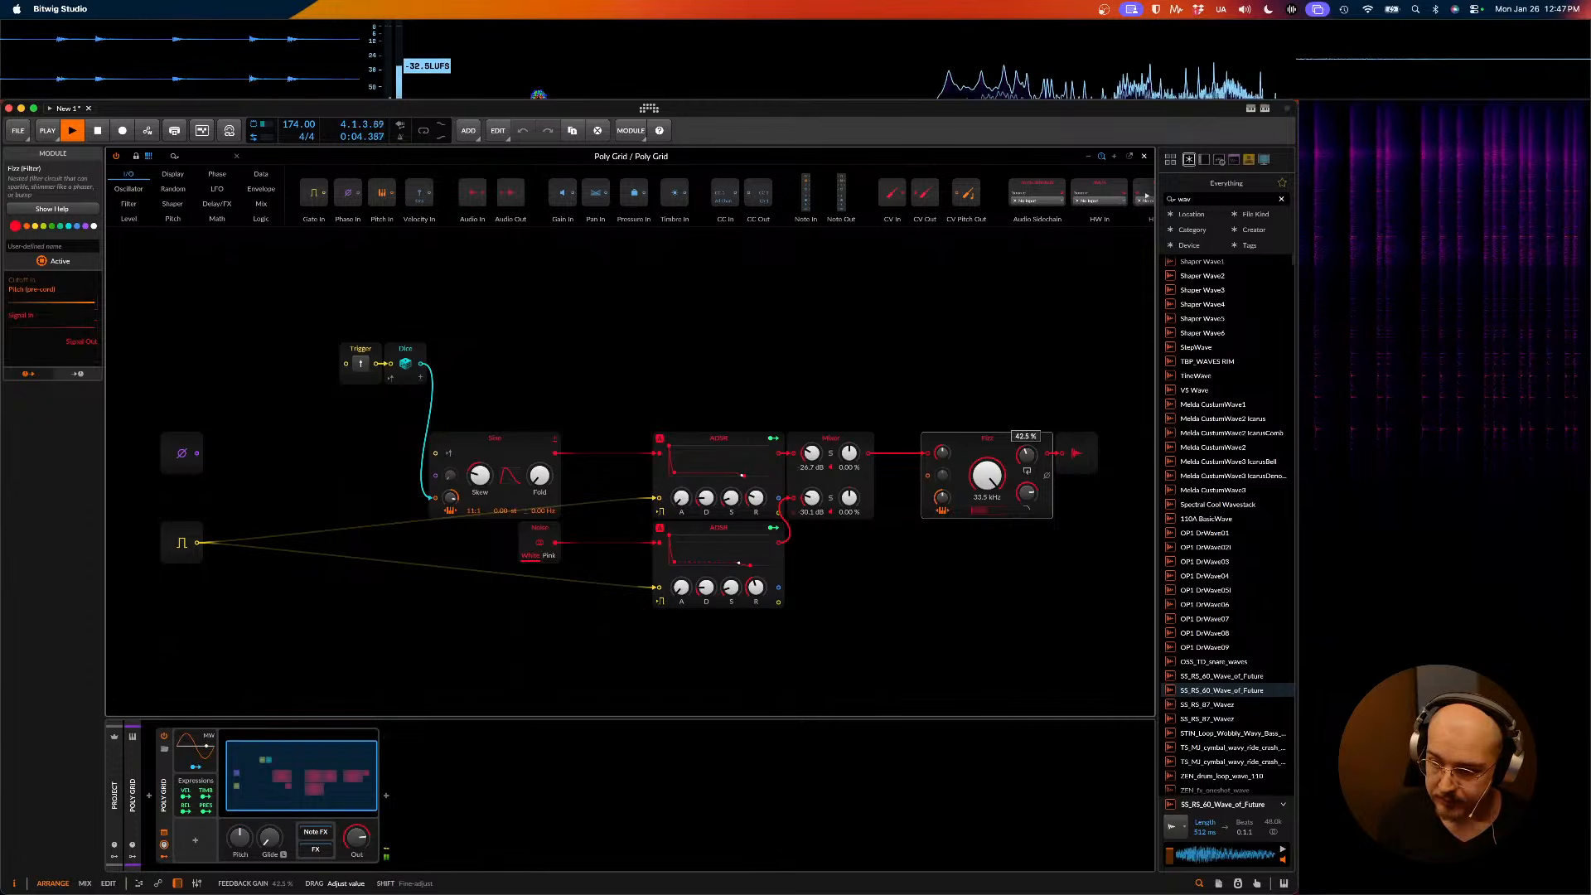
{"action": "left_click_drag", "start_coordinate": [1027, 455], "coordinate": [1027, 423]}
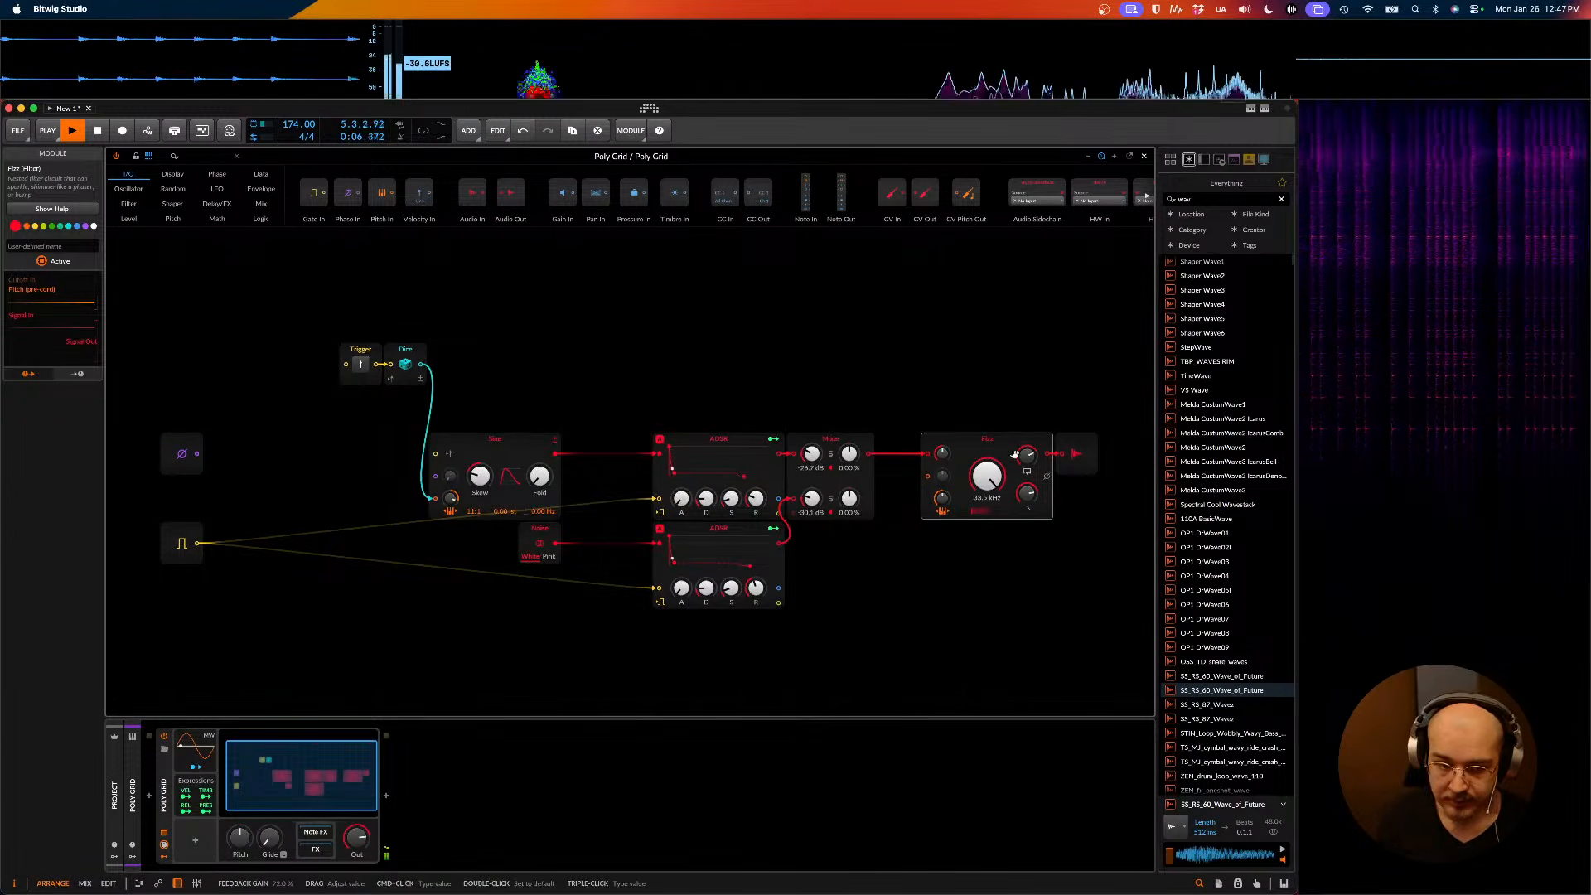
{"action": "scroll", "coordinate": [459, 525], "scroll_direction": "right", "scroll_amount": 1}
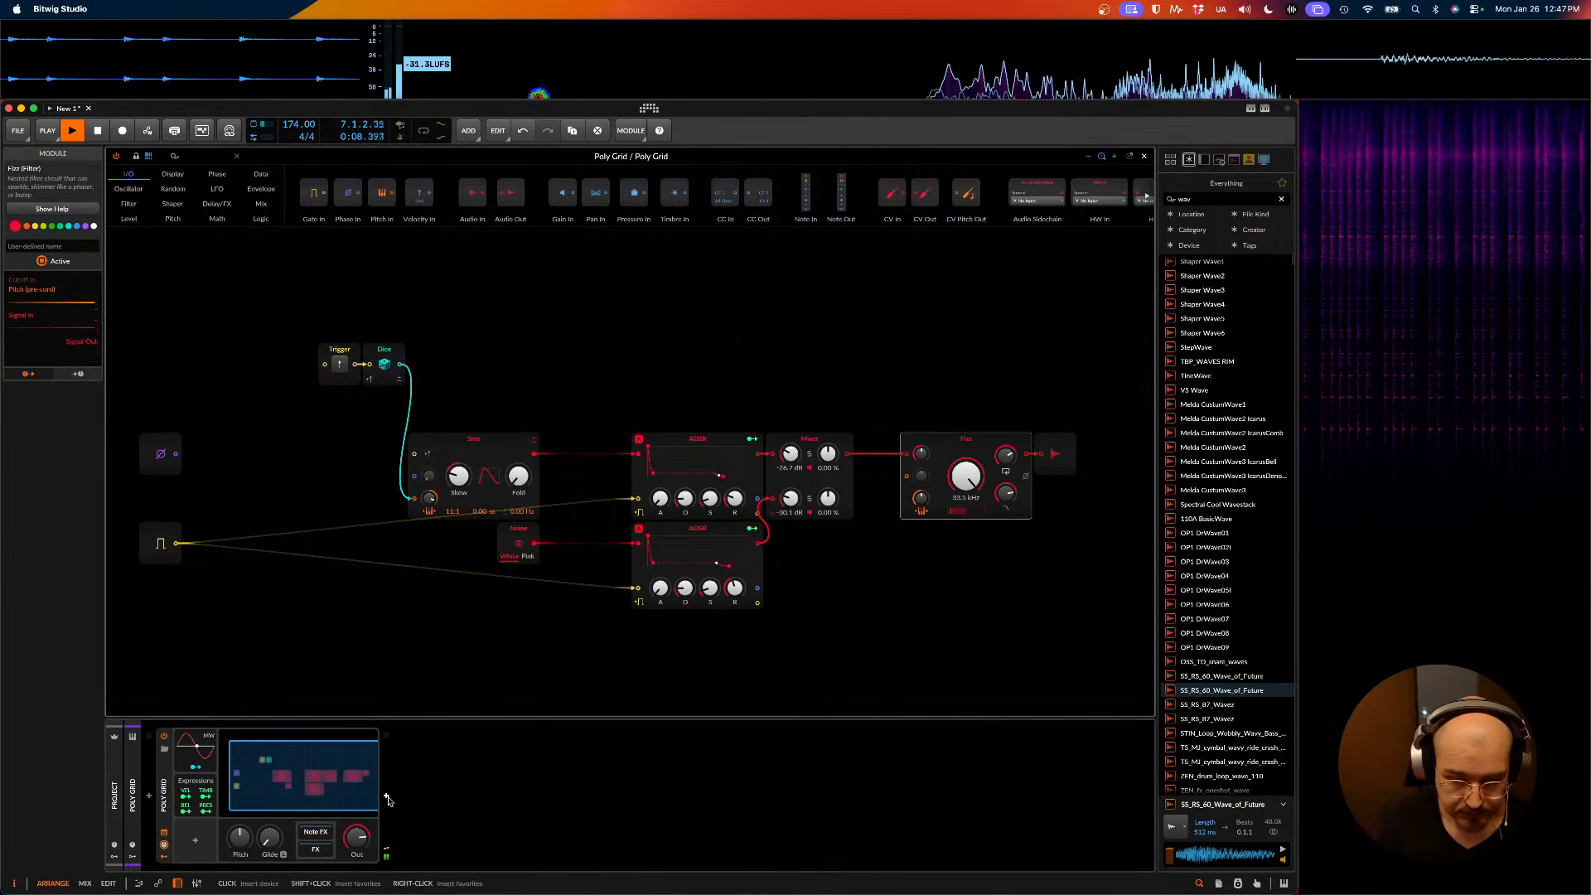
- Find the Freq Shifter effect and insert it after the Poly Grid in the device chain
{"action": "scroll", "coordinate": [843, 535], "scroll_direction": "right", "scroll_amount": 10}
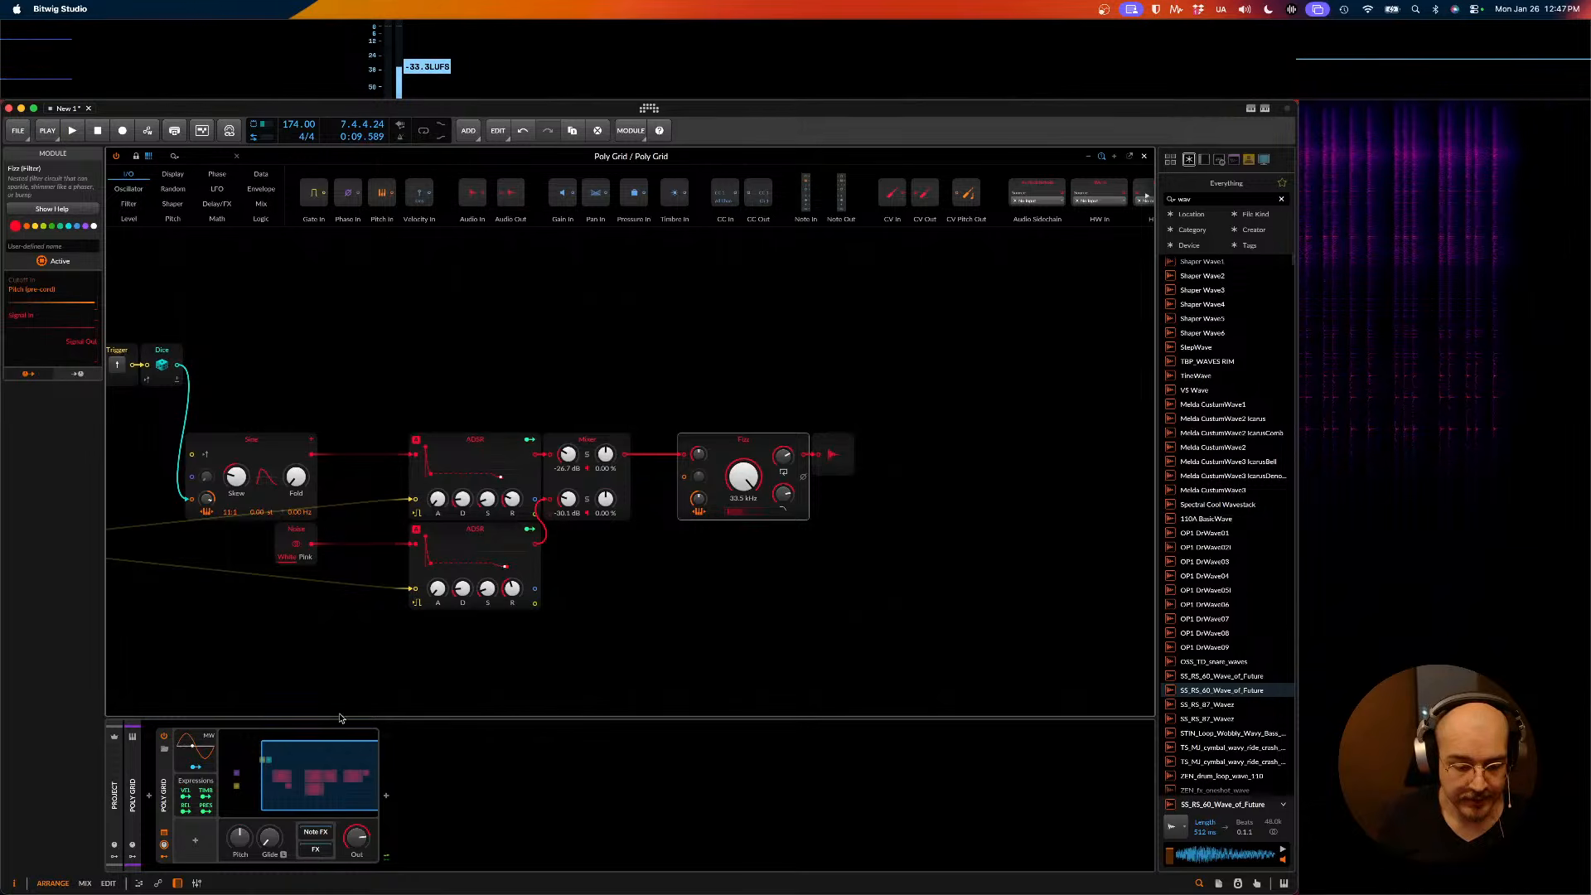
{"action": "left_click", "coordinate": [385, 802]}
{"action": "type", "text": "ashif"}
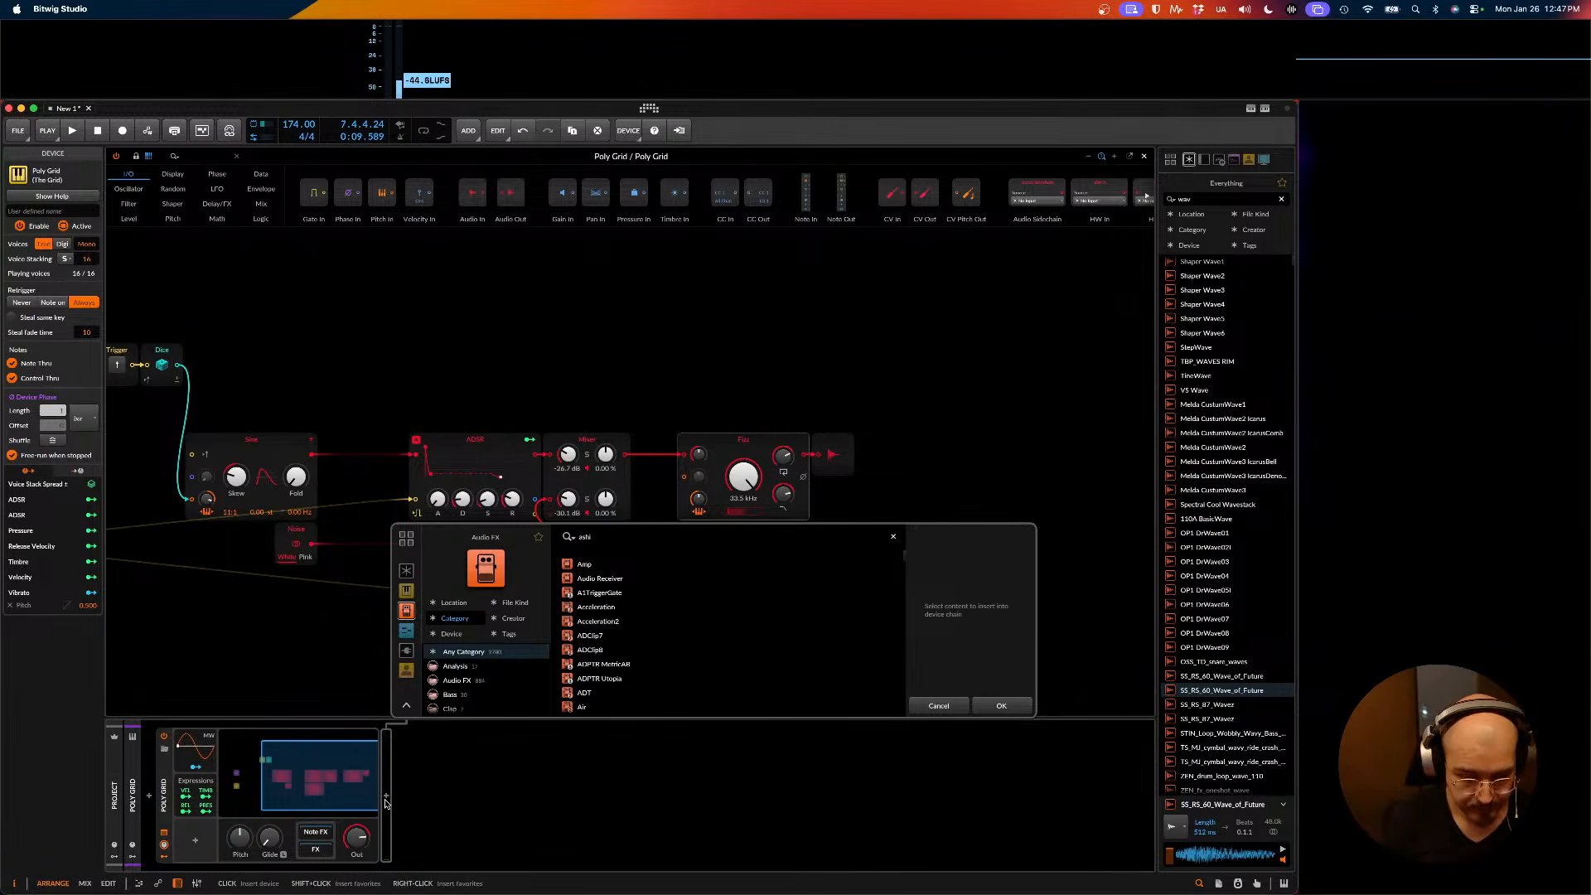
{"action": "key", "text": "BackSpace"}
{"action": "key", "text": "BackSpace"}
{"action": "key", "text": "BackSpace"}
{"action": "key", "text": "BackSpace"}
{"action": "key", "text": "BackSpace"}
{"action": "type", "text": "shifter"}
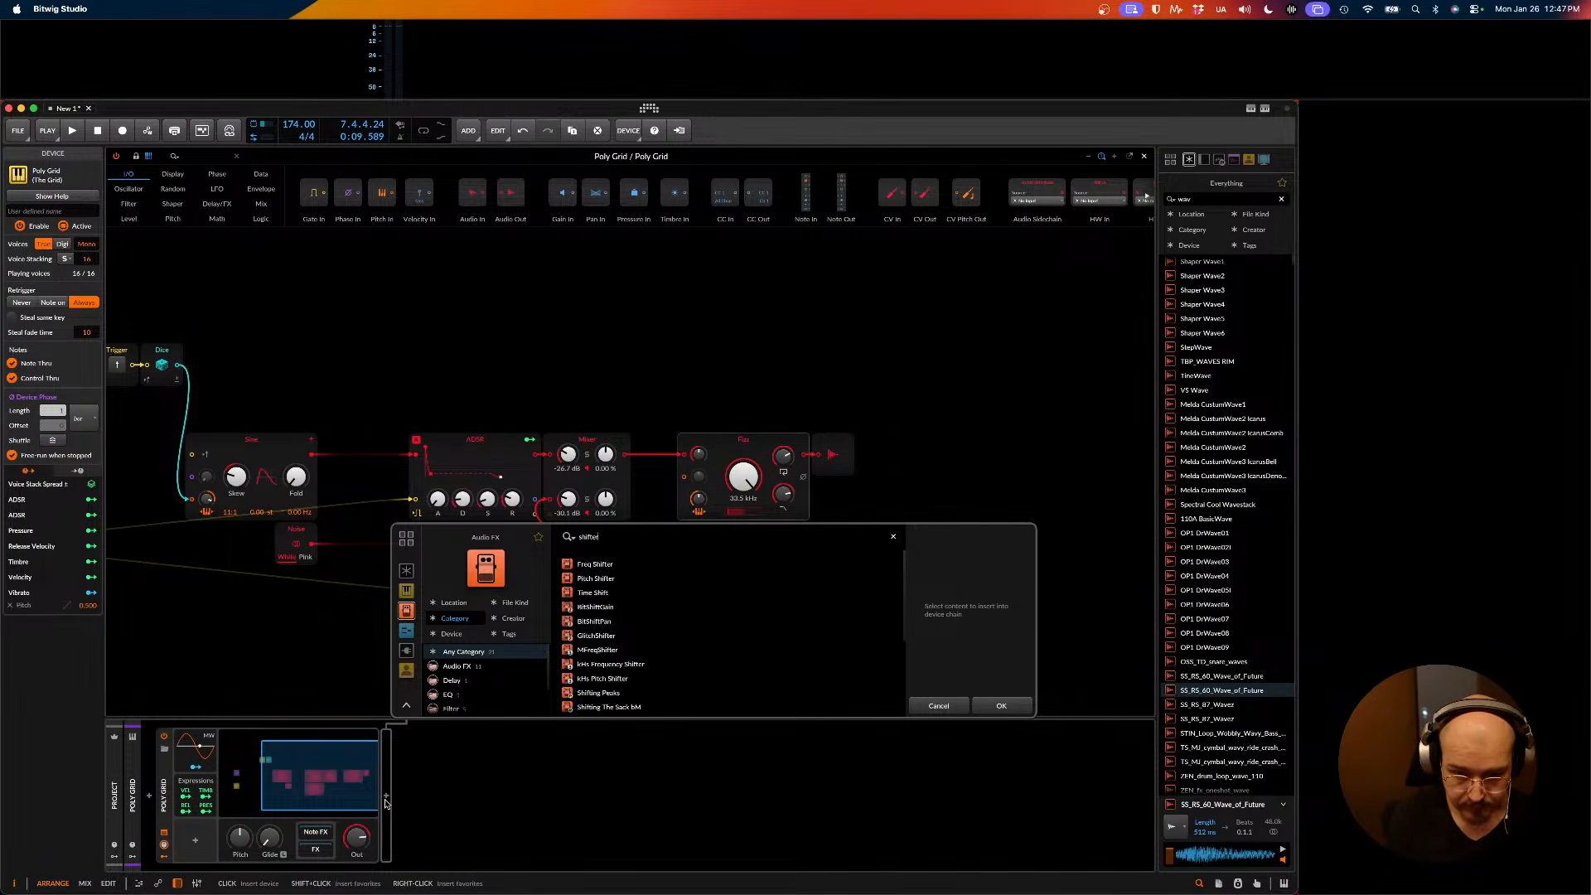
{"action": "key", "text": "Return"}
- Audition the clip while adjusting the Freq Shifter's range and raising its shift to 100 %
{"action": "key", "text": "space"}
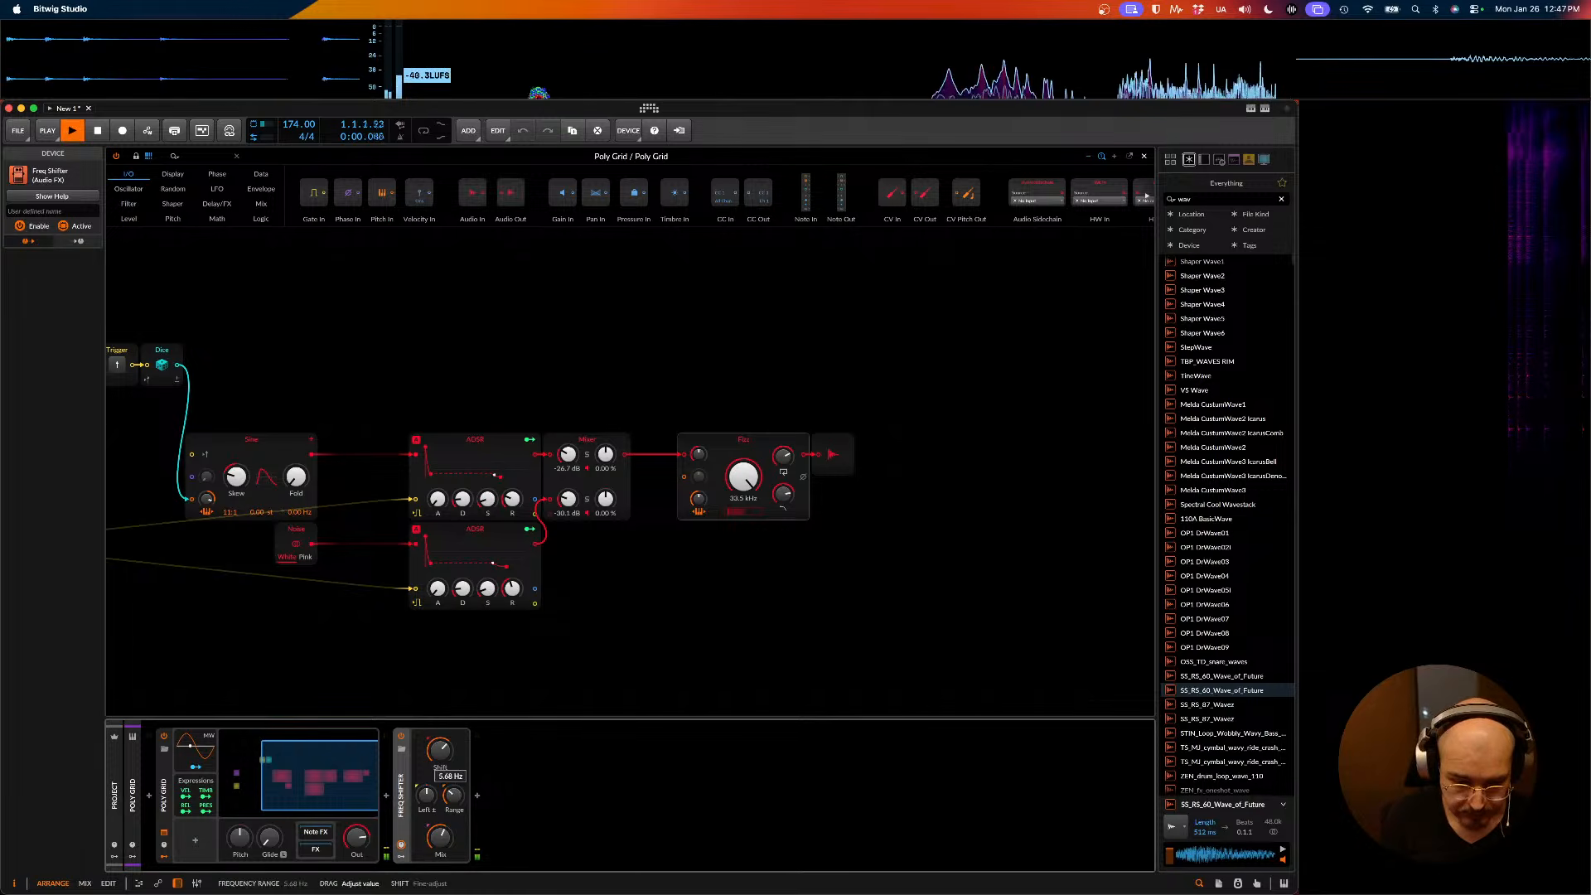
{"action": "mouse_move", "coordinate": [440, 750]}
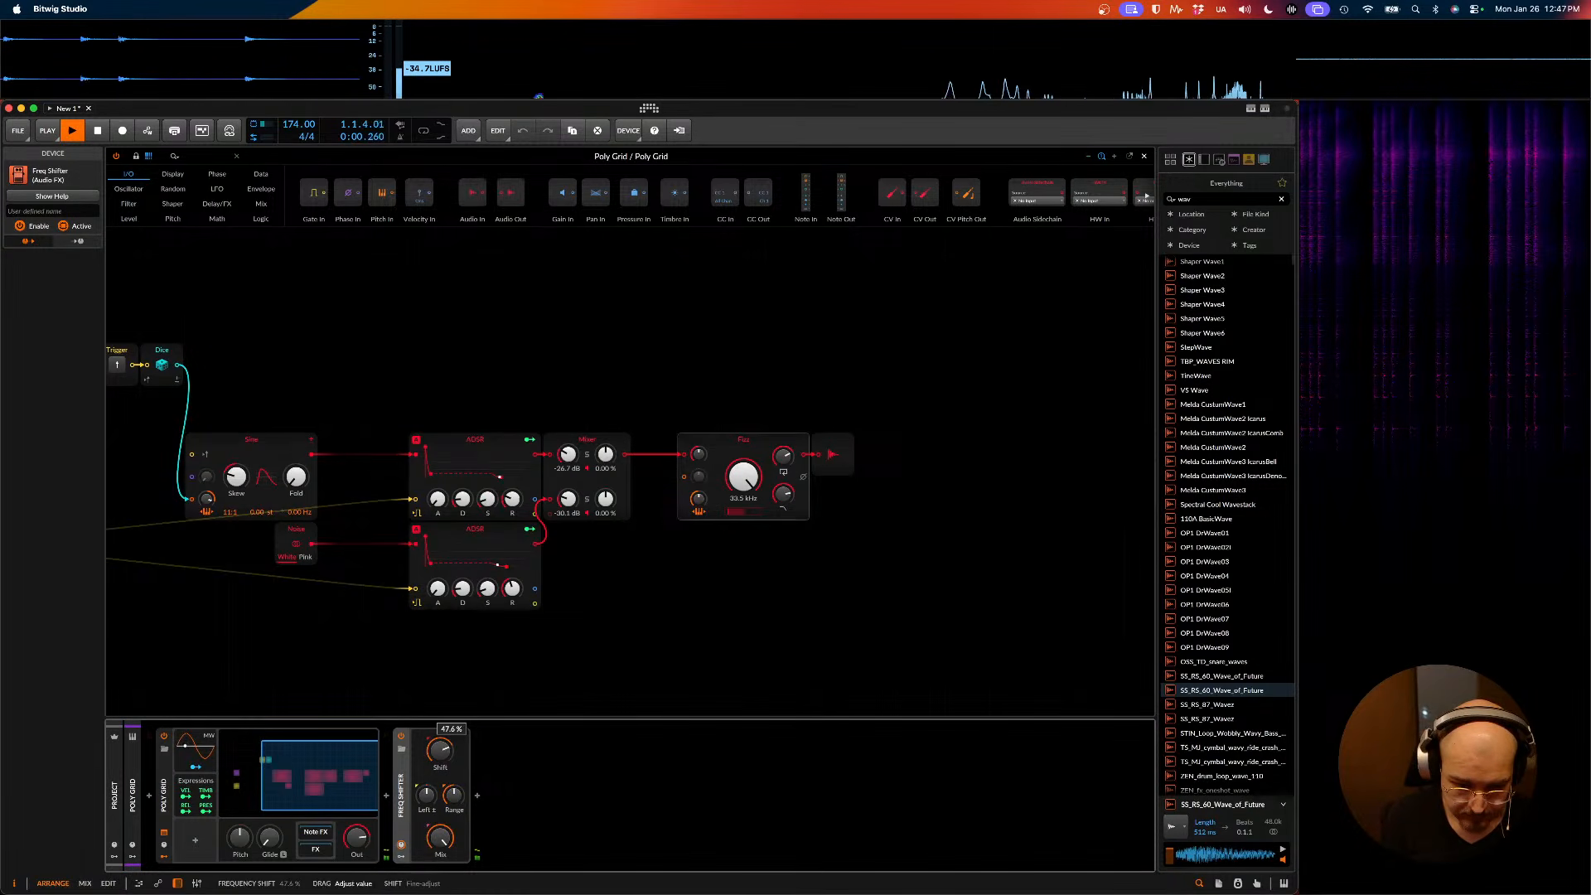
{"action": "mouse_move", "coordinate": [454, 794]}
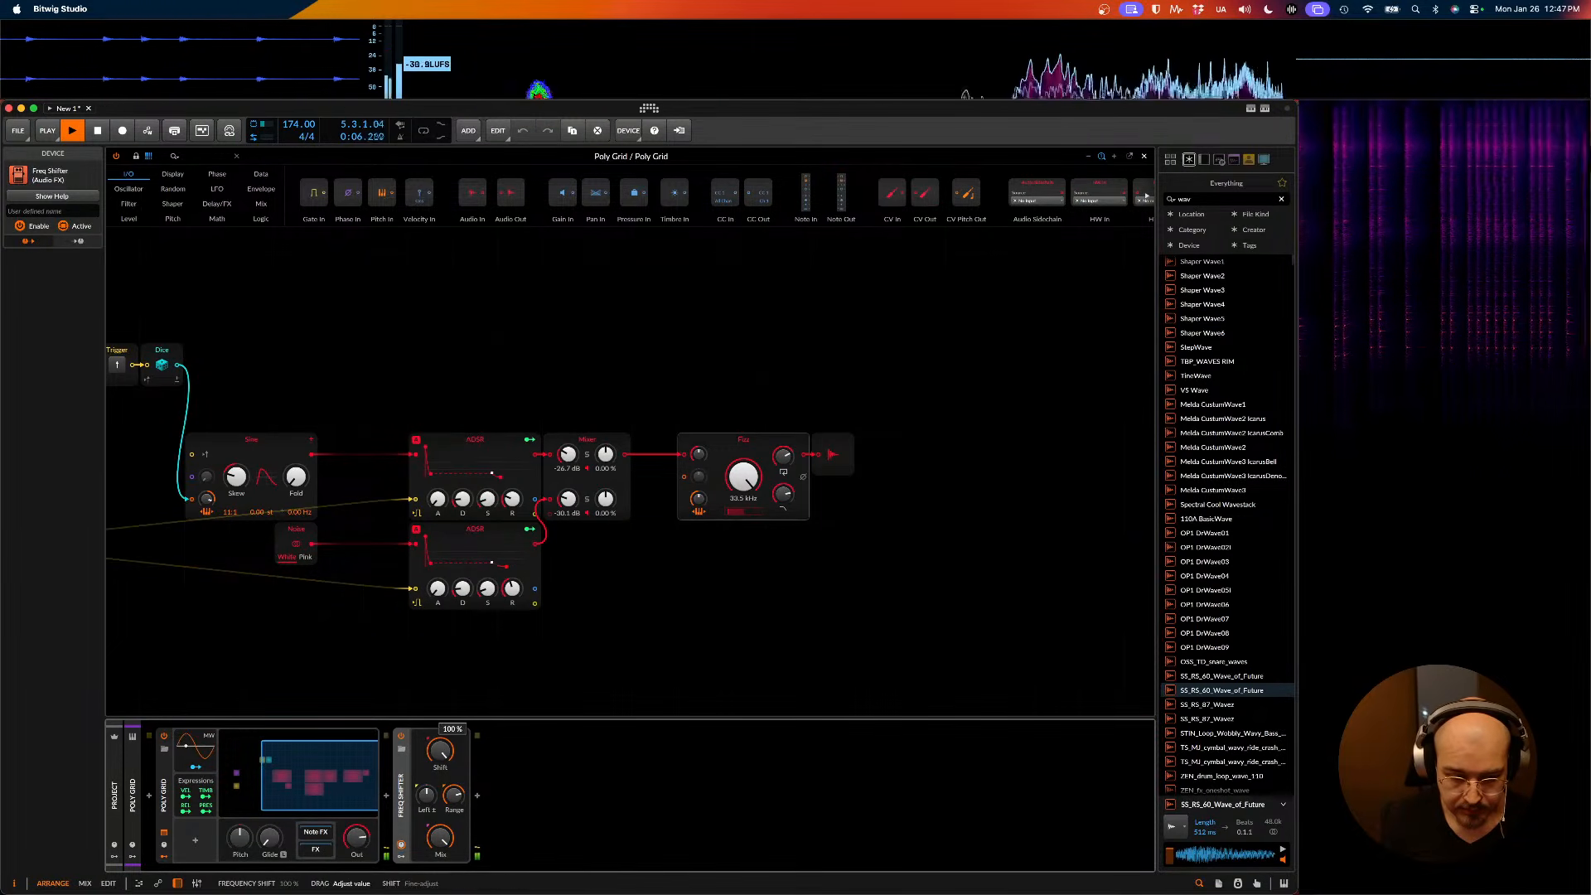
{"action": "left_click_drag", "start_coordinate": [443, 752], "coordinate": [442, 661]}
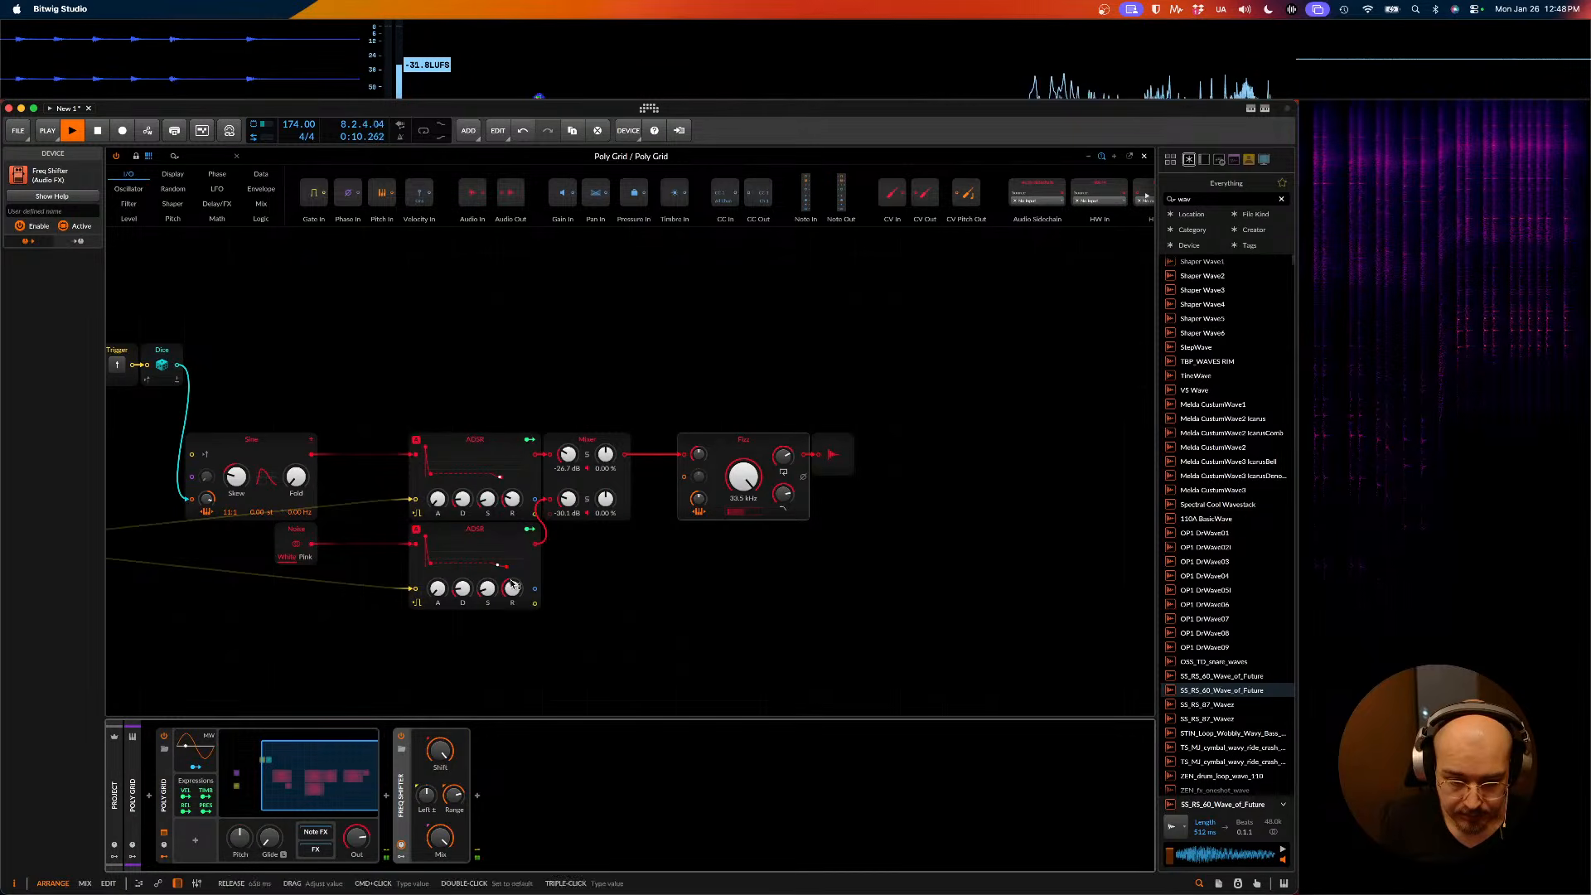
- Adjust the release of both ADSR envelopes and the sustain of the upper one during playback
{"action": "left_click_drag", "start_coordinate": [512, 588], "coordinate": [512, 576]}
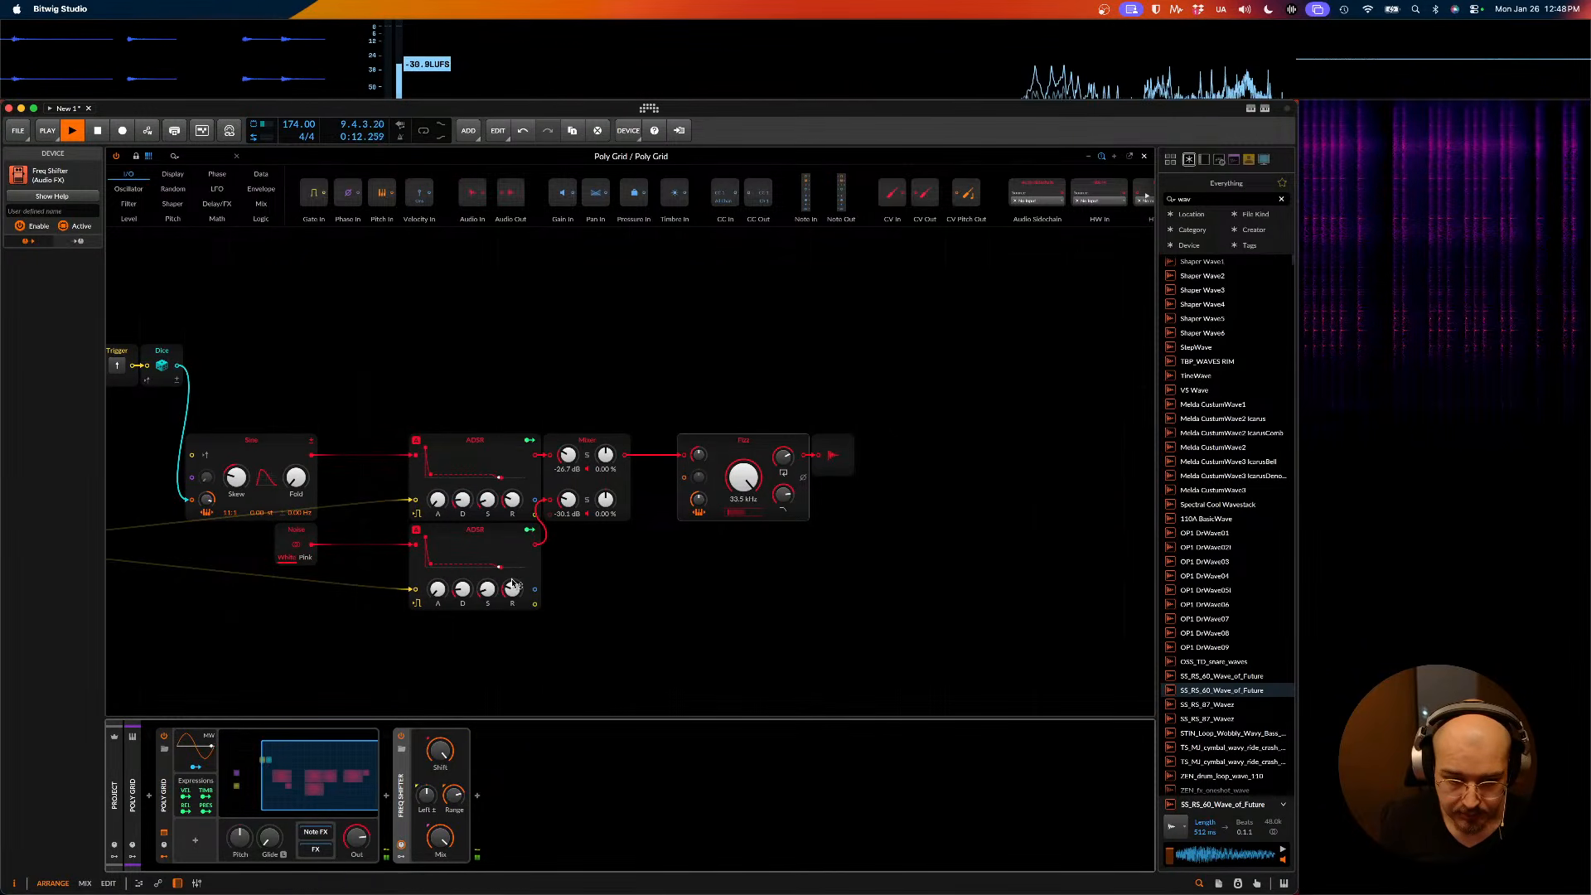
{"action": "left_click_drag", "start_coordinate": [514, 500], "coordinate": [513, 487]}
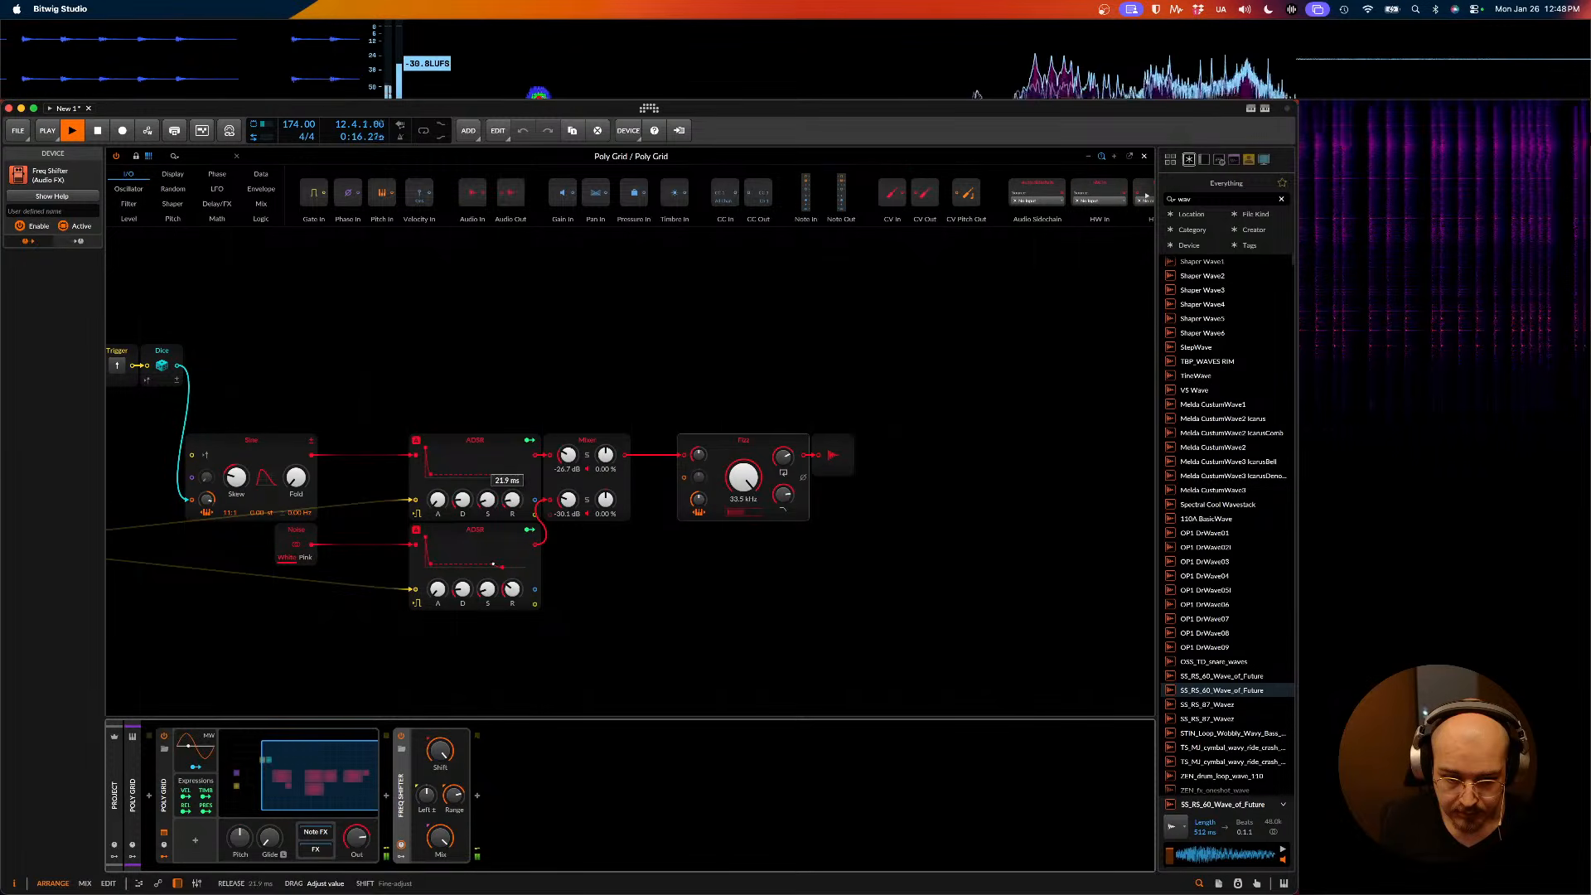
{"action": "mouse_move", "coordinate": [513, 487]}
{"action": "left_mouse_down"}
{"action": "mouse_move", "coordinate": [513, 466]}
{"action": "mouse_move", "coordinate": [463, 494]}
{"action": "mouse_move", "coordinate": [488, 496]}
{"action": "left_mouse_up"}
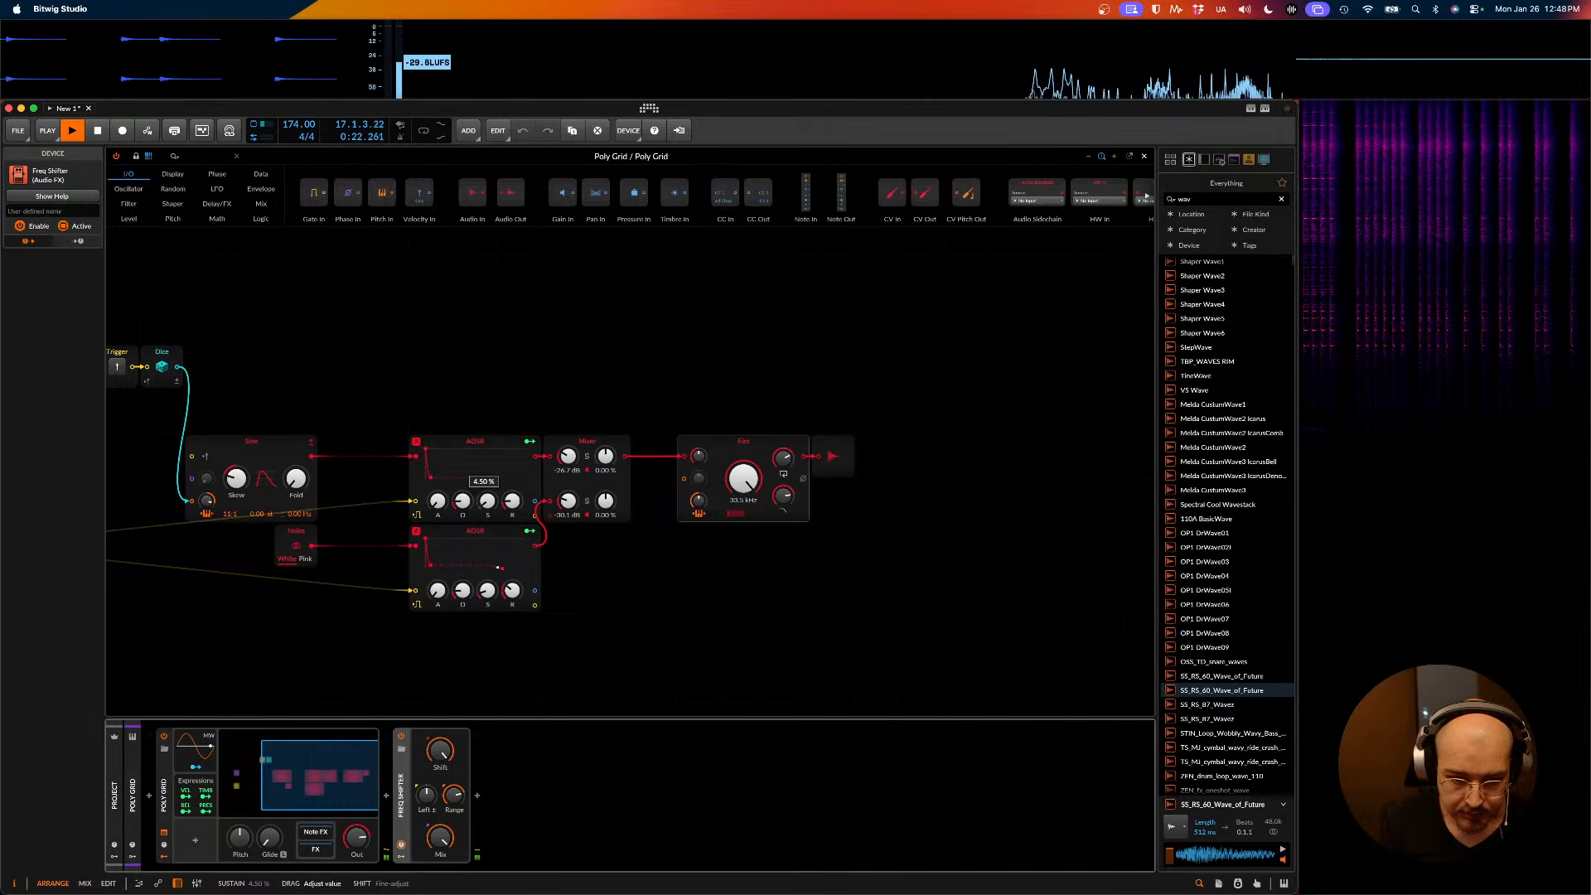
- Find the Steps module and add it to the patch in the empty area below the Sine oscillator
{"action": "scroll", "coordinate": [478, 506], "scroll_direction": "left", "scroll_amount": 3}
{"action": "scroll", "coordinate": [221, 240], "scroll_direction": "down", "scroll_amount": 1}
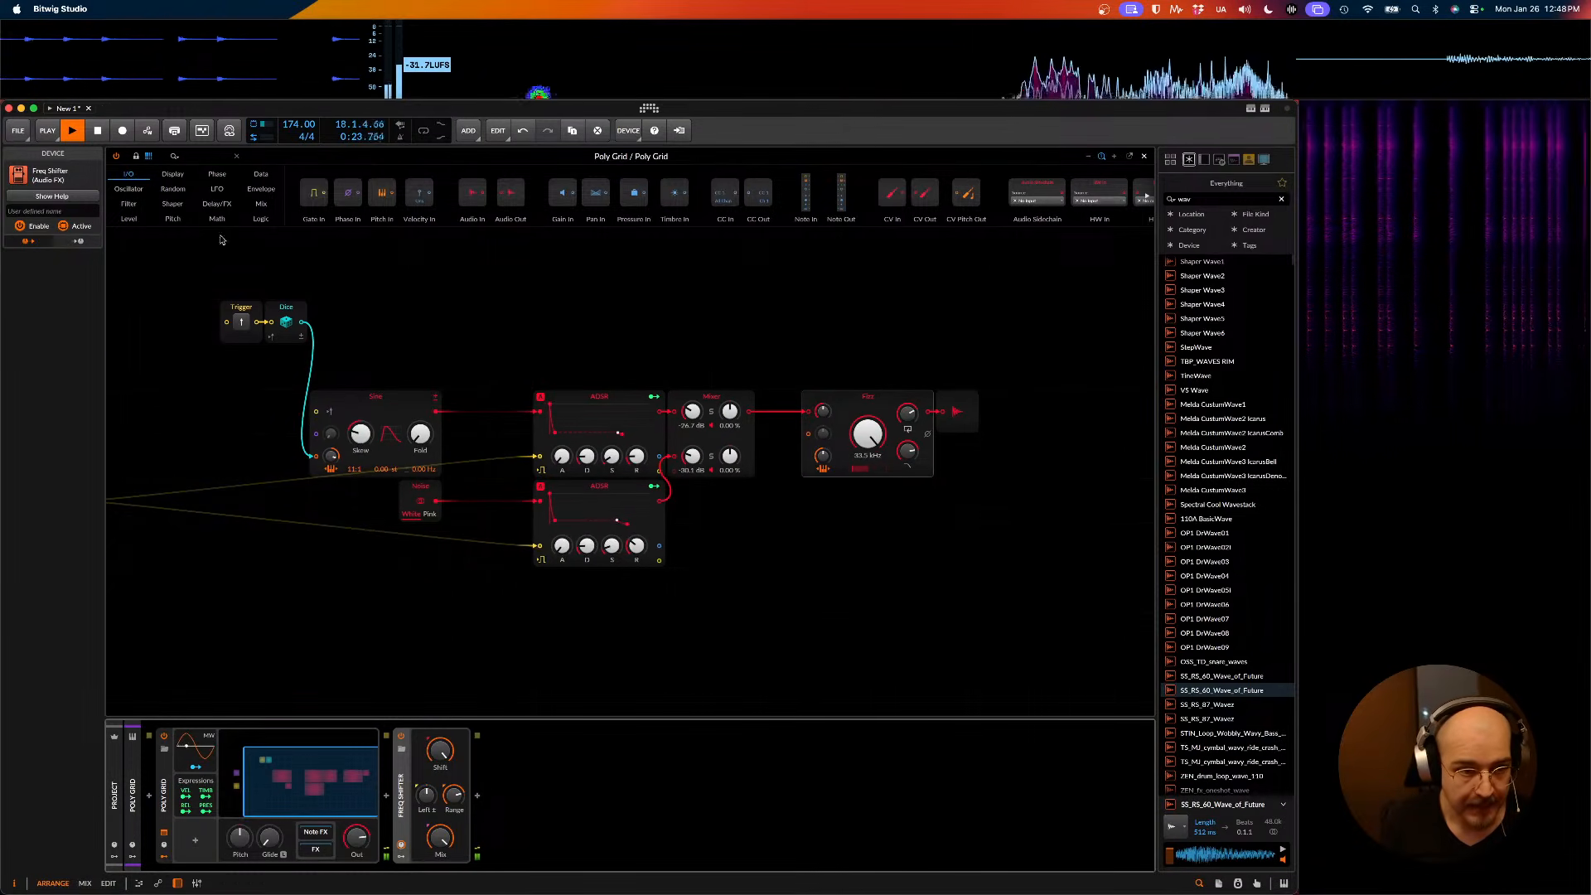
{"action": "left_click", "coordinate": [198, 156]}
{"action": "type", "text": "w"}
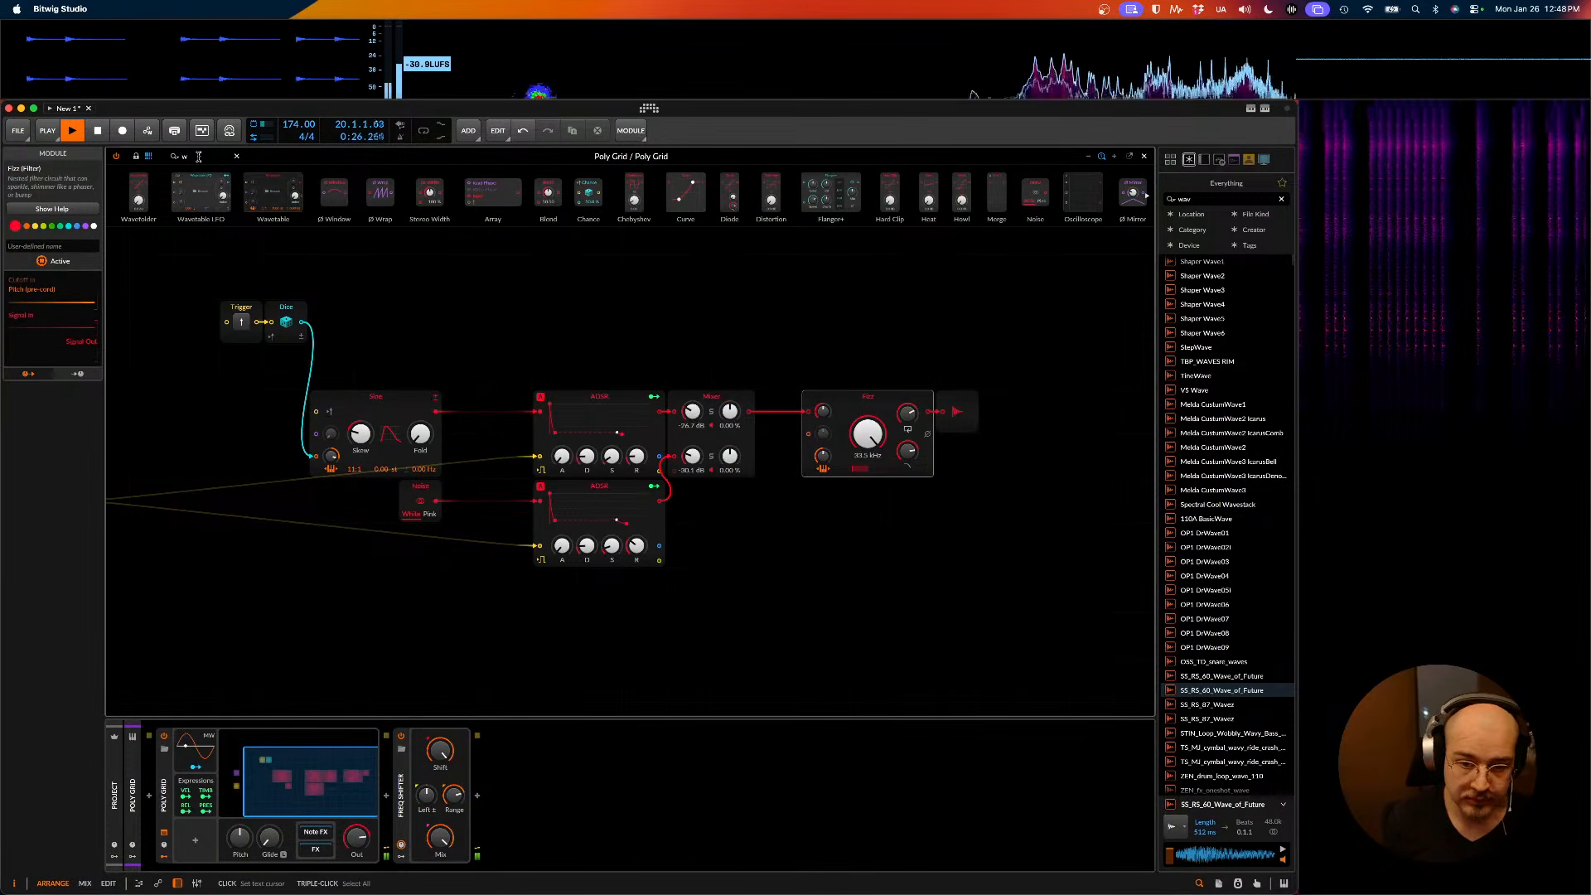
{"action": "key", "text": "BackSpace"}
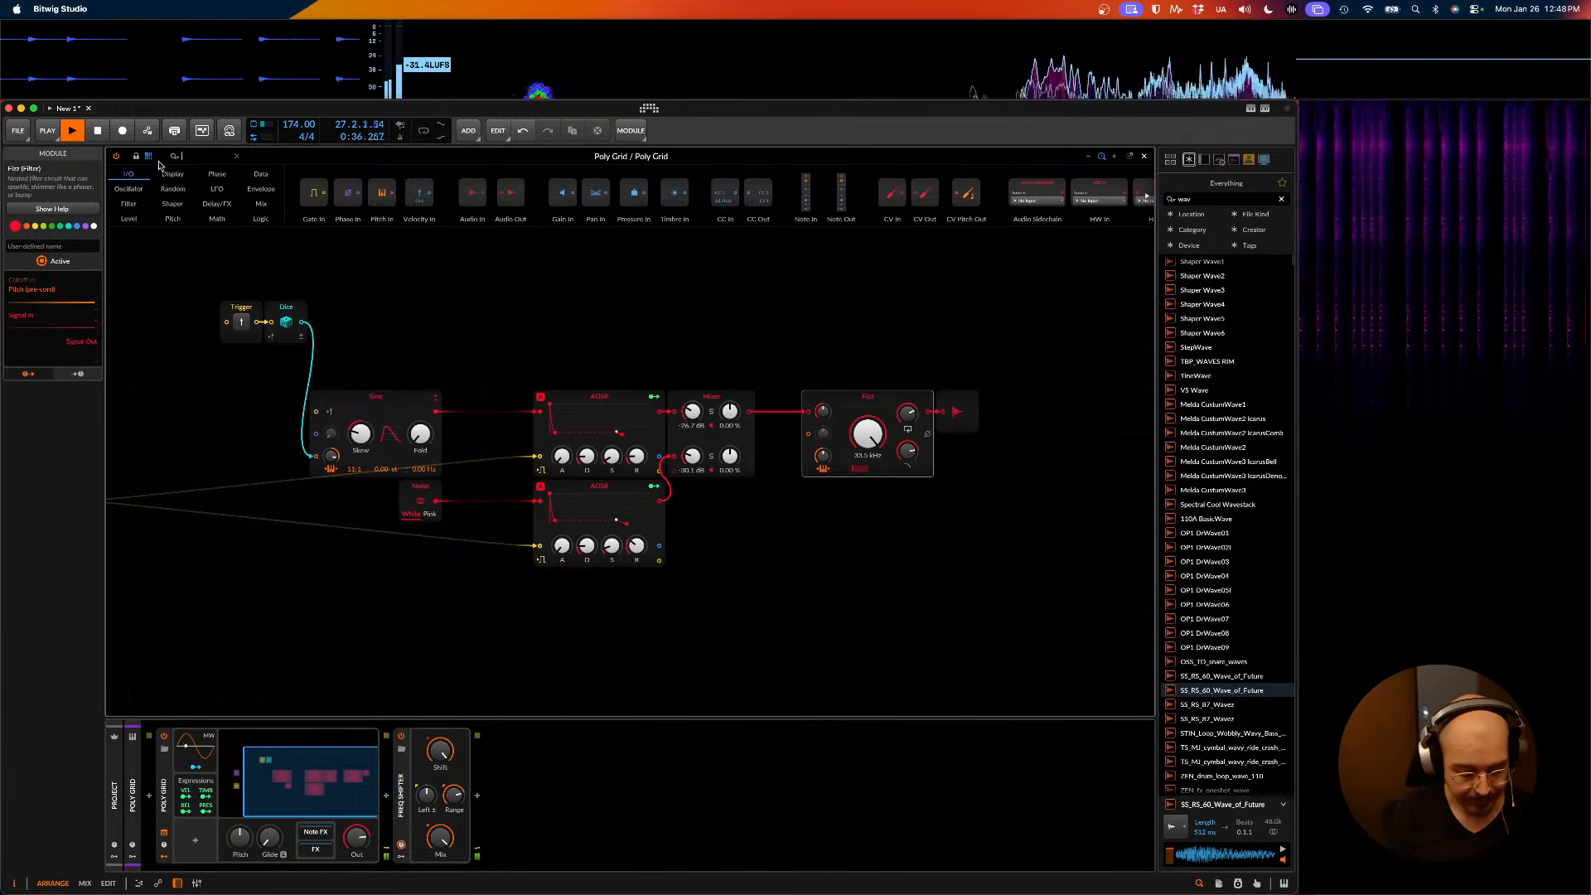
{"action": "type", "text": "sl"}
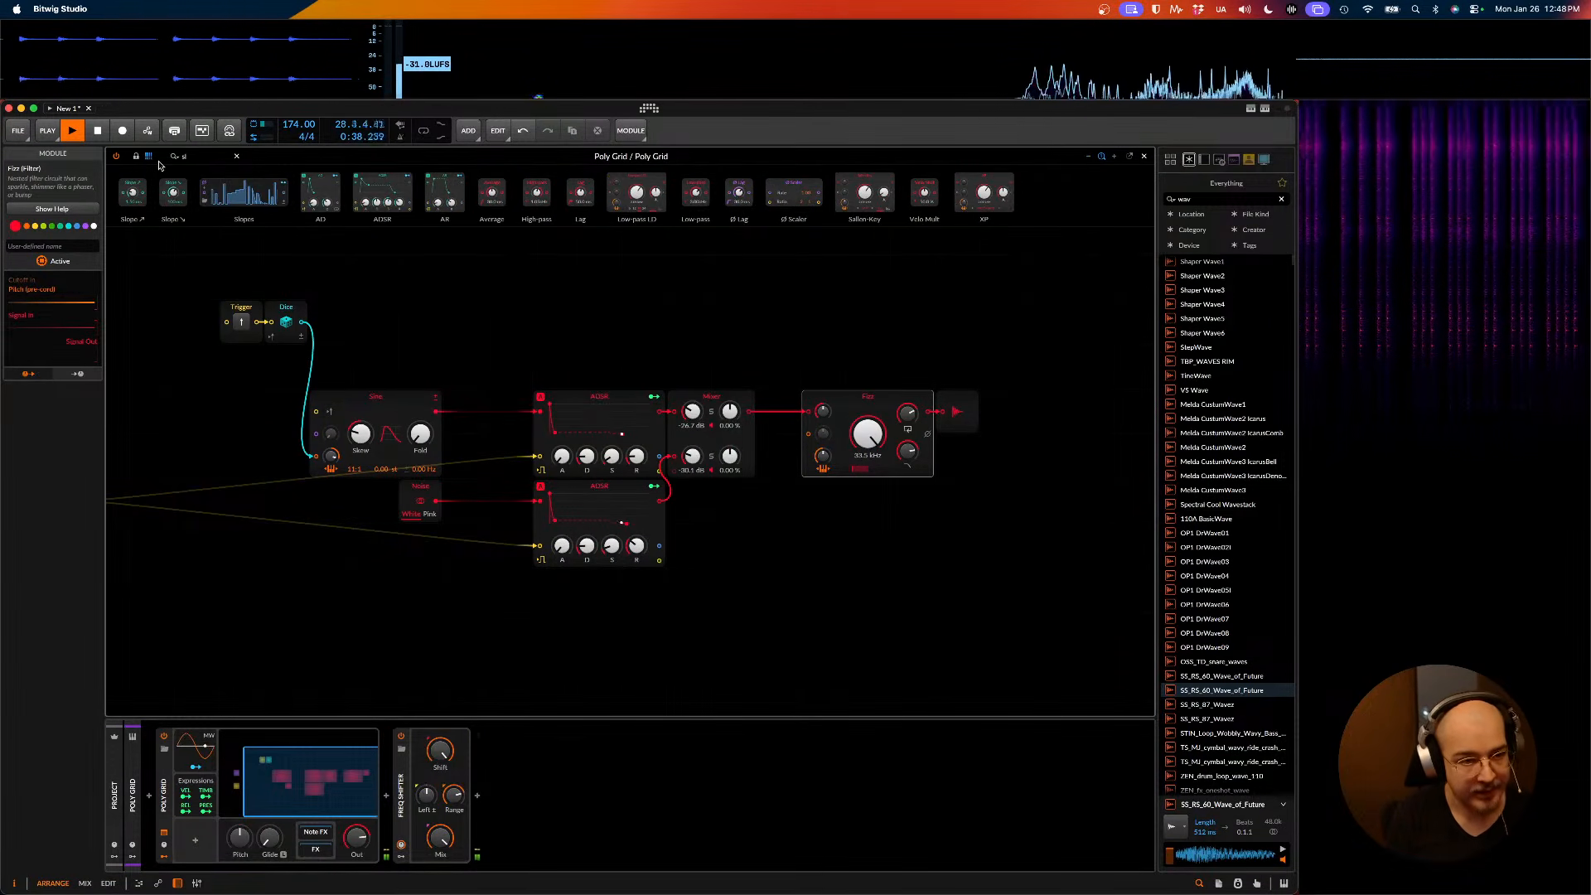
{"action": "key", "text": "BackSpace"}
{"action": "type", "text": "te"}
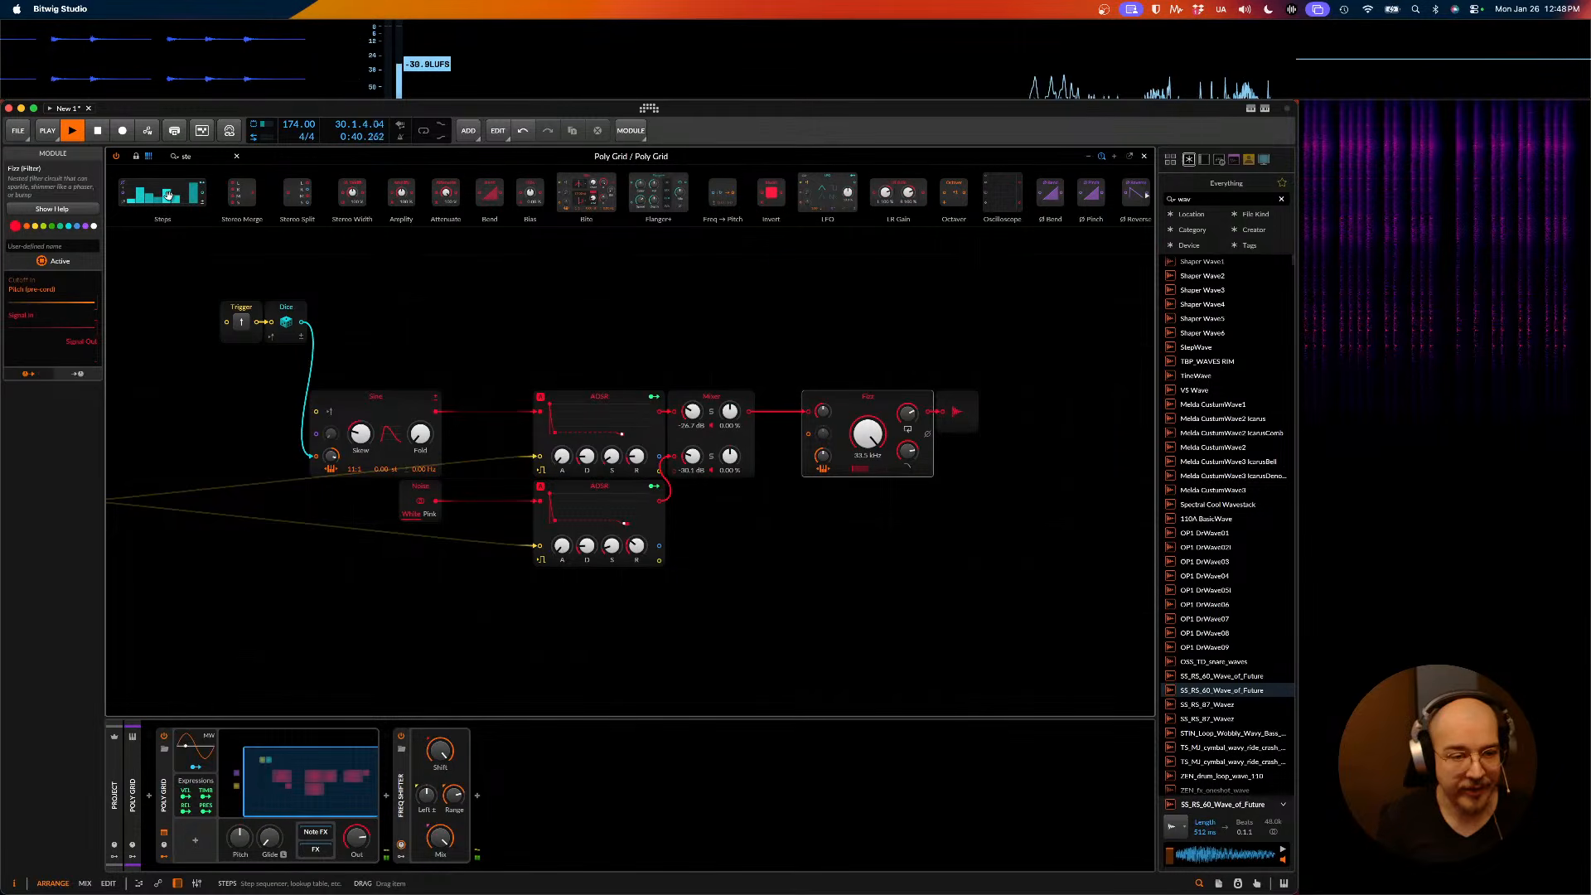
{"action": "key", "text": "Return"}
{"action": "left_click", "coordinate": [377, 638]}
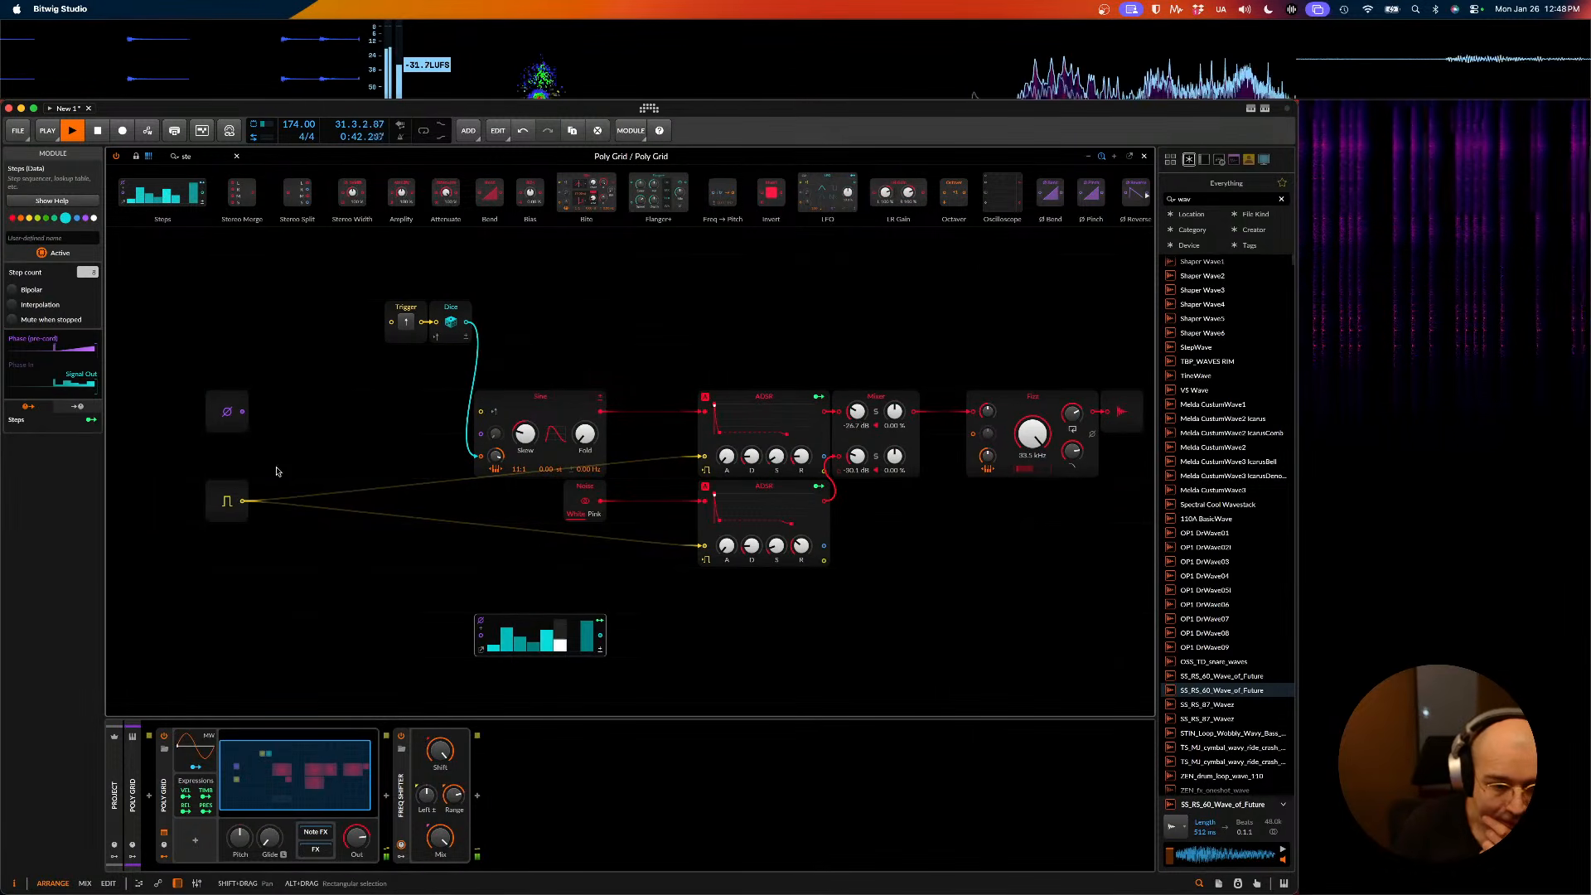
- Connect the phase input to the Steps module, set its step count to 16 and audition the patch
{"action": "left_click_drag", "start_coordinate": [242, 412], "coordinate": [481, 634]}
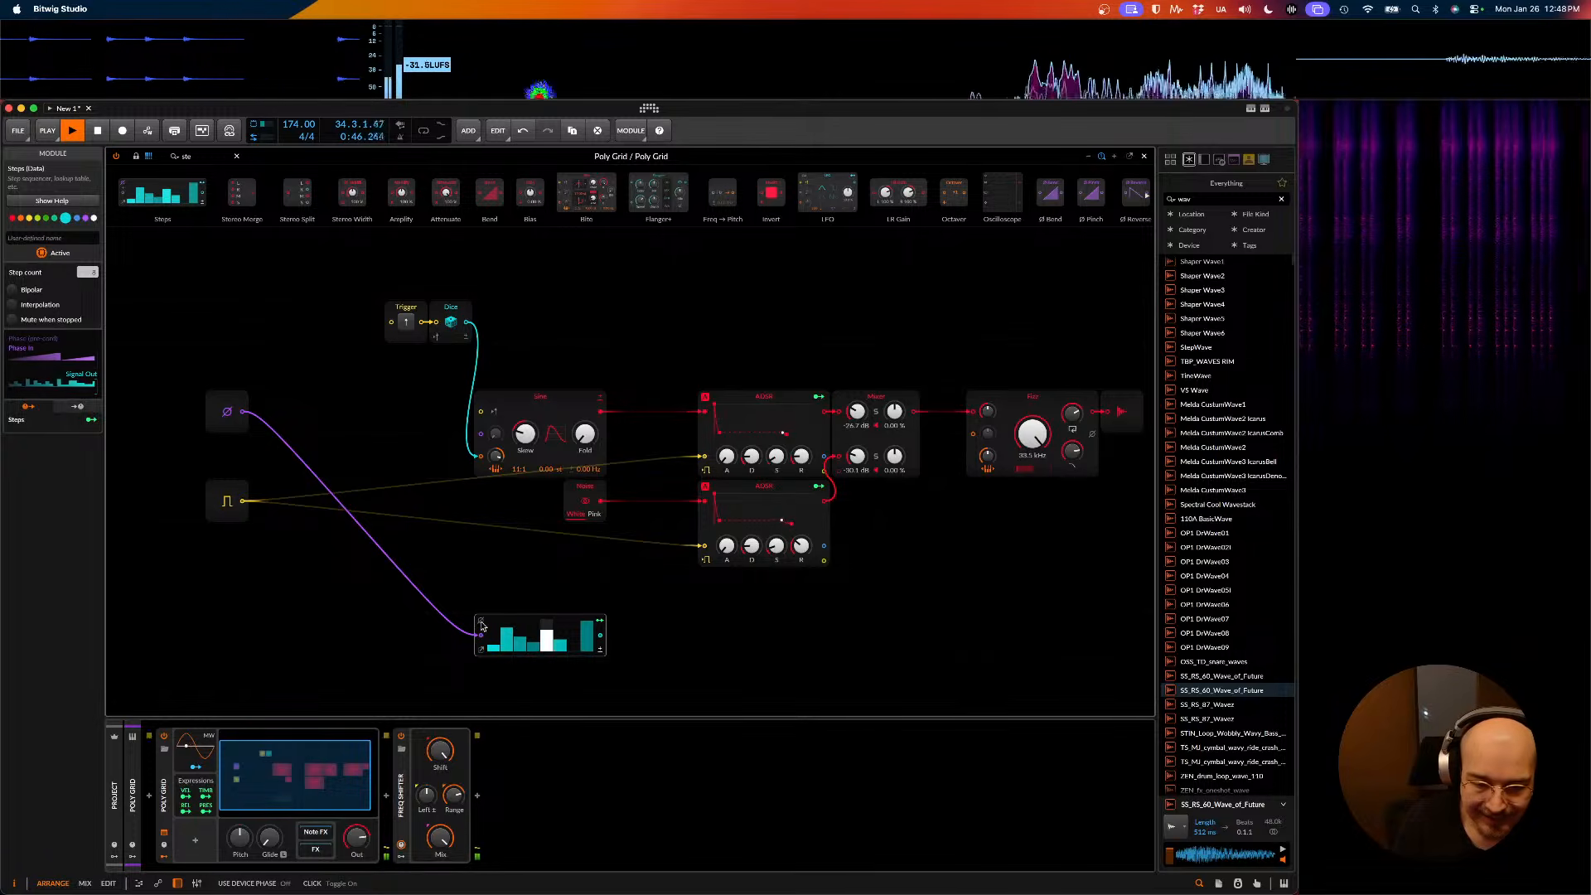
{"action": "key", "text": "space"}
{"action": "left_click", "coordinate": [481, 654]}
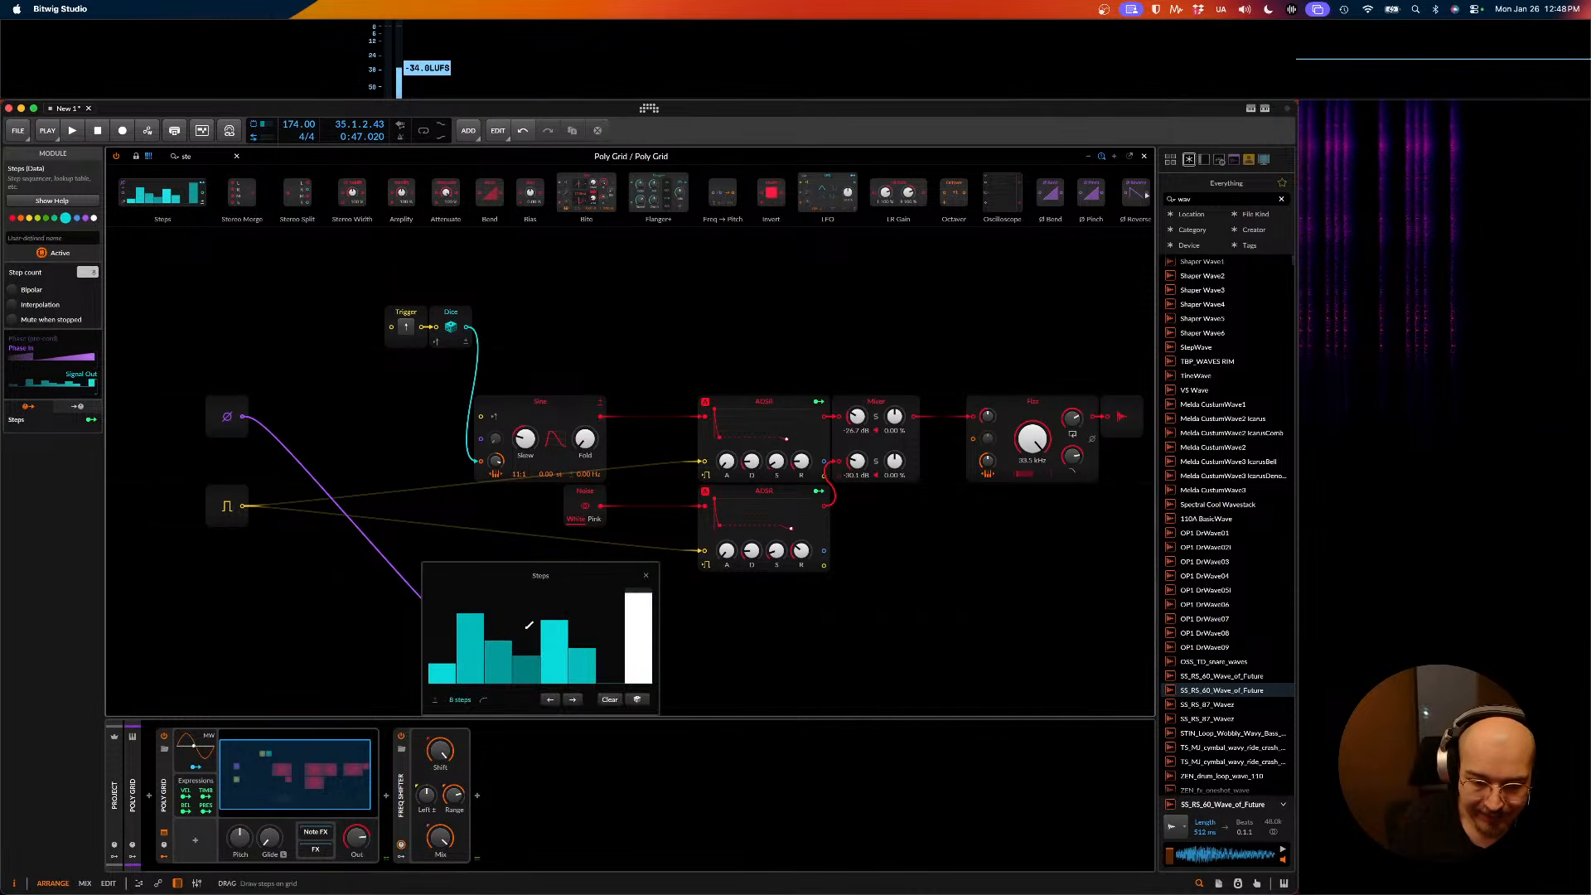
{"action": "left_click_drag", "start_coordinate": [459, 700], "coordinate": [459, 654]}
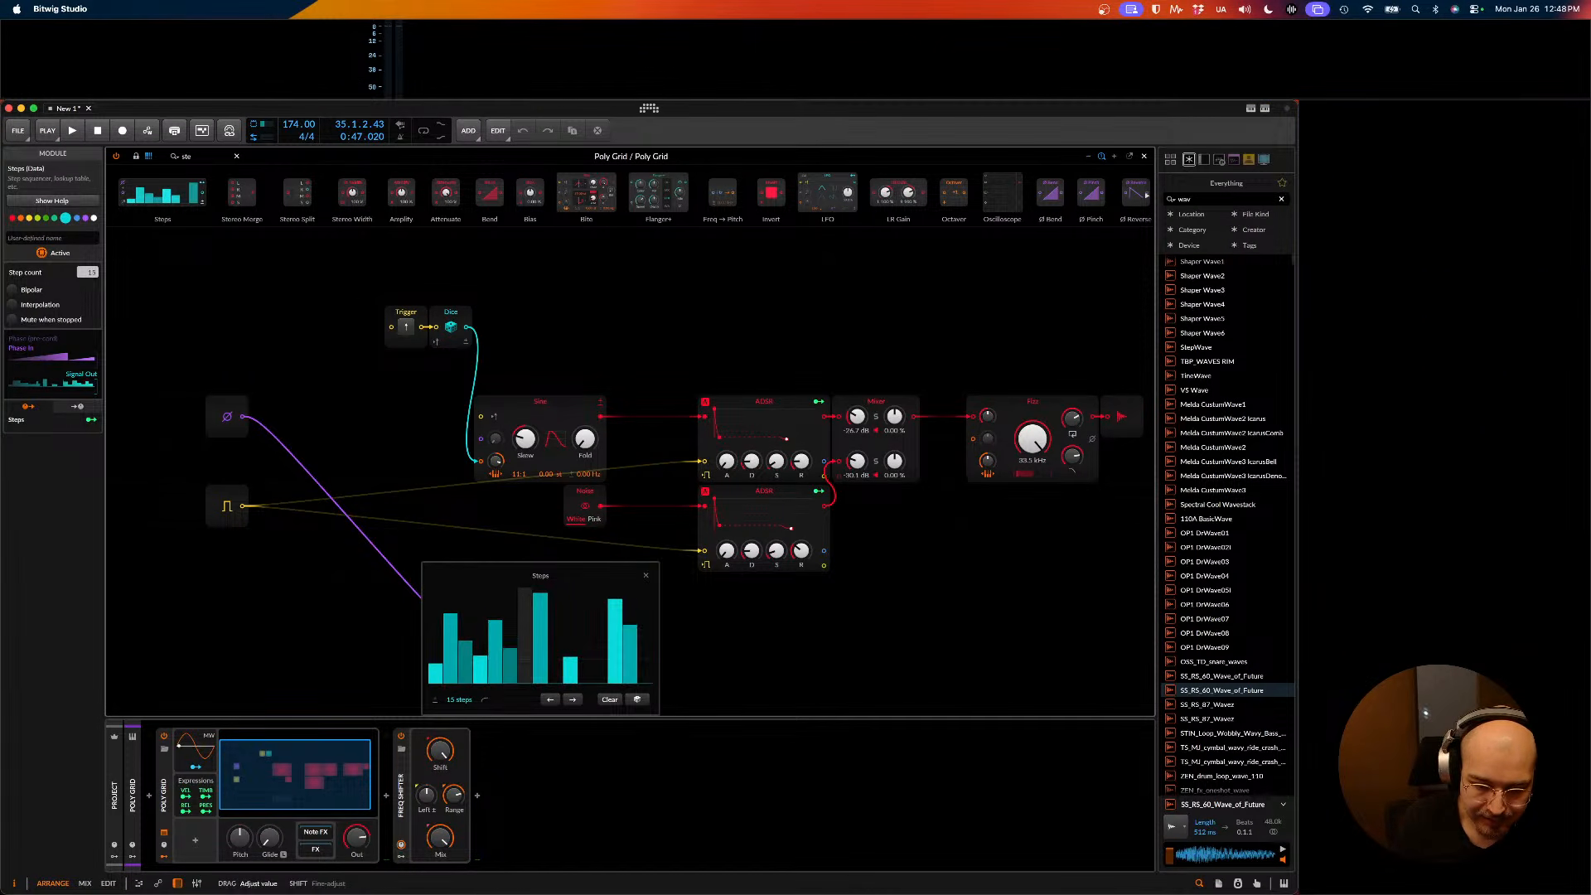
{"action": "key", "text": "space"}
{"action": "left_click", "coordinate": [646, 576]}
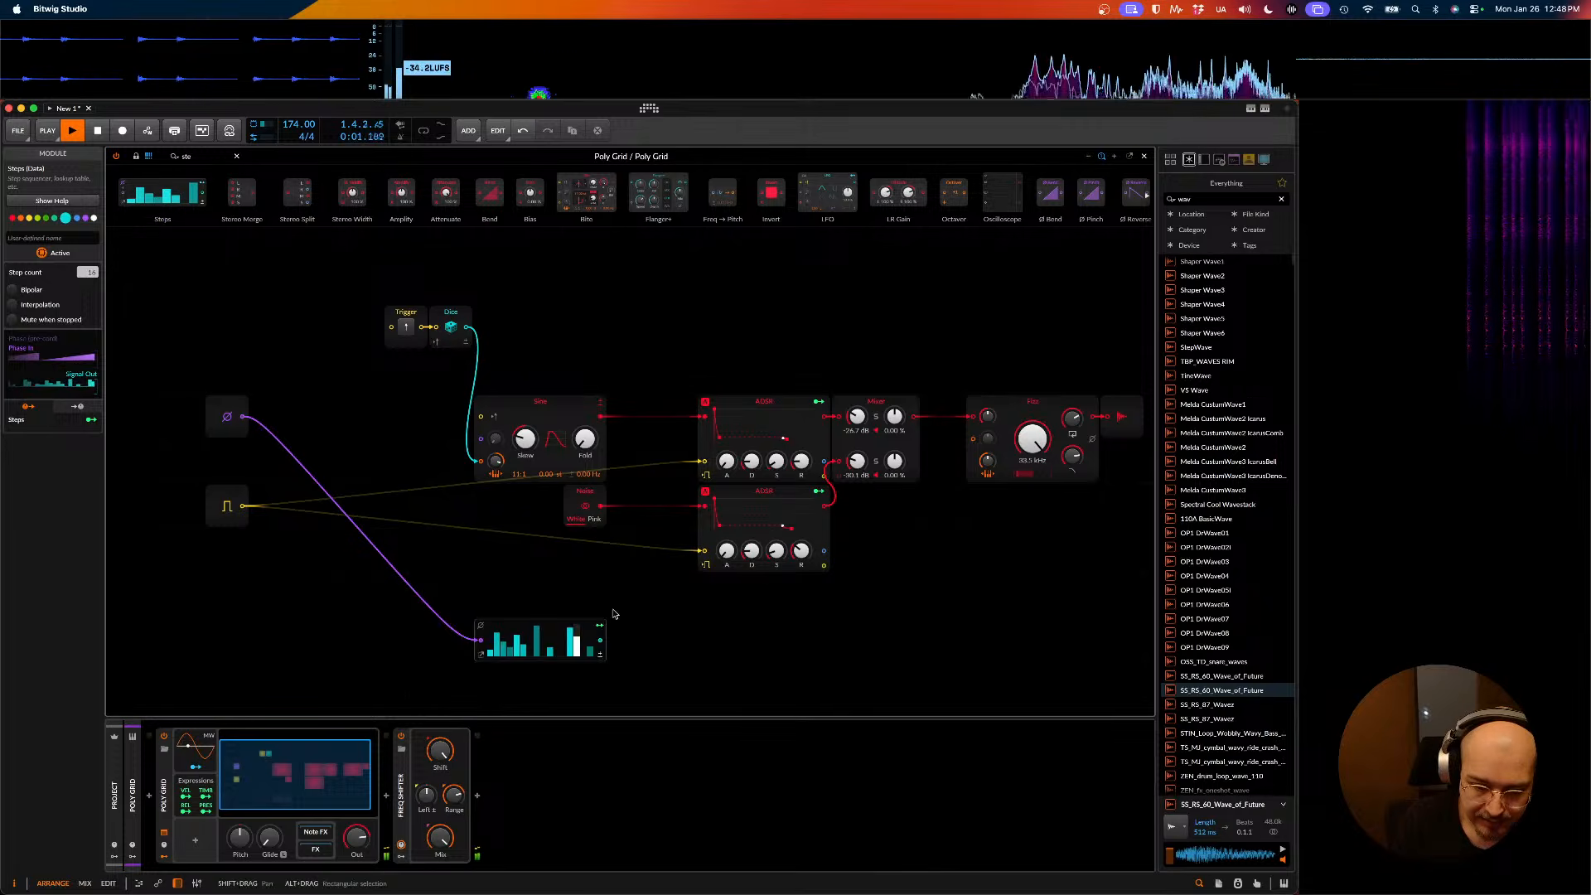
- Stop playback and delete the Steps module from the patch
{"action": "key", "text": "space"}
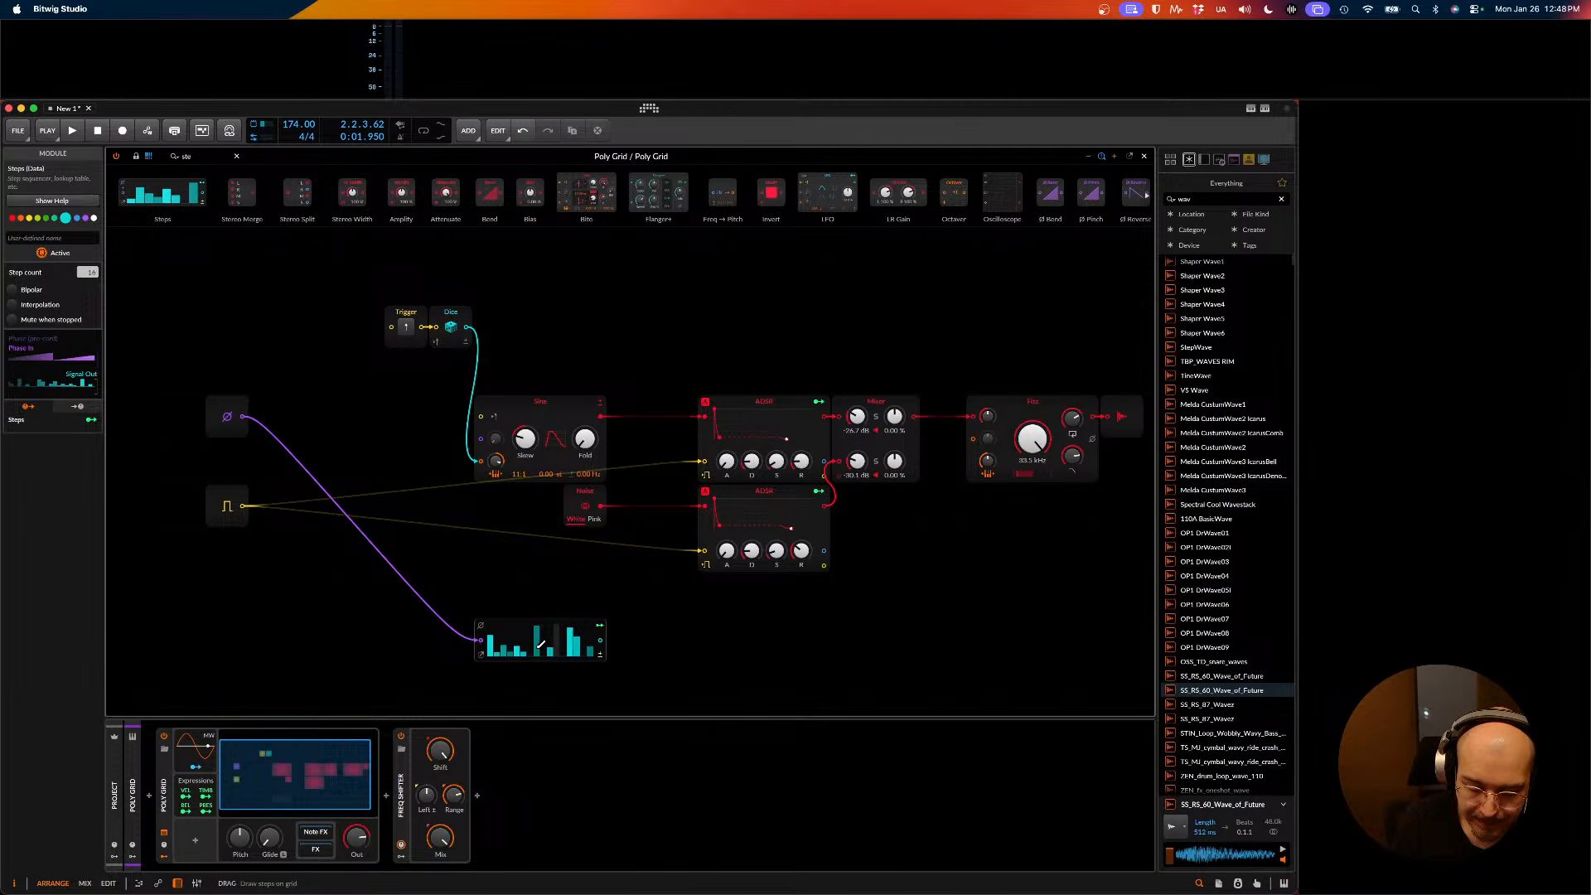
{"action": "left_click_drag", "start_coordinate": [533, 642], "coordinate": [534, 641]}
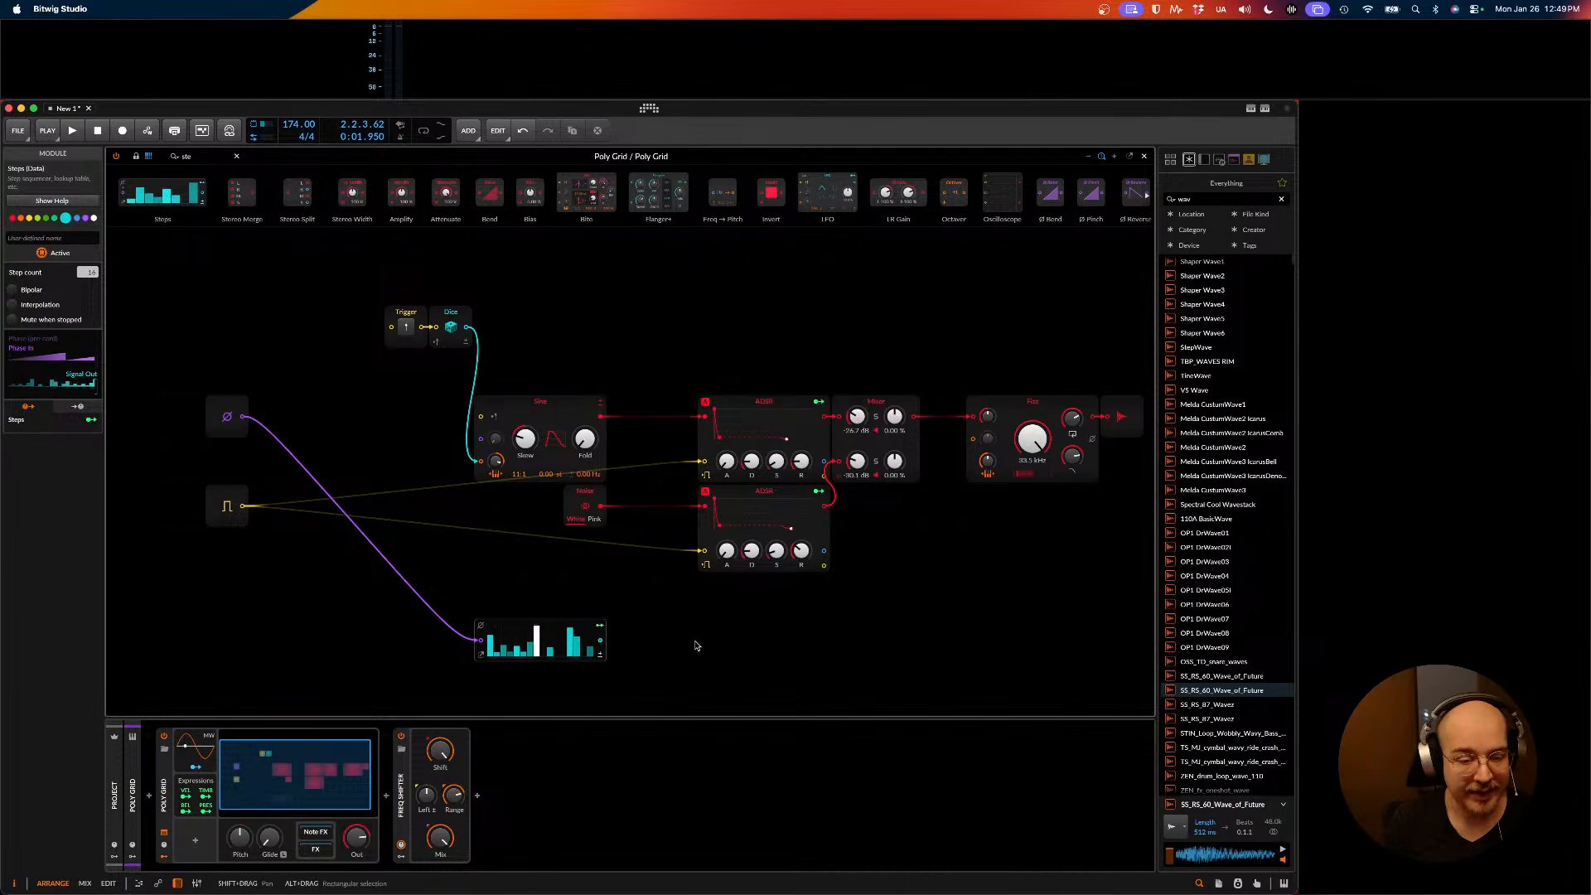
{"action": "left_click_drag", "start_coordinate": [791, 661], "coordinate": [530, 632]}
{"action": "key", "text": "Delete"}
- Add a Random modulator to the Poly Grid device
{"action": "left_click", "coordinate": [207, 832]}
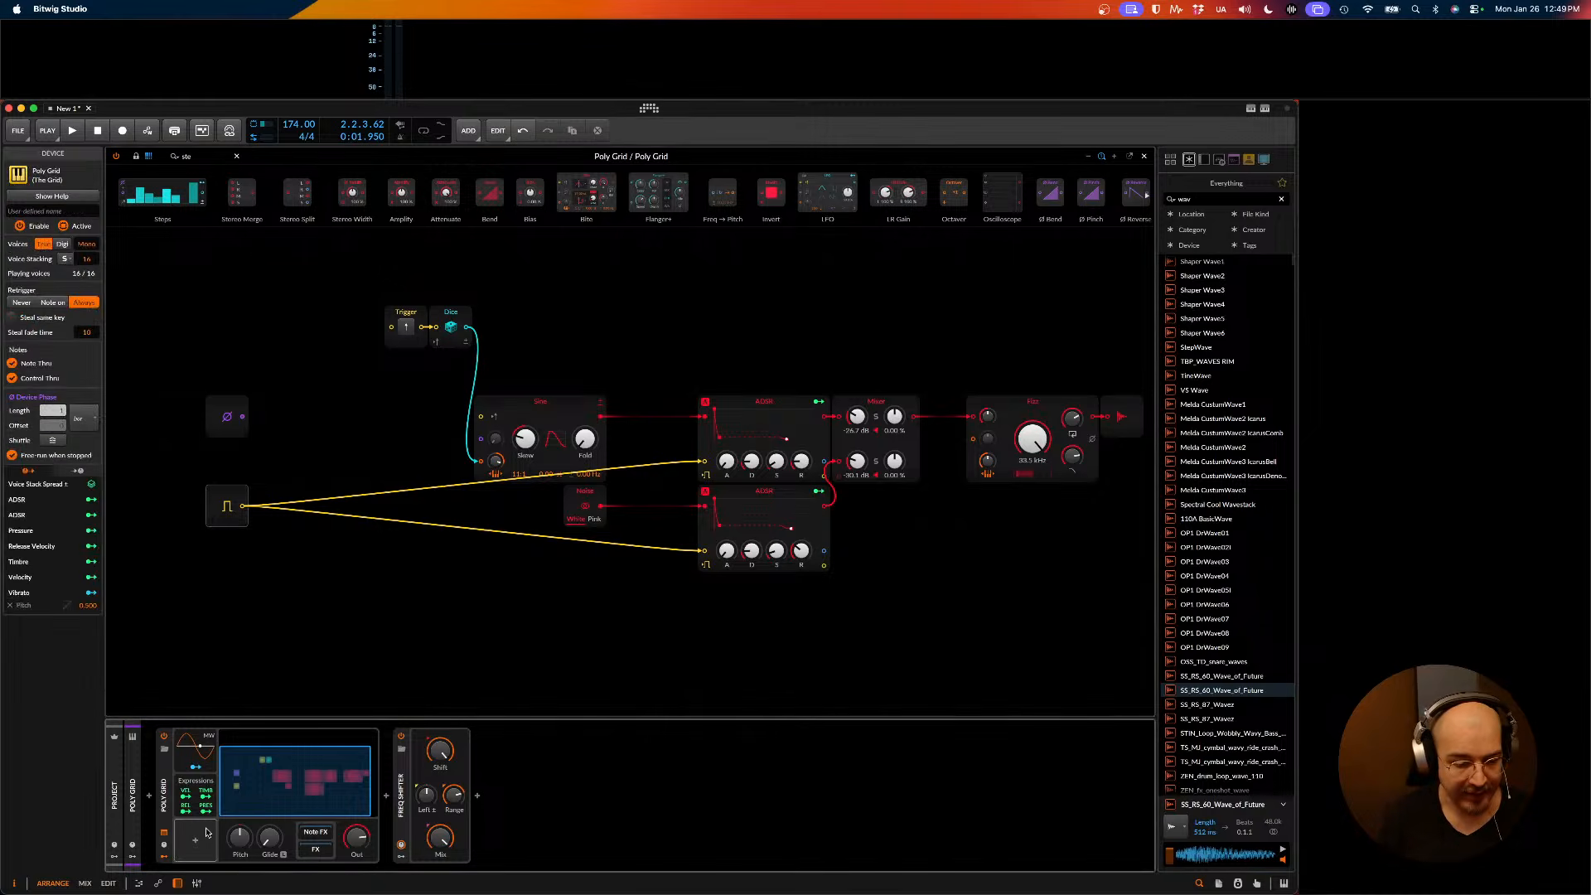
{"action": "left_click", "coordinate": [196, 842]}
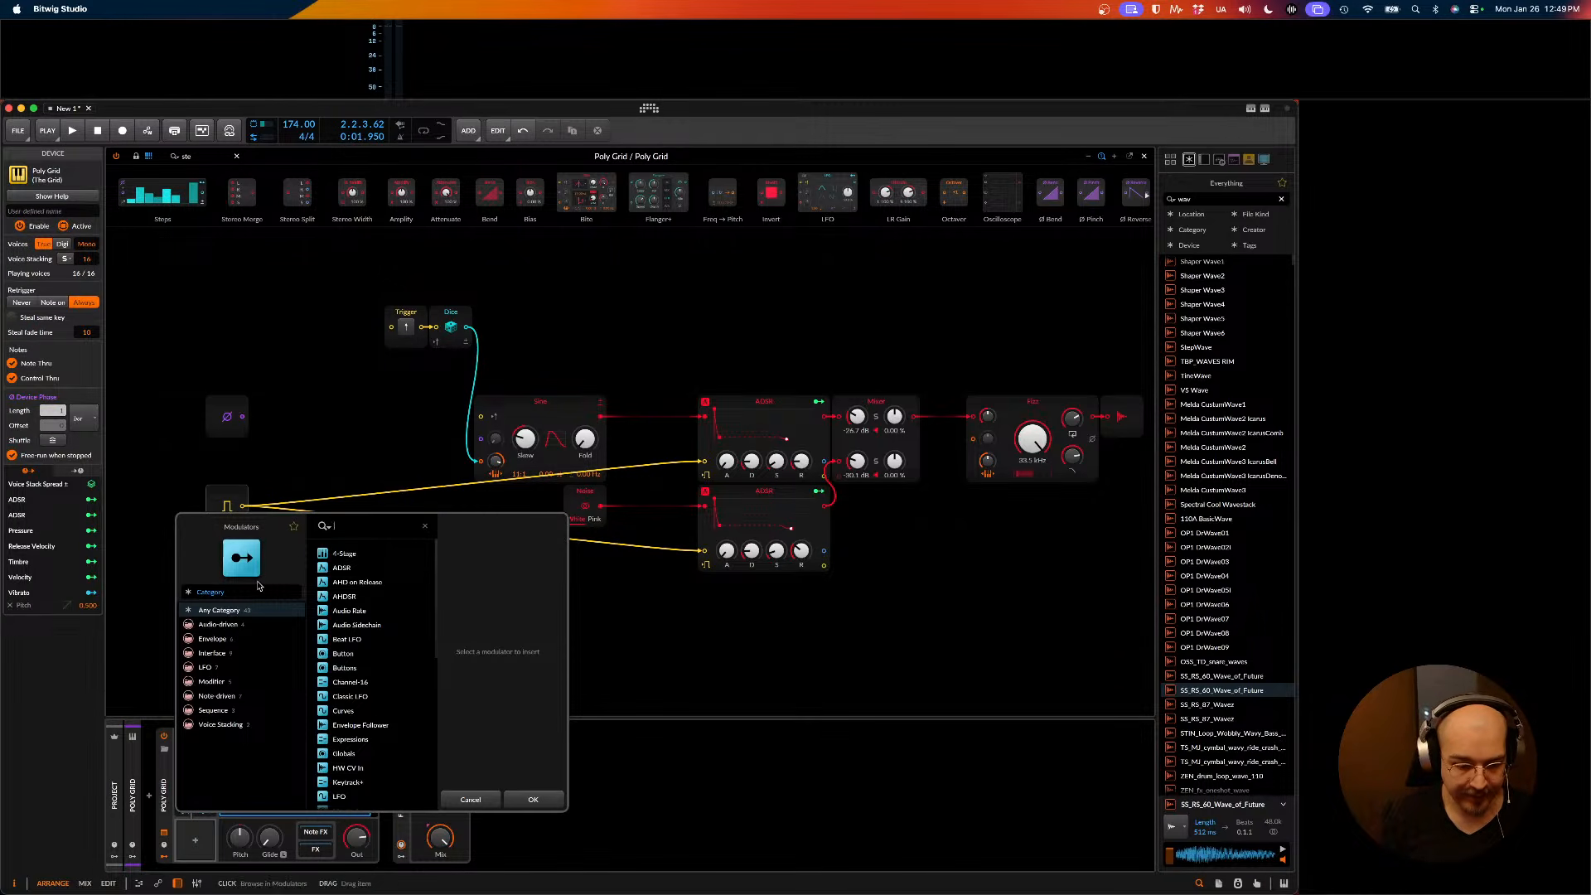
{"action": "type", "text": "r"}
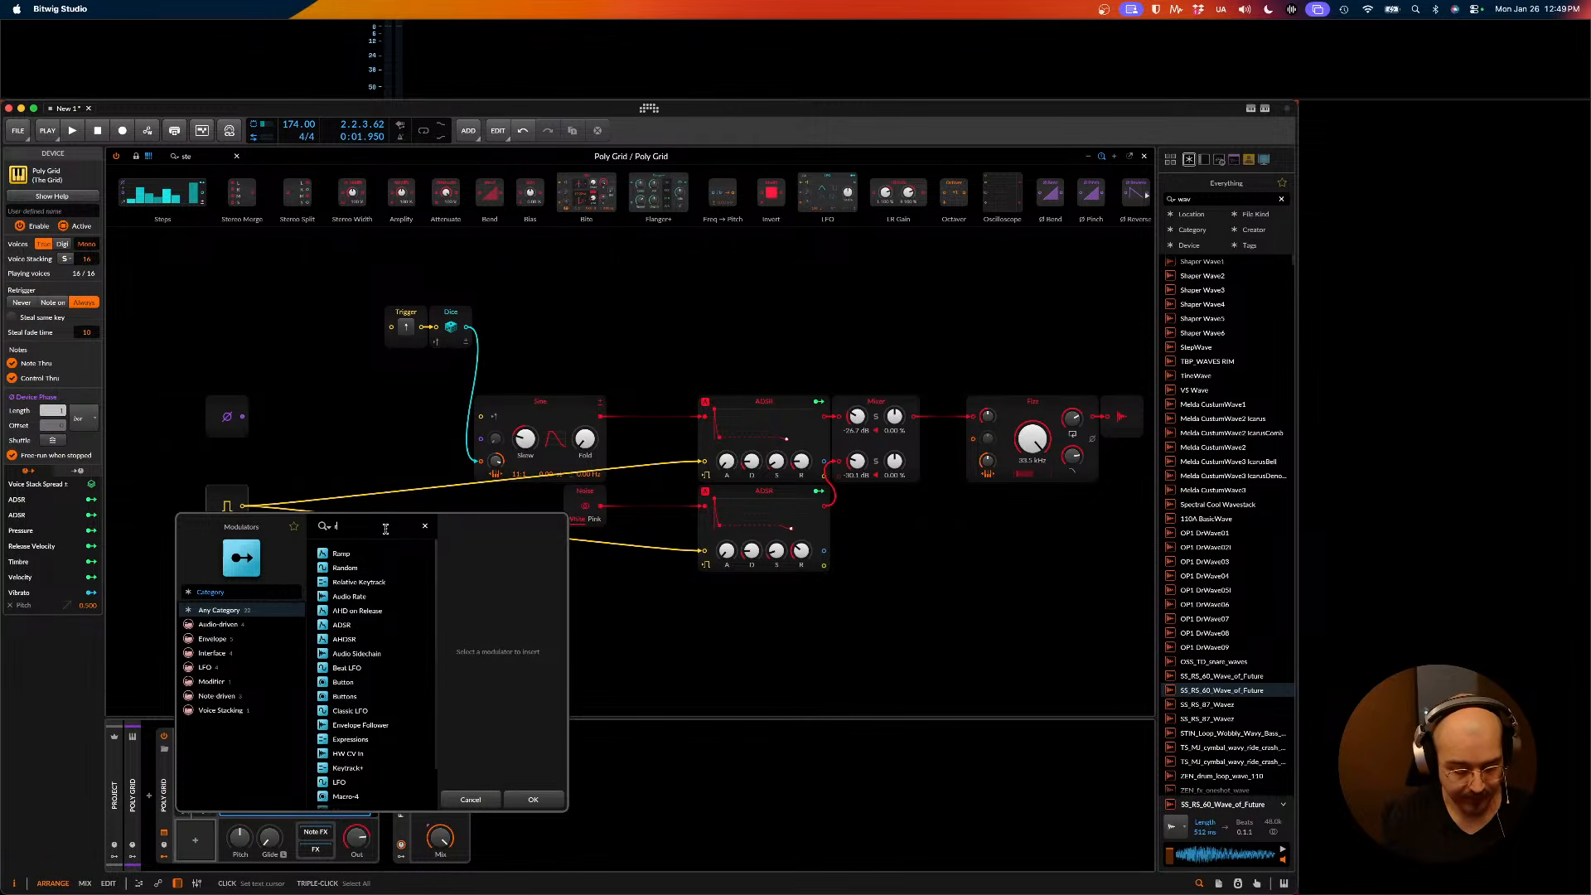
{"action": "key", "text": "BackSpace"}
{"action": "type", "text": "anr"}
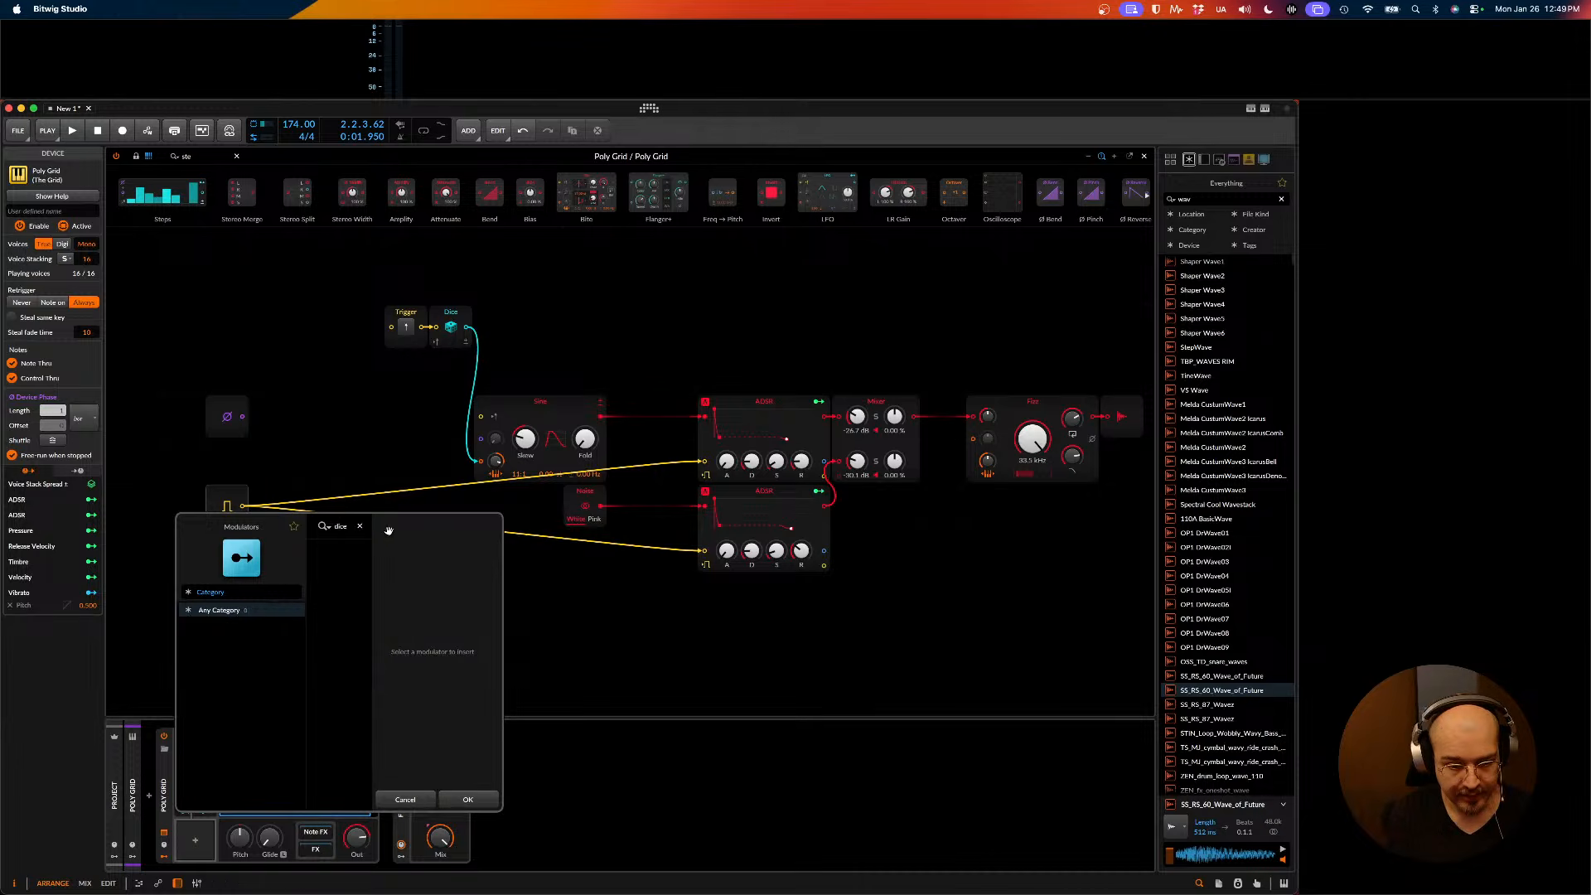
{"action": "key", "text": "BackSpace"}
{"action": "key", "text": "BackSpace"}
{"action": "key", "text": "BackSpace"}
{"action": "type", "text": "rn"}
{"action": "key", "text": "BackSpace"}
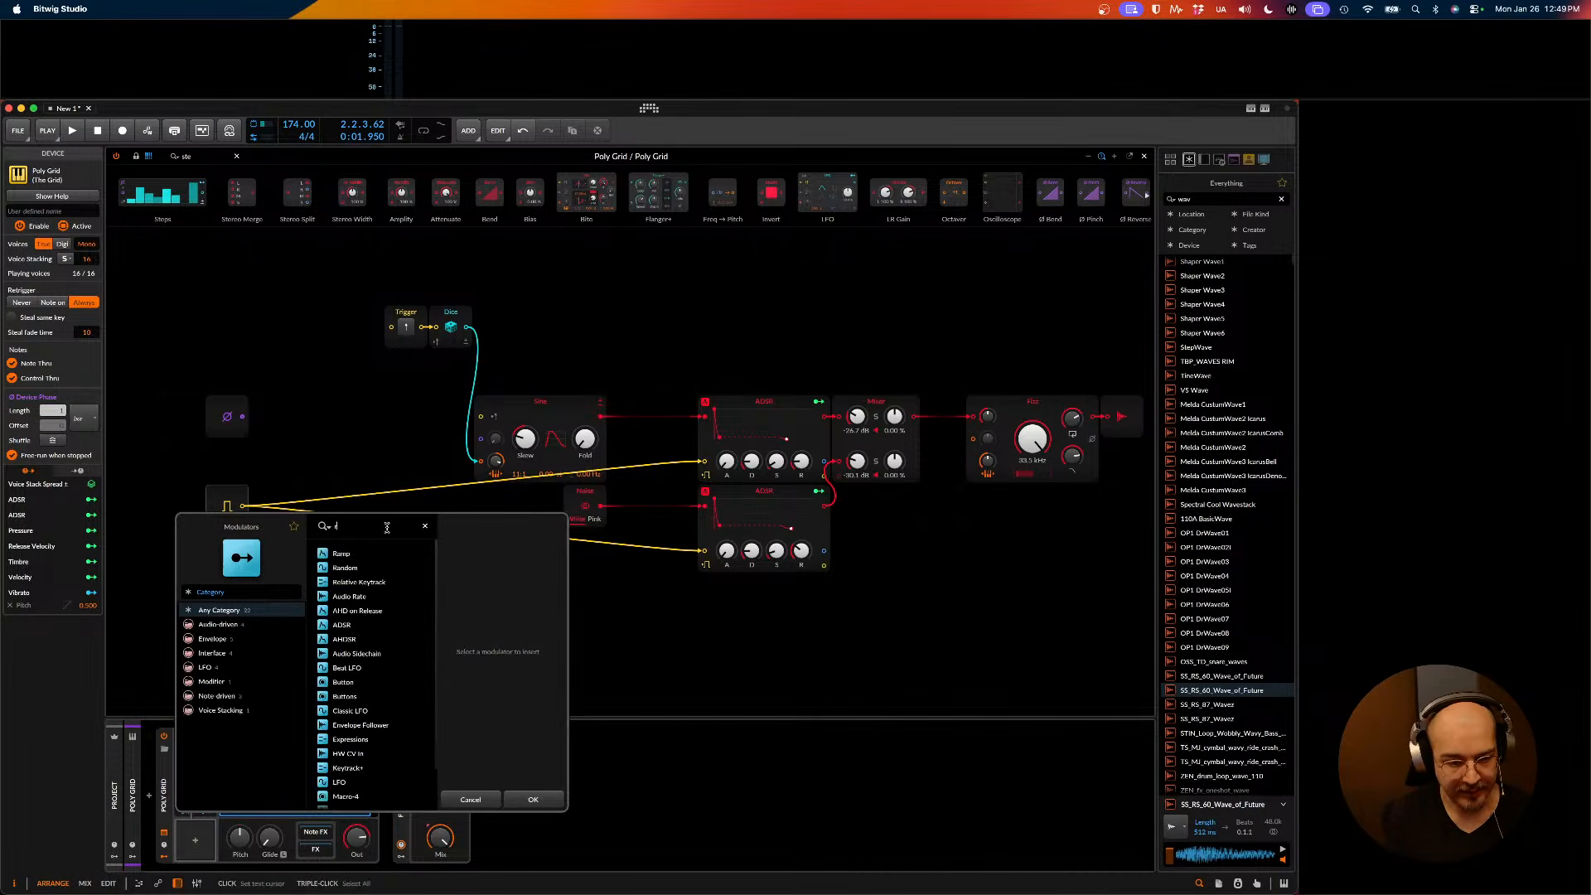
{"action": "type", "text": "a"}
{"action": "key", "text": "Down"}
{"action": "key", "text": "Down"}
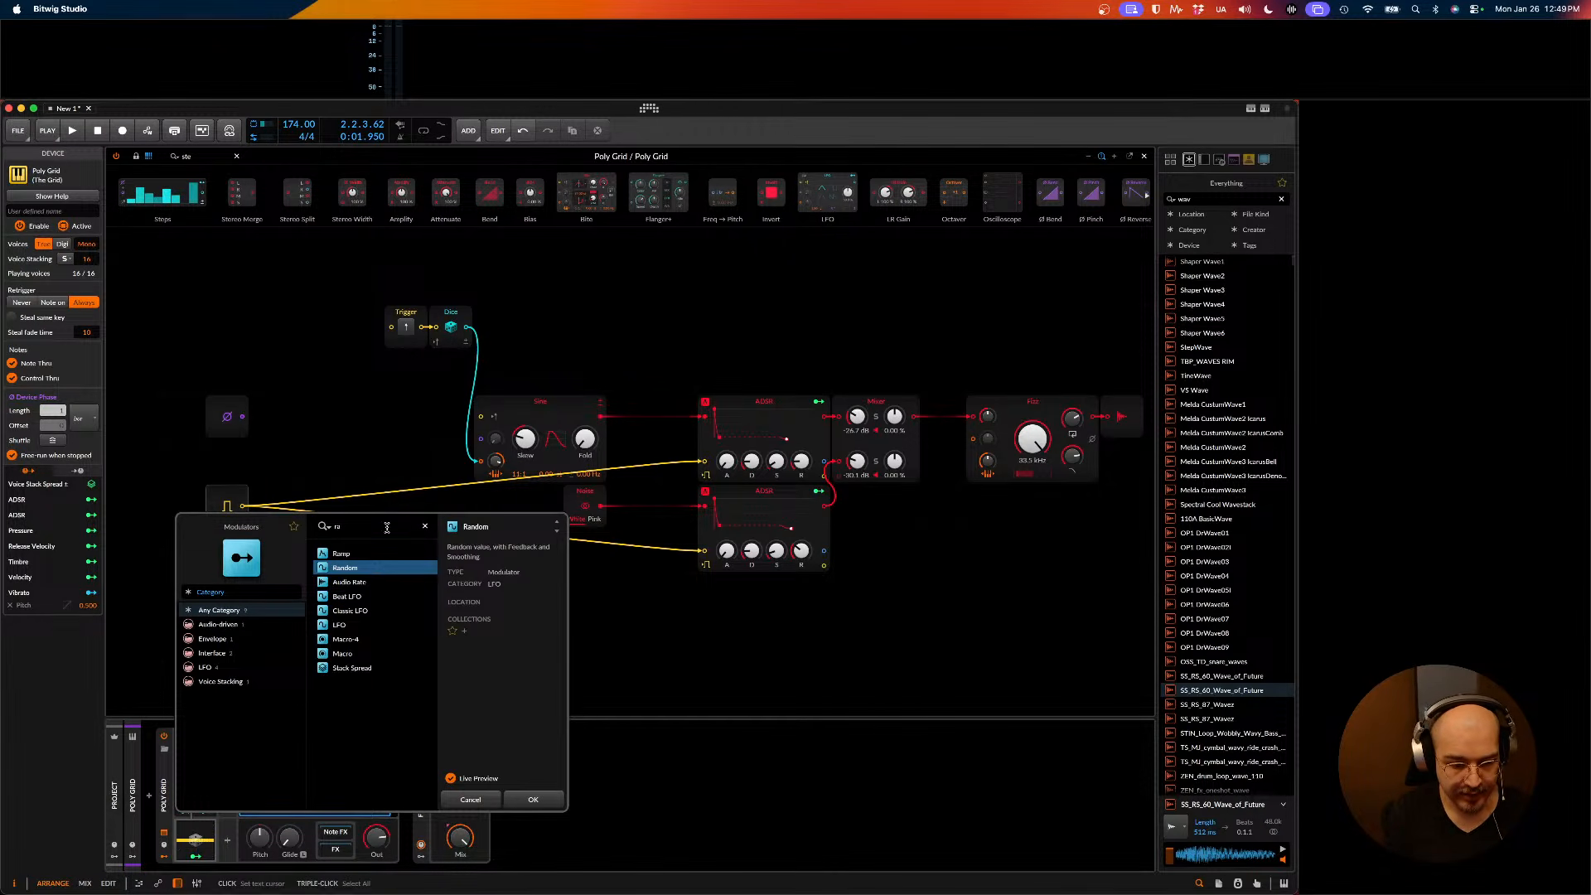
{"action": "key", "text": "Return"}
- Turn off the Random modulator's per-voice mode, set its trigger mode to Note and audition the pattern
{"action": "key", "text": "space"}
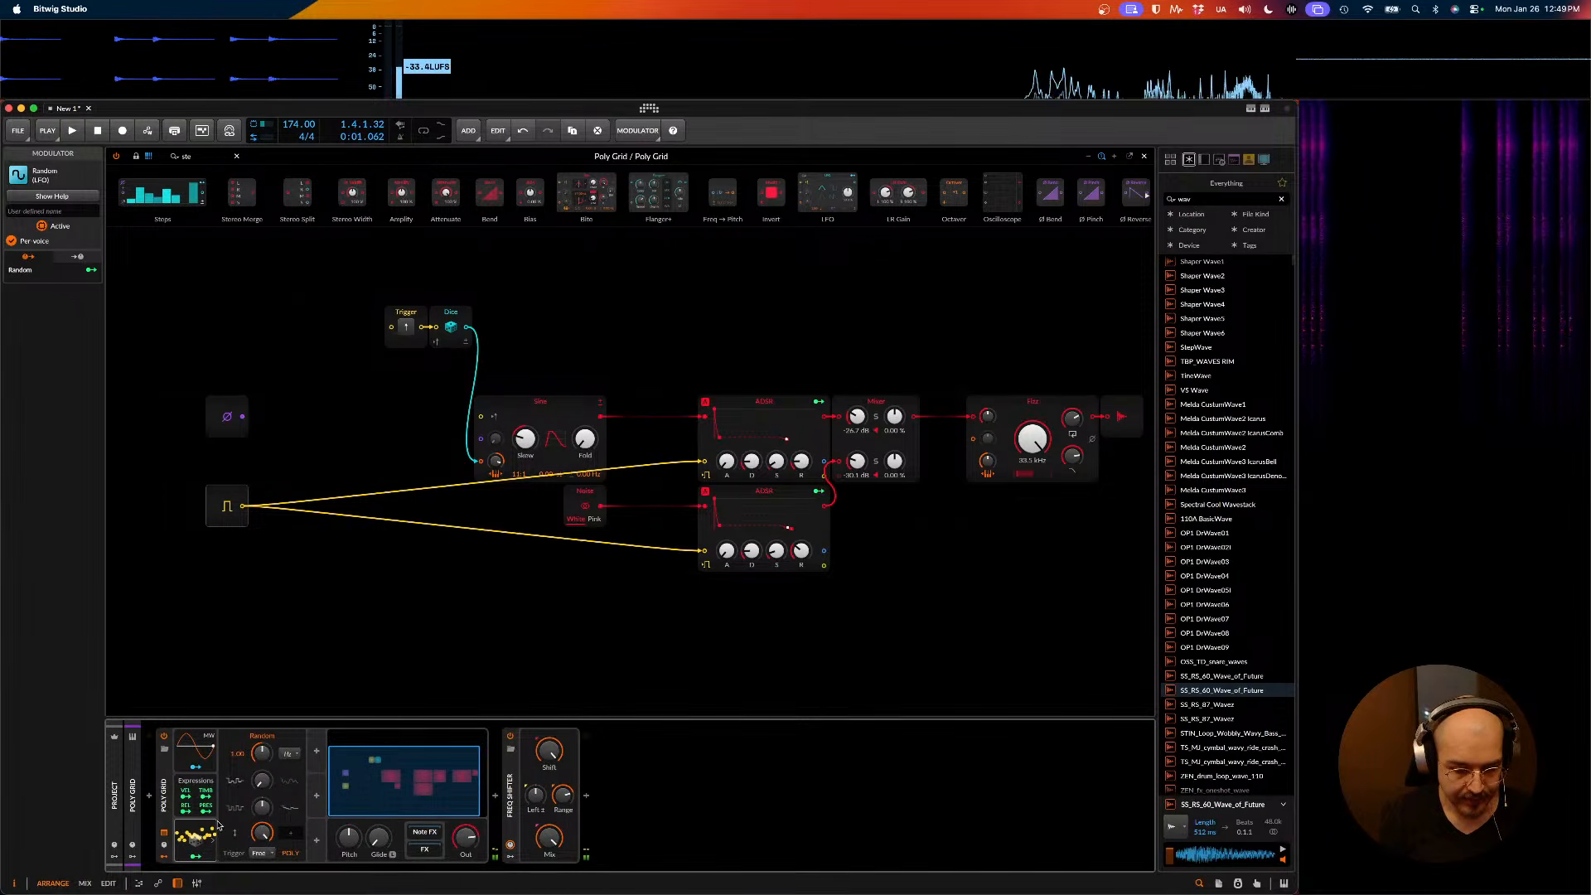
{"action": "left_click", "coordinate": [291, 854]}
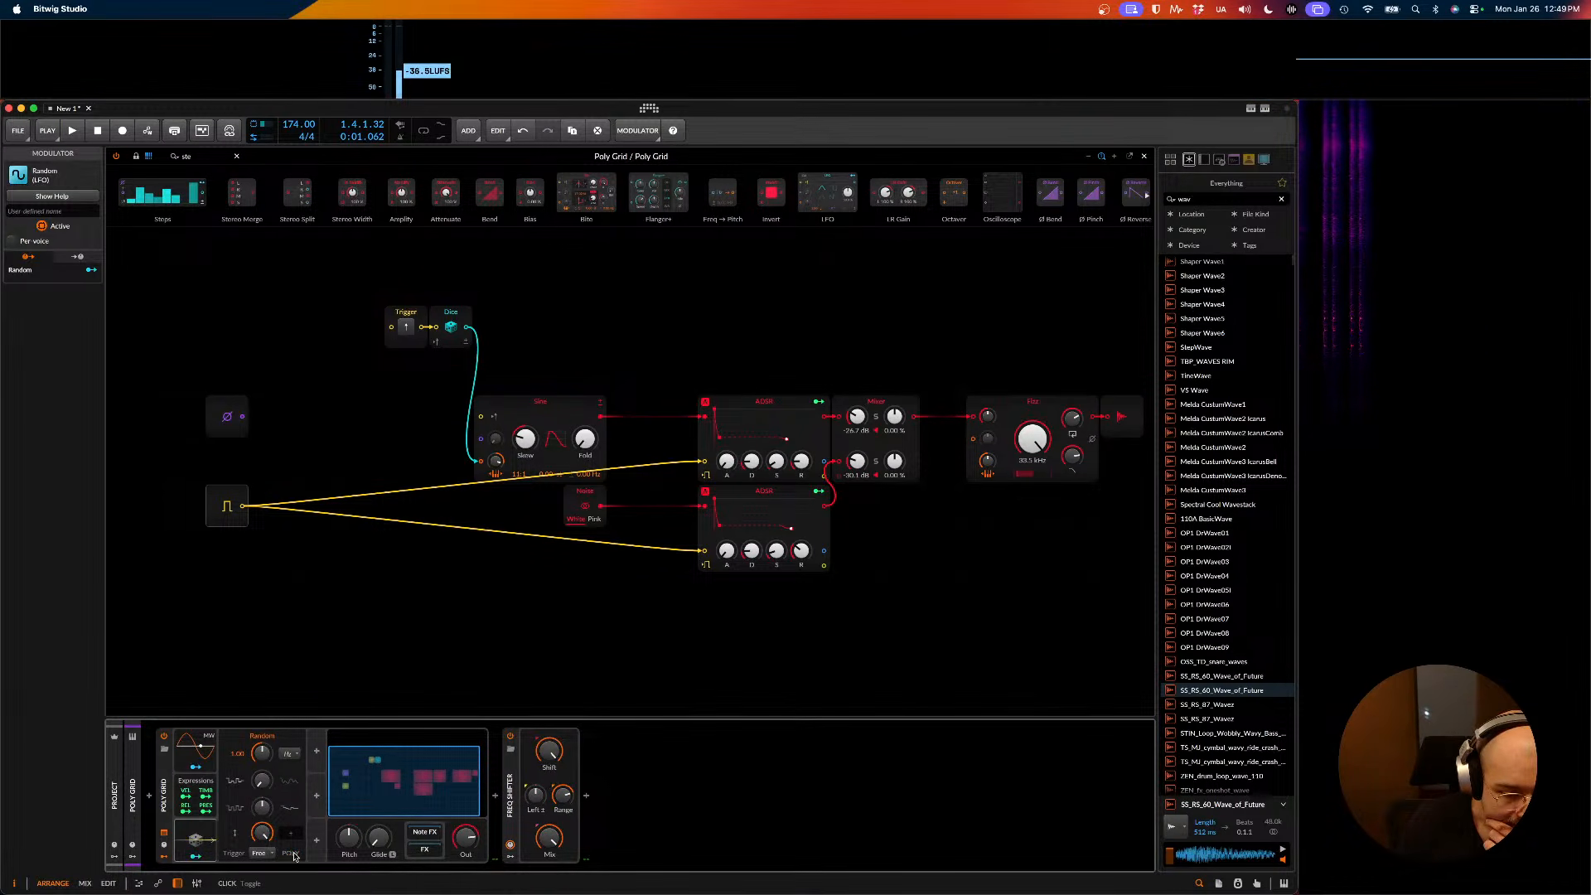
{"action": "key", "text": "space"}
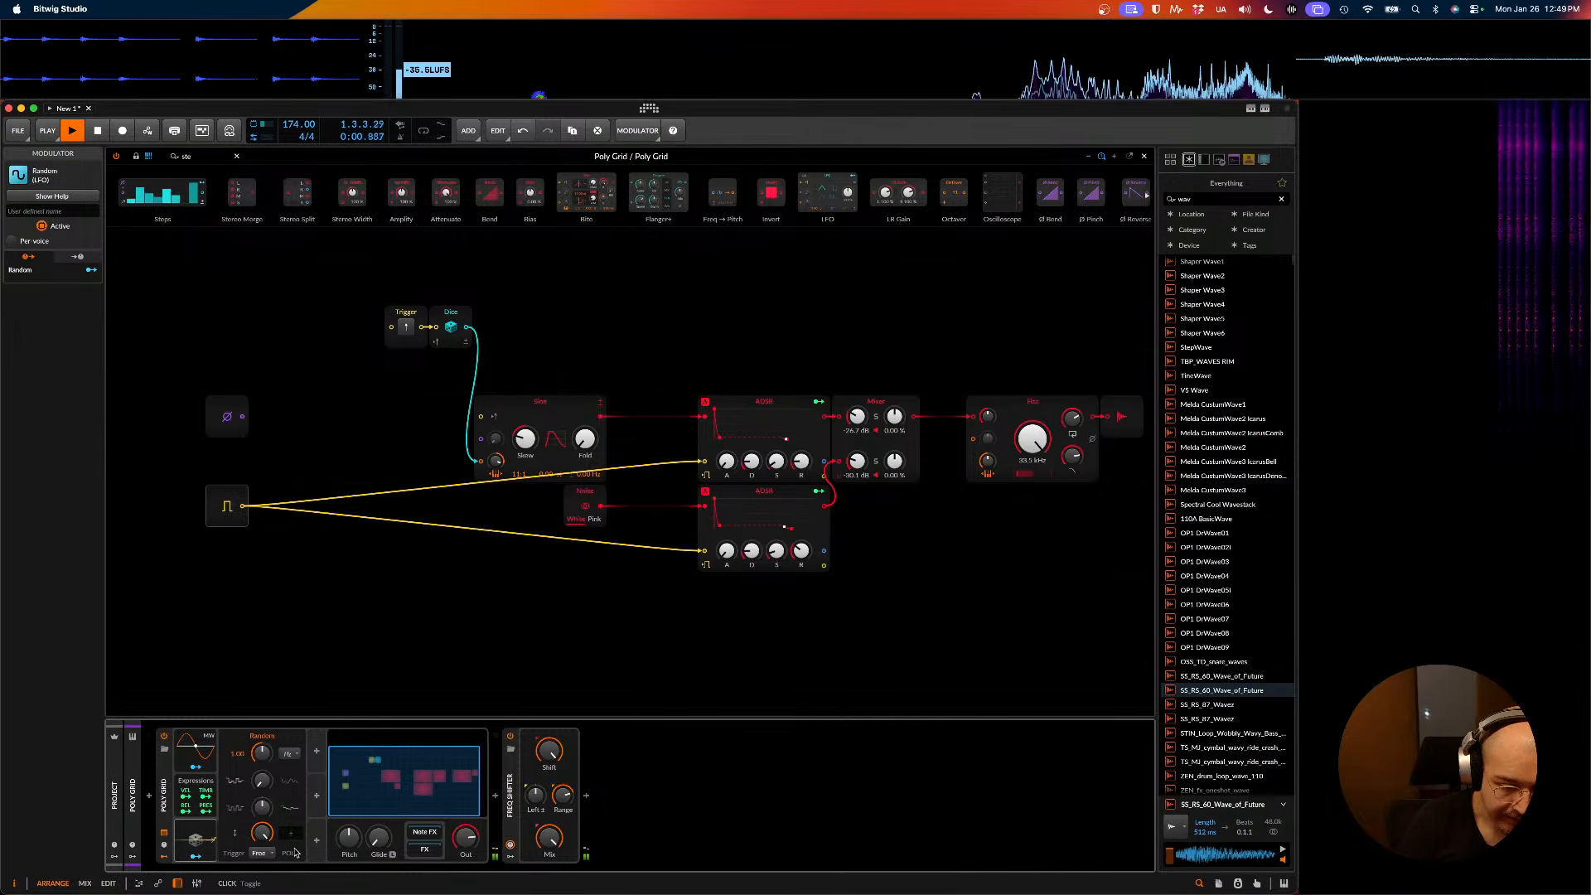
{"action": "key", "text": "space"}
{"action": "left_click", "coordinate": [261, 853]}
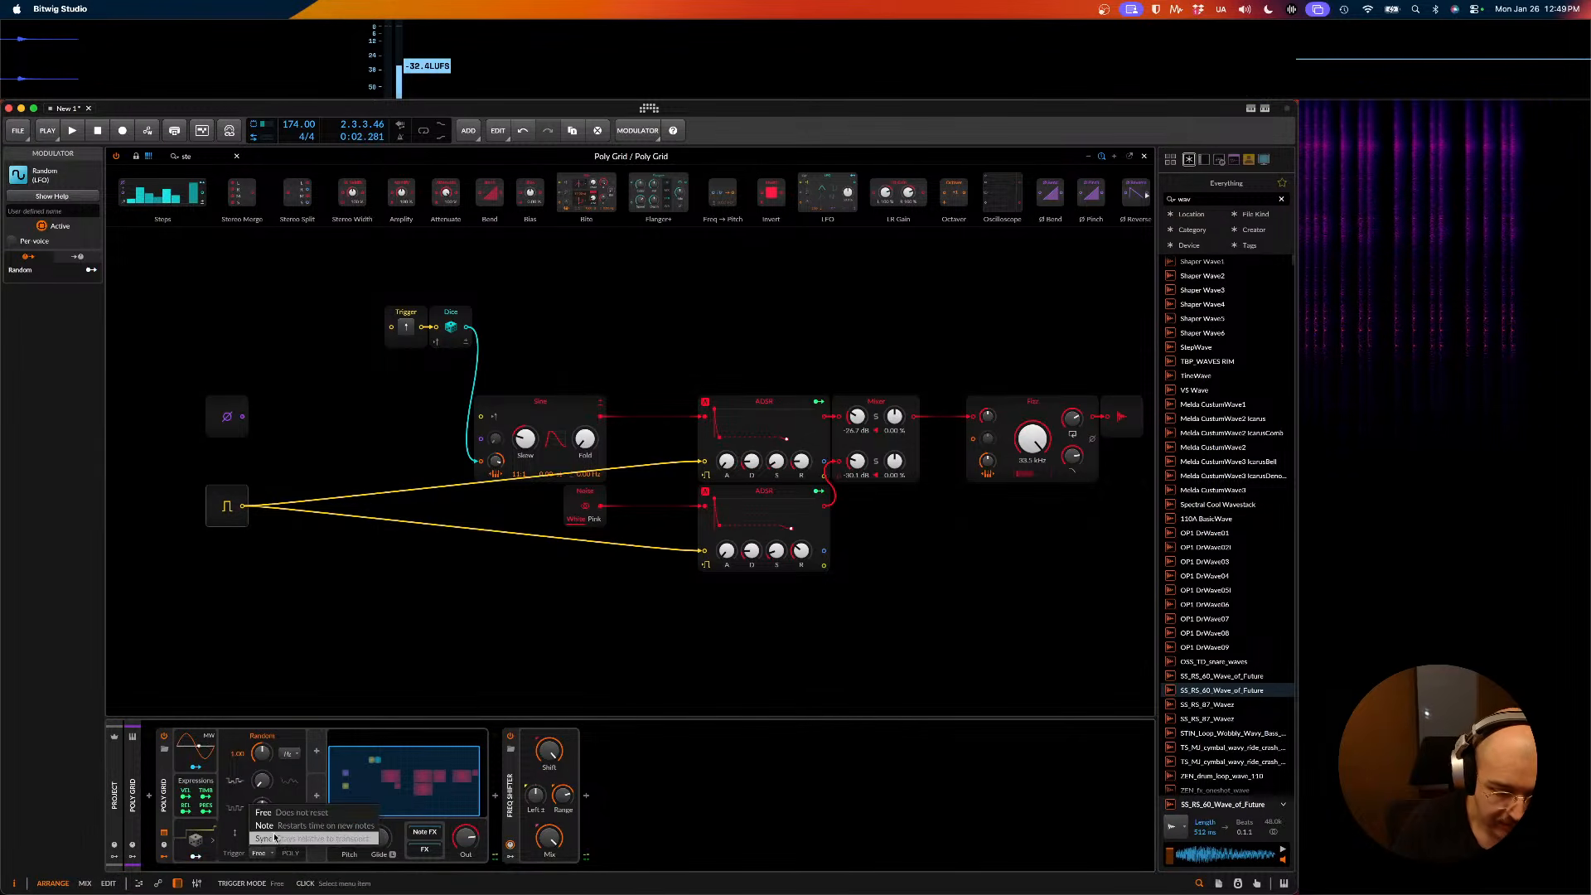
{"action": "left_click", "coordinate": [264, 826]}
{"action": "key", "text": "space"}
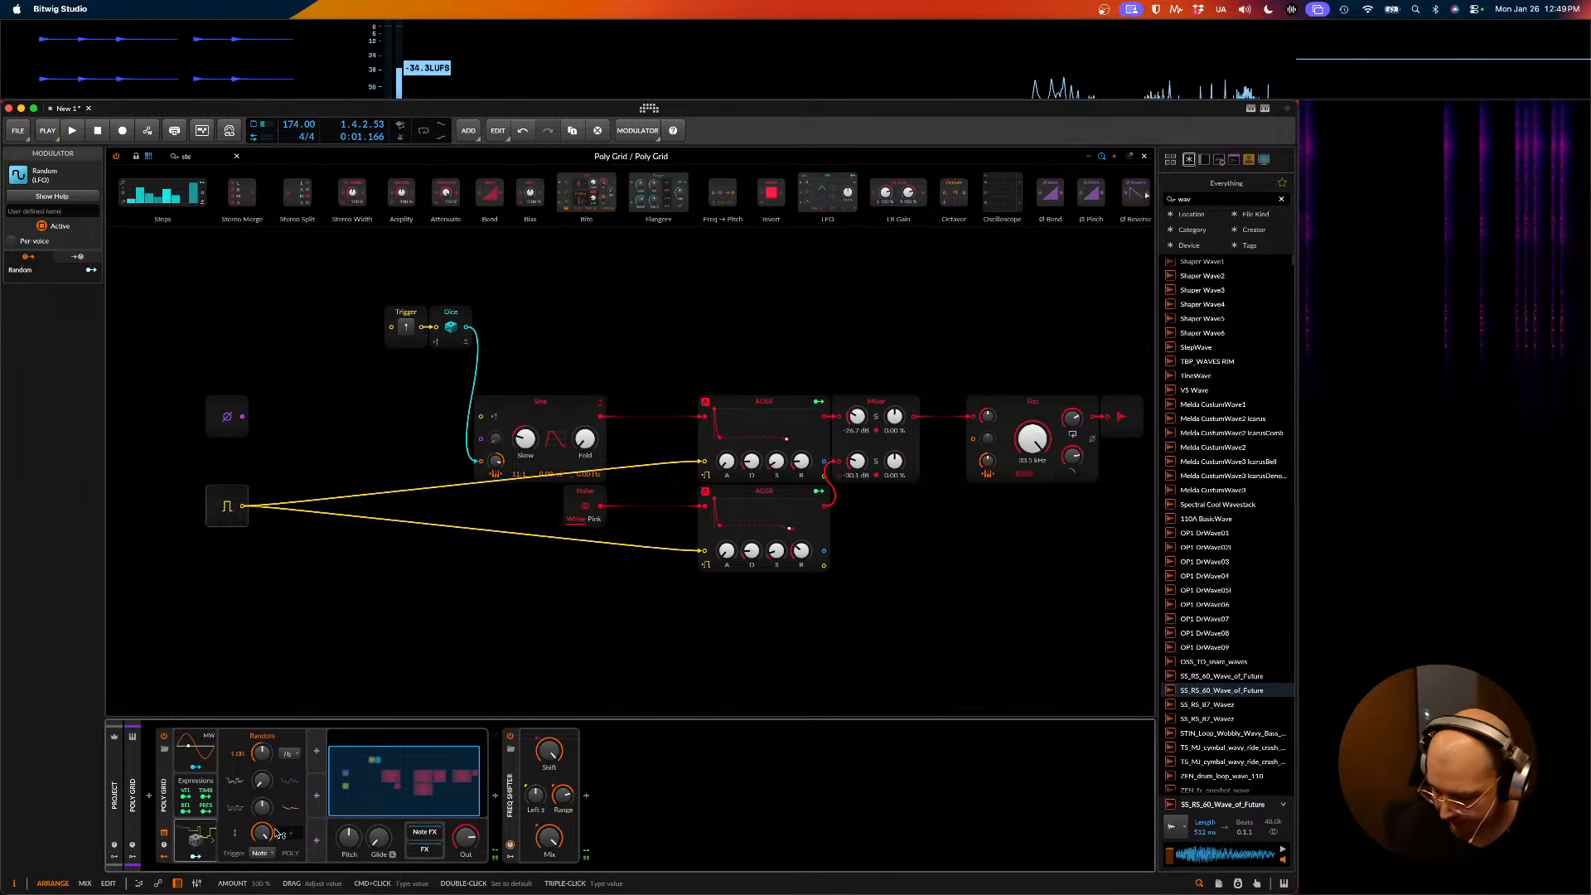
{"action": "key", "text": "space"}
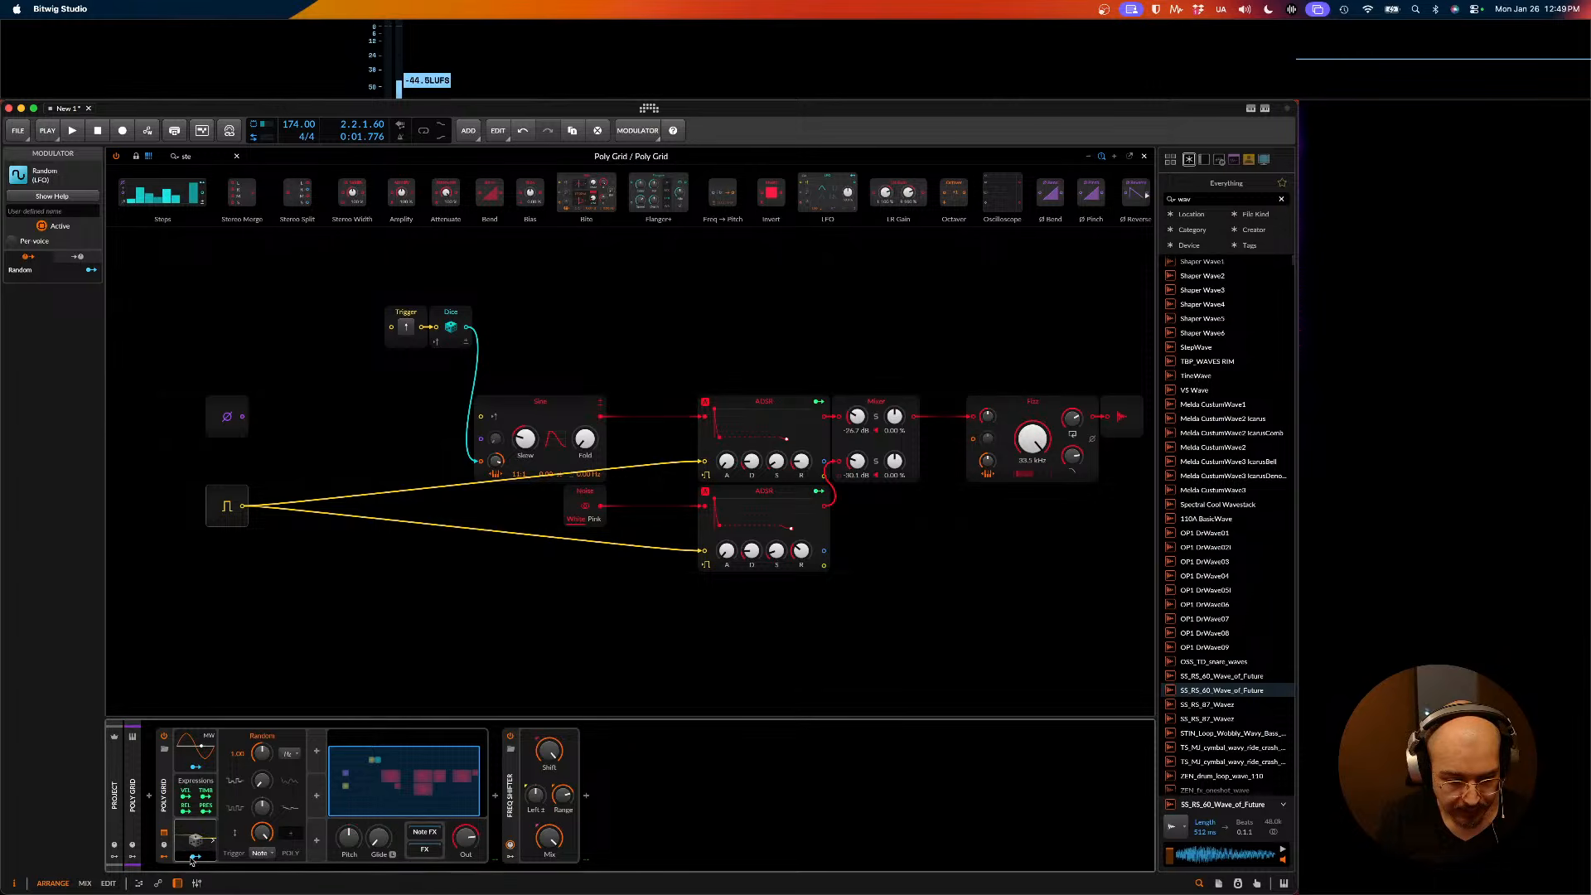
- Modulate the upper ADSR's release and its sustain (7.5 %) with the first Random modulator, and duplicate that modulator
{"action": "scroll", "coordinate": [655, 501], "scroll_direction": "up", "scroll_amount": 1}
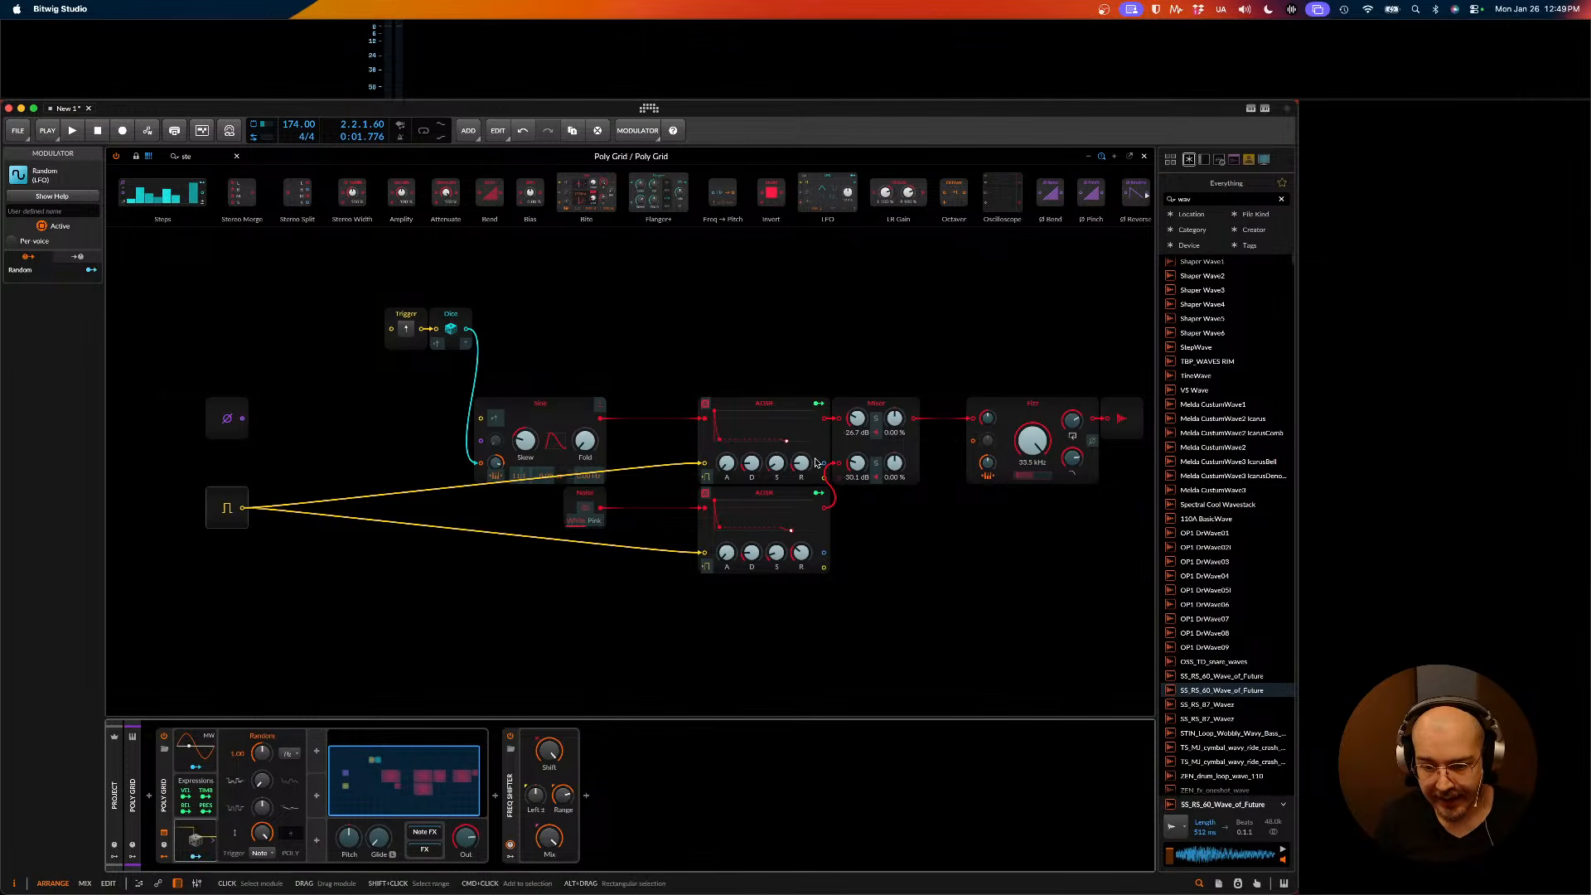
{"action": "left_click_drag", "start_coordinate": [796, 466], "coordinate": [796, 463]}
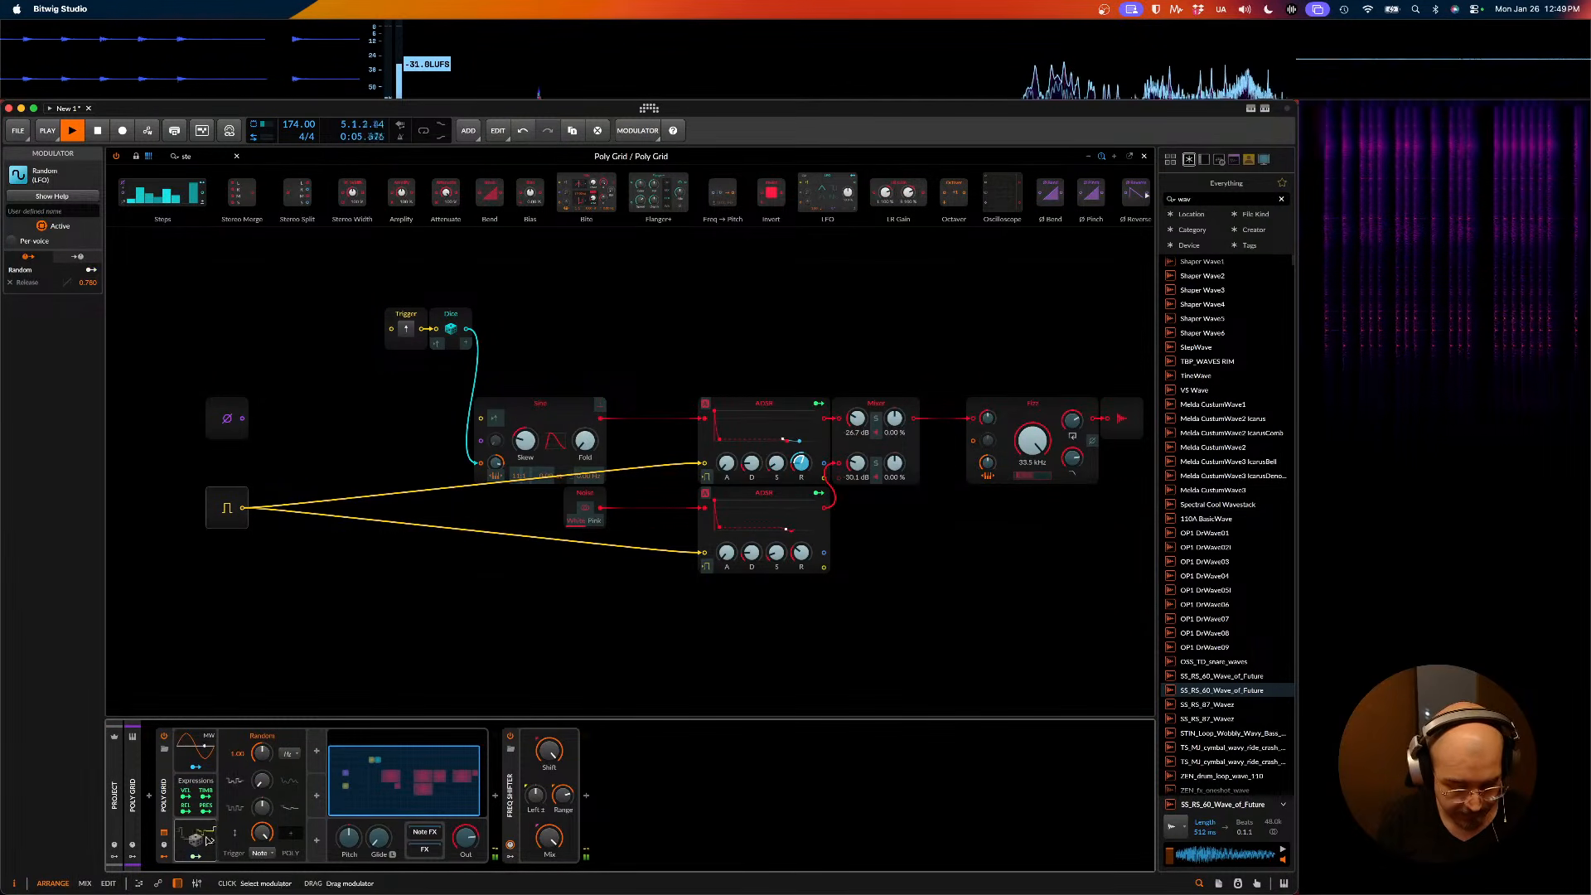
{"action": "left_click_drag", "start_coordinate": [224, 845], "coordinate": [315, 752]}
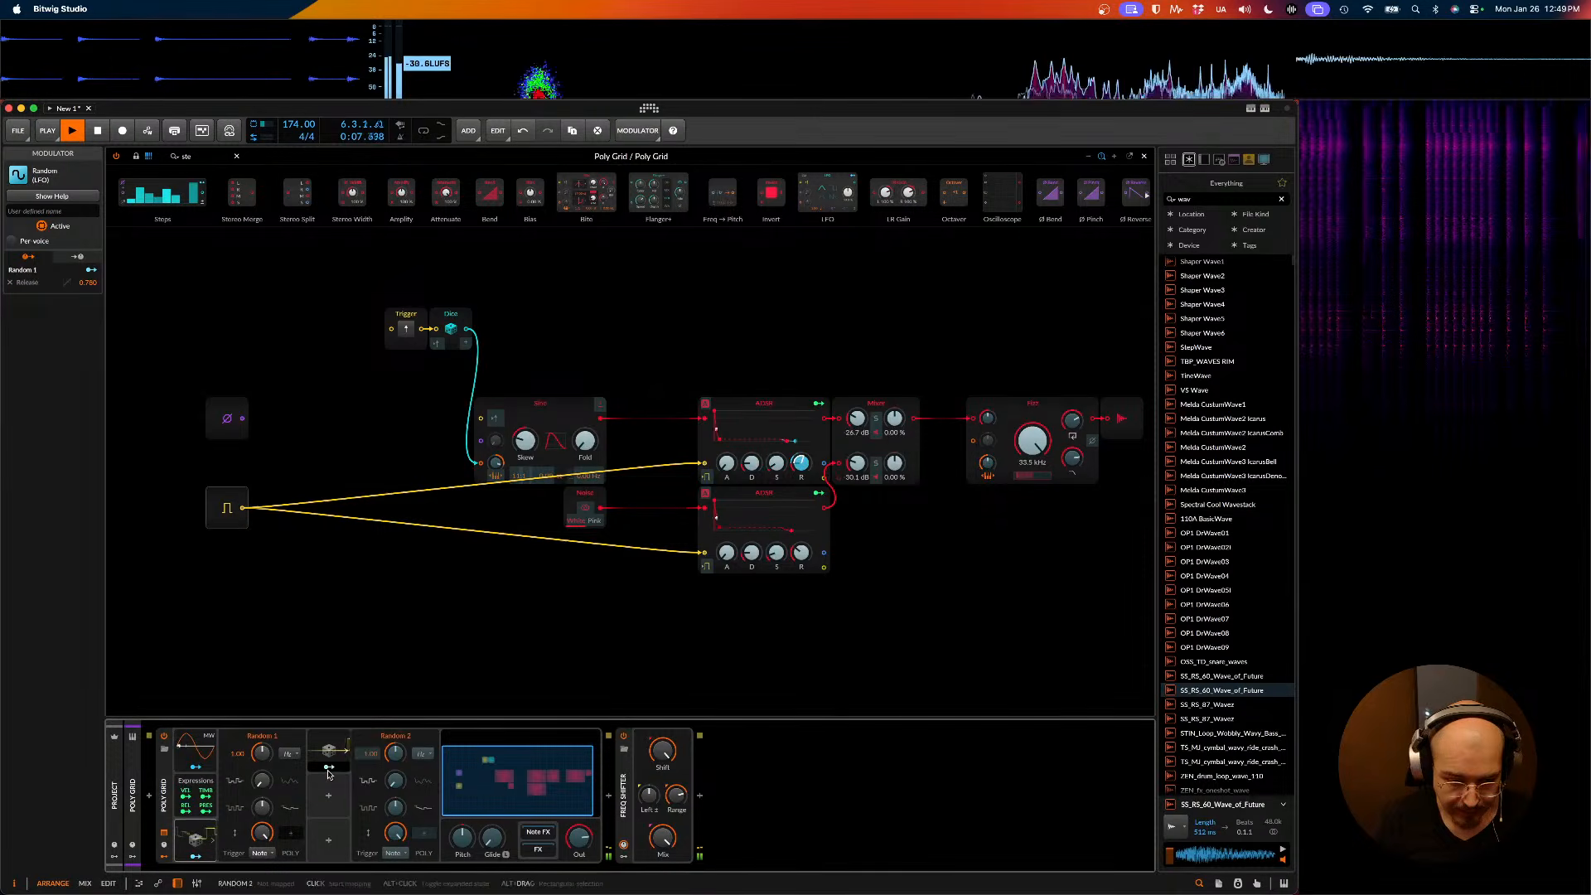
{"action": "left_click_drag", "start_coordinate": [777, 463], "coordinate": [776, 443]}
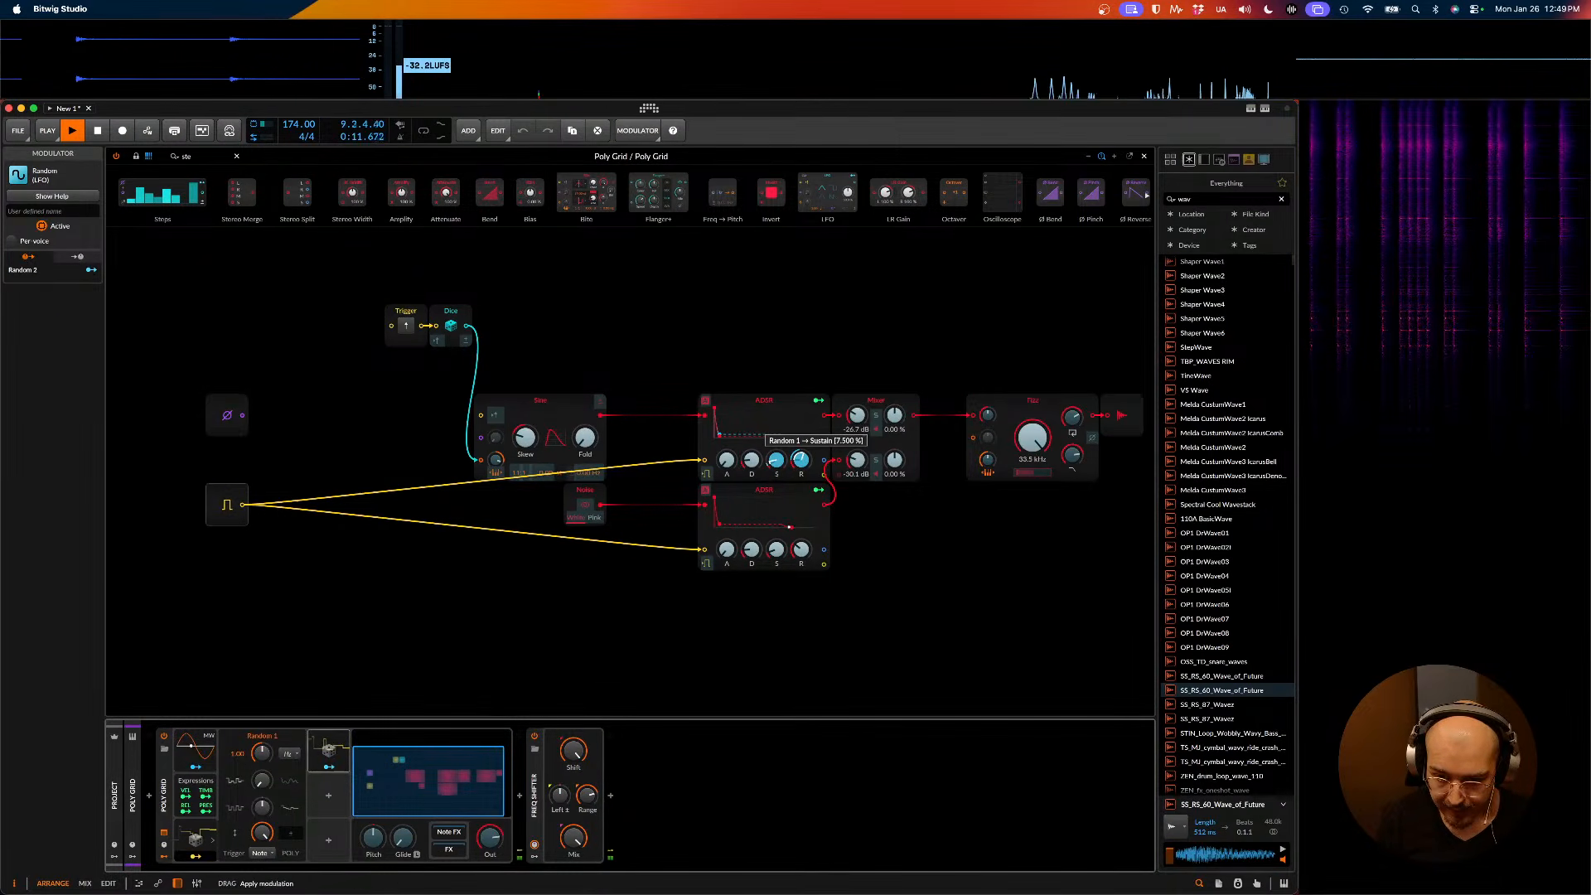
- Close the patch editor and restart playback to hear both Poly Grid tracks together
{"action": "scroll", "coordinate": [779, 454], "scroll_direction": "right", "scroll_amount": 5}
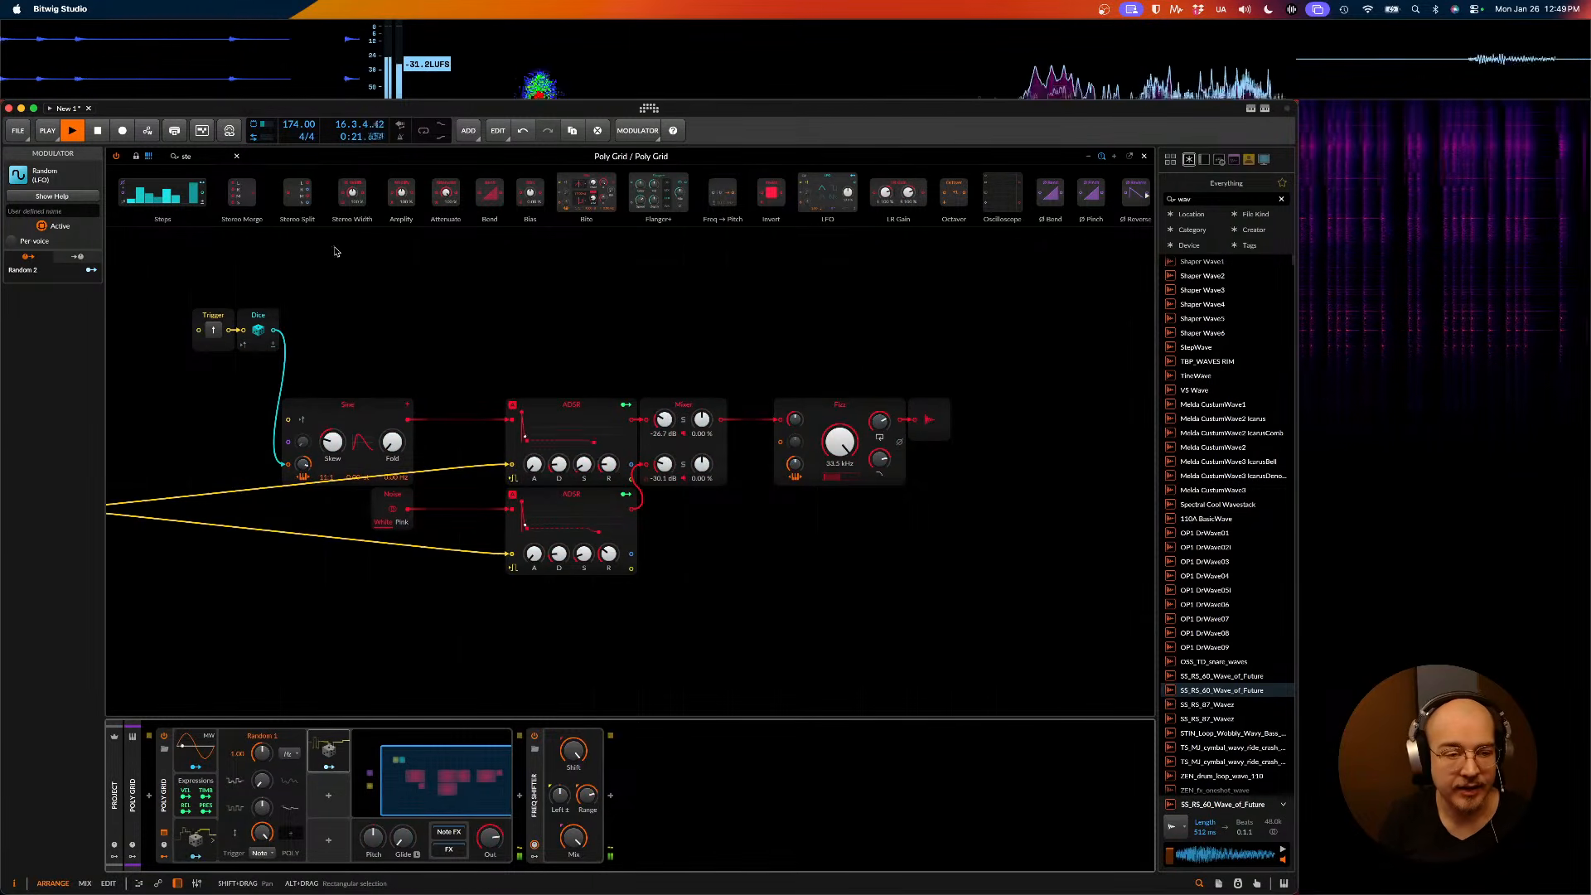
{"action": "key", "text": "Escape"}
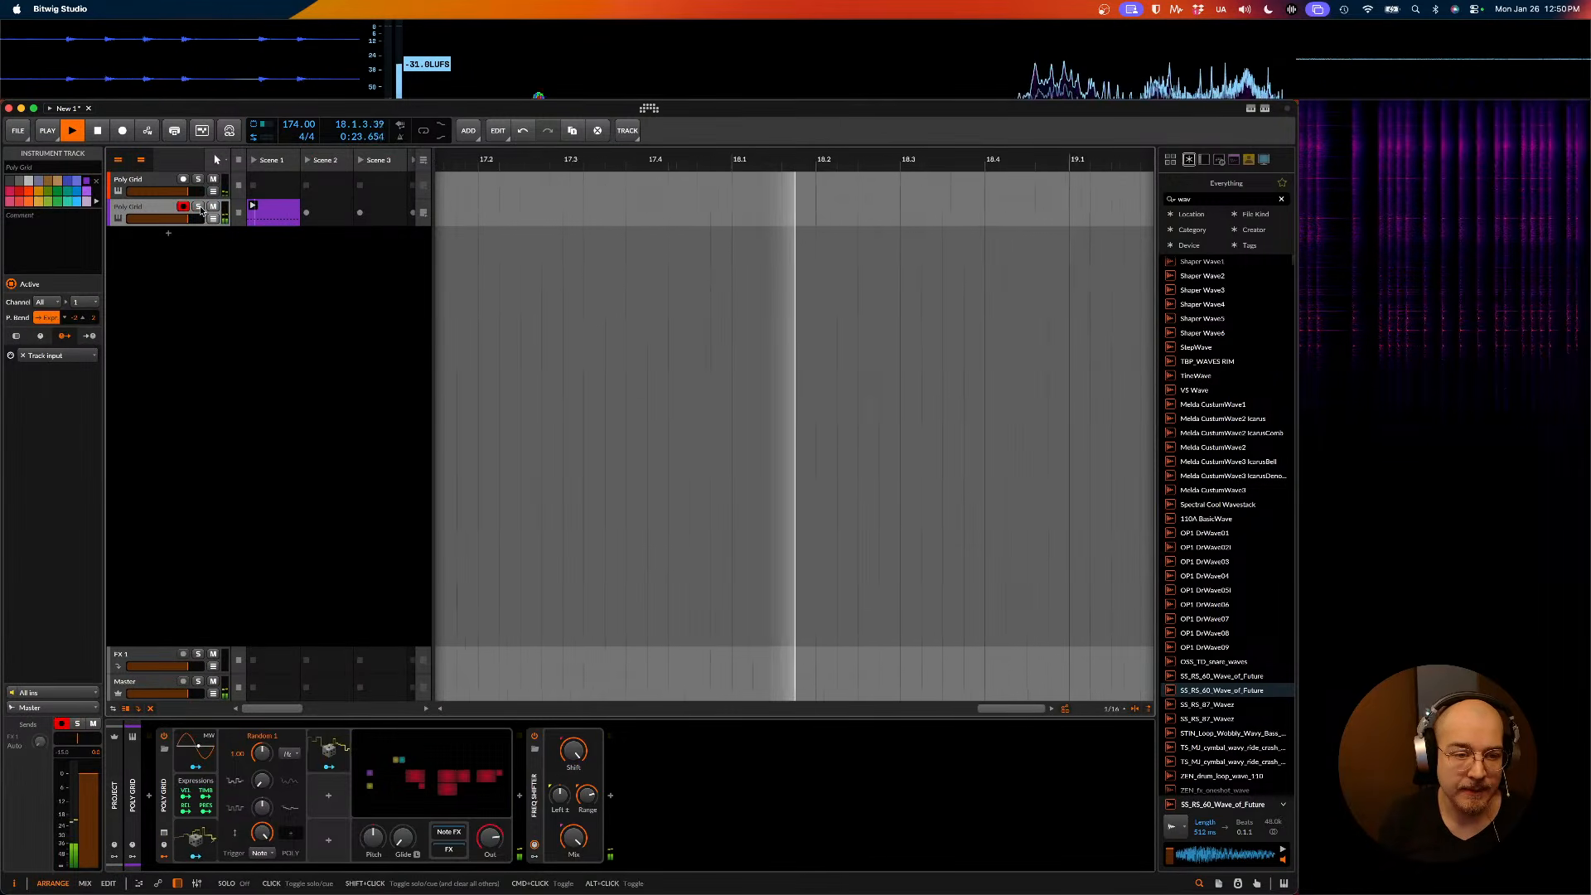
{"action": "key", "text": "space"}
{"action": "key", "text": "space"}
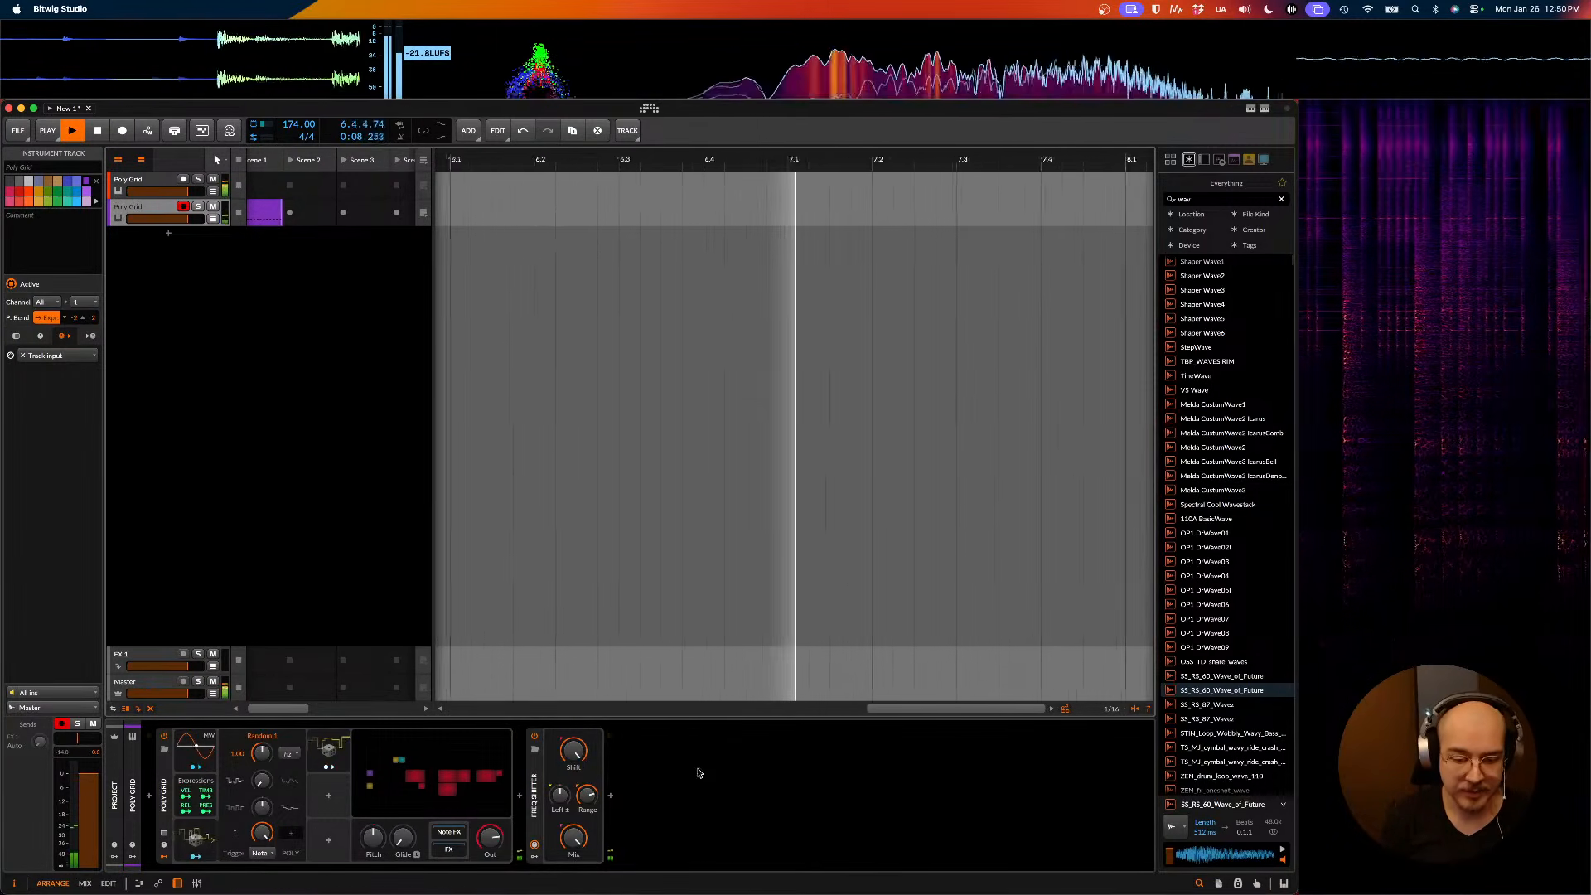
- Insert a Tool device after the Freq Shifter, raise its gain and audition the two tracks from the start
{"action": "left_click", "coordinate": [611, 797]}
{"action": "type", "text": "tool"}
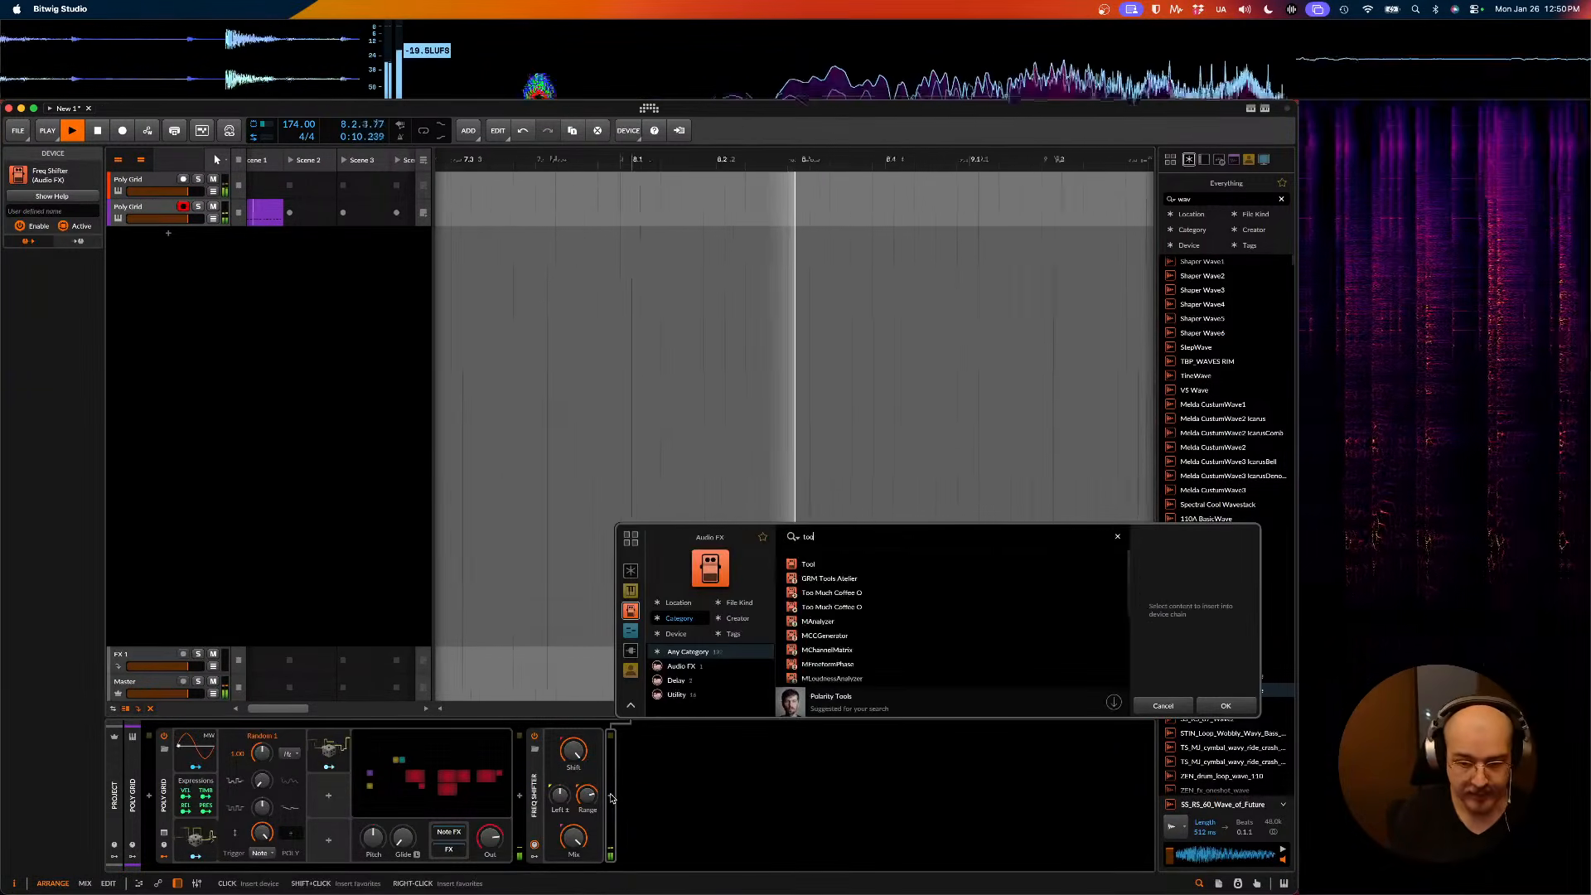
{"action": "key", "text": "Return"}
{"action": "left_click_drag", "start_coordinate": [690, 782], "coordinate": [690, 728]}
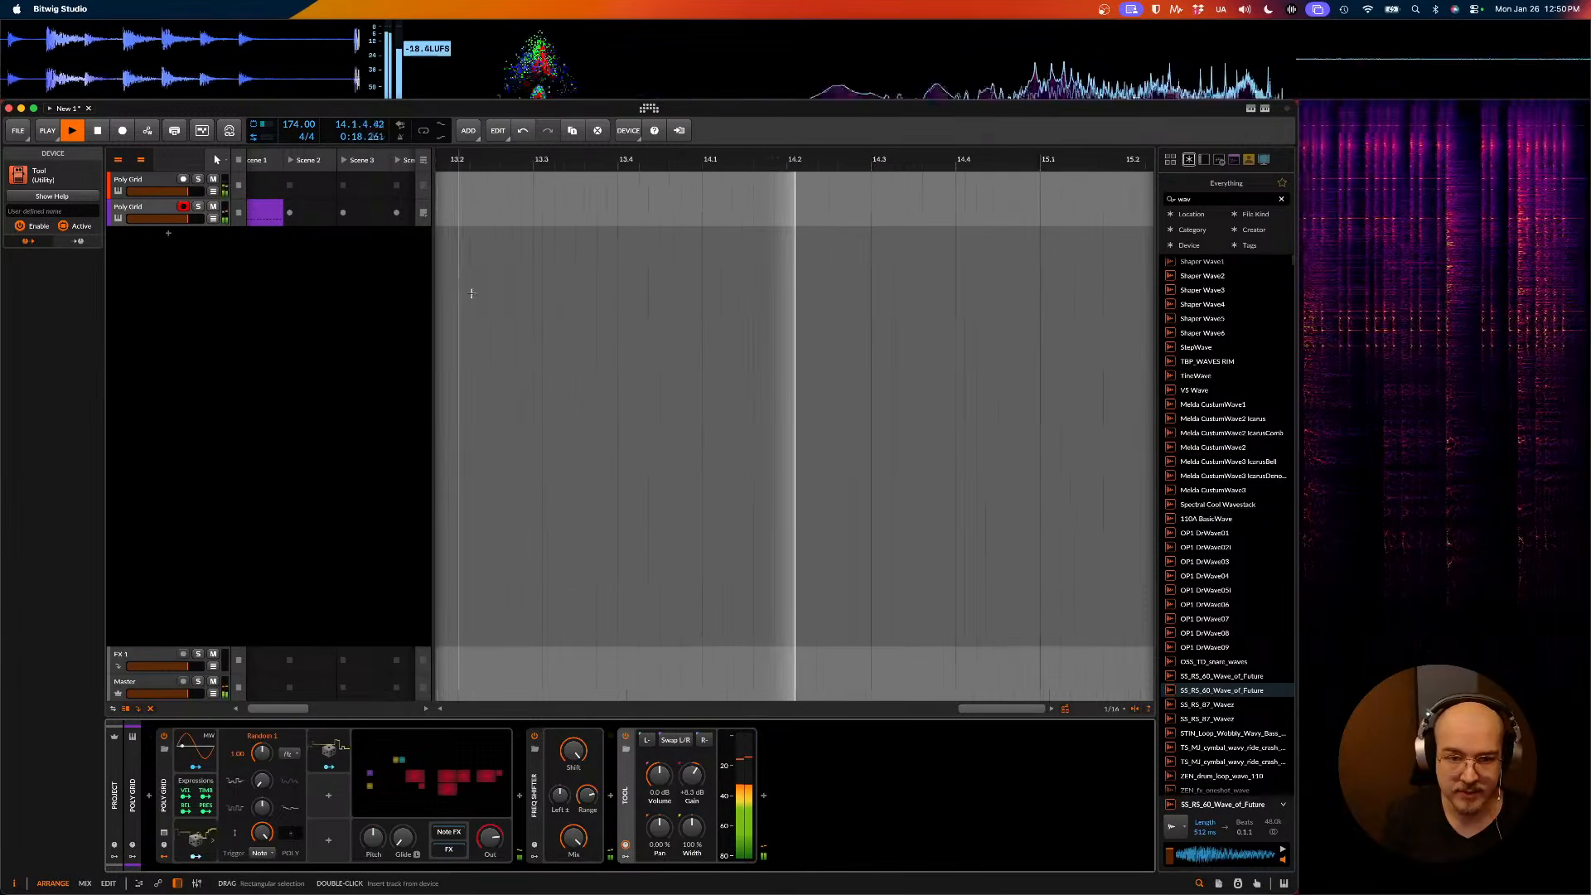
{"action": "key", "text": "space"}
{"action": "scroll", "coordinate": [585, 312], "scroll_direction": "left", "scroll_amount": 20}
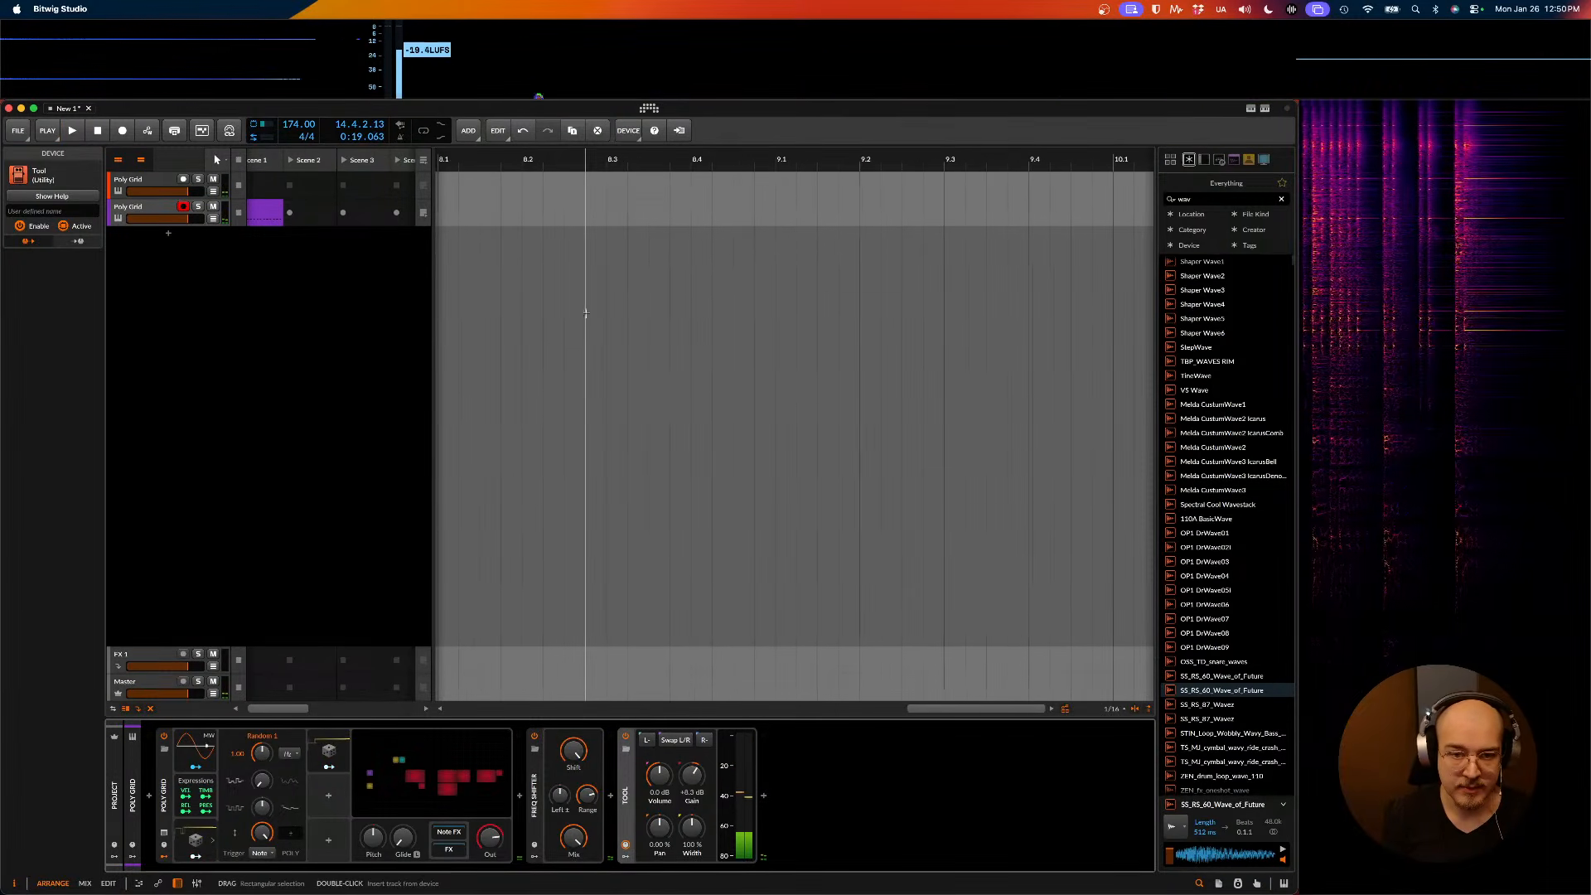
{"action": "key", "text": "space"}
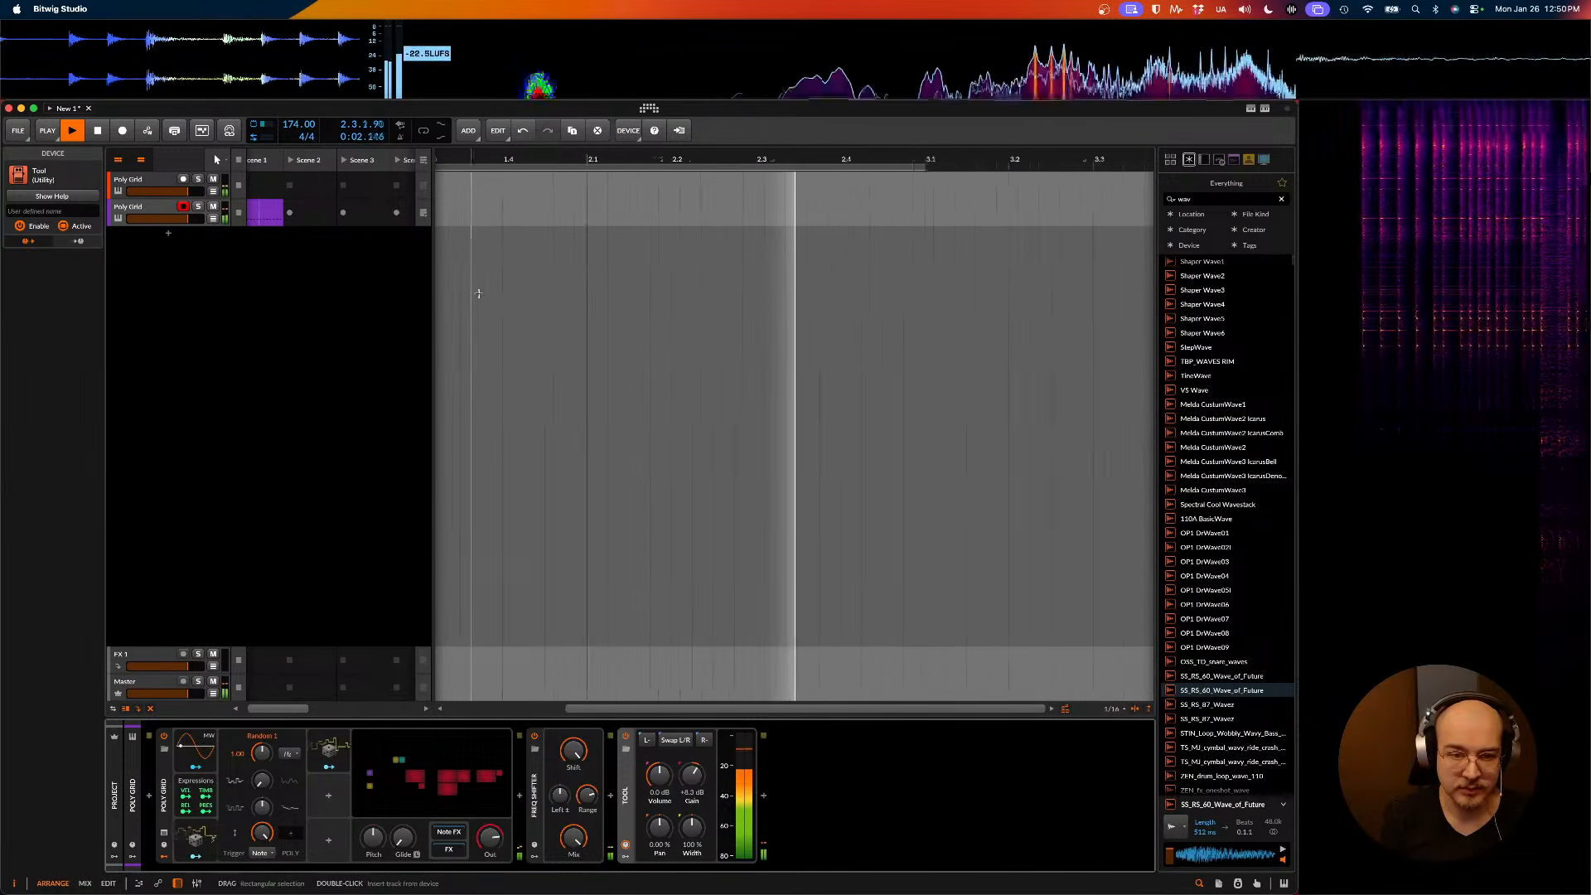
{"action": "left_click", "coordinate": [270, 218]}
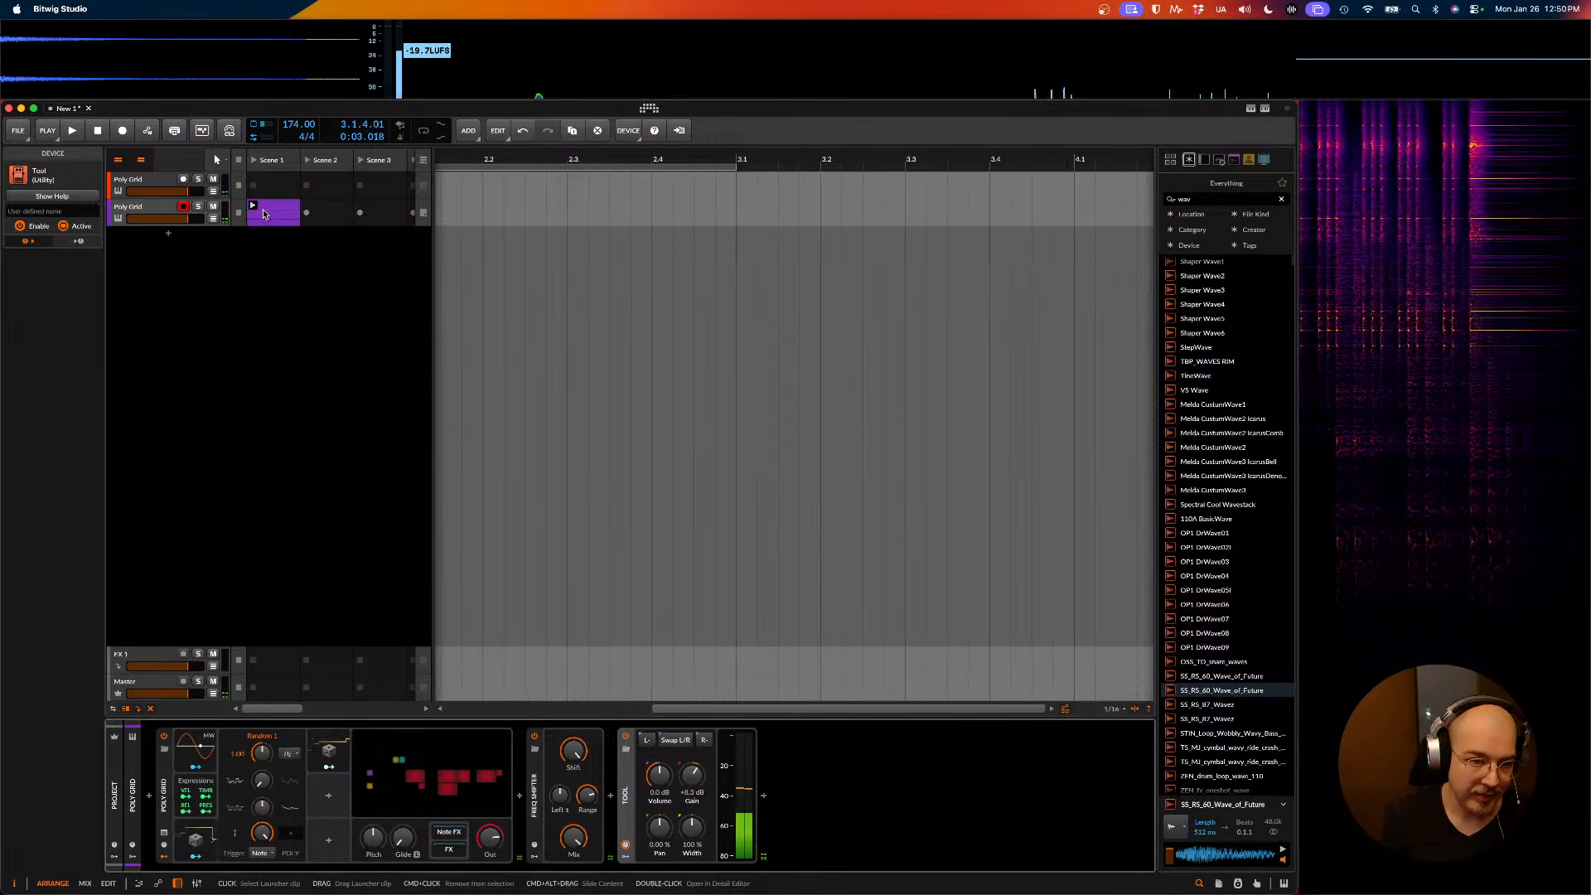
- Create a third instrument track loaded with a Poly Grid device
{"action": "left_click", "coordinate": [168, 235]}
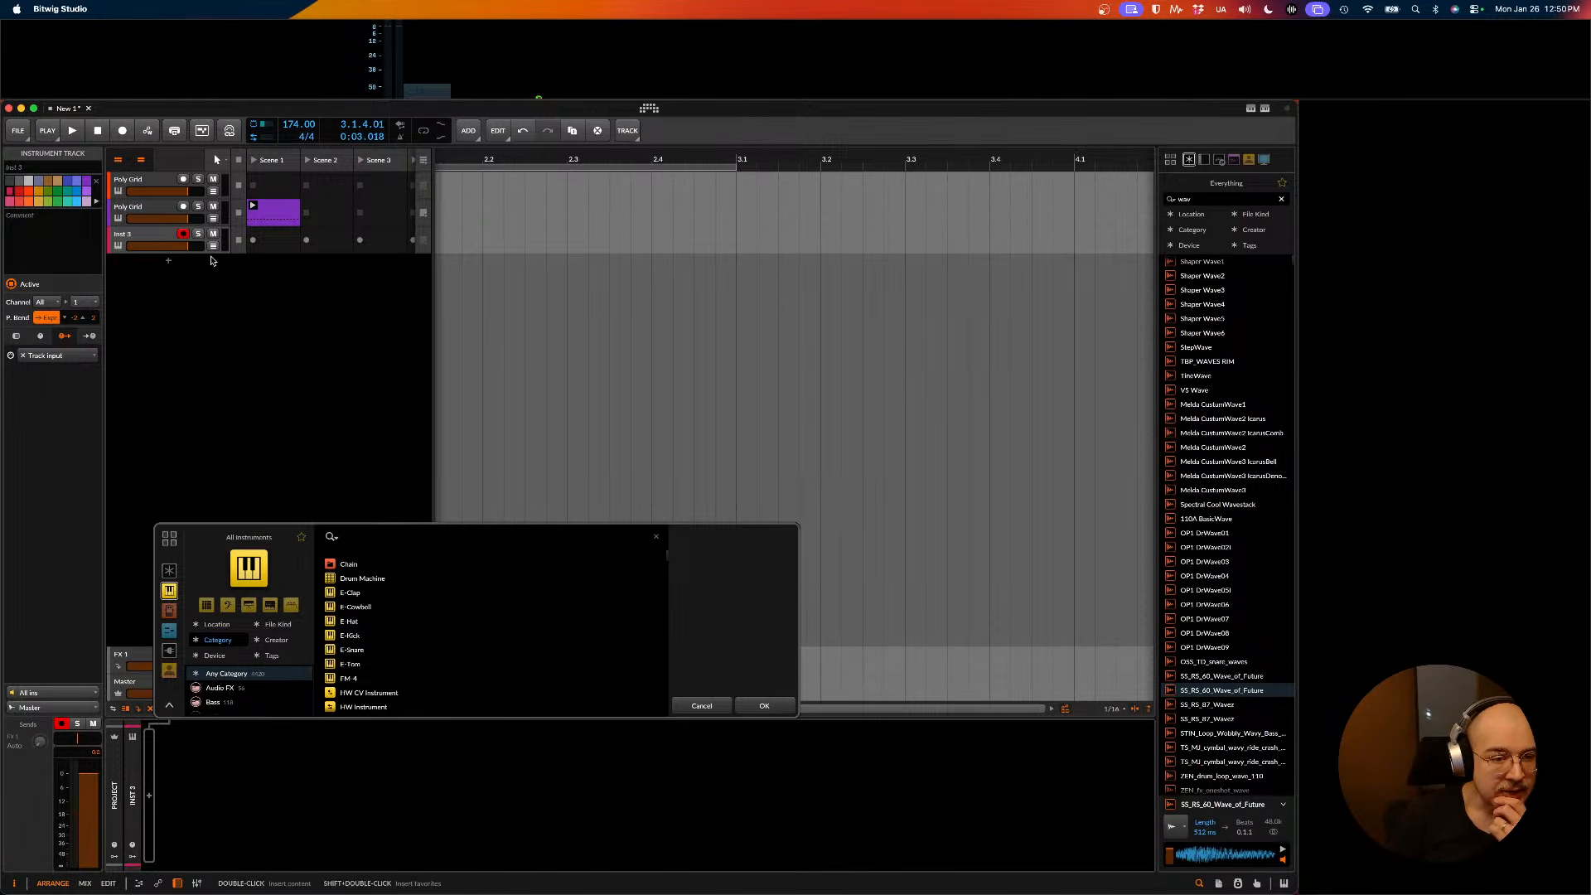
{"action": "type", "text": "poly"}
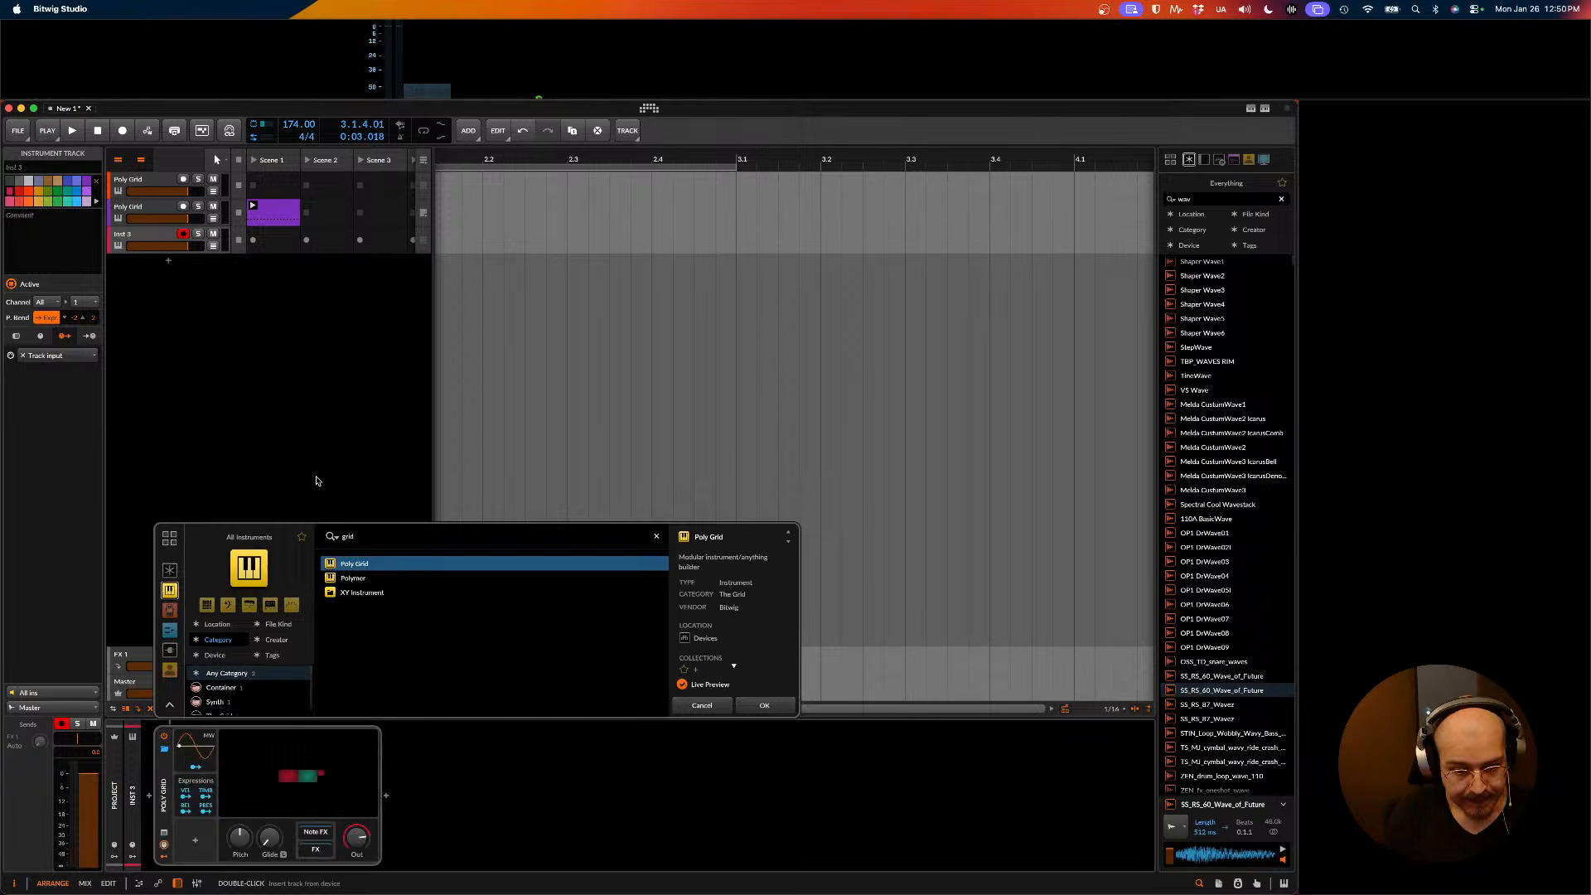
{"action": "key", "text": "Return"}
- Open the new Poly Grid patch and delete its default Union oscillator and ADSR, keeping only the audio output
{"action": "left_click", "coordinate": [335, 777]}
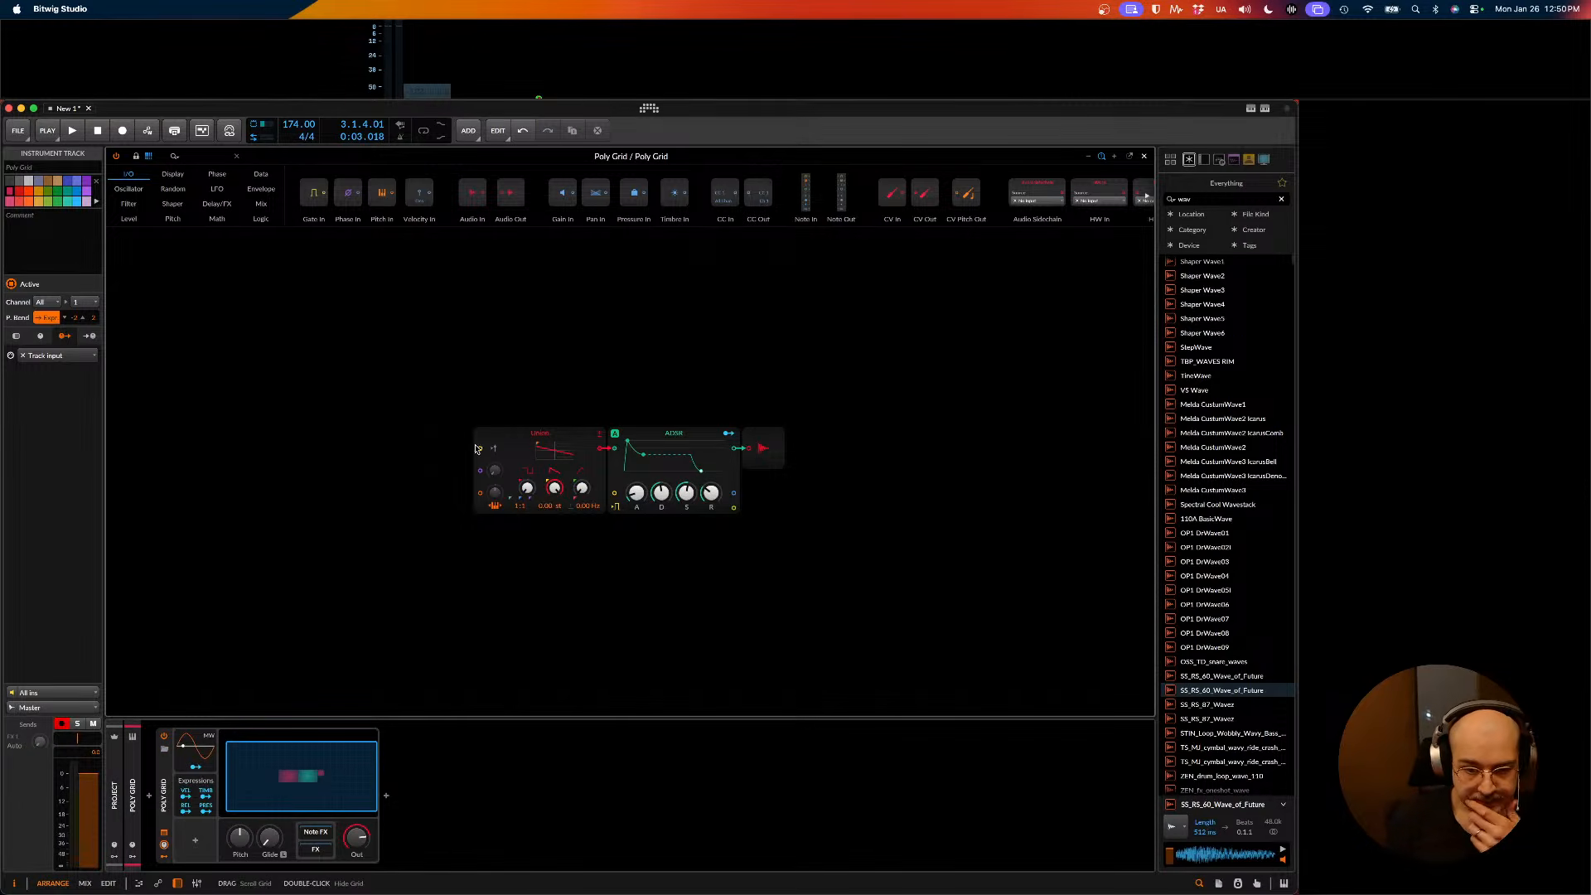
{"action": "left_click_drag", "start_coordinate": [511, 395], "coordinate": [650, 500]}
{"action": "key", "text": "Delete"}
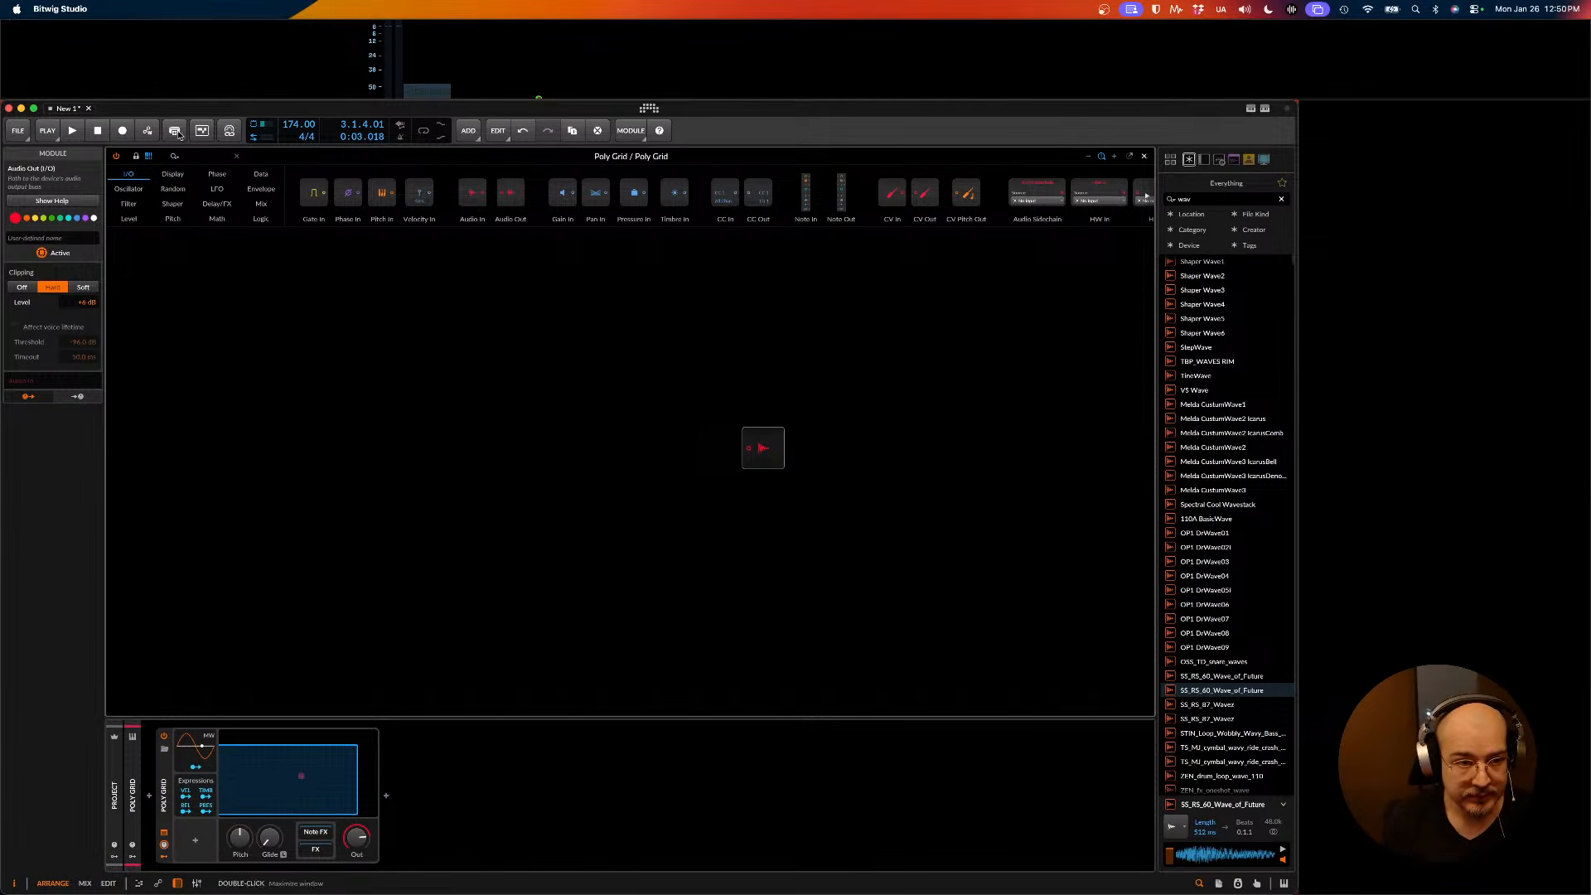
- Find the Probabilities module and place it in the empty patch, left of the audio output
{"action": "type", "text": "proba"}
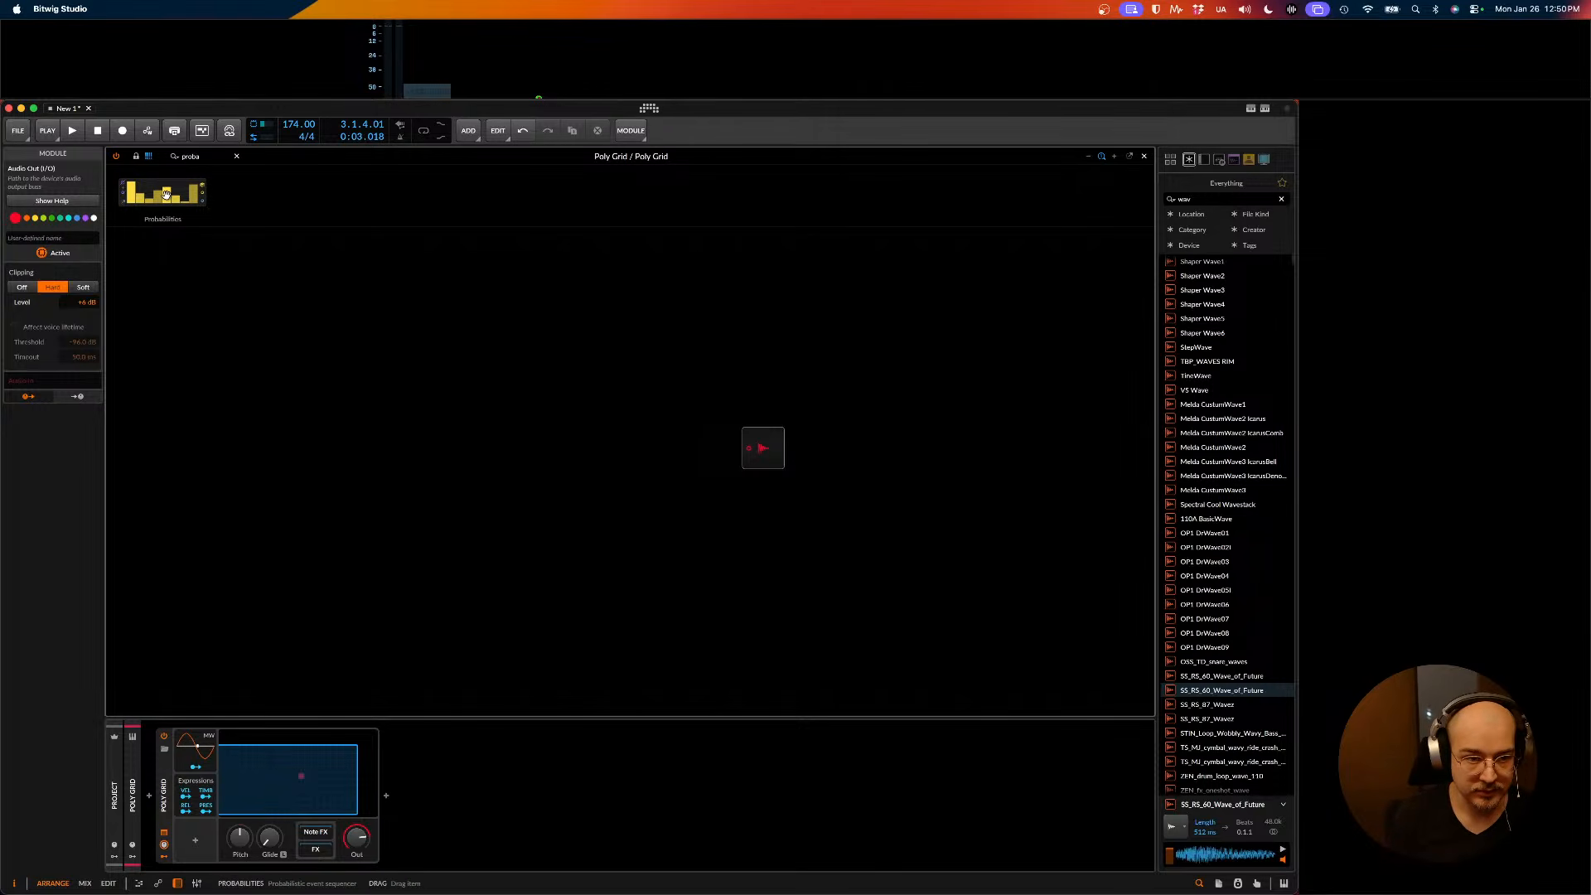
{"action": "left_click_drag", "start_coordinate": [166, 195], "coordinate": [427, 489]}
{"action": "left_click", "coordinate": [203, 156]}
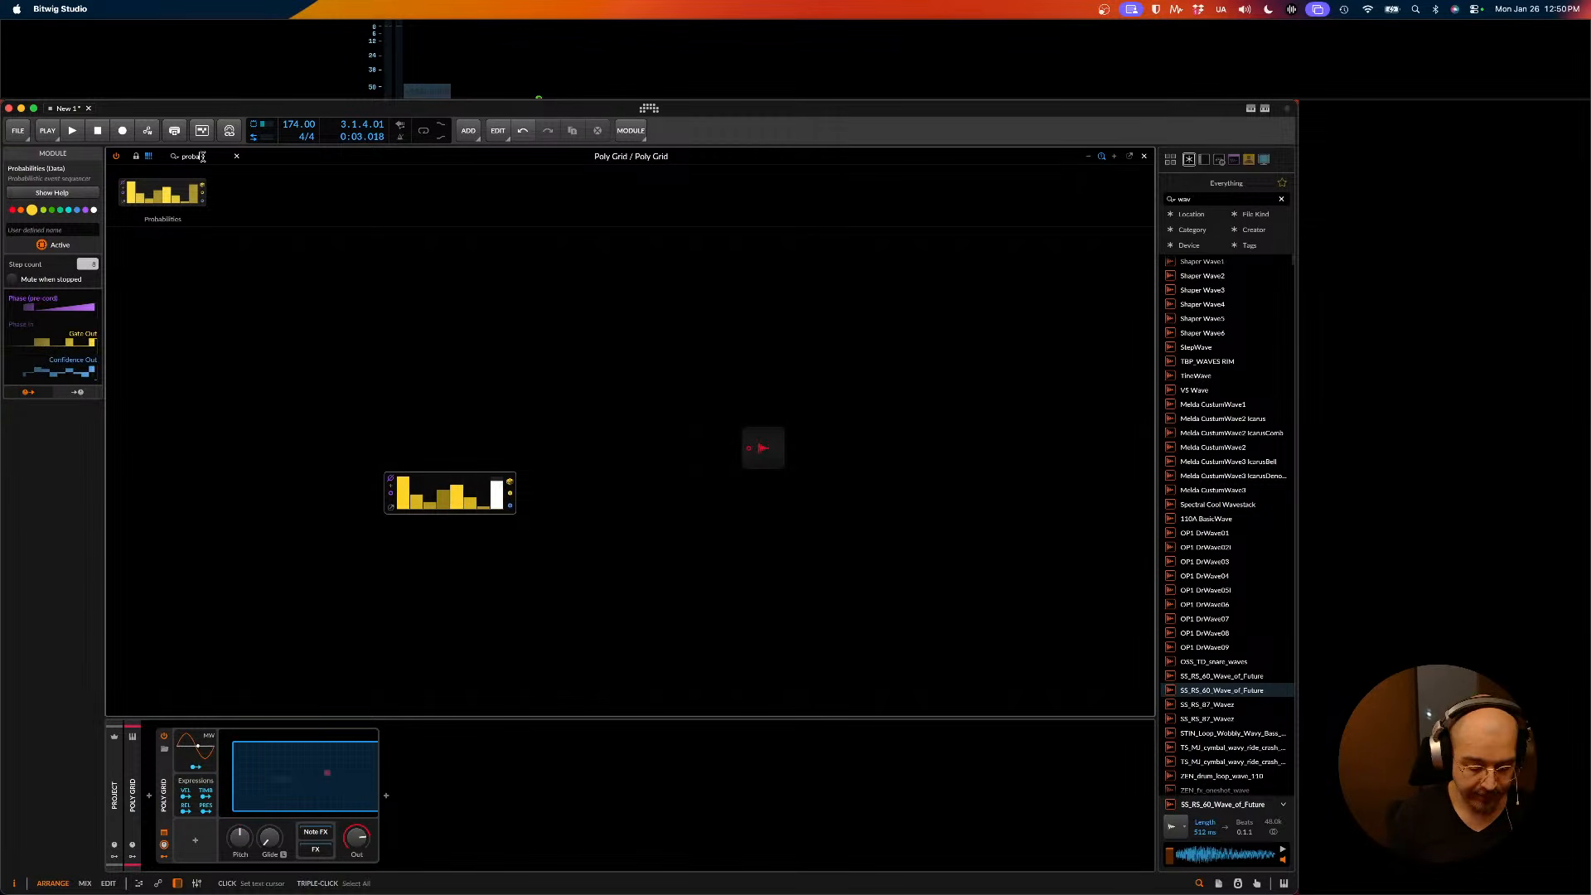
- Find the Phase In module and attach it to the Probabilities module's phase input
{"action": "left_click", "coordinate": [212, 384]}
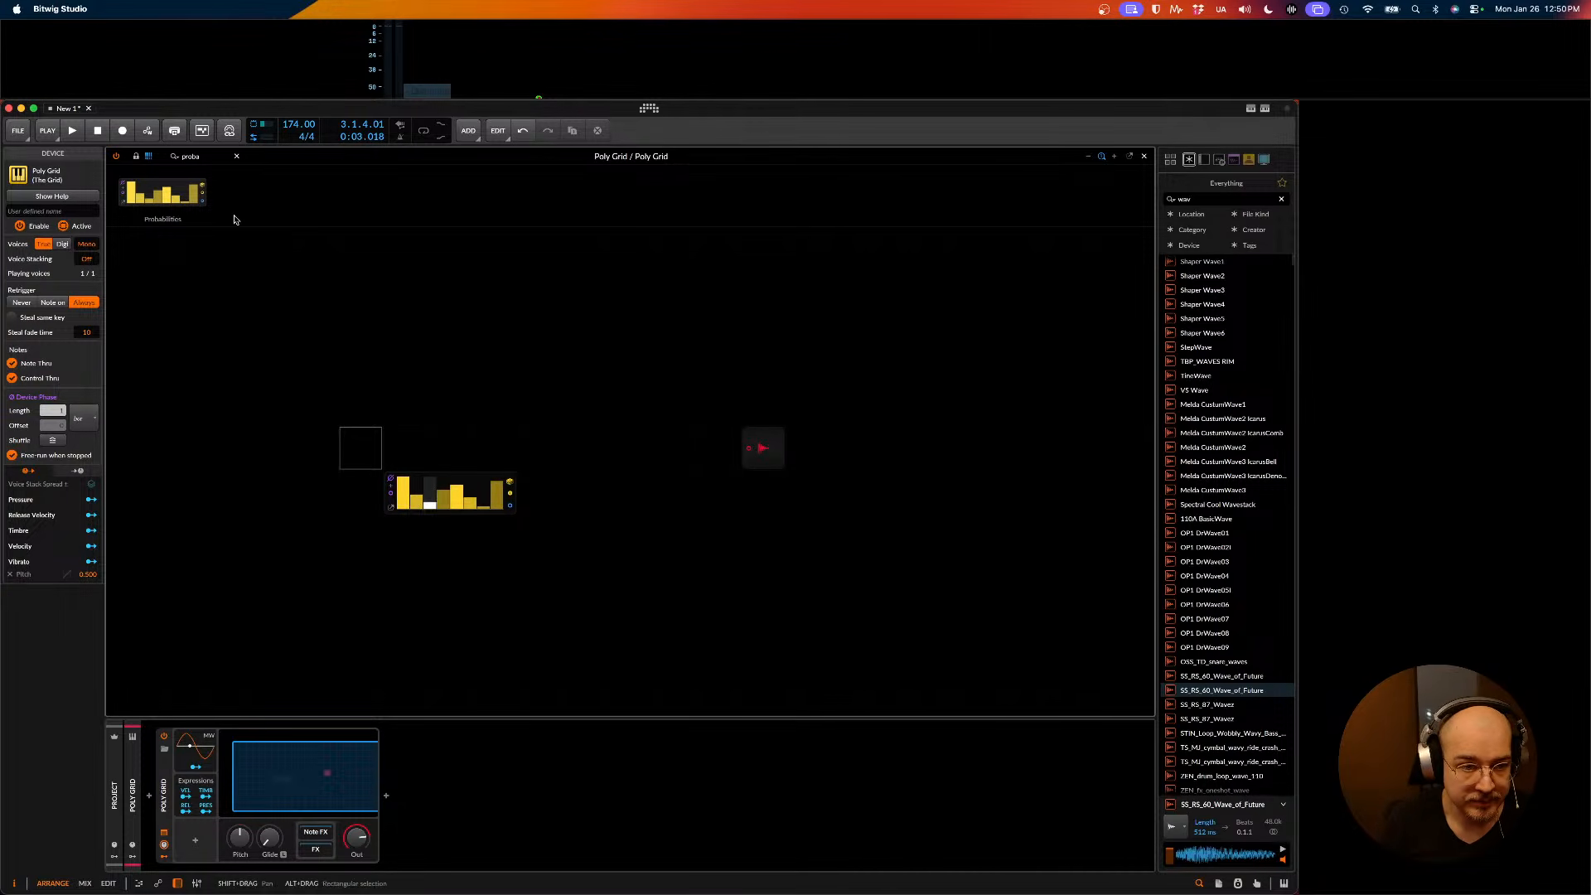
{"action": "type", "text": "phase"}
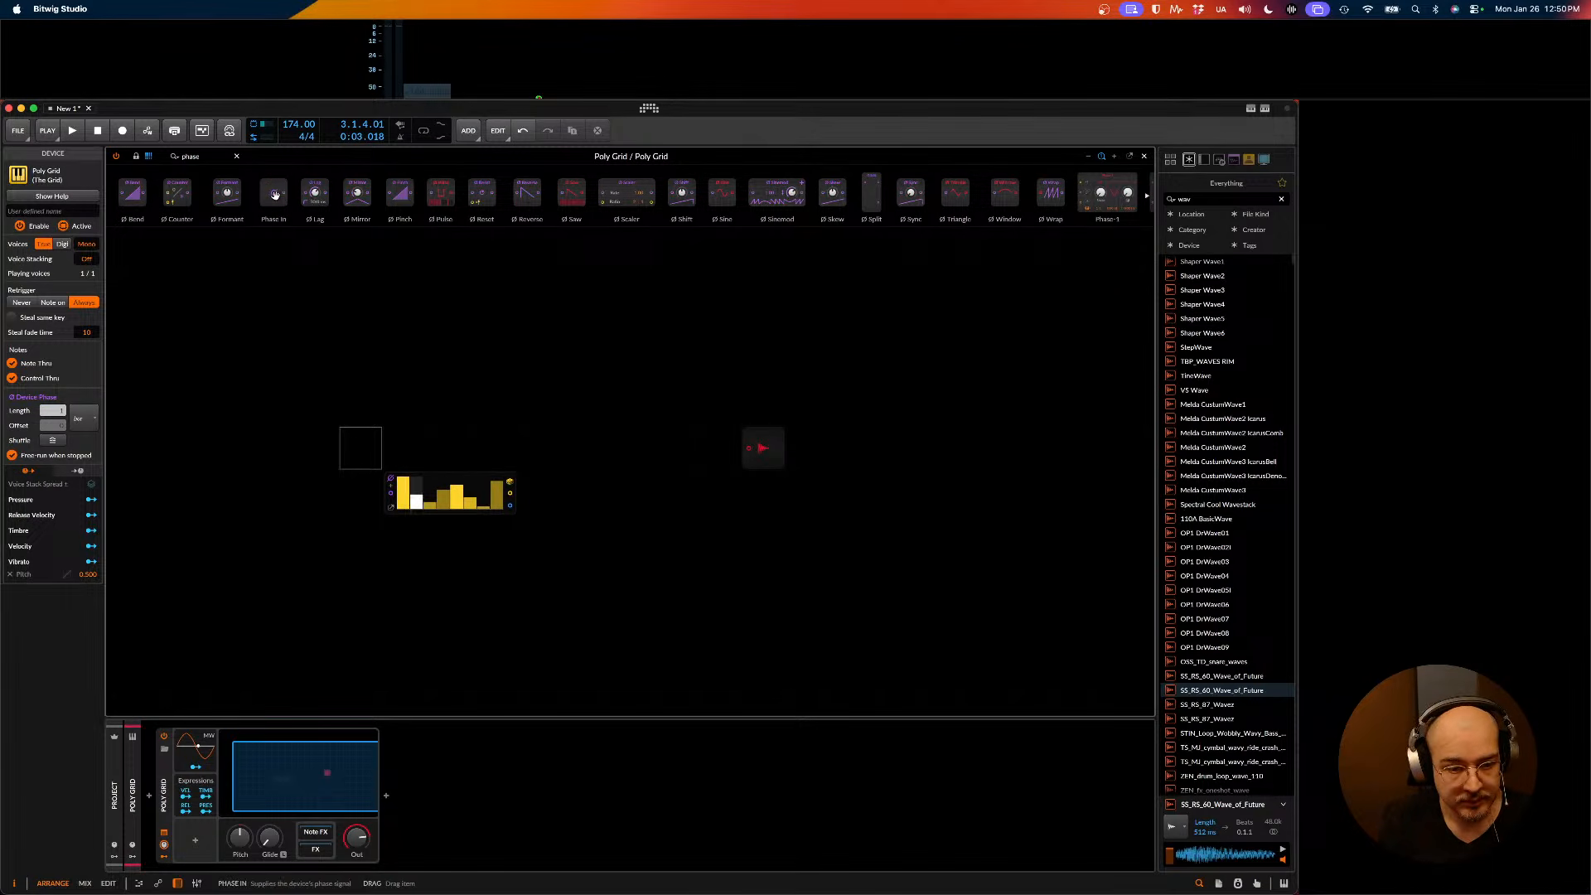
{"action": "left_click_drag", "start_coordinate": [275, 194], "coordinate": [381, 482]}
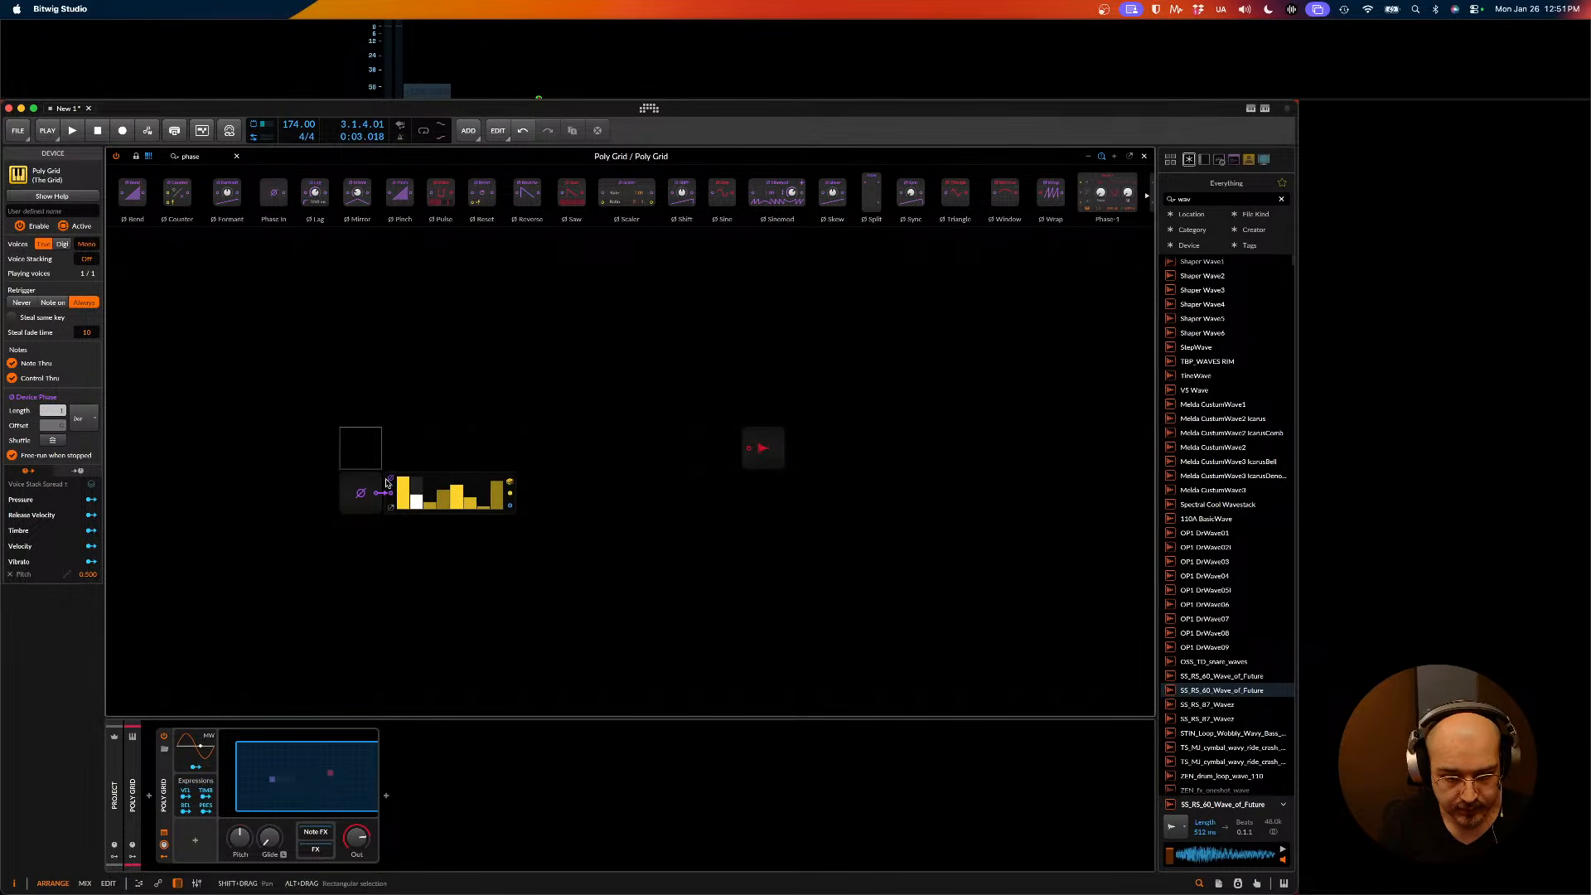
- Set the Probabilities module to 16 steps, with high probability on steps 1 and 13 and none on the rest
{"action": "left_click", "coordinate": [390, 509]}
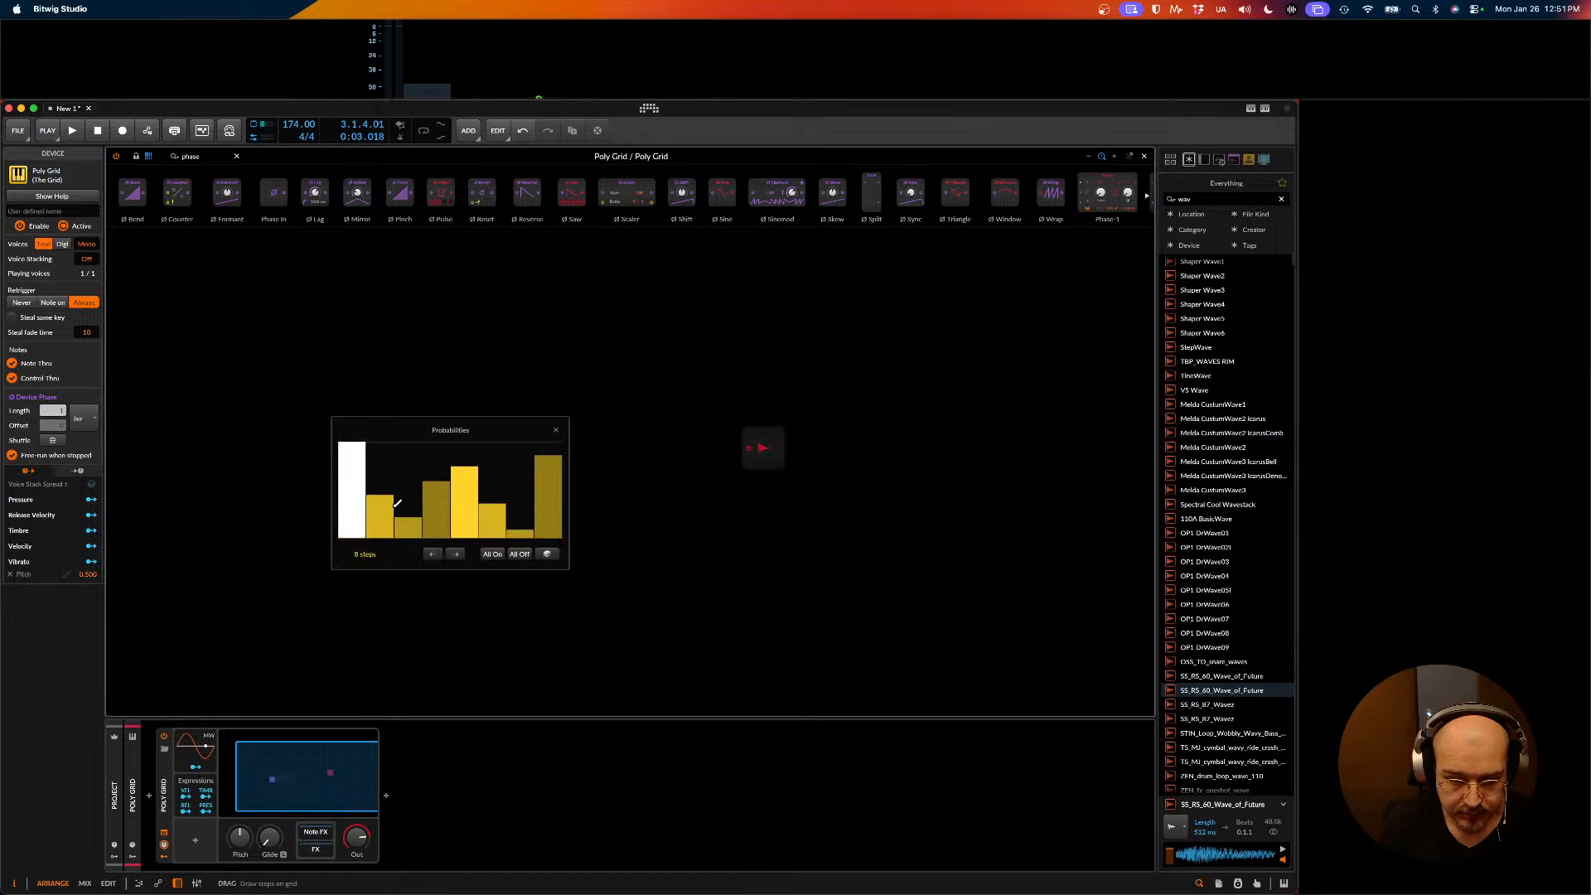
{"action": "mouse_move", "coordinate": [362, 554]}
{"action": "left_mouse_down"}
{"action": "mouse_move", "coordinate": [506, 537]}
{"action": "mouse_move", "coordinate": [526, 440]}
{"action": "mouse_move", "coordinate": [559, 540]}
{"action": "left_mouse_up"}
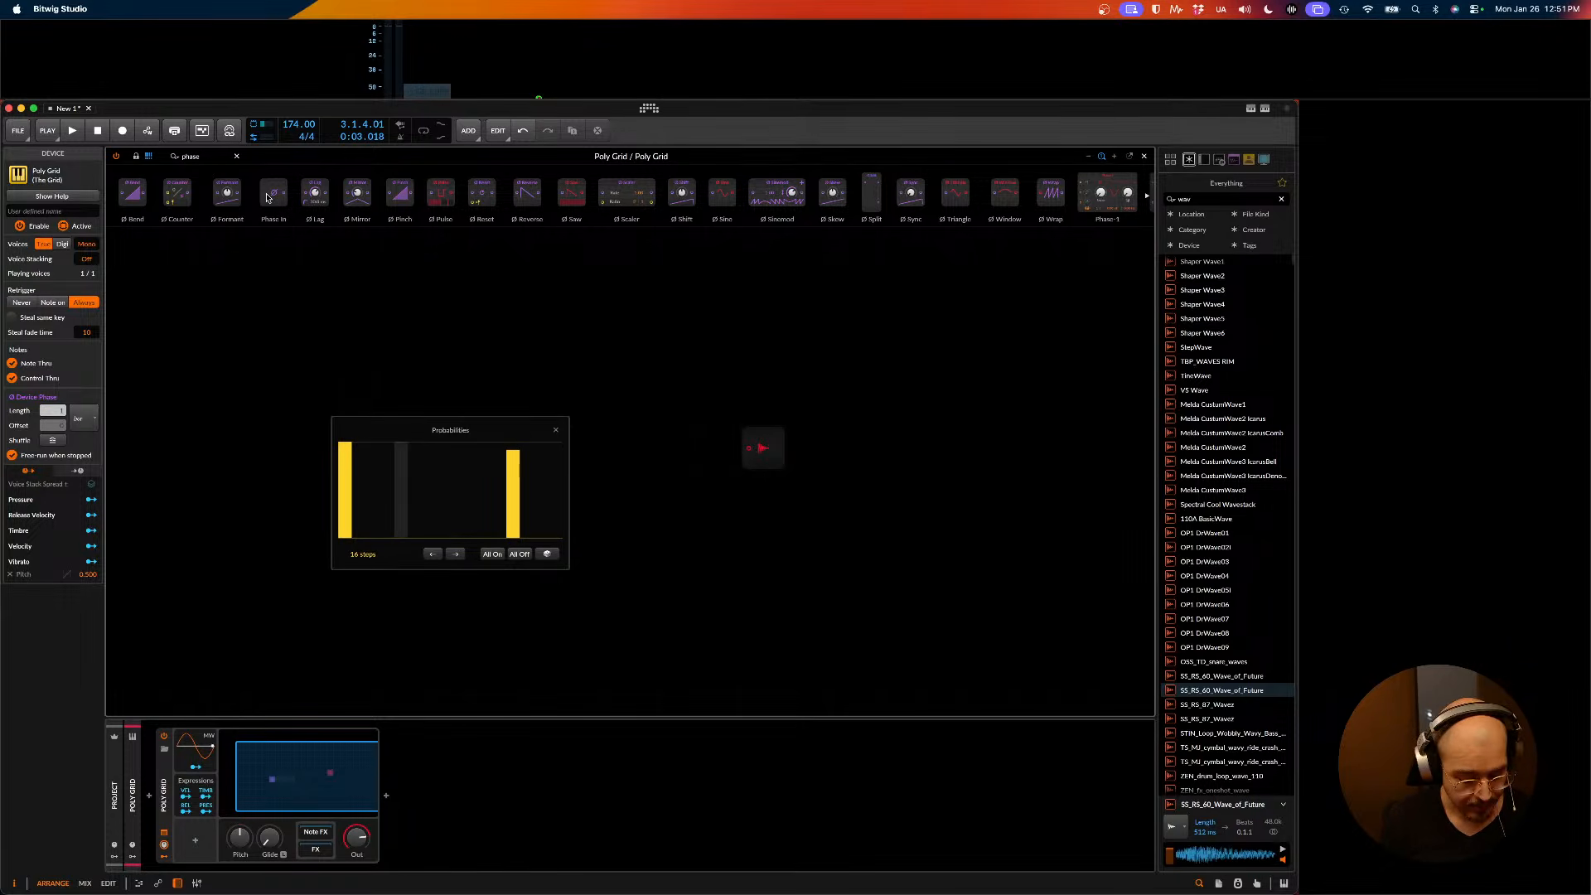
- Close the Probabilities editor and place an ADSR envelope between the Probabilities module and the audio output
{"action": "left_click", "coordinate": [271, 319]}
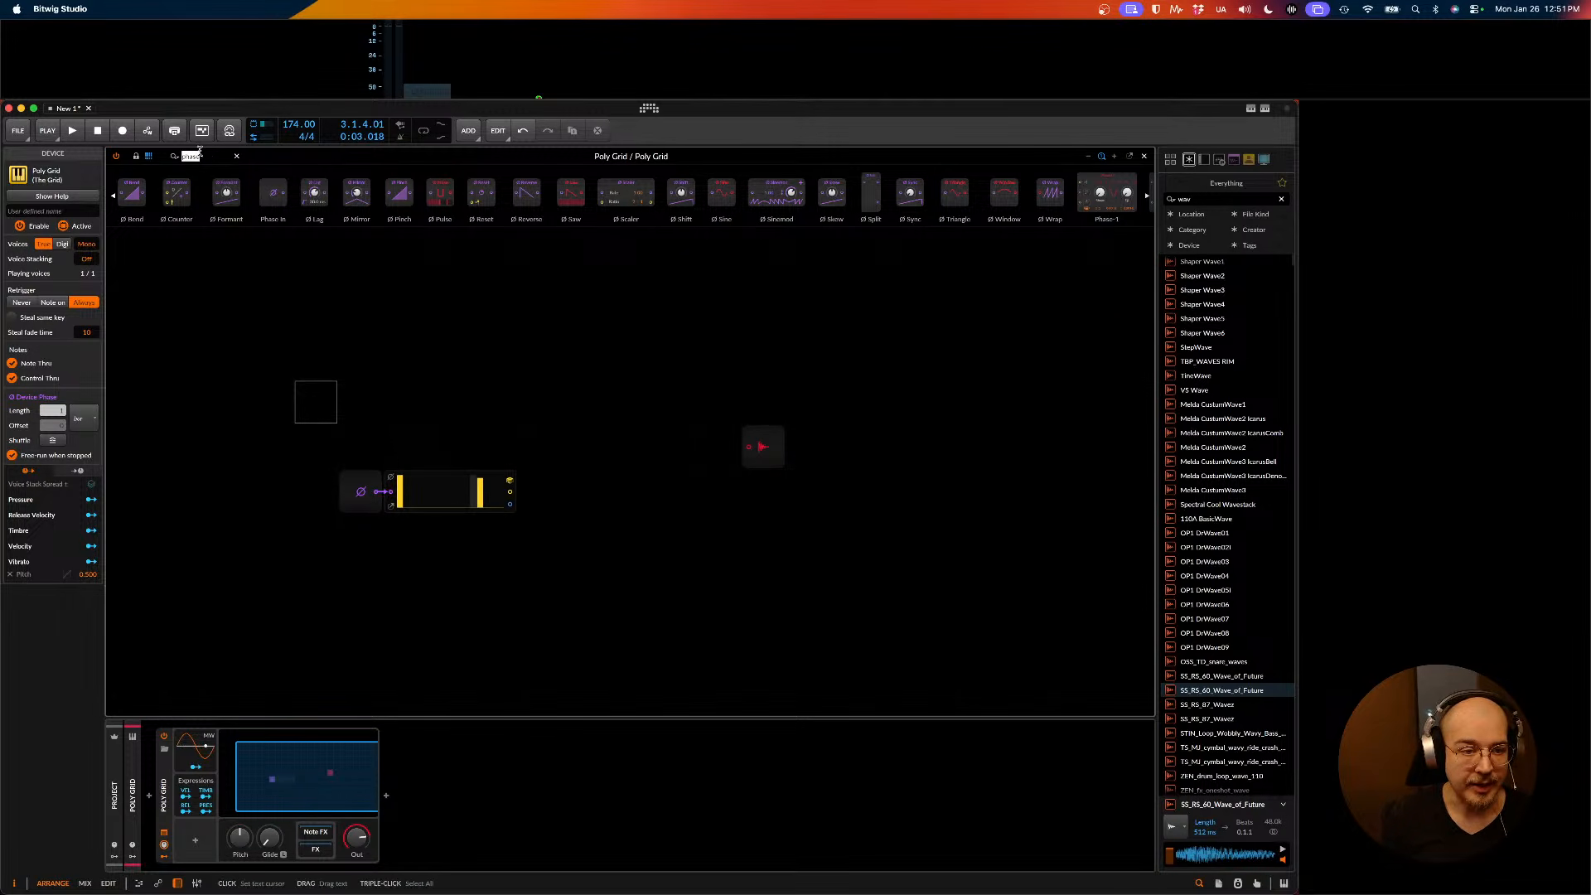
{"action": "type", "text": "adsr"}
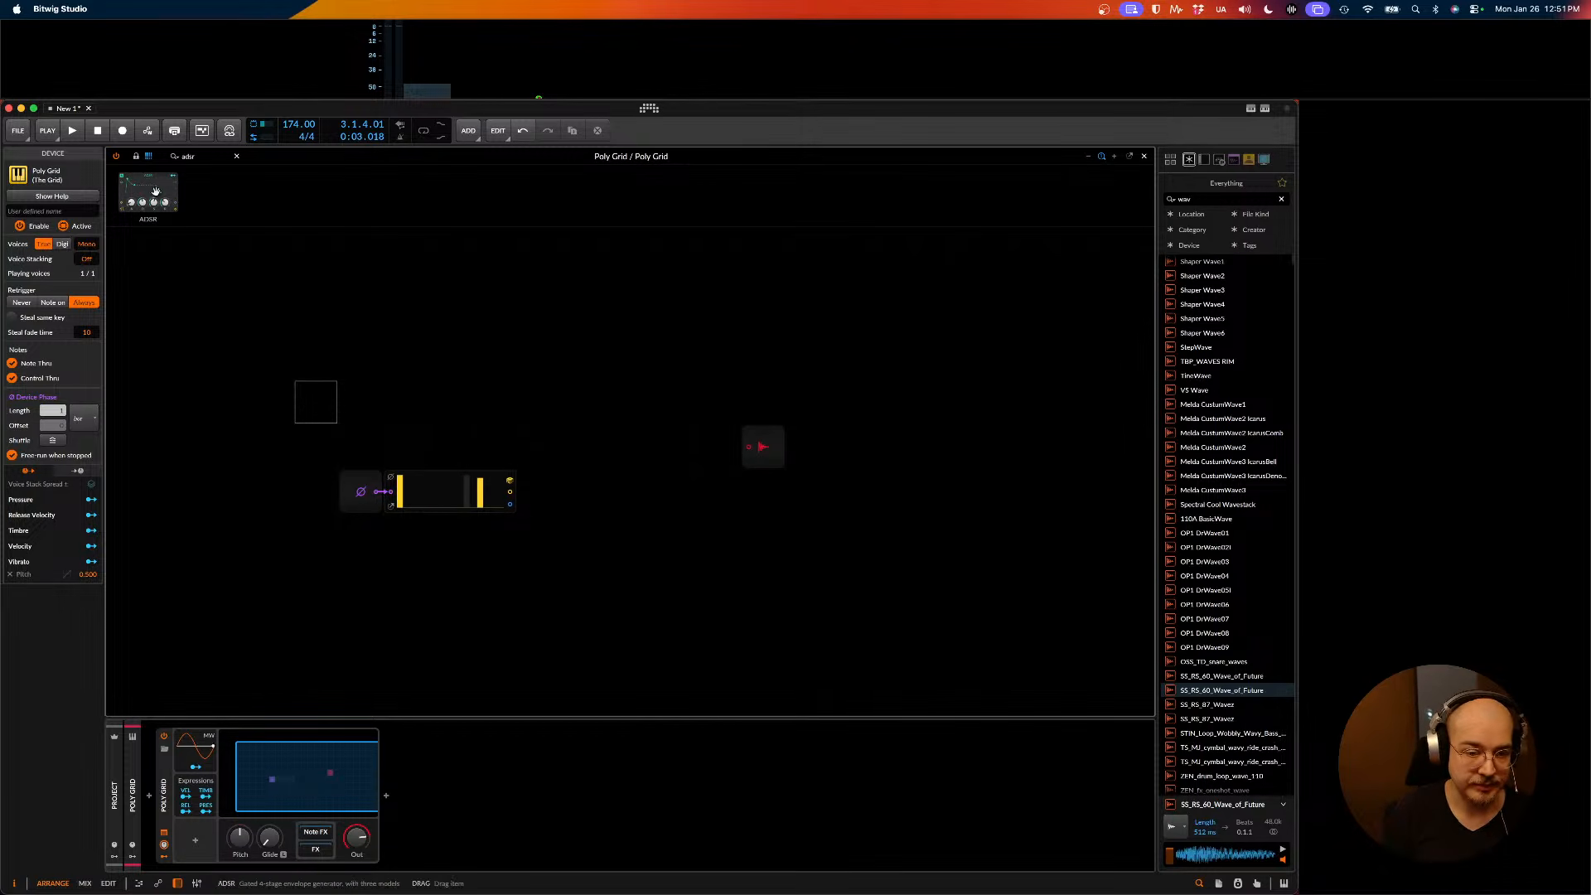
{"action": "left_click_drag", "start_coordinate": [156, 192], "coordinate": [692, 509]}
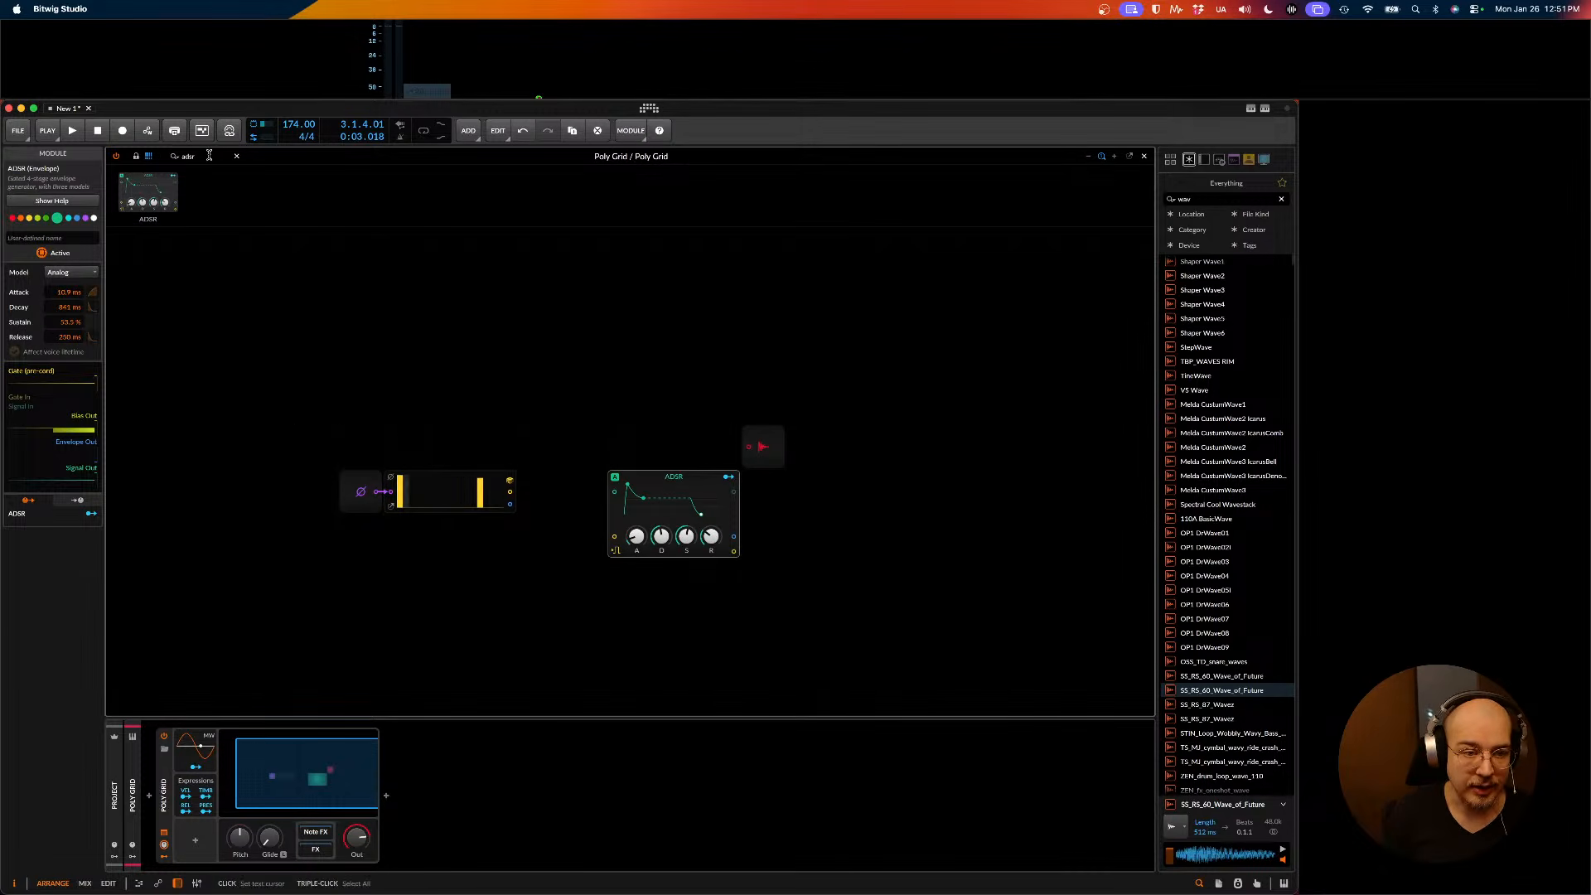
- Find the Gate Length module and patch it between the Probabilities module's gate output and the ADSR's gate input
{"action": "left_click_drag", "start_coordinate": [209, 156], "coordinate": [164, 155]}
{"action": "key", "text": "BackSpace"}
{"action": "type", "text": "i"}
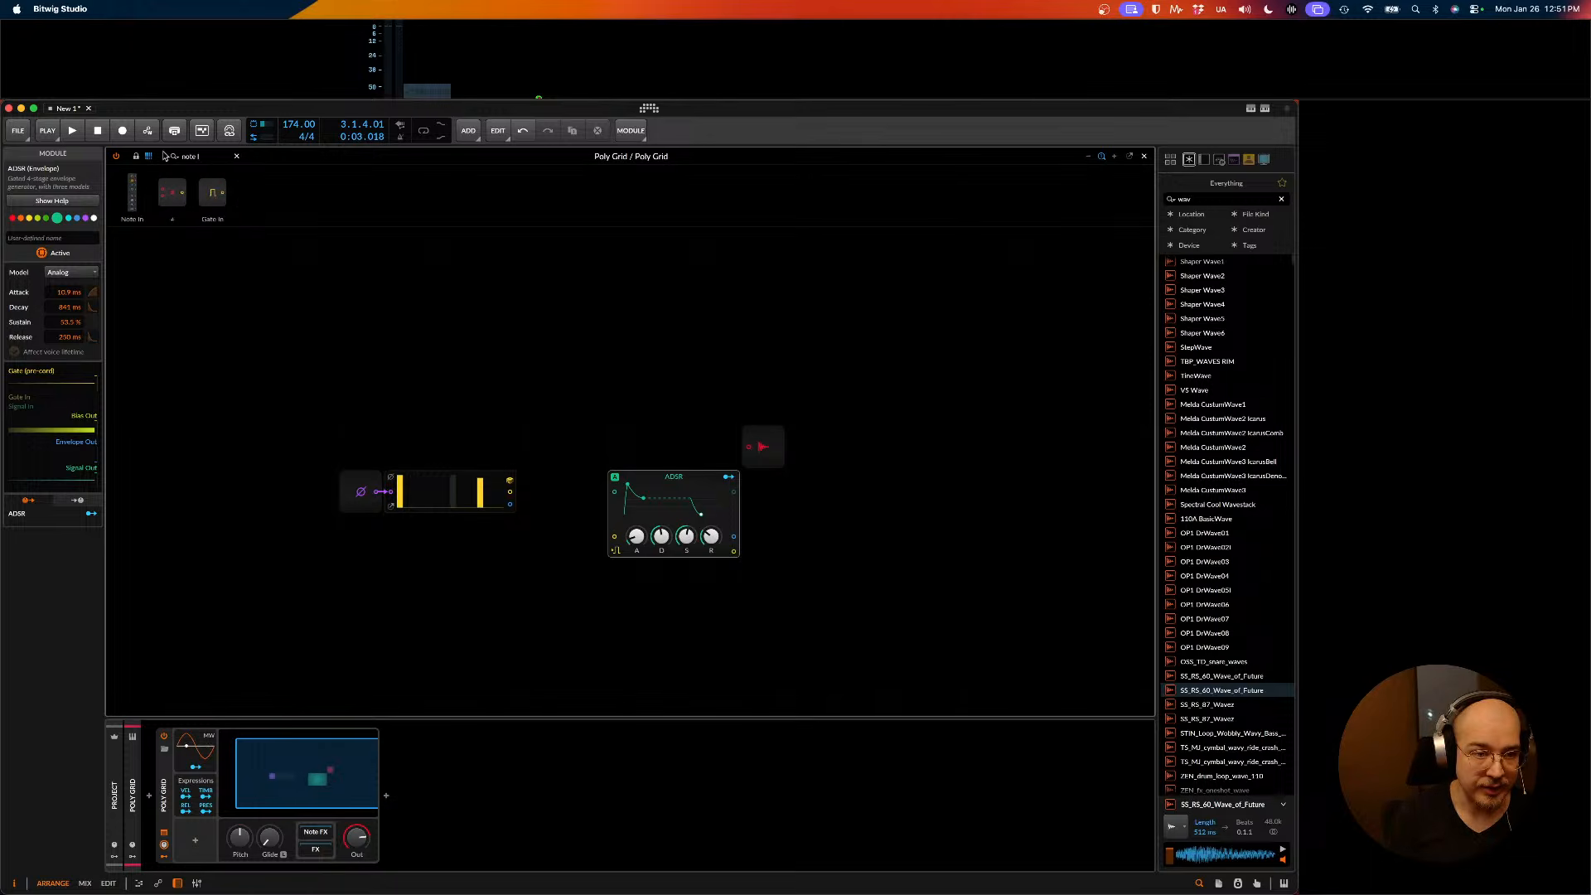
{"action": "key", "text": "BackSpace"}
{"action": "key", "text": "BackSpace"}
{"action": "key", "text": "BackSpace"}
{"action": "key", "text": "BackSpace"}
{"action": "key", "text": "BackSpace"}
{"action": "key", "text": "BackSpace"}
{"action": "type", "text": "ga"}
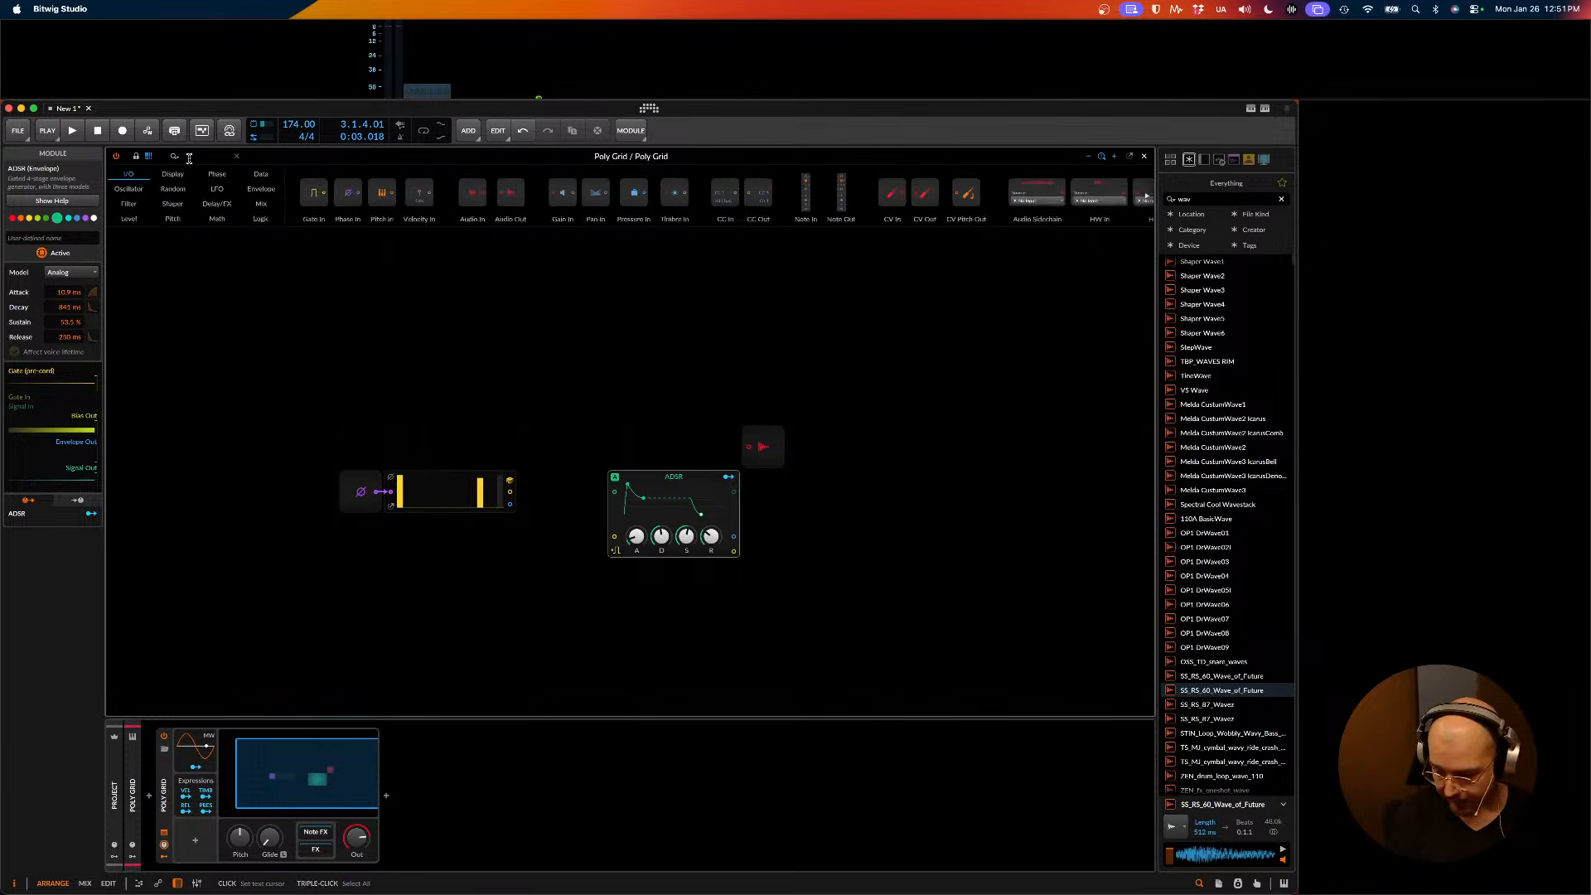
{"action": "type", "text": "te le"}
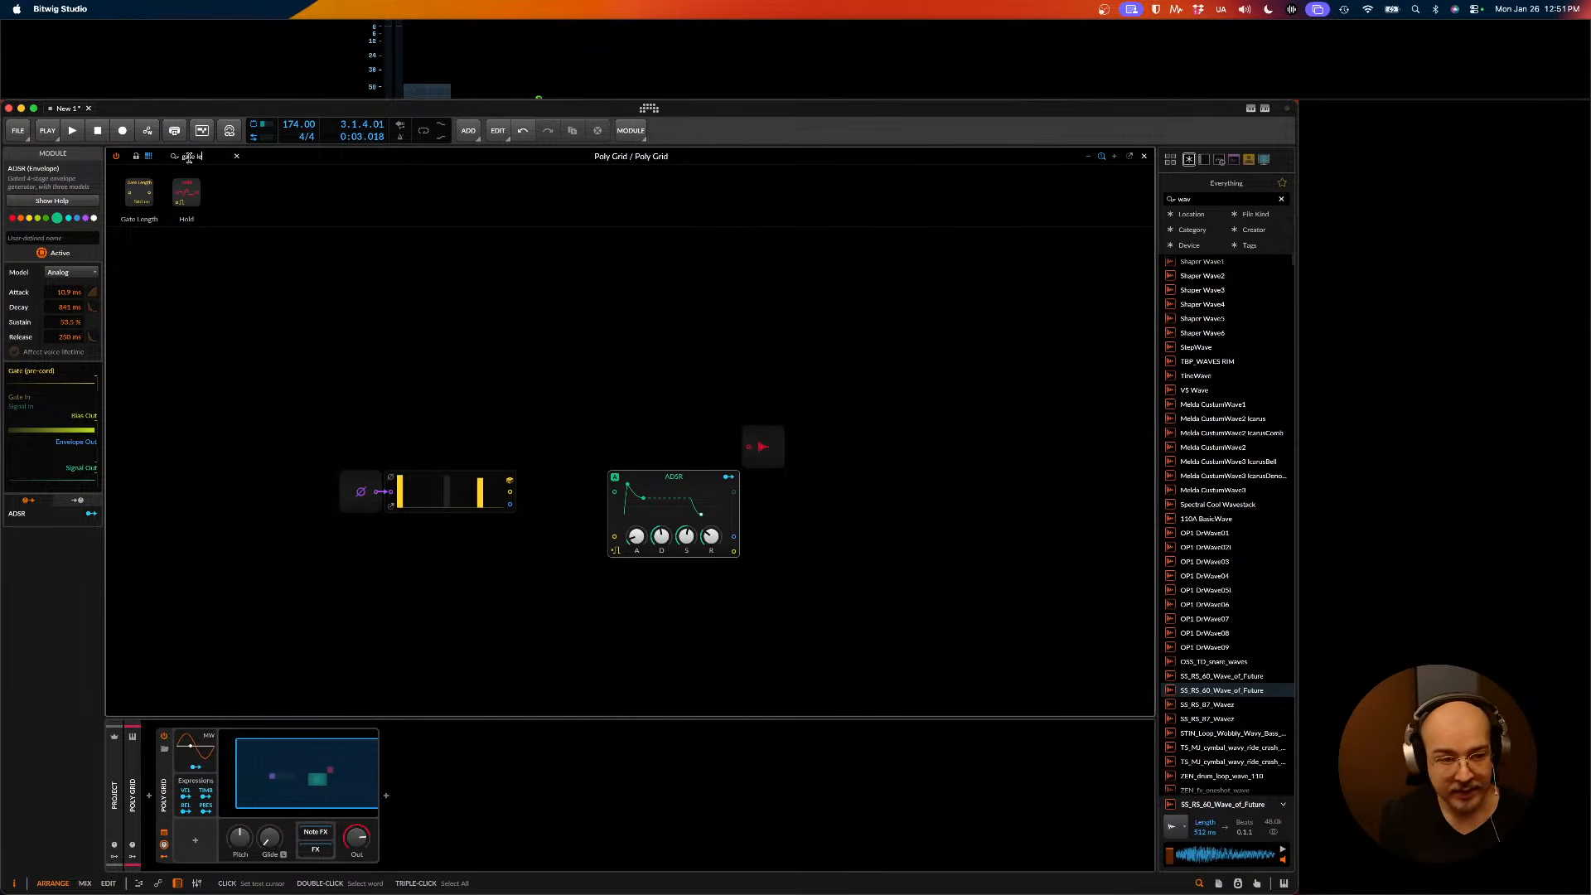
{"action": "left_click_drag", "start_coordinate": [174, 215], "coordinate": [615, 545]}
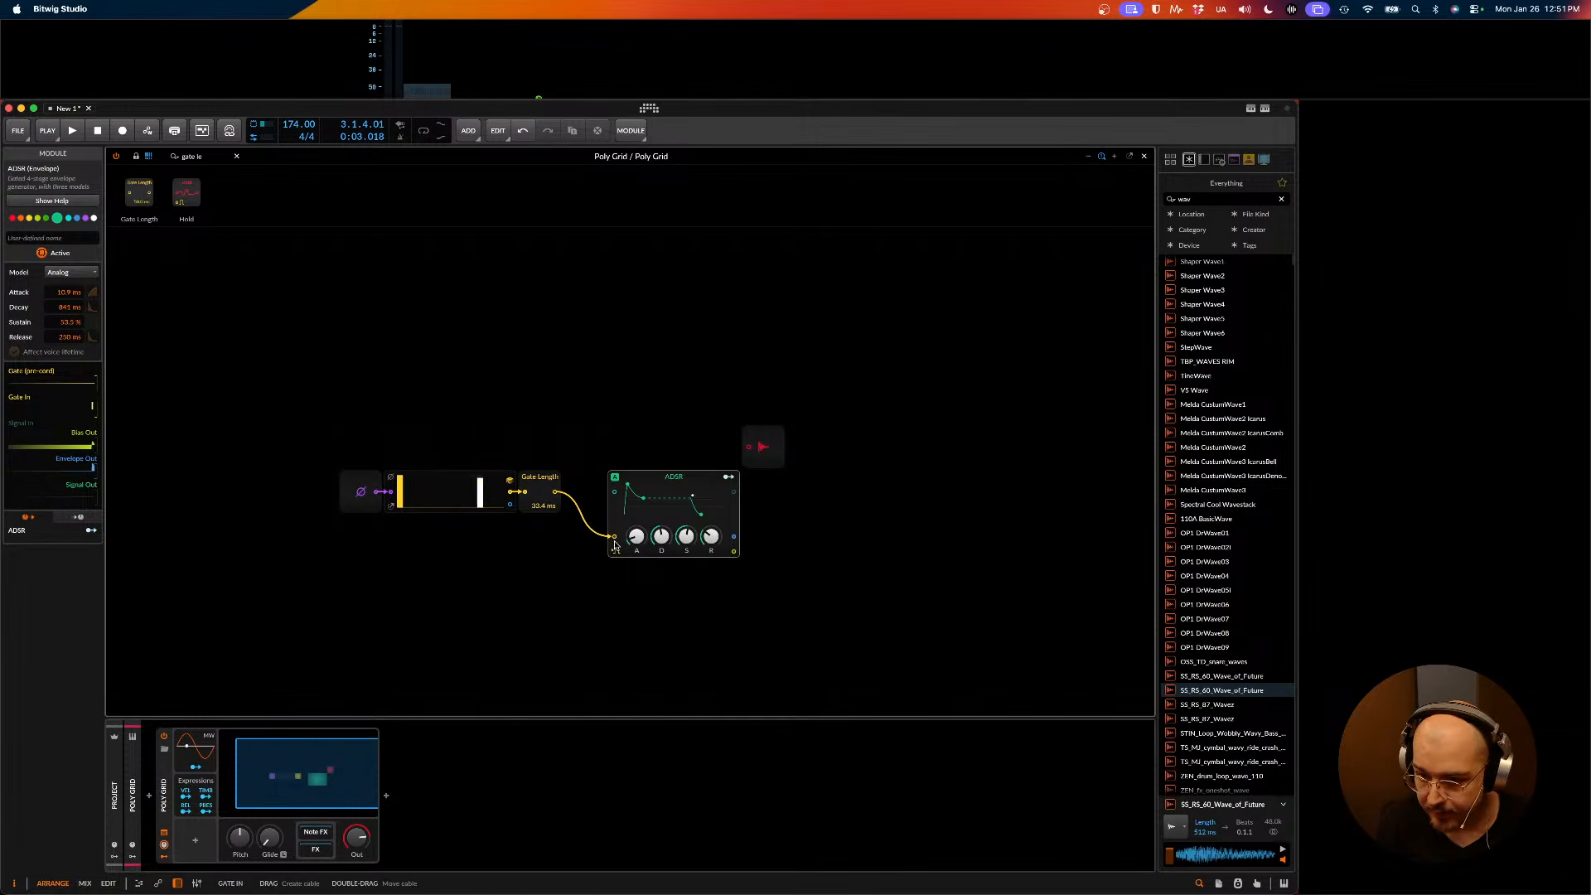
- Move the ADSR directly beside the Gate Length module and shift the audio output farther along to make room
{"action": "mouse_move", "coordinate": [736, 879]}
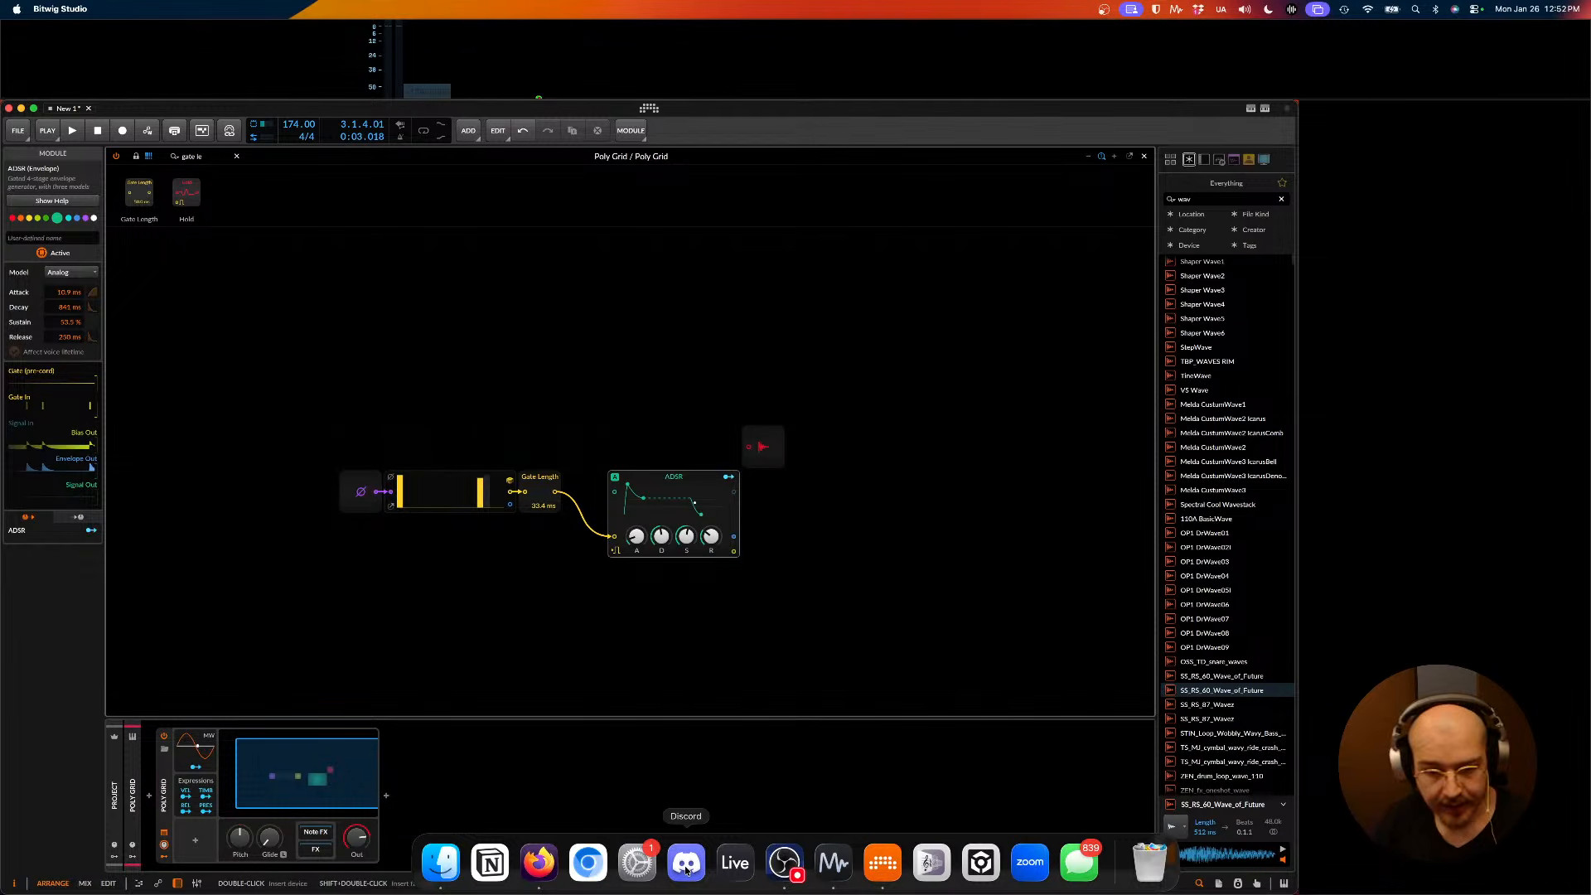
{"action": "left_click_drag", "start_coordinate": [697, 478], "coordinate": [643, 433]}
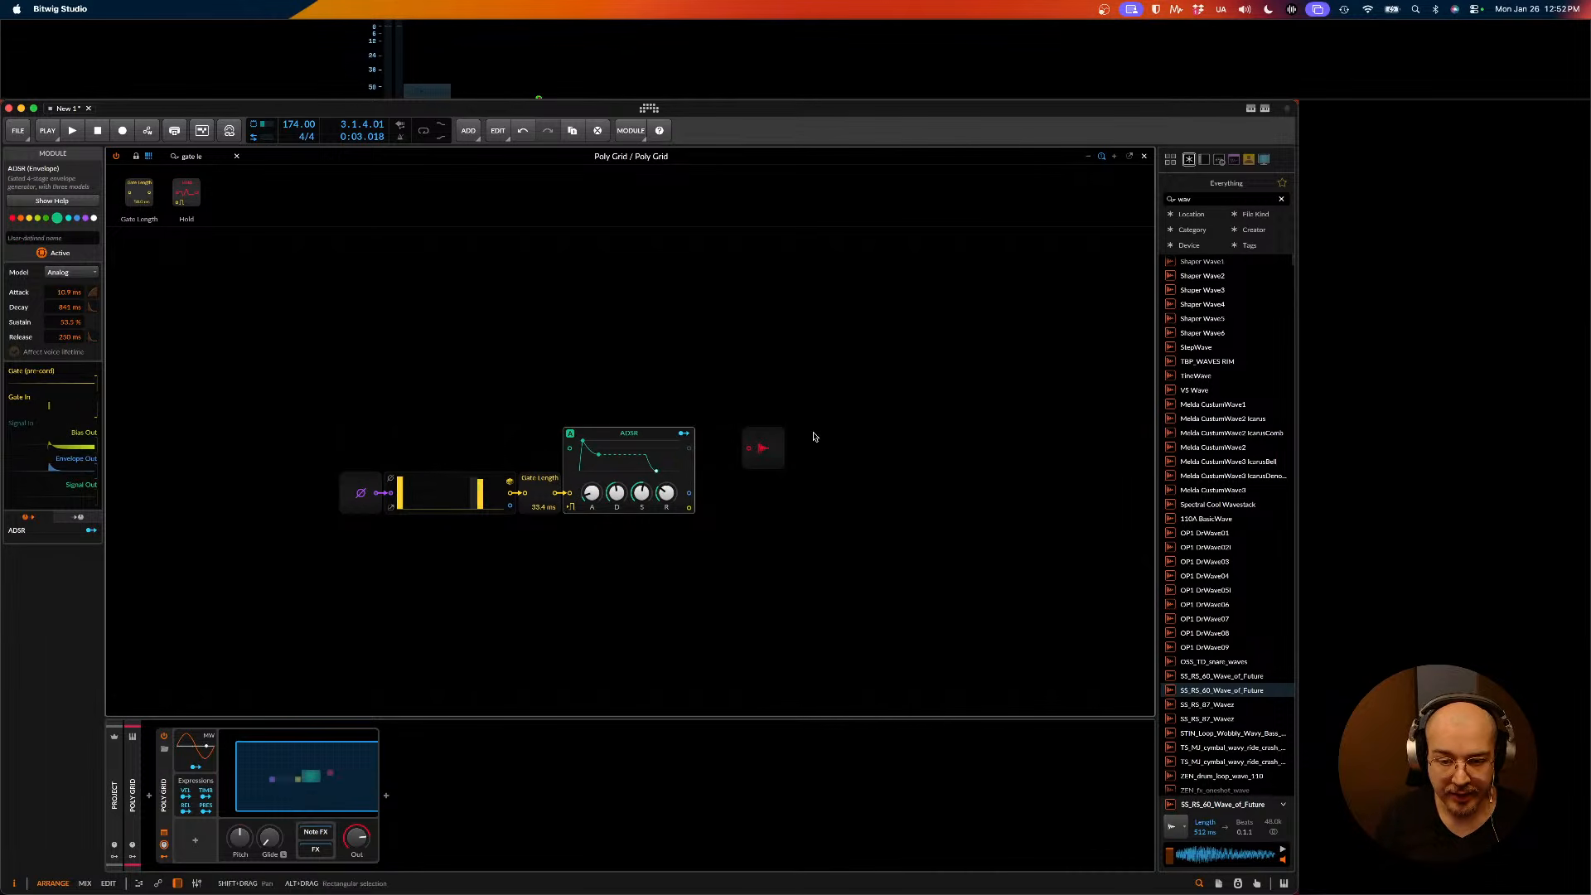
{"action": "left_click_drag", "start_coordinate": [763, 448], "coordinate": [898, 493]}
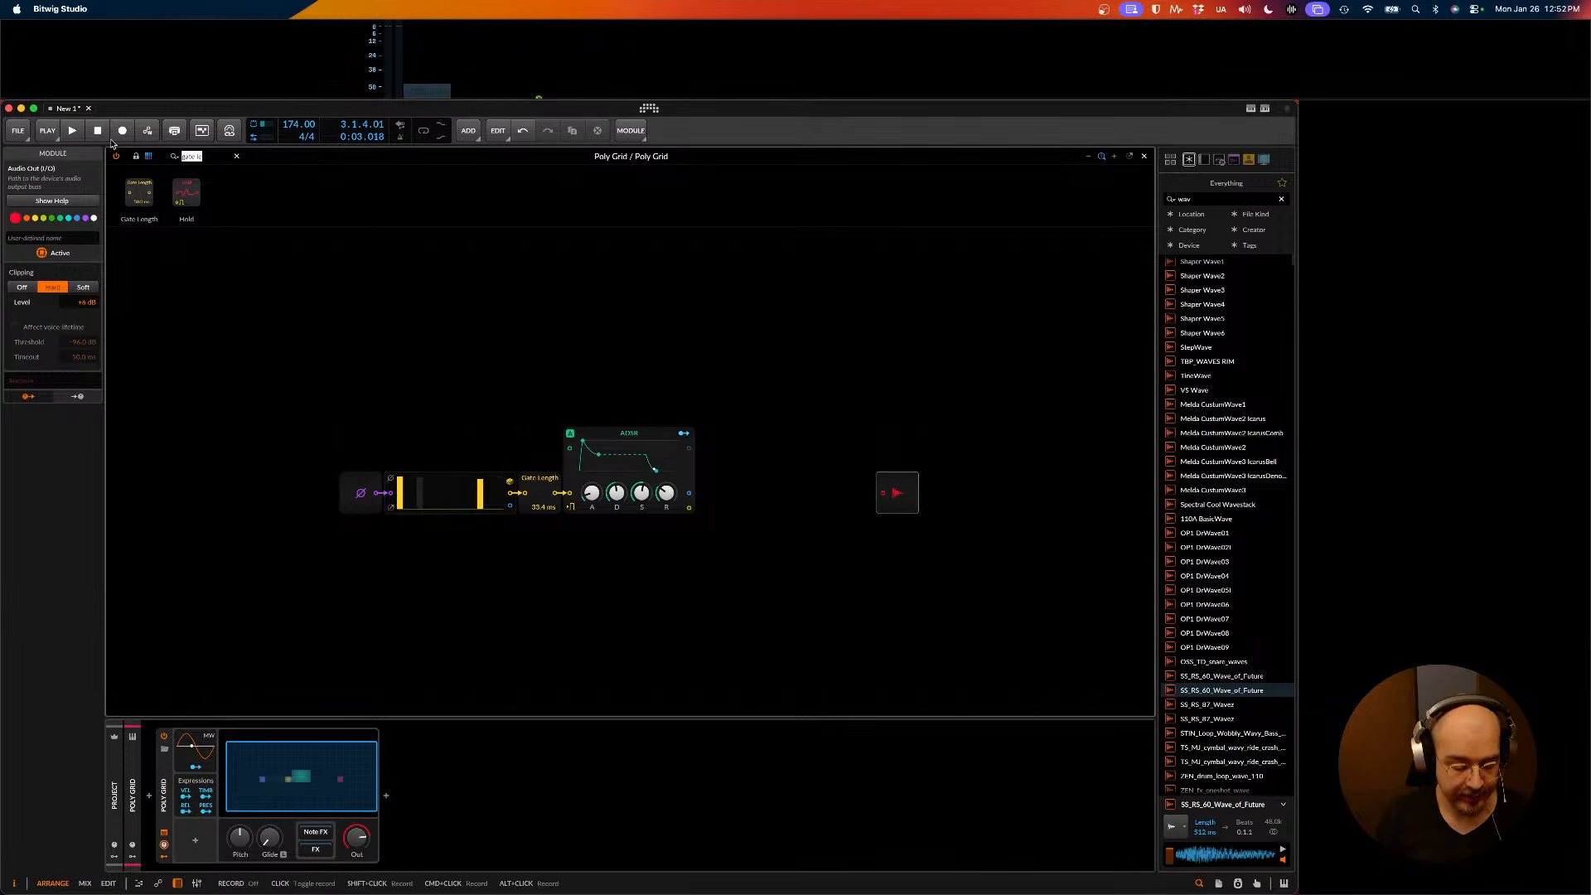
- Add a Sine oscillator with its pitch driven by the ADSR, and duplicate the ADSR below on the same gate signal
{"action": "key", "text": "BackSpace"}
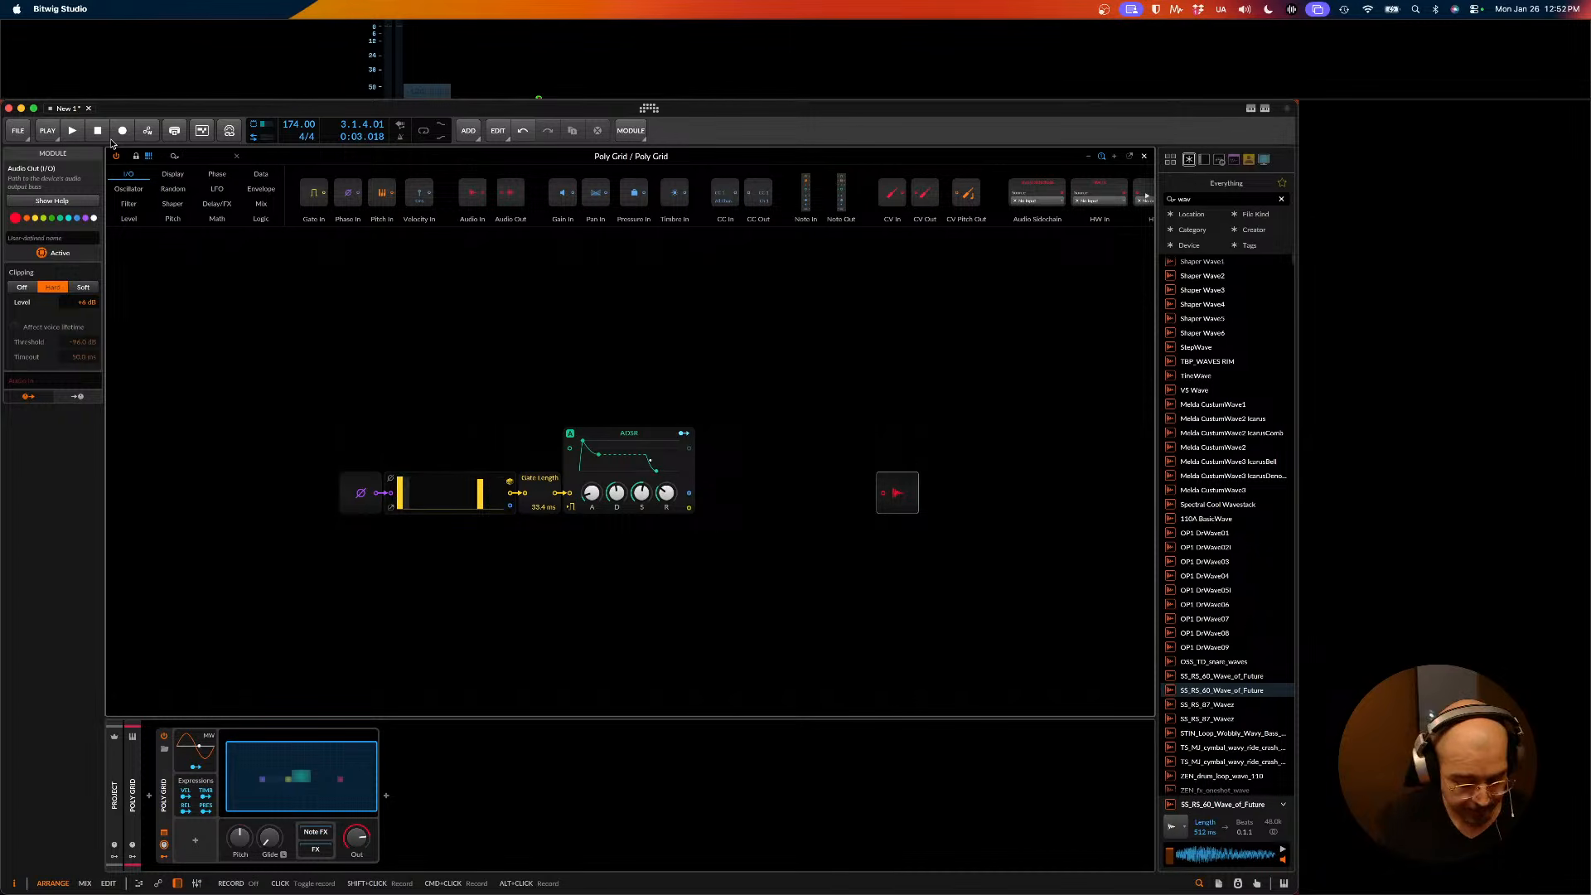
{"action": "type", "text": "sine"}
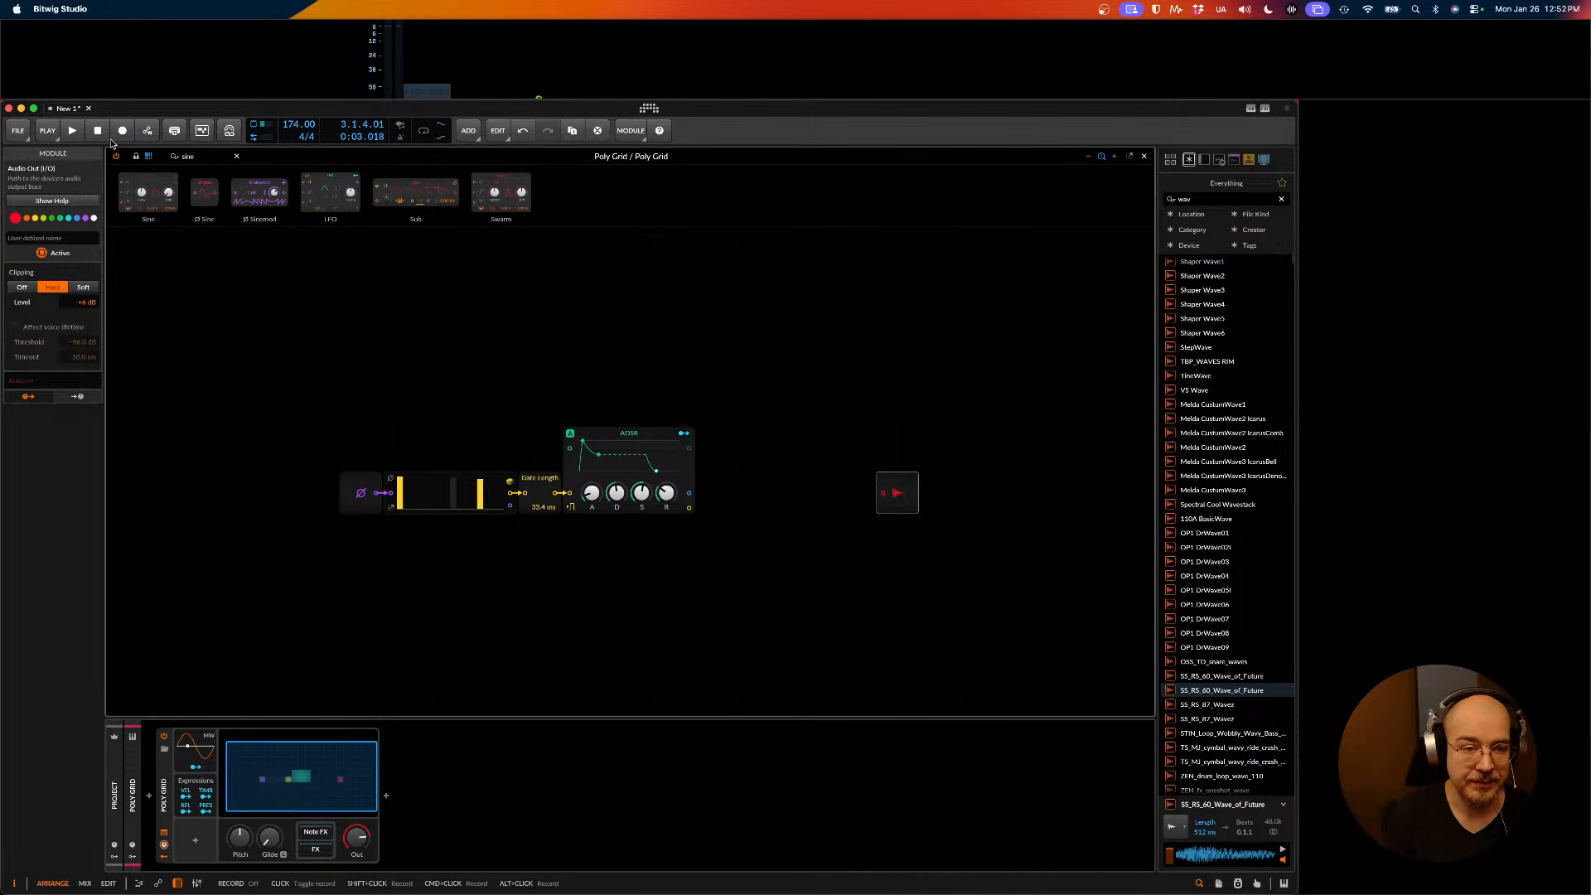
{"action": "left_click_drag", "start_coordinate": [142, 179], "coordinate": [704, 493]}
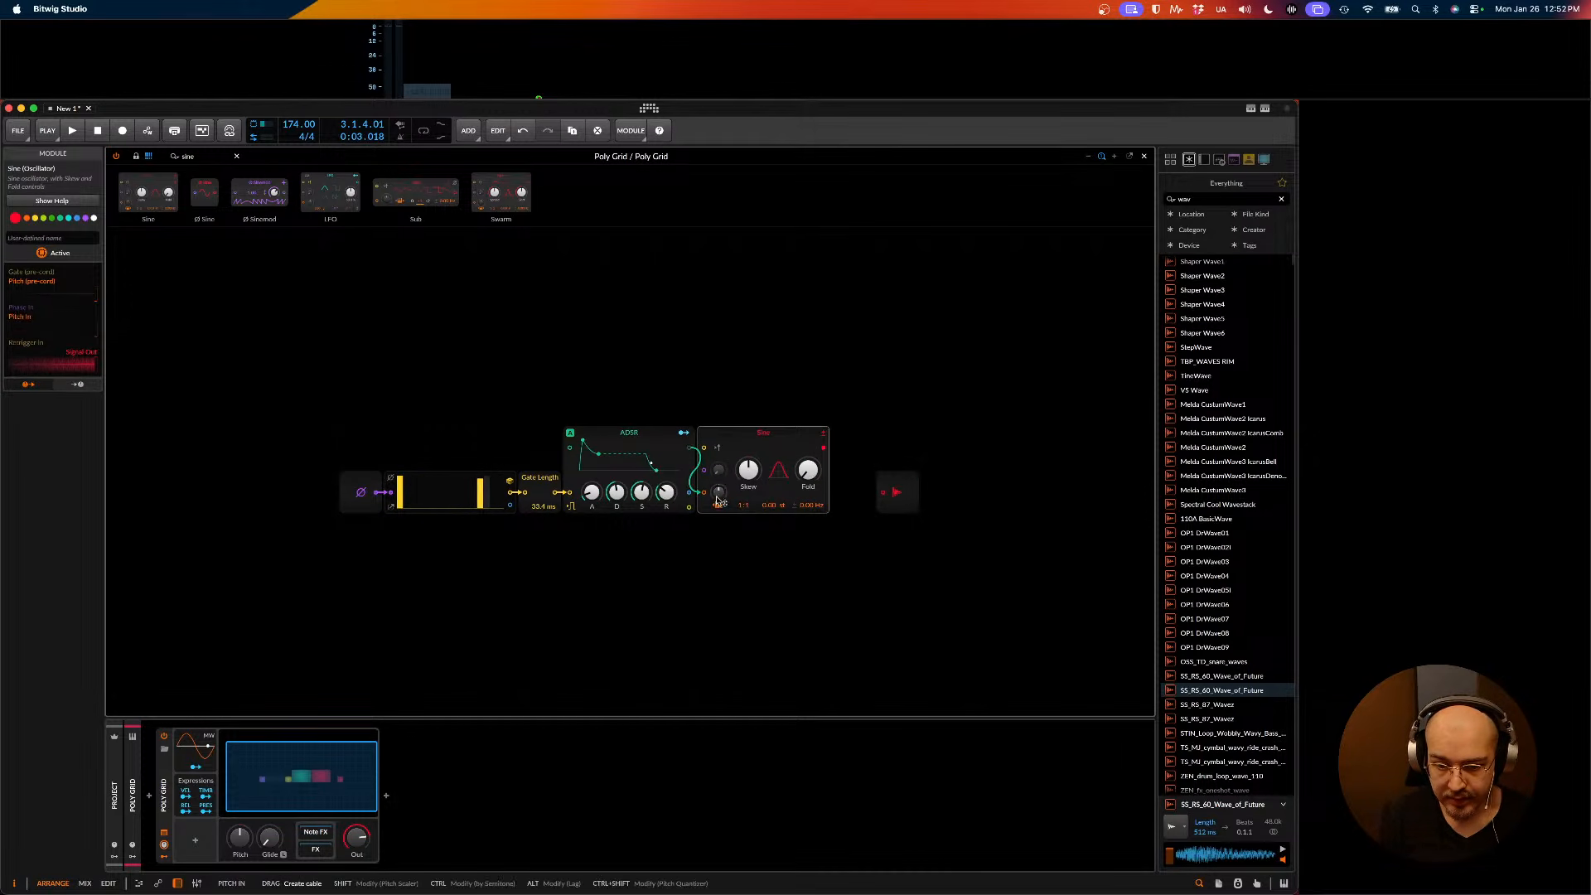
{"action": "left_click", "coordinate": [616, 464]}
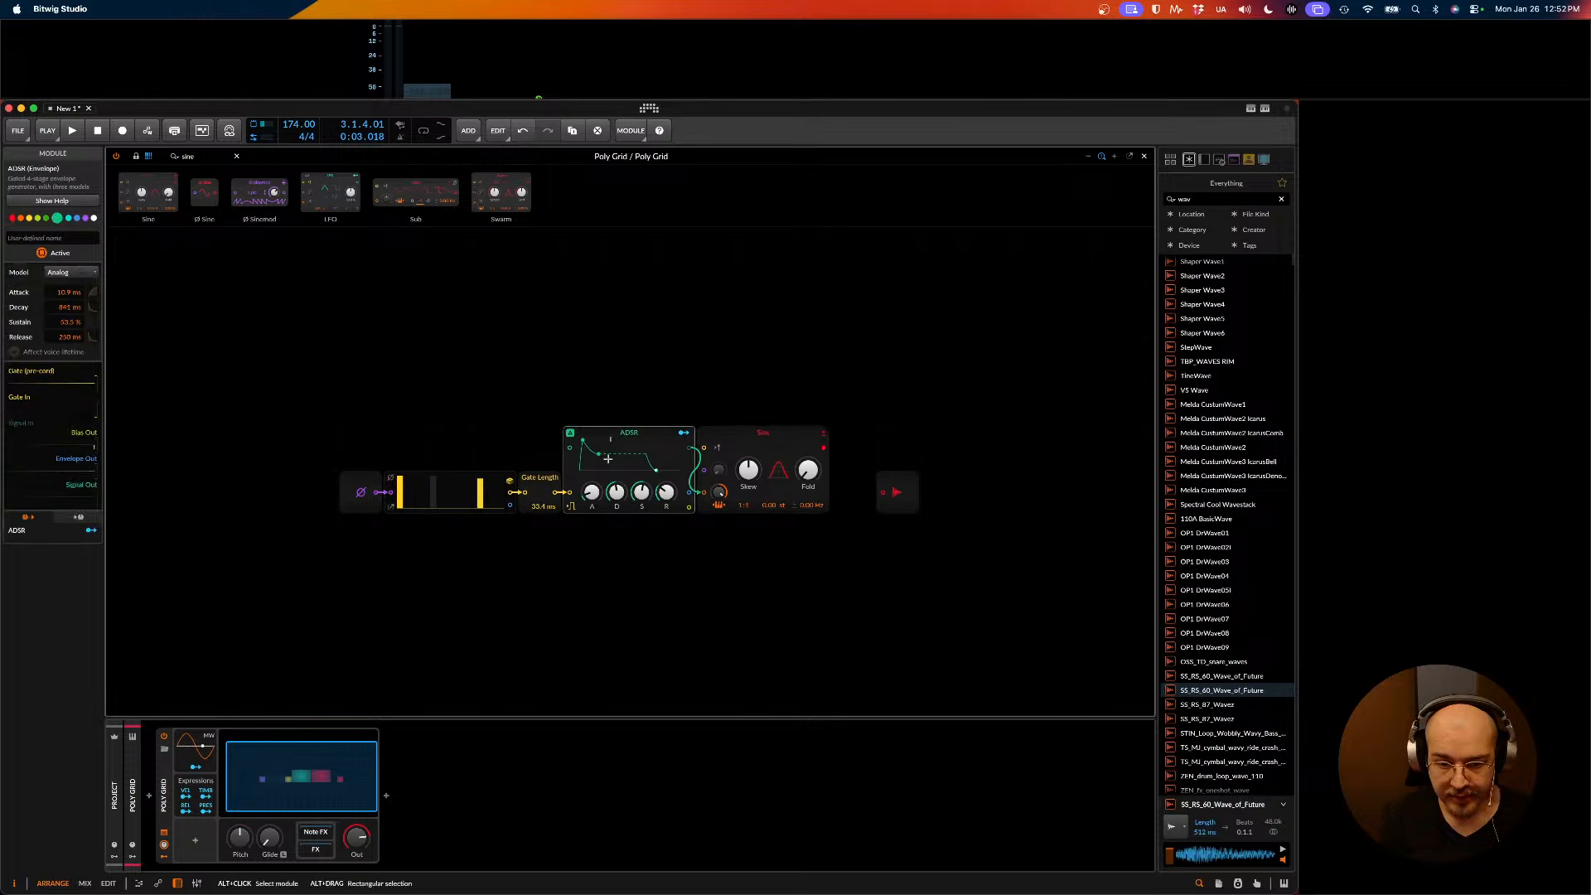
{"action": "left_click_drag", "start_coordinate": [614, 434], "coordinate": [614, 523]}
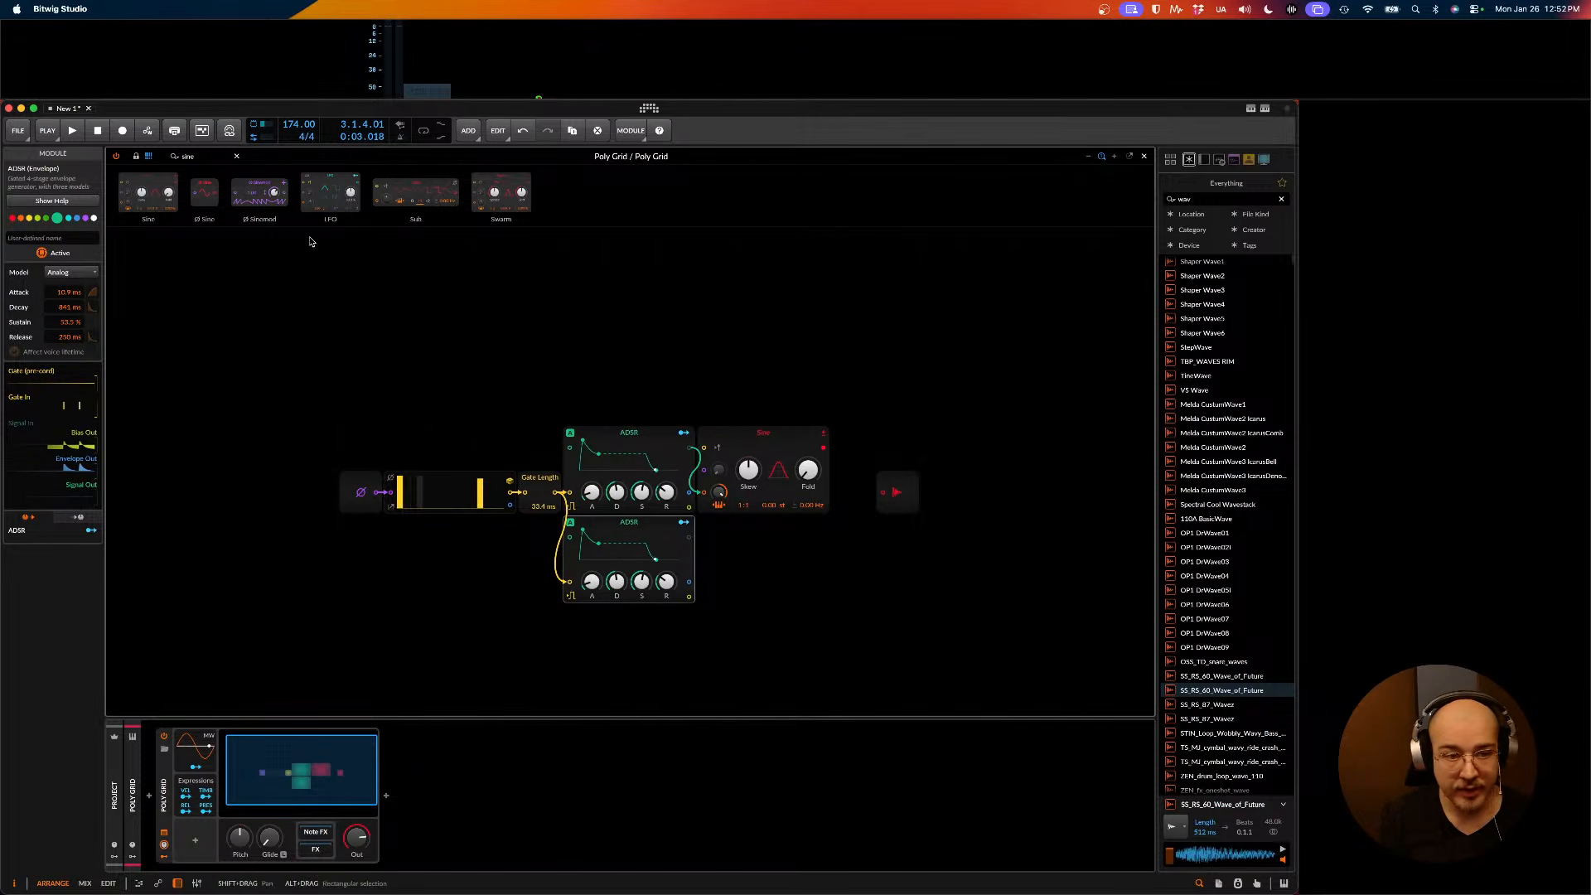
{"action": "double_click", "coordinate": [205, 156]}
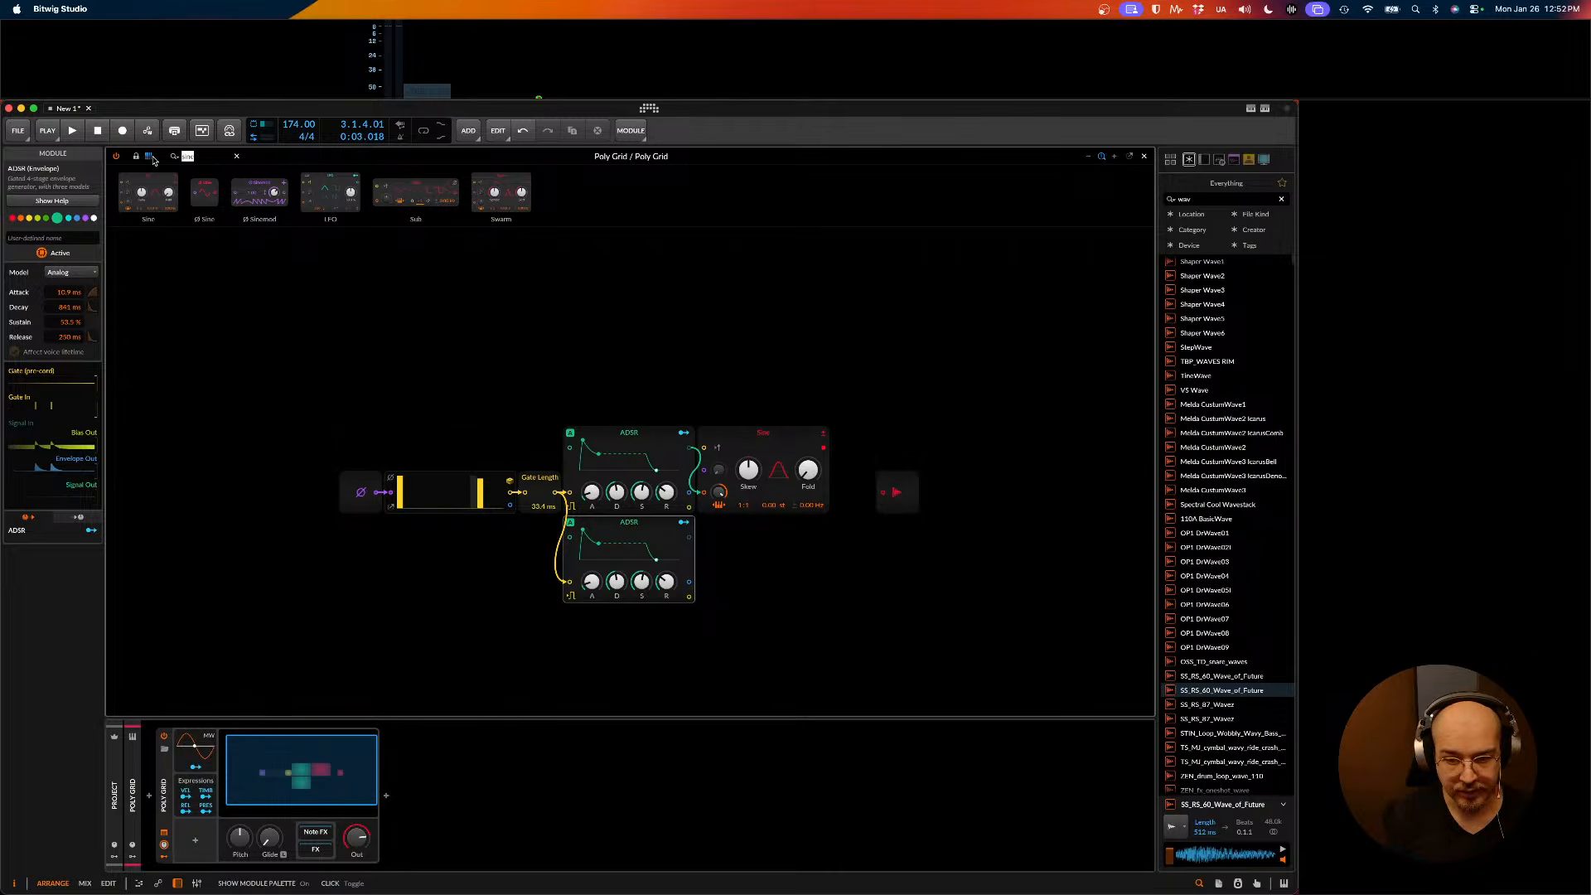
{"action": "key", "text": "BackSpace"}
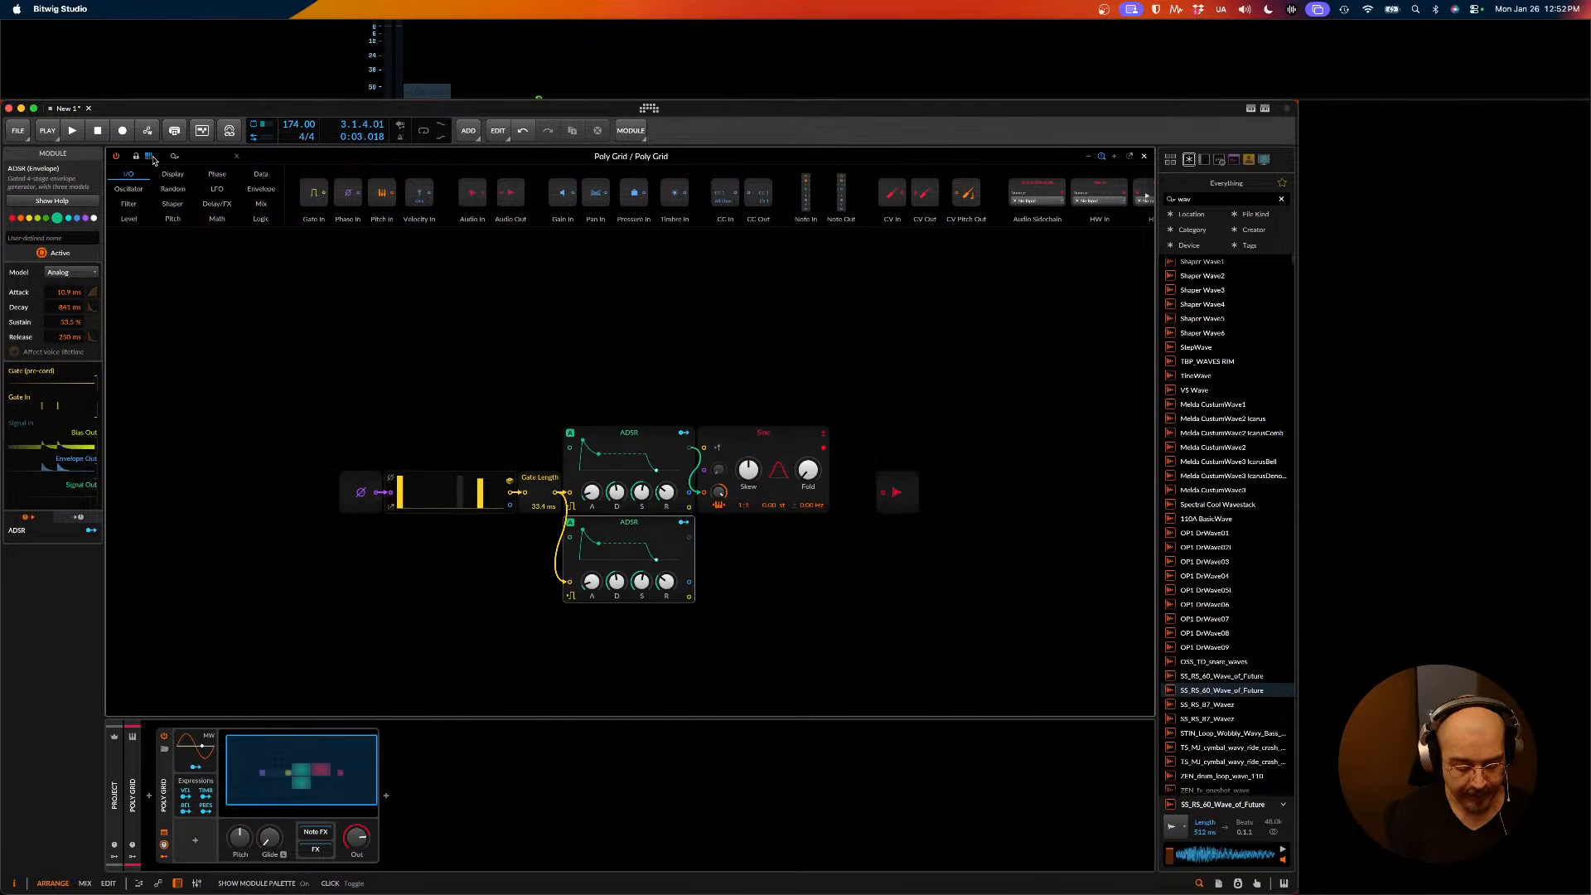
{"action": "type", "text": "am"}
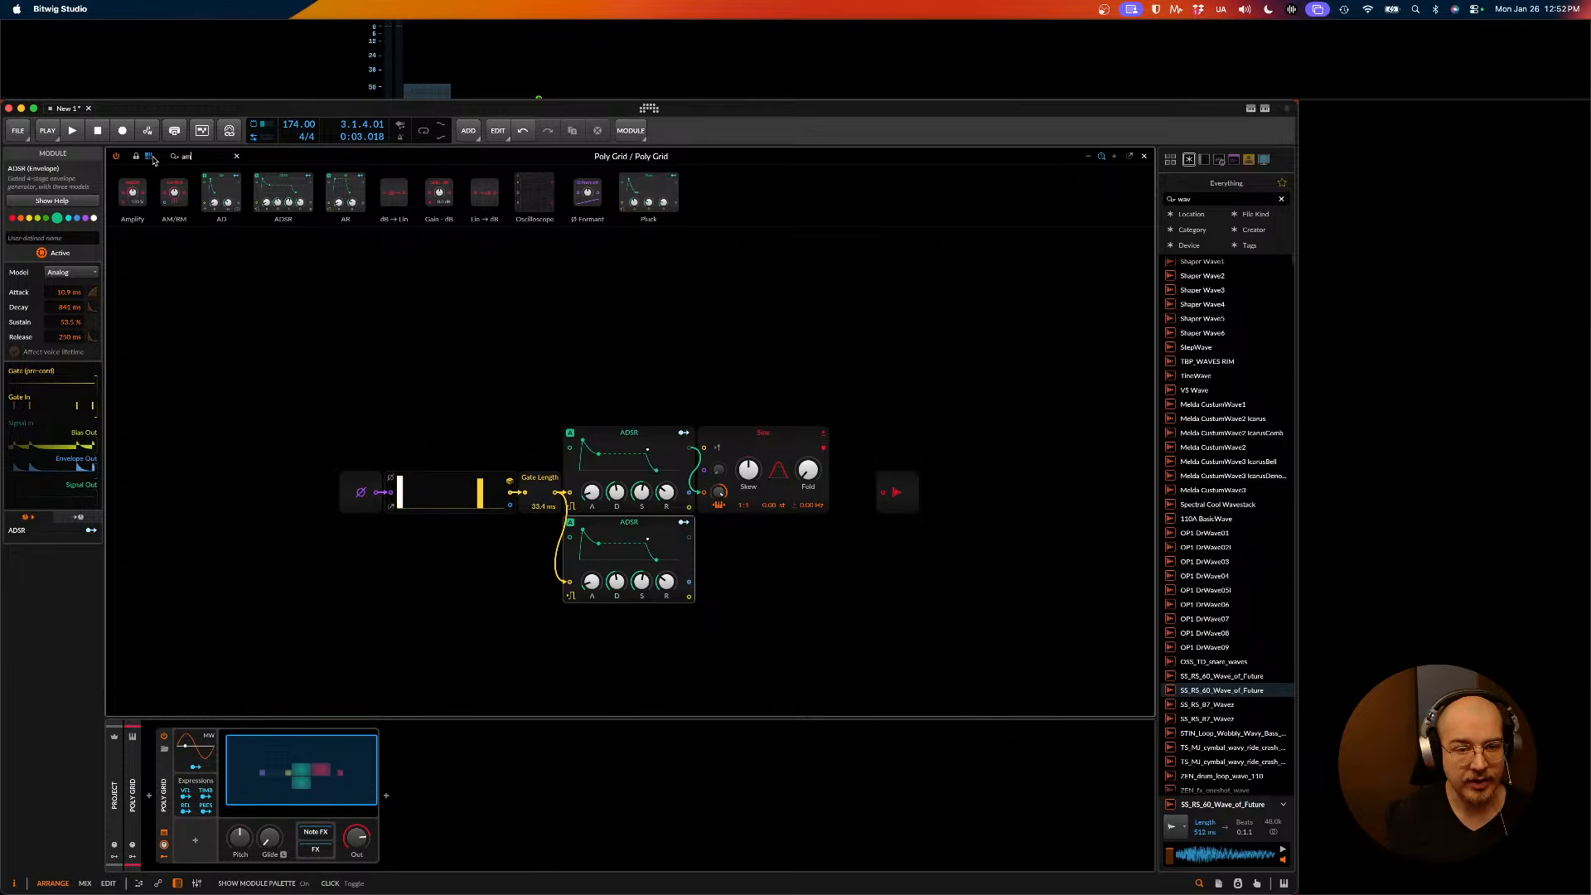
{"action": "key", "text": "BackSpace"}
{"action": "key", "text": "BackSpace"}
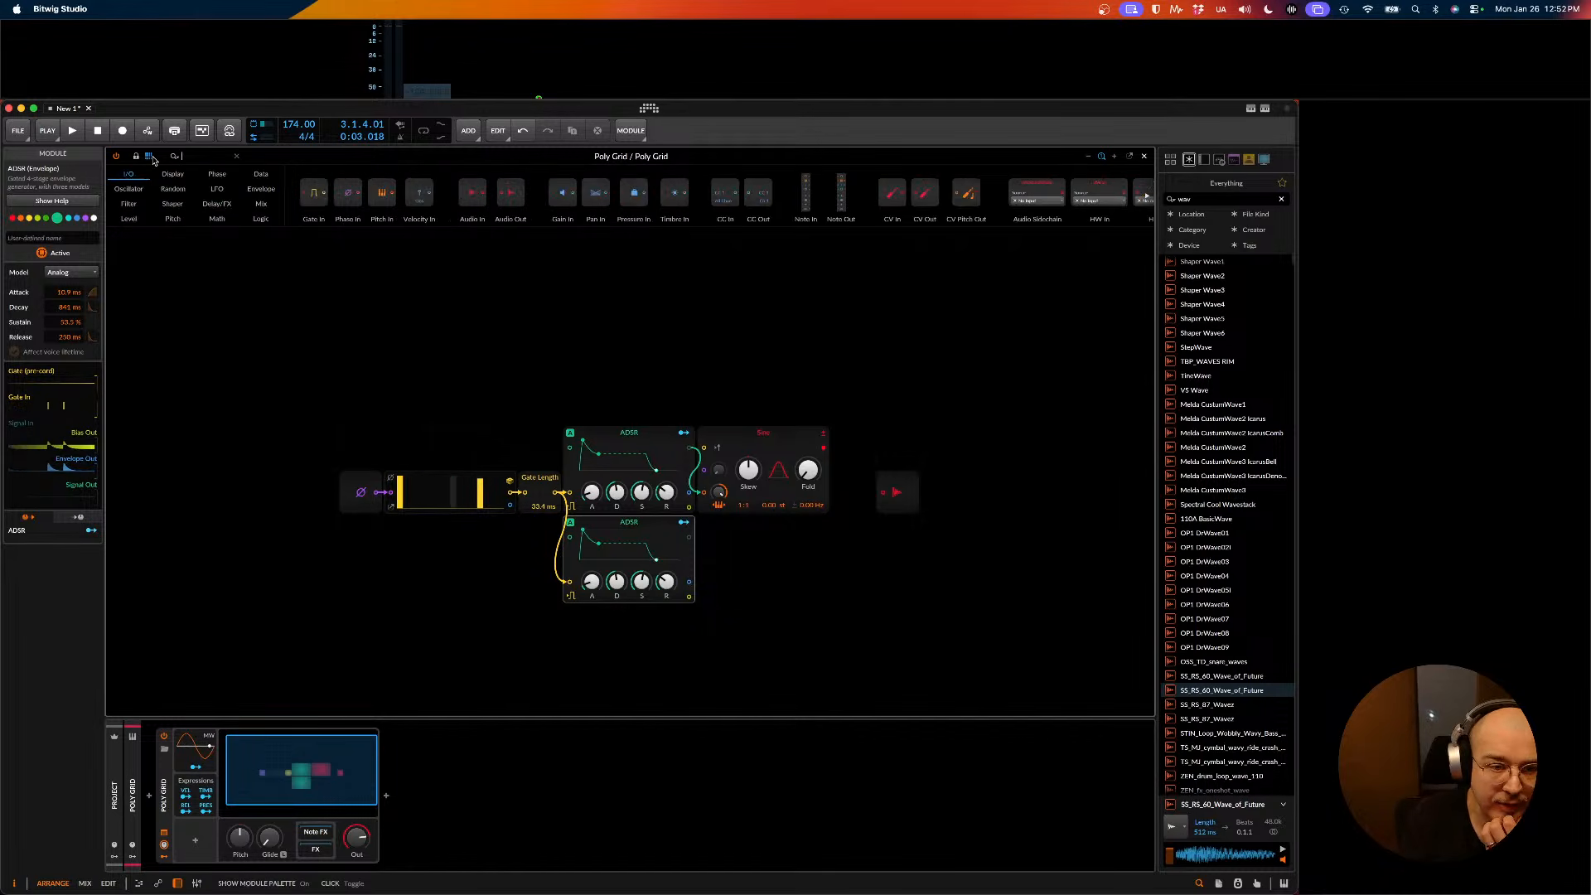
{"action": "type", "text": "vca"}
{"action": "key", "text": "BackSpace"}
{"action": "key", "text": "BackSpace"}
{"action": "key", "text": "BackSpace"}
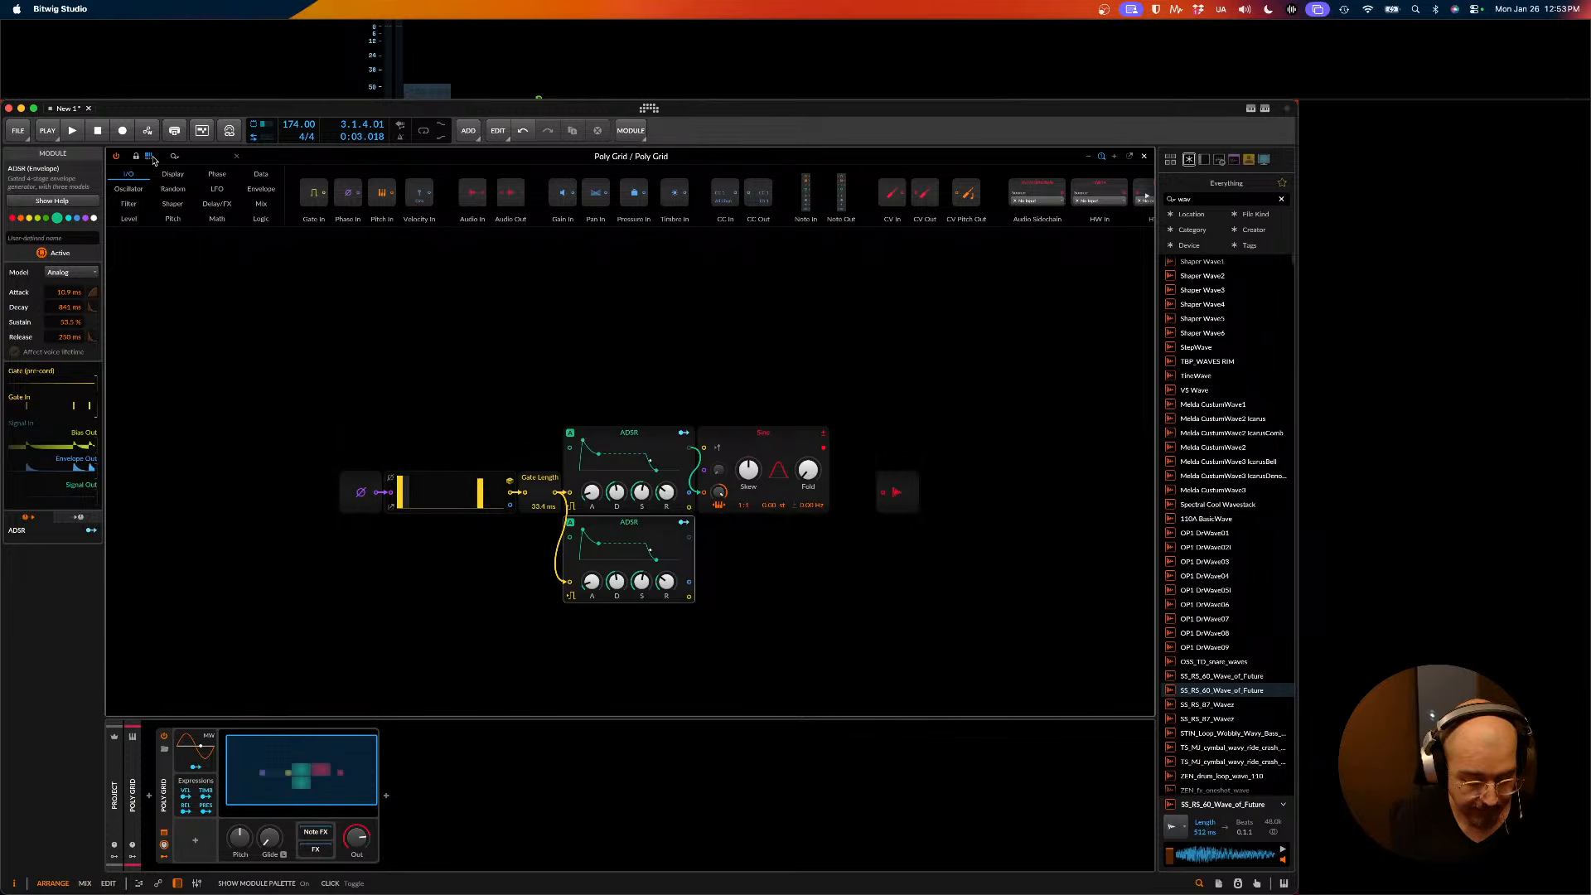
- Try routing the Sine oscillator's output through a Gain - dB module, and remove that module again
{"action": "type", "text": "gain"}
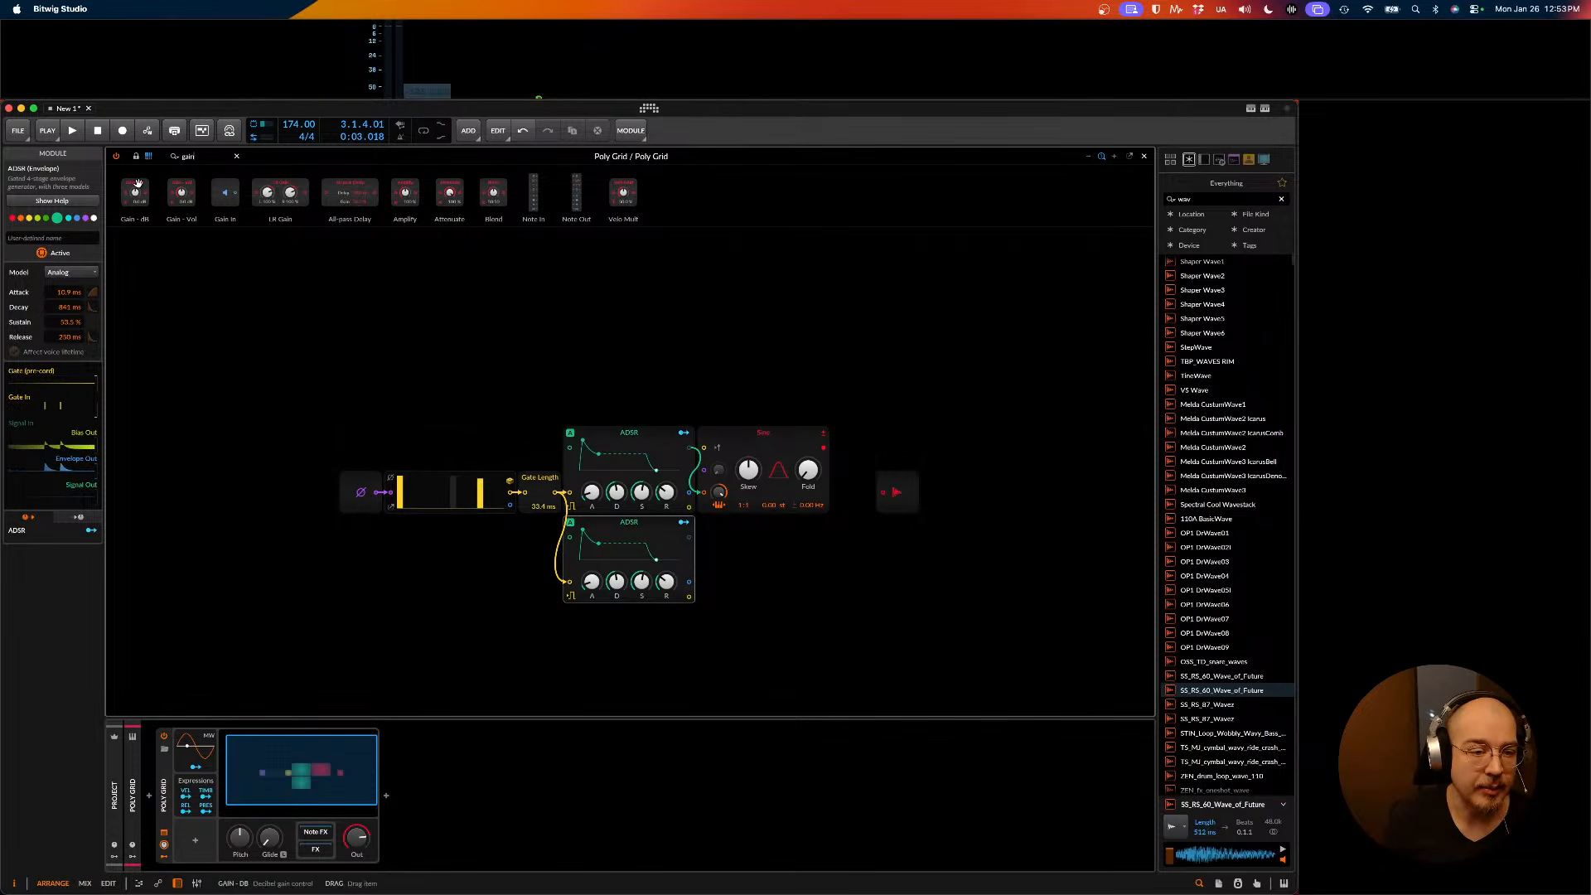
{"action": "left_click_drag", "start_coordinate": [135, 192], "coordinate": [847, 591]}
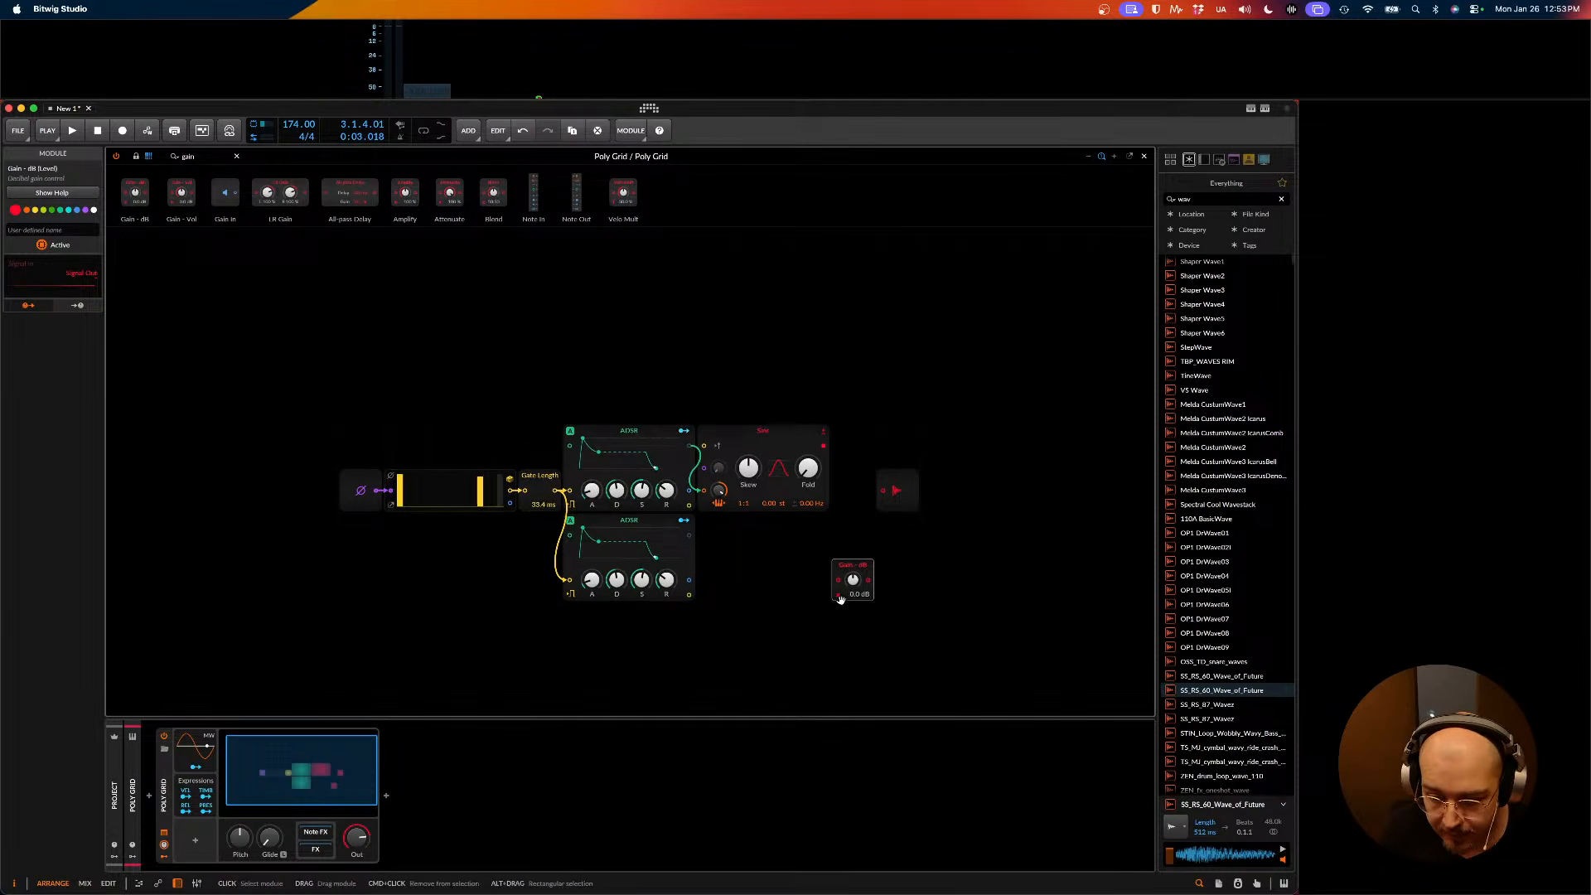
{"action": "scroll", "coordinate": [524, 499], "scroll_direction": "down", "scroll_amount": 1}
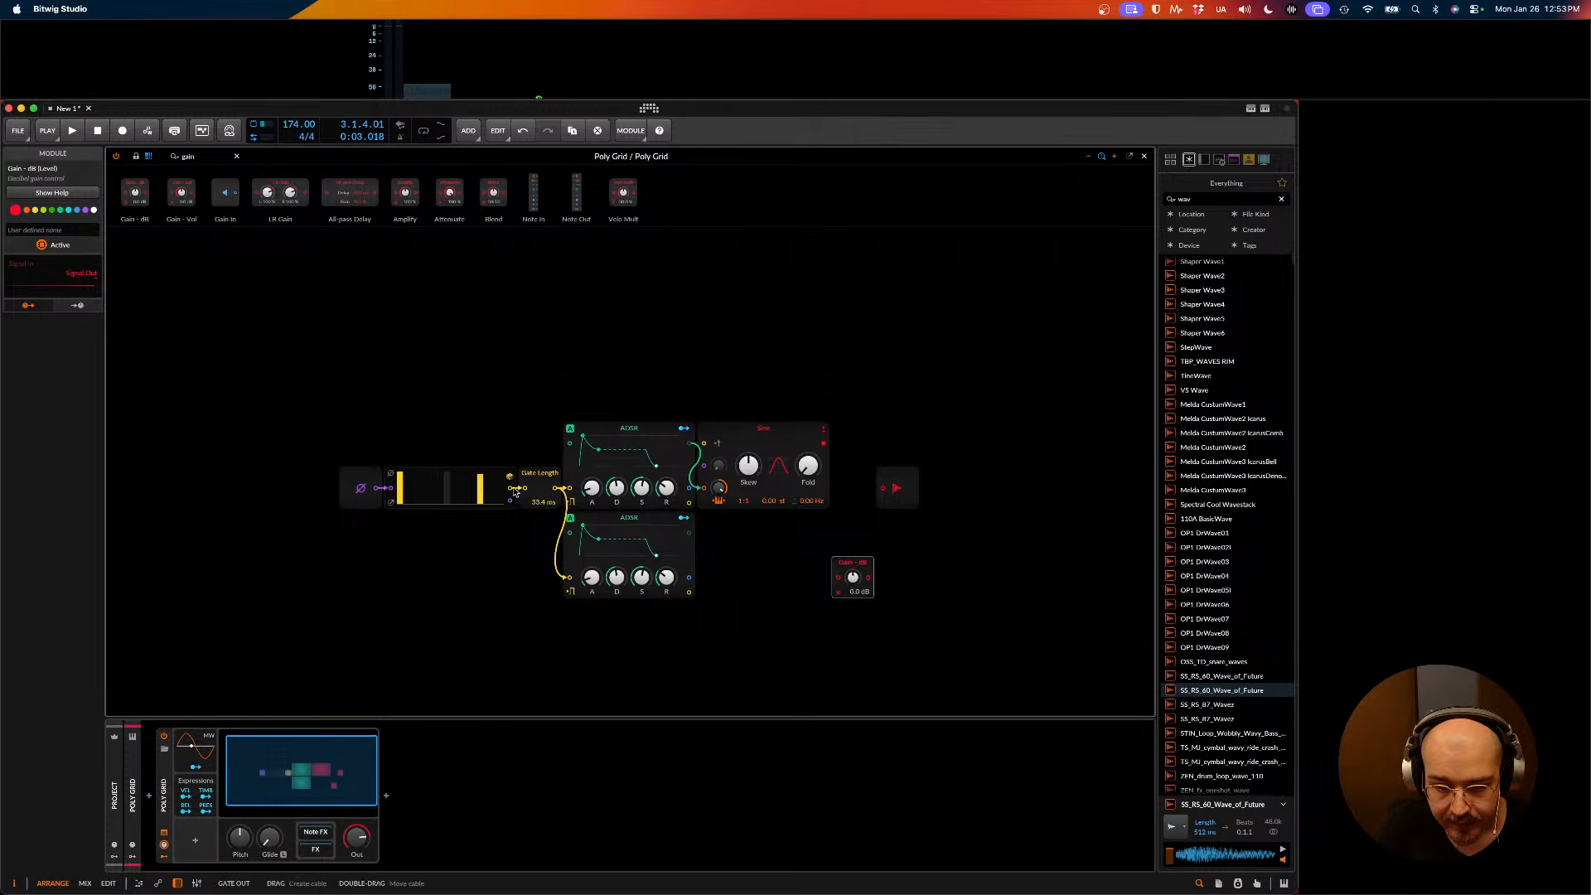
{"action": "left_click_drag", "start_coordinate": [511, 488], "coordinate": [839, 580]}
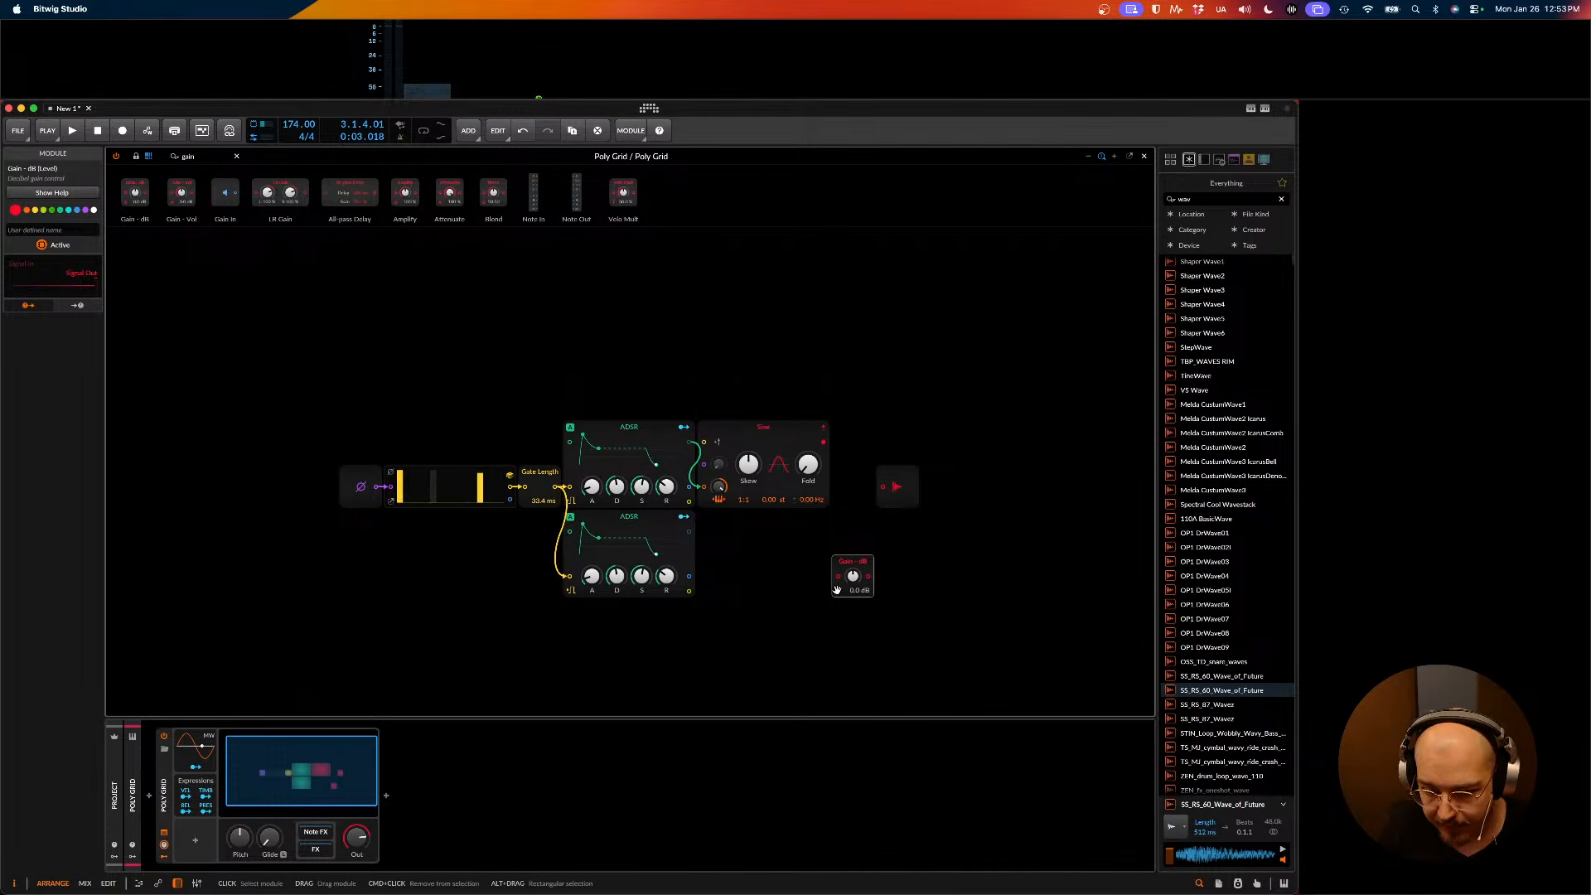
{"action": "right_click", "coordinate": [838, 591]}
{"action": "key", "text": "Escape"}
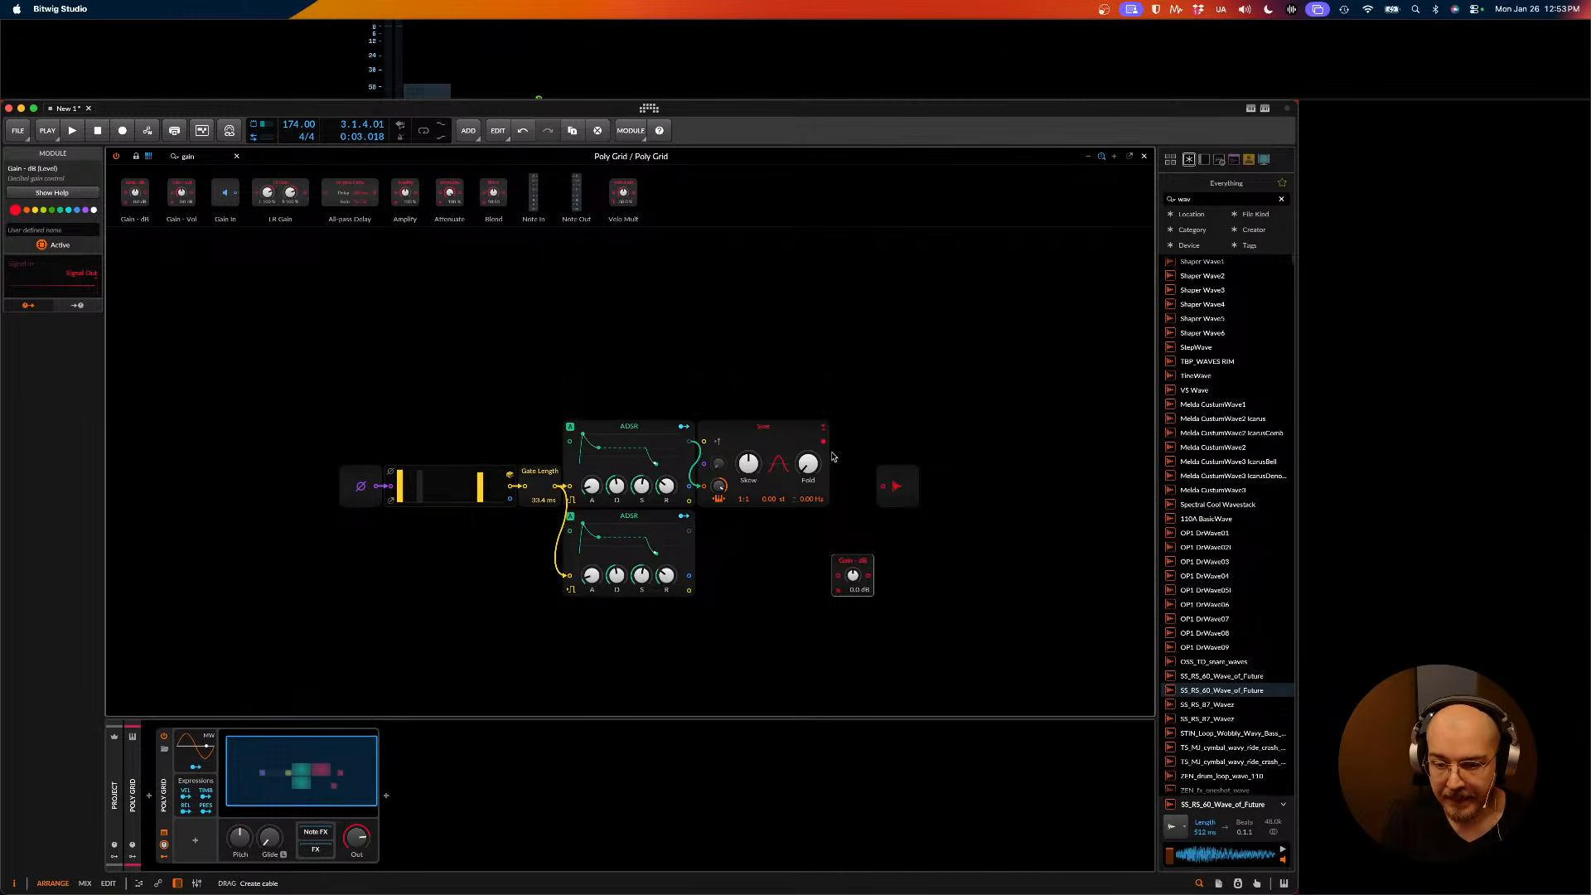
{"action": "left_click_drag", "start_coordinate": [824, 442], "coordinate": [838, 576]}
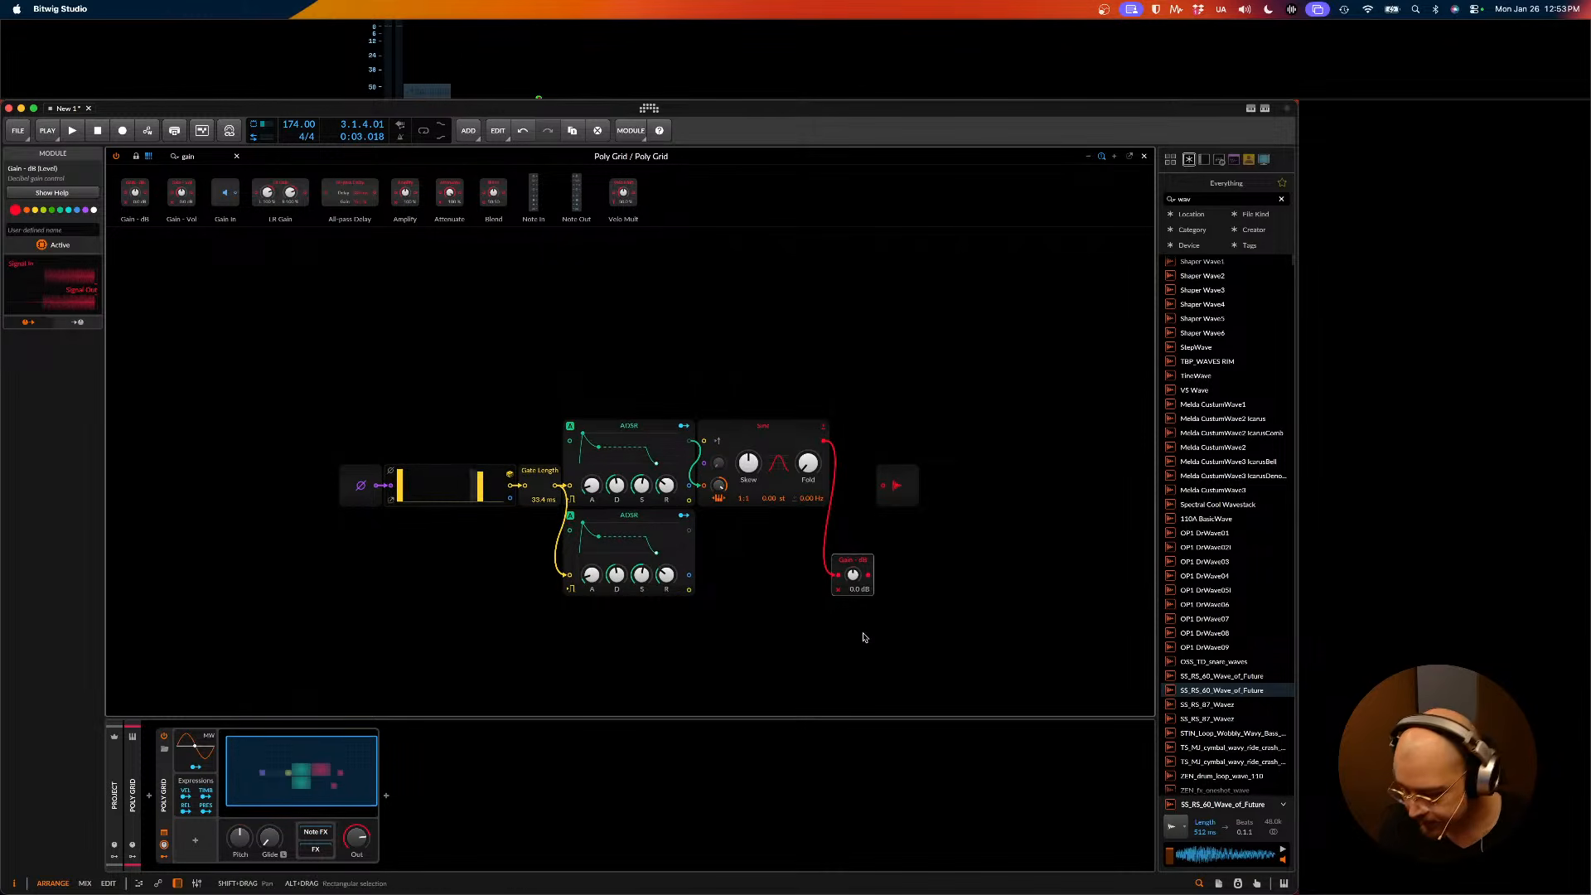
{"action": "left_click_drag", "start_coordinate": [887, 657], "coordinate": [846, 584]}
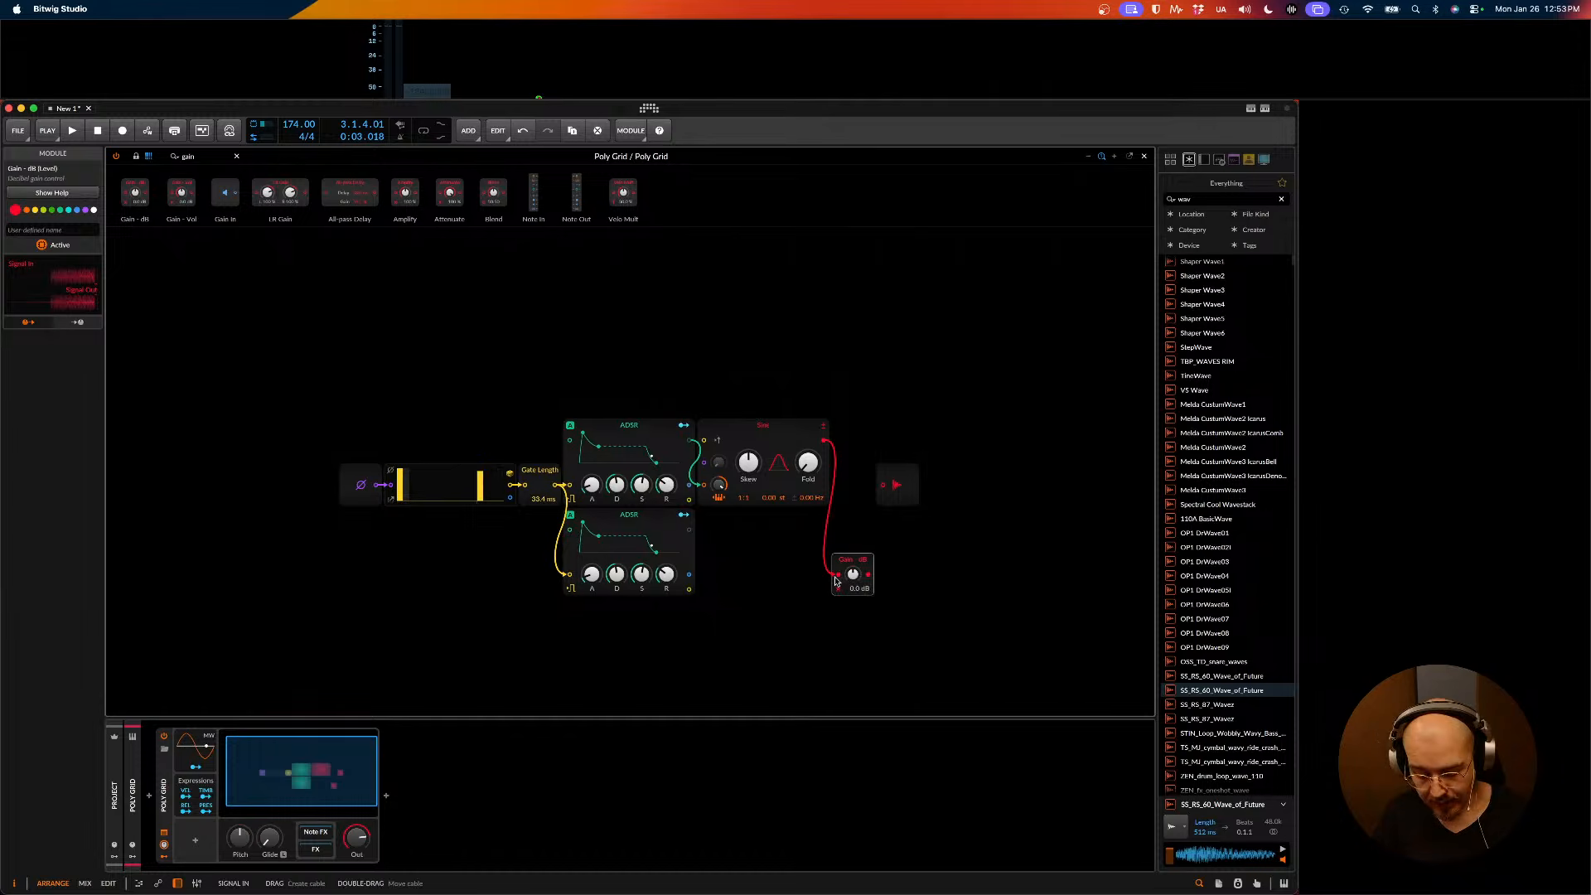
{"action": "key", "text": "Delete"}
- Attach a Multiply module to the Sine oscillator's output and patch the lower ADSR's signal into its second input
{"action": "type", "text": "mult"}
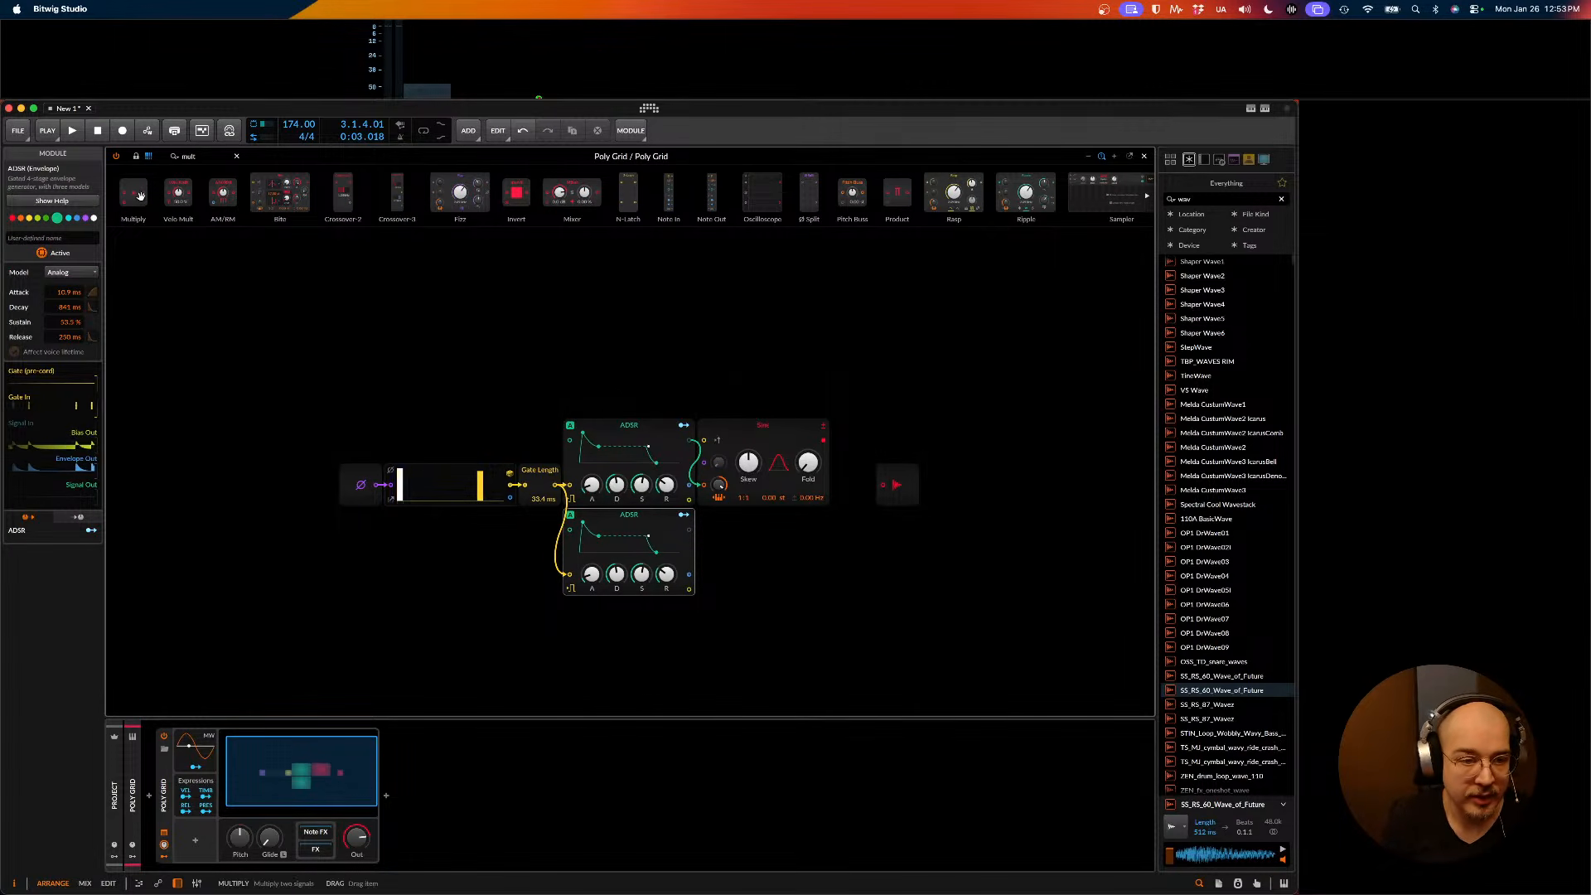
{"action": "left_click_drag", "start_coordinate": [830, 454], "coordinate": [831, 452]}
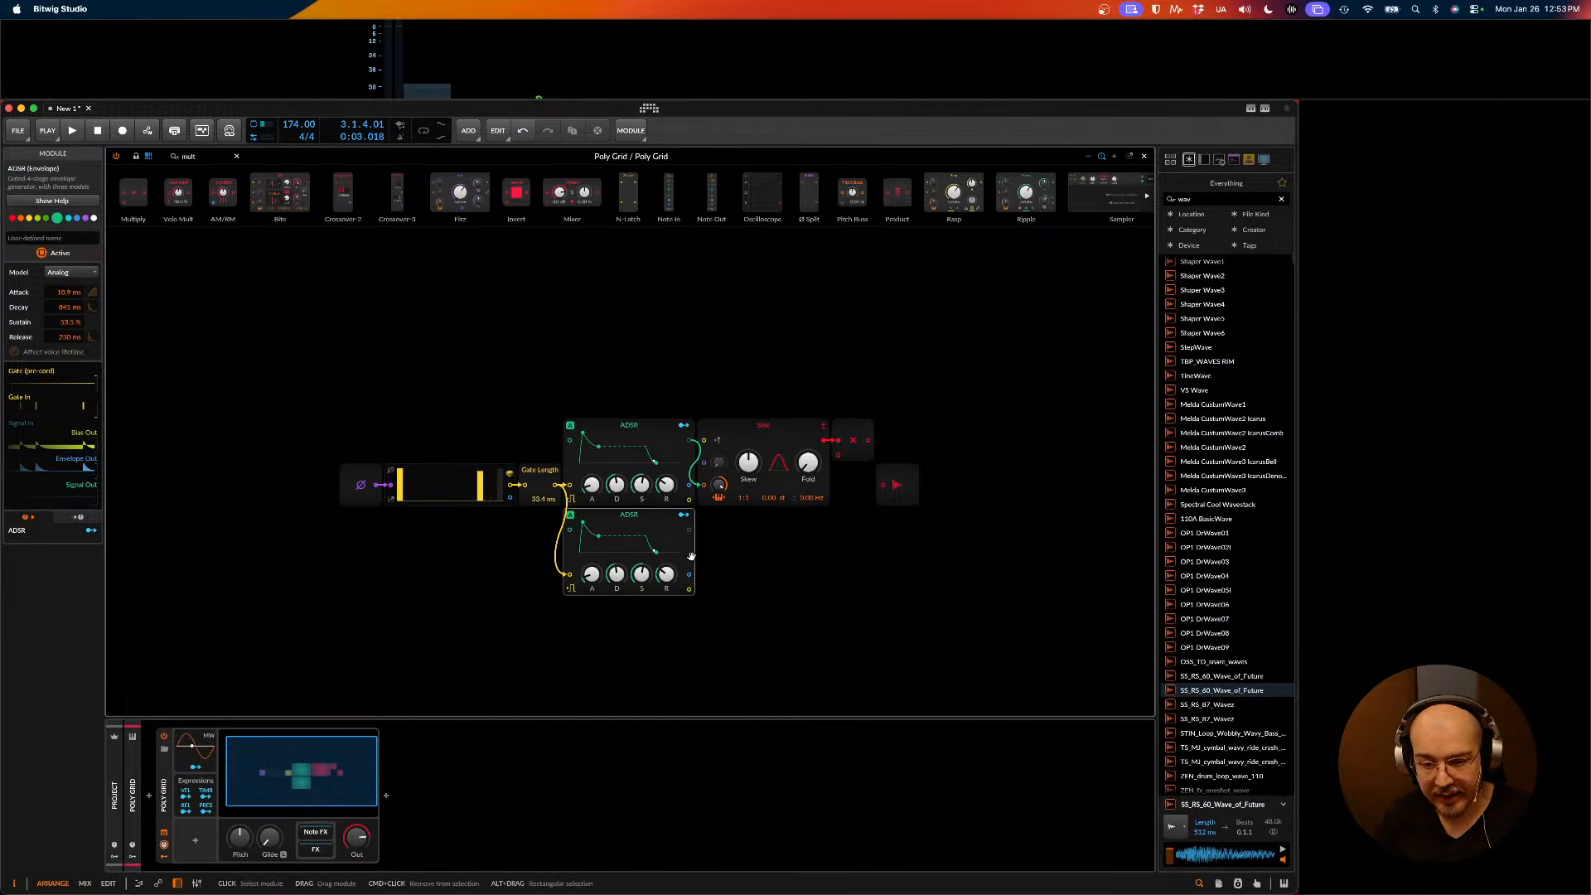
{"action": "left_click_drag", "start_coordinate": [690, 528], "coordinate": [839, 453]}
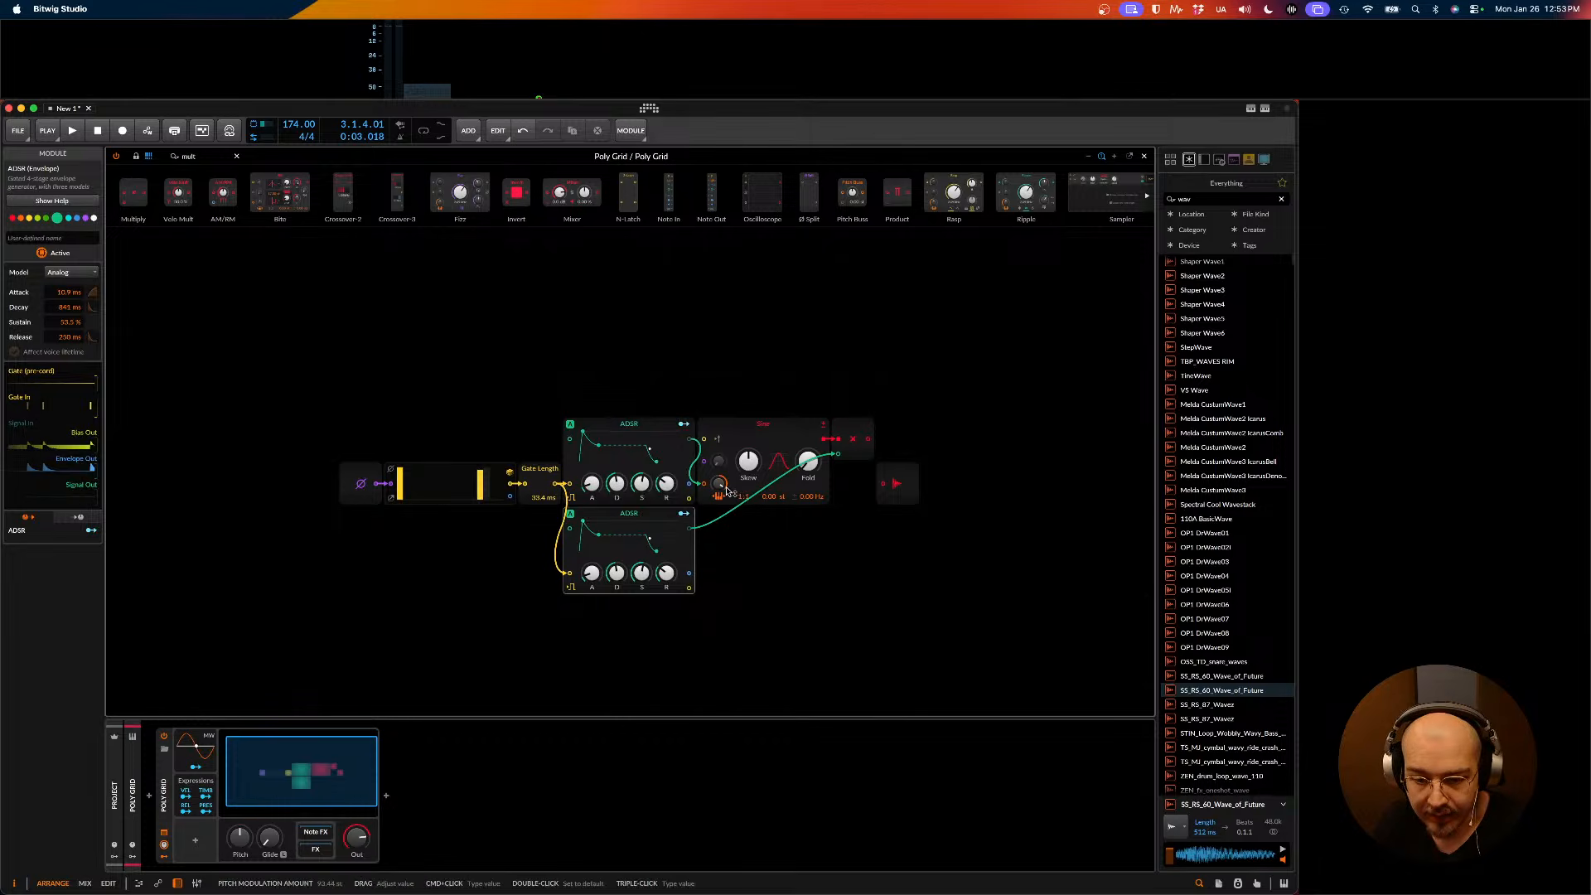
- Make room before the audio output, insert an Amplify module after the Multiply module, and set it to 77.9%
{"action": "left_click_drag", "start_coordinate": [895, 473], "coordinate": [985, 473]}
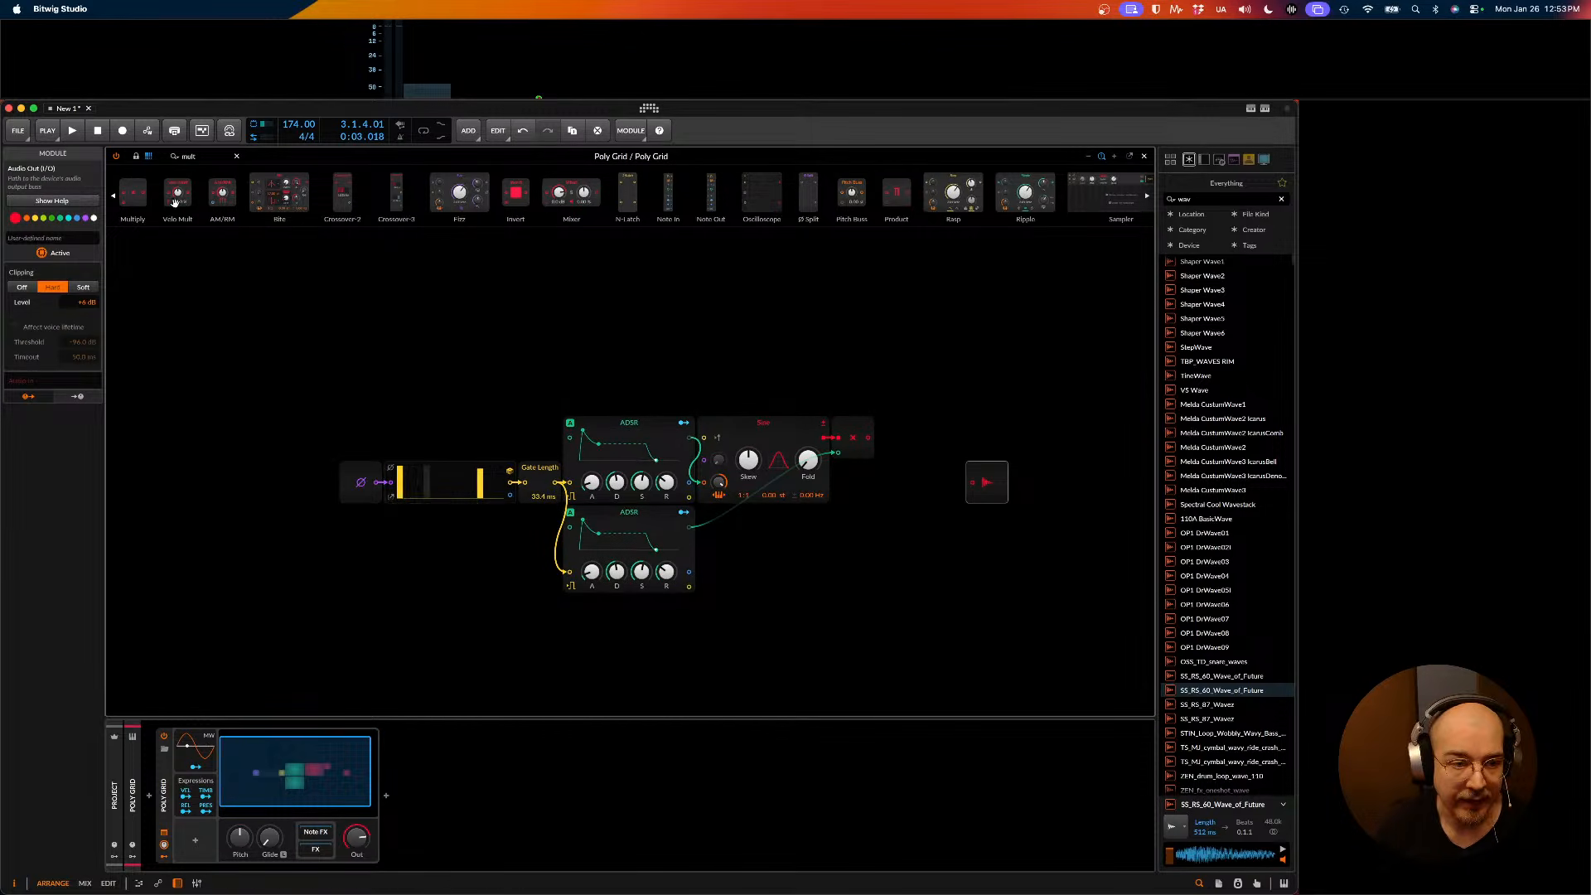
{"action": "left_click", "coordinate": [170, 156]}
{"action": "type", "text": "ampl"}
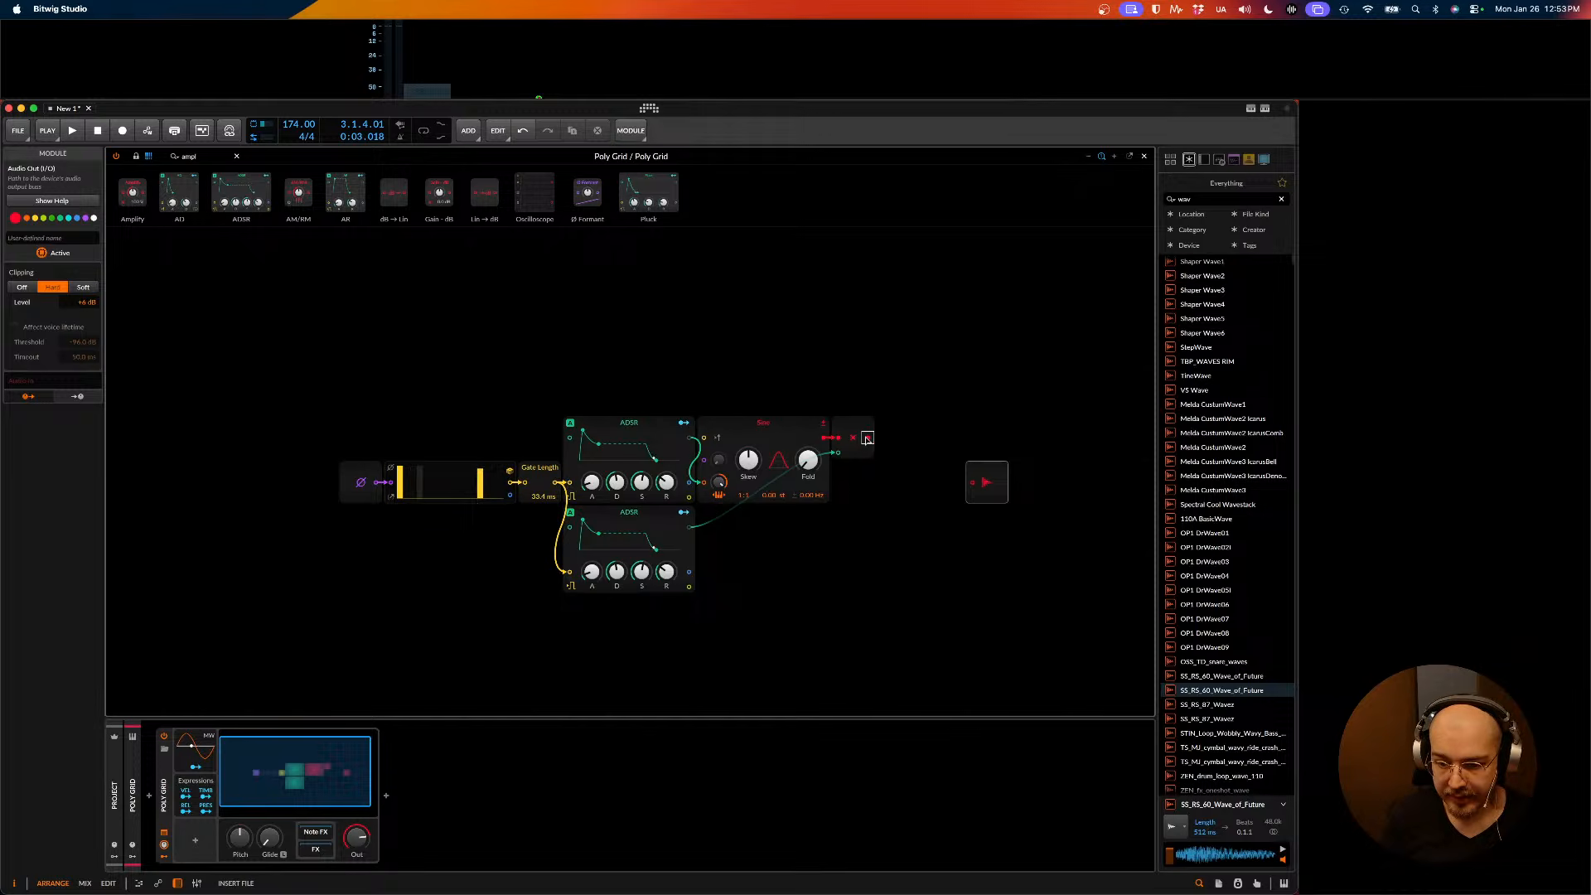
{"action": "left_click_drag", "start_coordinate": [867, 440], "coordinate": [971, 482]}
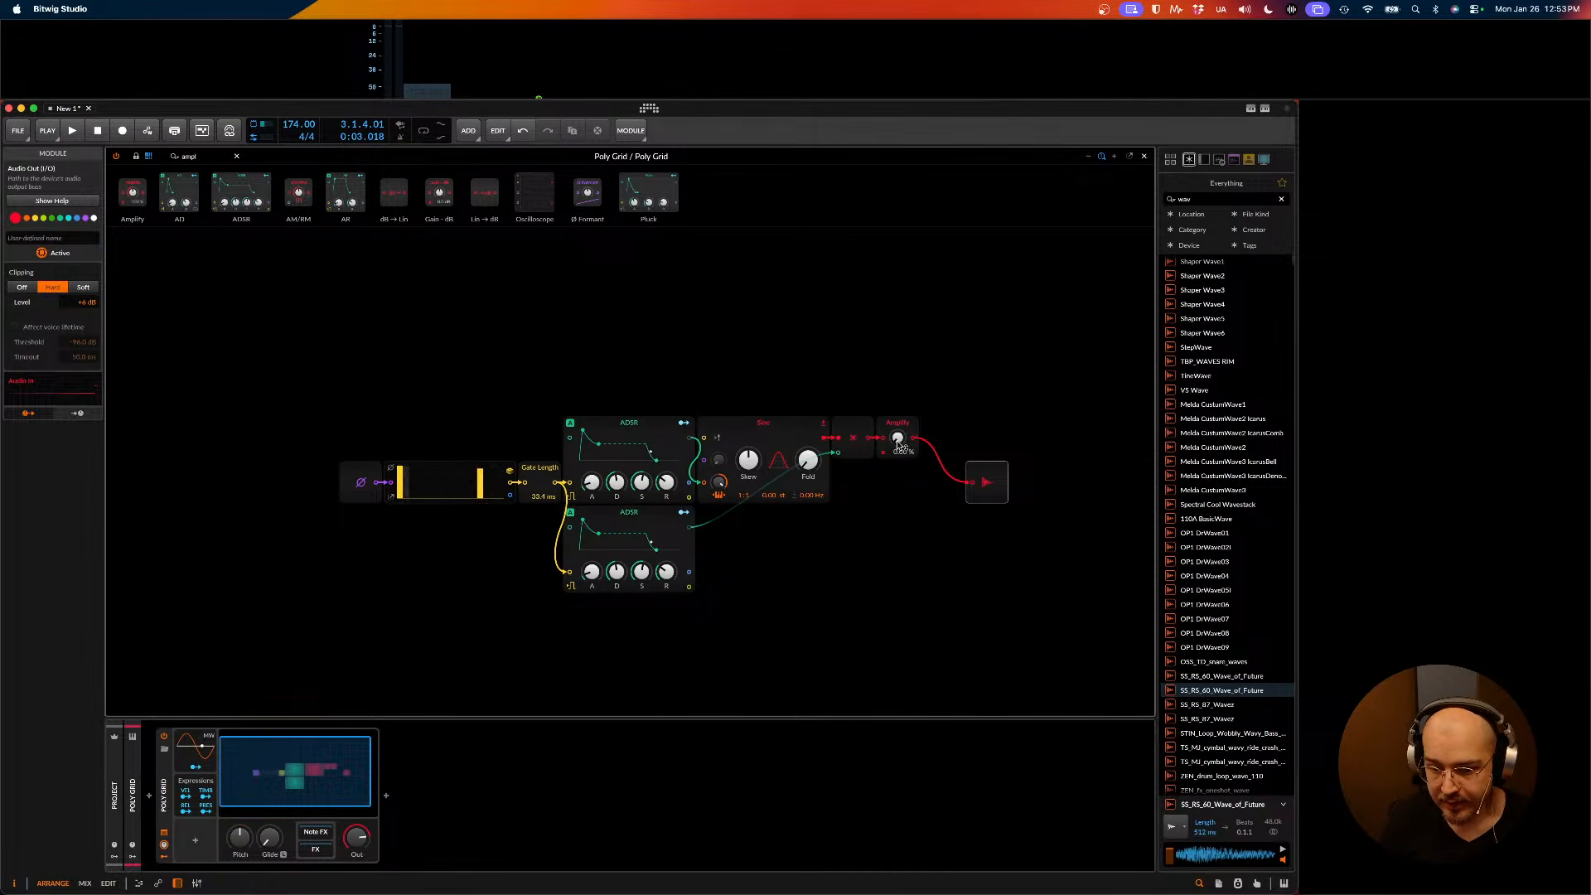
{"action": "mouse_move", "coordinate": [898, 440]}
{"action": "left_mouse_down"}
{"action": "mouse_move", "coordinate": [898, 427]}
{"action": "mouse_move", "coordinate": [898, 441]}
{"action": "left_mouse_up"}
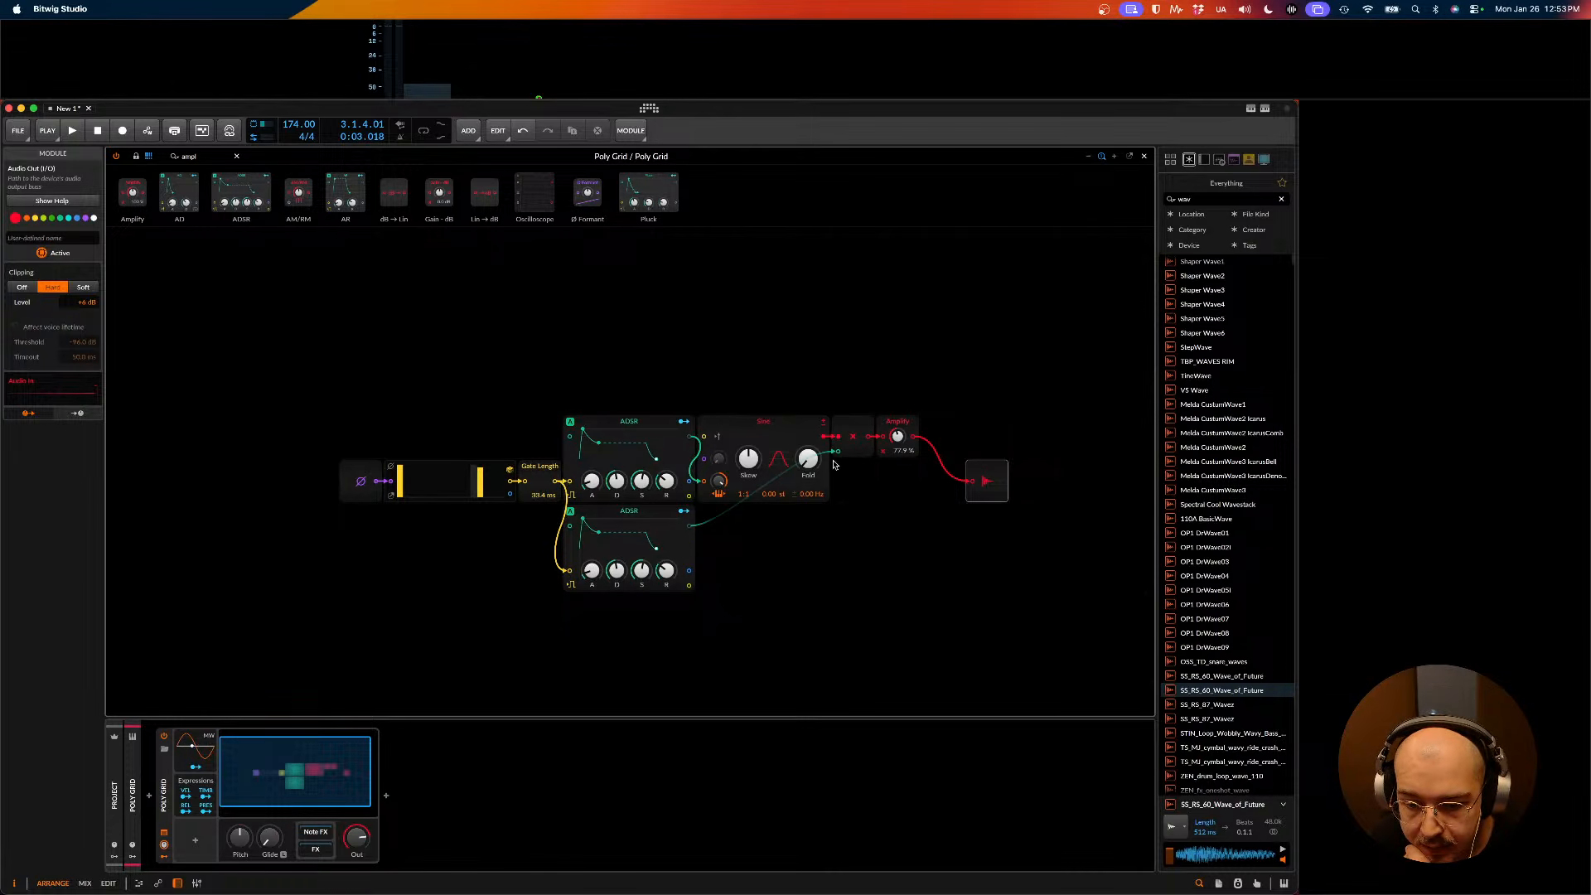
{"action": "left_click", "coordinate": [857, 423]}
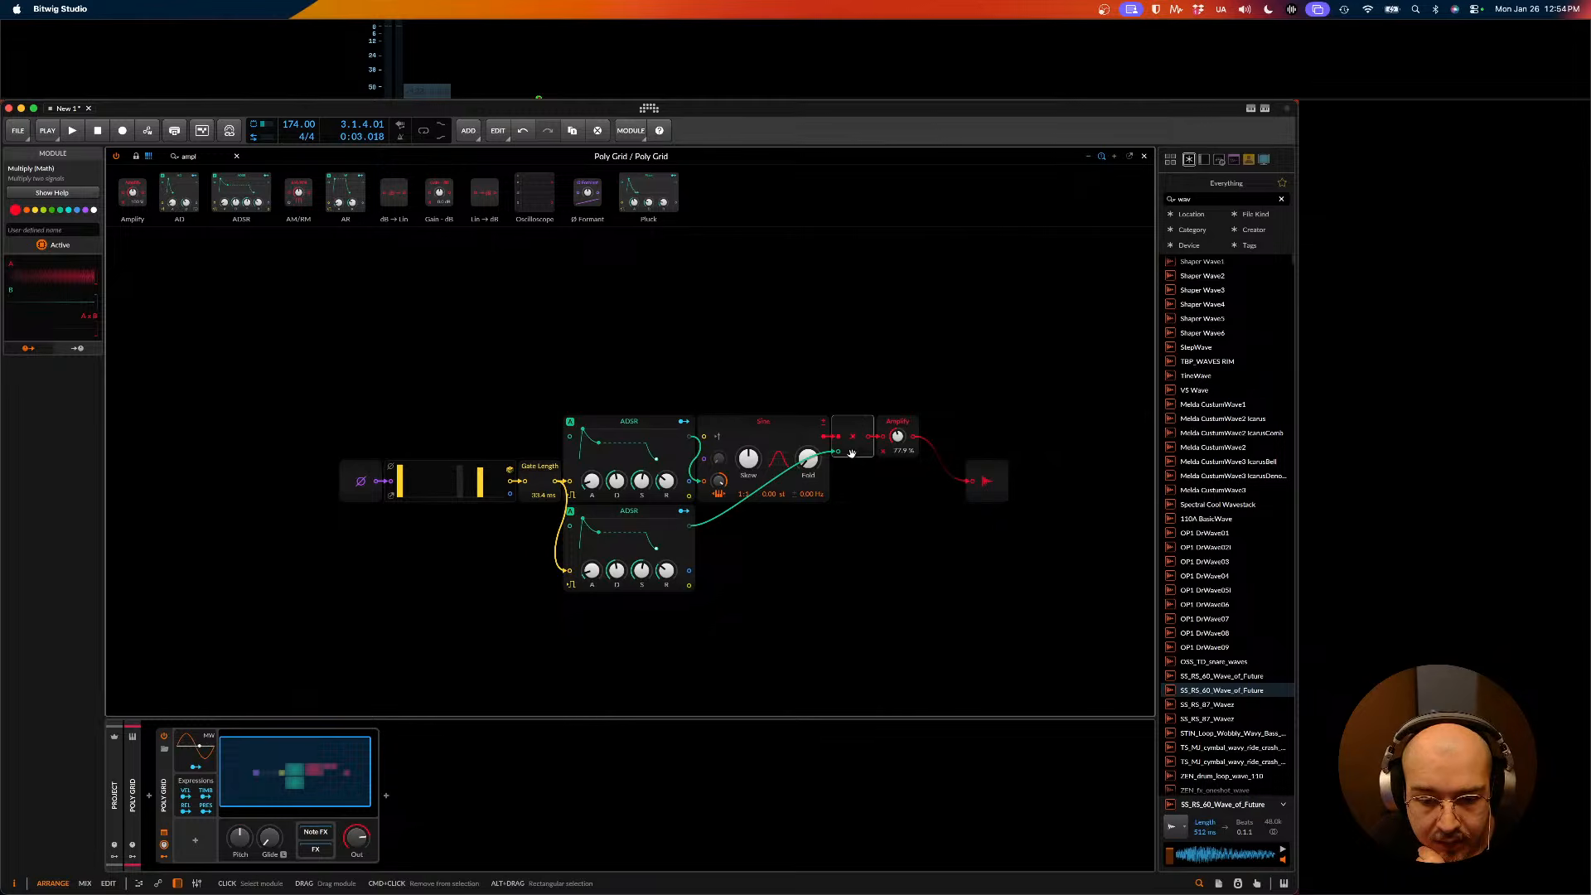
- Move the Audio Out, Multiply and Amplify modules further away from the Sine oscillator to open up space in the patch
{"action": "scroll", "coordinate": [698, 534], "scroll_direction": "down", "scroll_amount": 1}
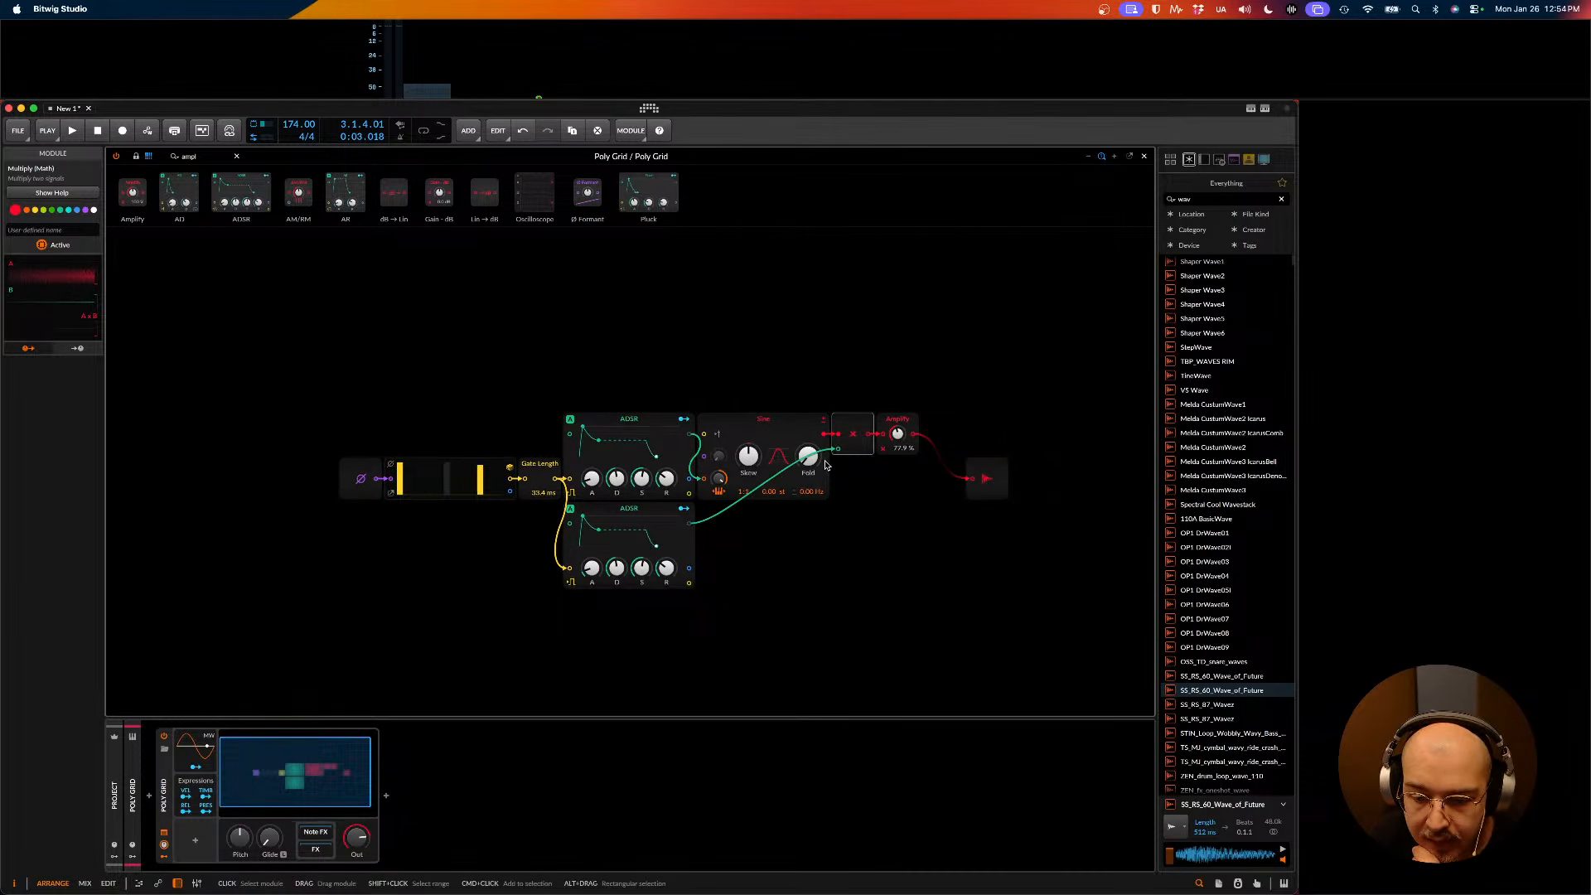
{"action": "scroll", "coordinate": [839, 454], "scroll_direction": "down", "scroll_amount": 1}
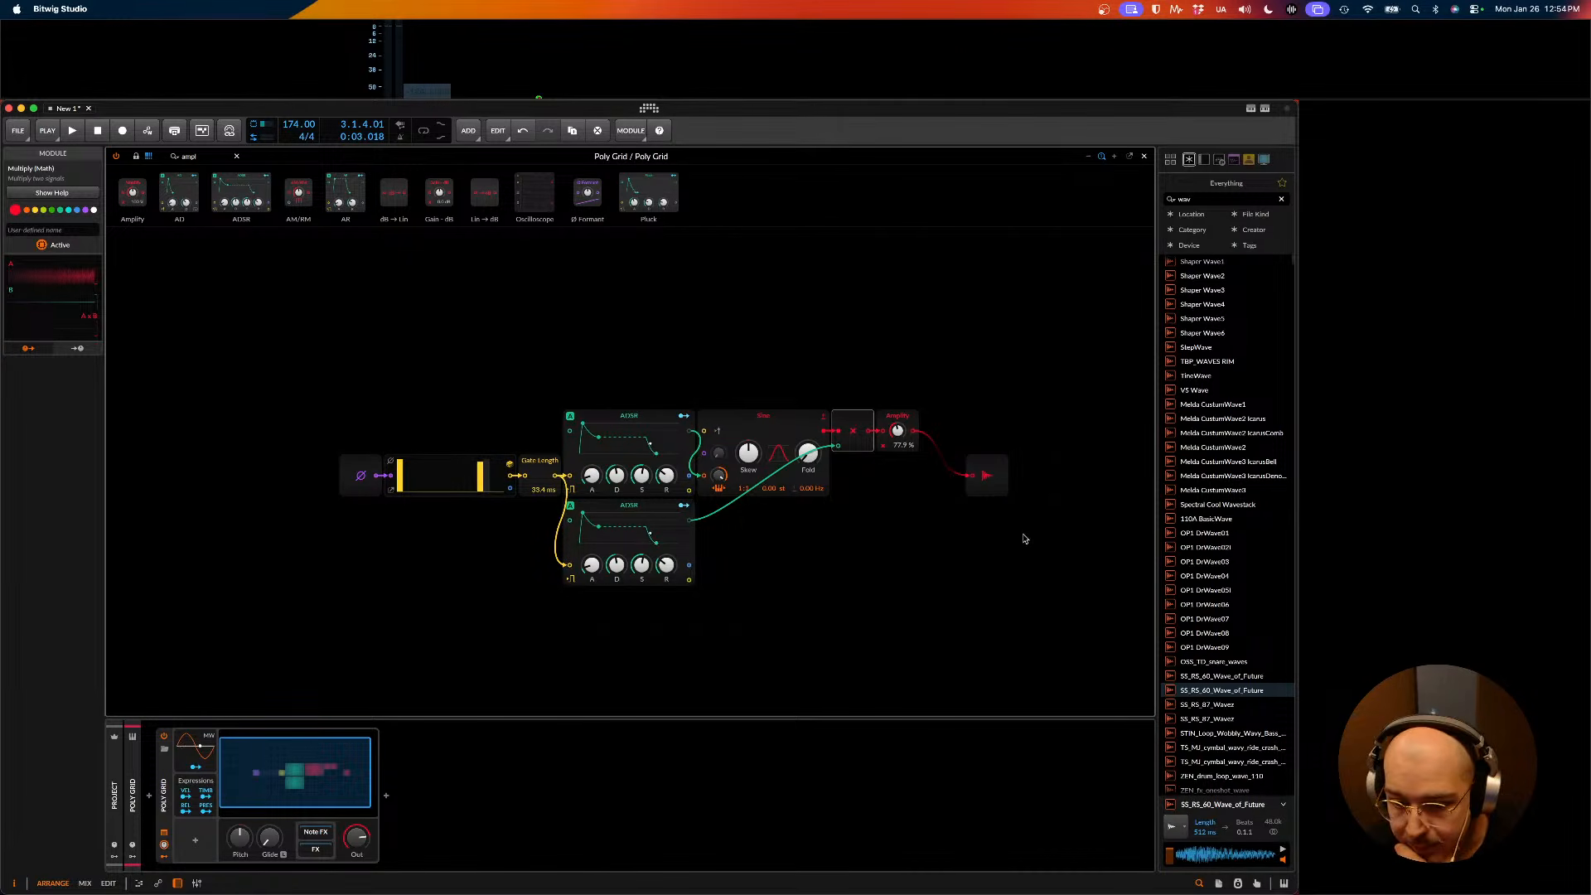
{"action": "left_click_drag", "start_coordinate": [1023, 537], "coordinate": [924, 458]}
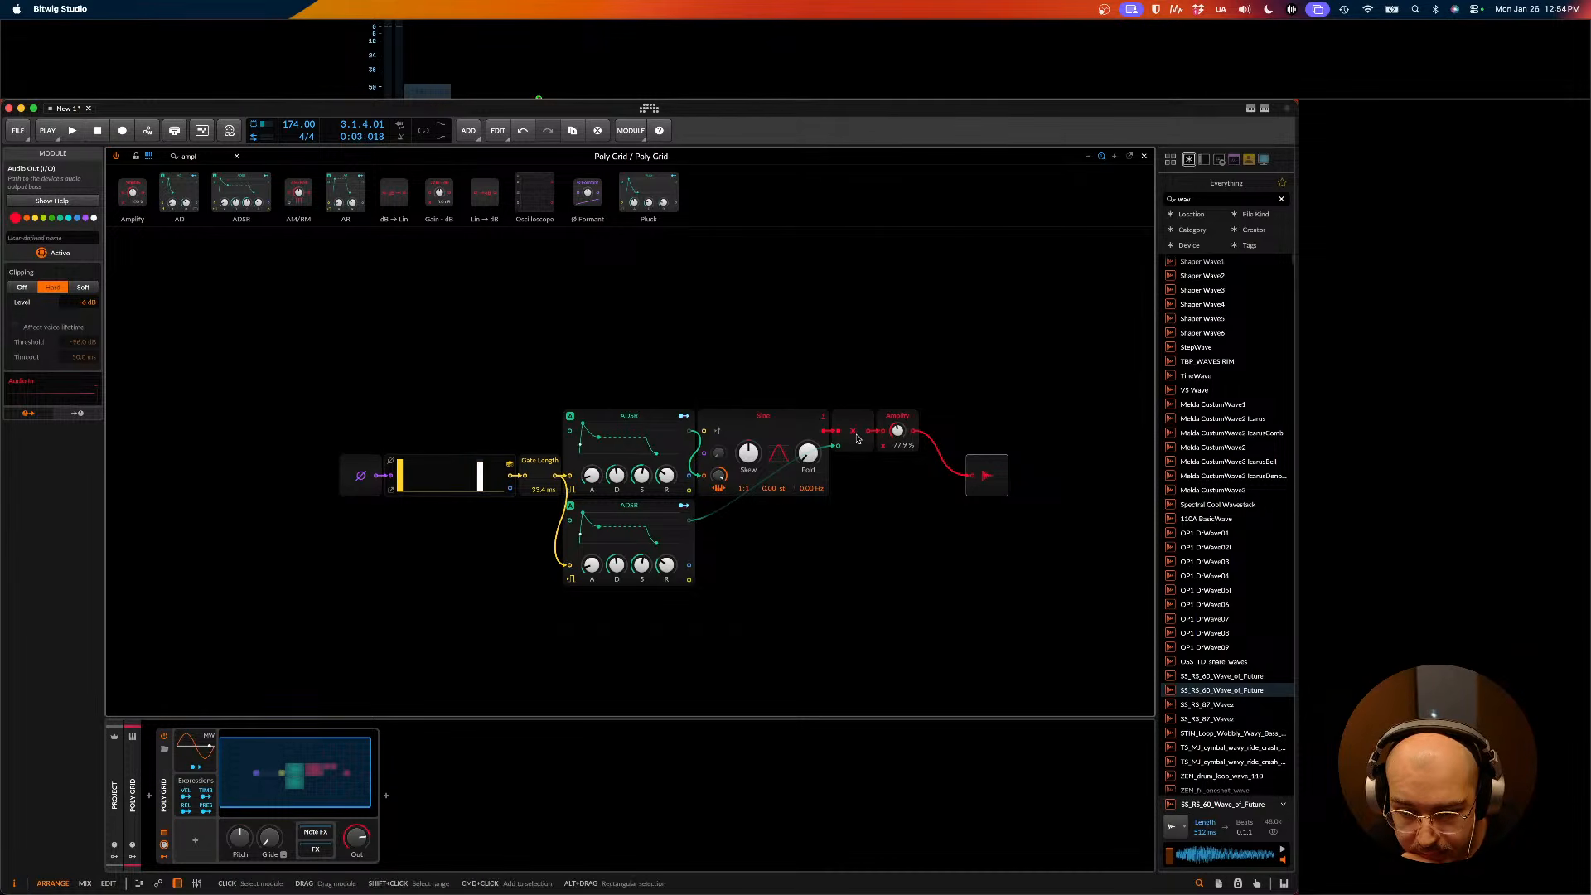
{"action": "left_click_drag", "start_coordinate": [1047, 516], "coordinate": [905, 420]}
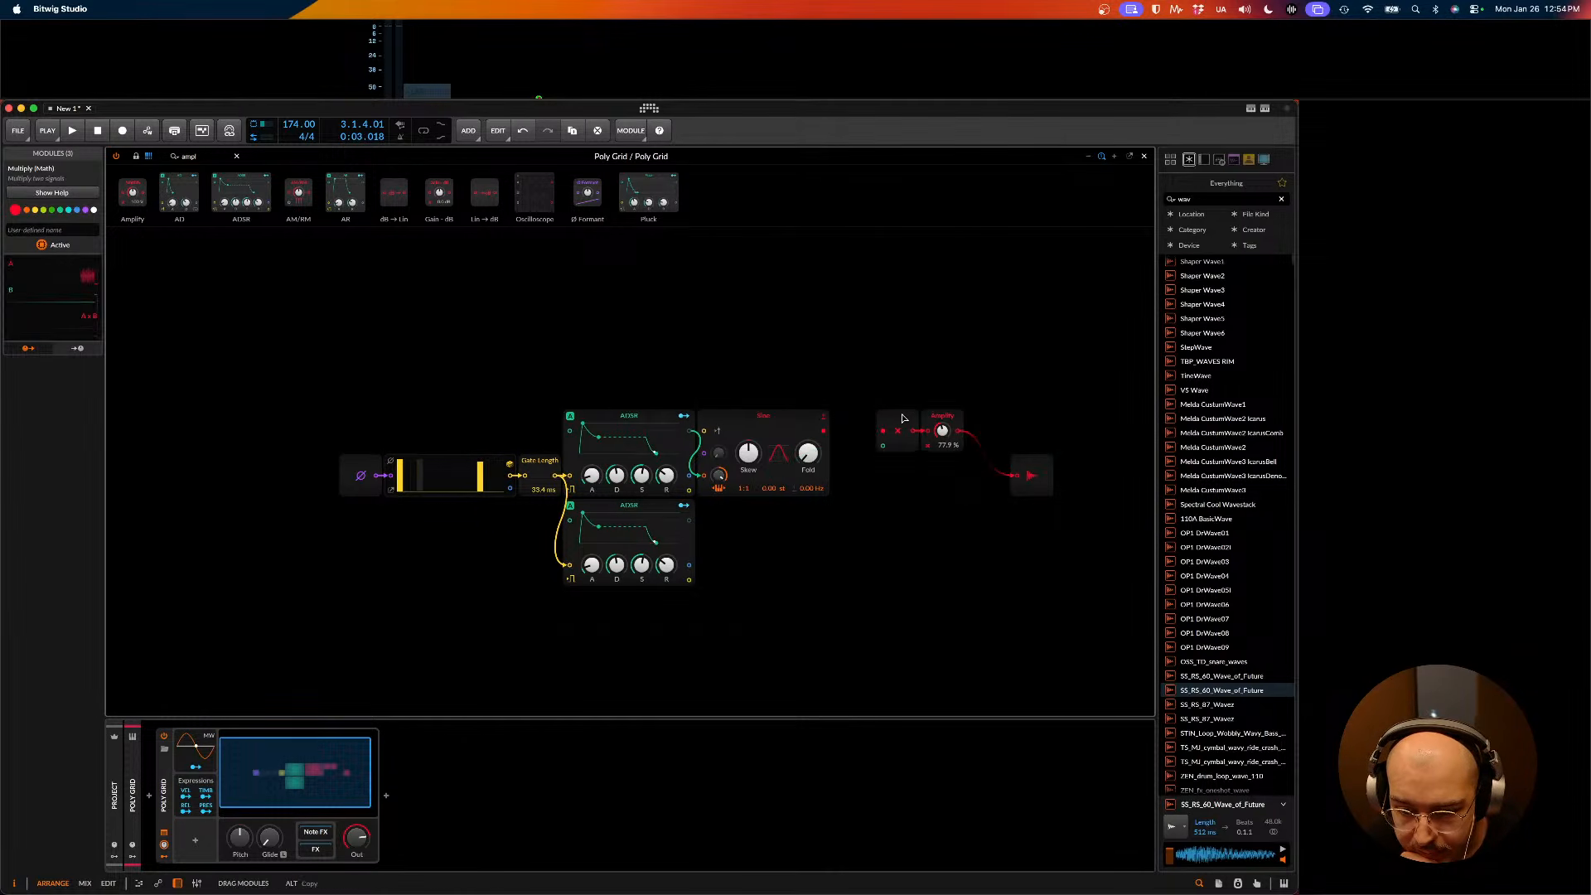
{"action": "left_click", "coordinate": [947, 548]}
{"action": "left_click_drag", "start_coordinate": [1073, 505], "coordinate": [986, 429]}
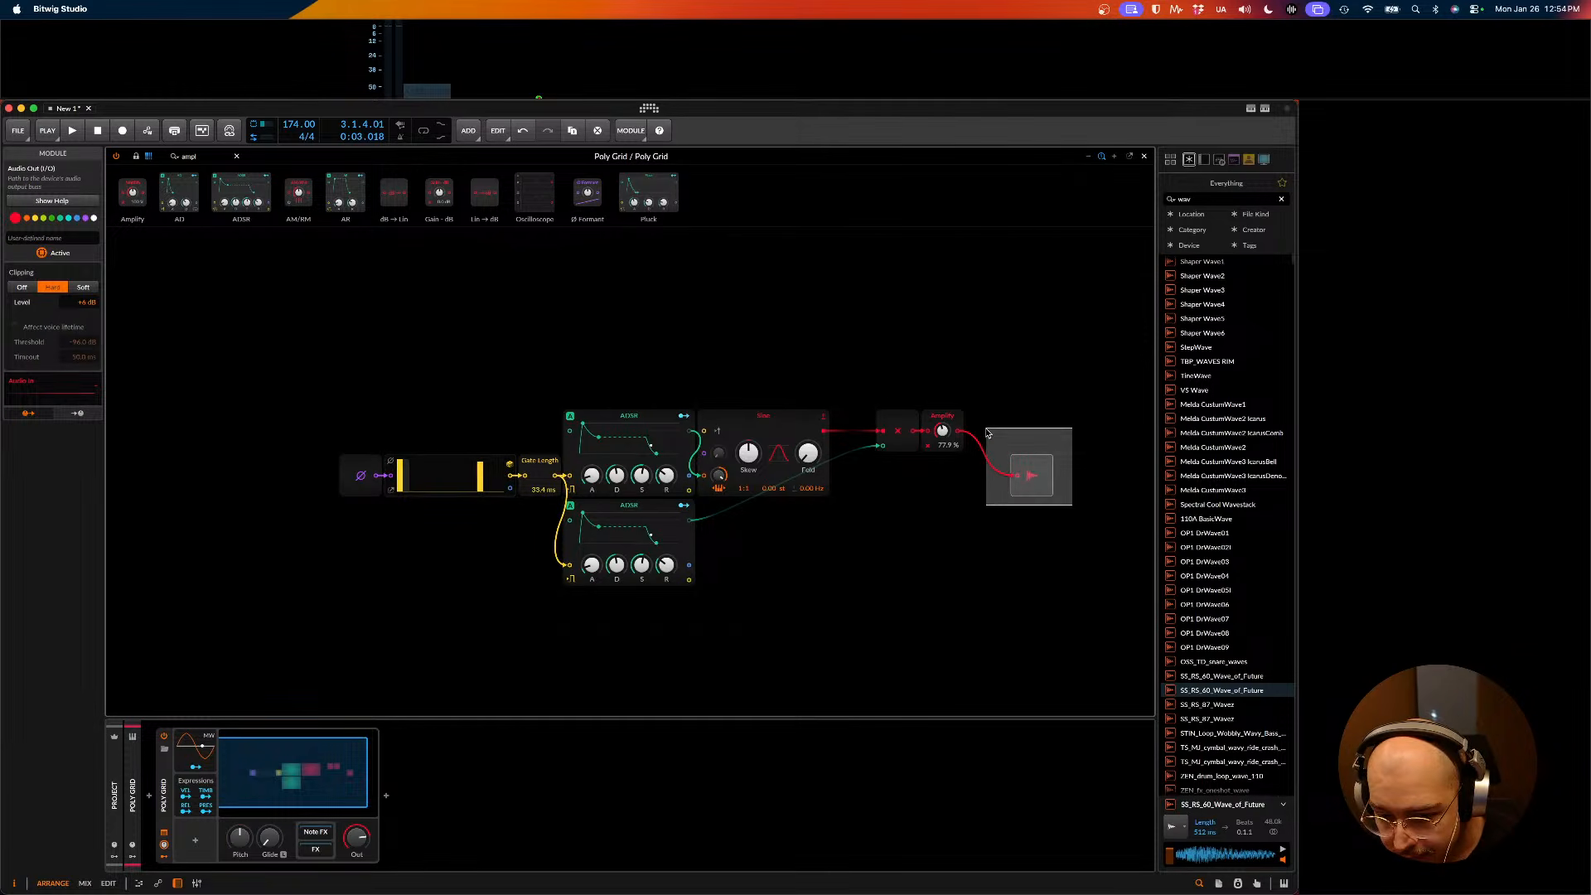
{"action": "left_click_drag", "start_coordinate": [987, 430], "coordinate": [986, 430]}
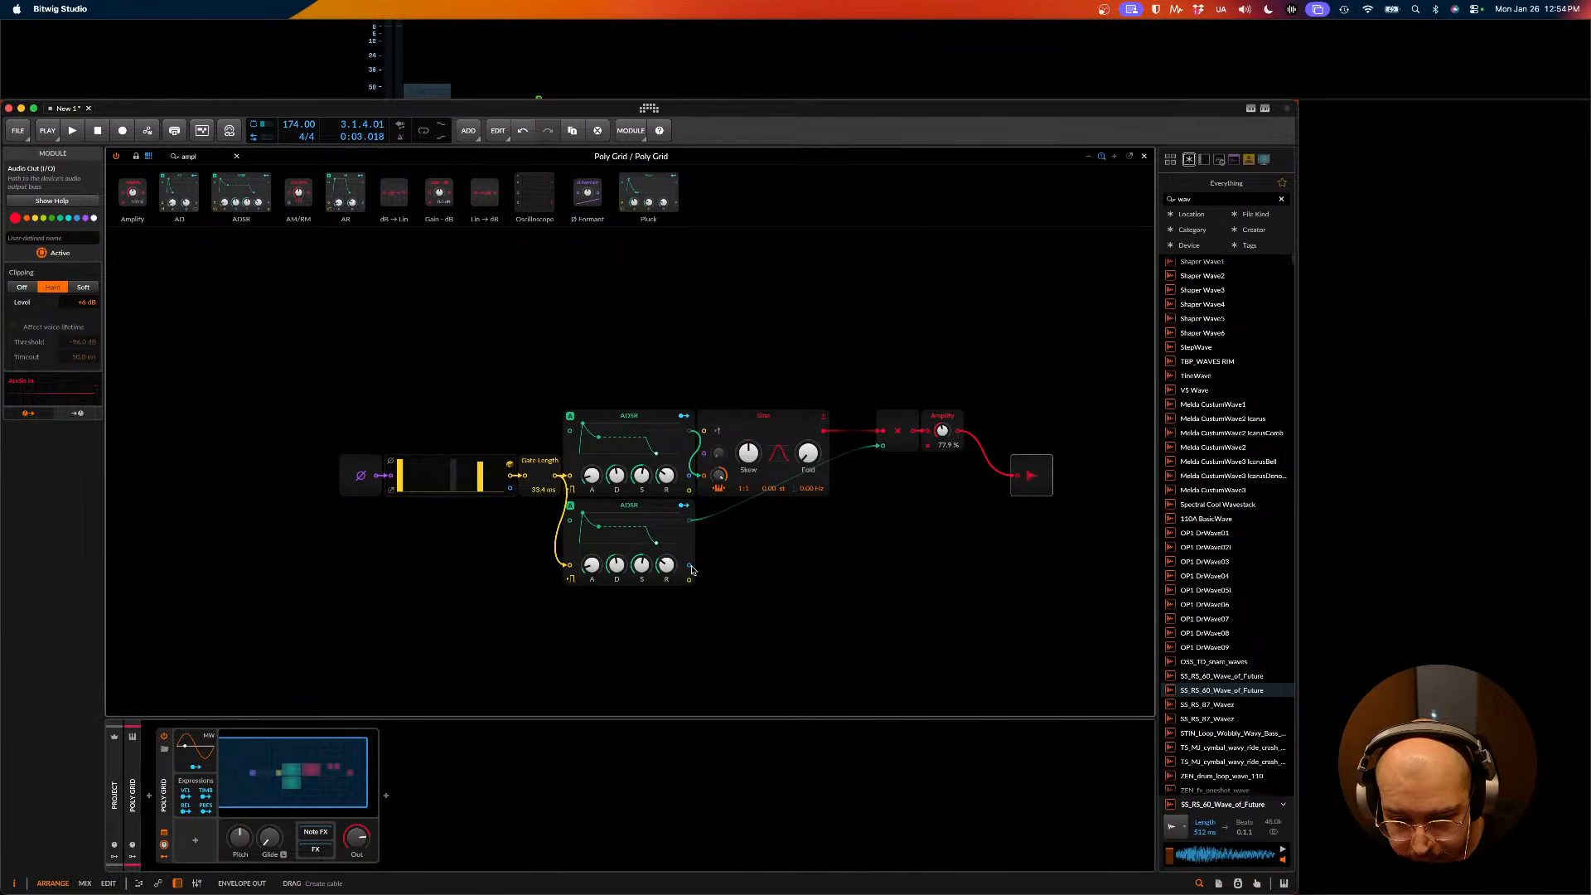
- Replace the lower ADSR's signal cable with one from its Envelope Out to the Multiply module's second input, and set Amplify to 63.6%
{"action": "left_click", "coordinate": [688, 544]}
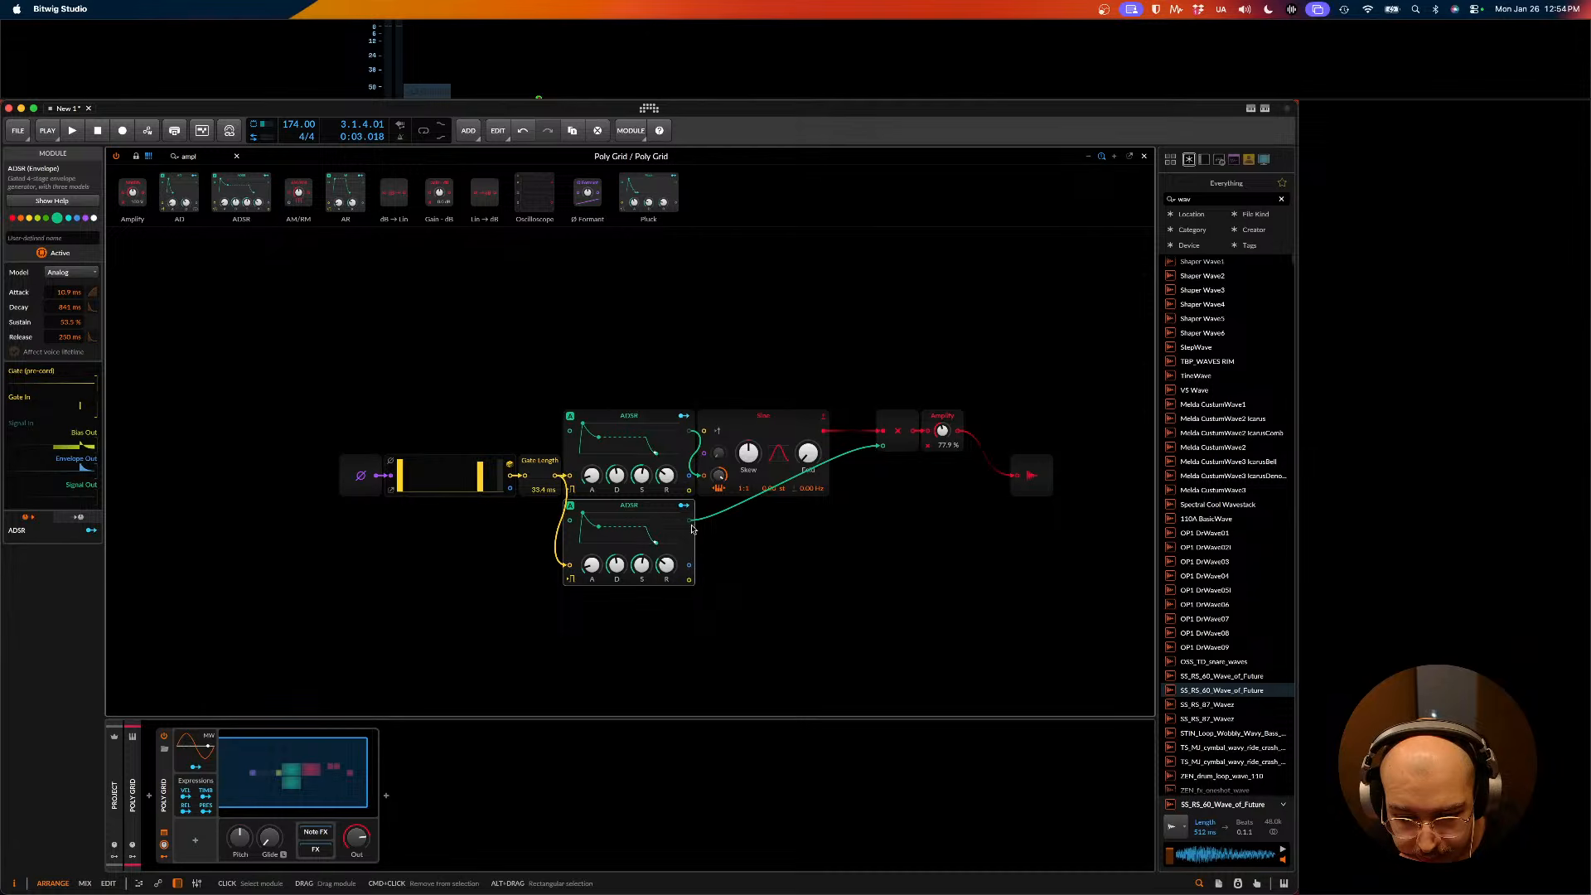
{"action": "double_click", "coordinate": [883, 446]}
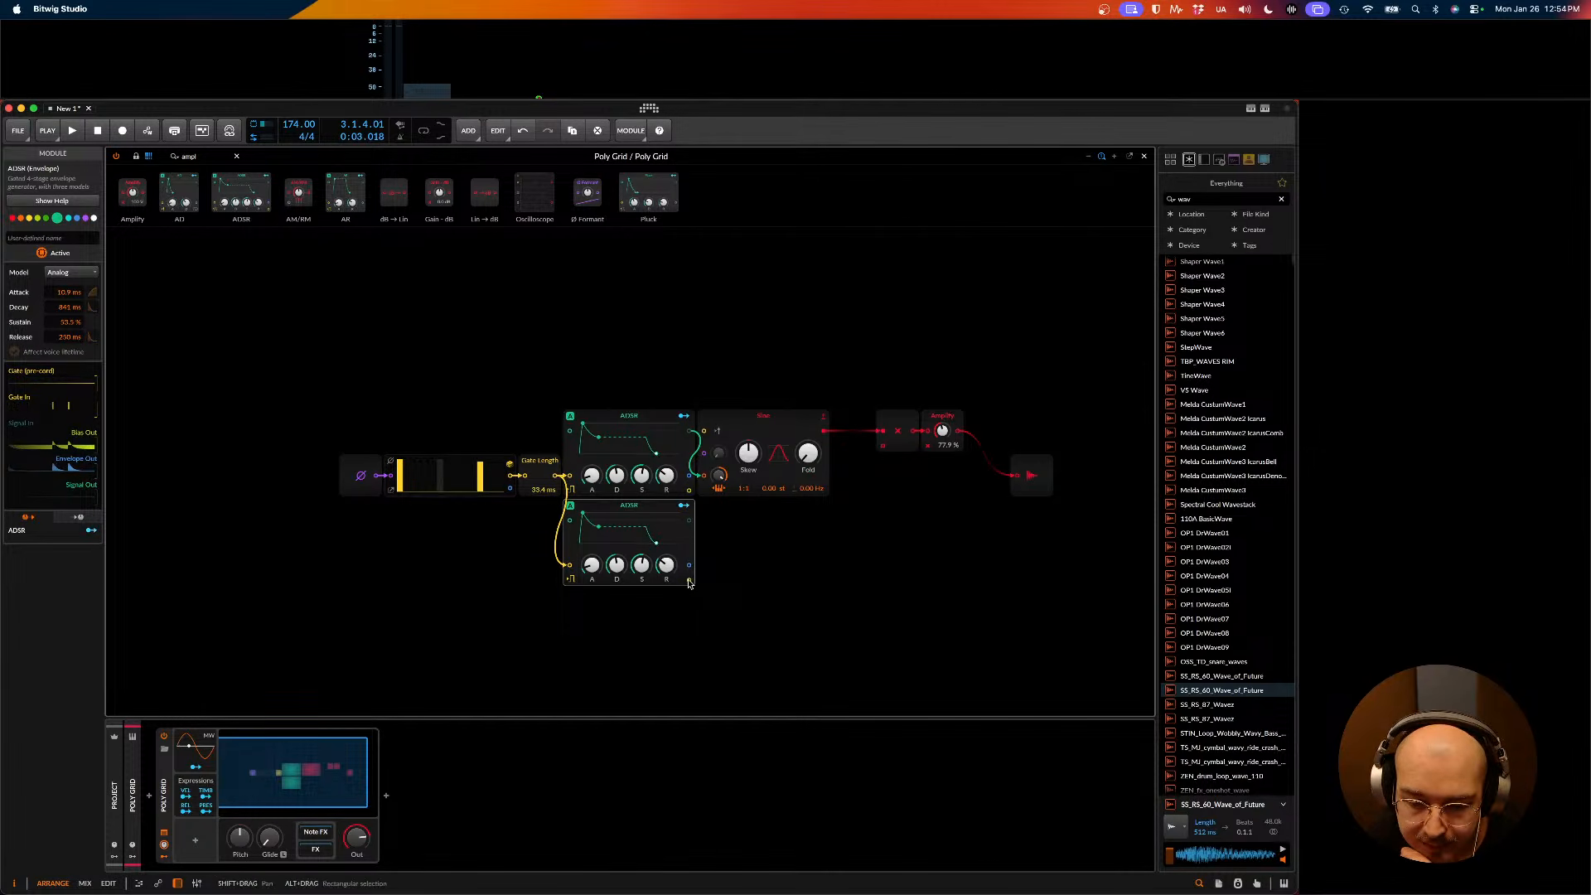
{"action": "left_click_drag", "start_coordinate": [689, 565], "coordinate": [882, 445]}
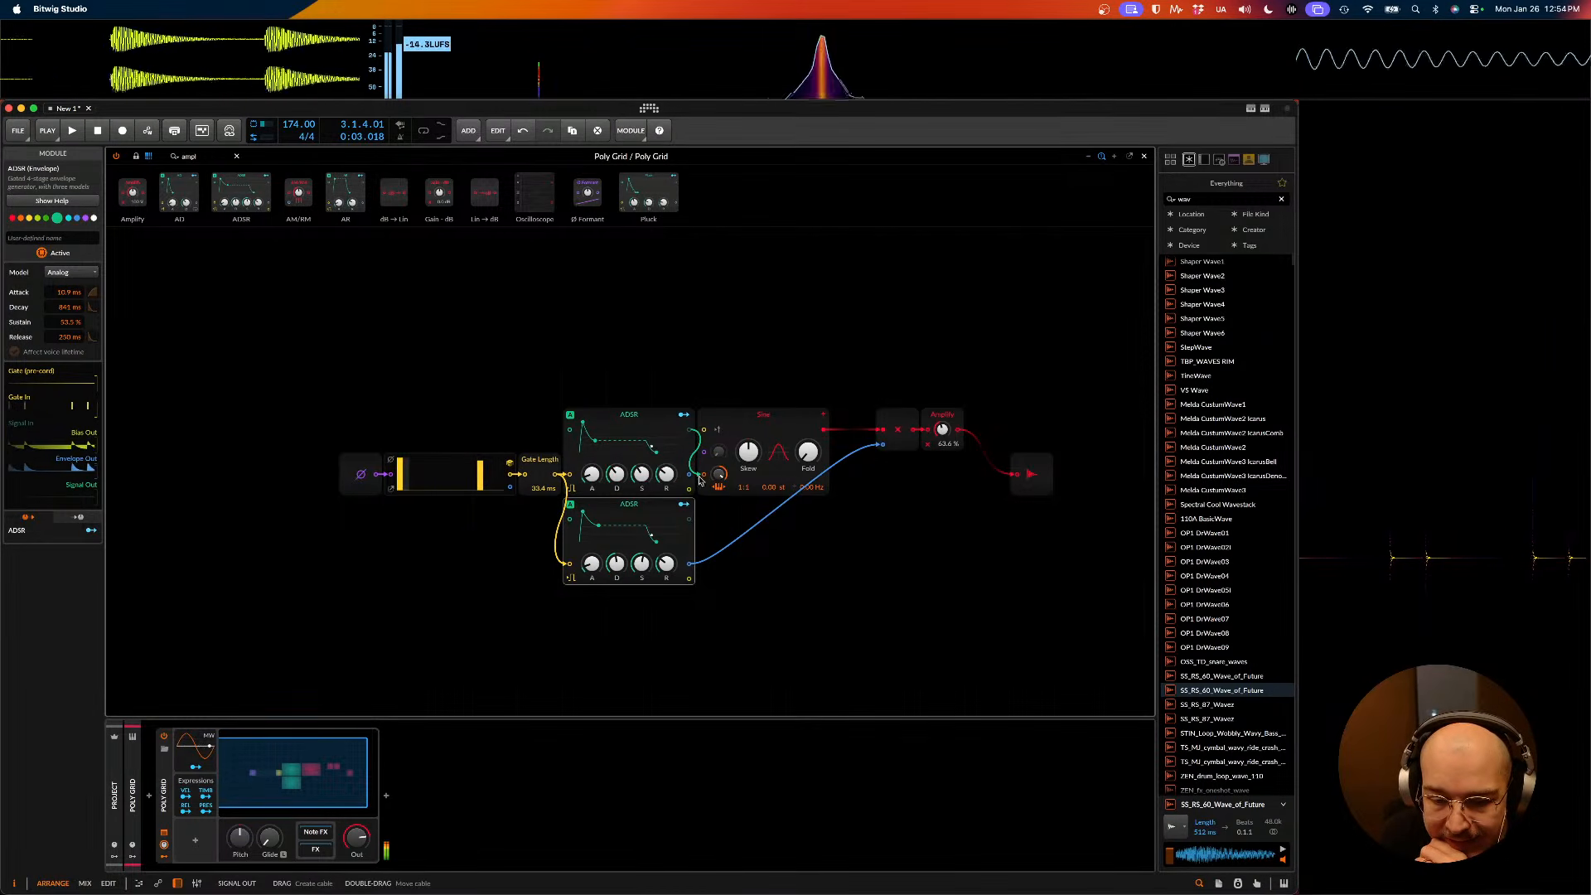
- Replace the upper ADSR's signal cable with one from its Envelope Out to the Sine oscillator's pitch input, and adjust the pitch modulation amount
{"action": "left_click_drag", "start_coordinate": [719, 474], "coordinate": [720, 474]}
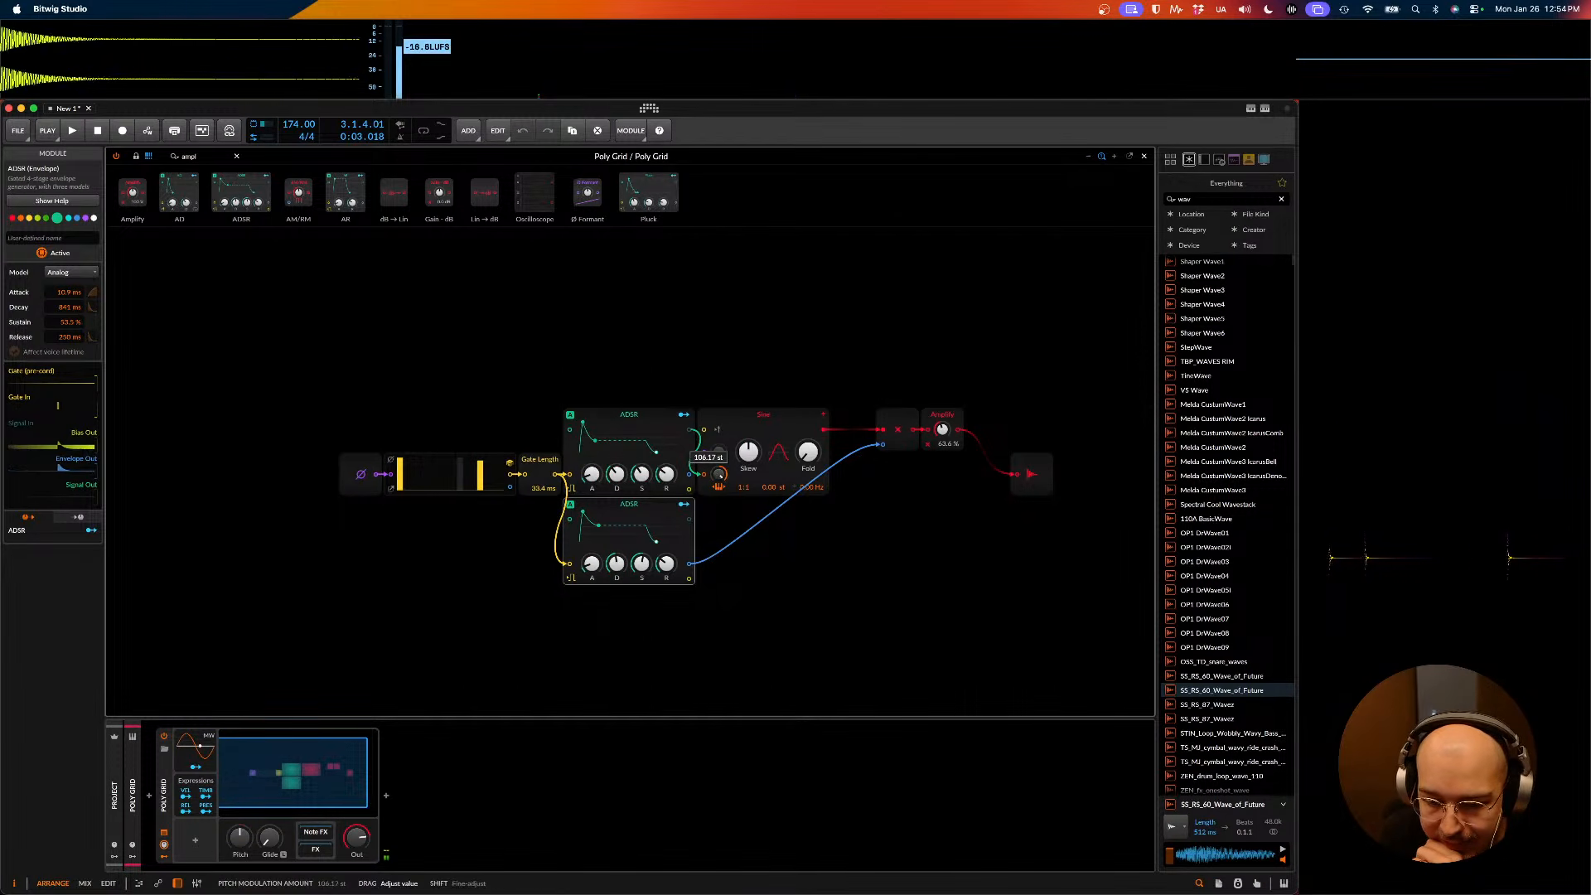
{"action": "left_click", "coordinate": [766, 416]}
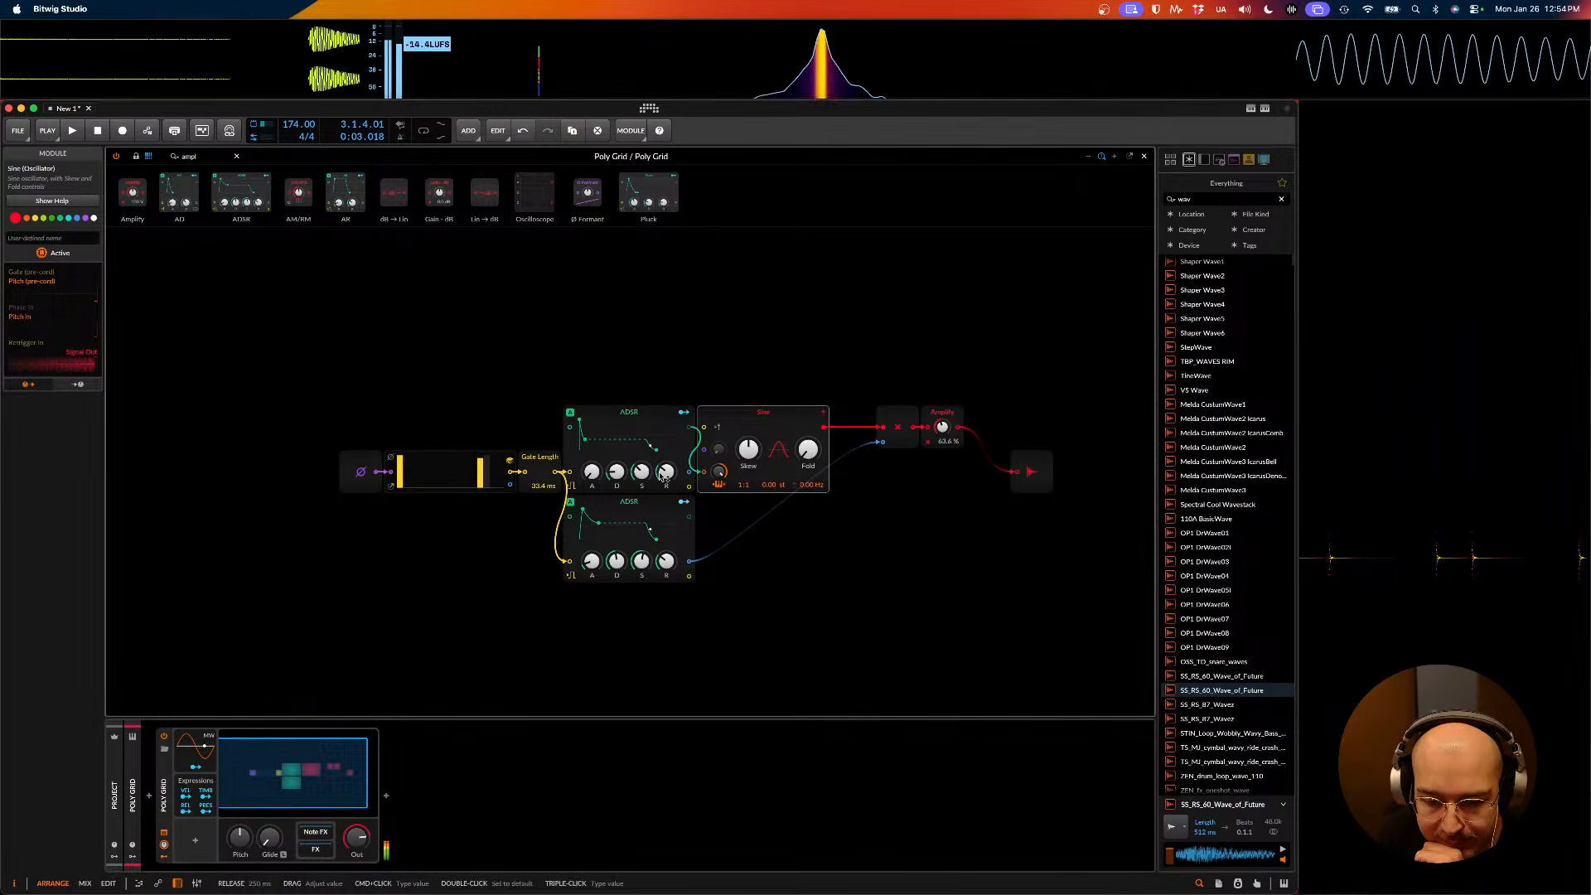
{"action": "double_click", "coordinate": [702, 473]}
{"action": "left_click_drag", "start_coordinate": [689, 472], "coordinate": [718, 497]}
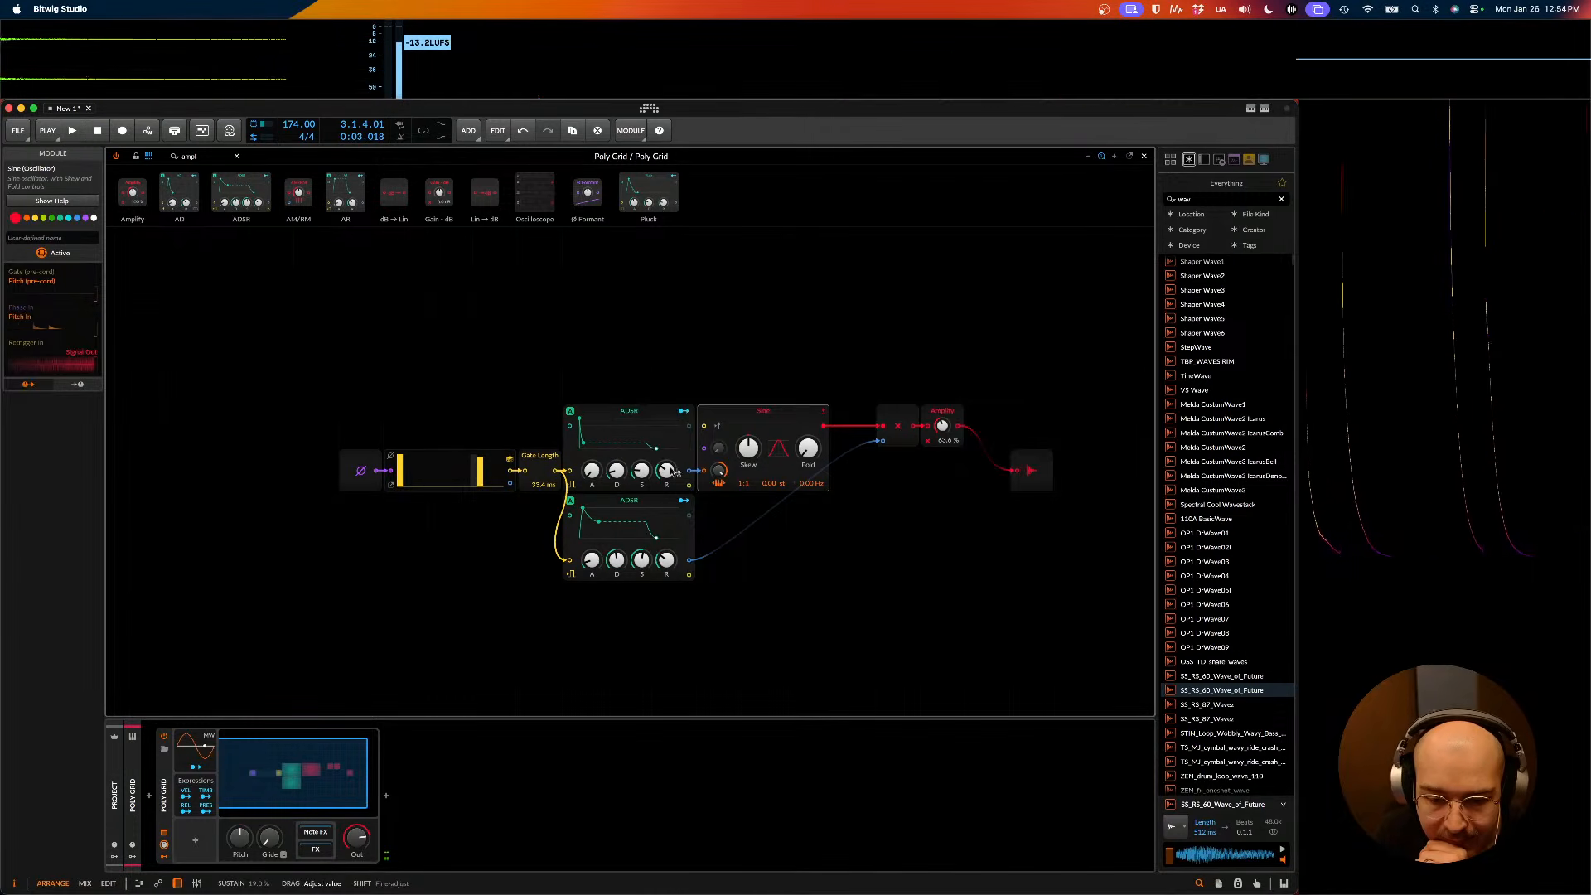
- Set the Sine oscillator's ratio to 1:6, rebalance its pitch modulation amount, and set Amplify to 91.3%
{"action": "mouse_move", "coordinate": [719, 472]}
{"action": "left_mouse_down"}
{"action": "mouse_move", "coordinate": [718, 448]}
{"action": "mouse_move", "coordinate": [719, 470]}
{"action": "mouse_move", "coordinate": [748, 478]}
{"action": "left_mouse_up"}
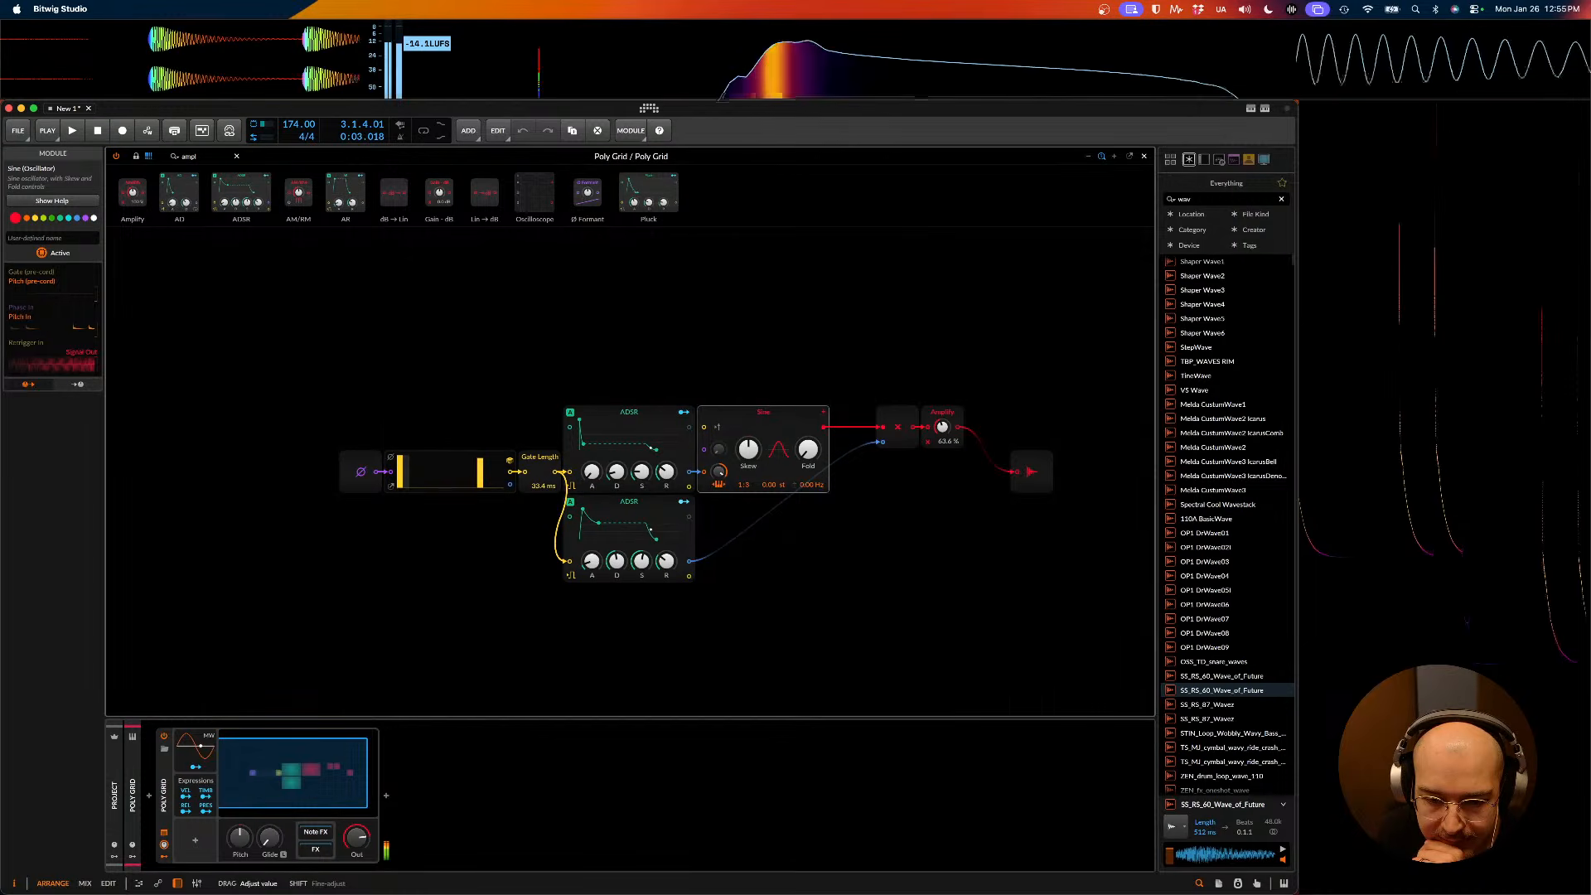
{"action": "left_click_drag", "start_coordinate": [747, 485], "coordinate": [747, 468]}
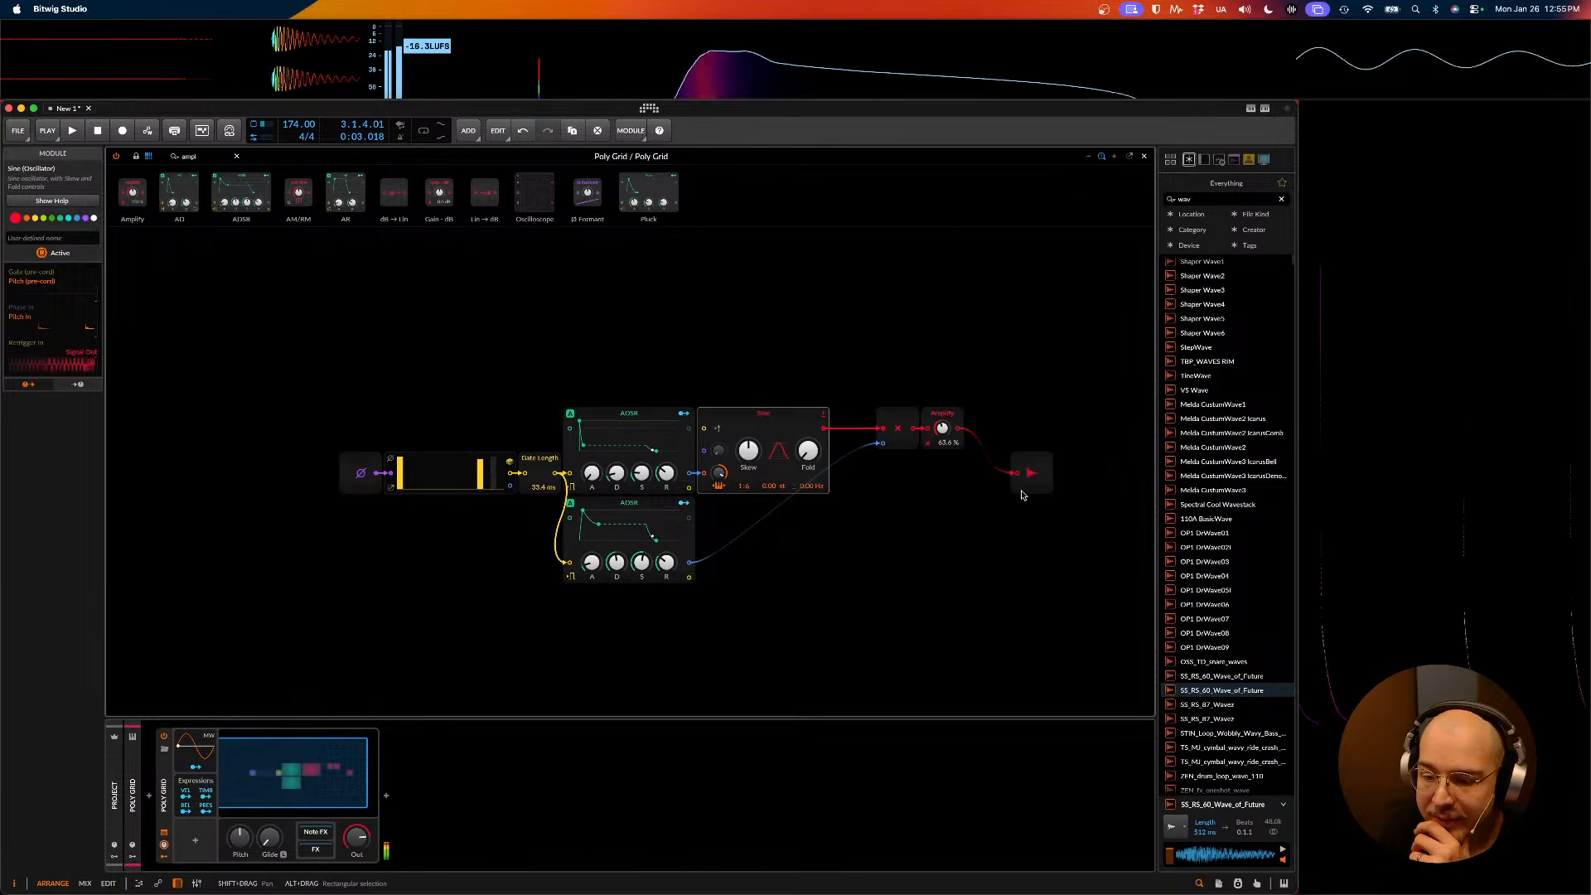
{"action": "left_click_drag", "start_coordinate": [942, 427], "coordinate": [942, 398]}
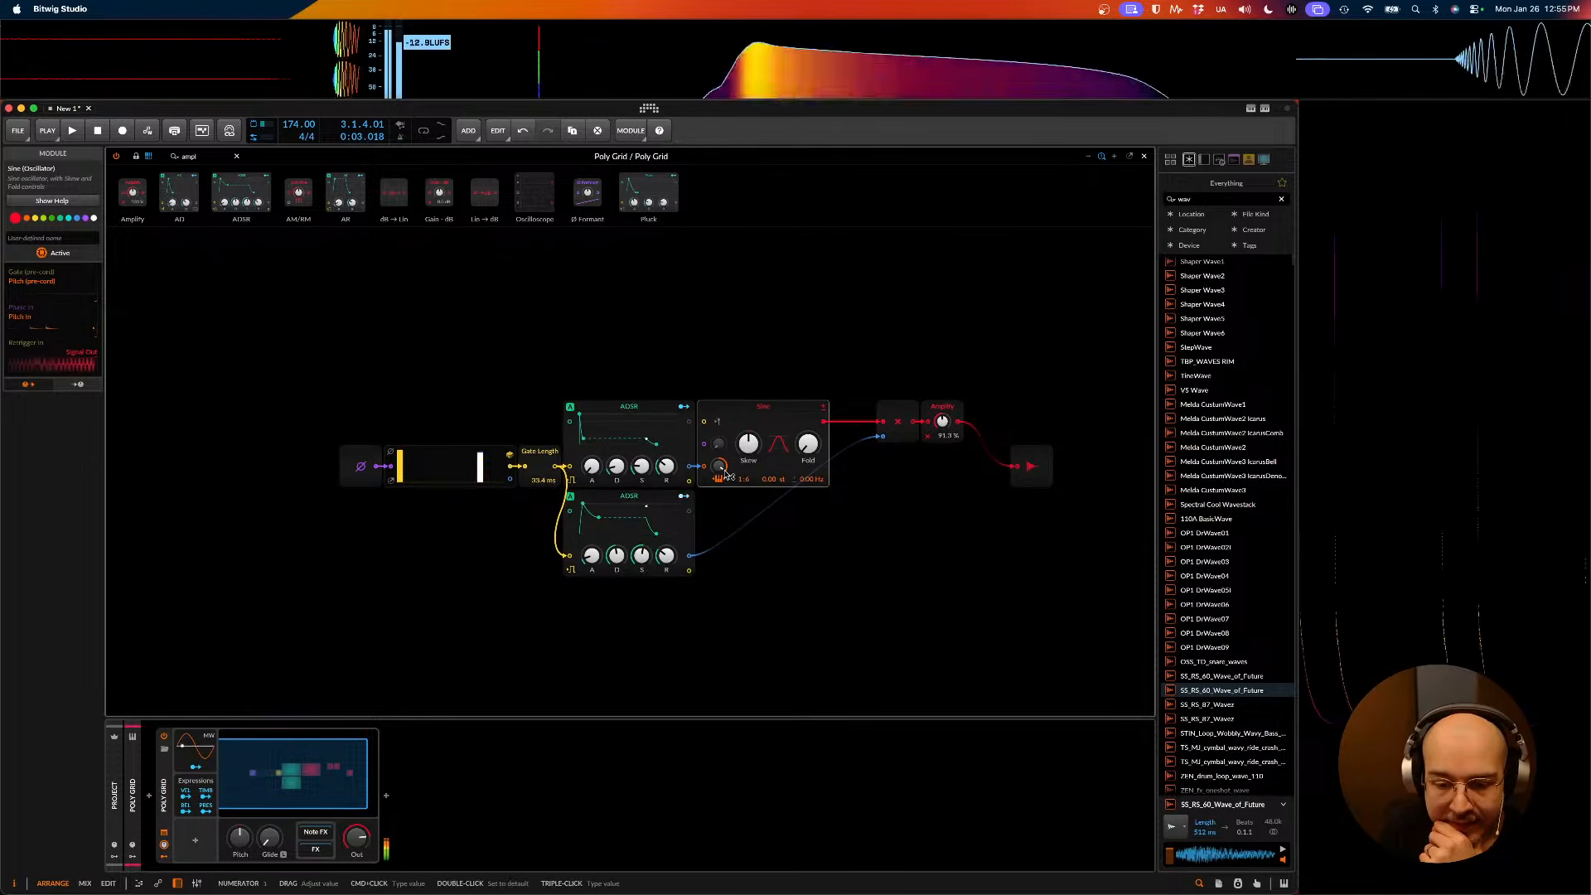
{"action": "mouse_move", "coordinate": [719, 466]}
{"action": "left_mouse_down"}
{"action": "mouse_move", "coordinate": [719, 452]}
{"action": "mouse_move", "coordinate": [719, 484]}
{"action": "left_mouse_up"}
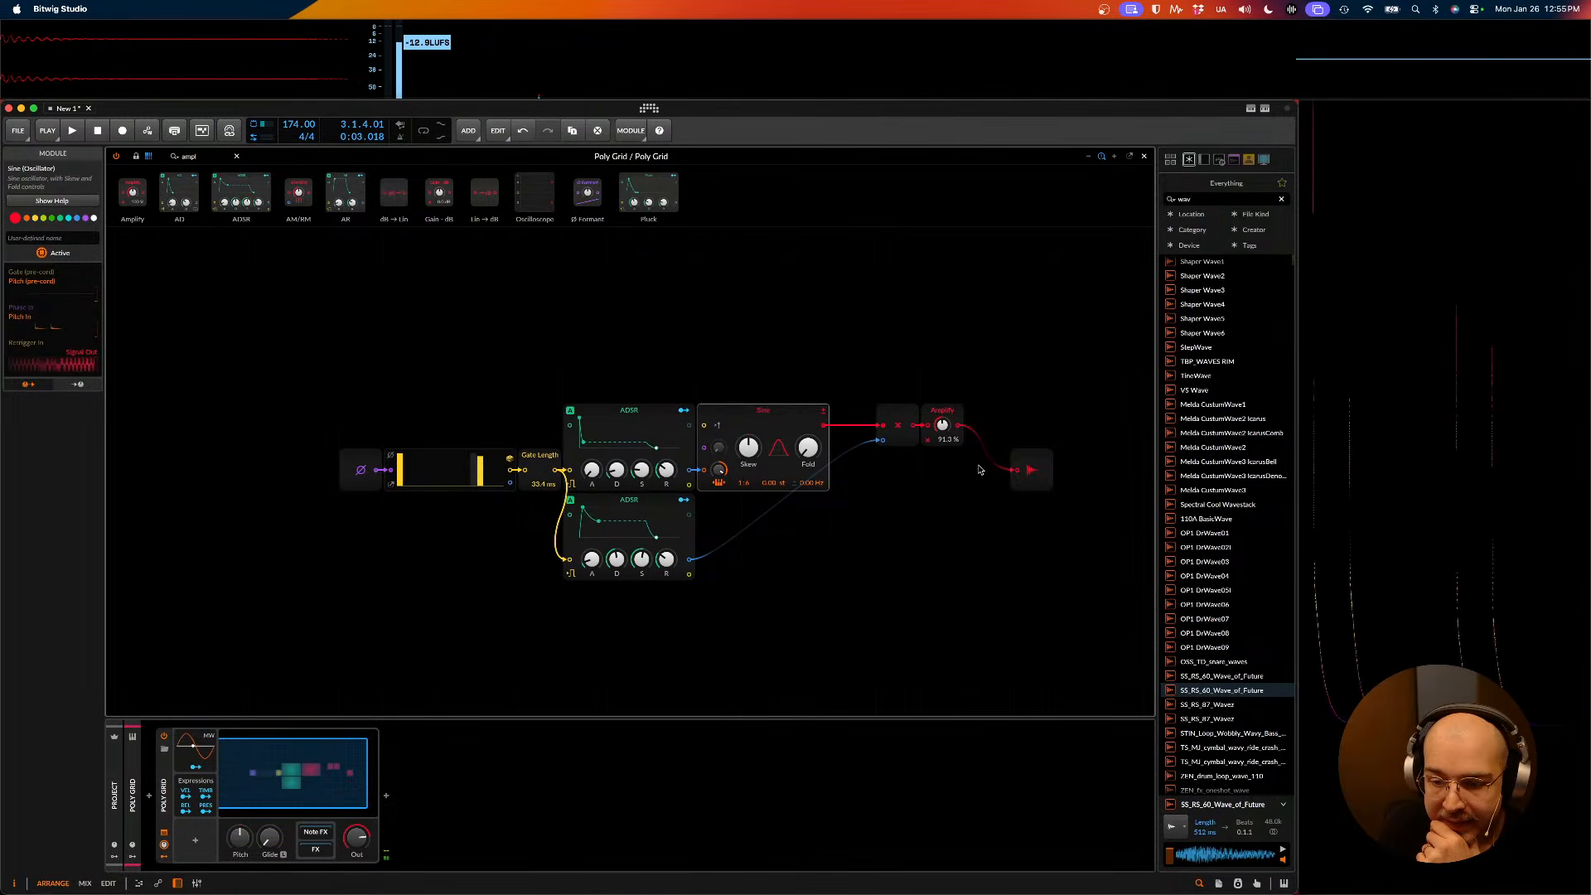
- Find the Saturator module, insert it after Amplify, and move the audio output further along to make room
{"action": "left_click", "coordinate": [170, 156]}
{"action": "type", "text": "s"}
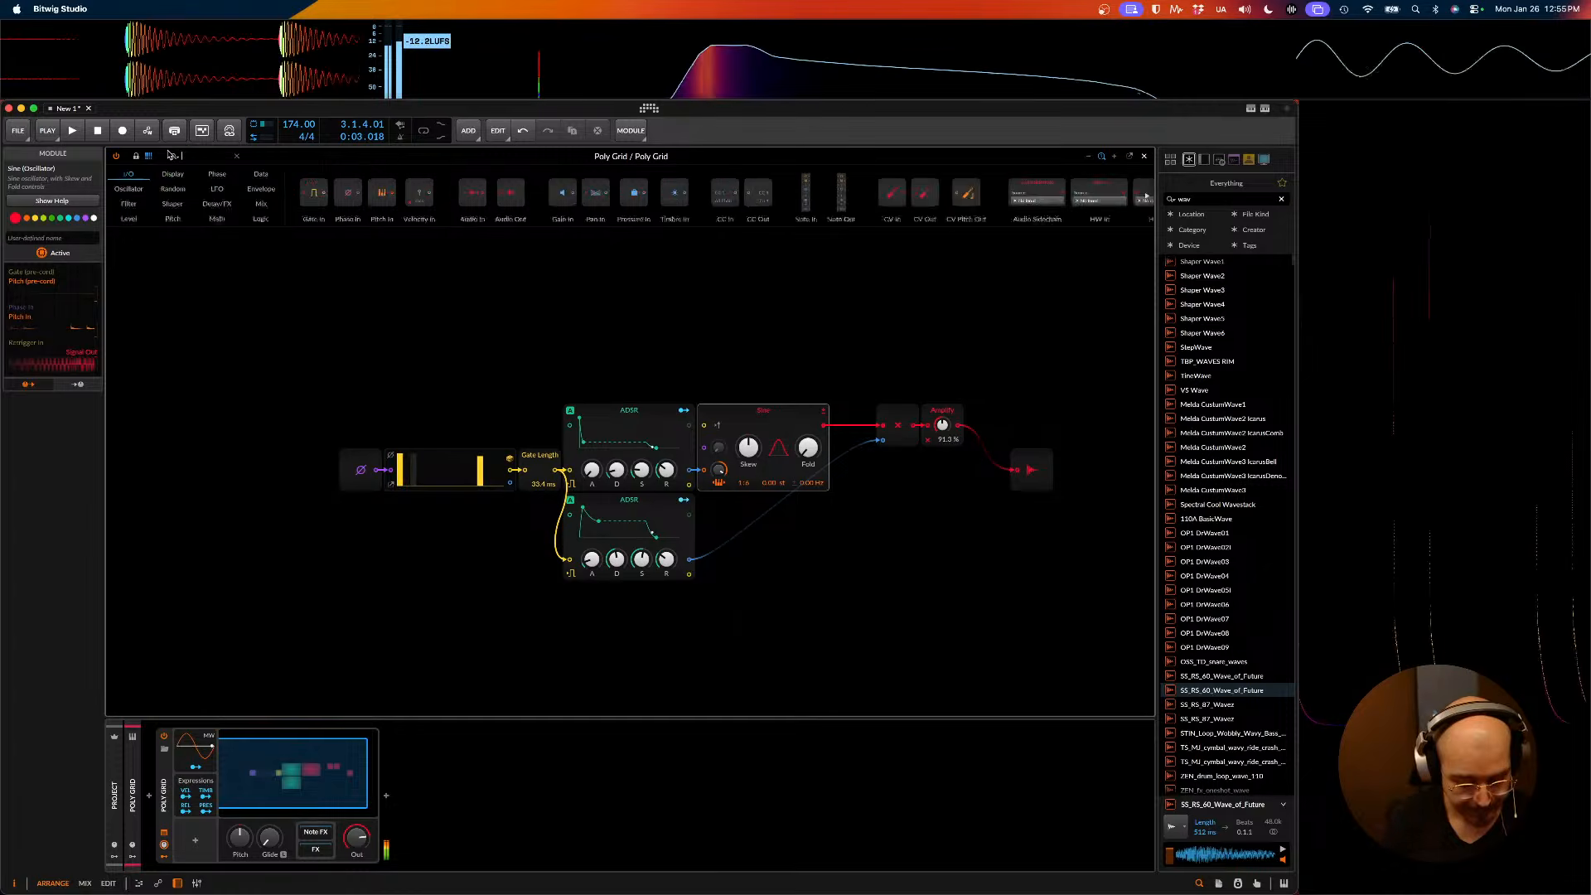
{"action": "type", "text": "atu"}
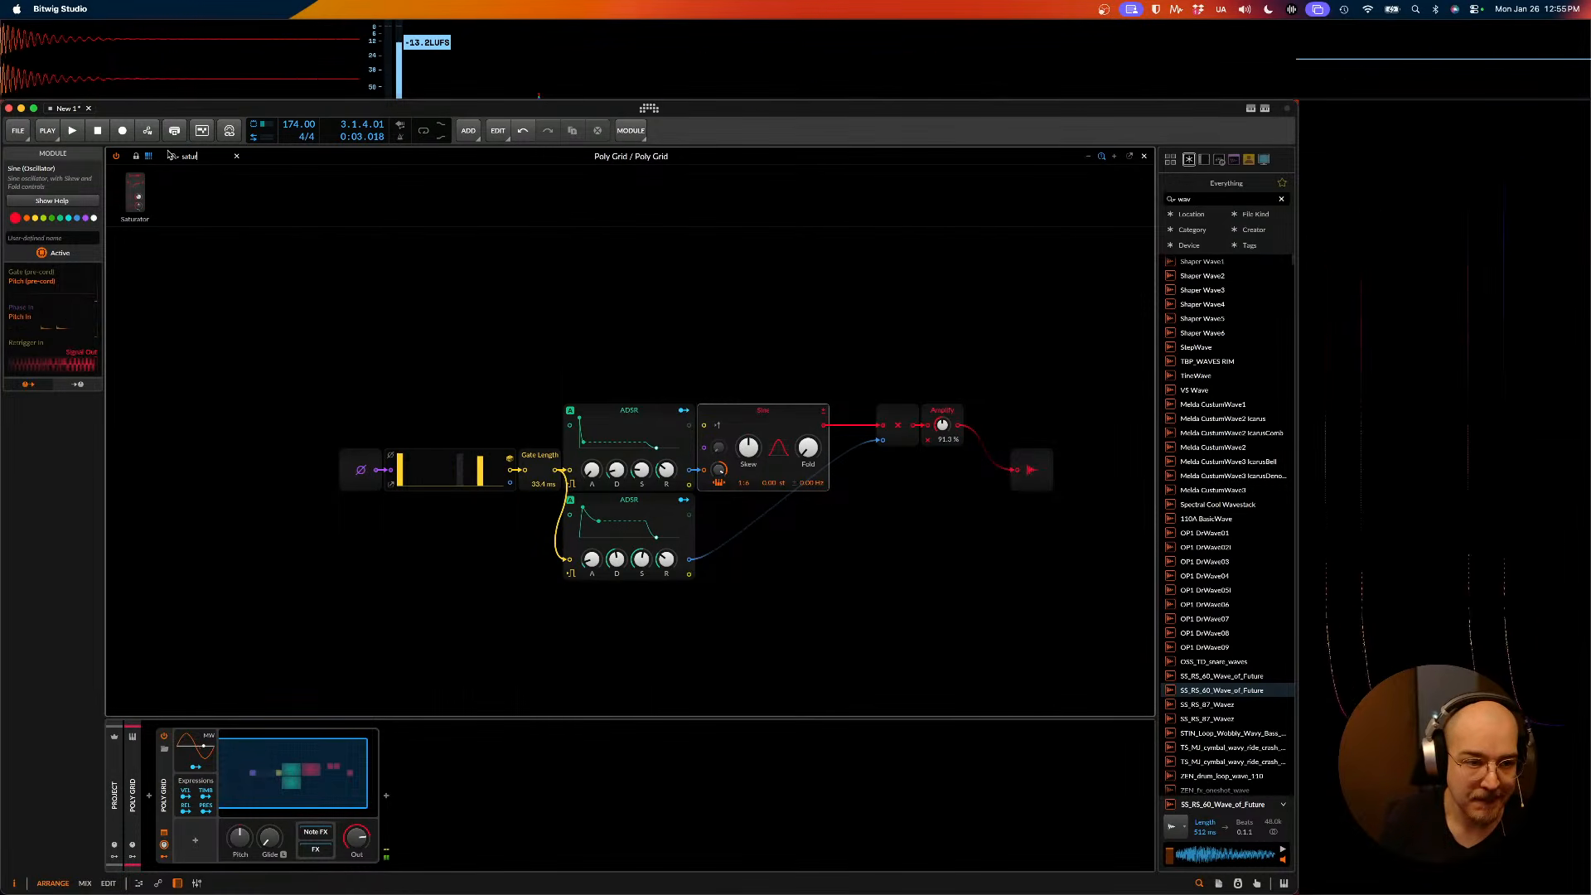
{"action": "type", "text": "r"}
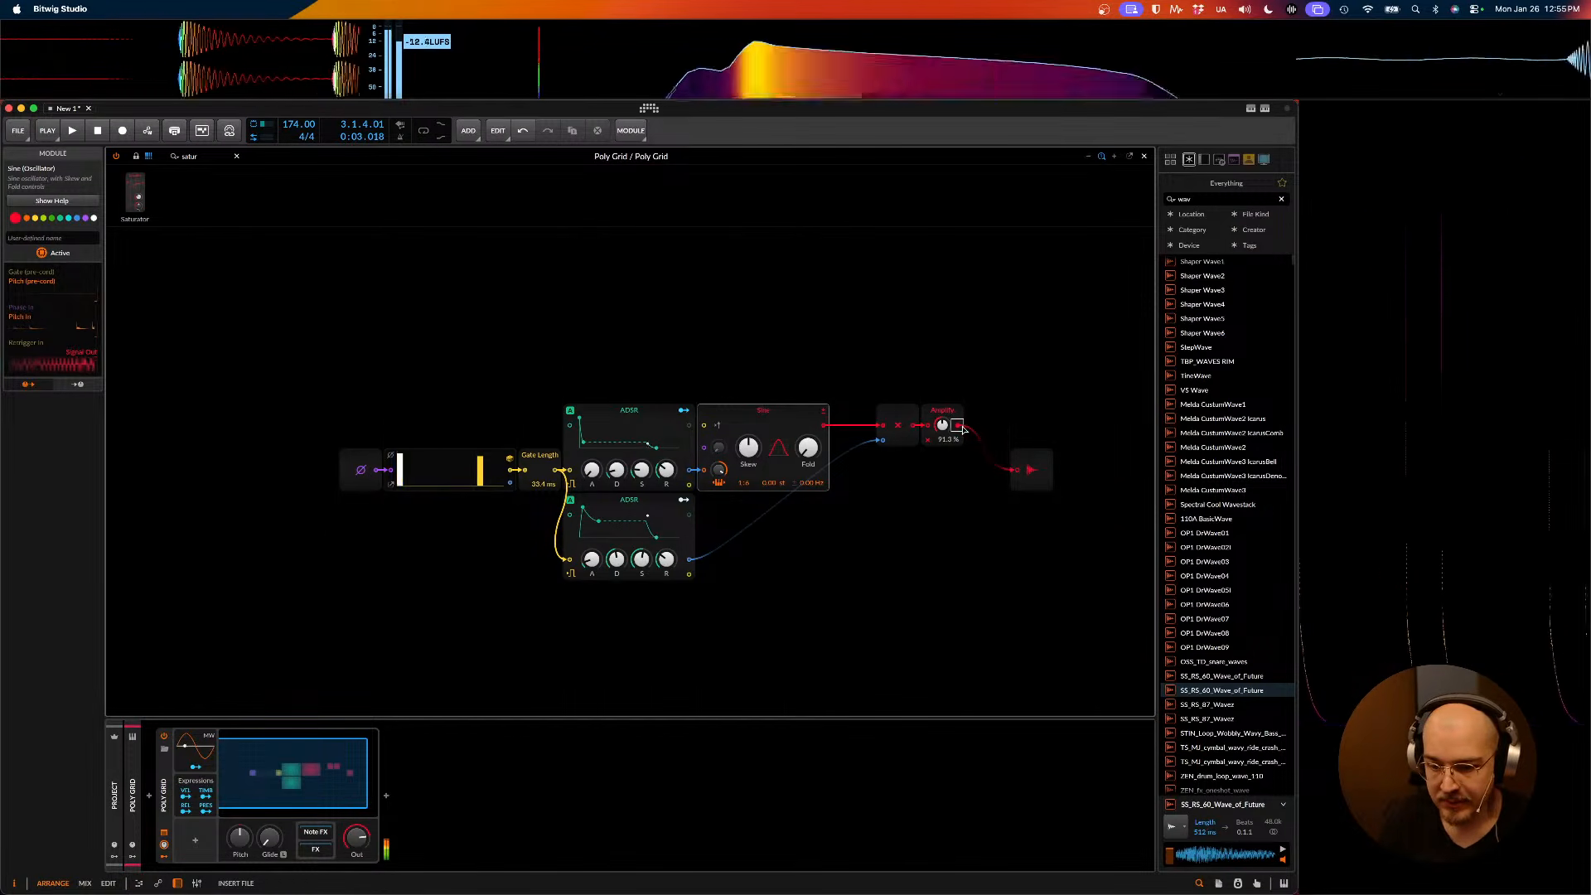
{"action": "left_click_drag", "start_coordinate": [964, 428], "coordinate": [1125, 413]}
{"action": "left_click", "coordinate": [1034, 459]}
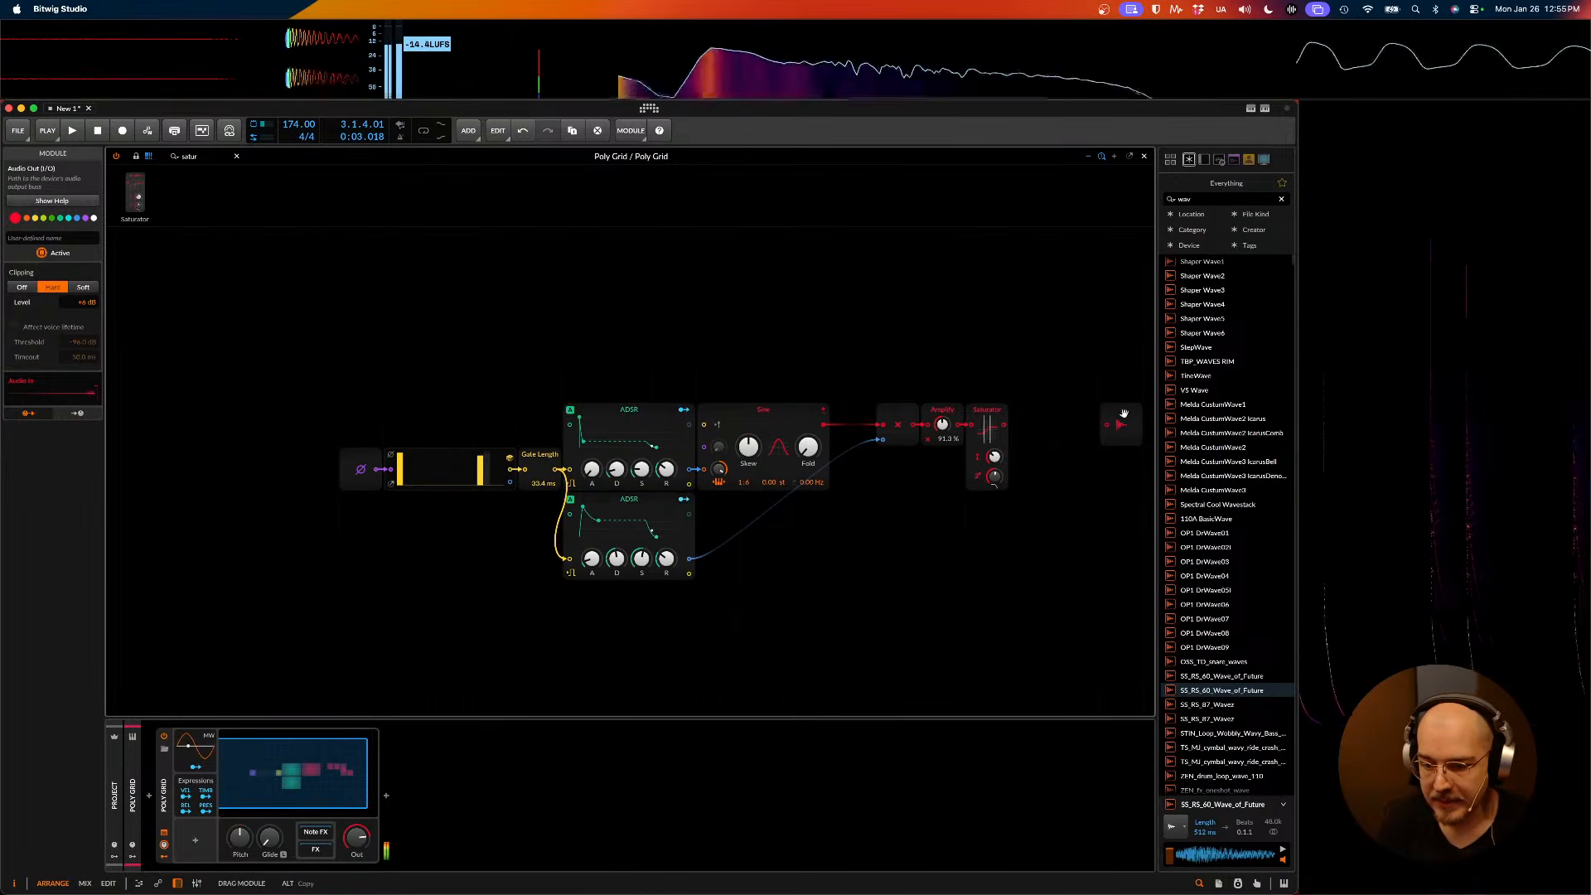
- Adjust the Saturator's loud knee and set its loud threshold to -4.4 dB
{"action": "left_click", "coordinate": [969, 448]}
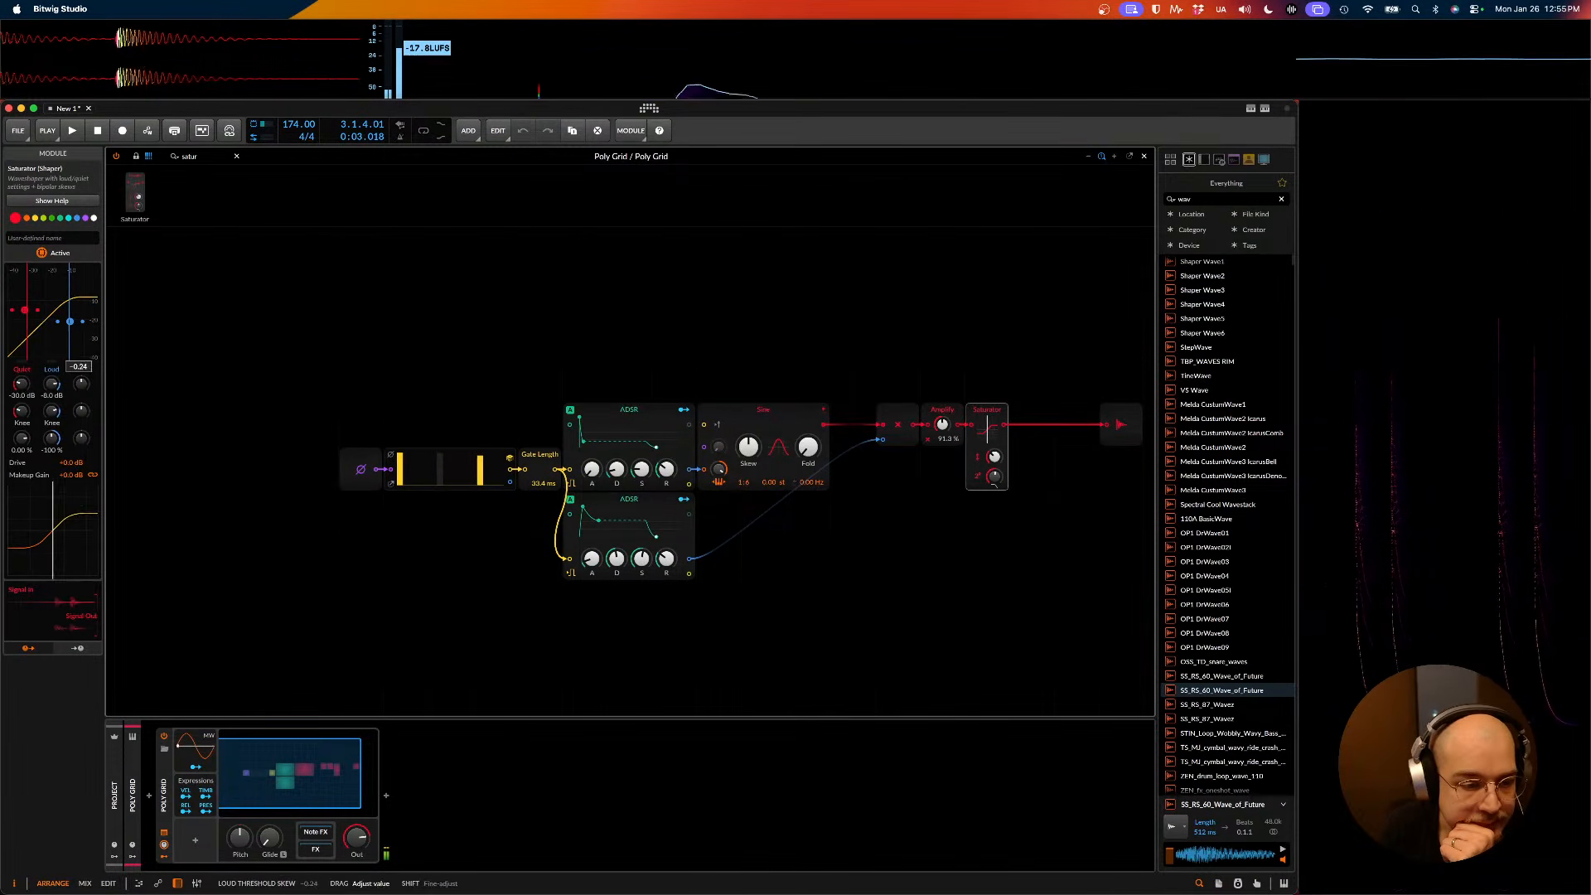
{"action": "left_click_drag", "start_coordinate": [70, 320], "coordinate": [80, 321]}
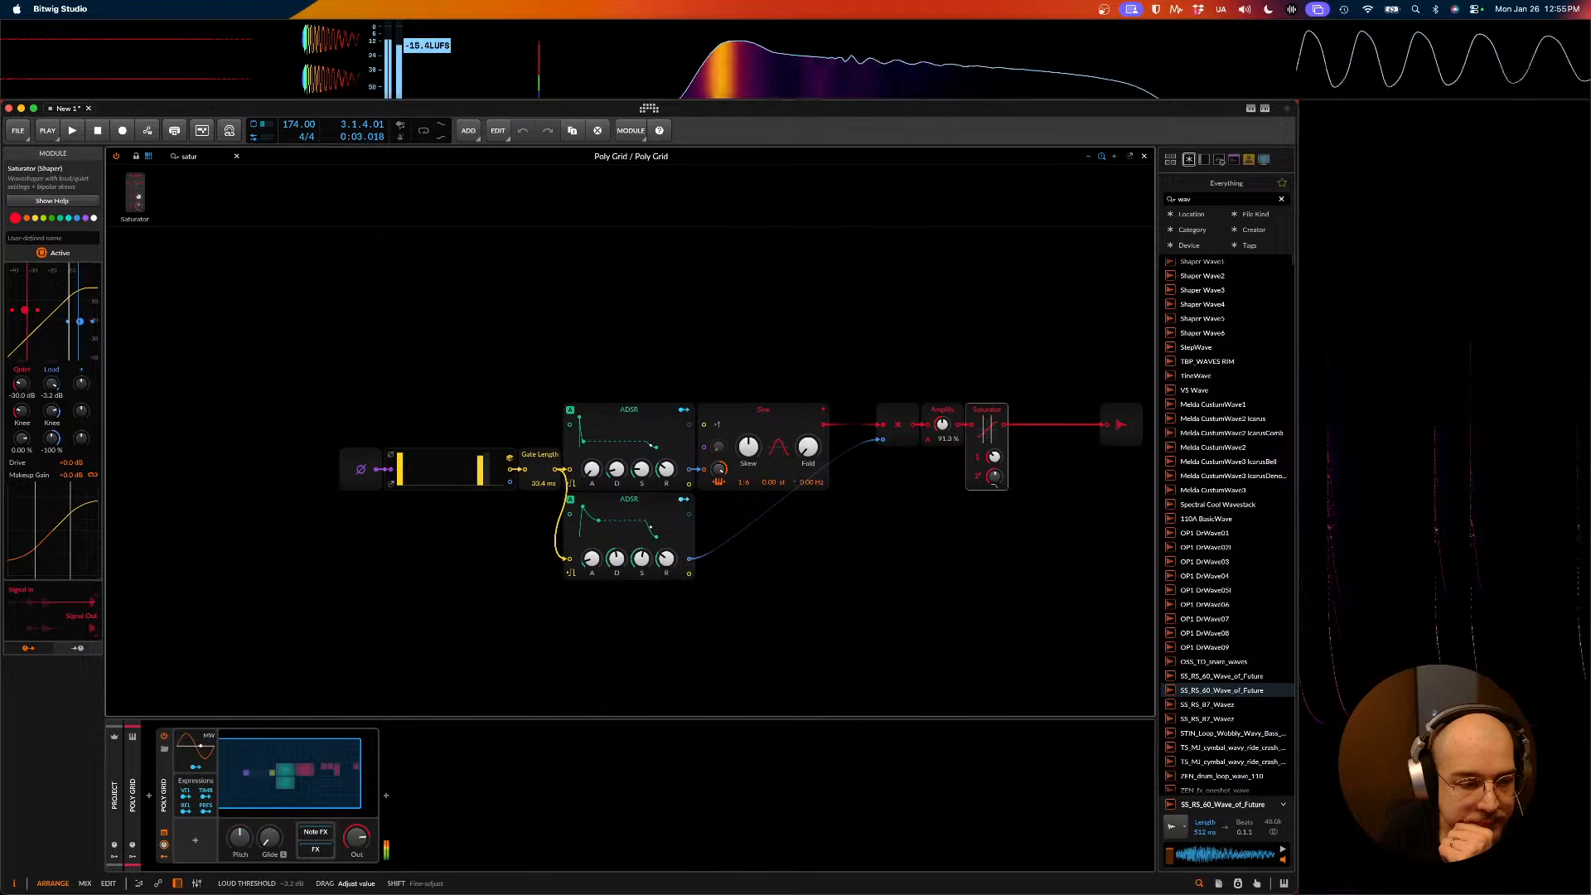
{"action": "left_click_drag", "start_coordinate": [51, 411], "coordinate": [51, 380]}
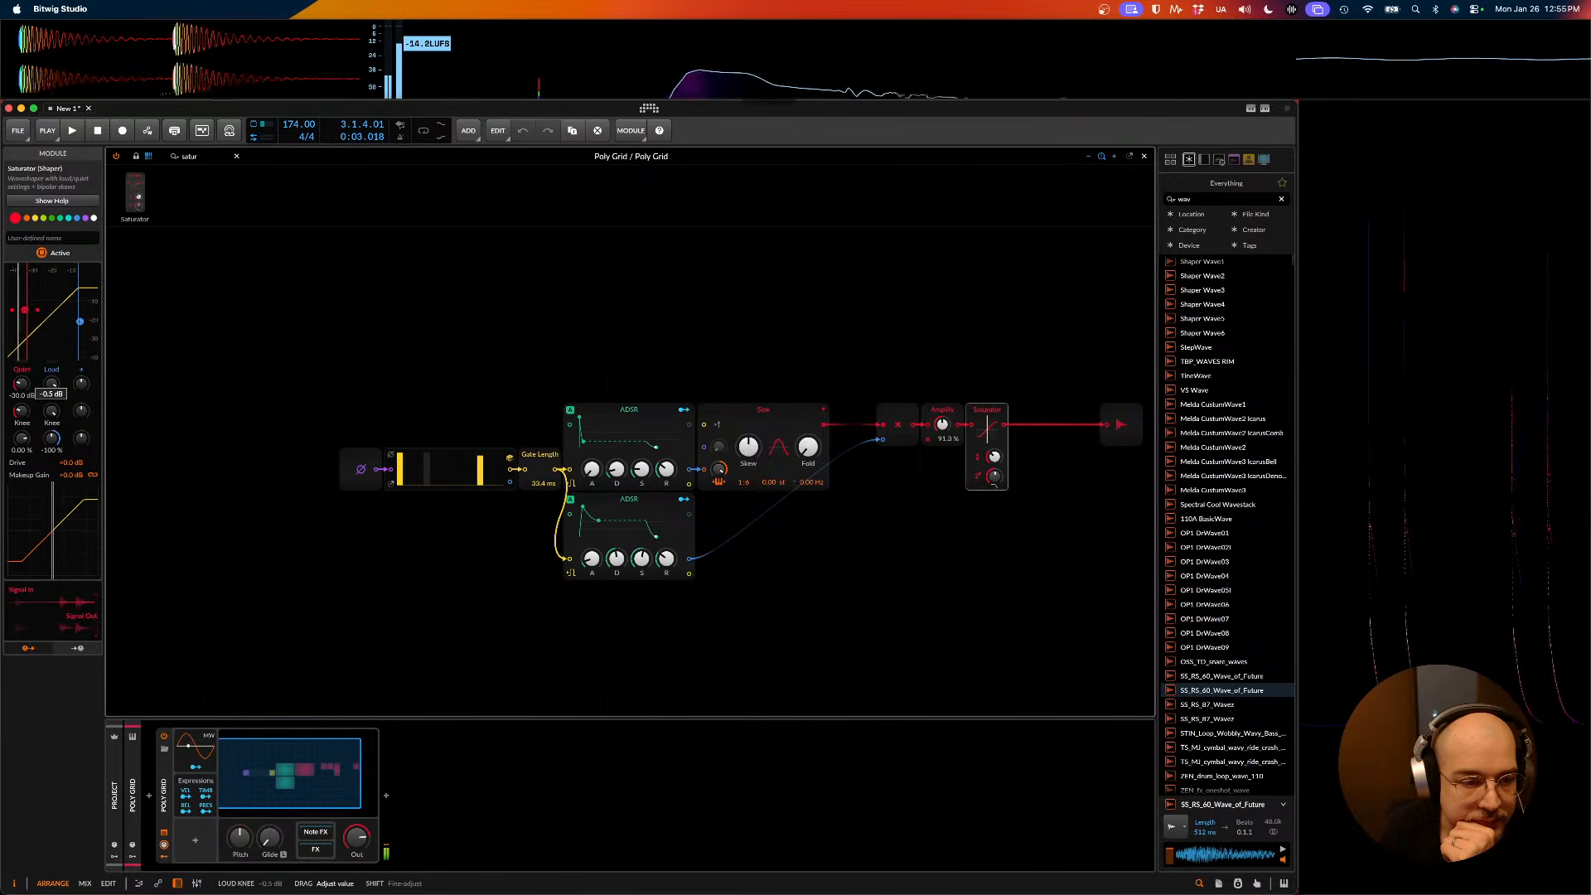
{"action": "left_click_drag", "start_coordinate": [79, 321], "coordinate": [77, 320]}
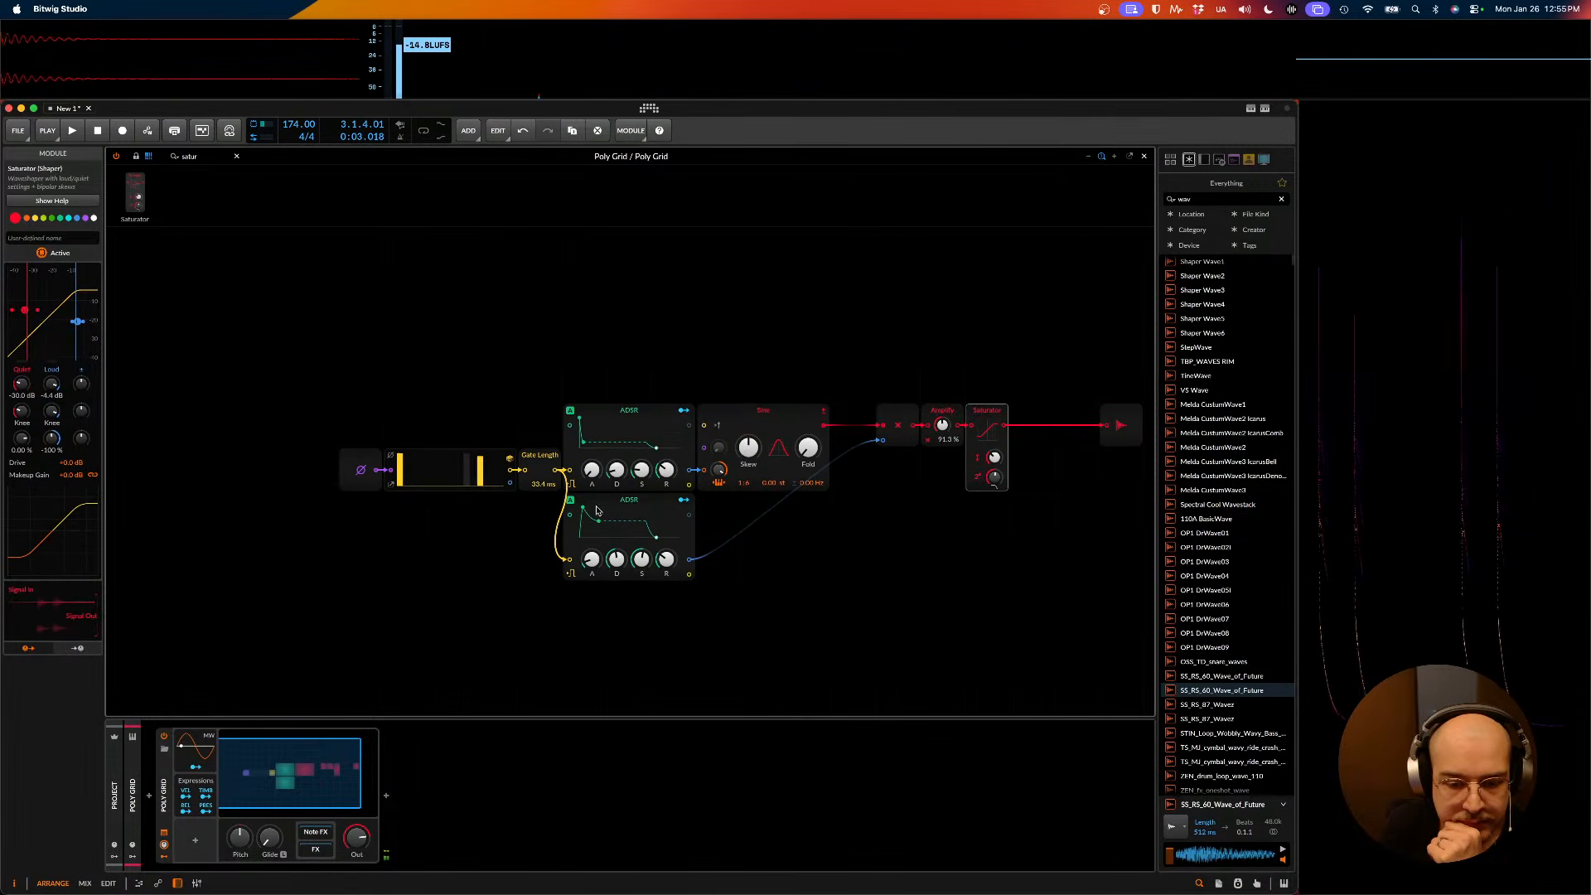
- Shape the lower ADSR with attack 6.86 ms, decay 65.9 ms and sustain 38.5%, and adjust its release
{"action": "left_click_drag", "start_coordinate": [596, 505], "coordinate": [592, 543]}
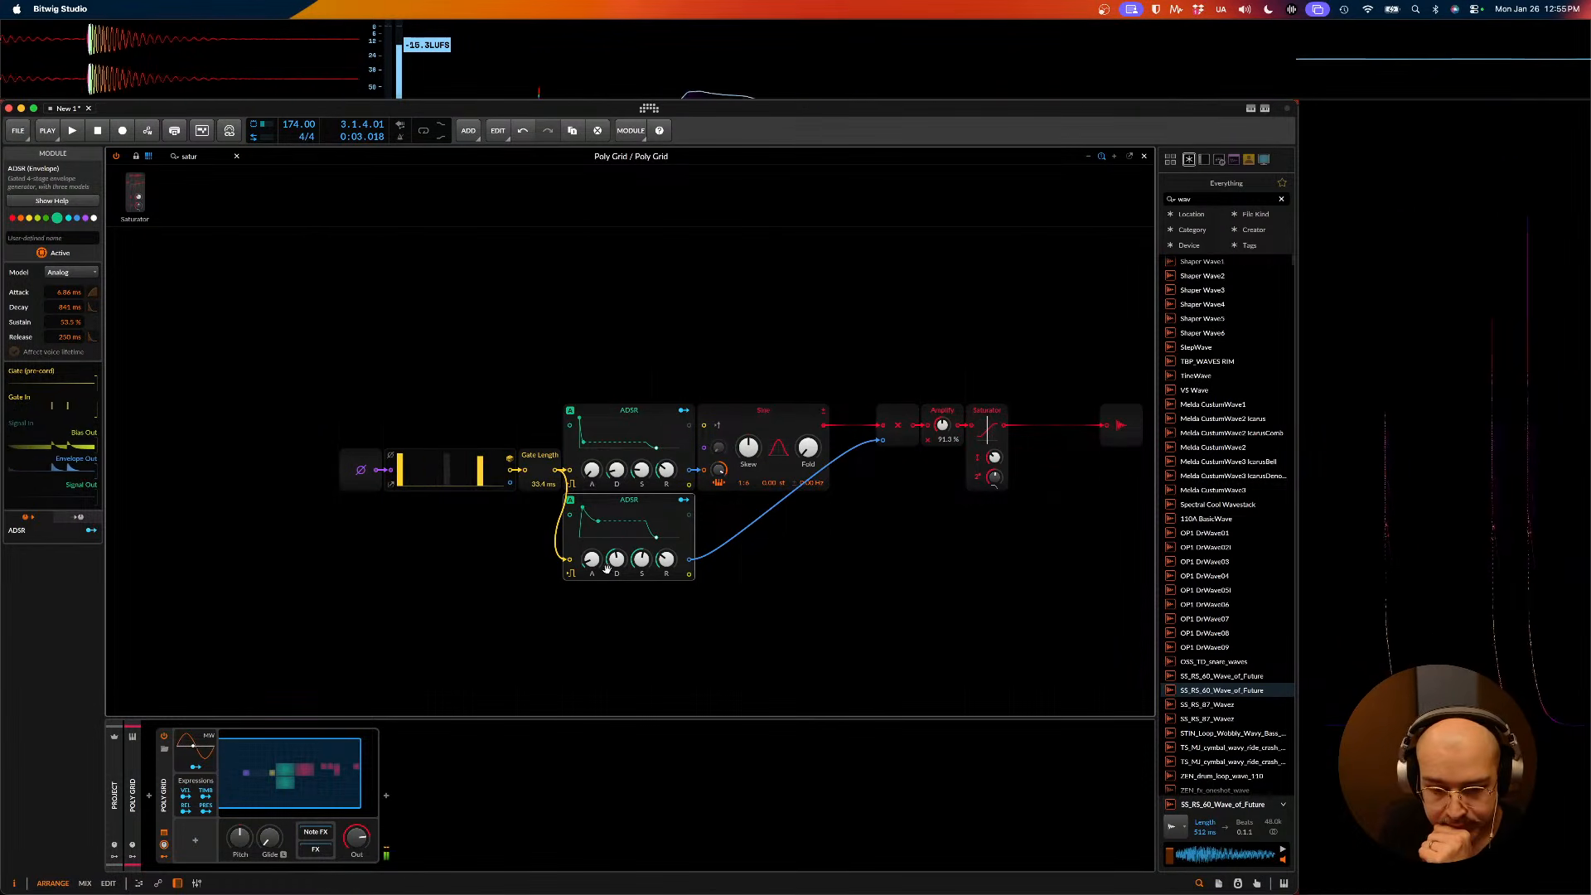
{"action": "left_click_drag", "start_coordinate": [617, 559], "coordinate": [667, 556]}
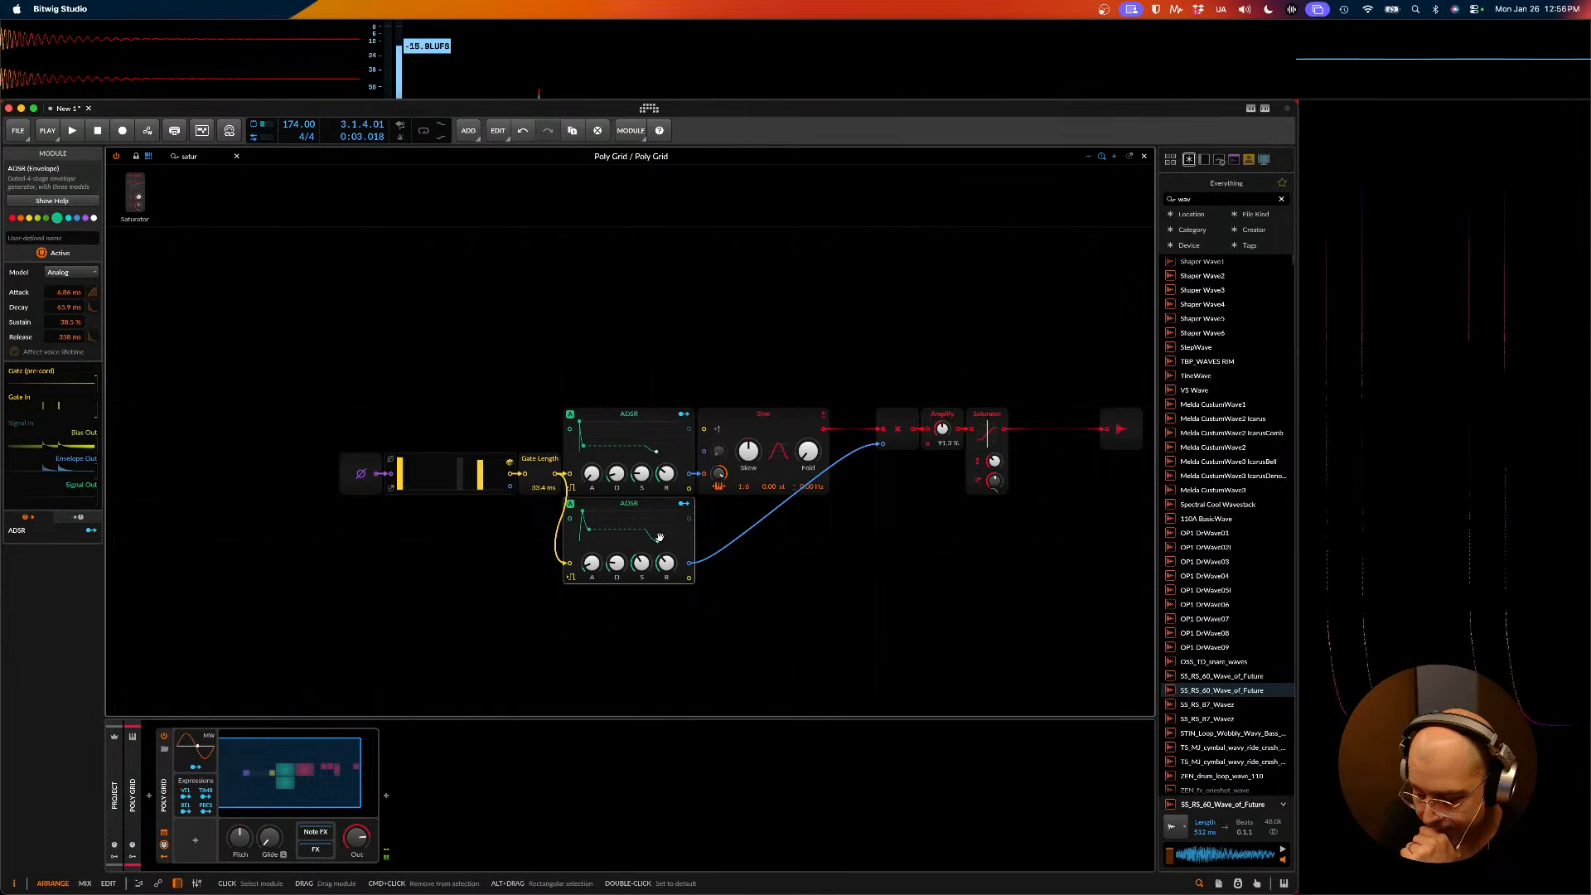
{"action": "scroll", "coordinate": [673, 554], "scroll_direction": "up", "scroll_amount": 1}
{"action": "left_click_drag", "start_coordinate": [667, 567], "coordinate": [647, 580]}
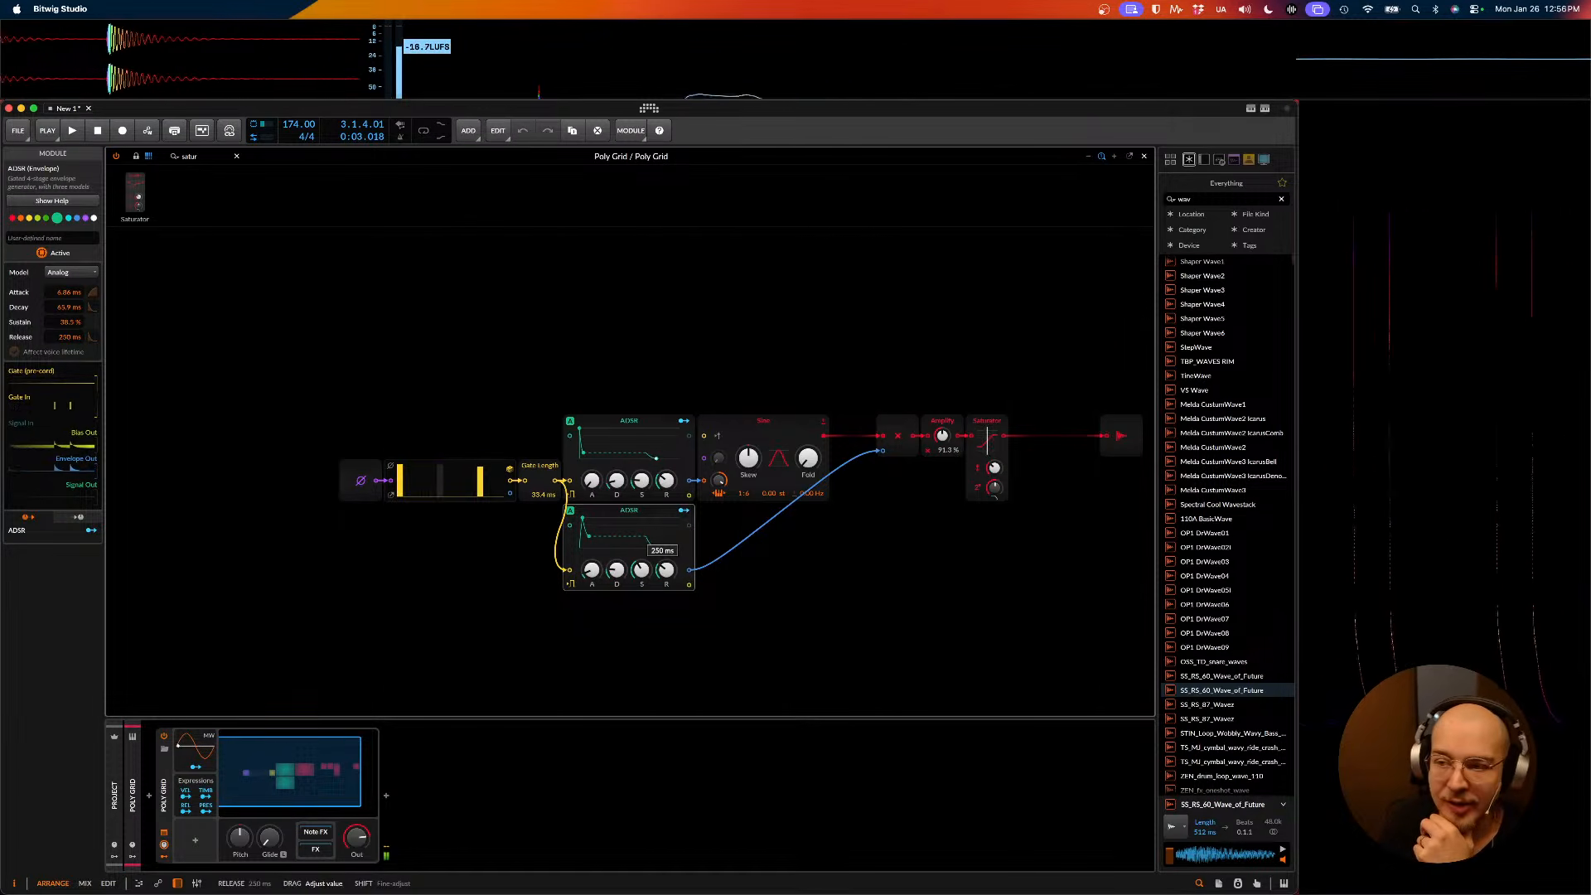
{"action": "left_click_drag", "start_coordinate": [666, 570], "coordinate": [668, 572]}
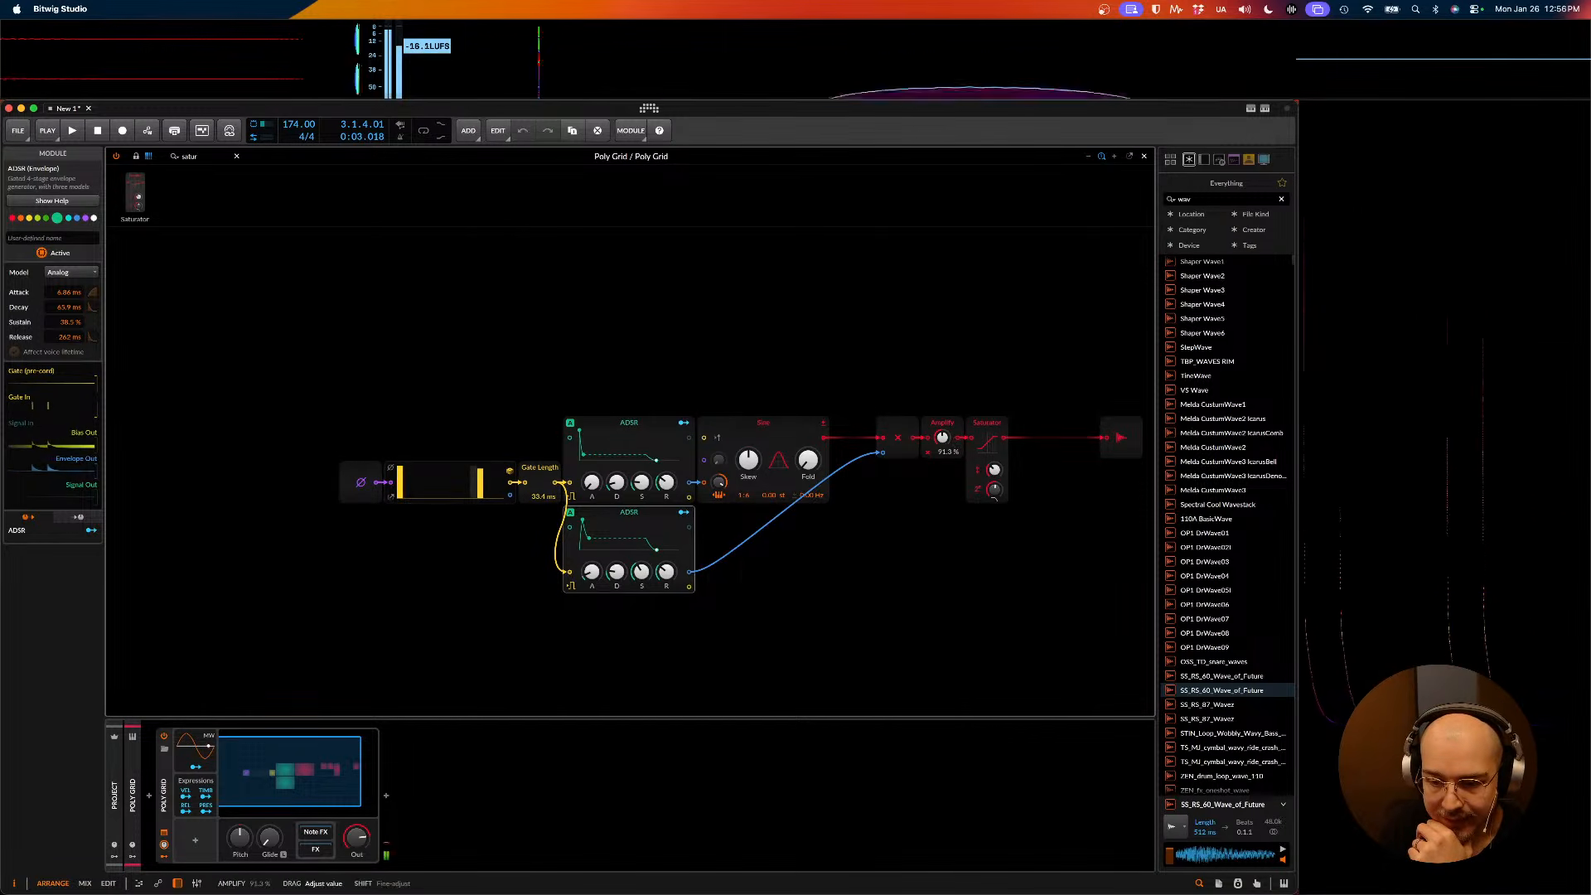
- Fine-tune the lower ADSR's release and reduce the Sine oscillator's pitch modulation amount to about 76 st
{"action": "left_click_drag", "start_coordinate": [943, 437], "coordinate": [943, 435]}
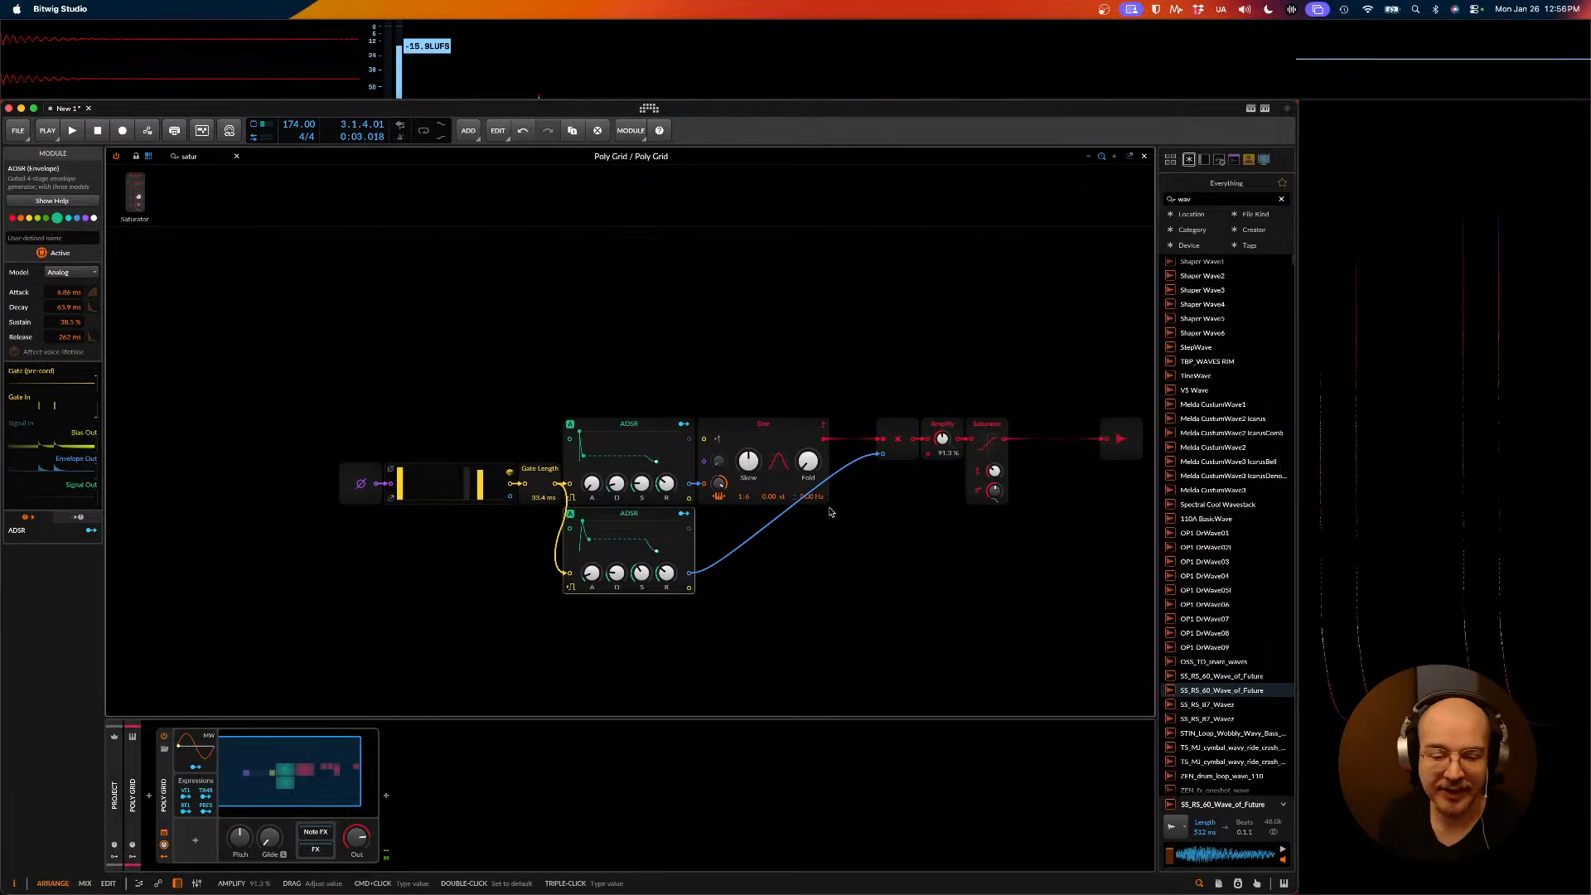
{"action": "left_click_drag", "start_coordinate": [675, 573], "coordinate": [676, 571]}
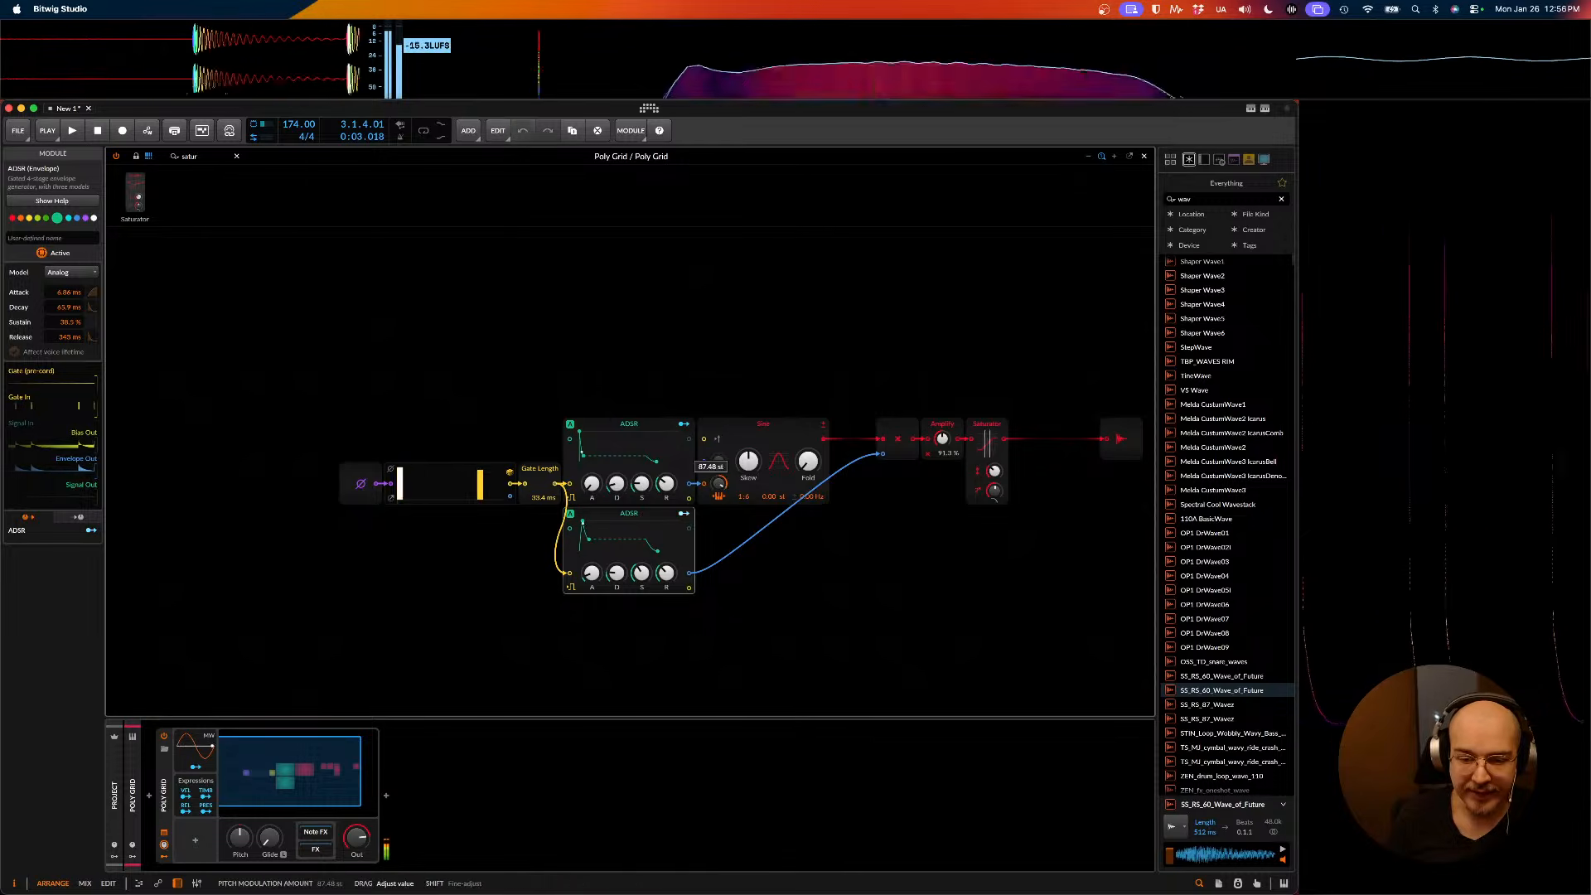
{"action": "mouse_move", "coordinate": [719, 485]}
{"action": "left_mouse_down"}
{"action": "mouse_move", "coordinate": [719, 518]}
{"action": "mouse_move", "coordinate": [720, 484]}
{"action": "left_mouse_up"}
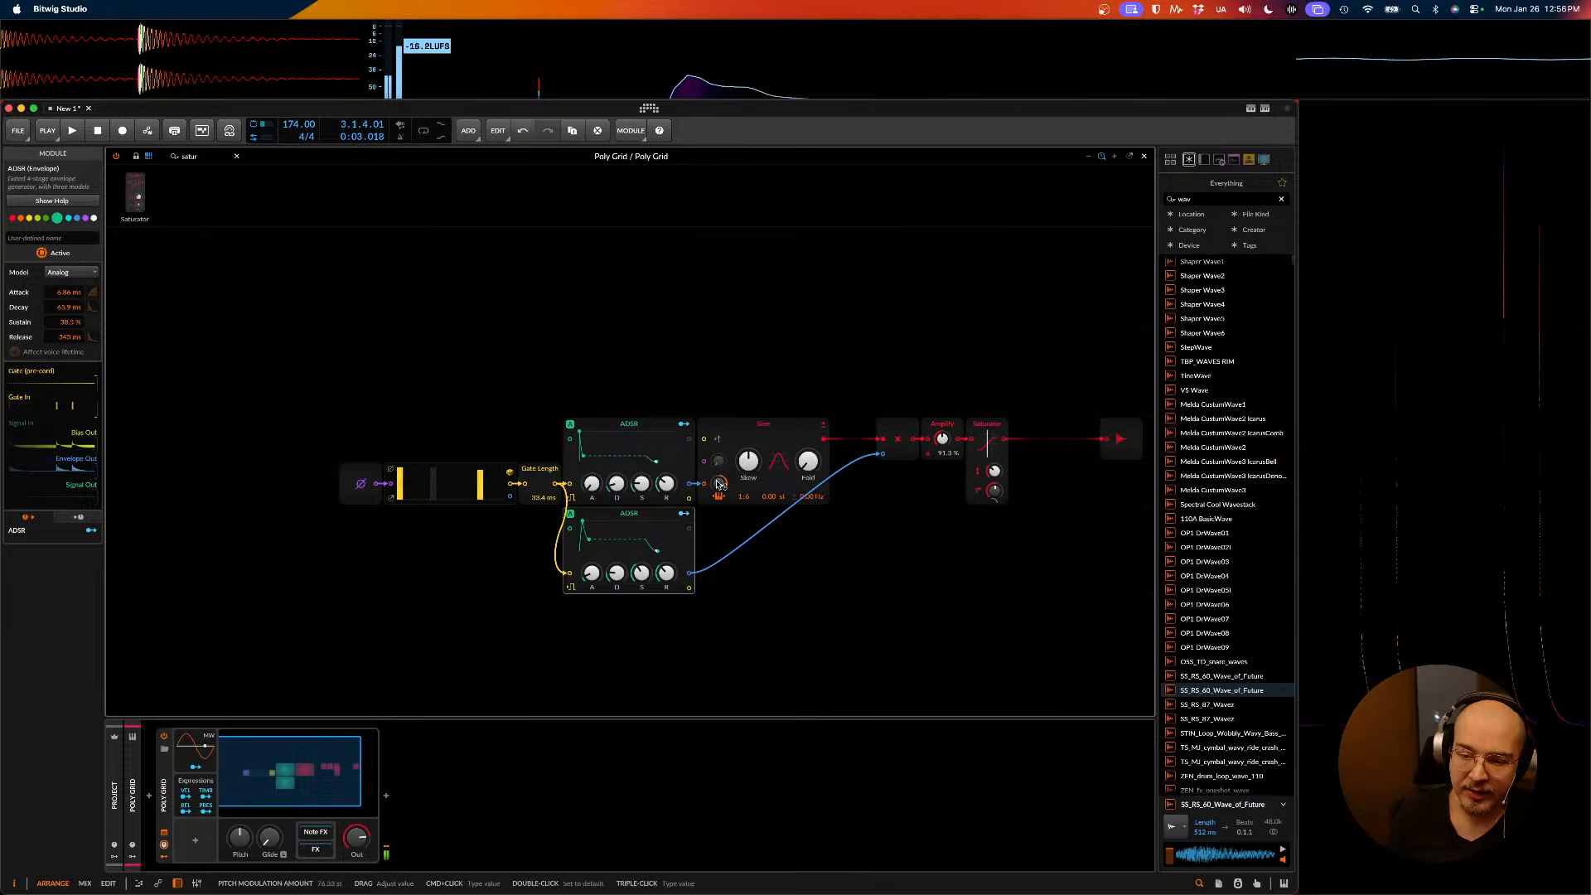
- Set the Saturator's low-pass cutoff to about 6.9 kHz and adjust its drive
{"action": "scroll", "coordinate": [719, 486], "scroll_direction": "up", "scroll_amount": 1}
{"action": "mouse_move", "coordinate": [986, 446]}
{"action": "left_mouse_down"}
{"action": "mouse_move", "coordinate": [986, 423]}
{"action": "mouse_move", "coordinate": [994, 467]}
{"action": "left_mouse_up"}
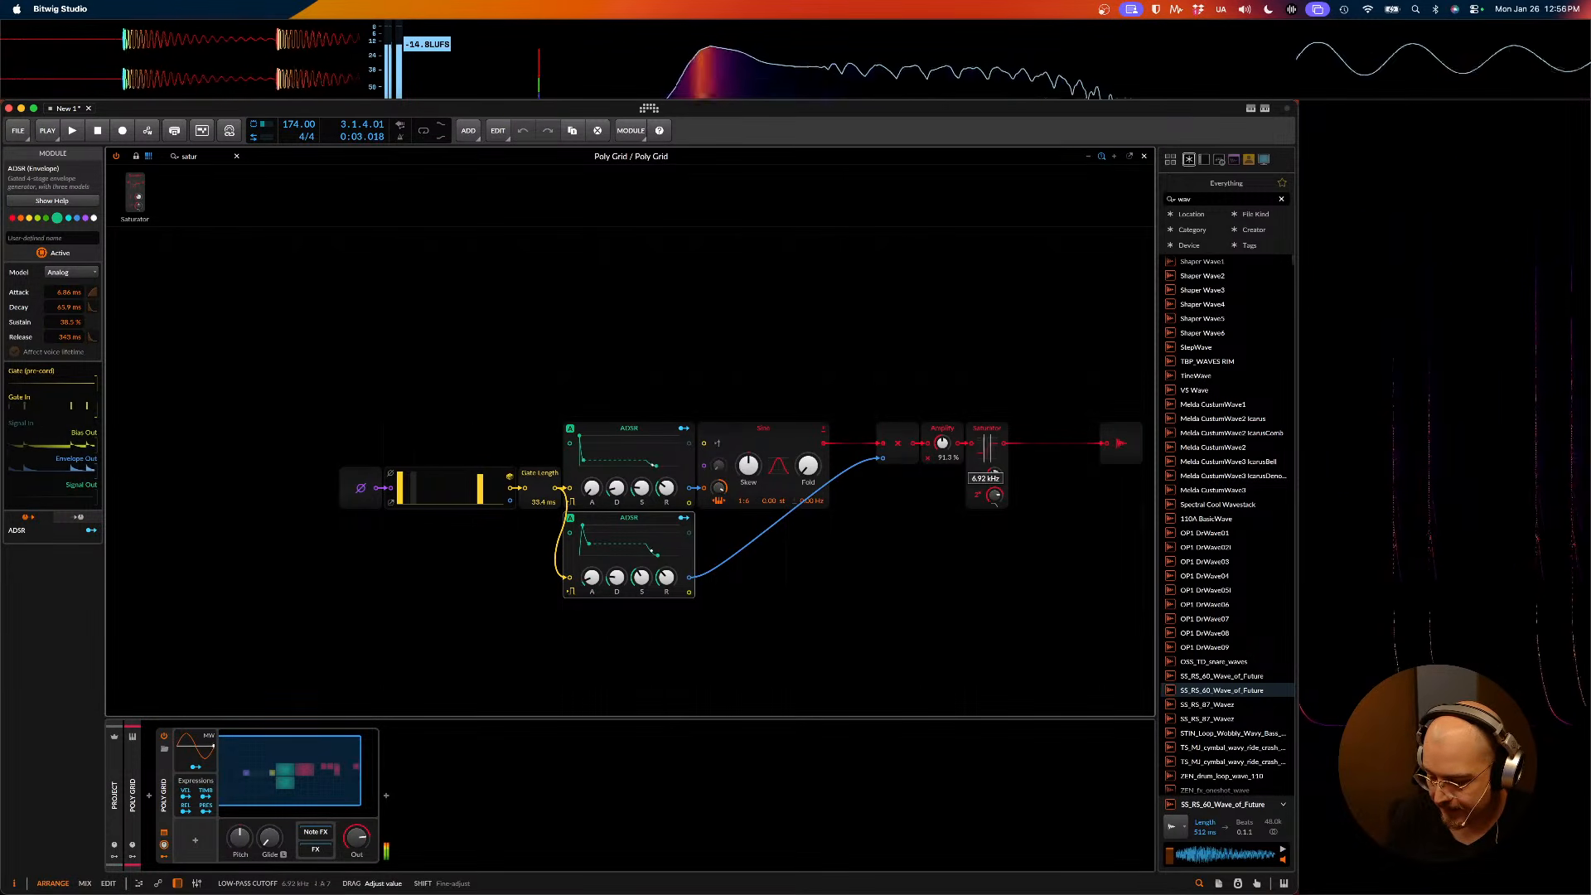
{"action": "left_click_drag", "start_coordinate": [994, 468], "coordinate": [999, 501]}
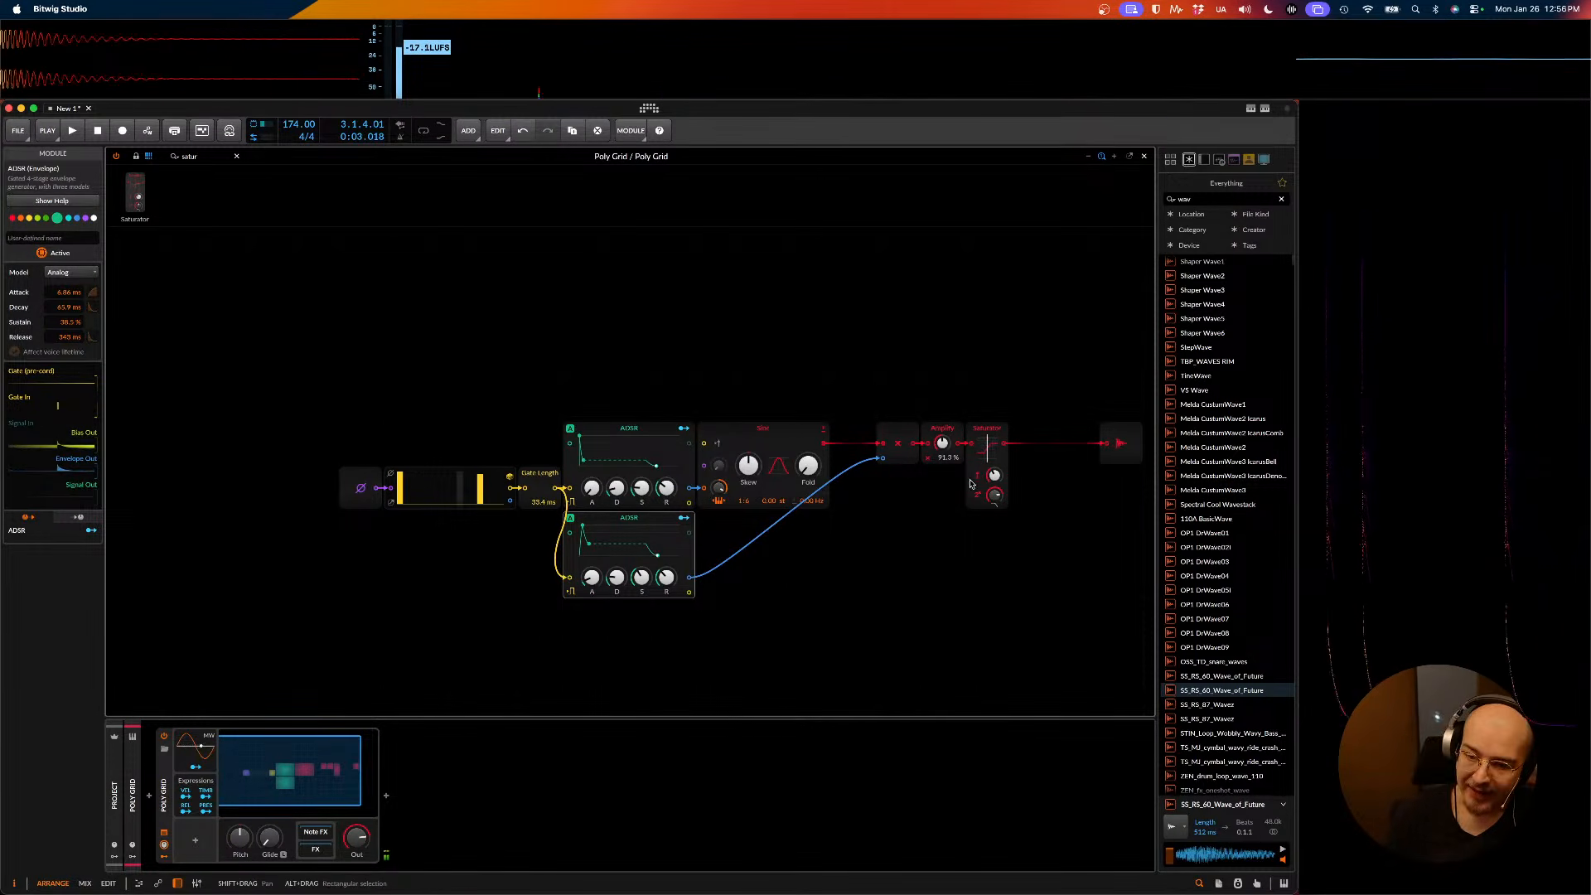
{"action": "left_click_drag", "start_coordinate": [986, 446], "coordinate": [986, 446]}
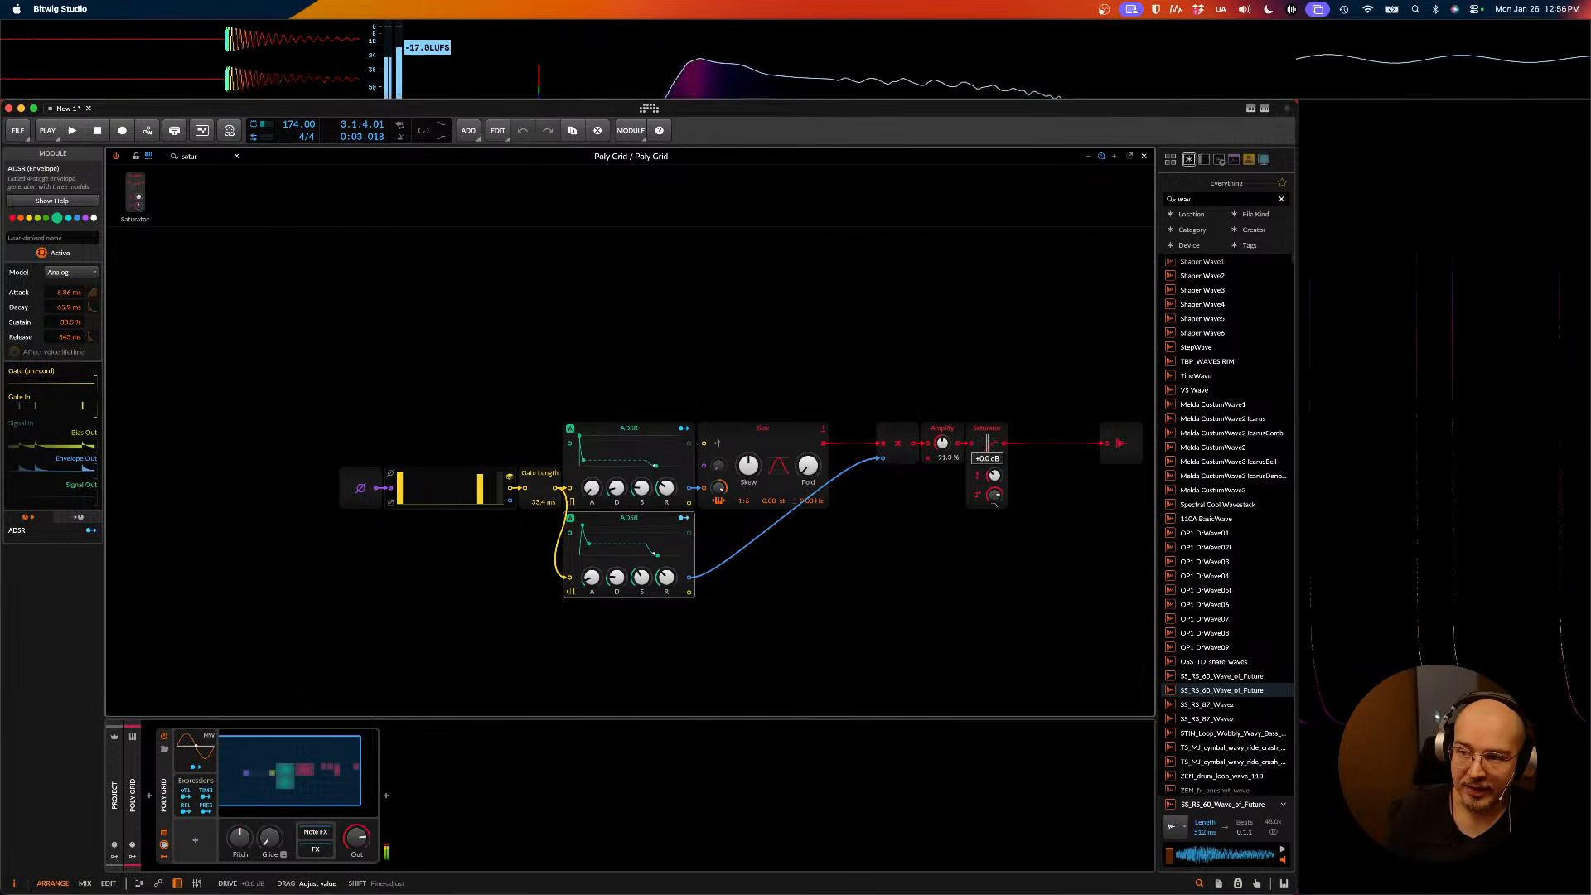
{"action": "left_click_drag", "start_coordinate": [986, 446], "coordinate": [987, 446]}
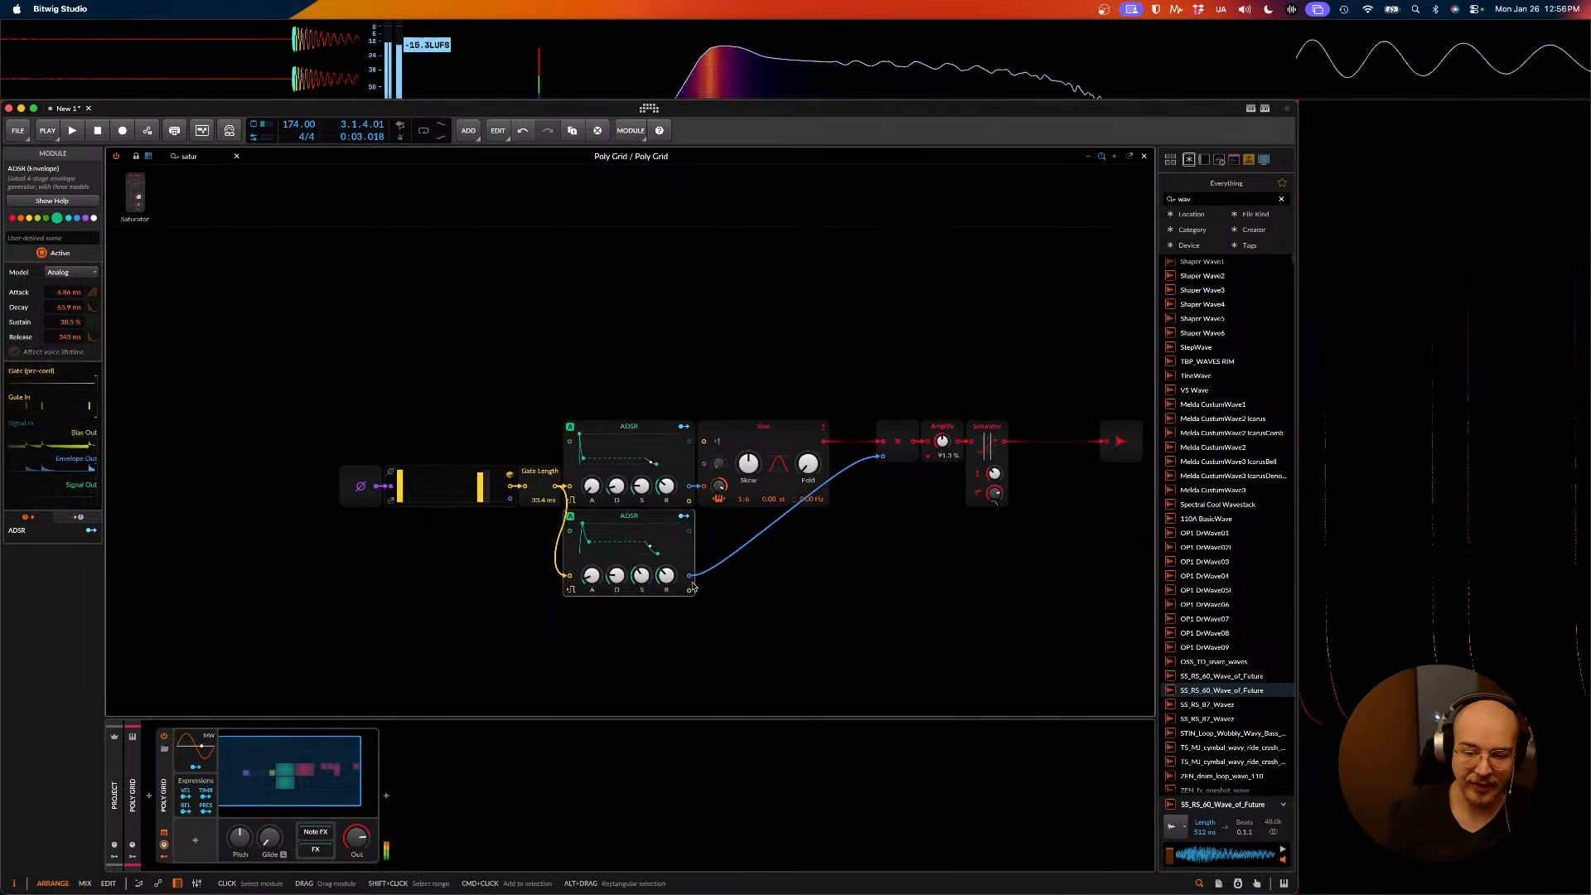
- Set the lower ADSR's release to 39.3 ms and insert a Gate Length module ahead of that ADSR
{"action": "left_click_drag", "start_coordinate": [666, 573], "coordinate": [665, 574]}
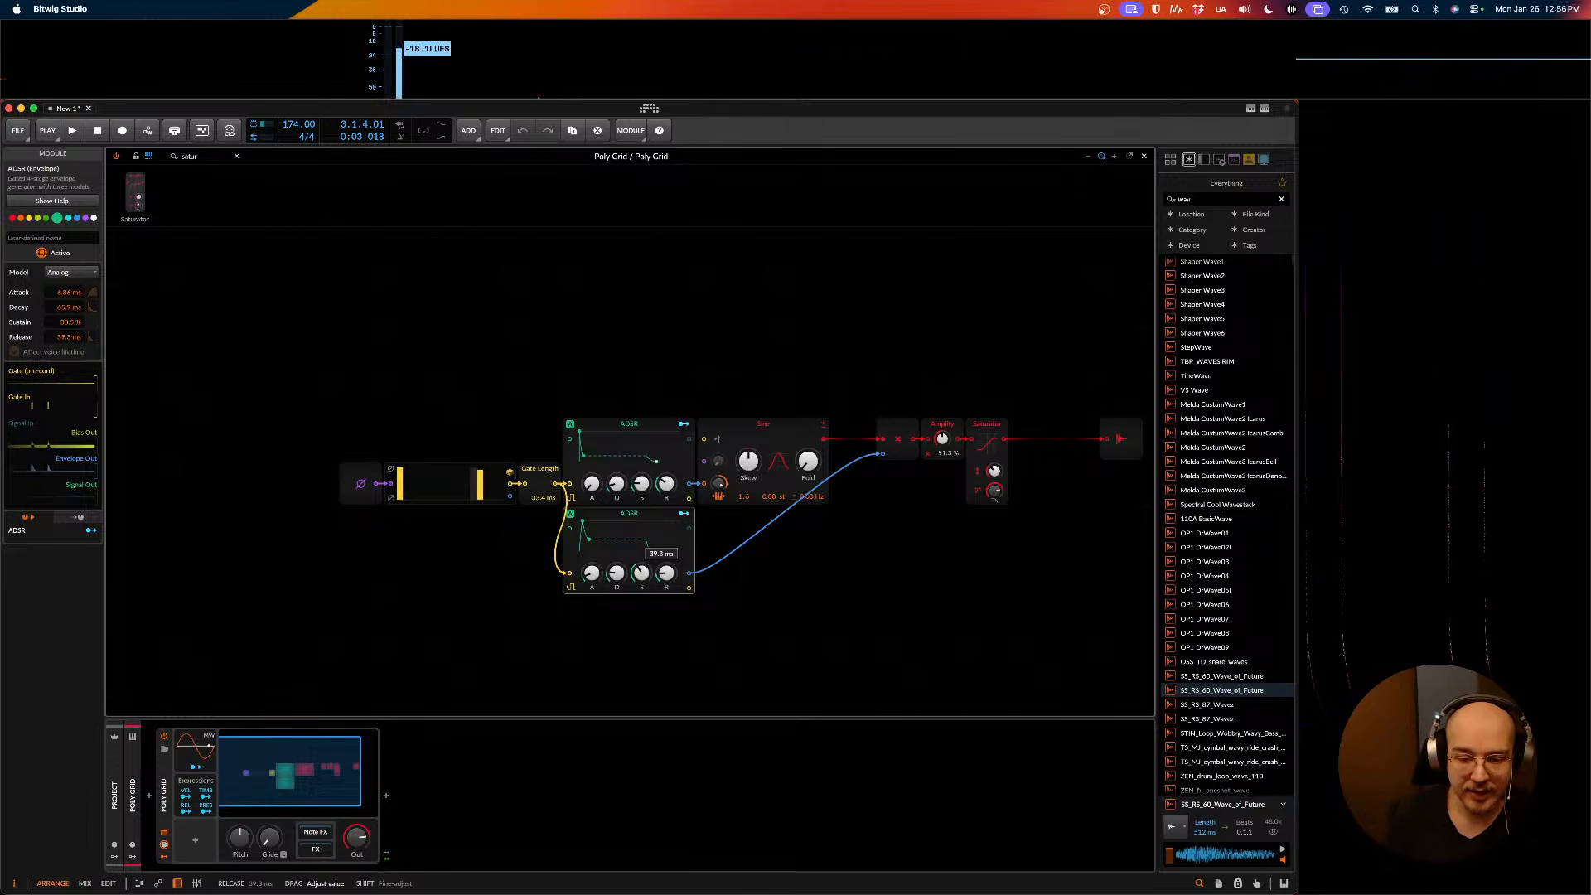
{"action": "left_click_drag", "start_coordinate": [666, 573], "coordinate": [665, 573]}
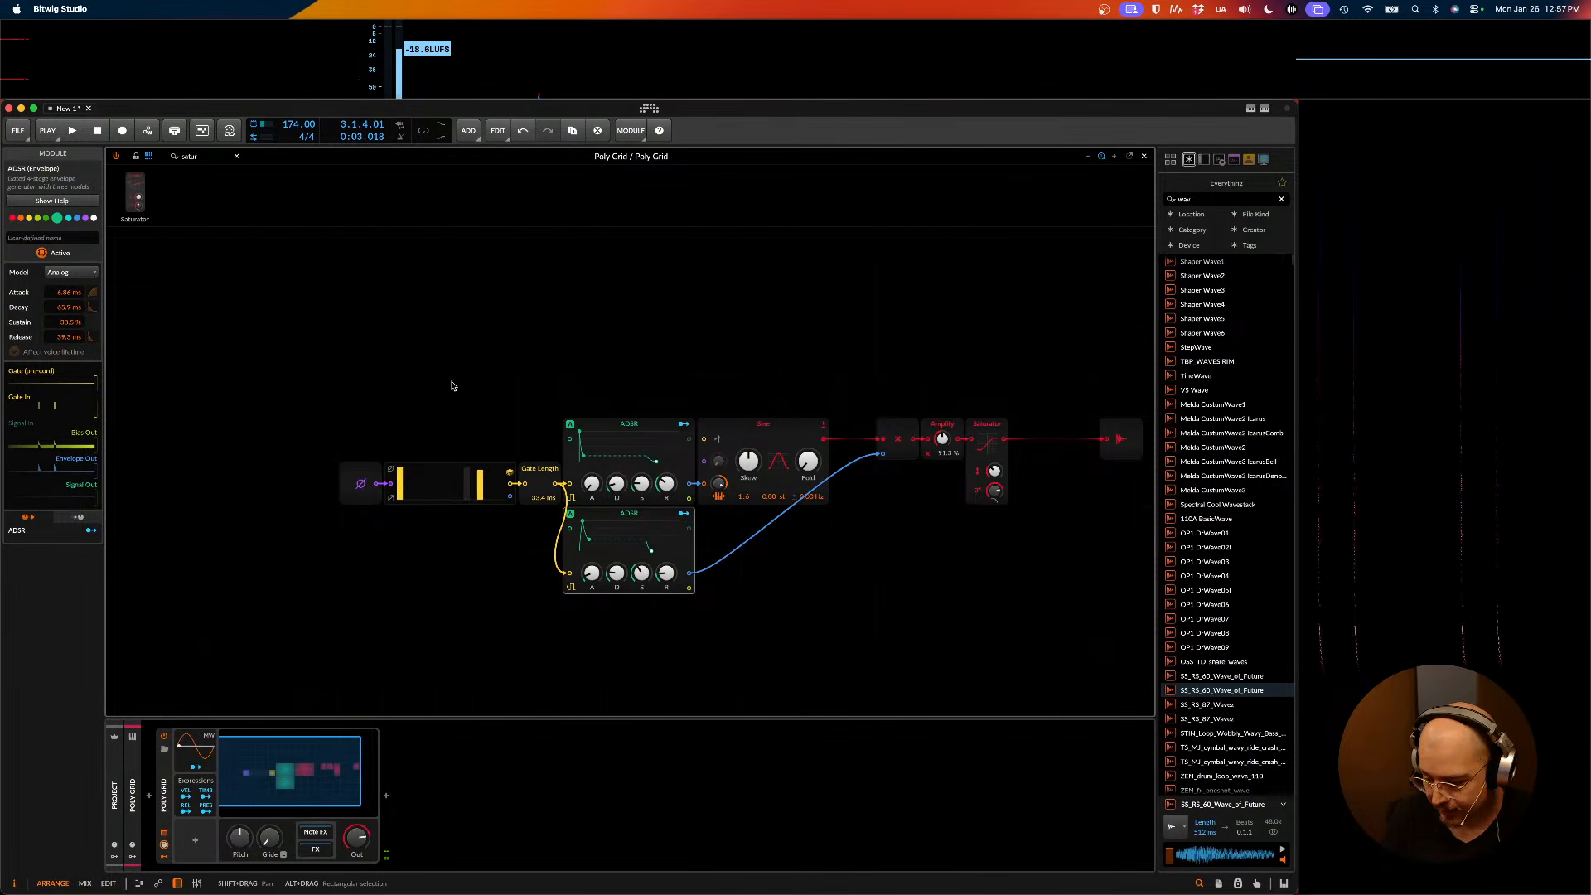
{"action": "left_click_drag", "start_coordinate": [201, 156], "coordinate": [149, 154]}
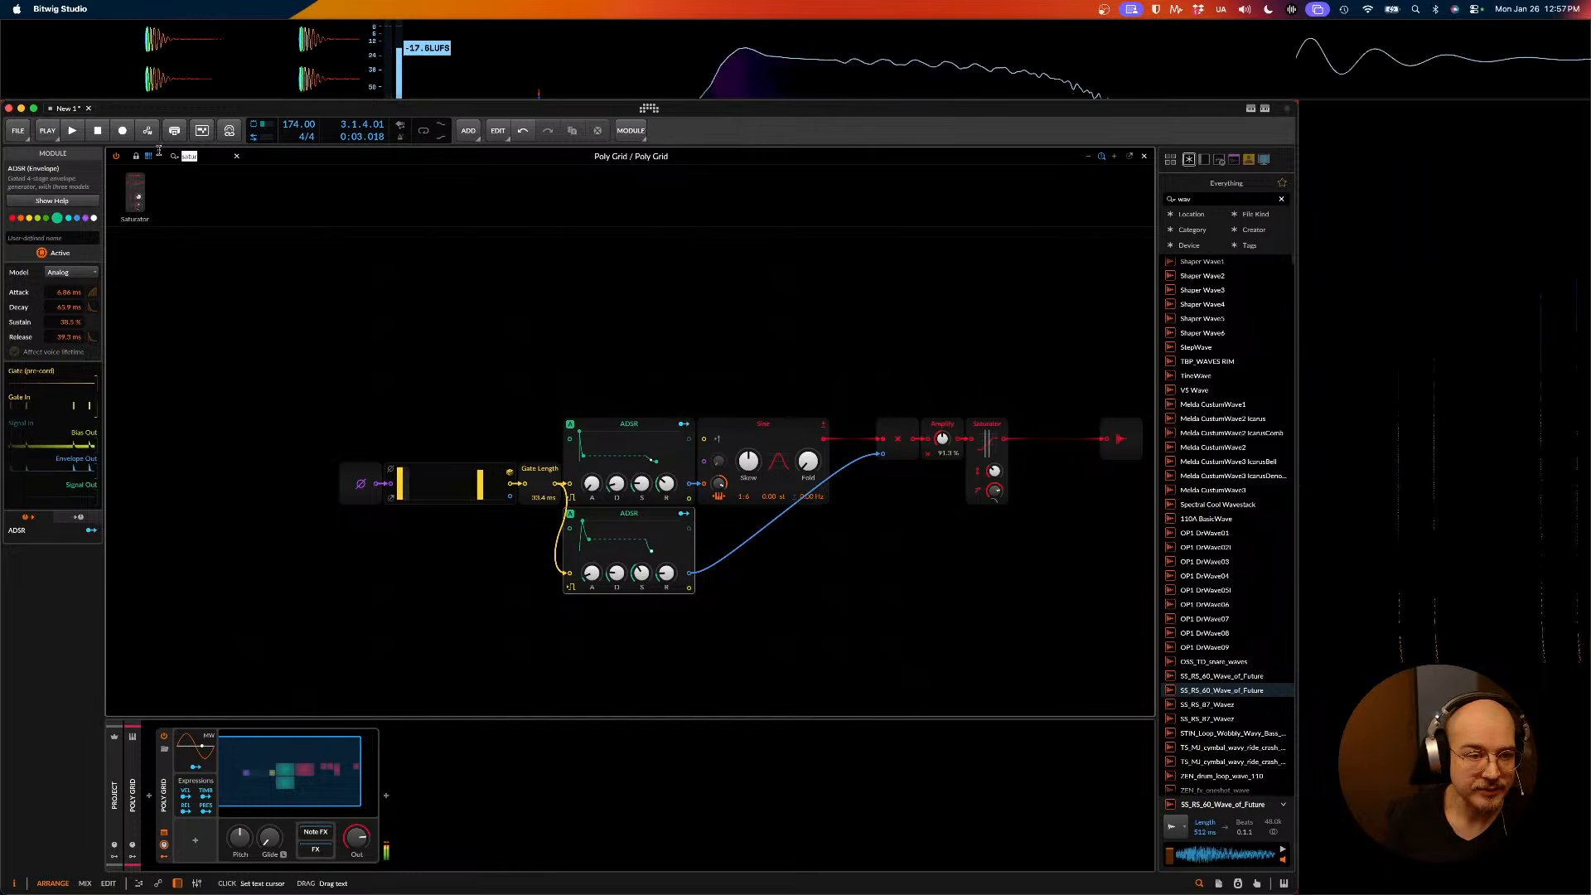
{"action": "type", "text": "gate le"}
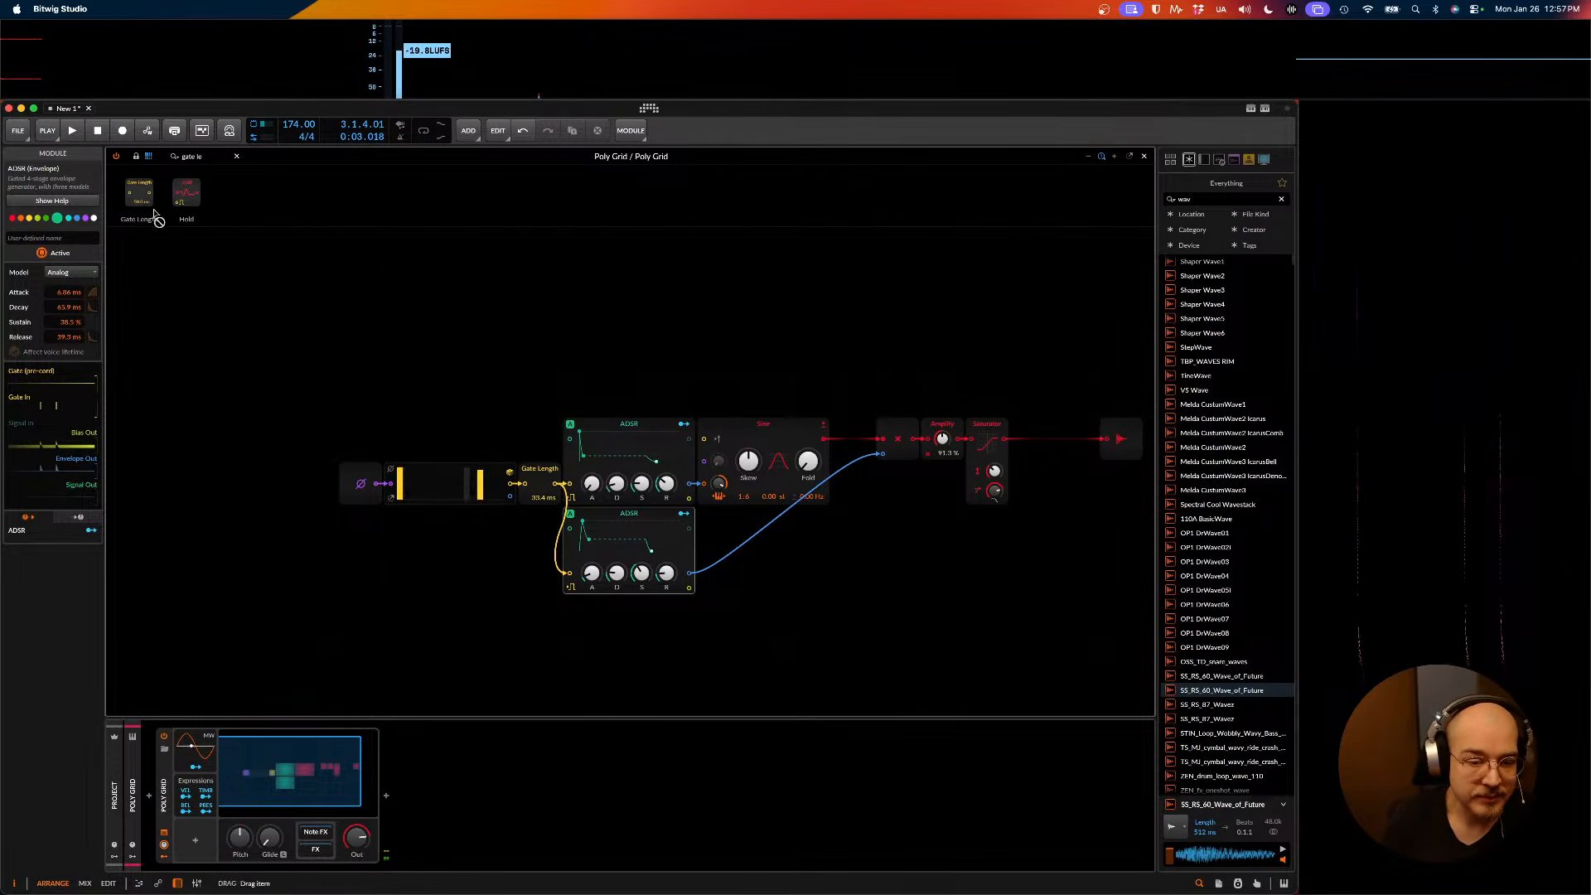
{"action": "left_click_drag", "start_coordinate": [148, 207], "coordinate": [547, 588]}
- Set the new Gate Length to 70.6 ms and the lower ADSR to attack 0 ms, decay 28.1 ms, sustain 49% and release 166 ms
{"action": "left_click", "coordinate": [629, 513]}
{"action": "left_click_drag", "start_coordinate": [667, 573], "coordinate": [666, 555]}
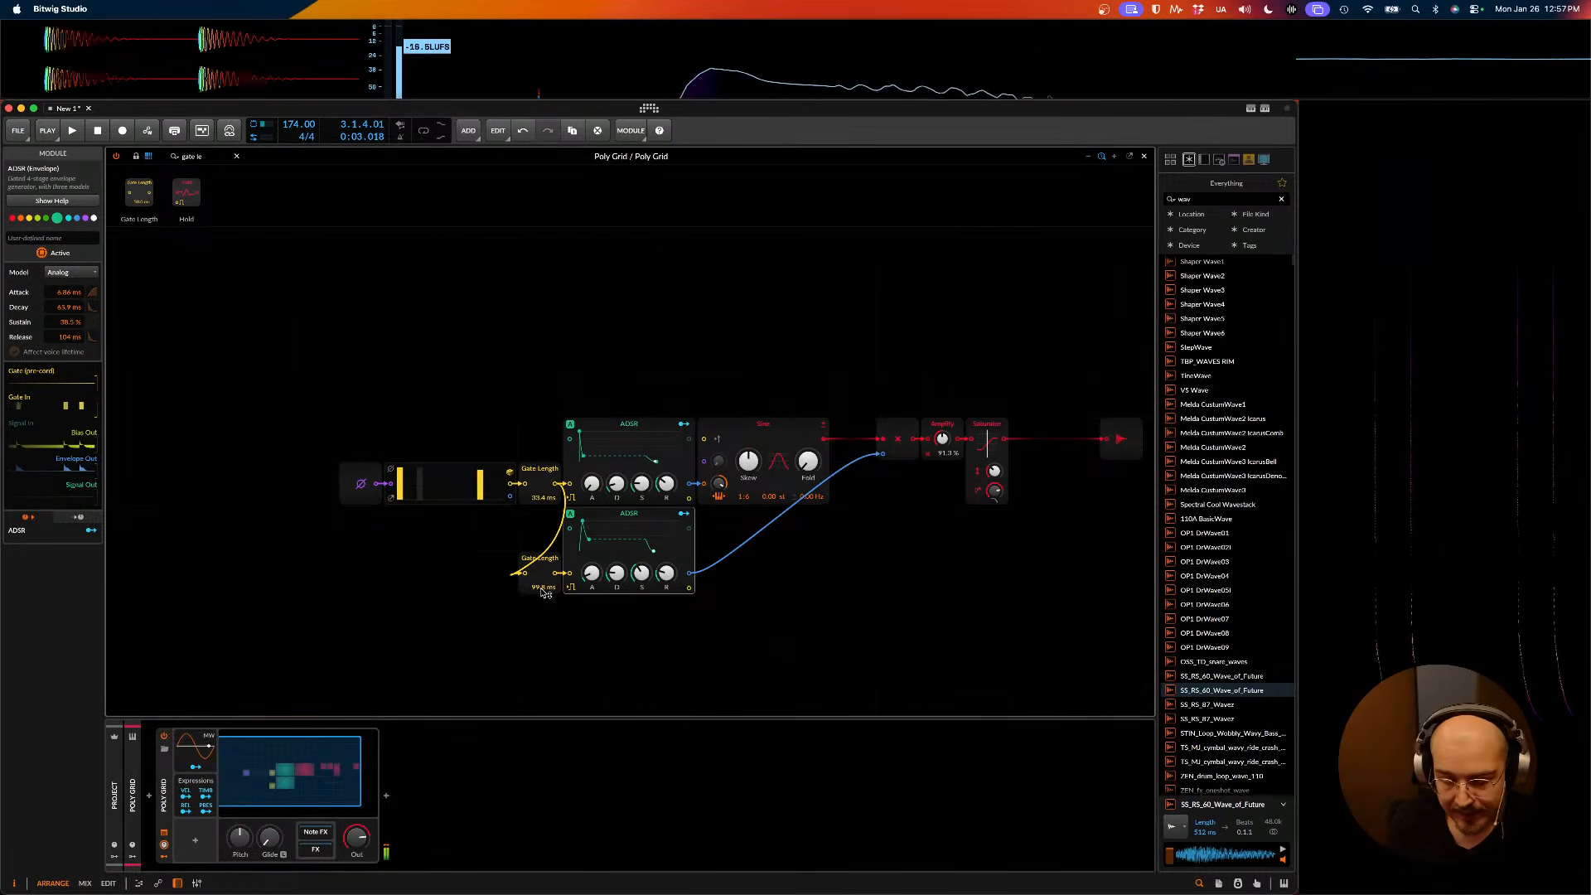
{"action": "left_click_drag", "start_coordinate": [545, 593], "coordinate": [616, 578]}
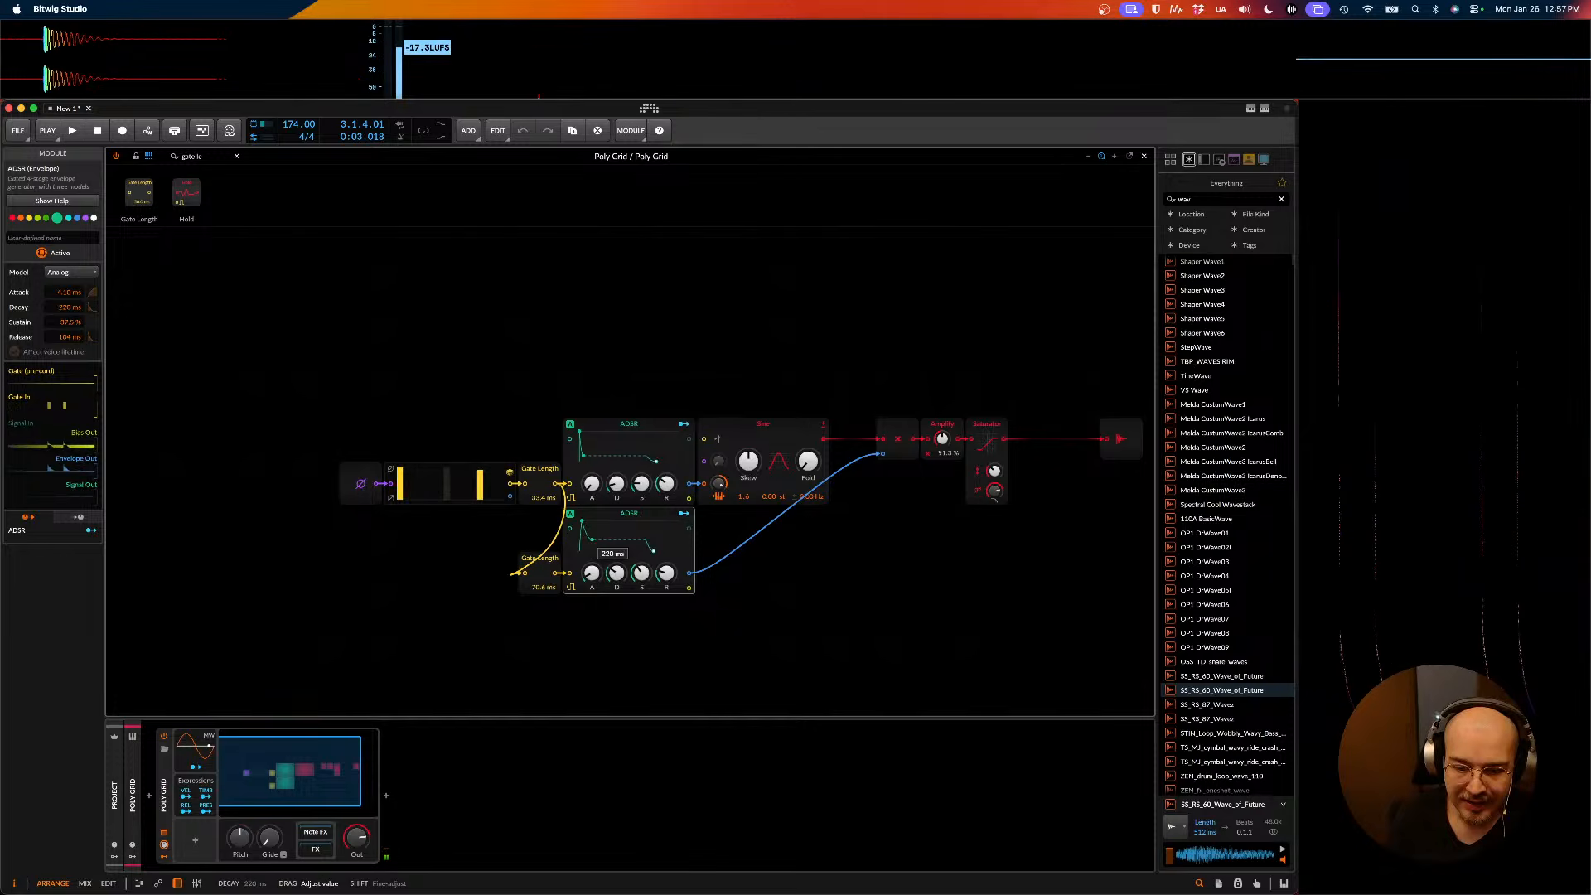
{"action": "left_click", "coordinate": [617, 583]}
{"action": "mouse_move", "coordinate": [616, 578]}
{"action": "left_mouse_down"}
{"action": "mouse_move", "coordinate": [616, 592]}
{"action": "mouse_move", "coordinate": [641, 561]}
{"action": "mouse_move", "coordinate": [616, 569]}
{"action": "mouse_move", "coordinate": [642, 580]}
{"action": "mouse_move", "coordinate": [592, 585]}
{"action": "mouse_move", "coordinate": [616, 569]}
{"action": "left_mouse_up"}
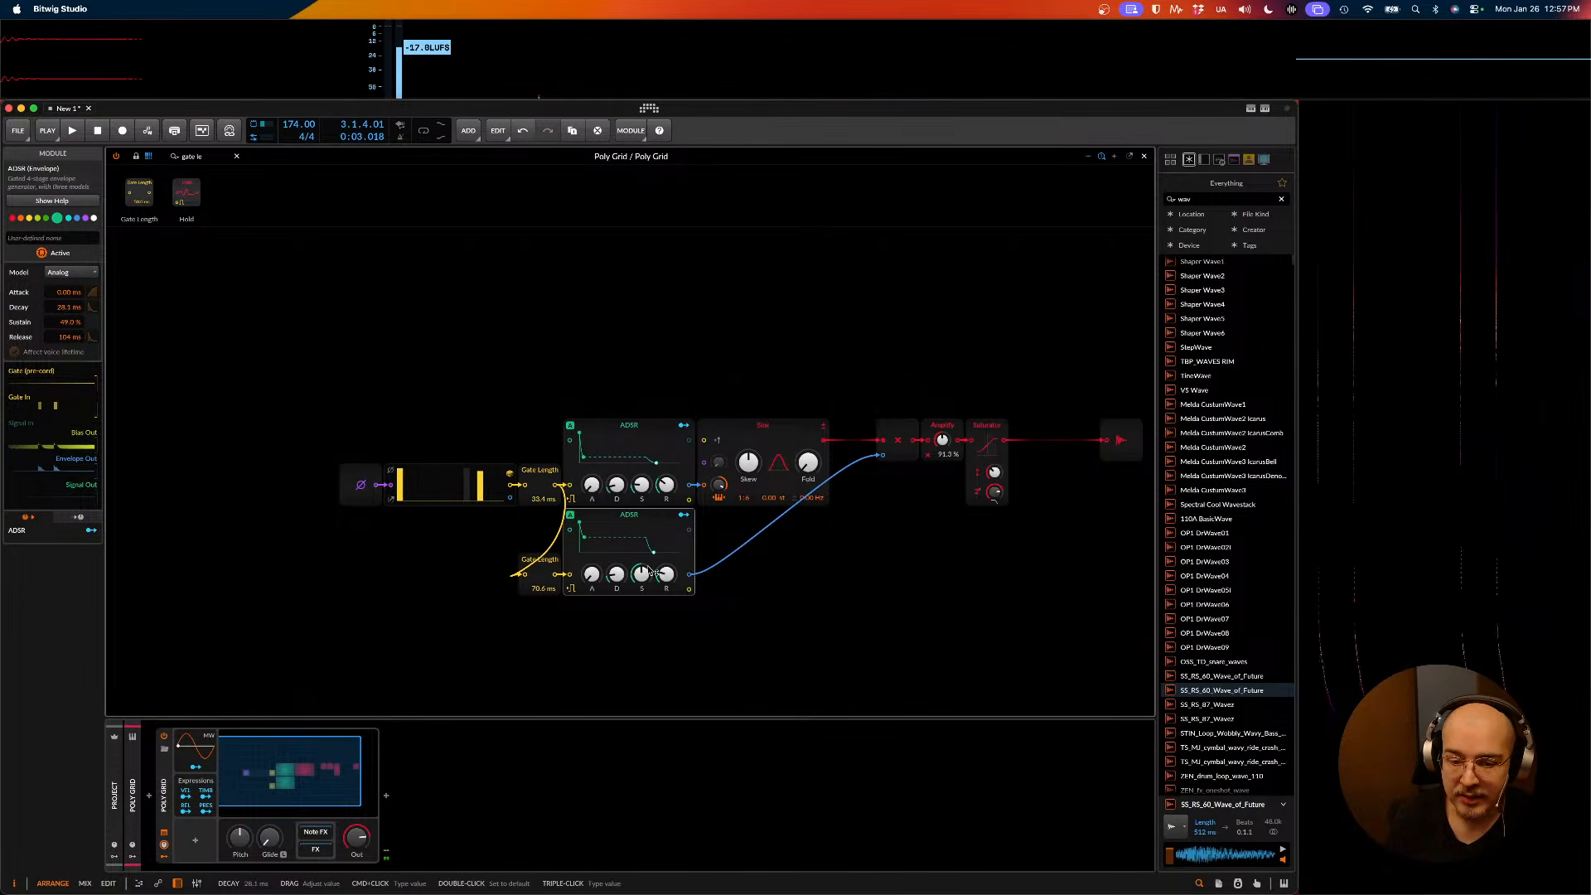
{"action": "left_click_drag", "start_coordinate": [666, 575], "coordinate": [666, 573]}
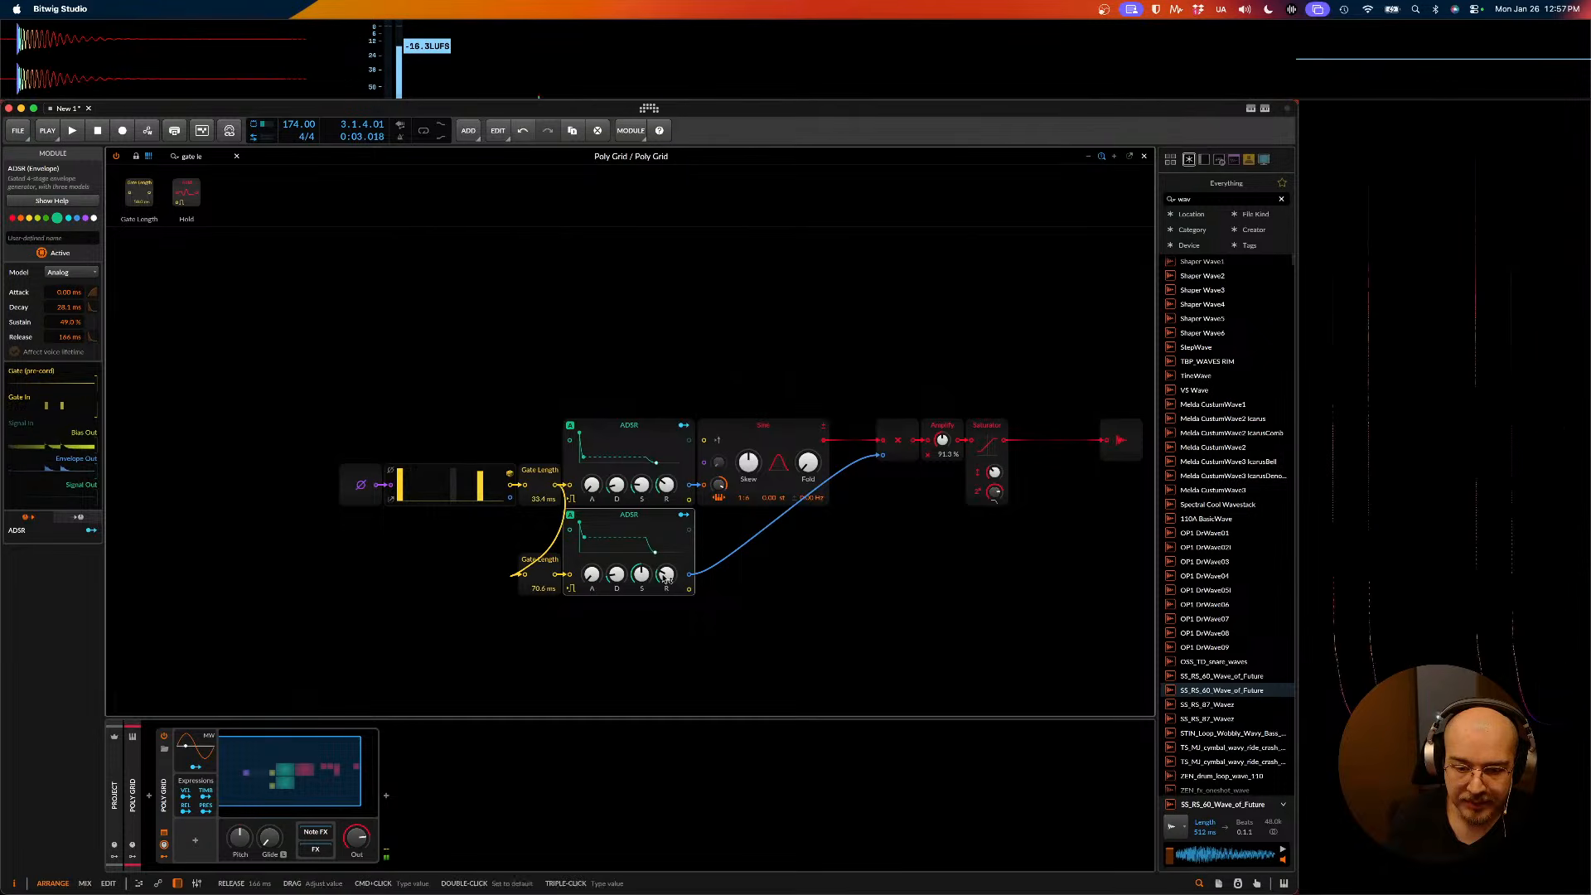
- Insert an Over distortion device after the Poly Grid in the device chain
{"action": "left_click", "coordinate": [387, 799]}
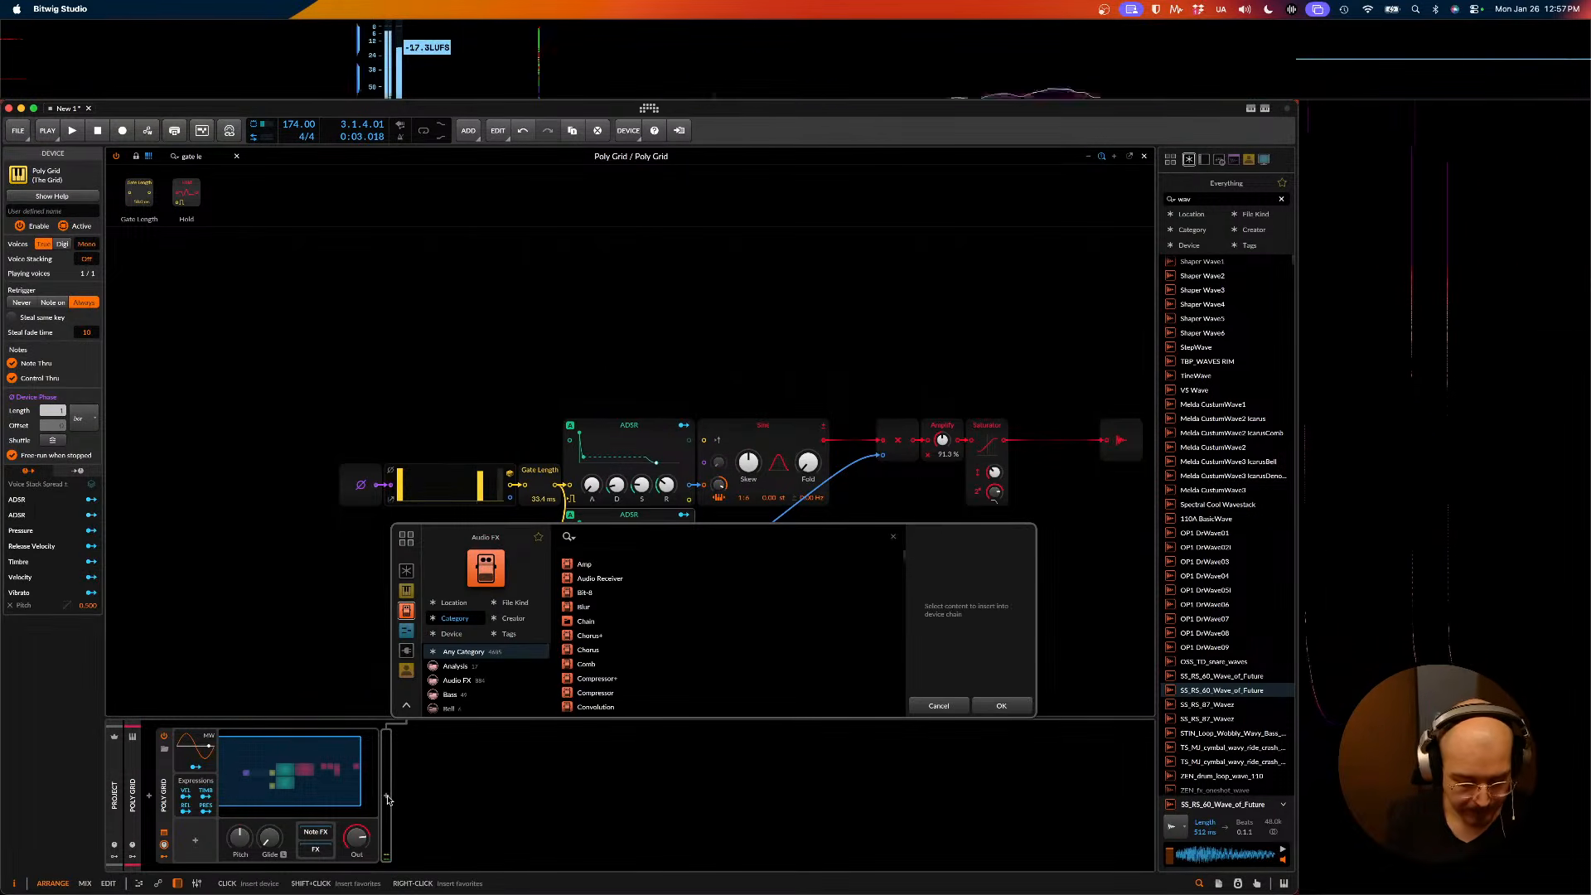
{"action": "type", "text": "over"}
{"action": "key", "text": "Down"}
{"action": "key", "text": "Return"}
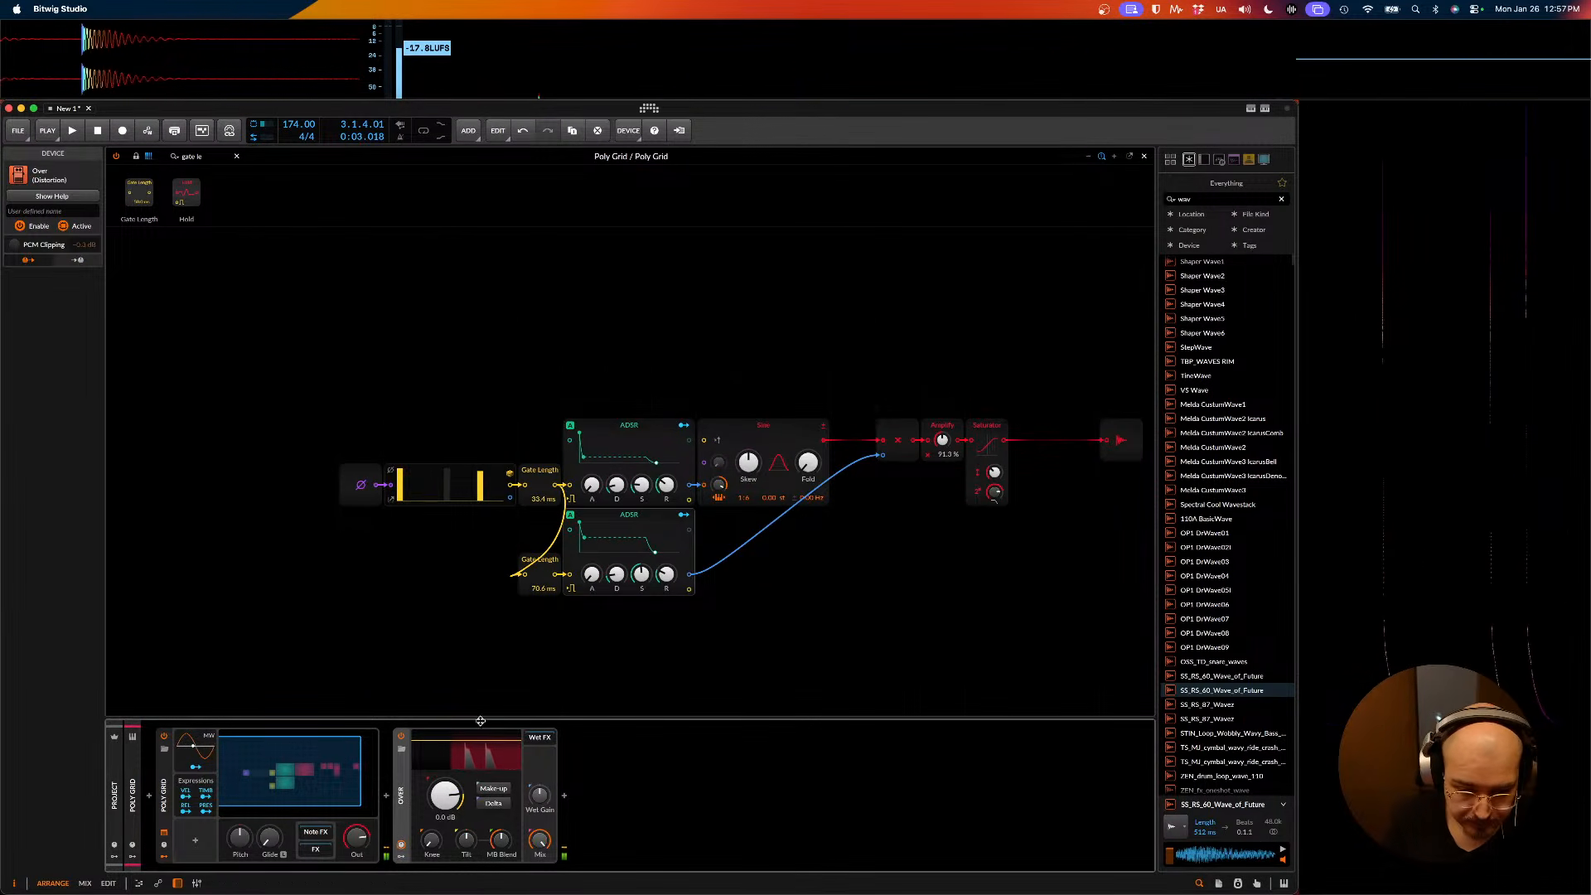
- Lower the Over device's clipping level to -5.5 dB and try out its wet gain
{"action": "left_click_drag", "start_coordinate": [477, 743], "coordinate": [477, 753]}
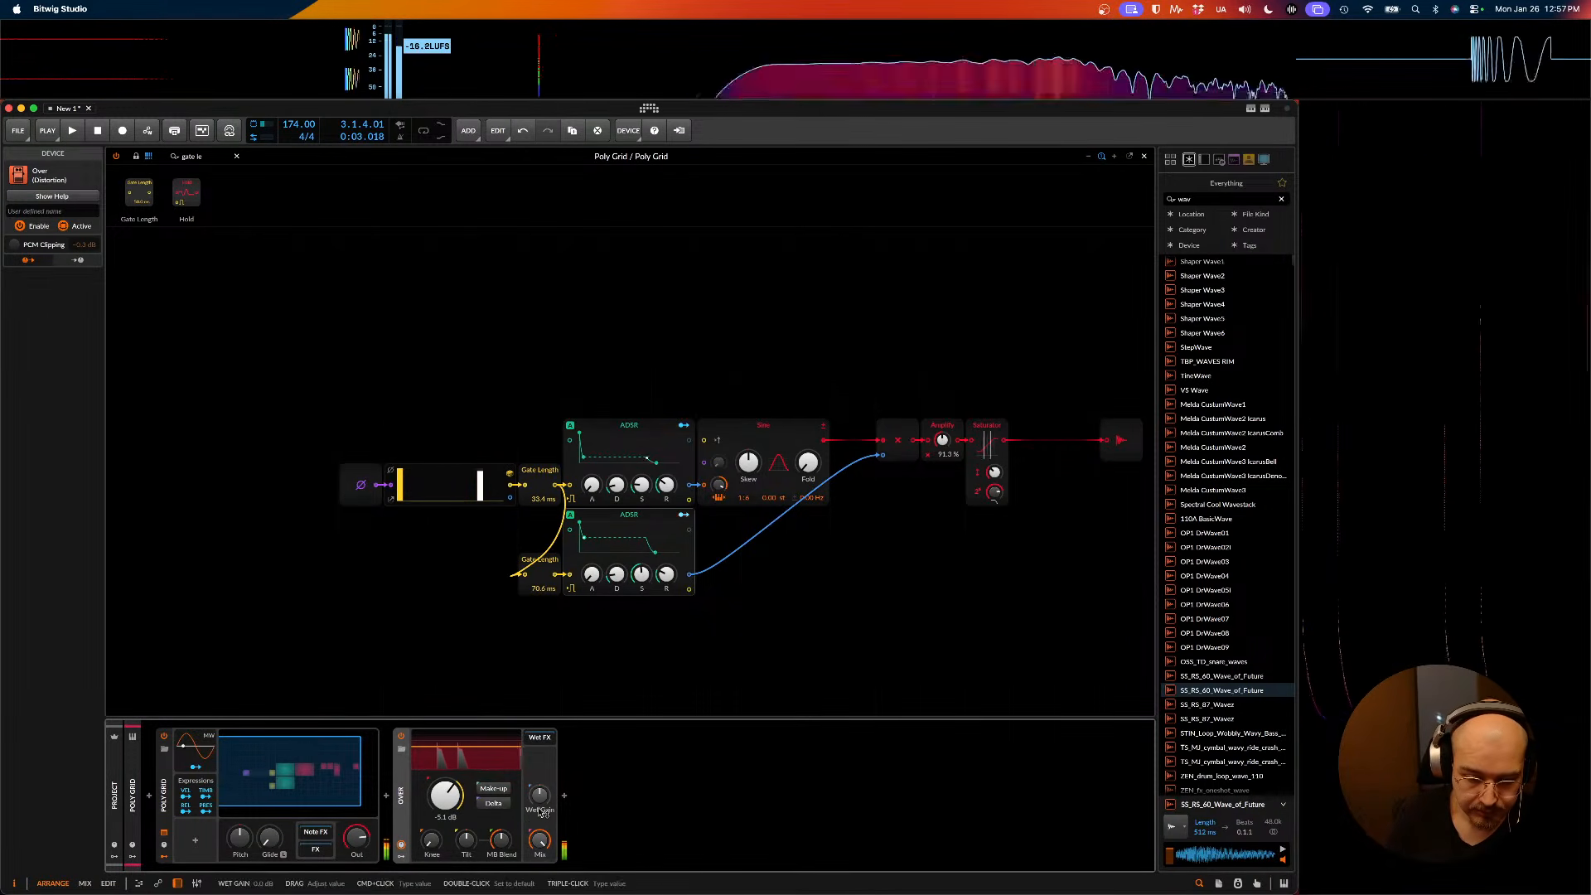
{"action": "mouse_move", "coordinate": [445, 794]}
{"action": "left_mouse_down"}
{"action": "mouse_move", "coordinate": [539, 787]}
{"action": "mouse_move", "coordinate": [446, 798]}
{"action": "left_mouse_up"}
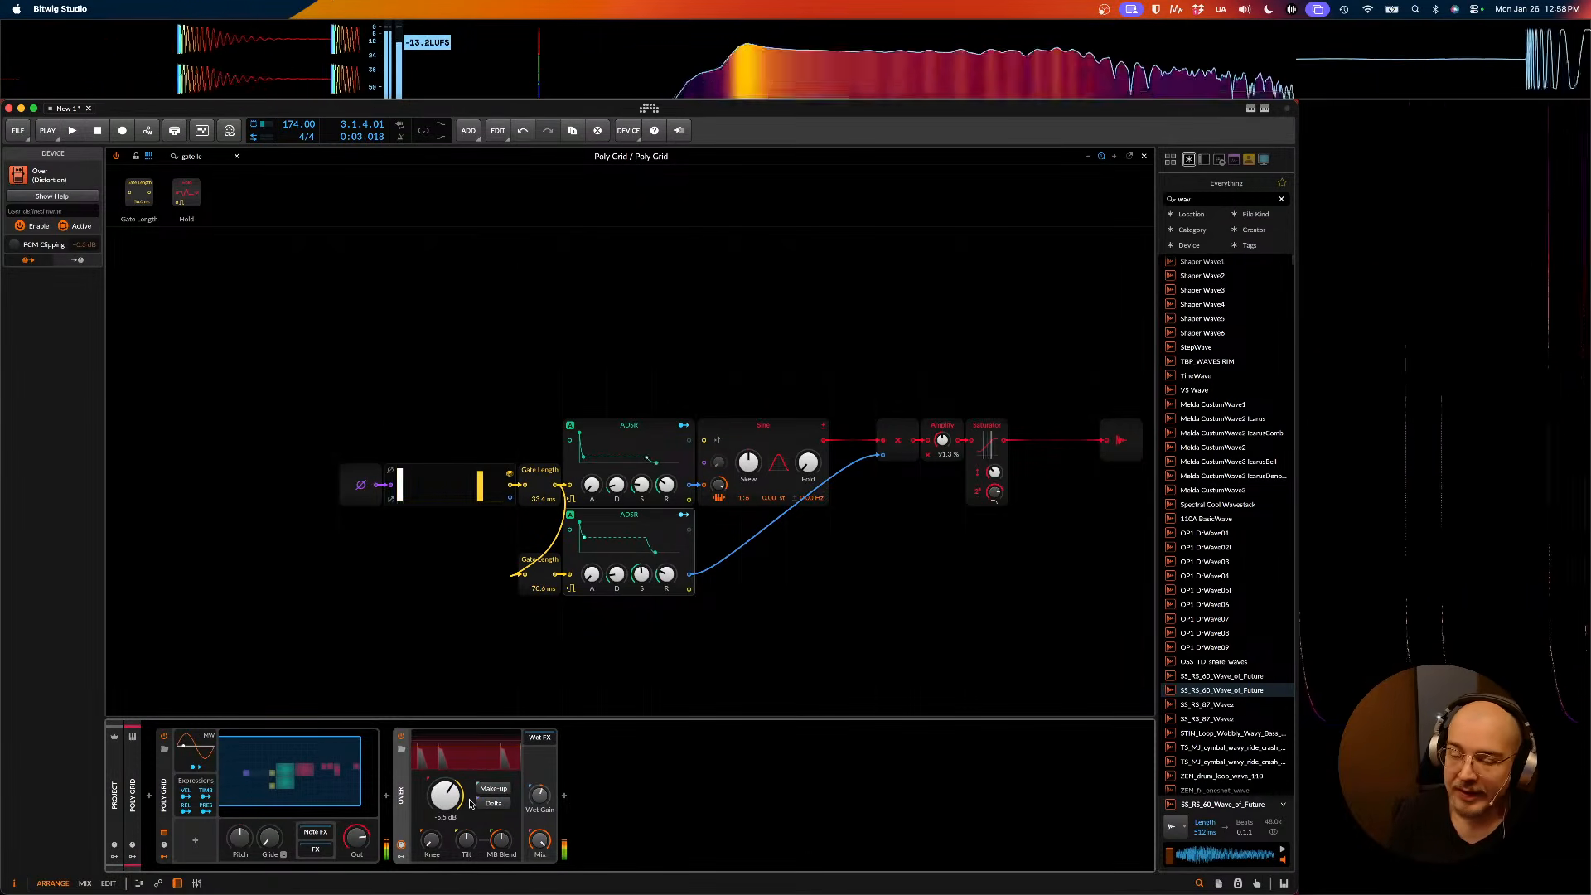
{"action": "left_click_drag", "start_coordinate": [539, 794], "coordinate": [531, 795]}
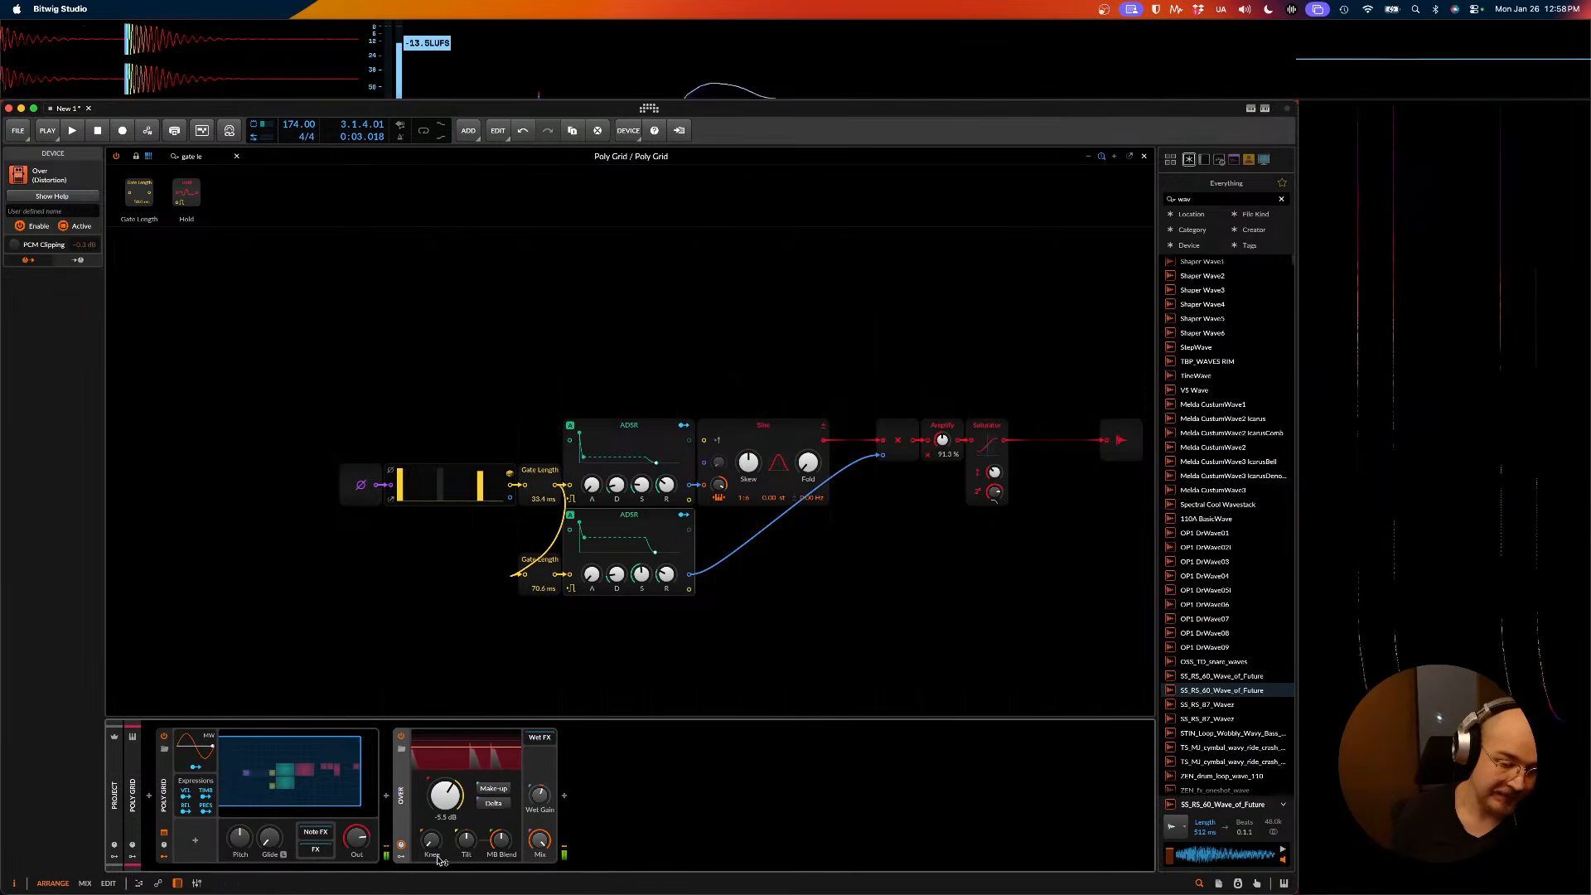
- Shorten the lower ADSR's release and fine-tune the release of the upper ADSR driving the oscillator pitch
{"action": "left_click_drag", "start_coordinate": [666, 574], "coordinate": [666, 585]}
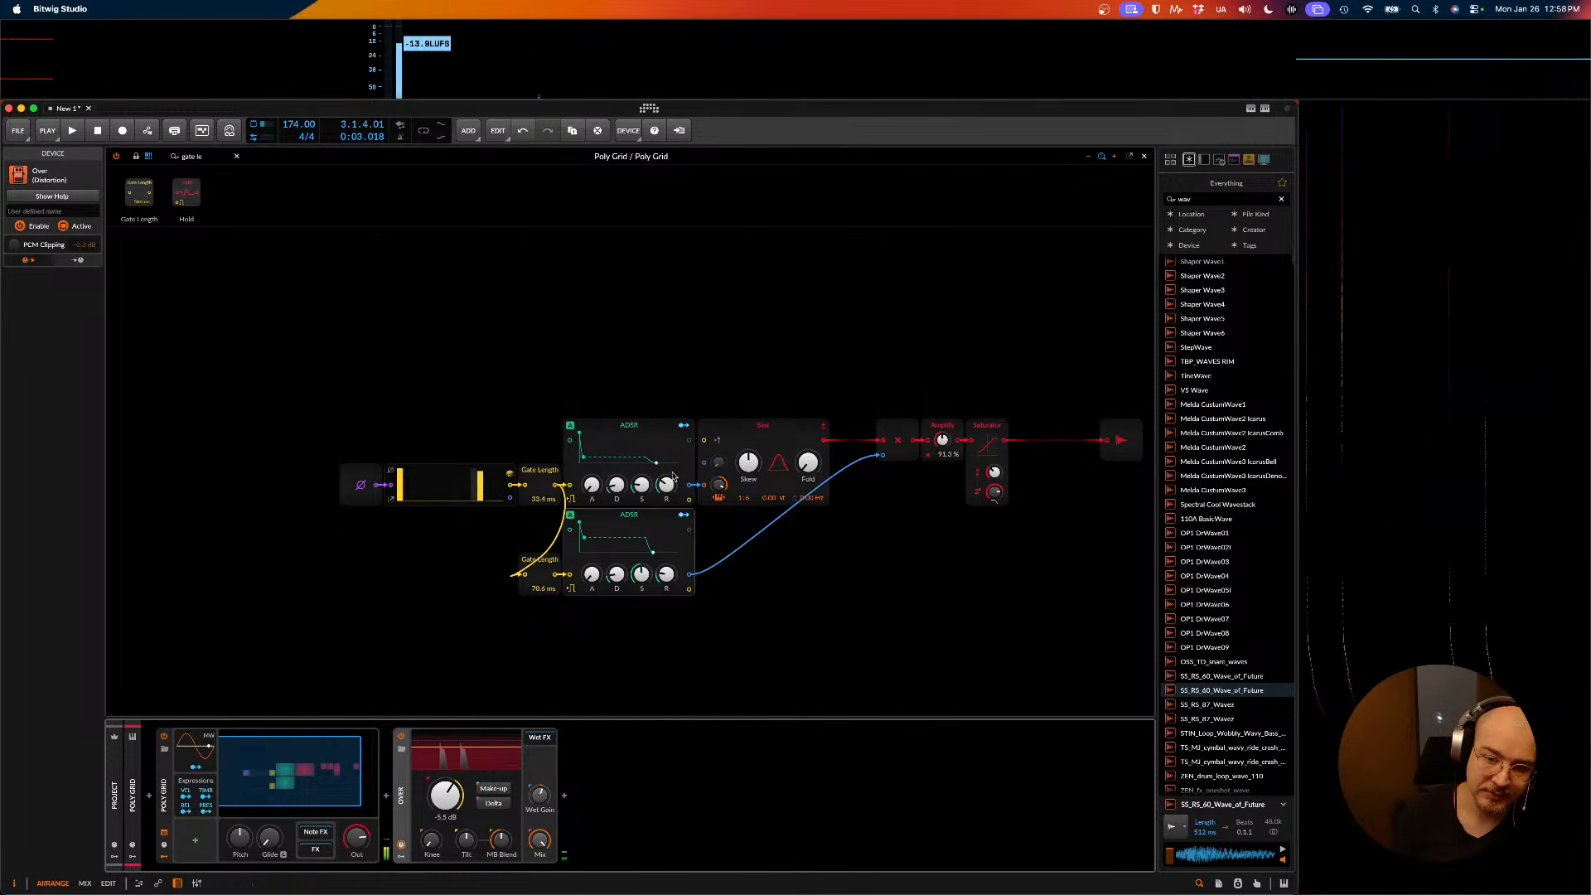
{"action": "left_click_drag", "start_coordinate": [666, 485], "coordinate": [667, 476]}
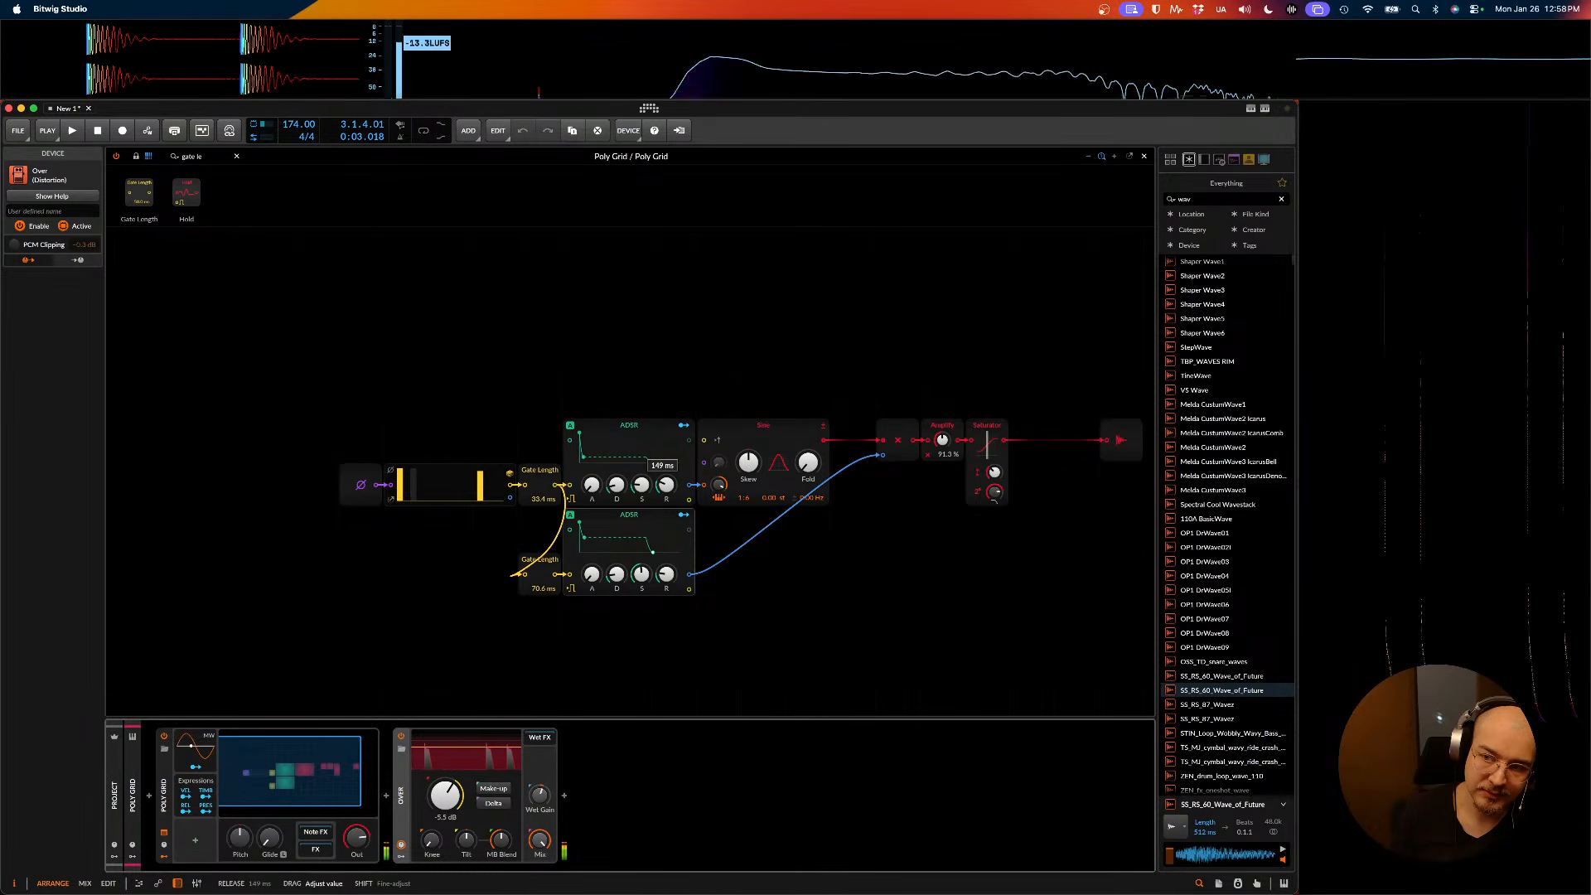
{"action": "left_click_drag", "start_coordinate": [667, 484], "coordinate": [666, 481]}
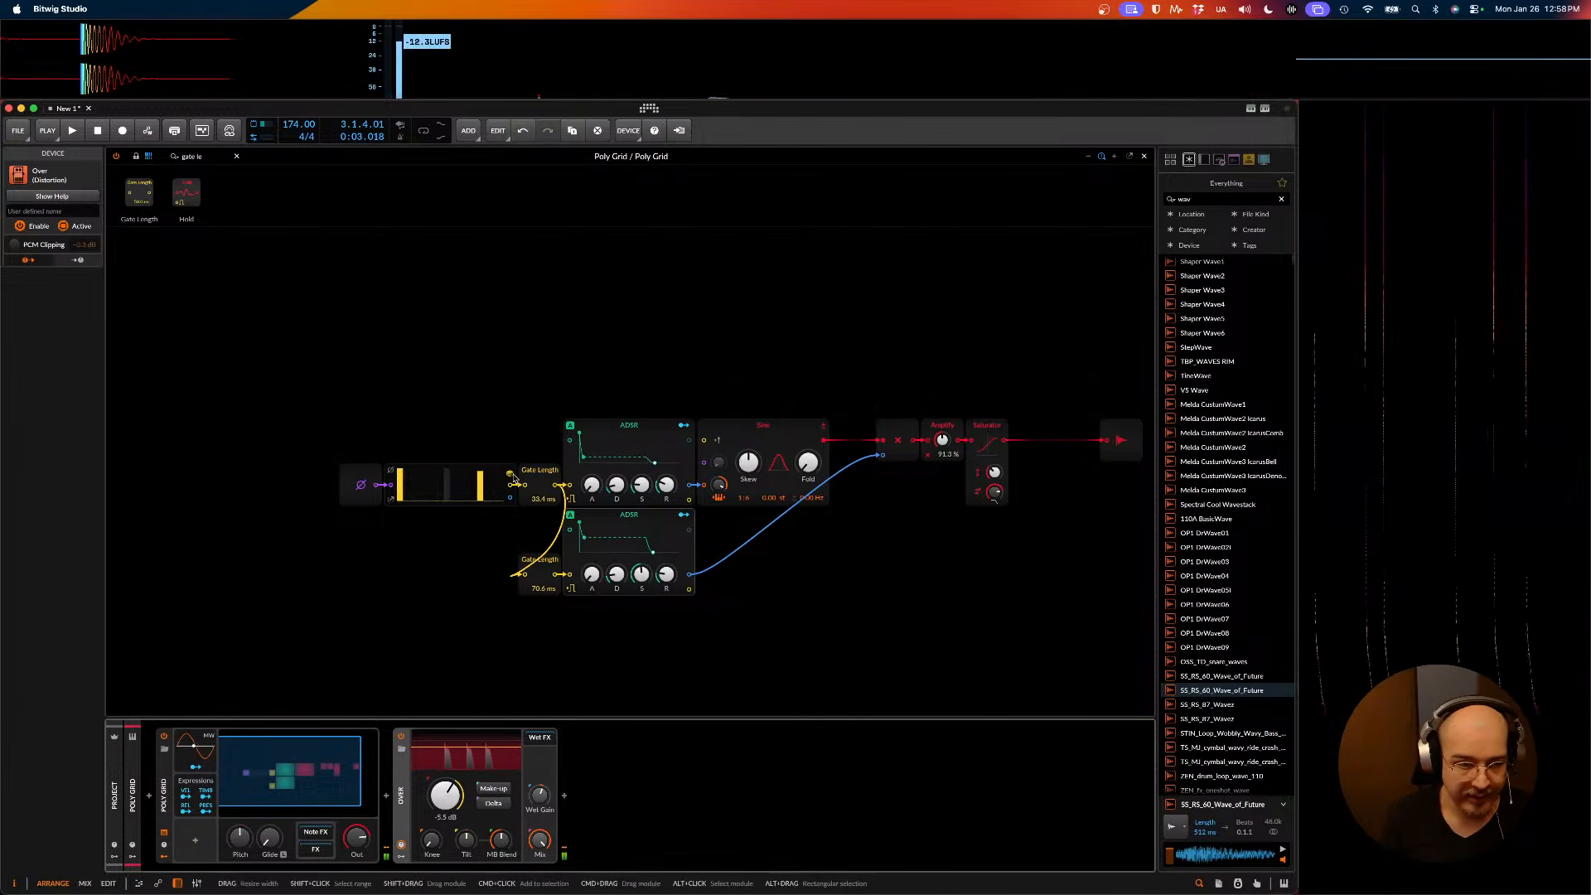
- Enable Mute when stopped for the Probabilities sequencer and add a lower-probability step with playback running
{"action": "left_click", "coordinate": [511, 479]}
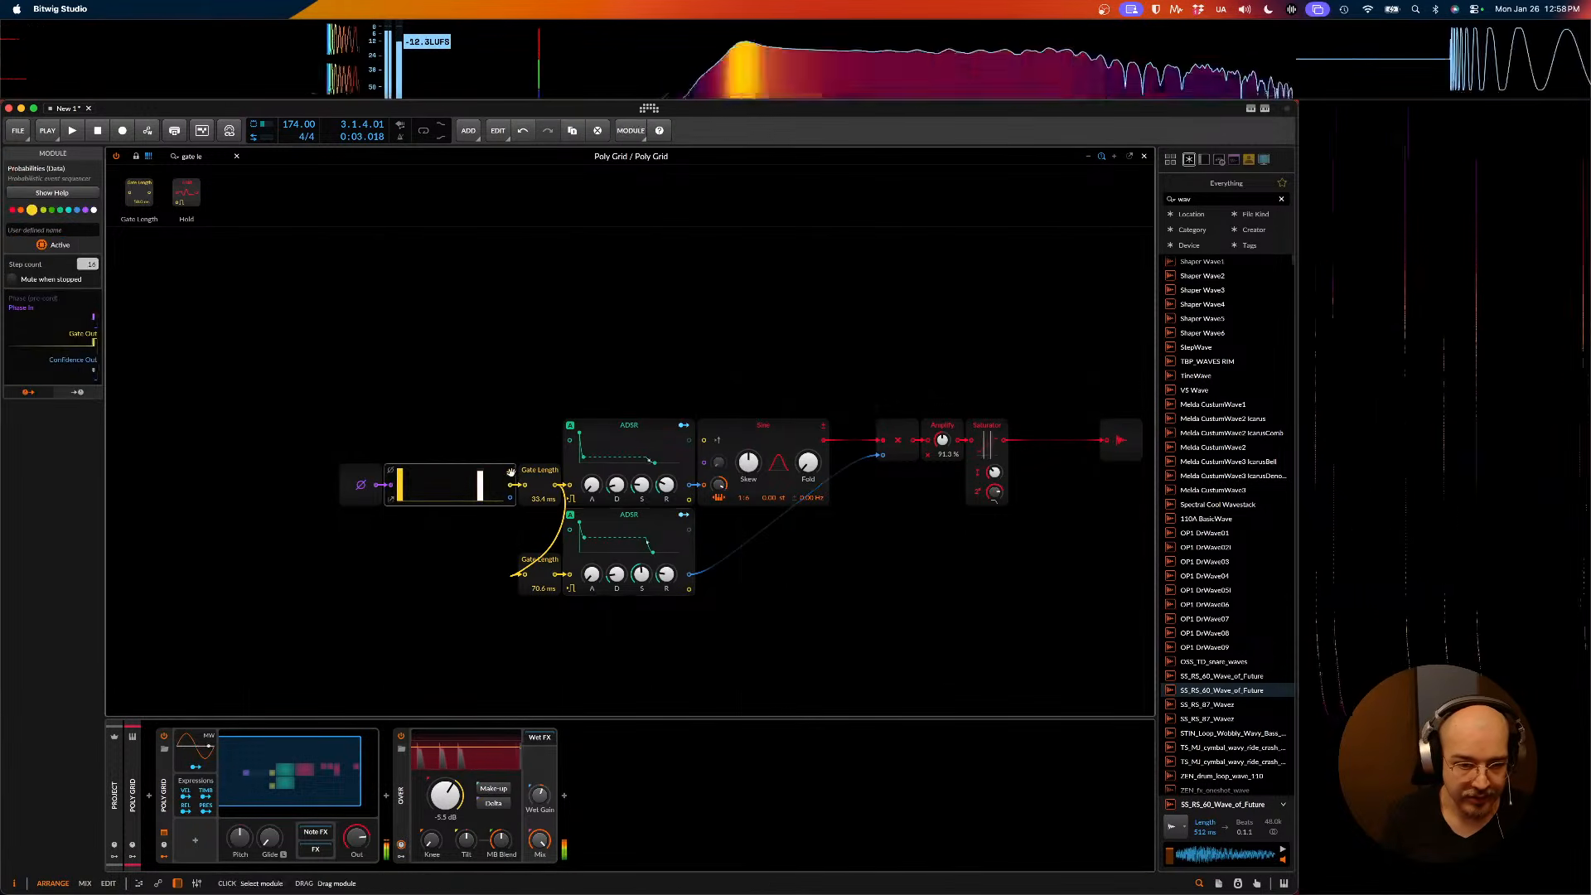
{"action": "left_click", "coordinate": [48, 279]}
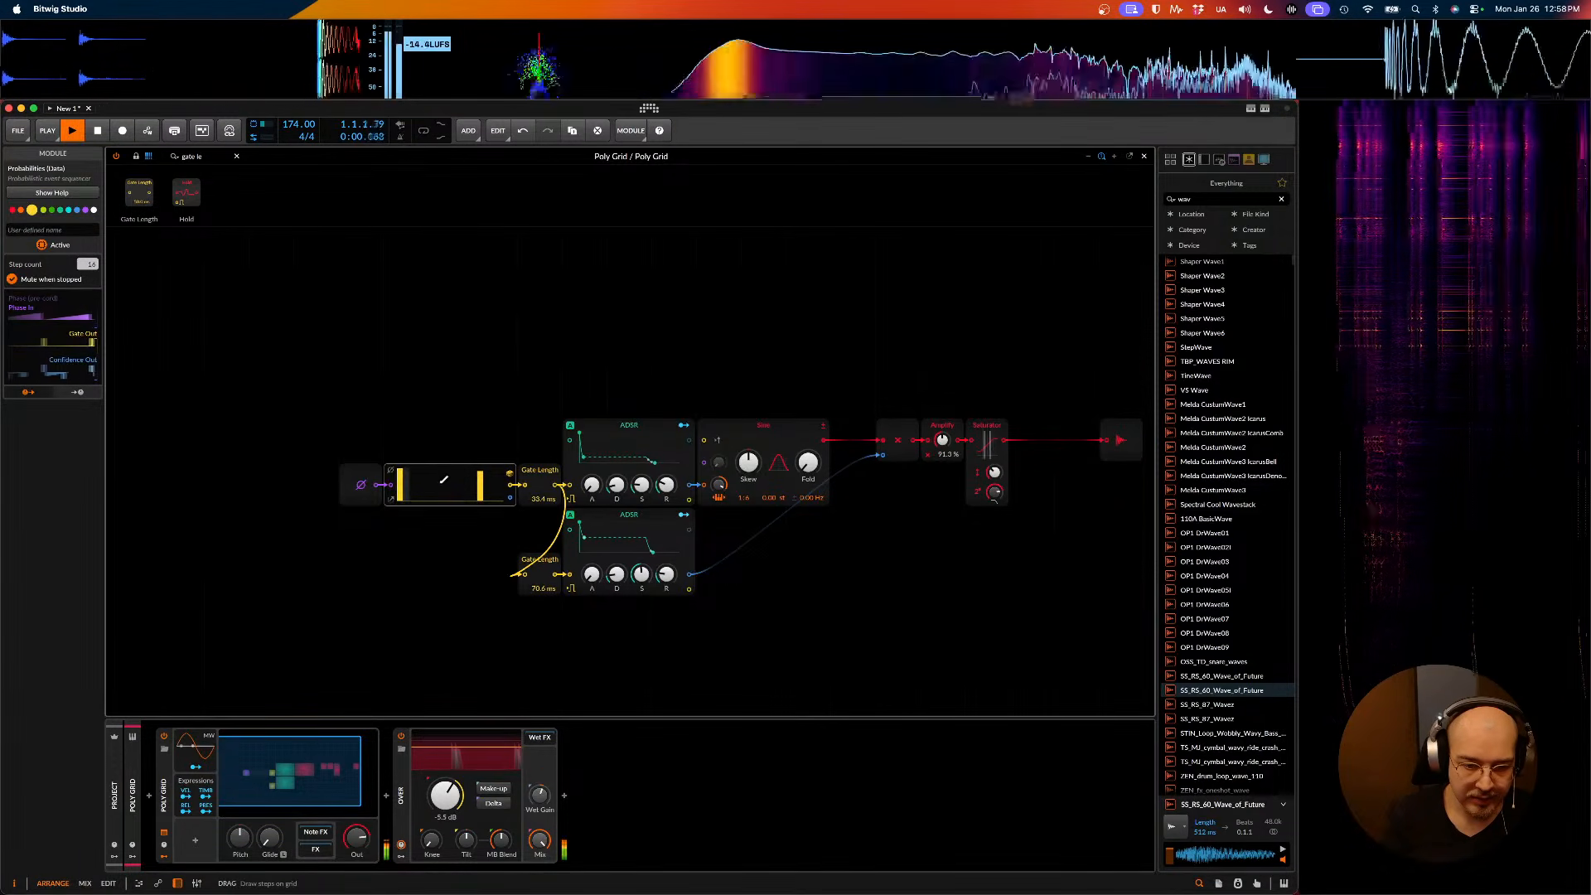
{"action": "left_click", "coordinate": [455, 485]}
{"action": "key", "text": "space"}
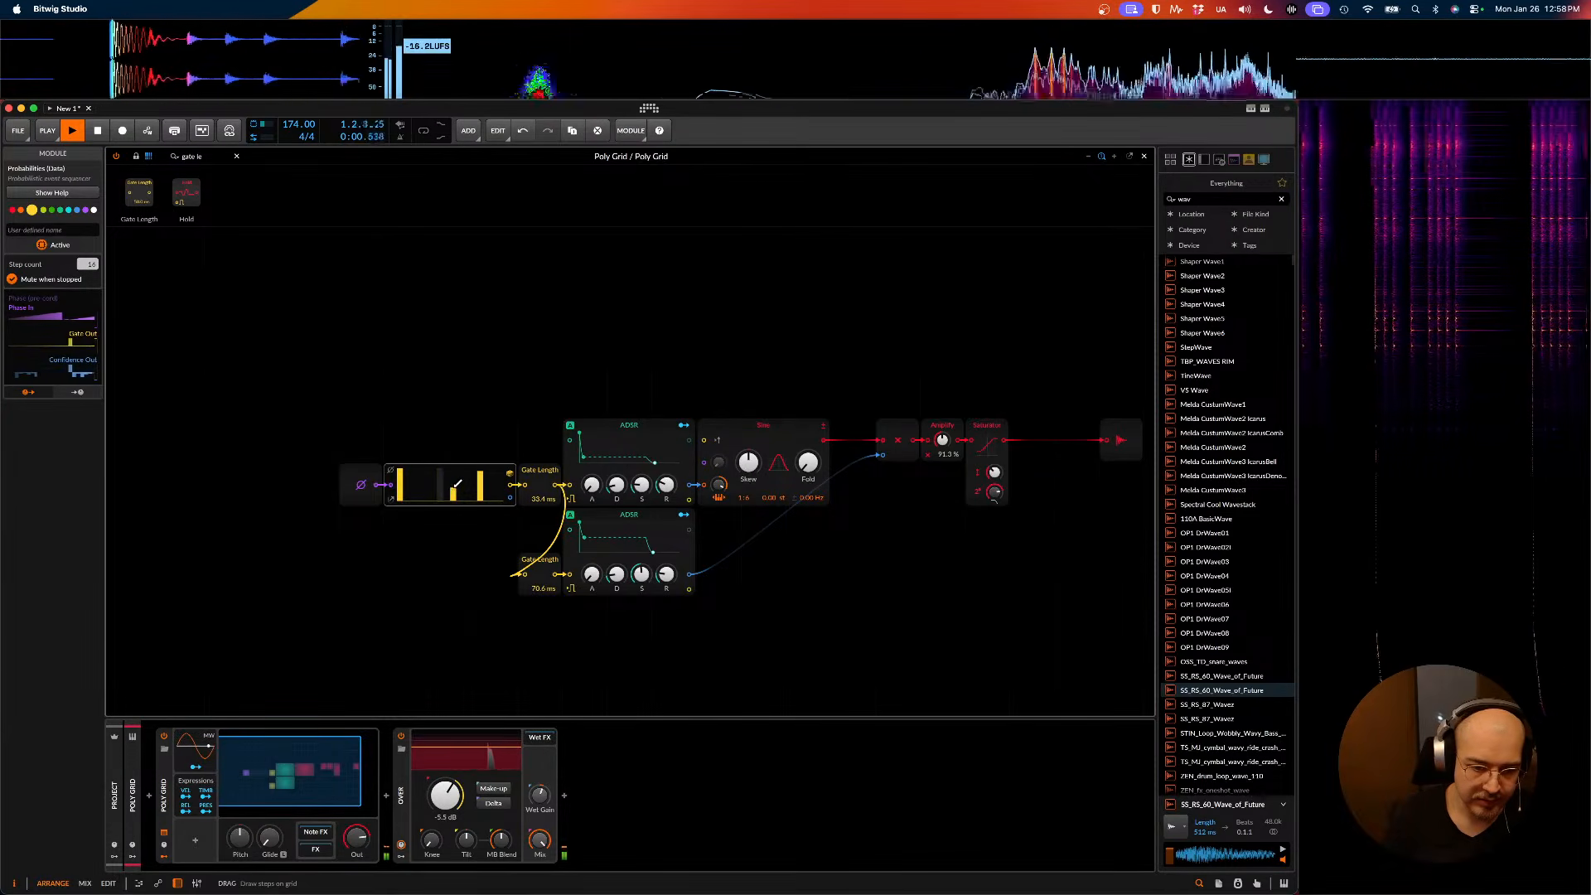
- Redraw the Probabilities pattern with a tall hit on step 11 and low-probability hits on steps 8 and 10
{"action": "mouse_move", "coordinate": [457, 484]}
{"action": "left_mouse_down"}
{"action": "mouse_move", "coordinate": [470, 482]}
{"action": "mouse_move", "coordinate": [455, 489]}
{"action": "left_mouse_up"}
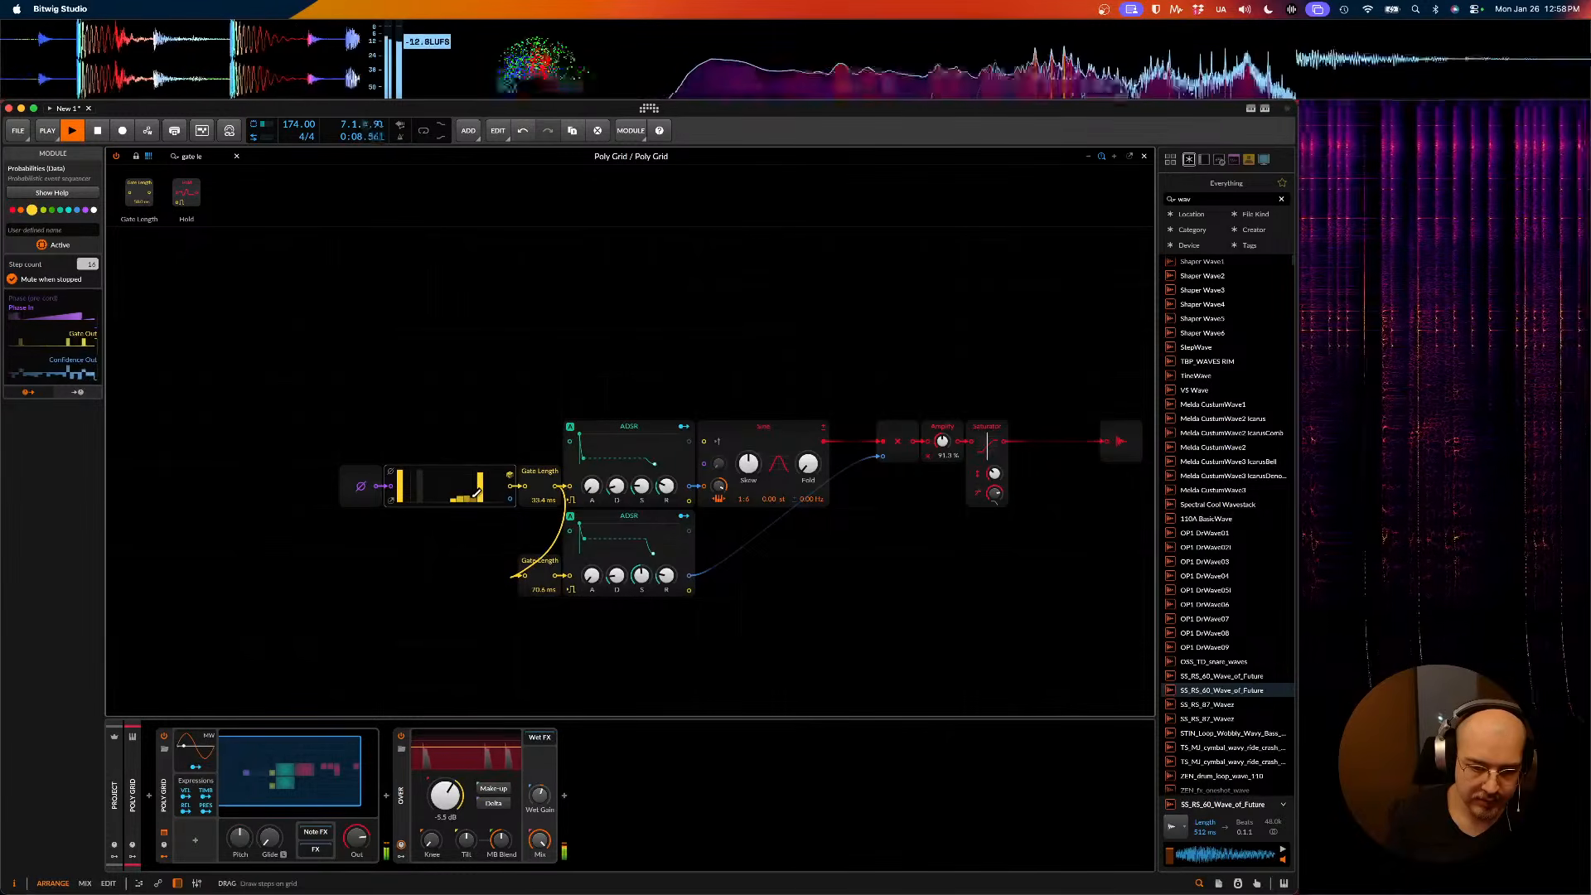
{"action": "mouse_move", "coordinate": [475, 494]}
{"action": "left_mouse_down"}
{"action": "mouse_move", "coordinate": [461, 495]}
{"action": "mouse_move", "coordinate": [501, 480]}
{"action": "left_mouse_up"}
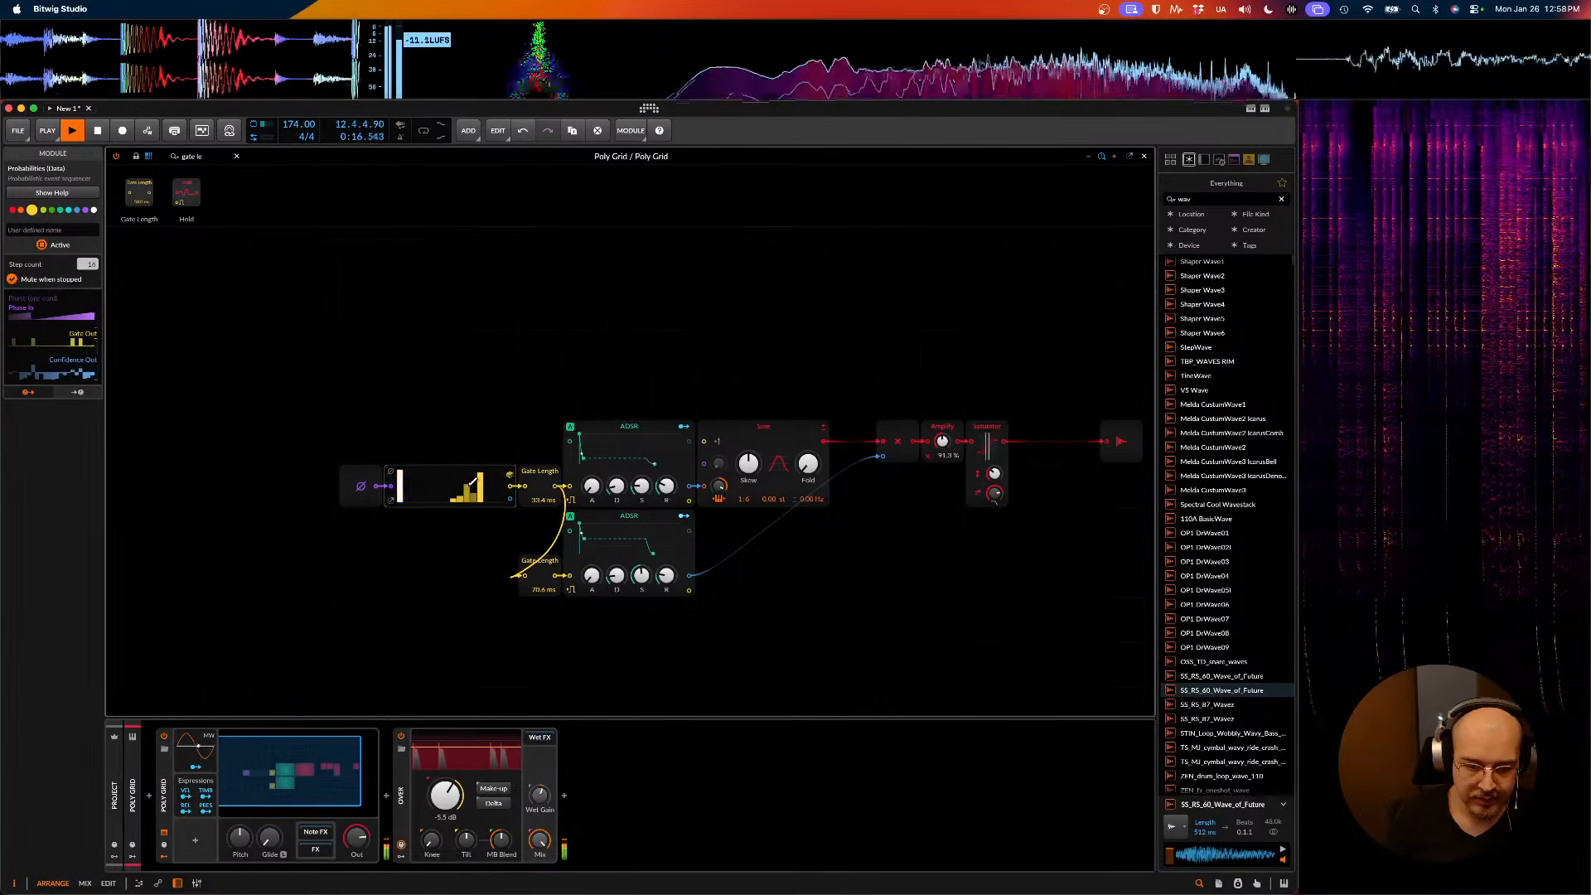
{"action": "mouse_move", "coordinate": [469, 486]}
{"action": "left_mouse_down"}
{"action": "mouse_move", "coordinate": [464, 471]}
{"action": "mouse_move", "coordinate": [484, 486]}
{"action": "left_mouse_up"}
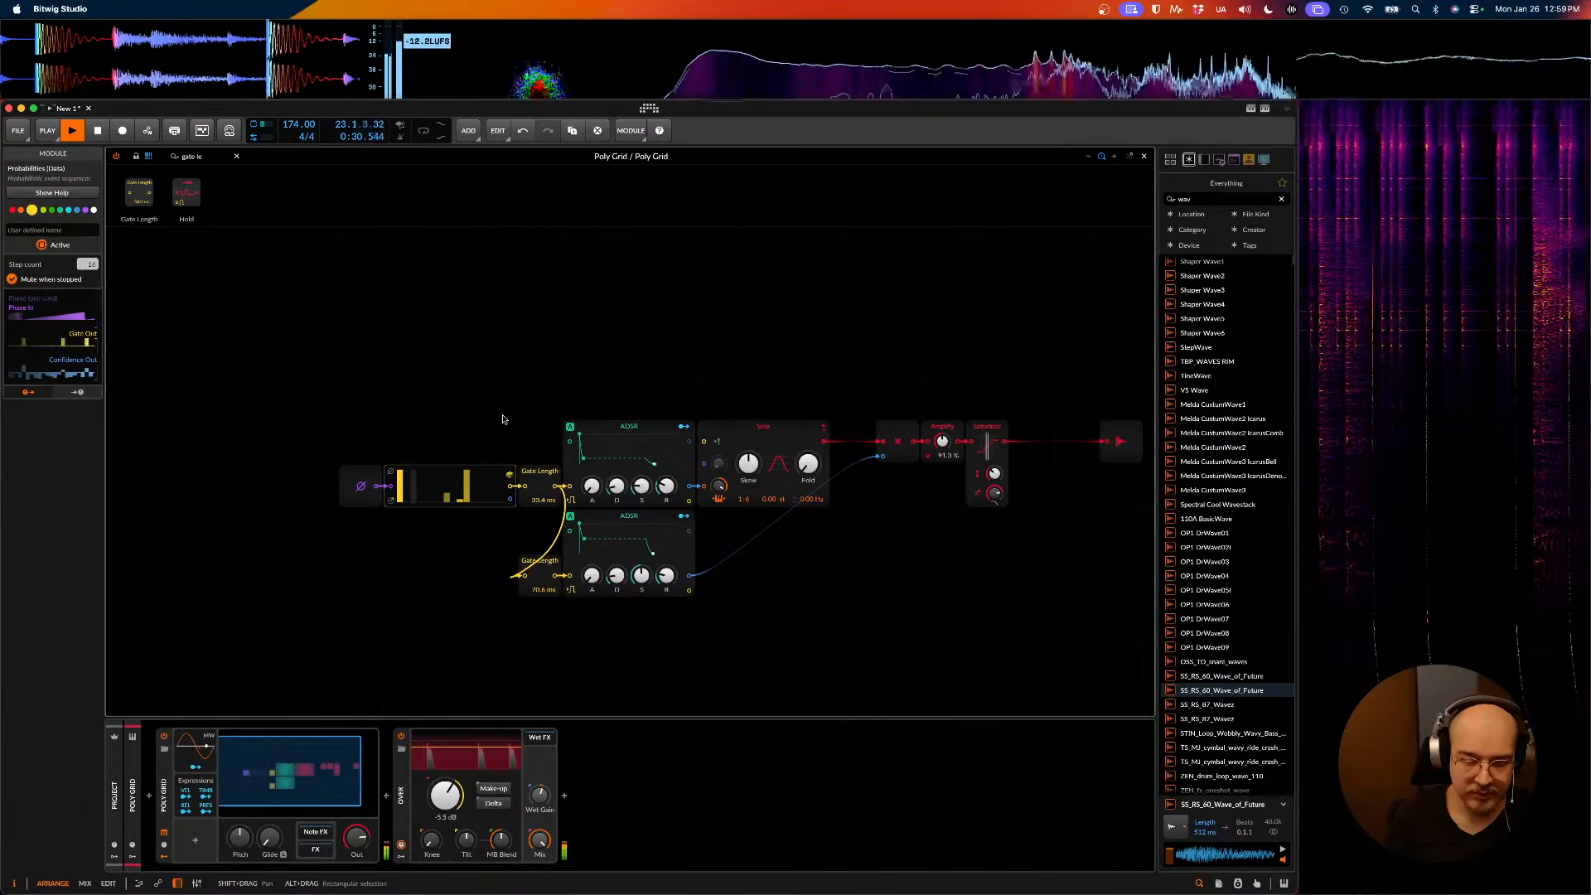
- Return to the arrangement and move the second Poly Grid track, which holds the launcher clip, to the top of the track list
{"action": "key", "text": "Tab"}
{"action": "key", "text": "Tab"}
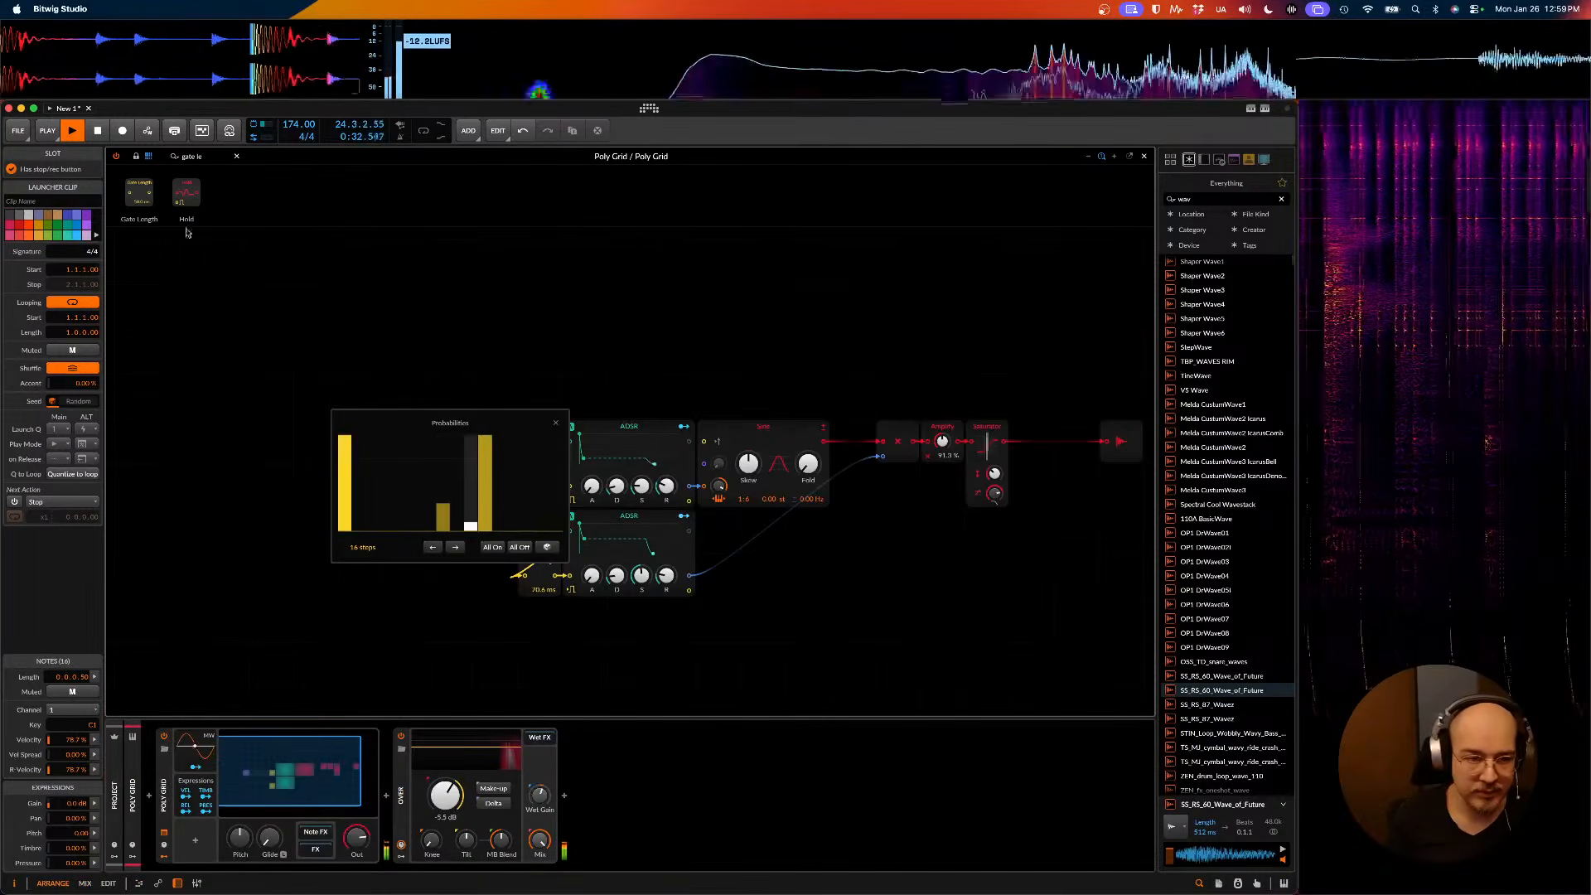
{"action": "key", "text": "Tab"}
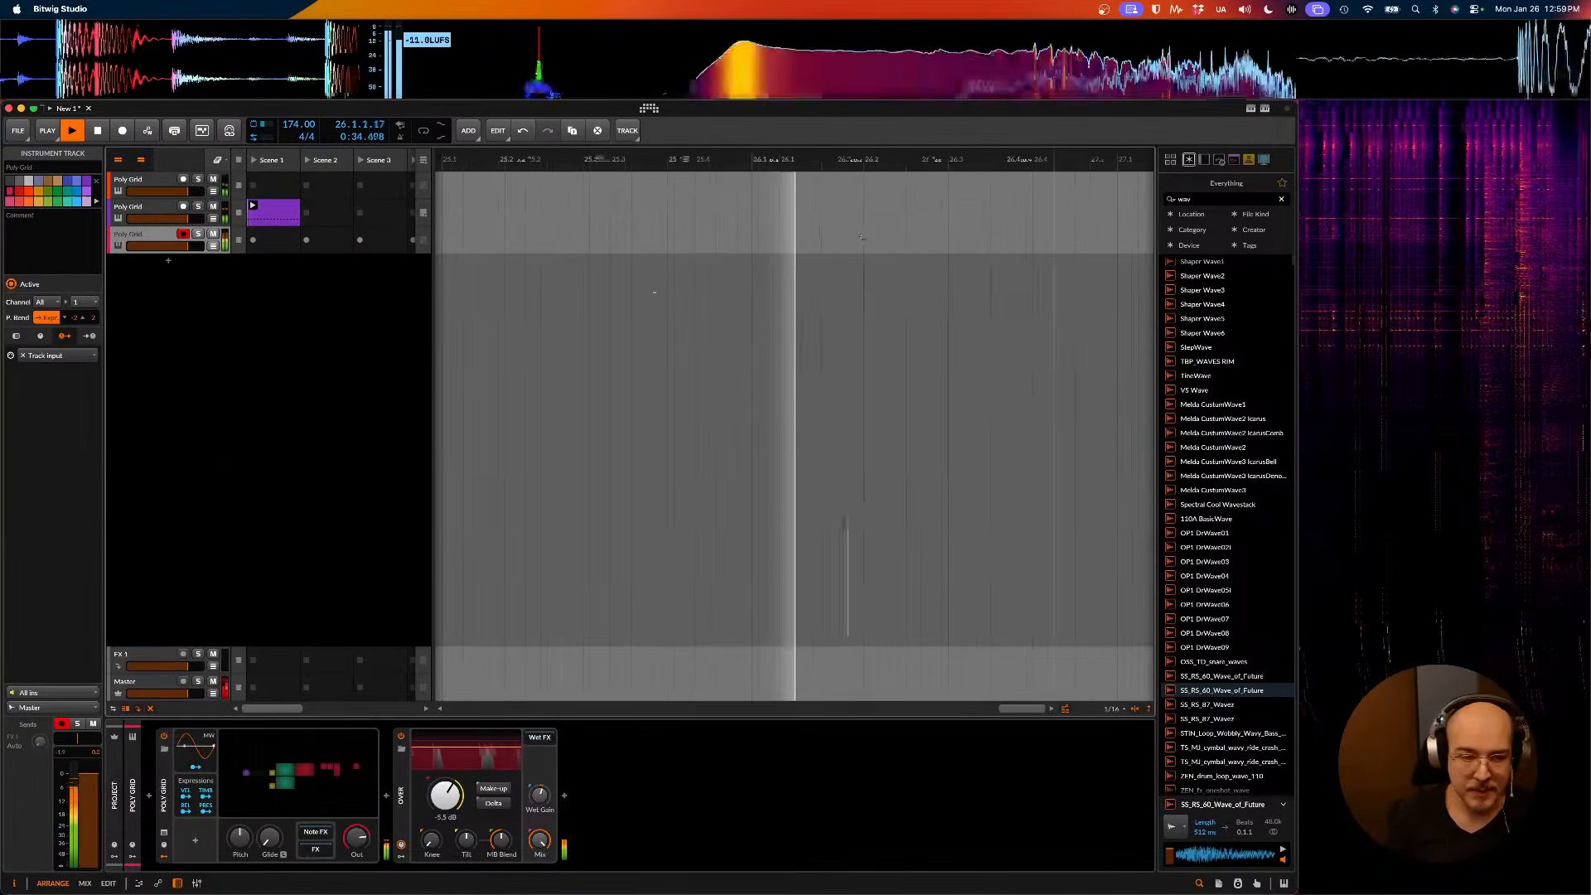
{"action": "left_click", "coordinate": [248, 219]}
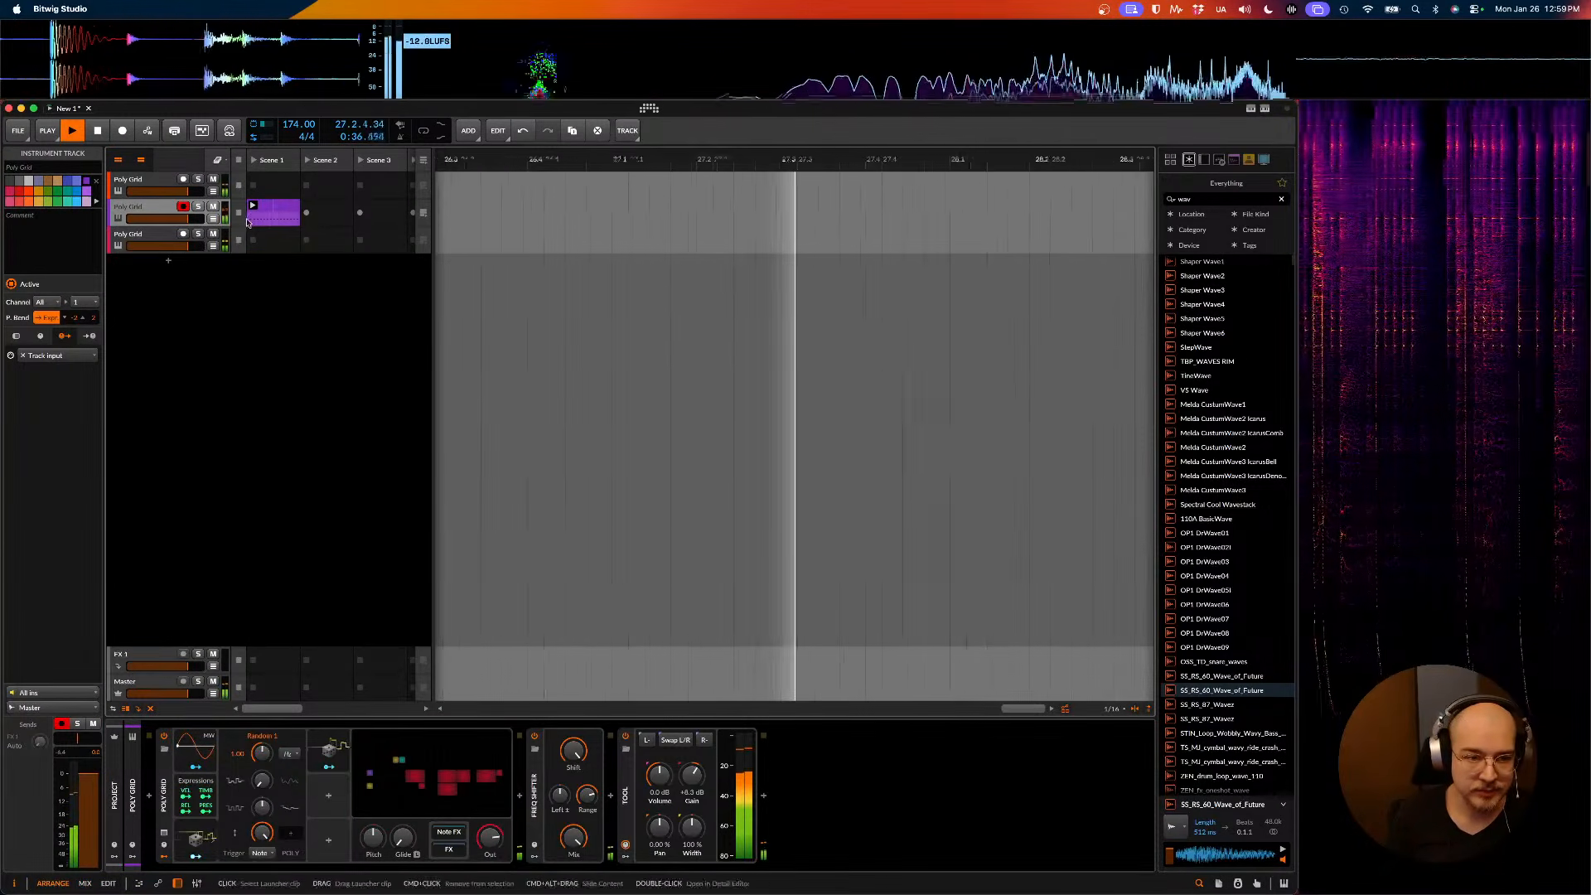
{"action": "left_click_drag", "start_coordinate": [149, 207], "coordinate": [150, 175]}
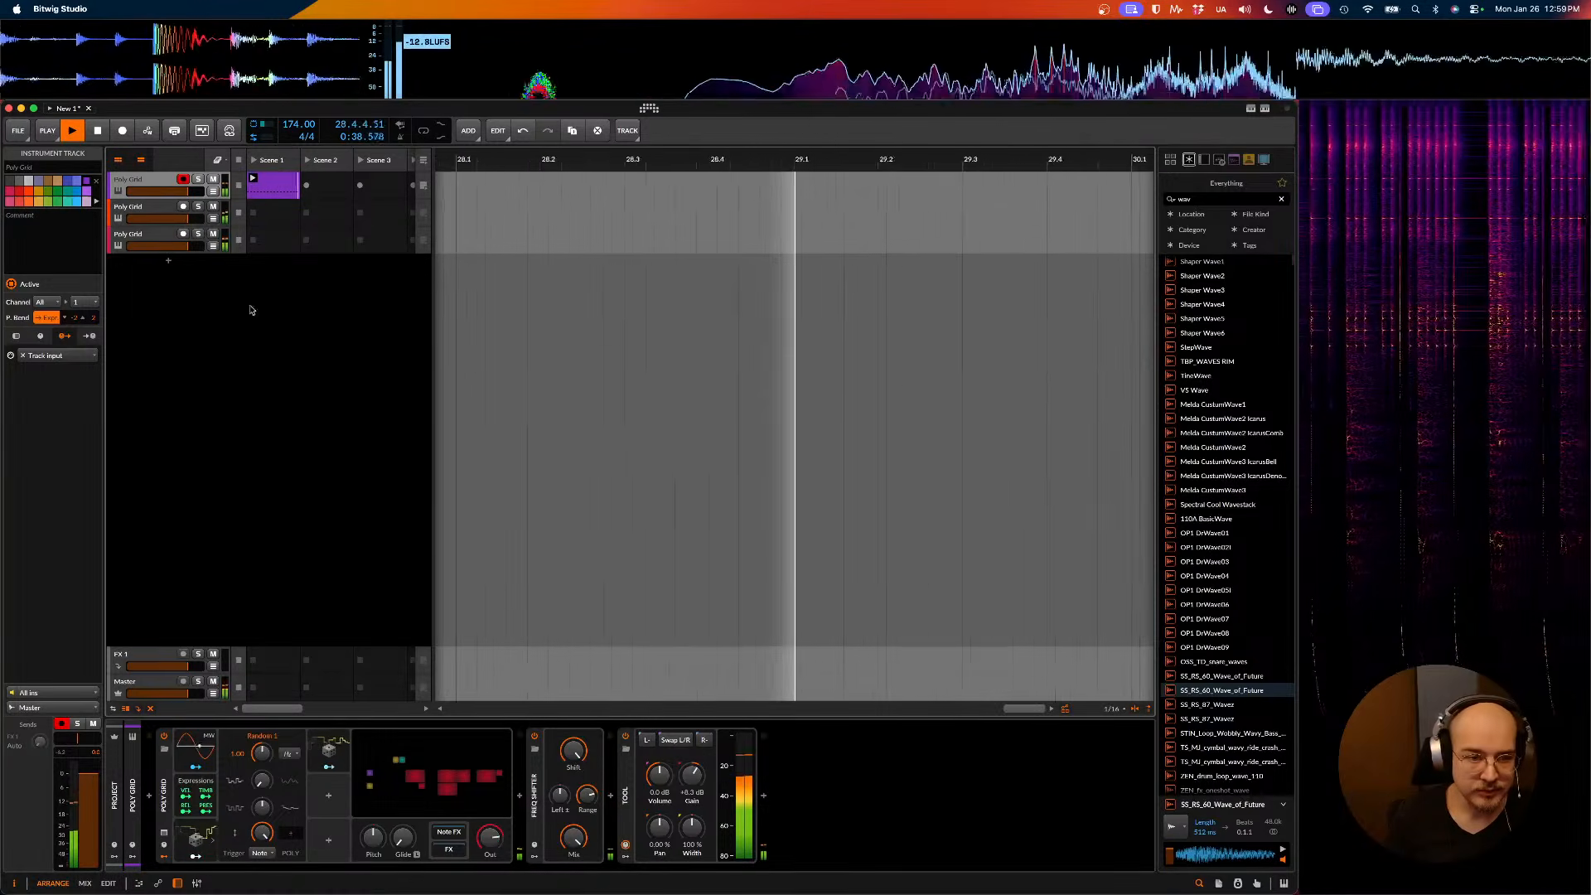
- Stop playback and group the two lower Poly Grid tracks
{"action": "left_click", "coordinate": [160, 220]}
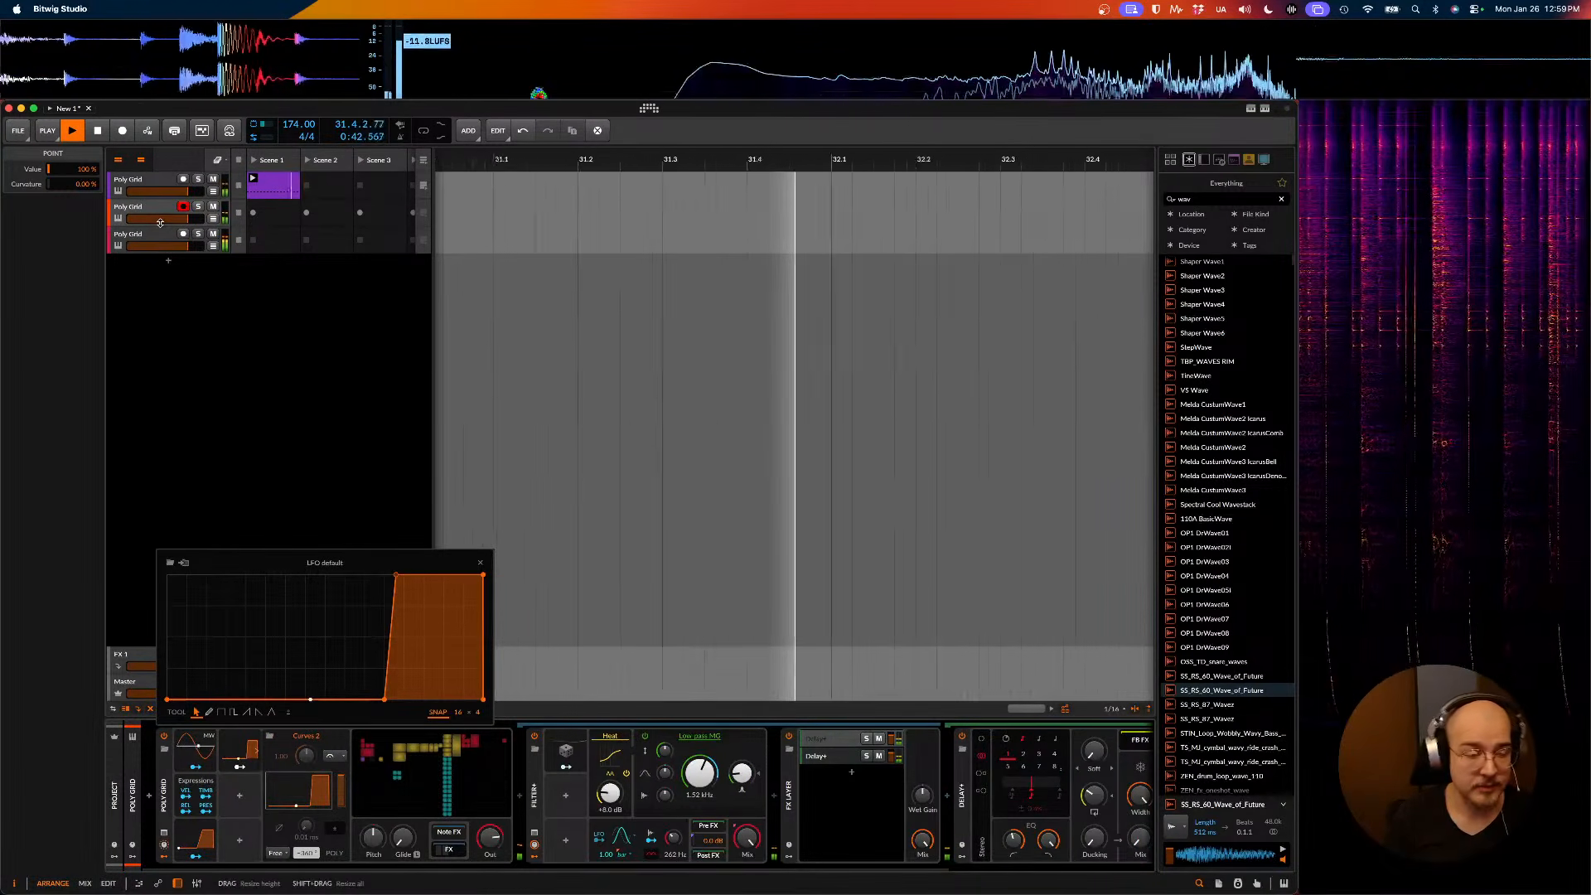
{"action": "key", "text": "space"}
{"action": "left_click", "coordinate": [159, 247], "text": "shift"}
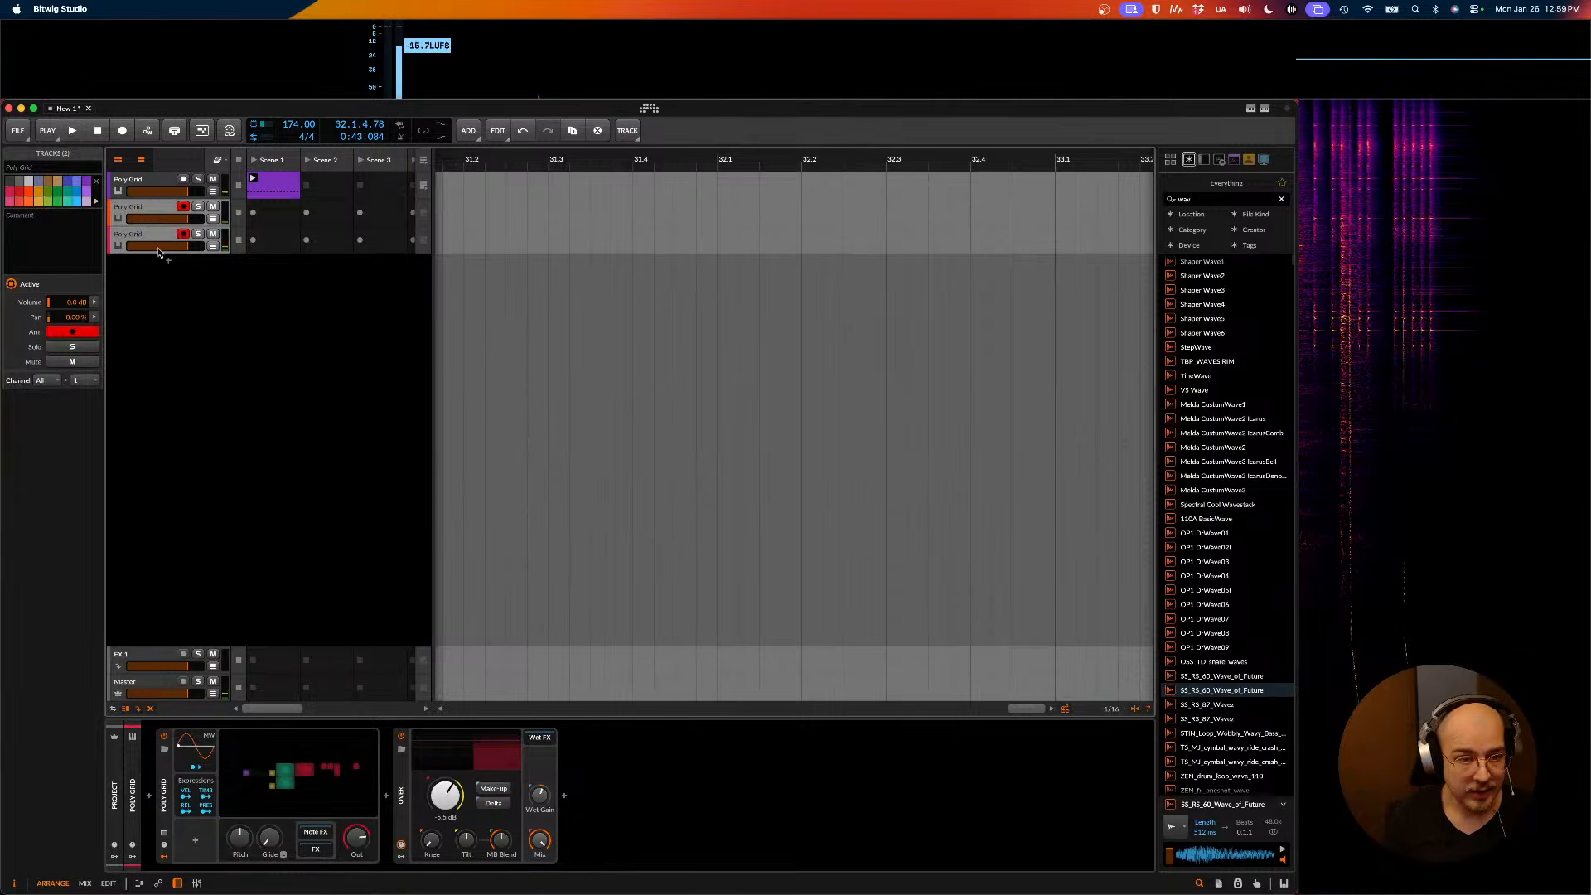
{"action": "key", "text": "super+g"}
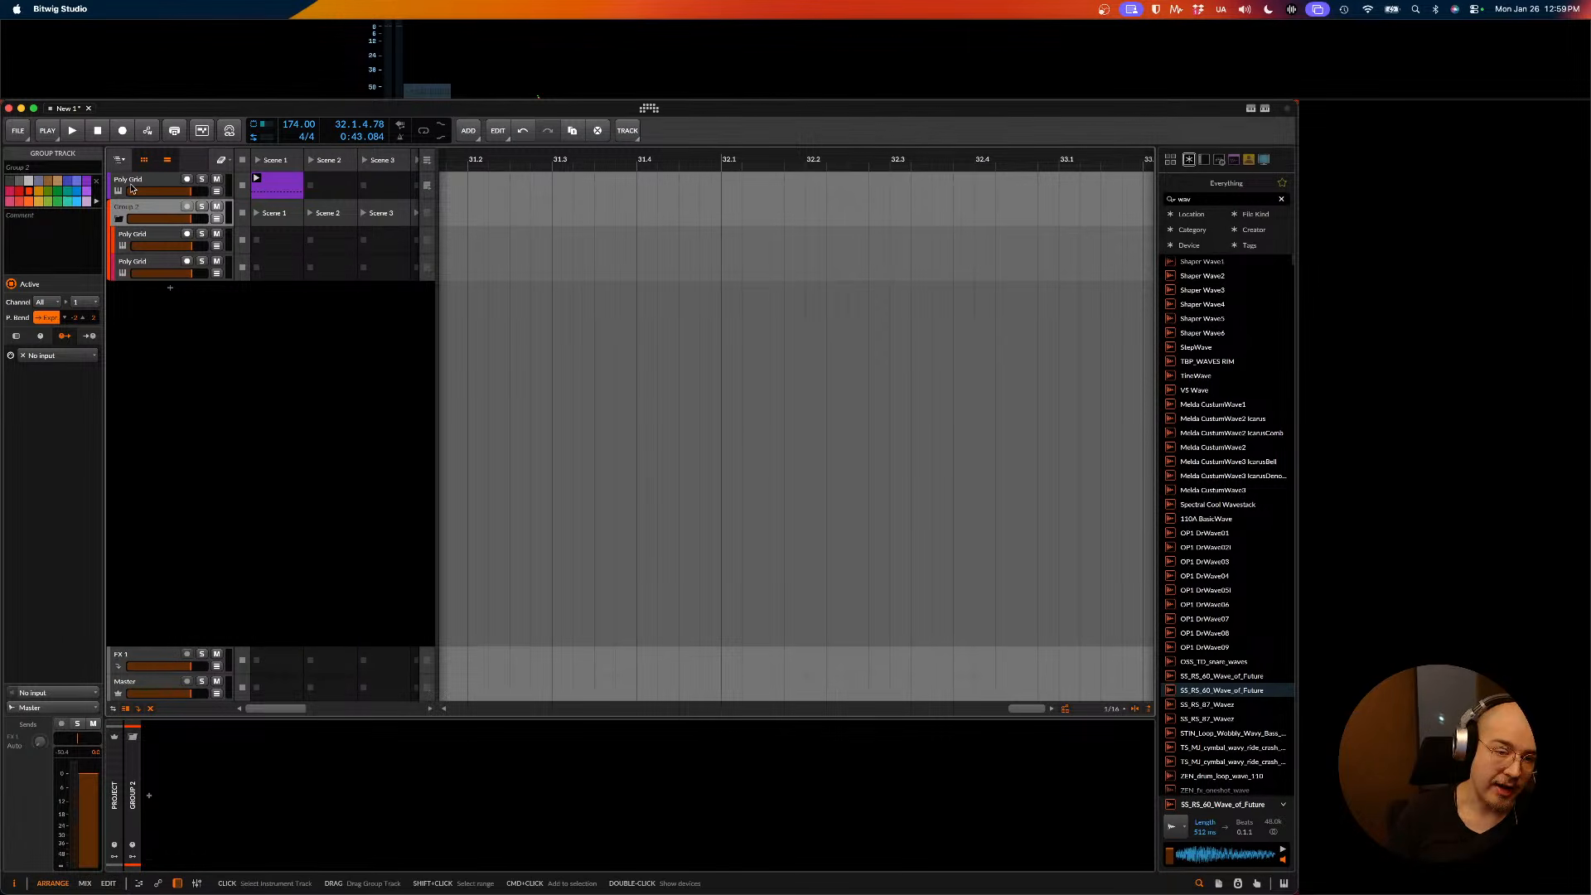
- Insert a Tool device on the new group track
{"action": "left_click", "coordinate": [148, 799]}
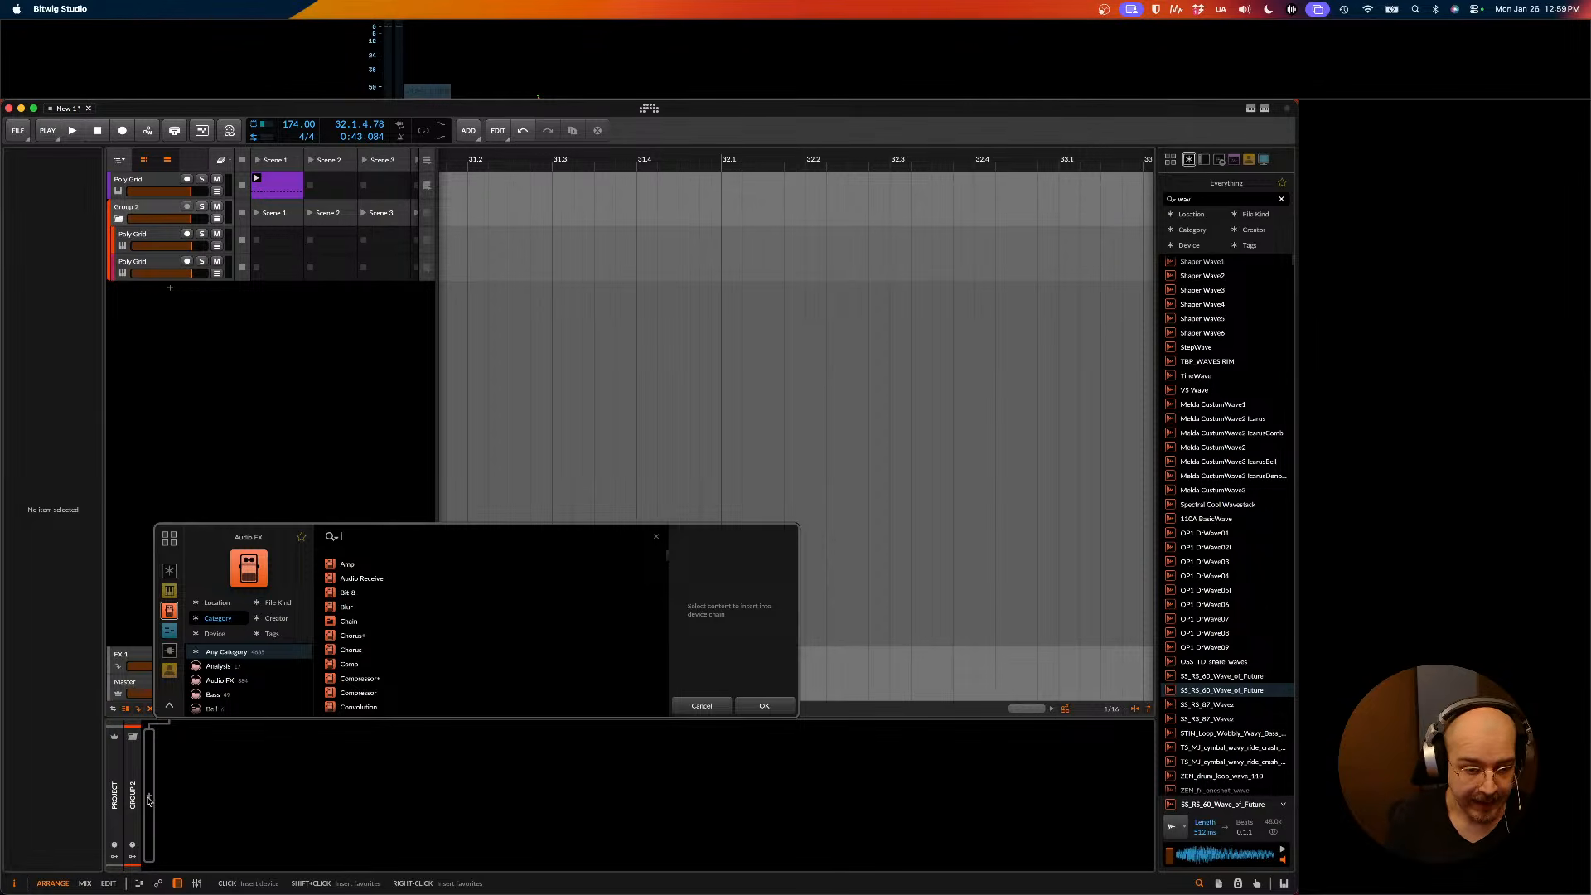
{"action": "type", "text": "tool"}
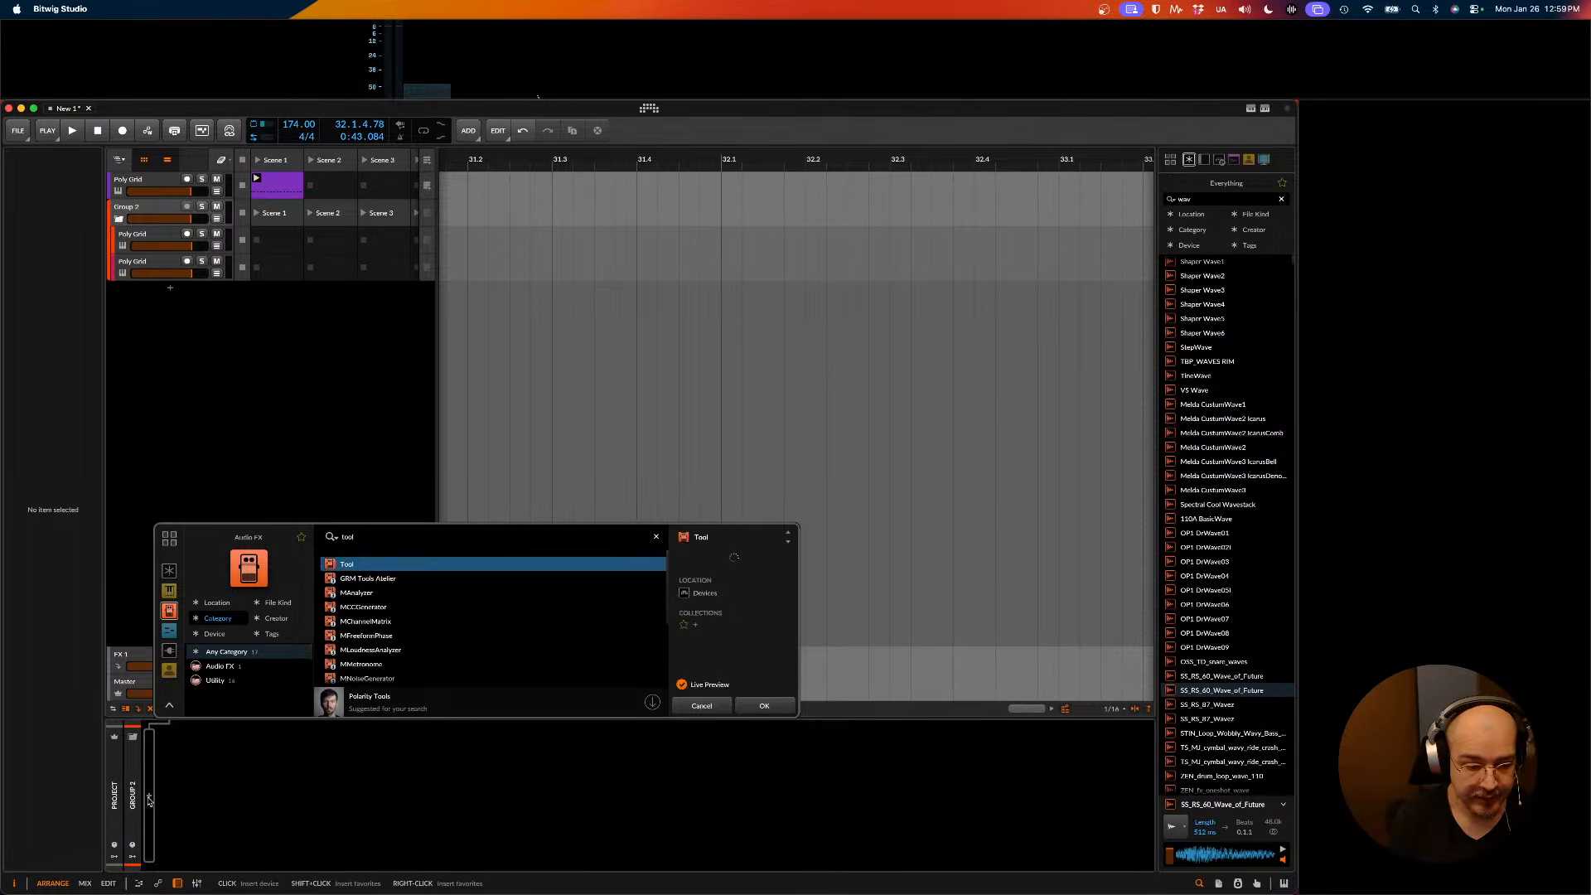
{"action": "key", "text": "Return"}
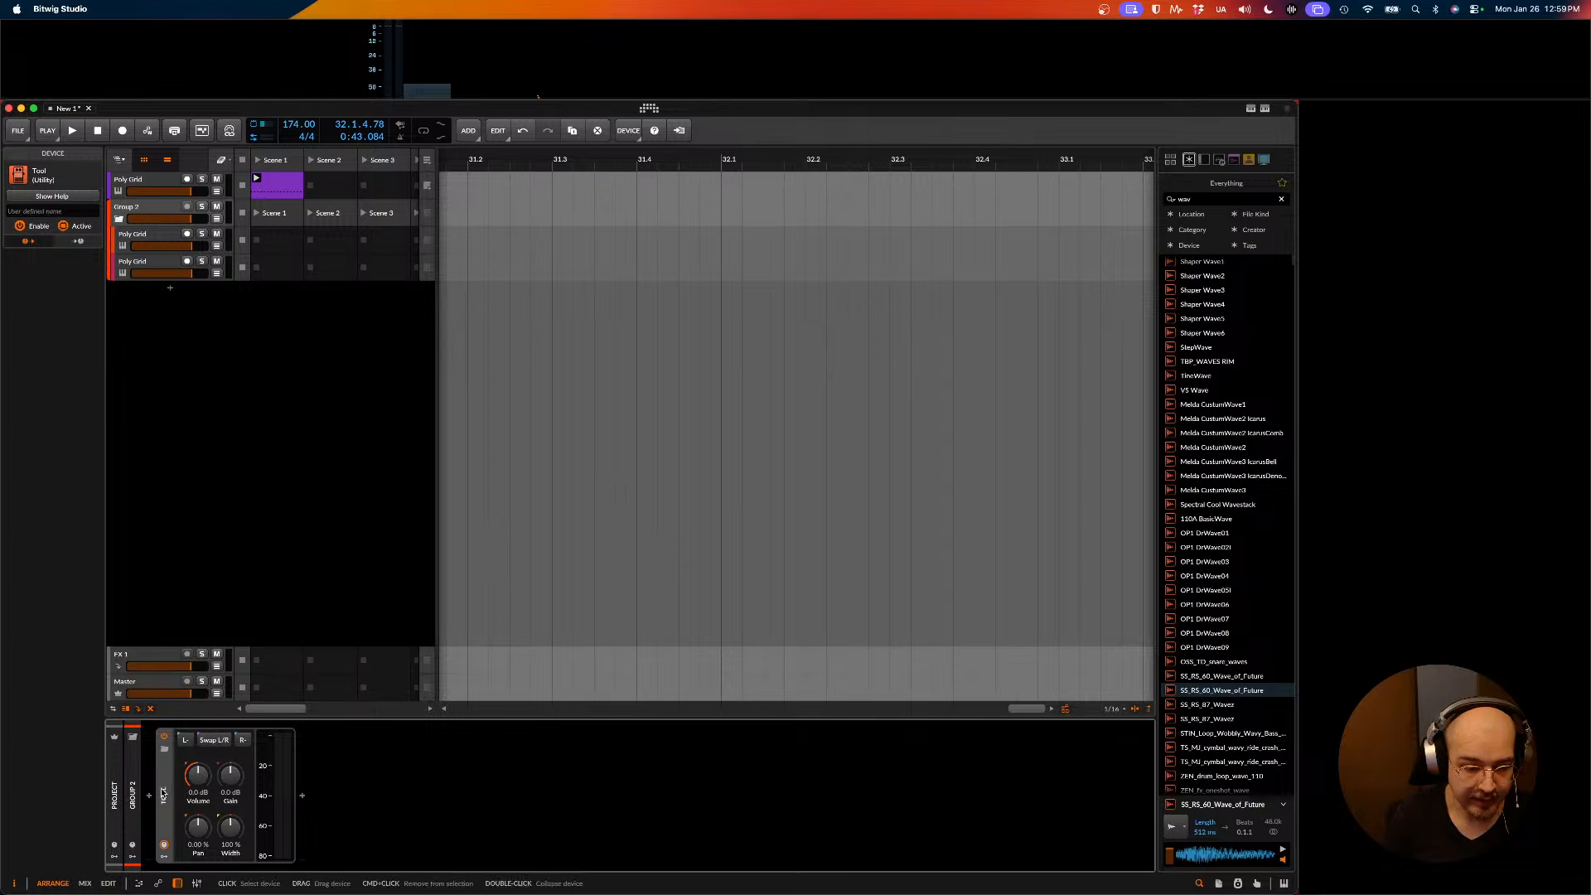
- Browse the modulators for the top track's Poly Grid, searching for env and ad and previewing 4-Stage and ADSR
{"action": "left_click", "coordinate": [129, 209]}
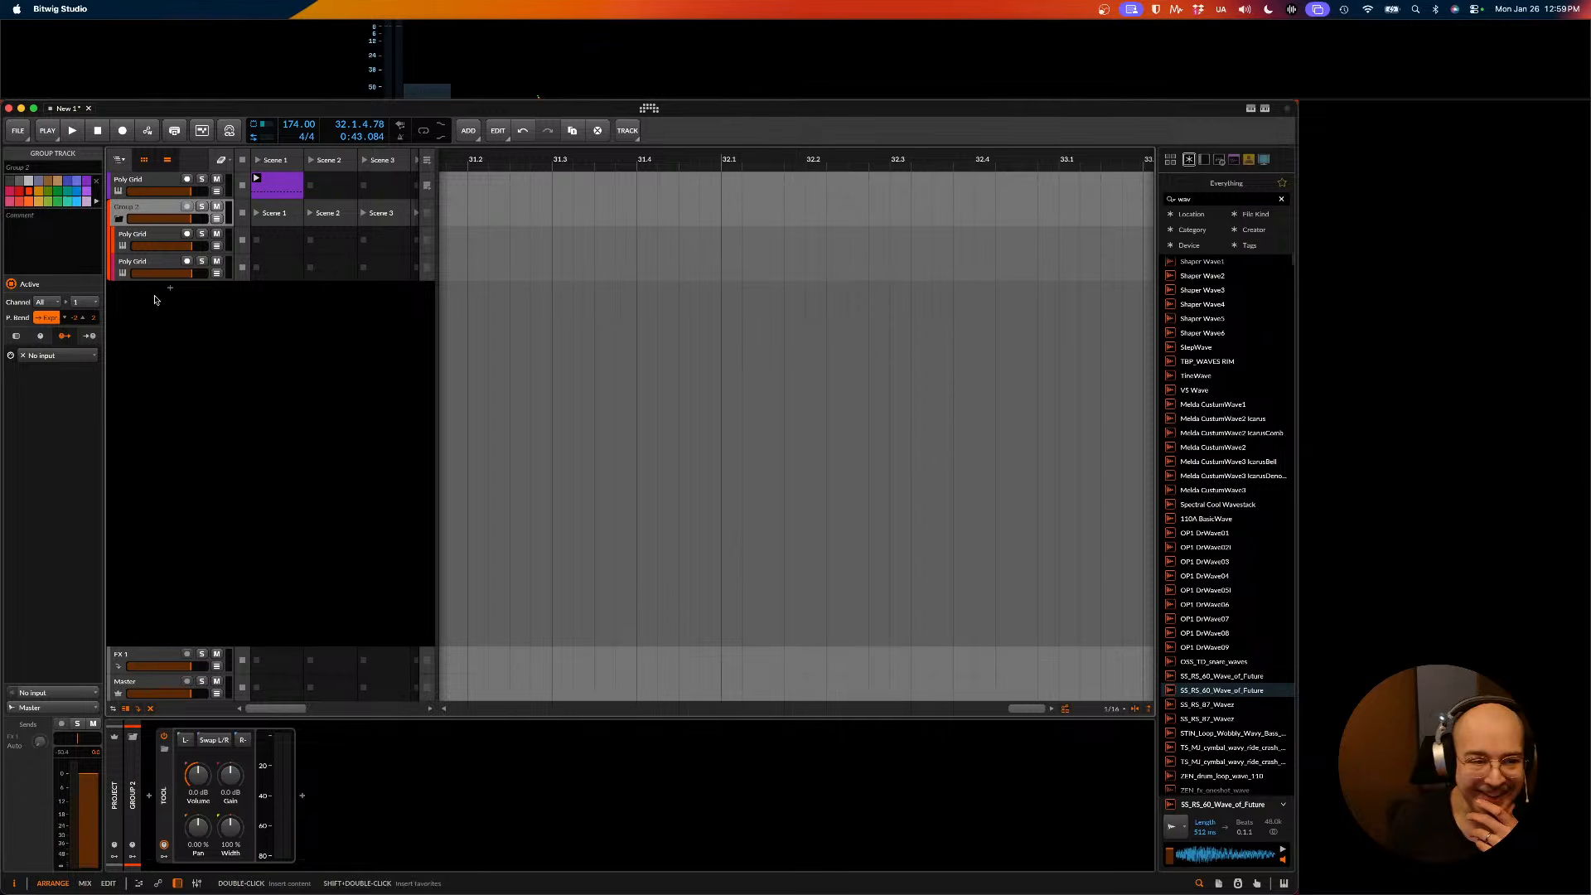
{"action": "left_click", "coordinate": [133, 180]}
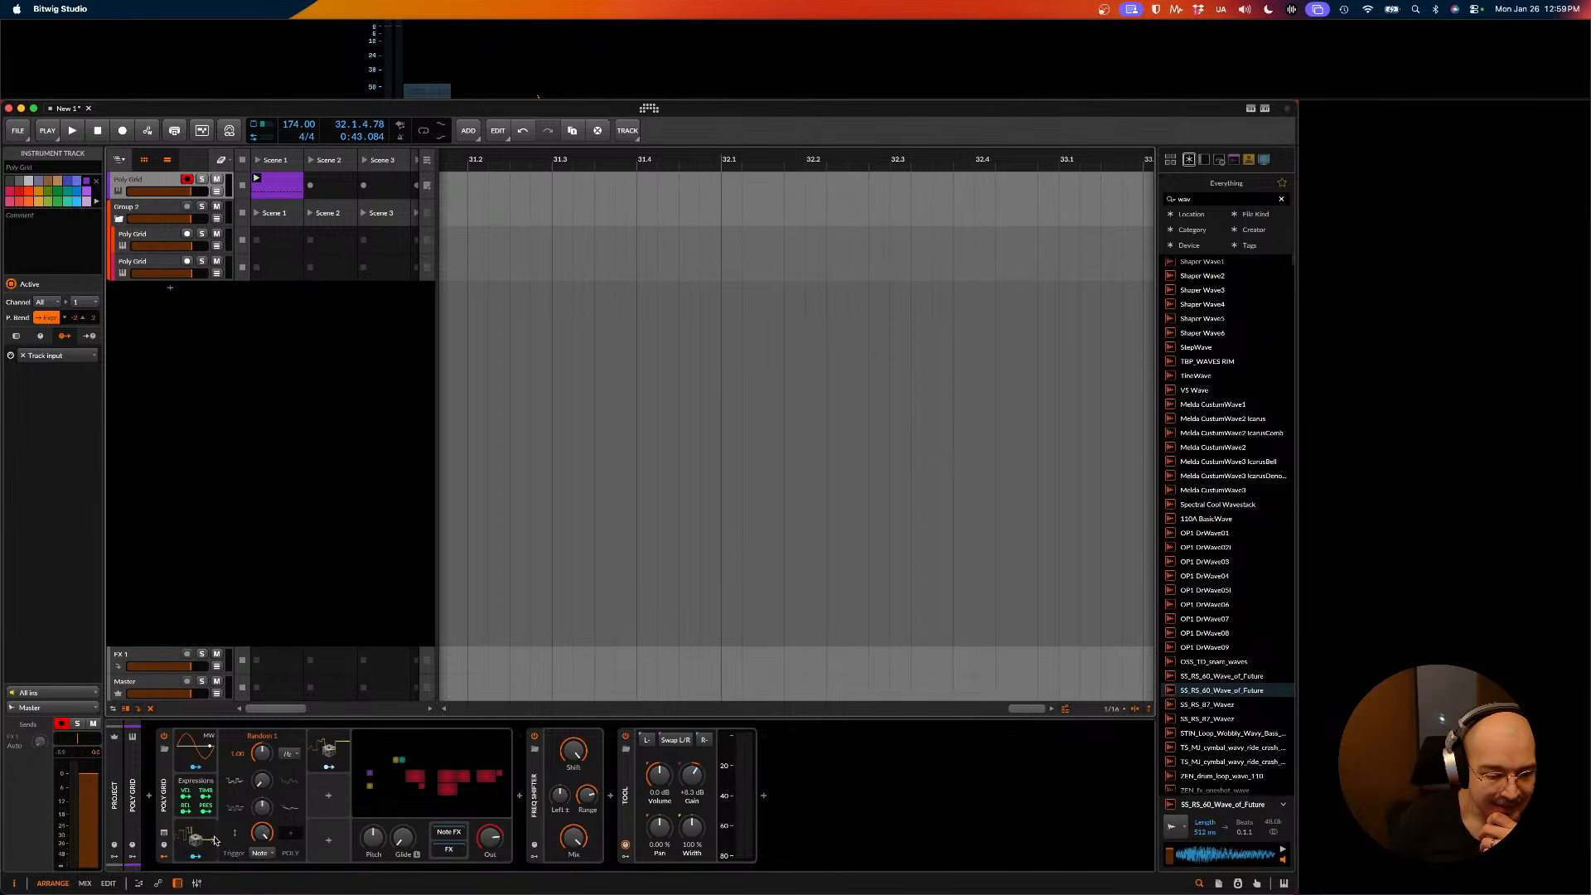
{"action": "left_click", "coordinate": [329, 797]}
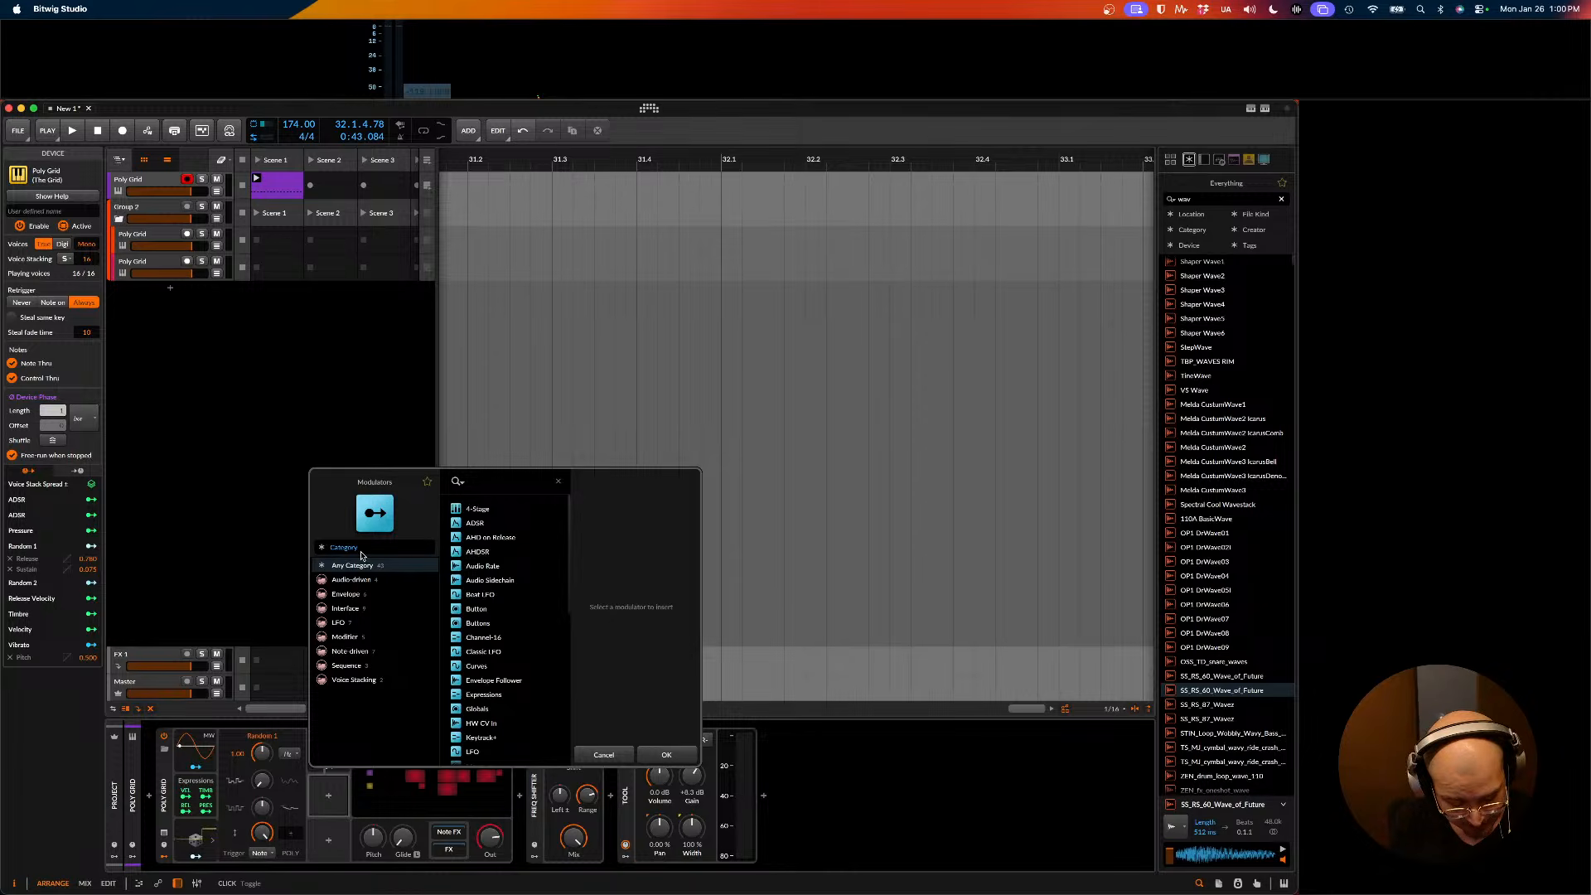
{"action": "type", "text": "env"}
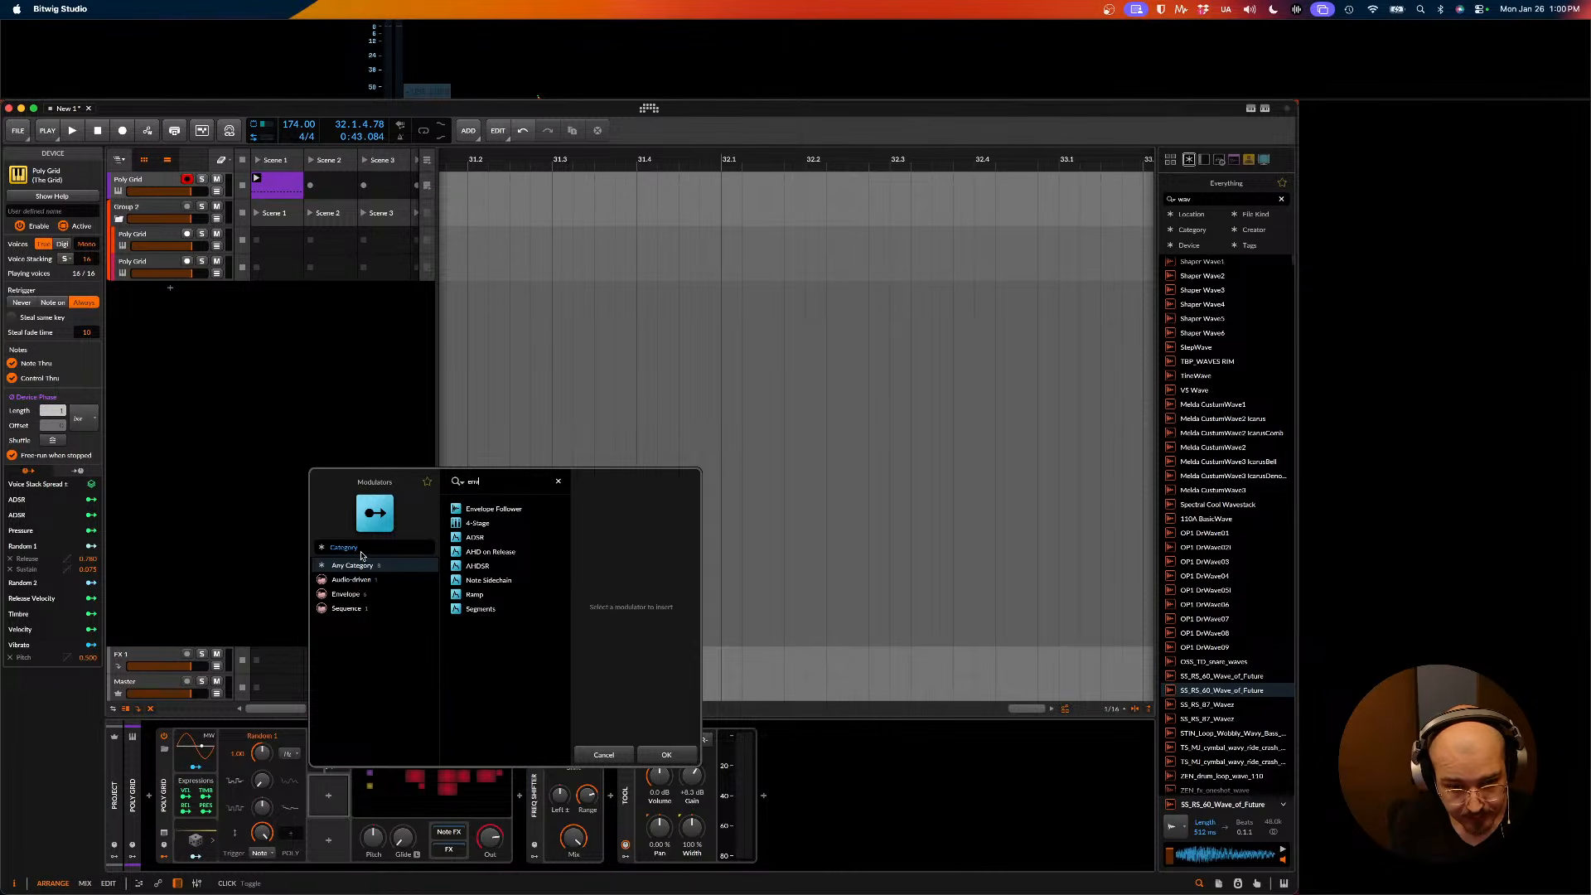
{"action": "key", "text": "Down"}
{"action": "key", "text": "Down"}
{"action": "key", "text": "Down"}
{"action": "key", "text": "Down"}
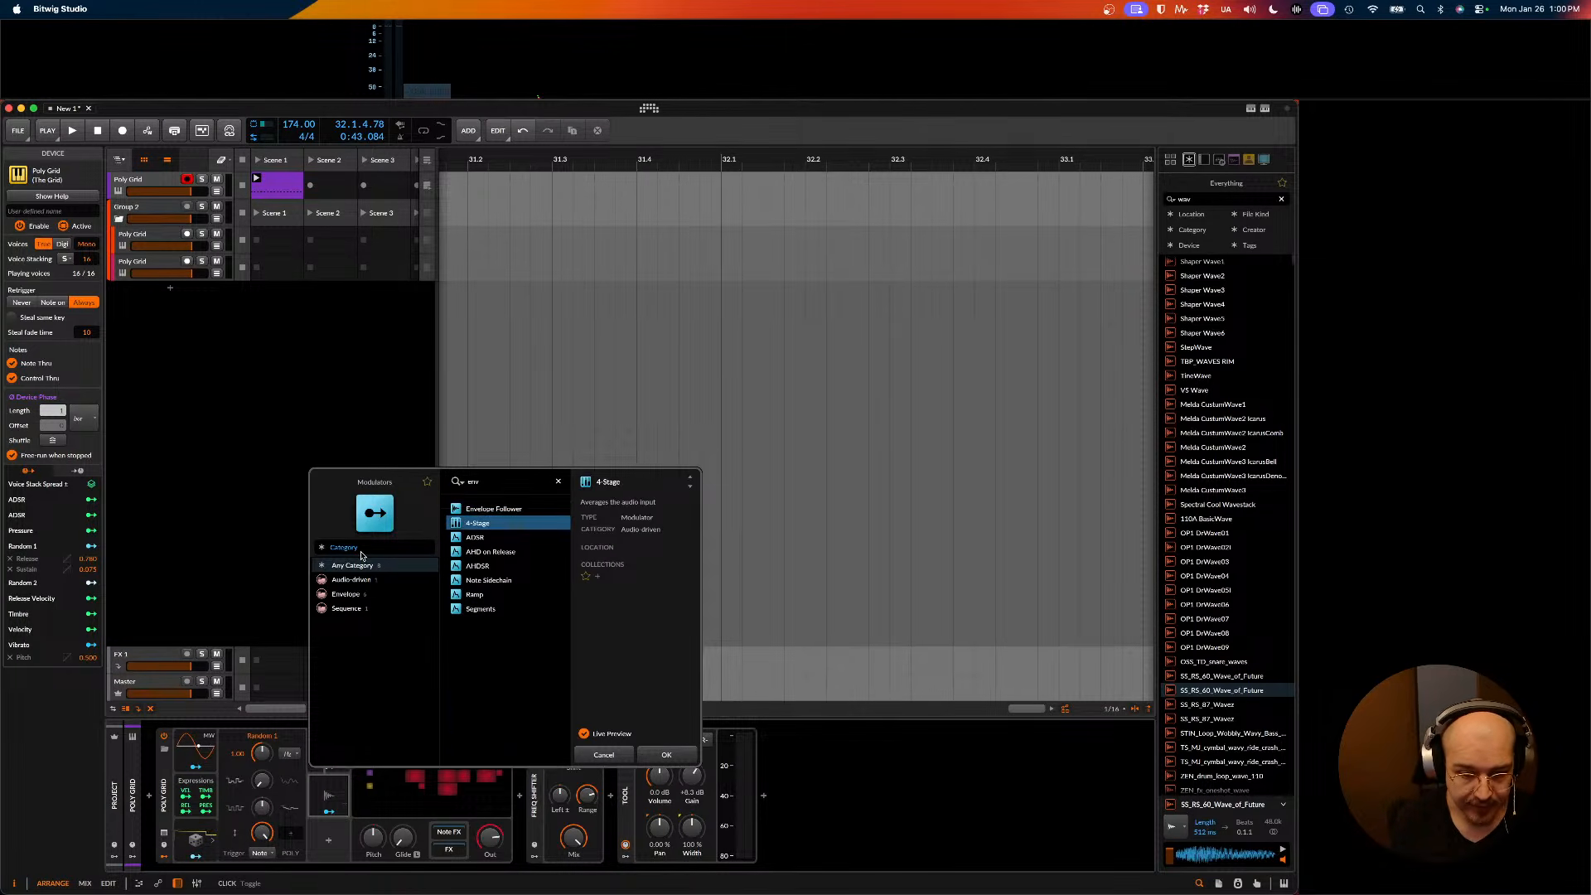
{"action": "key", "text": "Up"}
{"action": "key", "text": "Up"}
{"action": "key", "text": "Down"}
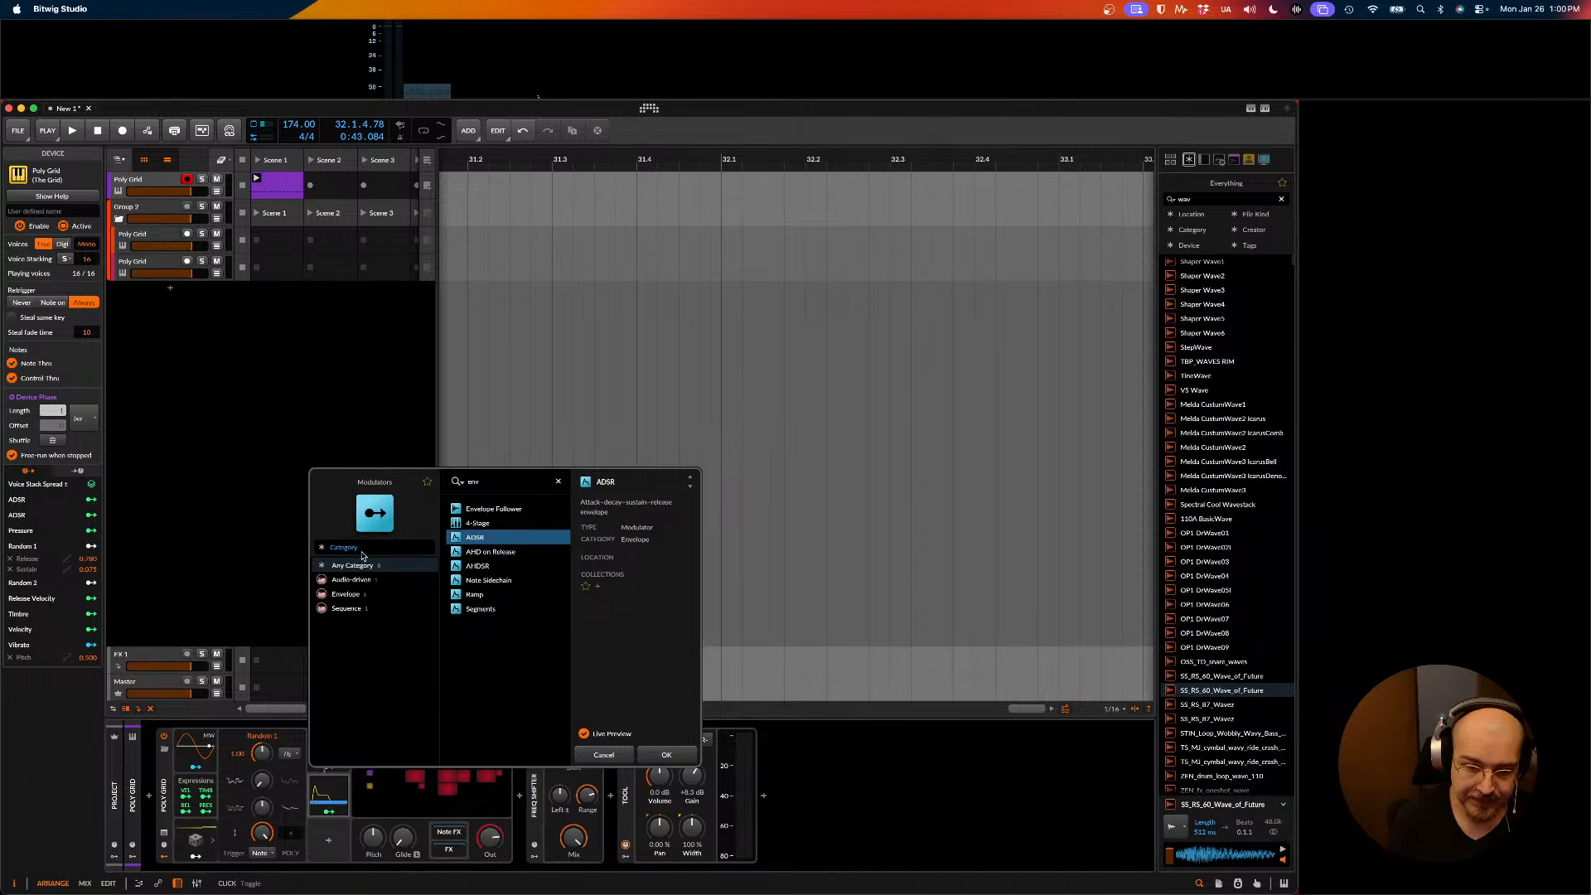
{"action": "double_click", "coordinate": [476, 482]}
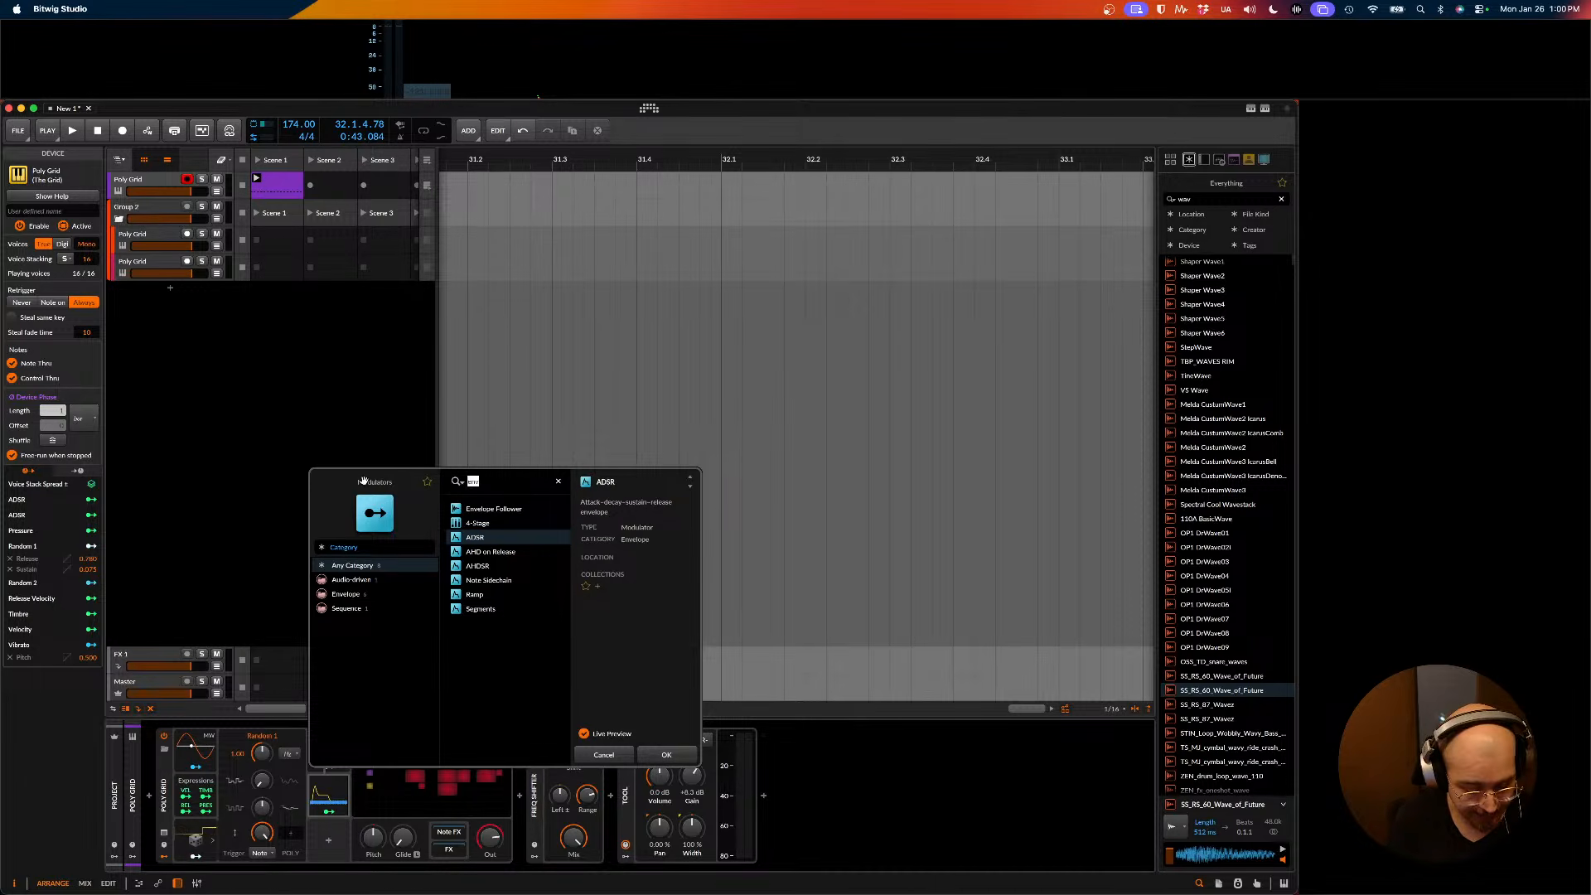
{"action": "type", "text": "ad"}
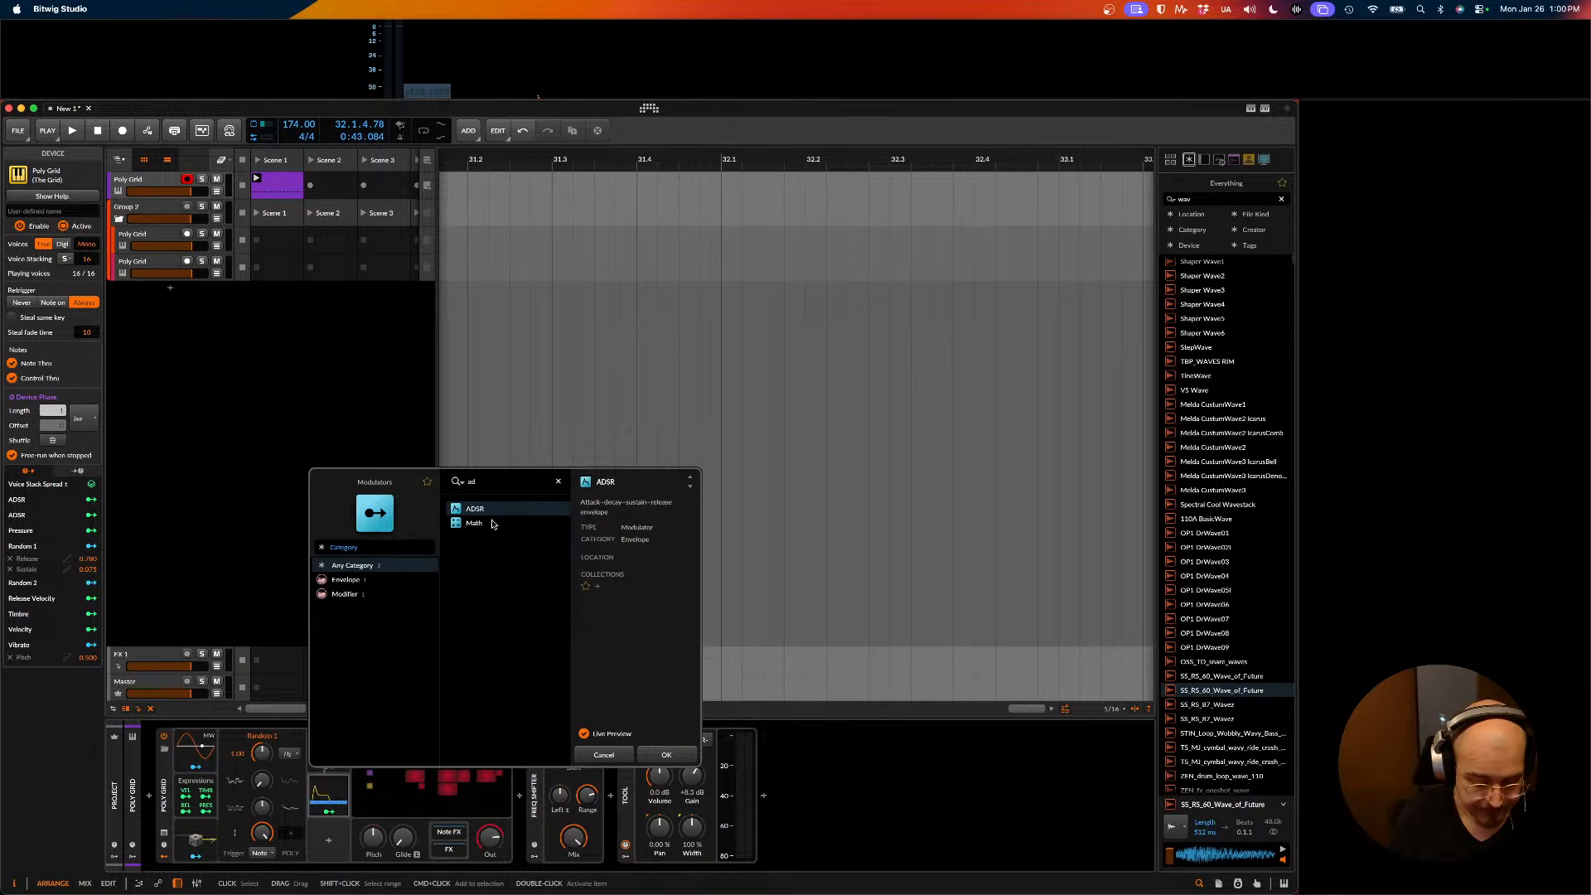
{"action": "key", "text": "BackSpace"}
{"action": "key", "text": "BackSpace"}
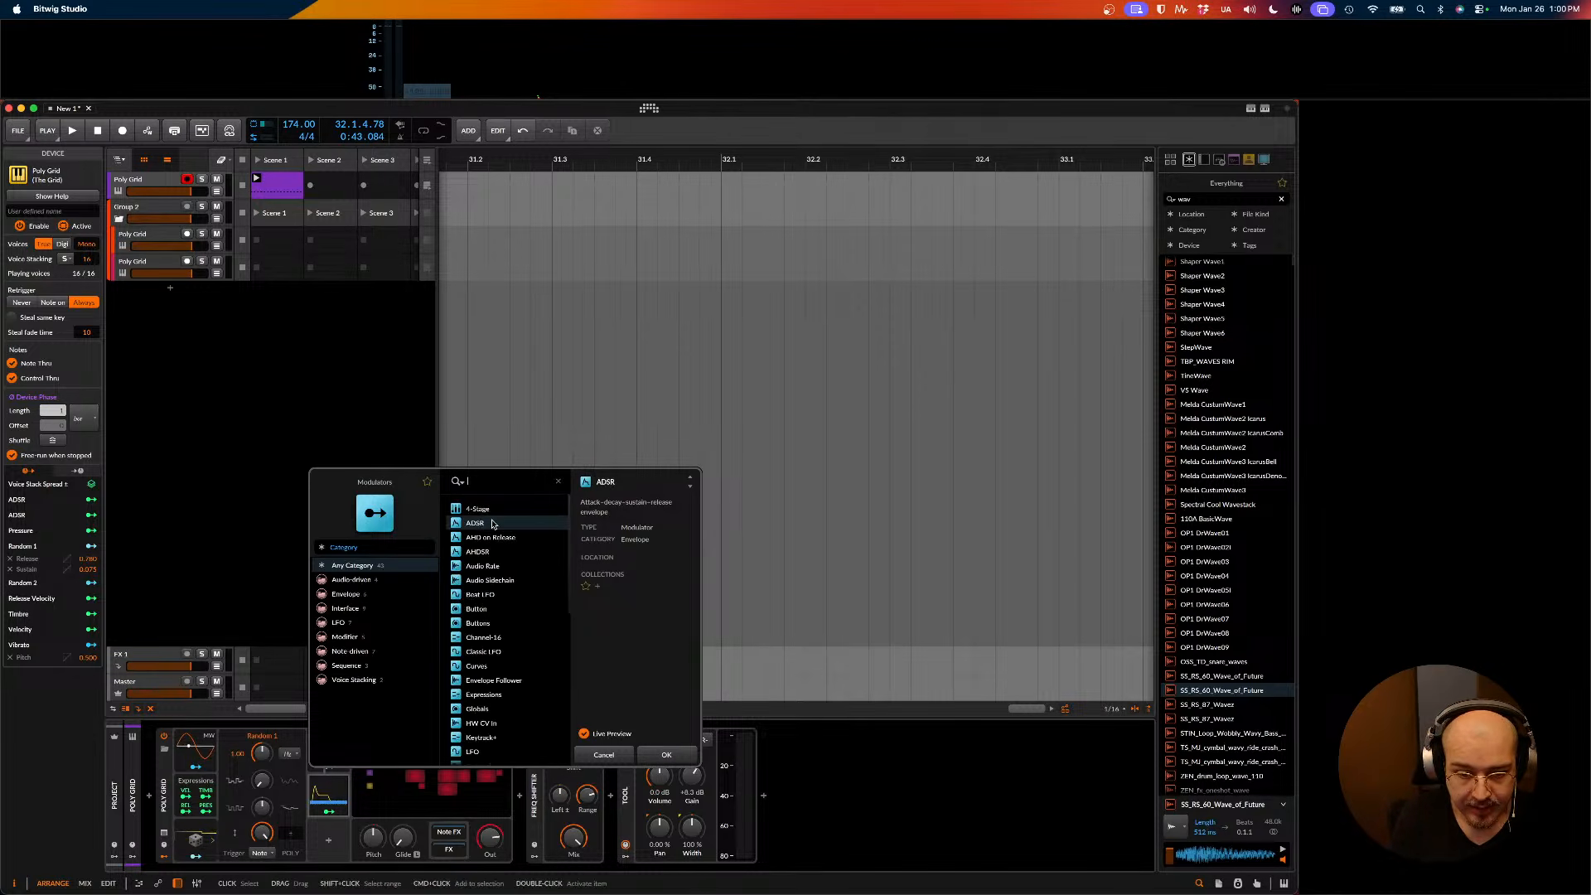
- Insert a Curves modulator on the top track's Poly Grid and set its trigger mode to Note
{"action": "type", "text": "m"}
{"action": "key", "text": "BackSpace"}
{"action": "type", "text": "cur"}
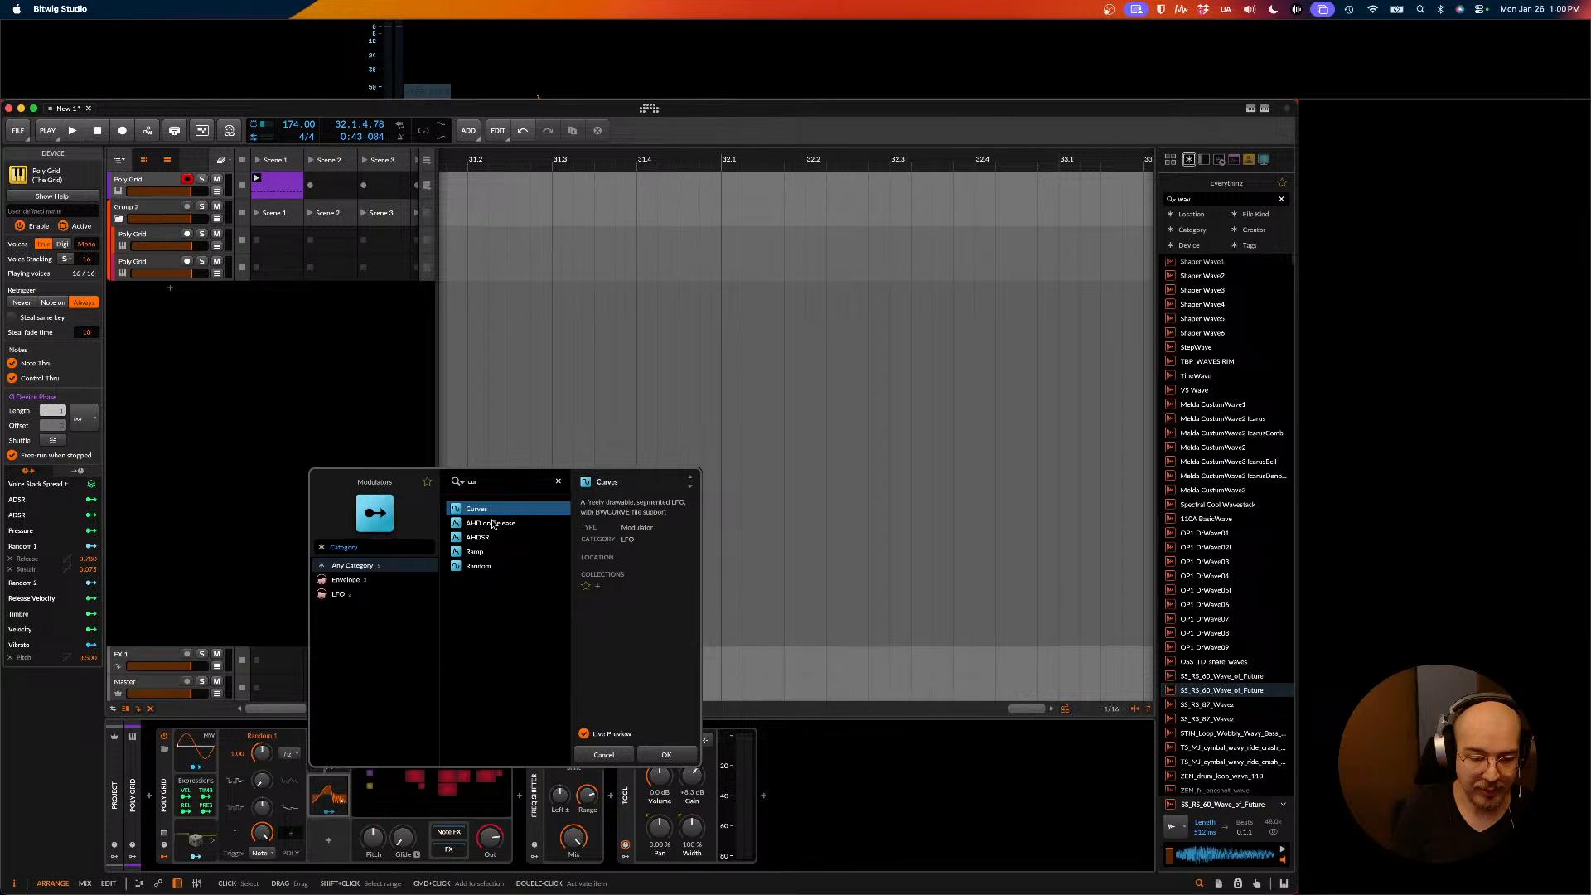
{"action": "key", "text": "Return"}
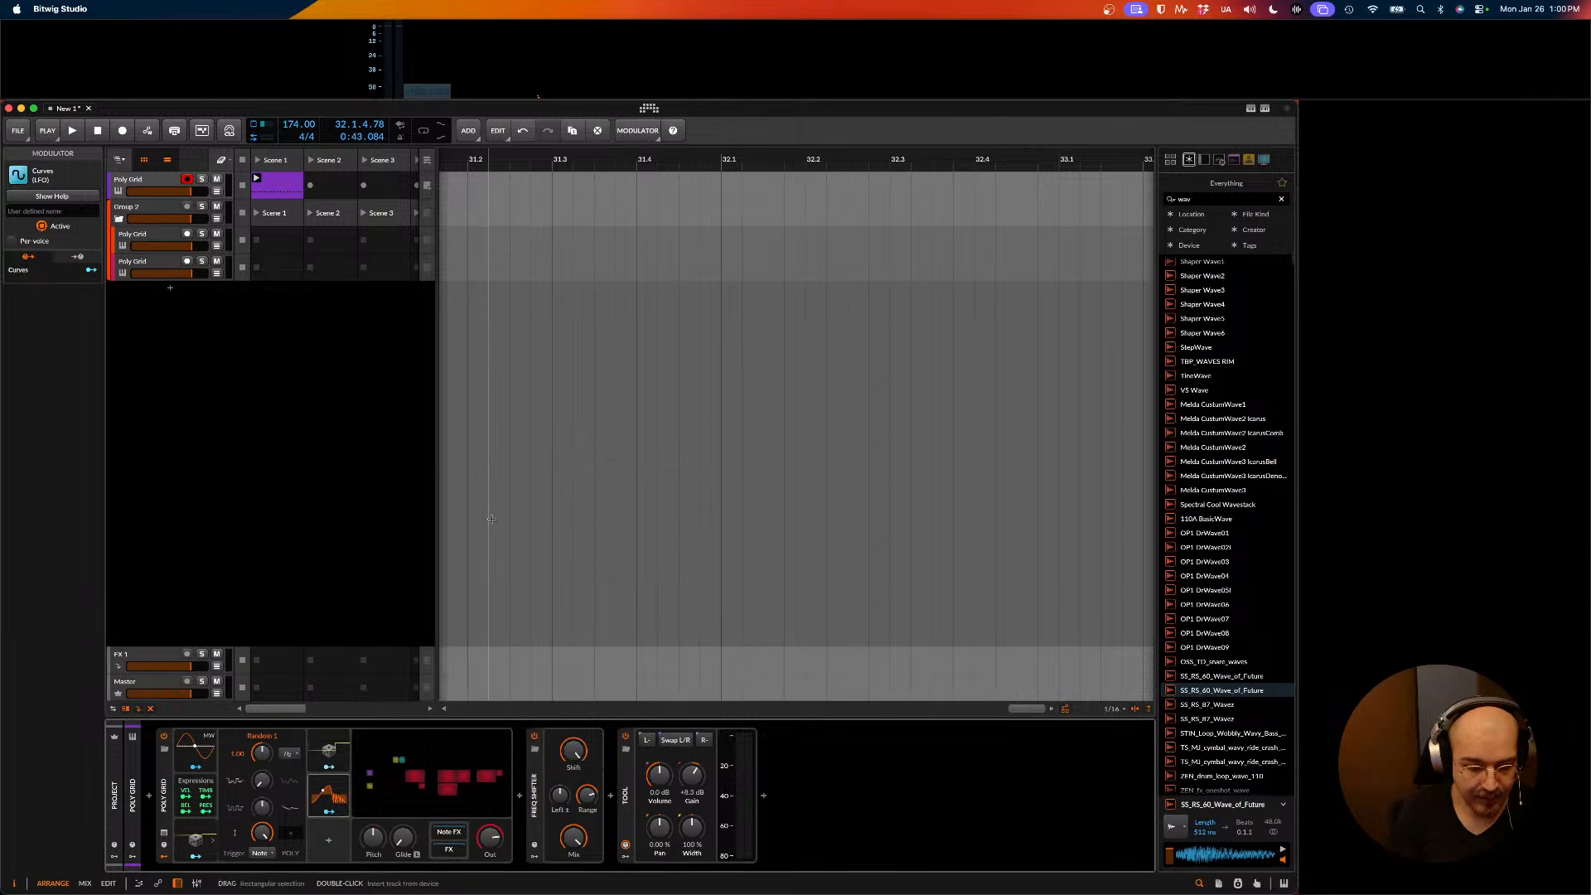
{"action": "left_click", "coordinate": [345, 795]}
{"action": "left_click", "coordinate": [309, 792]}
{"action": "left_click", "coordinate": [276, 853]}
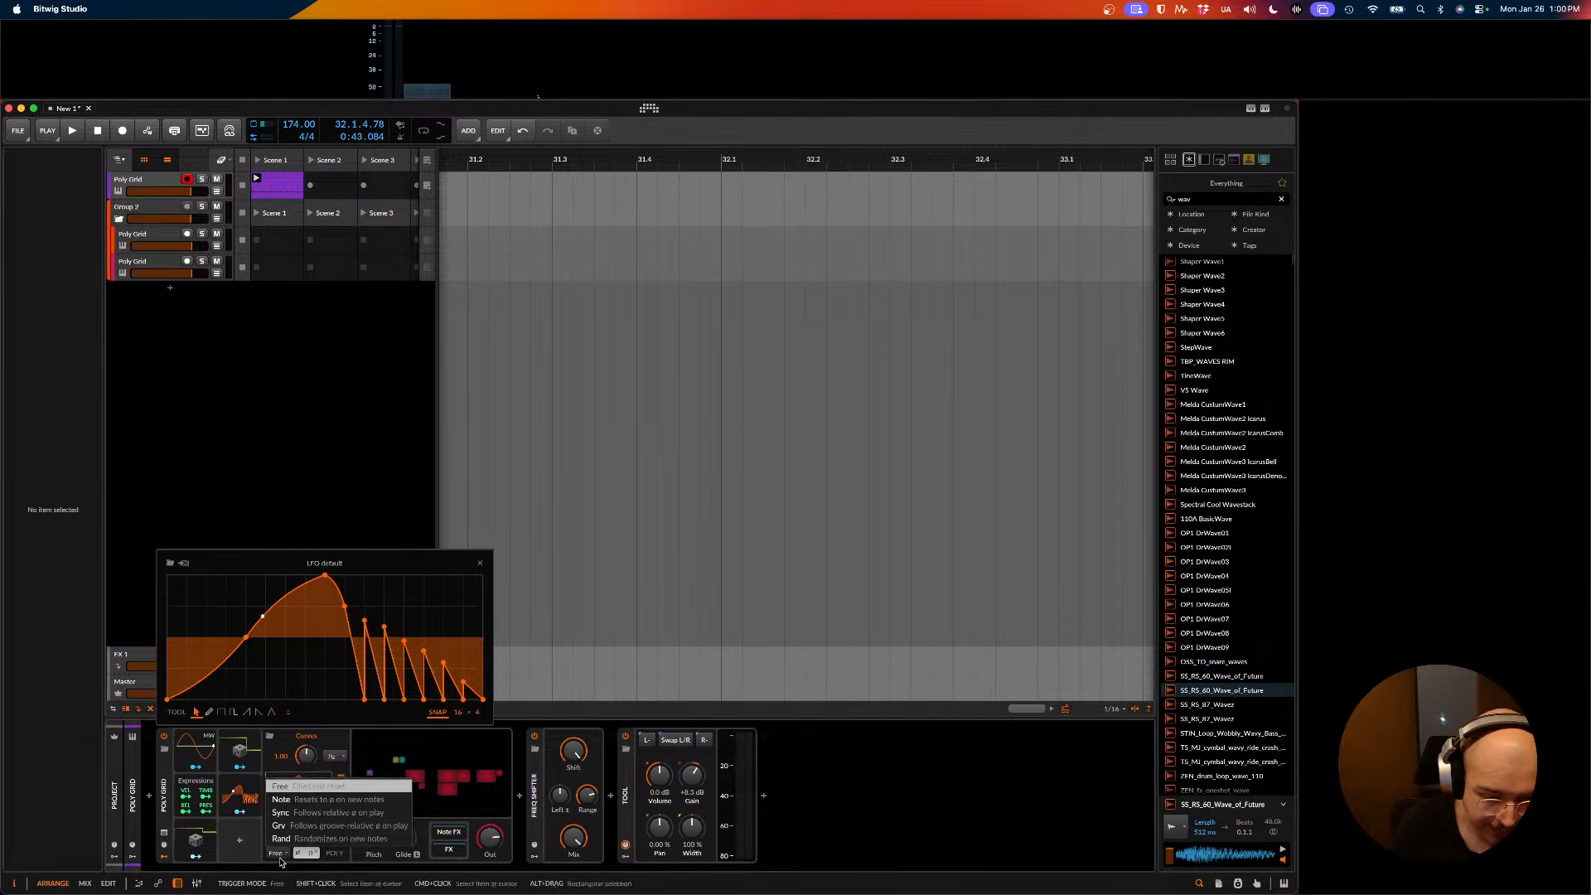
{"action": "left_click", "coordinate": [299, 802]}
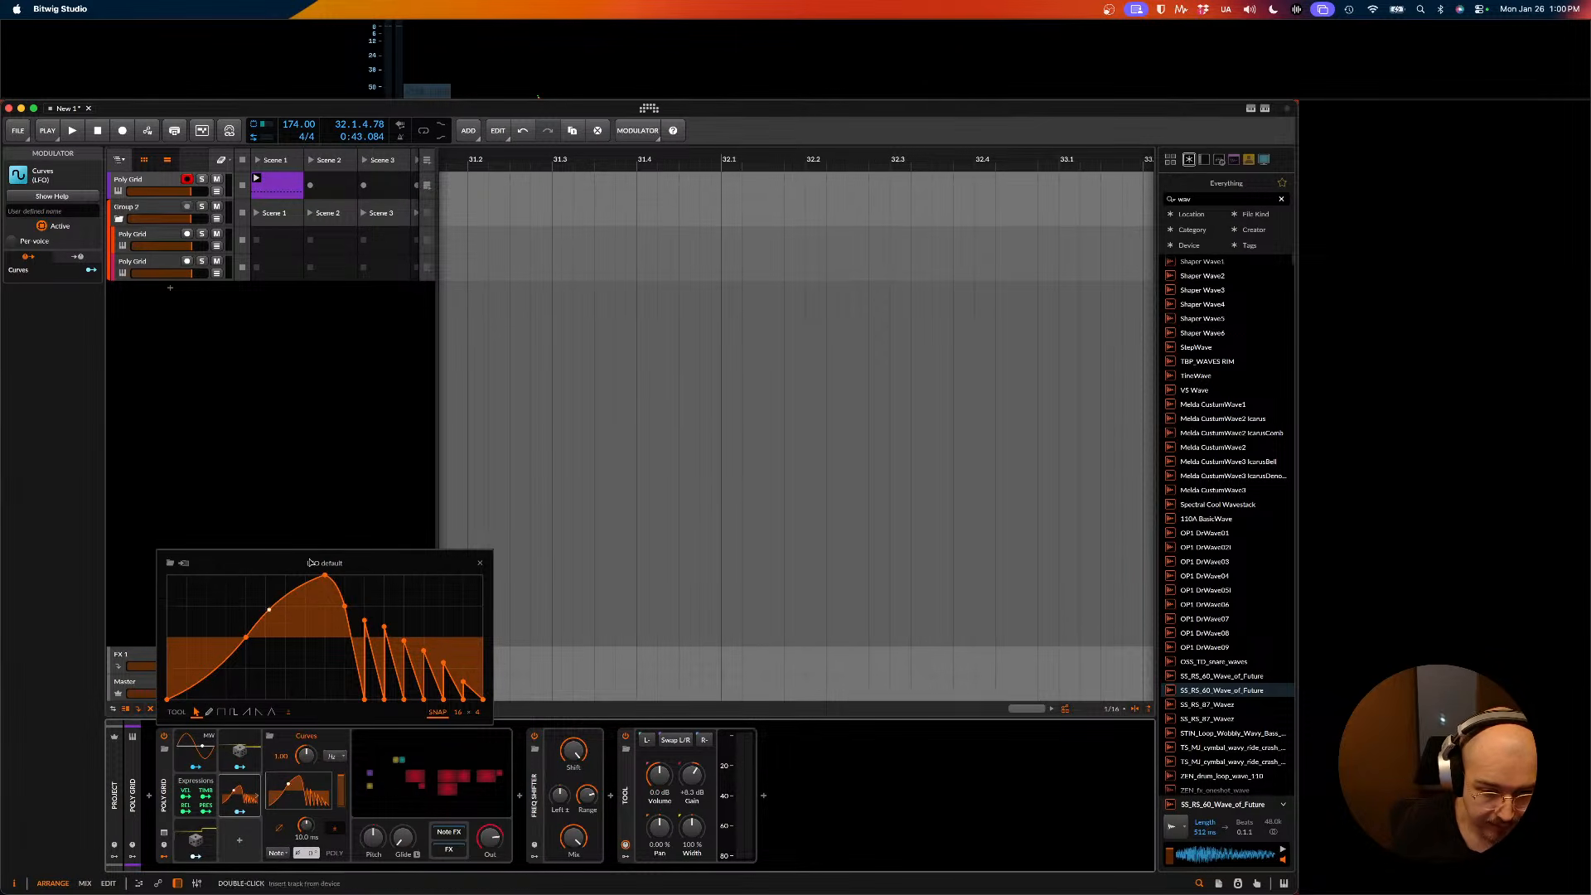
- Reshape the Curves pattern: delete the repeating spikes, raise the end to 100 %, and add a starting point at -100 %
{"action": "left_click_drag", "start_coordinate": [293, 577], "coordinate": [576, 777]}
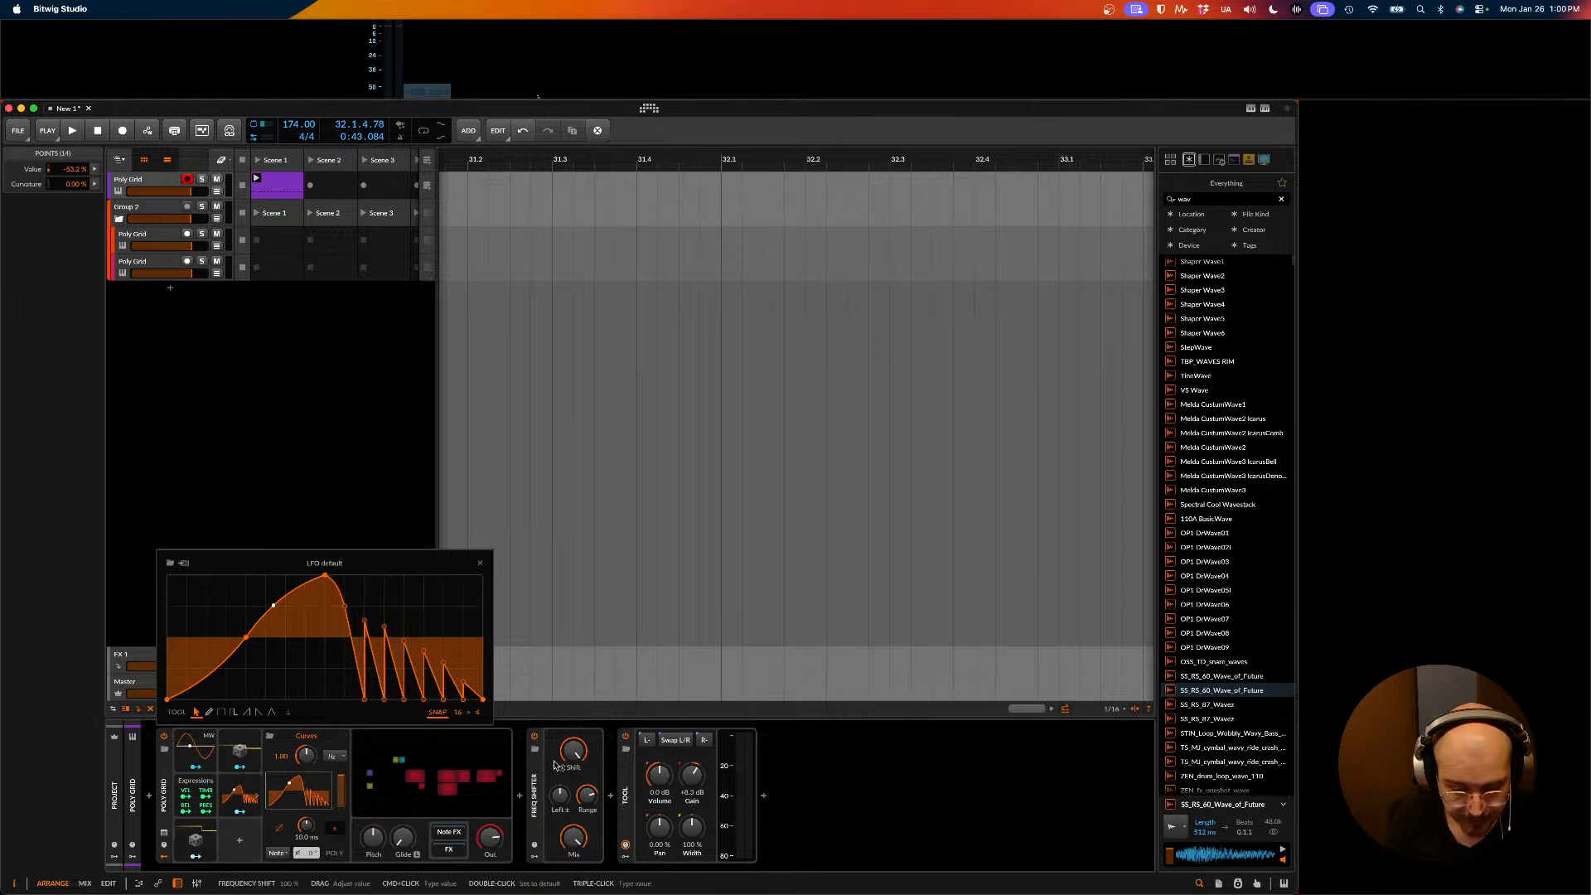
{"action": "key", "text": "Delete"}
{"action": "double_click", "coordinate": [469, 677]}
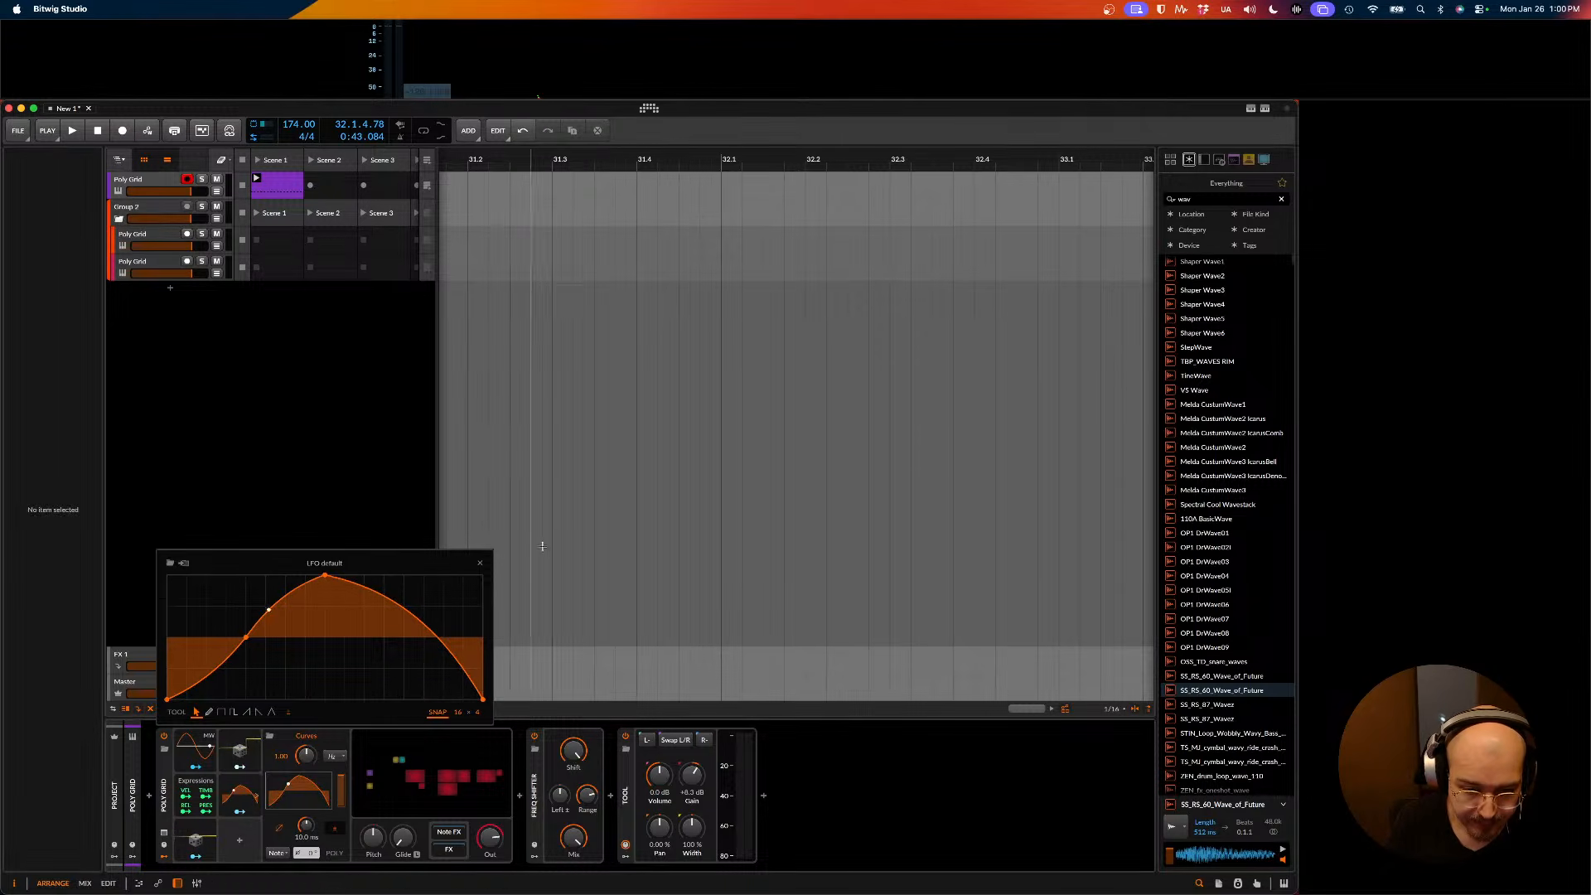
{"action": "left_click_drag", "start_coordinate": [484, 700], "coordinate": [485, 575]}
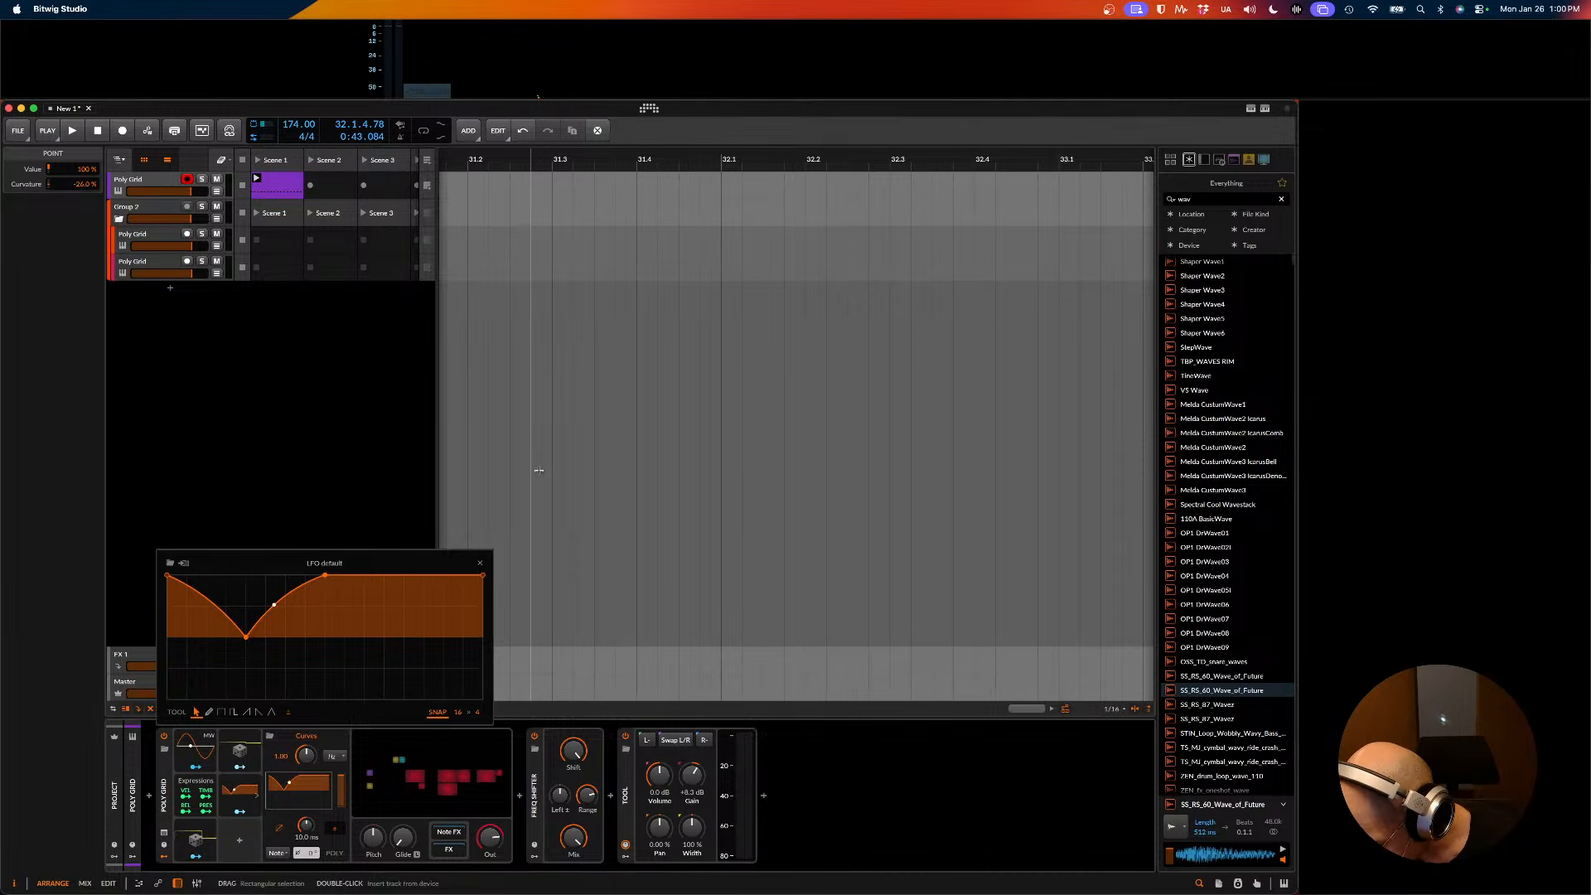
{"action": "left_click", "coordinate": [194, 677]}
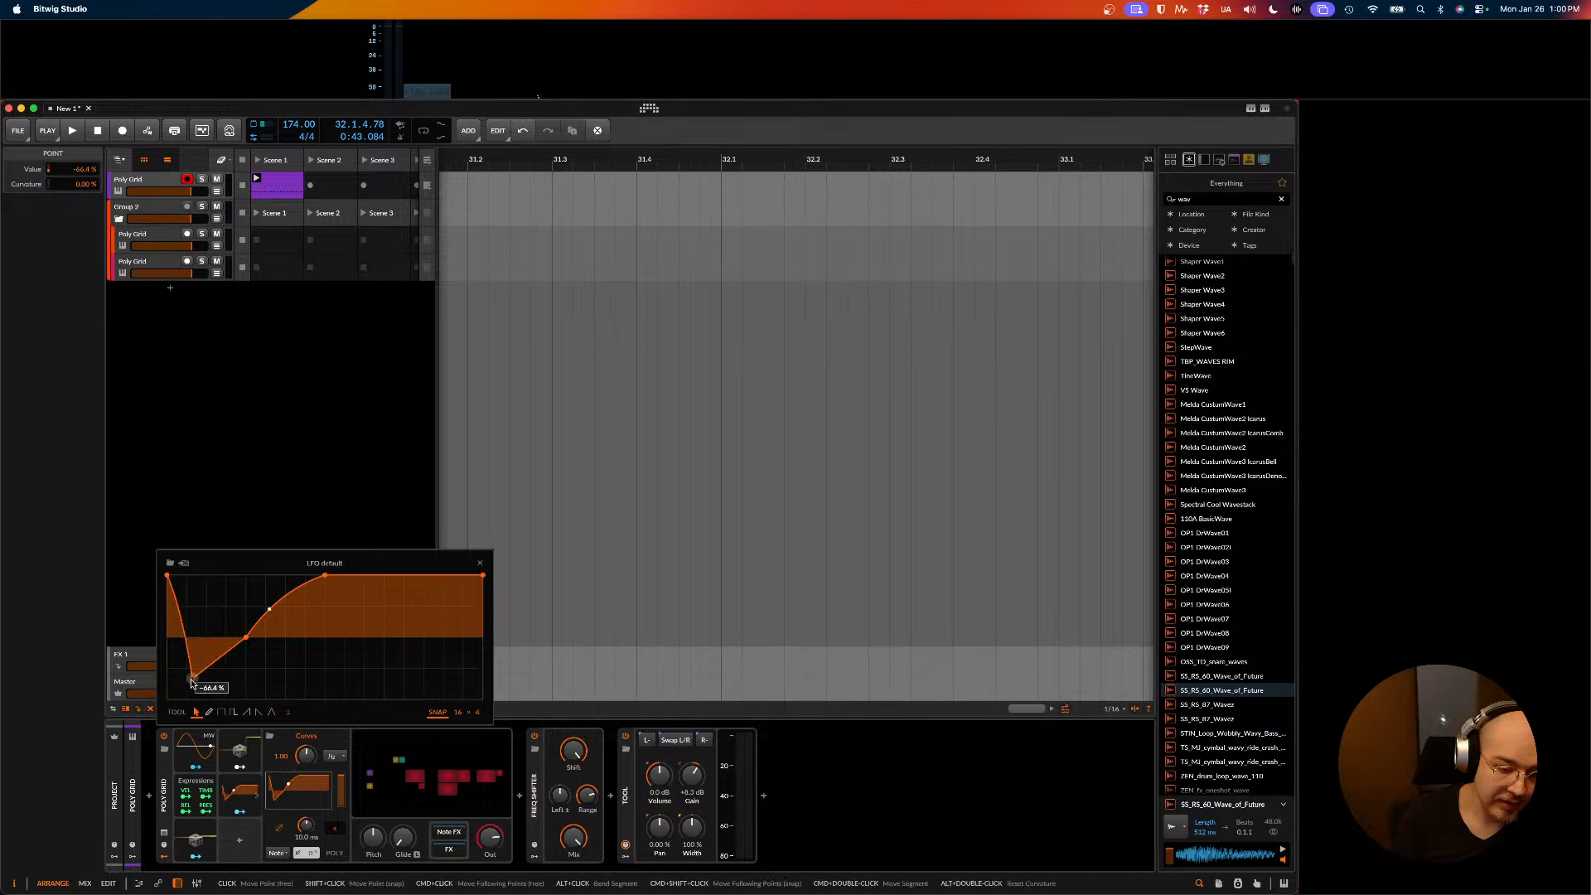
{"action": "left_click_drag", "start_coordinate": [199, 678], "coordinate": [166, 700]}
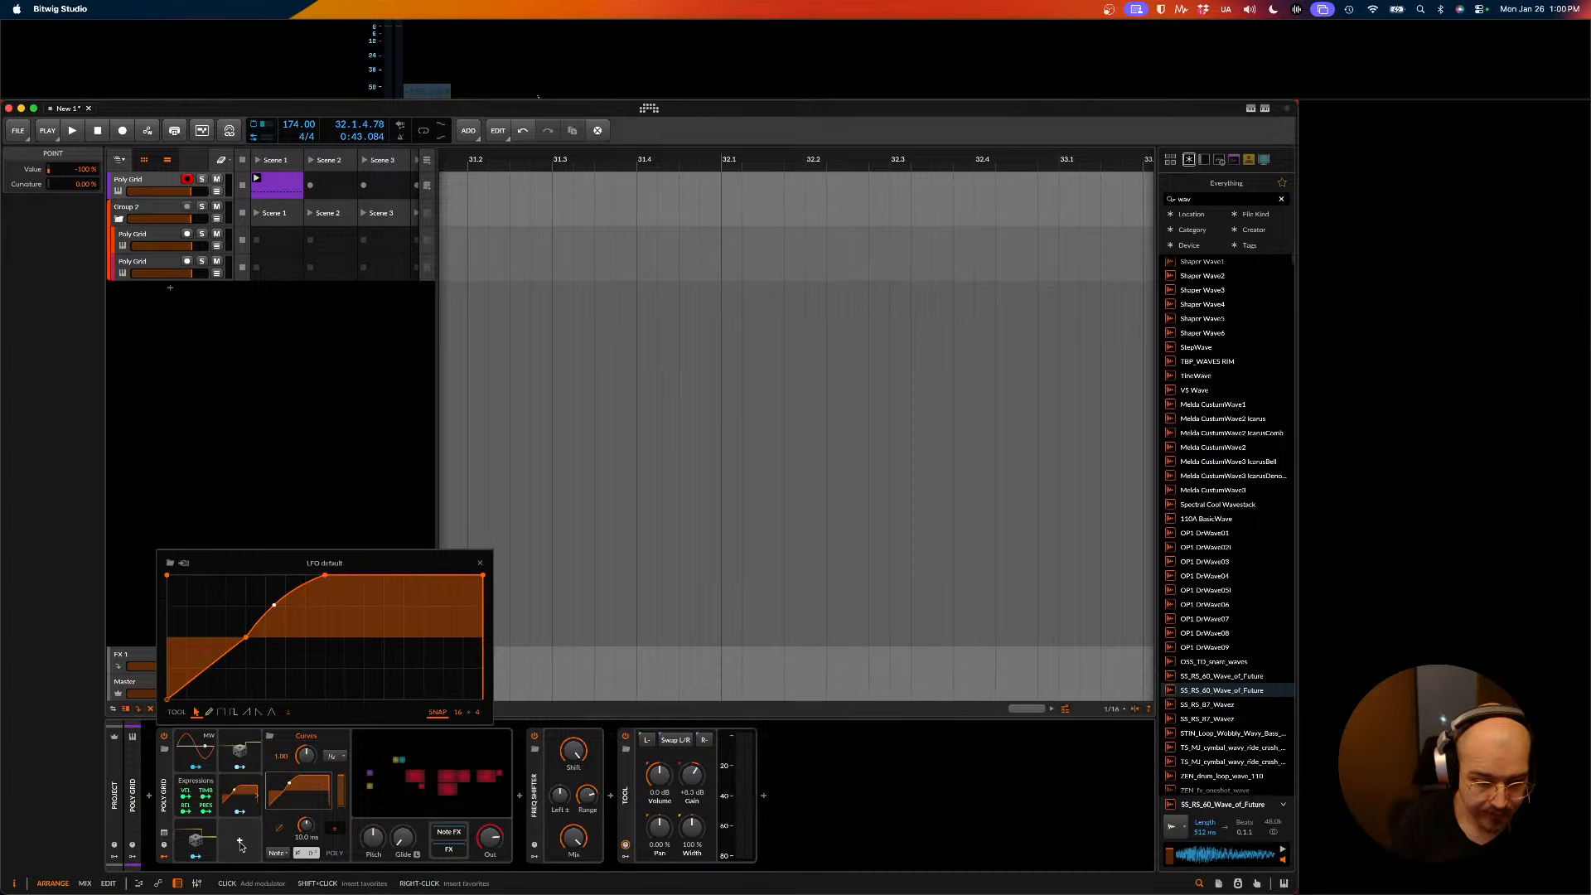
- Replace the Curves modulator with a Segments modulator on the top track's Poly Grid
{"action": "left_click", "coordinate": [238, 843]}
{"action": "left_click", "coordinate": [277, 854]}
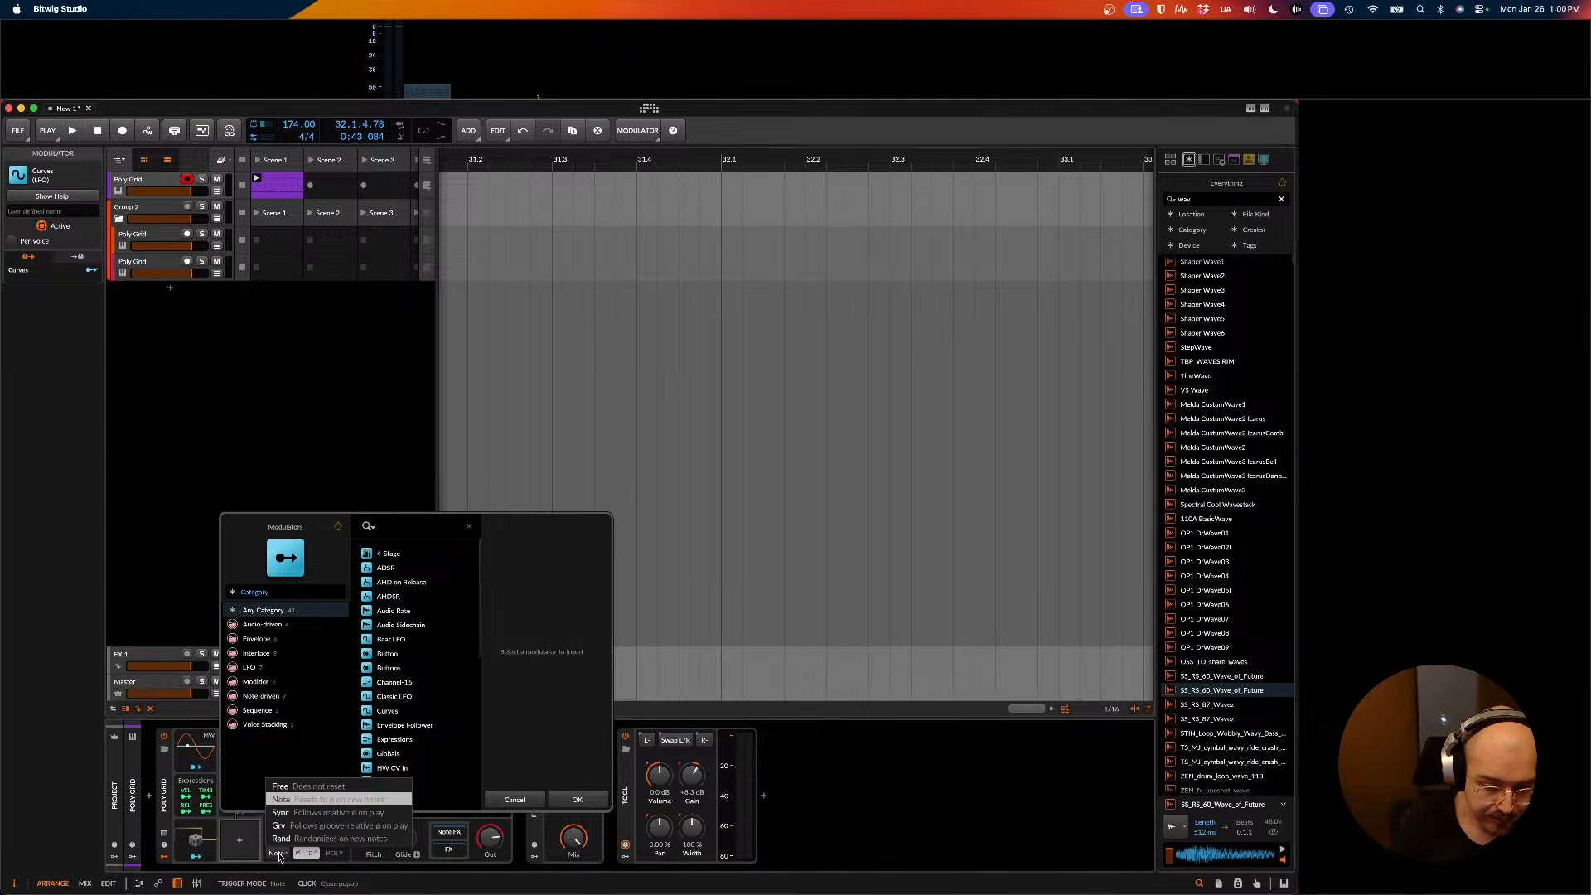
{"action": "left_click", "coordinate": [508, 796]}
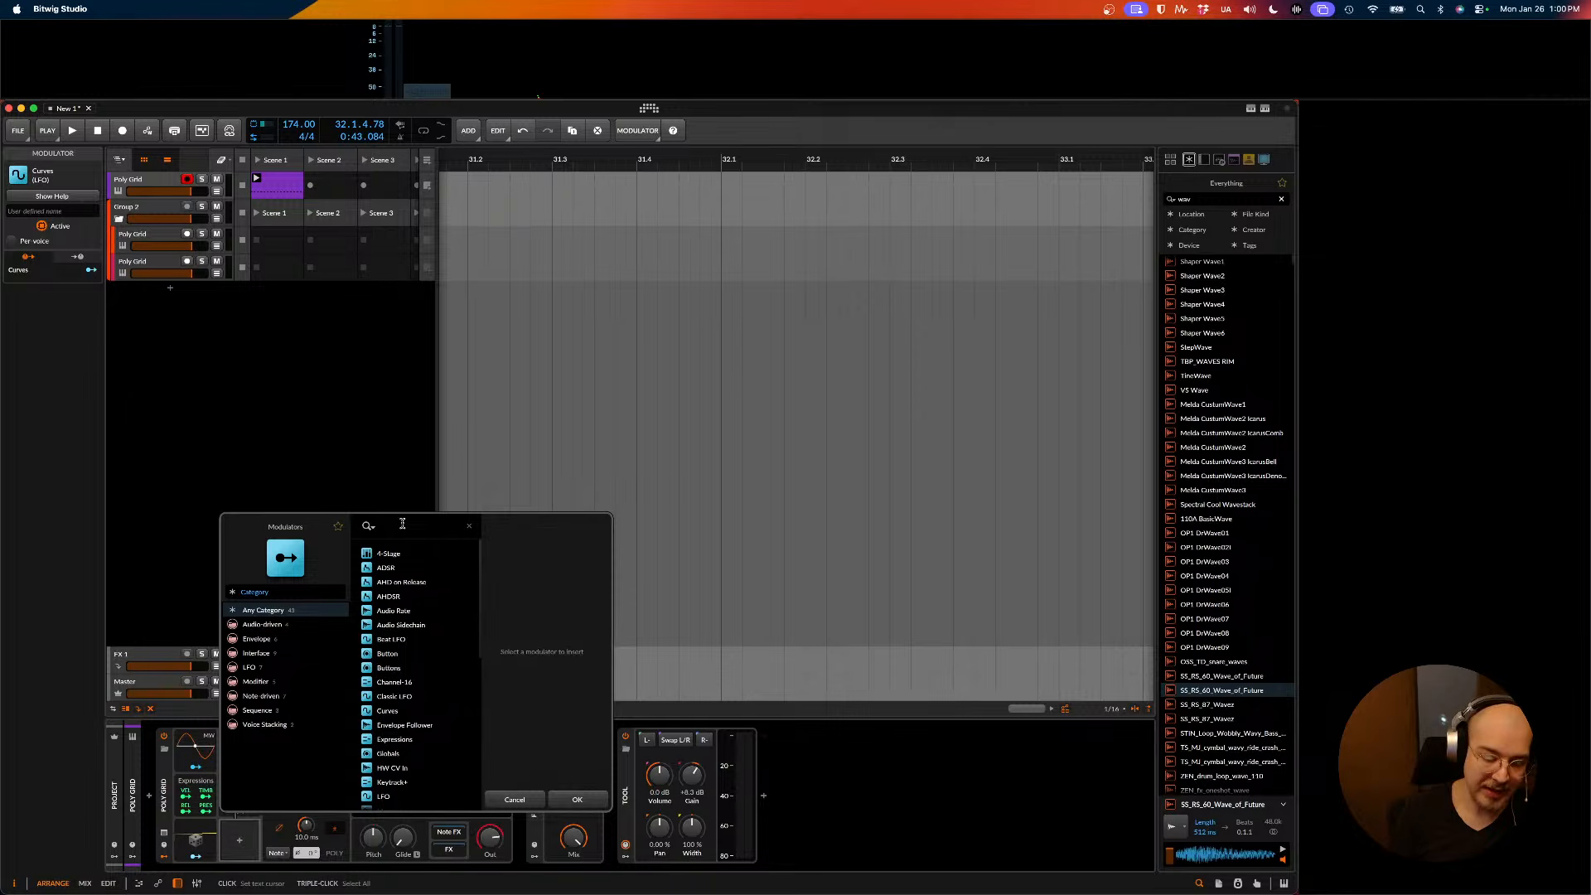
{"action": "type", "text": "segm"}
{"action": "key", "text": "Down"}
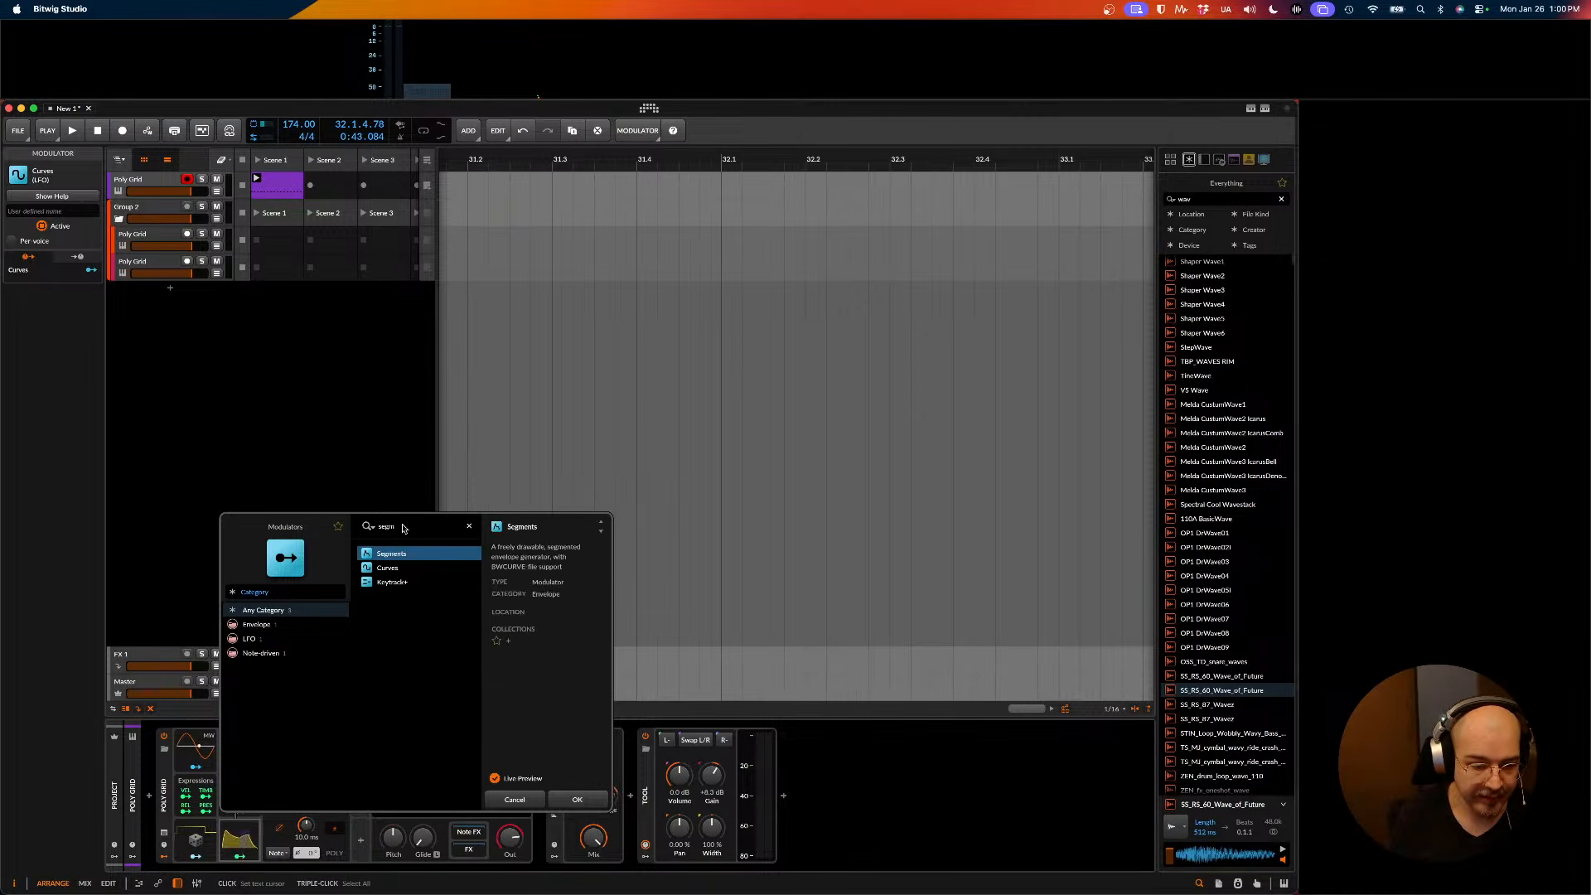
{"action": "key", "text": "Return"}
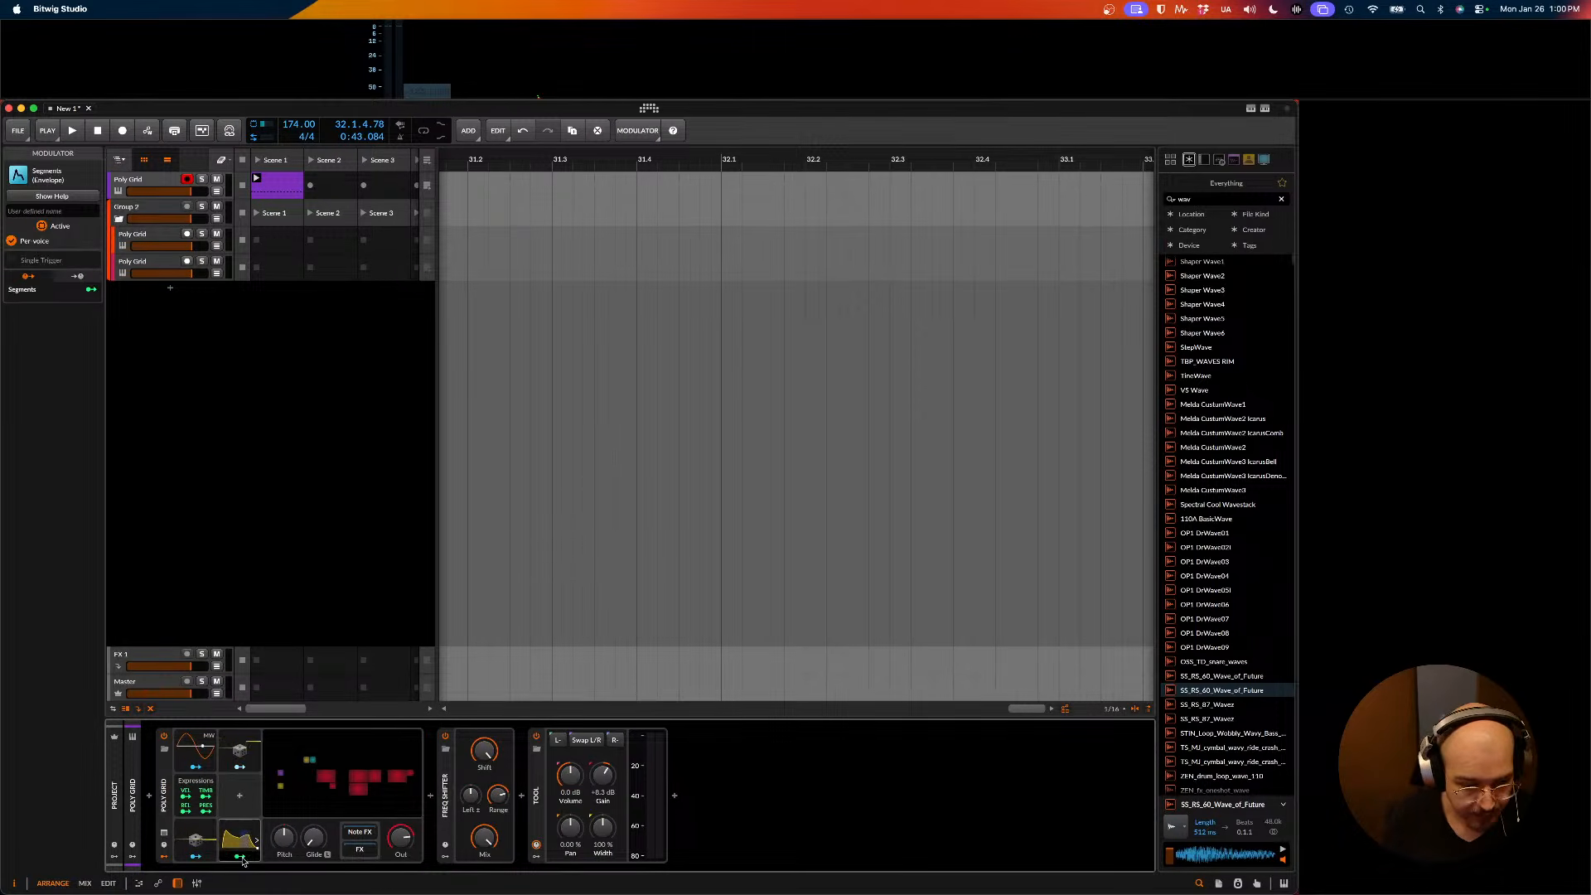
- Shape the Segments envelope into a slow-starting curved rise to 100 % that holds at that level until the end
{"action": "left_click", "coordinate": [243, 846]}
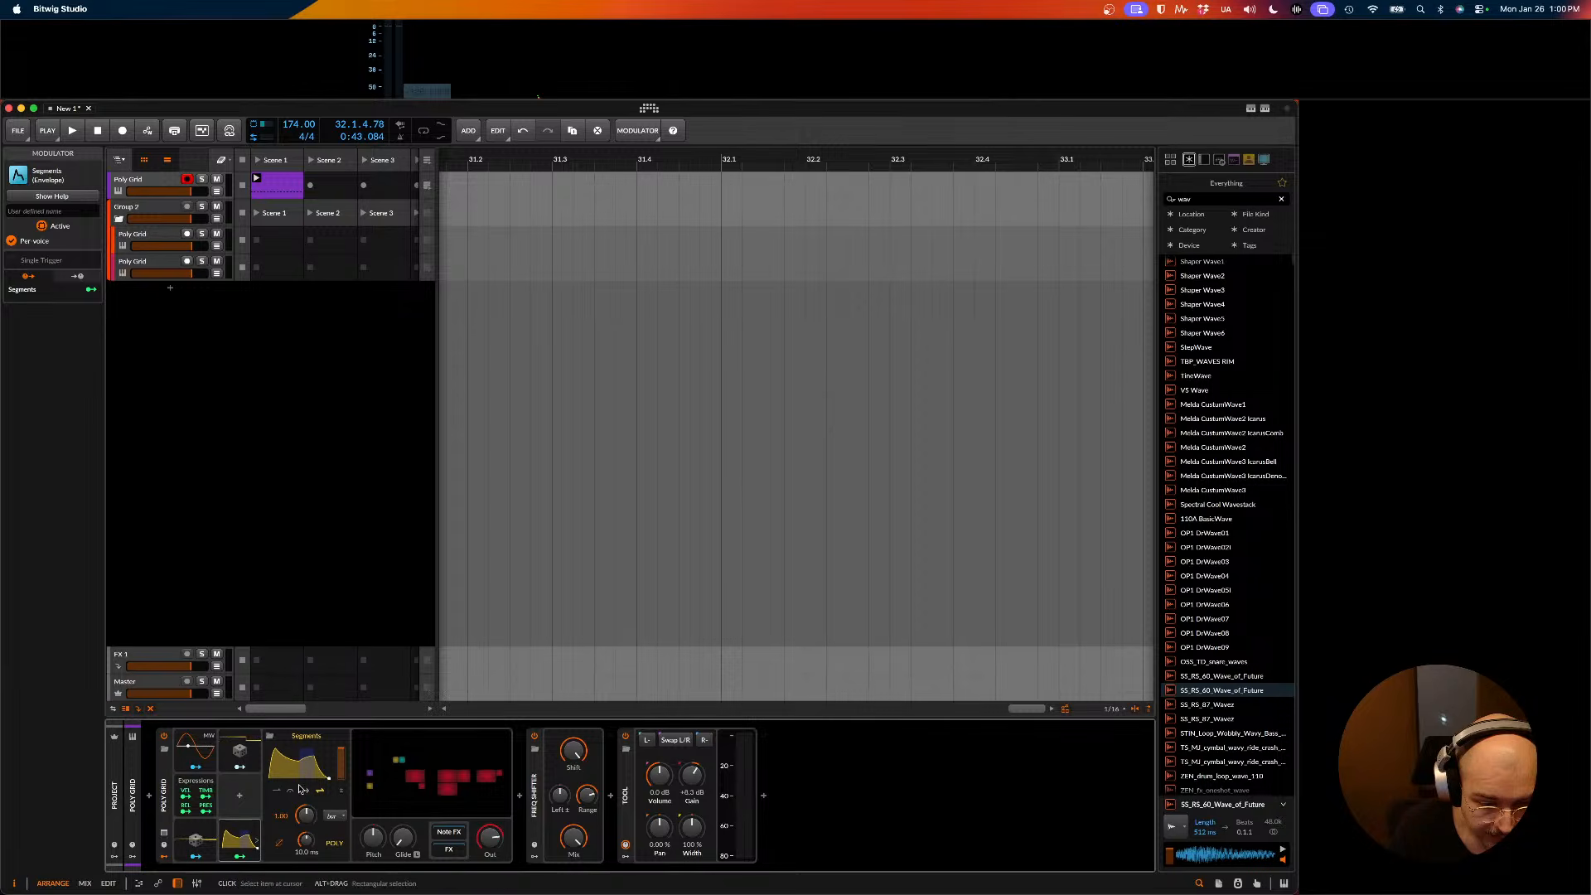
{"action": "left_click", "coordinate": [295, 771]}
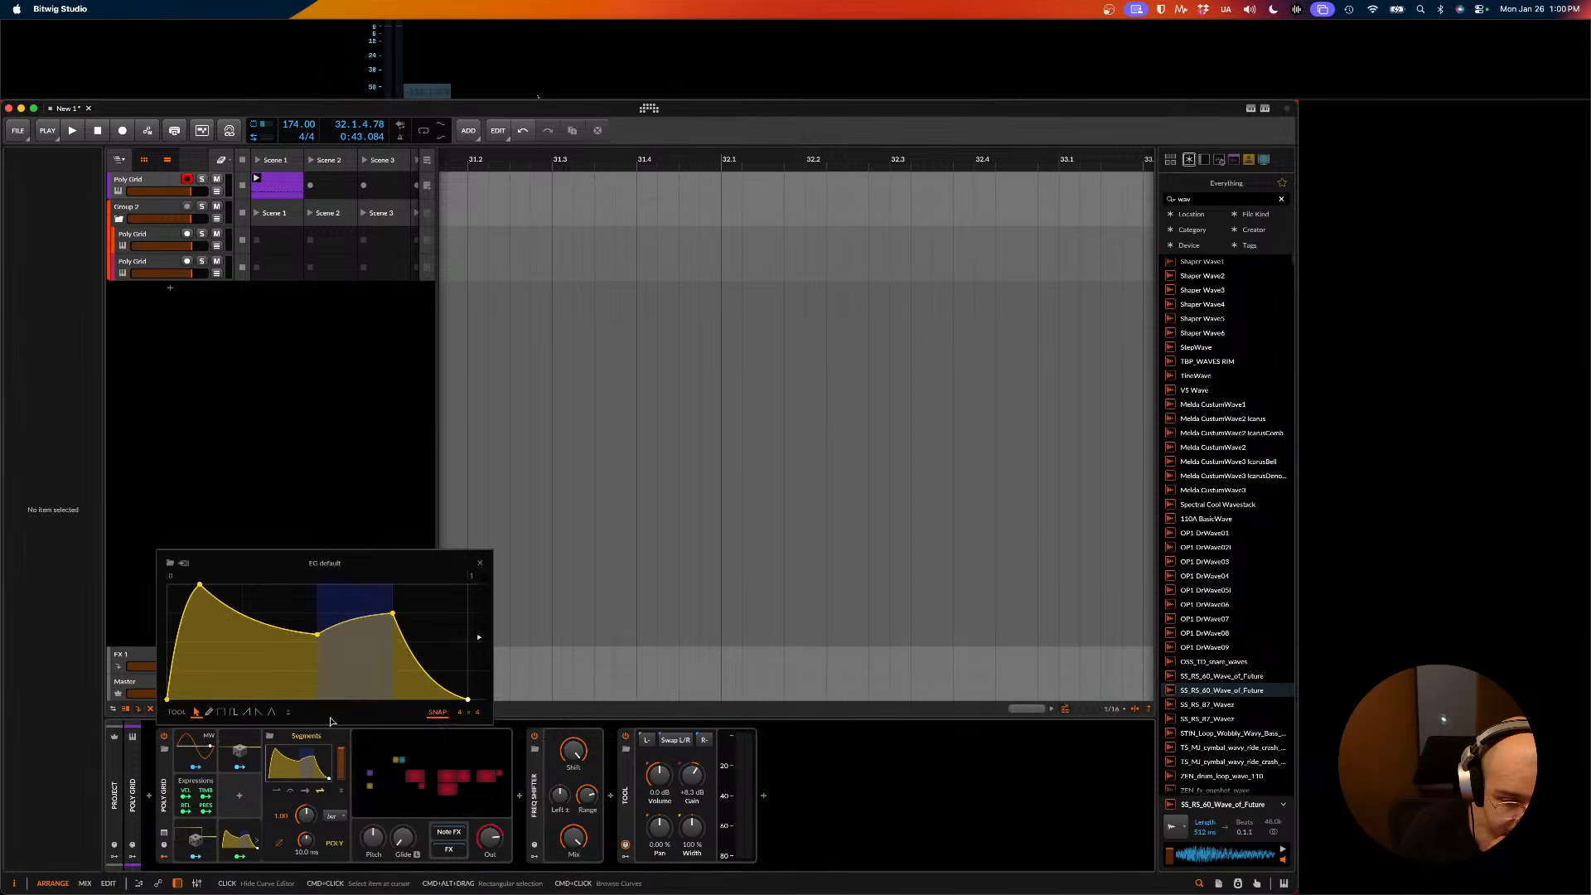
{"action": "left_click_drag", "start_coordinate": [316, 635], "coordinate": [295, 586]}
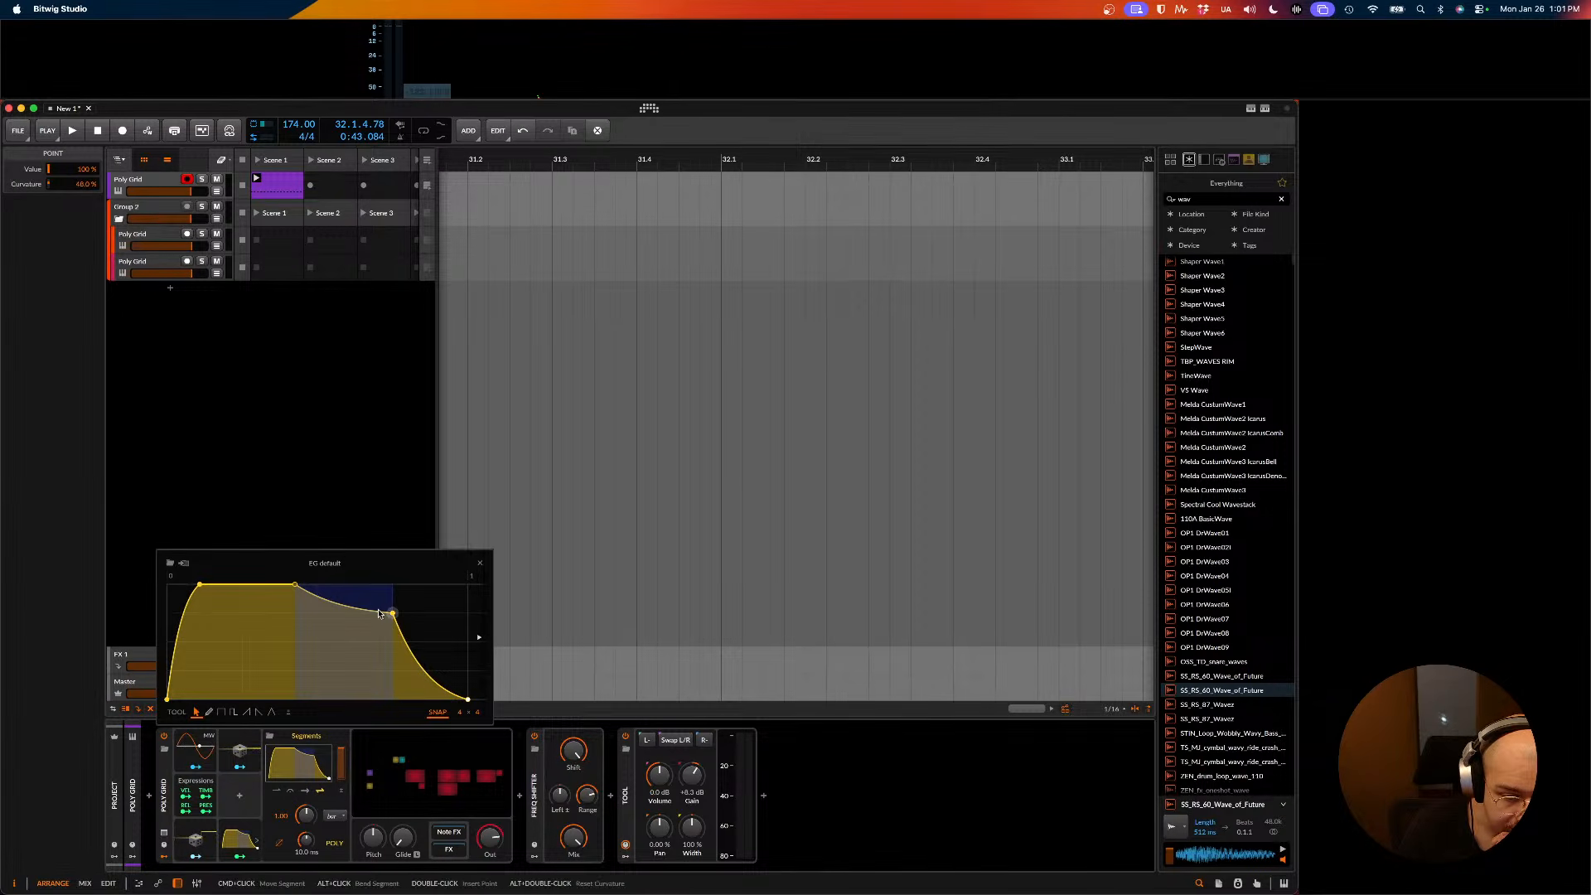
{"action": "left_click_drag", "start_coordinate": [397, 615], "coordinate": [548, 554]}
{"action": "left_click_drag", "start_coordinate": [192, 586], "coordinate": [256, 586]}
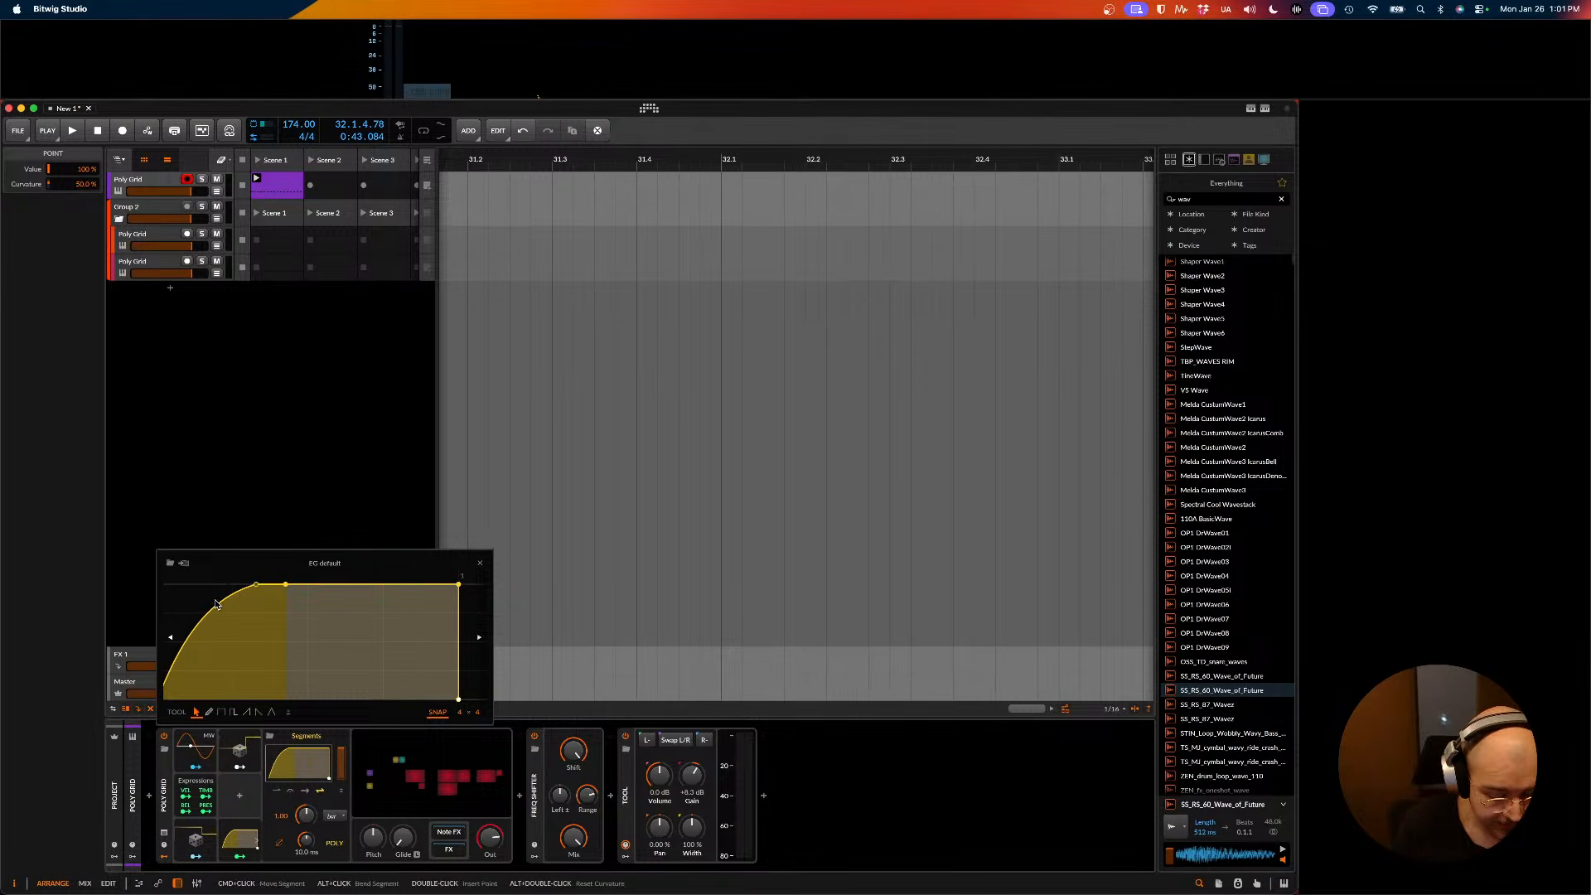
{"action": "left_click_drag", "start_coordinate": [220, 603], "coordinate": [229, 638]}
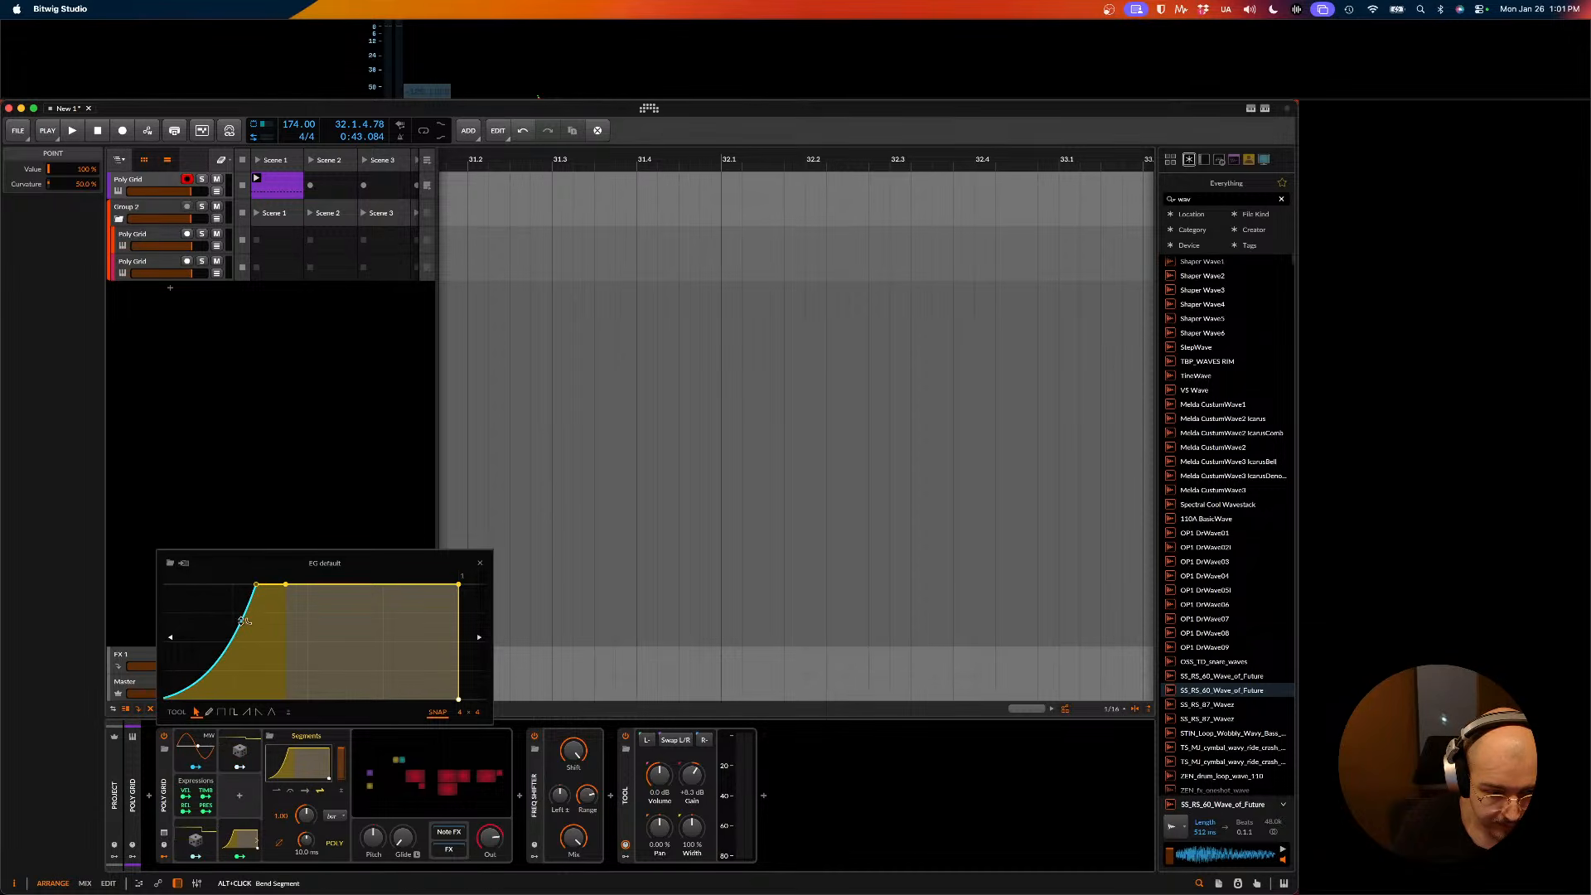
{"action": "left_click_drag", "start_coordinate": [256, 586], "coordinate": [243, 586]}
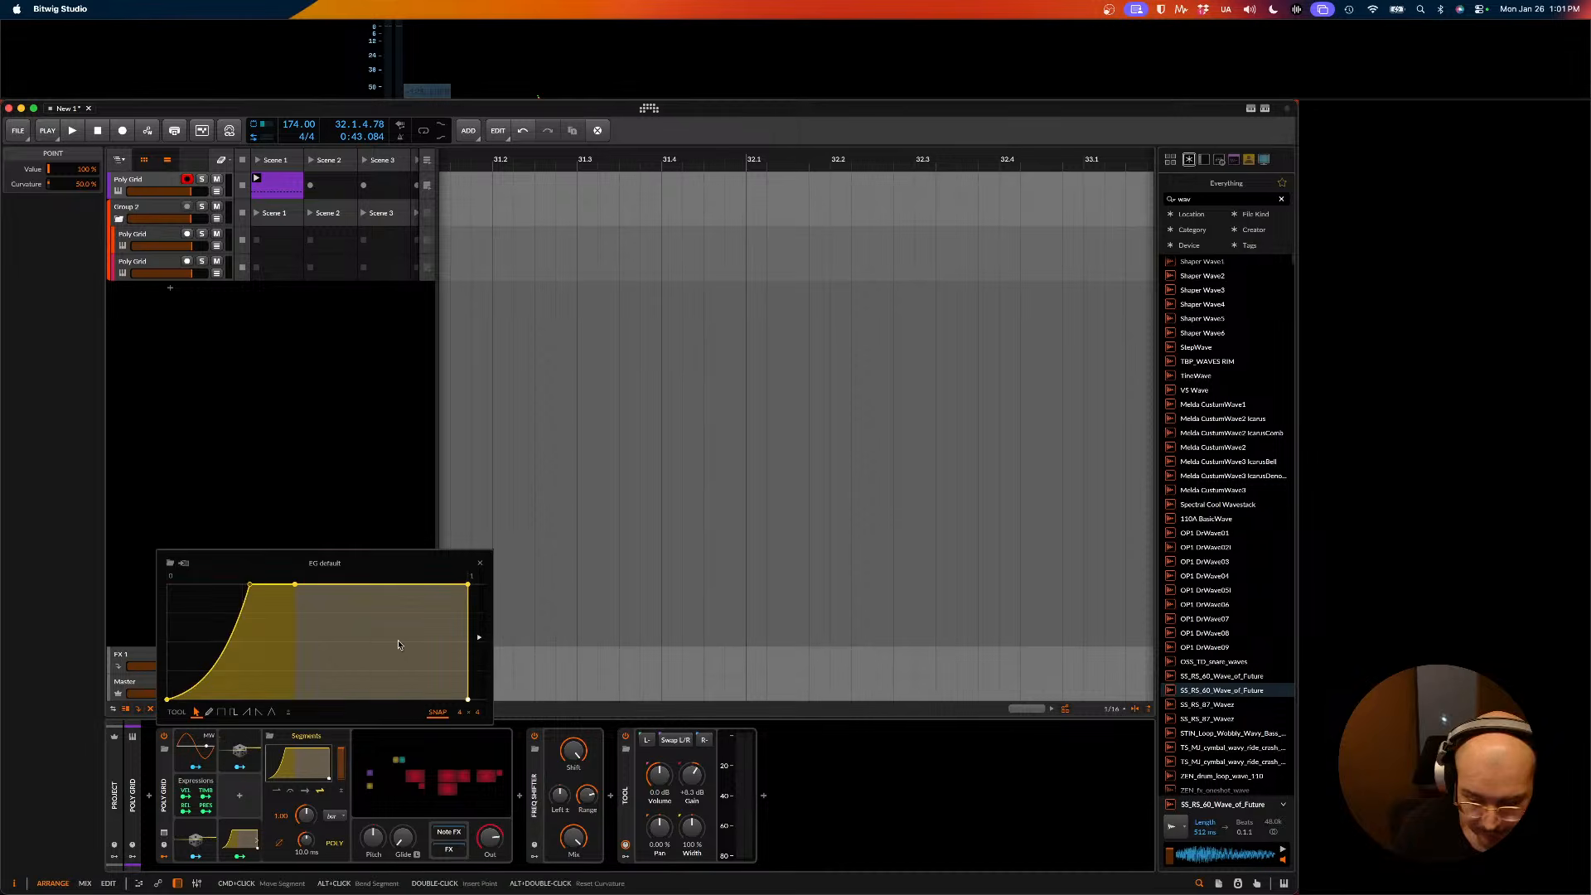
{"action": "left_click", "coordinate": [480, 563]}
{"action": "left_click", "coordinate": [335, 817]}
{"action": "left_click", "coordinate": [338, 826]}
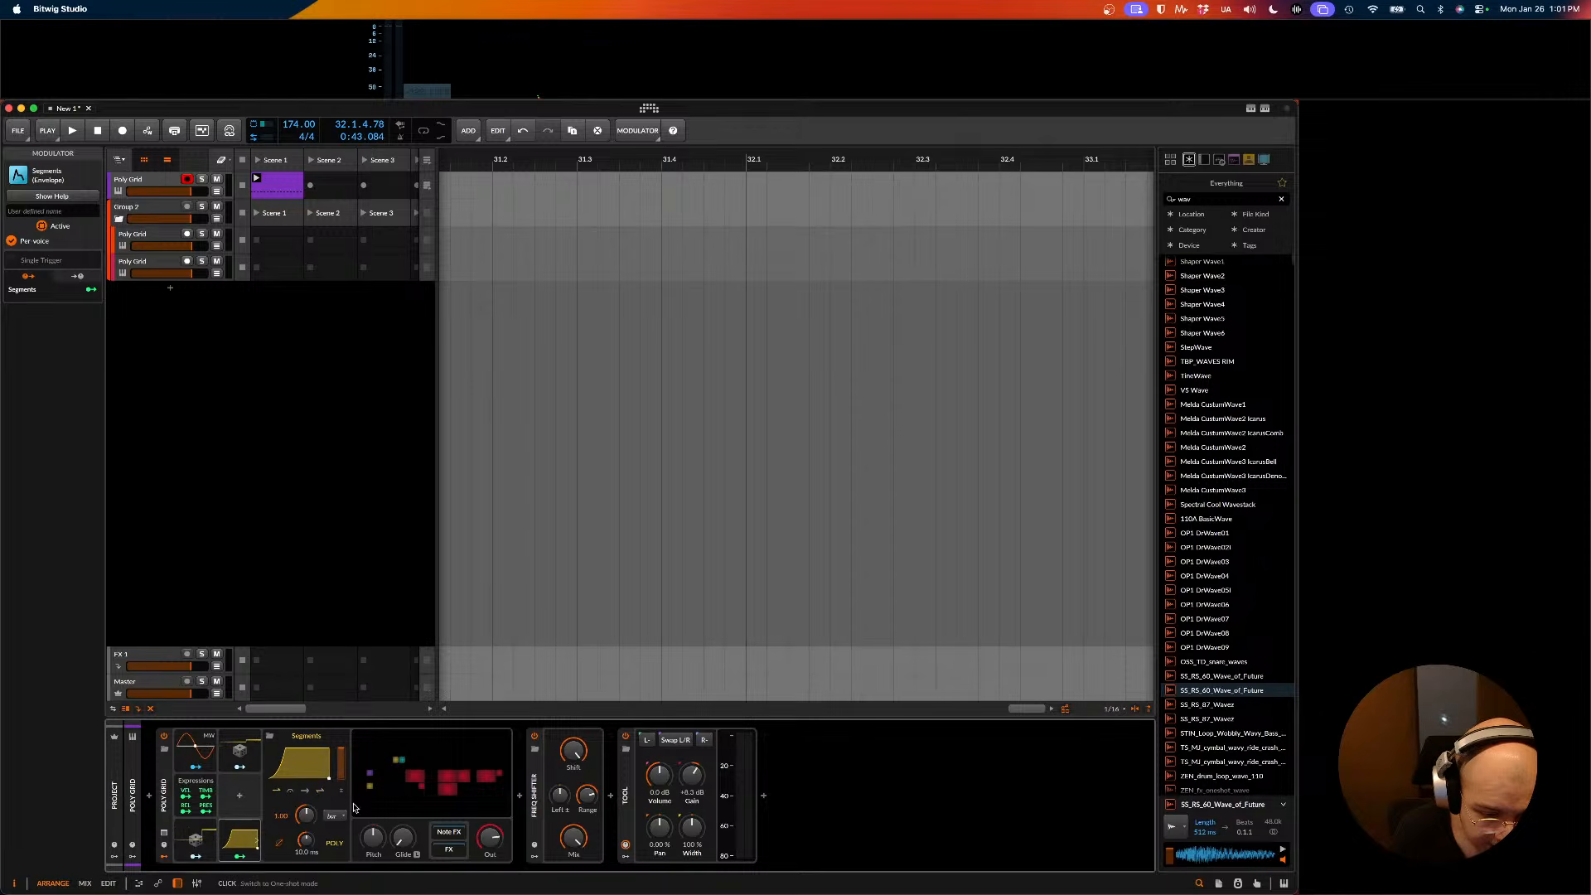
- Audition the drum voices in two short passes, stop playback and select the top track's Poly Grid device
{"action": "key", "text": "space"}
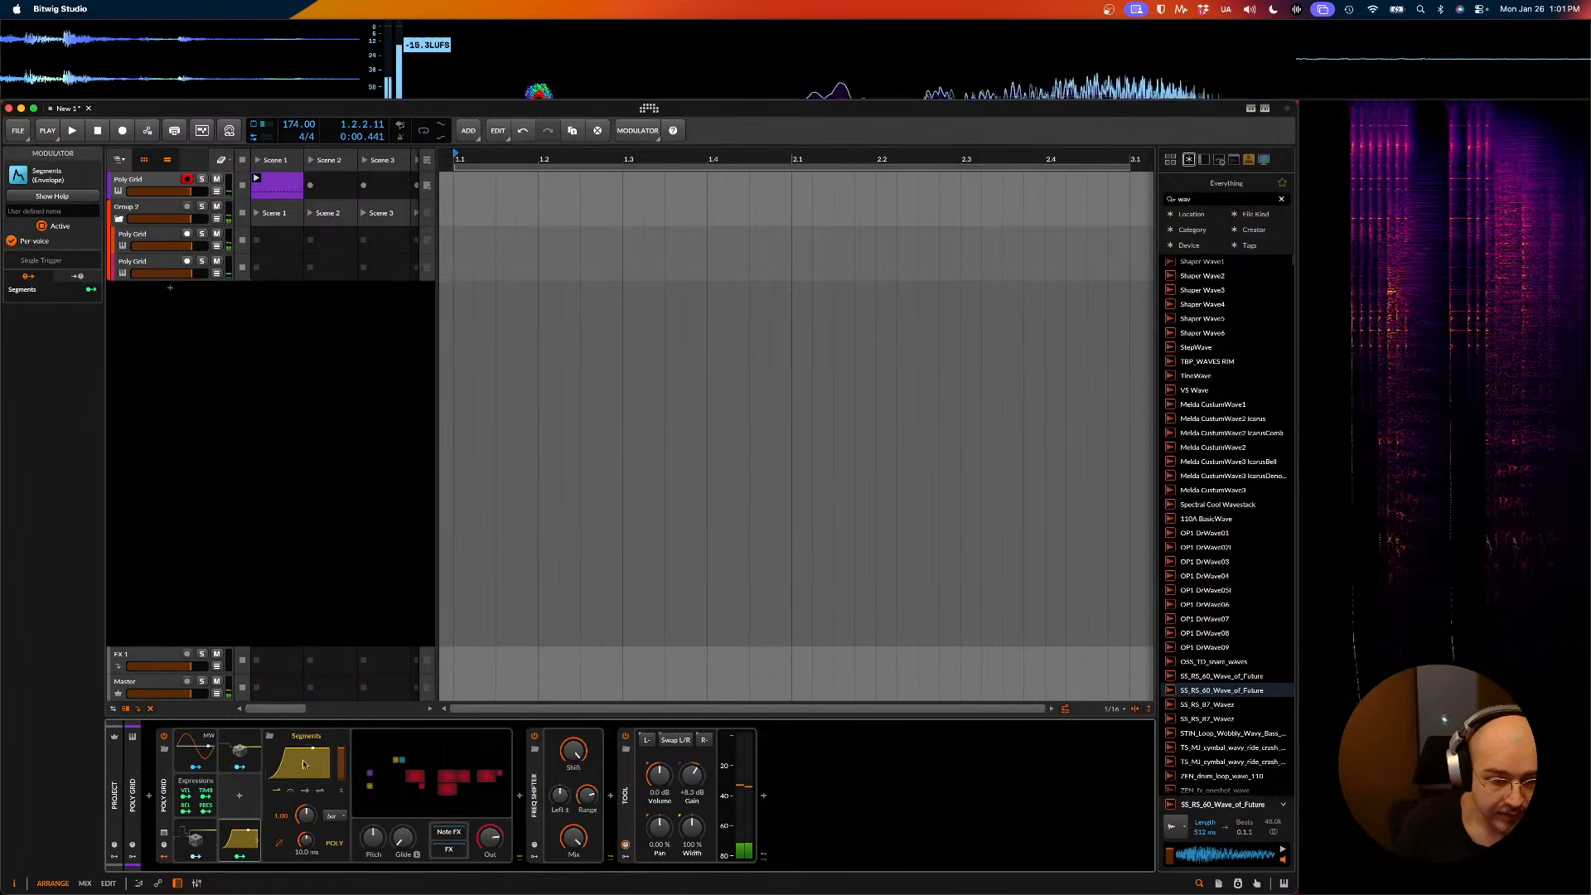
{"action": "key", "text": "space"}
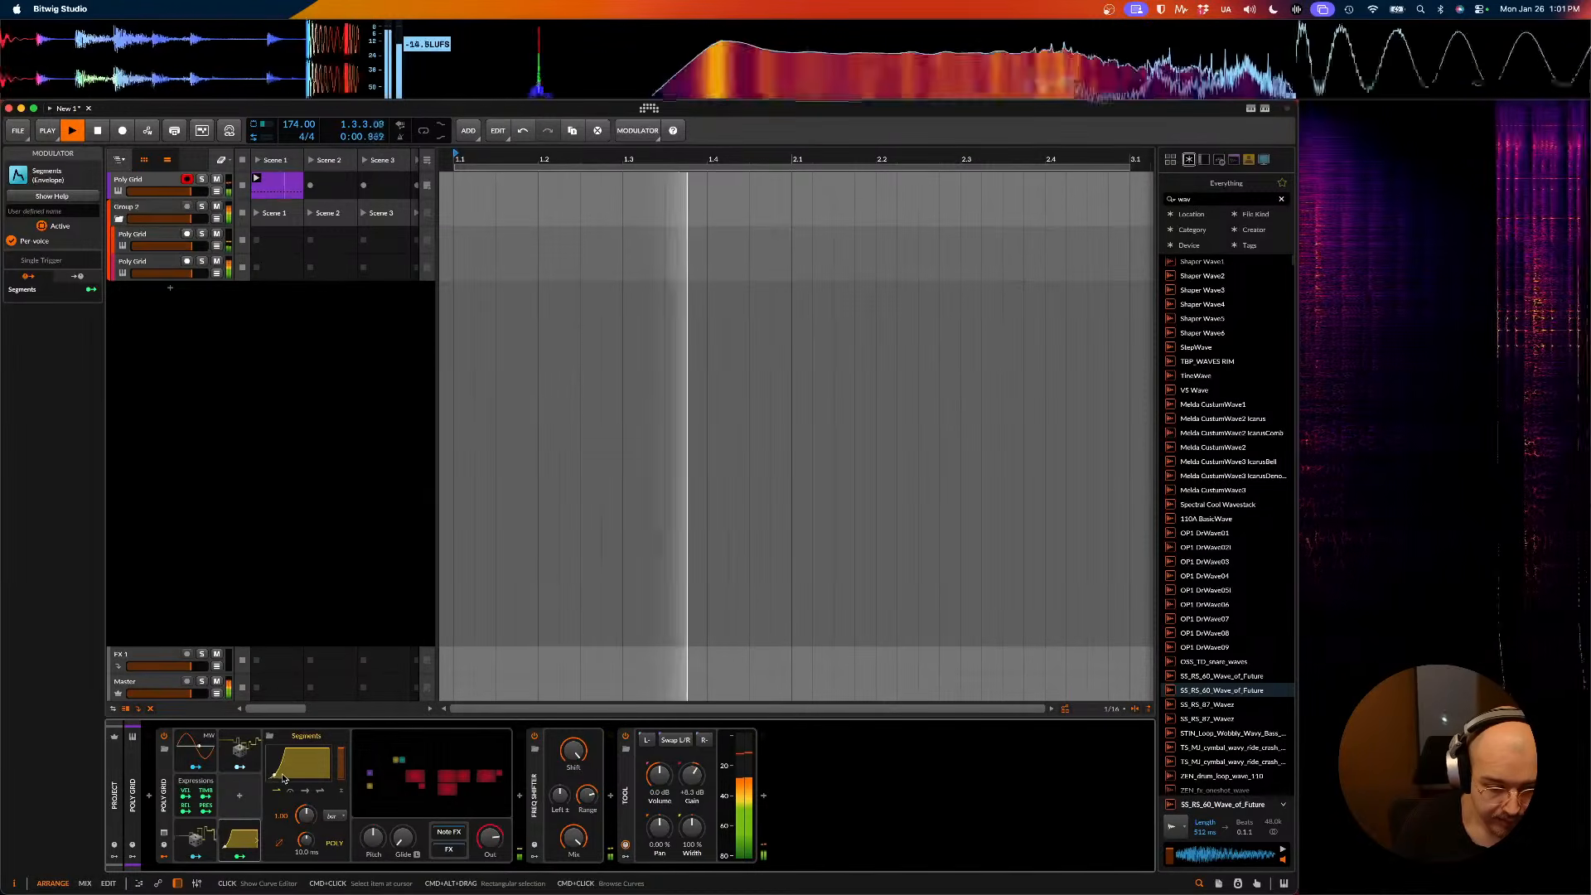
{"action": "key", "text": "space"}
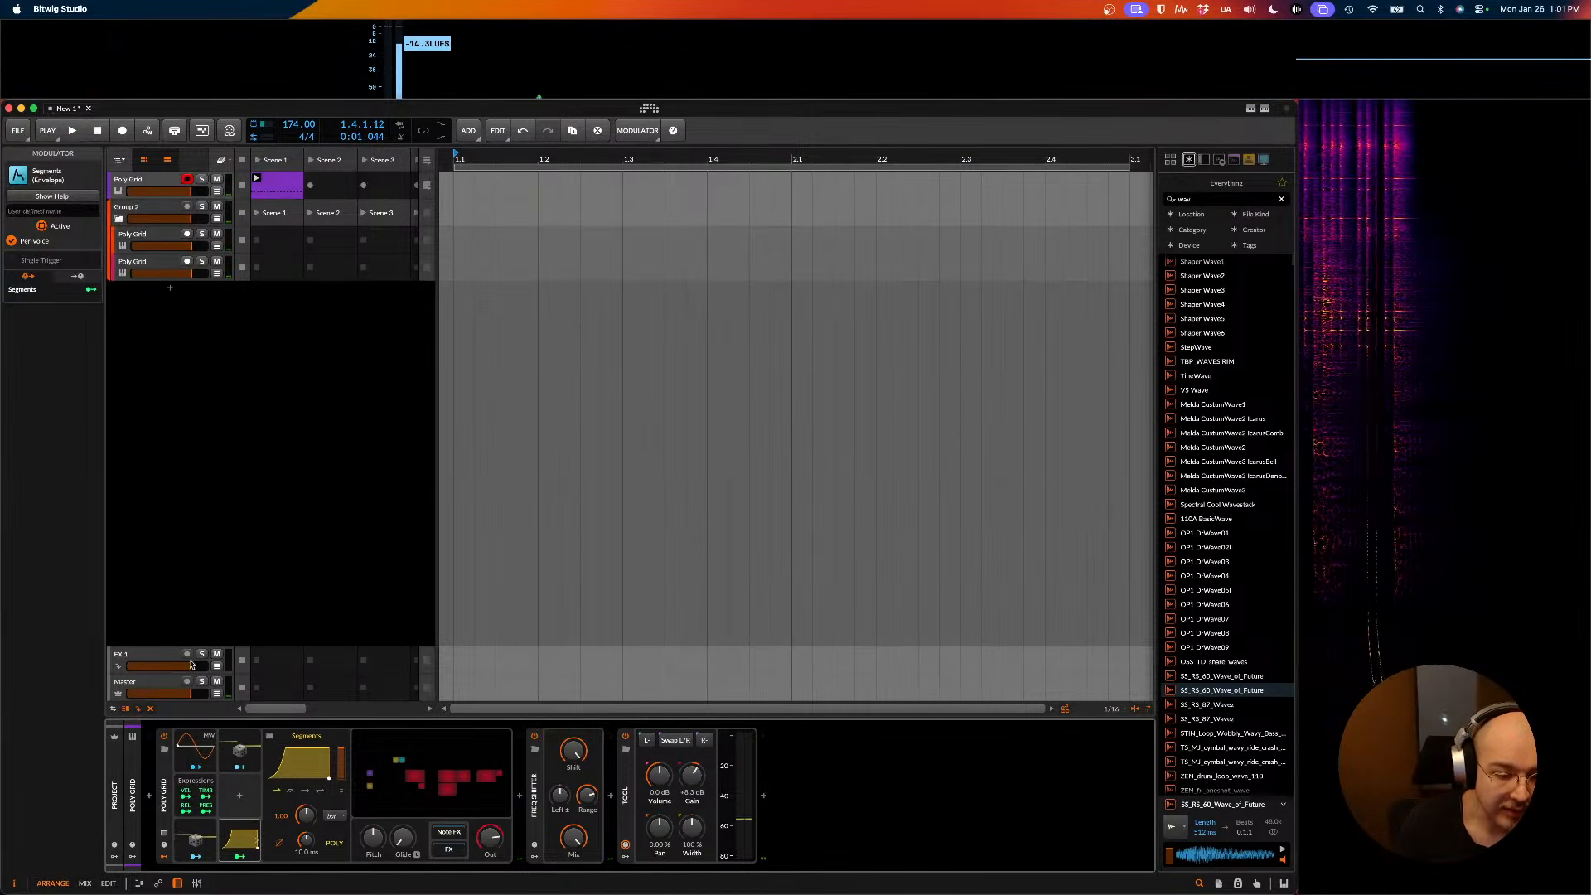
{"action": "left_click", "coordinate": [165, 806]}
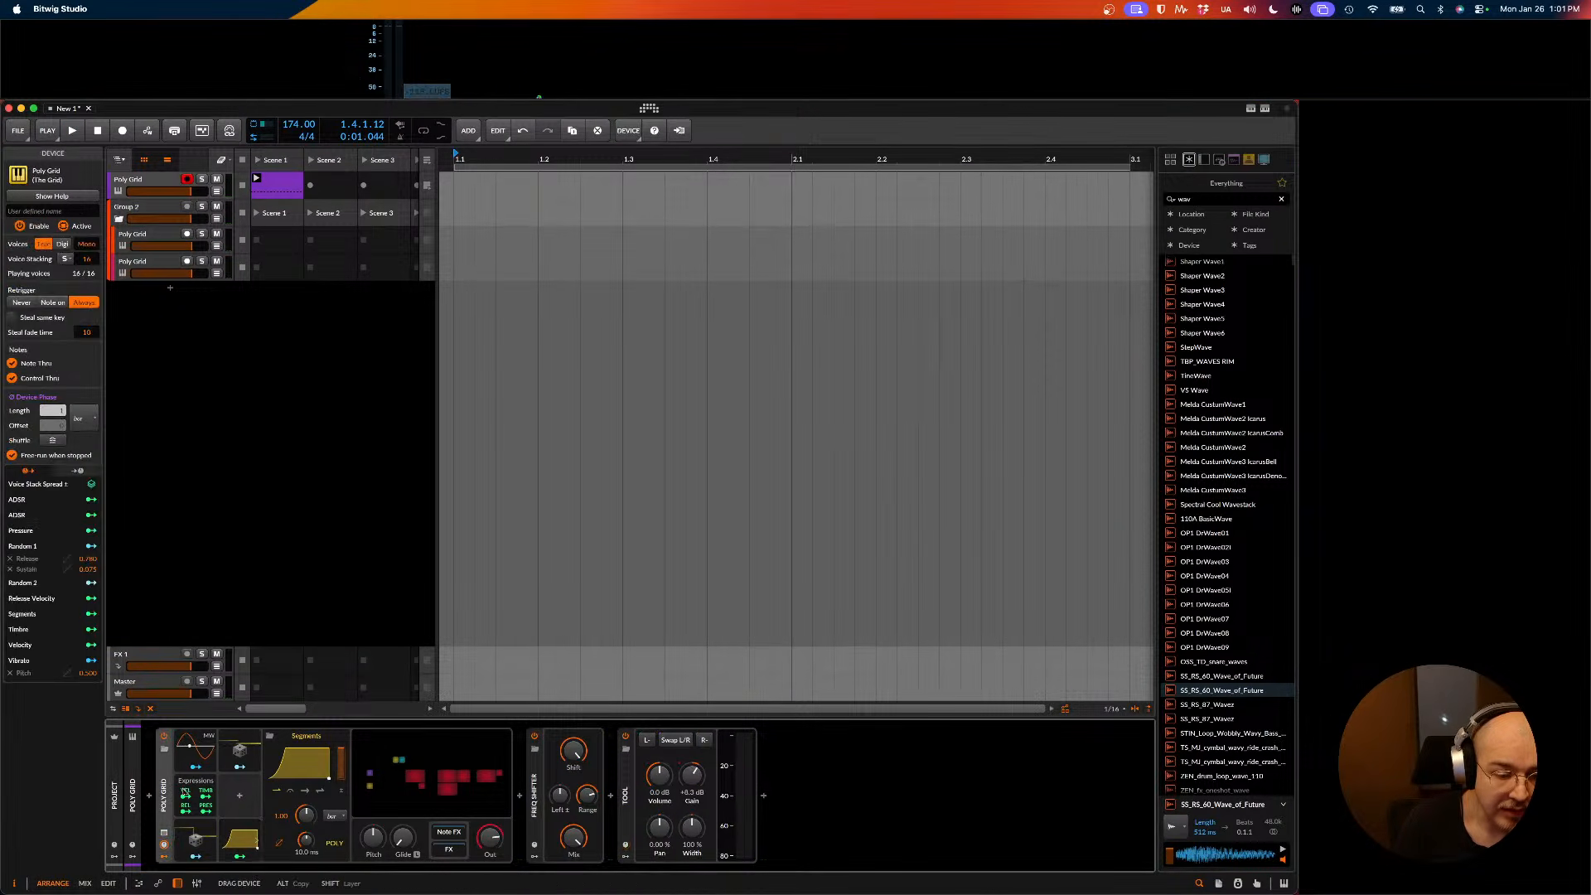
- Move the lowest Poly Grid track out of the group, move the top Poly Grid track into it, and start playback
{"action": "left_click", "coordinate": [143, 234]}
{"action": "left_click", "coordinate": [148, 262]}
{"action": "left_click_drag", "start_coordinate": [153, 344], "coordinate": [151, 336]}
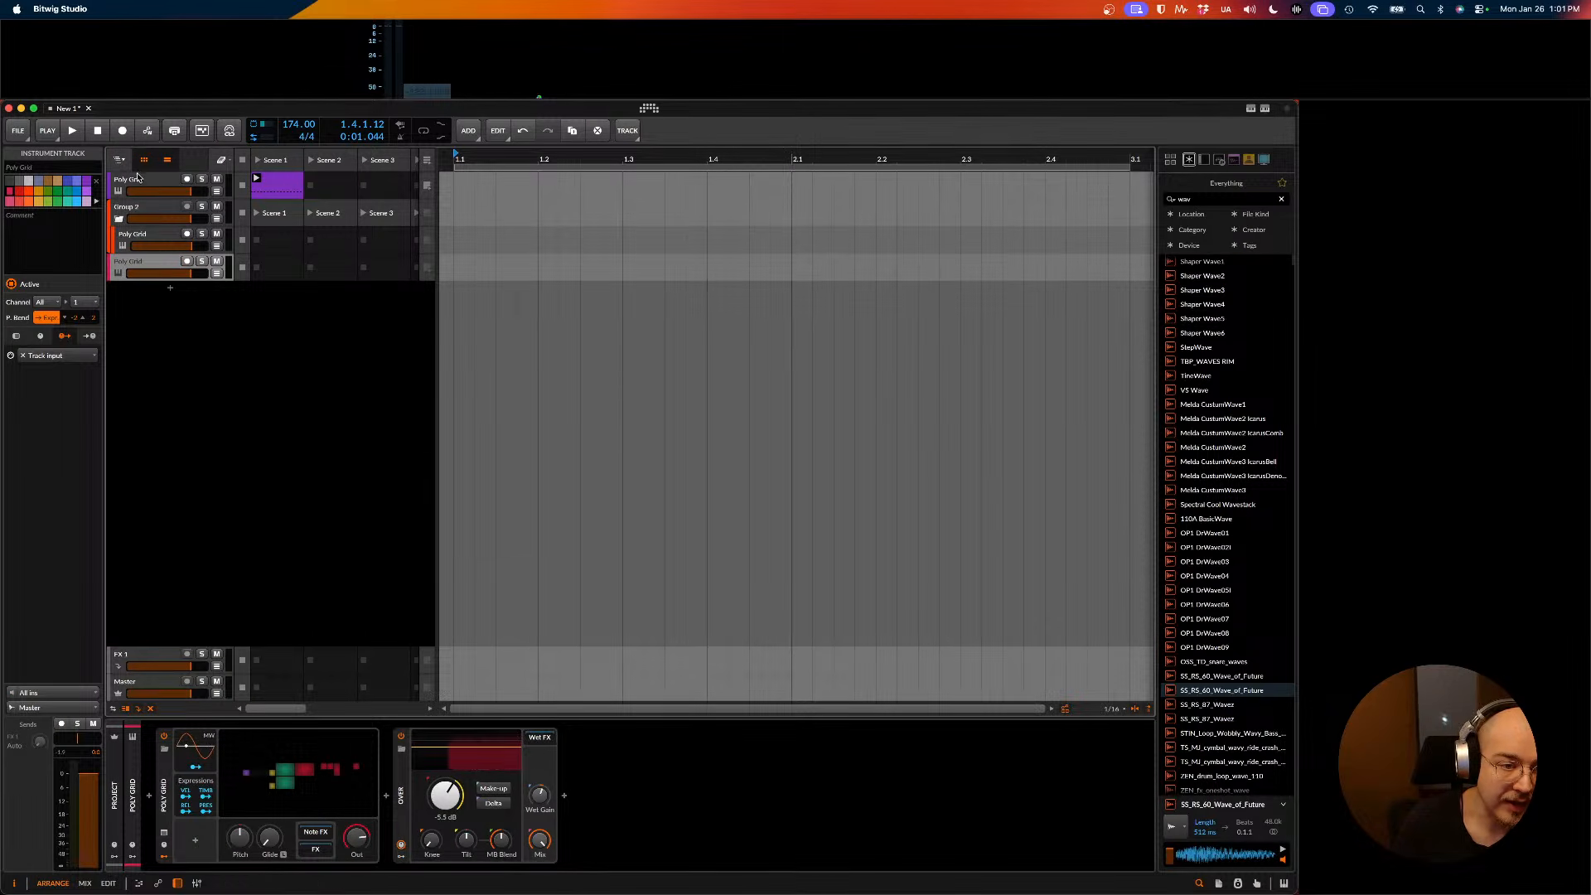
{"action": "left_click_drag", "start_coordinate": [139, 176], "coordinate": [145, 238]}
{"action": "key", "text": "space"}
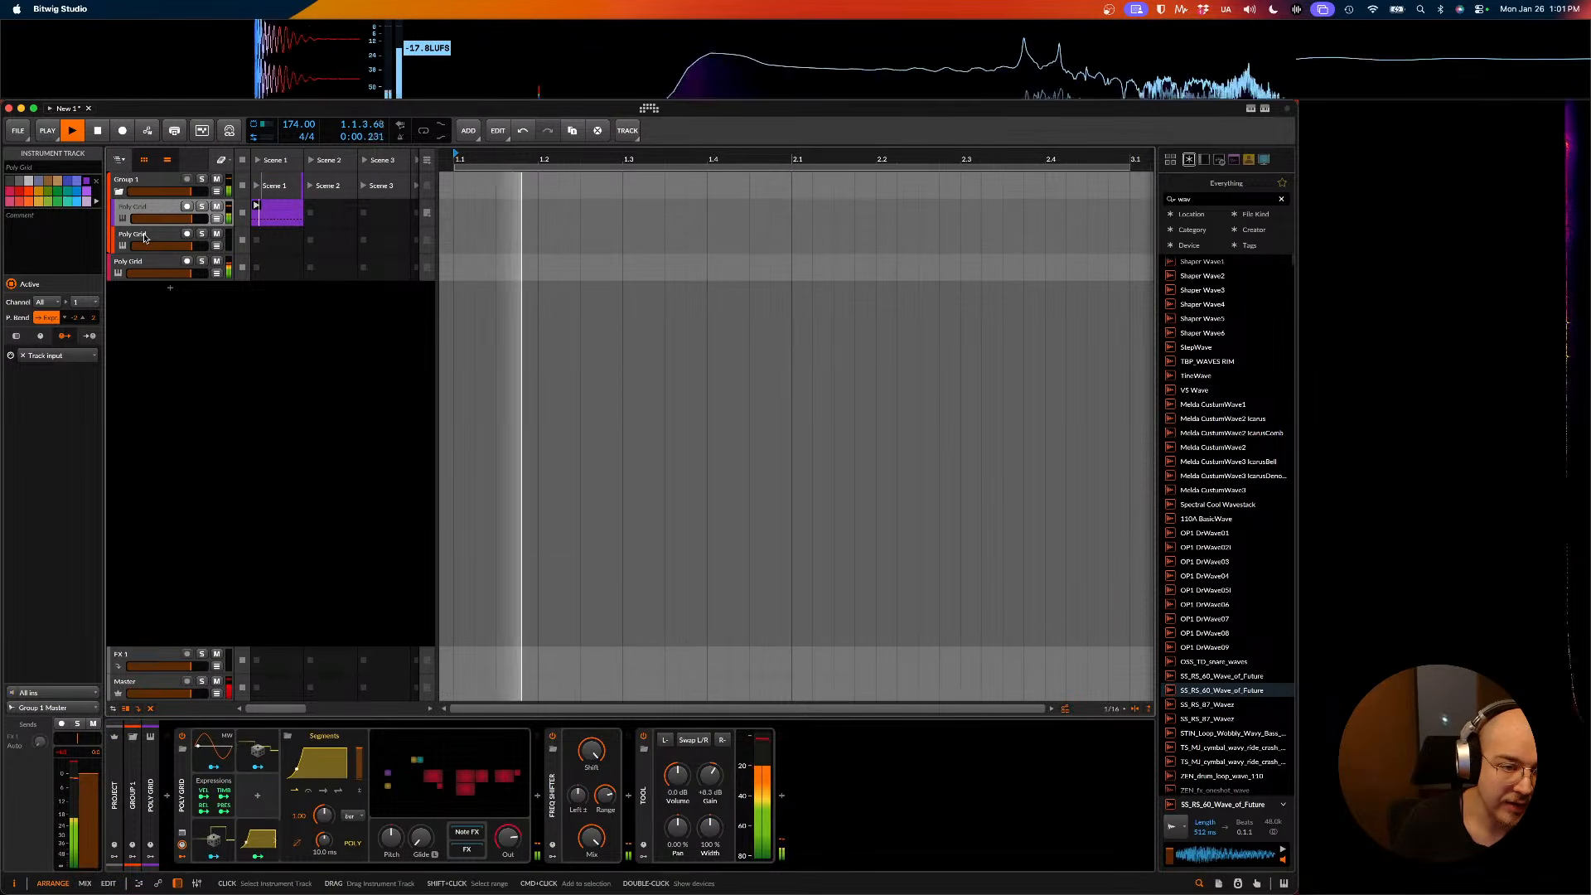
- Stop playback, view the group's top Poly Grid patch, close it, and audition the drums in short passes
{"action": "key", "text": "space"}
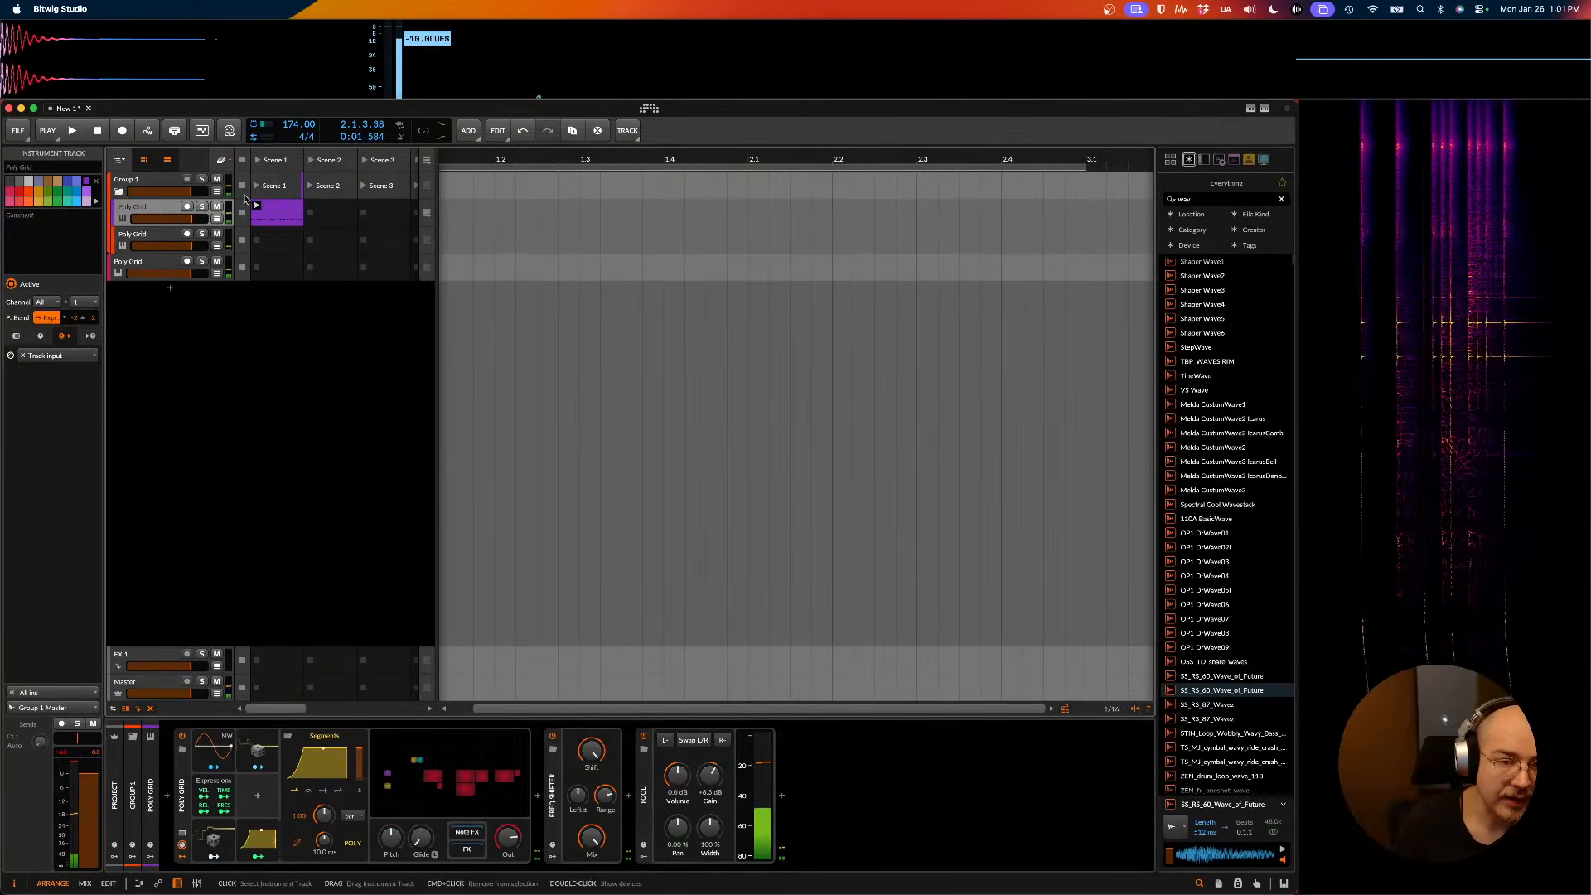
{"action": "left_click", "coordinate": [182, 793]}
{"action": "left_click", "coordinate": [437, 747]}
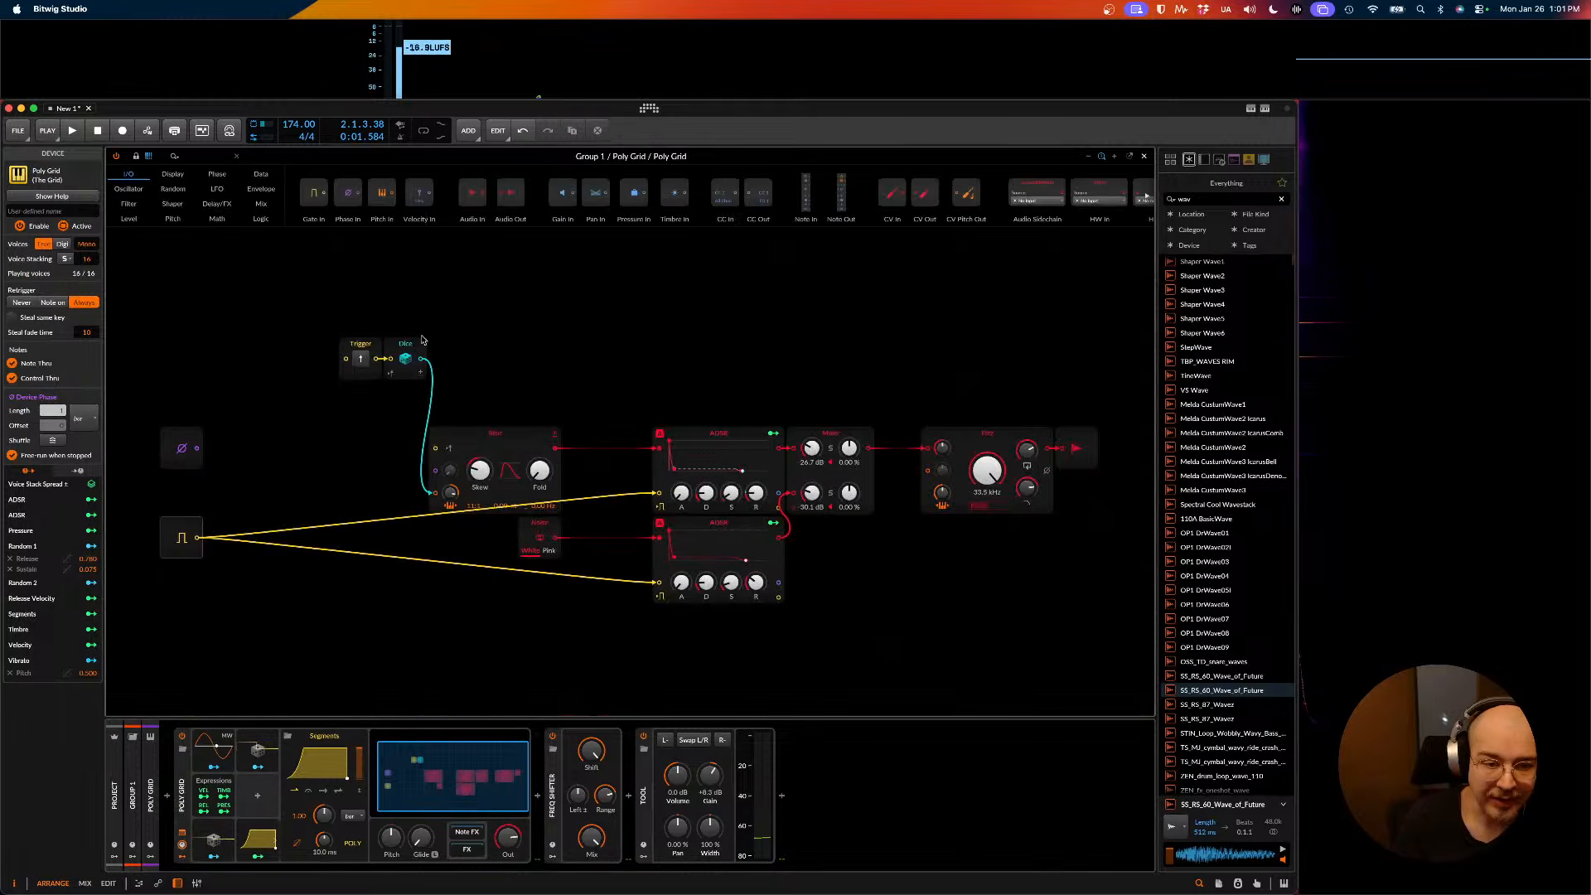
{"action": "key", "text": "space"}
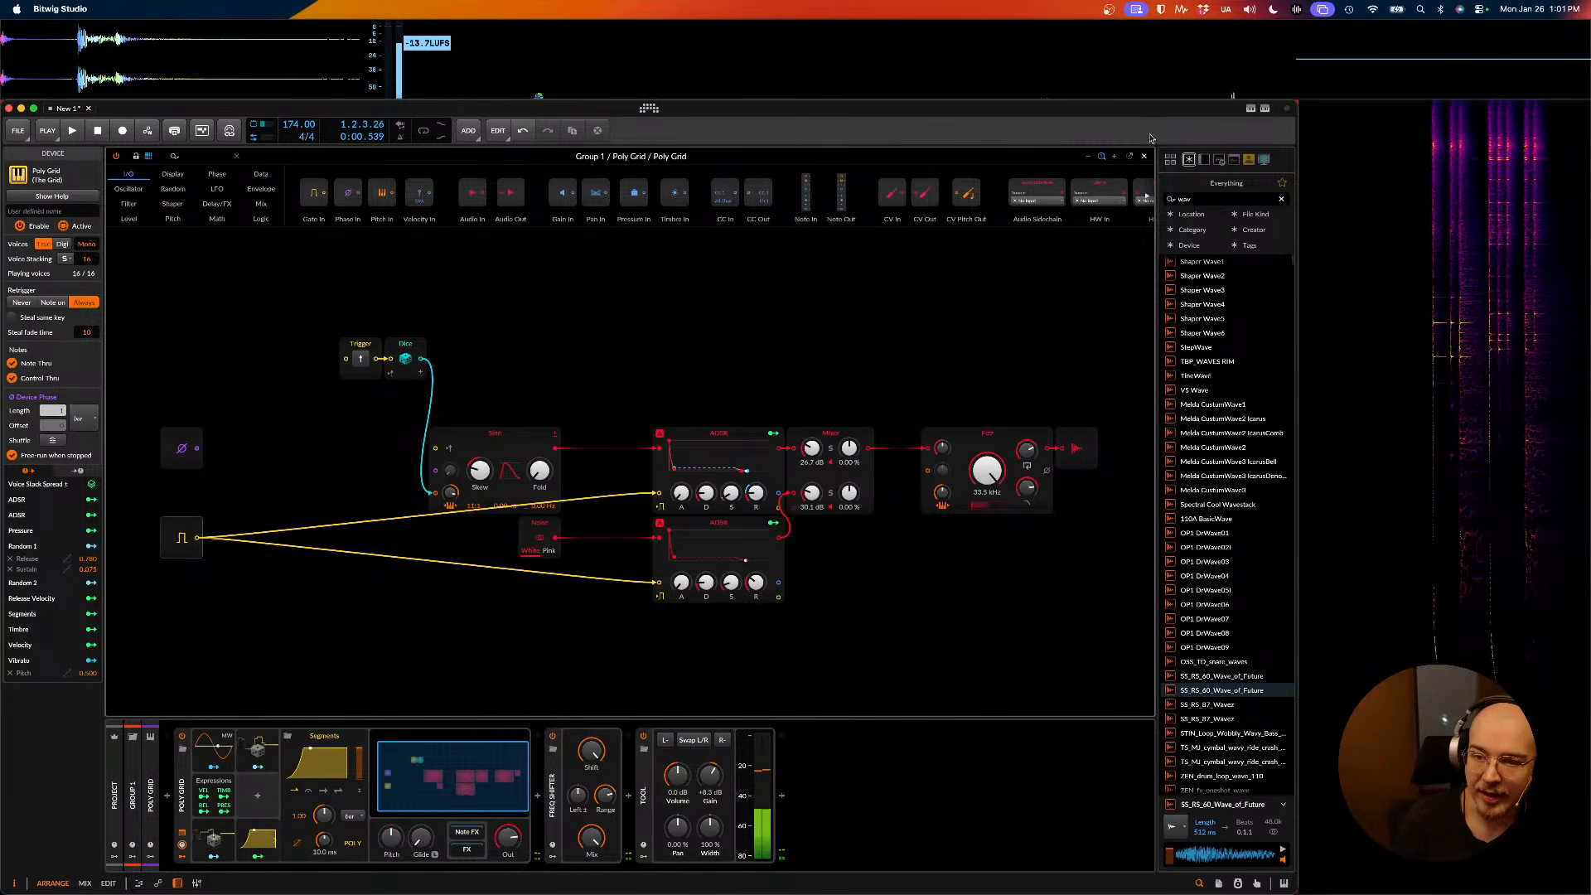
{"action": "left_click", "coordinate": [1145, 156]}
{"action": "key", "text": "space"}
{"action": "key", "text": "space"}
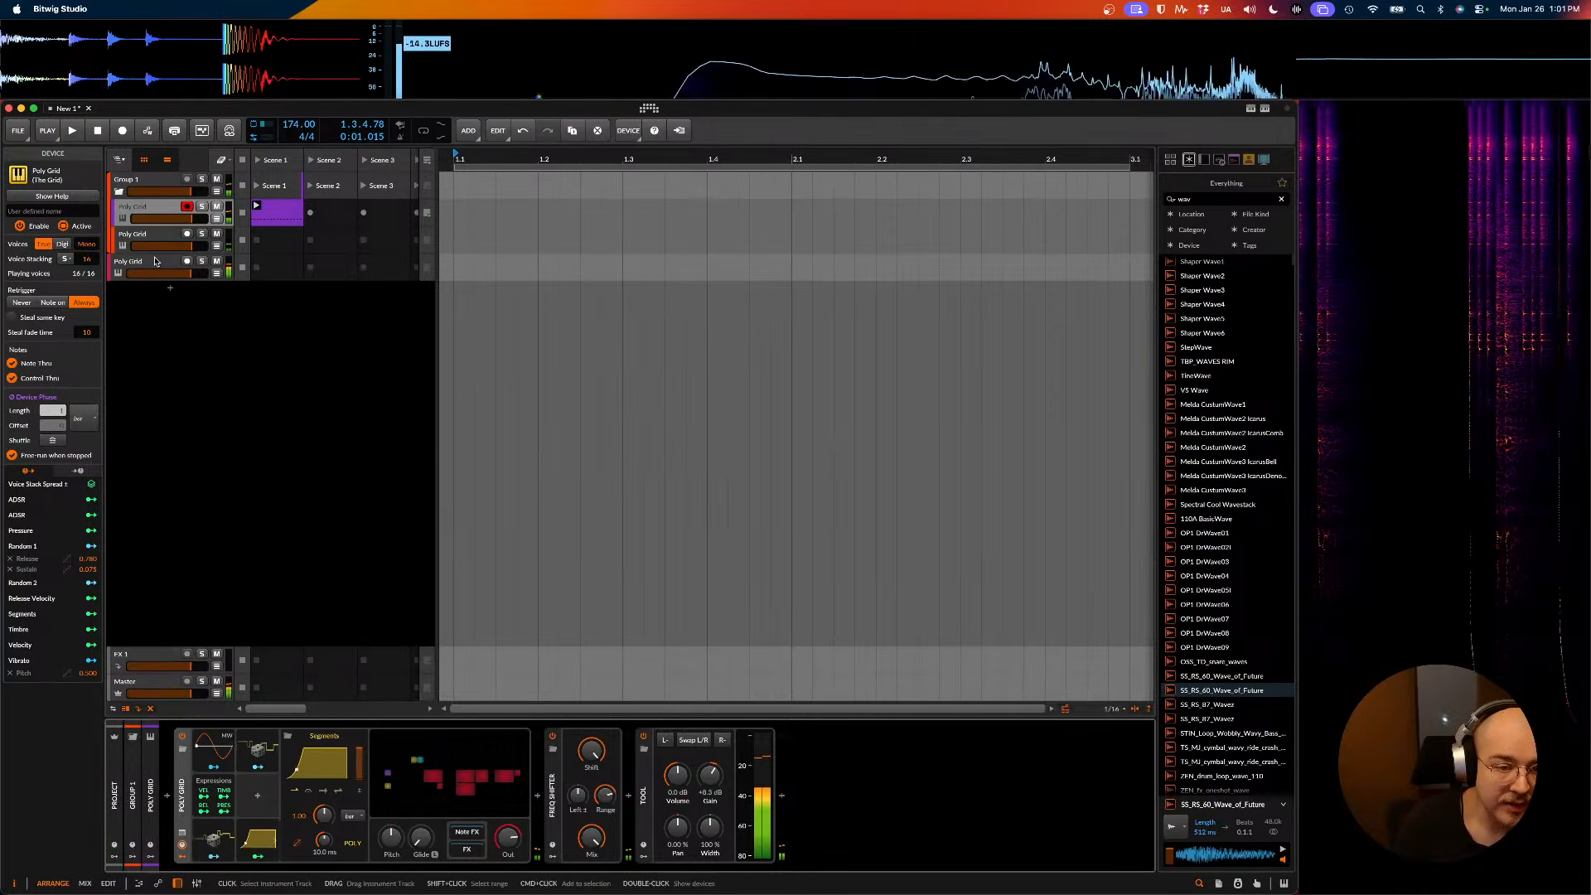
- Bring the Segments modulator from the group's top Poly Grid onto the lowest track's Poly Grid and audition it
{"action": "left_click", "coordinate": [145, 267]}
{"action": "left_click", "coordinate": [139, 206]}
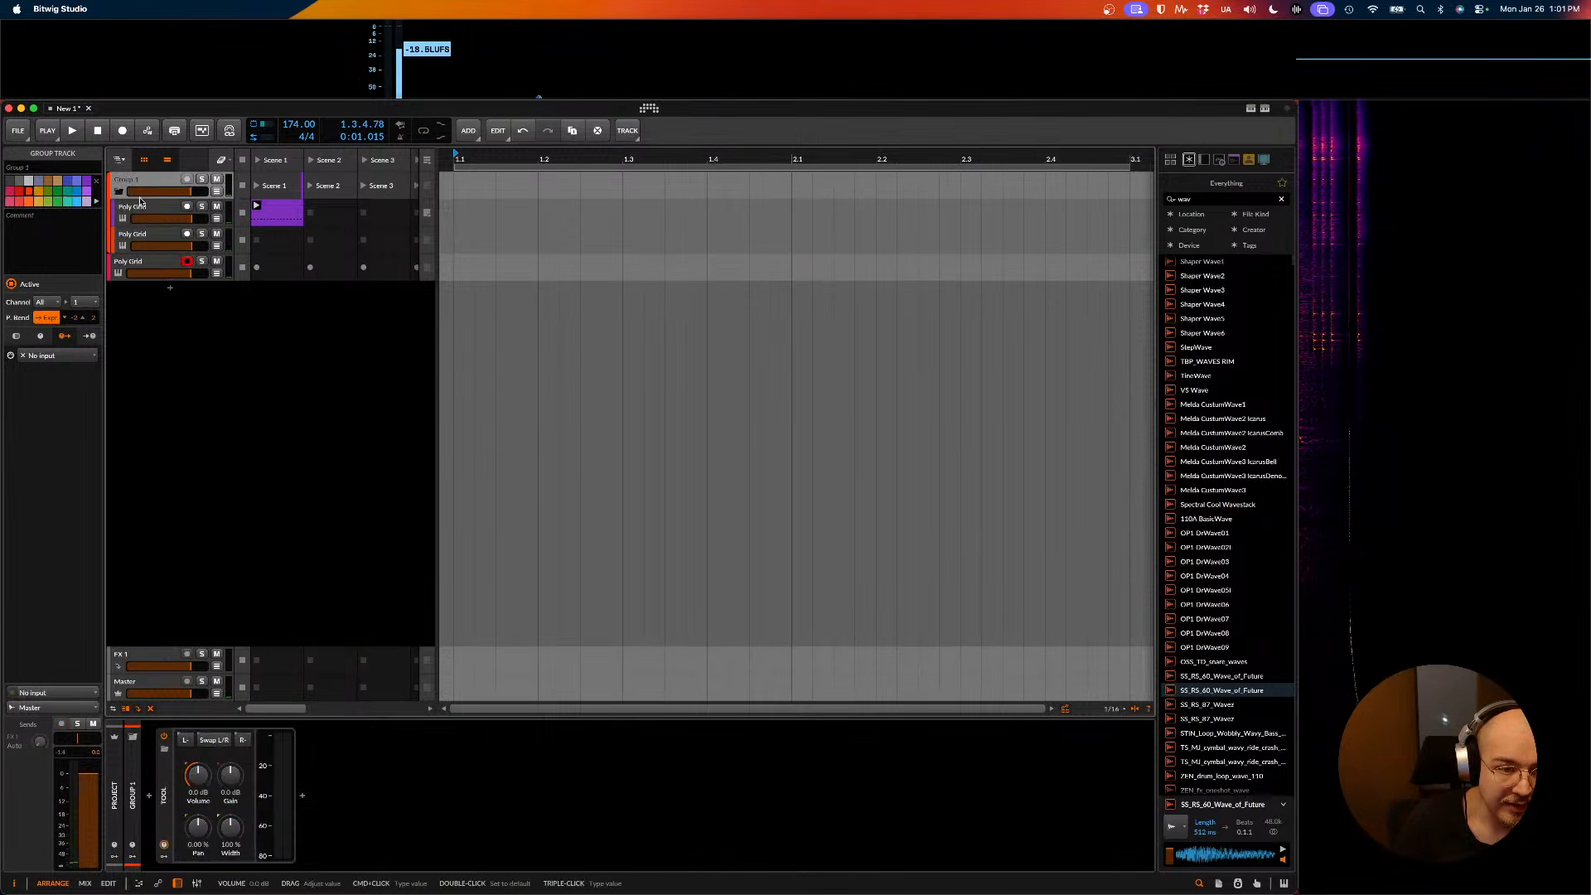
{"action": "left_click", "coordinate": [269, 822]}
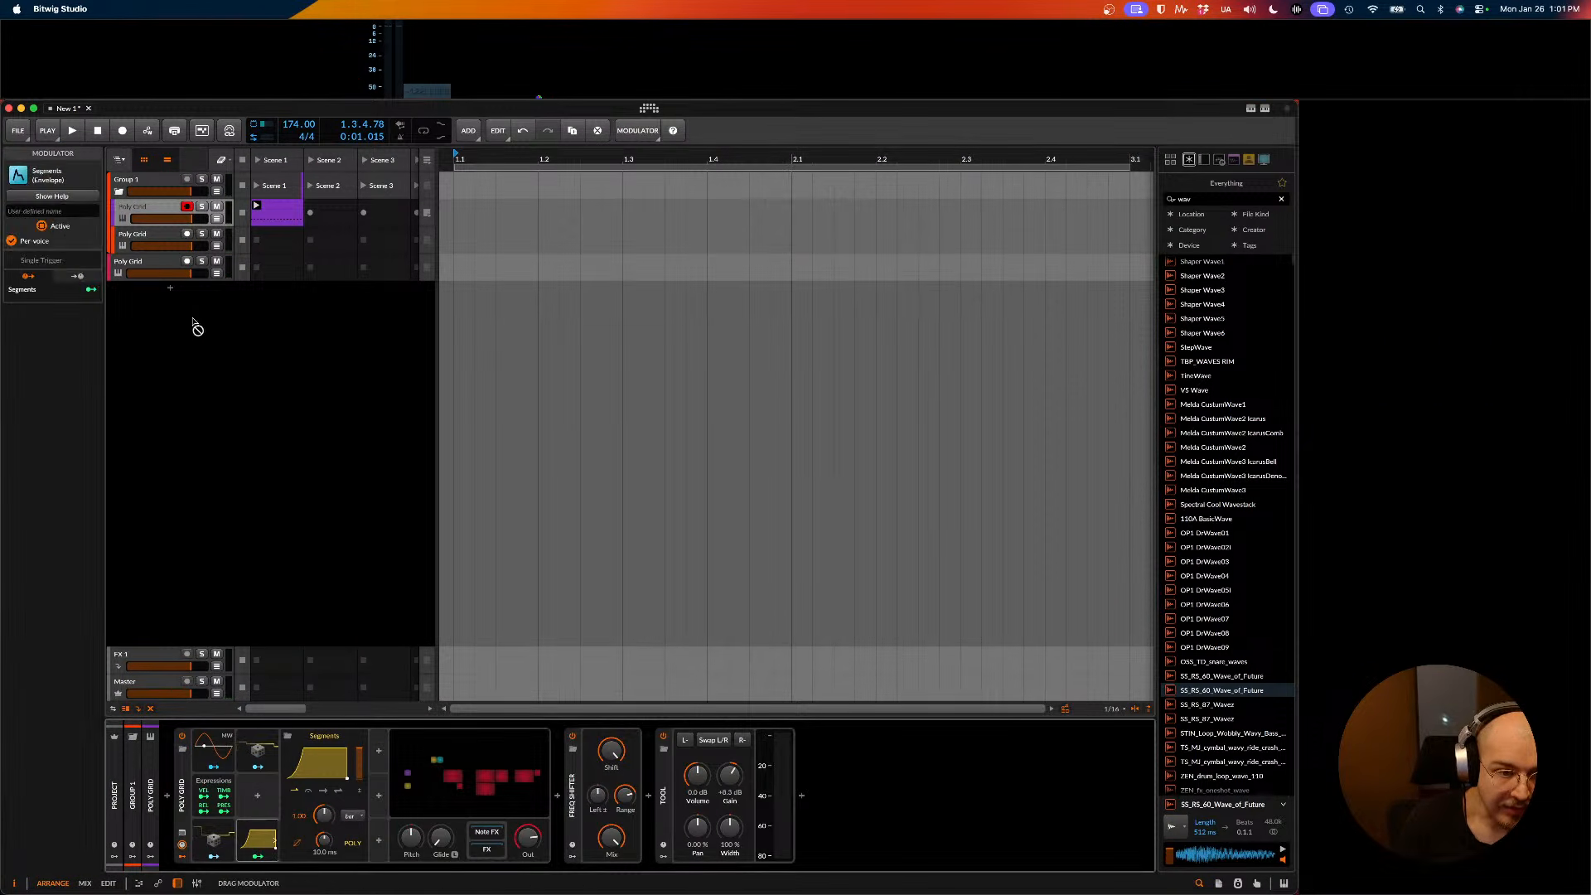
{"action": "left_click", "coordinate": [156, 267]}
{"action": "left_click_drag", "start_coordinate": [251, 835], "coordinate": [191, 843]}
{"action": "key", "text": "space"}
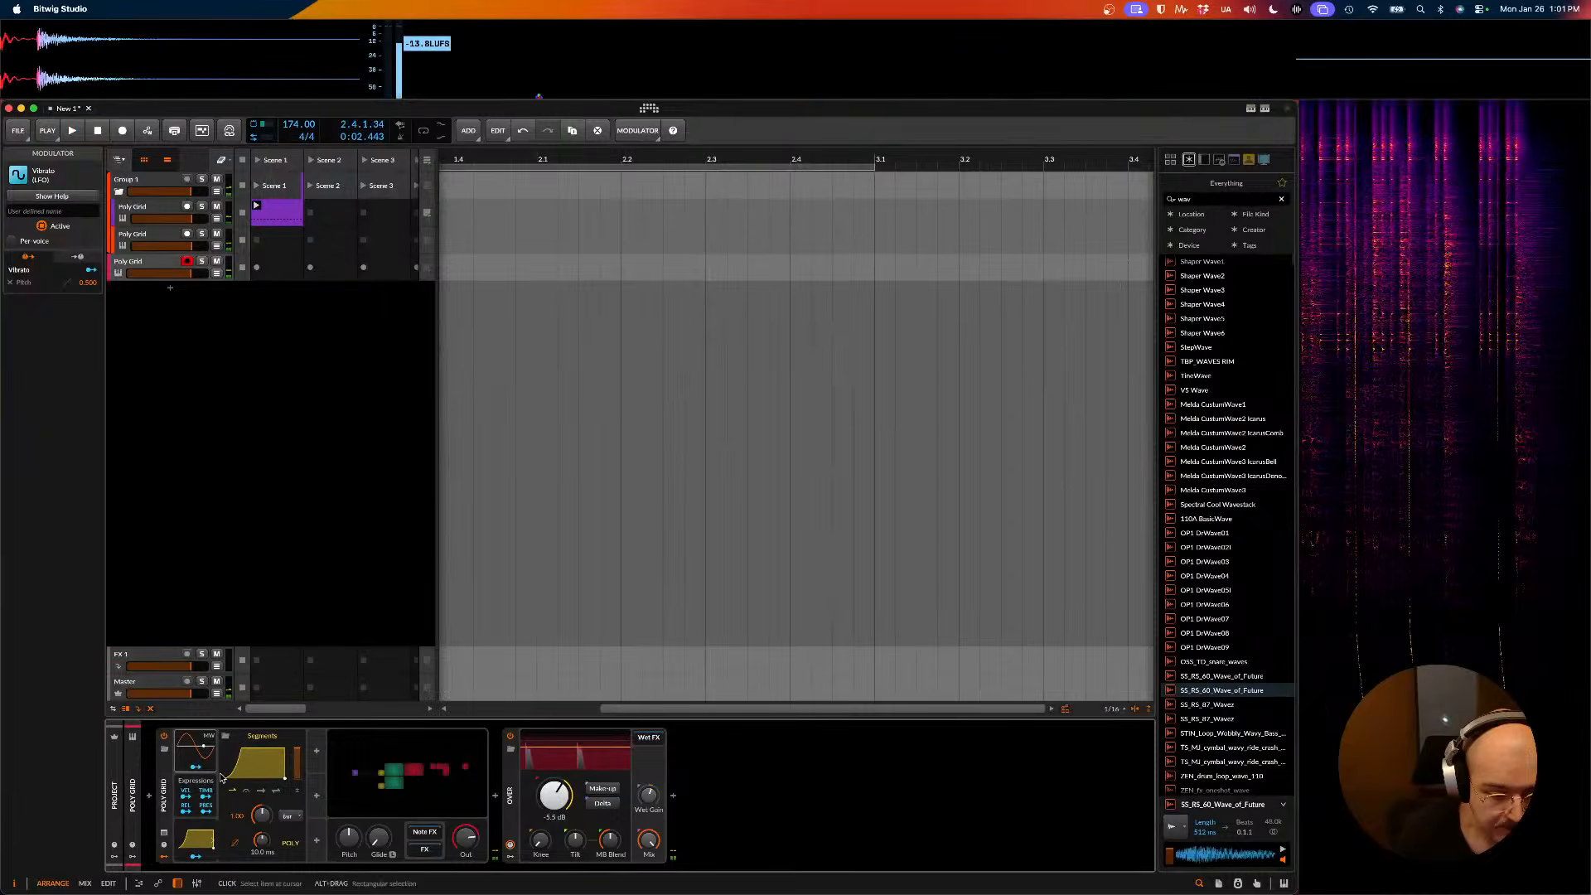
- Find the Segments module for the lowest Poly Grid's patch and place it below the second ADSR
{"action": "left_click", "coordinate": [375, 785]}
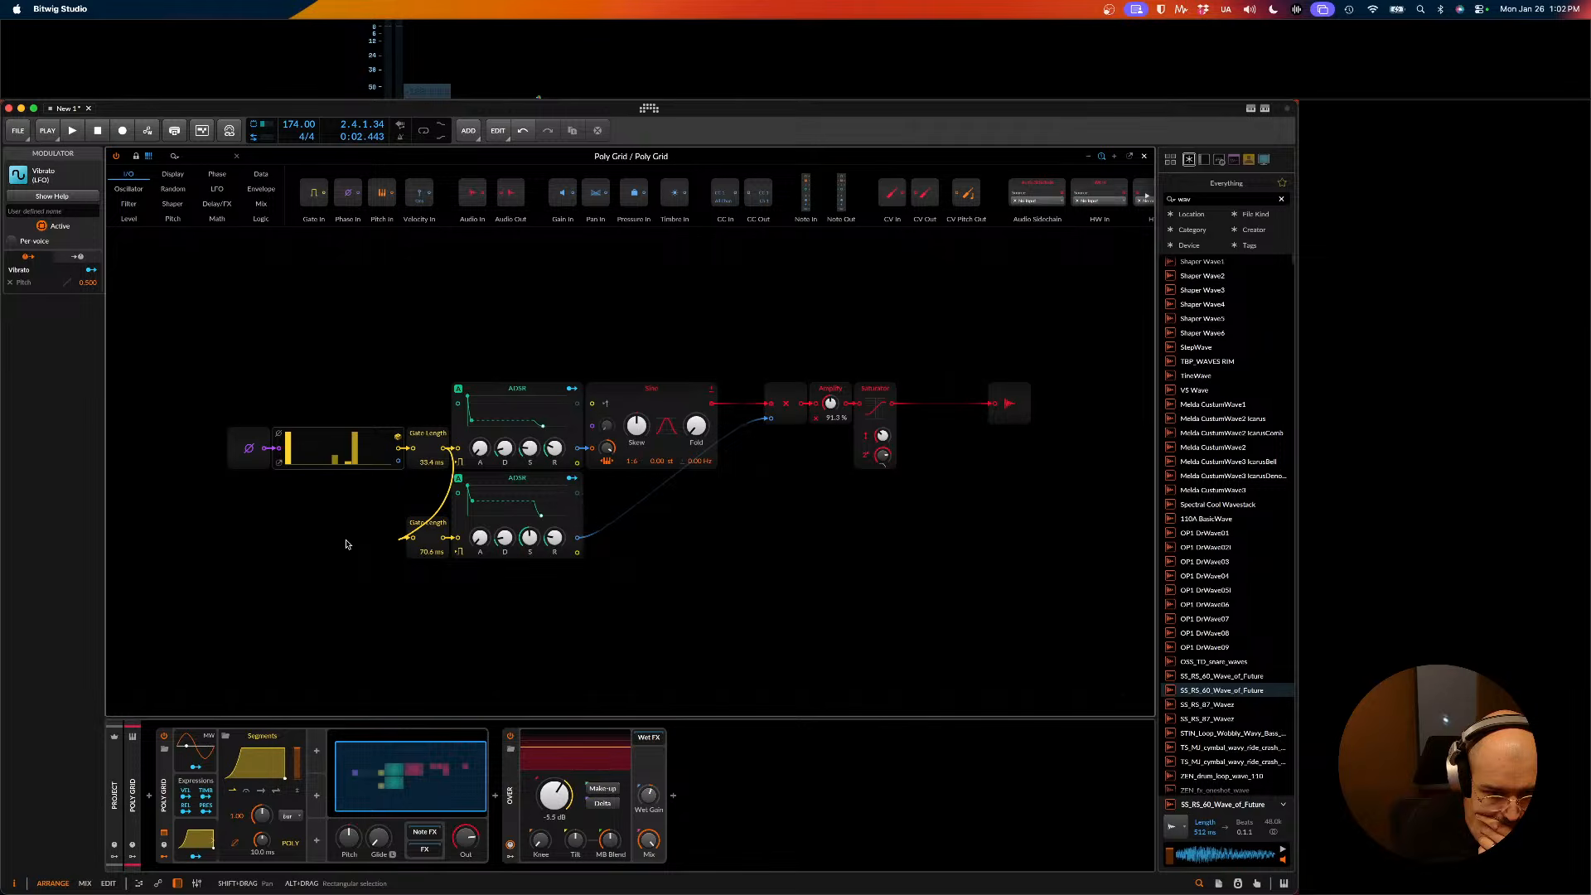
{"action": "left_click", "coordinate": [192, 157]}
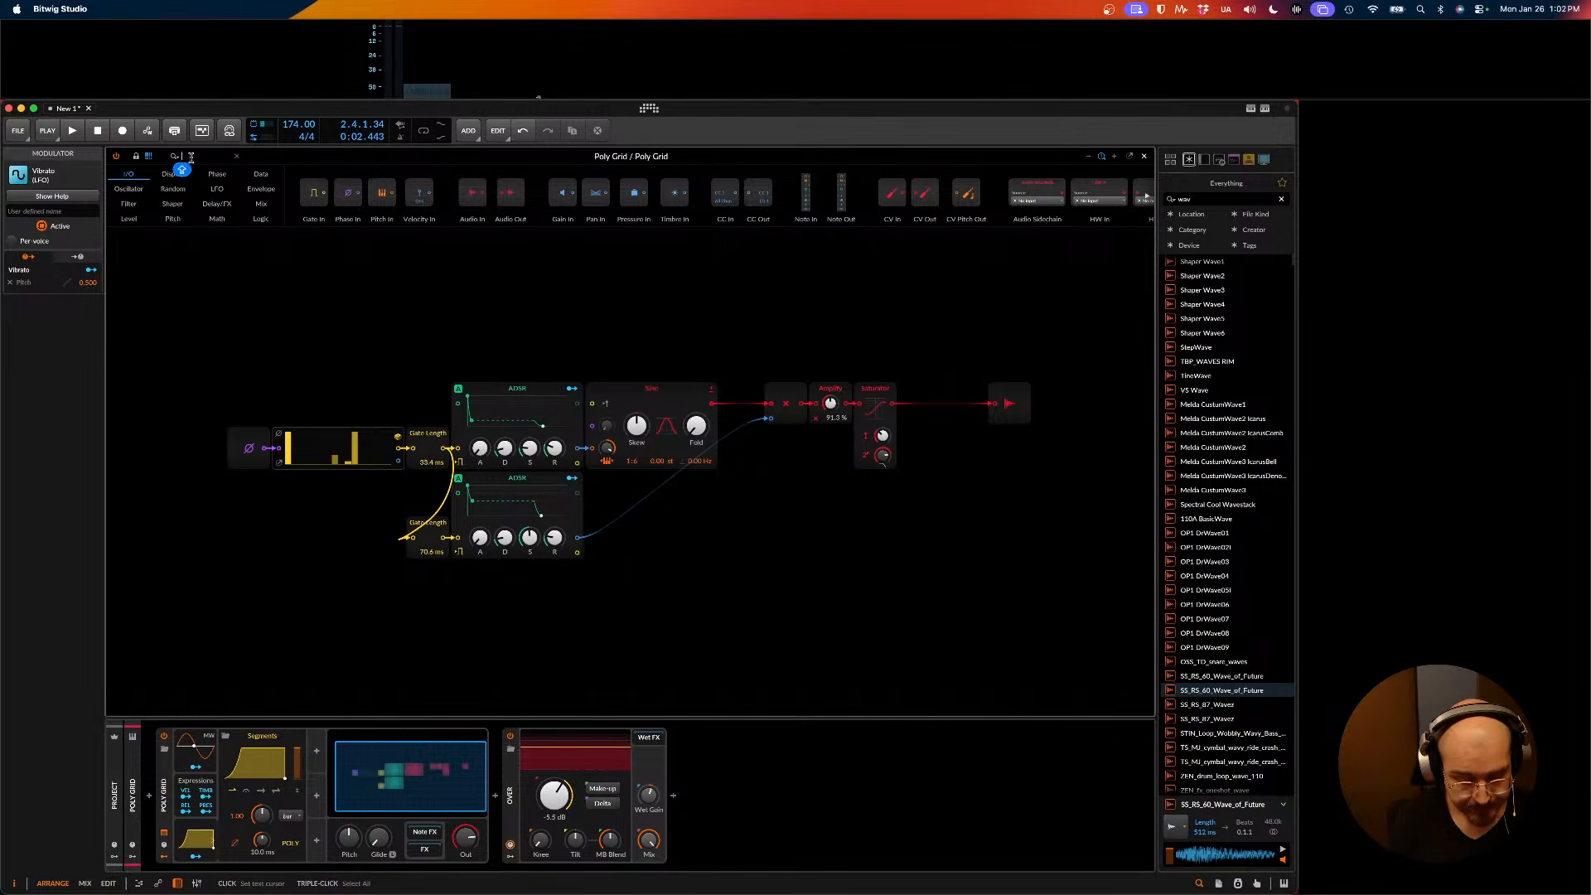
{"action": "type", "text": "SEGM"}
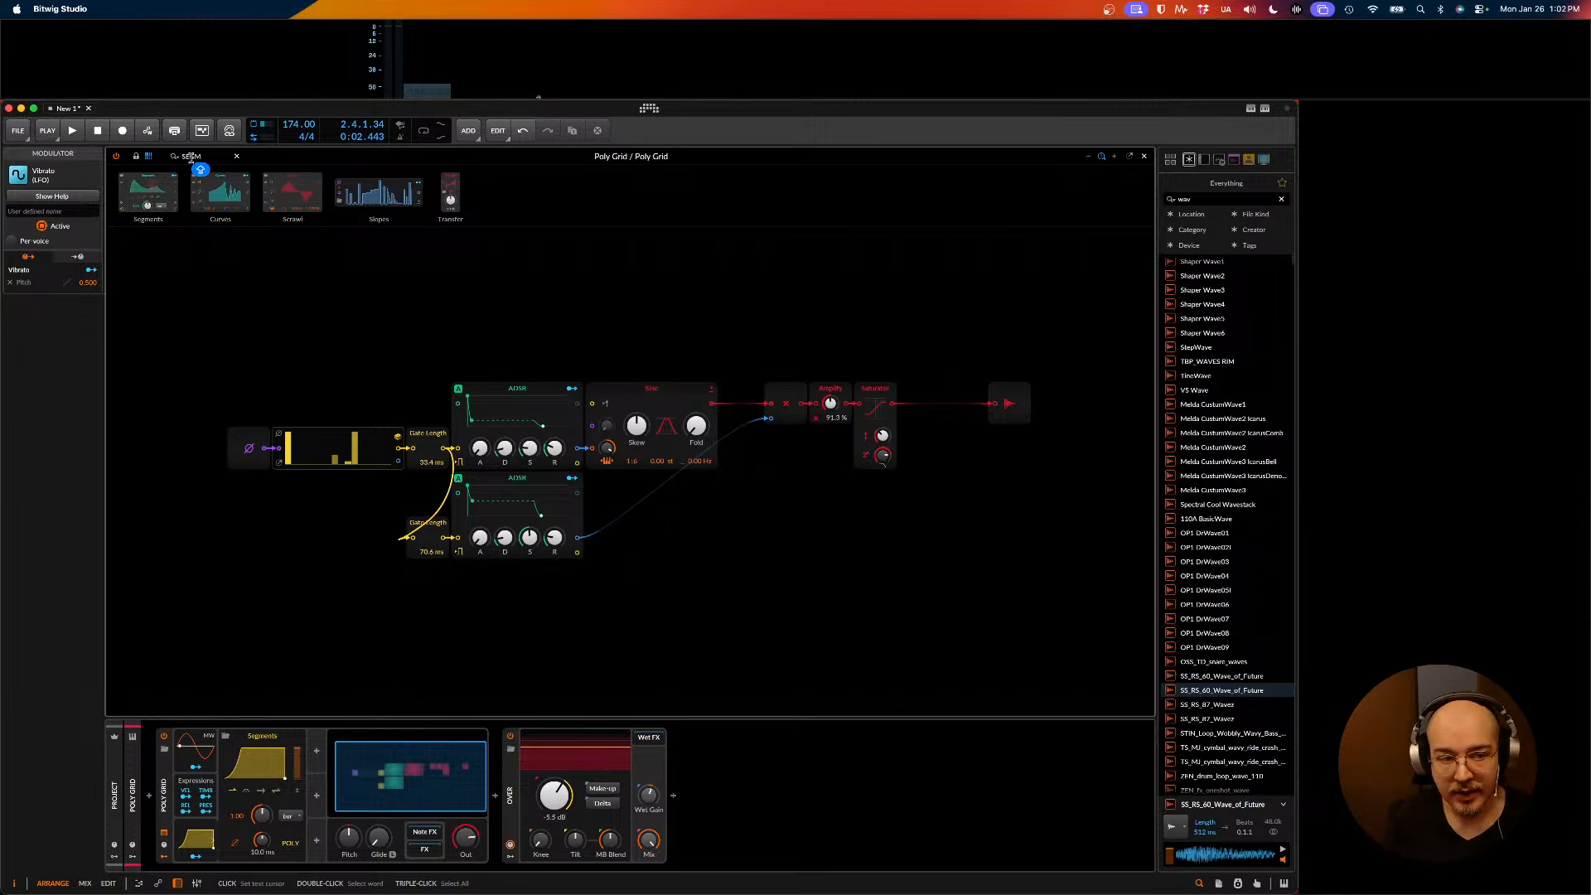
{"action": "left_click_drag", "start_coordinate": [154, 194], "coordinate": [466, 551]}
- Shape the Segments module's envelope into a slow-starting curved rise to 100 % that holds until the end
{"action": "left_click", "coordinate": [477, 603]}
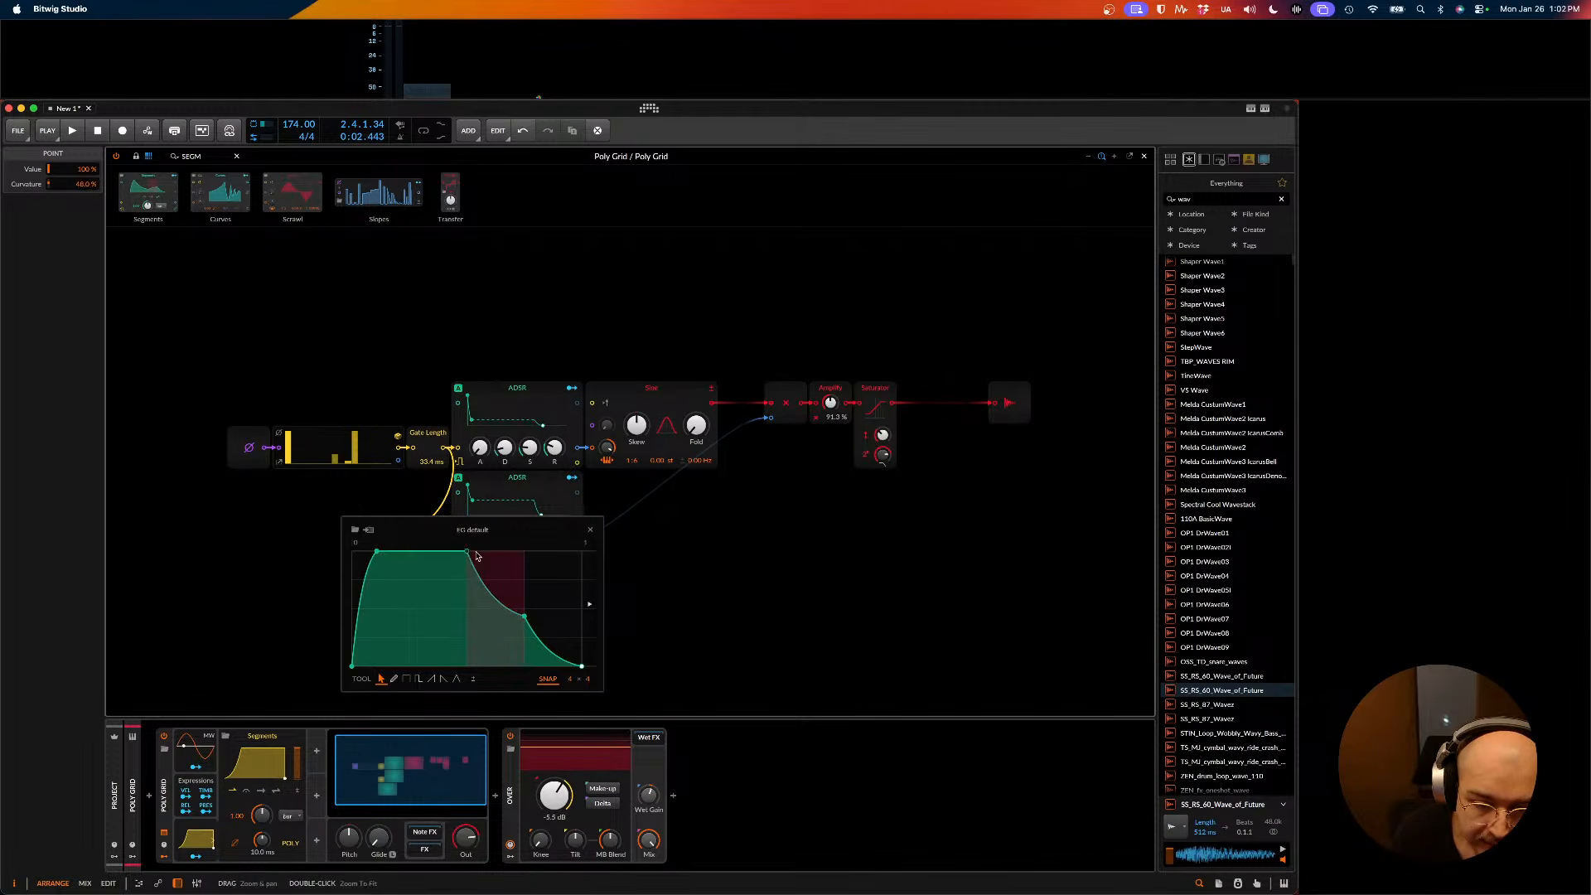
{"action": "left_click_drag", "start_coordinate": [524, 617], "coordinate": [531, 553]}
{"action": "left_click_drag", "start_coordinate": [579, 666], "coordinate": [578, 509]}
{"action": "left_click_drag", "start_coordinate": [374, 552], "coordinate": [388, 638]}
{"action": "left_click_drag", "start_coordinate": [425, 540], "coordinate": [733, 541]}
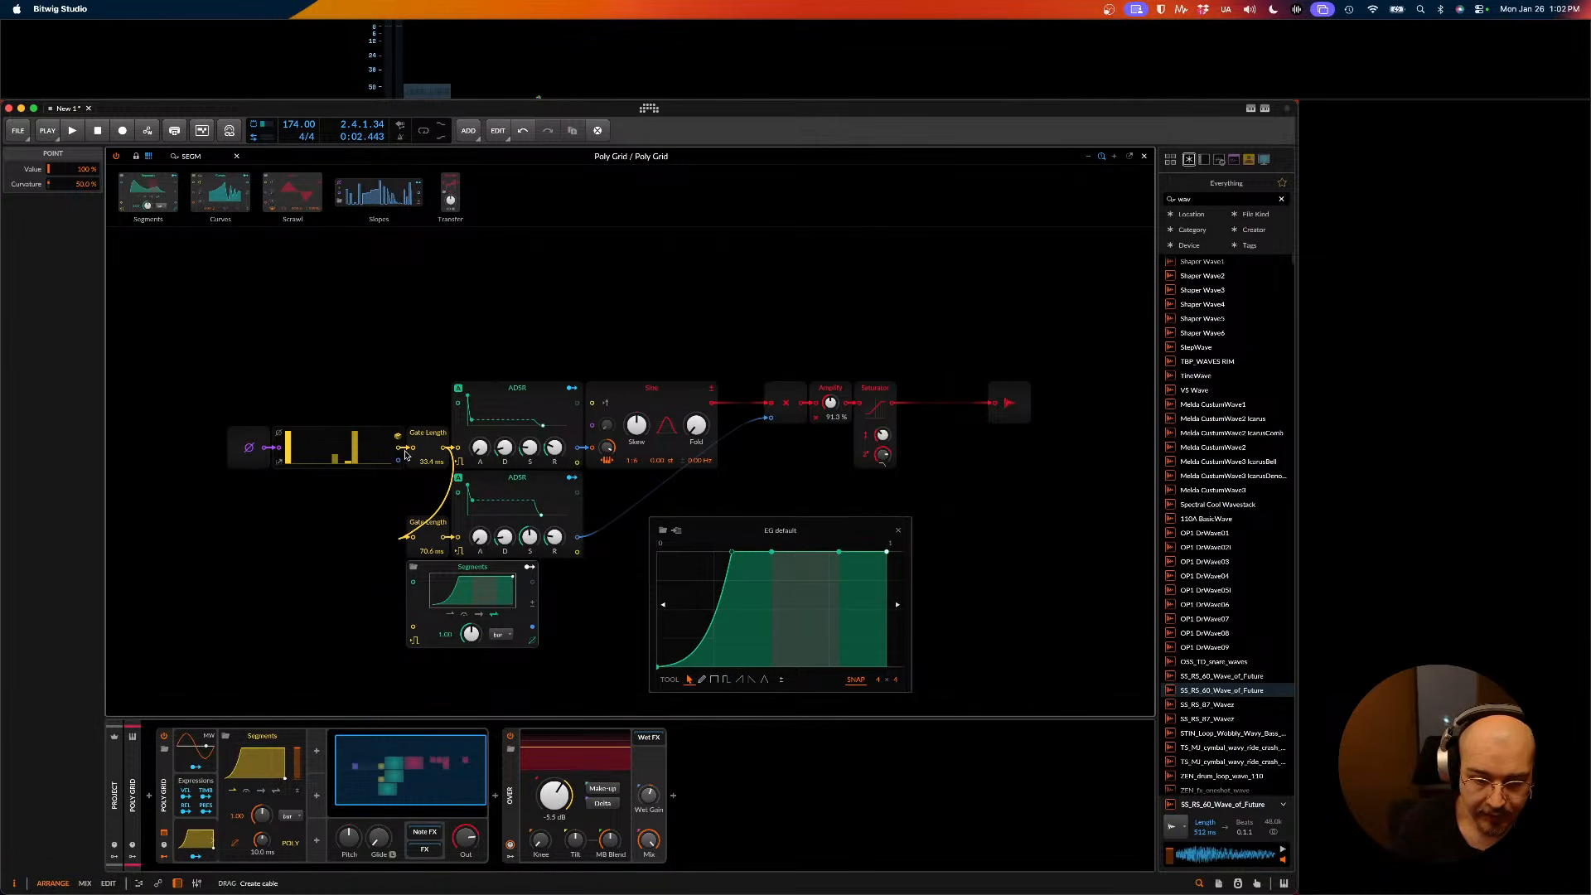
- Connect the step sequencer's trigger output to the Segments module's gate input and audition the envelope briefly
{"action": "left_click_drag", "start_coordinate": [400, 449], "coordinate": [413, 636]}
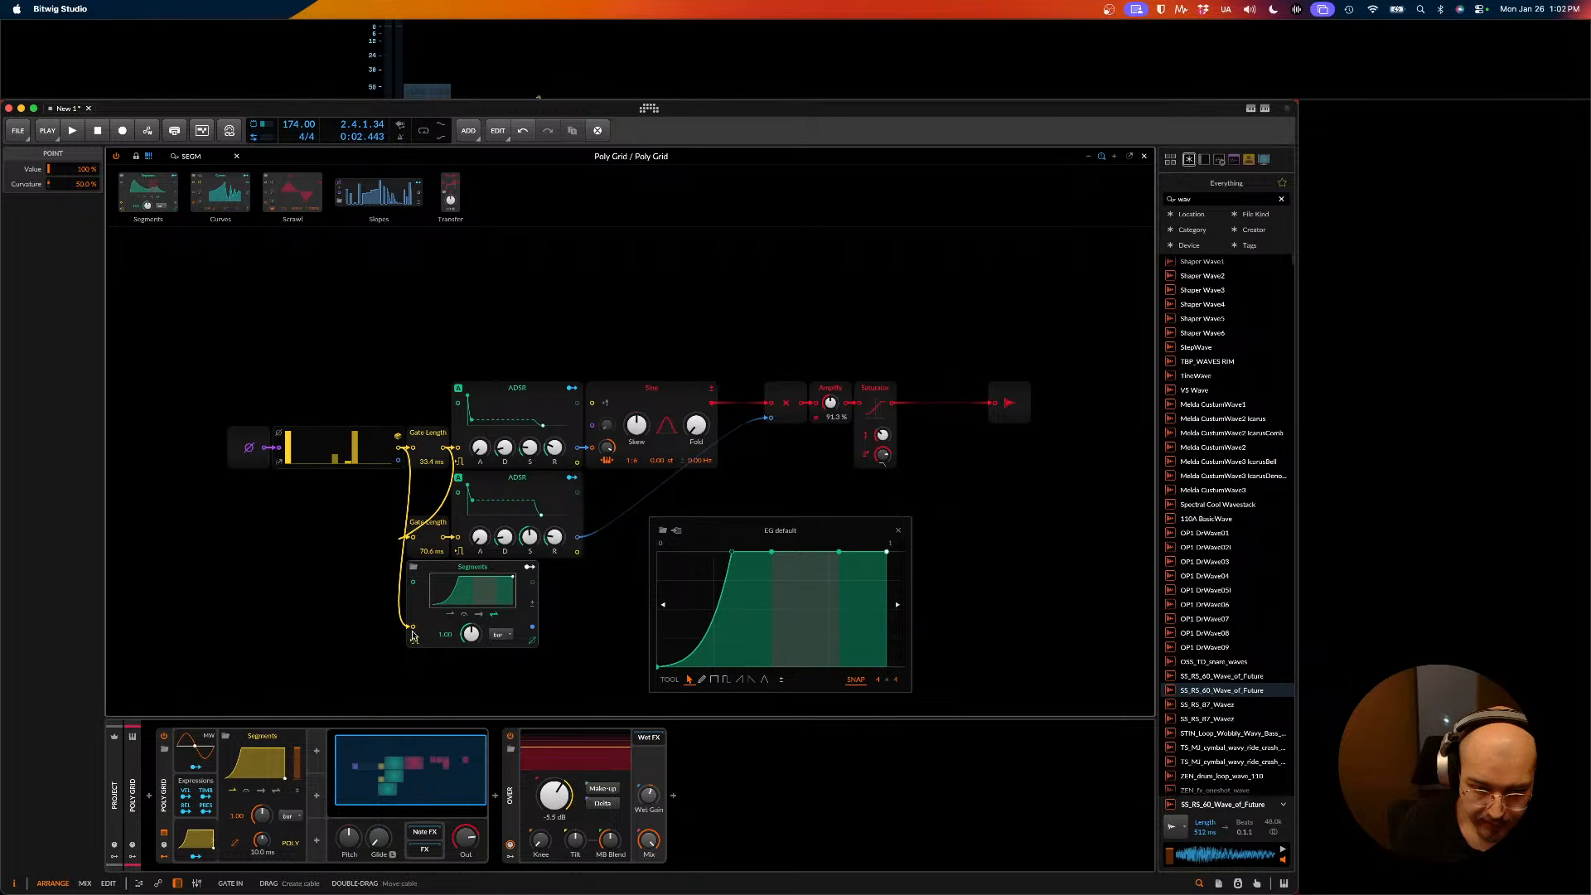
{"action": "key", "text": "space"}
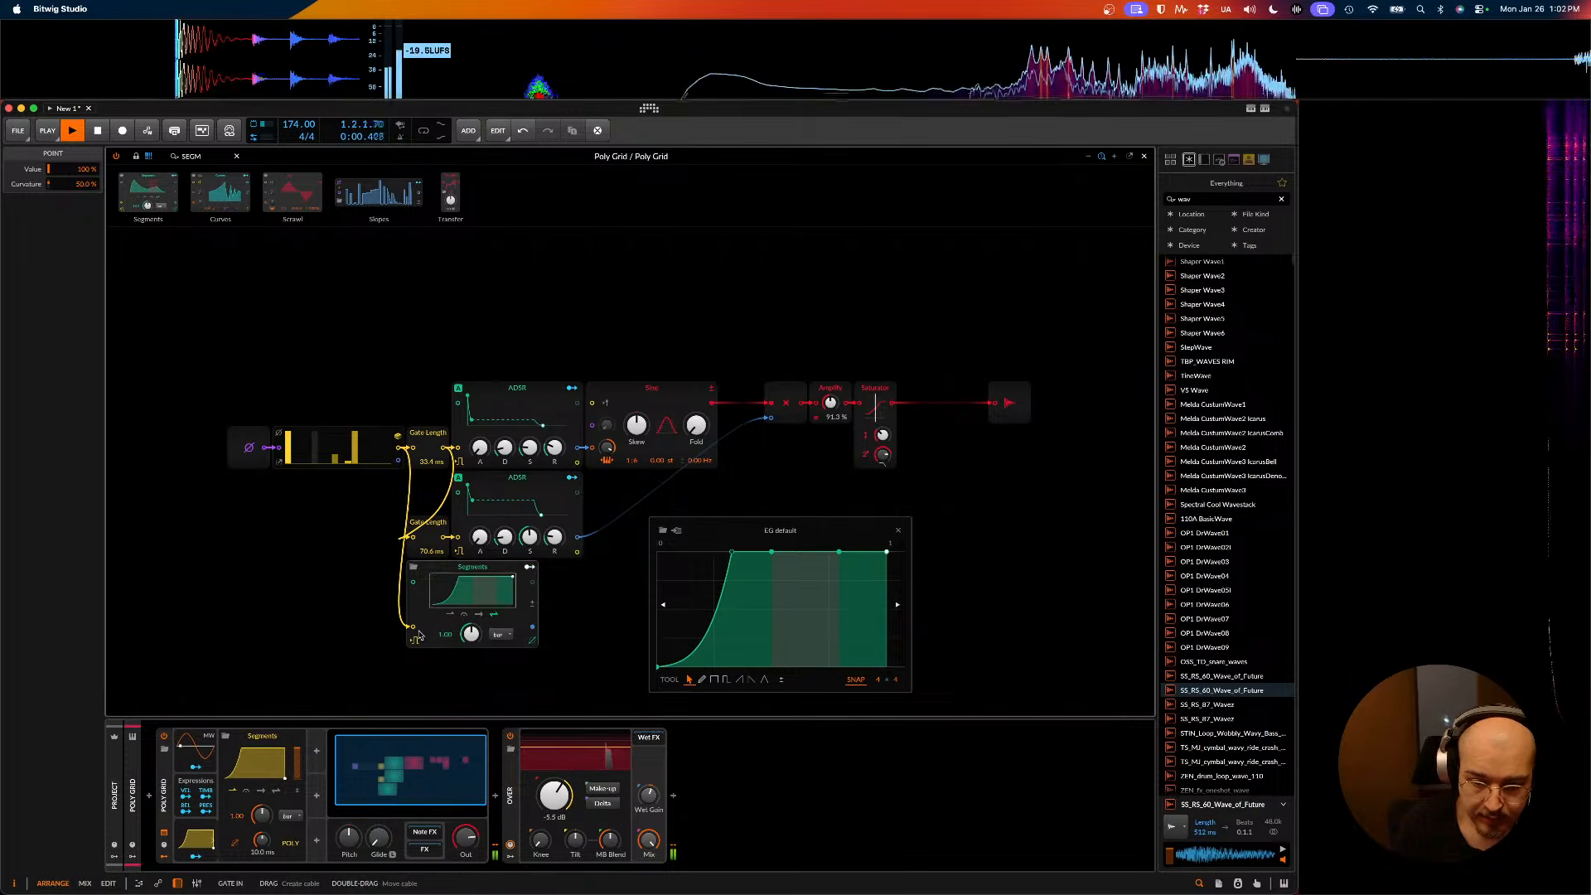
{"action": "key", "text": "space"}
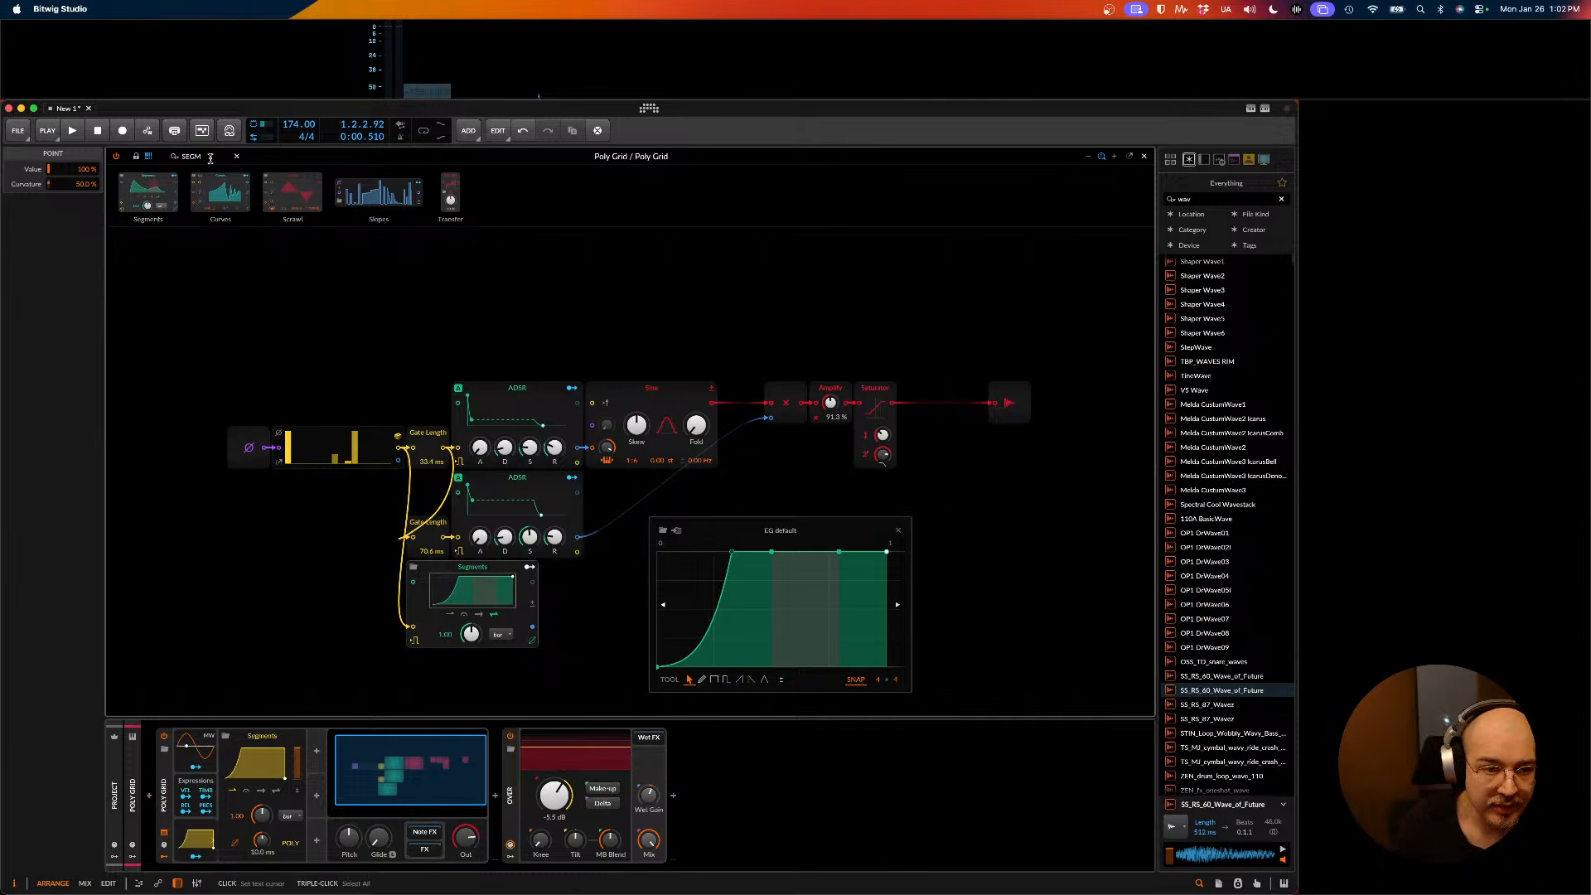
- Insert a Gate Length module between the sequencer's trigger output and the Segments module, and start playback
{"action": "left_click_drag", "start_coordinate": [210, 157], "coordinate": [387, 538]}
{"action": "type", "text": "GATE LE"}
{"action": "key", "text": "space"}
{"action": "key", "text": "space"}
{"action": "key", "text": "space"}
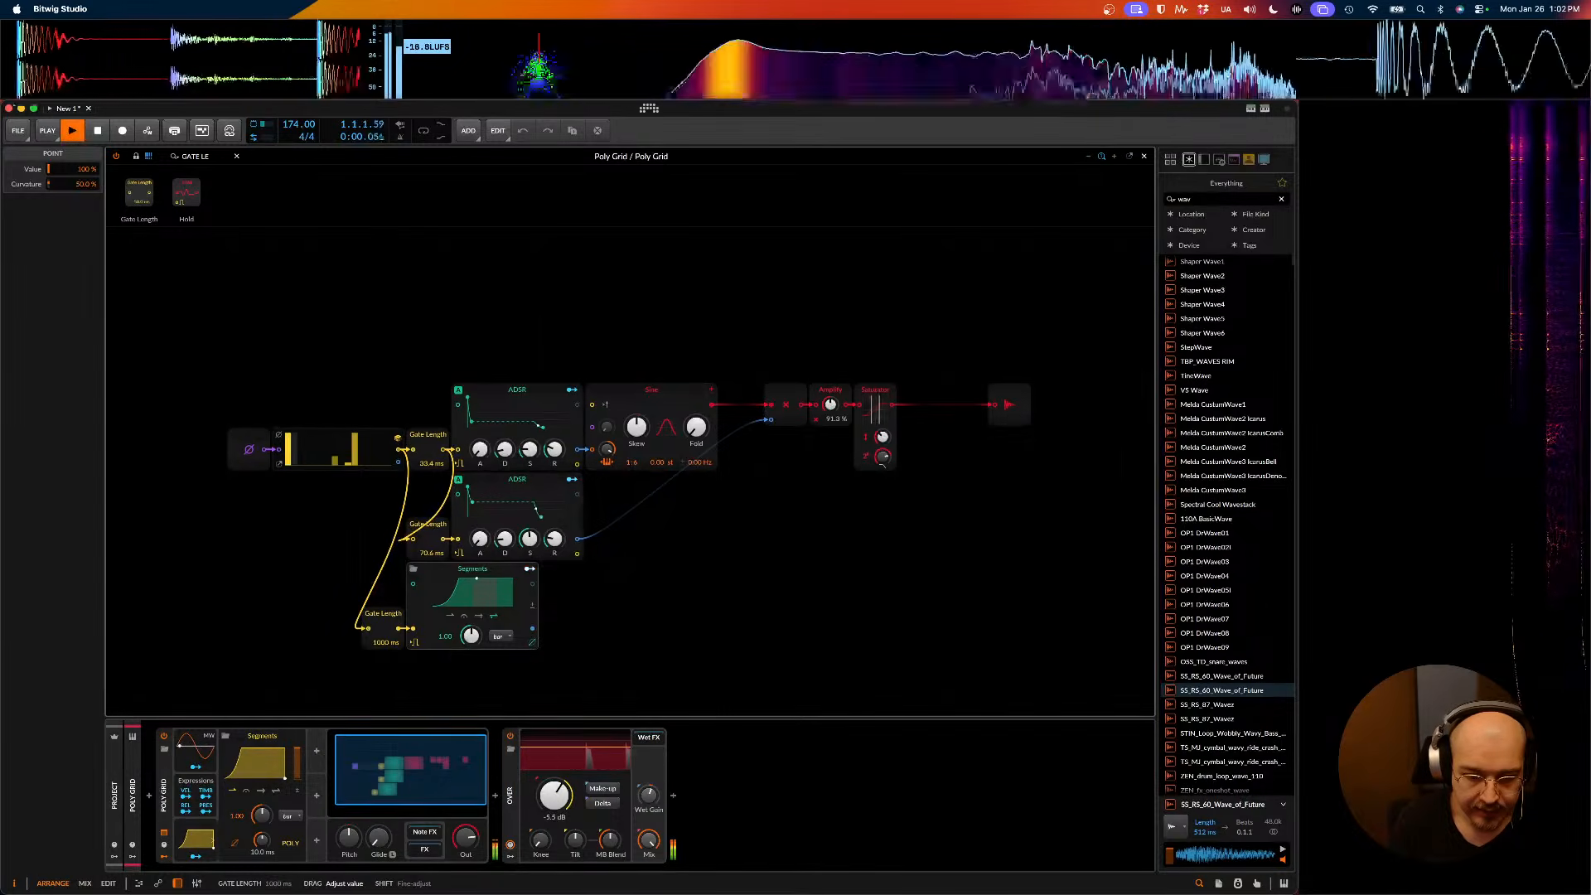
- Set the Segments module's Gate Length to about 355 ms while auditioning the pattern, and stop playback
{"action": "key", "text": "space"}
{"action": "left_click_drag", "start_coordinate": [387, 642], "coordinate": [387, 689]}
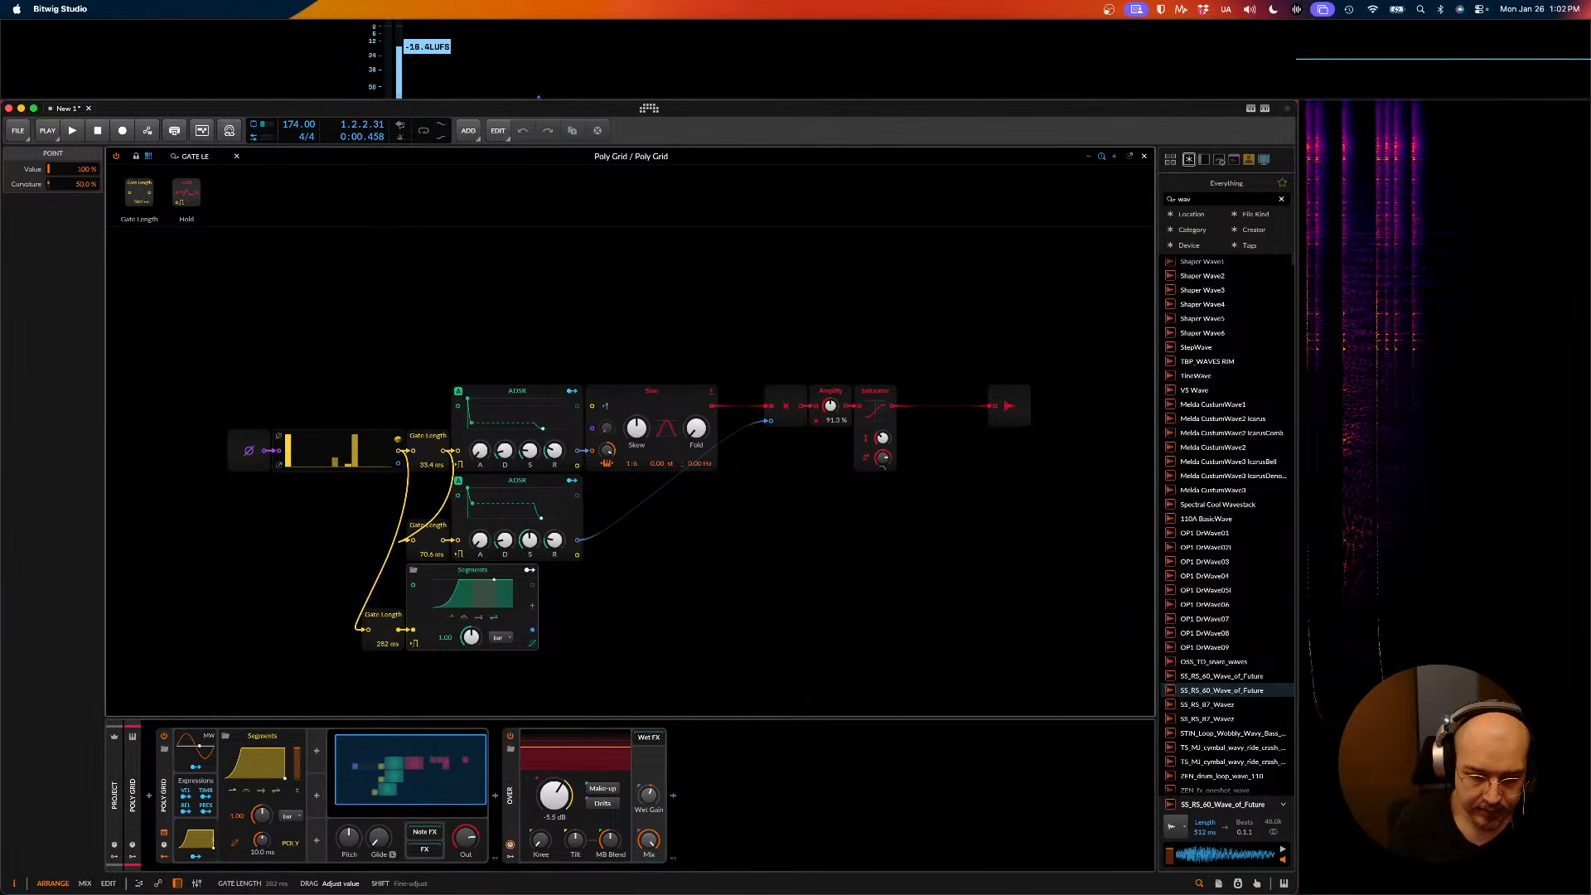
{"action": "key", "text": "space"}
{"action": "key", "text": "space"}
{"action": "key", "text": "space"}
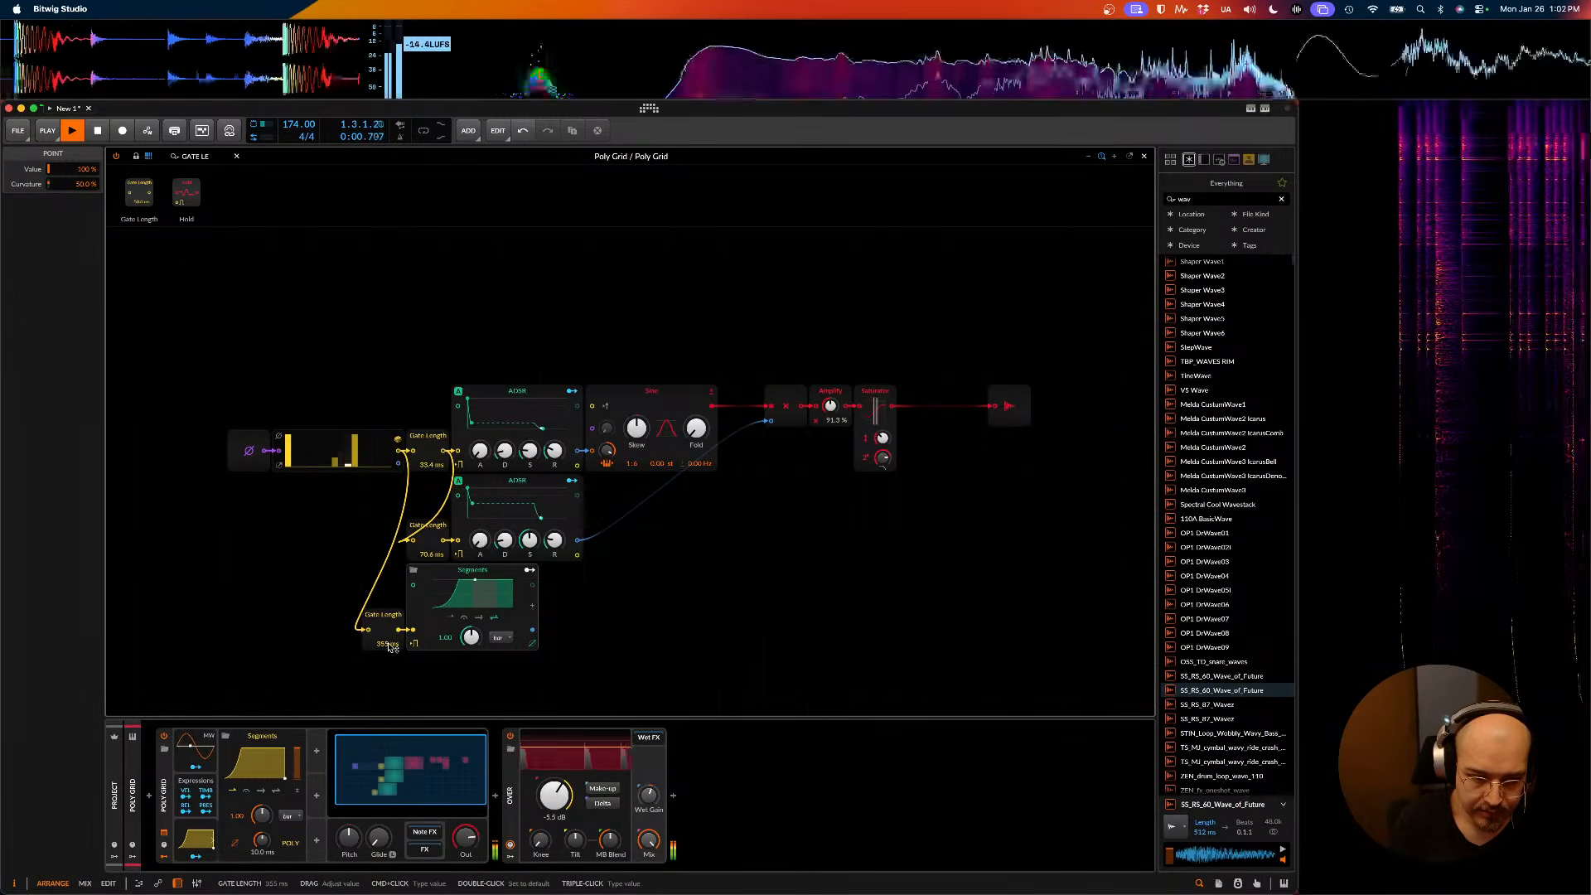
{"action": "key", "text": "space"}
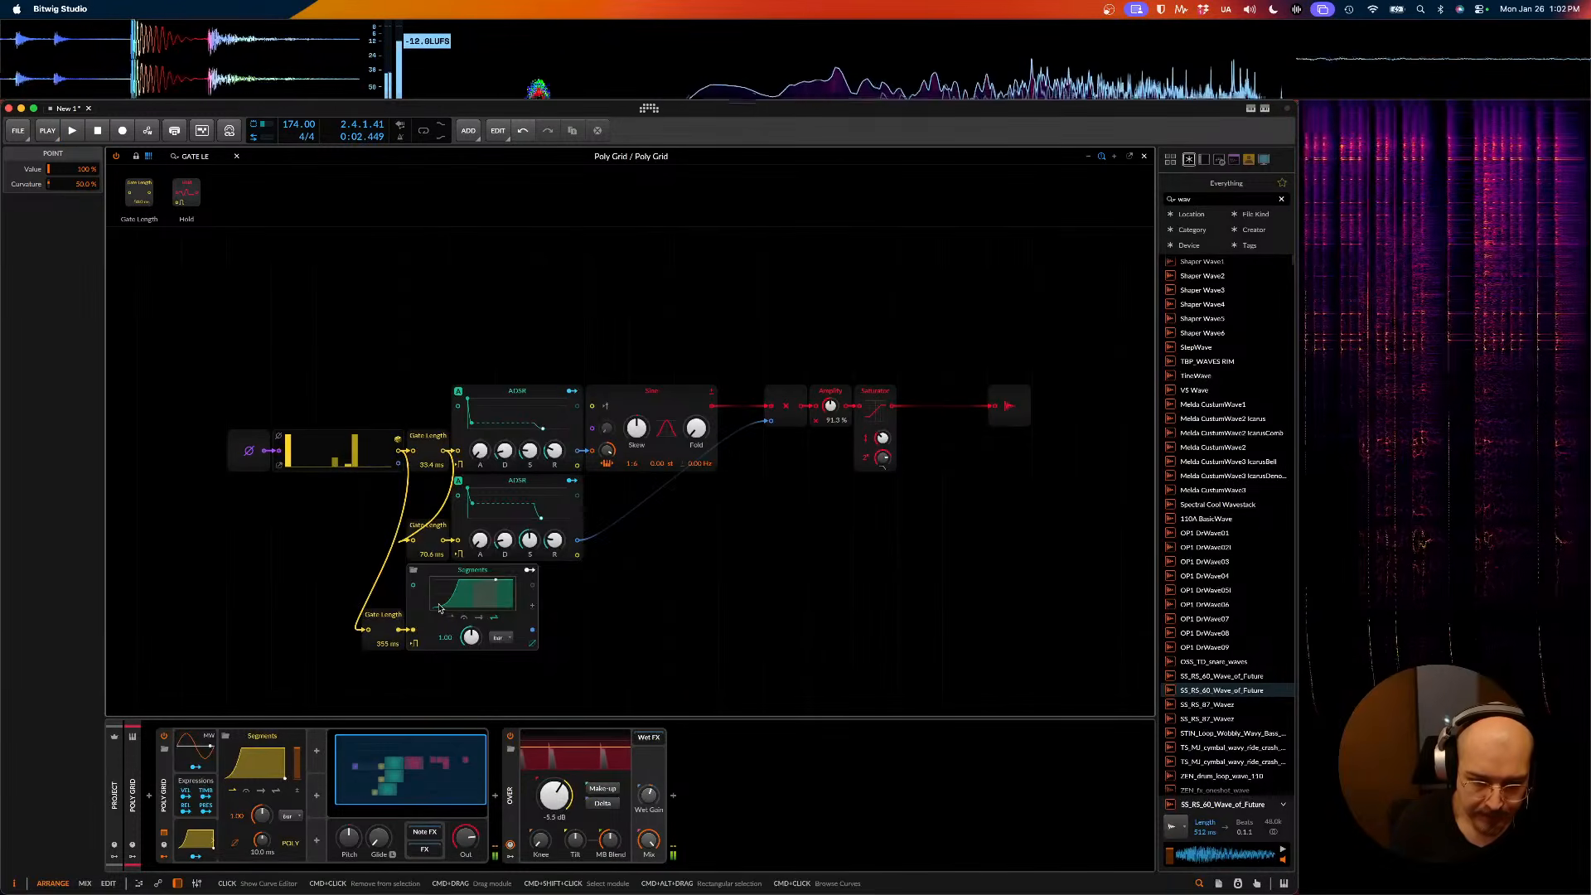
- Examine the Segments module's curve in its editor beside the patch, and close it
{"action": "left_click", "coordinate": [445, 601]}
{"action": "left_click_drag", "start_coordinate": [452, 532], "coordinate": [857, 522]}
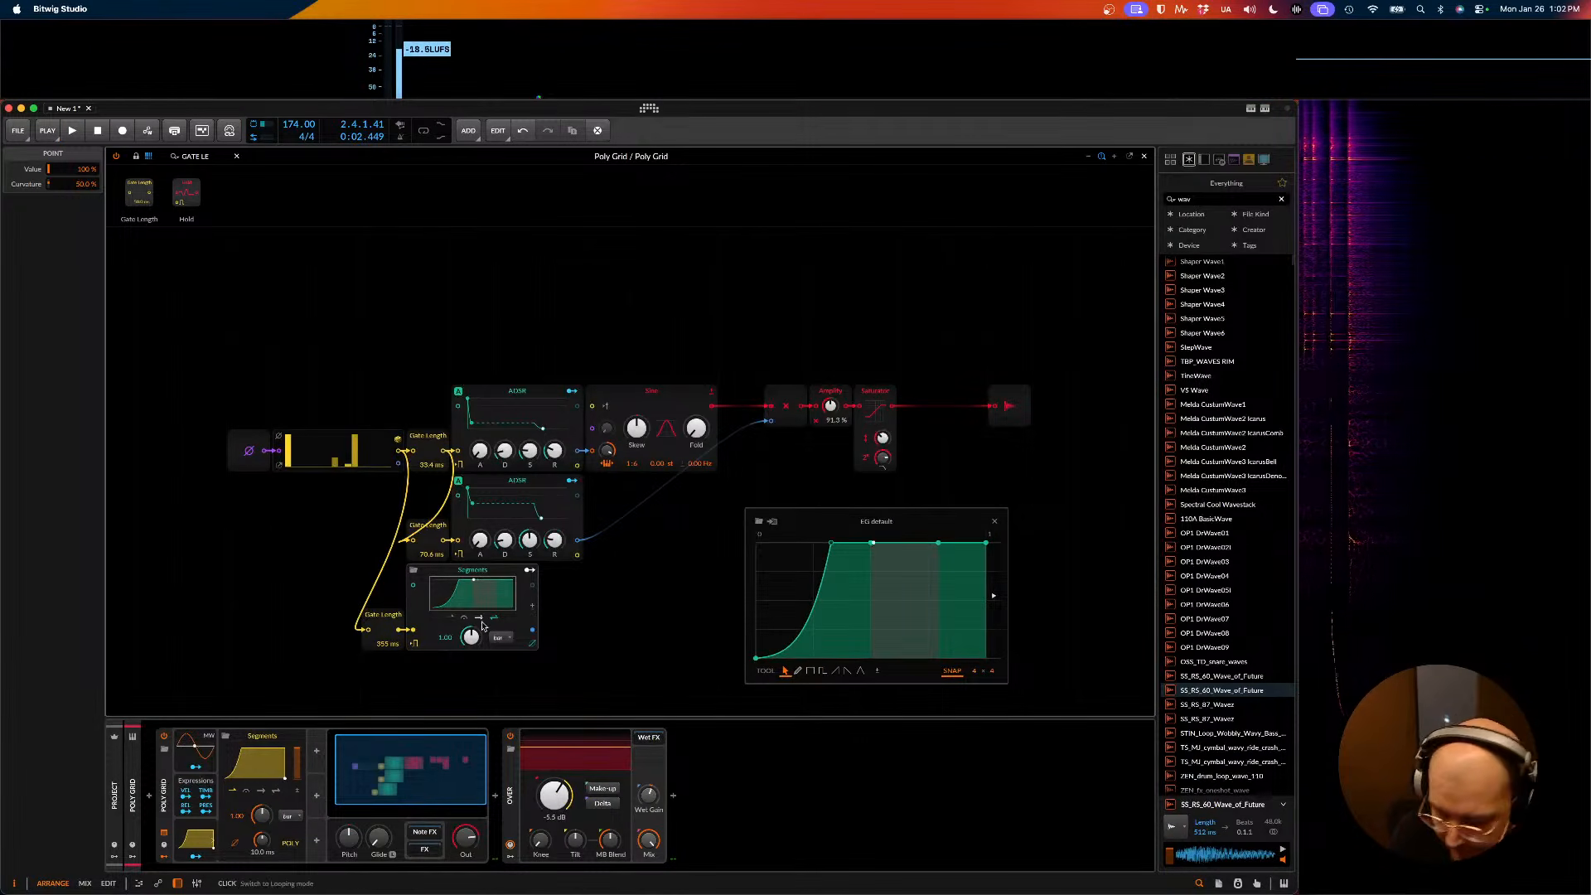
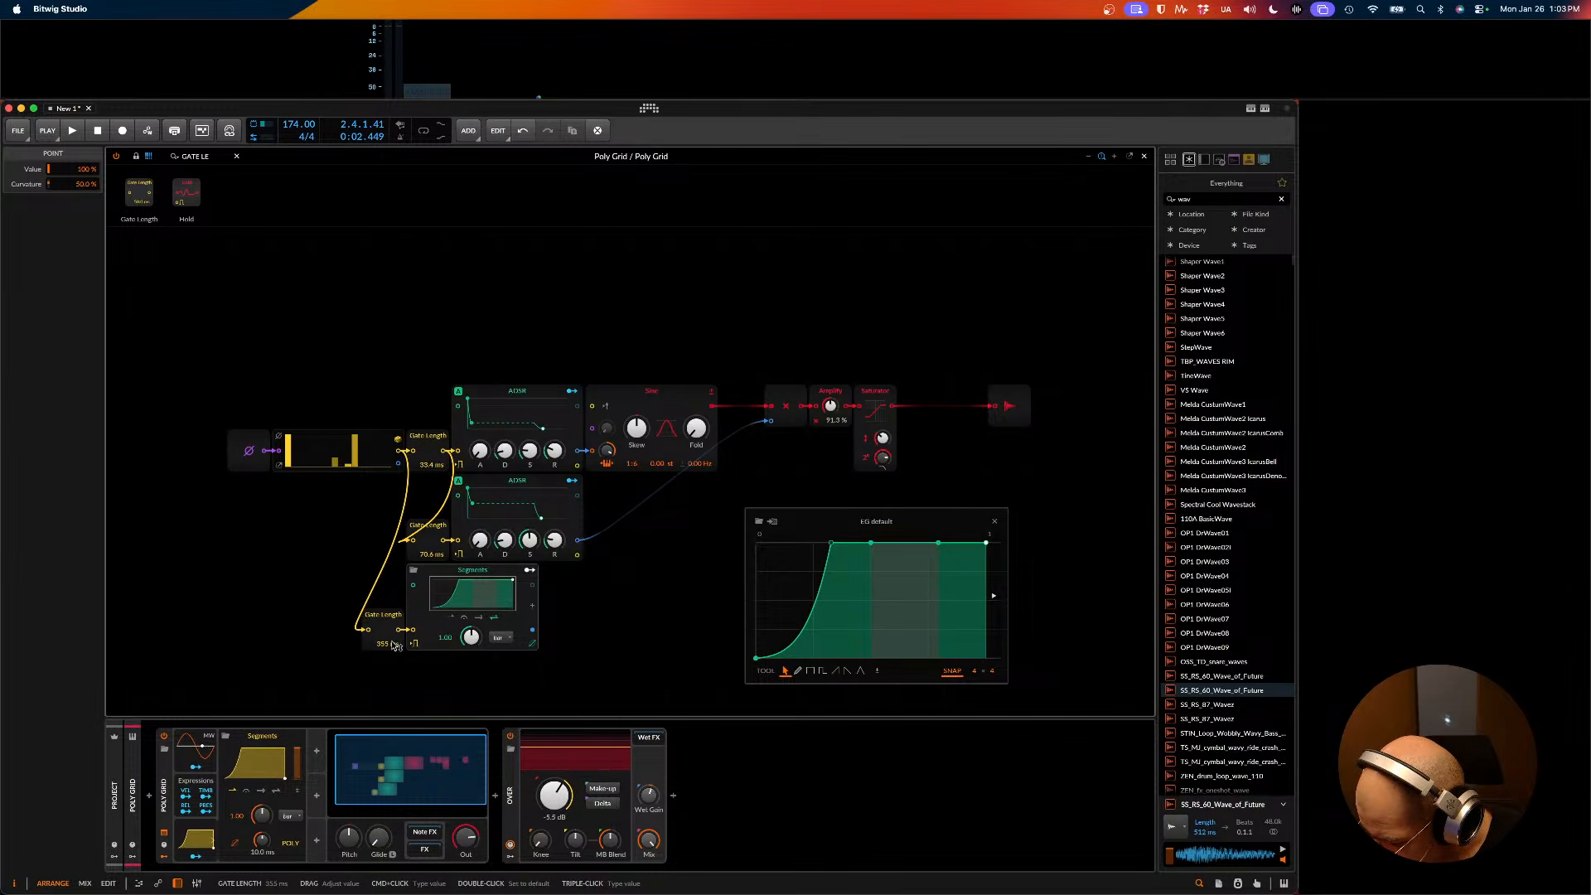
{"action": "left_click", "coordinate": [203, 561]}
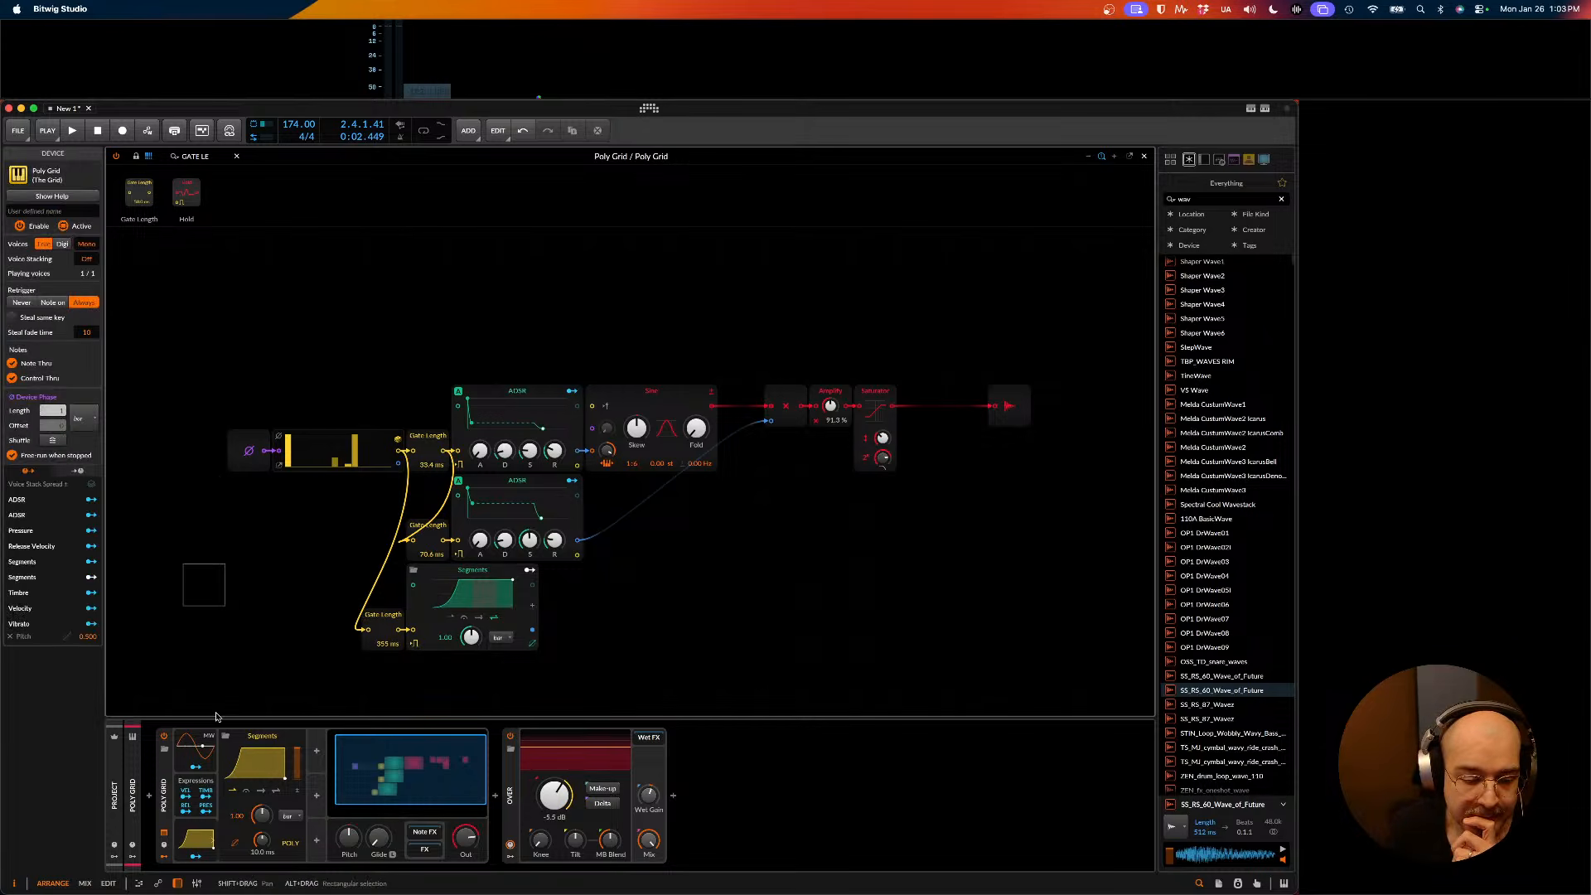
- Try a Note Receiver in front of the lowest Poly Grid, check its available note sources, and delete it
{"action": "left_click", "coordinate": [150, 797]}
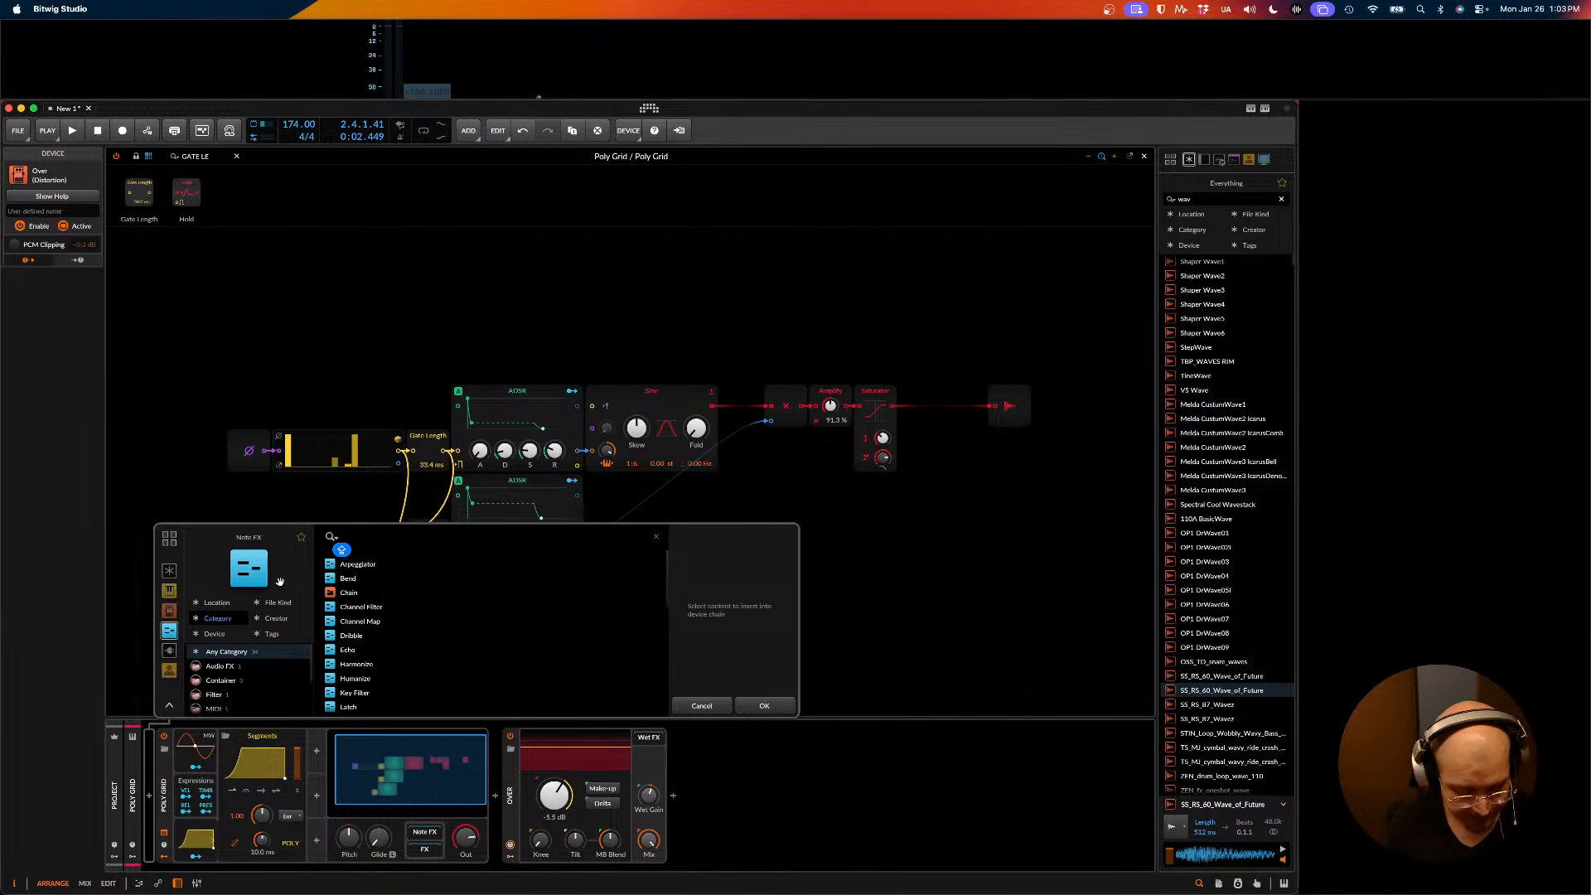
{"action": "type", "text": "note RE"}
{"action": "key", "text": "Down"}
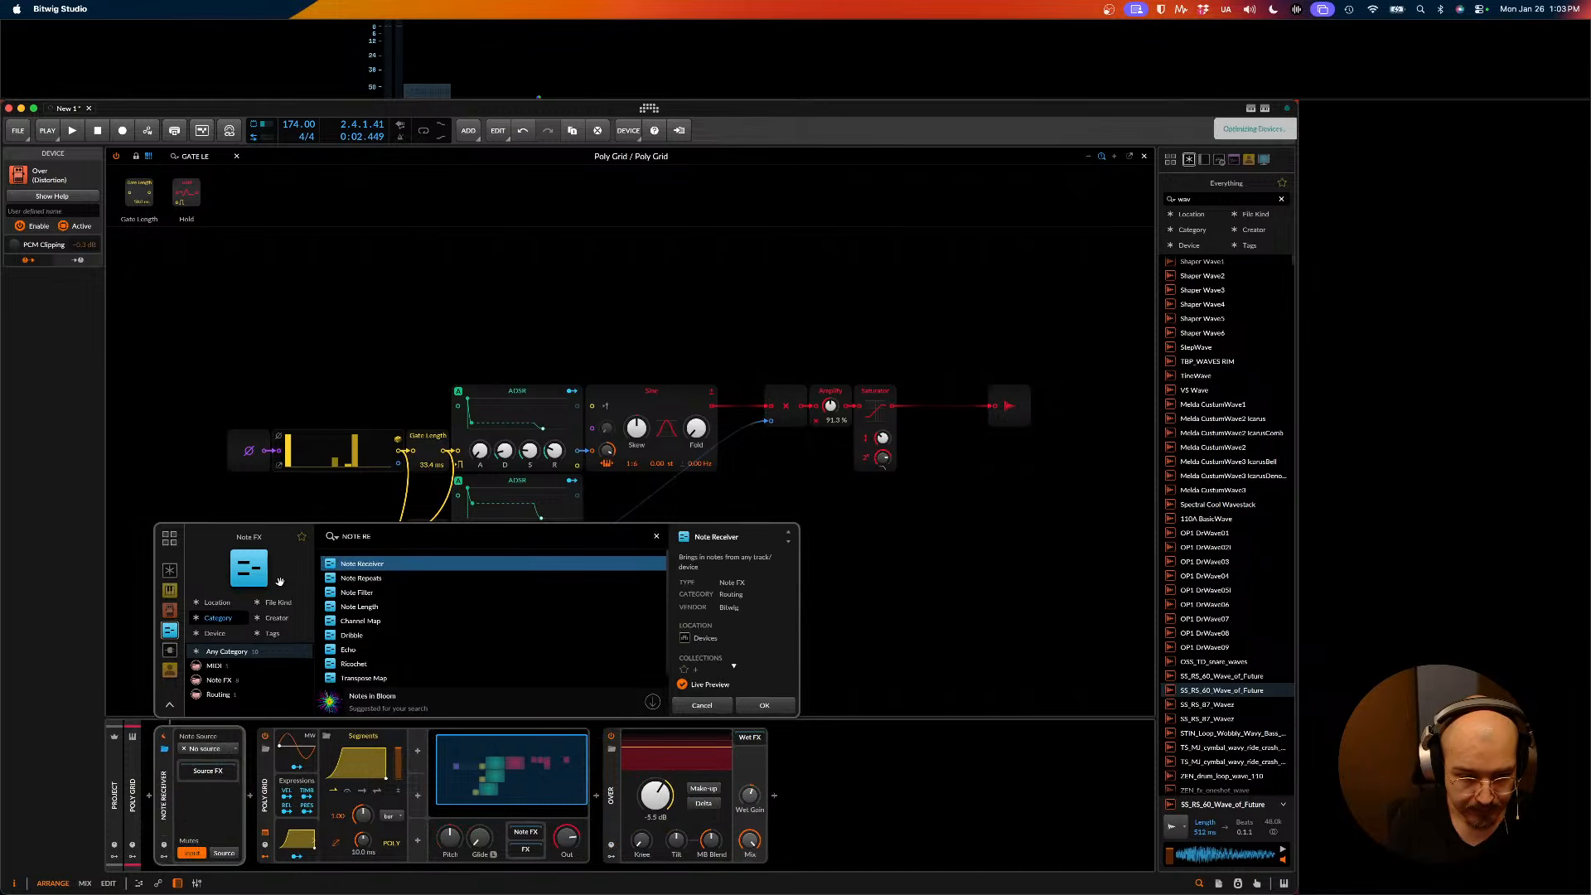
{"action": "key", "text": "Return"}
{"action": "left_click", "coordinate": [235, 749]}
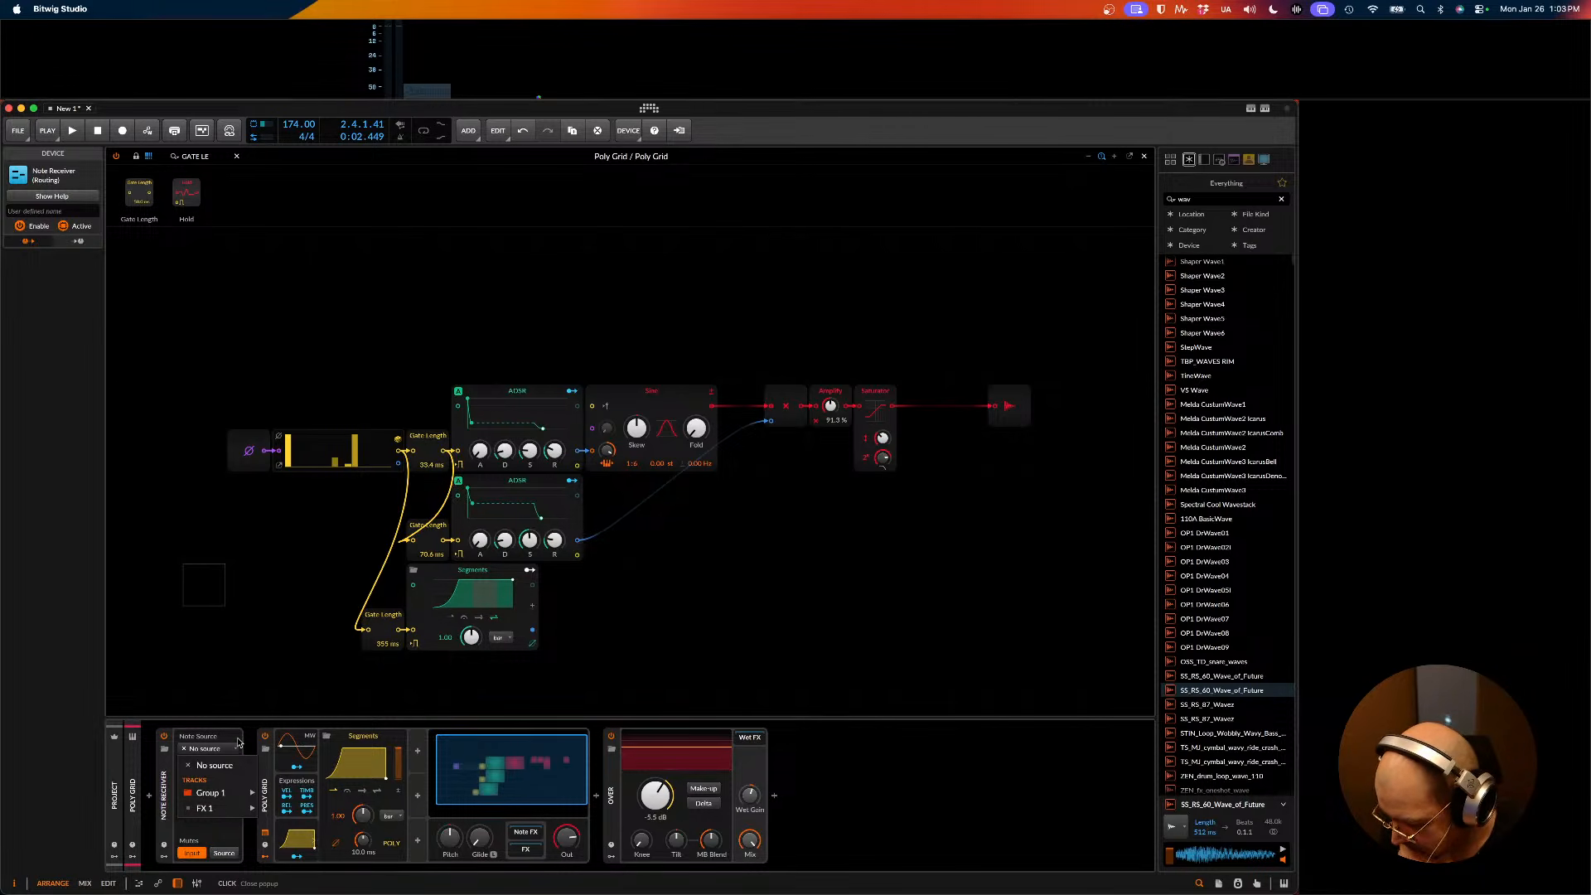
{"action": "left_click", "coordinate": [171, 782]}
{"action": "key", "text": "Delete"}
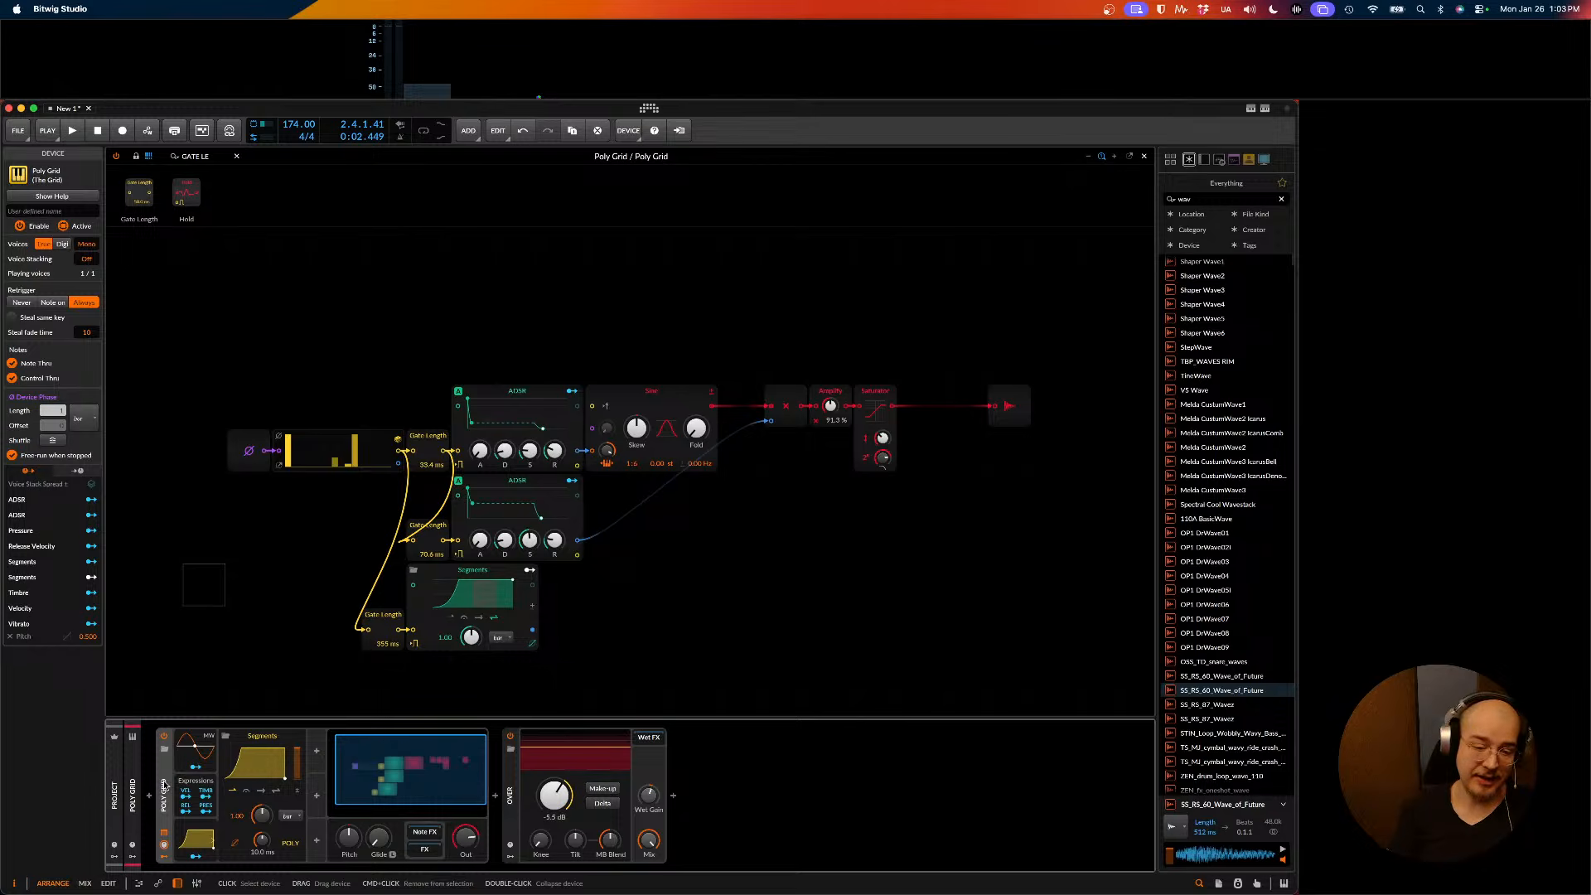
- Delete the Segments module and its Gate Length module from the lowest Poly Grid's patch
{"action": "mouse_move", "coordinate": [629, 609]}
{"action": "left_mouse_down"}
{"action": "mouse_move", "coordinate": [463, 680]}
{"action": "mouse_move", "coordinate": [356, 677]}
{"action": "left_mouse_up"}
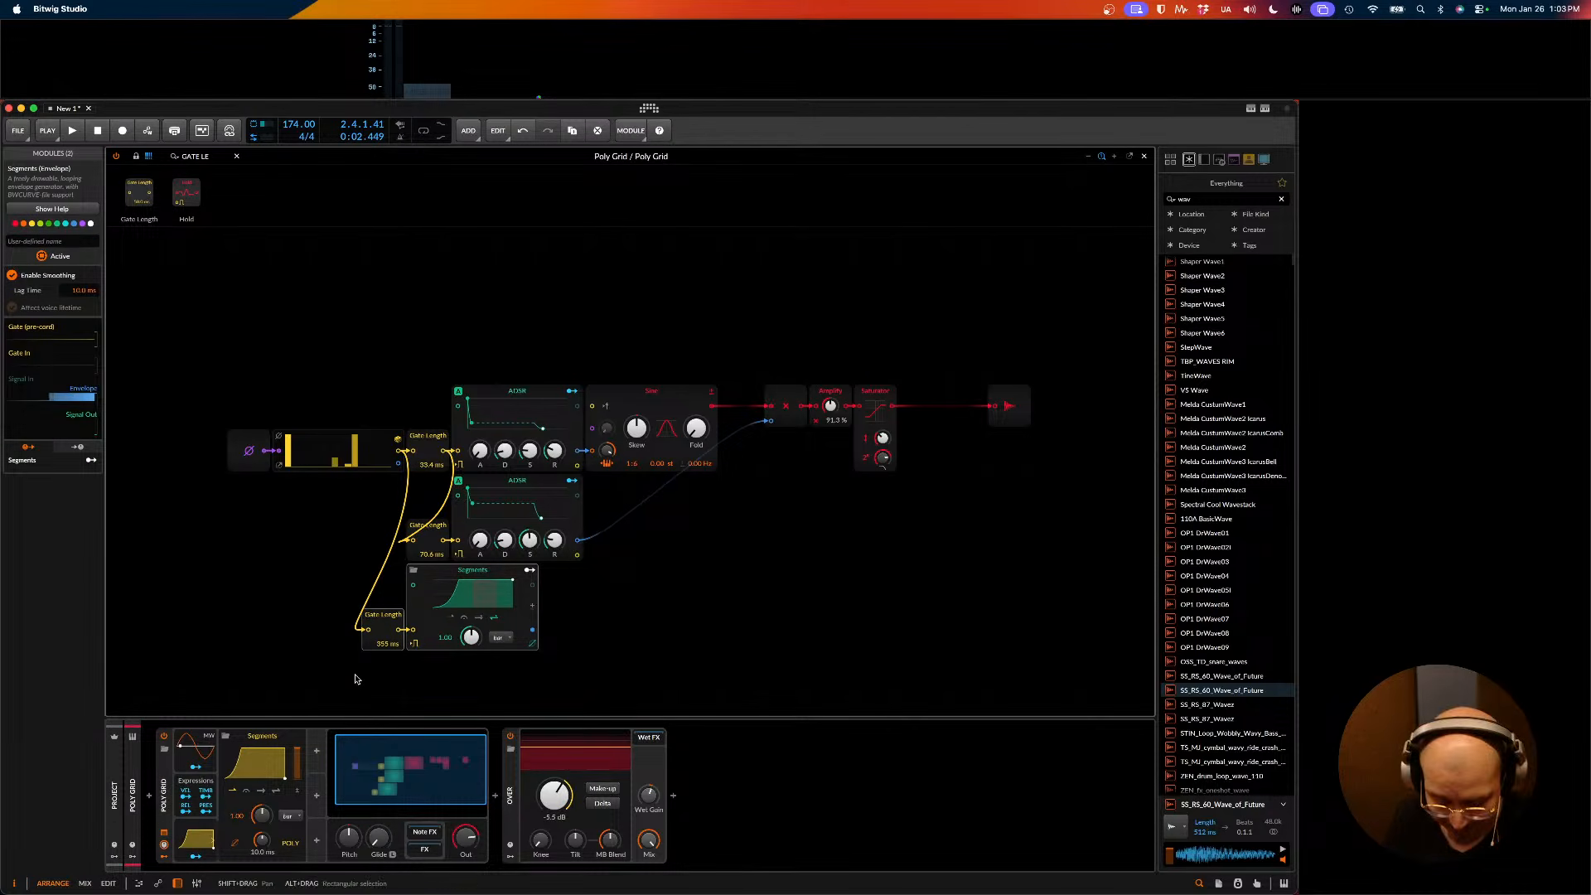
{"action": "key", "text": "Delete"}
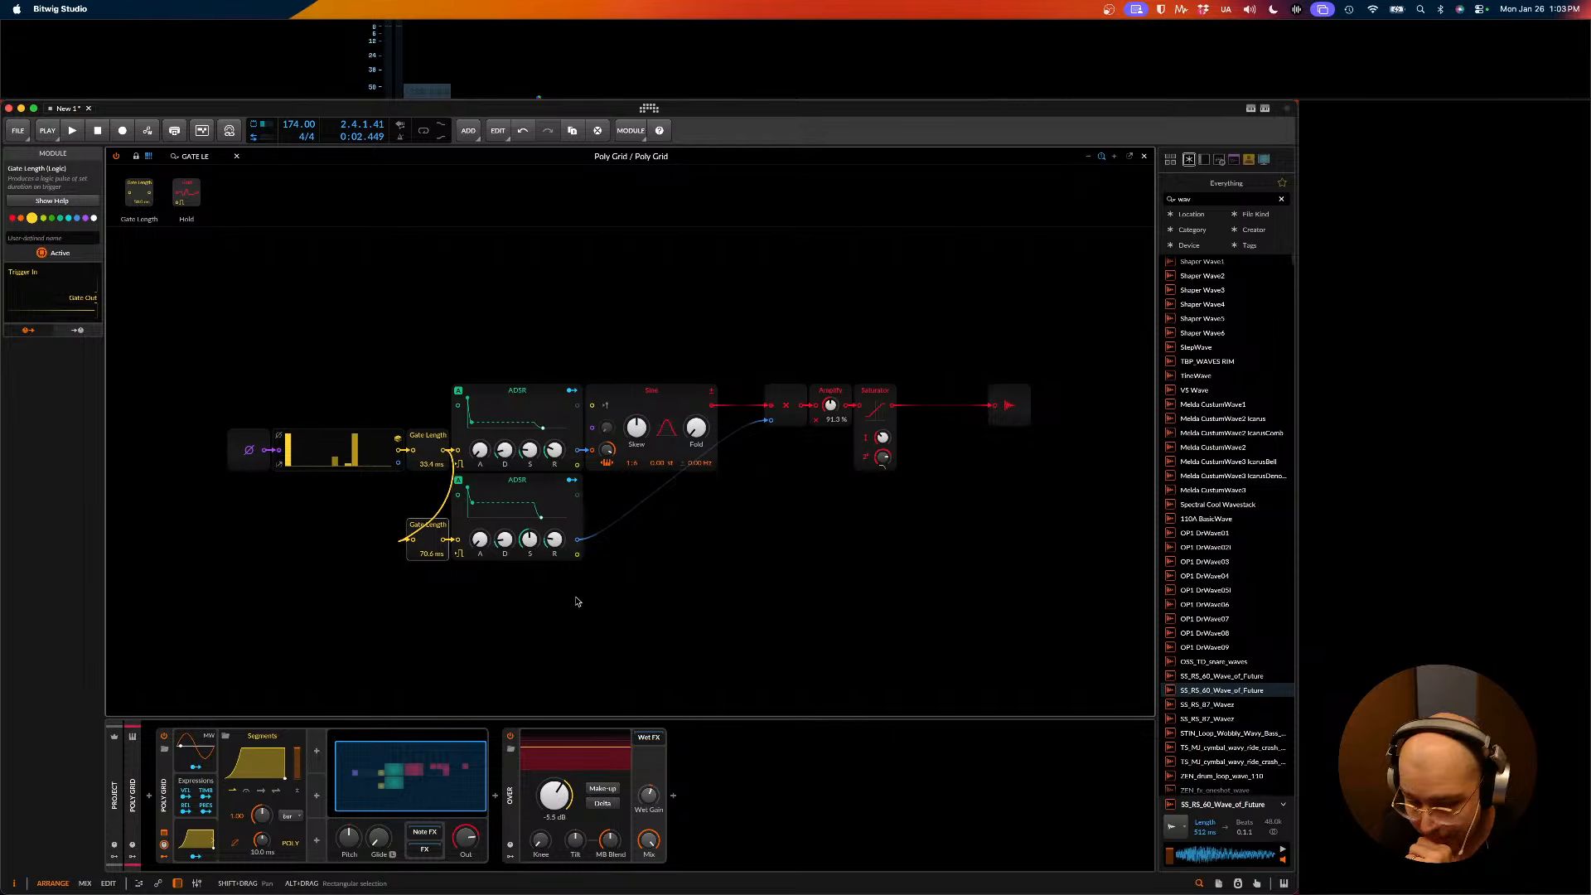
- Add a Note Out module below the step sequencer and connect the sequencer's trigger output to its gate input
{"action": "left_click_drag", "start_coordinate": [216, 157], "coordinate": [89, 147]}
{"action": "key", "text": "BackSpace"}
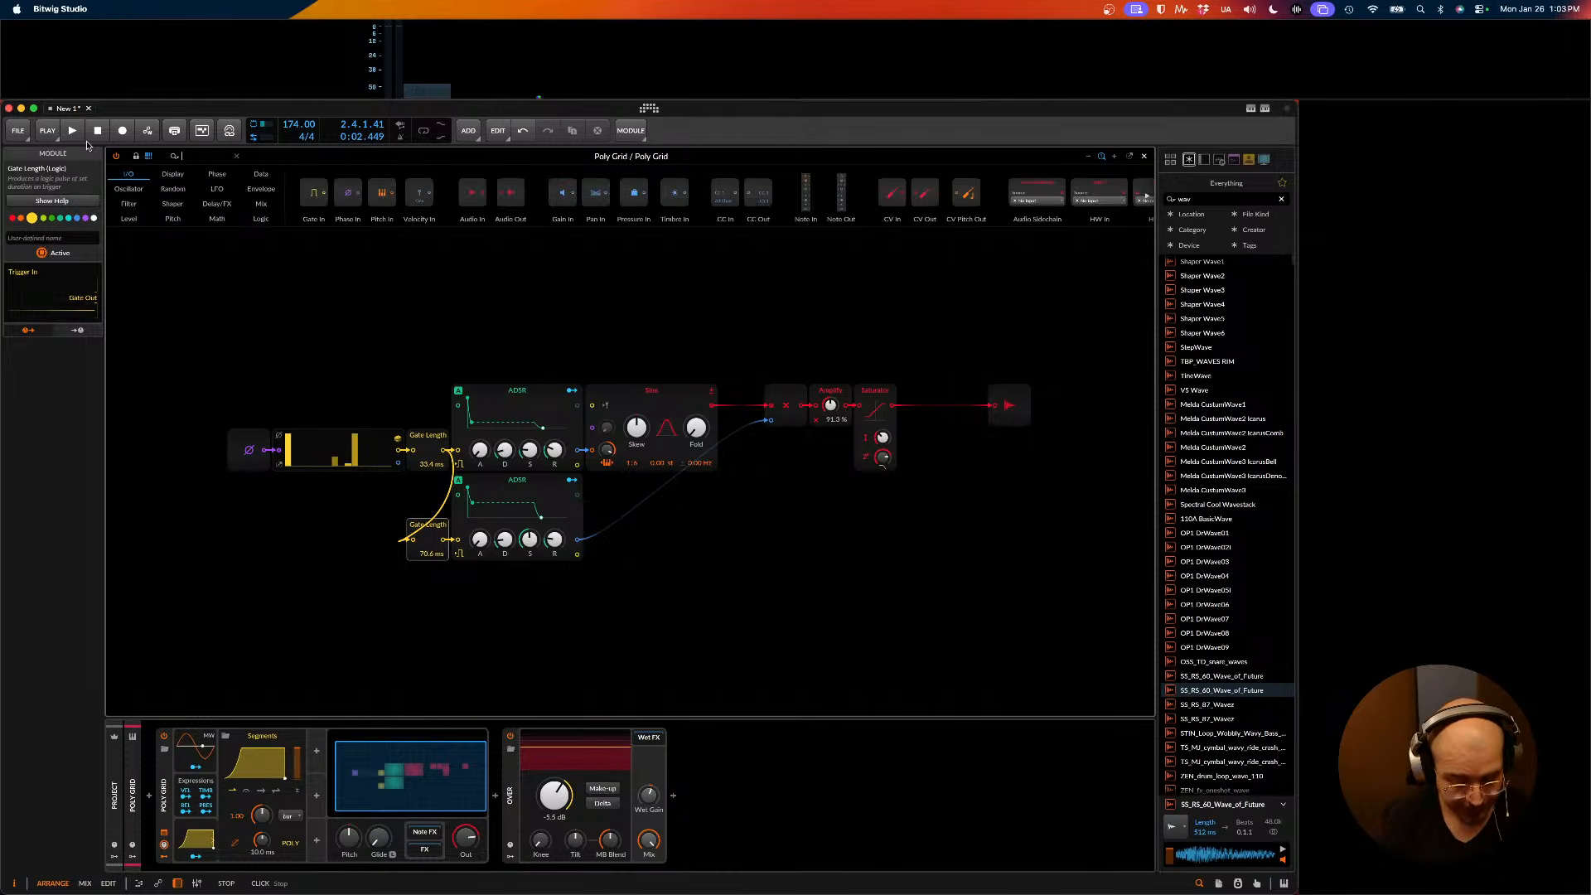
{"action": "type", "text": "note"}
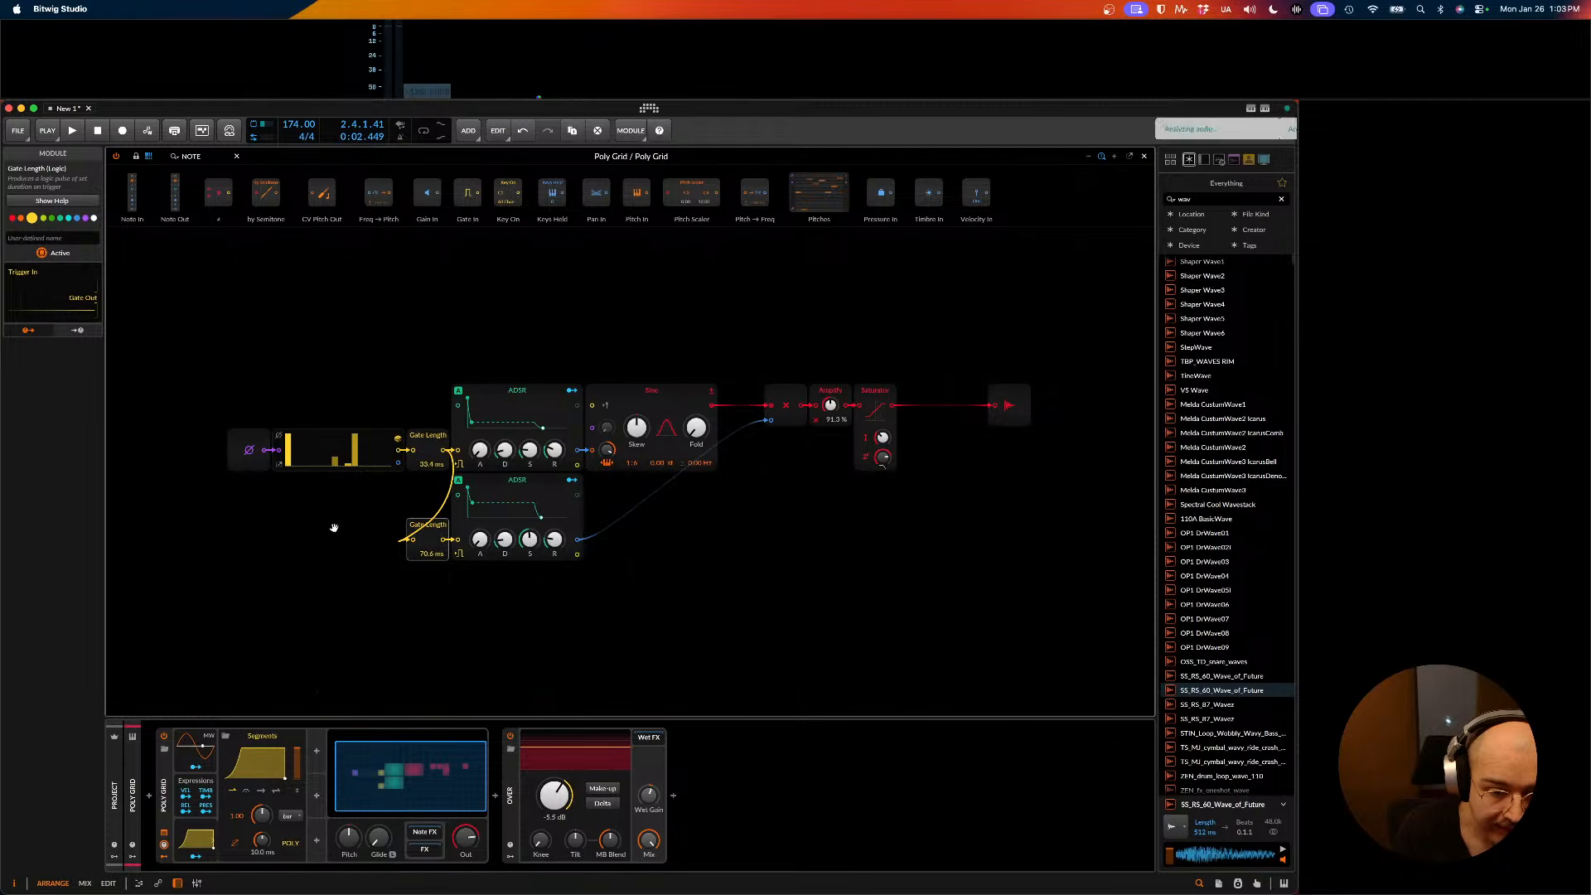
{"action": "left_click_drag", "start_coordinate": [334, 528], "coordinate": [336, 531]}
{"action": "left_click_drag", "start_coordinate": [398, 455], "coordinate": [323, 535]}
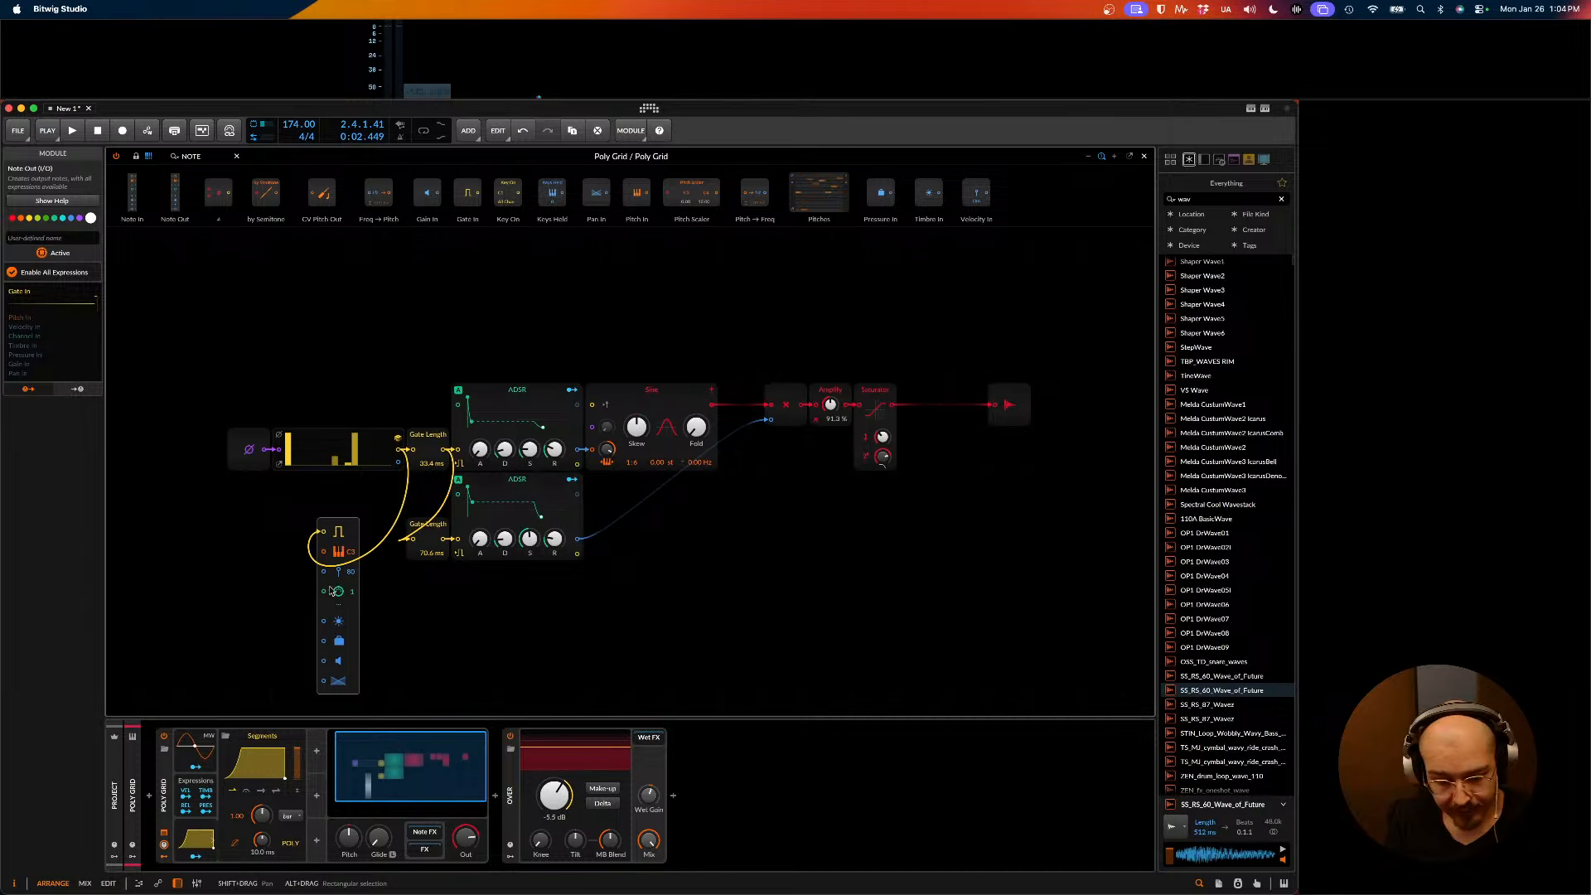
- Remove the Segments modulator from the lowest track's Poly Grid
{"action": "left_click", "coordinate": [194, 855]}
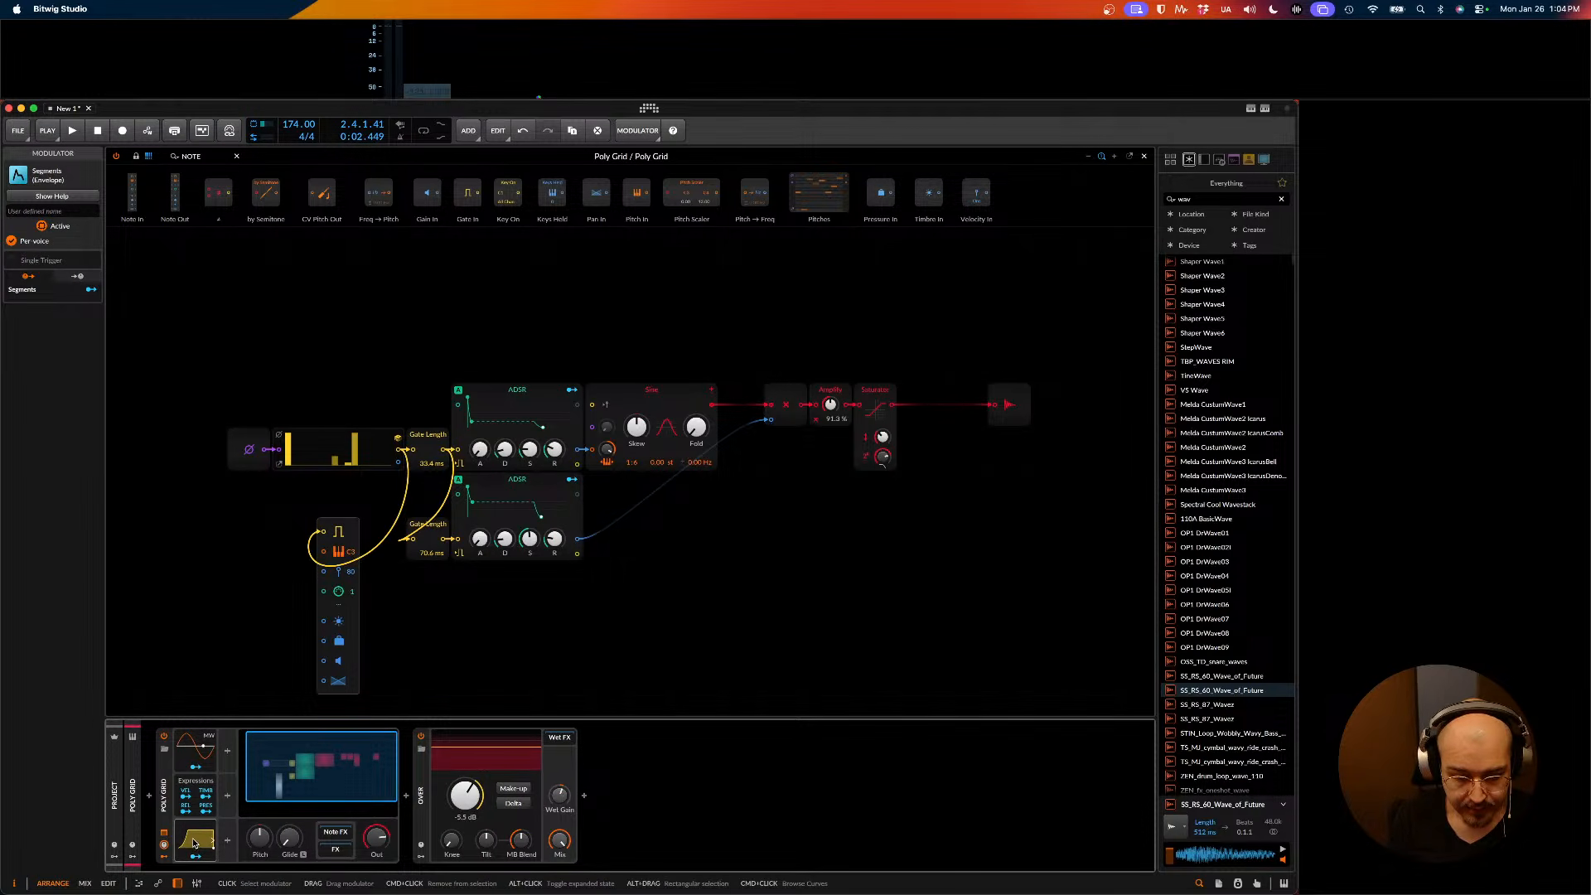
{"action": "key", "text": "Delete"}
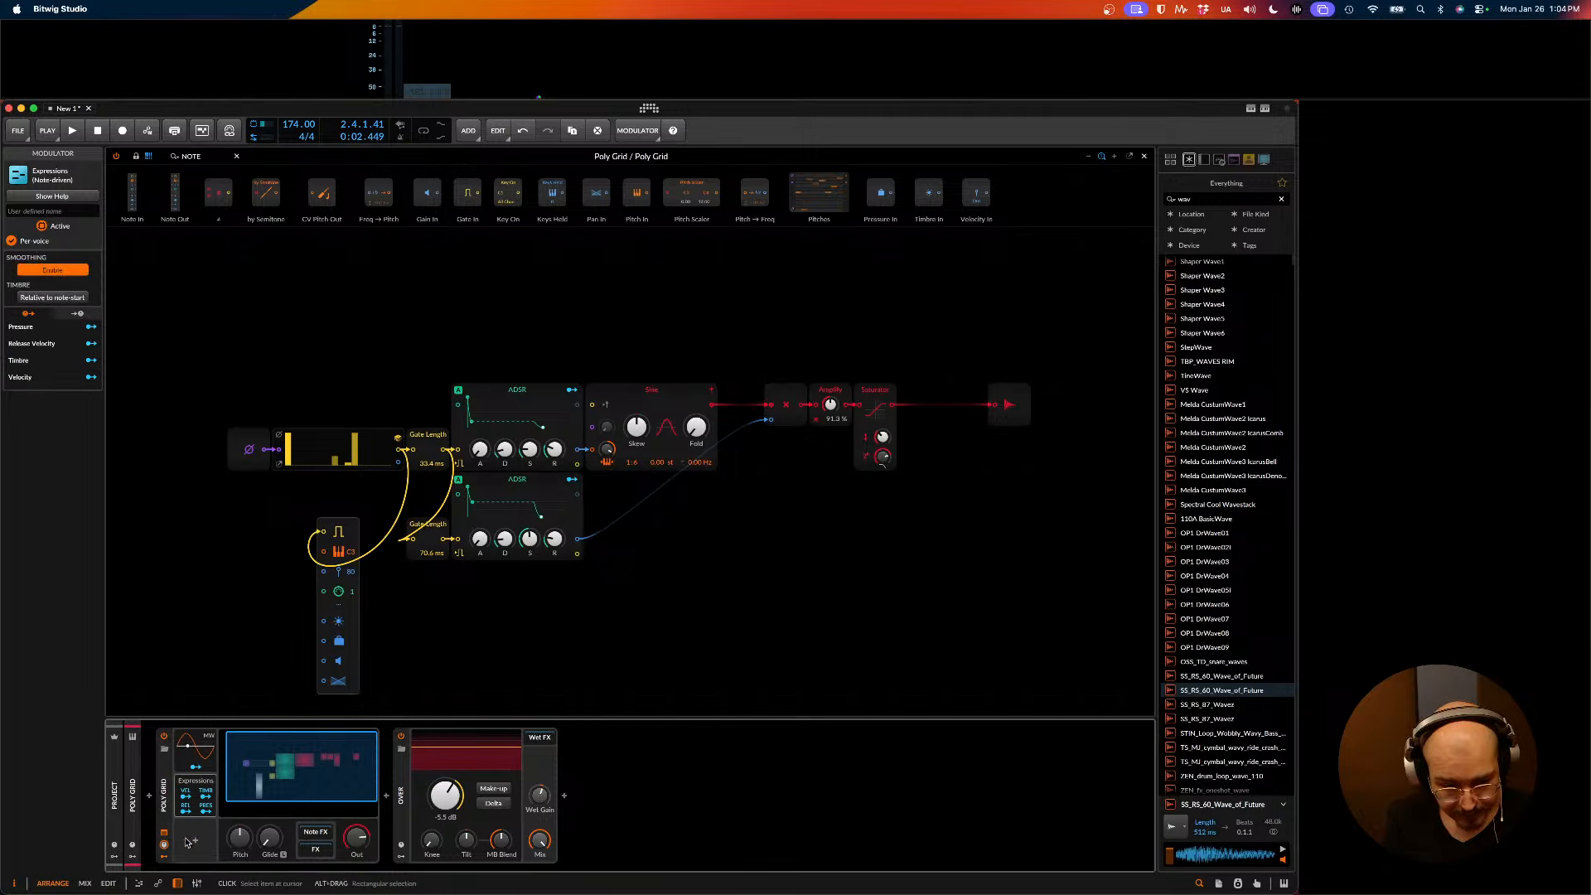
{"action": "key", "text": "Escape"}
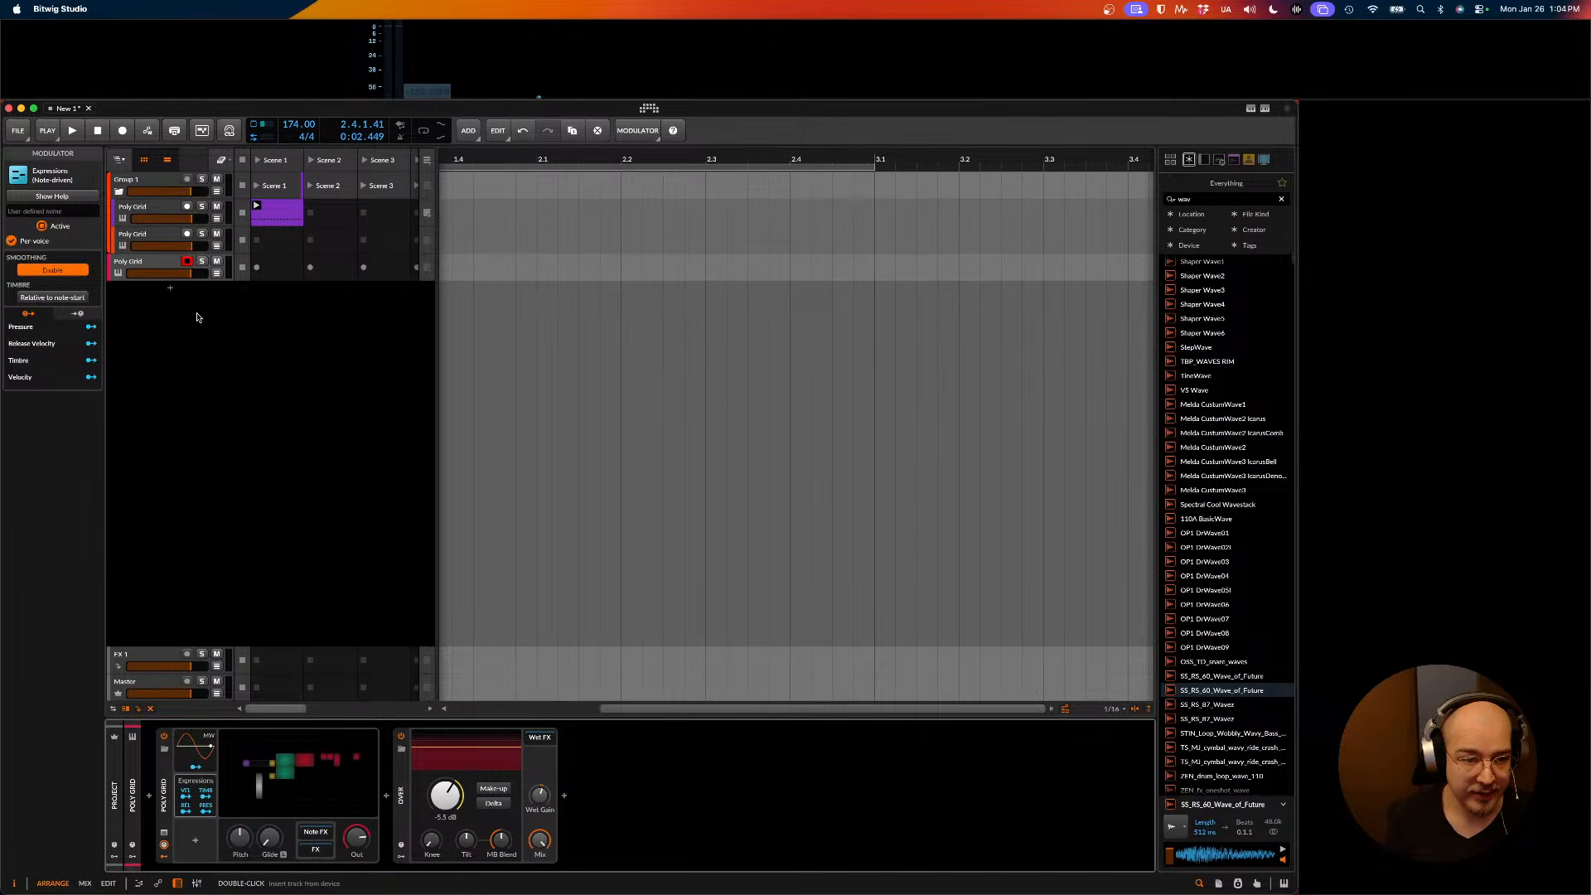
{"action": "left_click", "coordinate": [169, 288]}
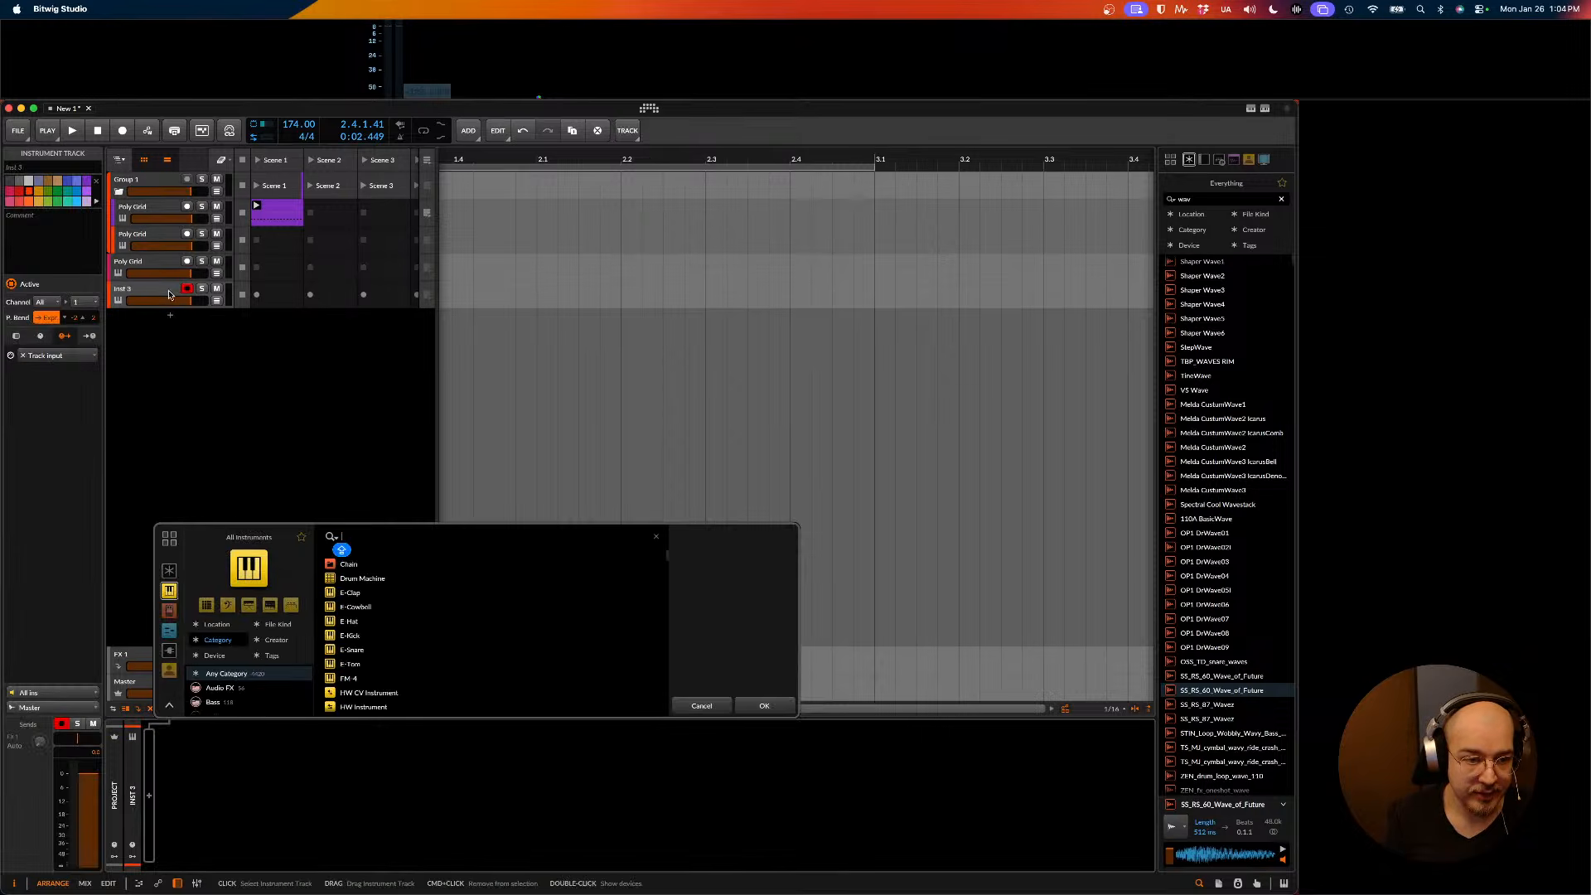
{"action": "left_click", "coordinate": [363, 536]}
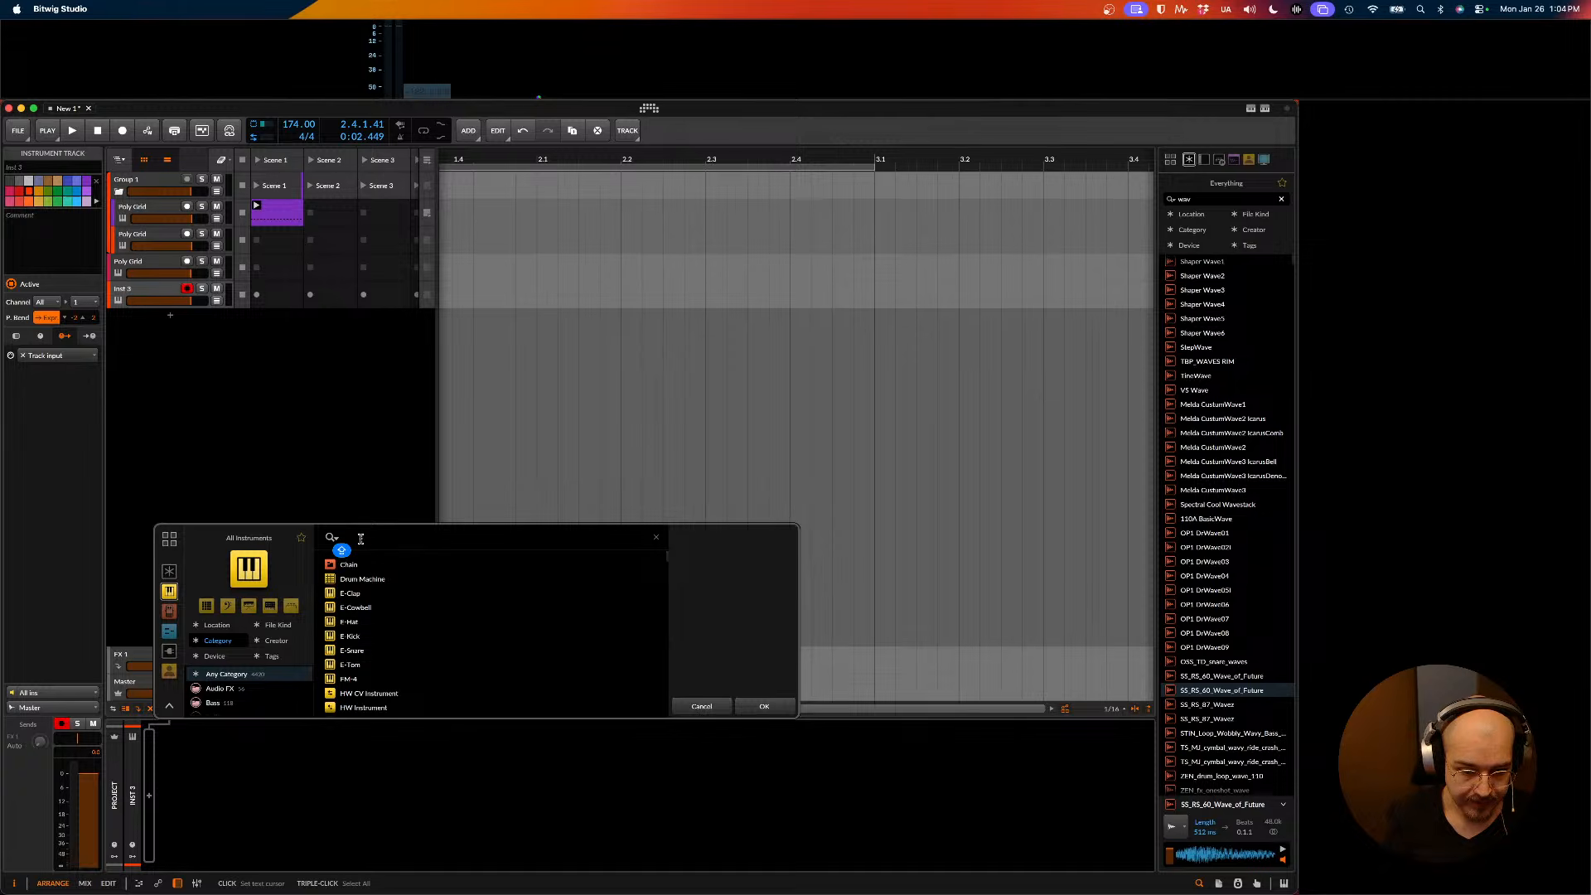
{"action": "type", "text": "polym"}
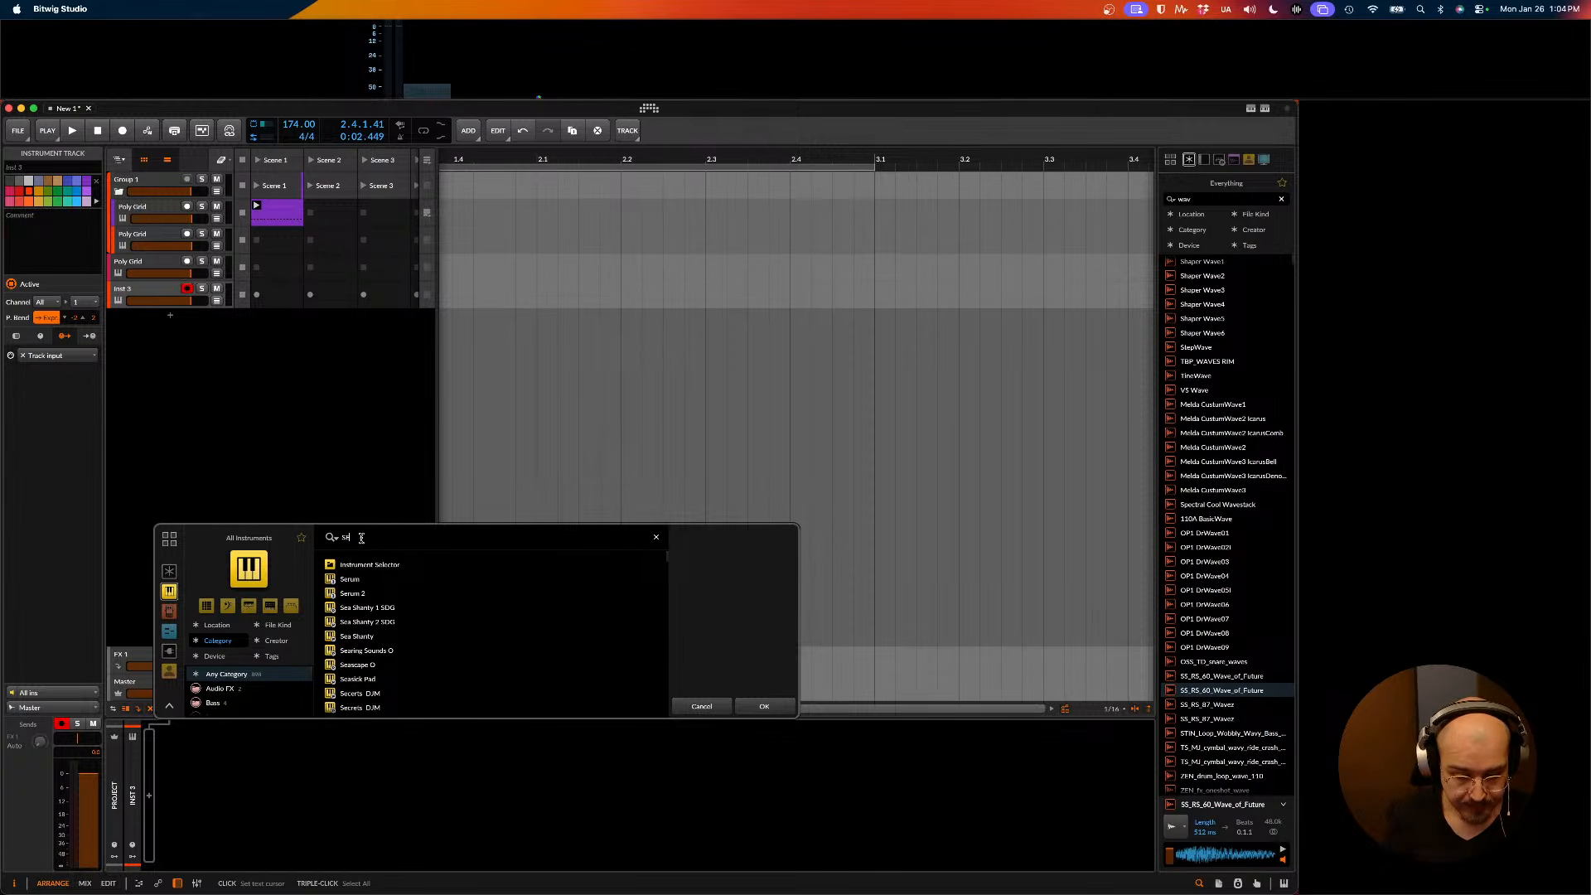
{"action": "key", "text": "Escape"}
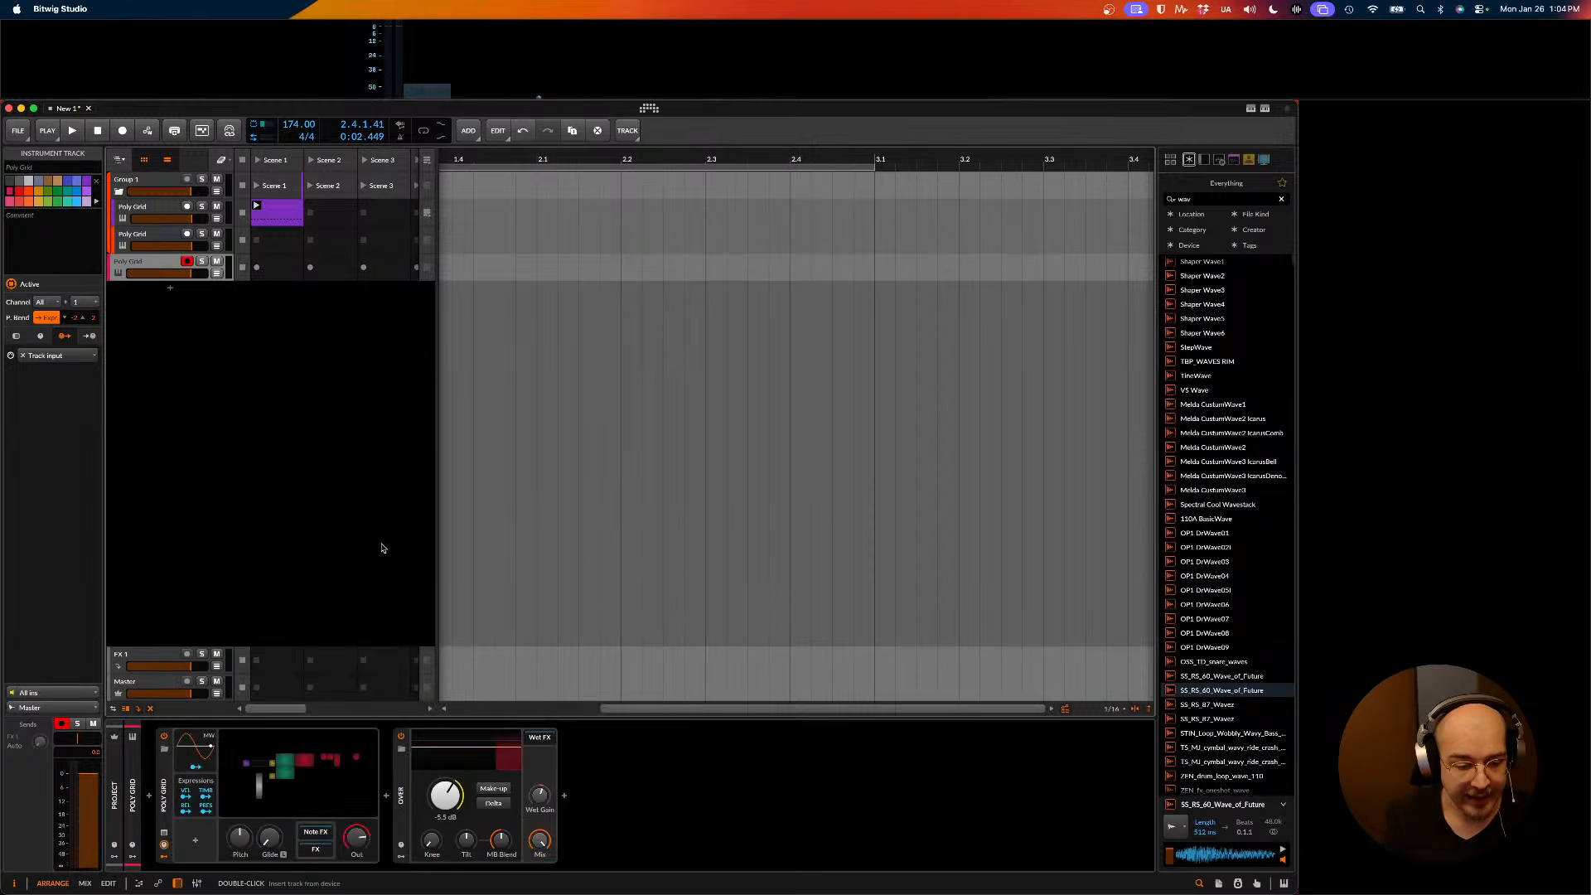
- Add a Segments modulator to the Tool device on the Group 1 track
{"action": "left_click", "coordinate": [143, 182]}
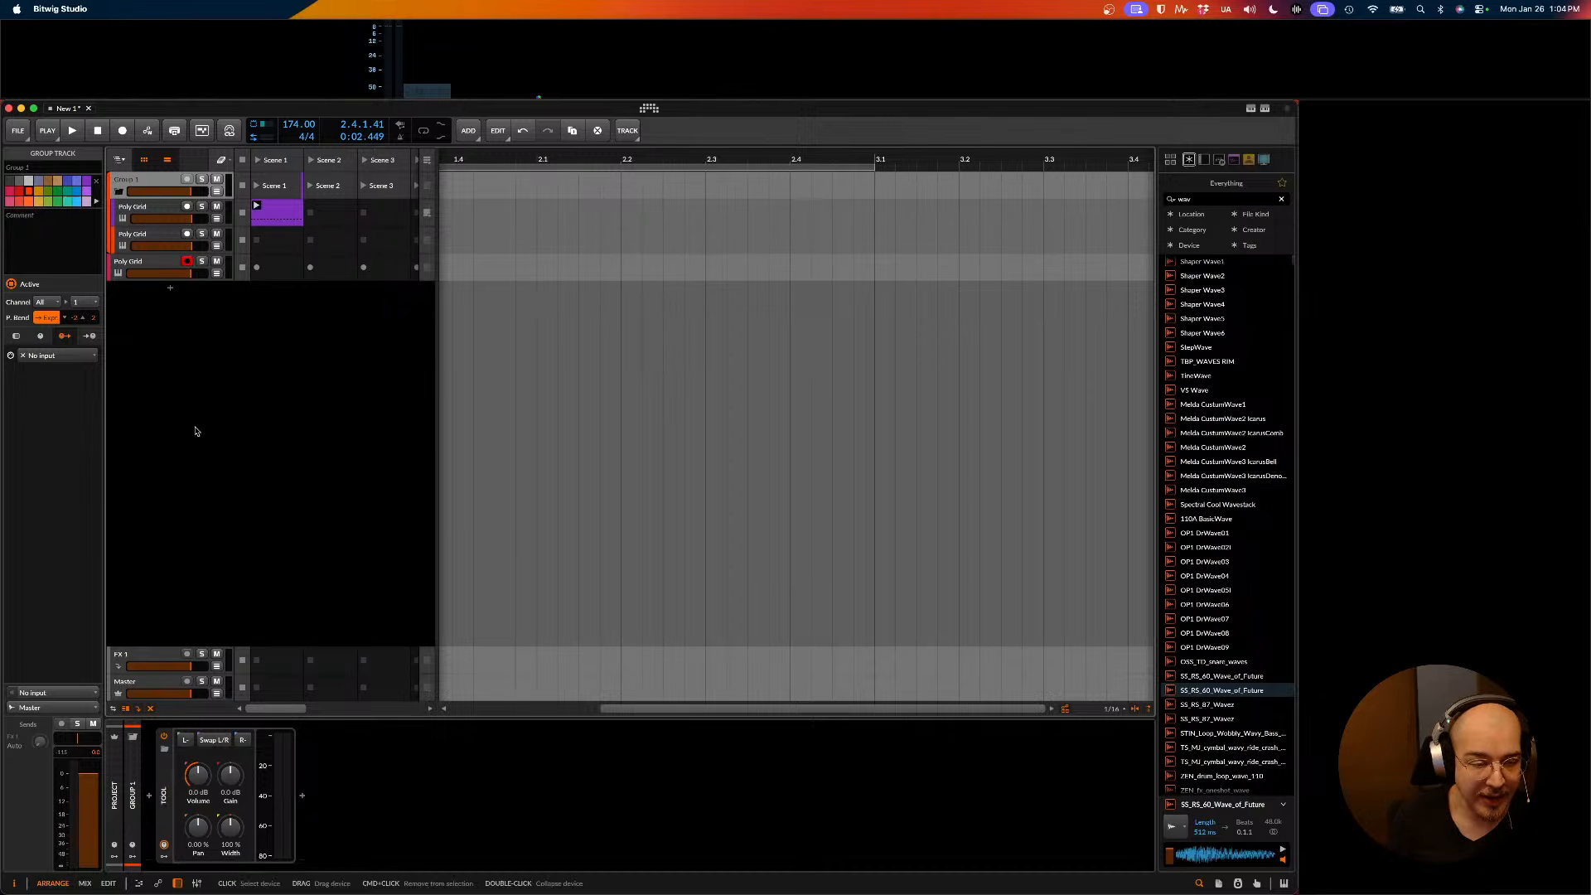
{"action": "left_click", "coordinate": [164, 858]}
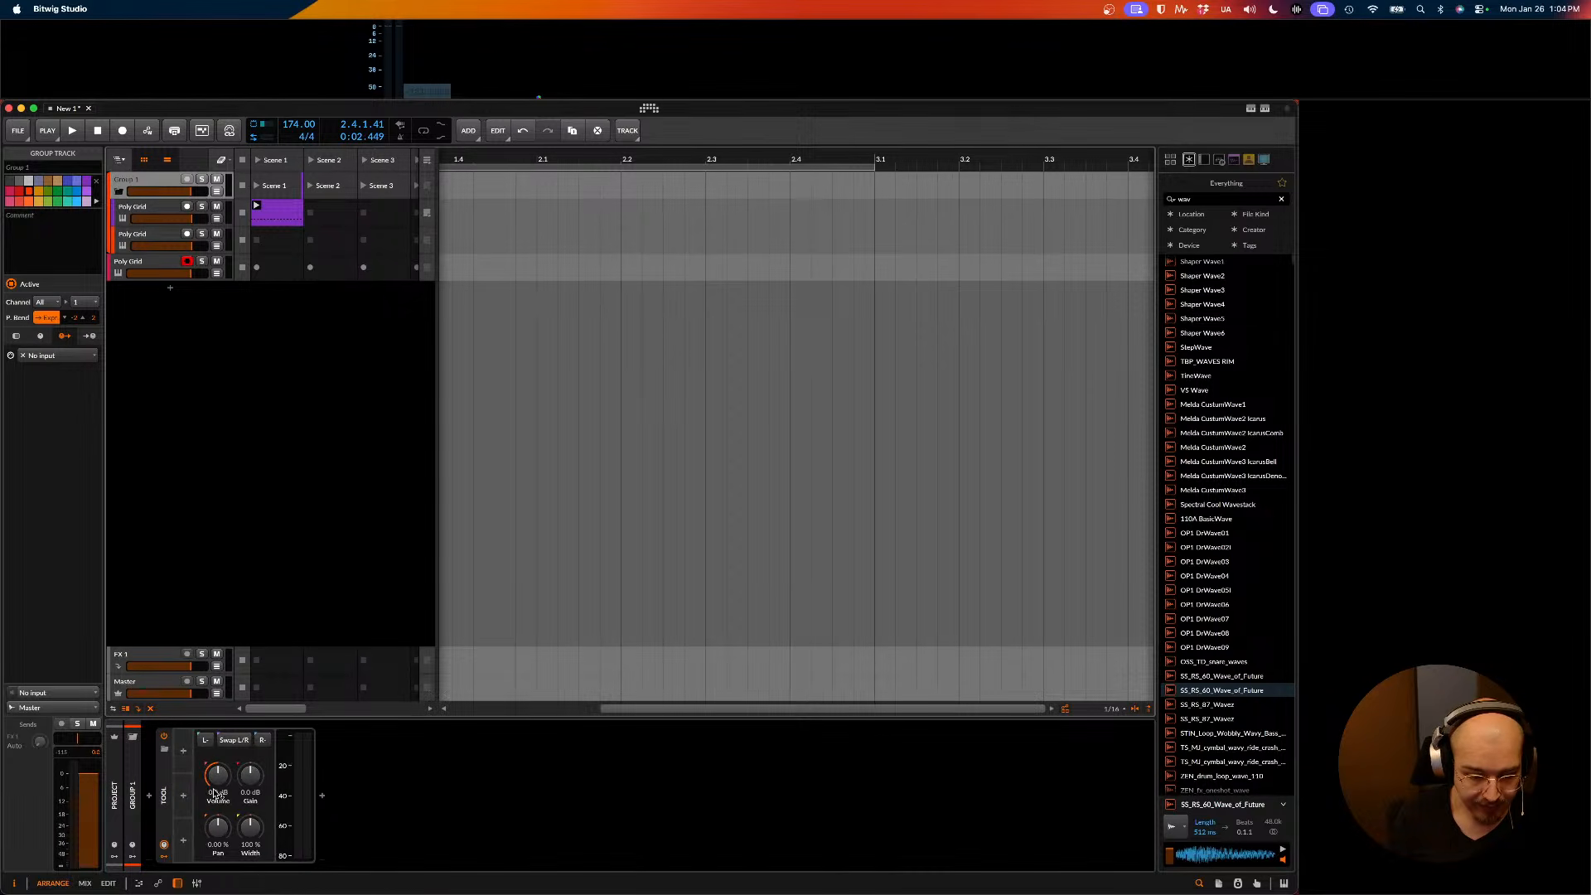
{"action": "left_click", "coordinate": [183, 751]}
{"action": "type", "text": "SEGM"}
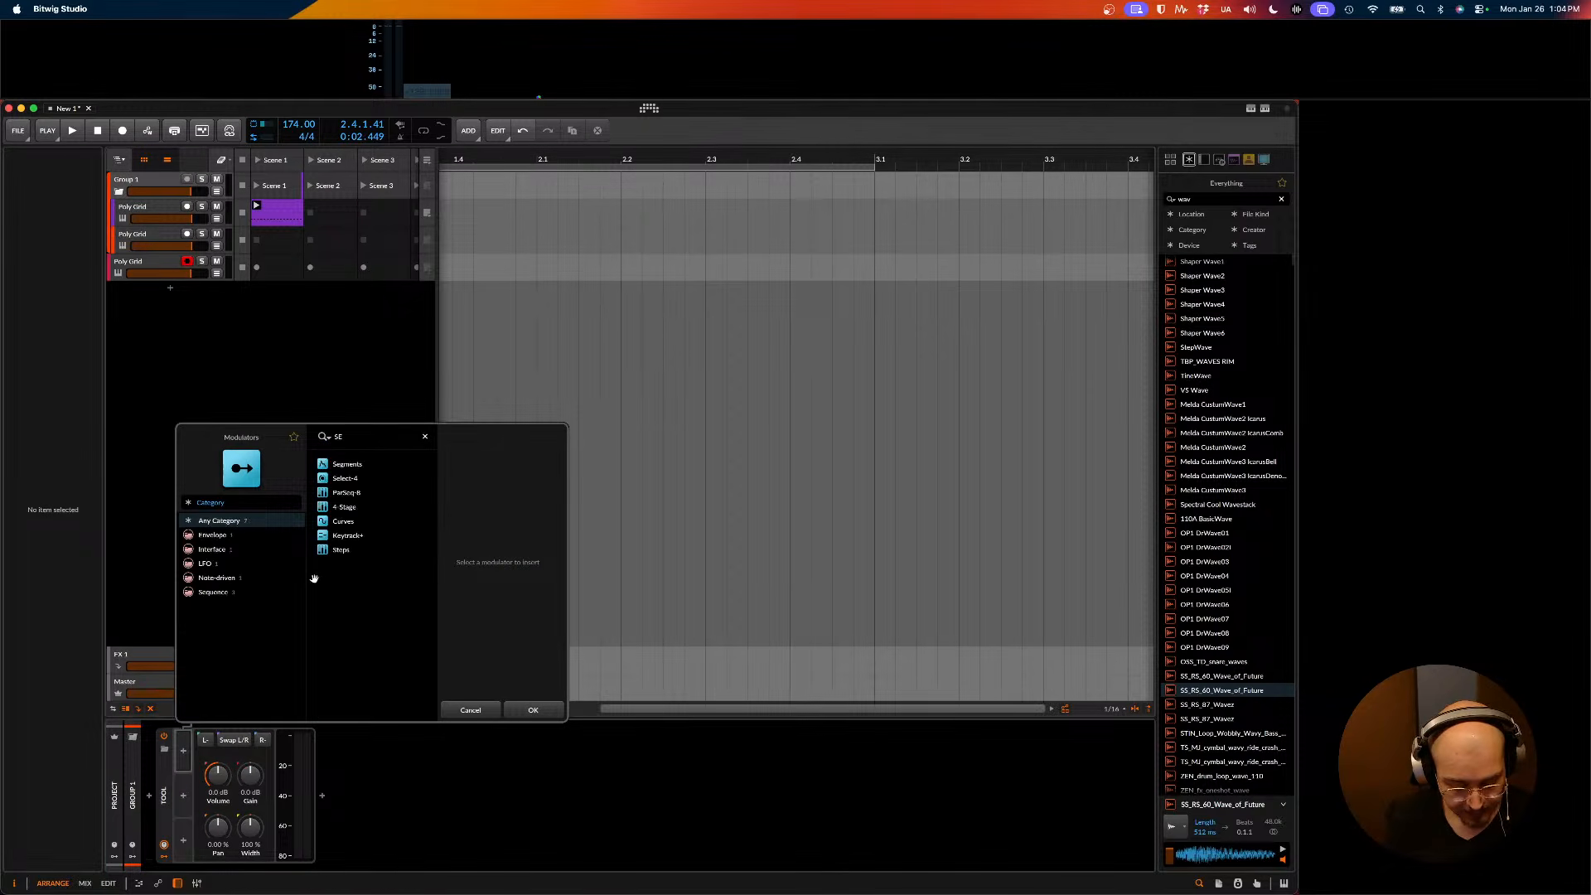
{"action": "double_click", "coordinate": [355, 438]}
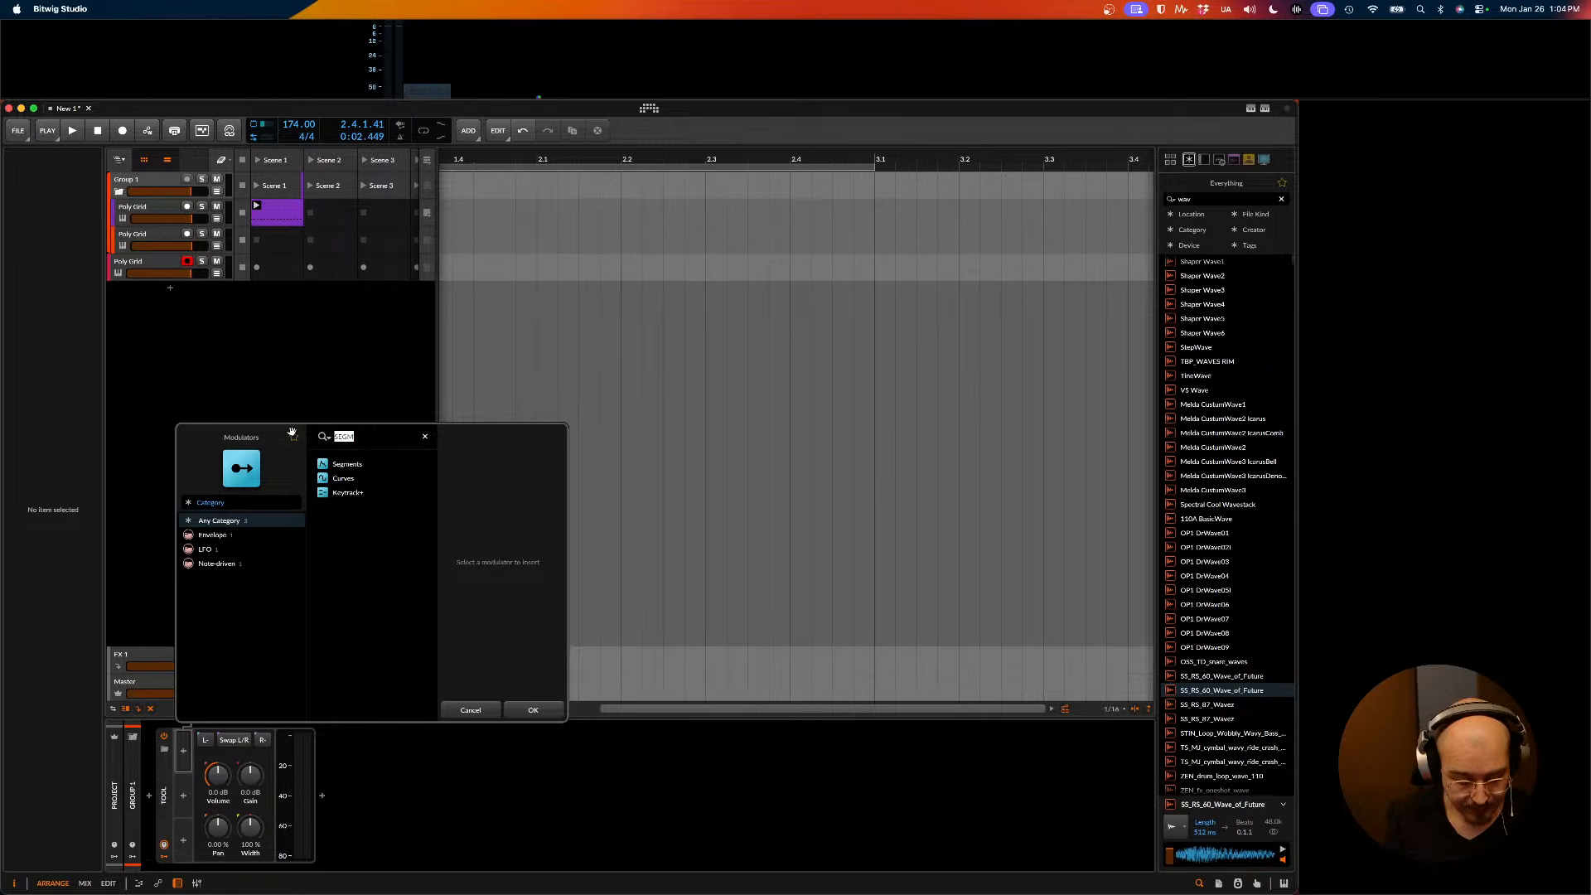
{"action": "left_click", "coordinate": [352, 465]}
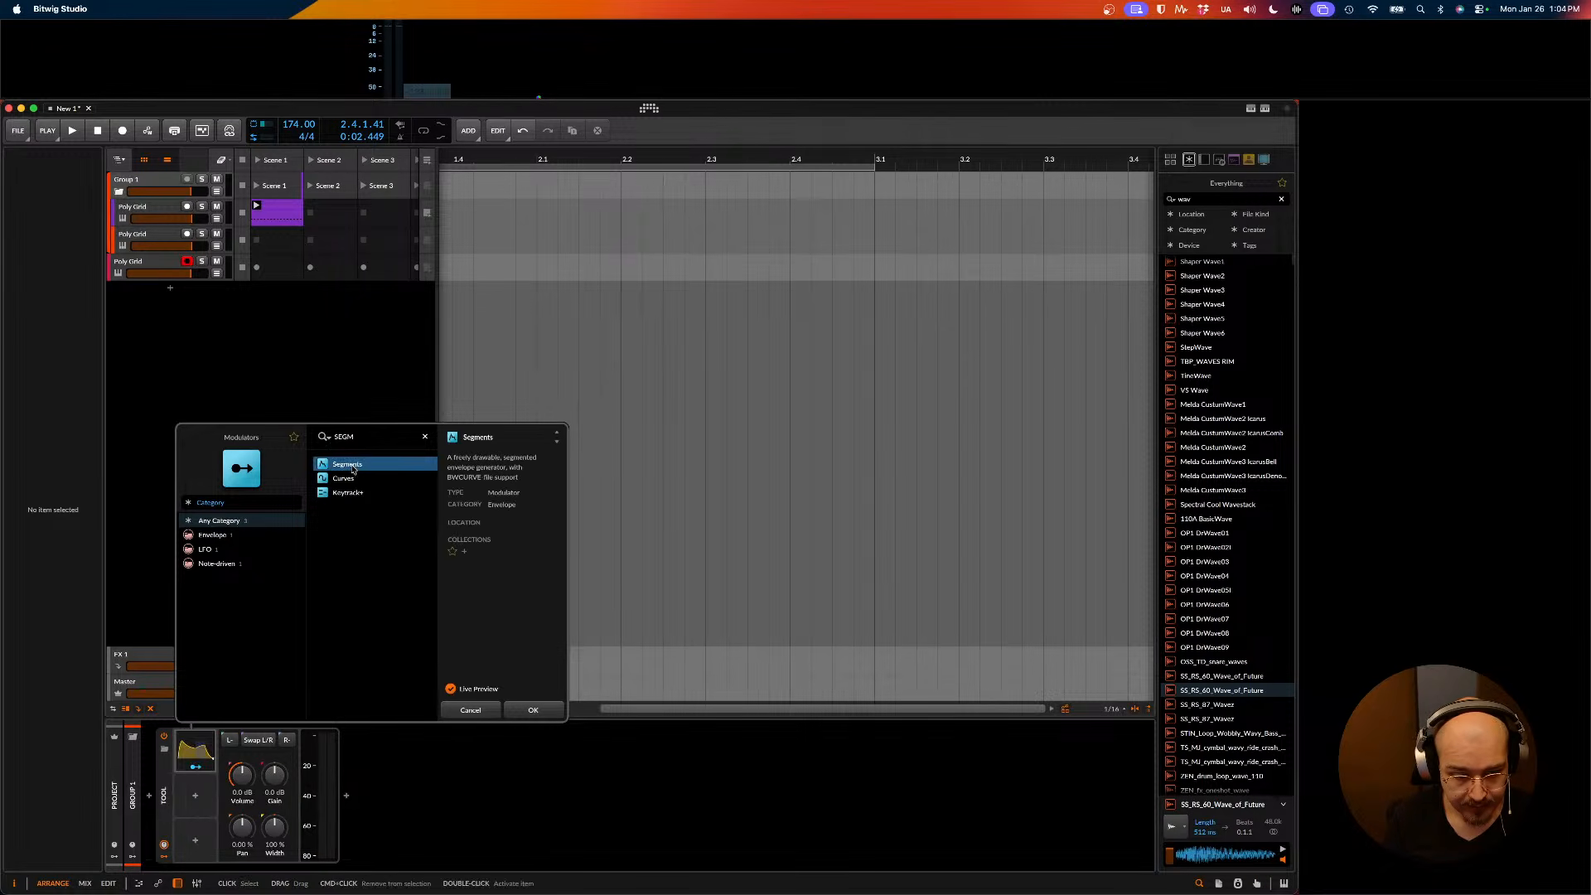
{"action": "double_click", "coordinate": [352, 466]}
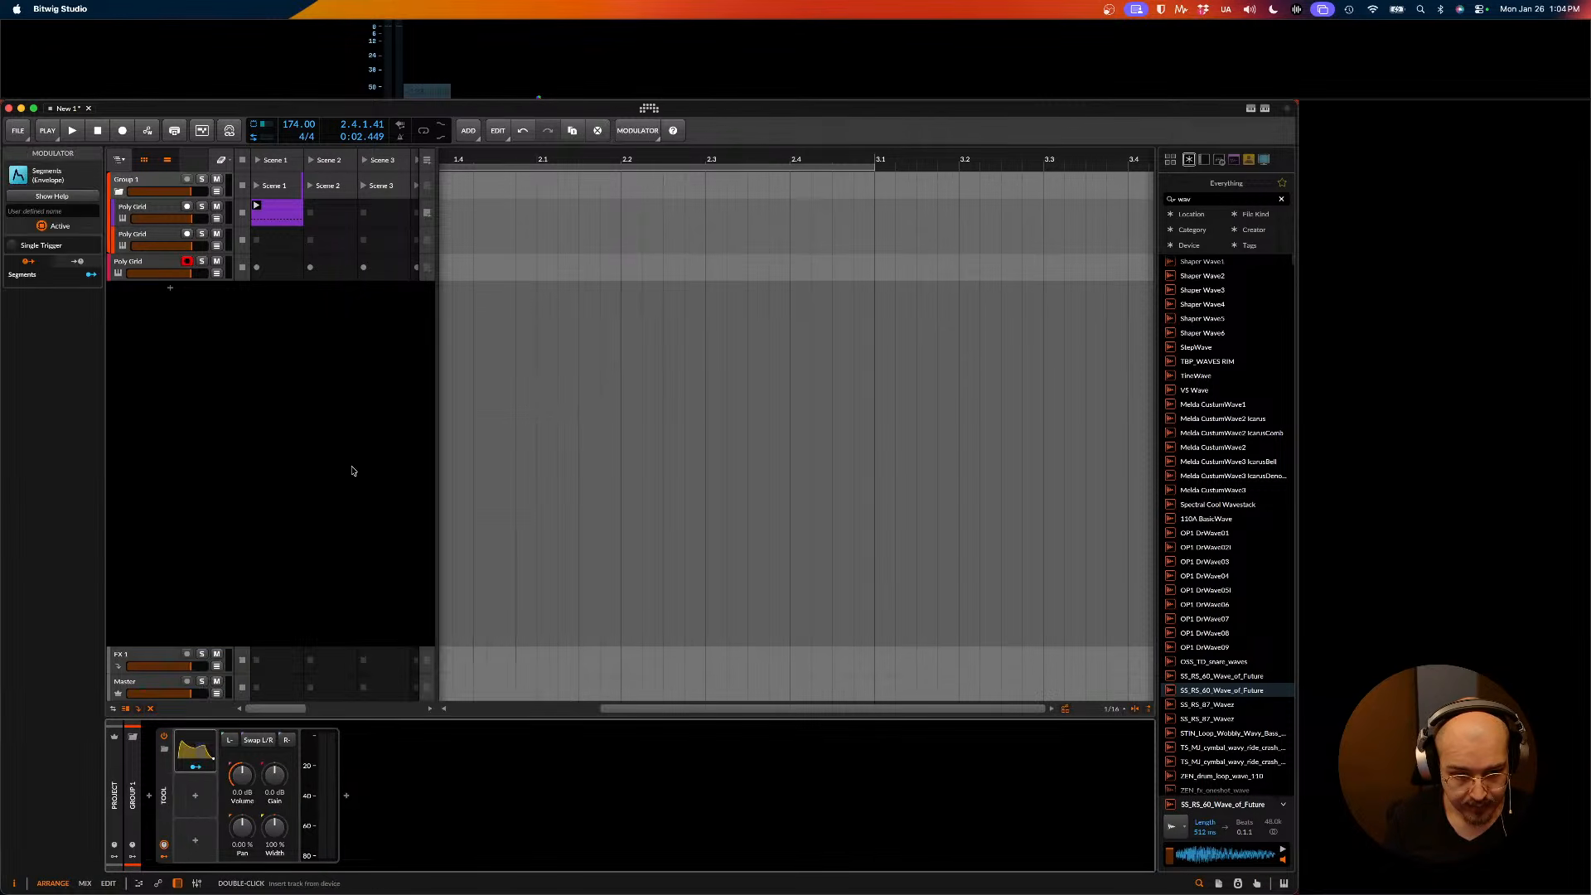
{"action": "left_click", "coordinate": [149, 796]}
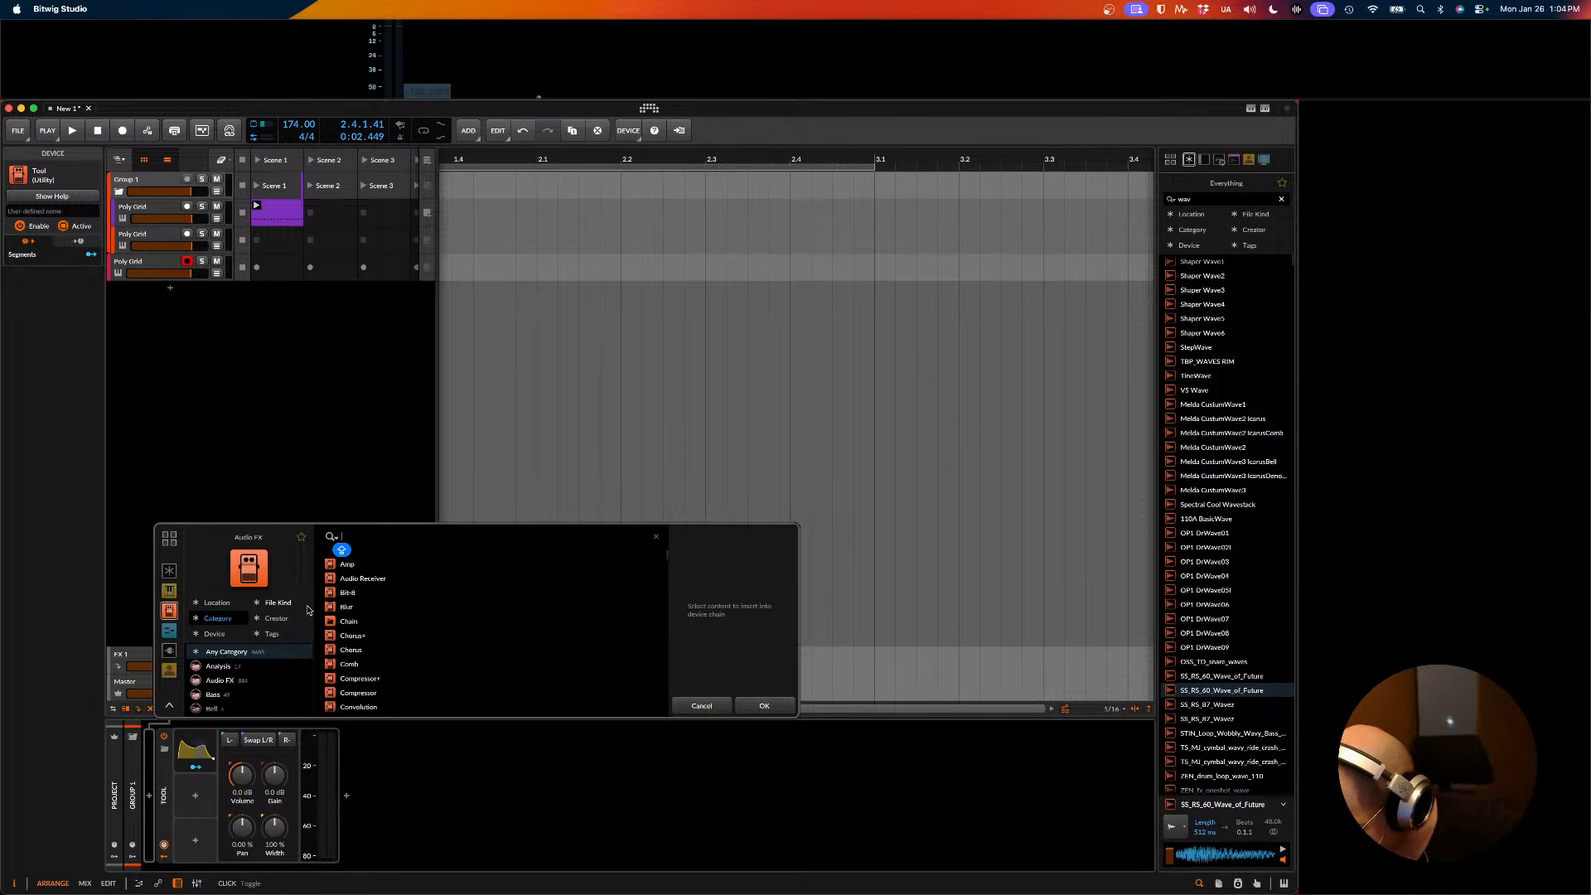
{"action": "type", "text": "NOTE"}
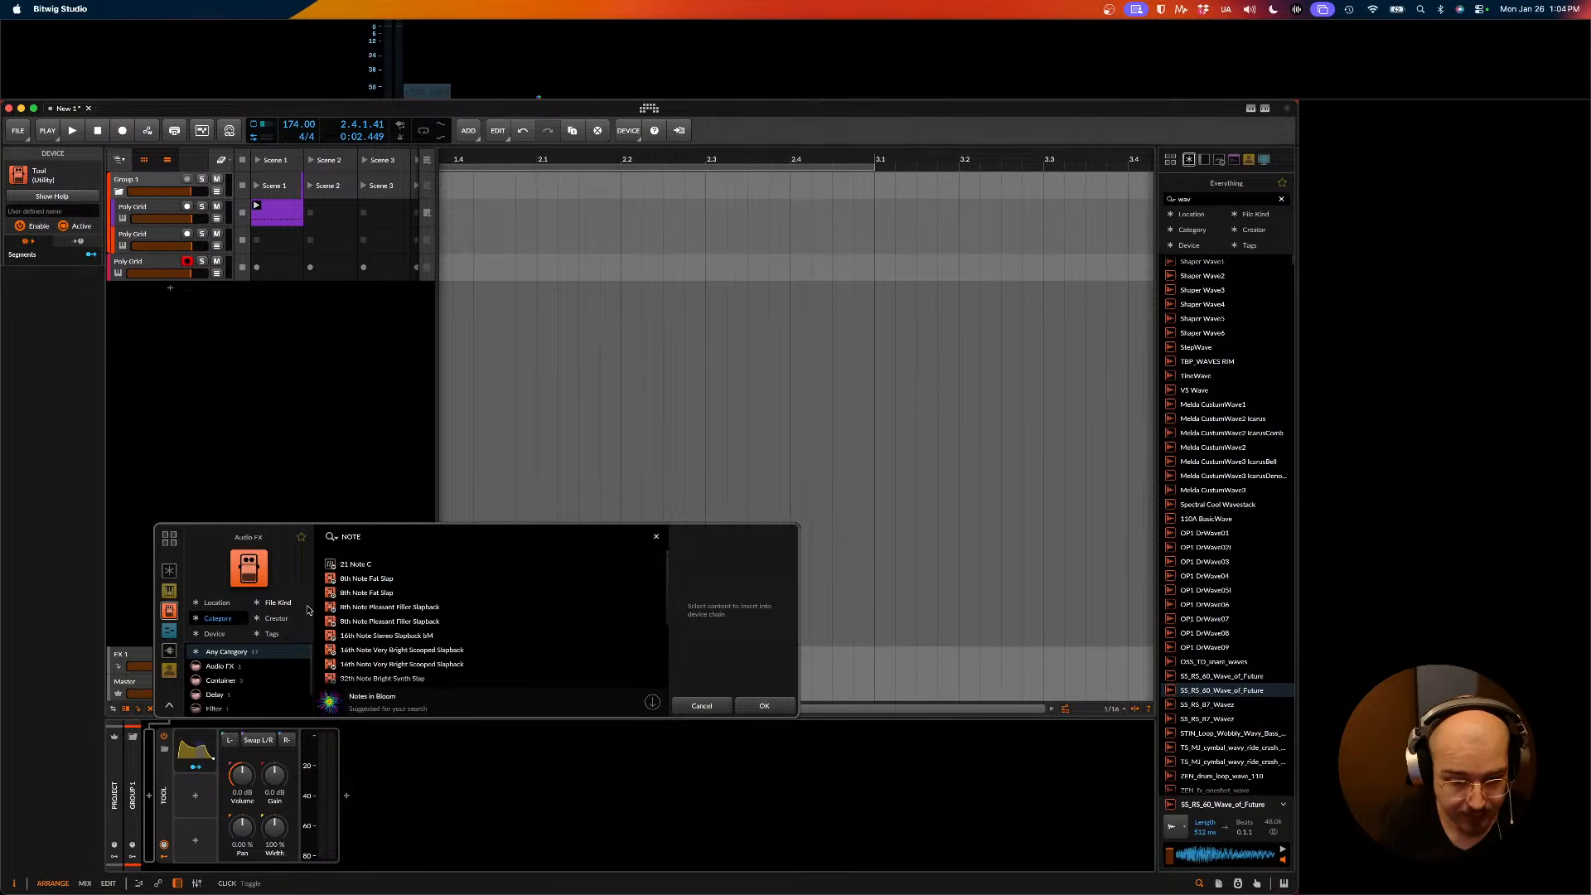
{"action": "key", "text": "Escape"}
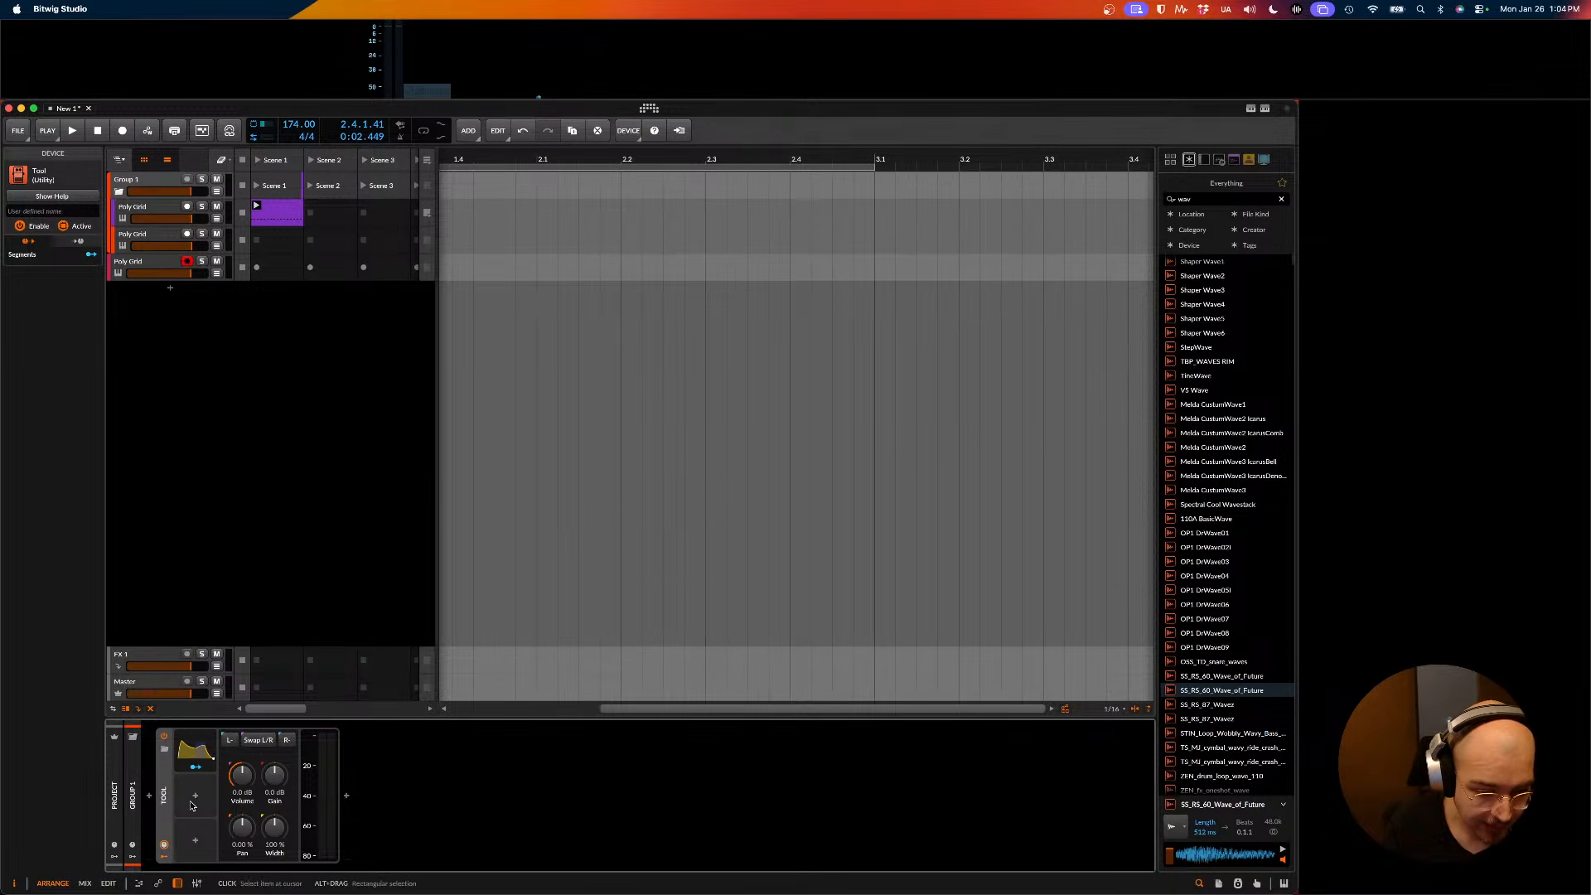
- Insert a Note Receiver device in front of the Tool on the Group 1 track
{"action": "left_click", "coordinate": [158, 179]}
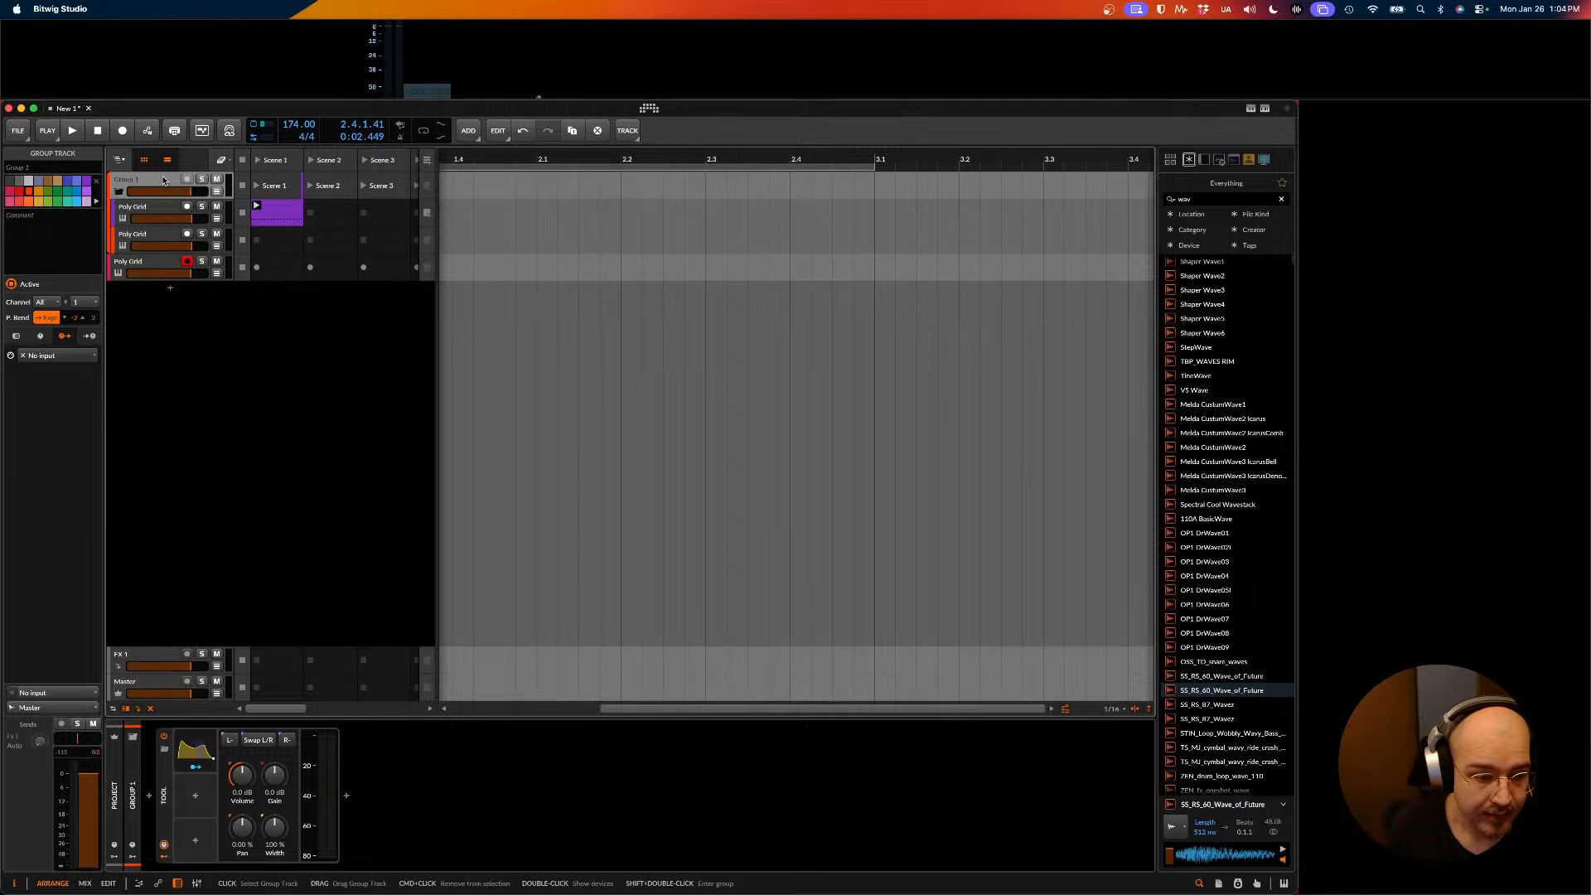
{"action": "left_click", "coordinate": [193, 798]}
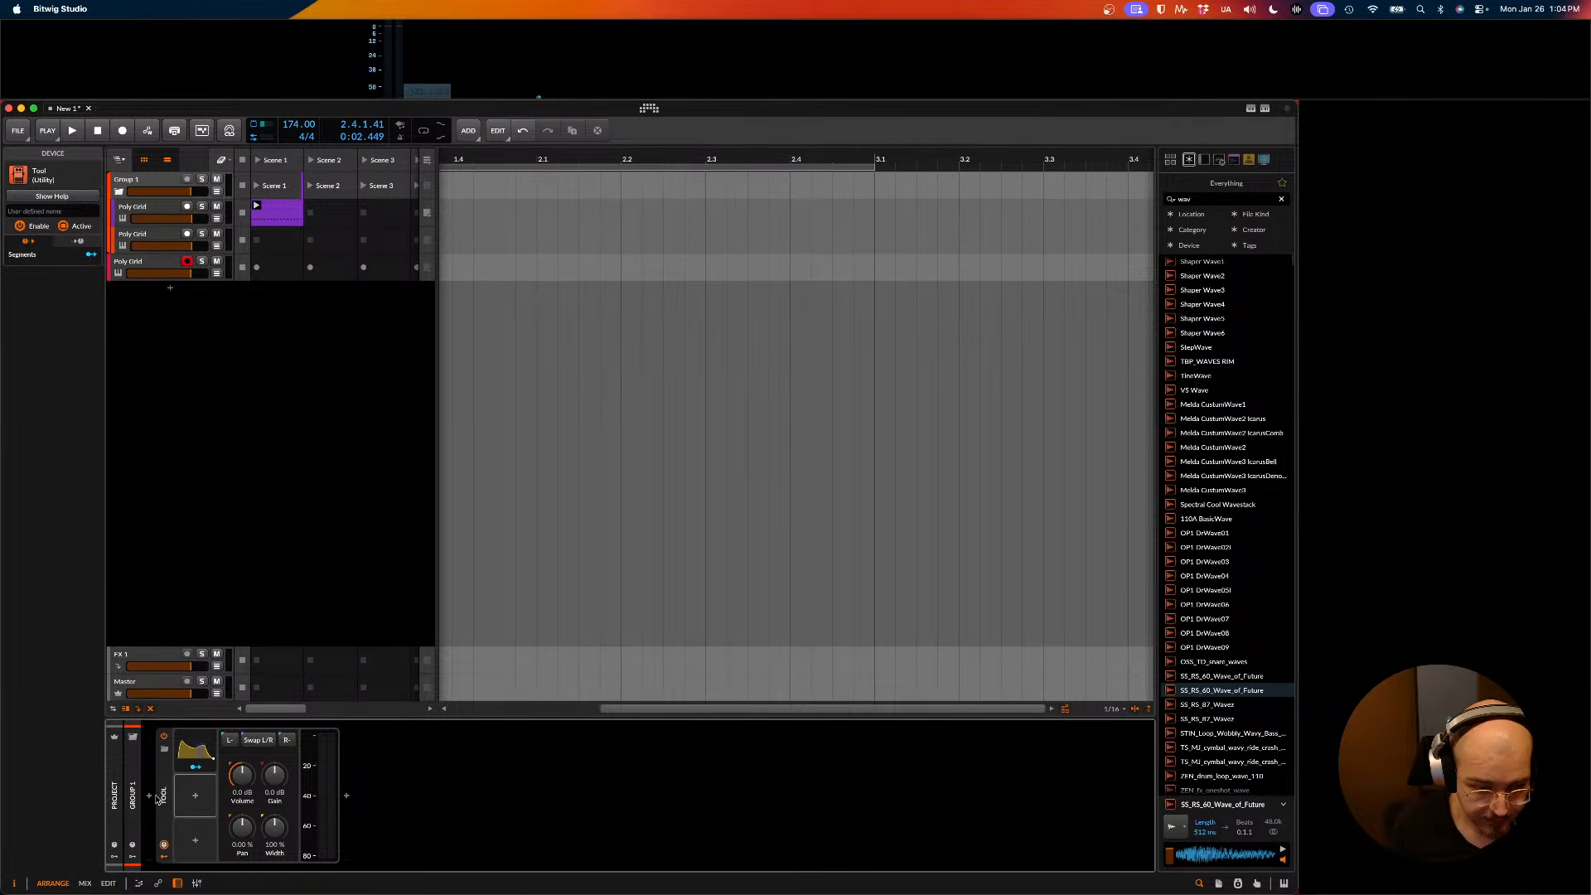
{"action": "left_click", "coordinate": [189, 797]}
{"action": "type", "text": "NOTE RE"}
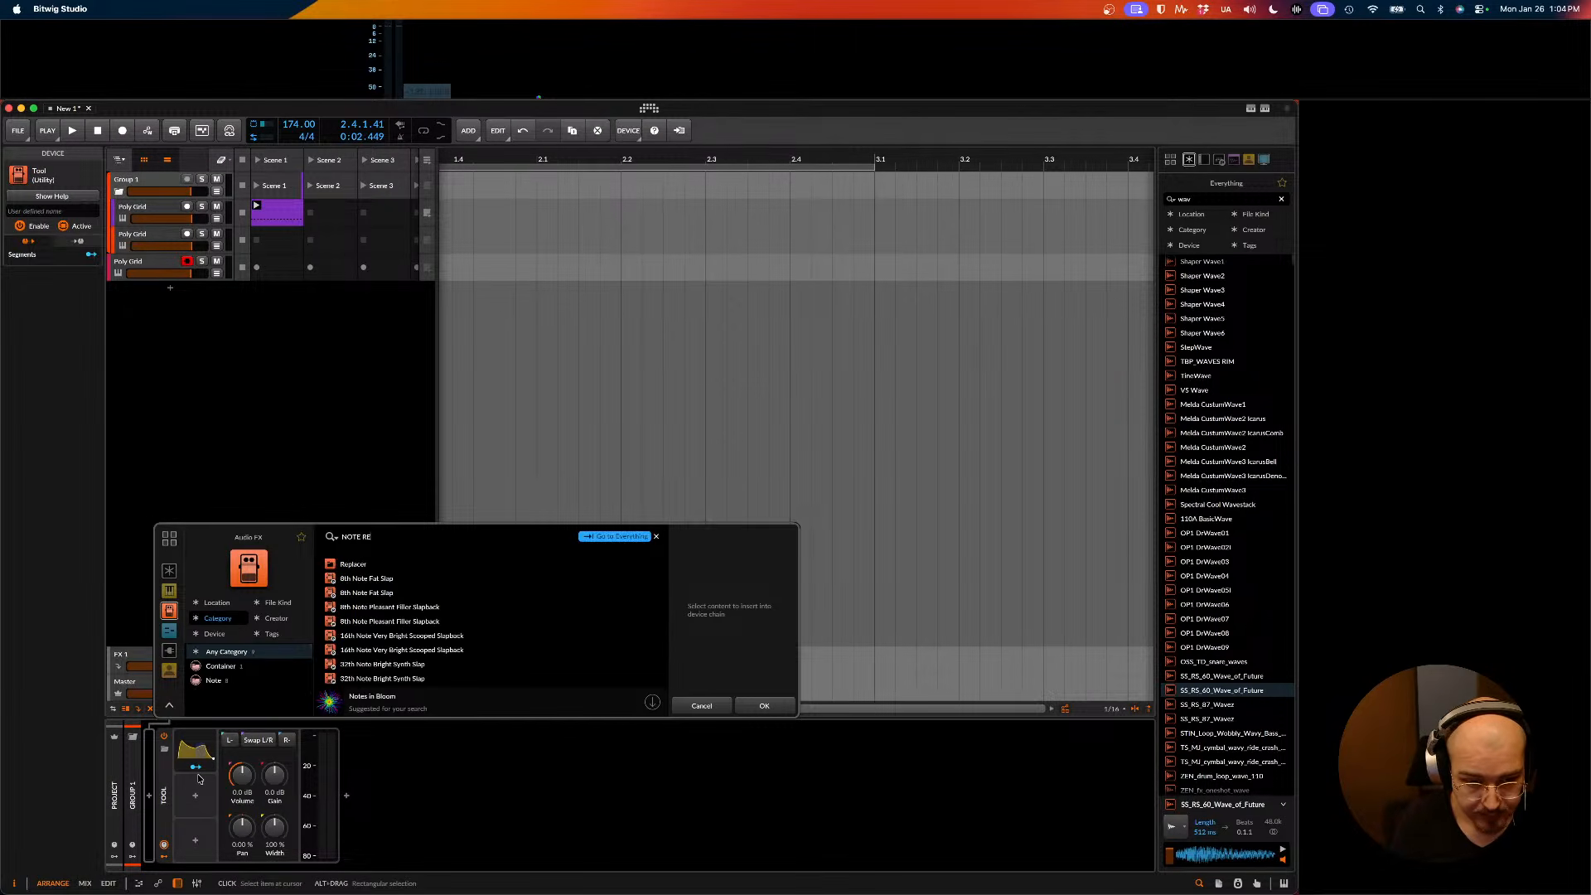
{"action": "type", "text": "CE"}
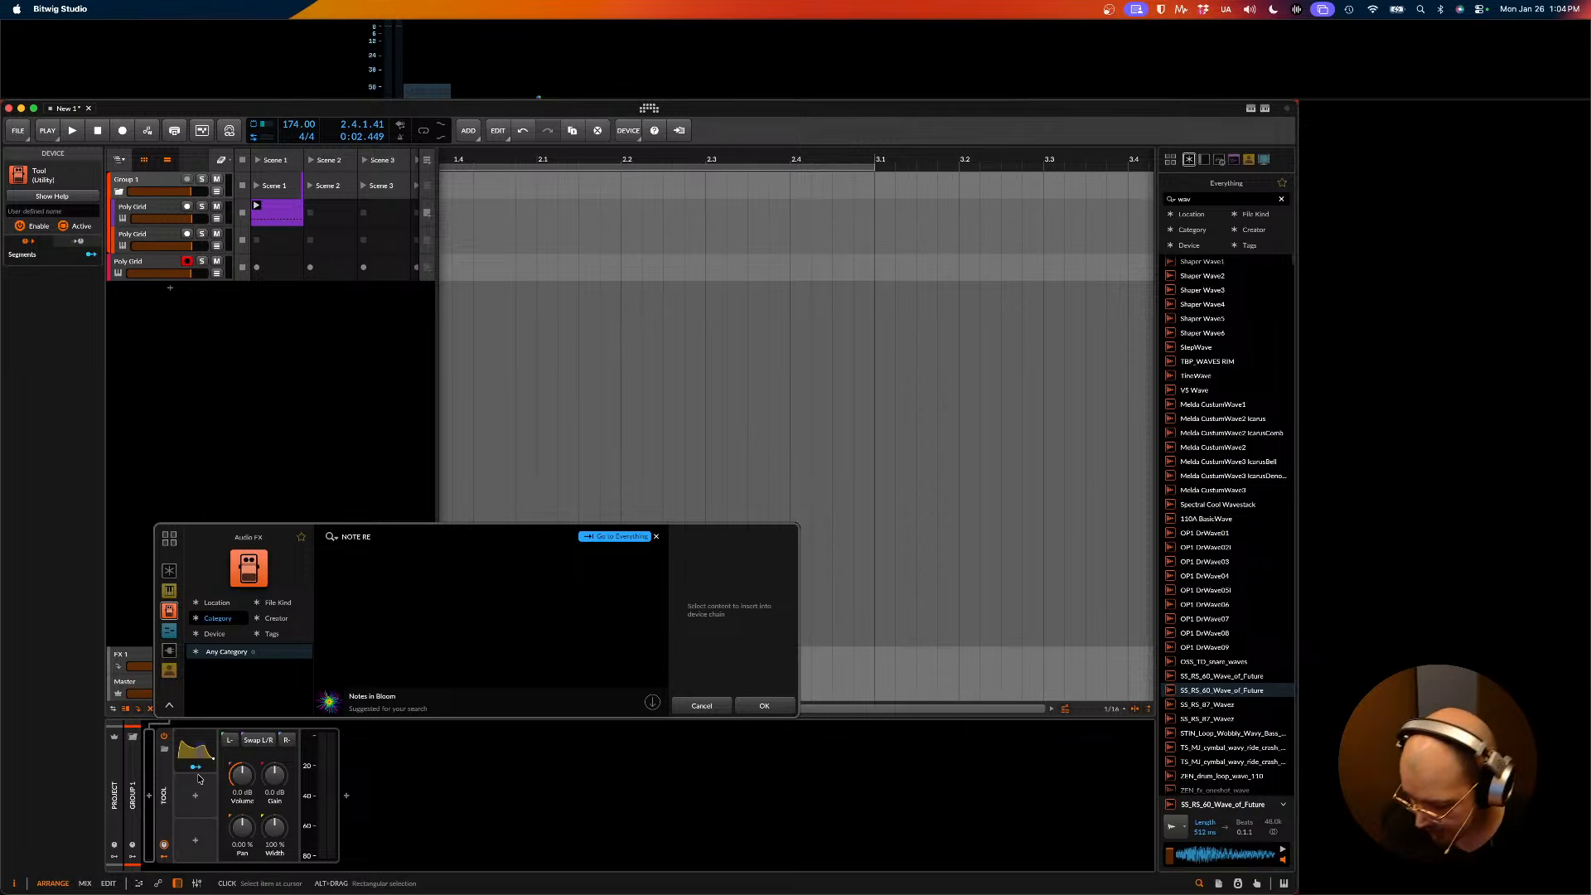
{"action": "key", "text": "BackSpace"}
{"action": "key", "text": "BackSpace"}
{"action": "key", "text": "BackSpace"}
{"action": "key", "text": "BackSpace"}
{"action": "key", "text": "BackSpace"}
{"action": "key", "text": "BackSpace"}
{"action": "key", "text": "BackSpace"}
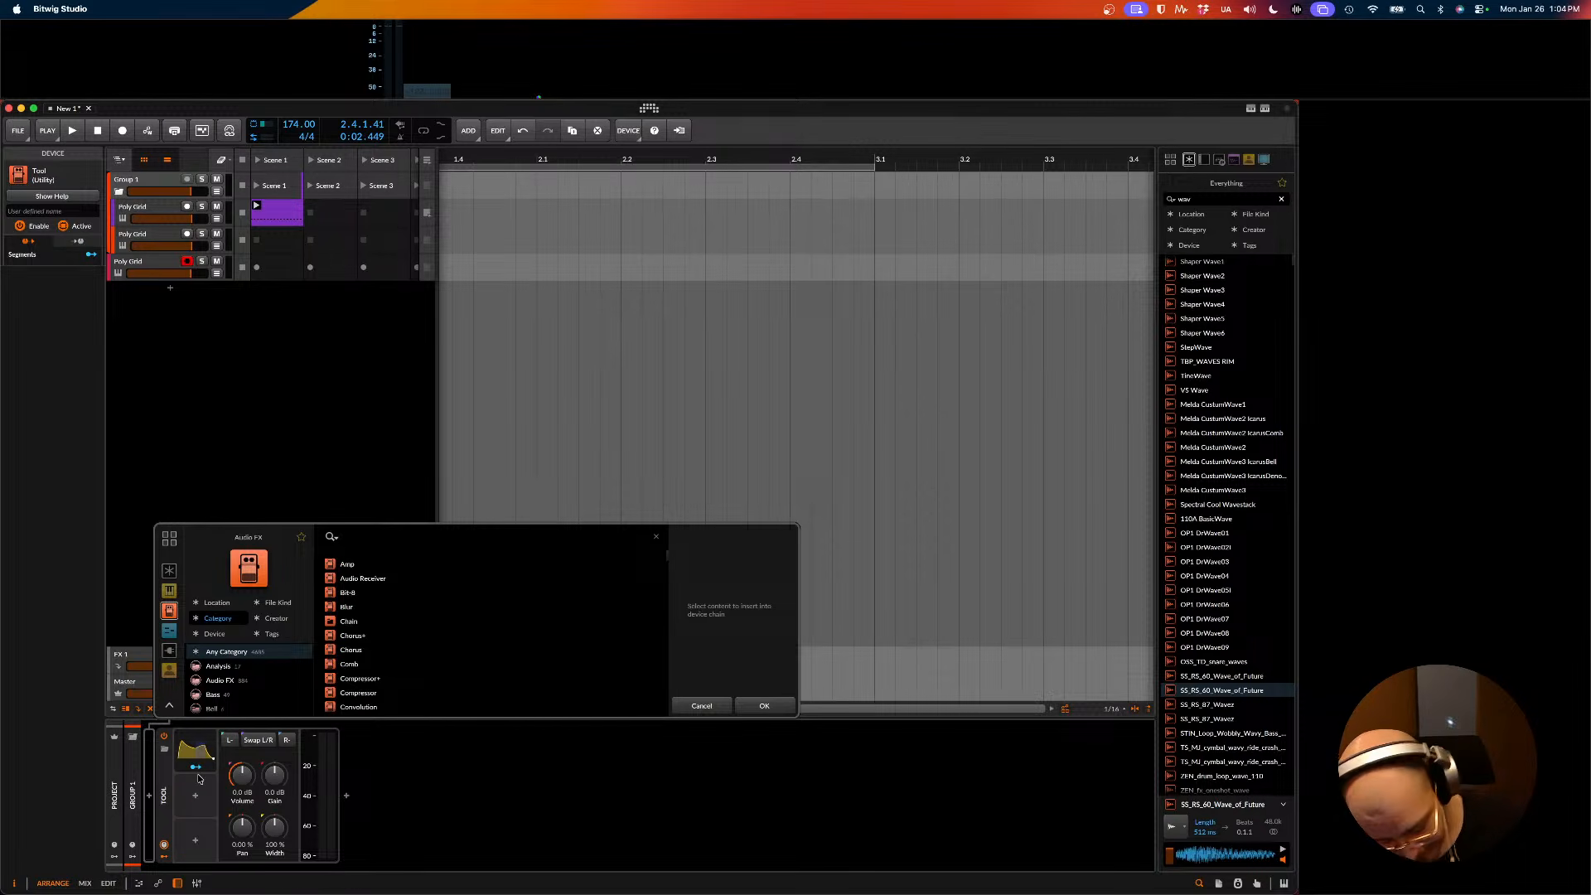
{"action": "left_click", "coordinate": [168, 632]}
{"action": "type", "text": "note rece"}
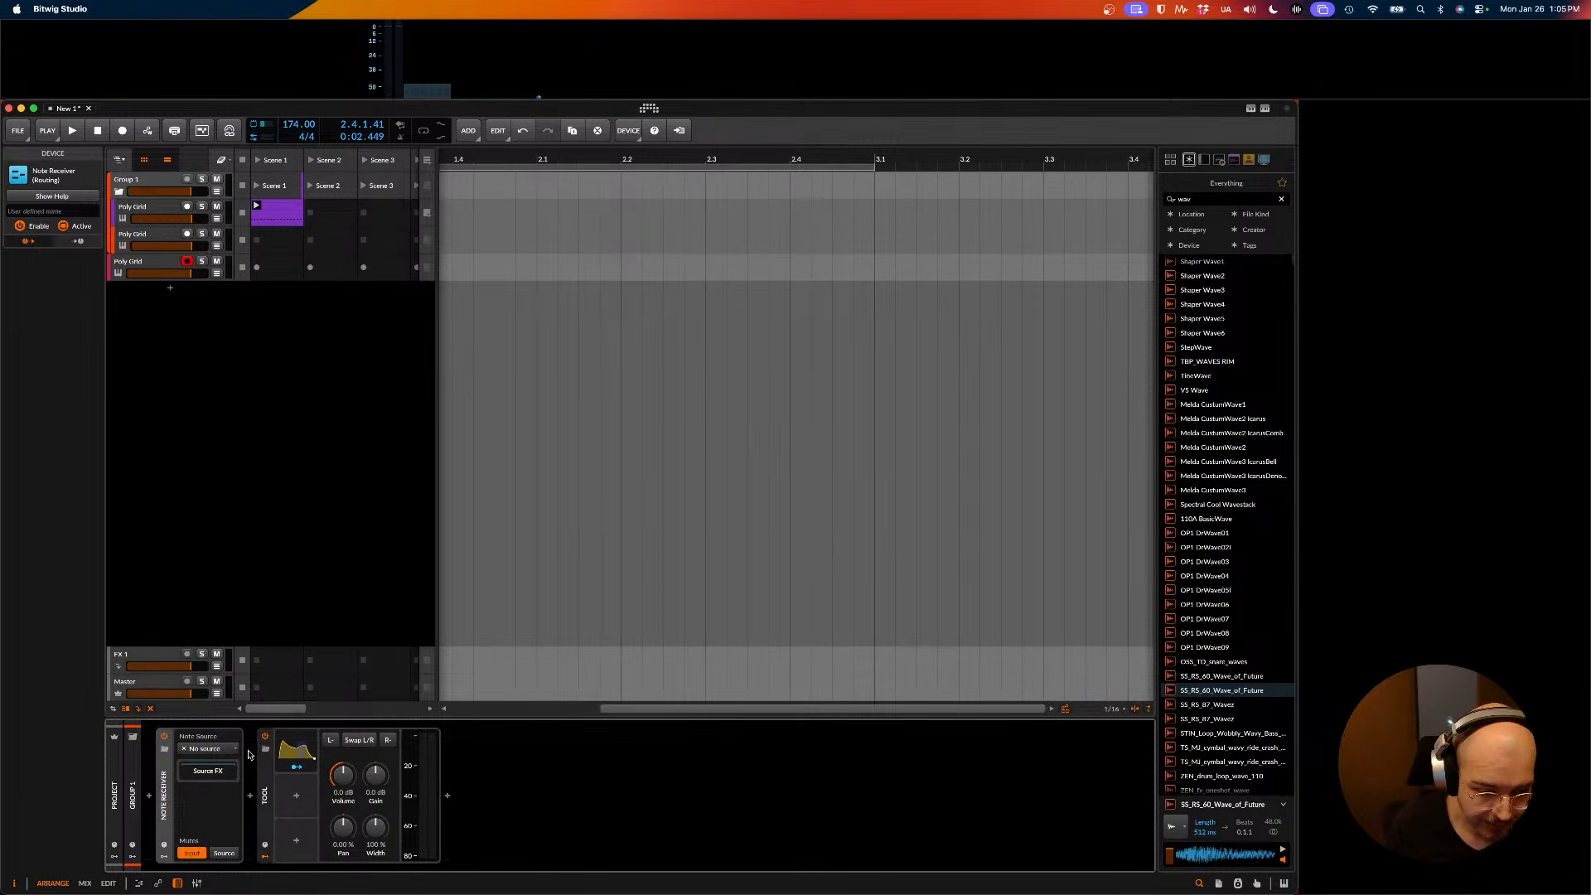
- Set the Note Receiver's note source to the Poly Grid track outside the group and play the loop
{"action": "left_click", "coordinate": [232, 751]}
{"action": "mouse_move", "coordinate": [233, 809]}
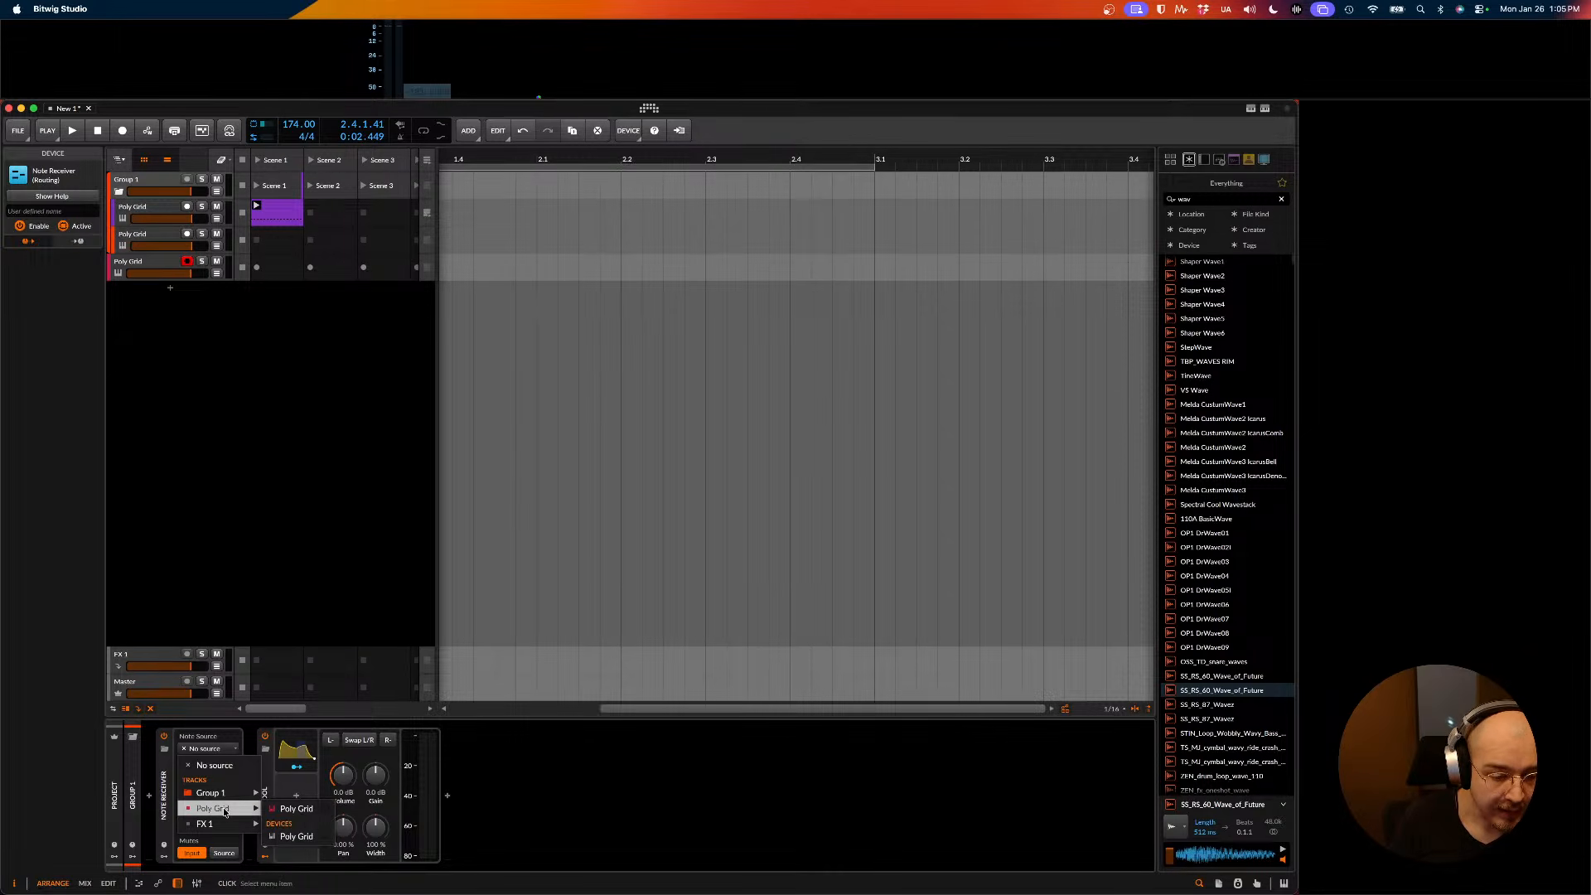
{"action": "left_click", "coordinate": [295, 810]}
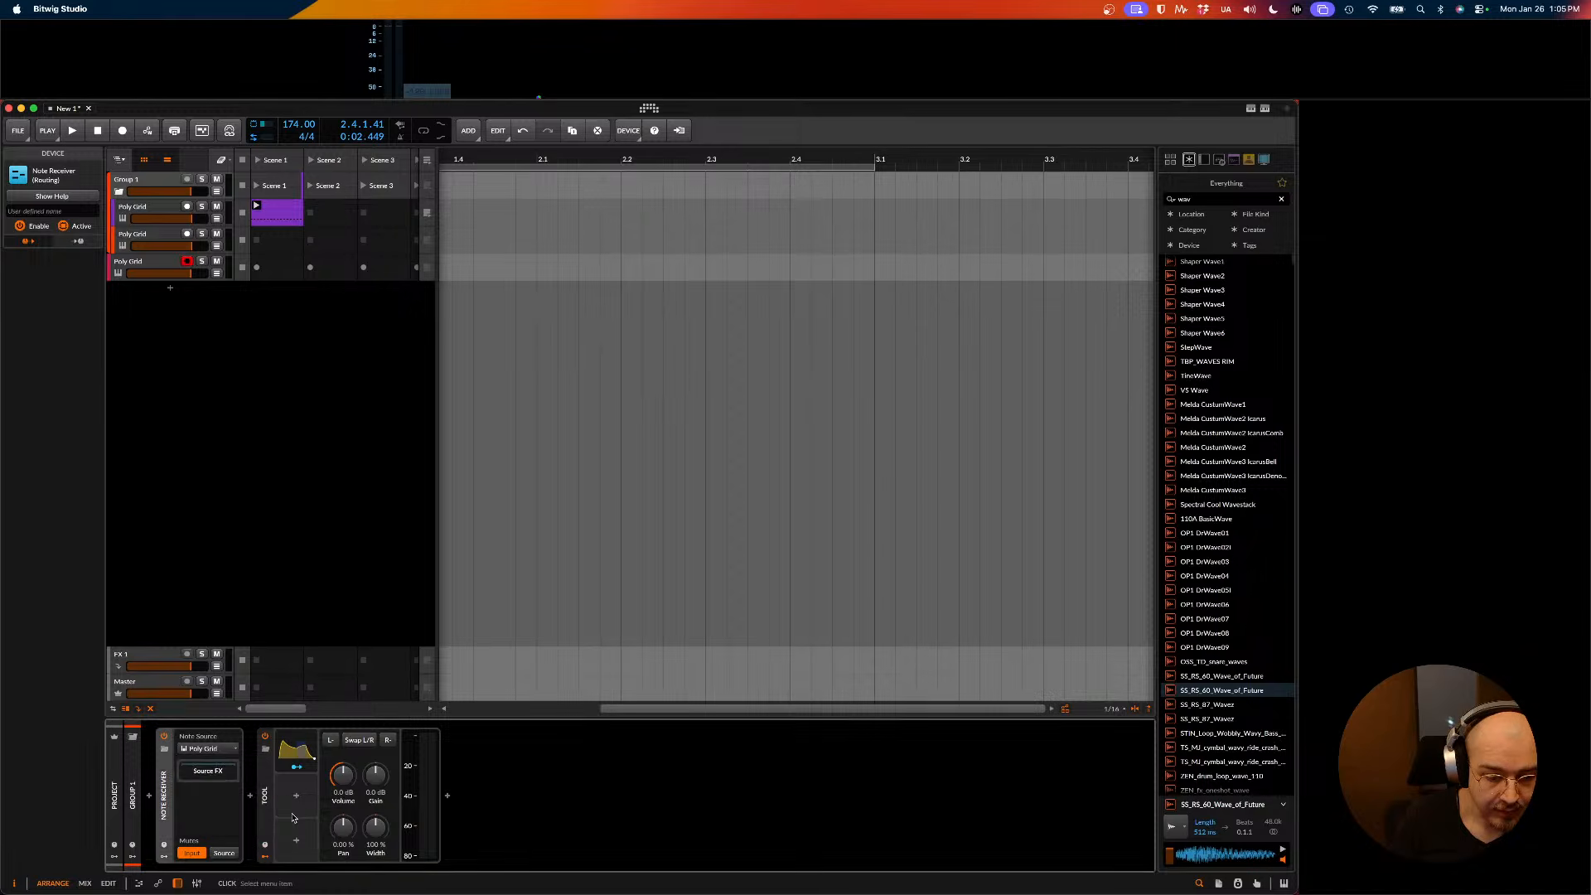
{"action": "key", "text": "space"}
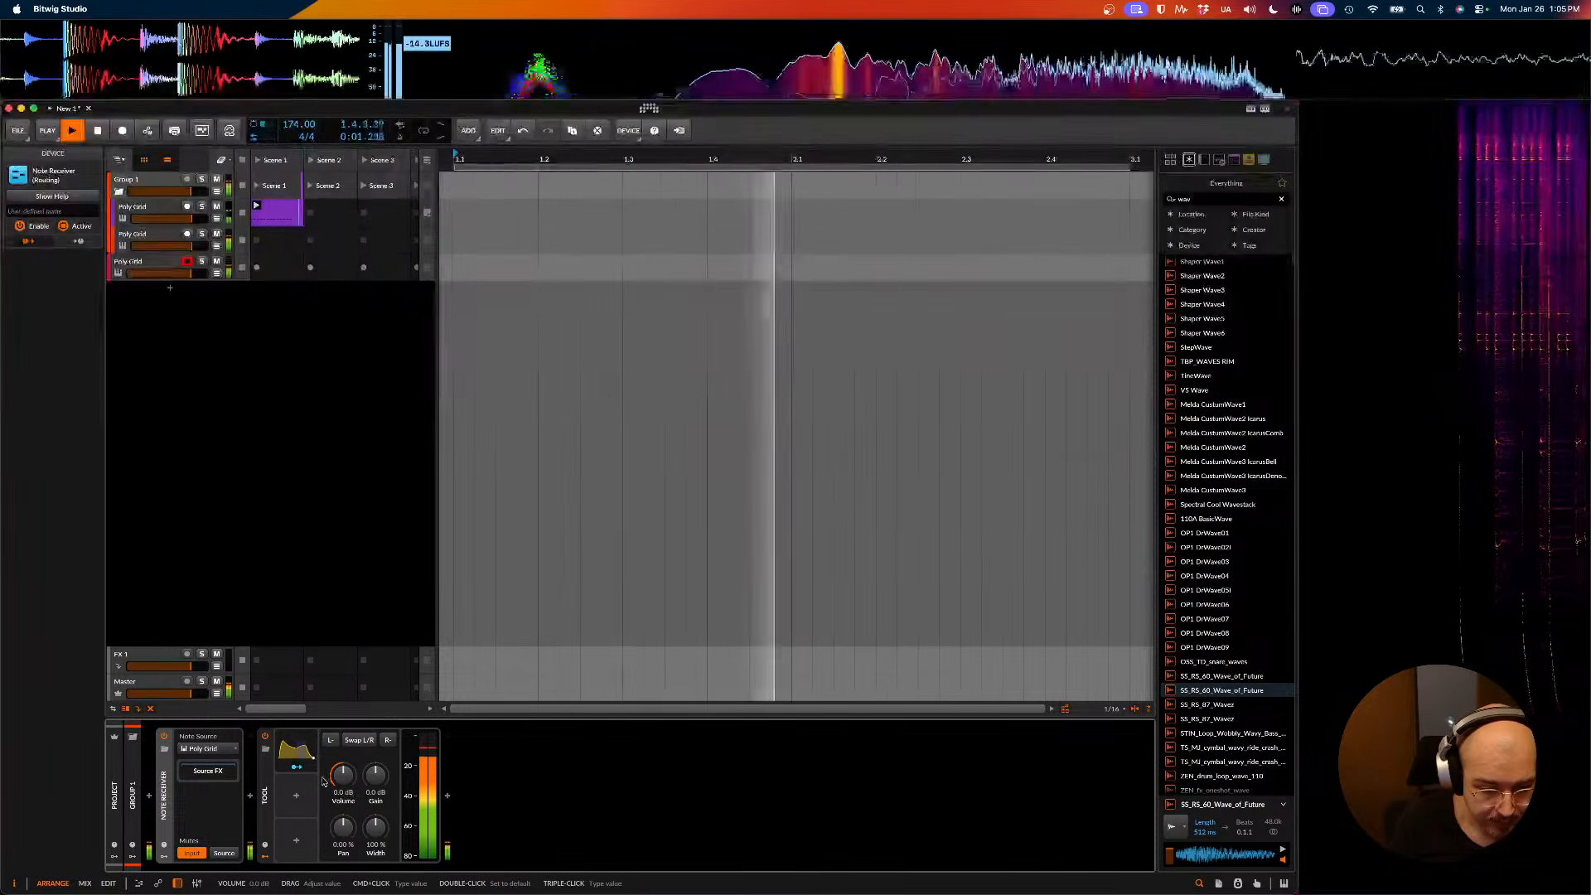
- Reshape the Tool's Segments envelope into a gradual rise held at 100%, raising the middle and end points to 100%, and play it back
{"action": "left_click", "coordinate": [313, 751]}
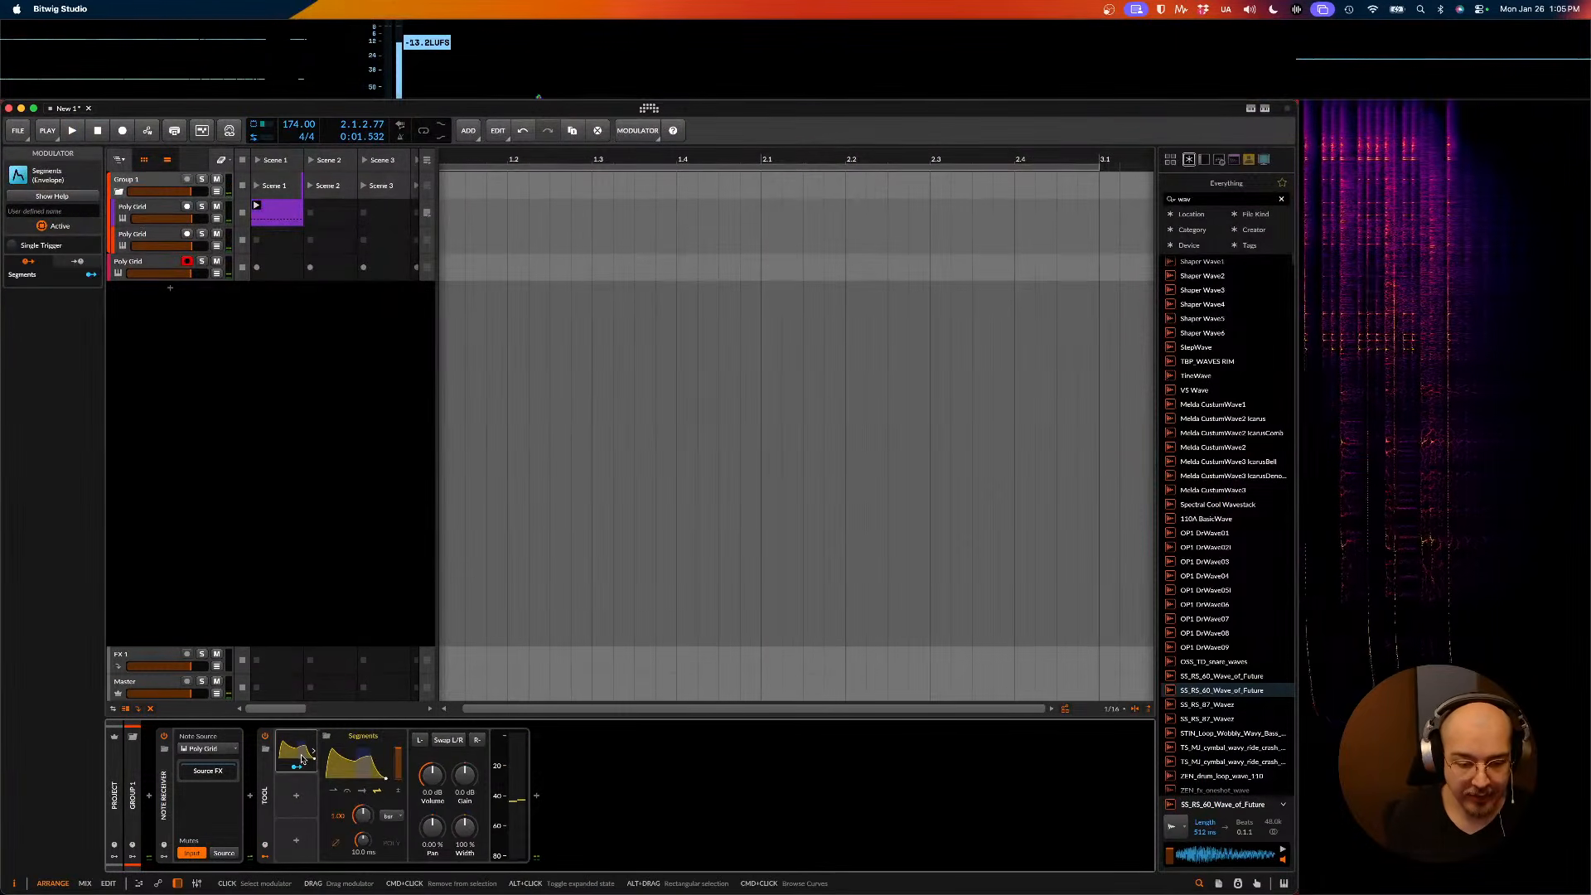
{"action": "left_click", "coordinate": [356, 762]}
{"action": "left_click_drag", "start_coordinate": [419, 634], "coordinate": [495, 583]}
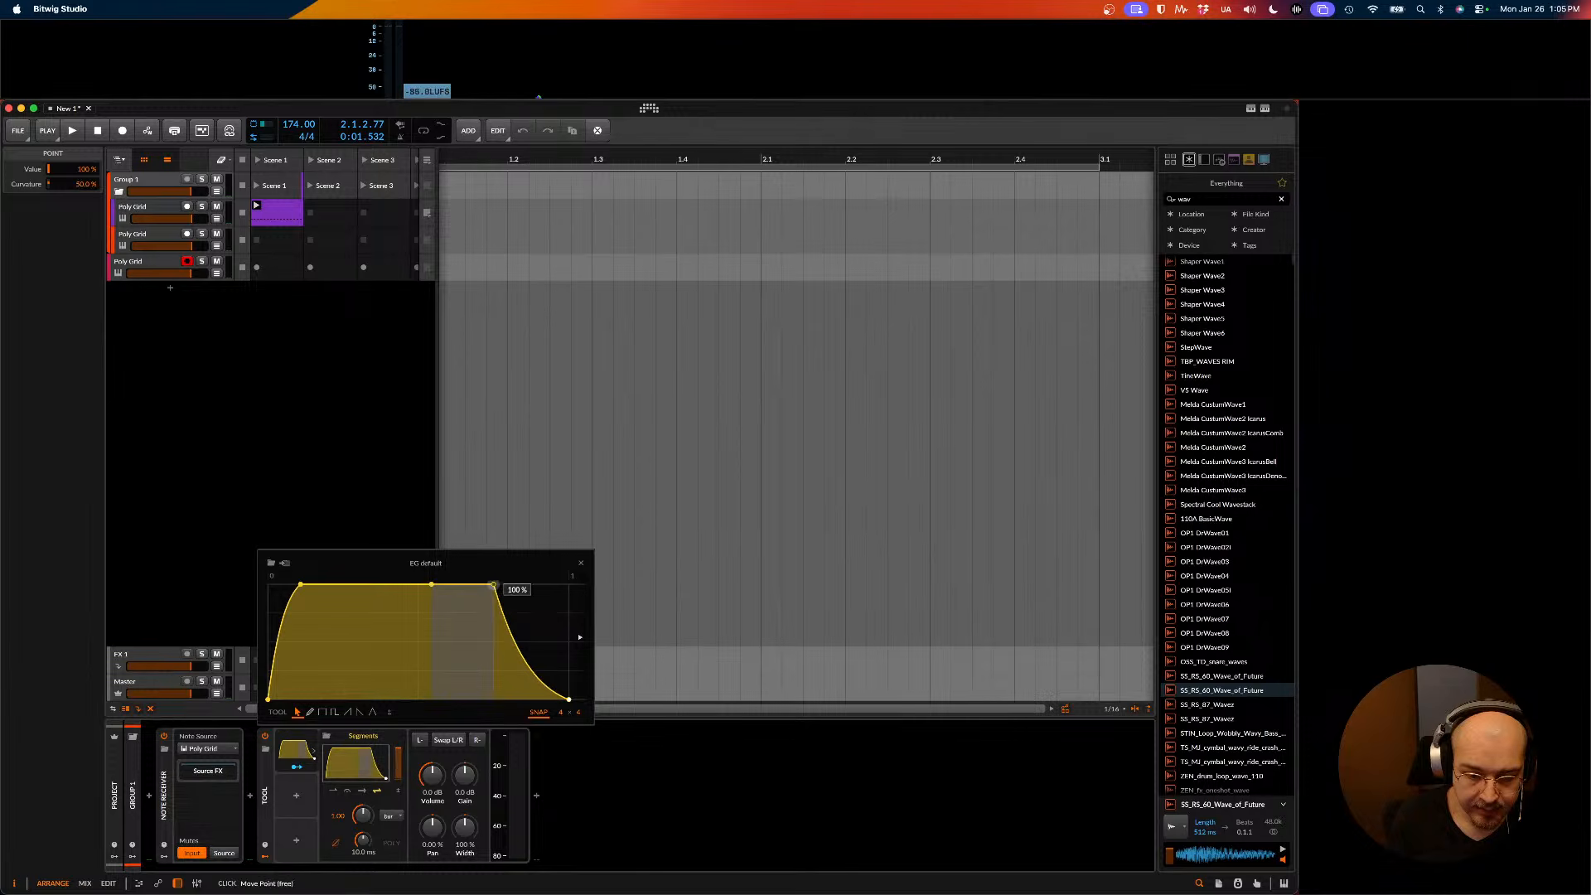
{"action": "left_click_drag", "start_coordinate": [568, 700], "coordinate": [585, 585]}
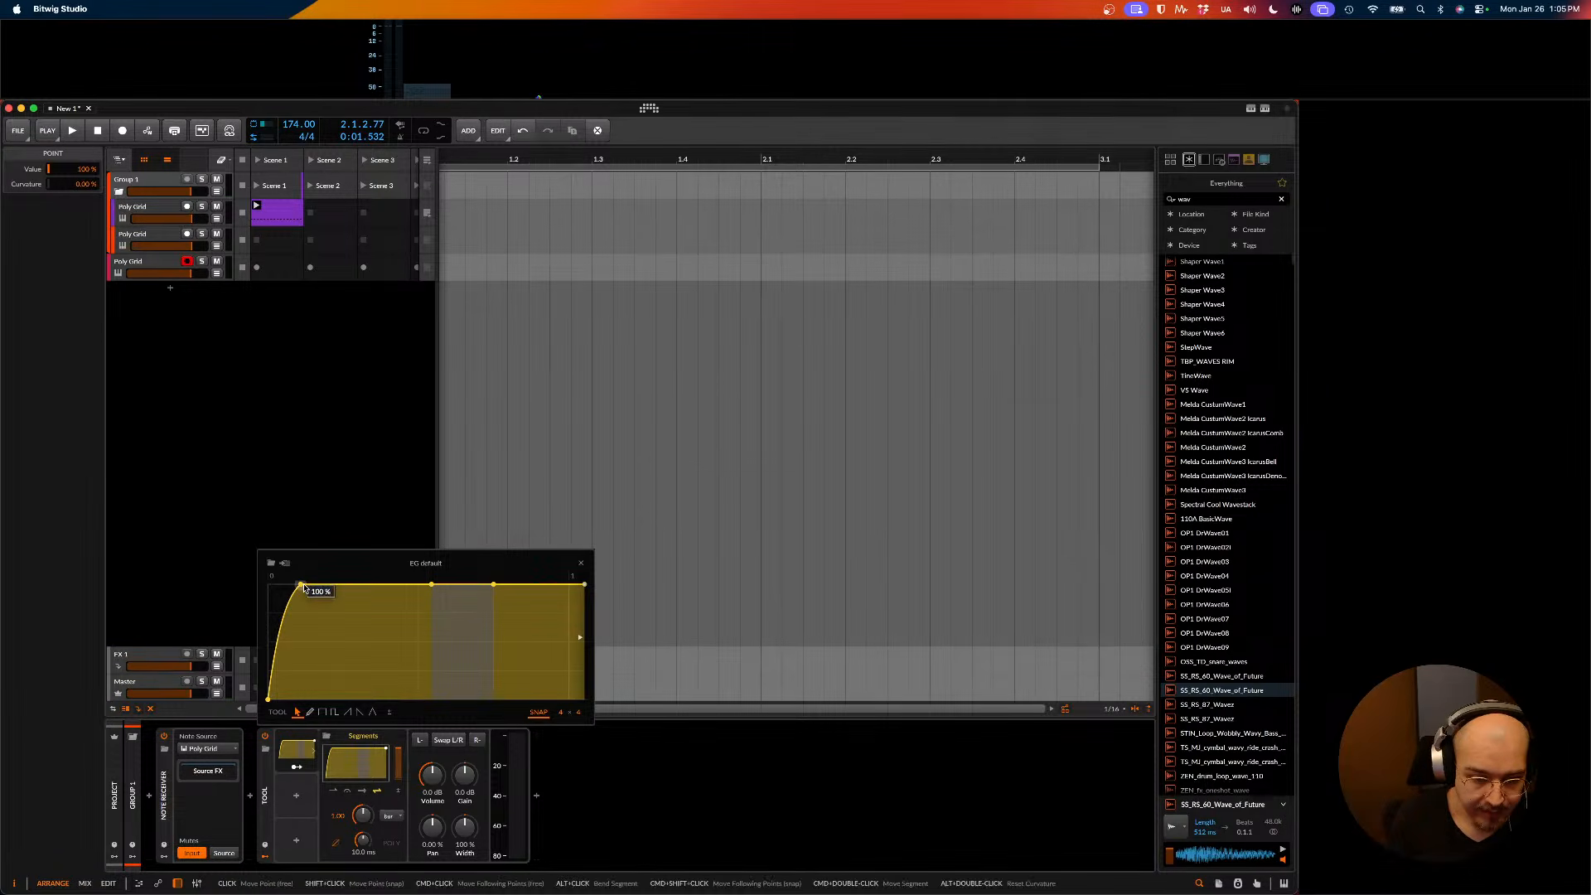
{"action": "left_click_drag", "start_coordinate": [300, 584], "coordinate": [365, 585]}
{"action": "key", "text": "space"}
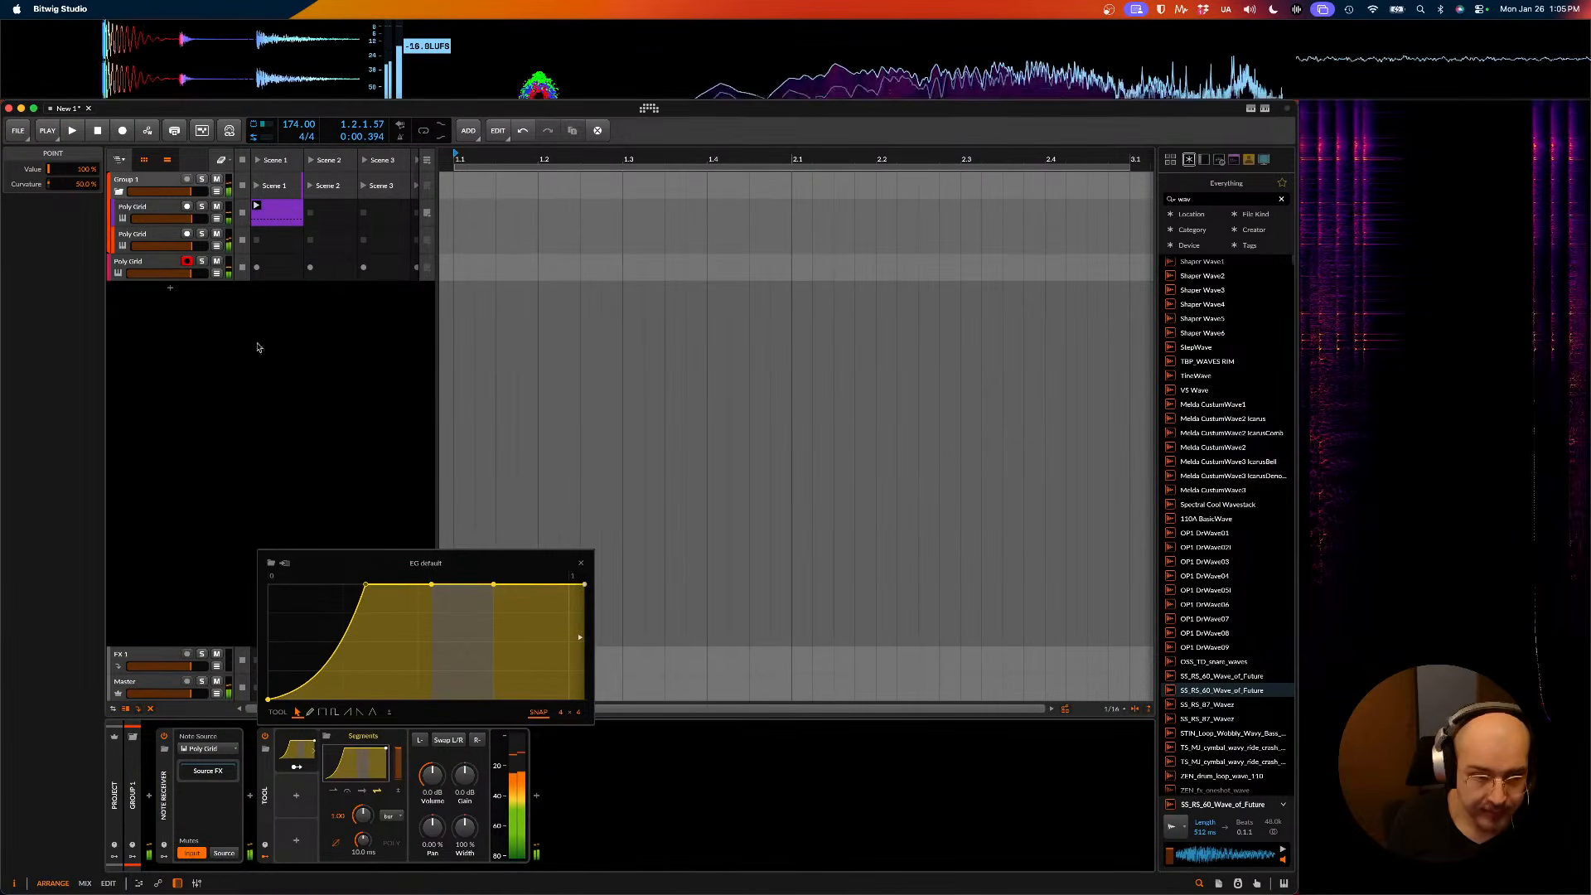
- Insert a Gate Length module before the Note Out's gate input in the lowest track's Poly Grid patch and audition it
{"action": "left_click", "coordinate": [158, 263]}
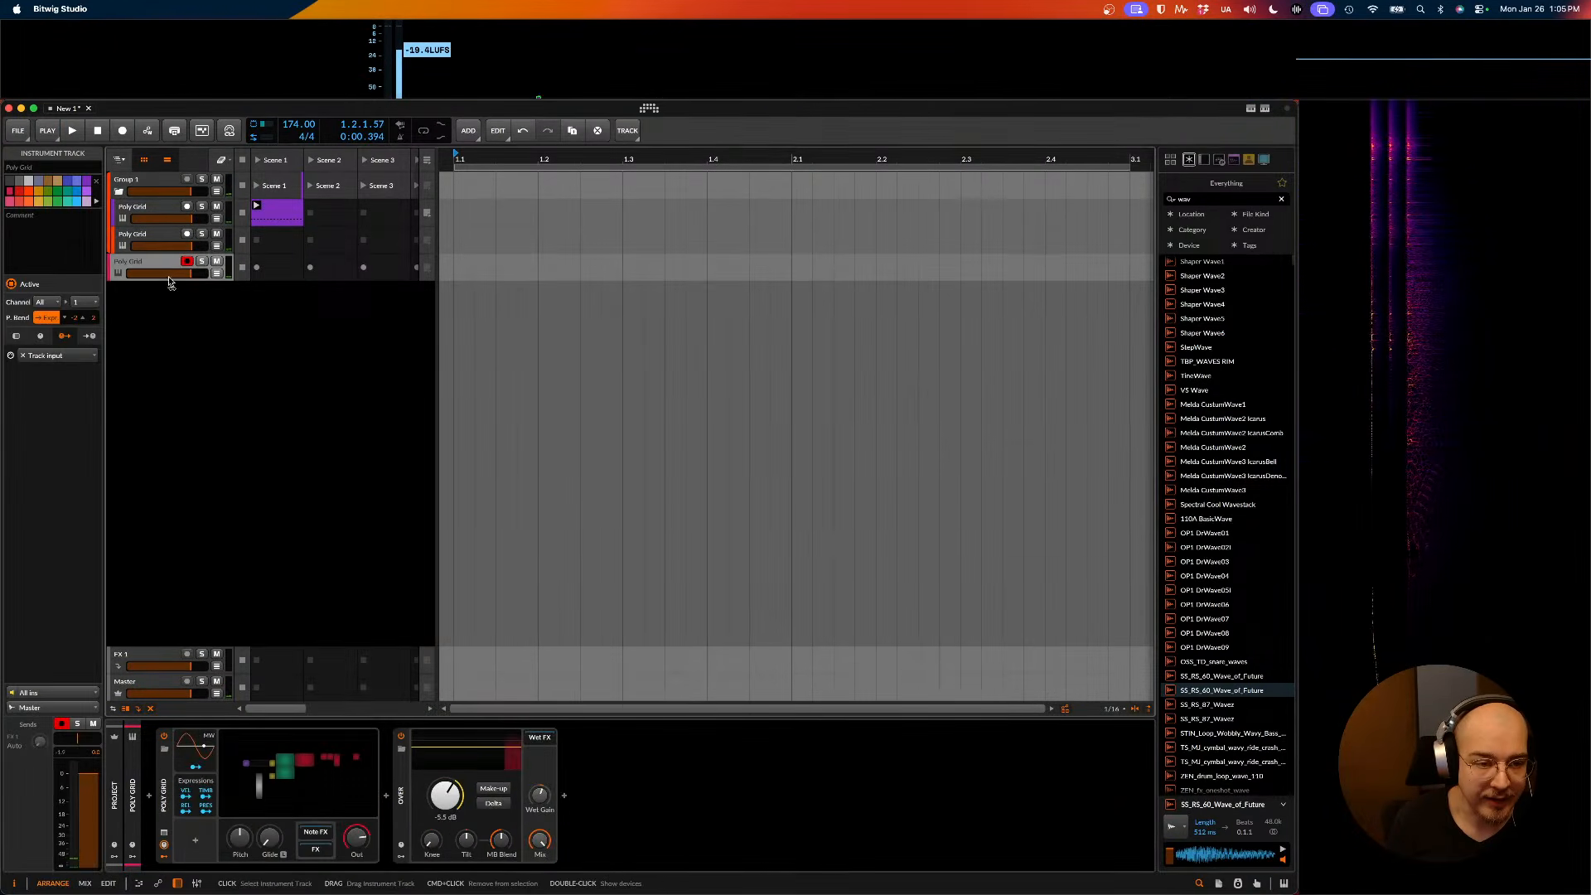
{"action": "left_click", "coordinate": [292, 756]}
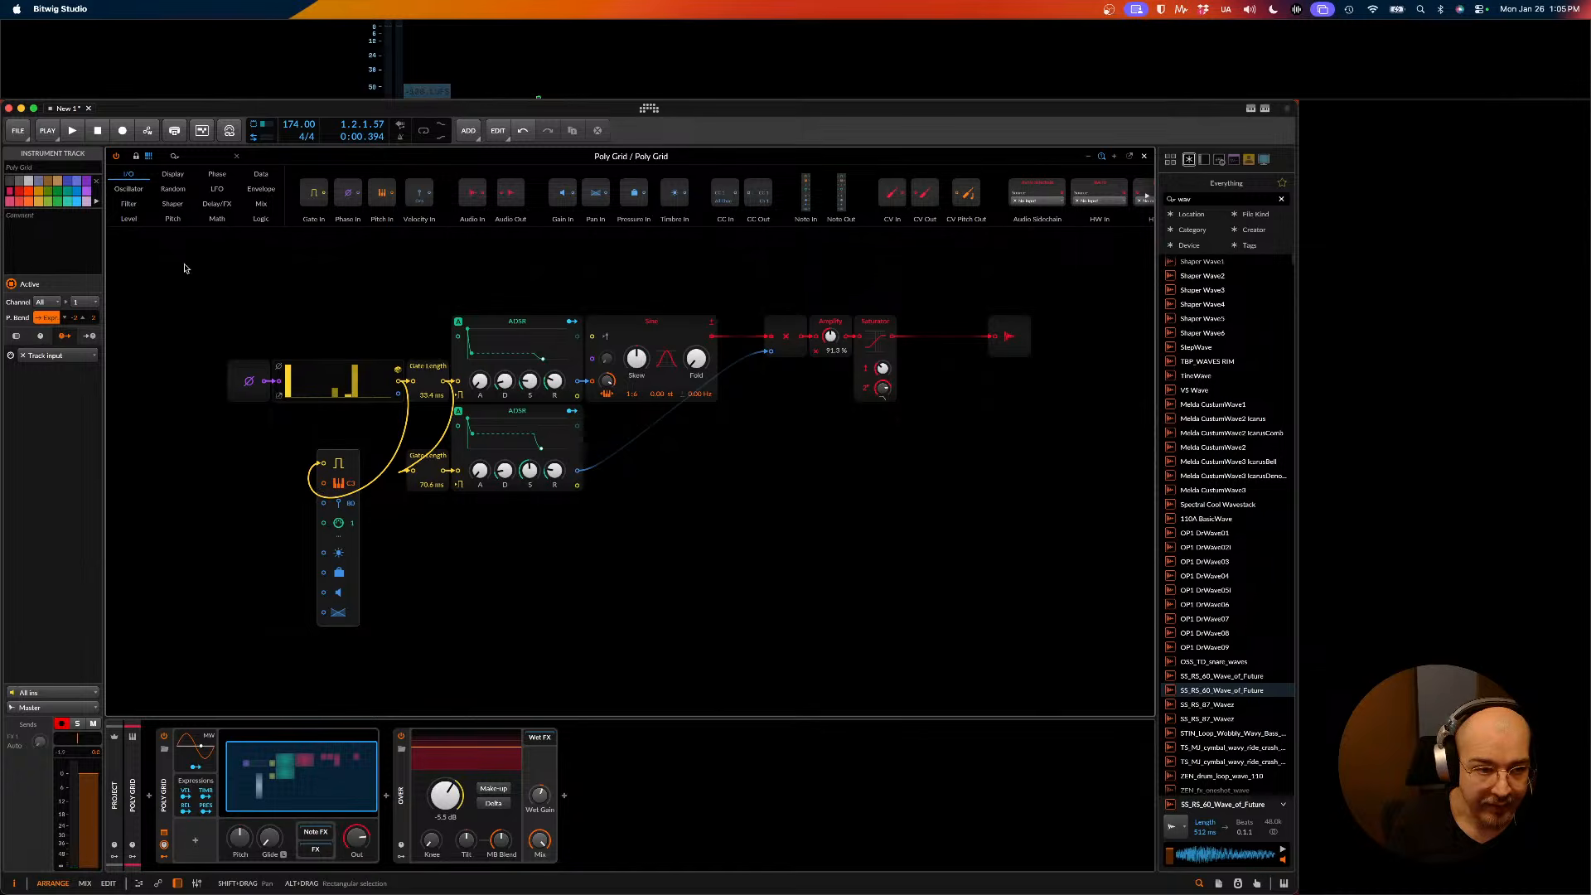
{"action": "type", "text": "gate"}
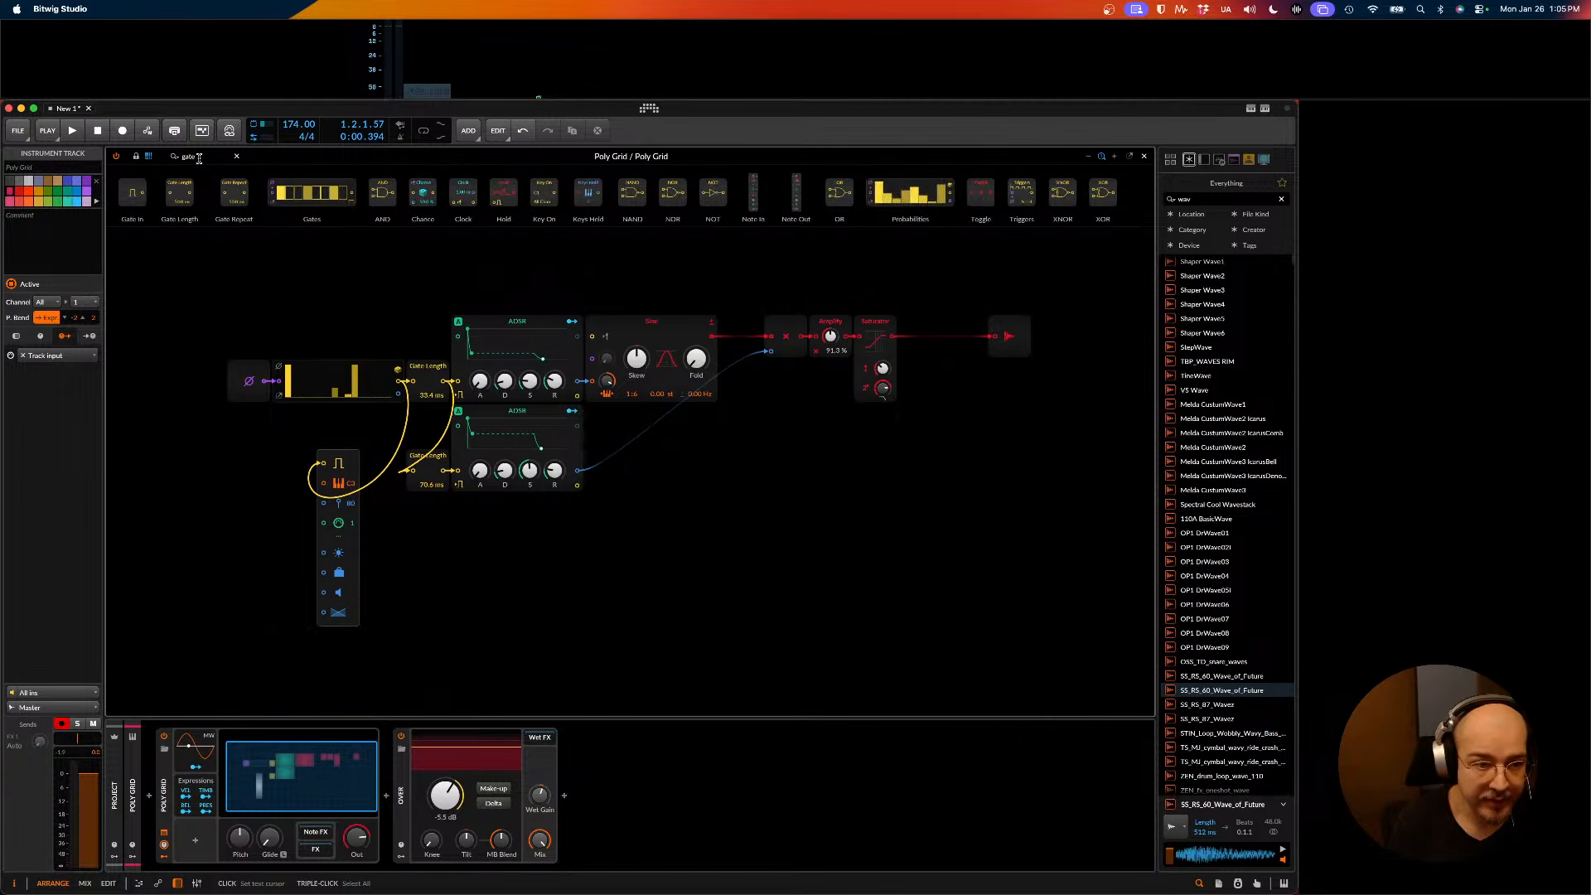
{"action": "left_click_drag", "start_coordinate": [270, 344], "coordinate": [296, 485]}
{"action": "key", "text": "space"}
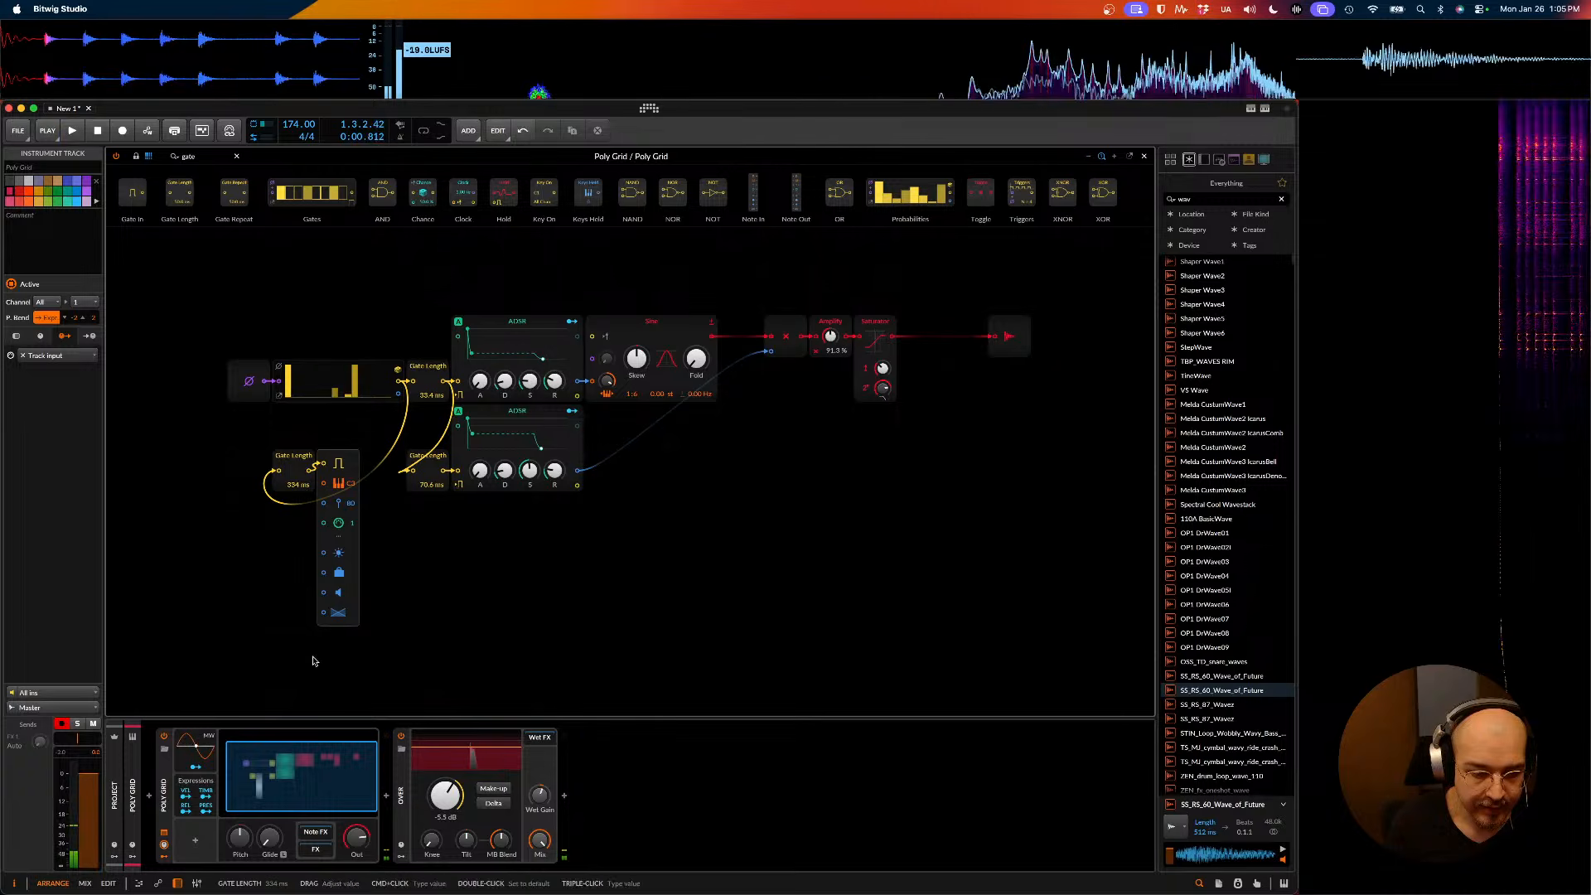
{"action": "key", "text": "space"}
{"action": "left_click", "coordinate": [306, 767]}
- Shorten the rise of Group 1's Segments envelope by moving its first 100% point earlier, and audition the loop
{"action": "left_click", "coordinate": [164, 180]}
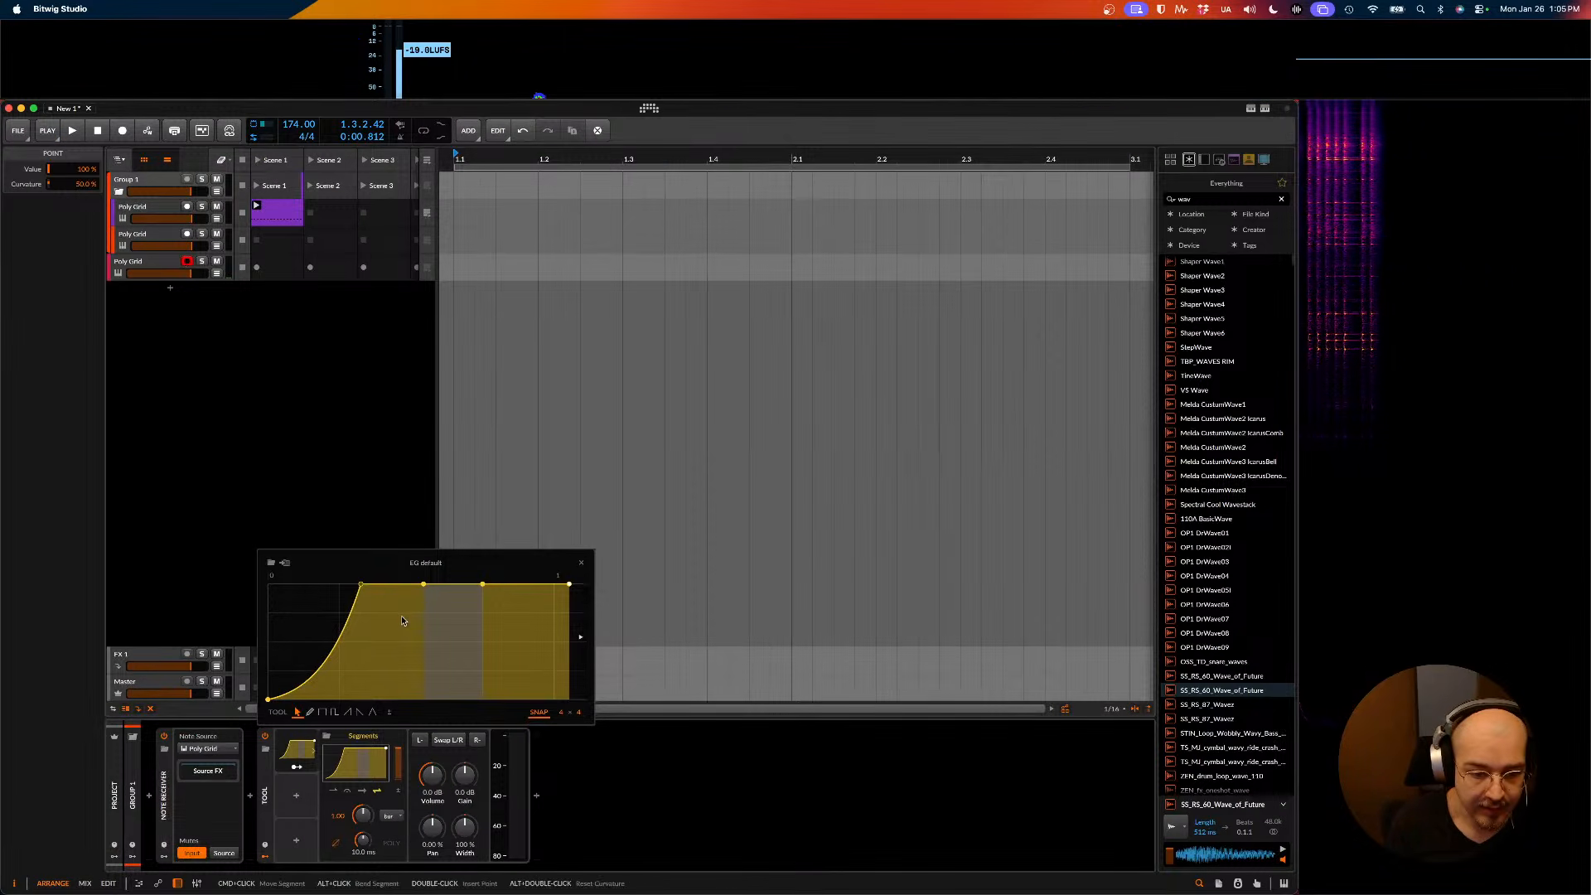
{"action": "key", "text": "space"}
{"action": "key", "text": "space"}
{"action": "left_click_drag", "start_coordinate": [360, 587], "coordinate": [306, 585]}
{"action": "key", "text": "space"}
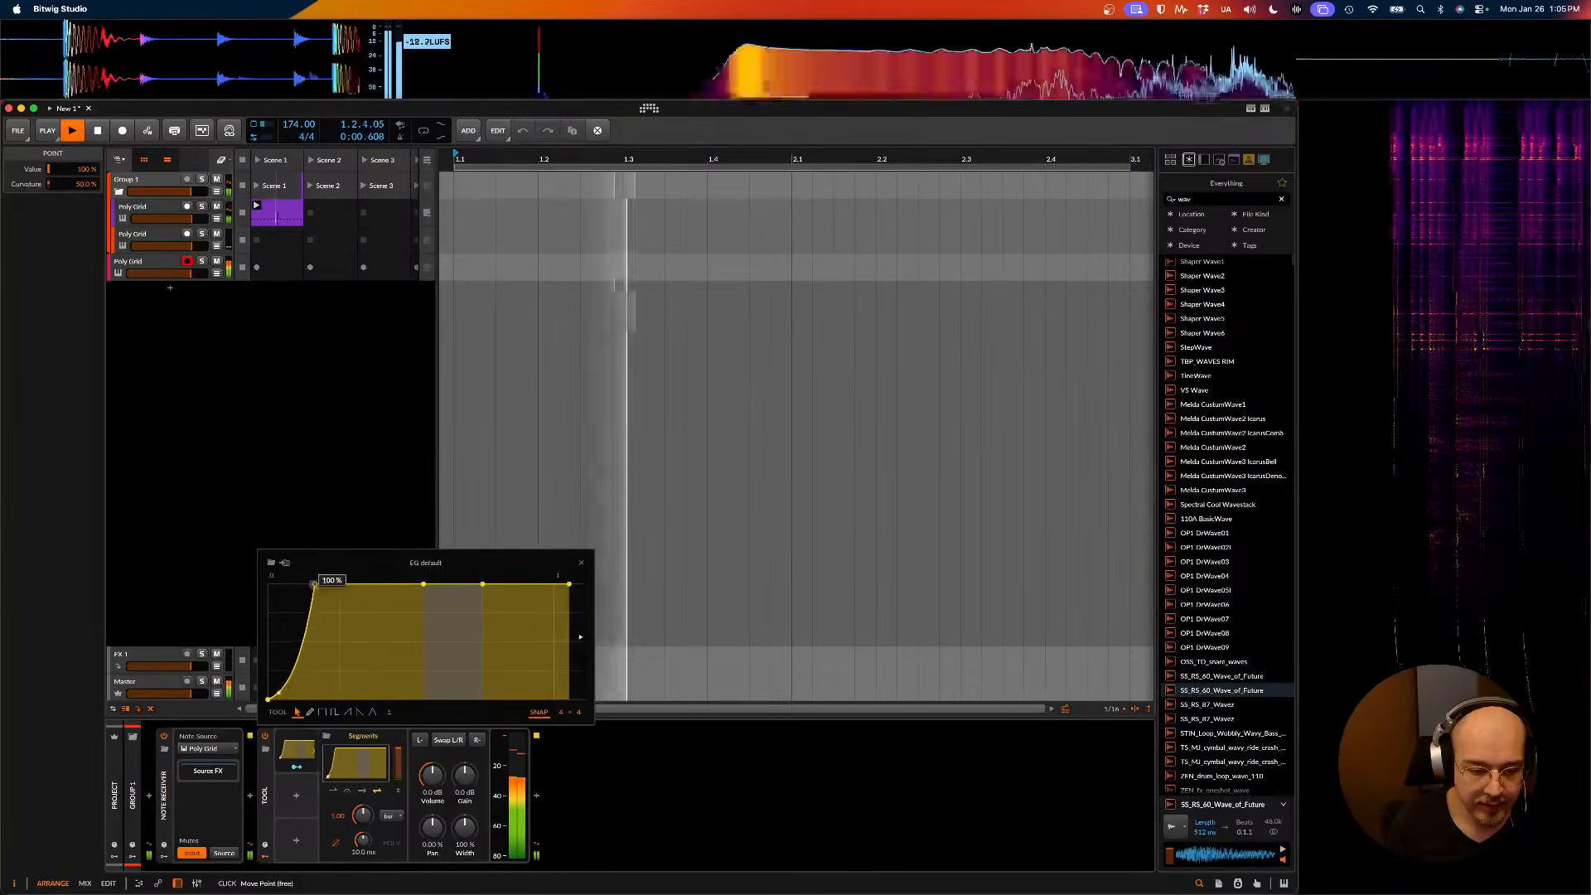
{"action": "key", "text": "space"}
{"action": "key", "text": "space"}
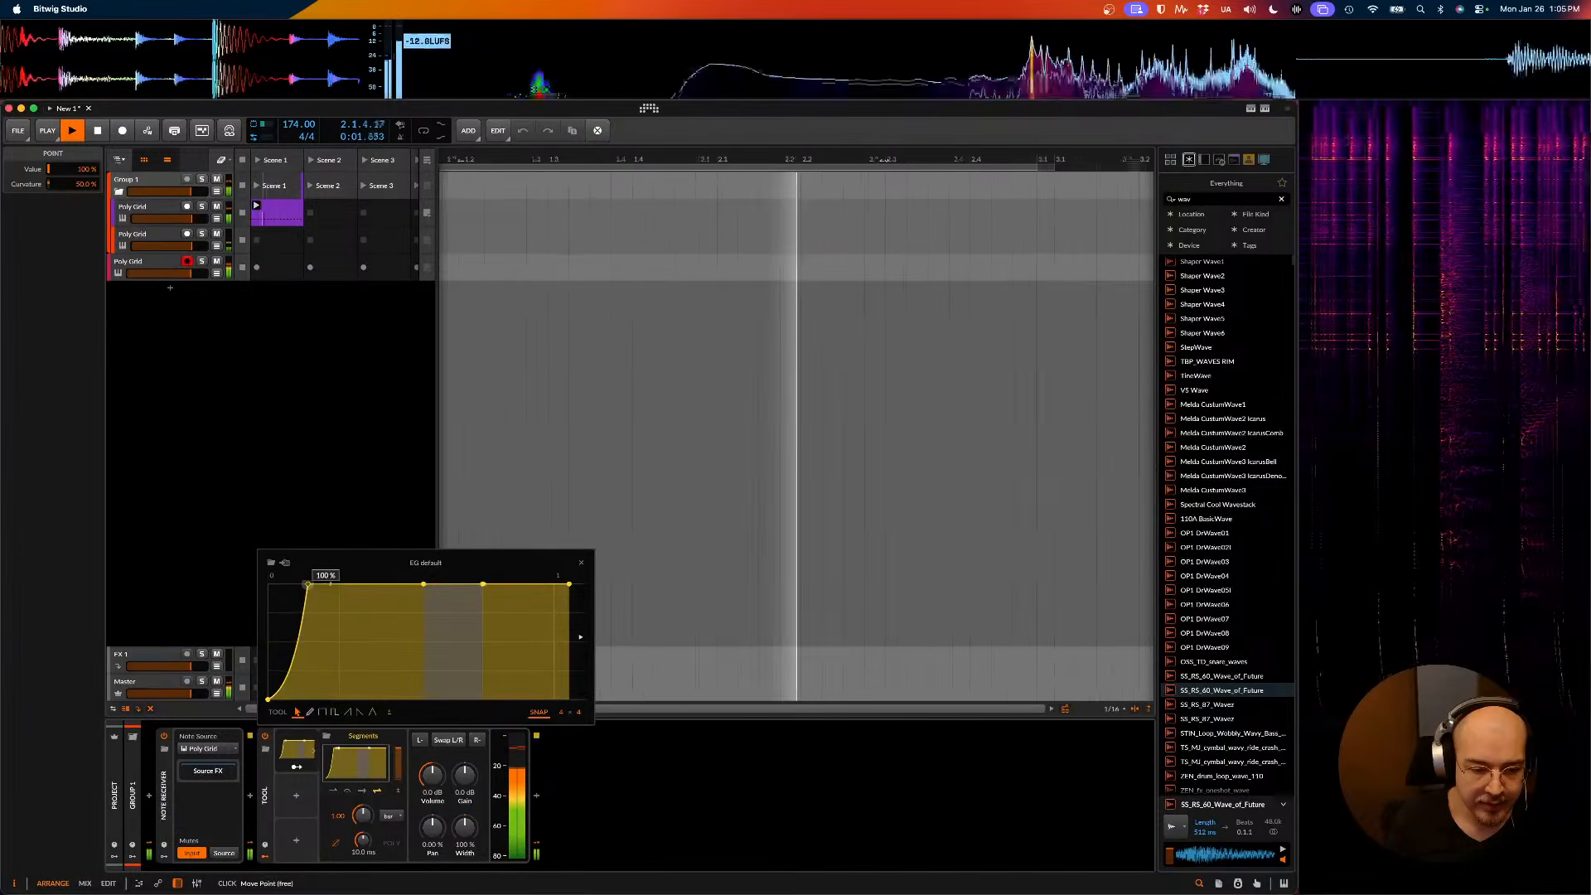
{"action": "key", "text": "space"}
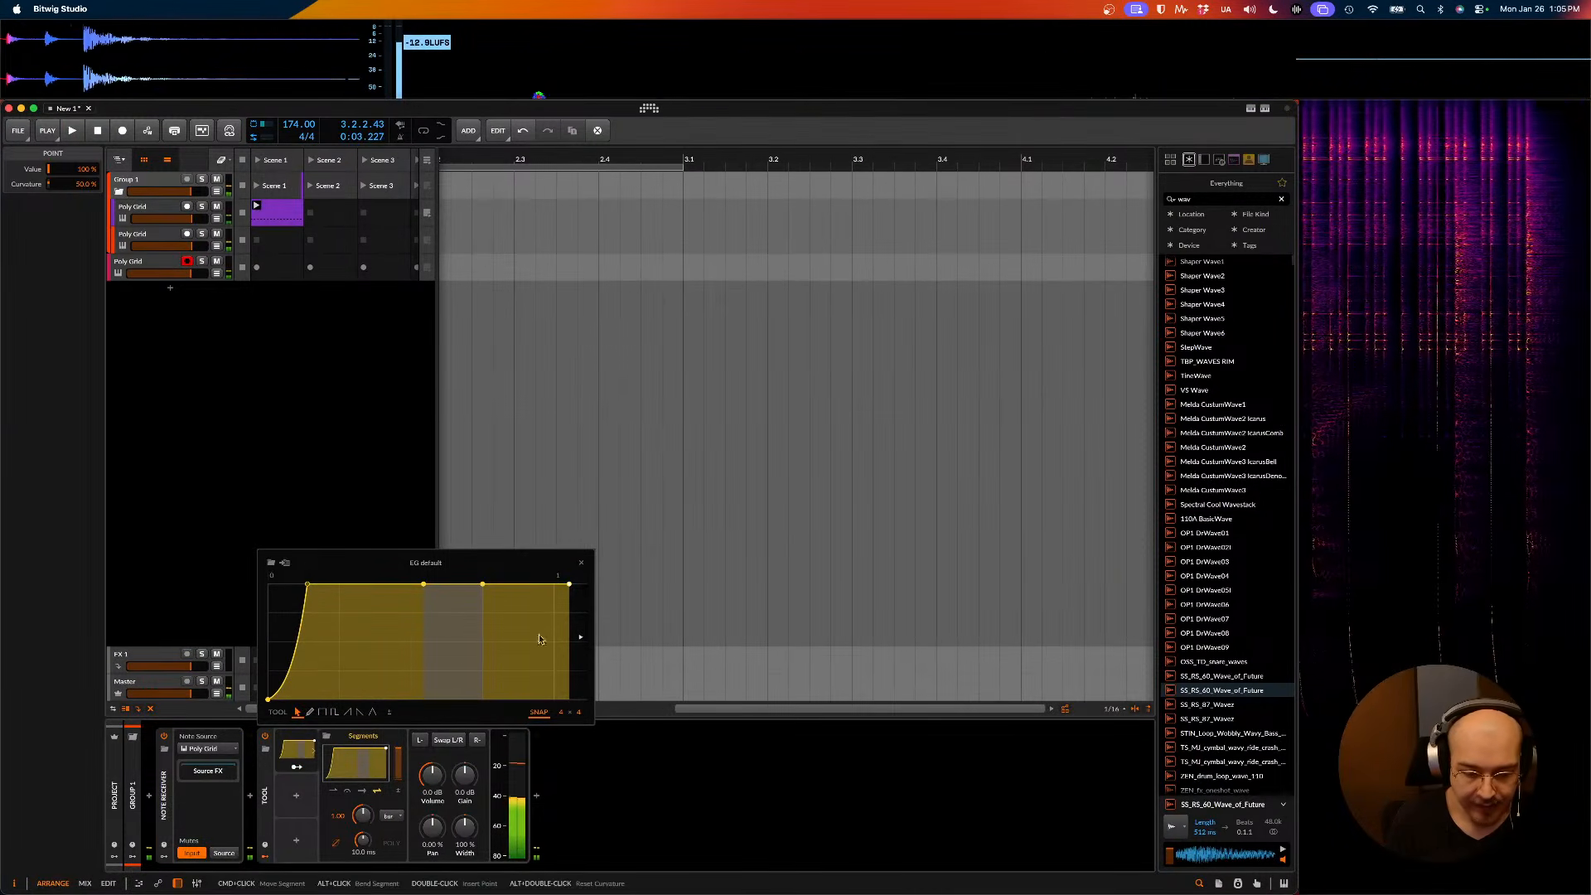
- Set the Tool's Gain to -36.0 dB, modulate it by 36.00 from Group 1's Segments envelope, and play the loop
{"action": "key", "text": "Escape"}
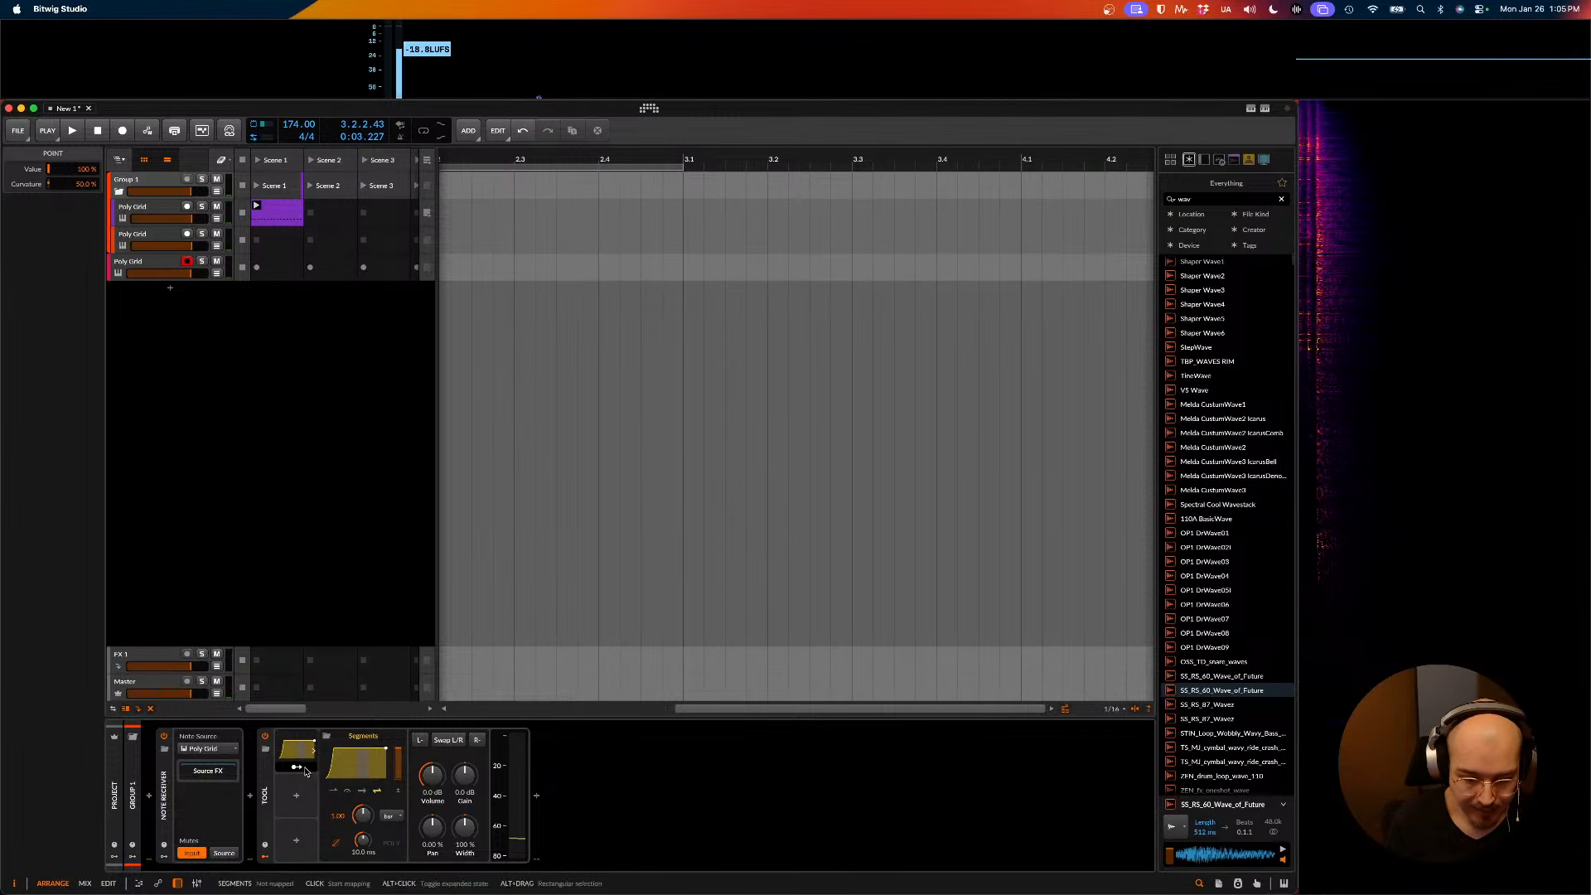
{"action": "left_click_drag", "start_coordinate": [463, 780], "coordinate": [454, 795]}
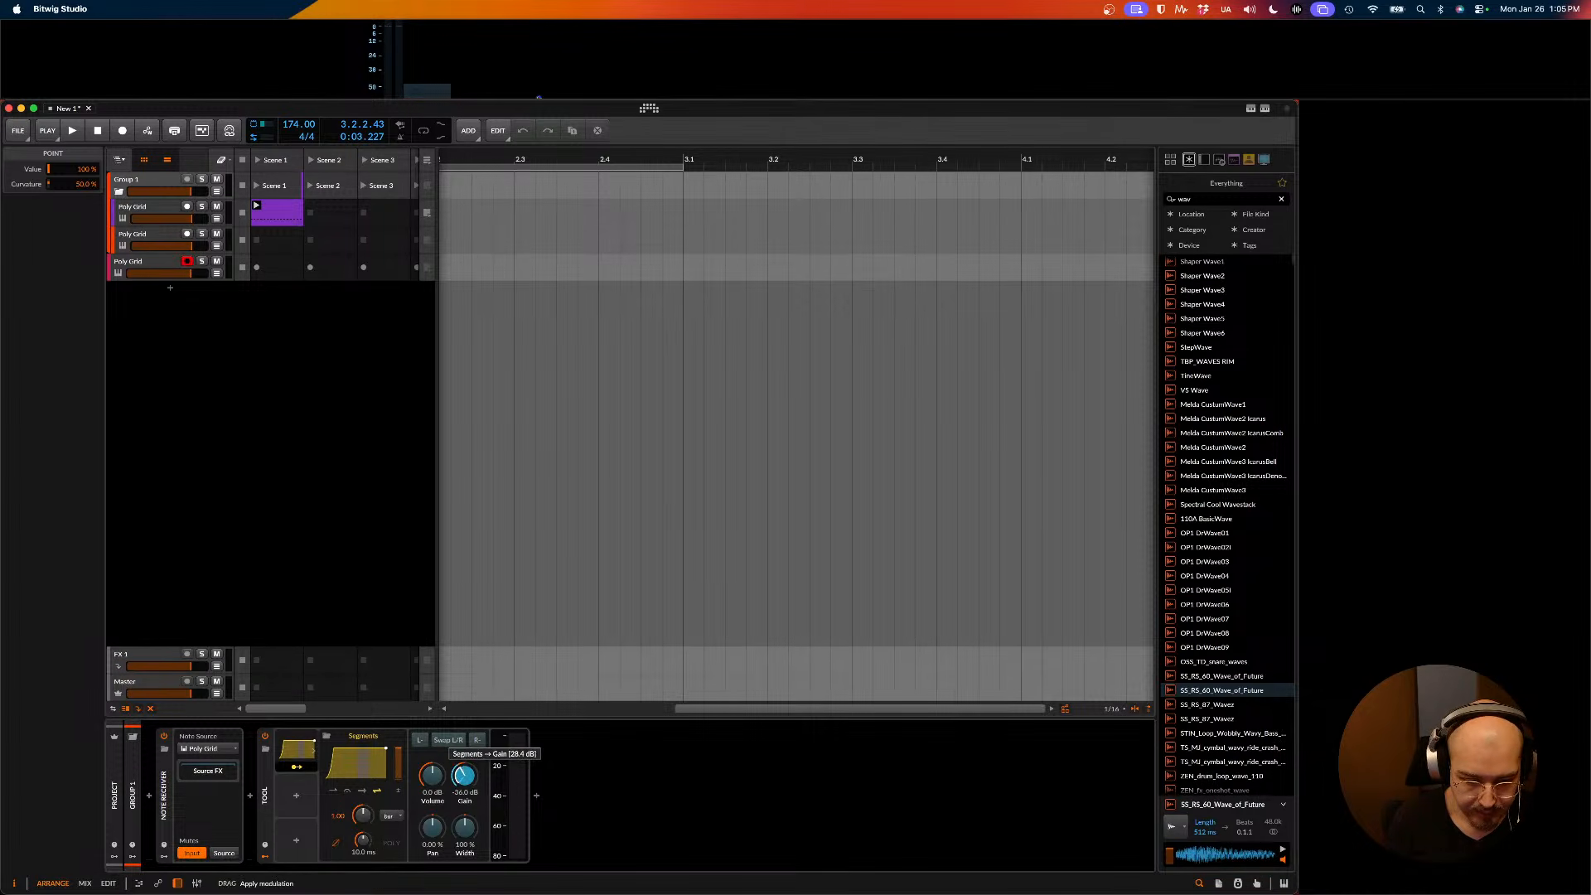
{"action": "key", "text": "space"}
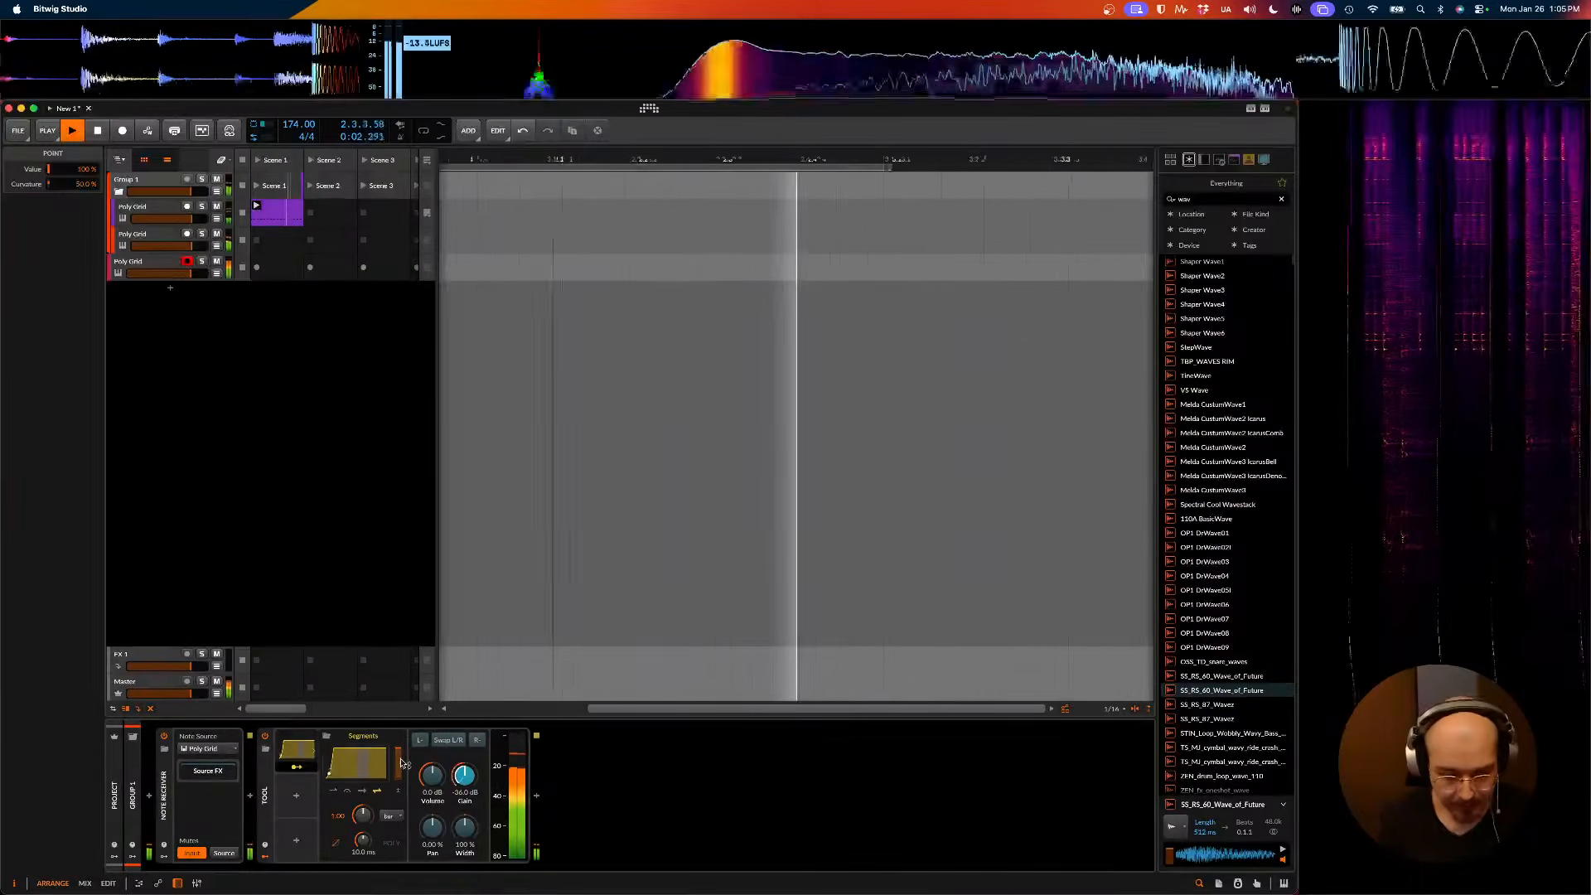
- Shorten the Segments envelope's rise by moving its first 100% point earlier, and switch the envelope to One-shot mode
{"action": "left_click", "coordinate": [361, 764]}
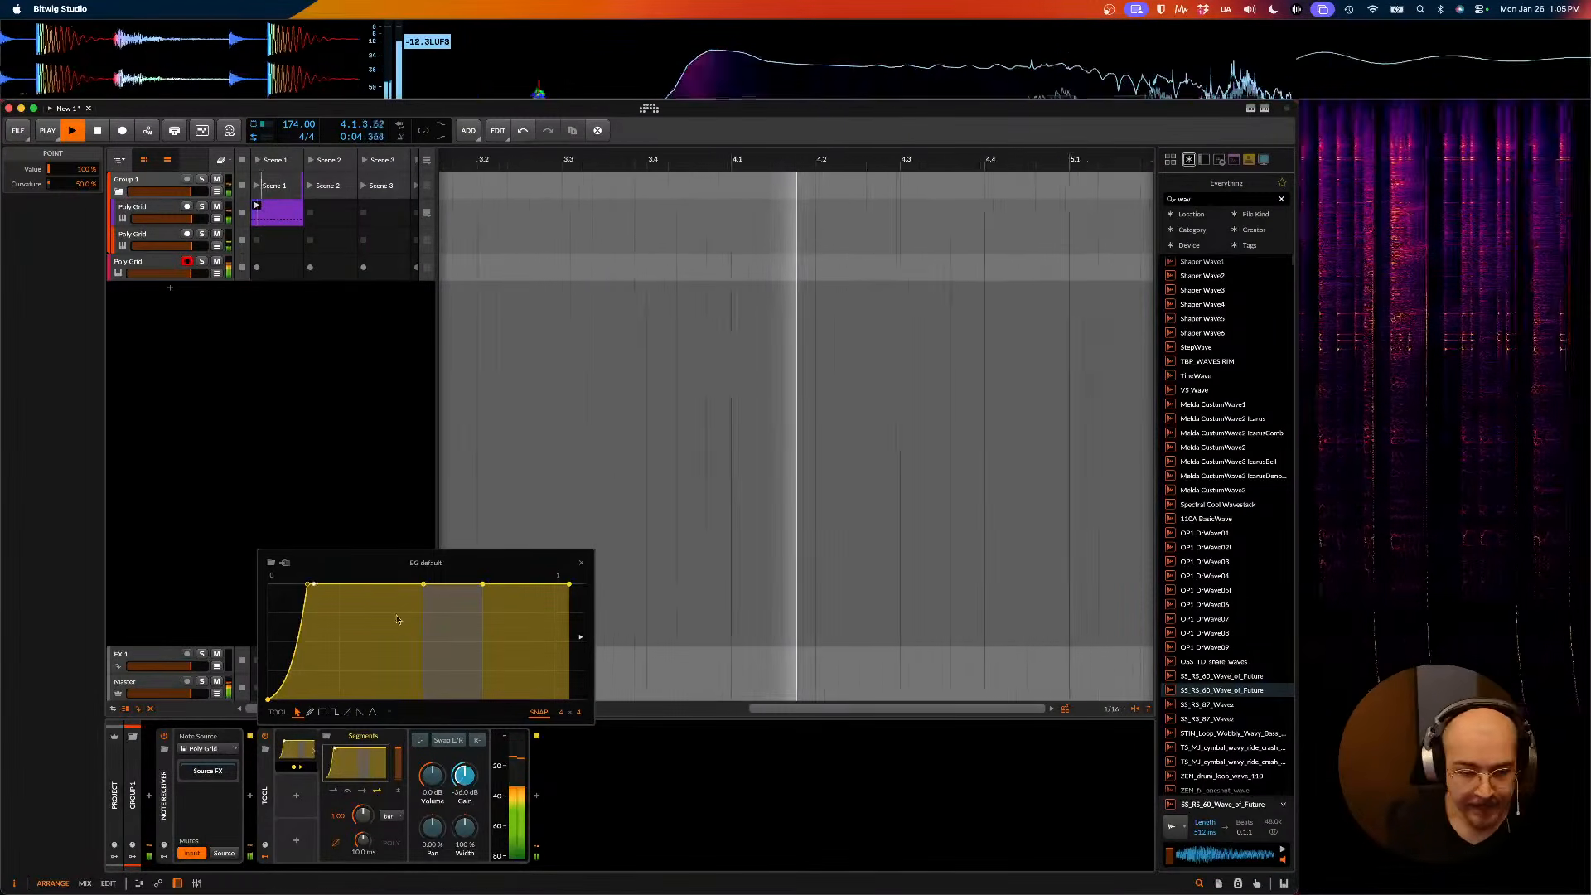
{"action": "left_click_drag", "start_coordinate": [307, 584], "coordinate": [292, 584]}
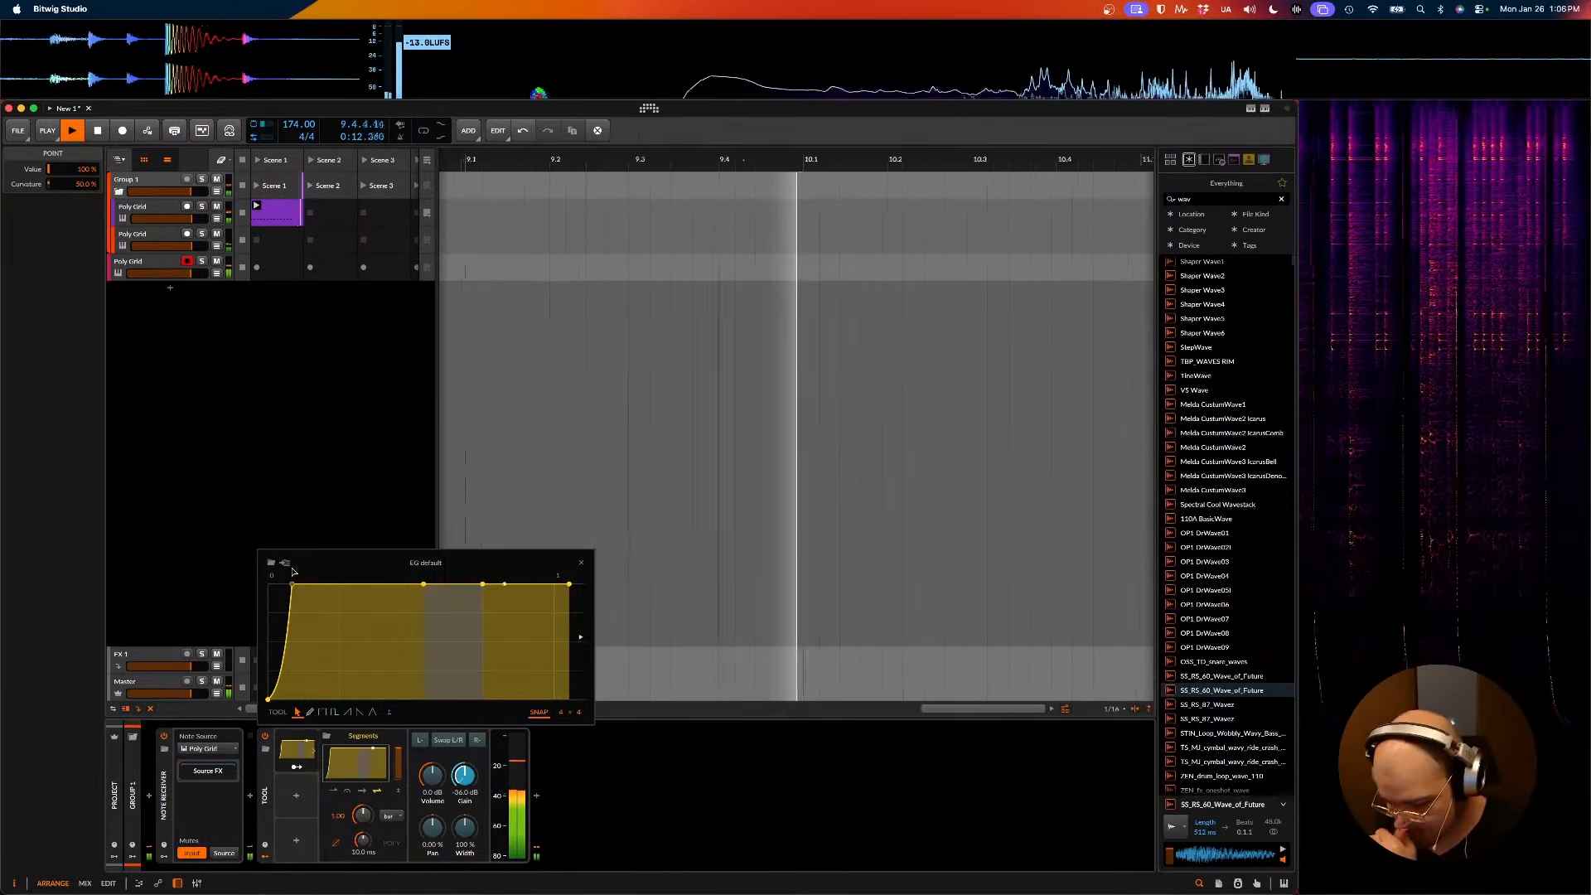
{"action": "left_click", "coordinate": [333, 791]}
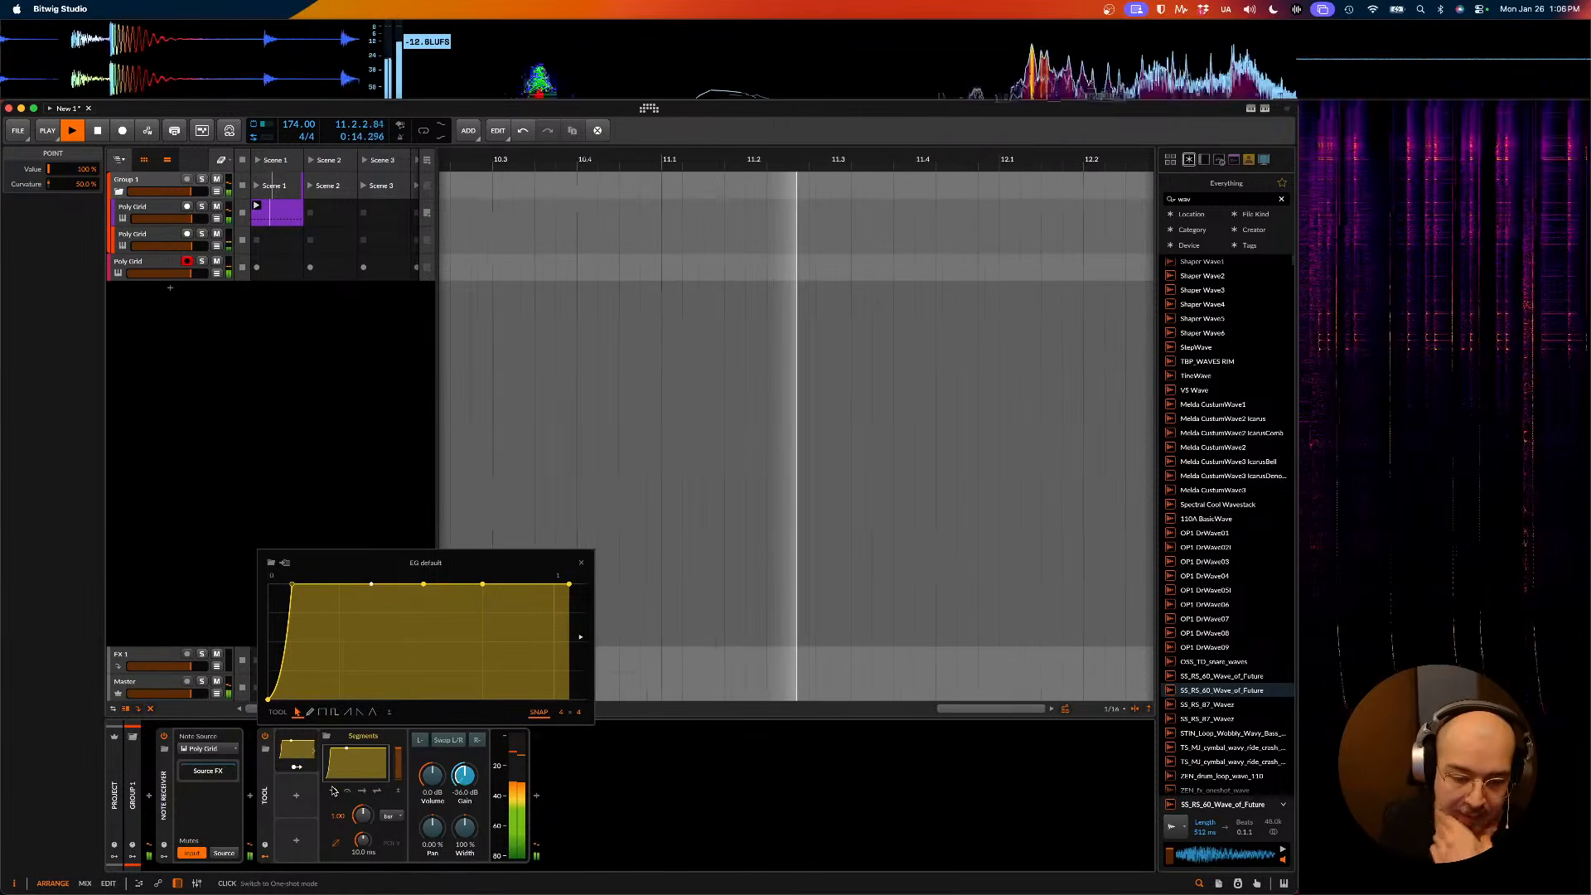
{"action": "left_click_drag", "start_coordinate": [288, 586], "coordinate": [296, 586]}
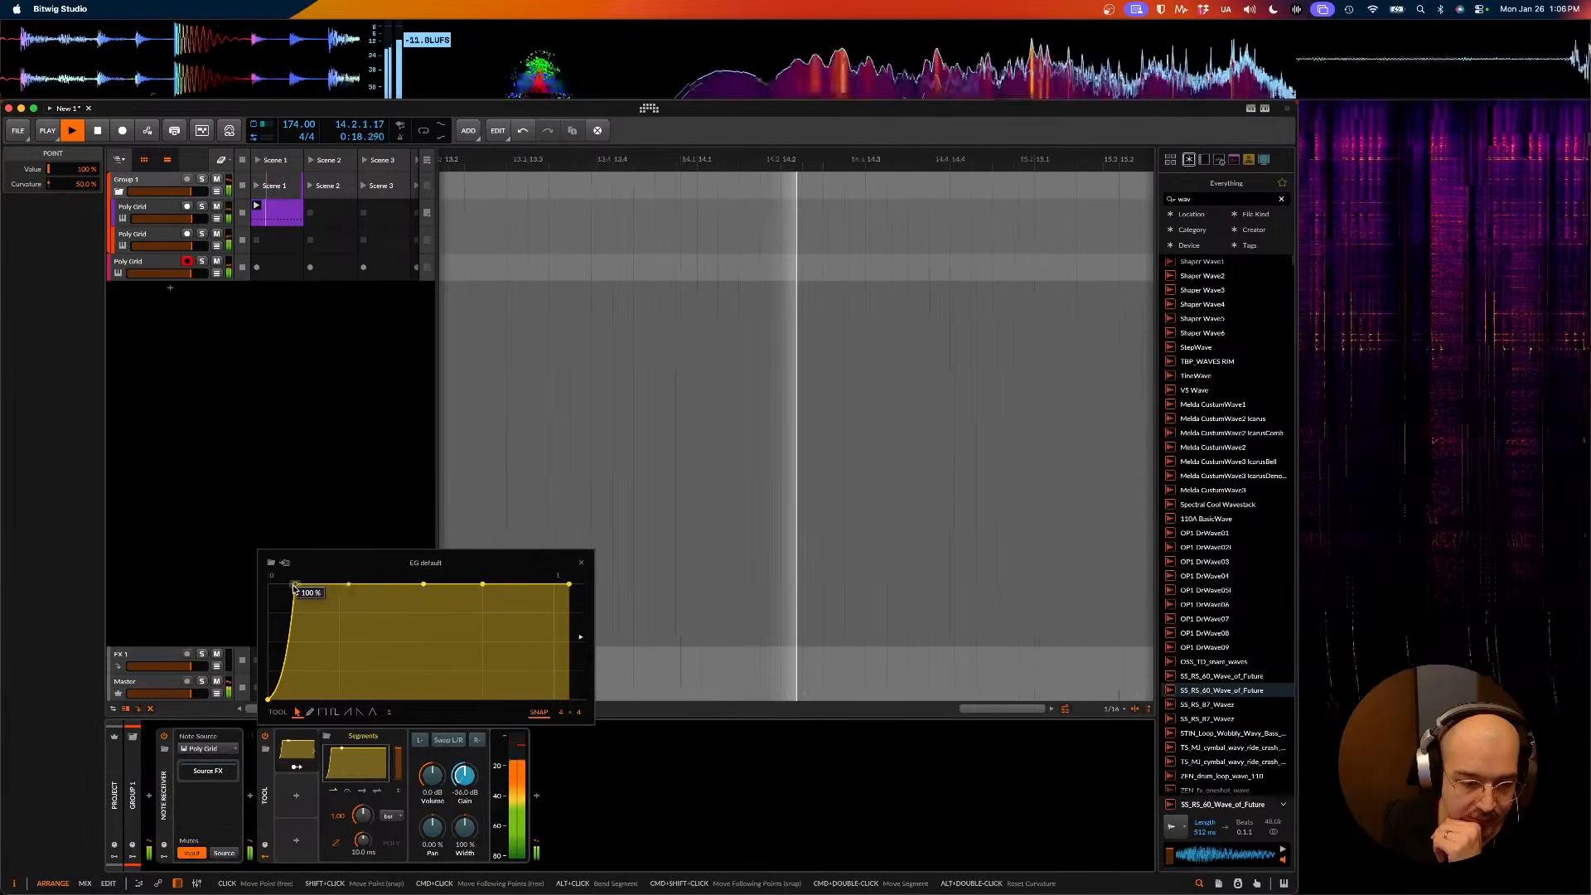
- Set the Segments envelope's smoothing time to 0.01 ms, keeping the Bar timebase, and audition the loop
{"action": "left_click", "coordinate": [387, 818]}
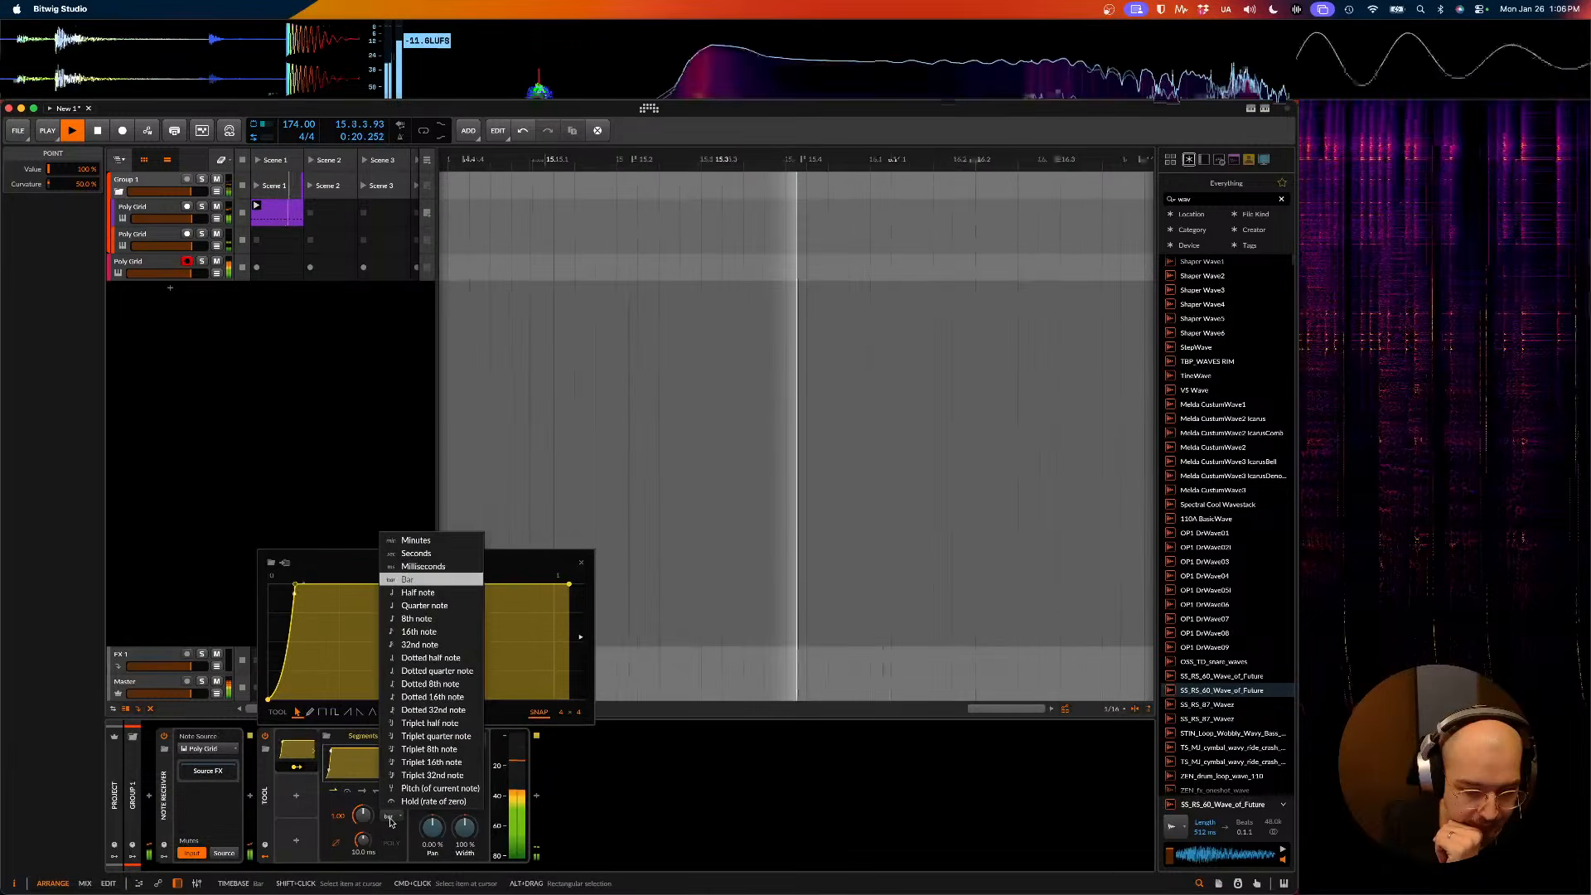
{"action": "left_click", "coordinate": [385, 819]}
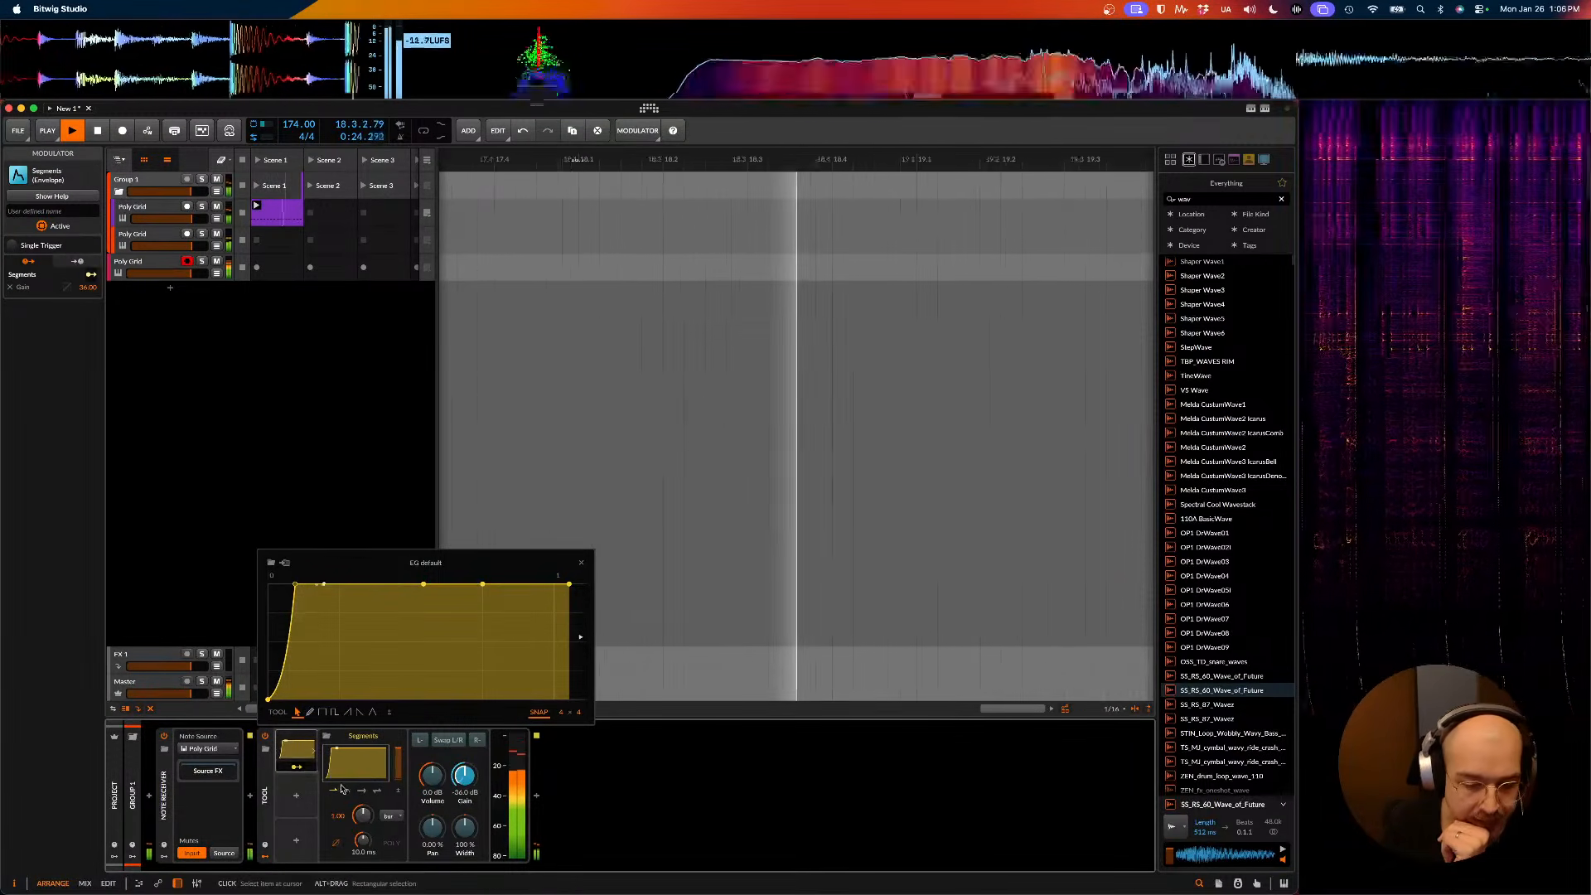
{"action": "key", "text": "space"}
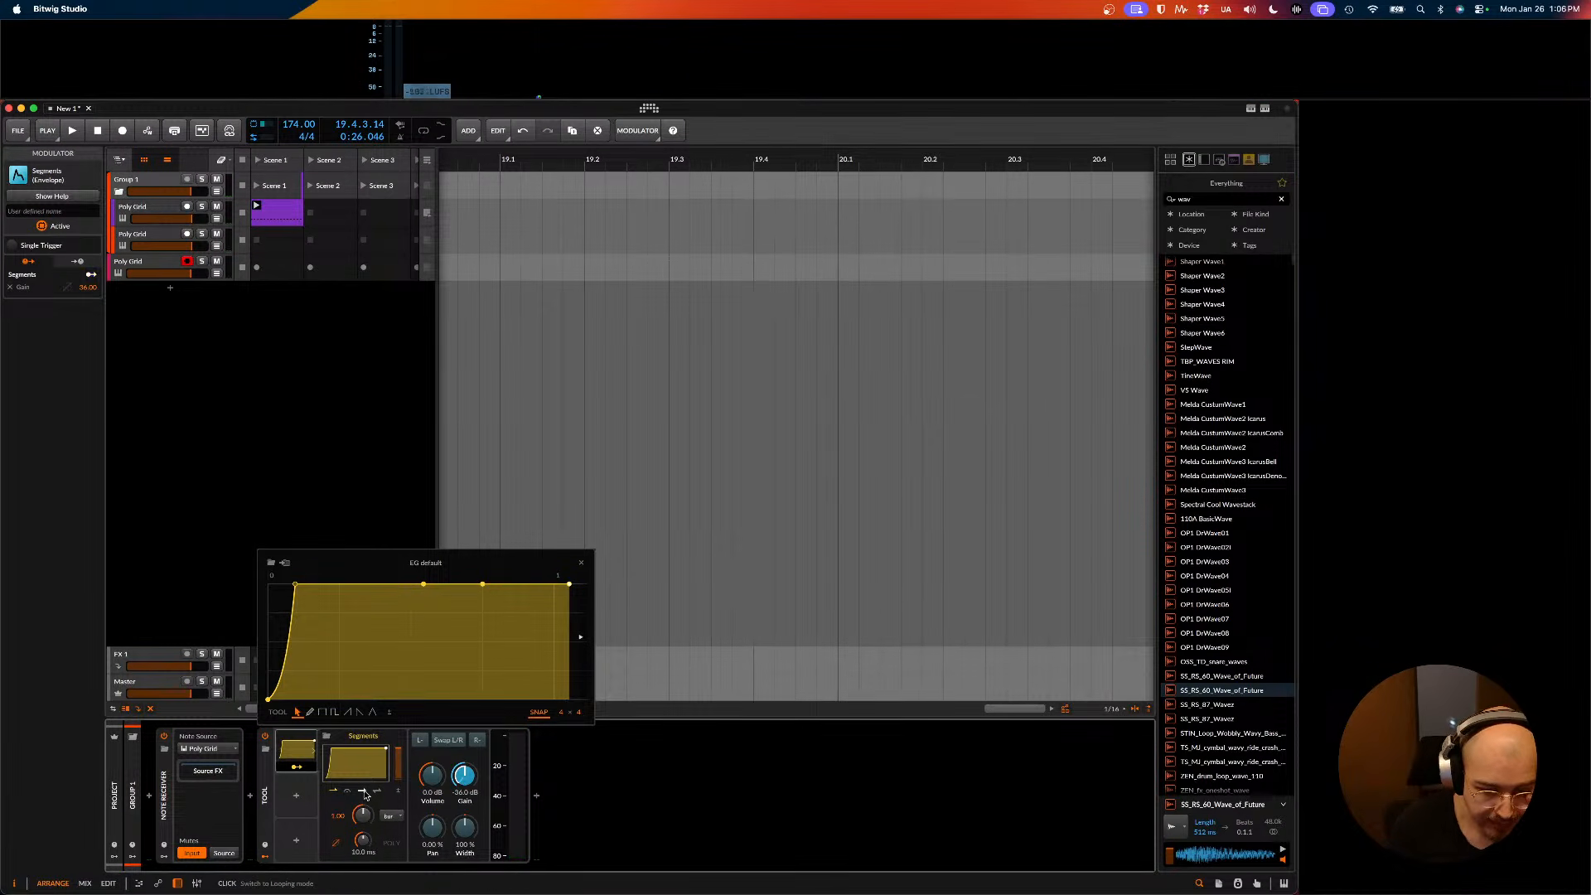
{"action": "key", "text": "space"}
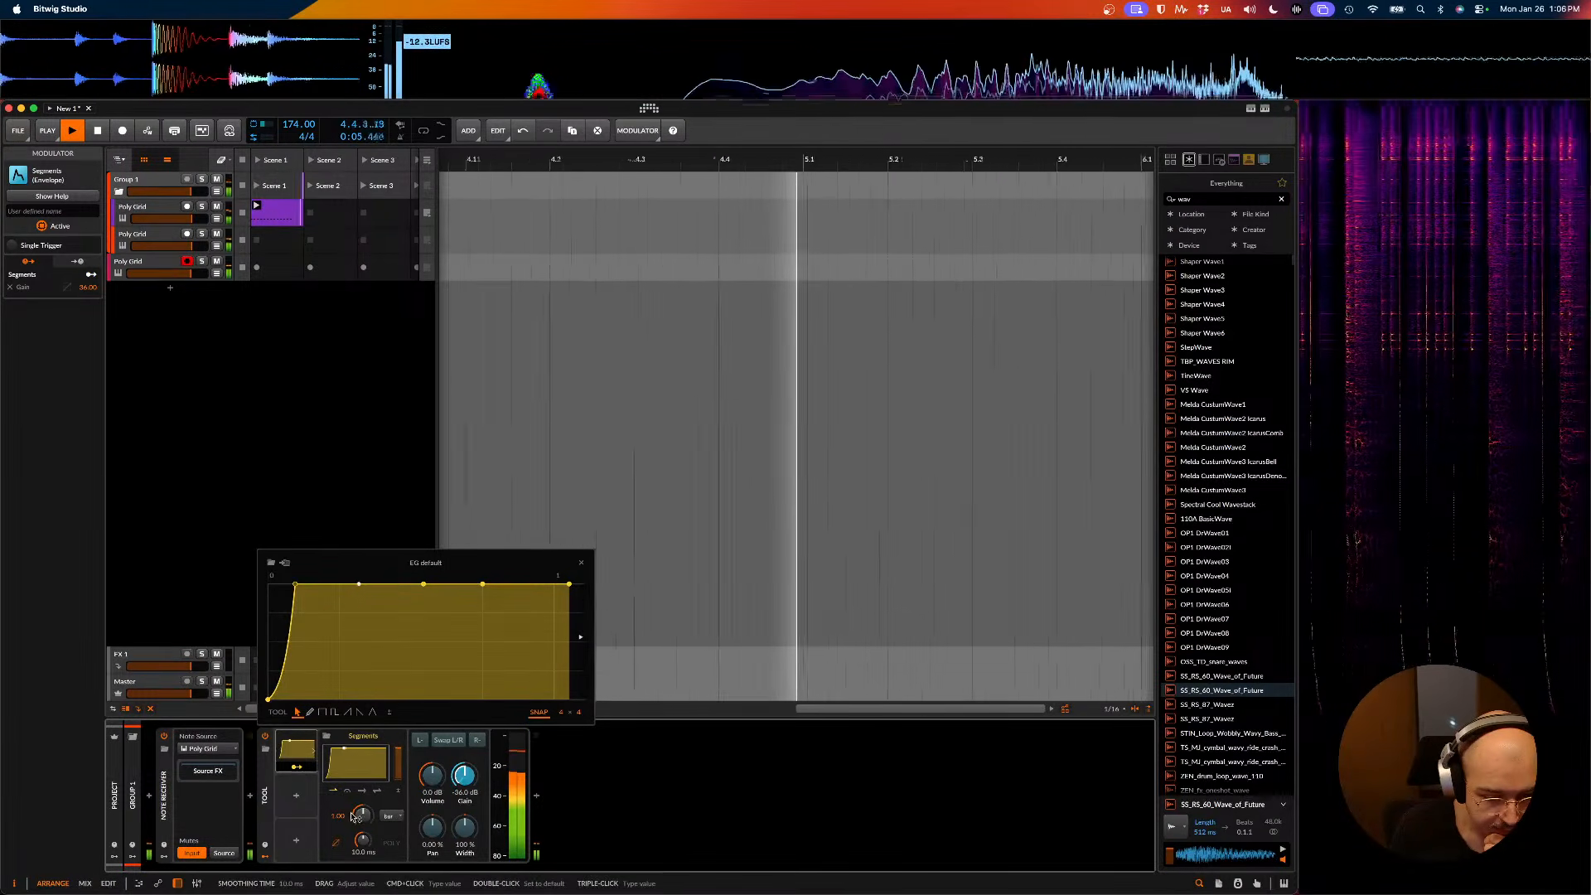
{"action": "left_click_drag", "start_coordinate": [369, 847], "coordinate": [363, 844]}
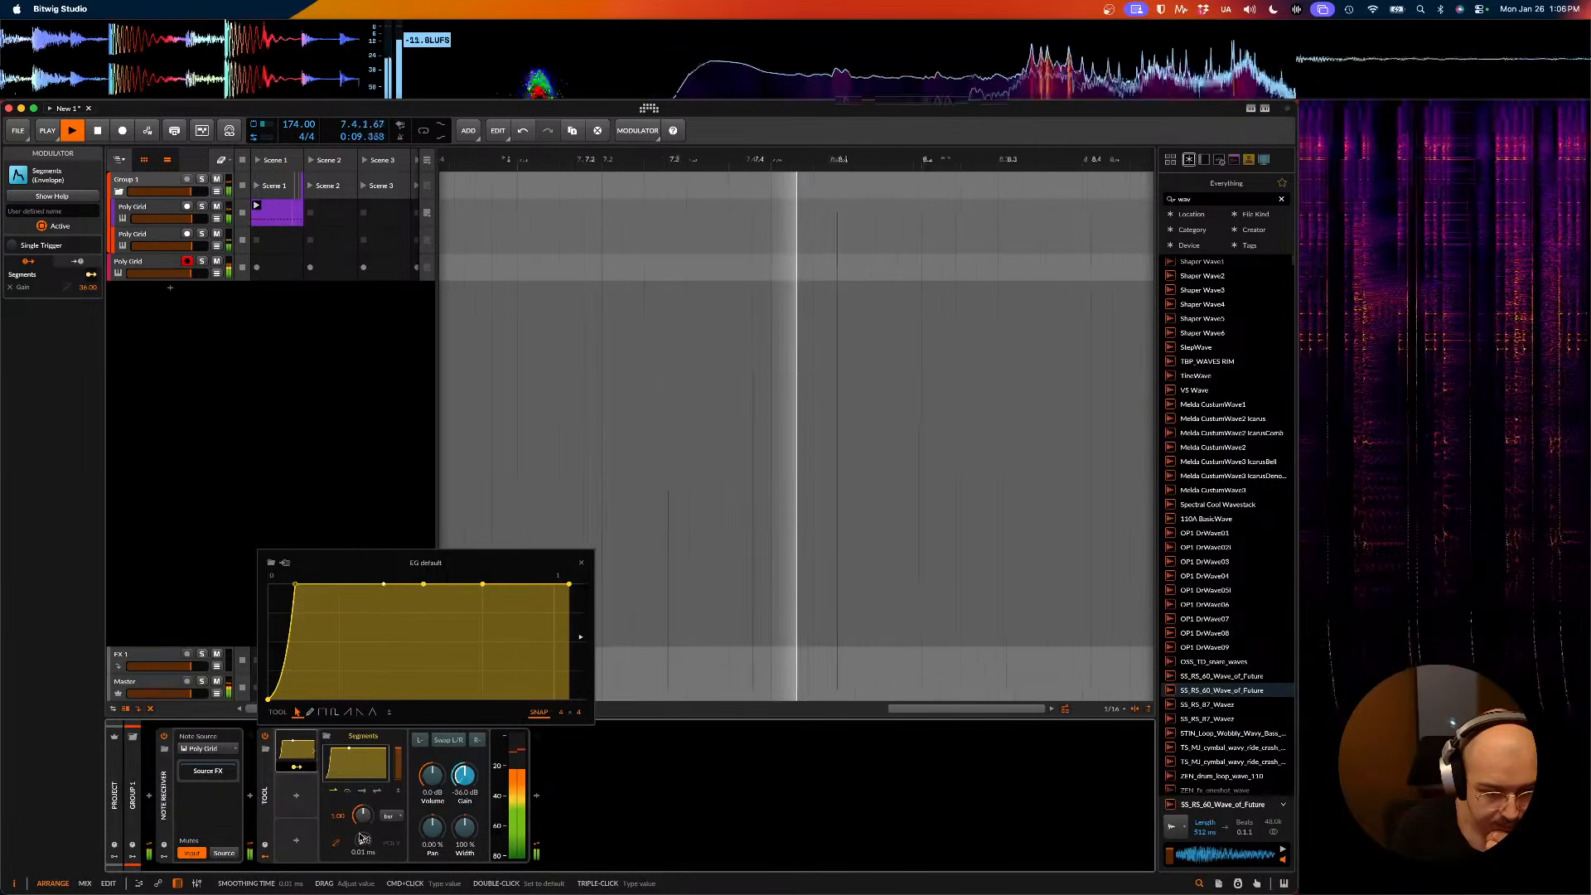
{"action": "key", "text": "space"}
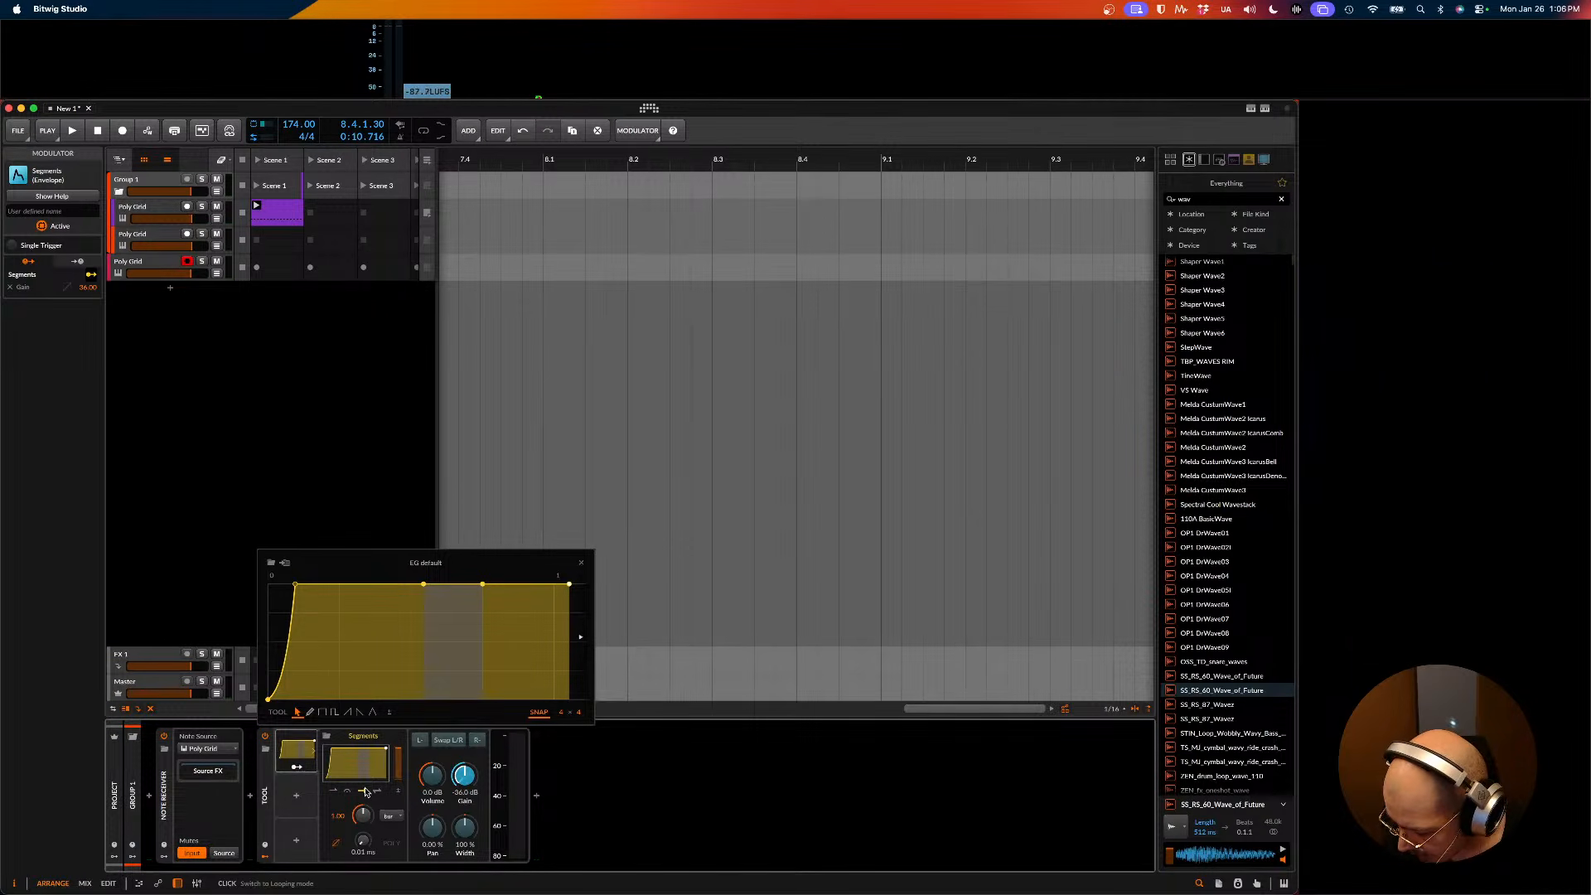
{"action": "key", "text": "space"}
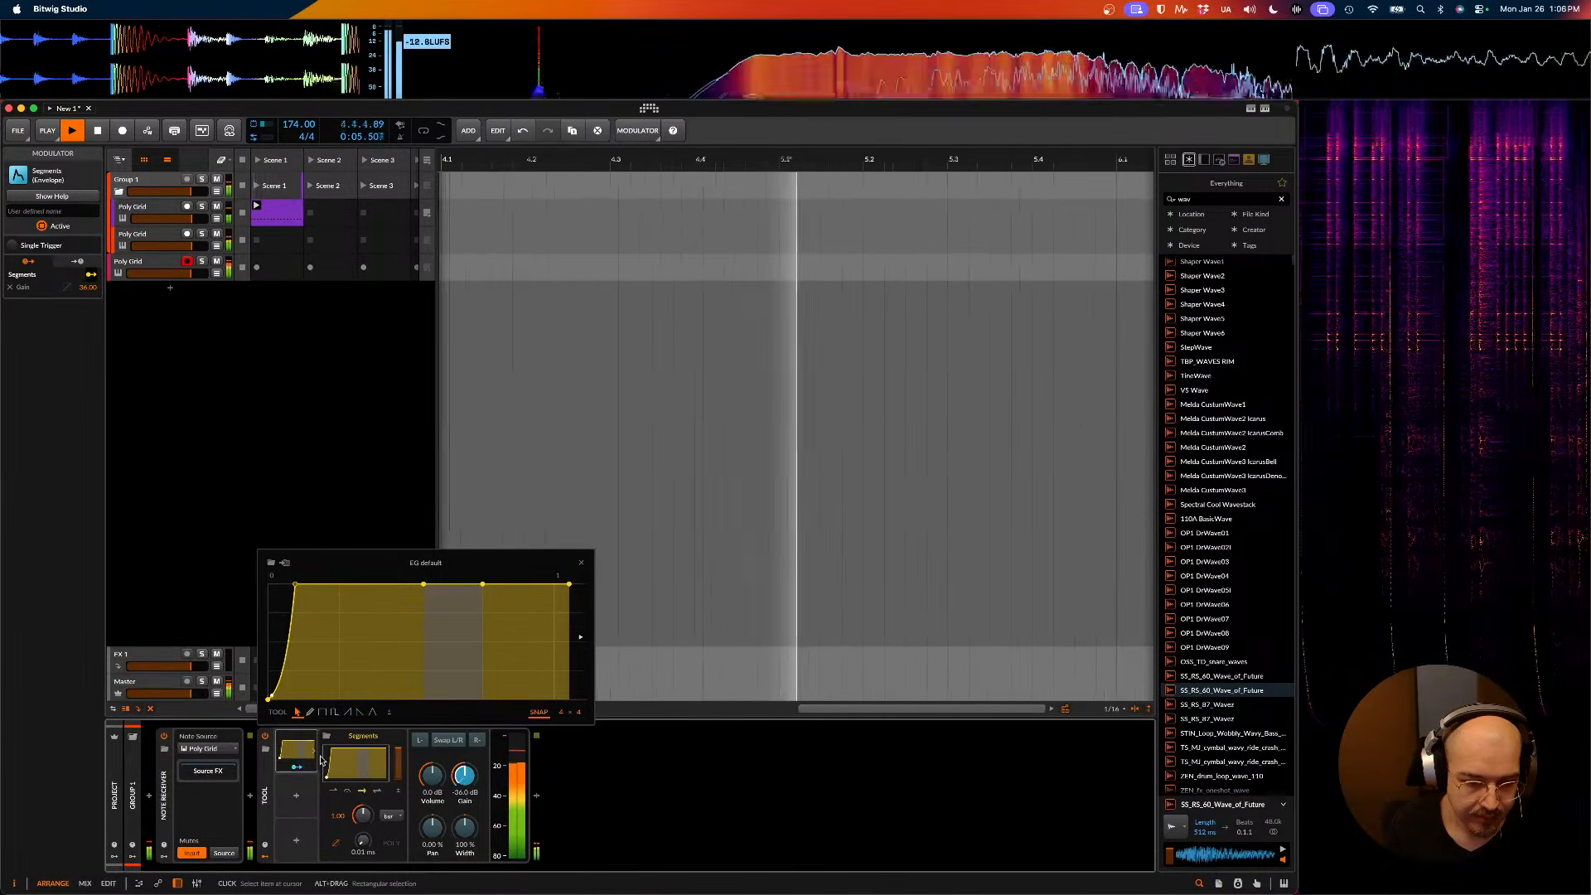
{"action": "key", "text": "space"}
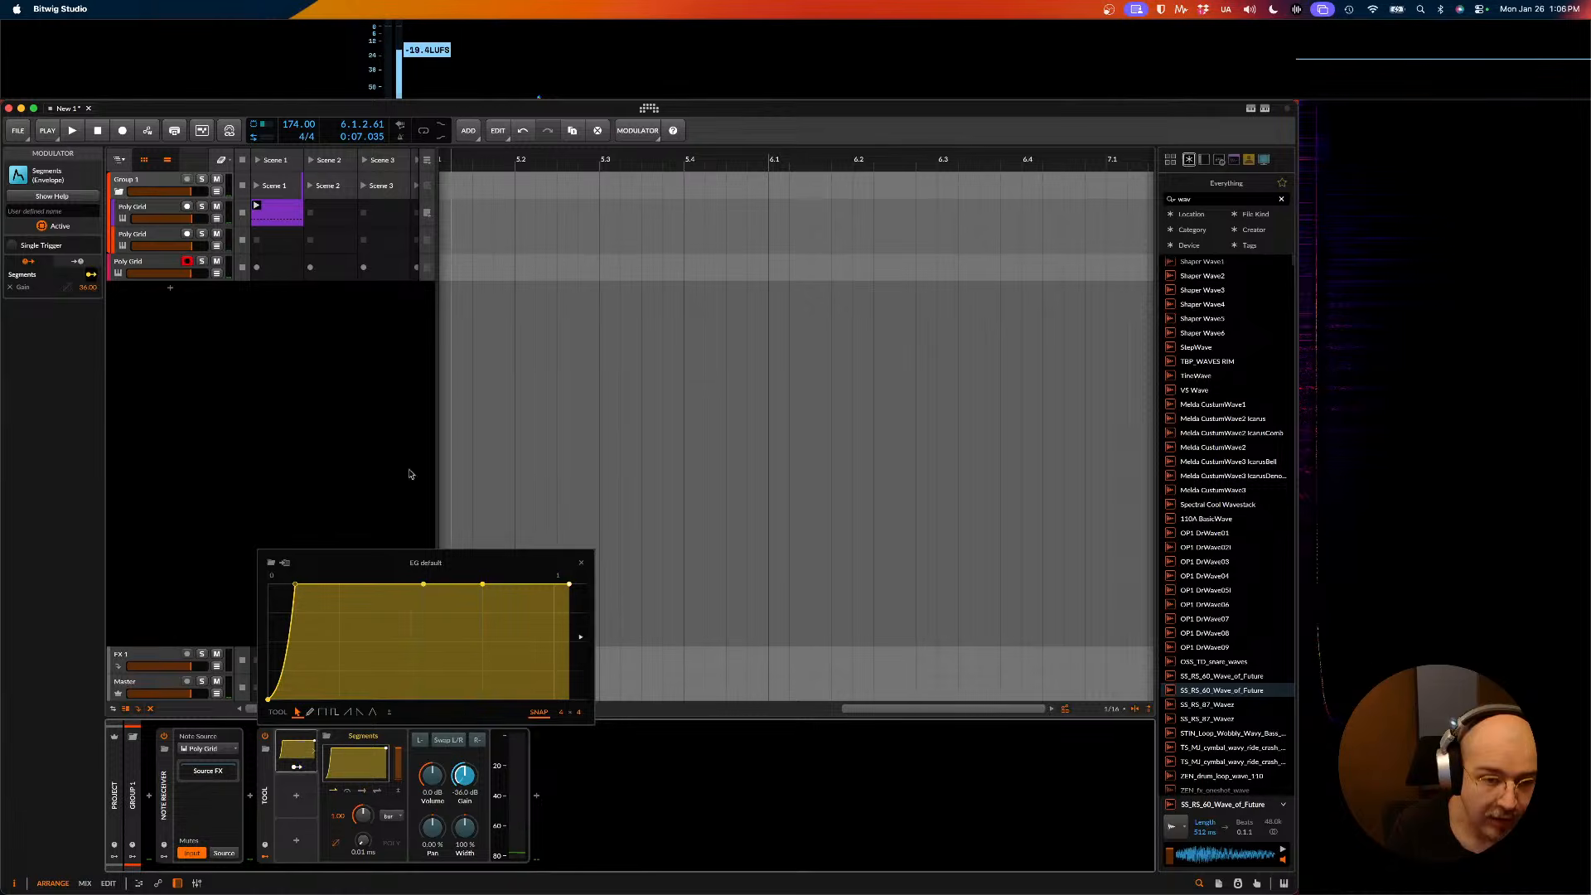
- Delete the Gate Length module before the Note Out's gate input in the lowest track's Poly Grid patch, and audition the loop with Group 1's envelope
{"action": "left_click", "coordinate": [278, 589]}
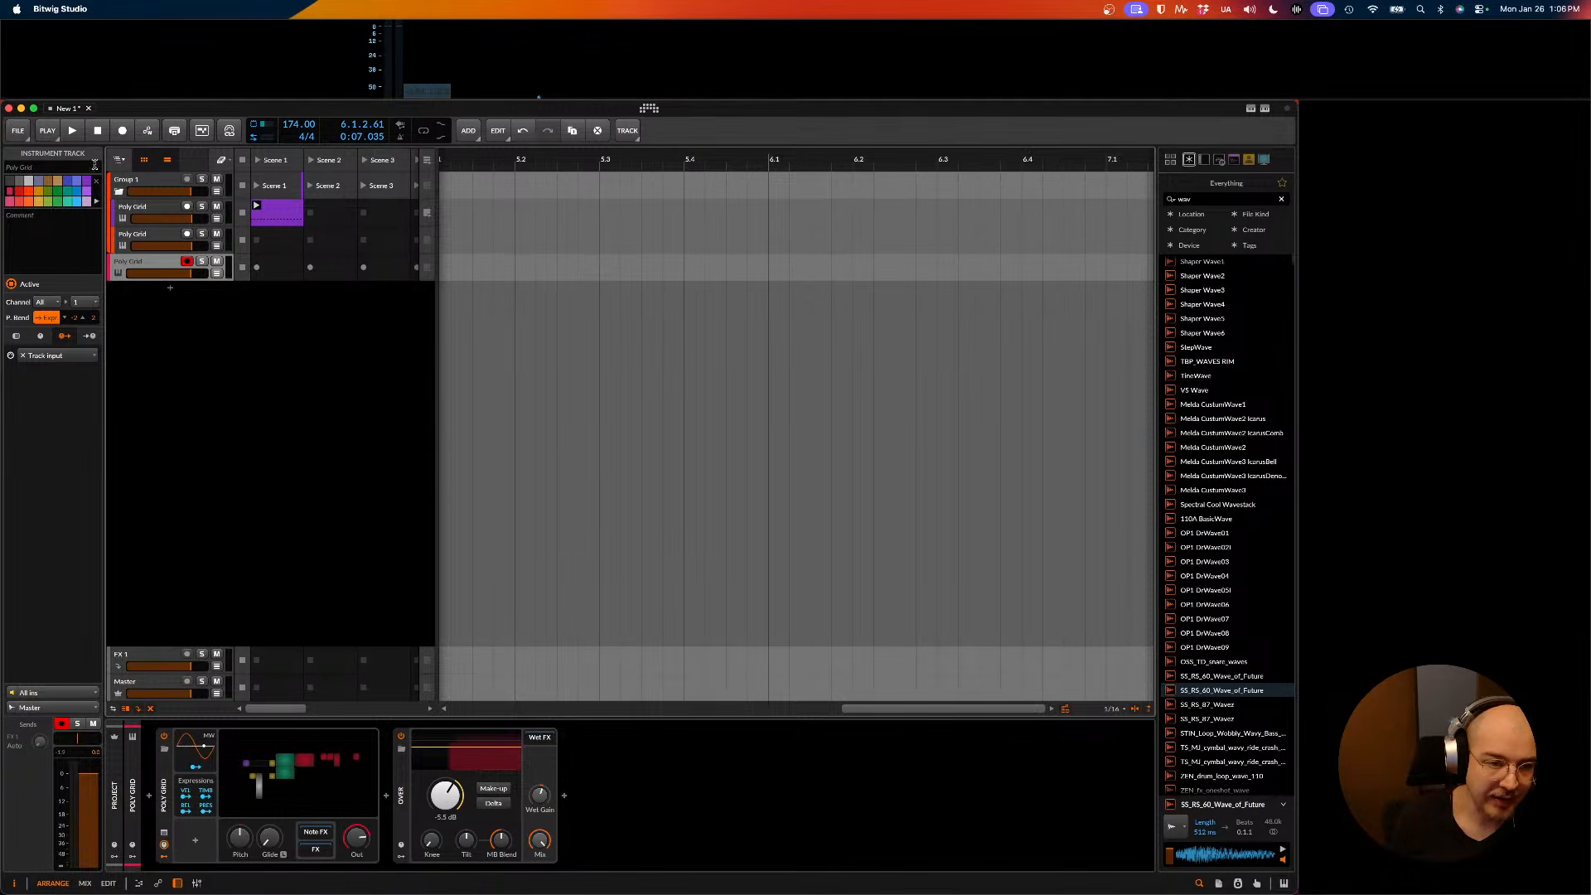
{"action": "left_click", "coordinate": [172, 206]}
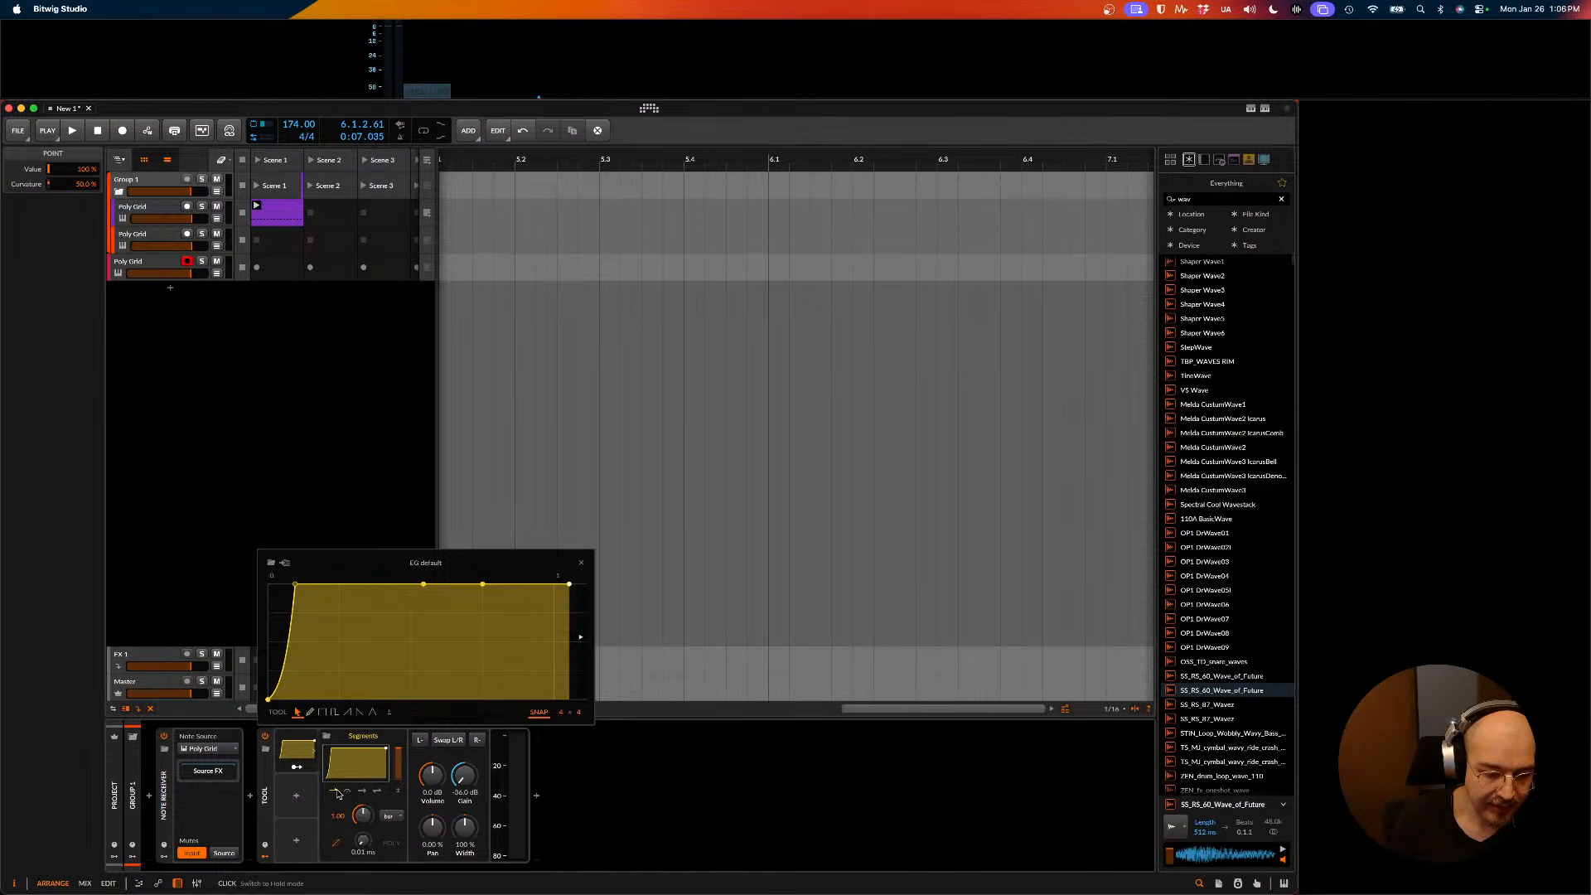
{"action": "left_click", "coordinate": [164, 258]}
{"action": "left_click", "coordinate": [301, 775]}
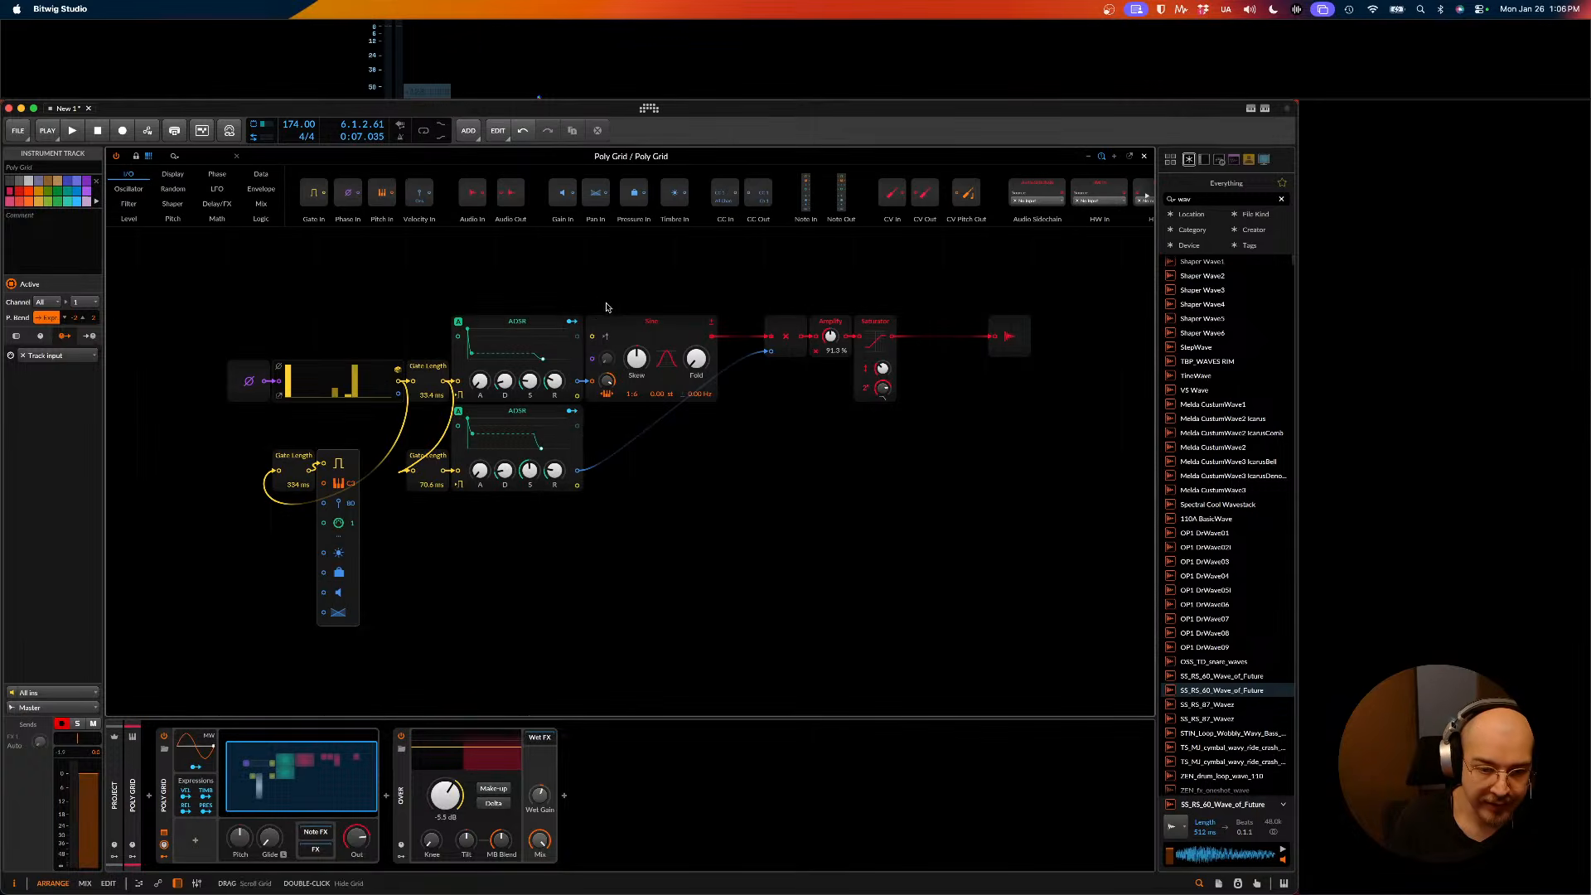
{"action": "left_click", "coordinate": [276, 483]}
{"action": "key", "text": "Delete"}
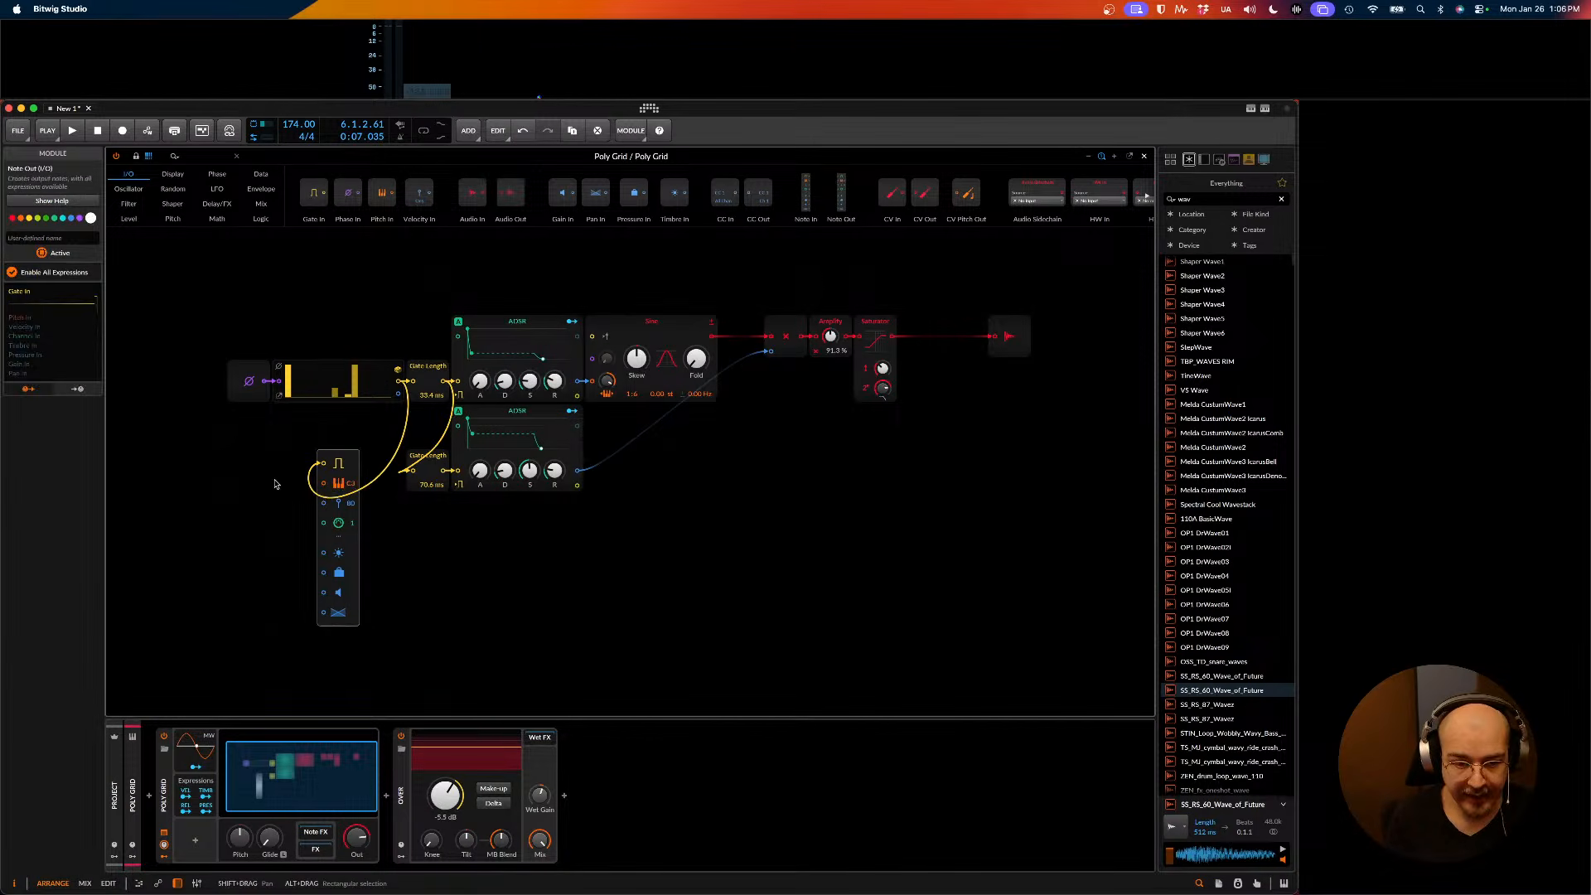
{"action": "key", "text": "Escape"}
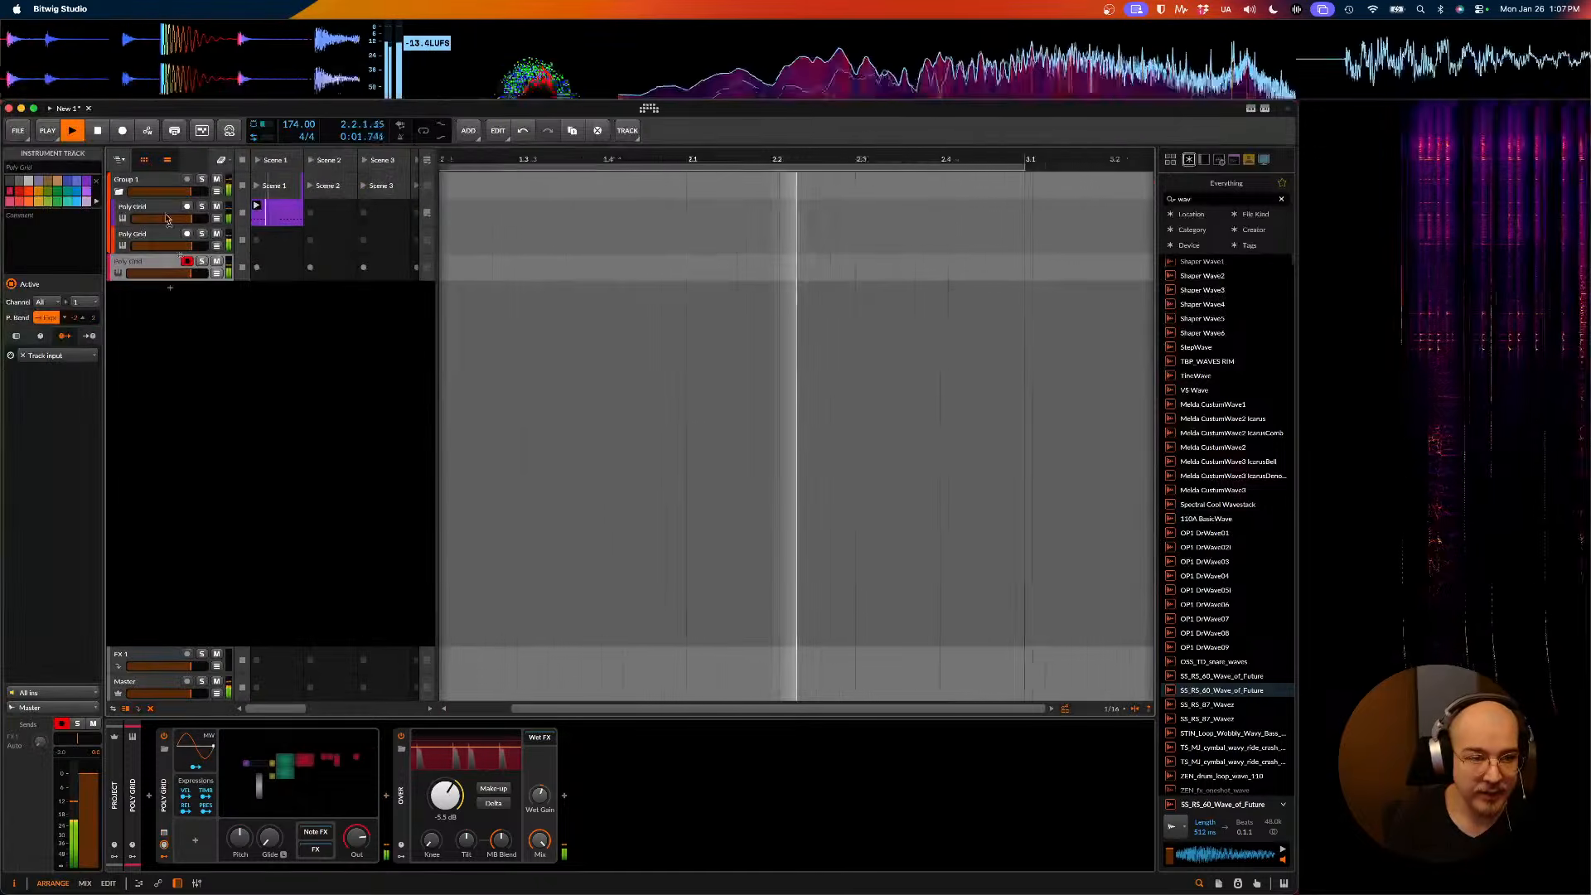
{"action": "left_click", "coordinate": [157, 180]}
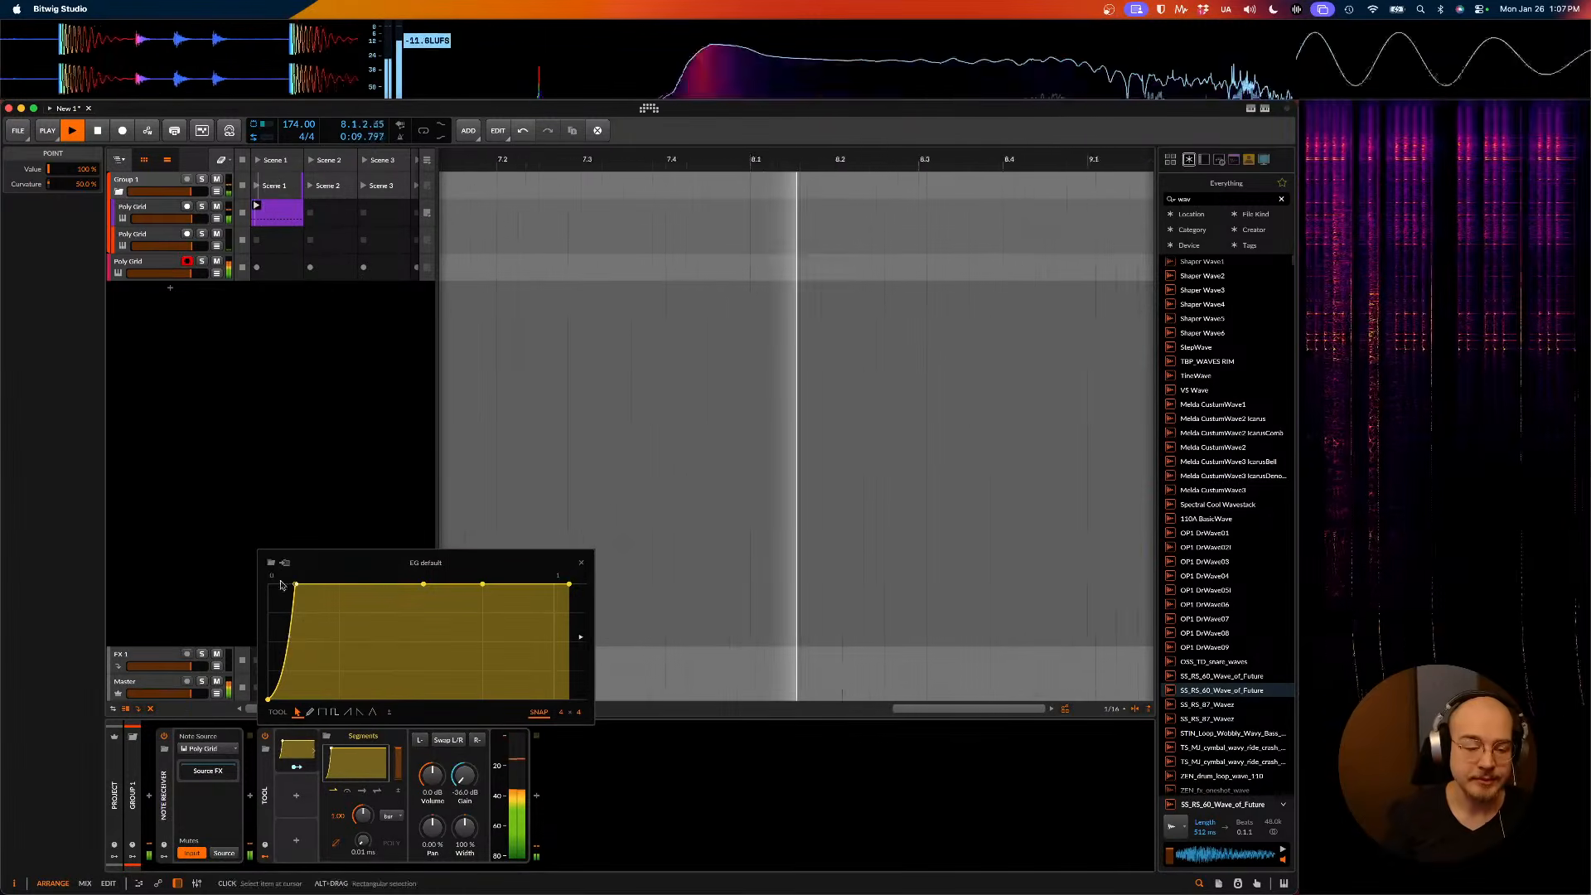
{"action": "left_click", "coordinate": [581, 565]}
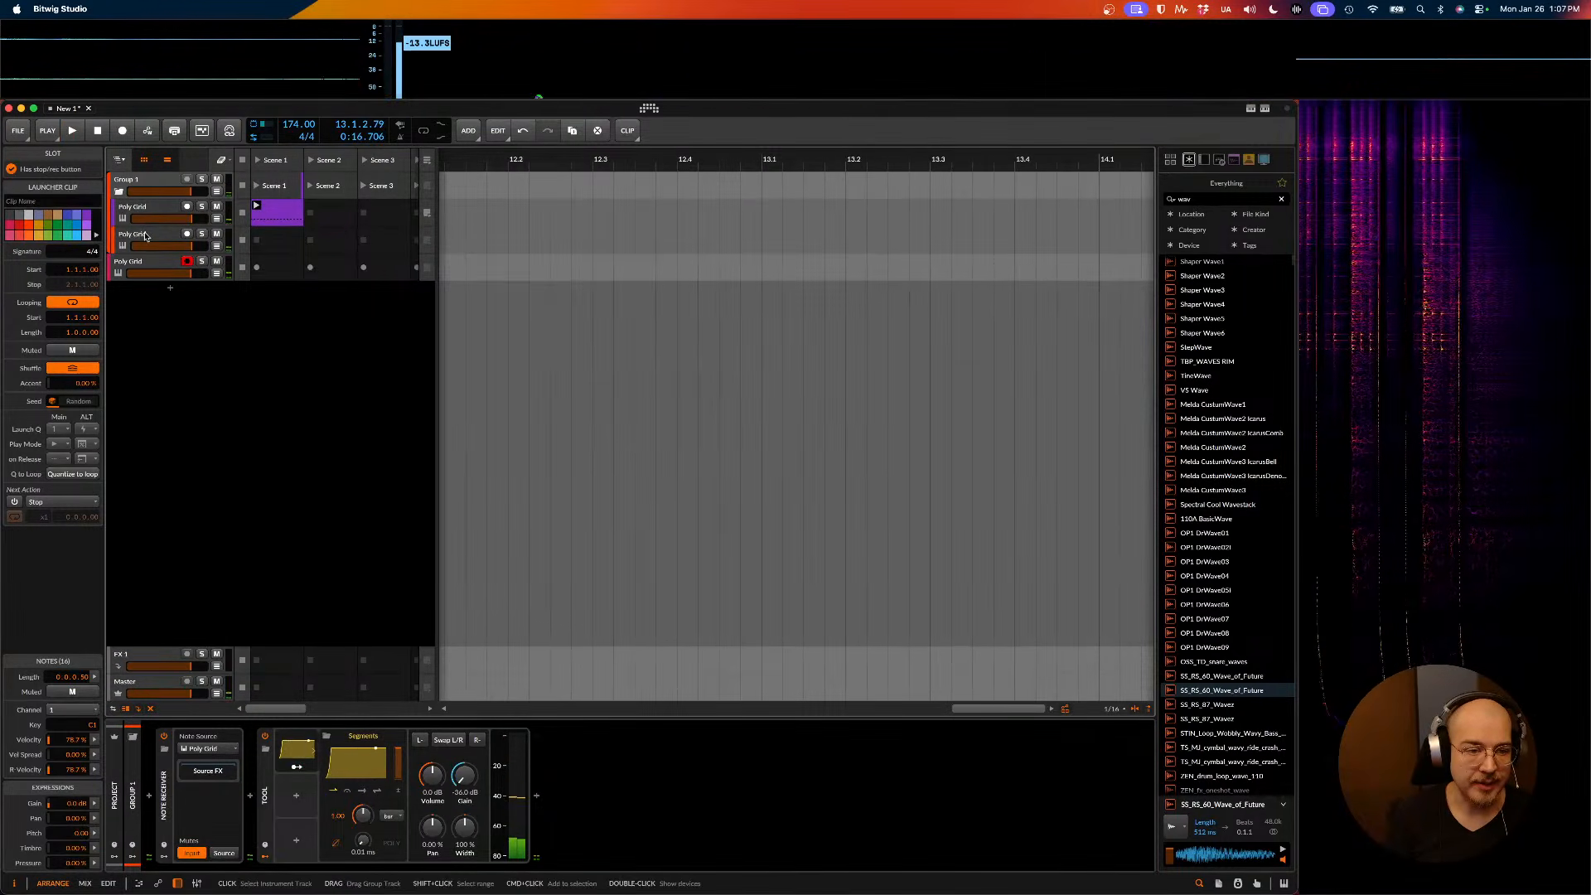
- Audition the second Poly Grid track in Group 1 and open its patch to examine the all-pass delay, mixer and output modules
{"action": "left_click", "coordinate": [150, 238]}
{"action": "key", "text": "space"}
{"action": "key", "text": "space"}
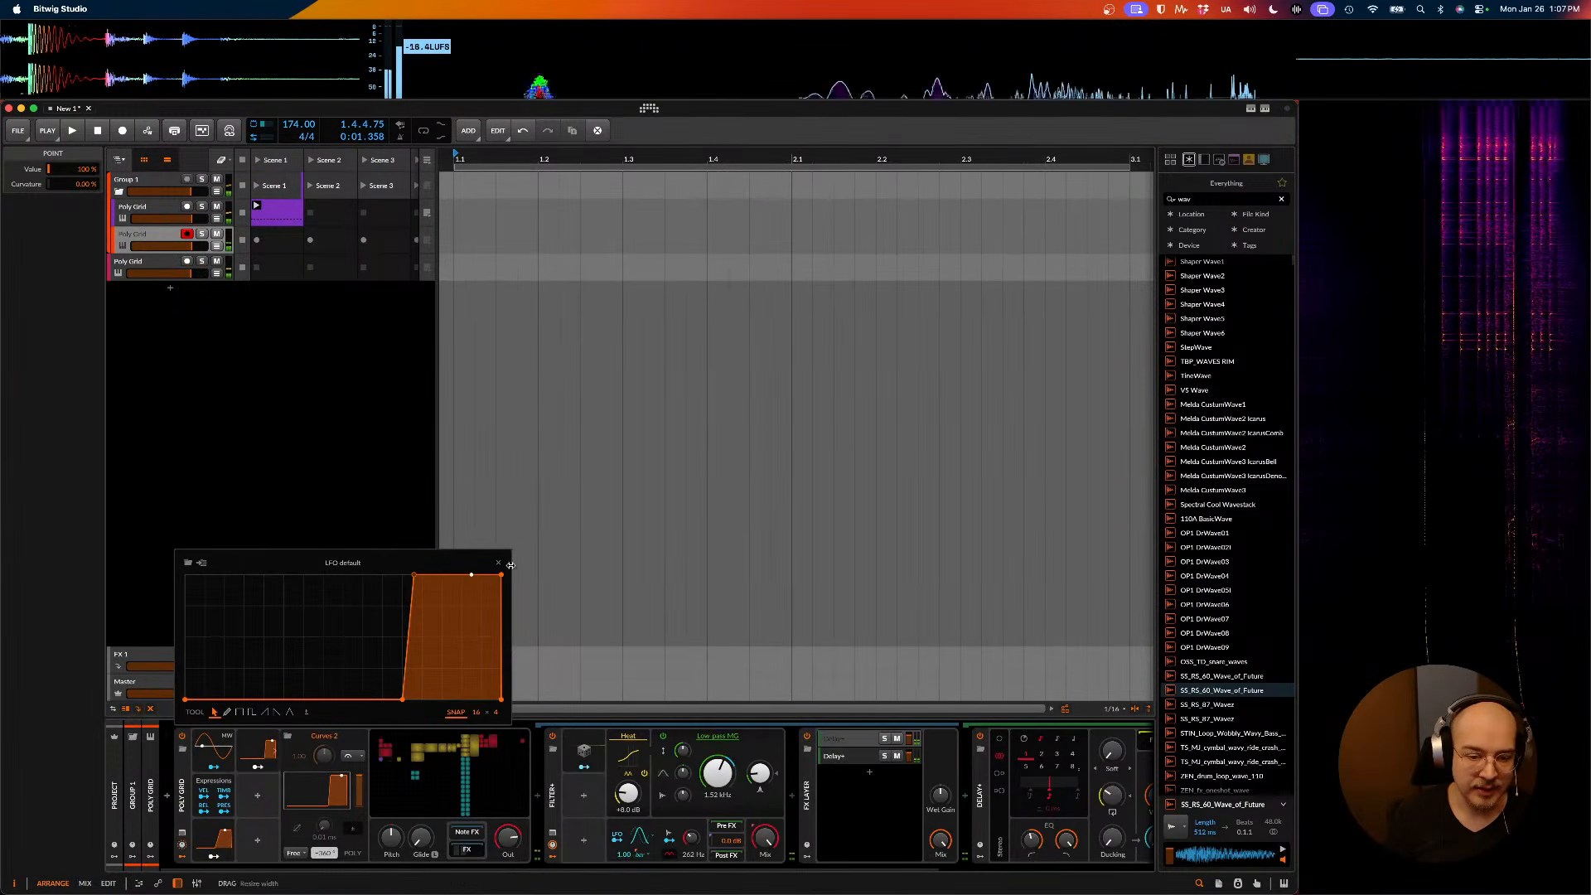
{"action": "left_click", "coordinate": [499, 563]}
{"action": "left_click", "coordinate": [466, 769]}
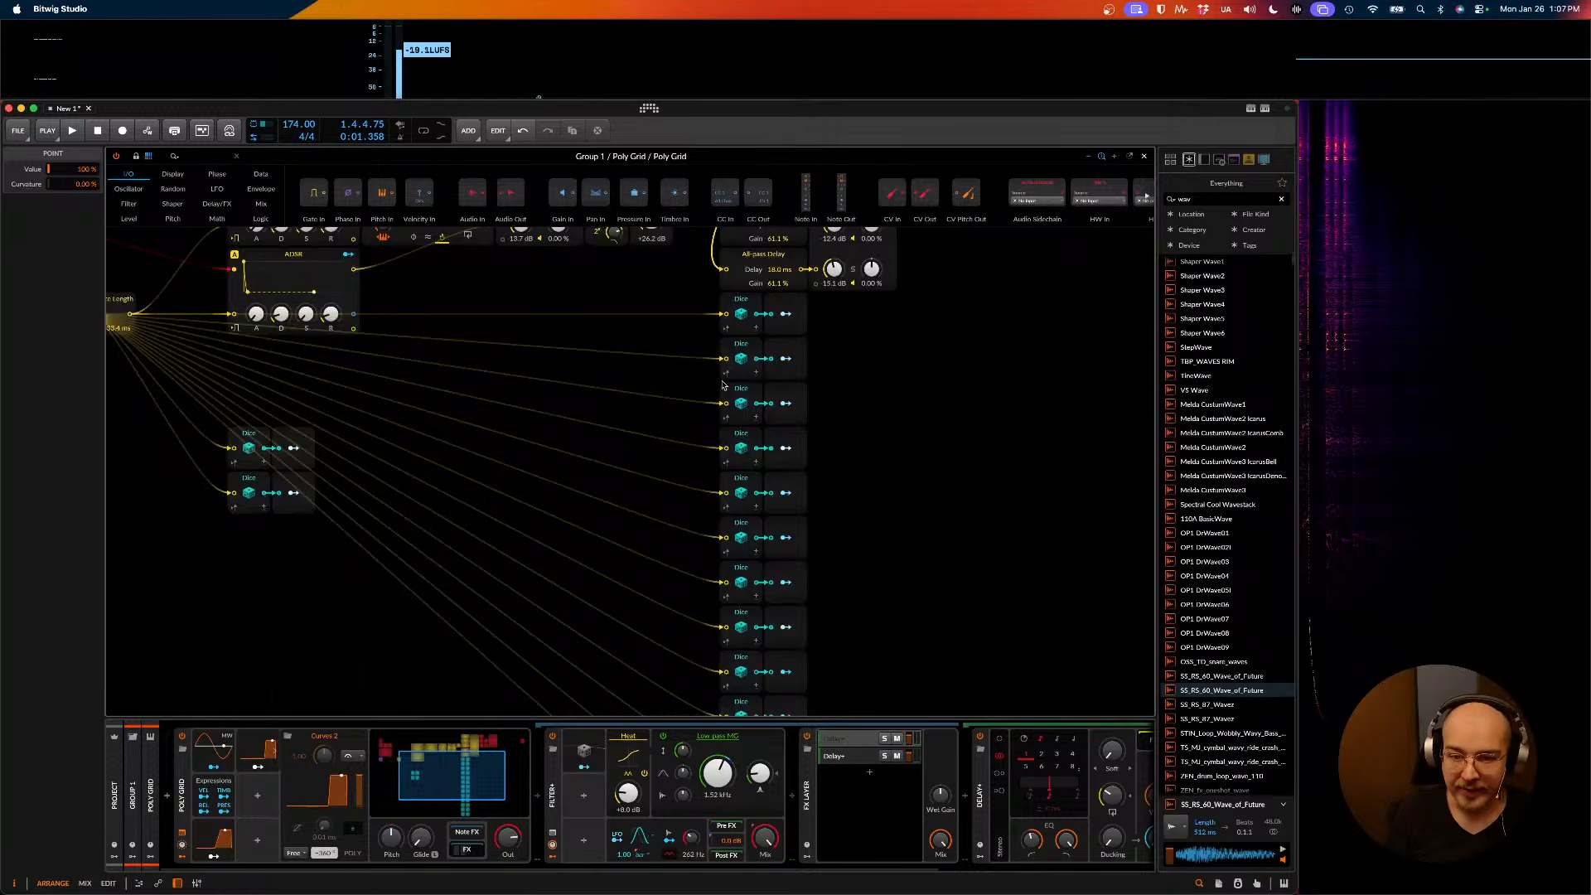
{"action": "scroll", "coordinate": [842, 415], "scroll_direction": "up", "scroll_amount": 10}
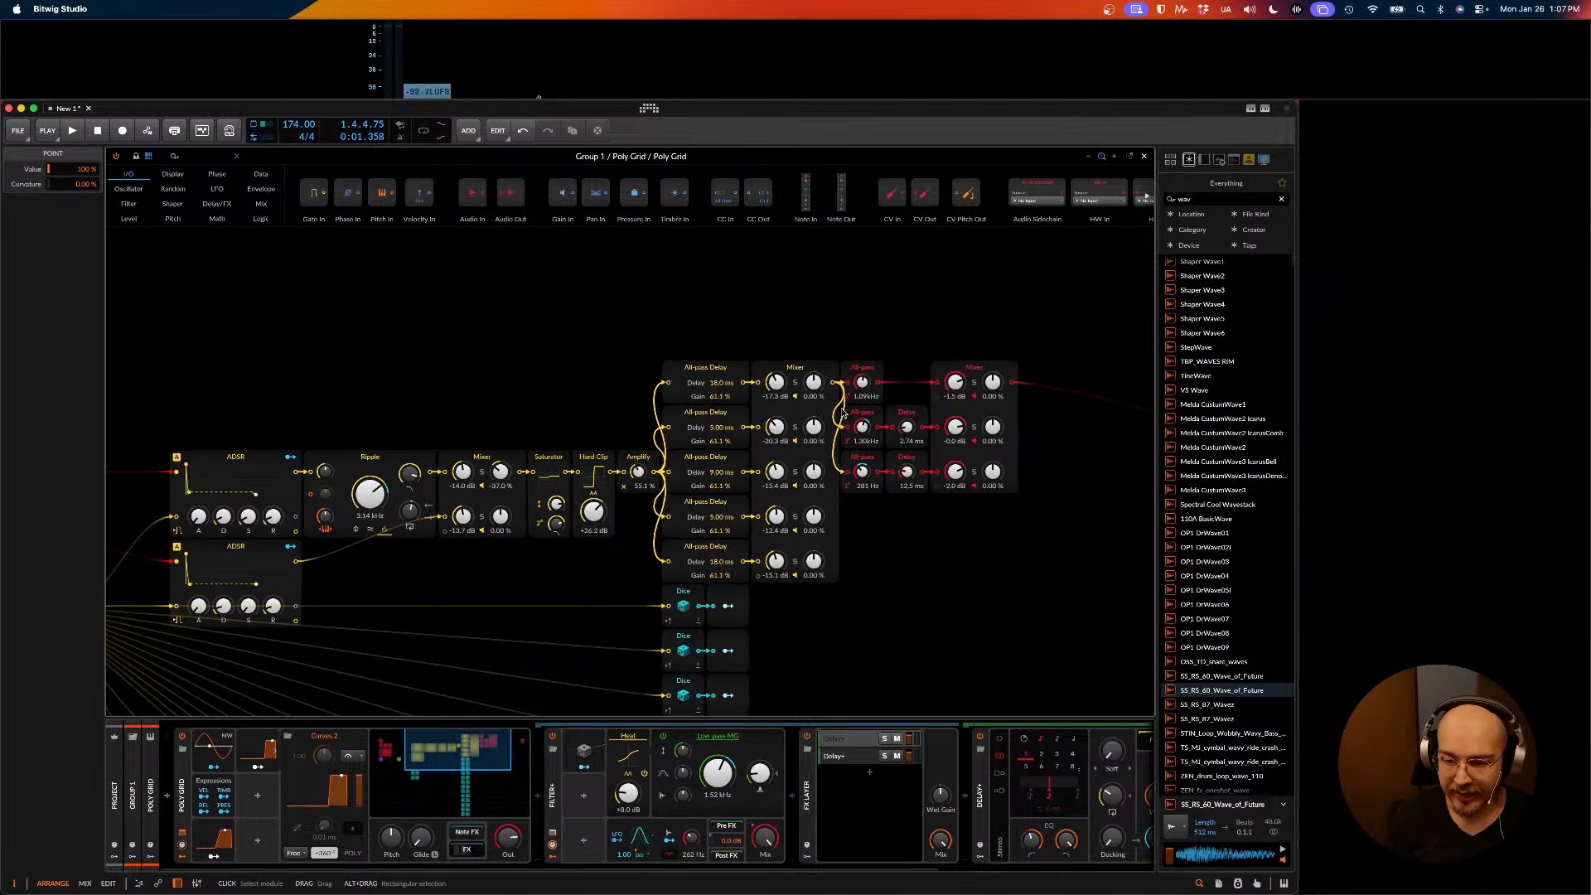
{"action": "scroll", "coordinate": [842, 412], "scroll_direction": "right", "scroll_amount": 5}
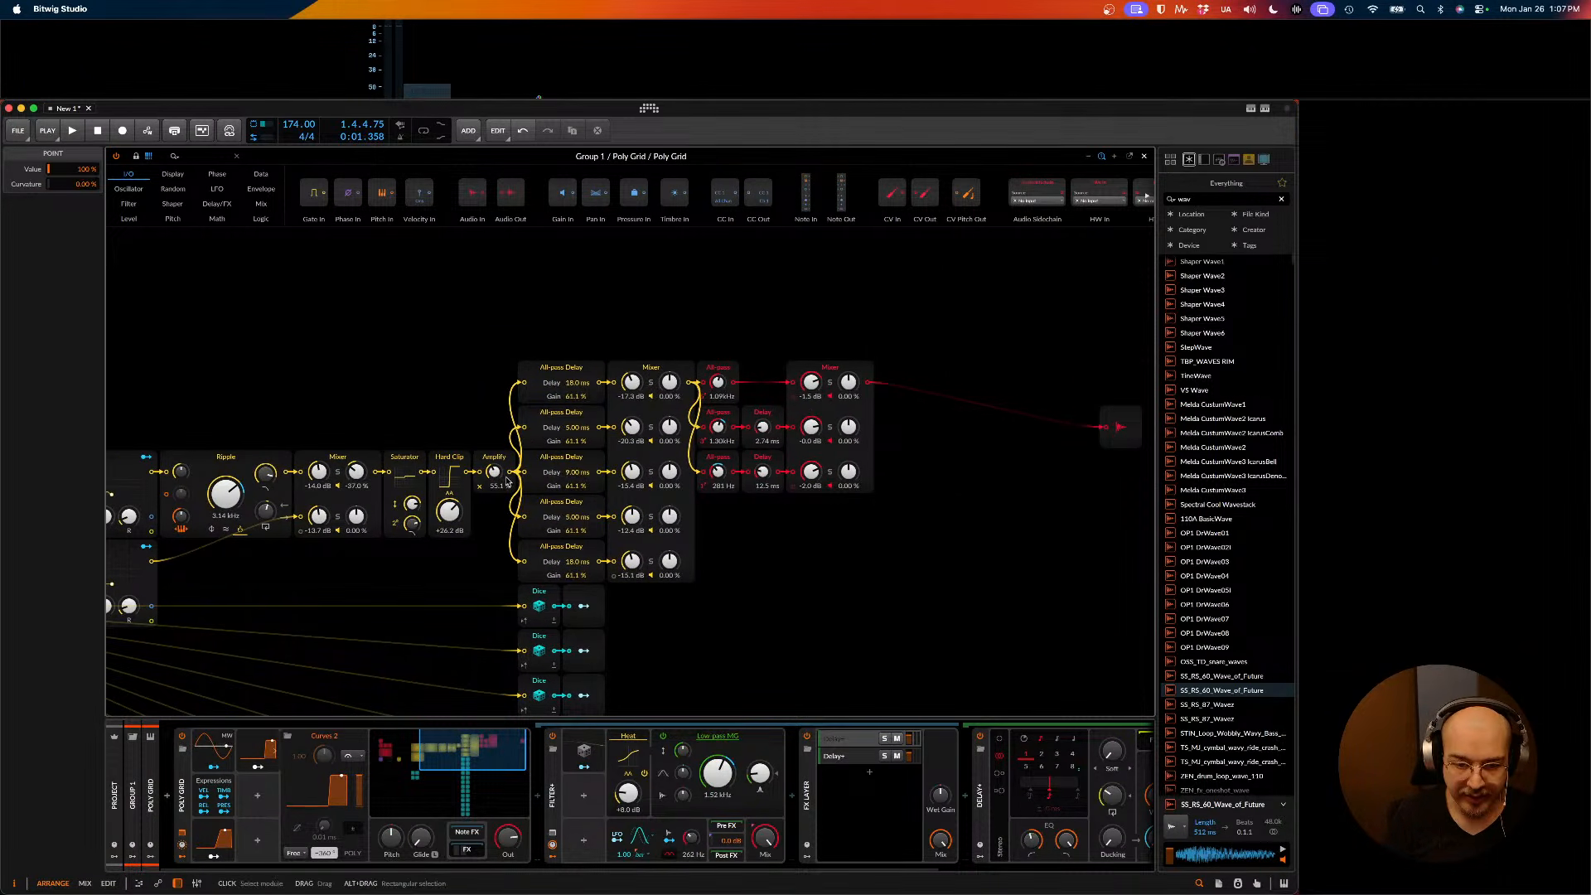
- Patch the Amplify output directly into the final Mixer's fourth channel and rebalance the channel levels during playback
{"action": "left_click_drag", "start_coordinate": [786, 492], "coordinate": [814, 512]}
{"action": "key", "text": "space"}
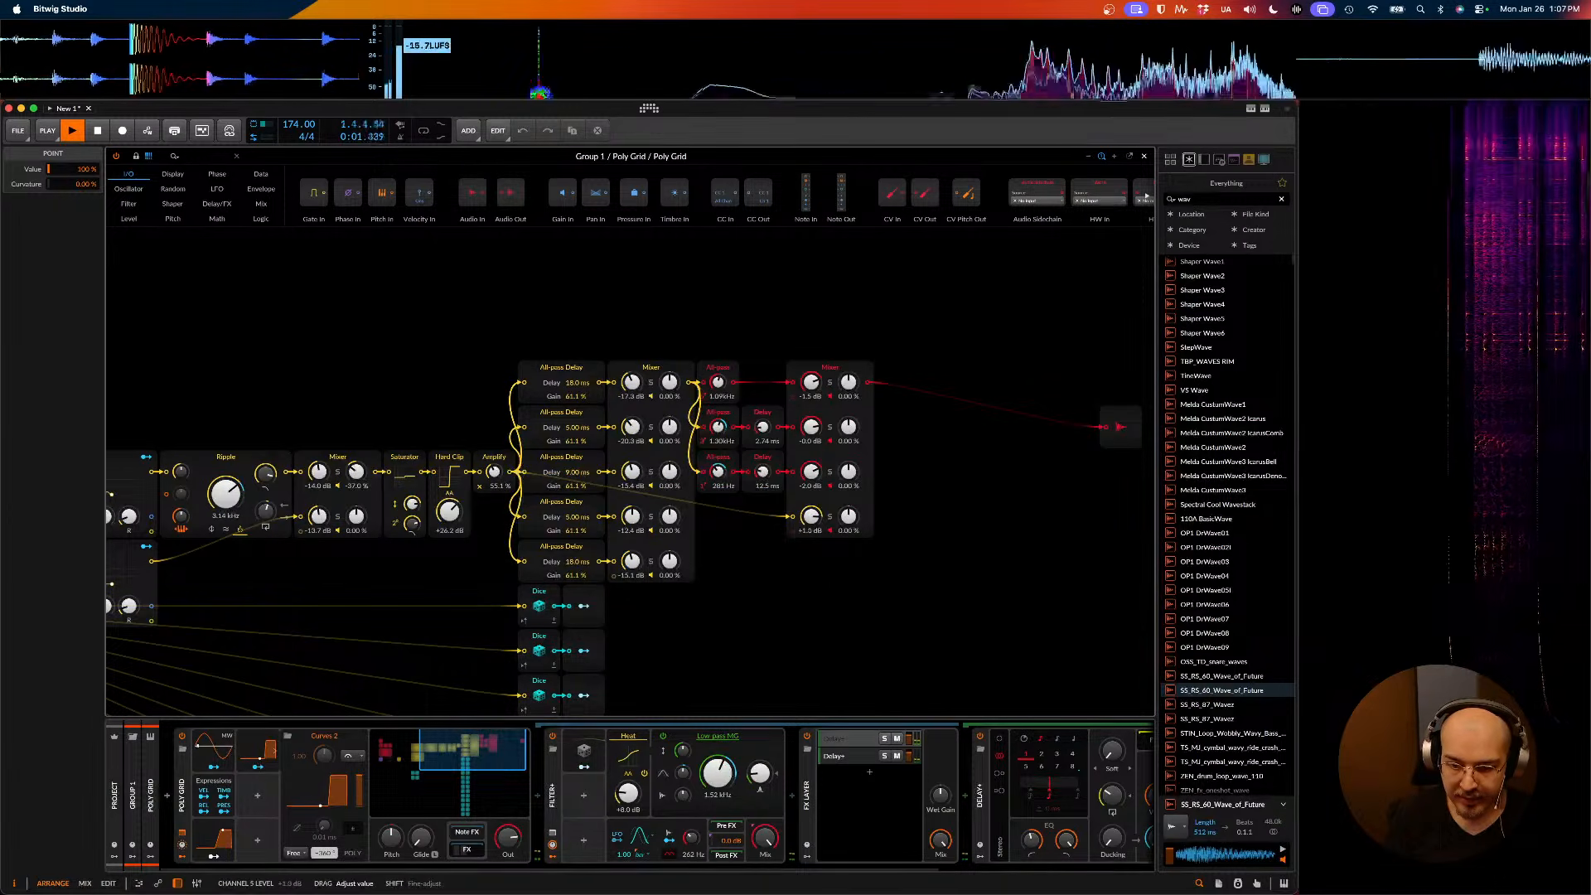
{"action": "left_click", "coordinate": [820, 429]}
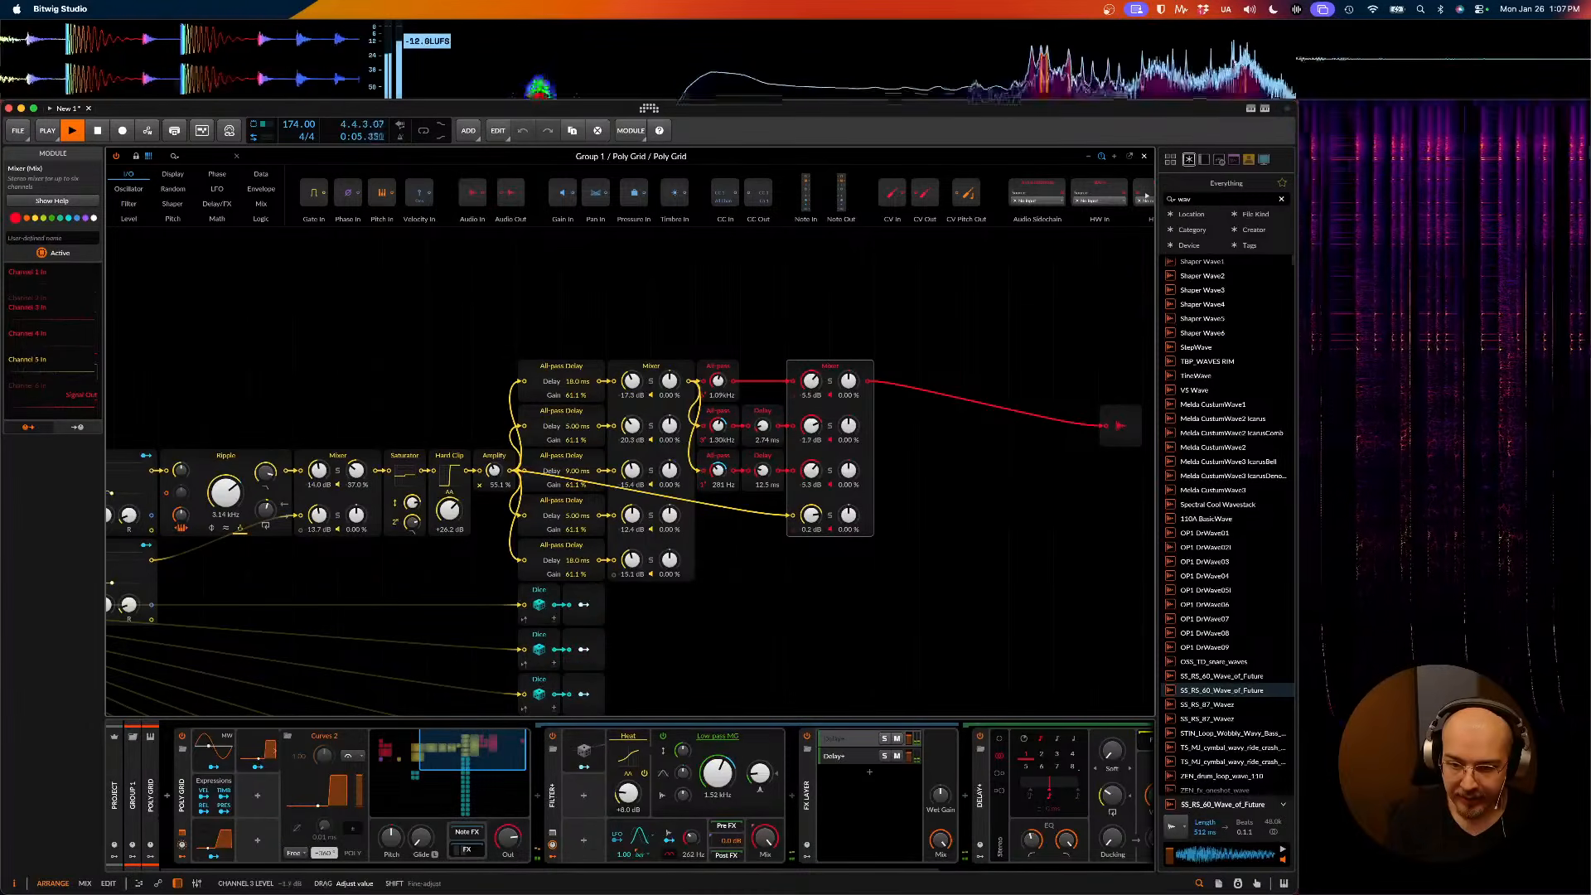
{"action": "key", "text": "space"}
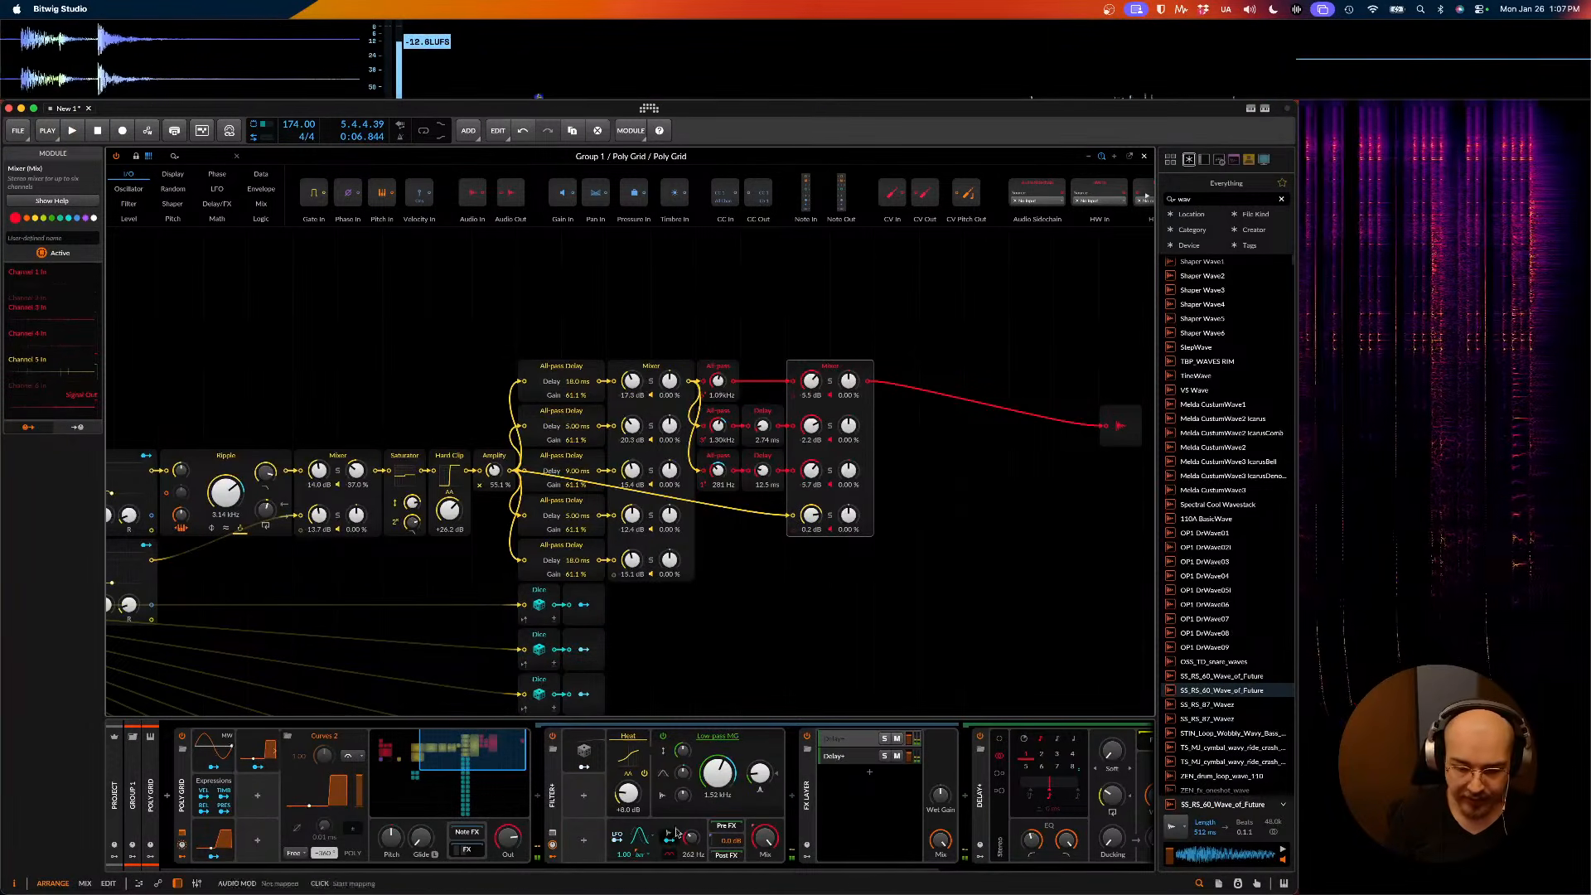
- Set the Filter+ low-pass cutoff to 4.70 kHz while the beat plays
{"action": "key", "text": "space"}
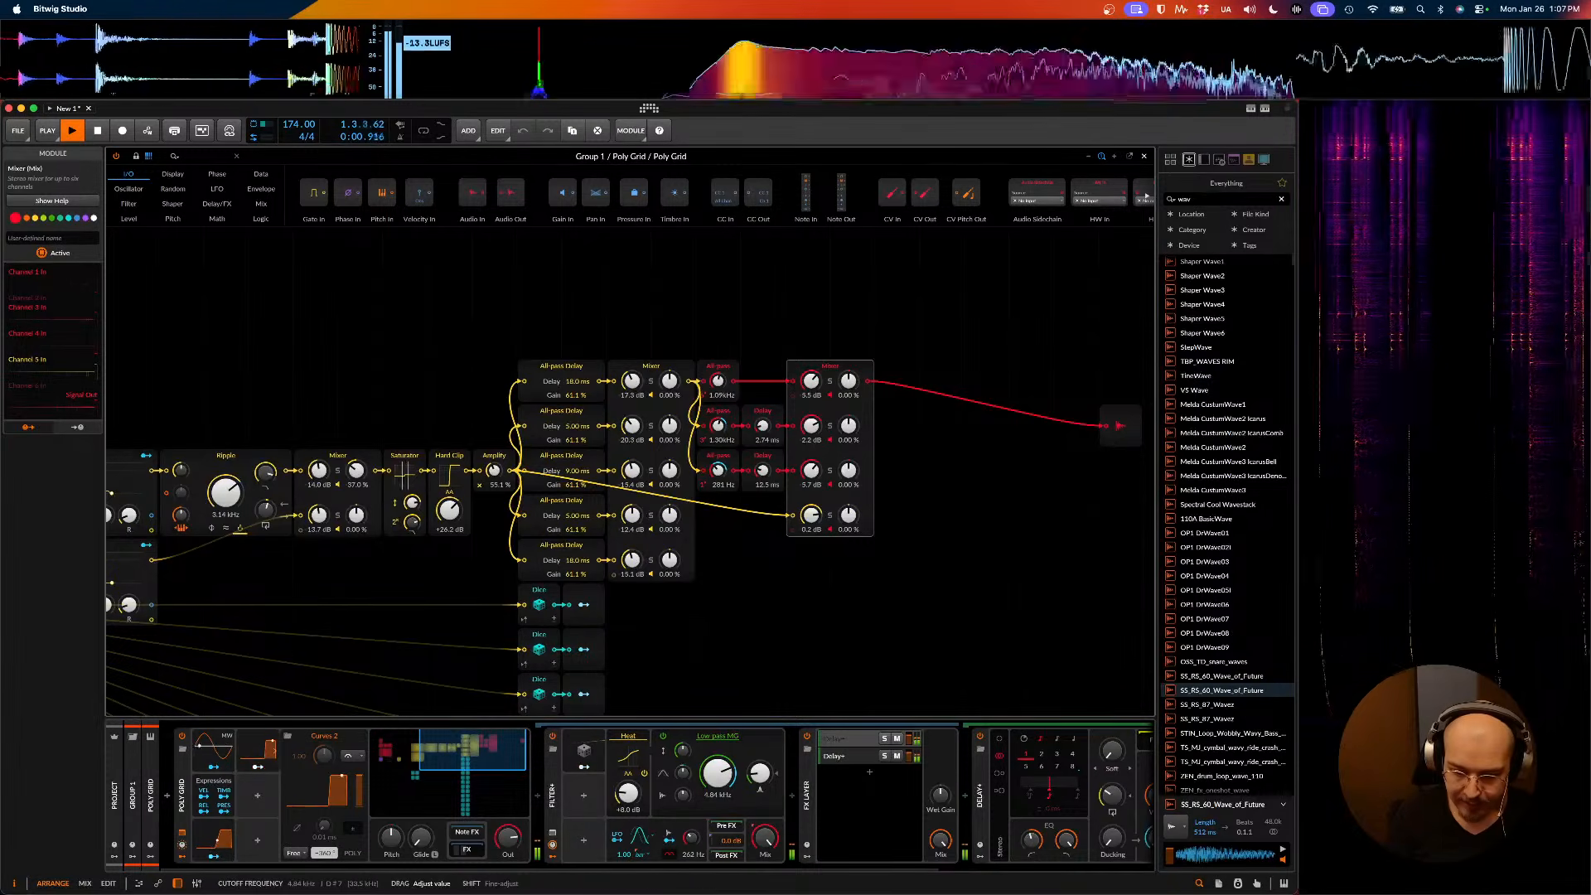
{"action": "left_click_drag", "start_coordinate": [727, 779], "coordinate": [727, 780]}
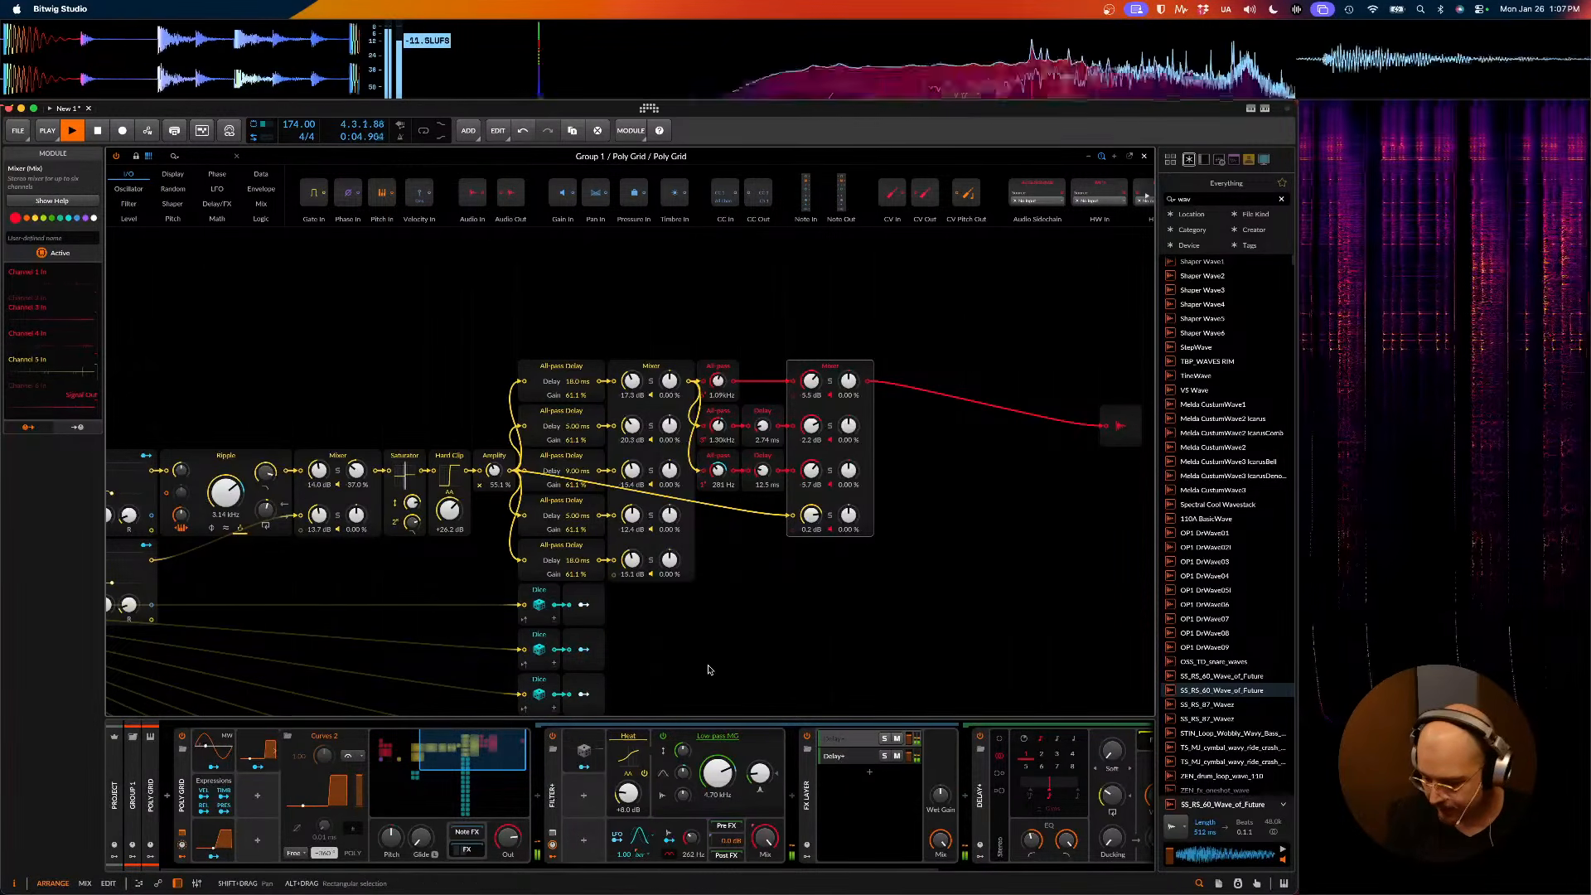
{"action": "scroll", "coordinate": [708, 670], "scroll_direction": "left", "scroll_amount": 3}
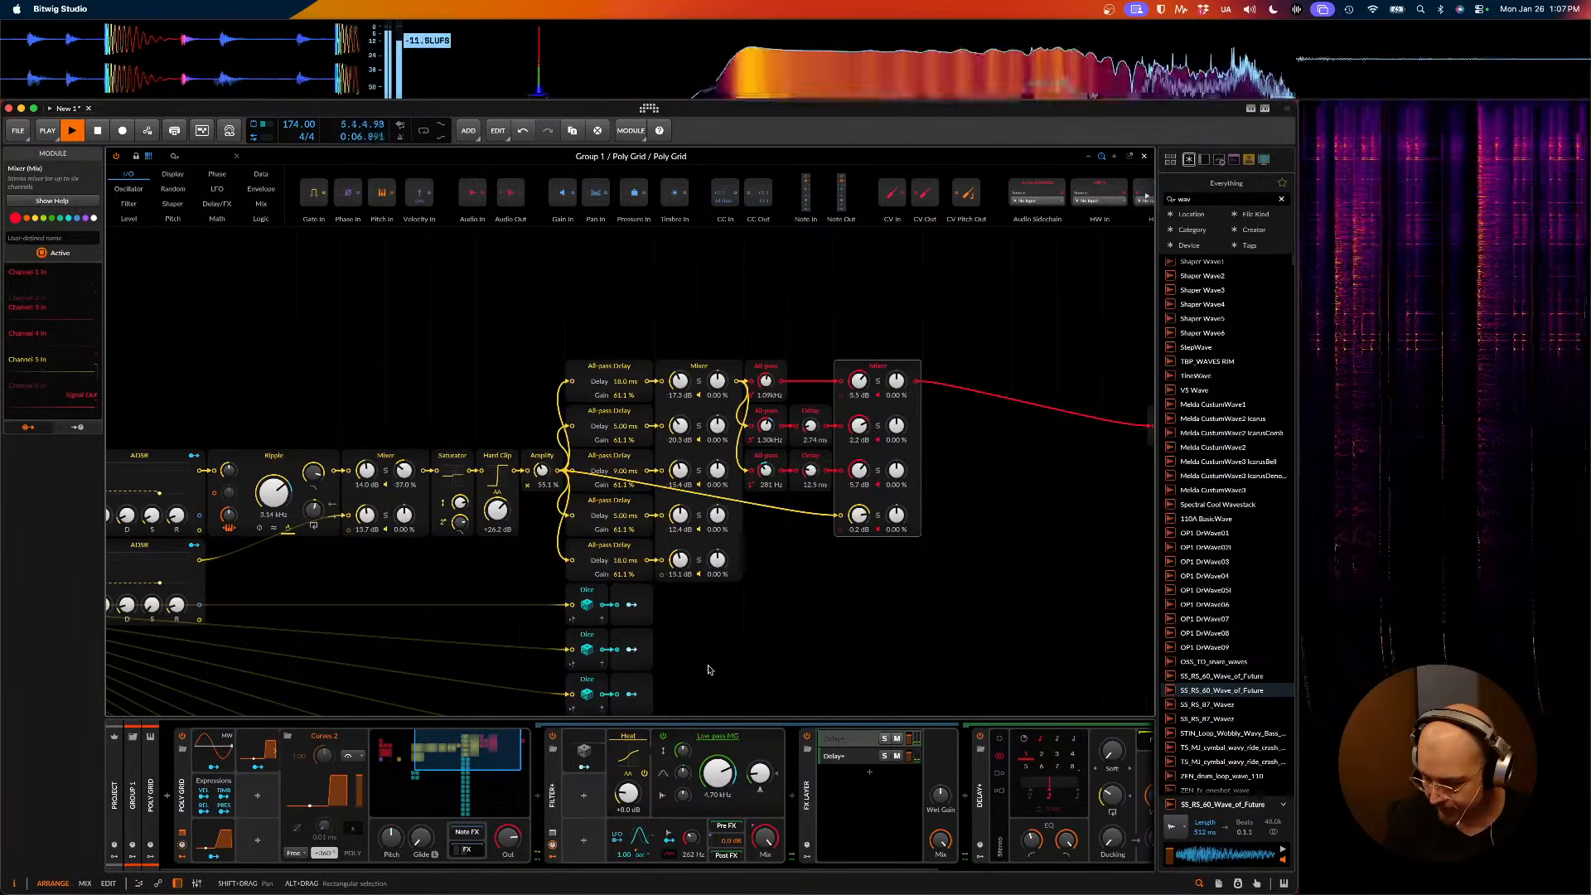
{"action": "scroll", "coordinate": [709, 670], "scroll_direction": "right", "scroll_amount": 5}
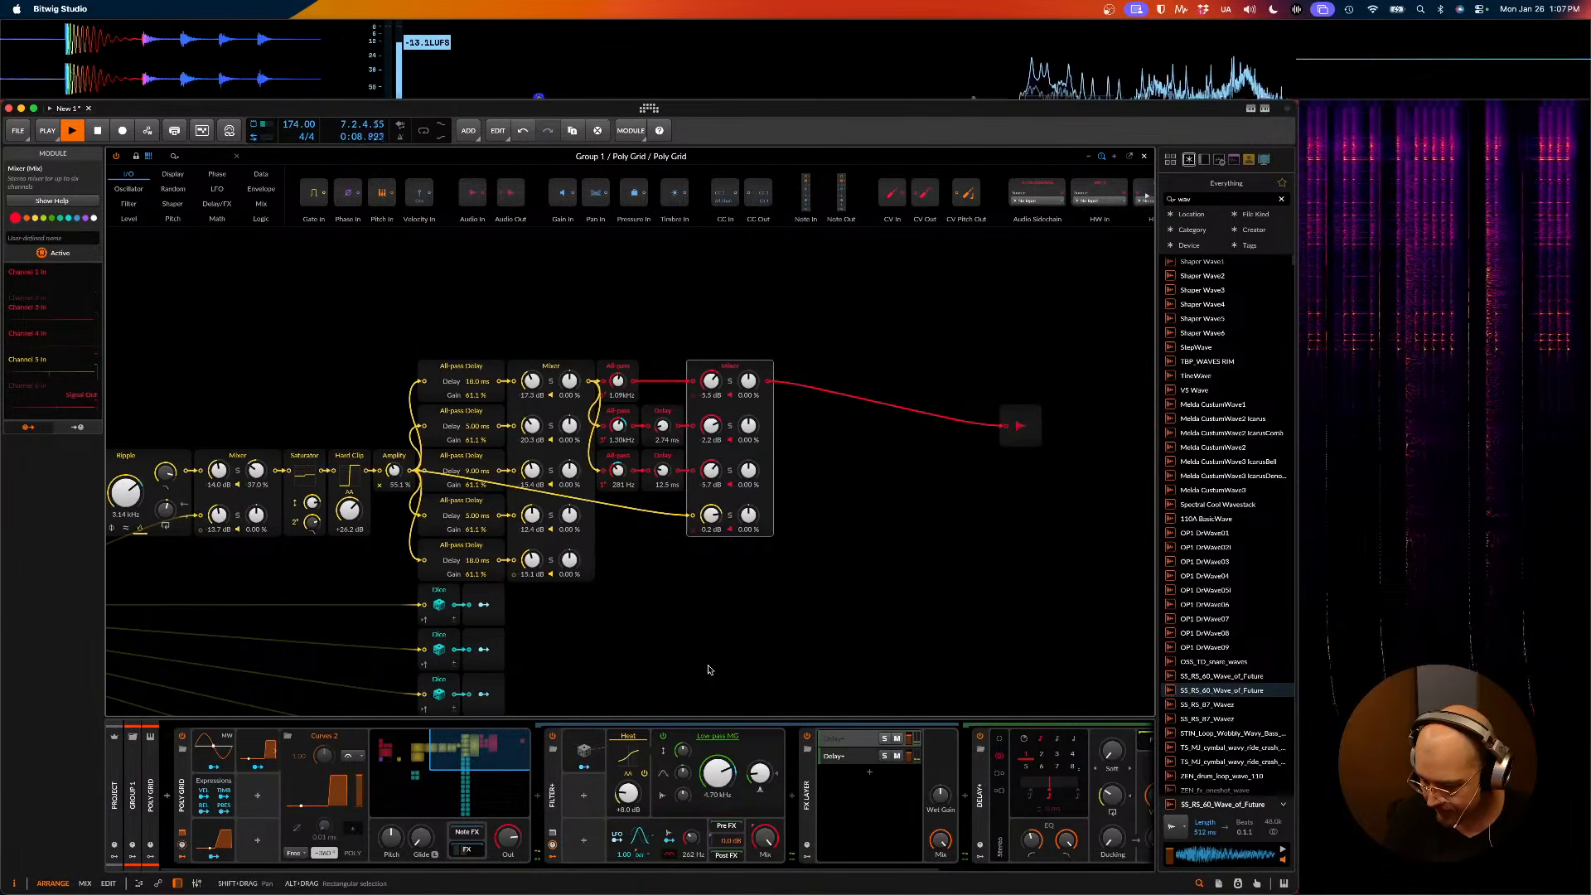
{"action": "scroll", "coordinate": [709, 670], "scroll_direction": "right", "scroll_amount": 4}
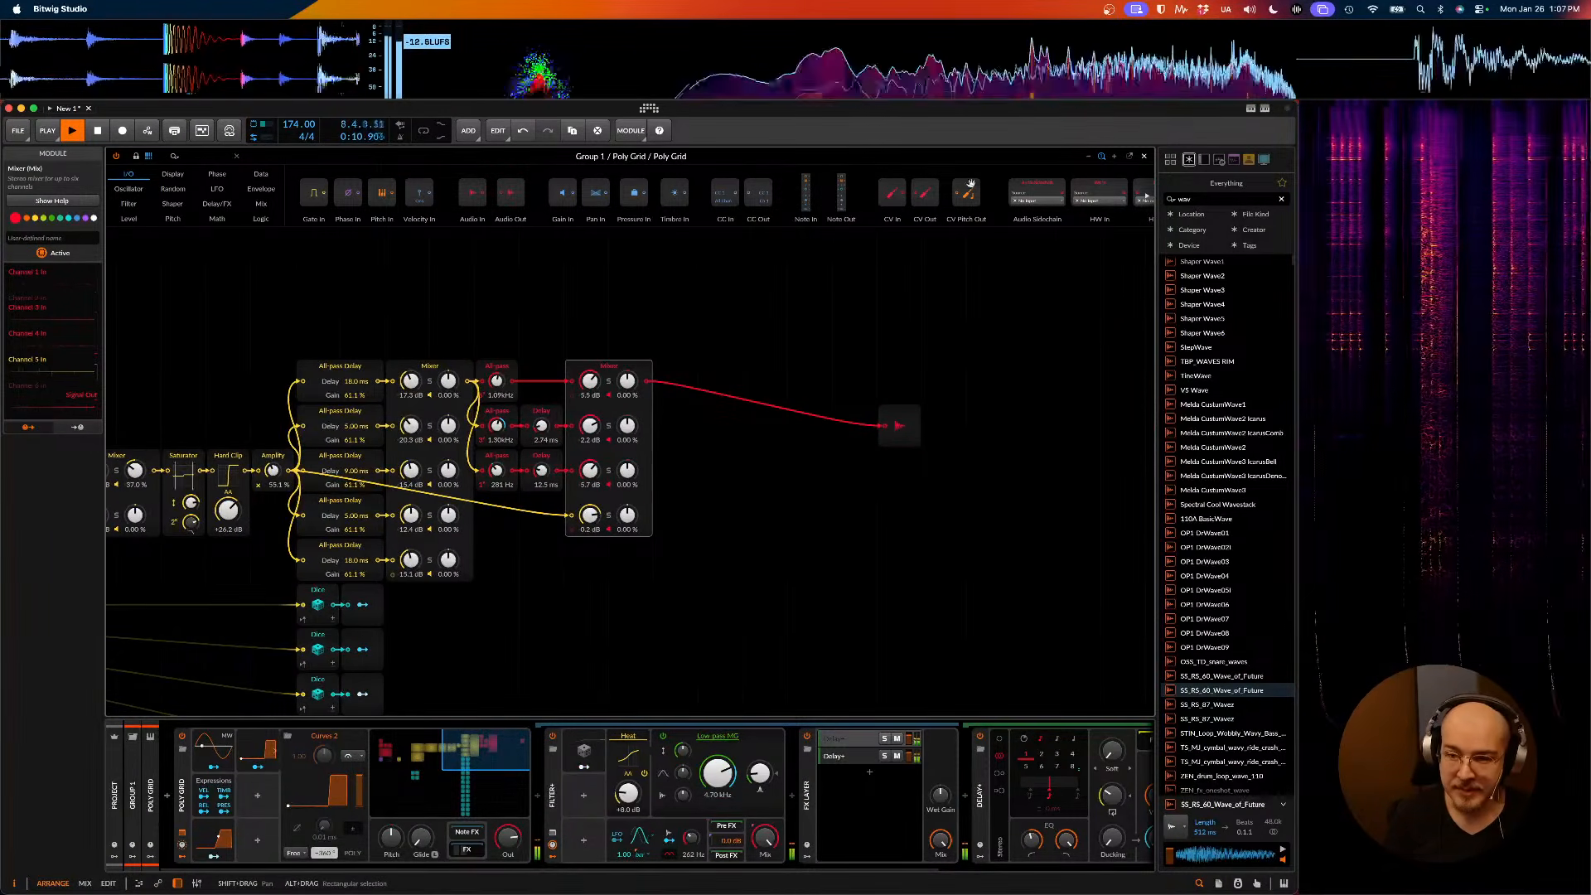
- Close the Poly Grid editor and group the existing Group 1 with the separate Poly Grid track in a new outer group
{"action": "left_click", "coordinate": [1146, 158]}
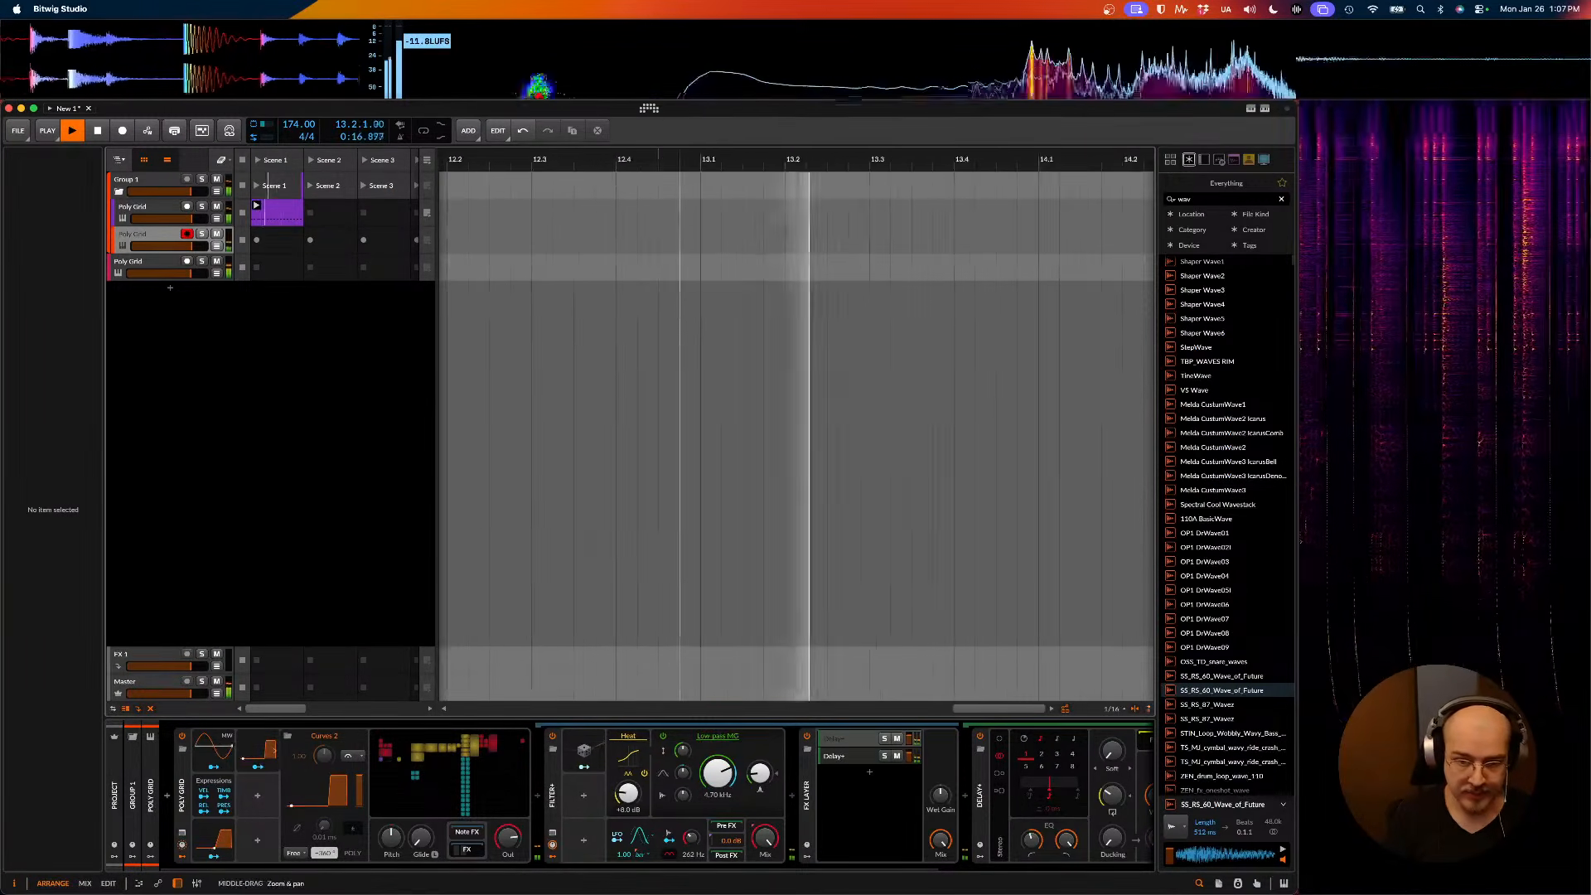
{"action": "scroll", "coordinate": [490, 156], "scroll_direction": "down", "scroll_amount": 10}
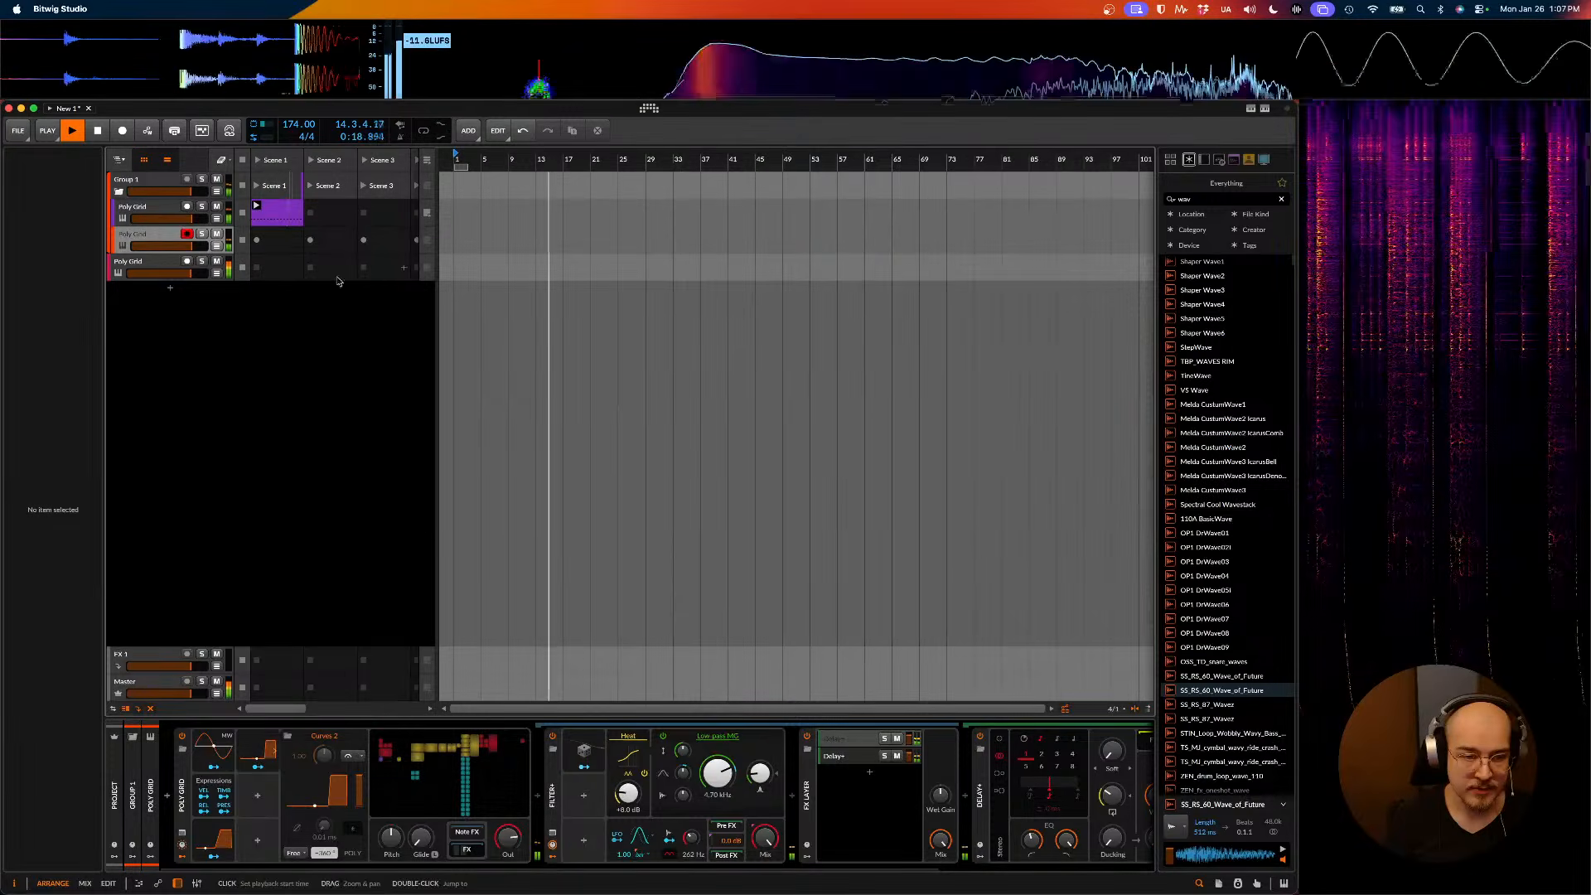
{"action": "key", "text": "space"}
{"action": "left_click", "coordinate": [143, 266]}
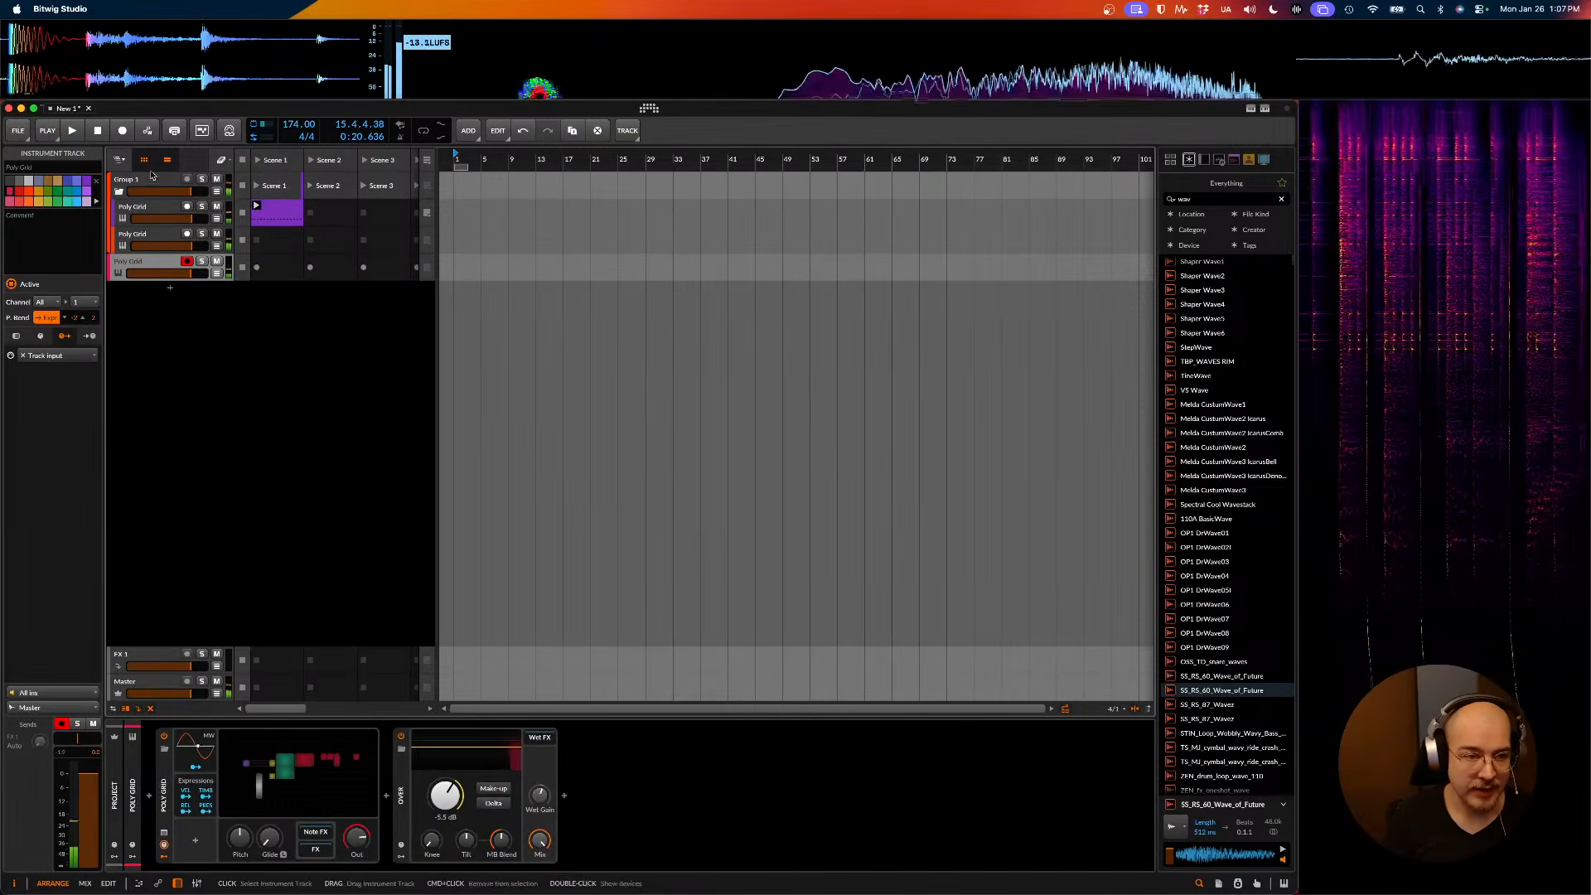
{"action": "left_click", "coordinate": [153, 180], "text": "shift"}
{"action": "key", "text": "super+g"}
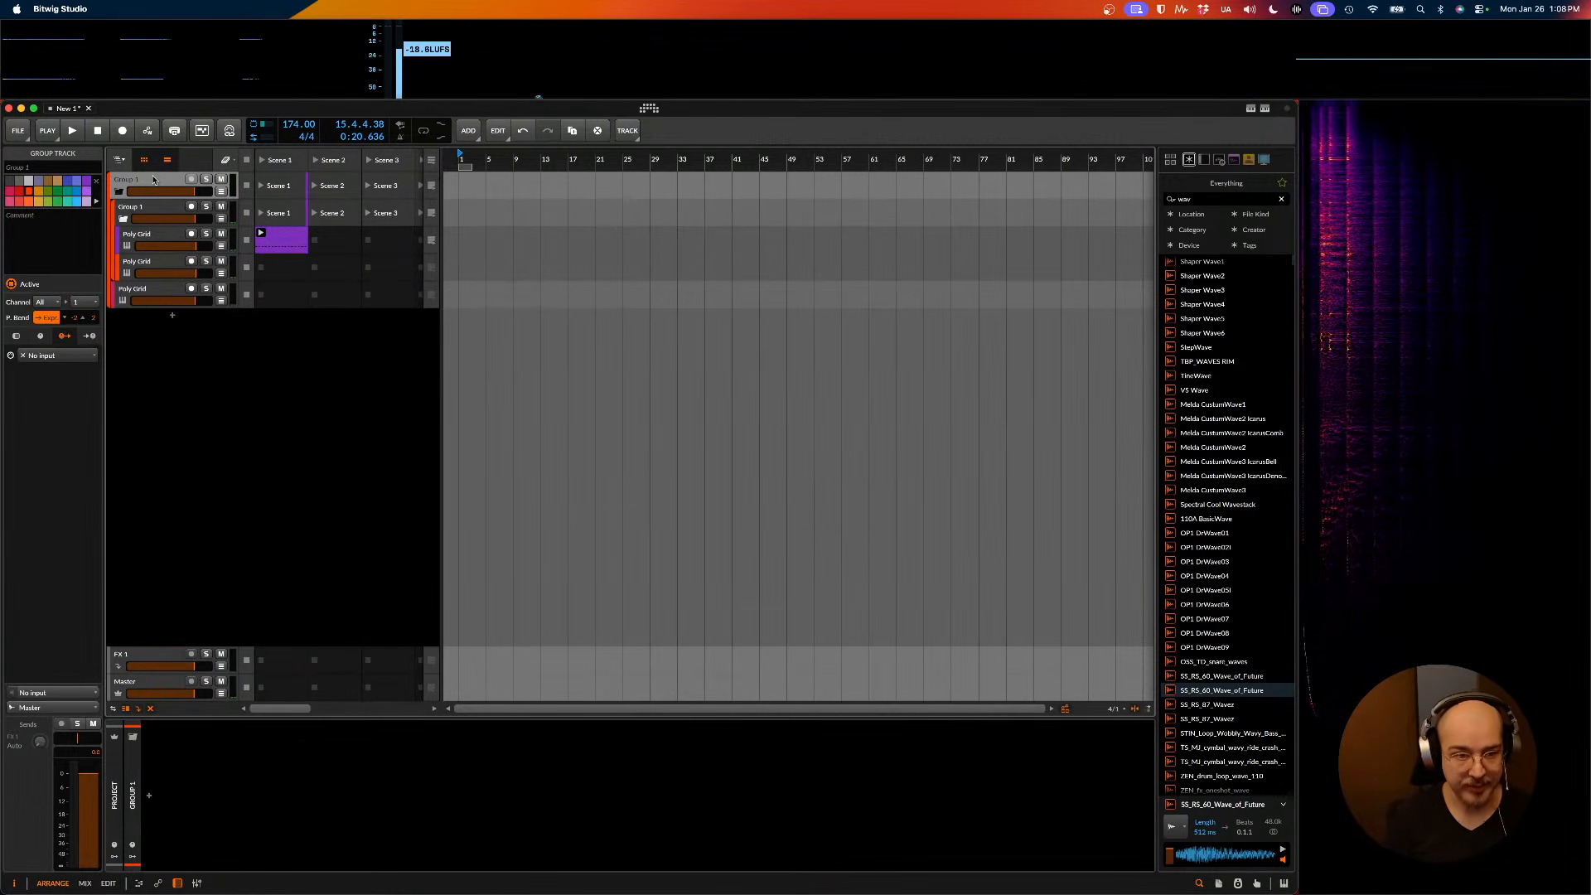
- Play the grouped tracks briefly and open the Poly Grid patch of the first track in the nested group
{"action": "key", "text": "space"}
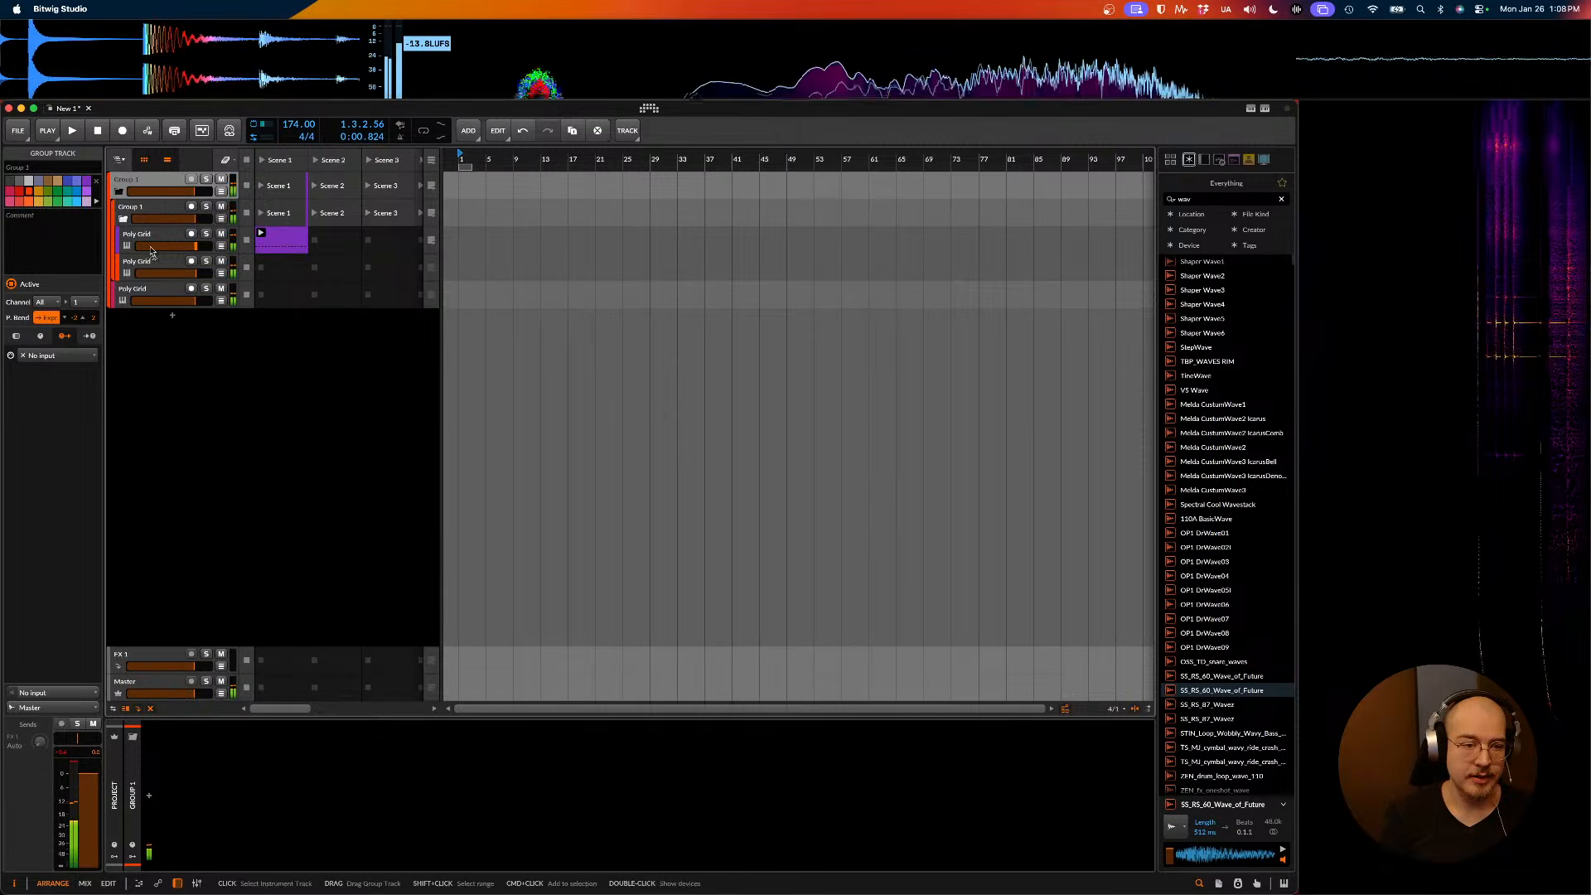
{"action": "left_click", "coordinate": [131, 240]}
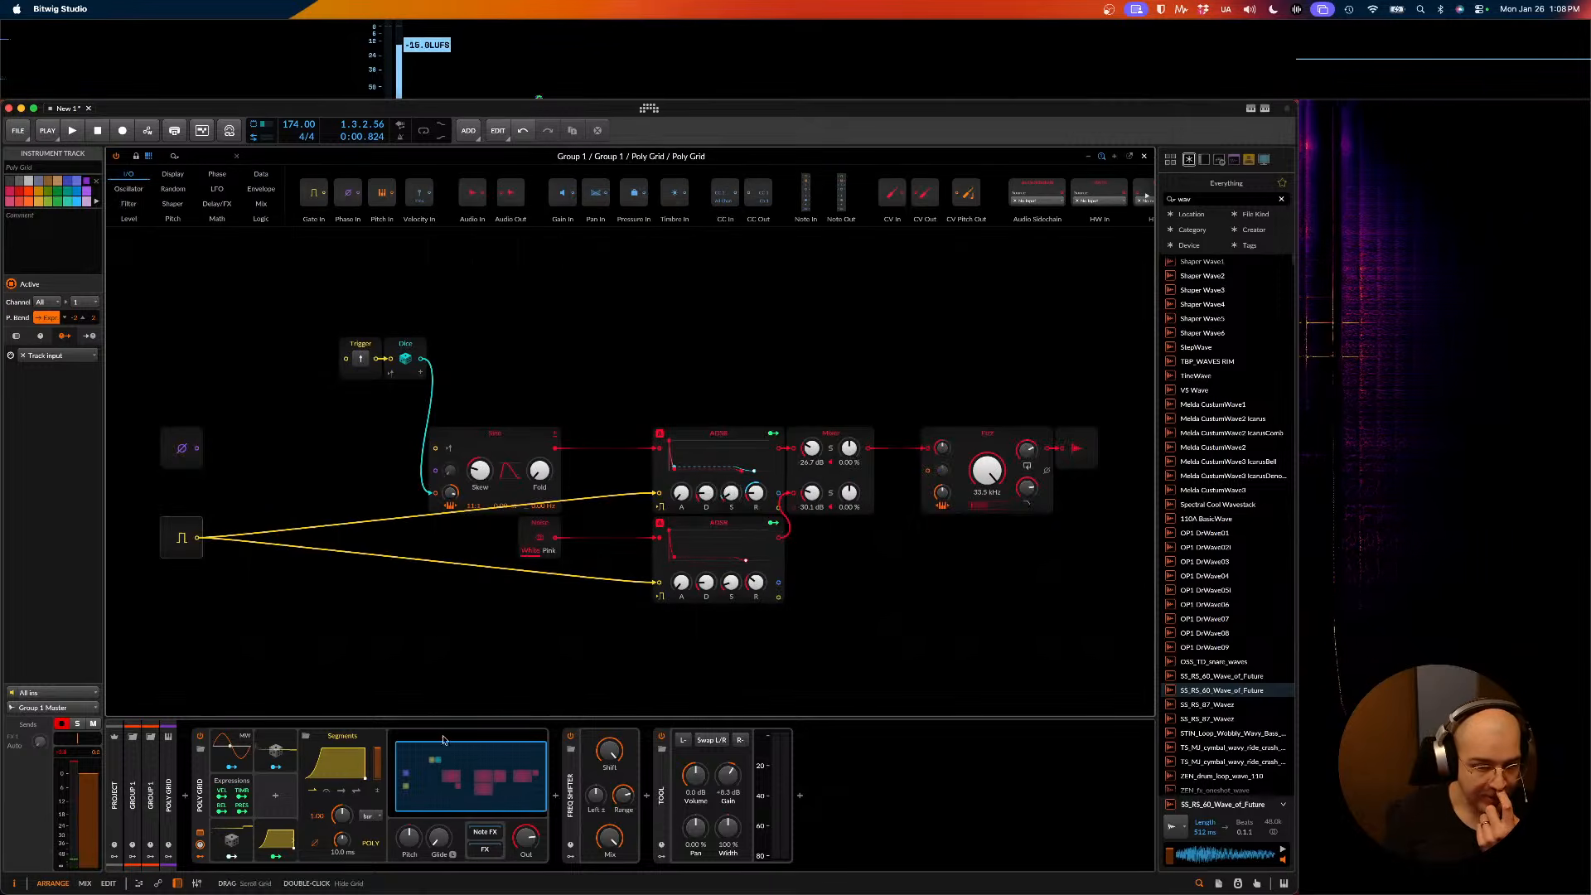
{"action": "left_click", "coordinate": [471, 776]}
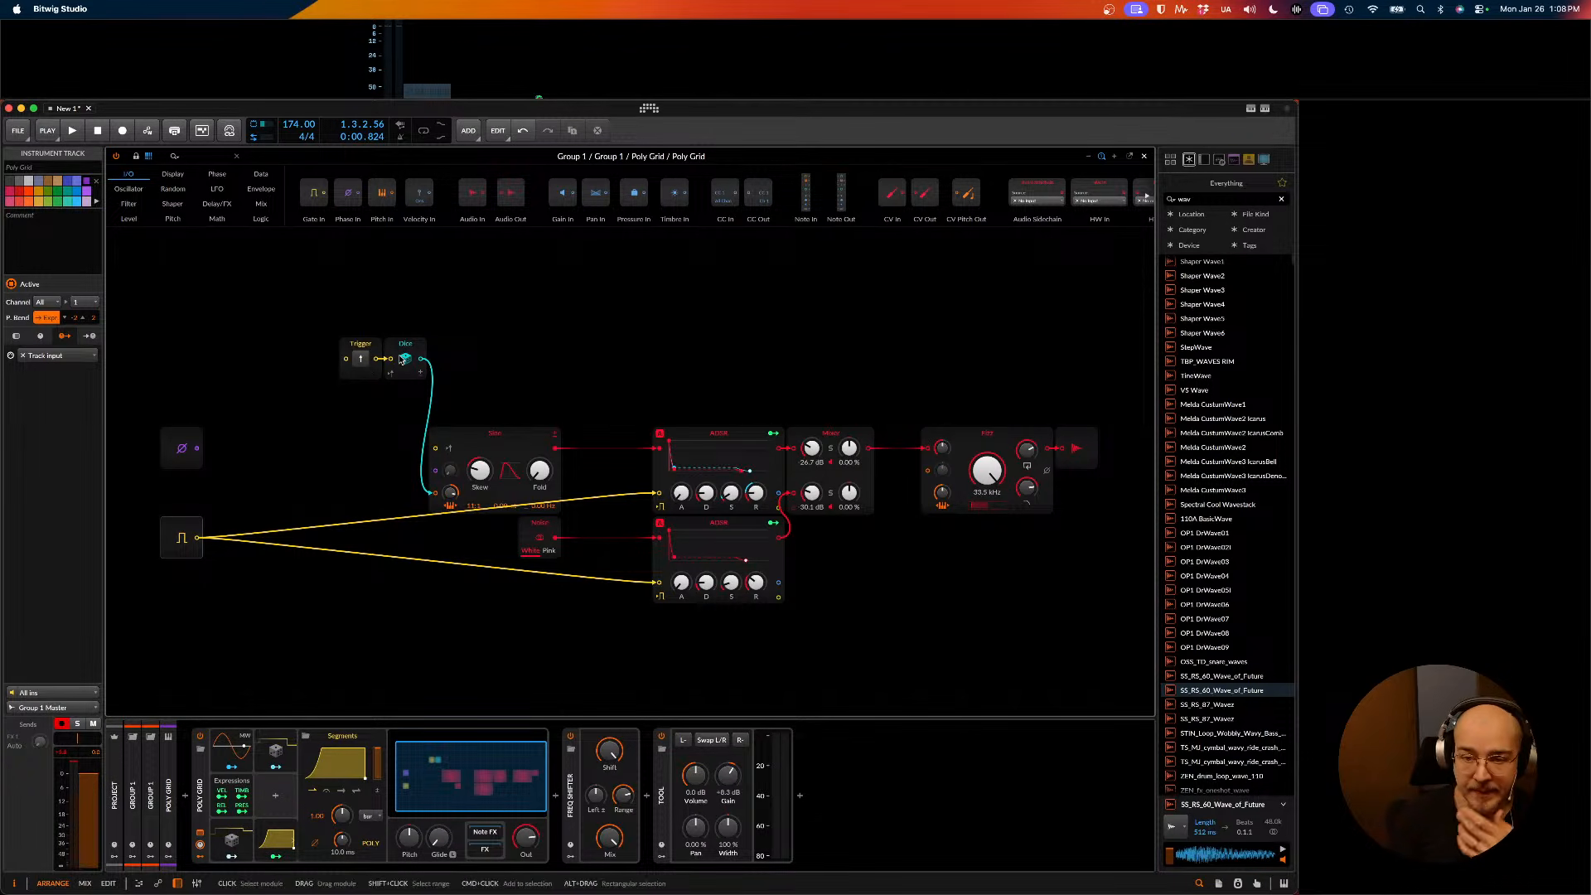
- Find the Transport Playing module and place it before the Trigger module, wired to the Trigger's input
{"action": "scroll", "coordinate": [403, 358], "scroll_direction": "right", "scroll_amount": 5}
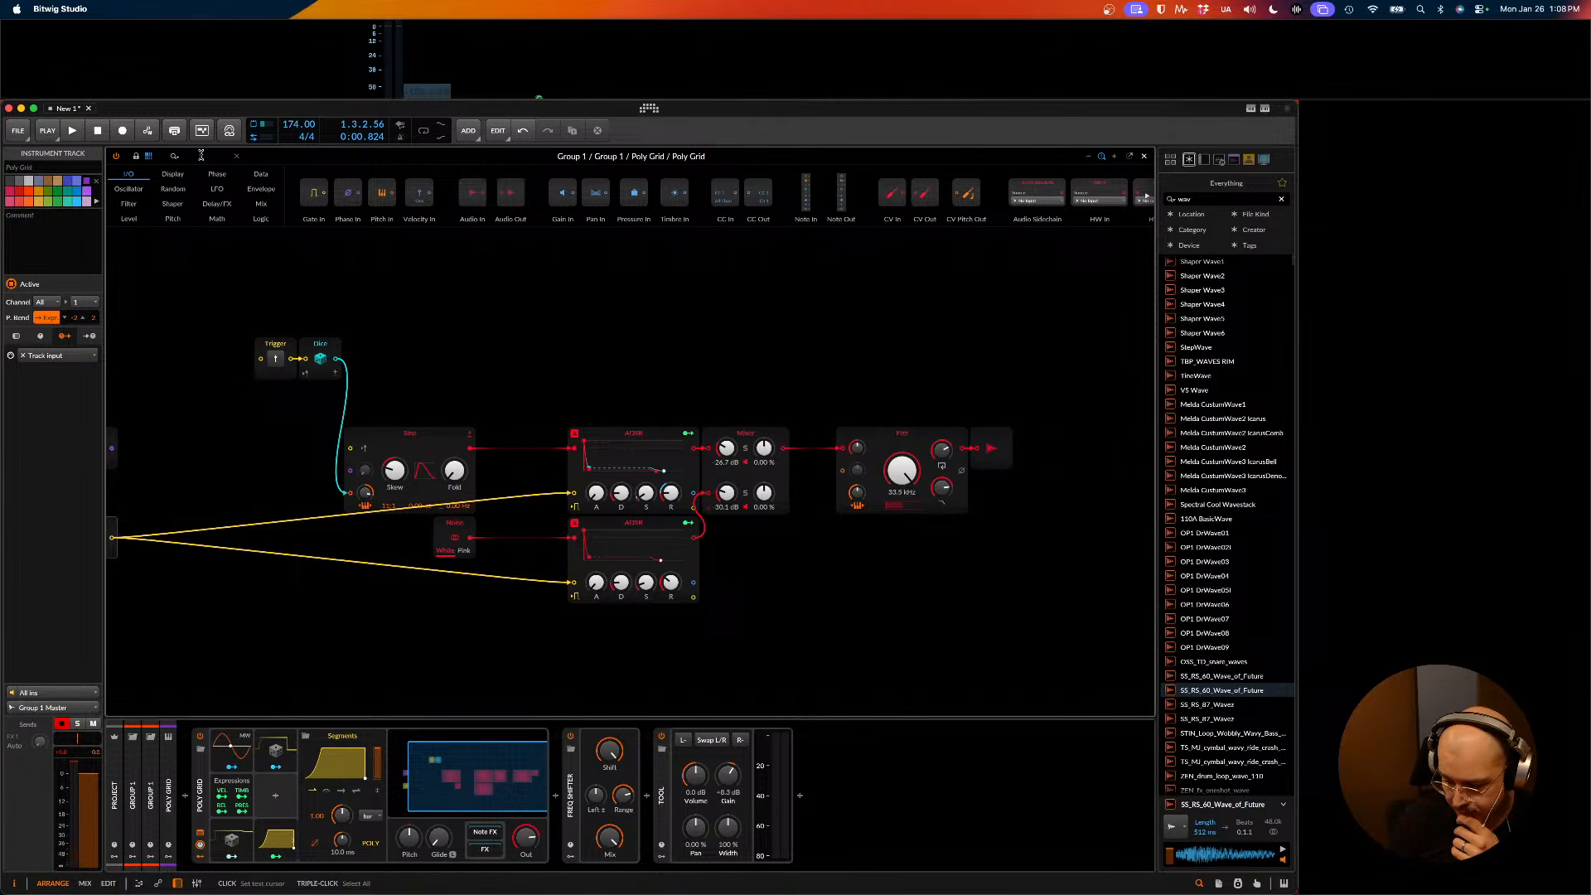
{"action": "left_click", "coordinate": [286, 348]}
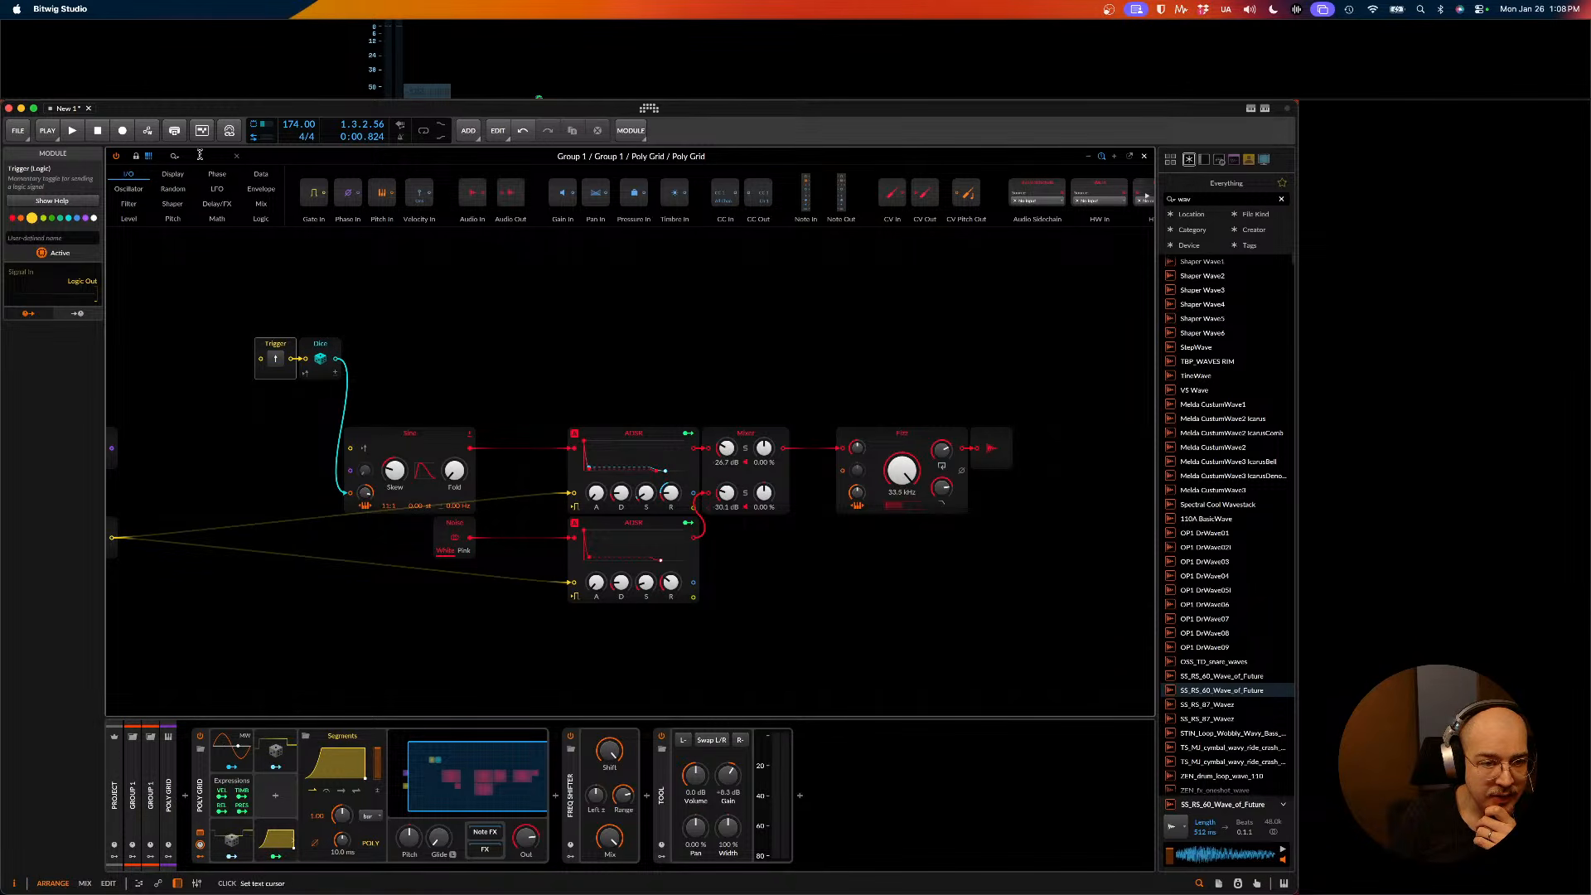
{"action": "type", "text": "trigger"}
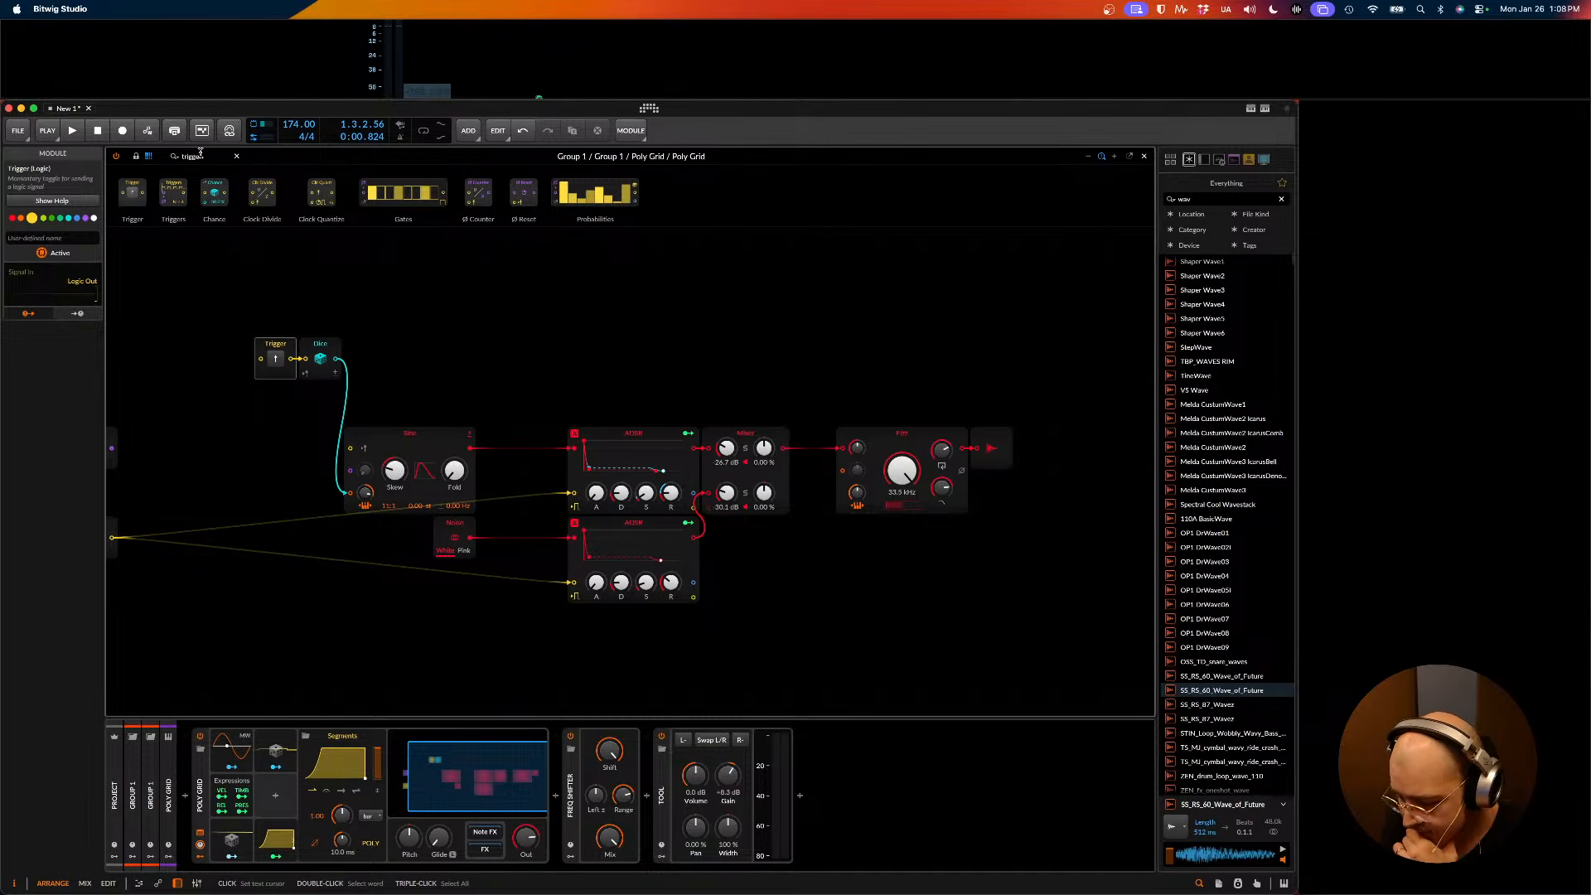
{"action": "type", "text": "transpo"}
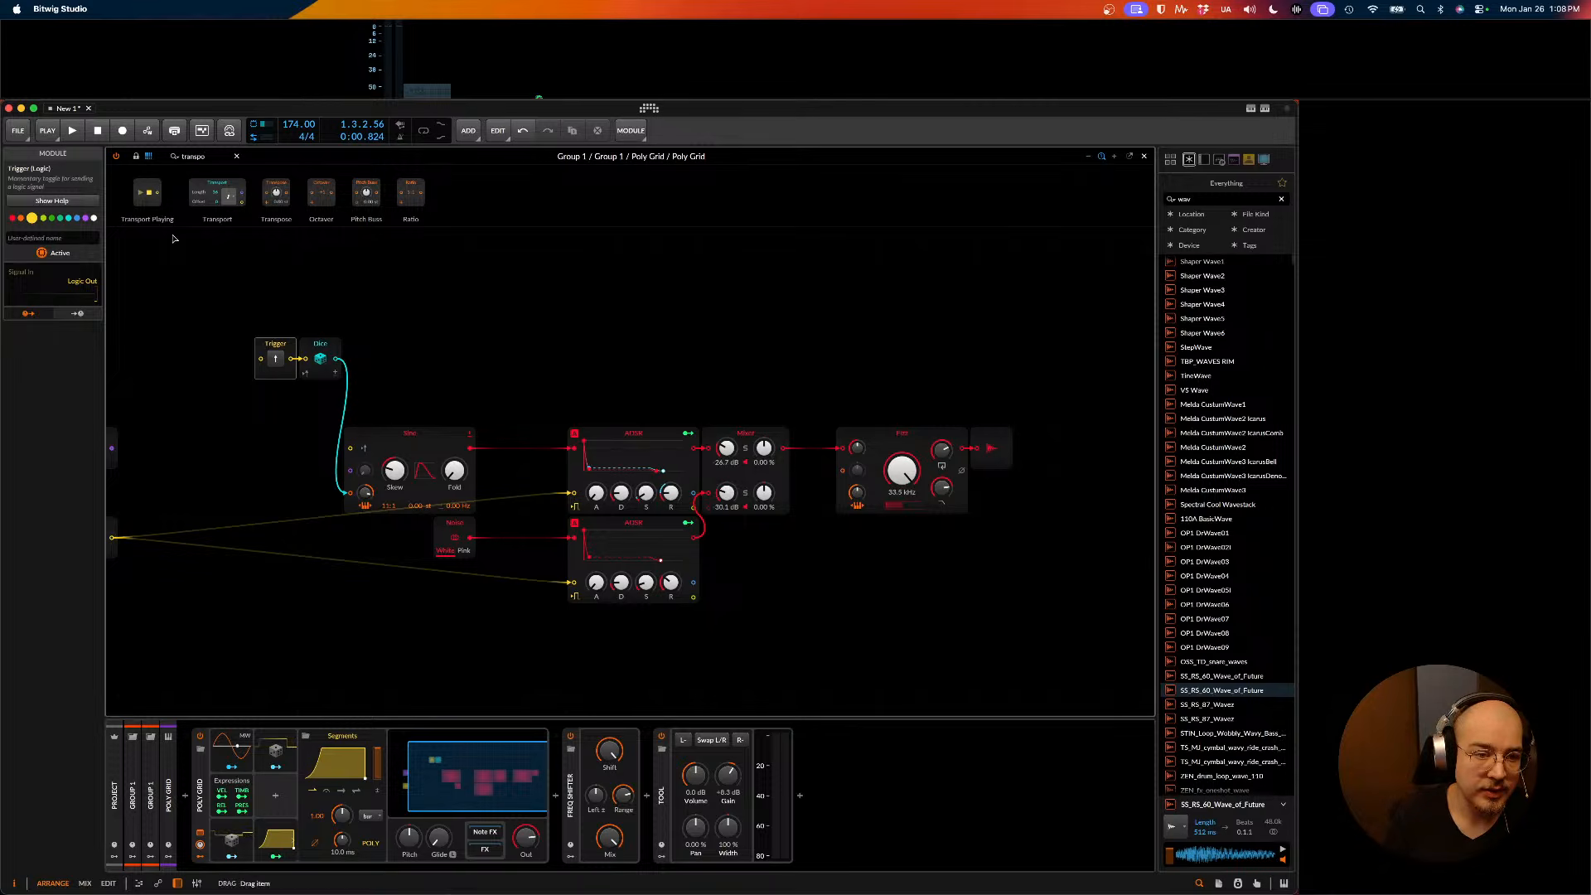
{"action": "left_click_drag", "start_coordinate": [174, 239], "coordinate": [260, 357]}
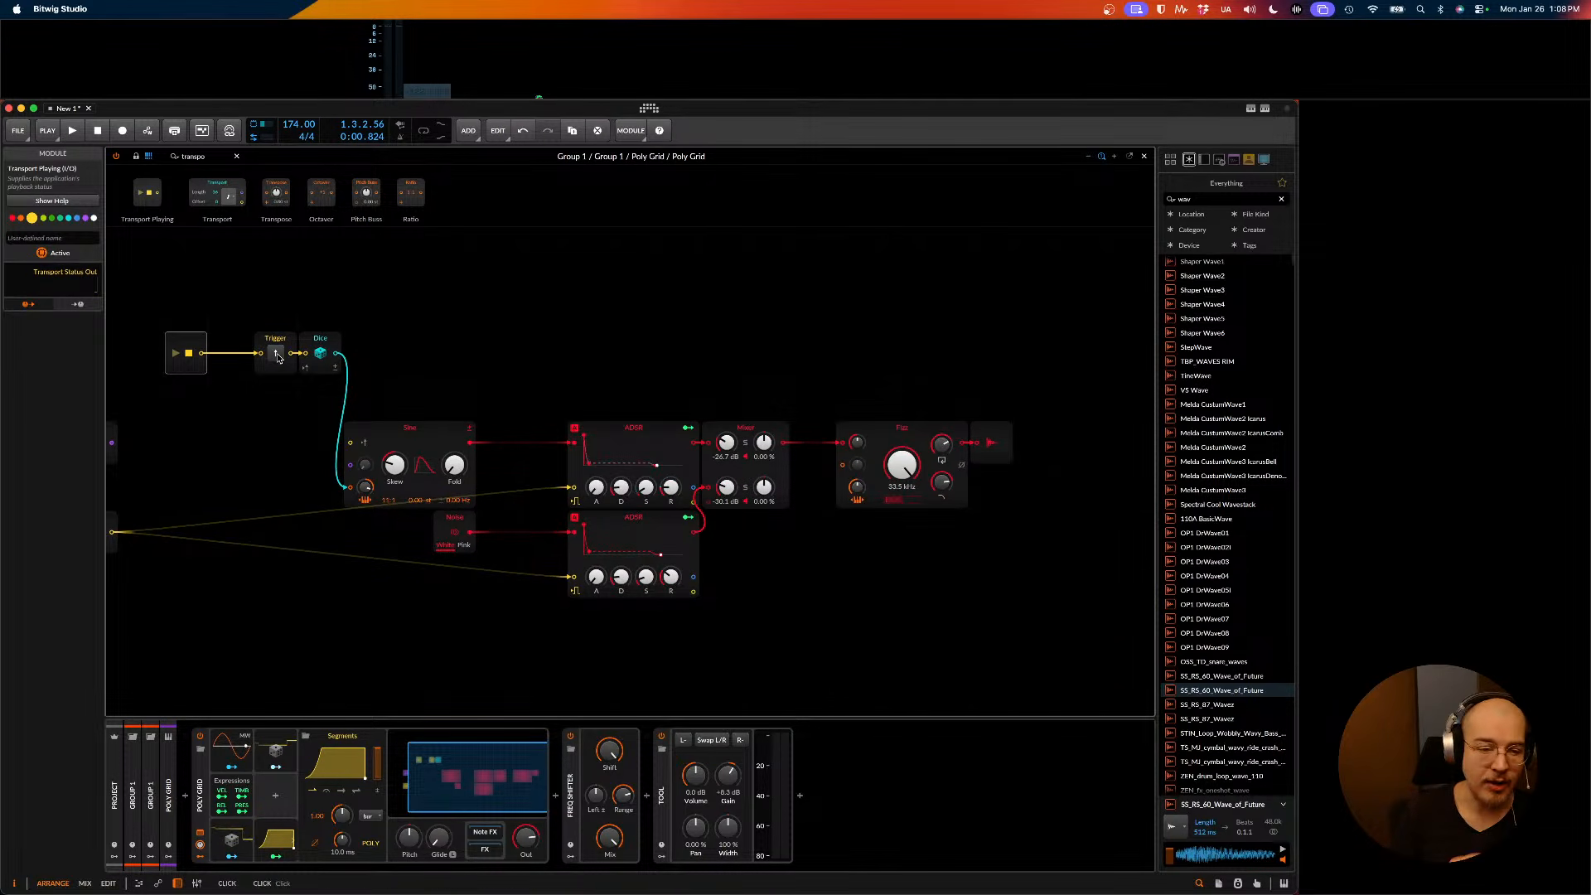
- Start and stop playback repeatedly to check how the Dice responds to the transport trigger
{"action": "key", "text": "space"}
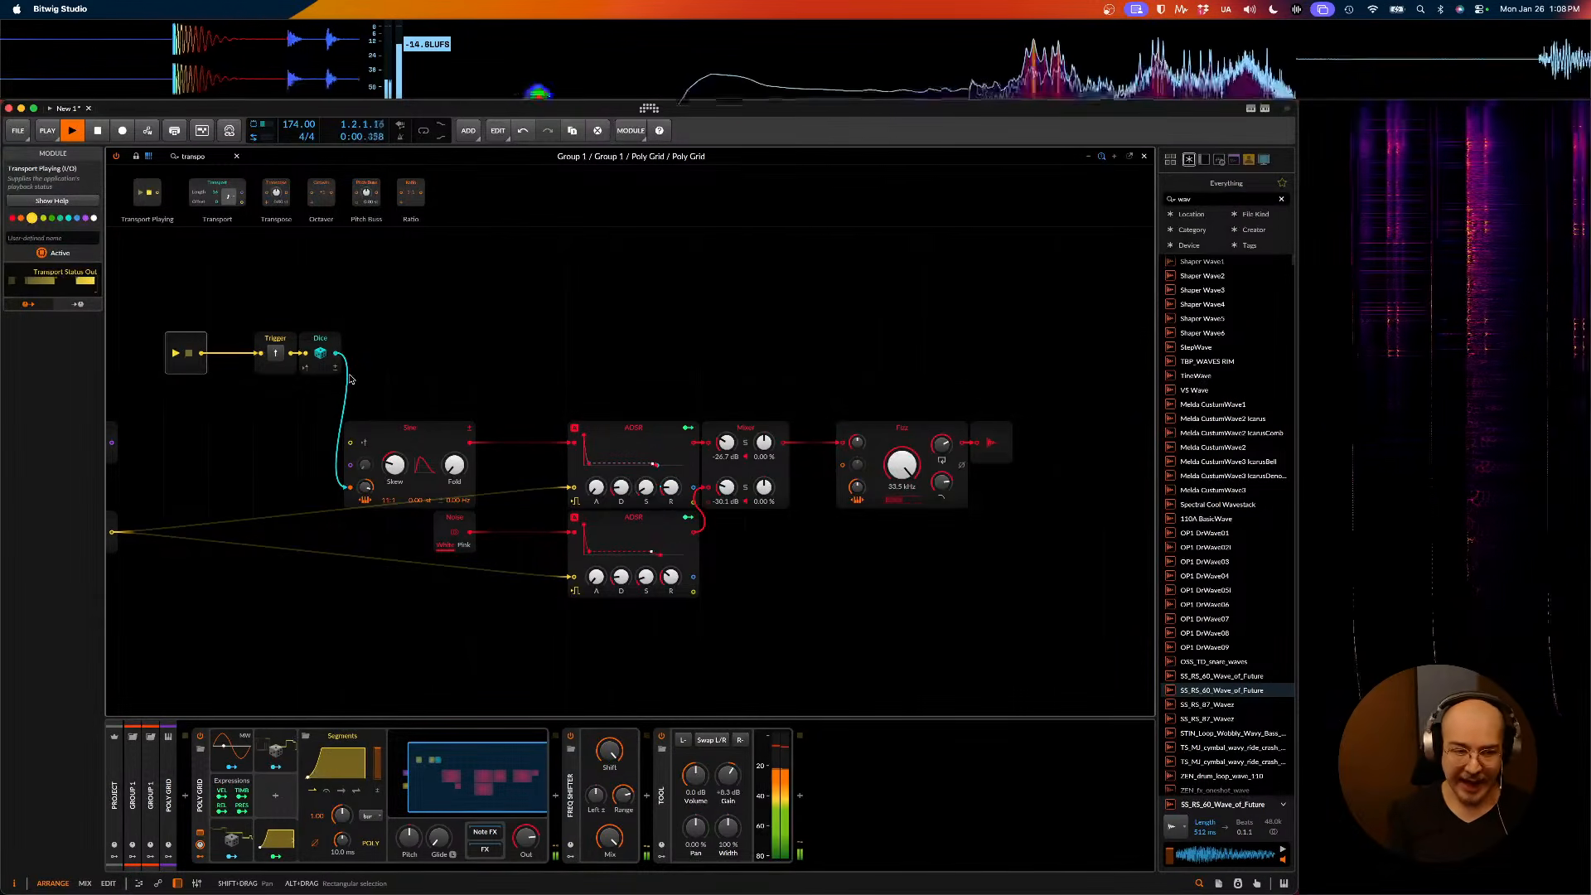
{"action": "key", "text": "space"}
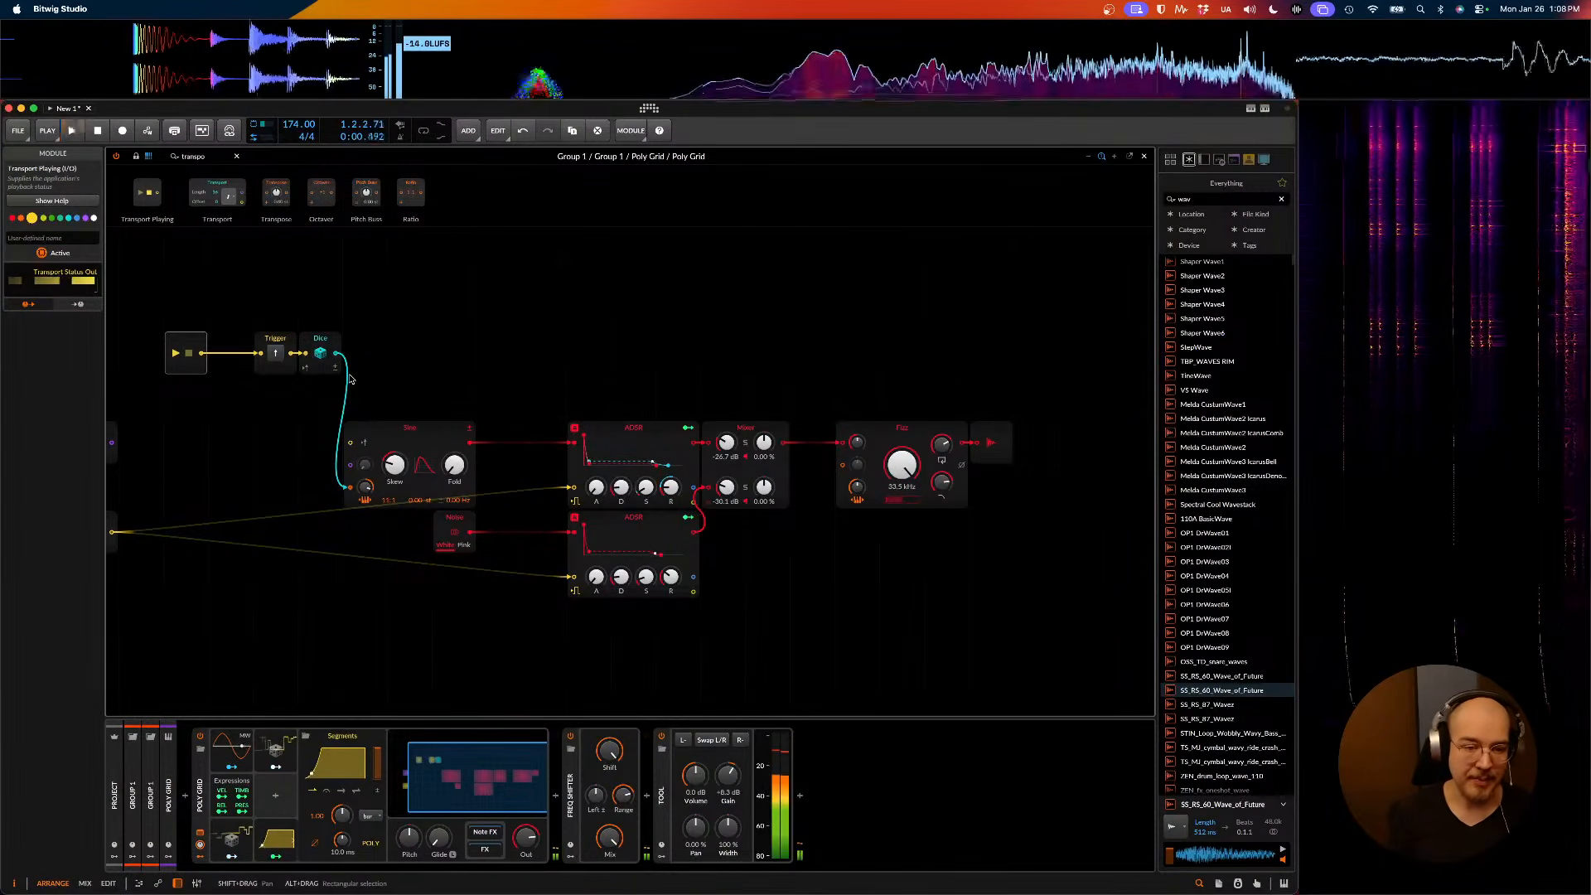
{"action": "key", "text": "space"}
{"action": "scroll", "coordinate": [350, 379], "scroll_direction": "right", "scroll_amount": 2}
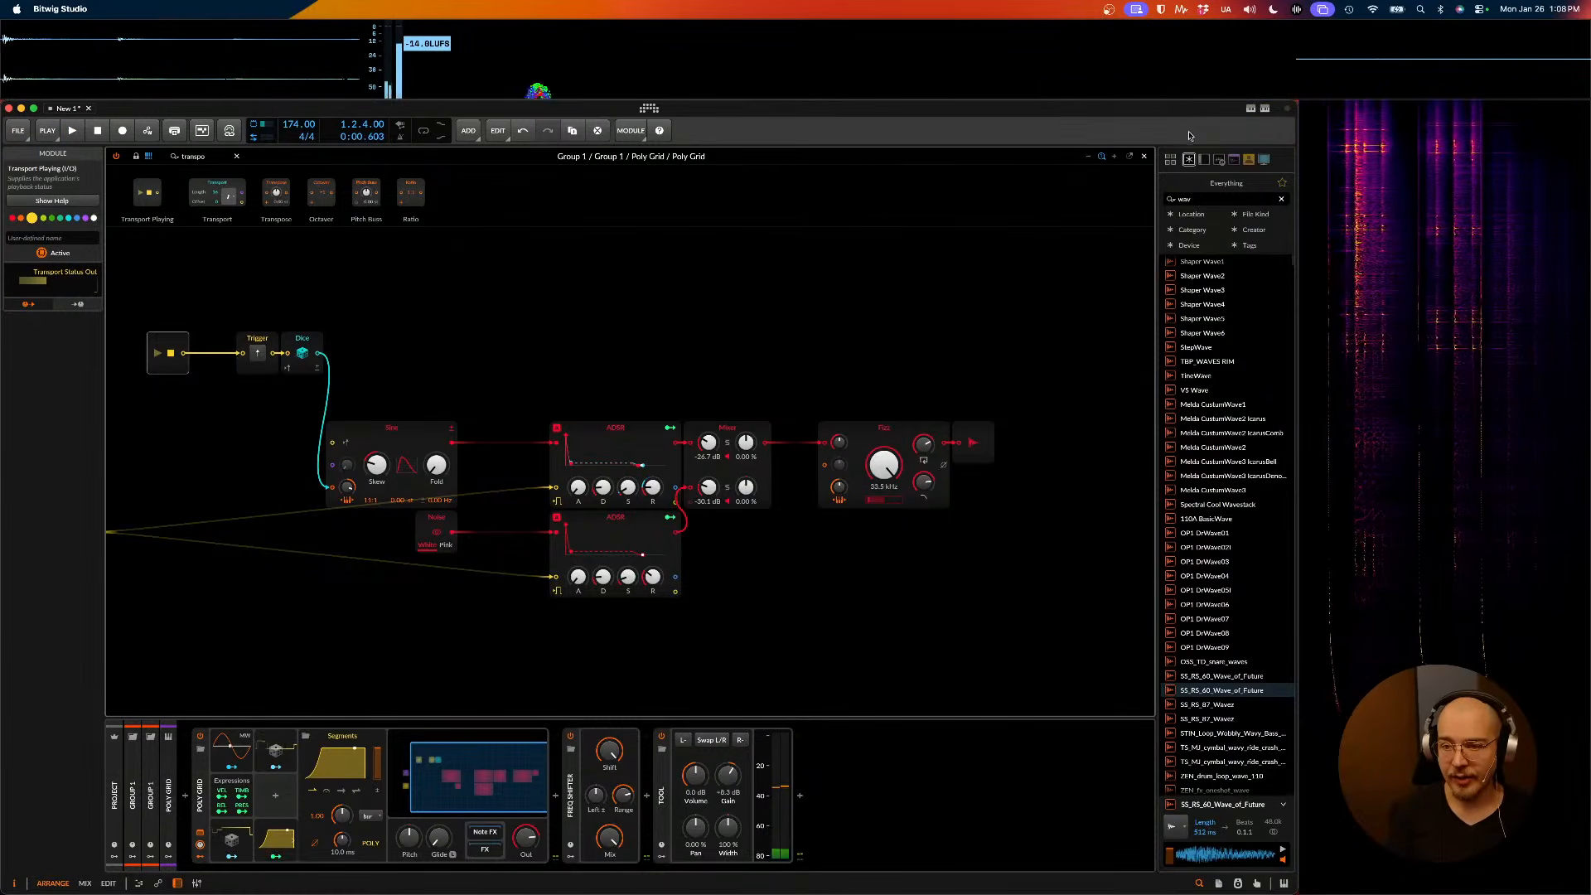
- Close the Poly Grid editor and play the beat with the outer Group 1 track selected
{"action": "left_click", "coordinate": [1147, 158]}
{"action": "key", "text": "space"}
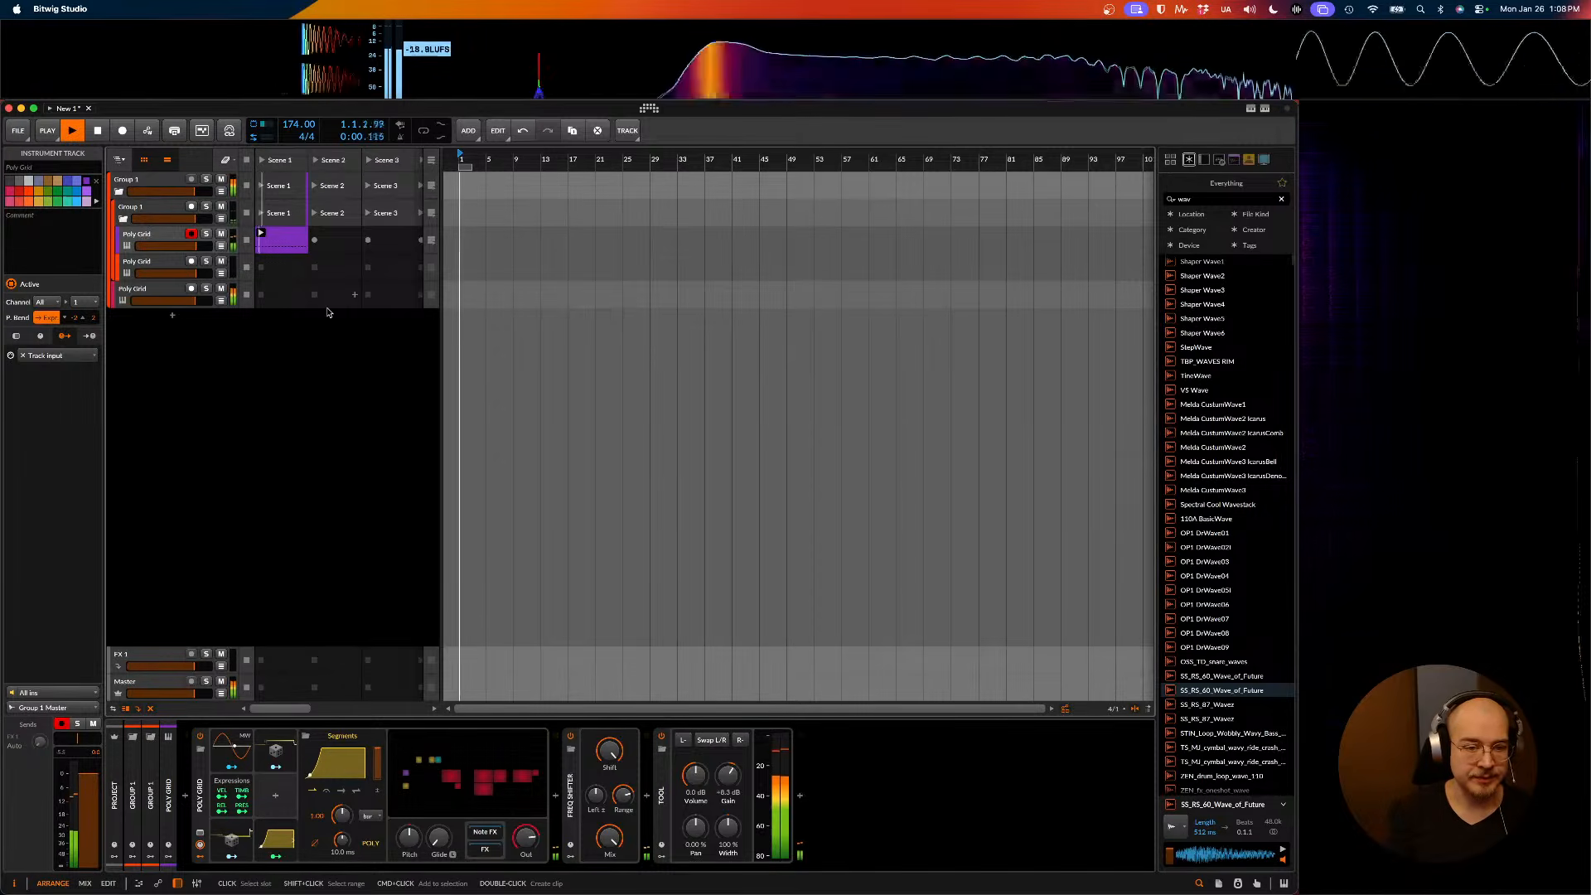
{"action": "left_click", "coordinate": [159, 180]}
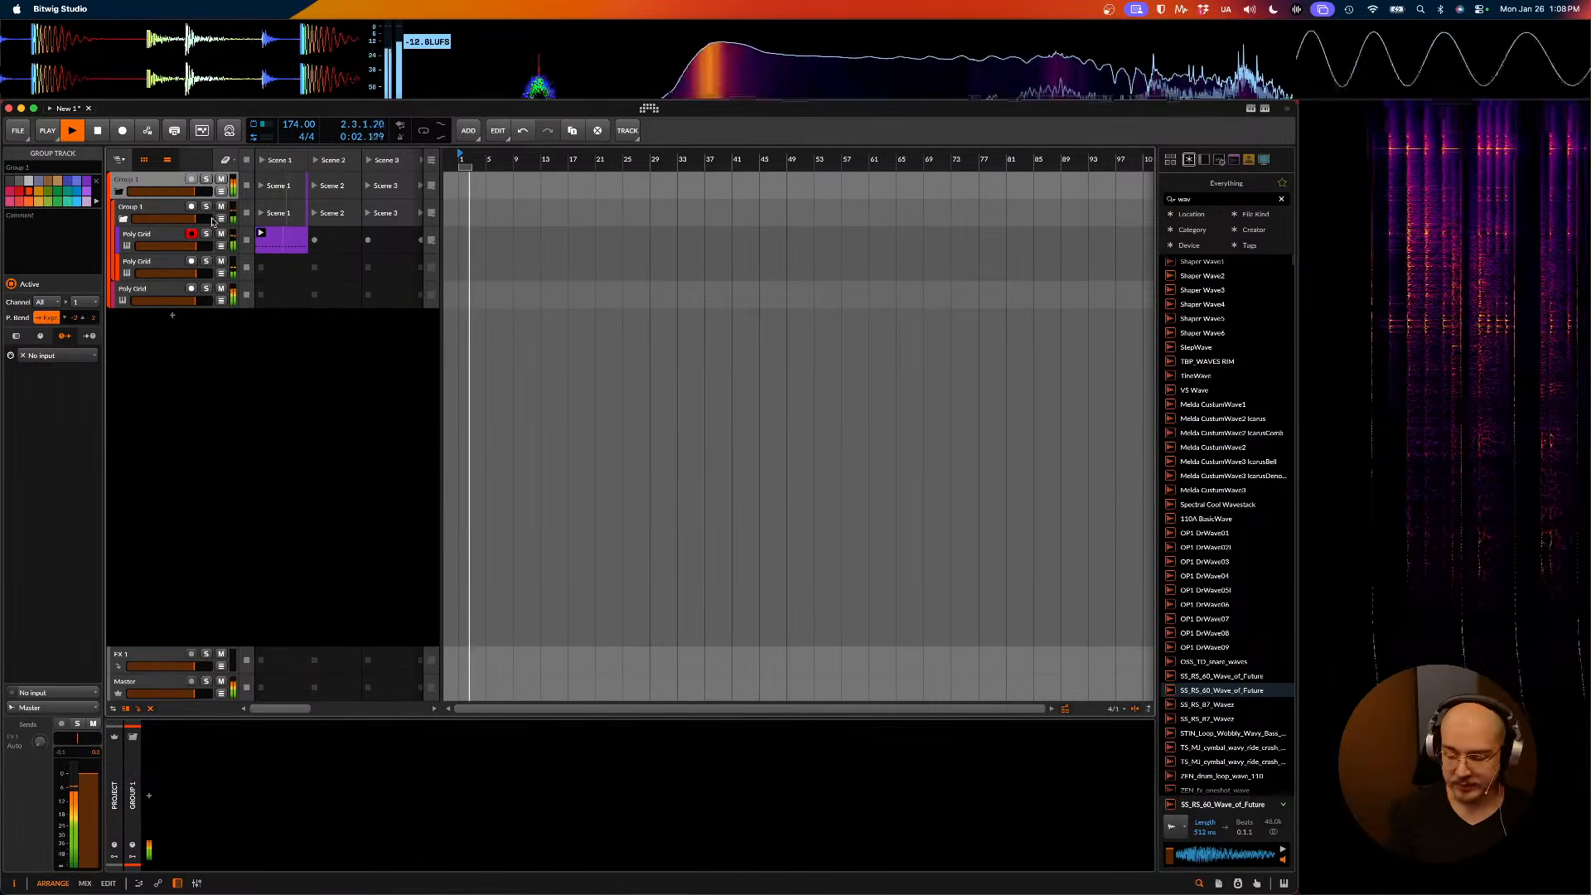
{"action": "key", "text": "space"}
{"action": "key", "text": "space"}
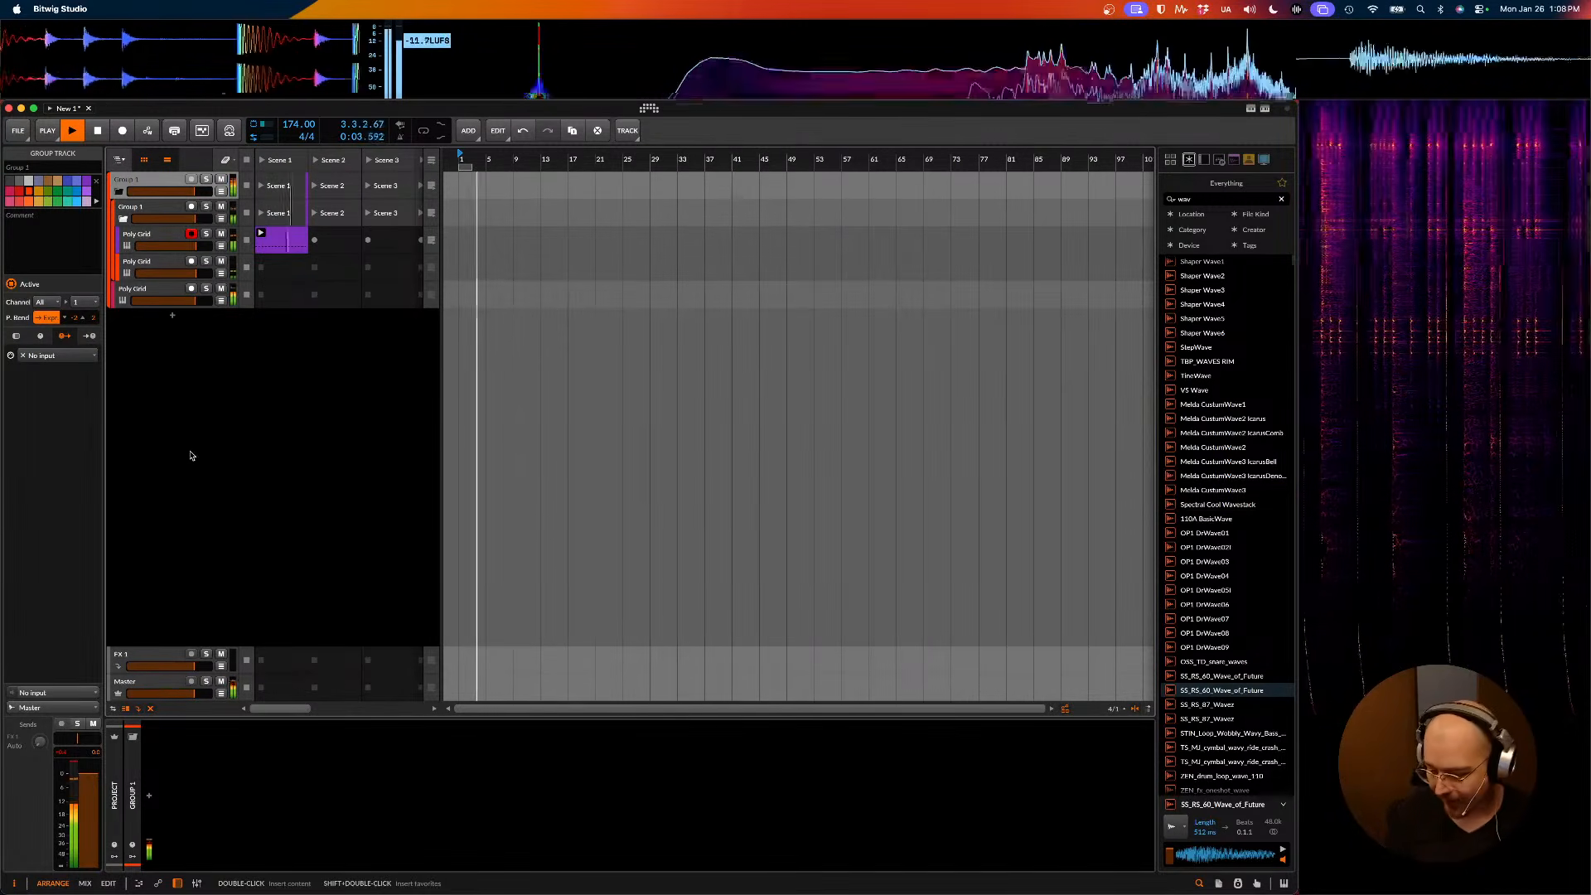
- Insert a Saturator on the outer Group 1 track and set its loud threshold to -0.4 dB and loud ratio to -97.2%
{"action": "left_click", "coordinate": [150, 799]}
{"action": "type", "text": "satur"}
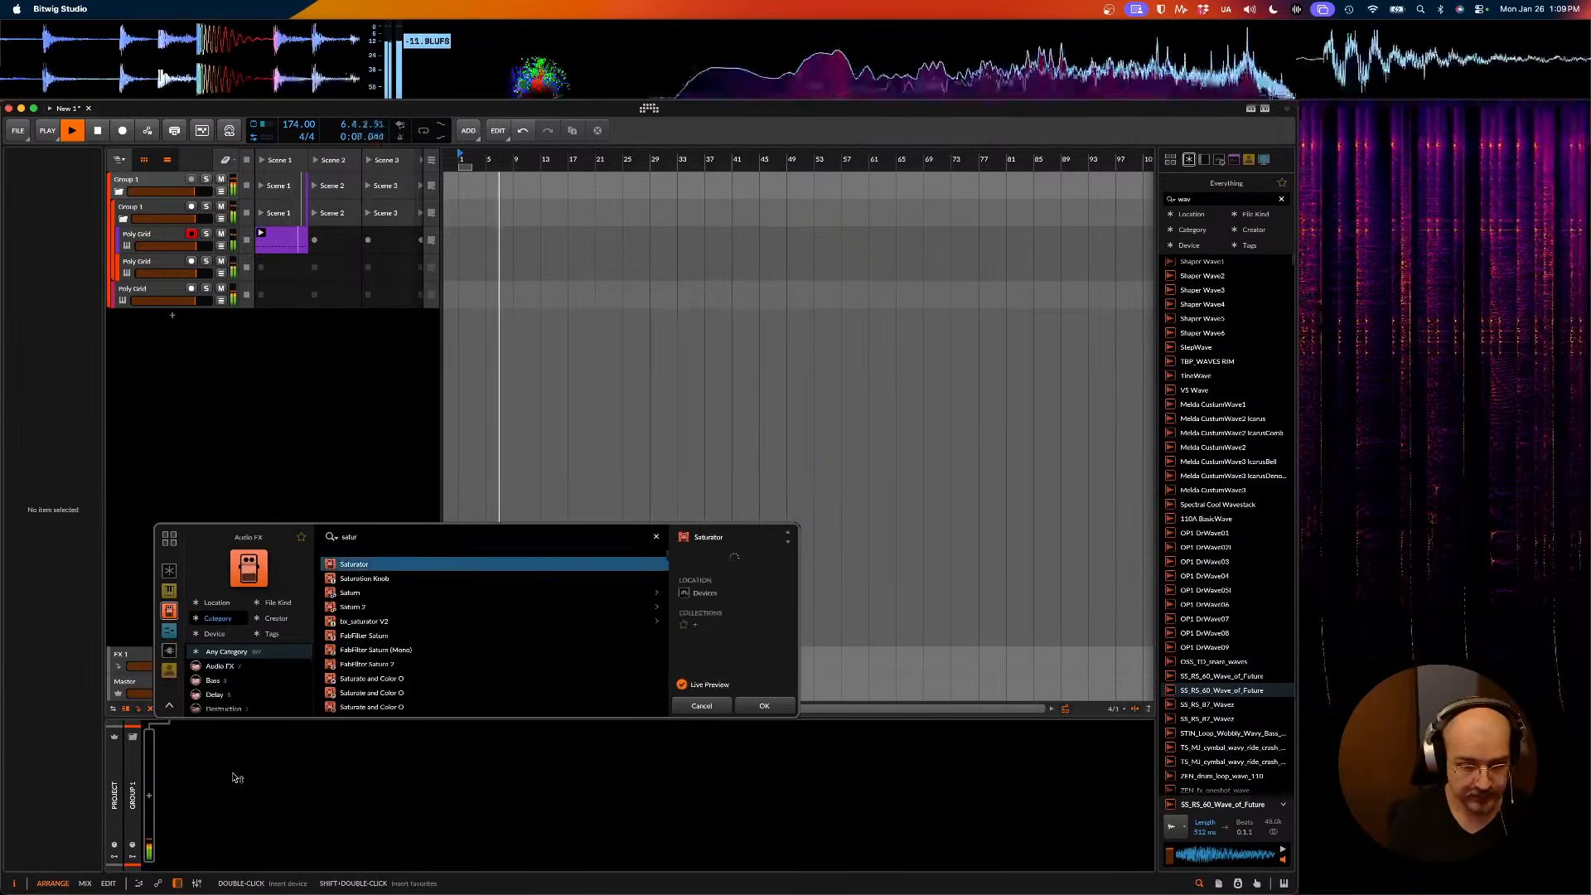
{"action": "key", "text": "Return"}
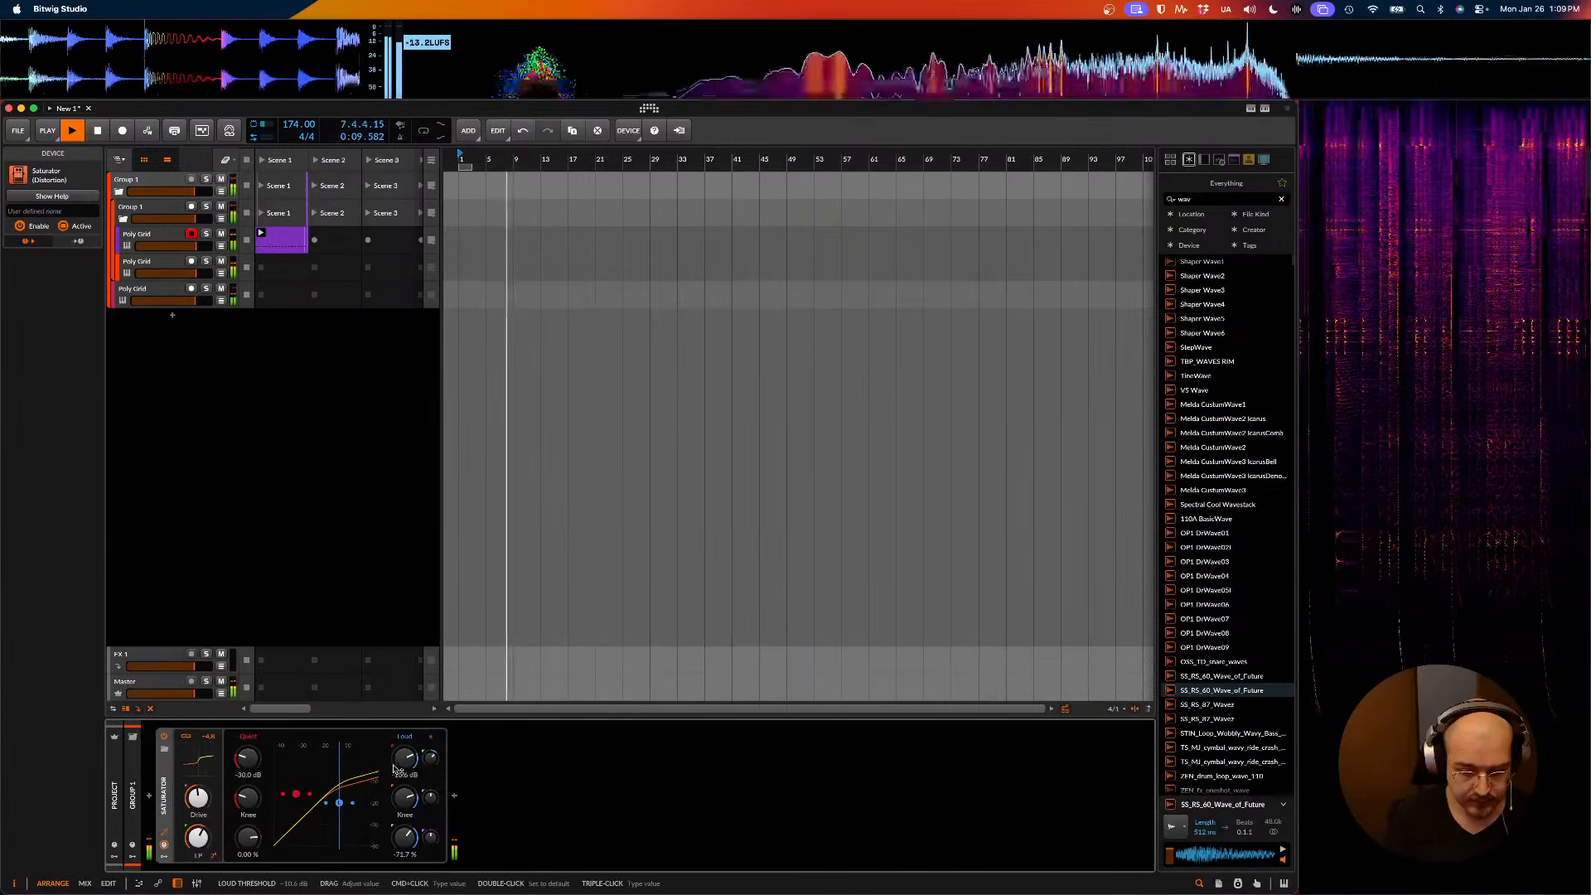
{"action": "left_click_drag", "start_coordinate": [404, 758], "coordinate": [404, 858]}
{"action": "left_click_drag", "start_coordinate": [404, 757], "coordinate": [404, 732]}
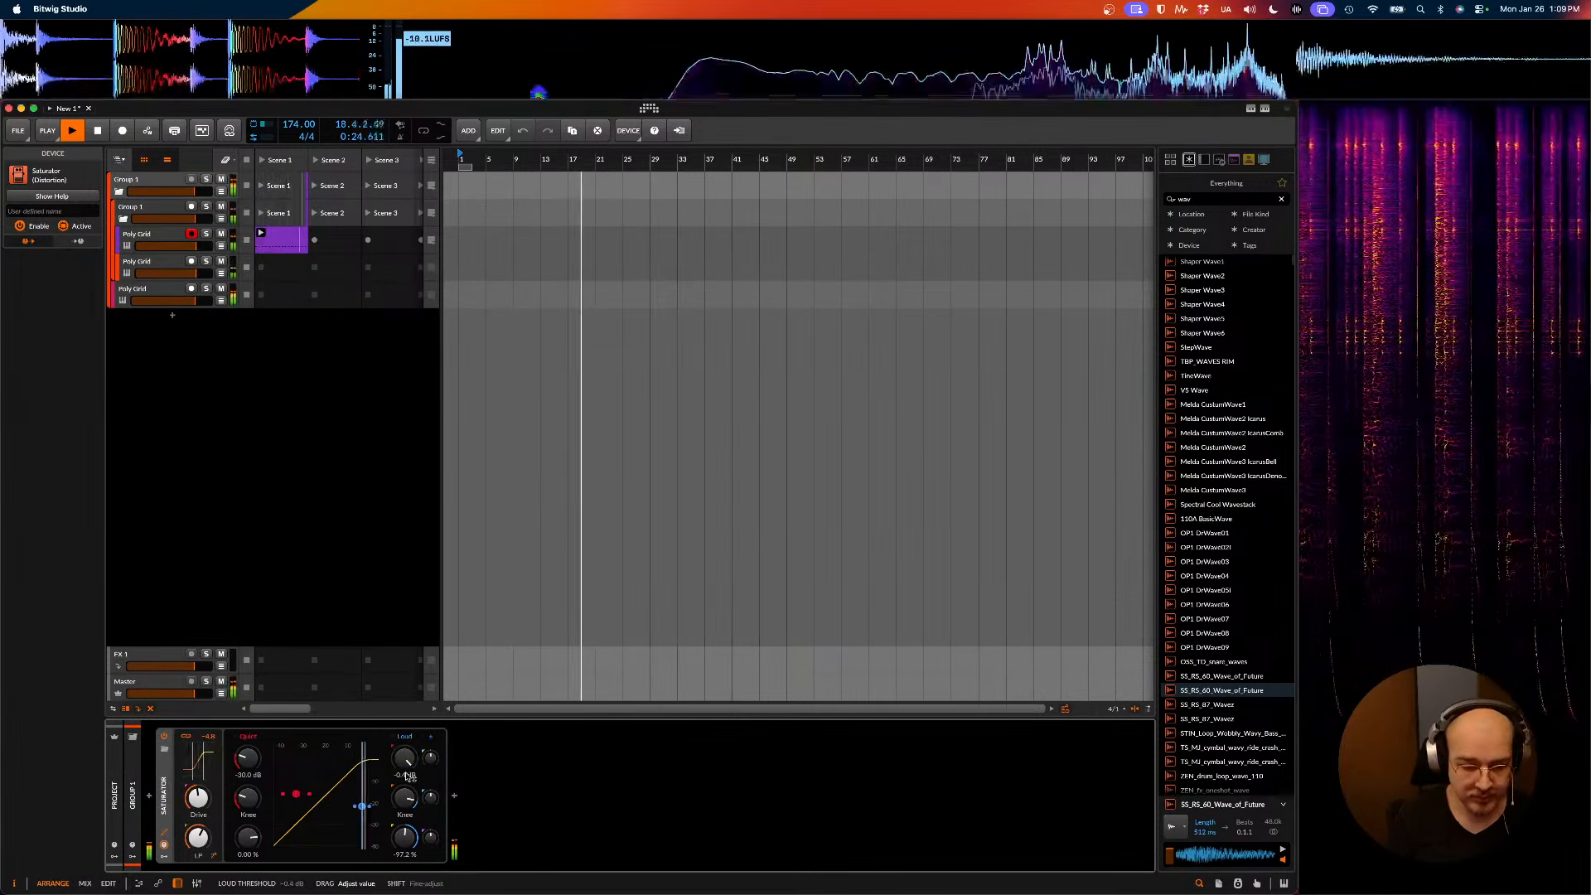
- Insert an EQ+ before the Saturator in the outer group's device chain
{"action": "left_click", "coordinate": [150, 799]}
{"action": "type", "text": "eq"}
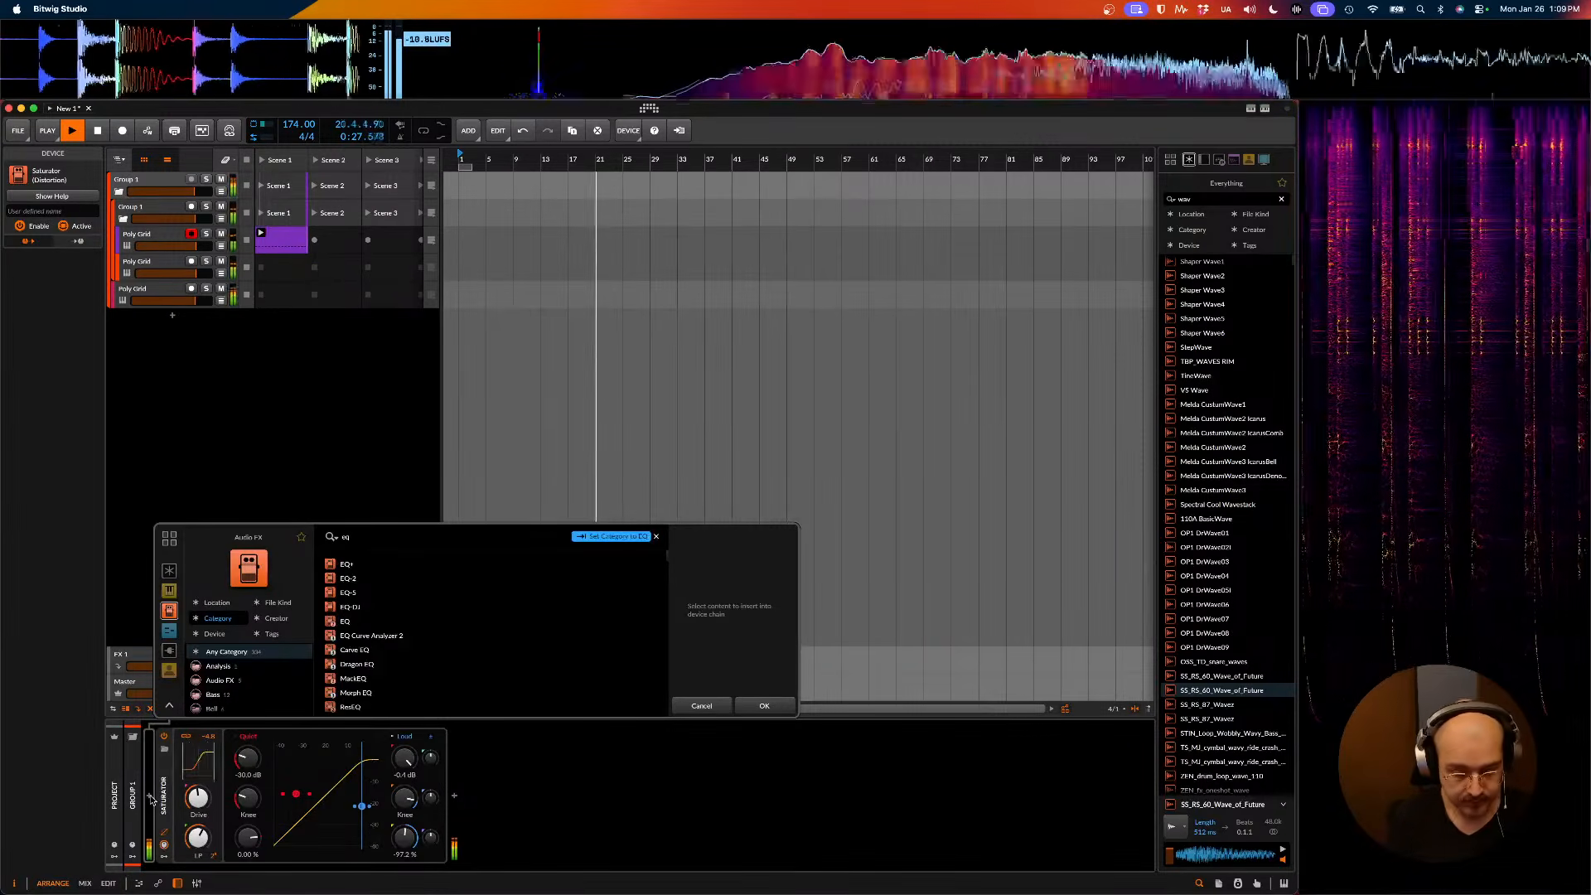
{"action": "key", "text": "Return"}
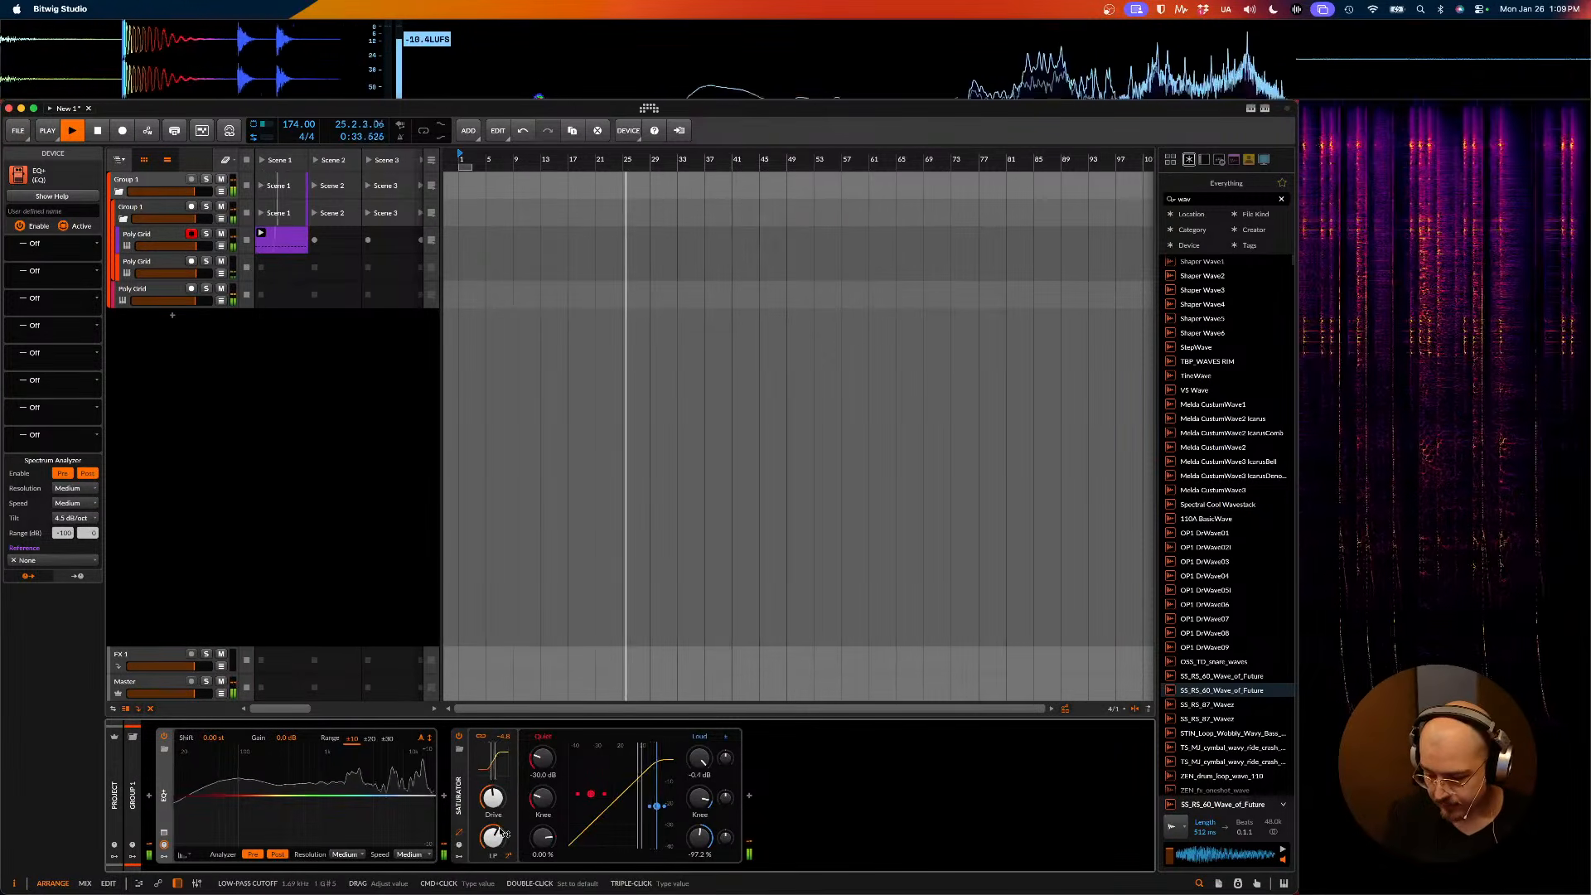
- Add a High-cut 2 band in the EQ+ at 6.77 kHz with a Q of 0.82
{"action": "left_click", "coordinate": [418, 795]}
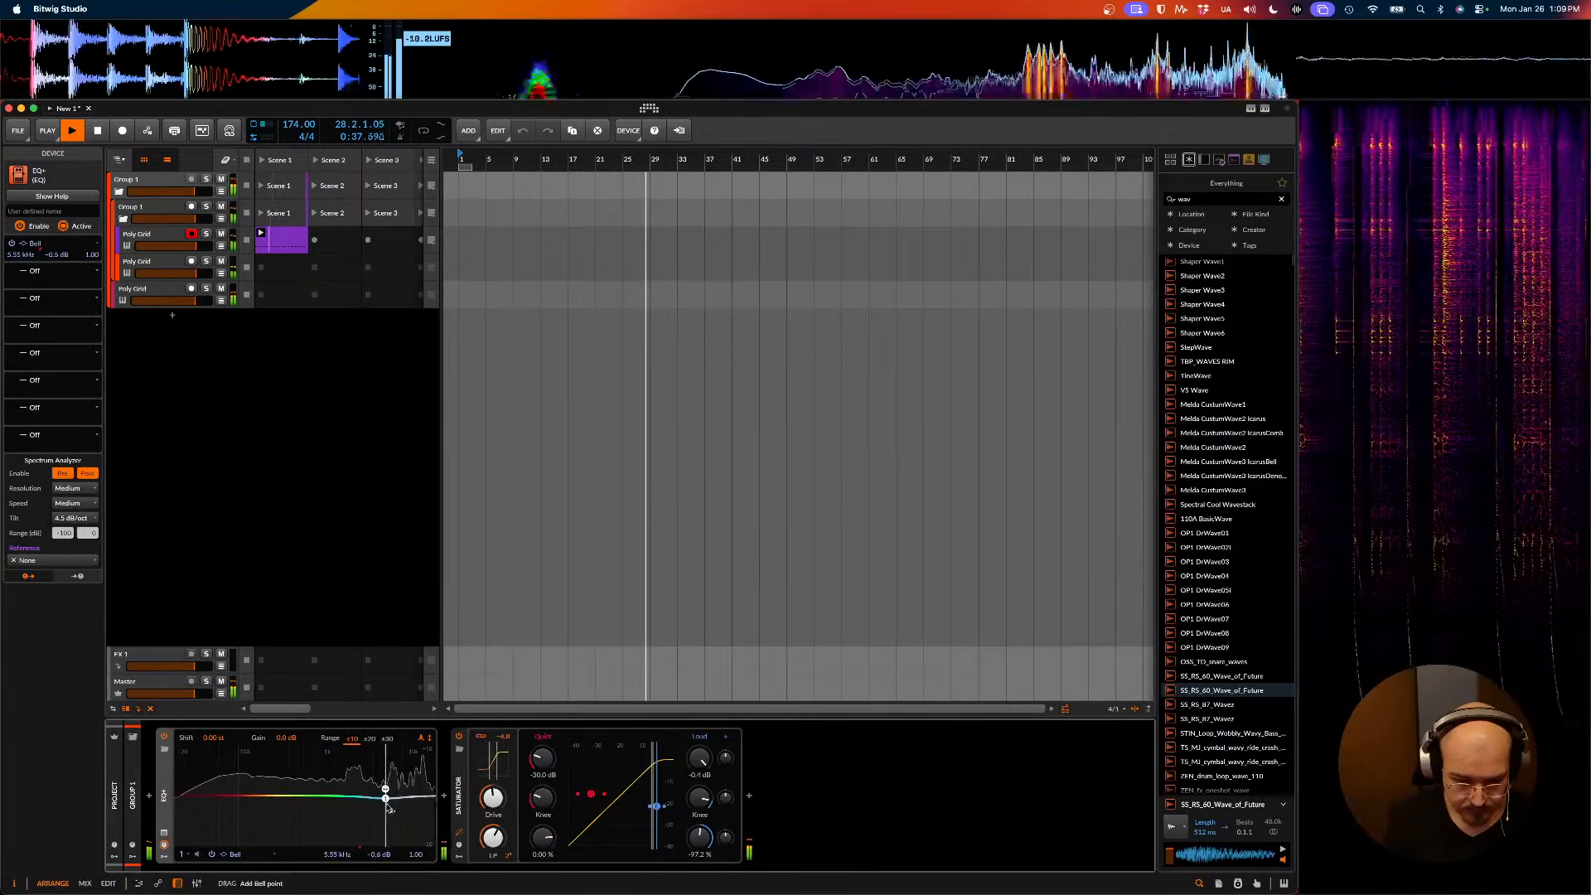
{"action": "left_click_drag", "start_coordinate": [394, 816], "coordinate": [405, 820]}
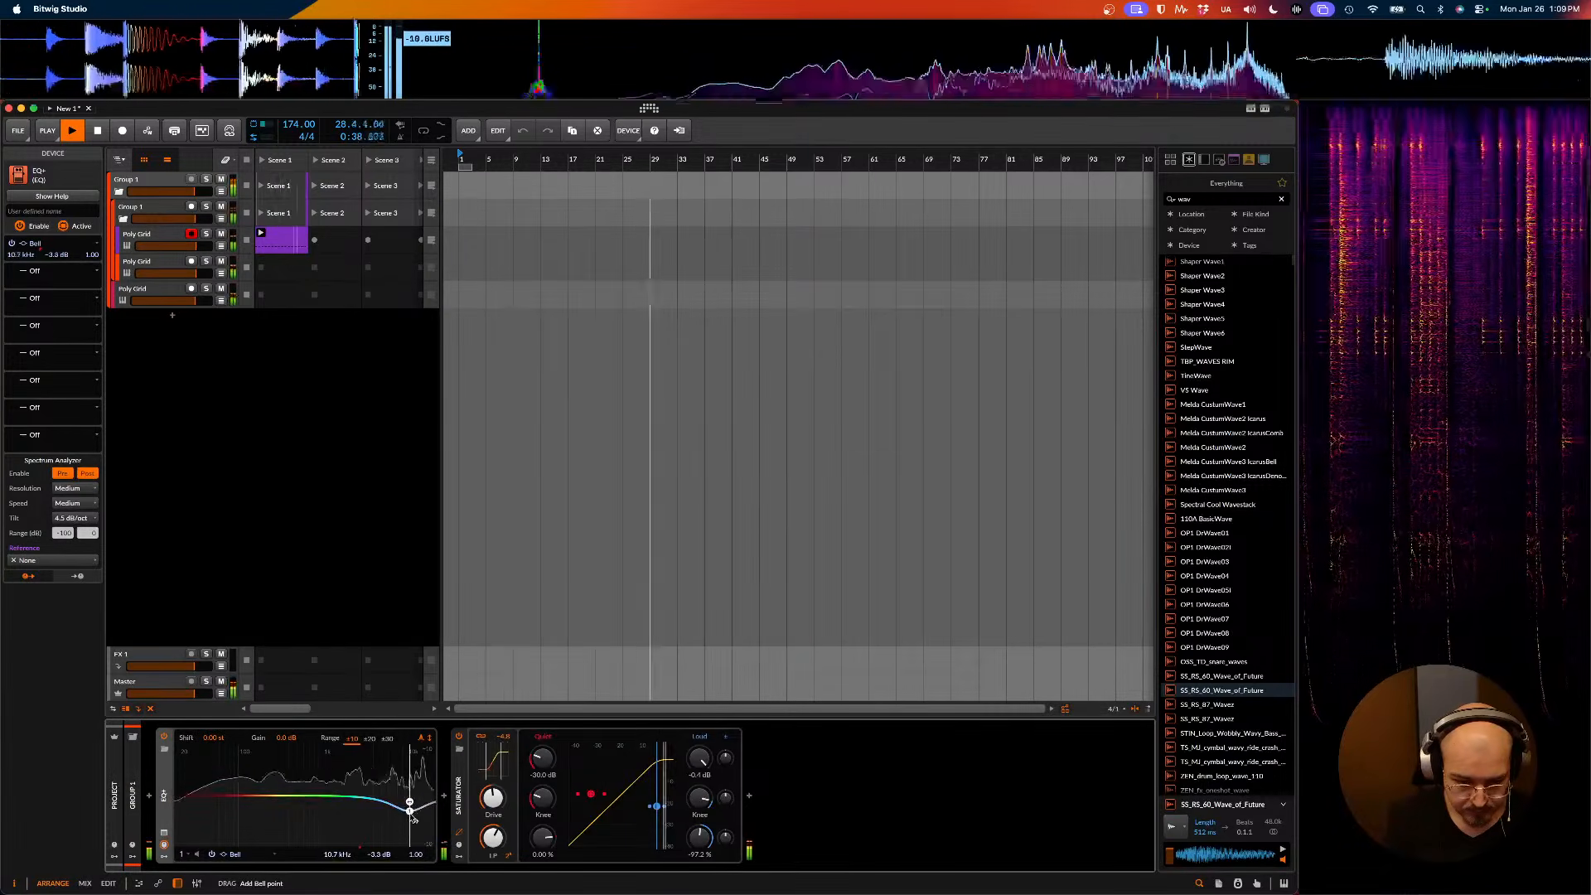
{"action": "left_click", "coordinate": [235, 854]}
{"action": "left_click", "coordinate": [261, 774]}
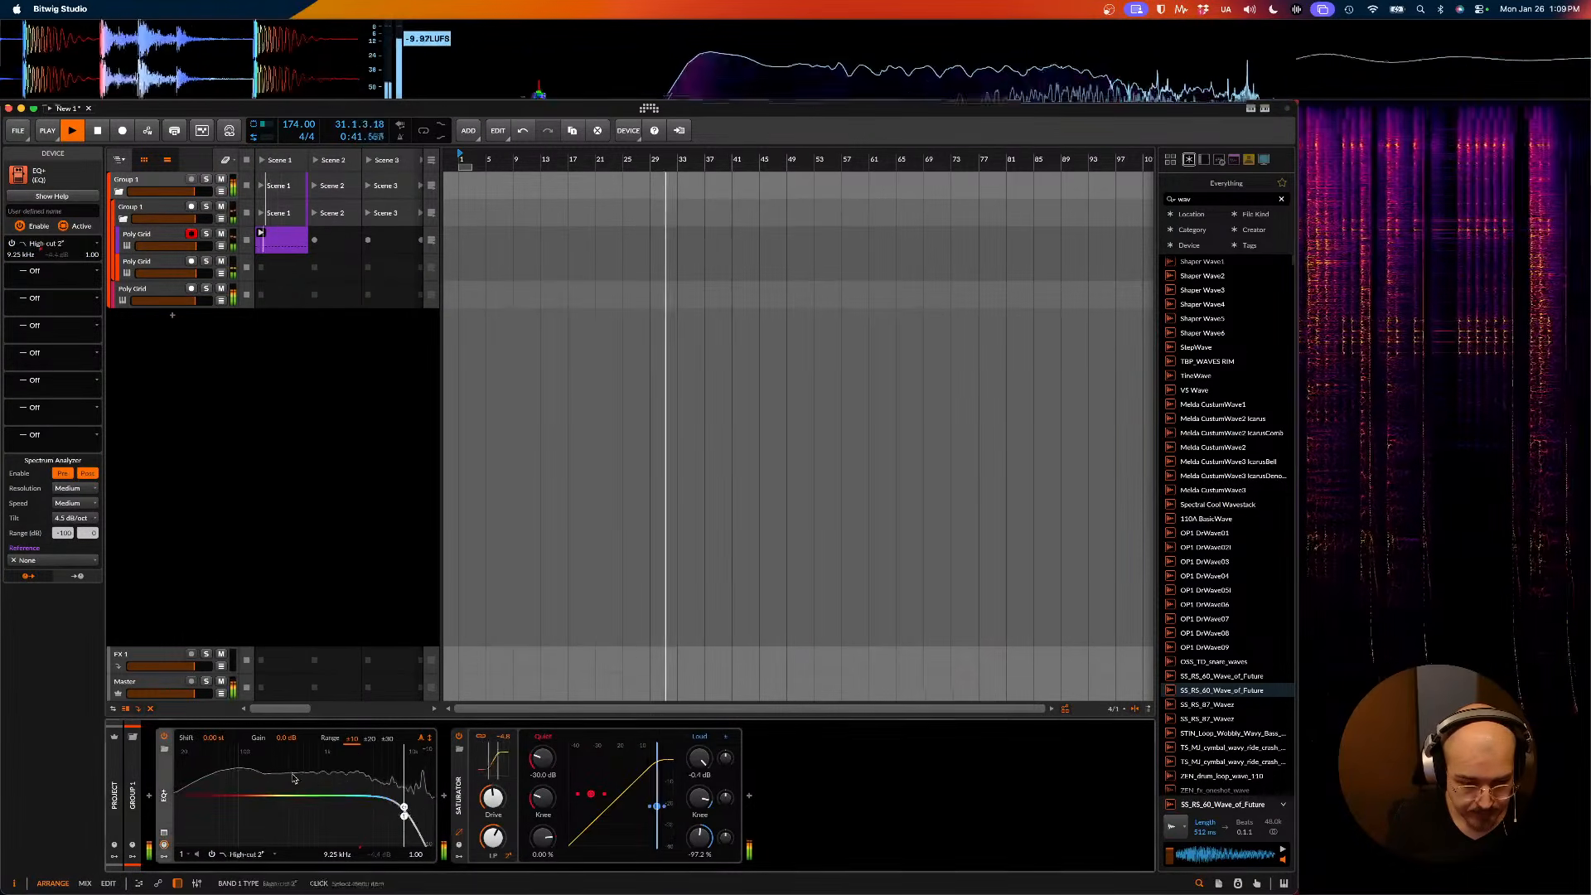
{"action": "mouse_move", "coordinate": [404, 808]}
{"action": "left_mouse_down"}
{"action": "mouse_move", "coordinate": [378, 820]}
{"action": "mouse_move", "coordinate": [395, 829]}
{"action": "left_mouse_up"}
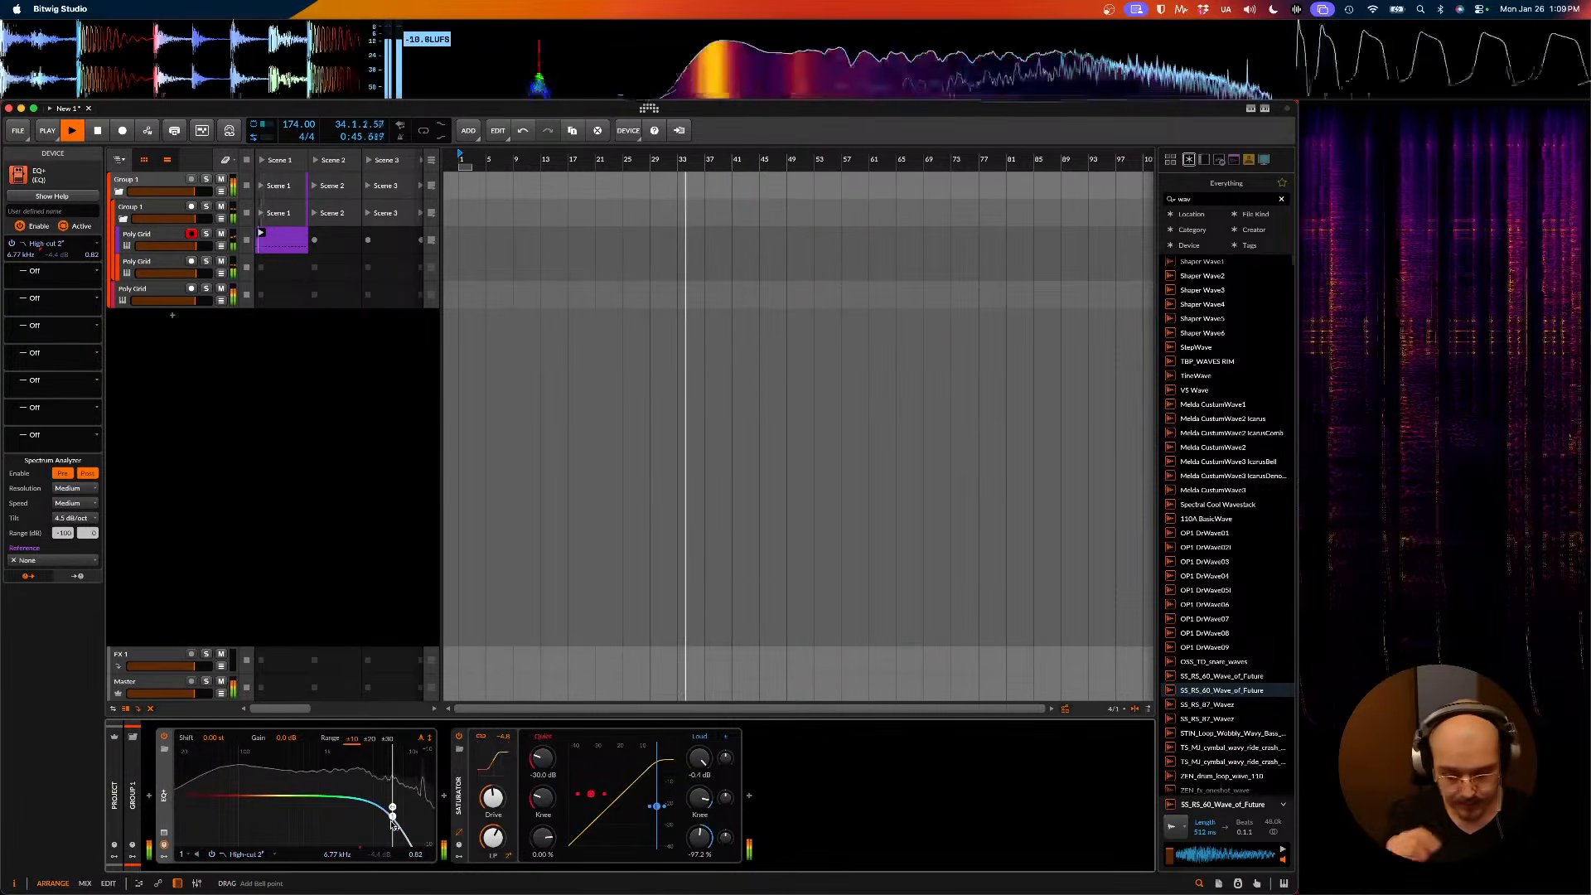
- Move the EQ+ High-cut 2 band to 7.47 kHz and add a Low-cut 4 band at 66.3 Hz with a Q of 0.44
{"action": "left_click_drag", "start_coordinate": [394, 810], "coordinate": [396, 809]}
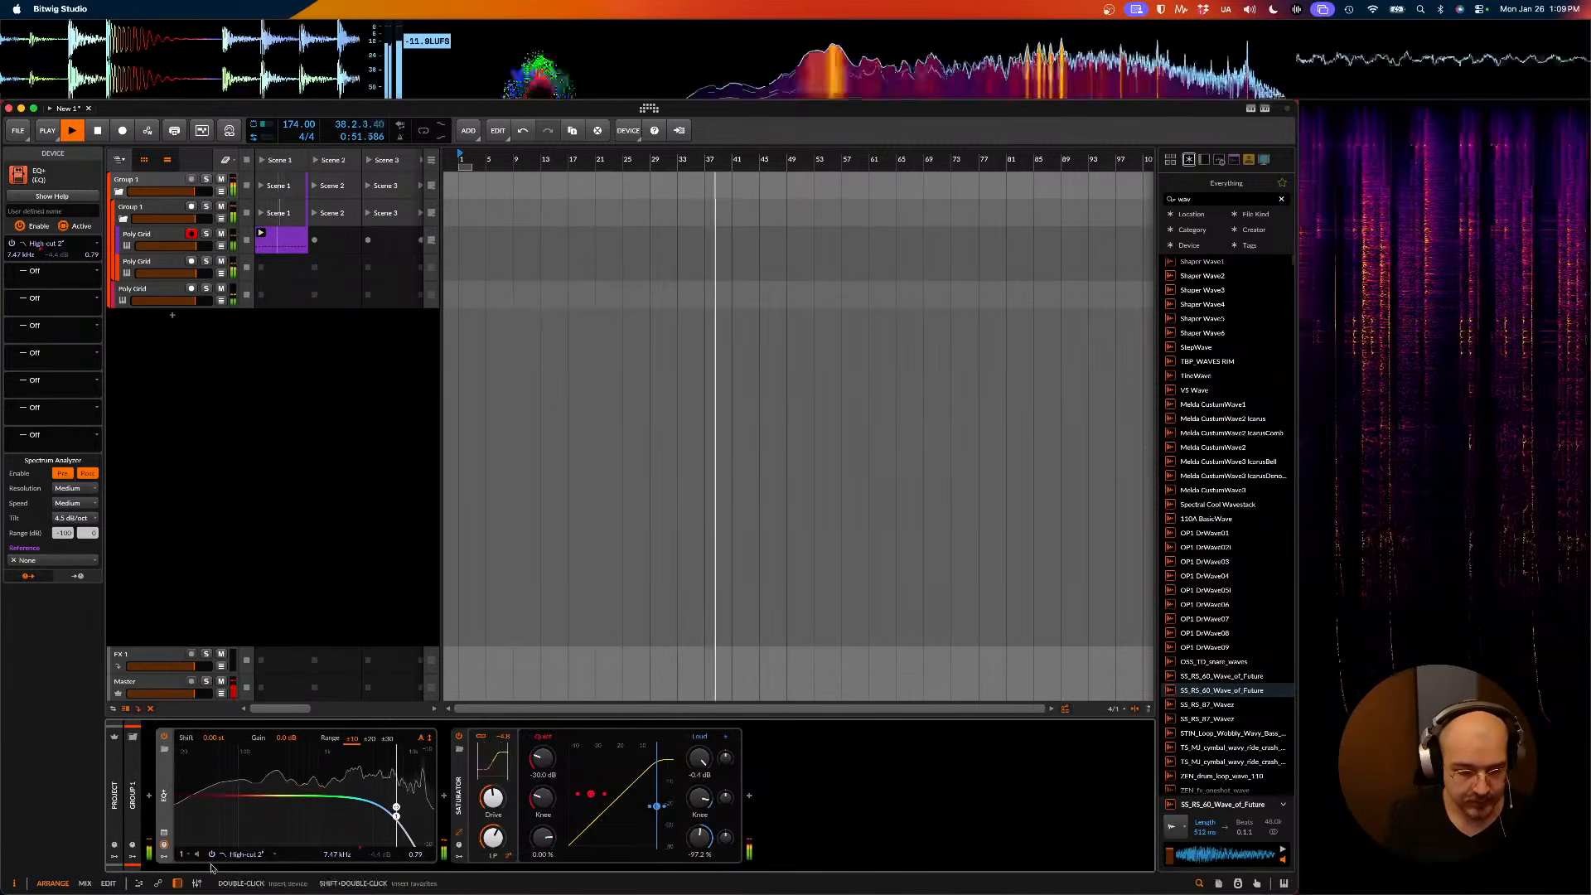
{"action": "left_click", "coordinate": [181, 793]}
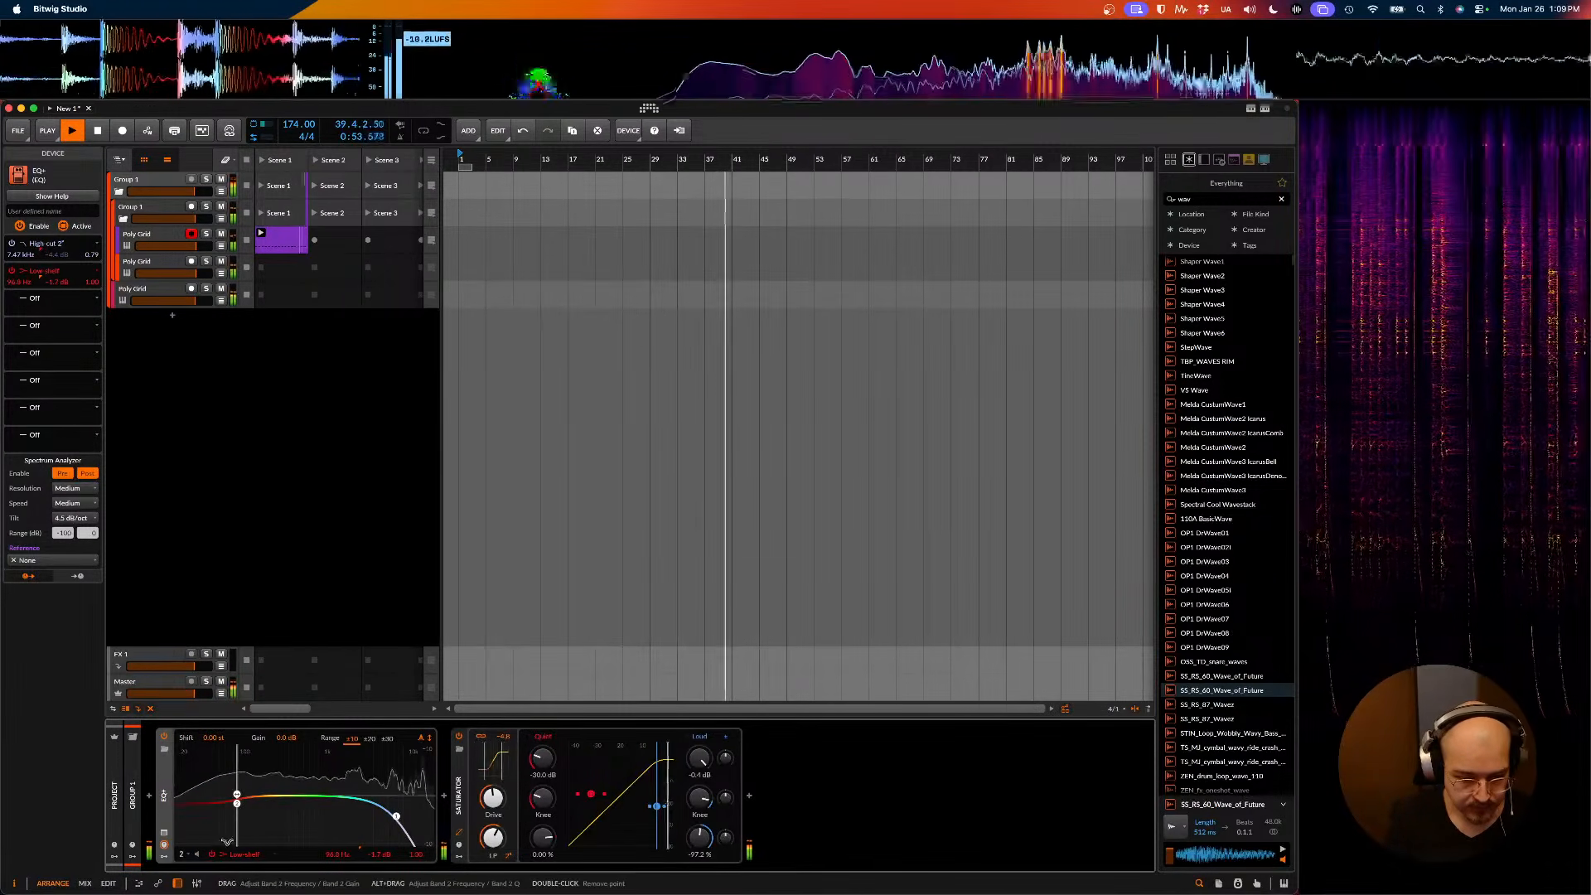
{"action": "left_click", "coordinate": [245, 854]}
{"action": "left_click", "coordinate": [261, 707]}
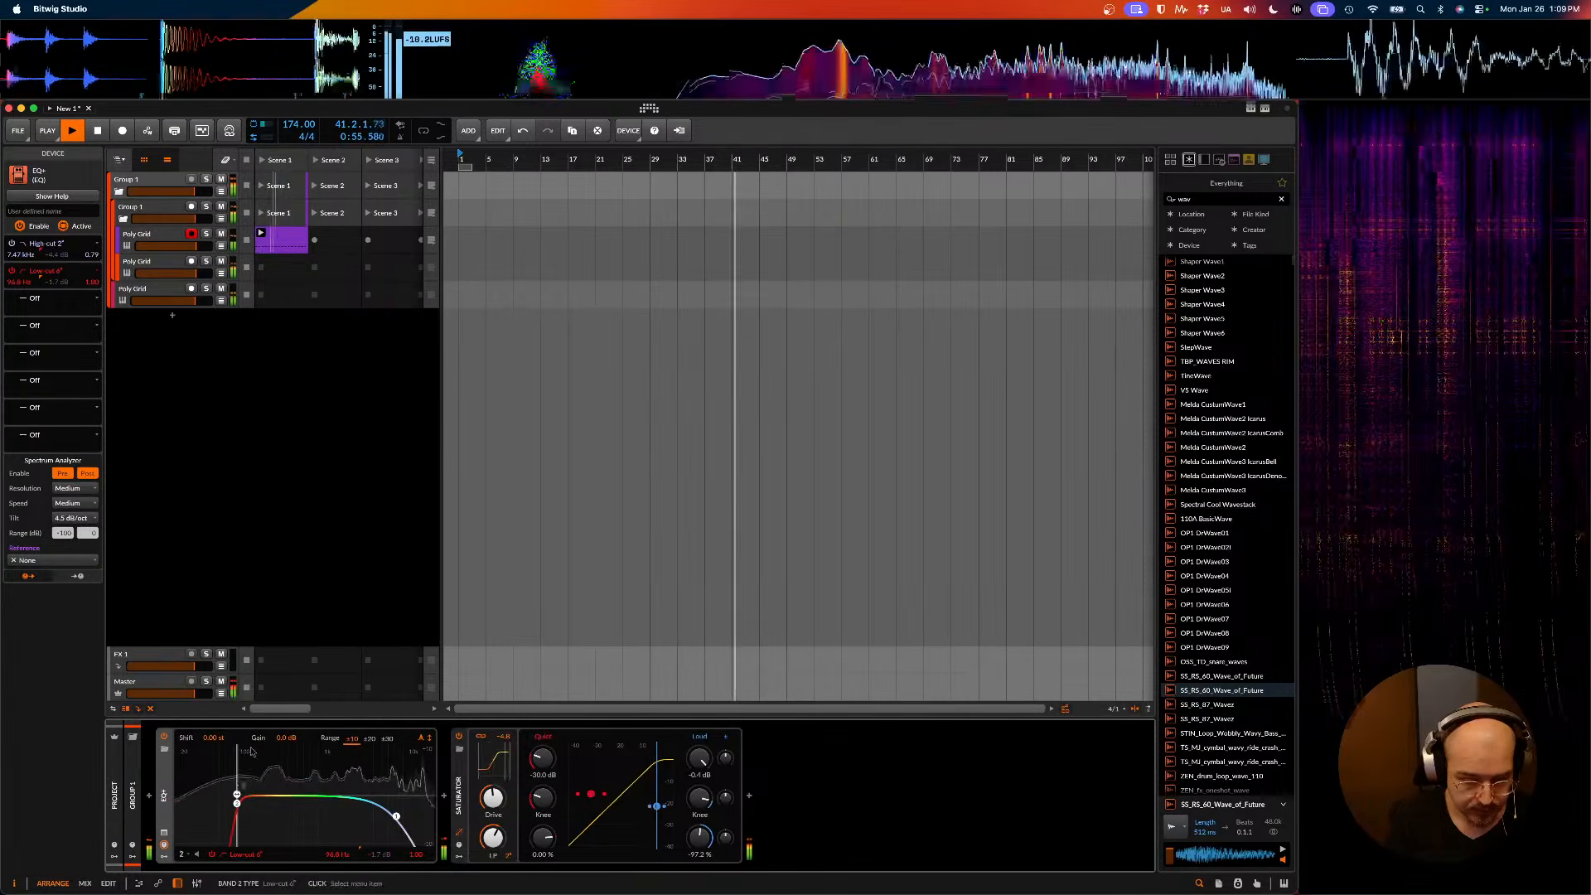
{"action": "left_click_drag", "start_coordinate": [256, 819], "coordinate": [222, 802]}
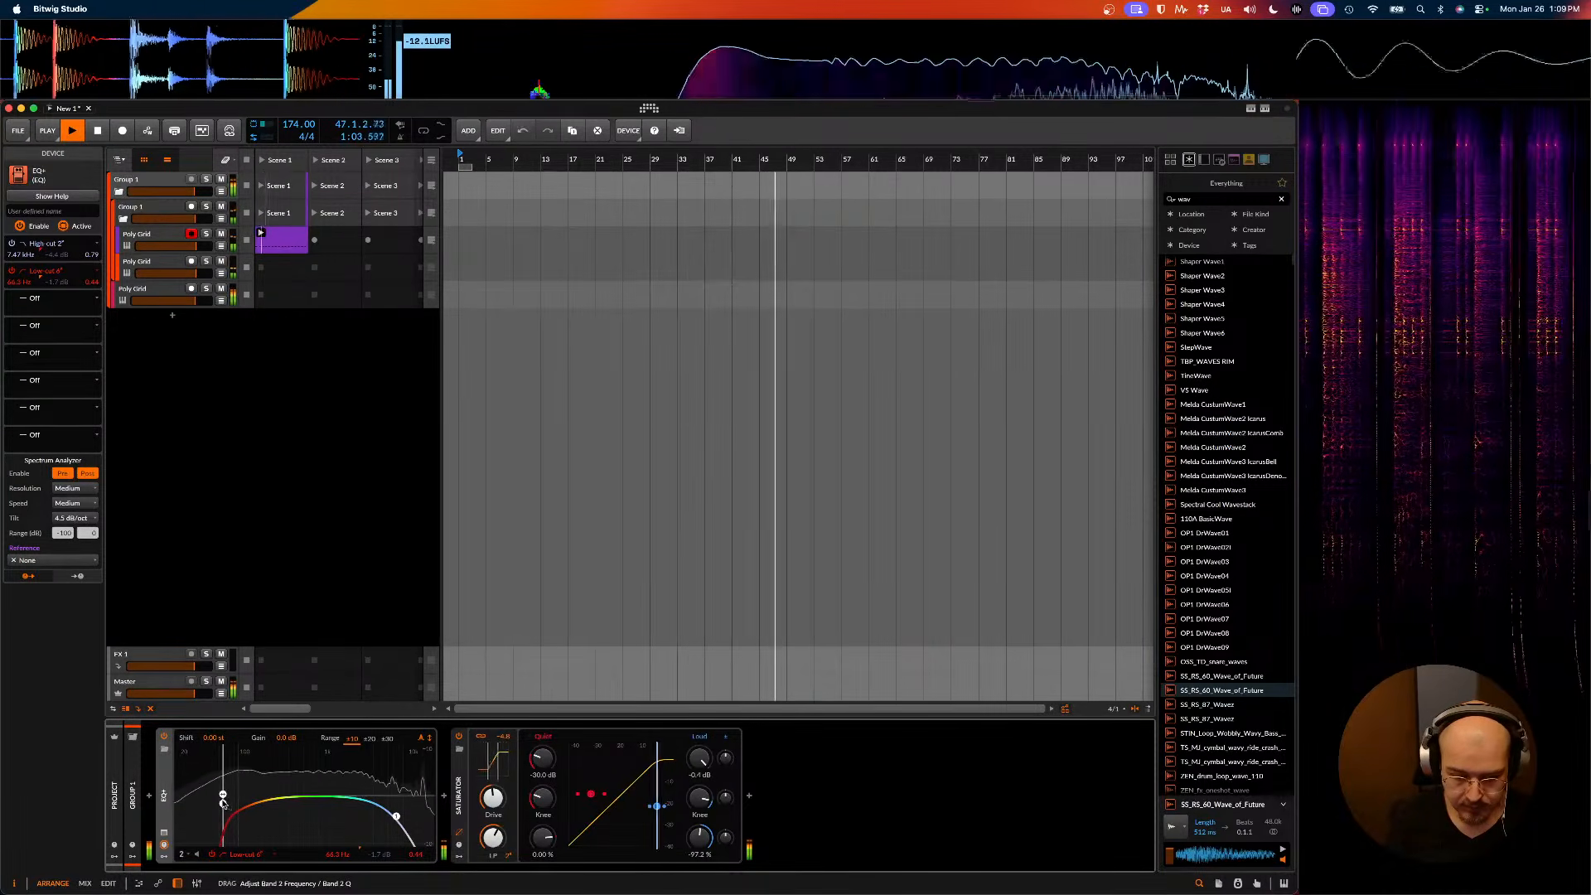
- Try a Blur after the Saturator, adjusting its right-channel delay time and feedback, and remove it from the chain
{"action": "left_click", "coordinate": [750, 797]}
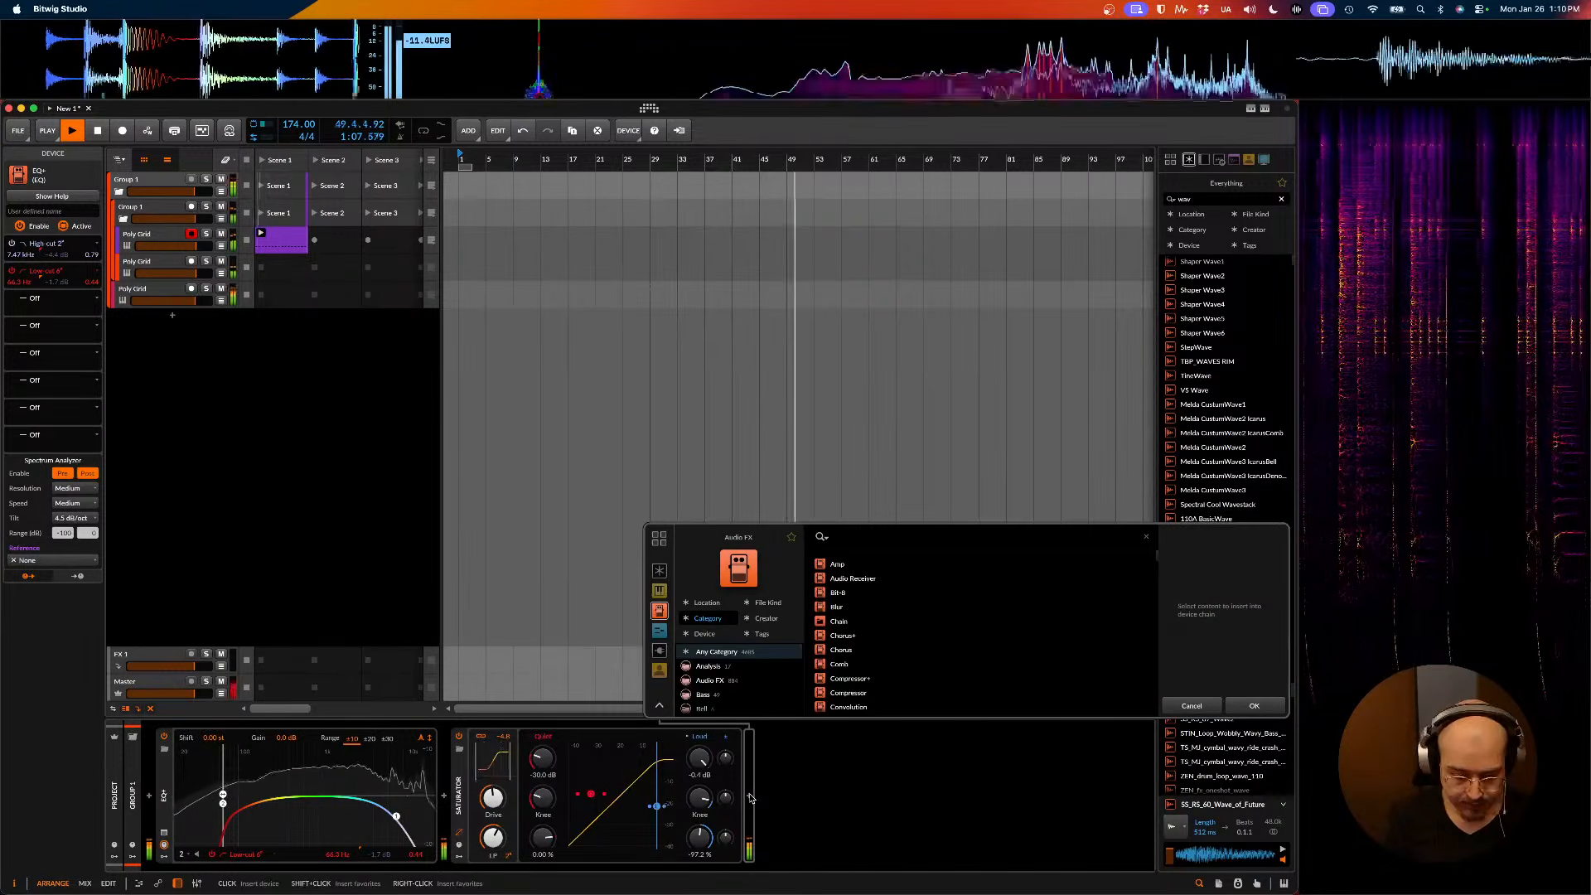
{"action": "type", "text": "blur"}
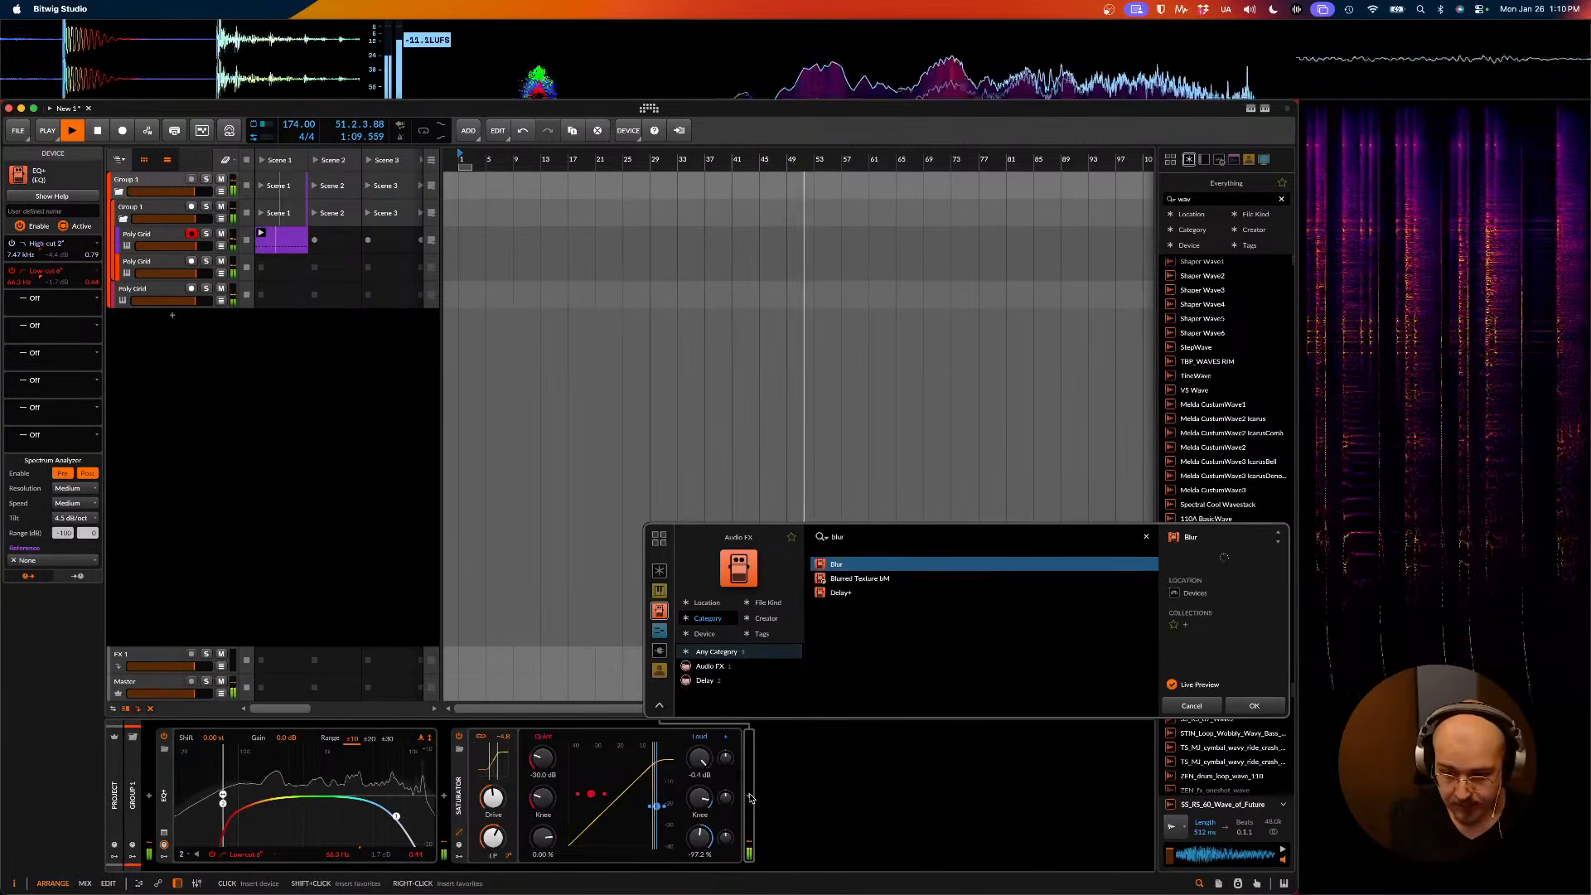
{"action": "key", "text": "Return"}
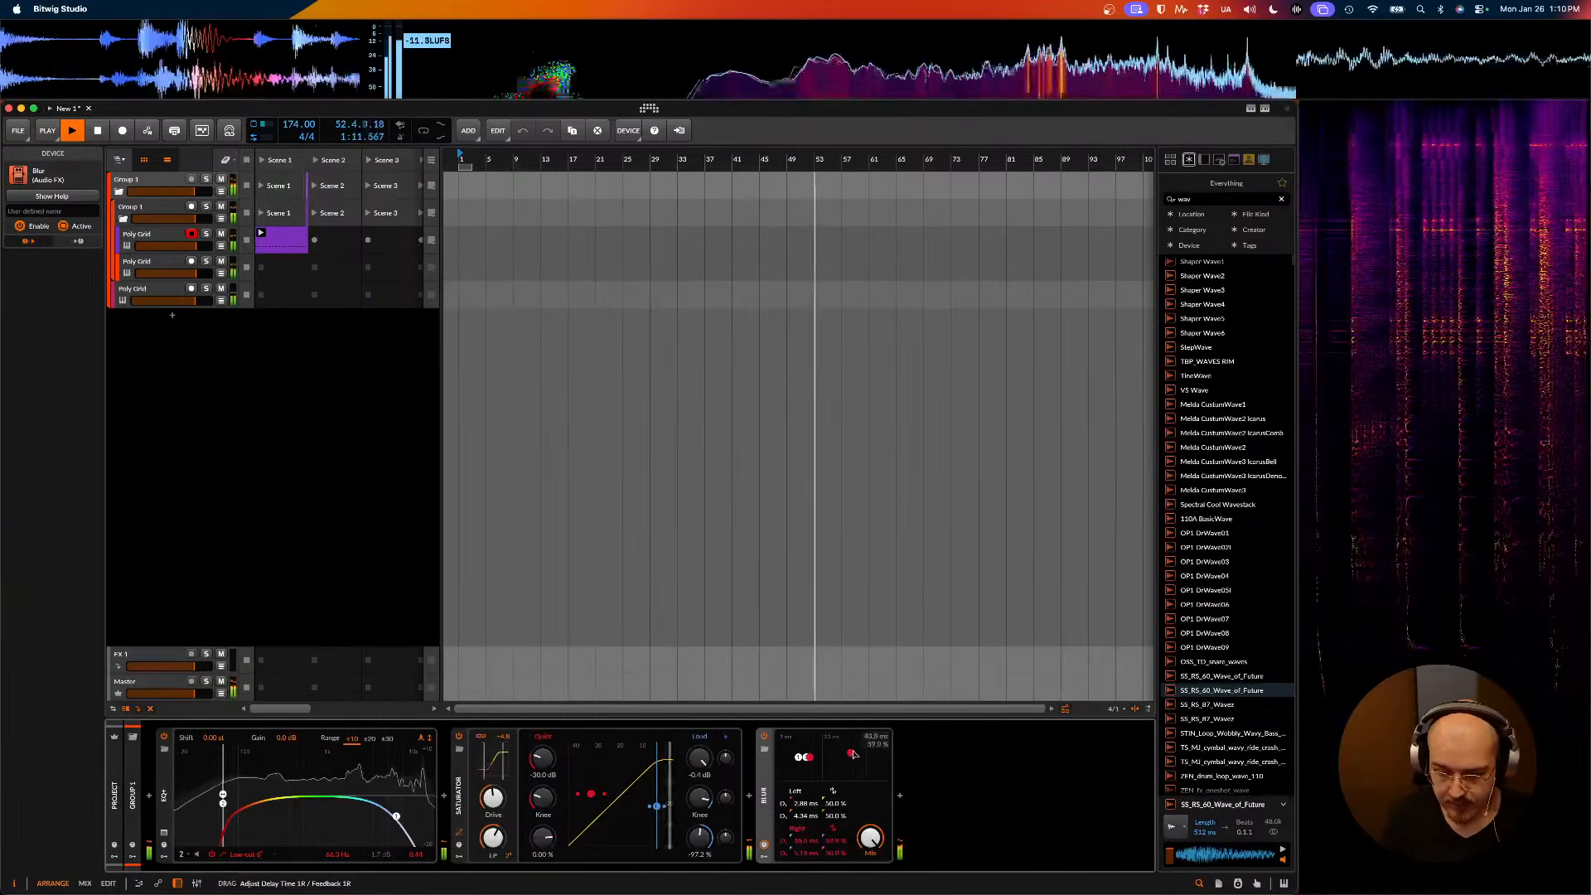
{"action": "left_click_drag", "start_coordinate": [854, 755], "coordinate": [821, 759]}
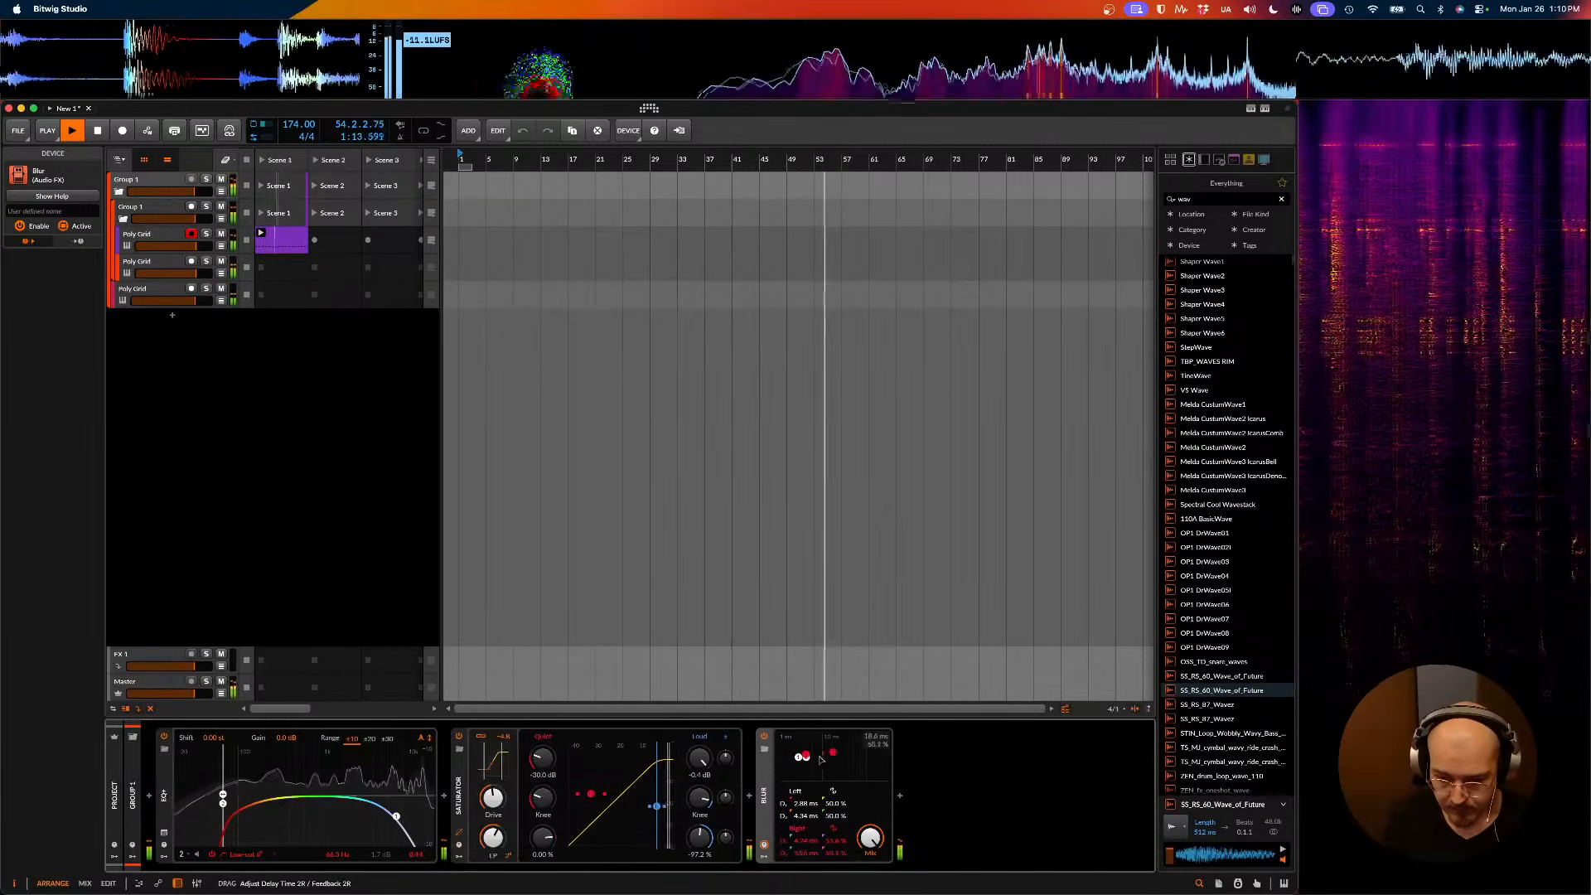
{"action": "key", "text": "Delete"}
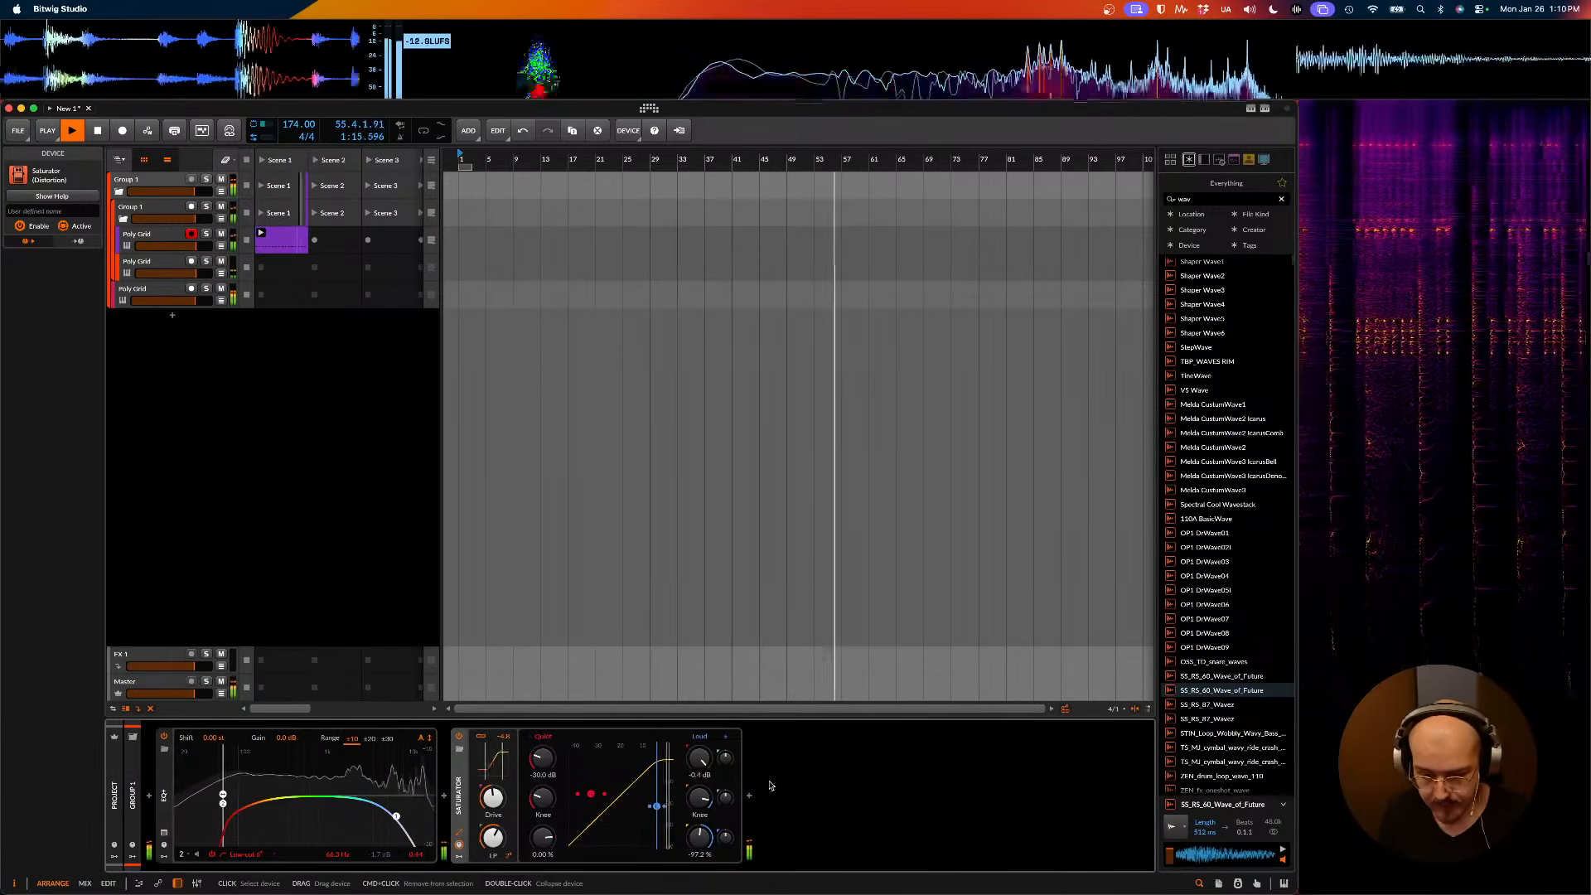
- Insert a Transient Split at the end of the outer group's device chain and delete the Saturator before it
{"action": "left_click", "coordinate": [750, 796]}
{"action": "type", "text": "spec"}
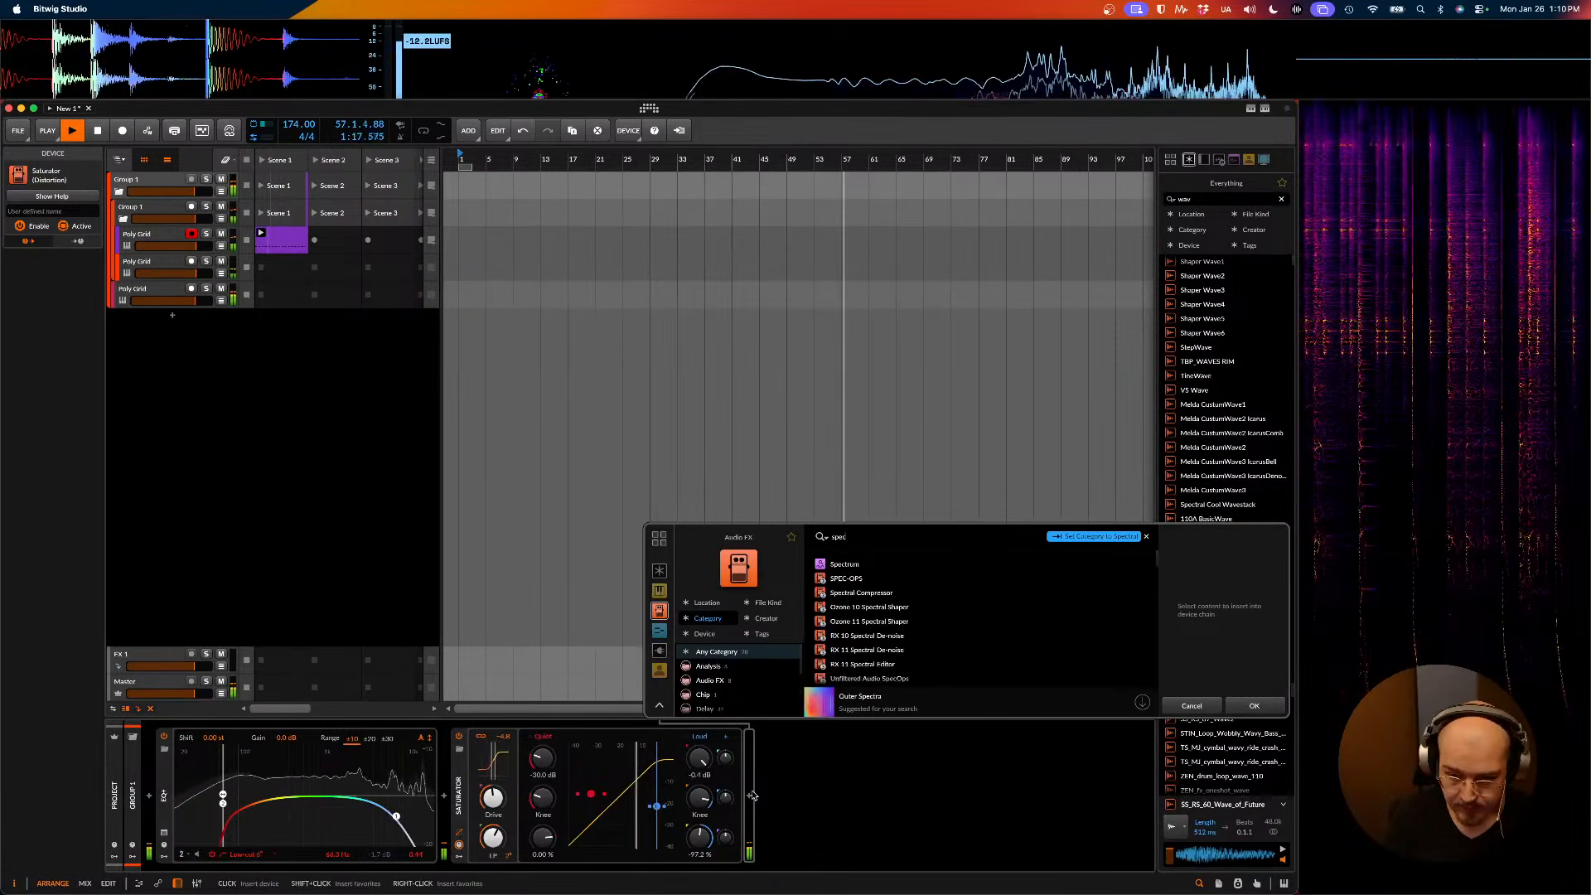
{"action": "type", "text": "tra"}
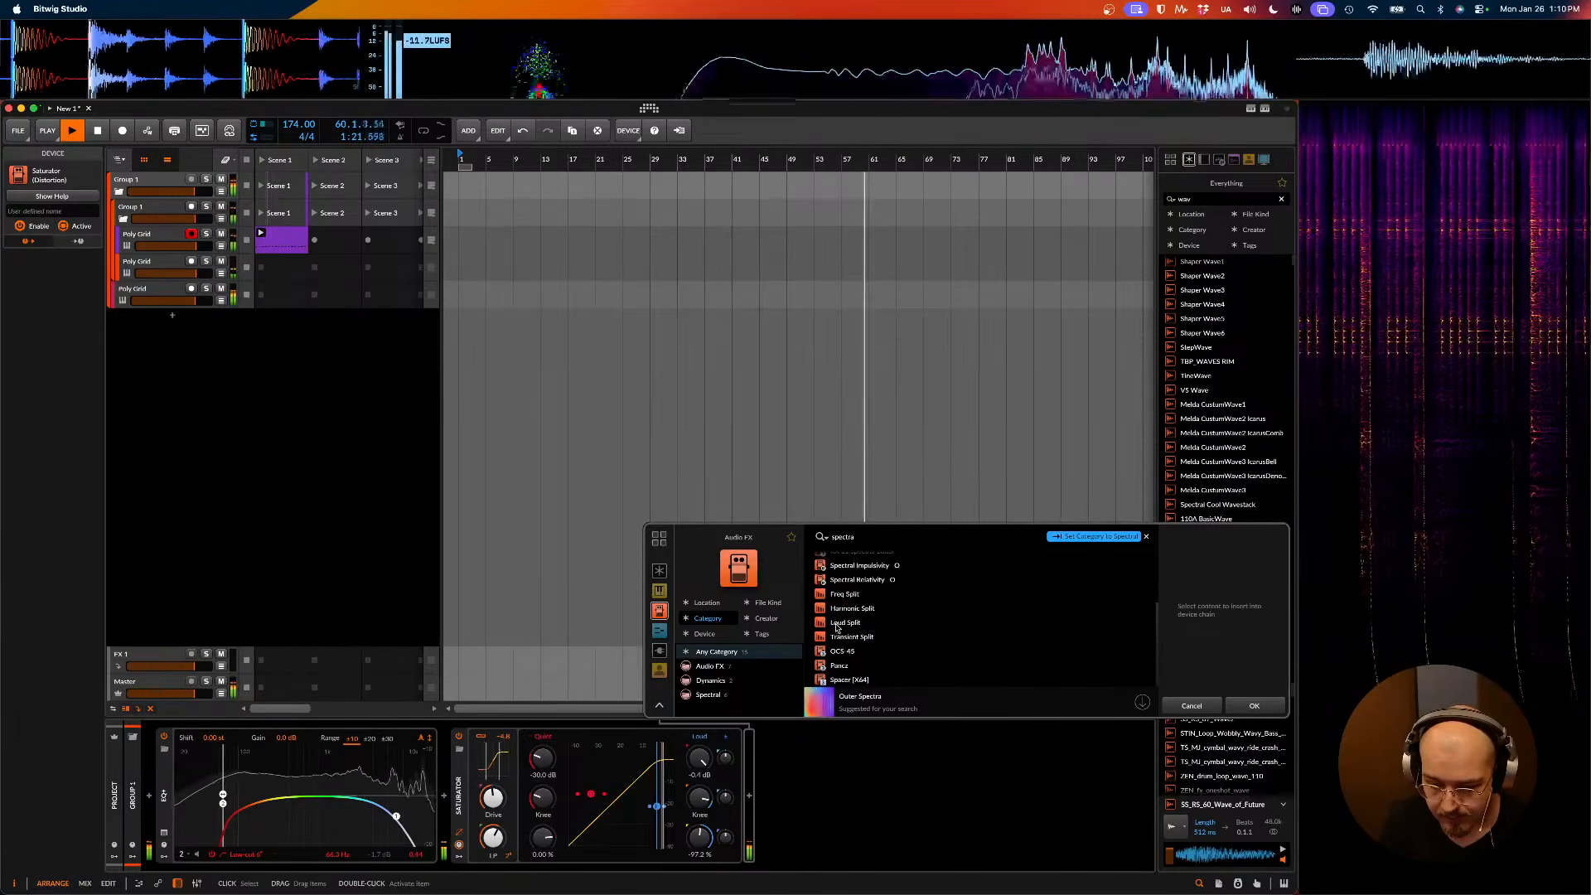
{"action": "left_click", "coordinate": [843, 638]}
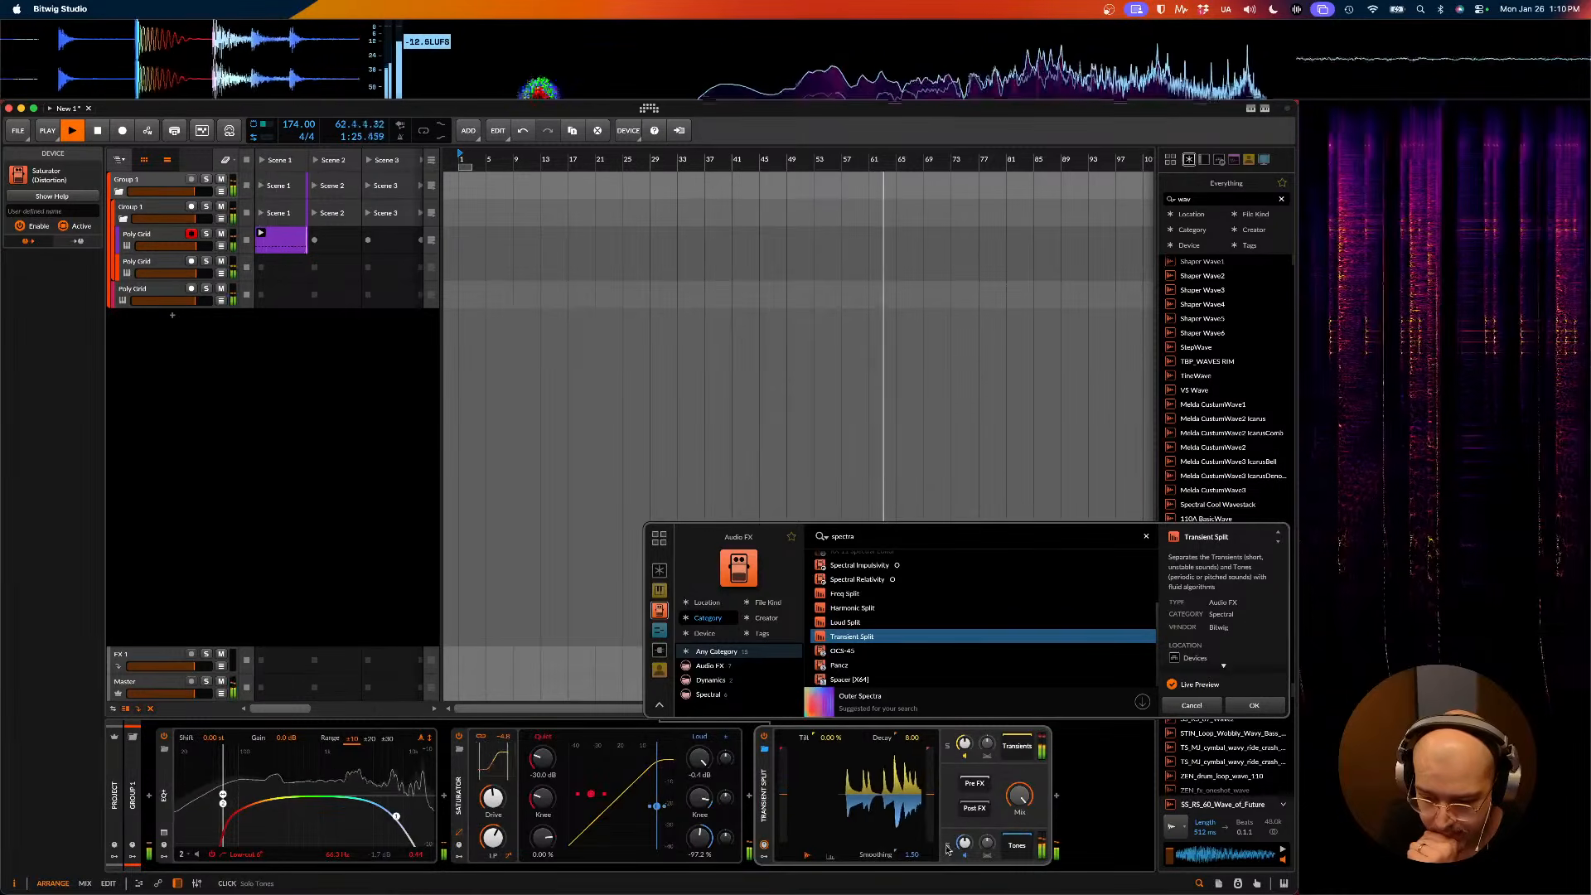
{"action": "mouse_move", "coordinate": [965, 843]}
{"action": "left_mouse_down"}
{"action": "mouse_move", "coordinate": [965, 812]}
{"action": "mouse_move", "coordinate": [965, 849]}
{"action": "left_mouse_up"}
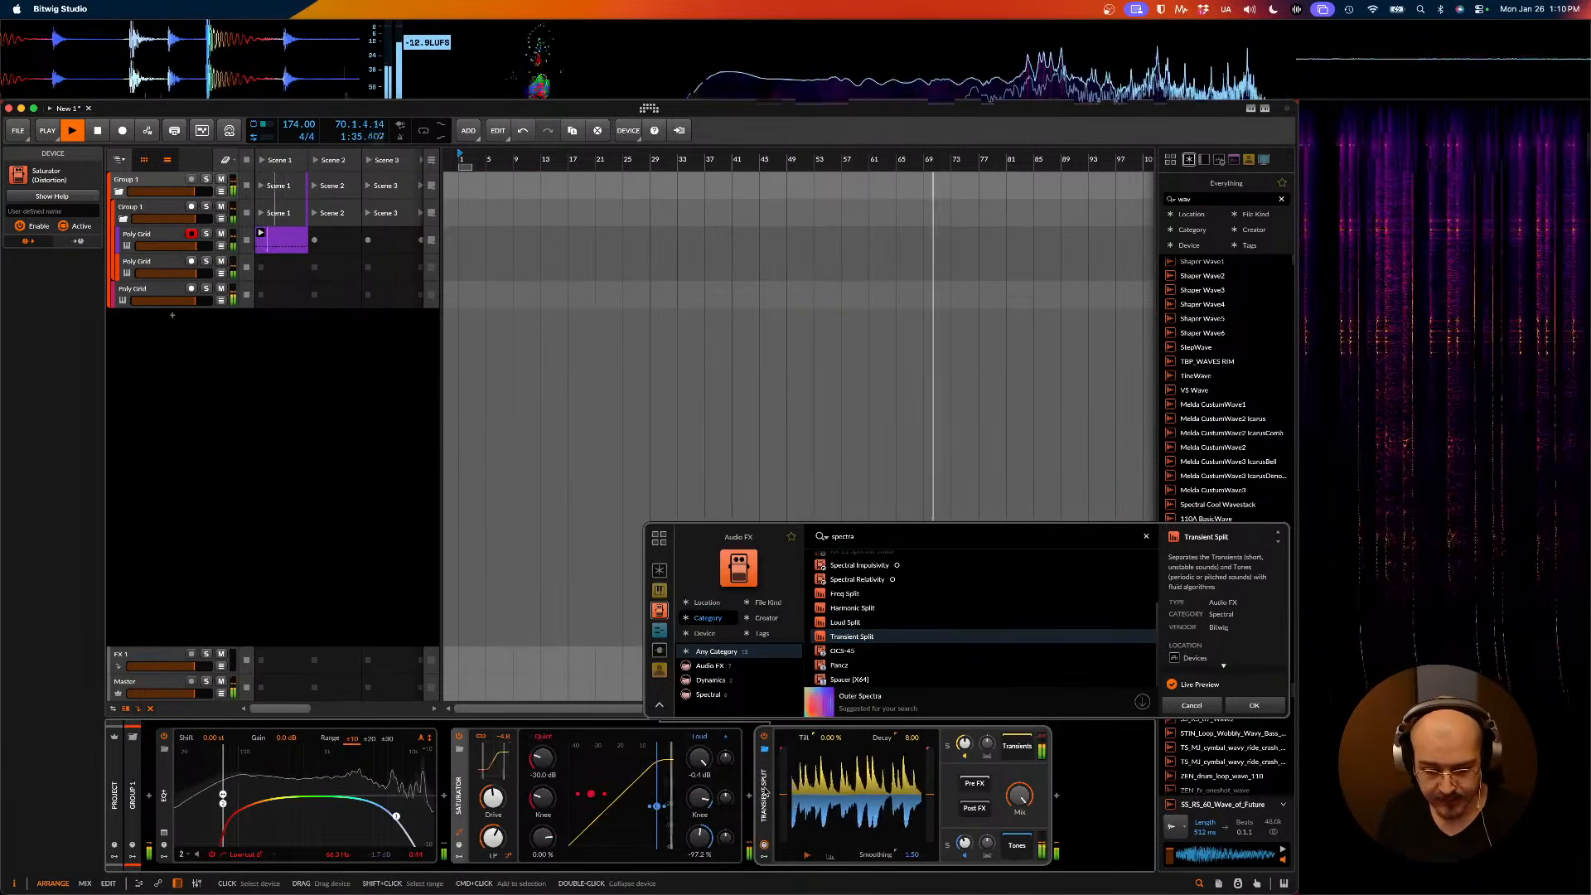
{"action": "key", "text": "Delete"}
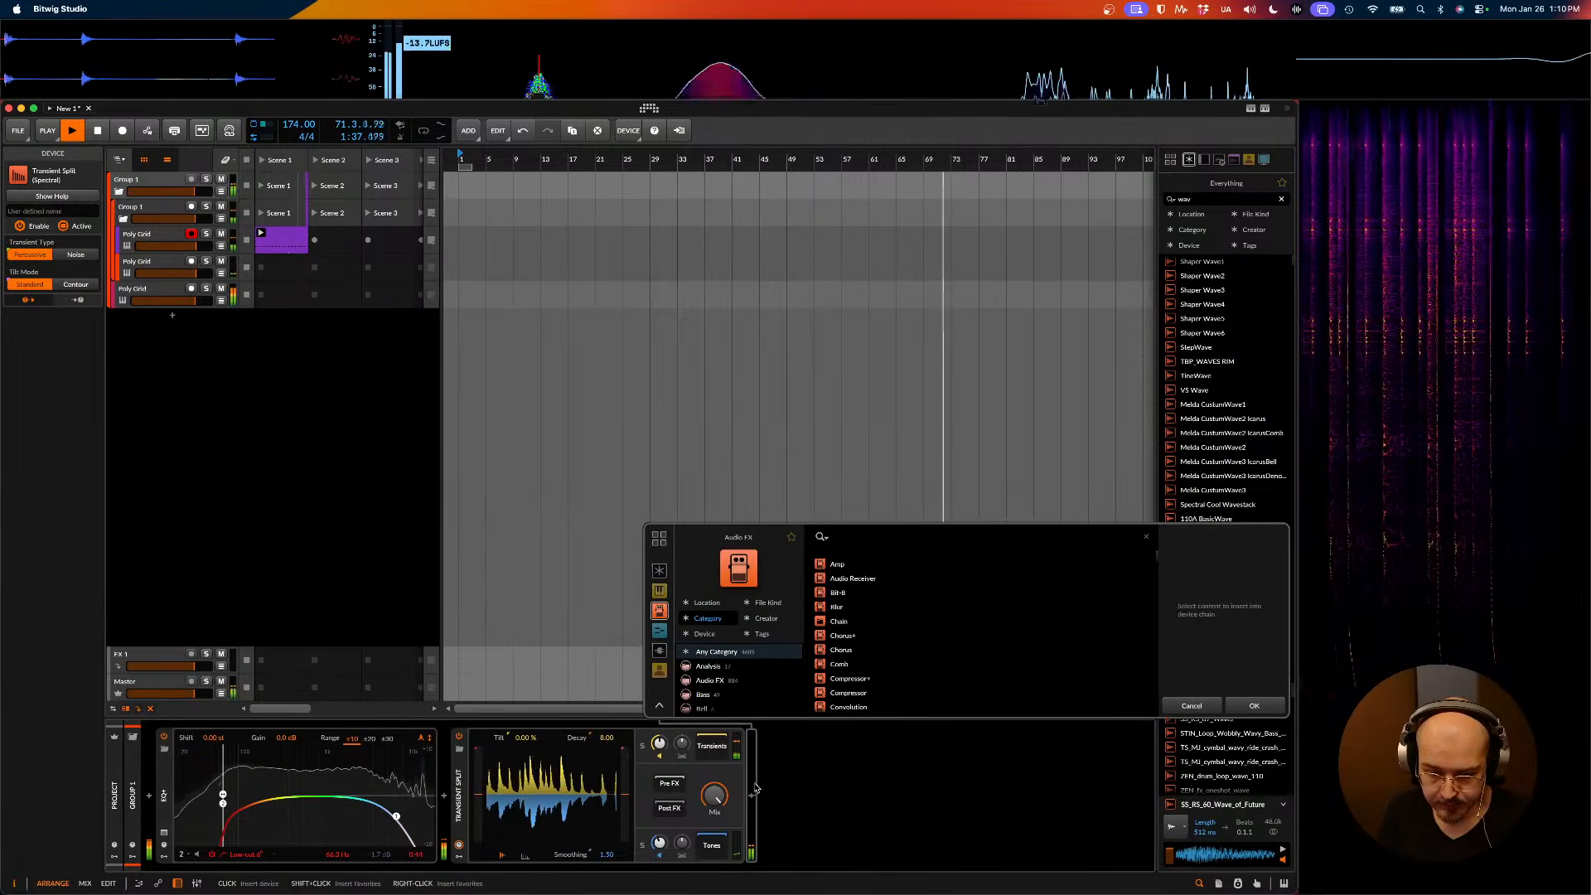
- Insert a Harmonic Split from the Spectral category after the Transient Split
{"action": "left_click", "coordinate": [752, 797]}
{"action": "scroll", "coordinate": [872, 665], "scroll_direction": "down", "scroll_amount": 5}
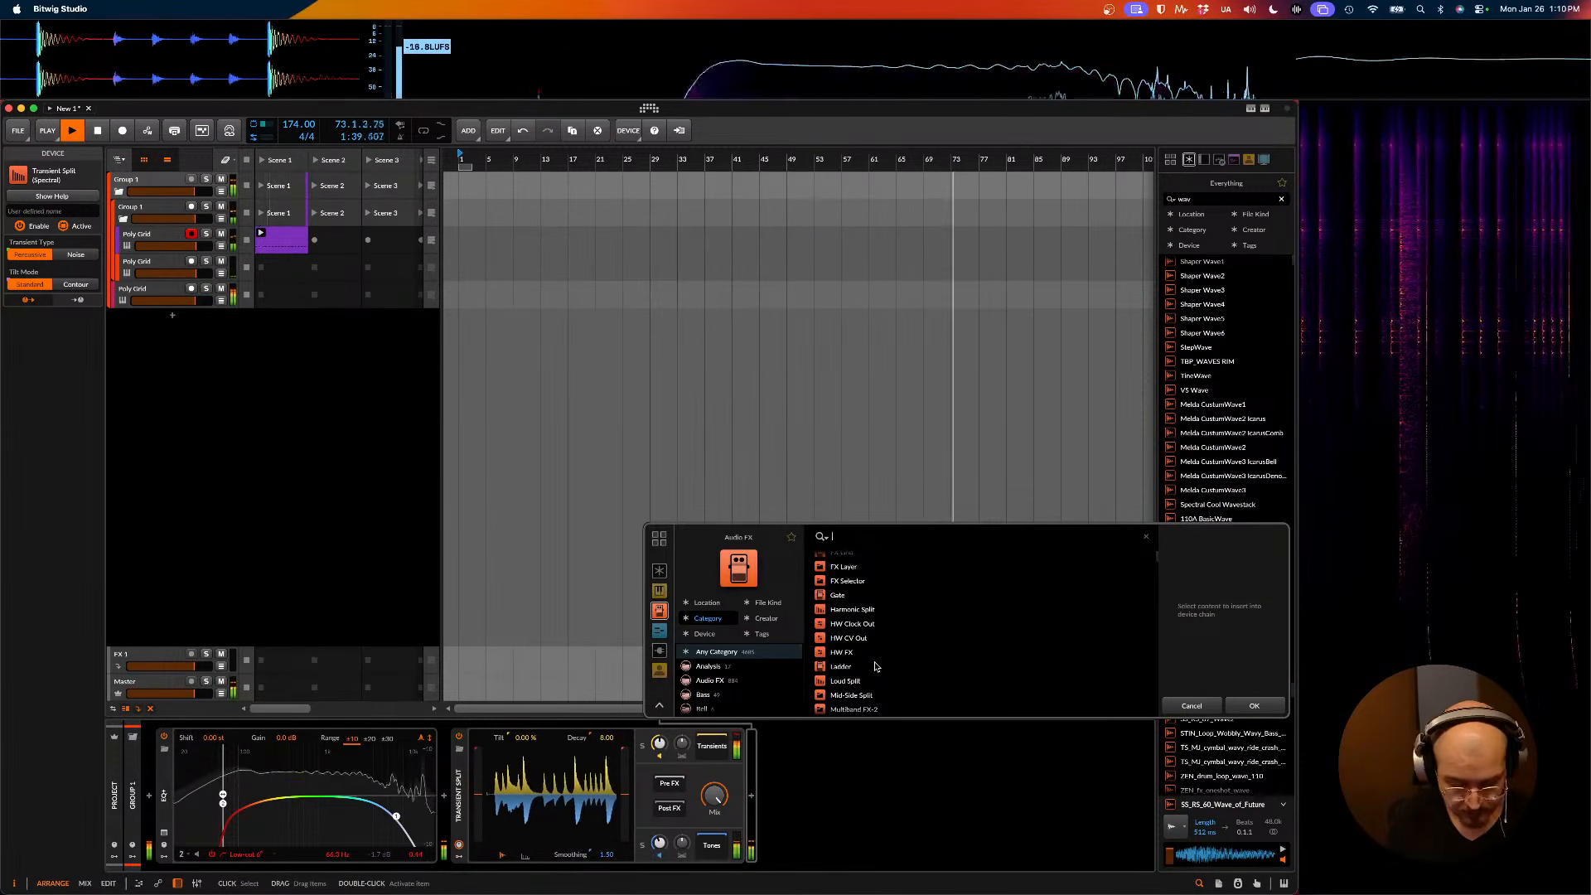
{"action": "scroll", "coordinate": [720, 680], "scroll_direction": "down", "scroll_amount": 2}
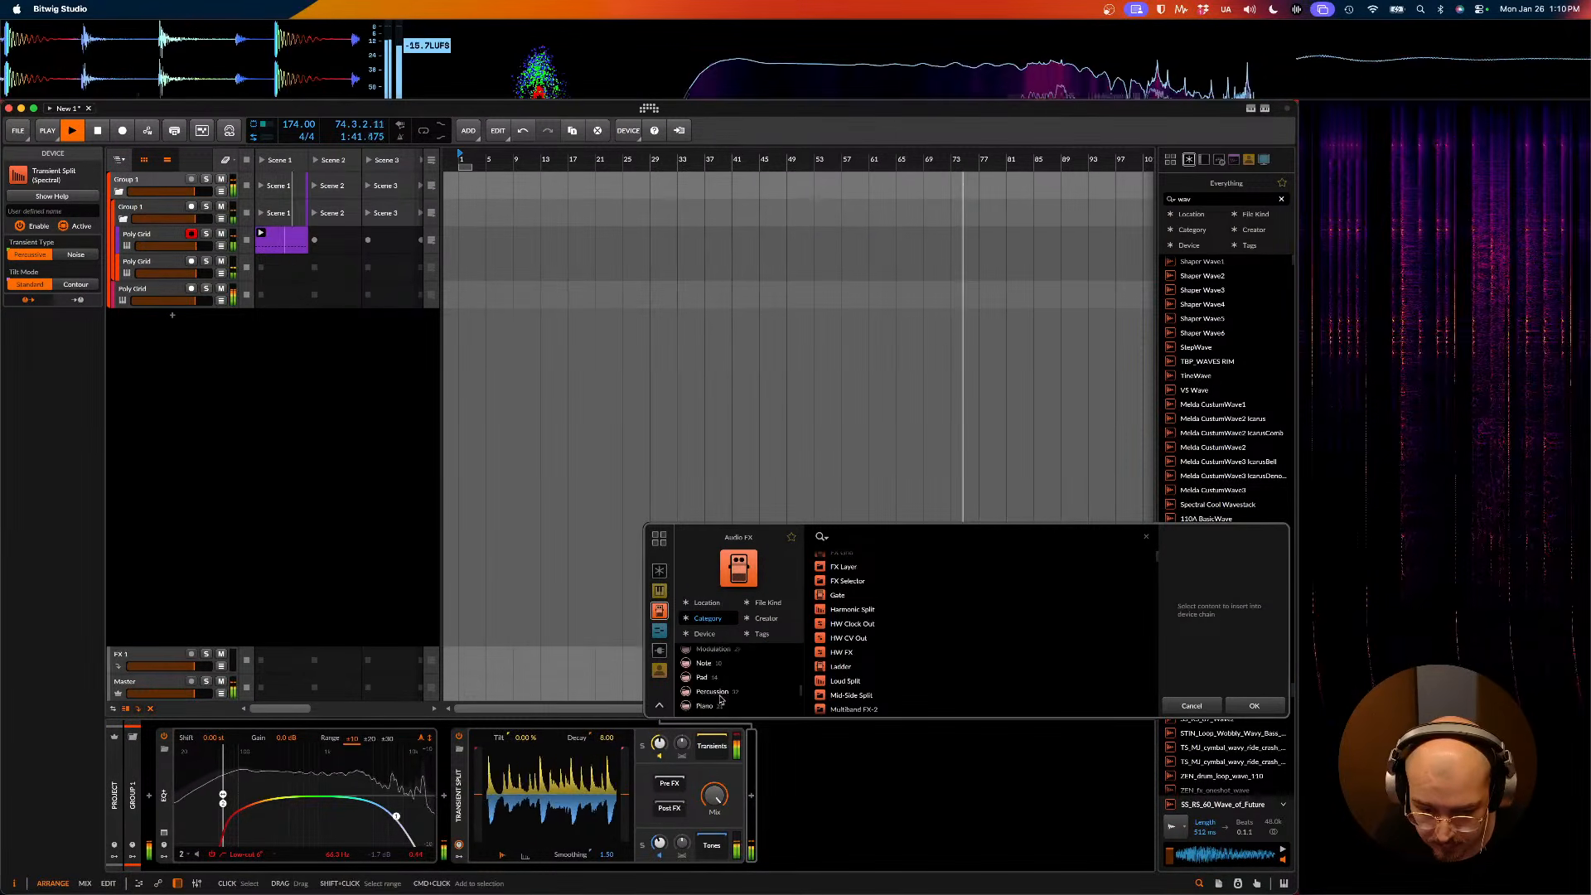
{"action": "left_click", "coordinate": [716, 668]}
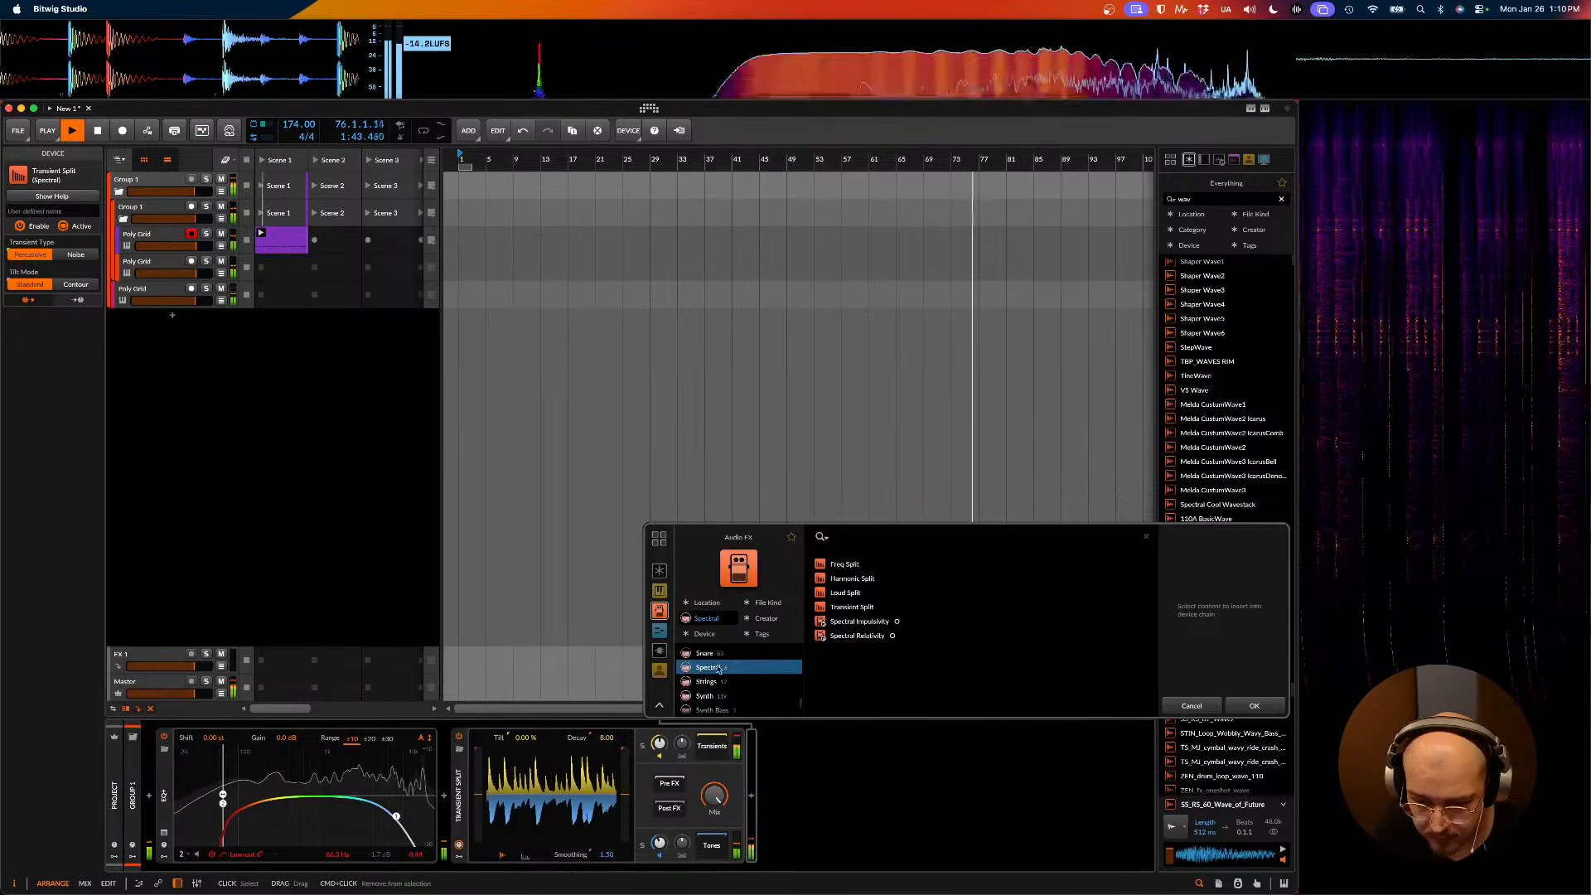
{"action": "left_click", "coordinate": [840, 580]}
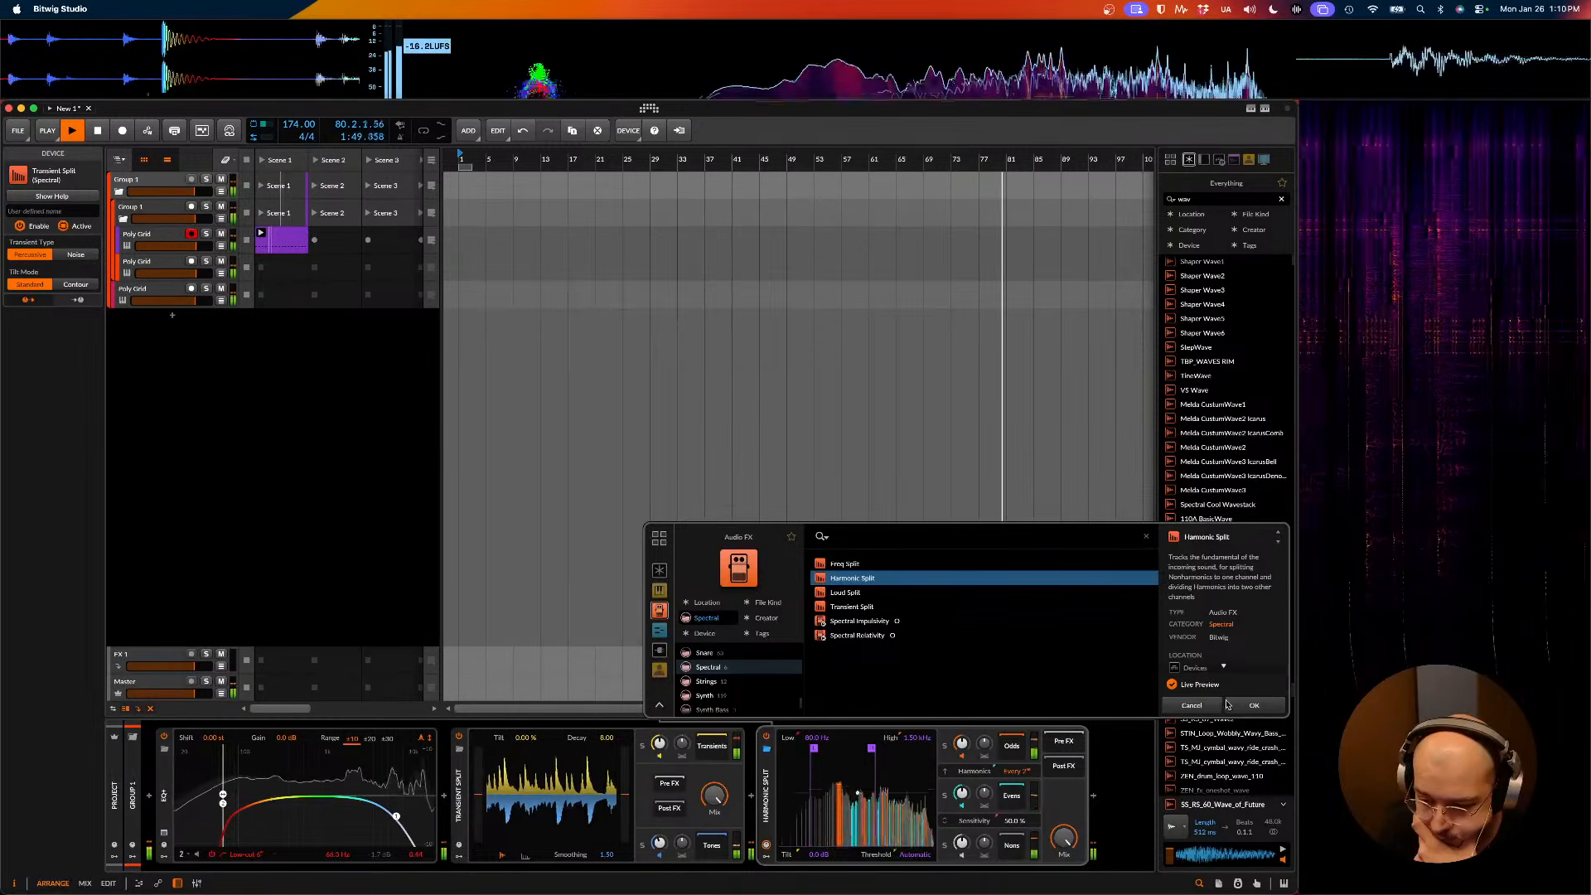
{"action": "key", "text": "Return"}
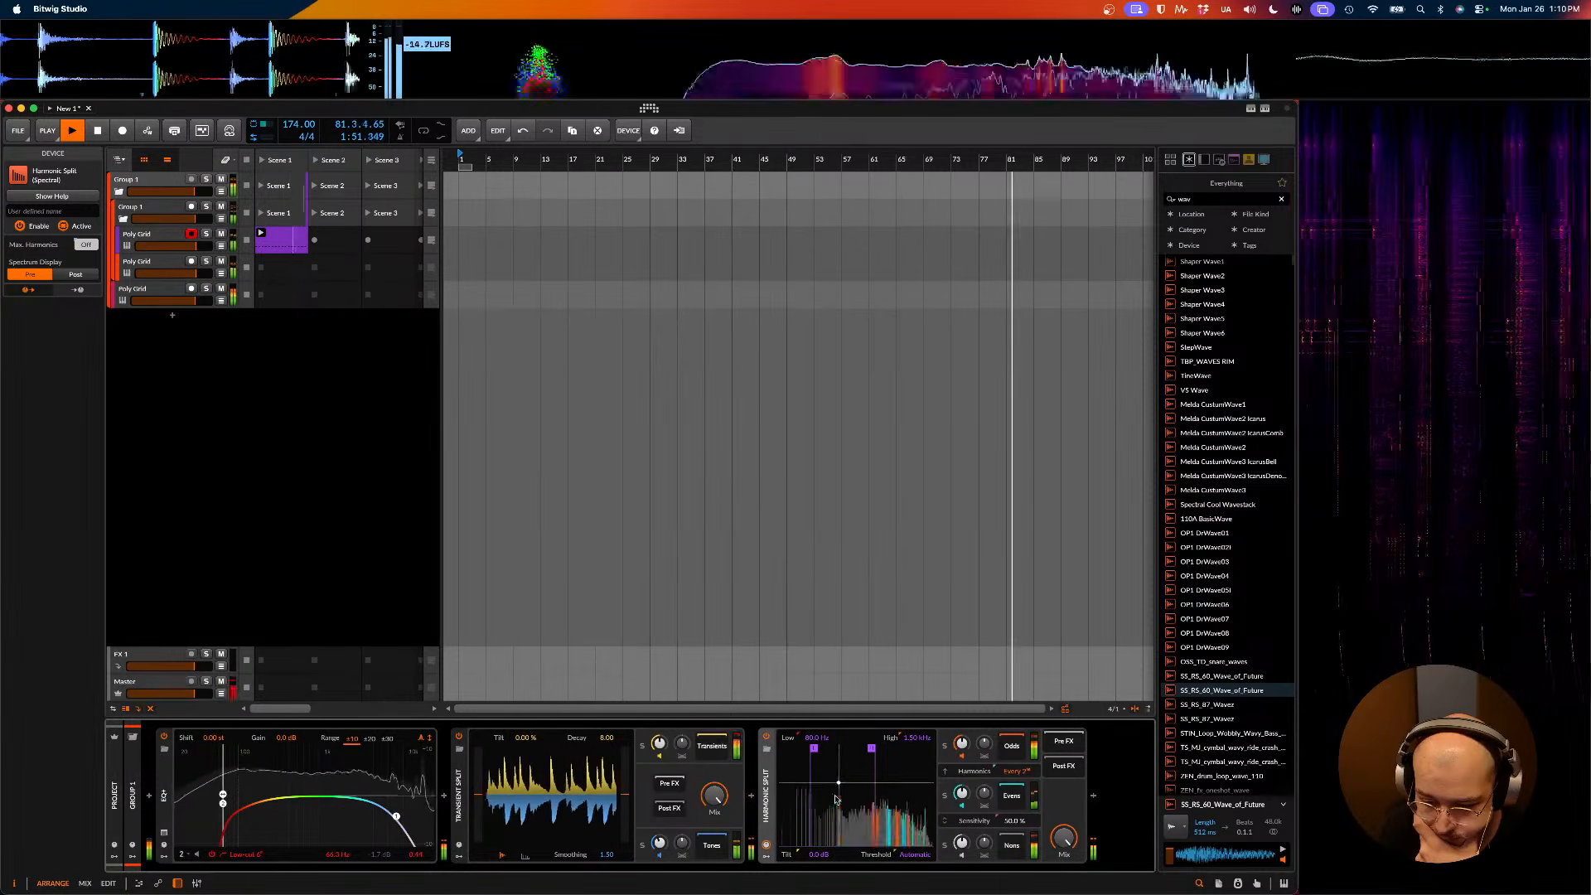
- Switch off the Harmonic Split's Evens and Nons channels and raise the gain of its Odds channel
{"action": "left_click", "coordinate": [961, 808]}
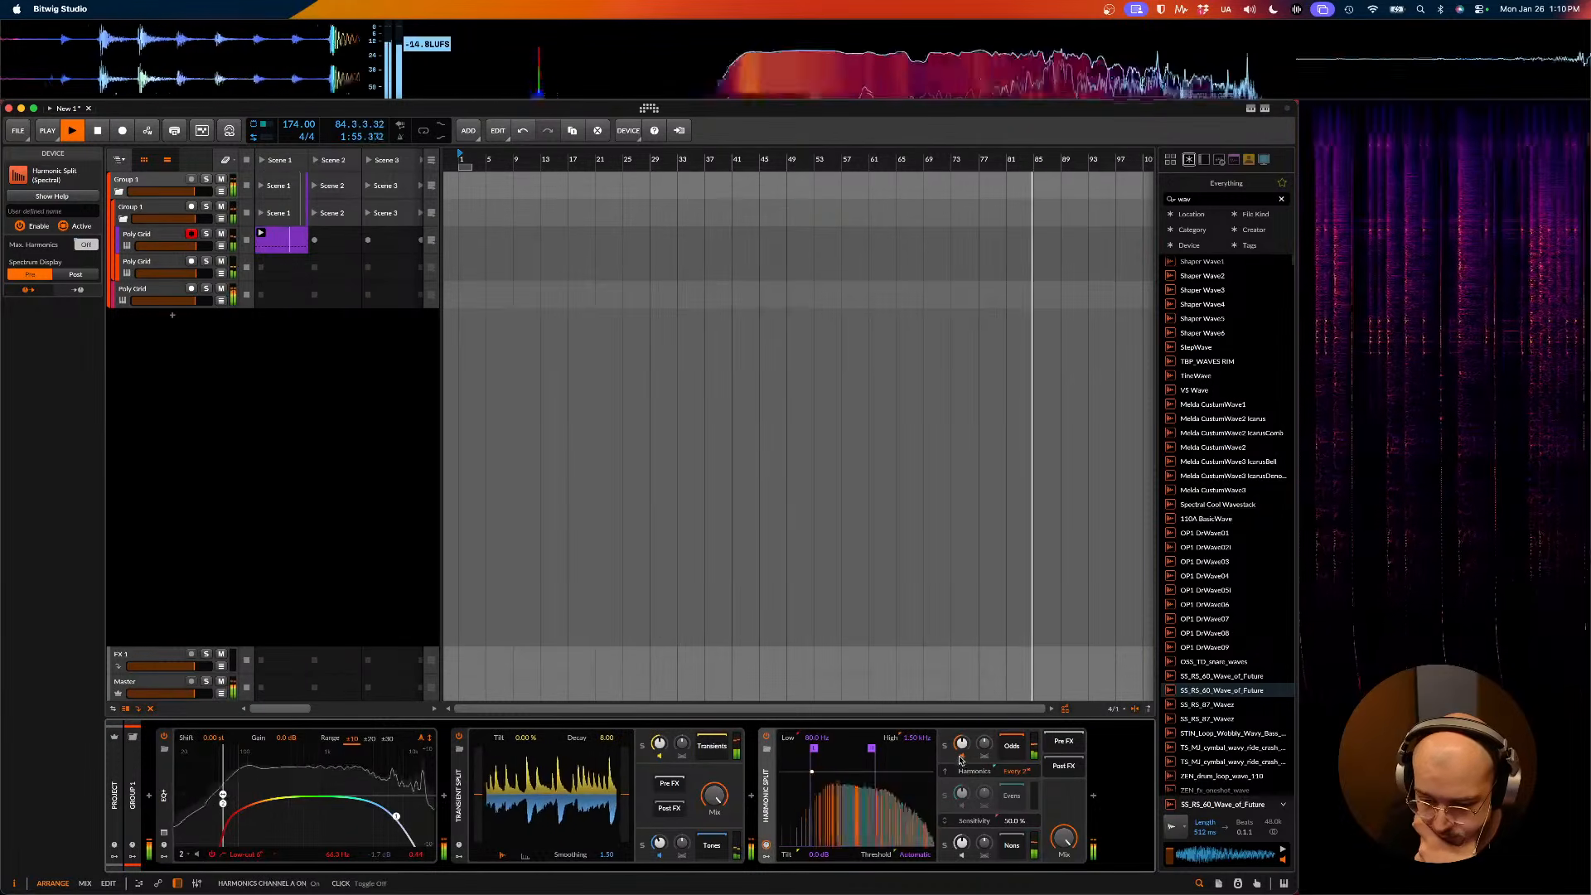
{"action": "left_click_drag", "start_coordinate": [962, 745], "coordinate": [961, 731]}
{"action": "left_click_drag", "start_coordinate": [961, 842], "coordinate": [961, 823]}
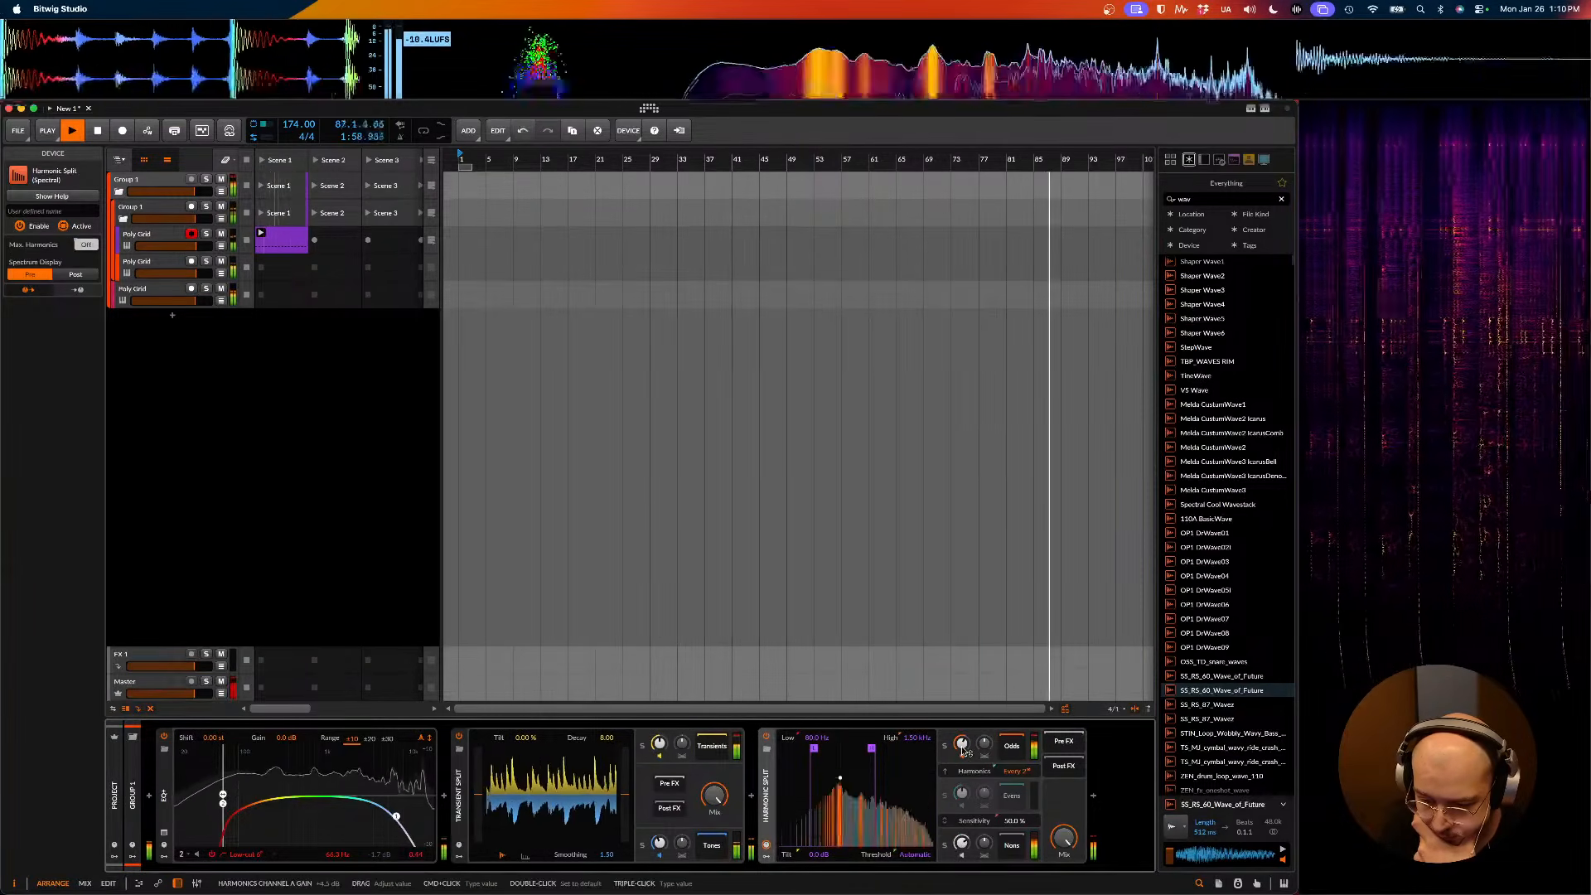
{"action": "left_click", "coordinate": [964, 861]}
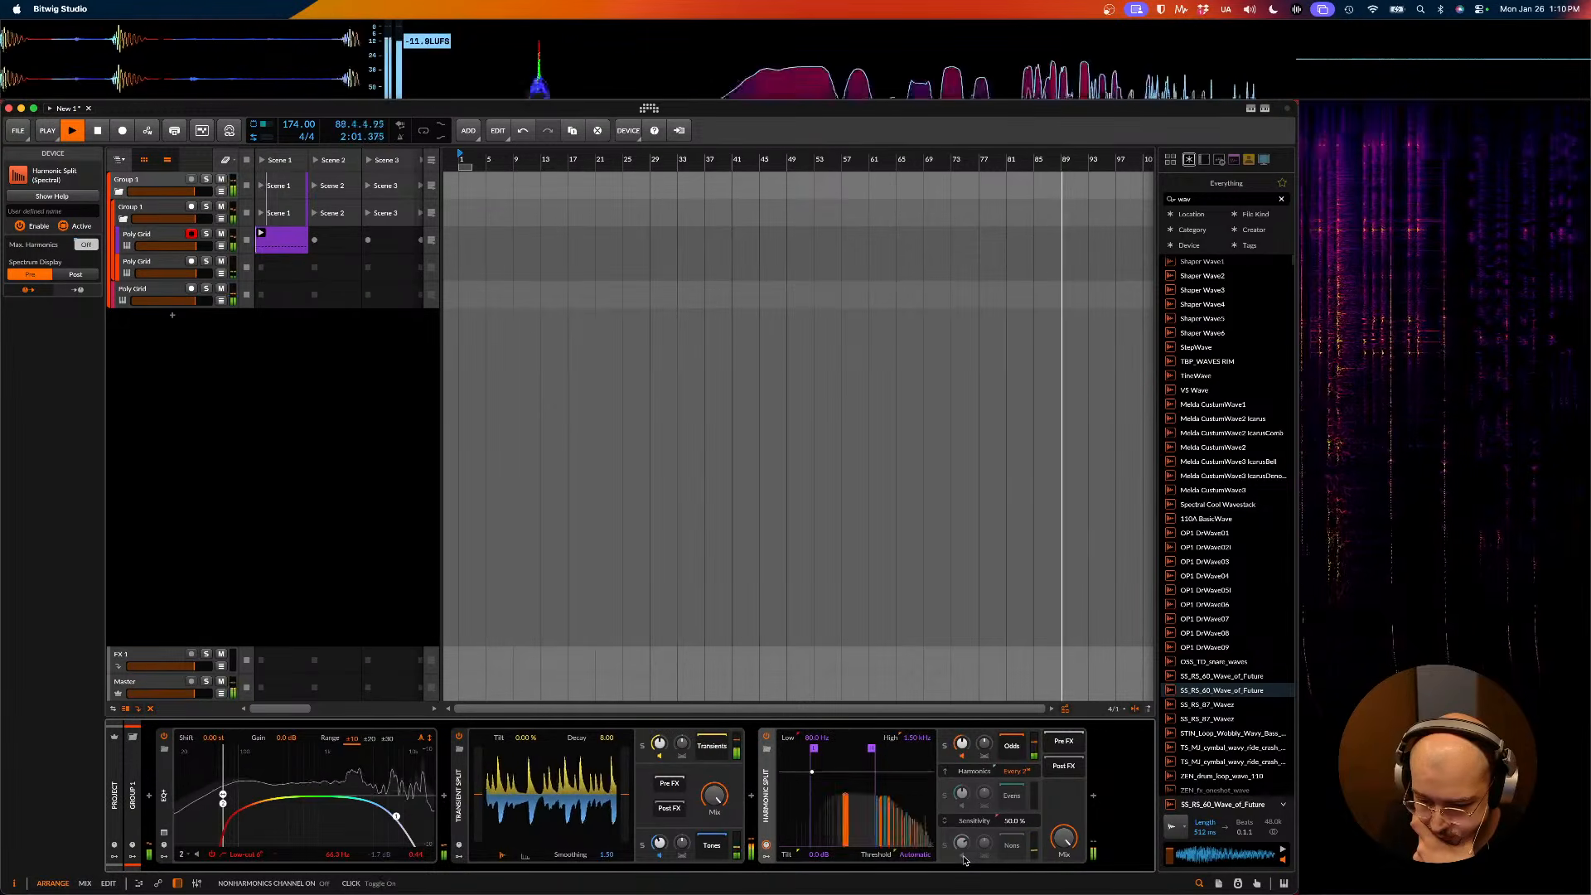
{"action": "left_click", "coordinate": [1093, 796]}
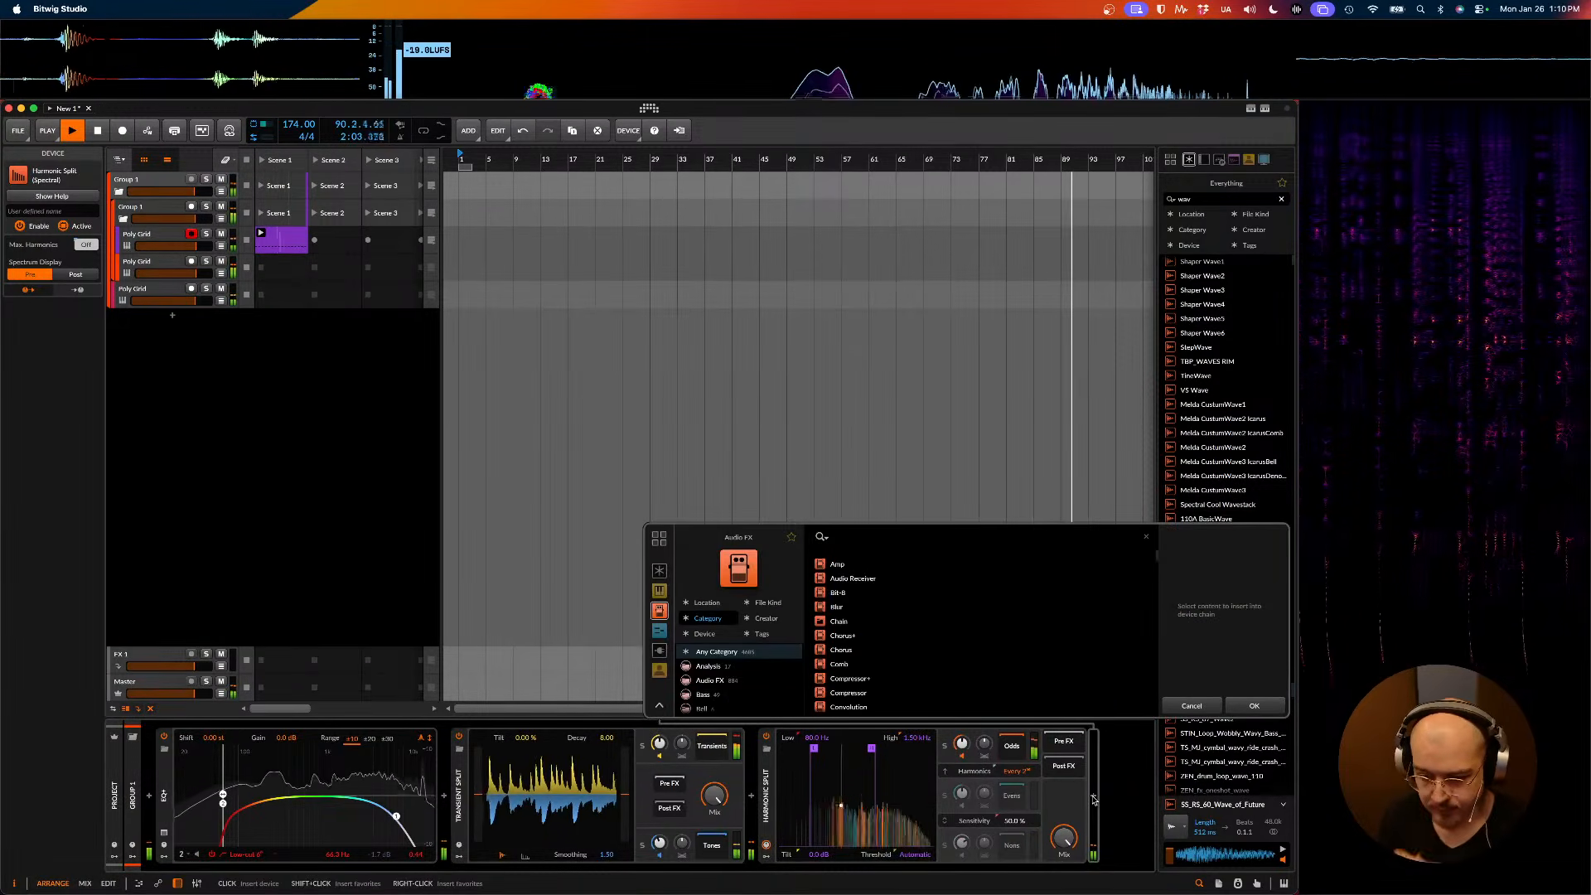
{"action": "left_click", "coordinate": [1205, 706]}
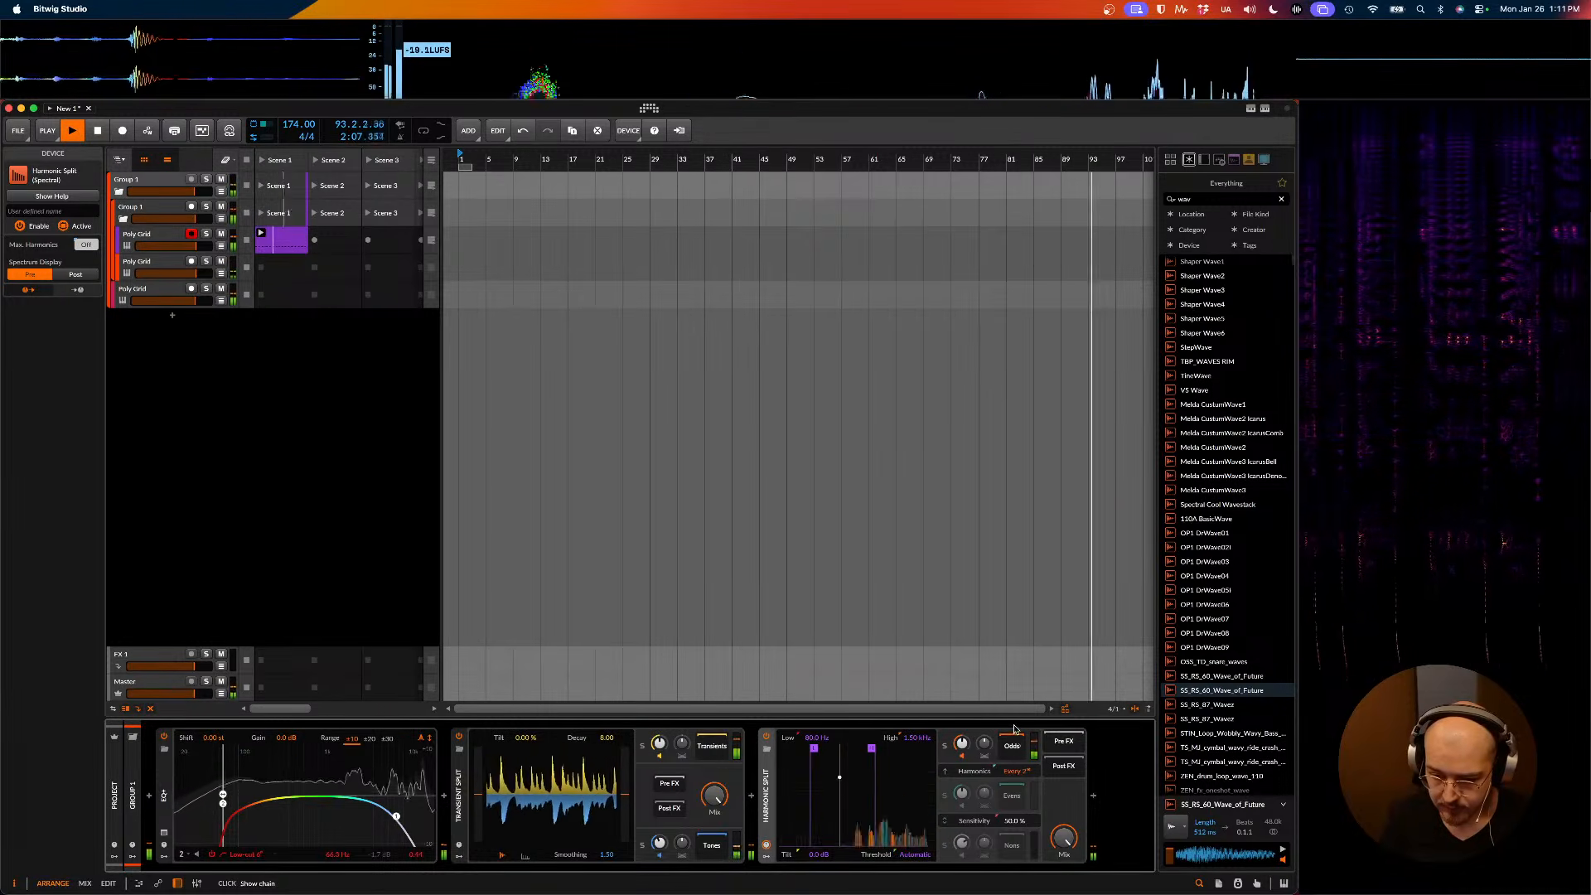
{"action": "left_click", "coordinate": [1011, 750]}
{"action": "left_click", "coordinate": [1012, 747]}
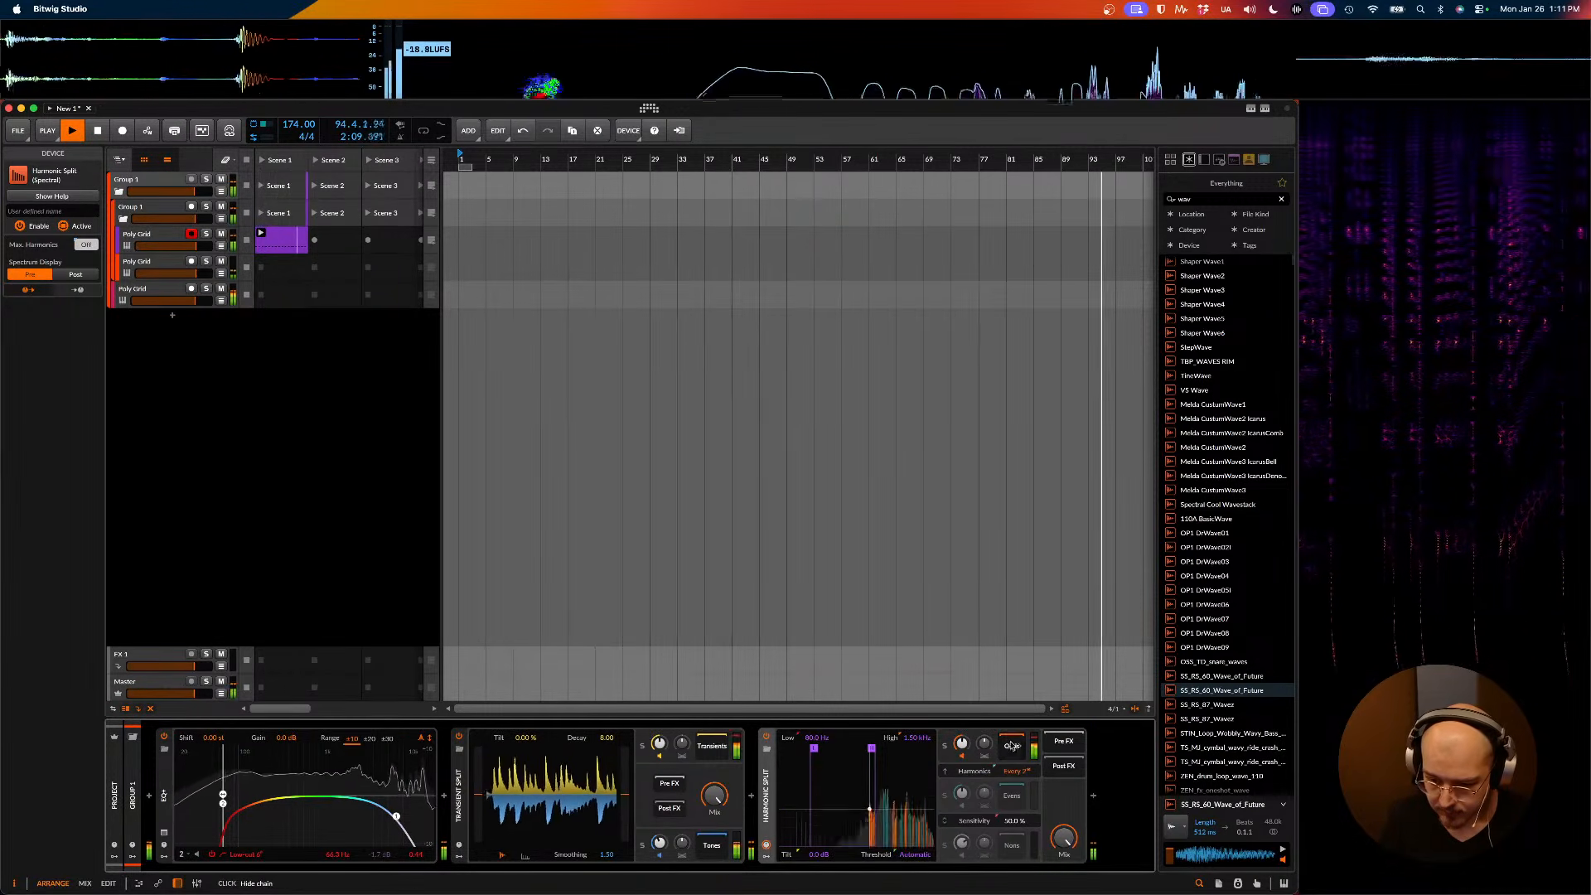
- Set the Harmonic Split's harmonics pattern to every 4th
{"action": "mouse_move", "coordinate": [1017, 772]}
{"action": "left_mouse_down"}
{"action": "mouse_move", "coordinate": [1017, 758]}
{"action": "mouse_move", "coordinate": [1016, 781]}
{"action": "left_mouse_up"}
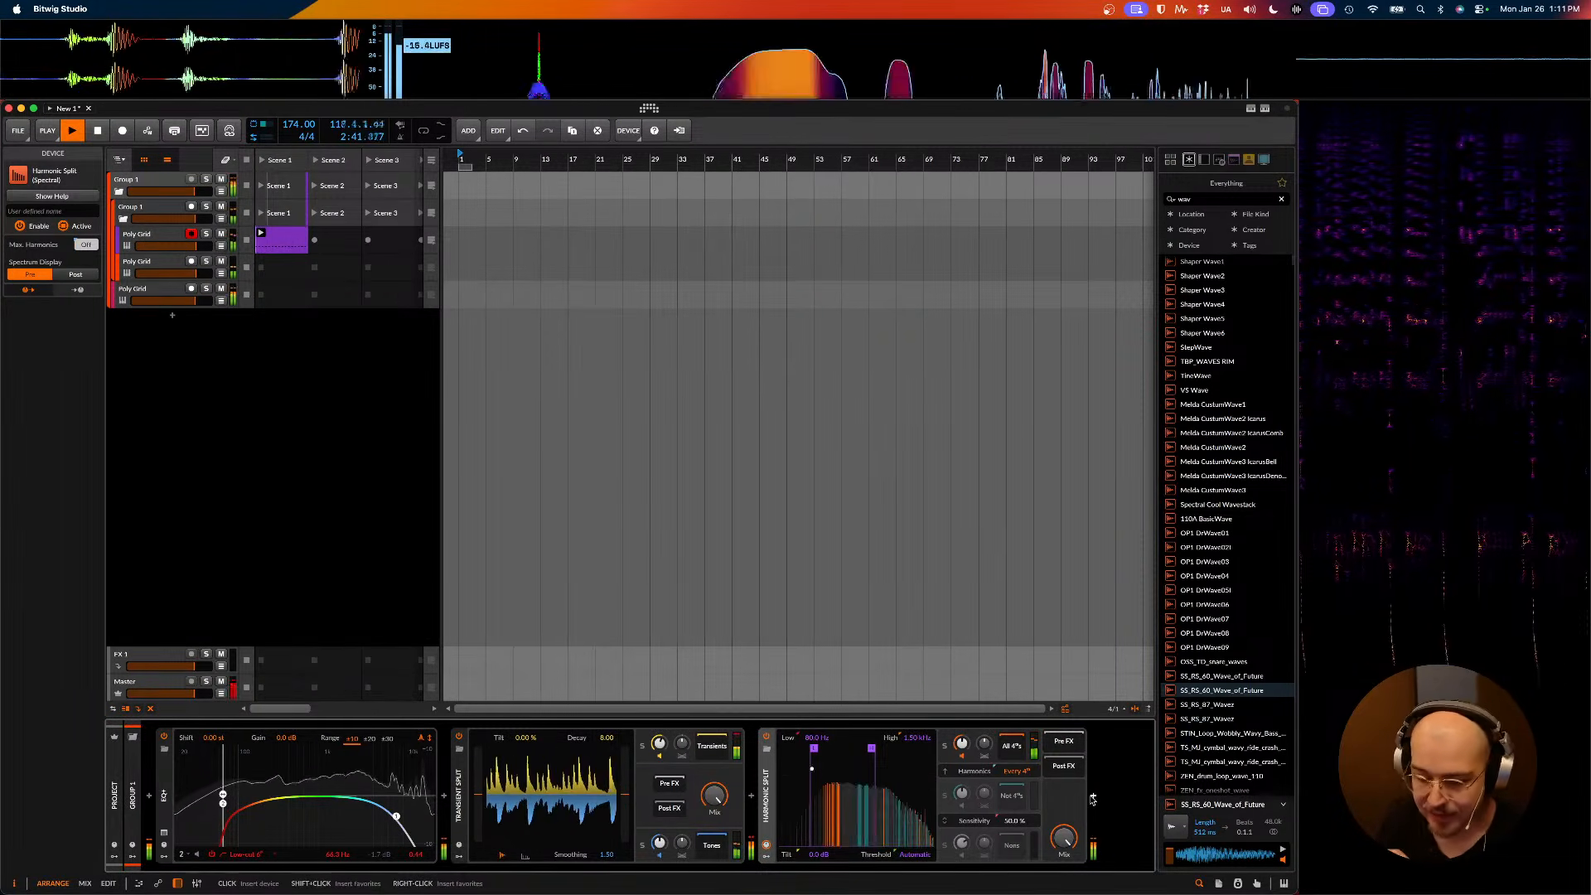
{"action": "left_click", "coordinate": [1094, 798]}
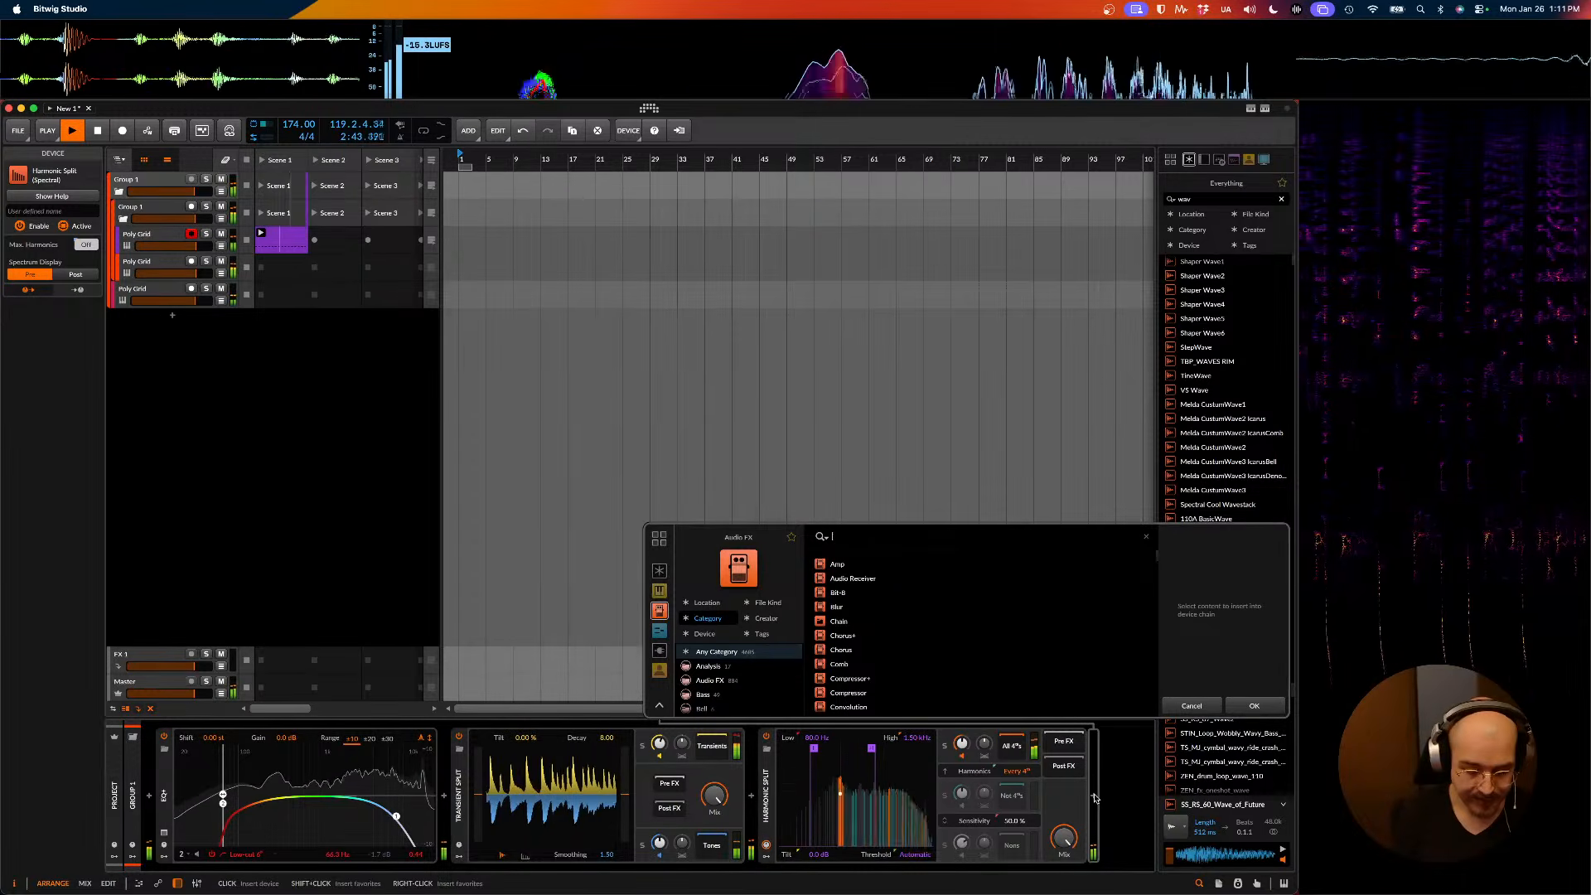
{"action": "left_click", "coordinate": [828, 595]}
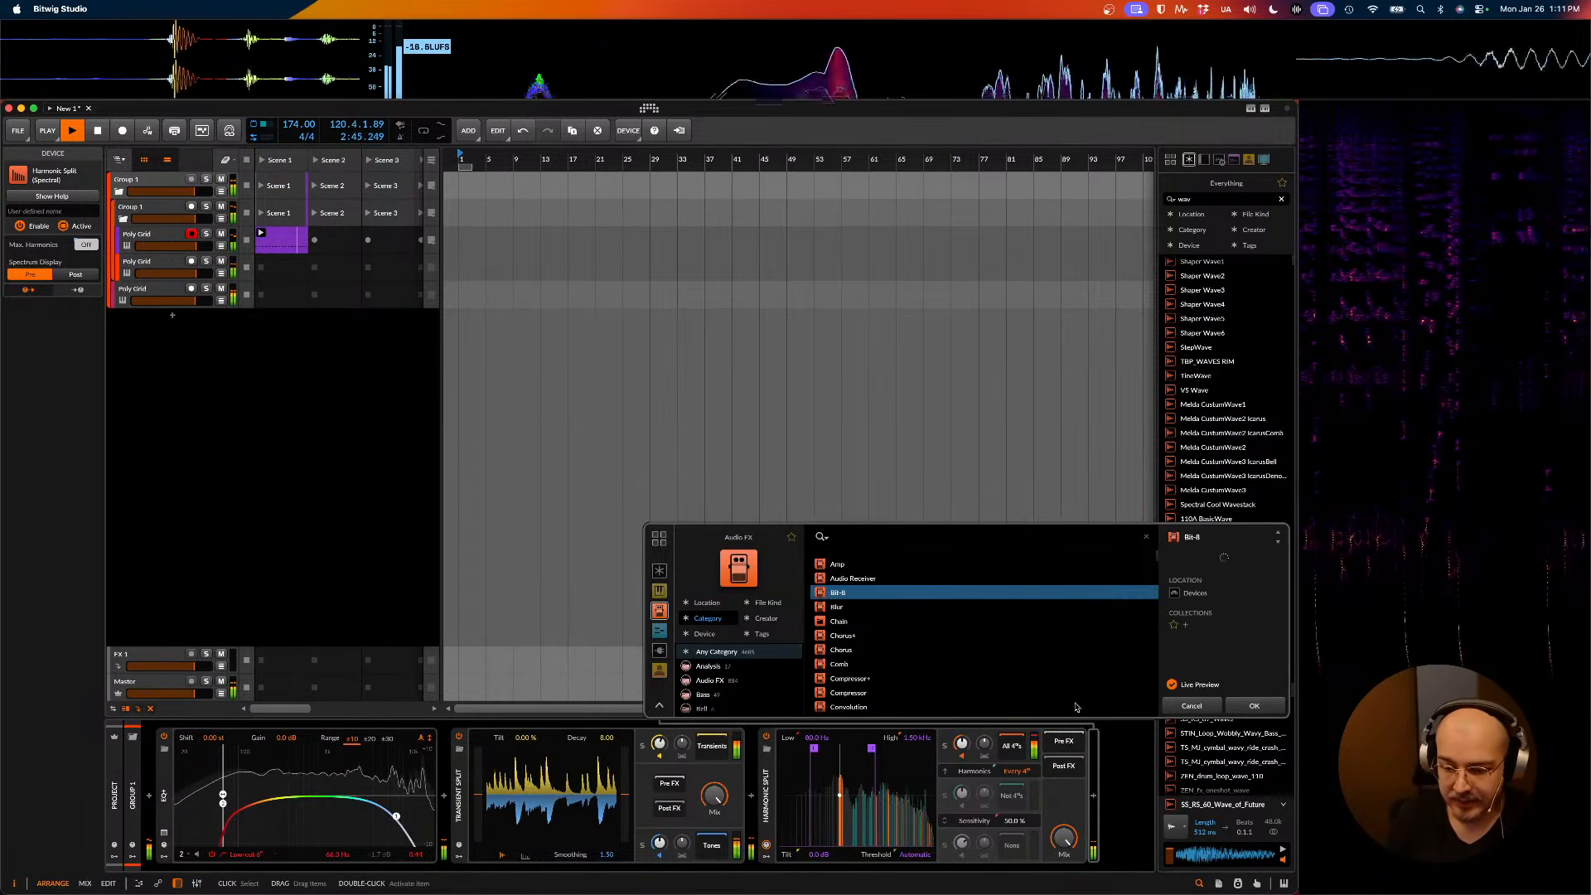
{"action": "left_click_drag", "start_coordinate": [935, 755], "coordinate": [935, 790]}
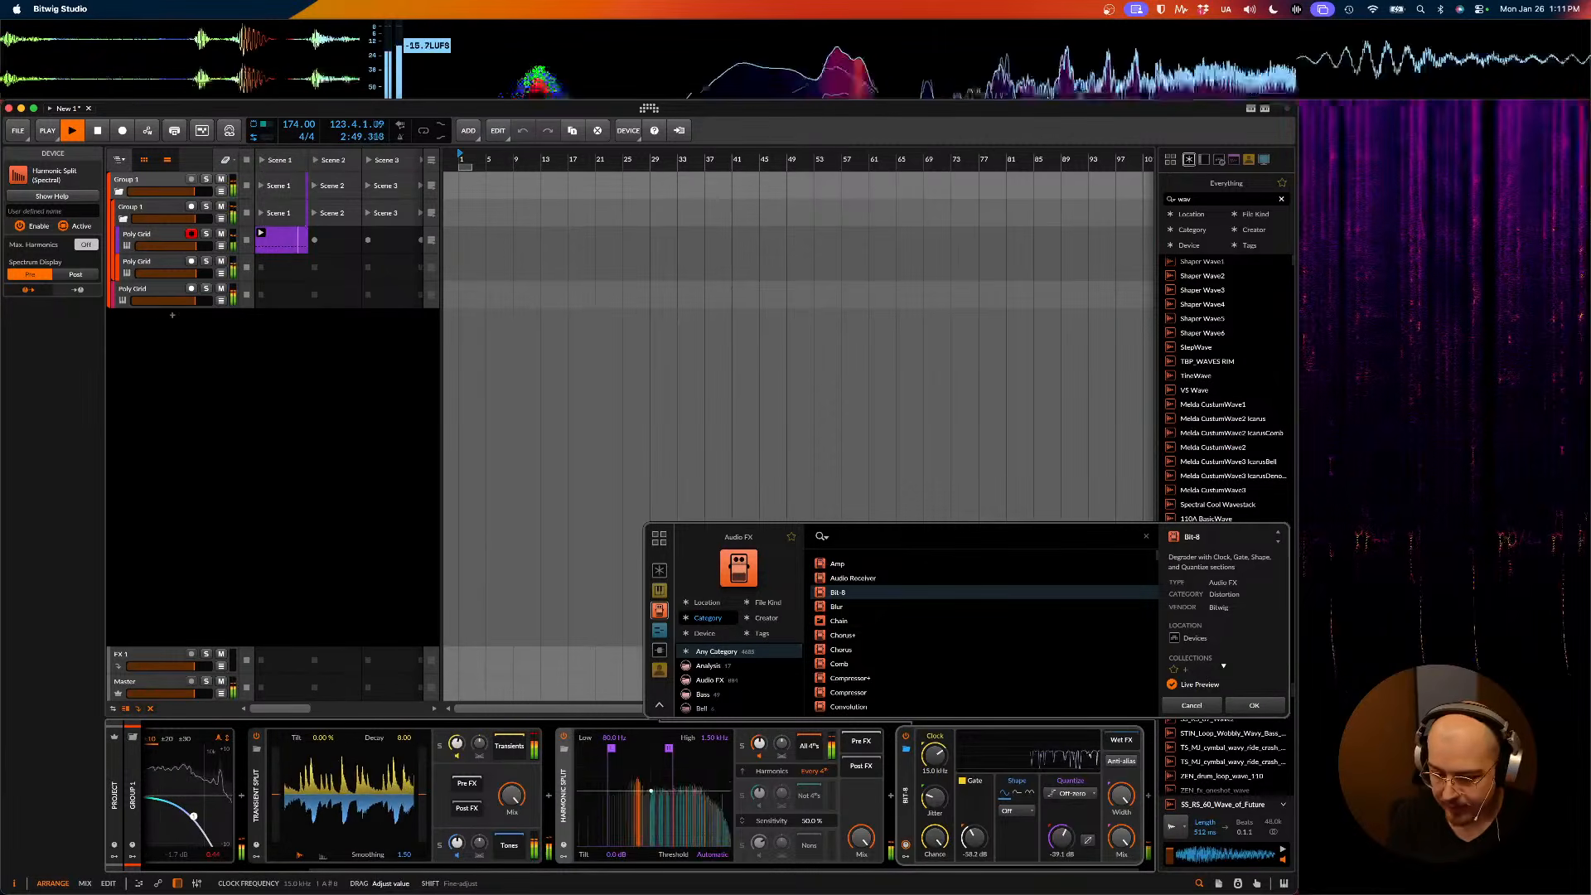
{"action": "left_click", "coordinate": [1190, 705]}
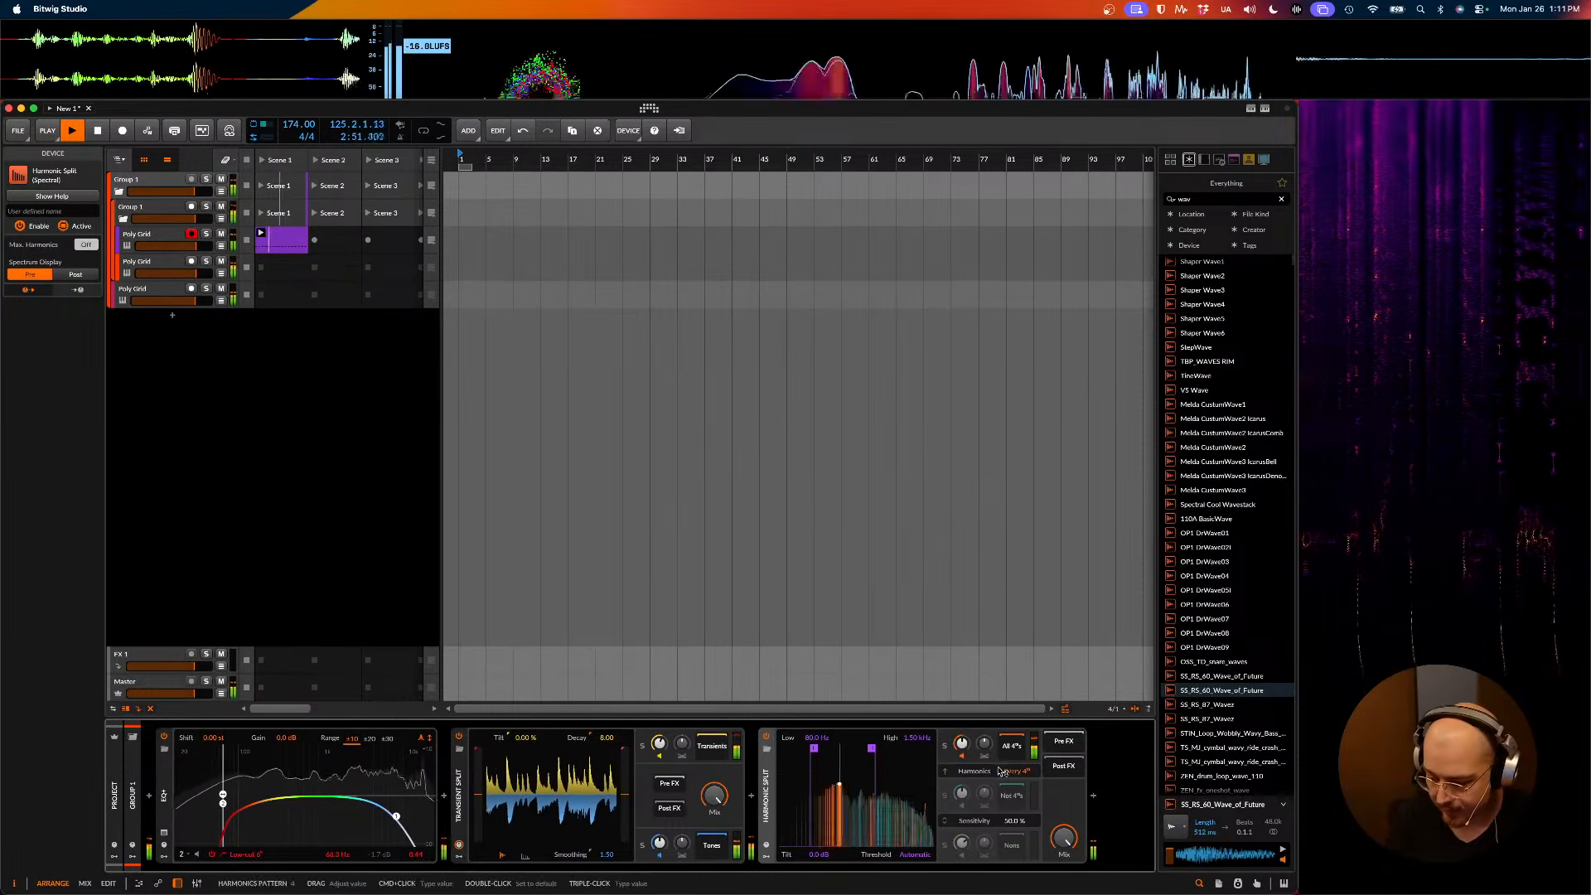
- Insert a Bit-8 after the Harmonic Split in the outer group's device chain
{"action": "left_click", "coordinate": [1093, 796]}
{"action": "type", "text": "bu"}
{"action": "key", "text": "BackSpace"}
{"action": "type", "text": "it"}
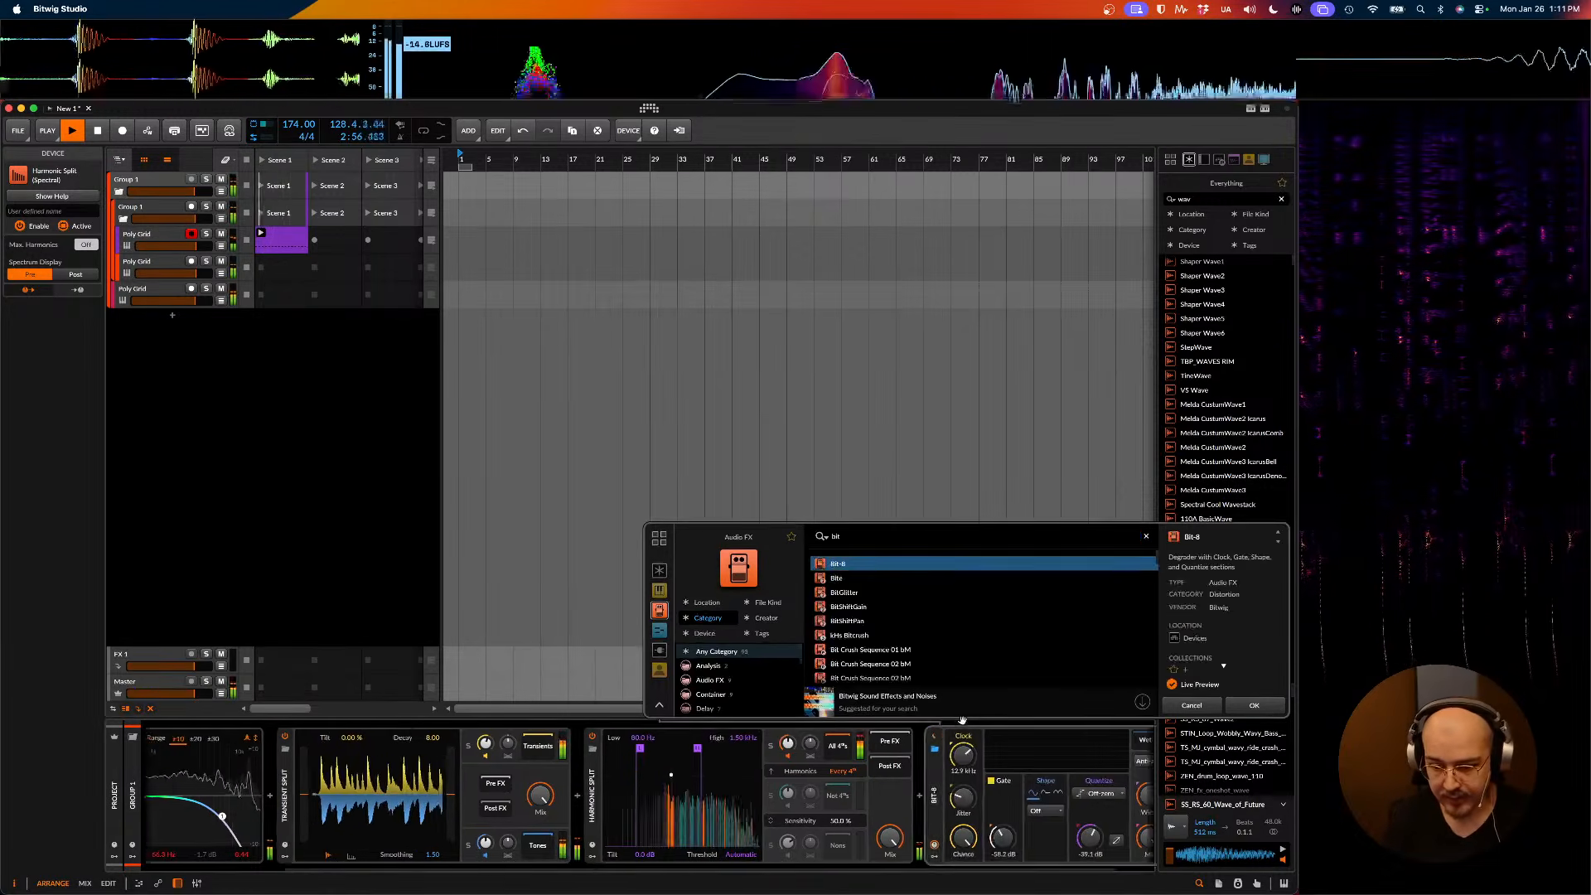
{"action": "key", "text": "Return"}
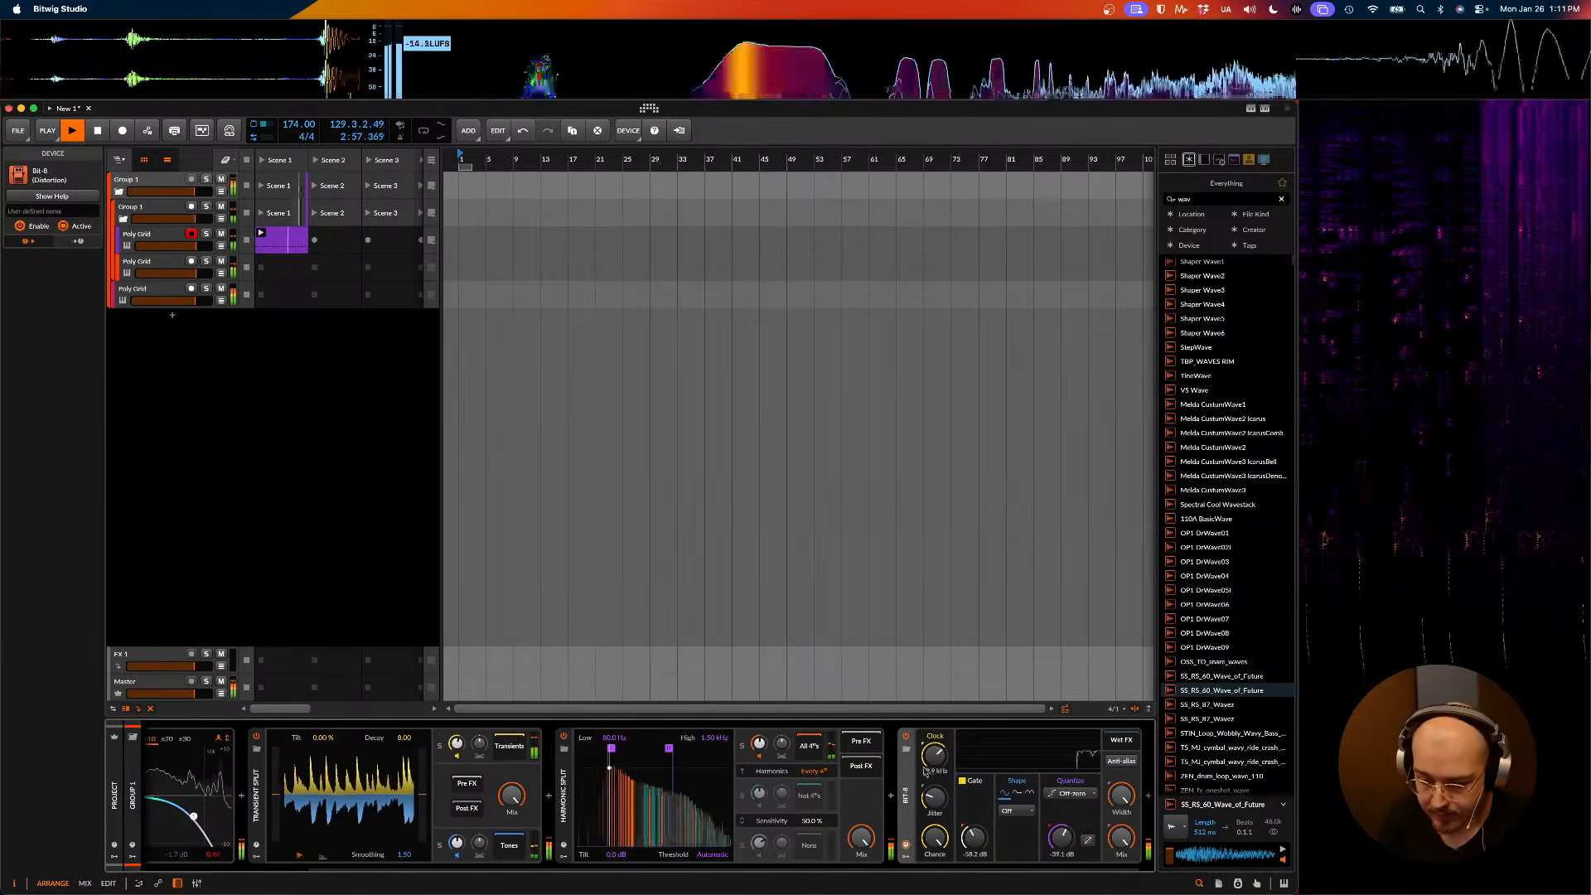
- Set the Bit-8 clock to 14.1 kHz and gate threshold to -44.3 dB, with its gate switched off
{"action": "left_click_drag", "start_coordinate": [935, 755], "coordinate": [935, 752]}
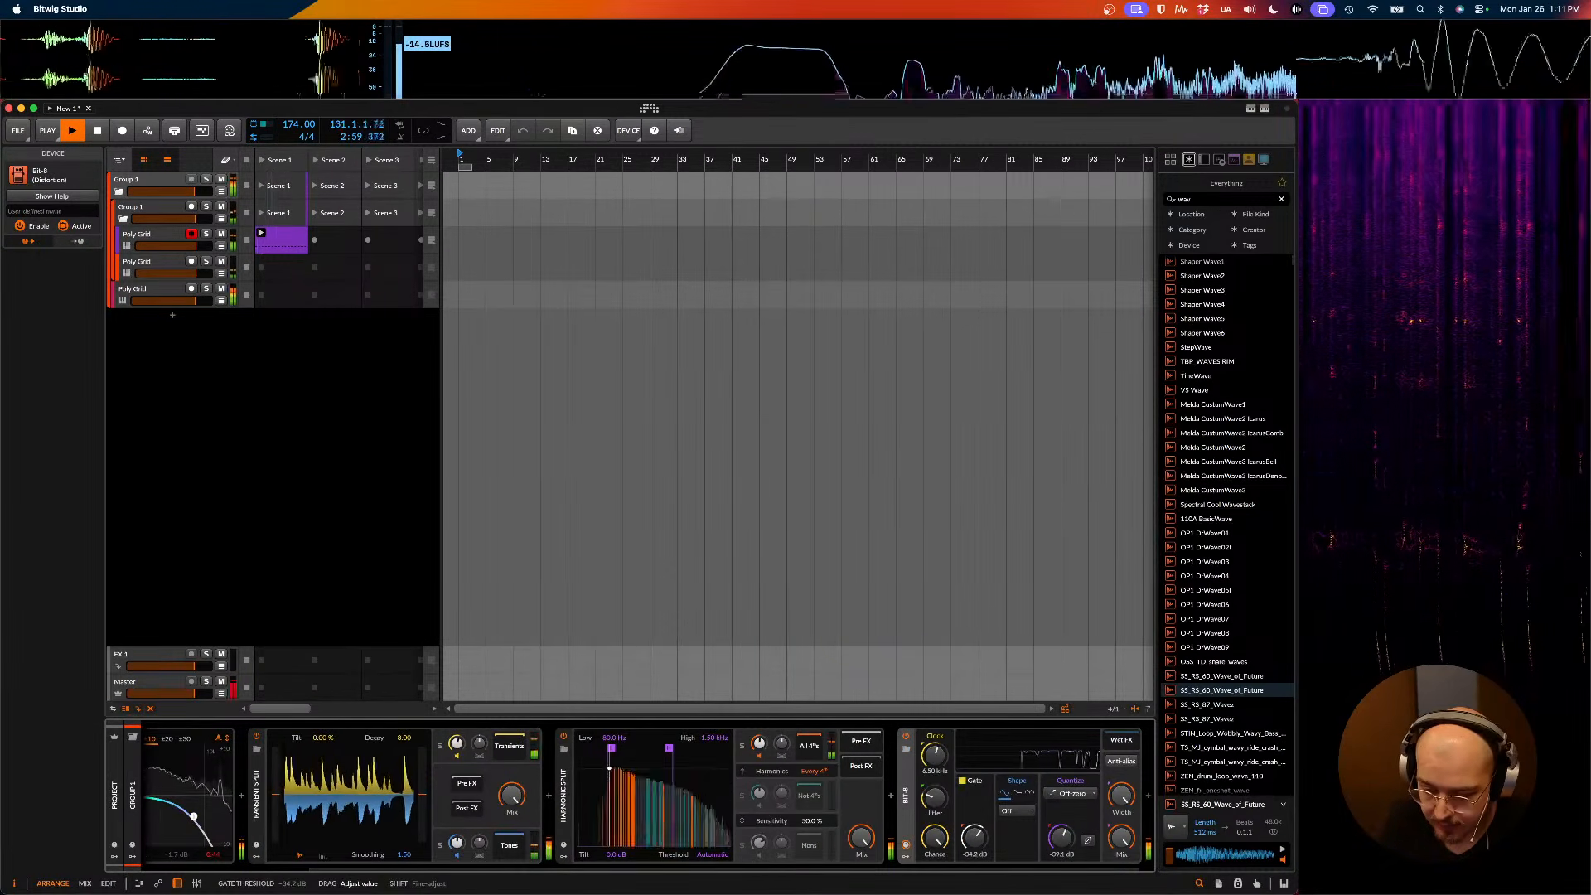
{"action": "left_click_drag", "start_coordinate": [974, 837], "coordinate": [935, 834]}
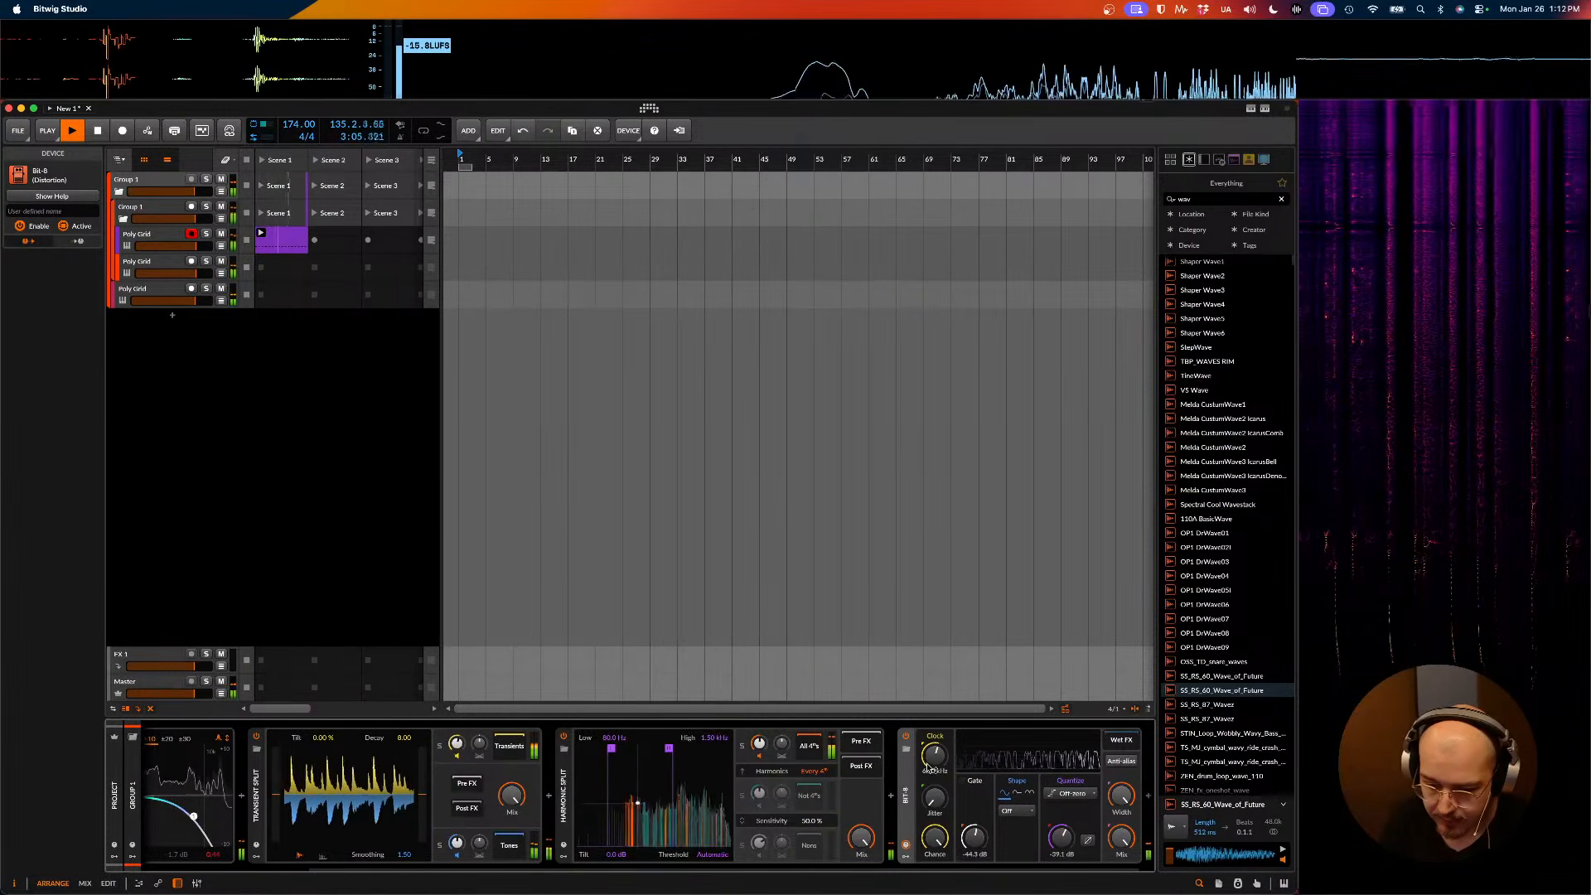
{"action": "left_click_drag", "start_coordinate": [928, 767], "coordinate": [928, 737]}
{"action": "scroll", "coordinate": [862, 766], "scroll_direction": "right", "scroll_amount": 1}
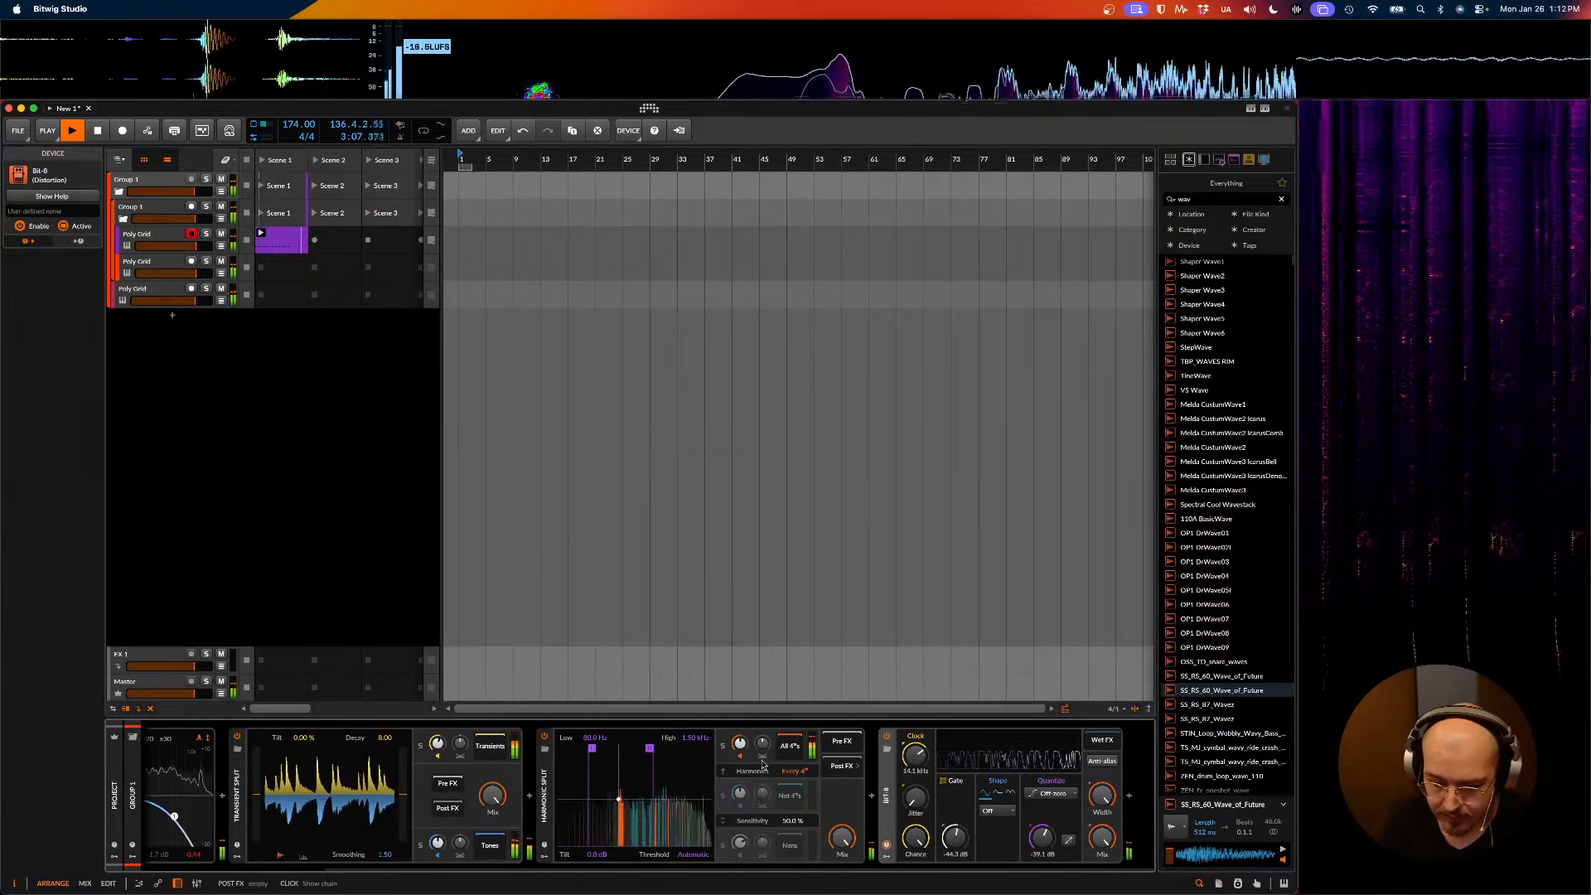
- Set the Harmonic Split's harmonics pattern to Fundamental and remove the device from the group's chain
{"action": "left_click", "coordinate": [790, 750]}
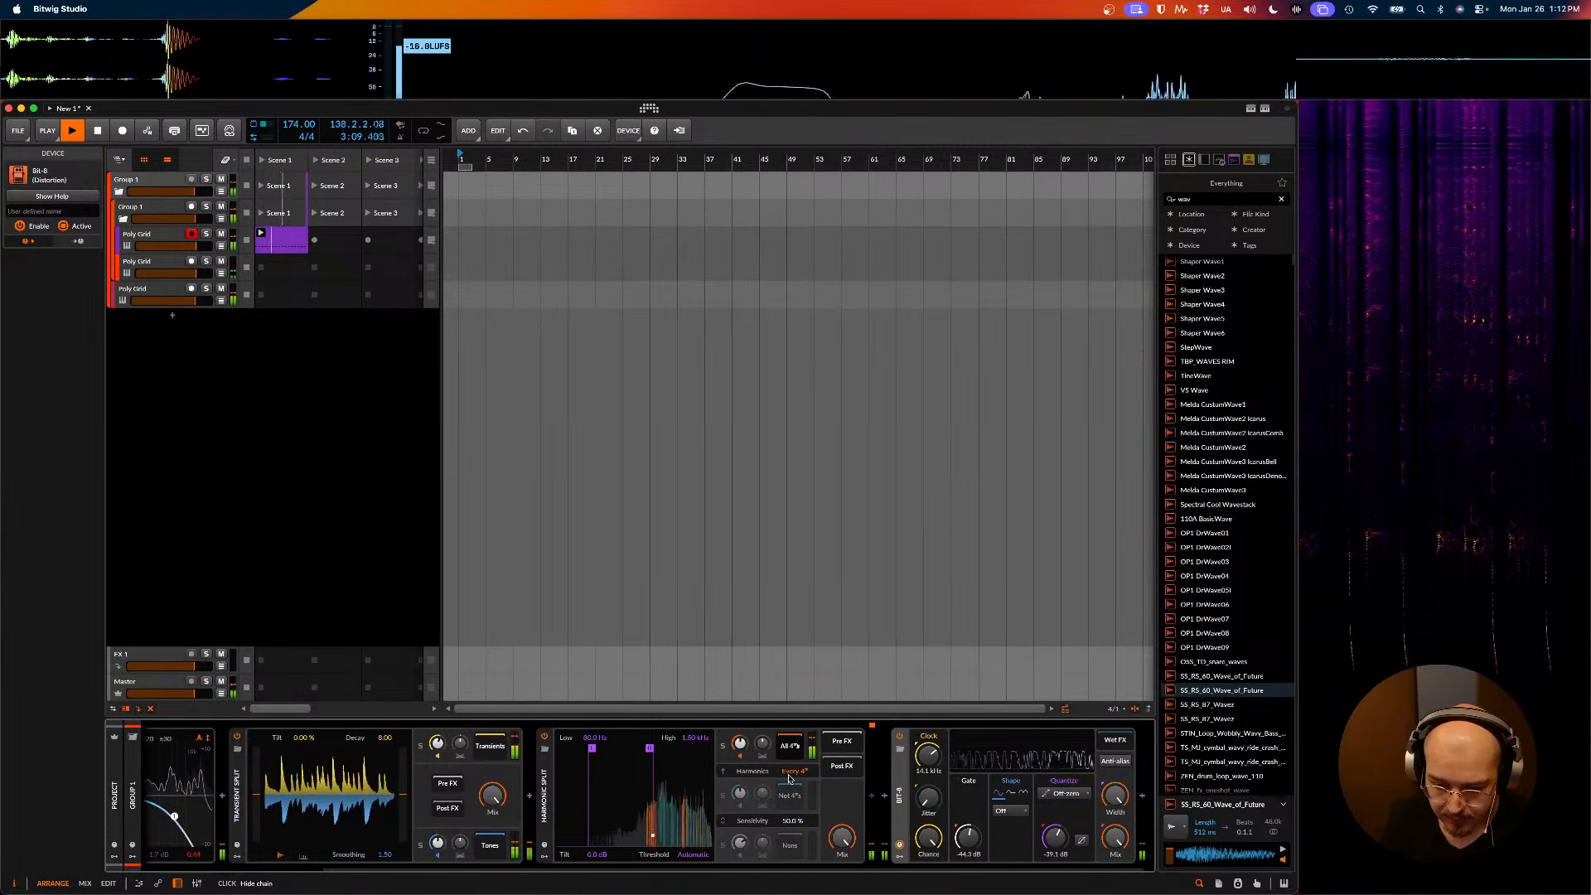
{"action": "left_click_drag", "start_coordinate": [790, 778], "coordinate": [792, 782]}
{"action": "left_click", "coordinate": [544, 783]}
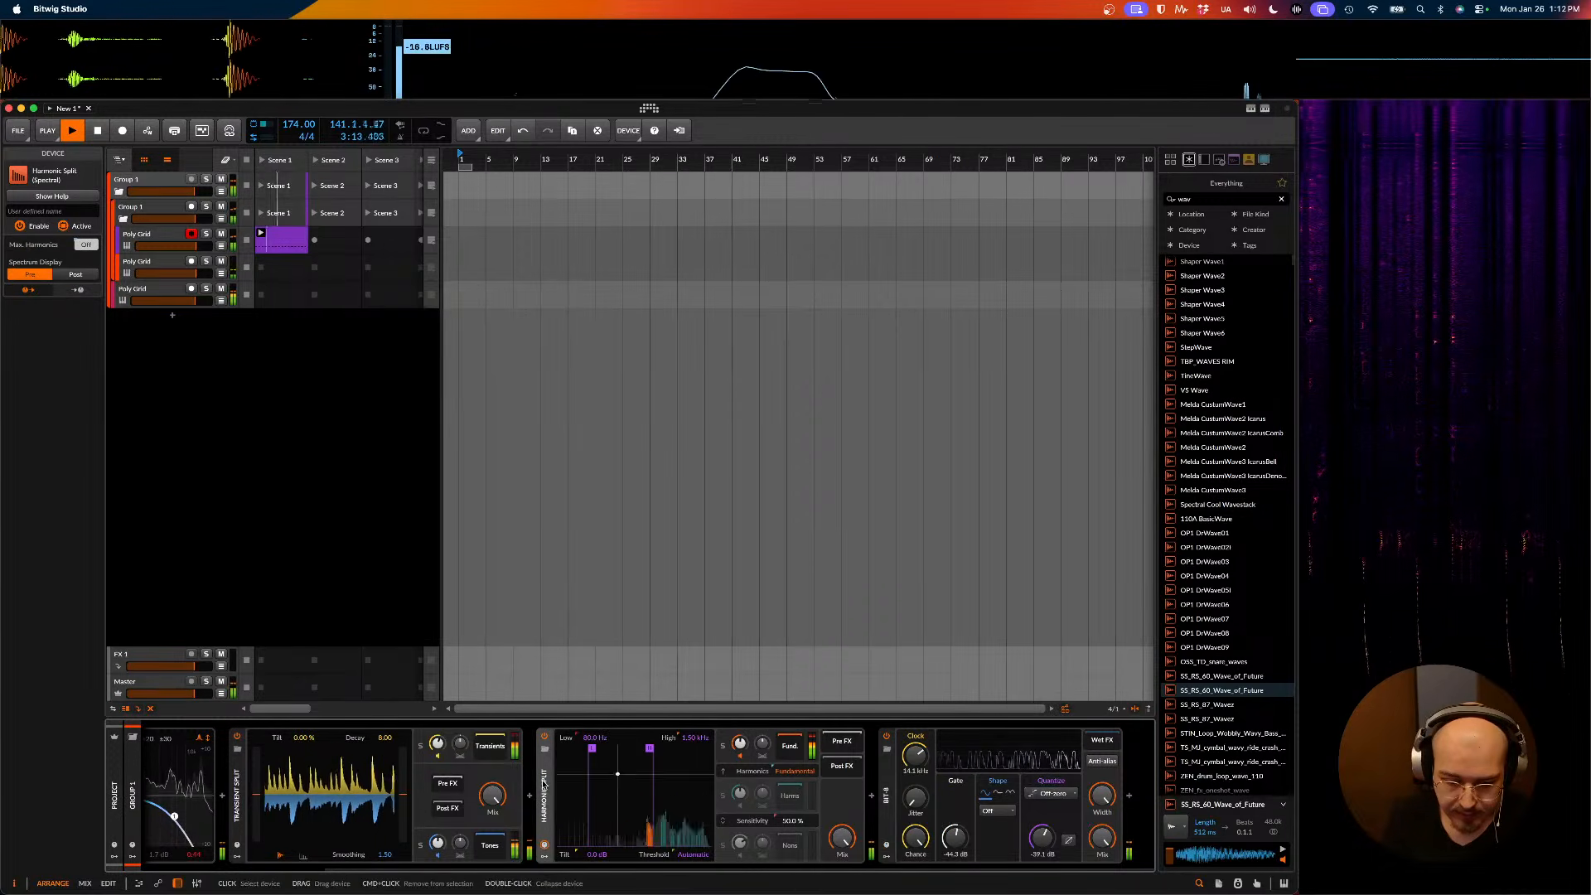
{"action": "key", "text": "Delete"}
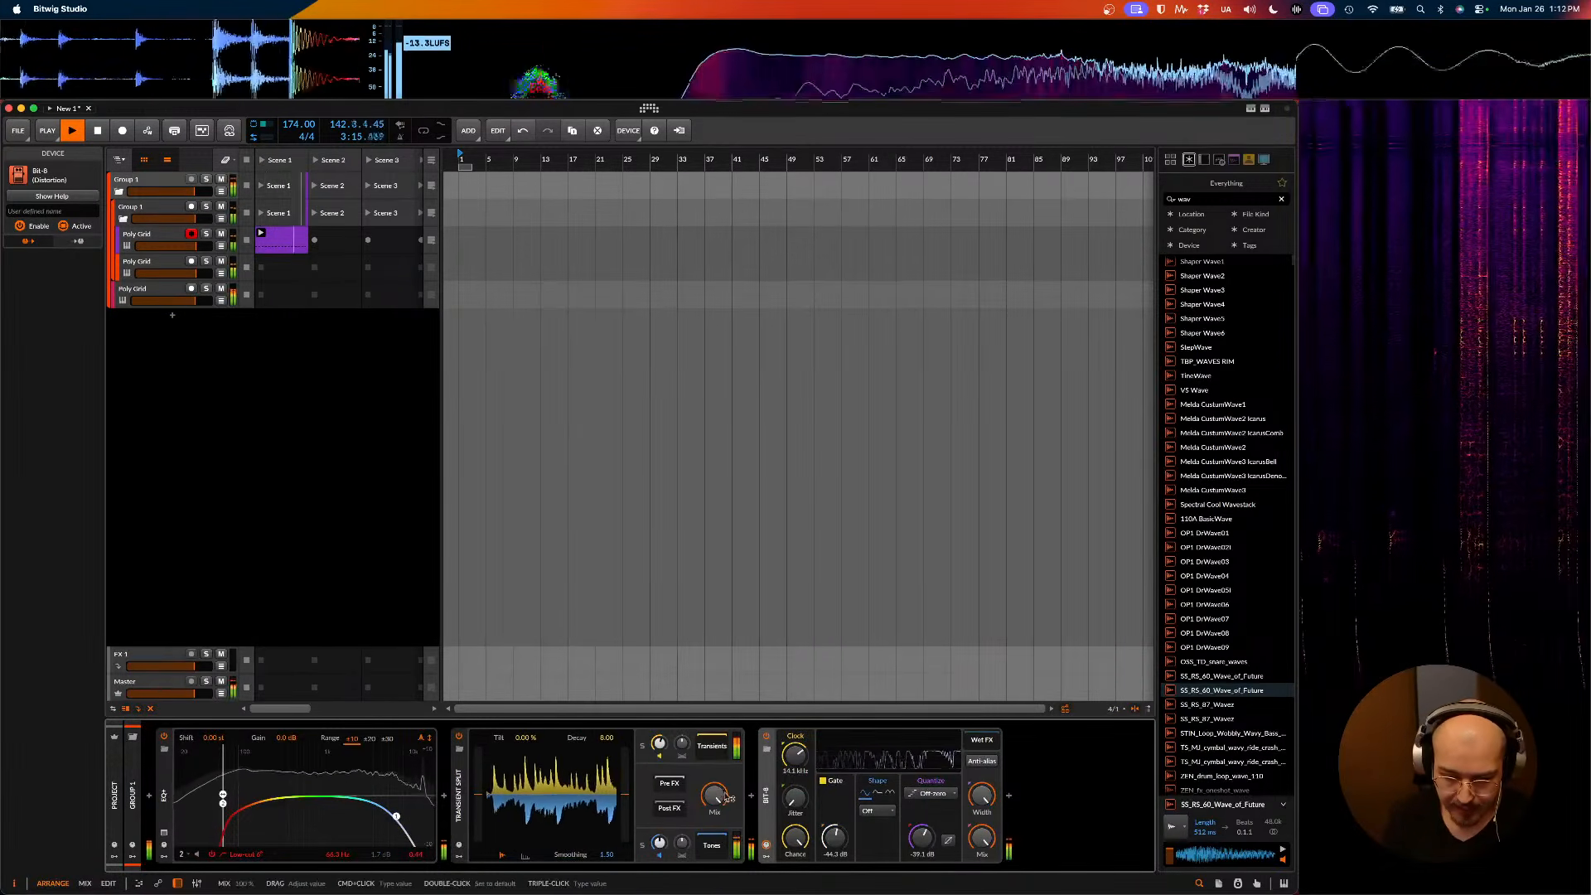
- Insert a Freq Split between the Transient Split and the Bit-8
{"action": "left_click", "coordinate": [753, 797]}
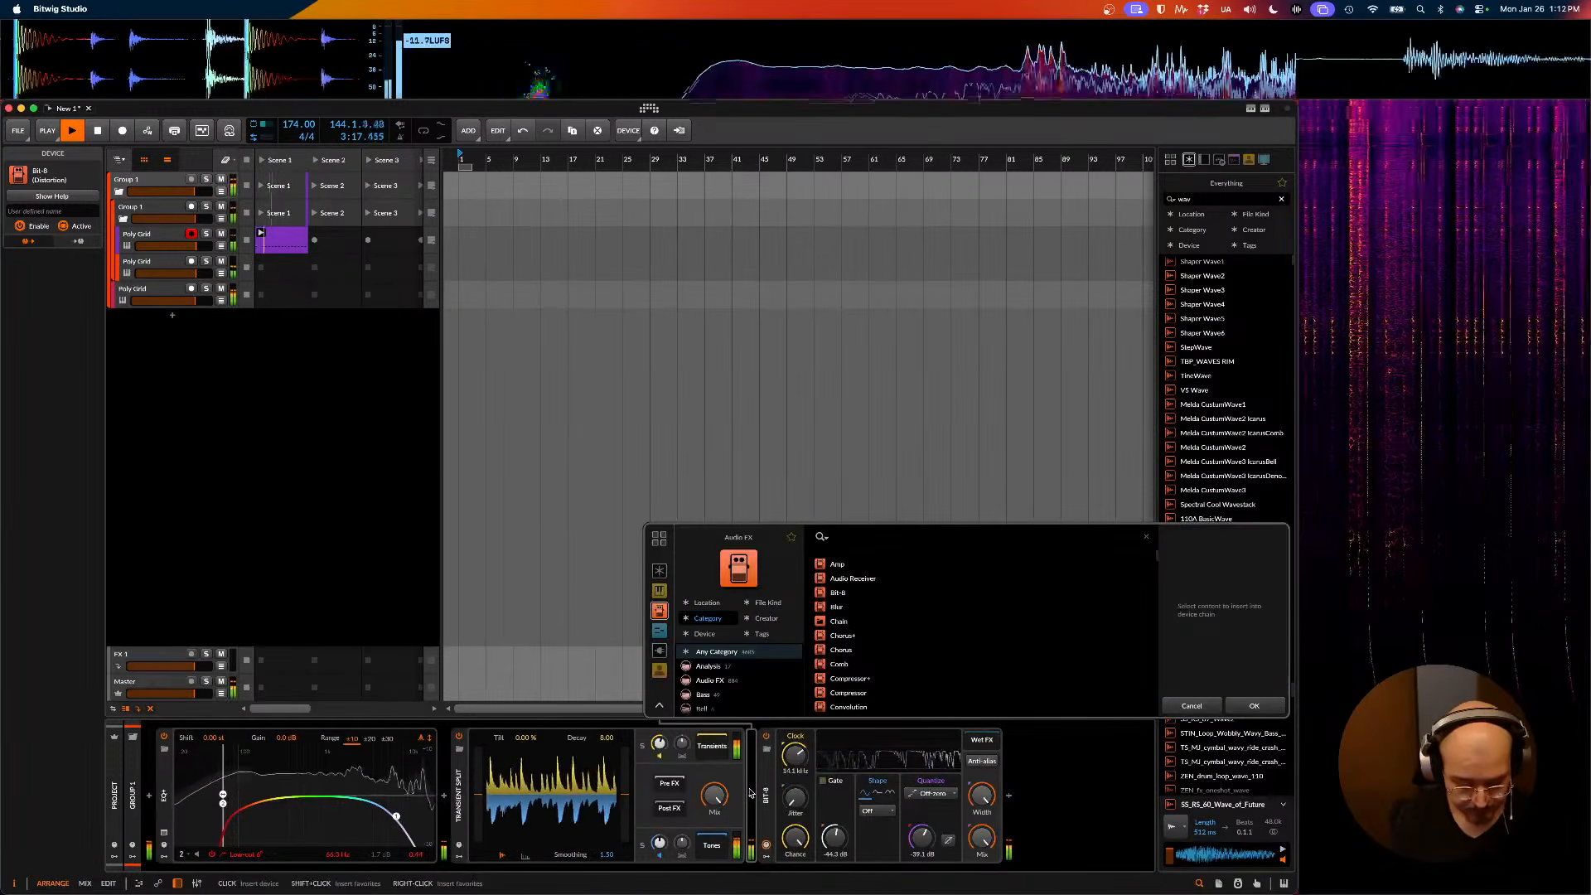
{"action": "key", "text": "BackSpace"}
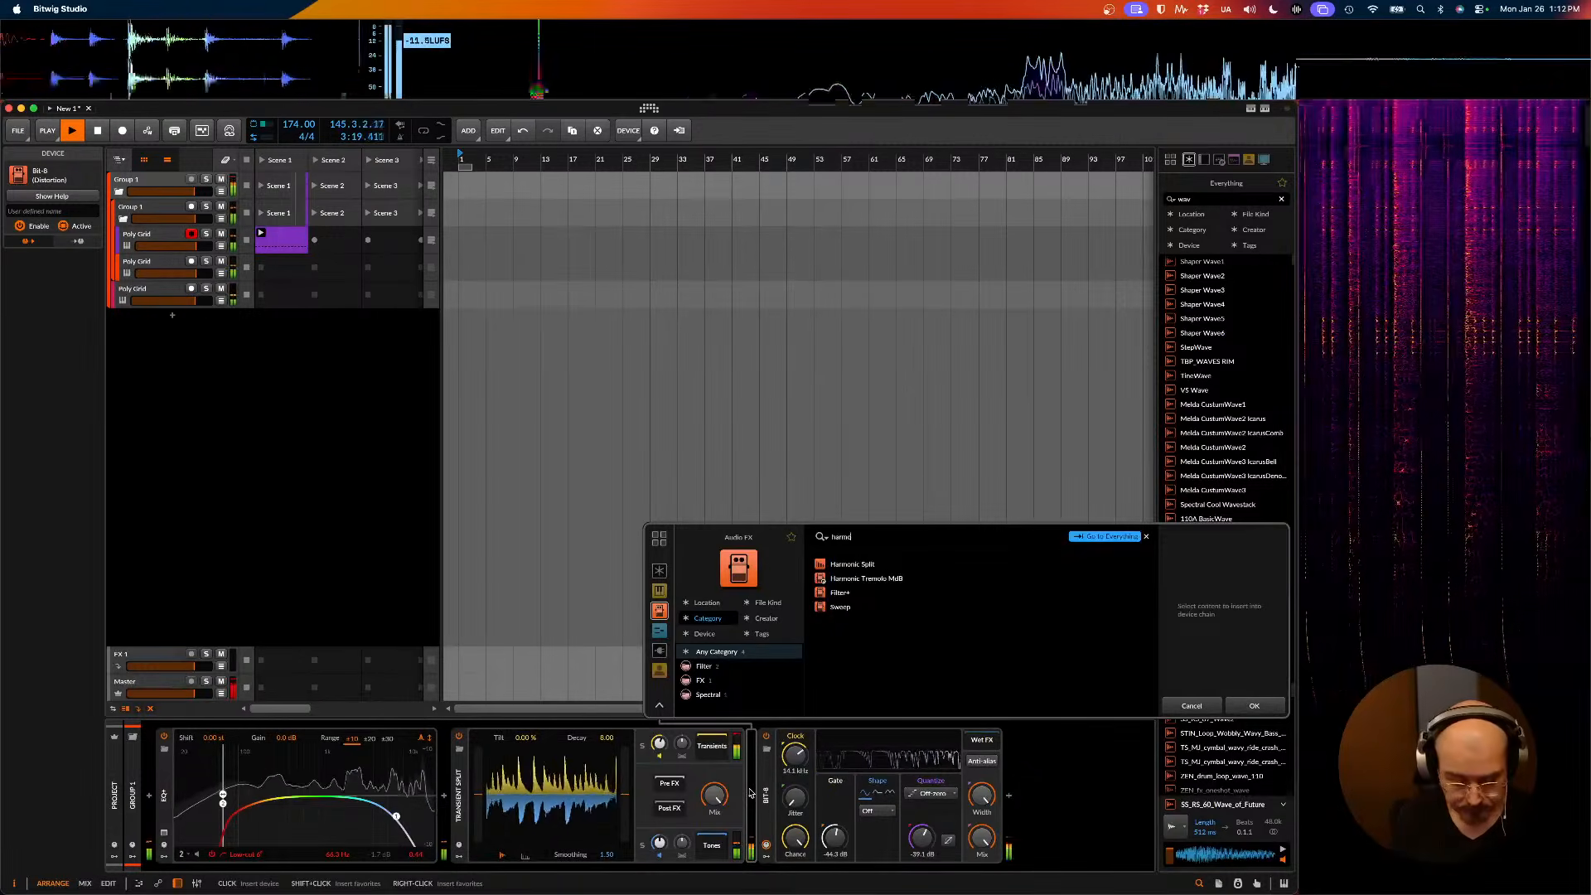
{"action": "type", "text": "frequen"}
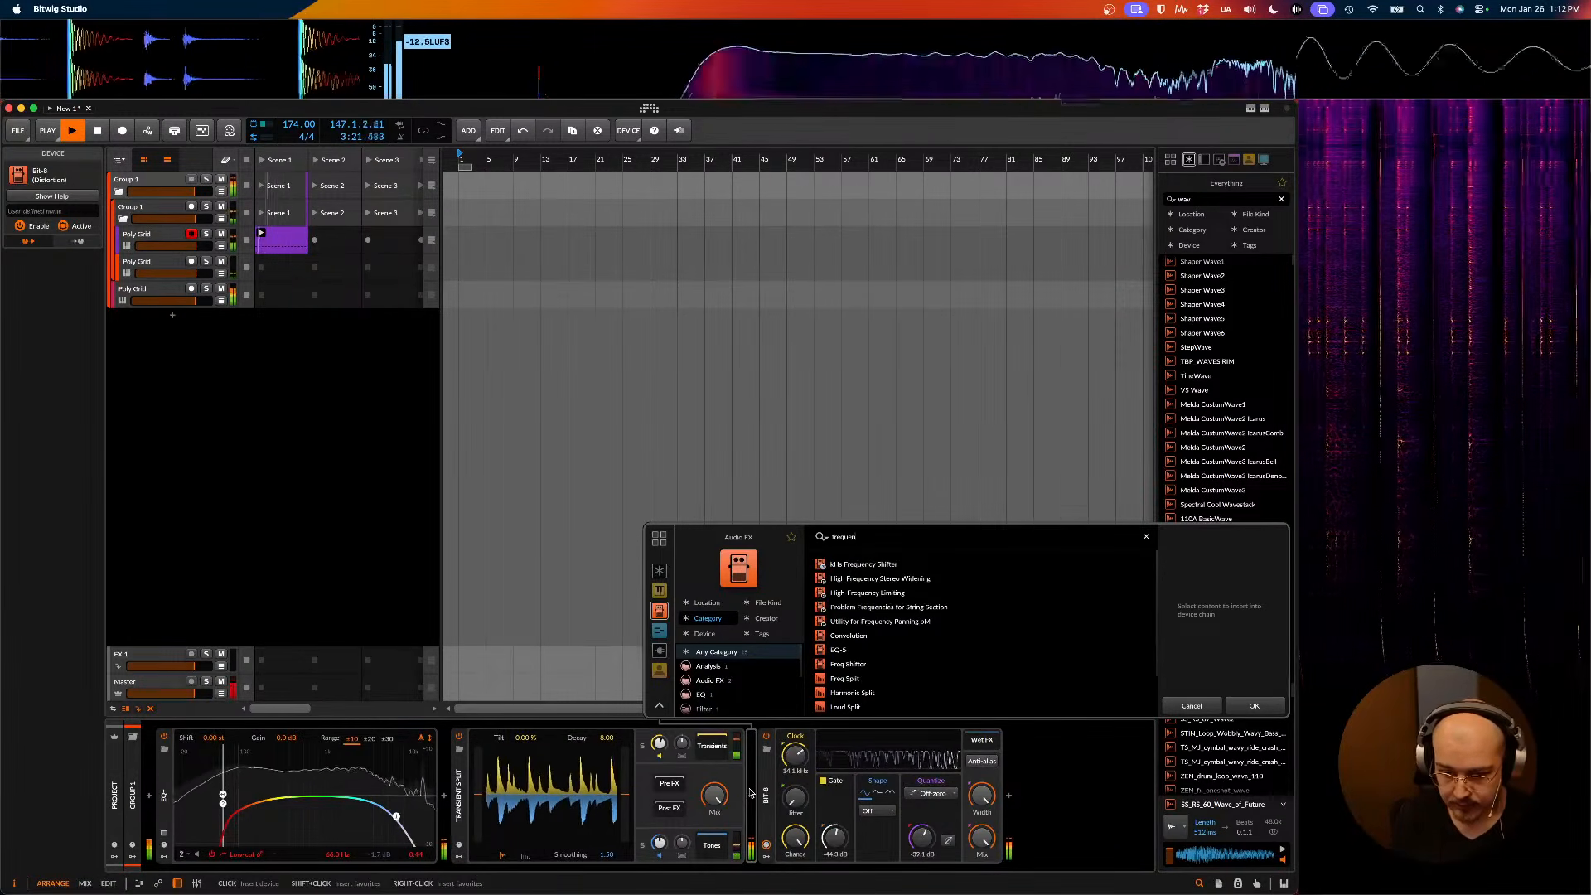
{"action": "key", "text": "Down"}
{"action": "key", "text": "Down"}
{"action": "key", "text": "Return"}
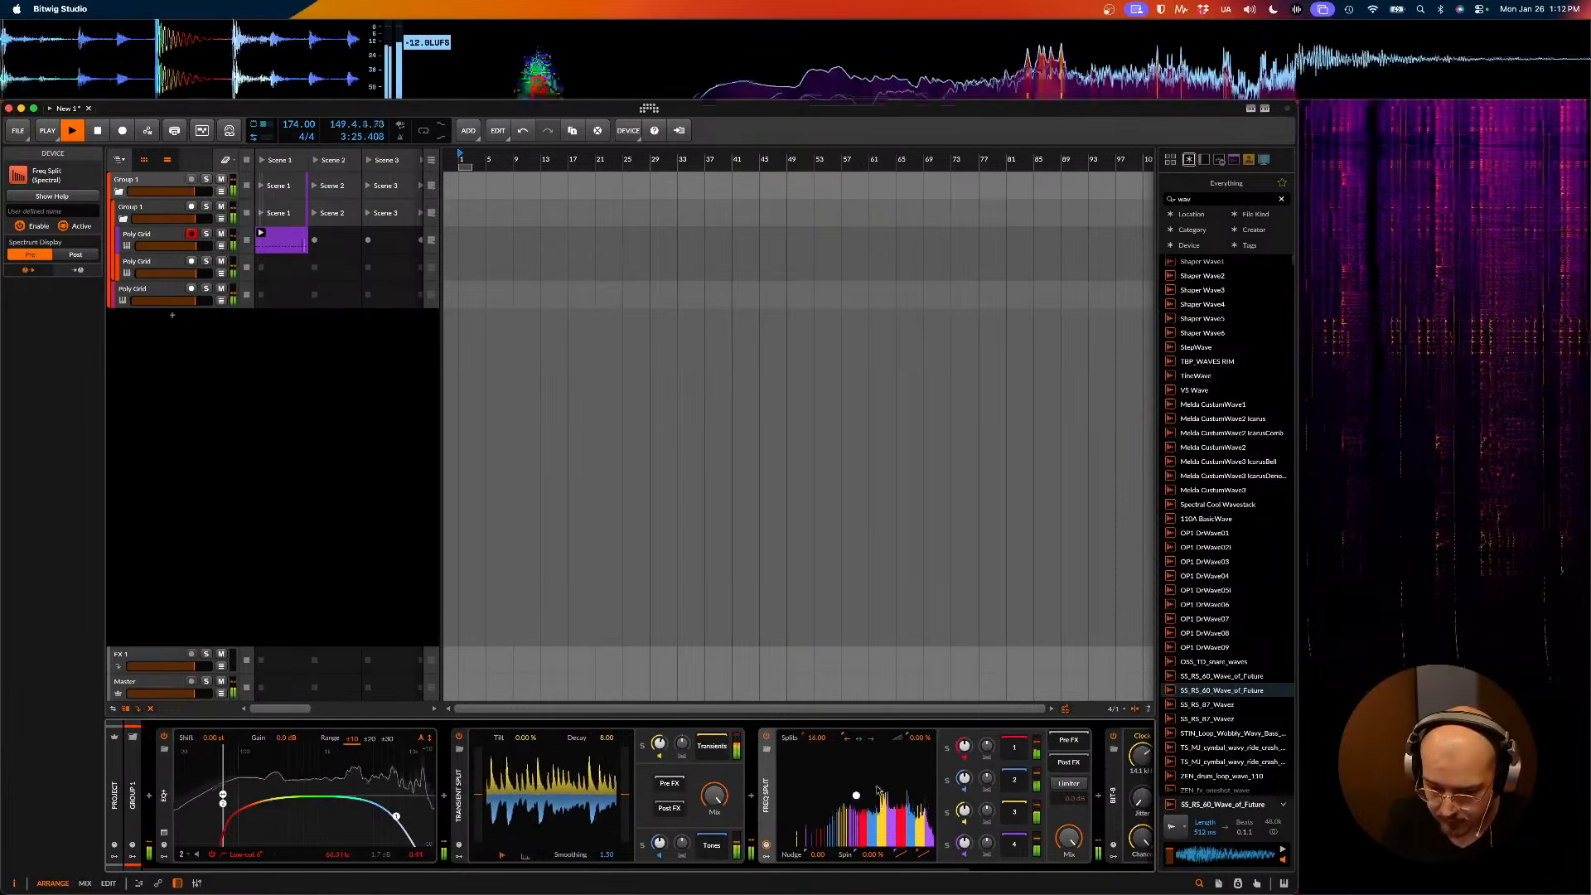
- Switch off the Freq Split's channels 2 and 4, stop playback and show the device's modulator slots
{"action": "left_click", "coordinate": [966, 791]}
{"action": "left_click", "coordinate": [965, 855]}
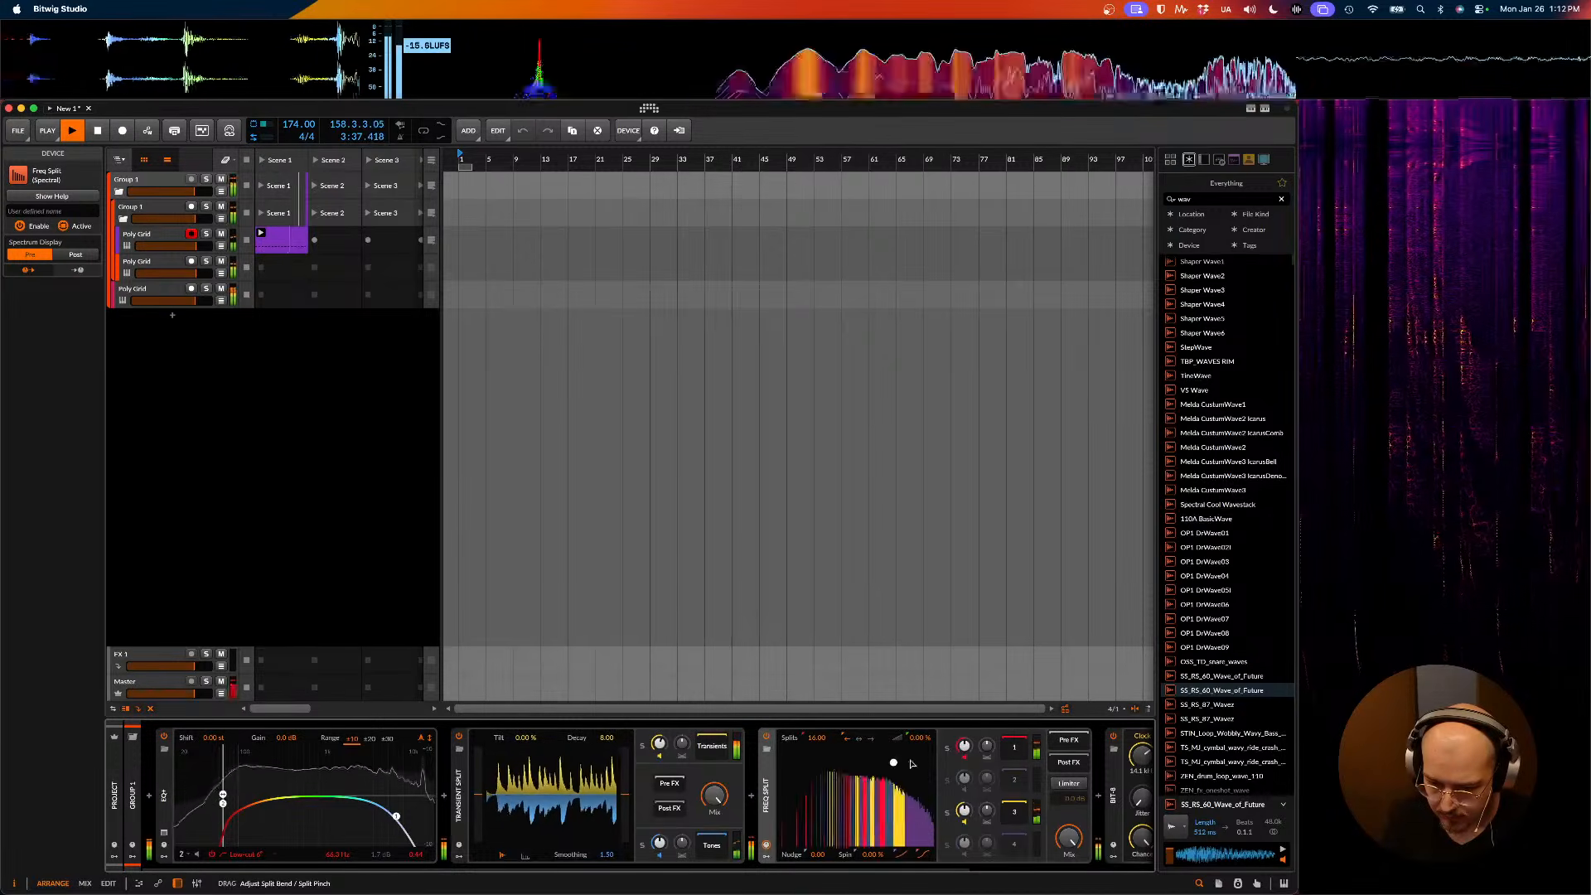
{"action": "key", "text": "space"}
{"action": "left_click", "coordinate": [766, 847]}
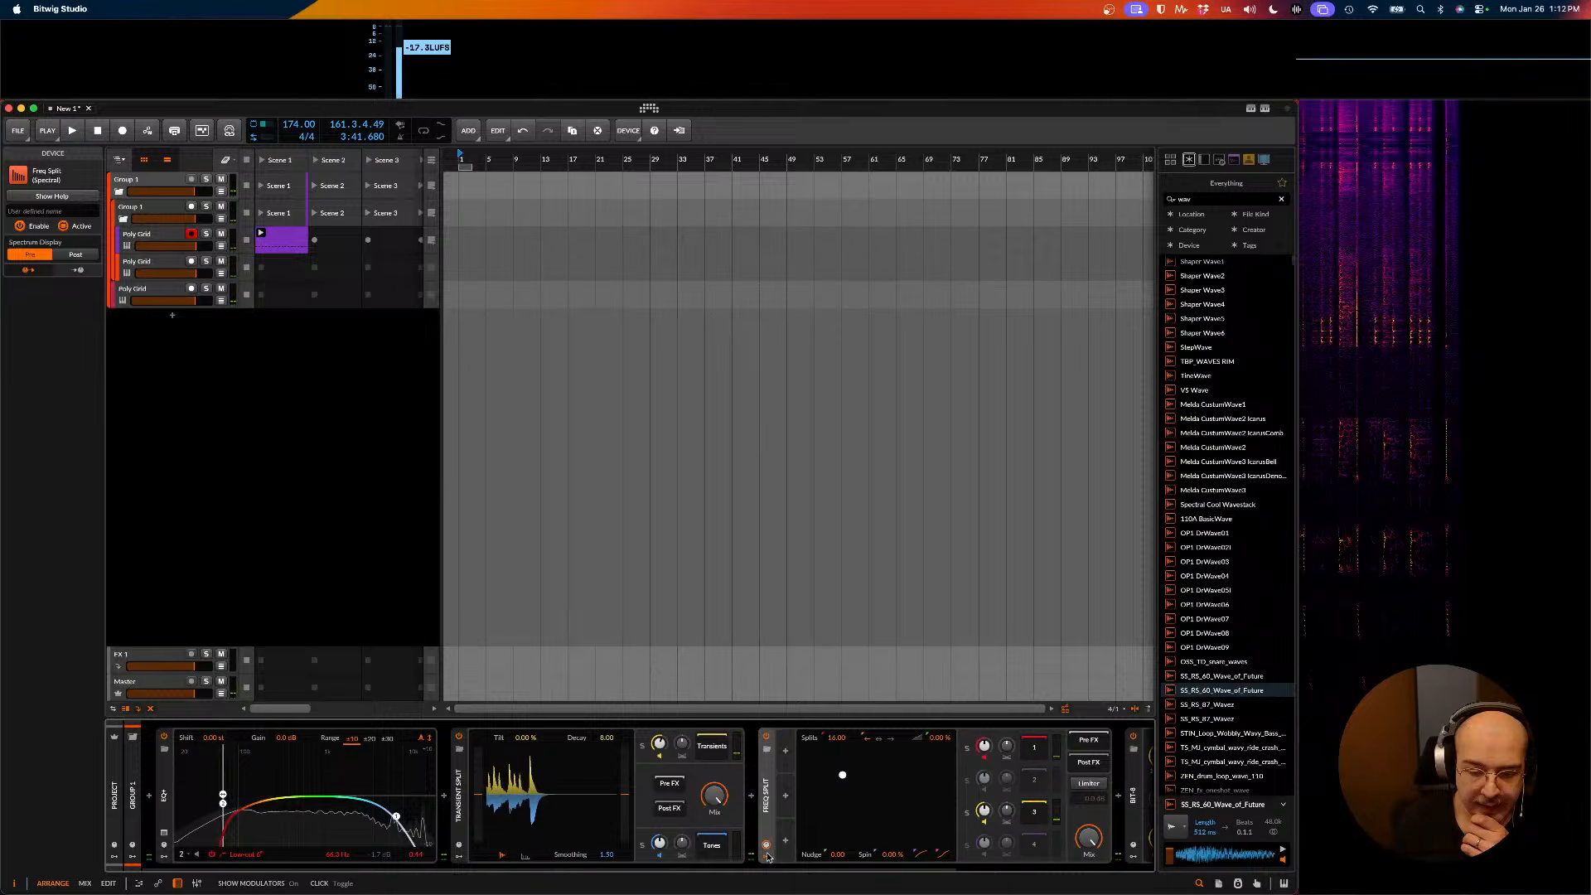
{"action": "left_click", "coordinate": [786, 756]}
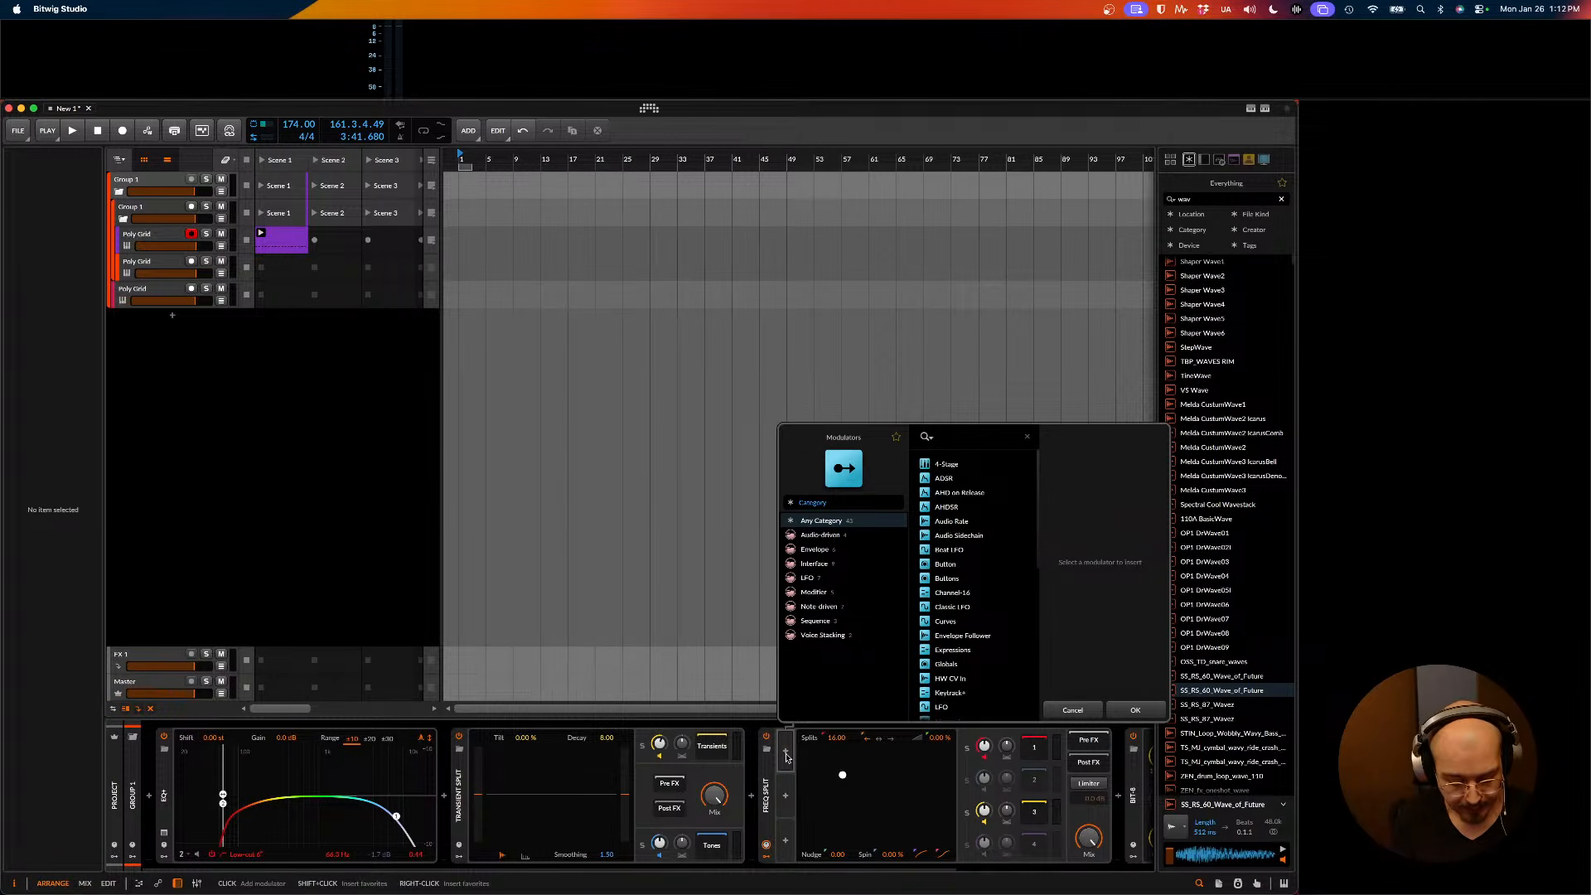
{"action": "type", "text": "trans"}
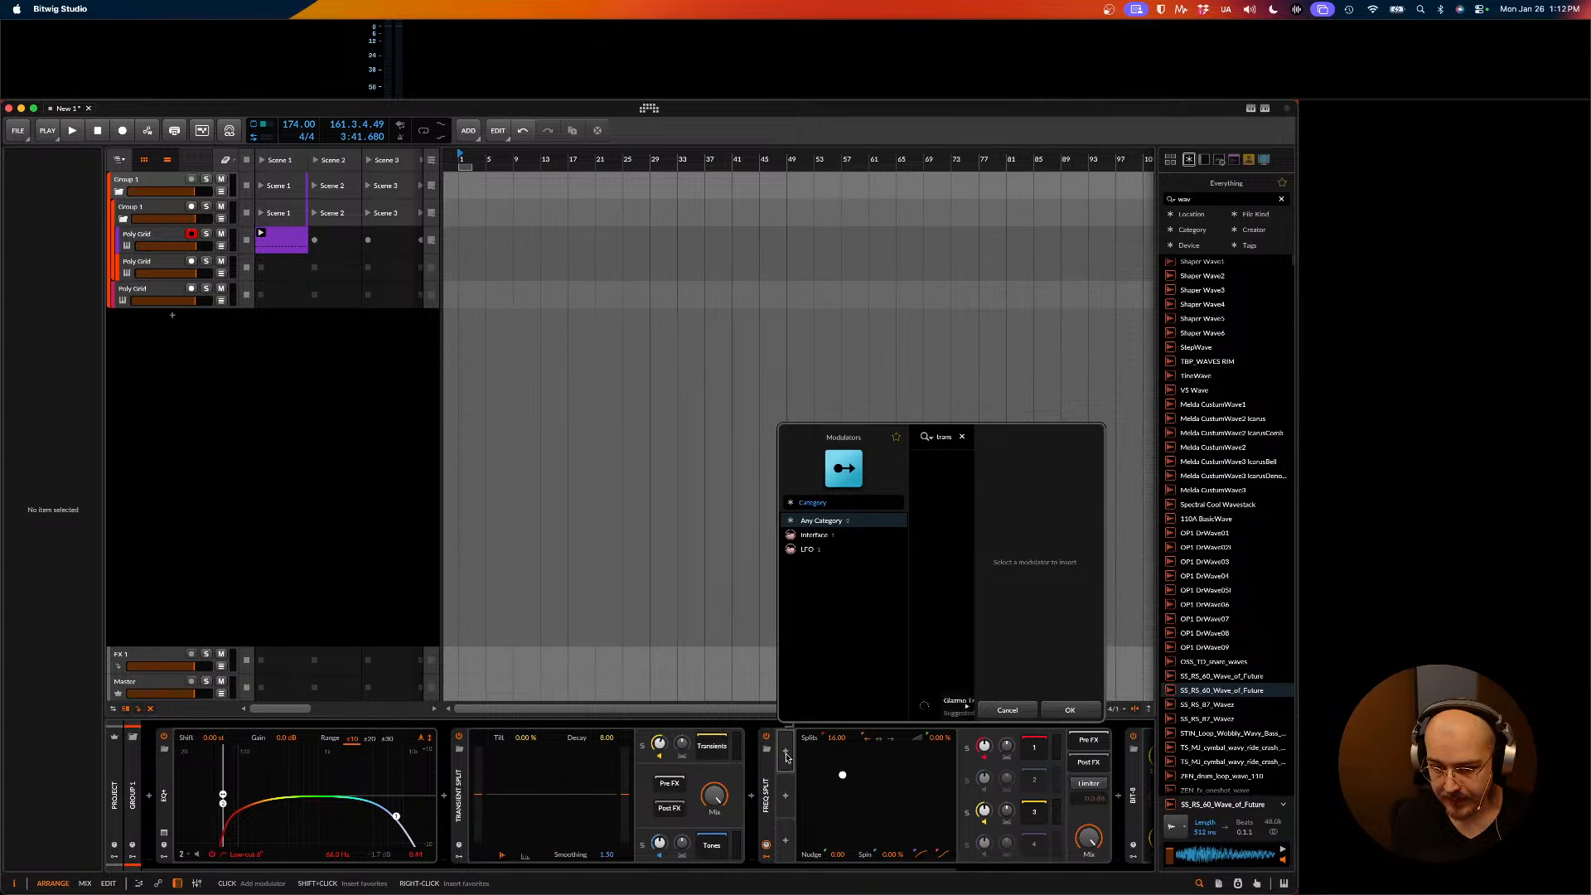
{"action": "key", "text": "BackSpace"}
{"action": "key", "text": "BackSpace"}
{"action": "key", "text": "BackSpace"}
{"action": "key", "text": "BackSpace"}
{"action": "key", "text": "BackSpace"}
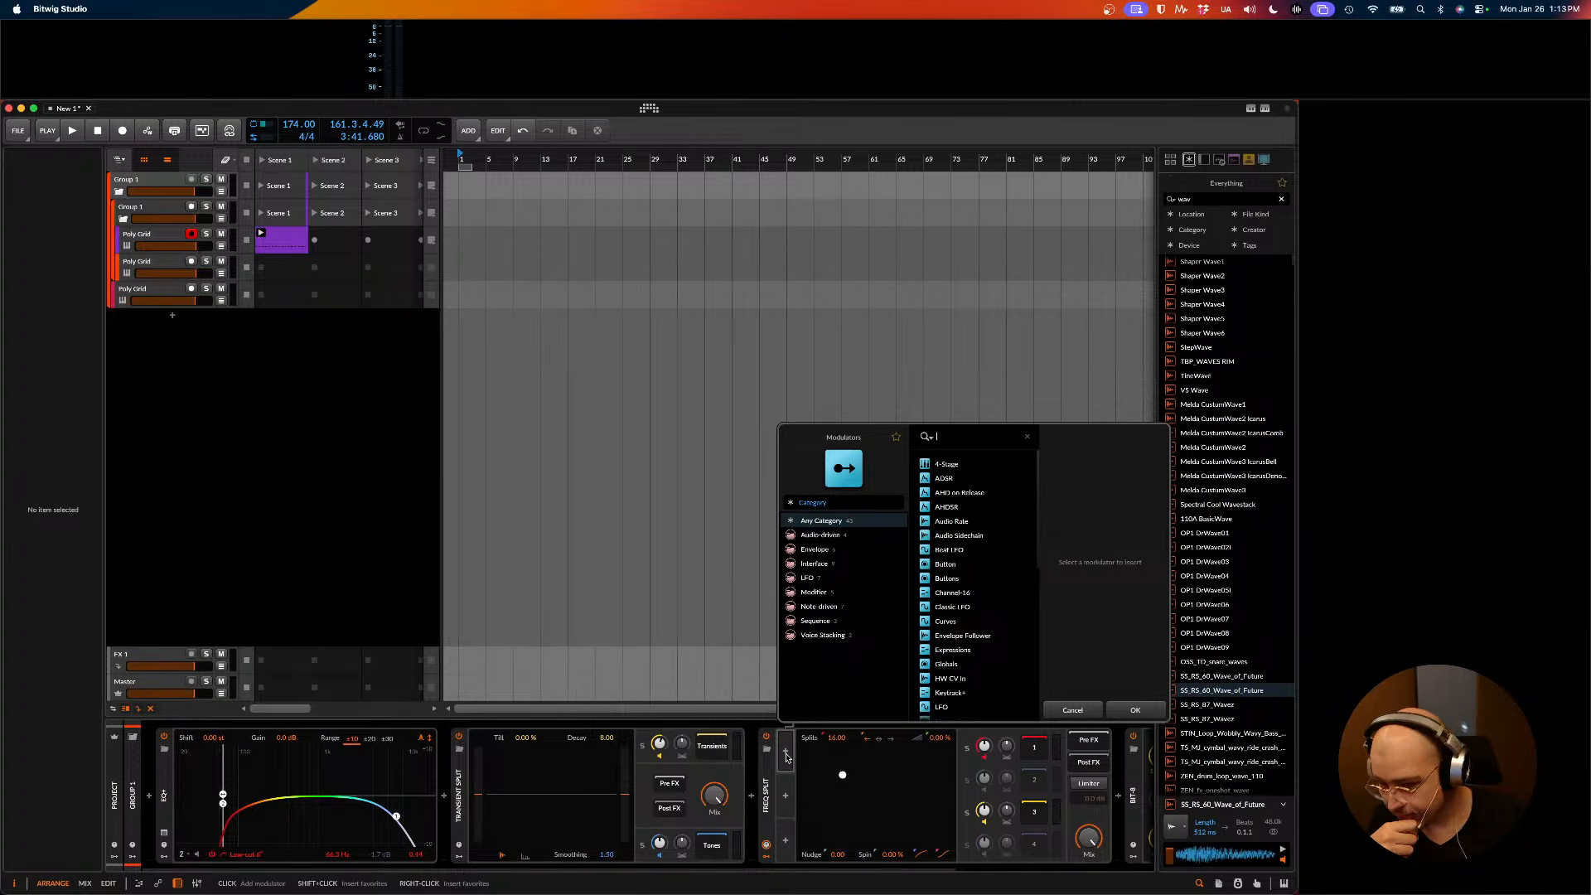
{"action": "type", "text": "transie"}
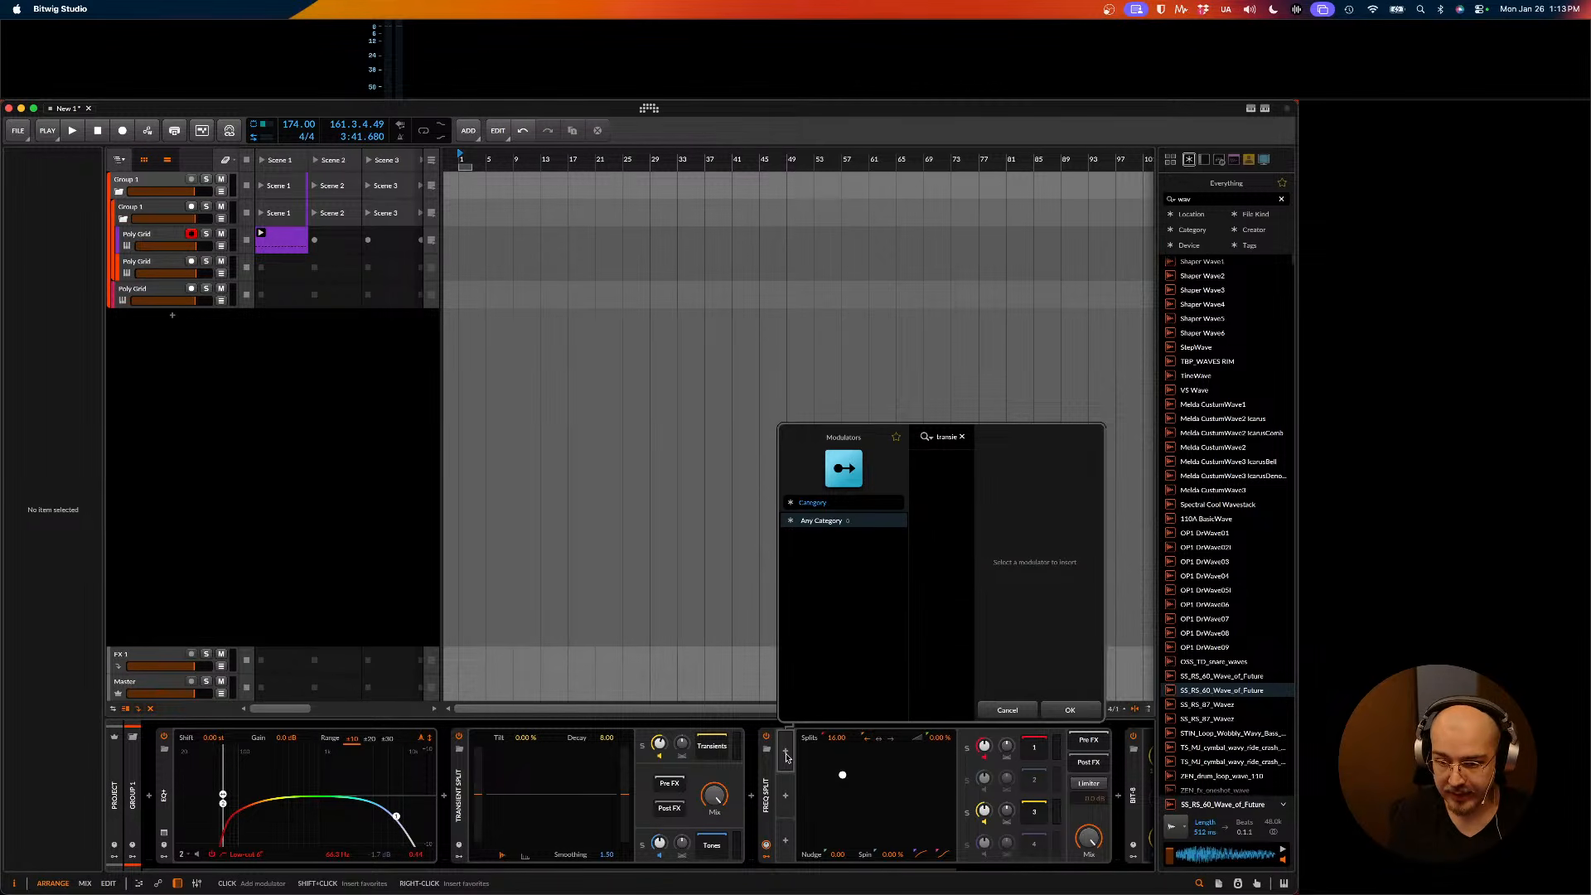
{"action": "key", "text": "BackSpace"}
{"action": "key", "text": "BackSpace"}
{"action": "key", "text": "BackSpace"}
{"action": "key", "text": "BackSpace"}
{"action": "key", "text": "BackSpace"}
{"action": "key", "text": "Escape"}
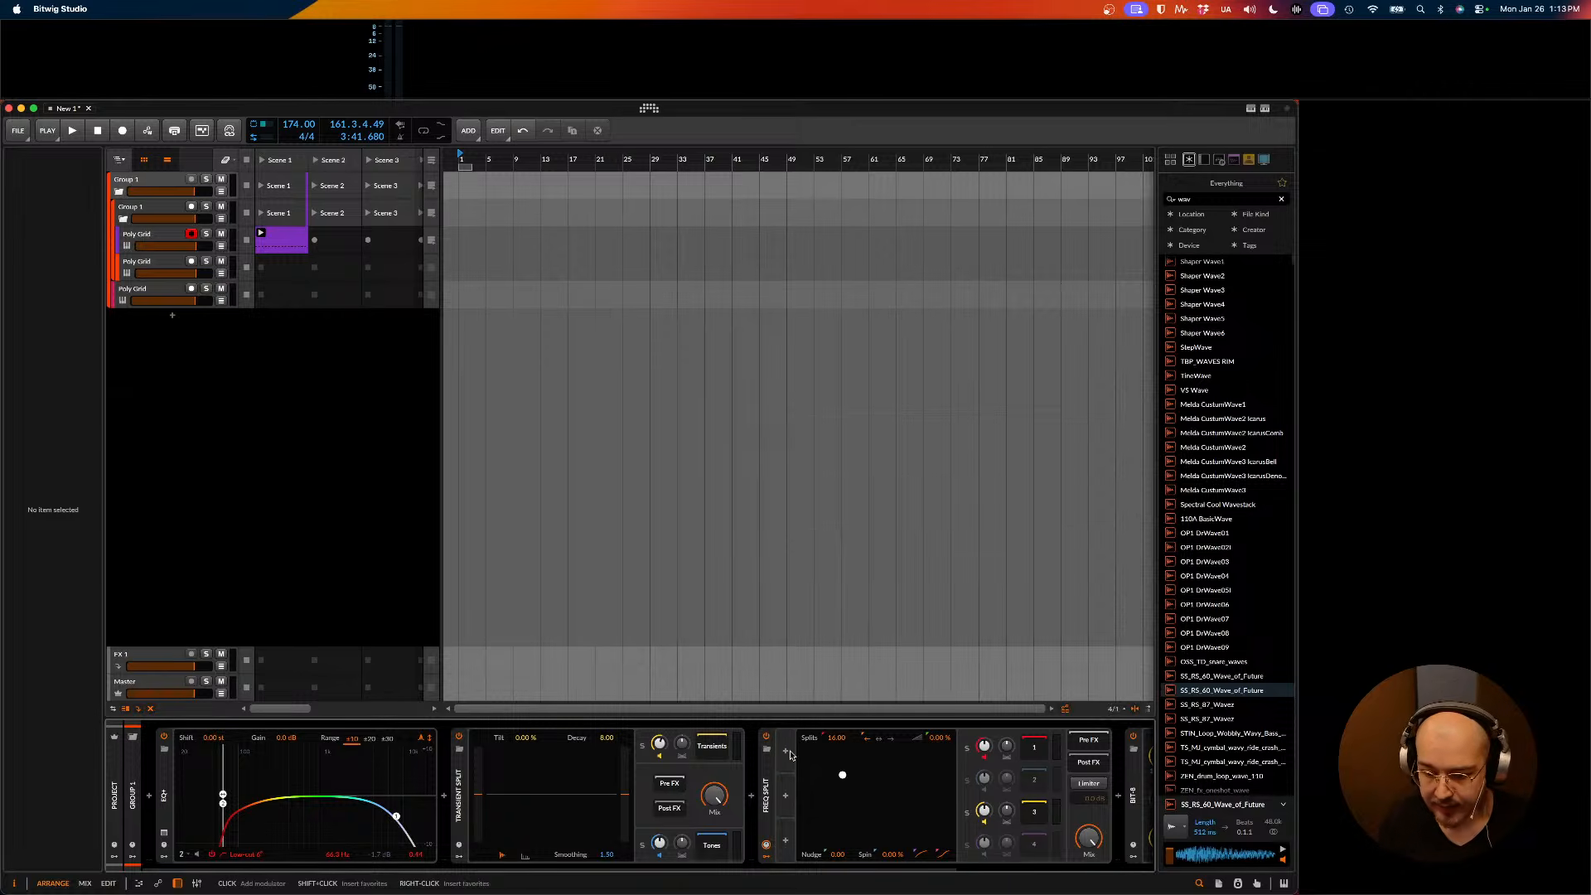
- Insert a Transient Control between the Transient Split and the Freq Split
{"action": "left_click", "coordinate": [751, 797]}
{"action": "type", "text": "tra"}
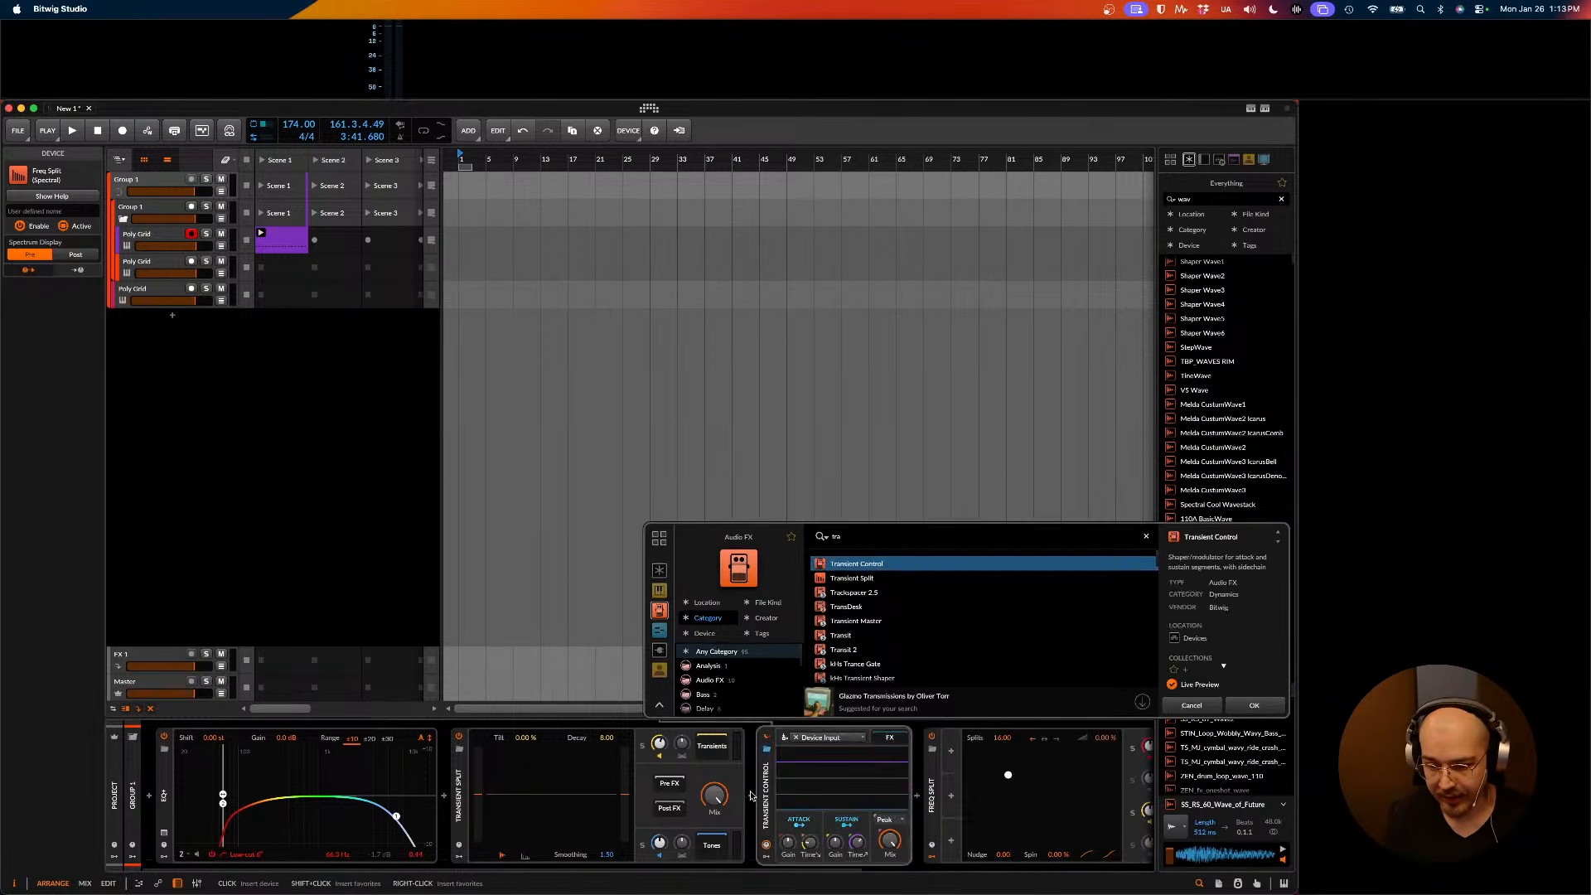
{"action": "key", "text": "Return"}
{"action": "scroll", "coordinate": [796, 796], "scroll_direction": "right", "scroll_amount": 4}
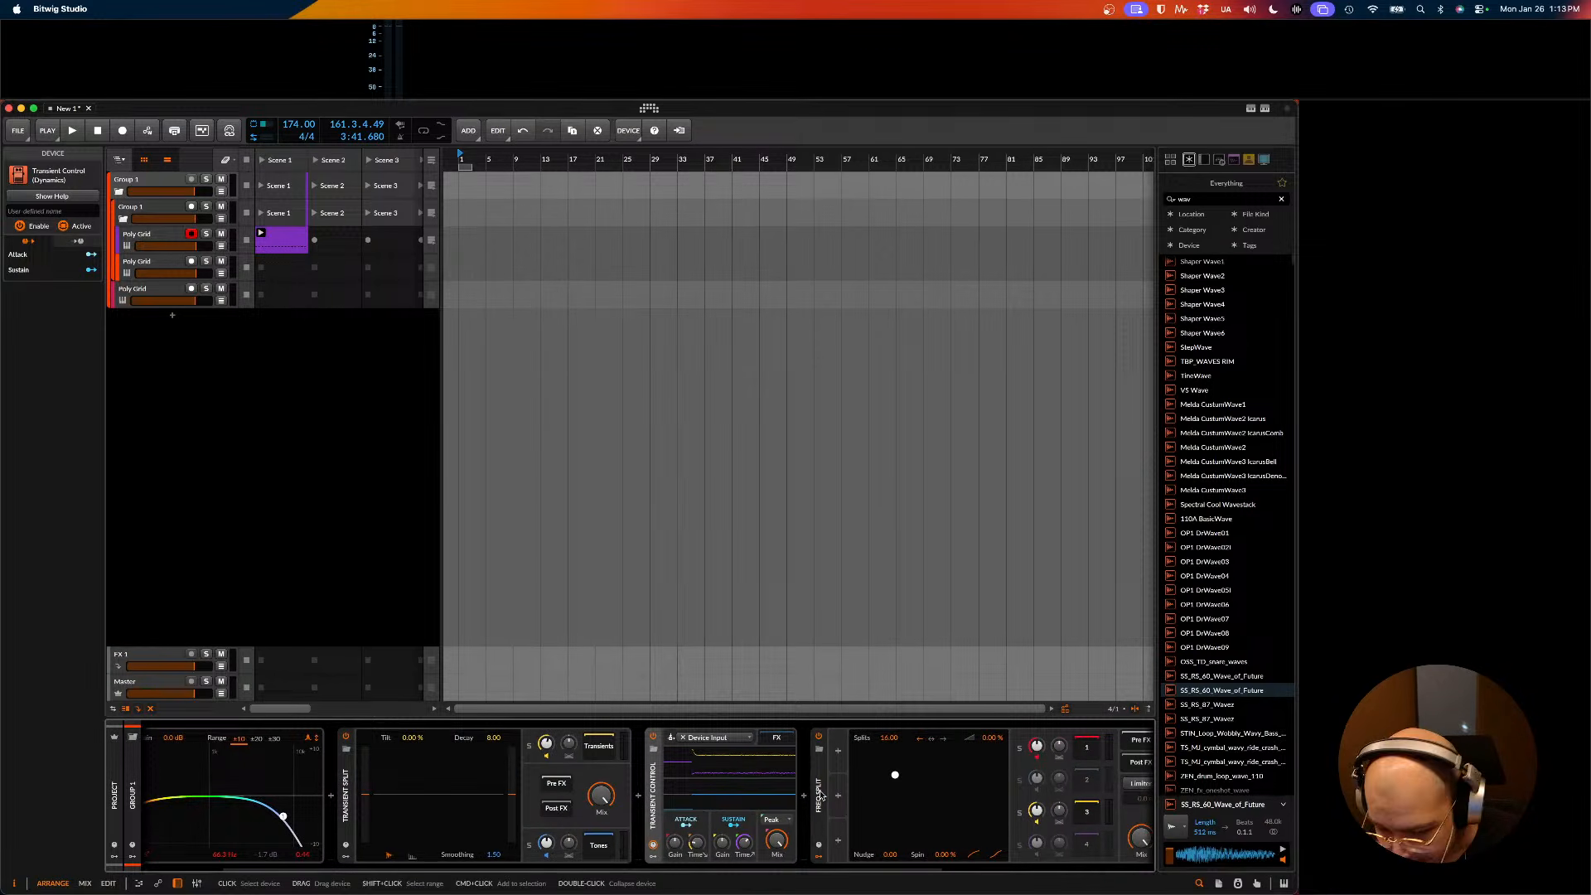
{"action": "scroll", "coordinate": [821, 796], "scroll_direction": "right", "scroll_amount": 6}
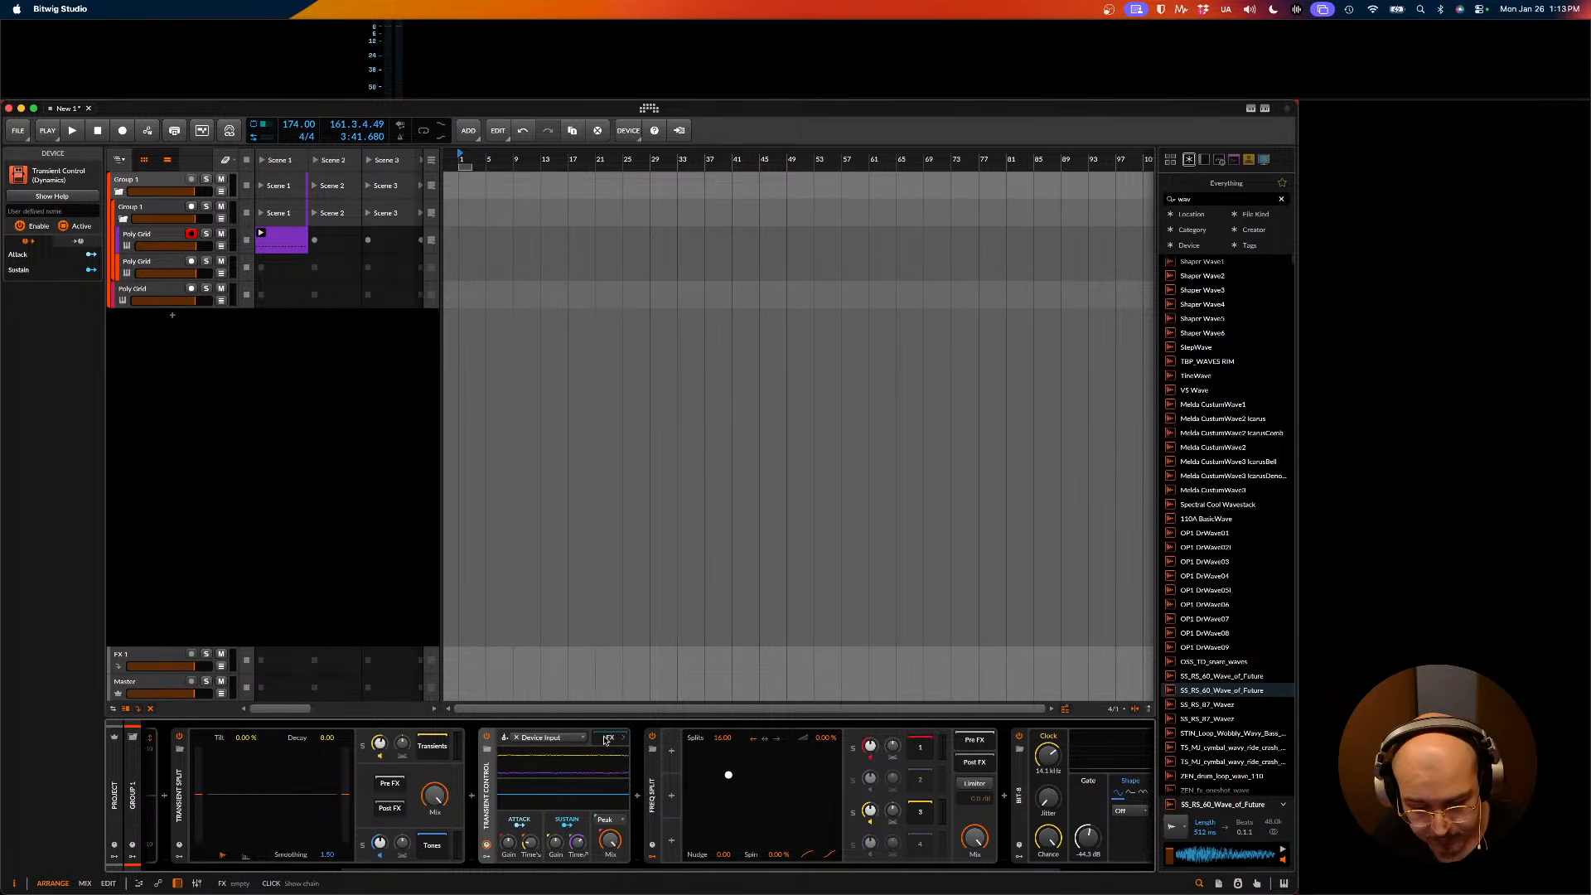
- Play the beat briefly to audition the chain with the Transient Control and stop playback
{"action": "key", "text": "space"}
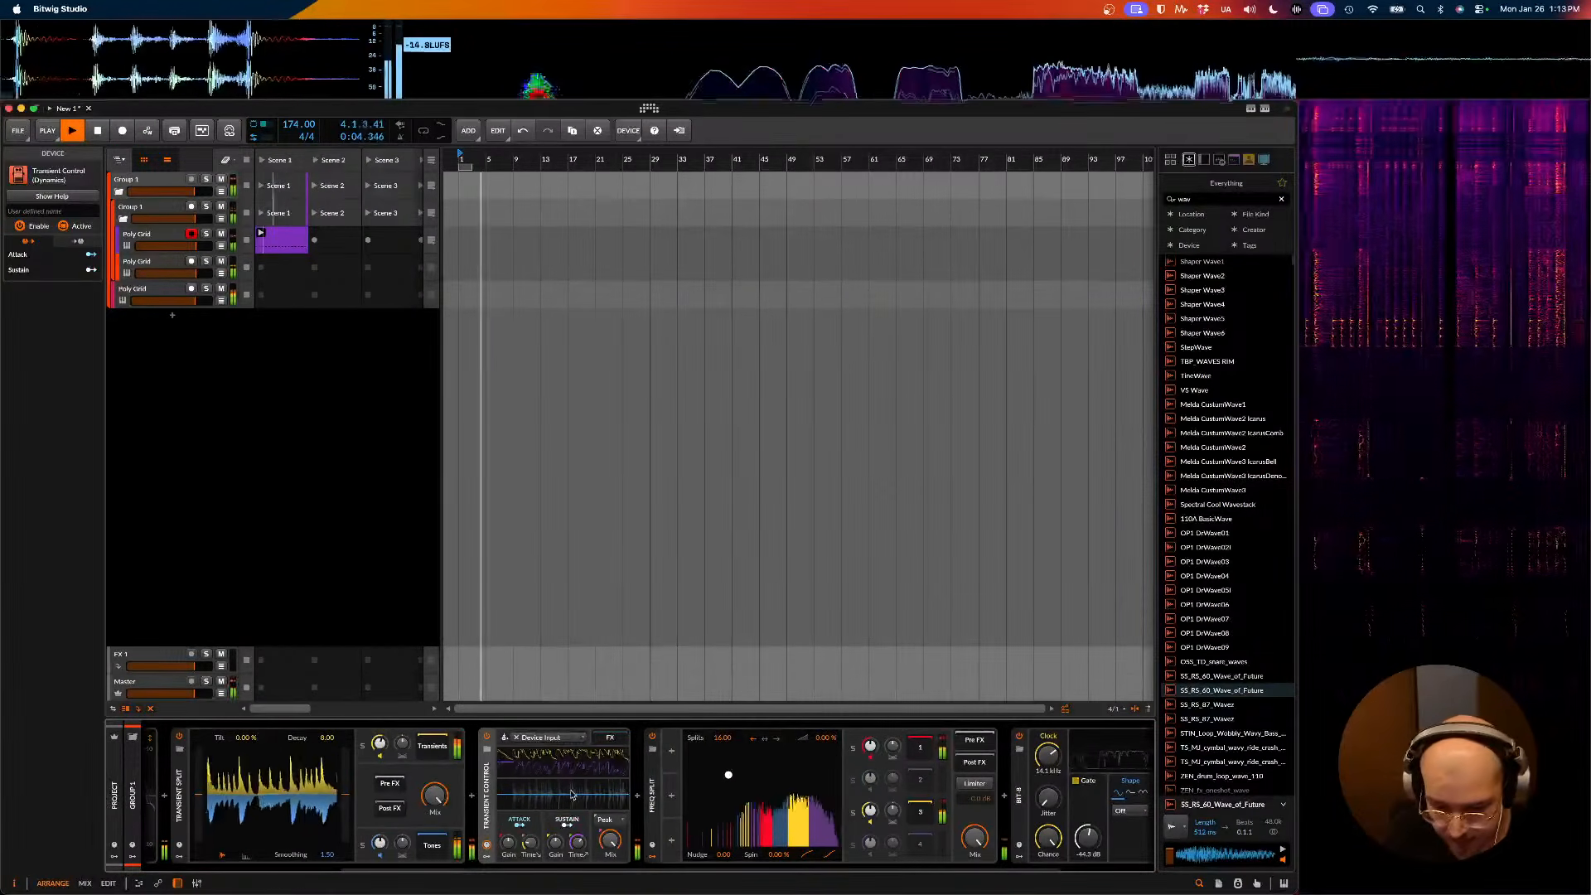
{"action": "scroll", "coordinate": [525, 839], "scroll_direction": "right", "scroll_amount": 2}
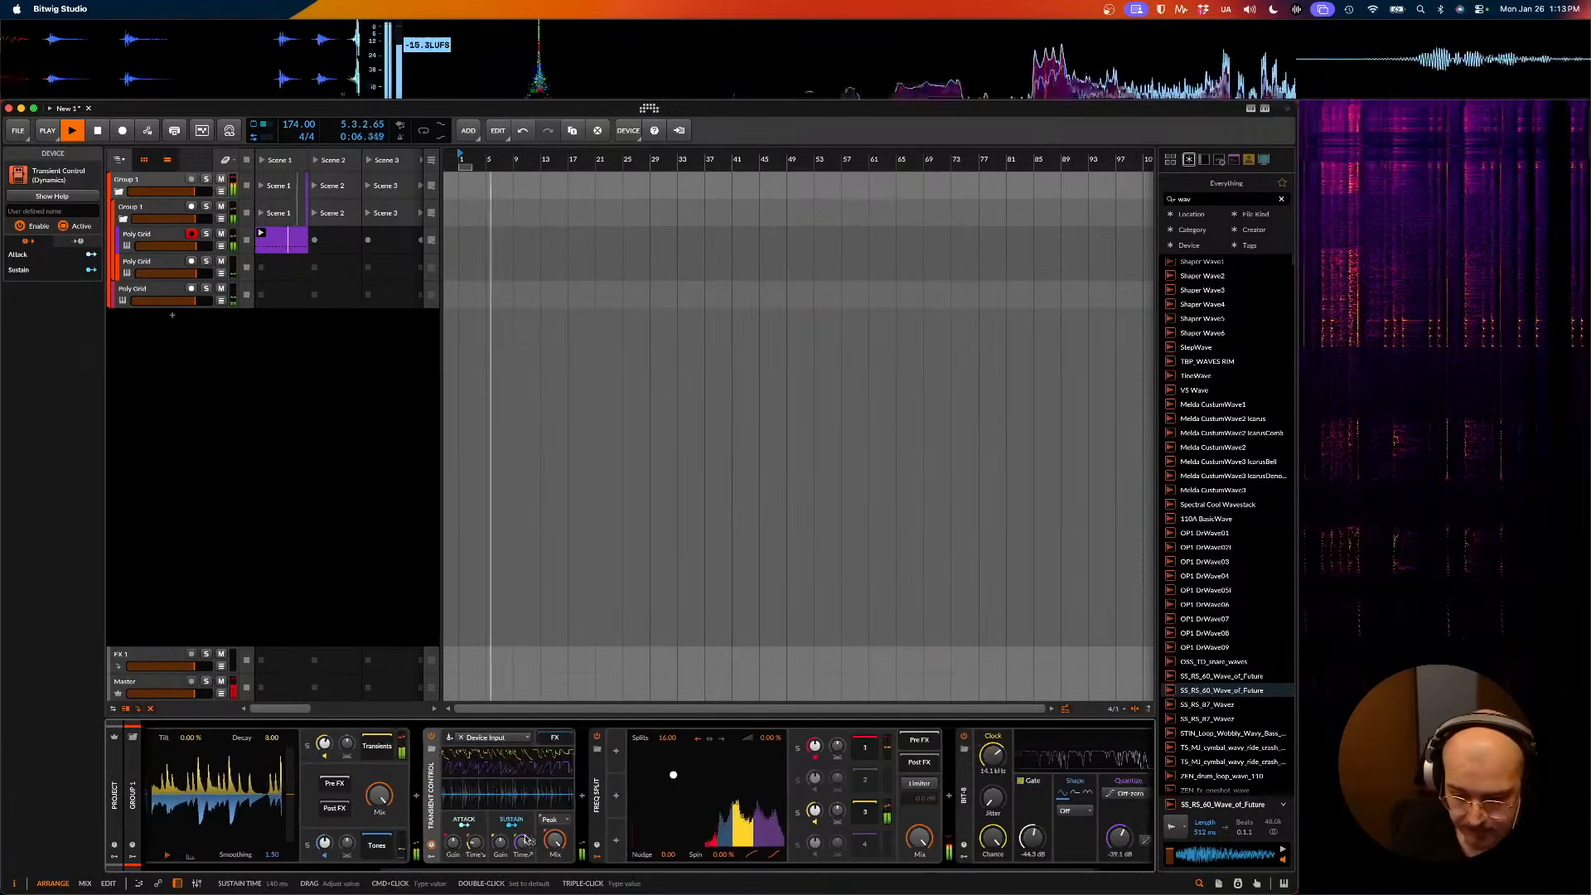
{"action": "scroll", "coordinate": [525, 839], "scroll_direction": "right", "scroll_amount": 1}
{"action": "key", "text": "space"}
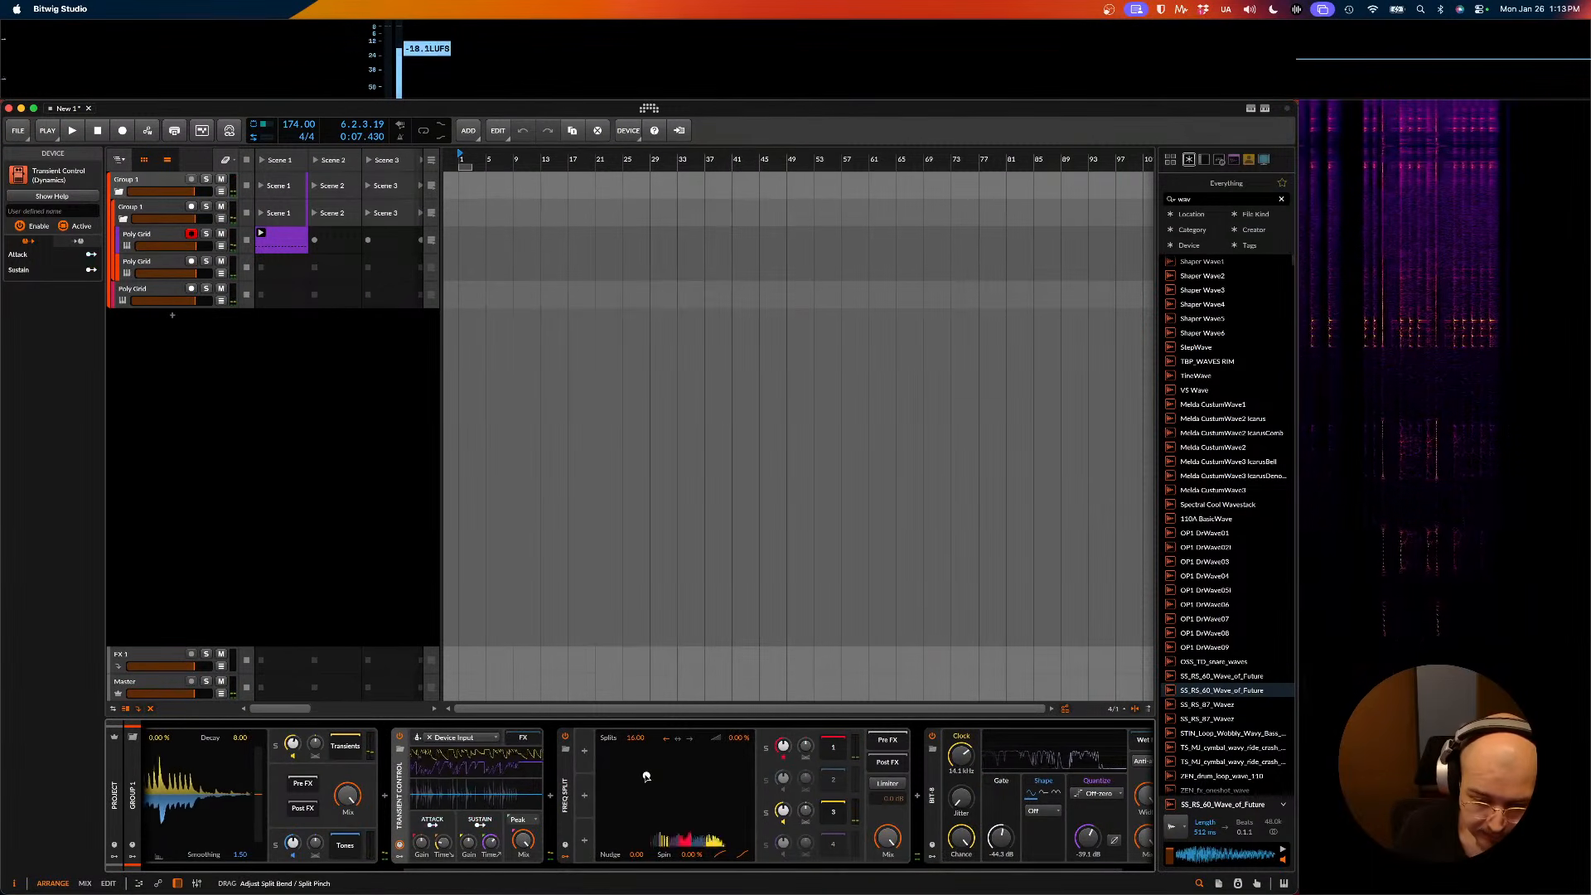
- Add a Sample and Hold modulator to the Freq Split
{"action": "left_click", "coordinate": [584, 751]}
{"action": "type", "text": "r"}
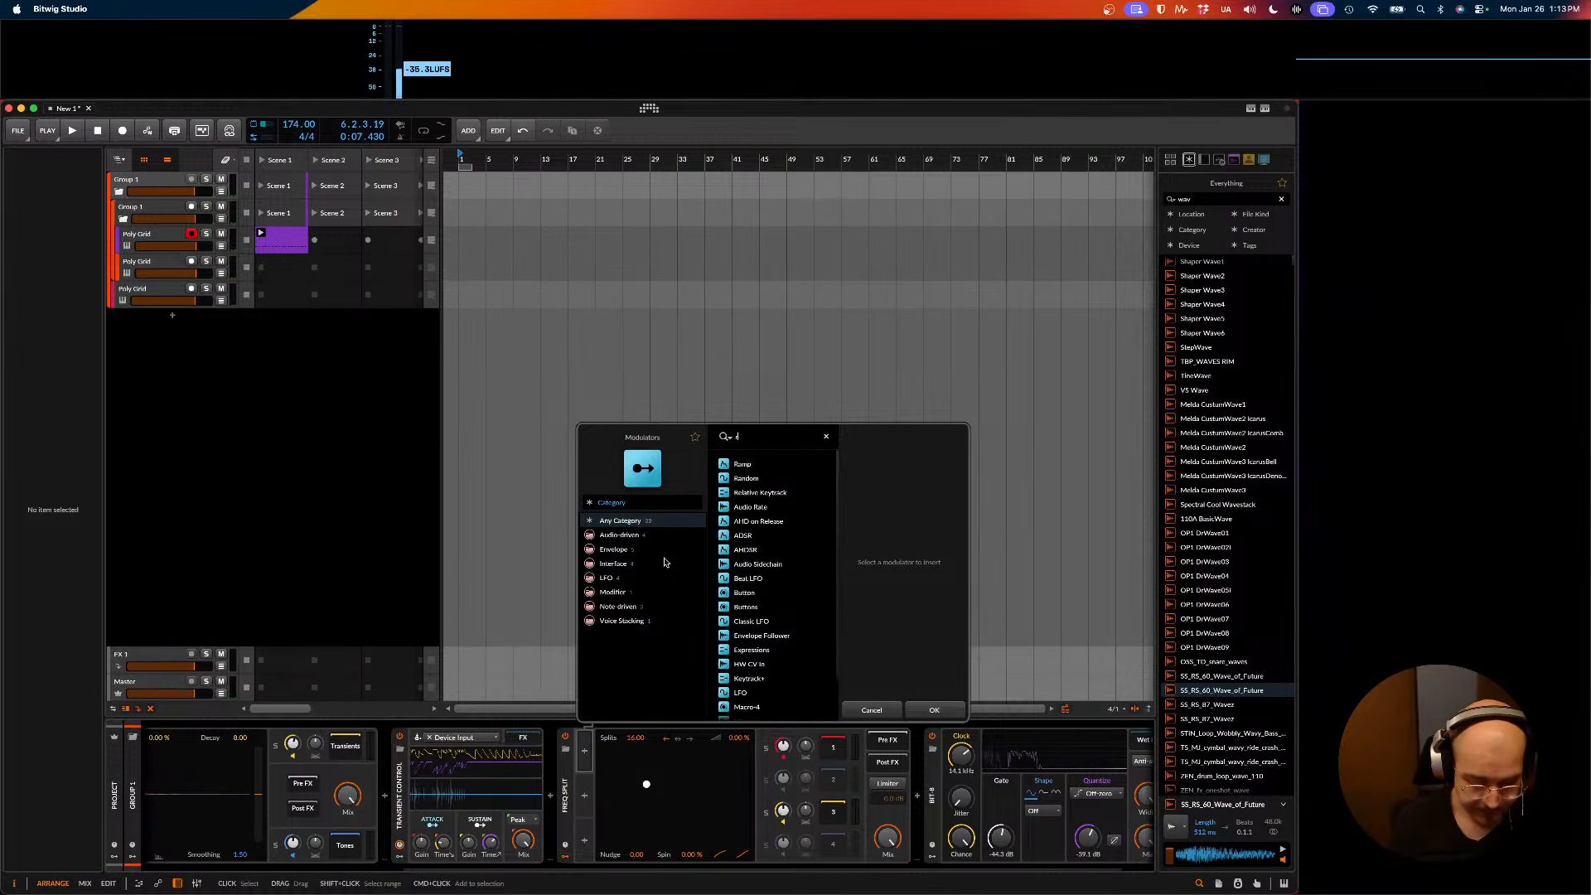
{"action": "type", "text": "andom"}
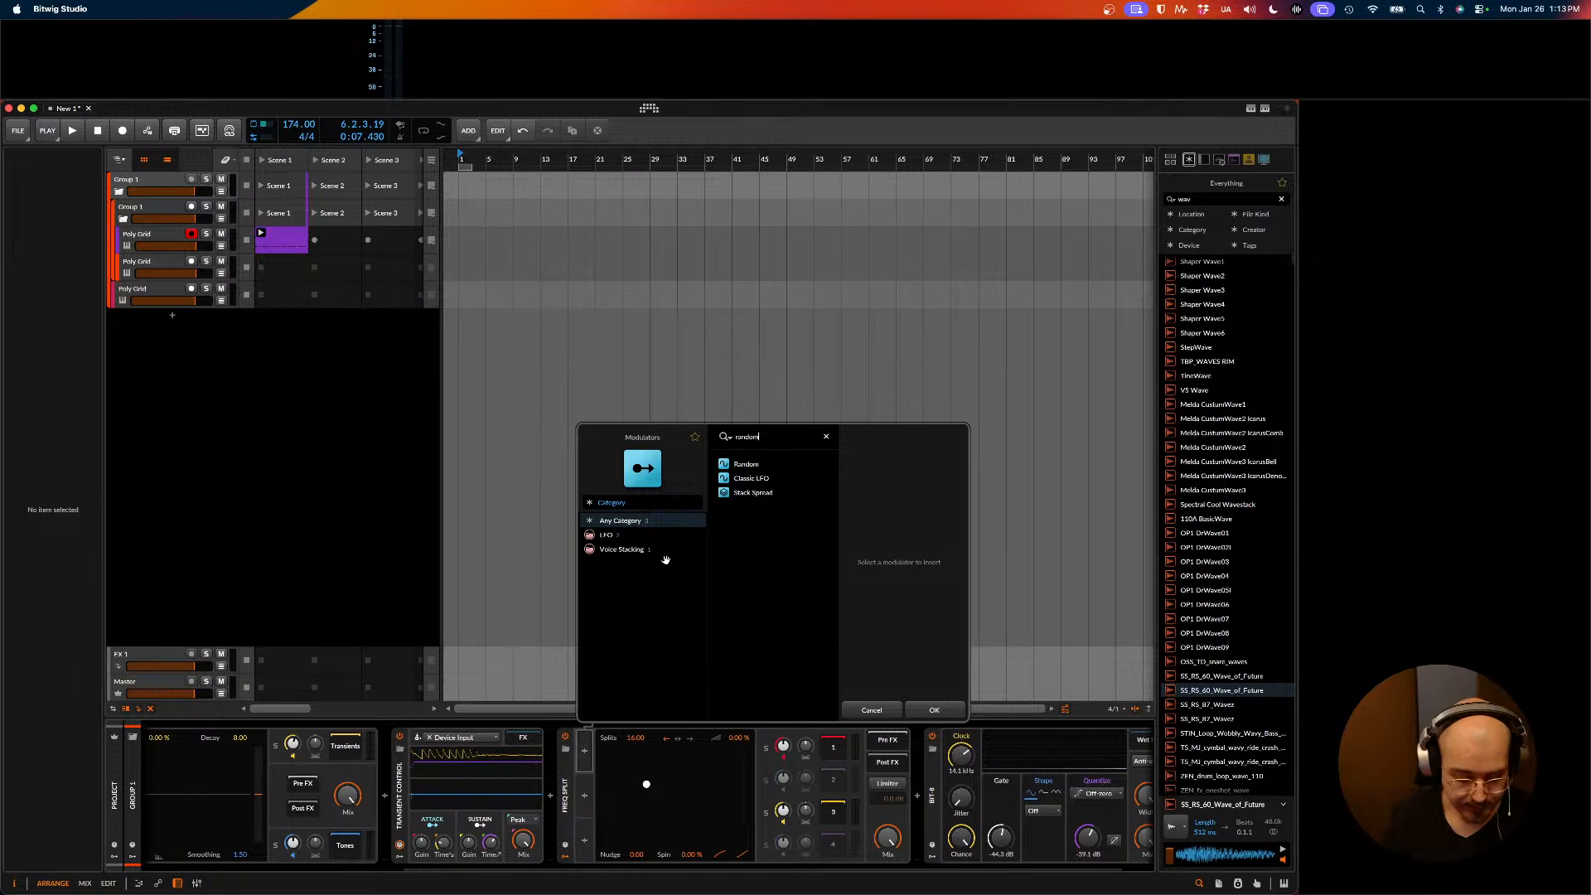
{"action": "key", "text": "BackSpace"}
{"action": "key", "text": "BackSpace"}
{"action": "key", "text": "BackSpace"}
{"action": "key", "text": "BackSpace"}
{"action": "key", "text": "BackSpace"}
{"action": "key", "text": "BackSpace"}
{"action": "type", "text": "samp"}
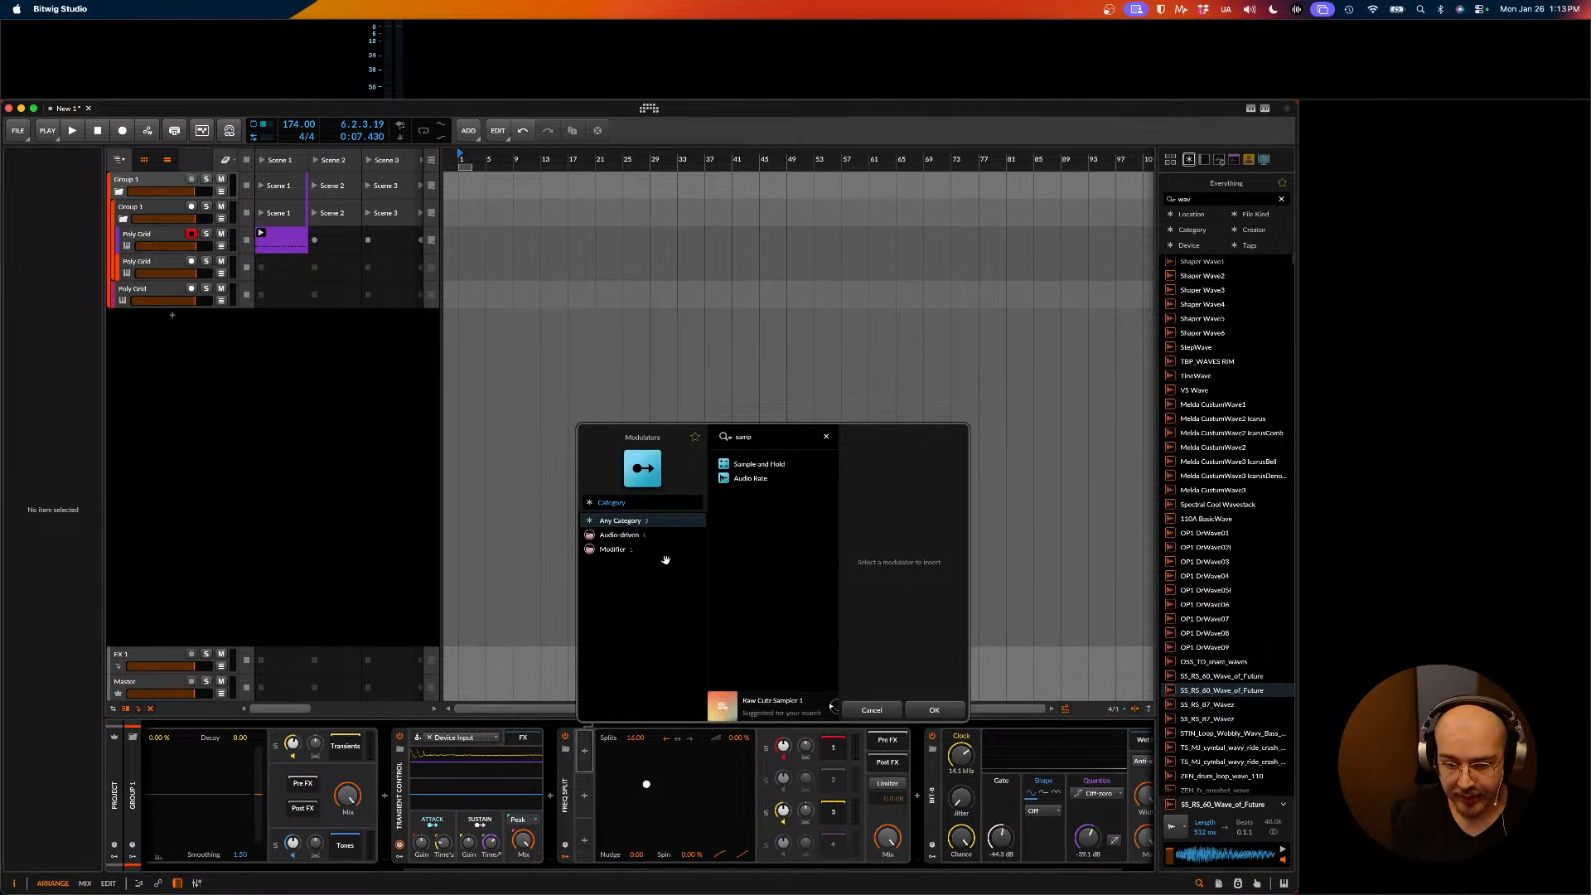
{"action": "key", "text": "Return"}
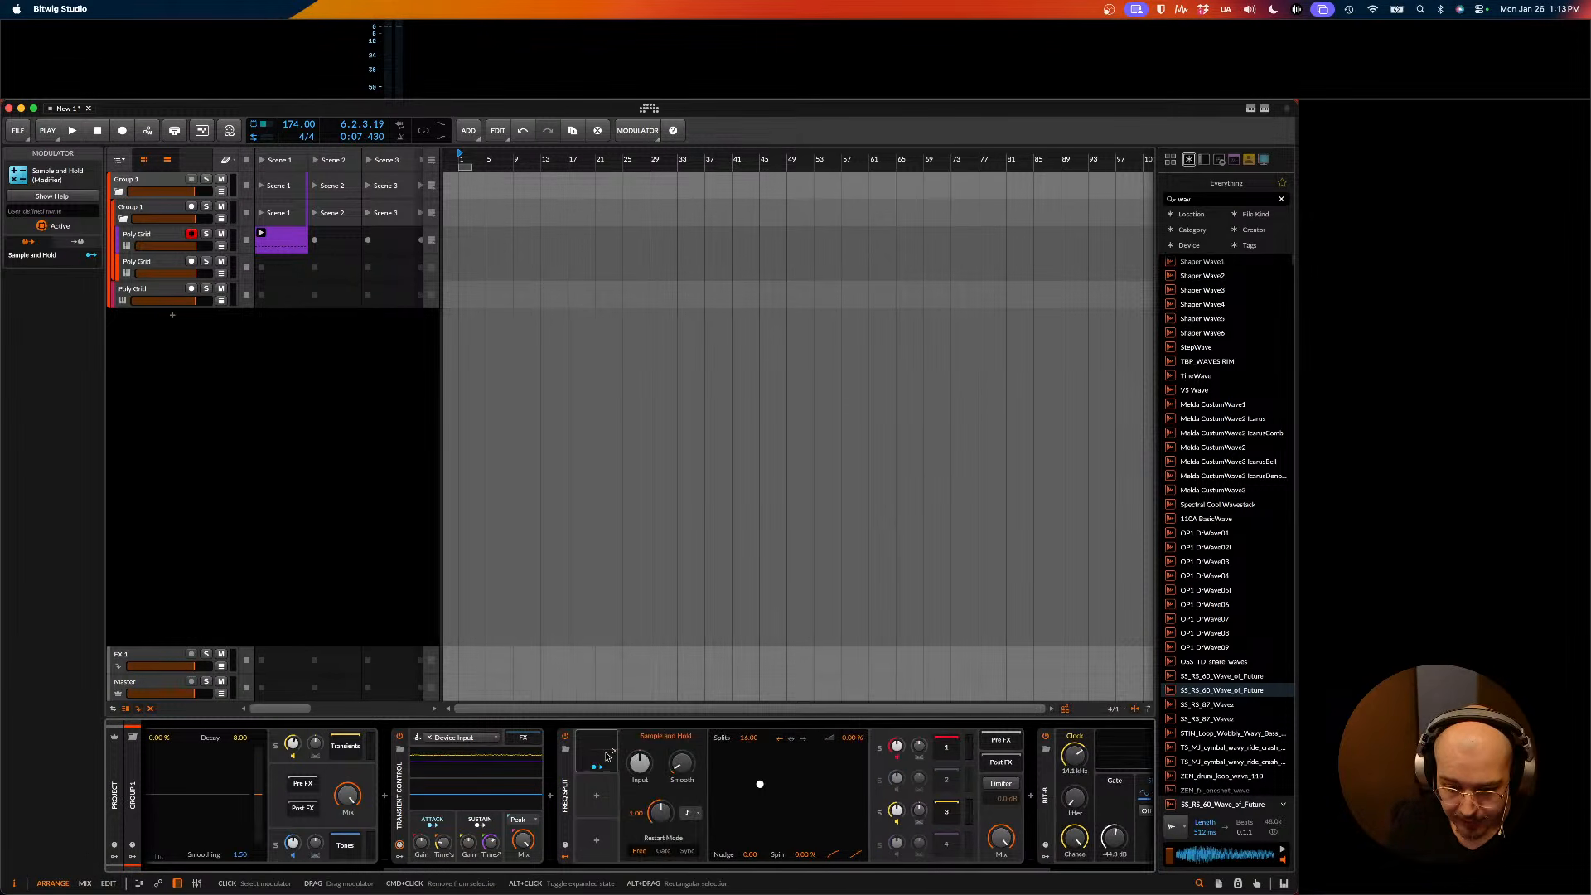
- Adjust the Sample and Hold's input amount and set its restart mode to Gate
{"action": "mouse_move", "coordinate": [640, 761]}
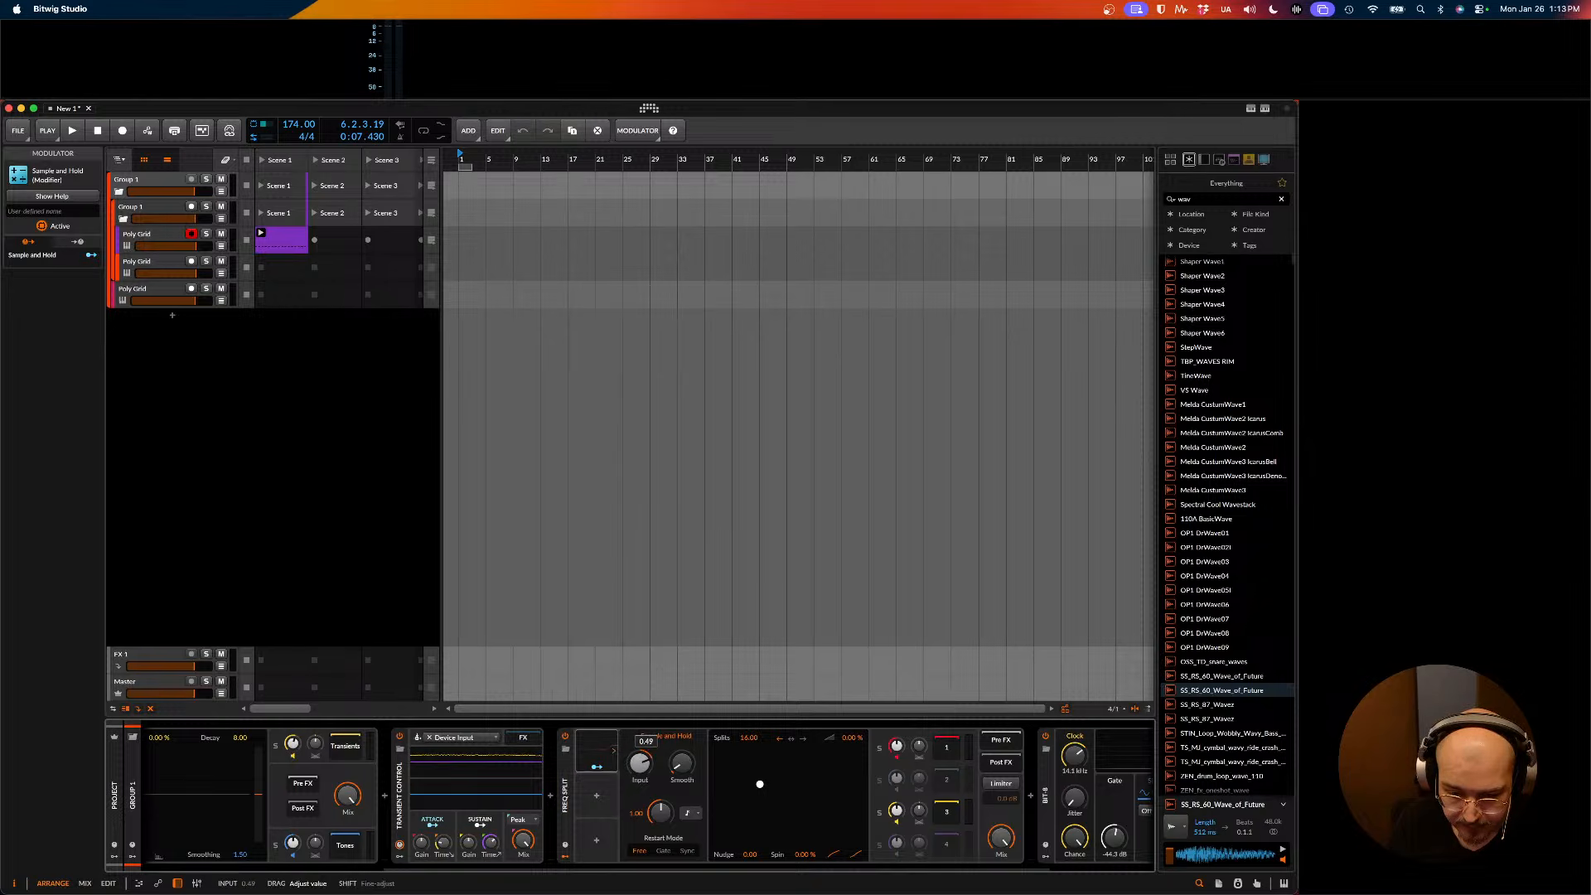
{"action": "left_click_drag", "start_coordinate": [640, 761], "coordinate": [640, 796]}
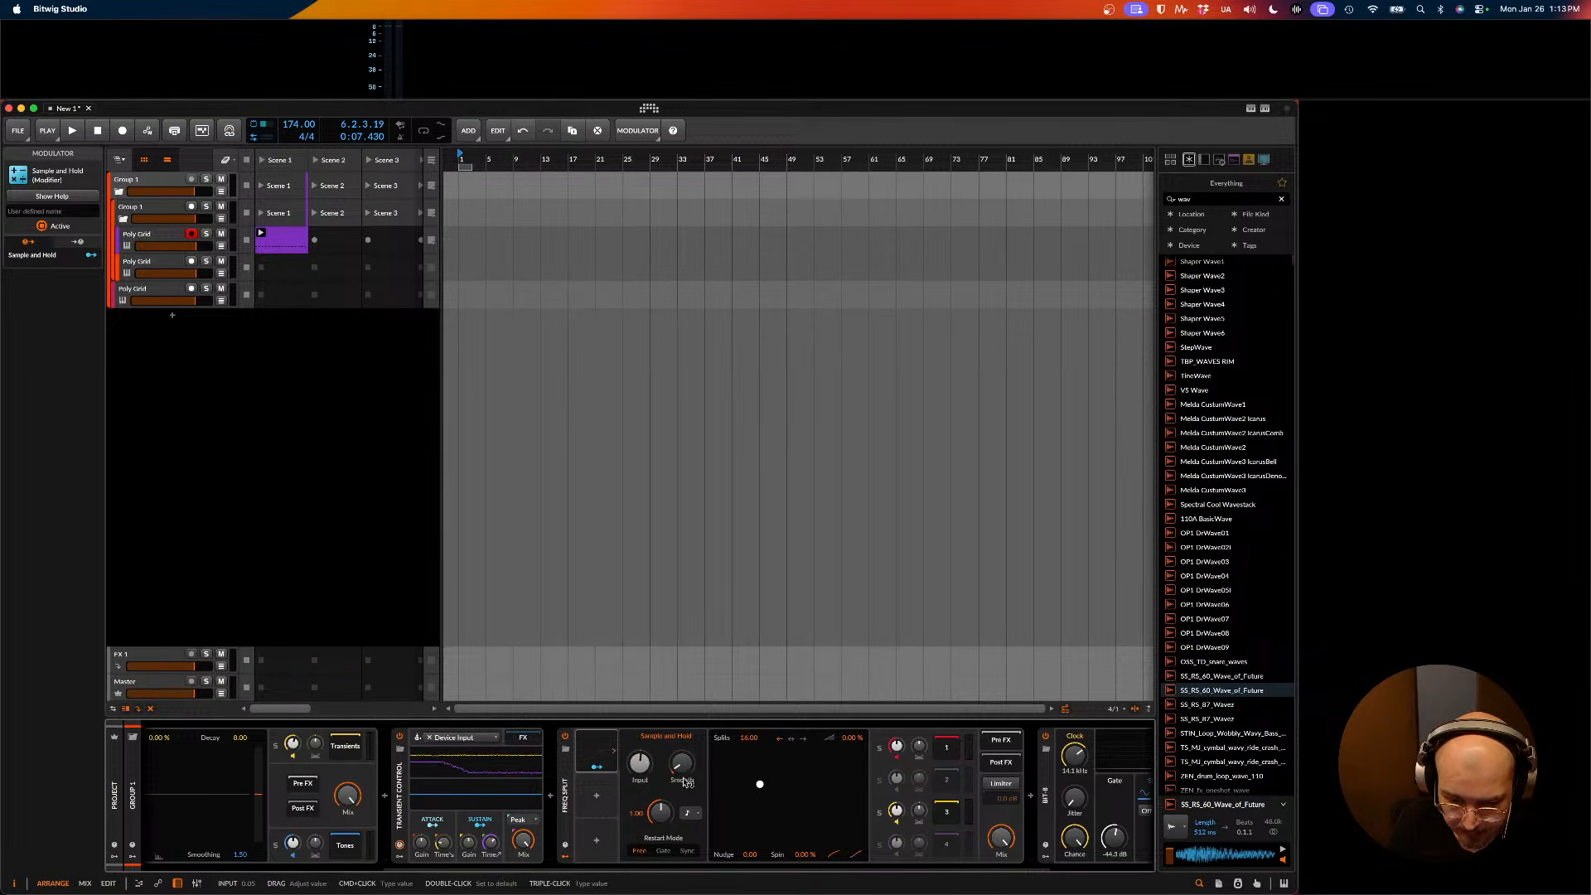
{"action": "left_click", "coordinate": [690, 815]}
{"action": "left_click", "coordinate": [683, 827]}
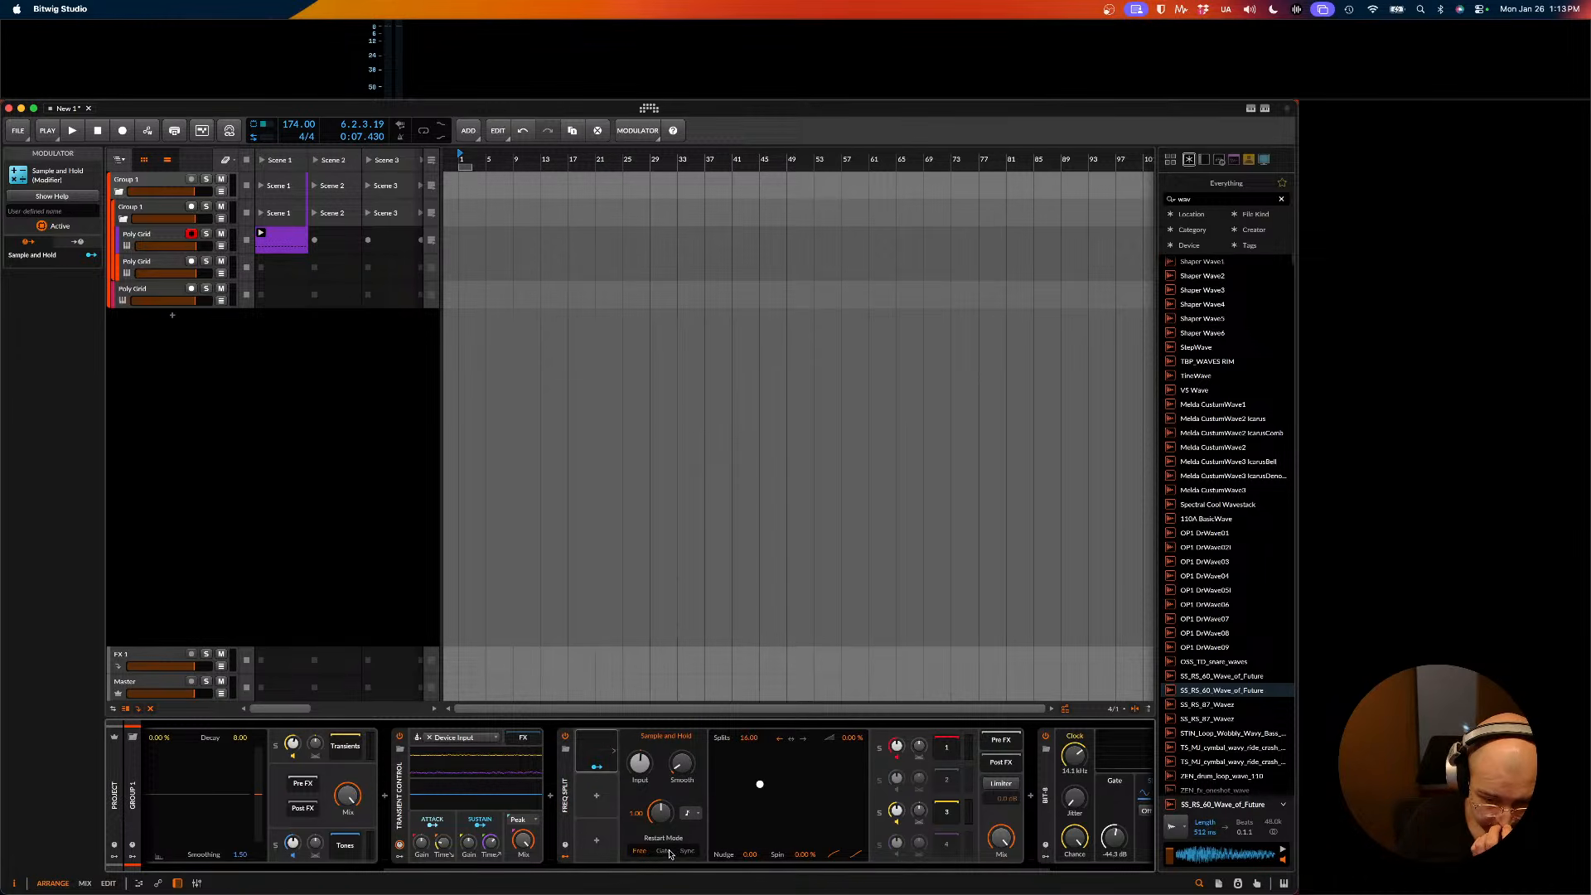
{"action": "left_click_drag", "start_coordinate": [657, 802], "coordinate": [646, 769]}
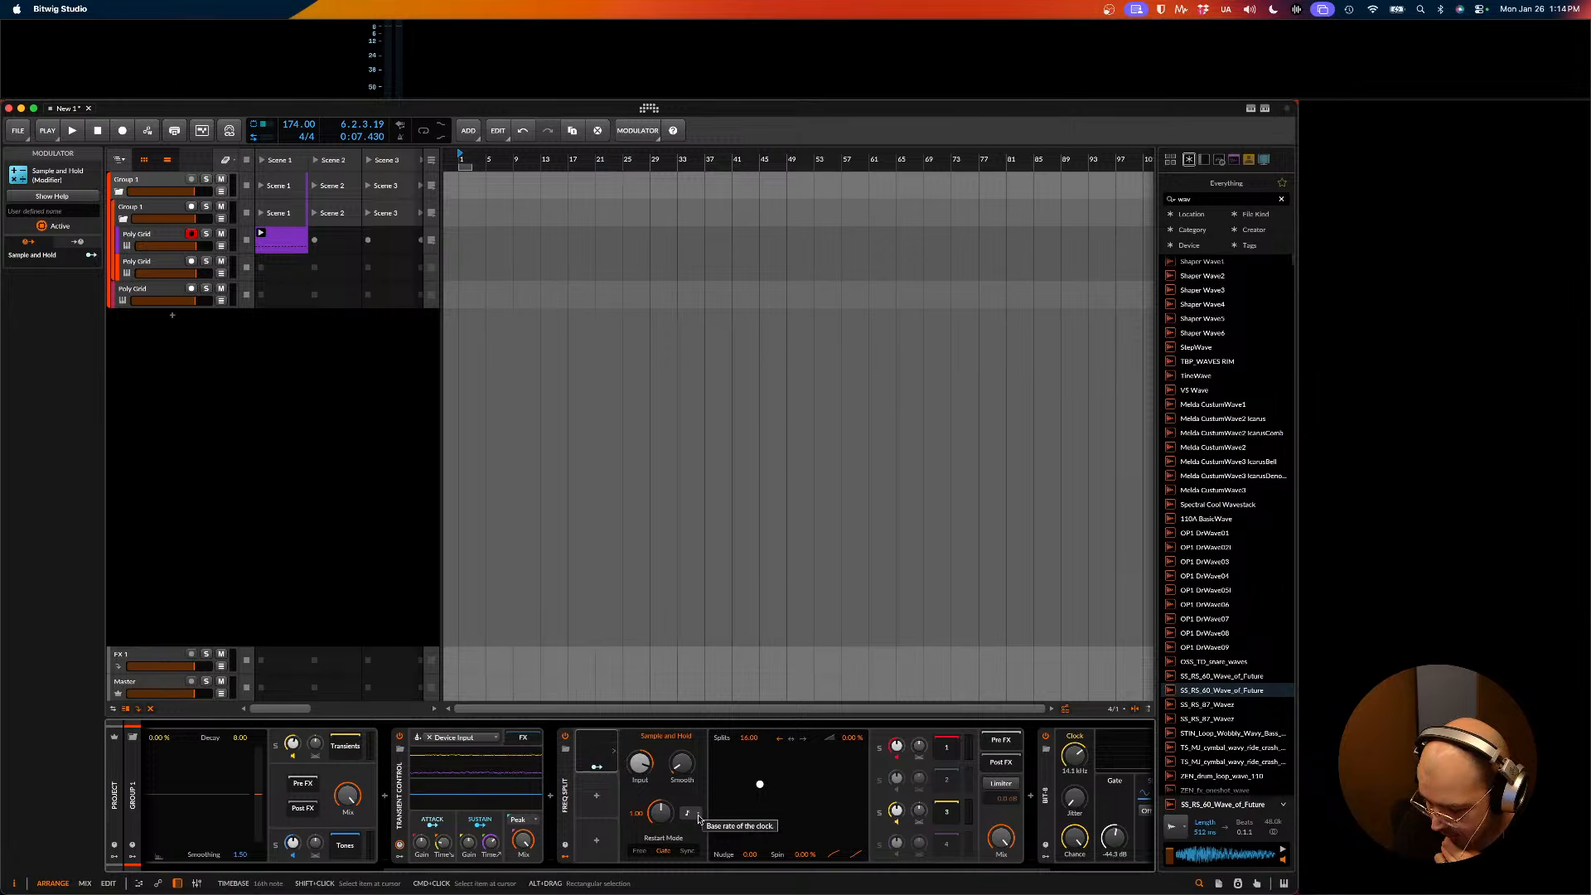
{"action": "left_click", "coordinate": [567, 792]}
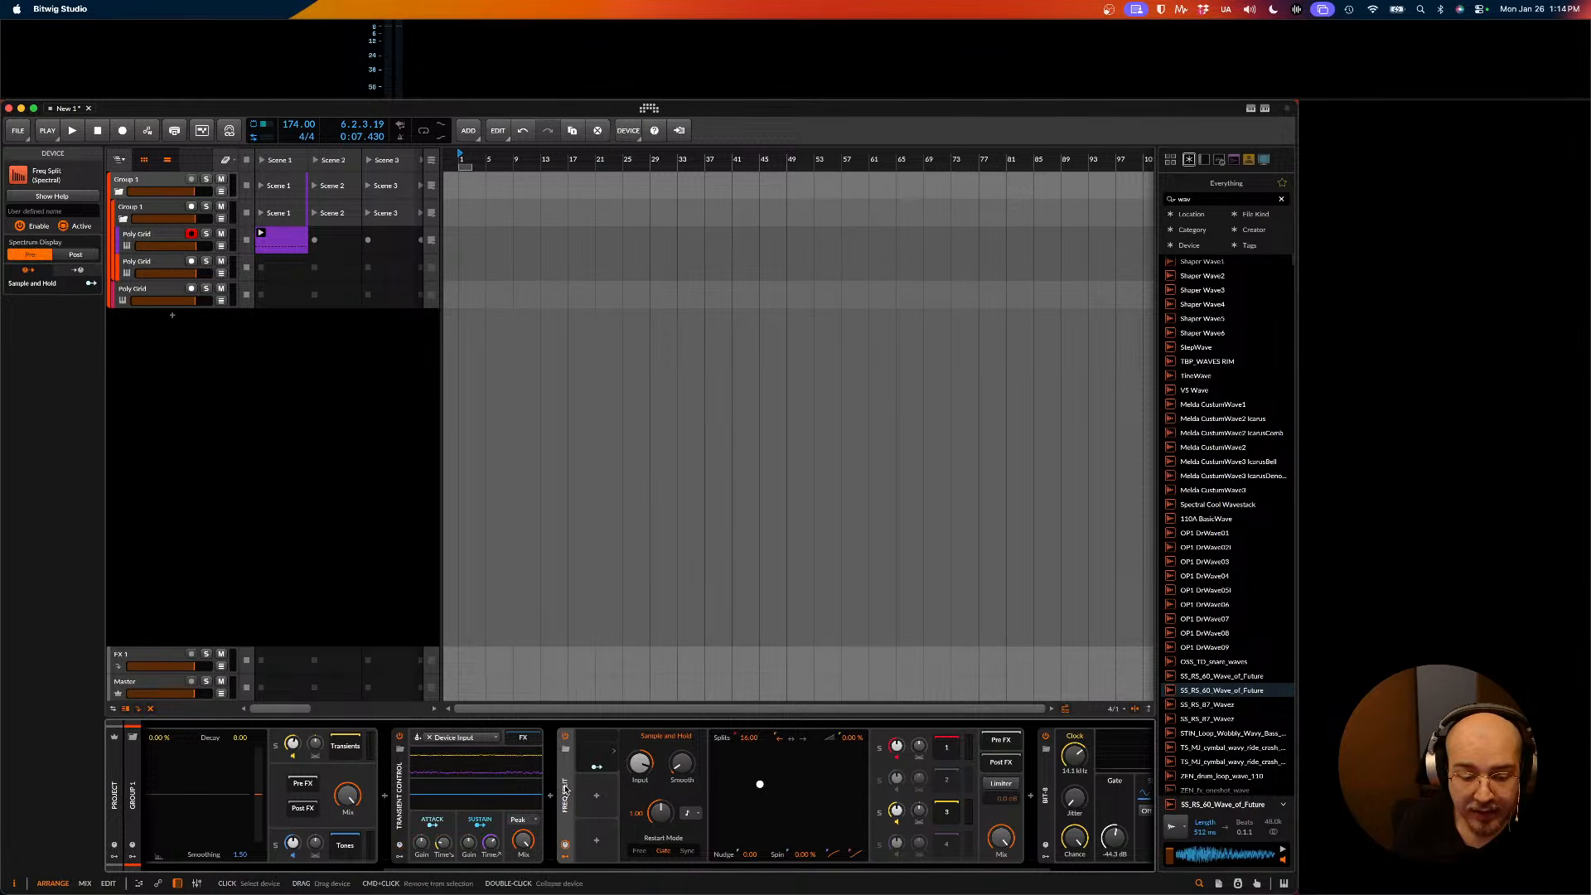
{"action": "key", "text": "Delete"}
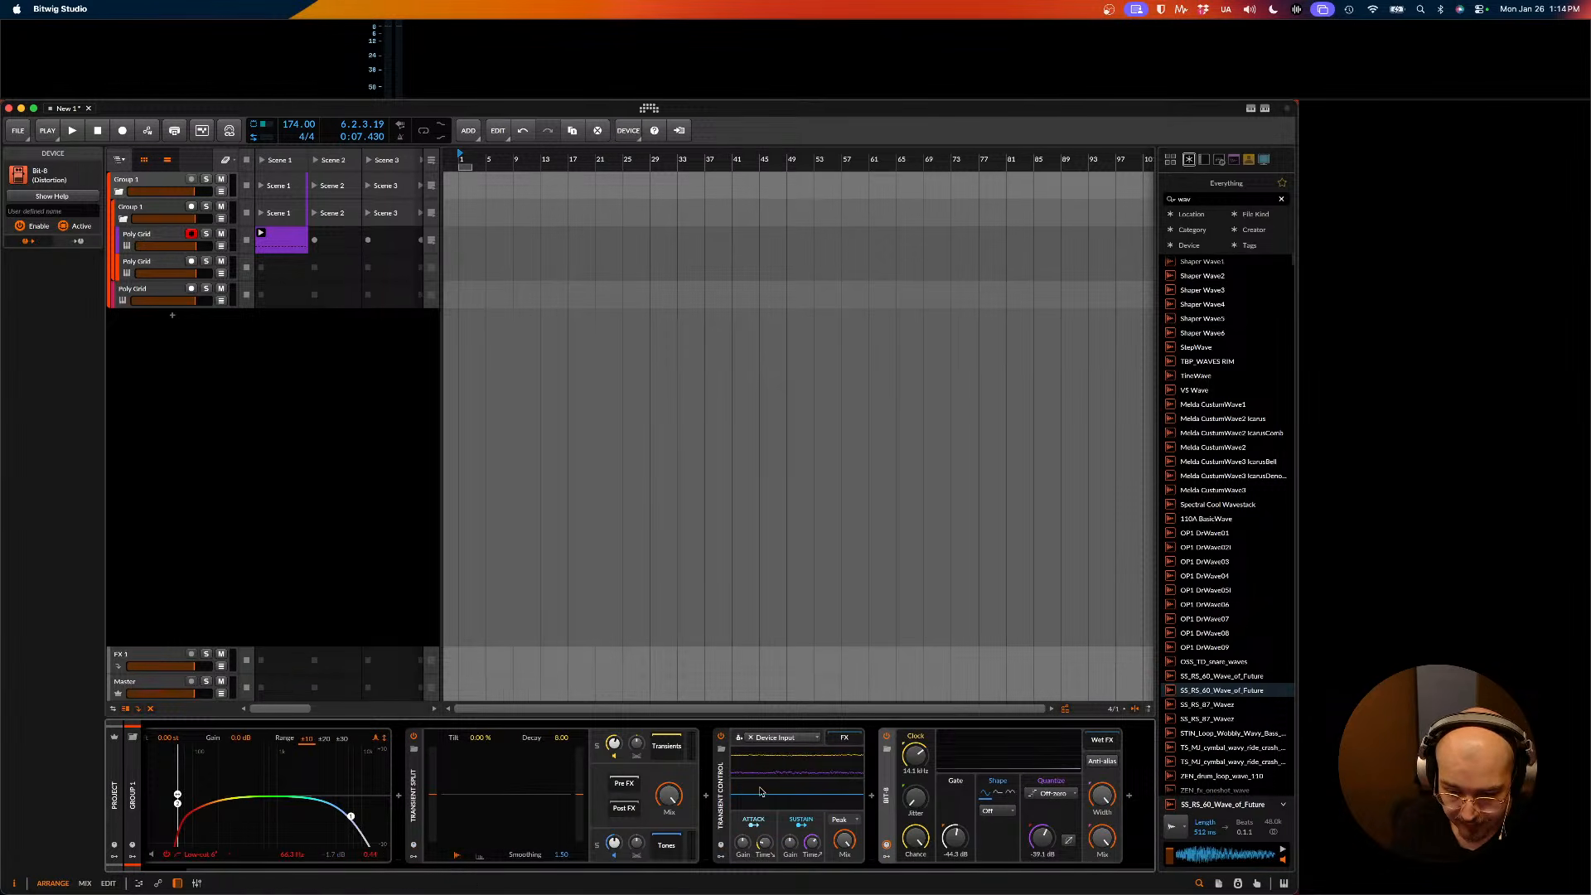
{"action": "key", "text": "super+z"}
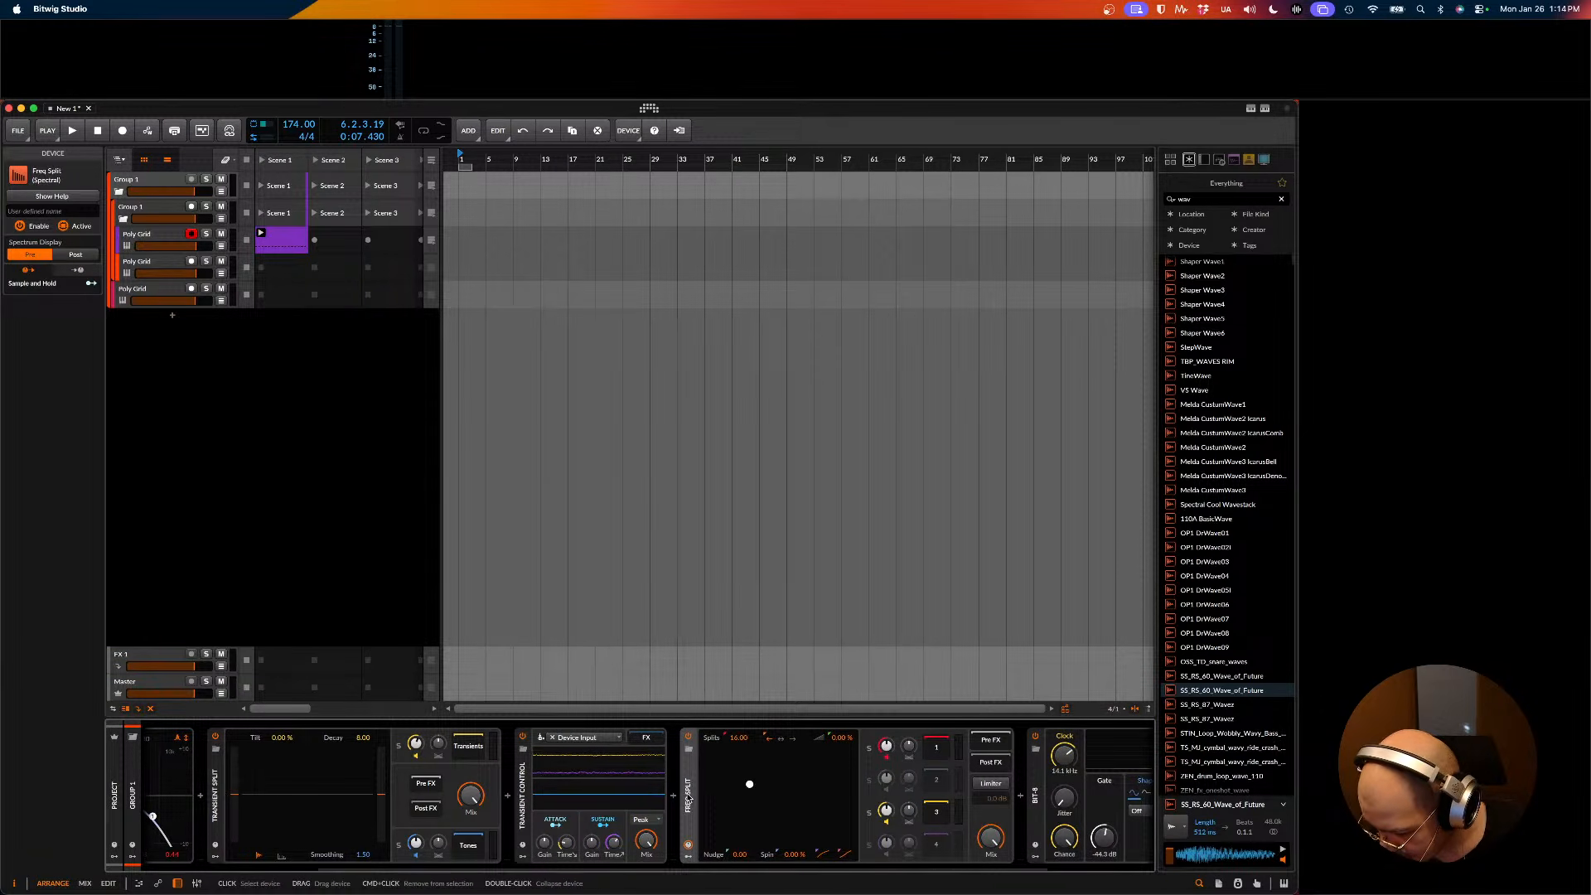
- Move the Freq Split into the Transient Control's FX chain and show that nested chain
{"action": "left_click_drag", "start_coordinate": [682, 798], "coordinate": [651, 743]}
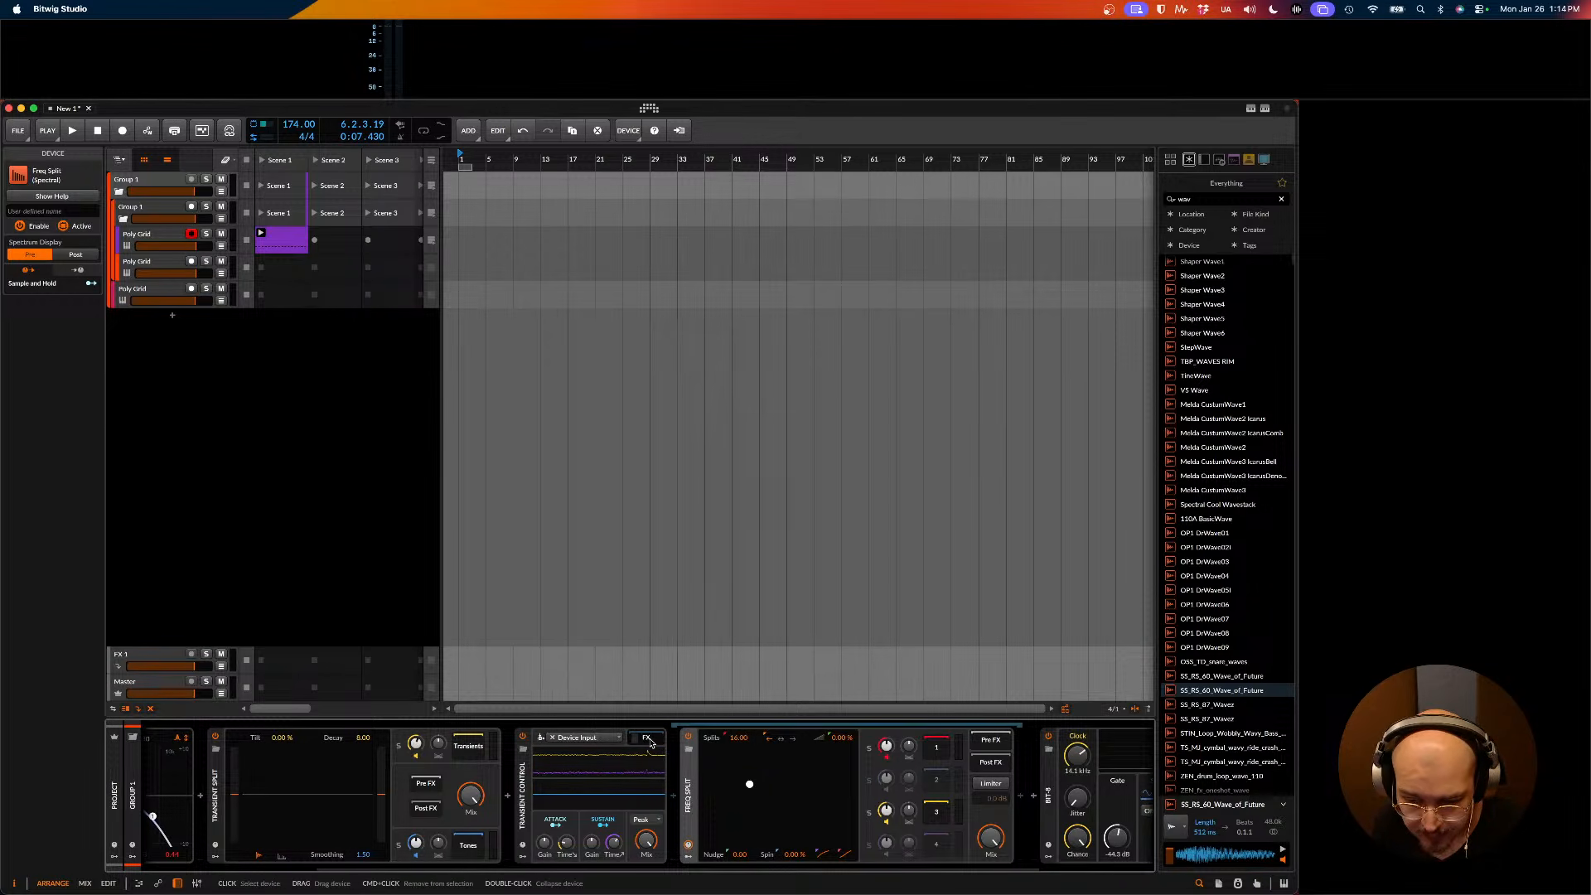
{"action": "key", "text": "Delete"}
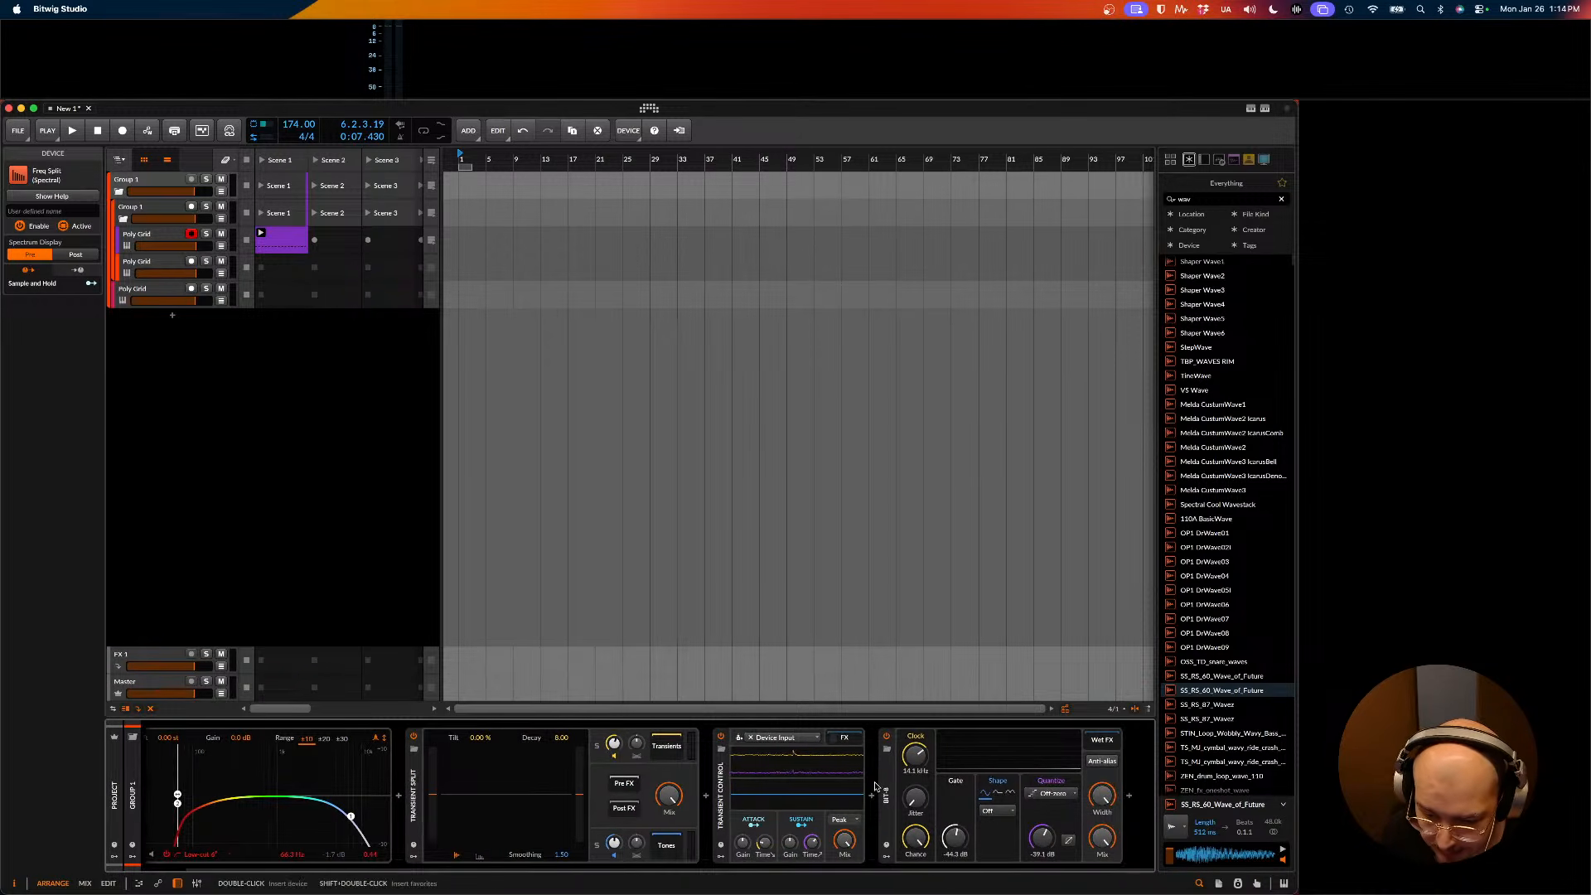
{"action": "left_click", "coordinate": [726, 796]}
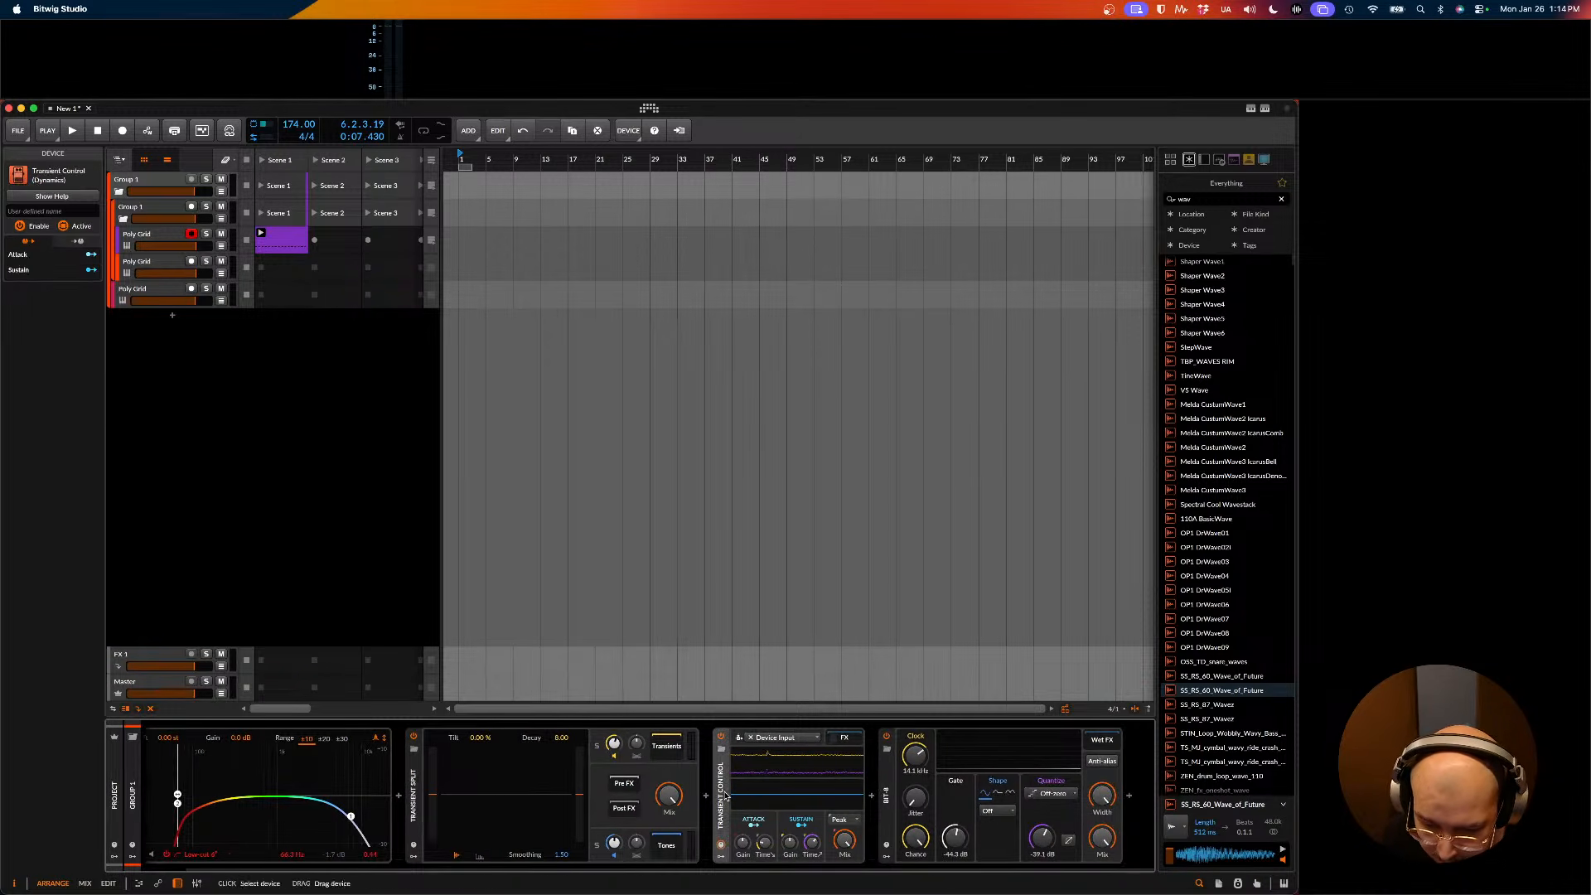
{"action": "scroll", "coordinate": [845, 756], "scroll_direction": "left", "scroll_amount": 1}
{"action": "left_click", "coordinate": [860, 740]}
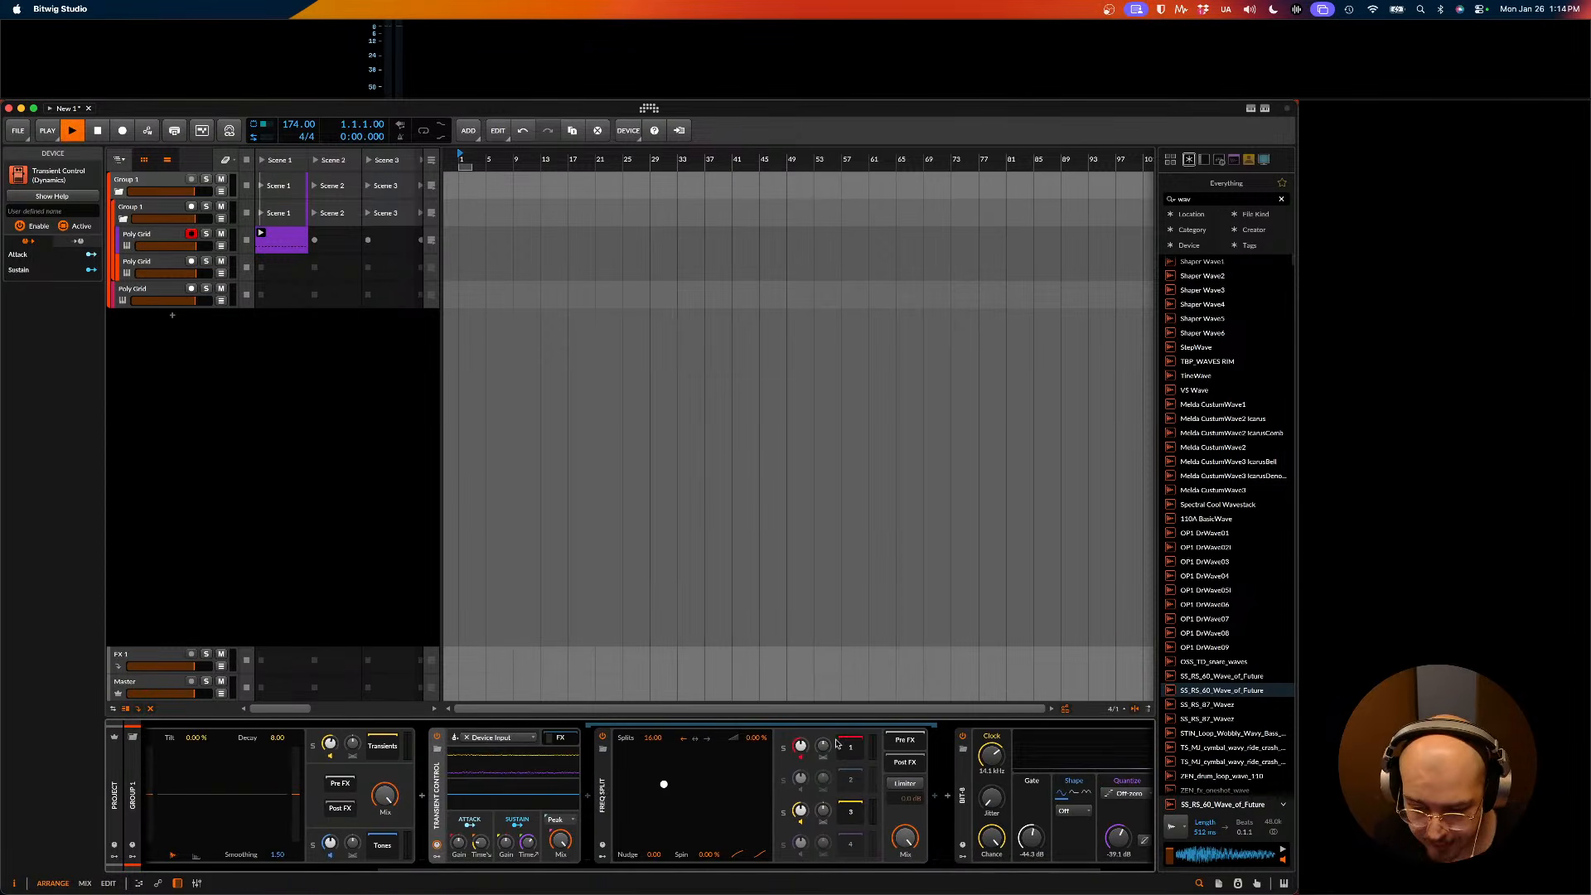
- Stop playback and move the Freq Split out of the Transient Control's FX chain into the main device chain
{"action": "key", "text": "space"}
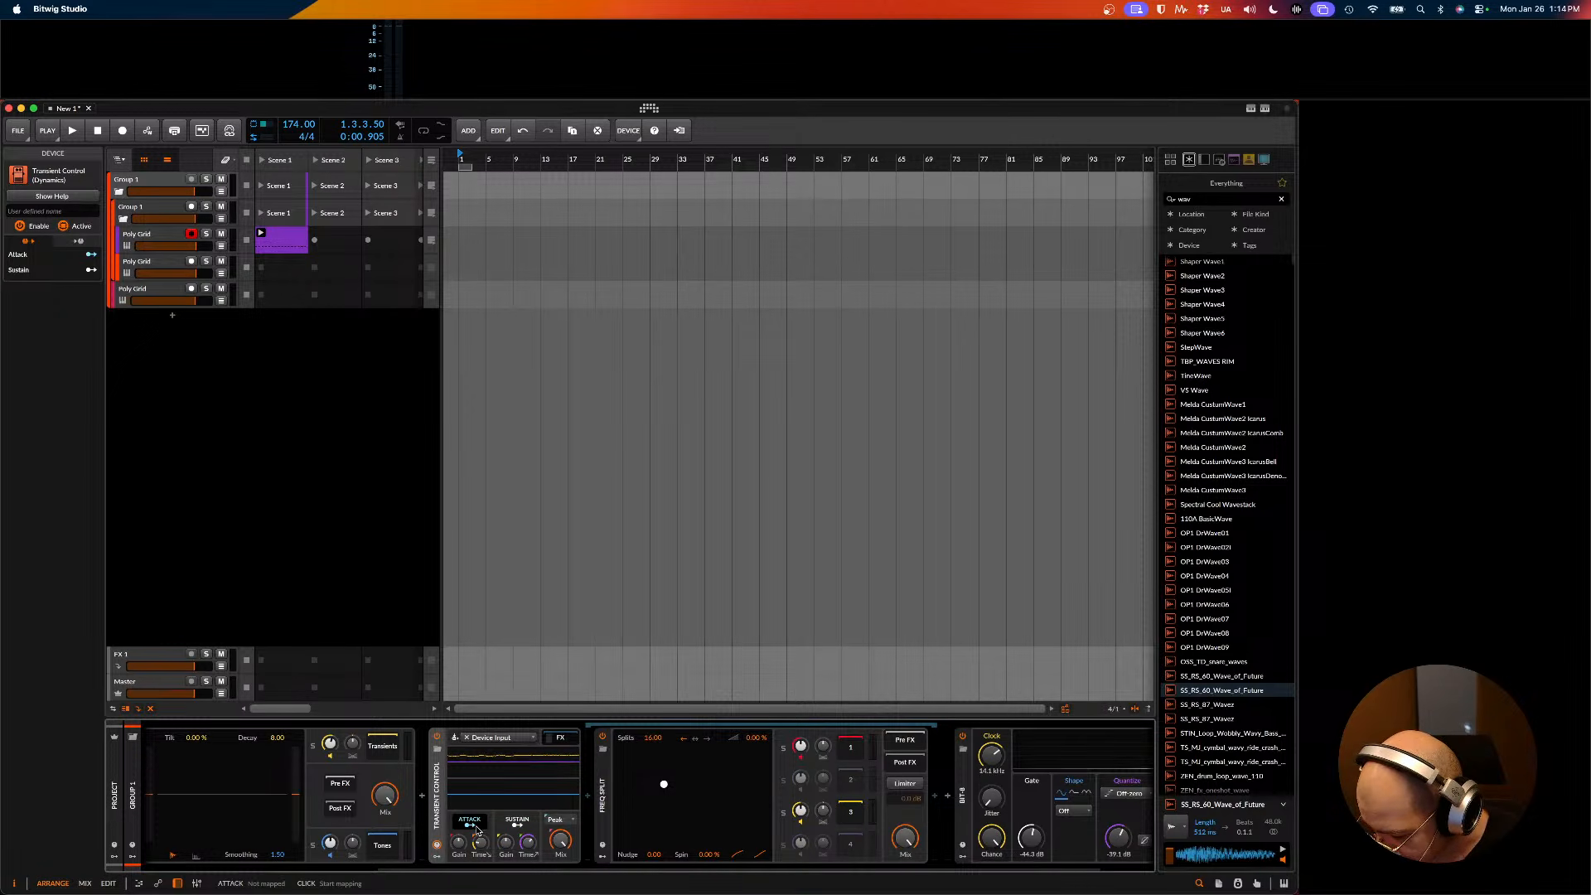
{"action": "left_click", "coordinate": [602, 802]}
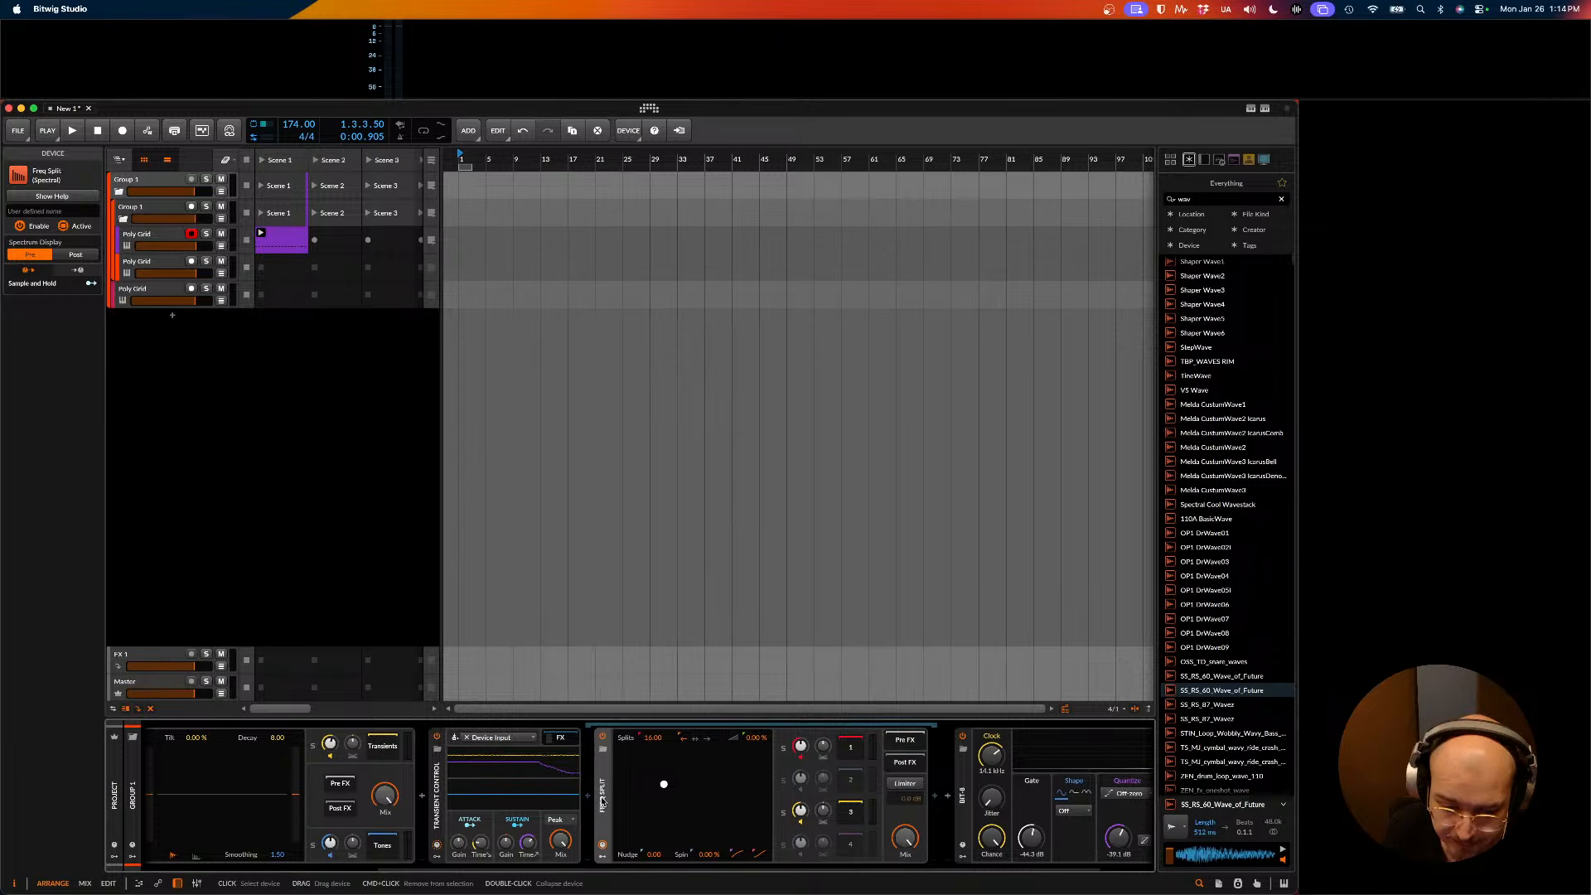
{"action": "left_click_drag", "start_coordinate": [603, 802], "coordinate": [727, 804]}
{"action": "left_click_drag", "start_coordinate": [959, 803], "coordinate": [601, 797]}
- Insert a Replacer before the Freq Split and remove the Transient Control from the chain
{"action": "left_click", "coordinate": [600, 798]}
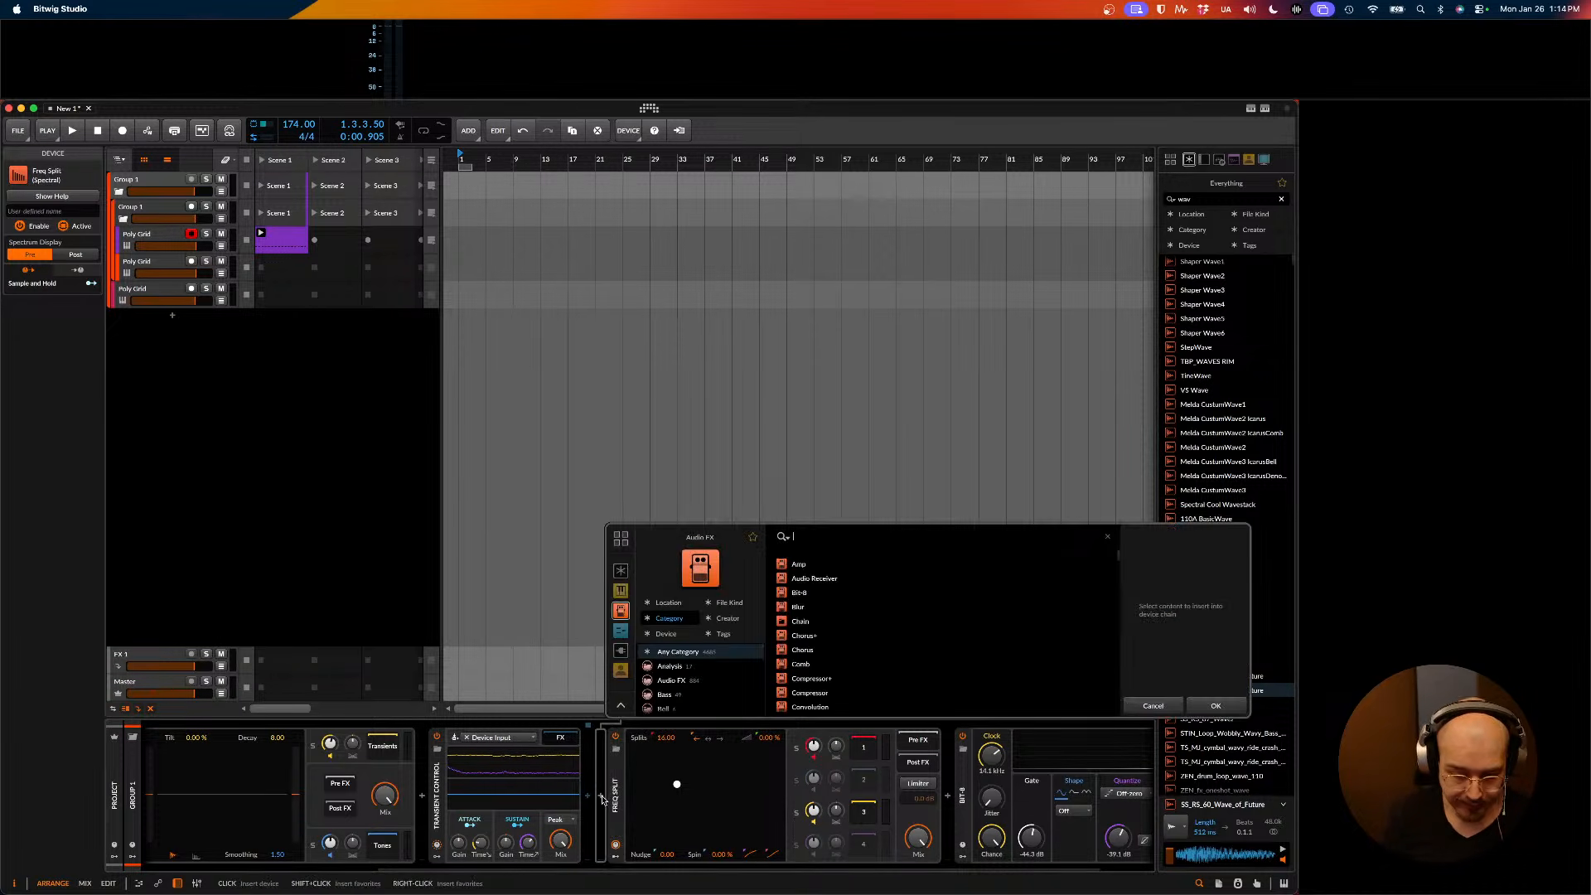
{"action": "type", "text": "replace"}
{"action": "key", "text": "Return"}
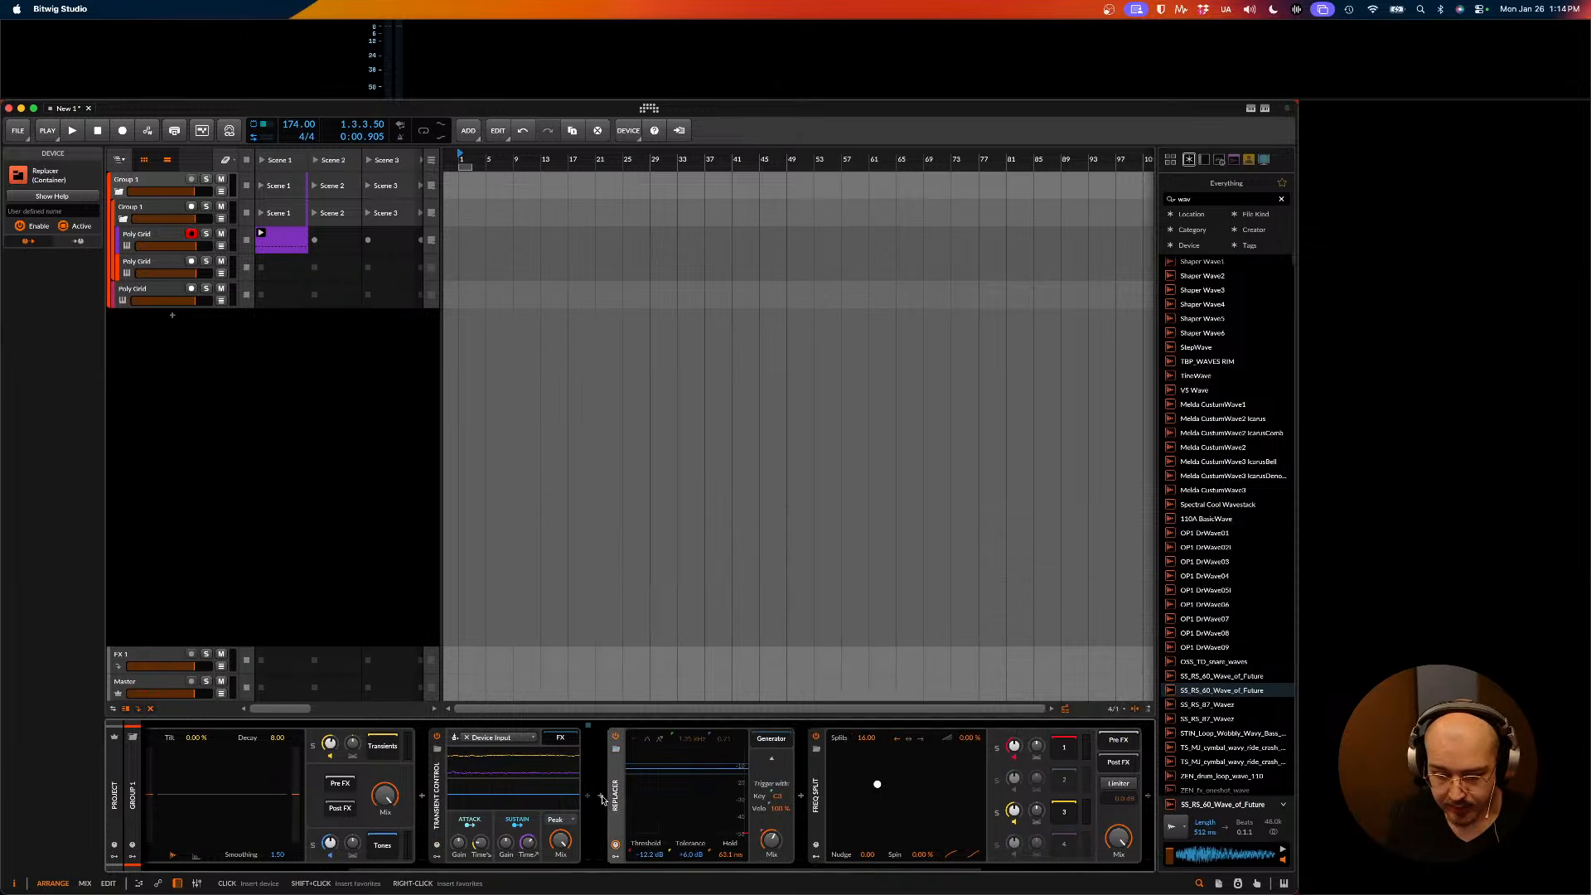
{"action": "scroll", "coordinate": [602, 799], "scroll_direction": "right", "scroll_amount": 2}
{"action": "key", "text": "space"}
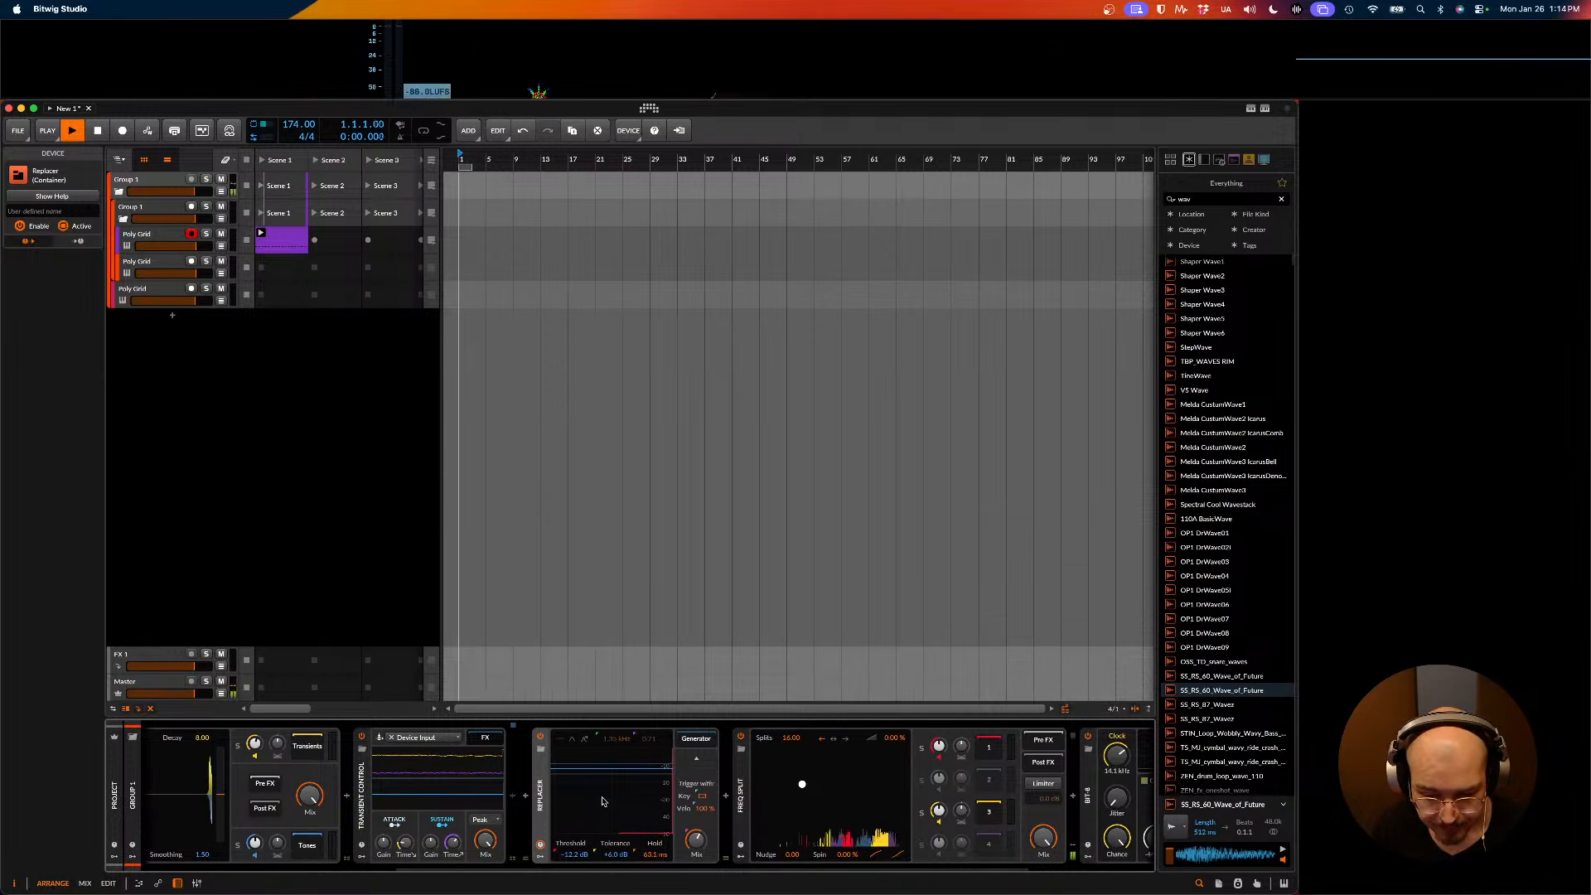
{"action": "scroll", "coordinate": [443, 792], "scroll_direction": "right", "scroll_amount": 2}
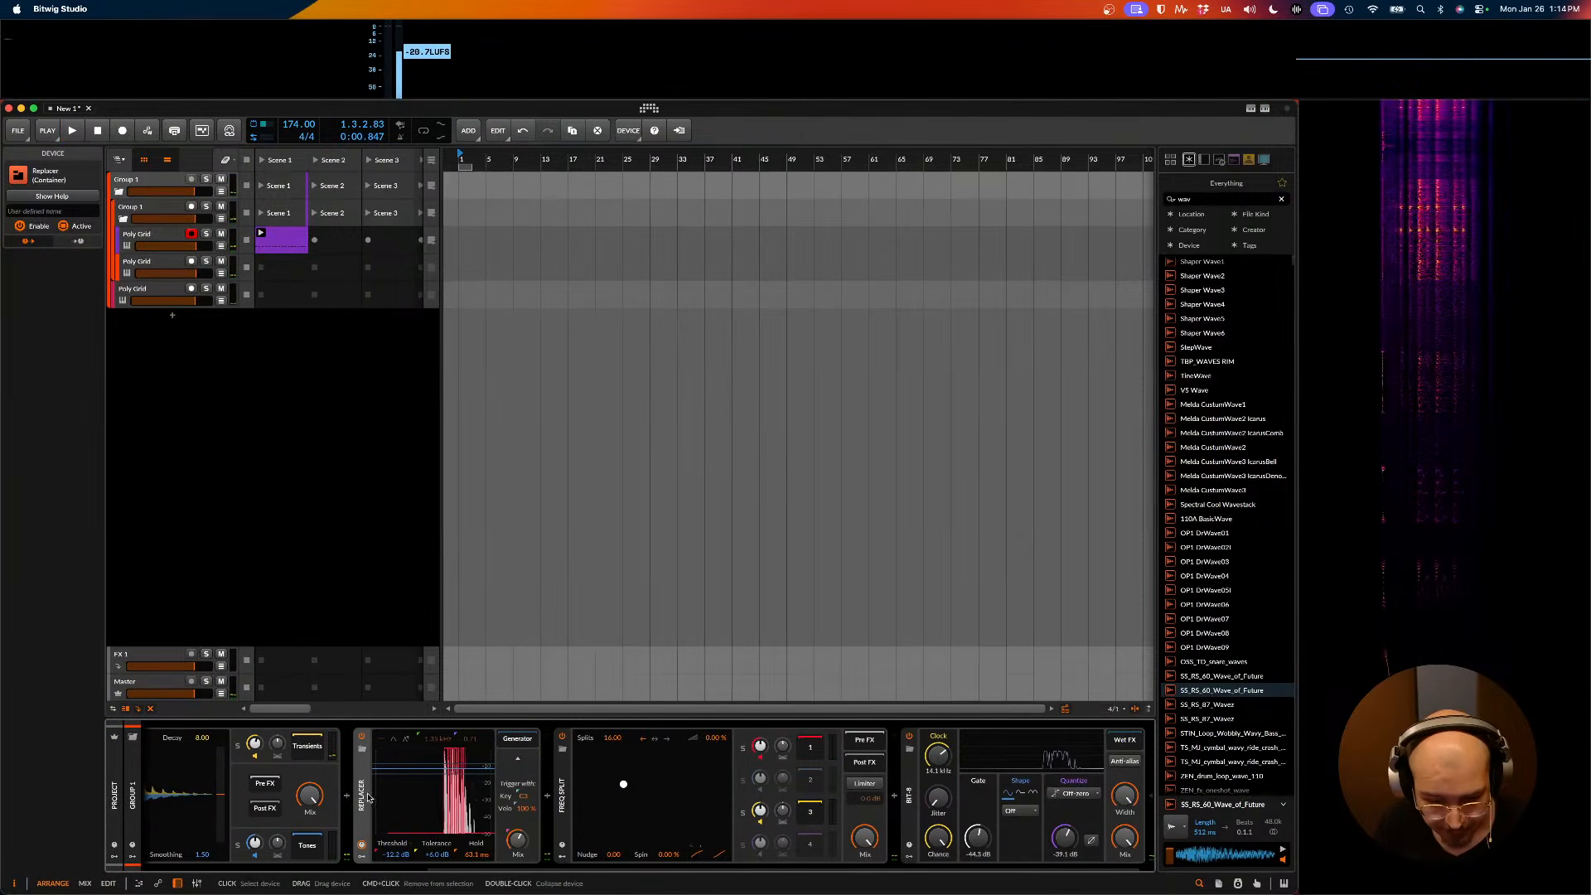
- Set the Replacer's detection threshold to -4.8 dB while auditioning the beat
{"action": "left_click_drag", "start_coordinate": [453, 770], "coordinate": [453, 780]}
{"action": "key", "text": "space"}
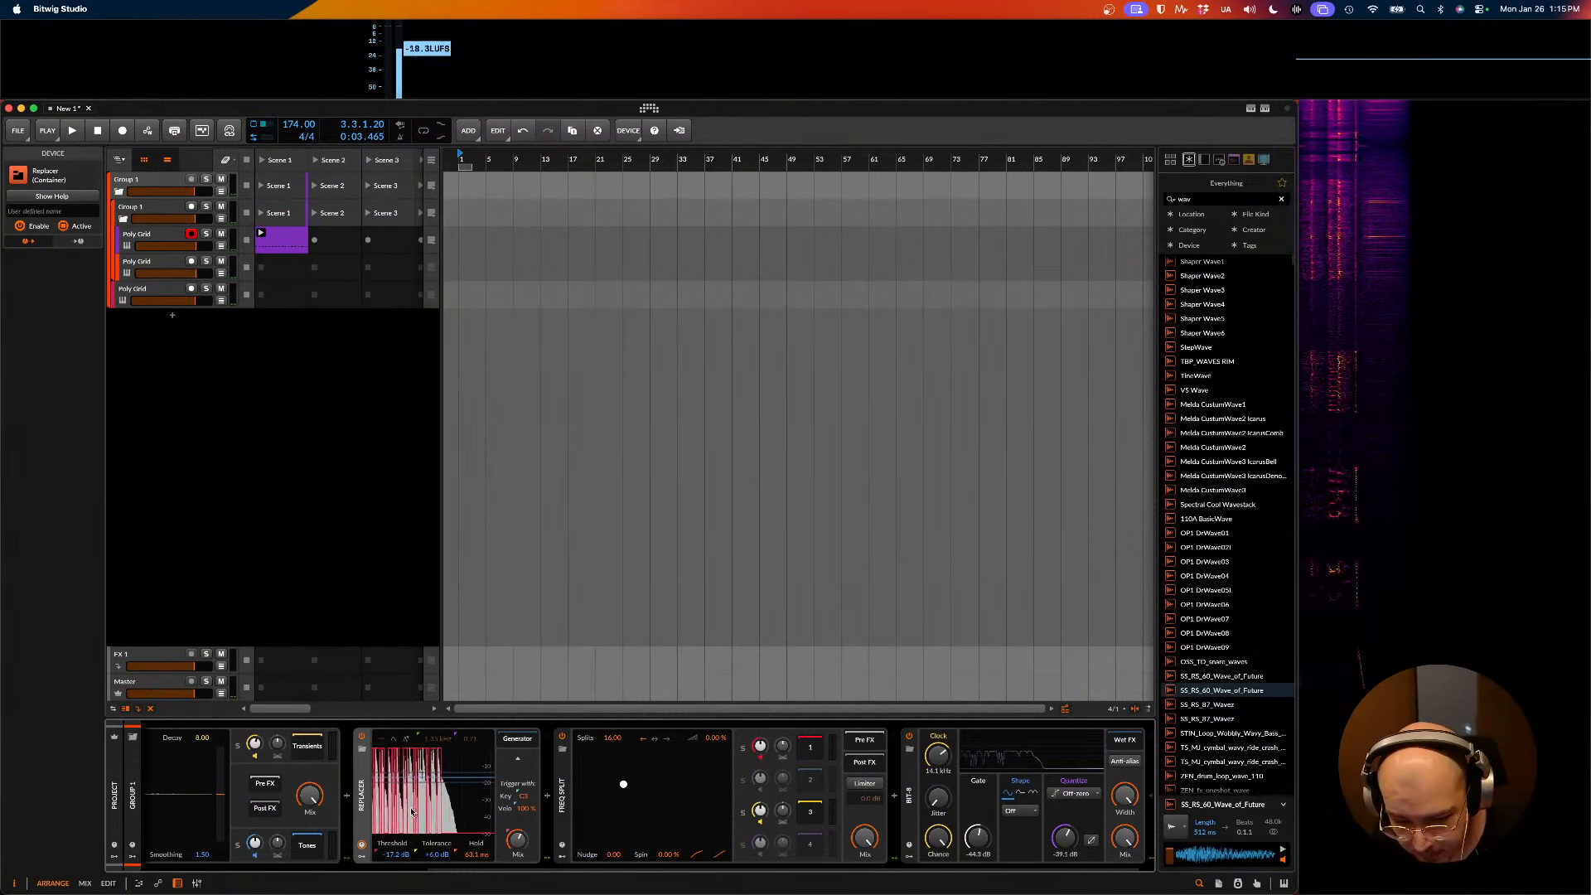
{"action": "key", "text": "space"}
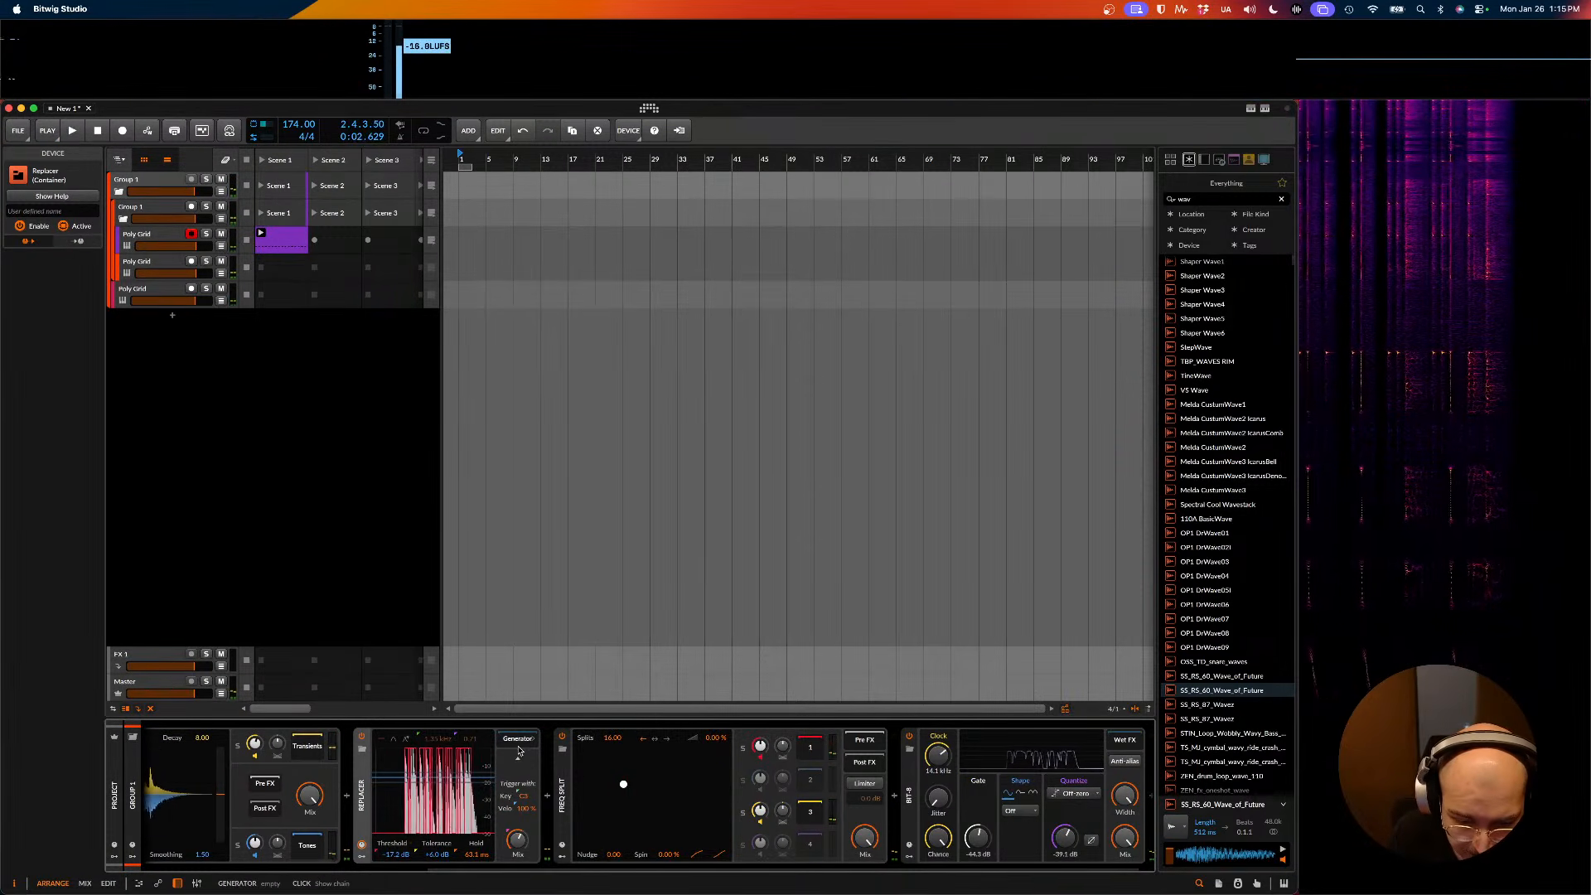
{"action": "key", "text": "space"}
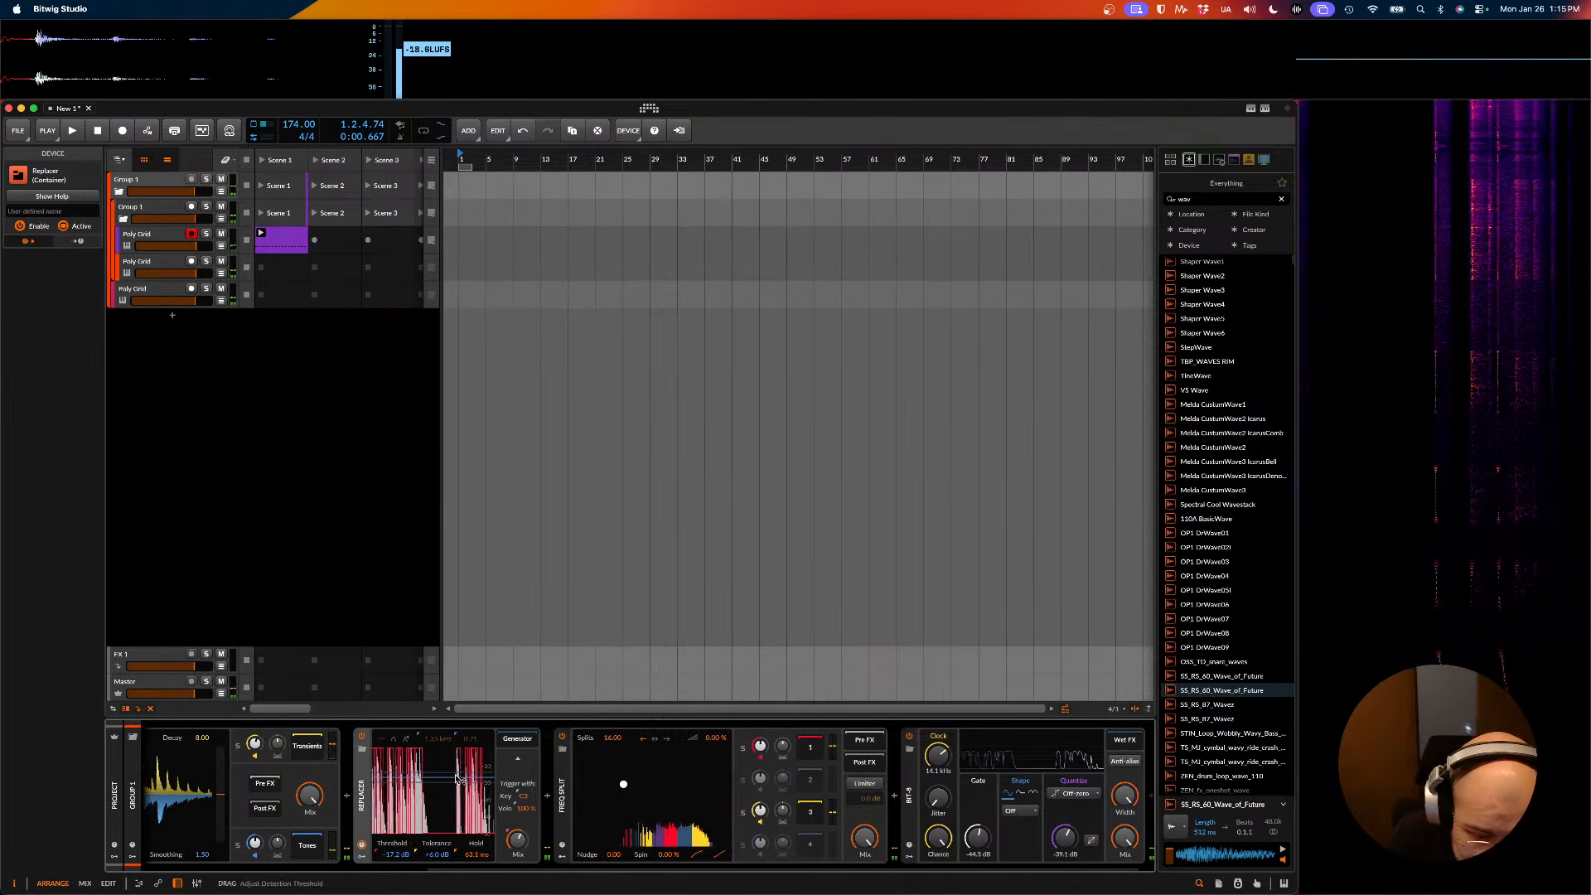
{"action": "left_click_drag", "start_coordinate": [461, 776], "coordinate": [462, 754]}
{"action": "key", "text": "space"}
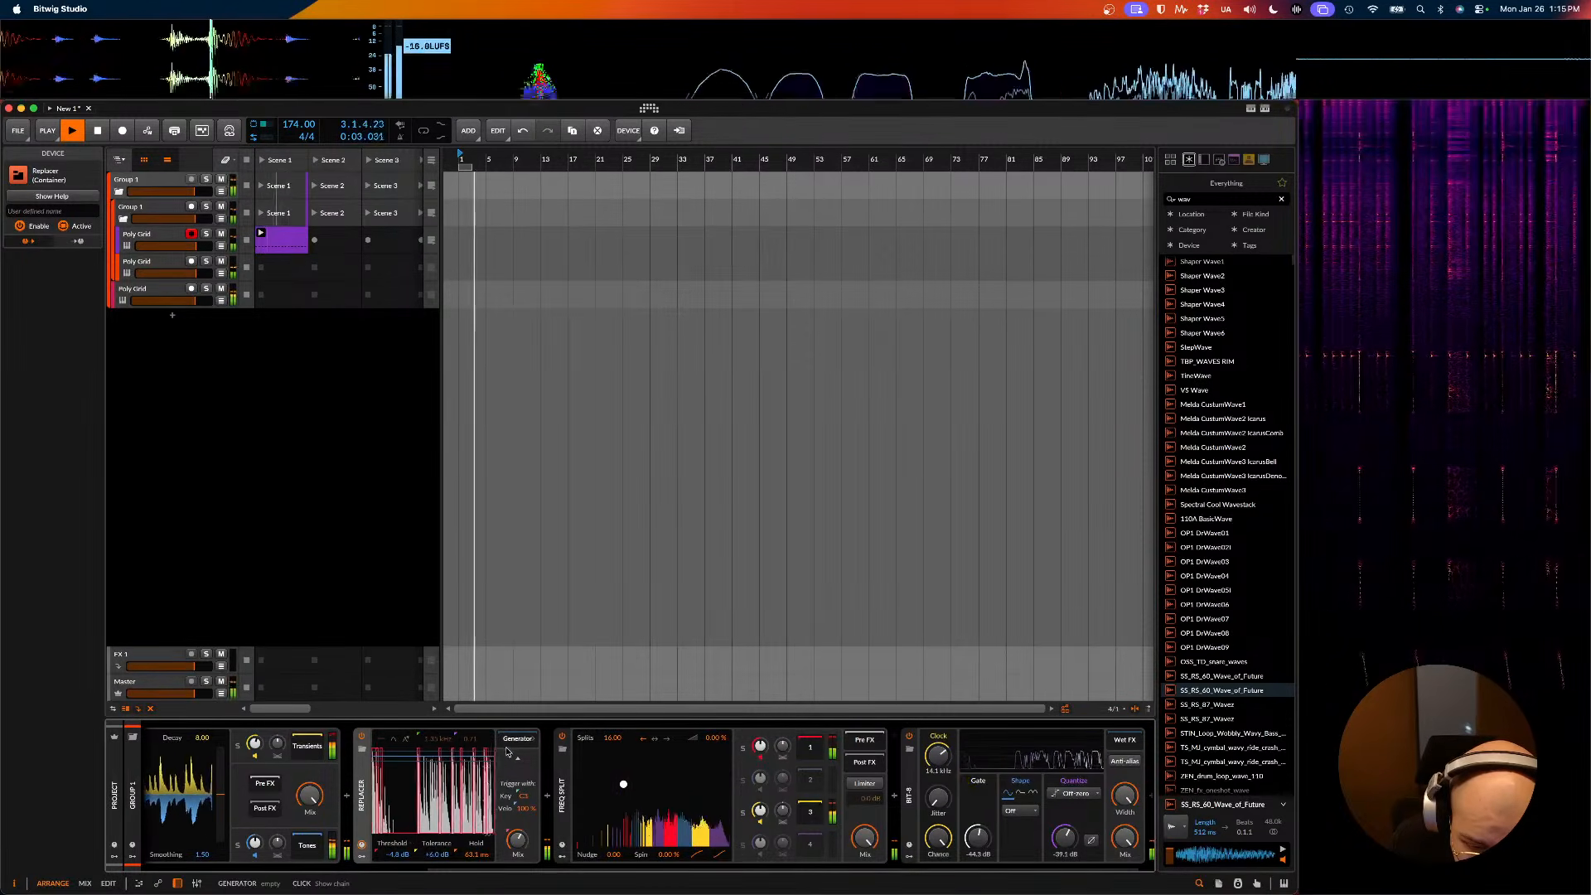
{"action": "key", "text": "space"}
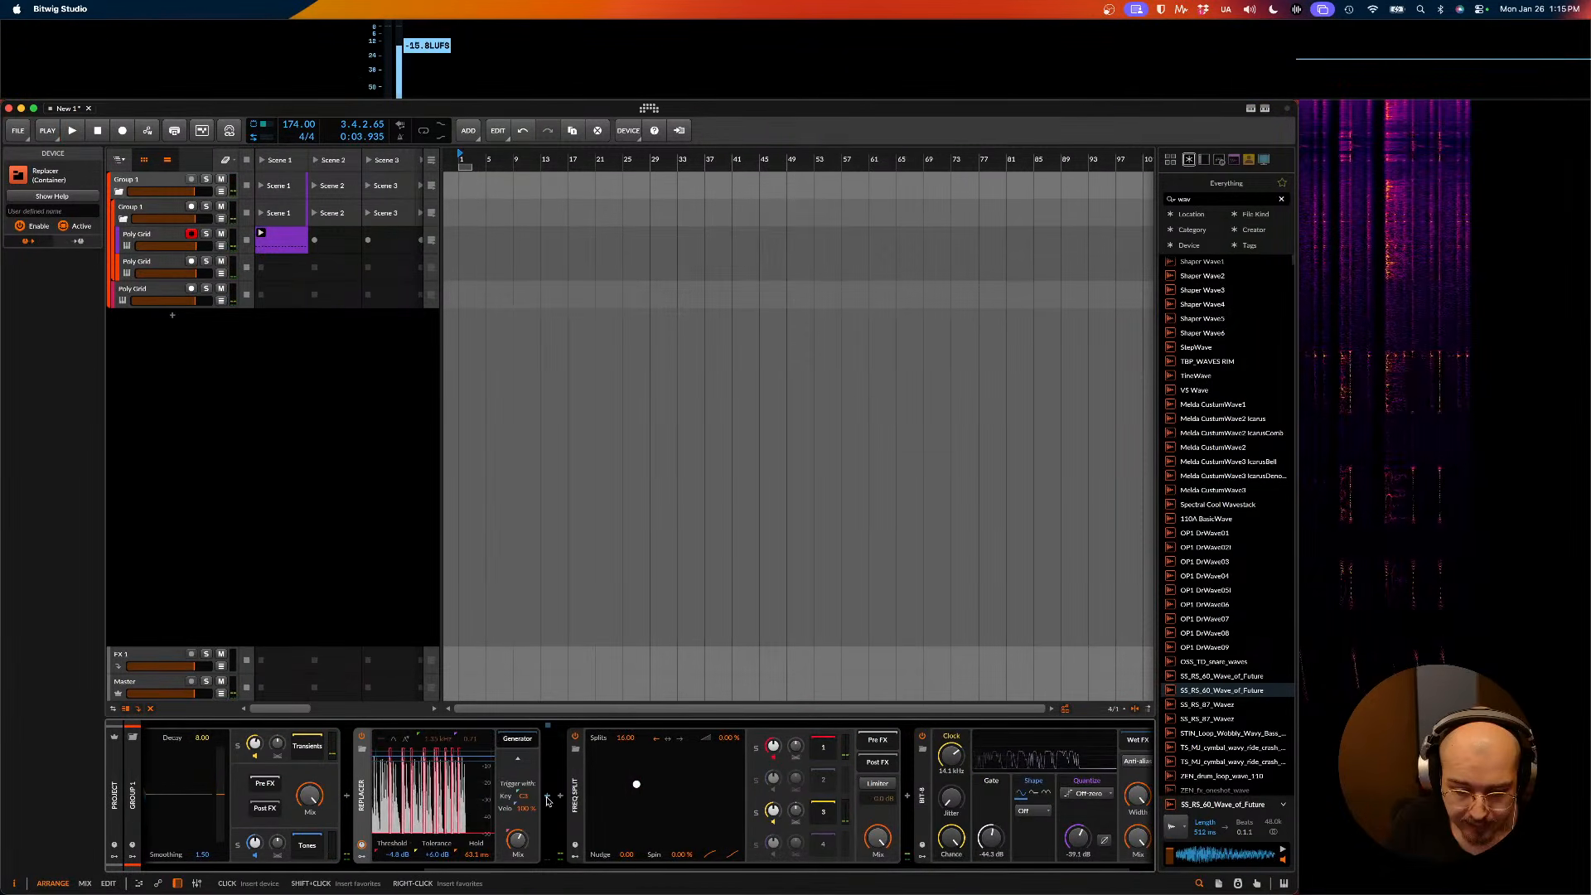
{"action": "double_click", "coordinate": [547, 783]}
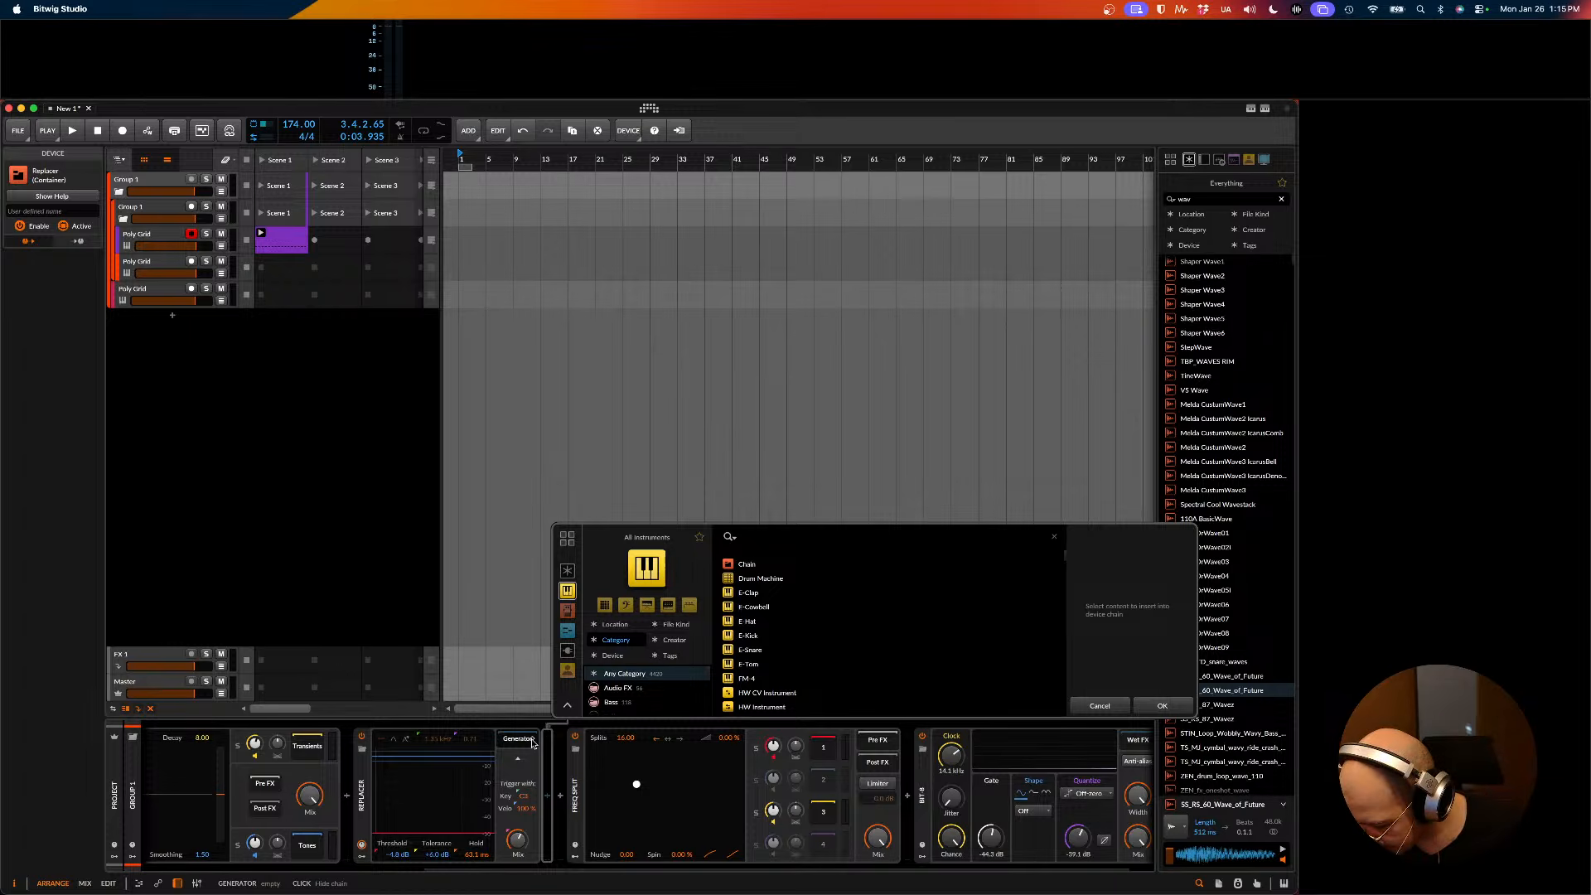
{"action": "scroll", "coordinate": [533, 744], "scroll_direction": "right", "scroll_amount": 2}
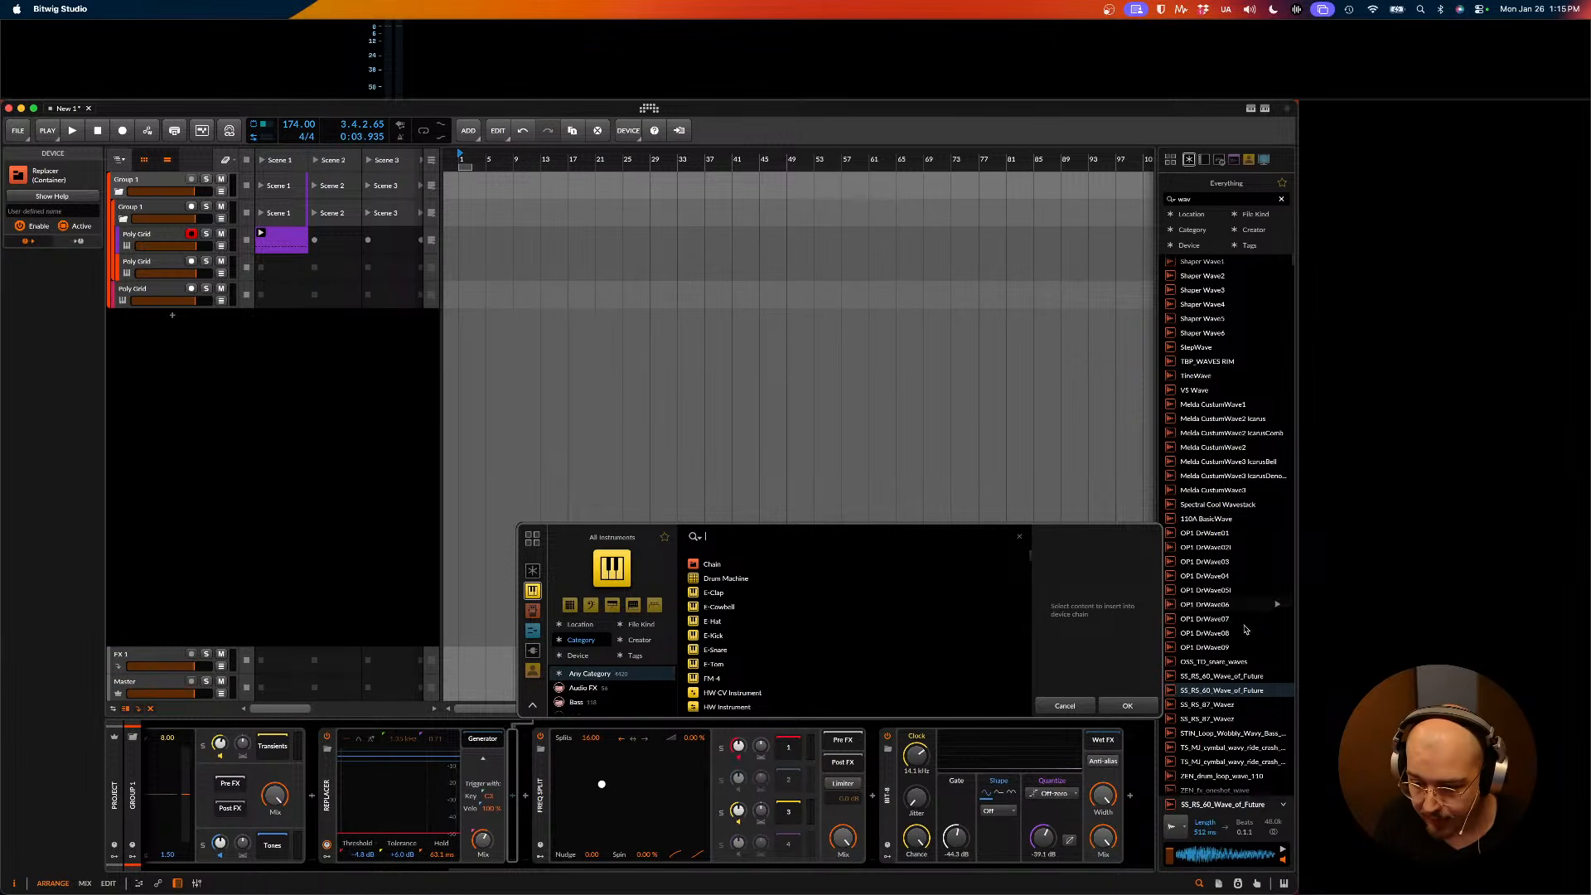
{"action": "left_click", "coordinate": [1065, 706]}
{"action": "key", "text": "space"}
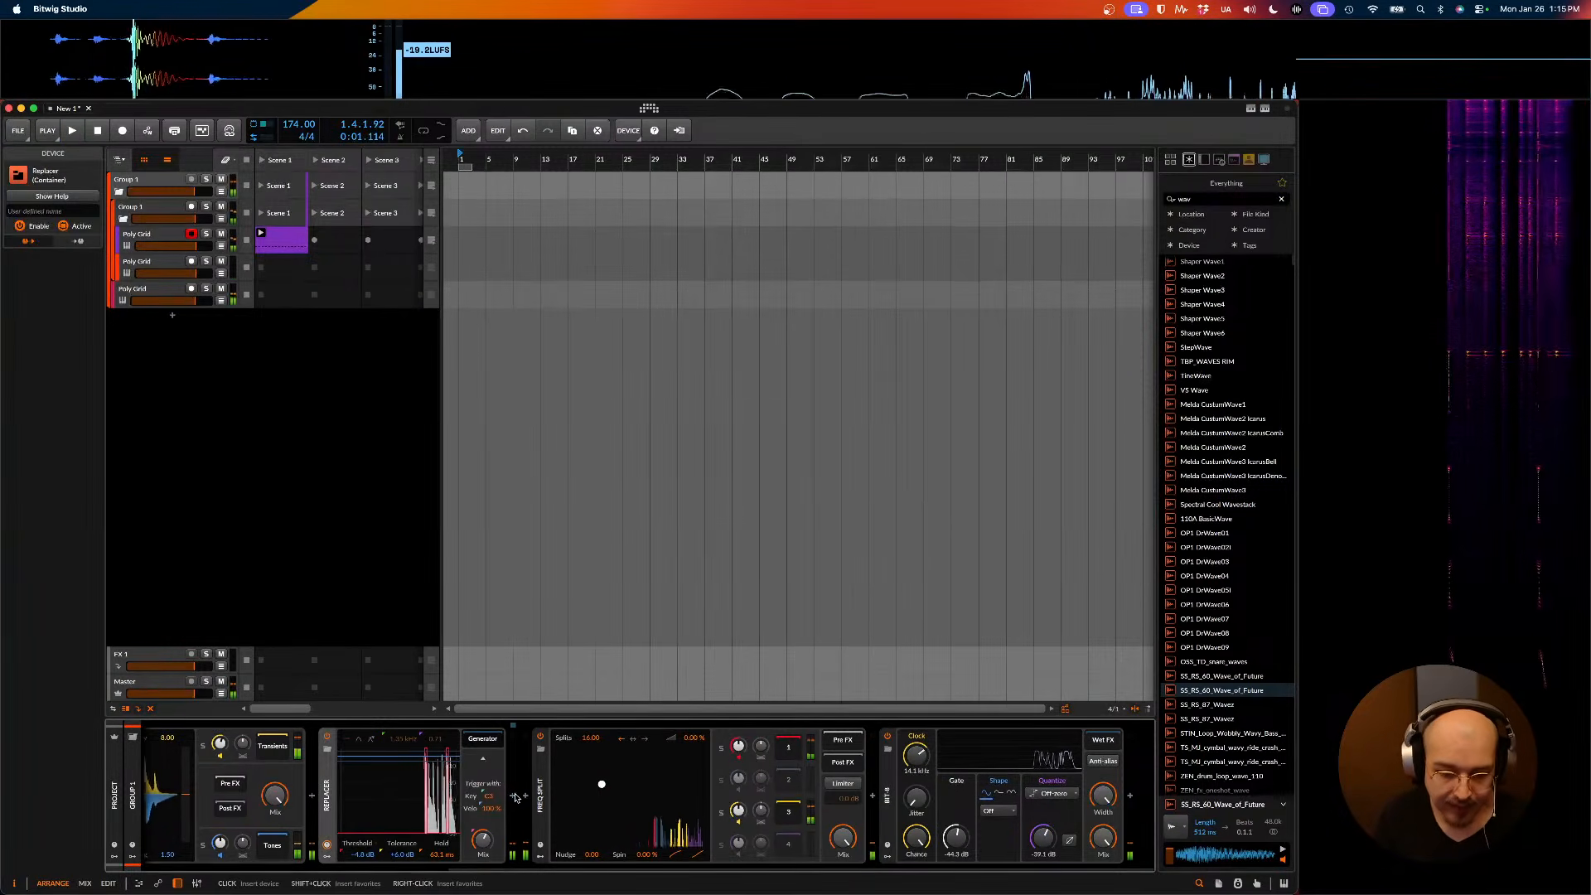
{"action": "left_click", "coordinate": [515, 797]}
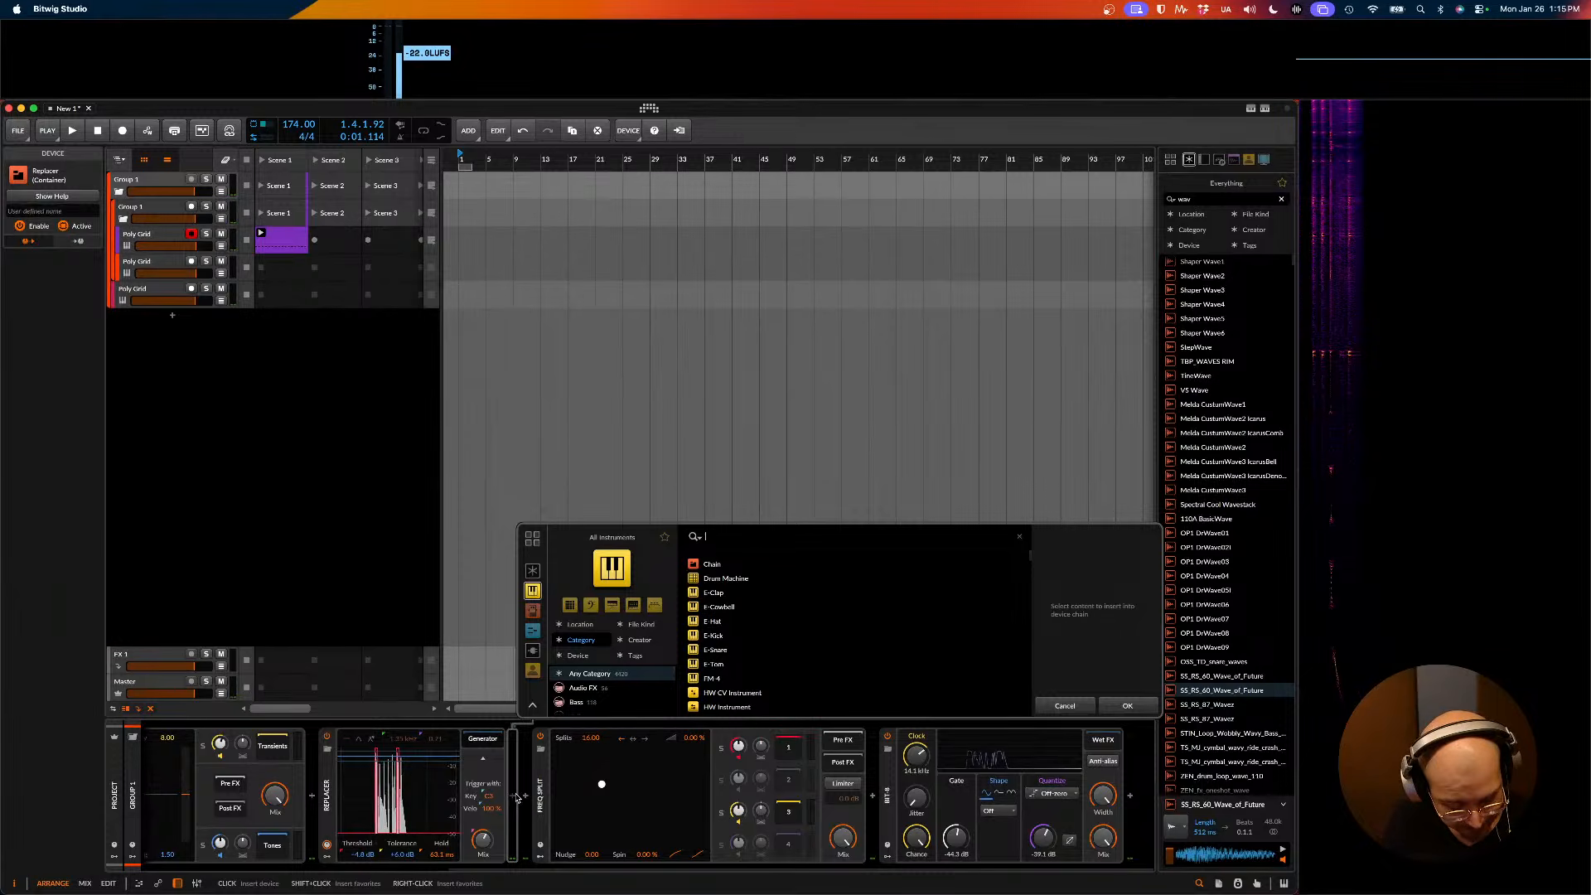
{"action": "type", "text": "random"}
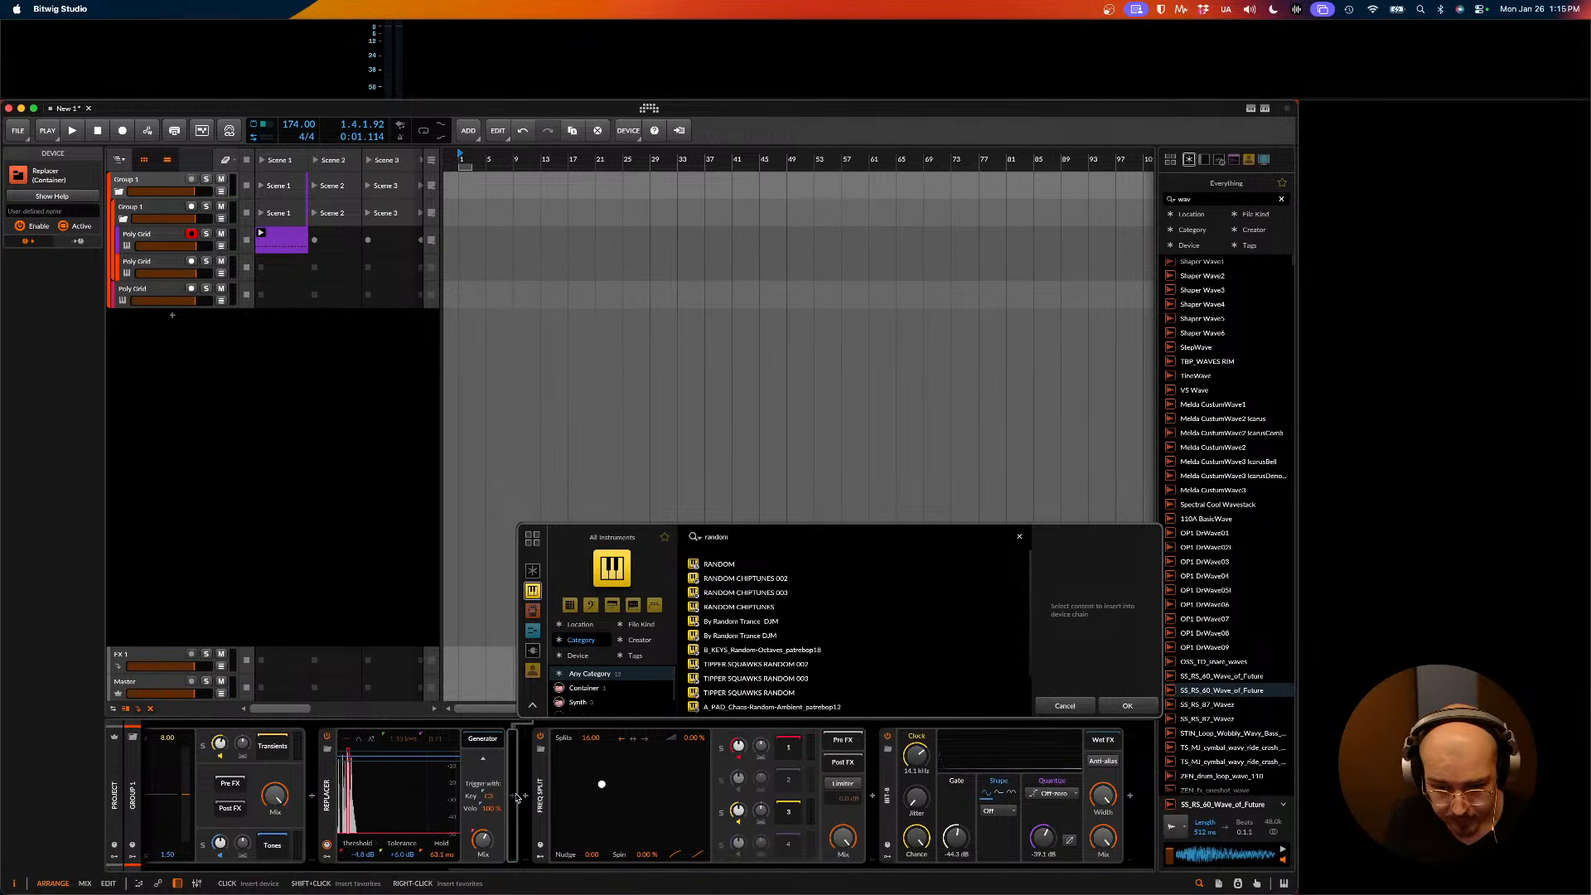
{"action": "left_click", "coordinate": [528, 633]}
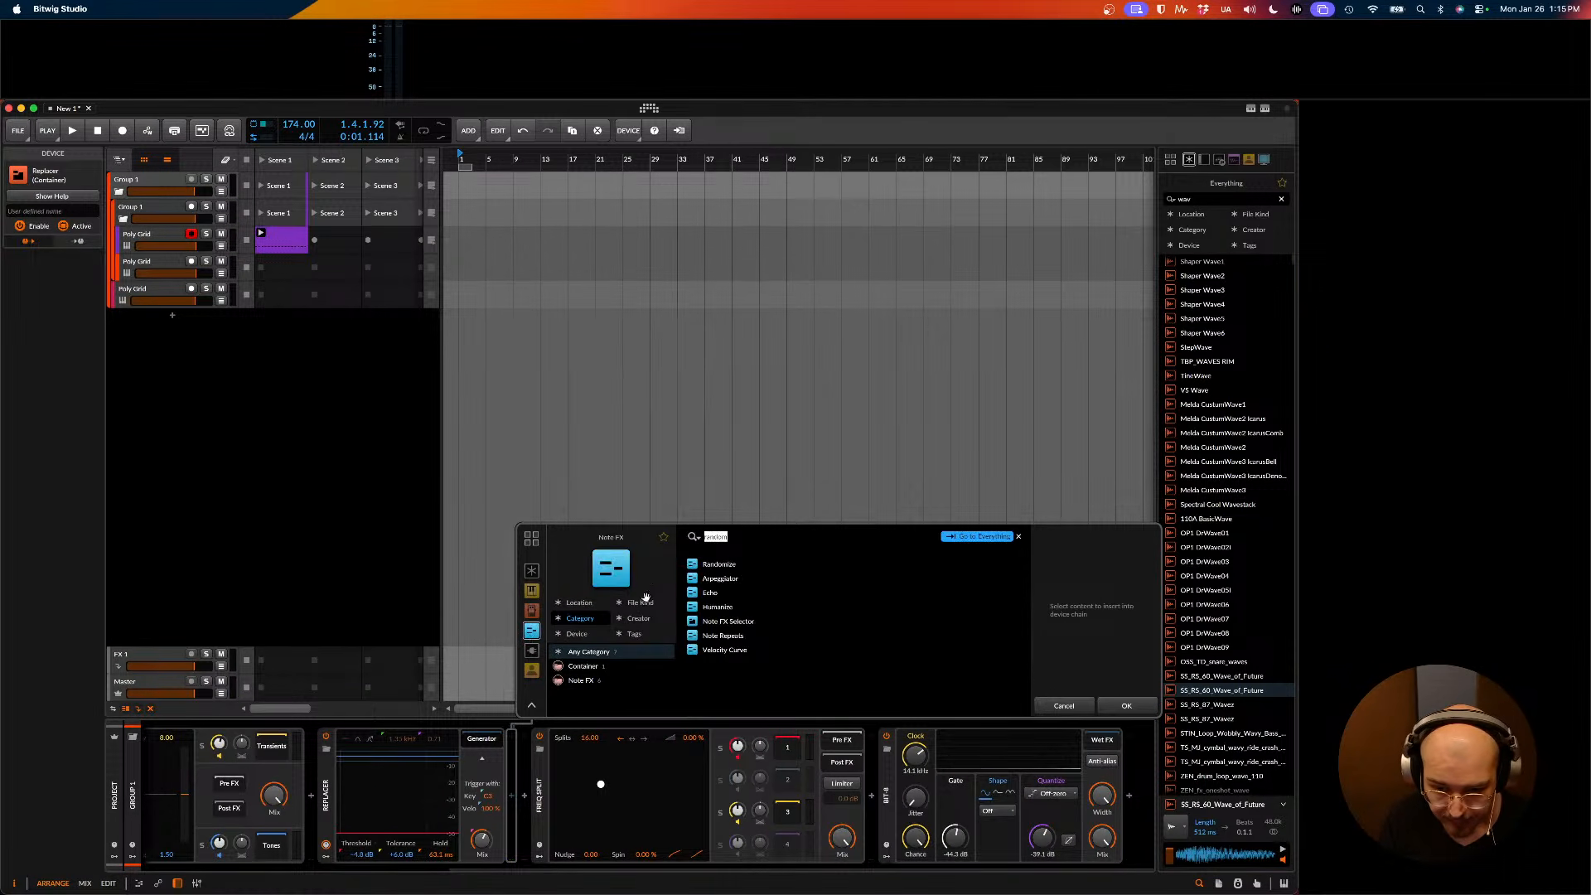
{"action": "key", "text": "BackSpace"}
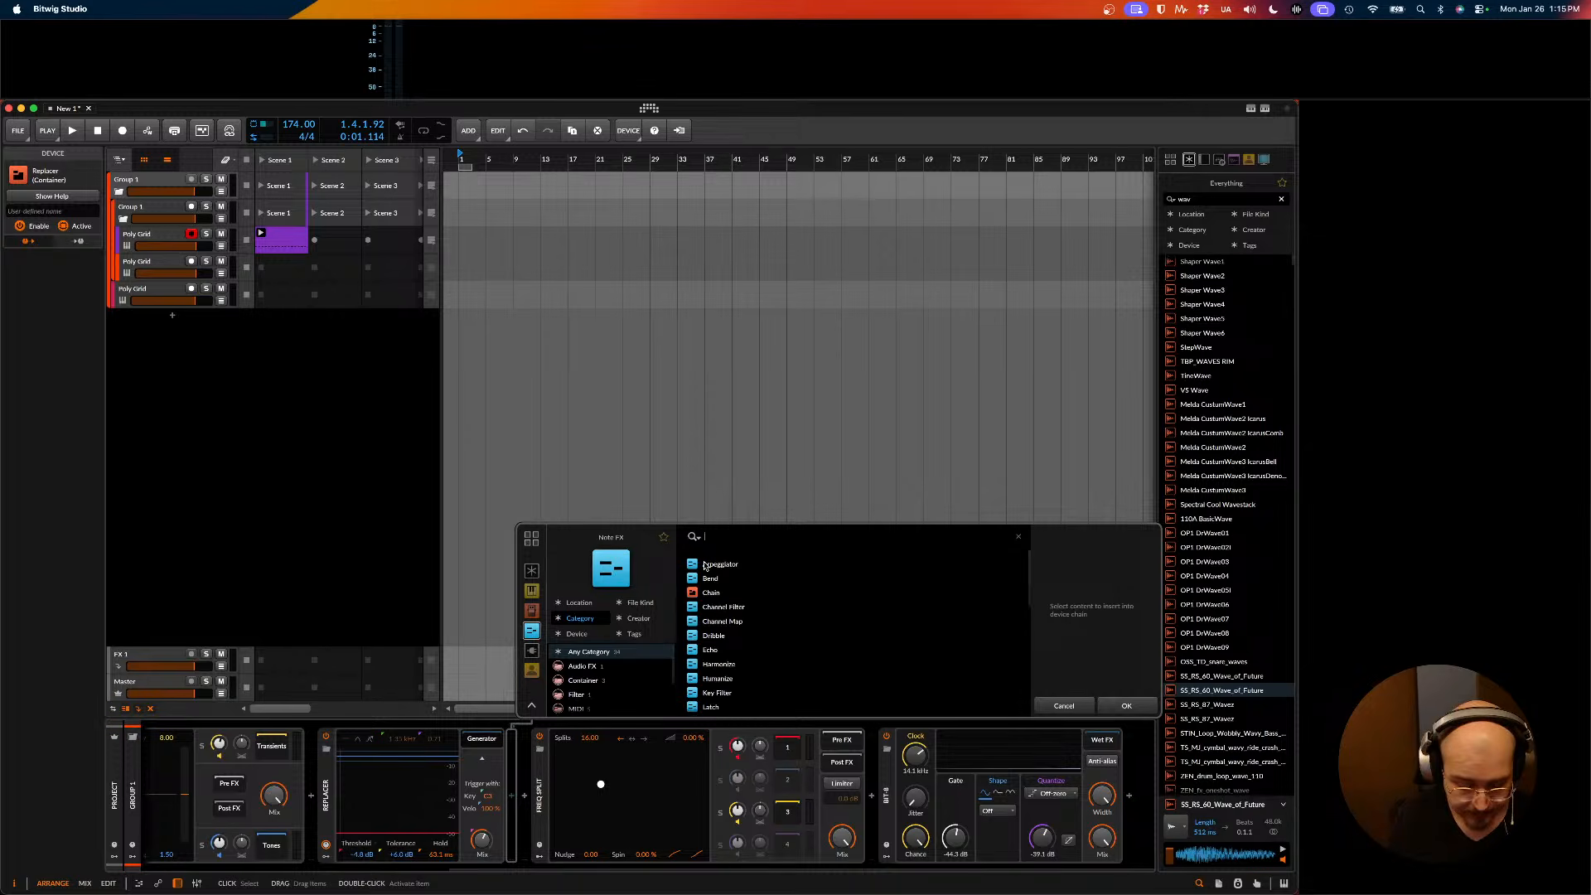
{"action": "type", "text": "rando"}
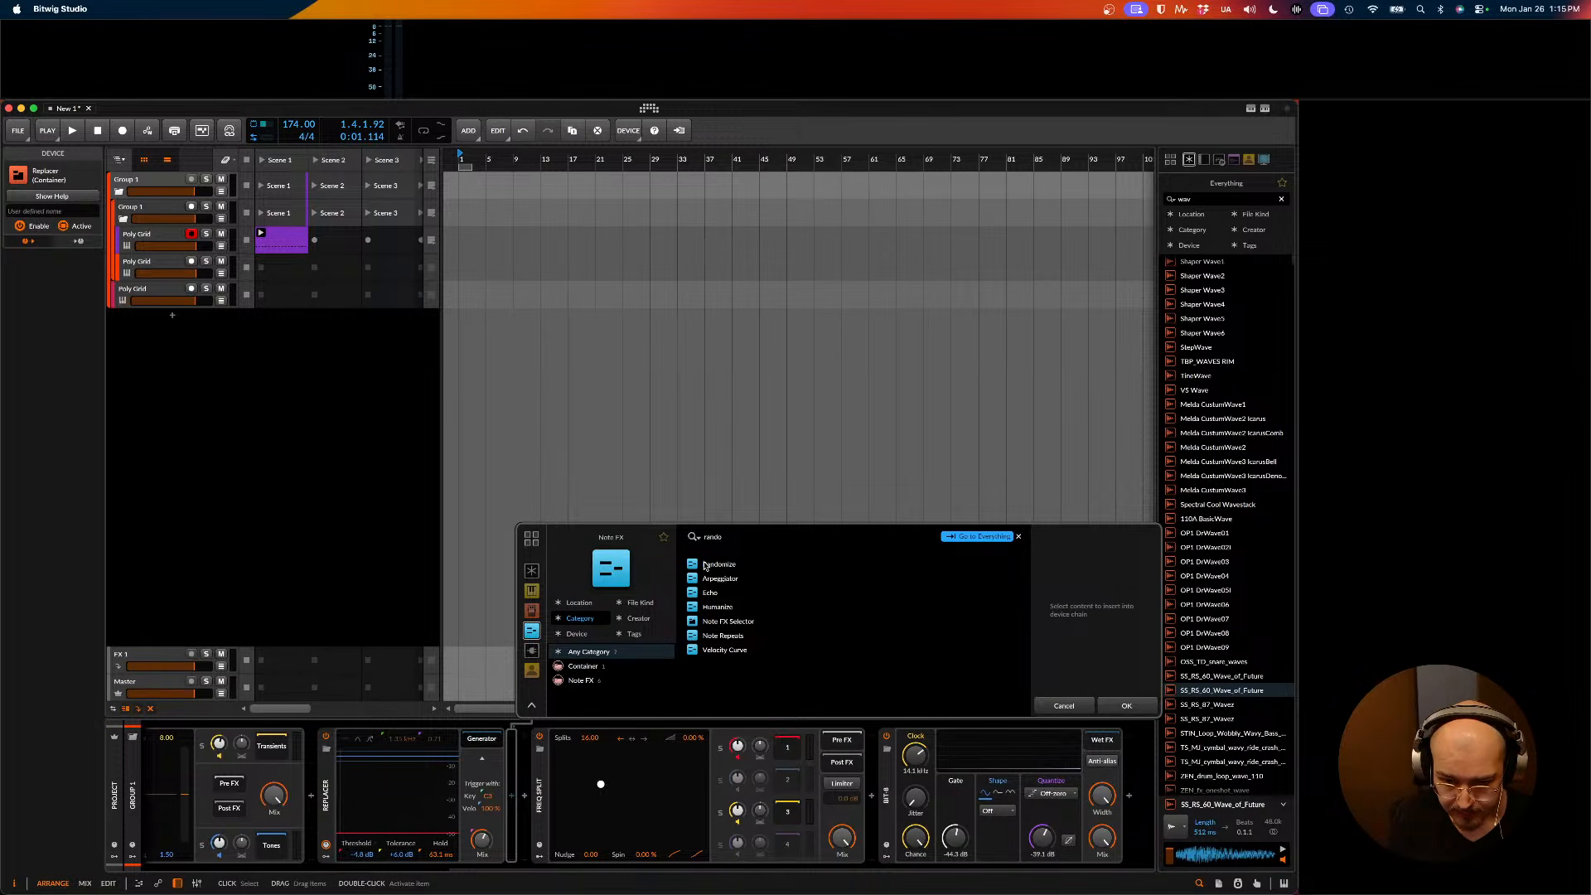
{"action": "key", "text": "BackSpace"}
{"action": "key", "text": "BackSpace"}
{"action": "key", "text": "BackSpace"}
{"action": "key", "text": "BackSpace"}
{"action": "type", "text": "sam"}
{"action": "type", "text": "sample"}
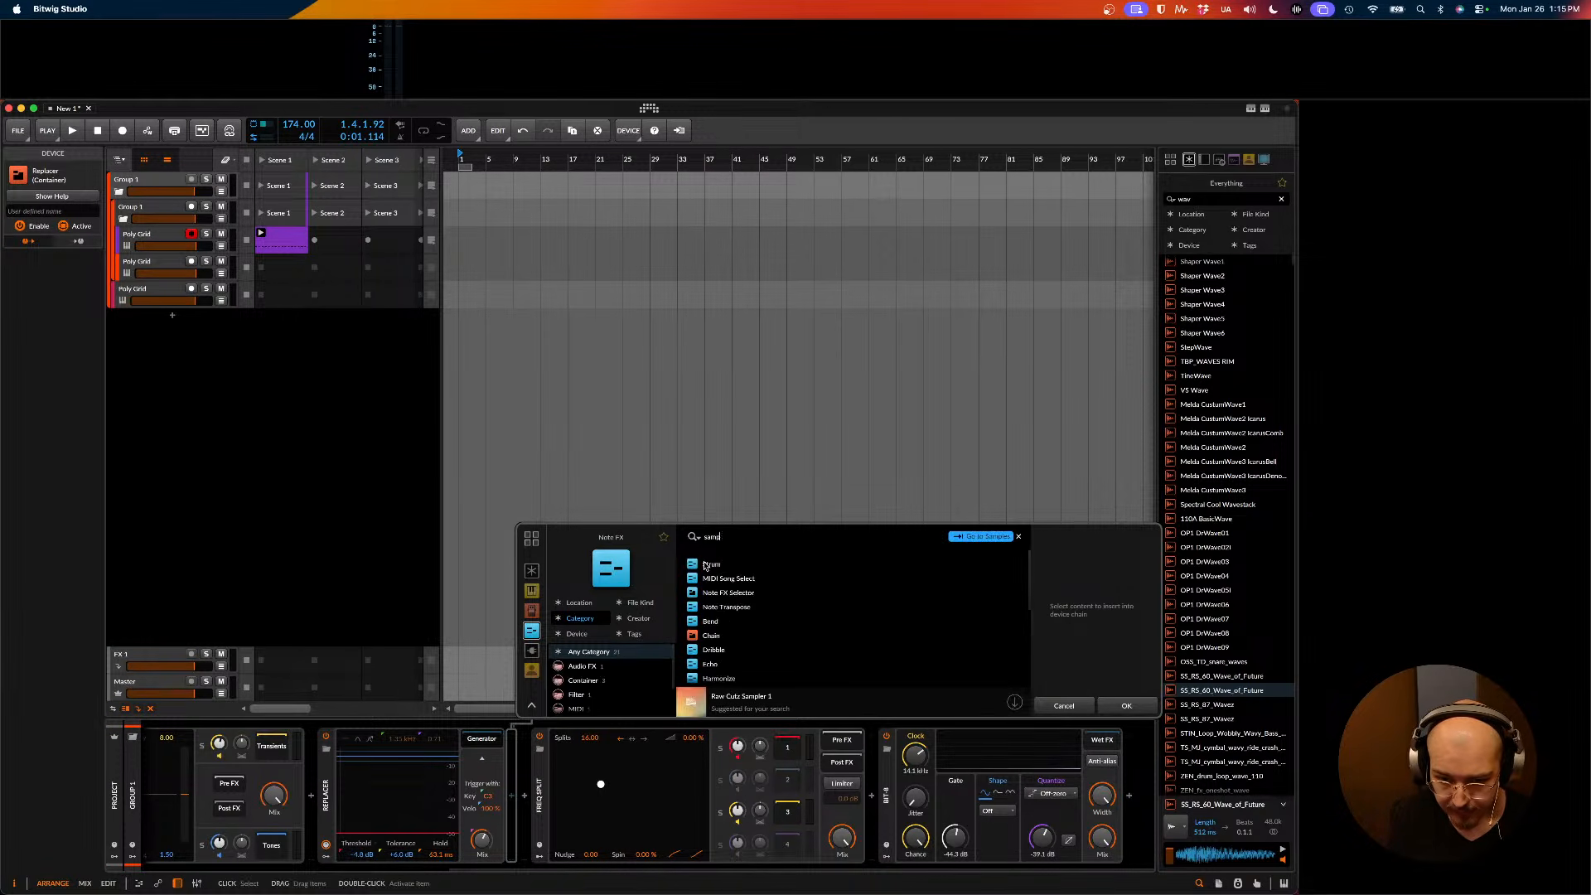
{"action": "key", "text": "BackSpace"}
{"action": "key", "text": "BackSpace"}
{"action": "key", "text": "BackSpace"}
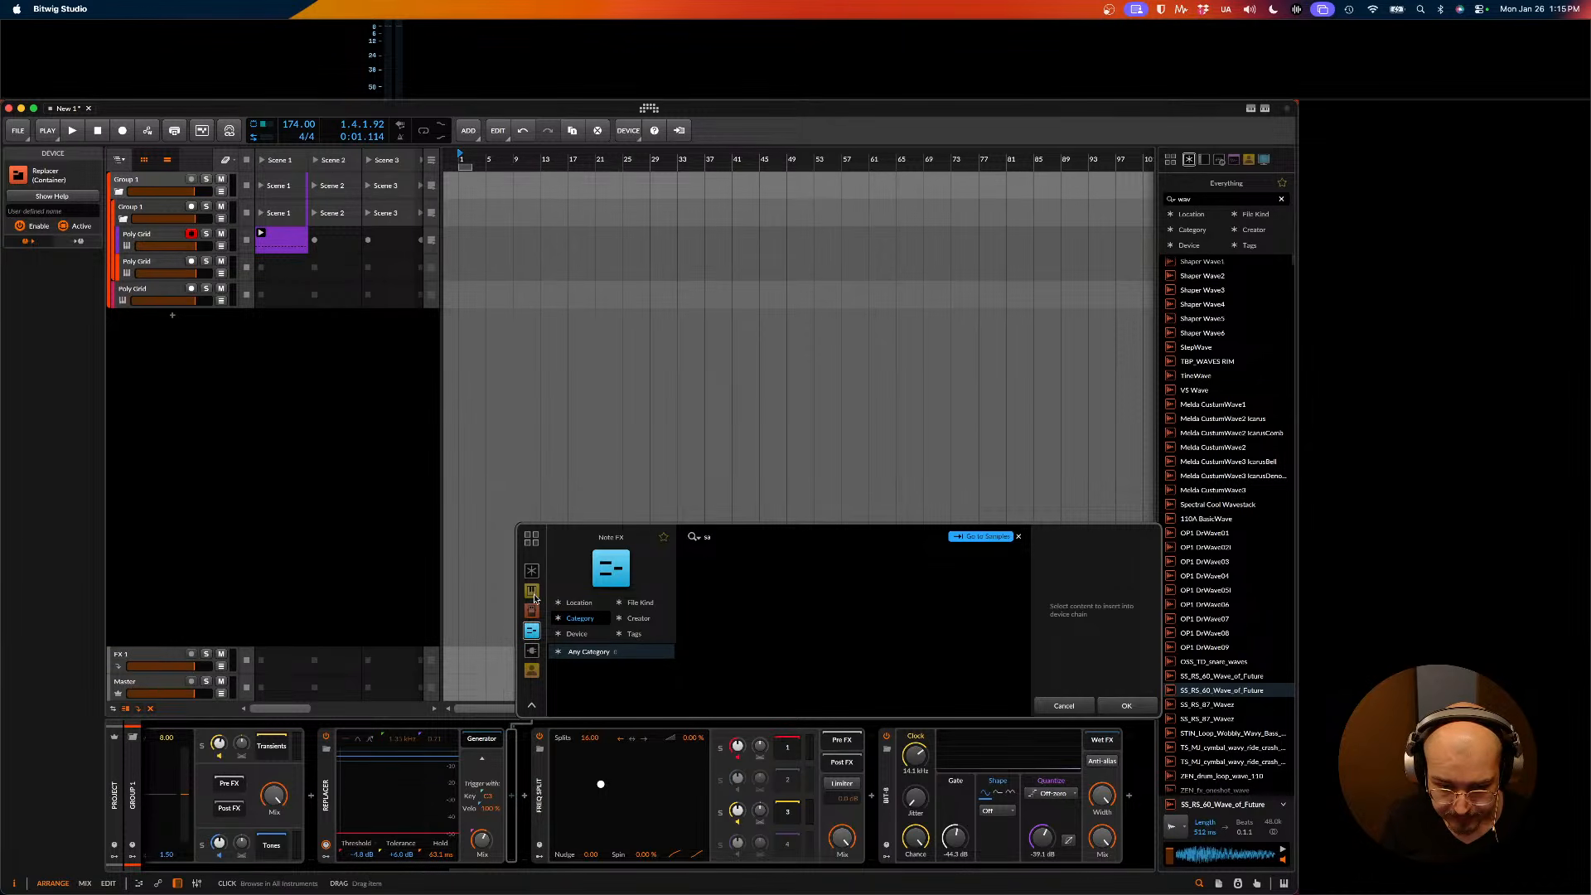
{"action": "left_click", "coordinate": [1059, 706]}
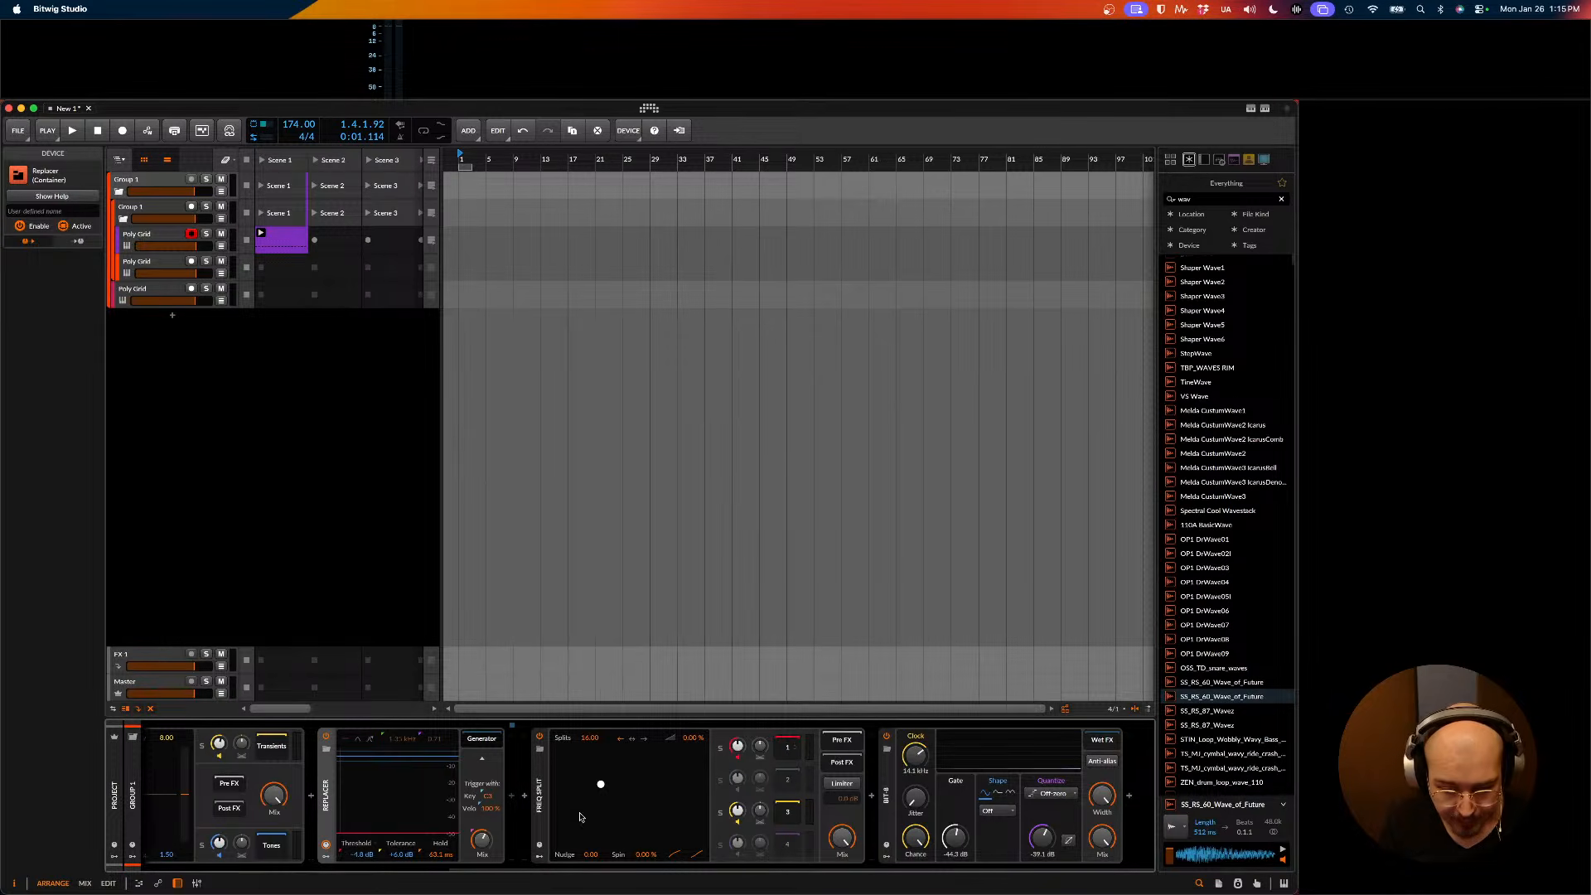
{"action": "left_click", "coordinate": [476, 746]}
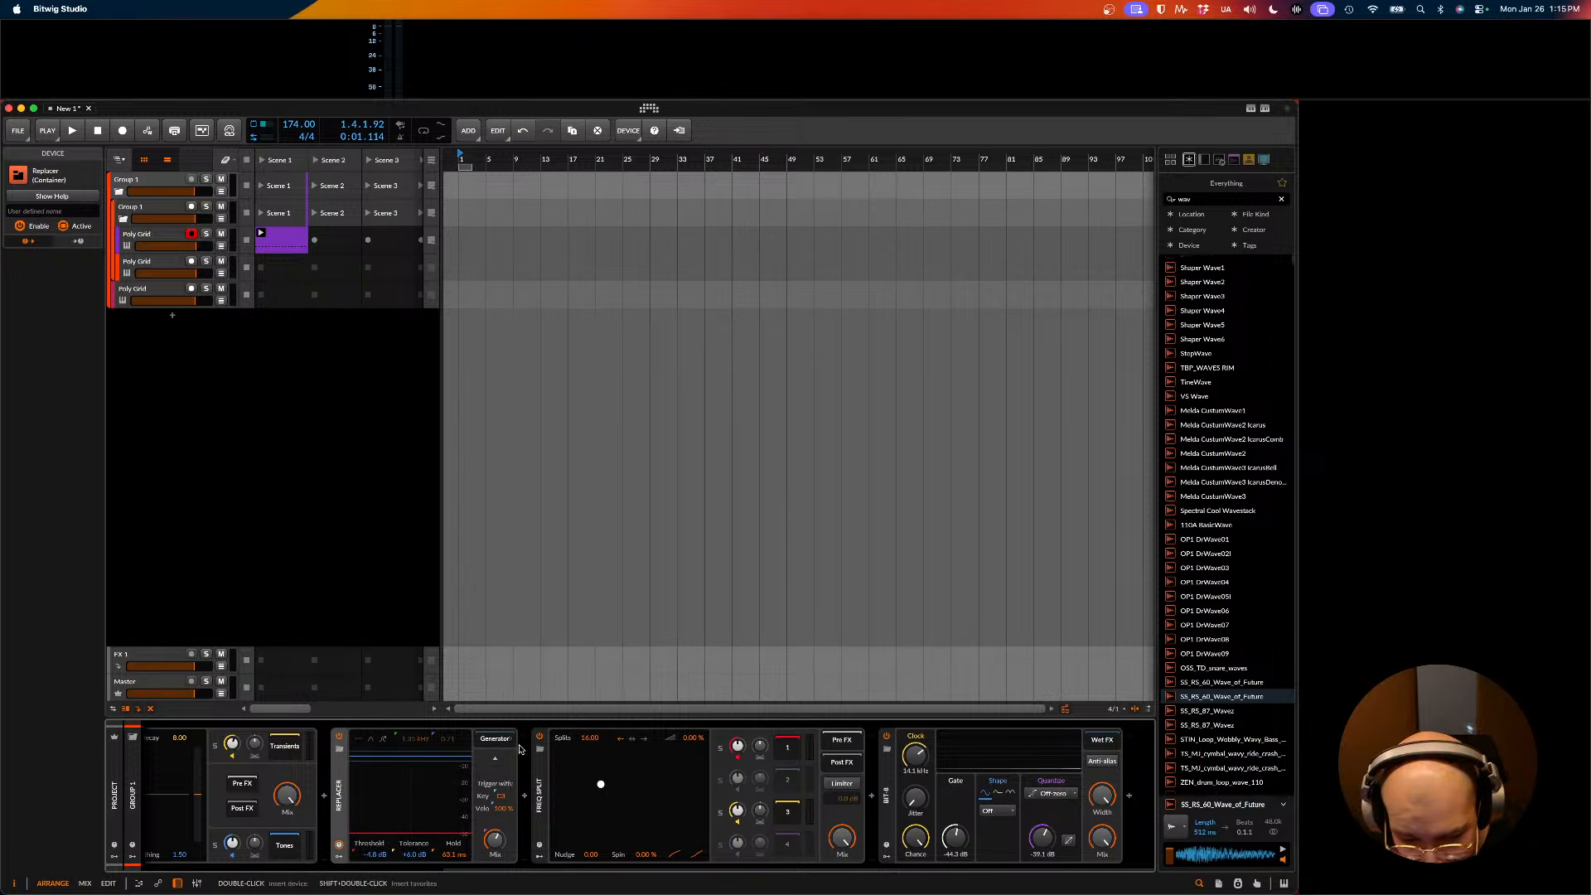
{"action": "left_click_drag", "start_coordinate": [540, 800], "coordinate": [514, 804]}
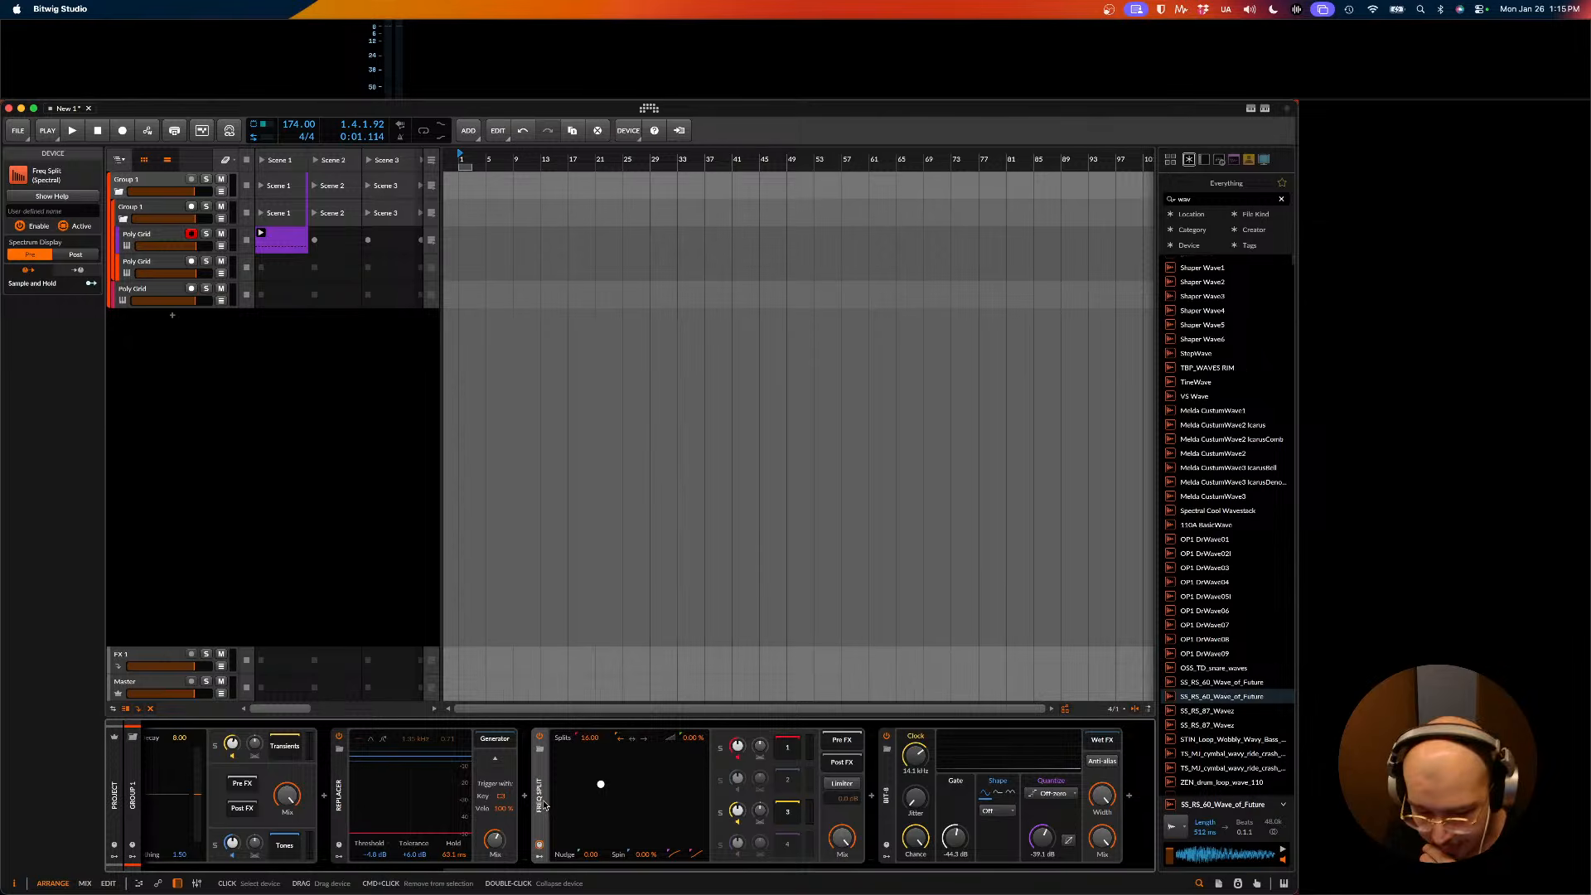
{"action": "left_click", "coordinate": [527, 800]}
{"action": "type", "text": "random"}
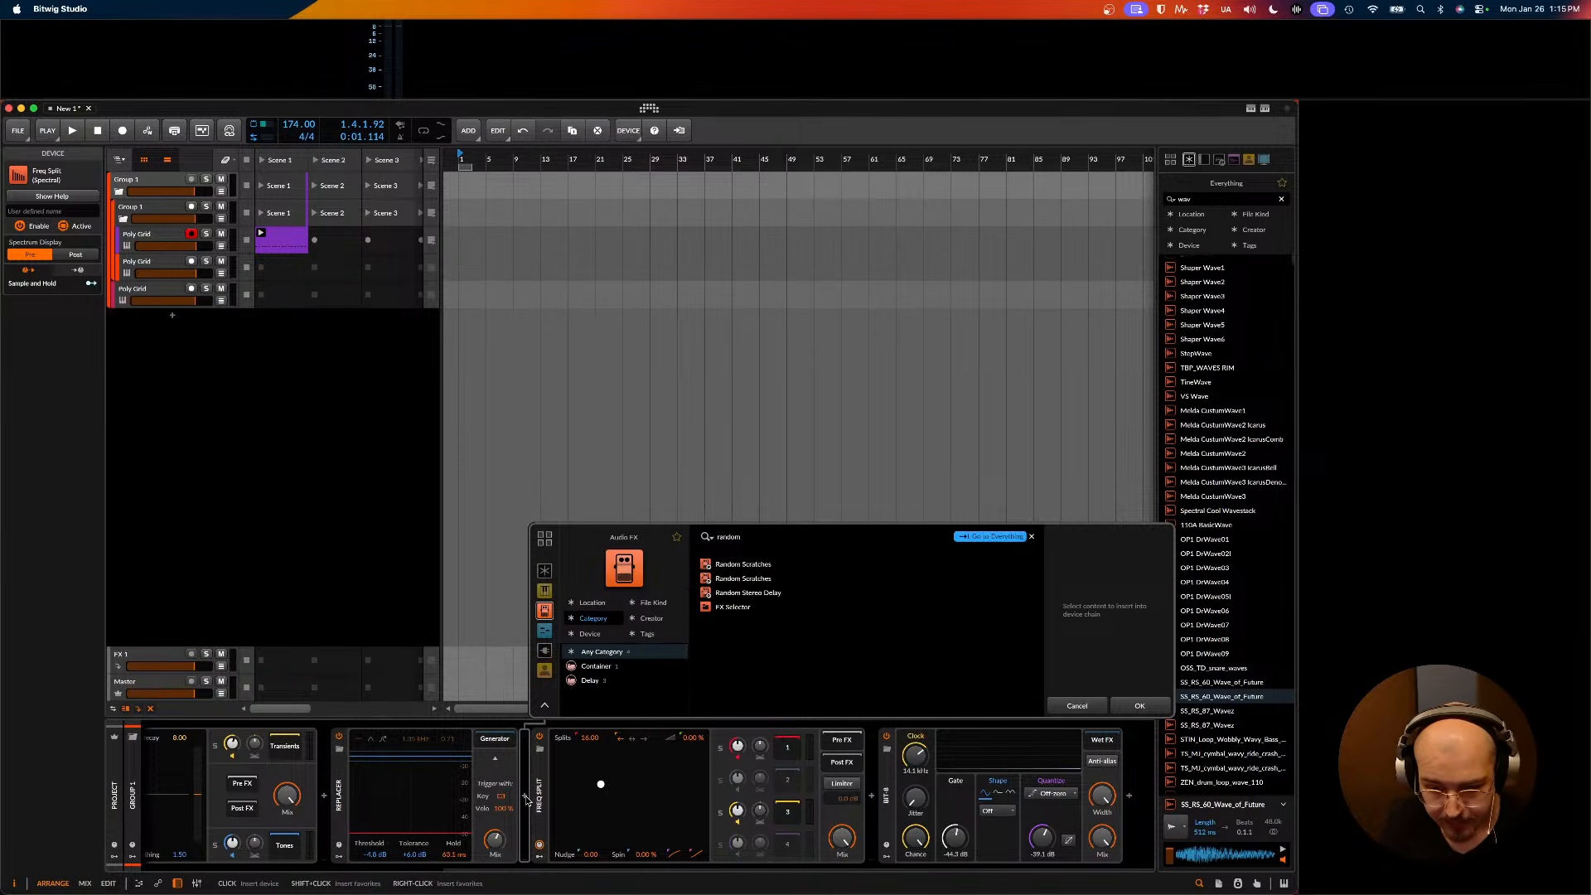
{"action": "key", "text": "Escape"}
- Replace the Freq Split's Sample and Hold modulator with a Random modulator
{"action": "left_click", "coordinate": [539, 856]}
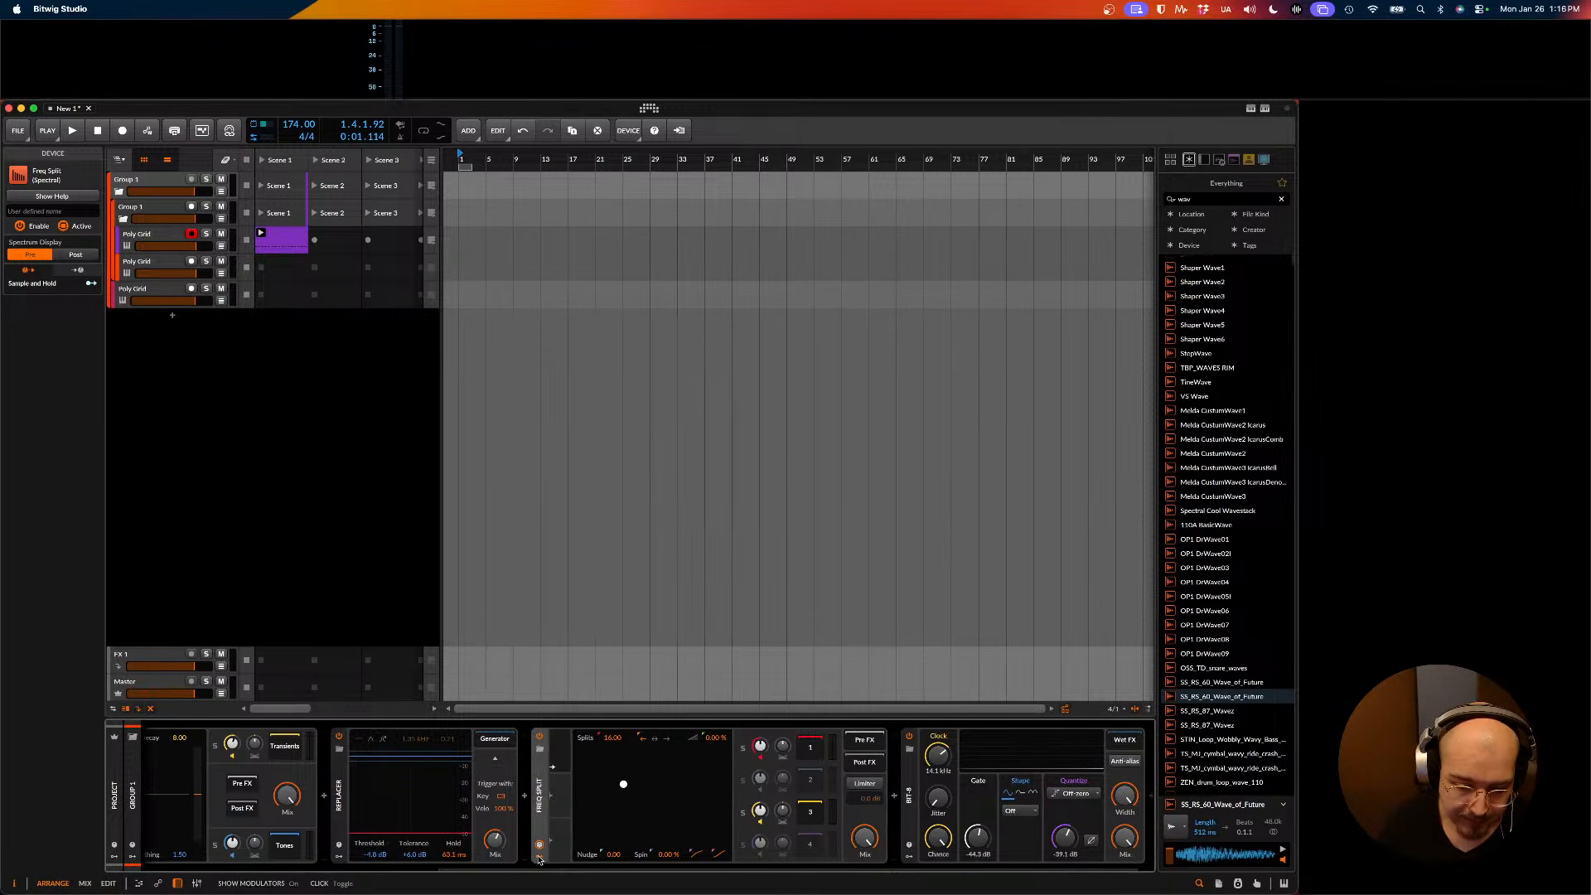
{"action": "left_click", "coordinate": [578, 756]}
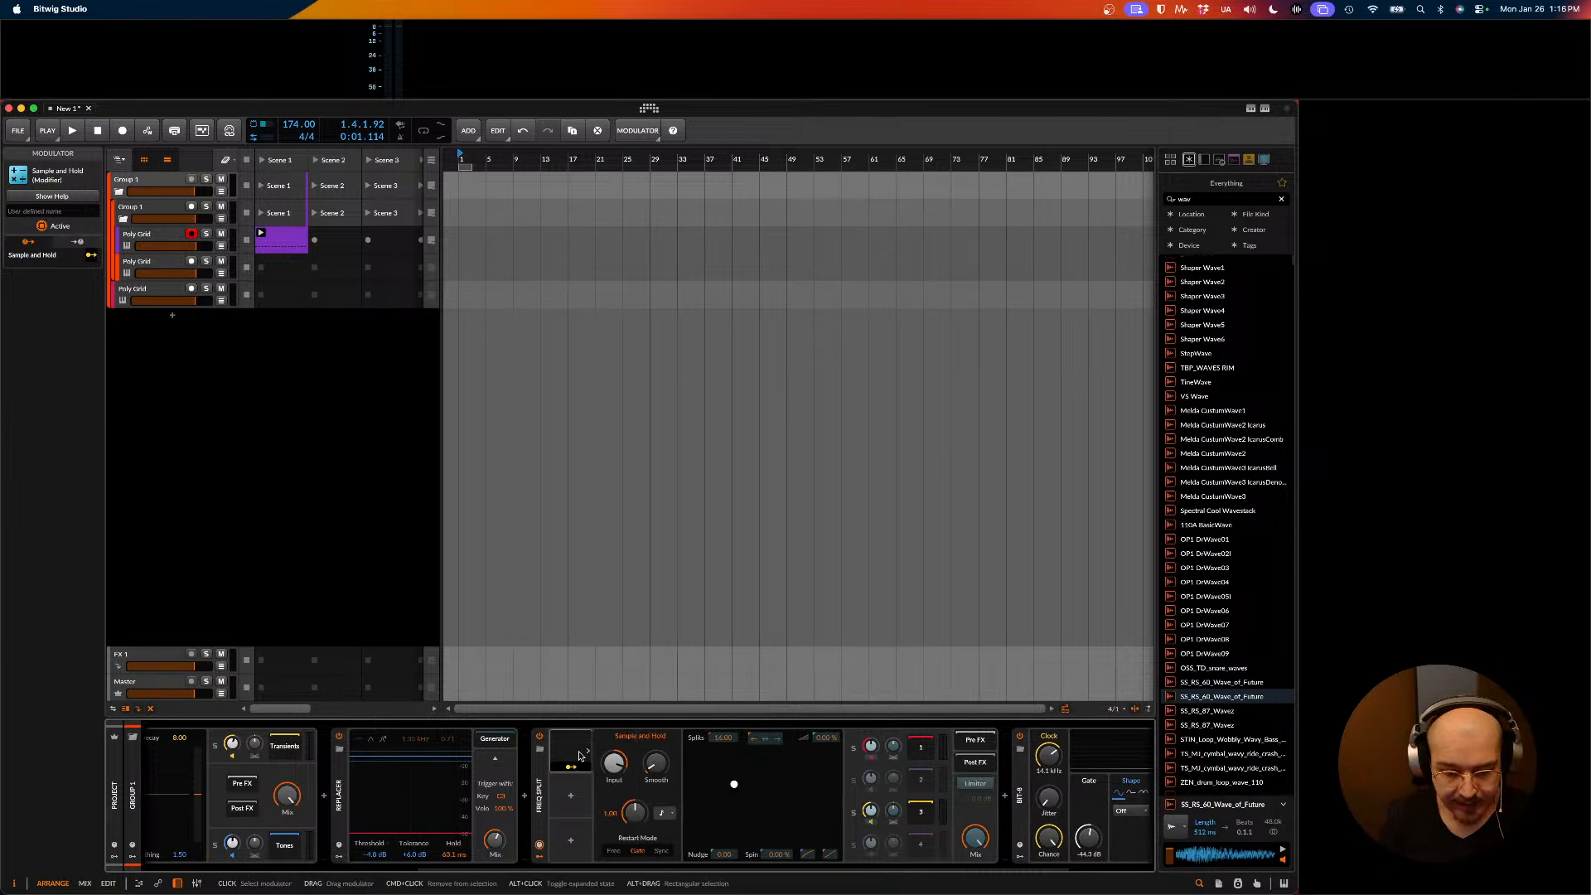
{"action": "key", "text": "Delete"}
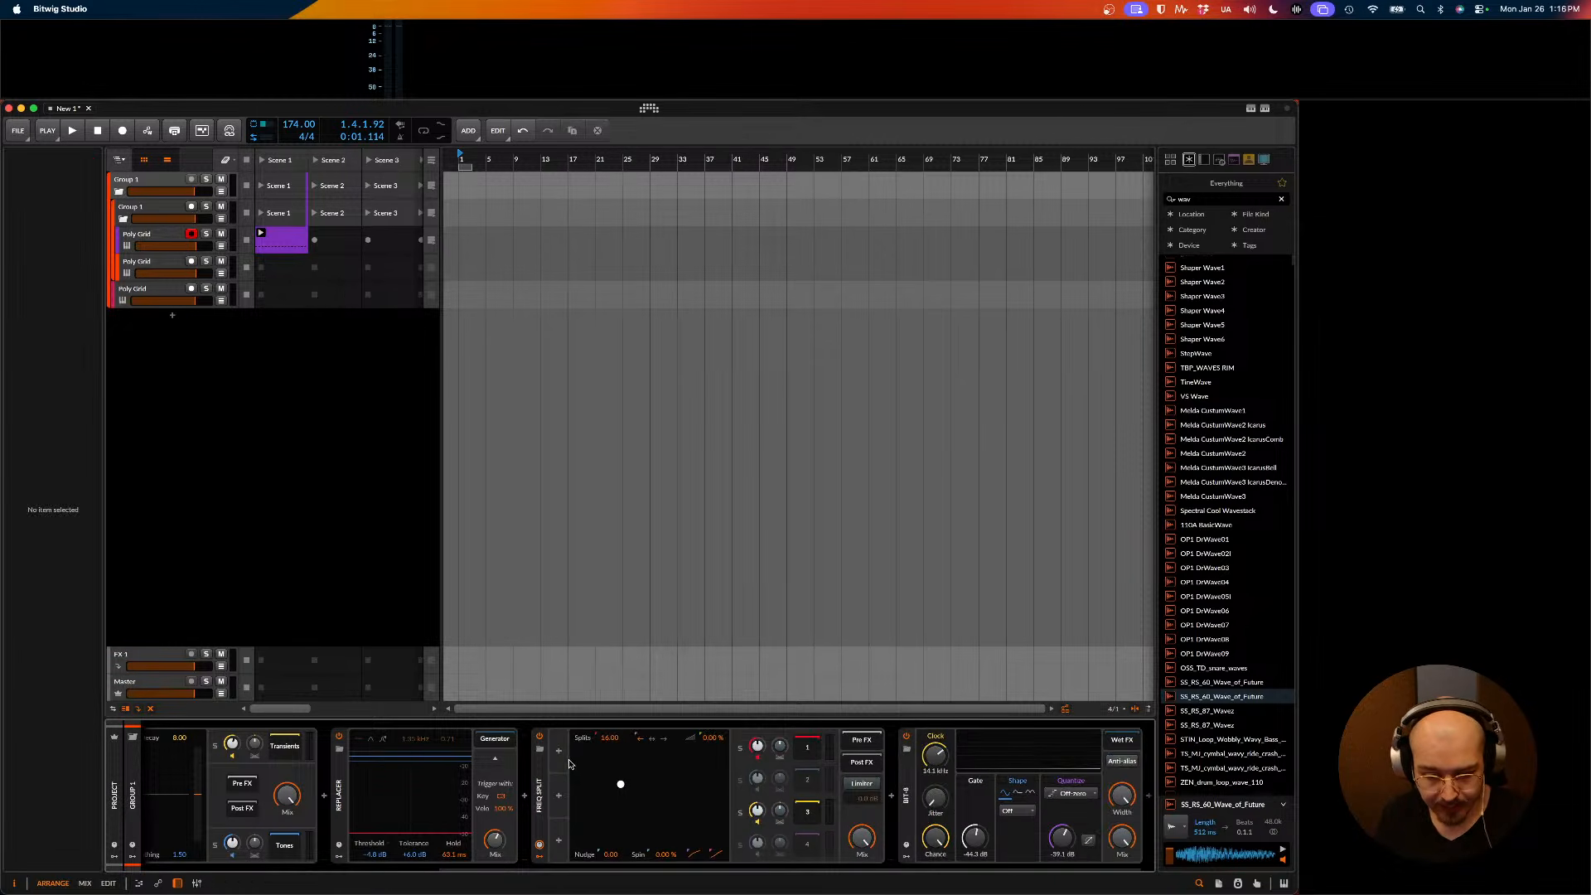
{"action": "left_click", "coordinate": [558, 752]}
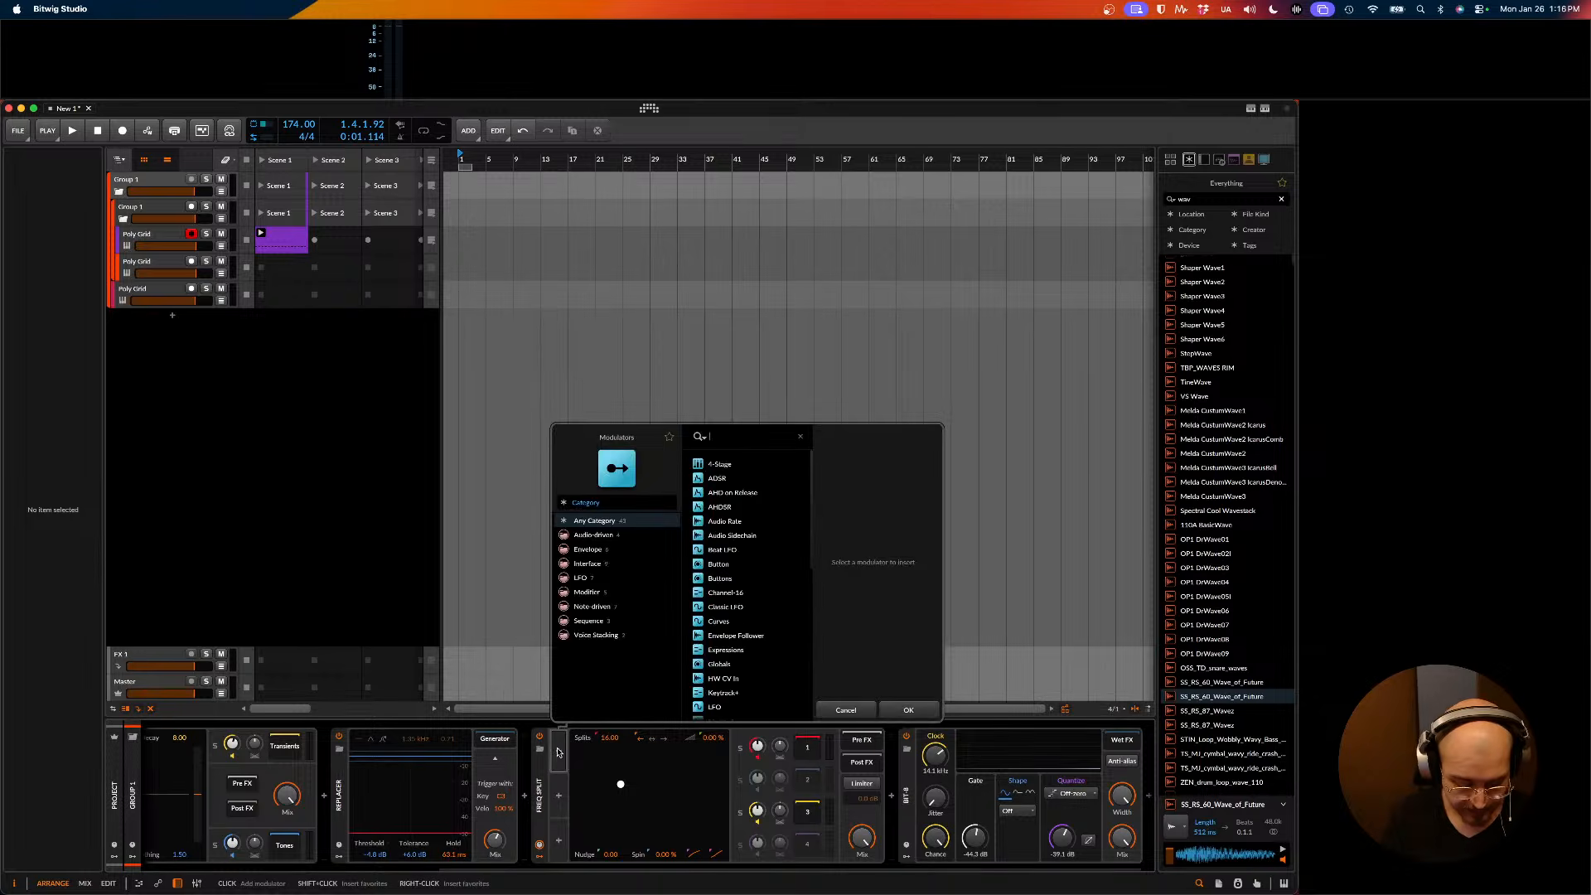
{"action": "type", "text": "random"}
{"action": "key", "text": "Return"}
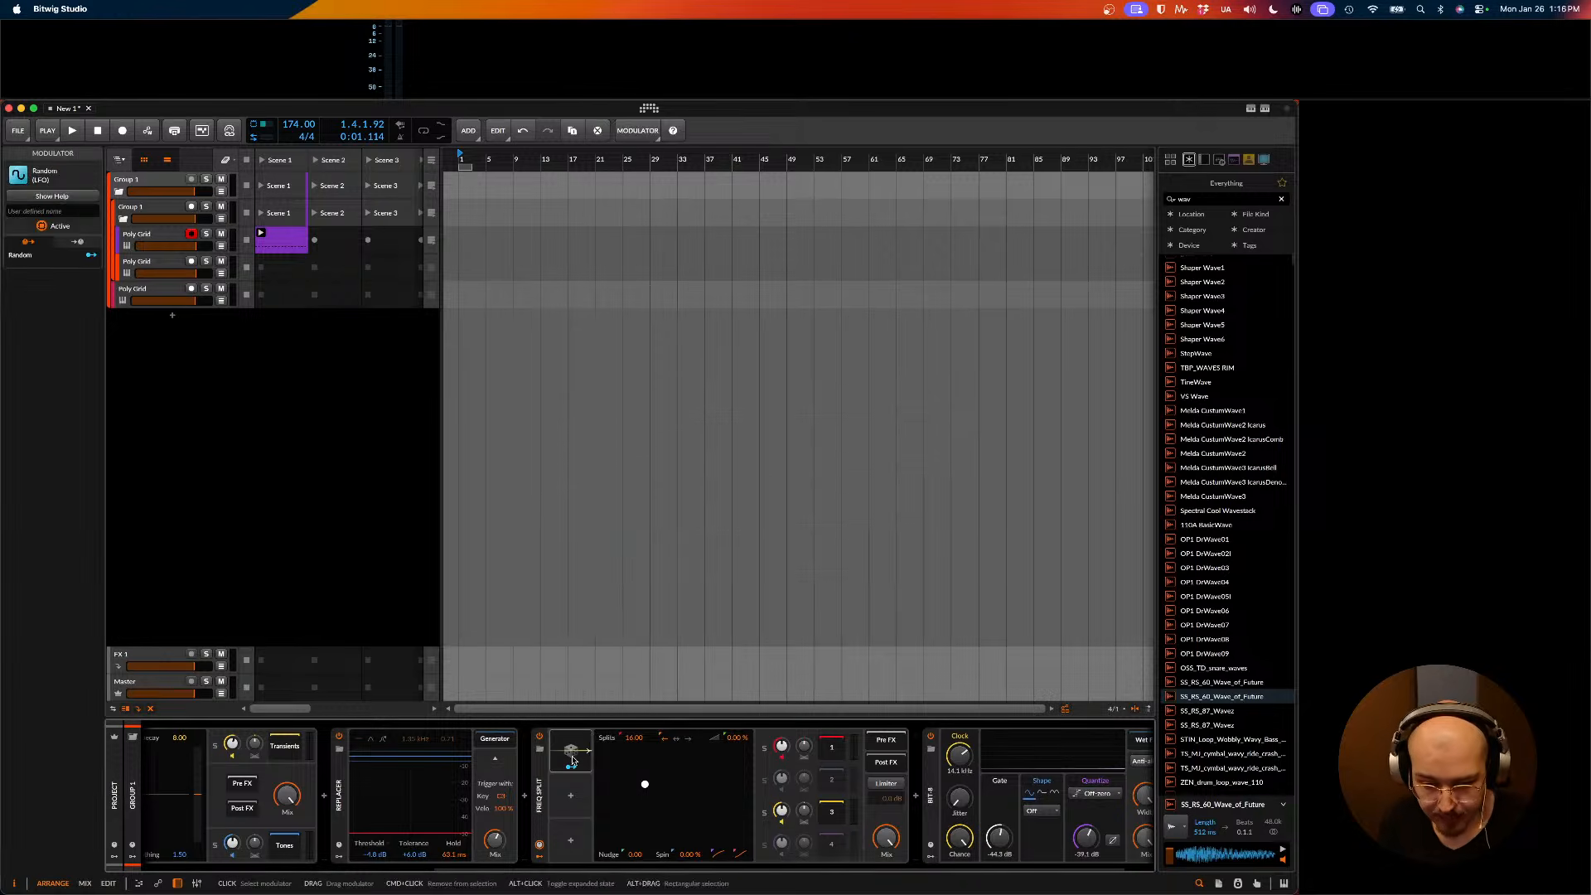
- Expand the Random modulator, set its trigger mode to Note and audition the beat
{"action": "left_click", "coordinate": [573, 761]}
{"action": "key", "text": "space"}
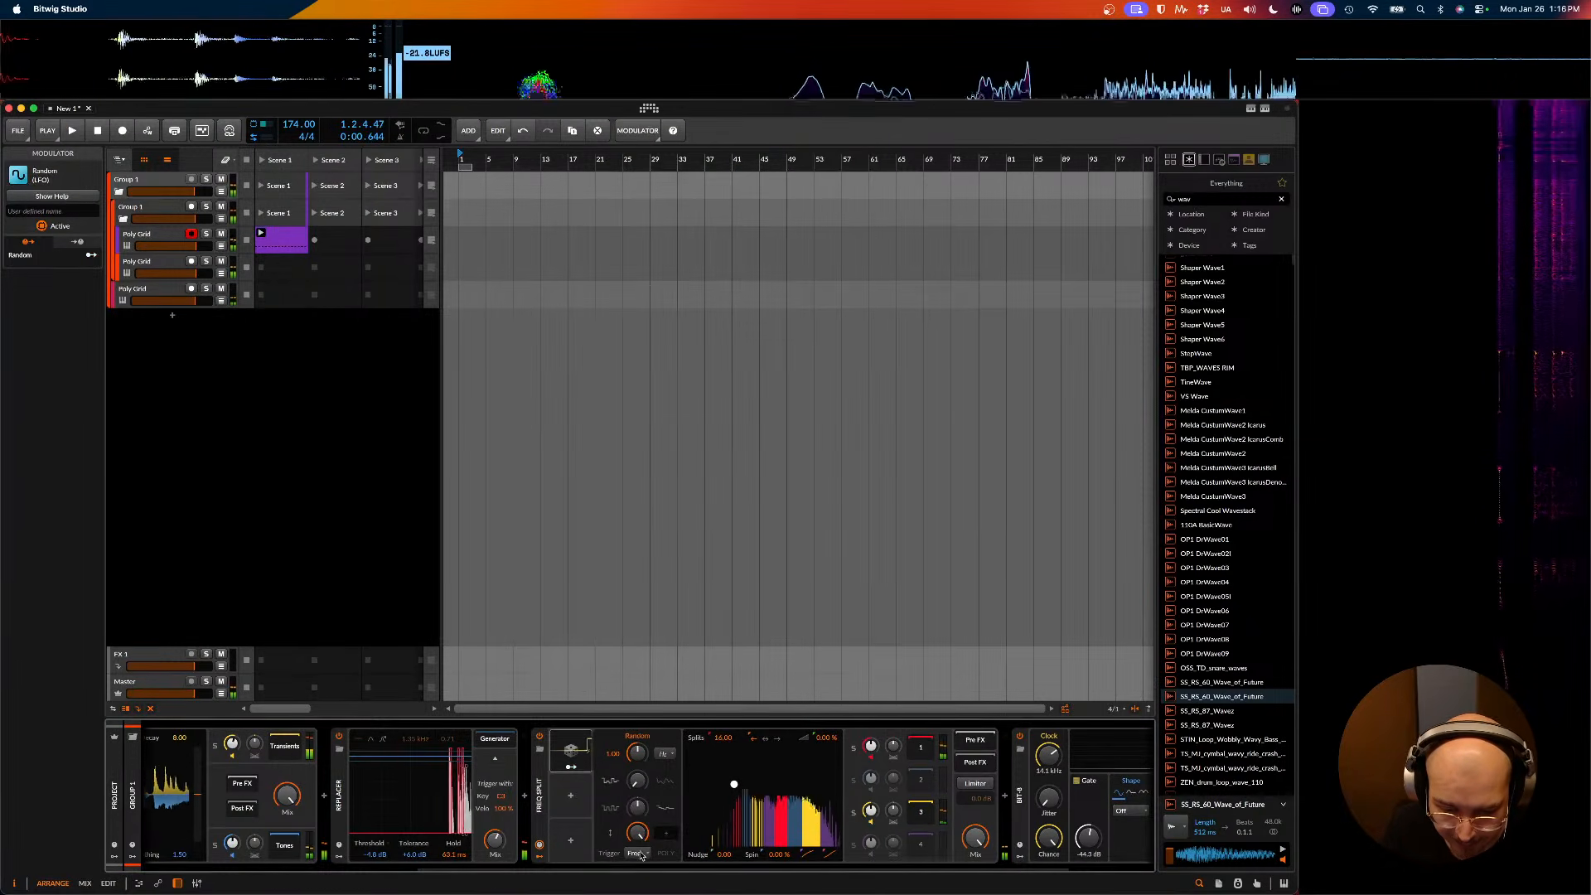
{"action": "left_click", "coordinate": [635, 854]}
{"action": "left_click", "coordinate": [642, 825]}
{"action": "key", "text": "space"}
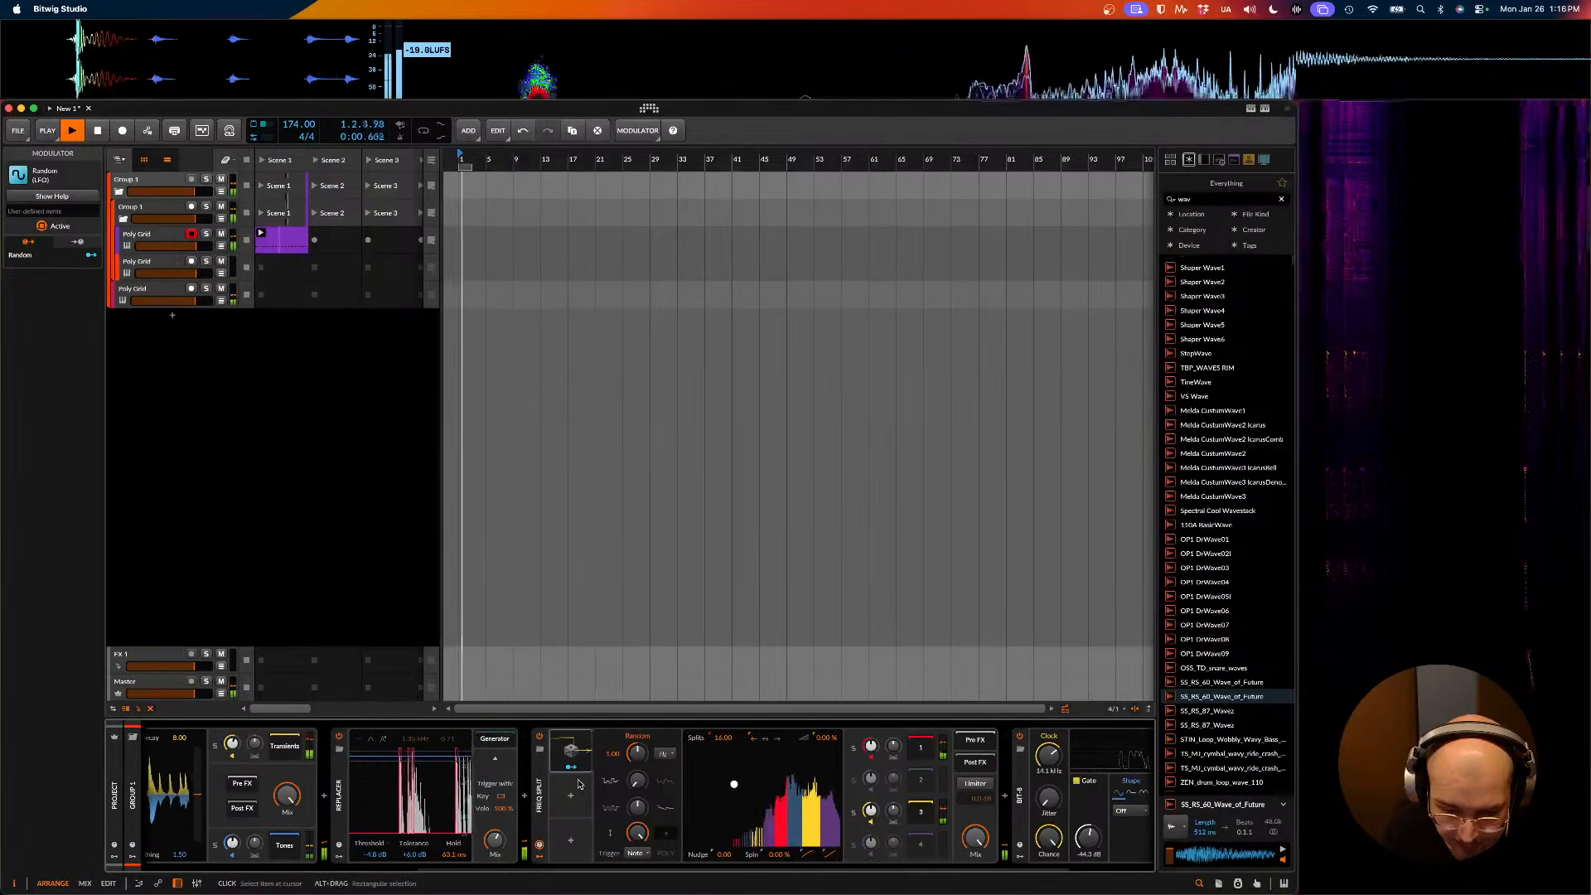
{"action": "key", "text": "space"}
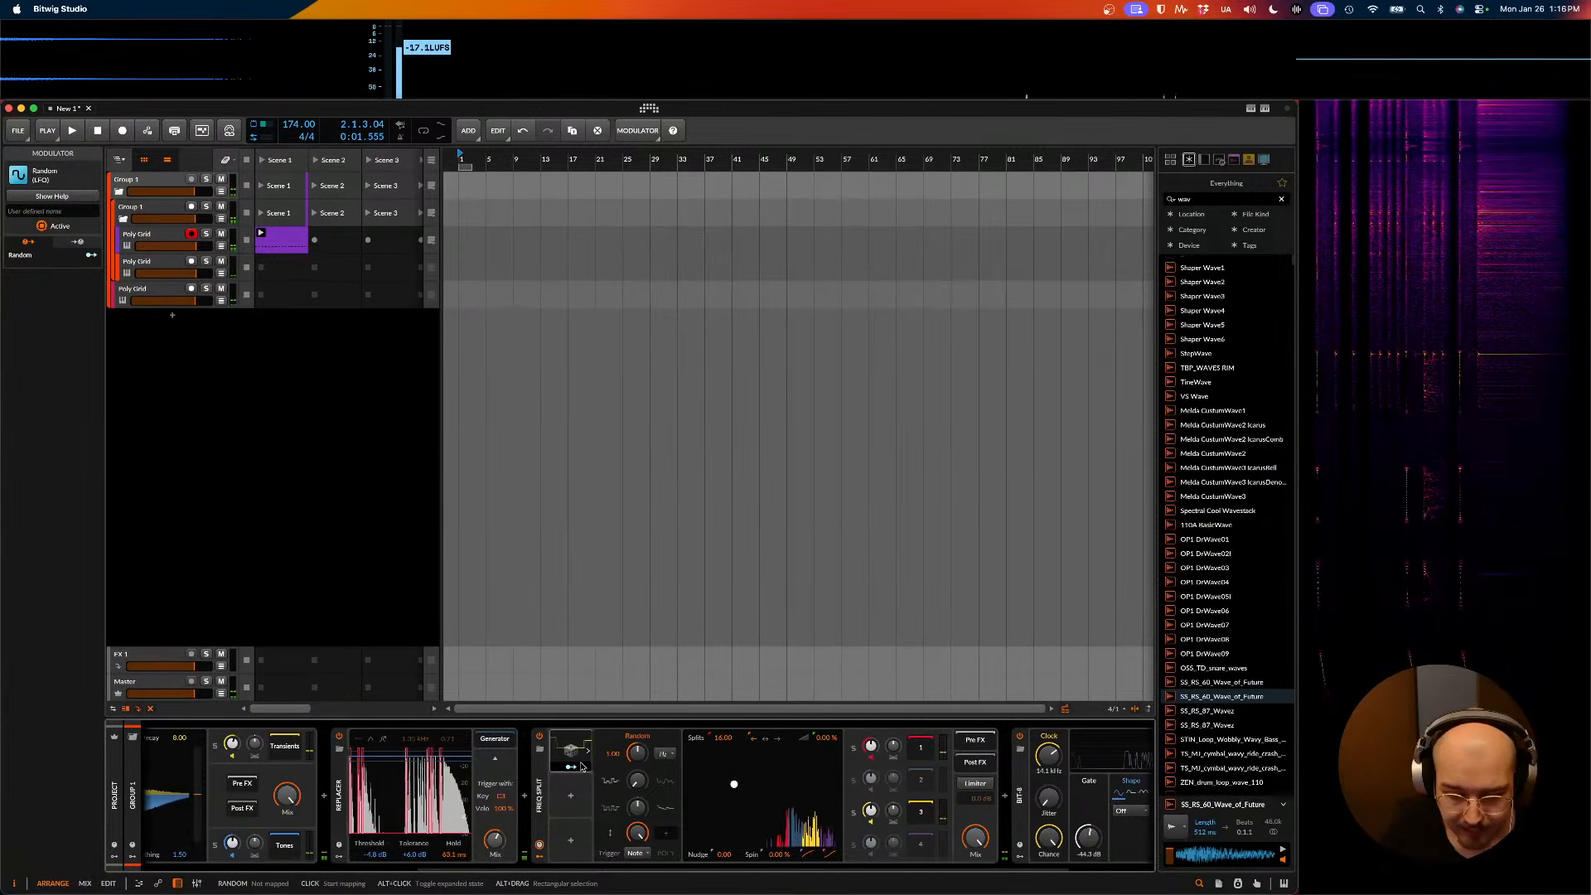
- Map the Random modulator to the Freq Split's Split Bend with a positive modulation amount
{"action": "left_click", "coordinate": [572, 768]}
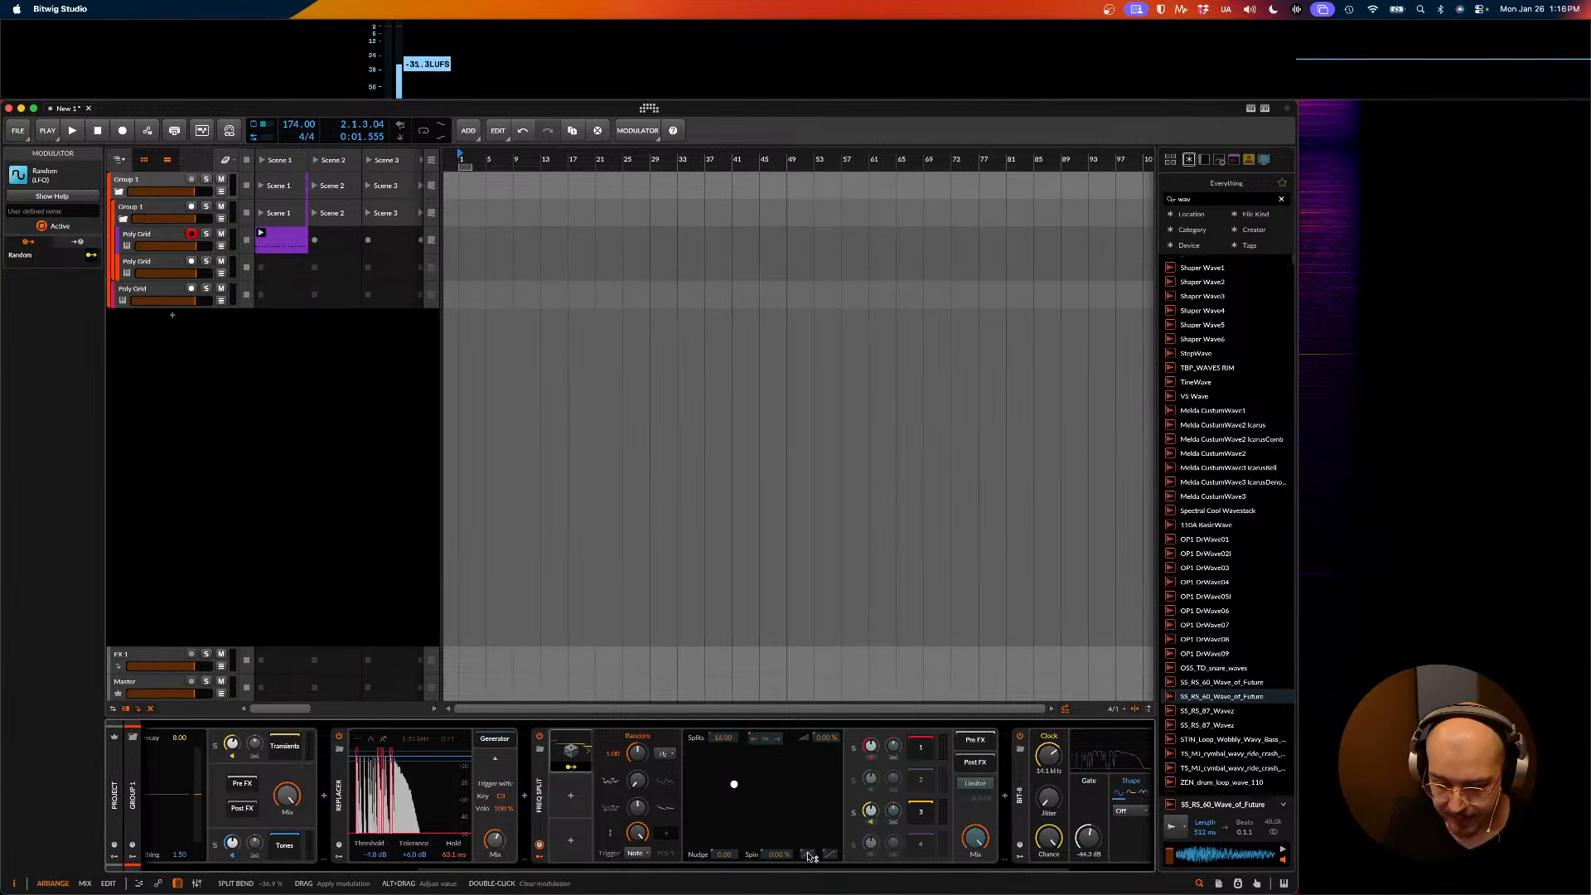
{"action": "left_click_drag", "start_coordinate": [808, 854], "coordinate": [808, 746]}
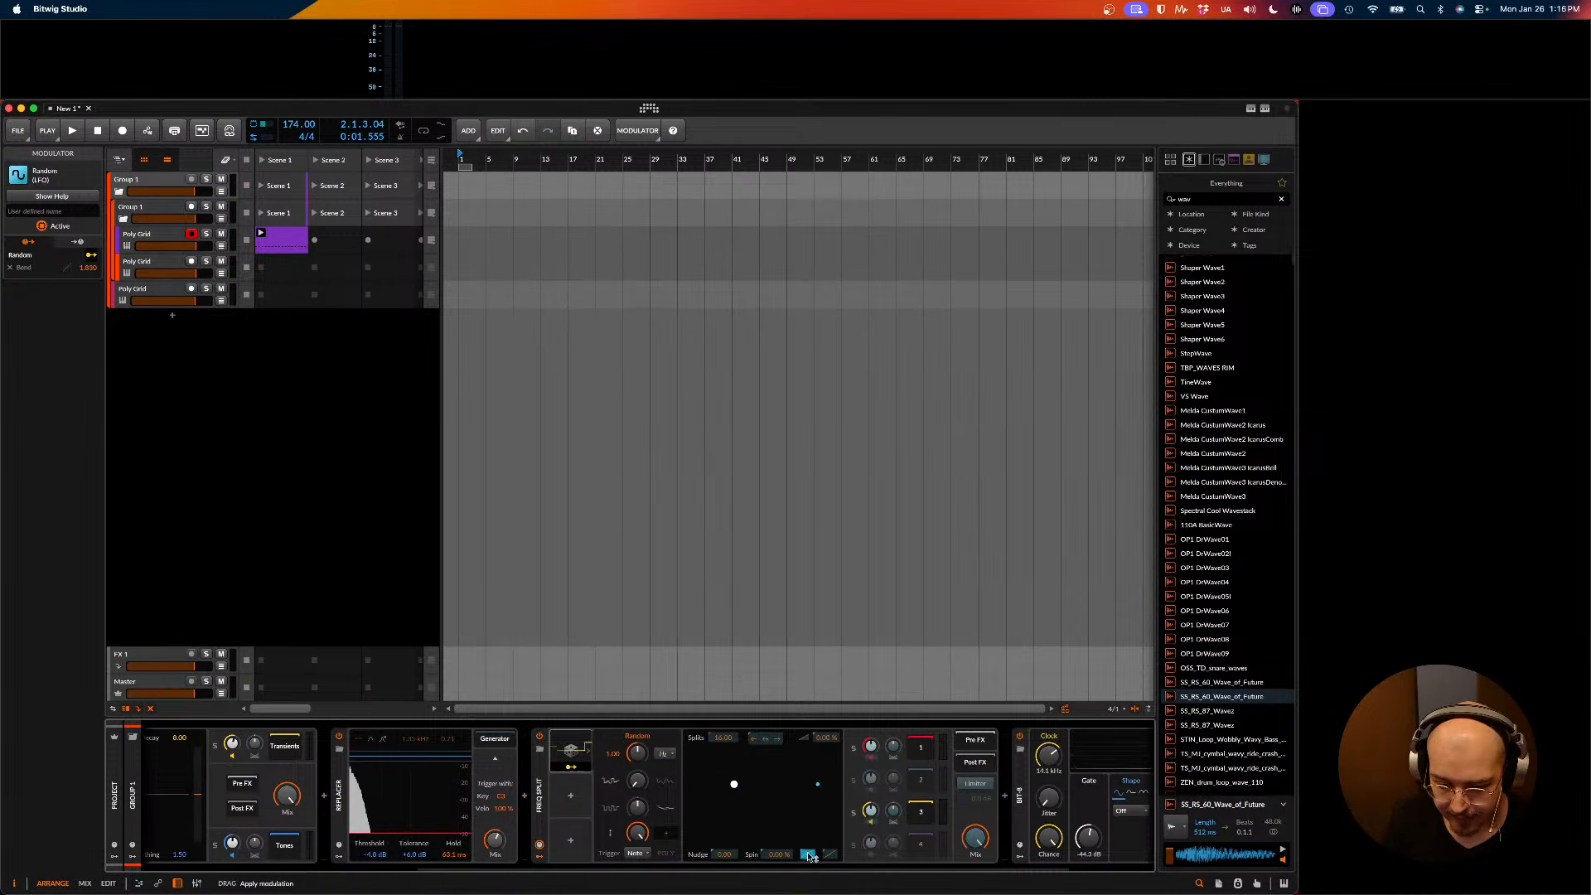
- Start playback and set the Replacer's detection threshold to -2.5 dB
{"action": "key", "text": "space"}
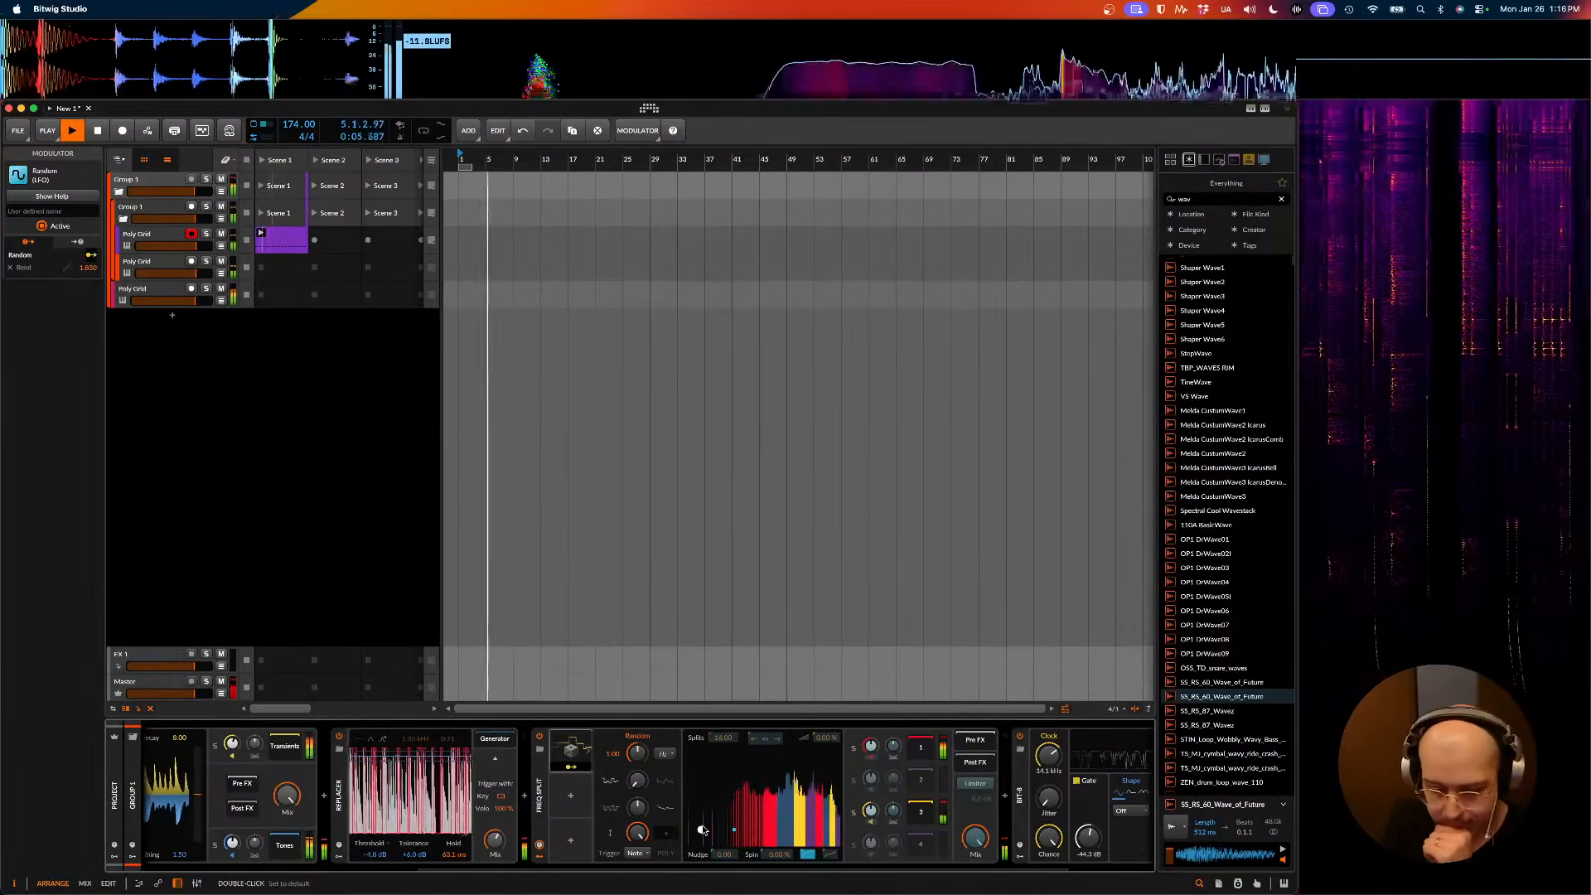
{"action": "scroll", "coordinate": [536, 769], "scroll_direction": "left", "scroll_amount": 3}
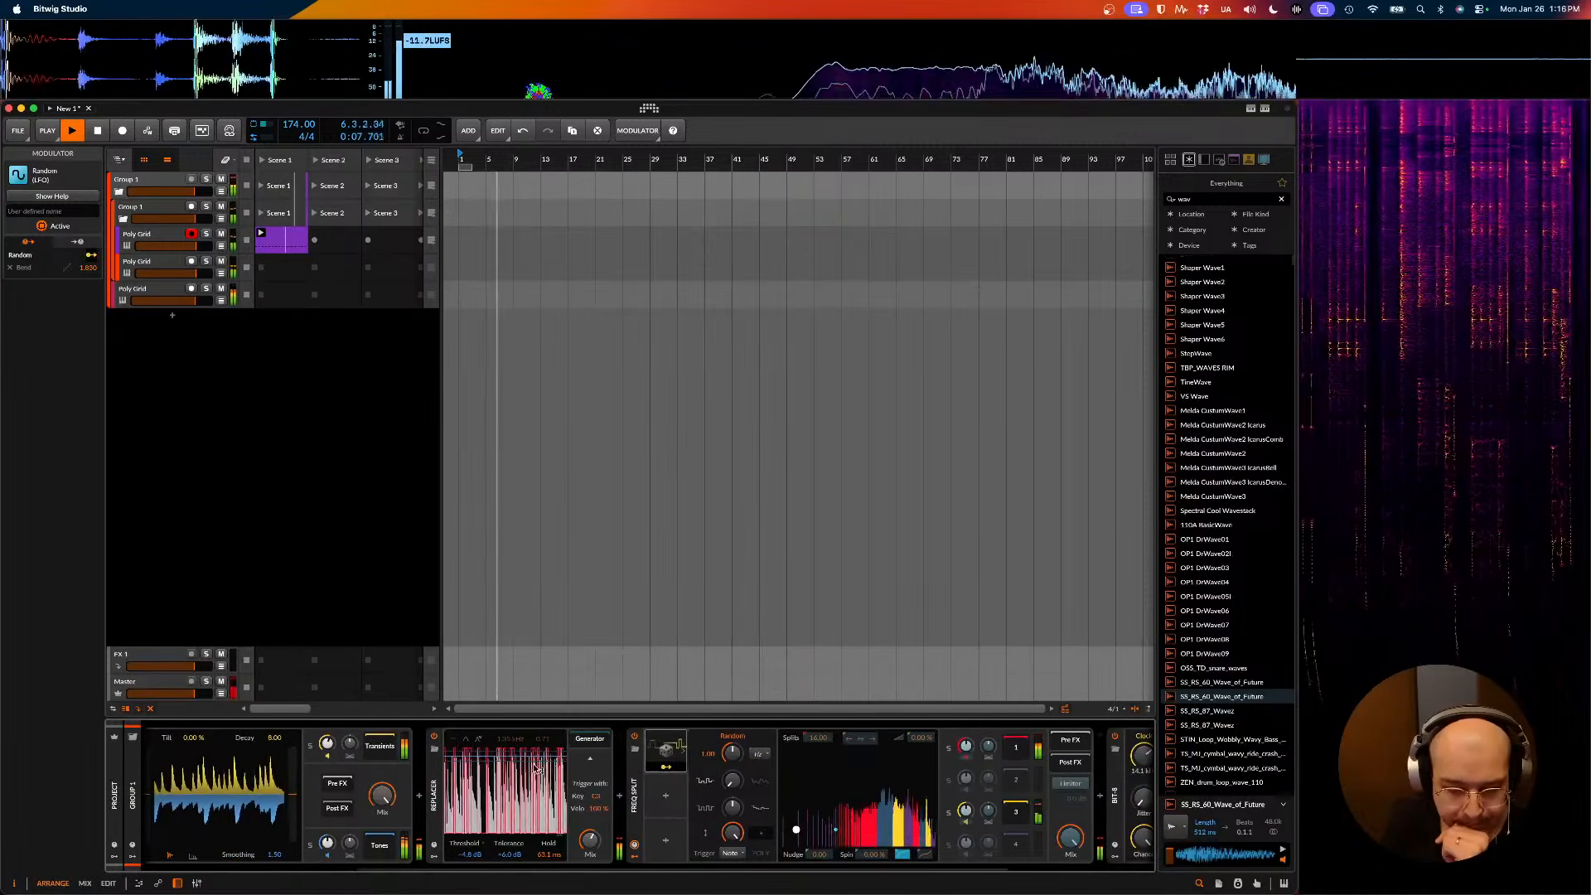
{"action": "left_click_drag", "start_coordinate": [523, 761], "coordinate": [520, 755]}
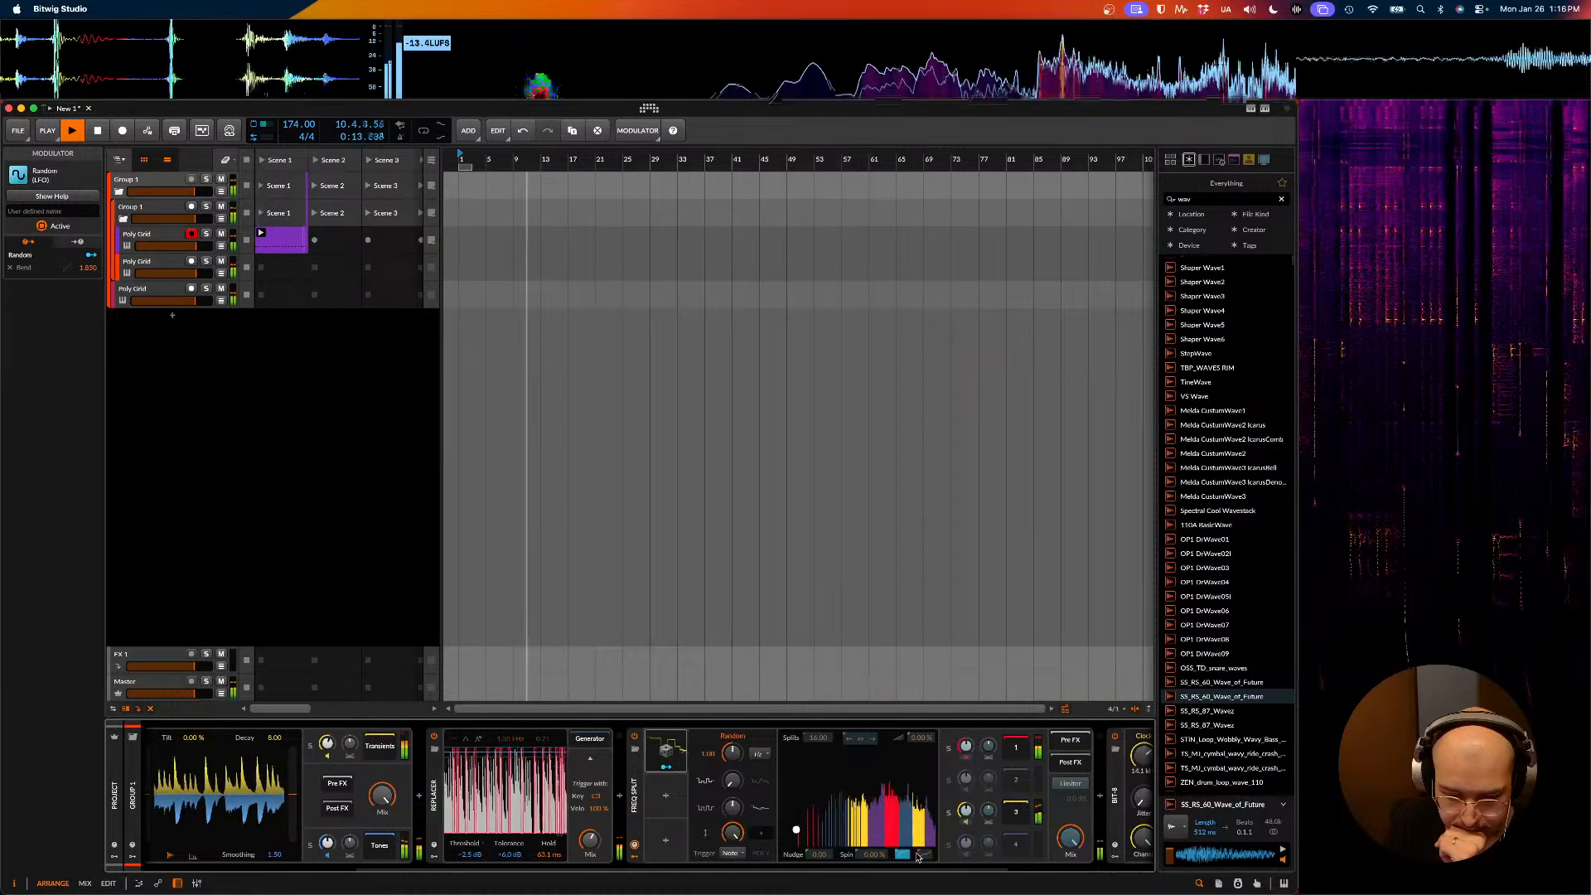
- Duplicate the Freq Split's Random modulator and map the copy to the Split Pinch with a positive modulation amount
{"action": "left_click_drag", "start_coordinate": [661, 794], "coordinate": [664, 799]}
{"action": "left_click", "coordinate": [668, 812]}
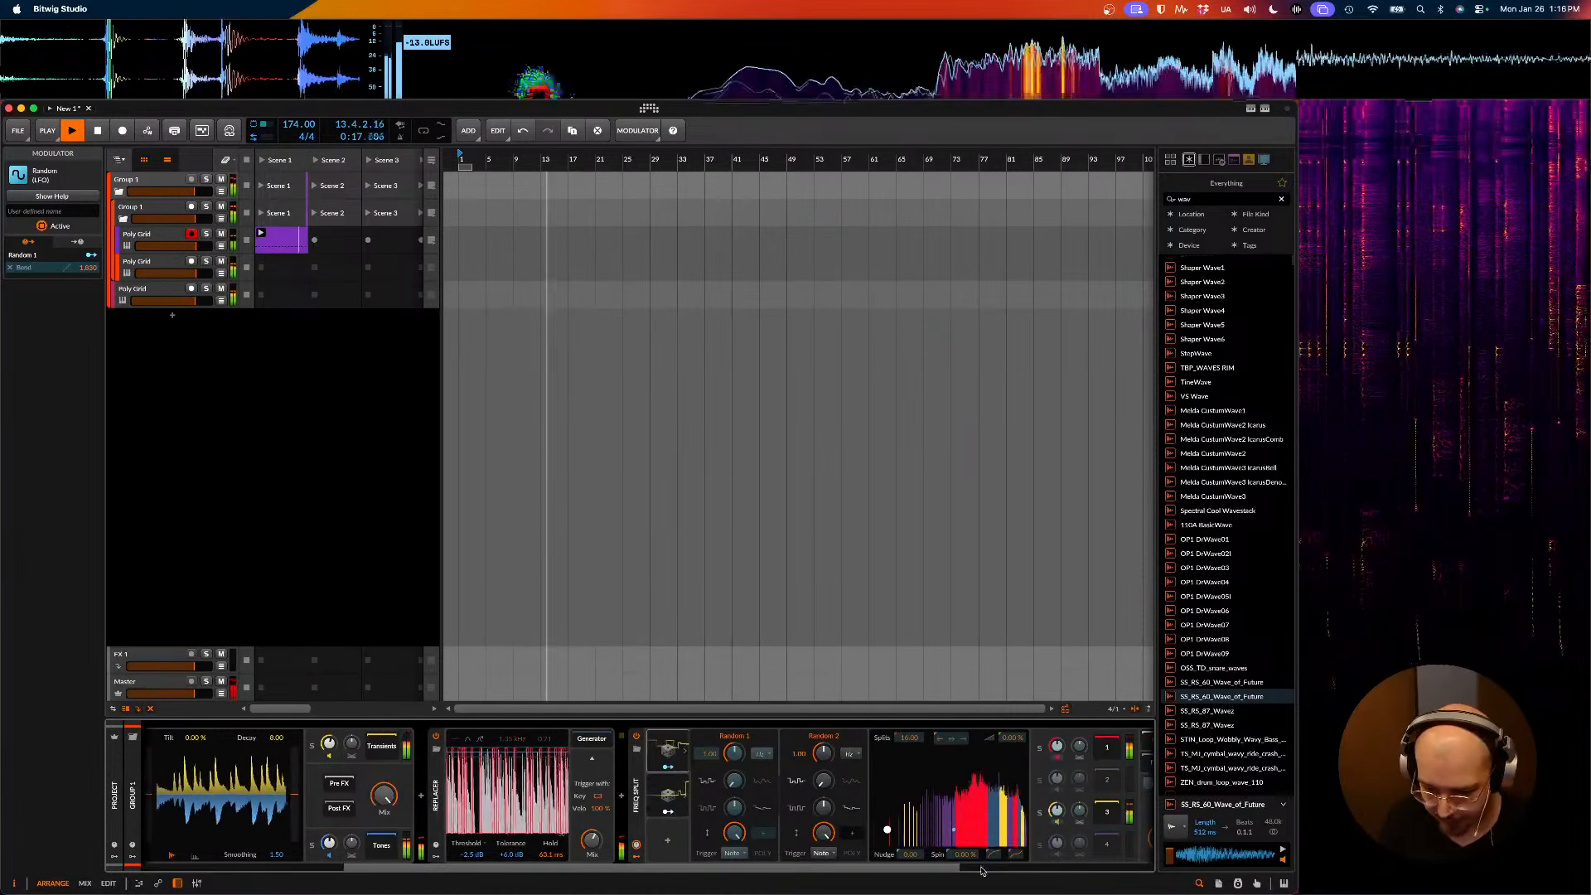
{"action": "left_click_drag", "start_coordinate": [1015, 854], "coordinate": [1016, 837]}
- Set the Bit-8's clock frequency to 73.3 kHz and its gate threshold to -29.4 dB
{"action": "scroll", "coordinate": [944, 820], "scroll_direction": "right", "scroll_amount": 5}
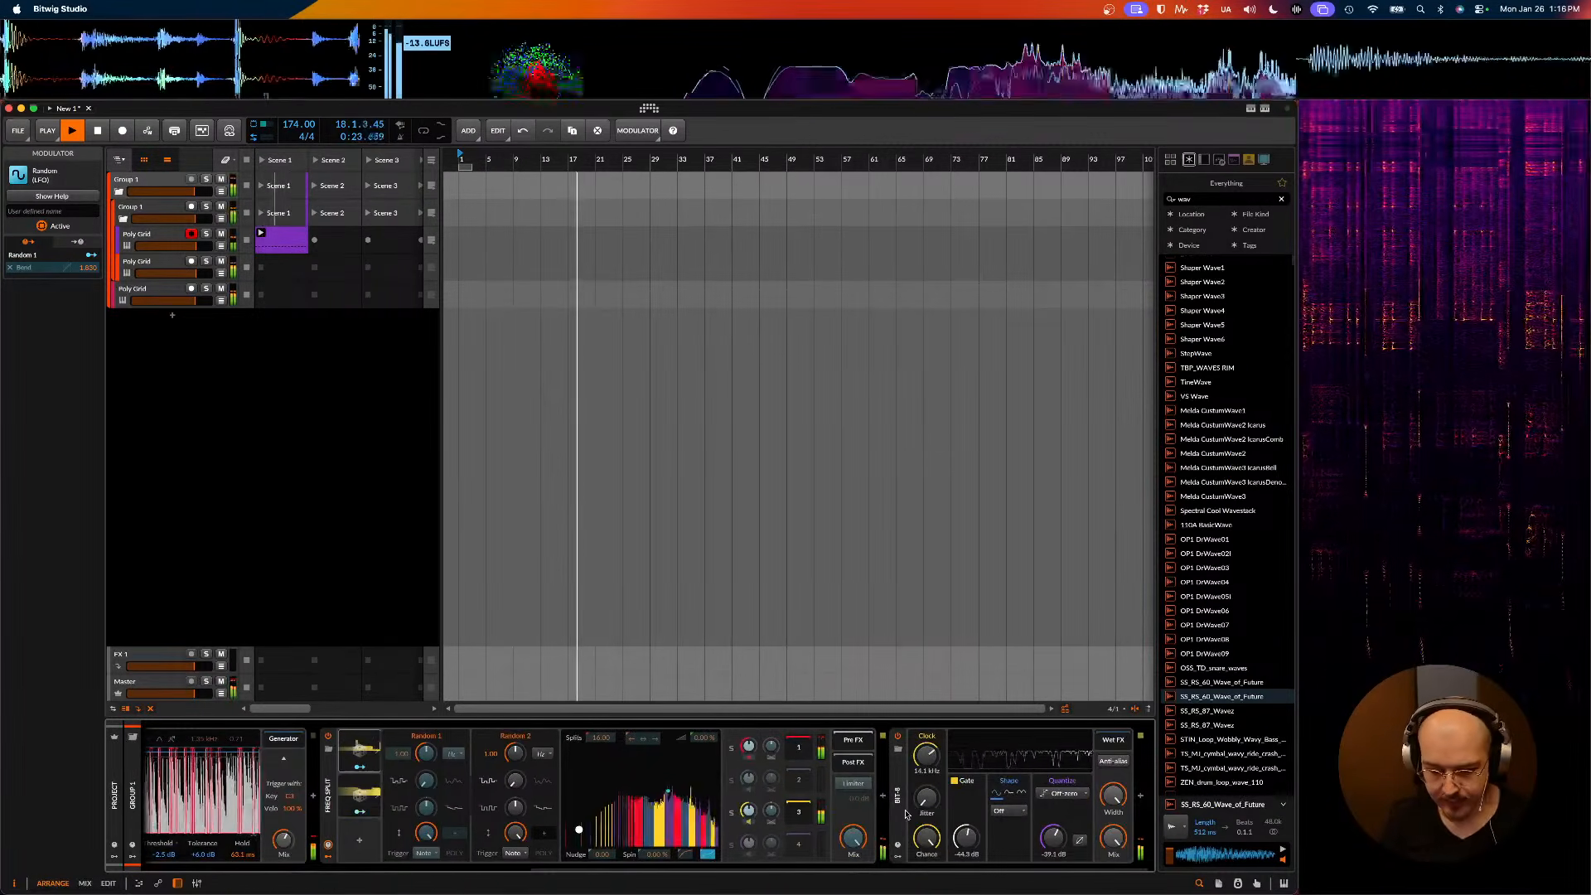
{"action": "scroll", "coordinate": [905, 815], "scroll_direction": "right", "scroll_amount": 1}
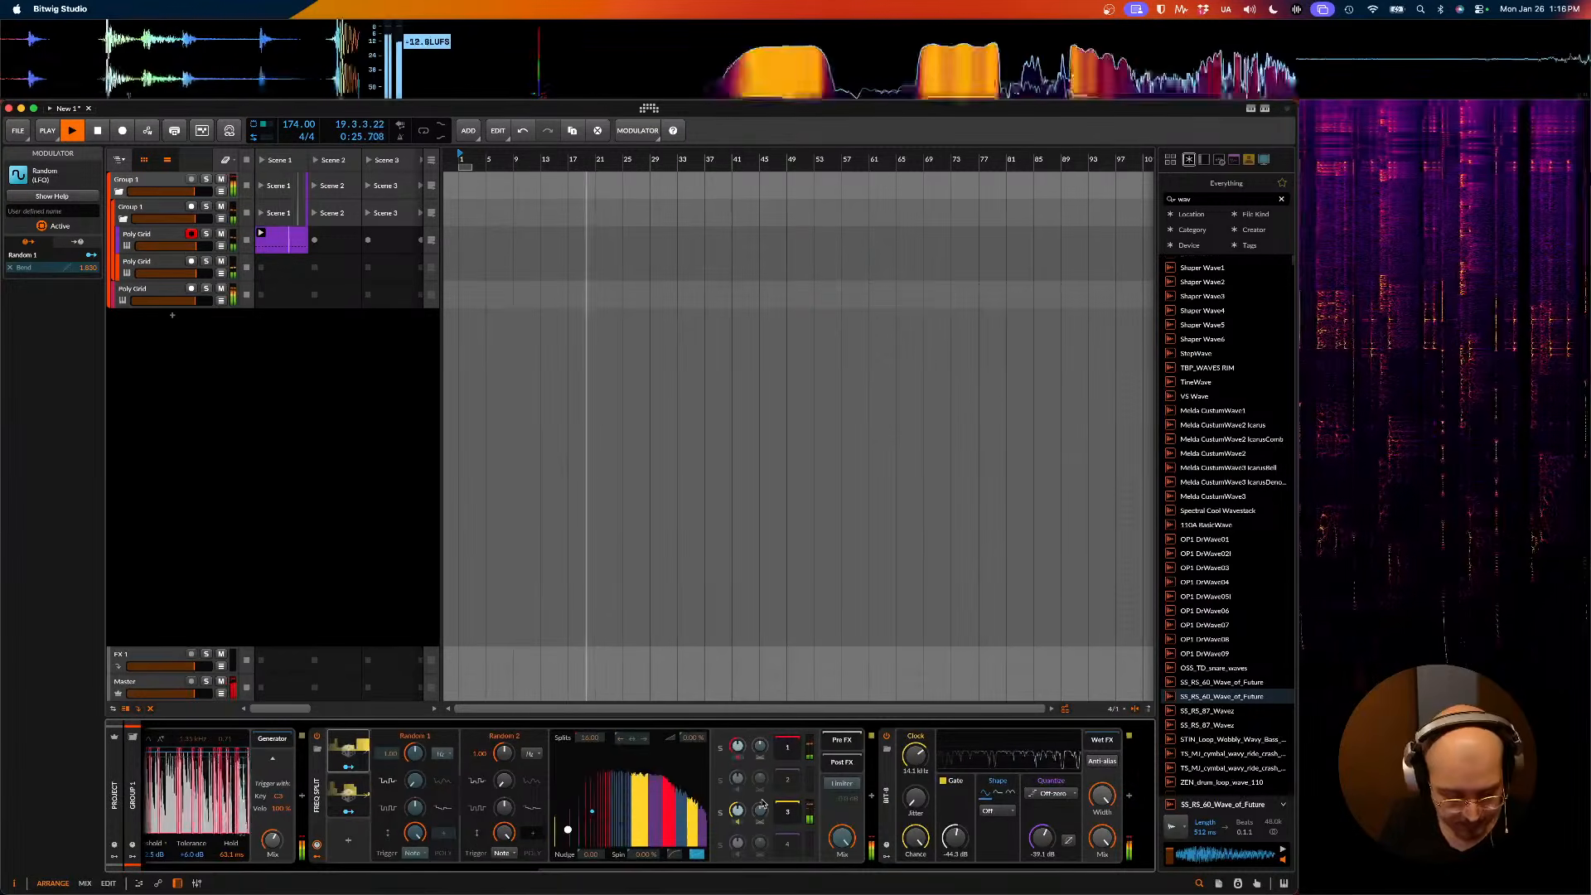
{"action": "scroll", "coordinate": [764, 802], "scroll_direction": "left", "scroll_amount": 7}
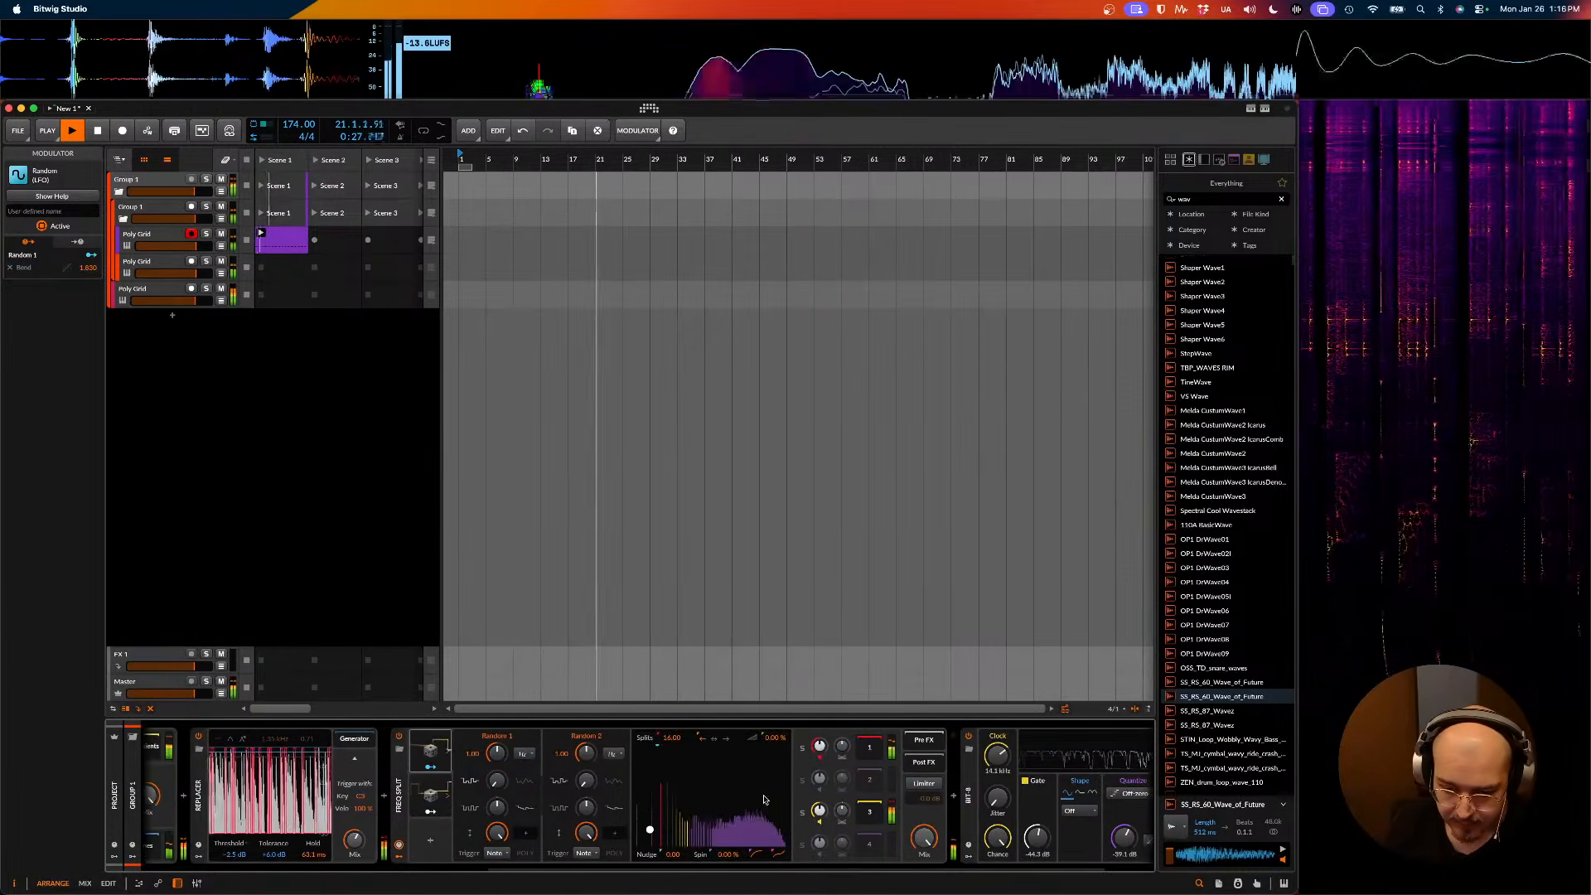
{"action": "scroll", "coordinate": [764, 801], "scroll_direction": "right", "scroll_amount": 7}
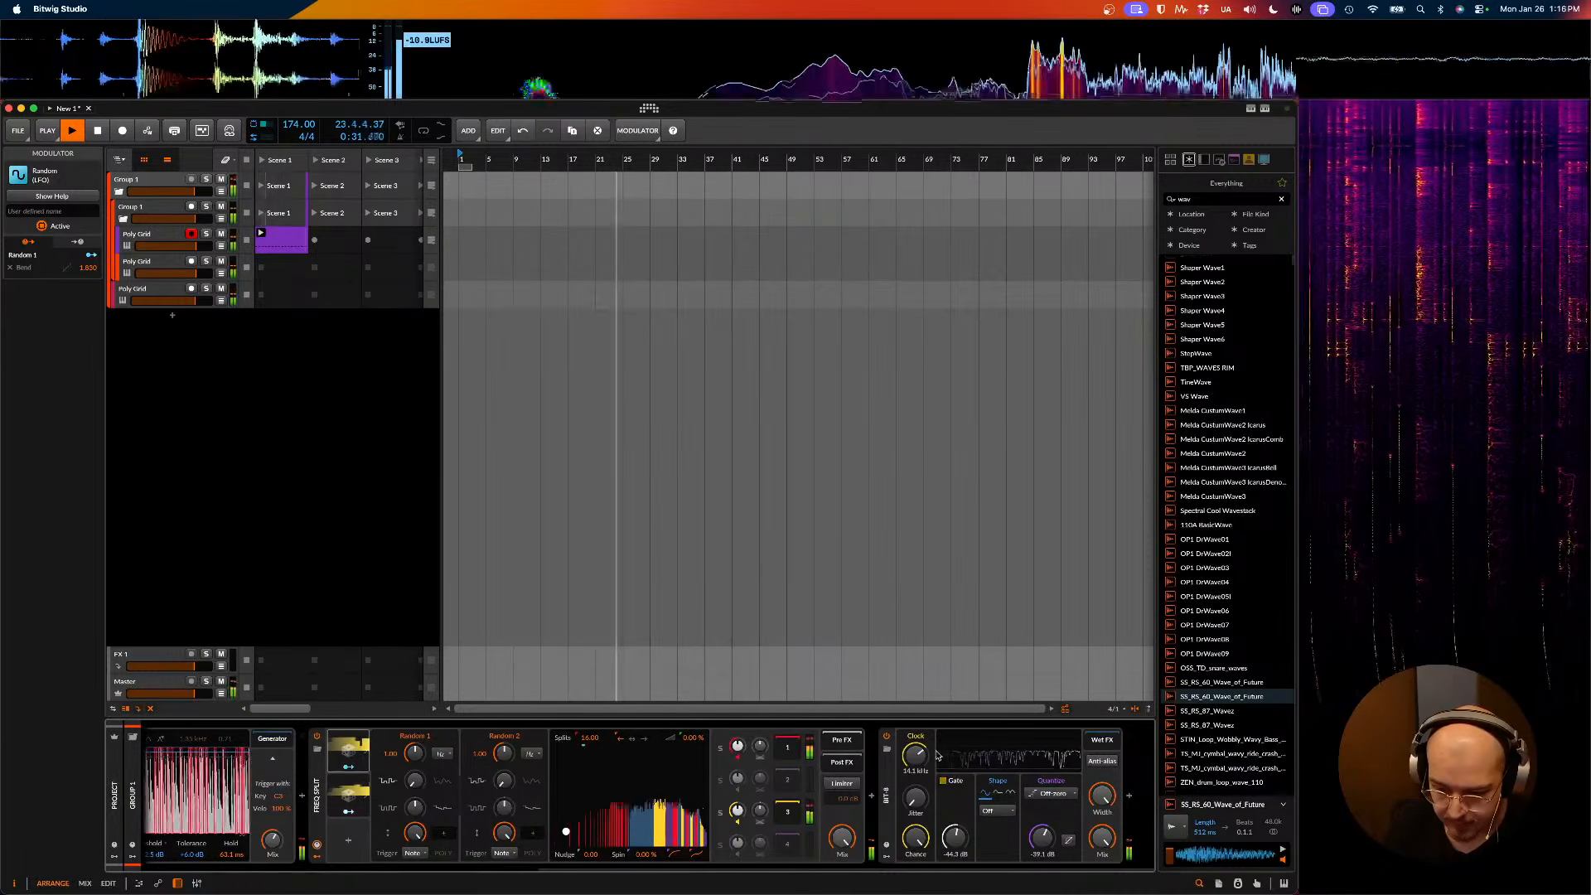
{"action": "mouse_move", "coordinate": [937, 756]}
{"action": "left_mouse_down"}
{"action": "mouse_move", "coordinate": [936, 804]}
{"action": "mouse_move", "coordinate": [936, 750]}
{"action": "left_mouse_up"}
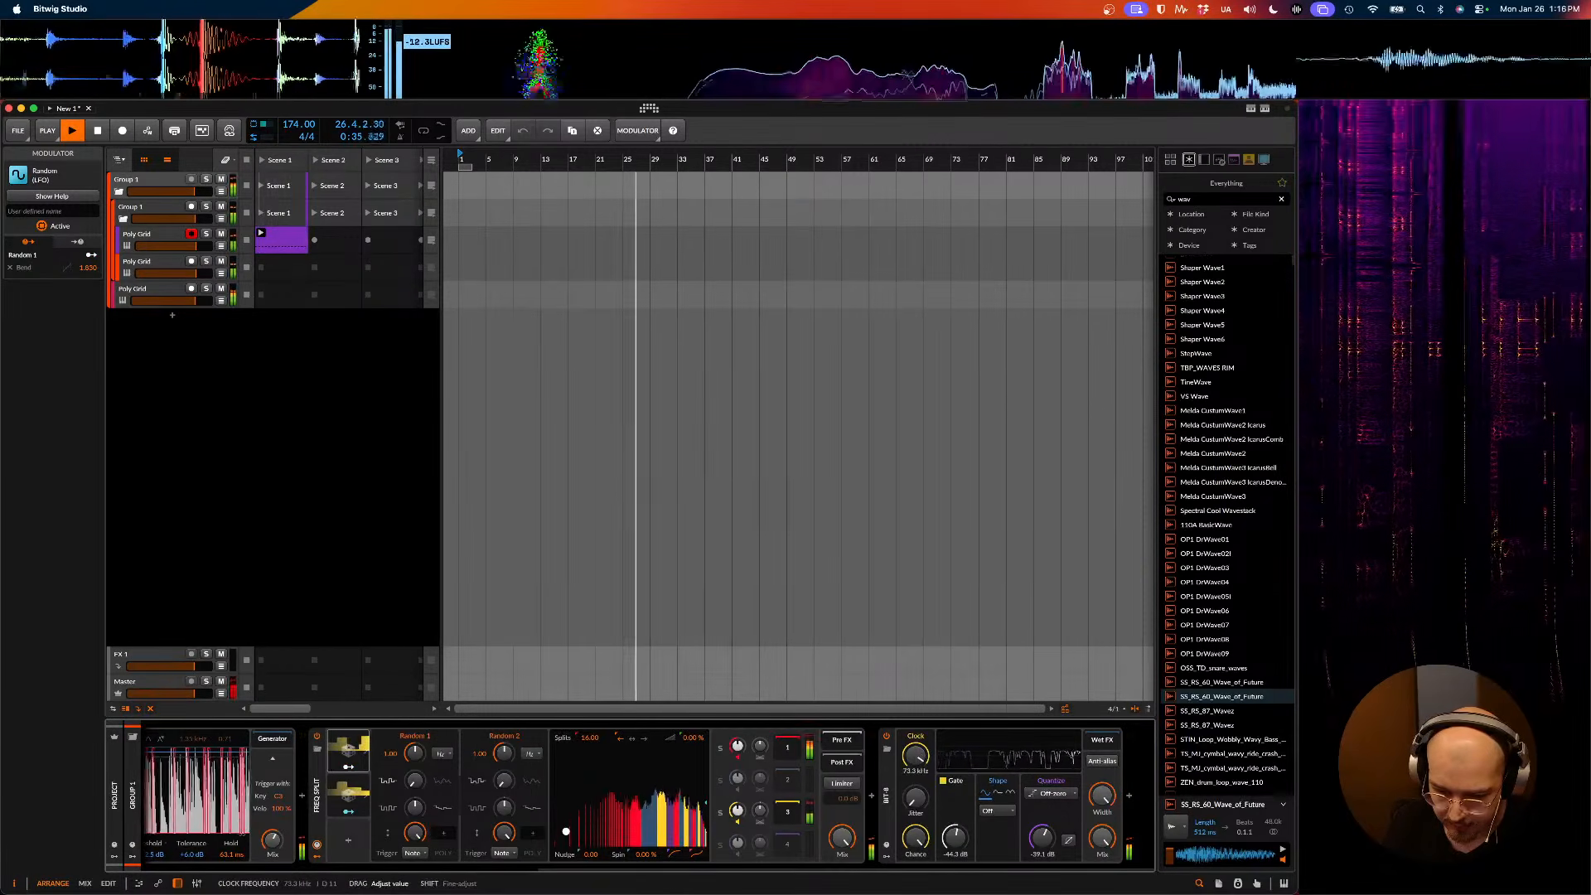
{"action": "mouse_move", "coordinate": [955, 837]}
{"action": "left_mouse_down"}
{"action": "mouse_move", "coordinate": [955, 813]}
{"action": "mouse_move", "coordinate": [955, 838]}
{"action": "left_mouse_up"}
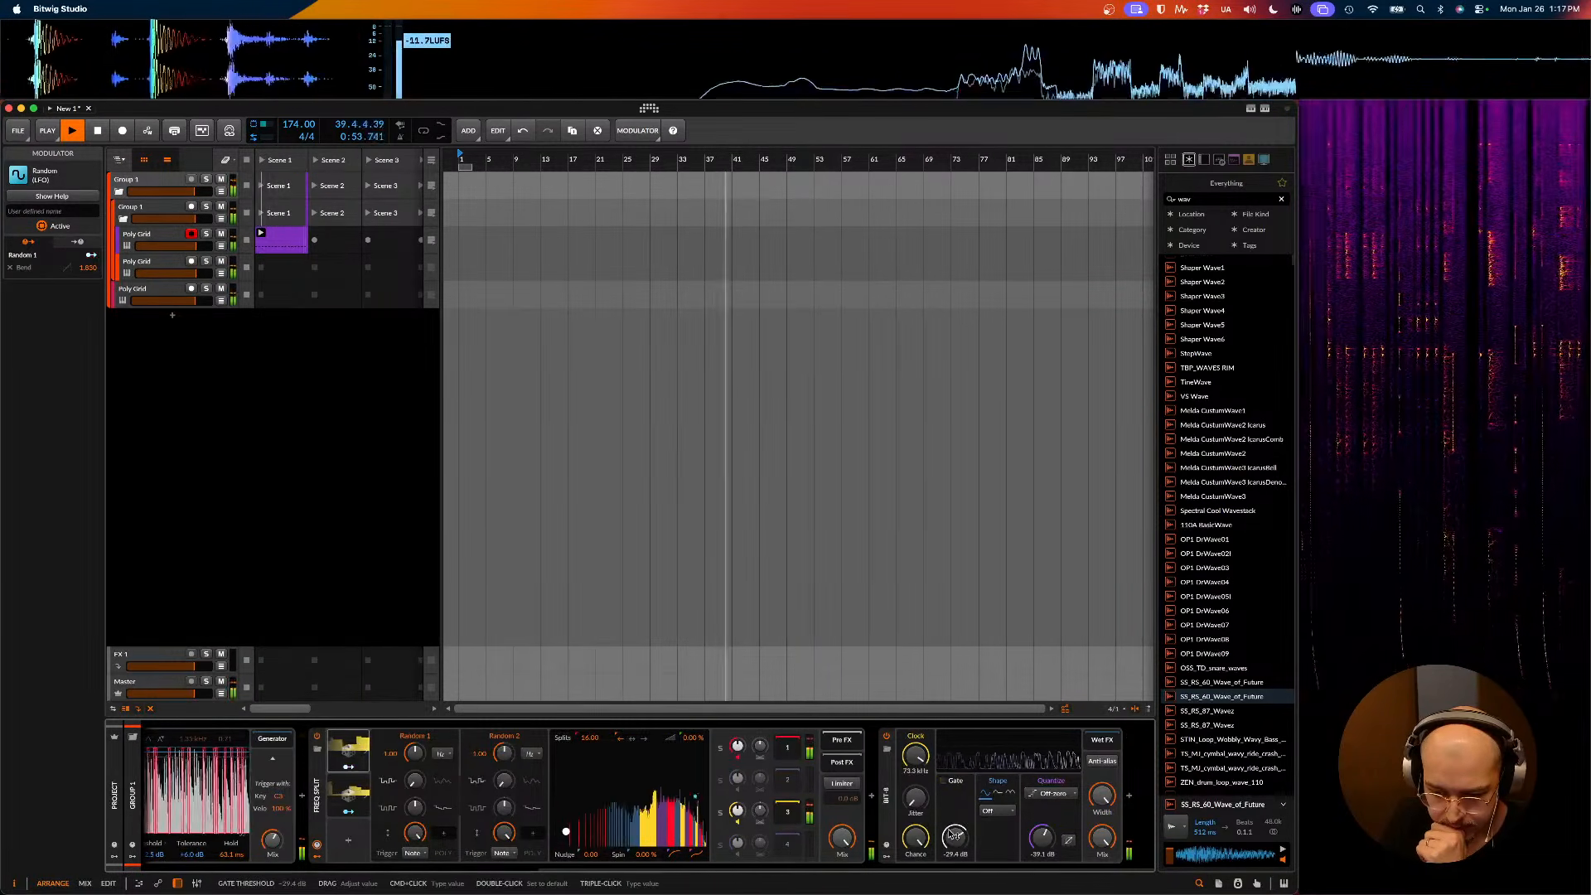
- Insert a Transient Control after the Bit-8 and adjust its attack gain
{"action": "left_click", "coordinate": [1128, 798]}
{"action": "type", "text": "transien sh"}
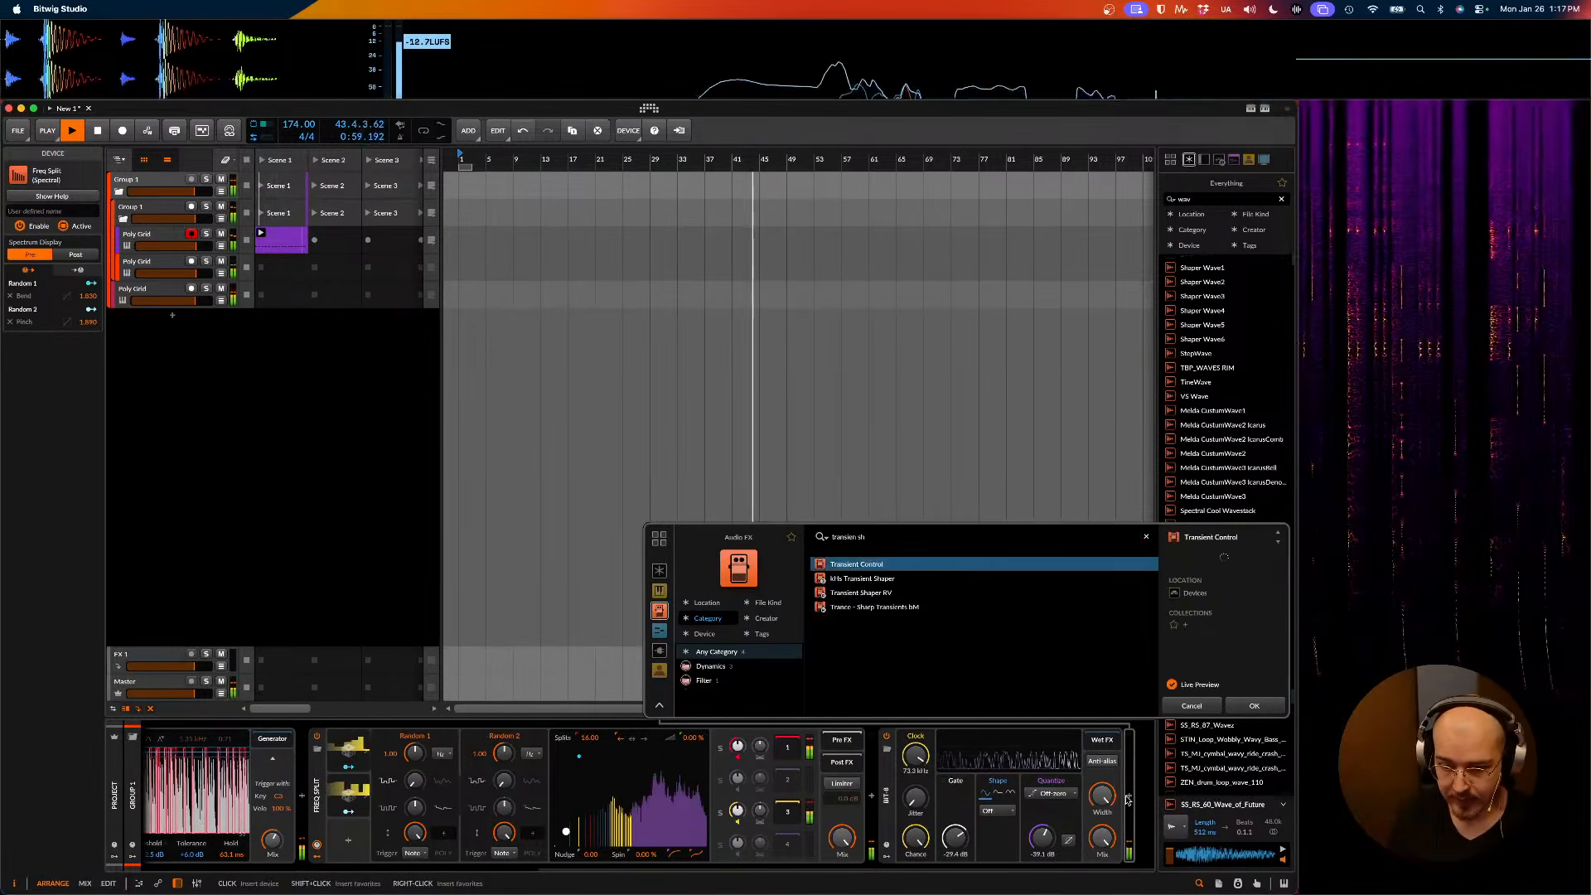
{"action": "key", "text": "Return"}
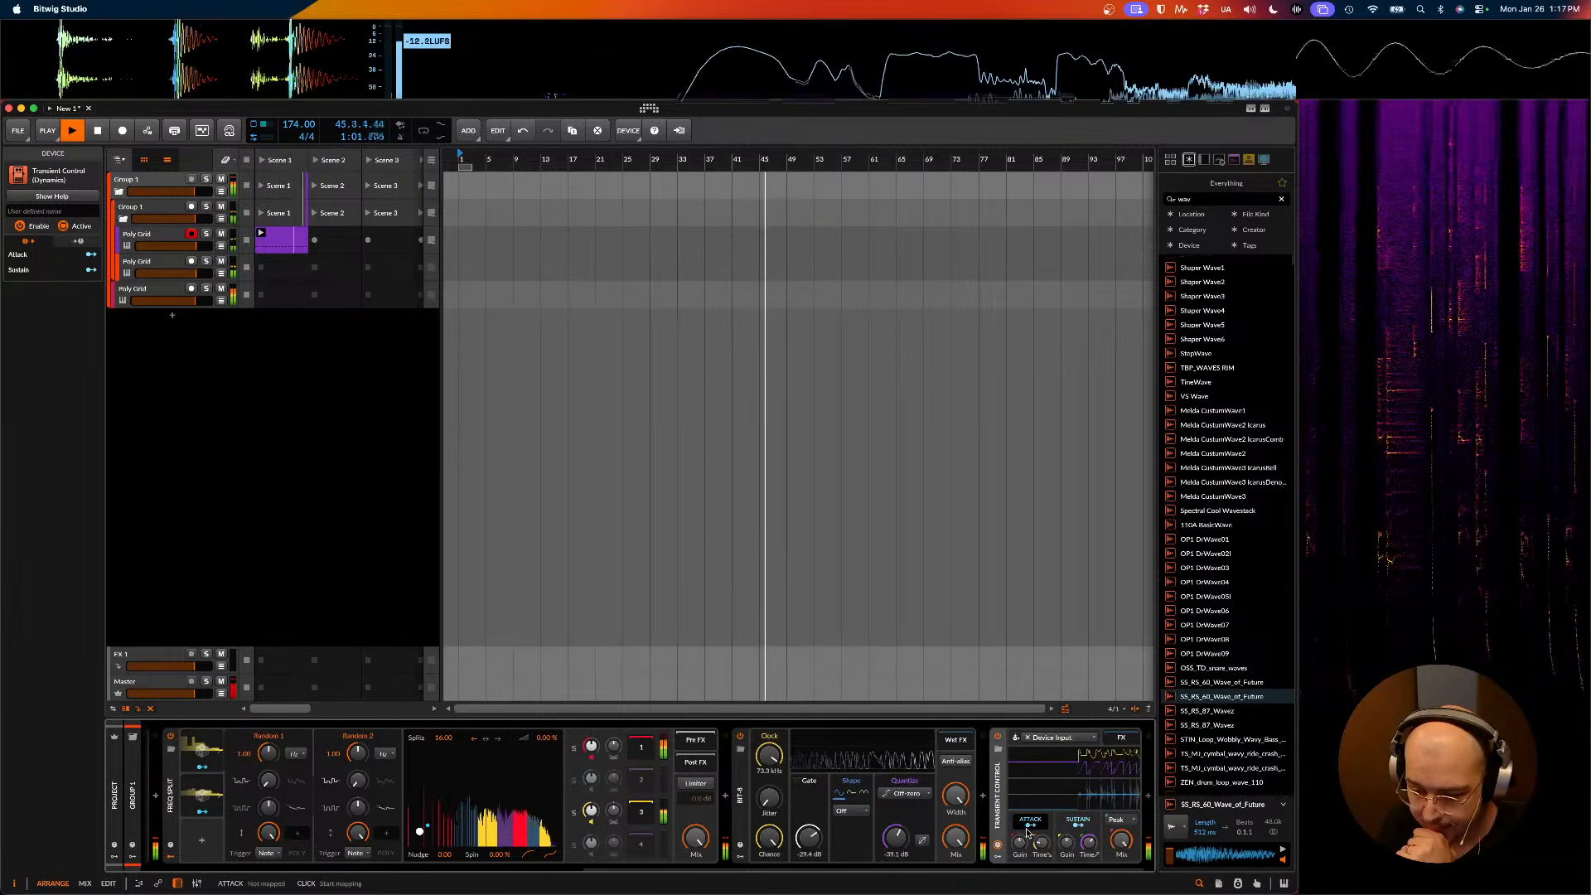
{"action": "mouse_move", "coordinate": [1020, 842]}
{"action": "left_mouse_down"}
{"action": "mouse_move", "coordinate": [1021, 827]}
{"action": "mouse_move", "coordinate": [1067, 859]}
{"action": "mouse_move", "coordinate": [1067, 891]}
{"action": "mouse_move", "coordinate": [1066, 842]}
{"action": "mouse_move", "coordinate": [1019, 870]}
{"action": "left_mouse_up"}
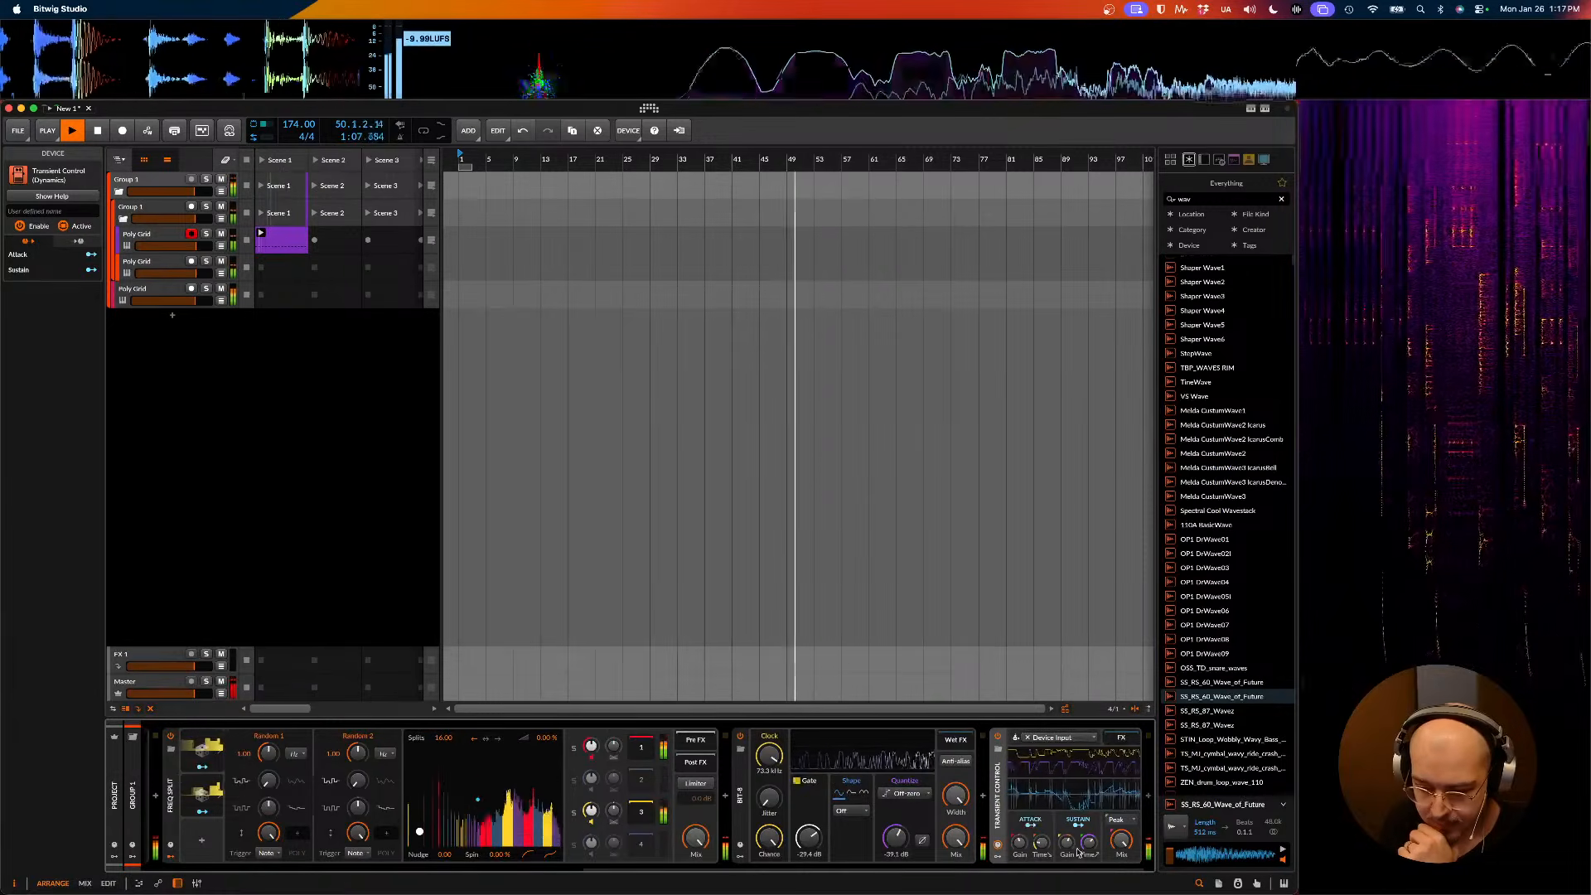
- Lower the Bit-8's gate threshold to -48.1 dB and adjust the Transient Control's sustain gain
{"action": "left_click_drag", "start_coordinate": [809, 839], "coordinate": [809, 869]}
{"action": "scroll", "coordinate": [920, 837], "scroll_direction": "right", "scroll_amount": 1}
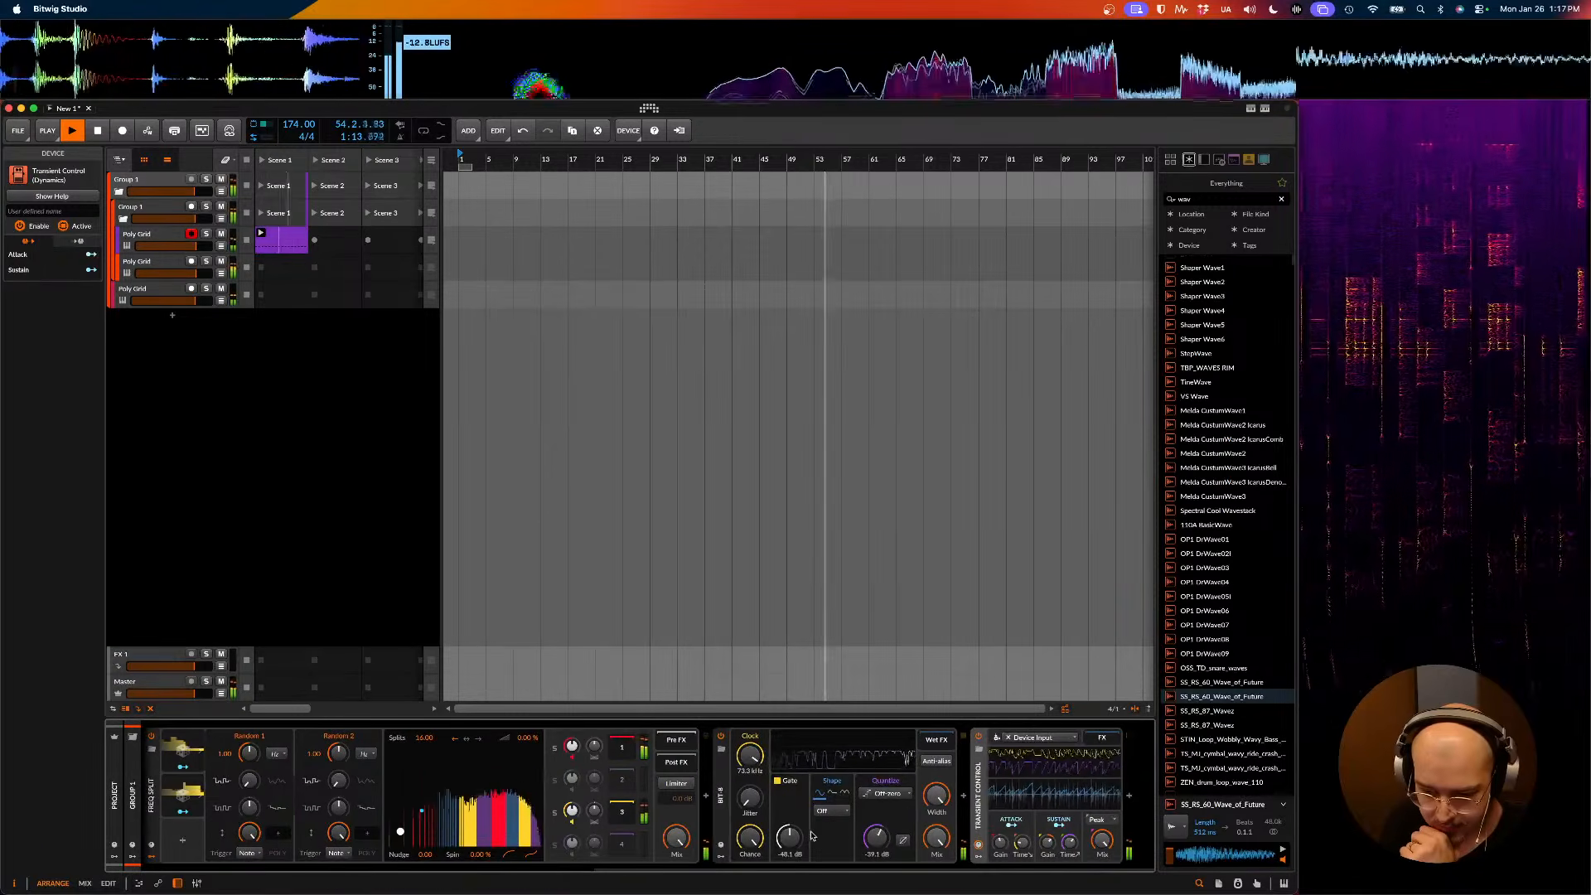
{"action": "left_click_drag", "start_coordinate": [1047, 842], "coordinate": [1048, 837]}
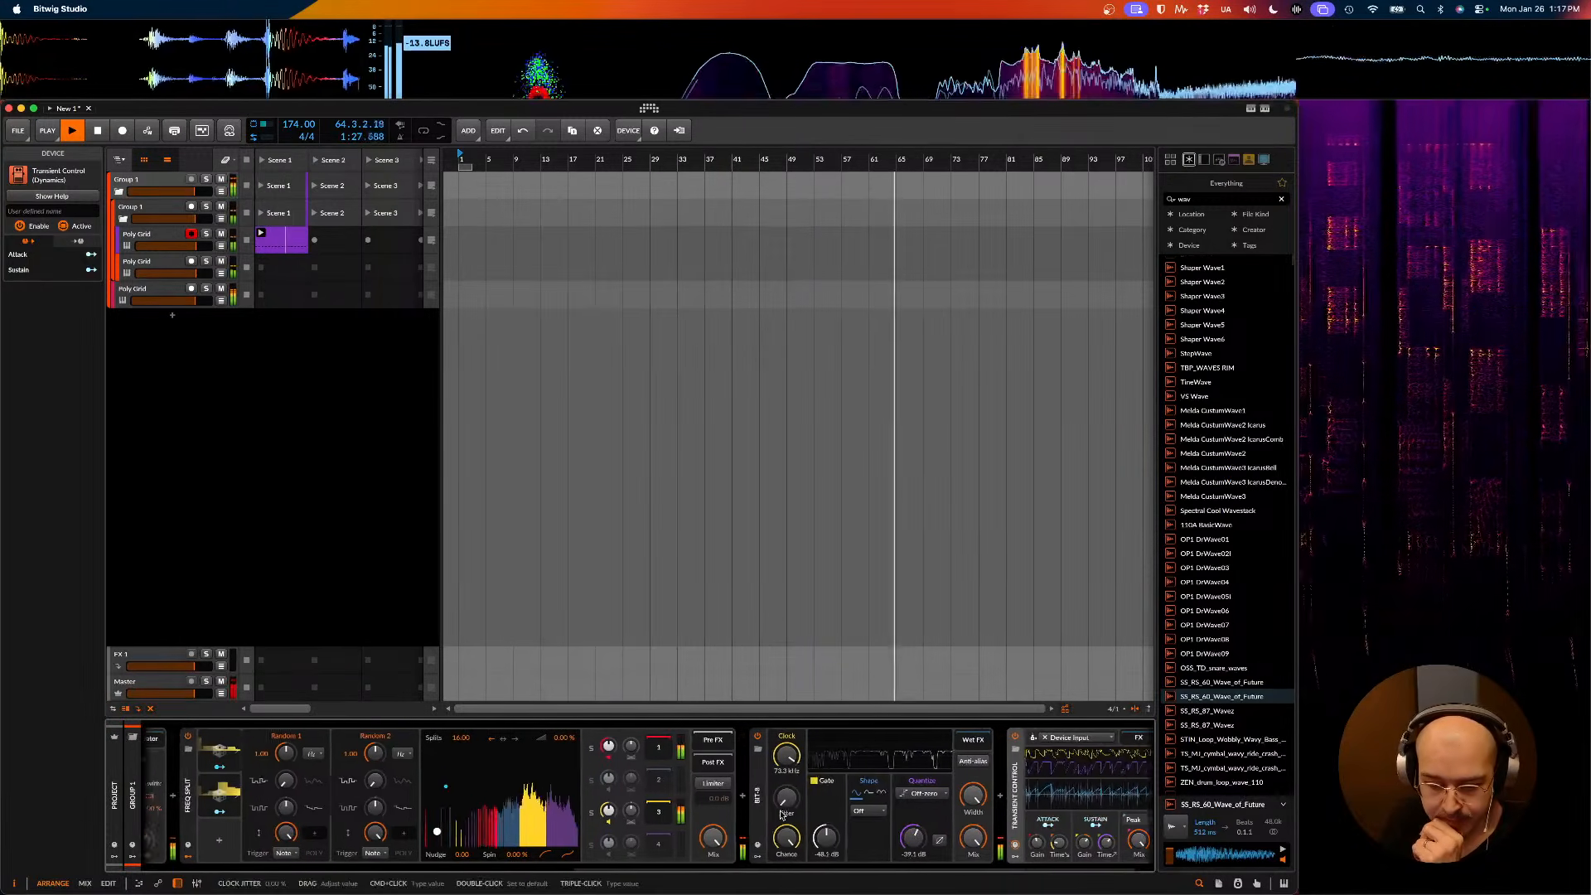
- Sweep the low-cut band of the group's EQ upward and settle it at about 82 Hz
{"action": "scroll", "coordinate": [782, 815], "scroll_direction": "left", "scroll_amount": 3}
{"action": "scroll", "coordinate": [712, 816], "scroll_direction": "left", "scroll_amount": 15}
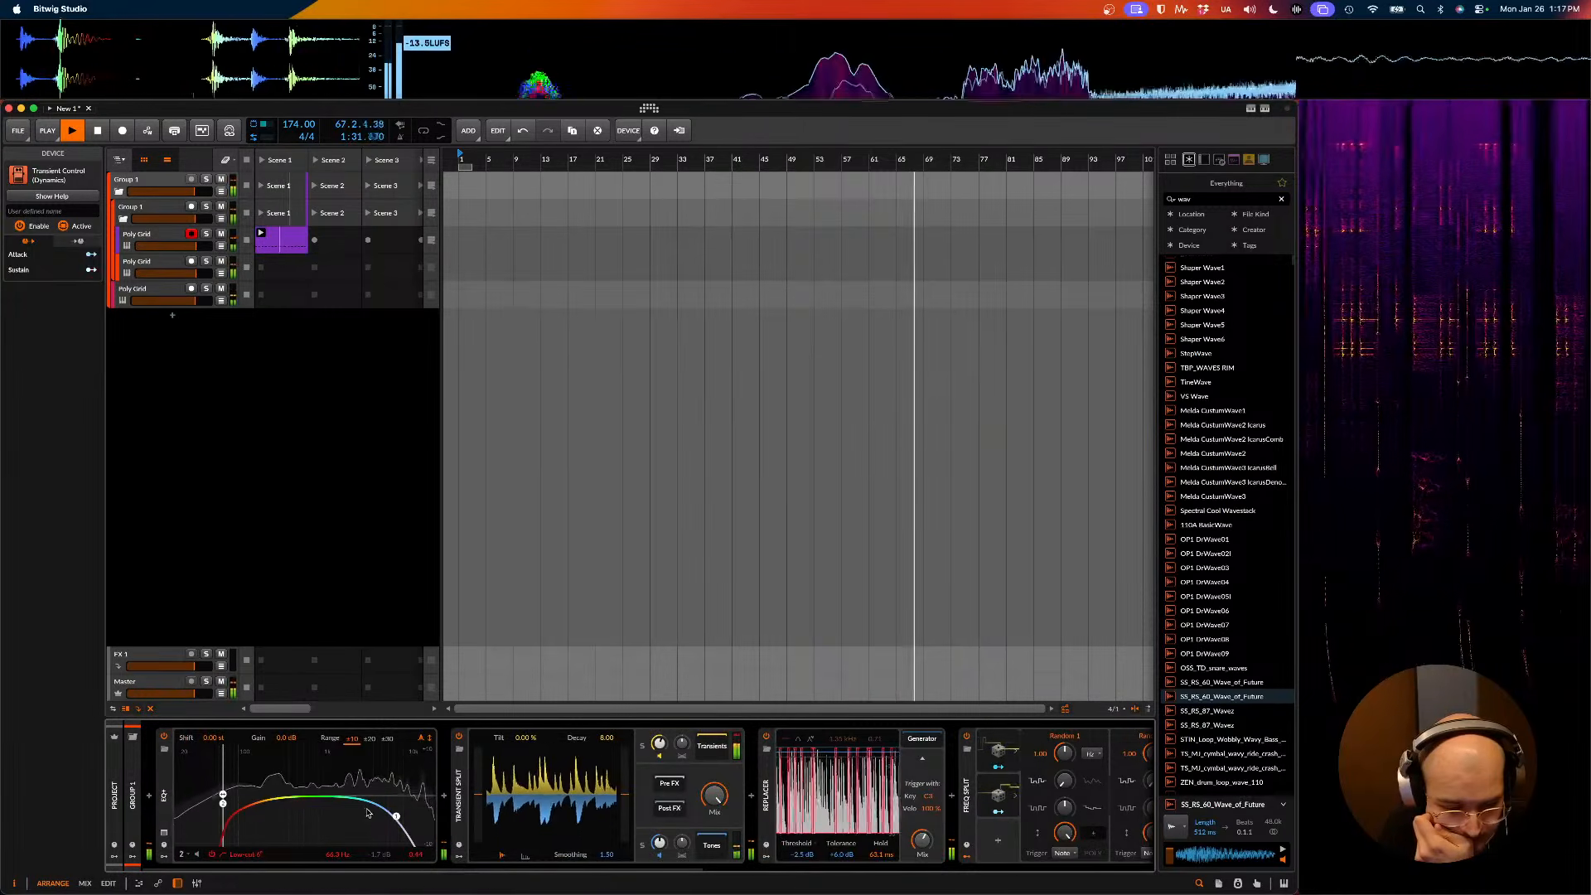
{"action": "left_click_drag", "start_coordinate": [223, 800], "coordinate": [183, 792]}
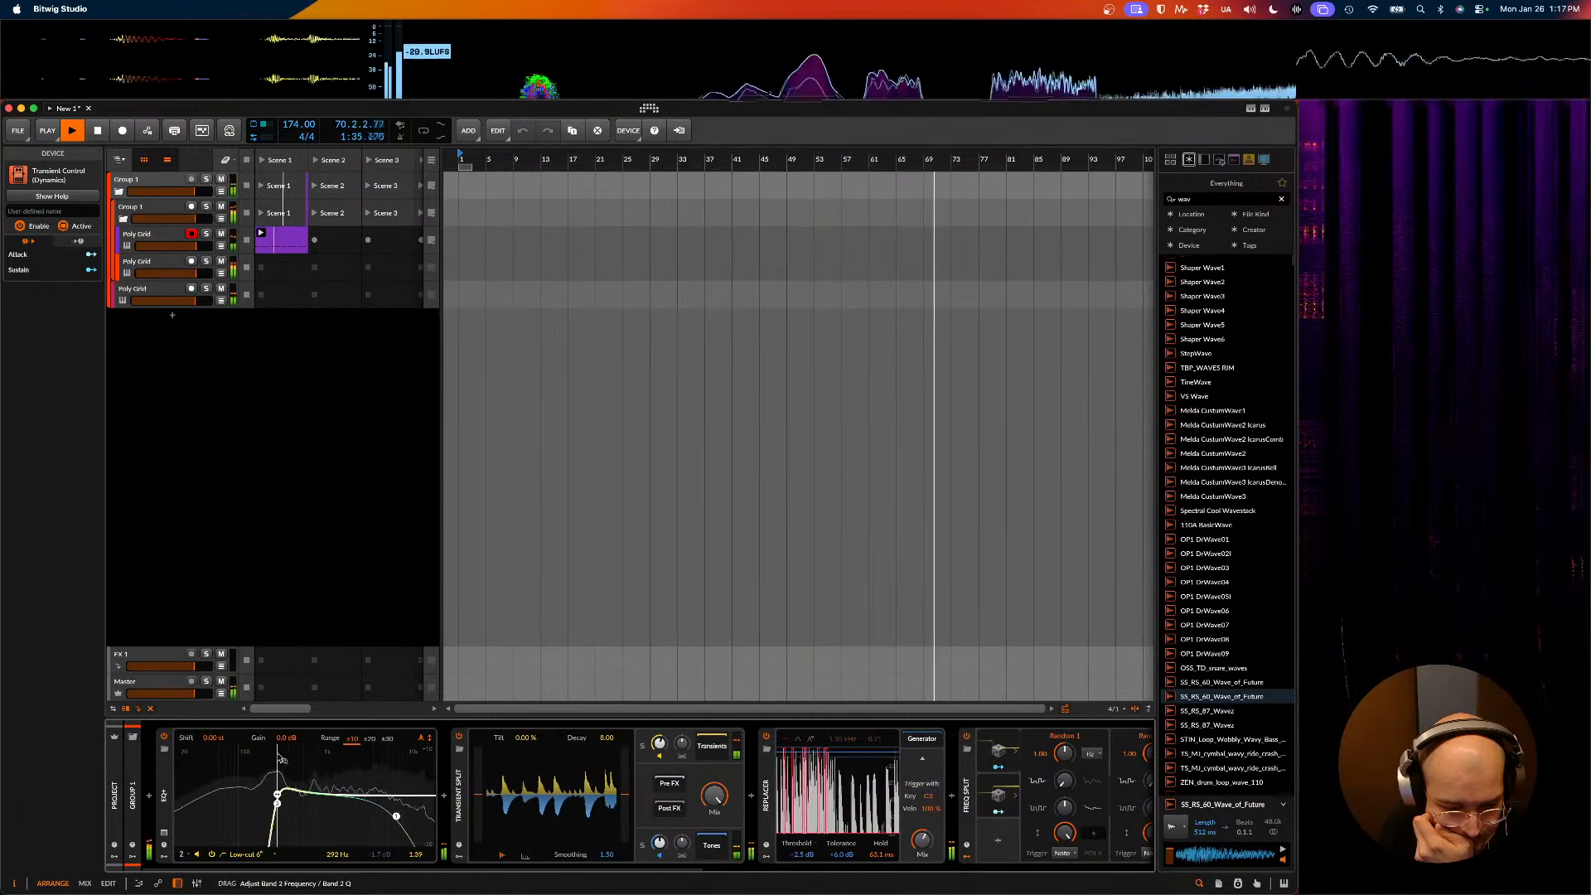
{"action": "left_click_drag", "start_coordinate": [287, 744], "coordinate": [231, 776]}
- Insert a Comb filter between the EQ and the Transient Split
{"action": "left_click", "coordinate": [444, 798]}
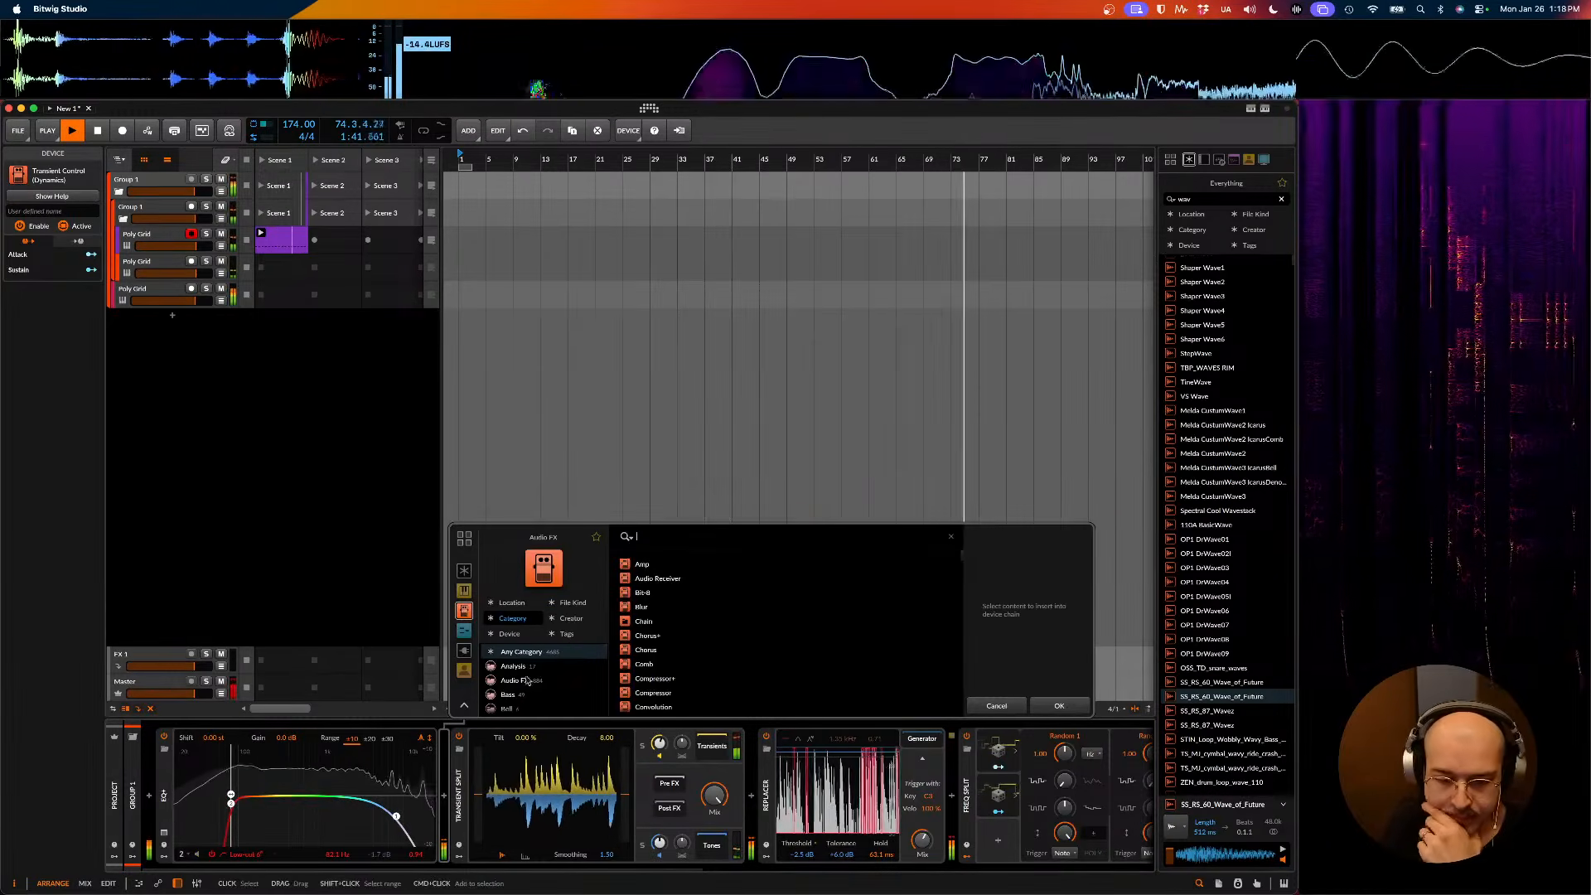
{"action": "scroll", "coordinate": [669, 643], "scroll_direction": "down", "scroll_amount": 1}
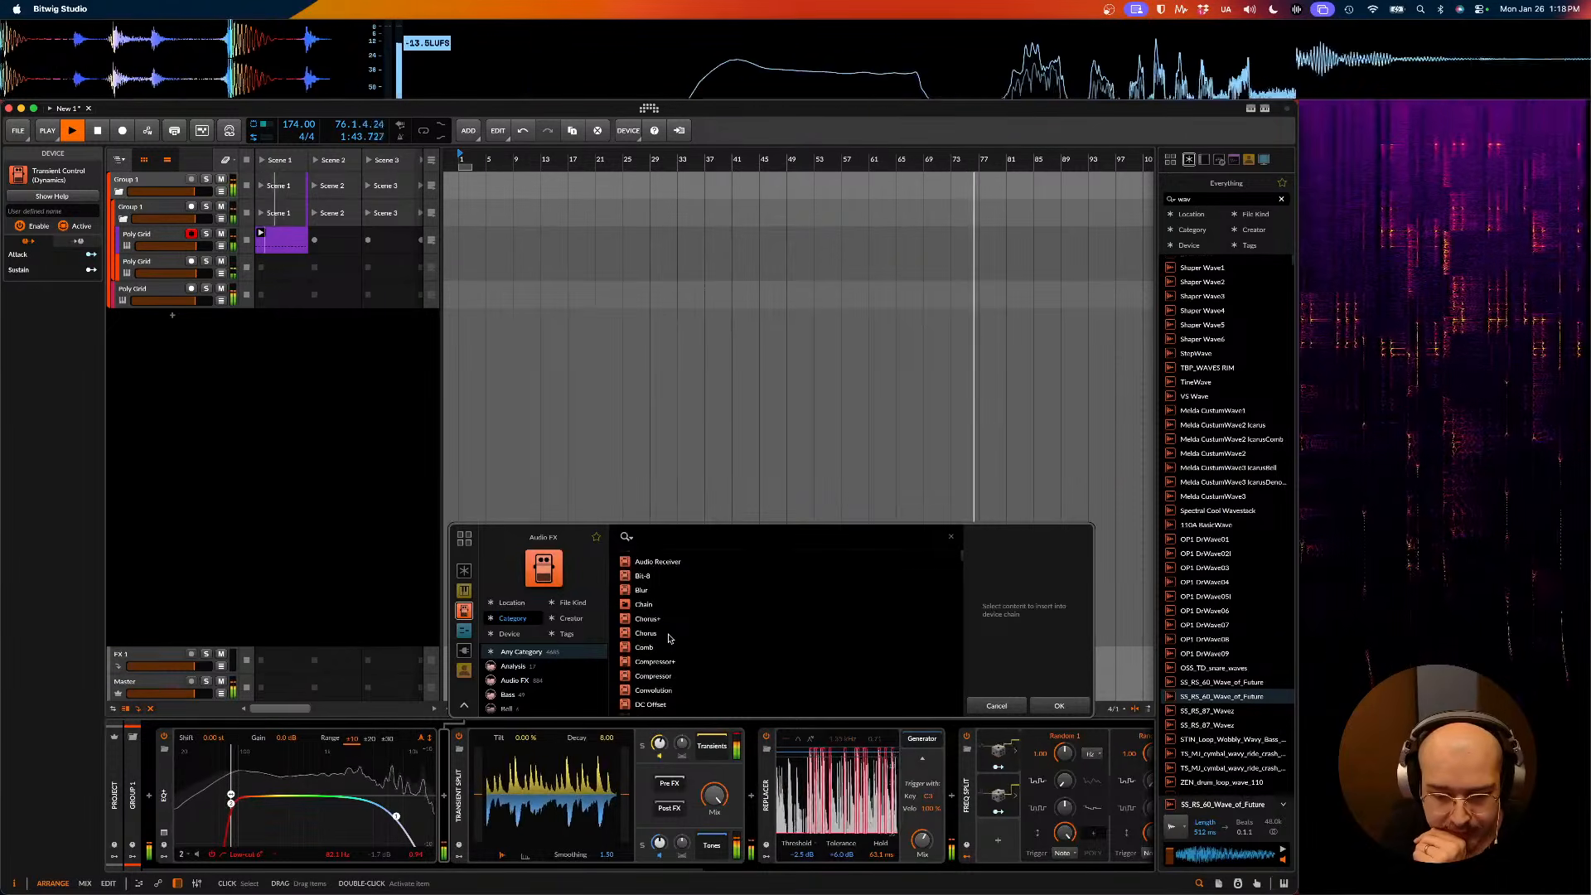
{"action": "left_click", "coordinate": [650, 644]}
{"action": "double_click", "coordinate": [648, 645]}
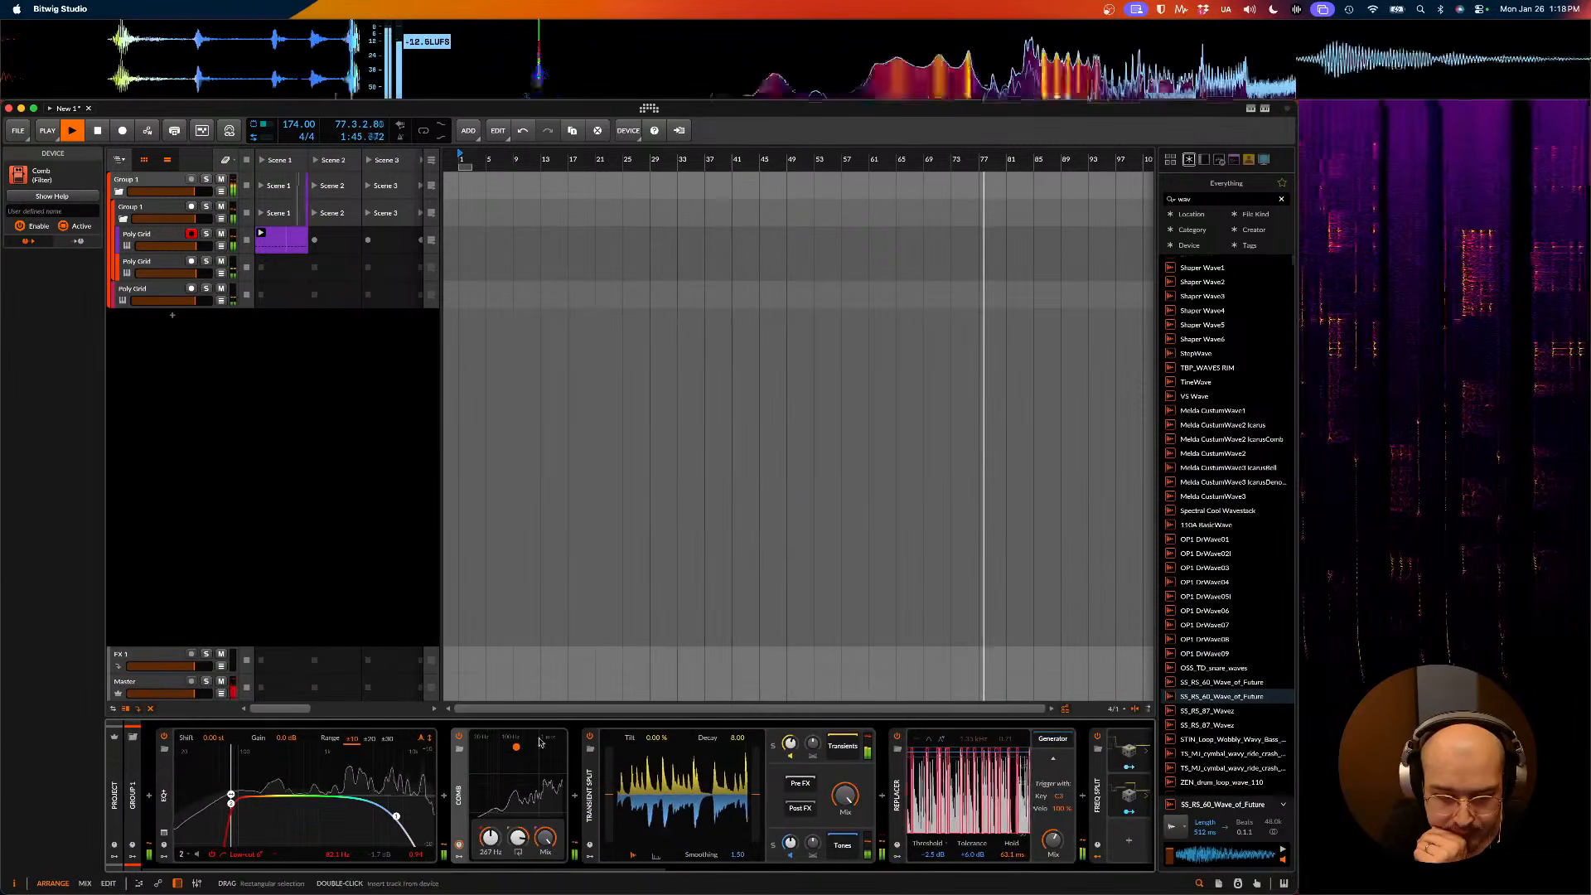
- Sweep the Comb's frequency and feedback through high, low, positive and negative settings, ending at 75.9 Hz
{"action": "left_click_drag", "start_coordinate": [515, 754], "coordinate": [513, 812]}
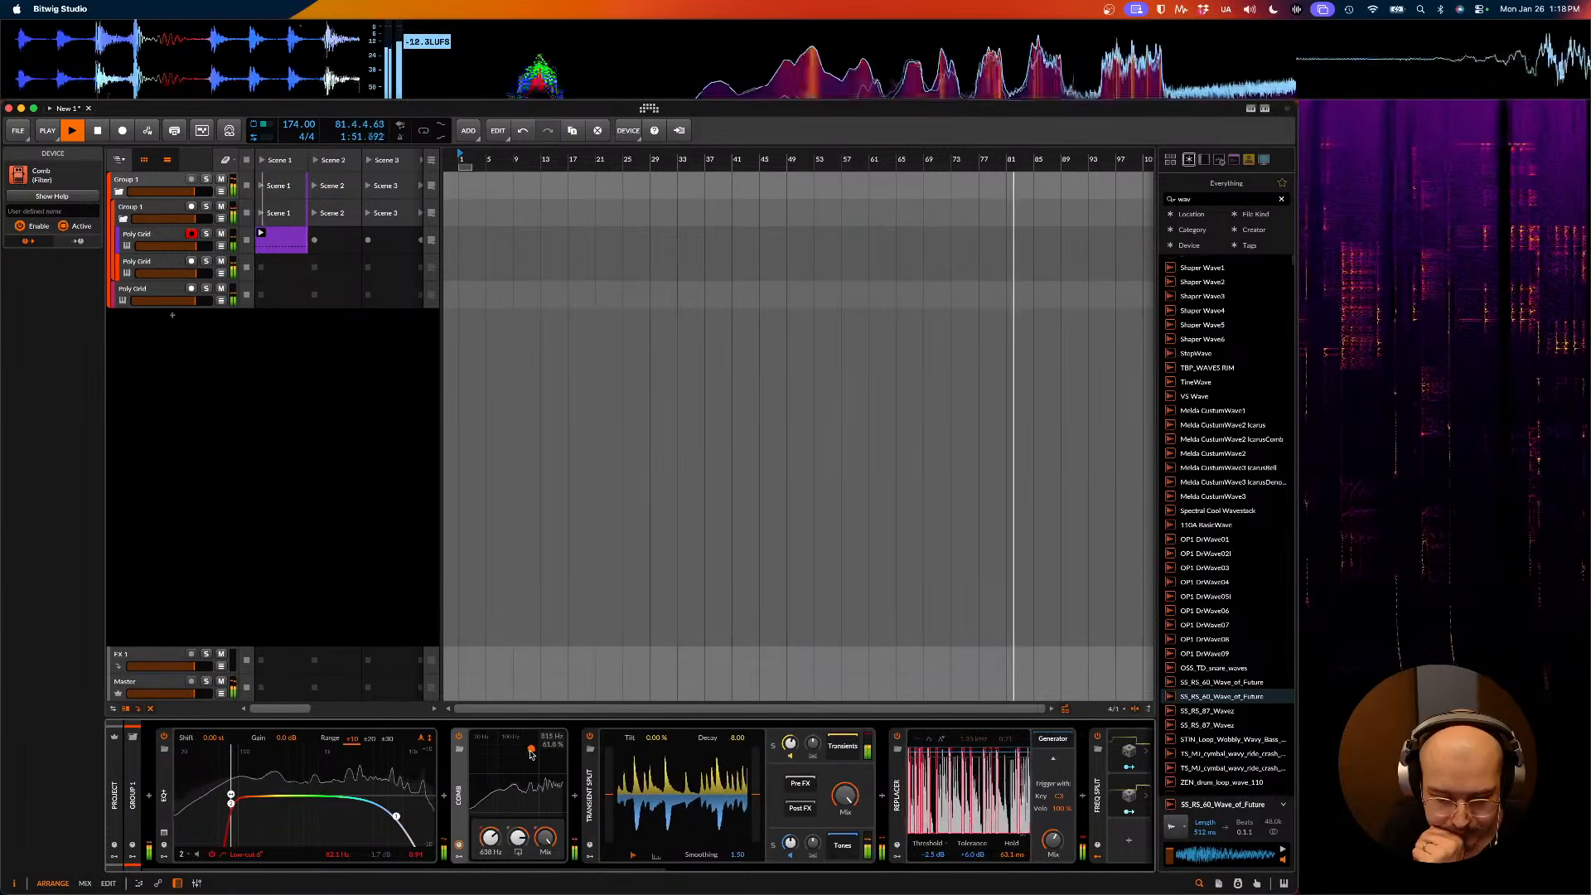
{"action": "left_click_drag", "start_coordinate": [512, 756], "coordinate": [542, 796]}
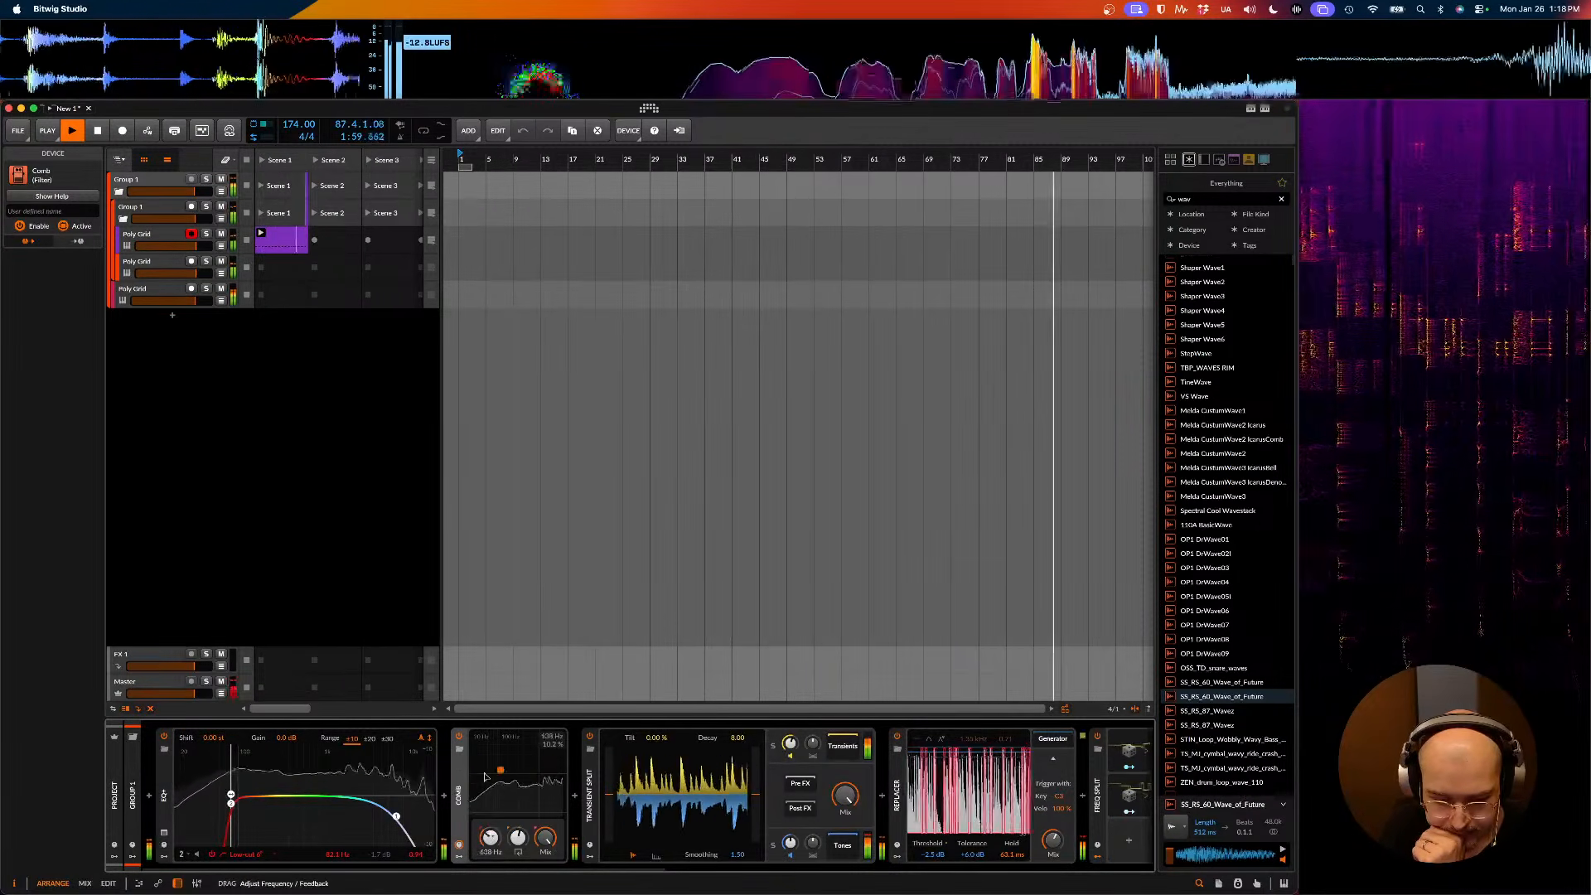
{"action": "left_click_drag", "start_coordinate": [484, 777], "coordinate": [473, 776]}
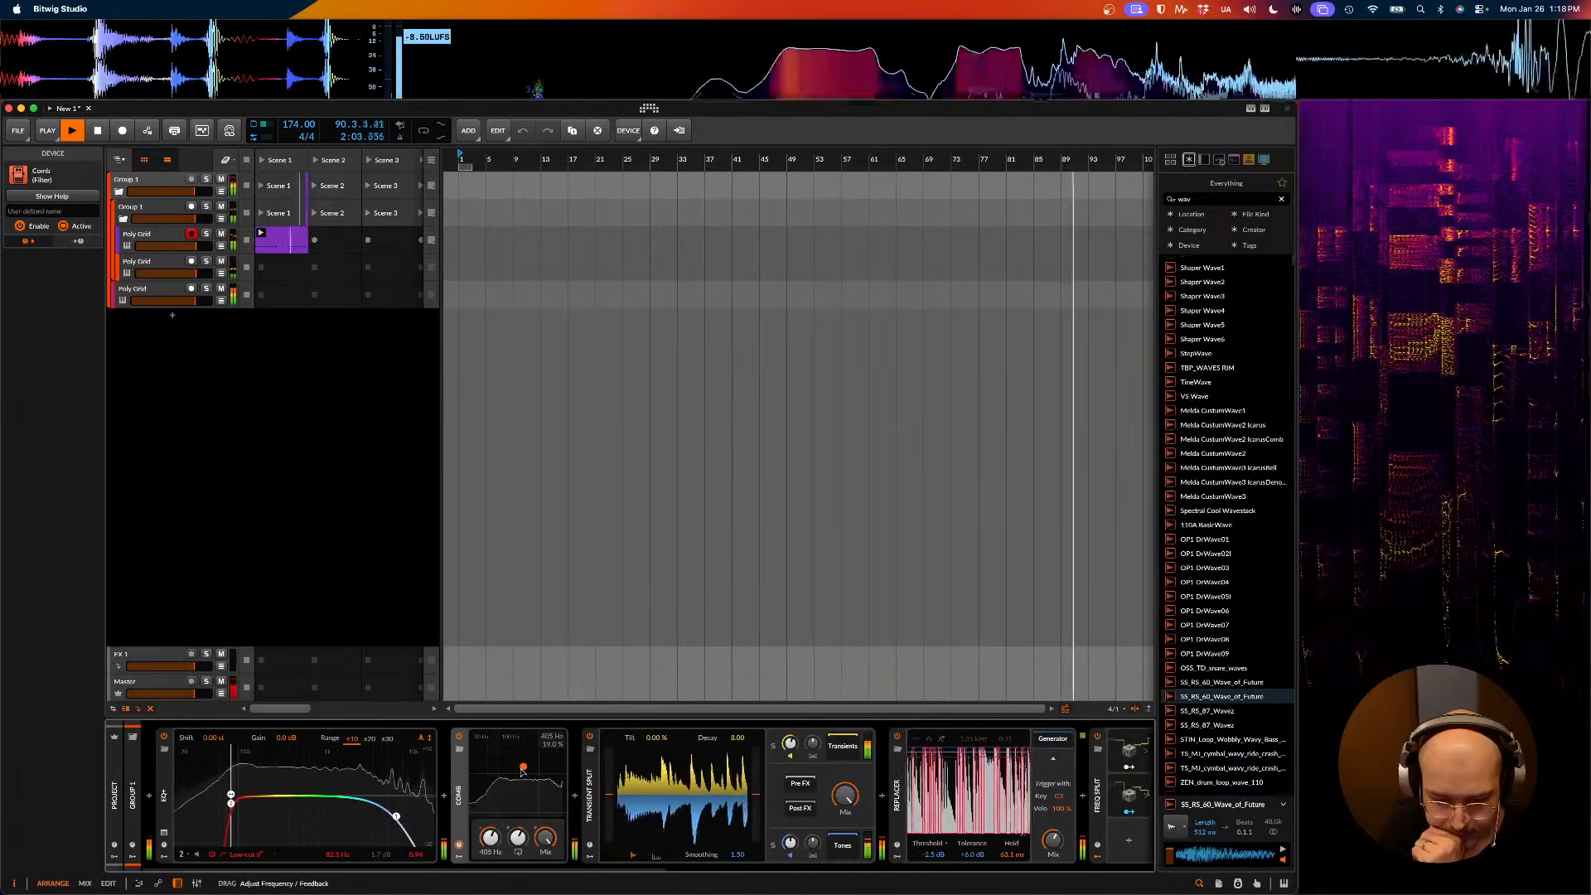
{"action": "left_click_drag", "start_coordinate": [522, 773], "coordinate": [477, 777]}
{"action": "mouse_move", "coordinate": [495, 788]}
{"action": "left_mouse_down"}
{"action": "mouse_move", "coordinate": [485, 752]}
{"action": "mouse_move", "coordinate": [515, 747]}
{"action": "mouse_move", "coordinate": [478, 802]}
{"action": "mouse_move", "coordinate": [484, 762]}
{"action": "mouse_move", "coordinate": [478, 799]}
{"action": "mouse_move", "coordinate": [565, 797]}
{"action": "mouse_move", "coordinate": [487, 779]}
{"action": "left_mouse_up"}
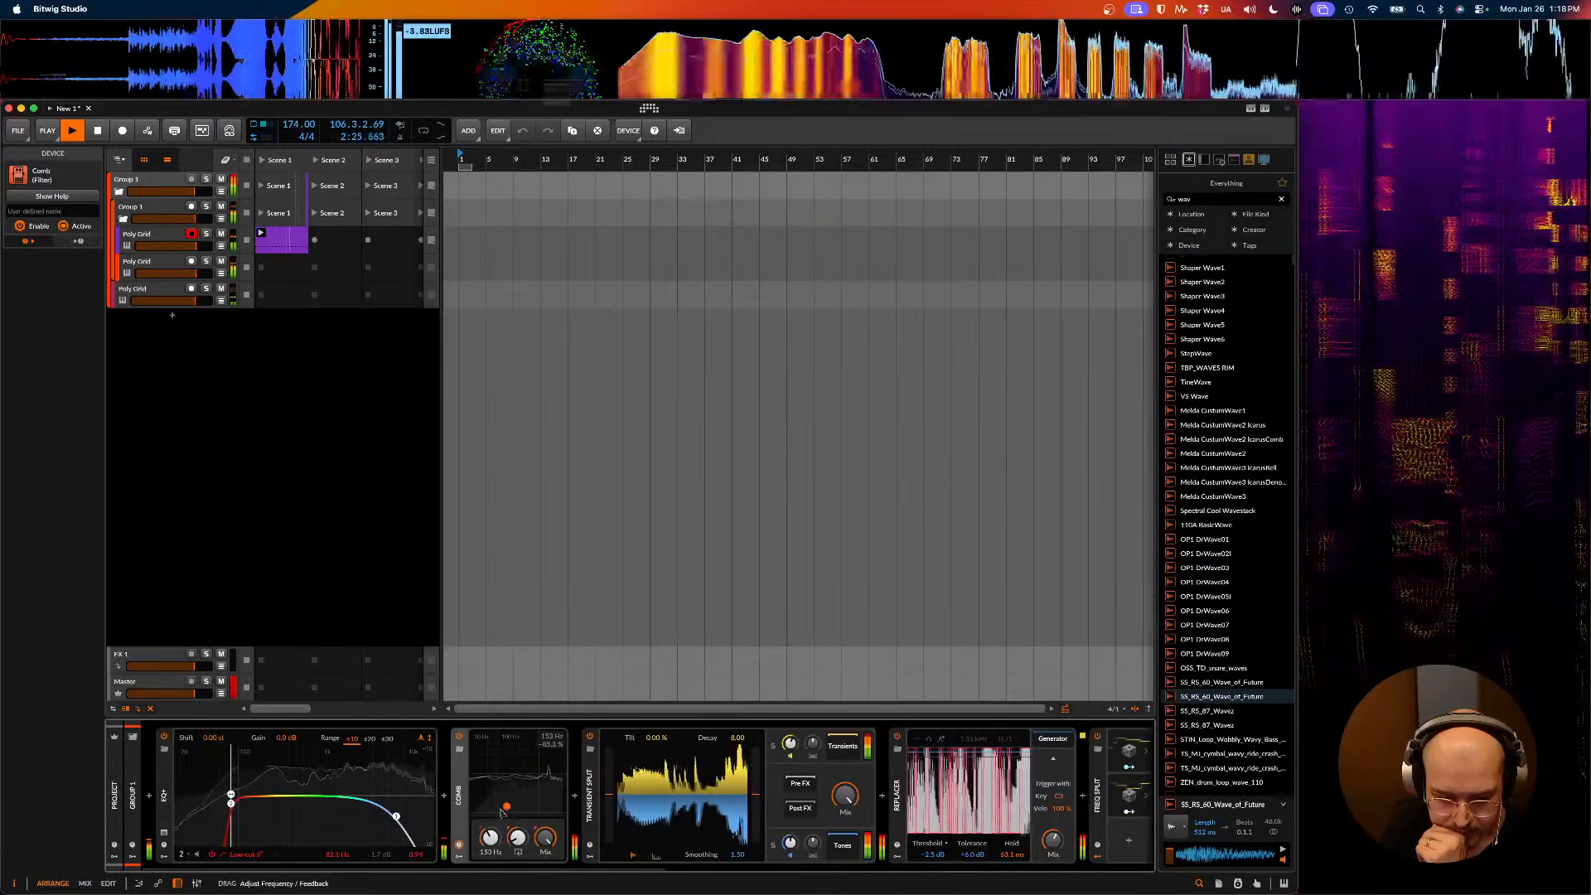
{"action": "left_click_drag", "start_coordinate": [501, 811], "coordinate": [517, 793]}
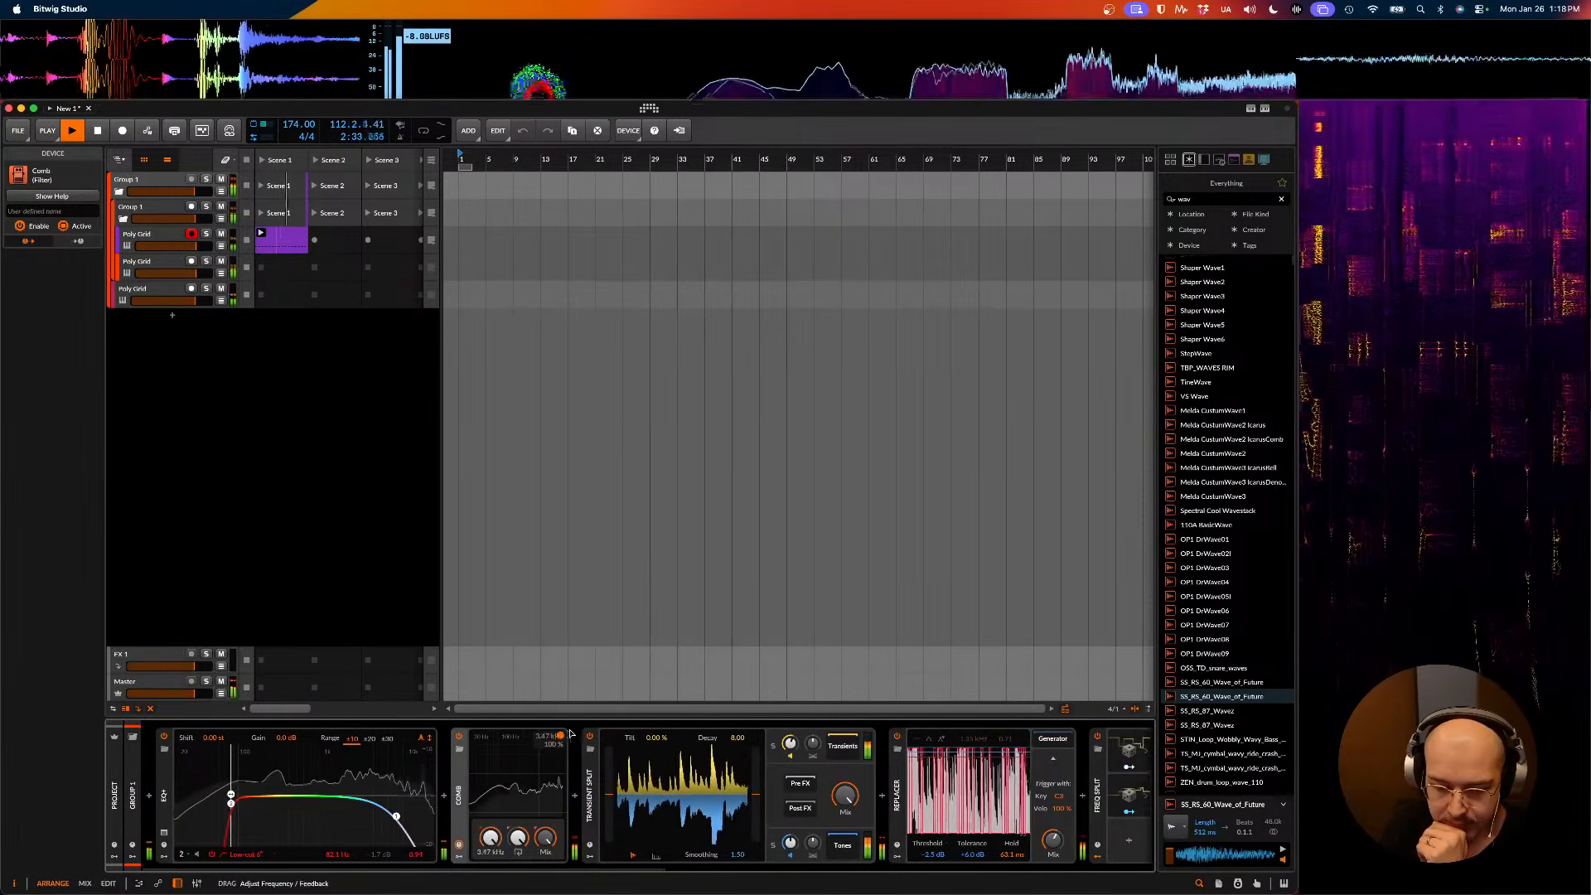
{"action": "left_click_drag", "start_coordinate": [543, 778], "coordinate": [545, 808]}
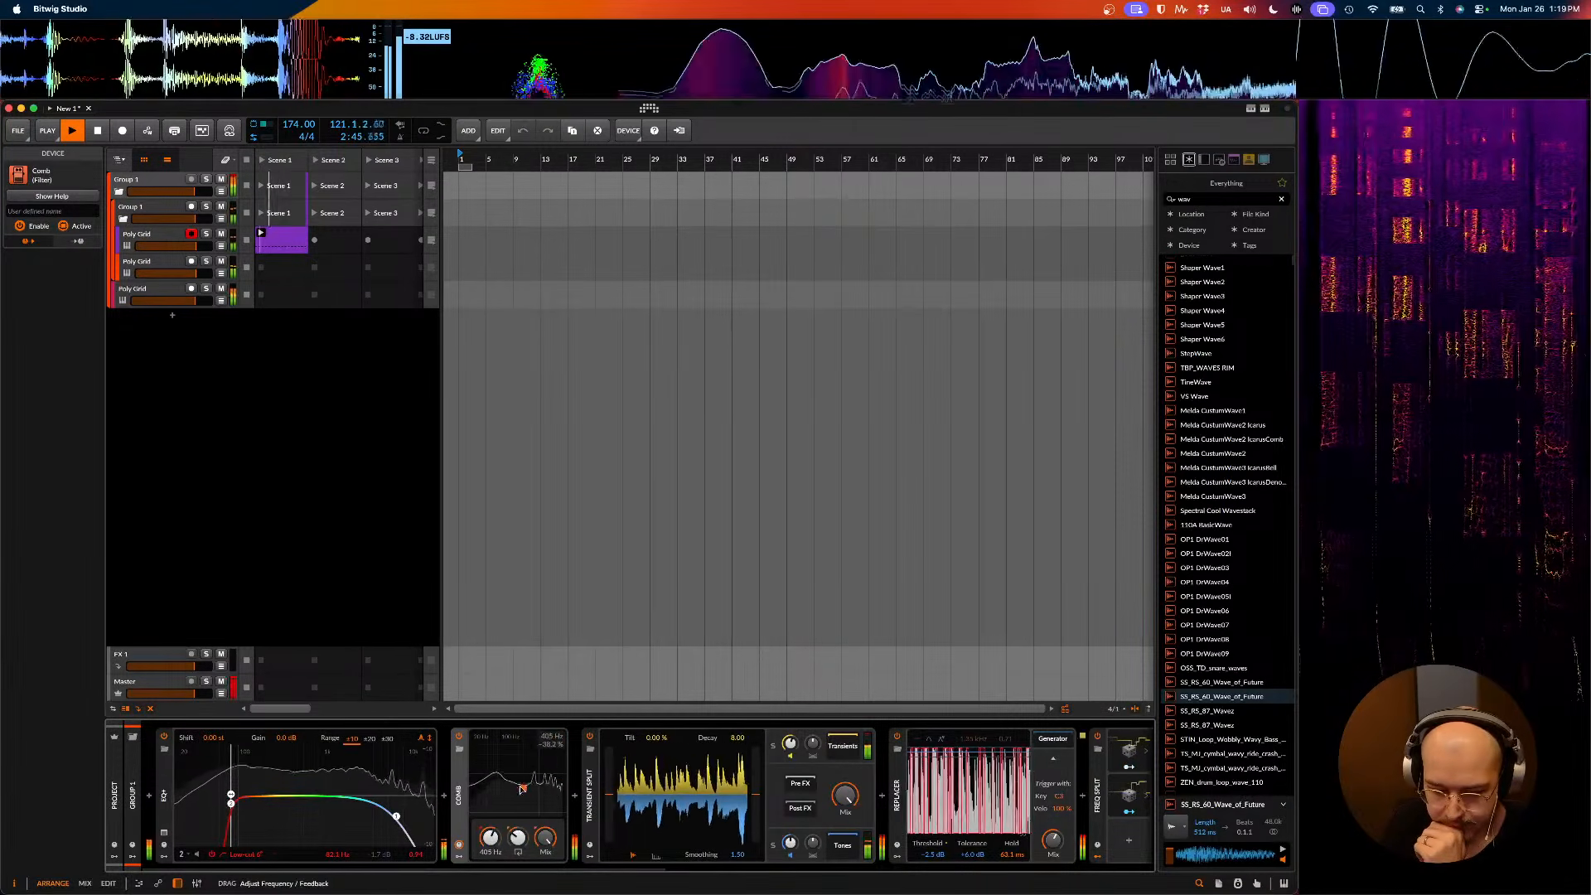
{"action": "left_click_drag", "start_coordinate": [539, 832], "coordinate": [500, 723]}
{"action": "left_click_drag", "start_coordinate": [499, 804], "coordinate": [545, 849]}
{"action": "mouse_move", "coordinate": [494, 798]}
{"action": "left_mouse_down"}
{"action": "mouse_move", "coordinate": [528, 738]}
{"action": "mouse_move", "coordinate": [491, 798]}
{"action": "left_mouse_up"}
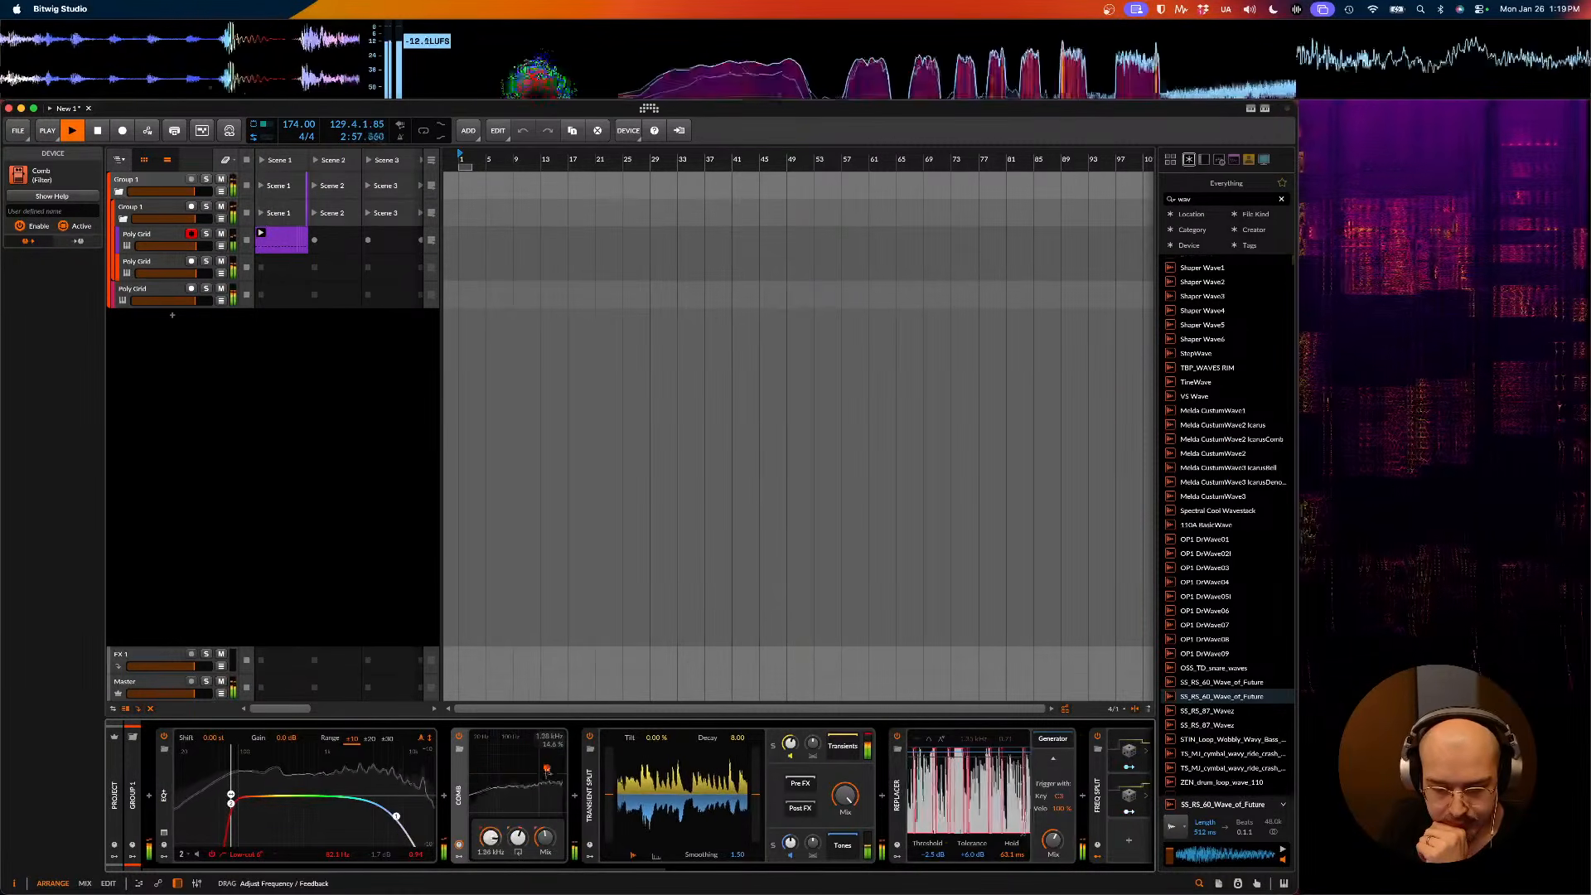
{"action": "left_click_drag", "start_coordinate": [547, 769], "coordinate": [541, 771]}
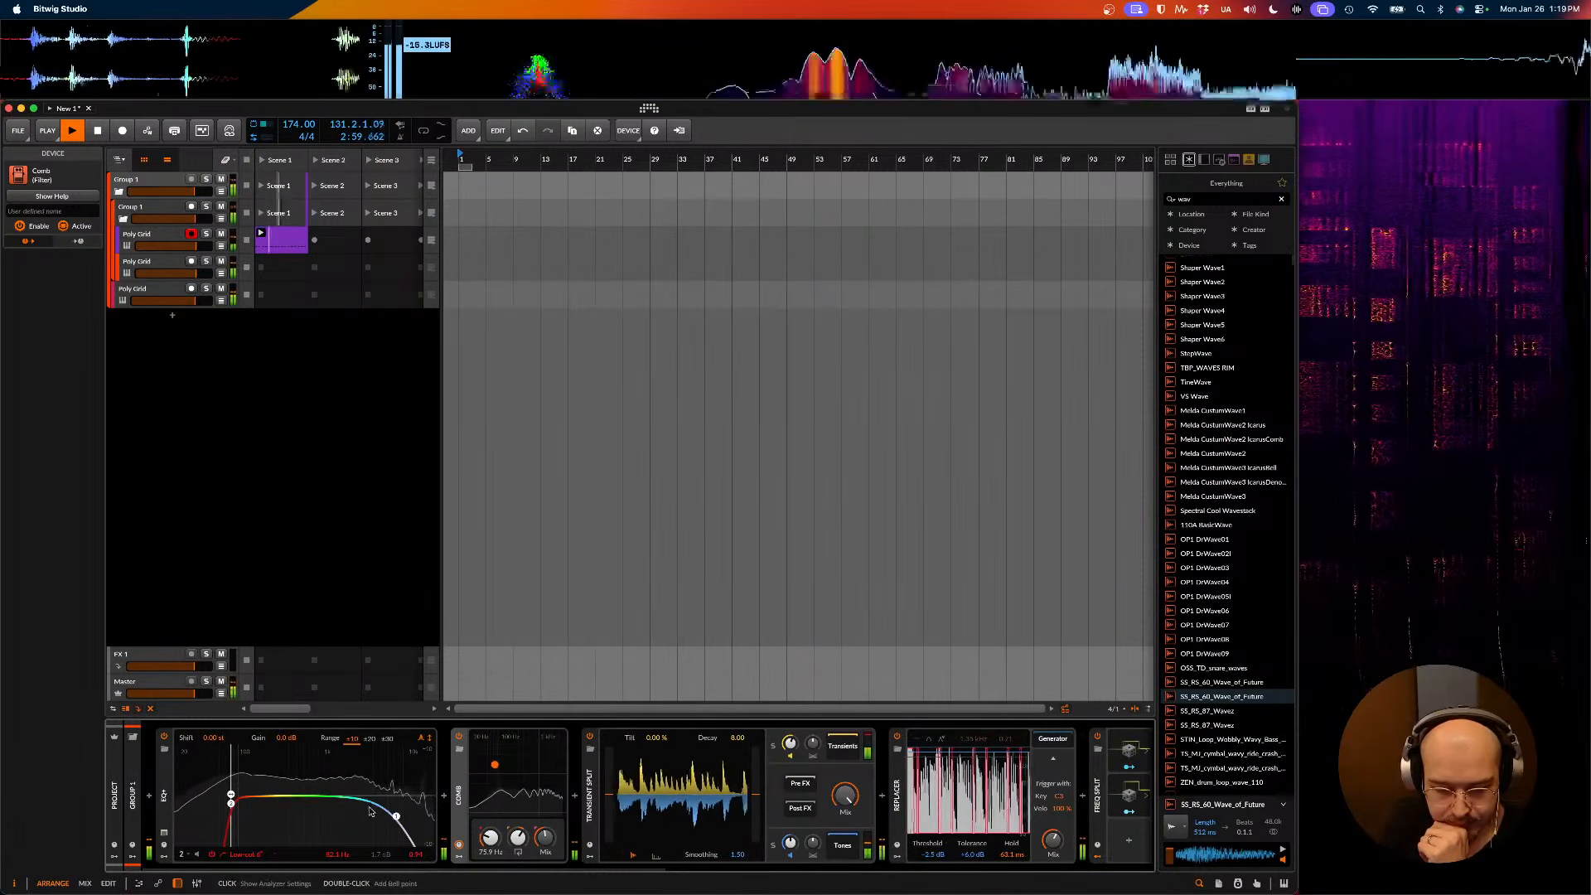
- Set the EQ's high-cut band to 14.2 kHz and readjust the Comb's frequency and feedback
{"action": "left_click_drag", "start_coordinate": [396, 817], "coordinate": [426, 819]}
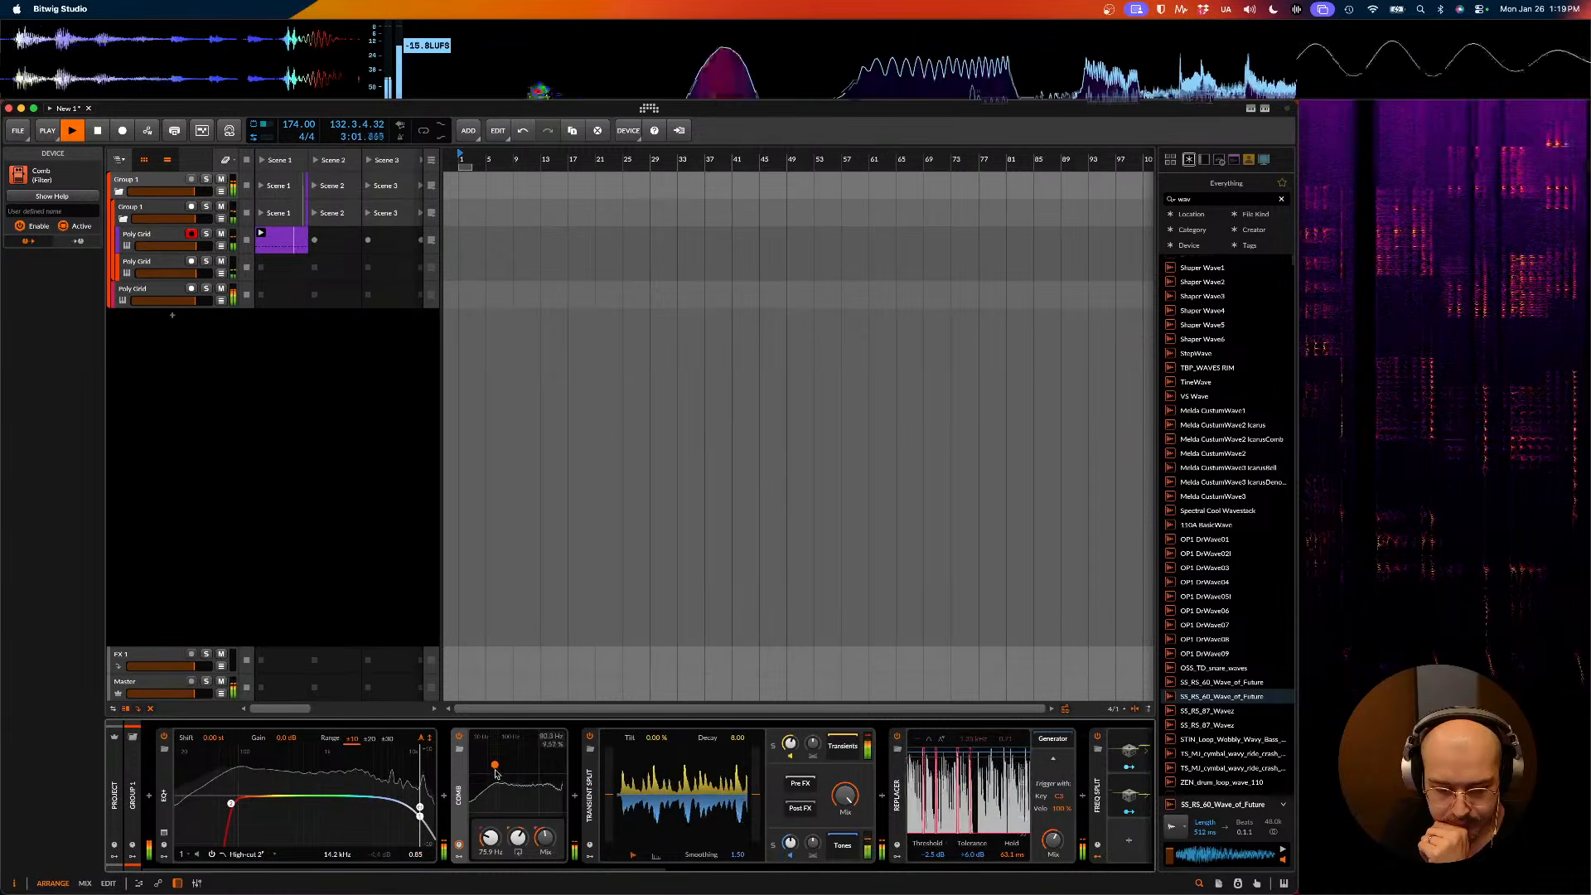
{"action": "left_click_drag", "start_coordinate": [508, 740], "coordinate": [524, 752]}
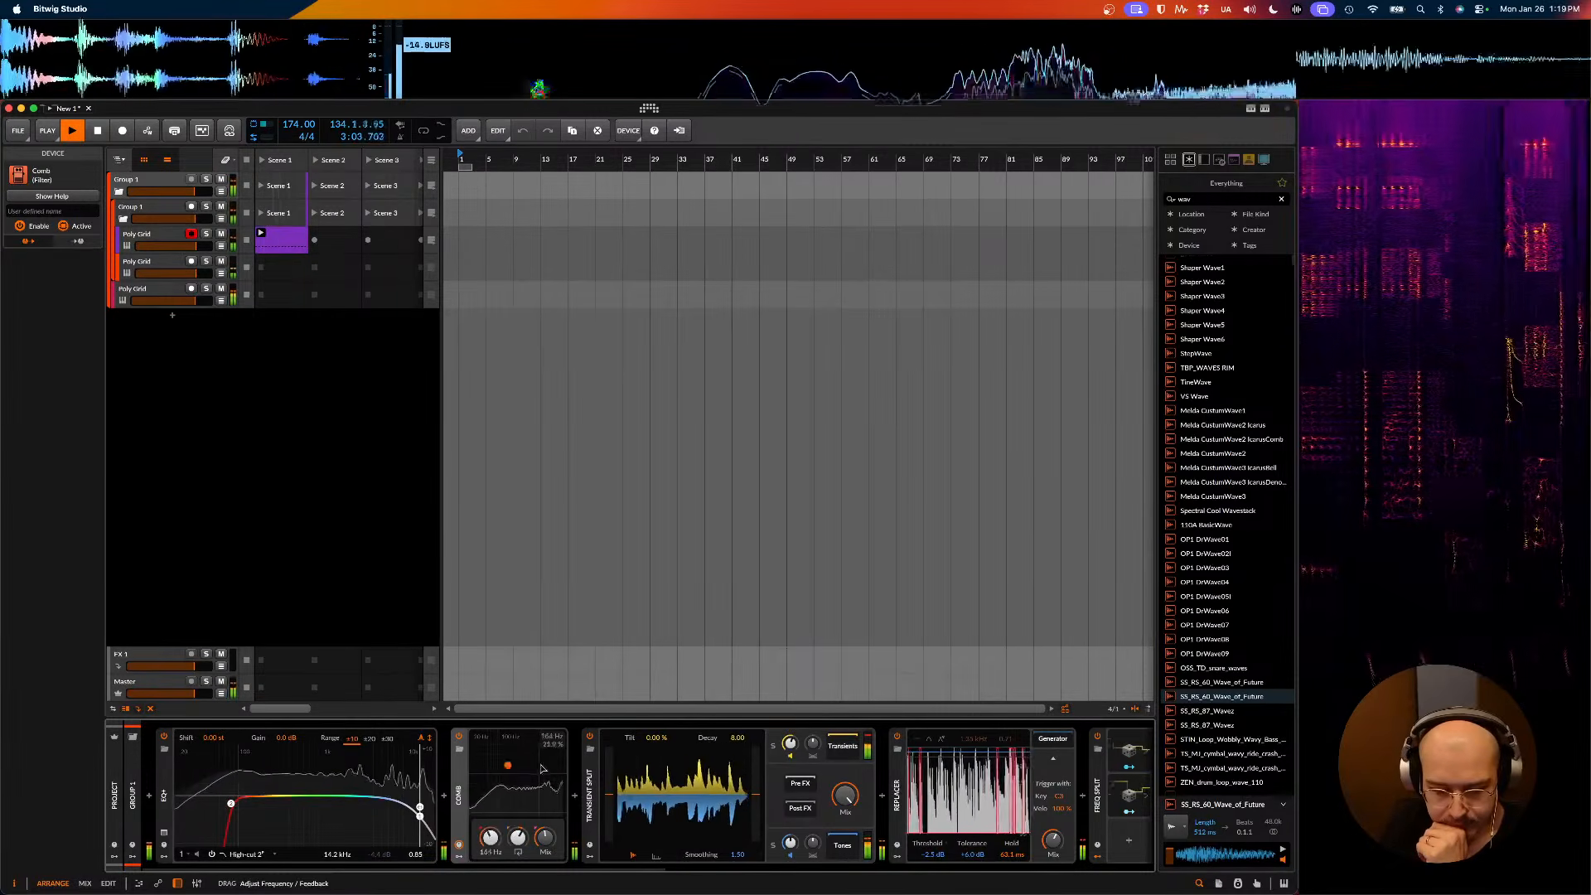
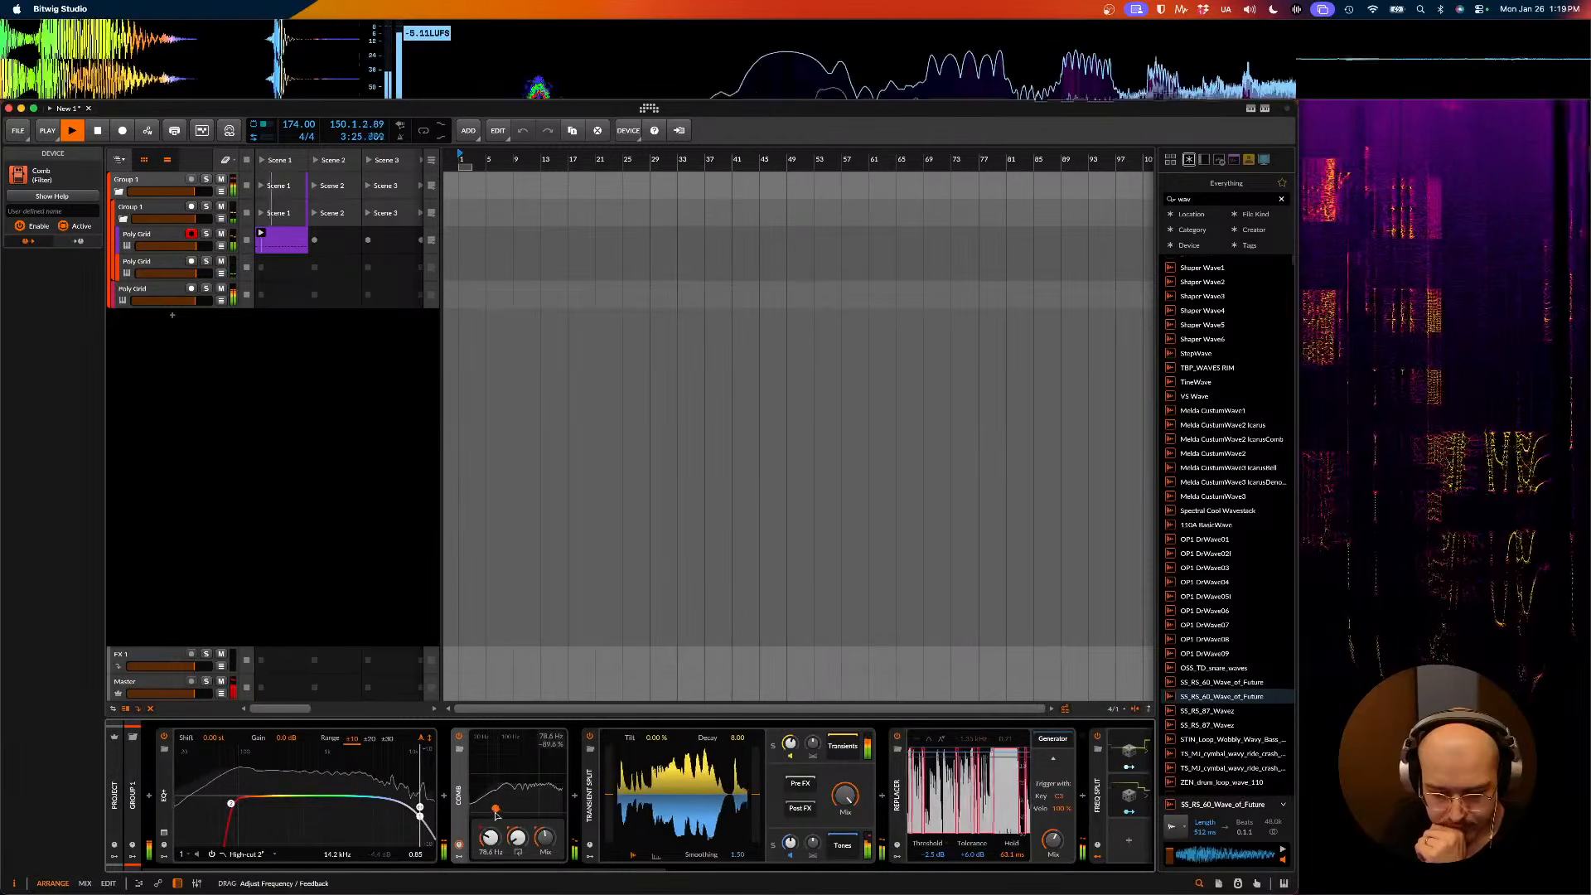
- Audition the beat with the Bit-8's mix turned down, and restore the mix to 100 %
{"action": "scroll", "coordinate": [547, 779], "scroll_direction": "right", "scroll_amount": 10}
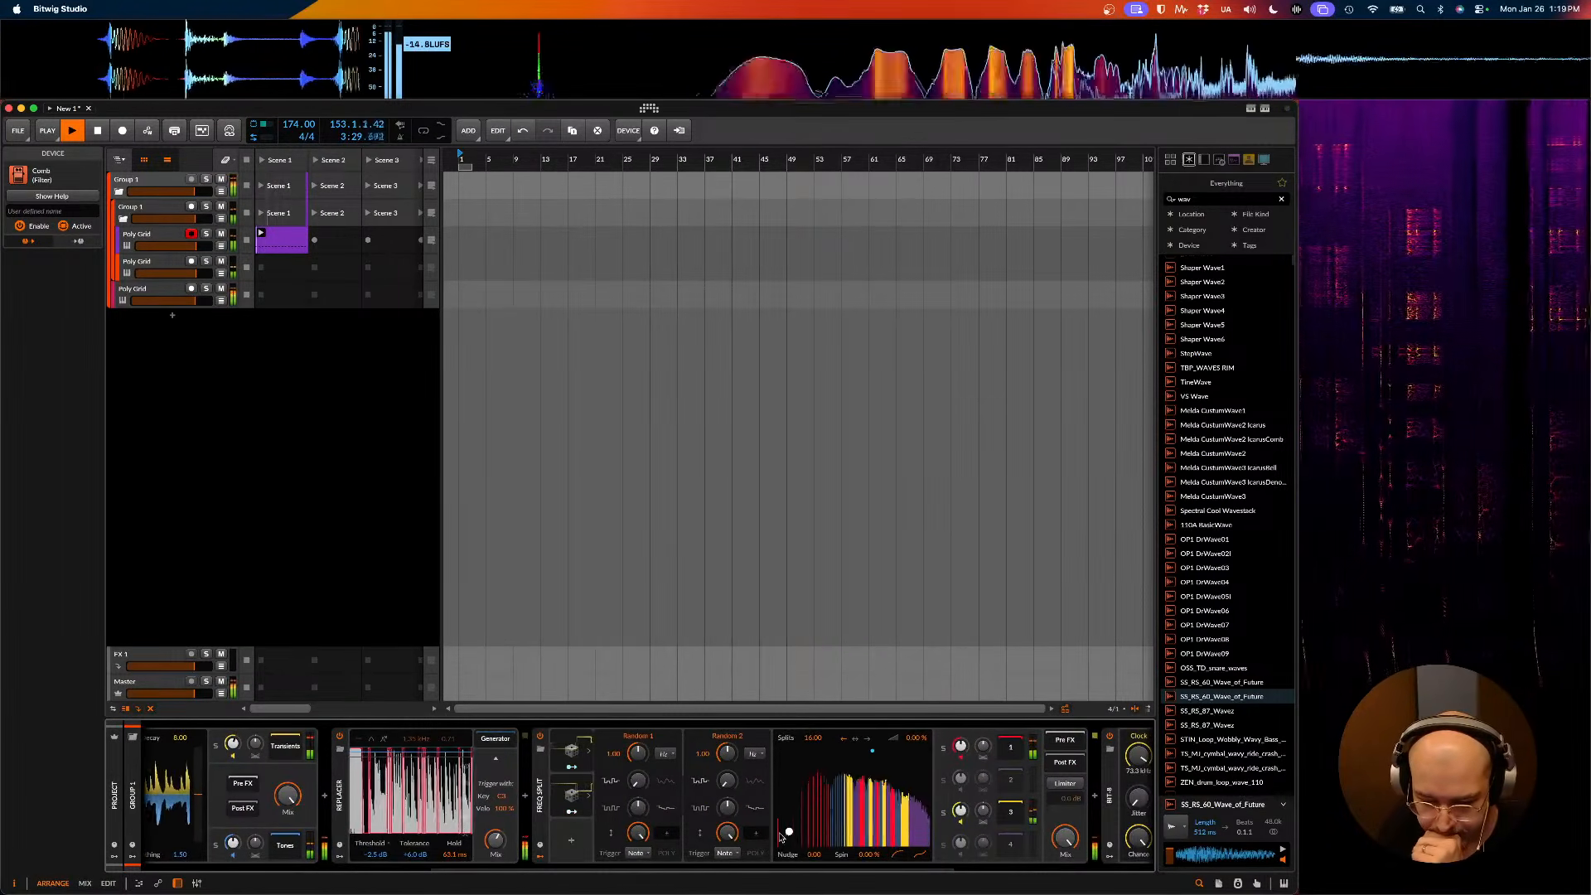
{"action": "scroll", "coordinate": [811, 815], "scroll_direction": "right", "scroll_amount": 5}
{"action": "scroll", "coordinate": [810, 815], "scroll_direction": "right", "scroll_amount": 2}
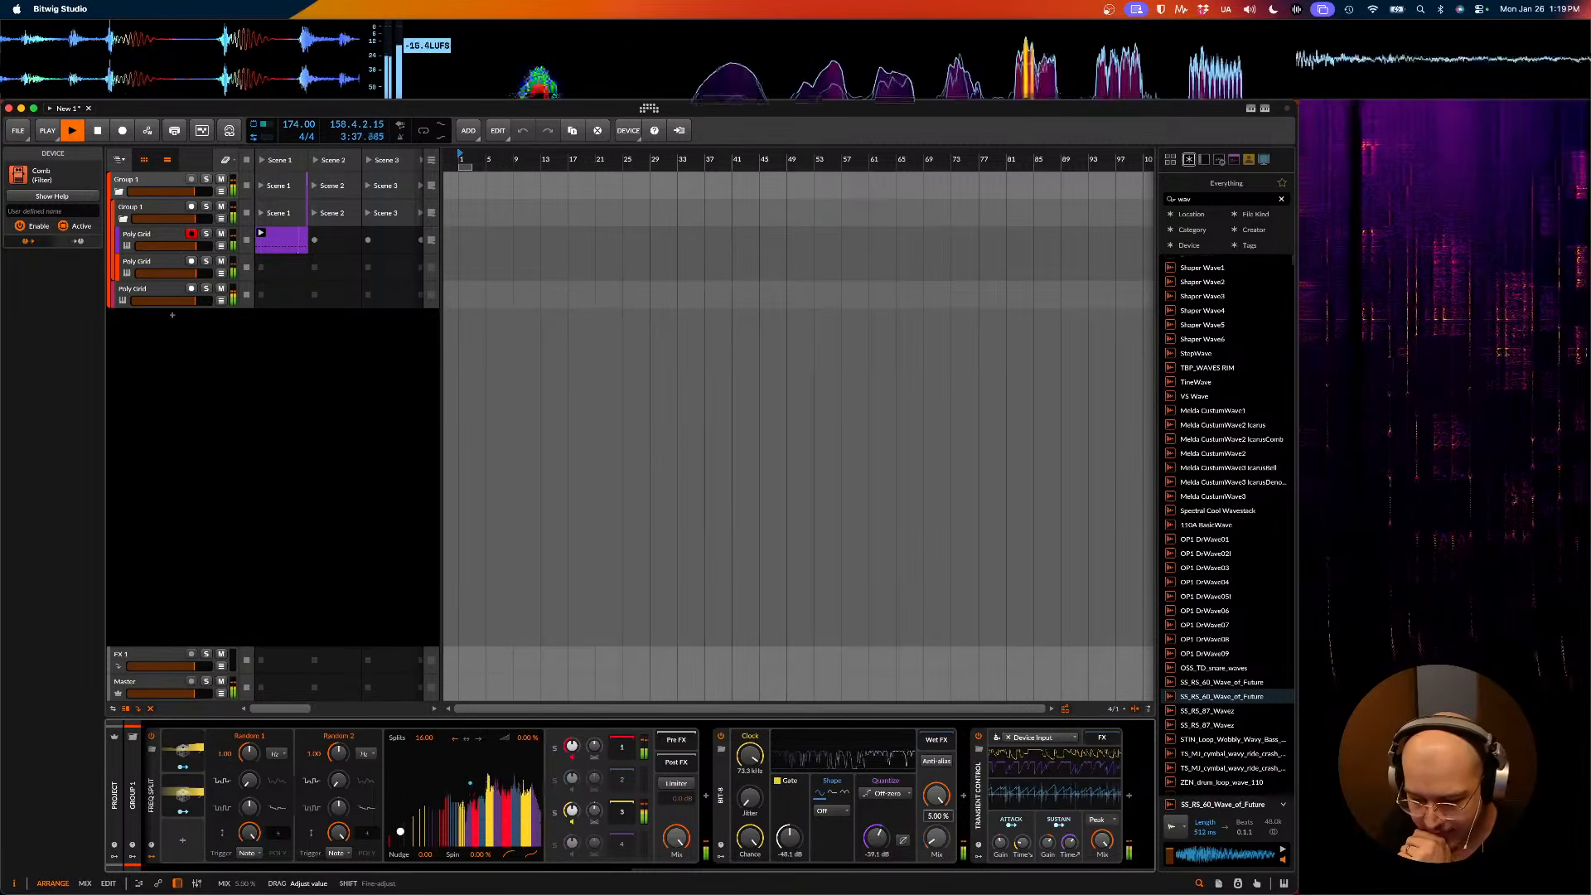
{"action": "scroll", "coordinate": [941, 838], "scroll_direction": "left", "scroll_amount": 5}
{"action": "scroll", "coordinate": [941, 838], "scroll_direction": "right", "scroll_amount": 5}
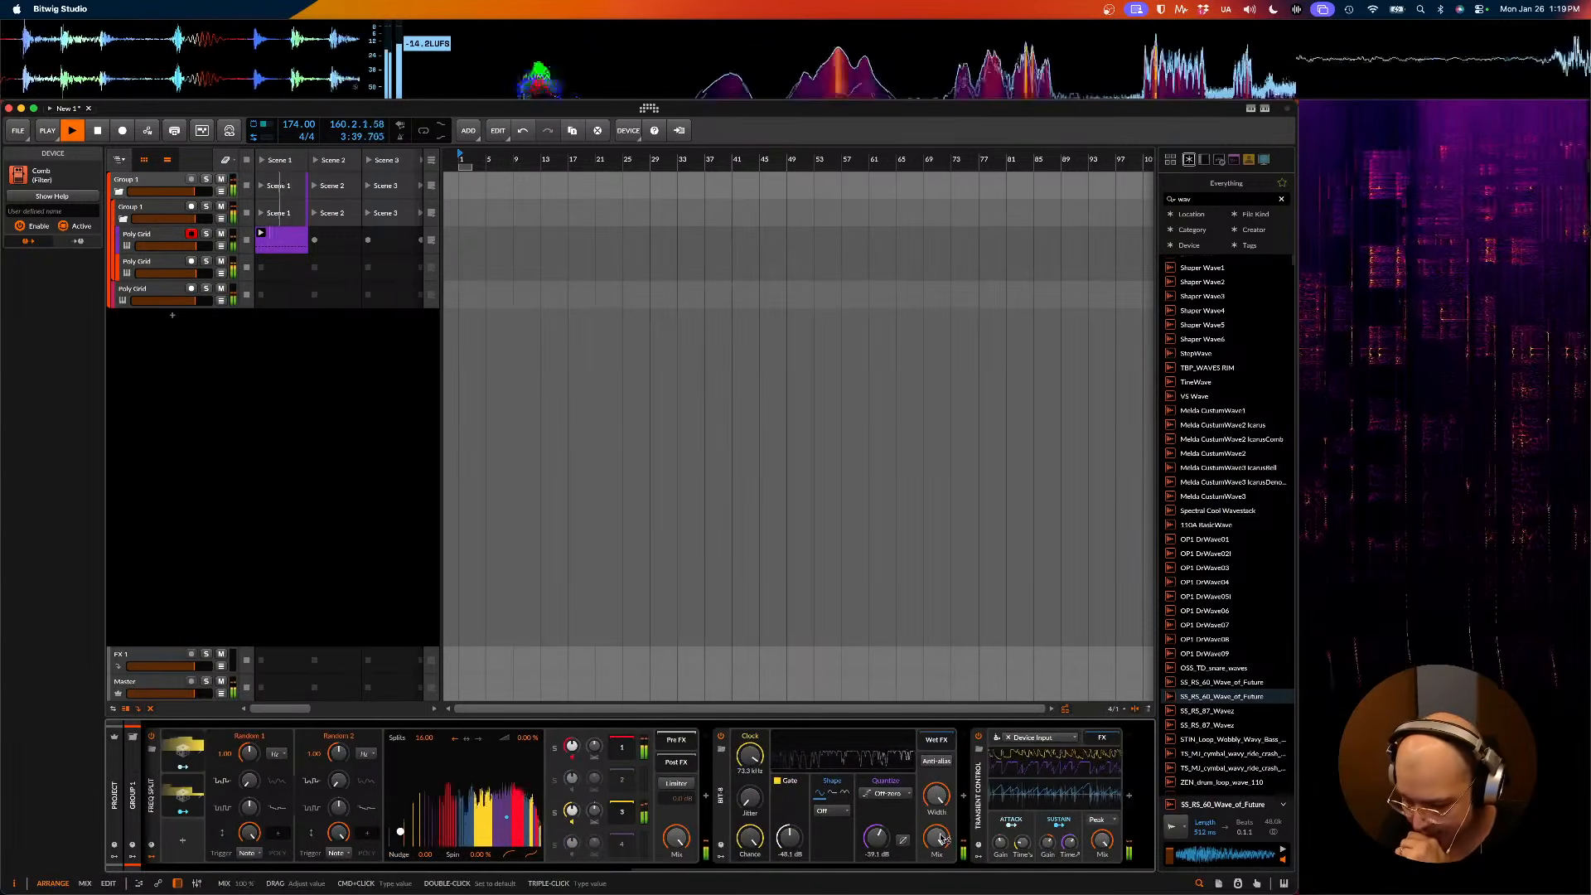
{"action": "scroll", "coordinate": [970, 825], "scroll_direction": "left", "scroll_amount": 8}
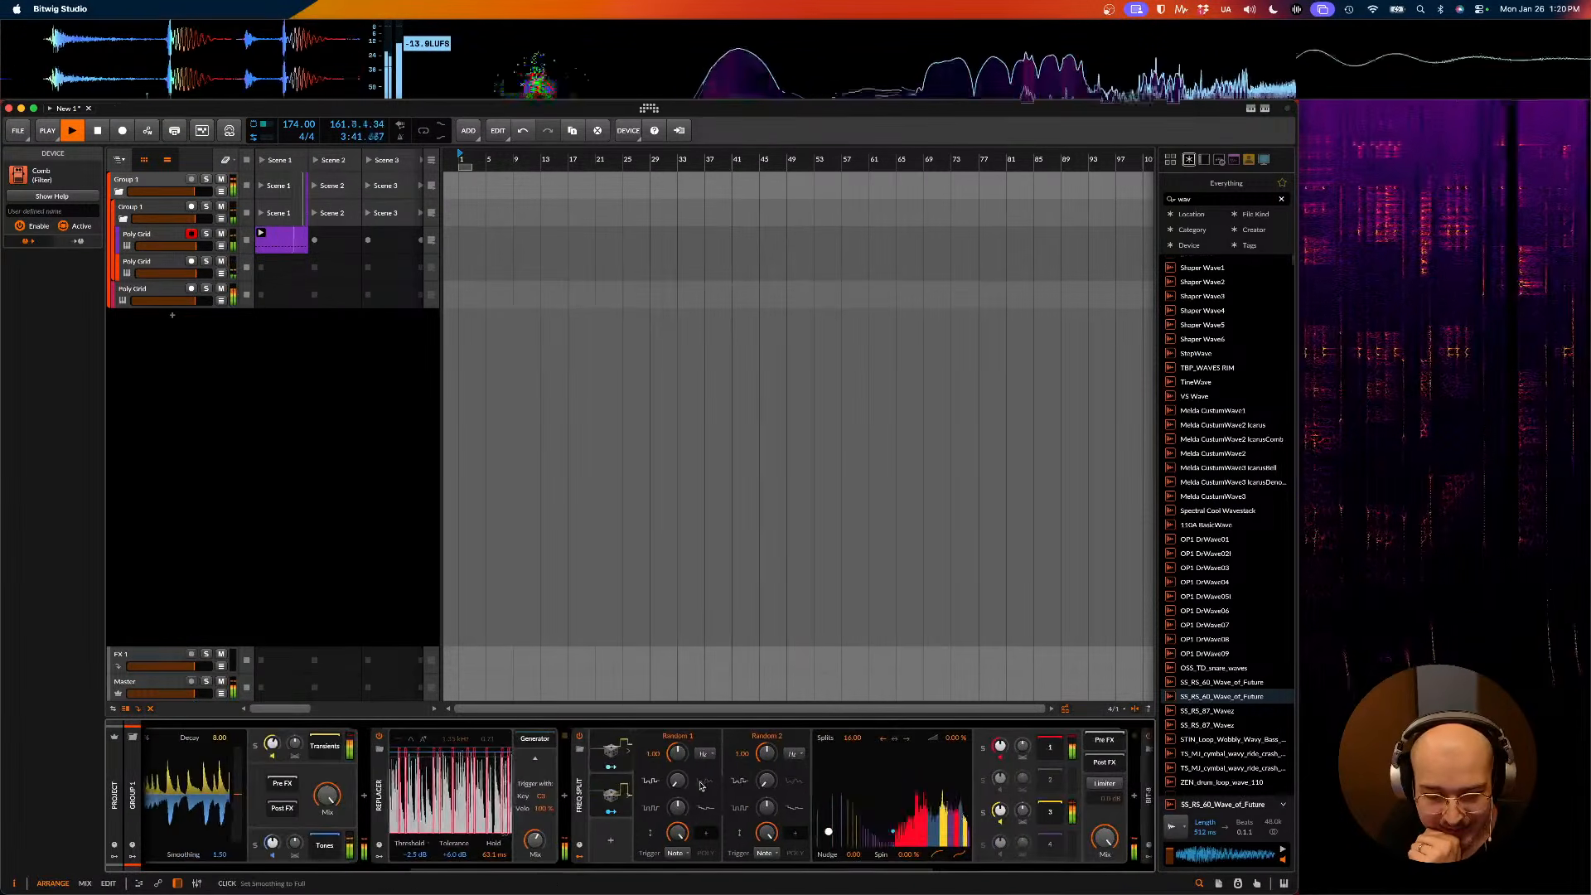
- Insert an Over distortion device after the Transient Control at the end of the group's effect chain
{"action": "scroll", "coordinate": [639, 765], "scroll_direction": "right", "scroll_amount": 8}
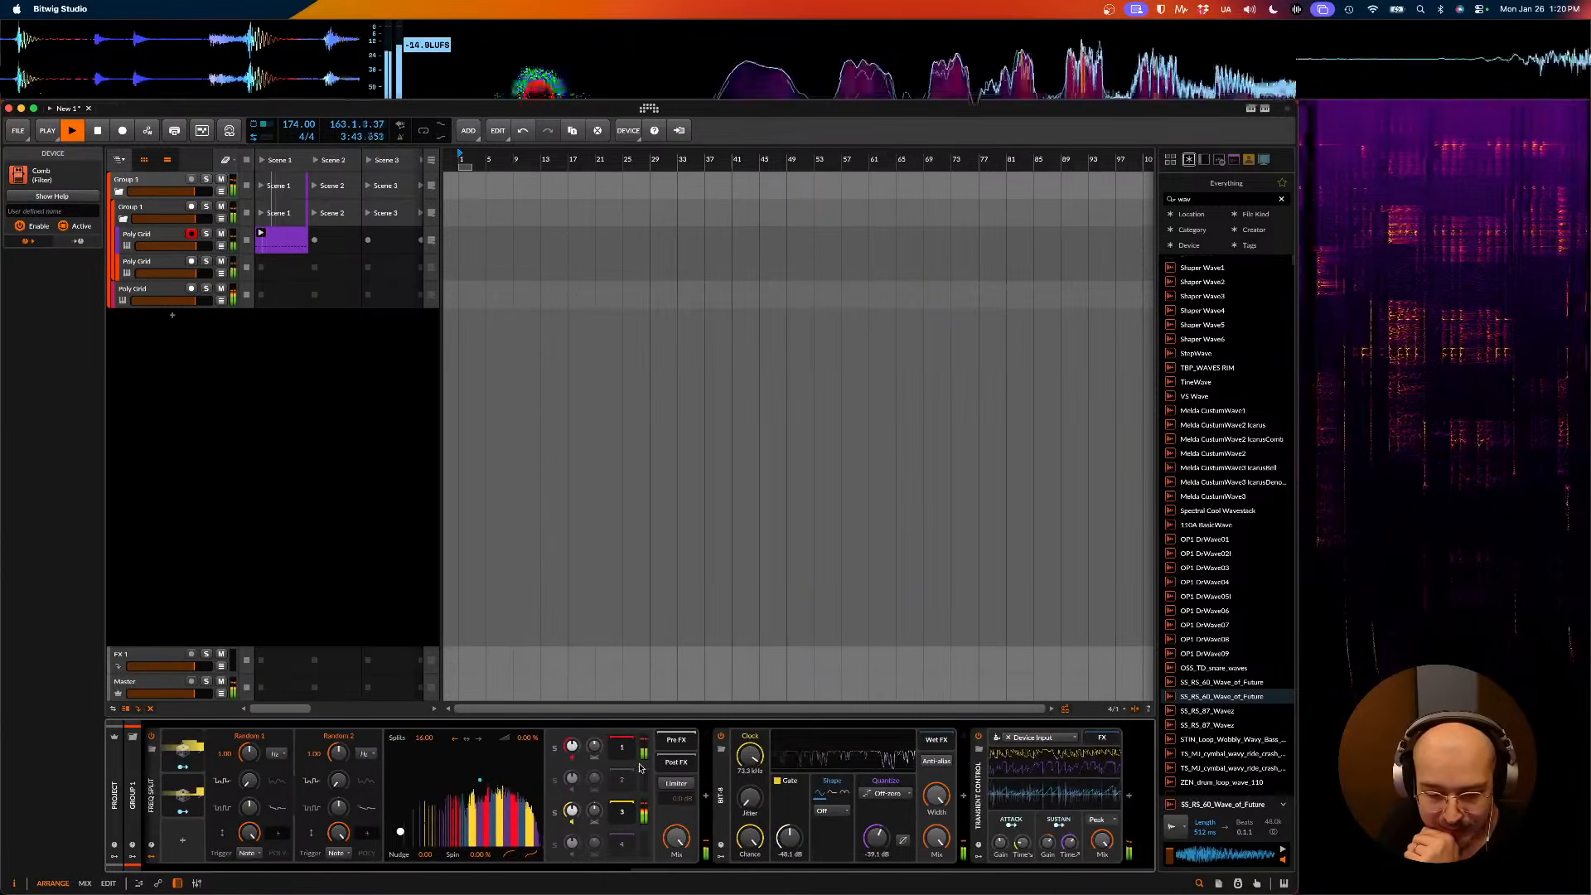
{"action": "left_click", "coordinate": [1136, 798]}
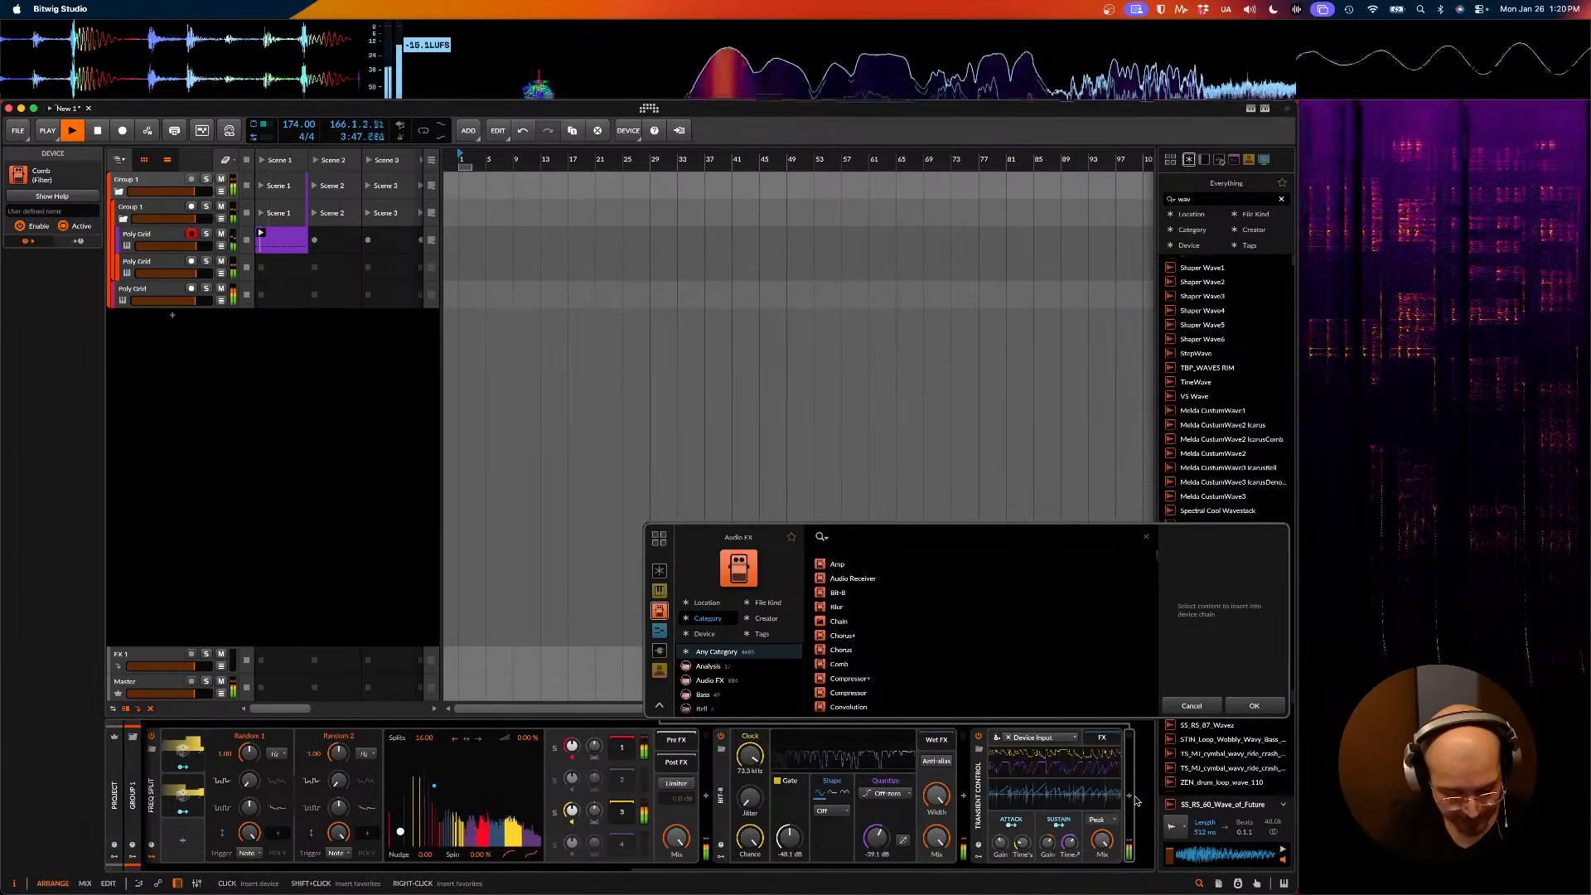
{"action": "type", "text": "over"}
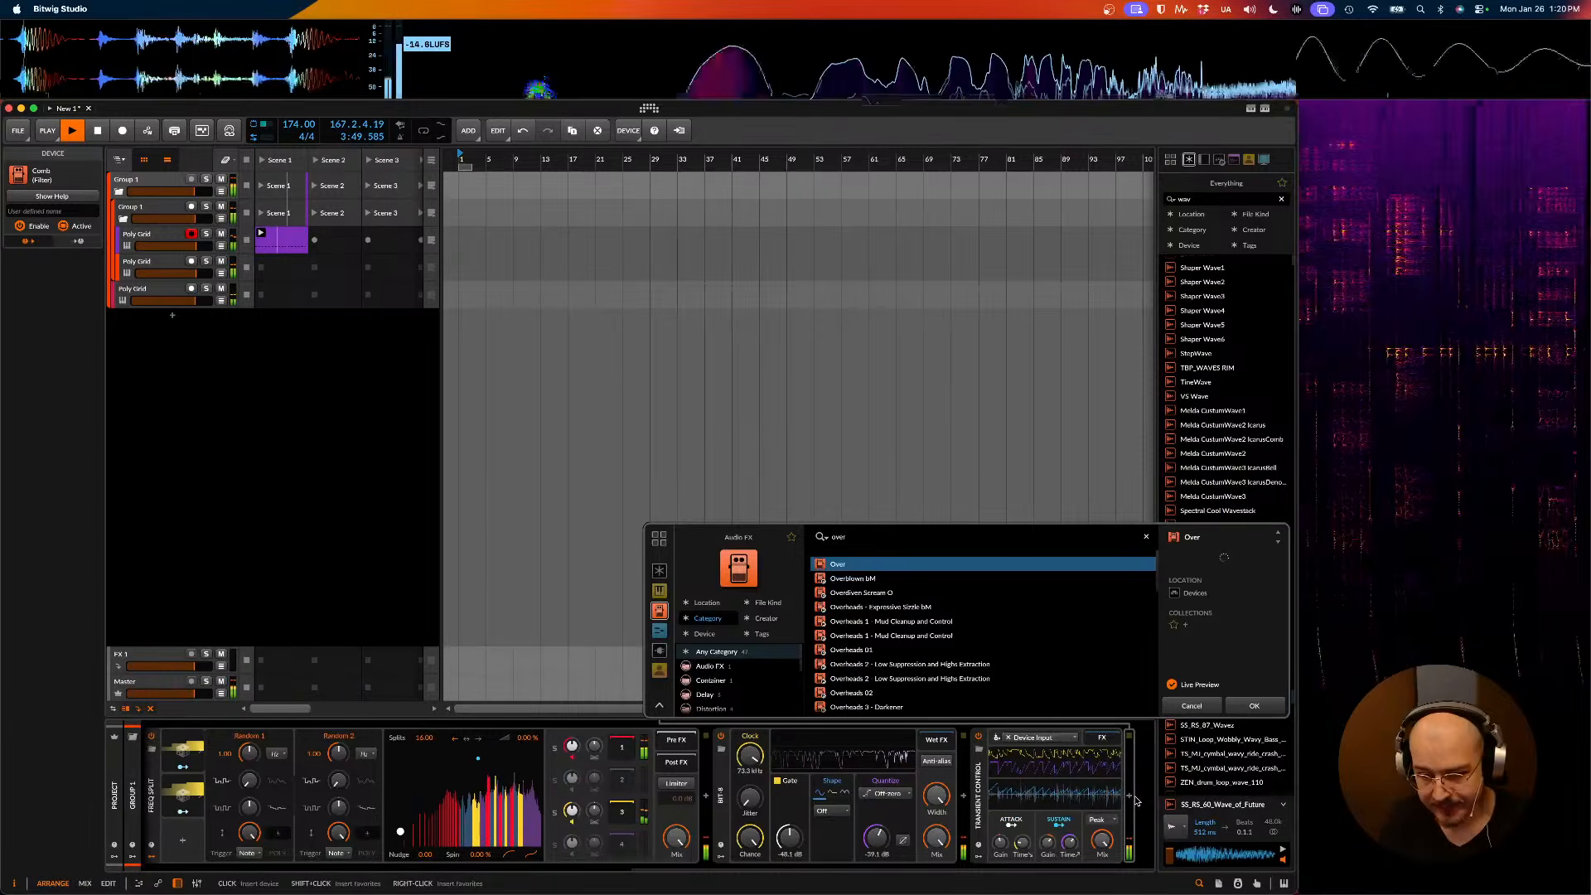
{"action": "key", "text": "Return"}
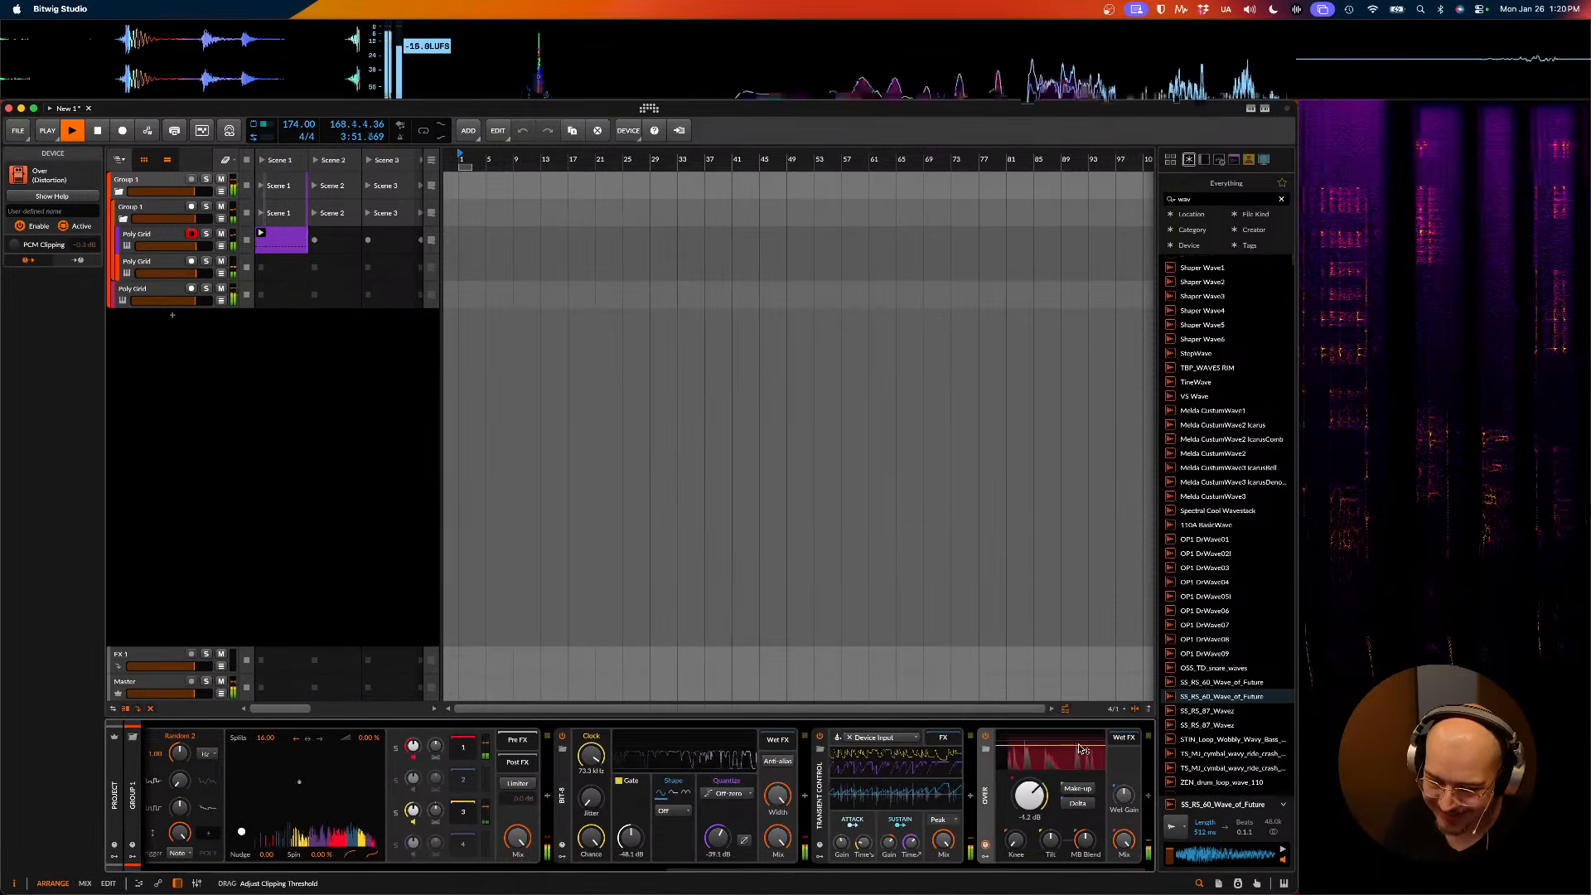
{"action": "right_click", "coordinate": [1013, 821]}
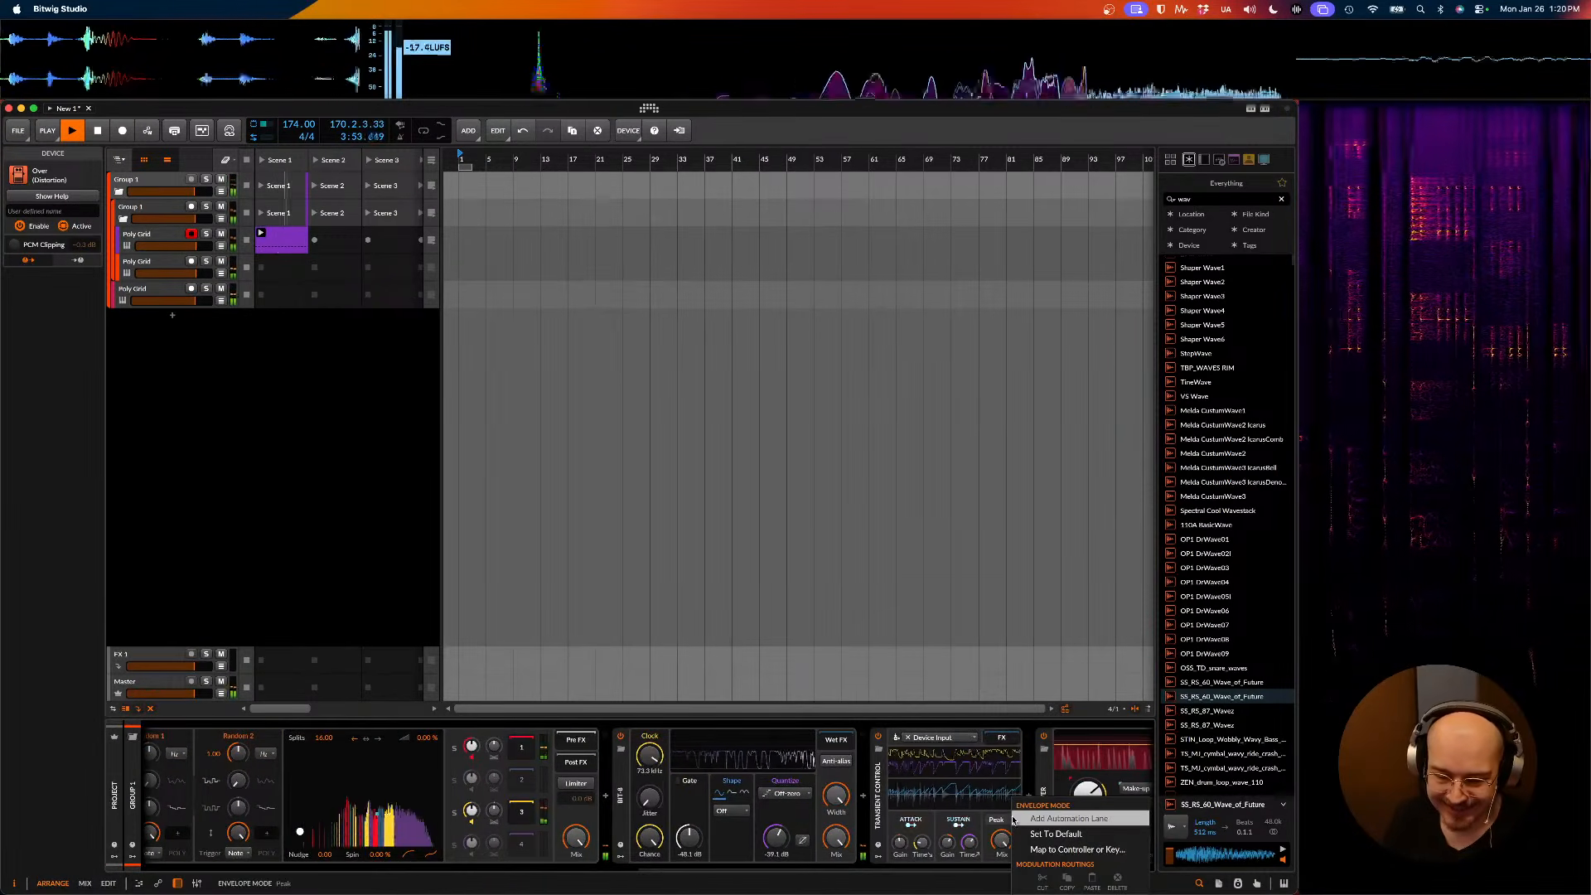
{"action": "left_click", "coordinate": [867, 805]}
- Readjust the Comb filter's frequency and feedback while the beat plays
{"action": "scroll", "coordinate": [858, 802], "scroll_direction": "left", "scroll_amount": 15}
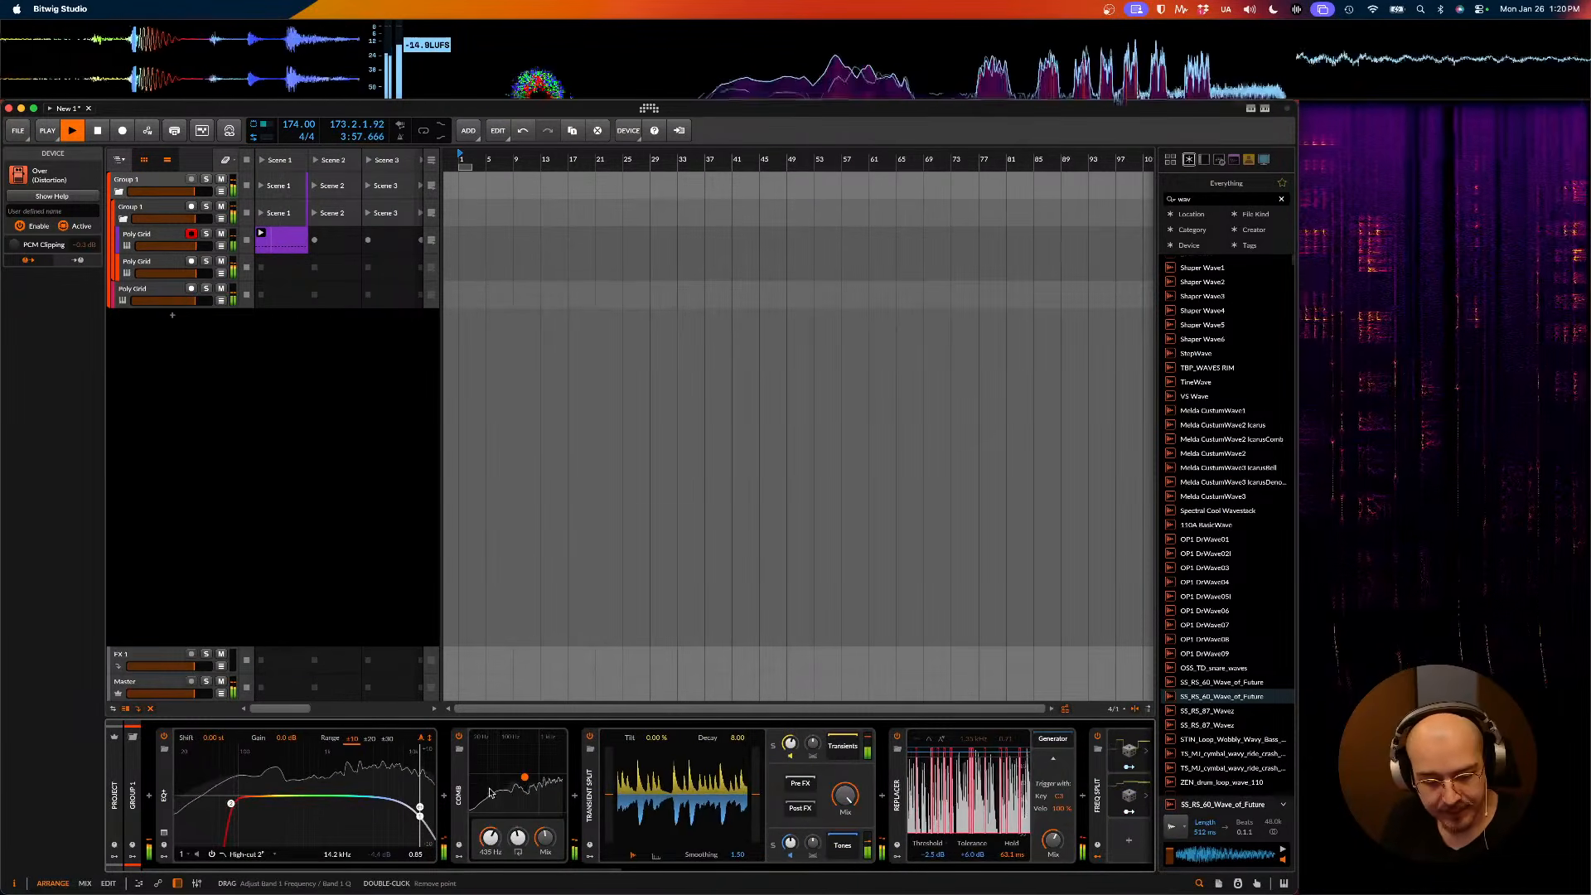
{"action": "mouse_move", "coordinate": [523, 782]}
{"action": "left_mouse_down"}
{"action": "mouse_move", "coordinate": [529, 804]}
{"action": "mouse_move", "coordinate": [560, 756]}
{"action": "mouse_move", "coordinate": [538, 760]}
{"action": "mouse_move", "coordinate": [537, 789]}
{"action": "left_mouse_up"}
- Insert a Delay-4 between the Freq Split and the Bit-8
{"action": "scroll", "coordinate": [537, 789], "scroll_direction": "right", "scroll_amount": 10}
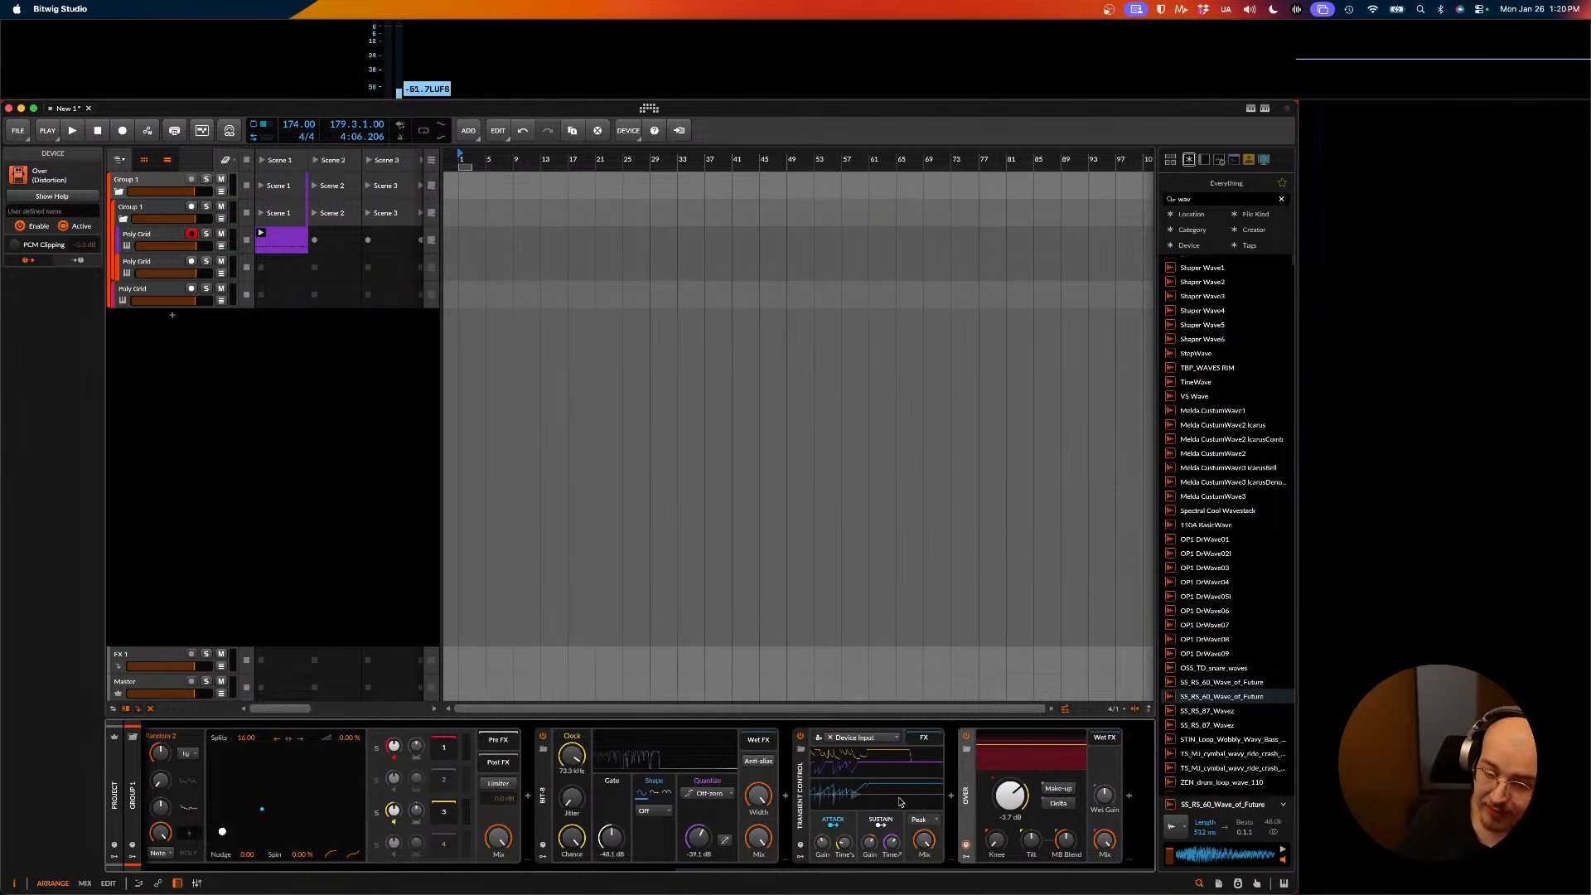
{"action": "left_click", "coordinate": [435, 760]}
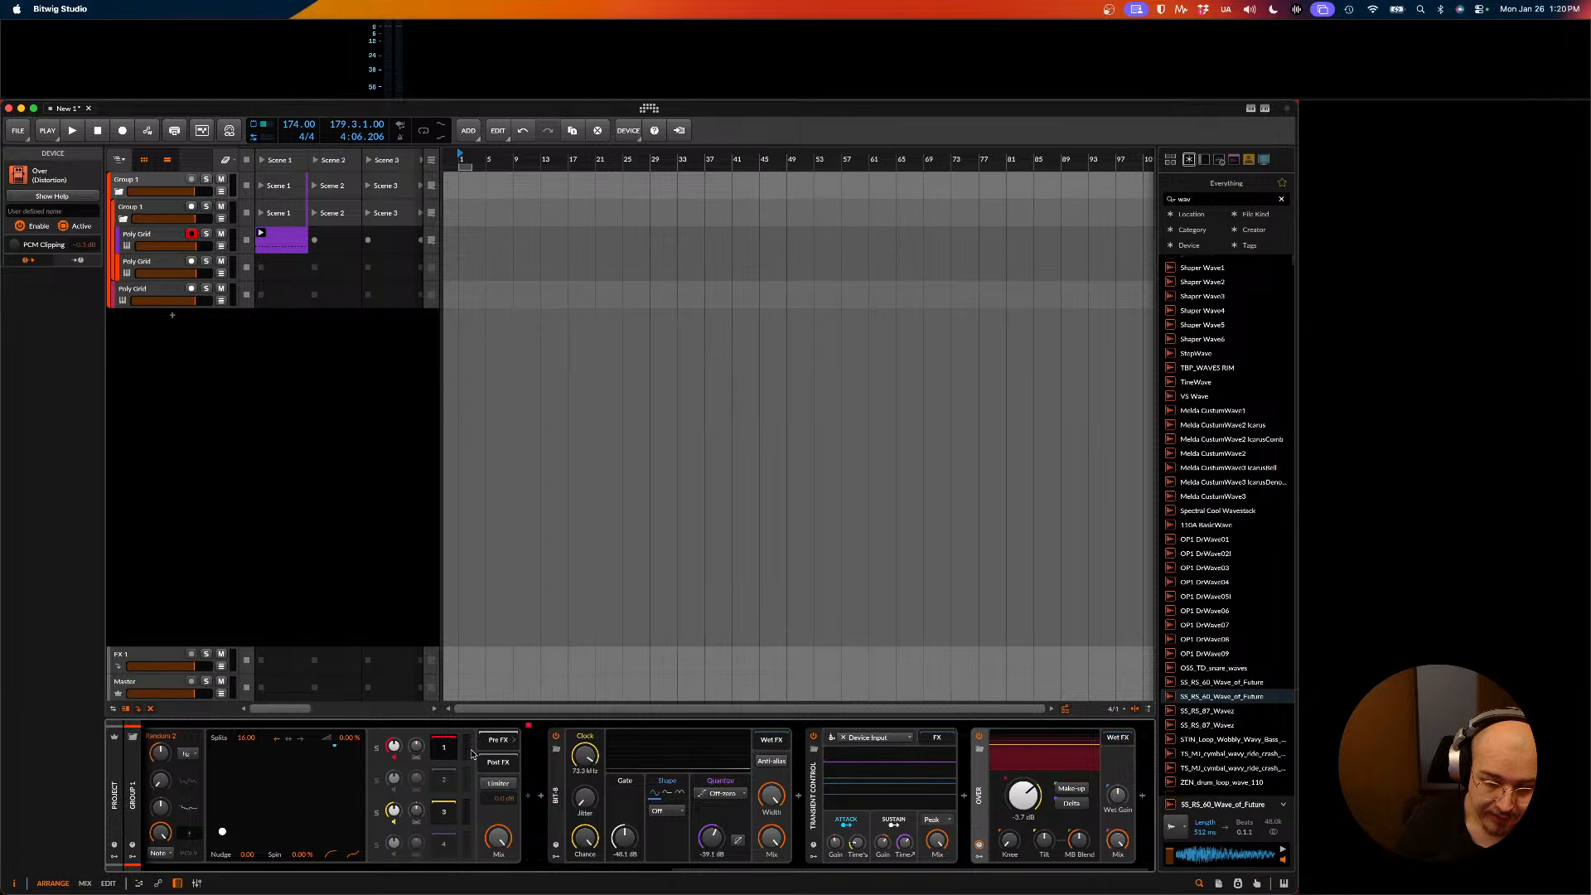
{"action": "left_click", "coordinate": [526, 798]}
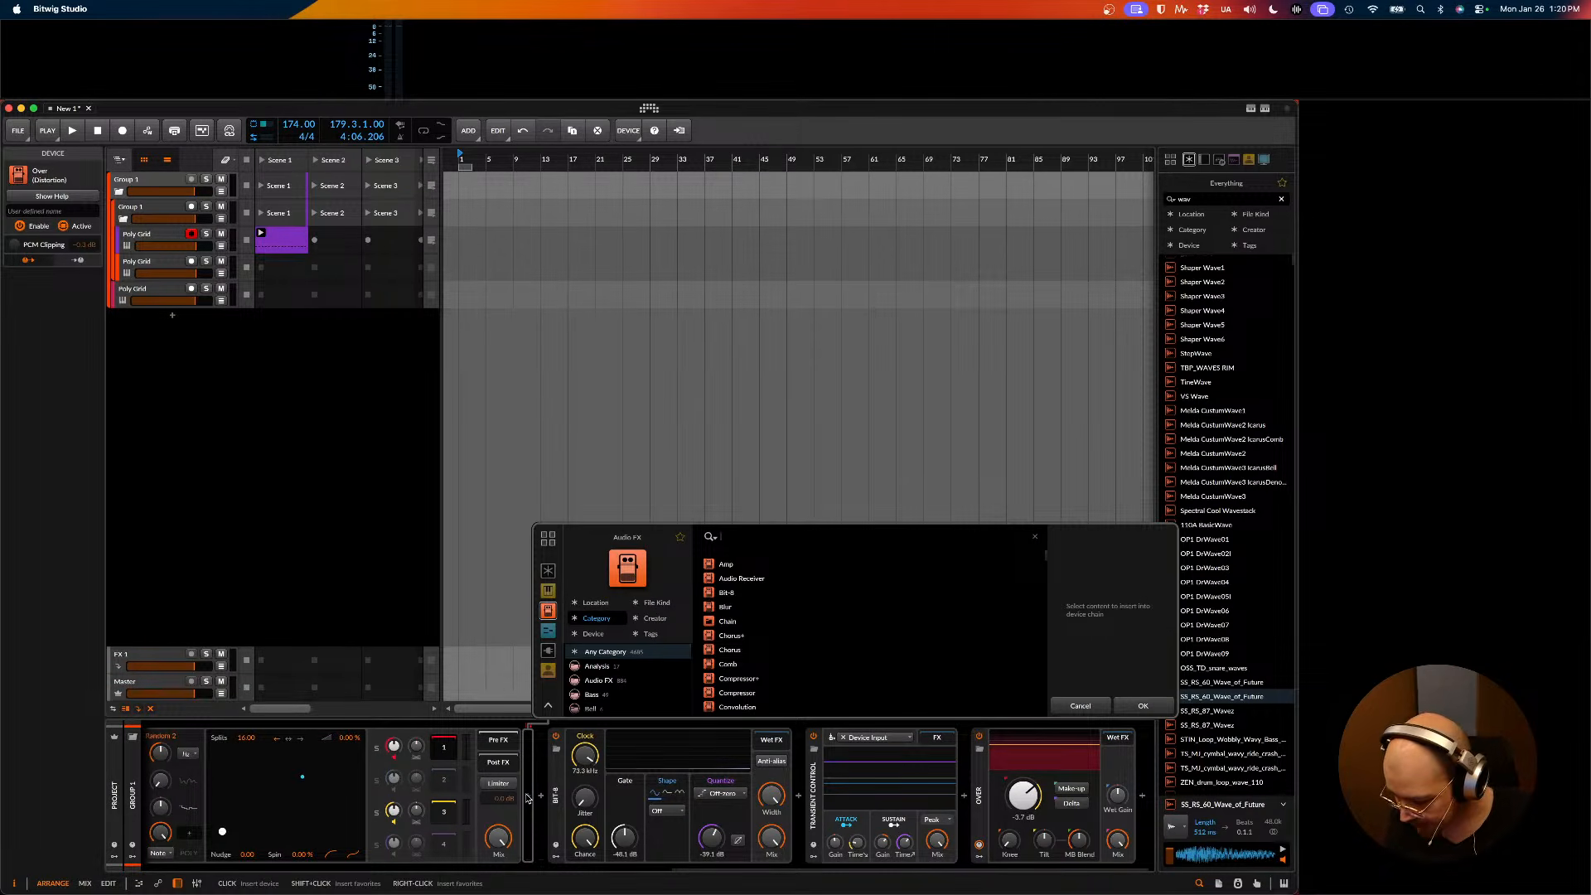
{"action": "type", "text": "delay"}
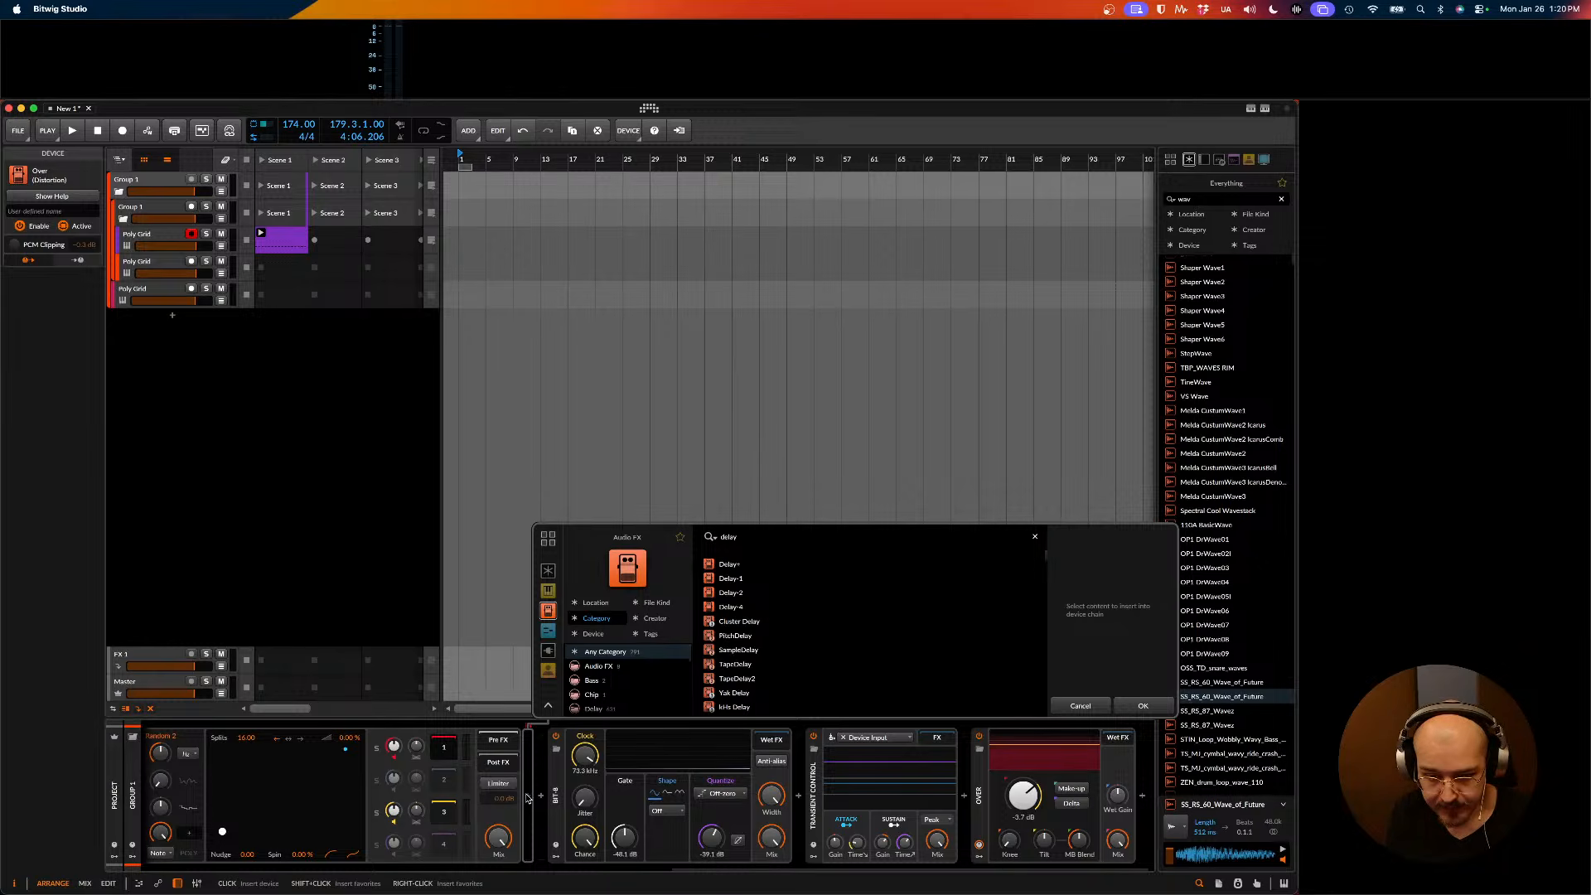
{"action": "key", "text": "Down"}
{"action": "key", "text": "Down"}
{"action": "key", "text": "Down"}
{"action": "key", "text": "Down"}
{"action": "key", "text": "Return"}
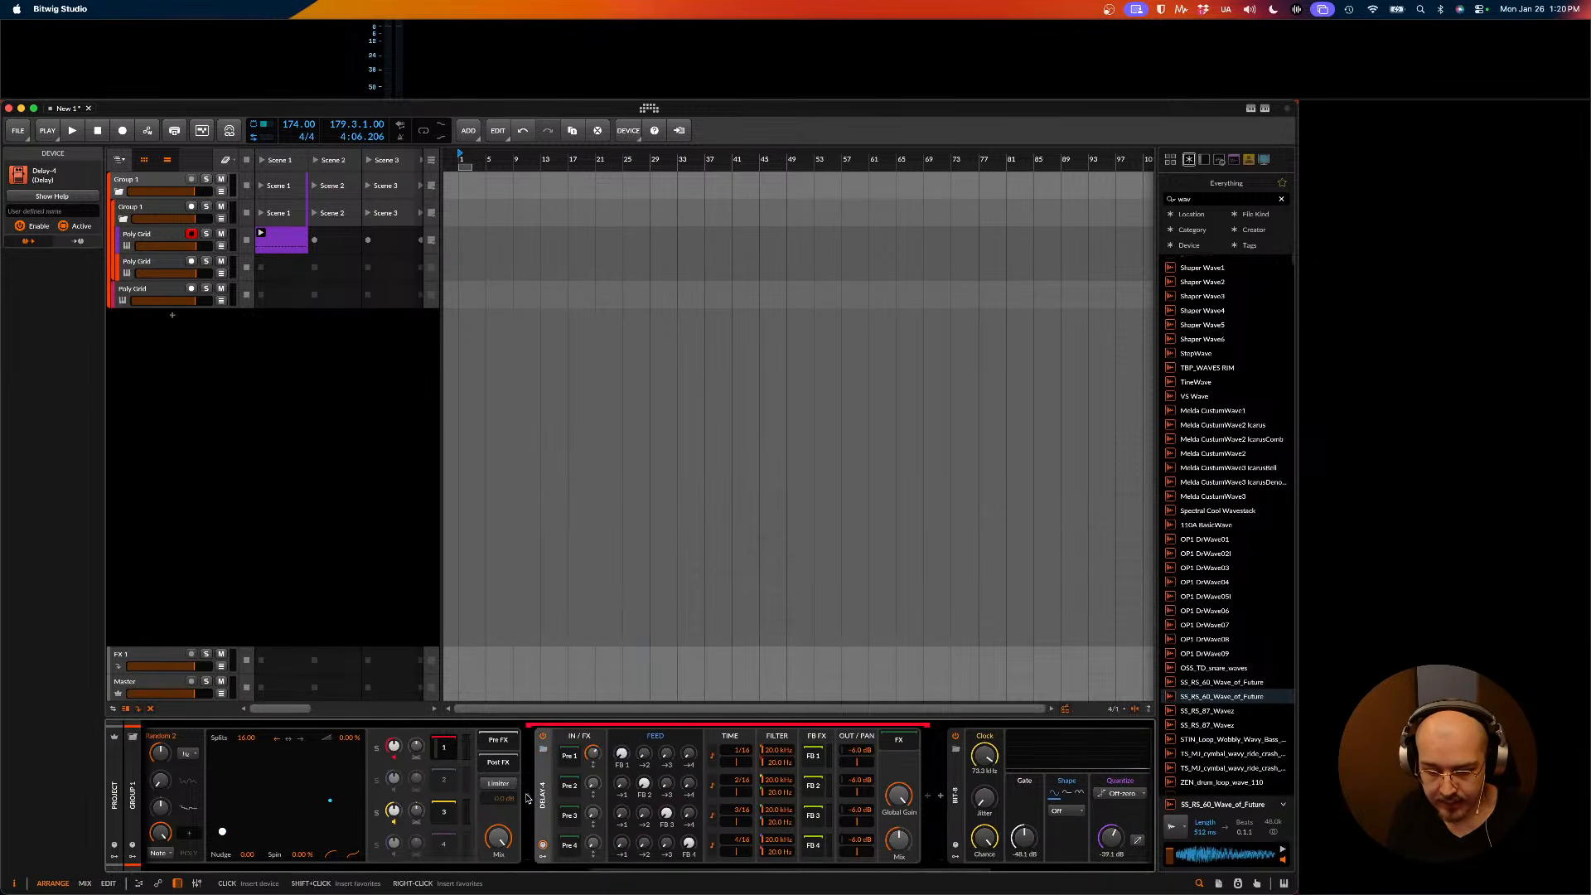
- Try raising the Delay-4's send from unit 1 to unit 2, restore it, and audition the beat
{"action": "key", "text": "space"}
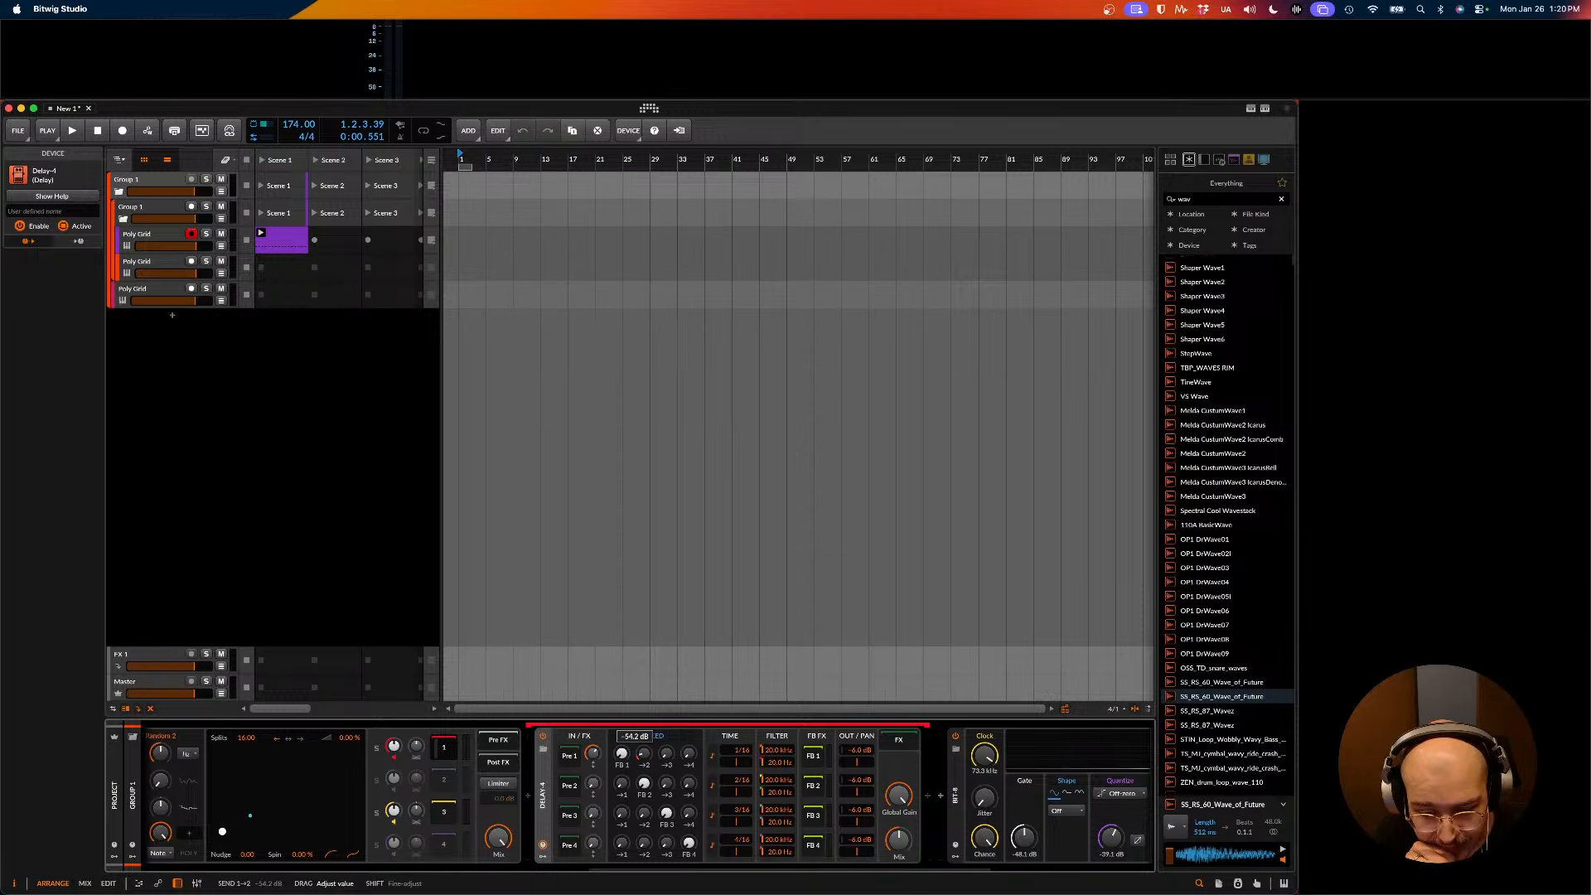
{"action": "mouse_move", "coordinate": [643, 760]}
{"action": "left_mouse_down"}
{"action": "mouse_move", "coordinate": [643, 787]}
{"action": "mouse_move", "coordinate": [643, 740]}
{"action": "left_mouse_up"}
{"action": "left_click_drag", "start_coordinate": [643, 760], "coordinate": [643, 784]}
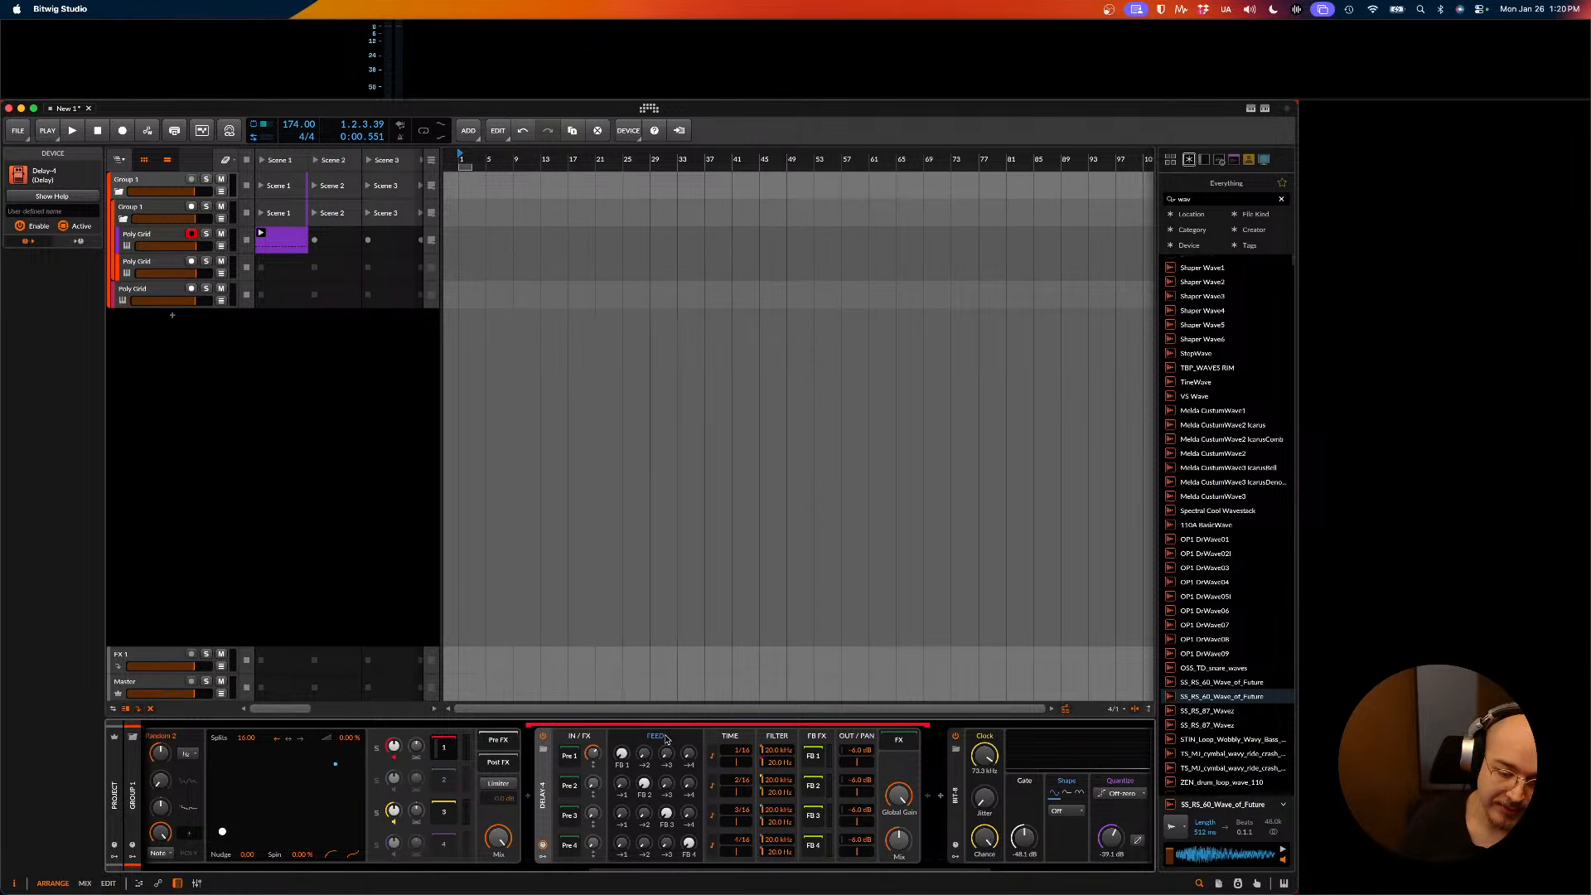
{"action": "key", "text": "space"}
{"action": "key", "text": "space"}
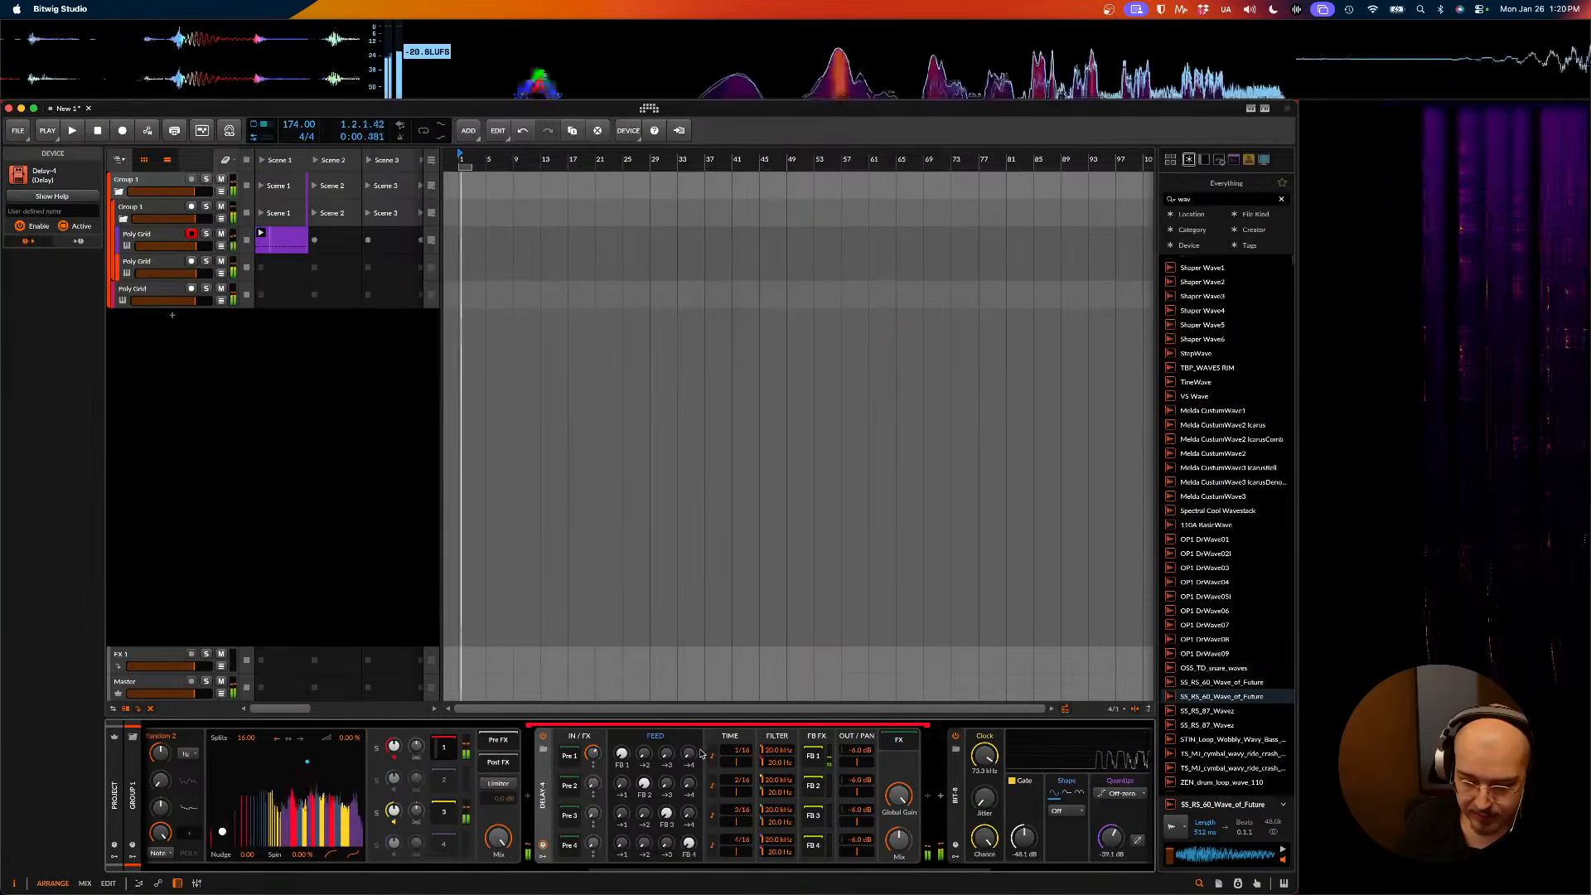
{"action": "key", "text": "space"}
- Solo band 1 of the Freq Split and audition it through the delay
{"action": "left_click", "coordinate": [377, 750]}
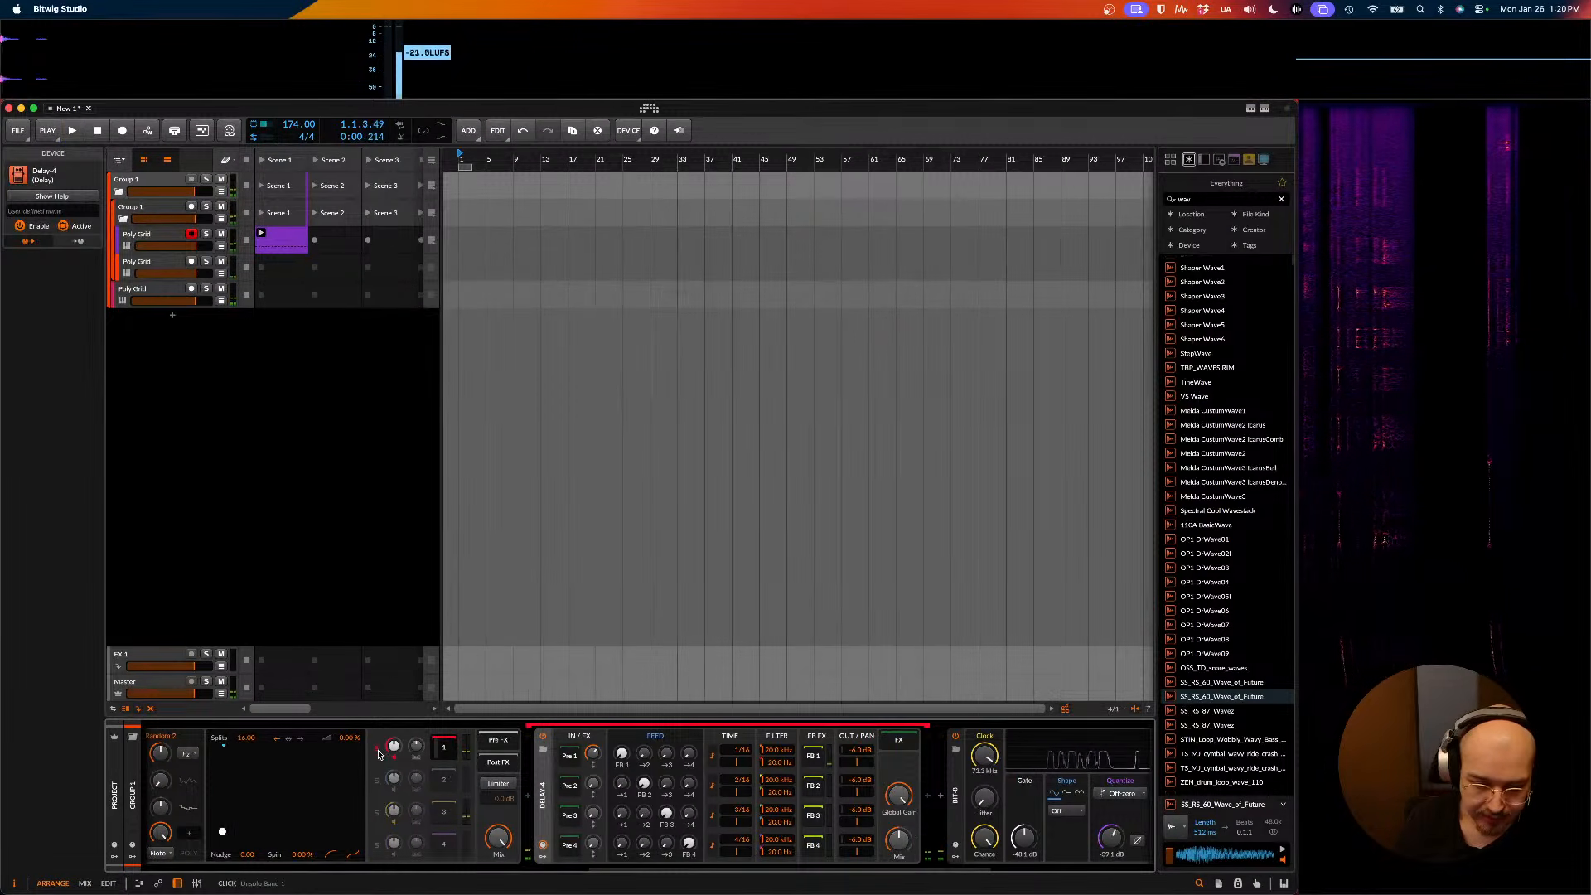
{"action": "key", "text": "space"}
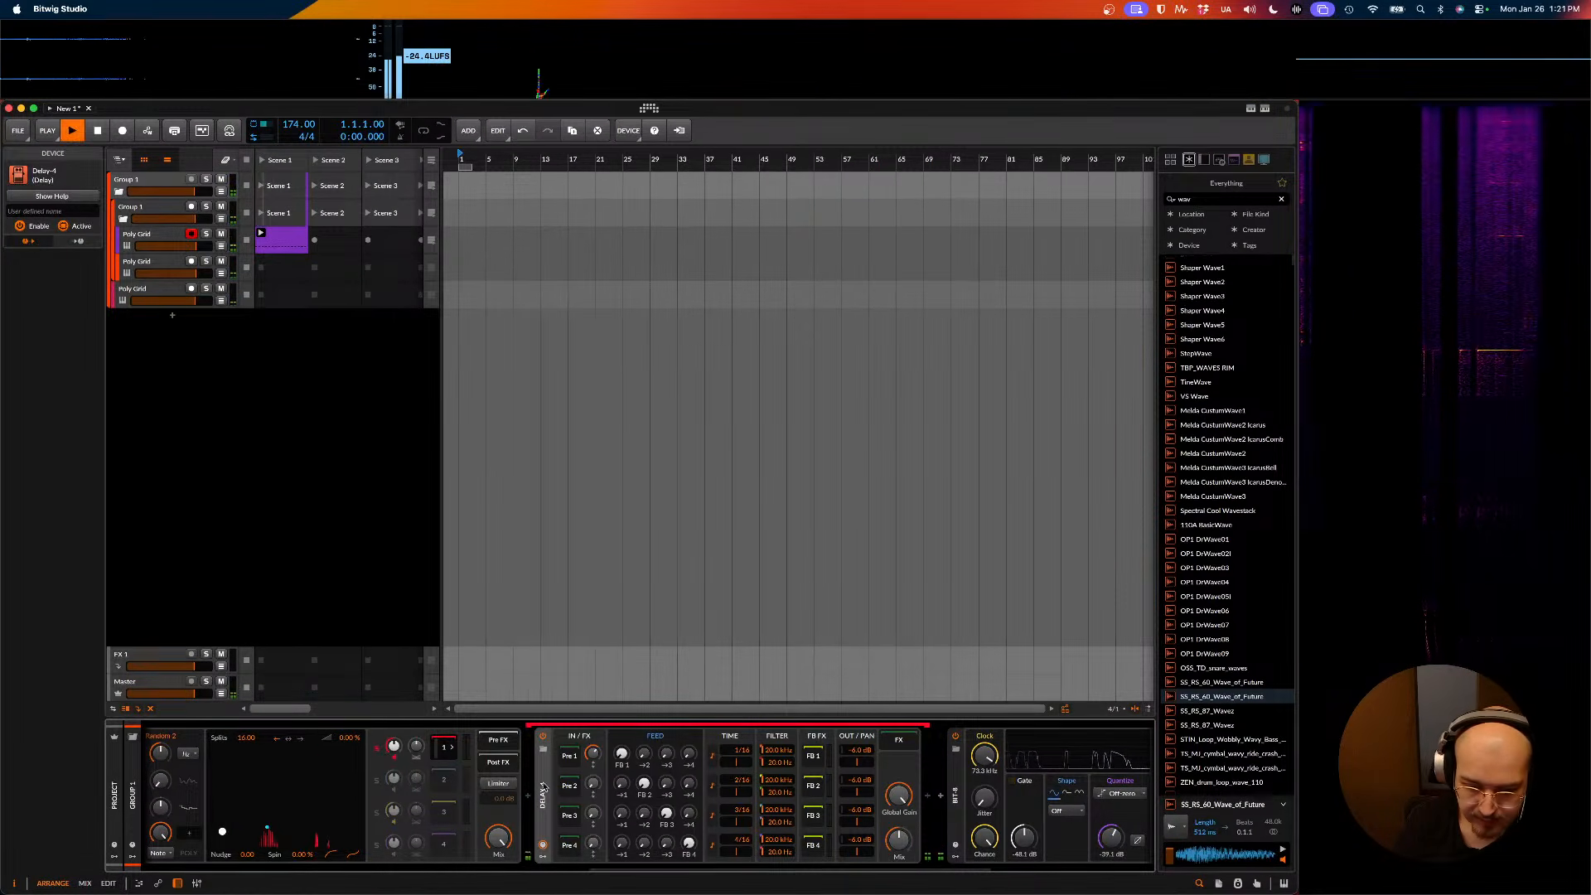
{"action": "key", "text": "space"}
{"action": "key", "text": "space"}
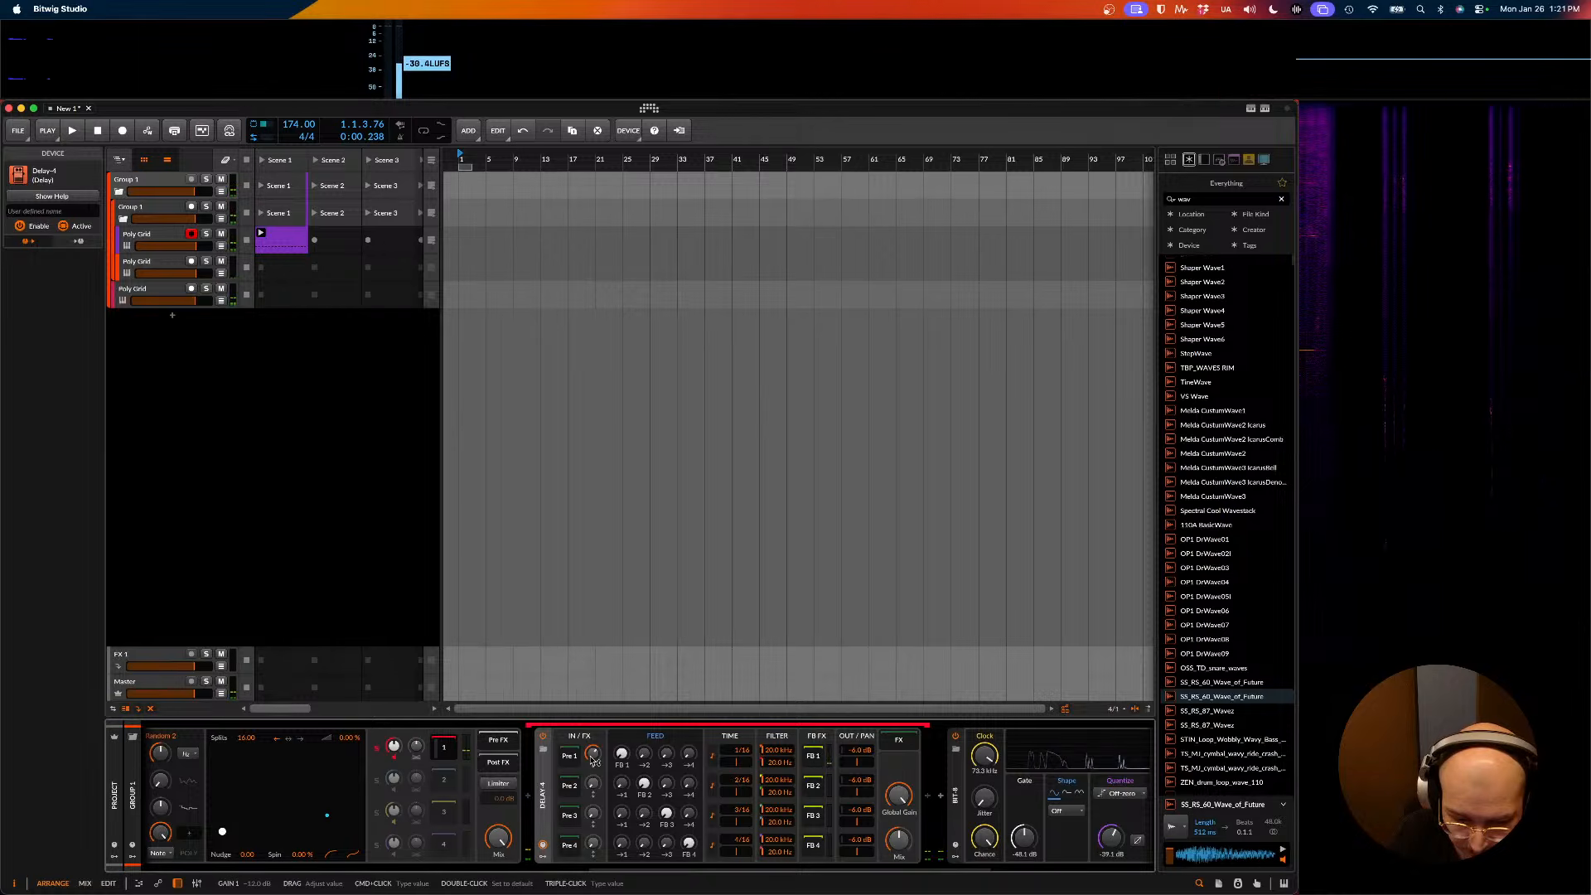
- Open the Delay-4's interactive help and set unit 1's delay time to 2/16
{"action": "right_click", "coordinate": [574, 773]}
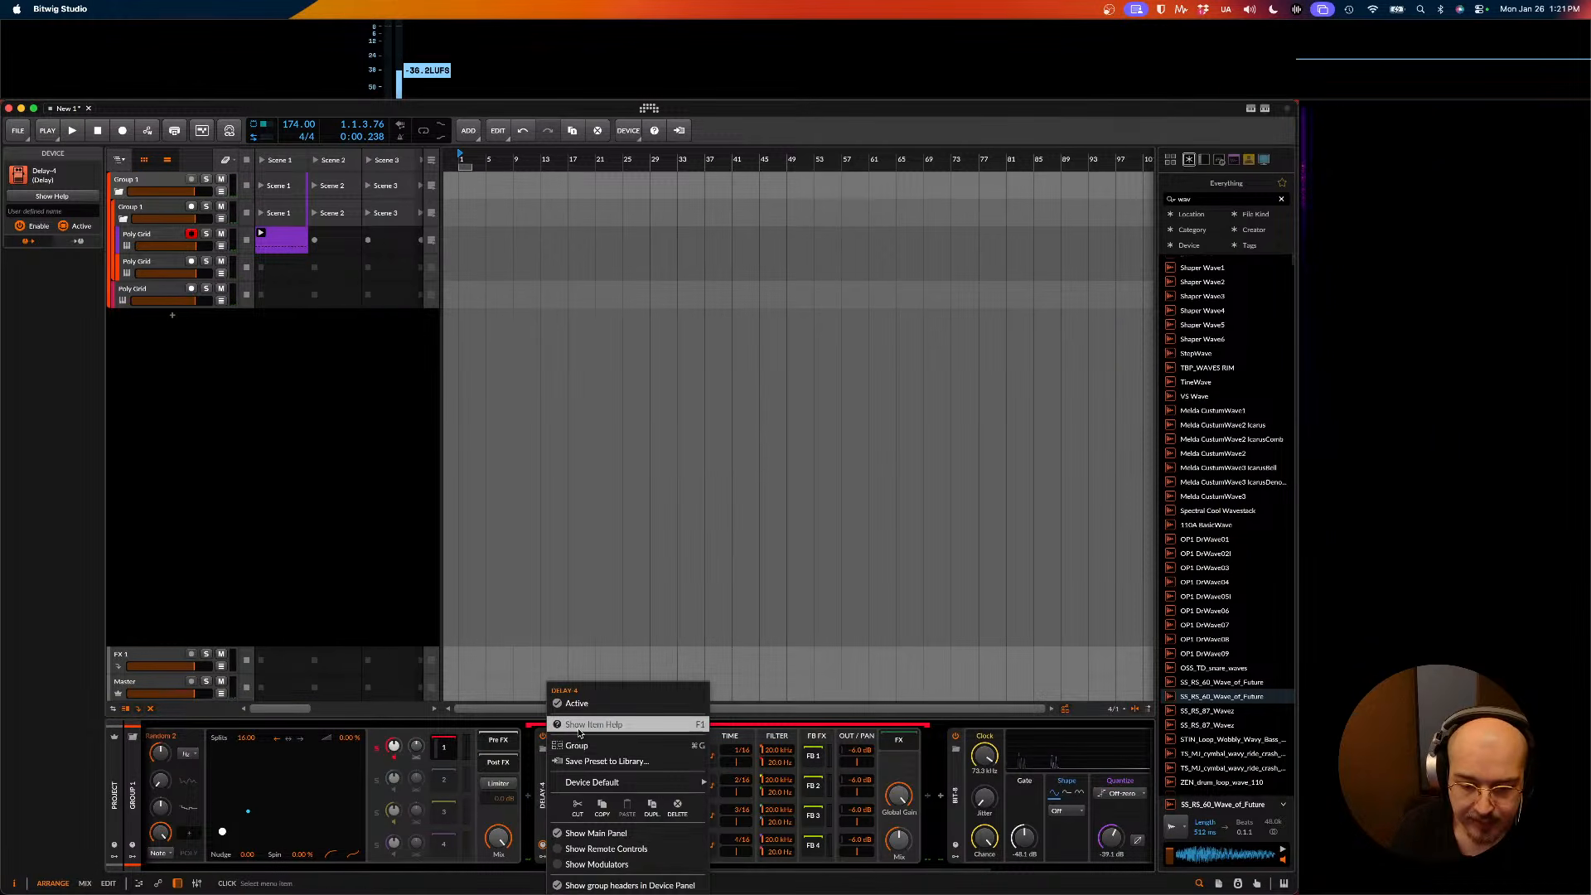
{"action": "left_click", "coordinate": [578, 733]}
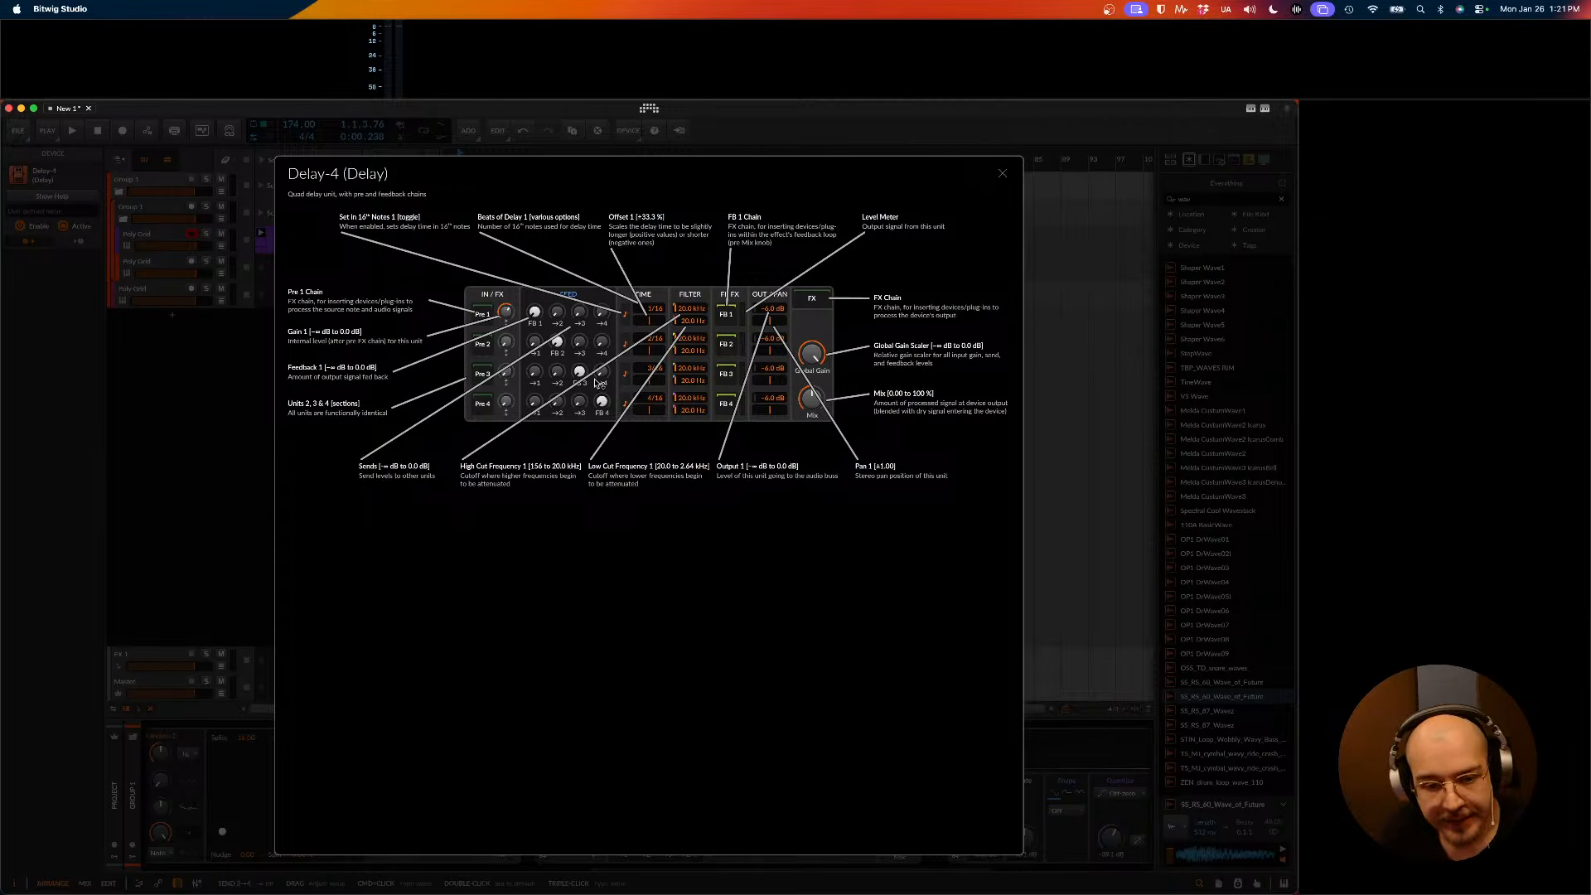
{"action": "key", "text": "space"}
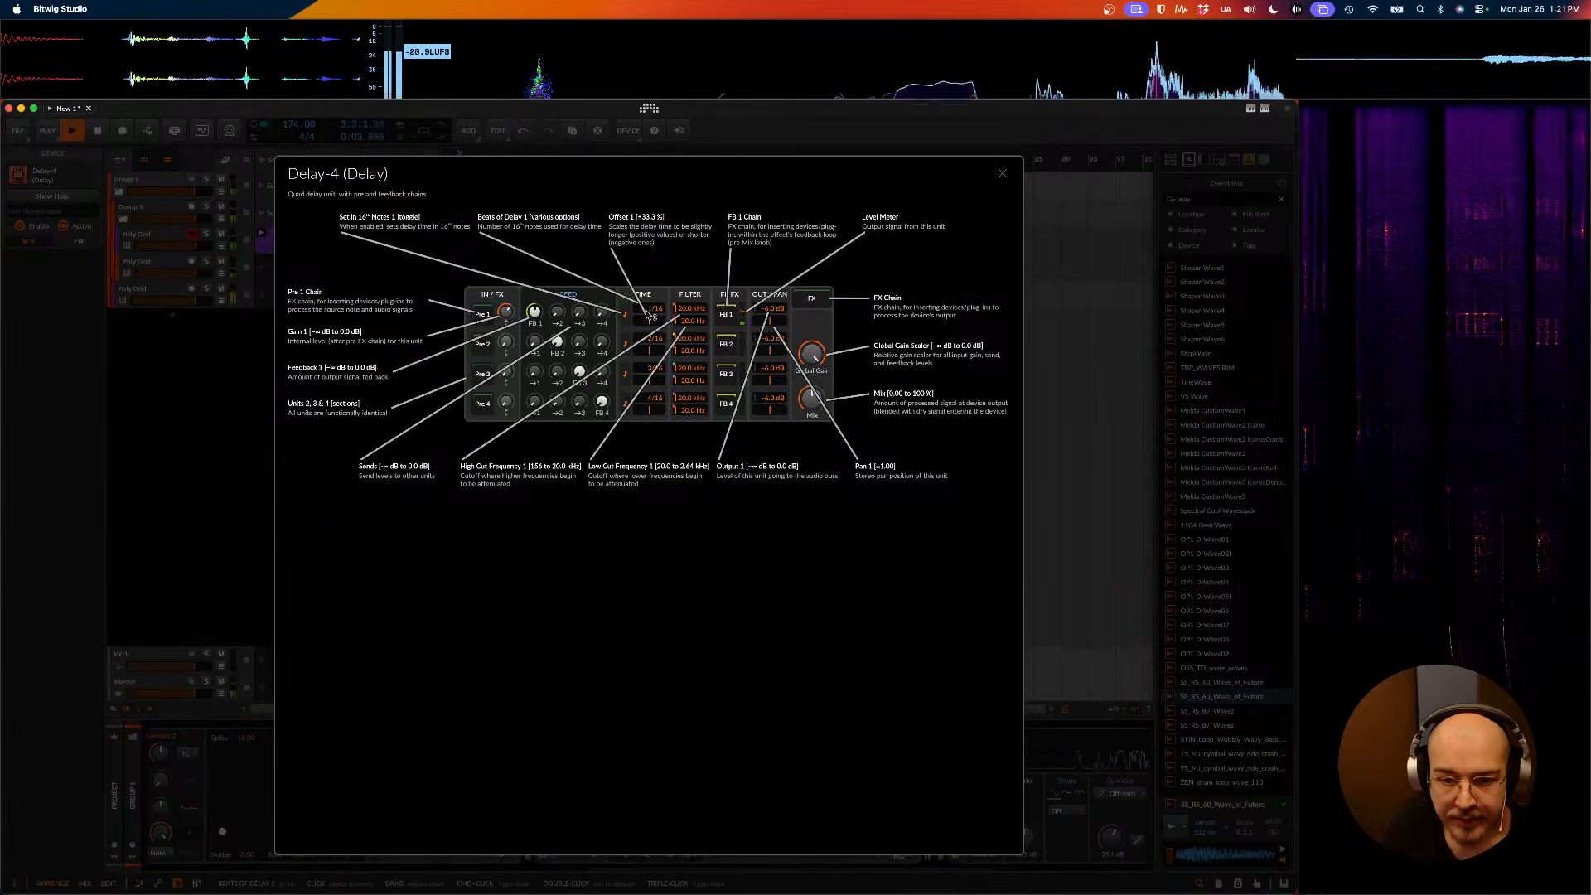
{"action": "scroll", "coordinate": [647, 314], "scroll_direction": "up", "scroll_amount": 1}
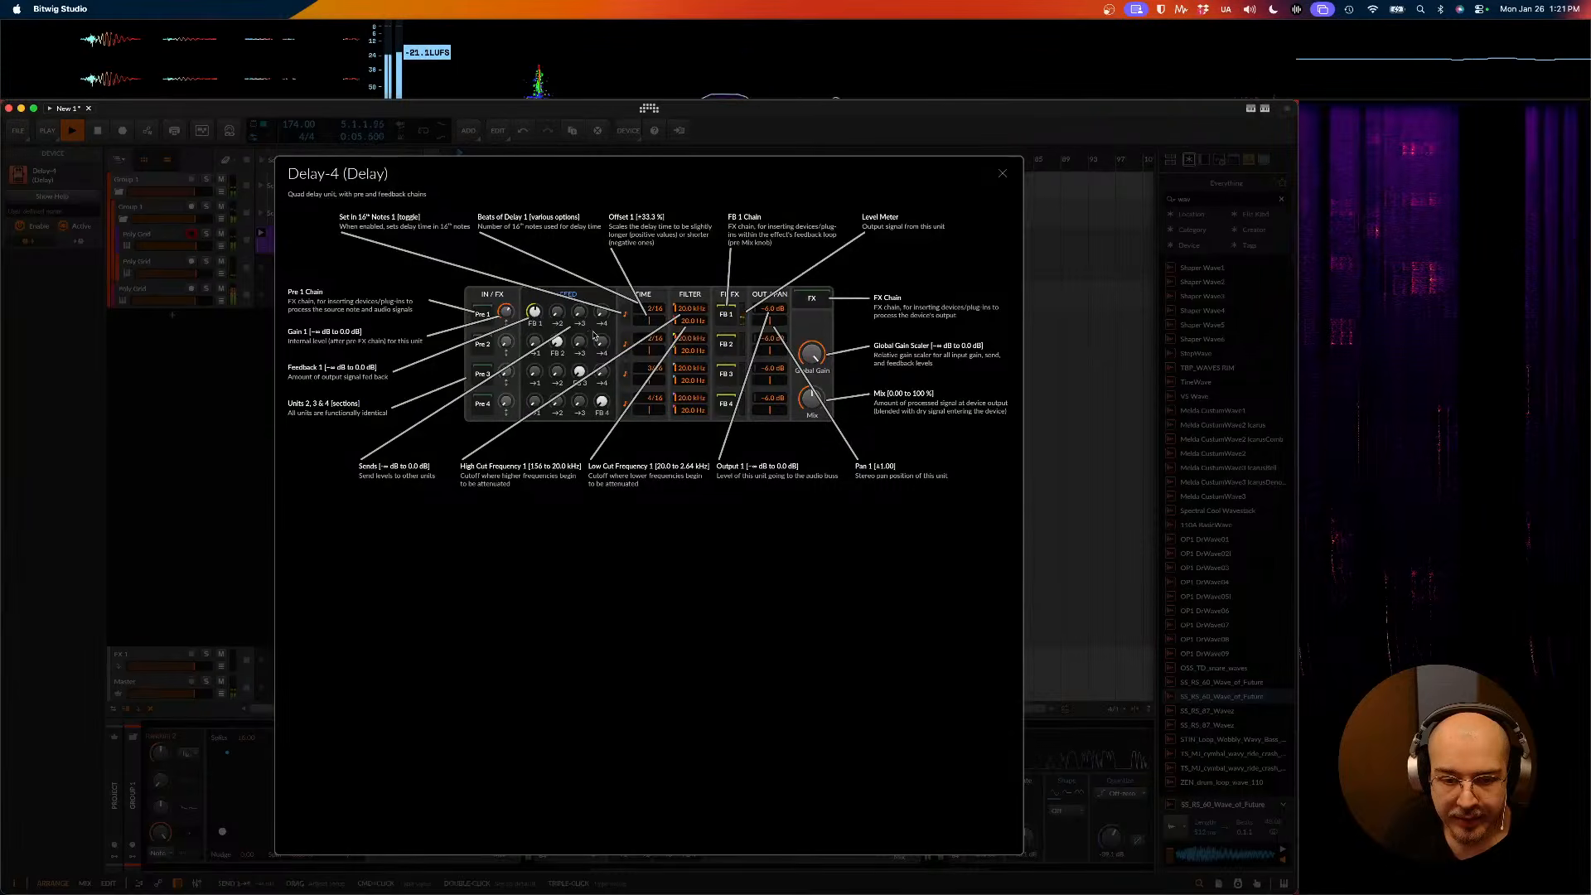
- Raise the feedback of delay unit 1 while auditioning the soloed band
{"action": "scroll", "coordinate": [535, 314], "scroll_direction": "up", "scroll_amount": 3}
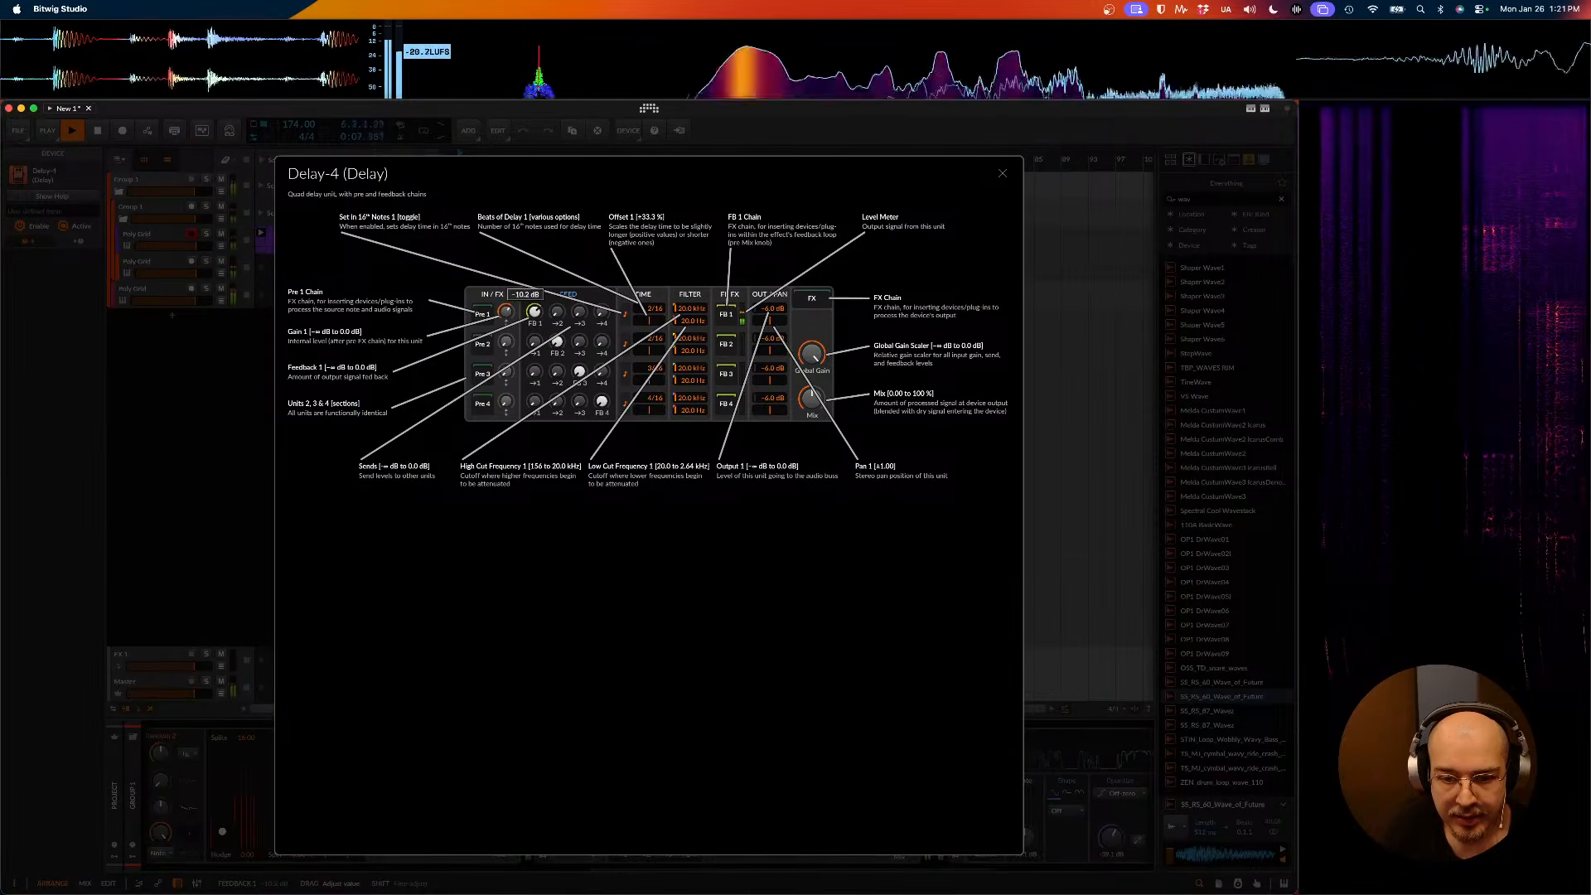
{"action": "scroll", "coordinate": [536, 314], "scroll_direction": "up", "scroll_amount": 2}
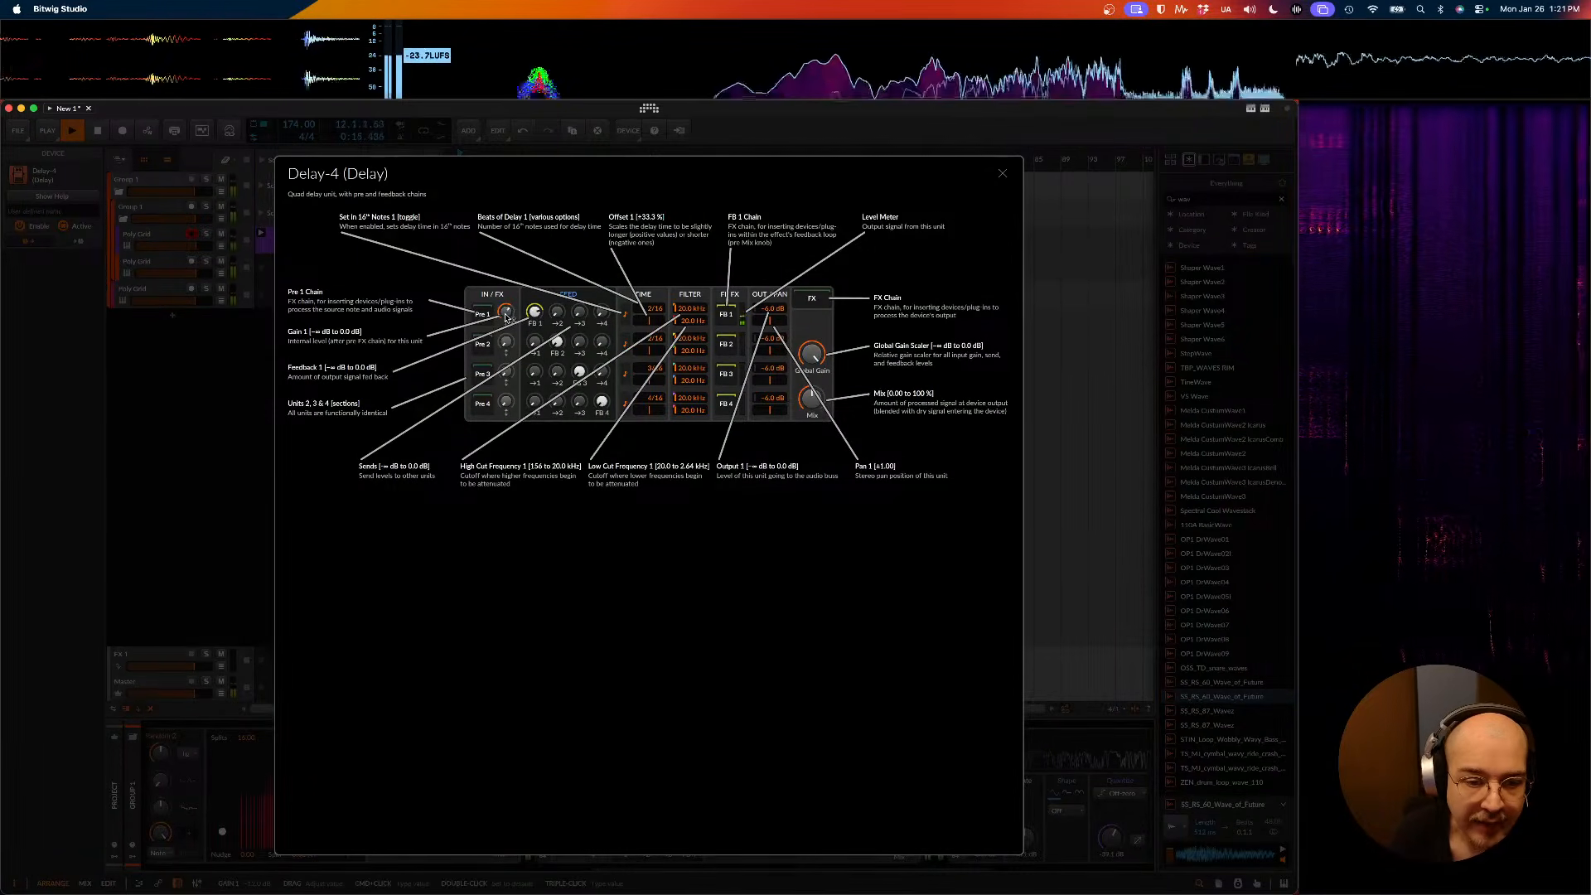
{"action": "key", "text": "space"}
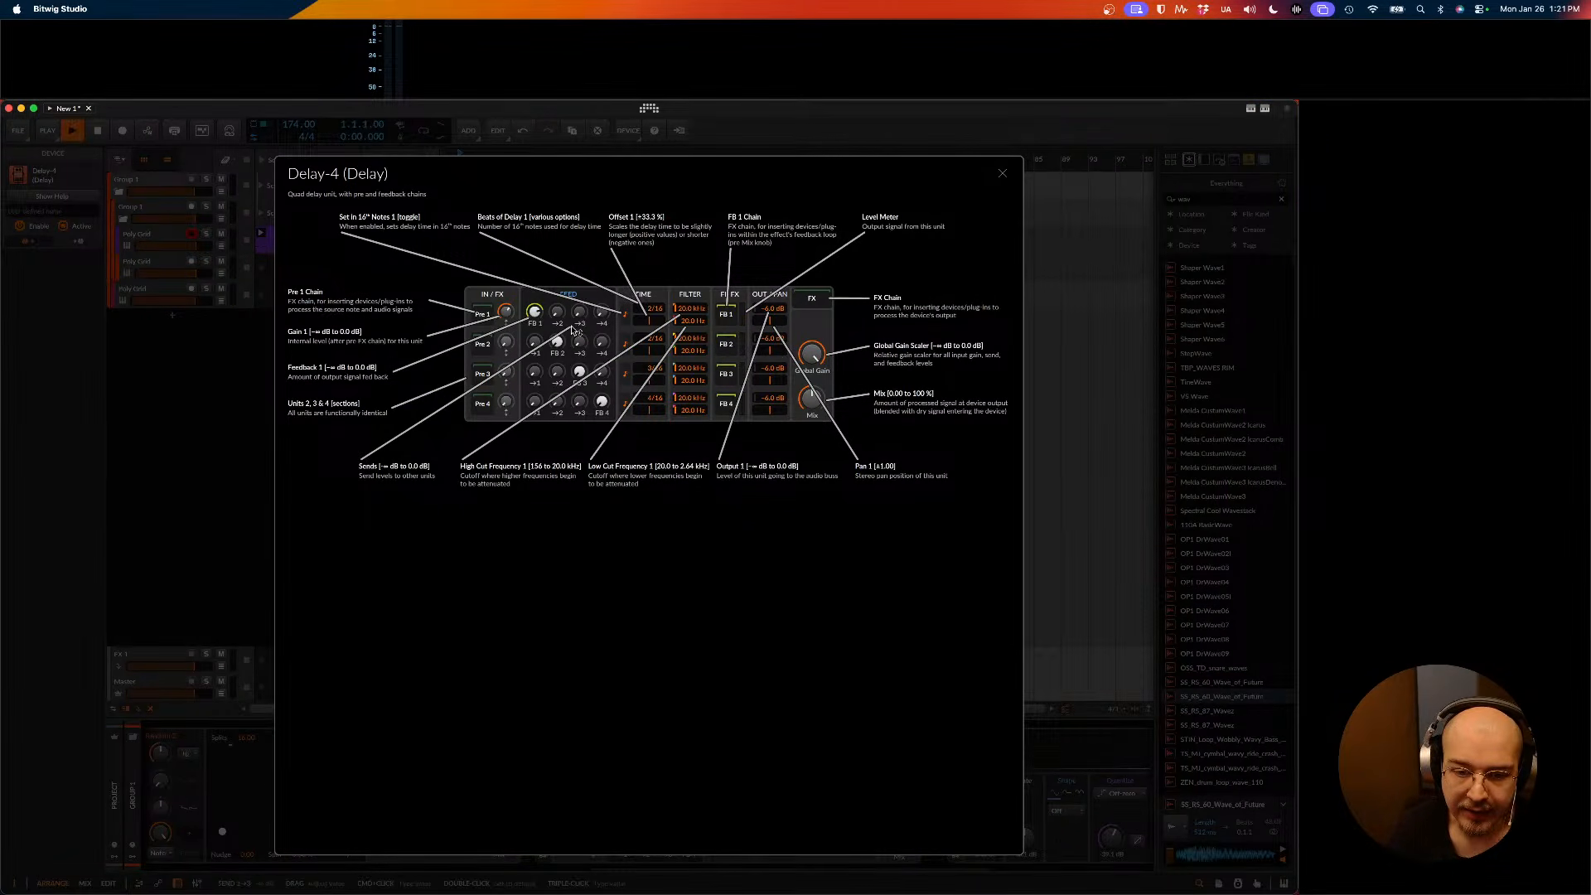
- Raise the send from delay unit 1 to unit 2 and audition the echoes
{"action": "key", "text": "space"}
{"action": "left_click_drag", "start_coordinate": [557, 313], "coordinate": [557, 278]}
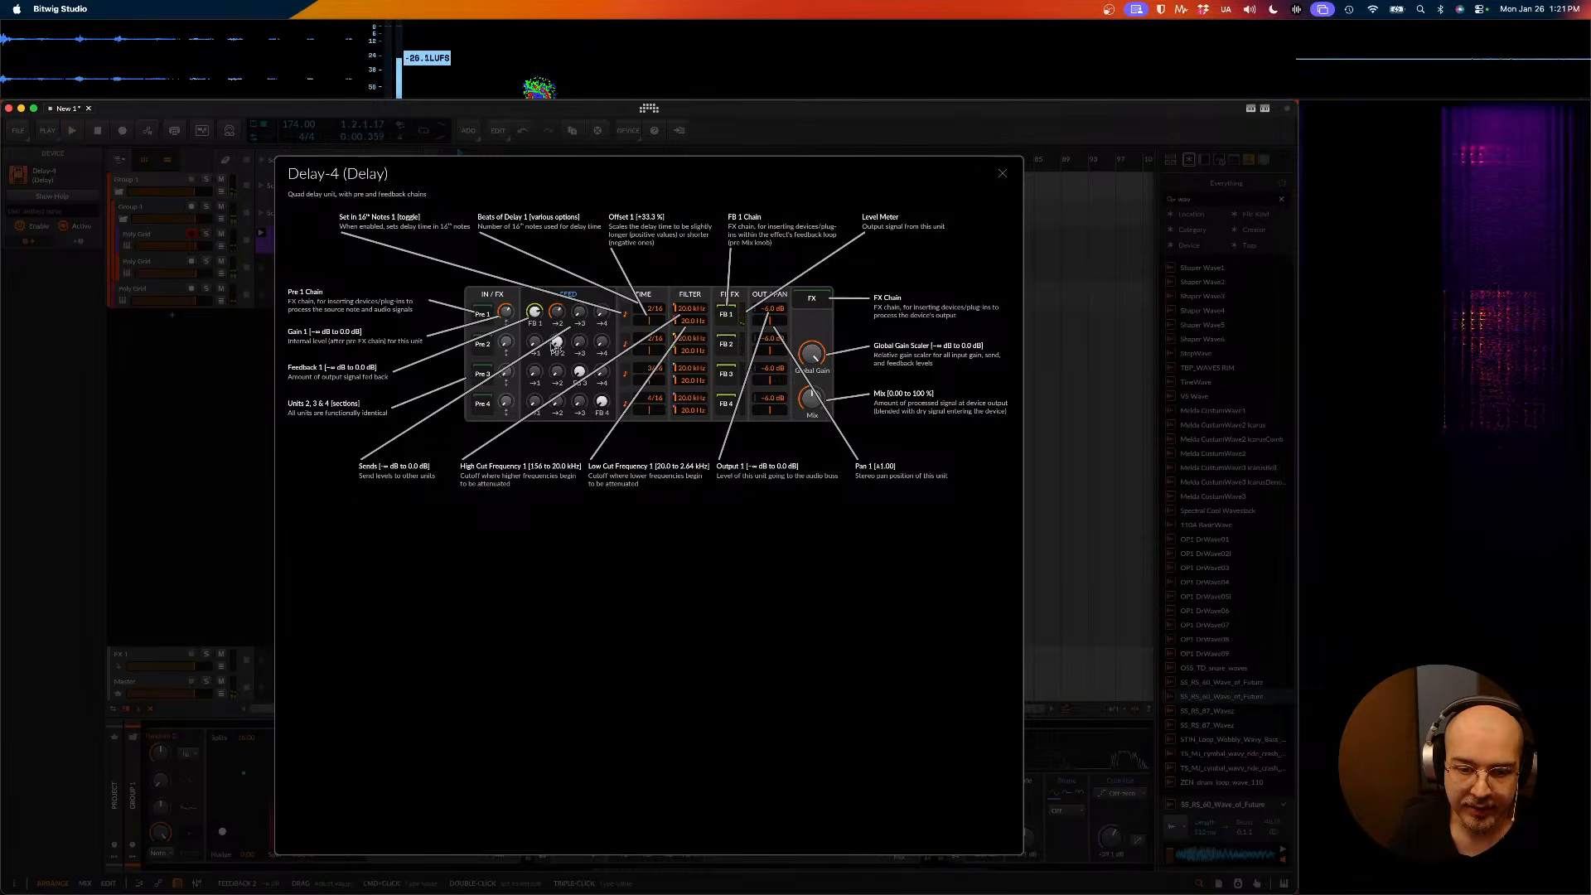
{"action": "key", "text": "space"}
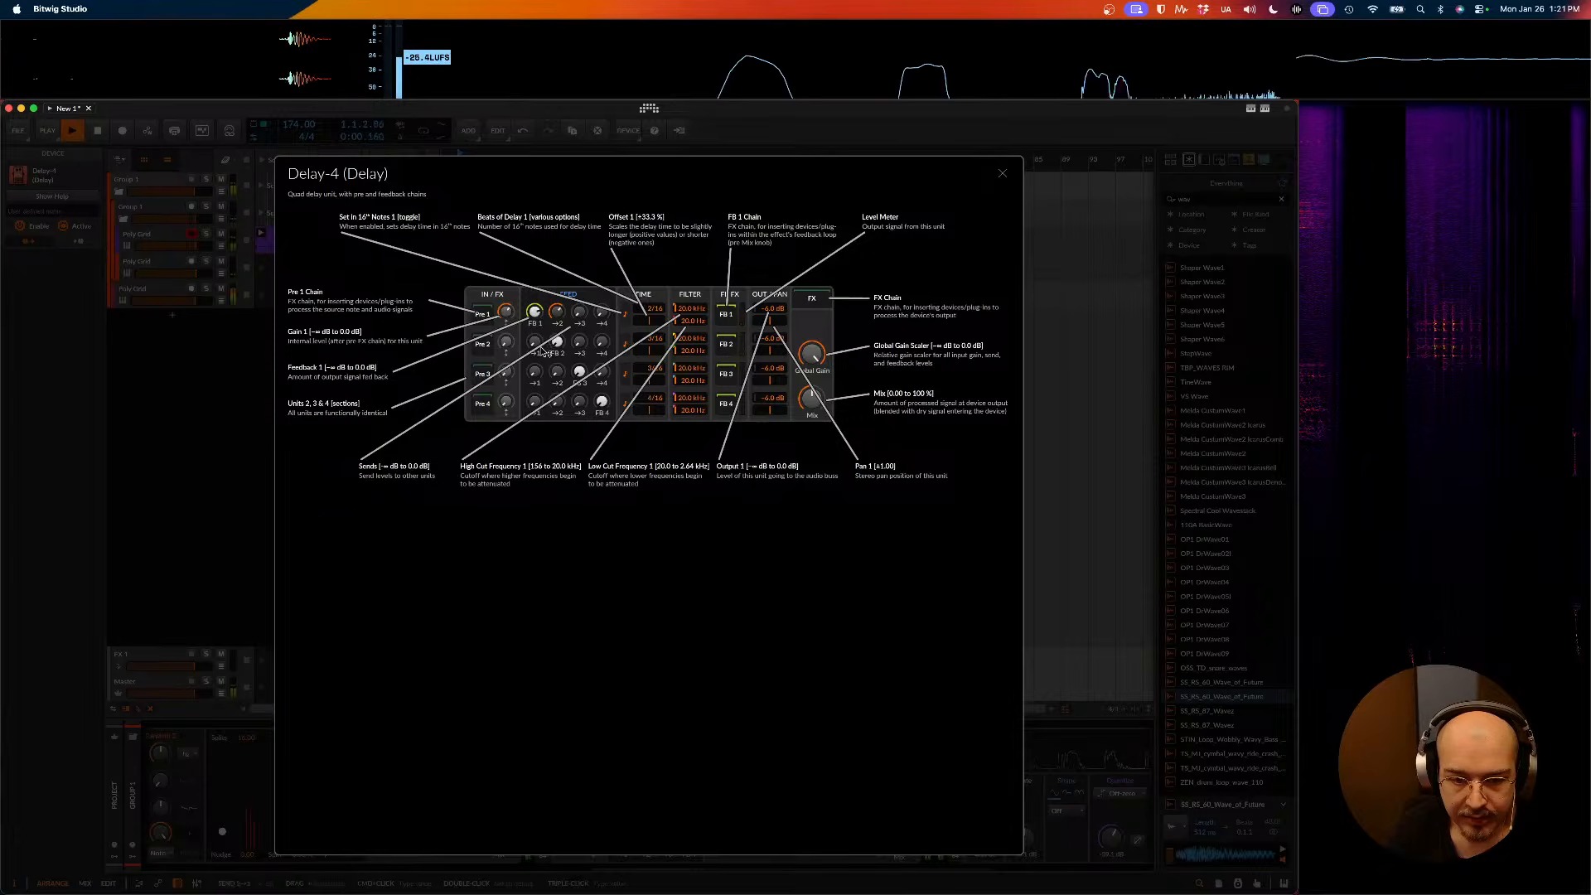
{"action": "key", "text": "space"}
{"action": "key", "text": "space"}
{"action": "key", "text": "space"}
- Raise the feedback of delay unit 2 while auditioning, and close the Delay-4 help
{"action": "mouse_move", "coordinate": [557, 312]}
{"action": "left_mouse_down"}
{"action": "mouse_move", "coordinate": [557, 334]}
{"action": "mouse_move", "coordinate": [557, 316]}
{"action": "left_mouse_up"}
{"action": "key", "text": "space"}
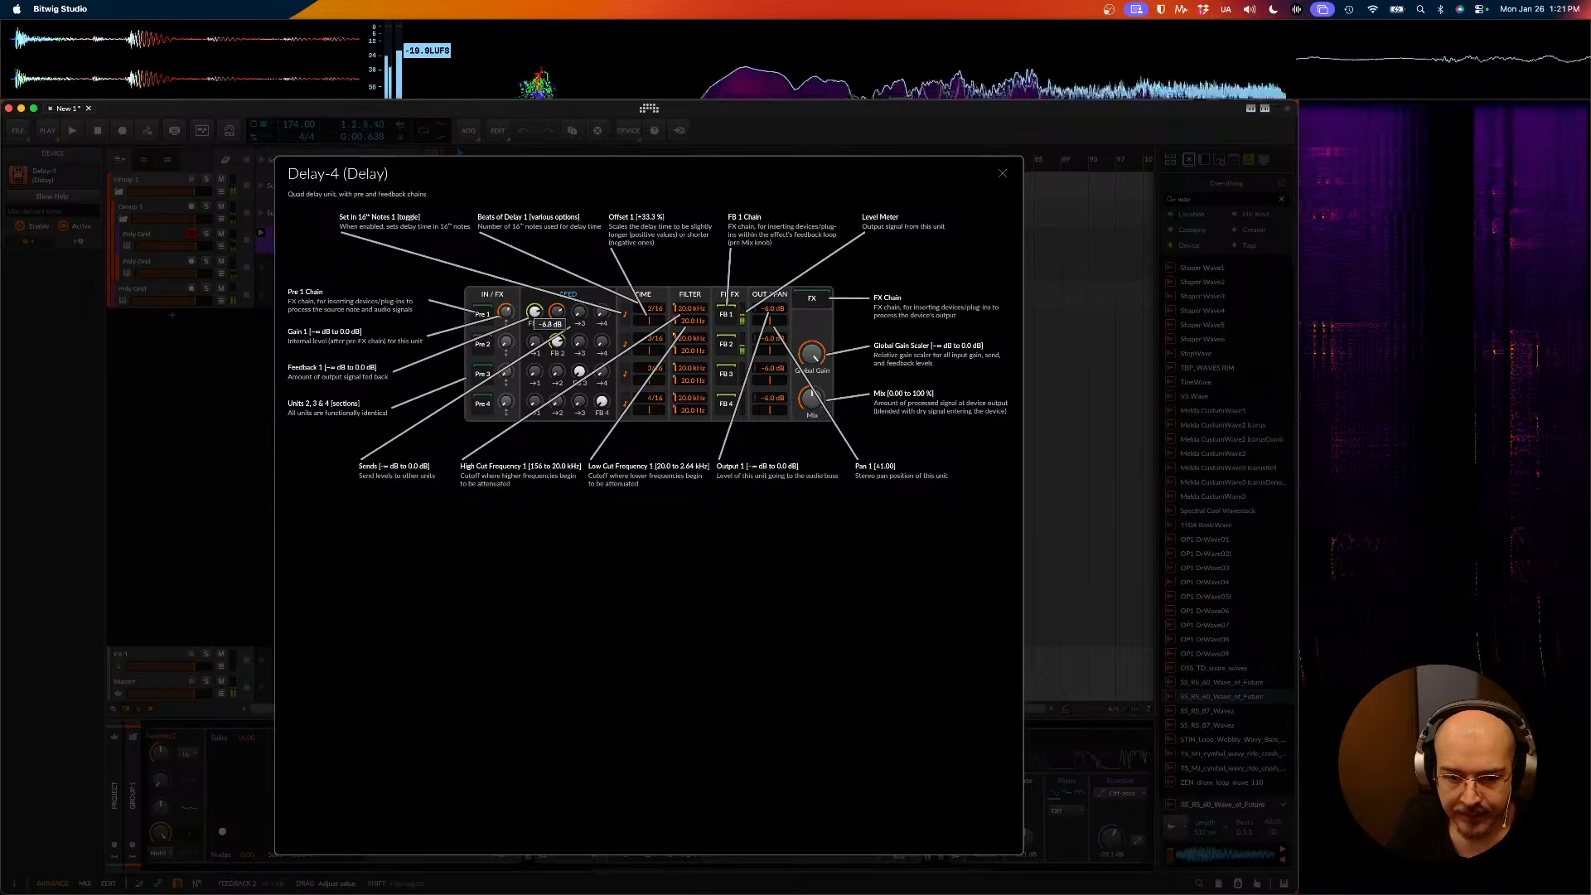
{"action": "key", "text": "space"}
{"action": "key", "text": "space"}
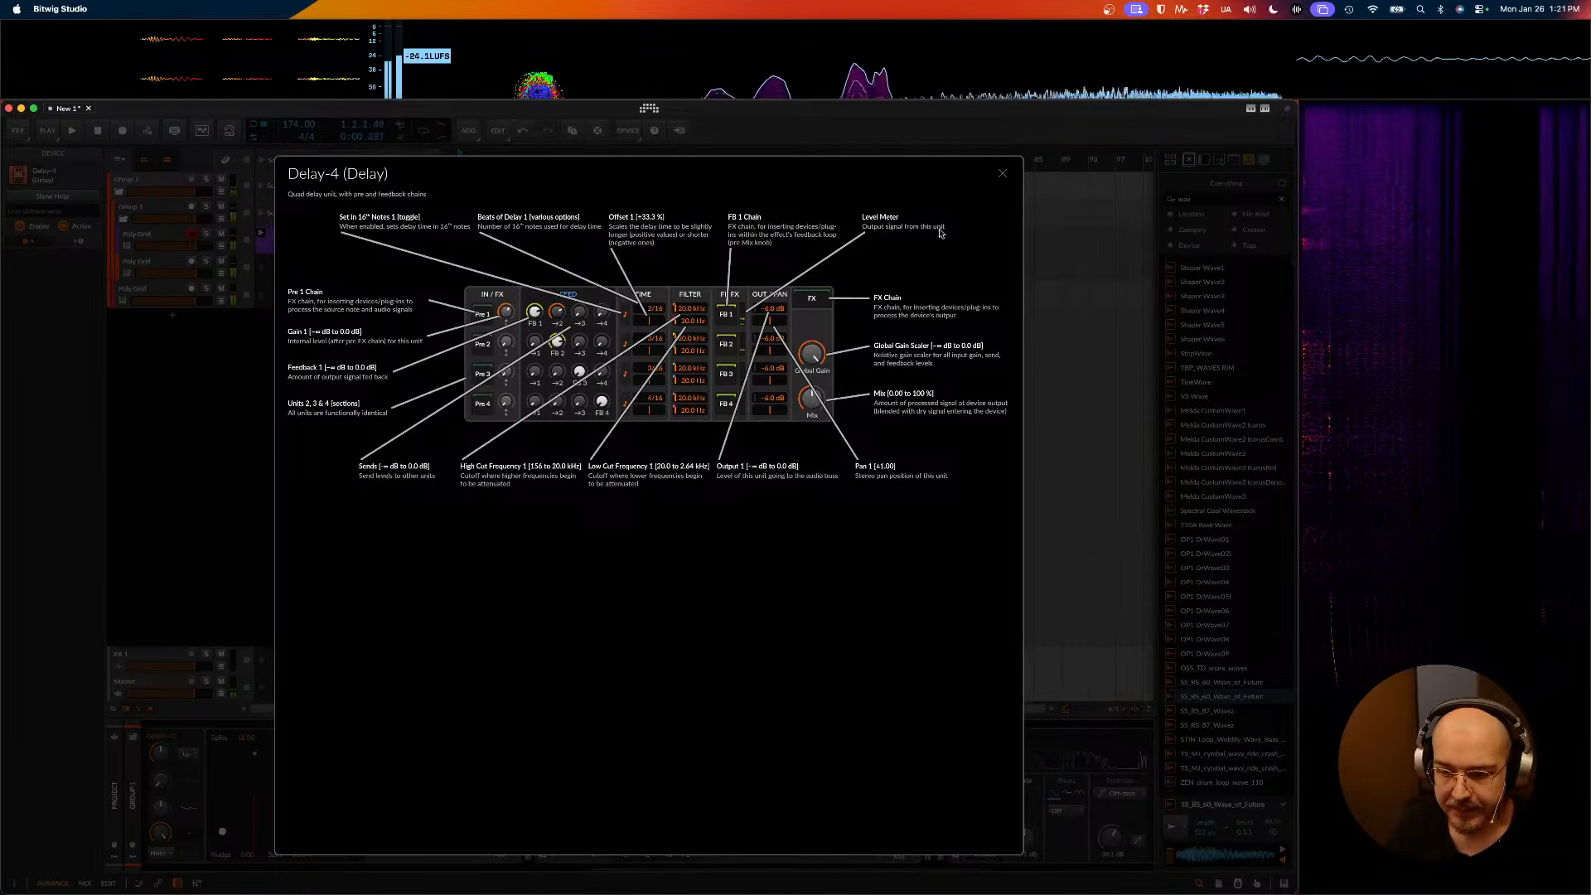
{"action": "left_click", "coordinate": [1003, 173]}
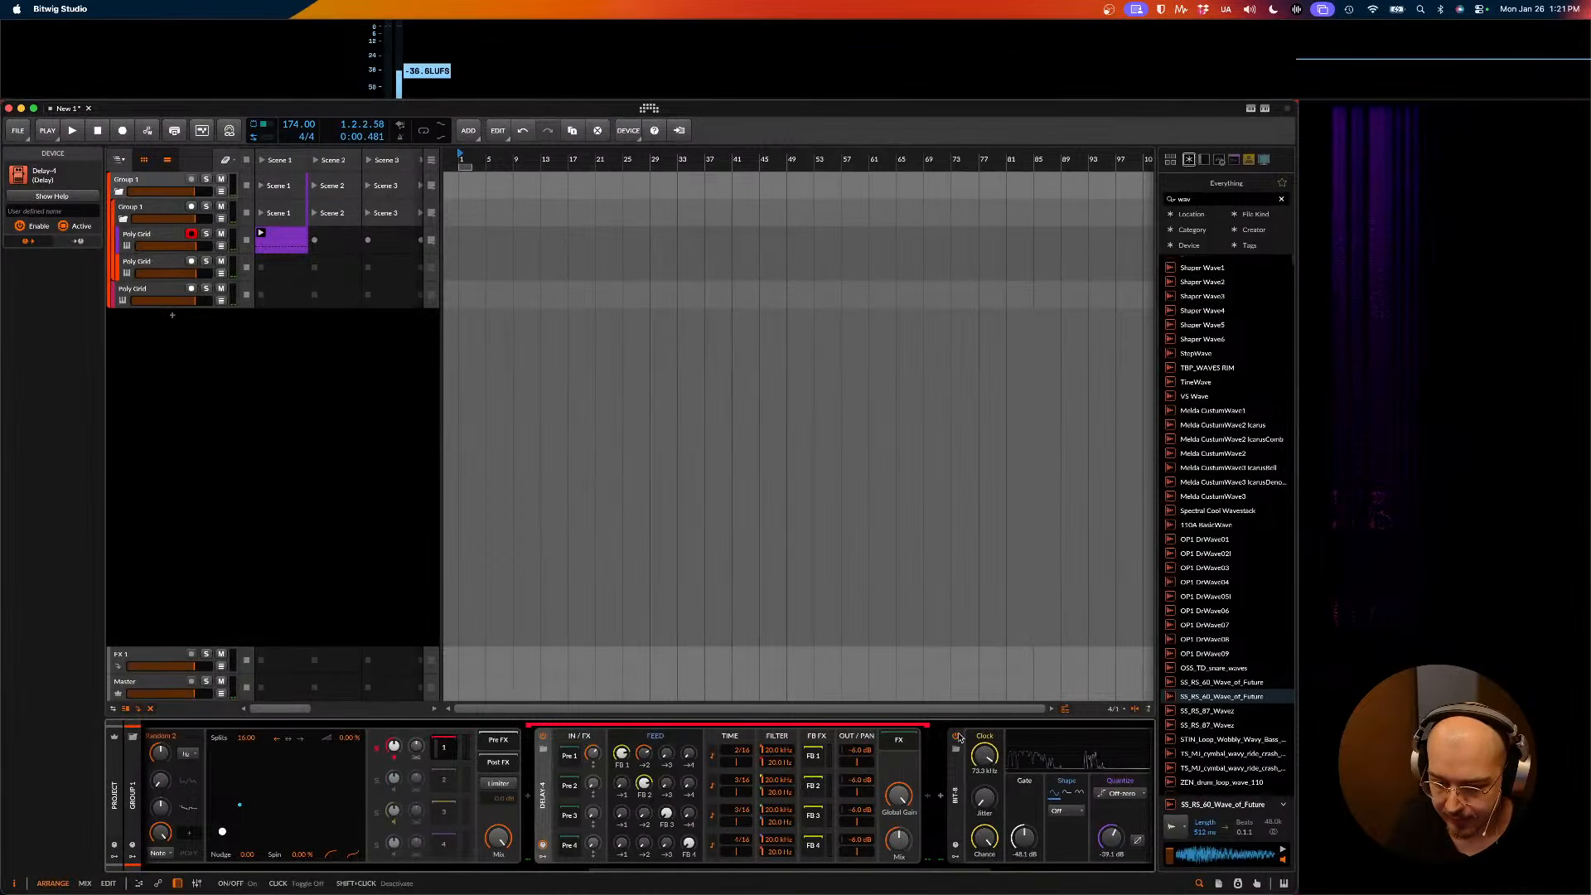
- Bypass the Bit-8 and audition the delay on the soloed band several times
{"action": "key", "text": "space"}
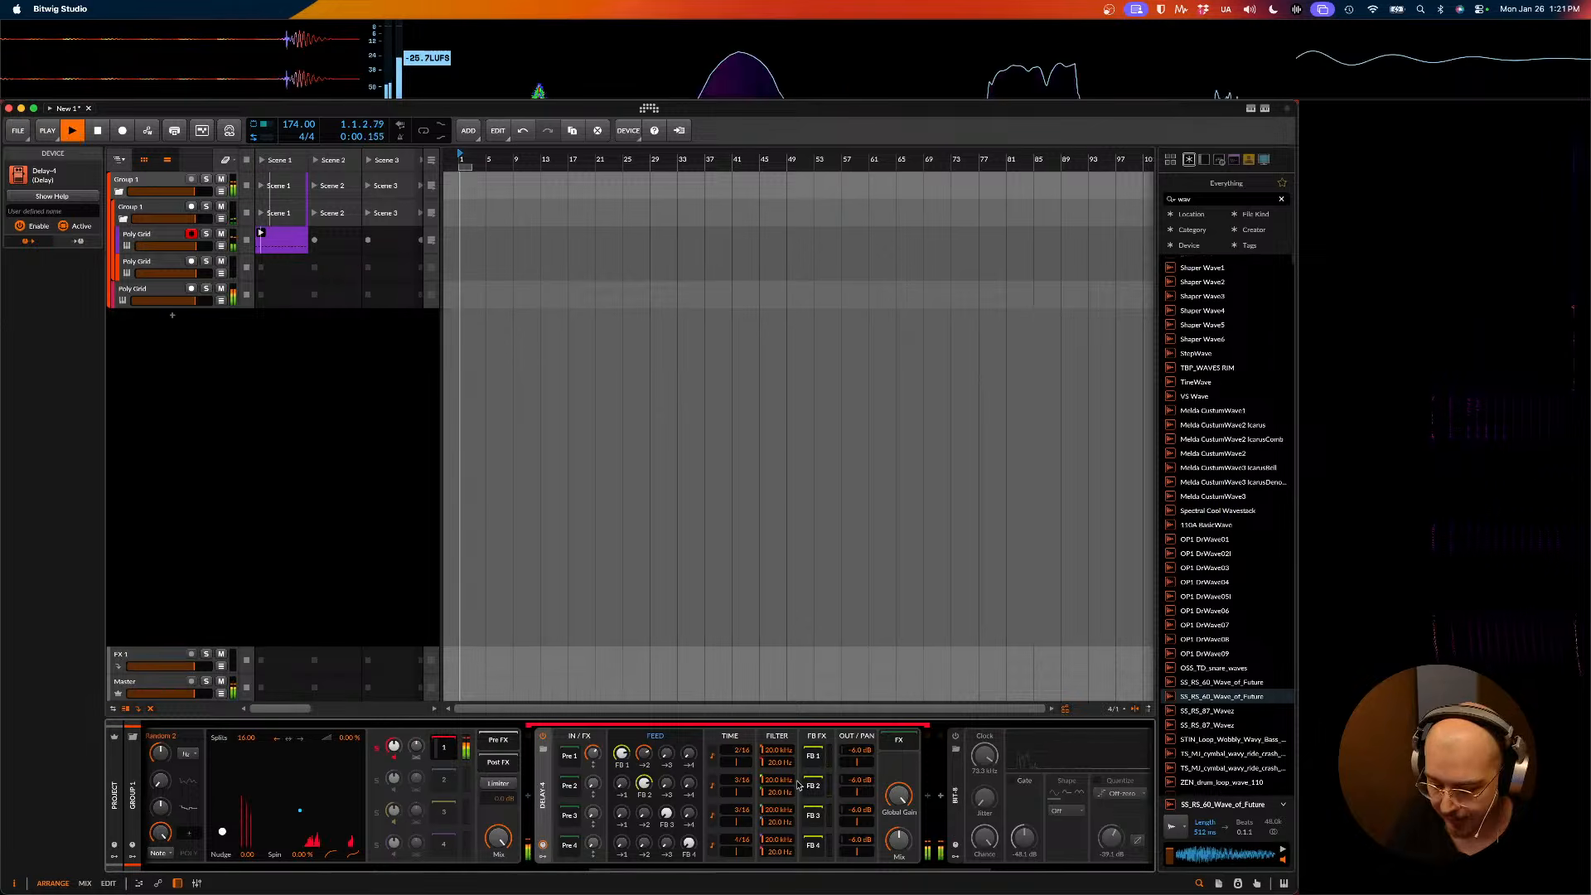
{"action": "scroll", "coordinate": [779, 783], "scroll_direction": "right", "scroll_amount": 3}
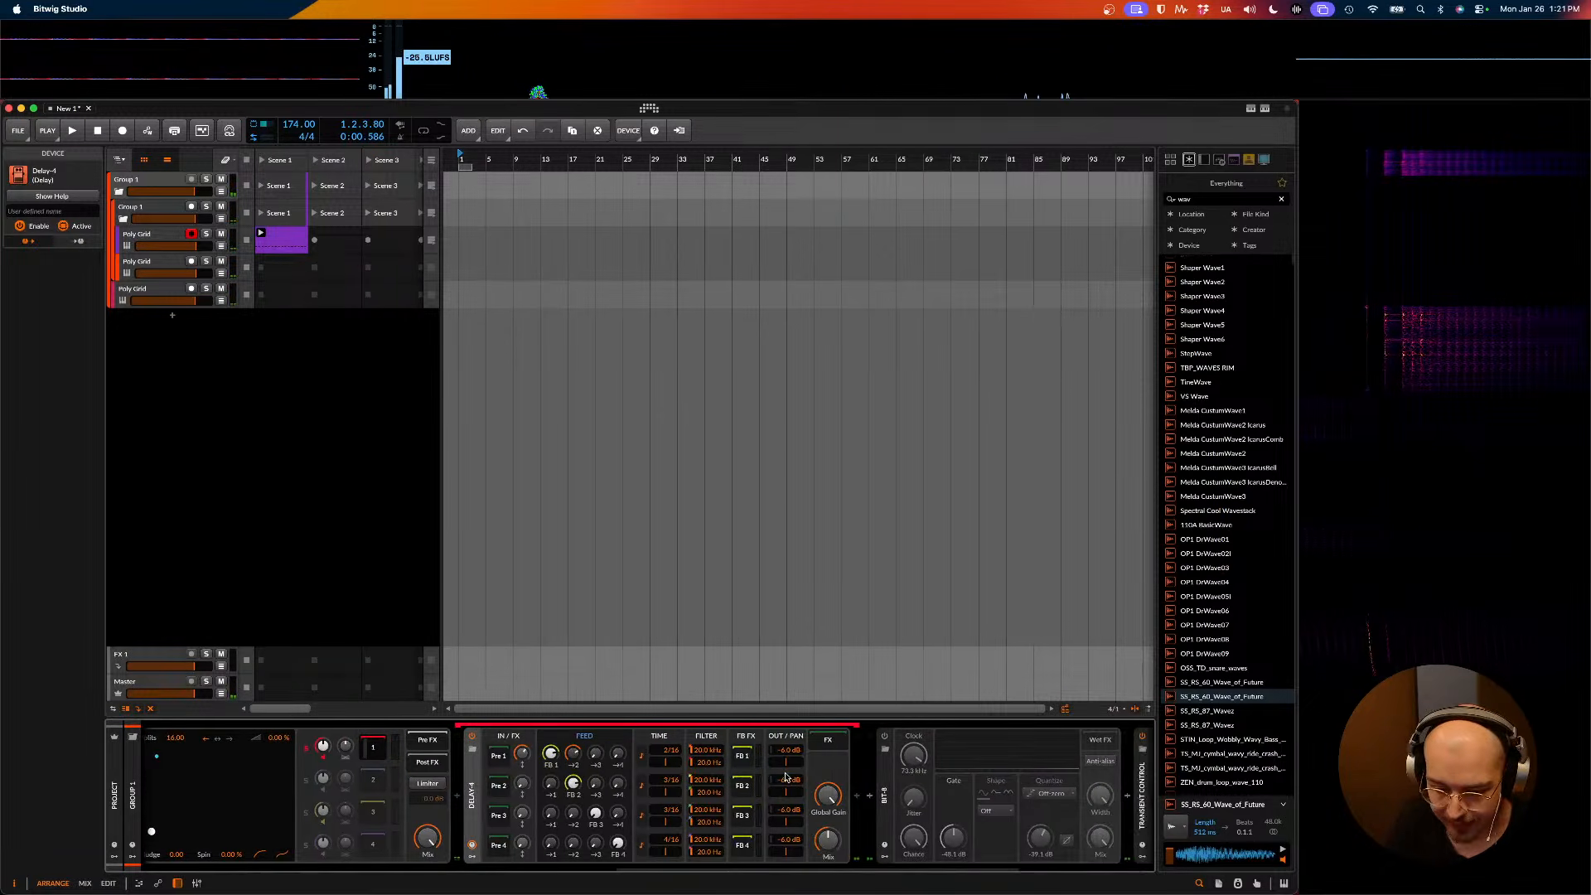
{"action": "key", "text": "space"}
{"action": "key", "text": "space"}
{"action": "key", "text": "space"}
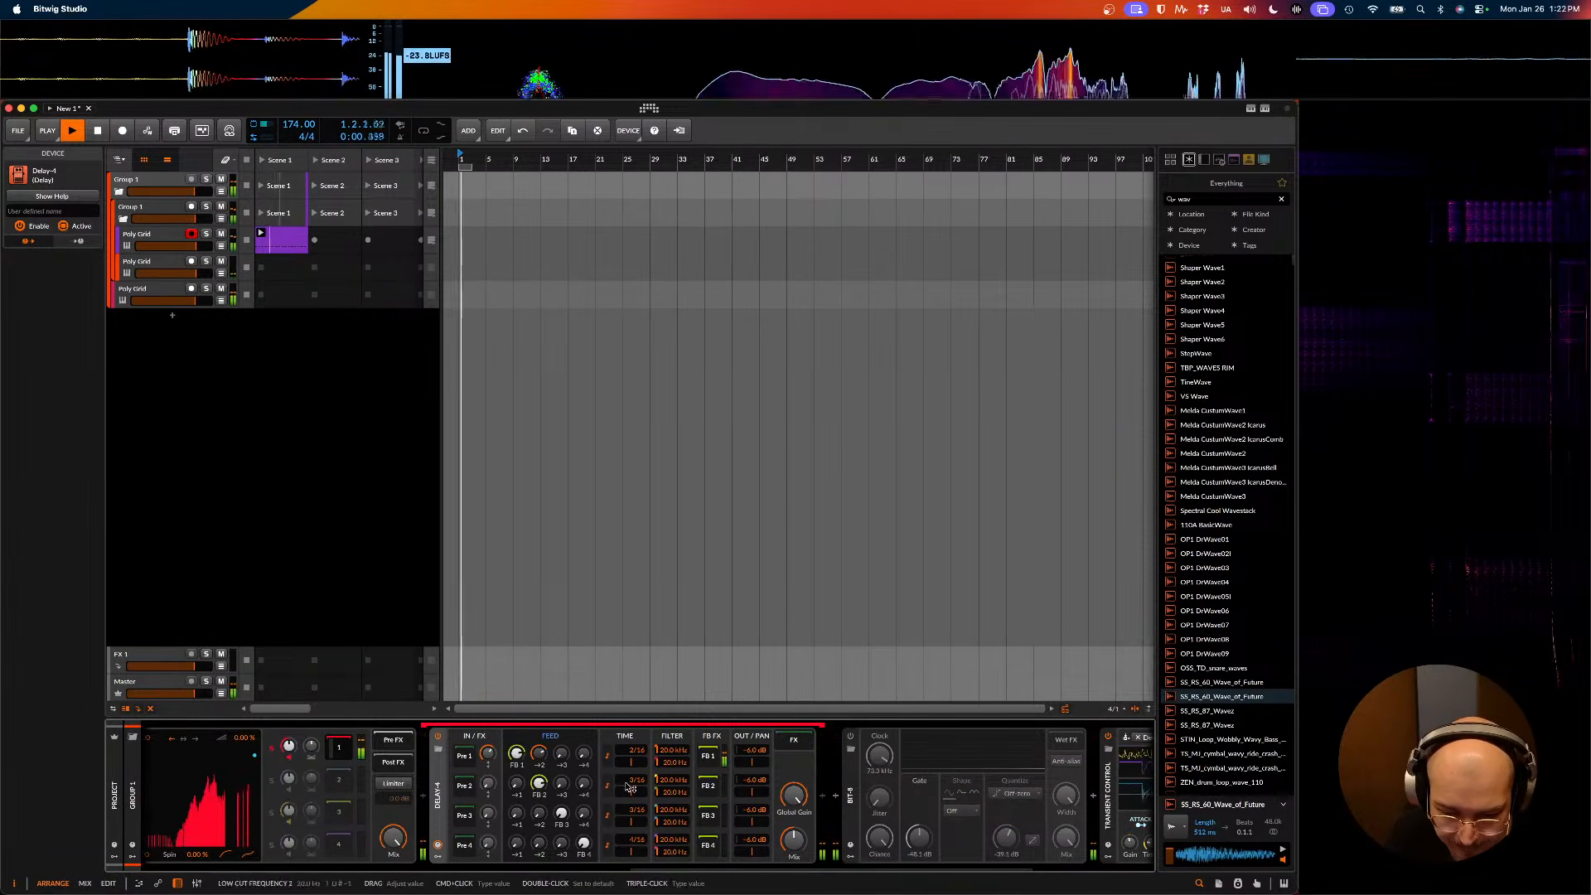
{"action": "key", "text": "space"}
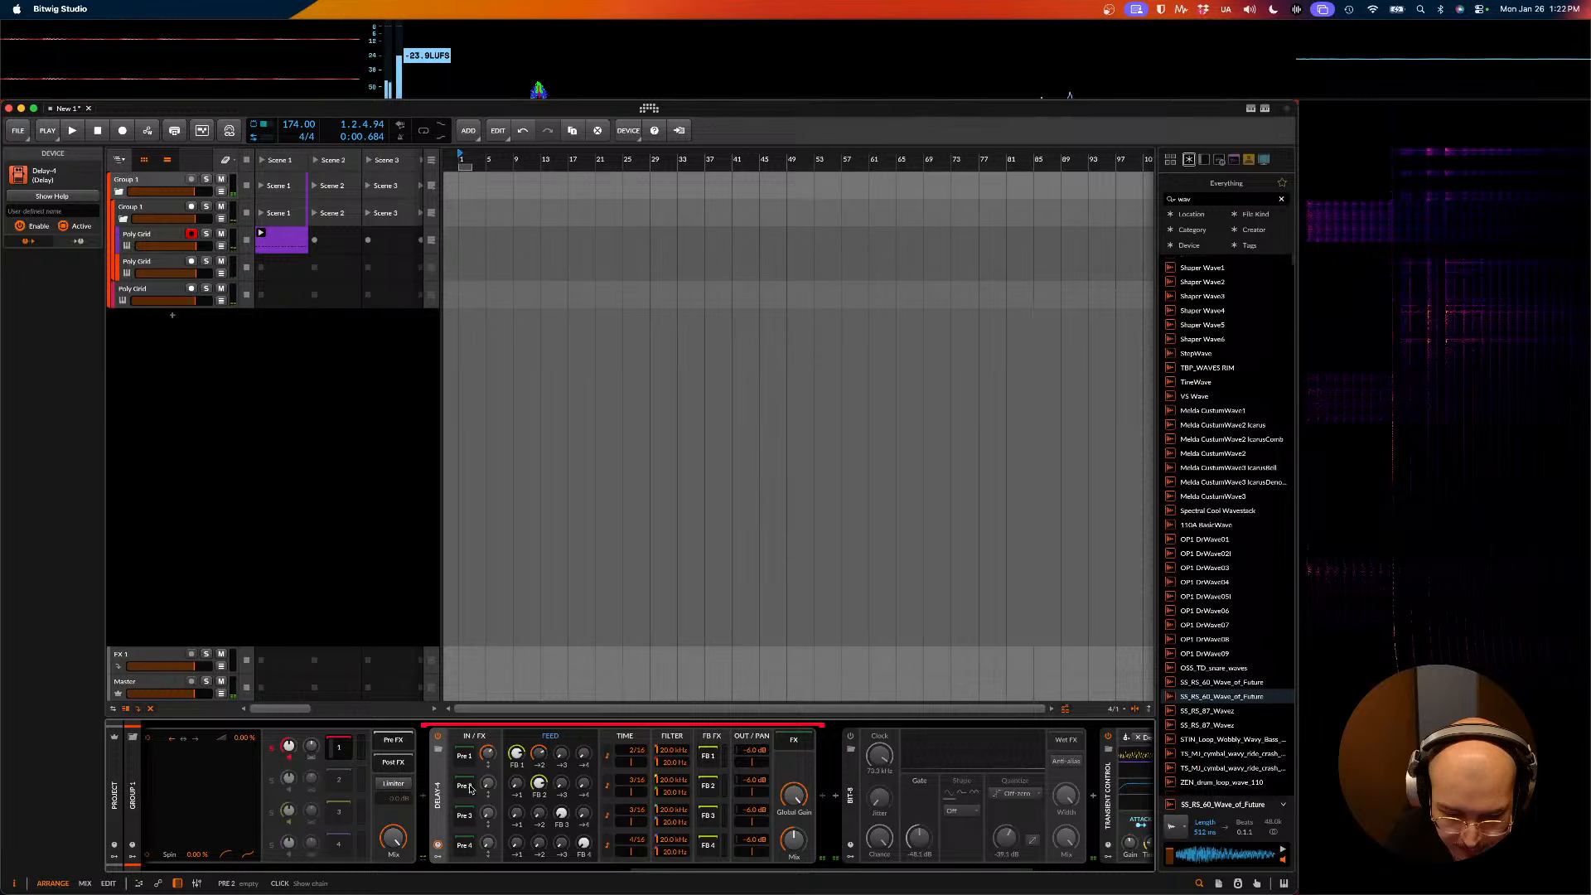
- Set delay unit 2's time to 7/16 and audition the result
{"action": "left_click", "coordinate": [629, 780]}
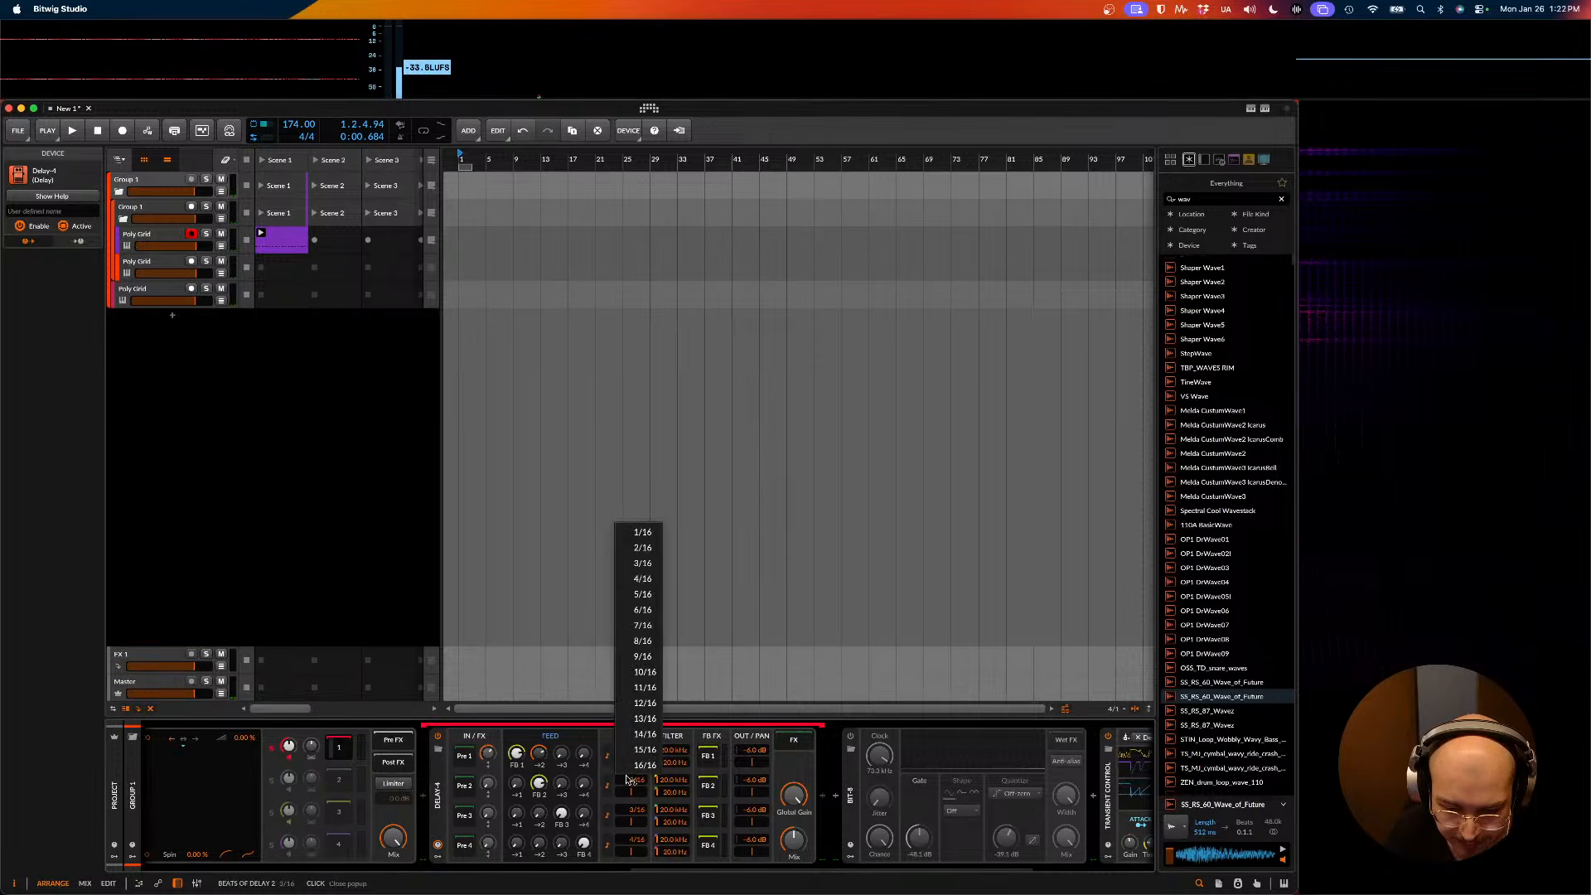
{"action": "left_click", "coordinate": [644, 626]}
{"action": "key", "text": "space"}
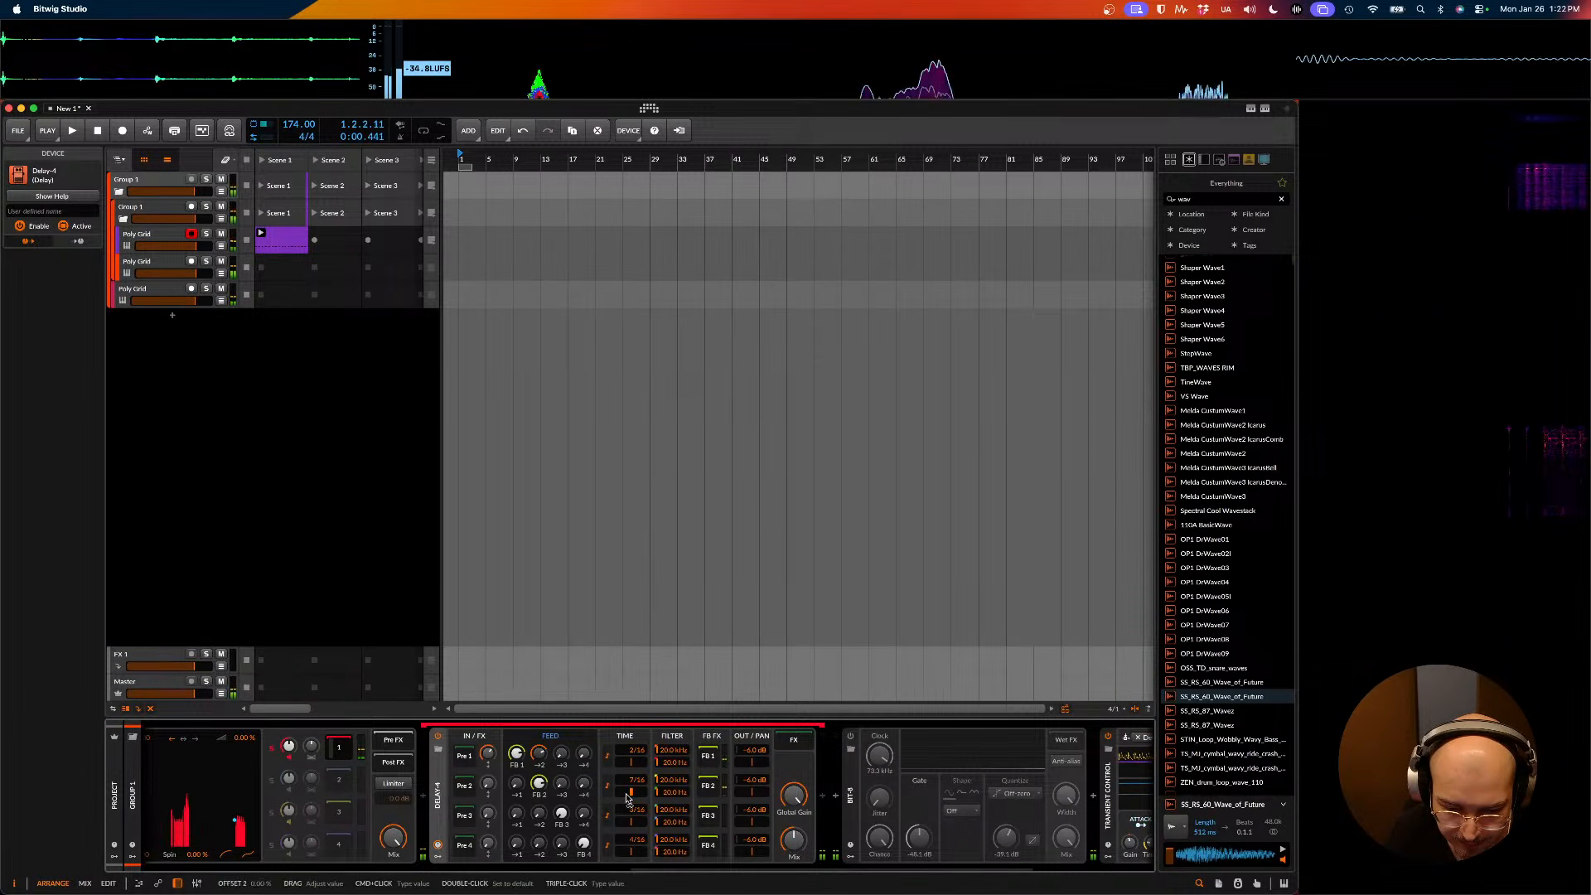
- Raise the low-cut frequency of delay unit 2 to about 293 Hz and add a Freq Shifter to its feedback effects
{"action": "left_click_drag", "start_coordinate": [672, 792], "coordinate": [672, 776]}
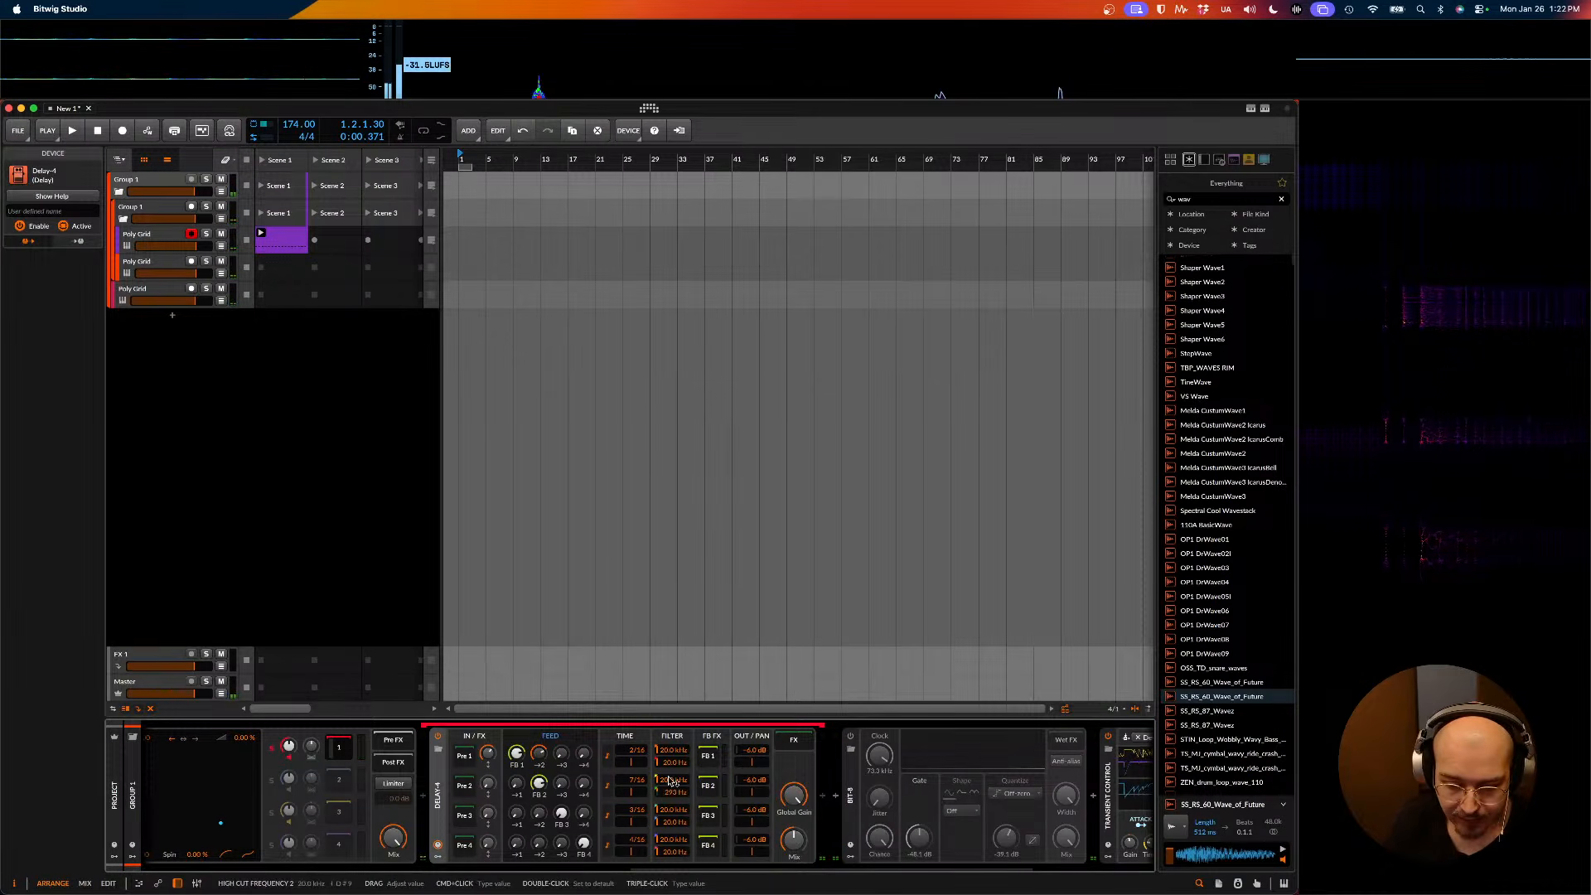
{"action": "key", "text": "space"}
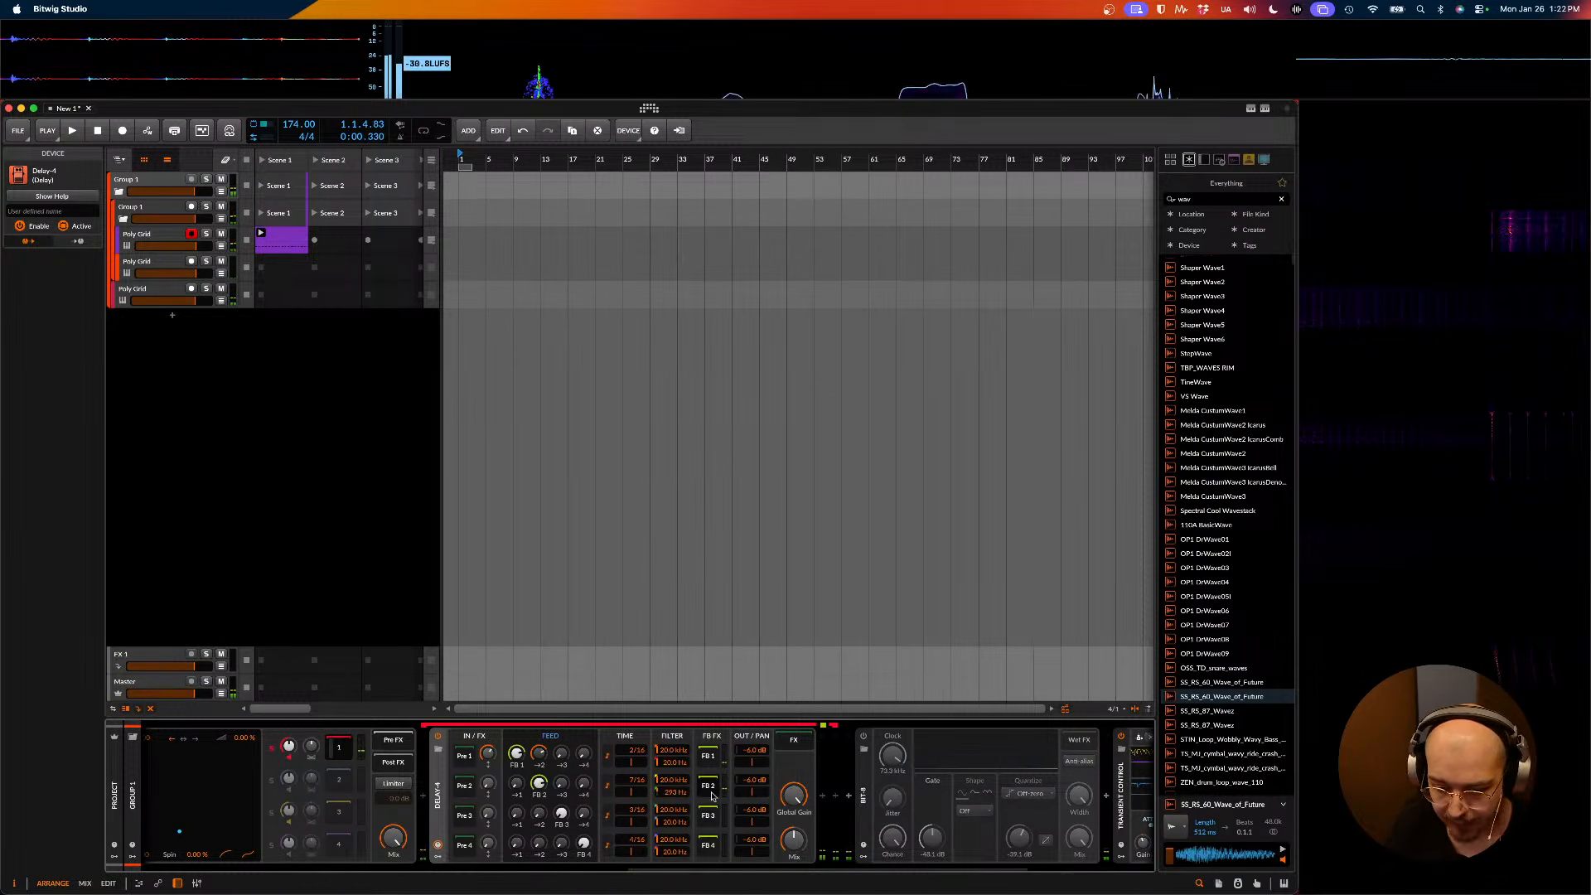
{"action": "left_click", "coordinate": [822, 797]}
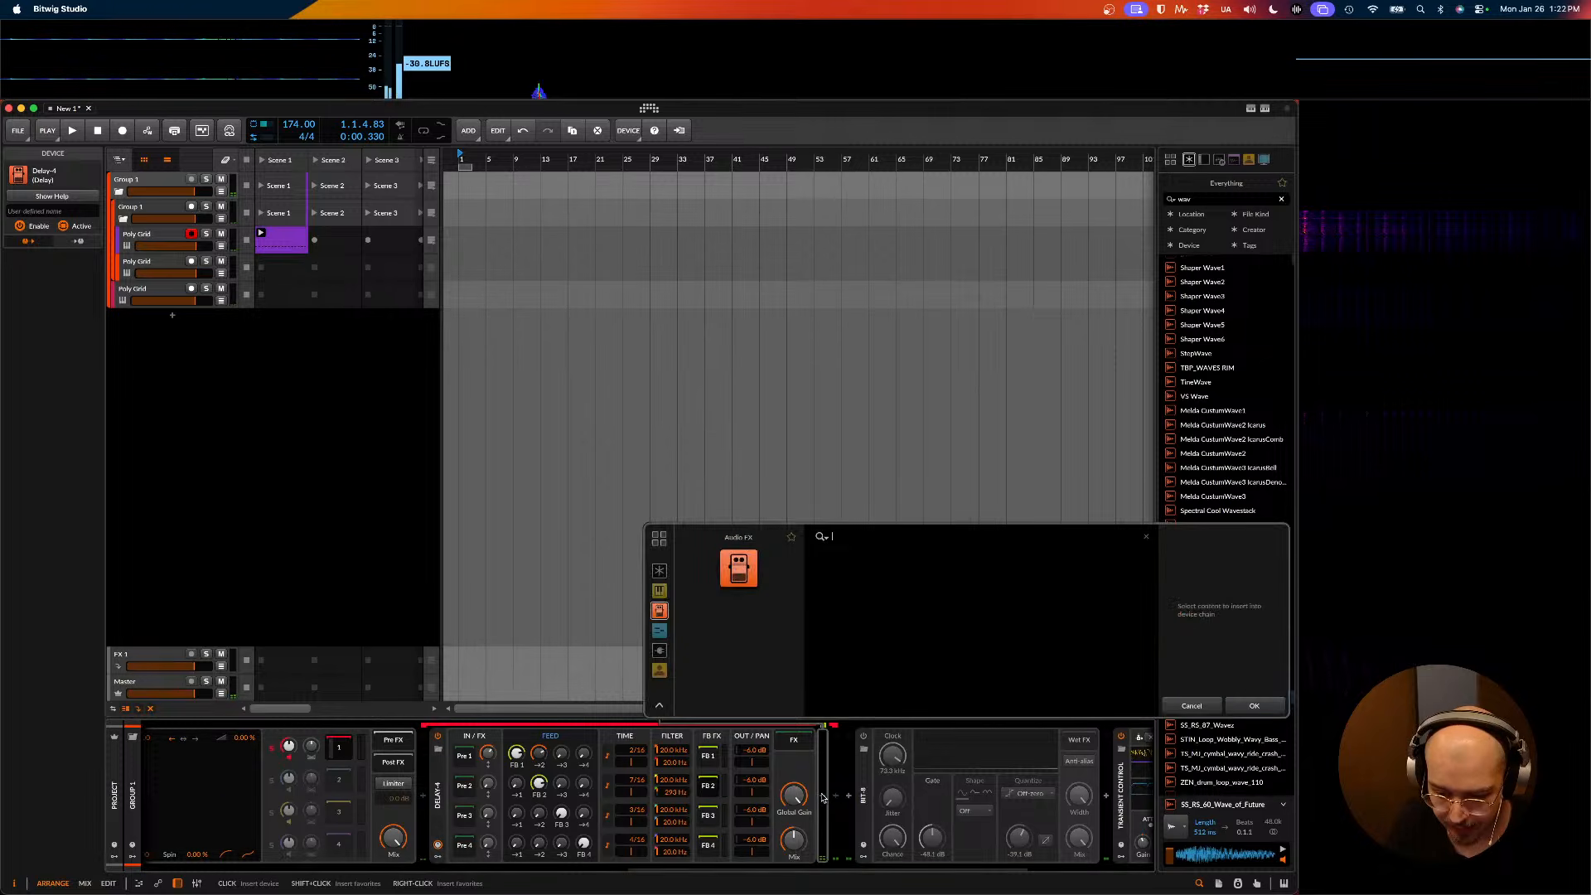
{"action": "type", "text": "shifter"}
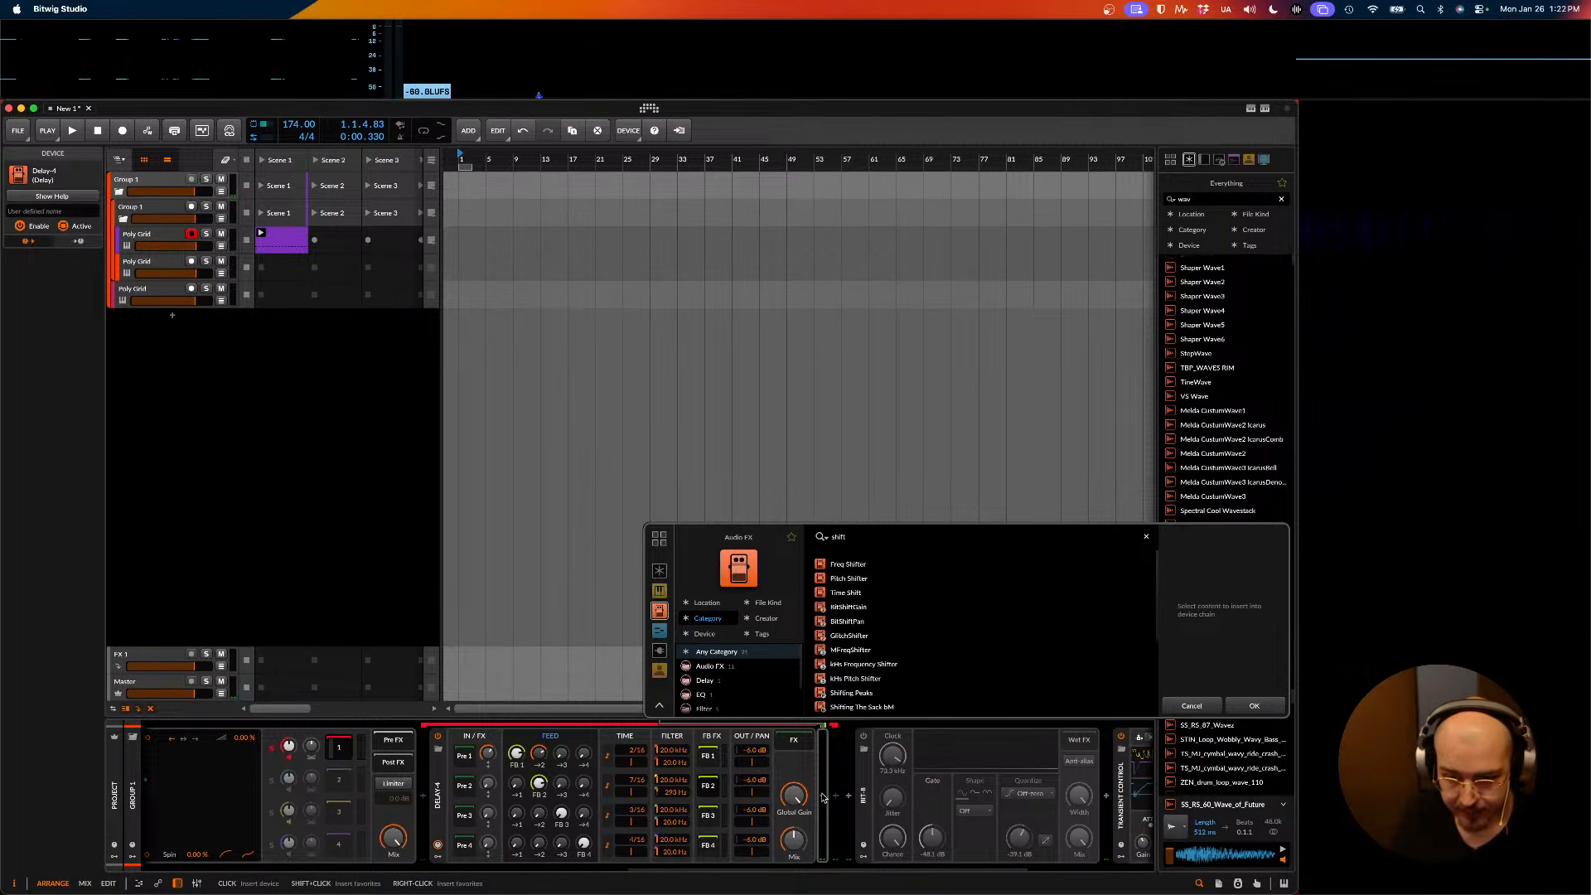
{"action": "left_click", "coordinate": [848, 566]}
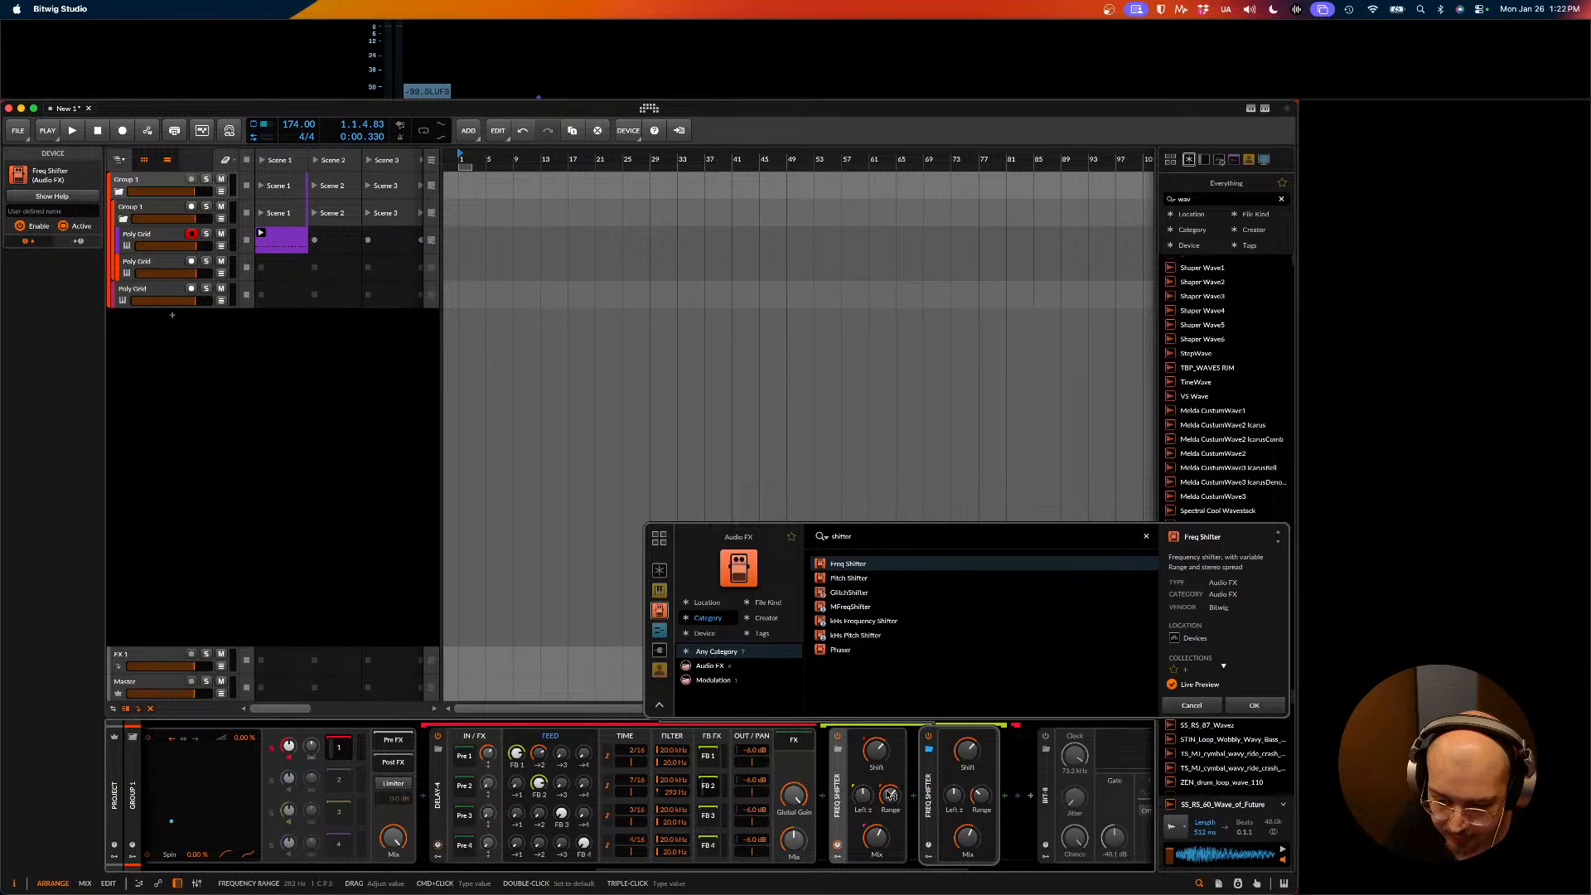
- Set the Freq Shifter's shift to about 59.1% and its range to about 1.02 kHz while auditioning
{"action": "left_click_drag", "start_coordinate": [879, 759], "coordinate": [879, 750]}
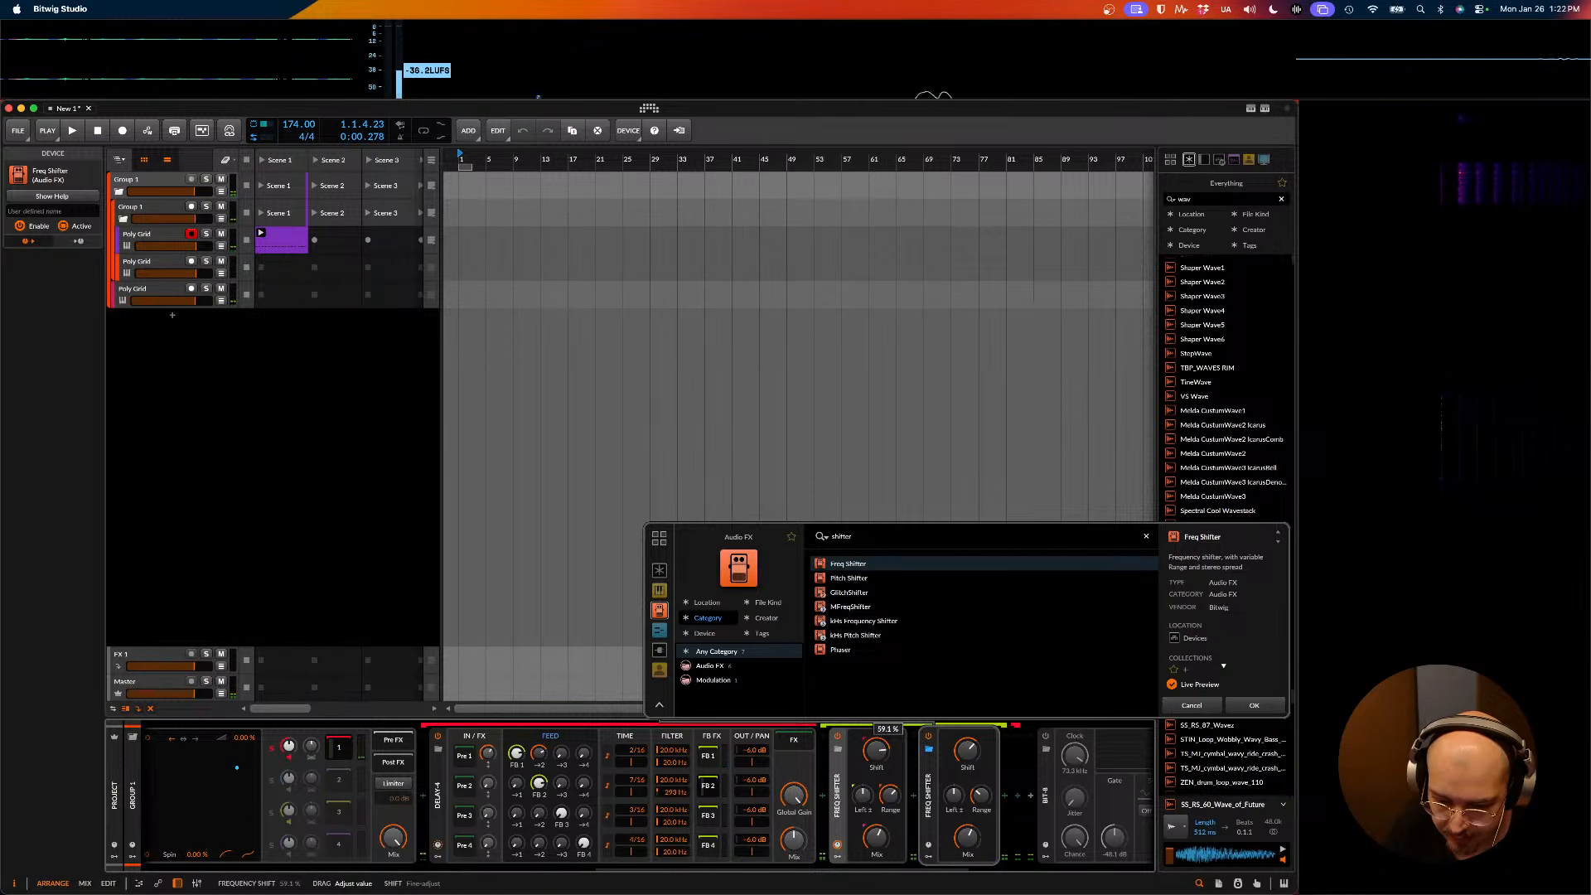
{"action": "key", "text": "space"}
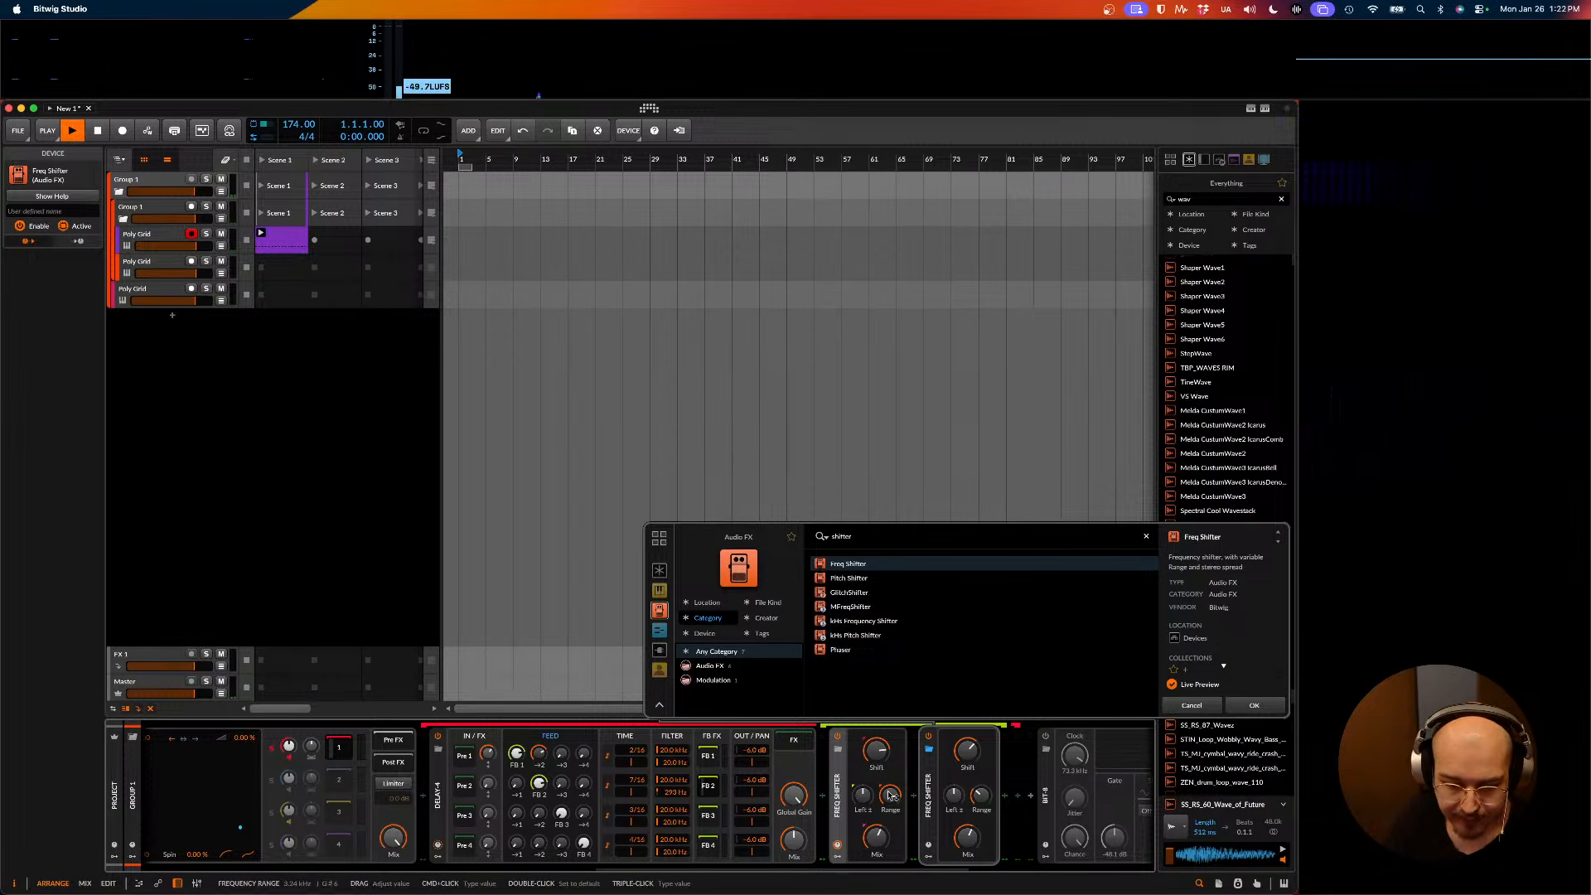
{"action": "key", "text": "space"}
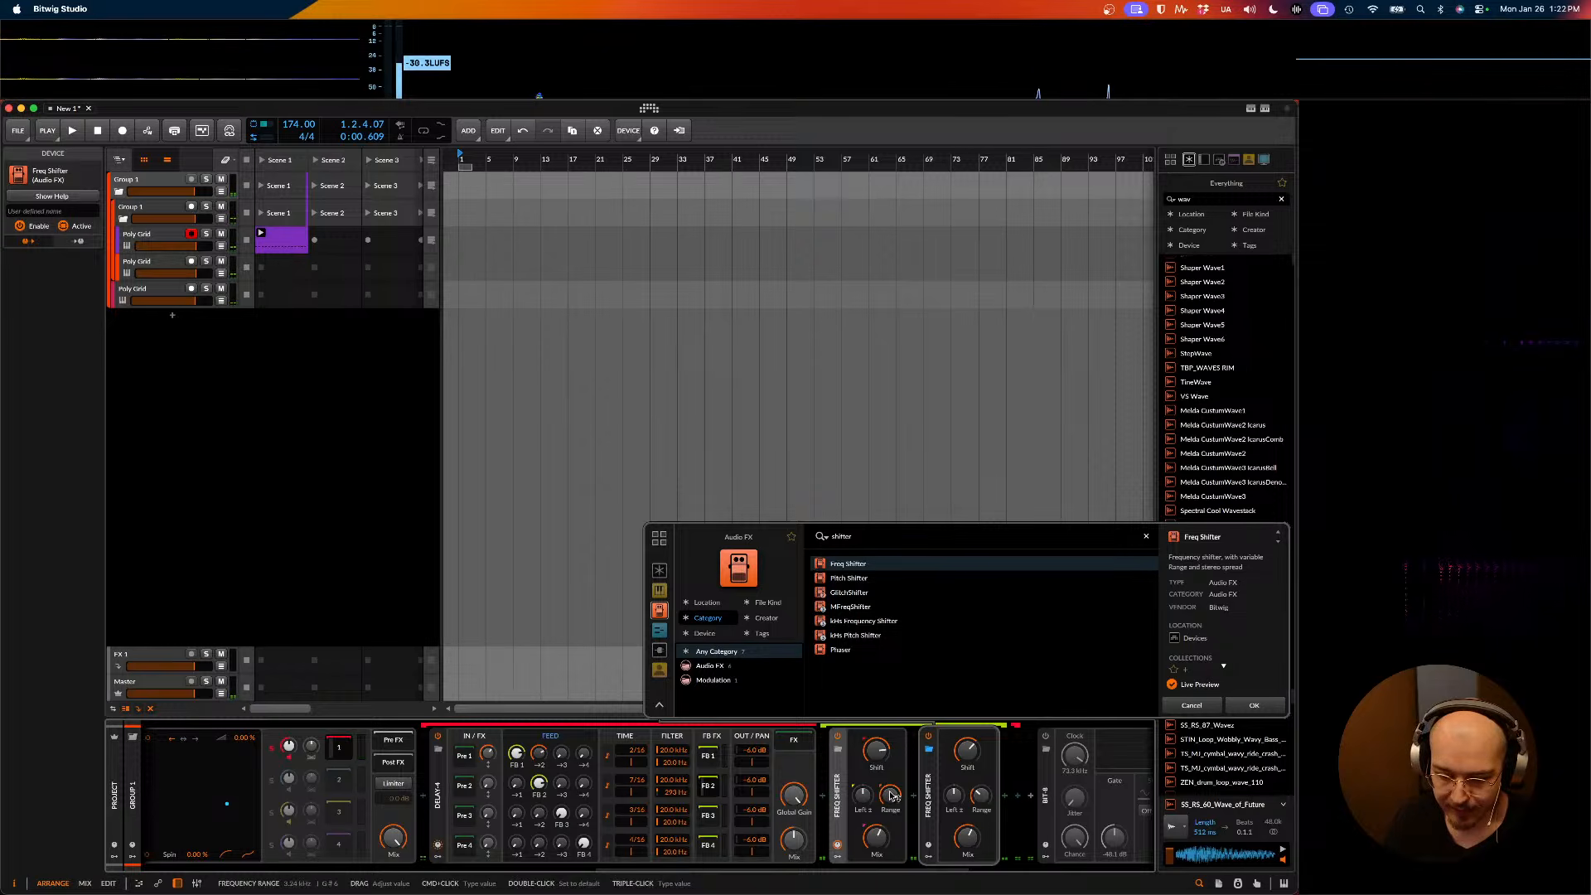
{"action": "key", "text": "space"}
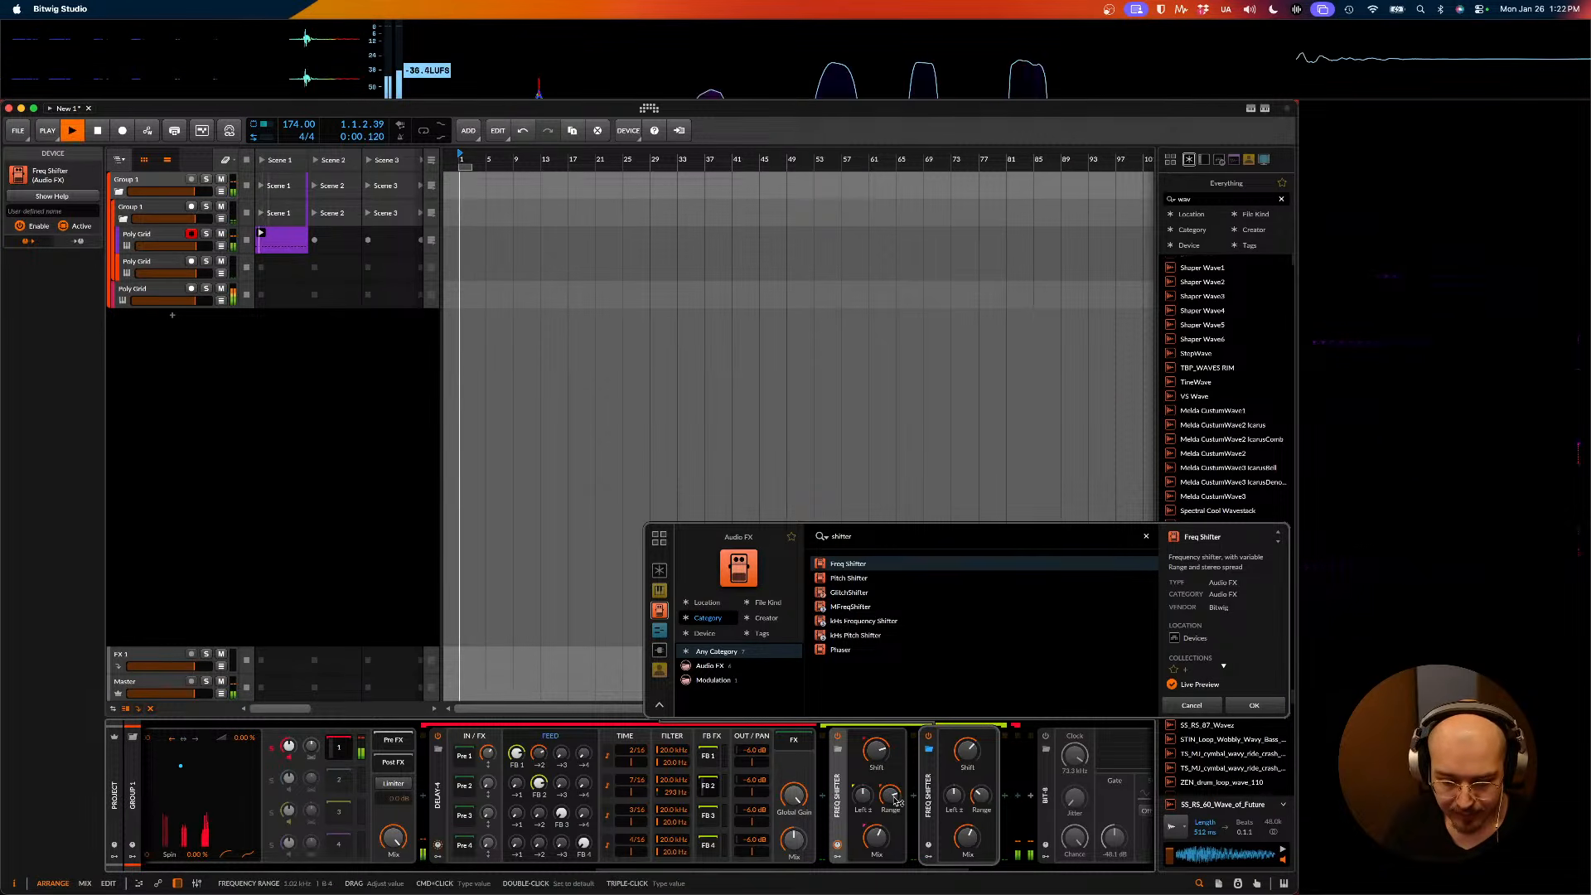
{"action": "key", "text": "space"}
- Raise the send from delay unit 2 to unit 3 and audition a Pitch Shifter in unit 3's feedback effects
{"action": "left_click_drag", "start_coordinate": [561, 784], "coordinate": [561, 753]}
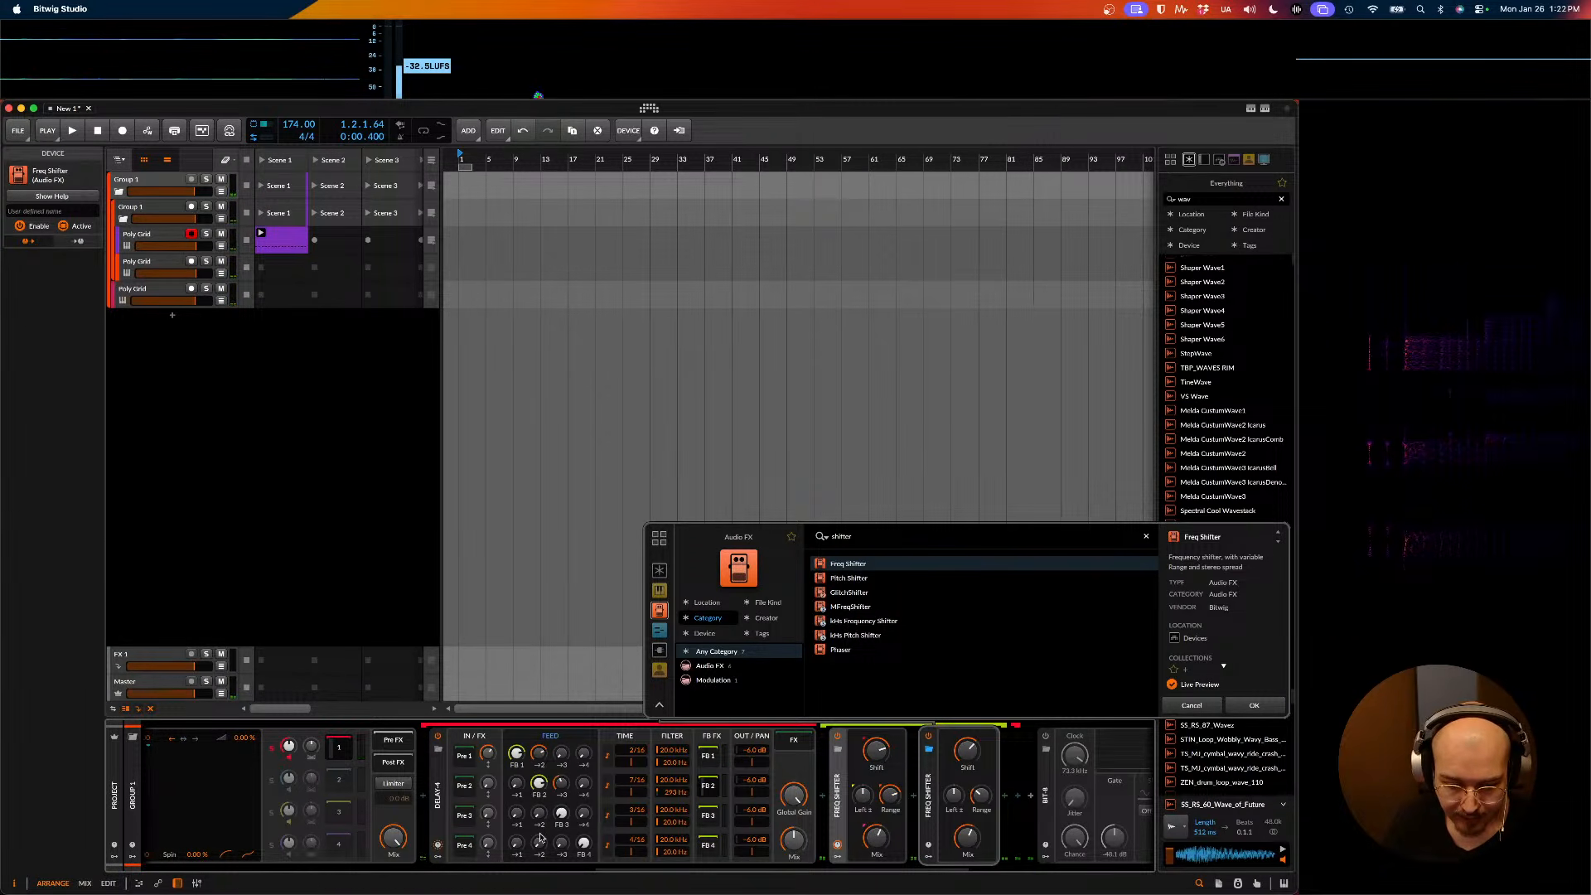
{"action": "key", "text": "space"}
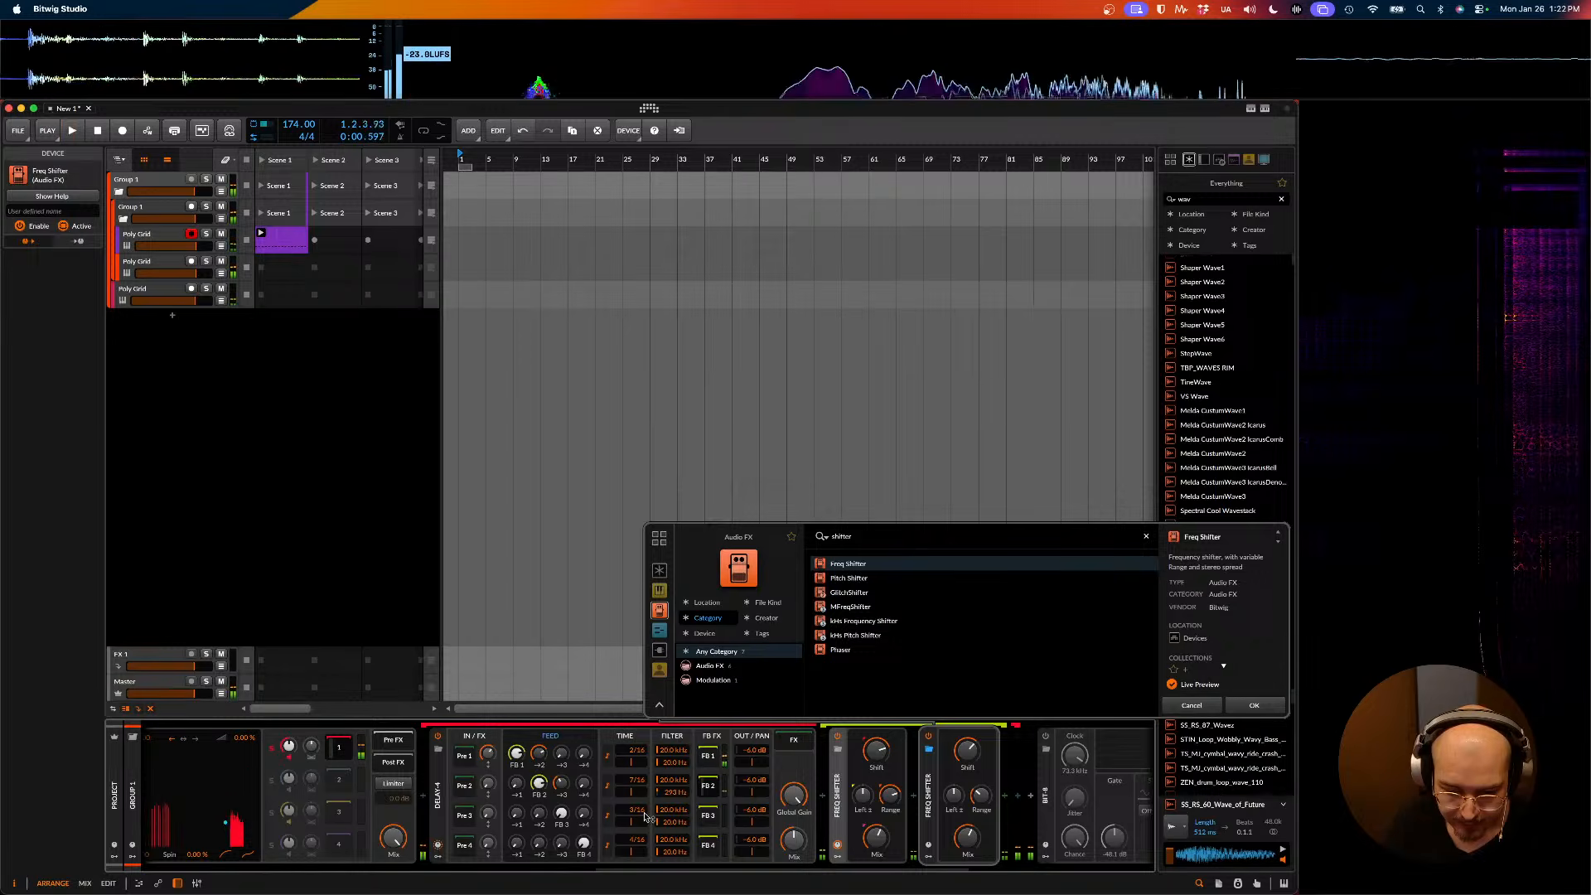
{"action": "left_click", "coordinate": [707, 816]}
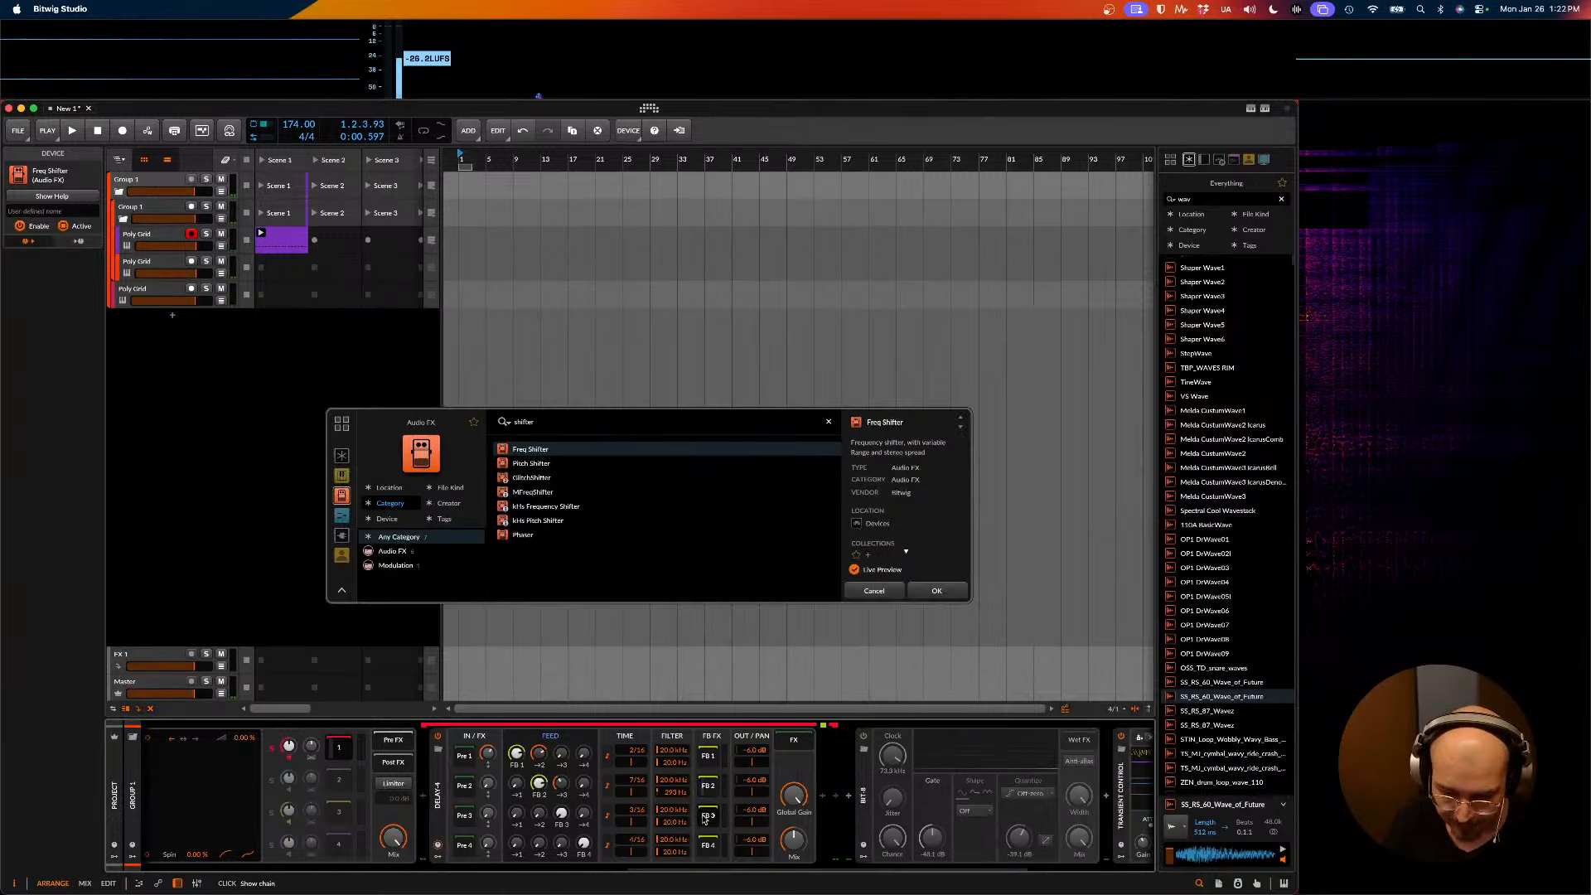
{"action": "left_click", "coordinate": [510, 449]}
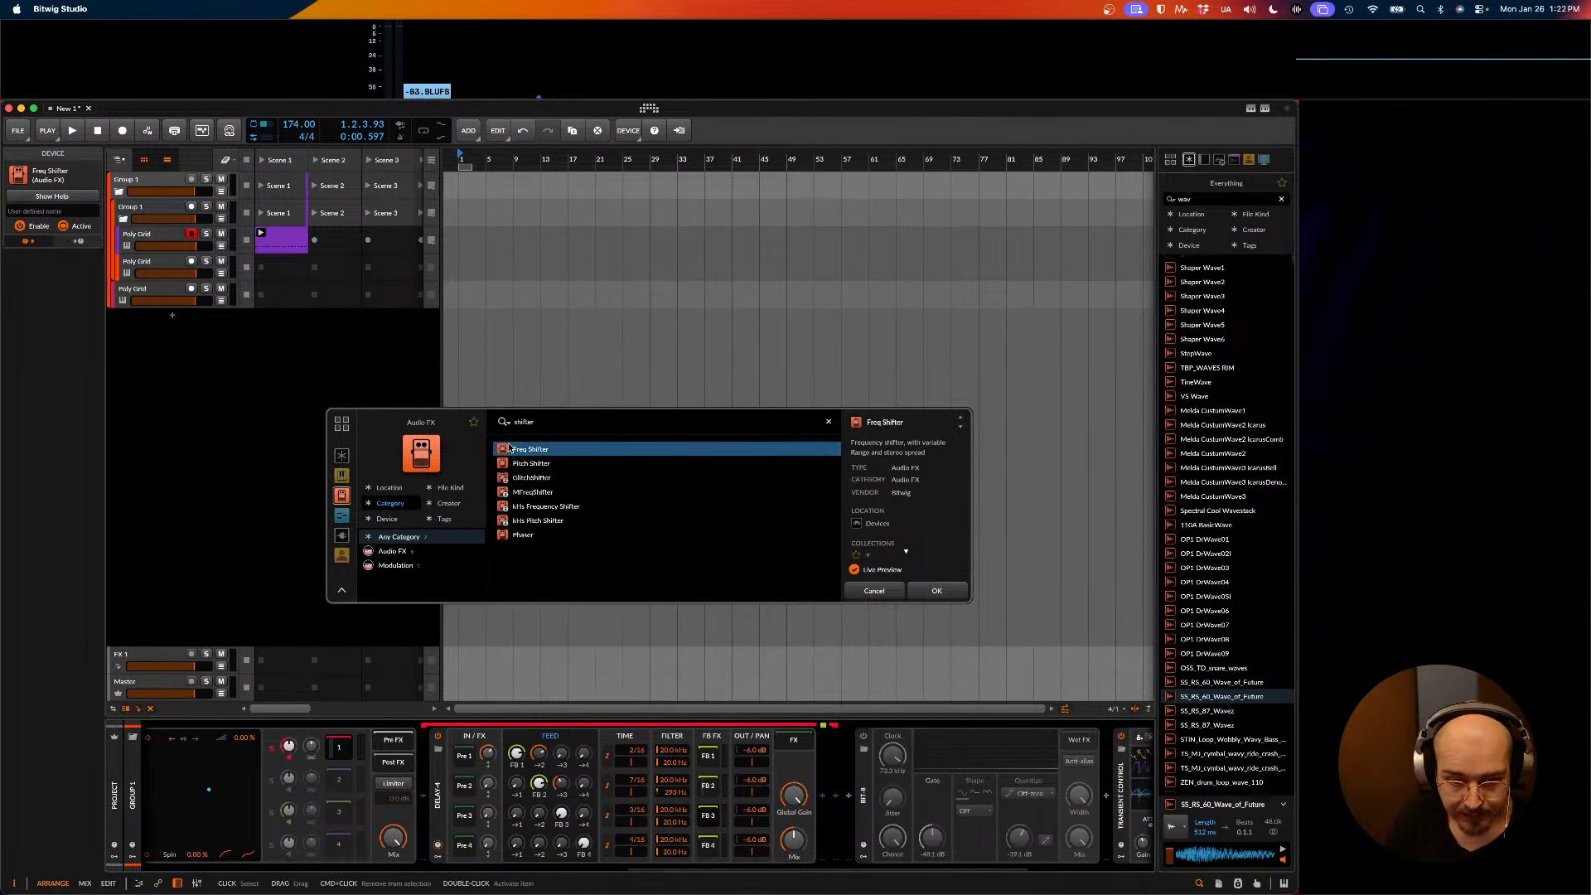
{"action": "left_click", "coordinate": [524, 464]}
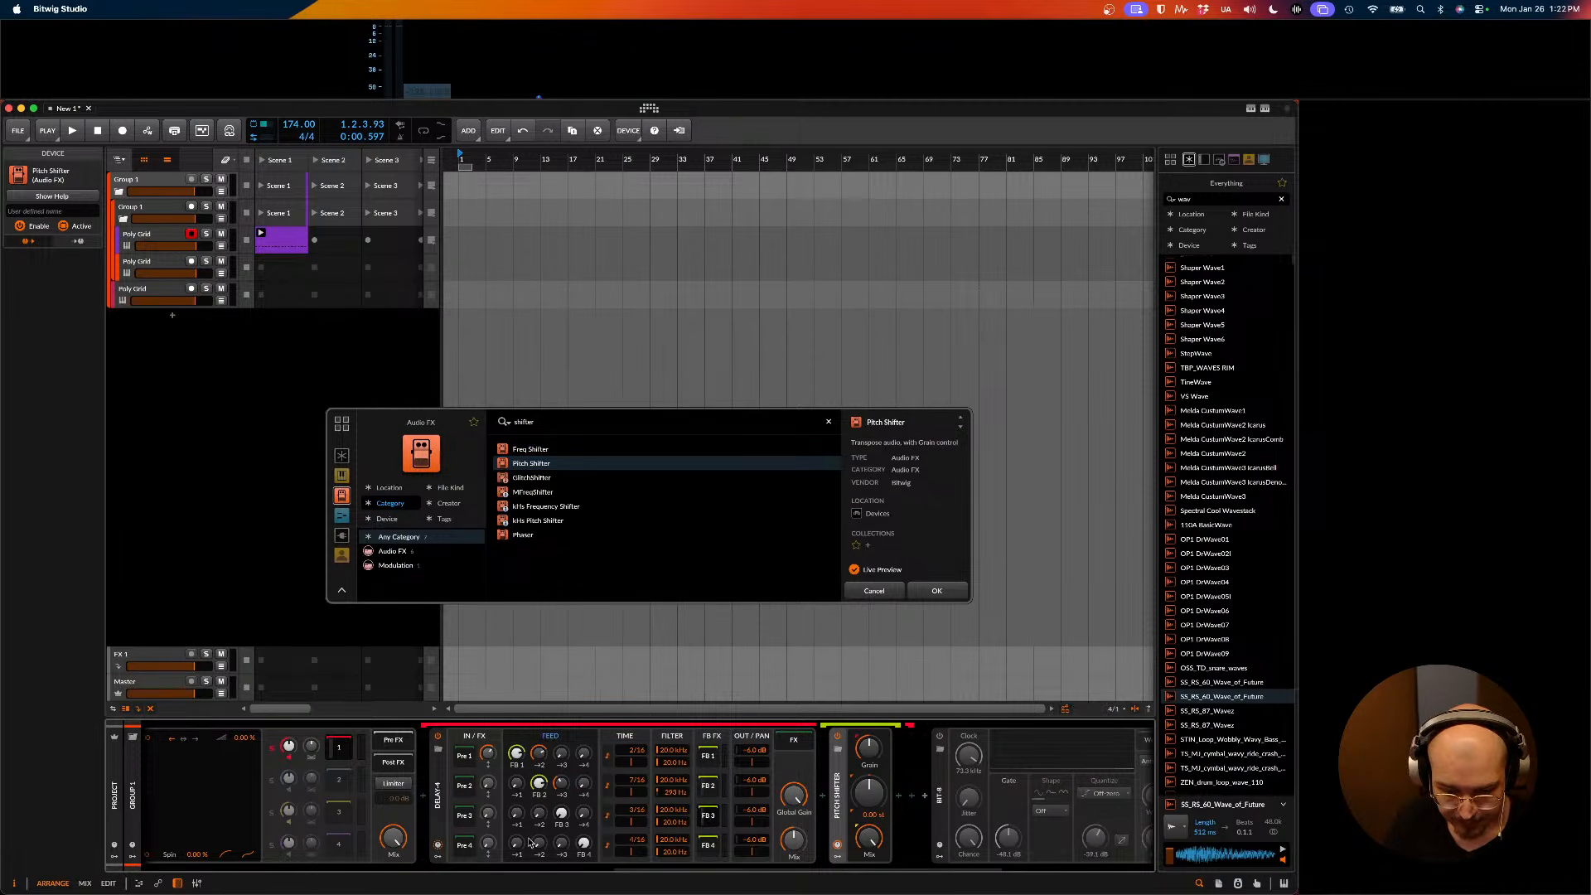
{"action": "key", "text": "space"}
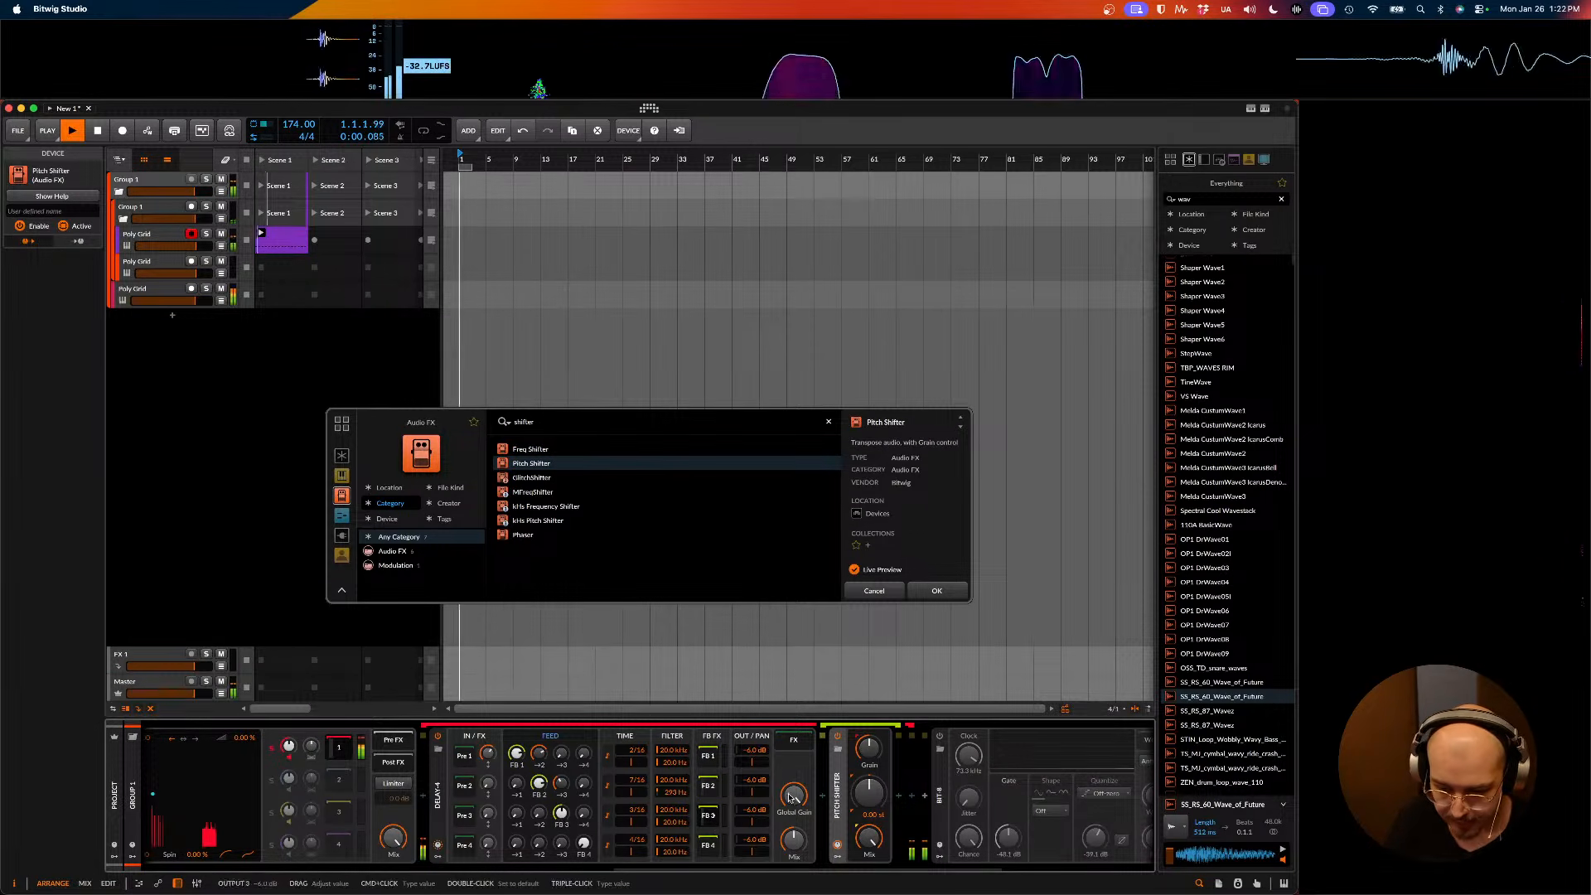
{"action": "key", "text": "space"}
- Set the Pitch Shifter's pitch to -2.67 st and raise its grain rate while auditioning
{"action": "left_click_drag", "start_coordinate": [868, 793], "coordinate": [869, 816]}
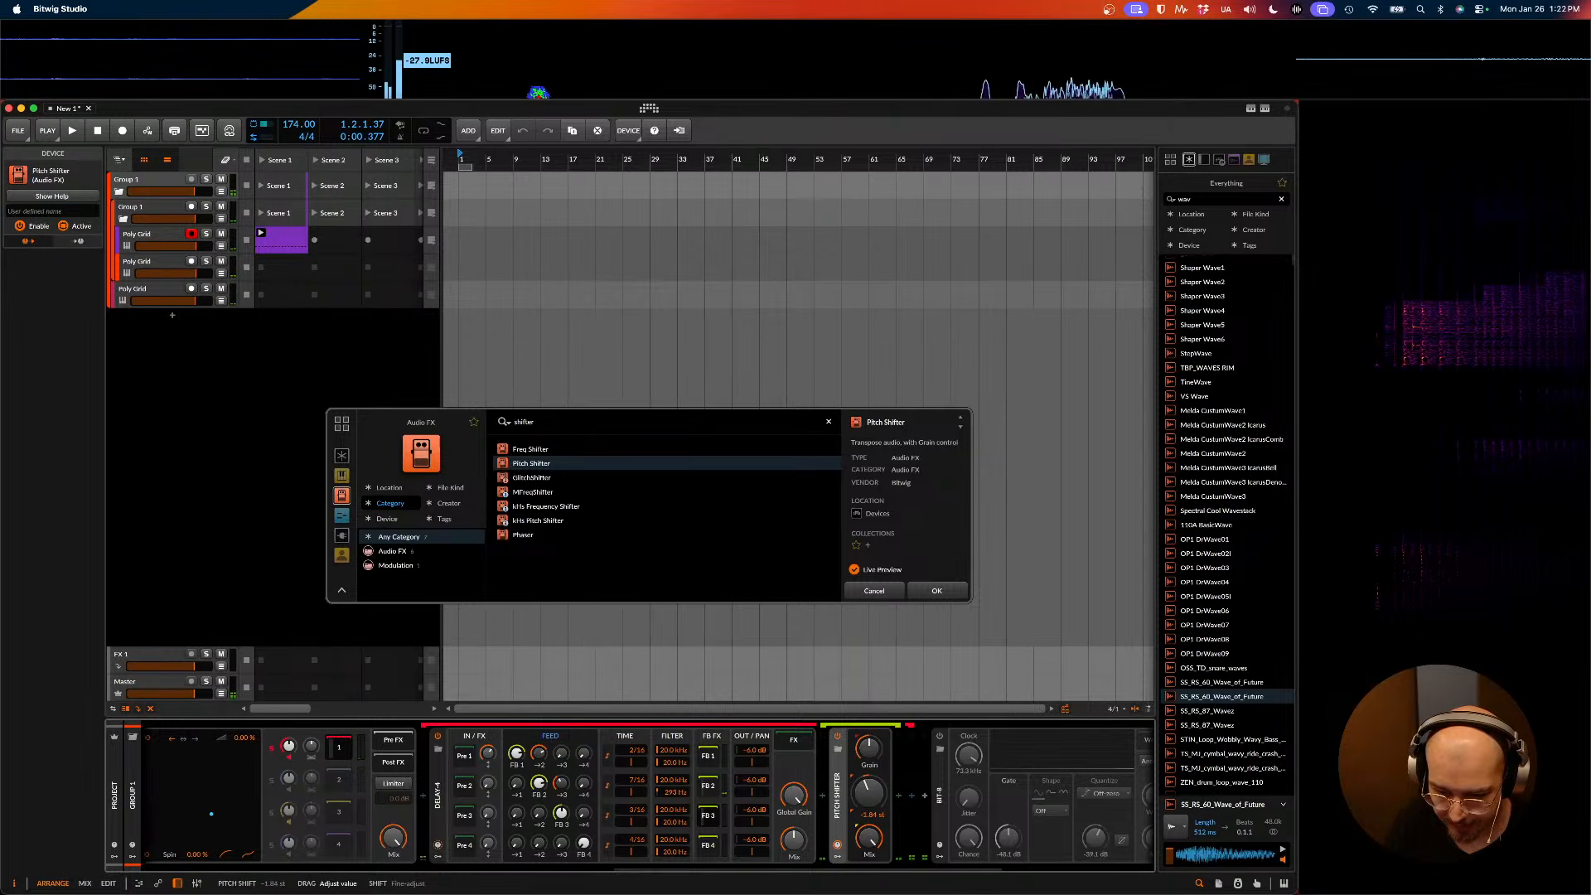
{"action": "key", "text": "space"}
{"action": "key", "text": "space"}
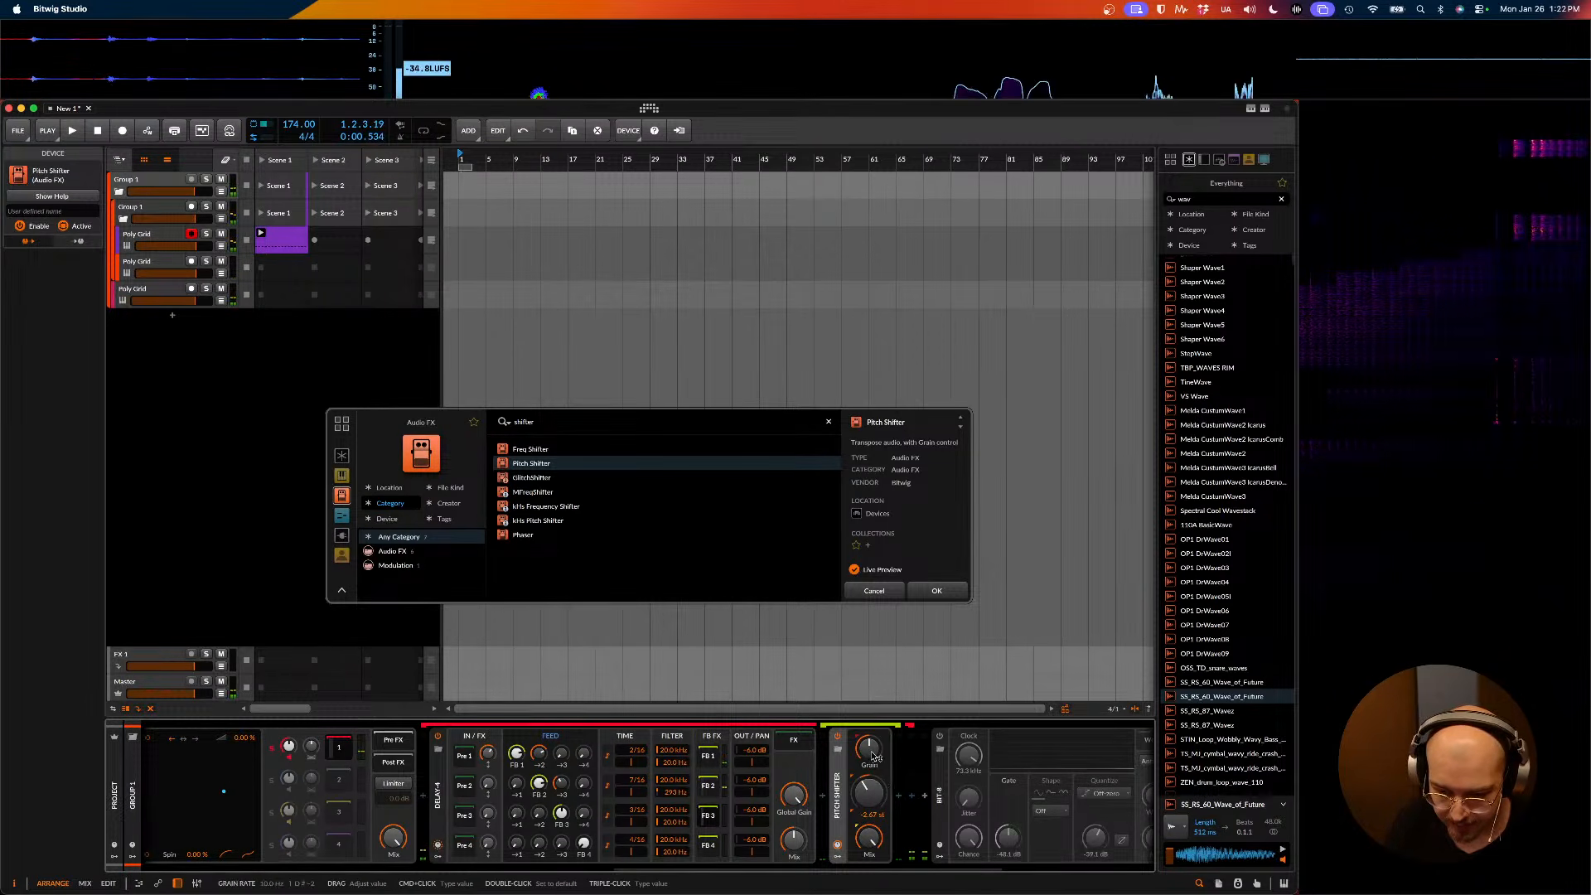
{"action": "left_click_drag", "start_coordinate": [868, 749], "coordinate": [869, 680]}
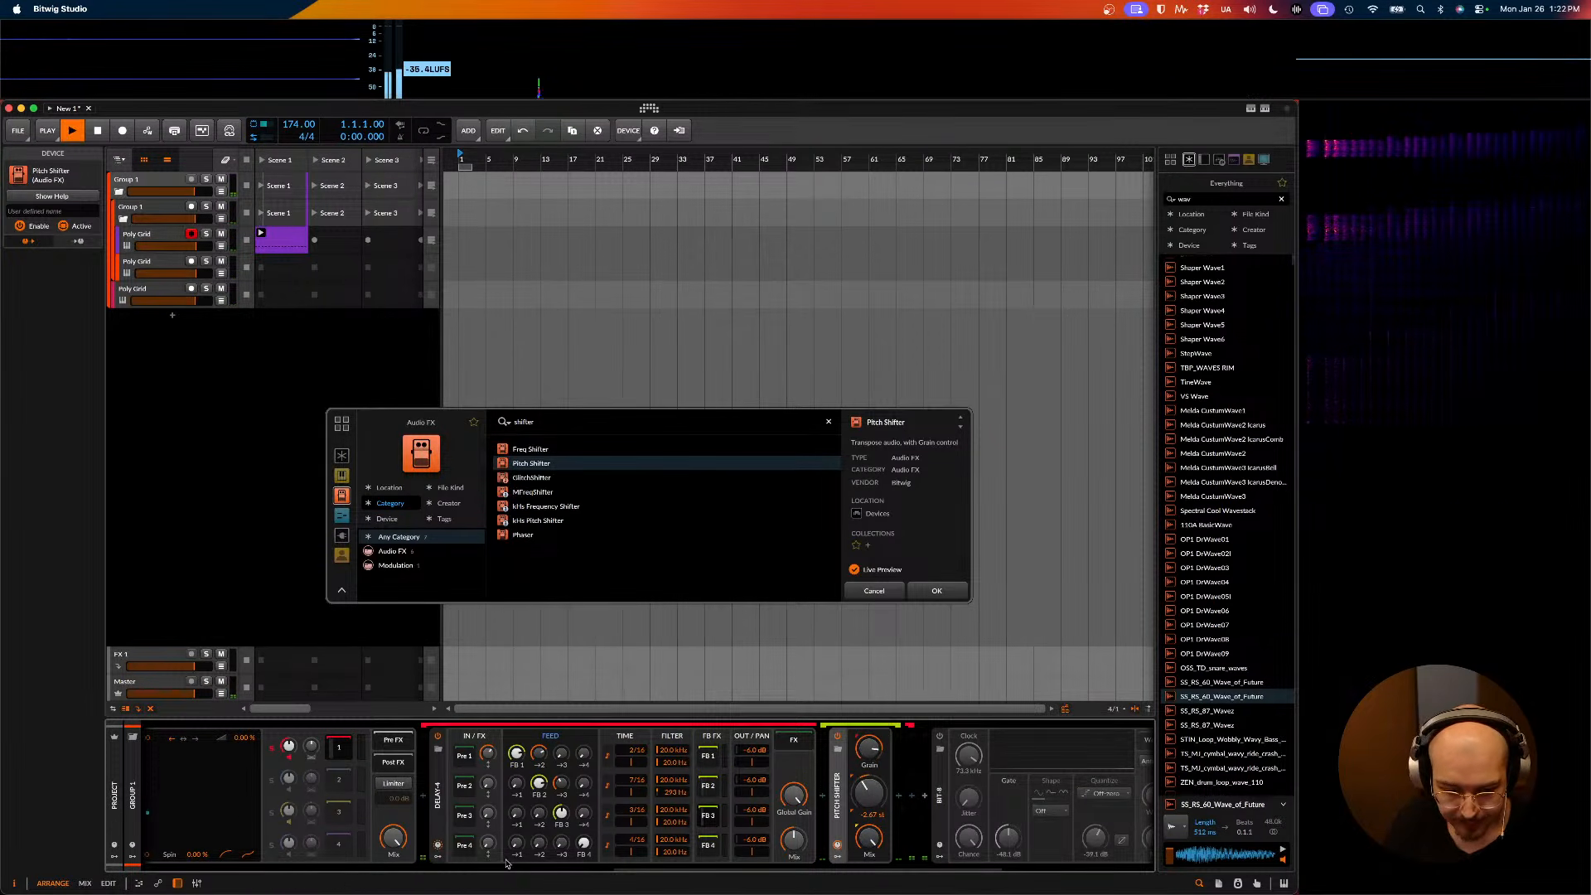
{"action": "key", "text": "space"}
{"action": "key", "text": "space"}
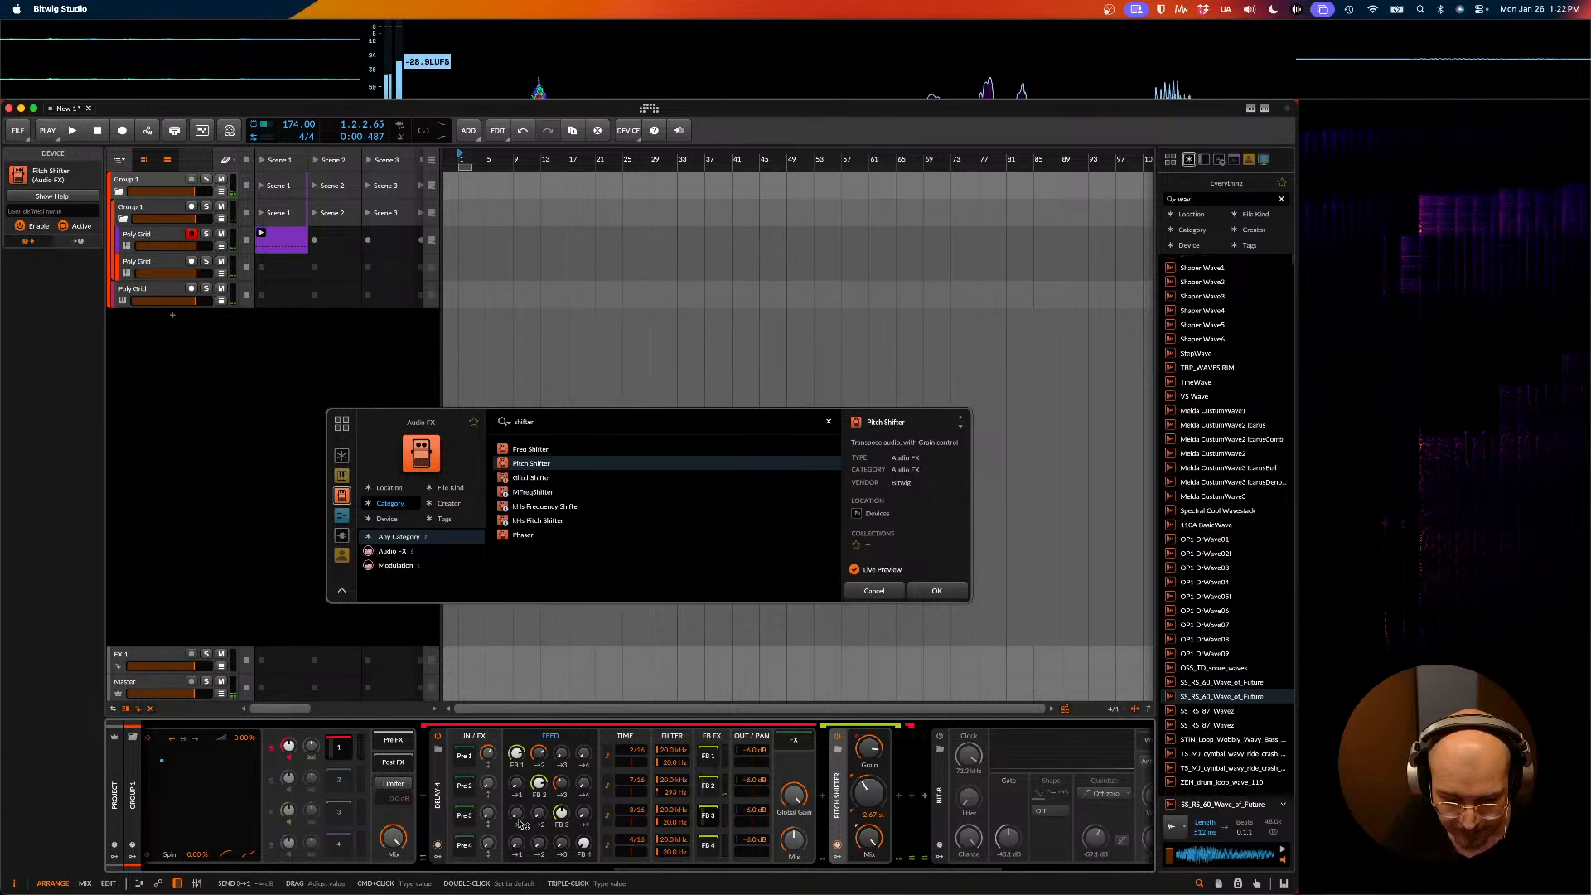
- Raise the send from delay unit 3 to unit 1, fine-tune the send from unit 1 to unit 2, and keep the Pitch Shifter
{"action": "left_click_drag", "start_coordinate": [516, 814], "coordinate": [517, 783]}
{"action": "key", "text": "space"}
{"action": "key", "text": "space"}
{"action": "key", "text": "space"}
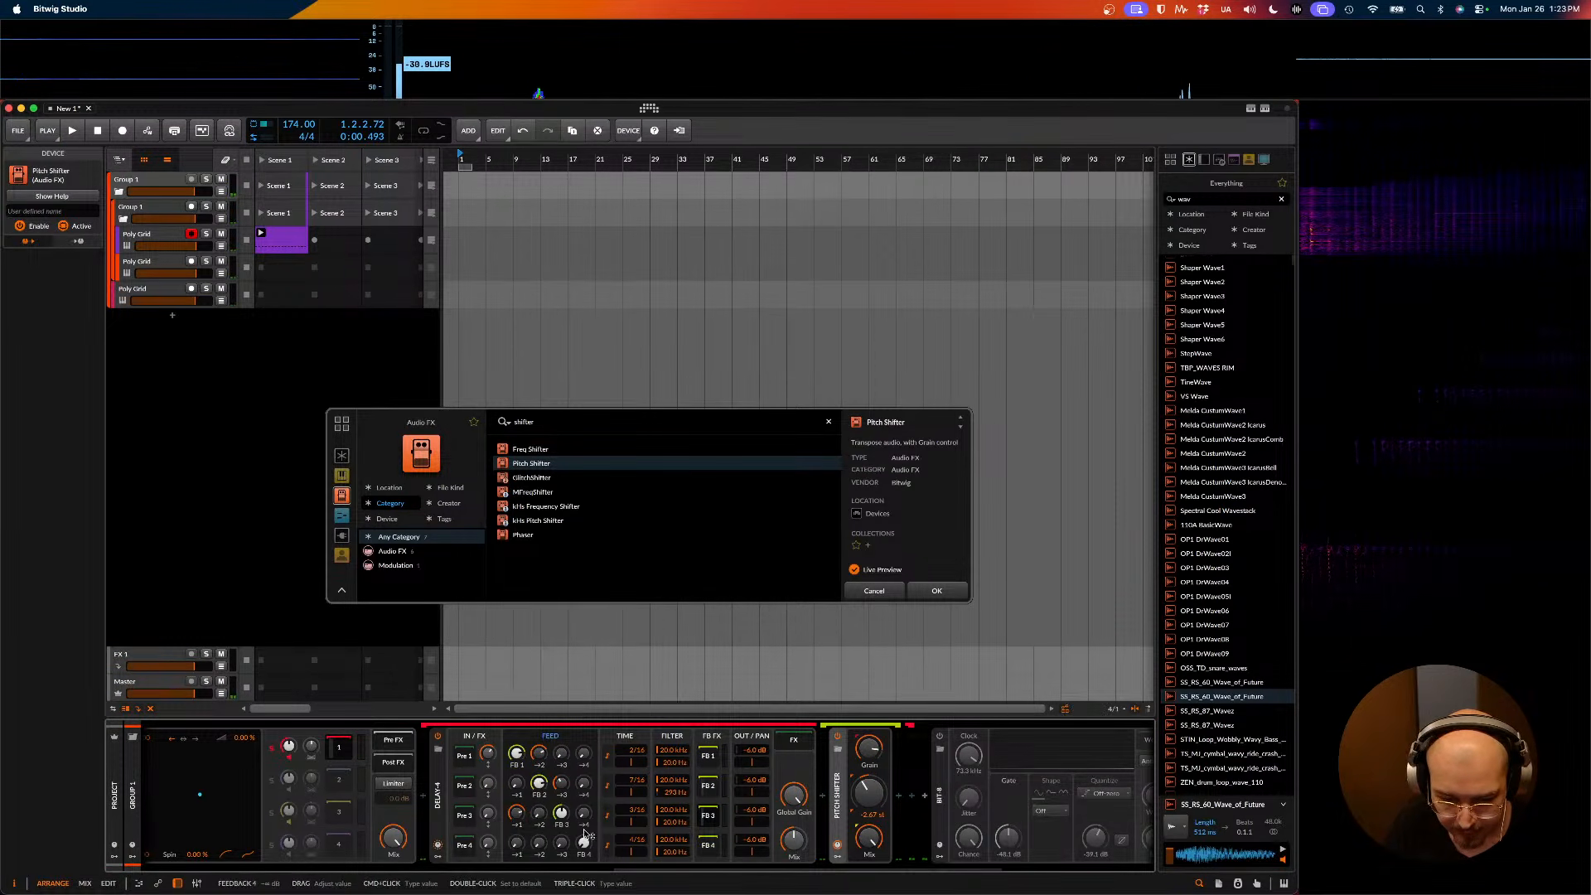
{"action": "mouse_move", "coordinate": [539, 753]}
{"action": "left_mouse_down"}
{"action": "mouse_move", "coordinate": [564, 783]}
{"action": "mouse_move", "coordinate": [538, 757]}
{"action": "left_mouse_up"}
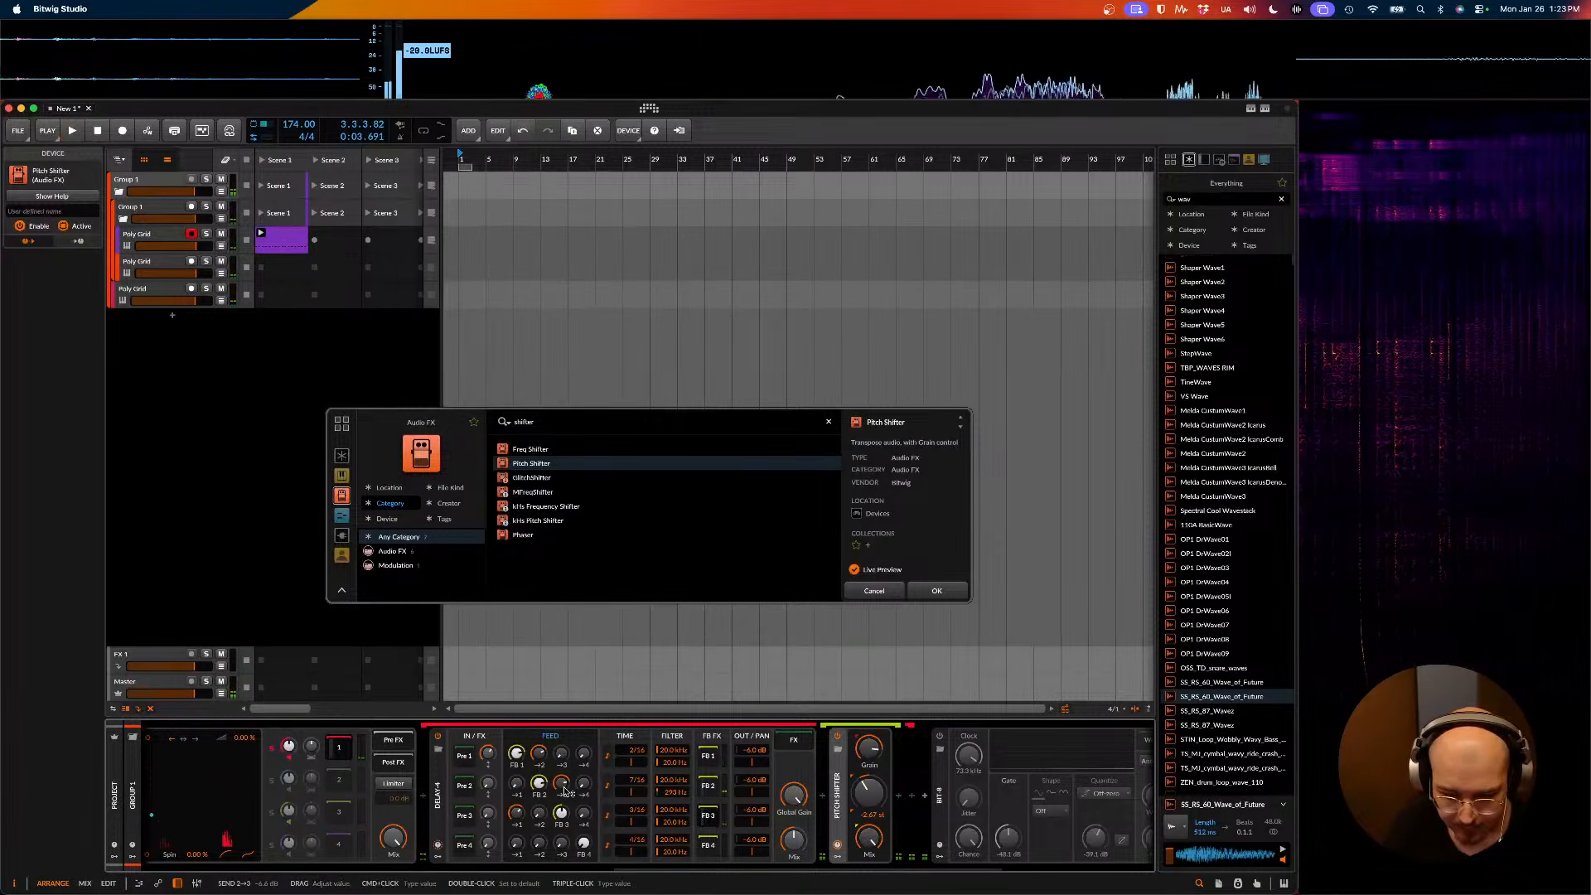
{"action": "key", "text": "space"}
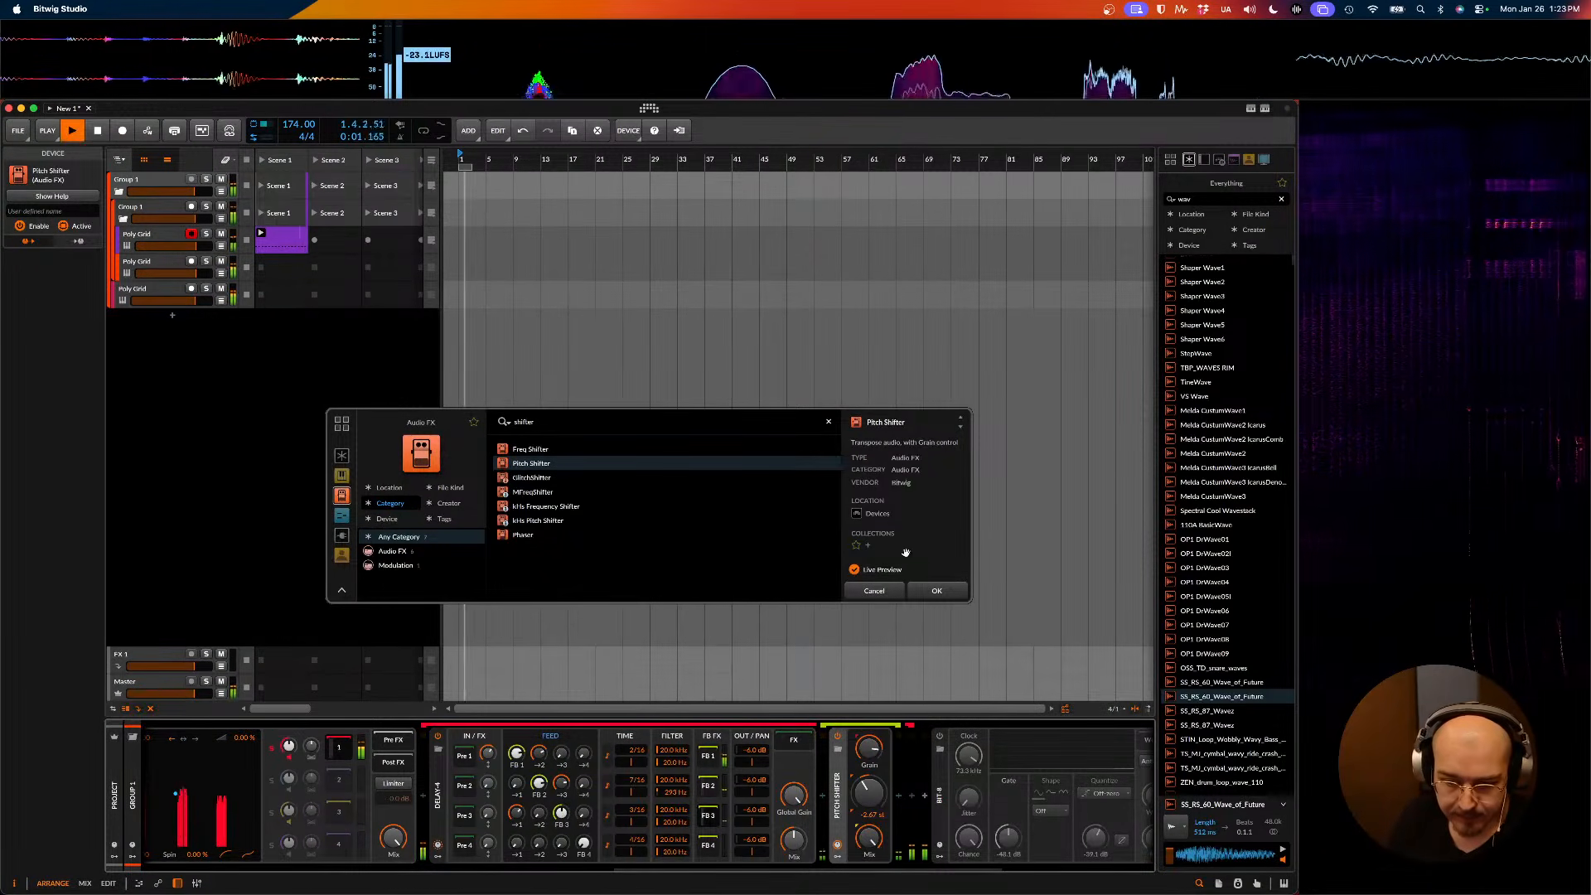
{"action": "left_click", "coordinate": [932, 590]}
- Re-enable the Bit-8 and adjust its gate to -96 dB and clock to 100 kHz, trying clock jitter during playback
{"action": "scroll", "coordinate": [699, 811], "scroll_direction": "down", "scroll_amount": 5}
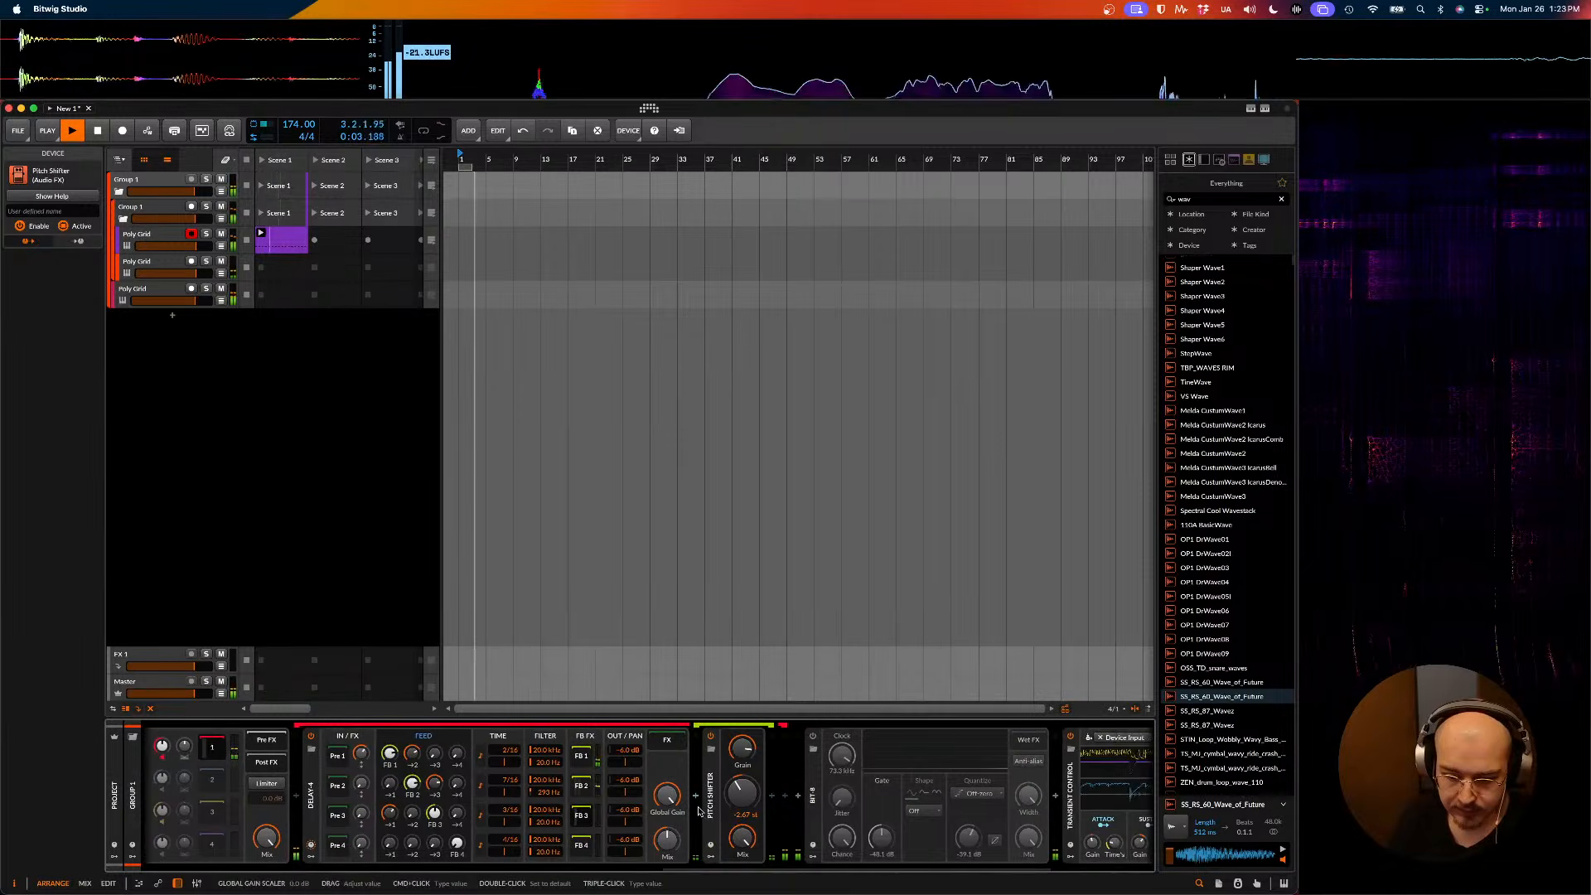
{"action": "scroll", "coordinate": [698, 811], "scroll_direction": "down", "scroll_amount": 3}
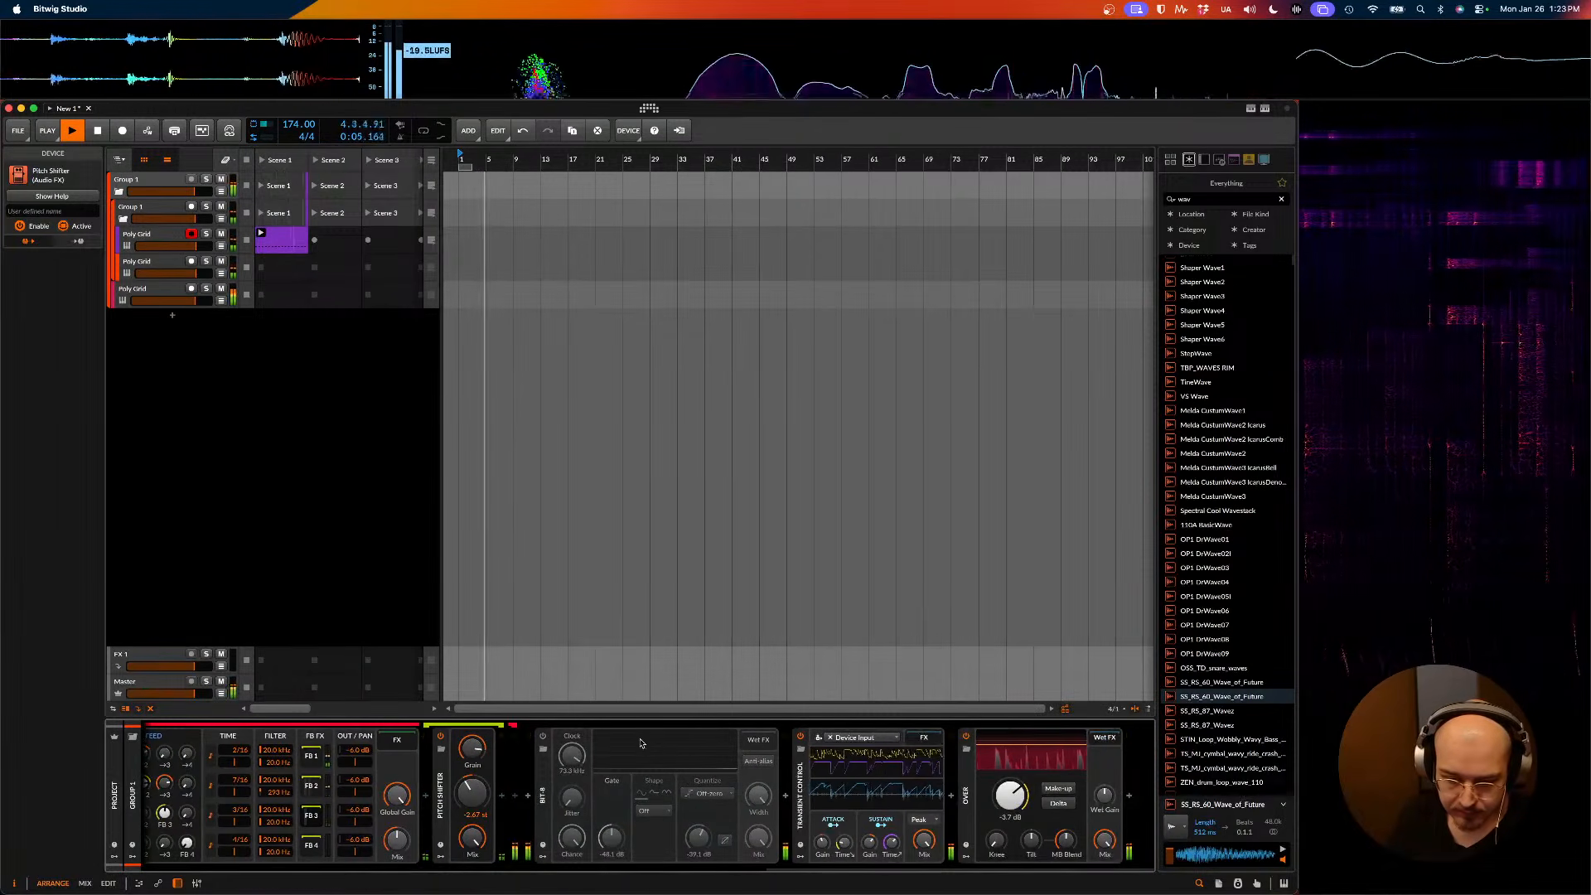
{"action": "left_click", "coordinate": [543, 735]}
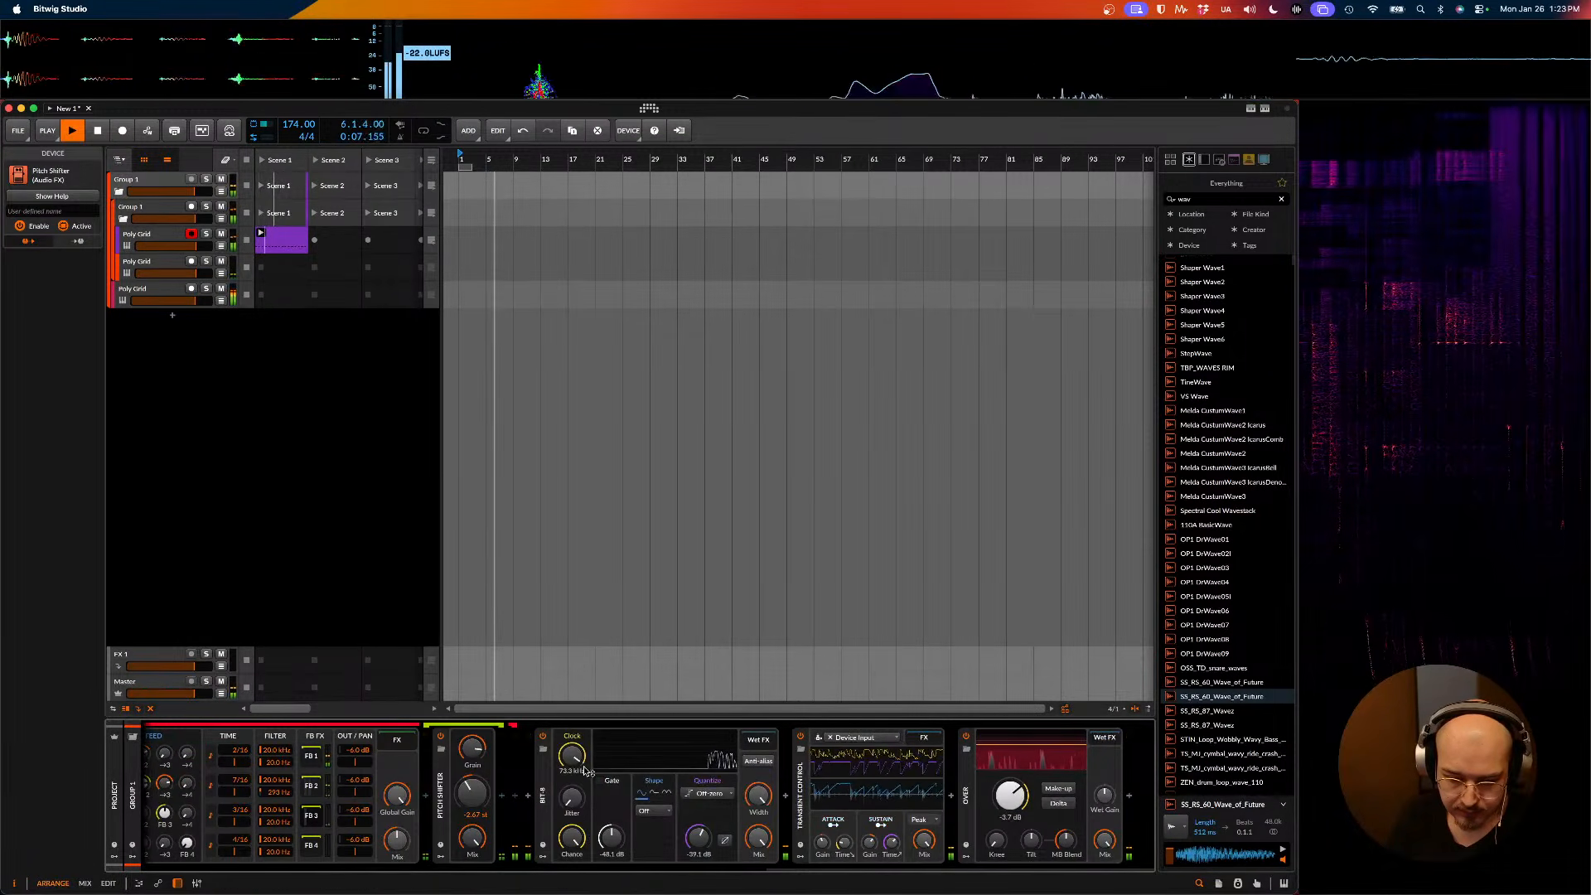
{"action": "left_click_drag", "start_coordinate": [572, 755], "coordinate": [611, 891]}
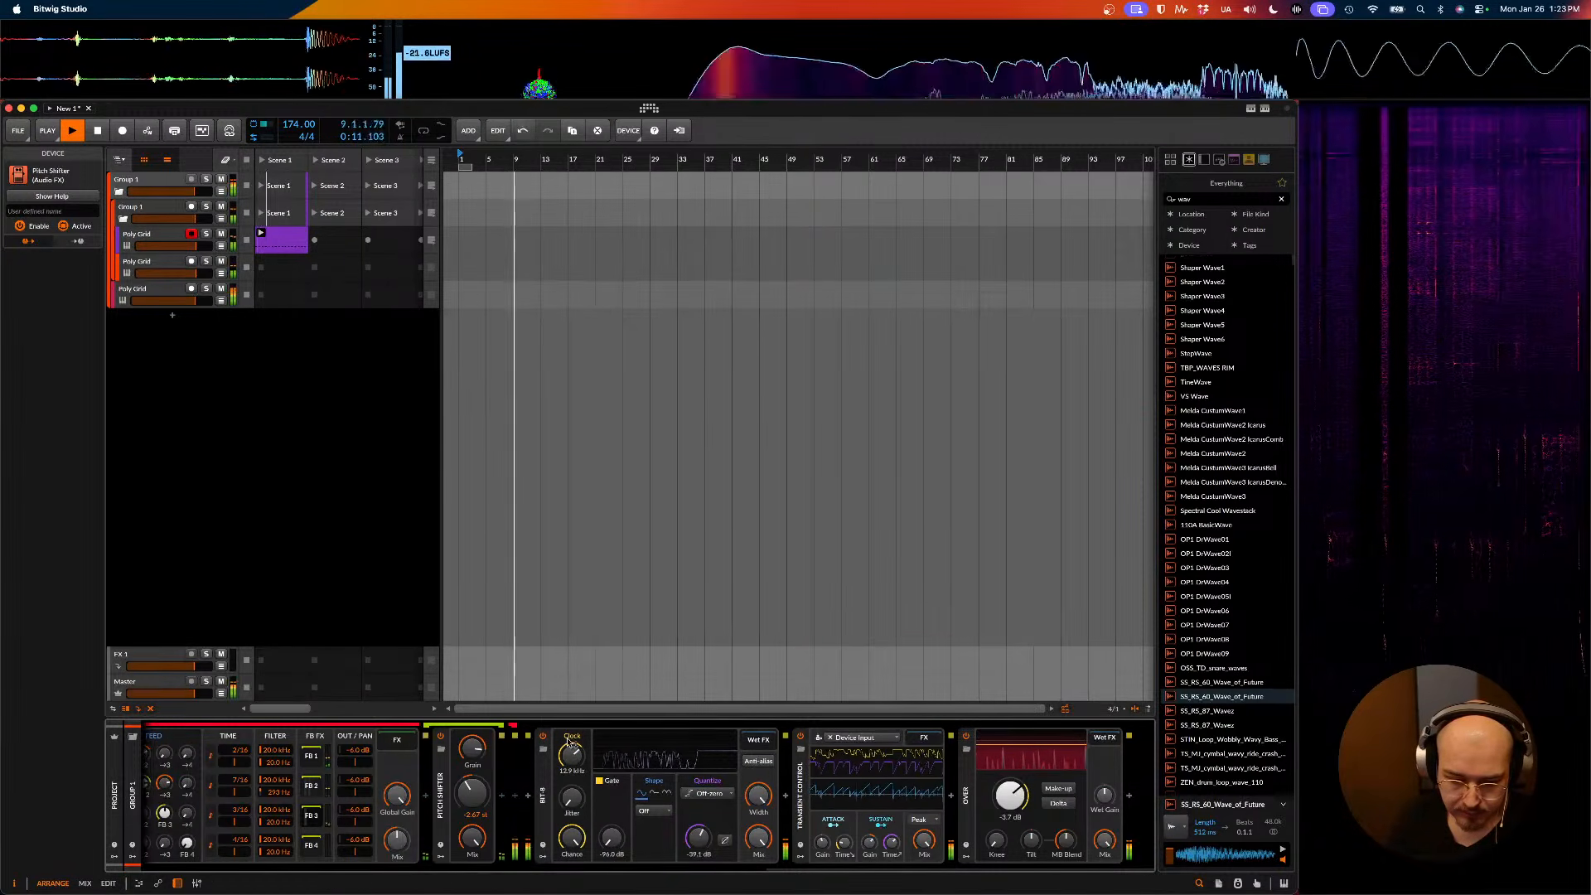
{"action": "left_click_drag", "start_coordinate": [573, 755], "coordinate": [573, 697]}
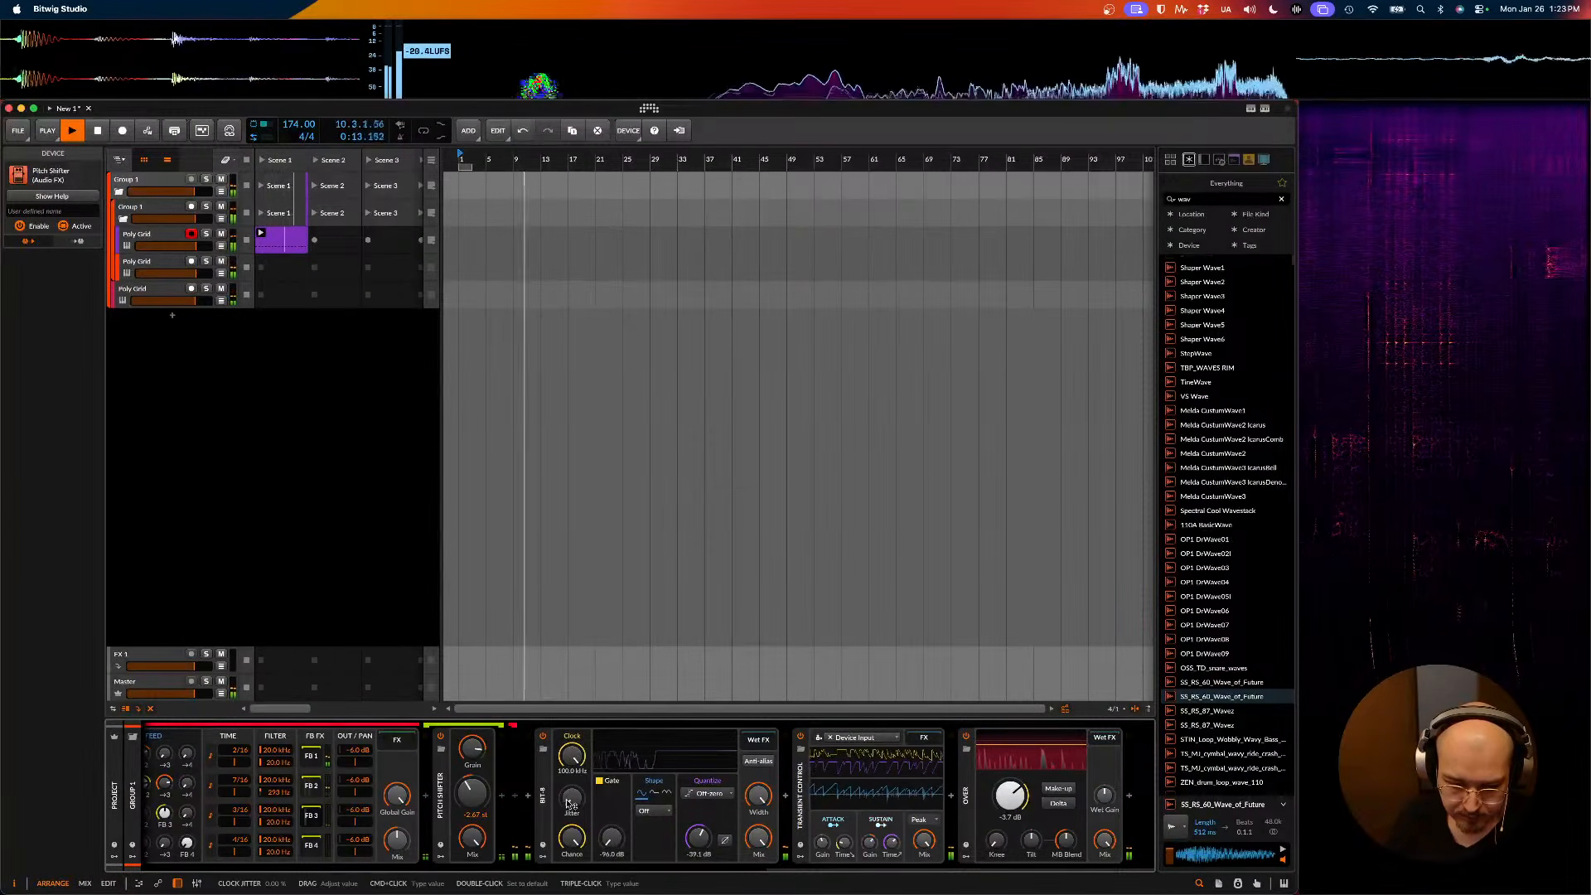
{"action": "left_click_drag", "start_coordinate": [572, 798], "coordinate": [572, 742]}
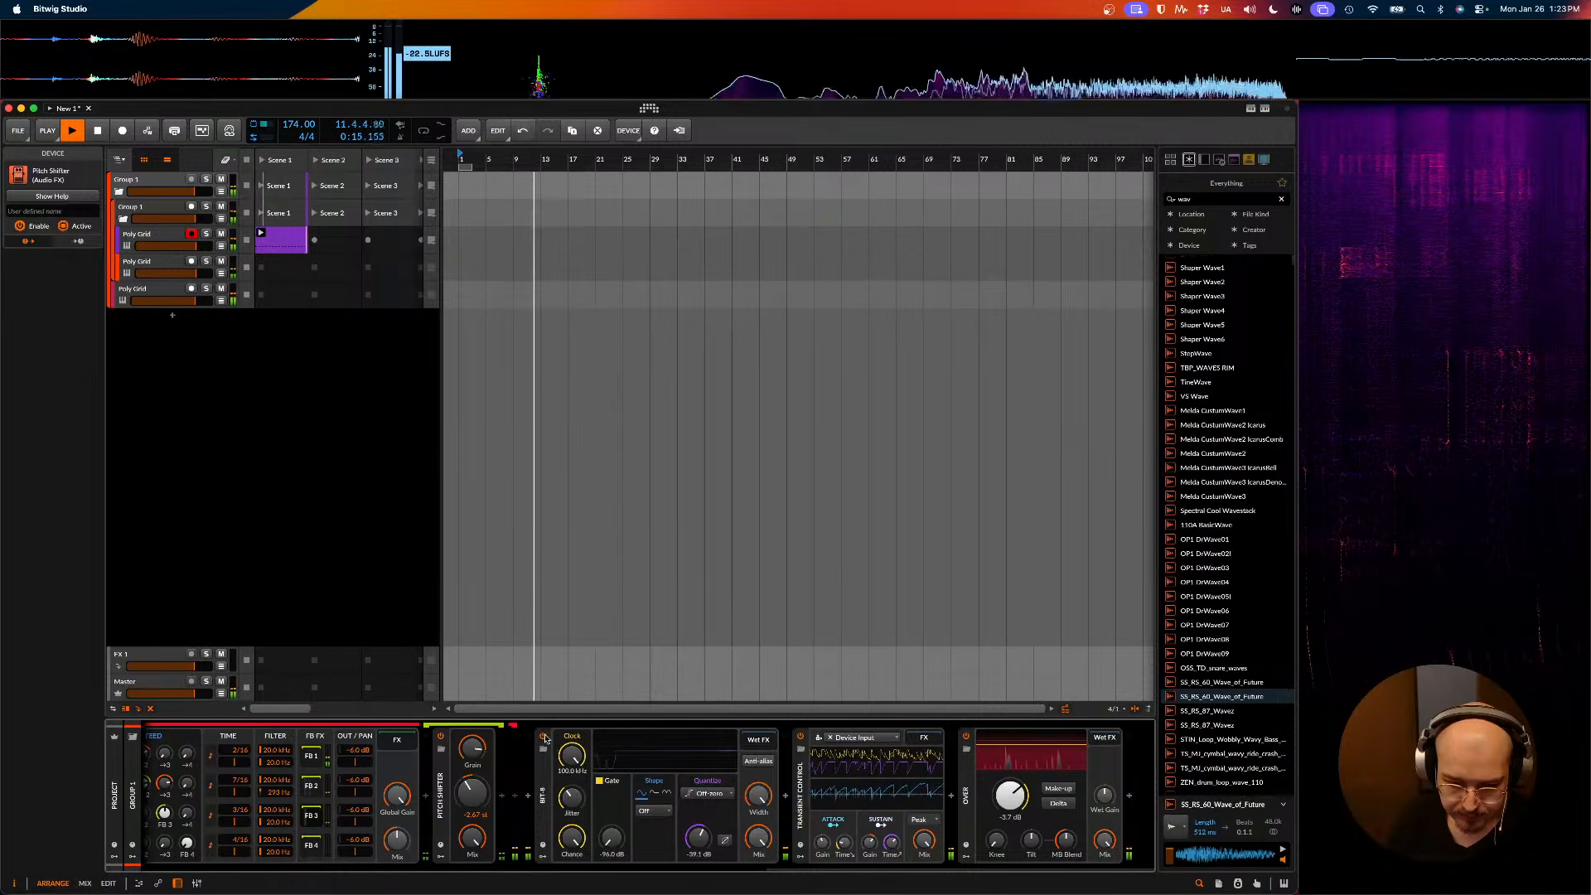
- Lower the Delay-4's mix during playback and bypass the Bit-8
{"action": "scroll", "coordinate": [544, 746], "scroll_direction": "left", "scroll_amount": 3}
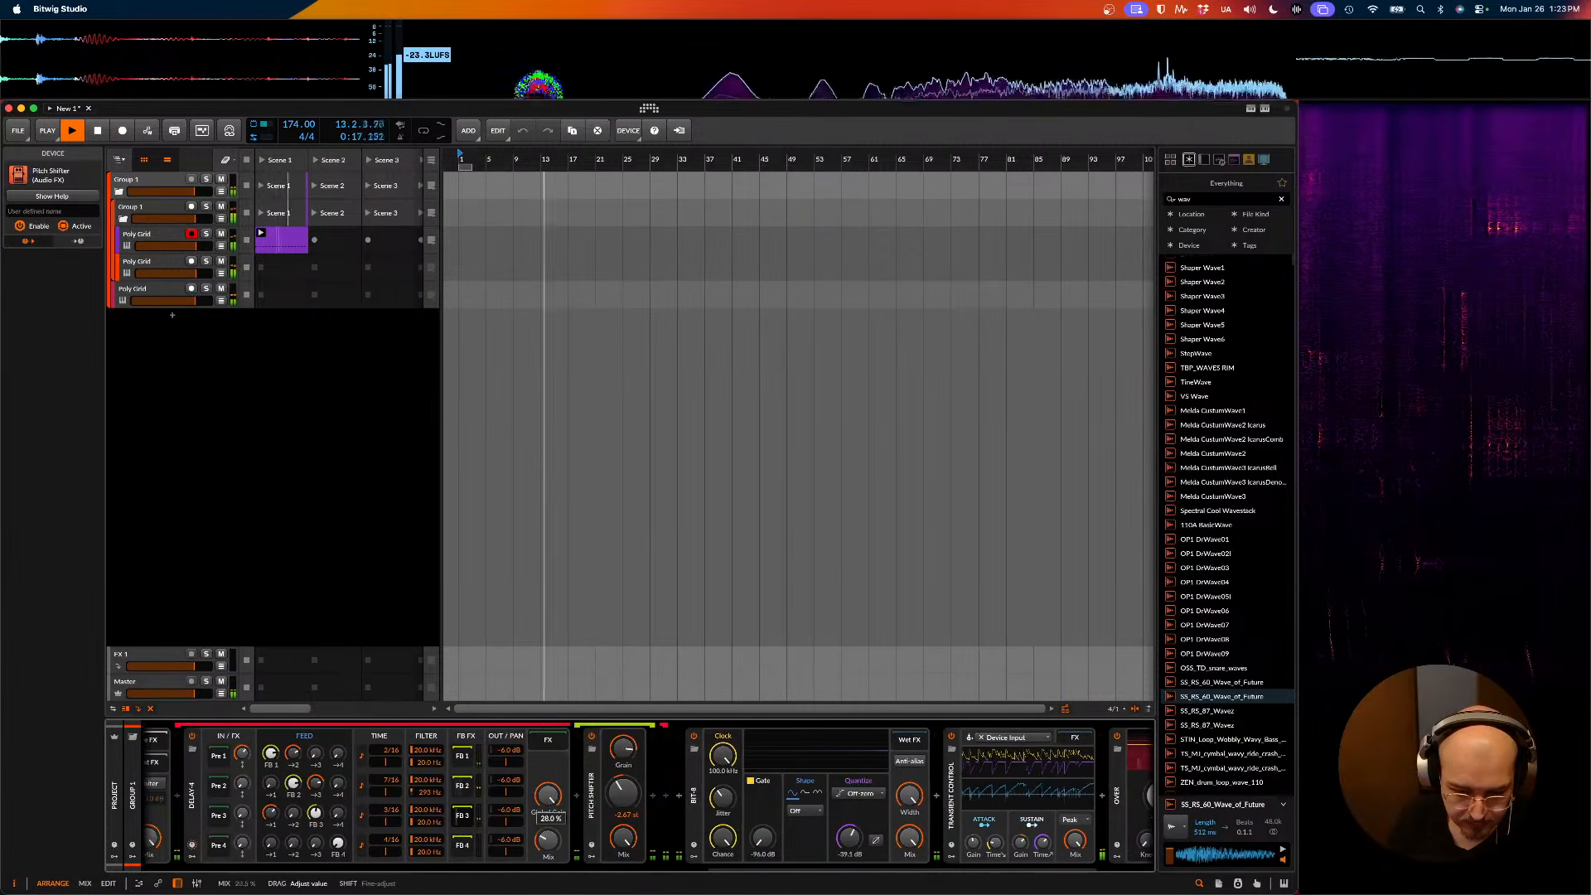
{"action": "left_click_drag", "start_coordinate": [548, 795], "coordinate": [547, 755]}
{"action": "left_click", "coordinate": [696, 739]}
{"action": "scroll", "coordinate": [507, 750], "scroll_direction": "left", "scroll_amount": 3}
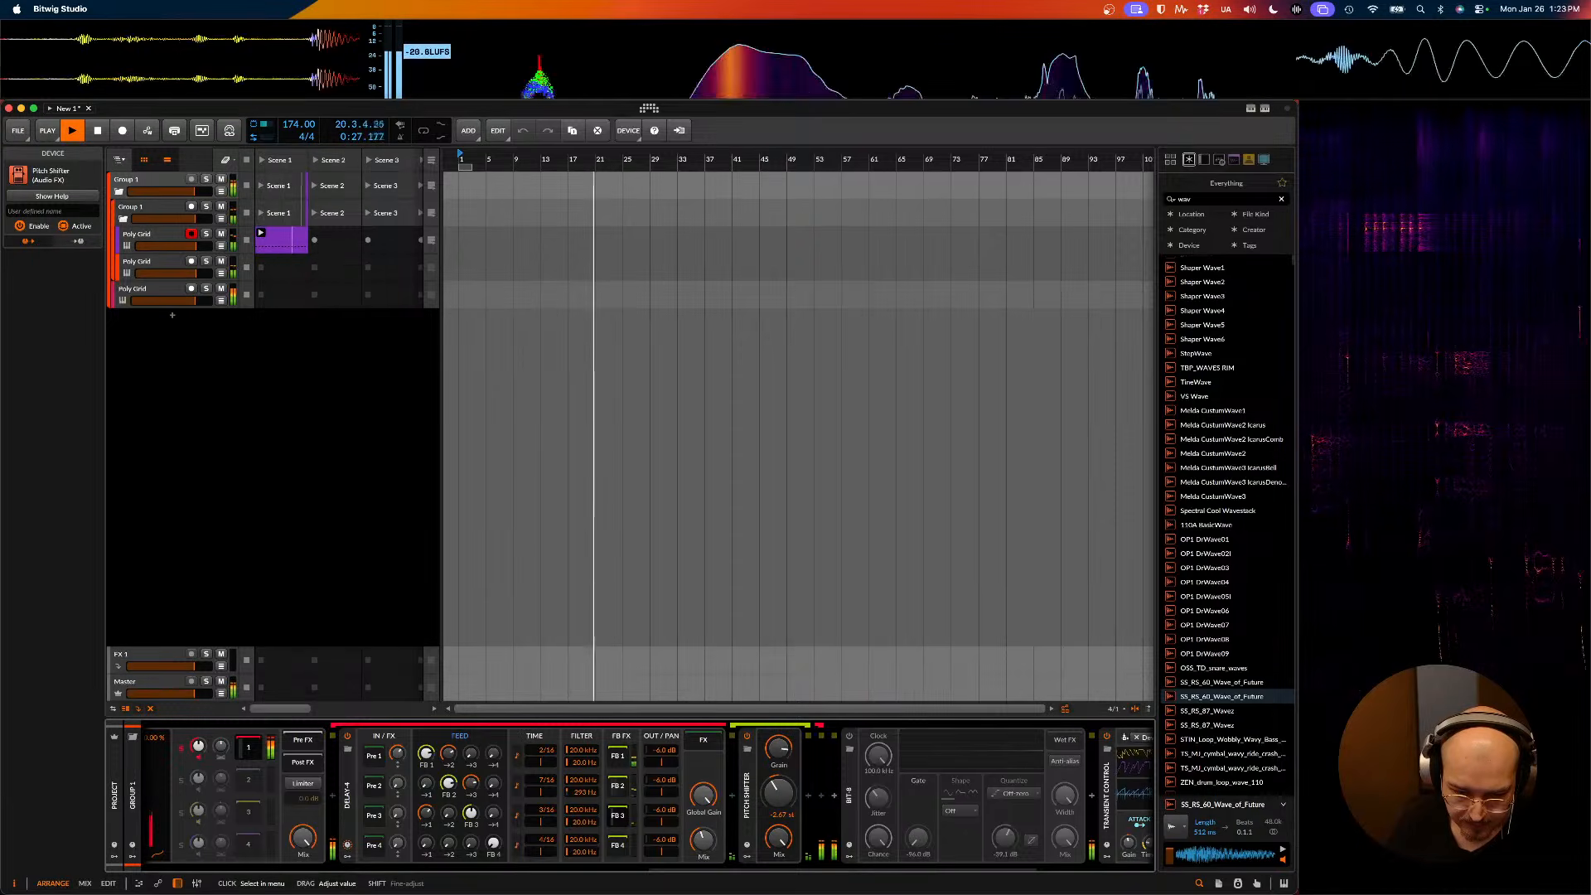
{"action": "left_click", "coordinate": [344, 789]}
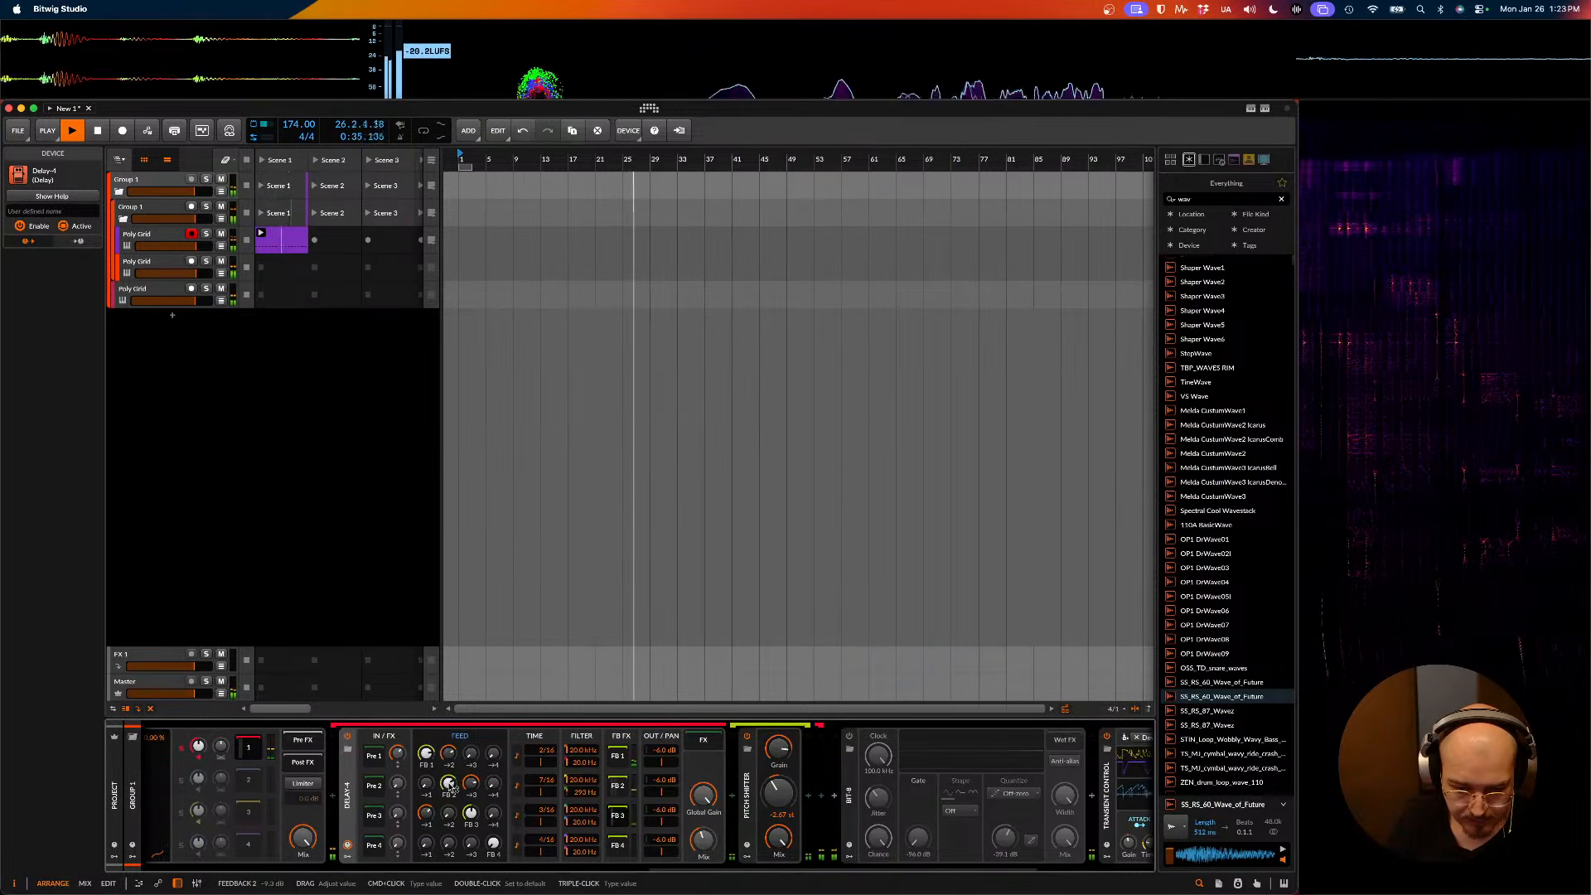
{"action": "left_click_drag", "start_coordinate": [705, 841], "coordinate": [704, 862]}
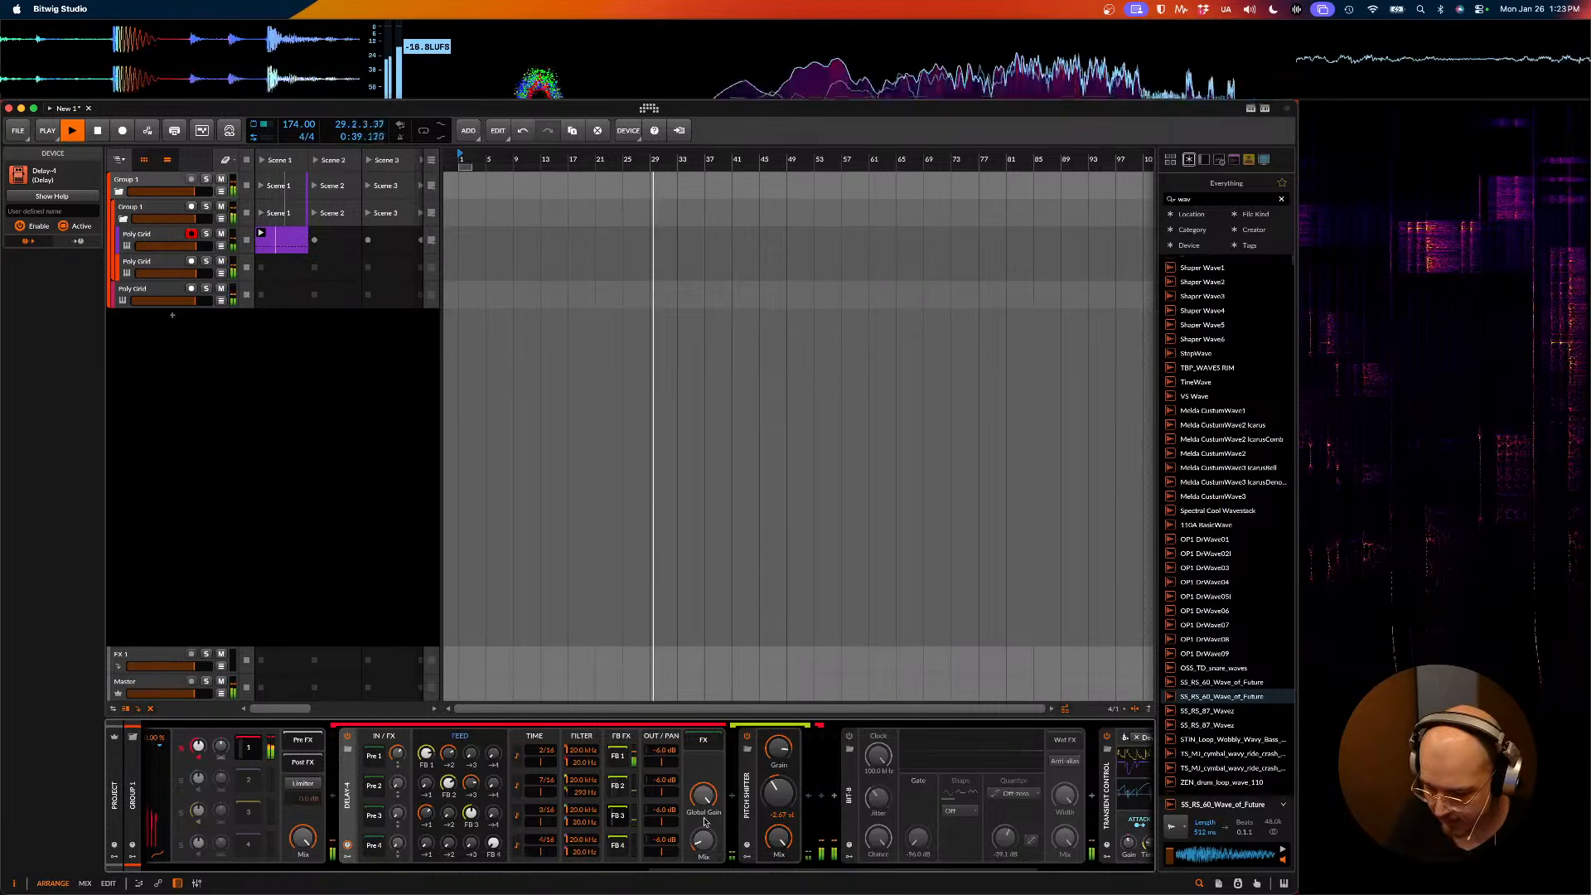
- Reshape the response of the Comb filter on the group bus by shifting its frequency and feedback
{"action": "scroll", "coordinate": [667, 793], "scroll_direction": "right", "scroll_amount": 5}
{"action": "scroll", "coordinate": [667, 793], "scroll_direction": "right", "scroll_amount": 15}
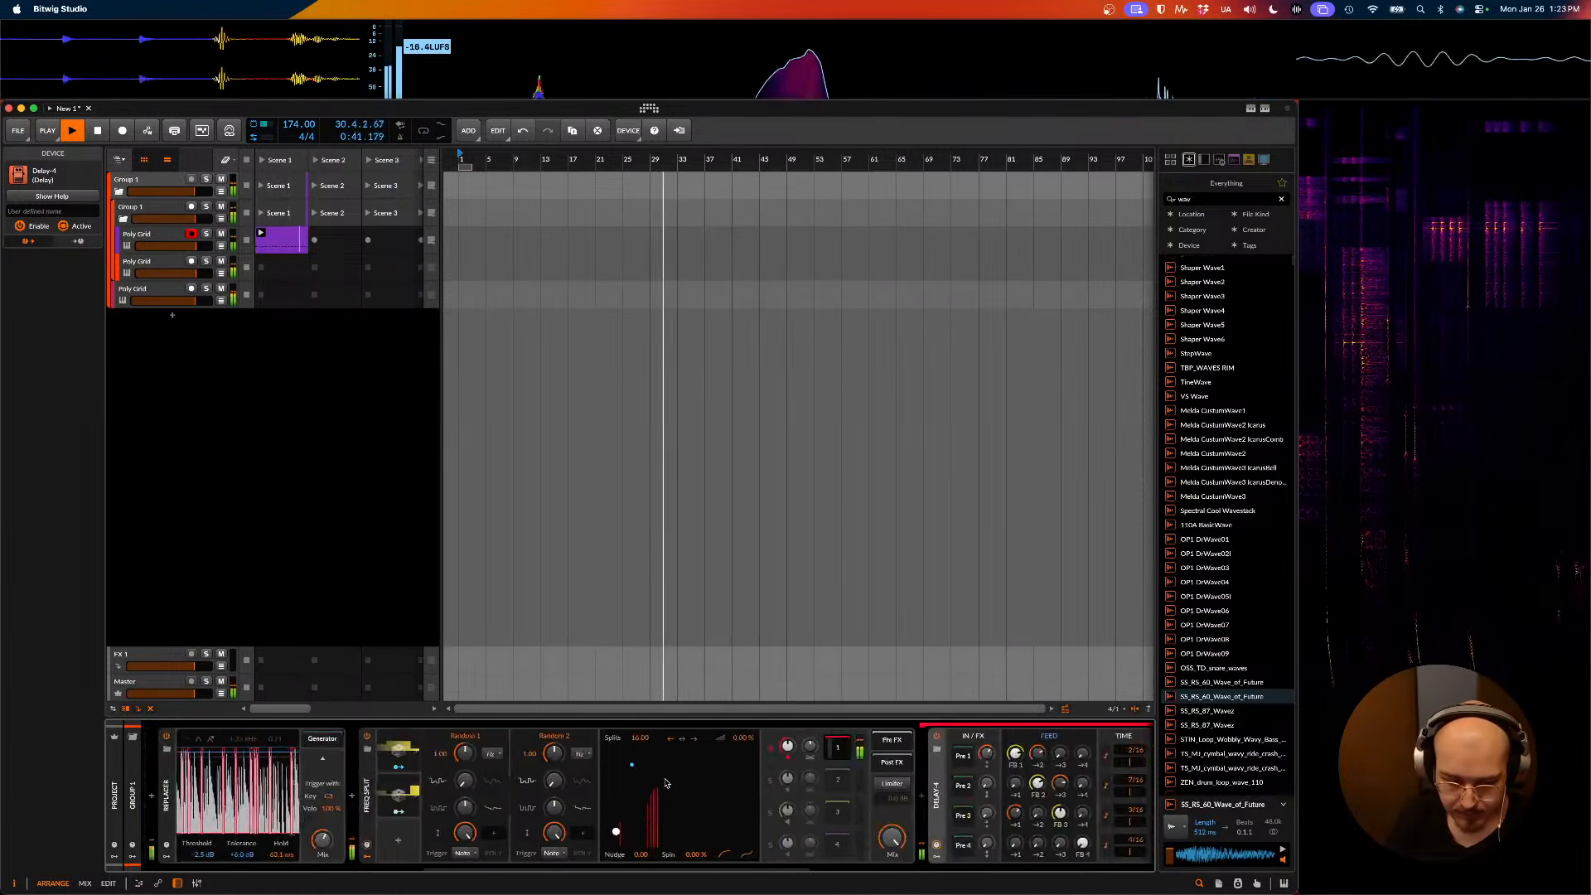
{"action": "scroll", "coordinate": [657, 756], "scroll_direction": "left", "scroll_amount": 10}
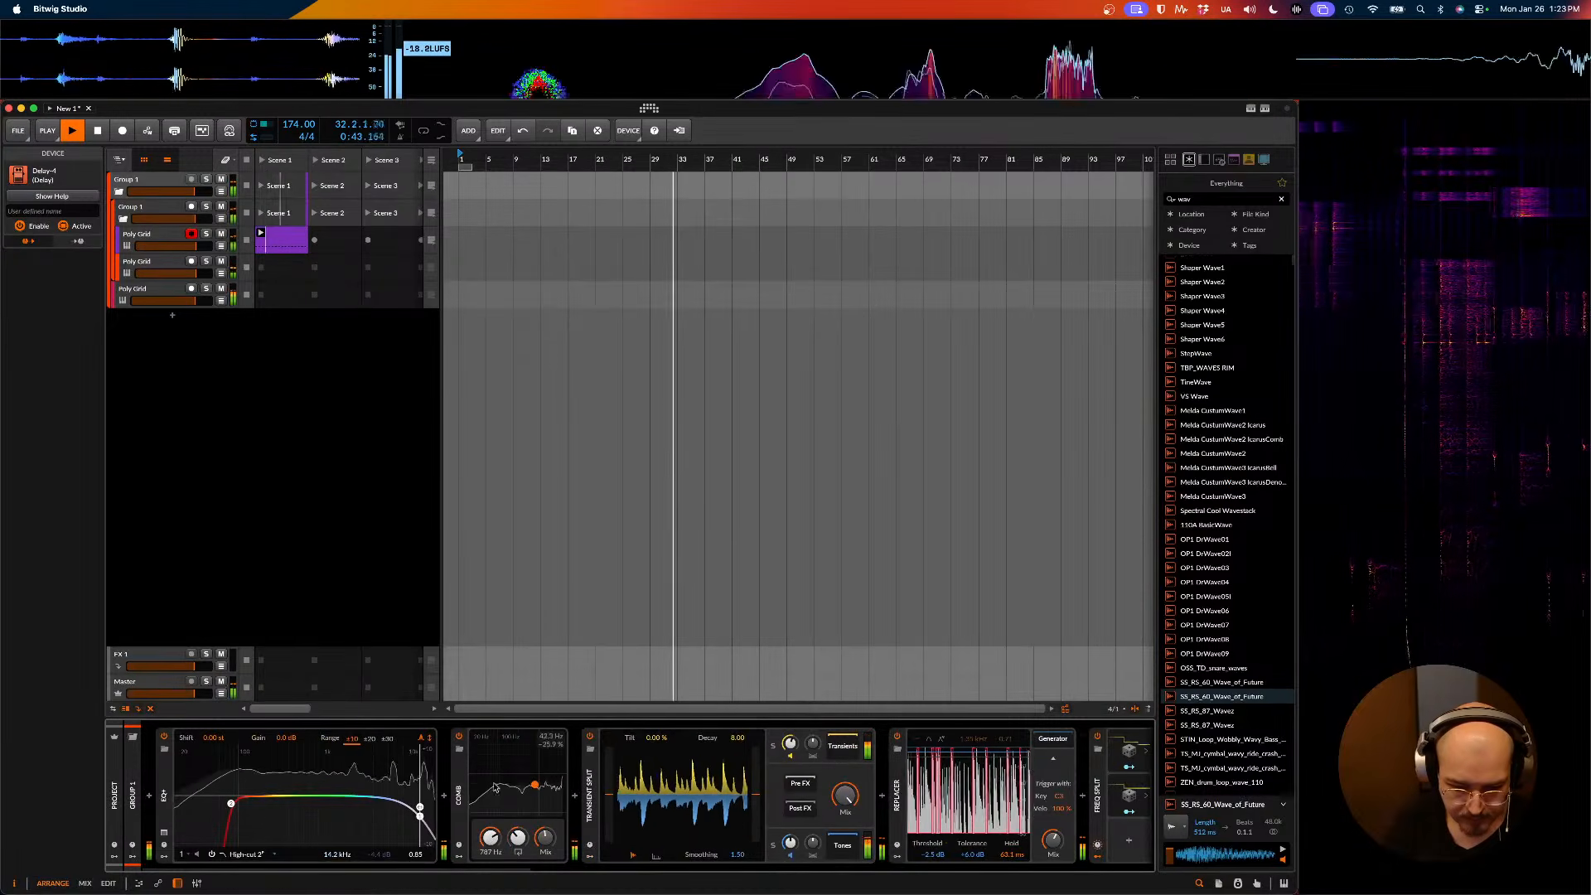
{"action": "mouse_move", "coordinate": [552, 748]}
{"action": "left_mouse_down"}
{"action": "mouse_move", "coordinate": [490, 756]}
{"action": "mouse_move", "coordinate": [531, 769]}
{"action": "left_mouse_up"}
{"action": "scroll", "coordinate": [531, 770], "scroll_direction": "right", "scroll_amount": 20}
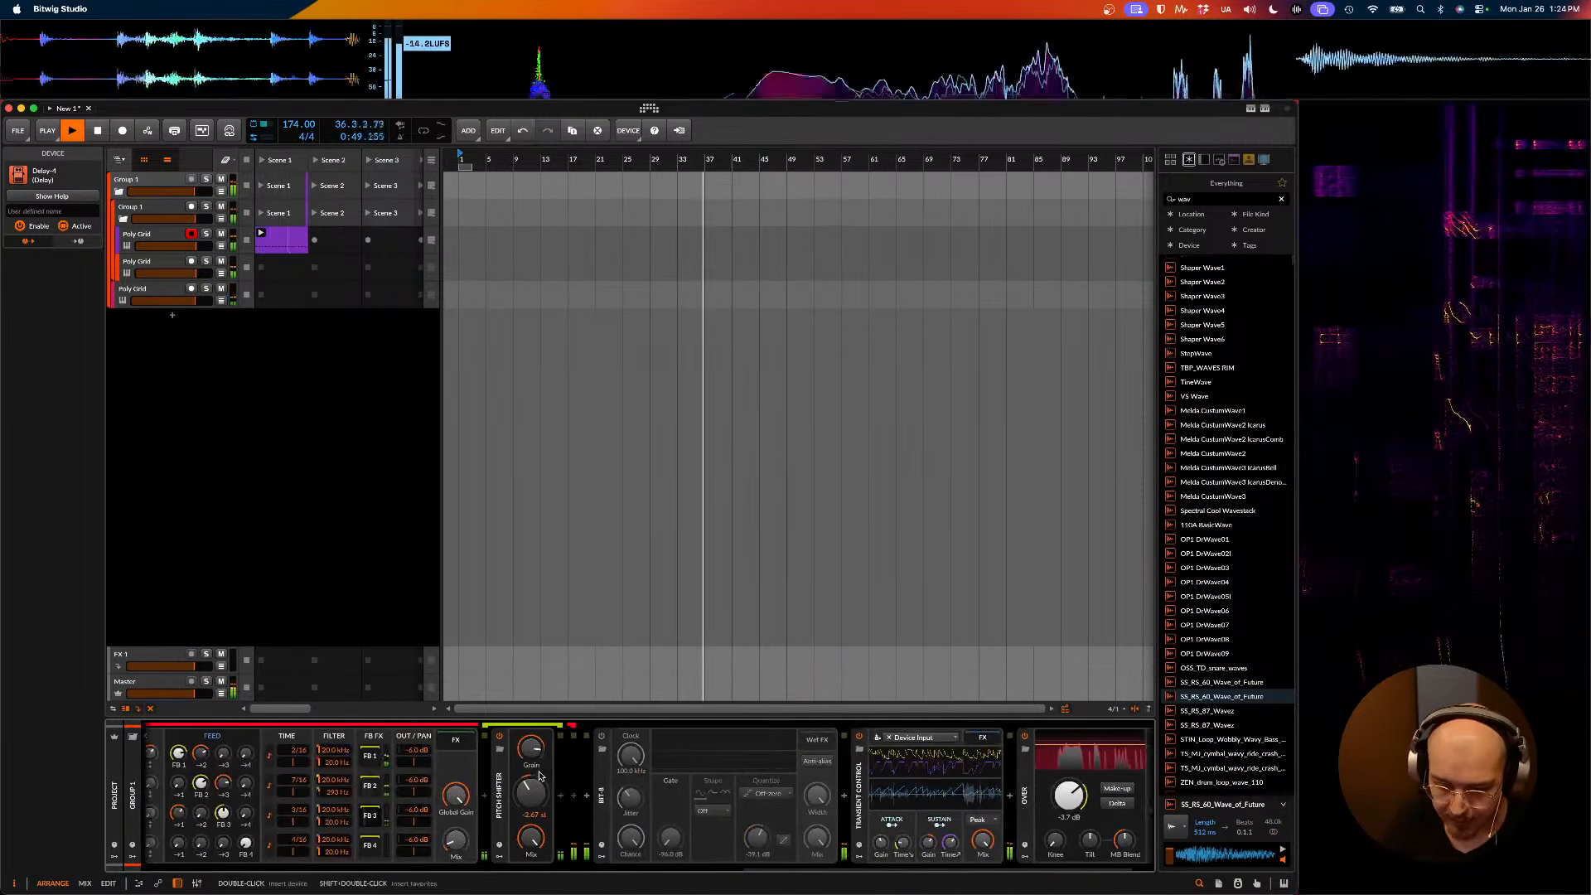
- Restart playback and lower the gains of channels 4 and 2 in the spectral splitter on the group bus
{"action": "key", "text": "space"}
{"action": "scroll", "coordinate": [423, 791], "scroll_direction": "left", "scroll_amount": 1}
{"action": "key", "text": "space"}
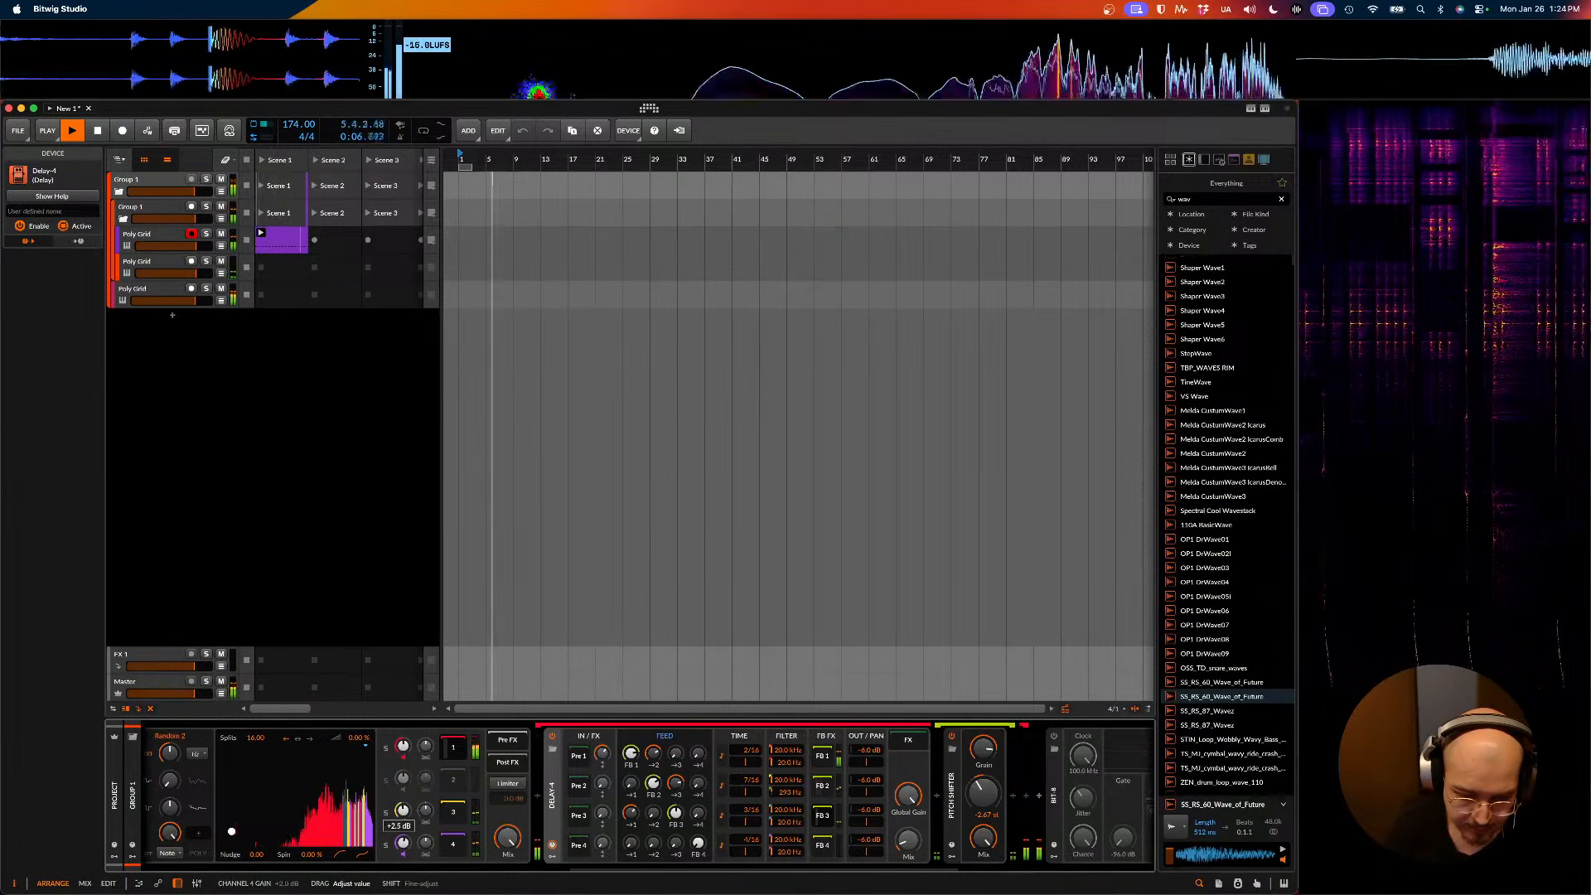
{"action": "left_click_drag", "start_coordinate": [403, 843], "coordinate": [402, 879]}
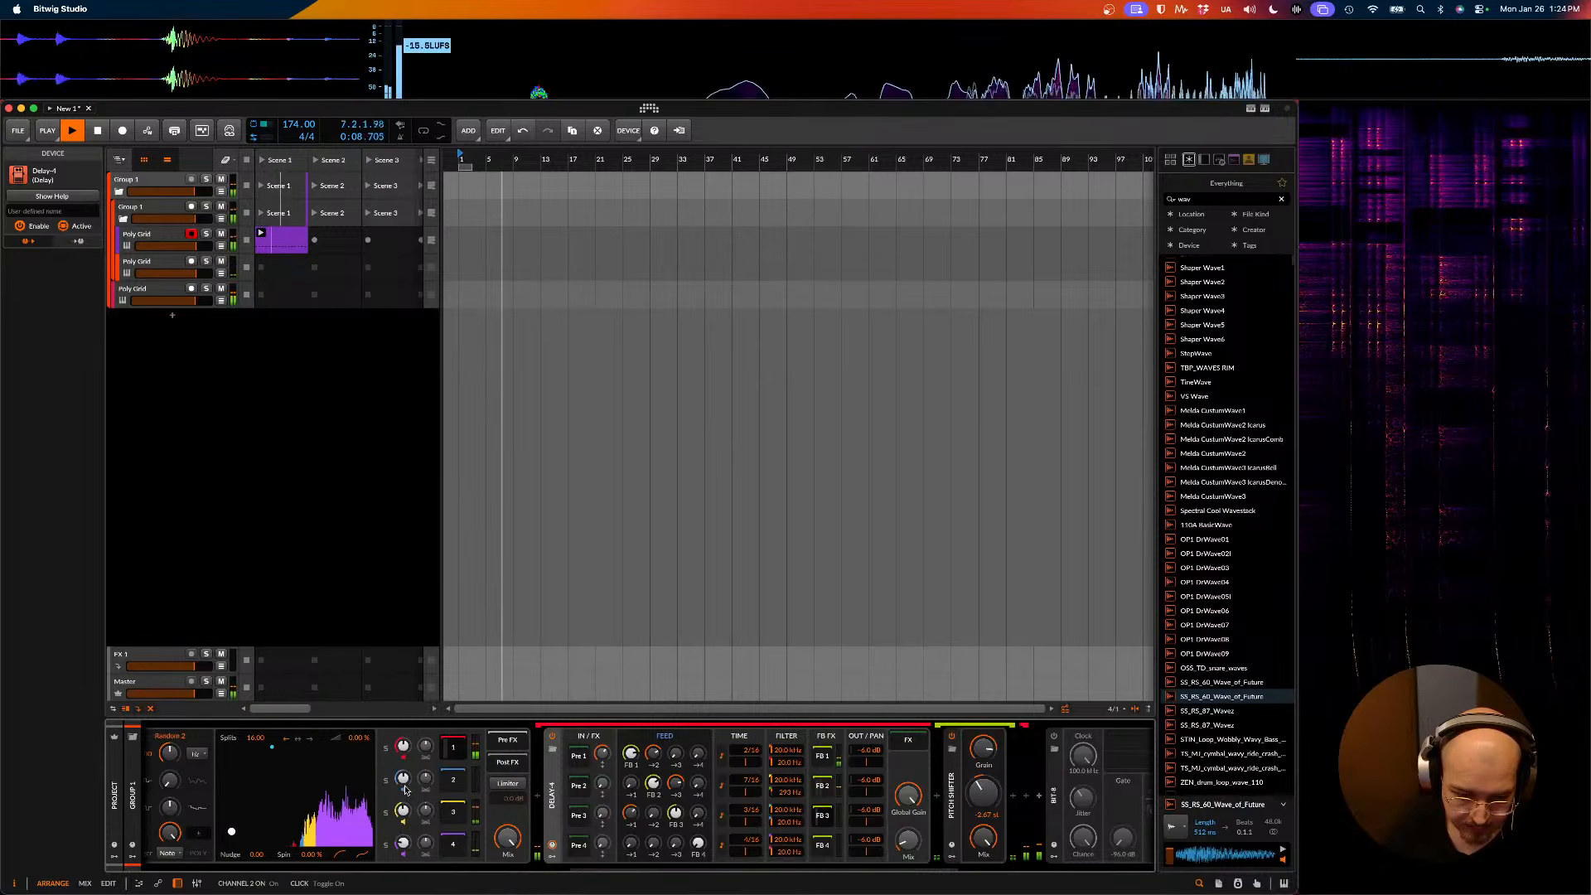
{"action": "left_click_drag", "start_coordinate": [403, 780], "coordinate": [404, 812]}
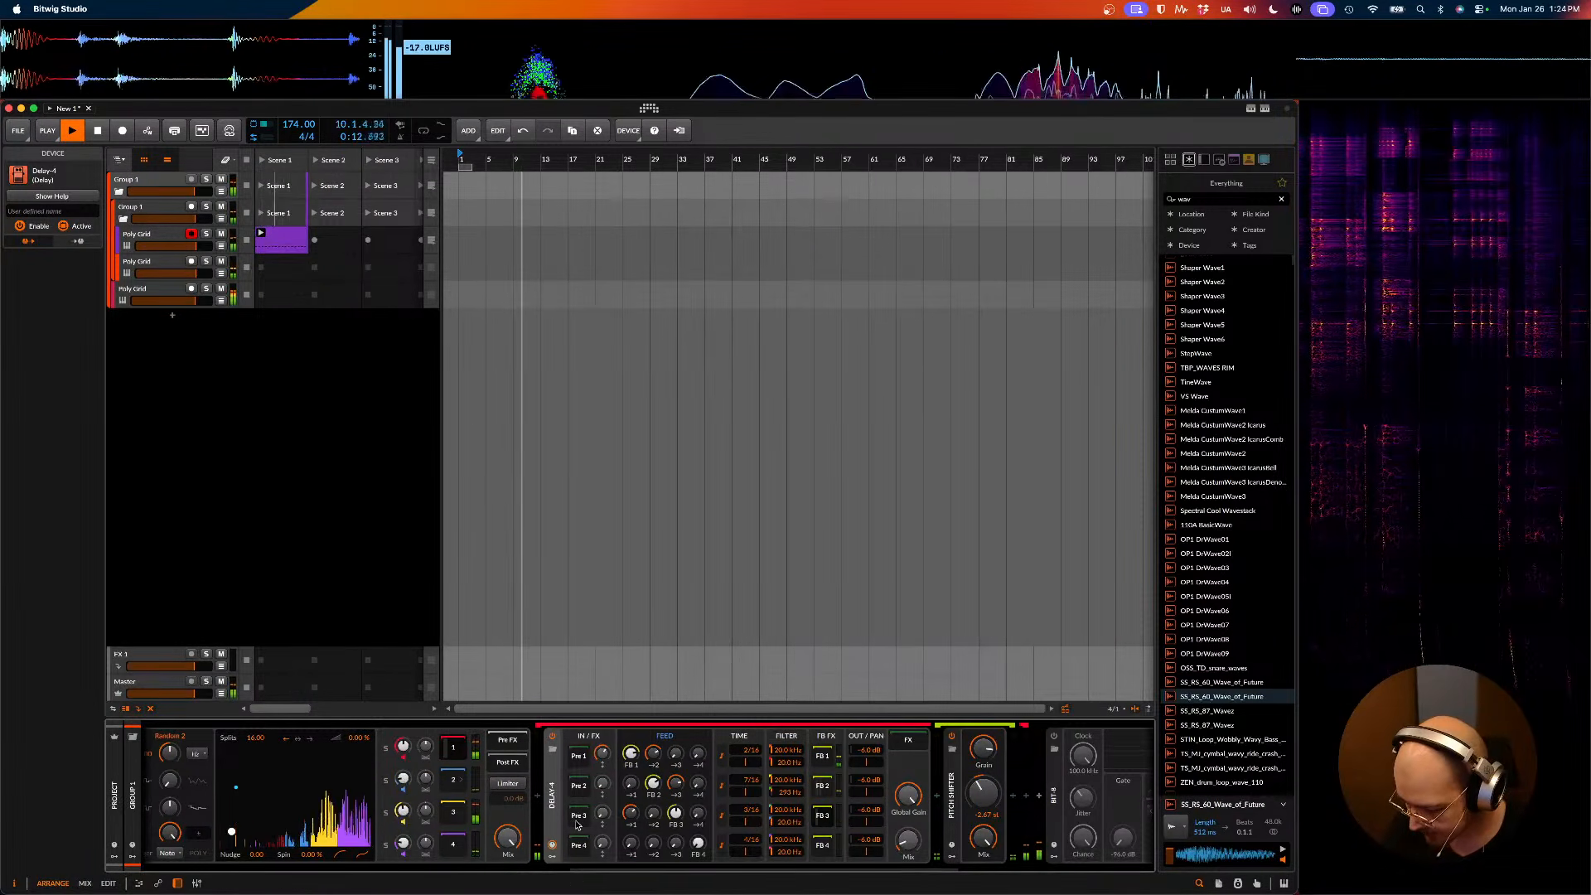
- Raise the gate threshold of the Bit-8 after the Pitch Shifter to -24.0 dB
{"action": "scroll", "coordinate": [577, 824], "scroll_direction": "right", "scroll_amount": 10}
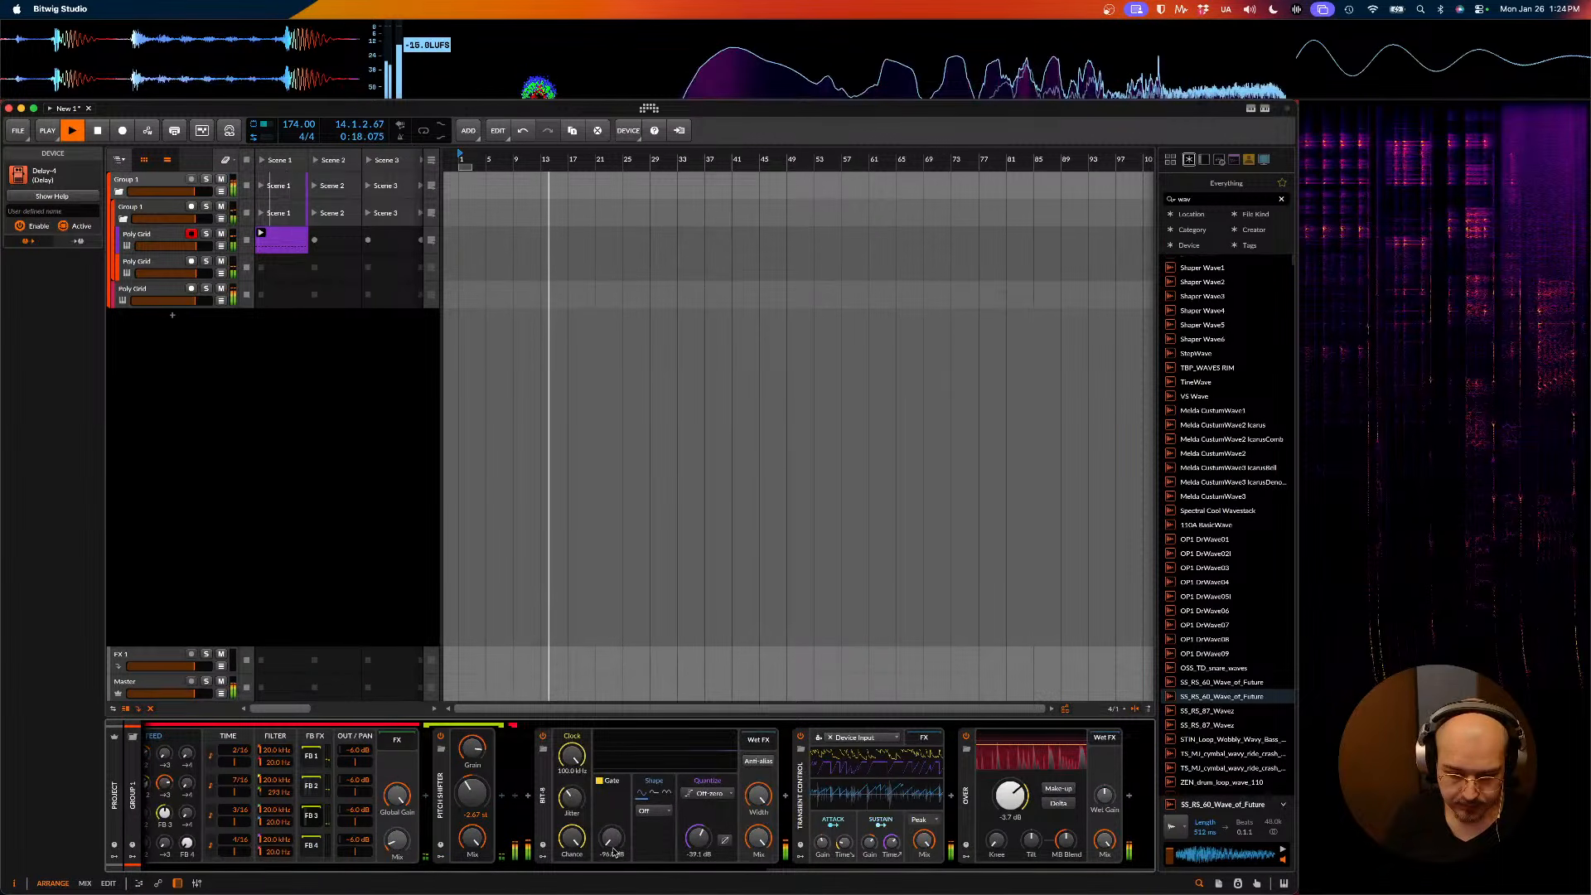
{"action": "left_click_drag", "start_coordinate": [611, 839], "coordinate": [611, 796]}
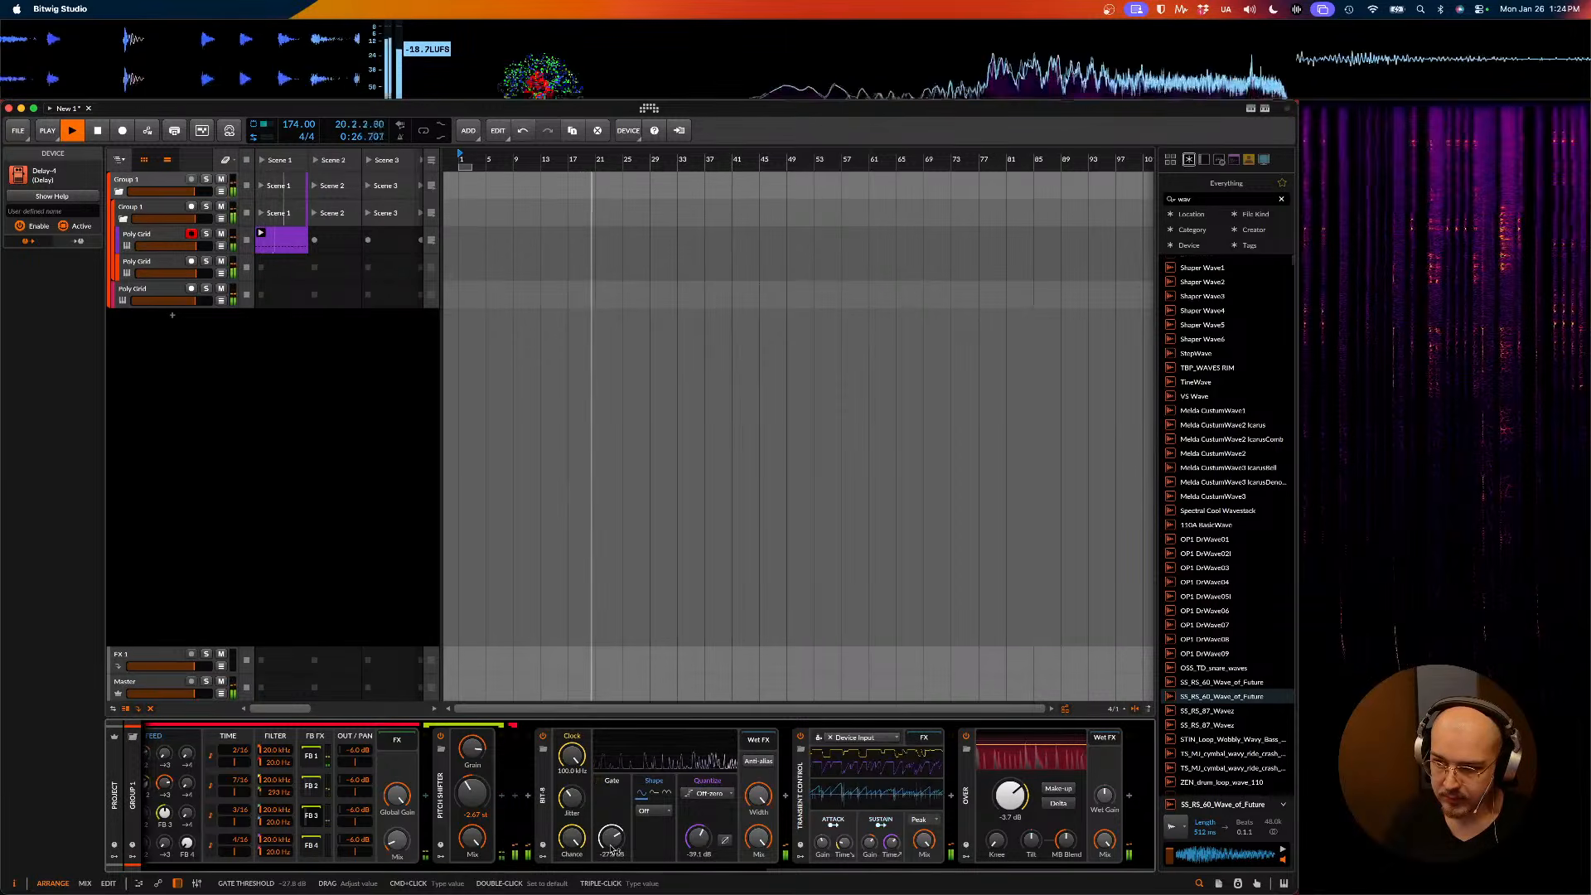
{"action": "left_click_drag", "start_coordinate": [611, 848], "coordinate": [611, 846]}
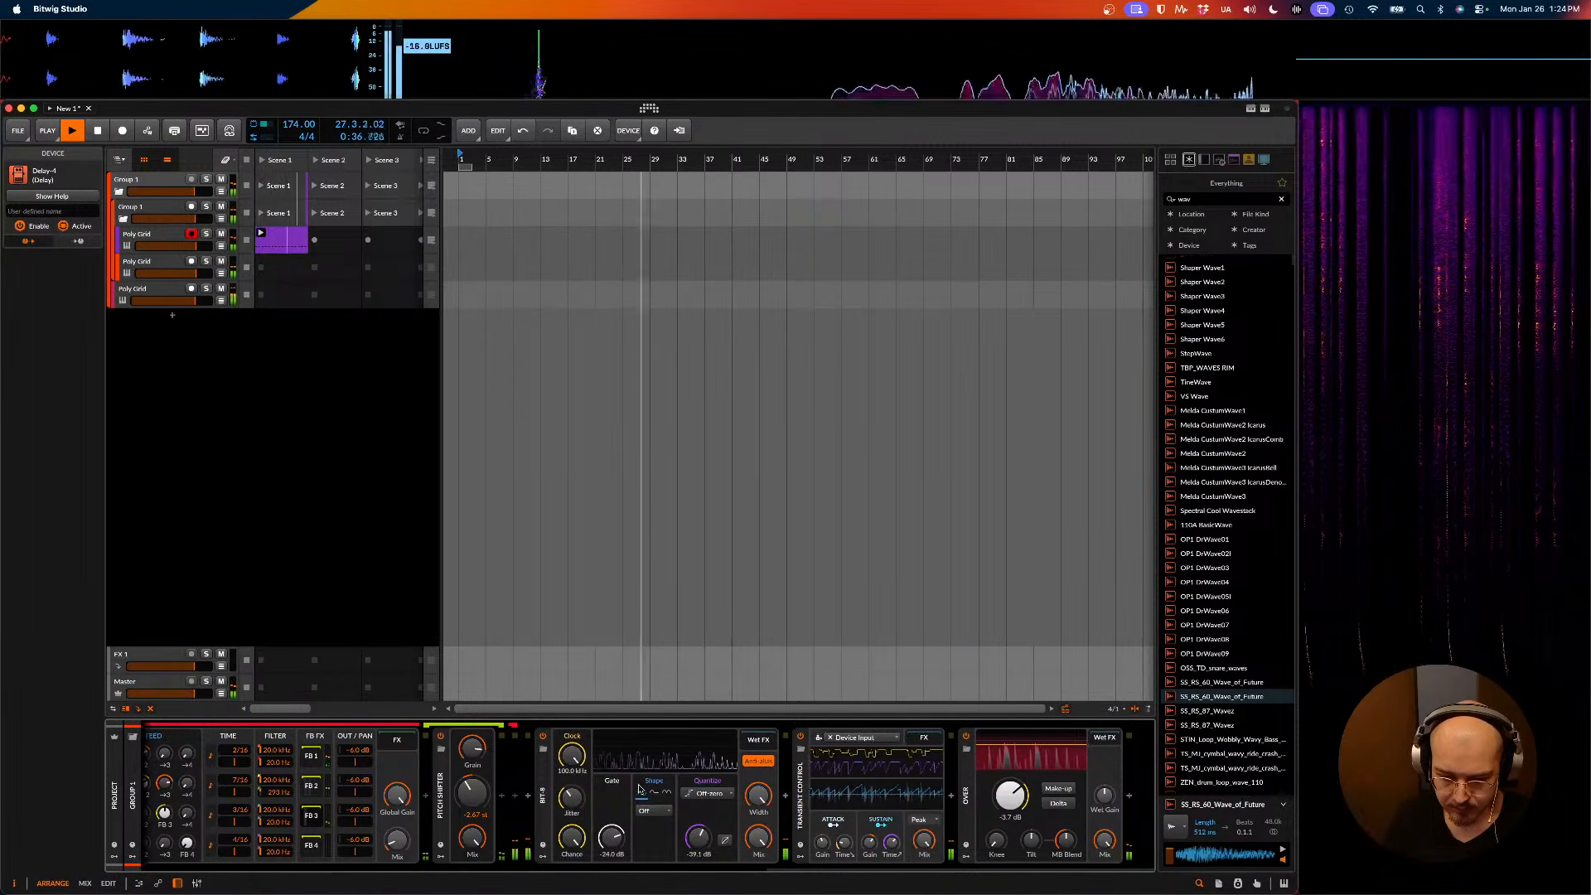
- Insert a Delay+ between the Bit-8 and the Transient Control, and check the DSP performance graph
{"action": "left_click", "coordinate": [786, 798]}
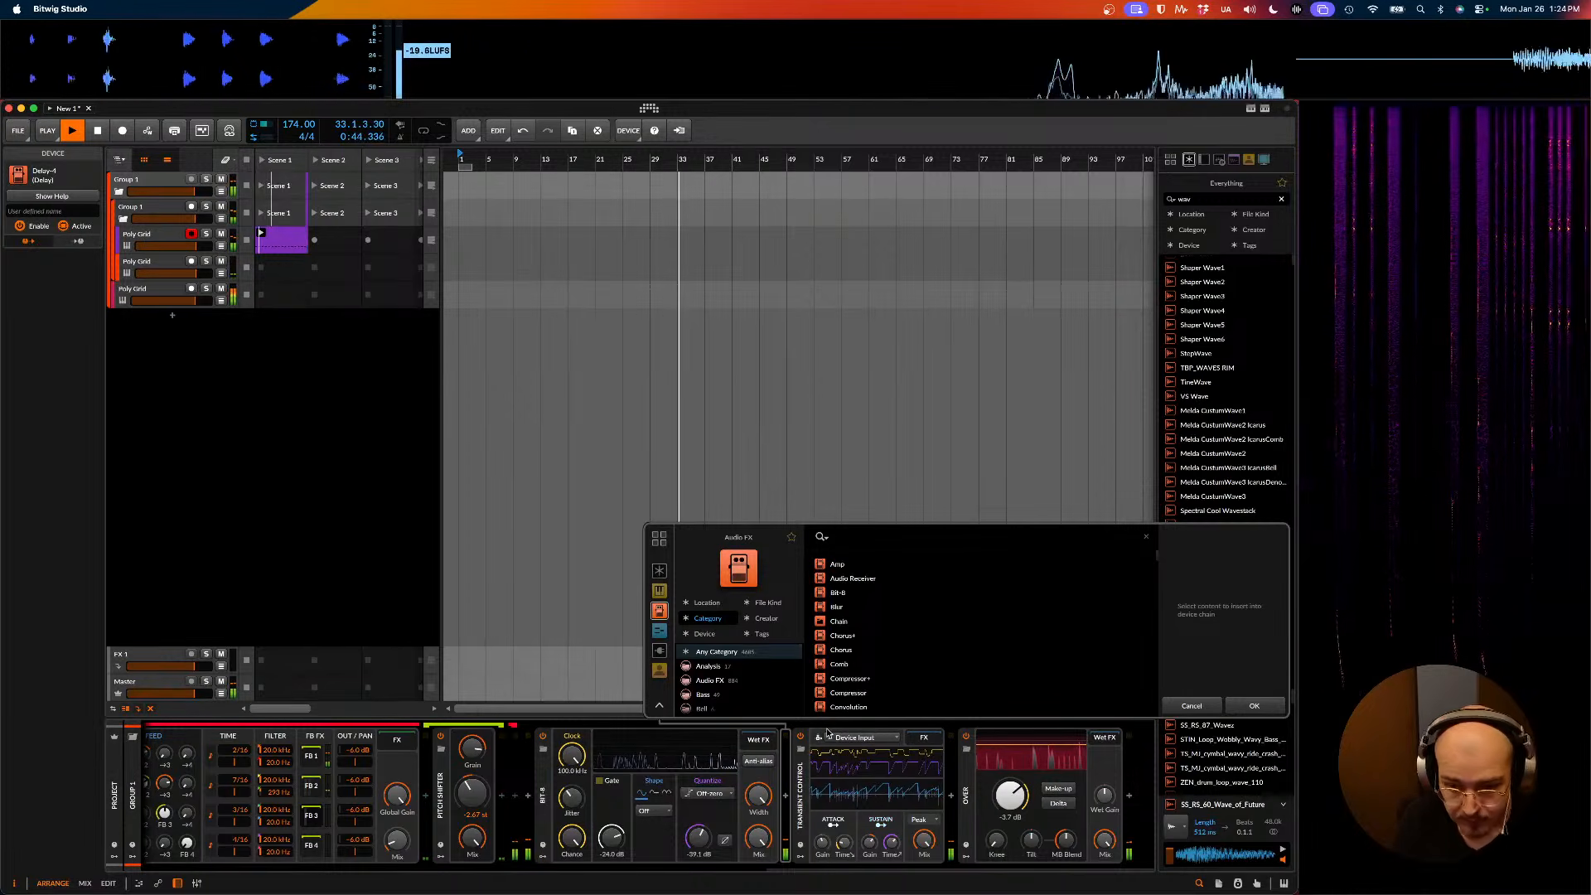
{"action": "type", "text": "delay"}
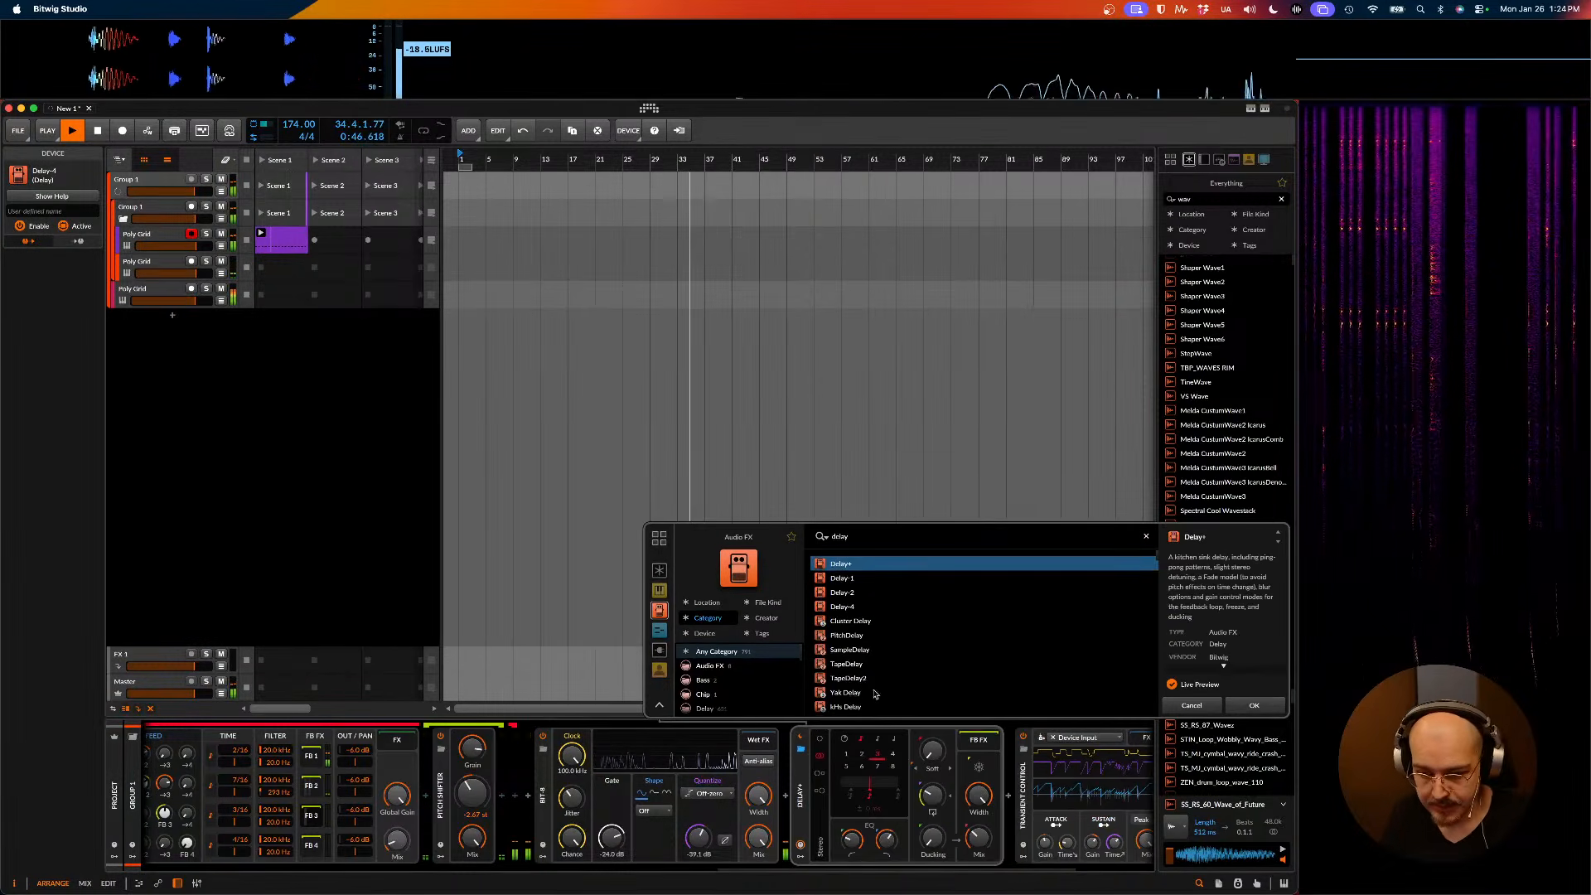
{"action": "key", "text": "Return"}
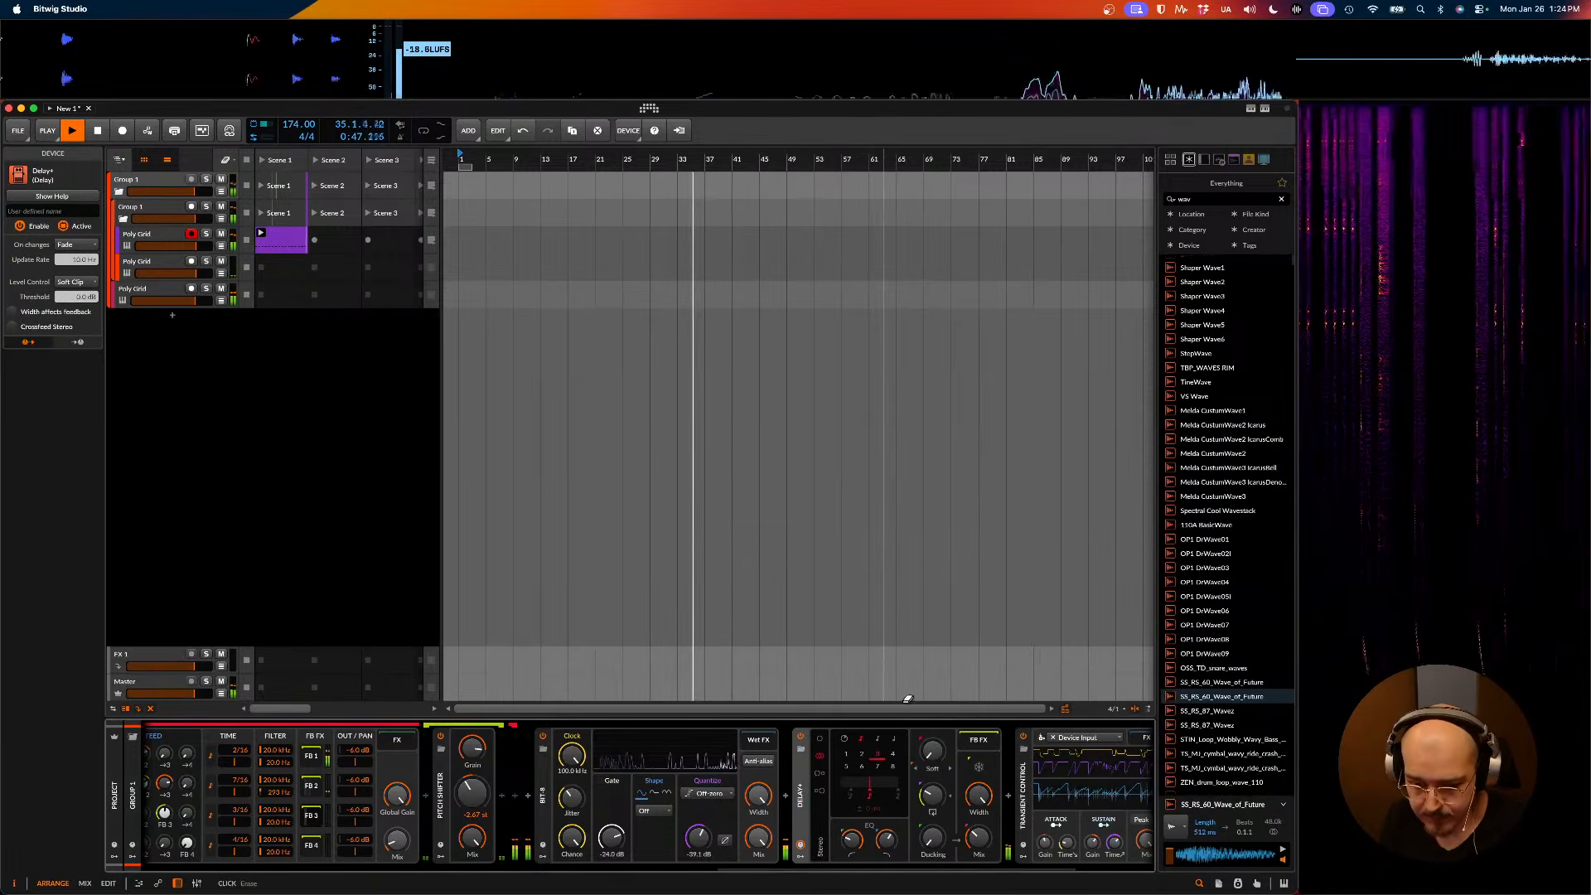
{"action": "left_click", "coordinate": [255, 127]}
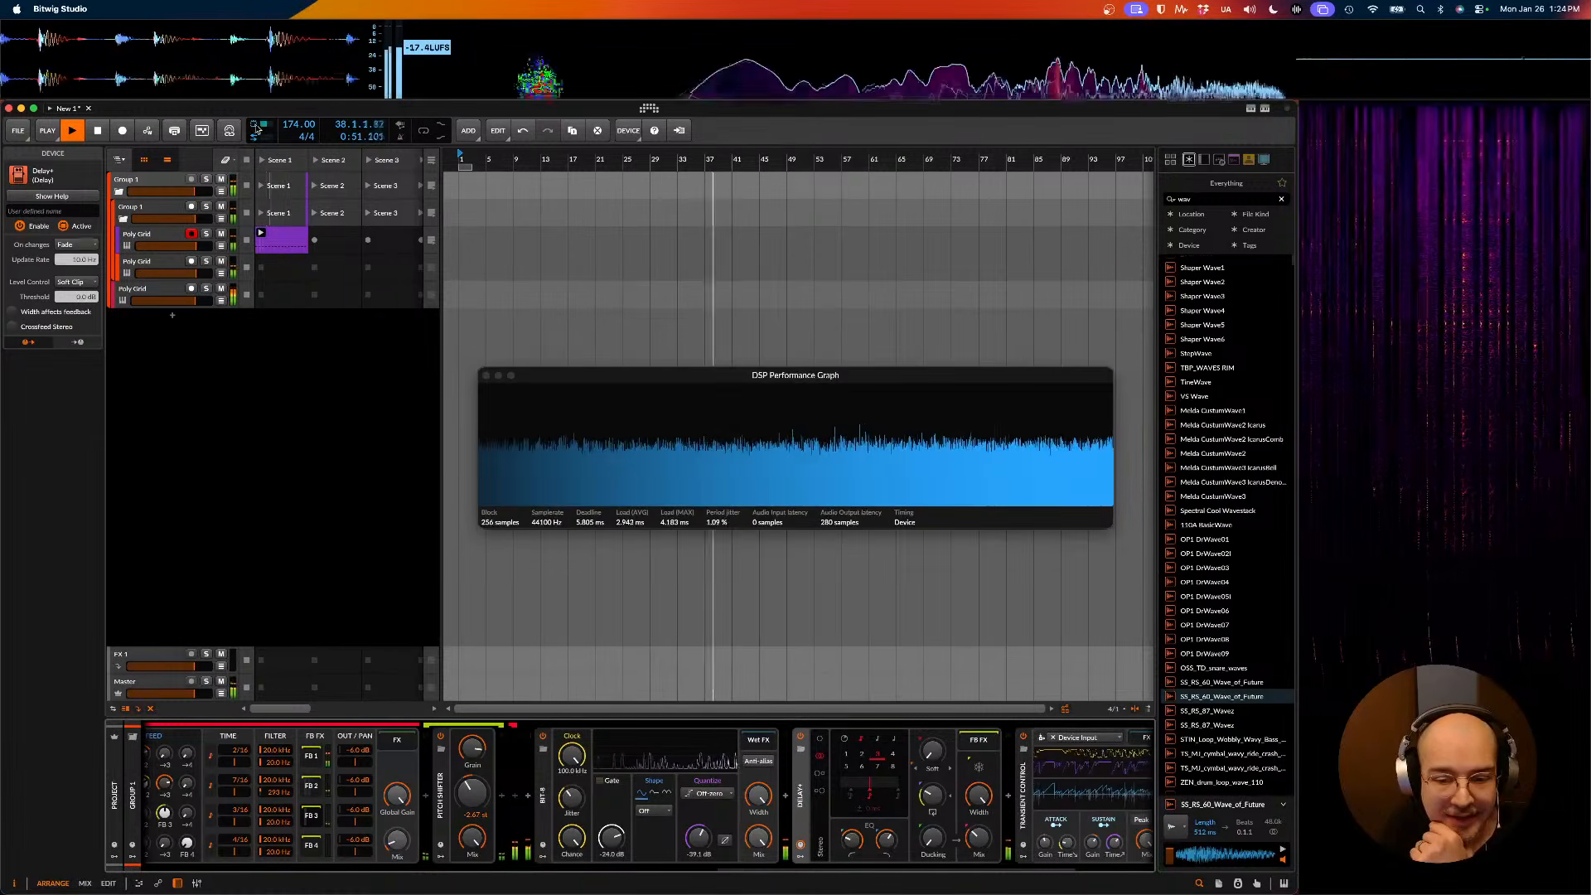
{"action": "left_click", "coordinate": [486, 376]}
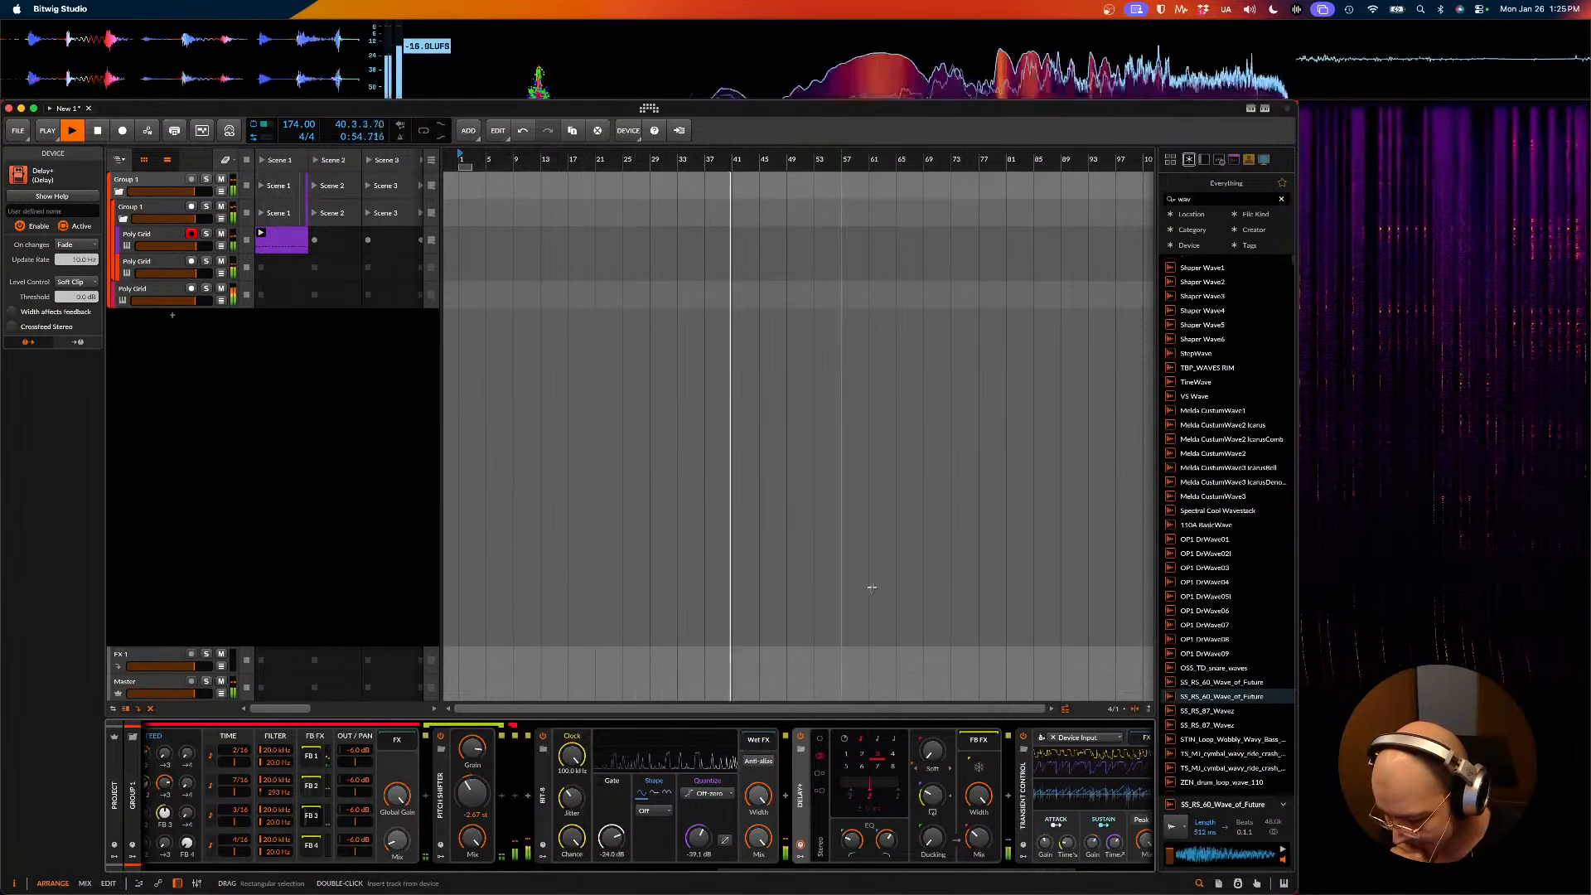
- Add a Random modulator to the Delay+
{"action": "scroll", "coordinate": [756, 754], "scroll_direction": "right", "scroll_amount": 5}
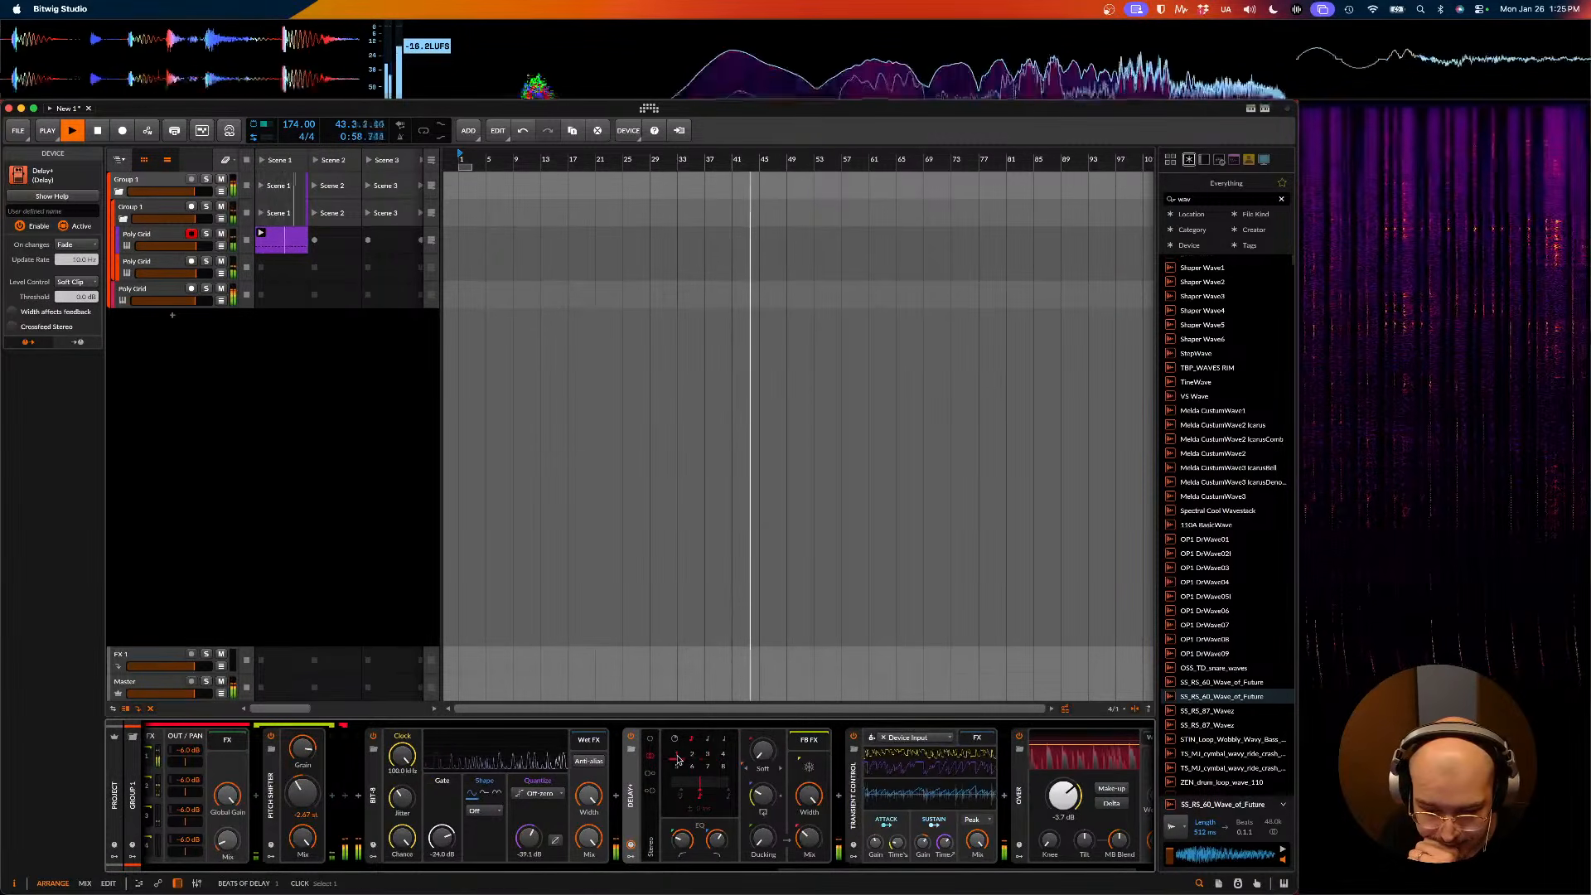
{"action": "left_click", "coordinate": [629, 863]}
{"action": "left_click", "coordinate": [651, 756]}
{"action": "type", "text": "r"}
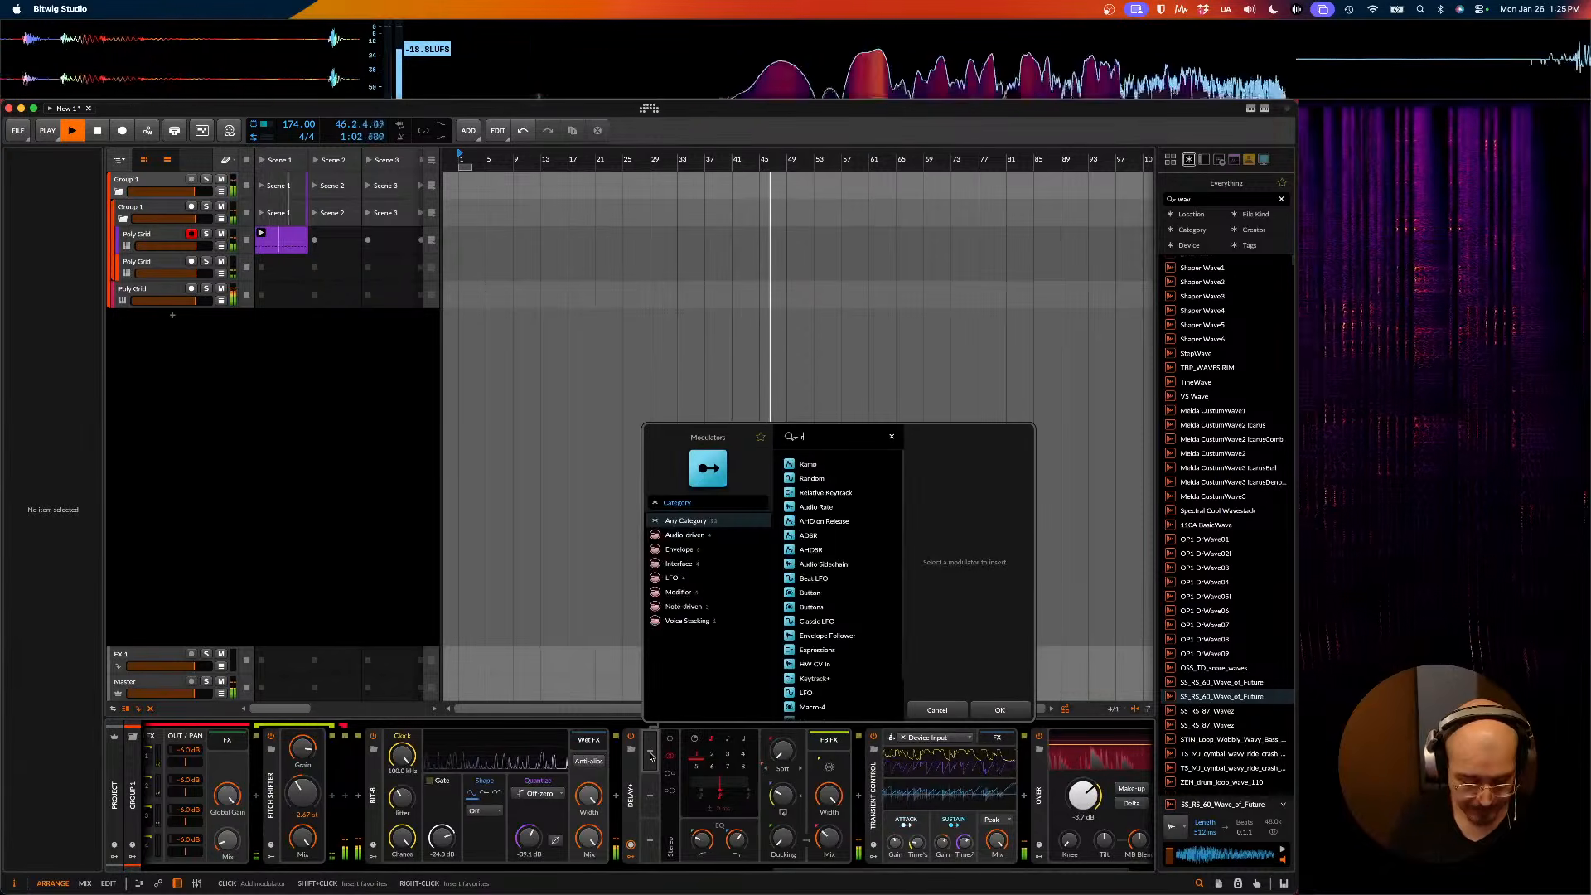
{"action": "type", "text": "andom"}
{"action": "key", "text": "Down"}
{"action": "key", "text": "Return"}
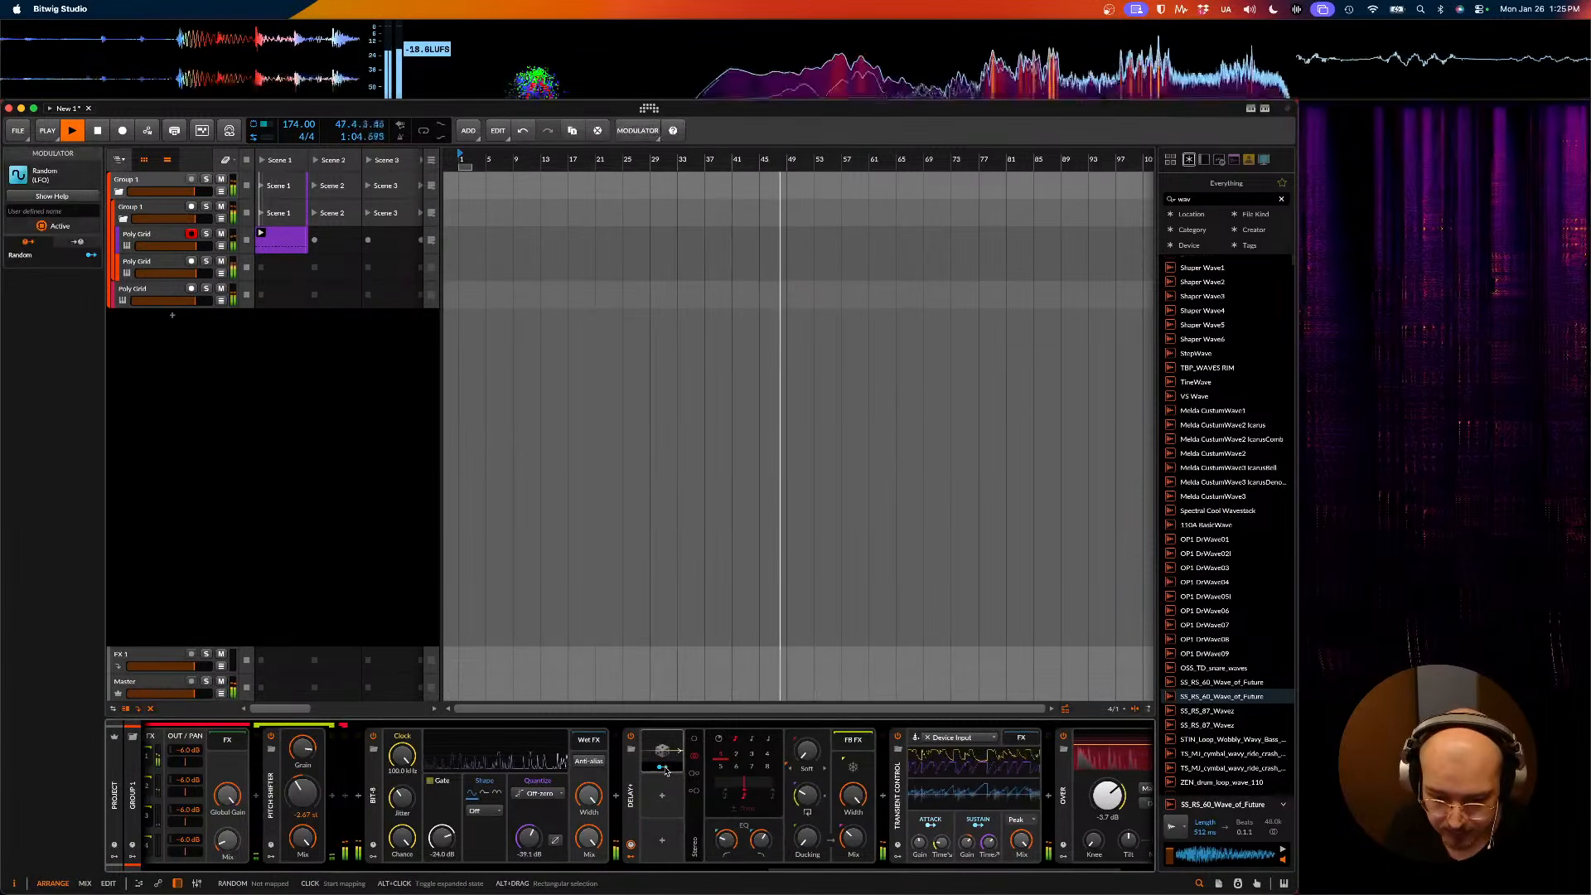
- Expand the Random modulator's settings, keep its trigger mode on Free, and set its timebase to 16th notes
{"action": "scroll", "coordinate": [672, 776], "scroll_direction": "left", "scroll_amount": 5}
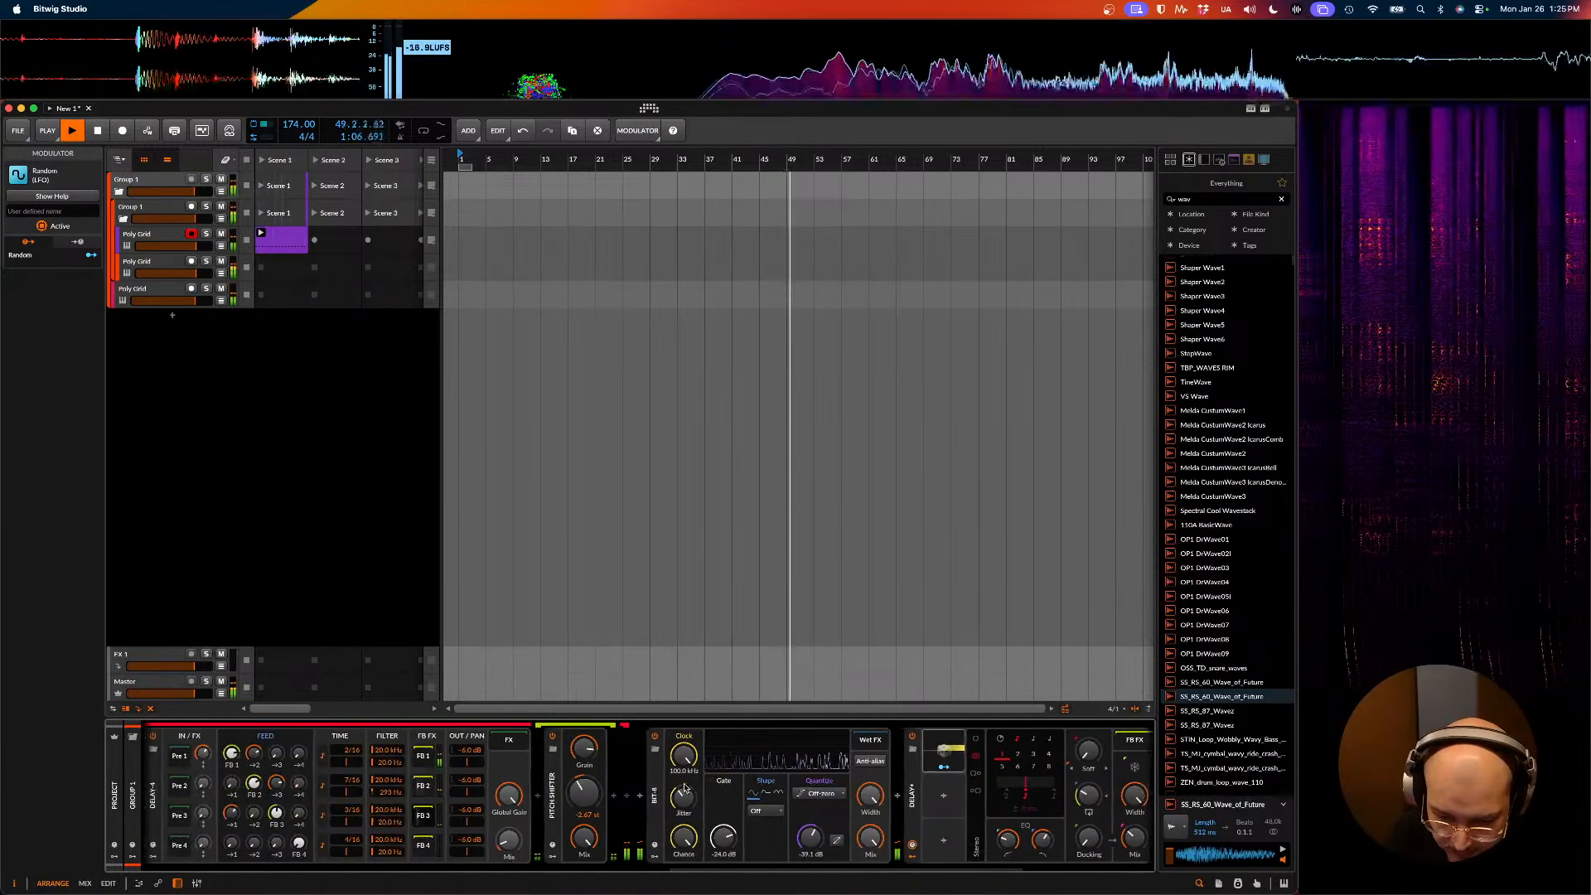
{"action": "scroll", "coordinate": [684, 788], "scroll_direction": "right", "scroll_amount": 3}
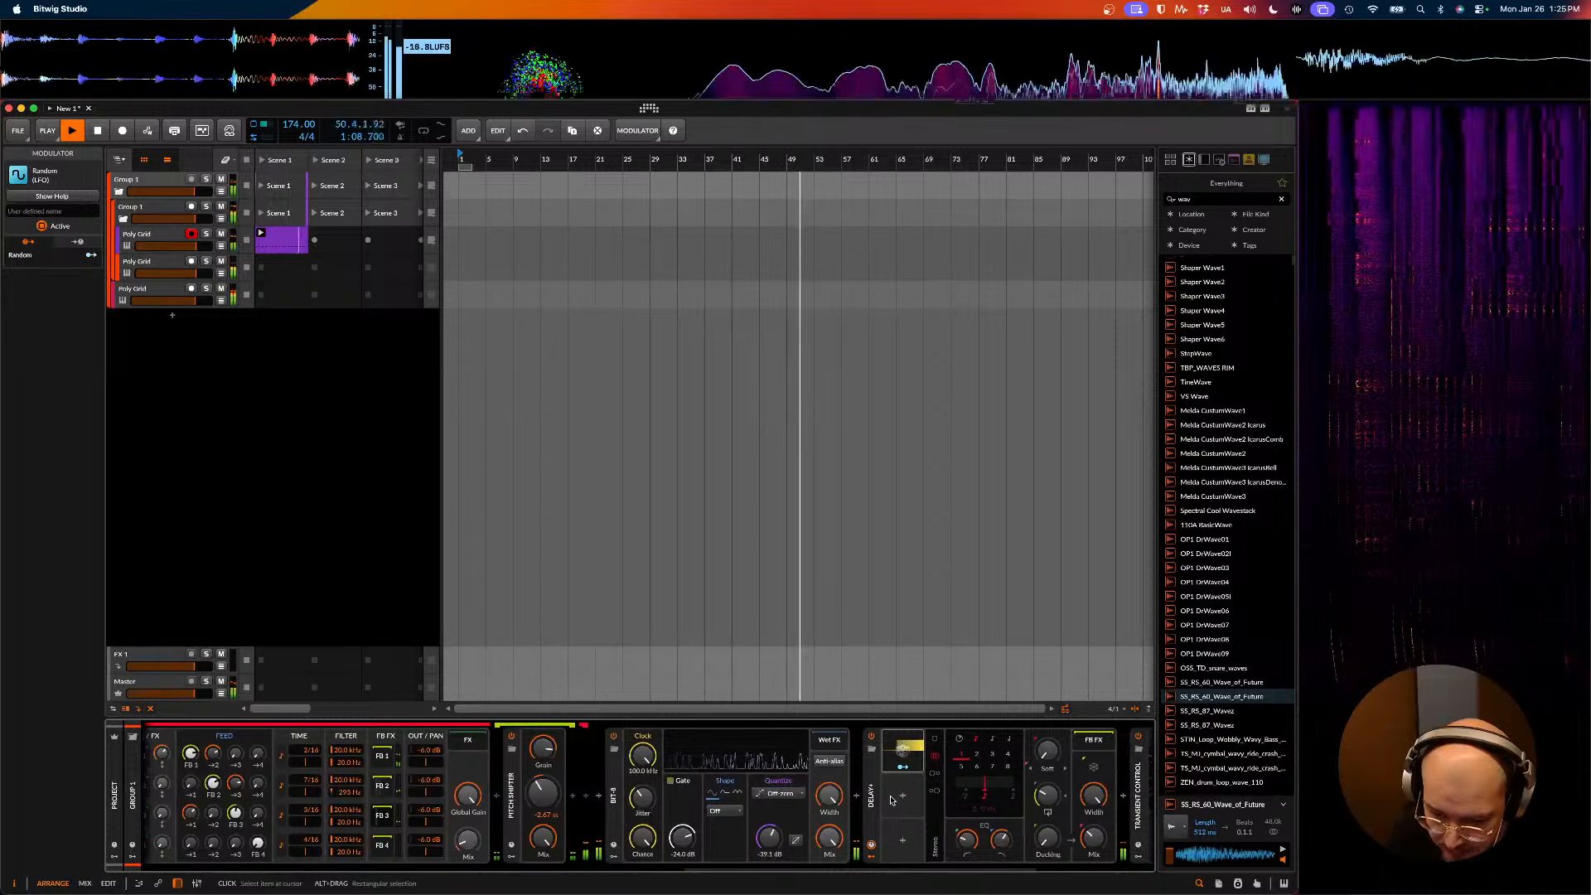
{"action": "scroll", "coordinate": [892, 800], "scroll_direction": "right", "scroll_amount": 5}
{"action": "left_click", "coordinate": [841, 750]}
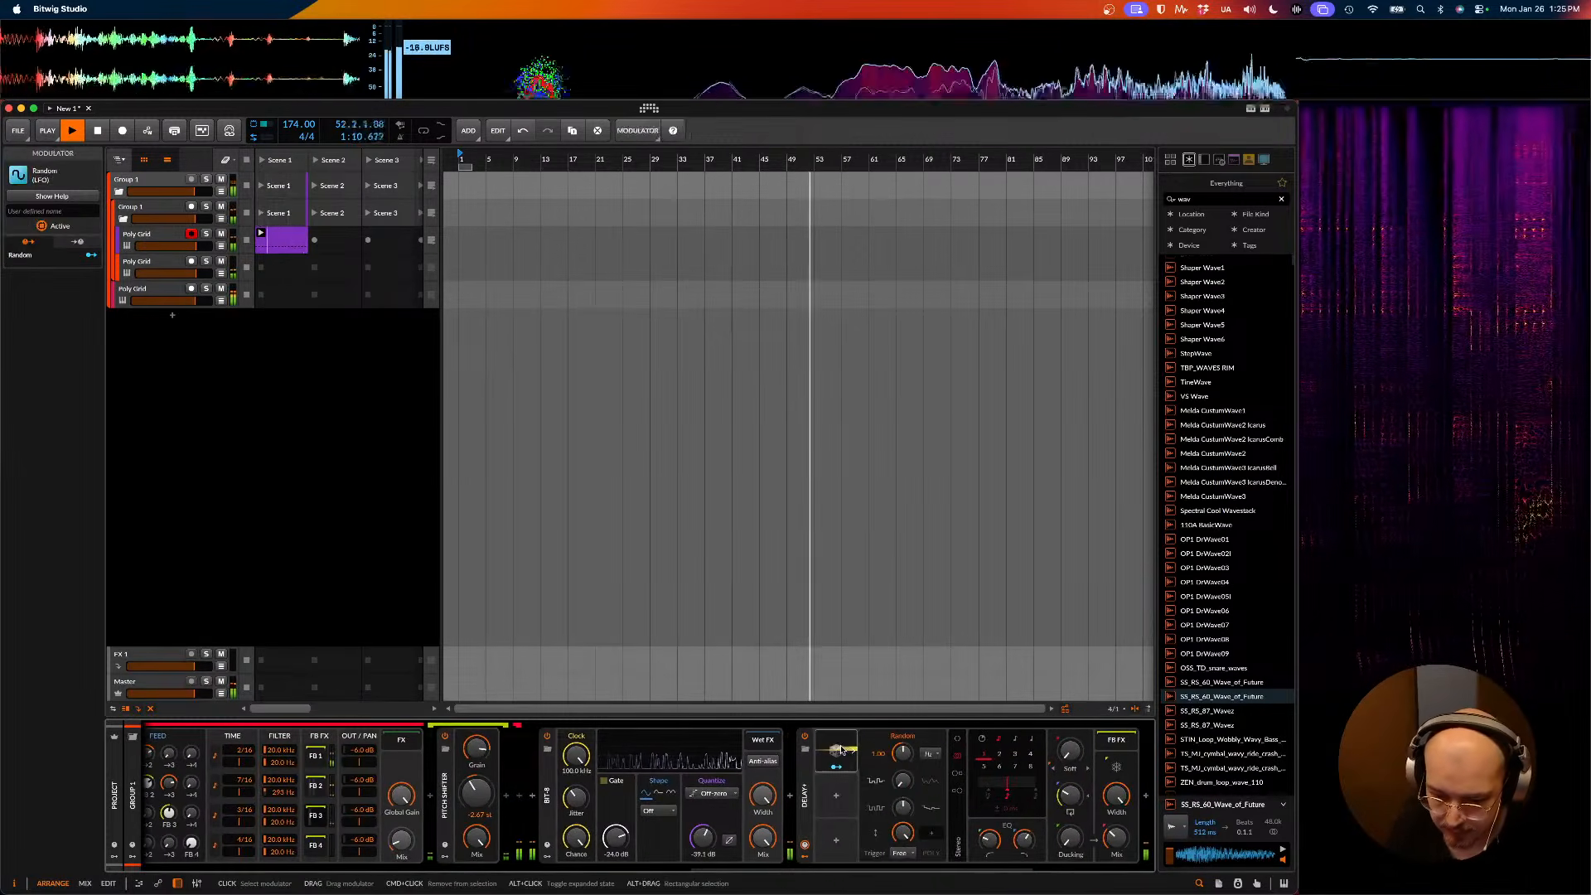
{"action": "left_click", "coordinate": [901, 852]}
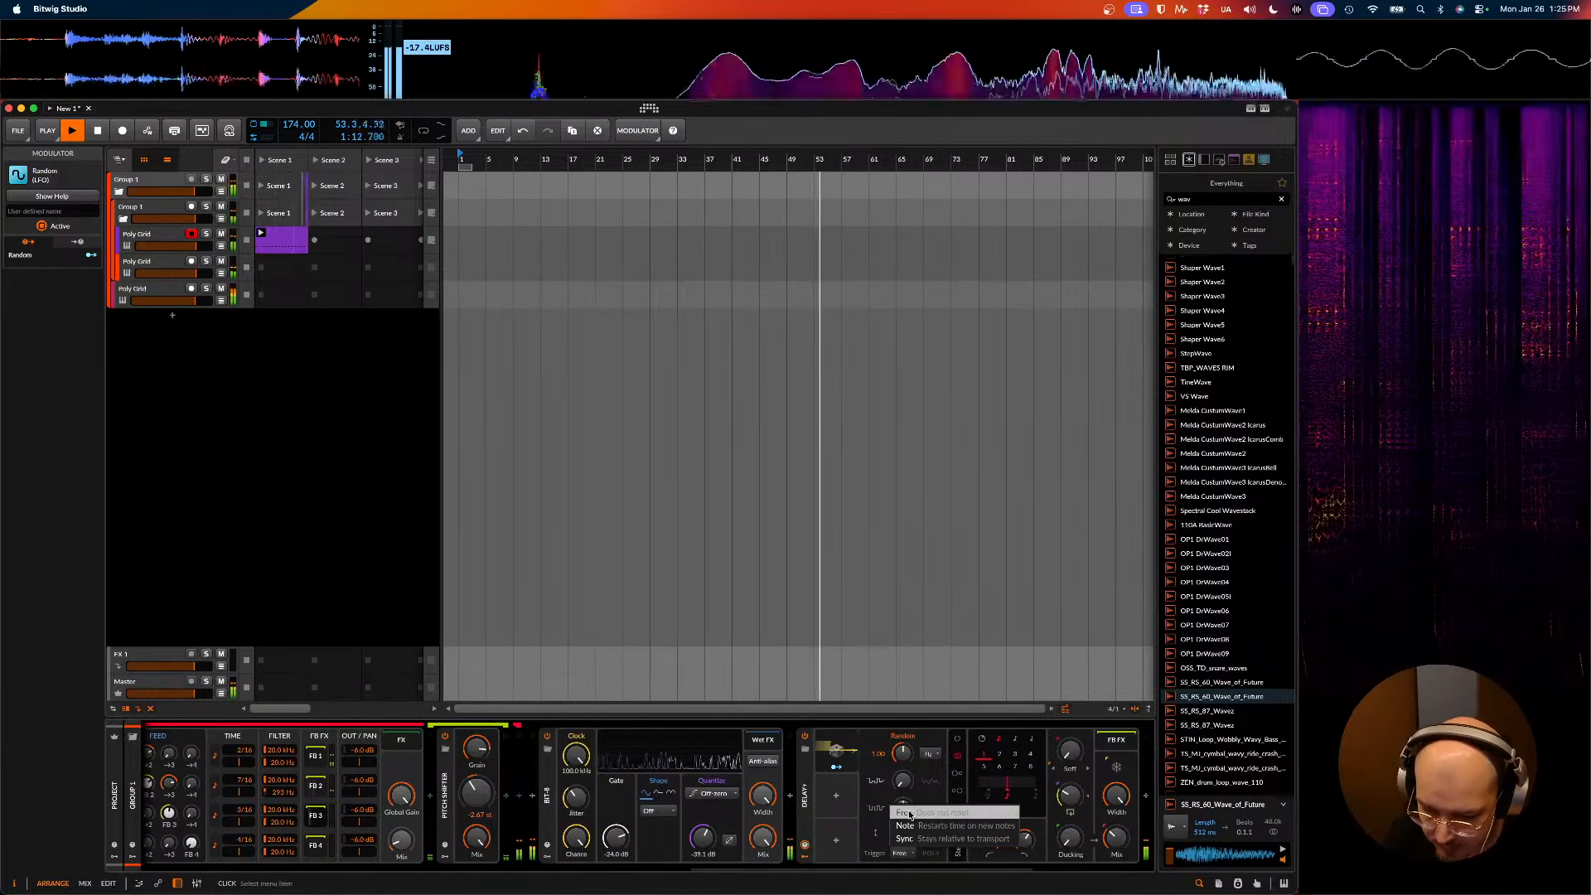
{"action": "left_click", "coordinate": [909, 815]}
{"action": "left_click", "coordinate": [929, 754]}
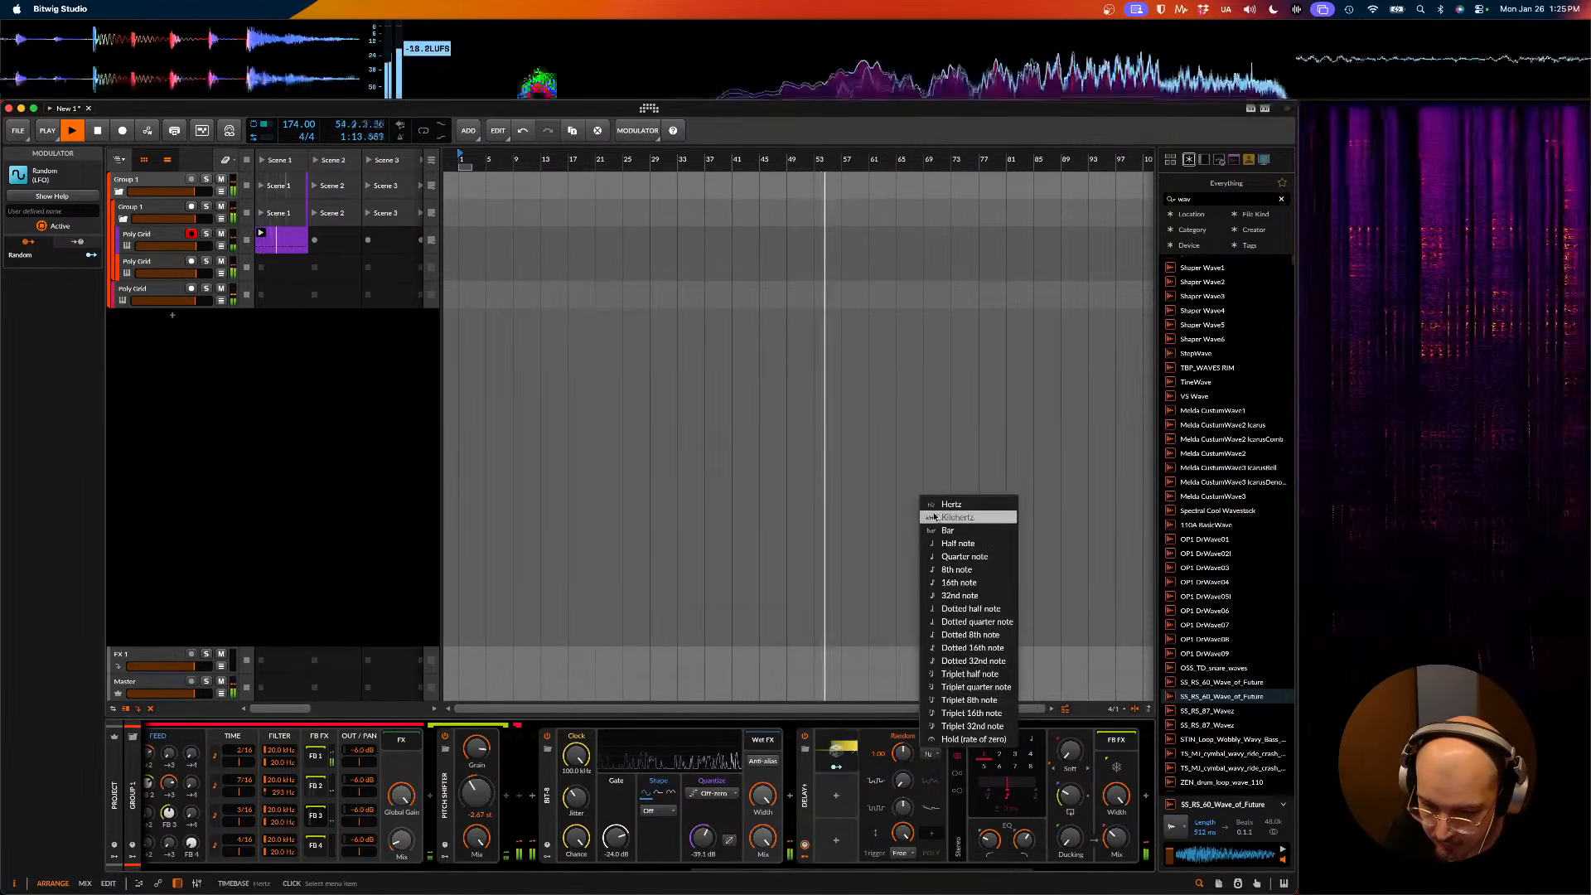
{"action": "left_click", "coordinate": [946, 583]}
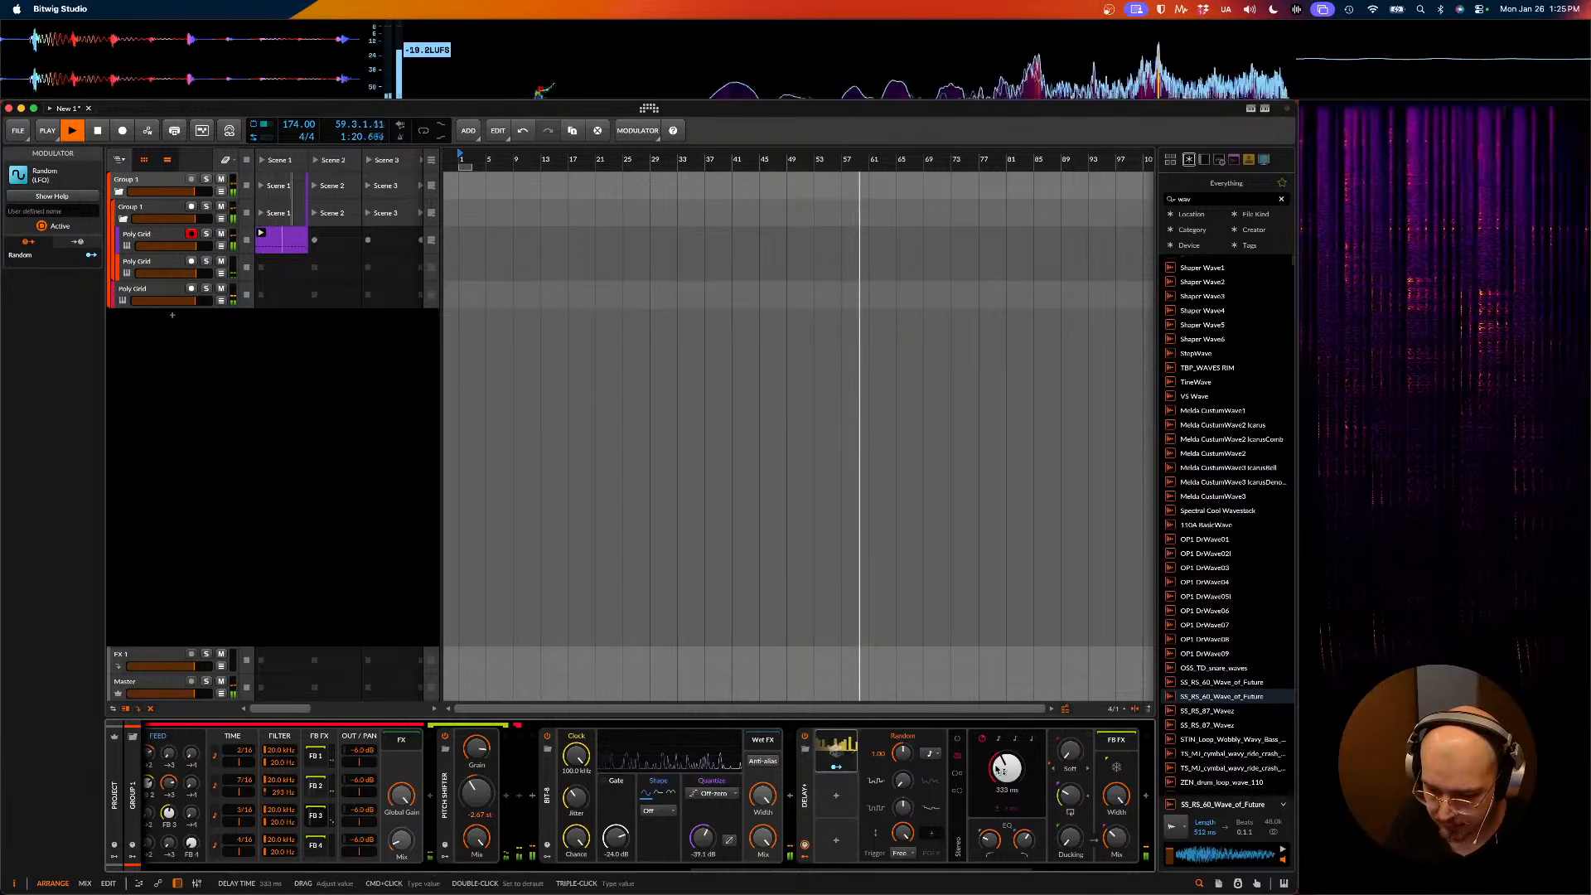
- Shorten the Delay+'s delay time to about 0.63 ms and map the Random modulator to it
{"action": "left_click_drag", "start_coordinate": [997, 771], "coordinate": [997, 833]}
{"action": "left_click", "coordinate": [835, 771]}
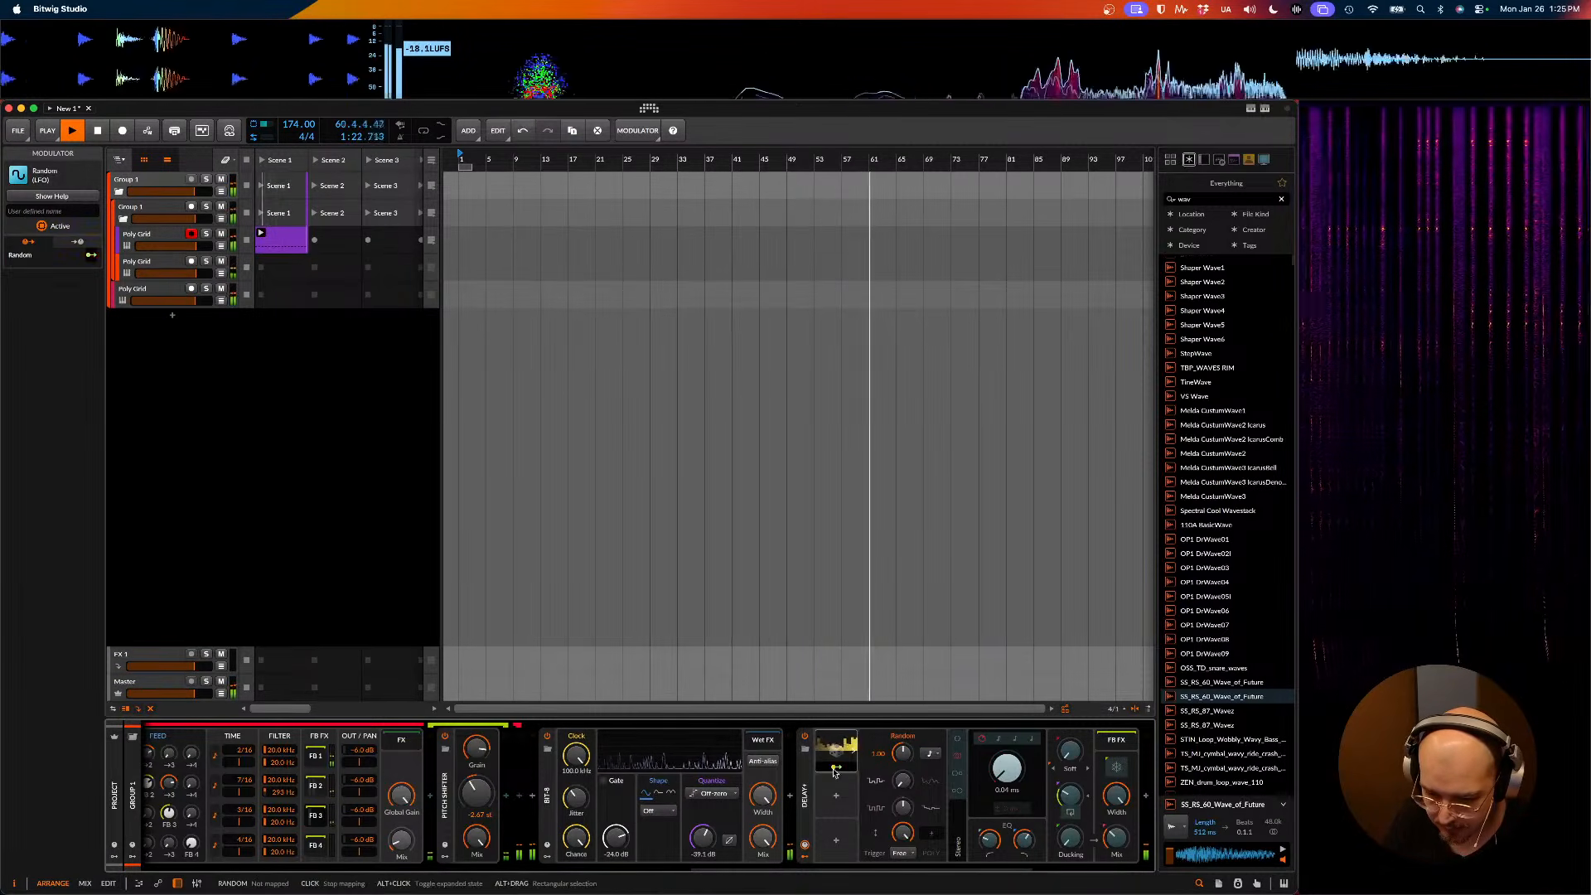
{"action": "left_click_drag", "start_coordinate": [1006, 770], "coordinate": [1064, 781]}
{"action": "left_click", "coordinate": [837, 767]}
{"action": "left_click", "coordinate": [839, 769]}
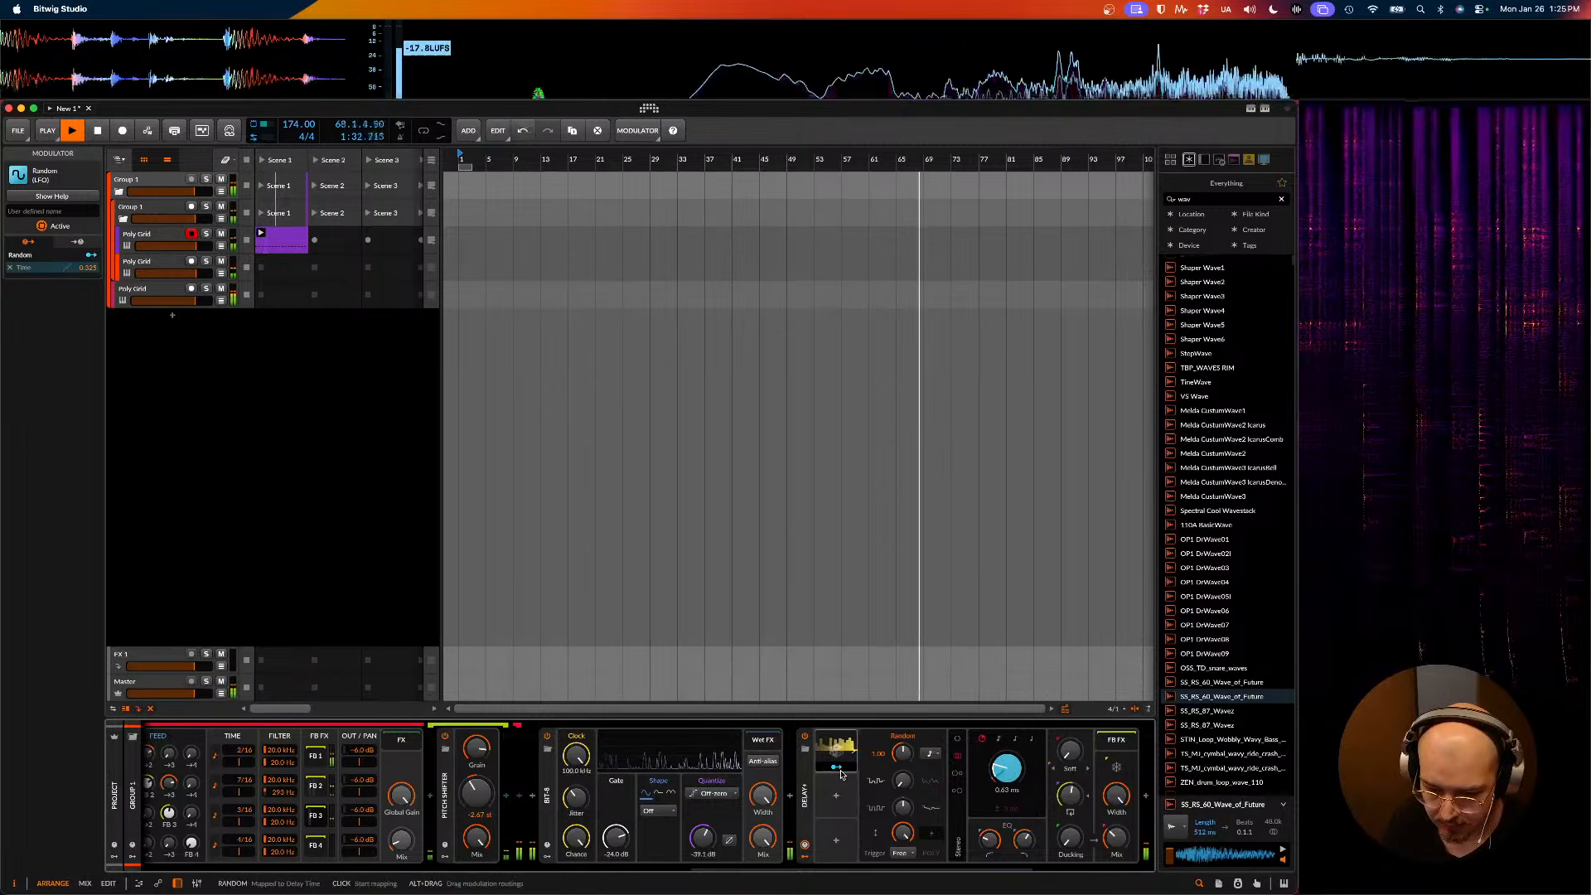
{"action": "left_click", "coordinate": [839, 771]}
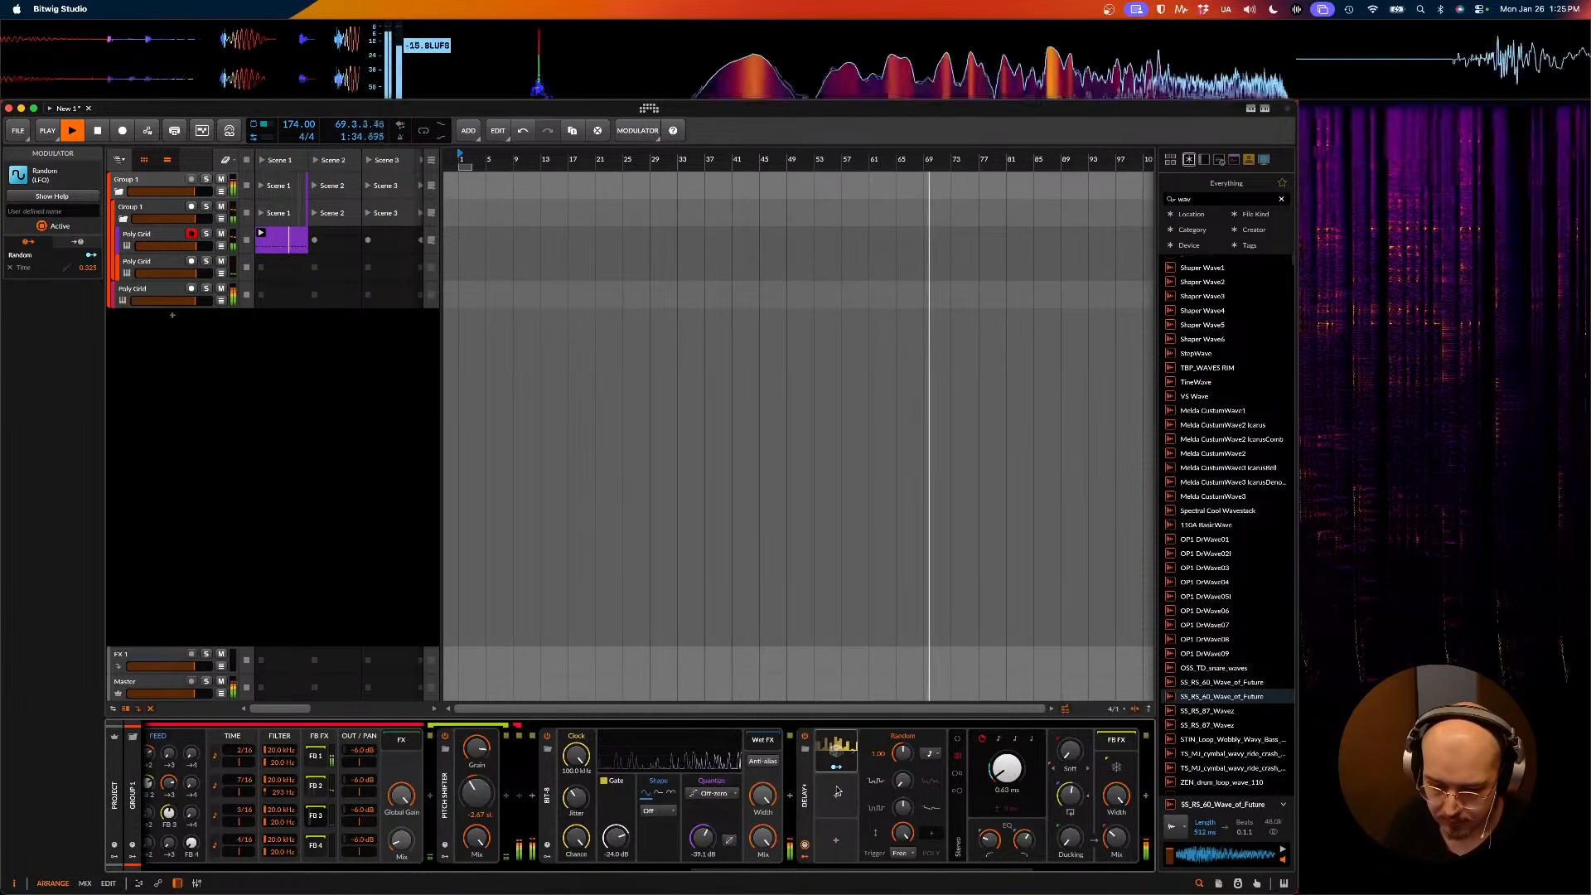
- Duplicate the Random modulator into the Delay+'s second slot and map the copy to the Blur amount
{"action": "left_click_drag", "start_coordinate": [839, 750], "coordinate": [841, 805]}
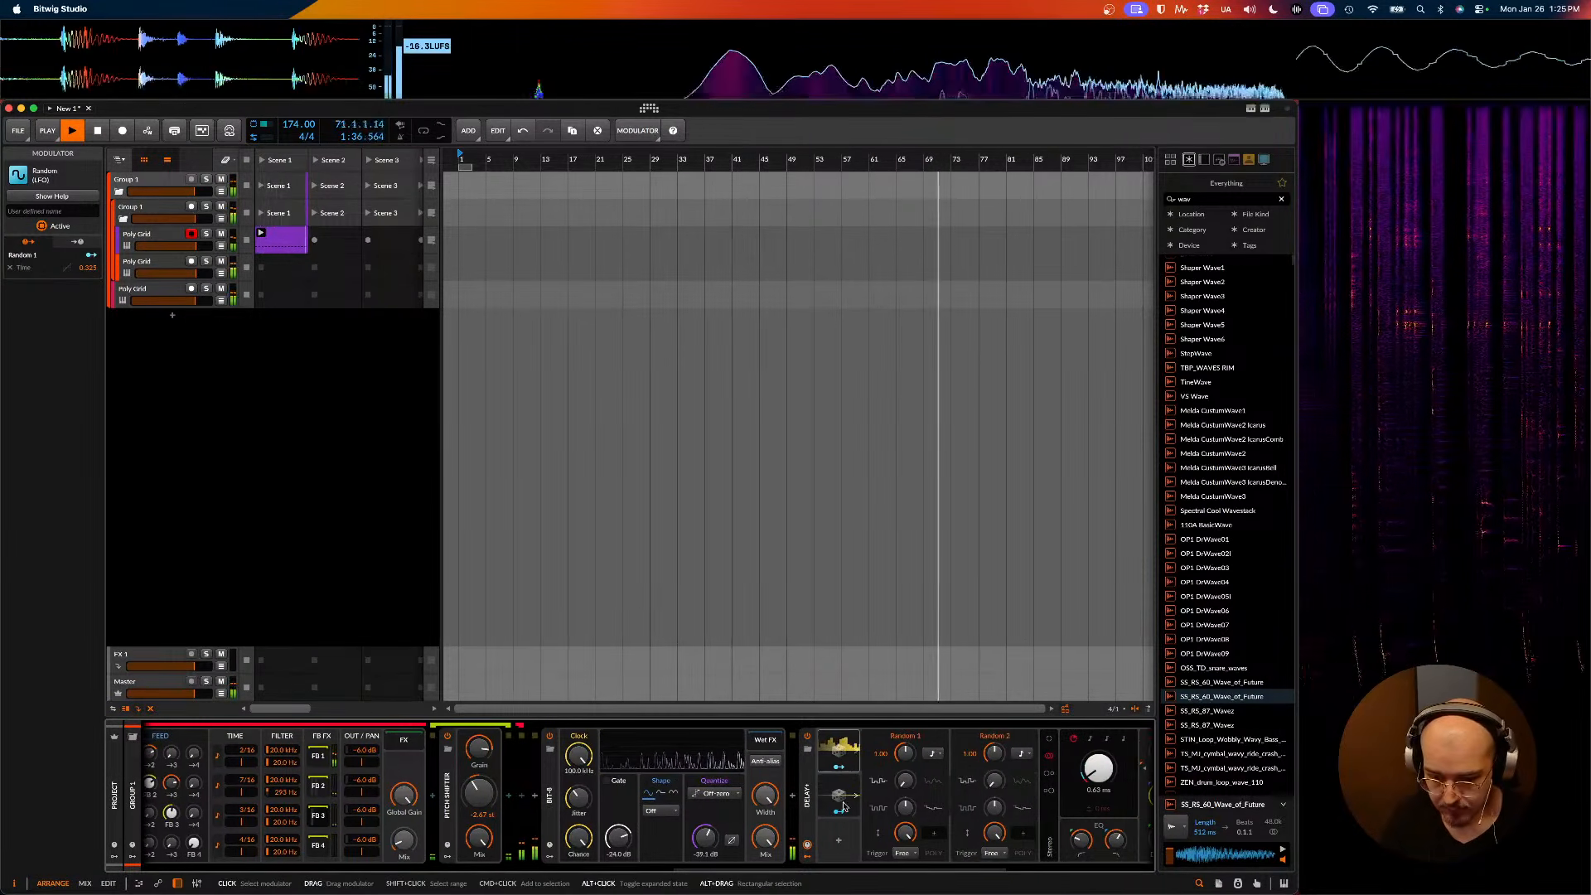
{"action": "scroll", "coordinate": [849, 794], "scroll_direction": "right", "scroll_amount": 5}
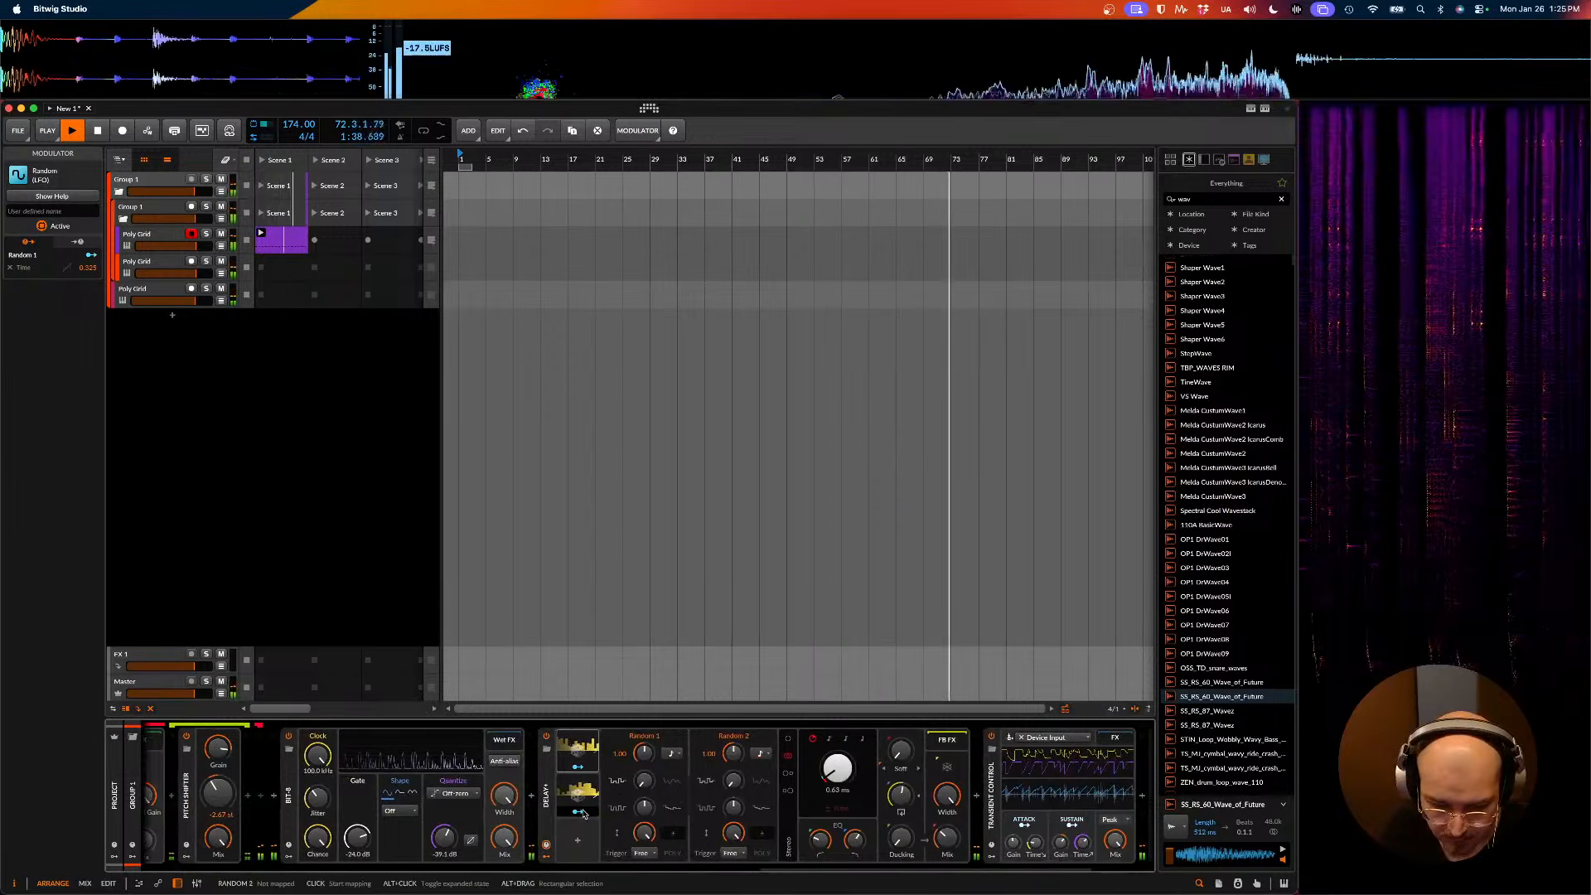
{"action": "left_click", "coordinate": [580, 813]}
{"action": "left_click_drag", "start_coordinate": [900, 755], "coordinate": [900, 792]}
{"action": "left_click", "coordinate": [578, 813]}
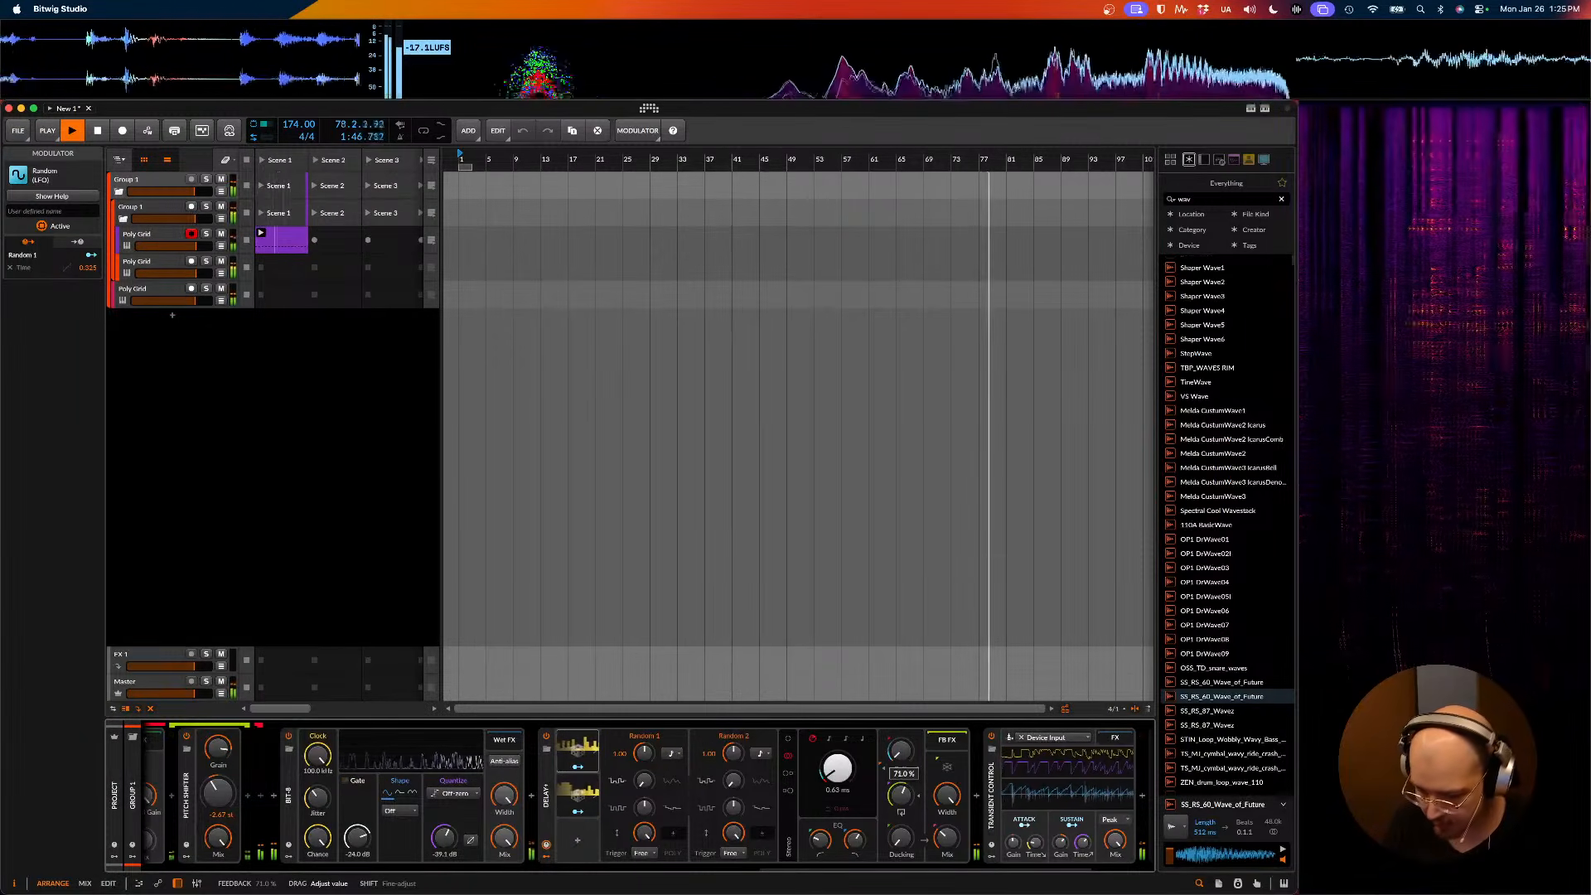
- Adjust the Delay+'s feedback, collapse the second Random modulator, and reduce the delay time to 0.00 ms
{"action": "left_click_drag", "start_coordinate": [900, 796], "coordinate": [900, 791]}
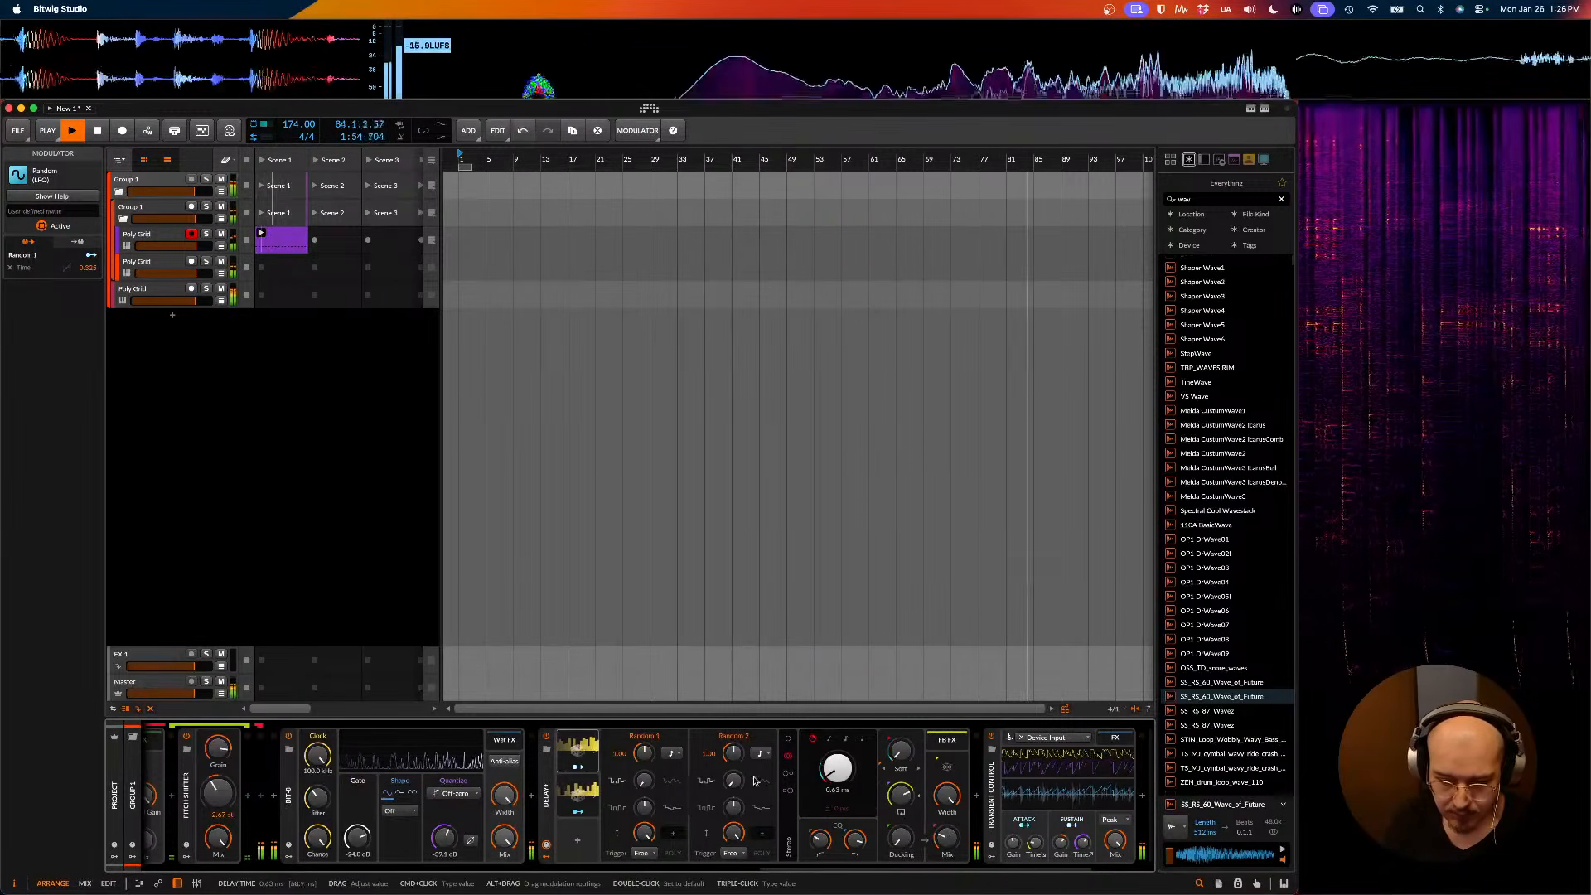
{"action": "left_click", "coordinate": [579, 794]}
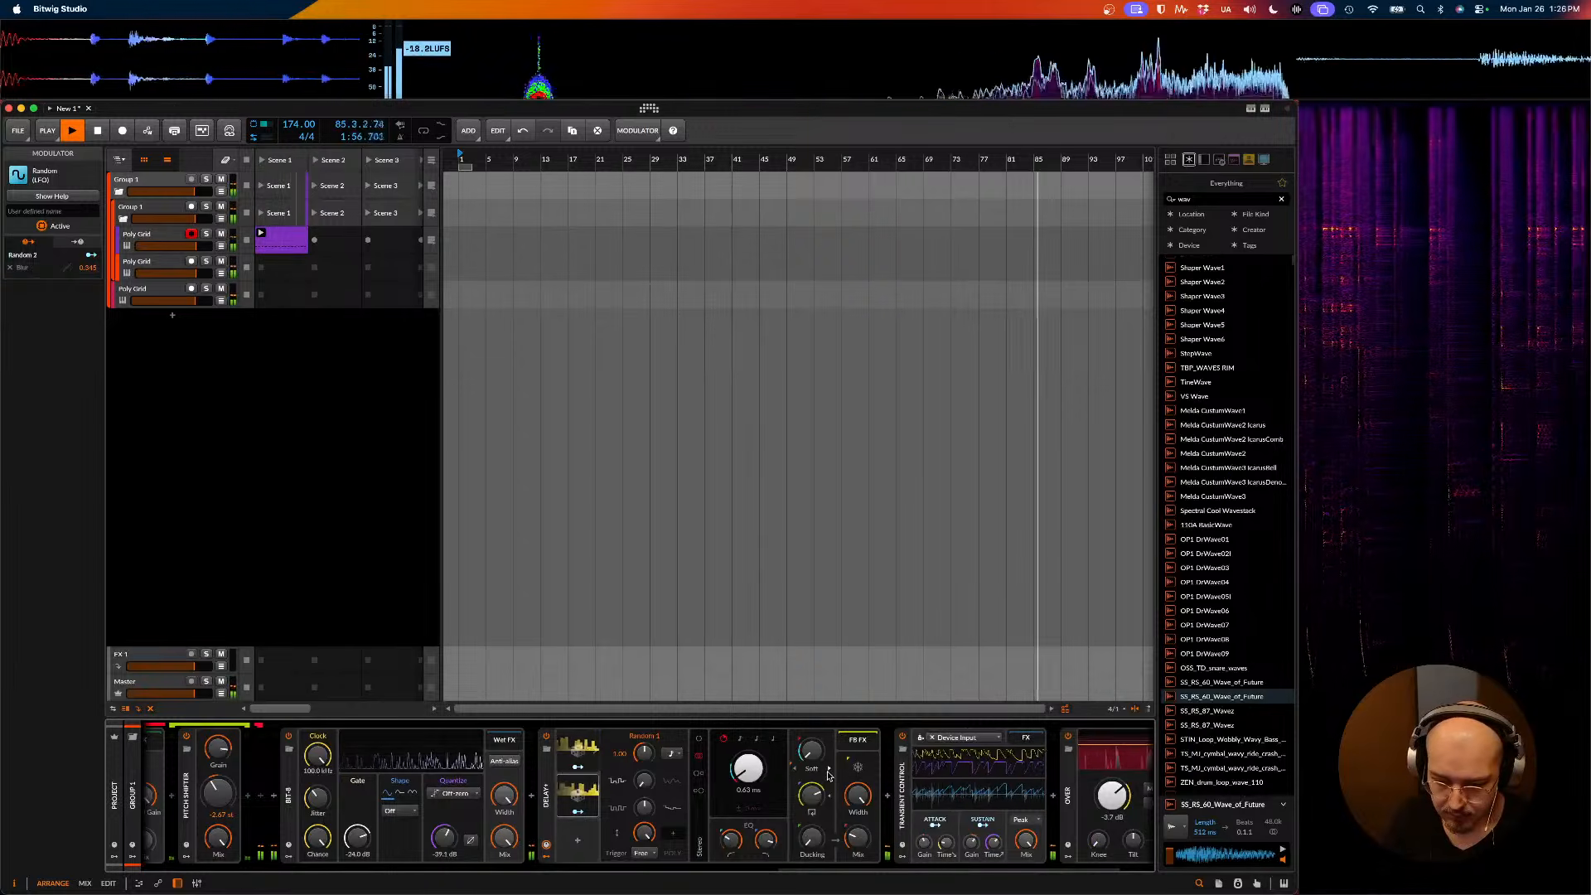
{"action": "mouse_move", "coordinate": [749, 769]}
{"action": "left_mouse_down"}
{"action": "mouse_move", "coordinate": [748, 749]}
{"action": "mouse_move", "coordinate": [749, 772]}
{"action": "left_mouse_up"}
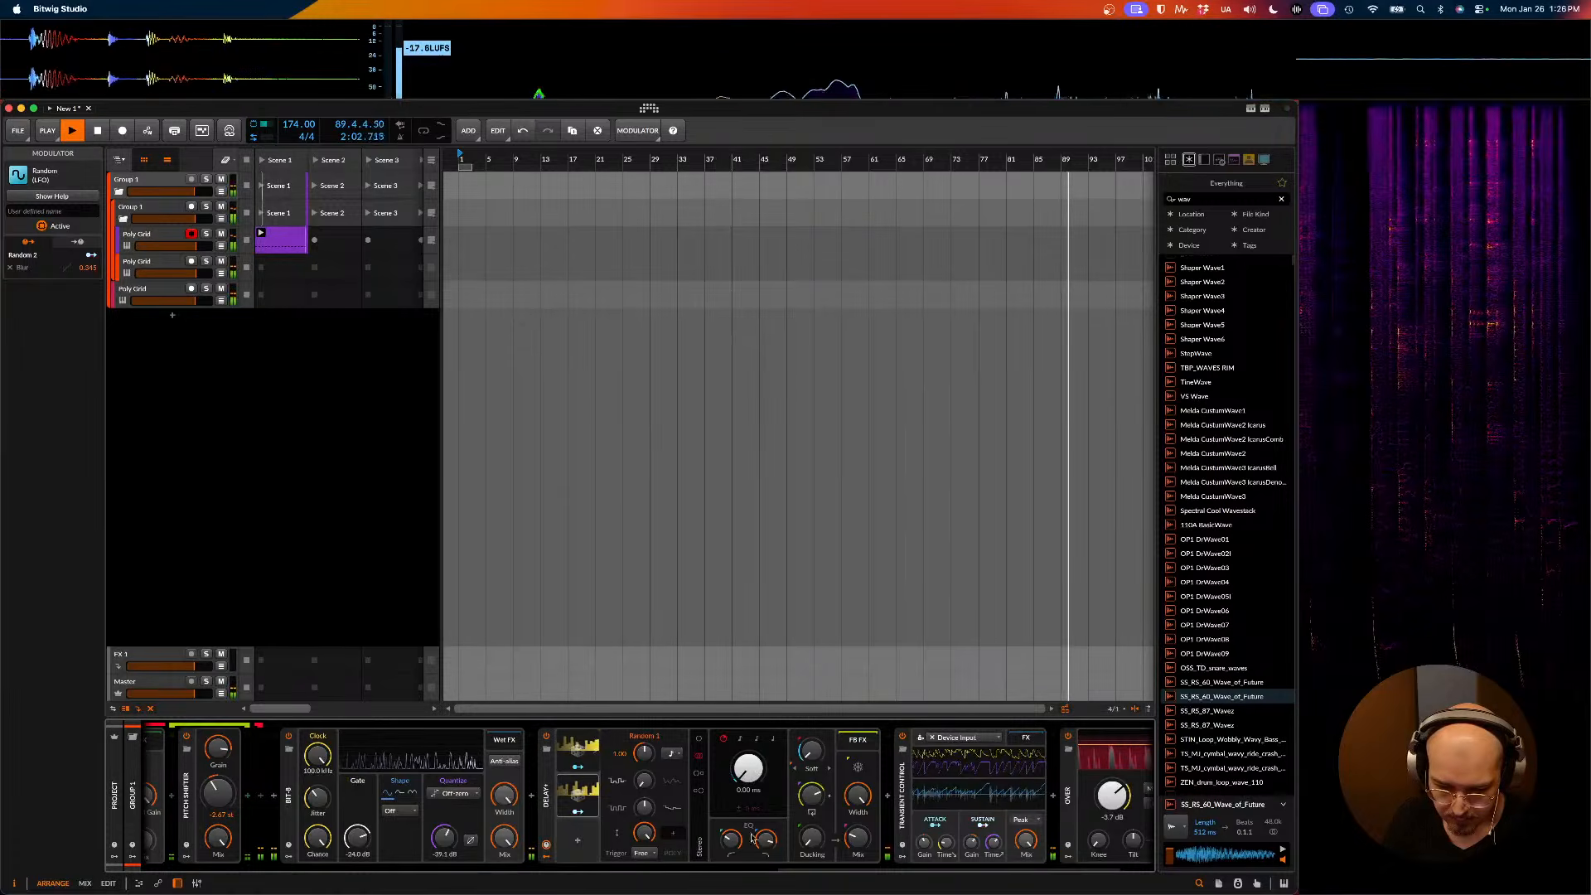
- Adjust the Delay+'s EQ and mix during playback, and stop the transport
{"action": "mouse_move", "coordinate": [766, 840]}
{"action": "left_mouse_down"}
{"action": "mouse_move", "coordinate": [765, 863]}
{"action": "mouse_move", "coordinate": [766, 829]}
{"action": "left_mouse_up"}
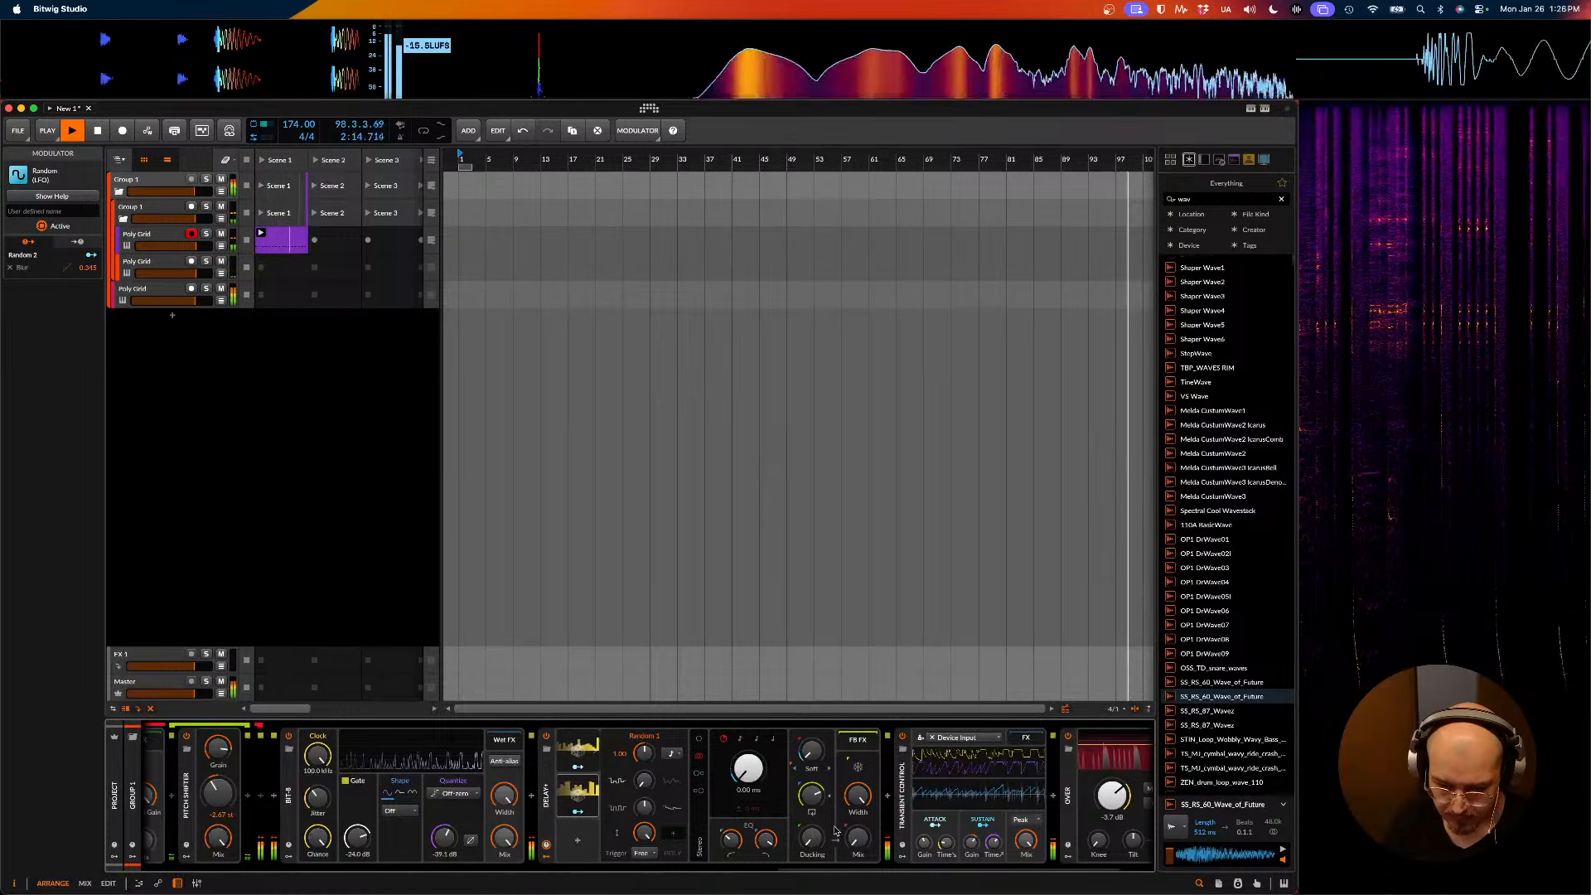
{"action": "left_click_drag", "start_coordinate": [858, 839], "coordinate": [857, 816]}
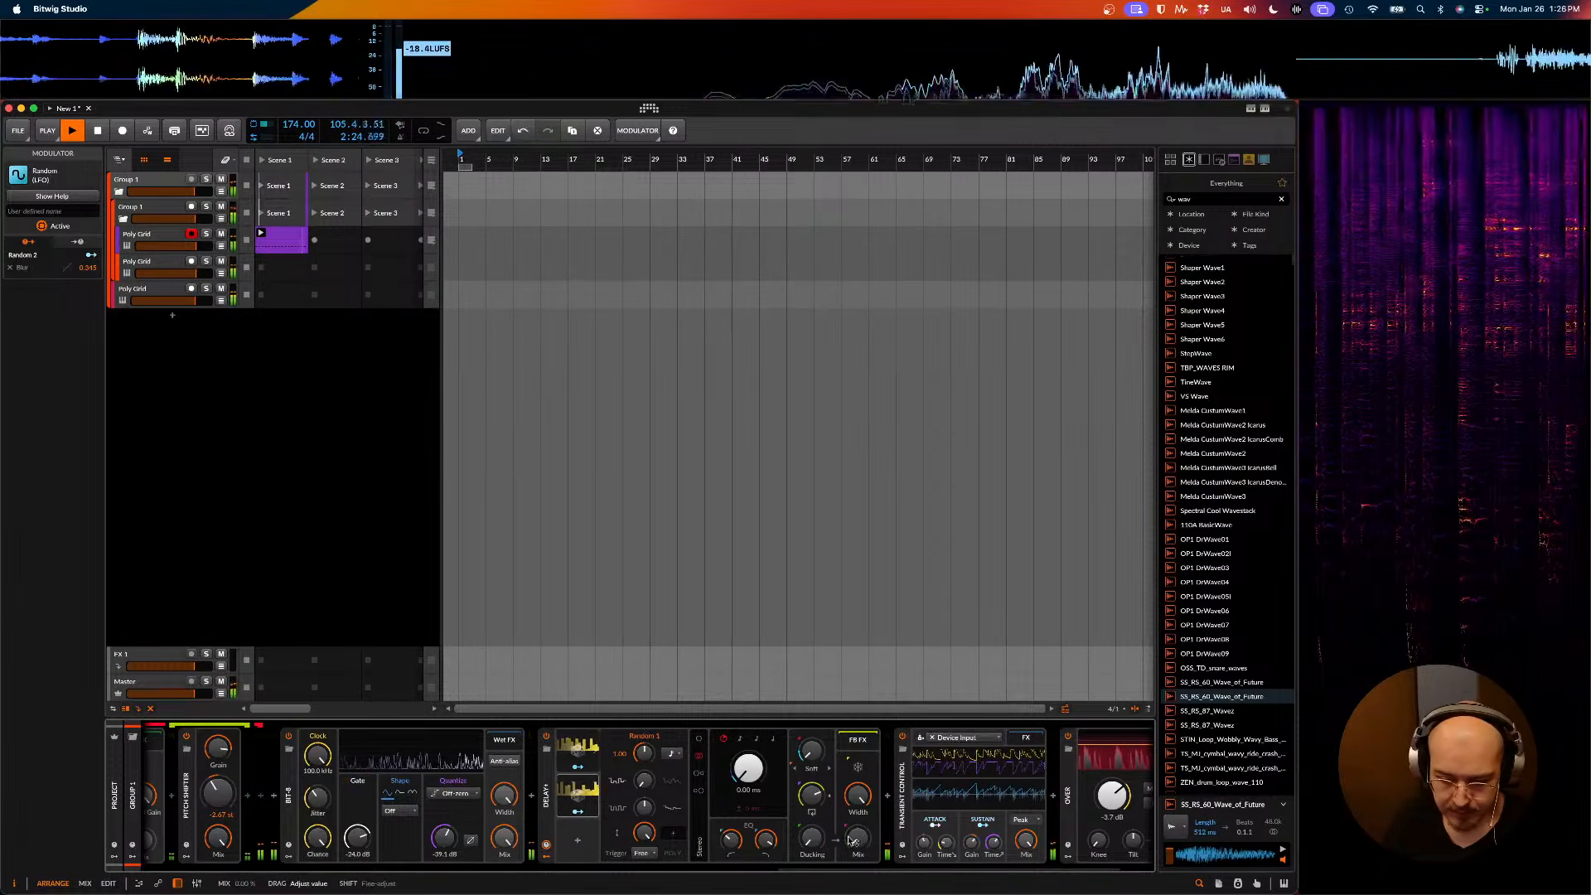
{"action": "key", "text": "space"}
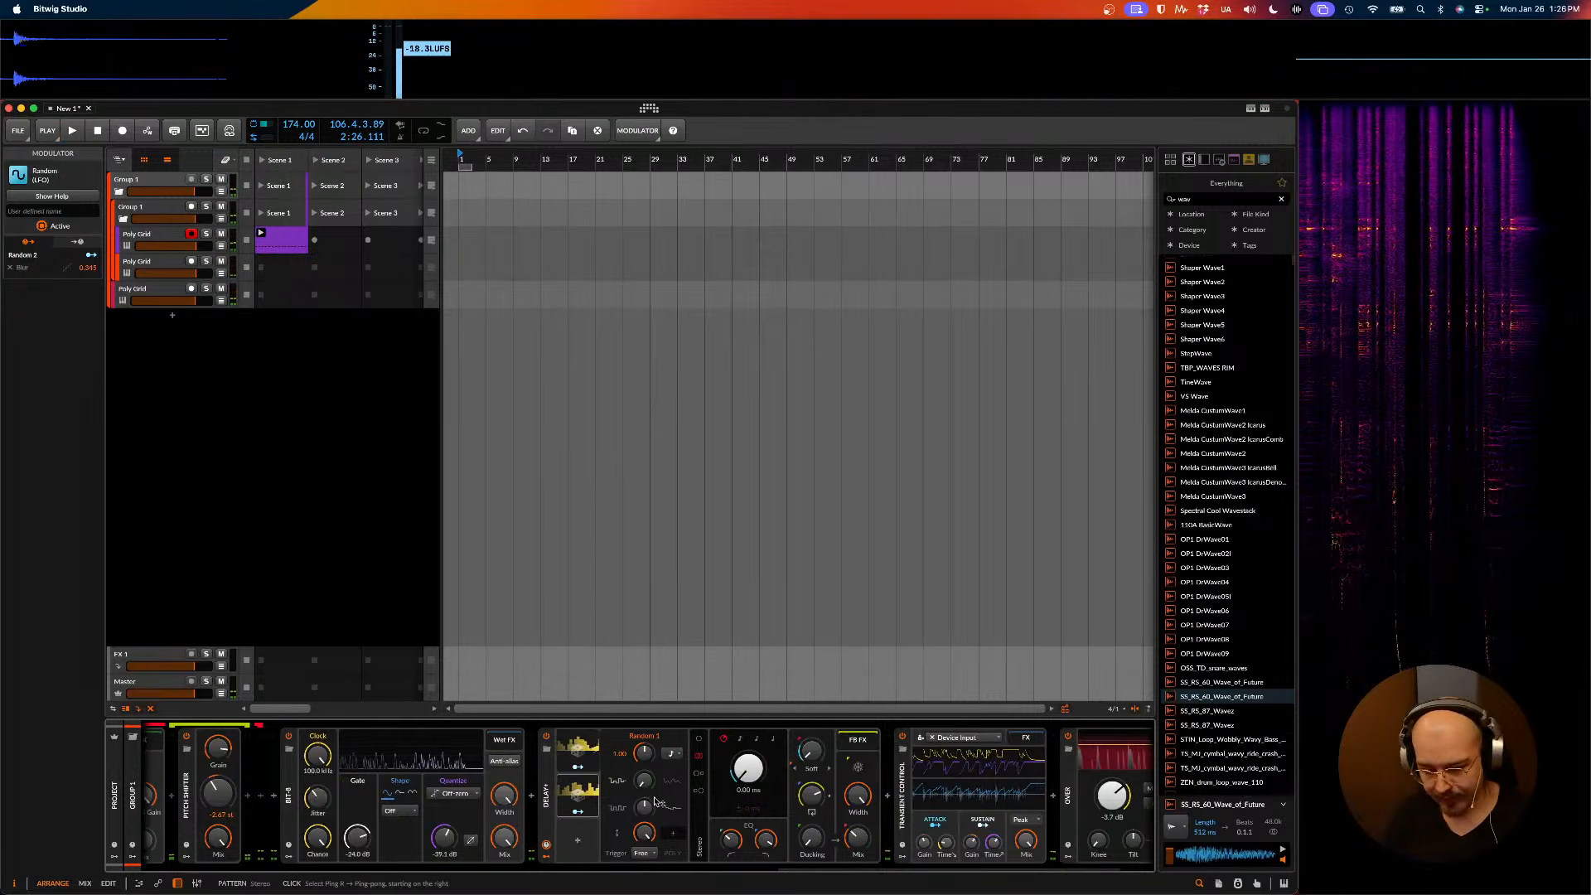
- Add a third Random modulator to the Delay+
{"action": "left_click", "coordinate": [578, 843]}
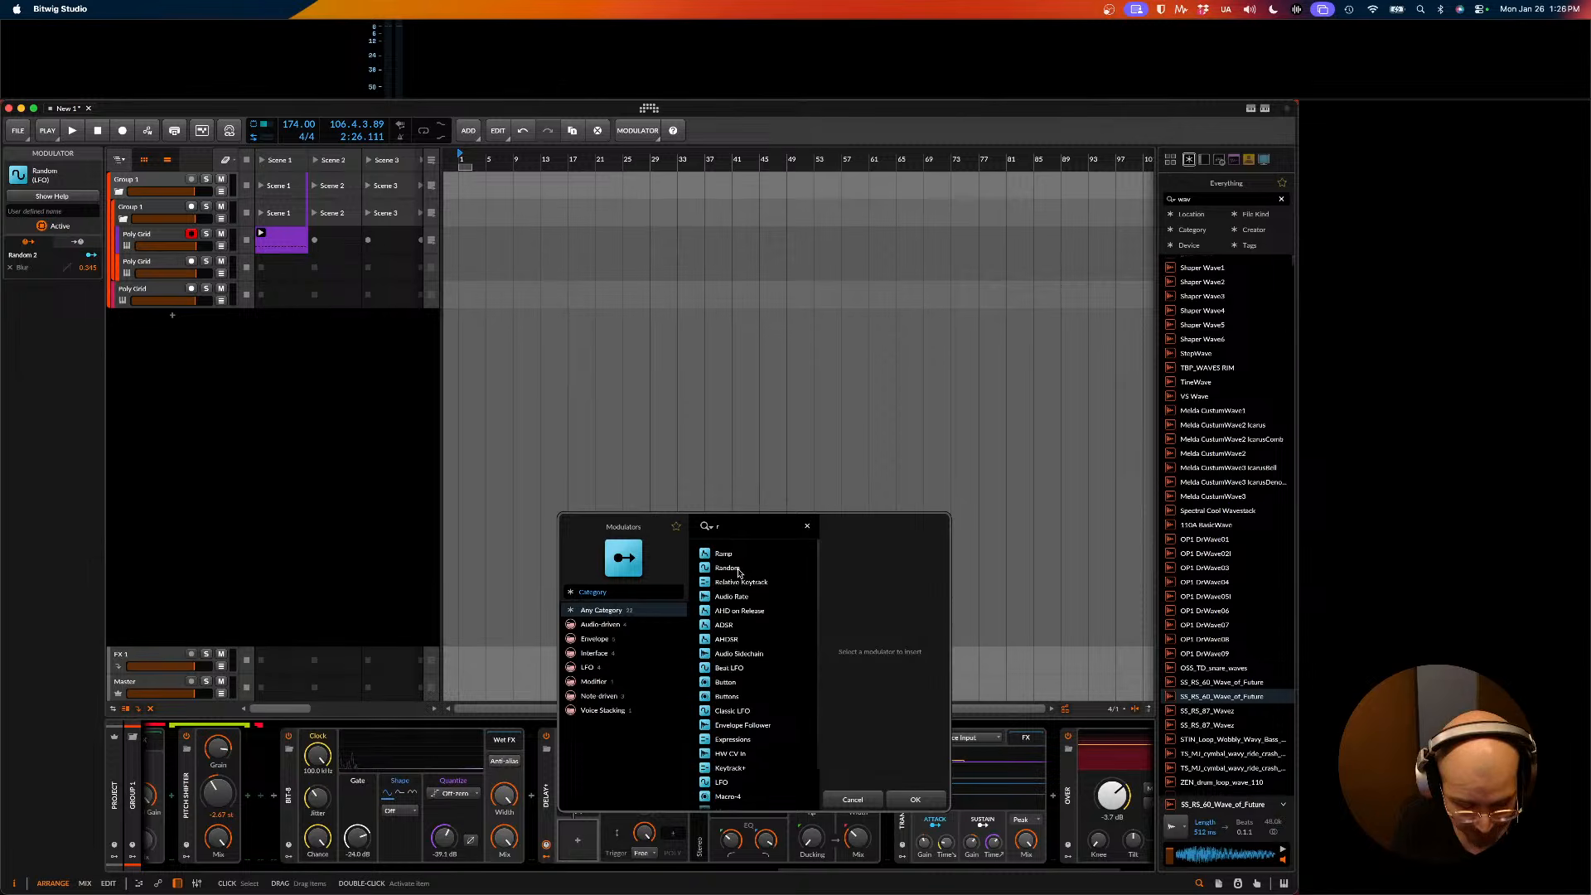
{"action": "type", "text": "r"}
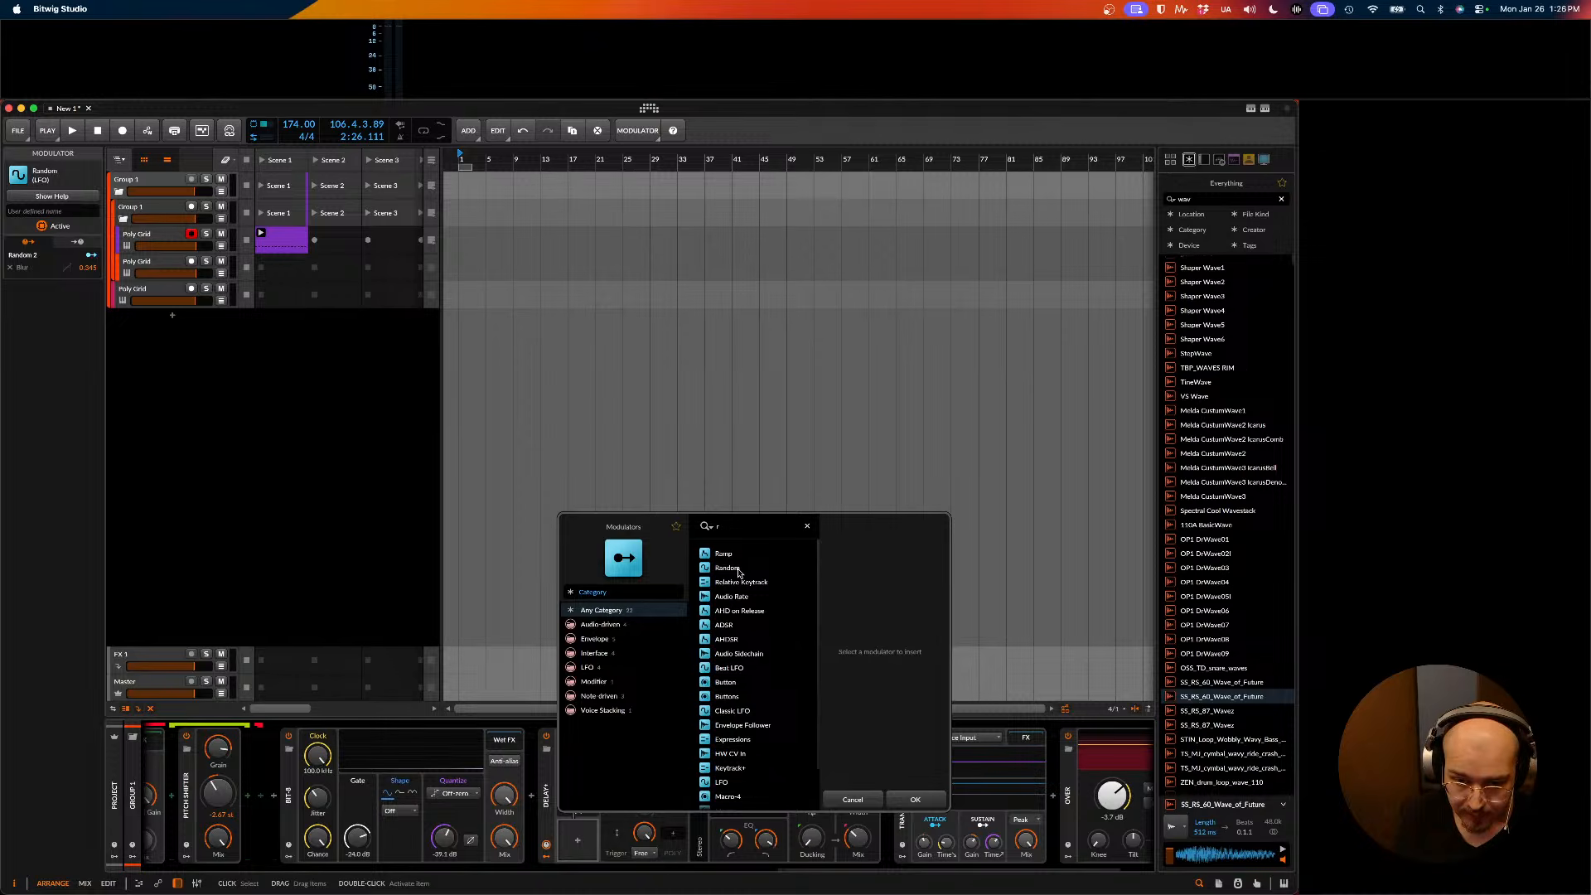
{"action": "left_click", "coordinate": [728, 568]}
{"action": "double_click", "coordinate": [730, 569]}
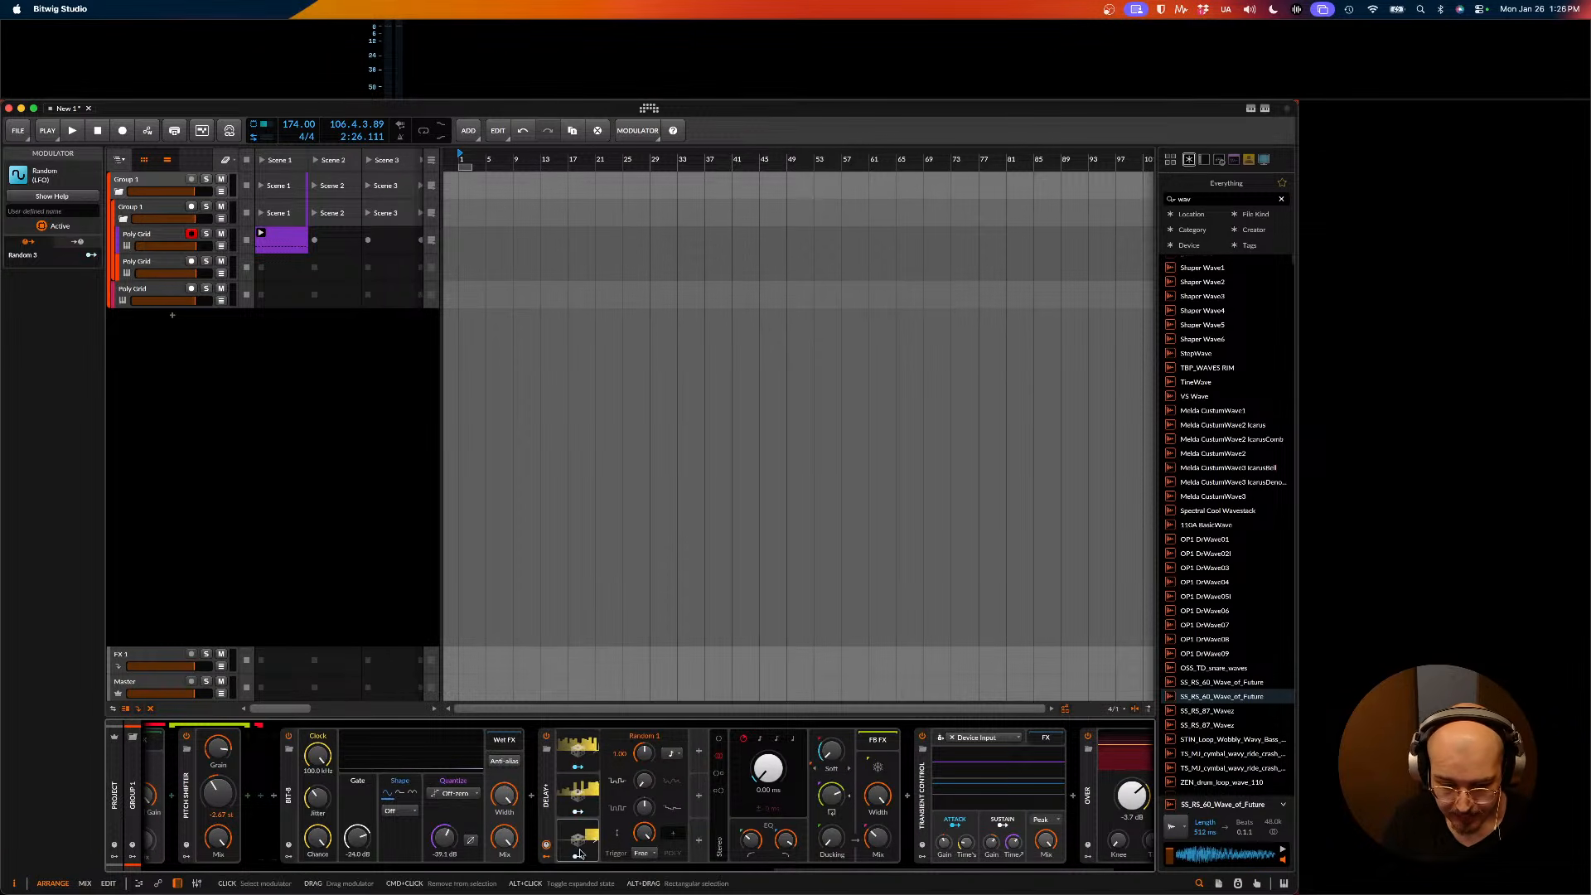
- Add a Curves modulator to the Delay+
{"action": "left_click", "coordinate": [697, 754]}
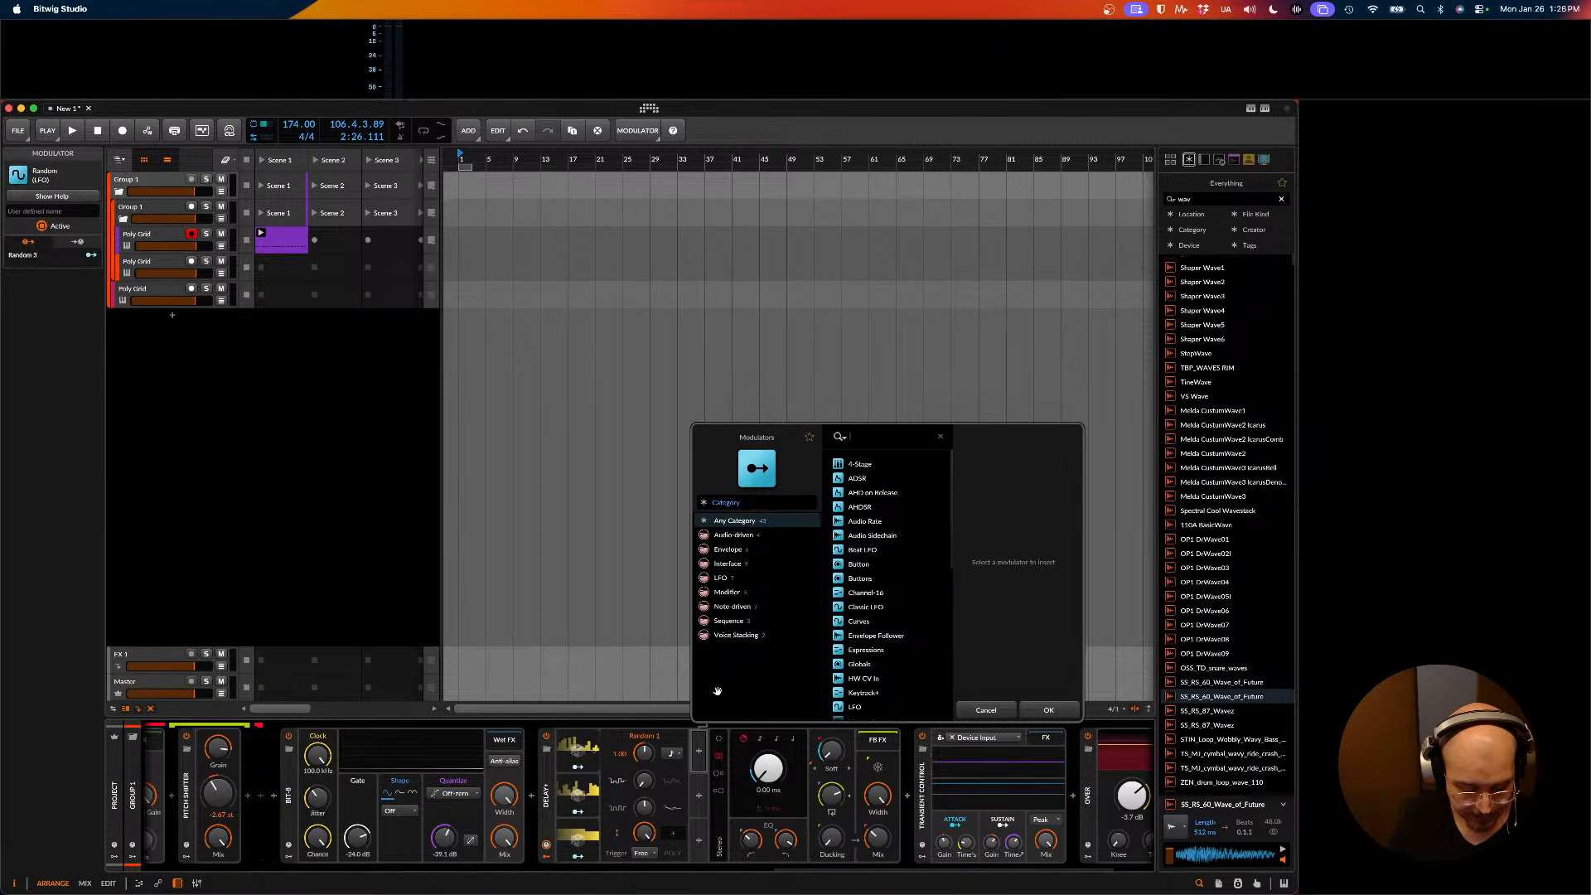
{"action": "type", "text": "cur"}
{"action": "key", "text": "Return"}
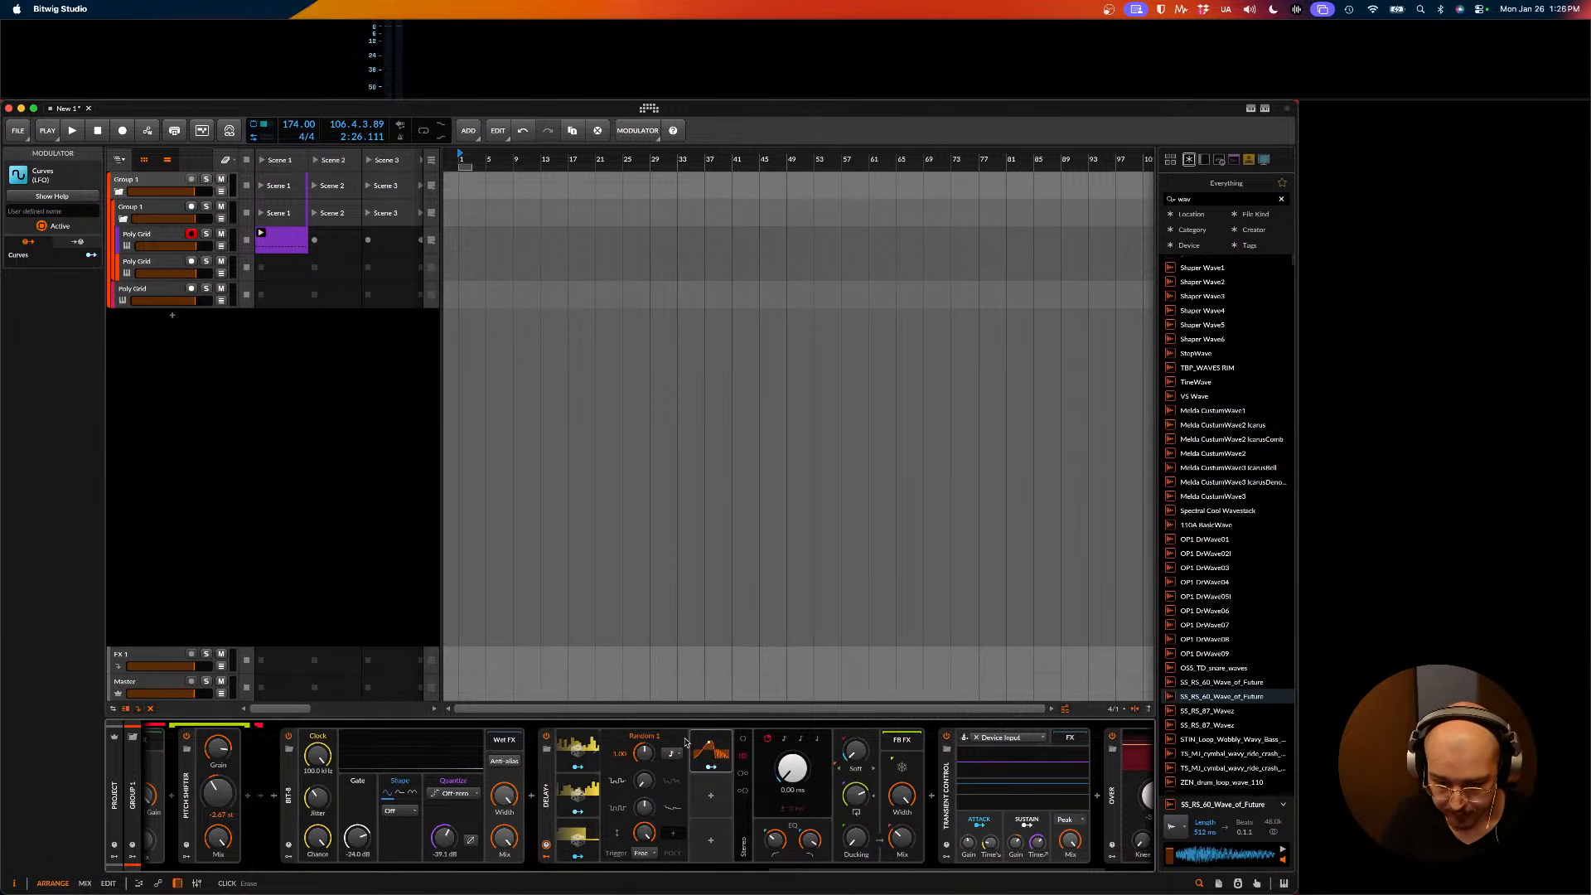
{"action": "left_click", "coordinate": [709, 760]}
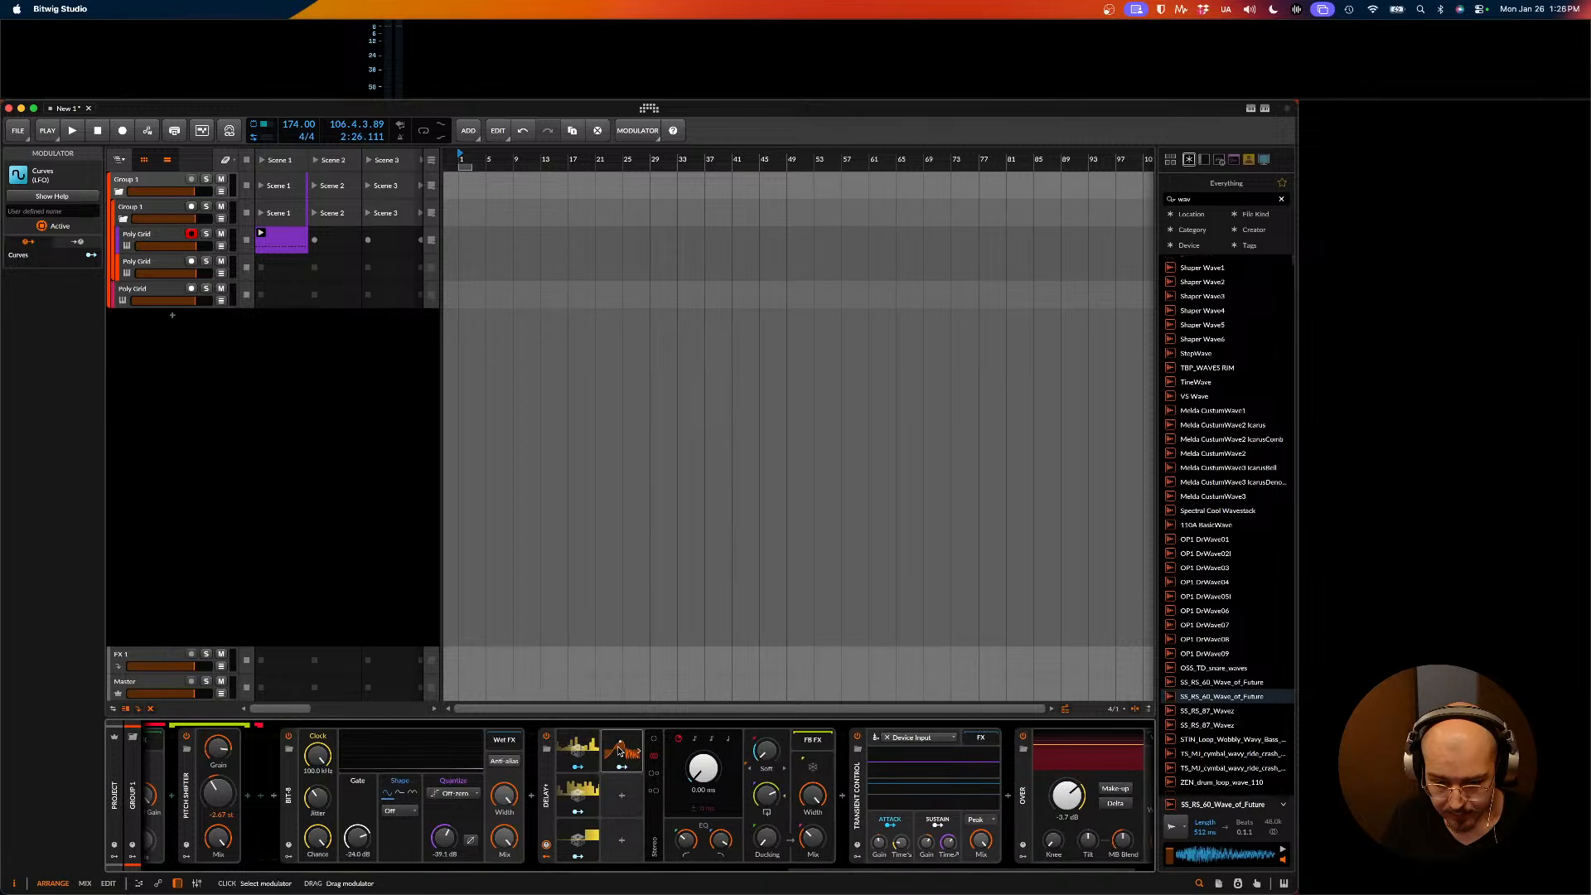
- Remove the spiky points from the Curves shape and hold it at -100 % before a curved rise to the end
{"action": "left_click", "coordinate": [674, 737]}
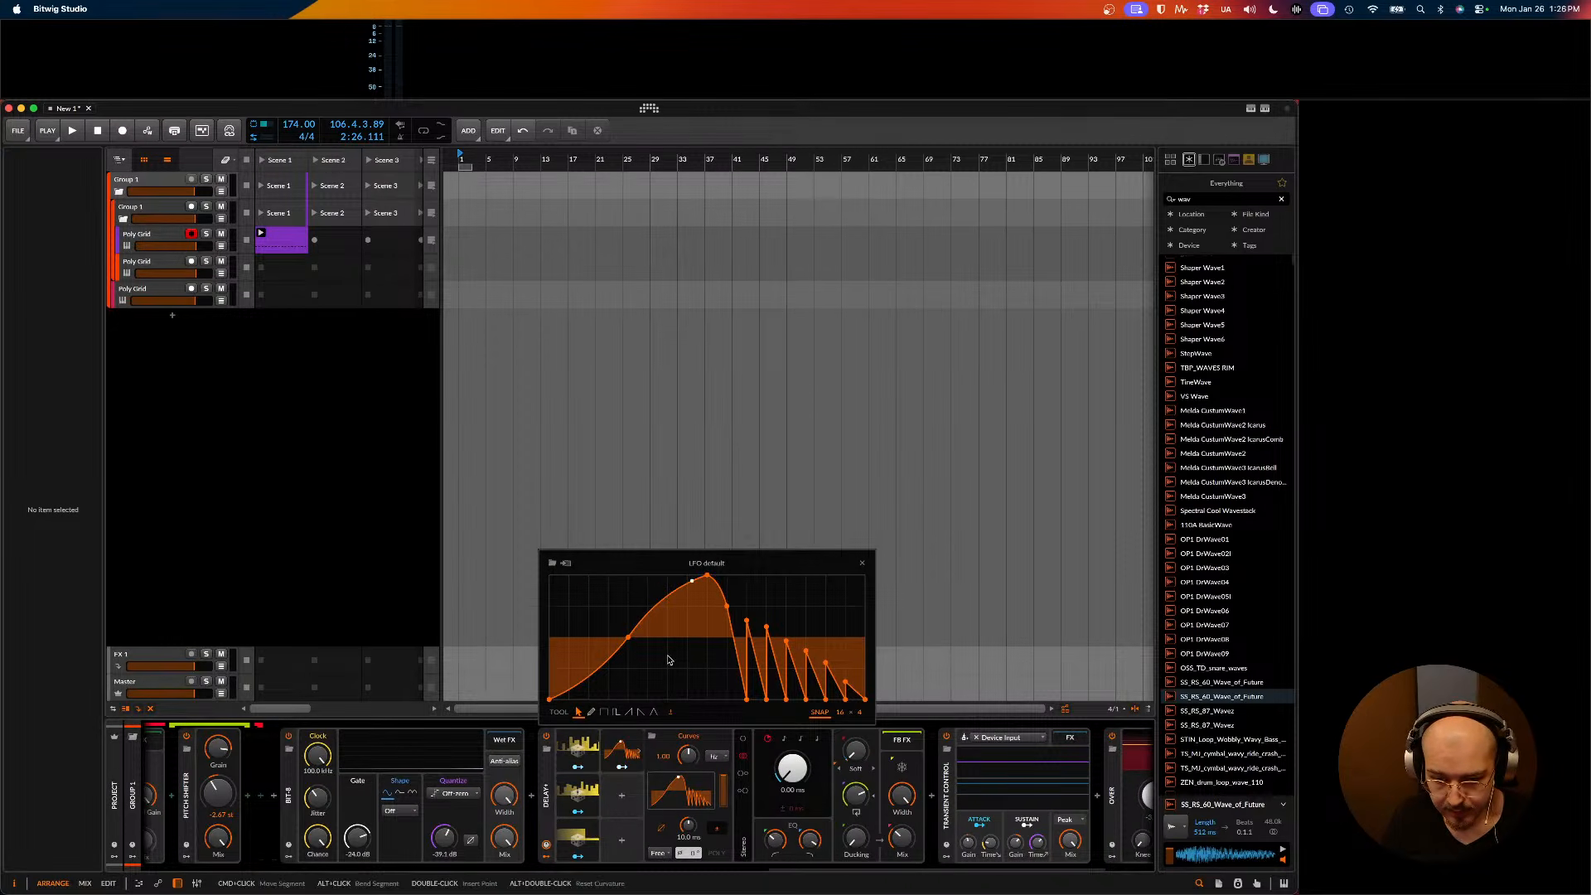
{"action": "left_click_drag", "start_coordinate": [672, 603], "coordinate": [869, 703]}
{"action": "key", "text": "Delete"}
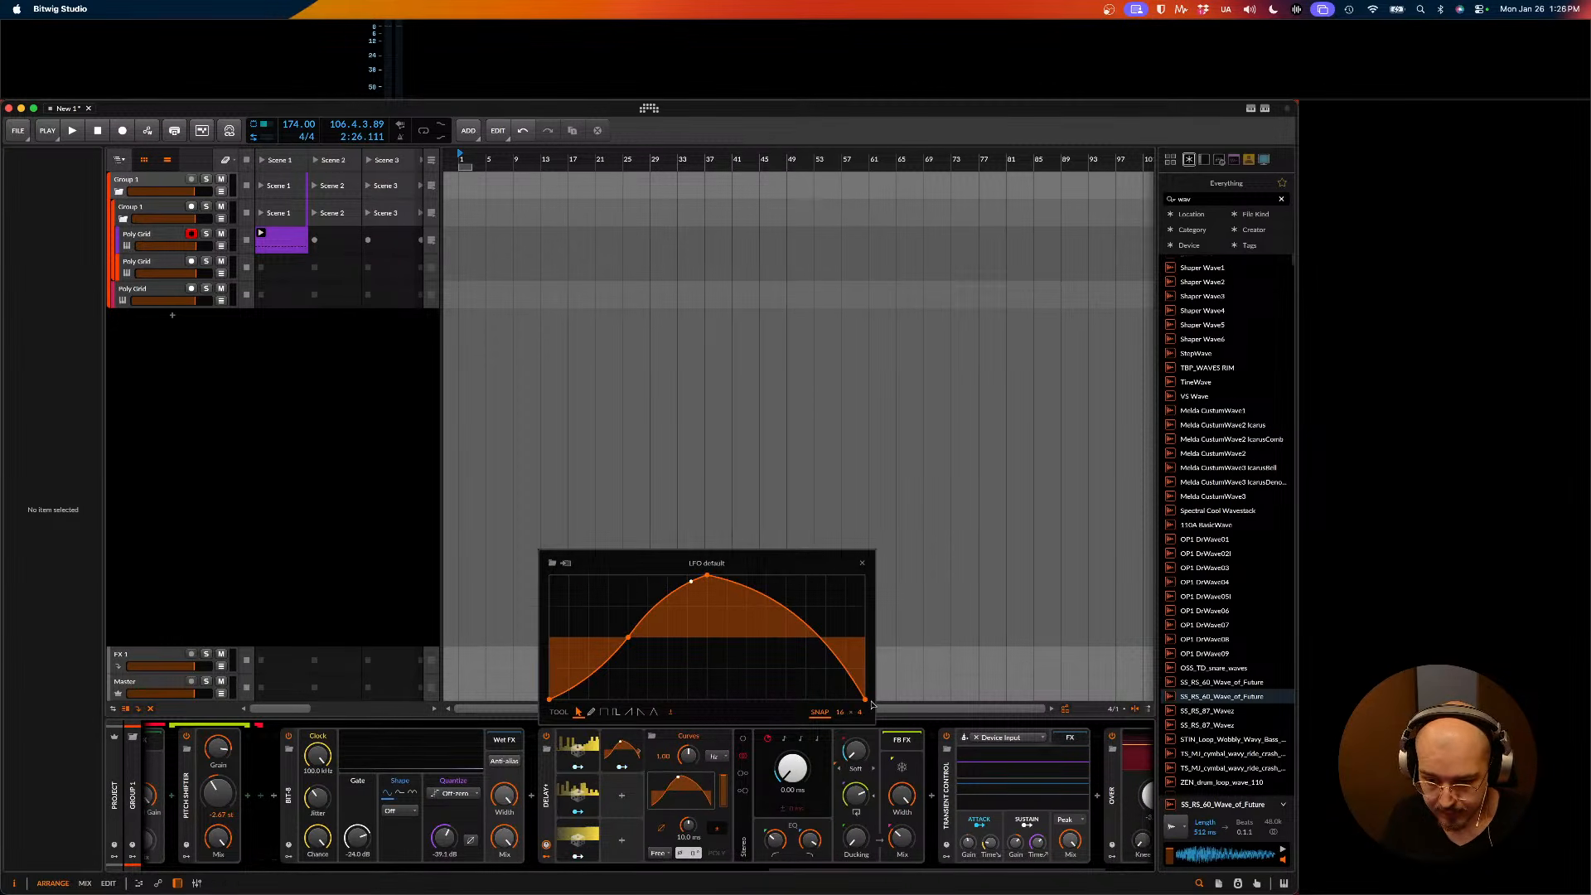
{"action": "double_click", "coordinate": [823, 630]}
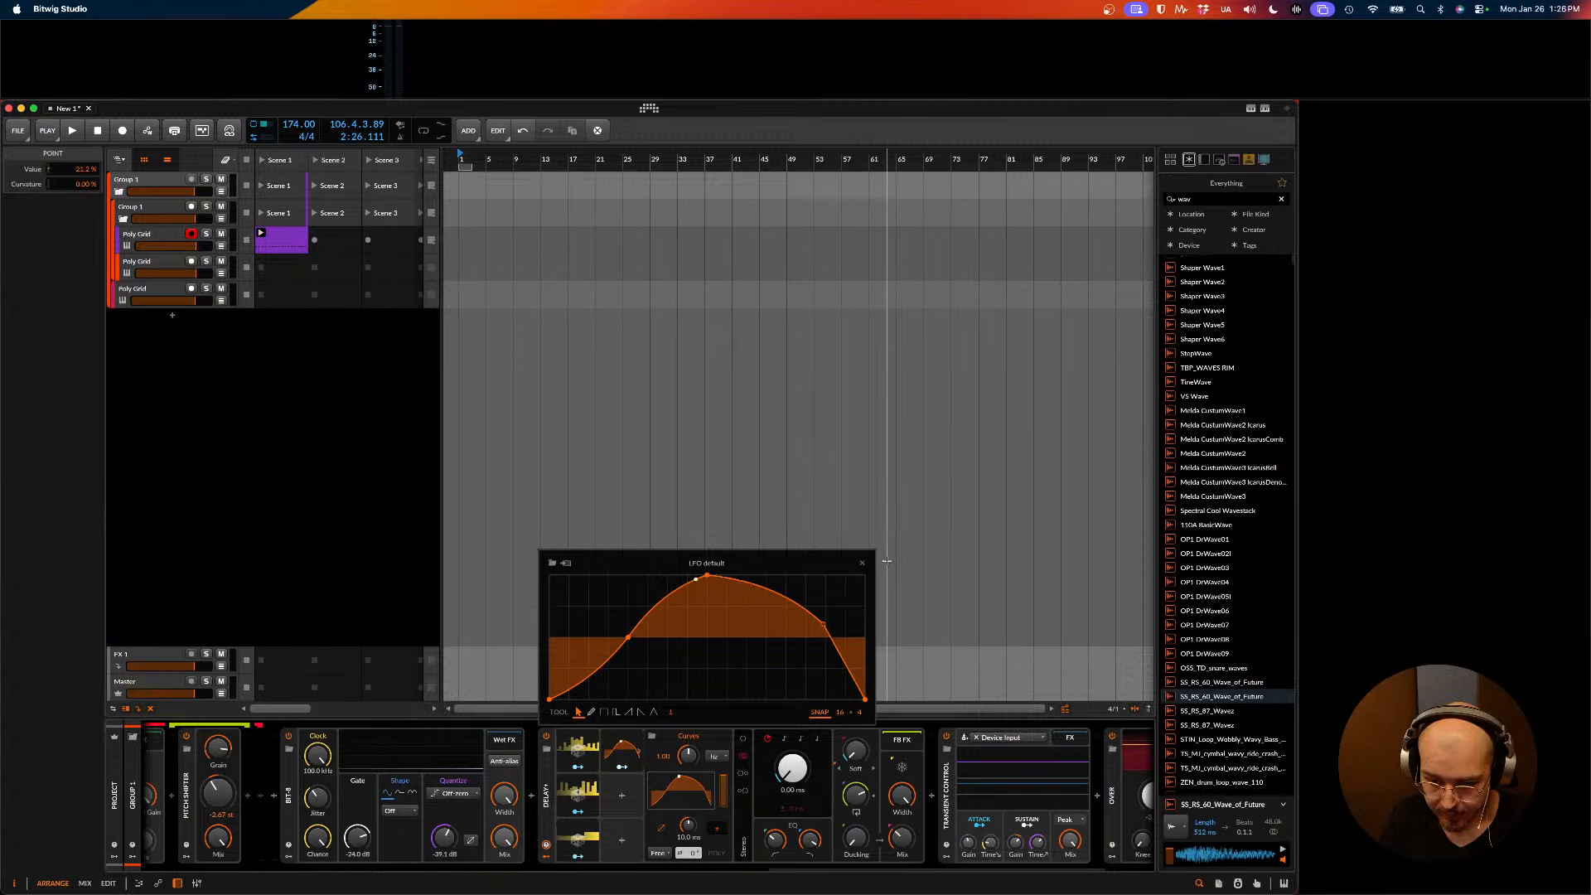
{"action": "left_click_drag", "start_coordinate": [823, 627], "coordinate": [756, 718]}
{"action": "left_click_drag", "start_coordinate": [628, 639], "coordinate": [654, 754]}
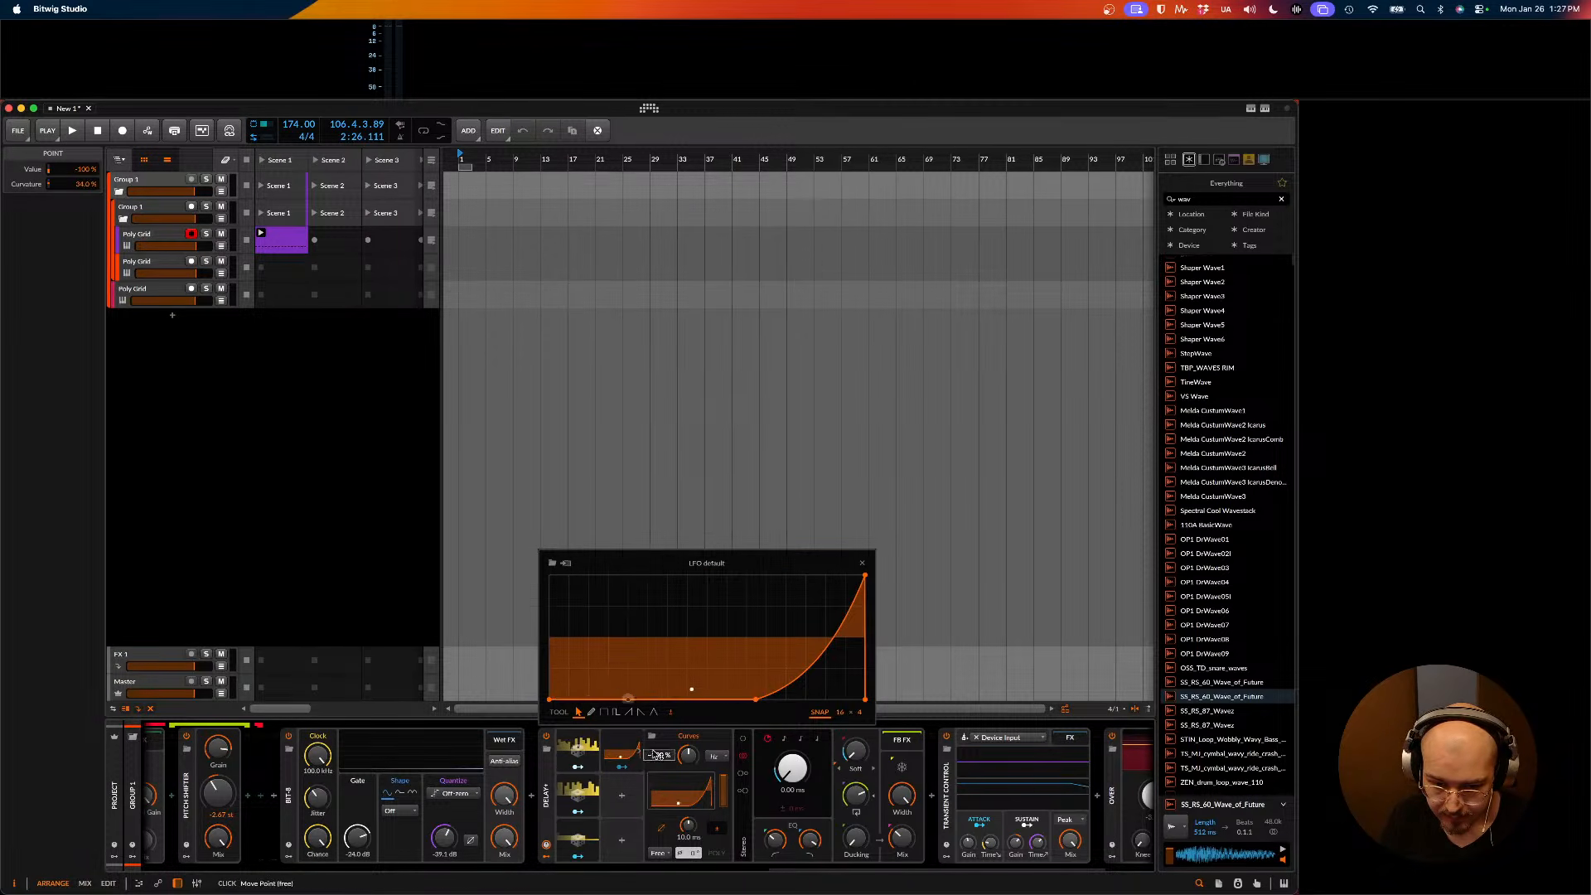
- Reshape the end of the curve into a steep jump from -100 % to a short 100 % plateau while playing the beat
{"action": "left_click", "coordinate": [837, 612]}
{"action": "double_click", "coordinate": [834, 615]}
{"action": "left_click_drag", "start_coordinate": [831, 621], "coordinate": [816, 576]}
{"action": "key", "text": "space"}
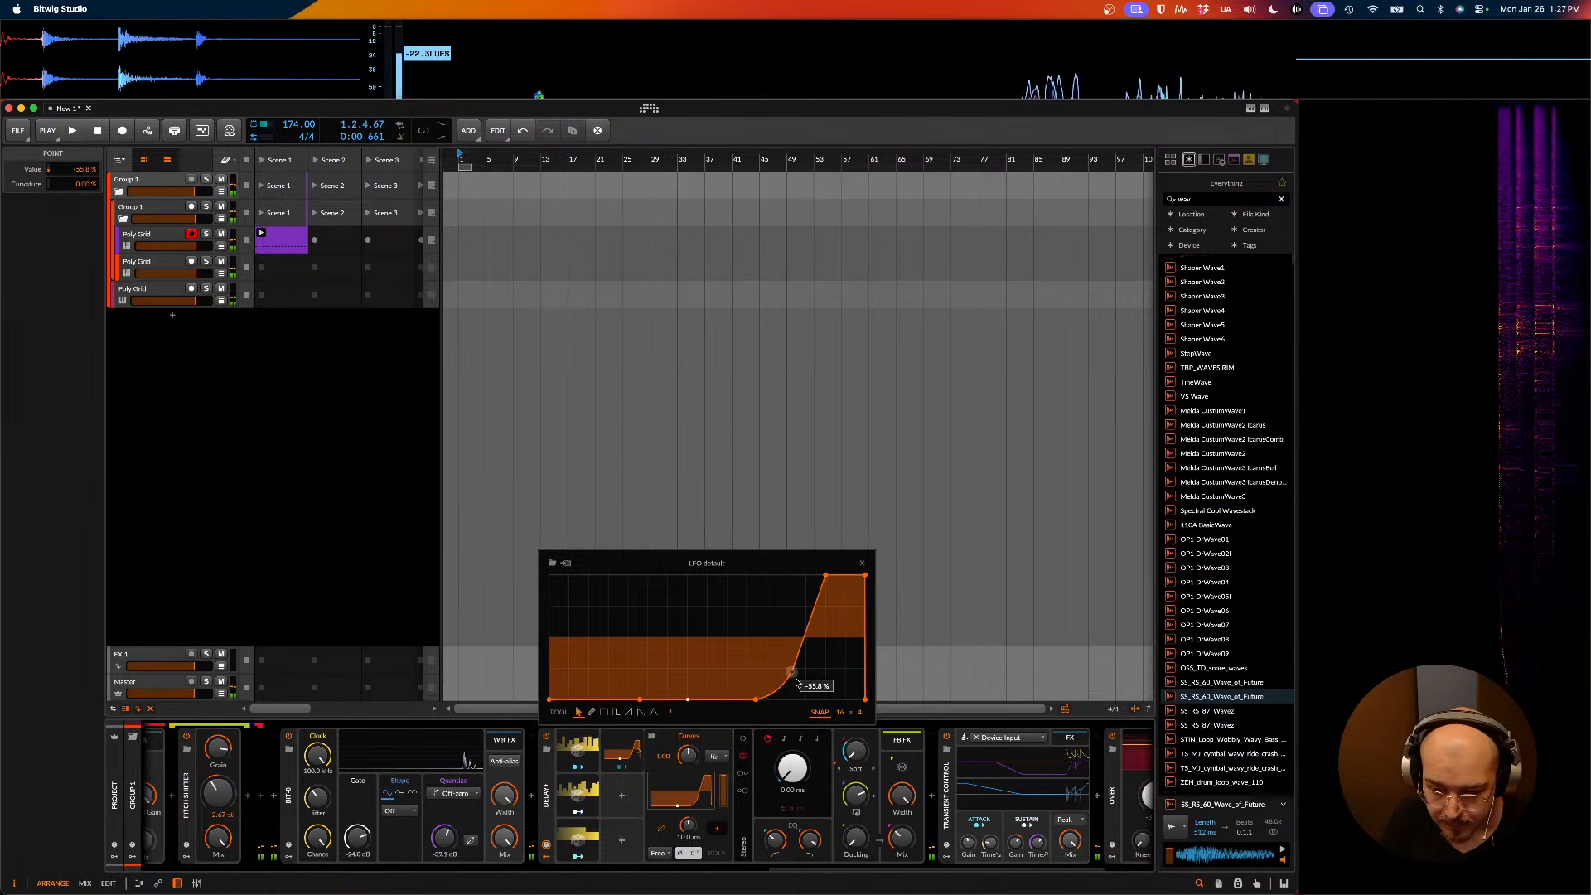
{"action": "double_click", "coordinate": [791, 668]}
{"action": "left_click_drag", "start_coordinate": [791, 668], "coordinate": [806, 703]}
{"action": "key", "text": "space"}
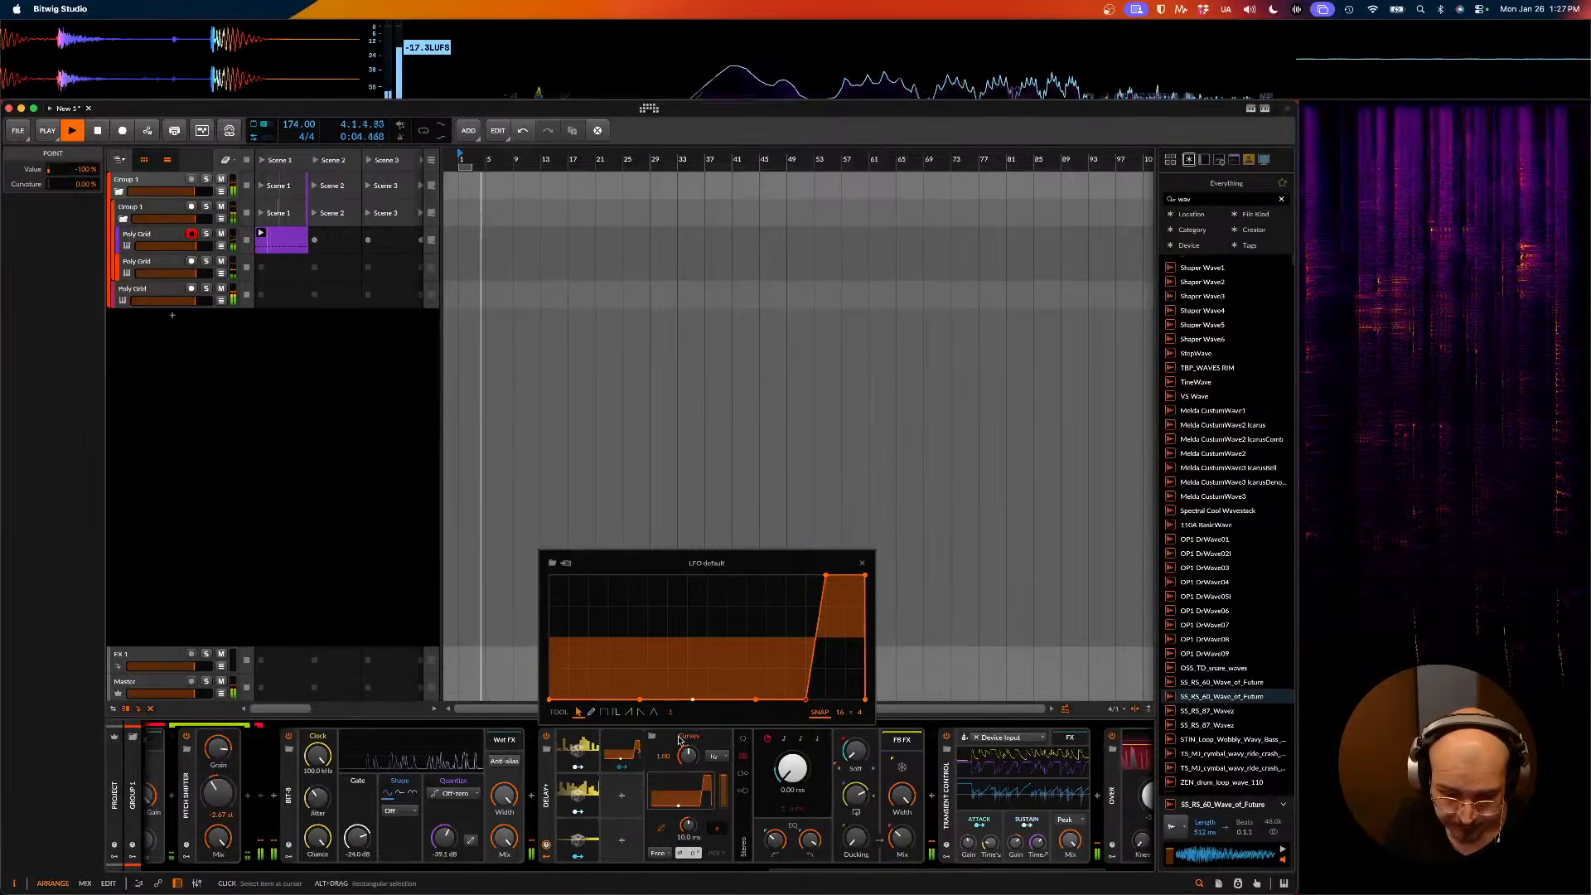
- Set the Curves timebase to Hold (rate of zero) and map the third Random modulator to its phase
{"action": "key", "text": "space"}
{"action": "left_click", "coordinate": [621, 768]}
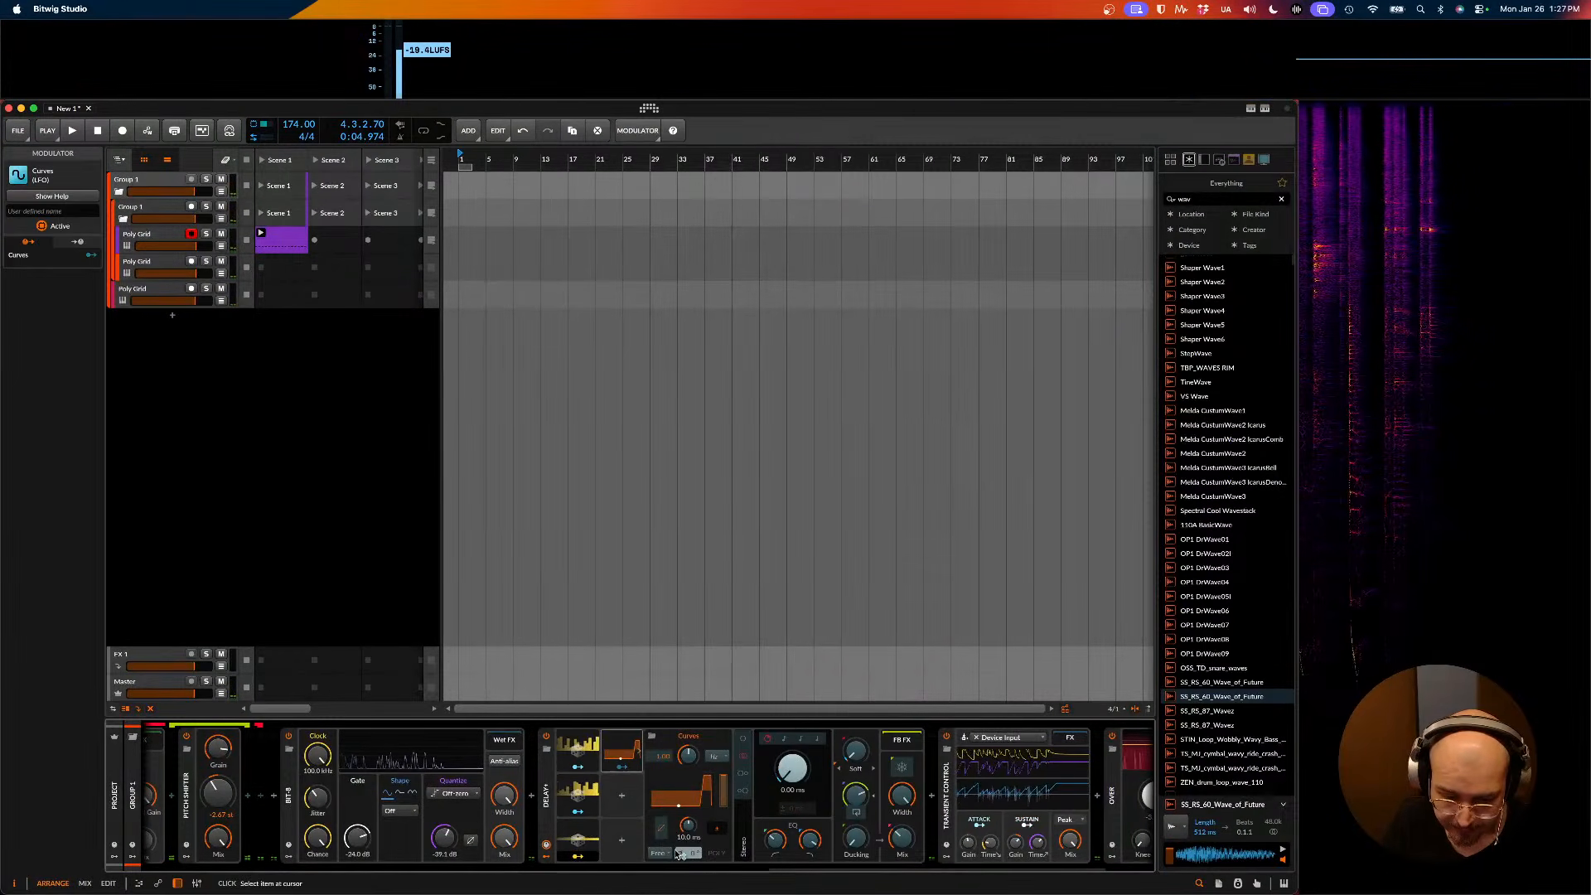
{"action": "left_click", "coordinate": [686, 854]}
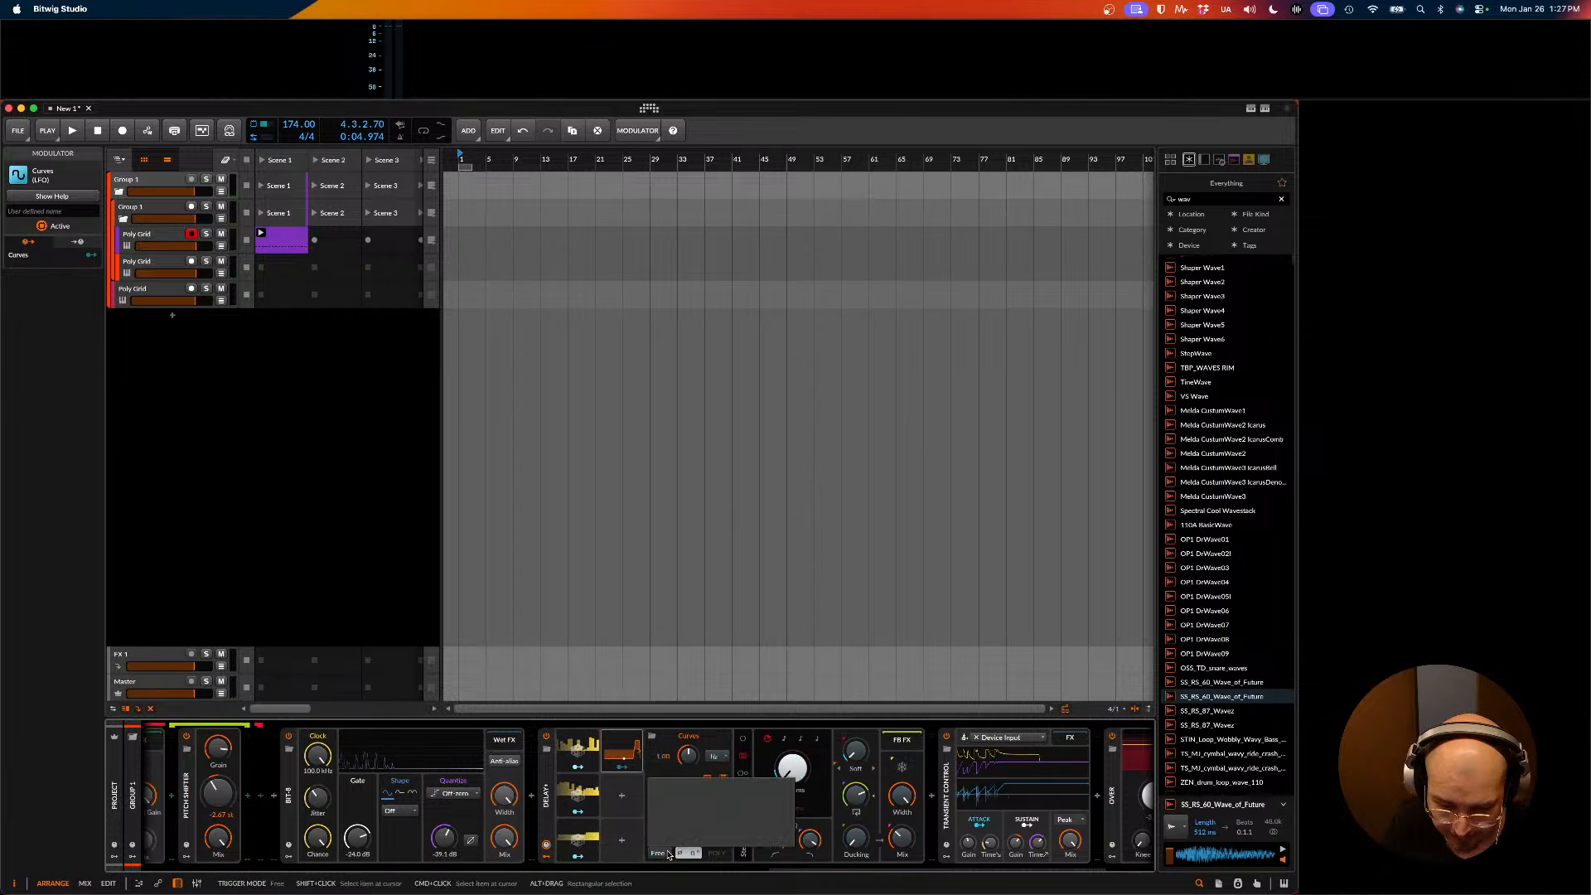
{"action": "left_click", "coordinate": [694, 787]}
{"action": "left_click", "coordinate": [717, 756]}
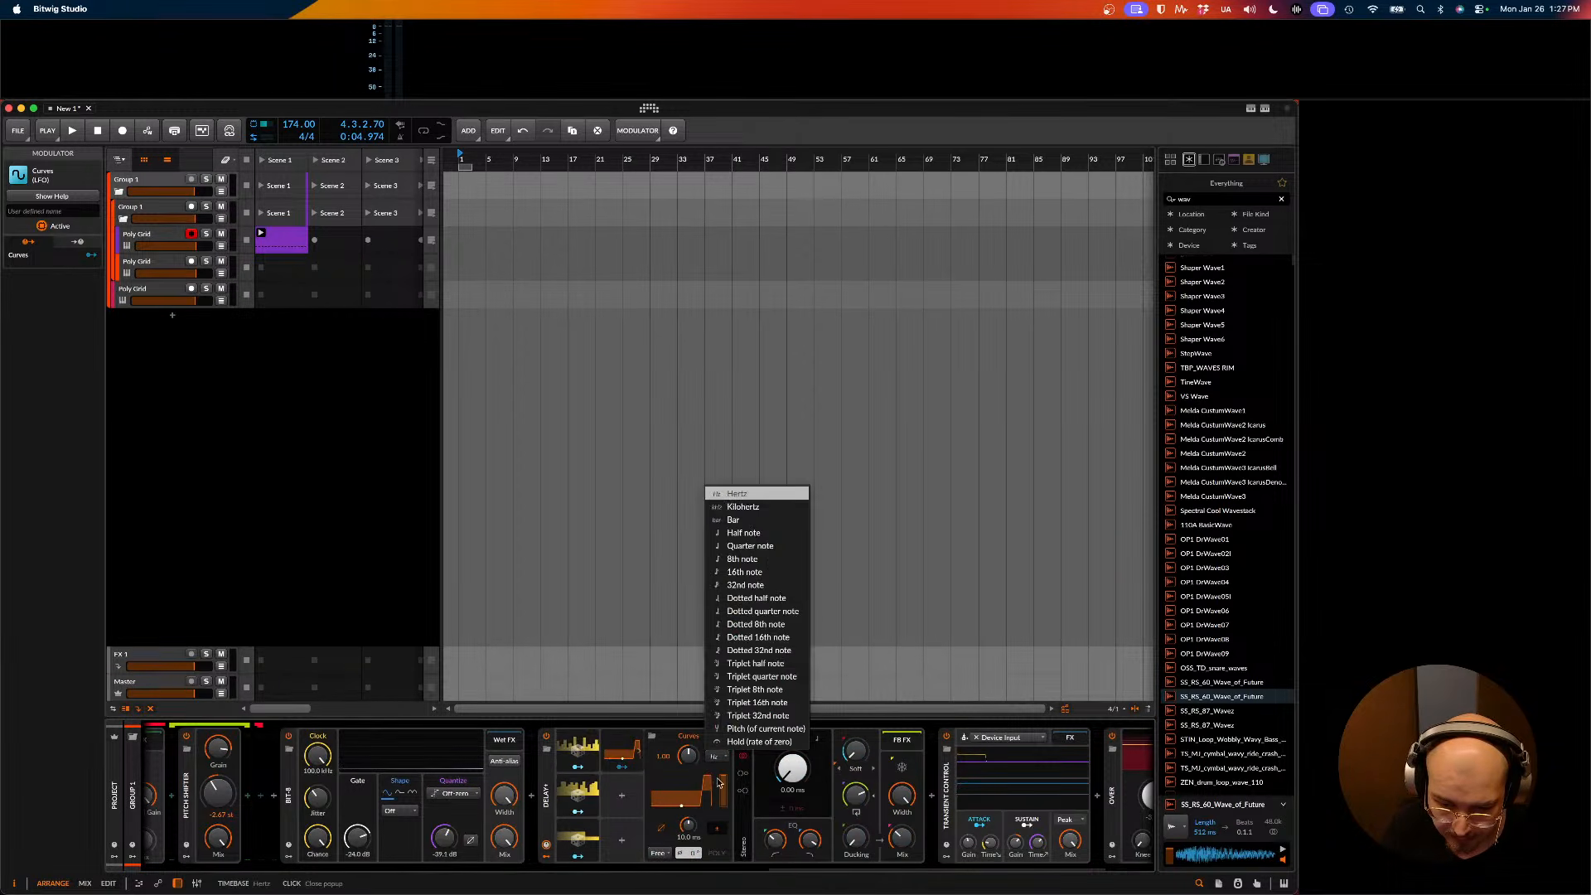
{"action": "left_click", "coordinate": [729, 743]}
{"action": "left_click", "coordinate": [725, 752]}
{"action": "left_click", "coordinate": [730, 743]}
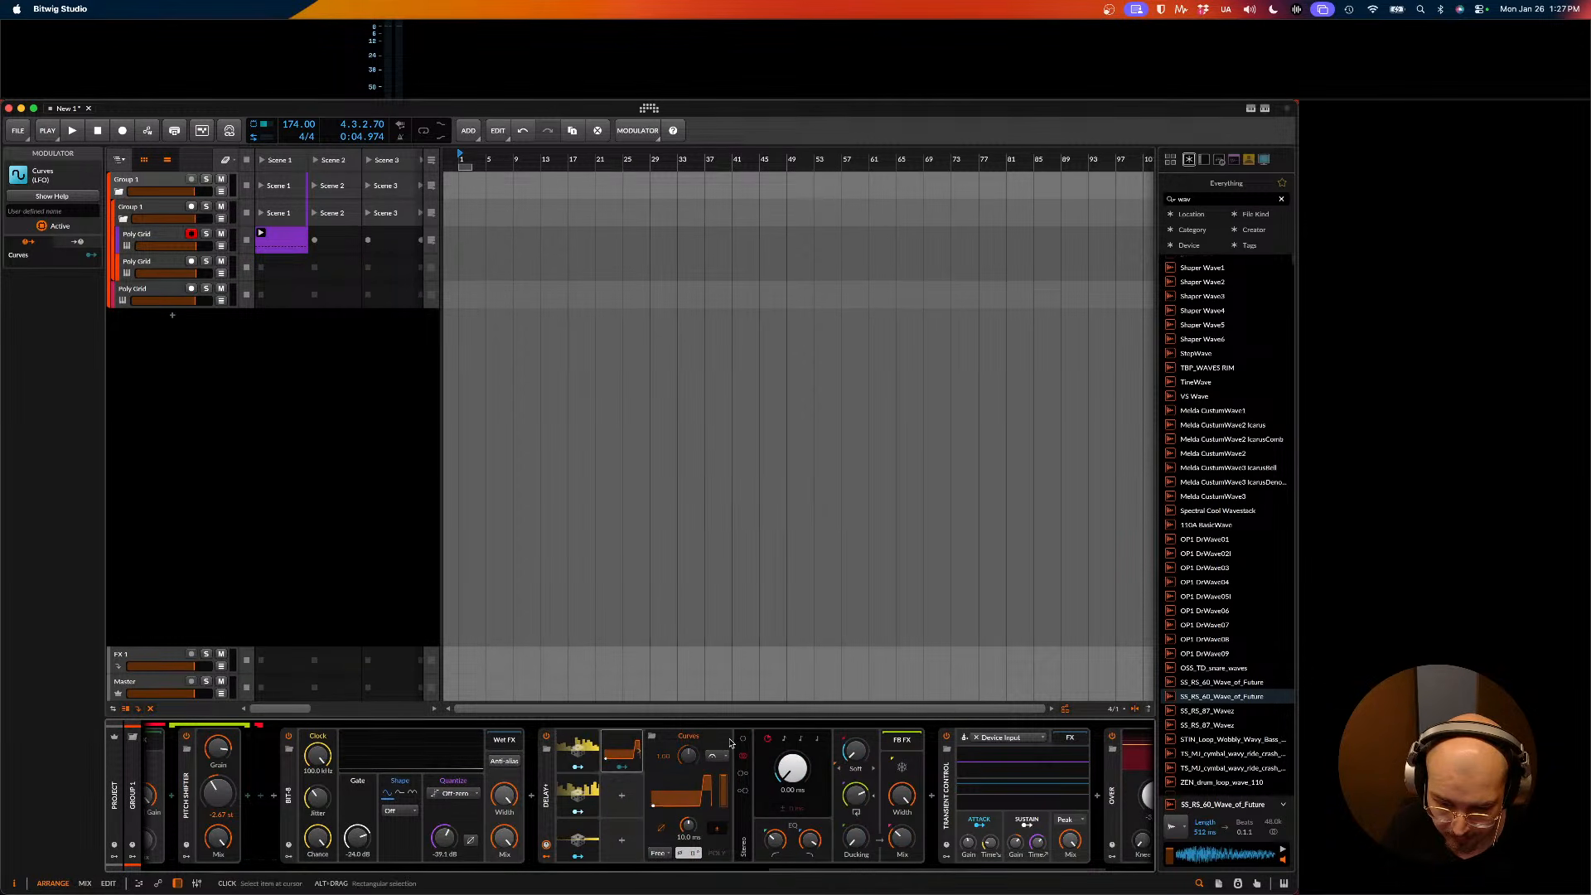
{"action": "key", "text": "space"}
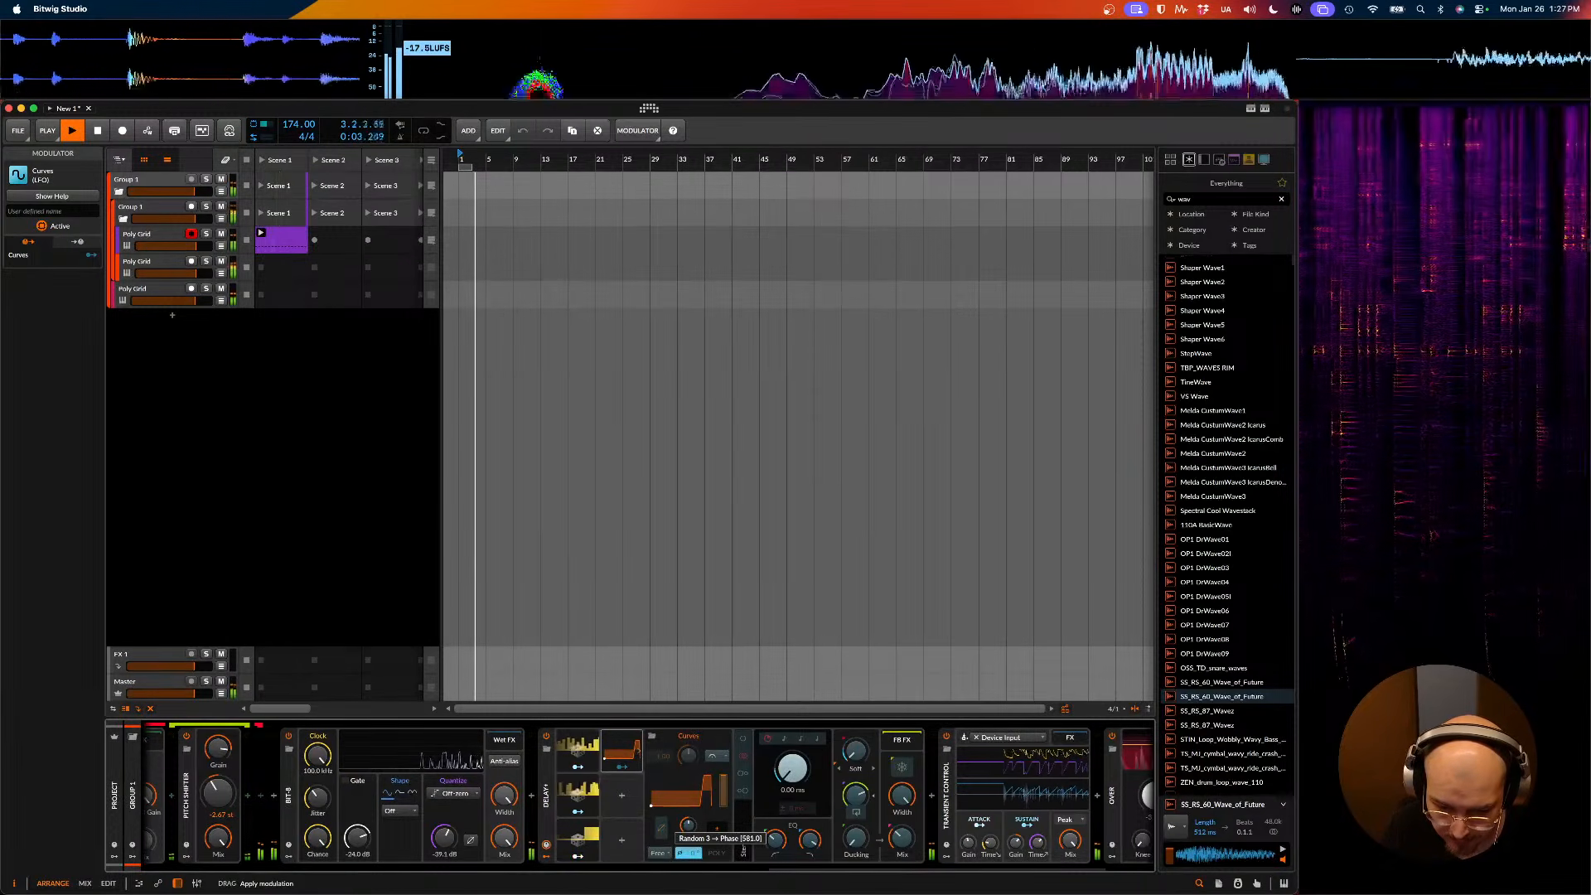
- Reshape the curve into a square step from -100 % to 100 % at its midpoint and close the curve editor
{"action": "left_click", "coordinate": [681, 792]}
{"action": "double_click", "coordinate": [756, 701]}
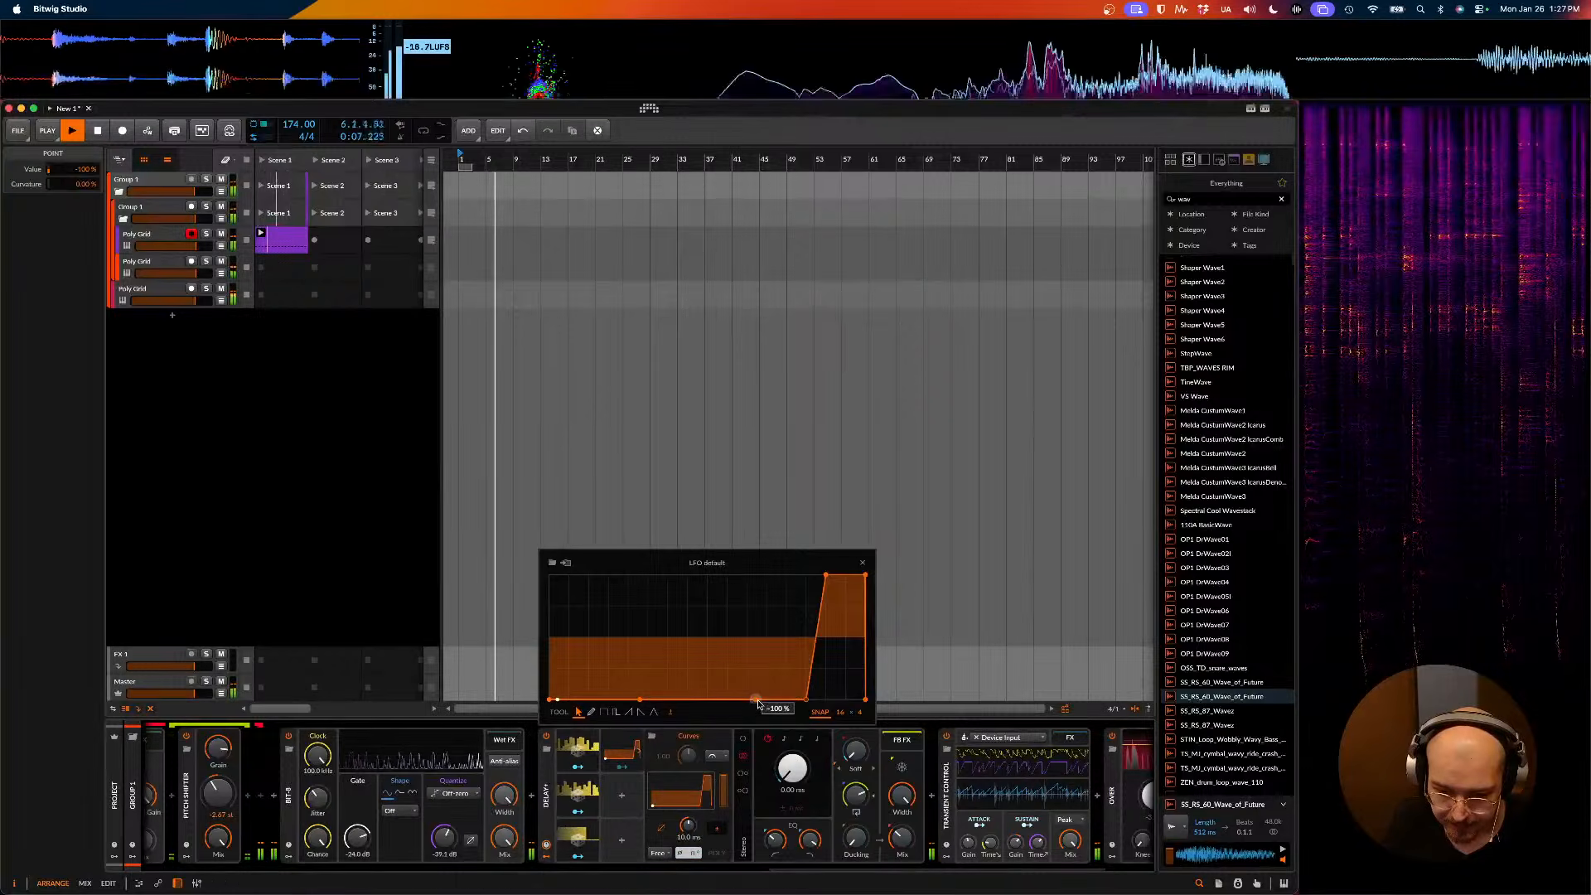
{"action": "left_click_drag", "start_coordinate": [806, 700], "coordinate": [706, 700]}
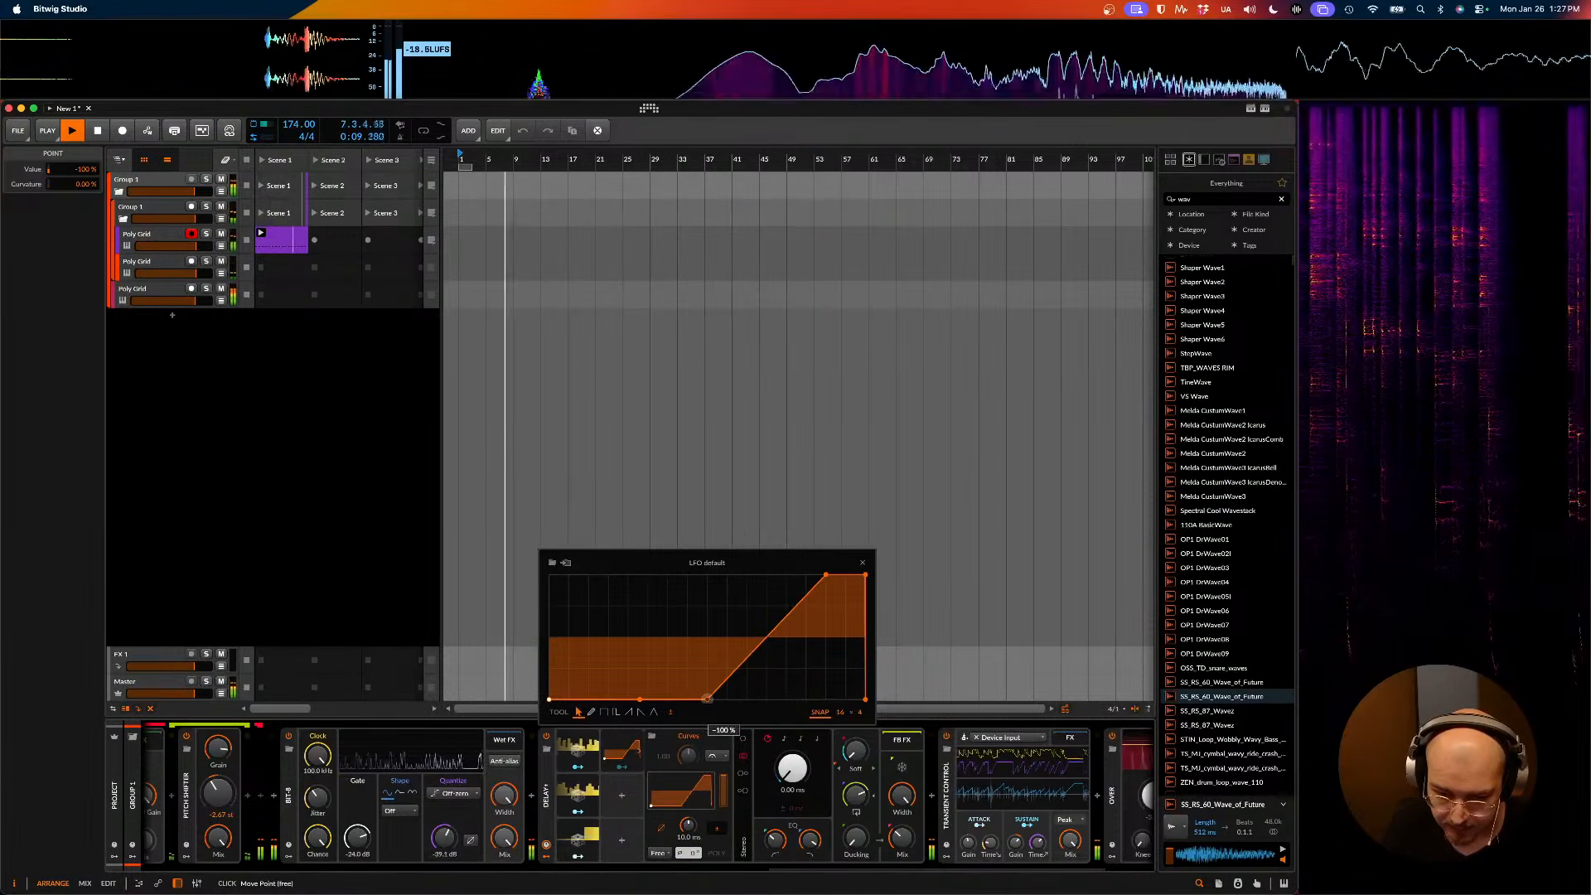
{"action": "left_click_drag", "start_coordinate": [827, 575], "coordinate": [708, 564]}
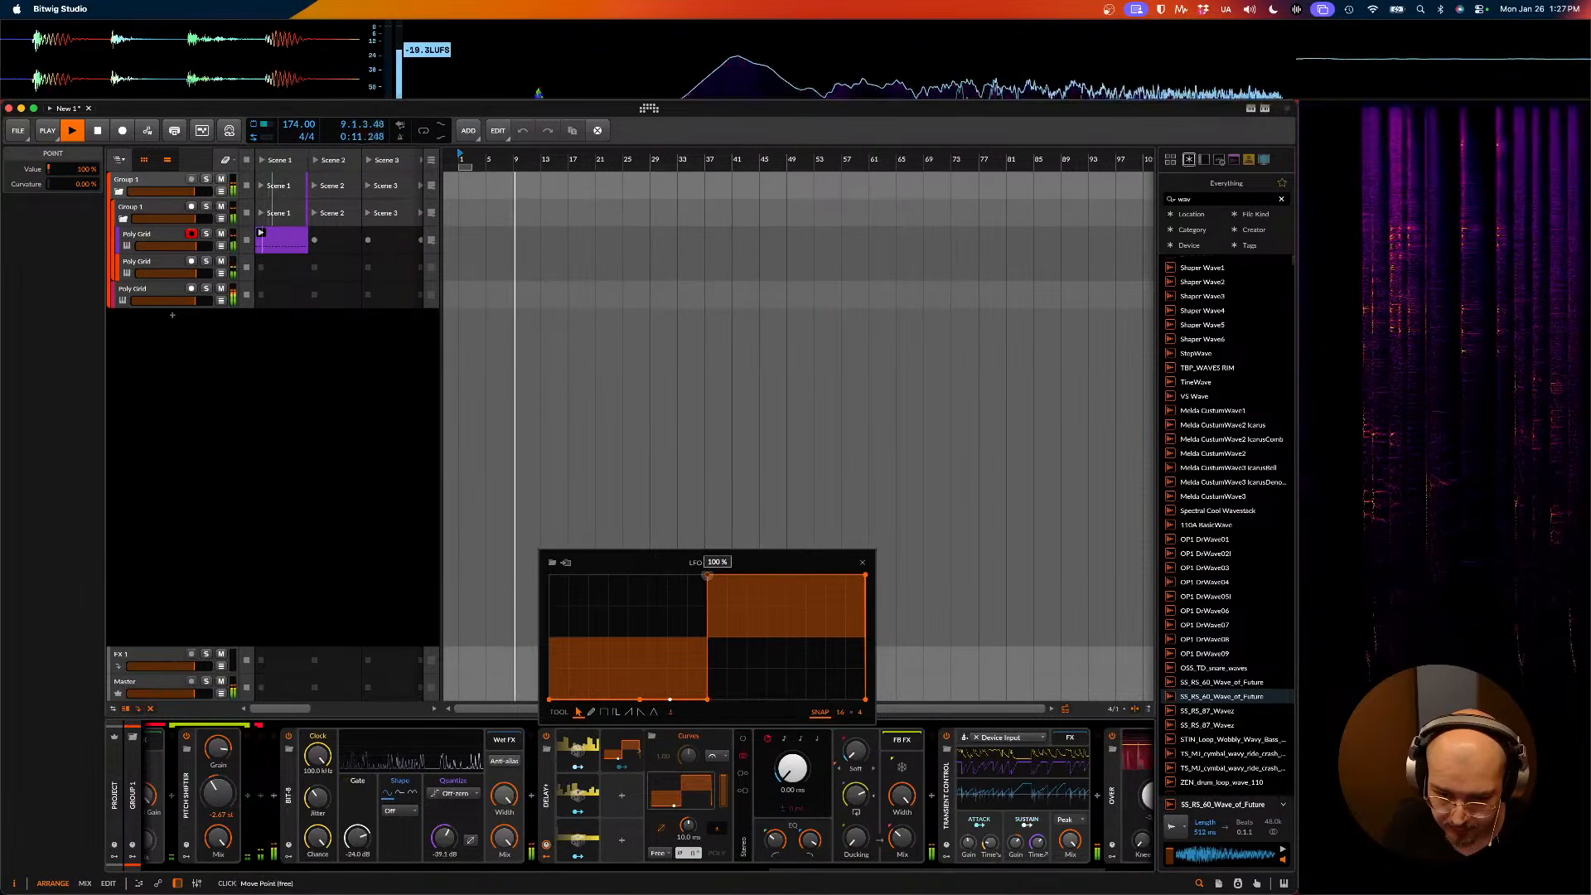
{"action": "left_click", "coordinate": [863, 563]}
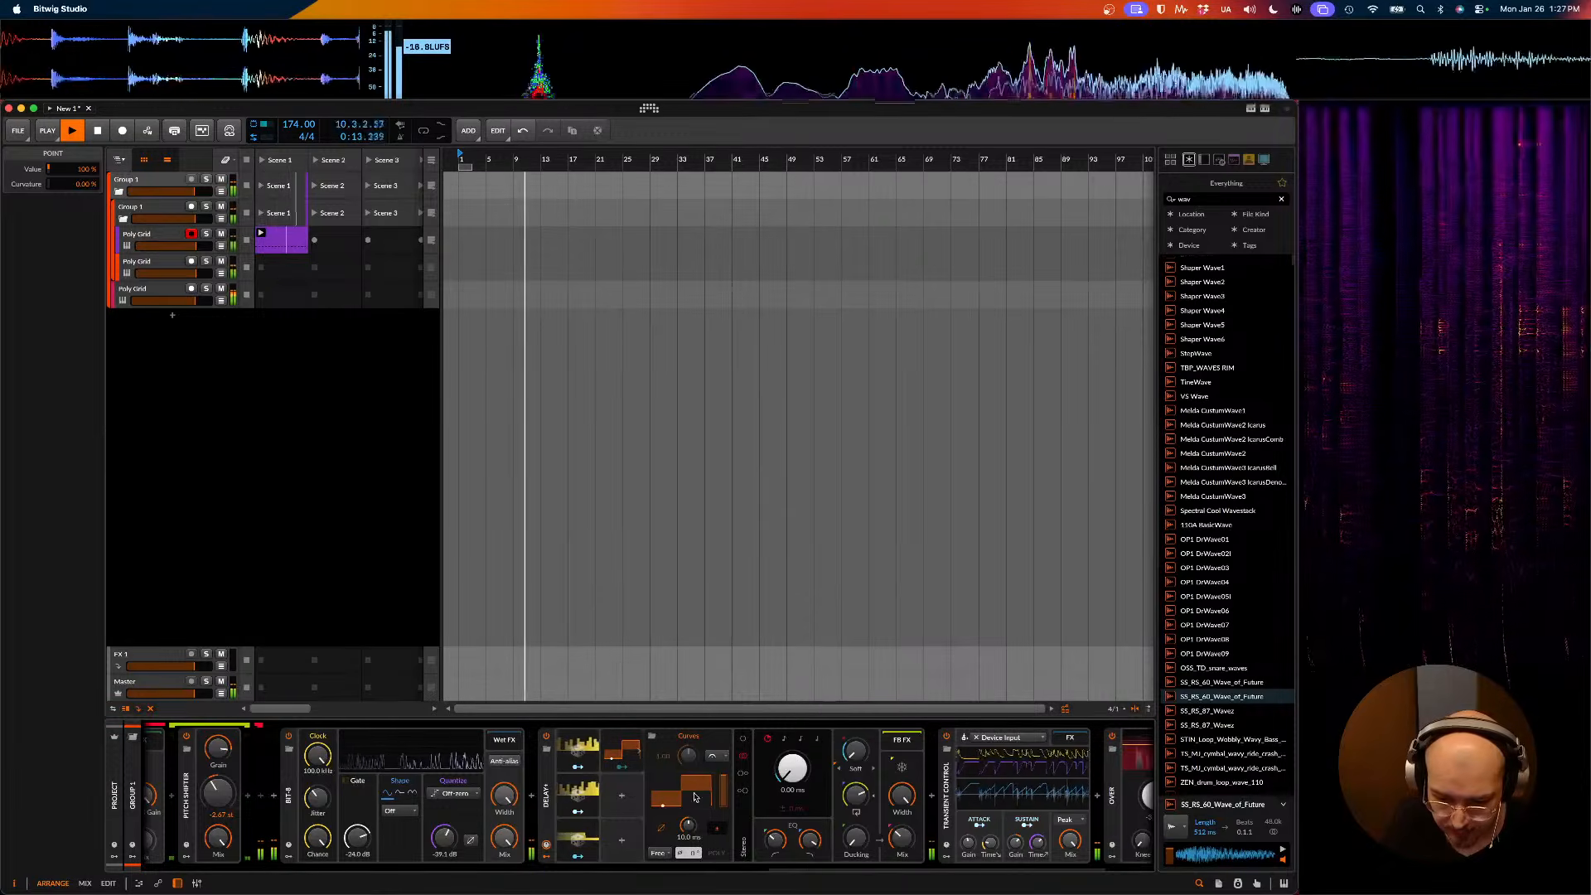
- Set the third Random modulator's timebase to 16th note and map the Curves modulator to the Delay+ mix
{"action": "left_click", "coordinate": [578, 839]}
{"action": "key", "text": "space"}
{"action": "left_click", "coordinate": [671, 753]}
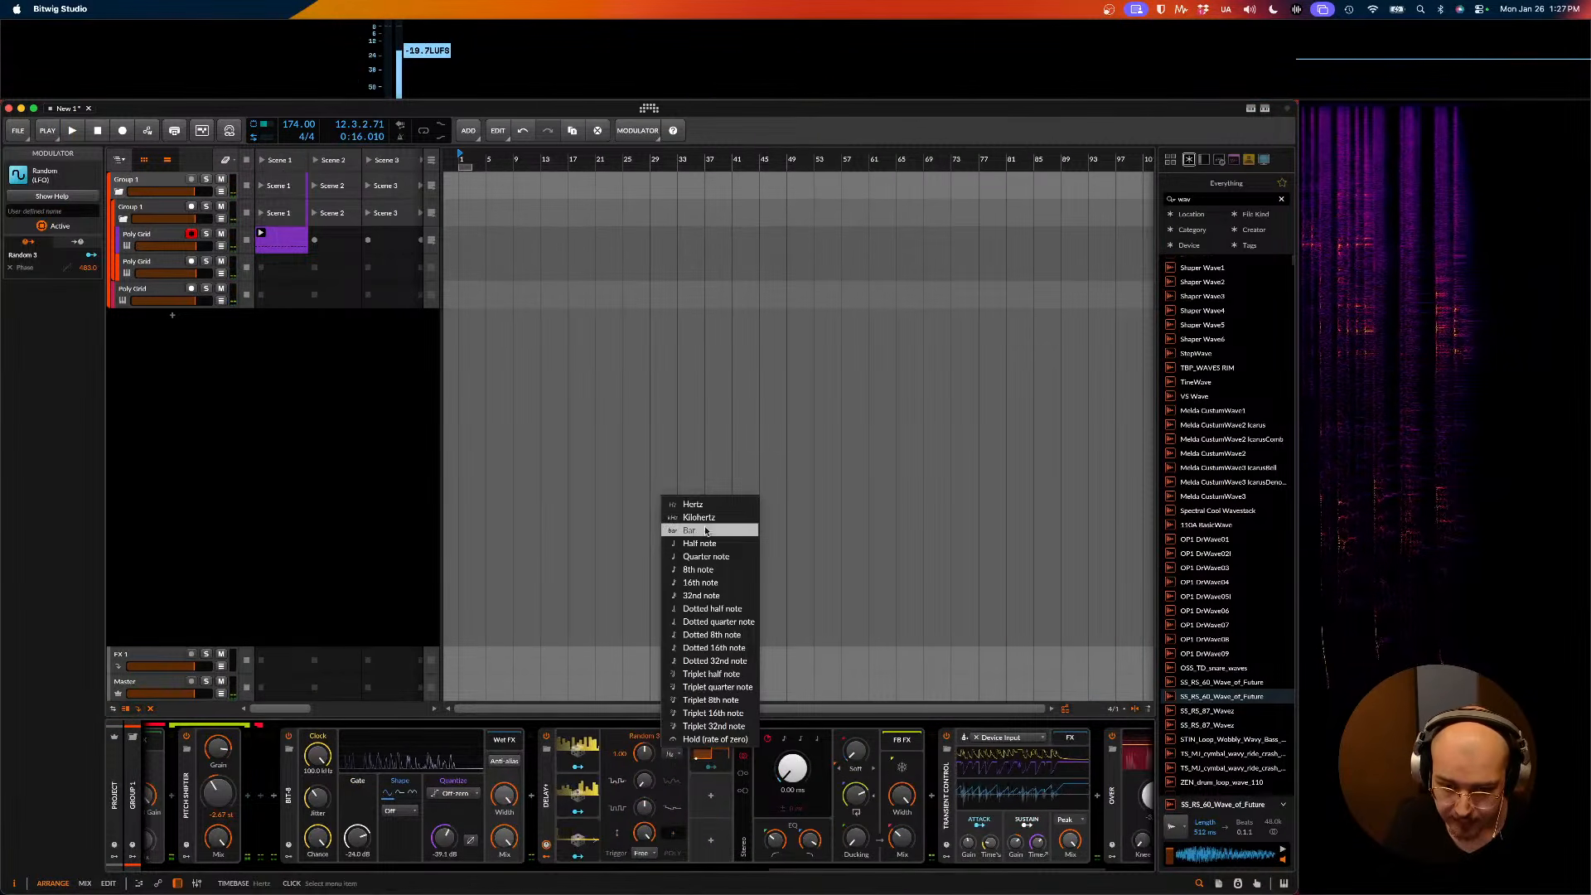
{"action": "left_click", "coordinate": [697, 583]}
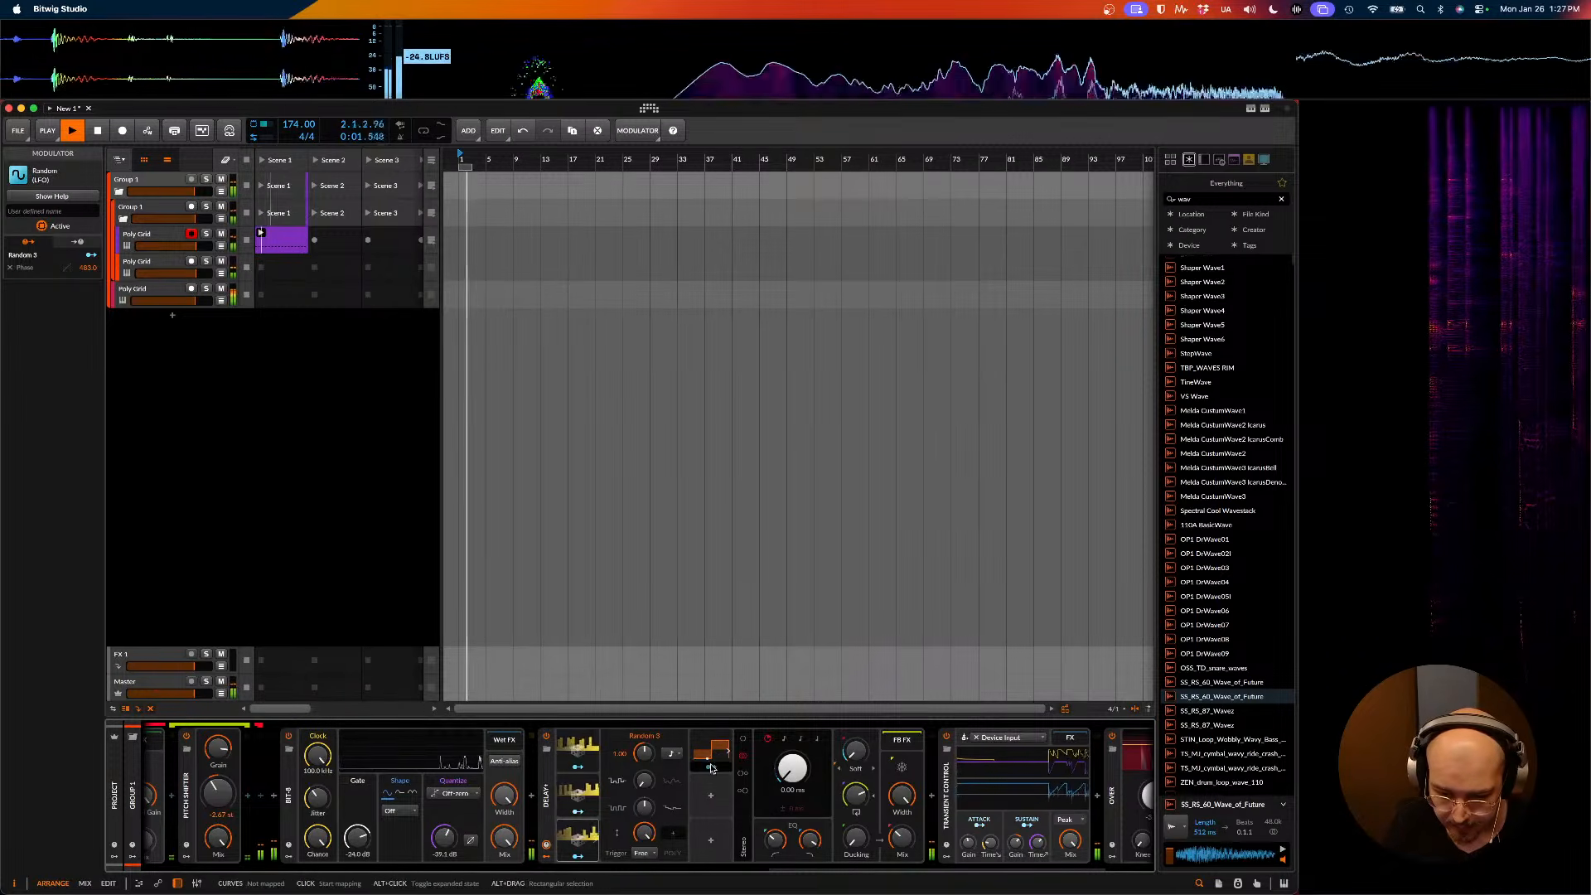
{"action": "left_click_drag", "start_coordinate": [719, 762], "coordinate": [903, 838]}
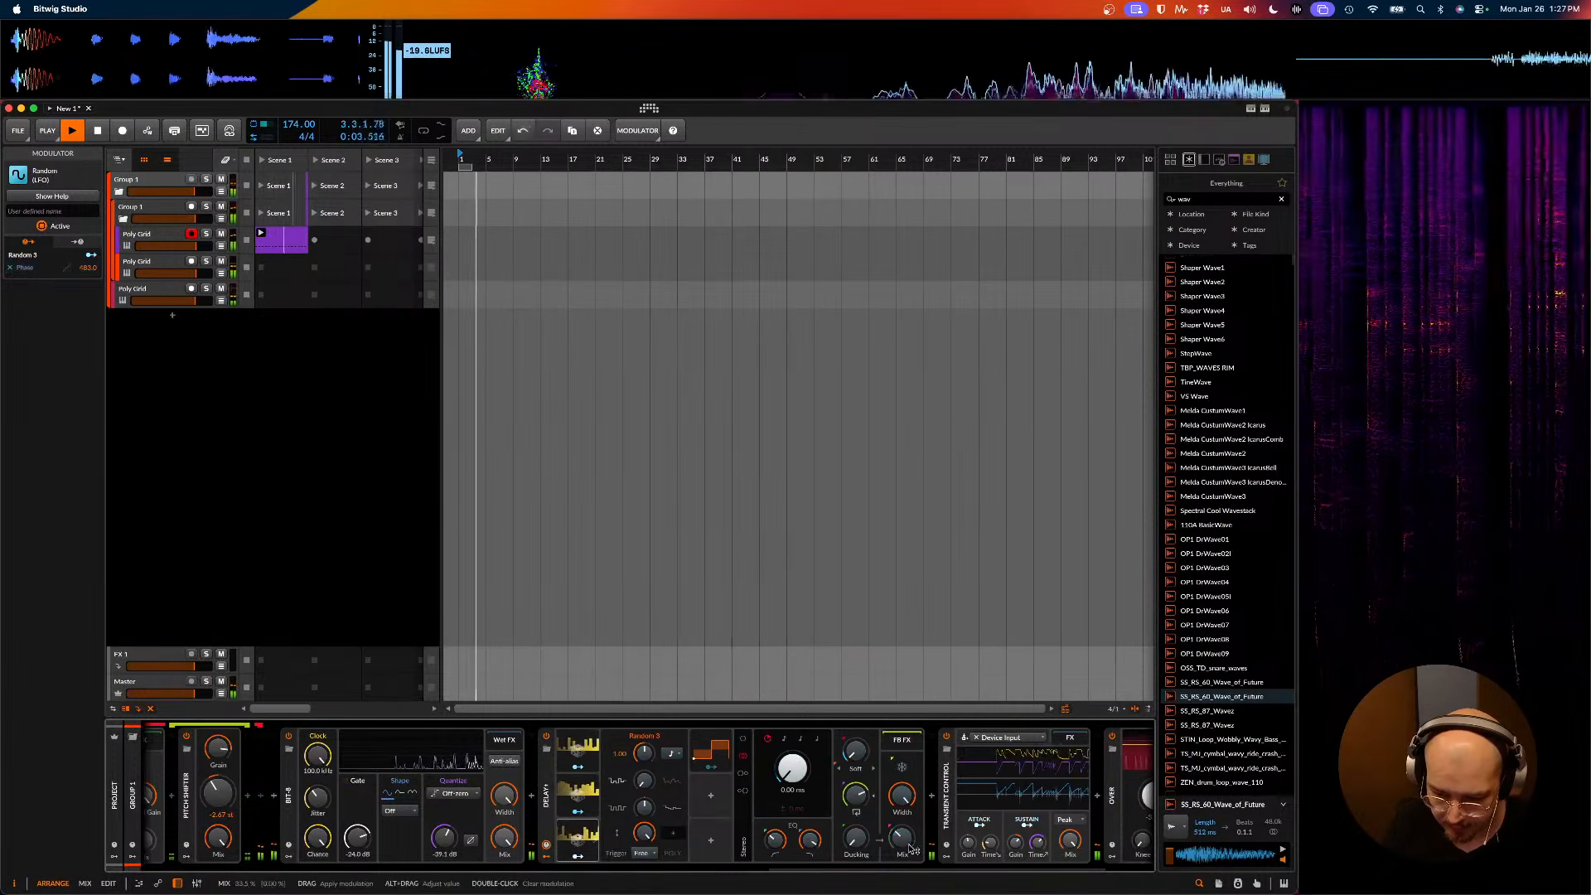
- Turn the square step in the Curves shape into a long linear ramp from -100 % to 100 %
{"action": "left_click", "coordinate": [710, 750]}
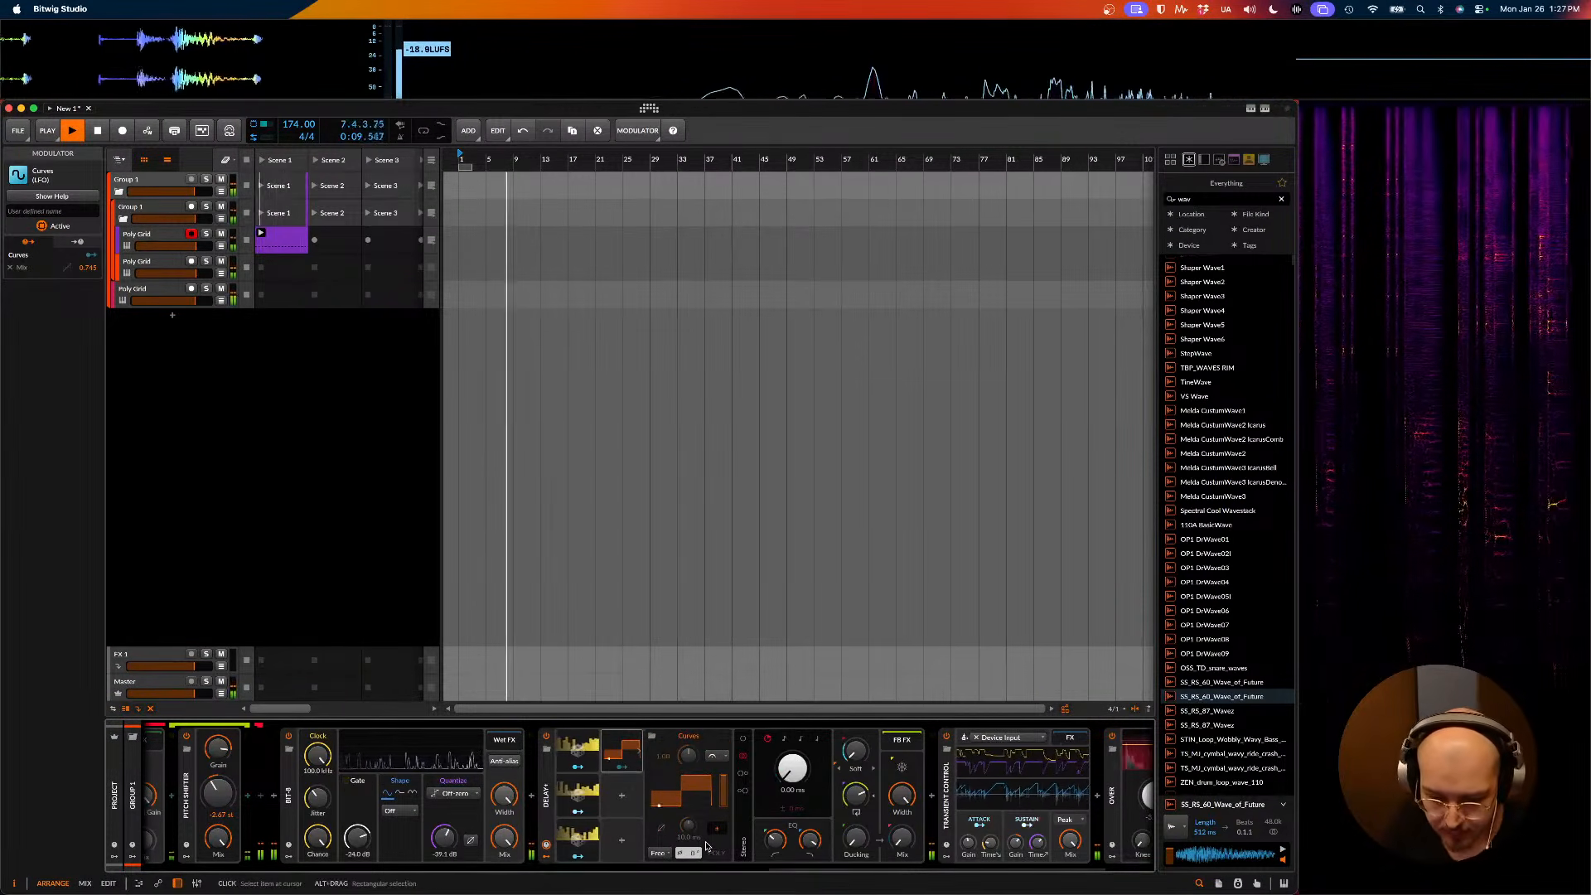
{"action": "left_click", "coordinate": [585, 839]}
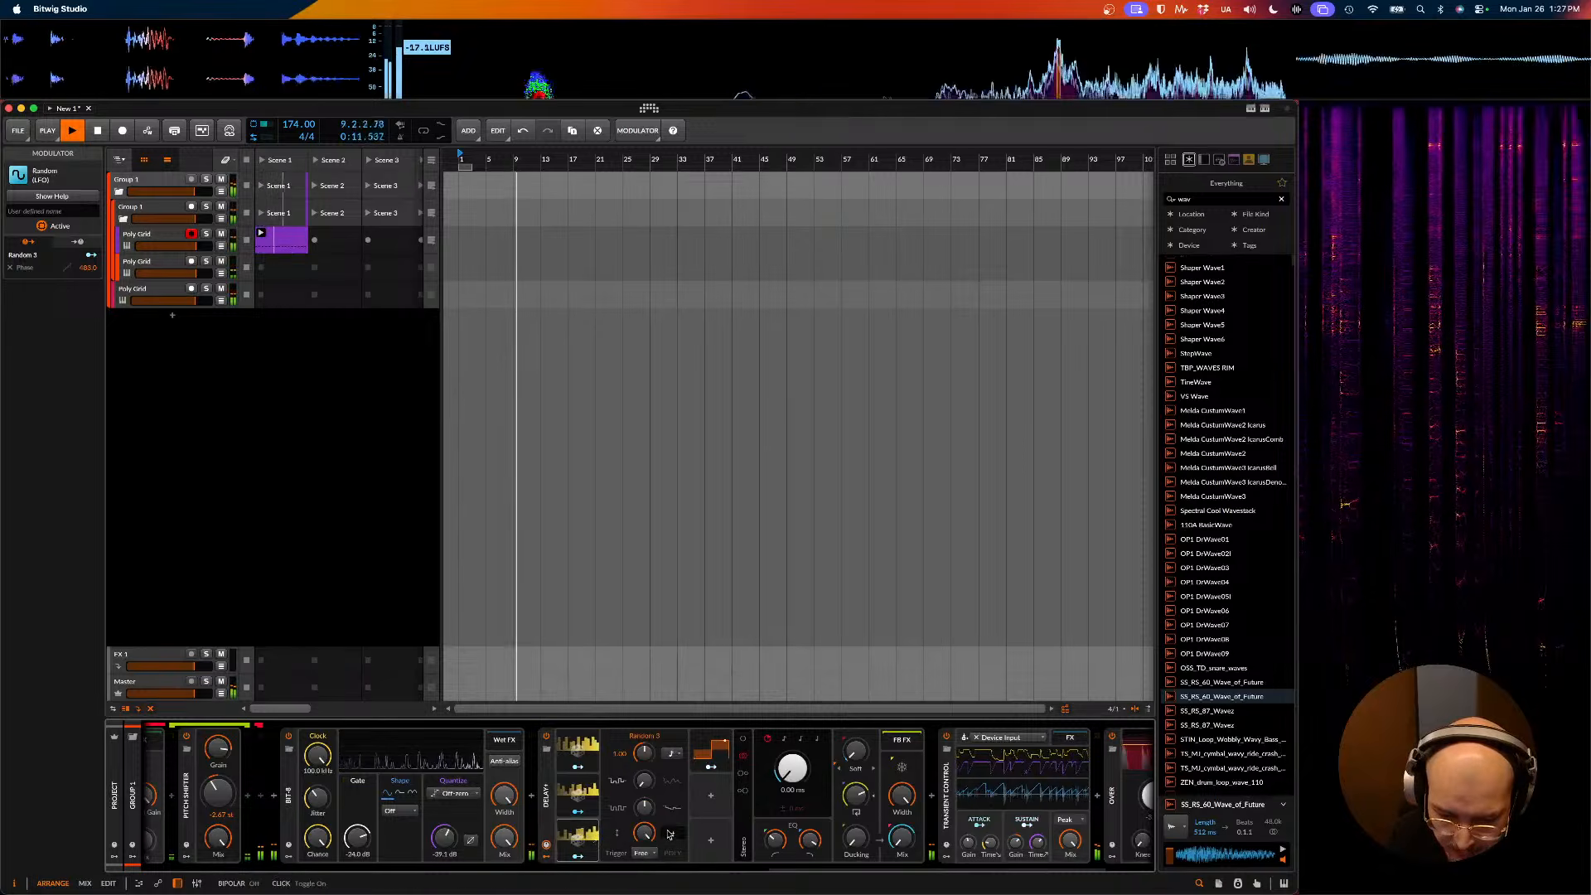
{"action": "left_click", "coordinate": [711, 749]}
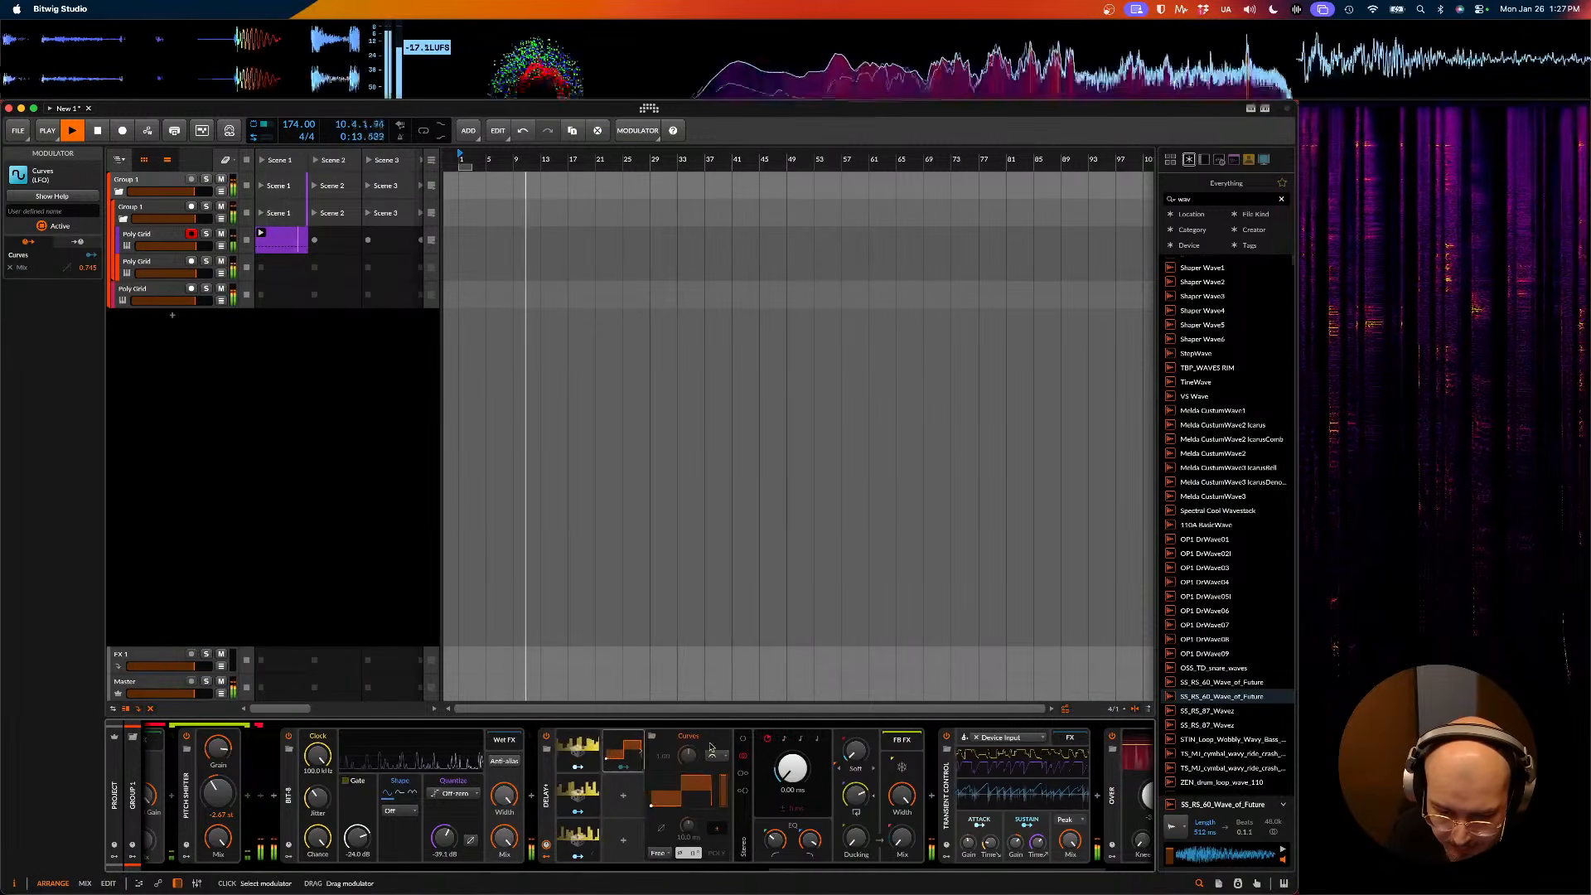
{"action": "left_click", "coordinate": [680, 796]}
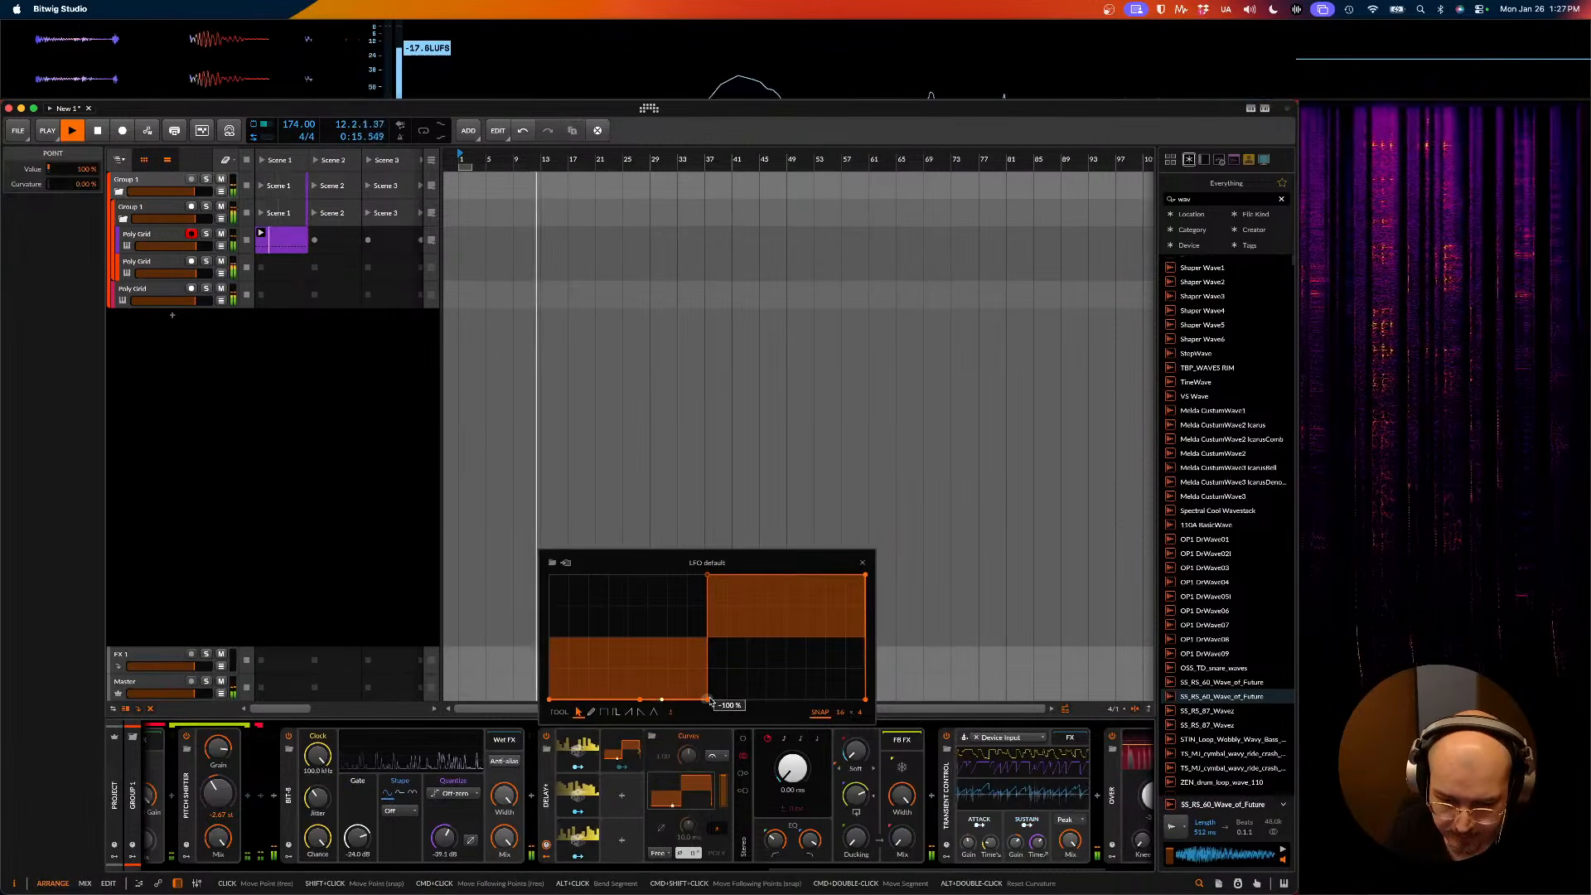
{"action": "left_click_drag", "start_coordinate": [707, 700], "coordinate": [648, 701]}
{"action": "left_click_drag", "start_coordinate": [707, 575], "coordinate": [846, 575]}
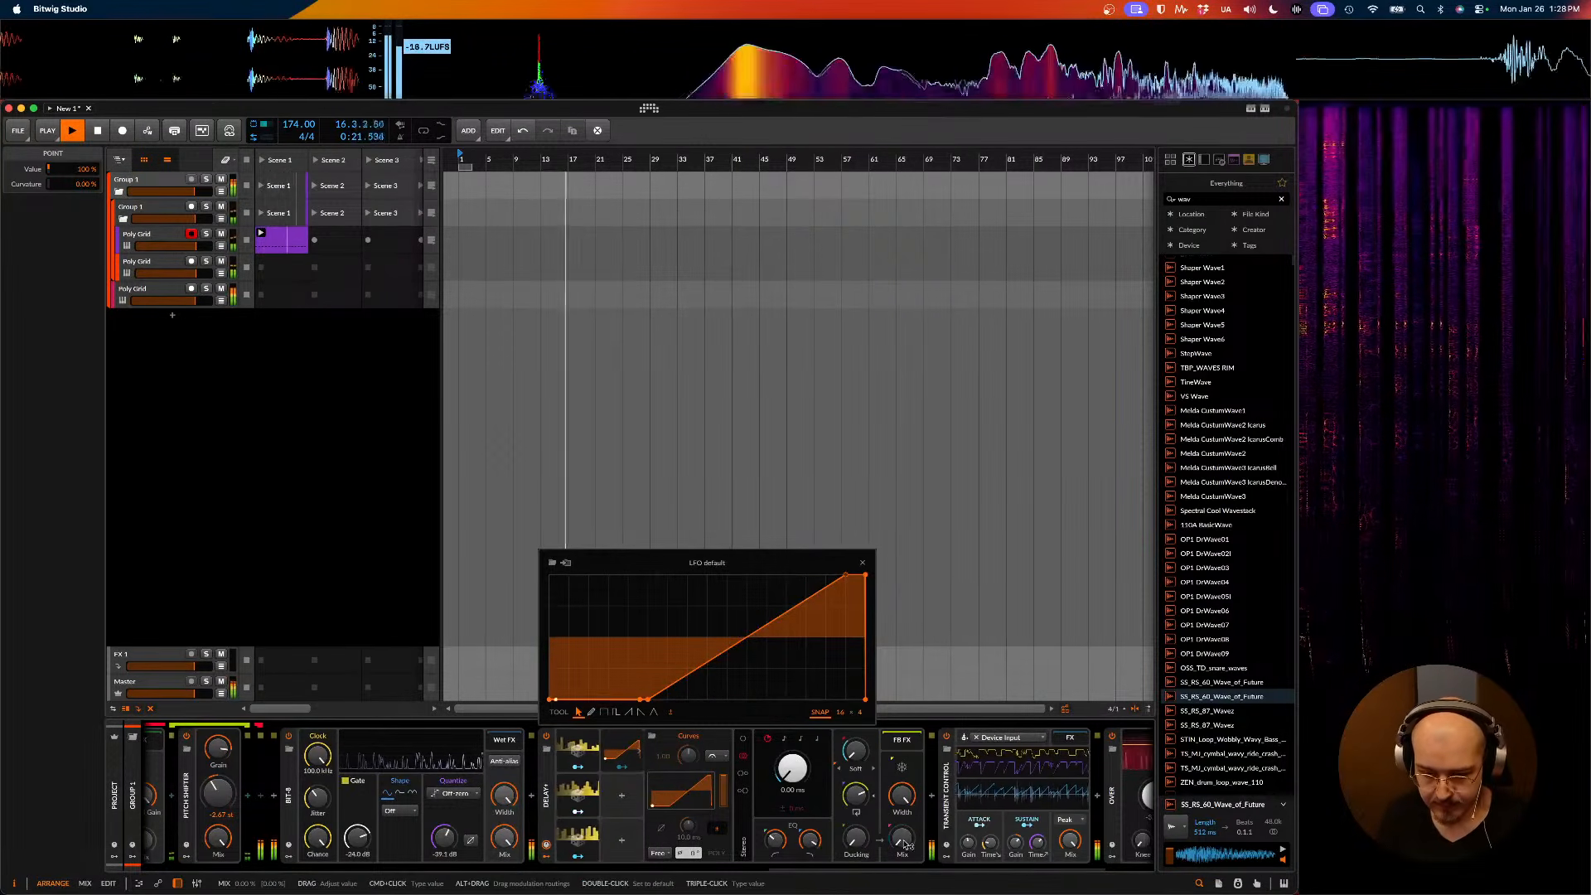
- Remove the extra low point, start the Curves ramp just below the centre line, and adjust the Delay+ mix
{"action": "mouse_move", "coordinate": [640, 703]}
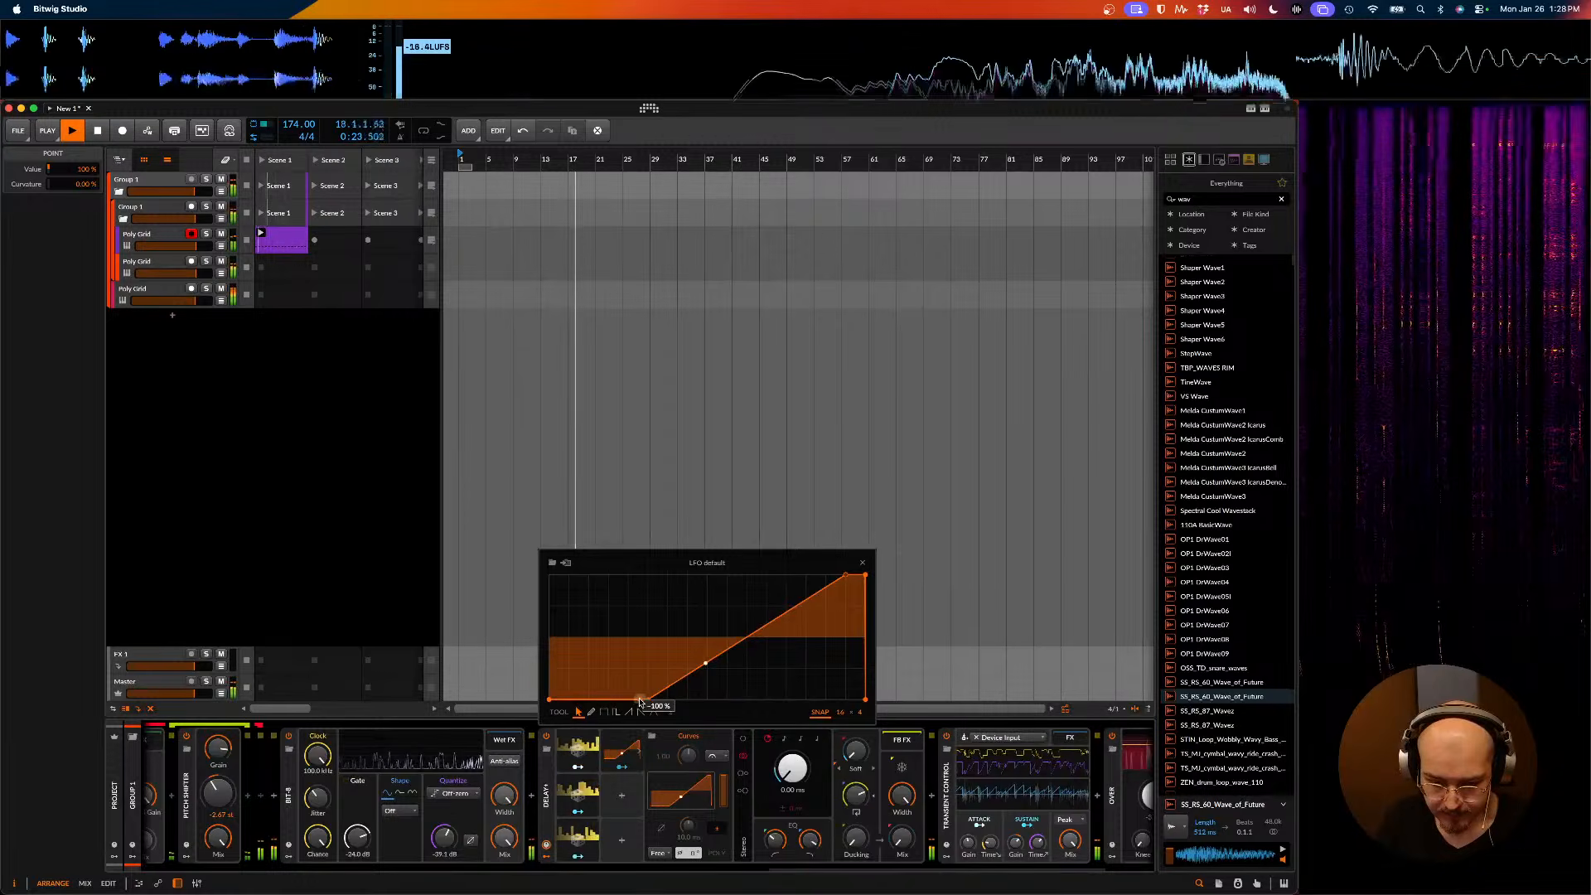
{"action": "double_click", "coordinate": [640, 700]}
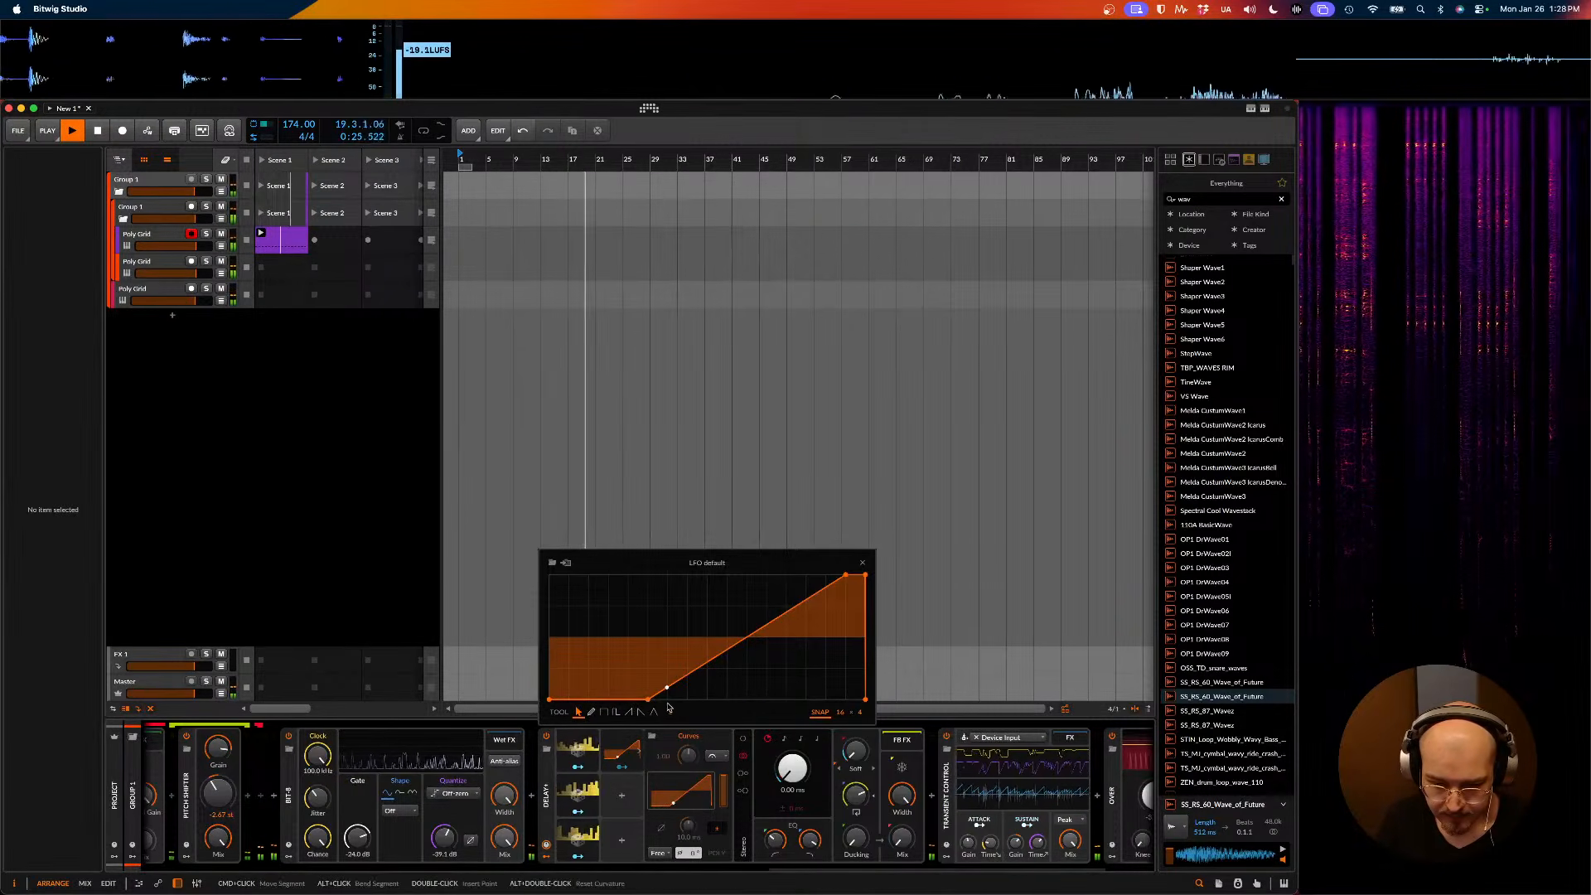
{"action": "left_click_drag", "start_coordinate": [648, 700], "coordinate": [550, 645]}
{"action": "mouse_move", "coordinate": [902, 839]}
{"action": "left_mouse_down"}
{"action": "mouse_move", "coordinate": [902, 815]}
{"action": "mouse_move", "coordinate": [903, 836]}
{"action": "left_mouse_up"}
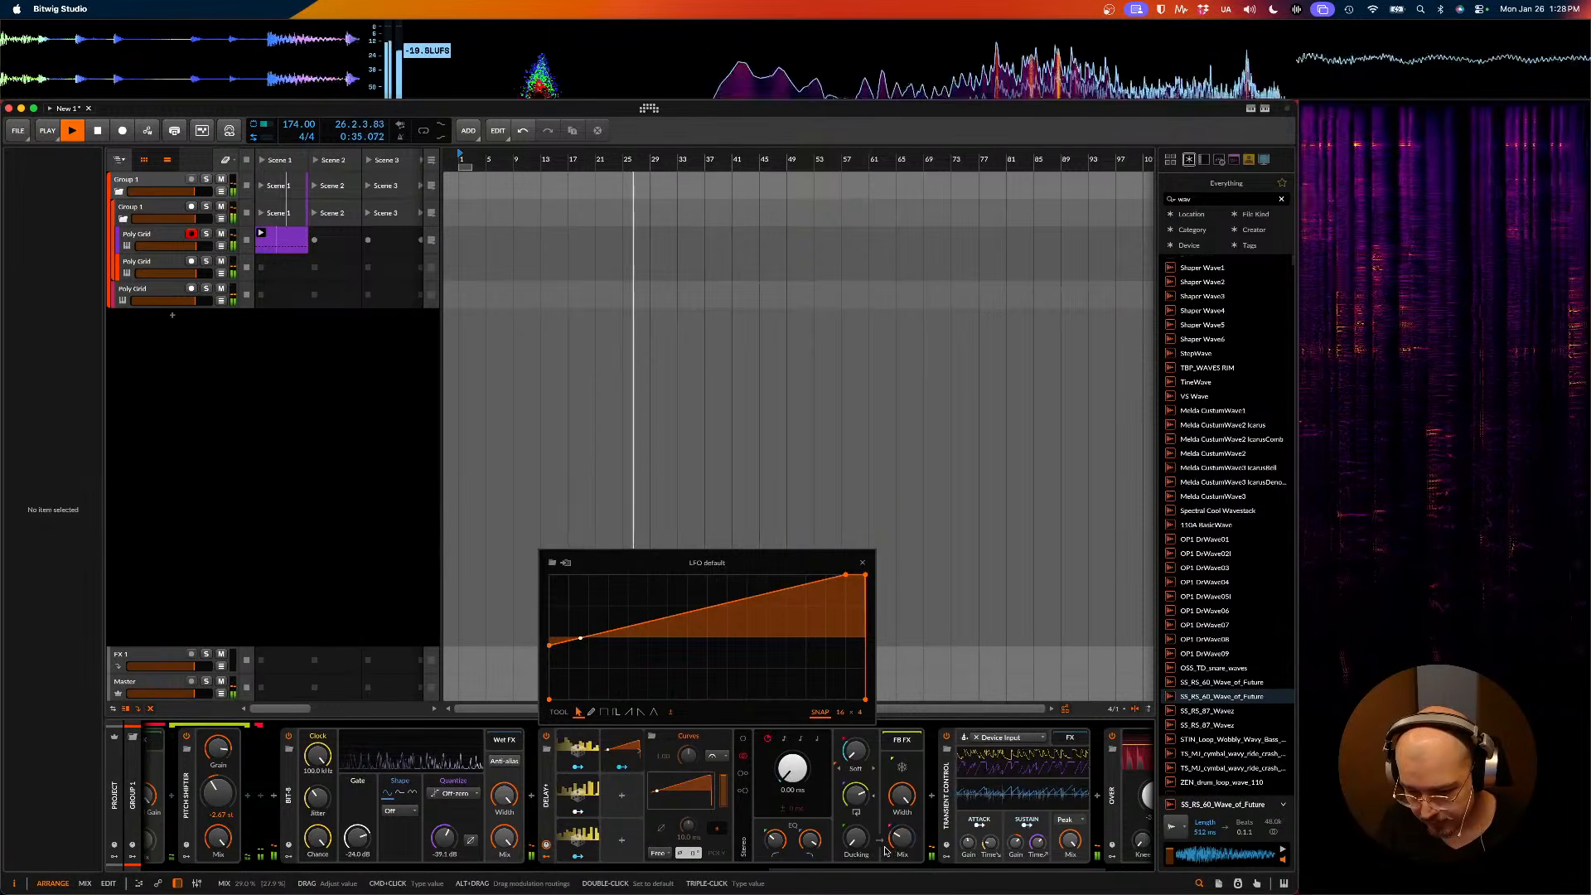
{"action": "key", "text": "Escape"}
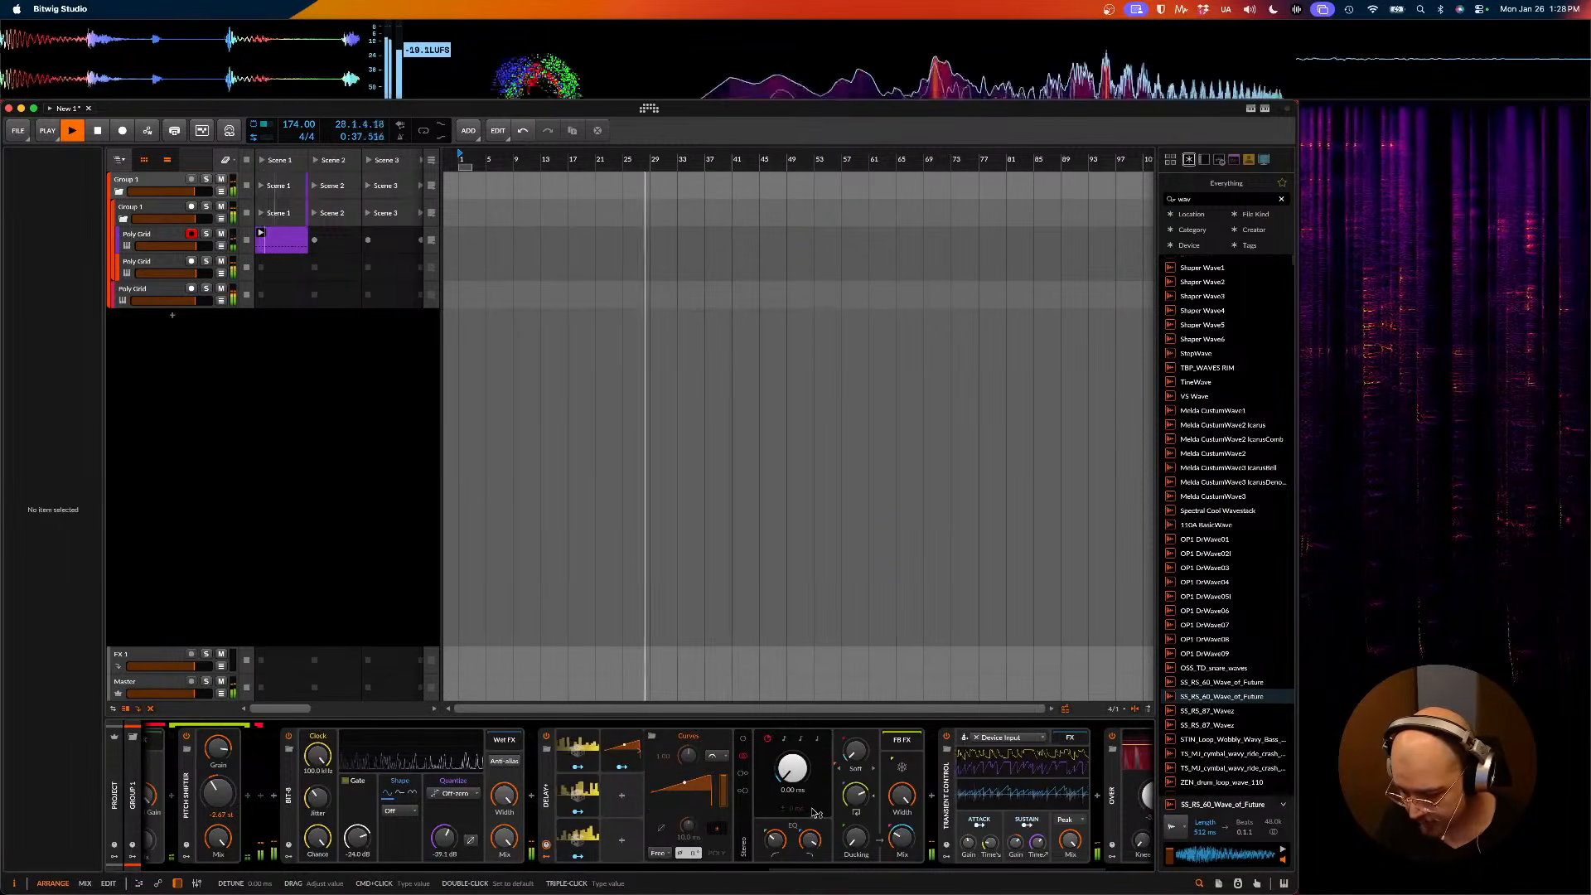
- Set the starting point of the Curves ramp to 0.00 % and restart playback
{"action": "left_click", "coordinate": [620, 751]}
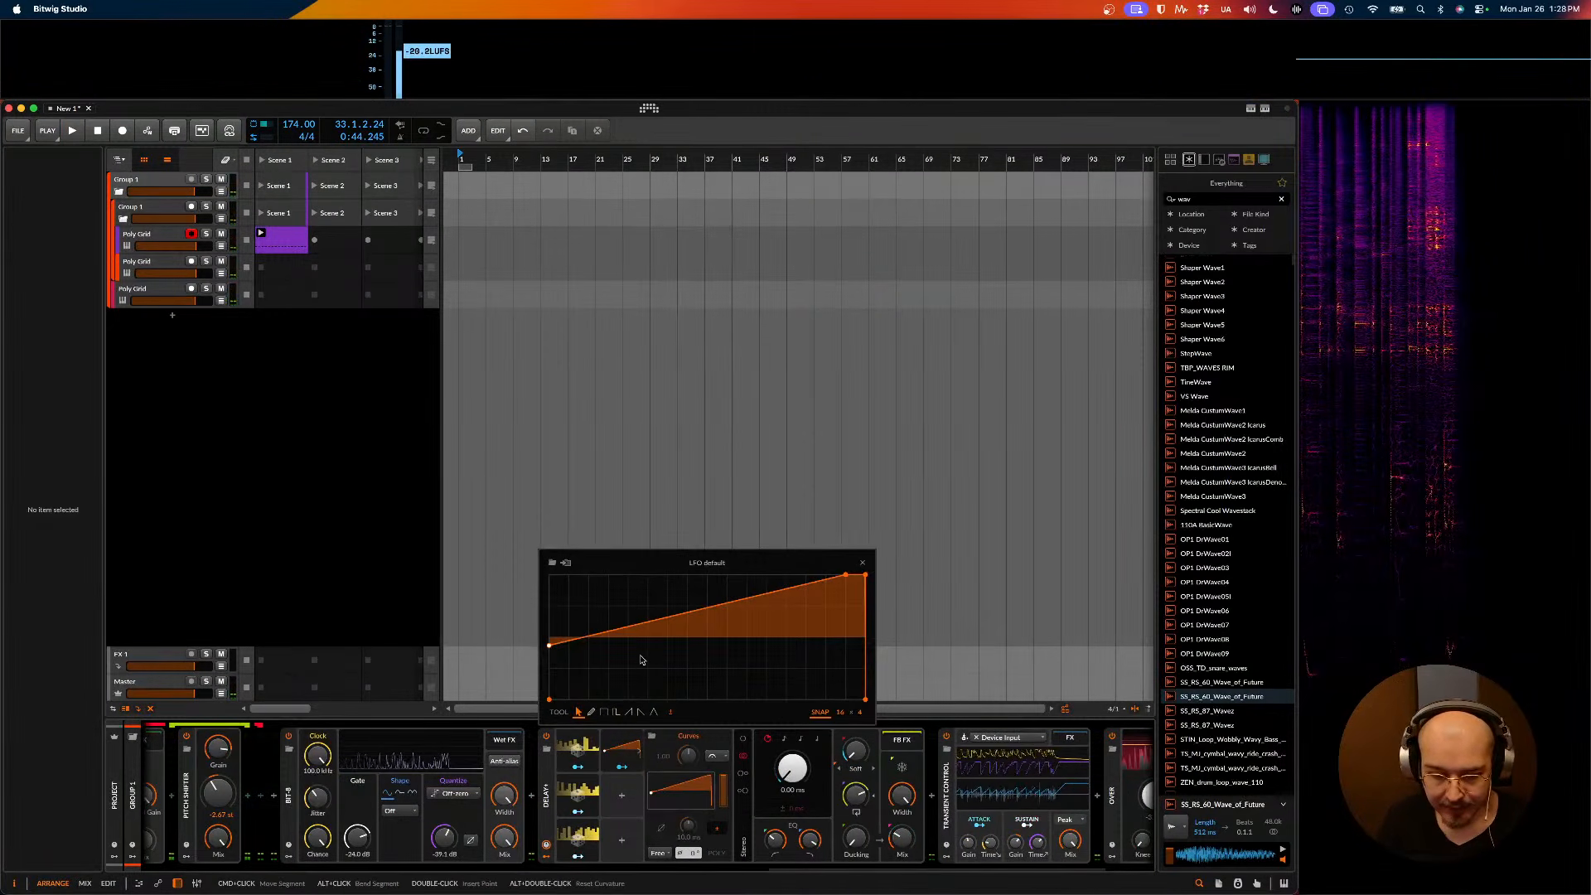
{"action": "double_click", "coordinate": [618, 629]}
{"action": "left_click_drag", "start_coordinate": [549, 645], "coordinate": [551, 697]}
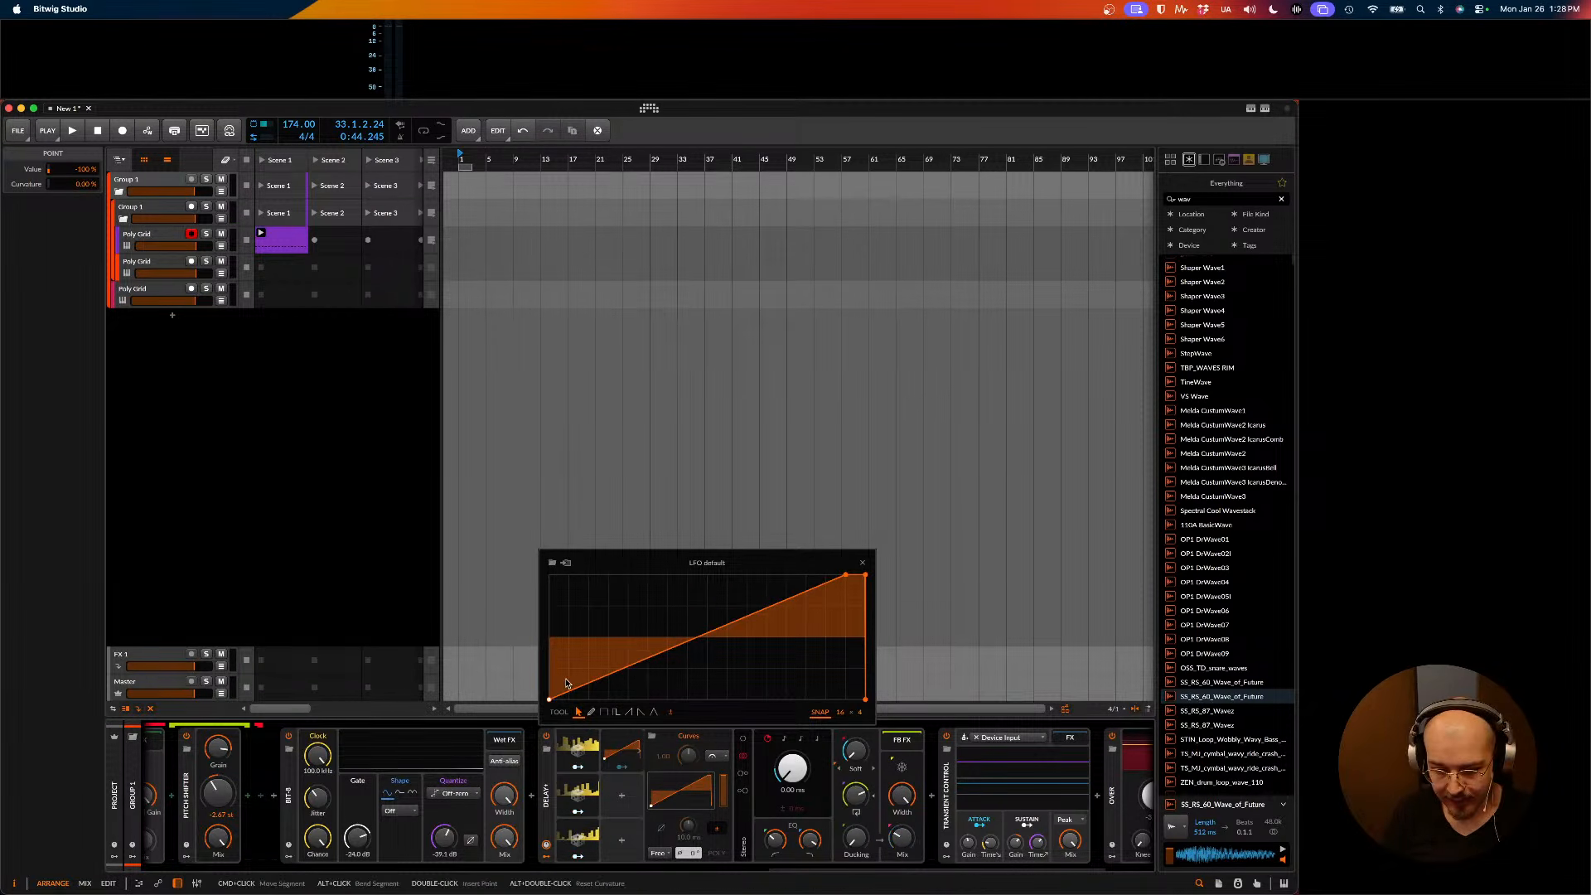
{"action": "left_click_drag", "start_coordinate": [552, 704], "coordinate": [550, 639]}
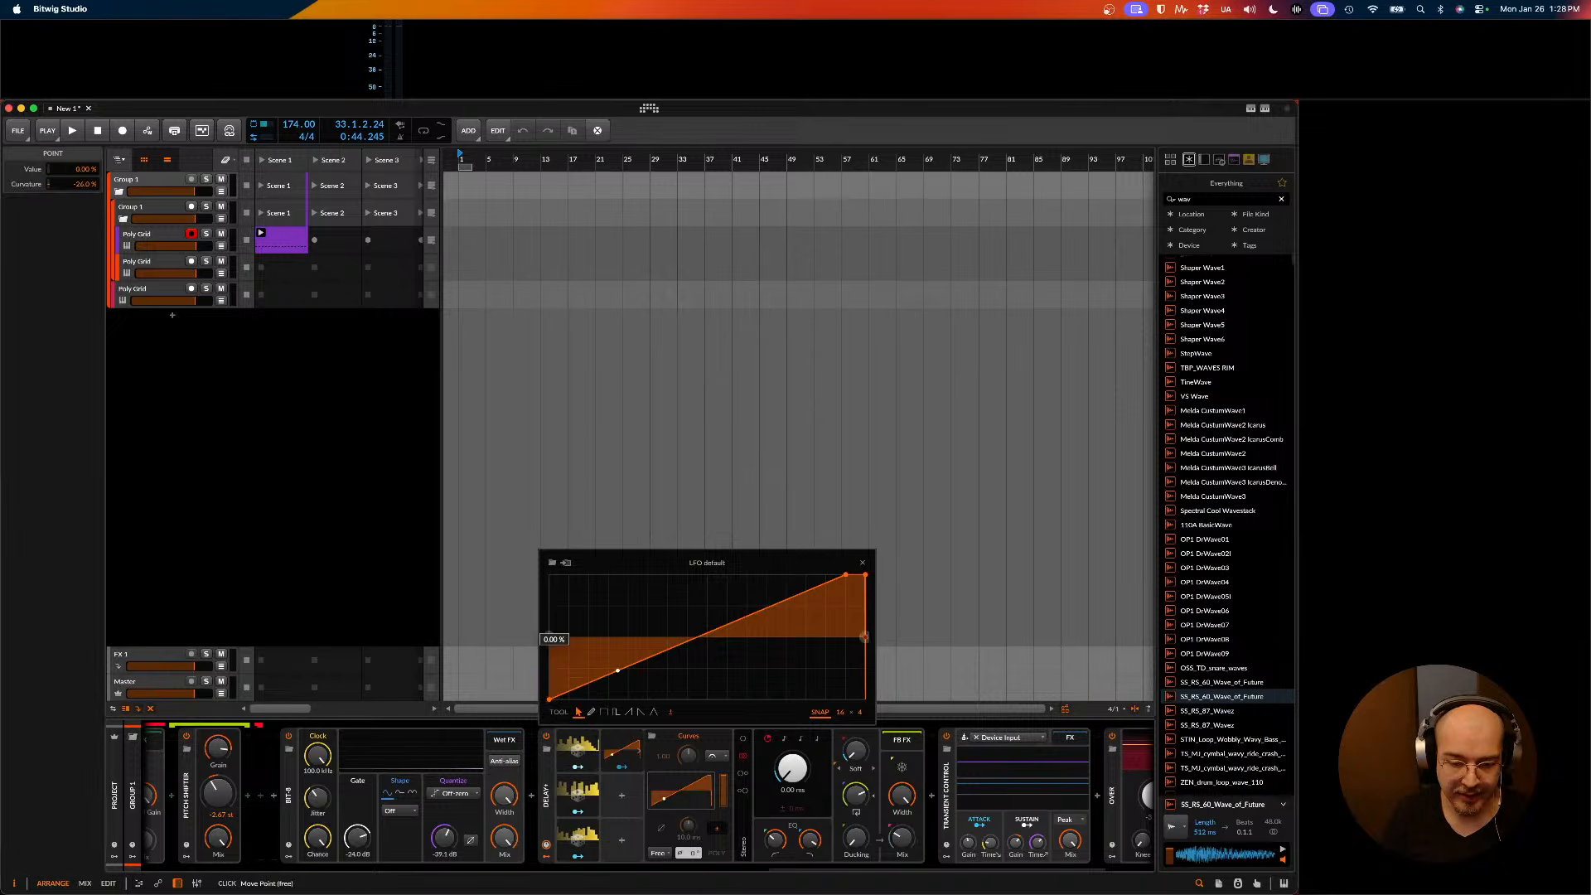
{"action": "left_click_drag", "start_coordinate": [548, 699], "coordinate": [550, 639]}
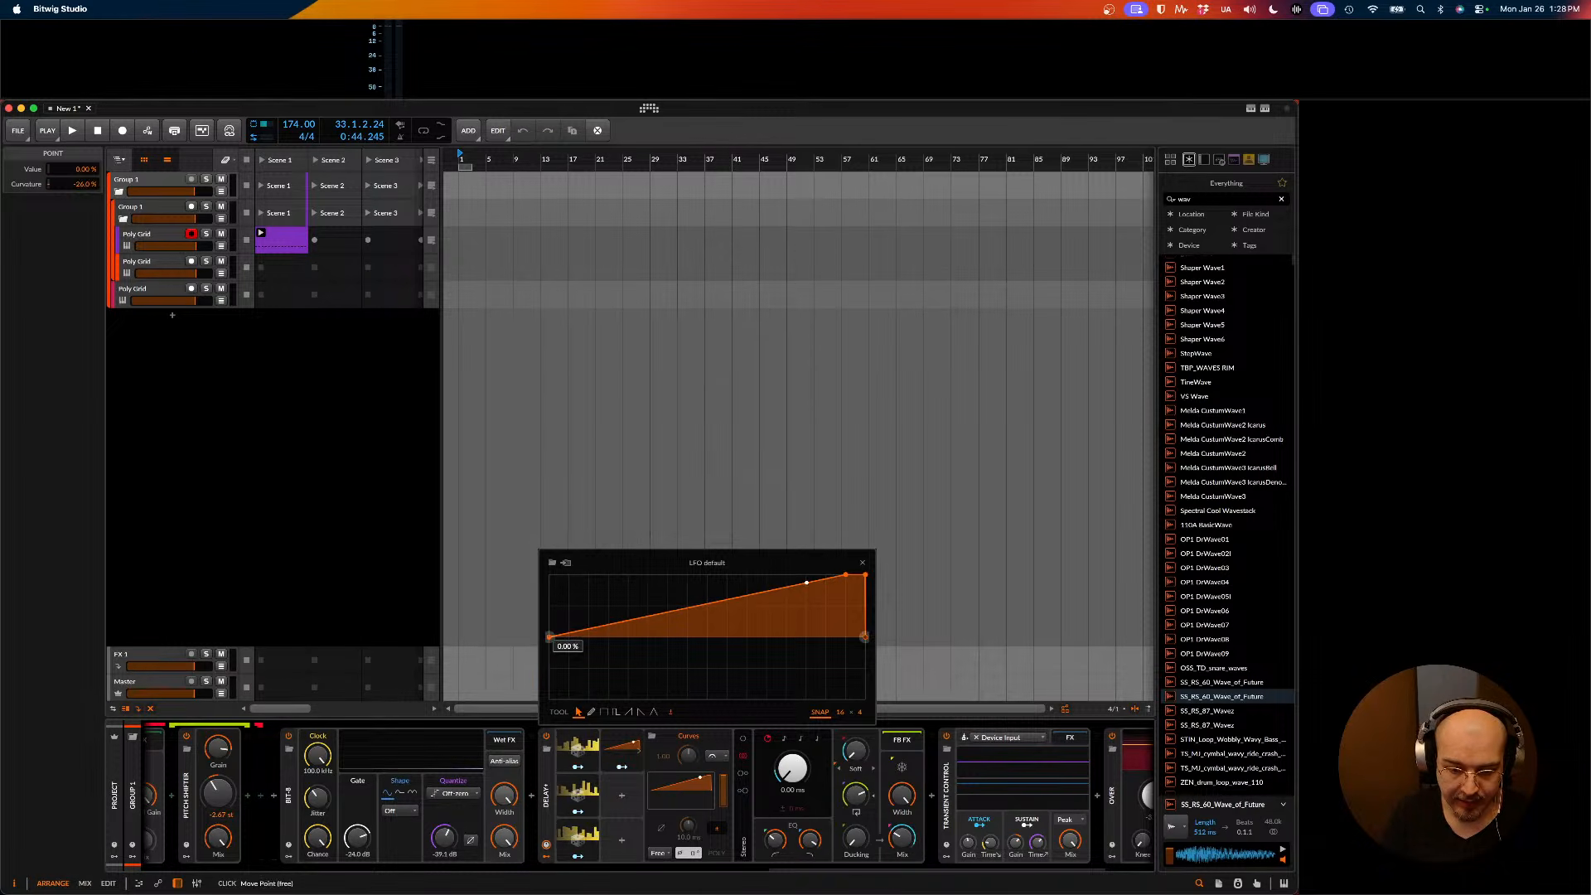
{"action": "key", "text": "space"}
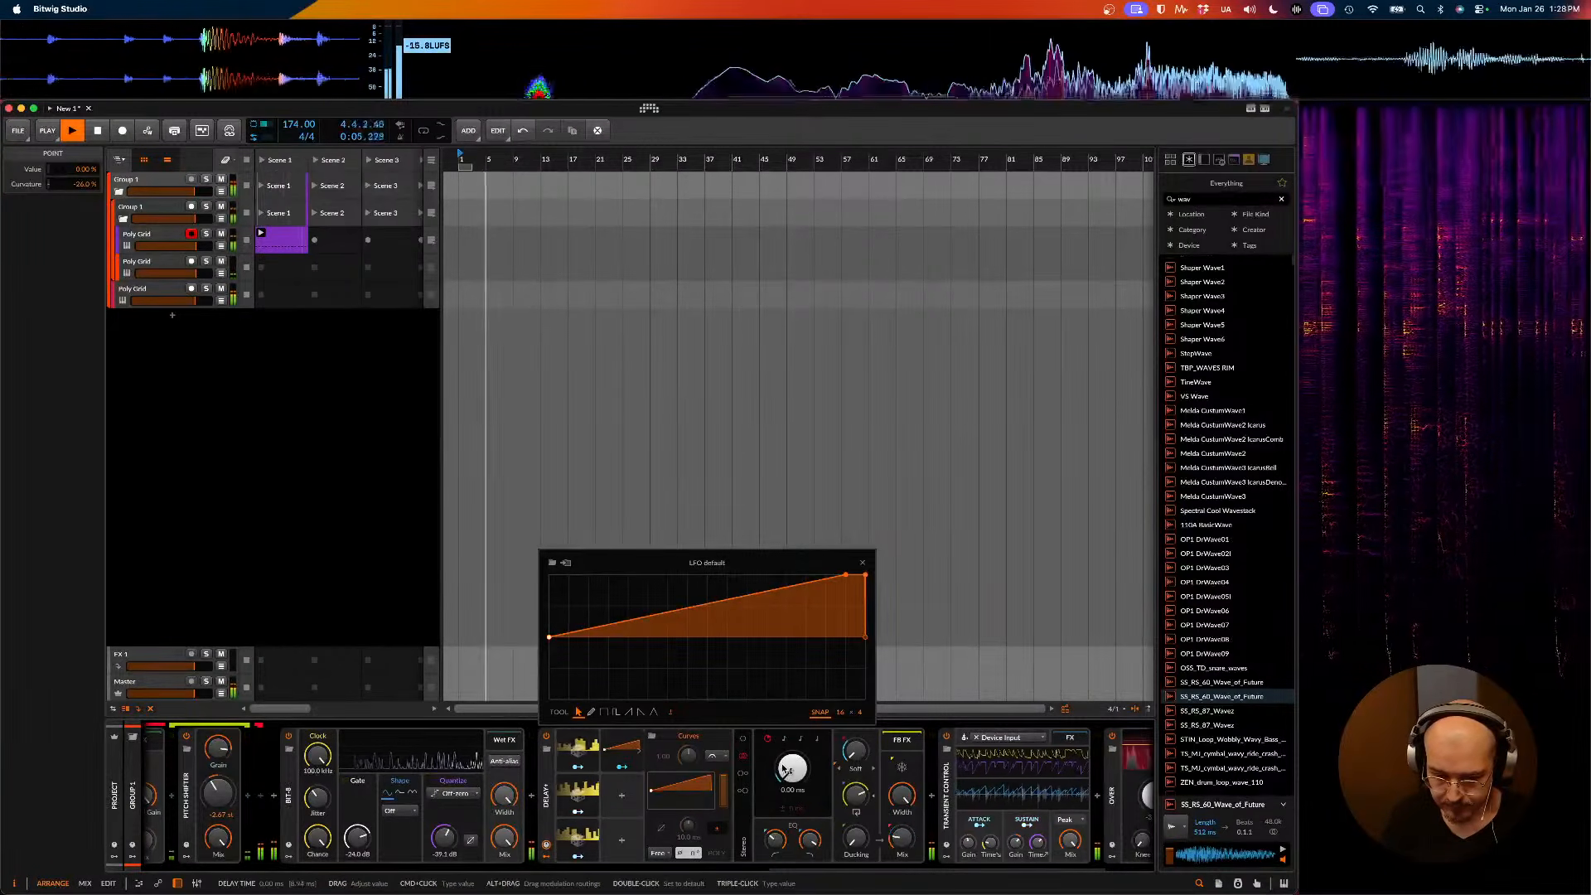
- Stop playback and close the Curves shape editor
{"action": "mouse_move", "coordinate": [793, 770]}
{"action": "left_mouse_down"}
{"action": "mouse_move", "coordinate": [793, 741]}
{"action": "mouse_move", "coordinate": [792, 774]}
{"action": "left_mouse_up"}
{"action": "key", "text": "space"}
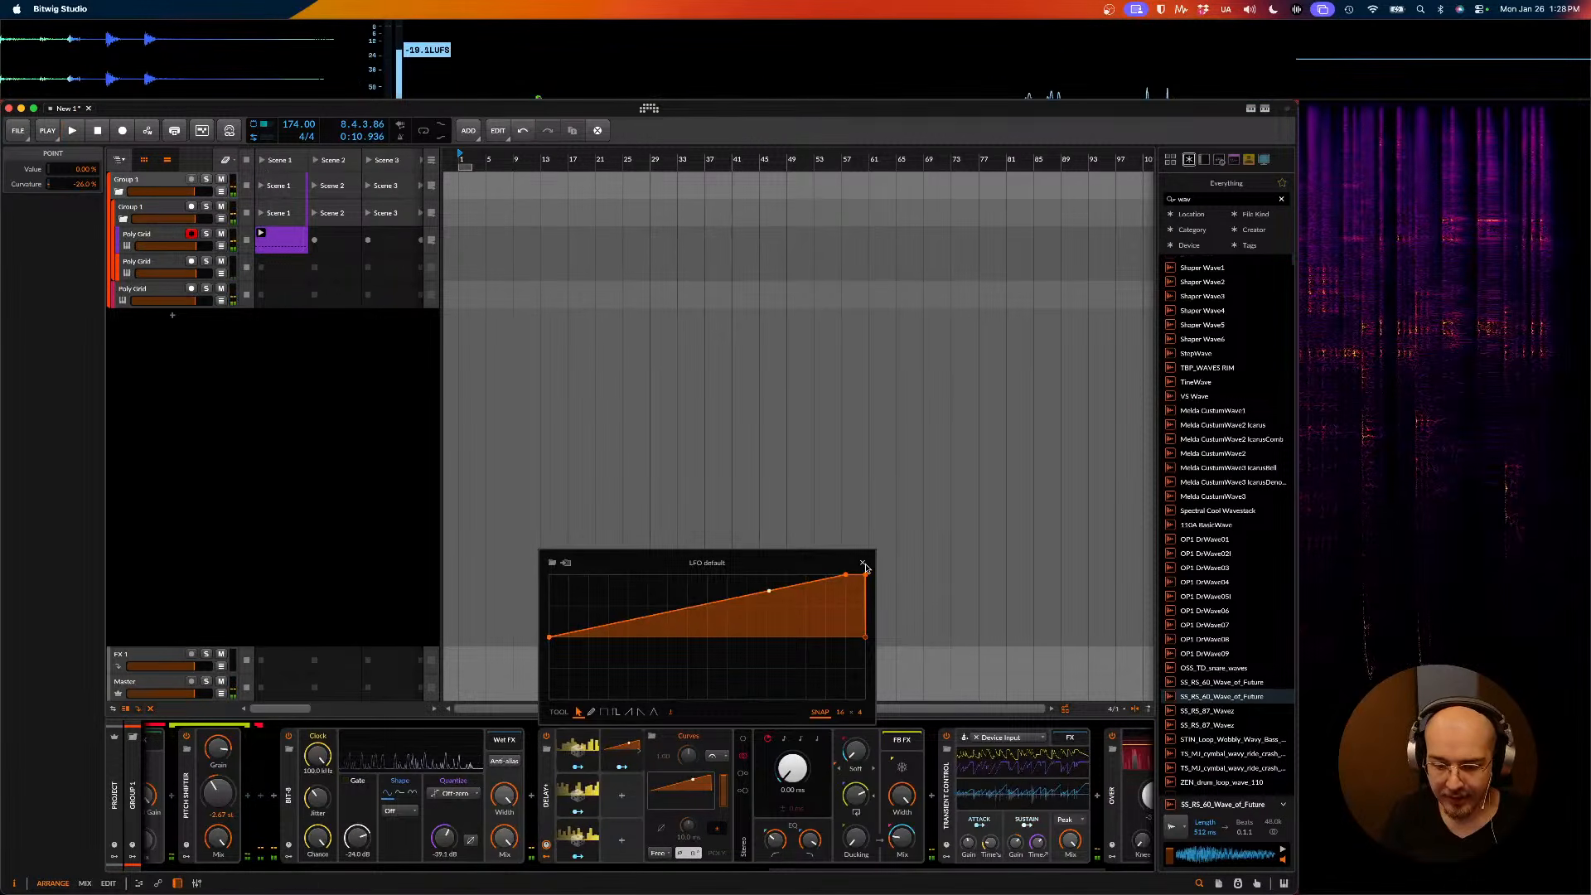
{"action": "left_click", "coordinate": [862, 563]}
- Add a fourth Random modulator to the Delay+ in the empty slot below the Curves modulator
{"action": "left_click", "coordinate": [639, 788]}
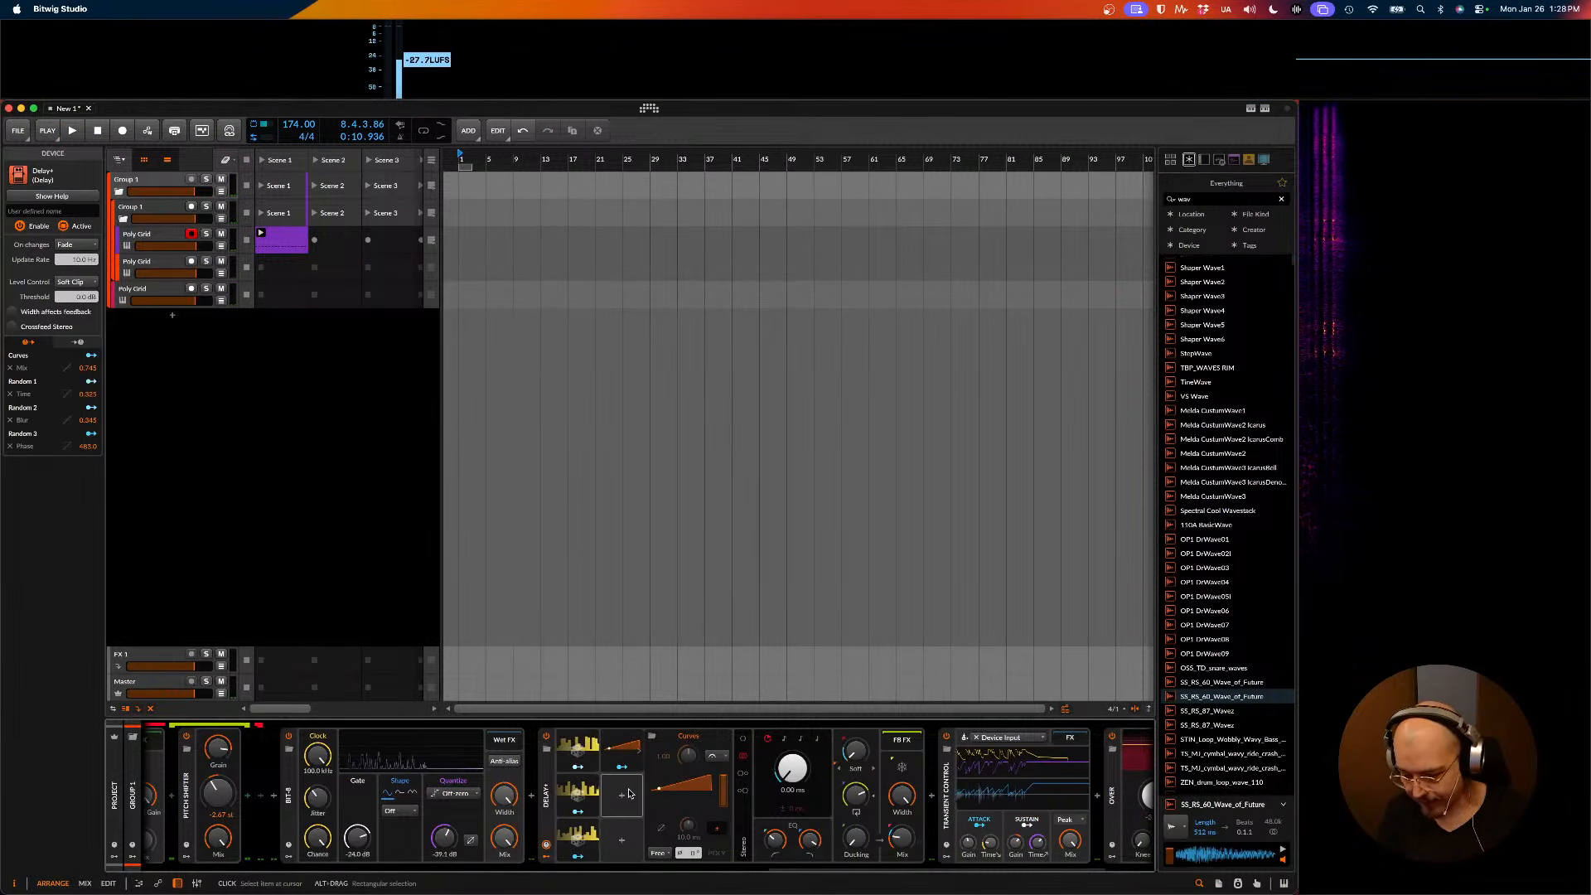
{"action": "left_click", "coordinate": [622, 795]}
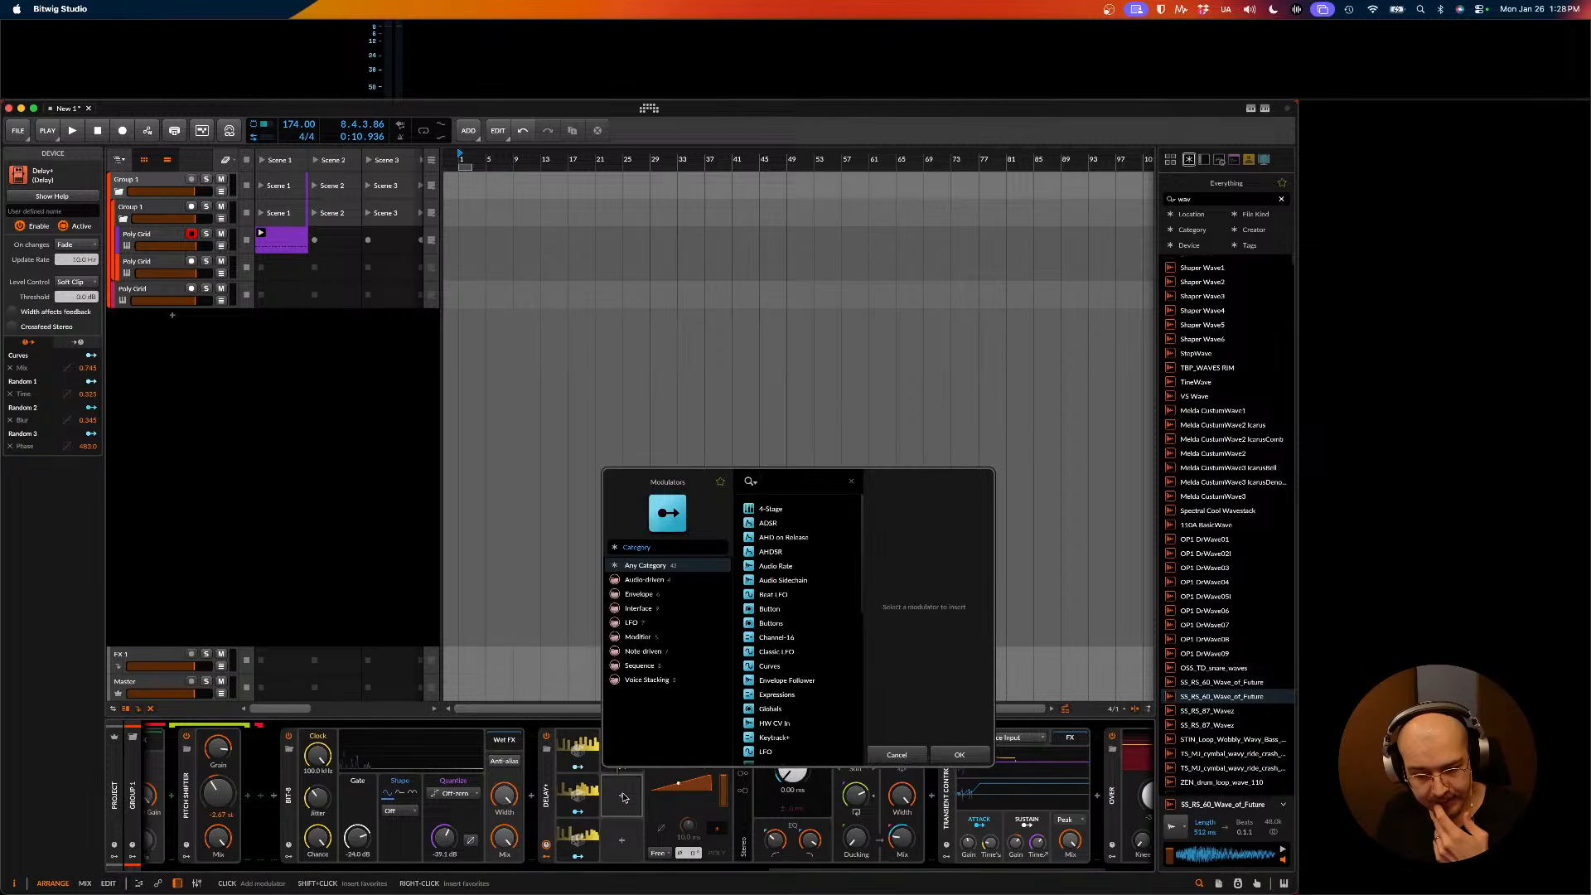
{"action": "type", "text": "random"}
{"action": "key", "text": "Down"}
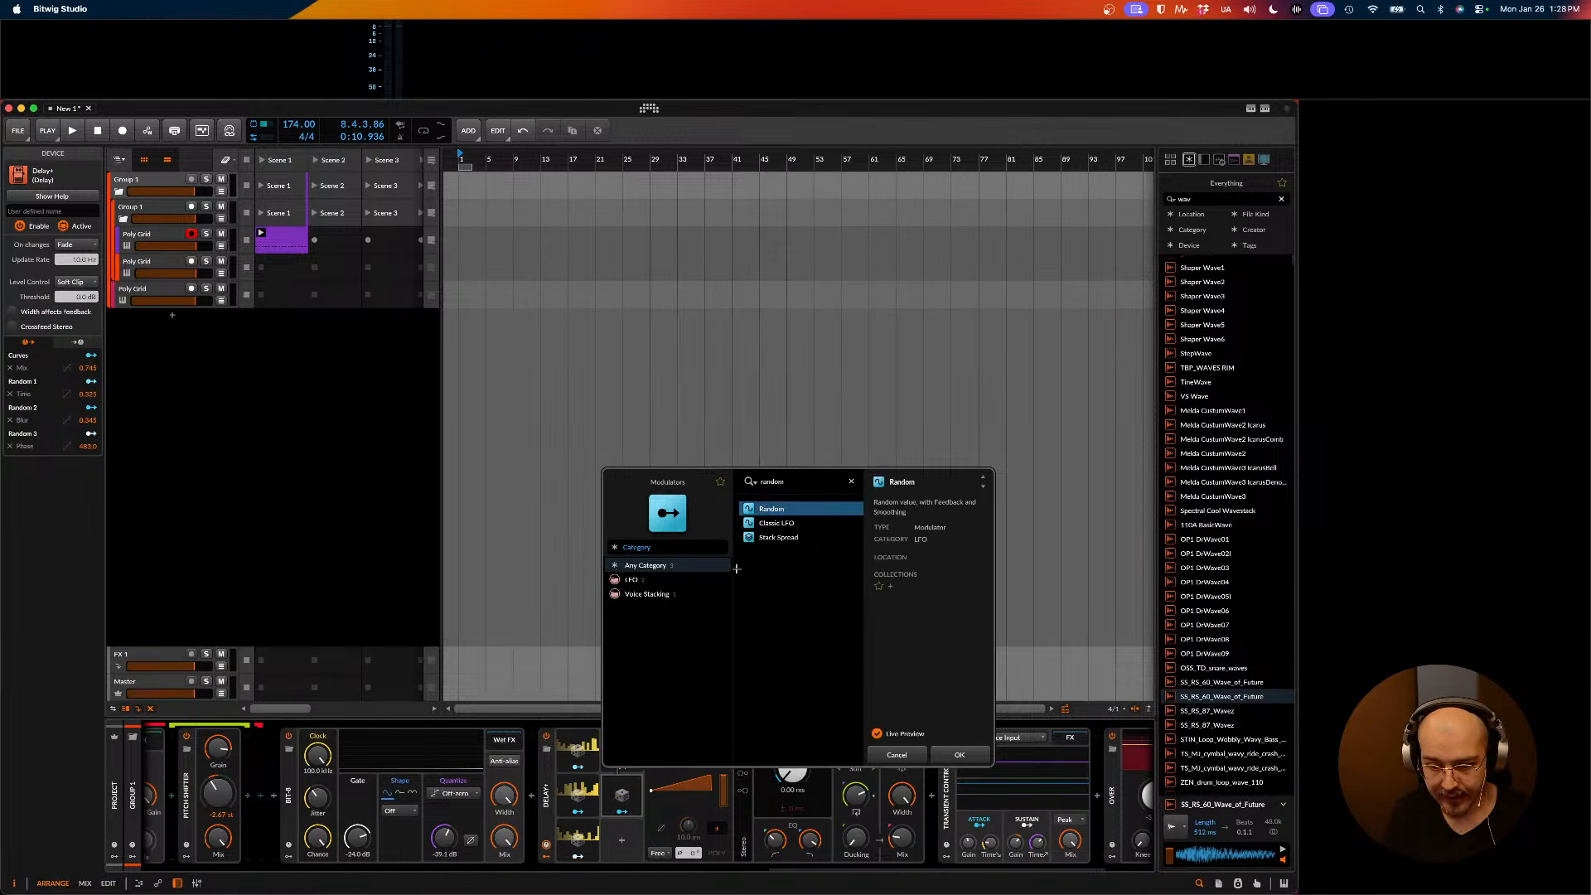
{"action": "key", "text": "Return"}
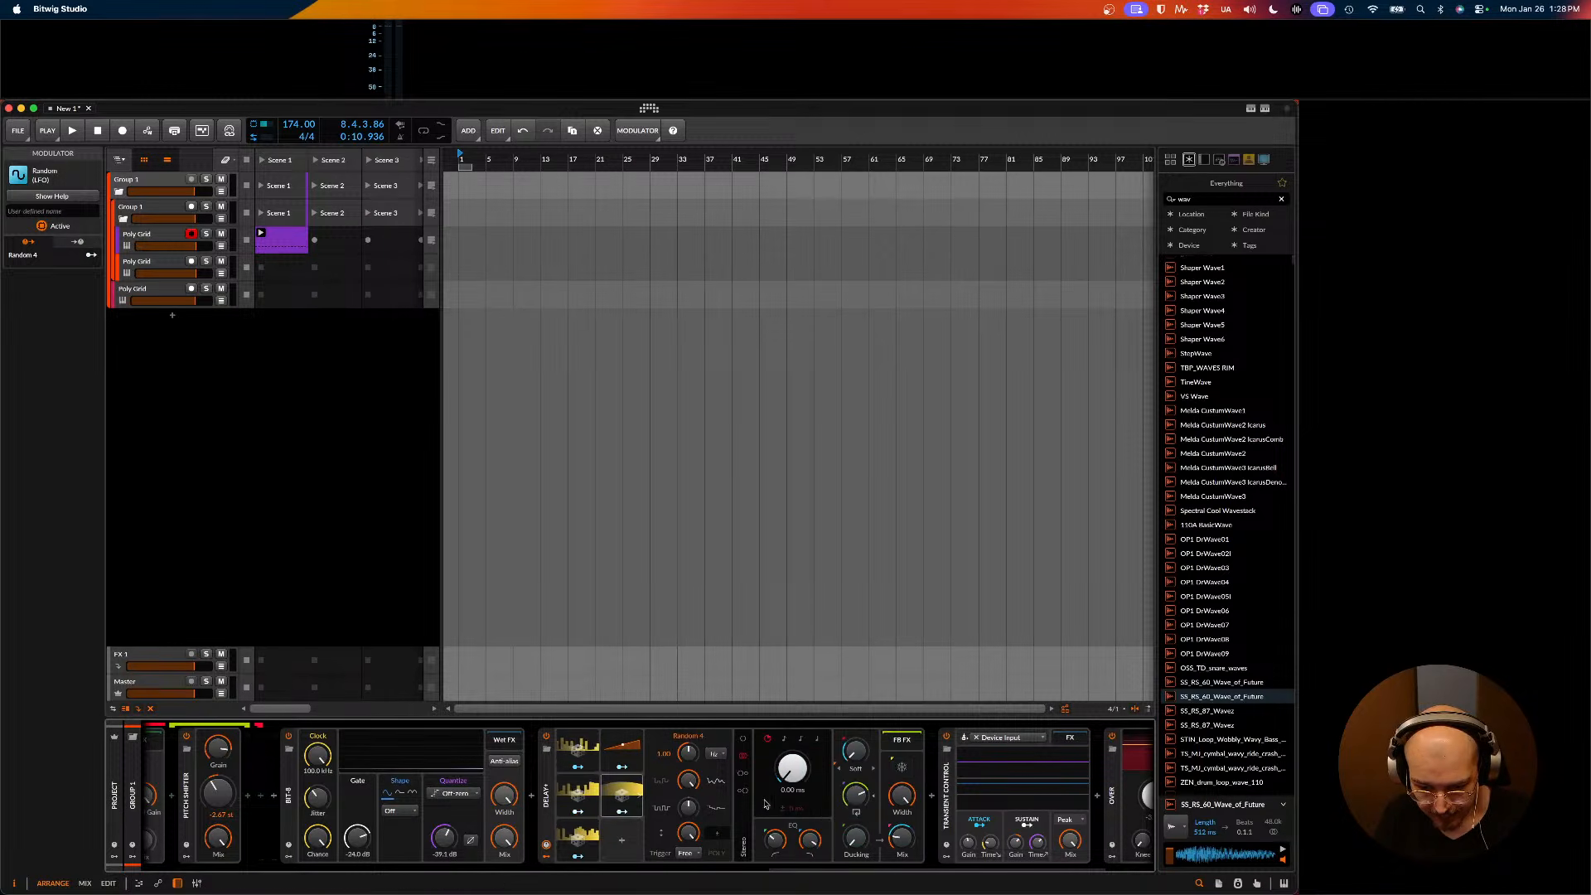
- Map the new Random modulator to the Delay+ delay time with an amount of about 0.31 and start playback
{"action": "left_click_drag", "start_coordinate": [795, 779], "coordinate": [795, 774]}
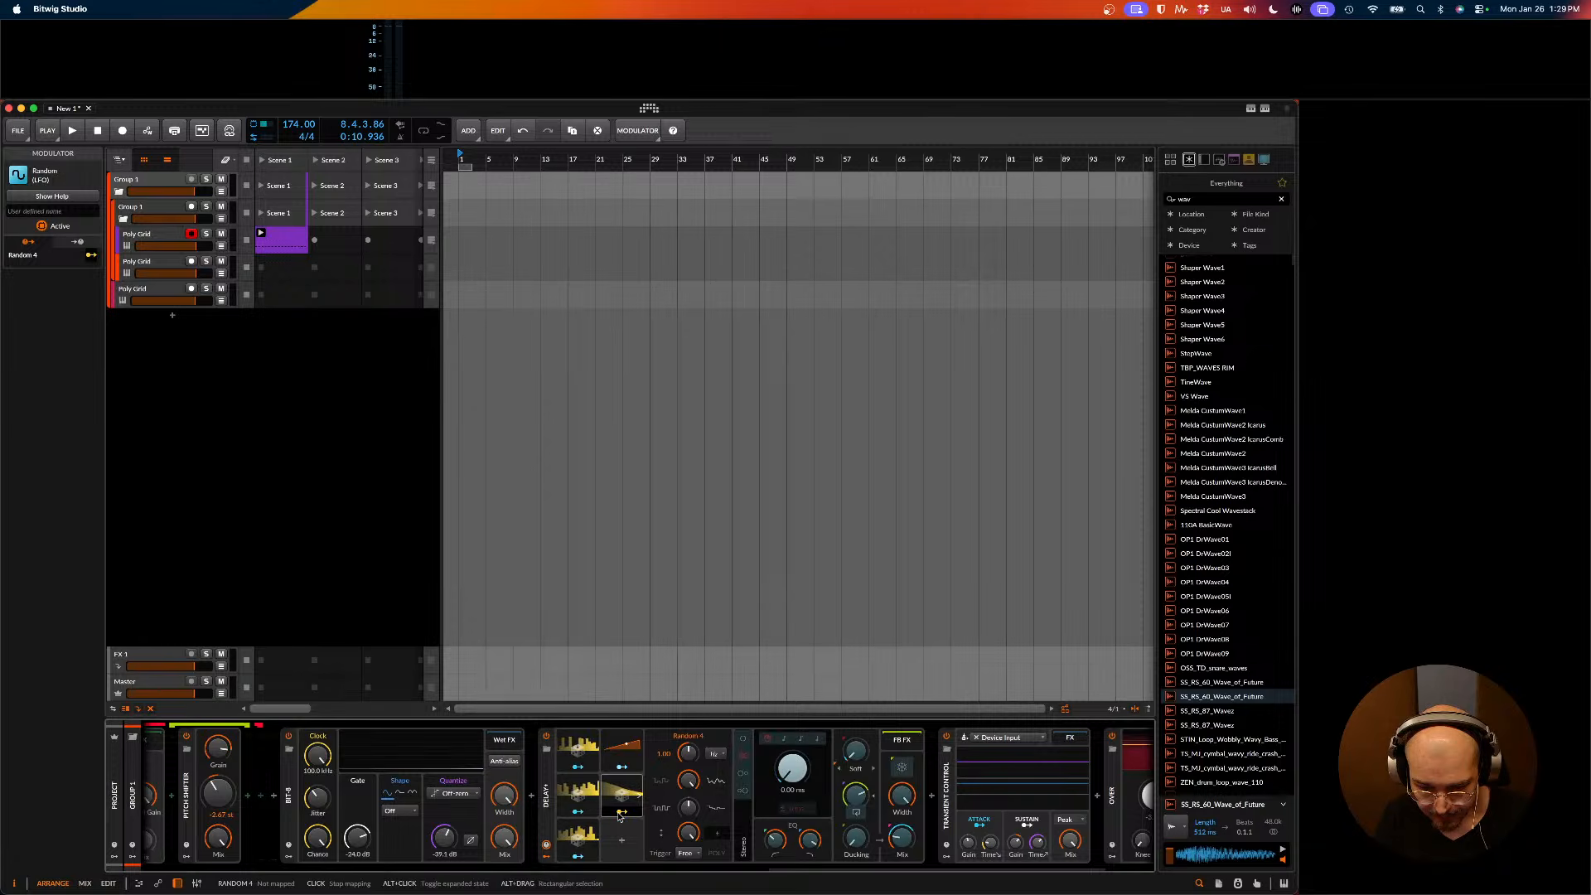
{"action": "left_click_drag", "start_coordinate": [778, 784], "coordinate": [778, 777]}
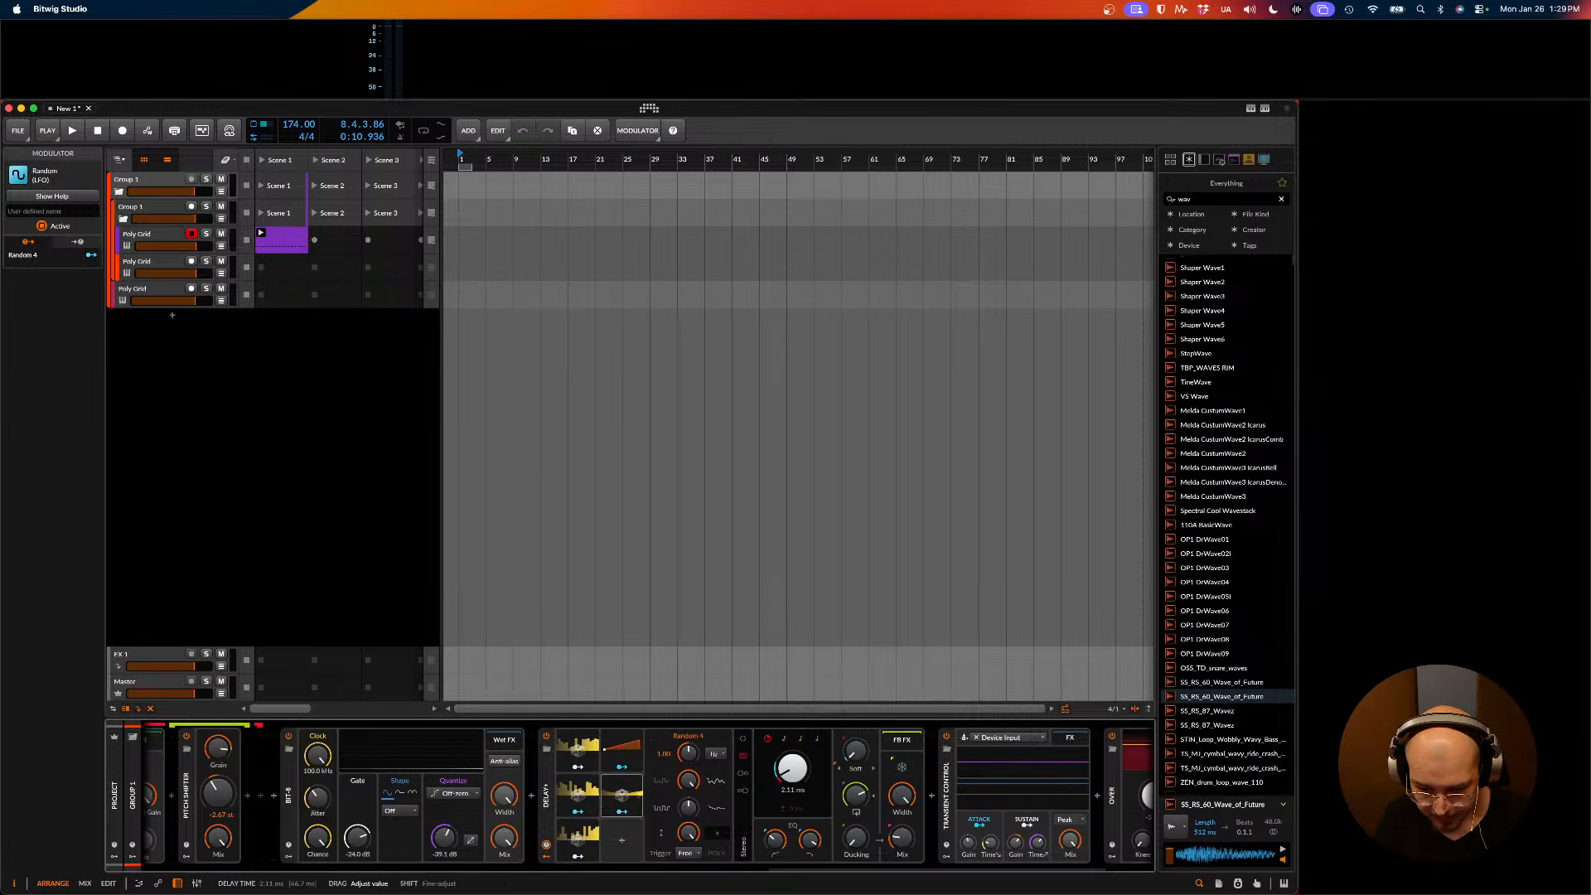
{"action": "left_click", "coordinate": [623, 811]}
{"action": "left_click_drag", "start_coordinate": [704, 773], "coordinate": [704, 760]}
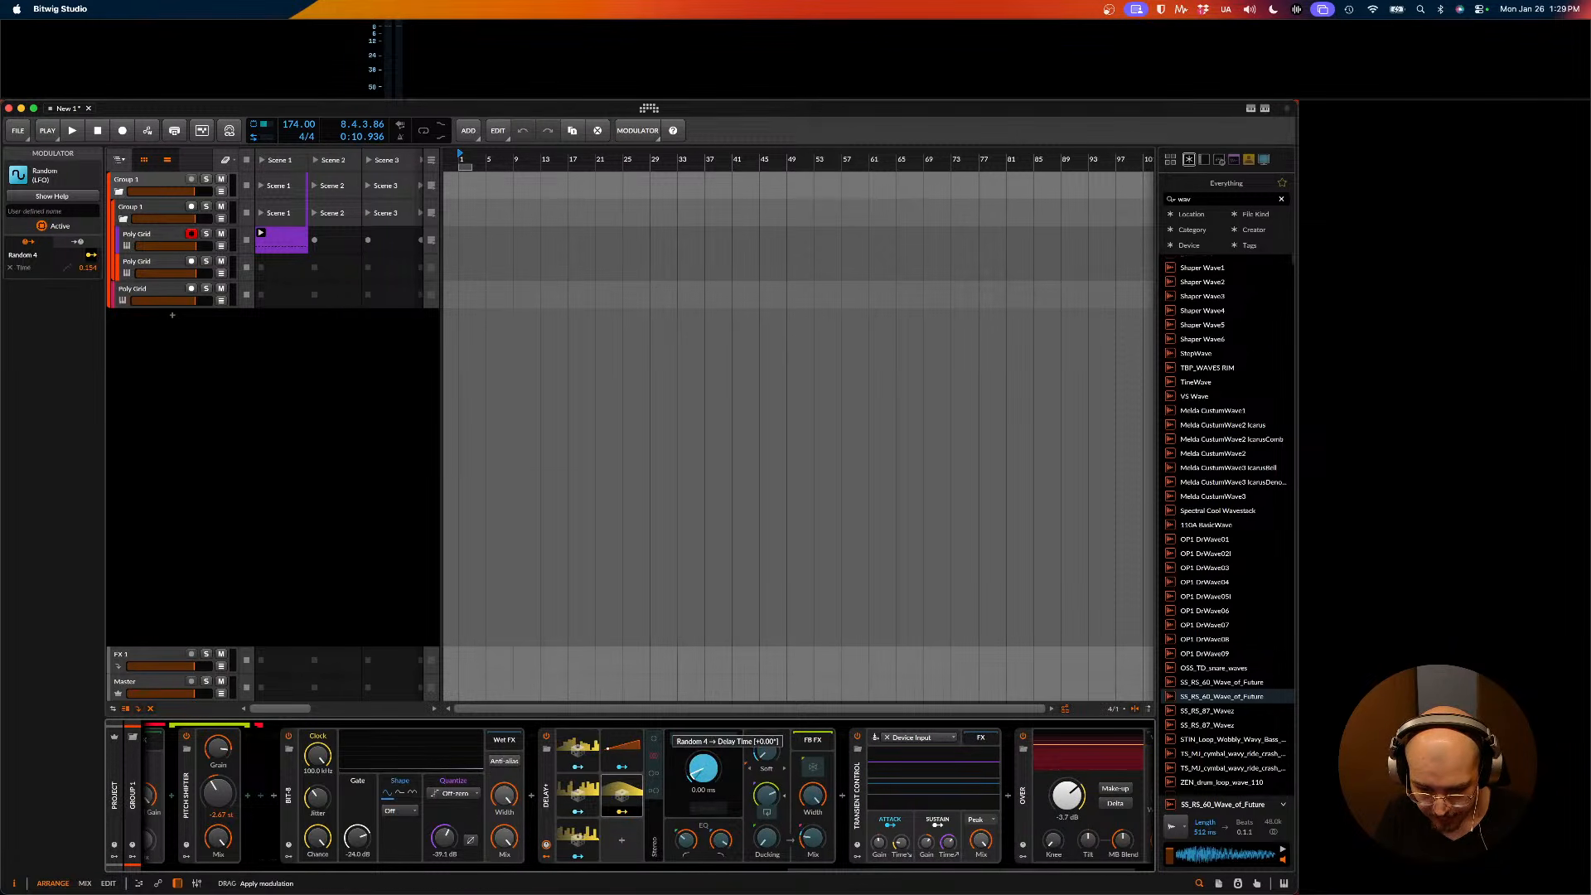
{"action": "key", "text": "space"}
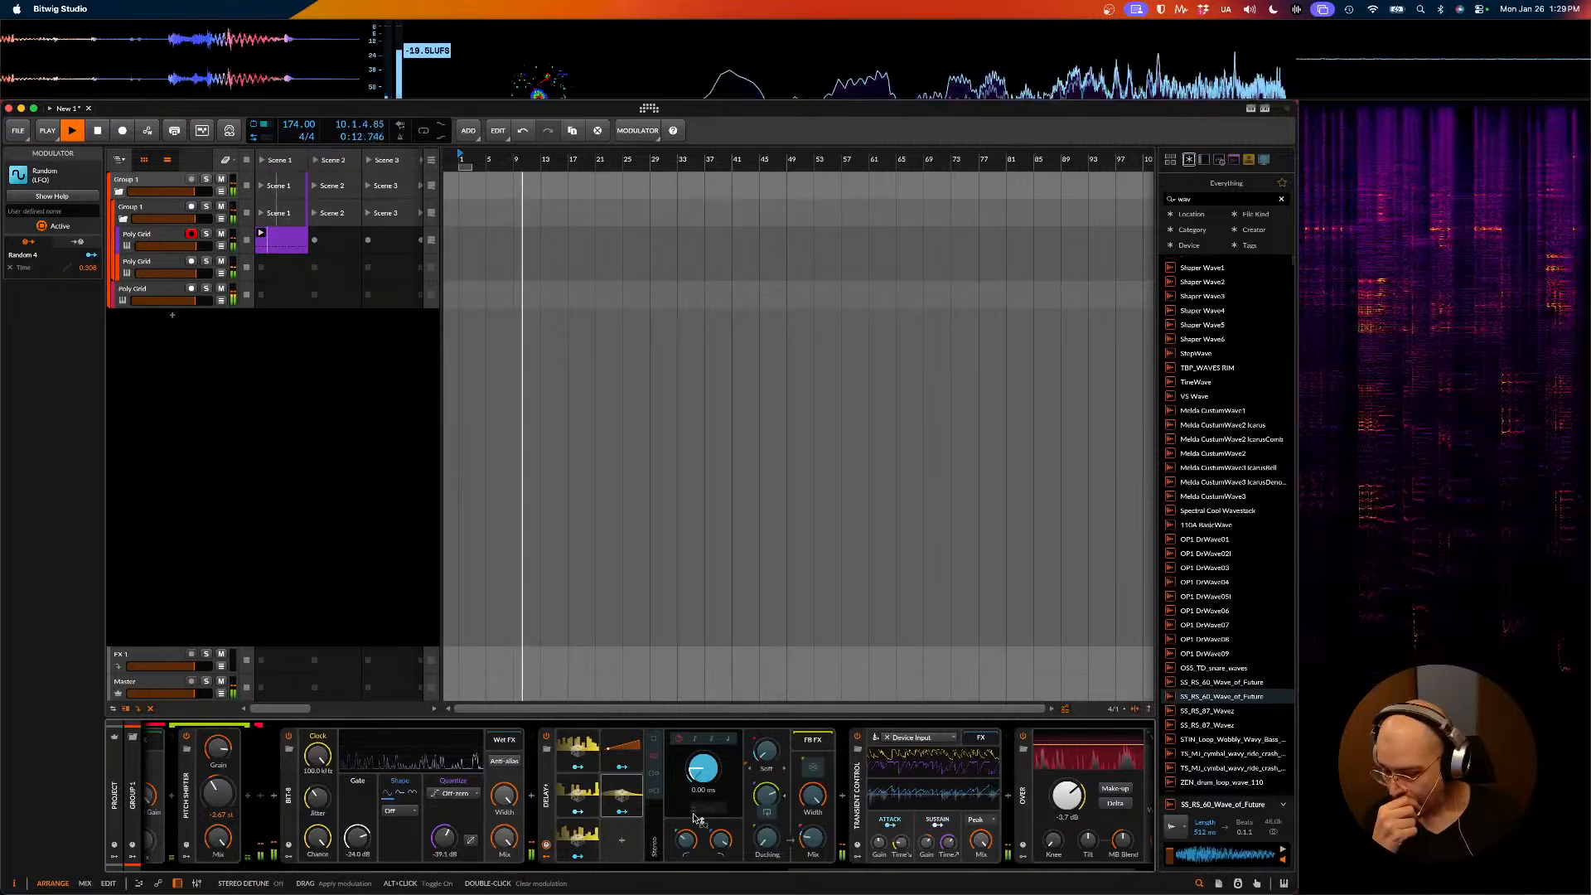
- Fine-tune the fourth Random modulator's amount on the Delay+ delay time while the beat plays
{"action": "scroll", "coordinate": [695, 817], "scroll_direction": "right", "scroll_amount": 1}
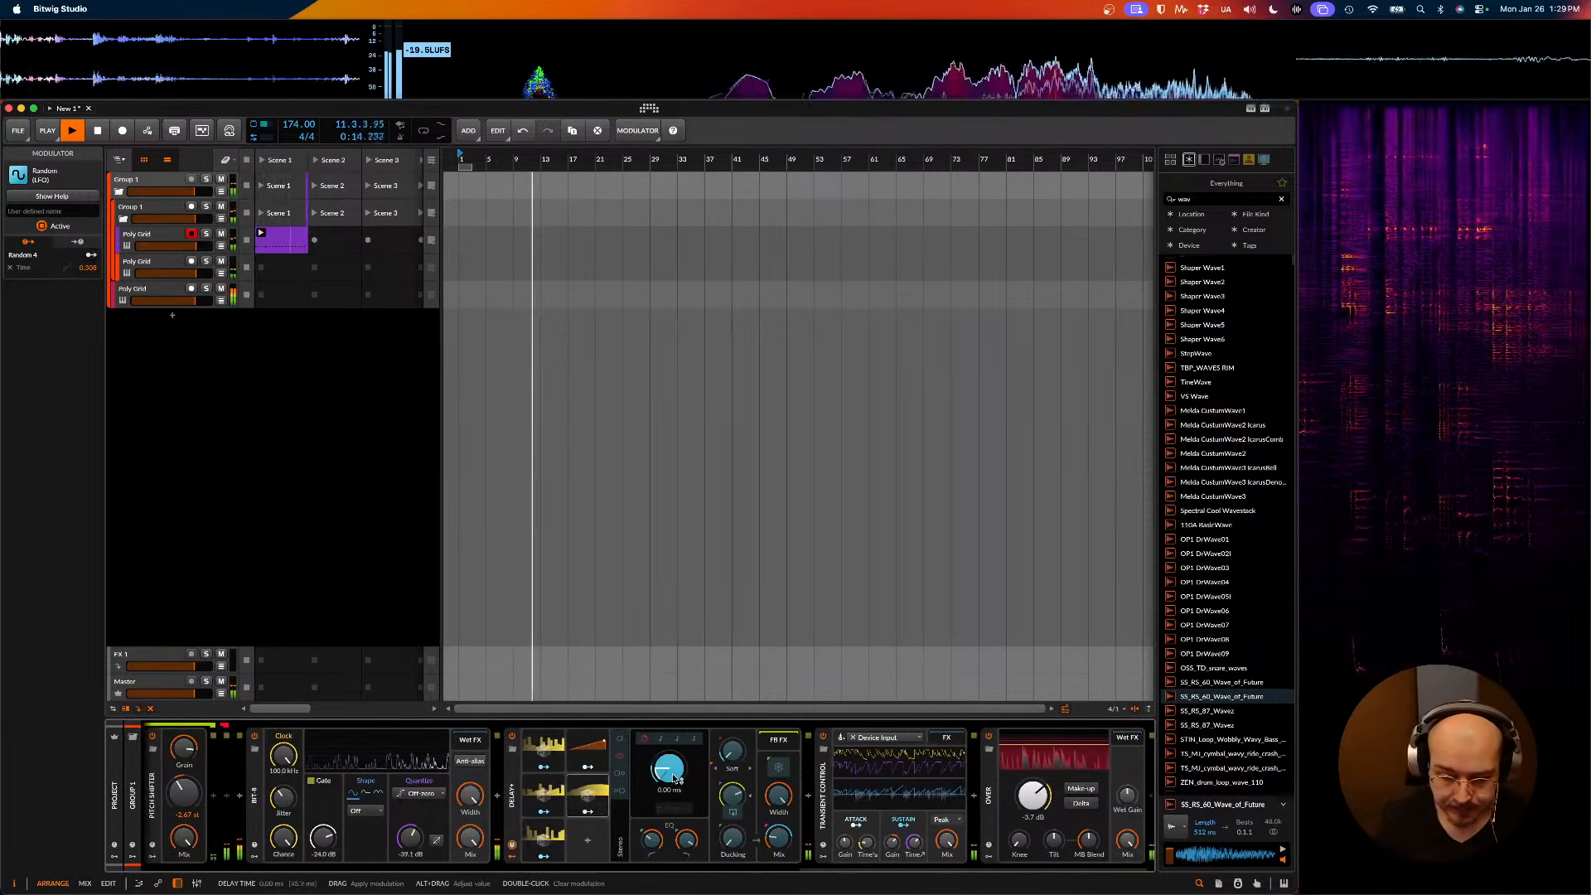
{"action": "left_click_drag", "start_coordinate": [669, 768], "coordinate": [677, 779]}
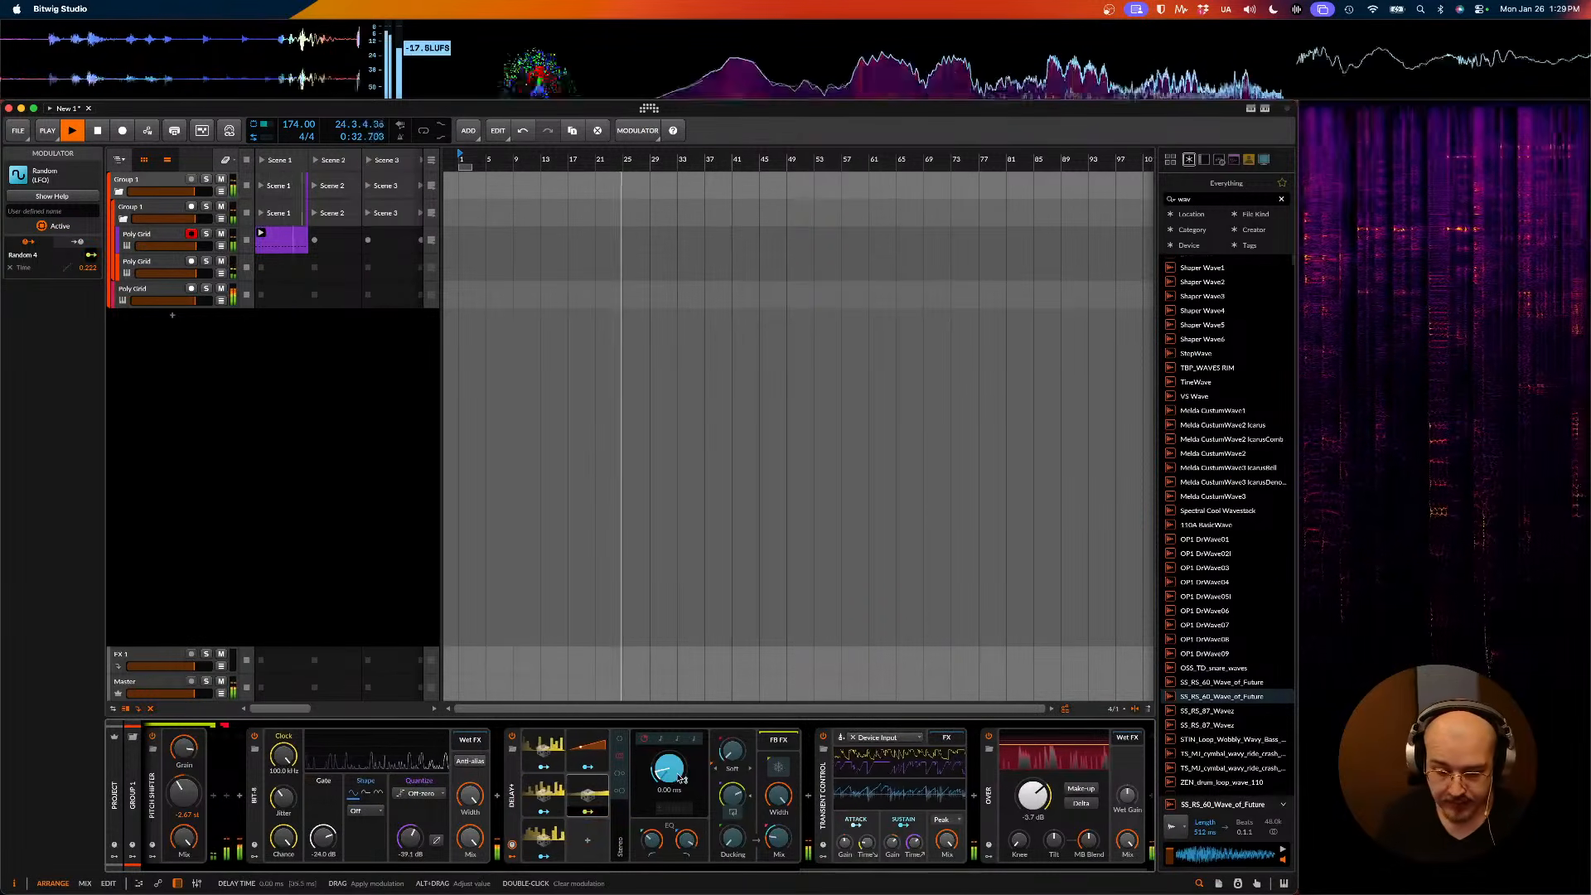
{"action": "left_click_drag", "start_coordinate": [678, 780], "coordinate": [680, 777]}
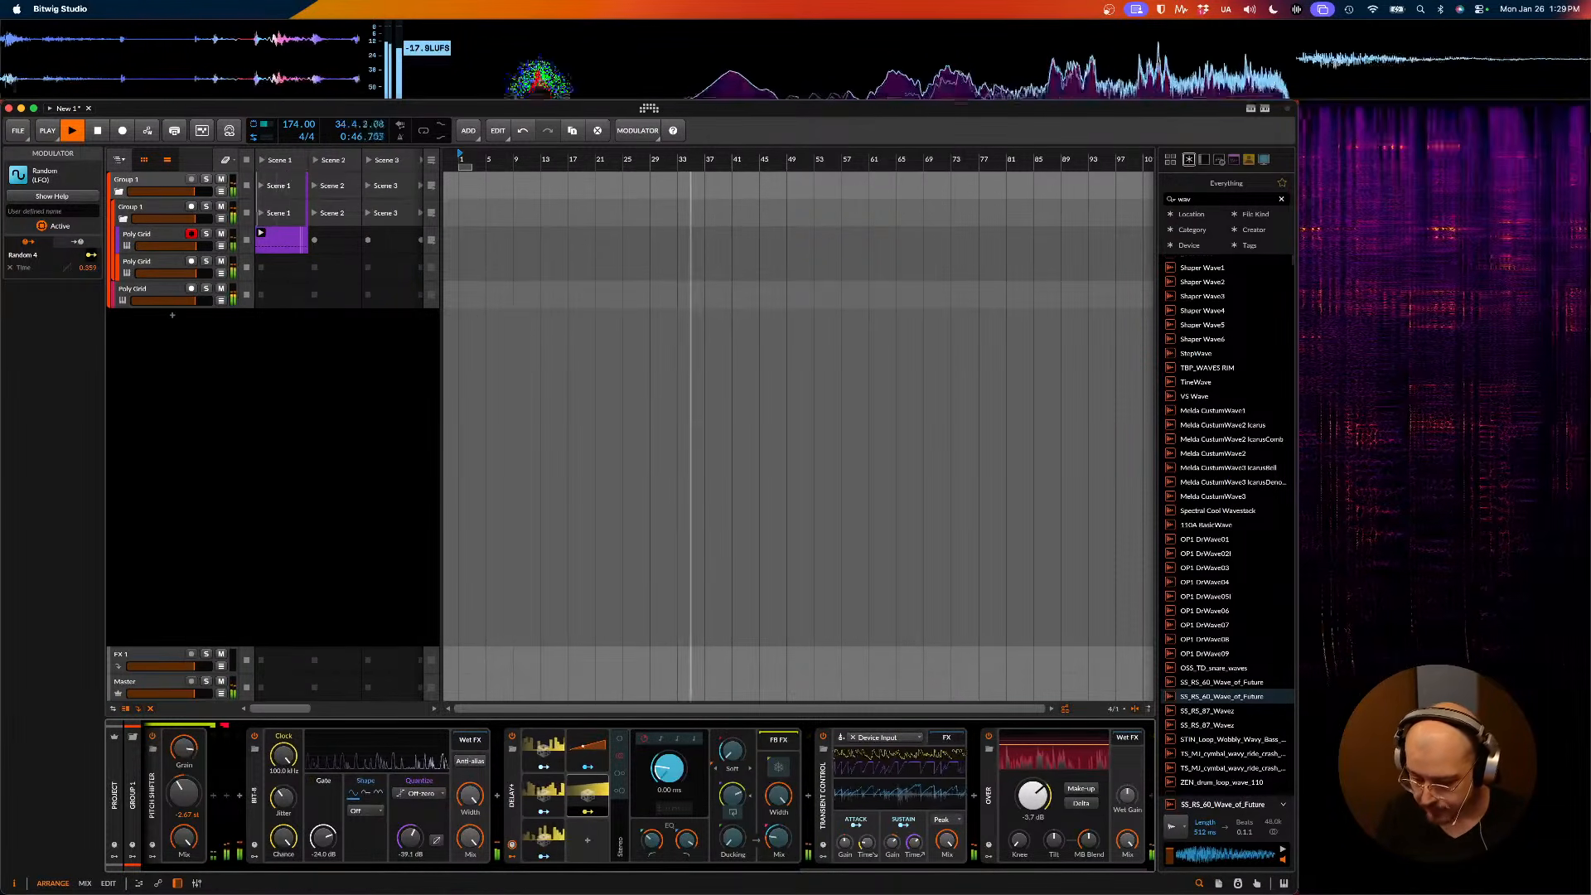
{"action": "left_click", "coordinate": [328, 472]}
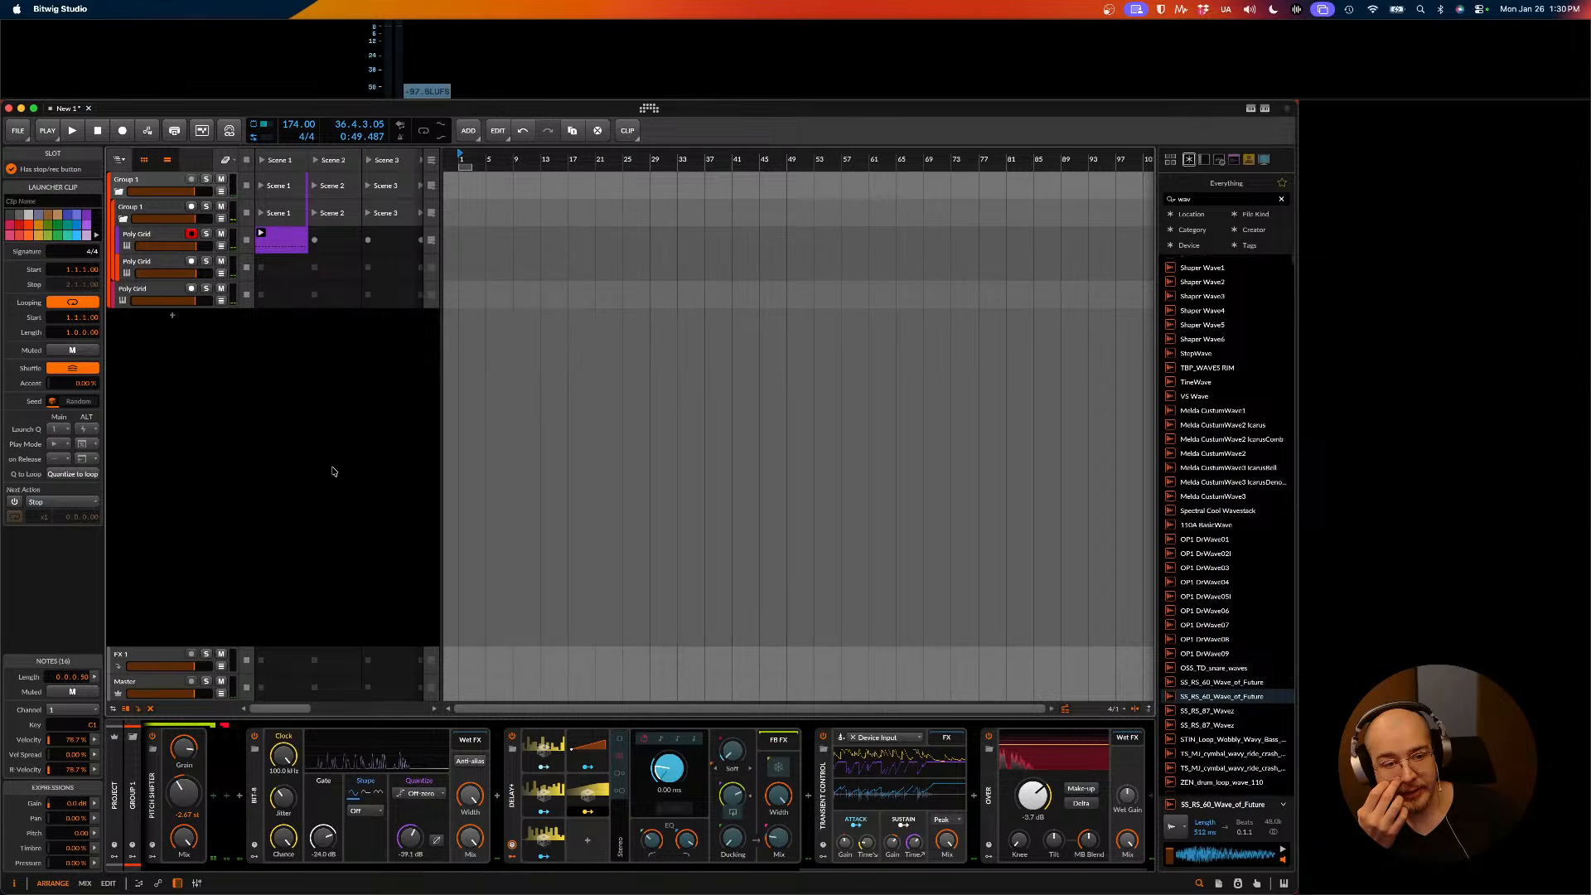
- Save the project in the Projects folder as "2026 01 26 Bitwig Stream"
{"action": "key", "text": "super+s"}
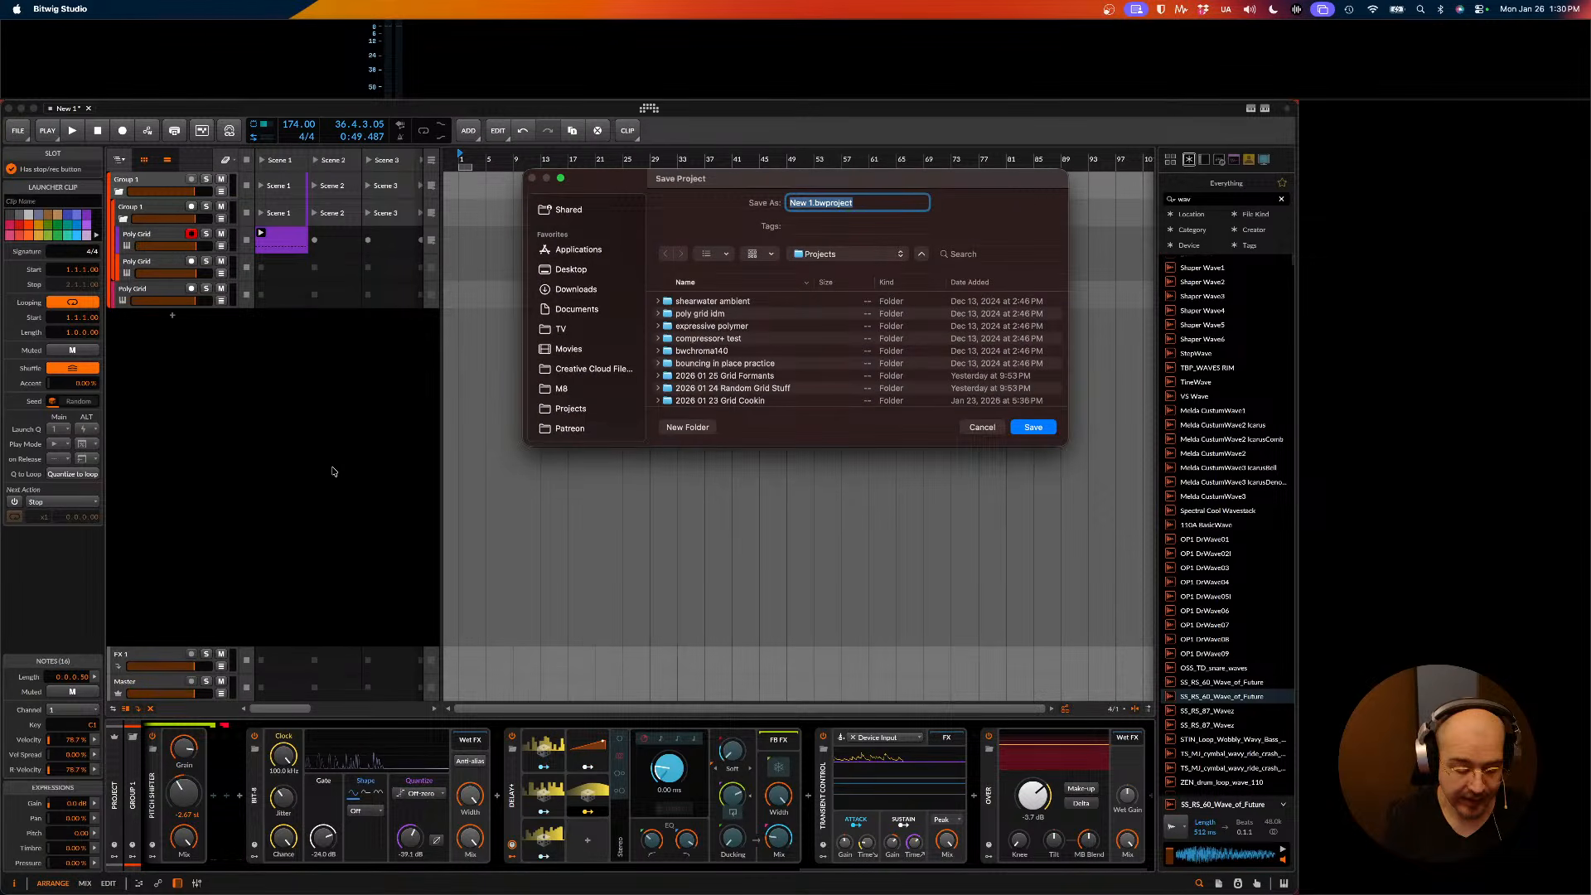
{"action": "type", "text": "2026"}
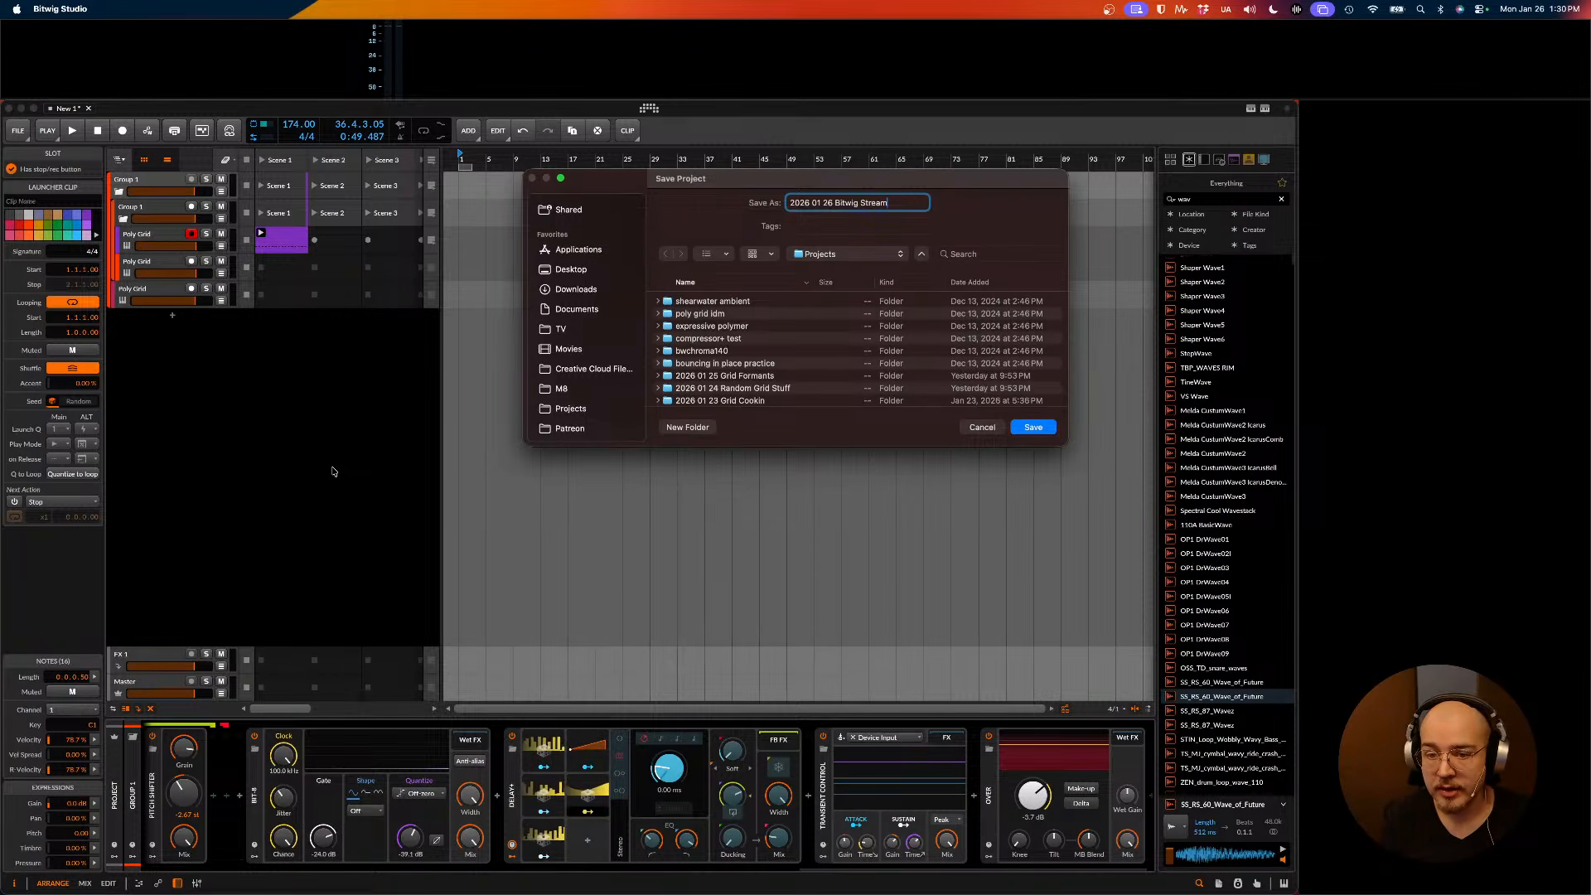
{"action": "type", "text": "01 26 Bitwig Stream"}
{"action": "key", "text": "Return"}
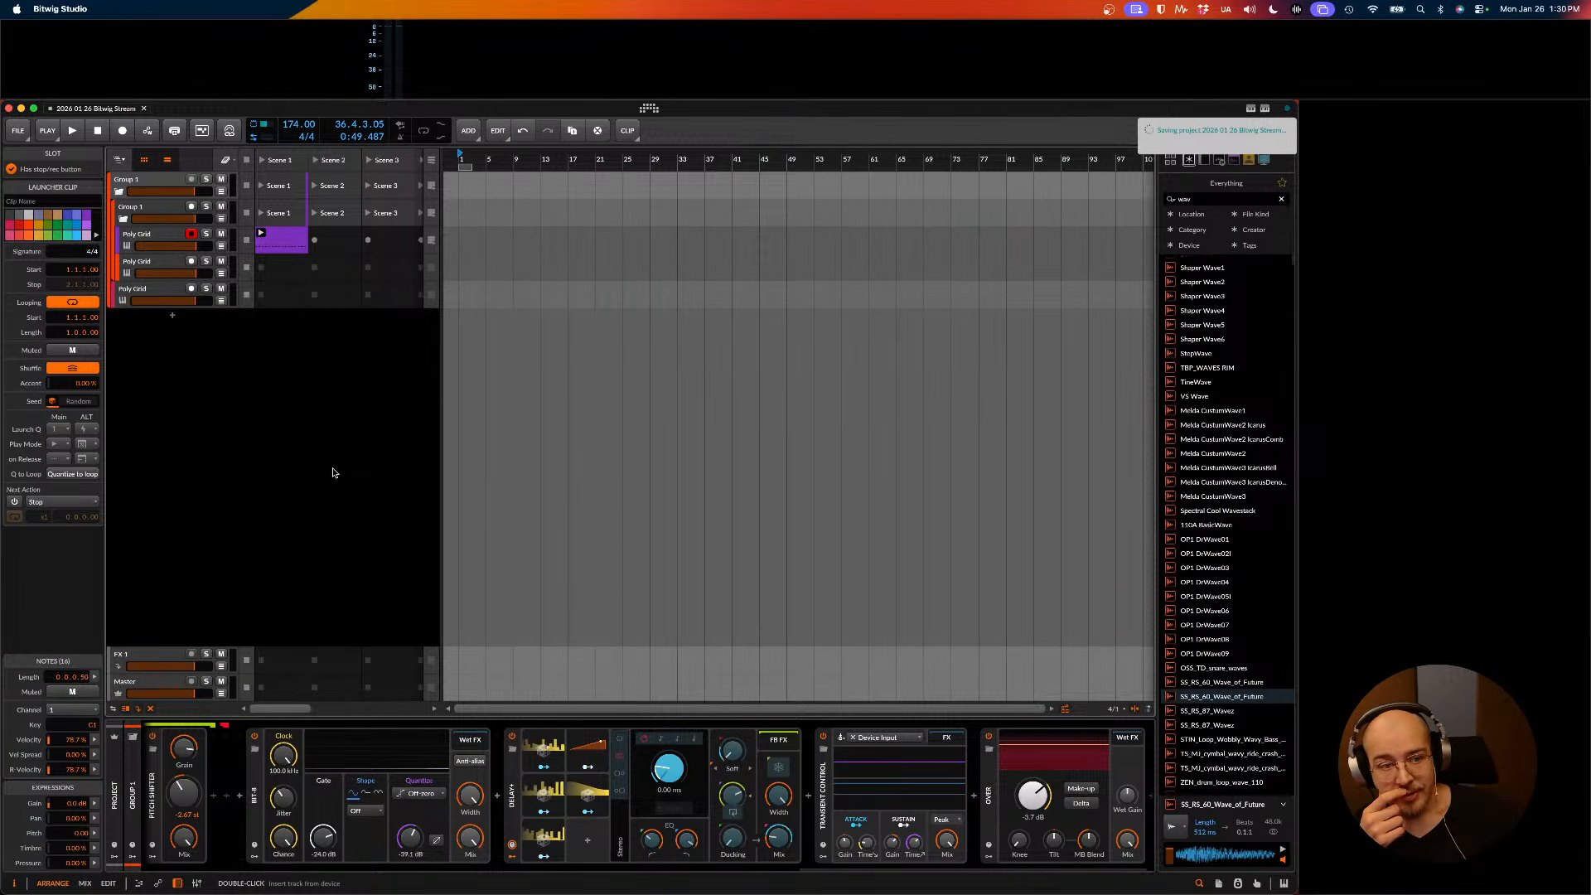